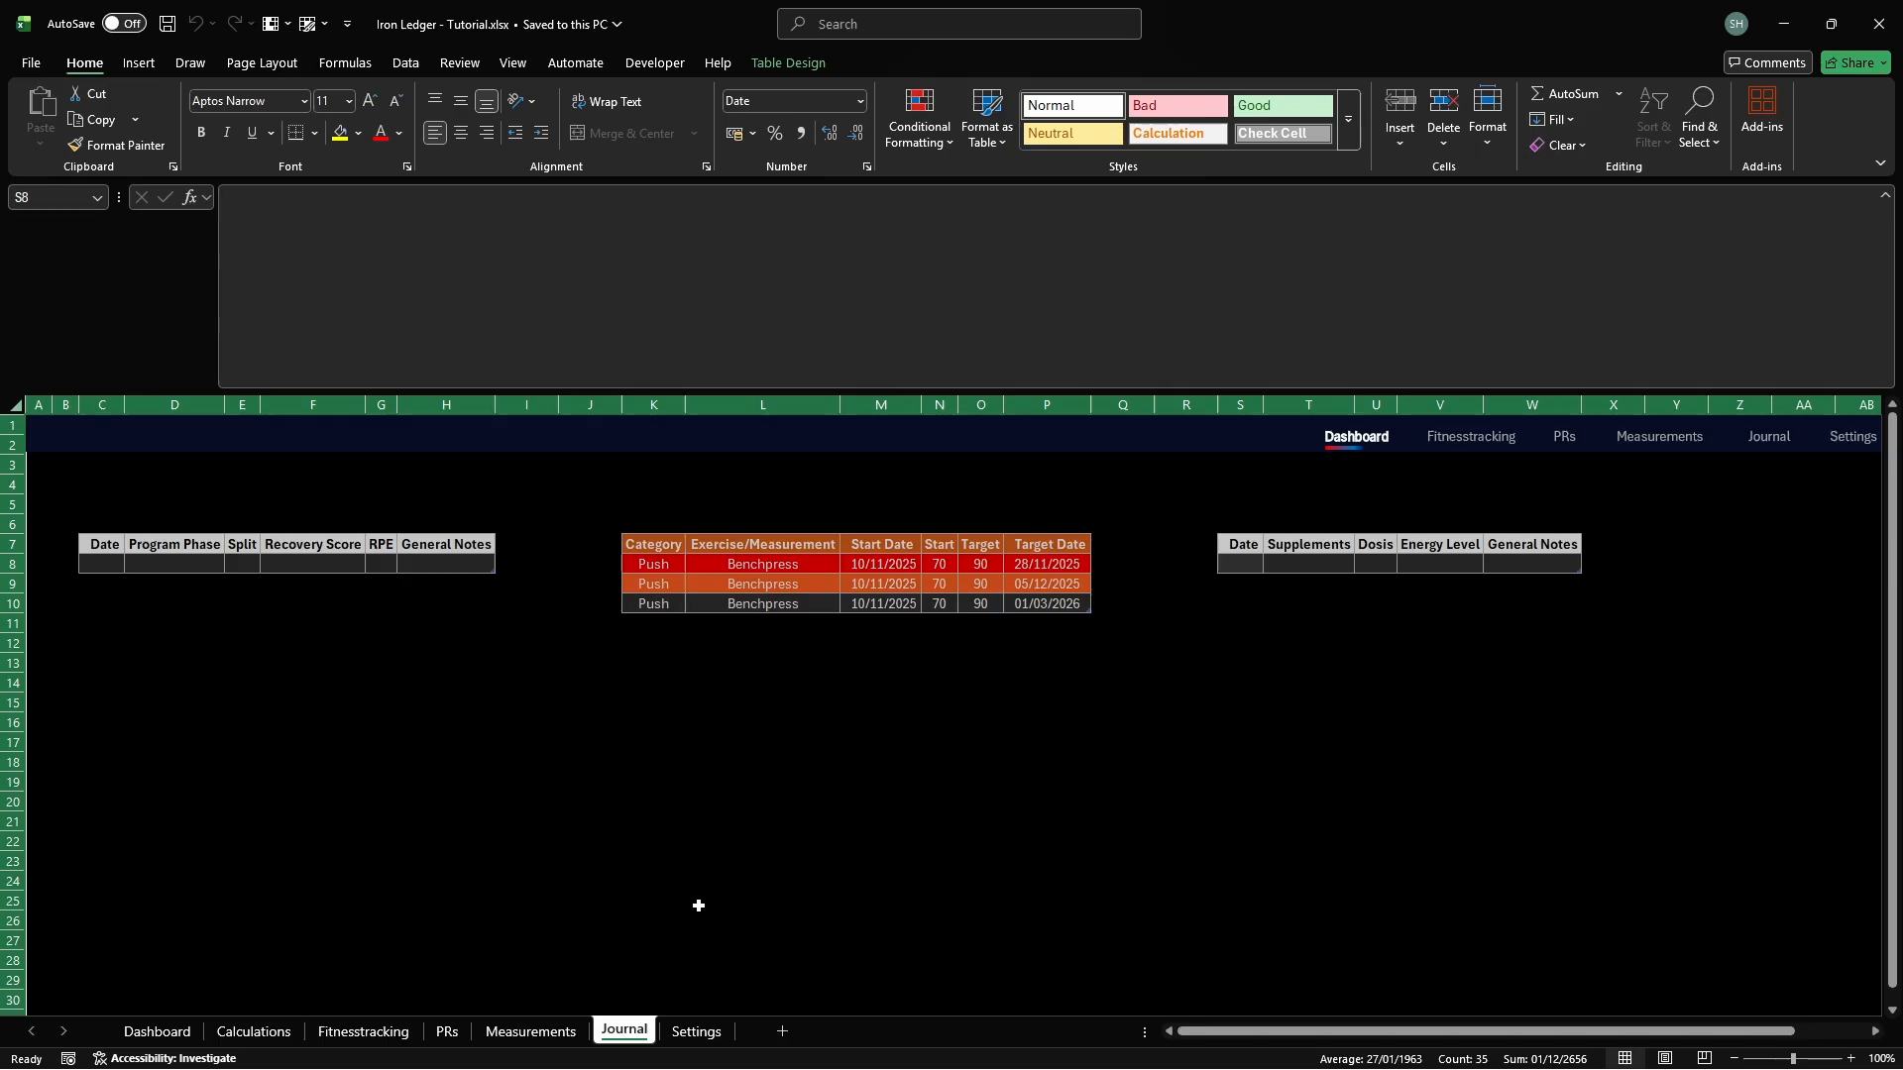
Fill cell I12 on the Calculations sheet with the custom colour D9D9D9
{"action": "left_click", "coordinate": [253, 1031]}
{"action": "key", "text": "F5"}
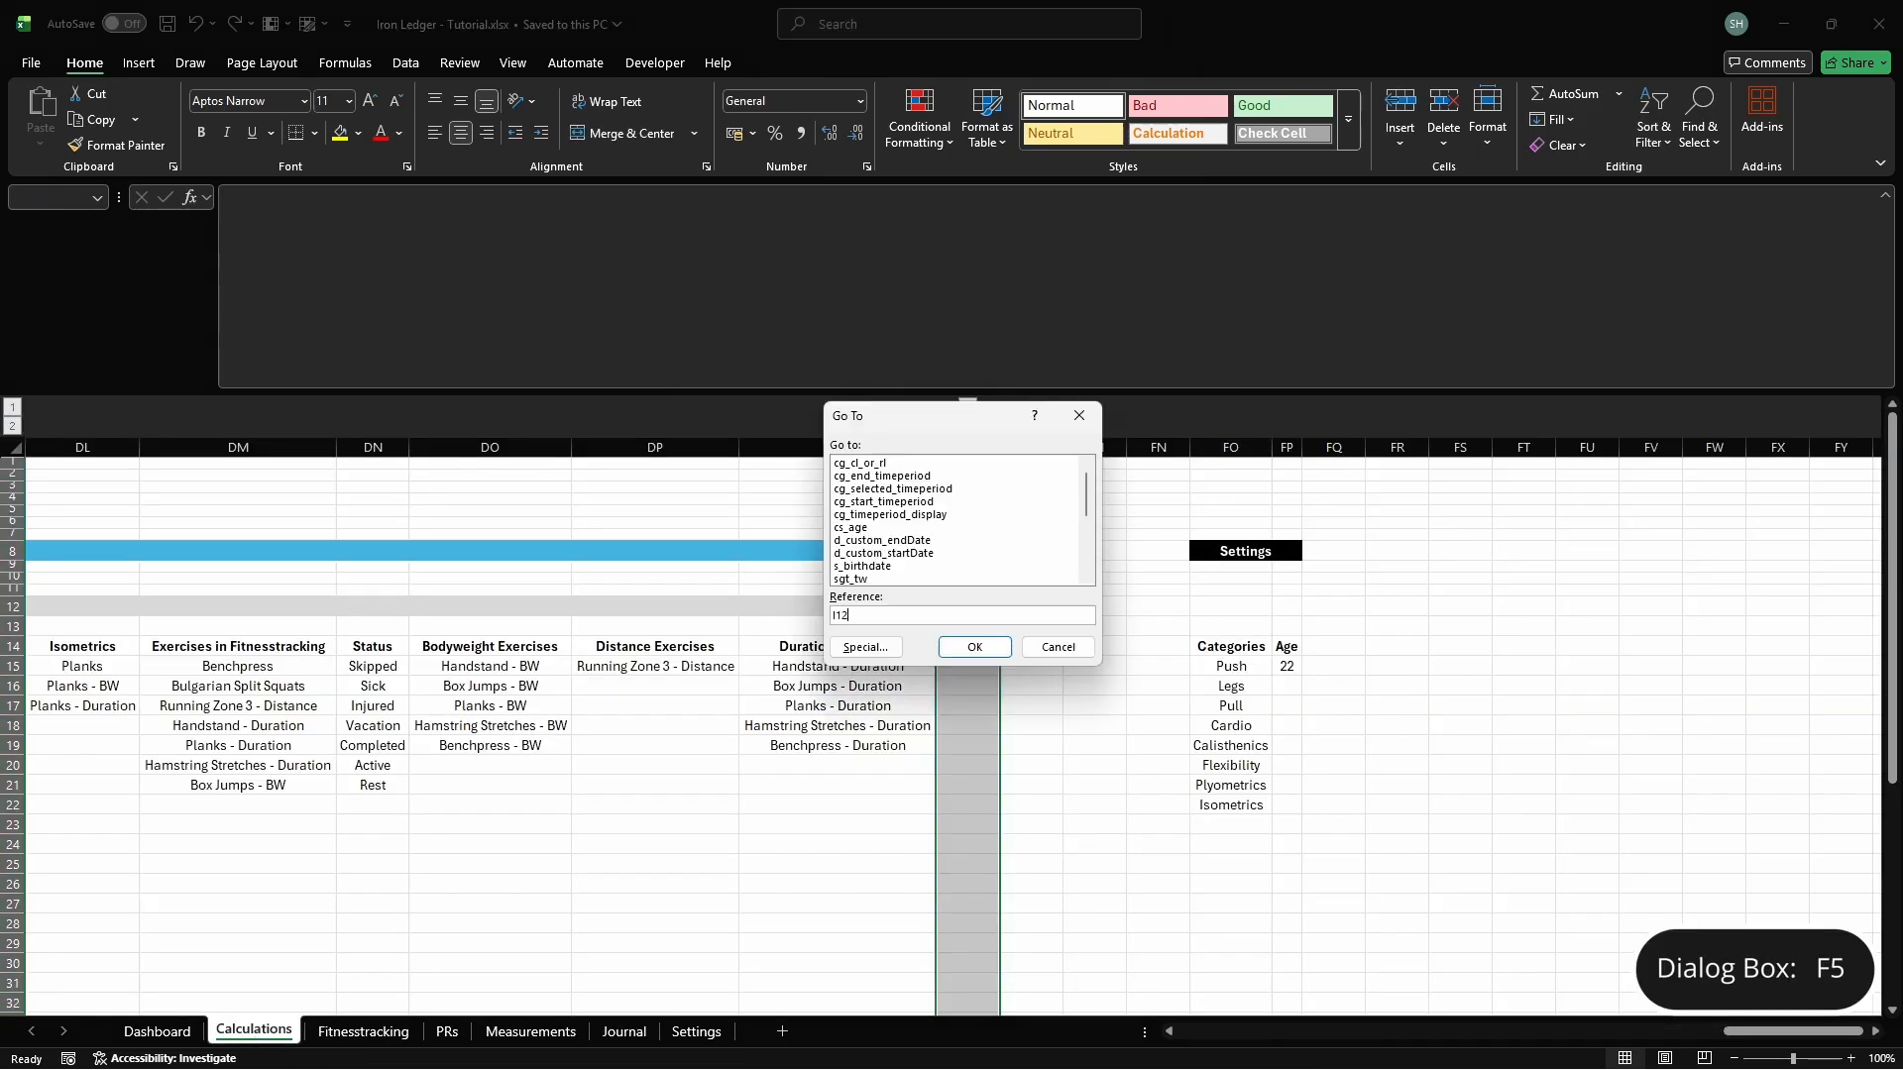
{"action": "key", "text": "Return"}
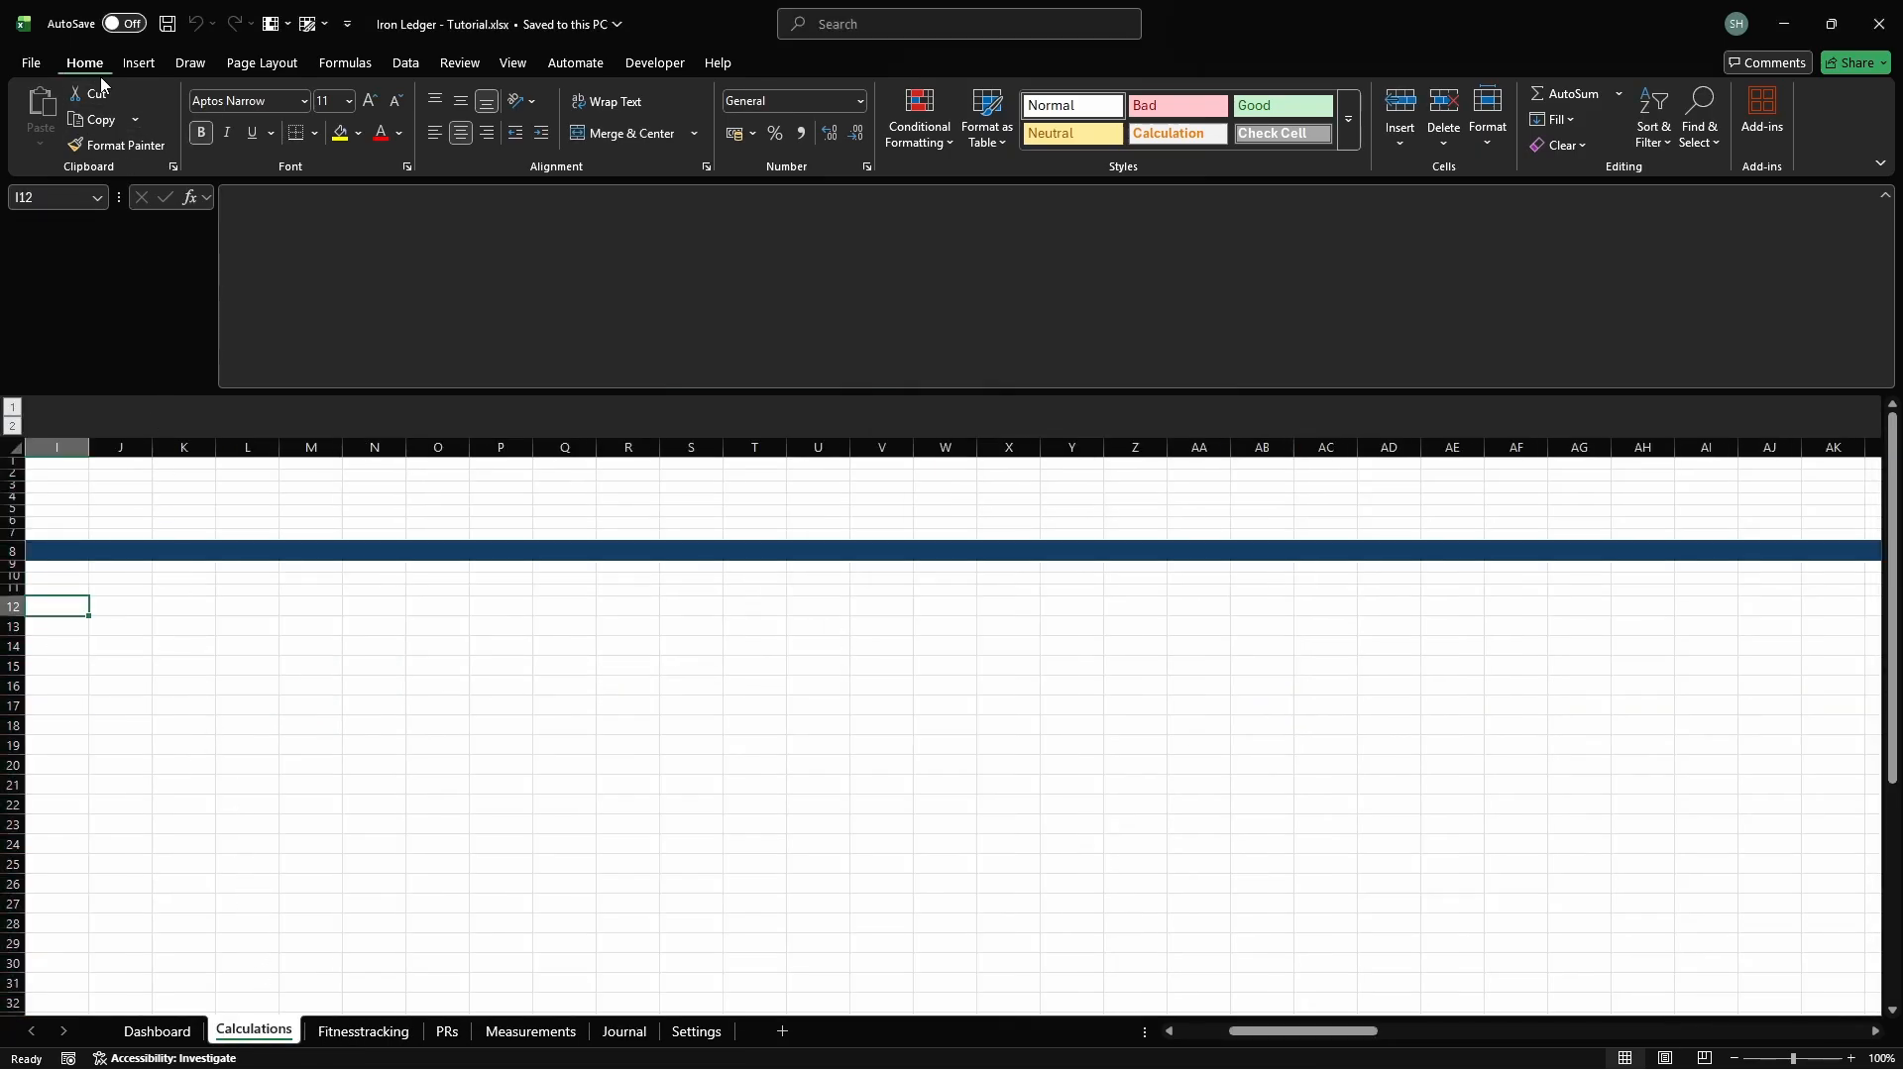
{"action": "left_click", "coordinate": [358, 134]}
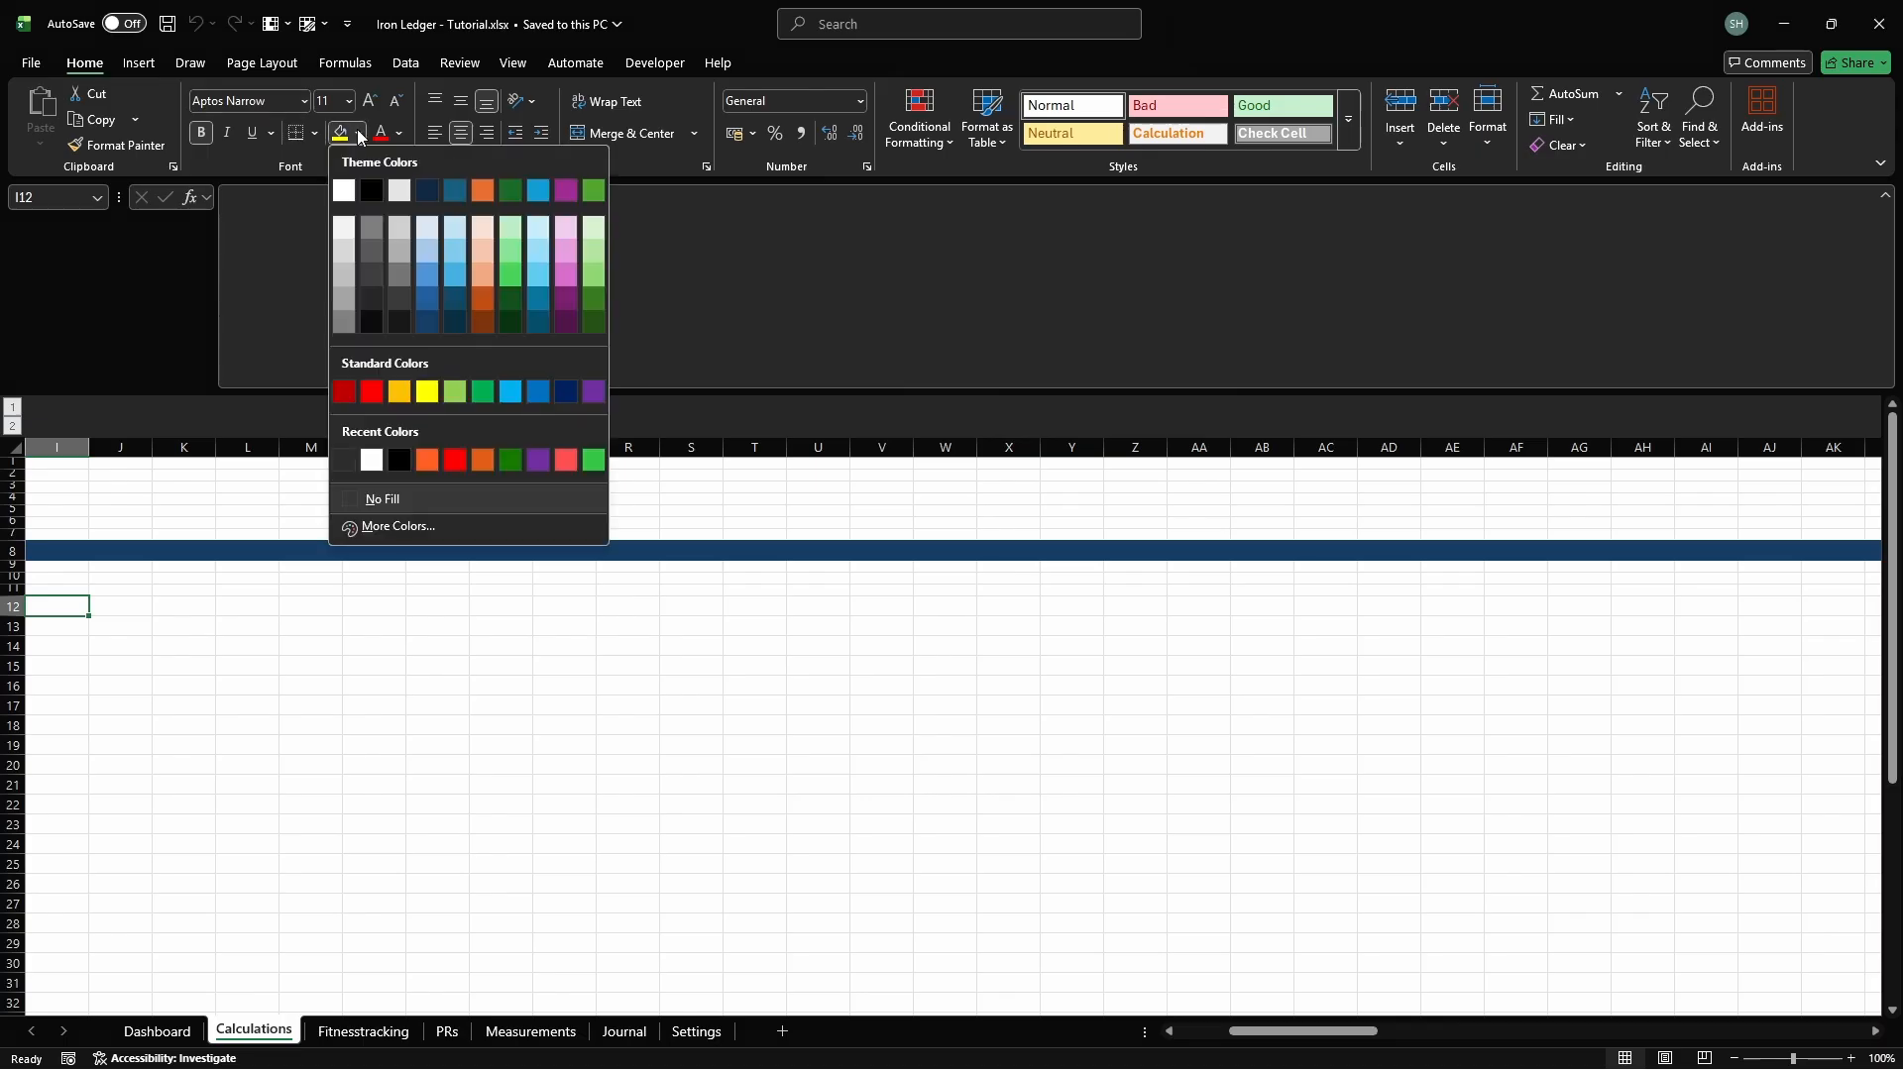
{"action": "left_click", "coordinate": [355, 527]}
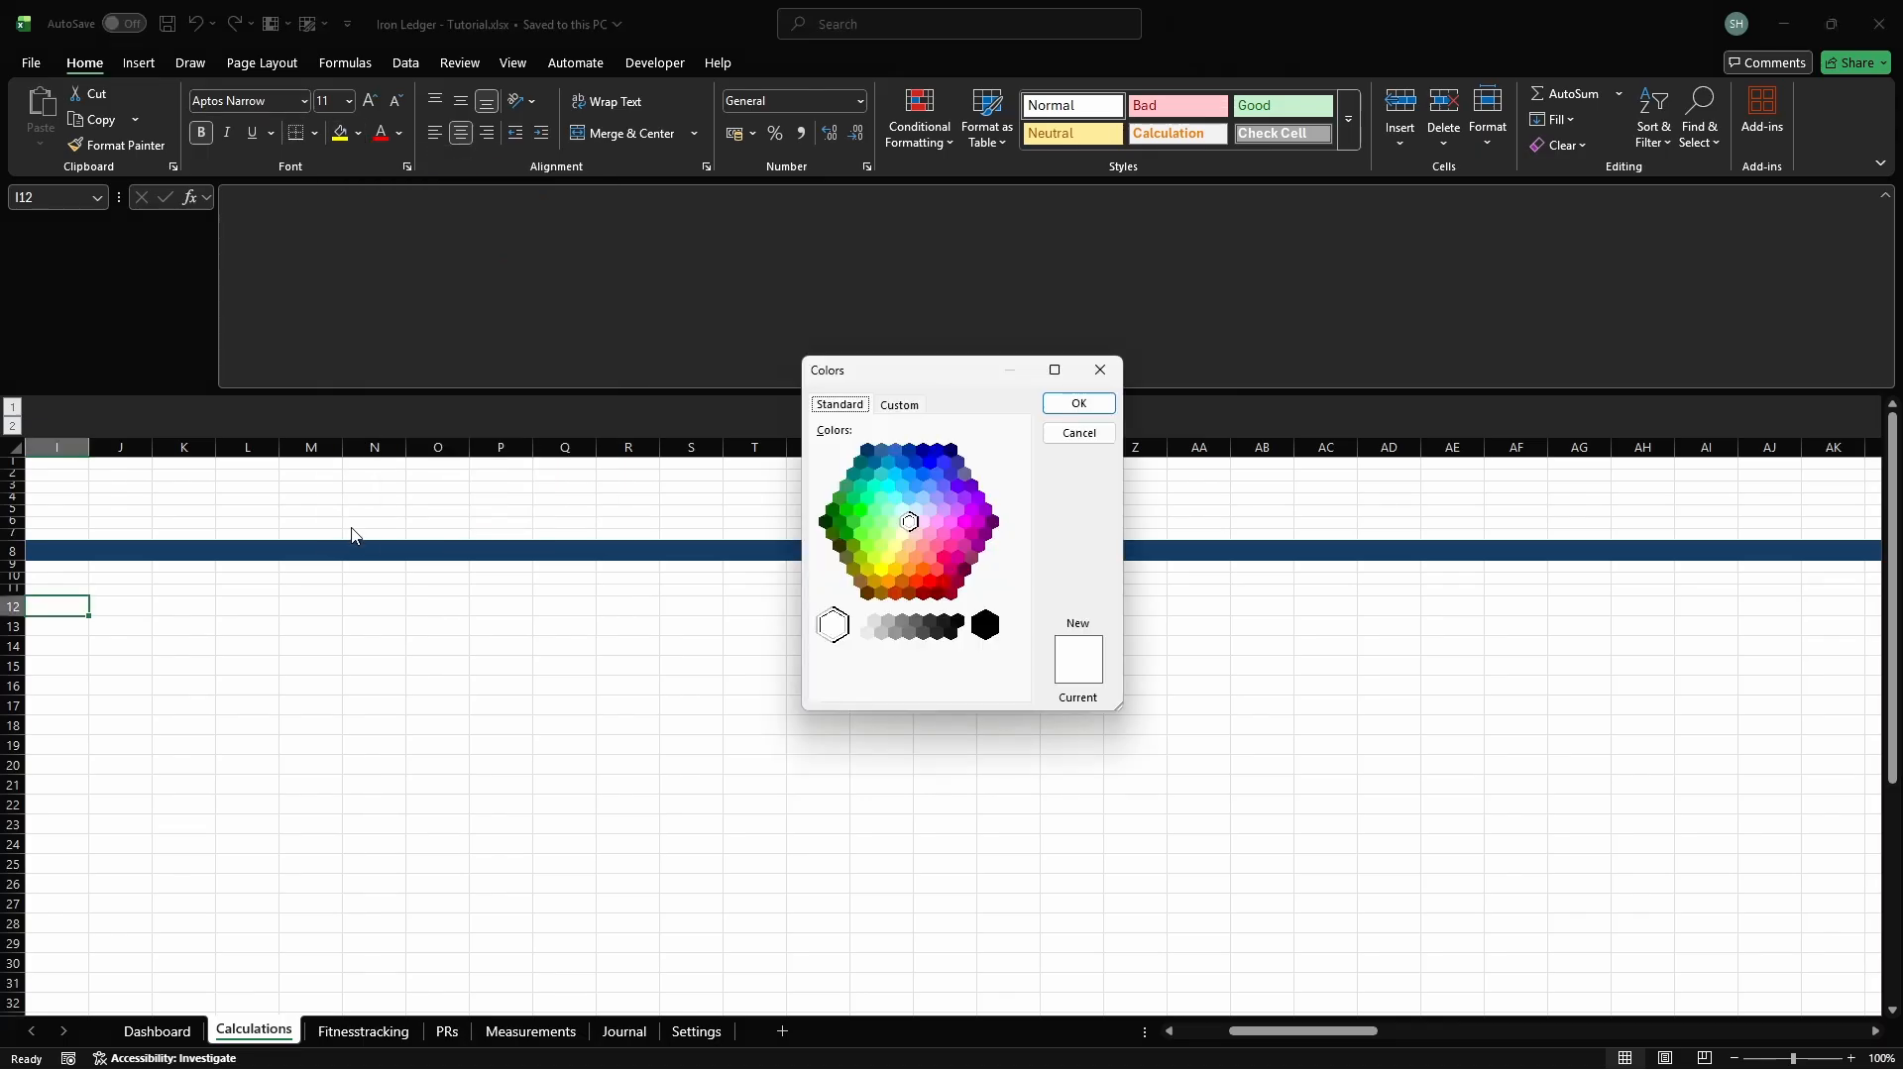
{"action": "left_click", "coordinate": [899, 406]}
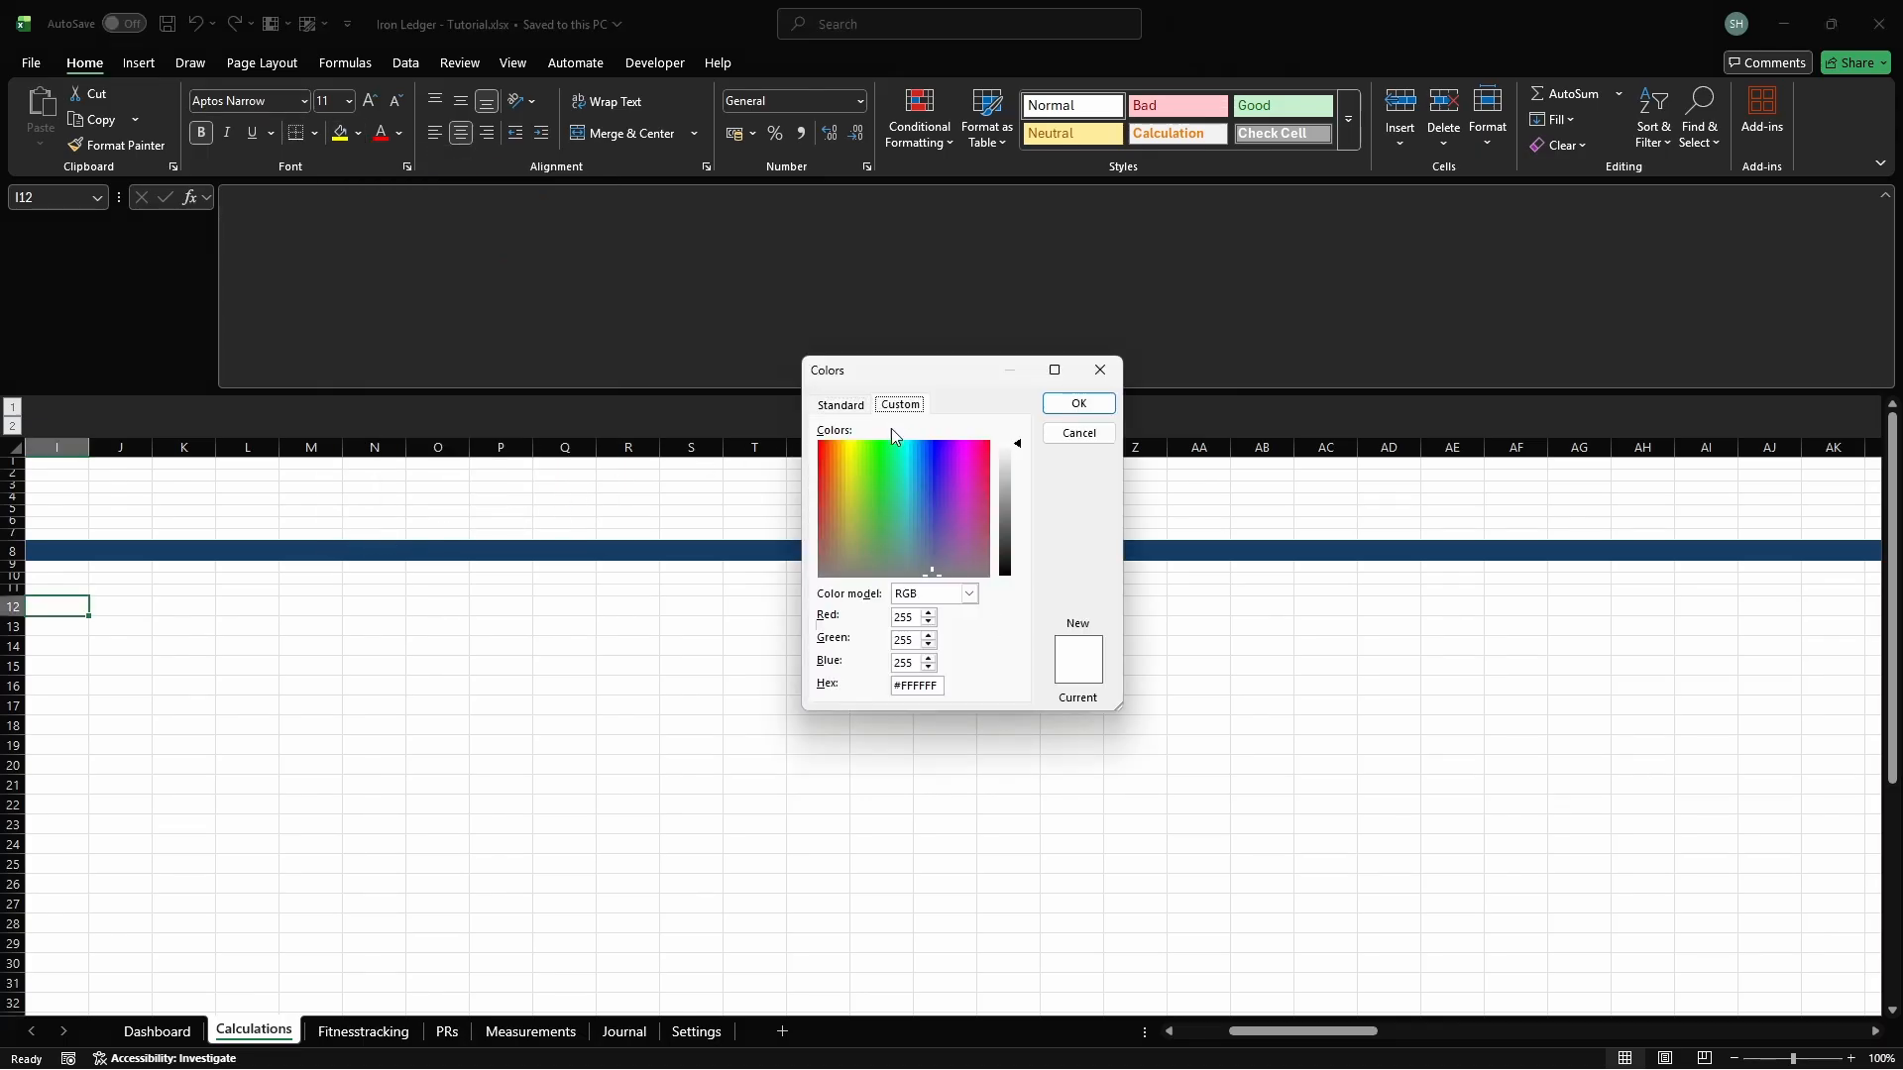
{"action": "type", "text": "D9D9D9"}
{"action": "key", "text": "Return"}
Enter the title "Workout Frequency" in I12 and merge and centre it across I12:W12
{"action": "type", "text": "Workout Frequen"}
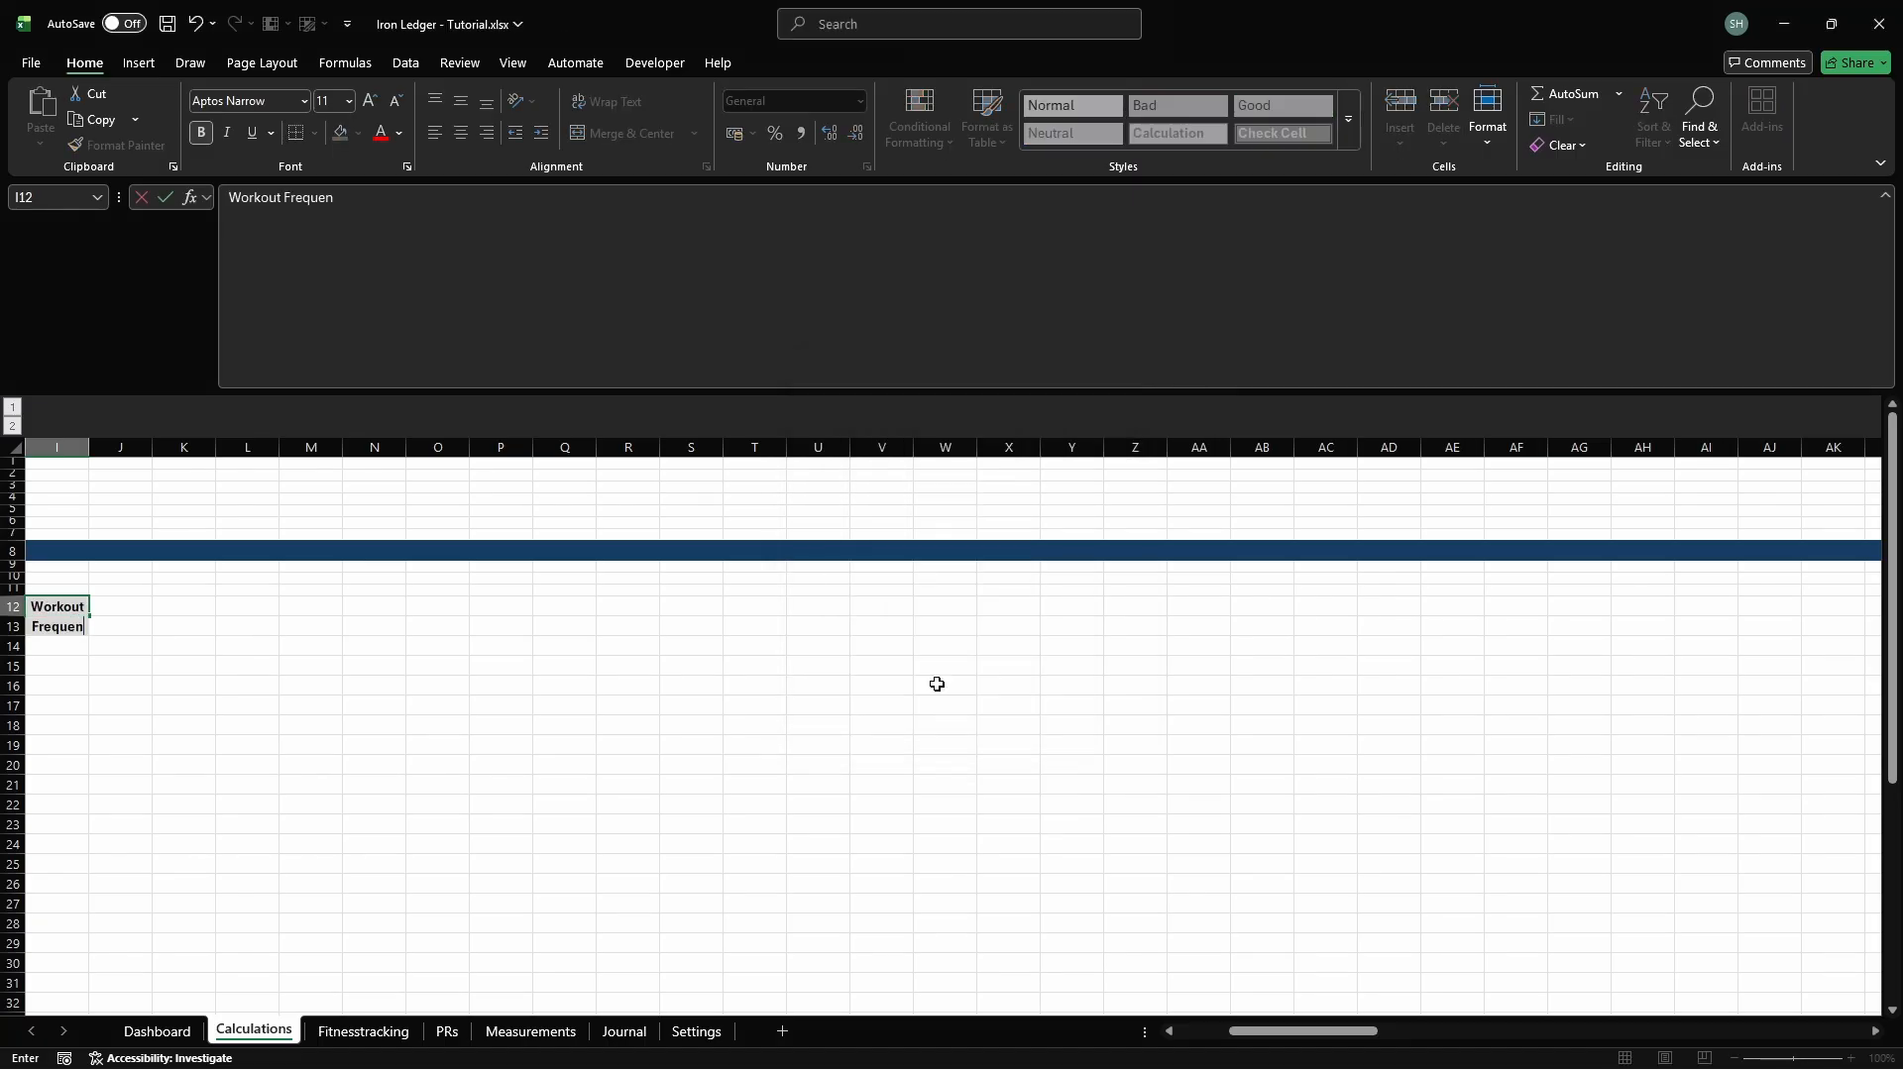
{"action": "key", "text": "shift+Right"}
{"action": "key", "text": "shift+Right"}
{"action": "key", "text": "shift+Right"}
{"action": "key", "text": "shift+Right"}
{"action": "key", "text": "shift+Right"}
{"action": "key", "text": "shift+Right"}
{"action": "key", "text": "shift+Right"}
{"action": "key", "text": "shift+Right"}
{"action": "key", "text": "shift+Right"}
{"action": "key", "text": "shift+Right"}
{"action": "key", "text": "shift+Right"}
{"action": "key", "text": "shift+Right"}
{"action": "key", "text": "shift+Right"}
{"action": "key", "text": "shift+Right"}
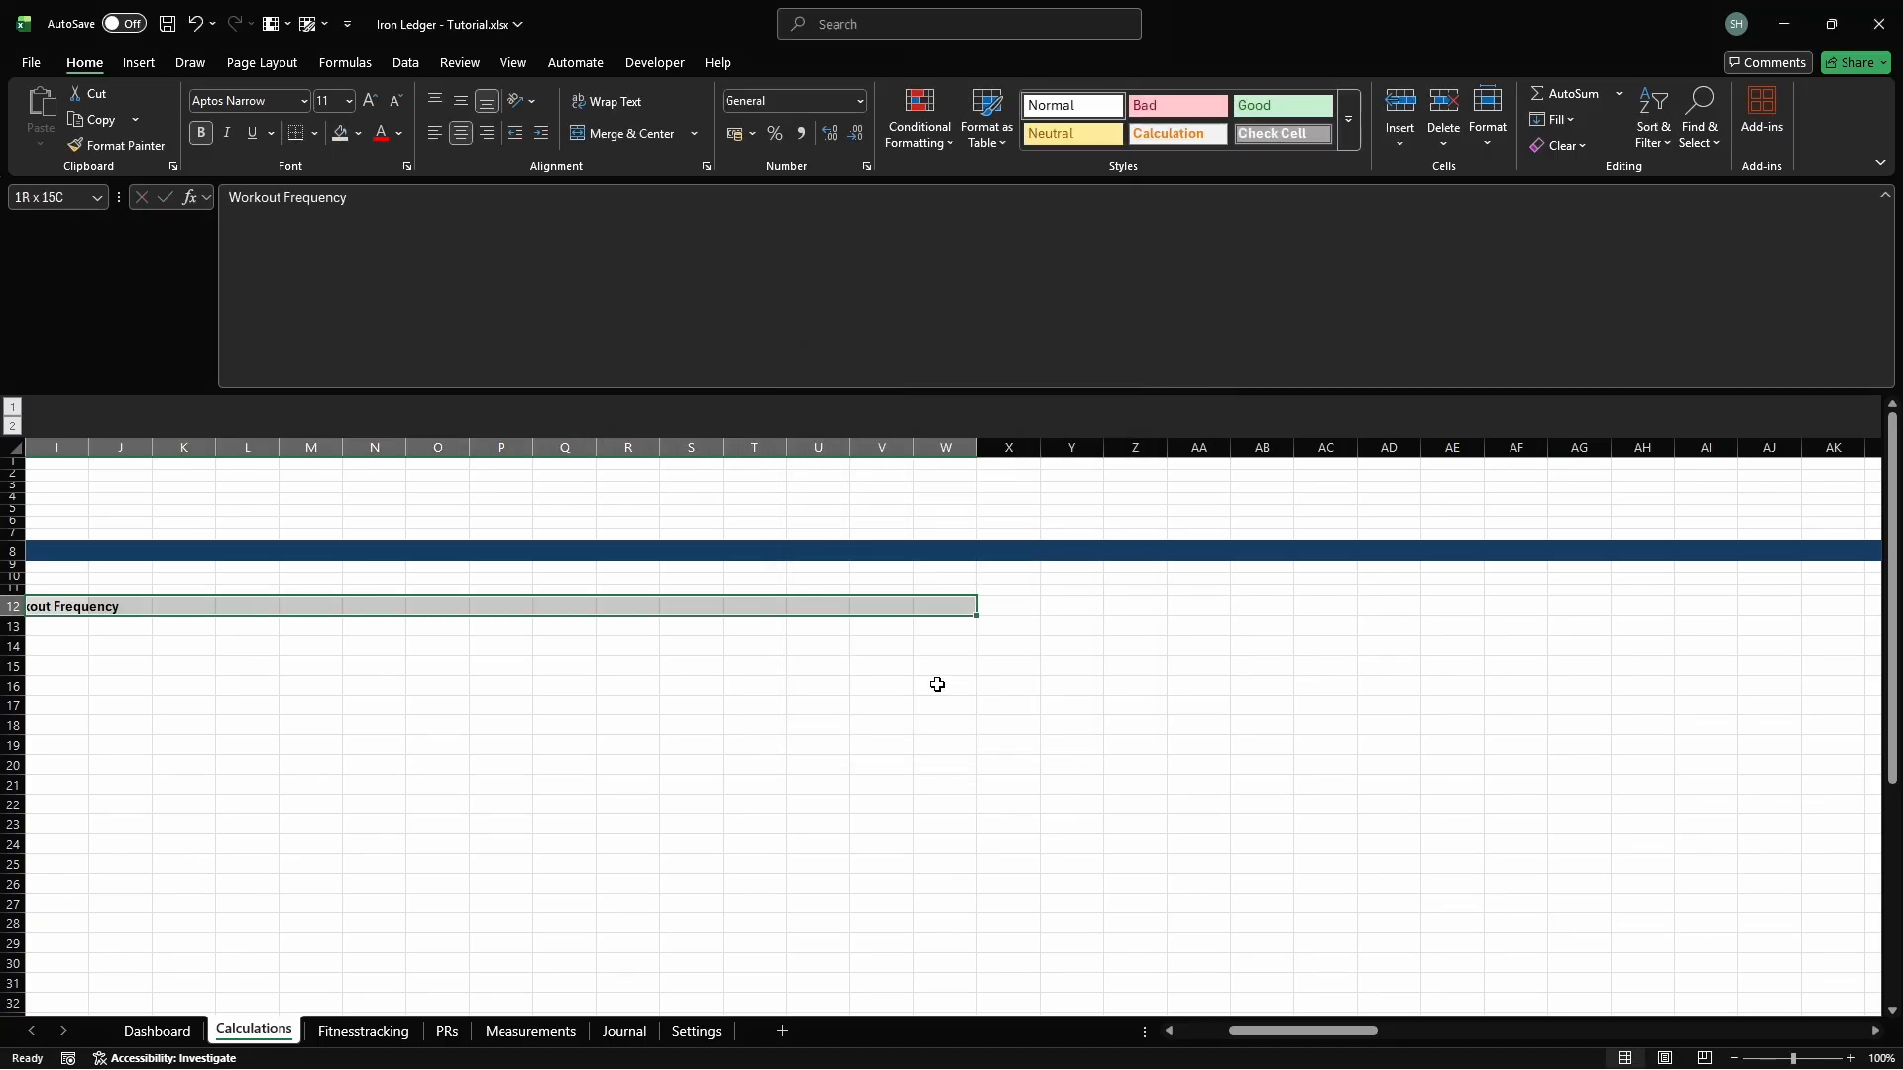
{"action": "left_click", "coordinate": [631, 133]}
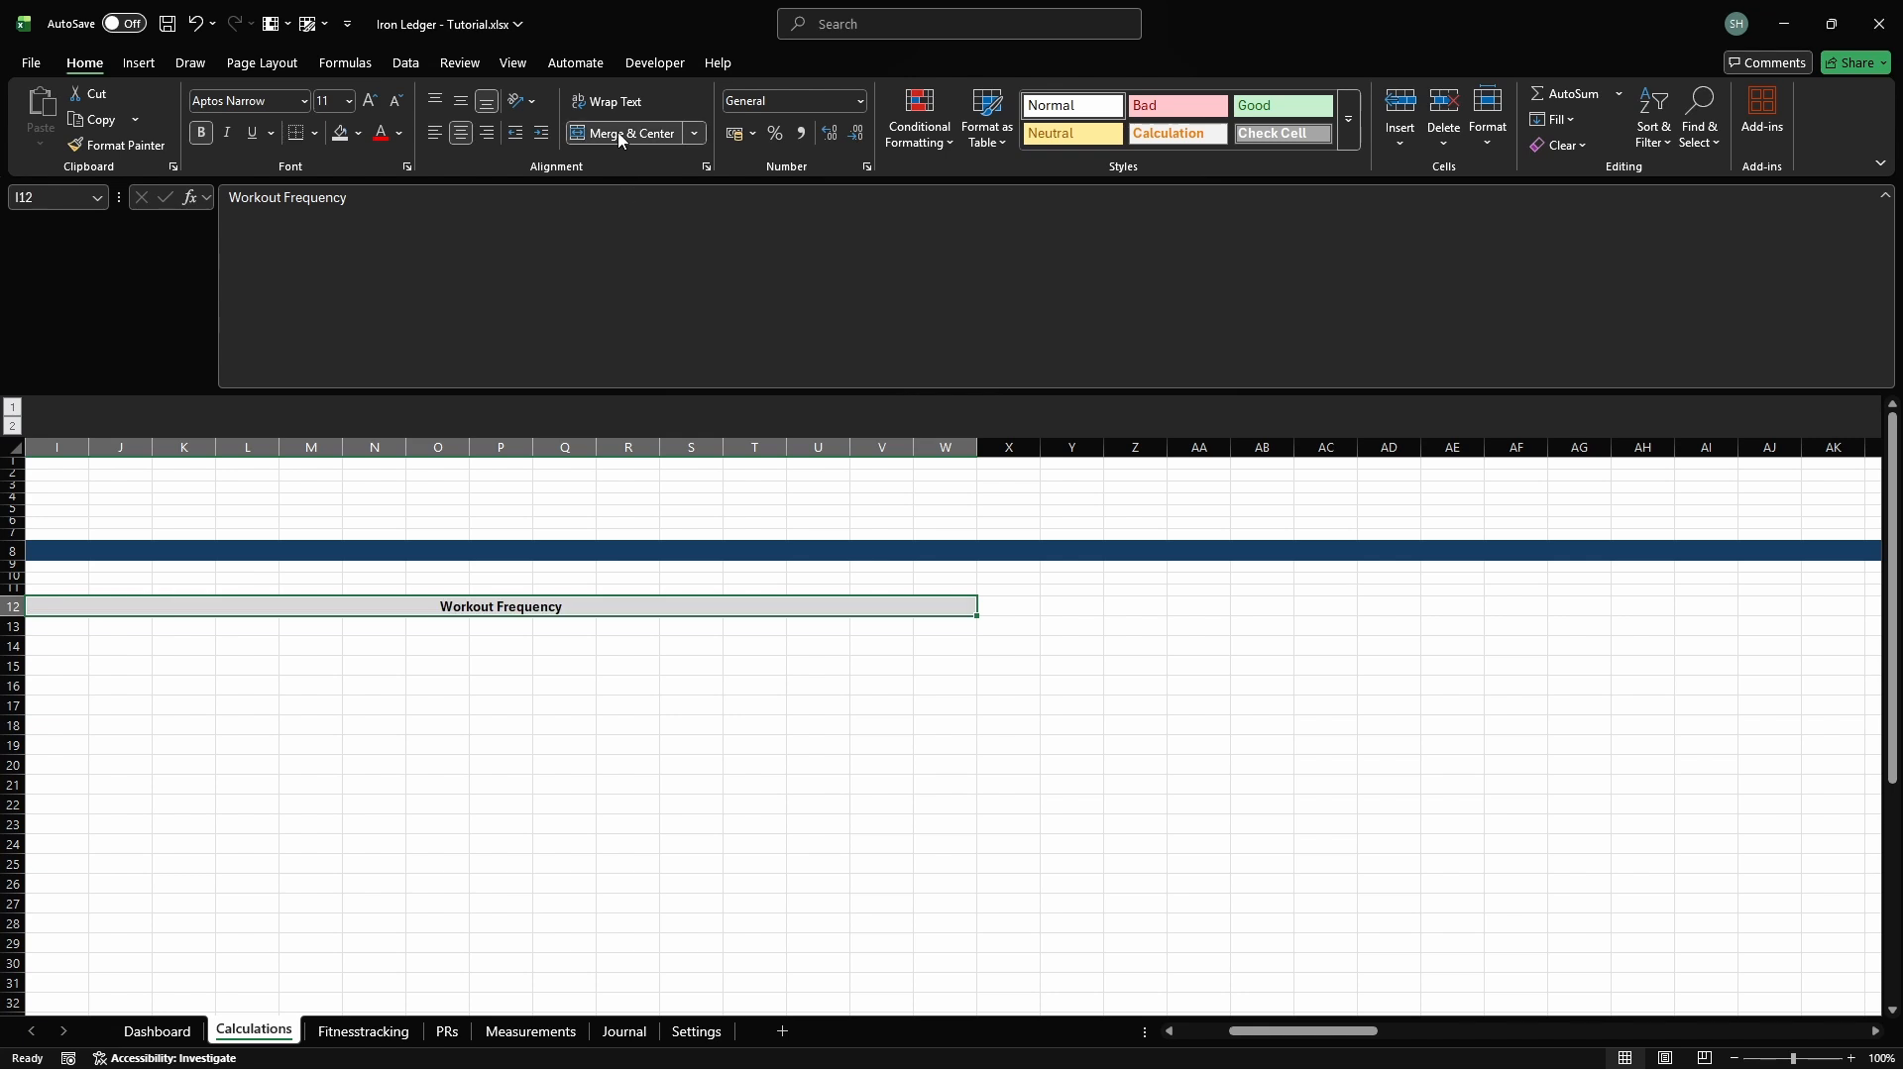
Enter the column header "Date" in cell I14, two rows below the Workout Frequency title
{"action": "key", "text": "Down"}
{"action": "key", "text": "Down"}
{"action": "type", "text": "Date"}
{"action": "key", "text": "Return"}
Define the workbook name cd_wfreq_dates_in_timeperiod referring to the spill range =Calculations!$I$15#
{"action": "key", "text": "ctrl+F3"}
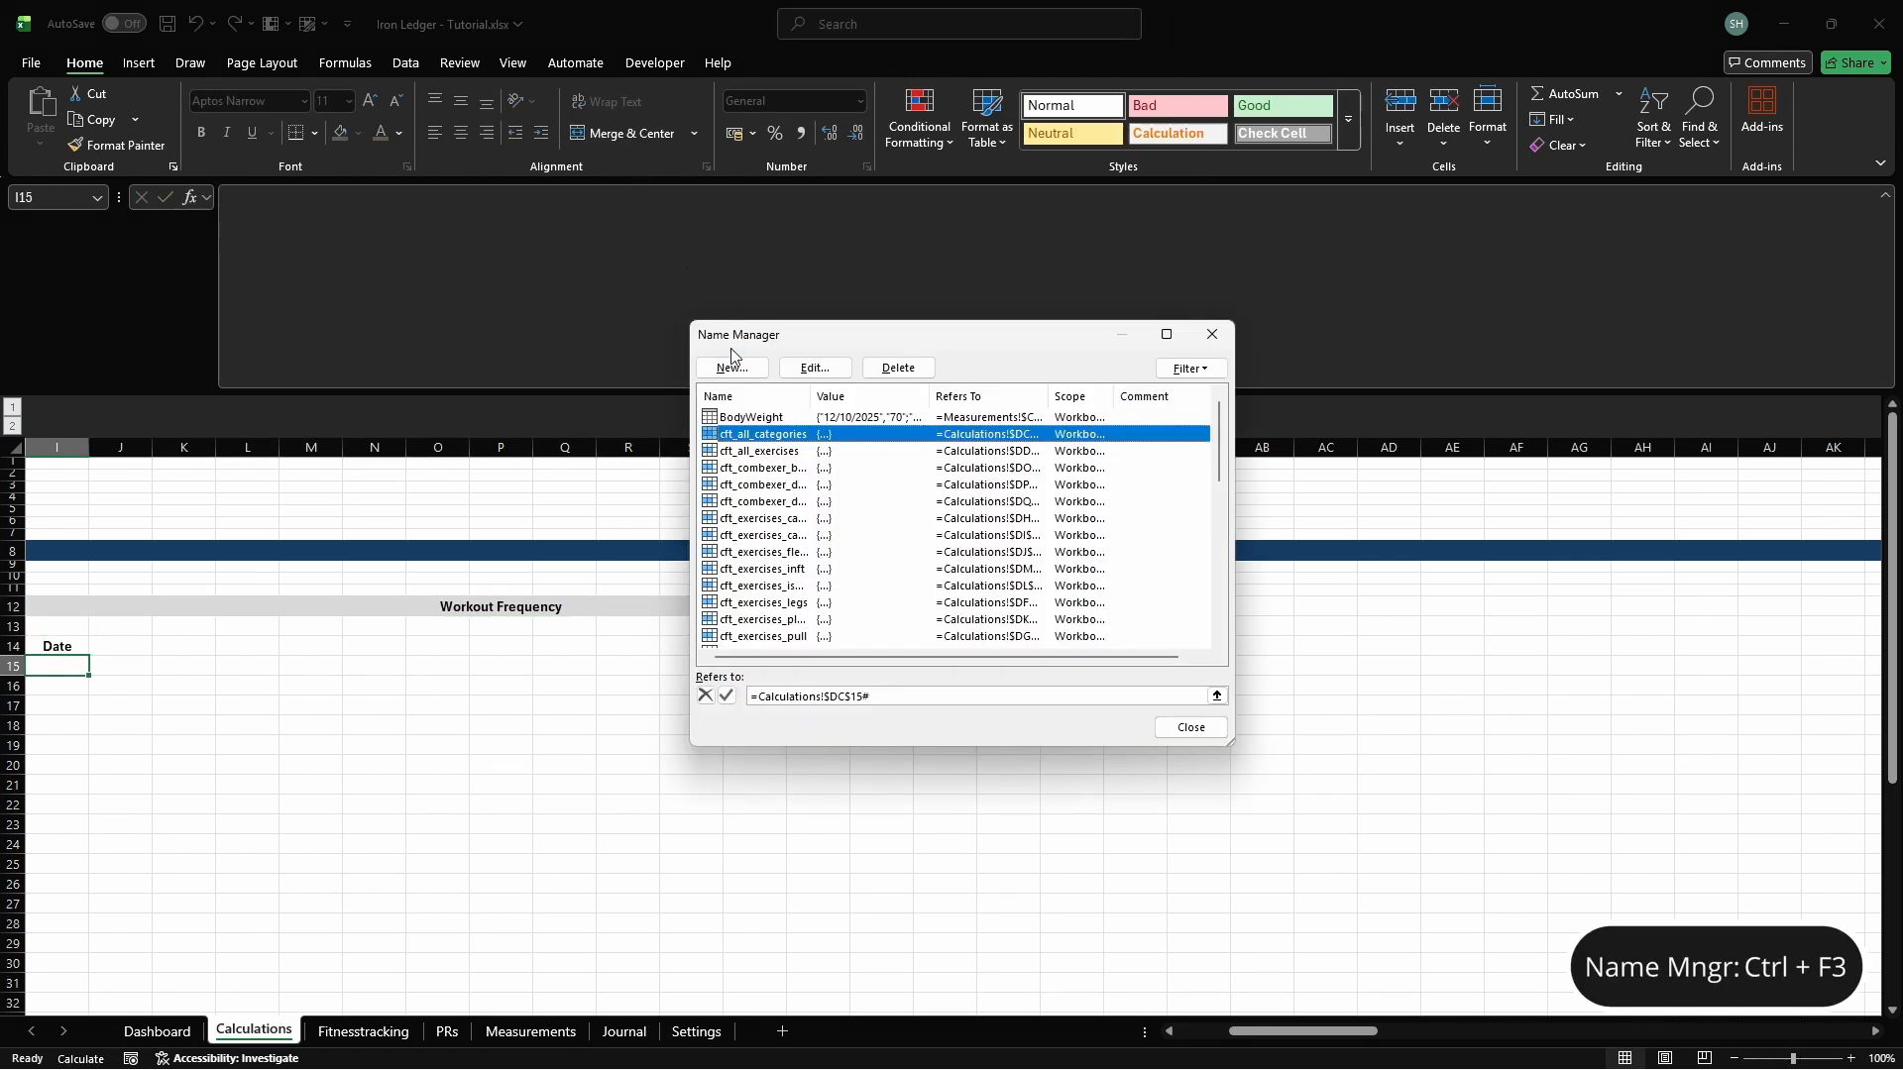
{"action": "left_click", "coordinate": [734, 366]}
{"action": "type", "text": "cd_wfreq_dates"}
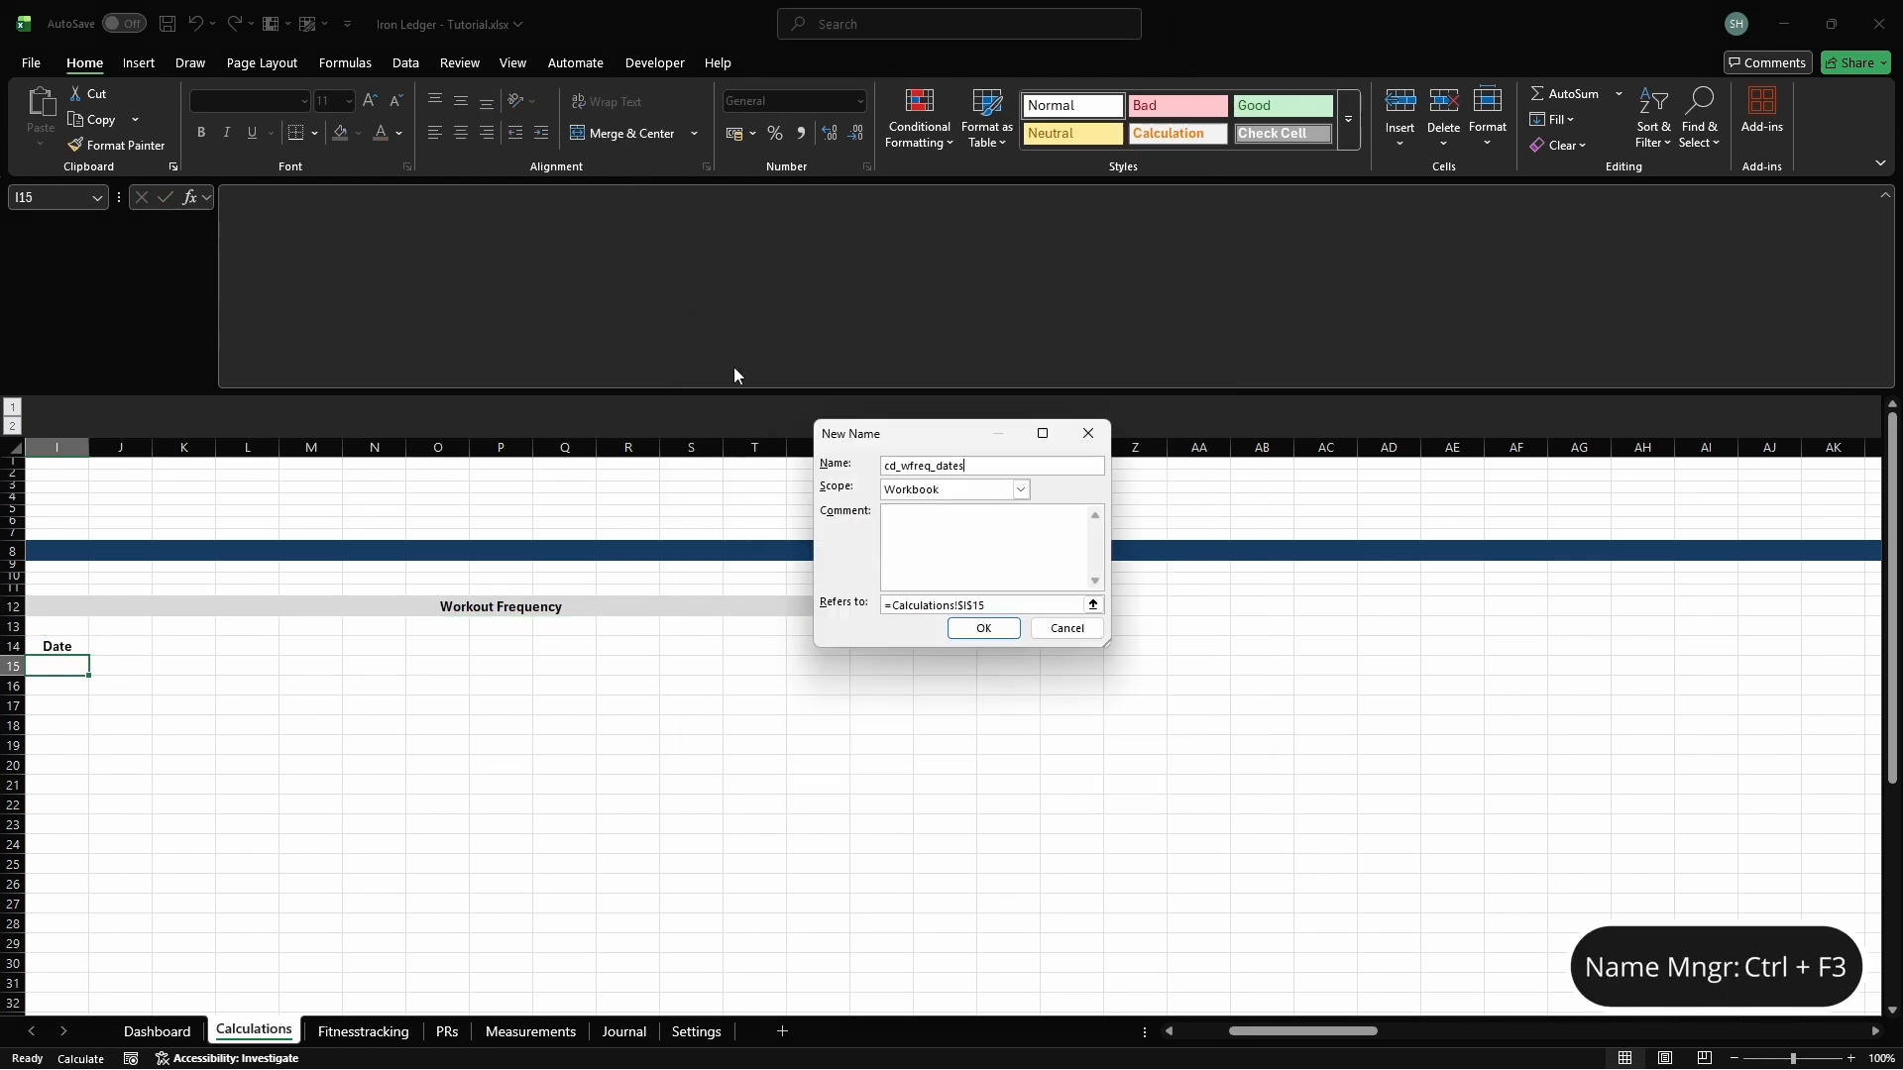
{"action": "type", "text": "_in_timeperiod"}
{"action": "left_click", "coordinate": [1072, 605]}
{"action": "key", "text": "Return"}
Enter =SEQUENCE(cg_end_timeperiod - cg_start_timeperiod + 1, 1, cg_start_timeperiod, 1) in I15 to list the dates
{"action": "type", "text": "=SEQ"}
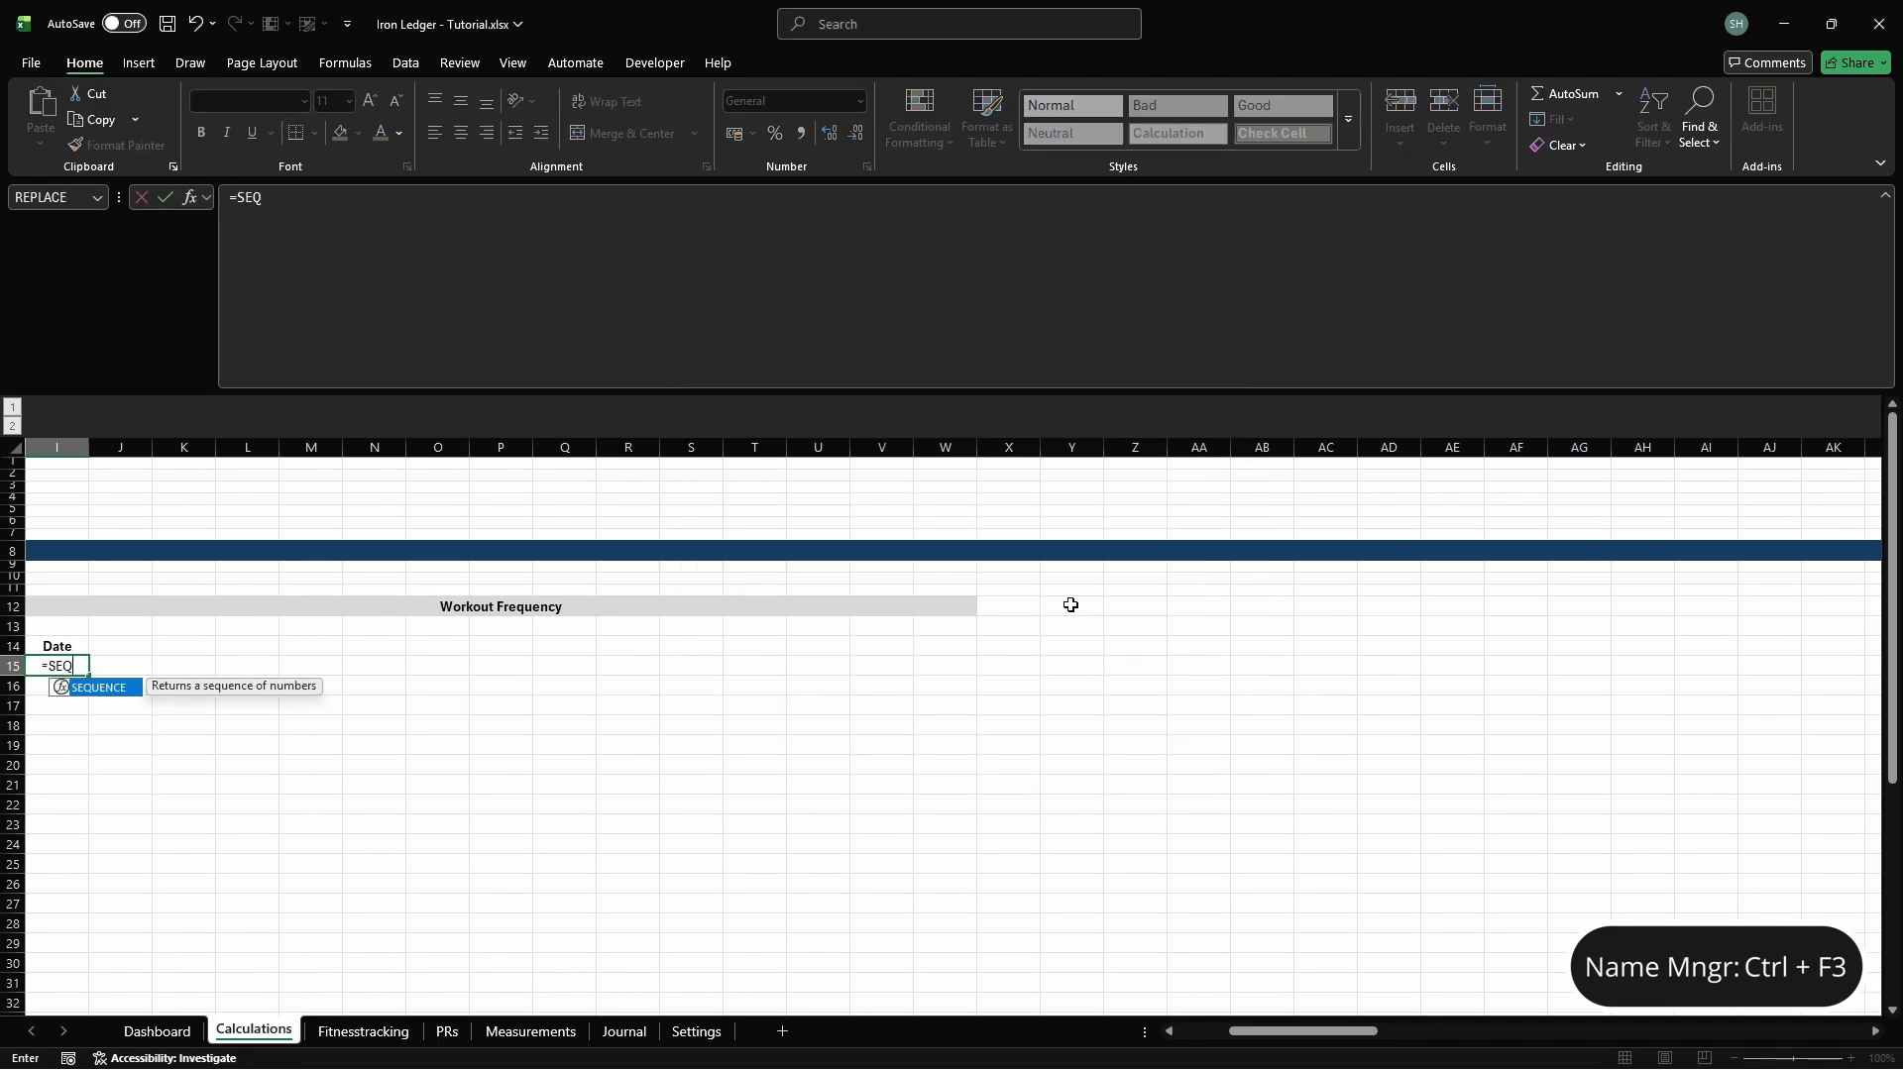
{"action": "type", "text": "UENCE(cg_end_time"}
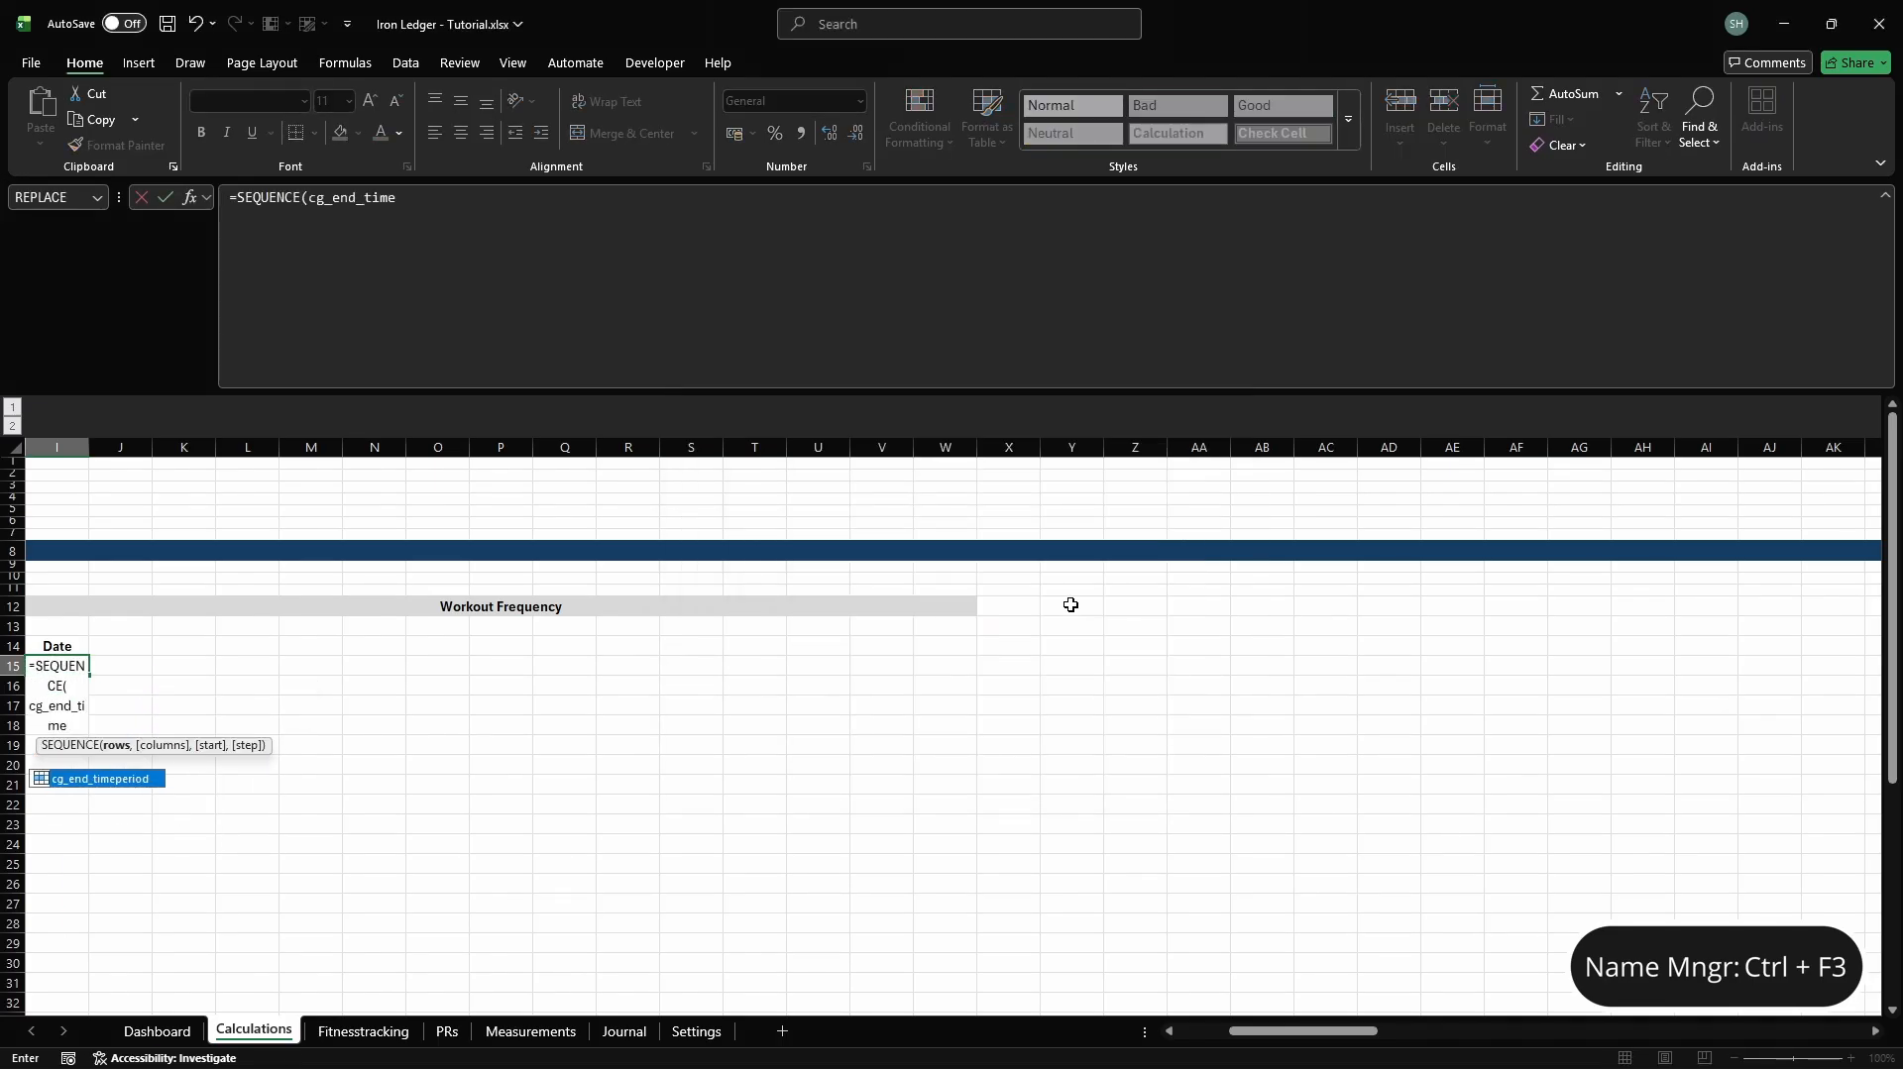
{"action": "type", "text": "period - cg_start_timeperiod - cg_start_timep"}
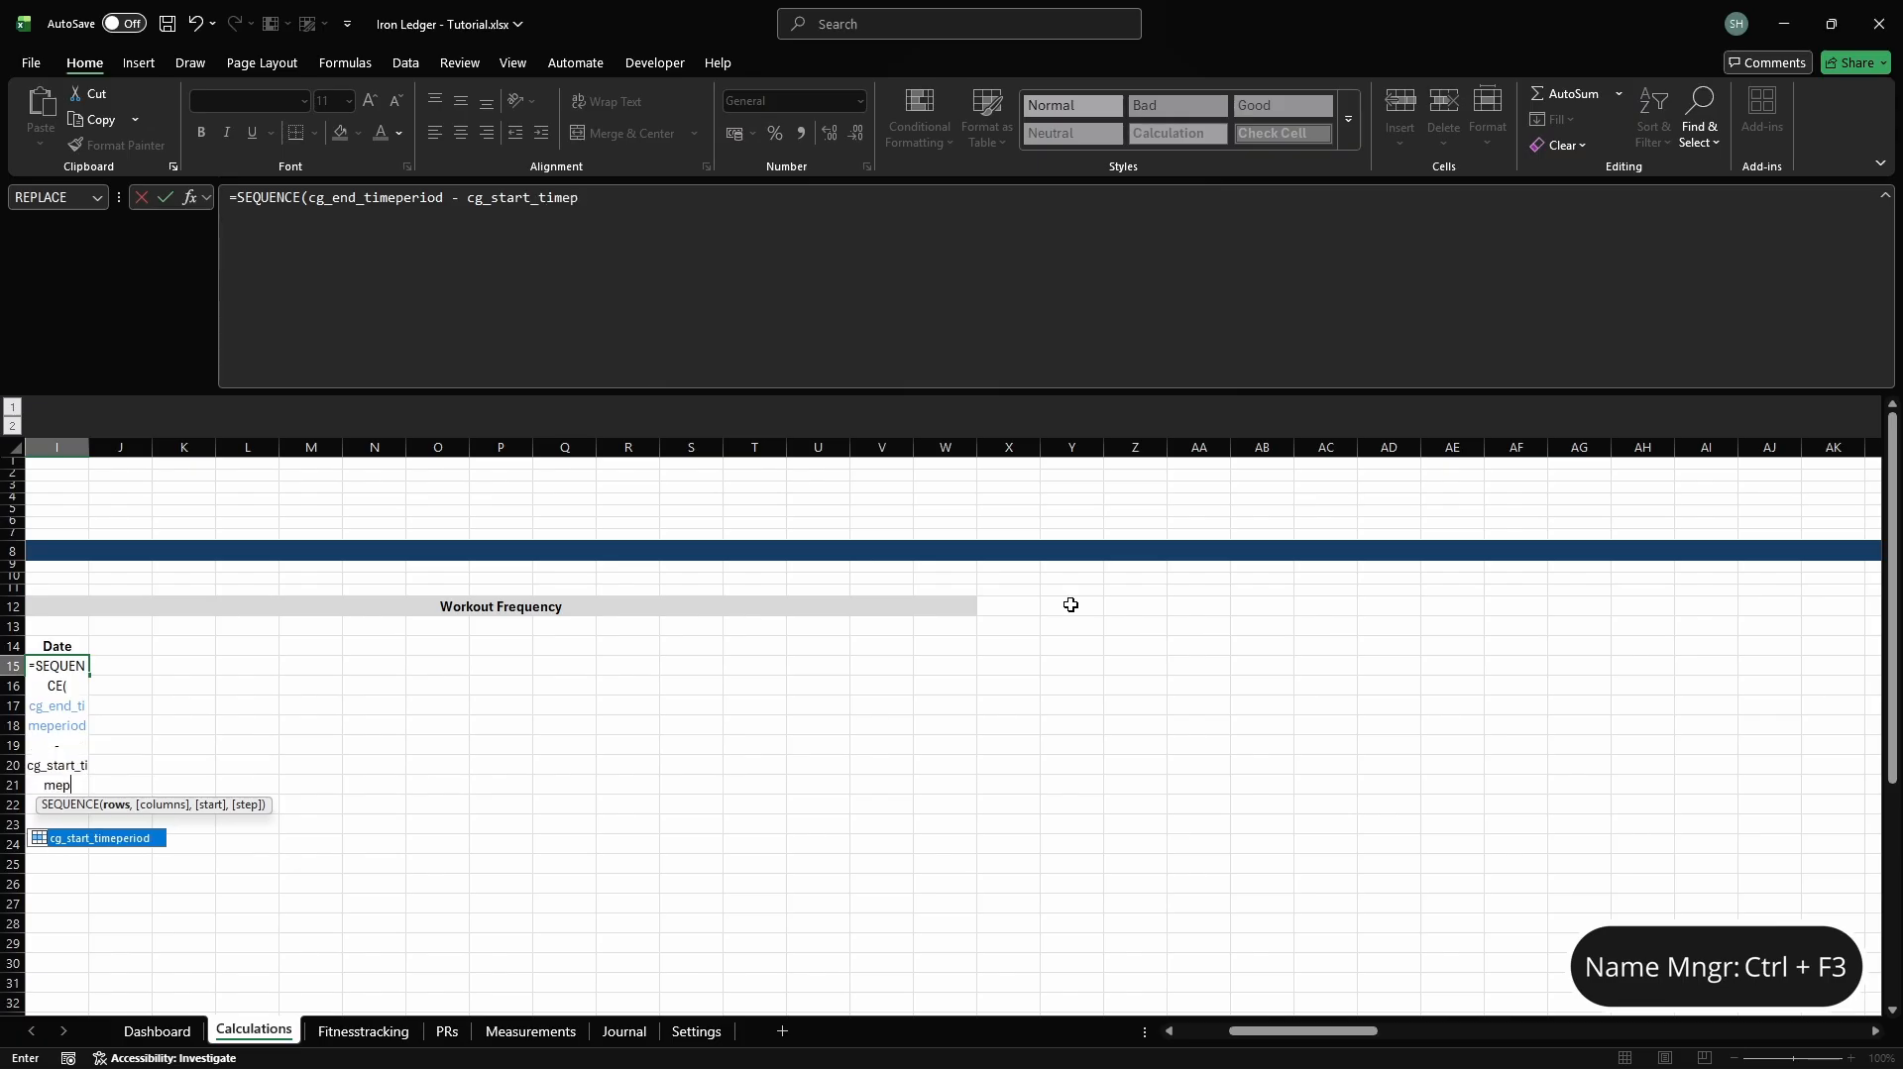
{"action": "type", "text": "eriod + 1, 1, cg_start_ti"}
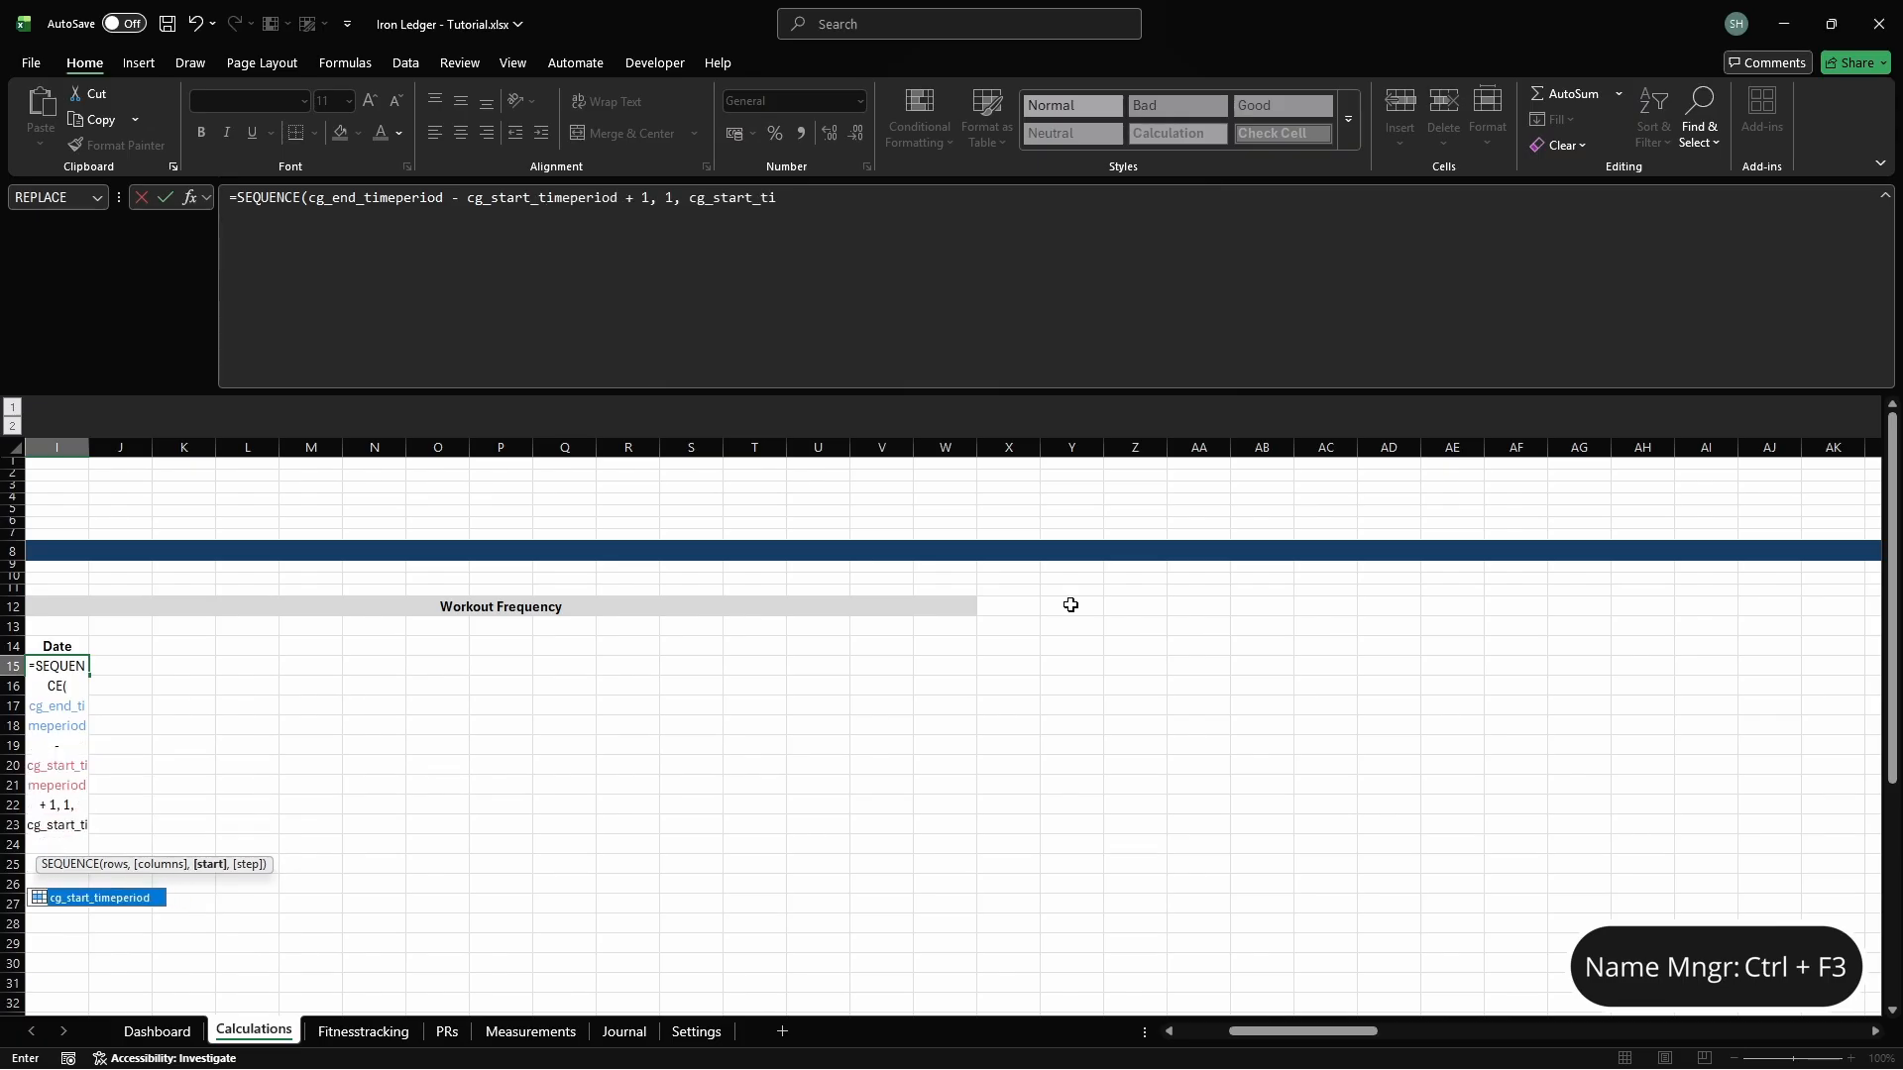
{"action": "type", "text": "od, 1)"}
{"action": "key", "text": "Return"}
Enter the column header "Active" in cell J14, beside the Date header
{"action": "key", "text": "Up"}
{"action": "key", "text": "Up"}
{"action": "key", "text": "Right"}
{"action": "type", "text": "Active"}
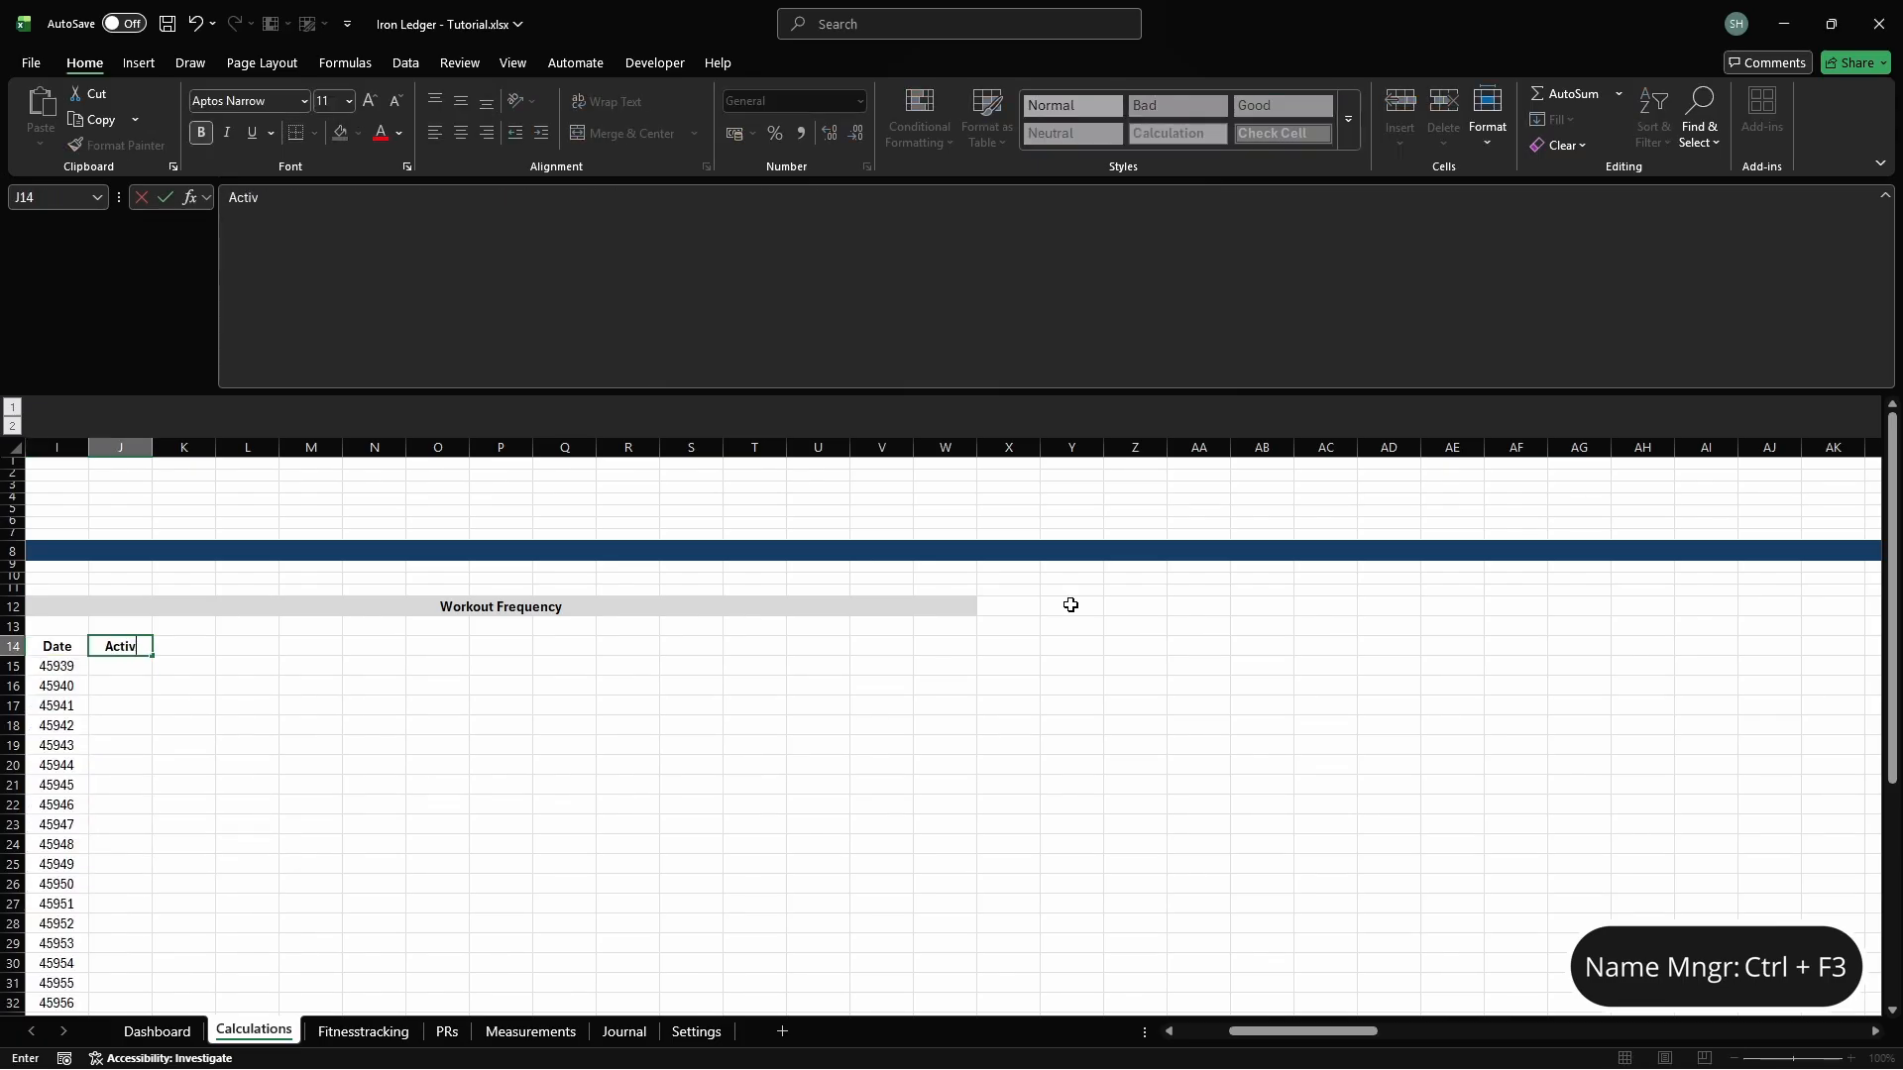
{"action": "key", "text": "Return"}
Define the workbook name cd_wfreq_active_helper referring to the spill range =Calculations!$J$15#
{"action": "key", "text": "ctrl+F3"}
{"action": "left_click", "coordinate": [732, 368]}
{"action": "type", "text": "c"}
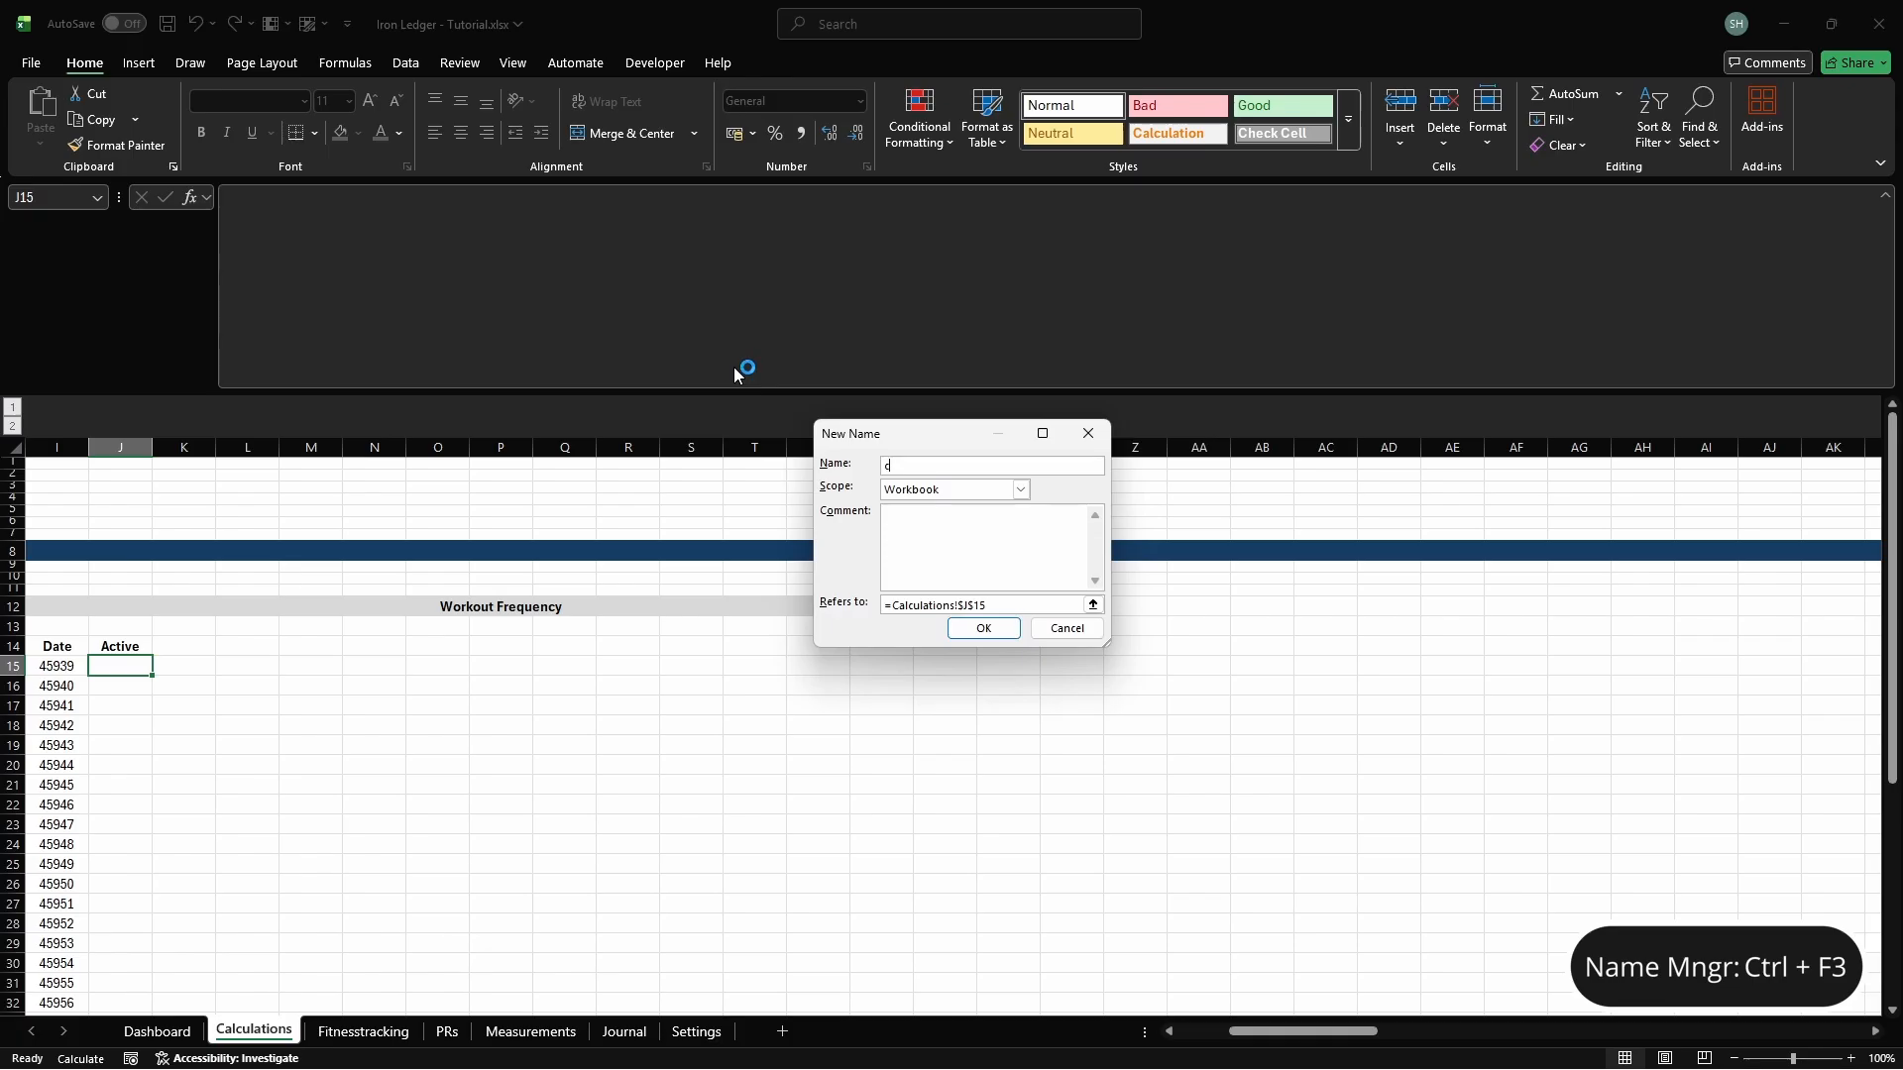
{"action": "type", "text": "d_wfreq_active_helper"}
{"action": "left_click", "coordinate": [1073, 606]}
{"action": "key", "text": "Return"}
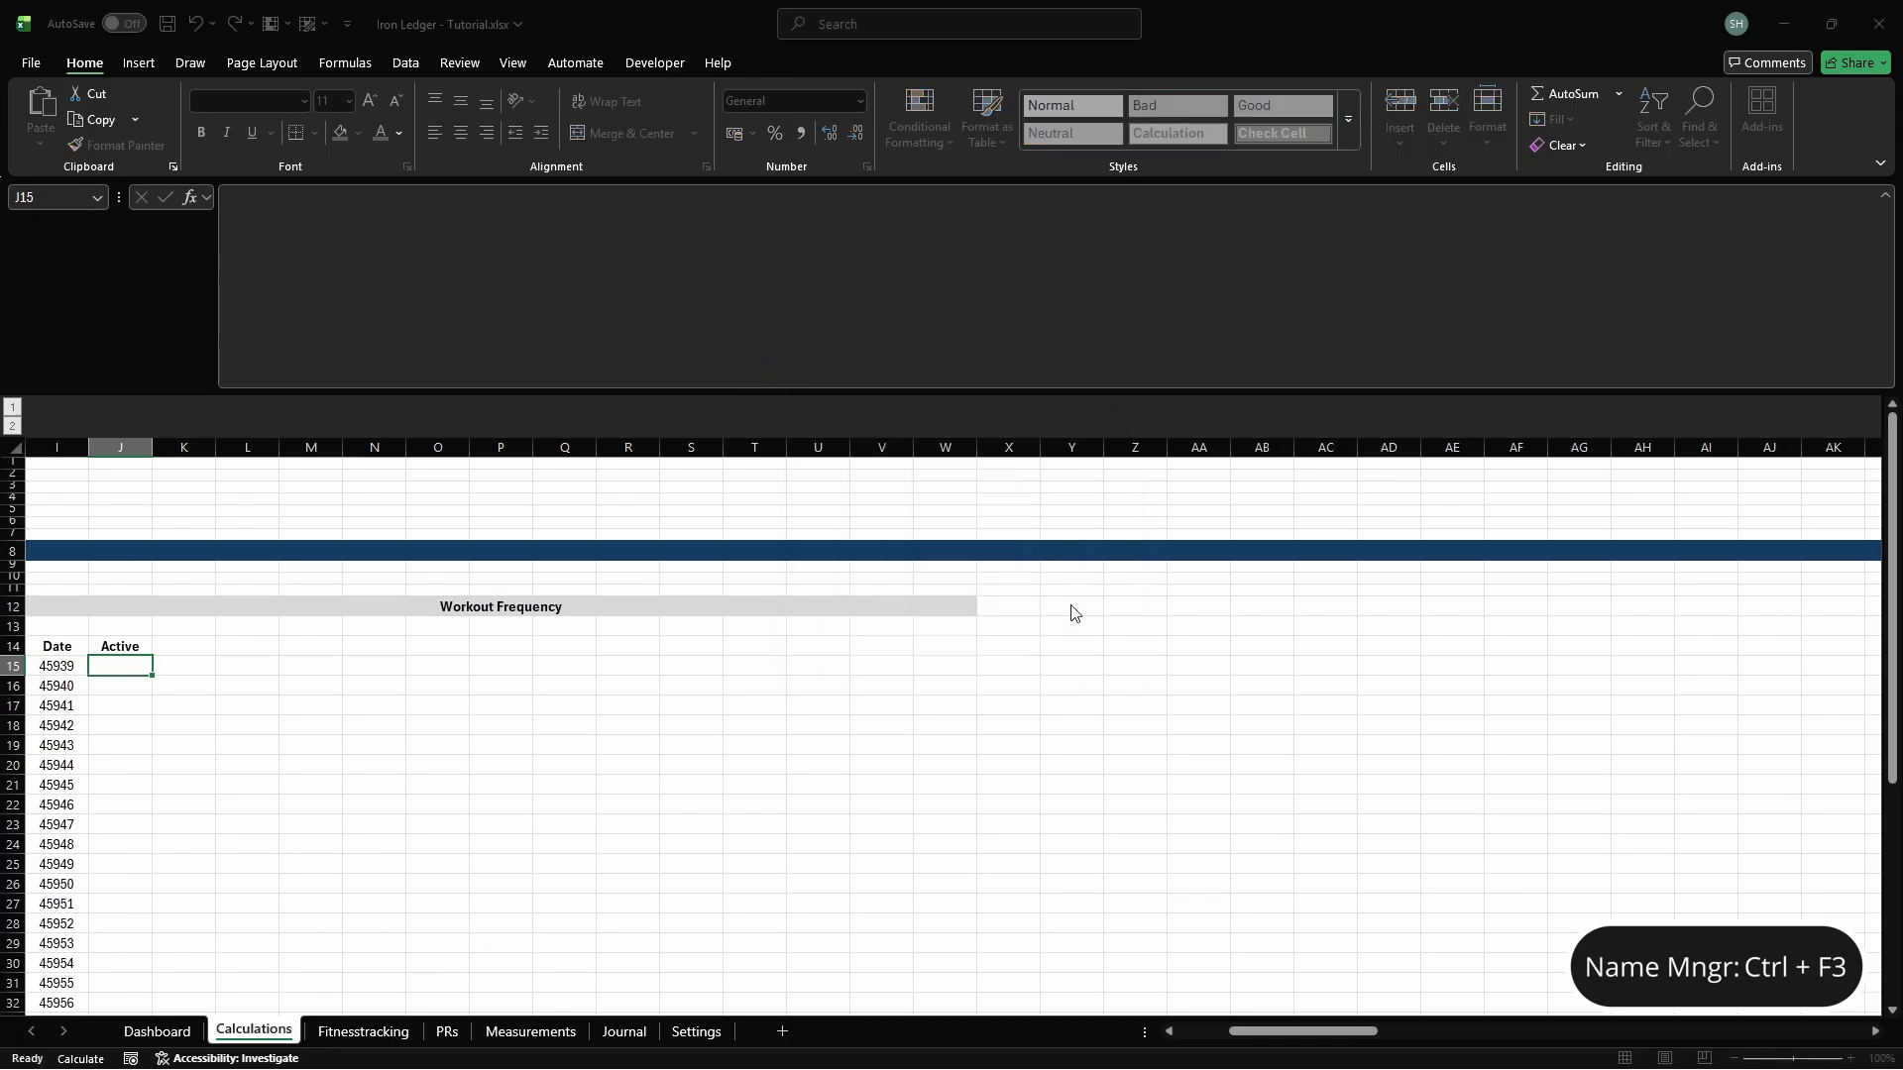
Enter =COUNTIFS(Fitnesstracking[Date],cd_wfreq_dates_in_timeperiod,Fitnesstracking[Status],"Active") in J15 to count active entries per date
{"action": "type", "text": "=COUNTIFS(Fitnes"}
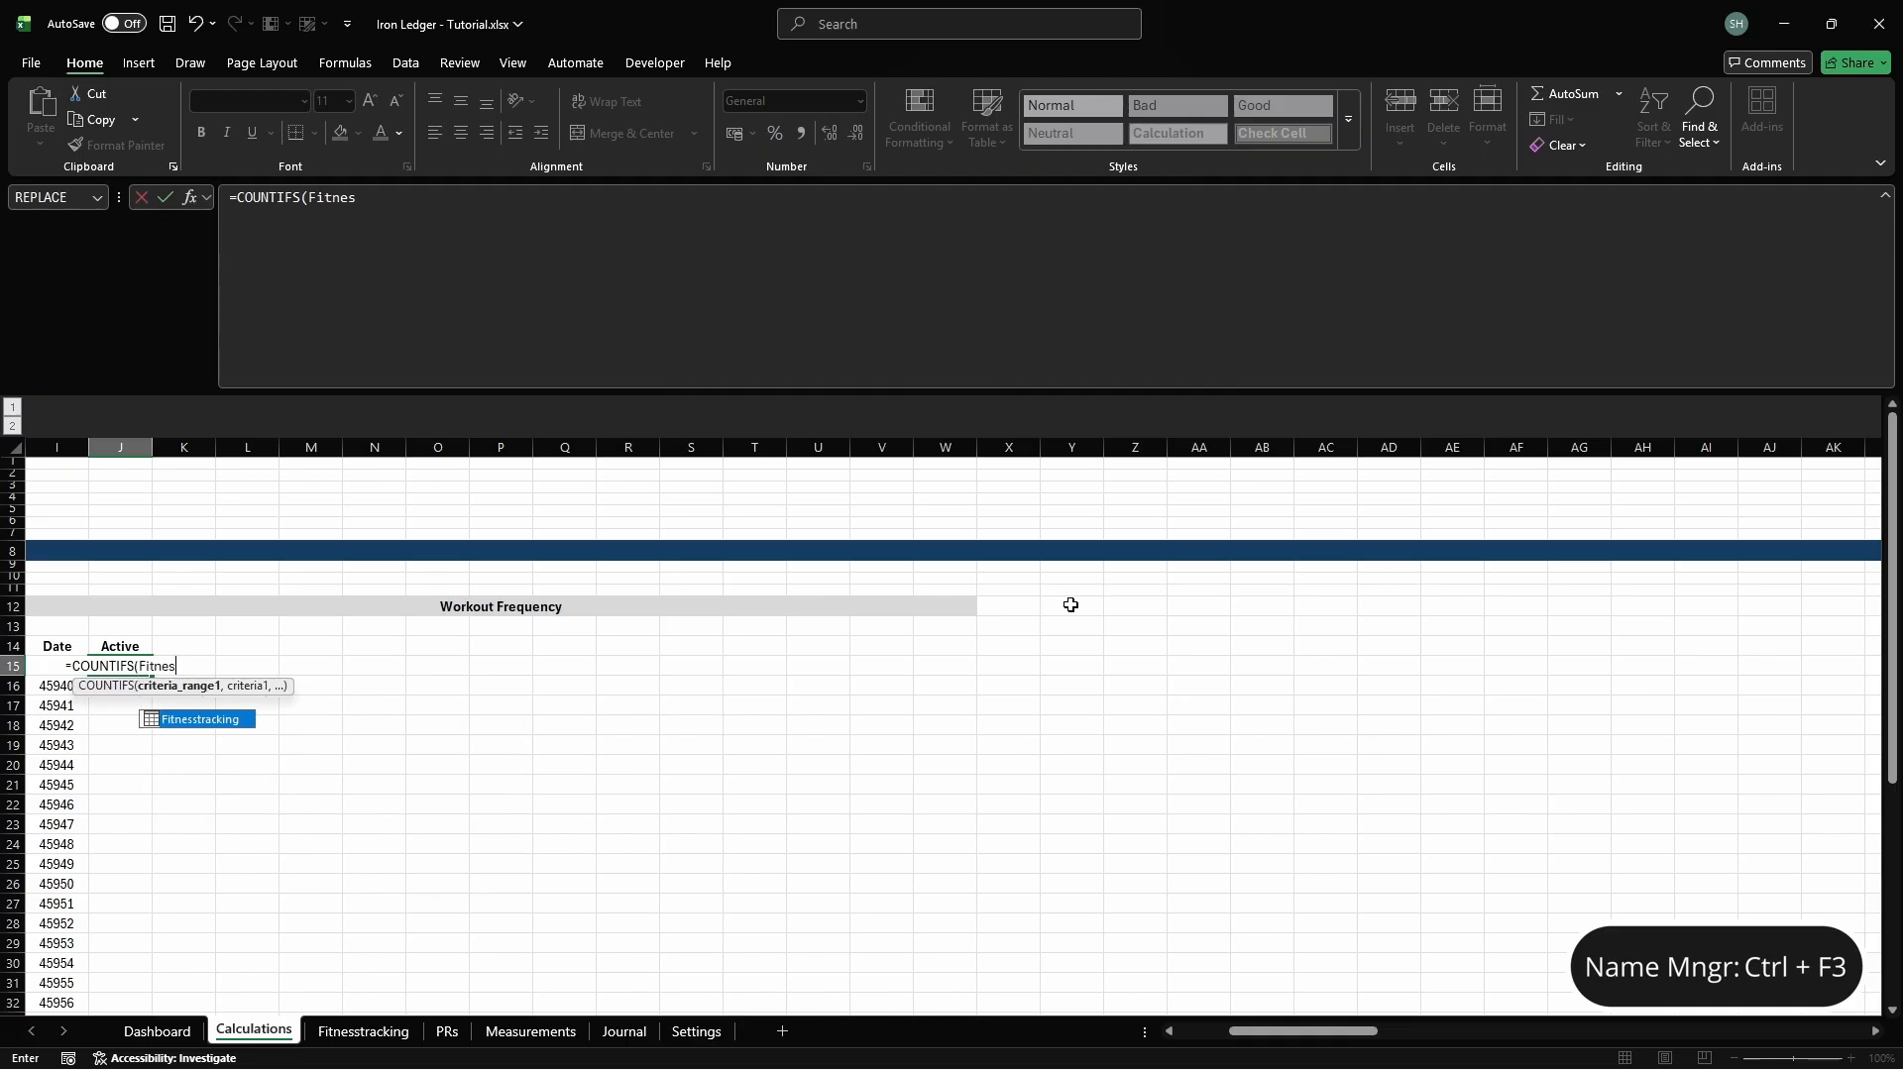
{"action": "type", "text": "stracking[Date],cd_wfr"}
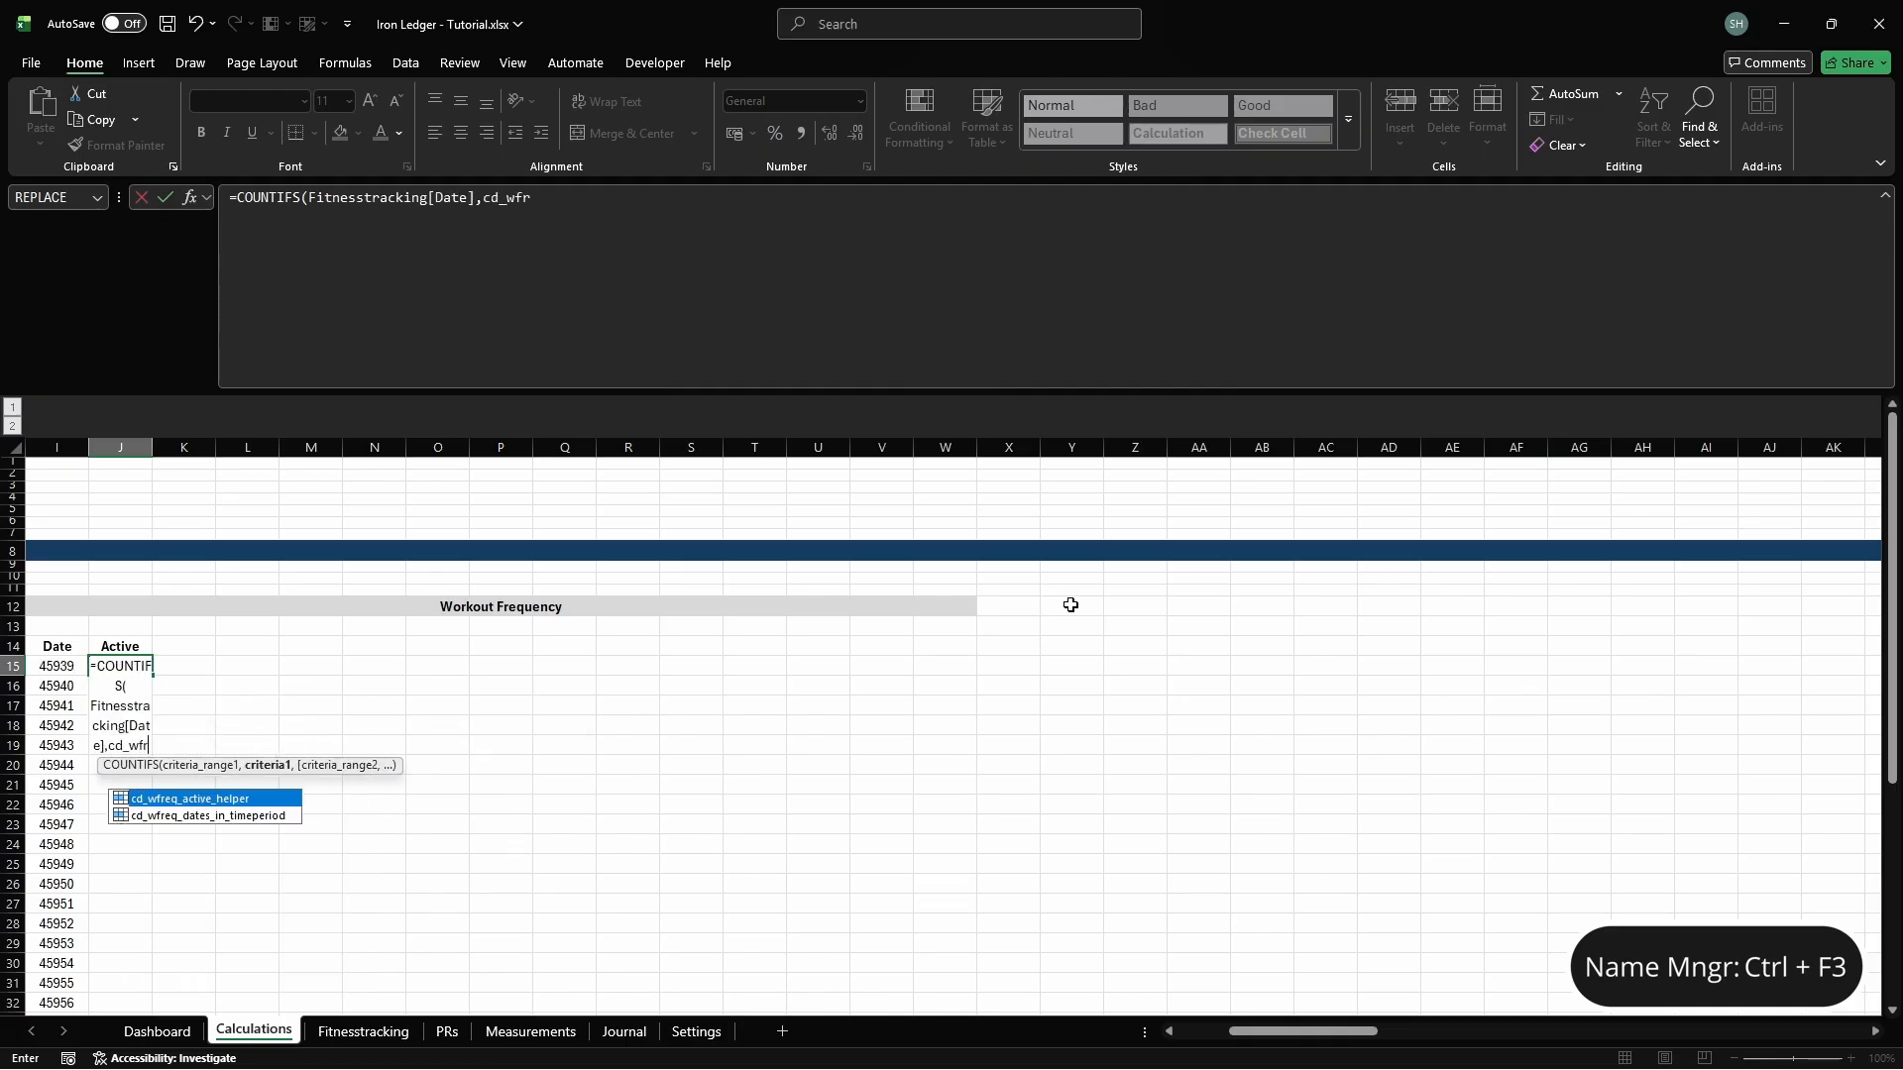
{"action": "type", "text": "eq_dates_in_timeperi"}
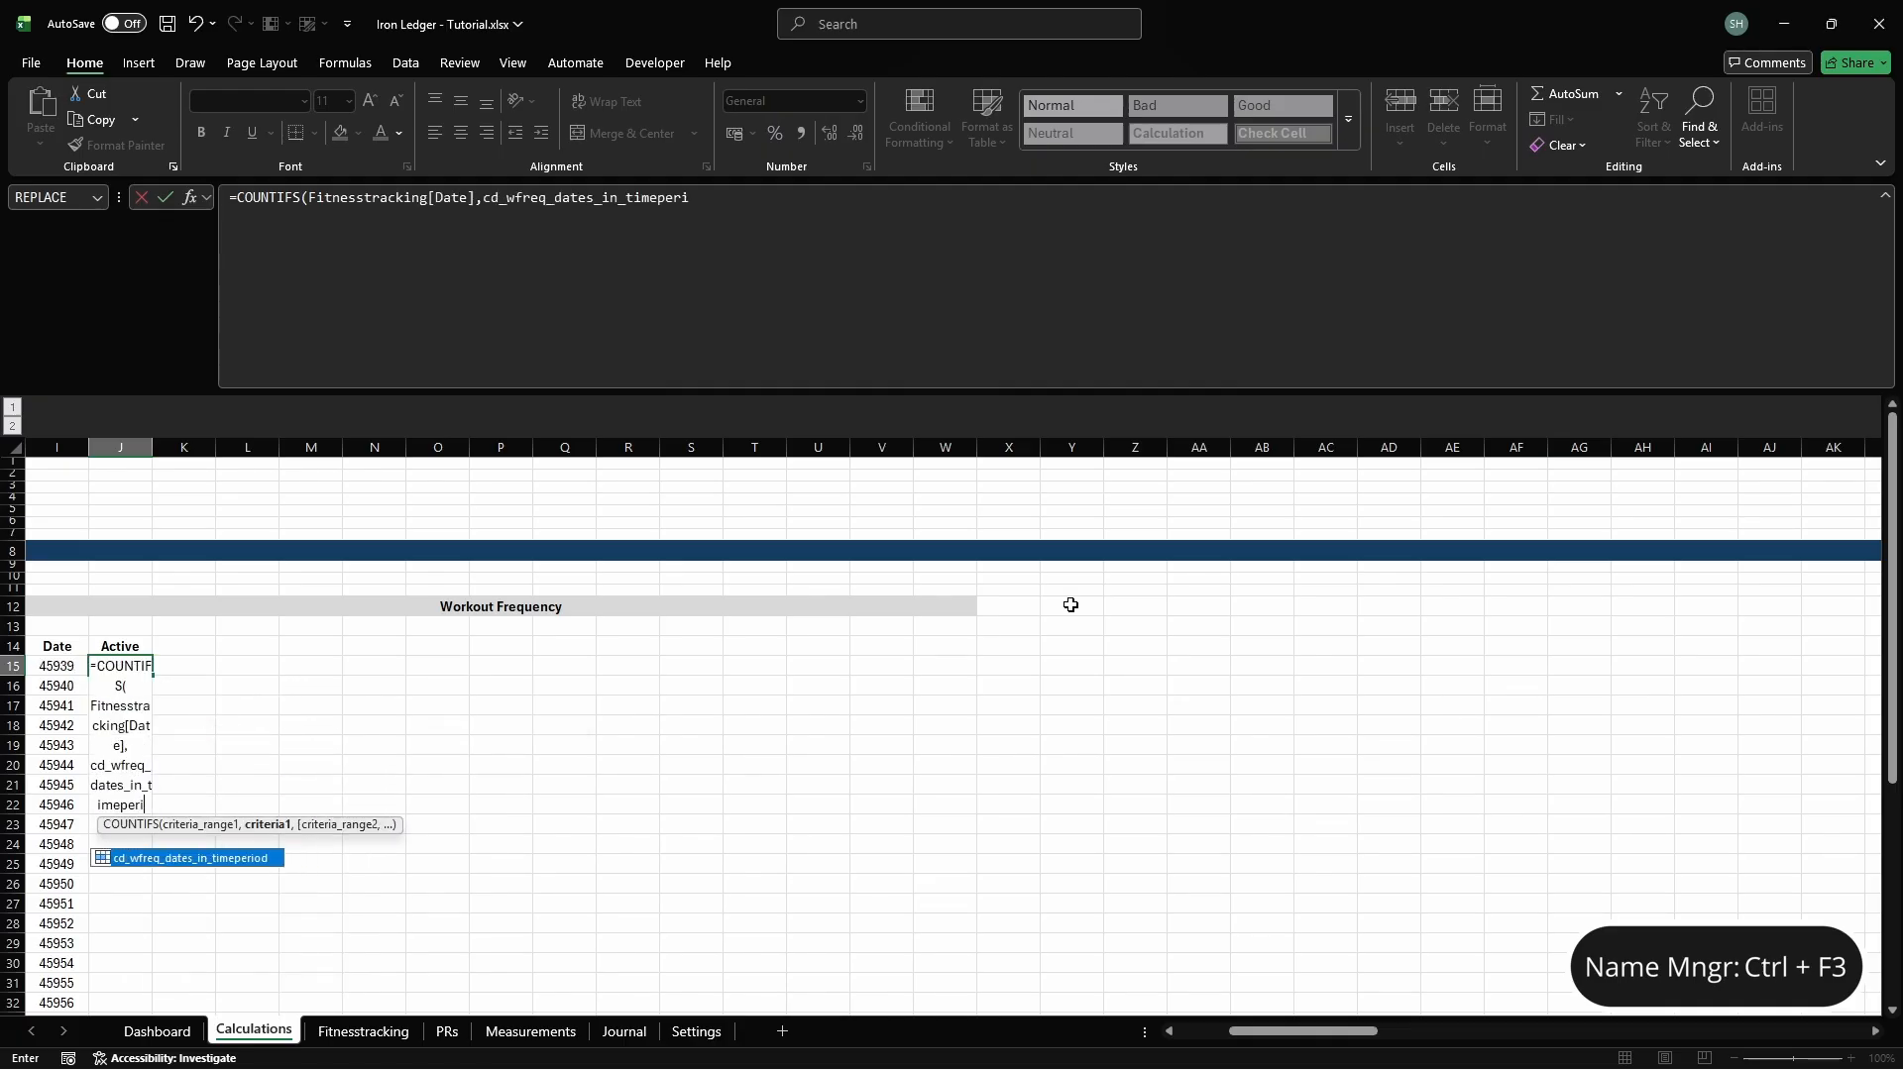
{"action": "type", "text": "od,Fitnesstracking[Status"}
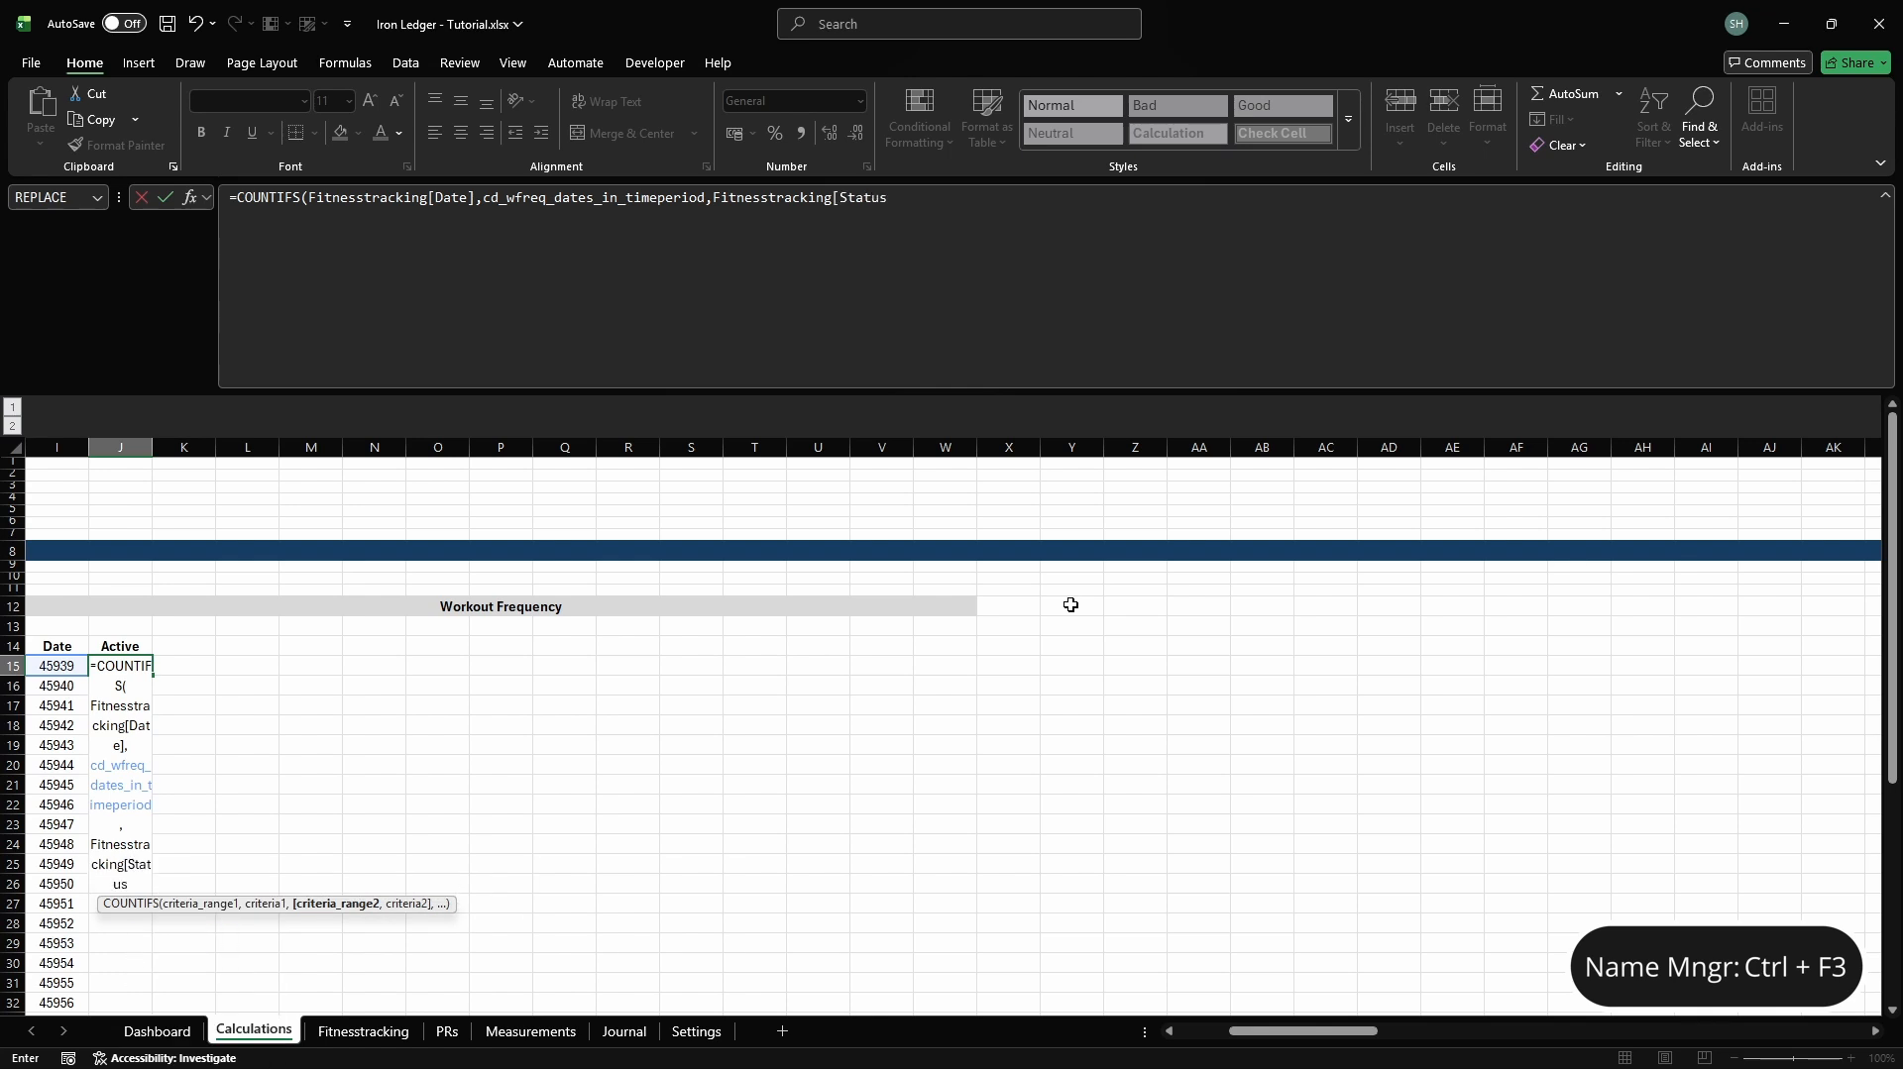
{"action": "type", "text": "],\"Active\")"}
{"action": "key", "text": "Tab"}
Enter the column header "Active Binary" in cell K14
{"action": "key", "text": "Up"}
{"action": "type", "text": "Act"}
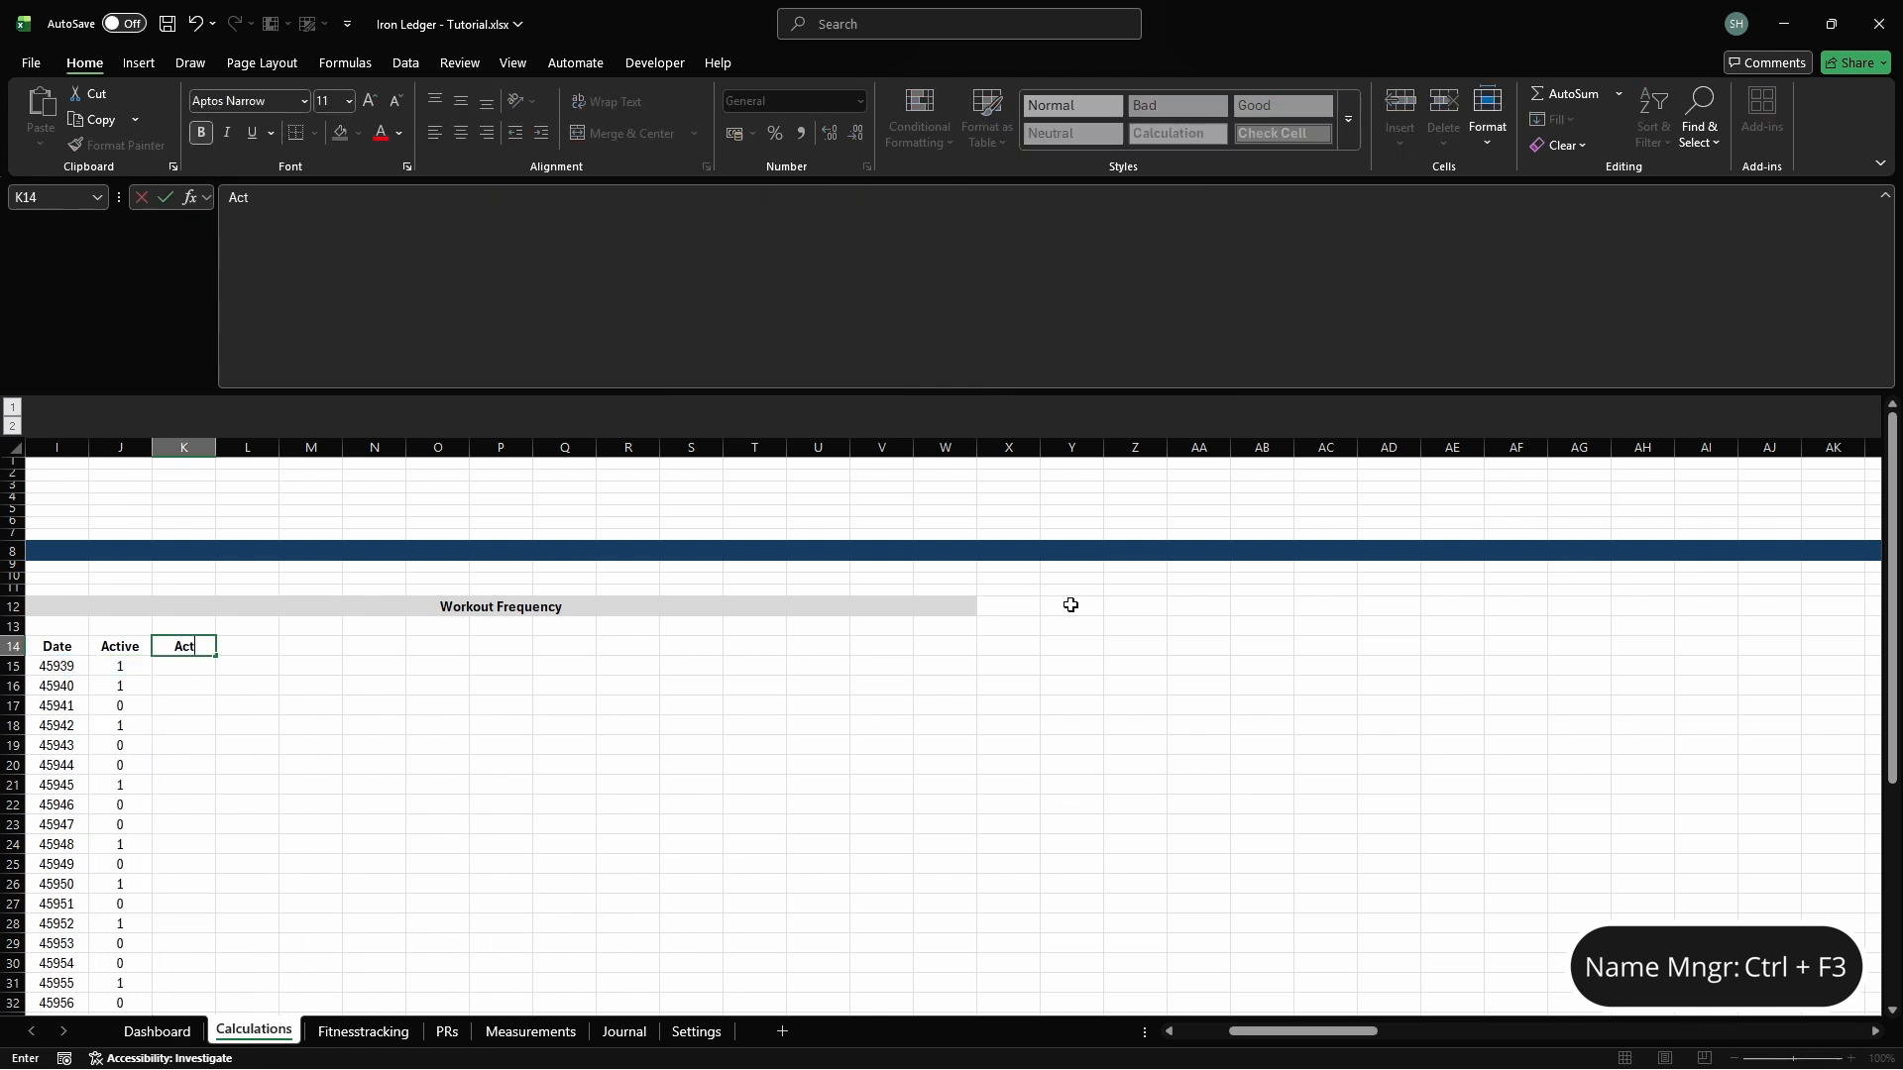
{"action": "key", "text": "Return"}
Define the workbook name cd_wfreq_active for the spill range starting at K15
{"action": "key", "text": "ctrl+F3"}
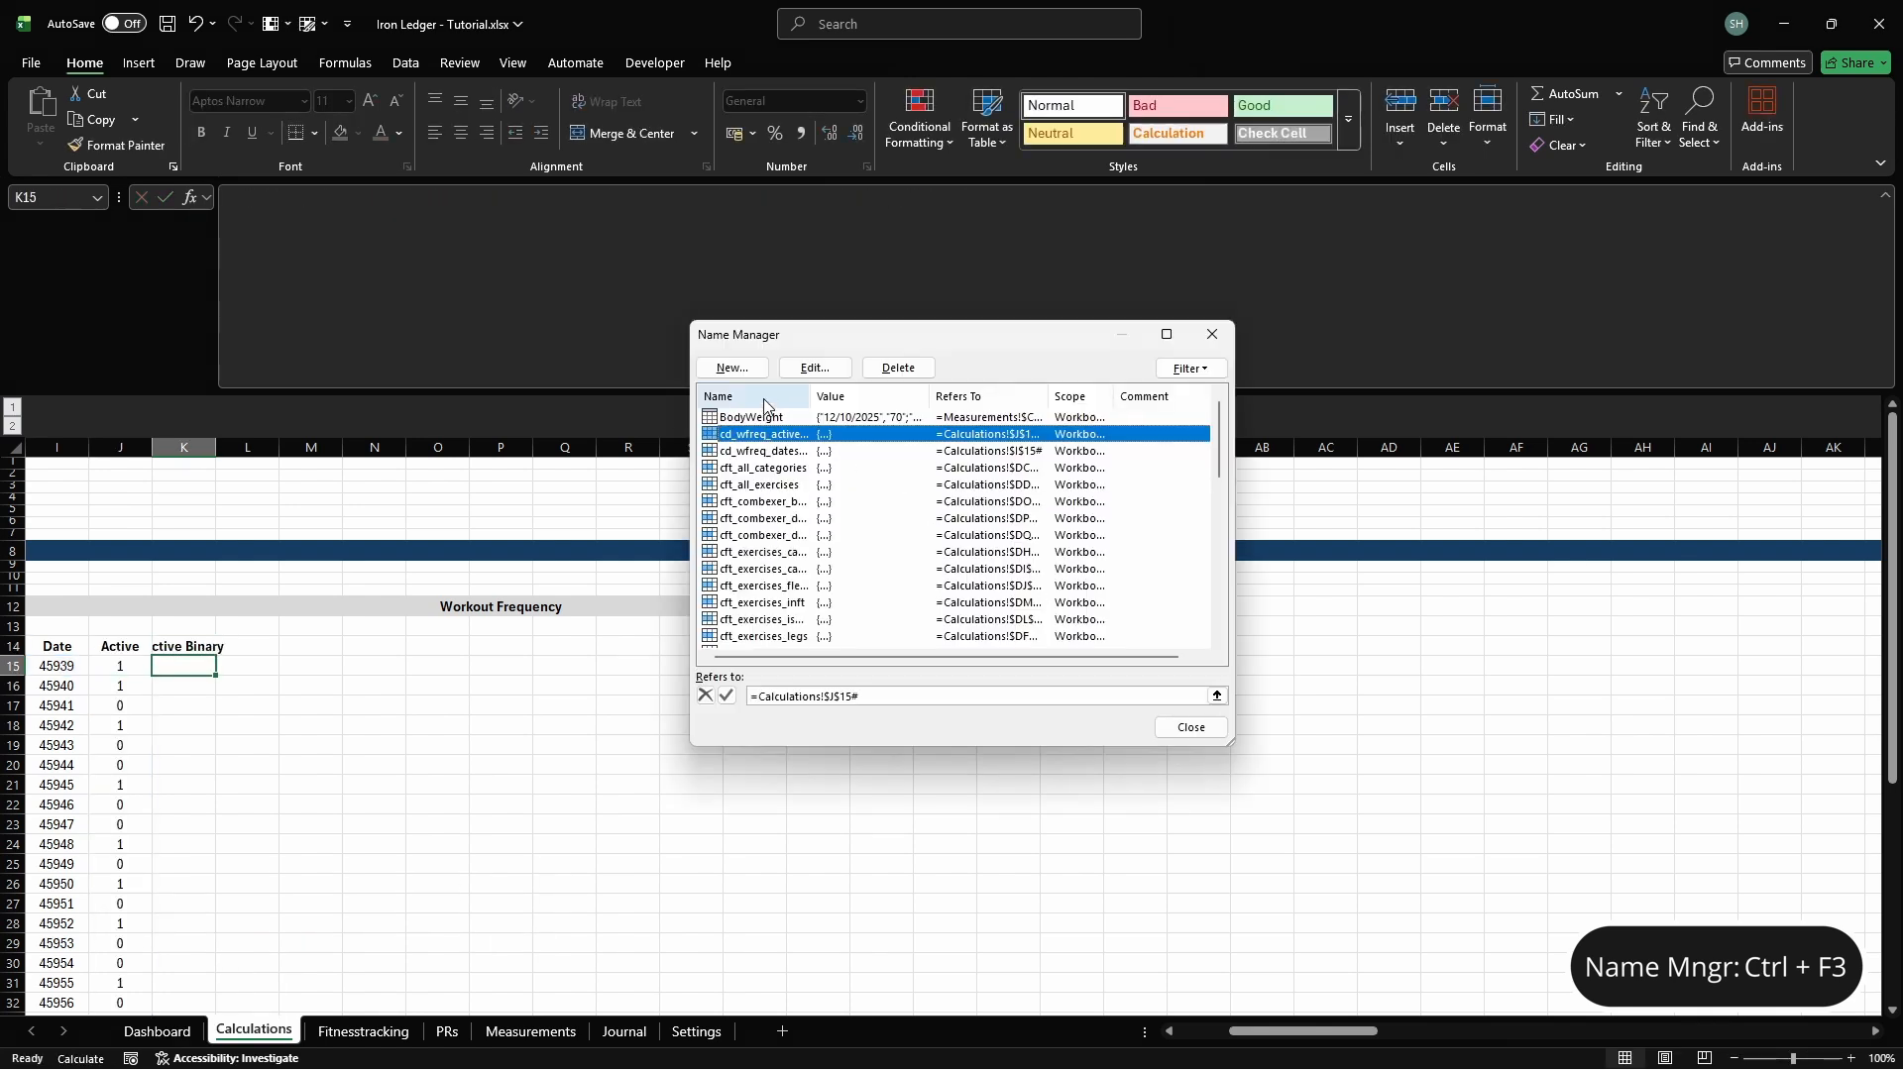
{"action": "left_click", "coordinate": [734, 367]}
{"action": "type", "text": "cd_wfreq_active"}
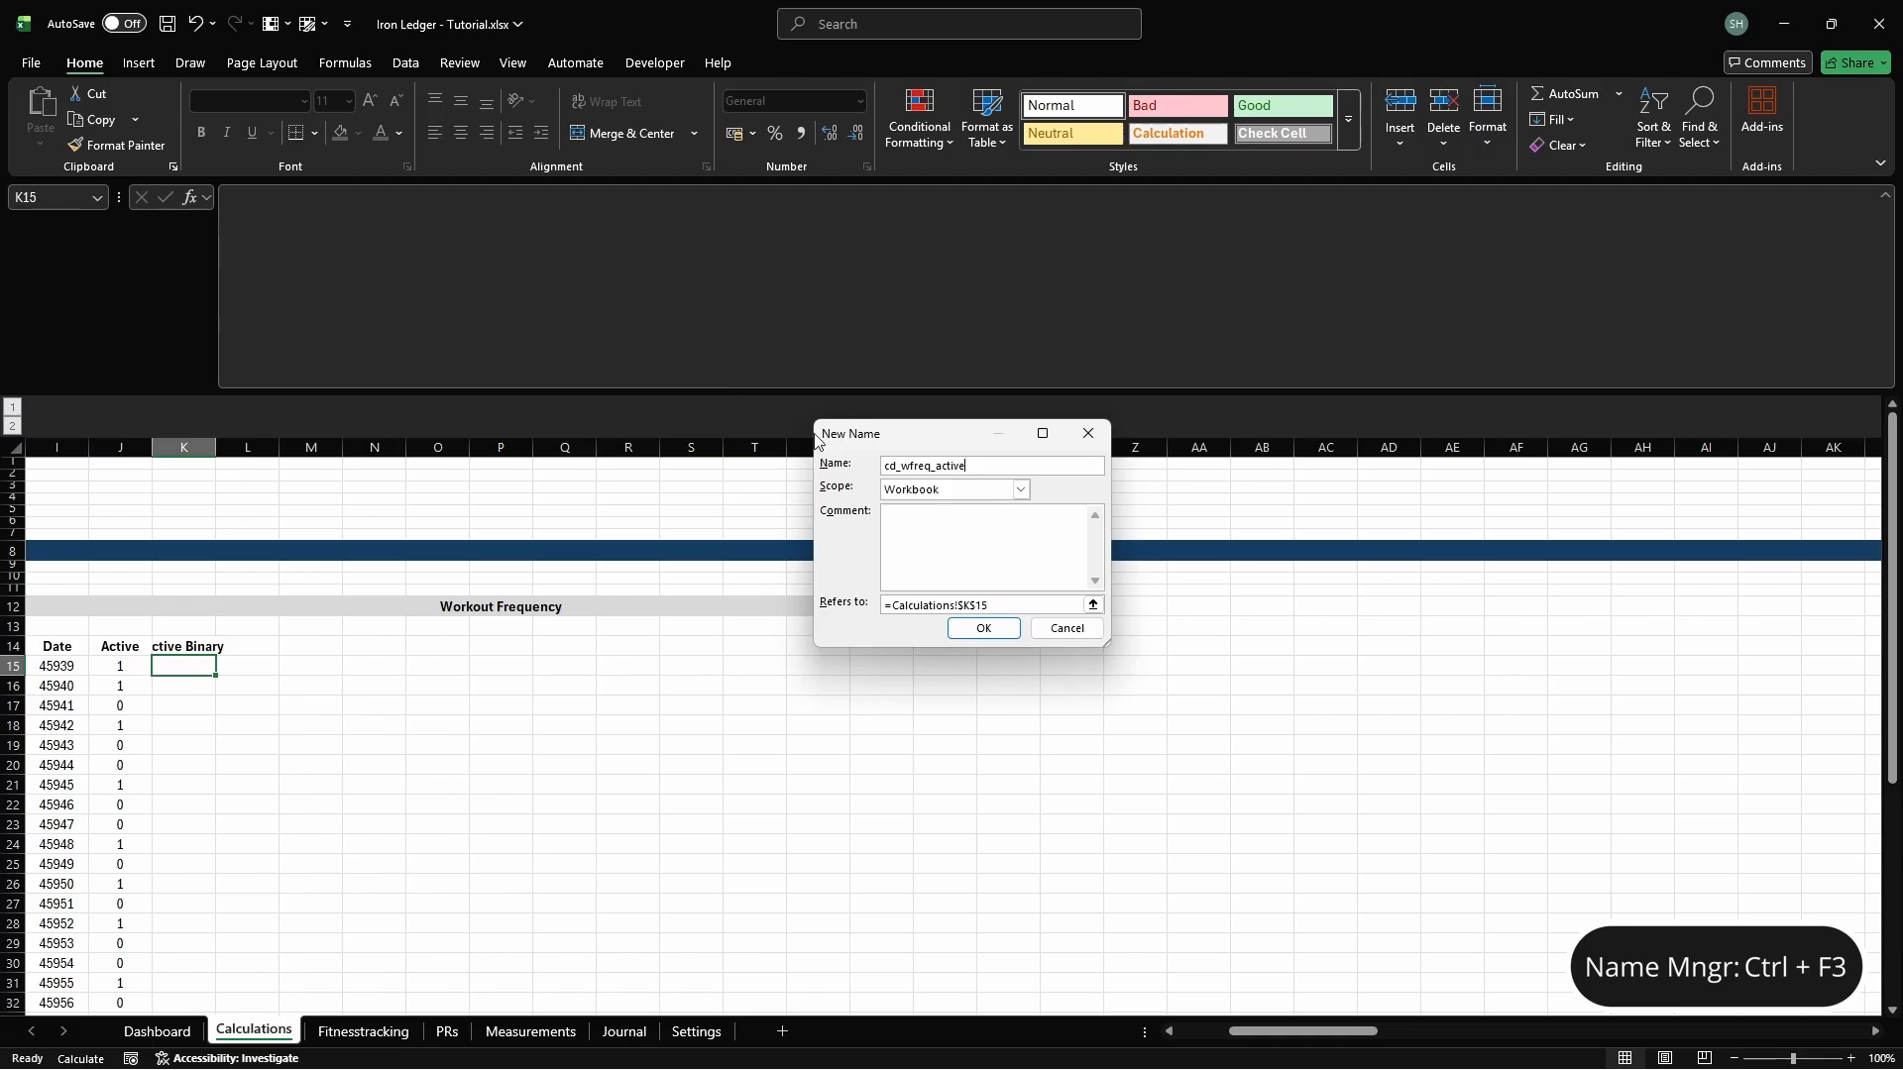
{"action": "left_click", "coordinate": [1072, 606]}
{"action": "key", "text": "Return"}
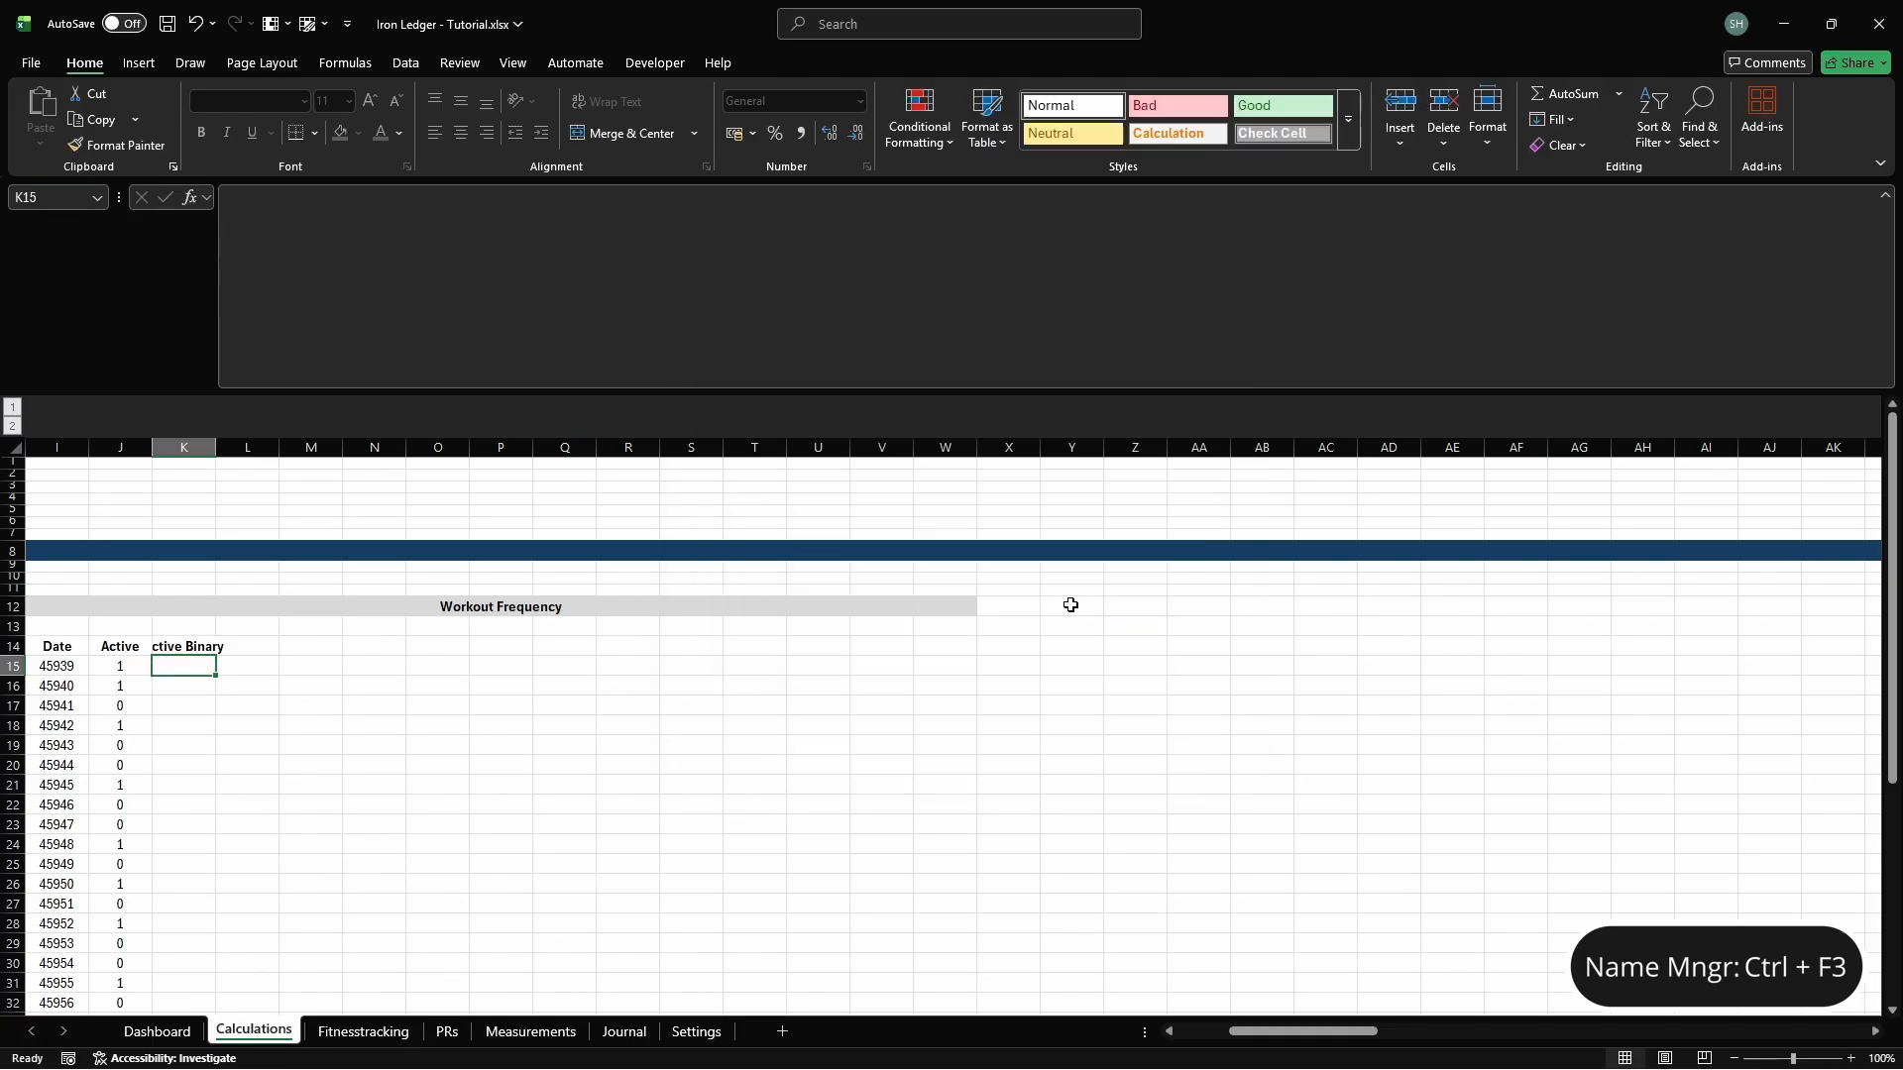
Enter =IF(cd_wfreq_active_helper>0,1,0) in K15 and the column header "Completed" in L14
{"action": "type", "text": "=IF(cd_wfreq_active_helper>0,1,0)"}
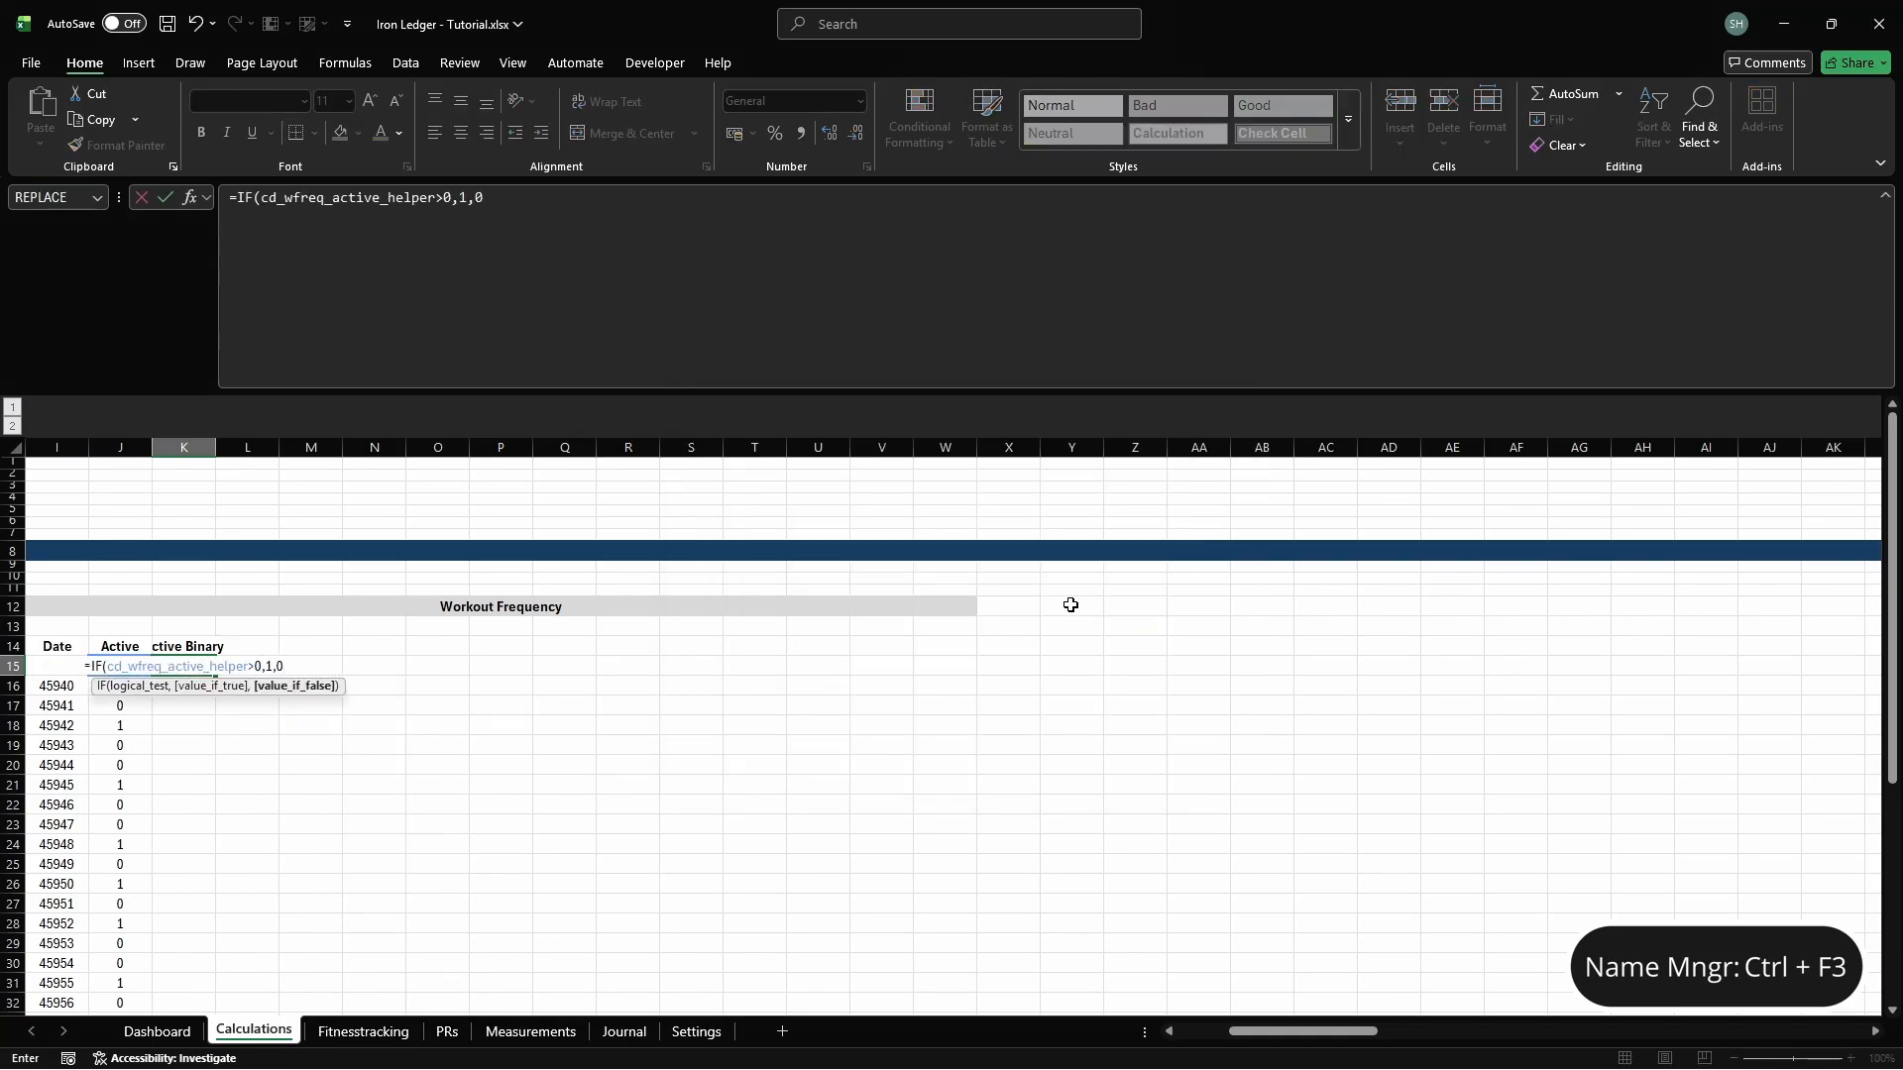
{"action": "key", "text": "Tab"}
{"action": "key", "text": "Up"}
{"action": "type", "text": "Comp"}
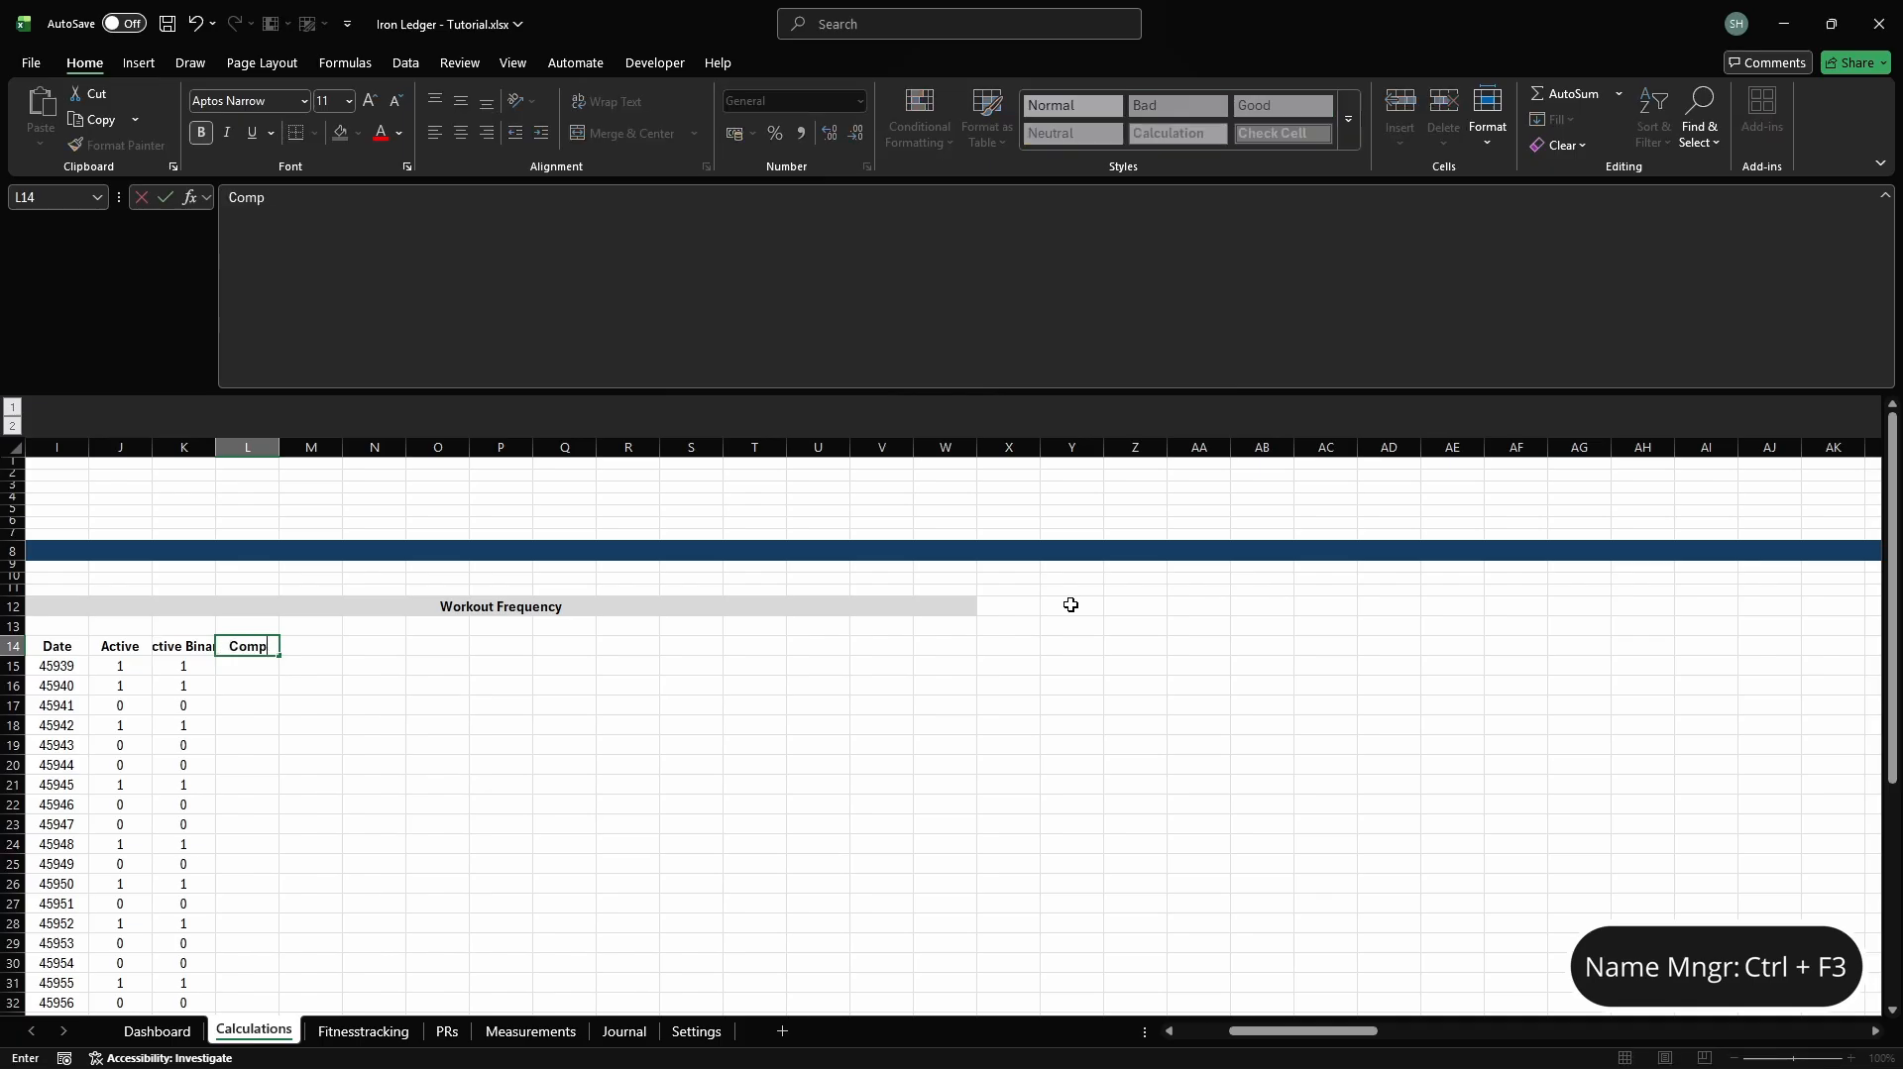
{"action": "key", "text": "Return"}
Define the workbook name cd_wfreq_comp_helper referring to the spill range =Calculations!$L$15#
{"action": "key", "text": "ctrl+F3"}
{"action": "left_click", "coordinate": [733, 367]}
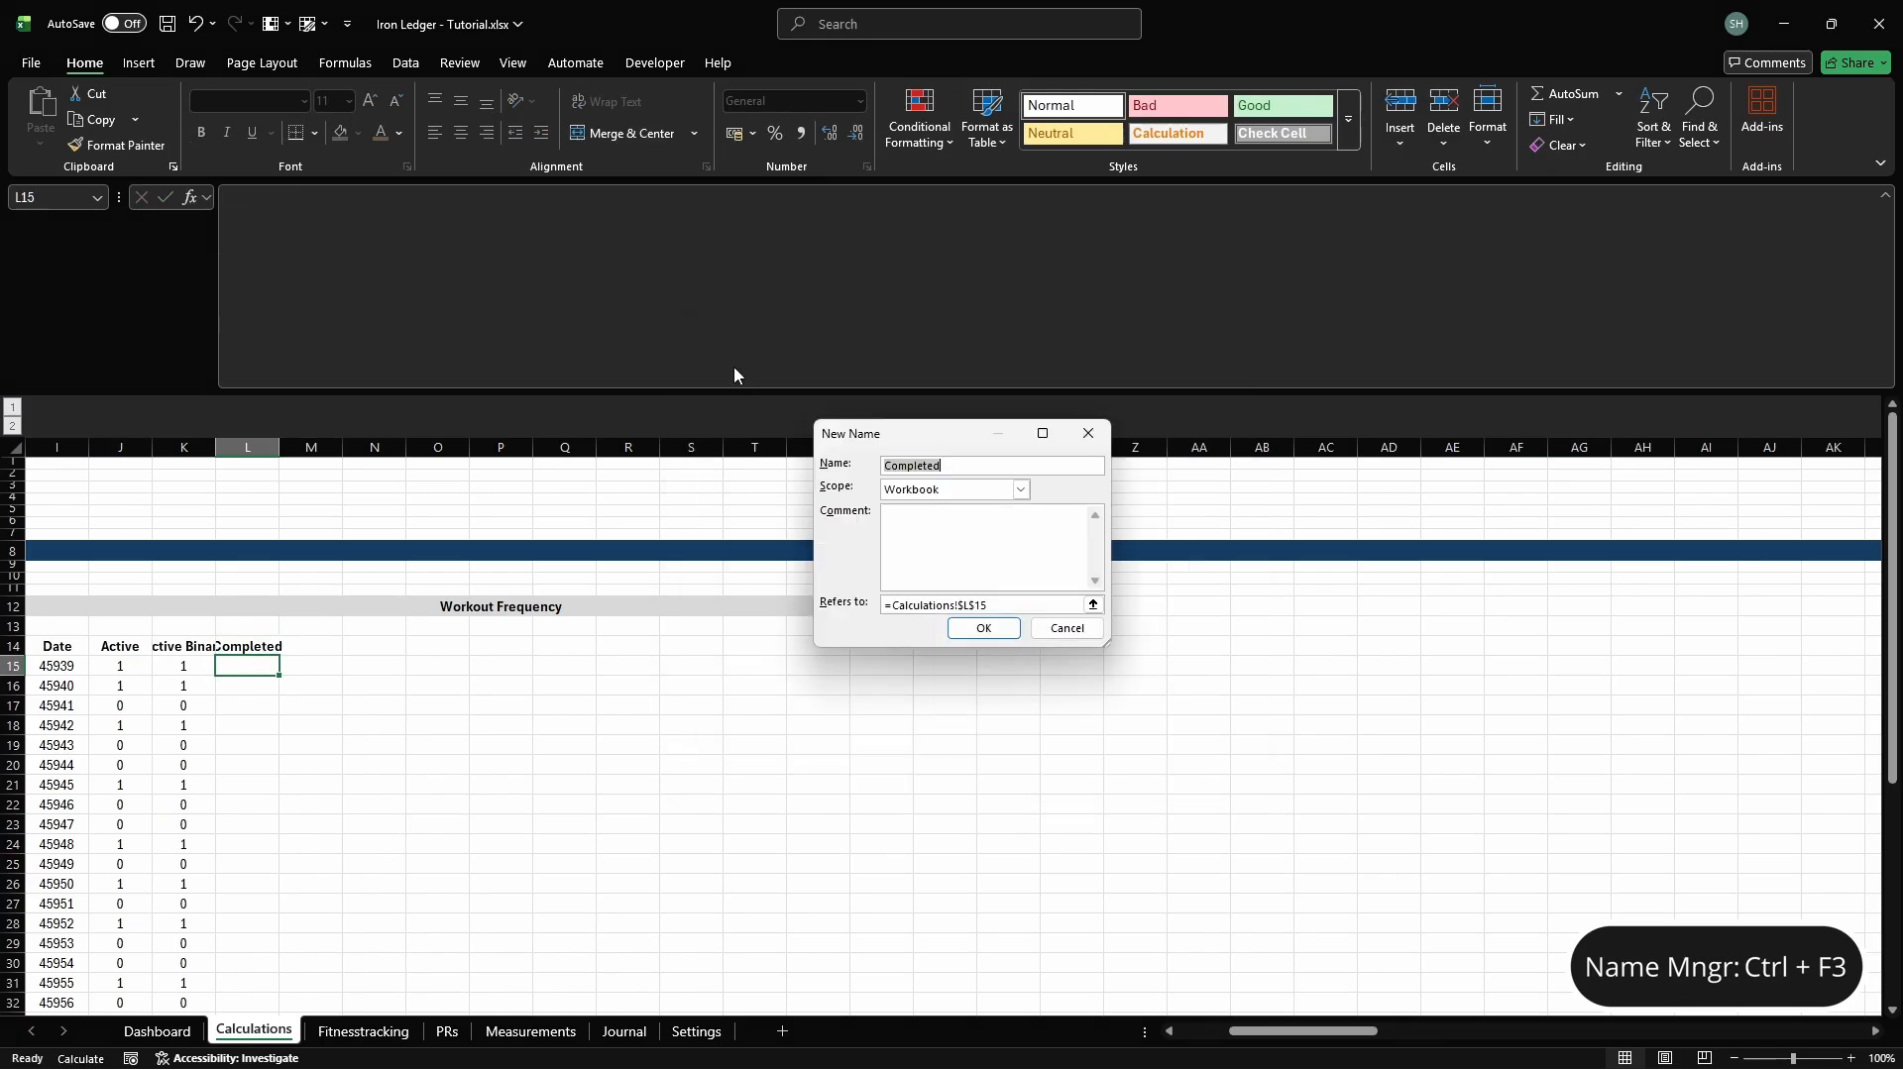
{"action": "type", "text": "cd_wfreq_comp_helper"}
{"action": "left_click", "coordinate": [1073, 606]}
{"action": "type", "text": "#"}
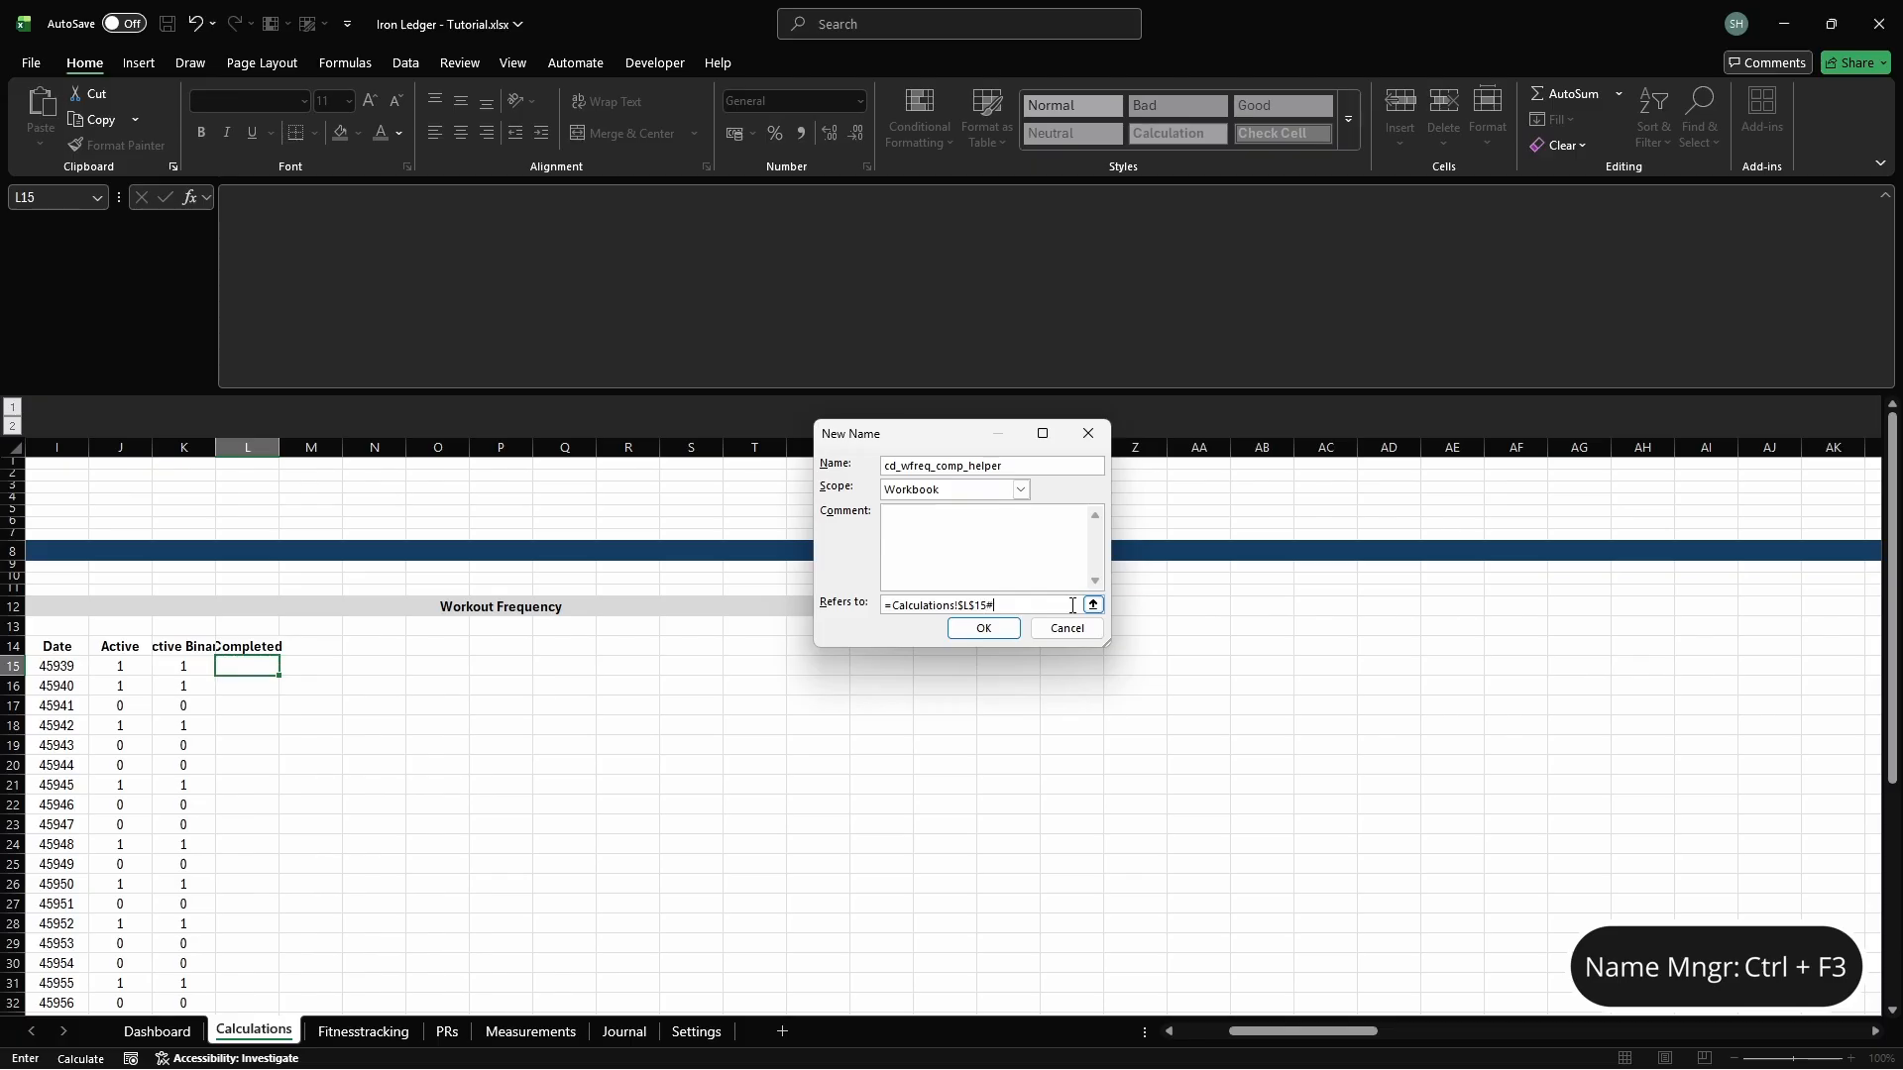
{"action": "key", "text": "Return"}
{"action": "key", "text": "Escape"}
Enter =COUNTIFS(Fitnesstracking[Date],cd_wfreq_dates_in_timeperiod,Fitnesstracking[Status],"Completed") in L15 to count completed entries per date
{"action": "type", "text": "=COUNTIFS(Fitn"}
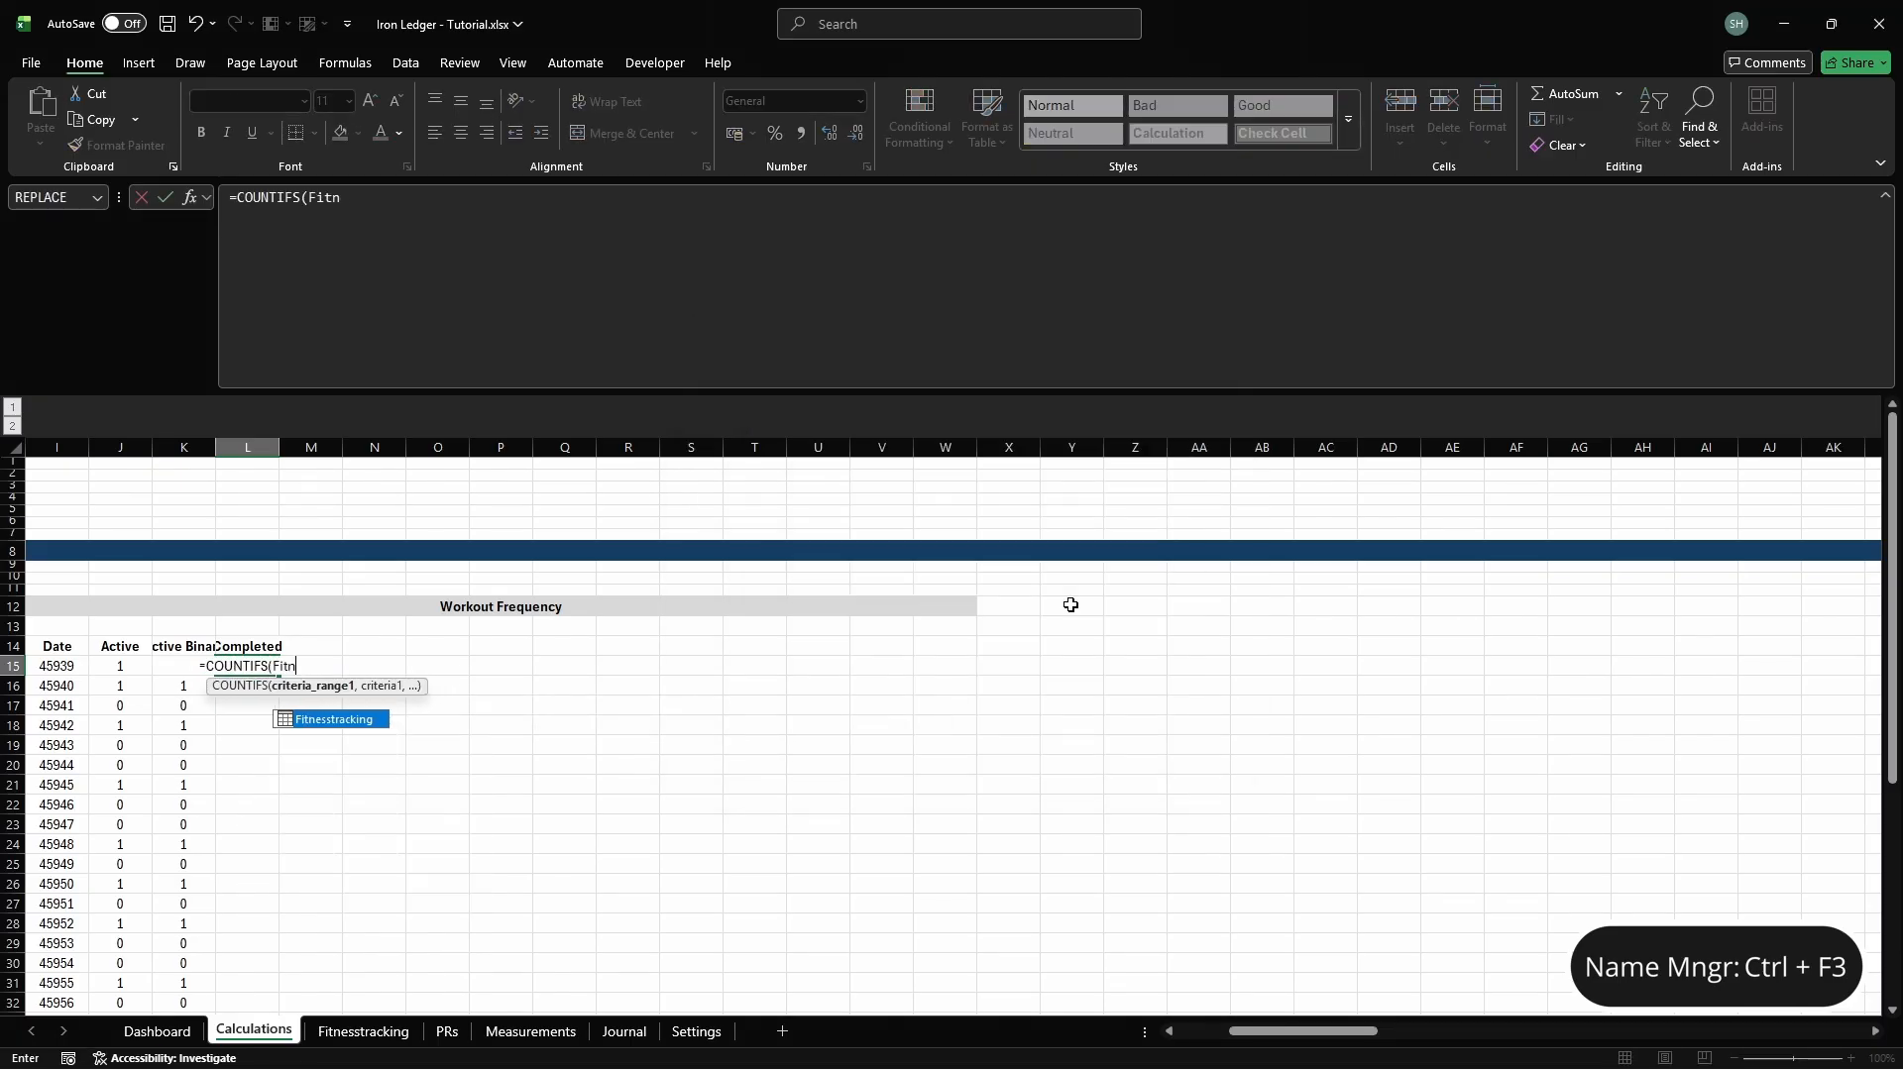
{"action": "type", "text": "esstracking[Date],cd"}
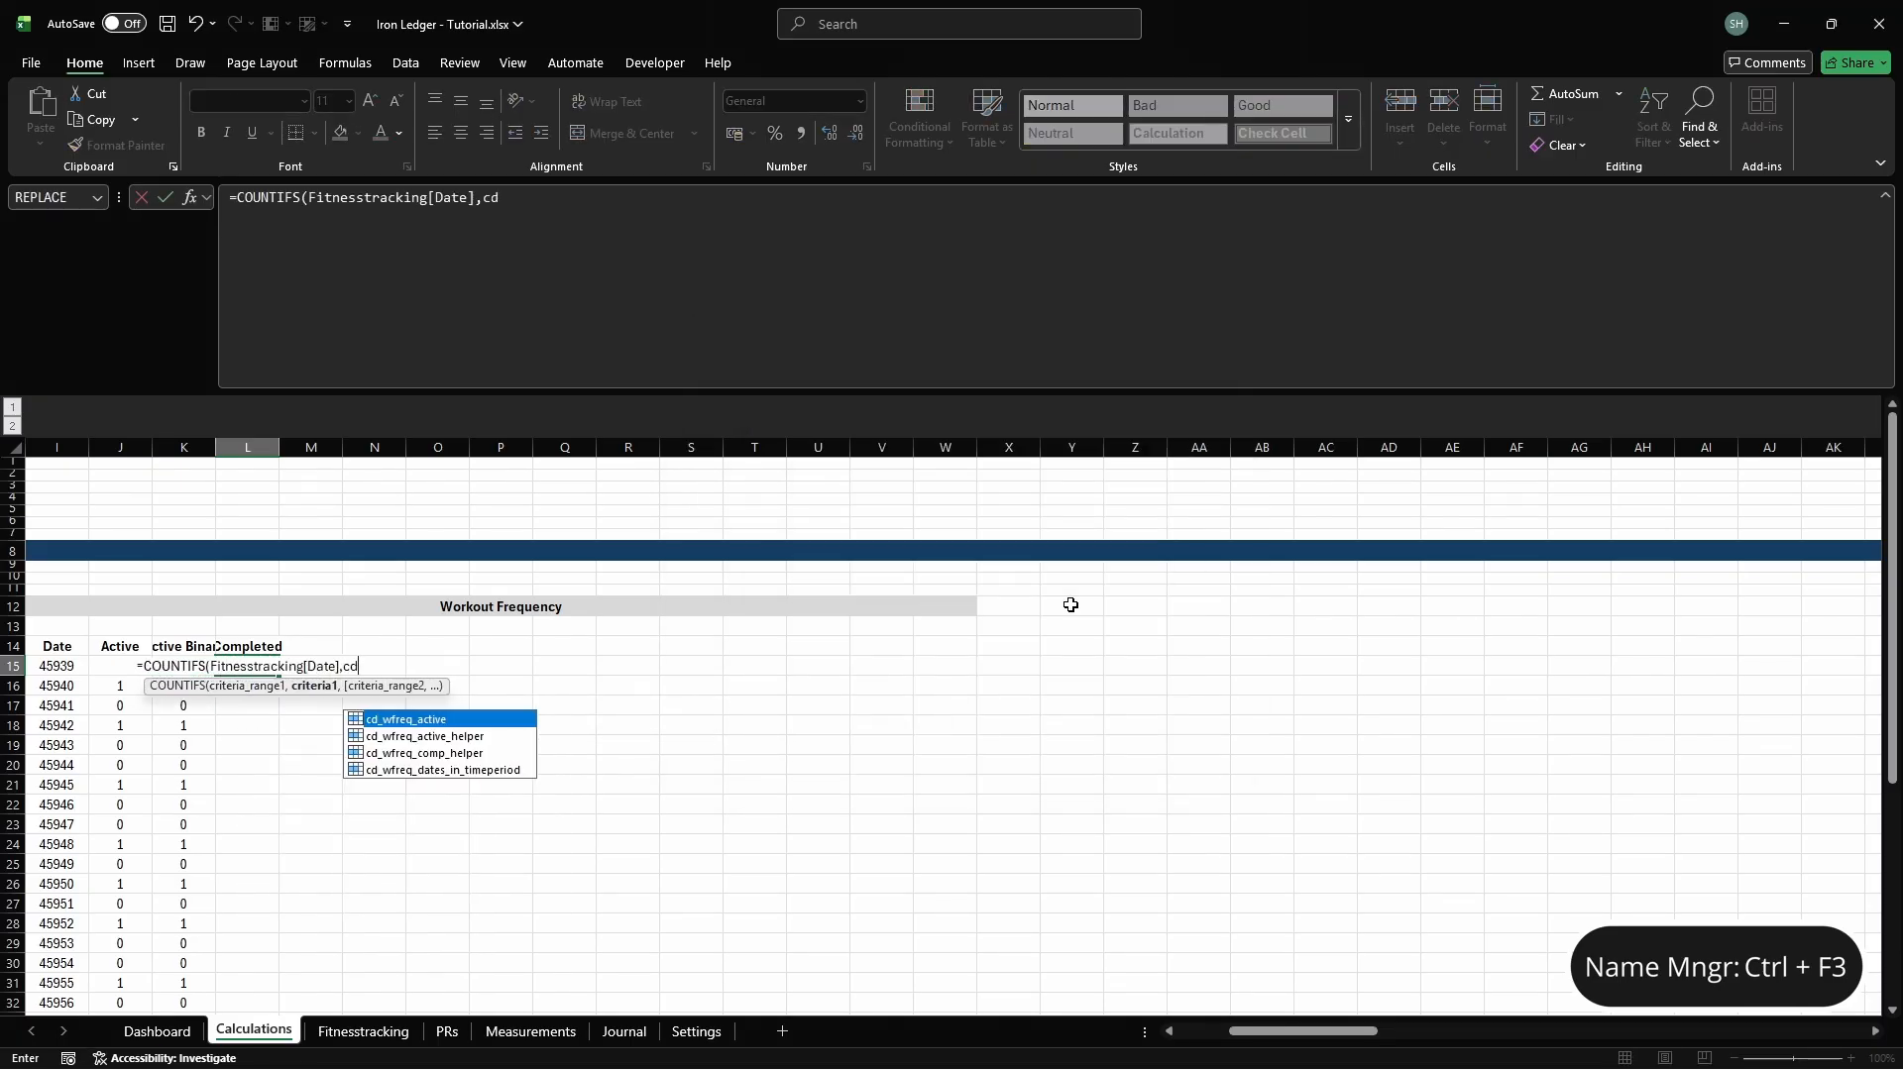
{"action": "type", "text": "_wfreq_dates_in_tim"}
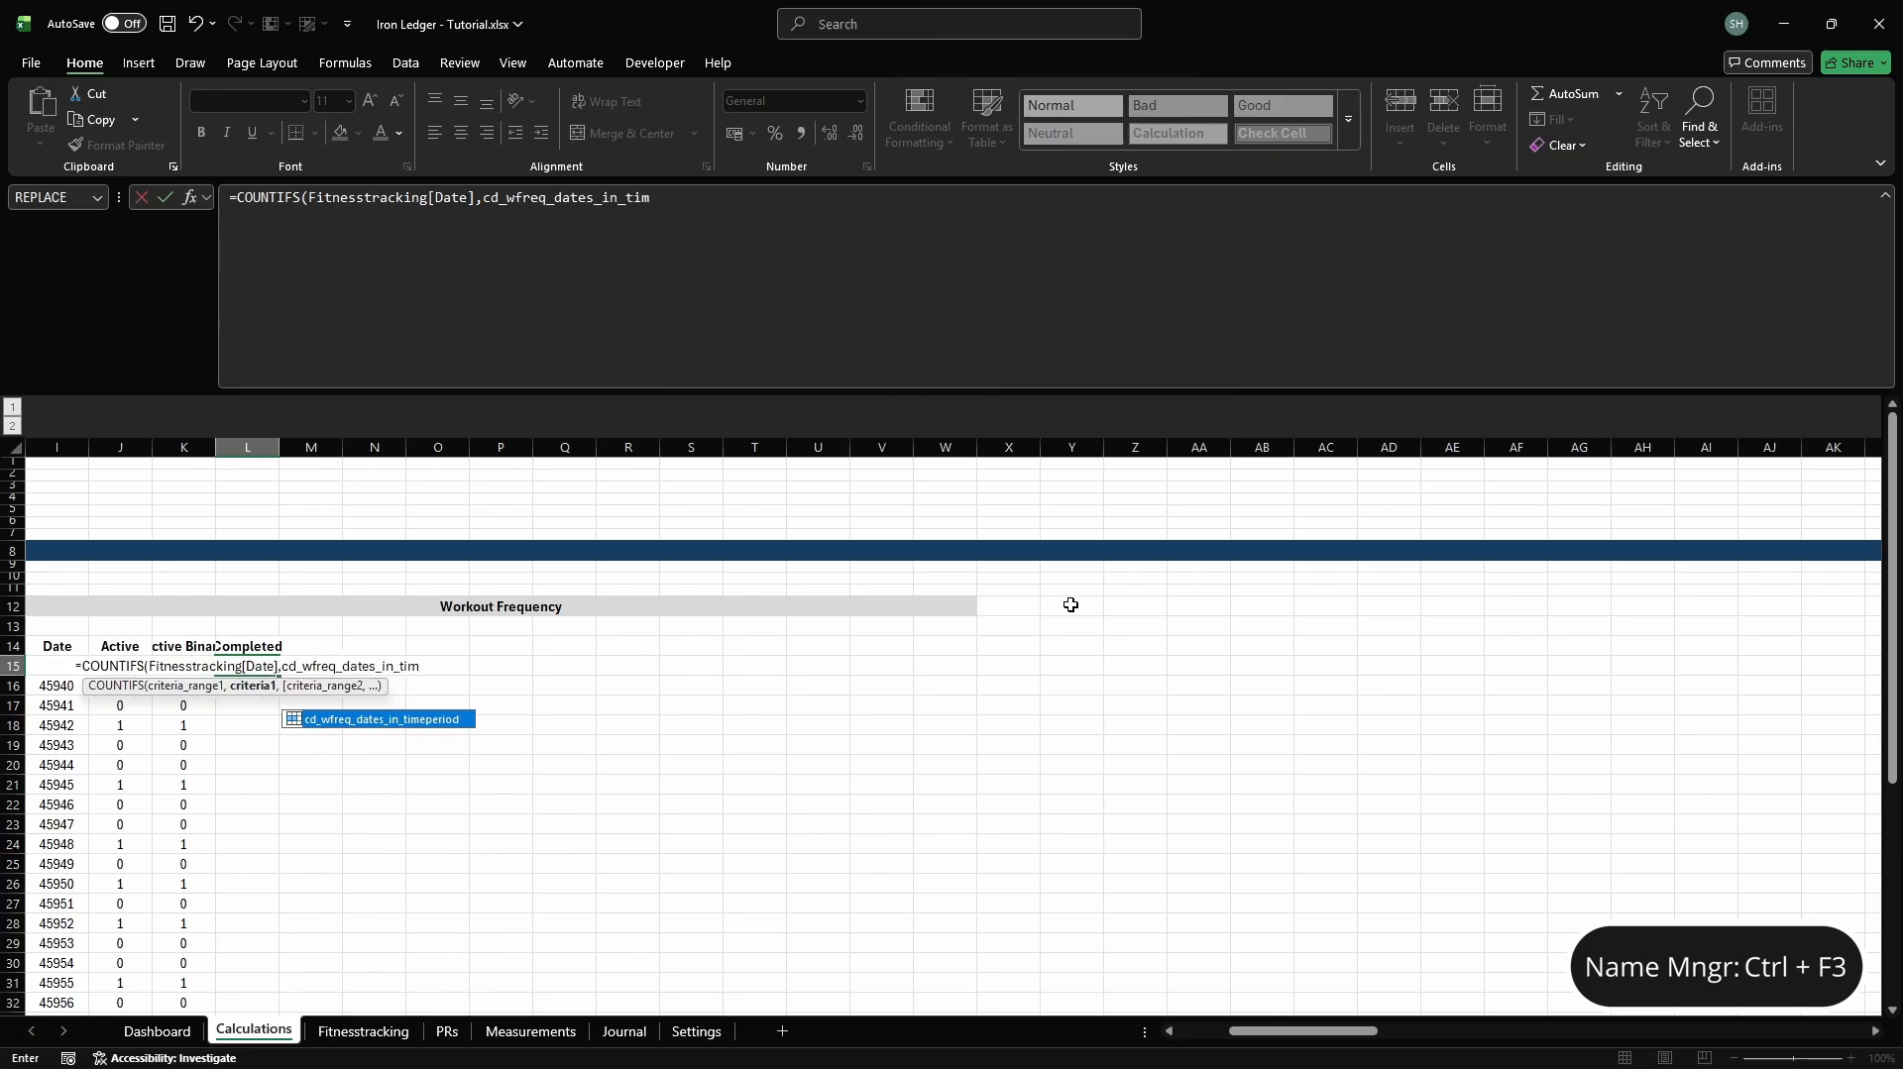
{"action": "type", "text": "eperiod,Fitnesstracking"}
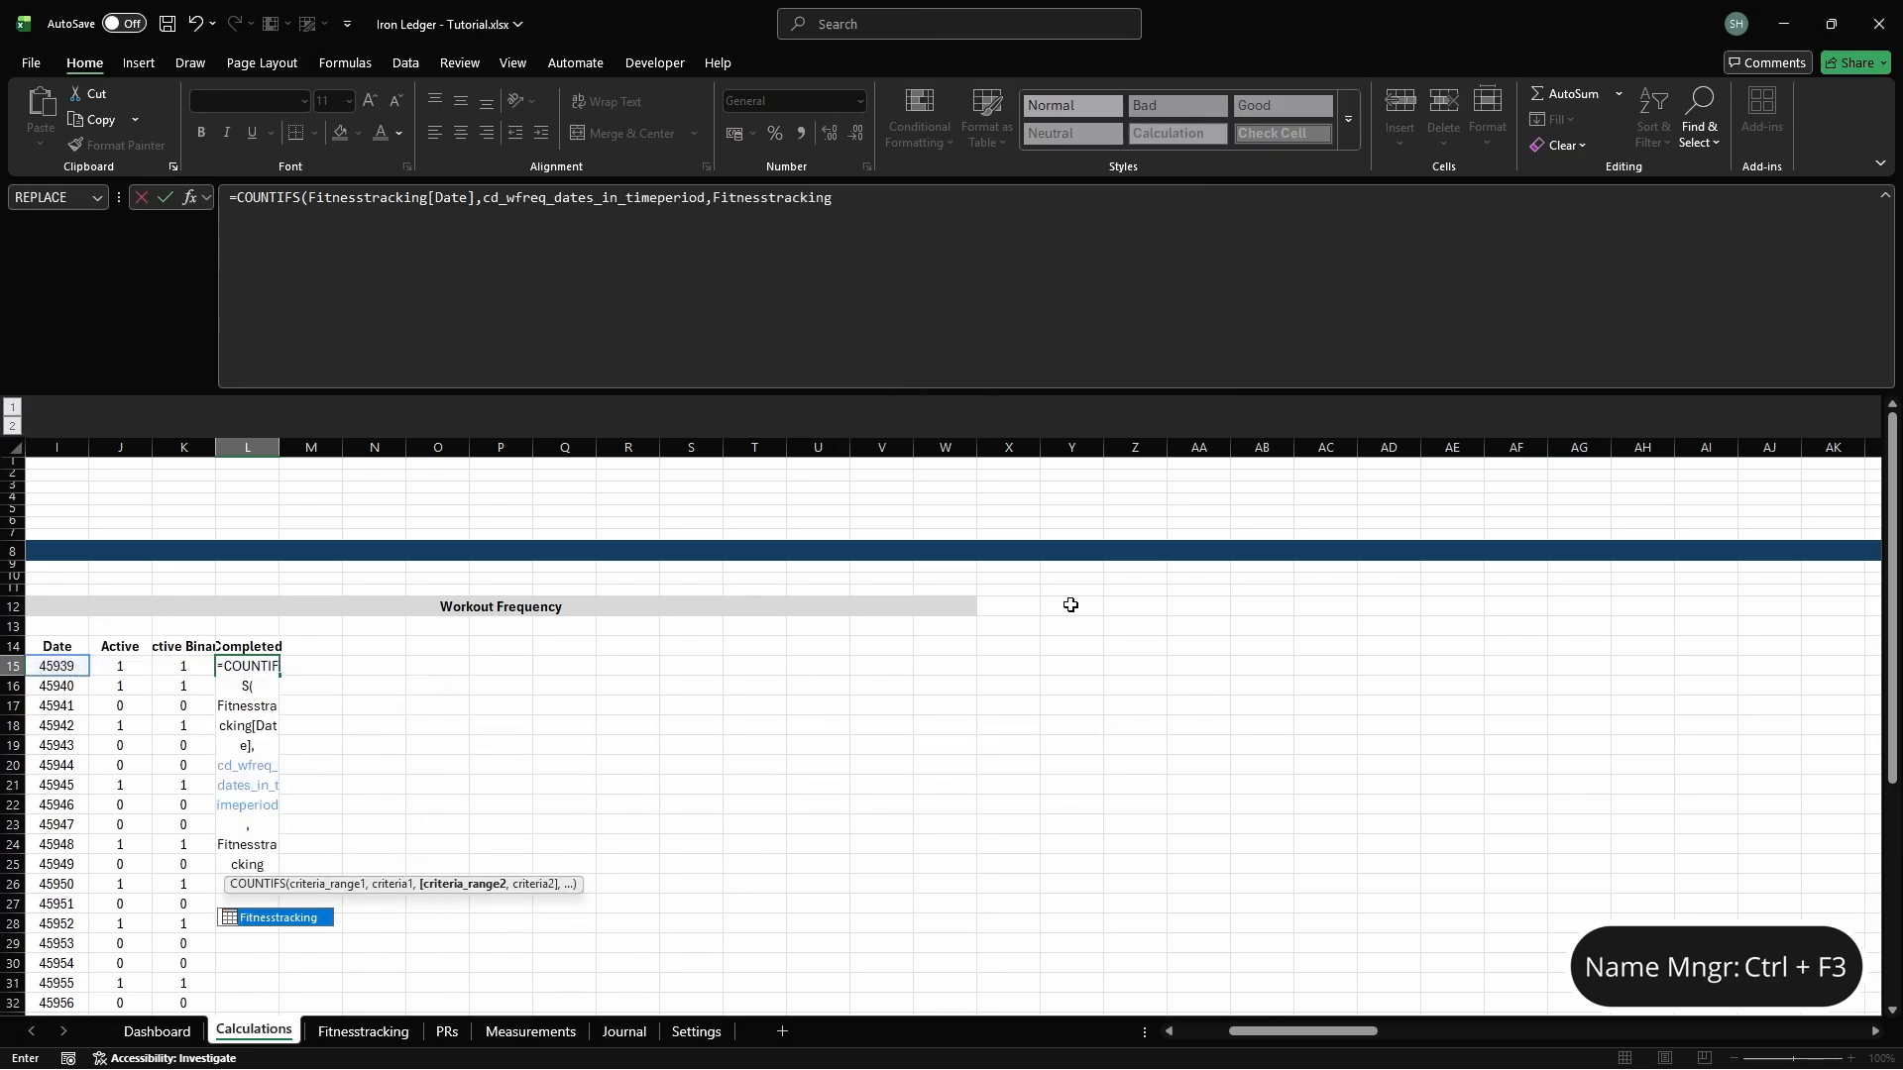
{"action": "type", "text": "[Status],\"Completed\")"}
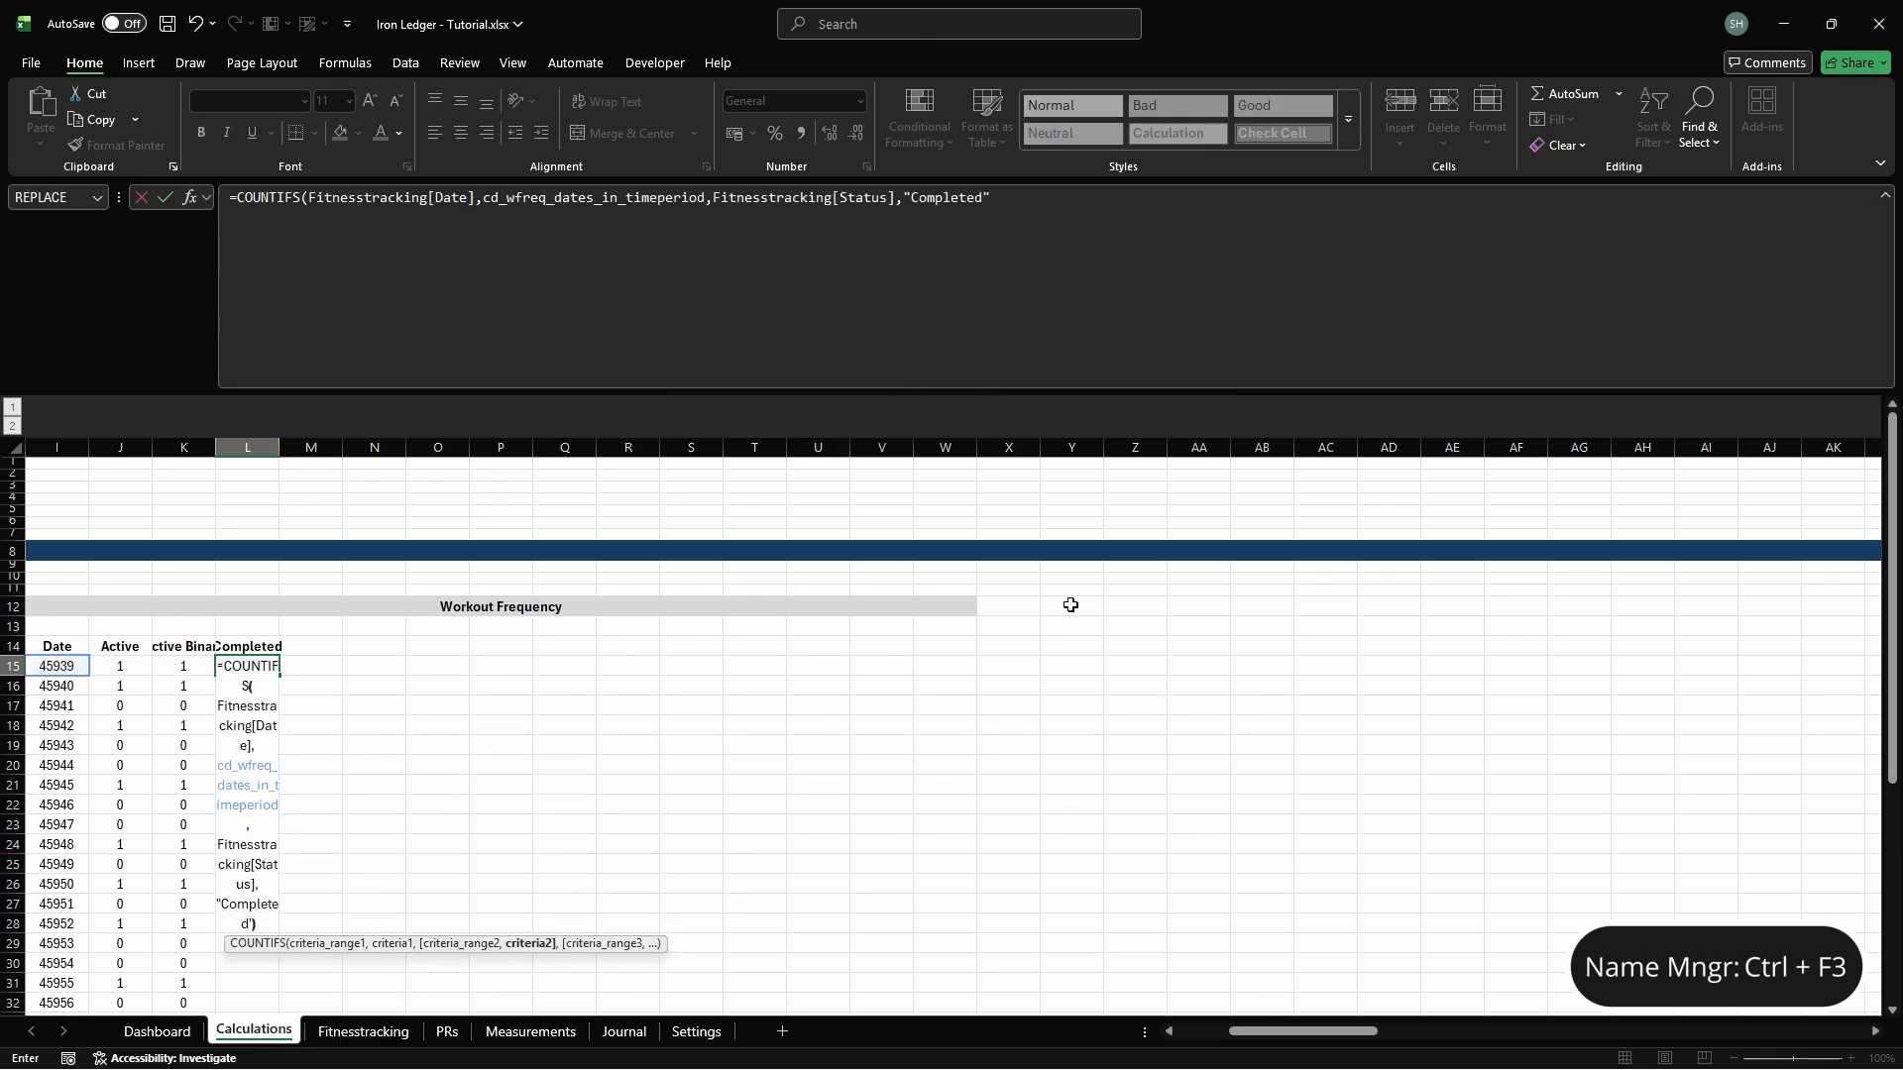
{"action": "key", "text": "Tab"}
Enter the column header "Completed Binary" in M14 of the Workout Frequency block
{"action": "key", "text": "Up"}
{"action": "type", "text": "Compl"}
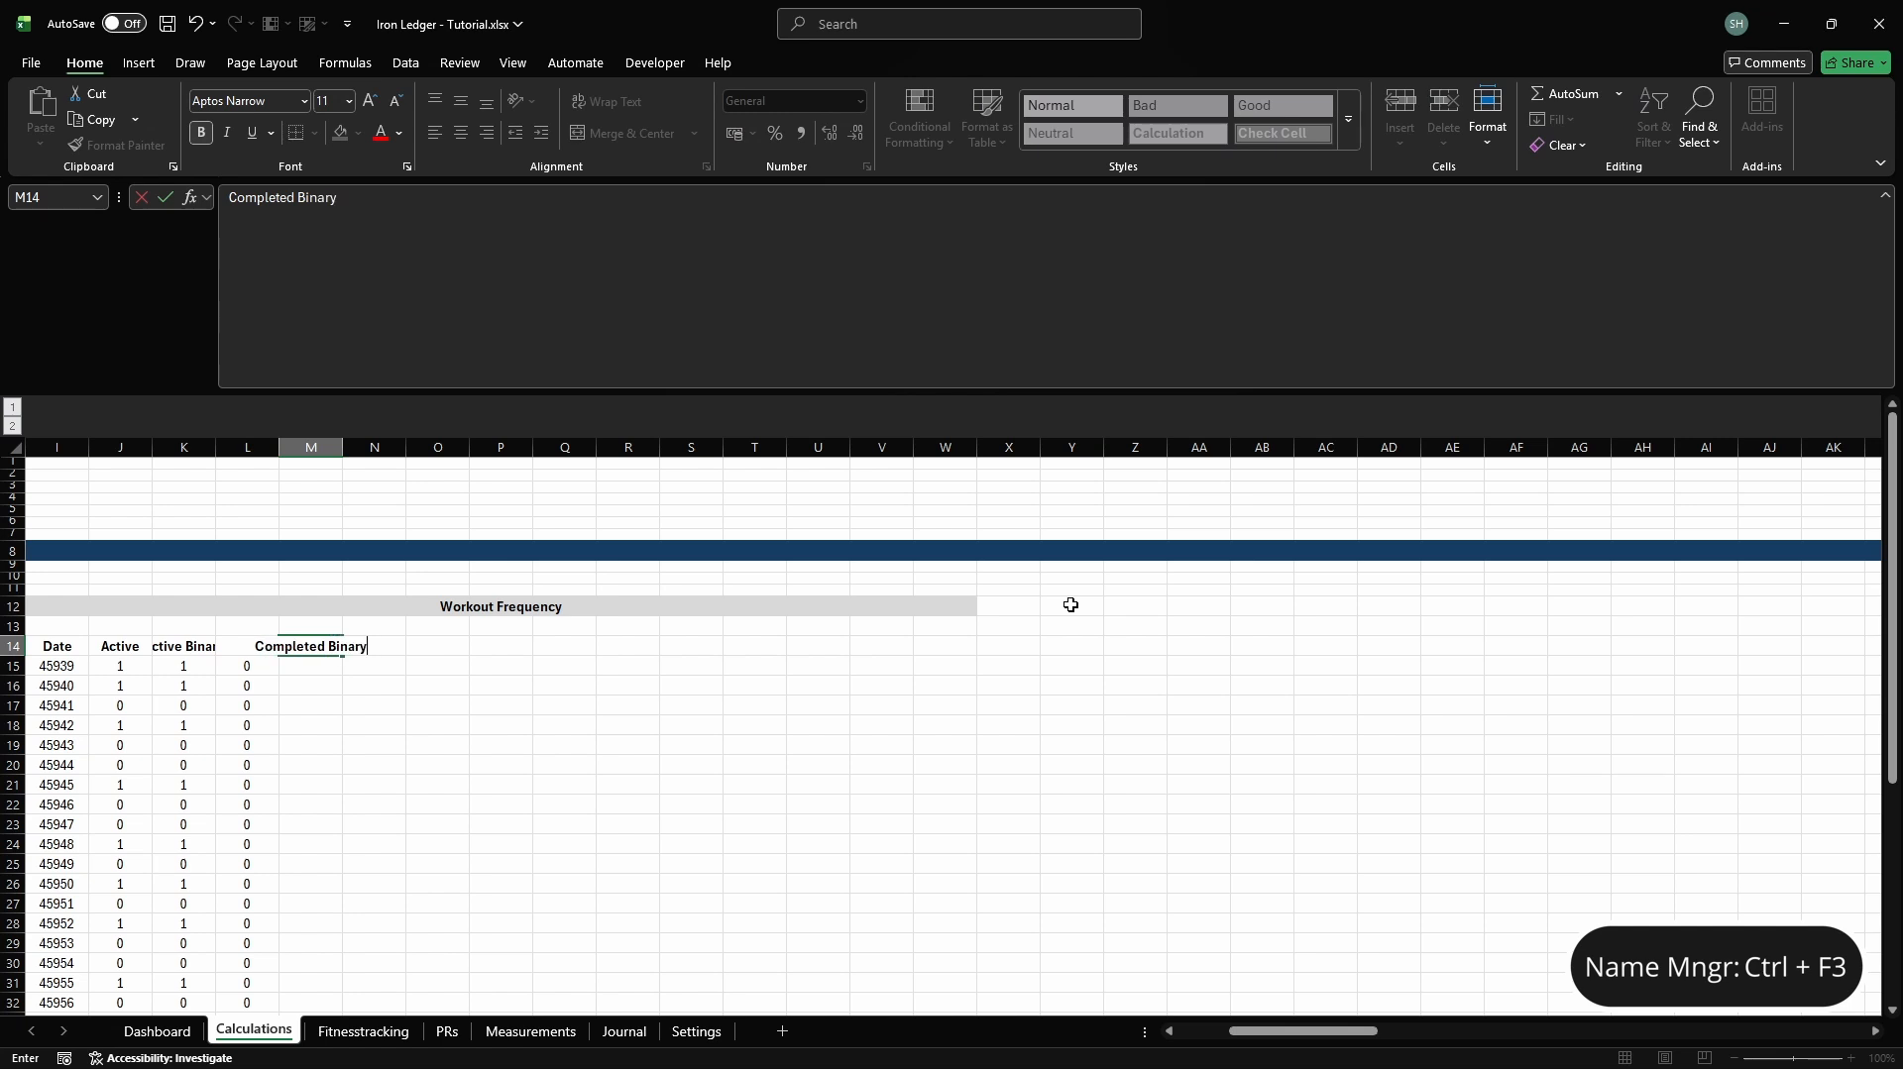
{"action": "key", "text": "Return"}
Define the workbook name cd_wfreq_completed for the spill range starting at M15
{"action": "key", "text": "ctrl+F3"}
{"action": "left_click", "coordinate": [732, 368]}
{"action": "type", "text": "cd_wf"}
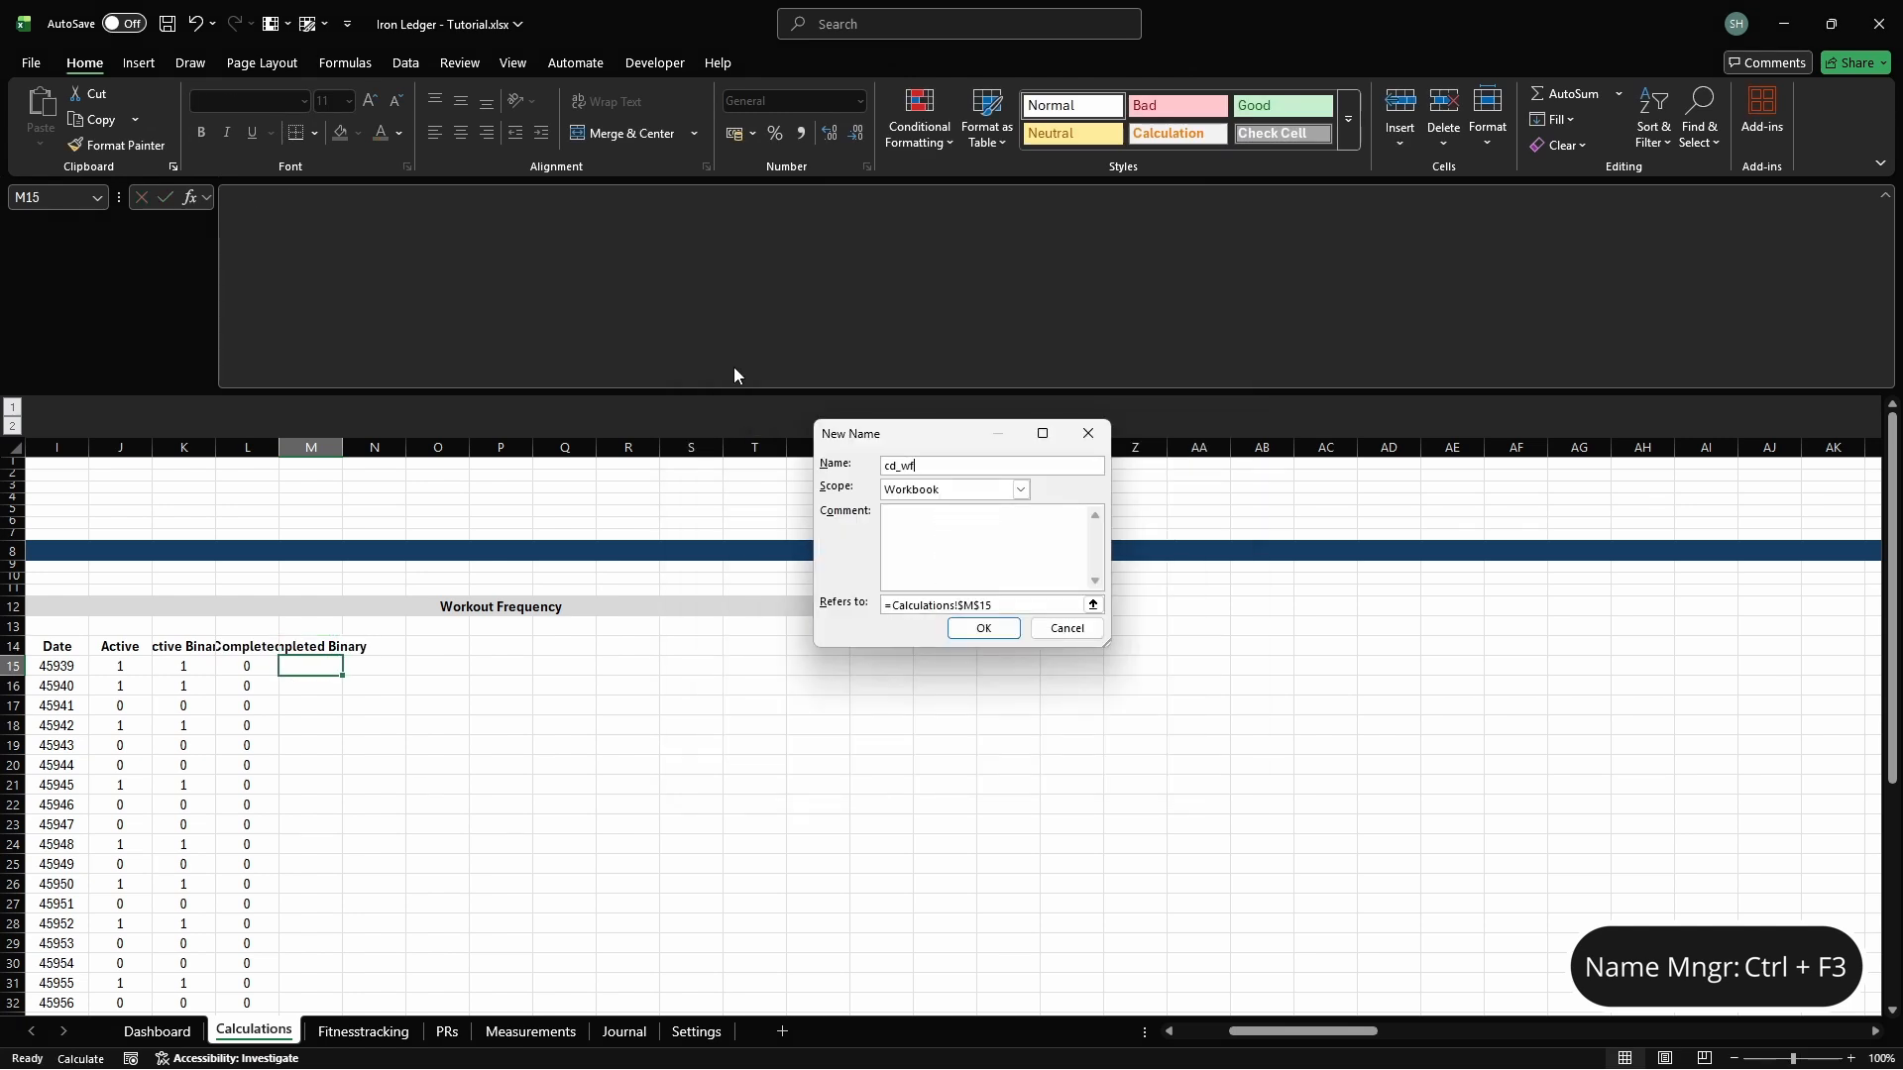
{"action": "type", "text": "req_completed"}
{"action": "left_click", "coordinate": [1073, 605]}
{"action": "key", "text": "Return"}
{"action": "key", "text": "Escape"}
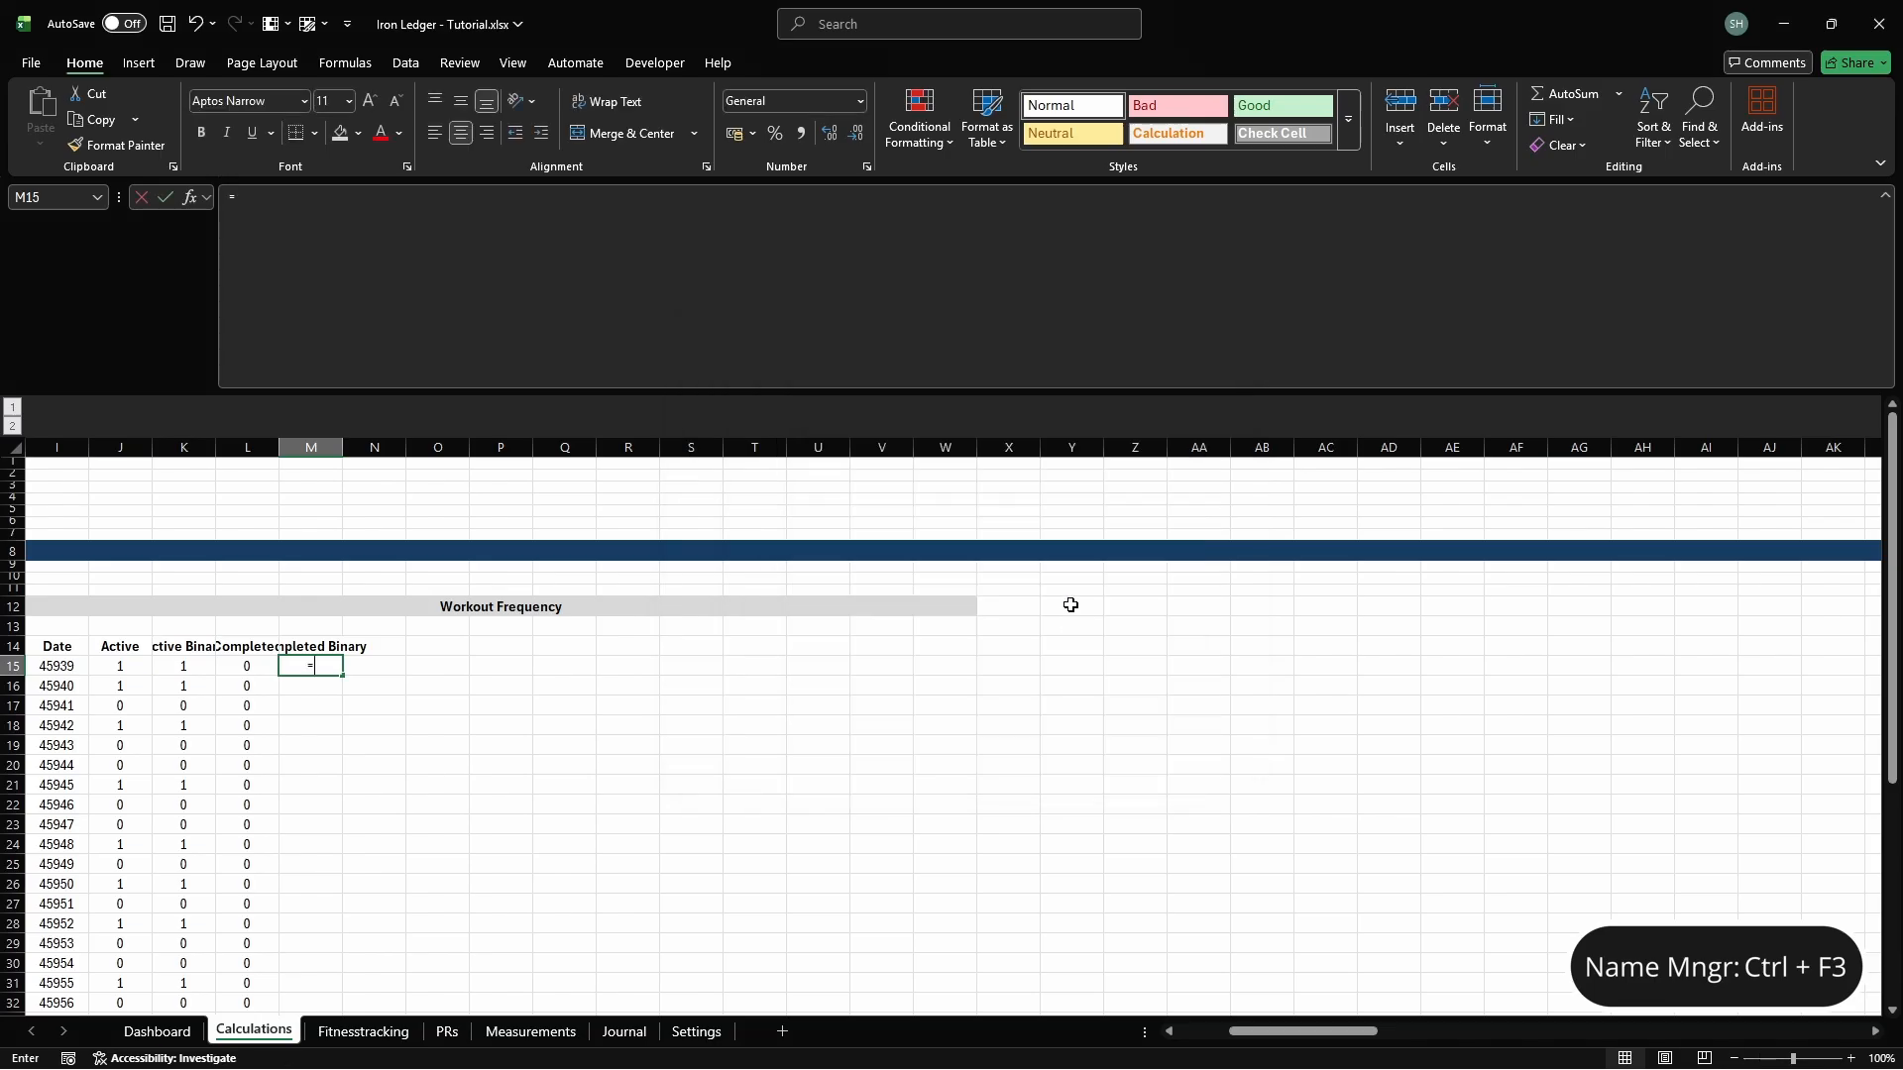
Enter =IF(cd_wfreq_comp_helper>0,1,0) in M15 and the column header "Rest" in N14
{"action": "type", "text": "=IF(cd_wfreq_comp_helper>0,1,0)"}
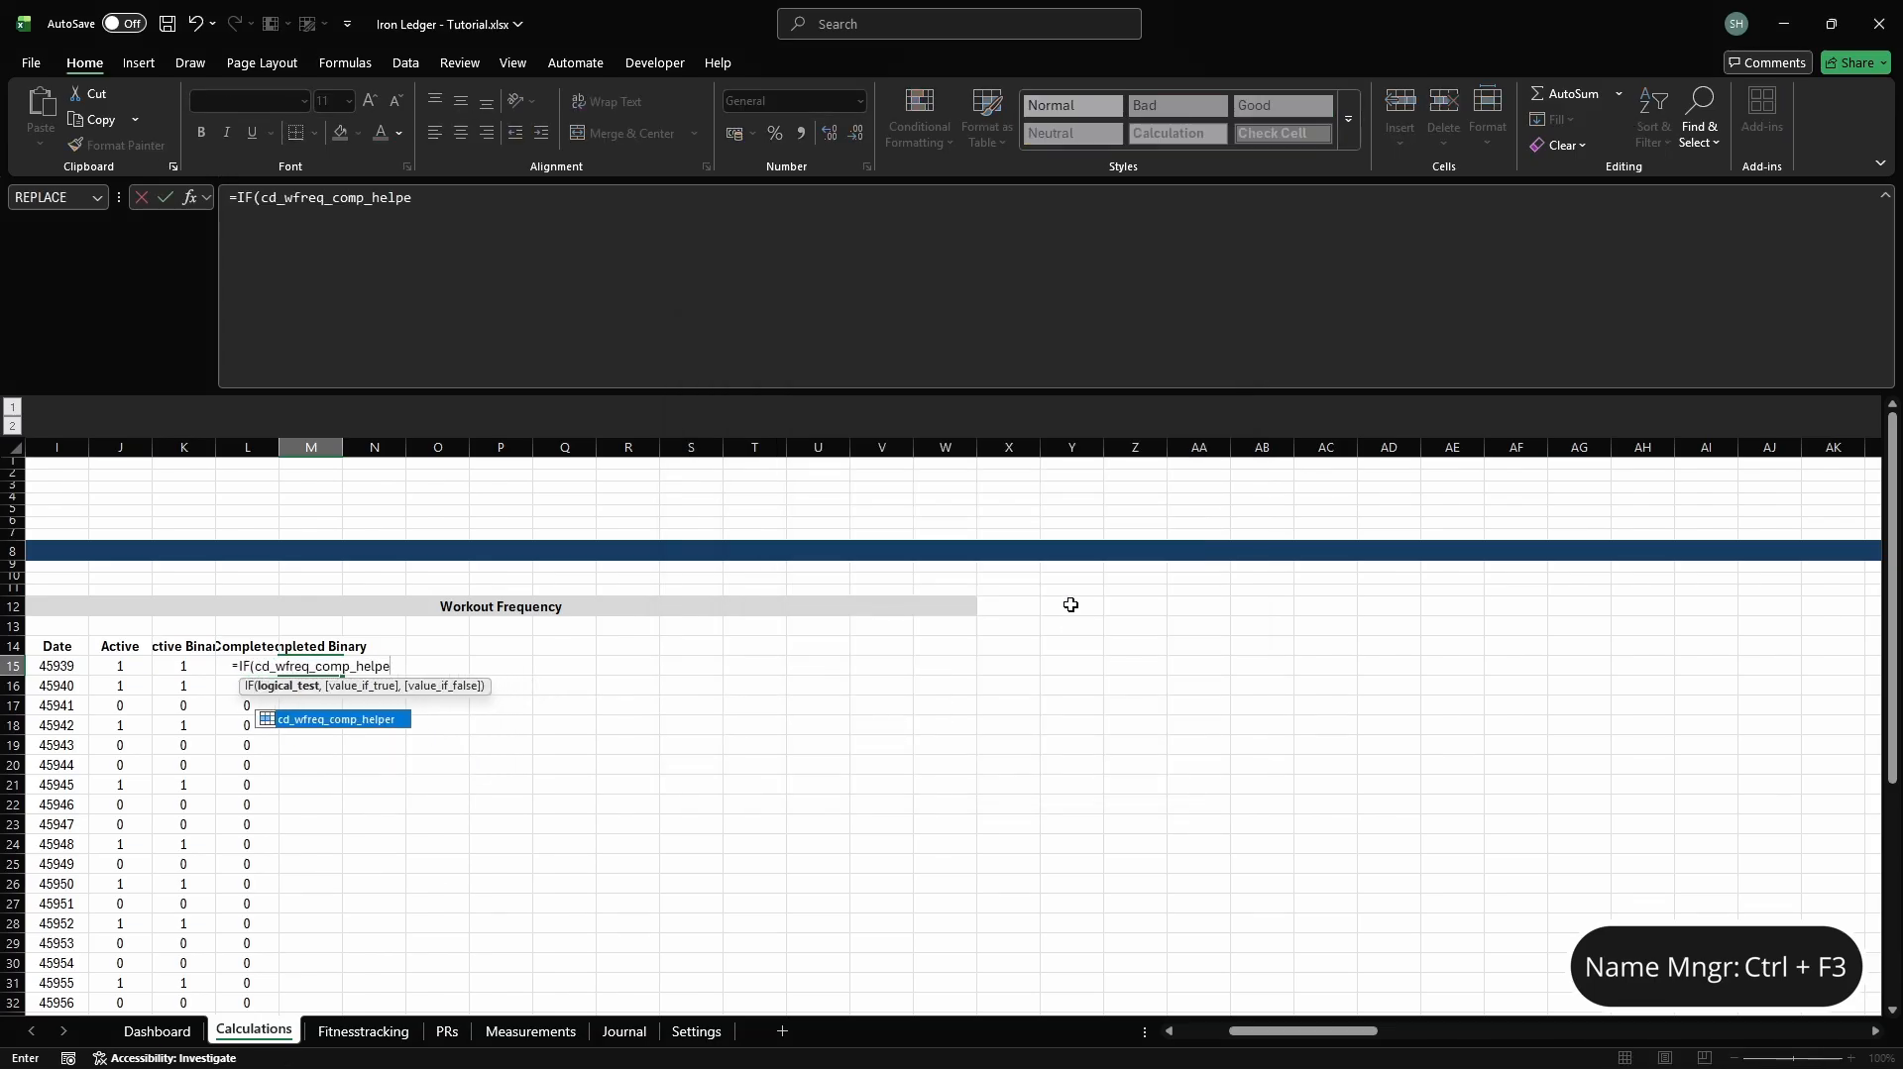
{"action": "key", "text": "Tab"}
{"action": "key", "text": "Up"}
{"action": "type", "text": "Rest"}
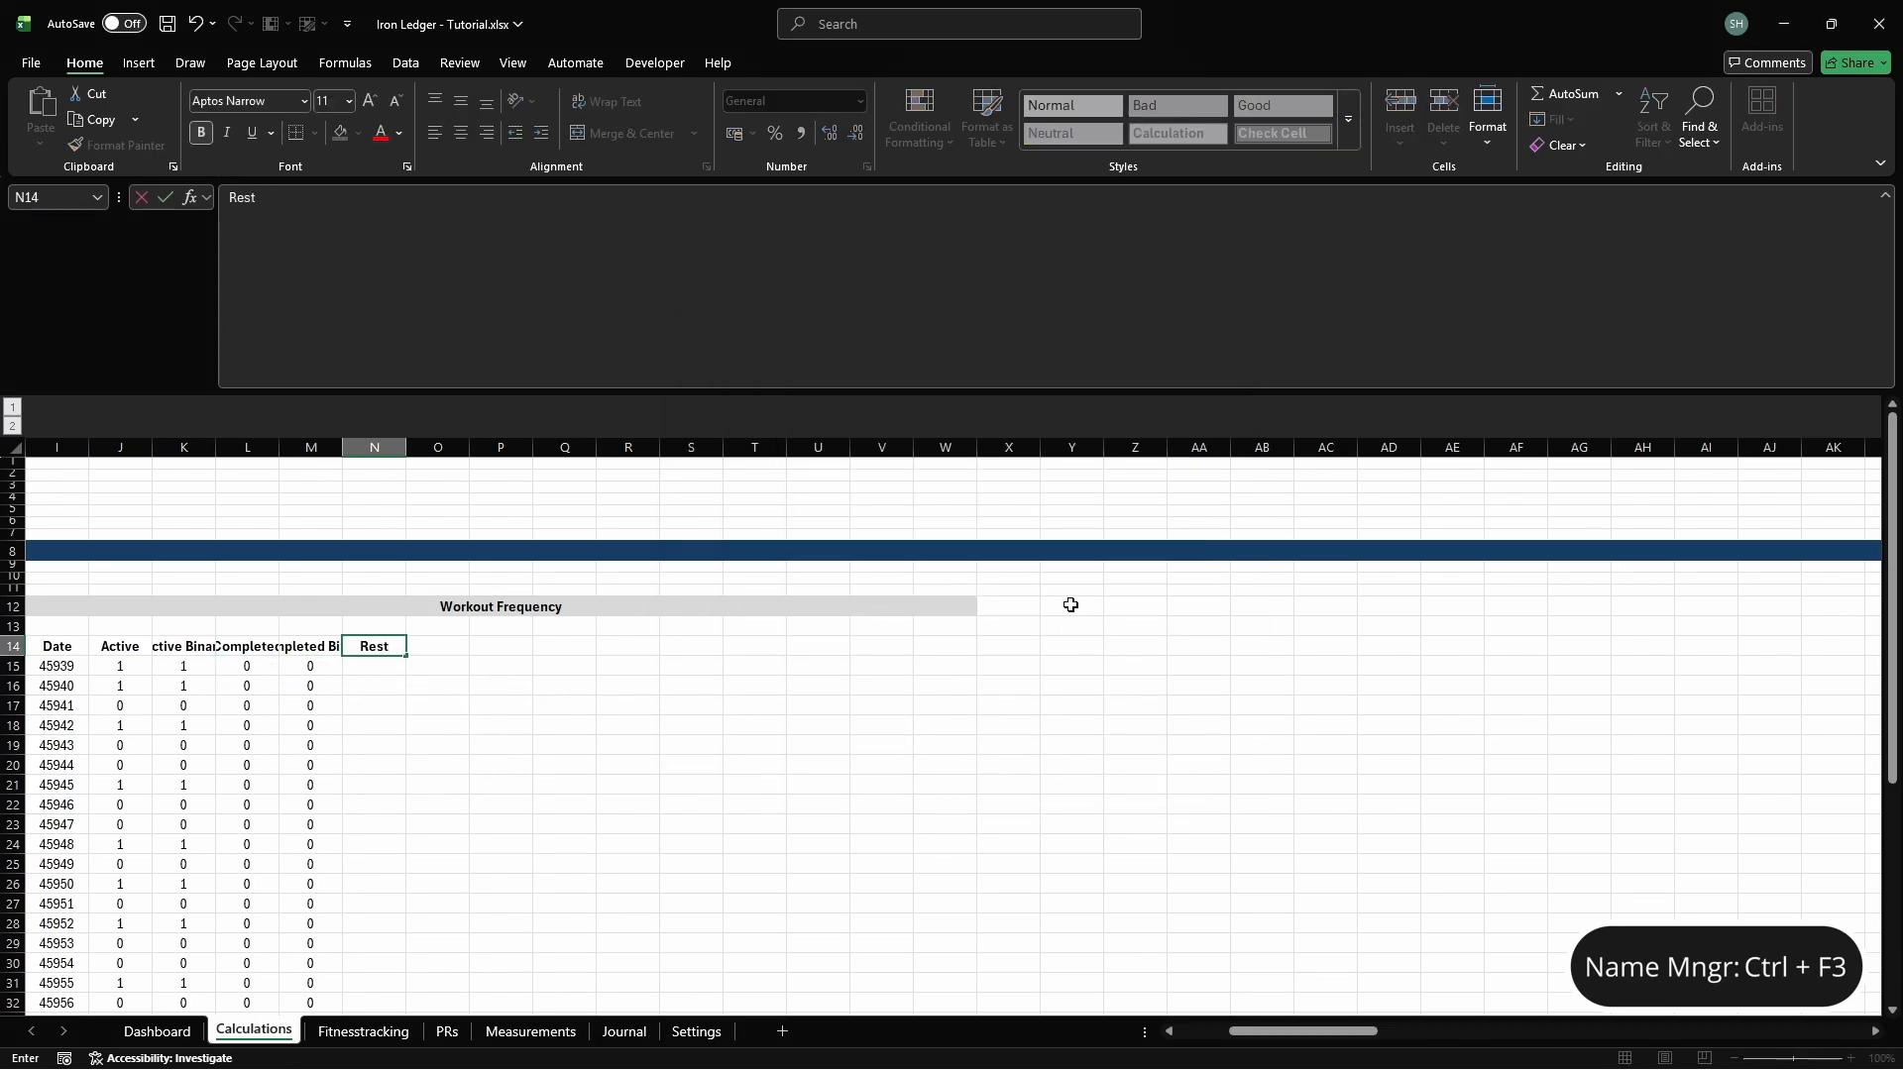
{"action": "key", "text": "Return"}
Define the workbook name cd_wfreq_rest for the spill range starting at N15
{"action": "key", "text": "ctrl+F3"}
{"action": "left_click", "coordinate": [732, 368]}
{"action": "type", "text": "cd_wfreq_rest"}
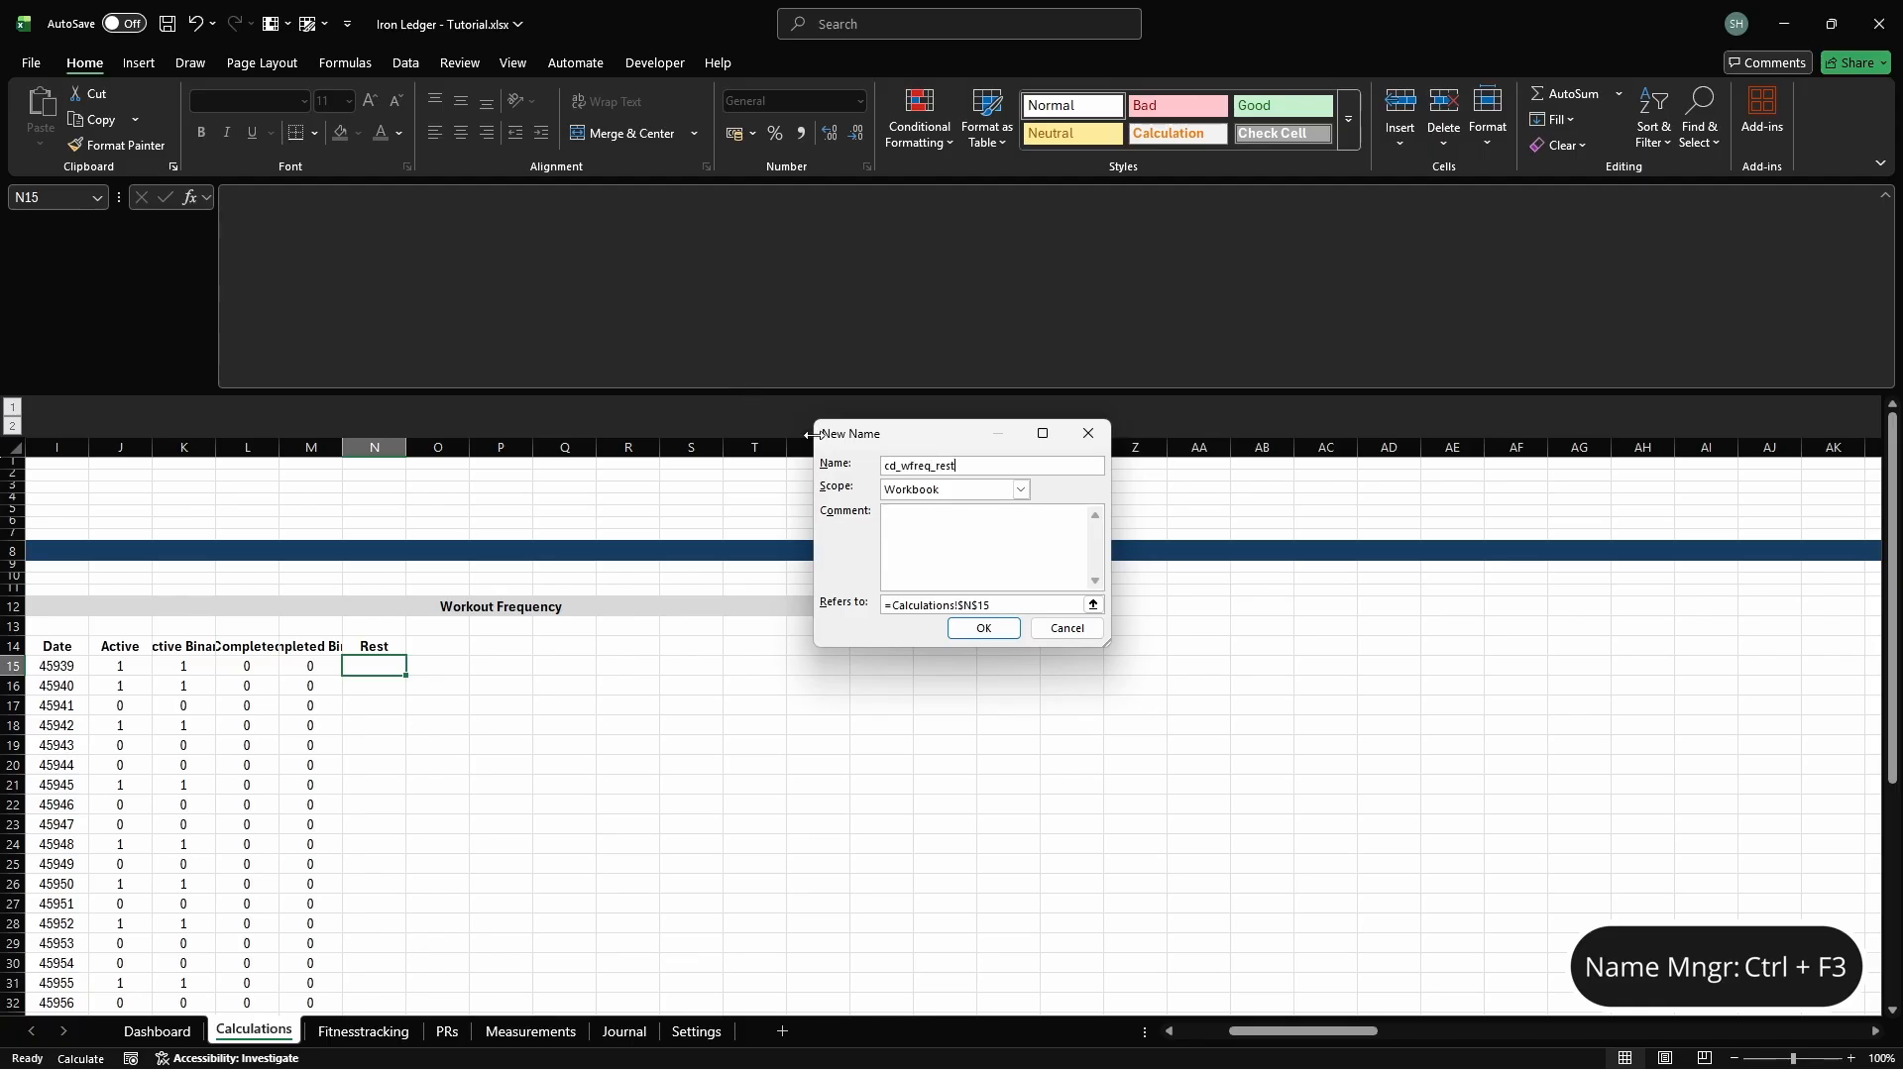
{"action": "left_click", "coordinate": [1073, 605]}
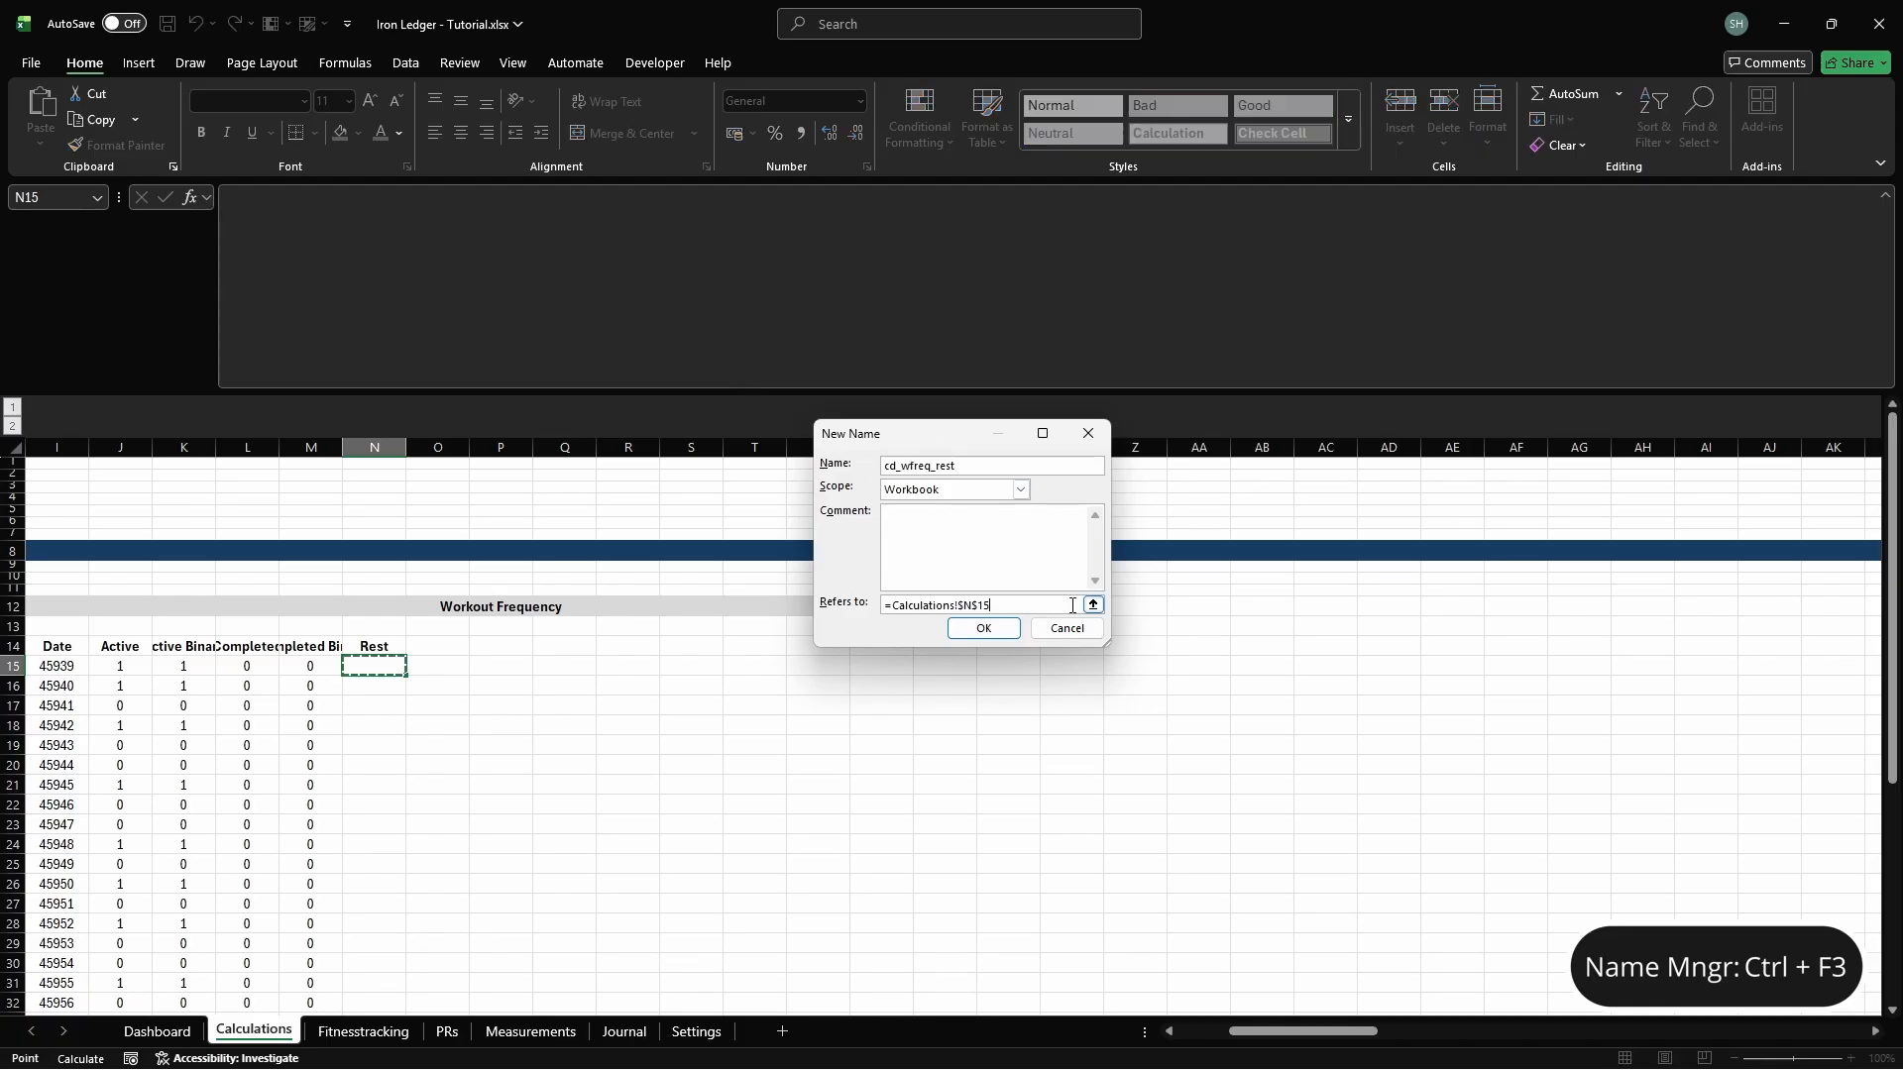
{"action": "key", "text": "Return"}
{"action": "key", "text": "Escape"}
Enter =COUNTIFS(Fitnesstracking[Date],cd_wfreq_dates_in_timeperiod,Fitnesstracking[Status],"Rest") in N15 and the column header "Sick" in O14
{"action": "type", "text": "=COUNTIFS("}
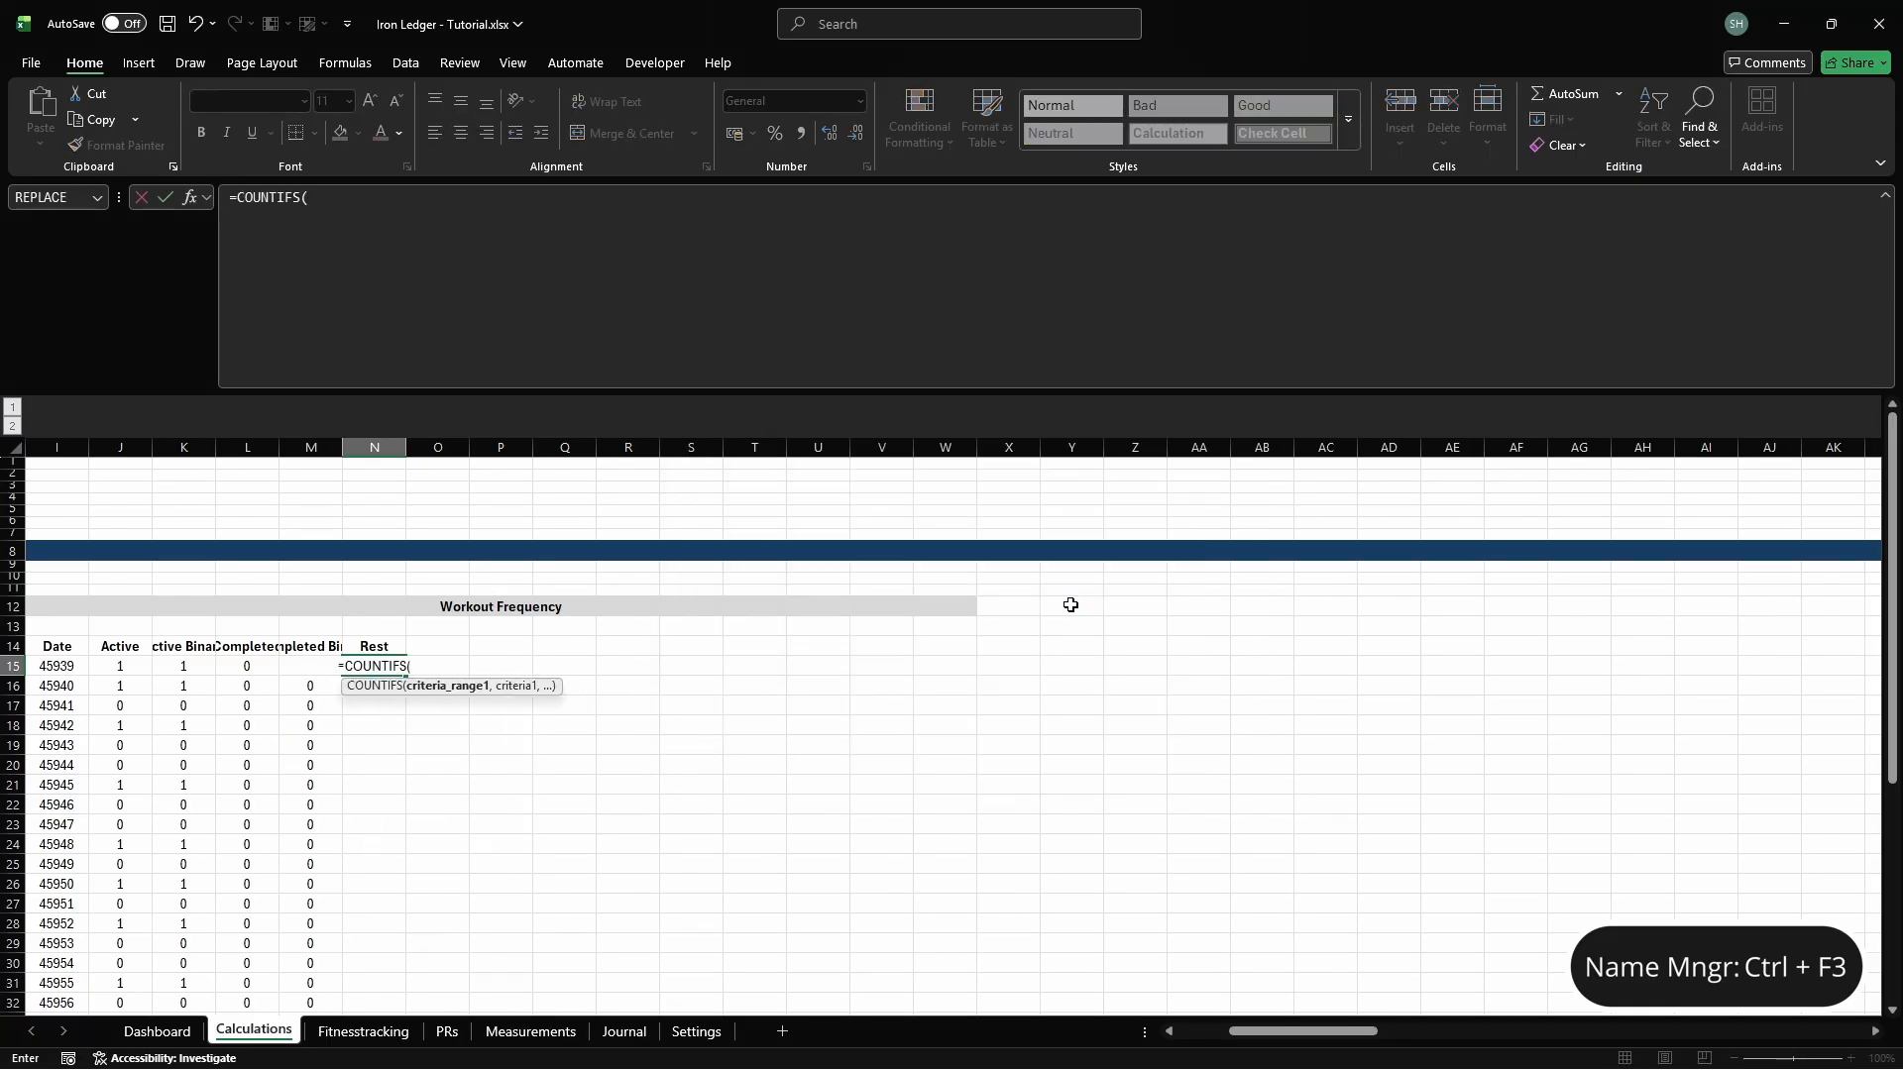
{"action": "type", "text": "Fitnesstracking[Date],cd_"}
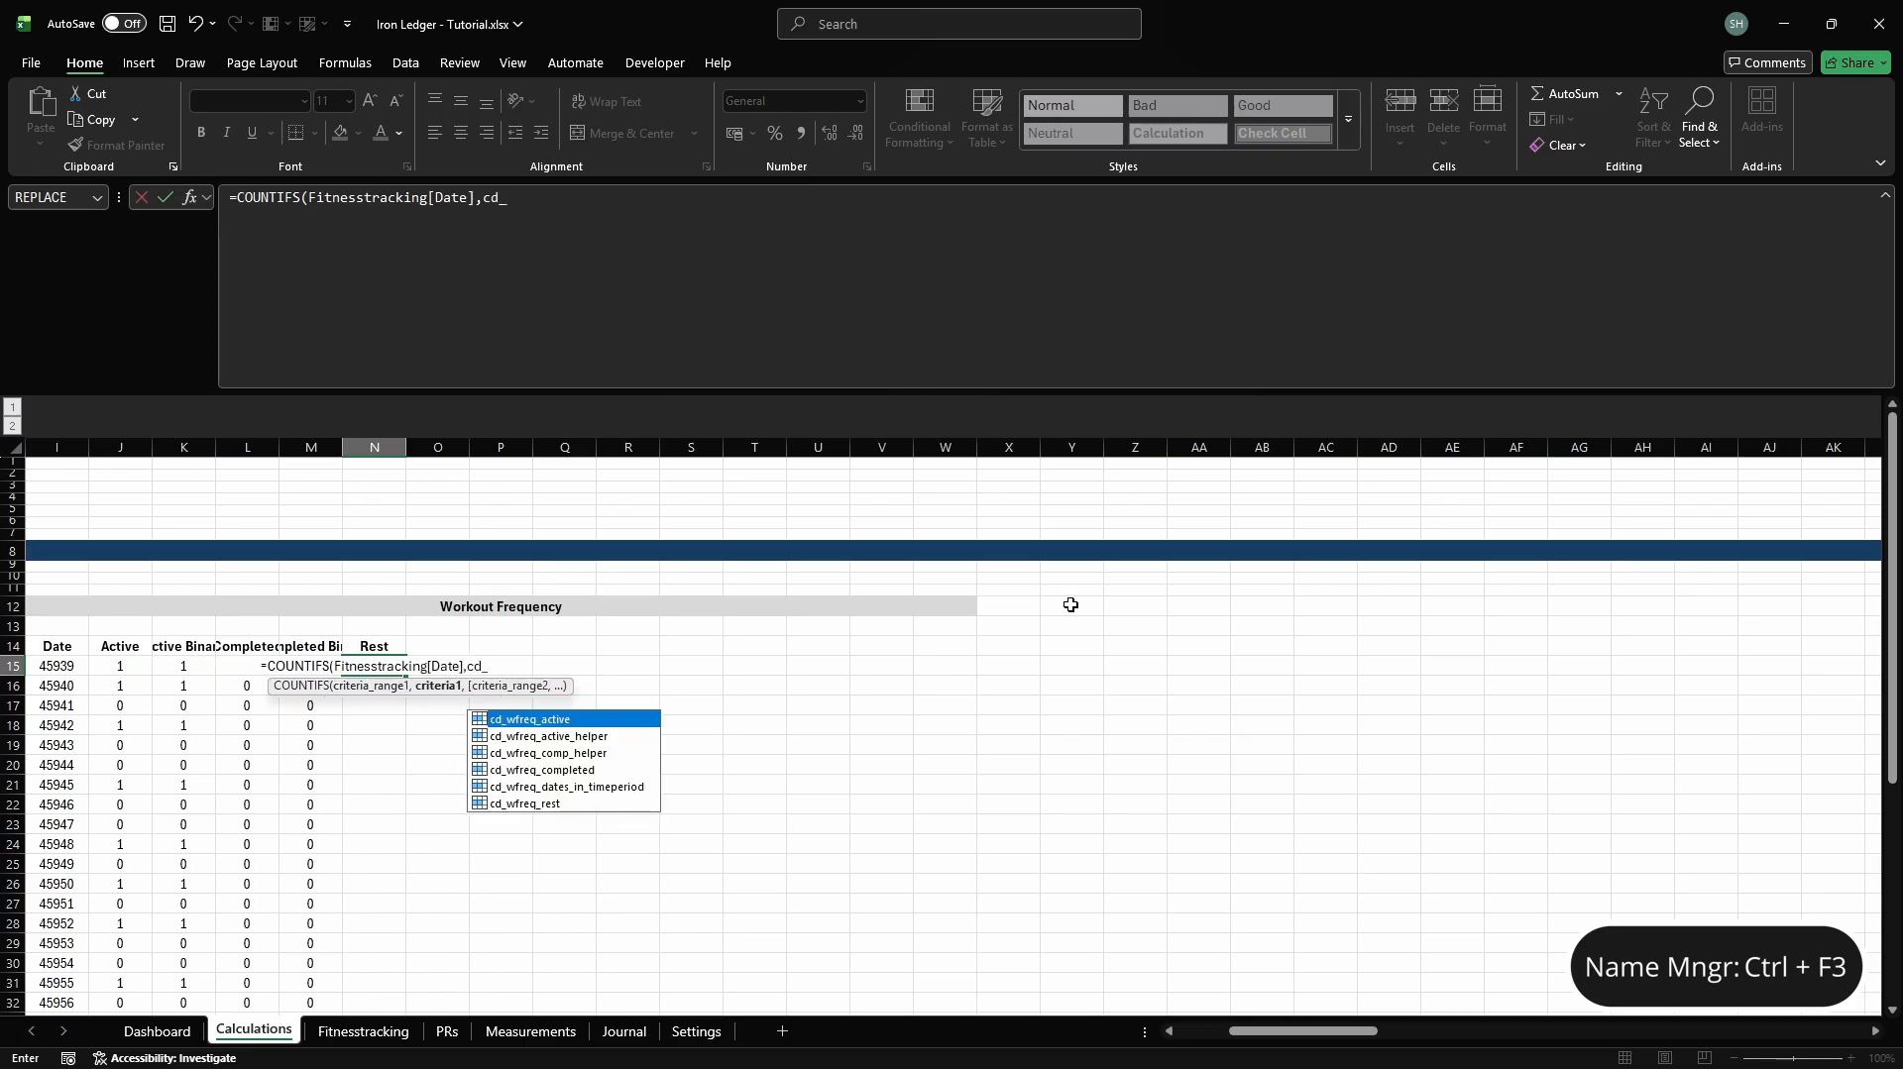
{"action": "type", "text": "wfreq_dates_in_time"}
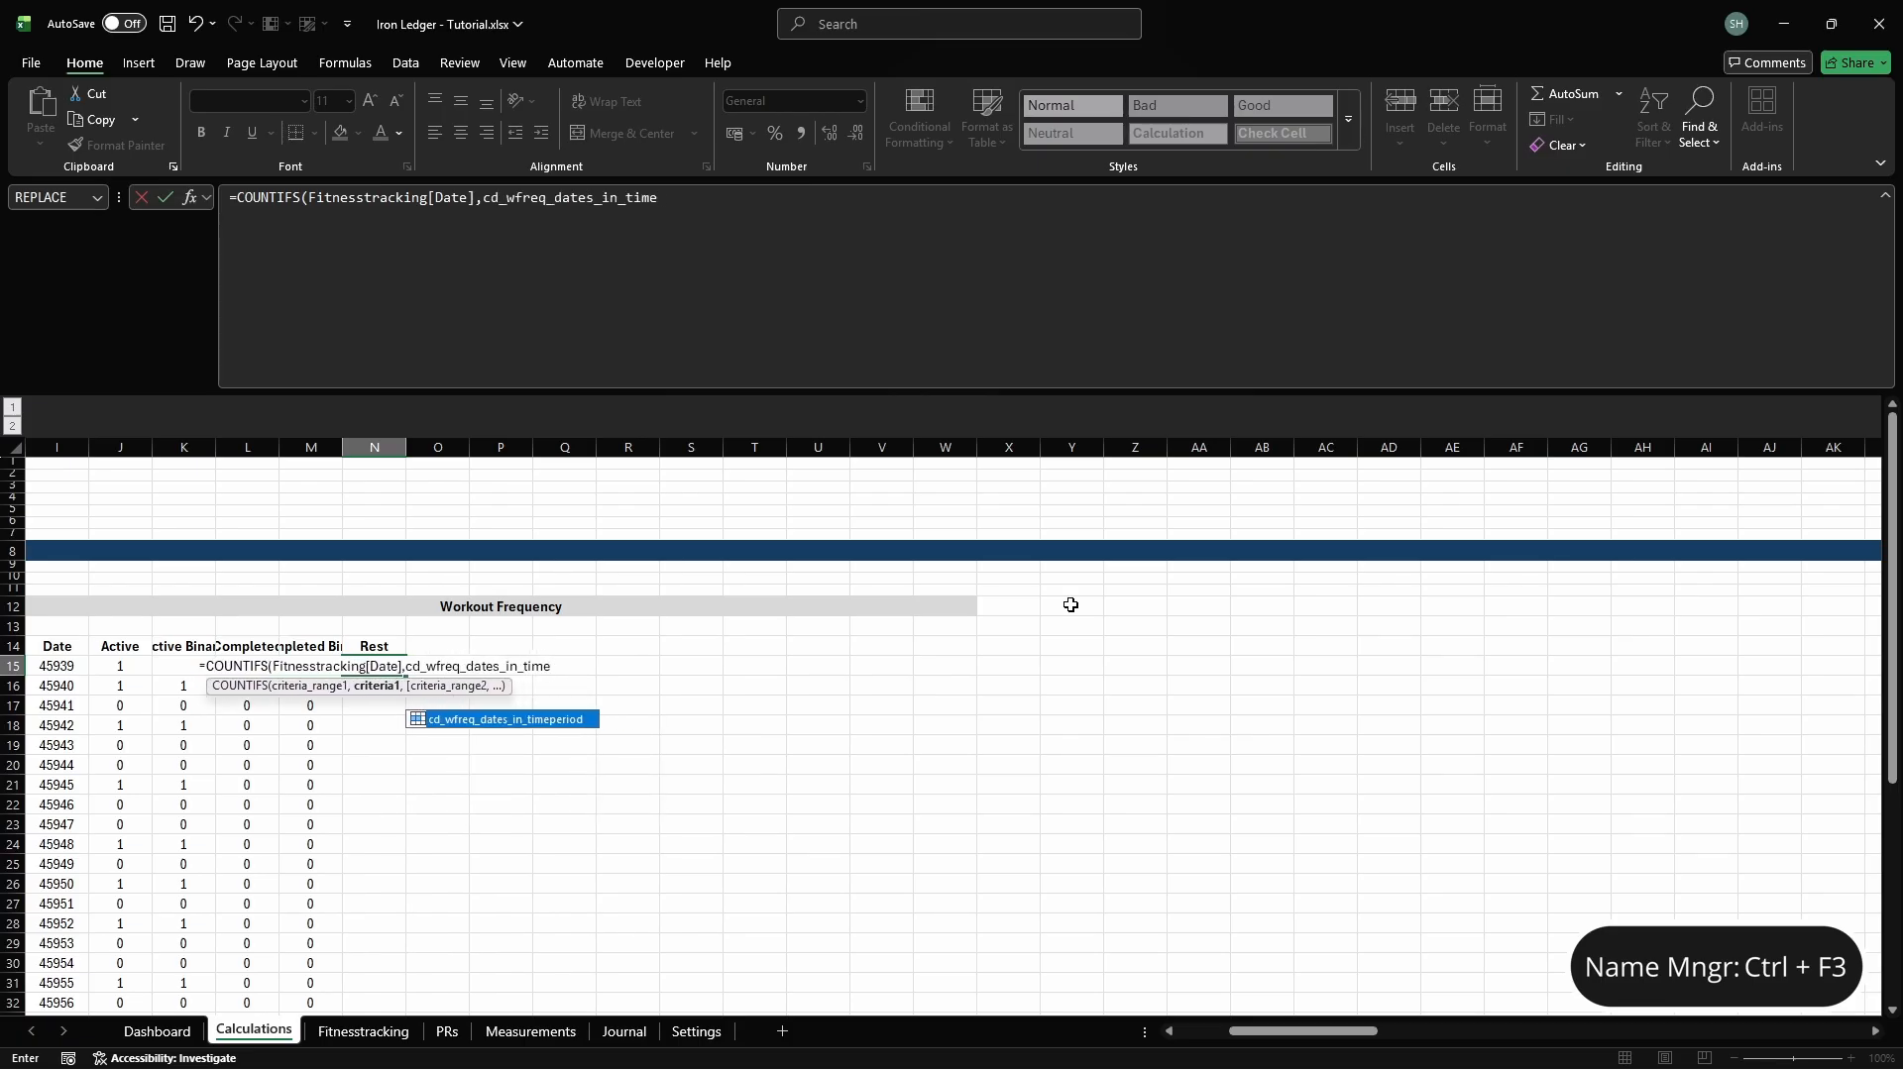
{"action": "type", "text": "period,Fitnesstracki"}
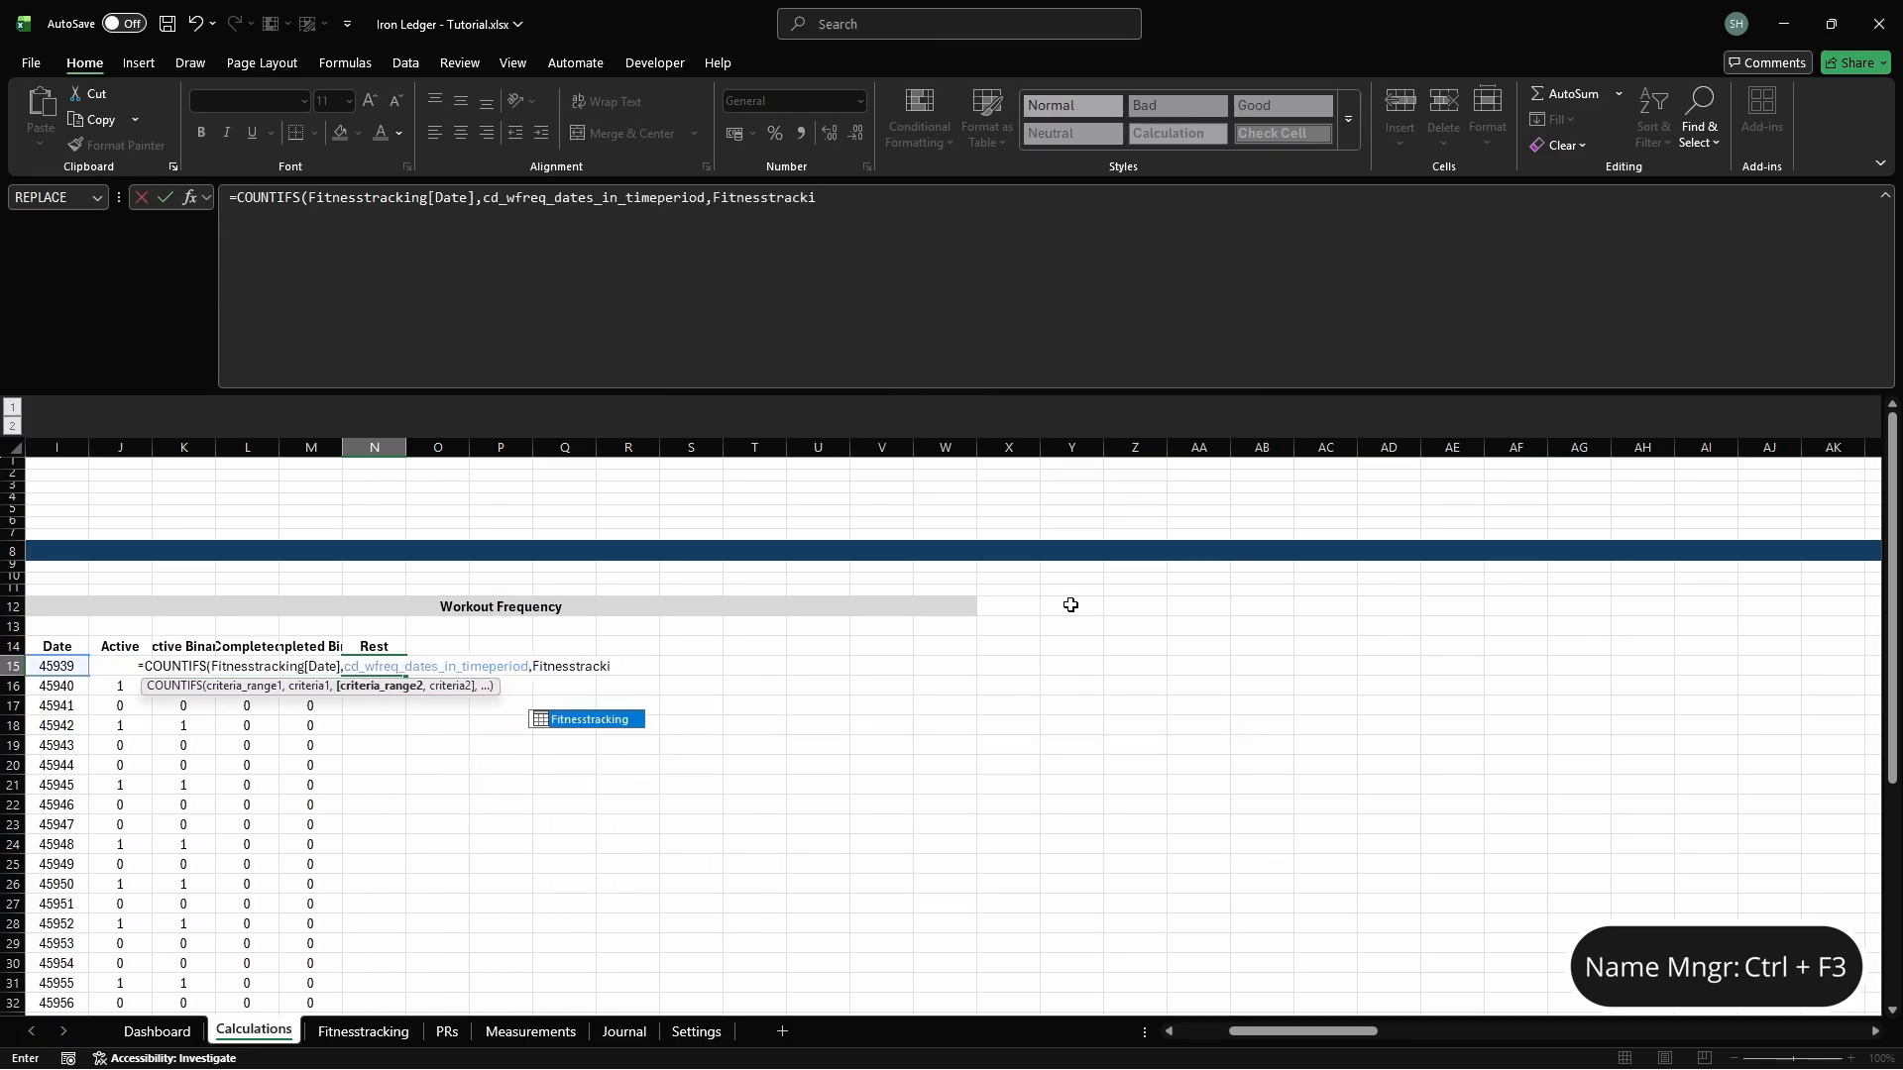
{"action": "type", "text": "ng[Status],\"Rest\")"}
{"action": "key", "text": "Tab"}
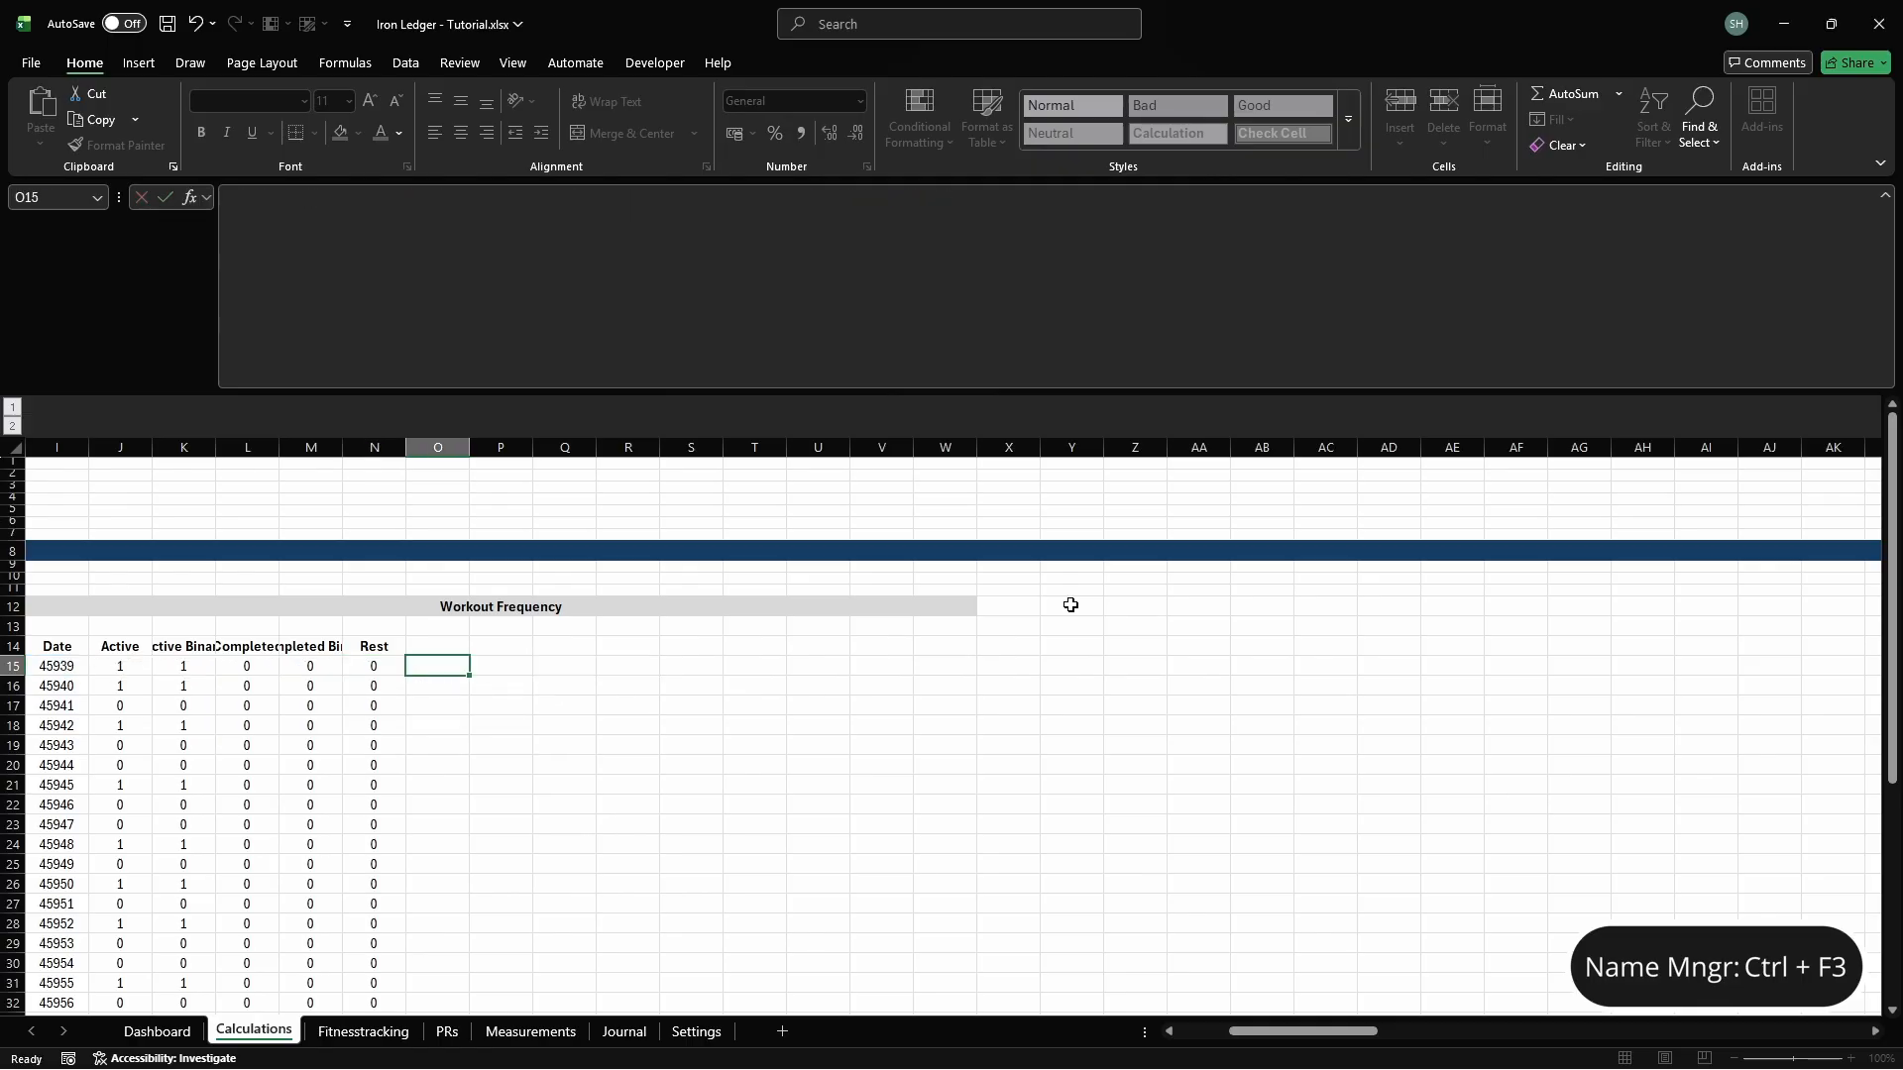
{"action": "key", "text": "Up"}
{"action": "type", "text": "Sick"}
{"action": "key", "text": "Return"}
Define the workbook name cd_wfreq_sick for the spill range starting at O15
{"action": "key", "text": "ctrl+F3"}
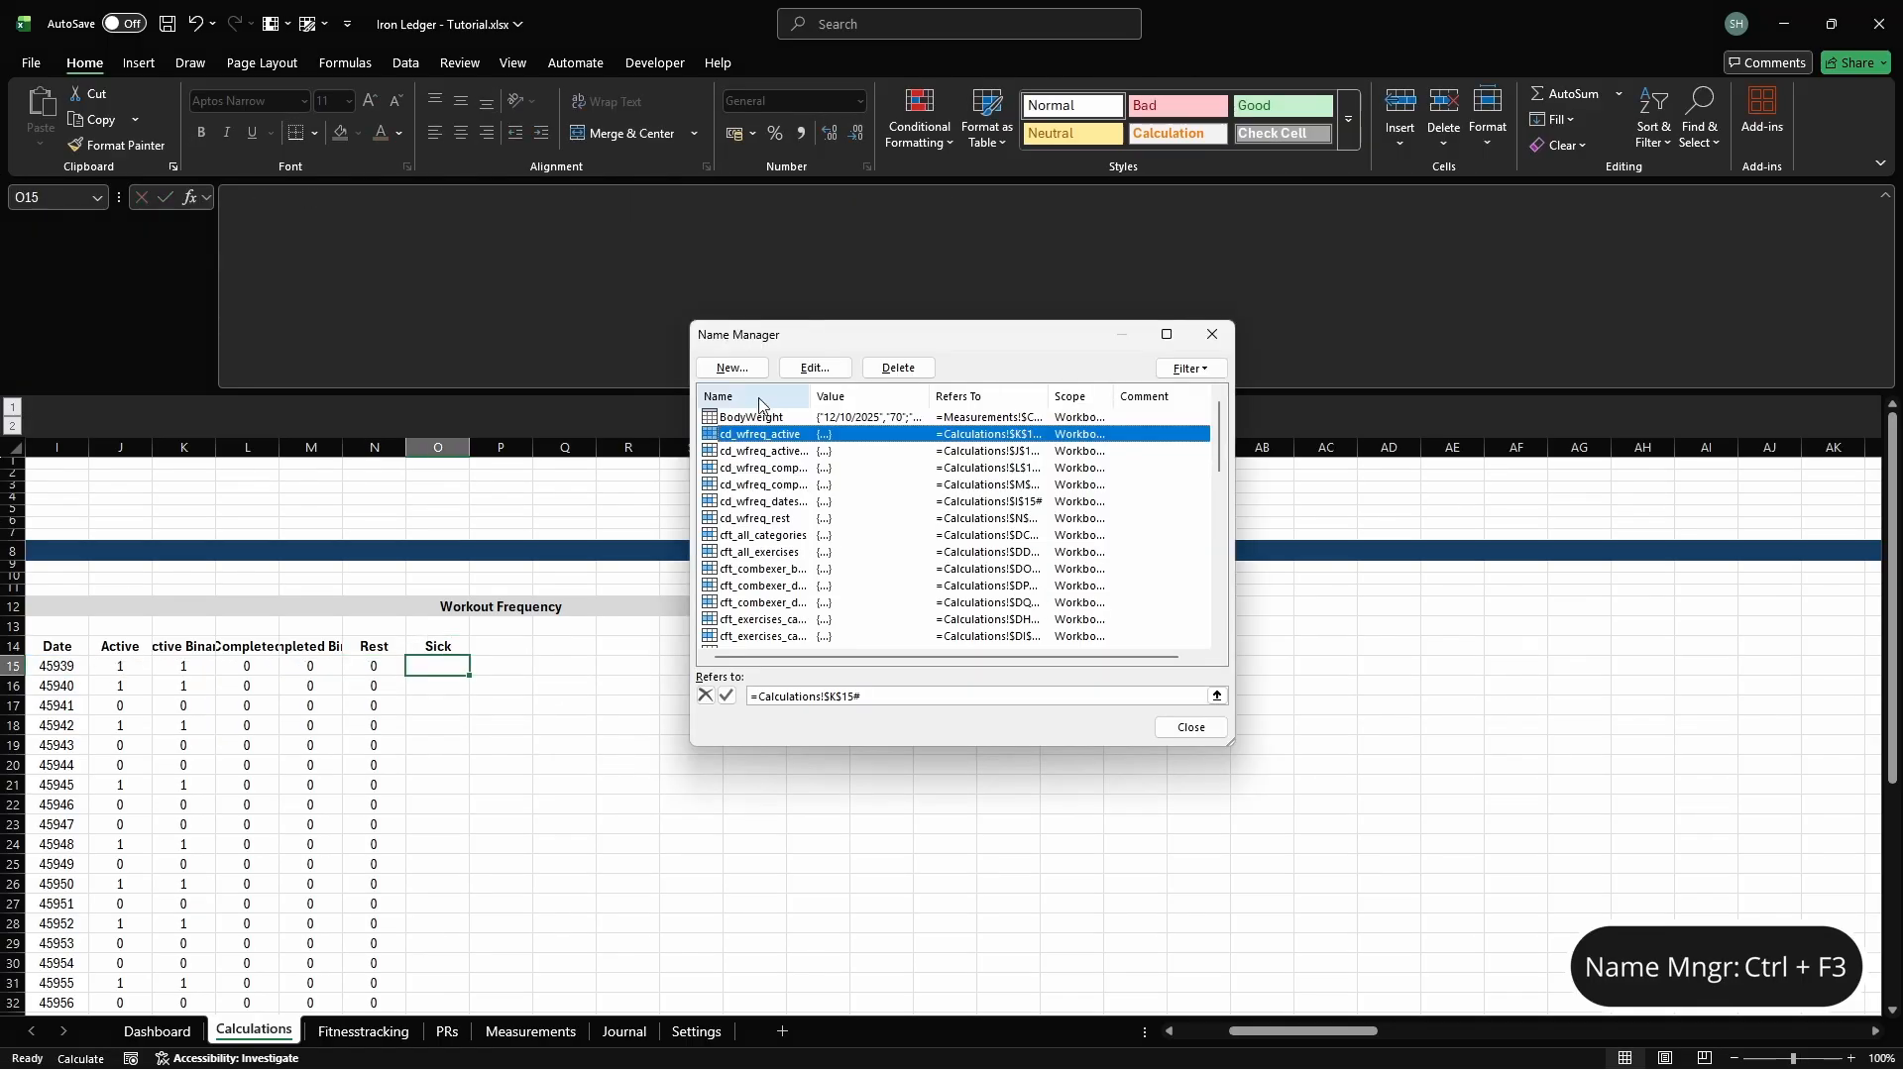
{"action": "left_click", "coordinate": [732, 368]}
{"action": "type", "text": "cd_wfreq_sick"}
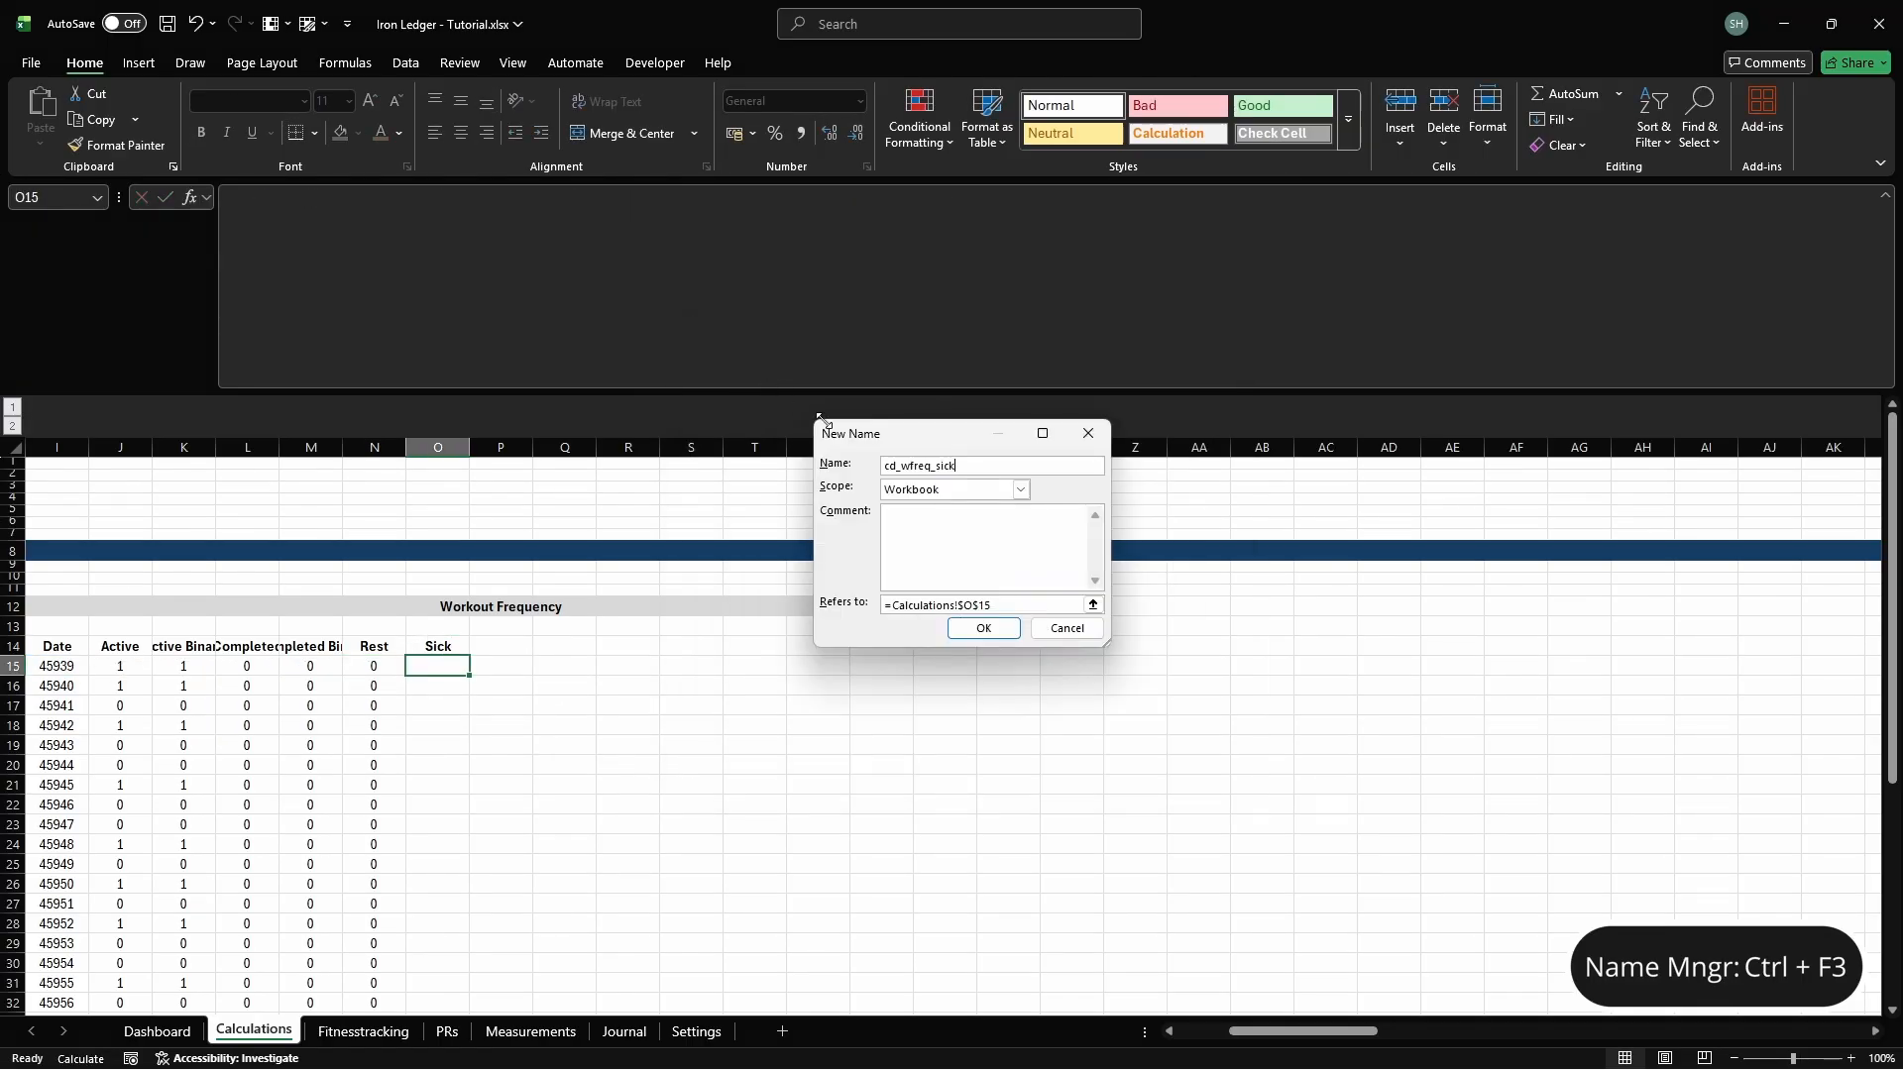
{"action": "left_click", "coordinate": [1072, 606]}
{"action": "key", "text": "Return"}
{"action": "key", "text": "Escape"}
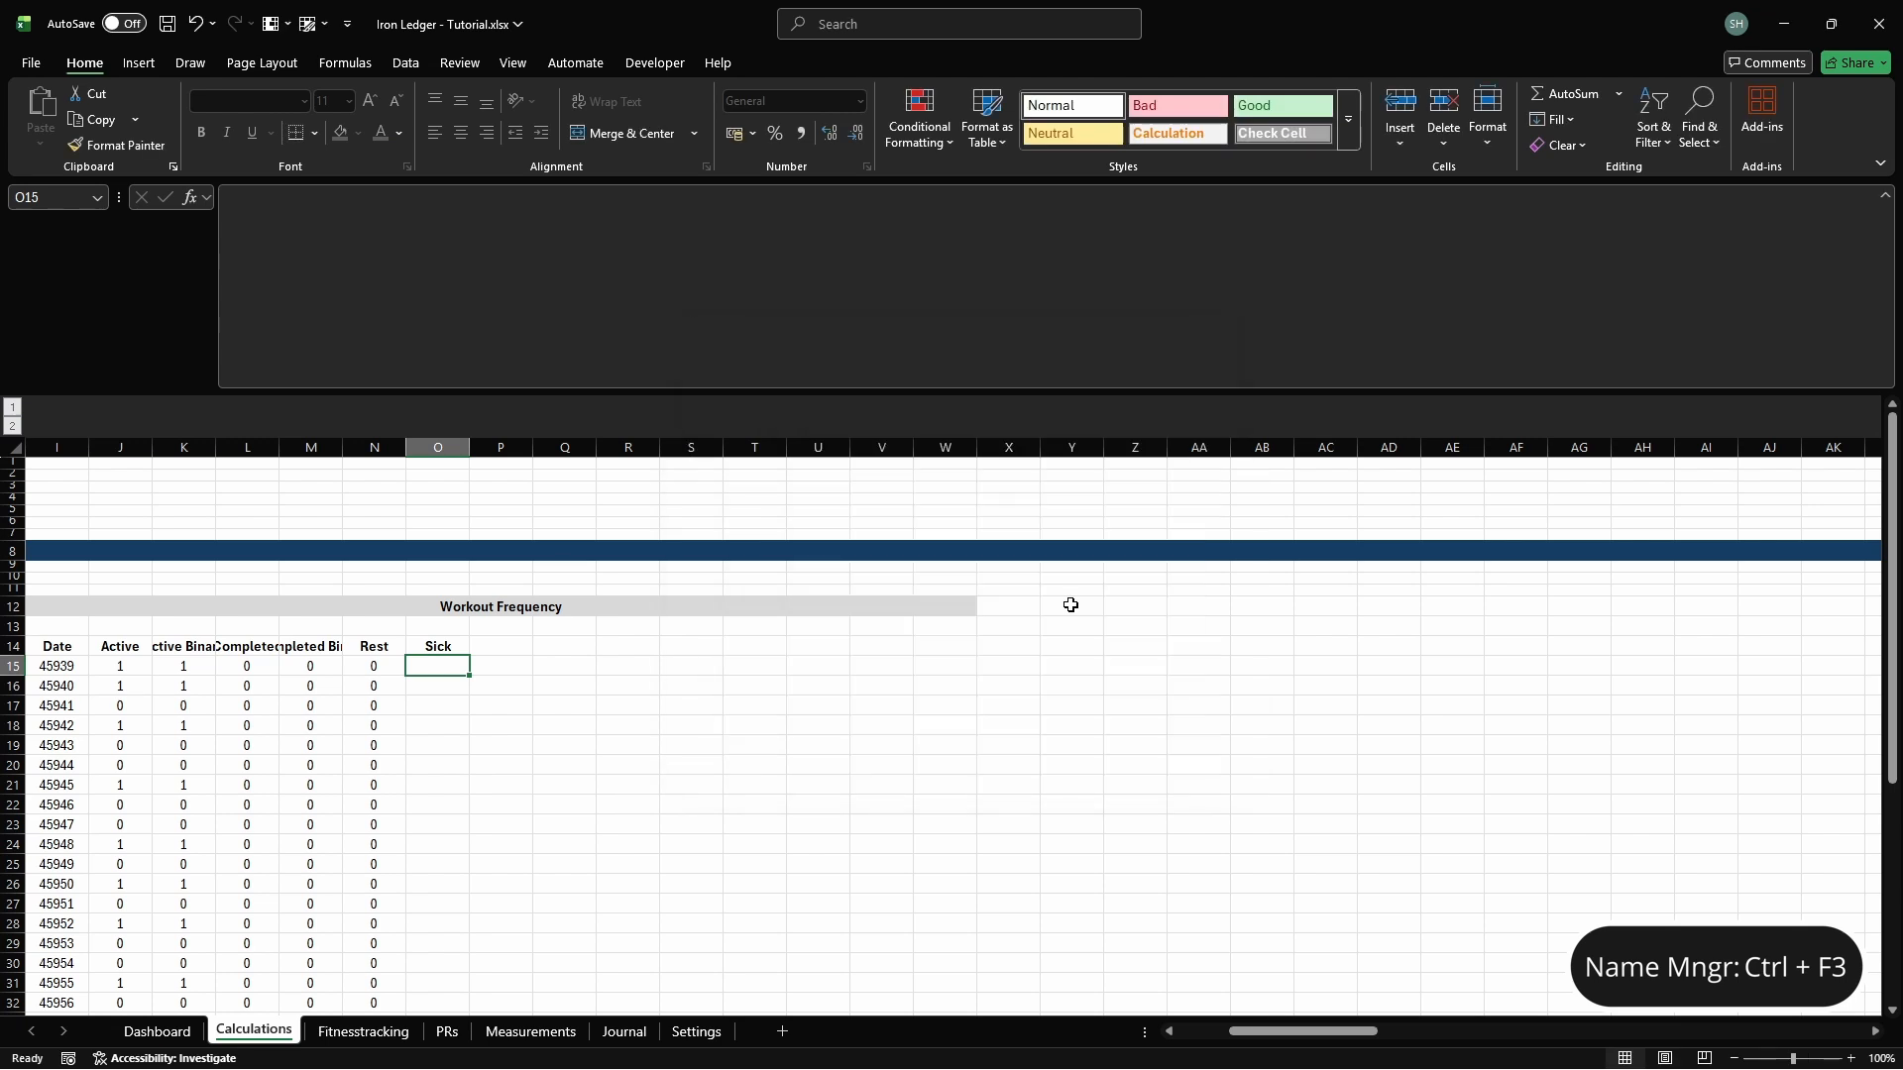
Enter =COUNTIFS(Fitnesstracking[Date],cd_wfreq_dates_in_timeperiod,Fitnesstracking[Status],"Sick") in O15 and the column header "Injured" in P14
{"action": "type", "text": "=COUNTIFS(Fitnesst"}
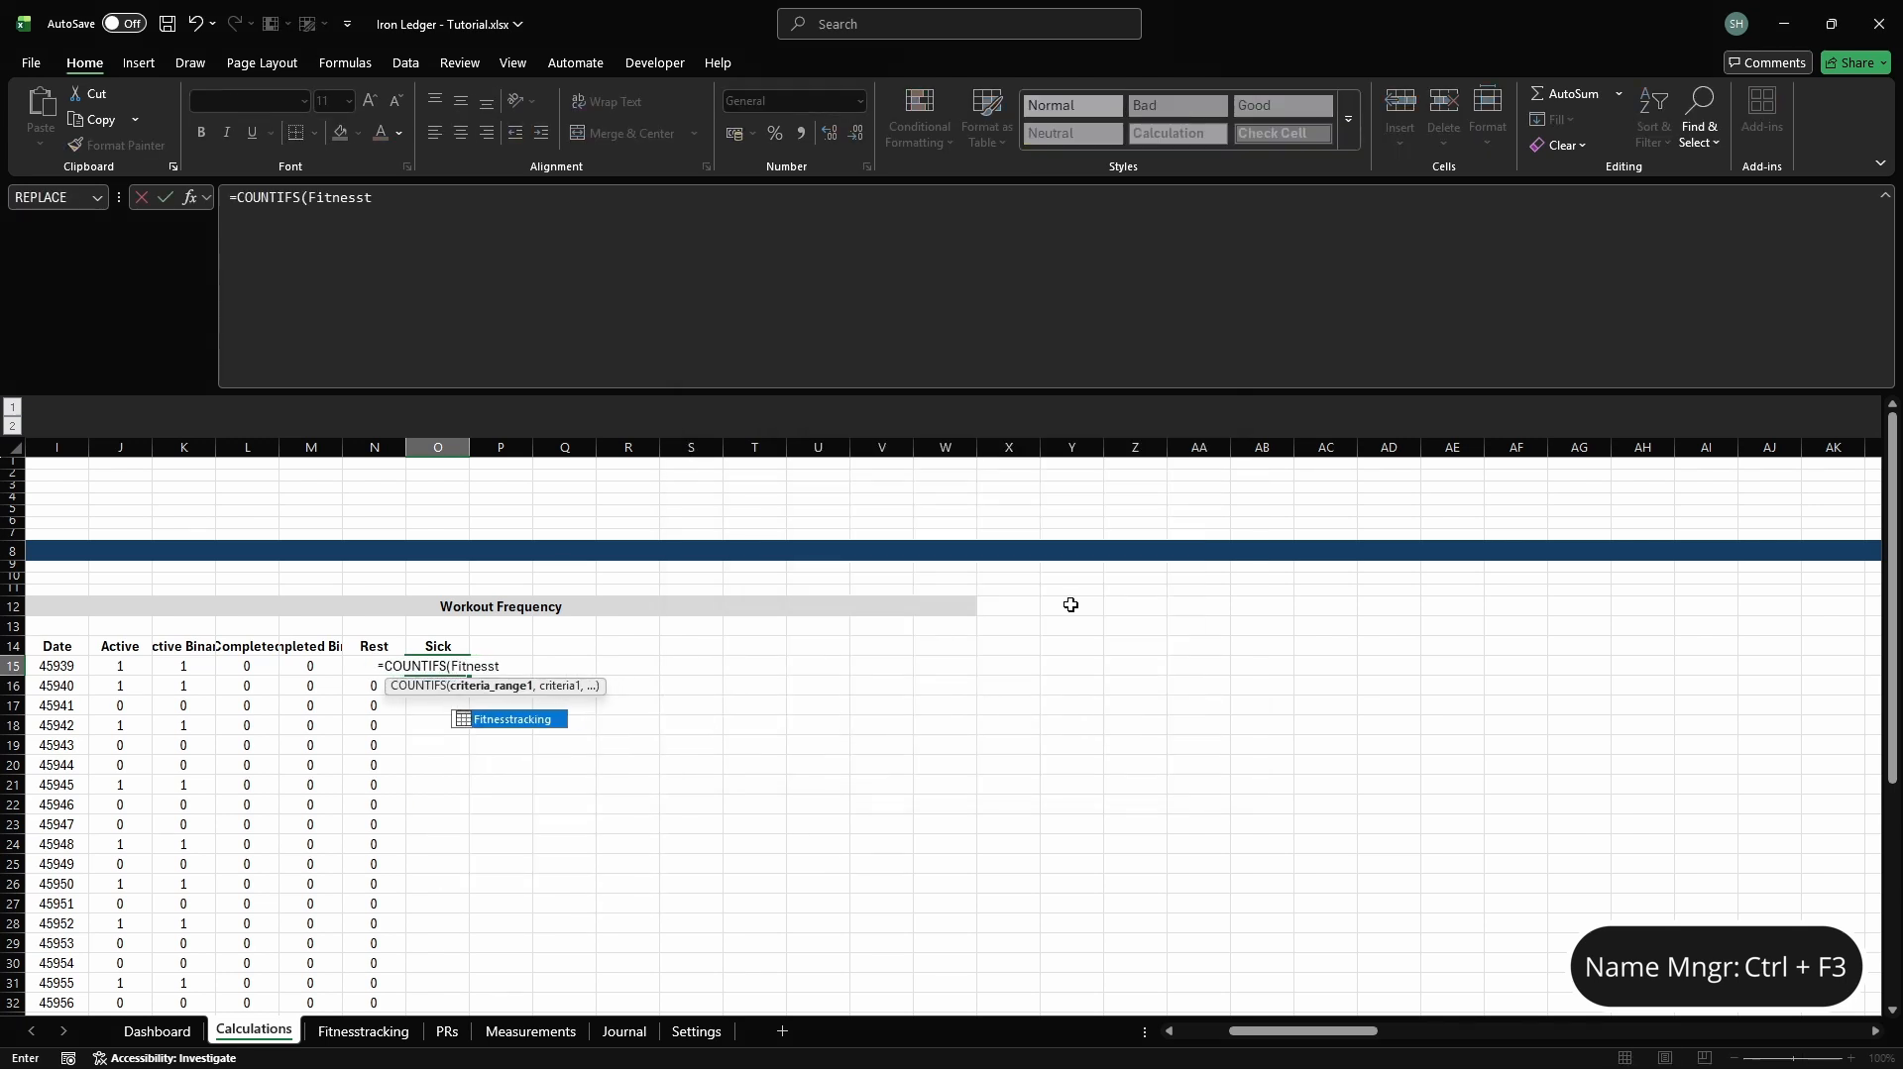
{"action": "type", "text": "],cd_wfr"}
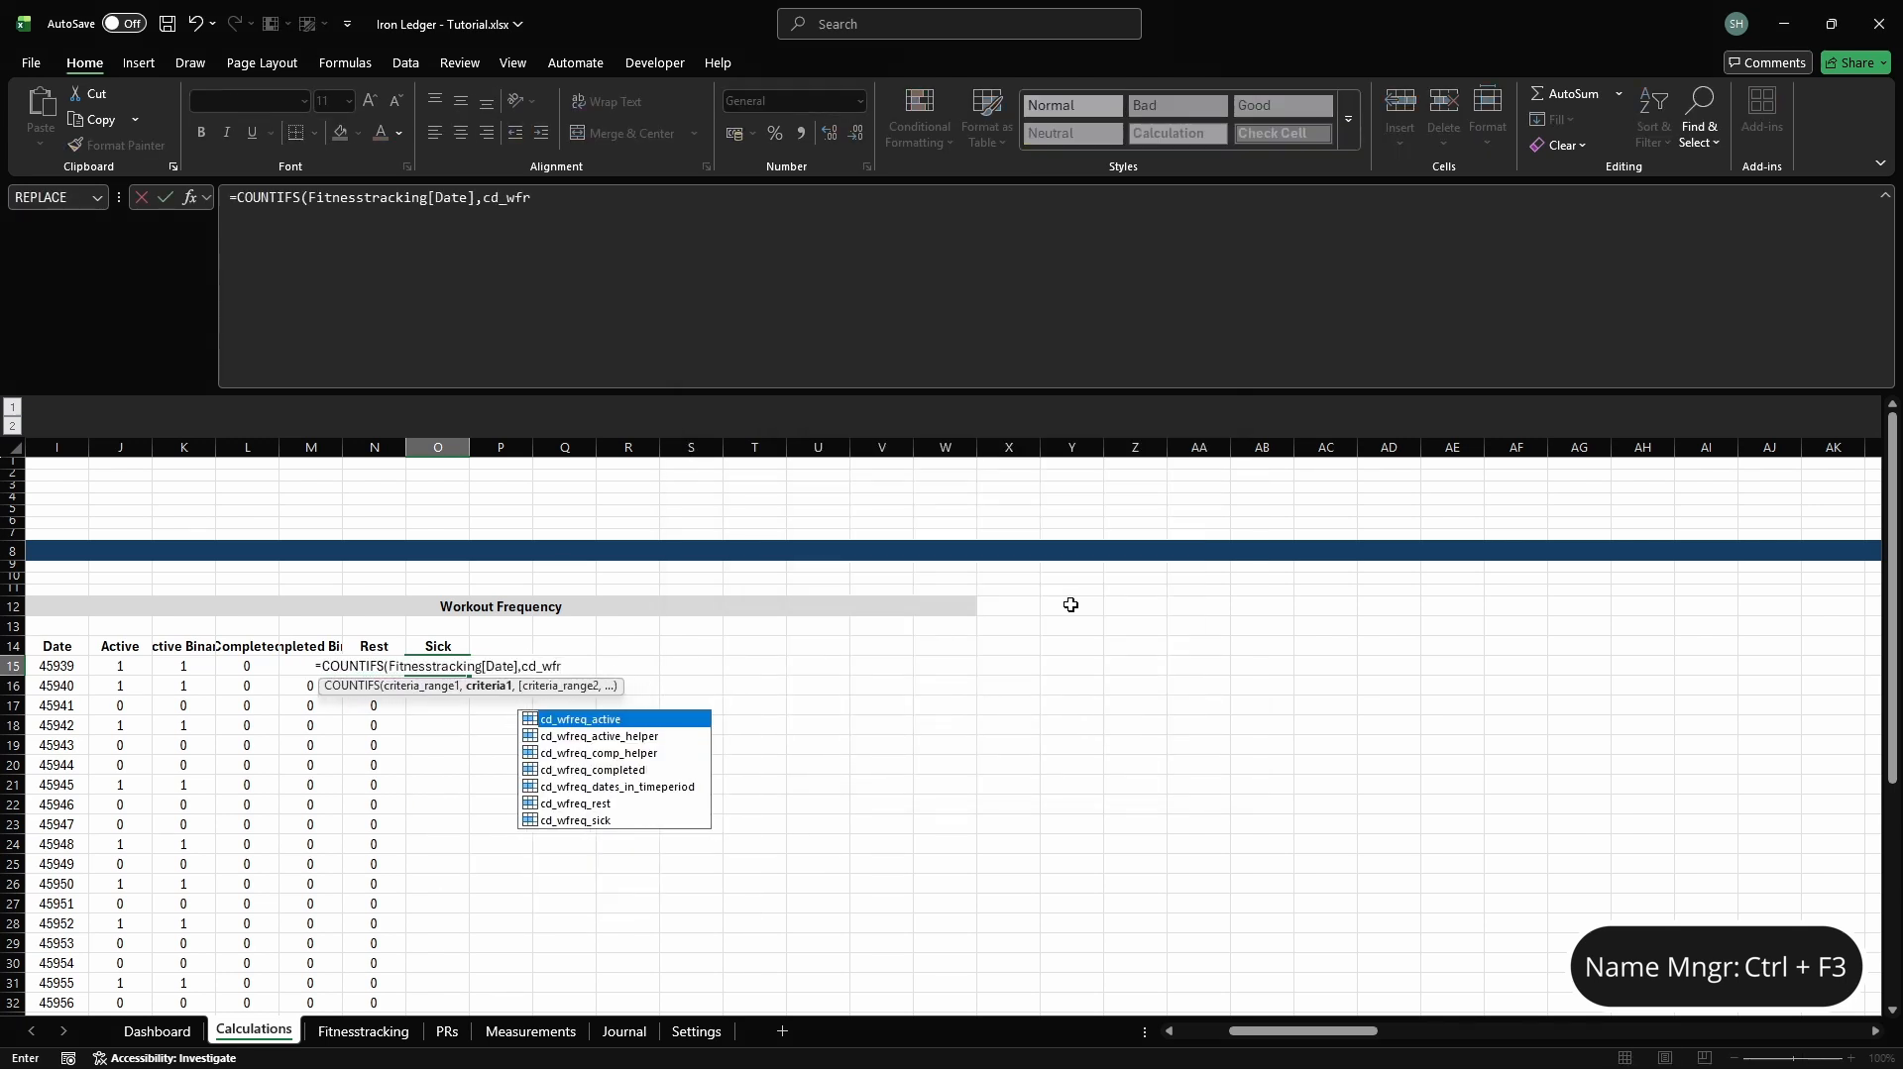
{"action": "type", "text": "eq_dates_in_timeperiod"}
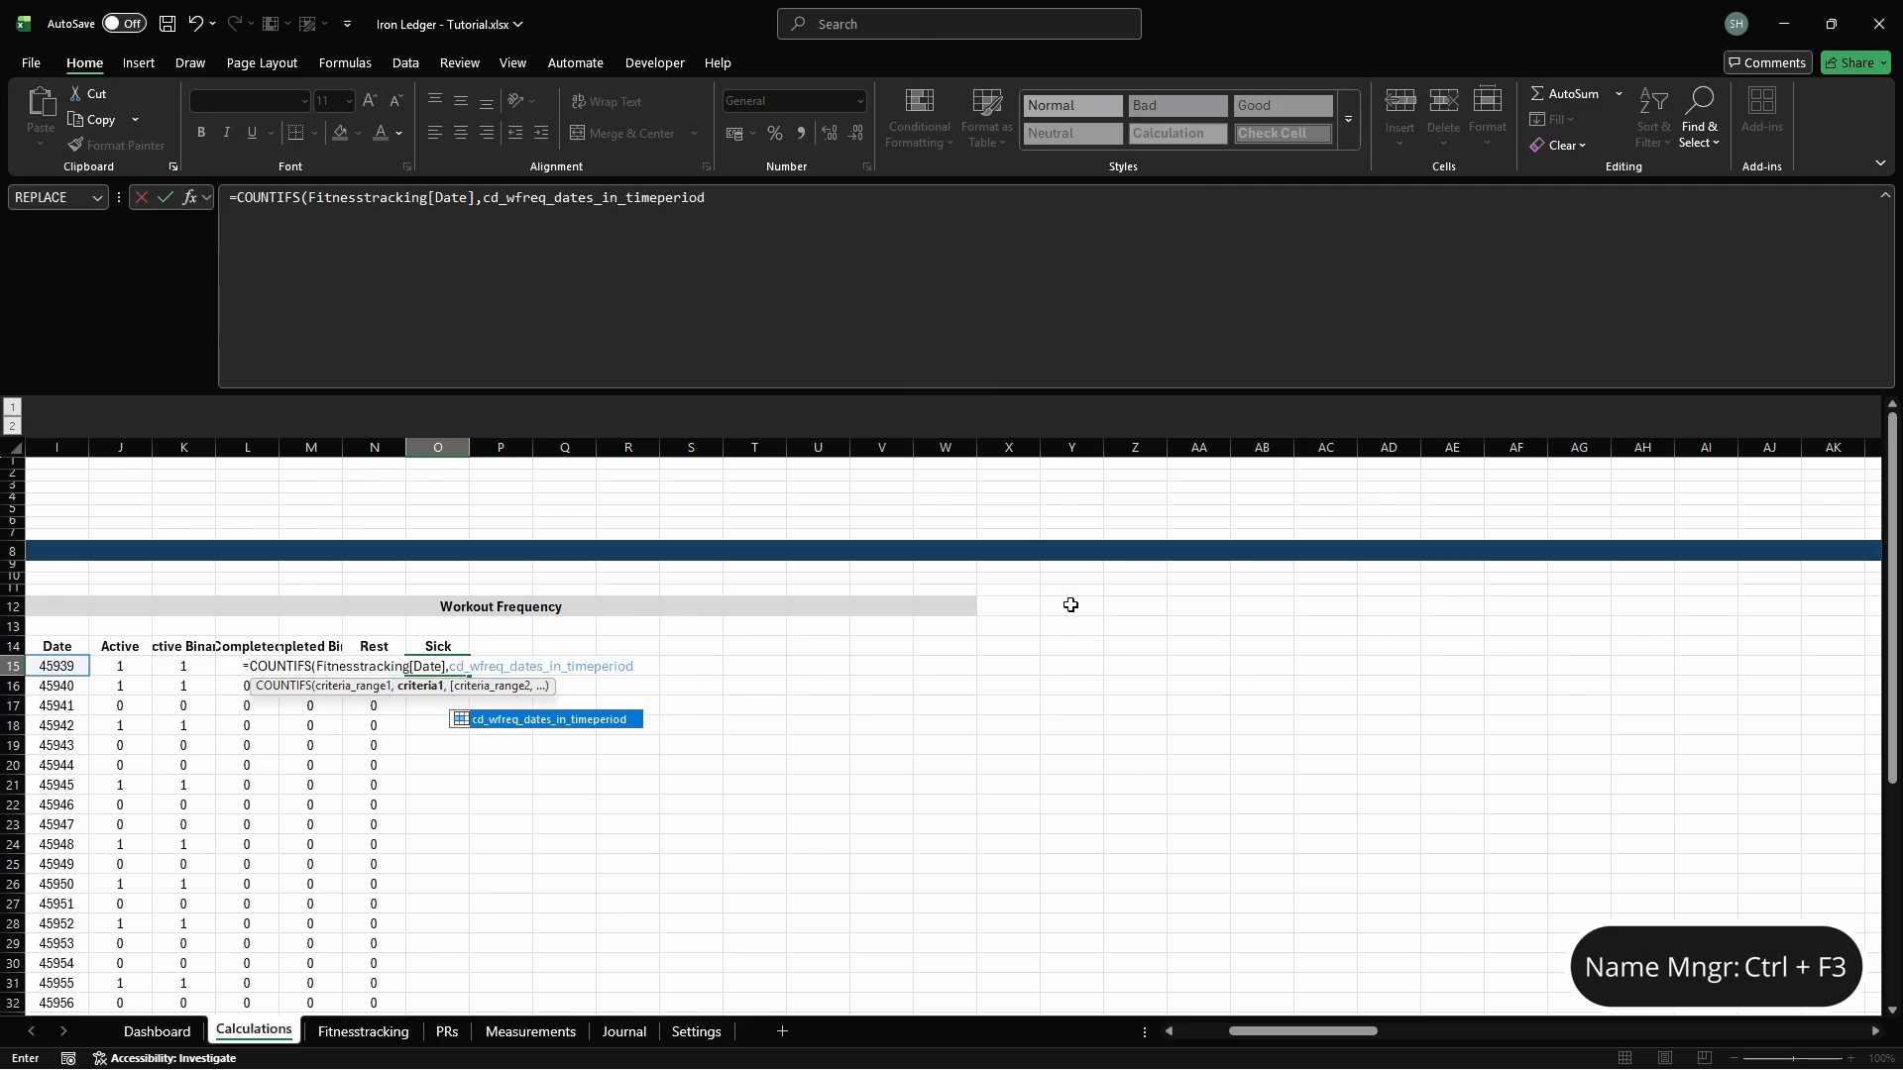
{"action": "type", "text": ",Fitnesstracking[Status],\"Sick\")"}
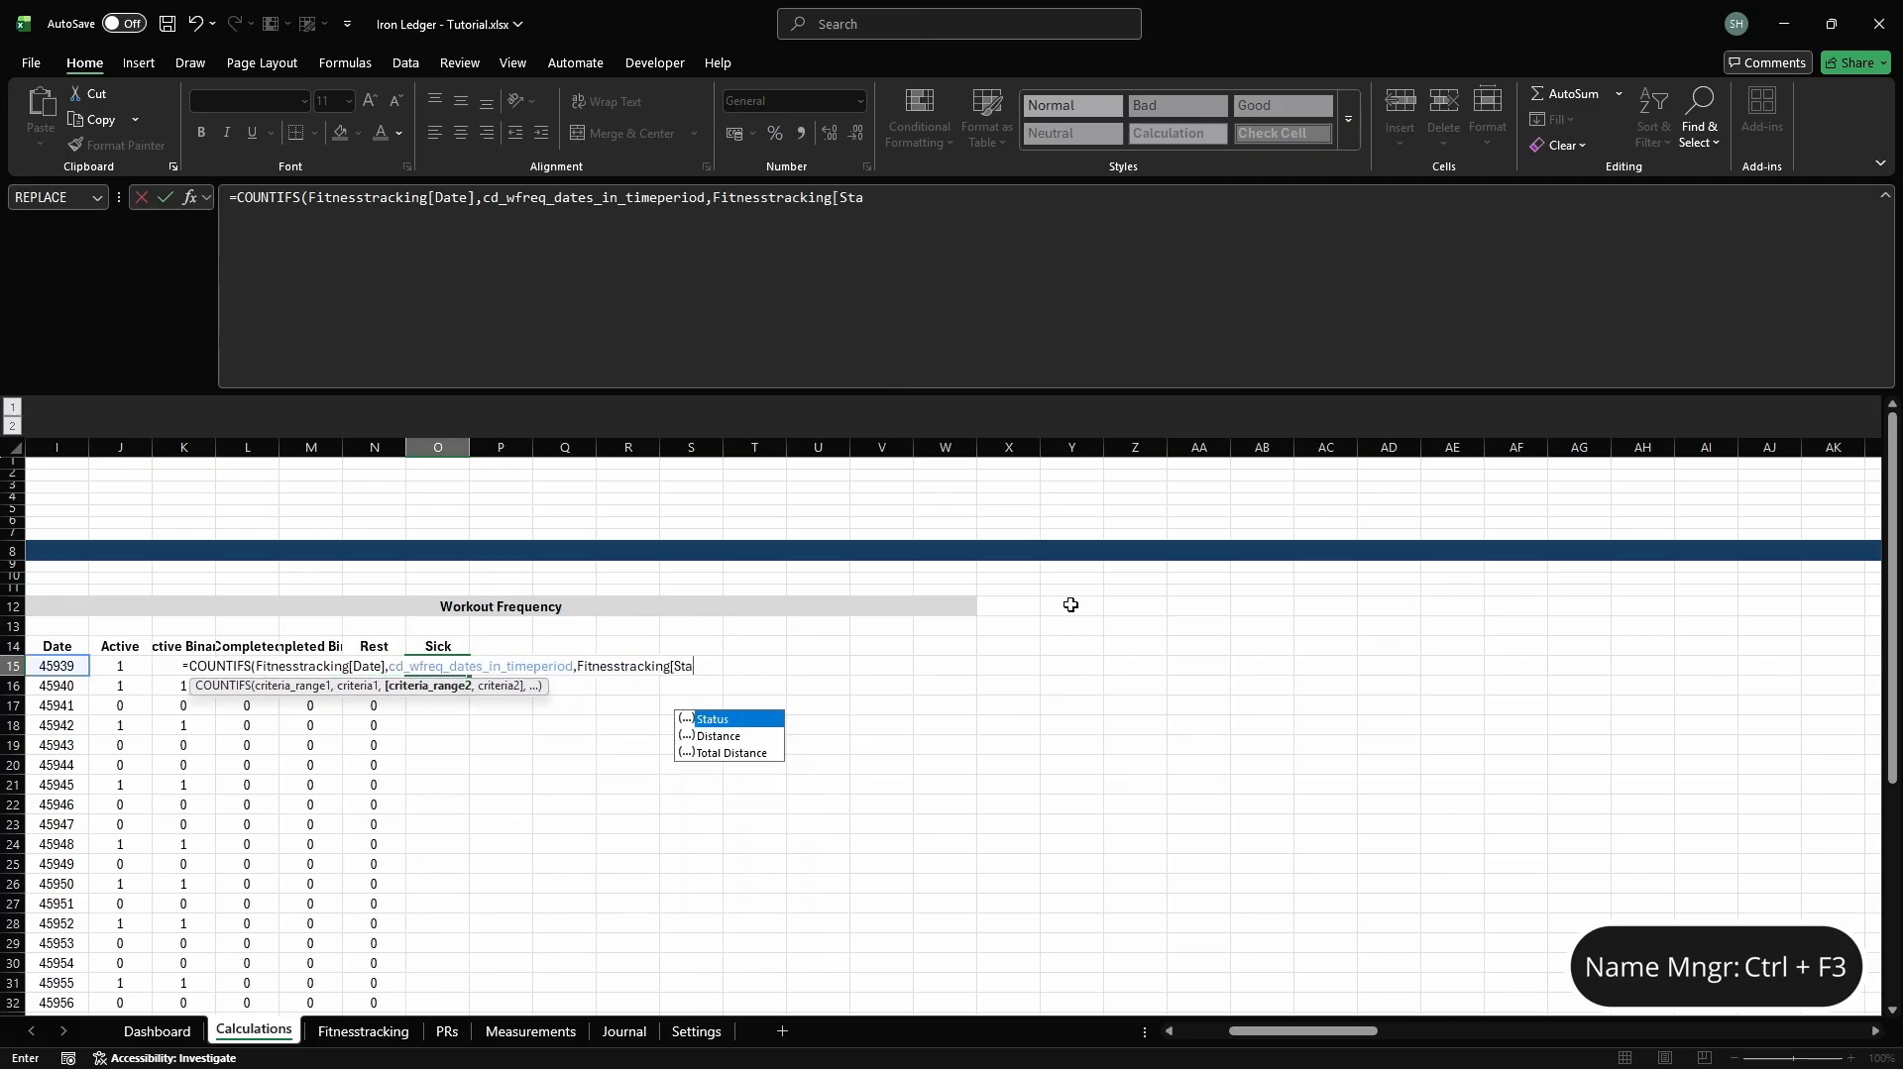
{"action": "key", "text": "Tab"}
{"action": "key", "text": "Up"}
{"action": "type", "text": "Injure"}
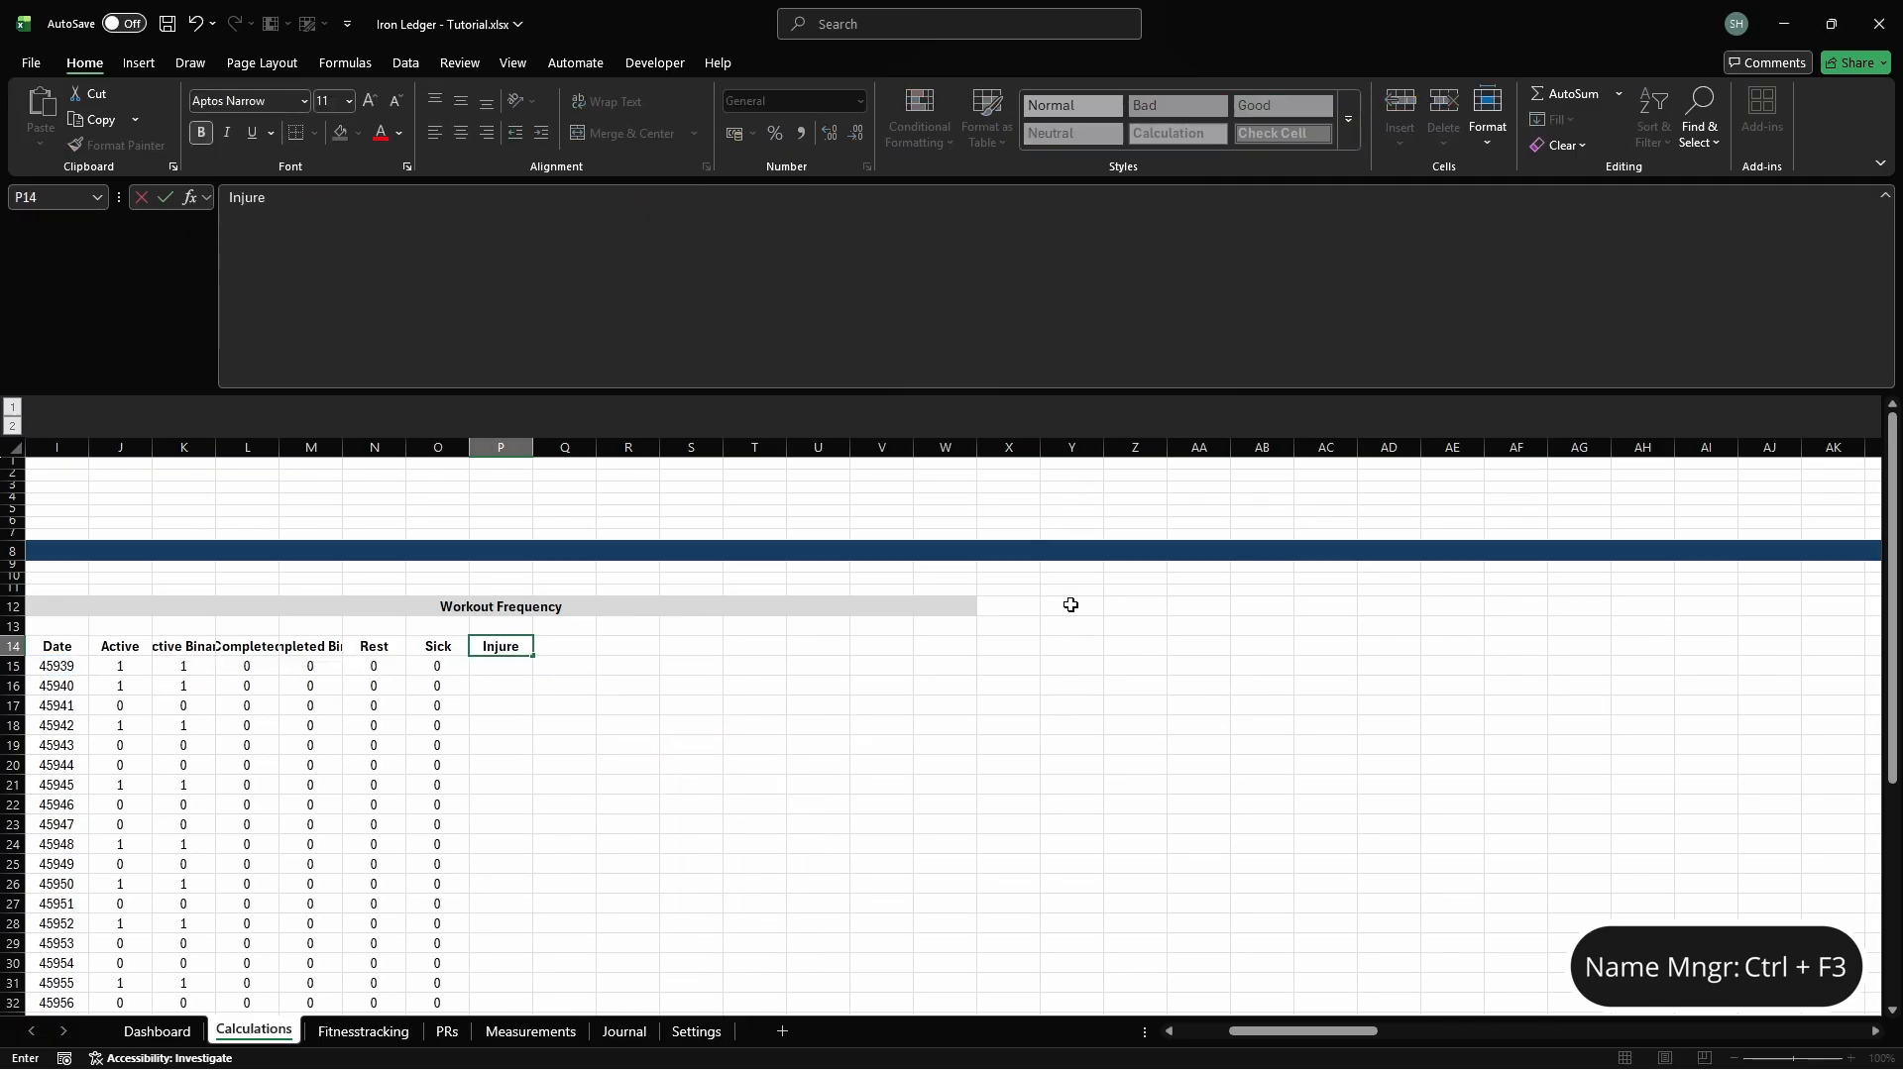
{"action": "key", "text": "Return"}
Define the workbook name cd_wfreq_injured referring to the spill range =Calculations!$P$15#
{"action": "key", "text": "ctrl+F3"}
{"action": "left_click", "coordinate": [734, 368]}
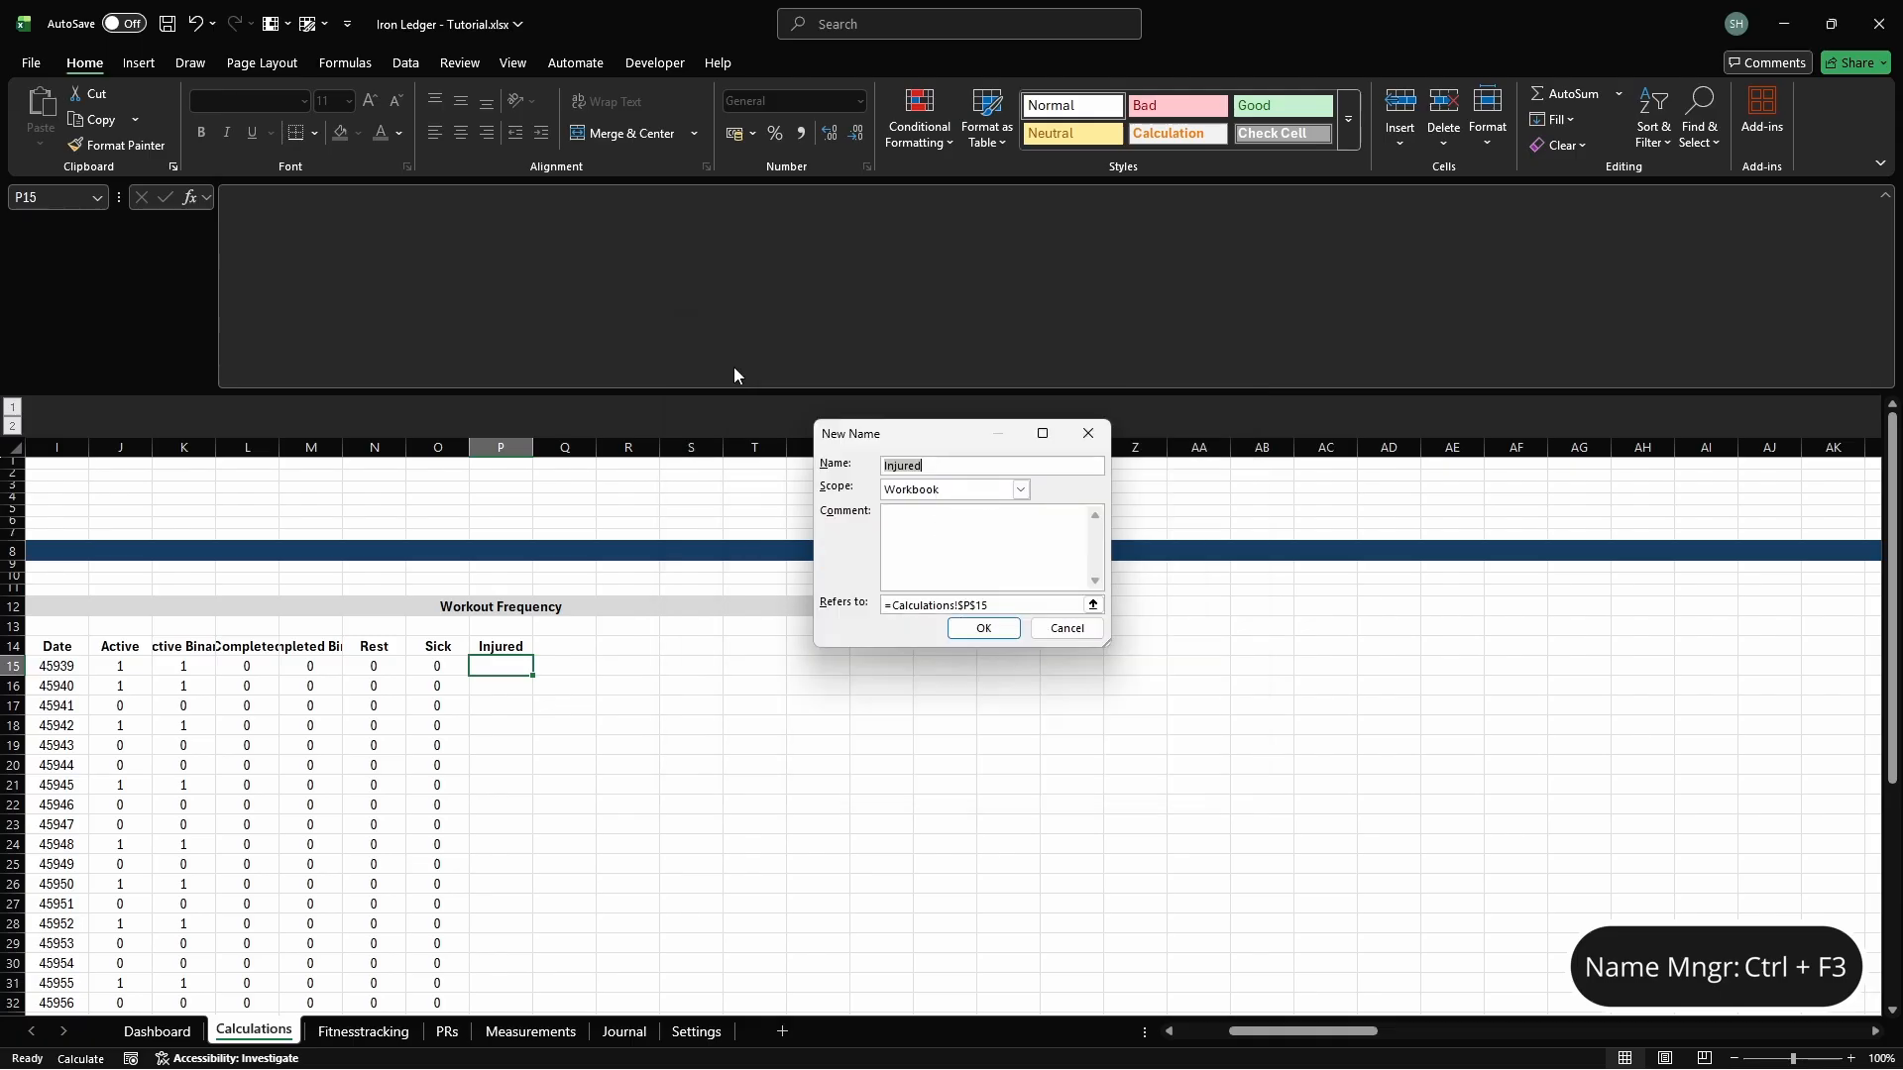
{"action": "type", "text": "cd_wfreq_injured"}
{"action": "left_click", "coordinate": [1073, 605]}
{"action": "type", "text": "#"}
{"action": "key", "text": "Return"}
{"action": "key", "text": "Escape"}
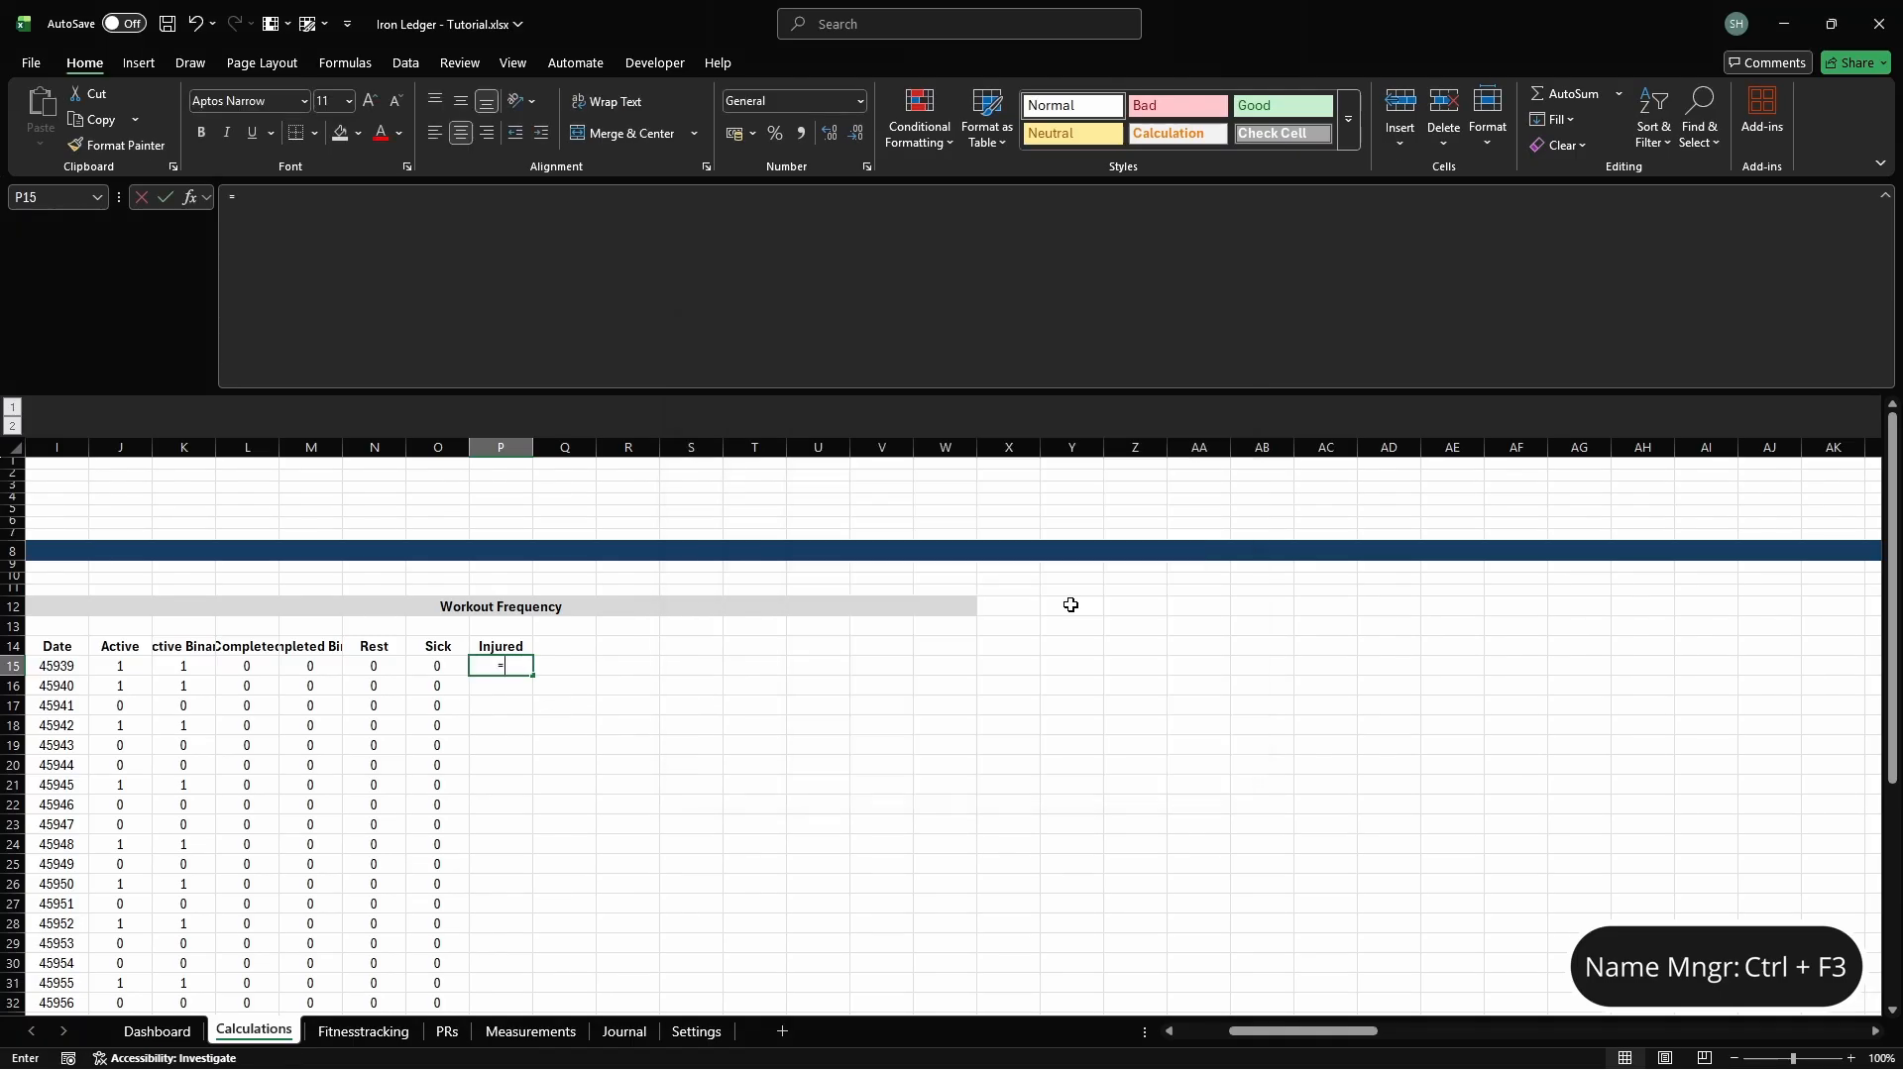
Enter =COUNTIFS(Fitnesstracking[Date],cd_wfreq_dates_in_timeperiod,Fitnesstracking[Status],"Injured") in P15 and the column header "Vacation" in Q14
{"action": "type", "text": "=COUNTIFS(Fitnesstr"}
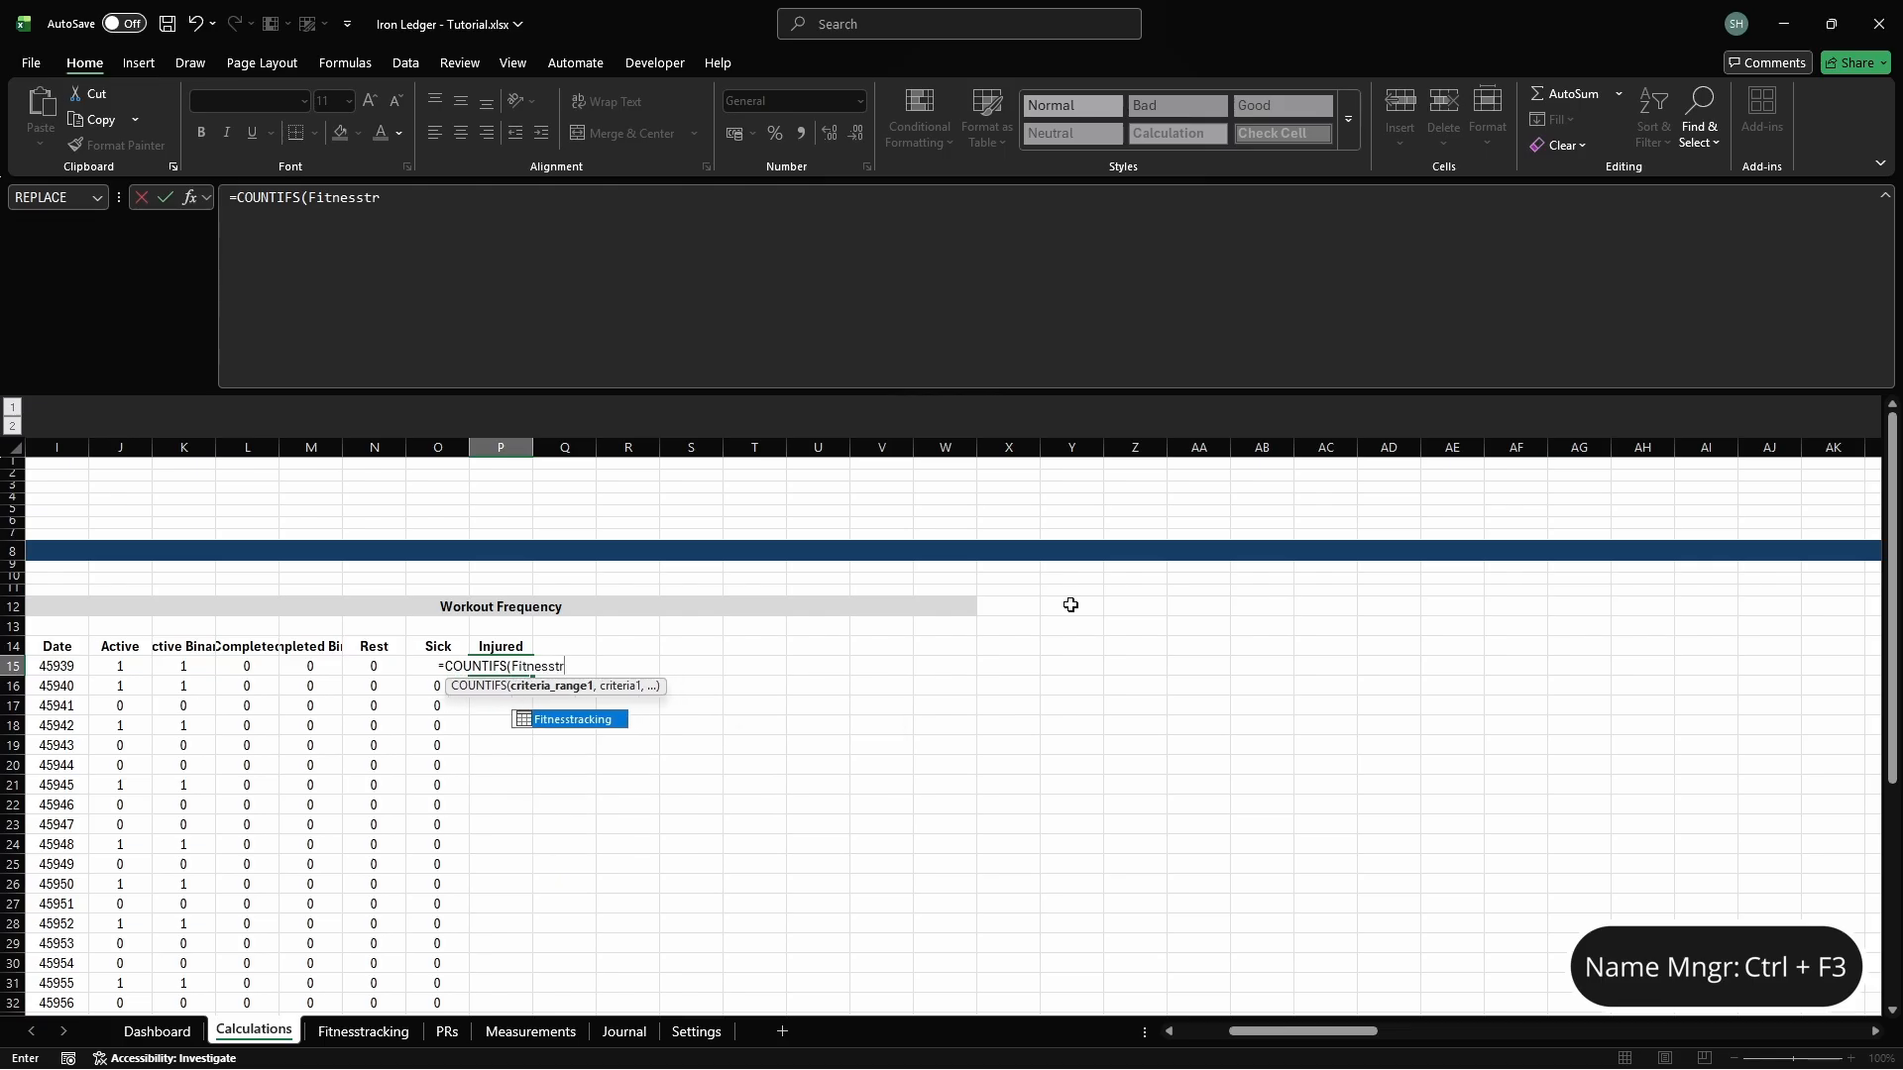
{"action": "type", "text": "acking[Date],cd_wfreq"}
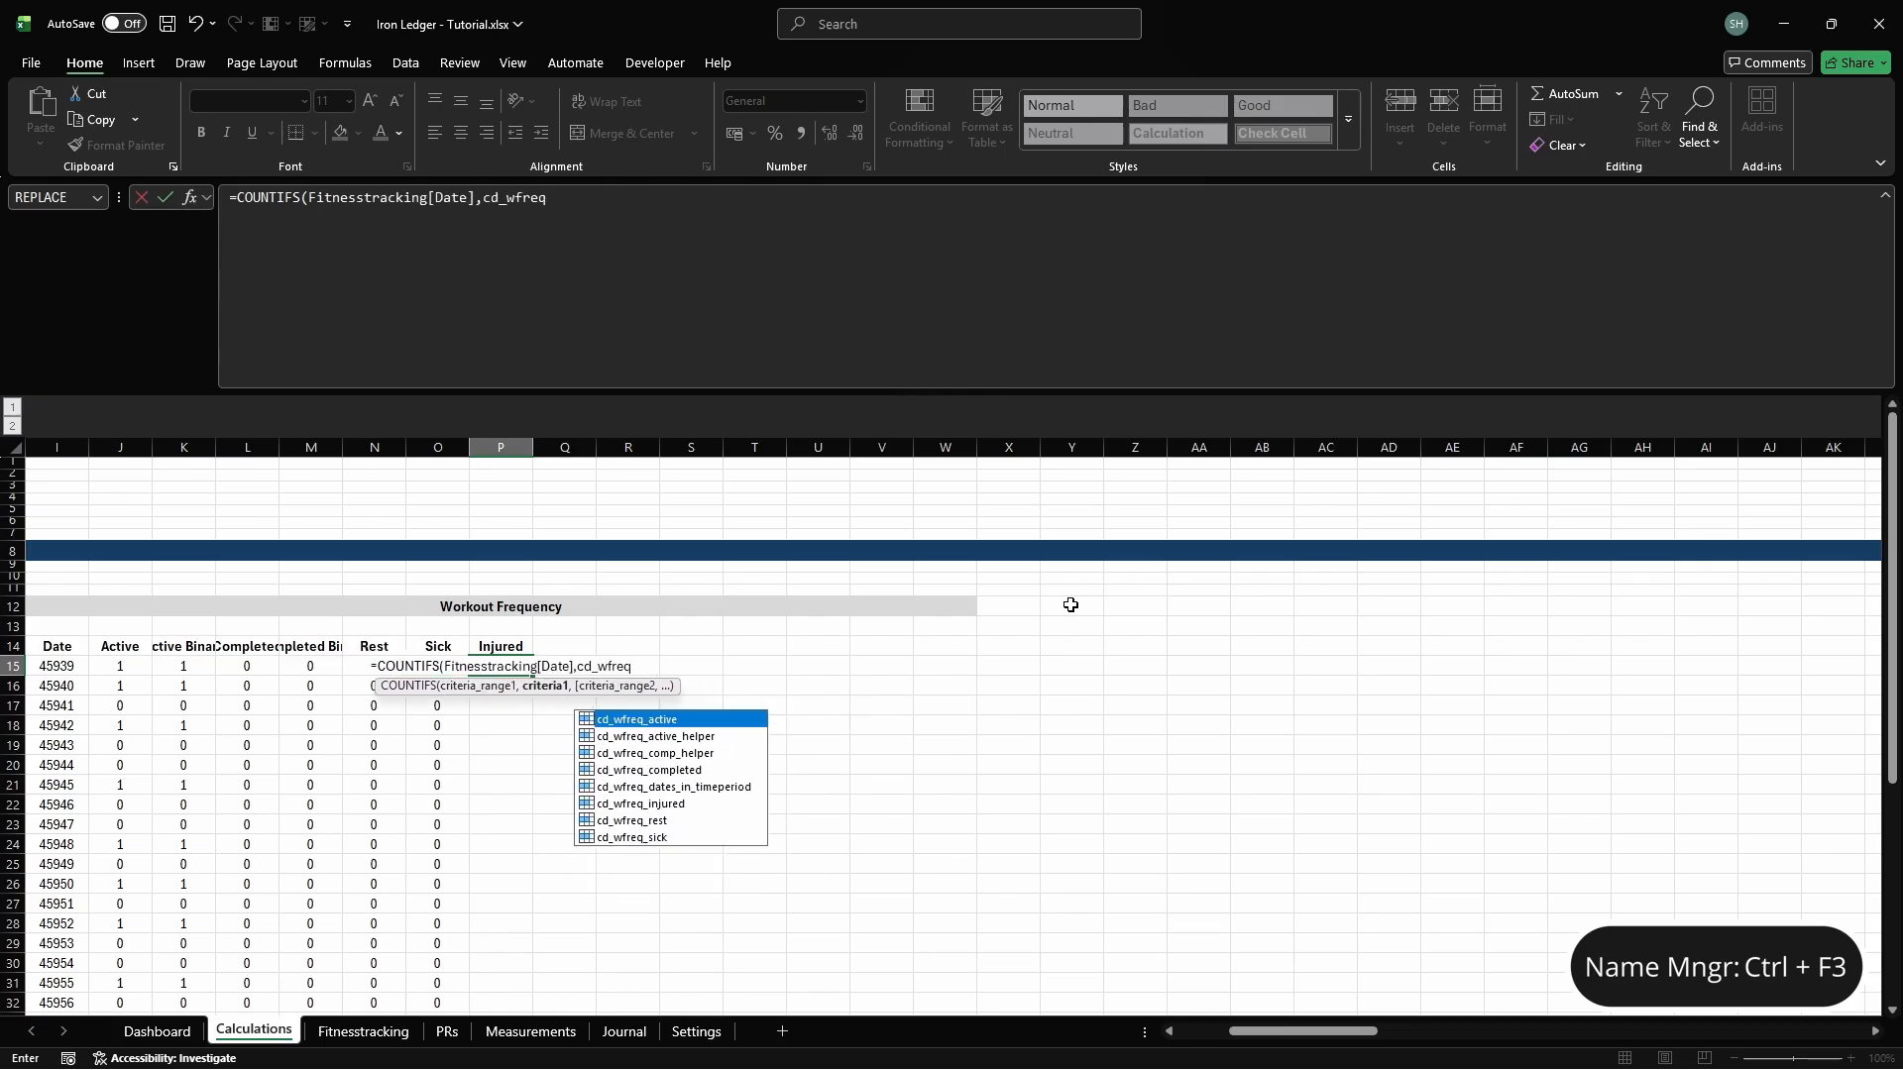
{"action": "type", "text": "_dates_in_timepe"}
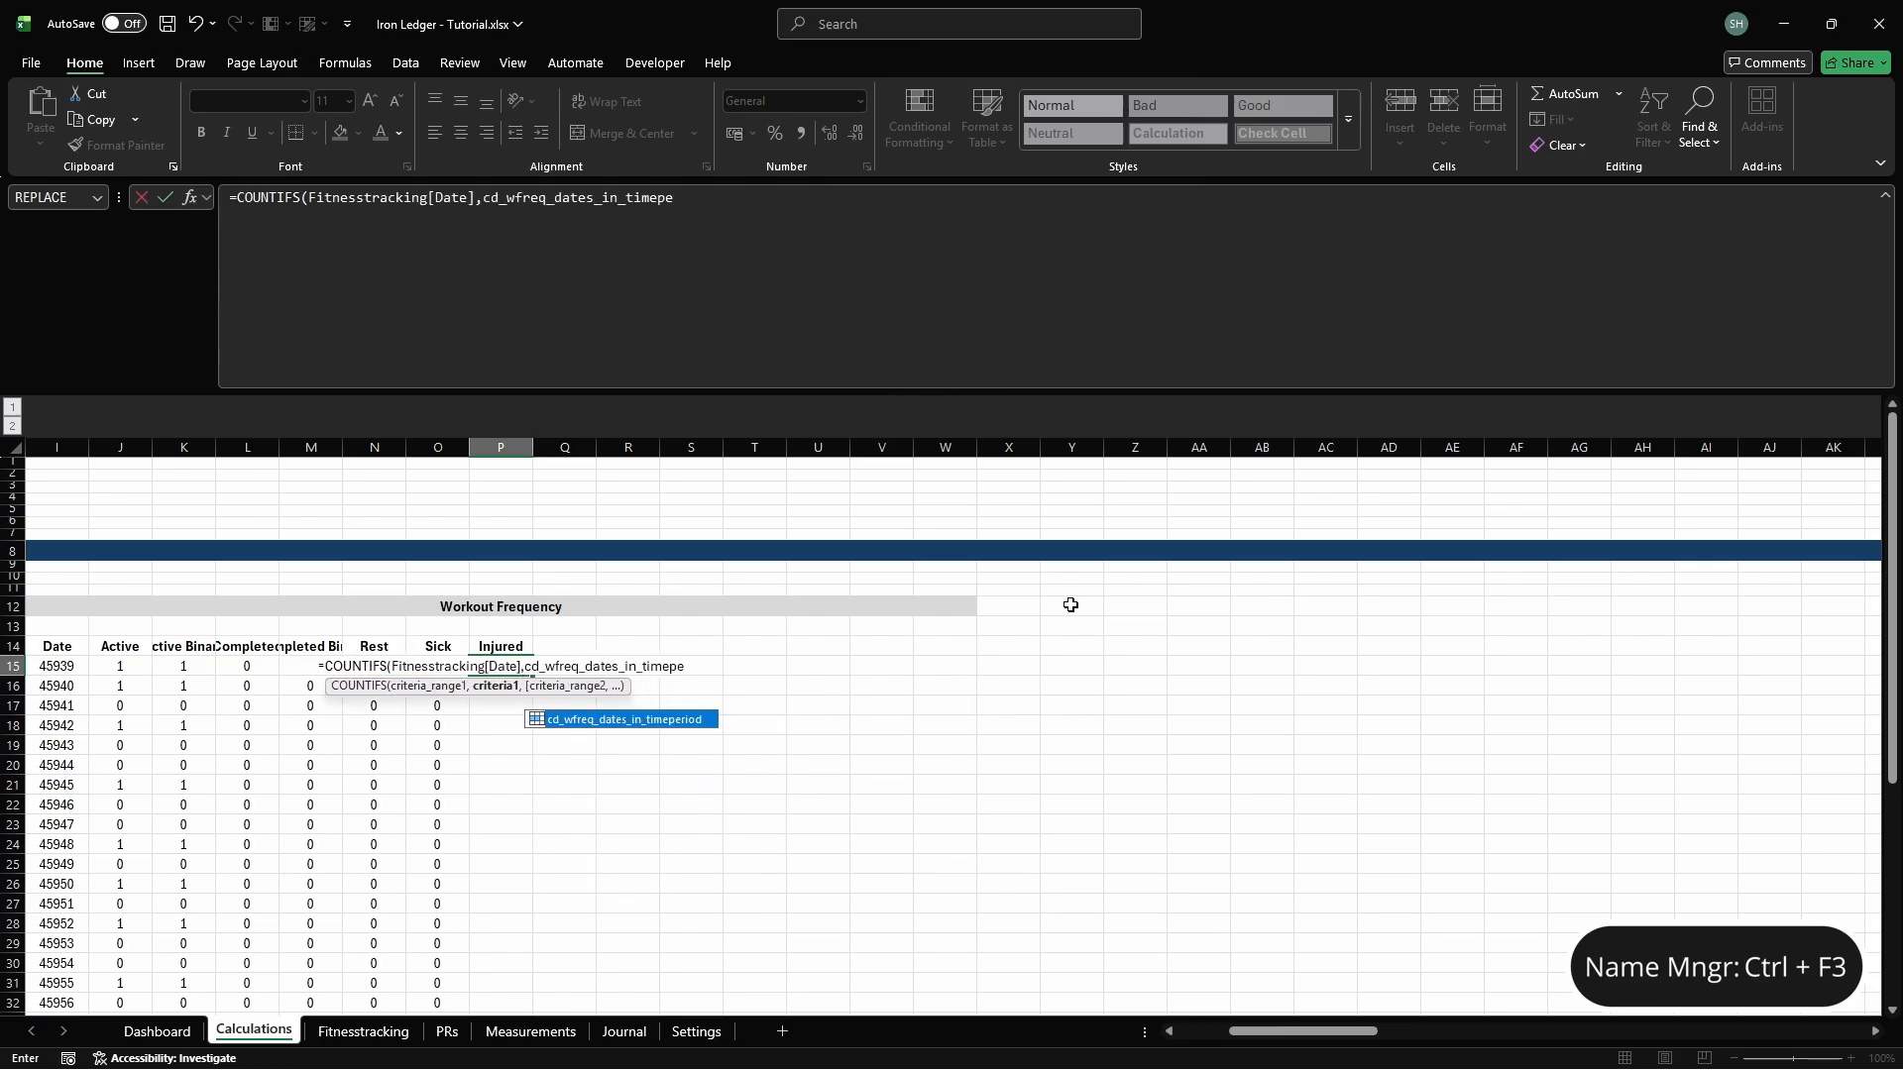
{"action": "type", "text": "riod,Fitnesstracking[Status],\"Injured\")"}
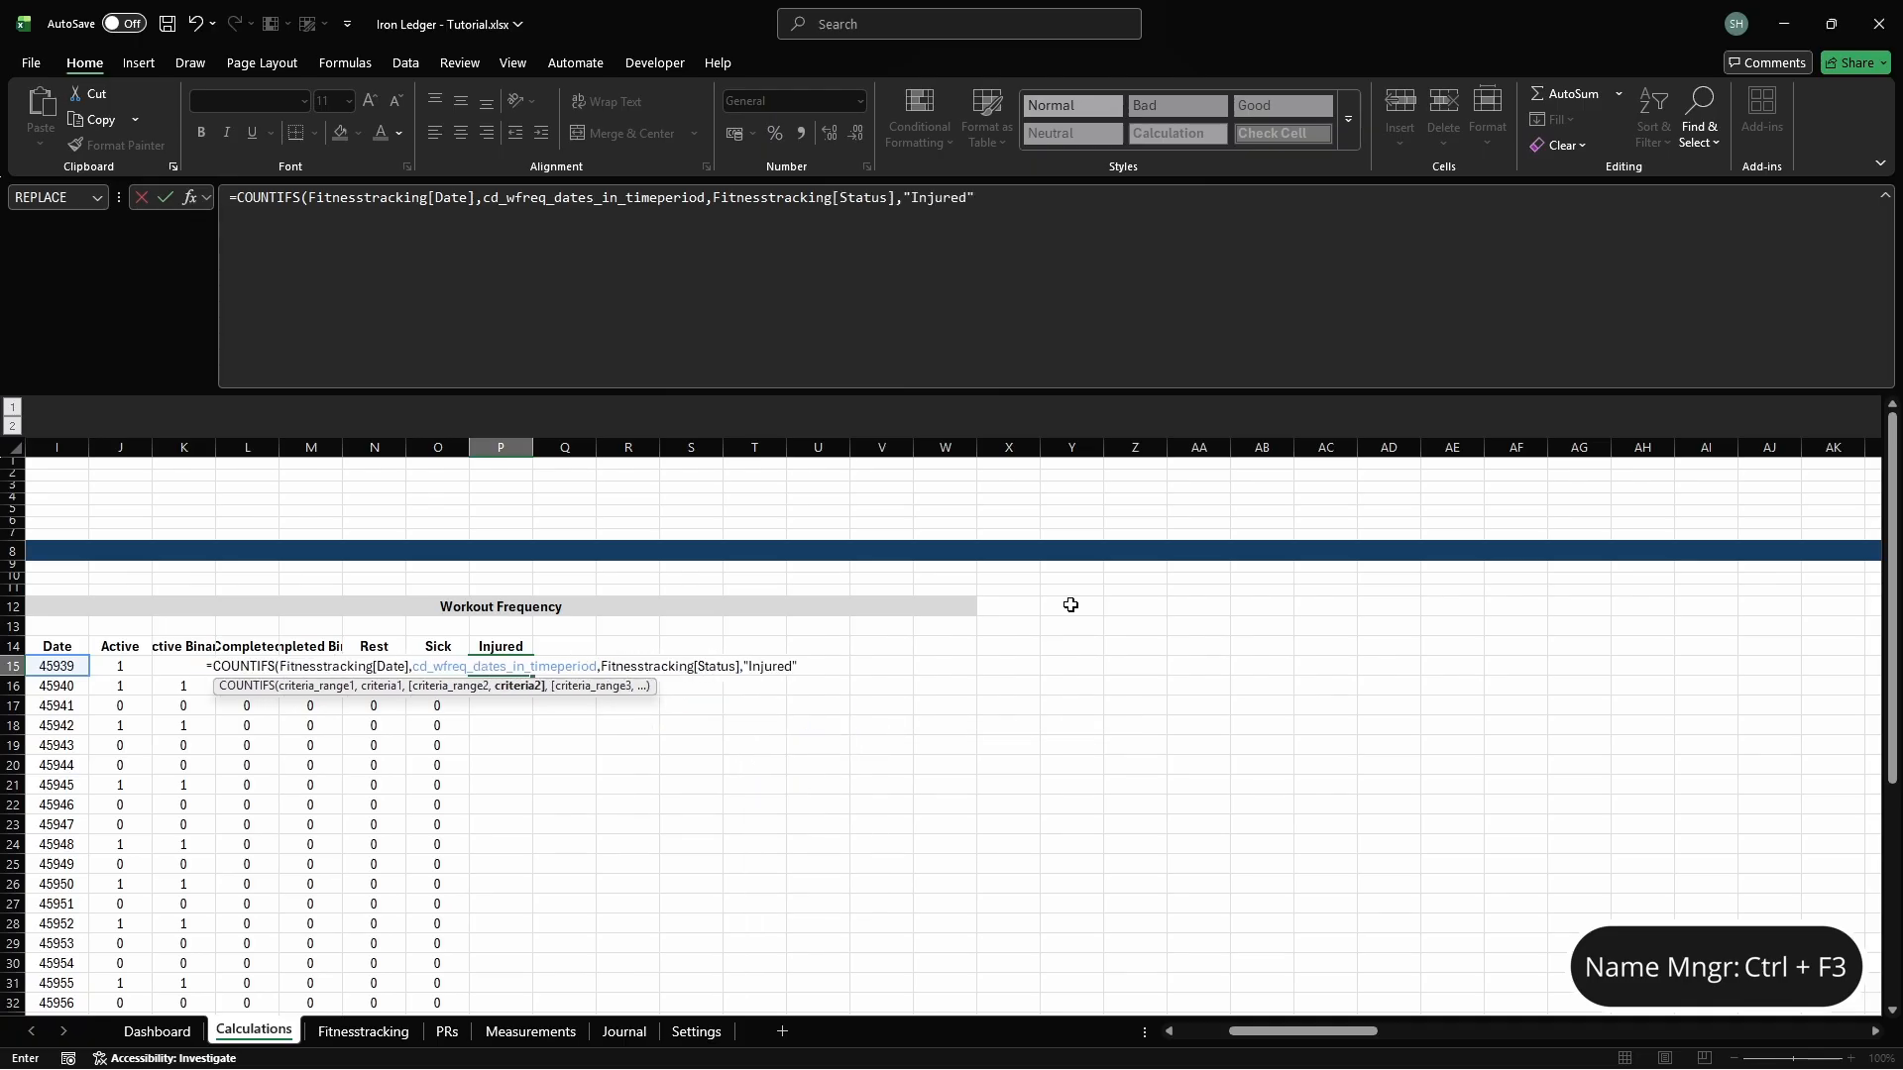
{"action": "key", "text": "Tab"}
{"action": "key", "text": "Up"}
{"action": "type", "text": "Vac"}
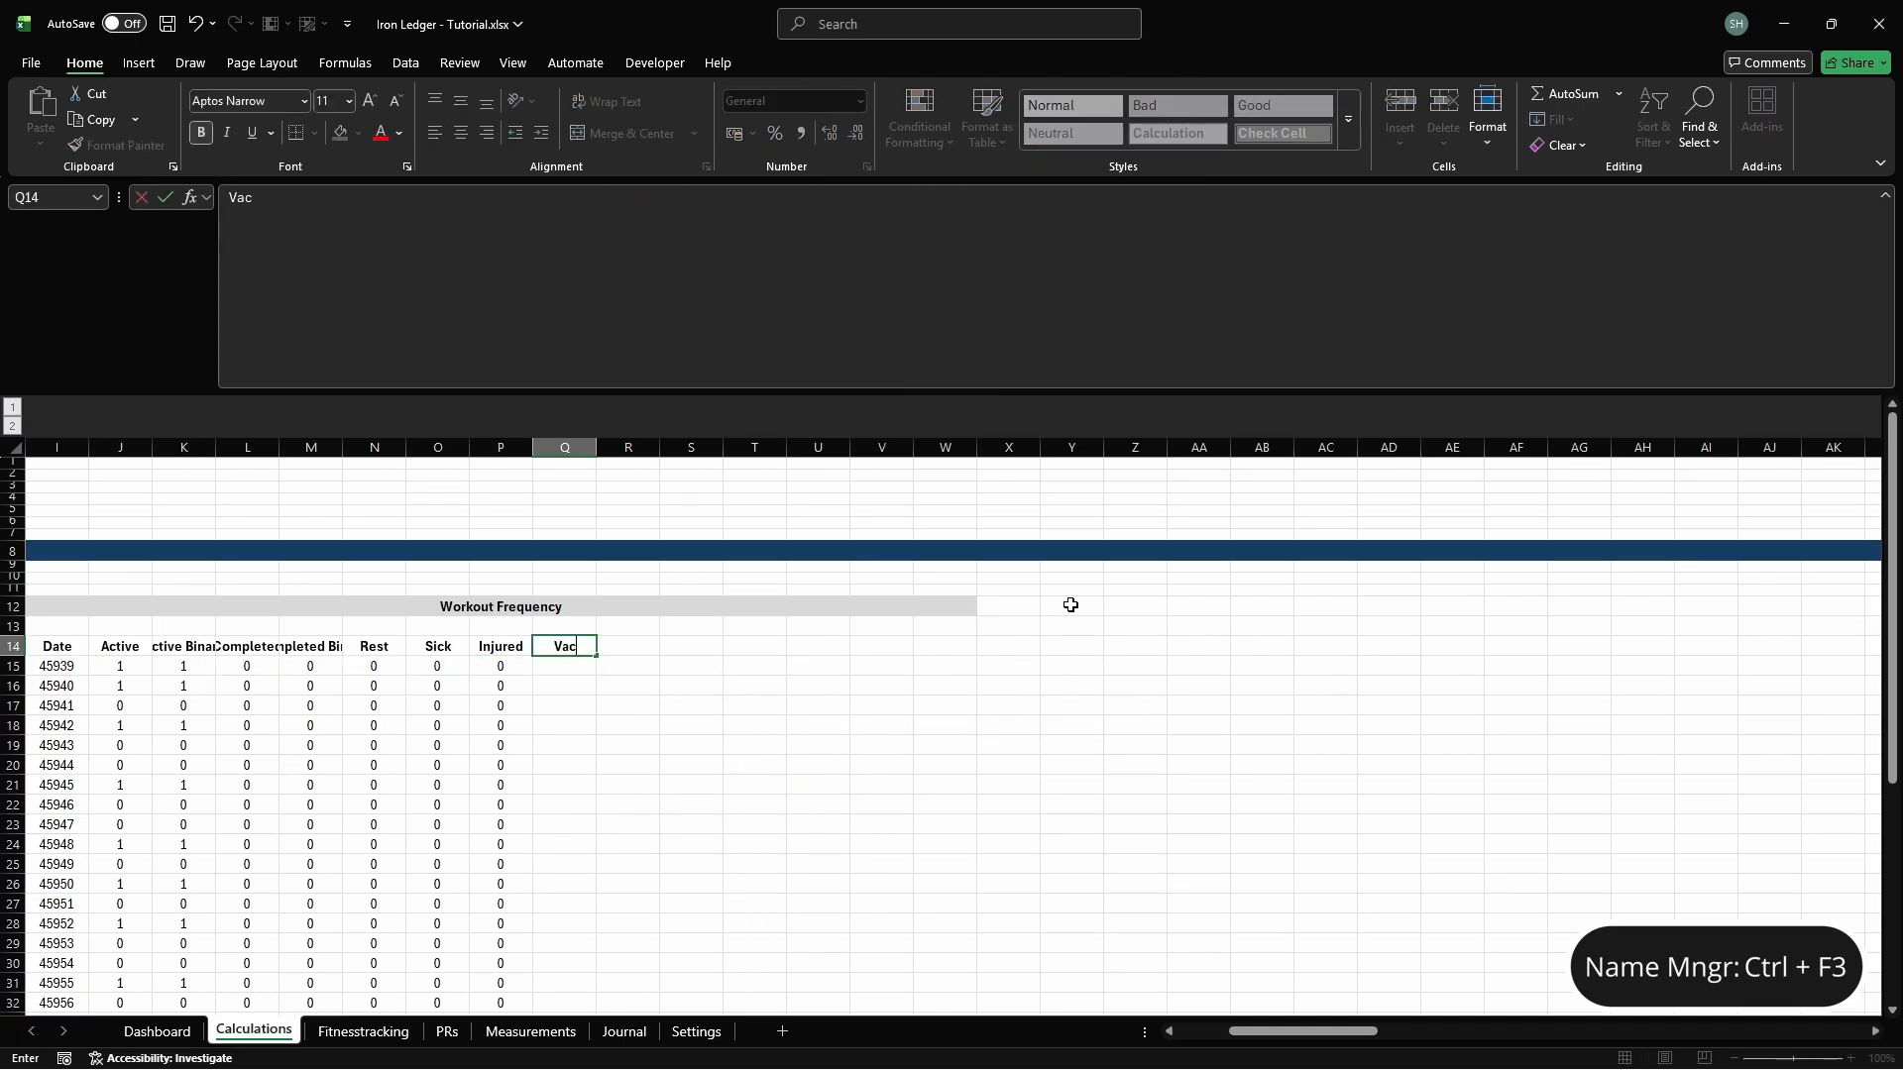
{"action": "key", "text": "Return"}
Define the workbook name cd_wfreq_vacation for the spill range starting at Q15
{"action": "key", "text": "ctrl+F3"}
{"action": "left_click", "coordinate": [731, 368]}
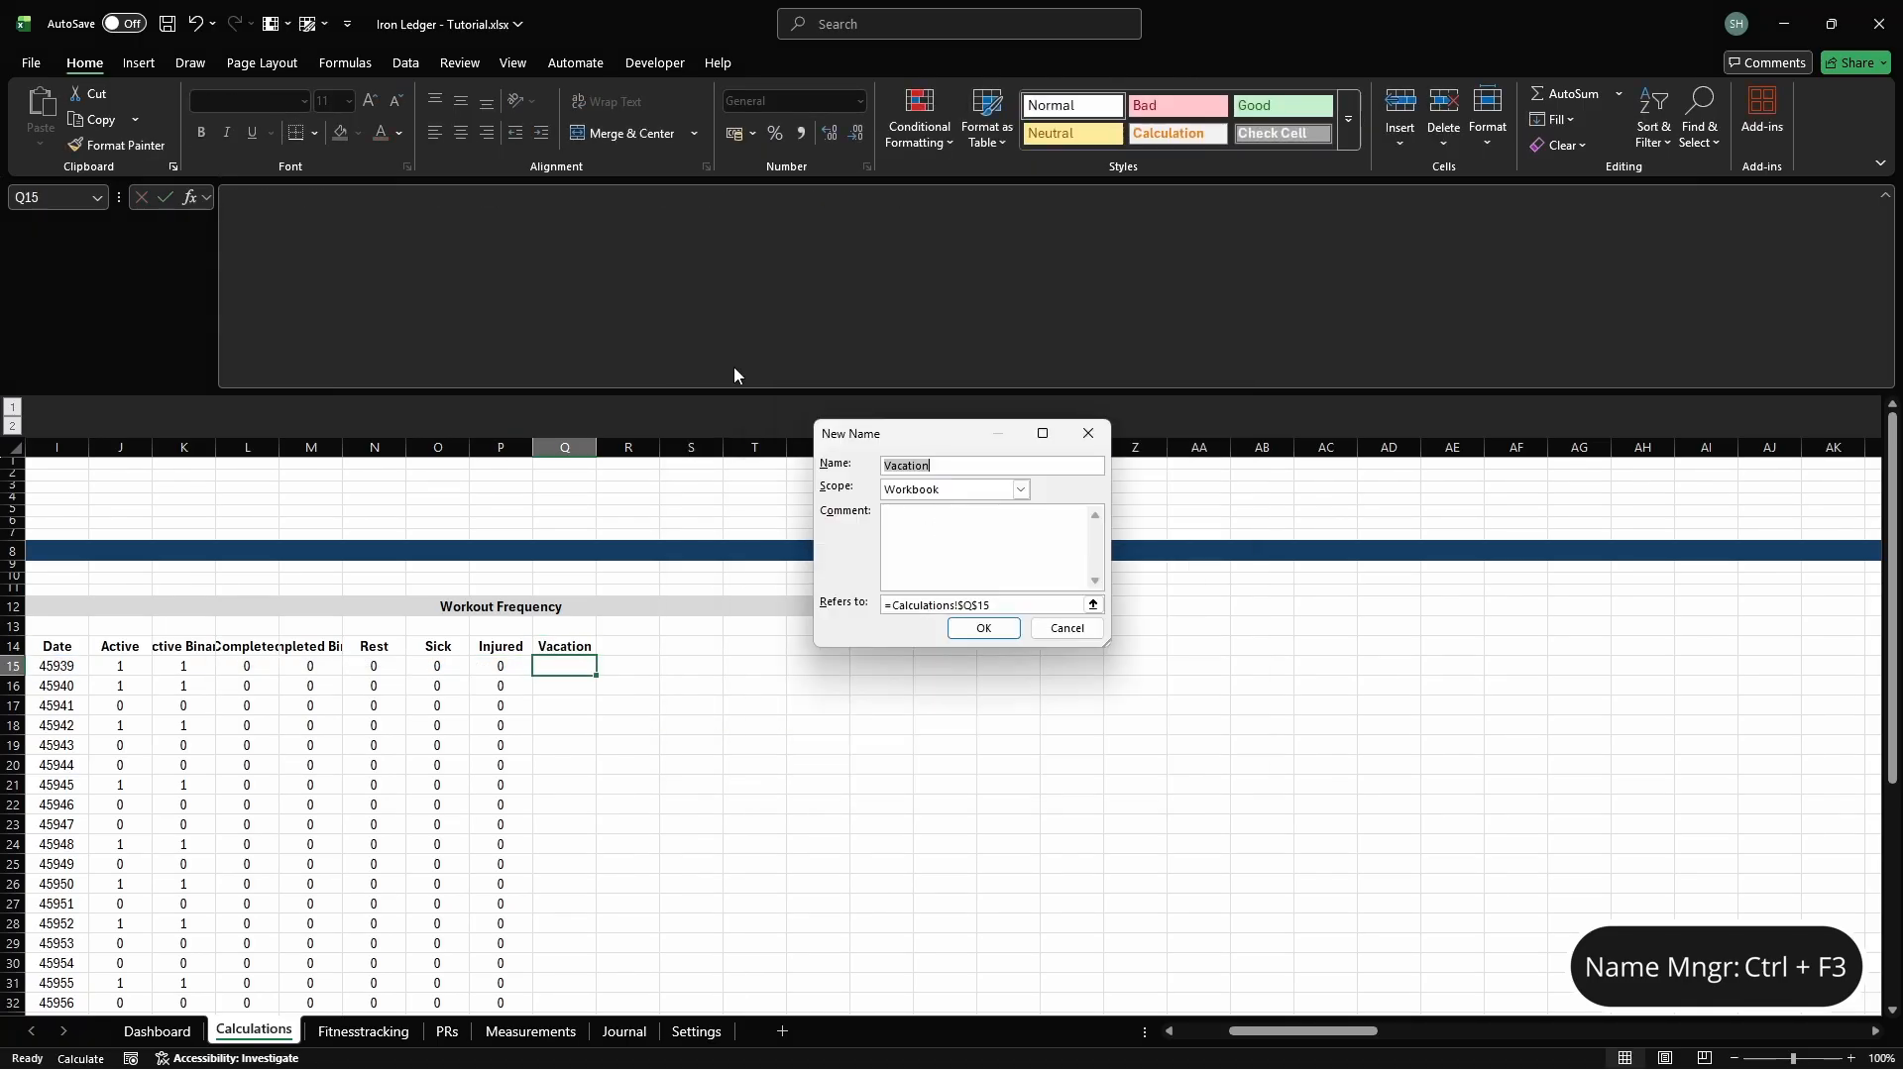
{"action": "type", "text": "cd_wfreq_vacation"}
{"action": "left_click", "coordinate": [1073, 606]}
{"action": "key", "text": "Return"}
{"action": "key", "text": "Escape"}
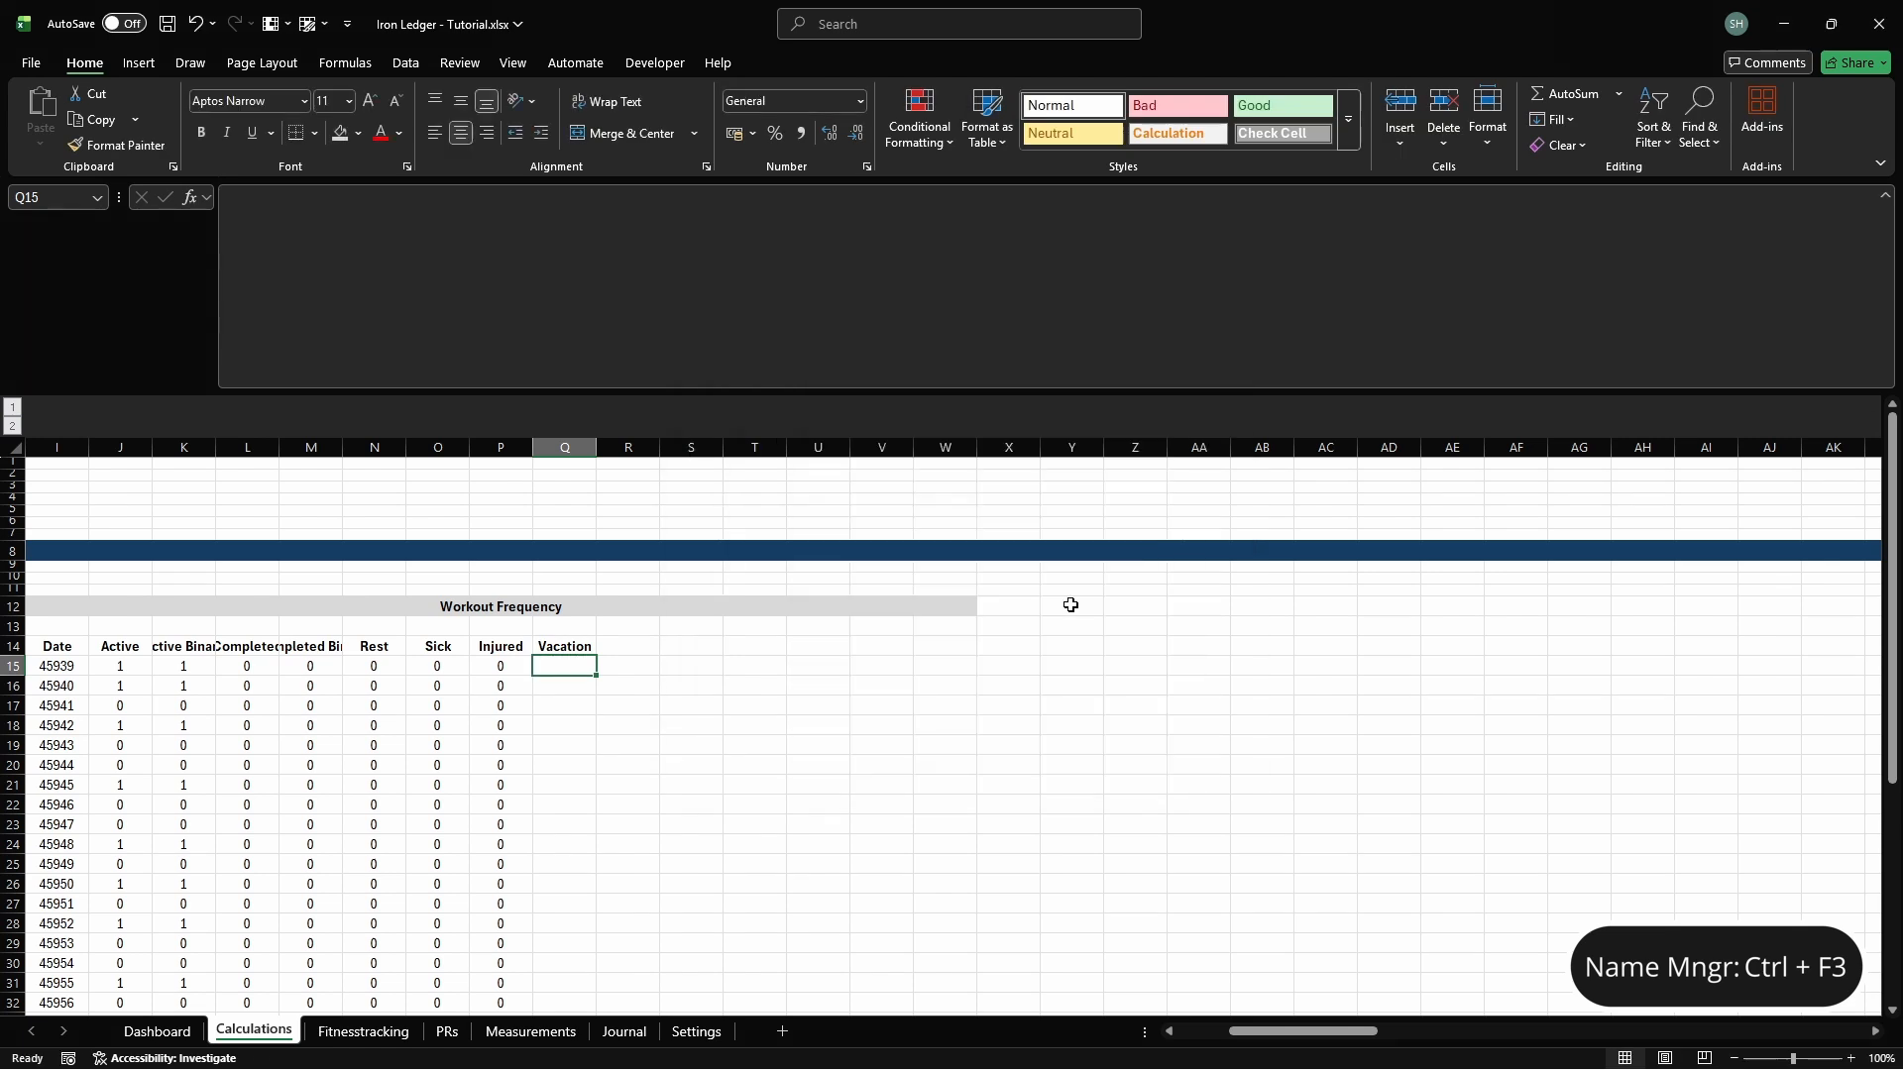
Enter =COUNTIFS(Fitnesstracking[Date],cd_wfreq_dates_in_timeperiod,Fitnesstracking[Status],"Vacation") in Q15 to count vacation entries per date
{"action": "type", "text": "=COUNTIFS(Fitnesstr"}
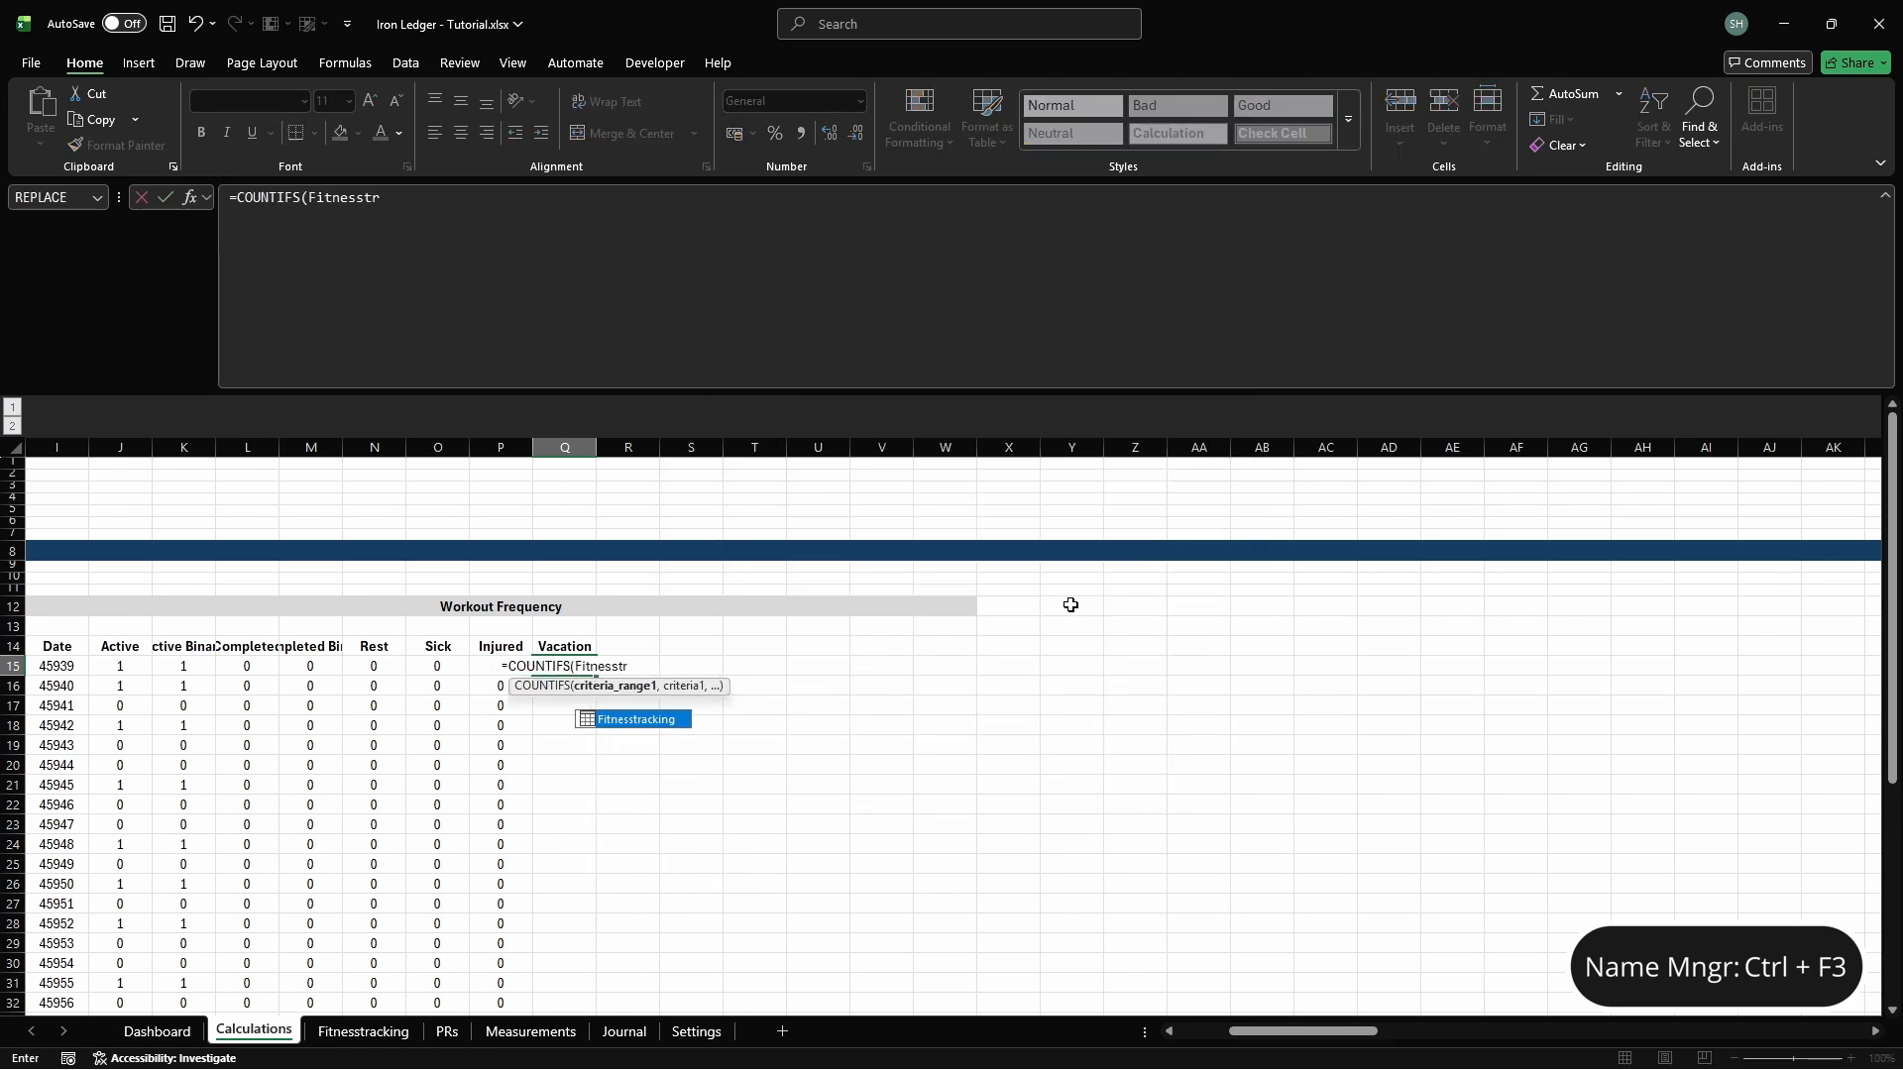
{"action": "type", "text": "acki"}
{"action": "key", "text": "Tab"}
{"action": "type", "text": "[Date],cd_wfreq_d"}
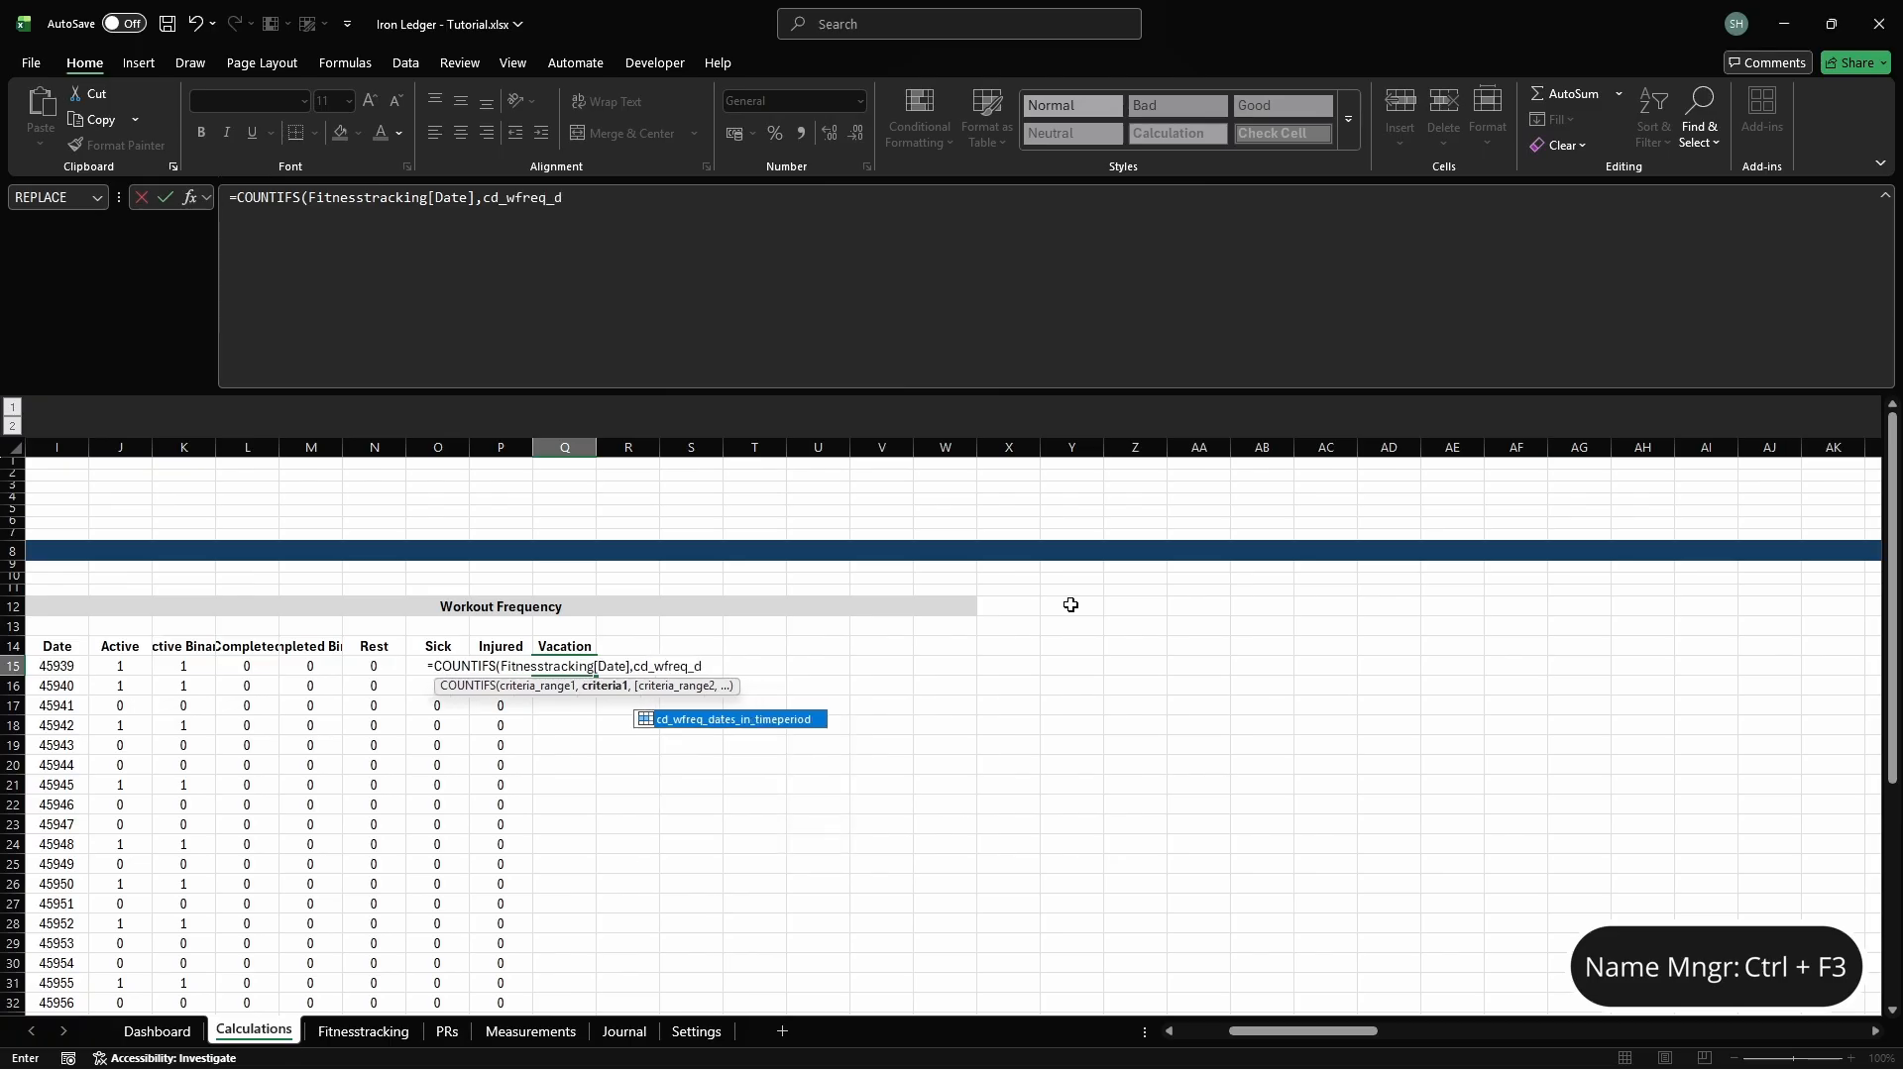
{"action": "type", "text": "ates_in_timeperiod,Fitnesstrack"}
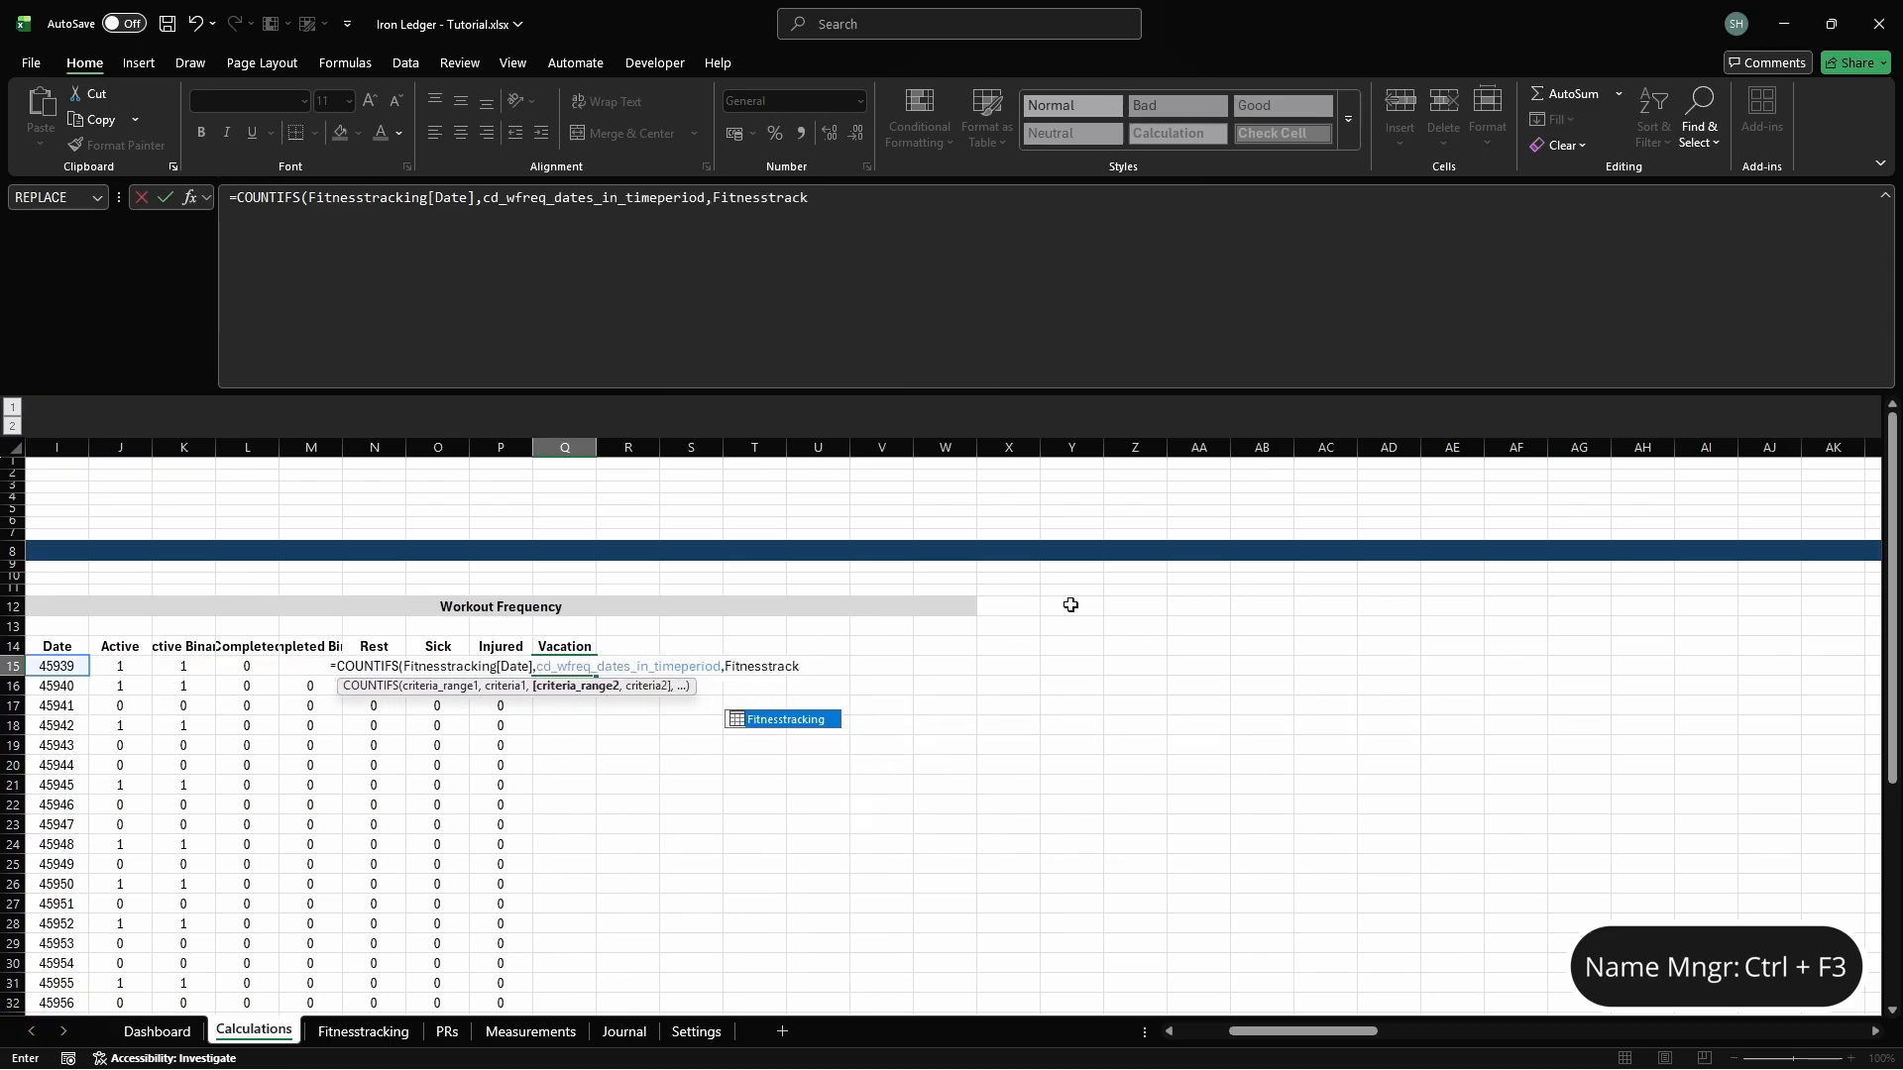
{"action": "key", "text": "Tab"}
{"action": "type", "text": "[Status"}
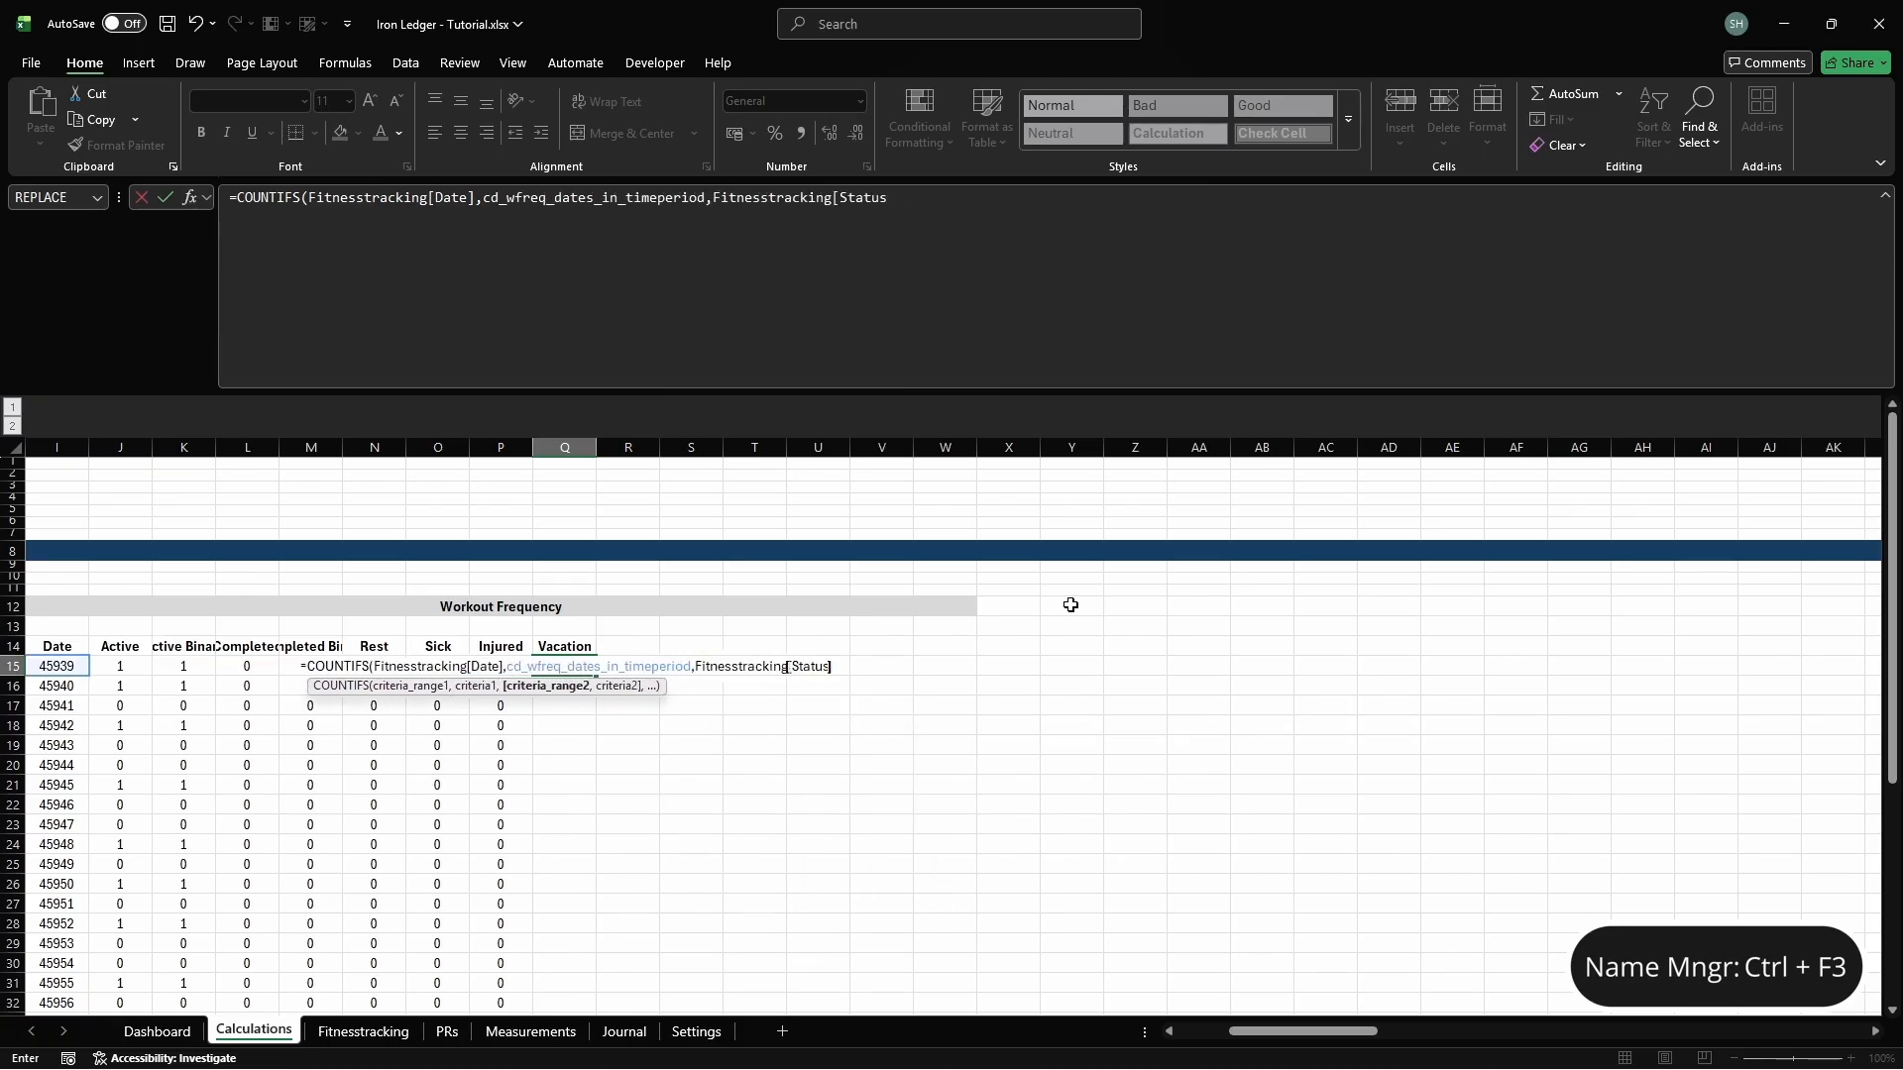
{"action": "type", "text": "],\"Vacation\")"}
{"action": "key", "text": "Tab"}
Enter the column header "Skipped" in R14
{"action": "key", "text": "Up"}
{"action": "type", "text": "Ski"}
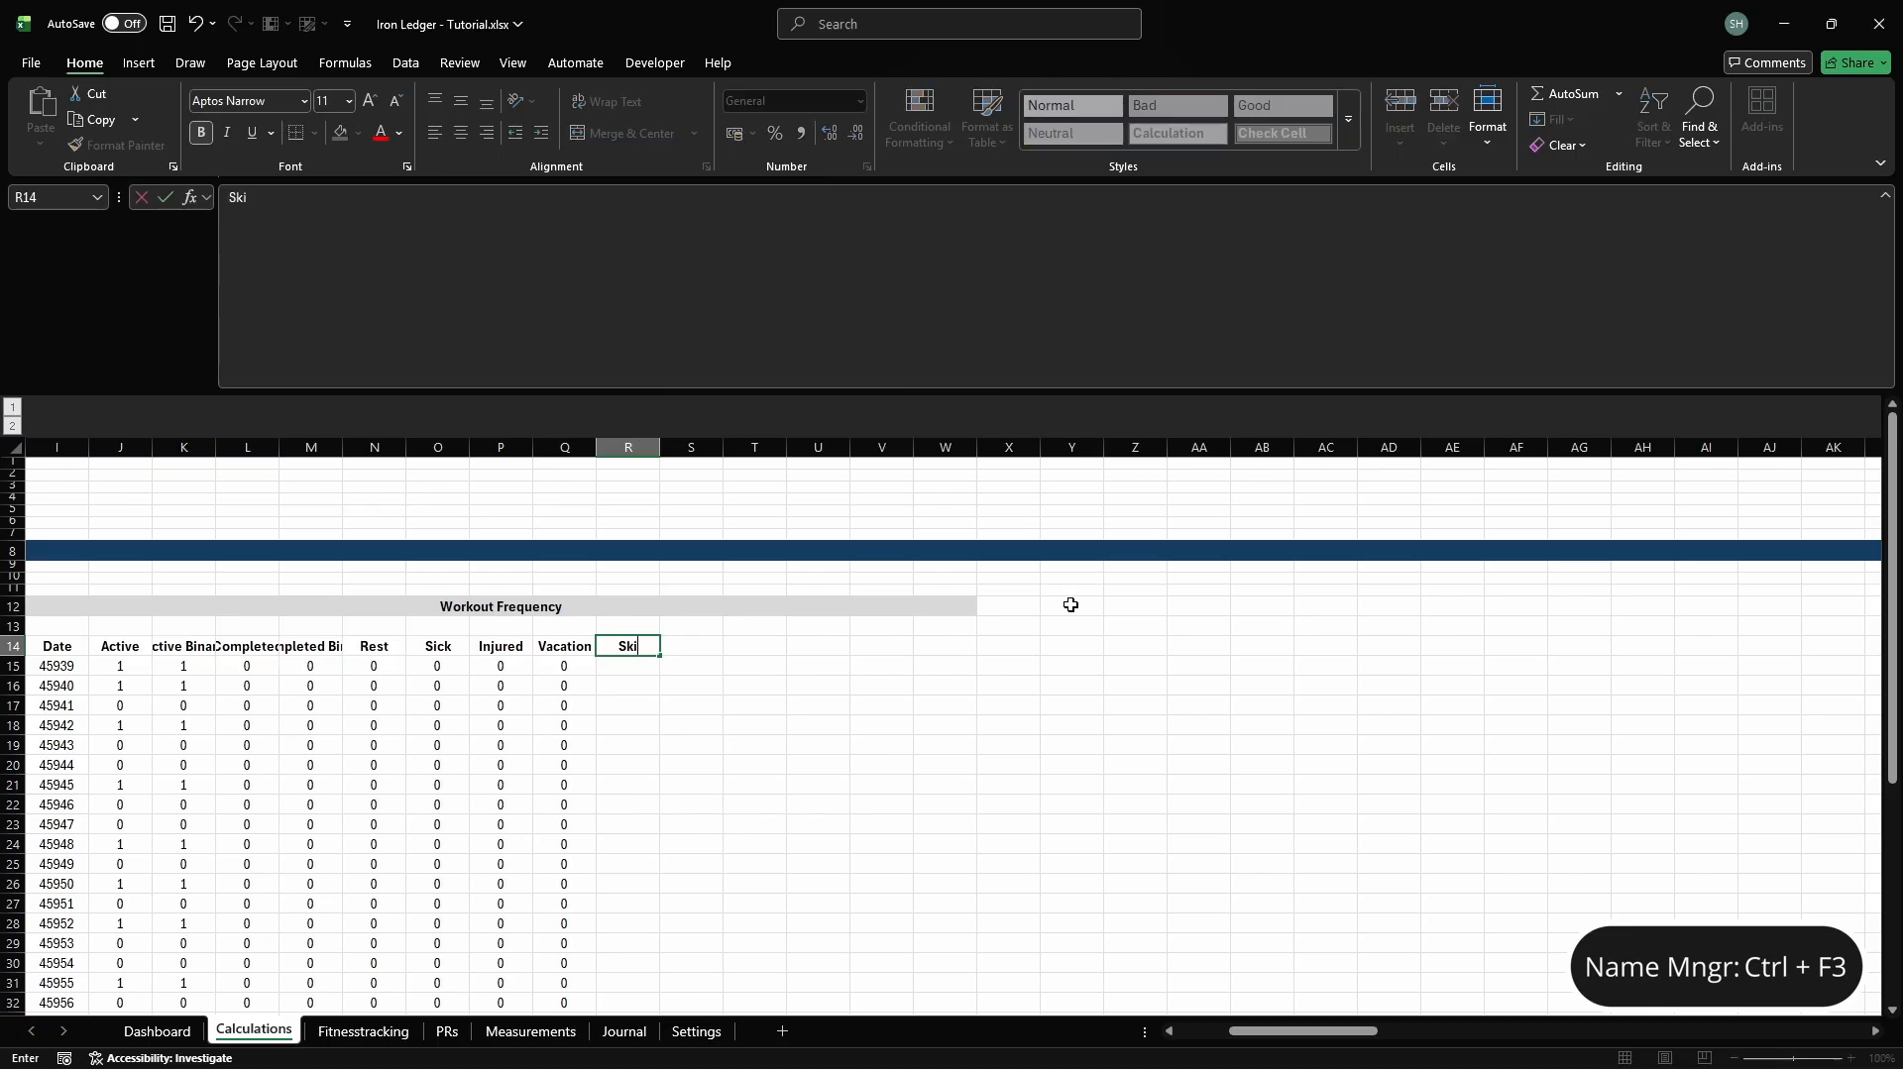
{"action": "type", "text": "pped"}
{"action": "key", "text": "Return"}
Define the workbook name cd_wfreq_skipped for the spill range starting at R15
{"action": "key", "text": "ctrl+F3"}
{"action": "left_click", "coordinate": [734, 369]}
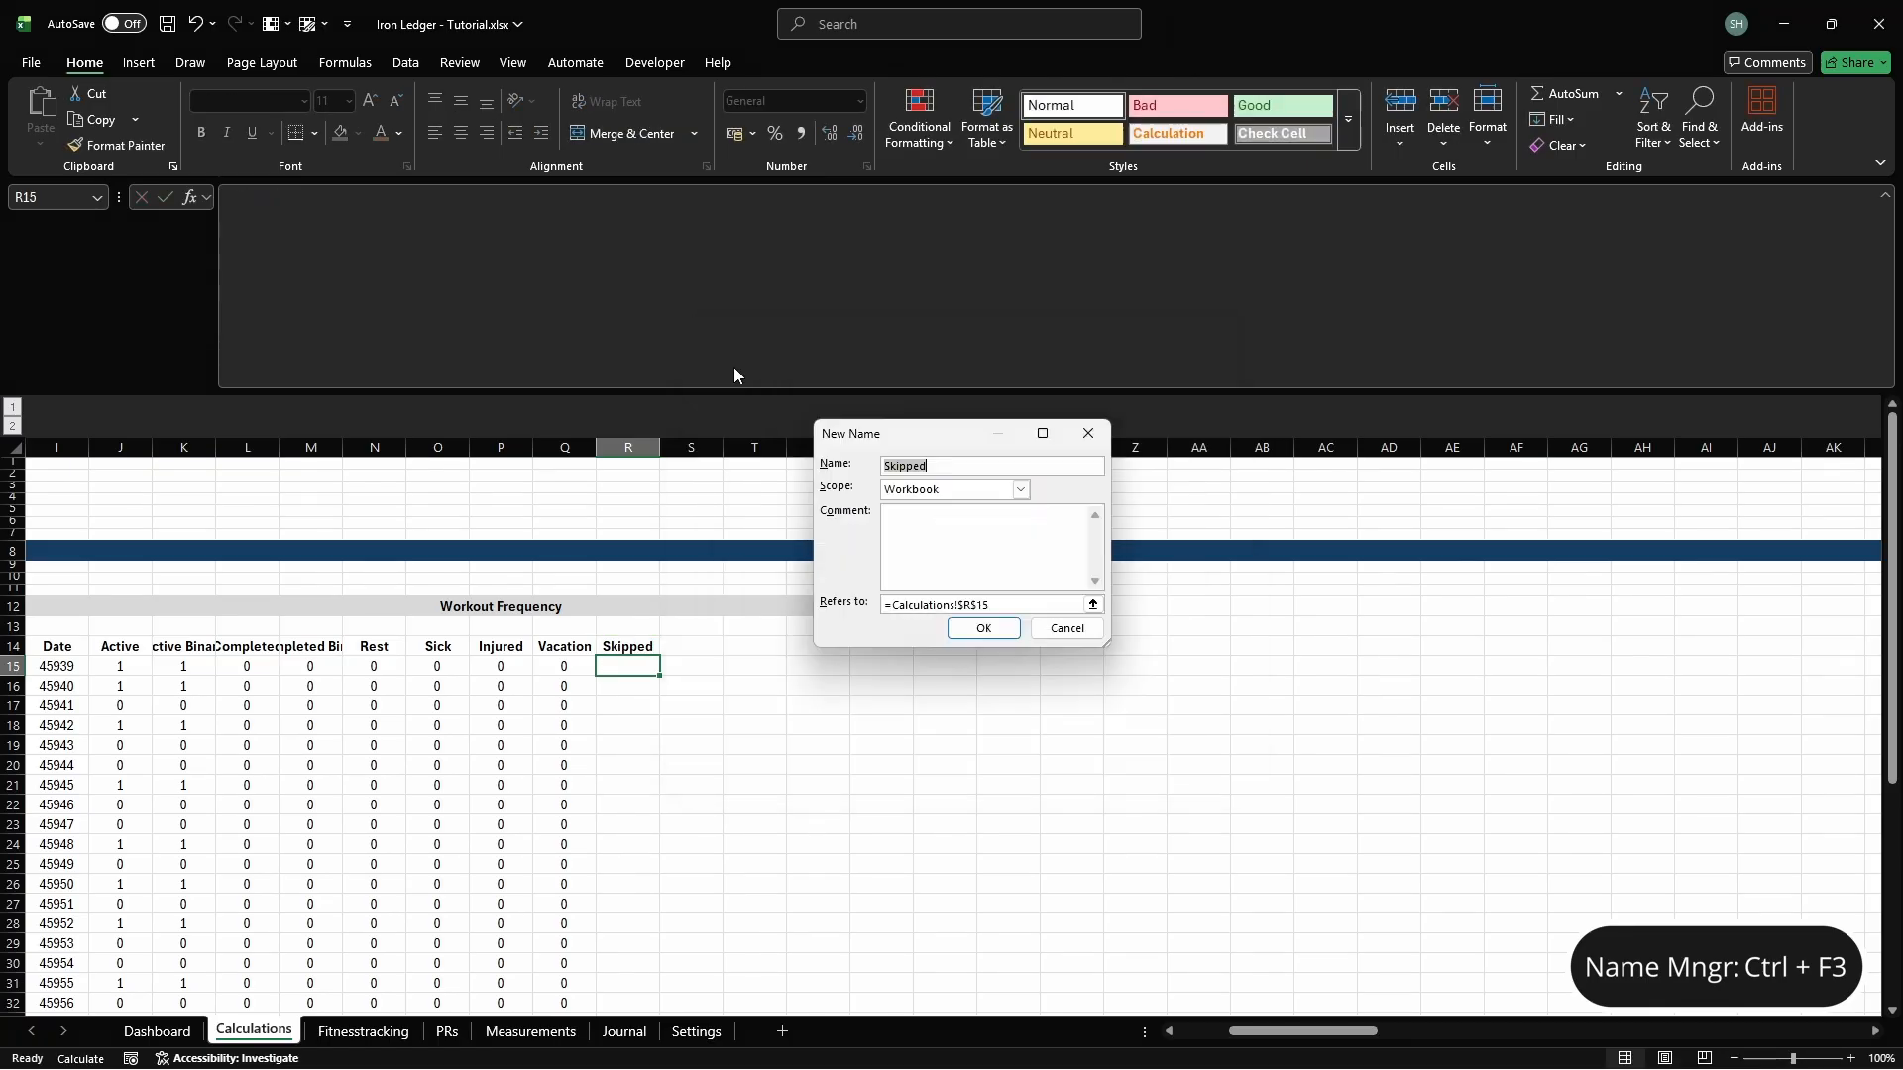
{"action": "type", "text": "cd_wfreq_skipped"}
{"action": "left_click", "coordinate": [1073, 605]}
{"action": "key", "text": "Return"}
{"action": "key", "text": "Escape"}
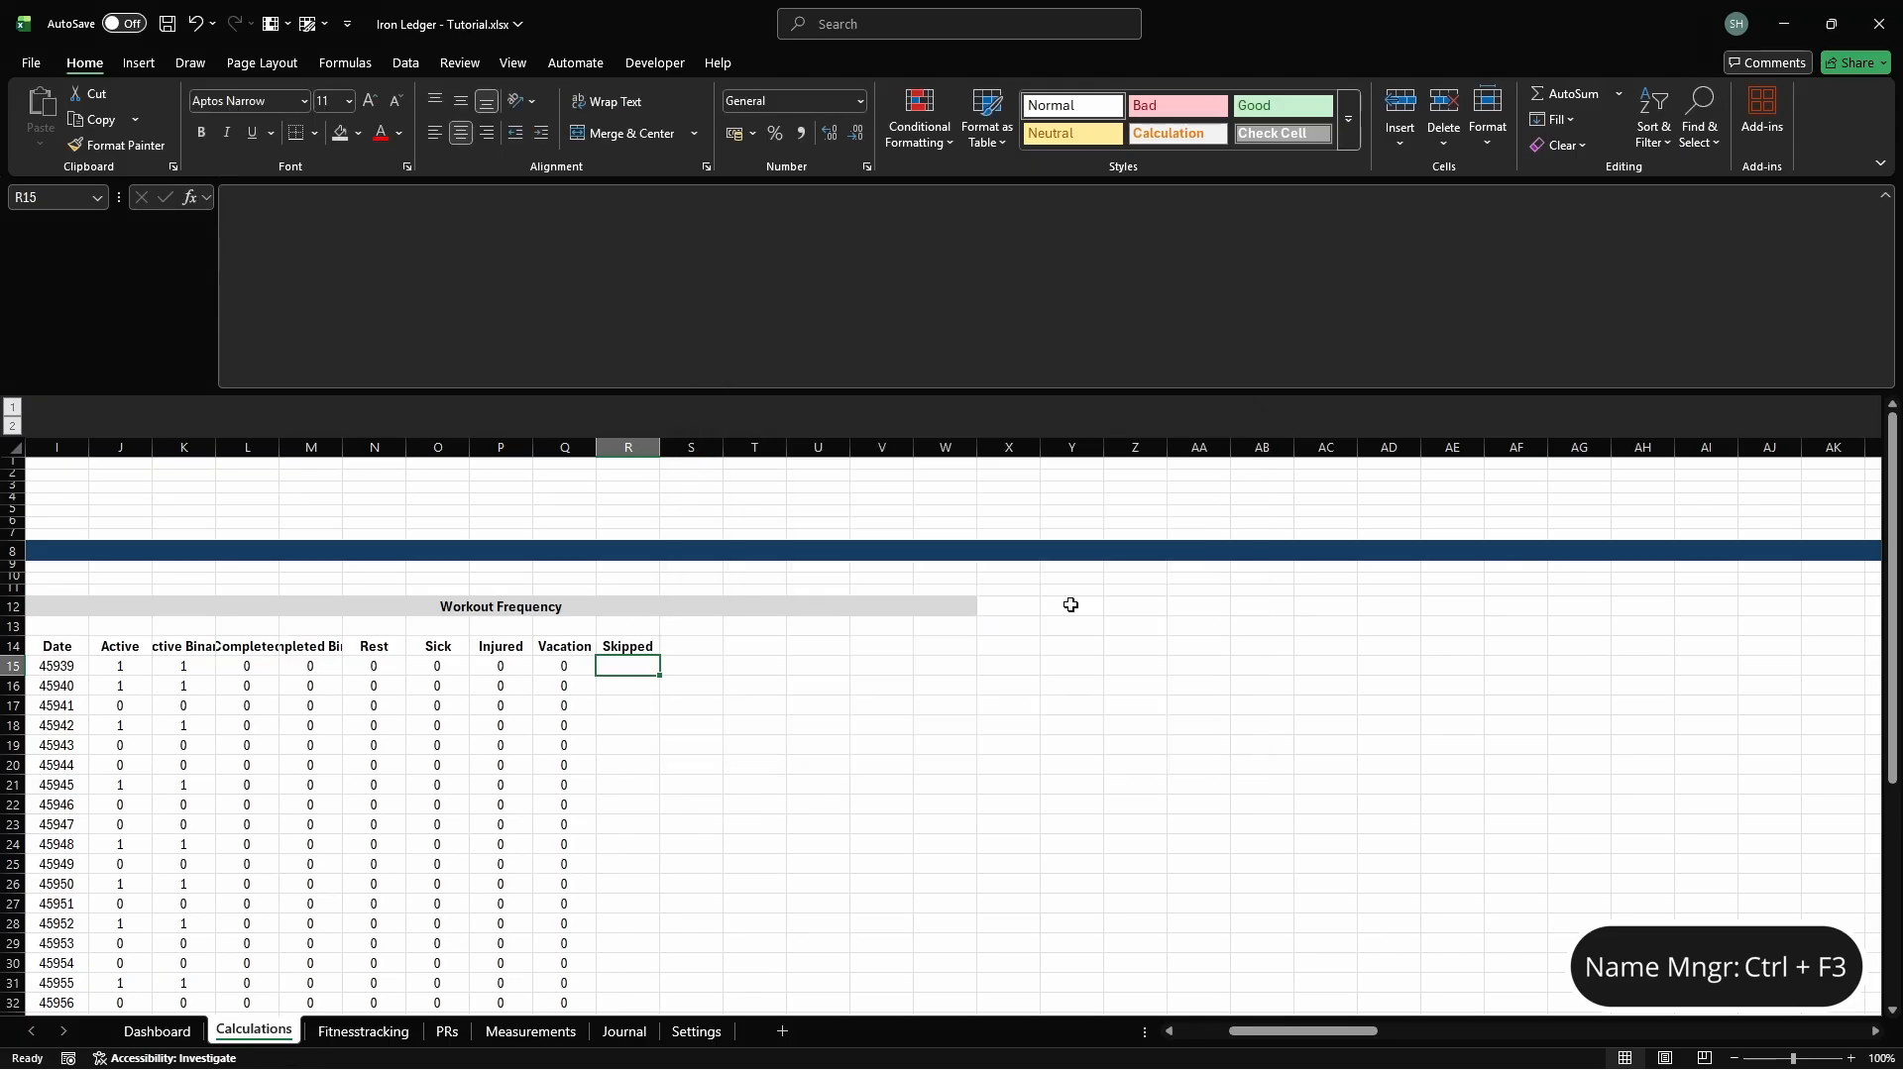
Enter =COUNTIFS(Fitnesstracking[Date],cd_wfreq_dates_in_timeperiod,Fitnesstracking[Status],"Skipped") in R15 and the column header "Dates in Fitnesstracking" in S14
{"action": "type", "text": "=COUNTIFS(Fitnesstra"}
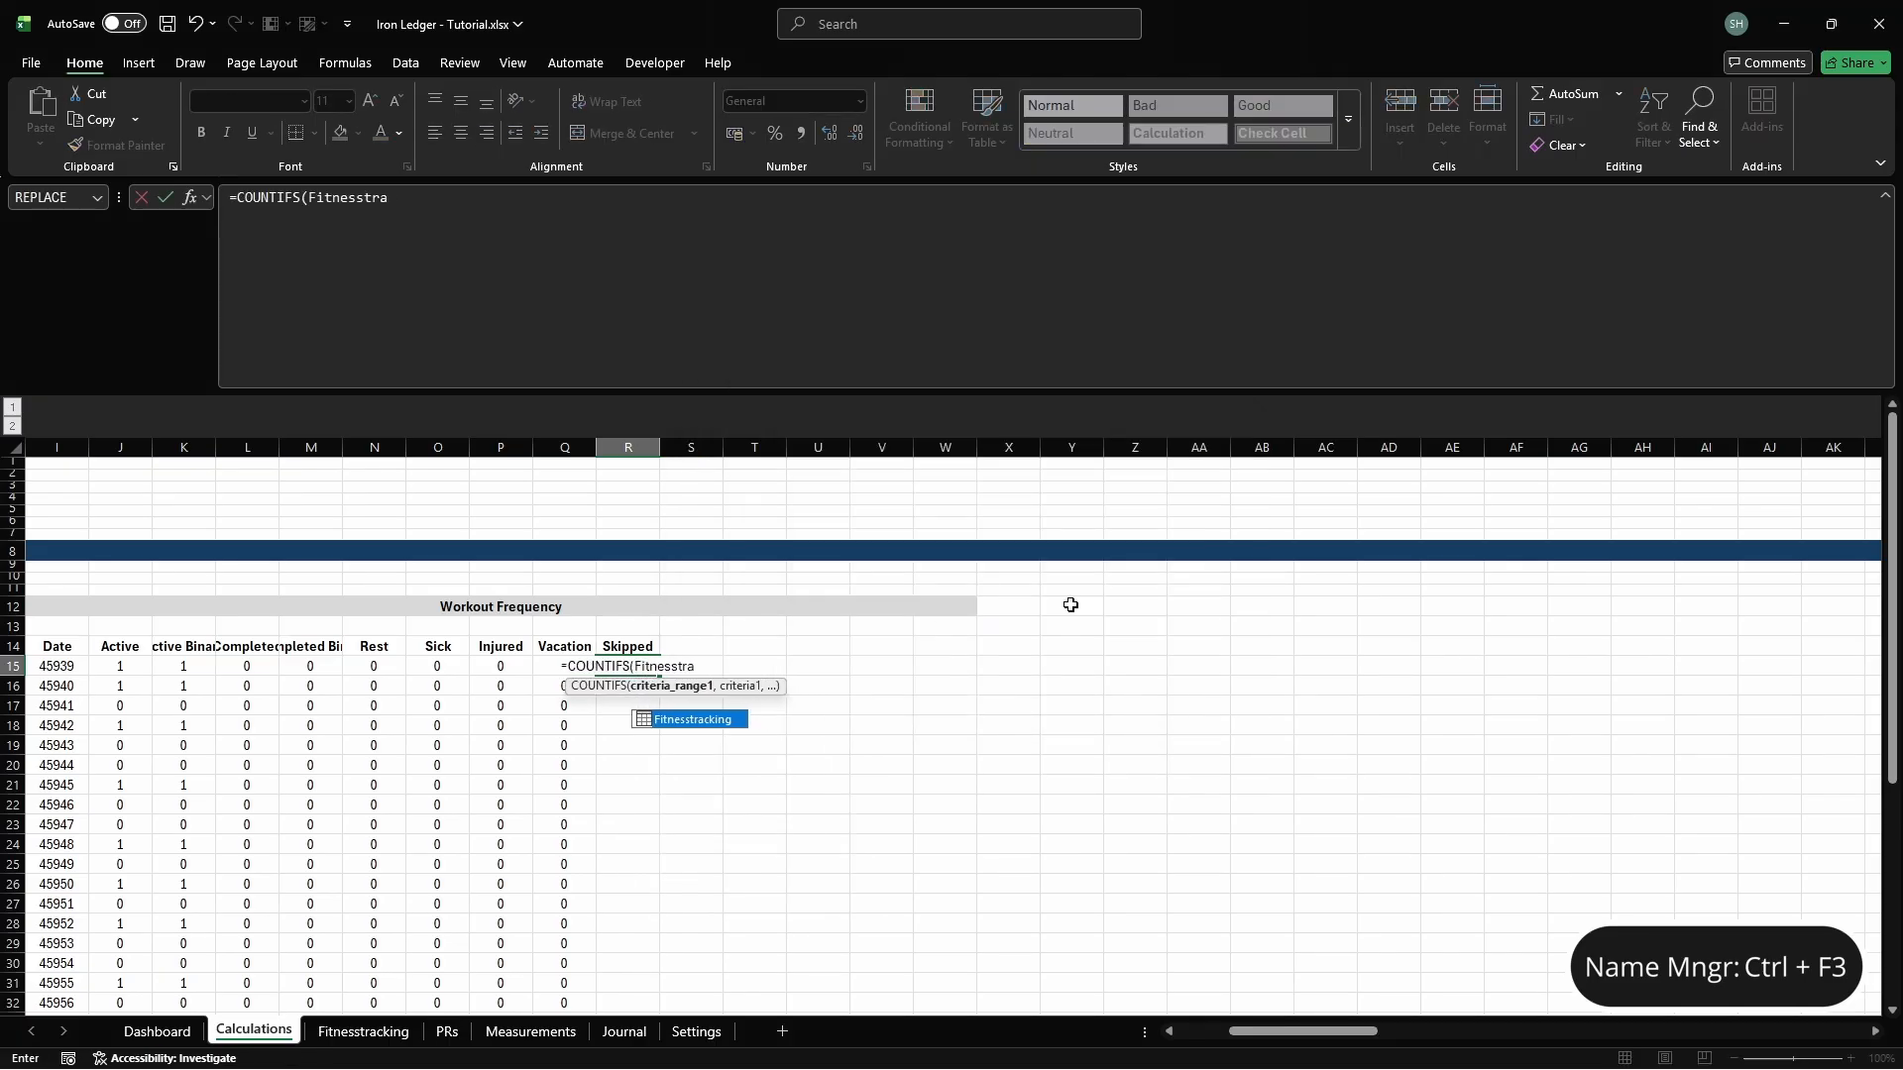
{"action": "type", "text": "],cd_wfre"}
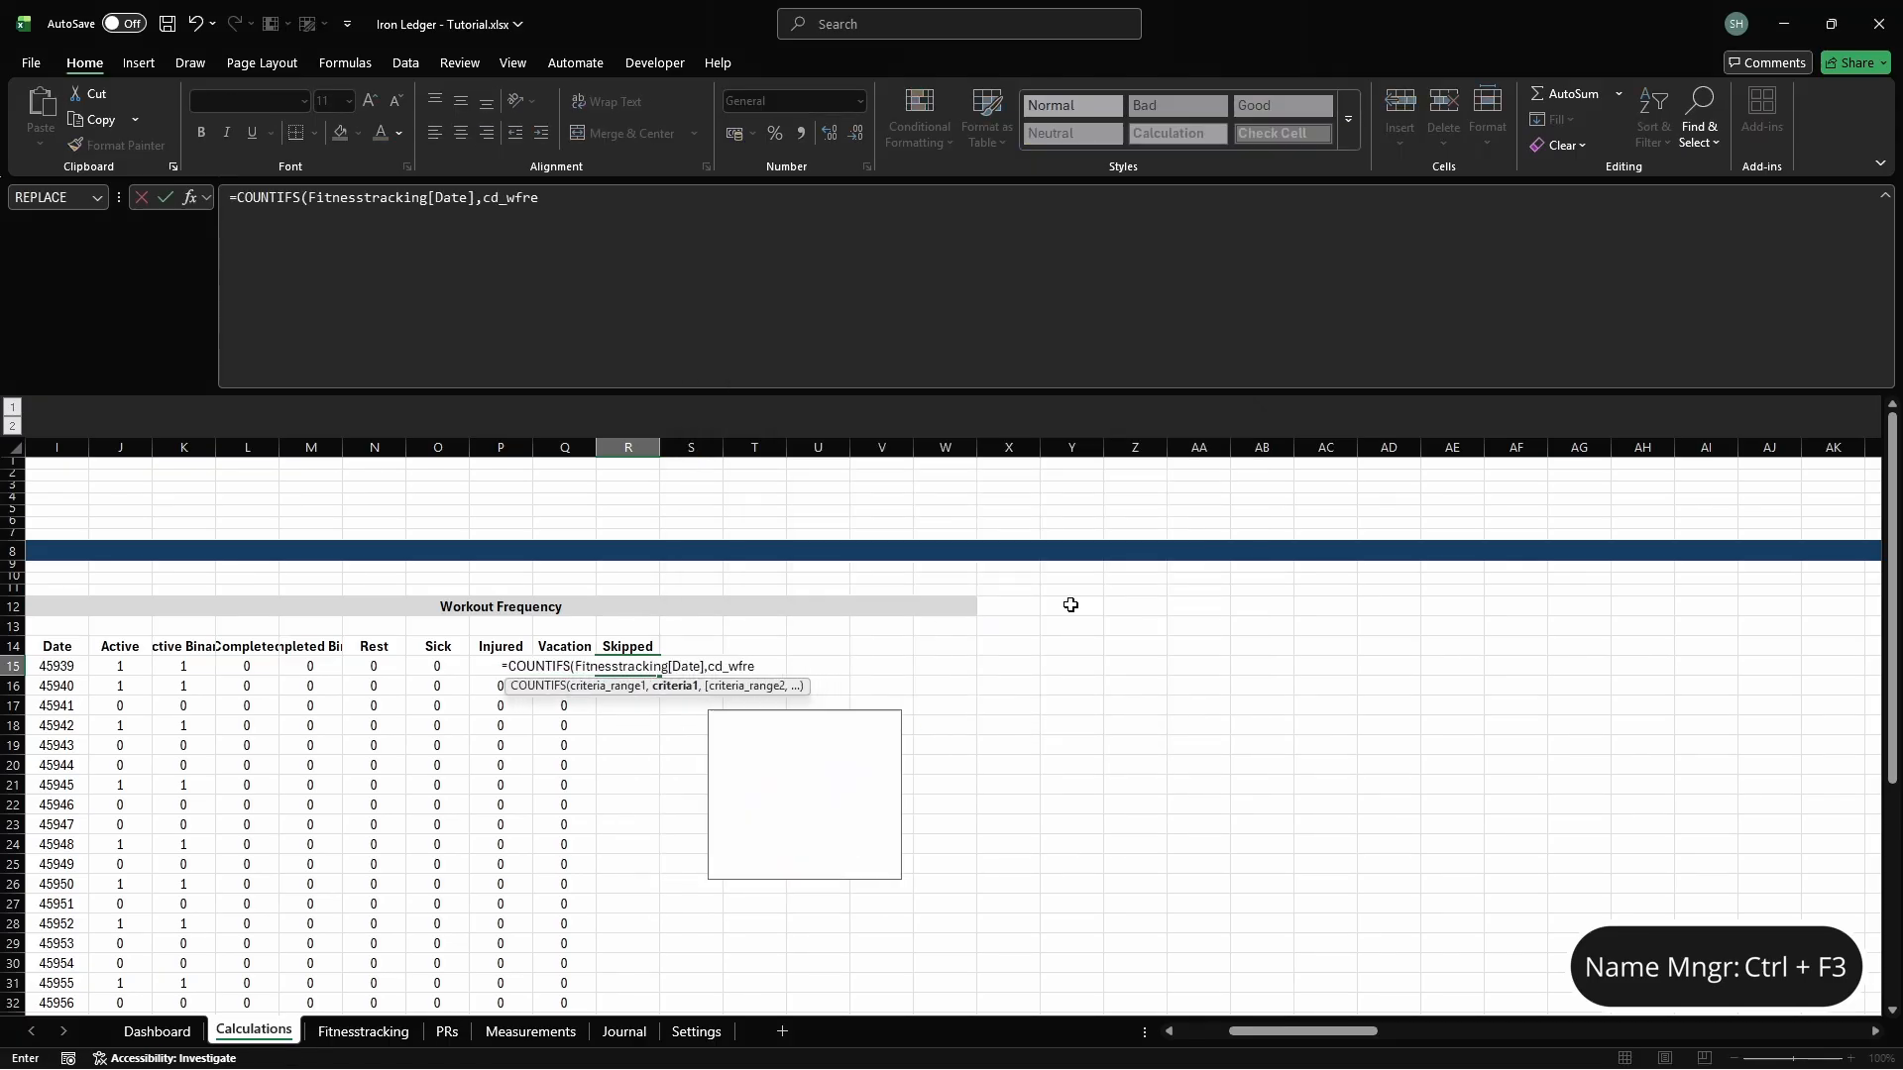
{"action": "type", "text": "q_dates_in_timeperiod,"}
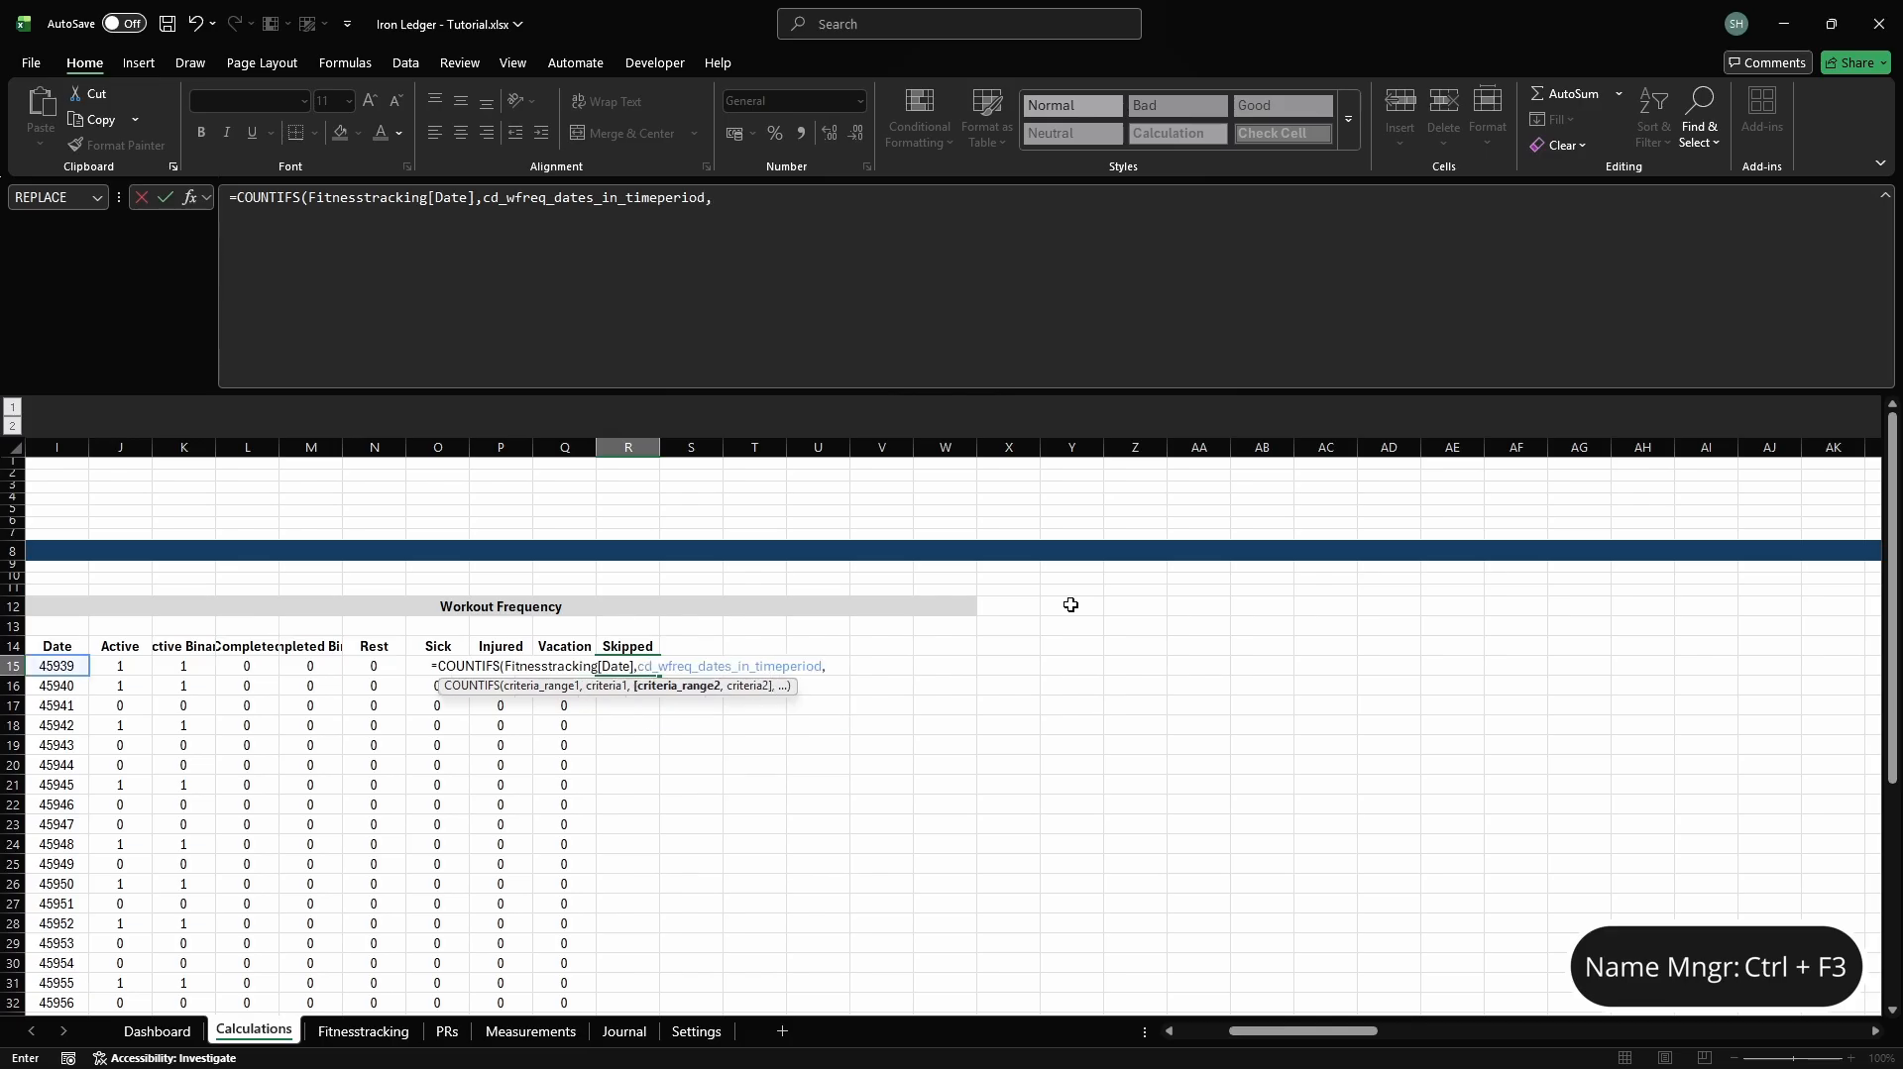
{"action": "type", "text": "Fitnesstracking[Stat"}
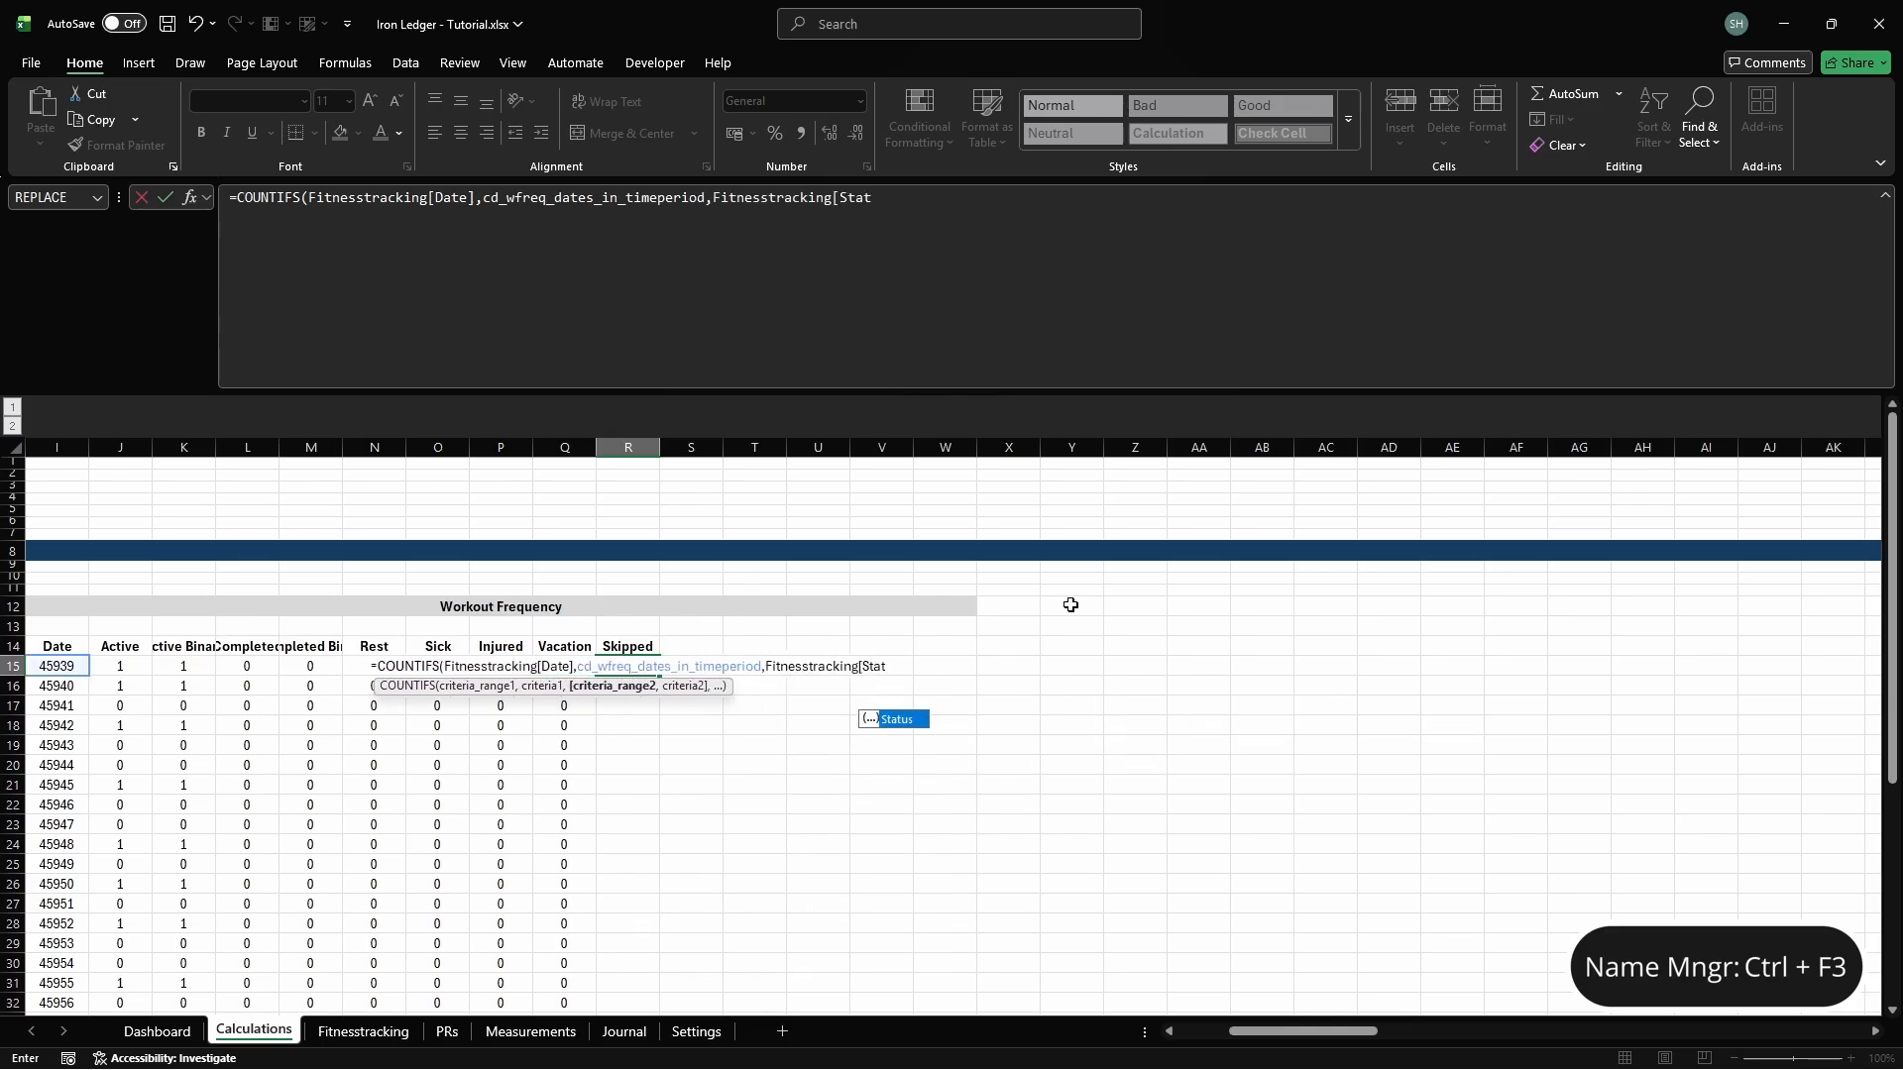
{"action": "type", "text": "us],\"Skipped\")"}
{"action": "key", "text": "Tab"}
{"action": "key", "text": "Up"}
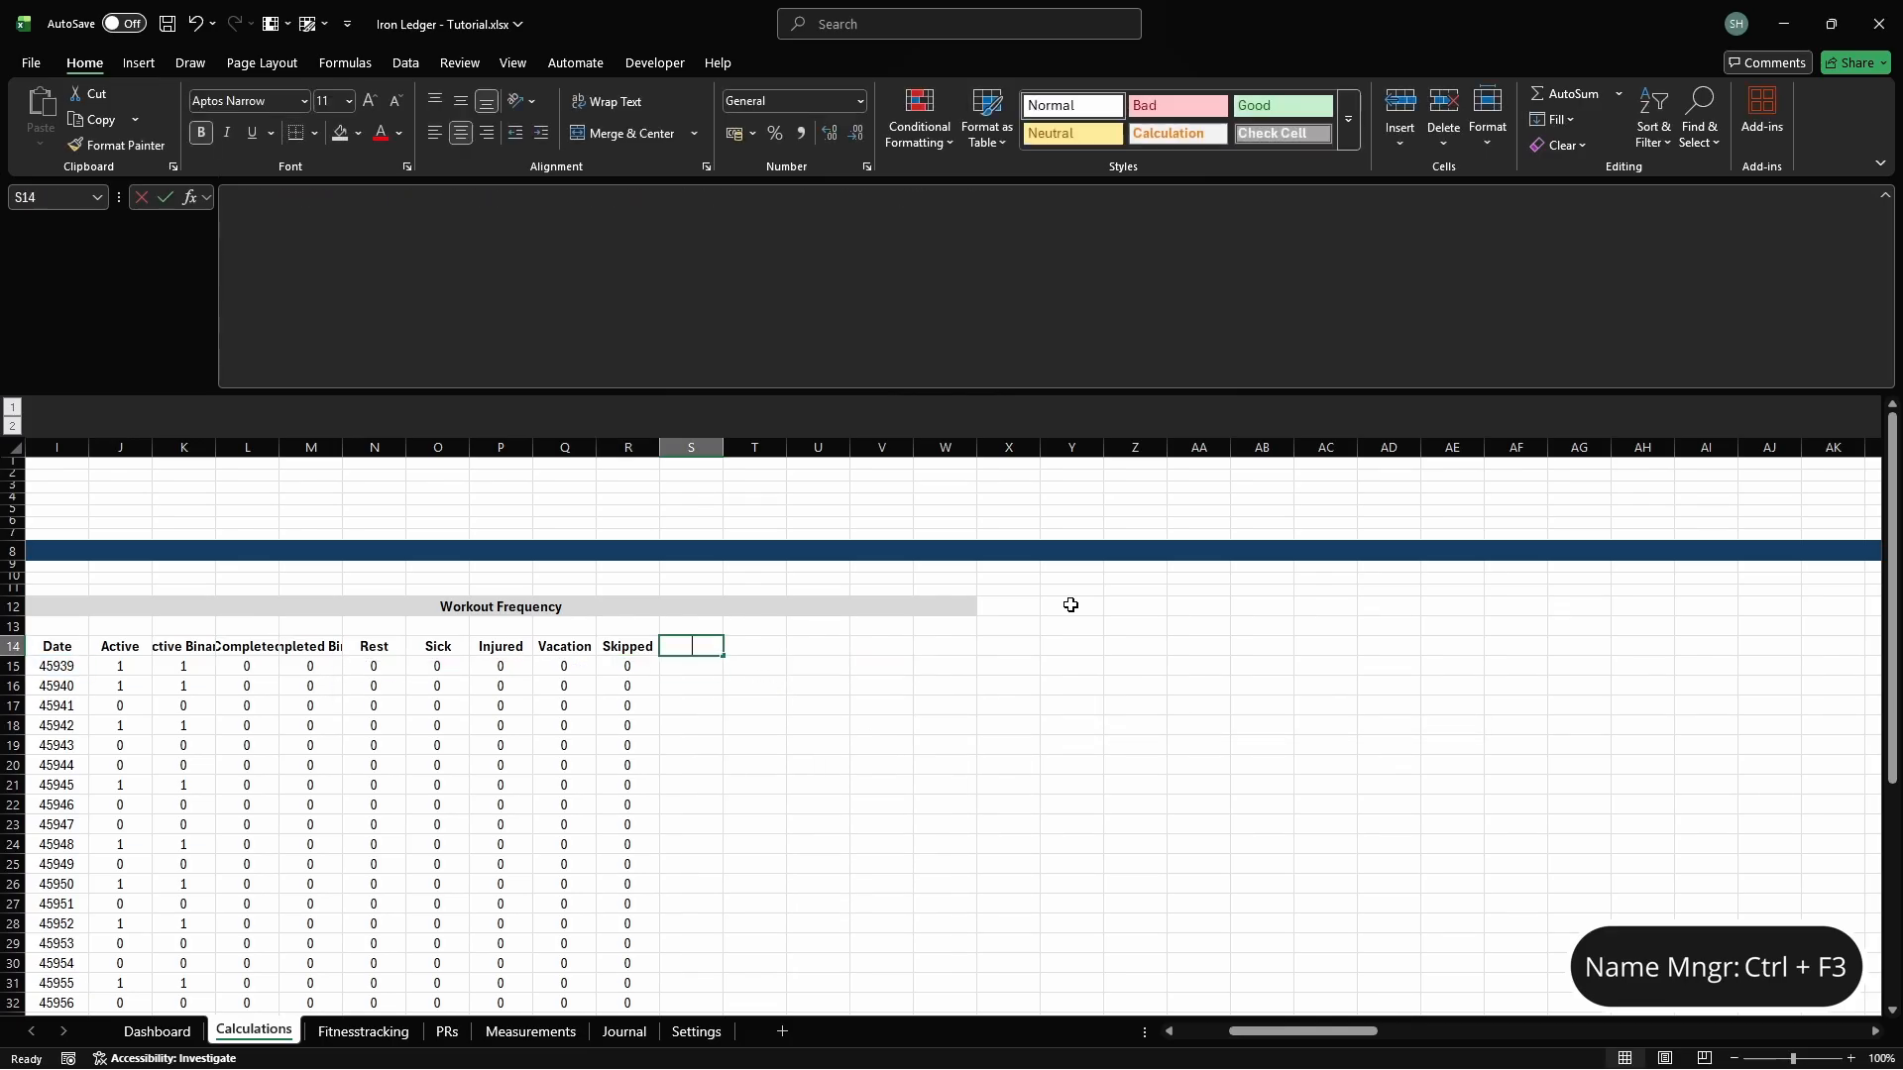
{"action": "type", "text": "Dates in Fitnesstracking"}
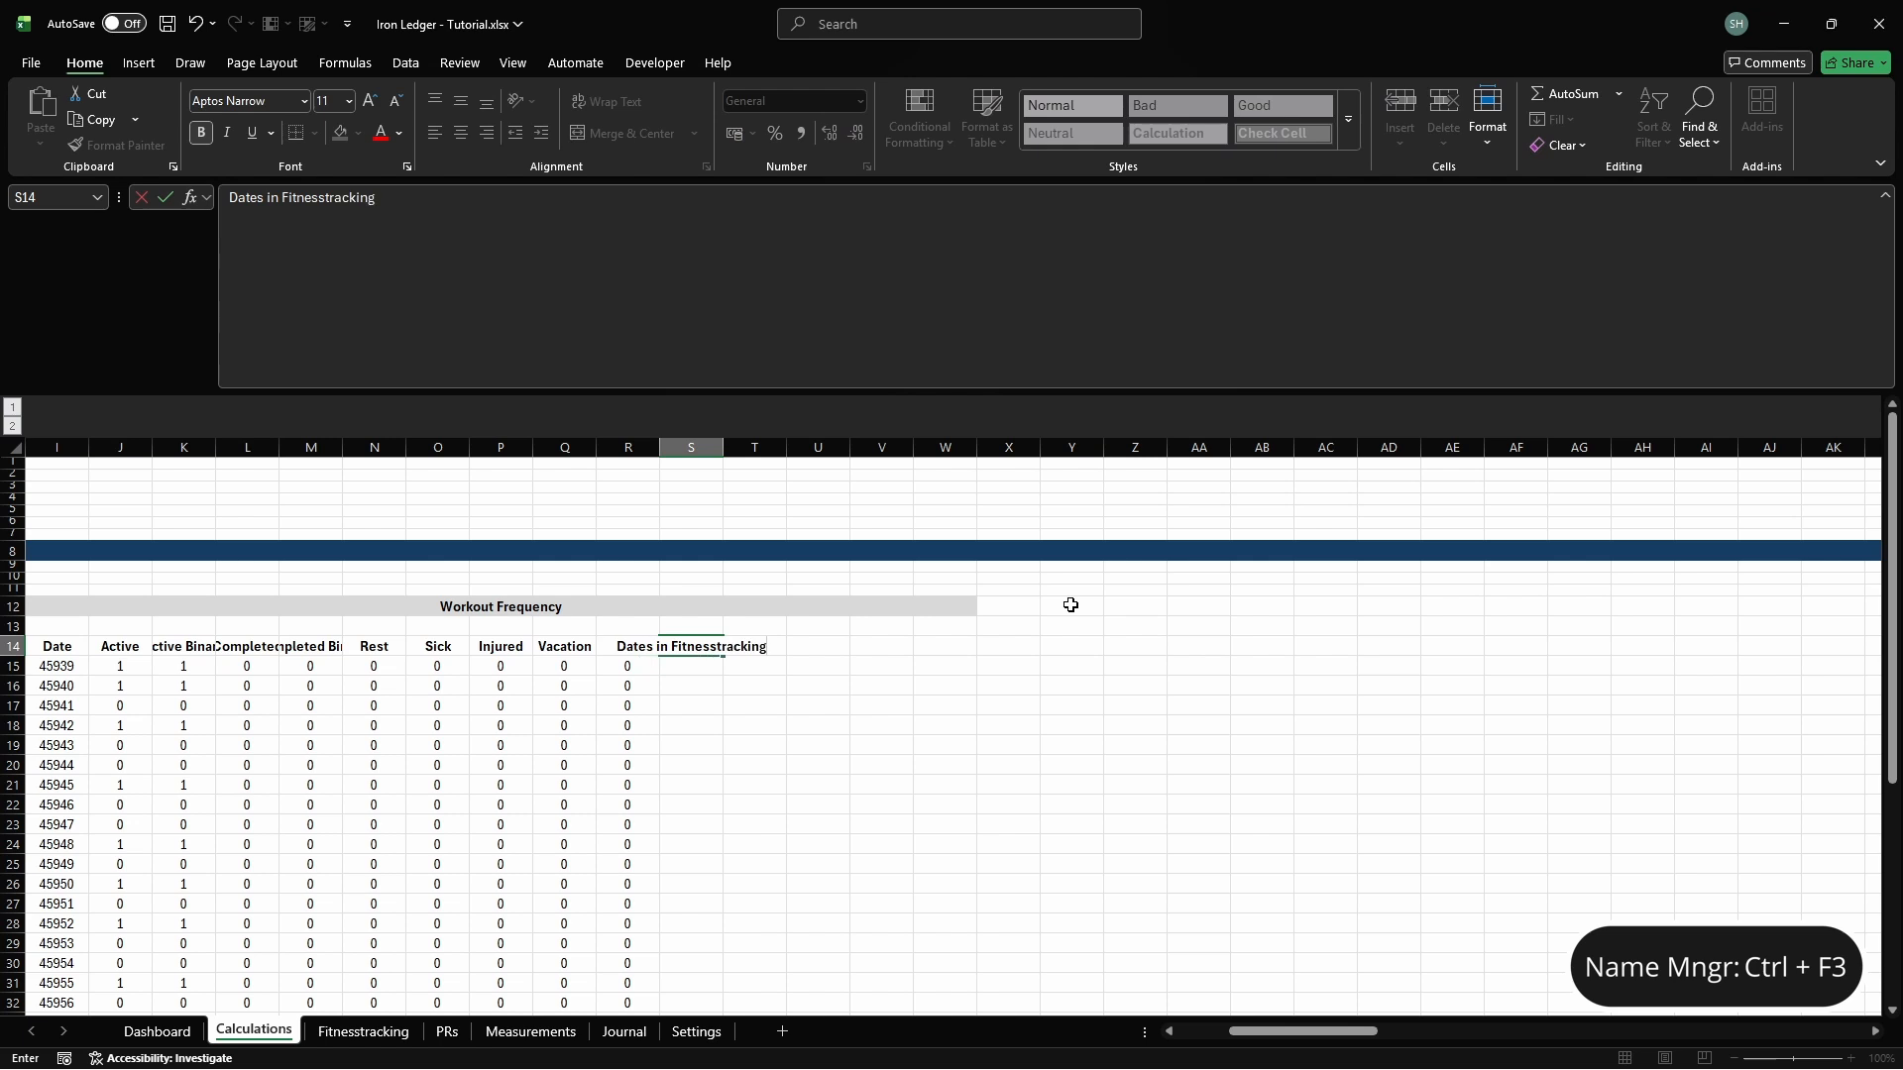
{"action": "key", "text": "Return"}
Define the workbook name cd_wfreq_date for the spill range starting at S15
{"action": "key", "text": "ctrl+F3"}
{"action": "left_click", "coordinate": [735, 375]}
{"action": "type", "text": "cd_w"}
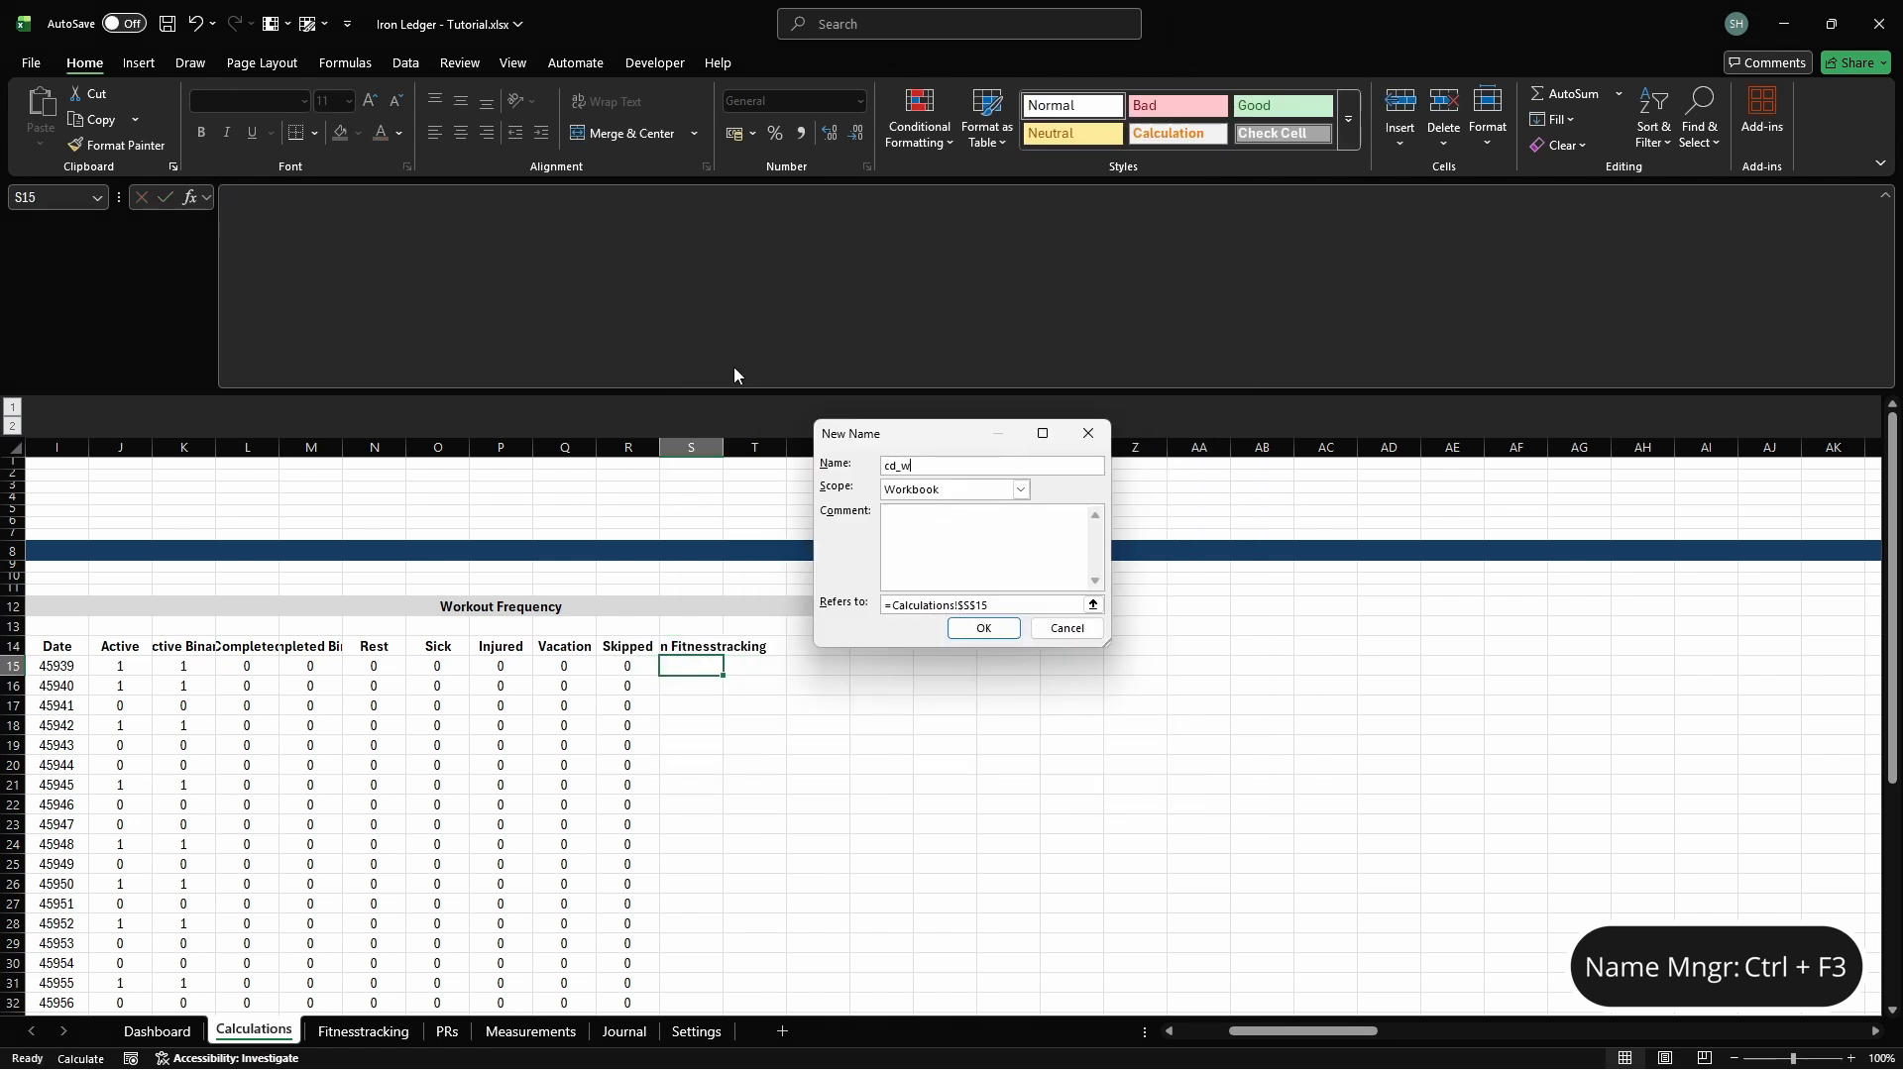
{"action": "type", "text": "freq_date"}
{"action": "left_click", "coordinate": [1072, 605]}
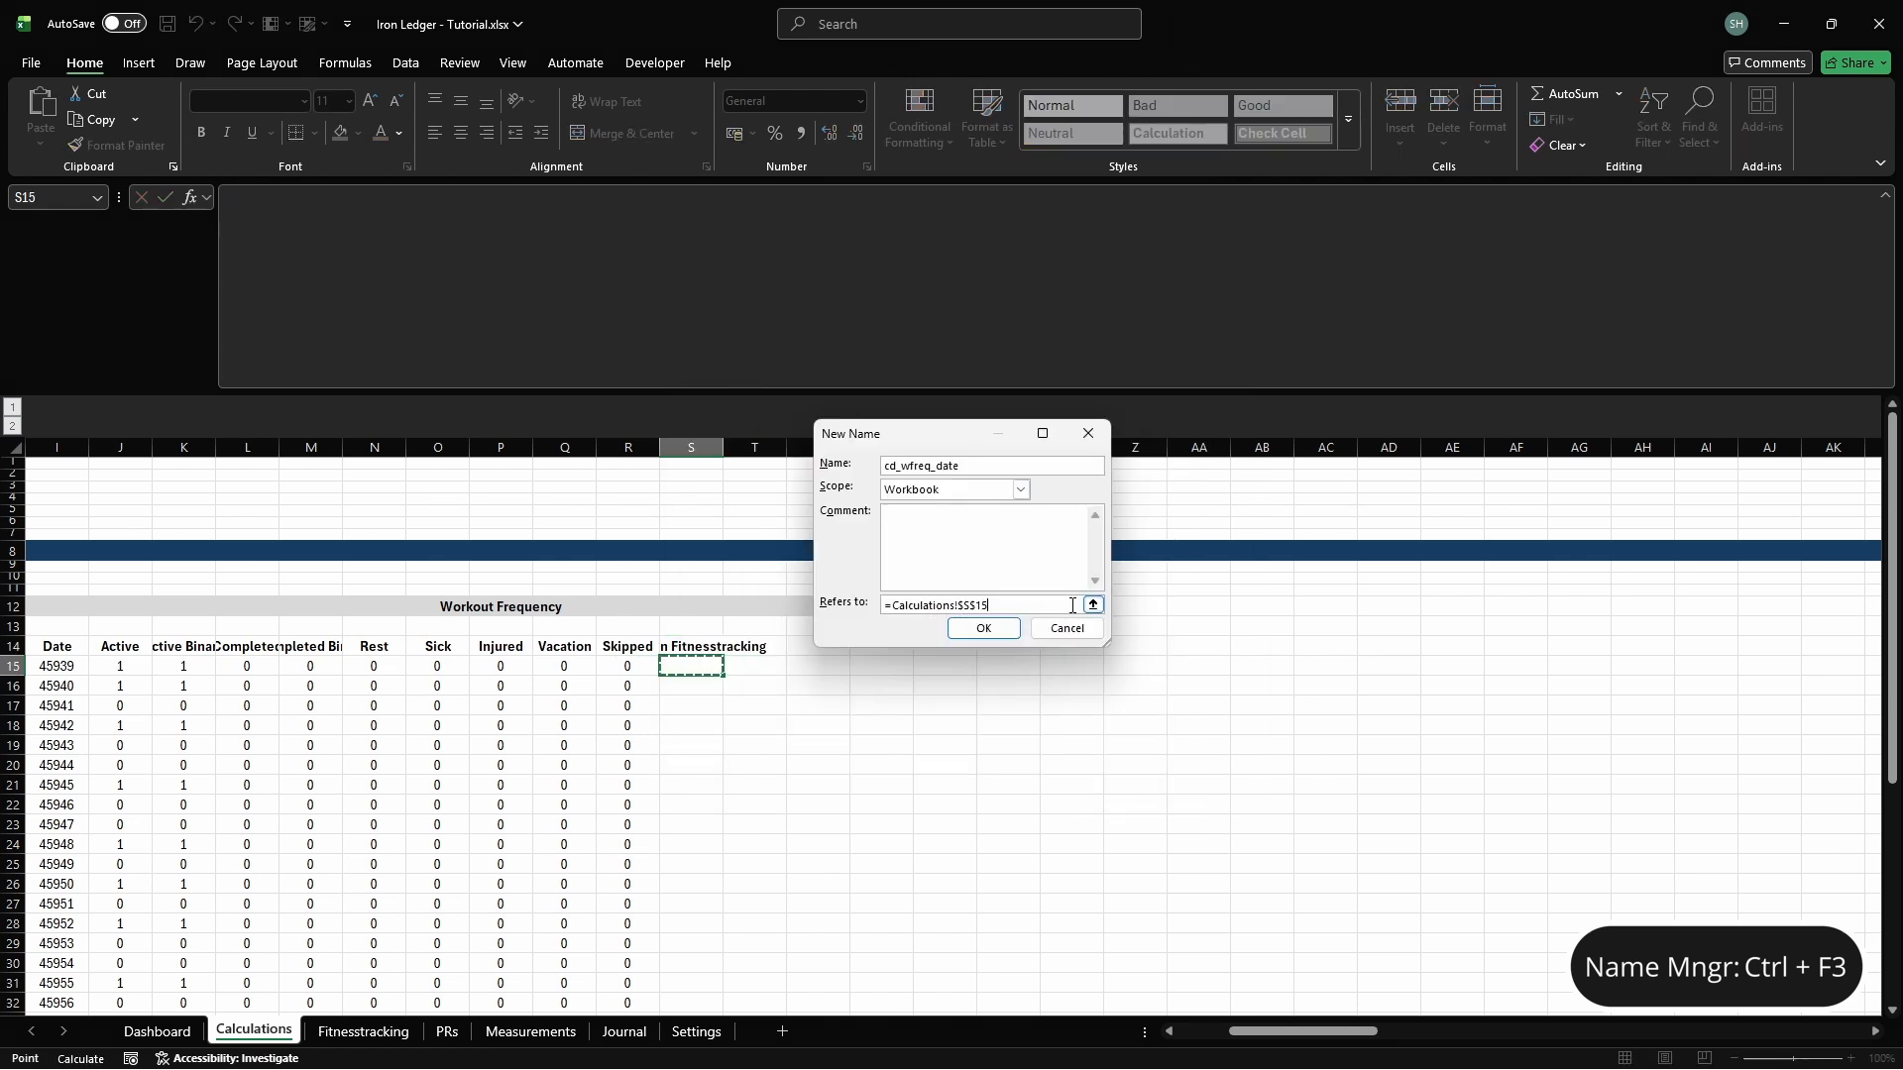
{"action": "key", "text": "Return"}
{"action": "key", "text": "Escape"}
Enter =Fitnesstracking[Date] in S15 and the column header "Status" in T14
{"action": "type", "text": "=Fitne"}
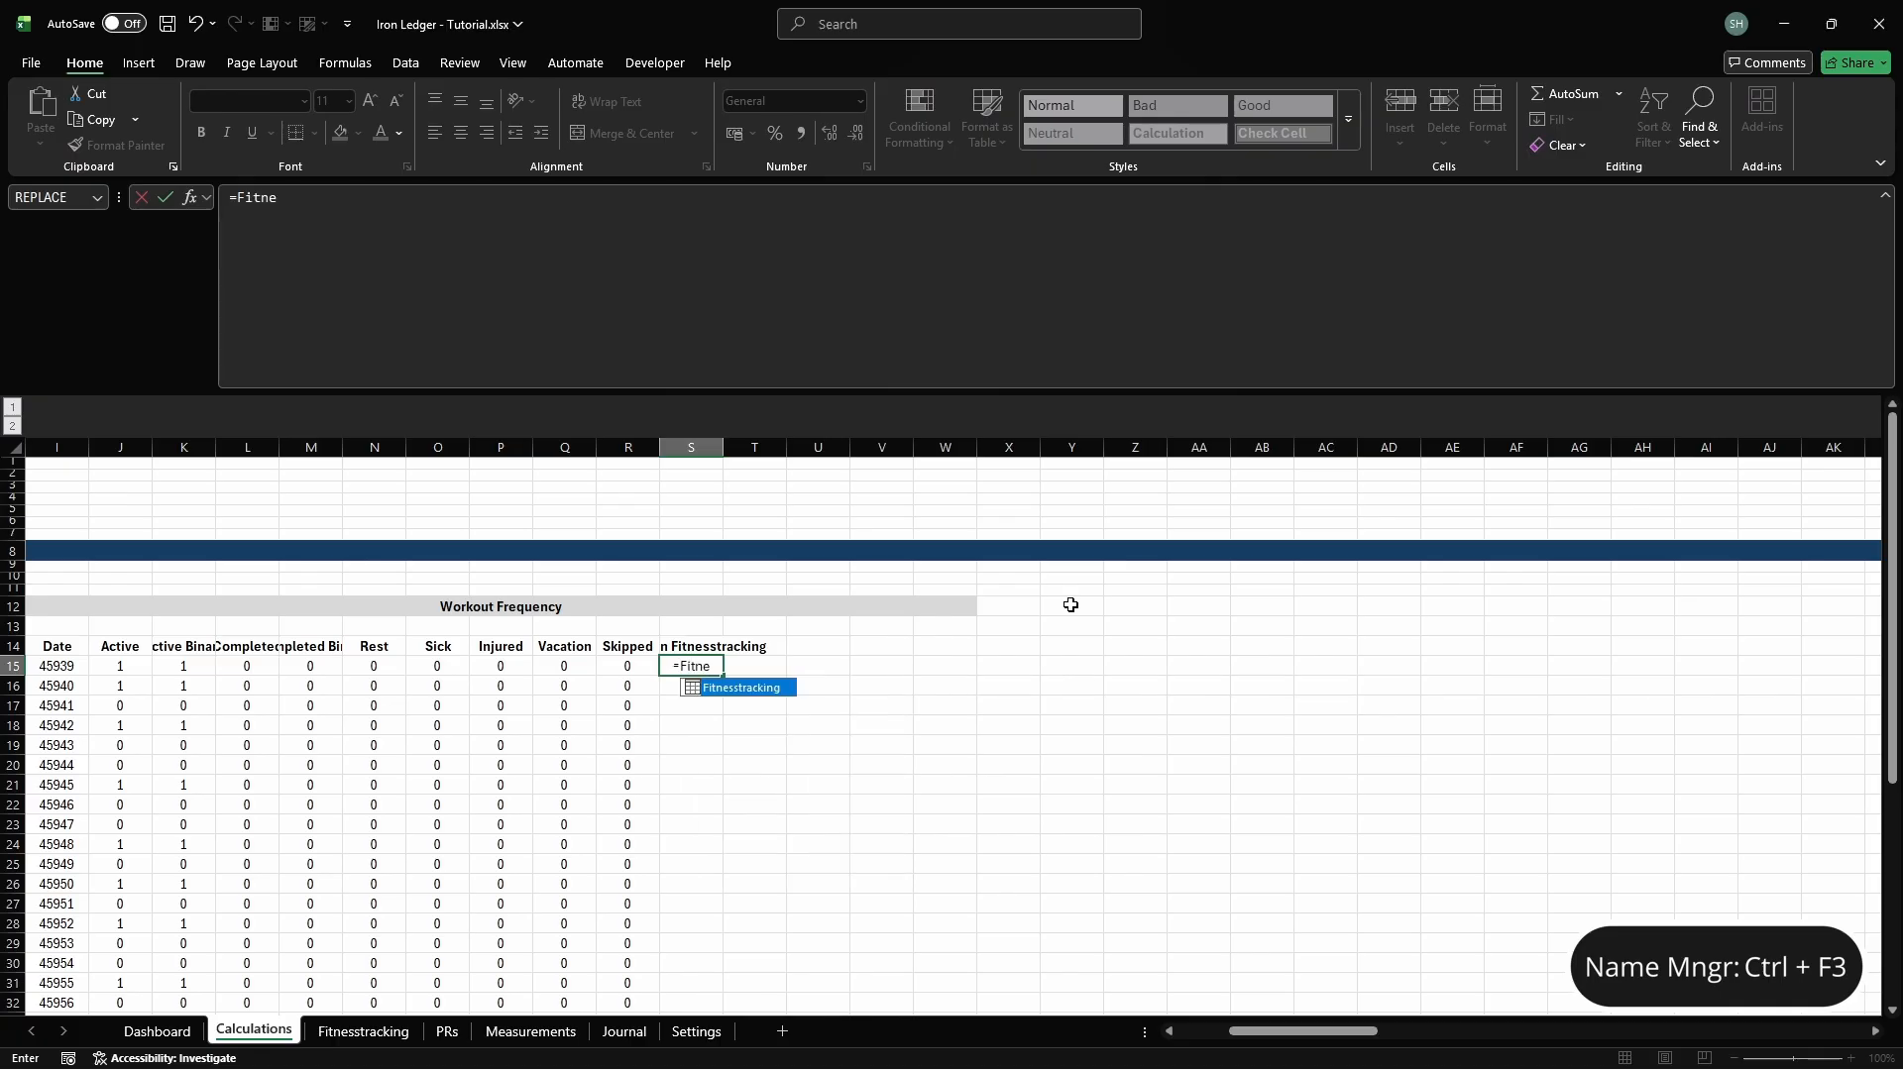
{"action": "type", "text": "sstracking[Date]"}
{"action": "key", "text": "Return"}
{"action": "key", "text": "Up"}
{"action": "key", "text": "Up"}
{"action": "key", "text": "Right"}
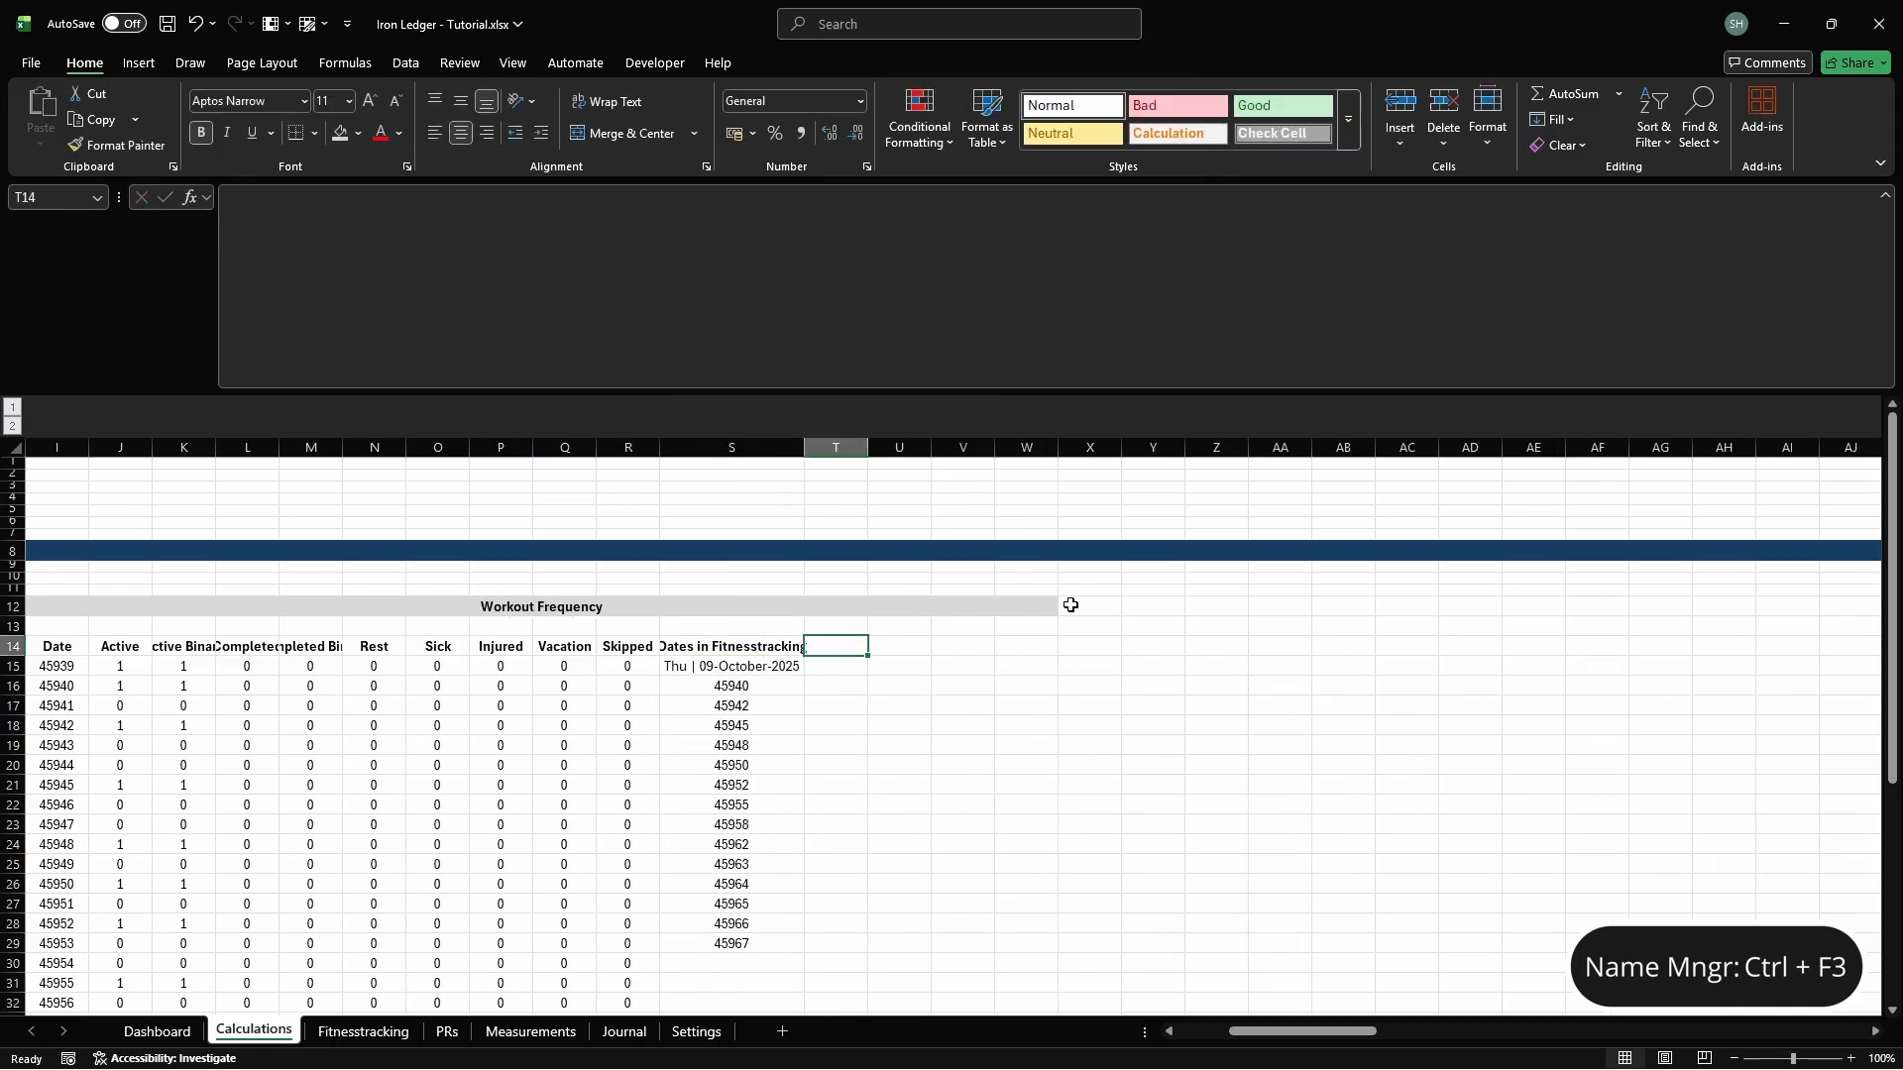
{"action": "type", "text": "Status"}
{"action": "key", "text": "Return"}
Define the workbook name cd_wfreq_status for the spill range starting at T15
{"action": "key", "text": "ctrl+F3"}
{"action": "left_click", "coordinate": [732, 369]}
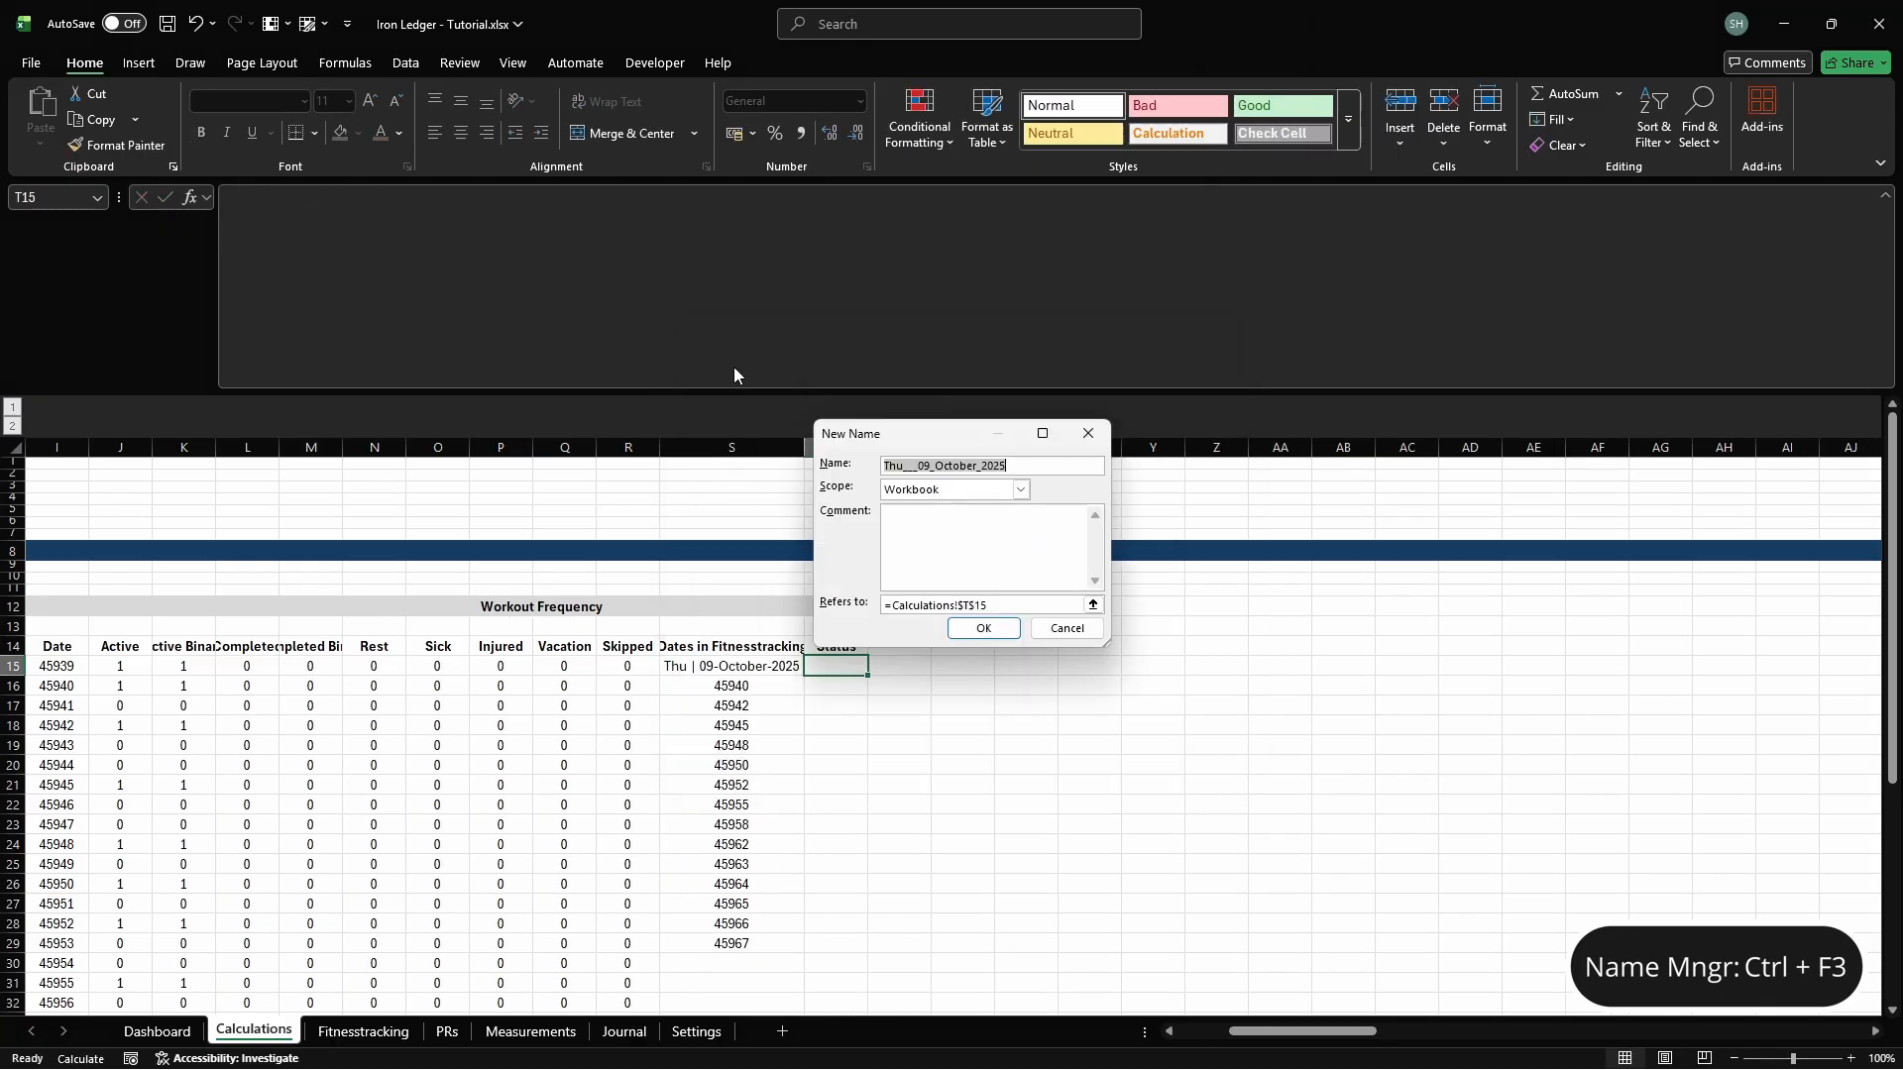
{"action": "type", "text": "cd_wfreq_status"}
{"action": "left_click", "coordinate": [1073, 604]}
{"action": "key", "text": "Return"}
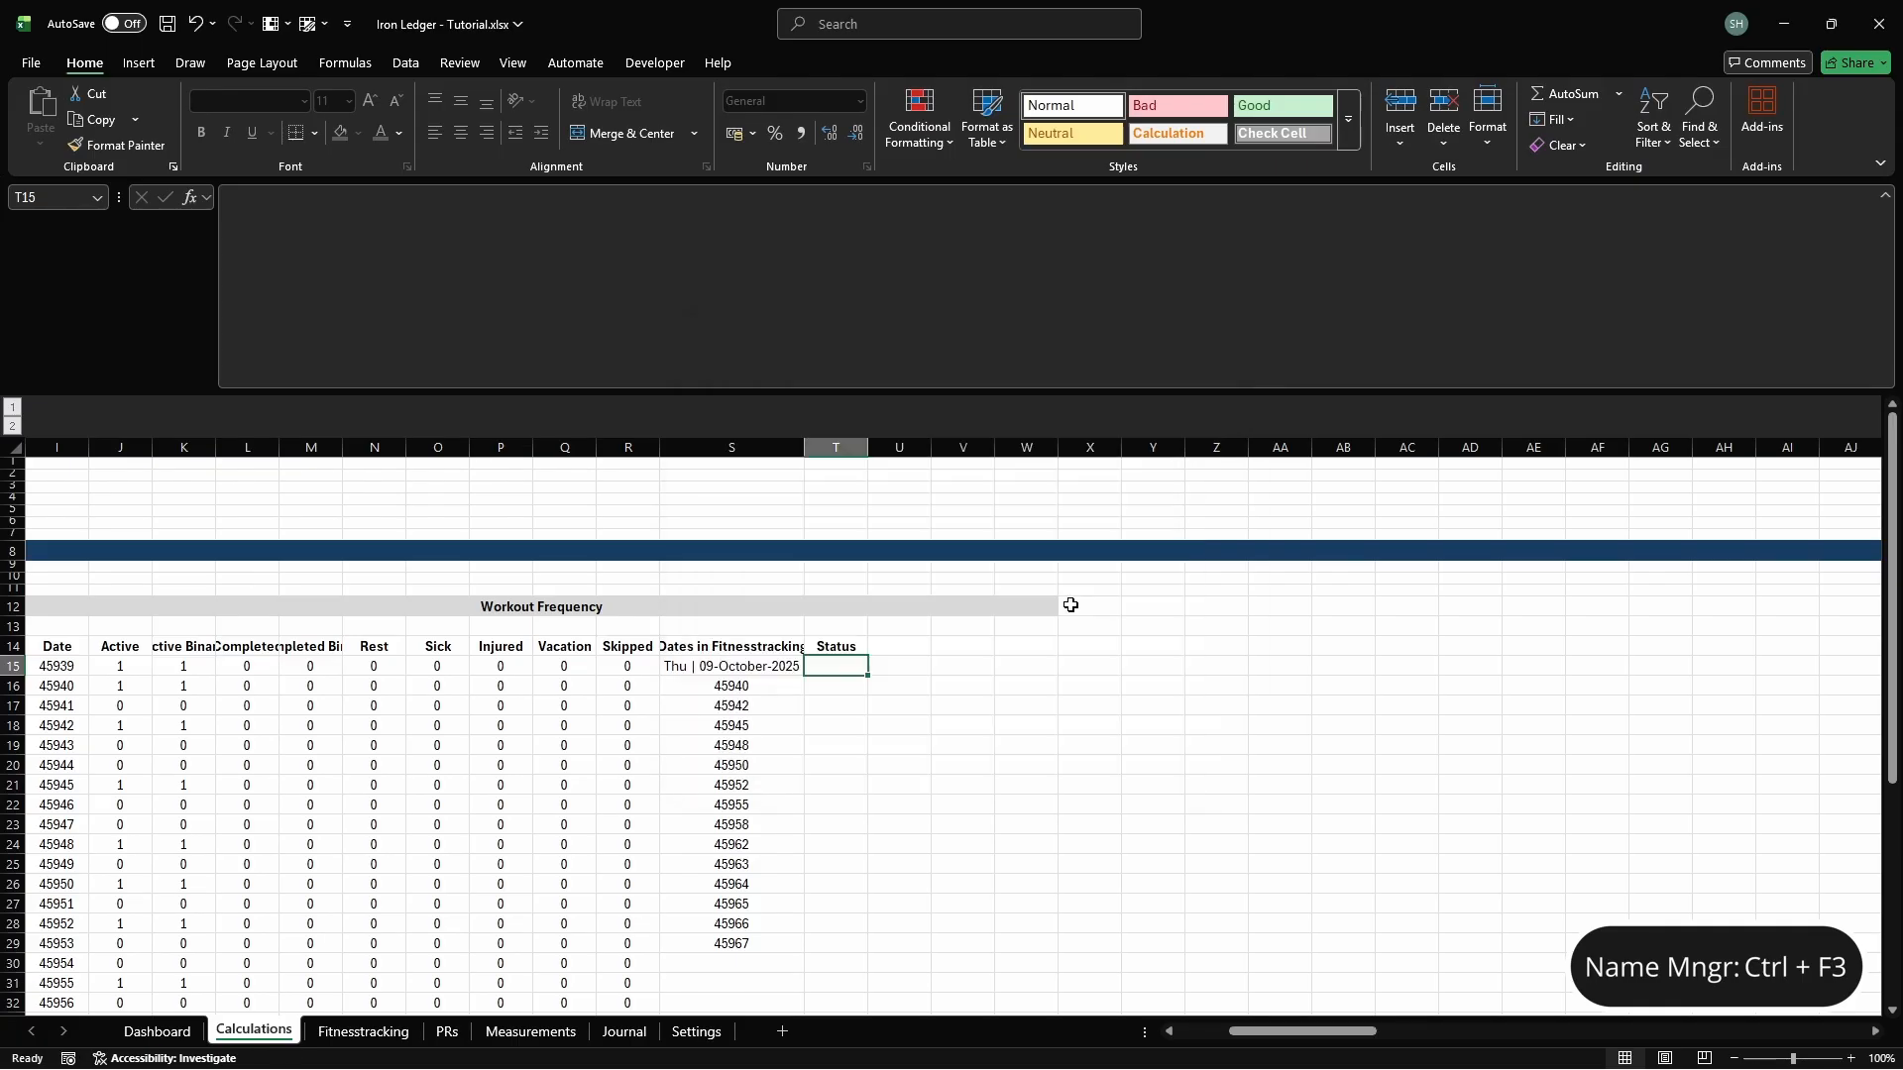
Enter =Fitnesstracking[Status] in T15 and the column header "Date of Workouts in Timeperiod Helper" in U14
{"action": "type", "text": "=Fitnesstracking[Status]"}
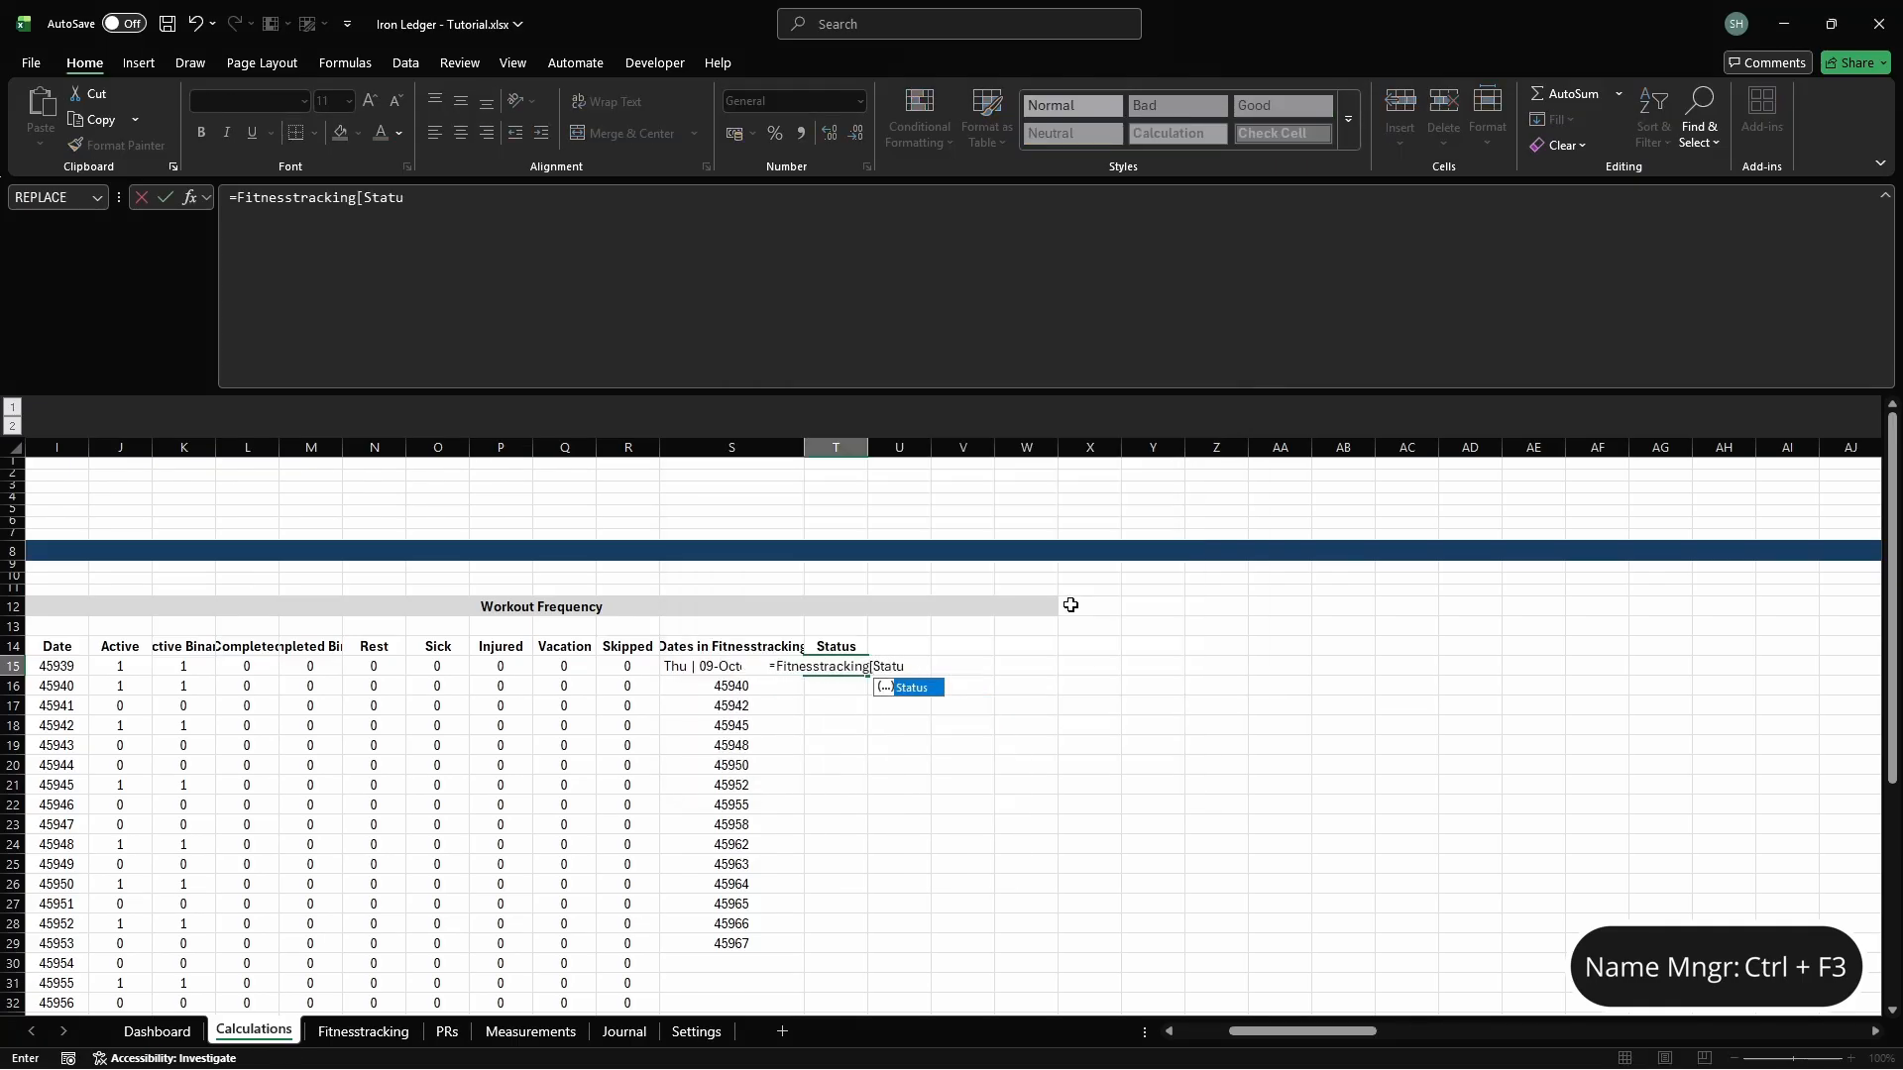
{"action": "key", "text": "Tab"}
{"action": "key", "text": "Up"}
{"action": "type", "text": "Dat"}
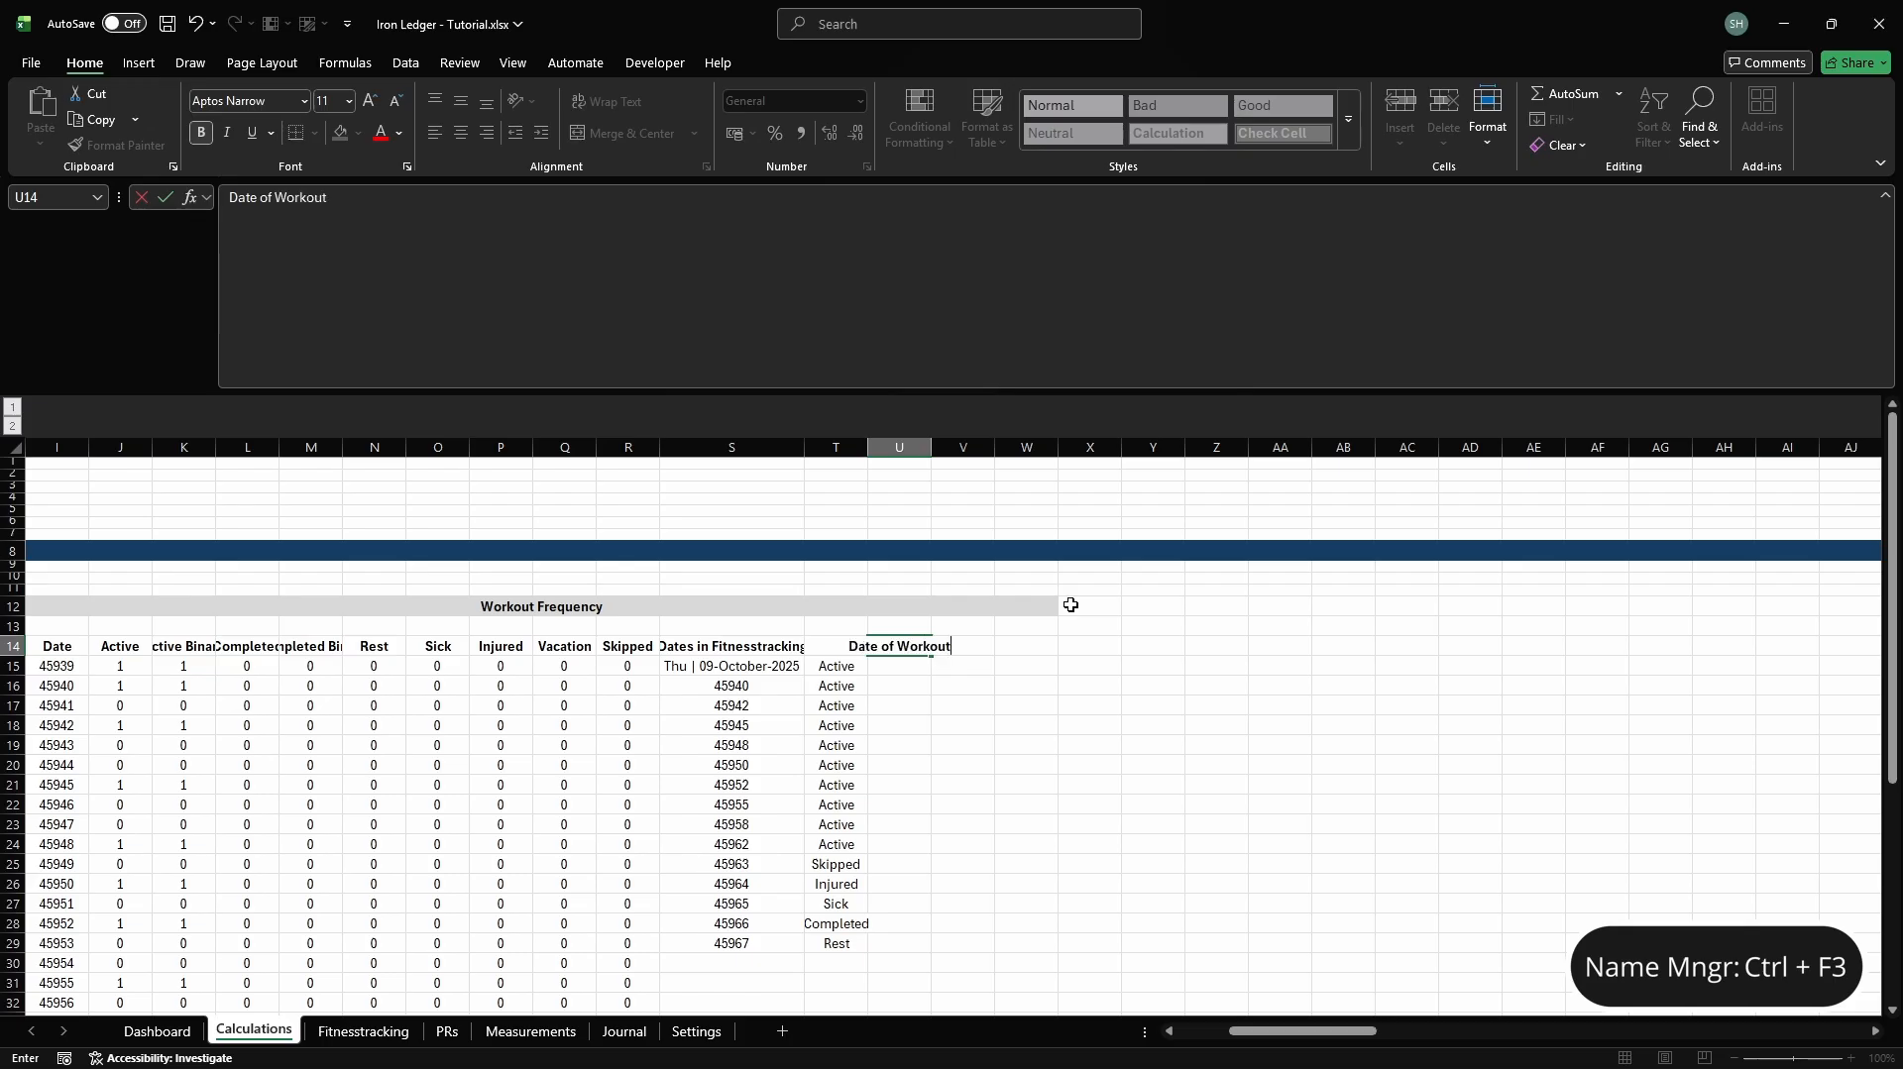
{"action": "type", "text": "e of Workouts in Timeperiod Helper"}
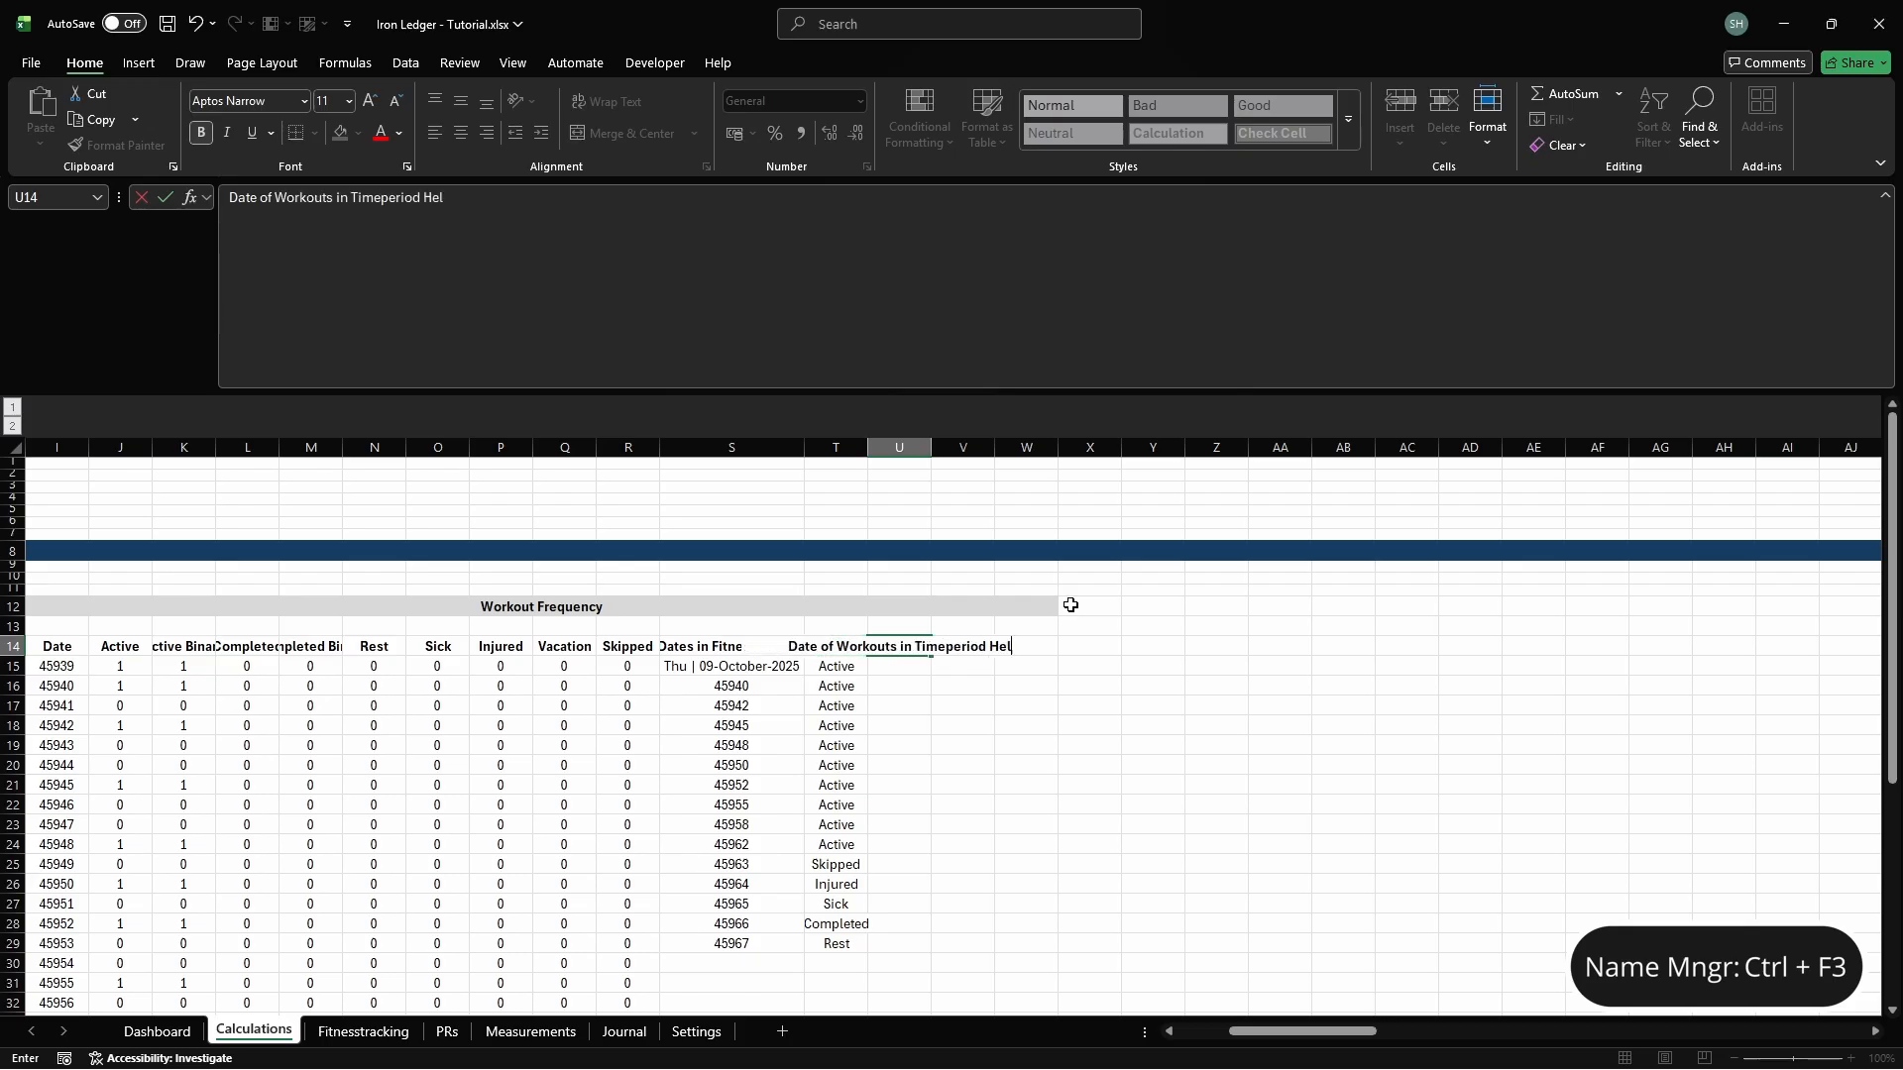
{"action": "key", "text": "Return"}
Define the workbook name cd_wfreq_workouts_timeperiod referring to the spill range =Calculations!$U$15#
{"action": "key", "text": "ctrl+F3"}
{"action": "left_click", "coordinate": [733, 368]}
{"action": "type", "text": "c"}
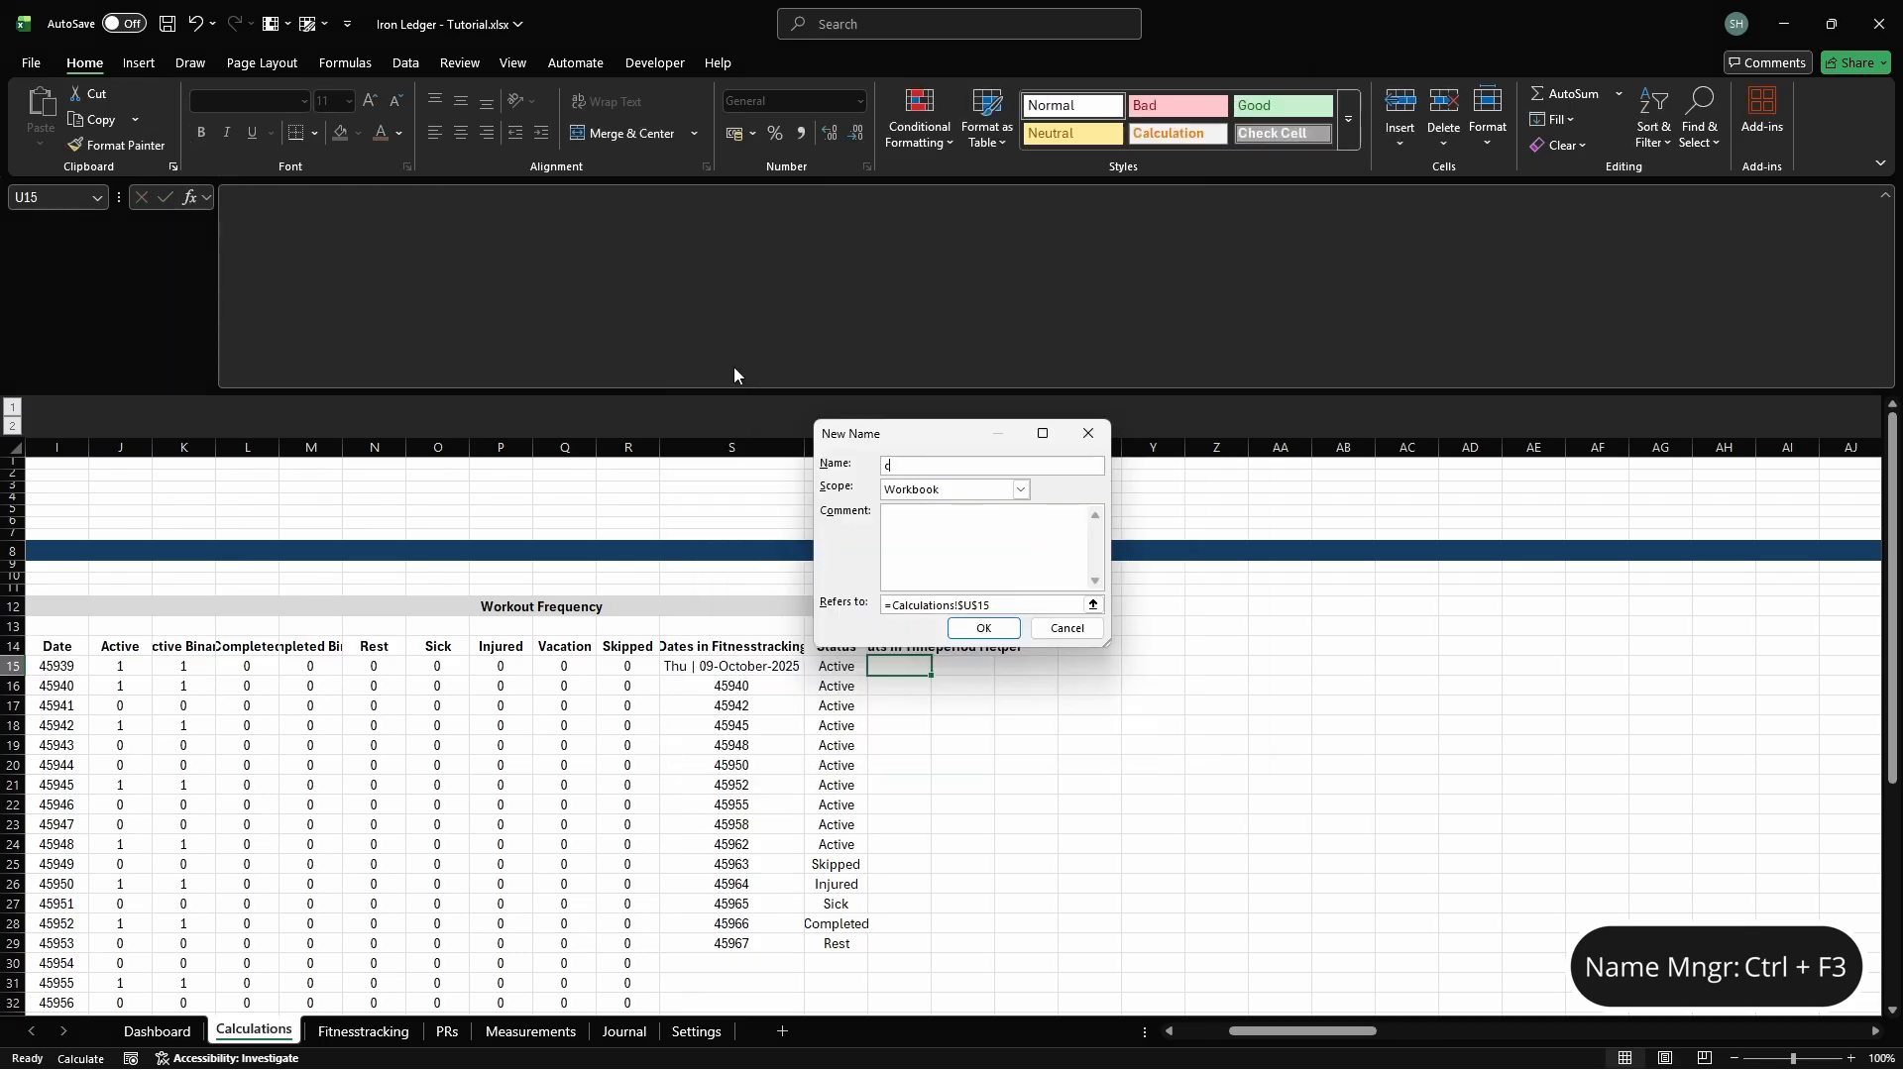
{"action": "type", "text": "d_wfreq_workouts_timeperiod"}
{"action": "left_click", "coordinate": [1071, 606]}
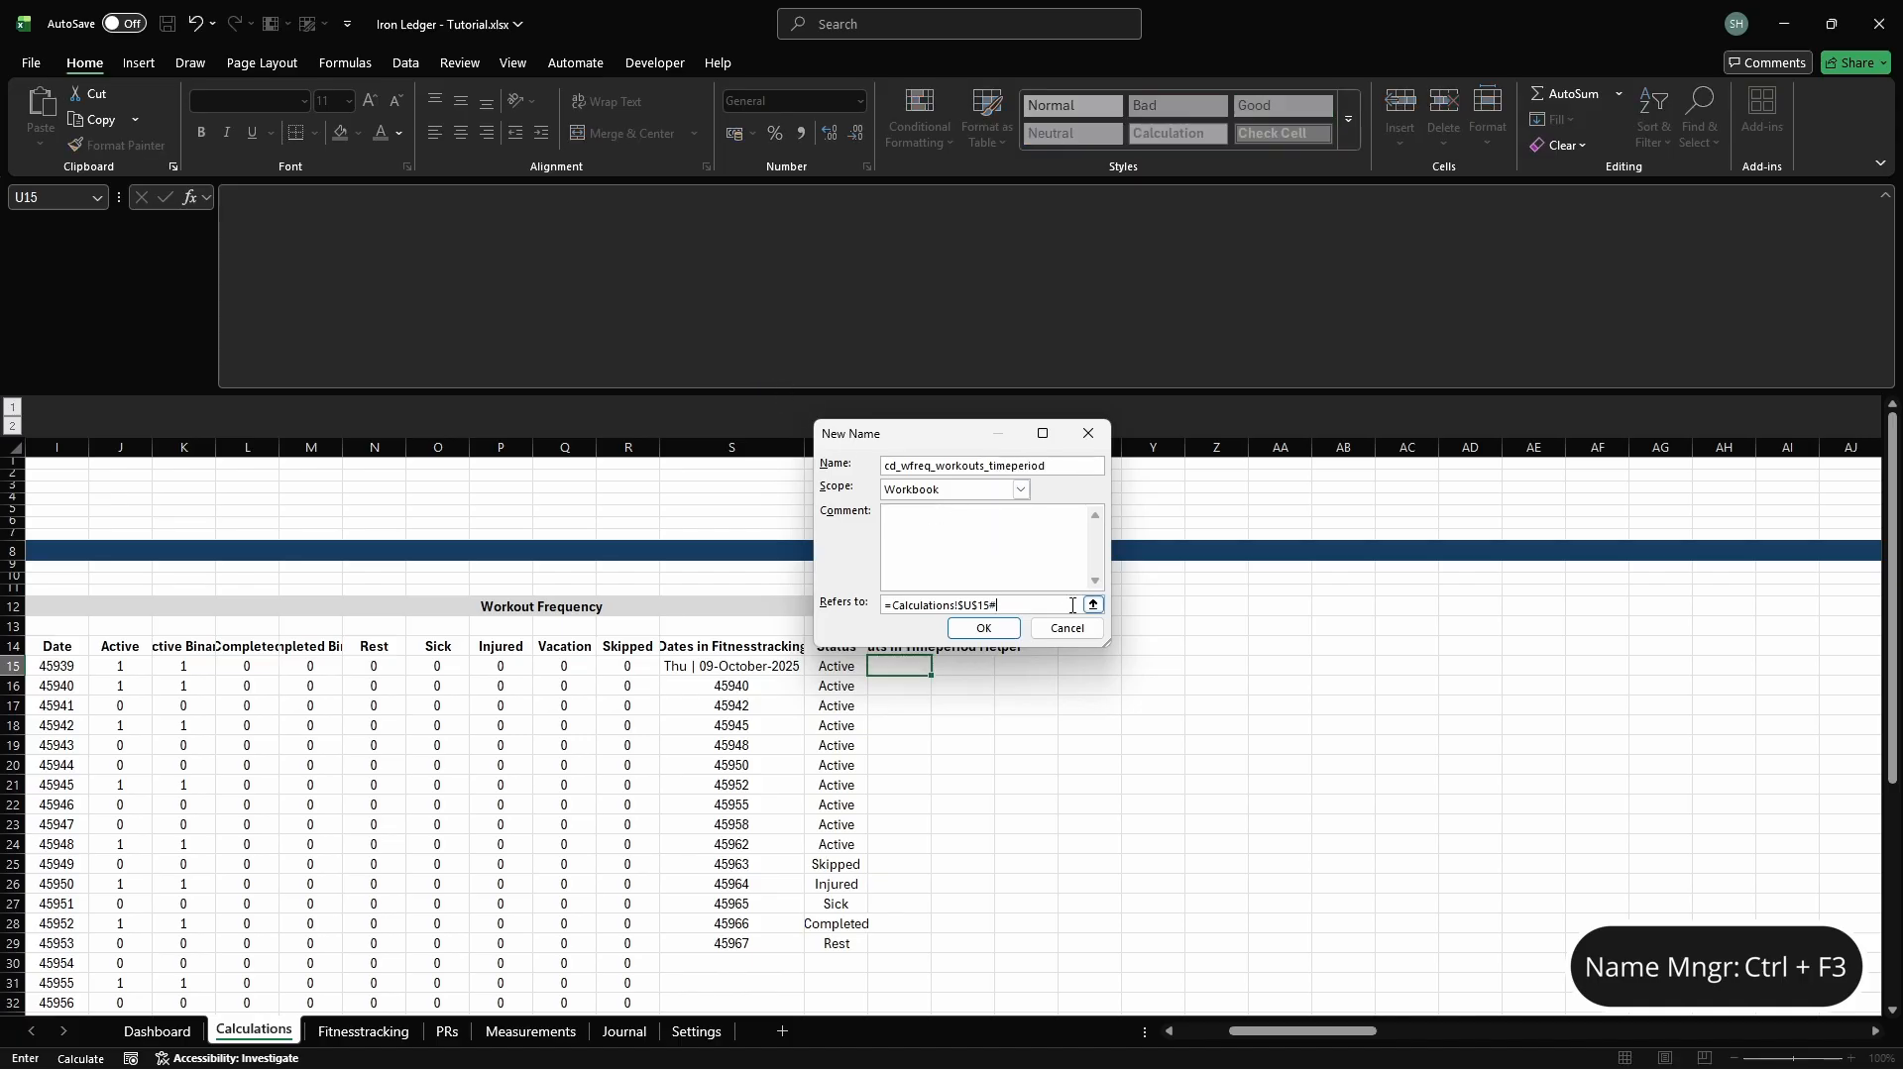
{"action": "key", "text": "Return"}
{"action": "key", "text": "Escape"}
Enter =UNIQUE(FILTER(Fitnesstracking[Date],(Fitnesstracking[Date]>=cg_start_timeperiod)*(Fitnesstracking[Date]<=cg_end_timeperiod)*(NOT(ISBLANK(Fitnesstracking[Workout]))))) in U15, with each condition on its own line
{"action": "type", "text": "=UNIQUE(FILTER"}
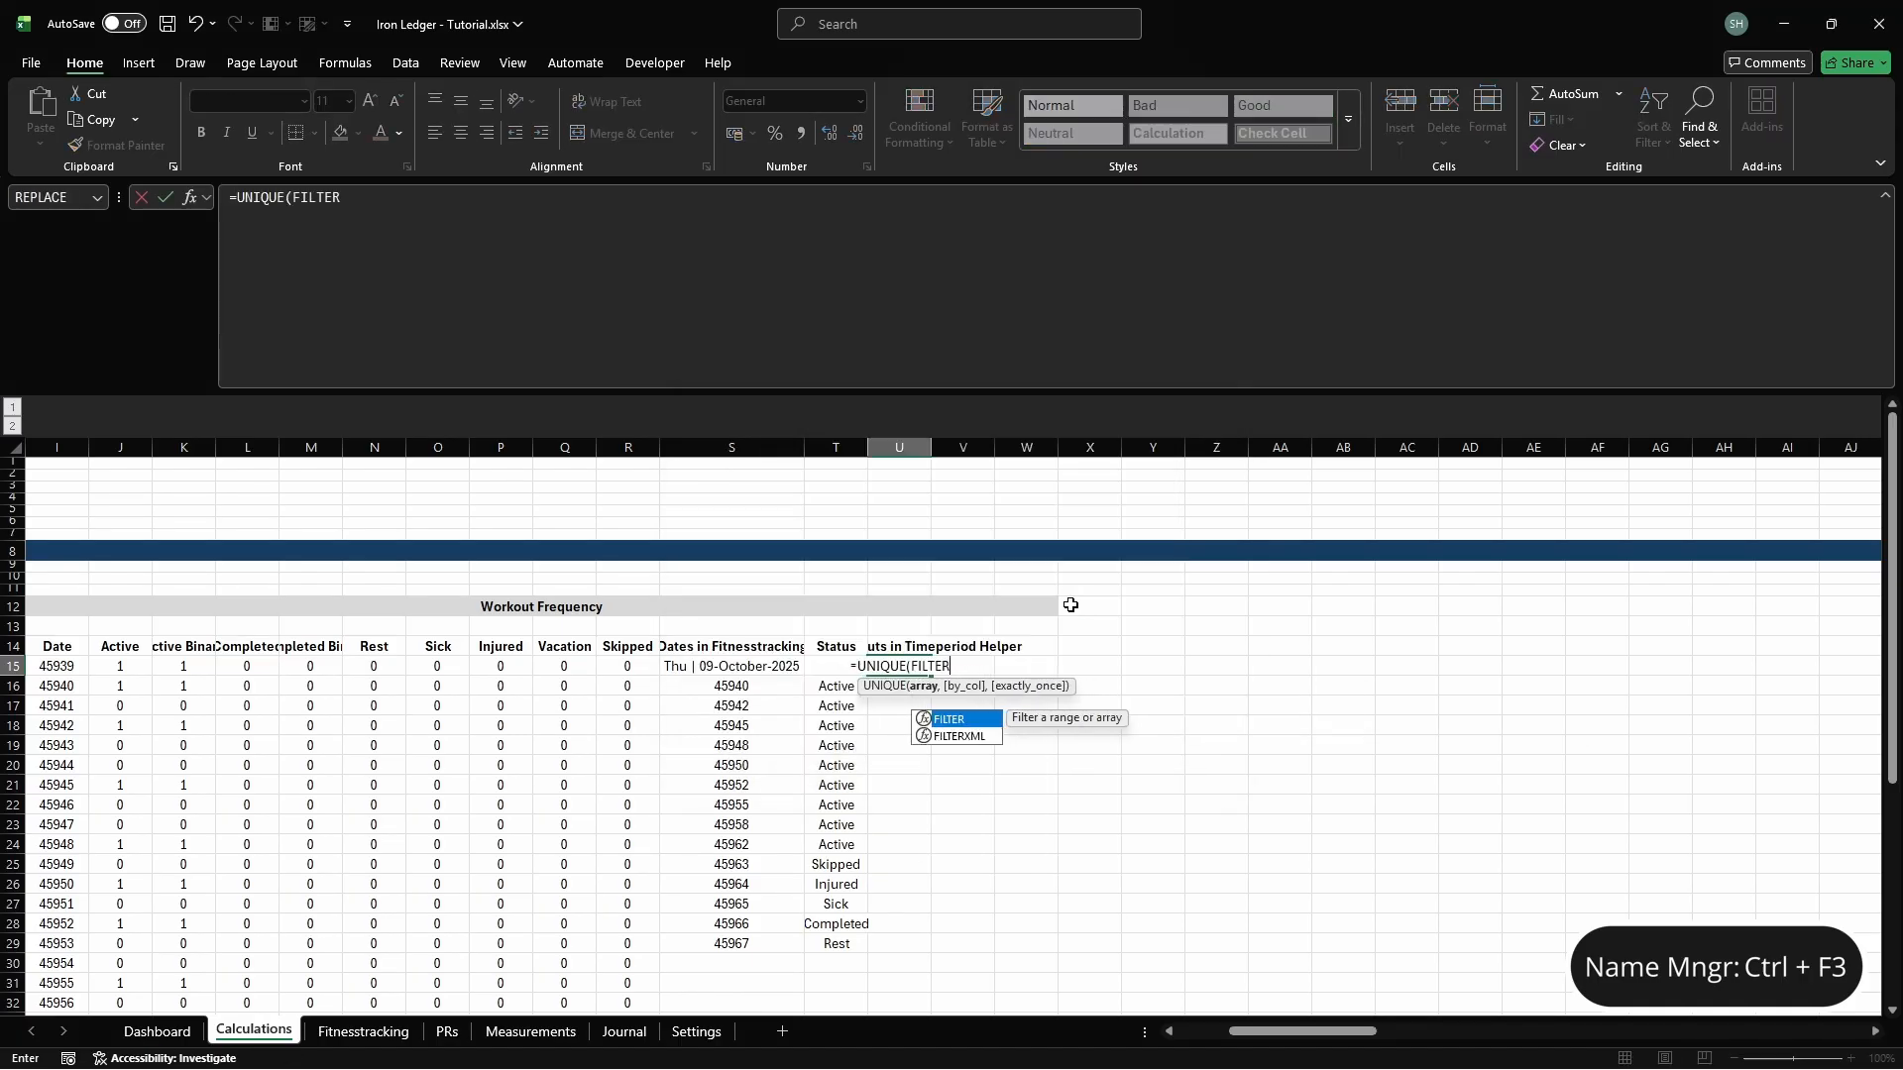
{"action": "type", "text": "(Fitnesstracking[Date"}
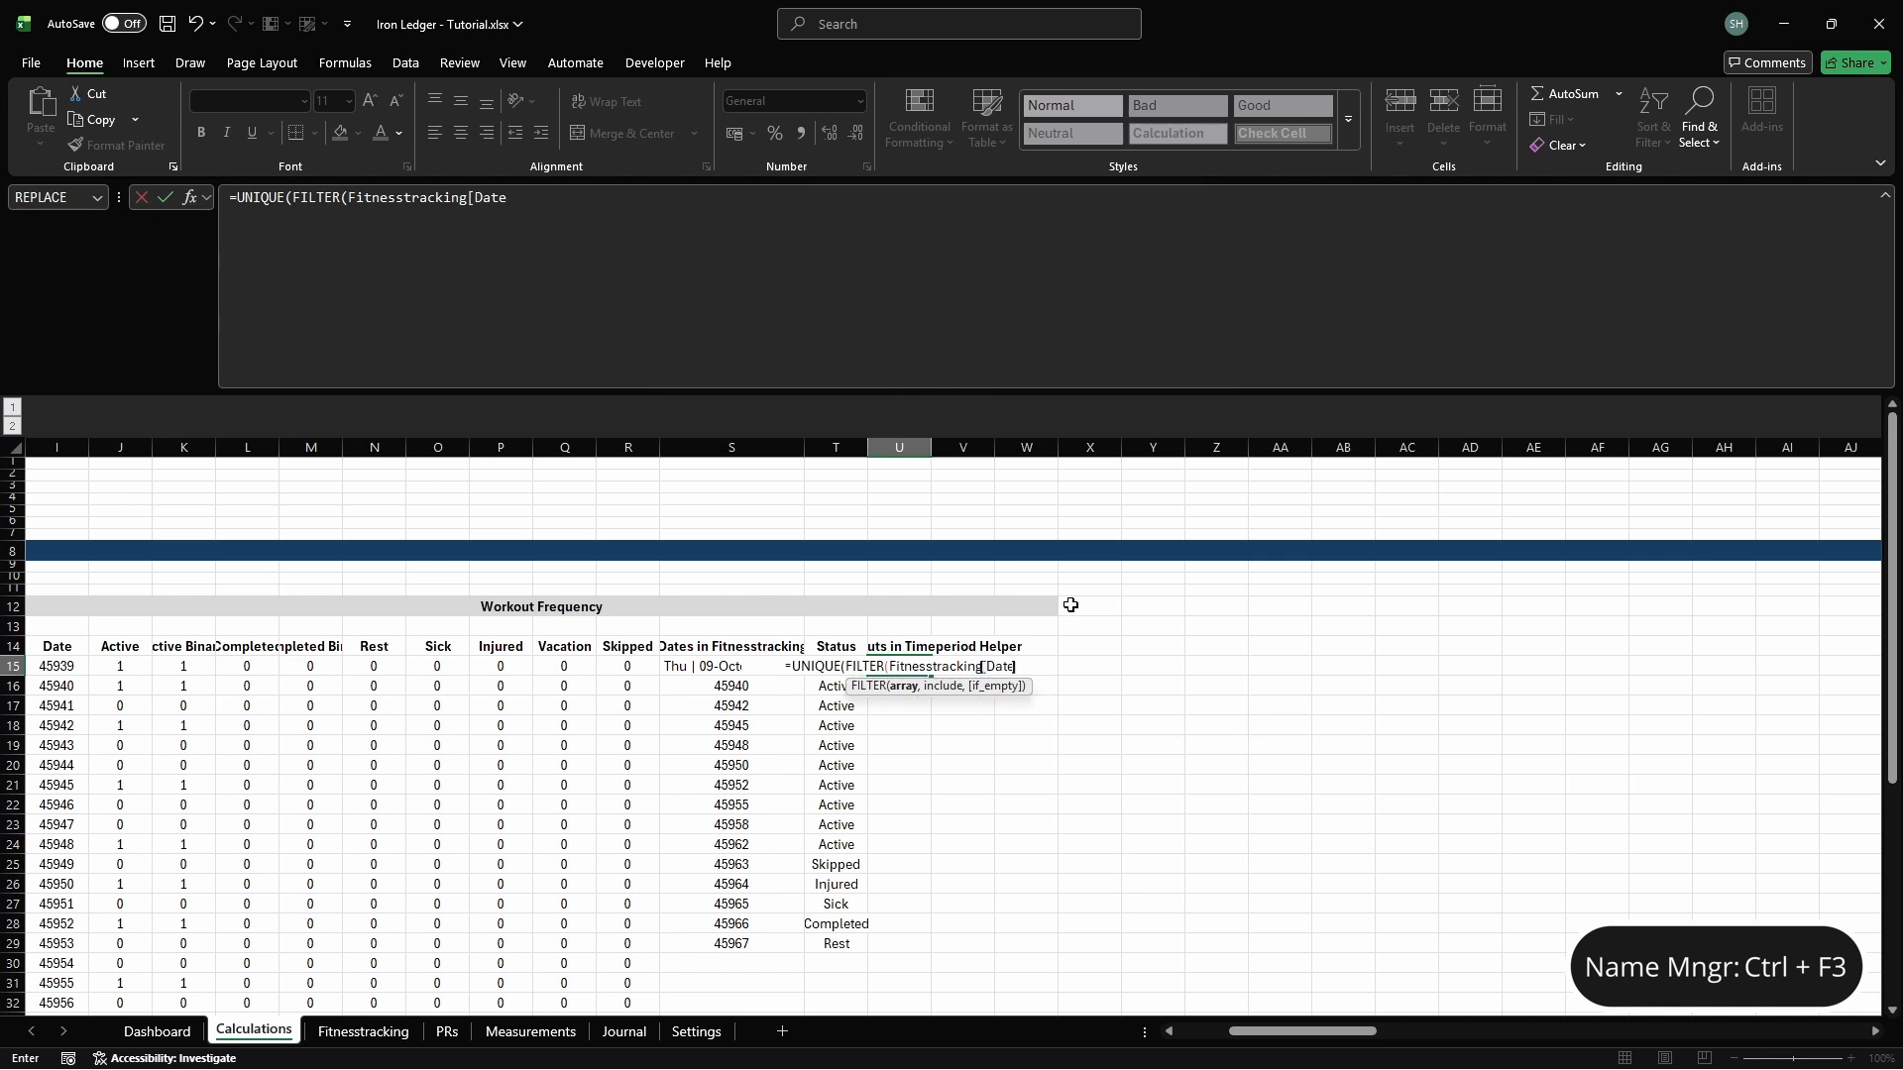
{"action": "type", "text": "],"}
{"action": "key", "text": "alt+Return"}
{"action": "type", "text": "(Fitnesstracking"}
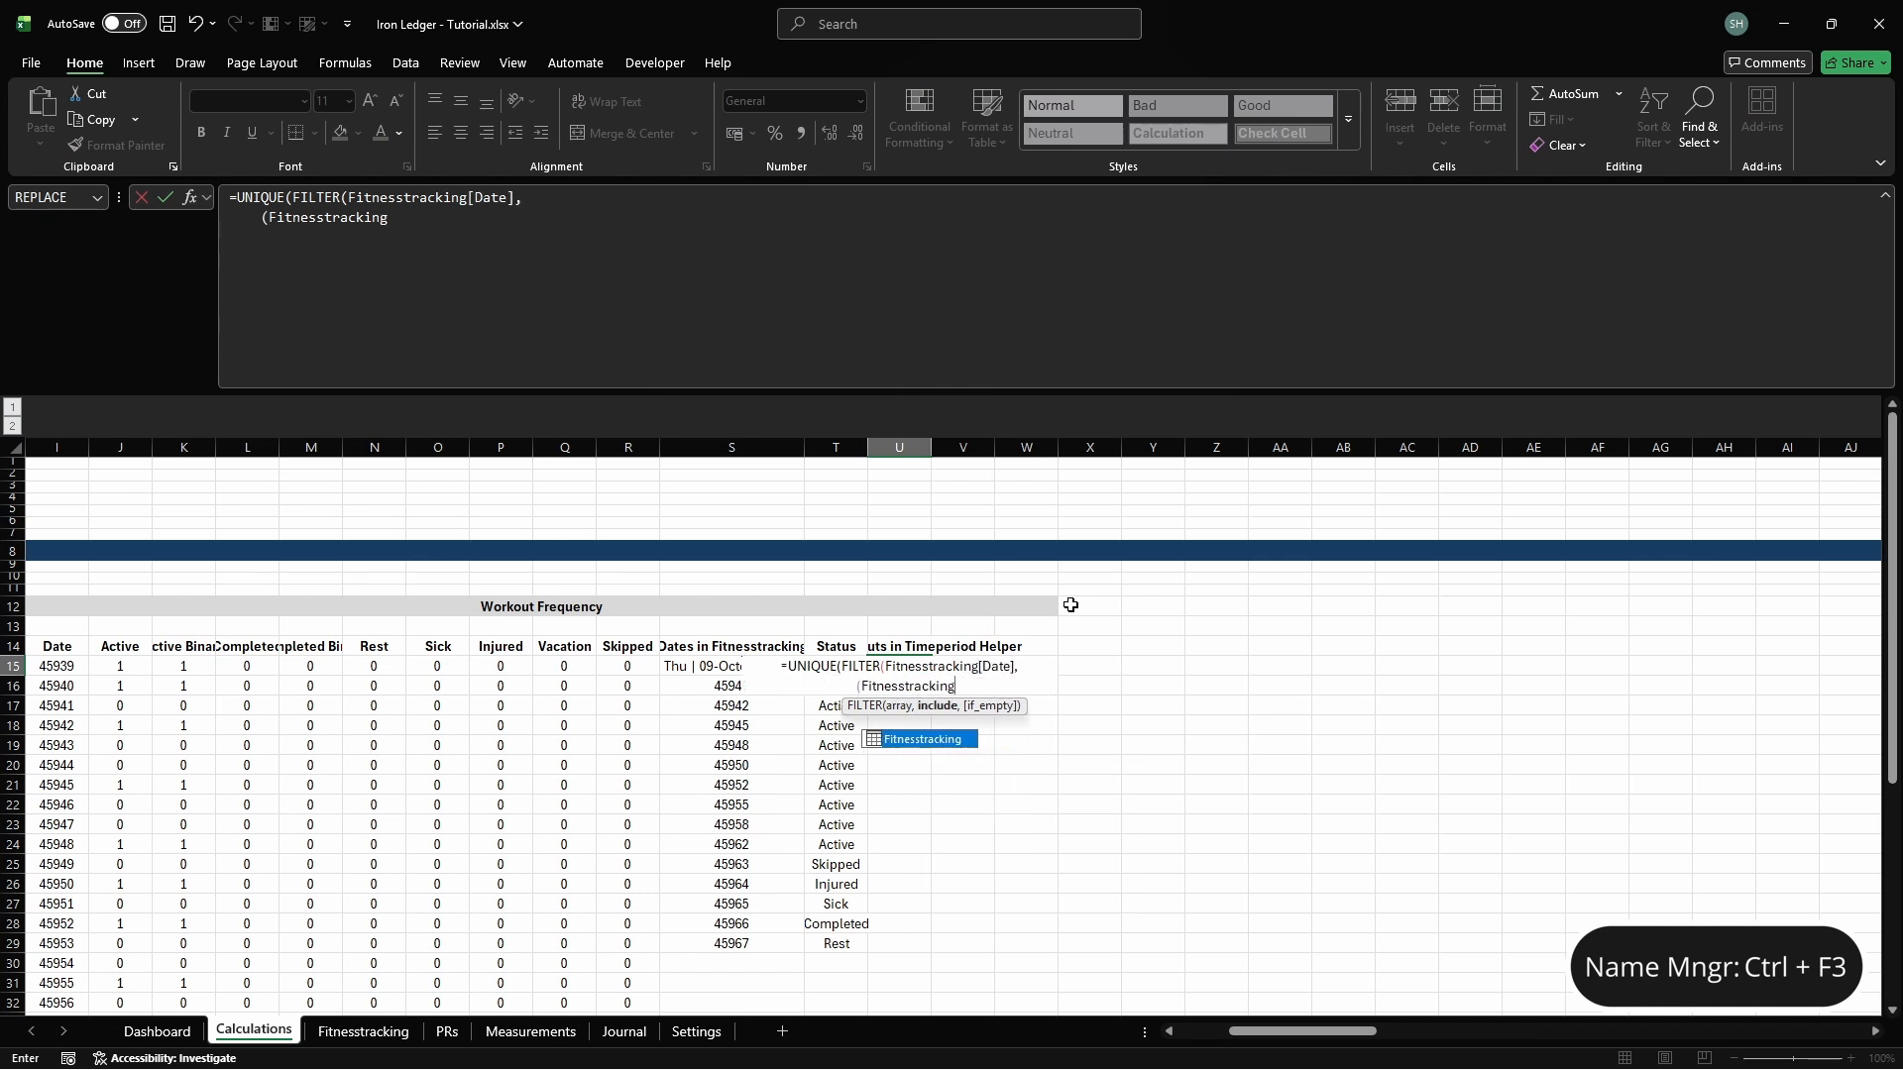
{"action": "type", "text": "[Date]>=cg_start_timep"}
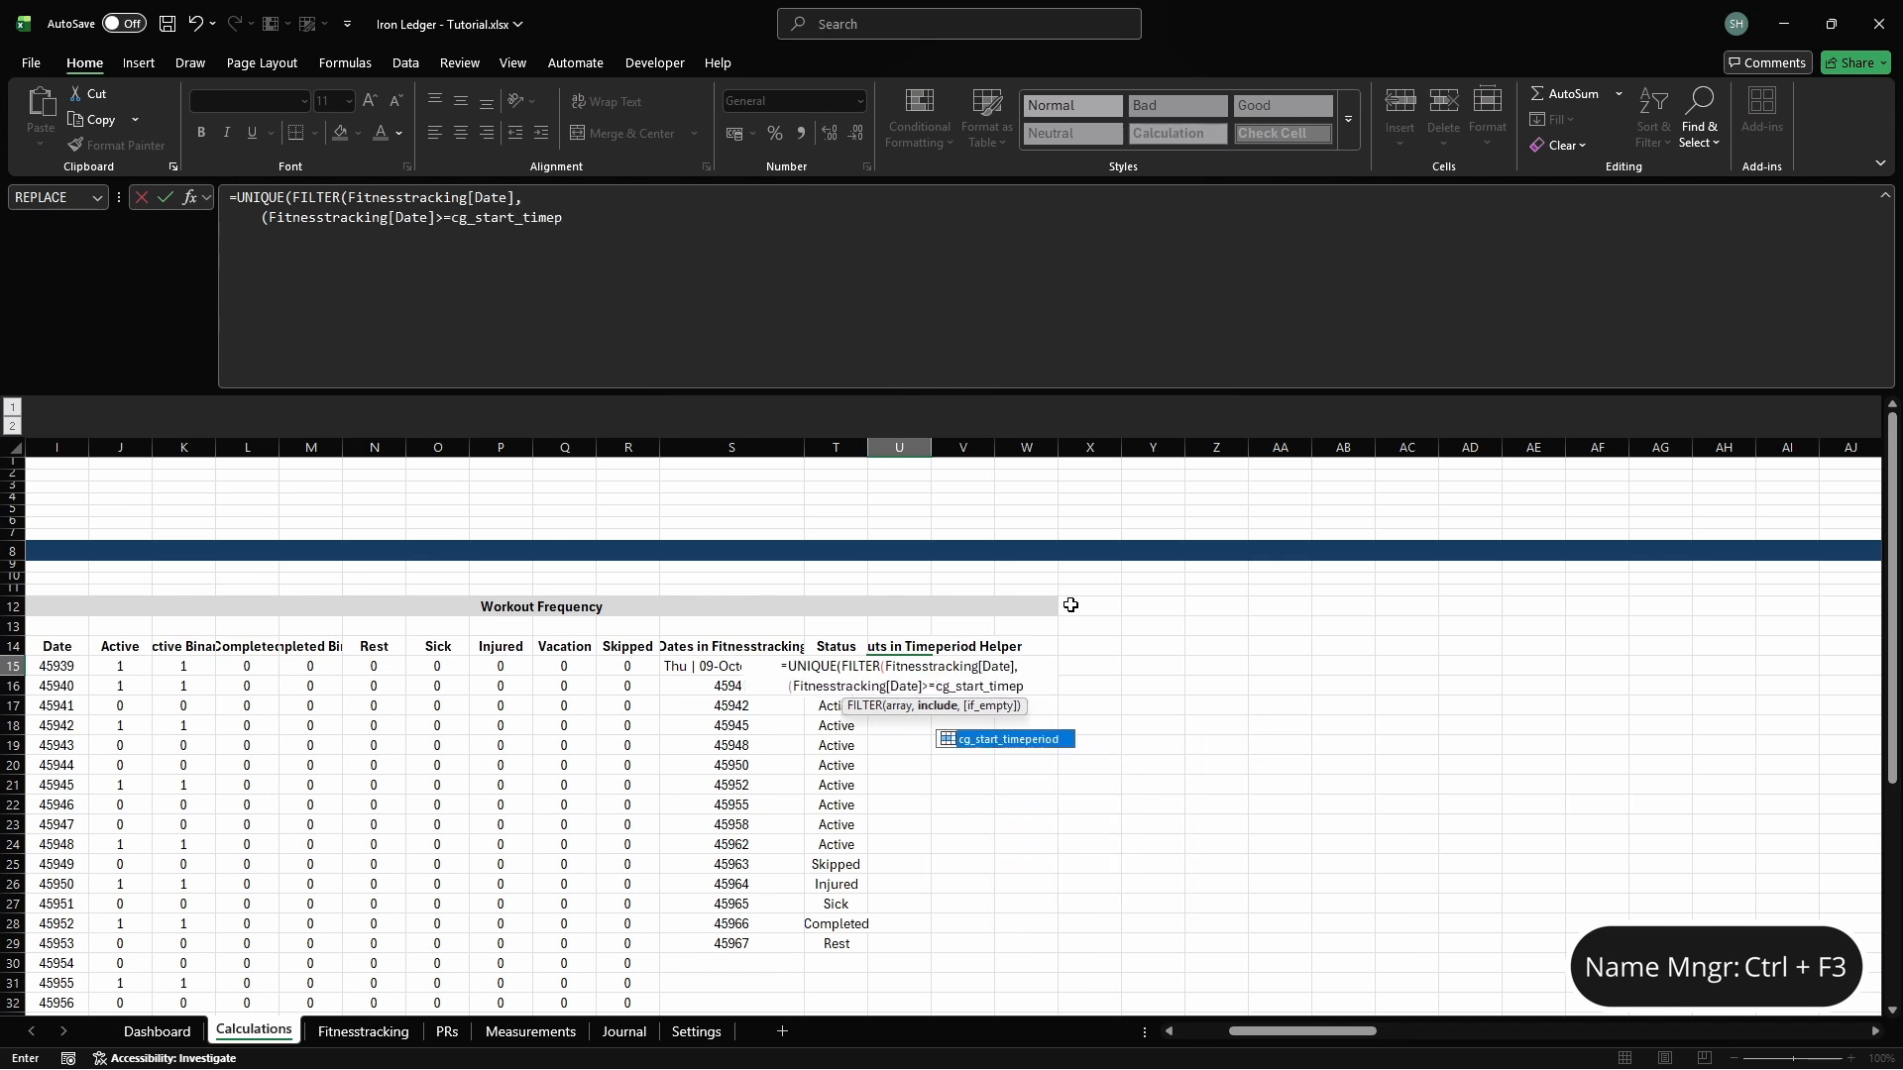
{"action": "type", "text": "eriod)*"}
{"action": "key", "text": "alt+Return"}
{"action": "type", "text": "(Fitness"}
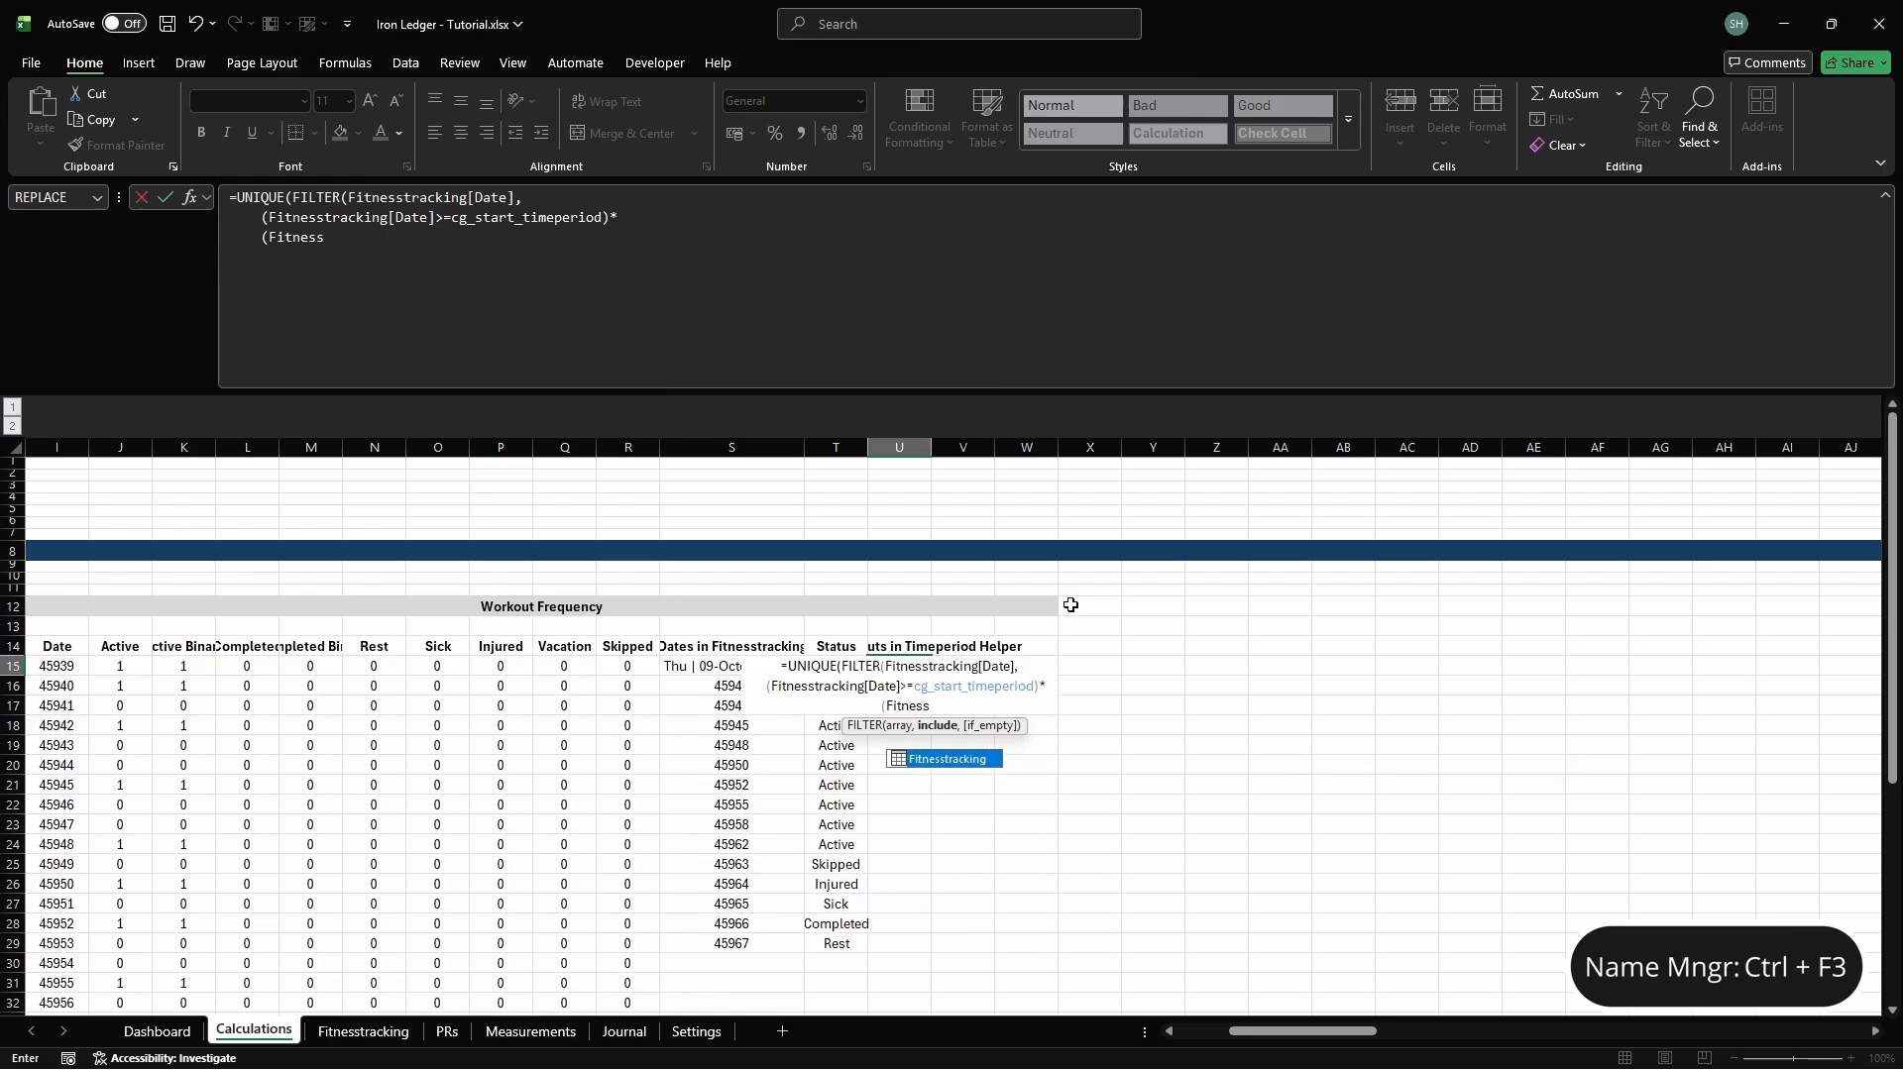
{"action": "type", "text": "tracking[Date]<=c"}
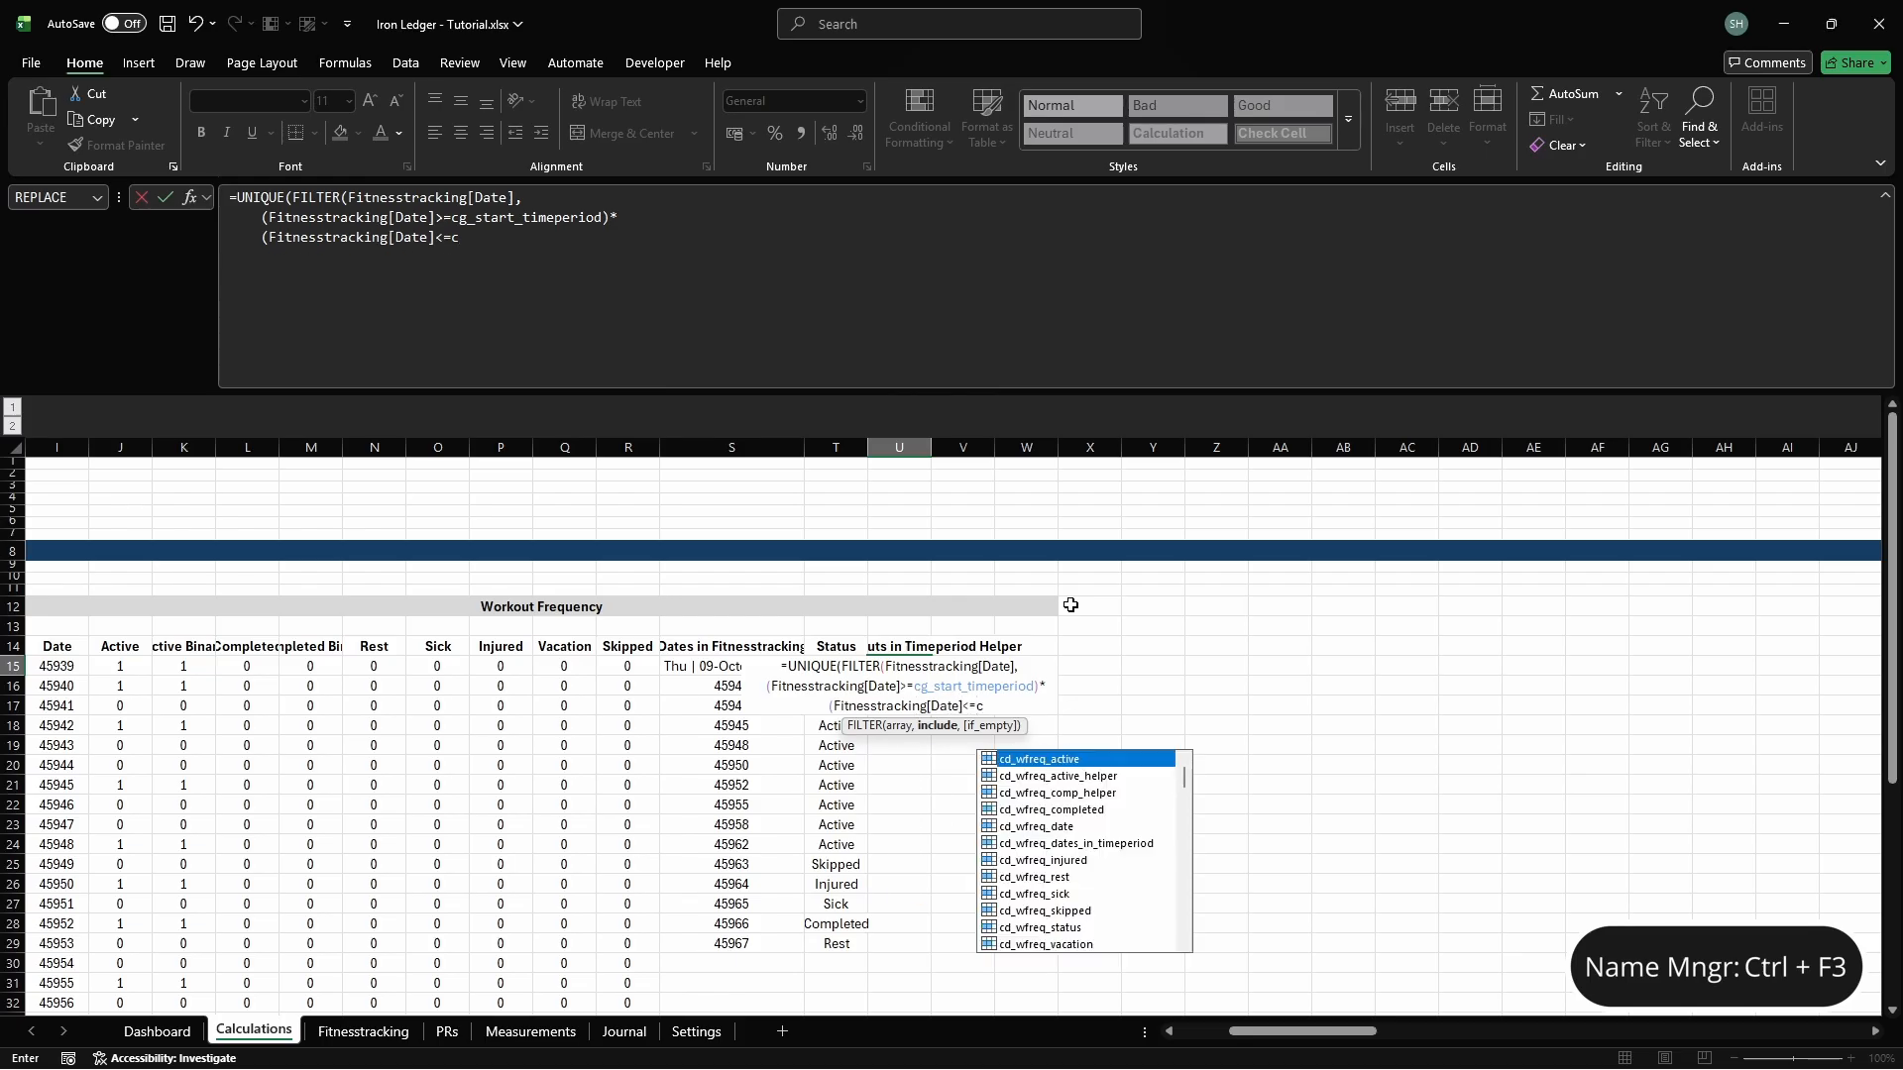
{"action": "type", "text": "g_end_timeperiod)*"}
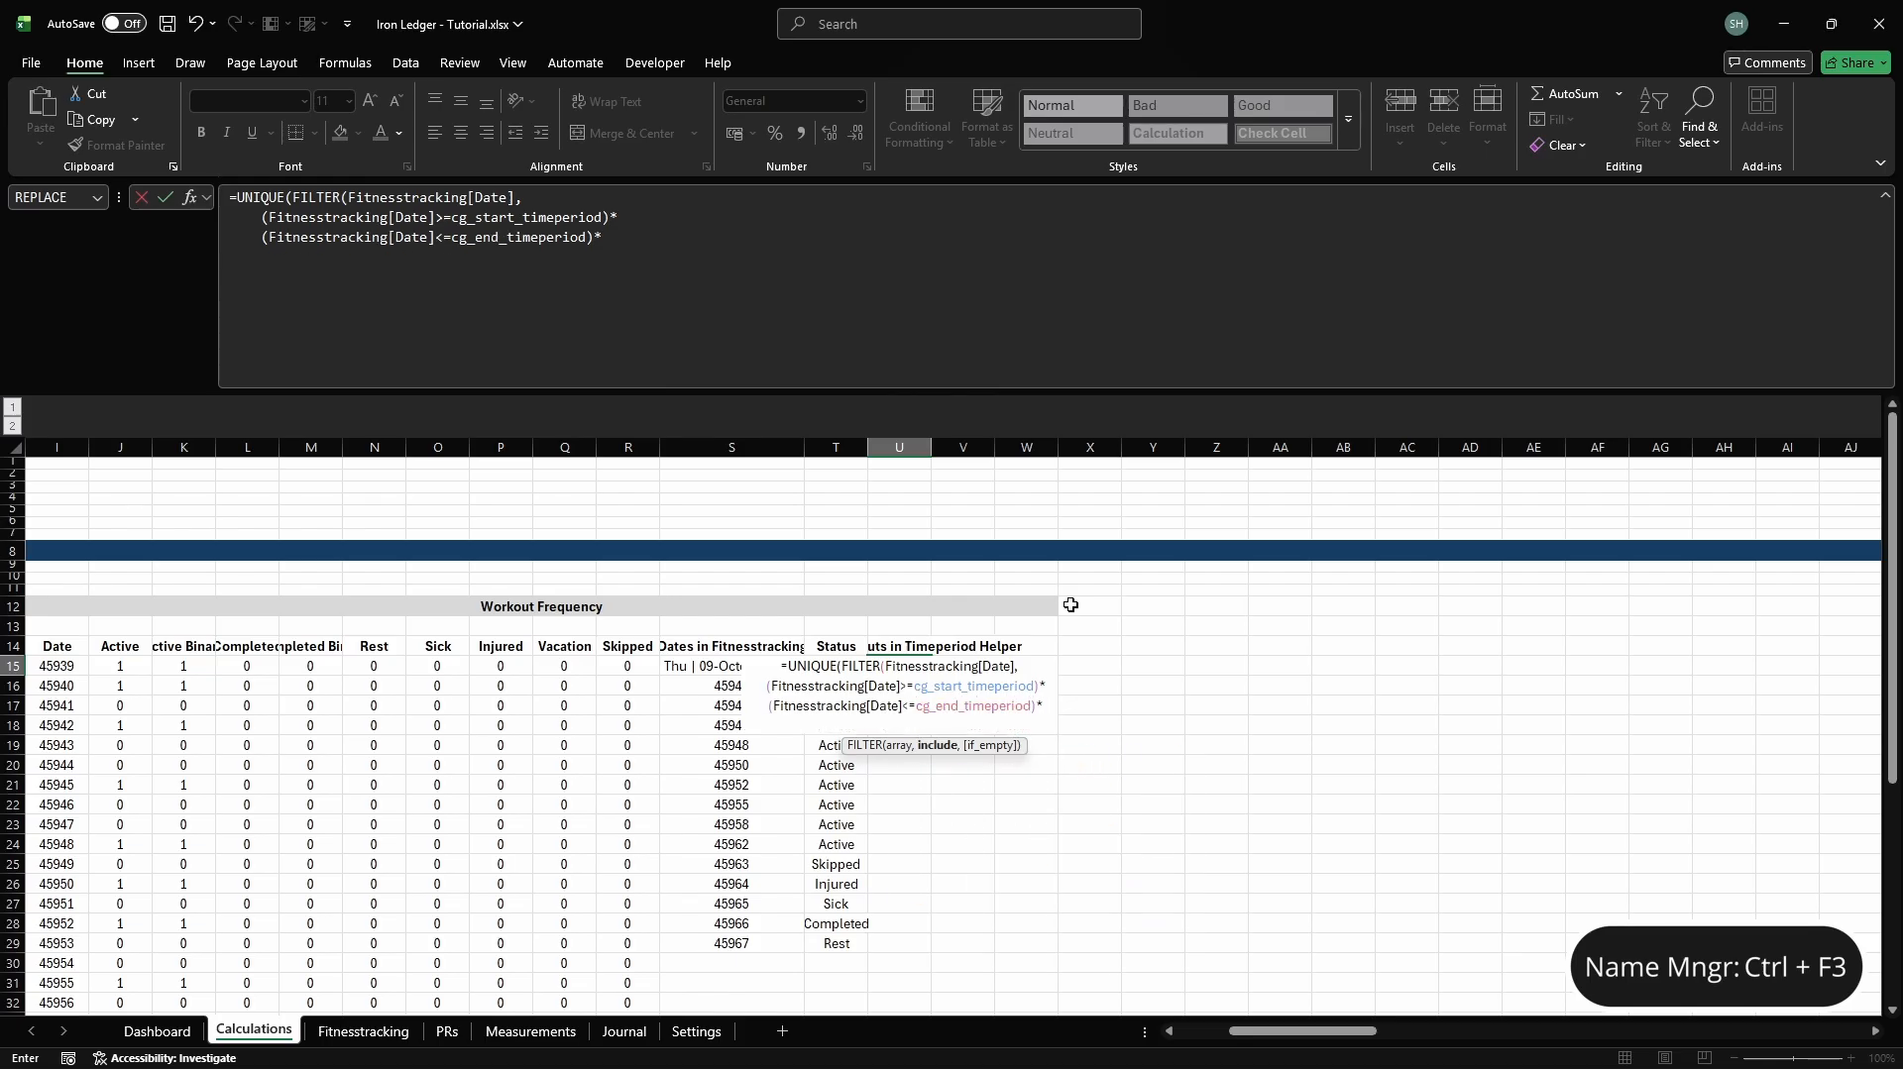
{"action": "type", "text": "NOT(ISBLANK(Fitne"}
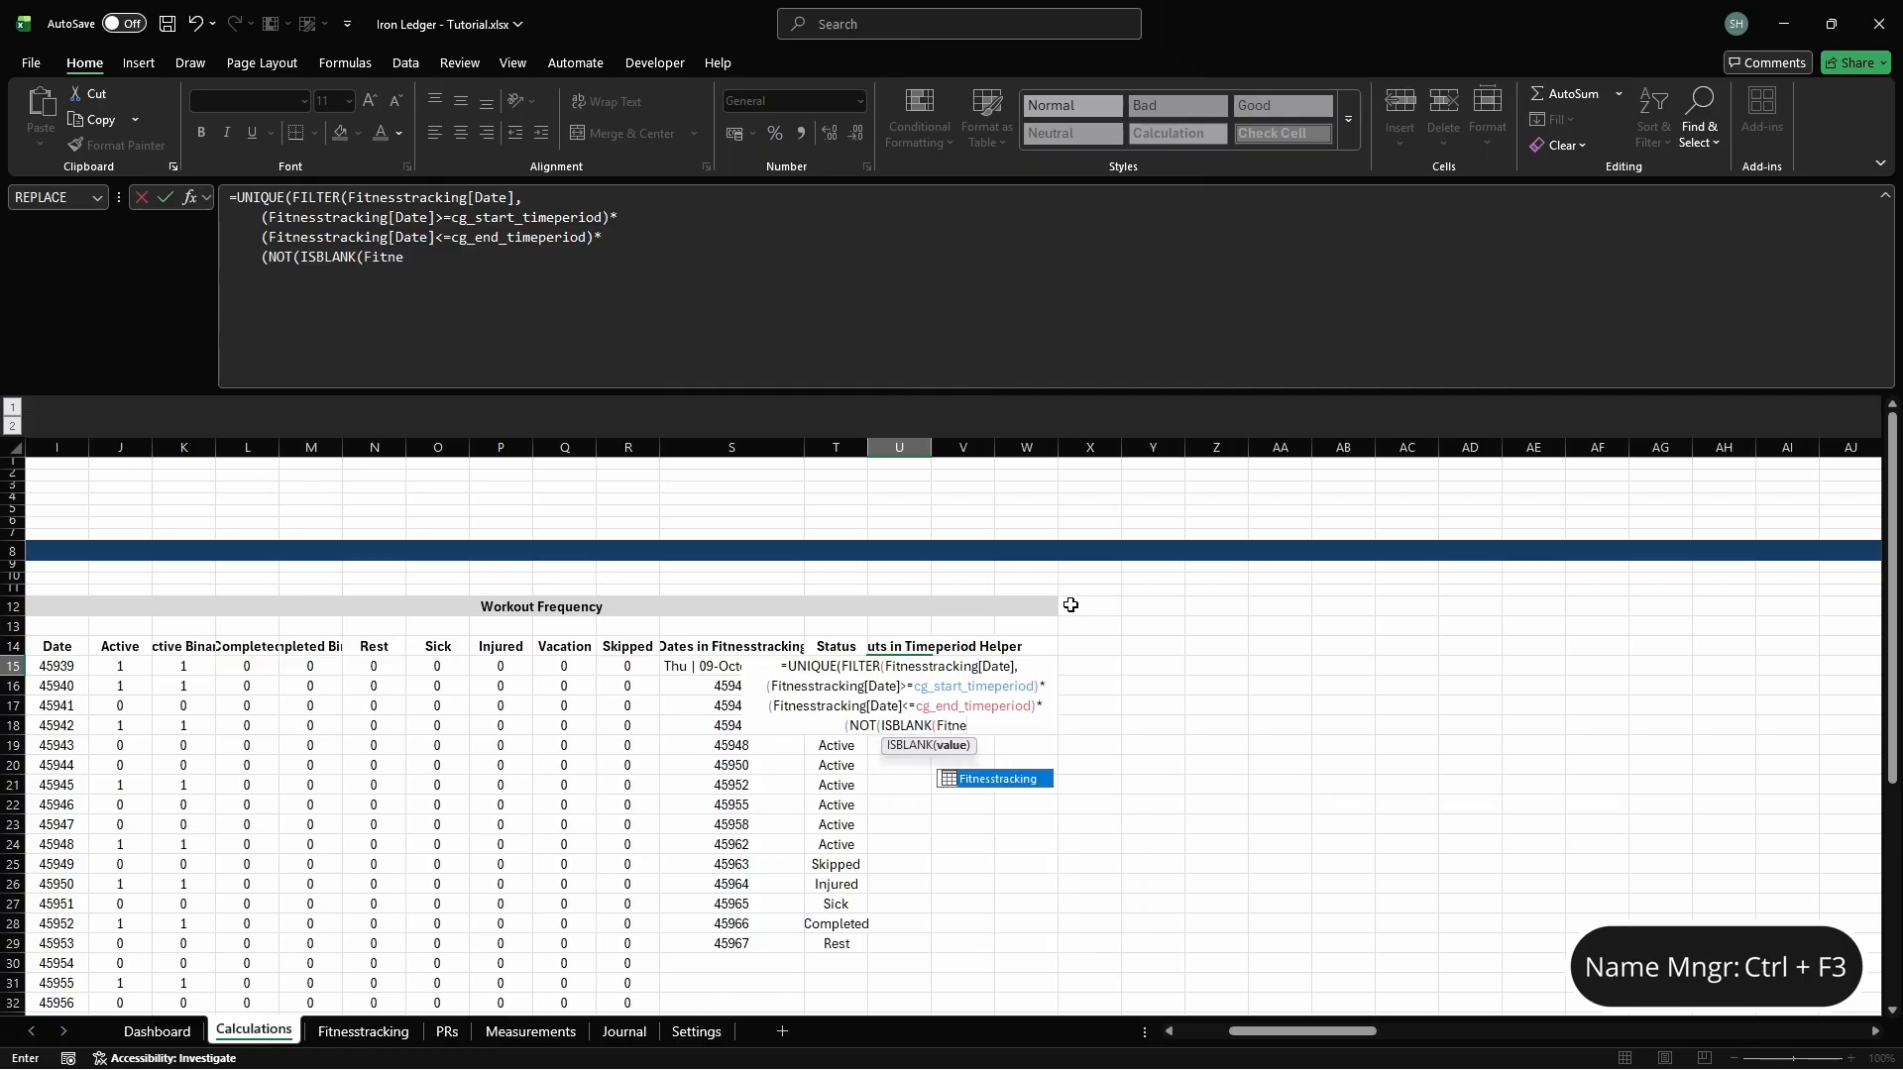
{"action": "type", "text": "sstracking[Workout])))))"}
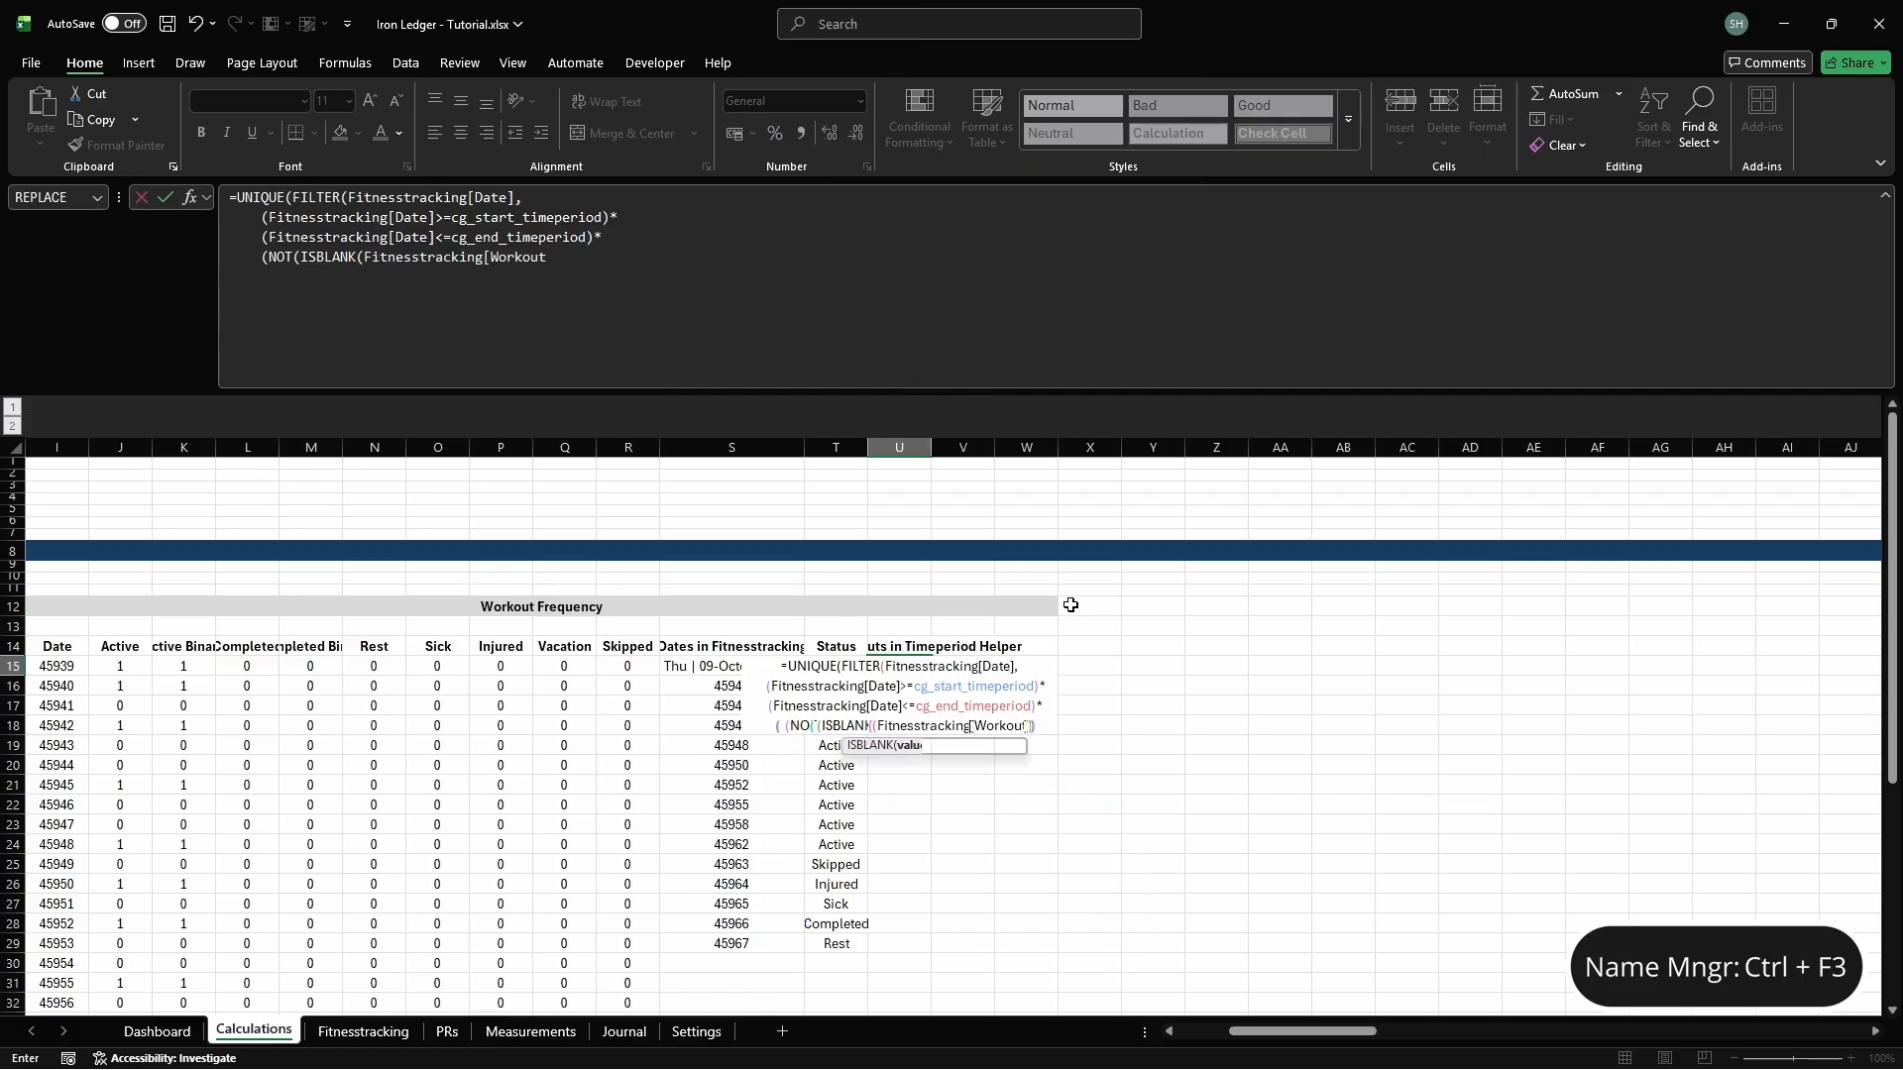
{"action": "key", "text": "Tab"}
Enter the column header "Months in Period" in V14
{"action": "key", "text": "Up"}
{"action": "type", "text": "Months in Period"}
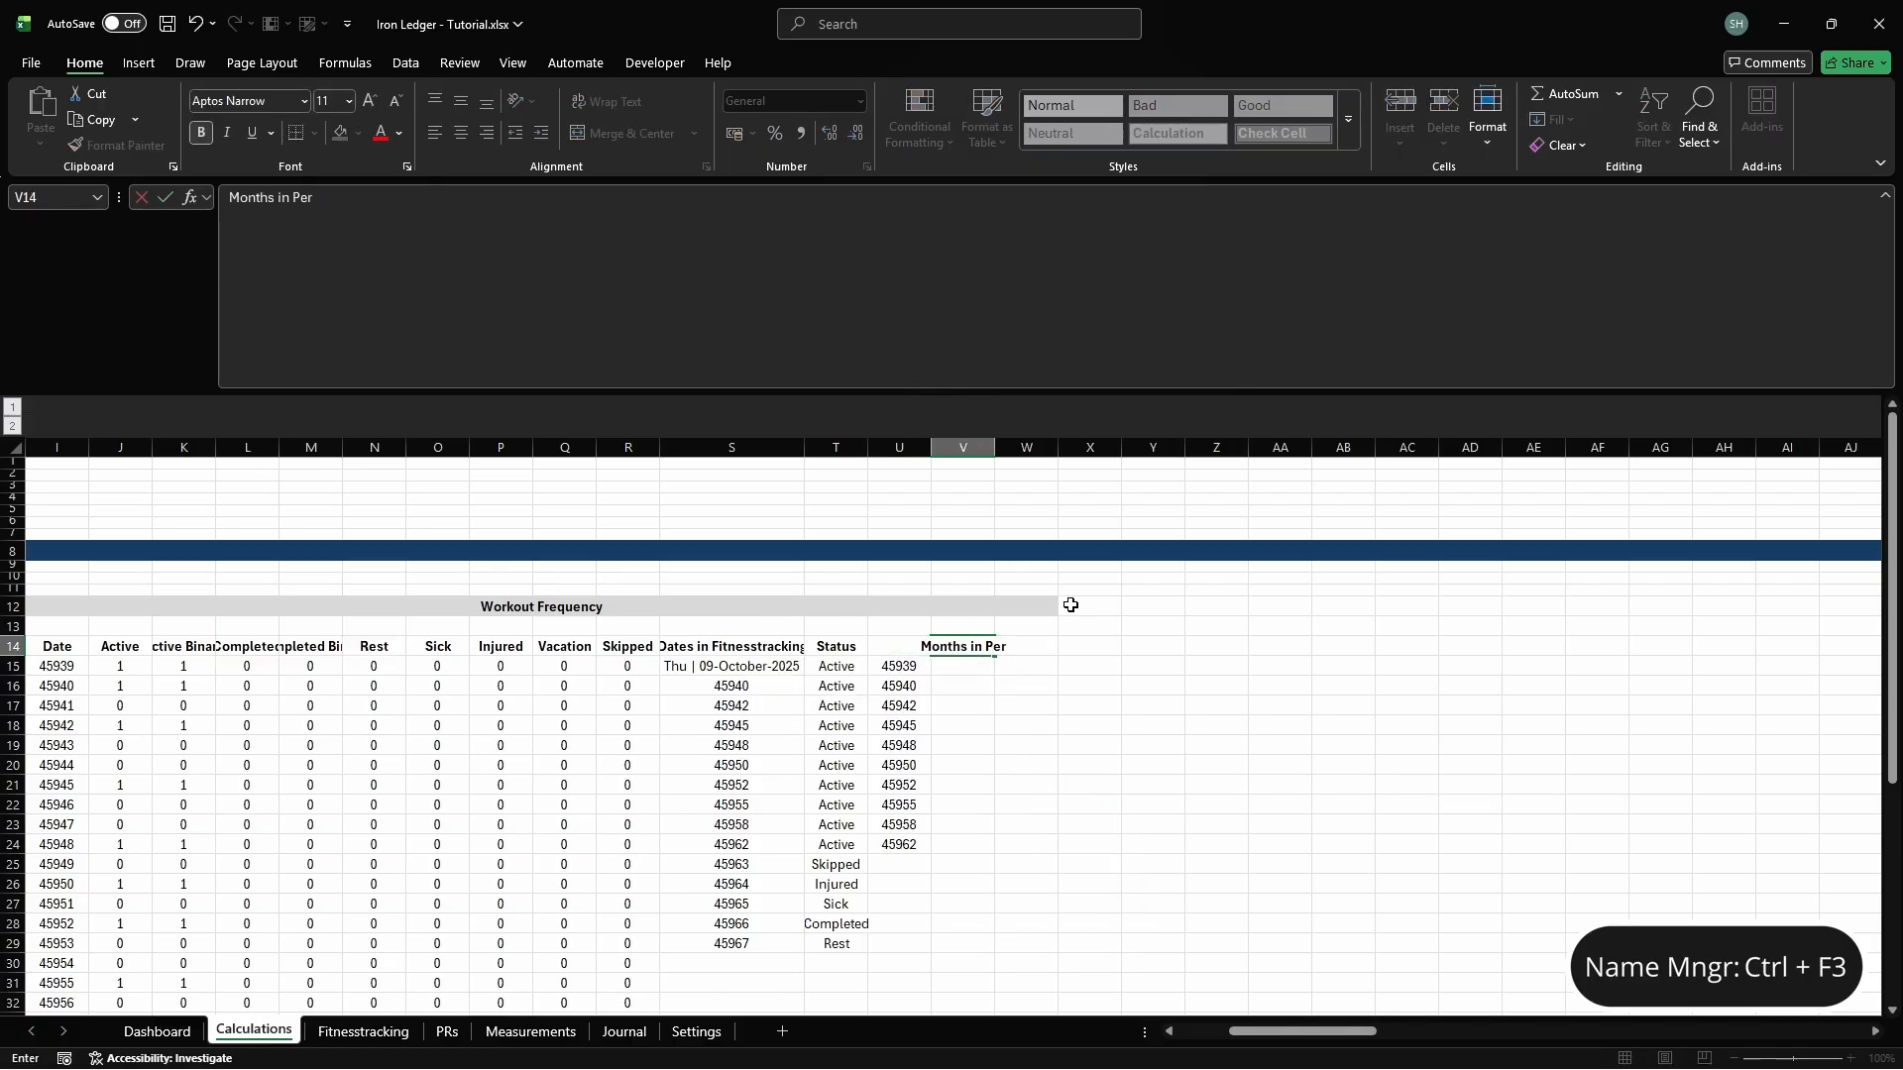
{"action": "key", "text": "Return"}
Define the workbook name cd_wfreq_heatmap_highlite_mm referring to the spill range =Calculations!$V$15#
{"action": "key", "text": "ctrl+F3"}
{"action": "key", "text": "Escape"}
{"action": "key", "text": "alt+m"}
{"action": "type", "text": "mdcd_wfreq_heatmap_"}
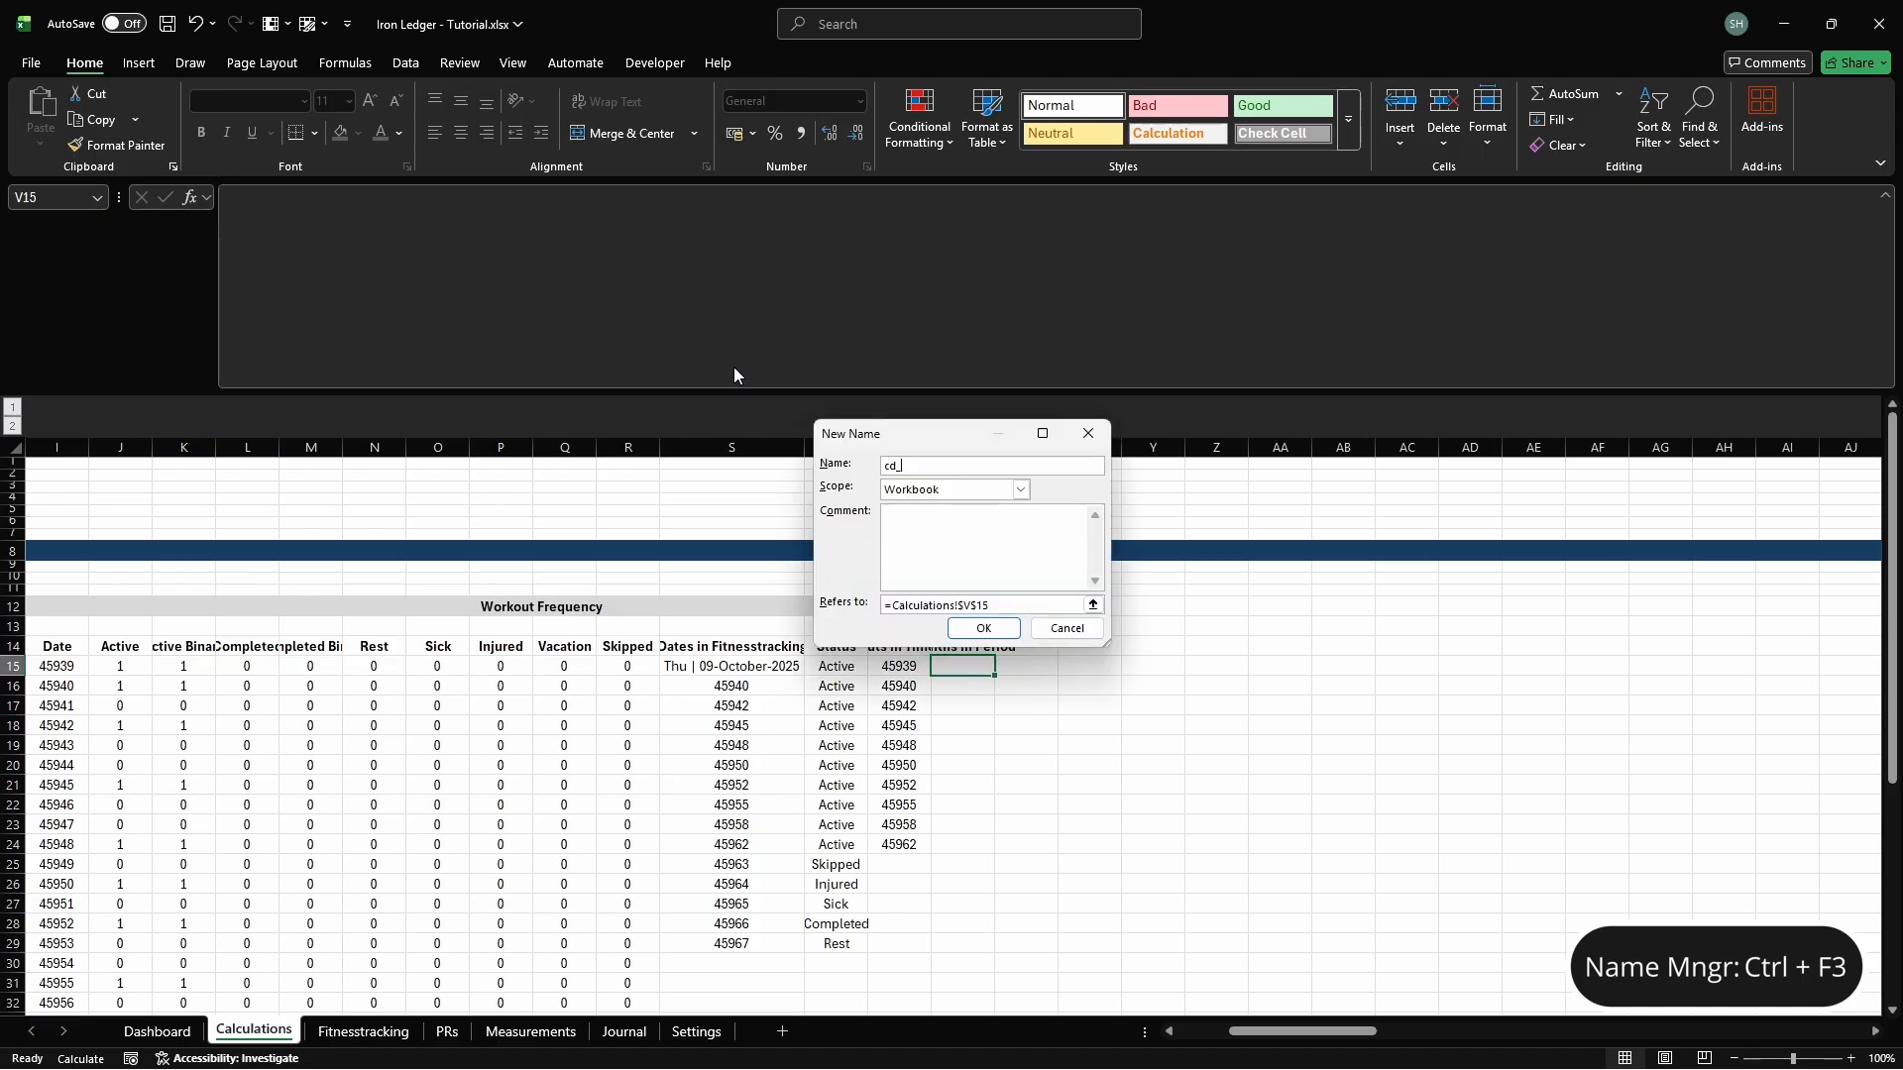
{"action": "type", "text": "highlite_mm"}
{"action": "left_click", "coordinate": [1071, 605]}
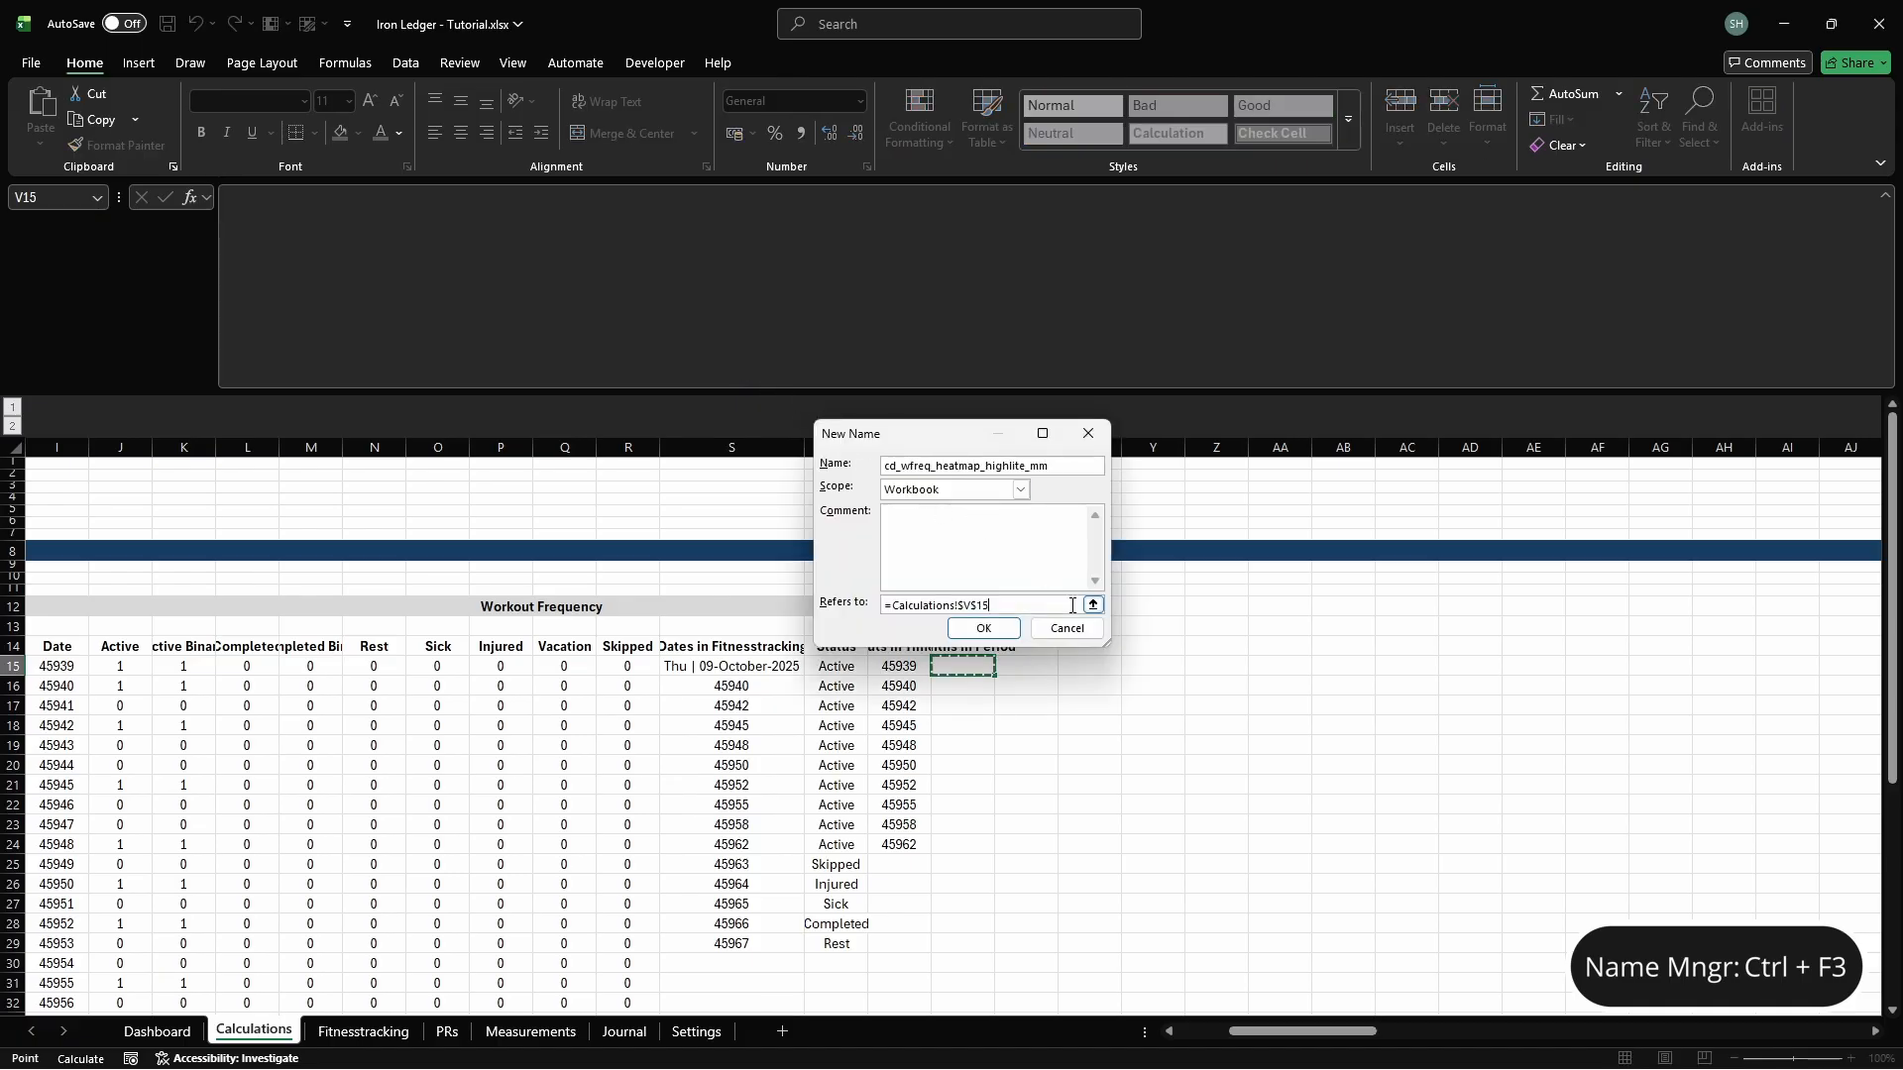
{"action": "type", "text": "#"}
{"action": "key", "text": "Return"}
Enter =UNIQUE(TEXT(SEQUENCE(cg_end_timeperiod - cg_start_timeperiod + 1, 1, cg_start_timeperiod), "mmm")) in V15 to list the months in the period
{"action": "type", "text": "=UNIQUE"}
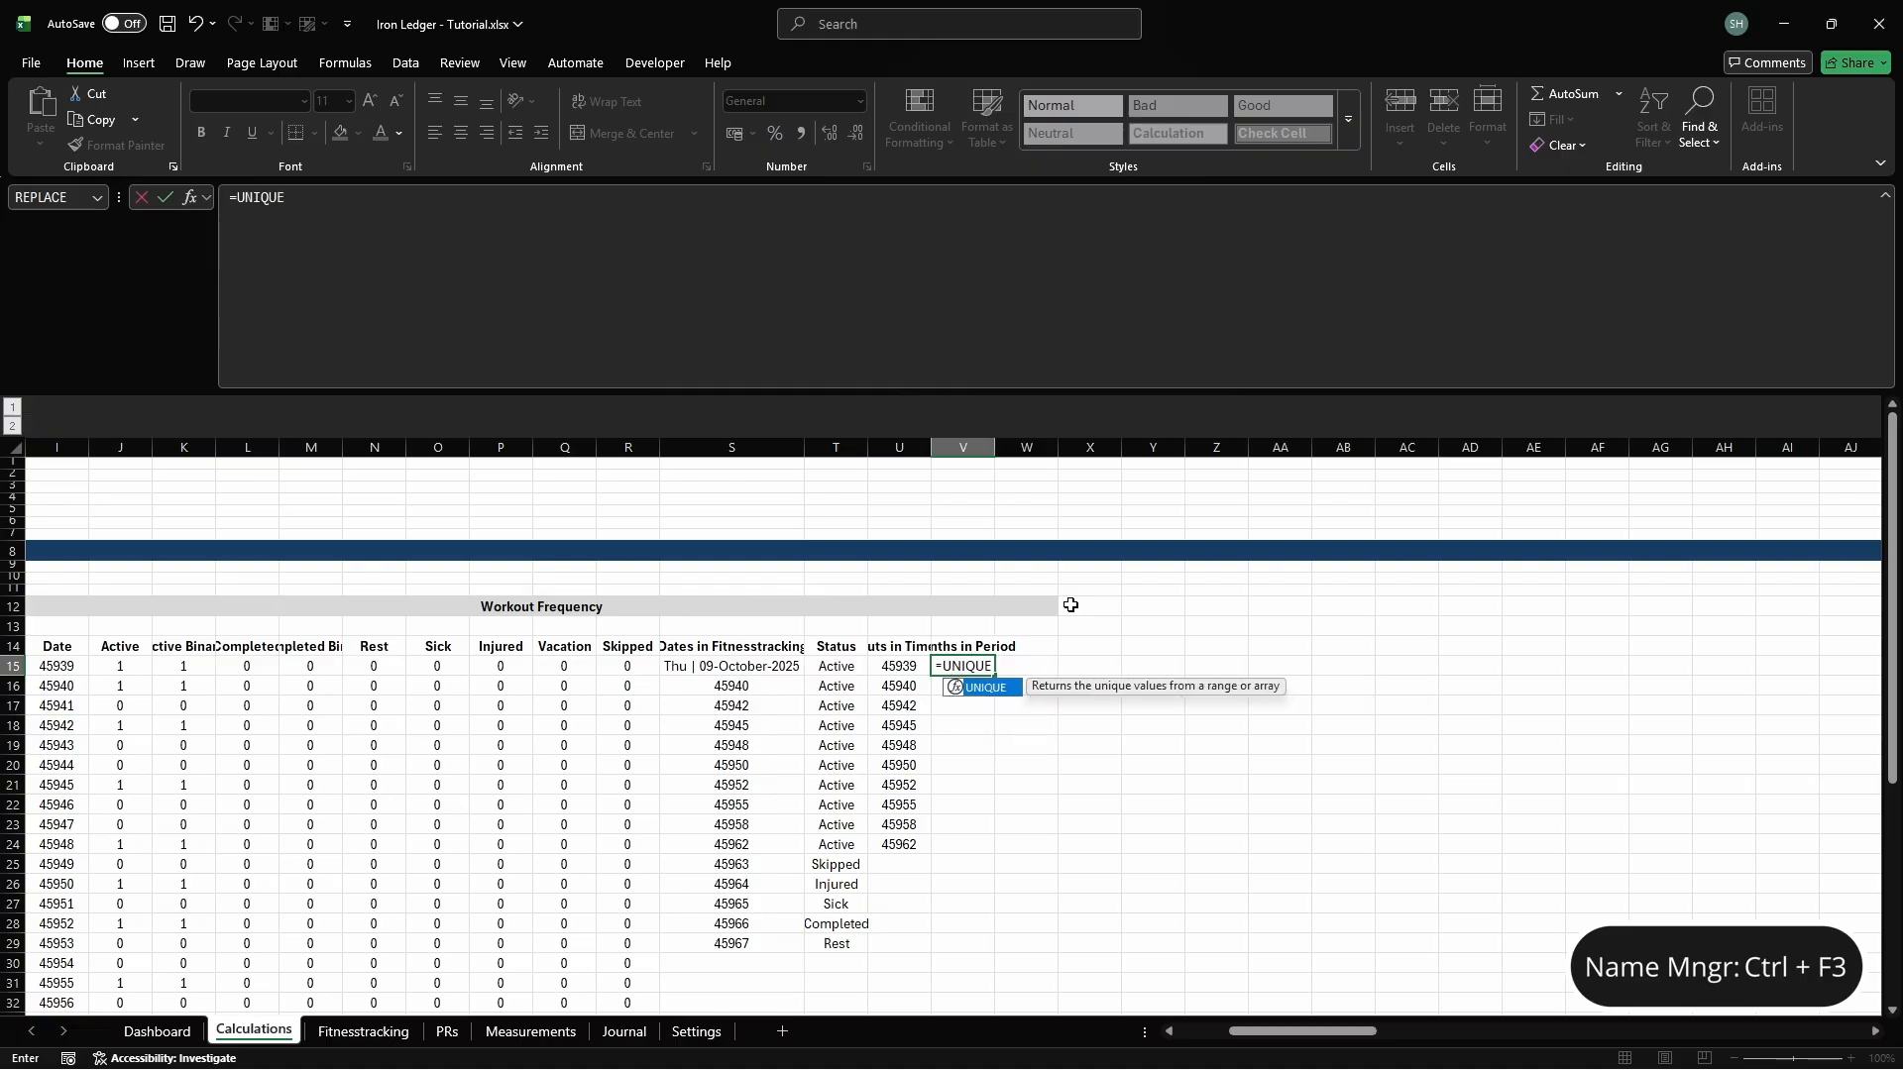
{"action": "type", "text": "(TEXT(SEQUENCE(cg"}
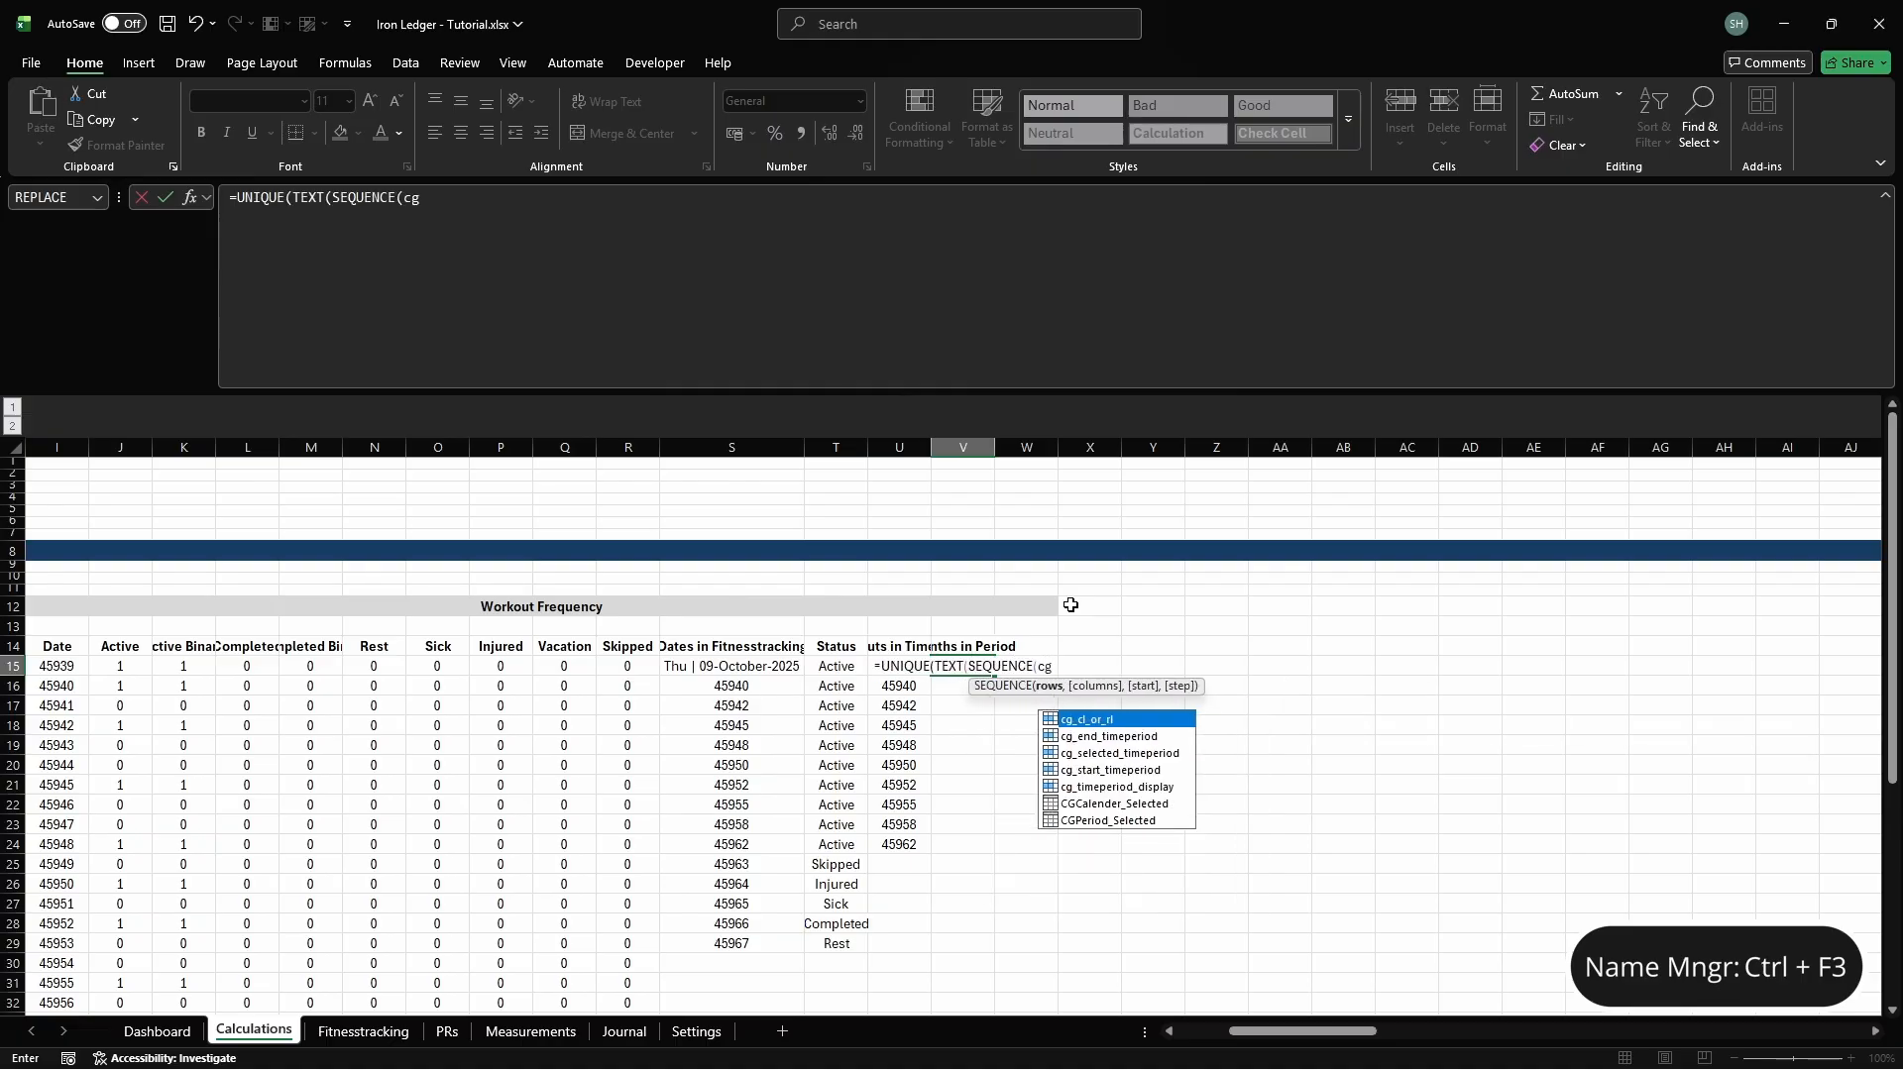
{"action": "type", "text": "_end_timeperiod - cg_st"}
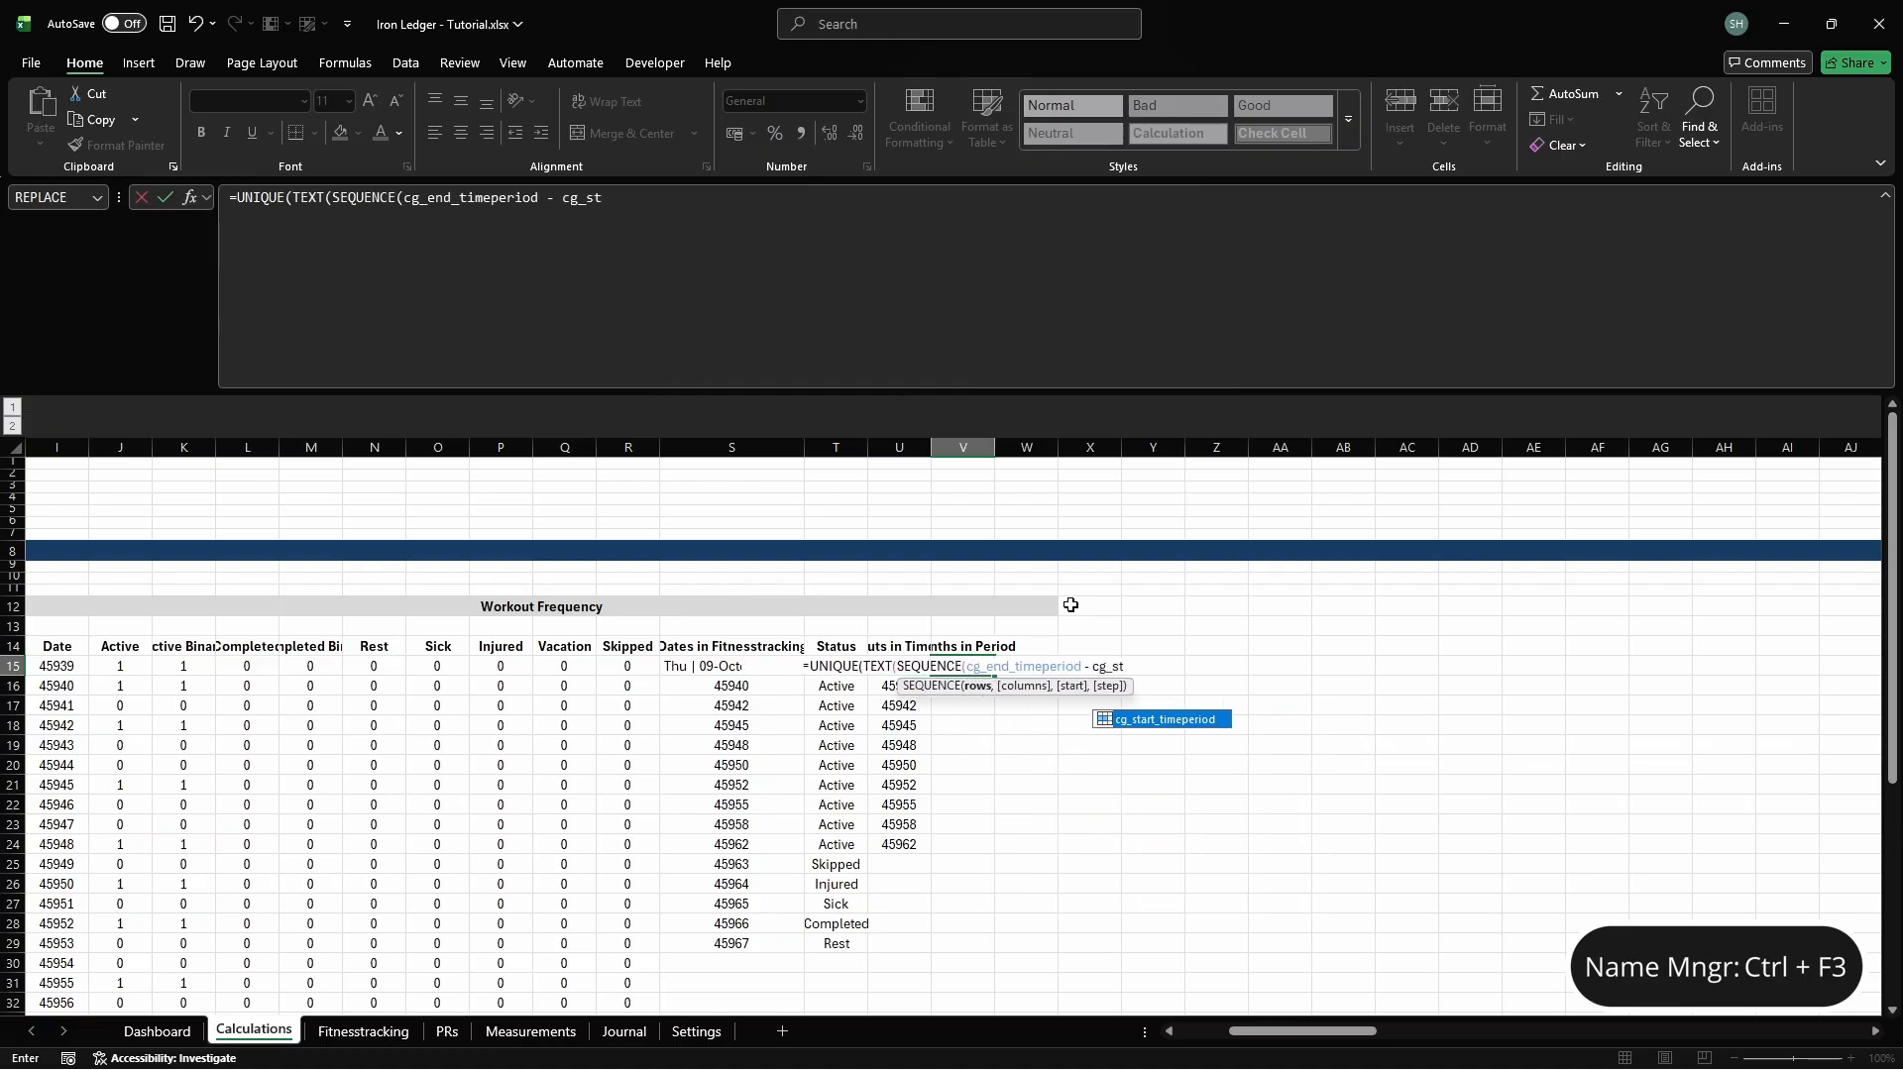
{"action": "type", "text": "art_timeperiod + 1,"}
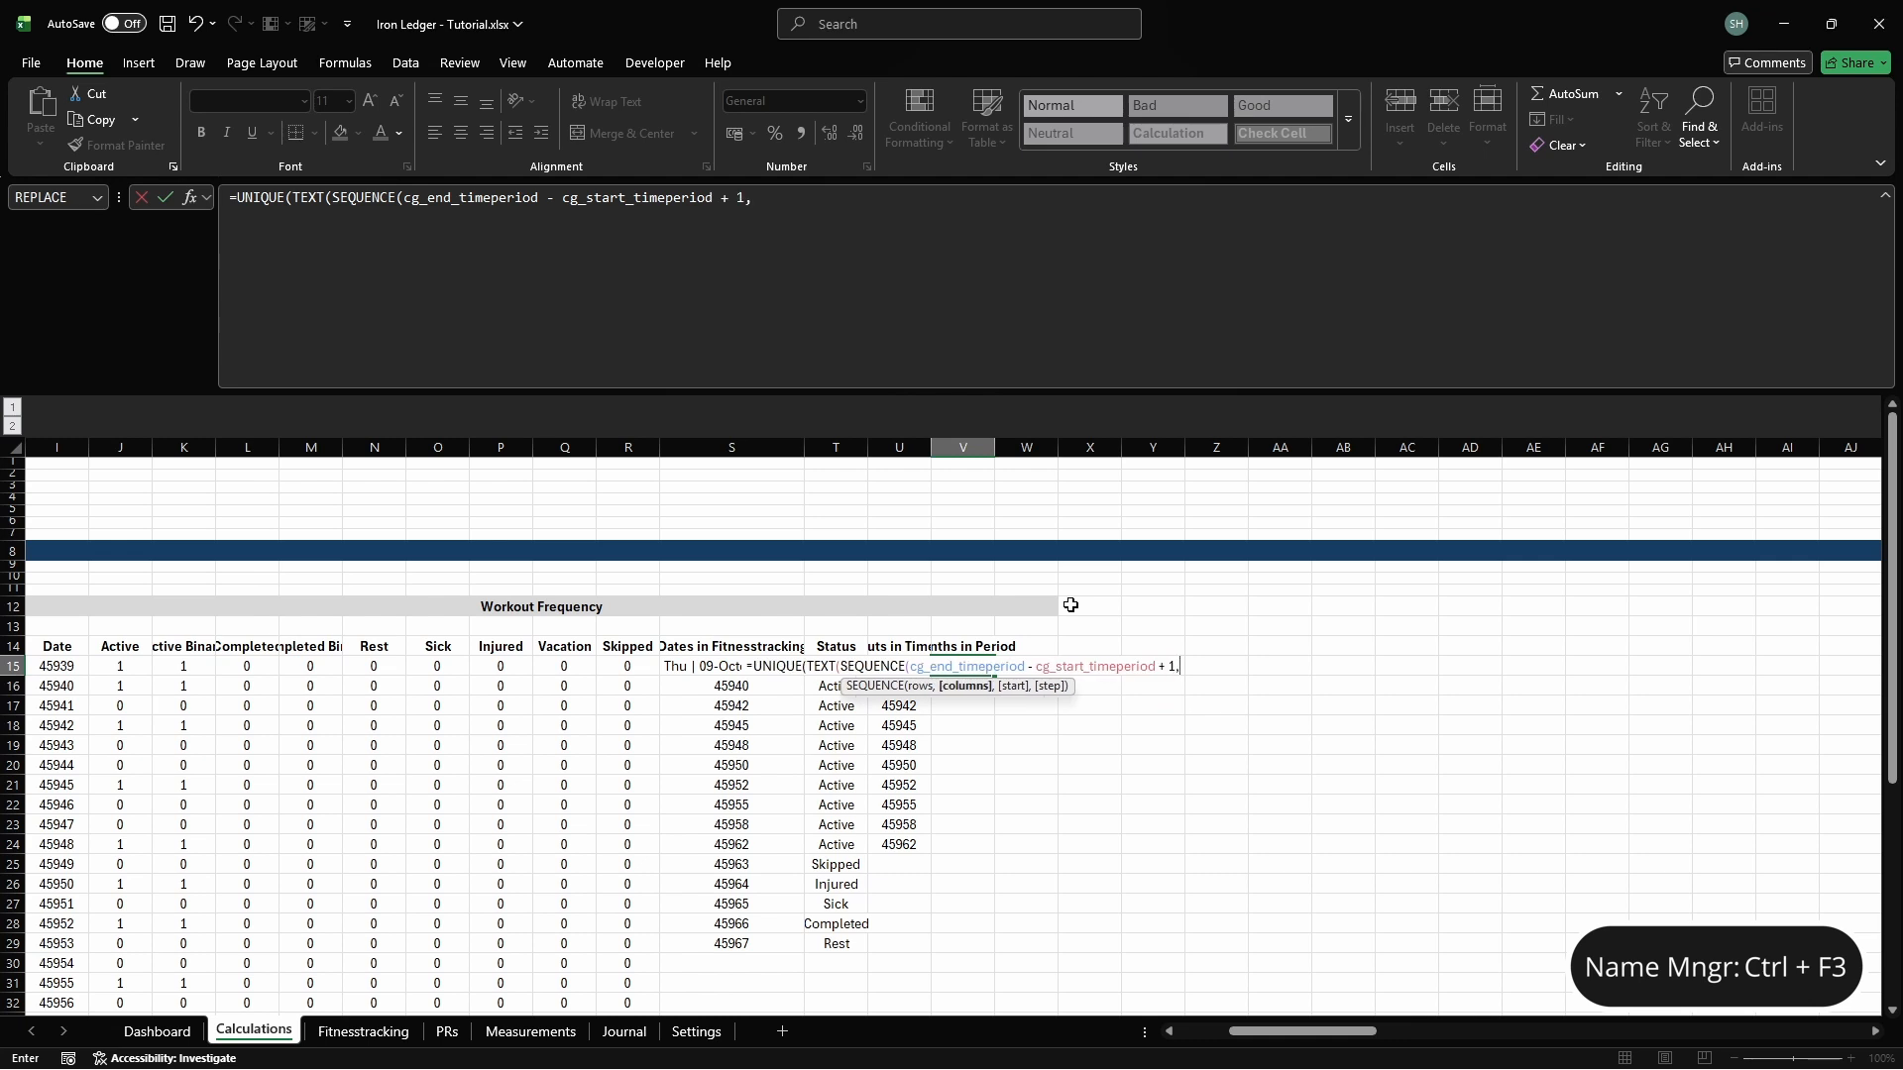
{"action": "type", "text": " 1, cg_start_timeperiod), \"mmm\""}
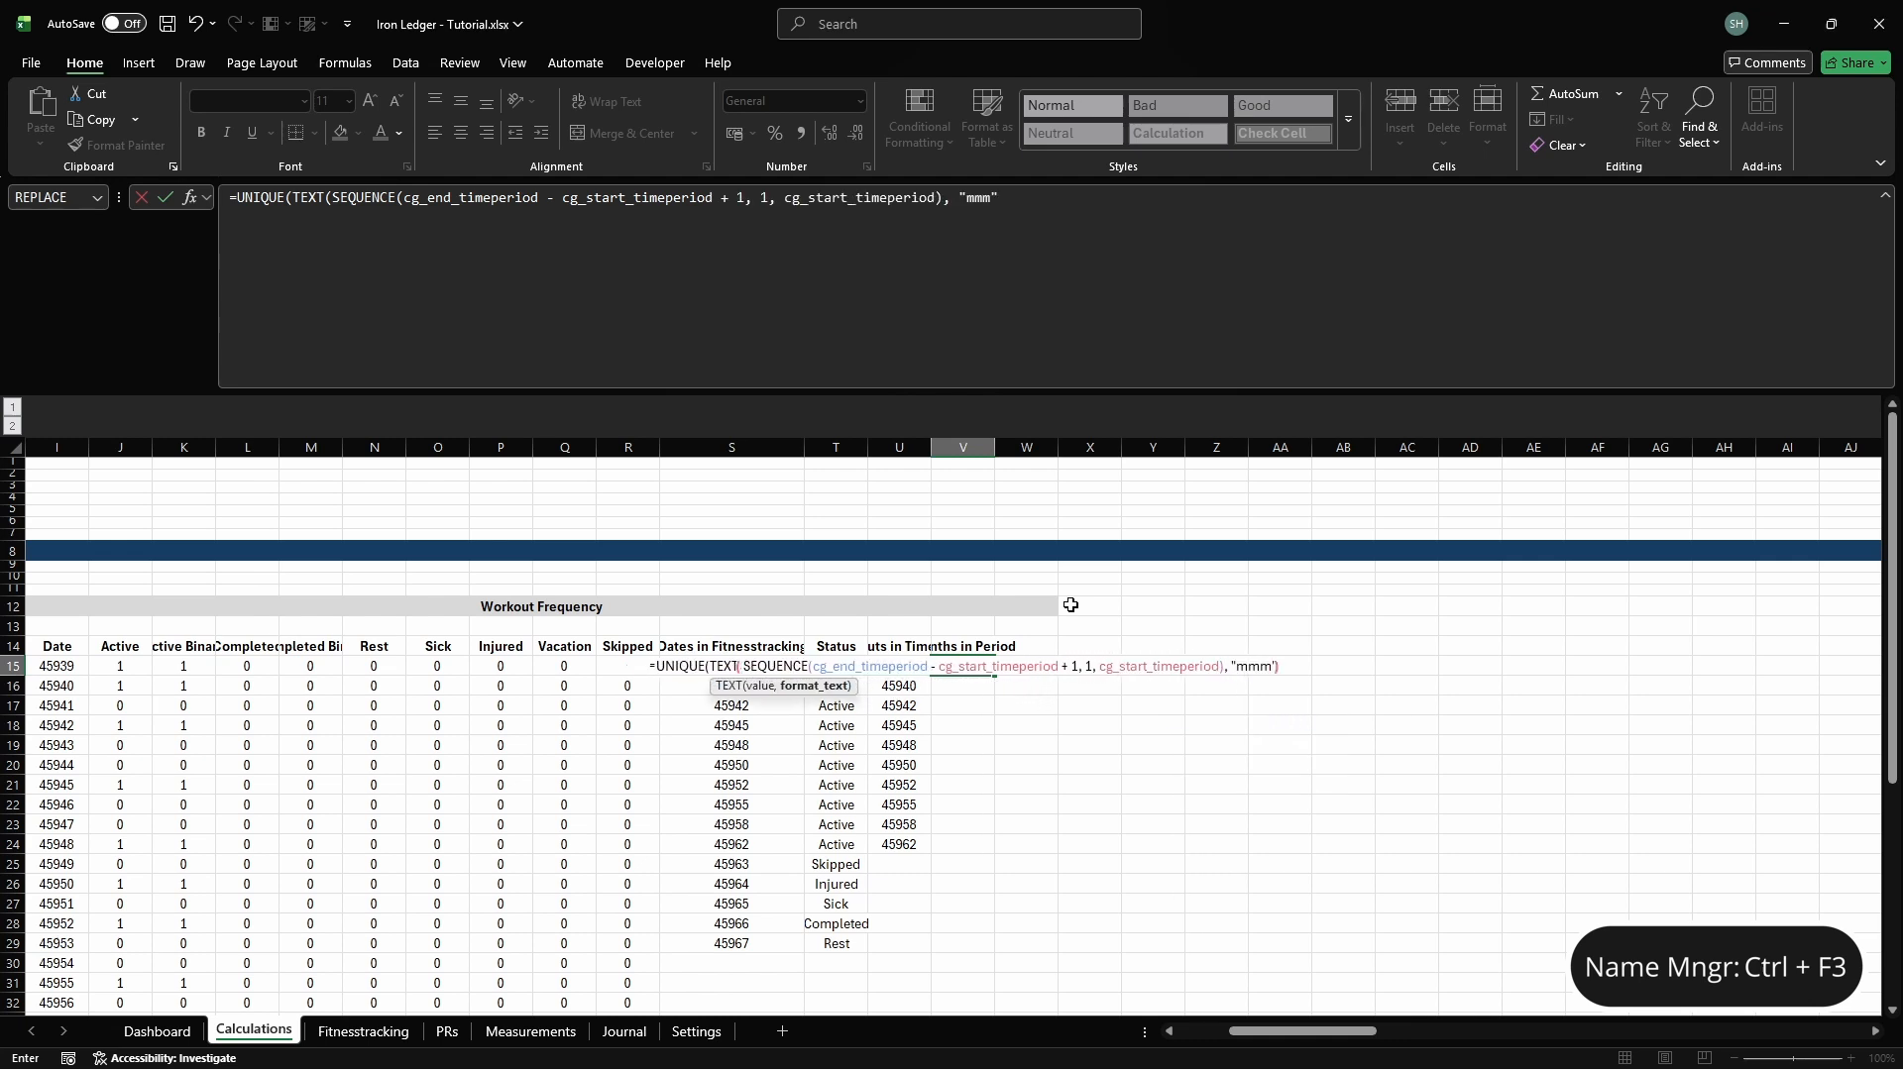
{"action": "key", "text": "Tab"}
Enter the column header "Workout Counter" in W14
{"action": "key", "text": "Up"}
{"action": "type", "text": "Workout C"}
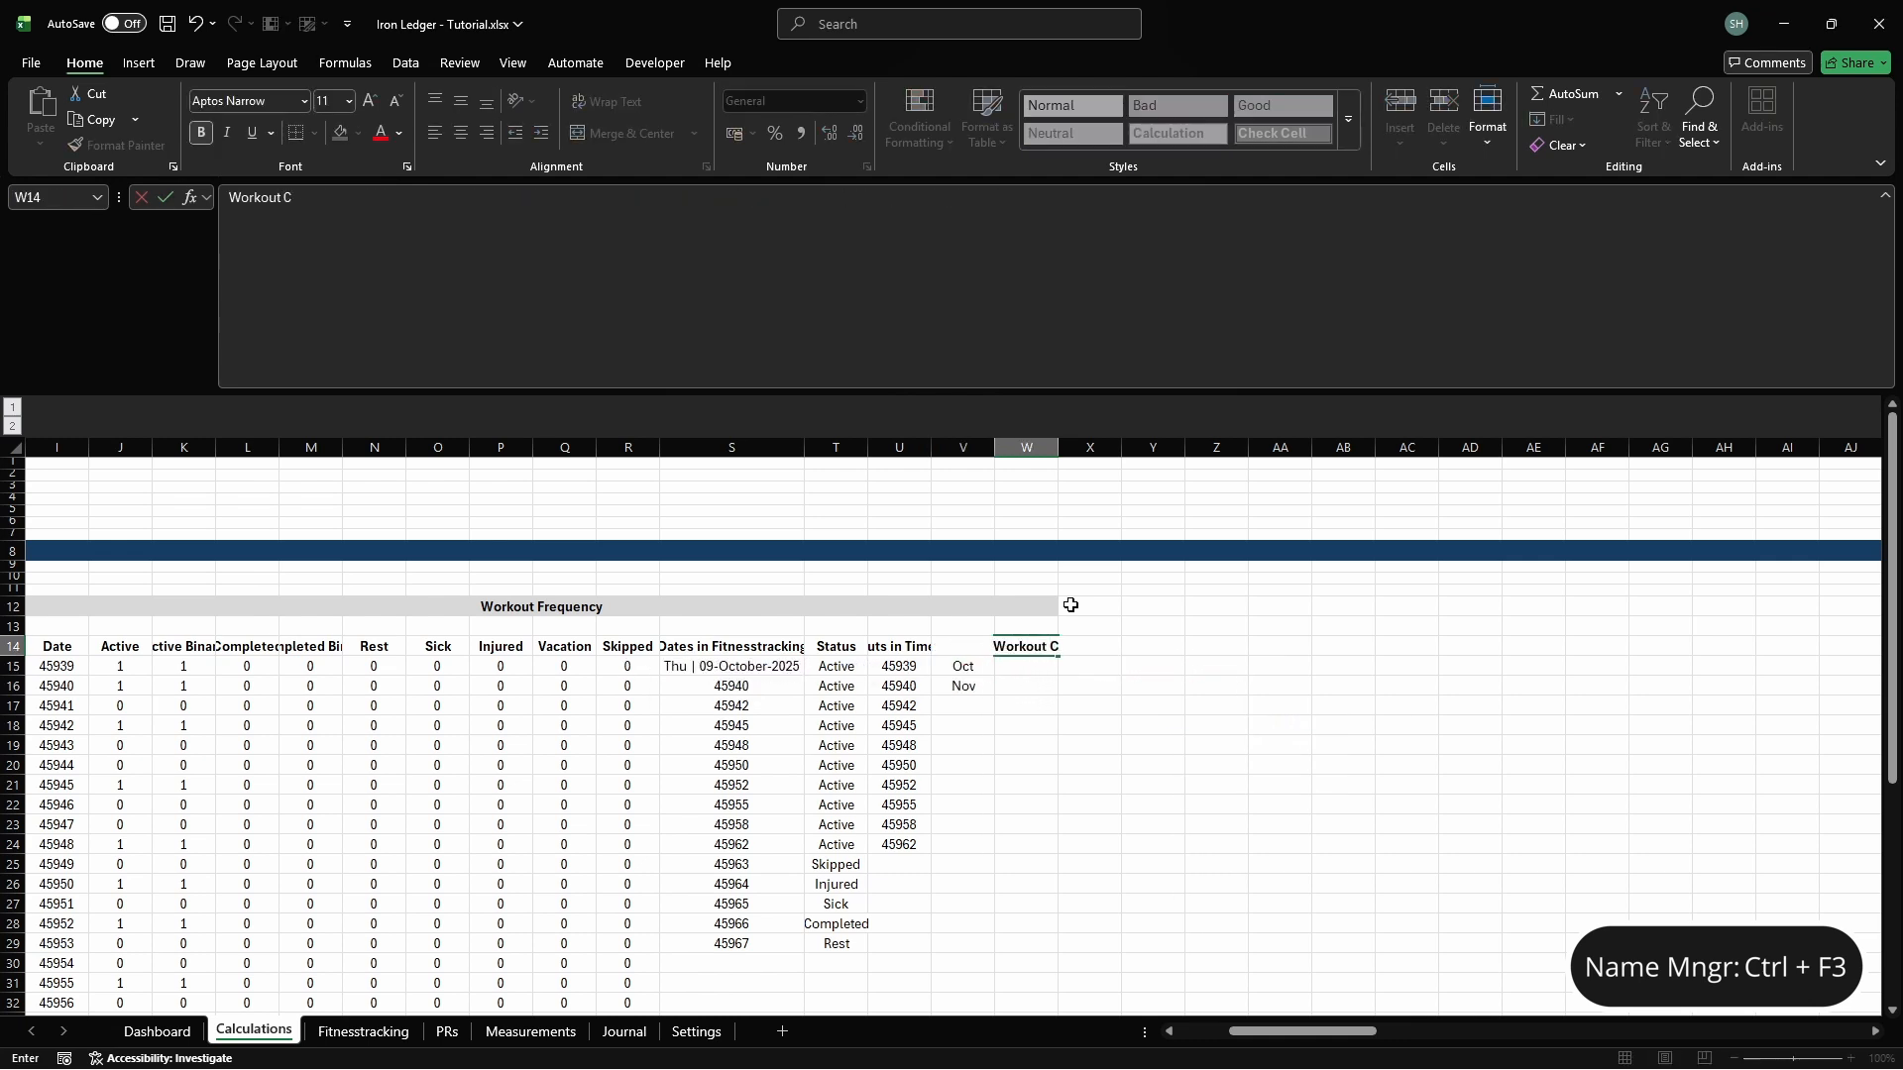
{"action": "type", "text": "ounter"}
{"action": "key", "text": "Return"}
Define the workbook name cd_wfreq_workoutCounter referring to the spill range =Calculations!$W$15#
{"action": "key", "text": "ctrl+F3"}
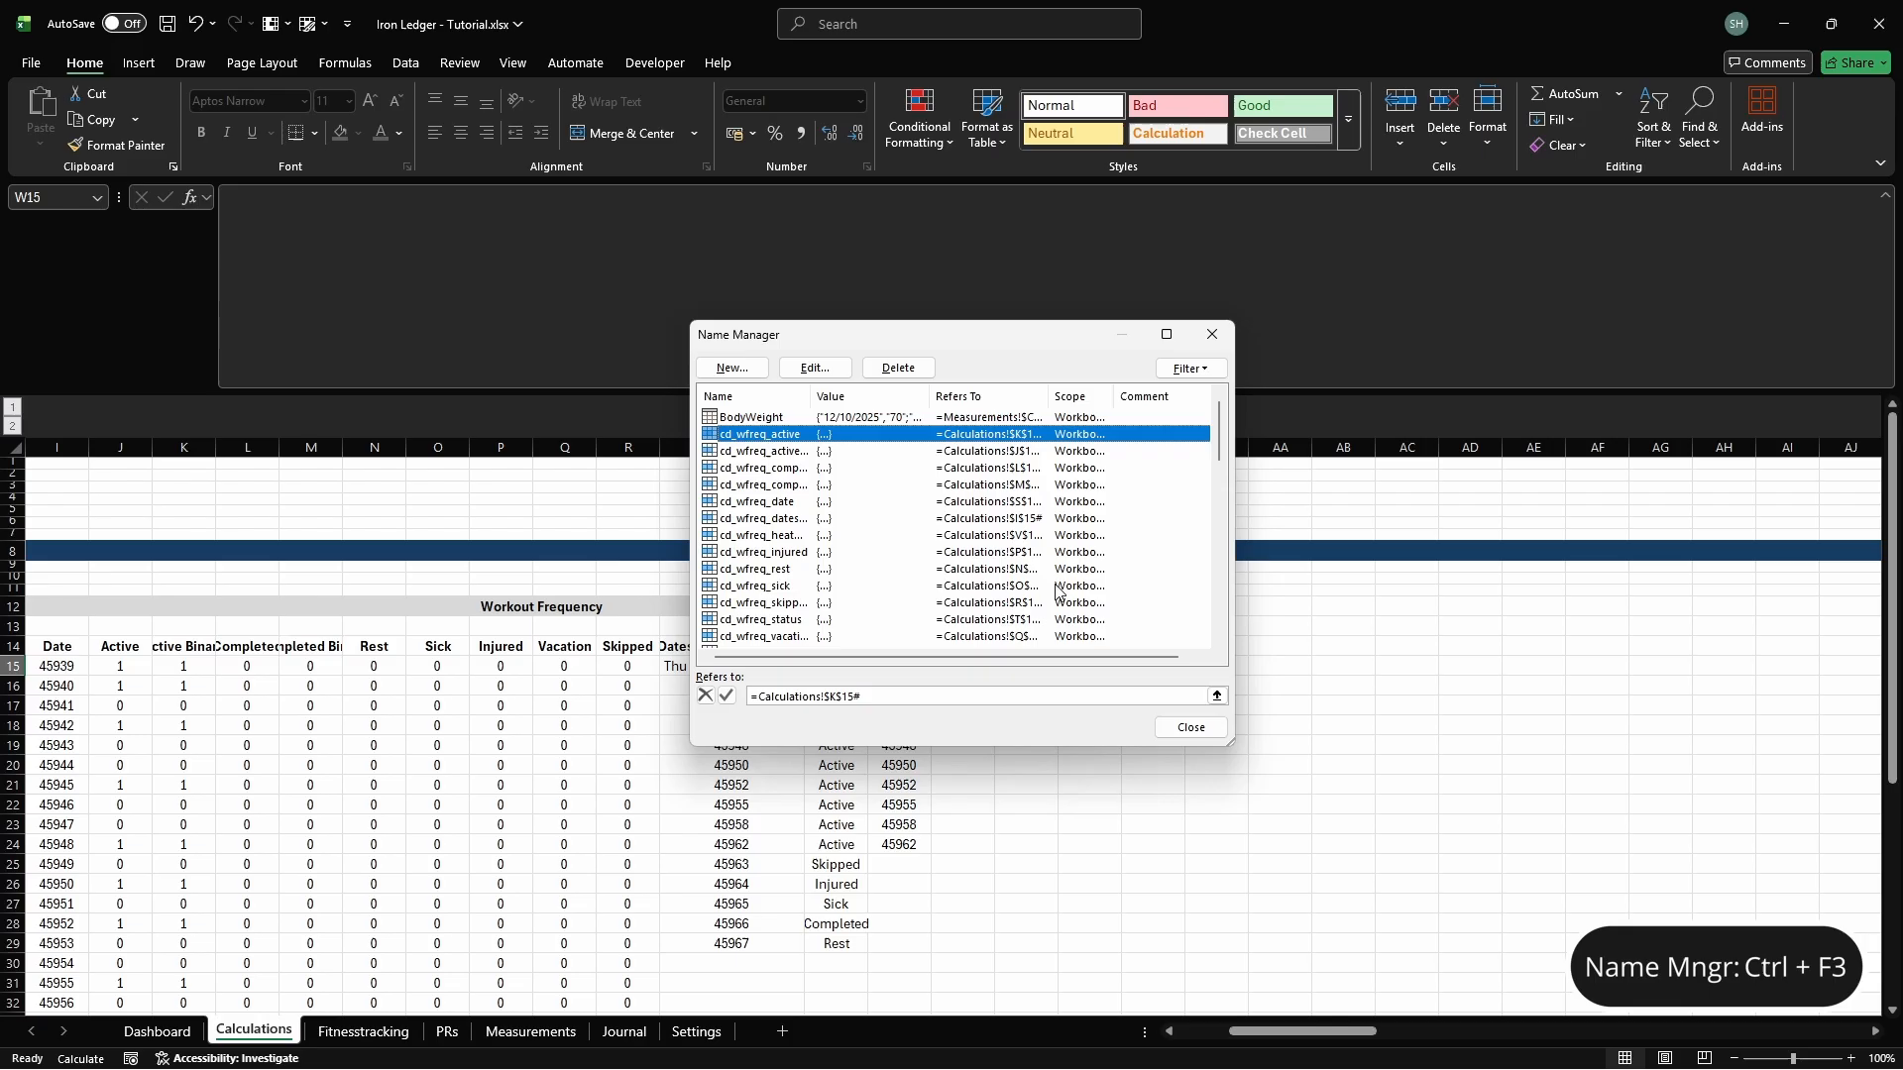
{"action": "left_click", "coordinate": [735, 374]}
{"action": "type", "text": "cd_wfreq_worko"}
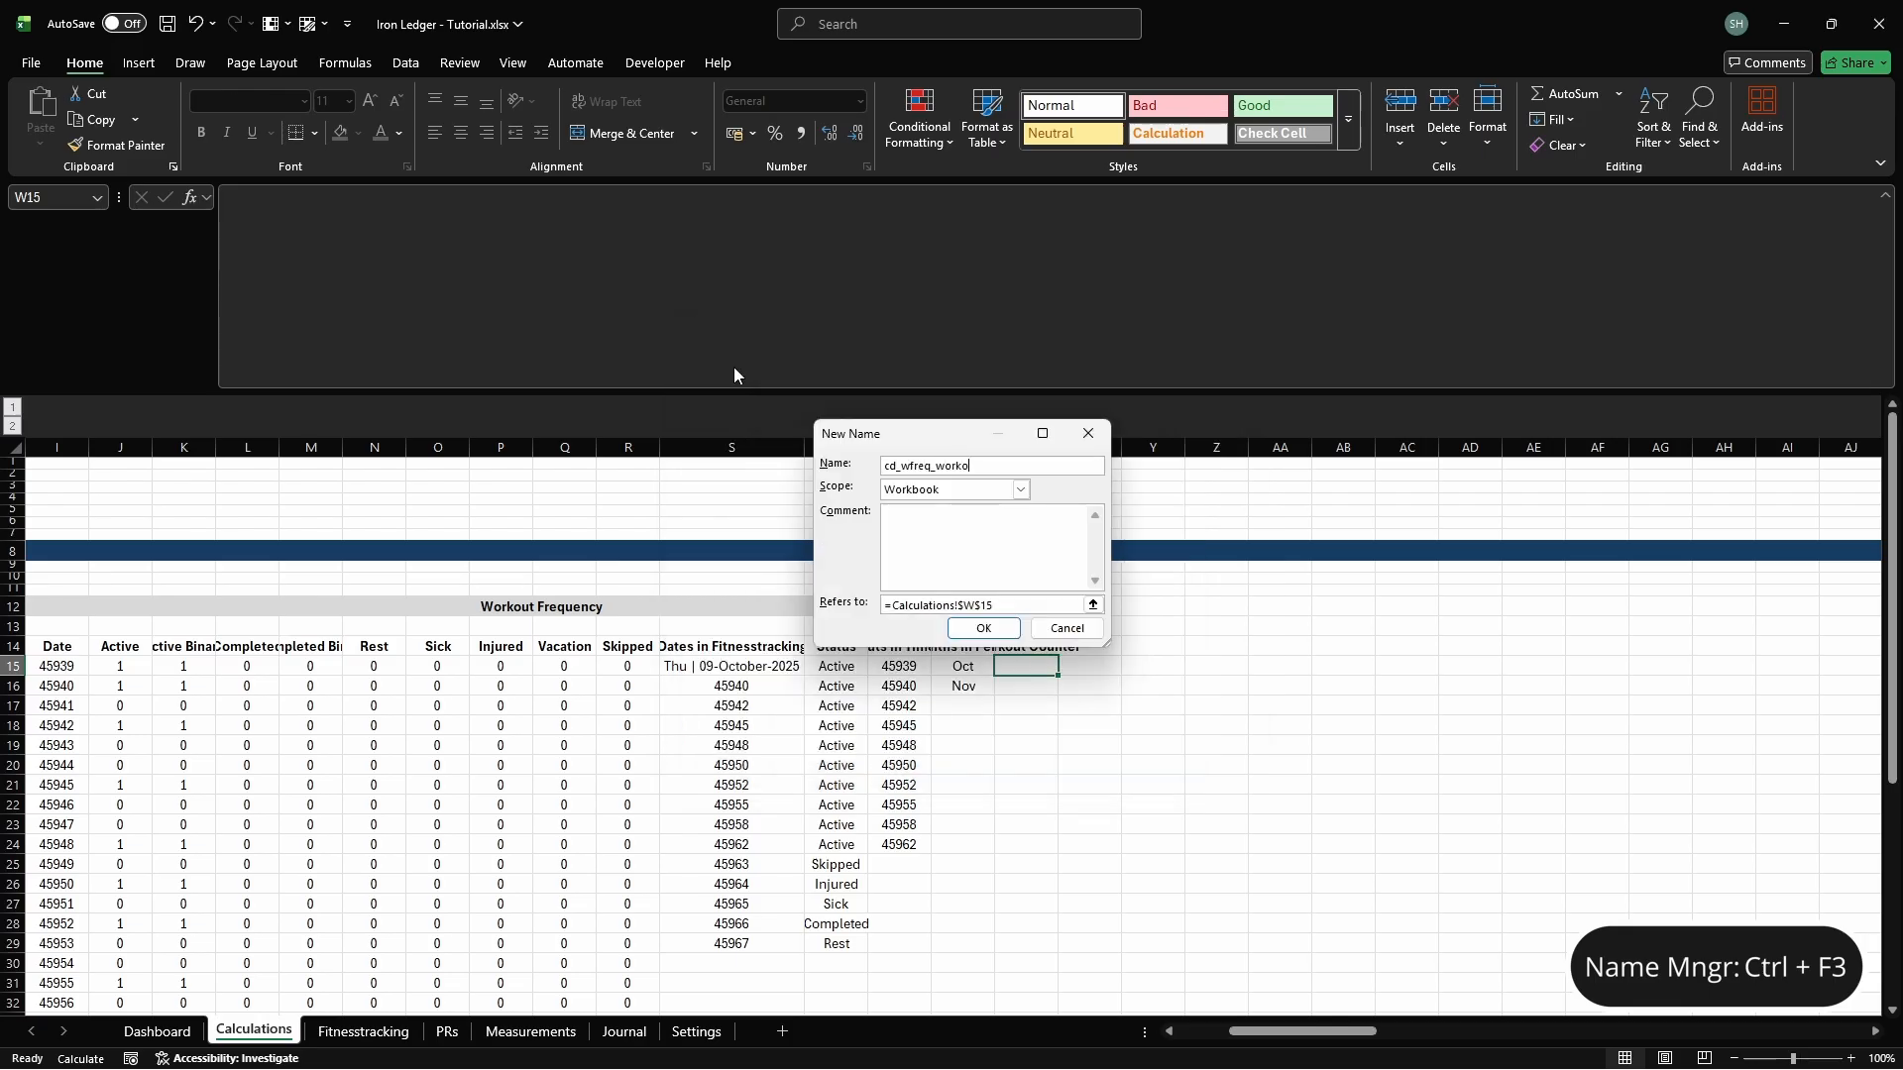
{"action": "type", "text": "utCounter"}
{"action": "left_click", "coordinate": [1072, 605]}
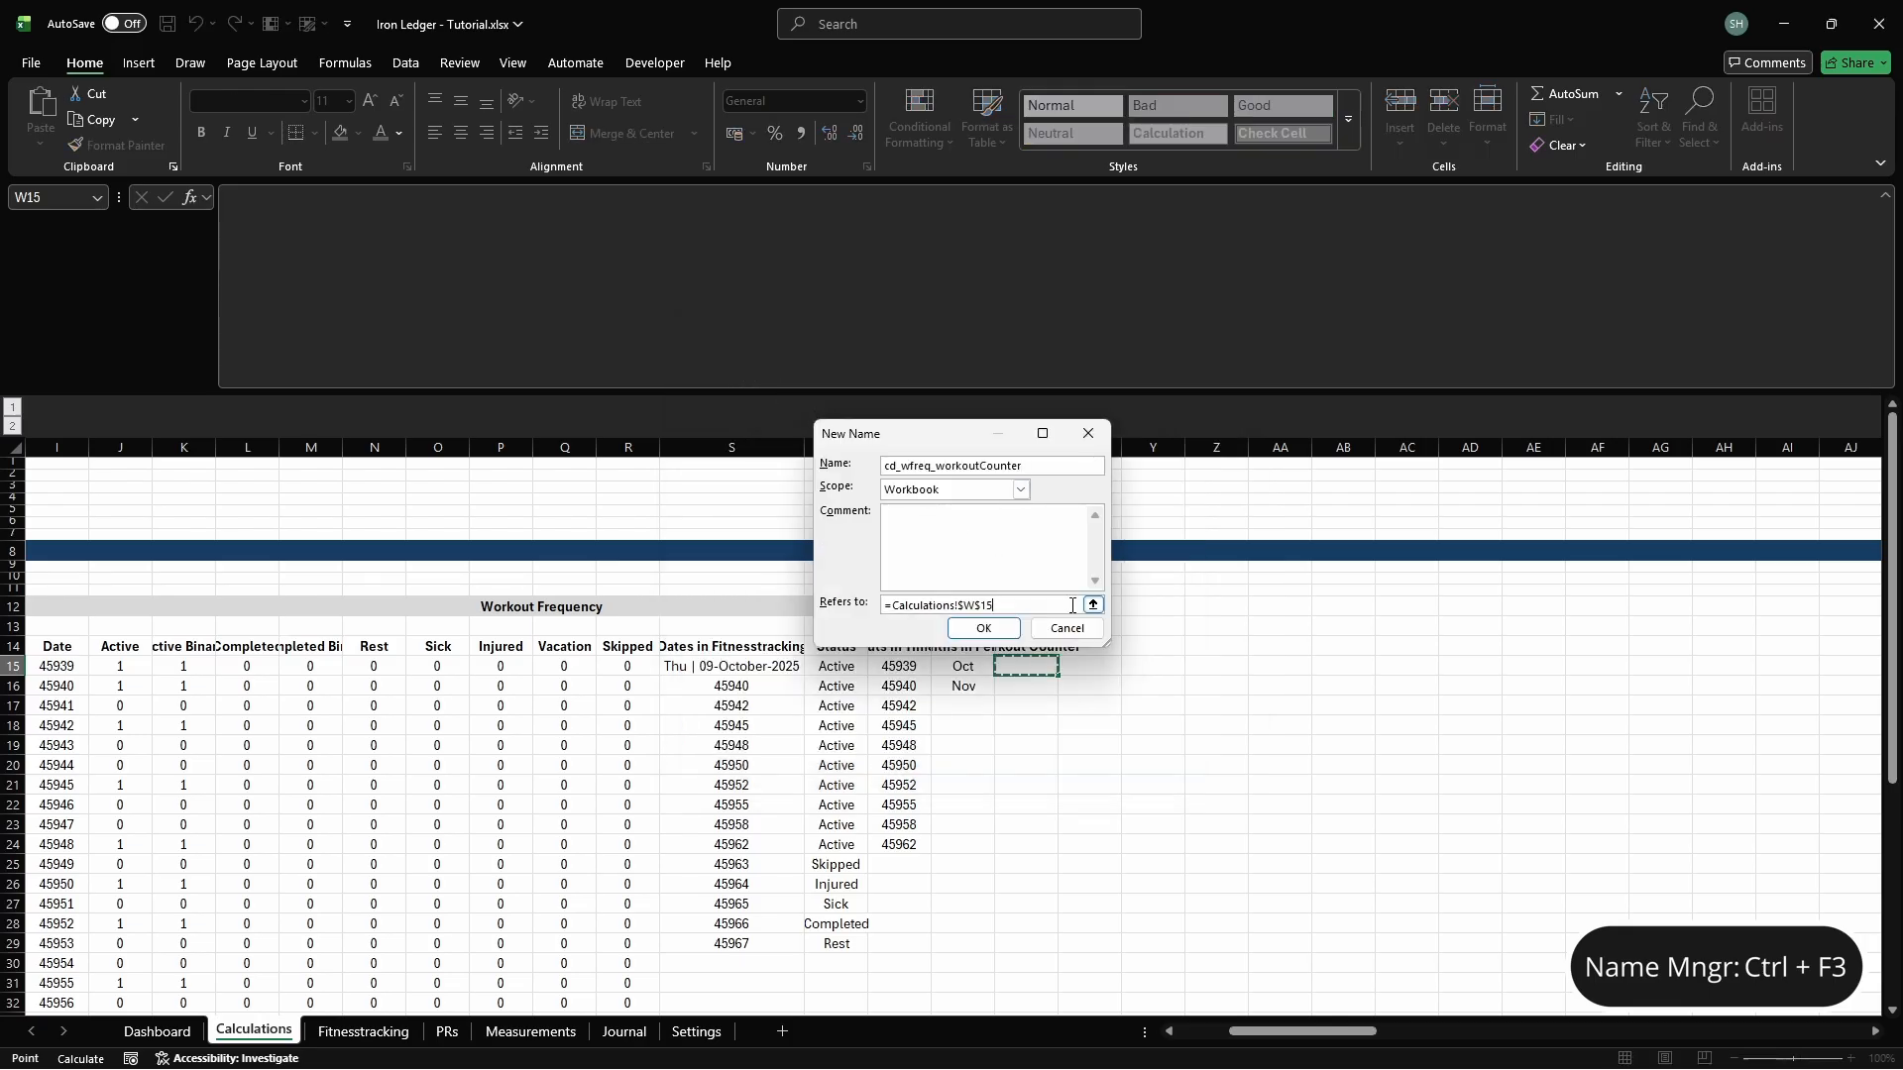
{"action": "type", "text": "#"}
{"action": "key", "text": "Return"}
{"action": "key", "text": "Escape"}
Enter =SUM(cd_wfreq_active) in W15 to total the active workouts
{"action": "type", "text": "=SUM(c"}
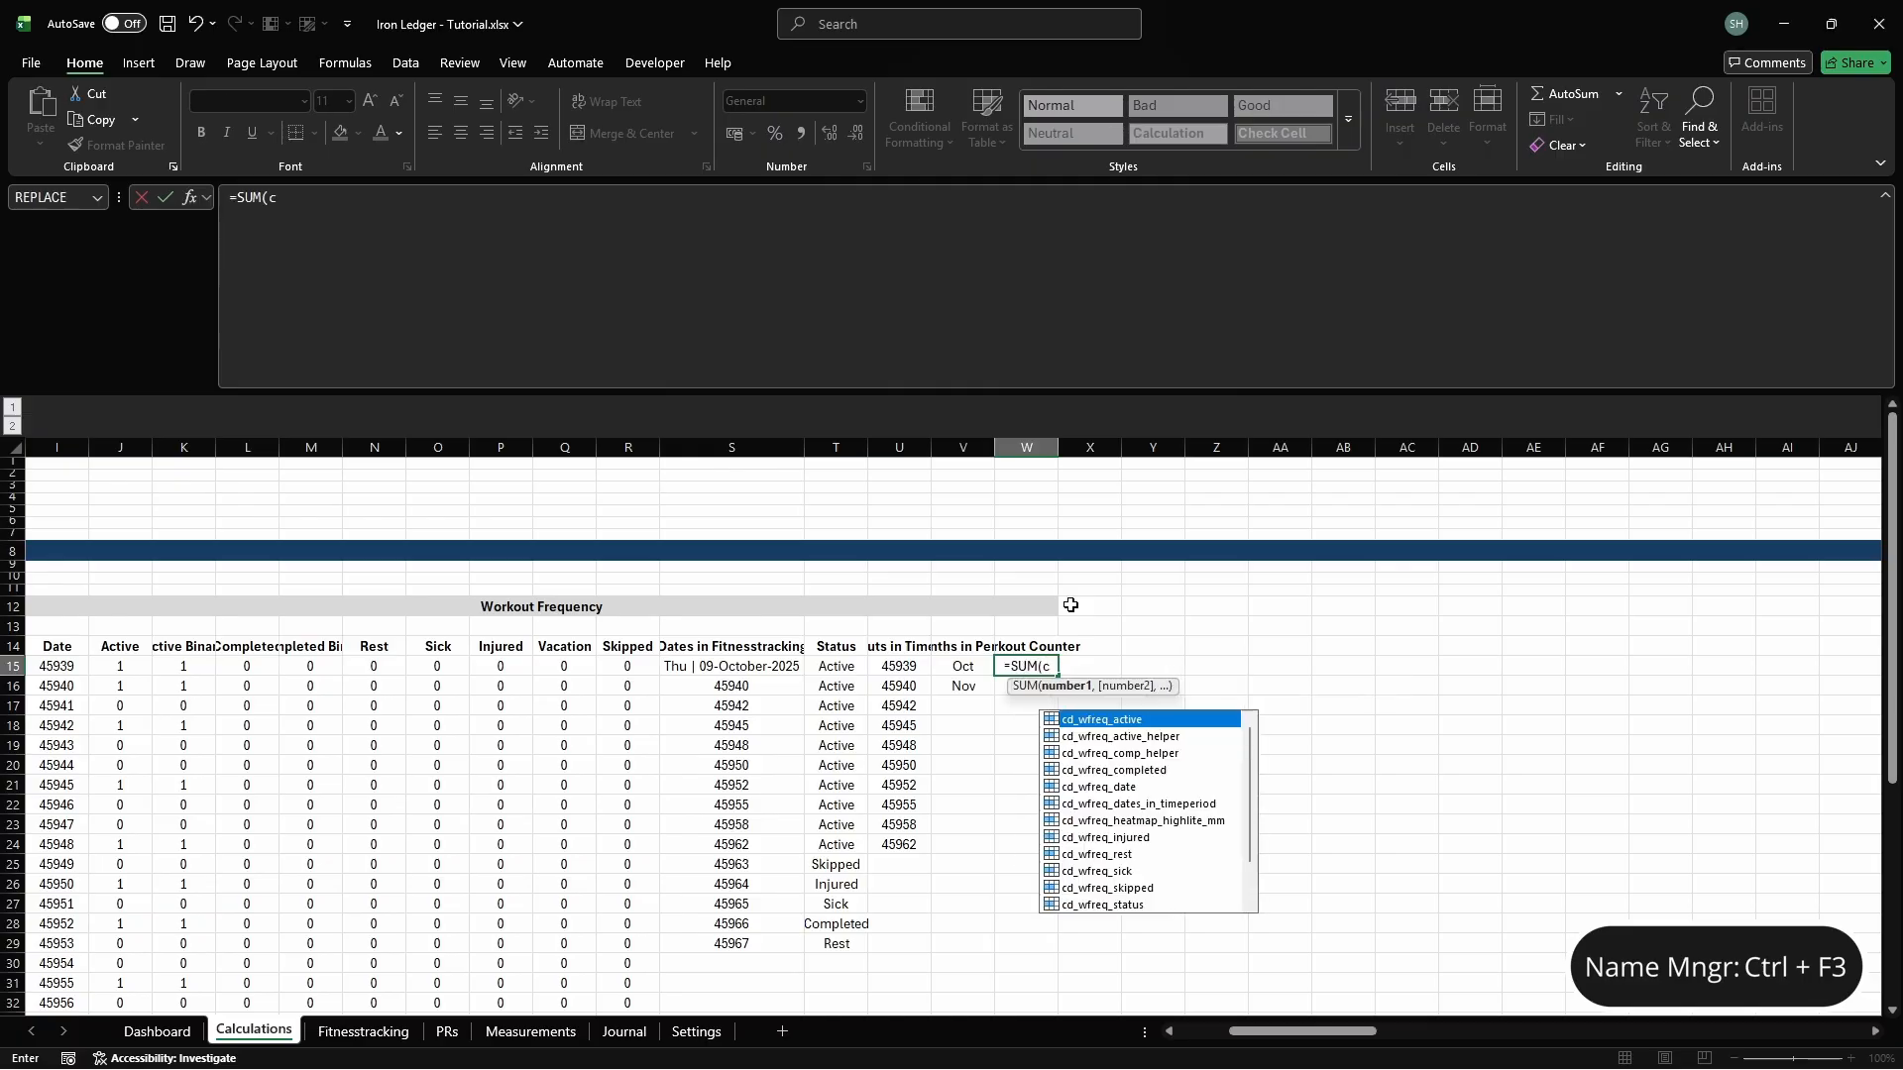
{"action": "type", "text": "d_wfreq_active)"}
{"action": "key", "text": "Return"}
Enter the label "Days in Period" in V28, below the list of months
{"action": "key", "text": "Down"}
{"action": "key", "text": "Down"}
{"action": "key", "text": "Down"}
{"action": "key", "text": "Down"}
{"action": "key", "text": "Down"}
{"action": "key", "text": "Down"}
{"action": "key", "text": "Down"}
{"action": "key", "text": "Down"}
{"action": "key", "text": "Down"}
{"action": "key", "text": "Down"}
{"action": "key", "text": "Down"}
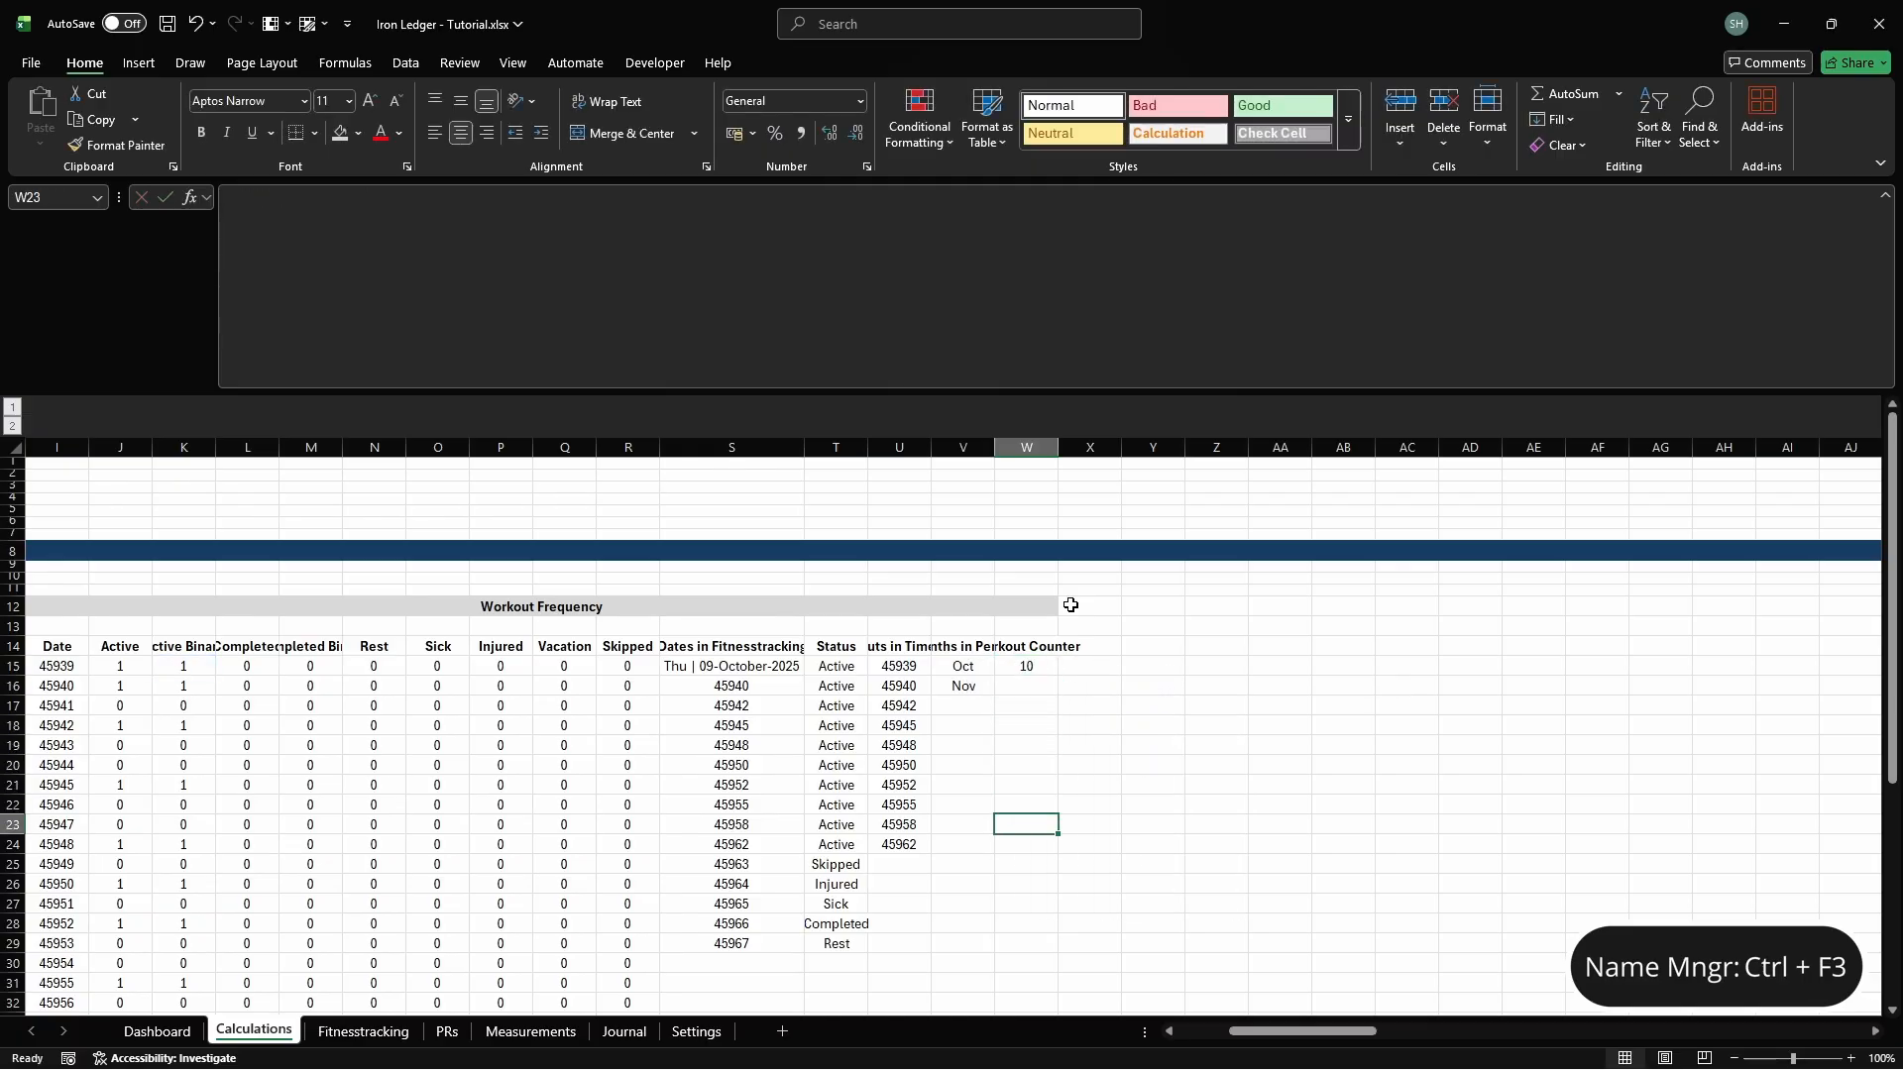
{"action": "key", "text": "Down"}
{"action": "key", "text": "Left"}
{"action": "type", "text": "Da"}
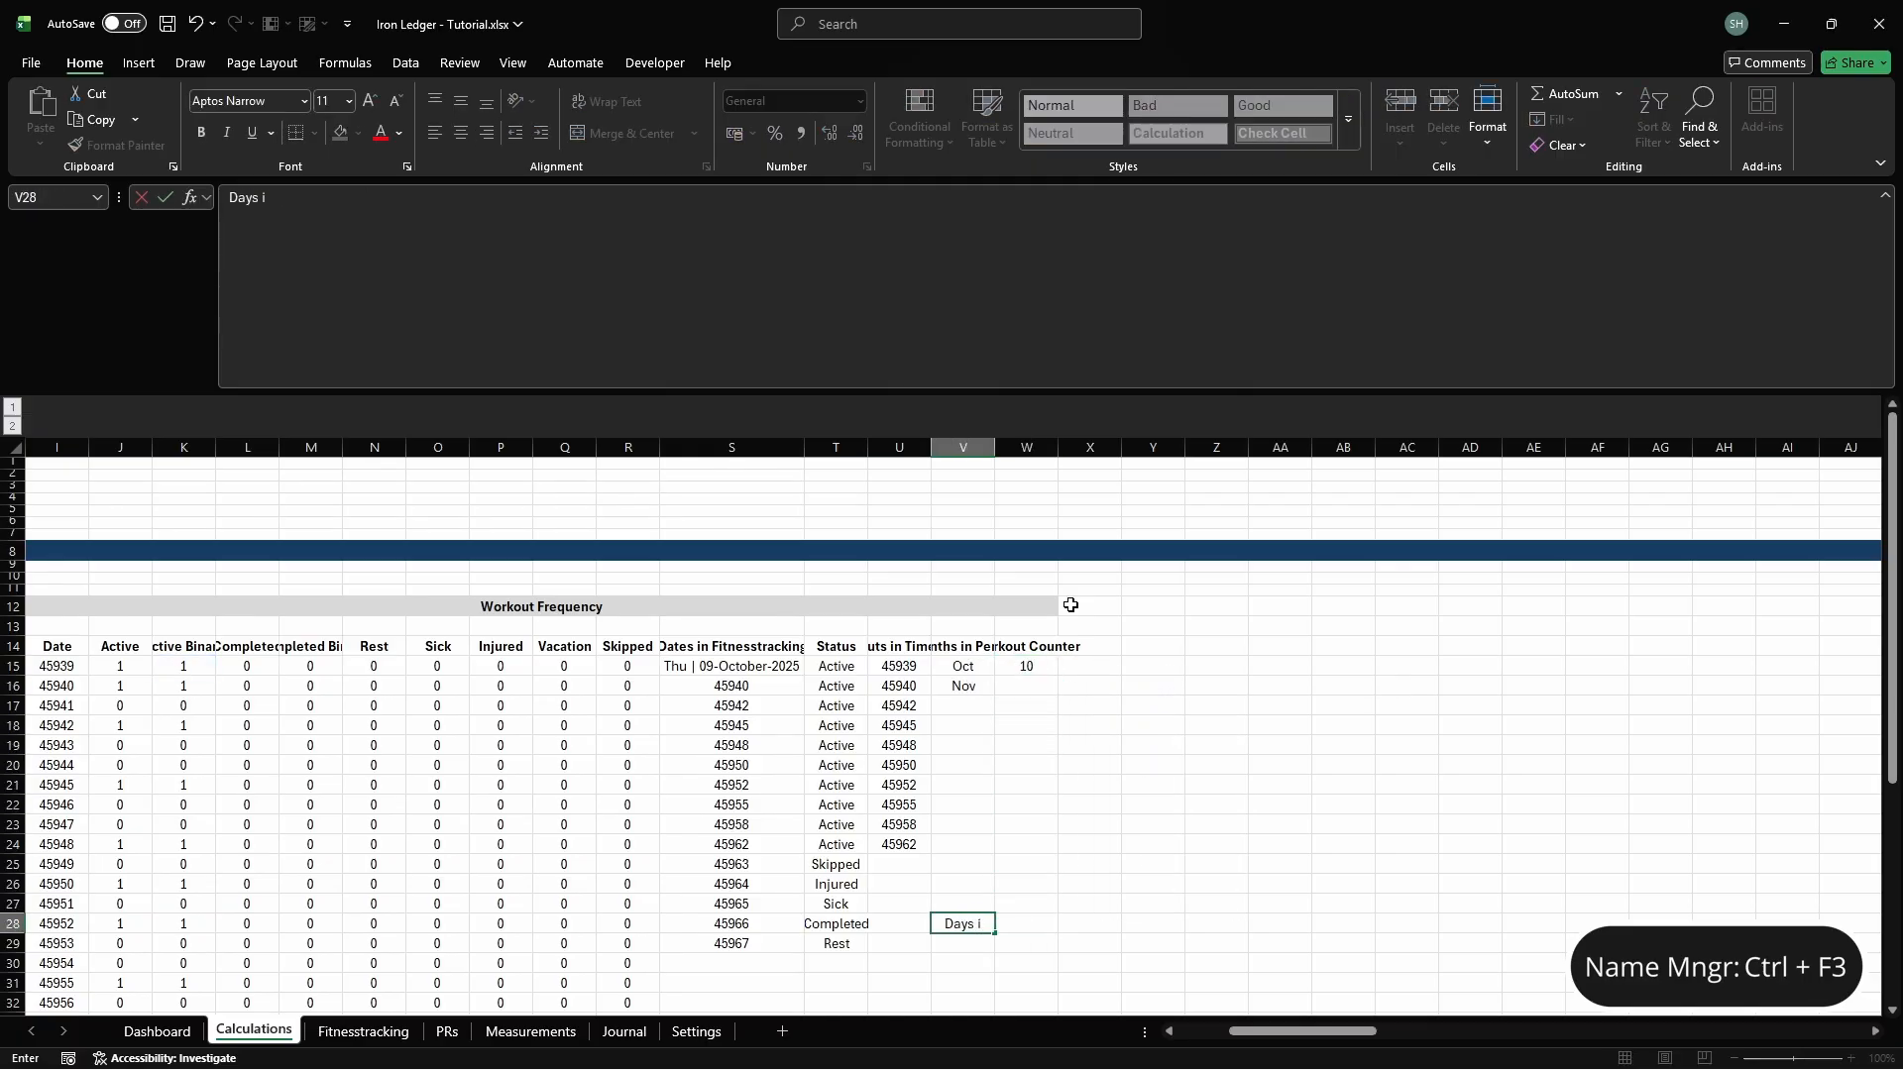
{"action": "type", "text": "ys in Period"}
{"action": "key", "text": "Return"}
Define the workbook name cd_wfreq_heatmap_highlite_dd referring to the single cell =Calculations!$V$29
{"action": "key", "text": "ctrl+F3"}
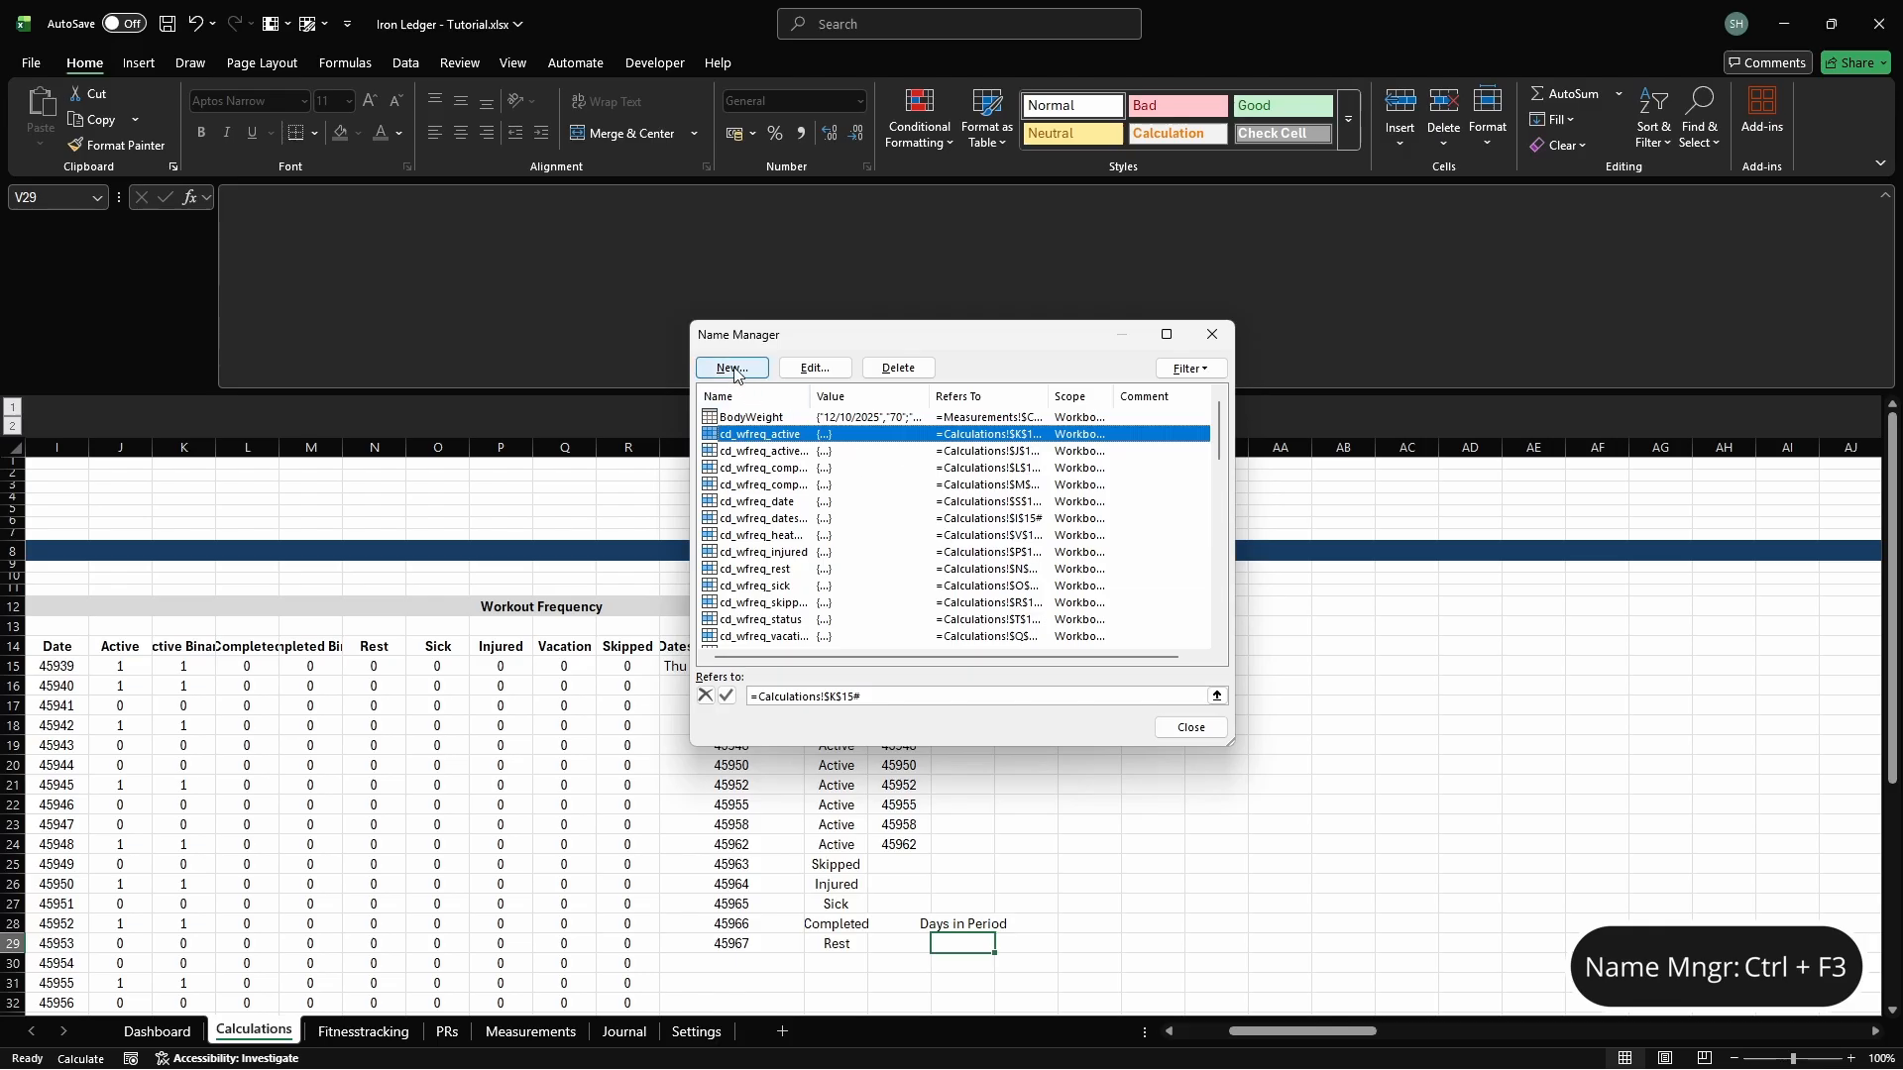
{"action": "left_click", "coordinate": [733, 367]}
{"action": "type", "text": "cd_wfreq_heatmap_highlite"}
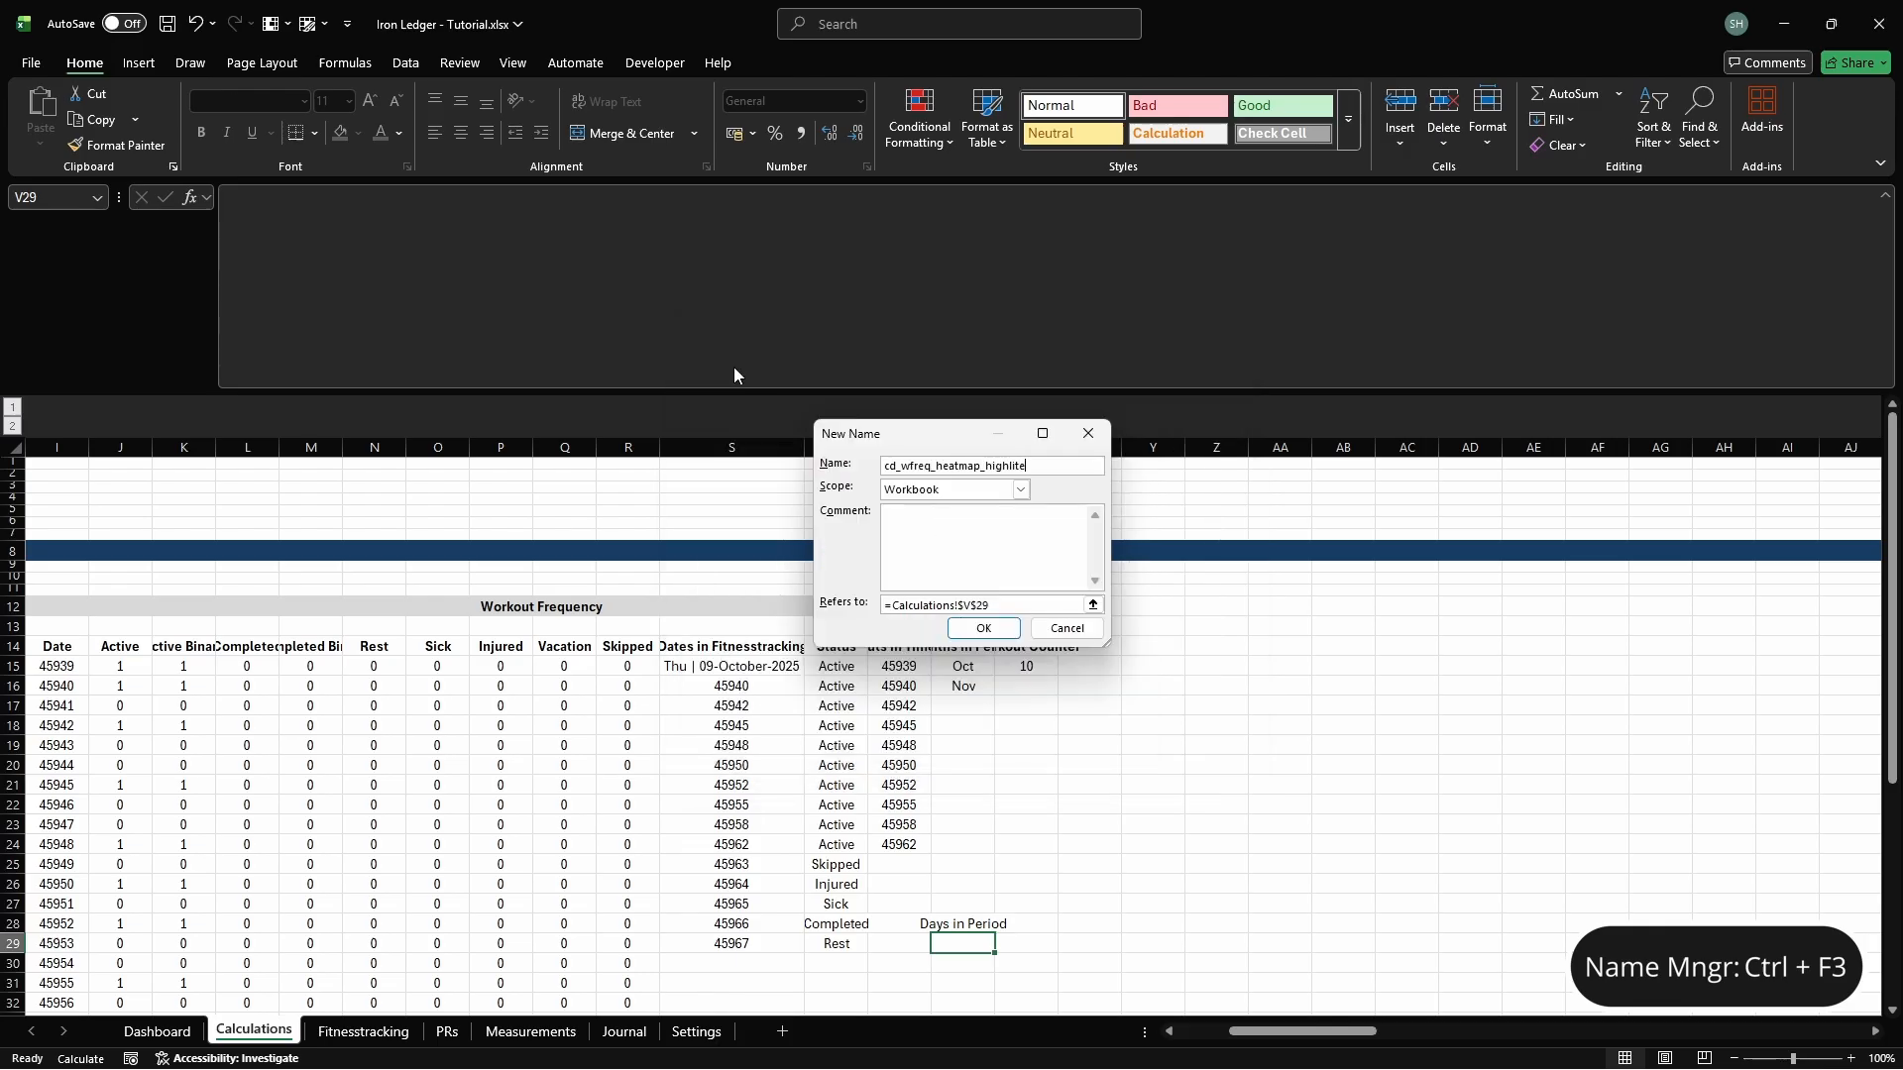
{"action": "key", "text": "Return"}
{"action": "key", "text": "Escape"}
Start the V29 formula with =IF(SUMPRODUCT((MONTH(cd_wfreq_dates_in_timeperiod)={1,3,5,7,8,10,12})*1)>0, 31, followed by a line break
{"action": "type", "text": "=IF(SU"}
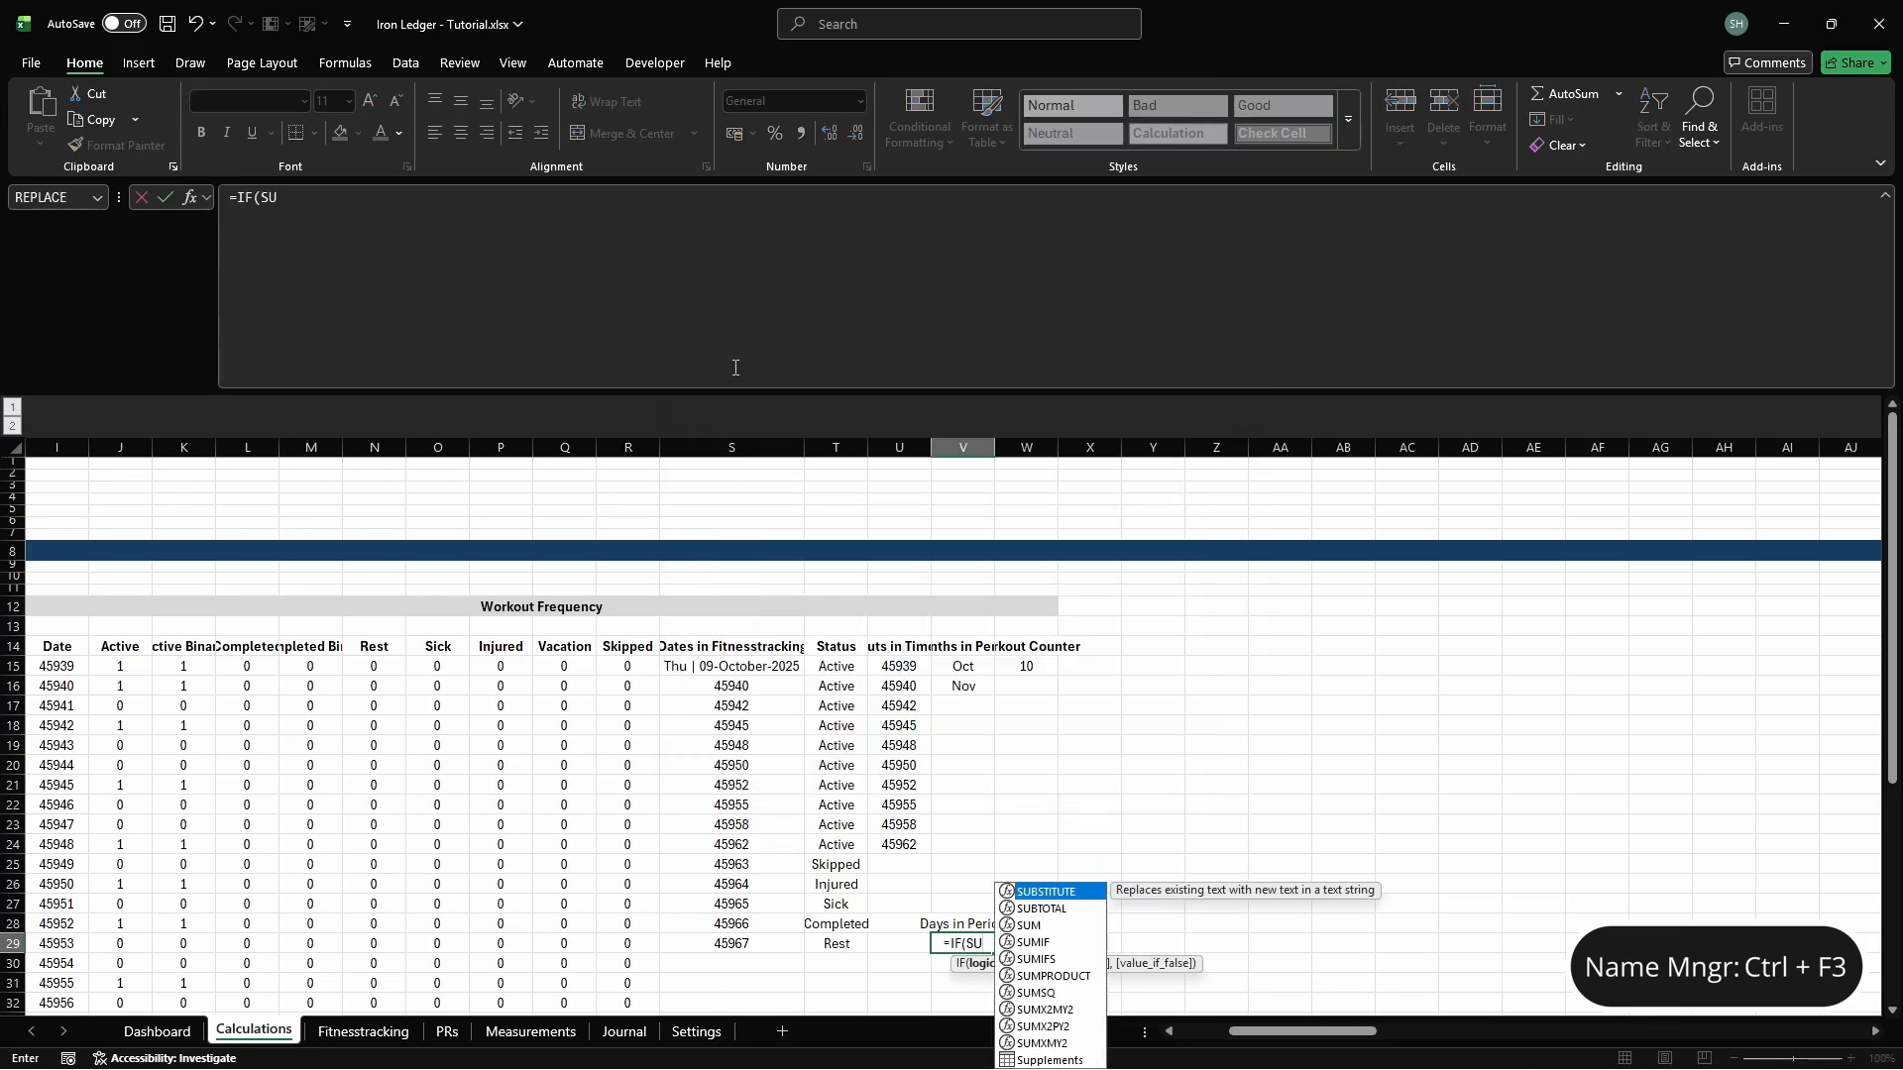
{"action": "type", "text": "MPRODUCT((MONTH(cd_wfr"}
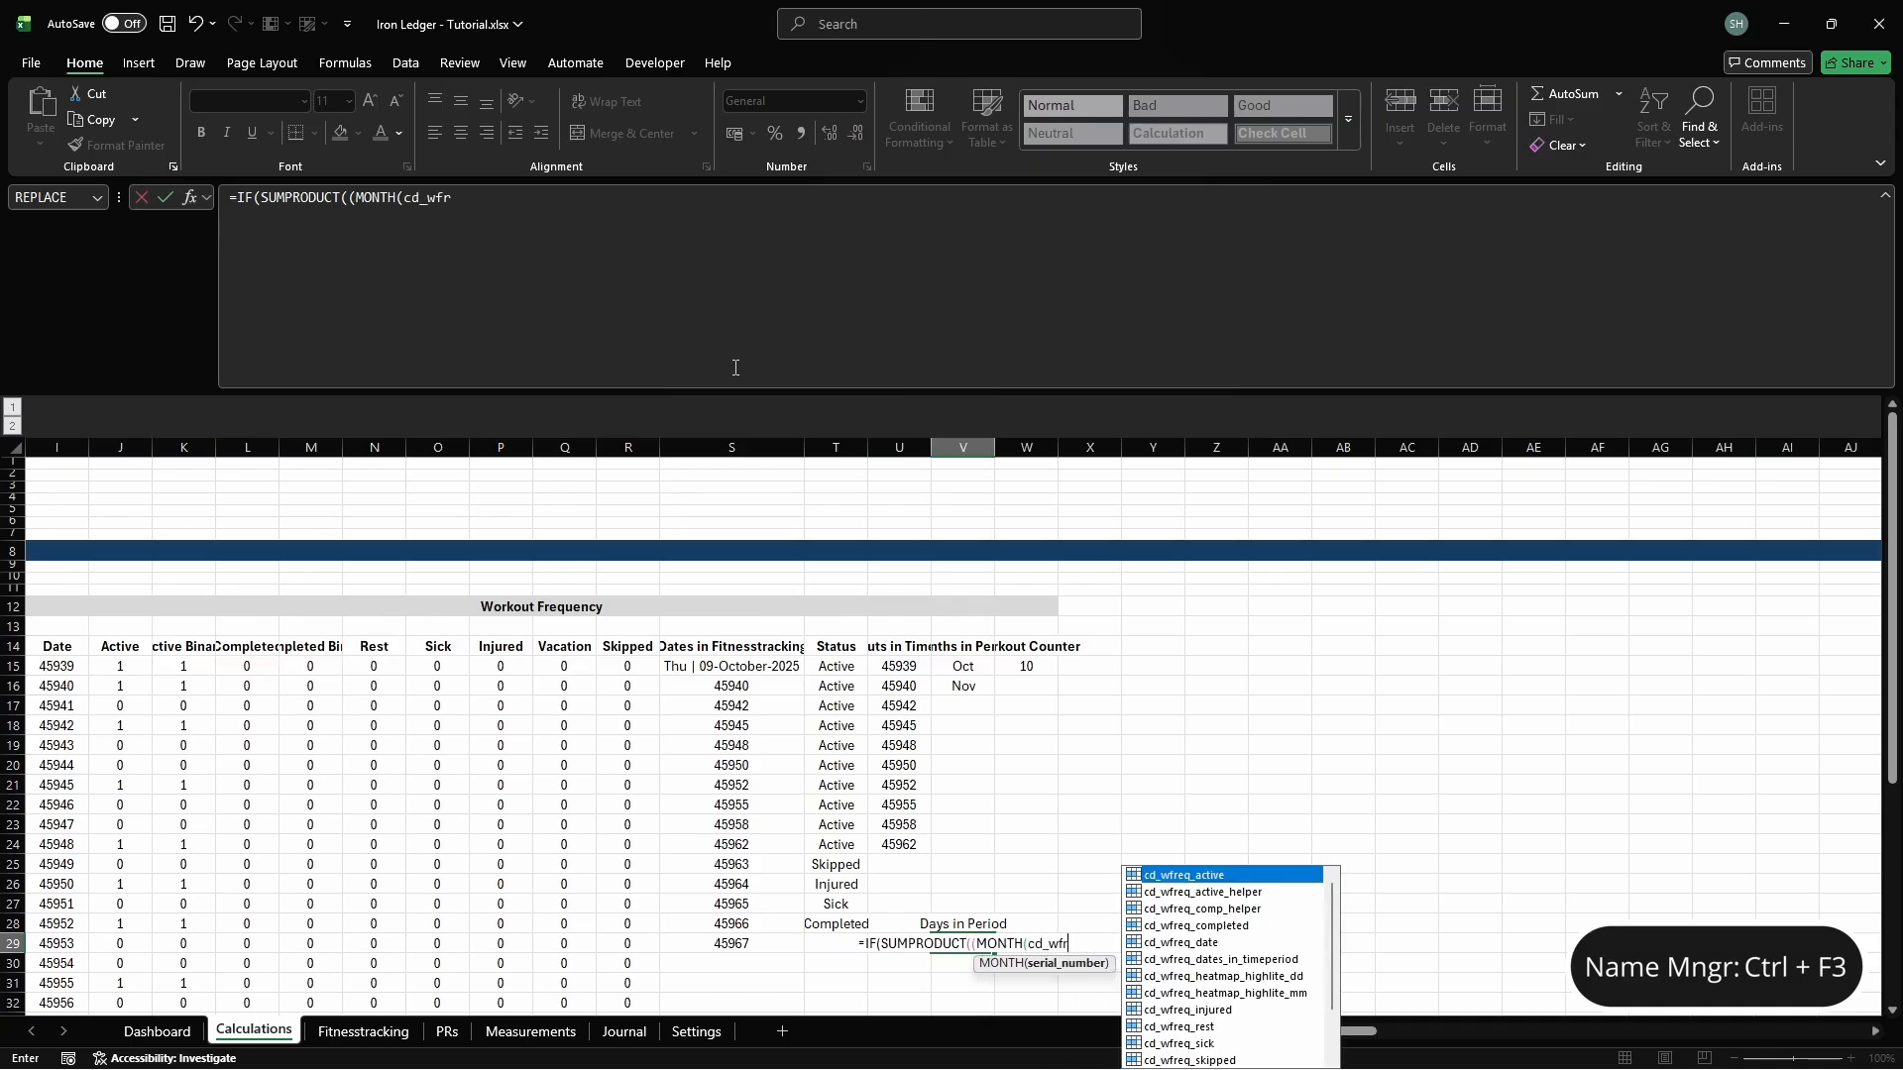
{"action": "type", "text": "eq_dates_in_timeperio"}
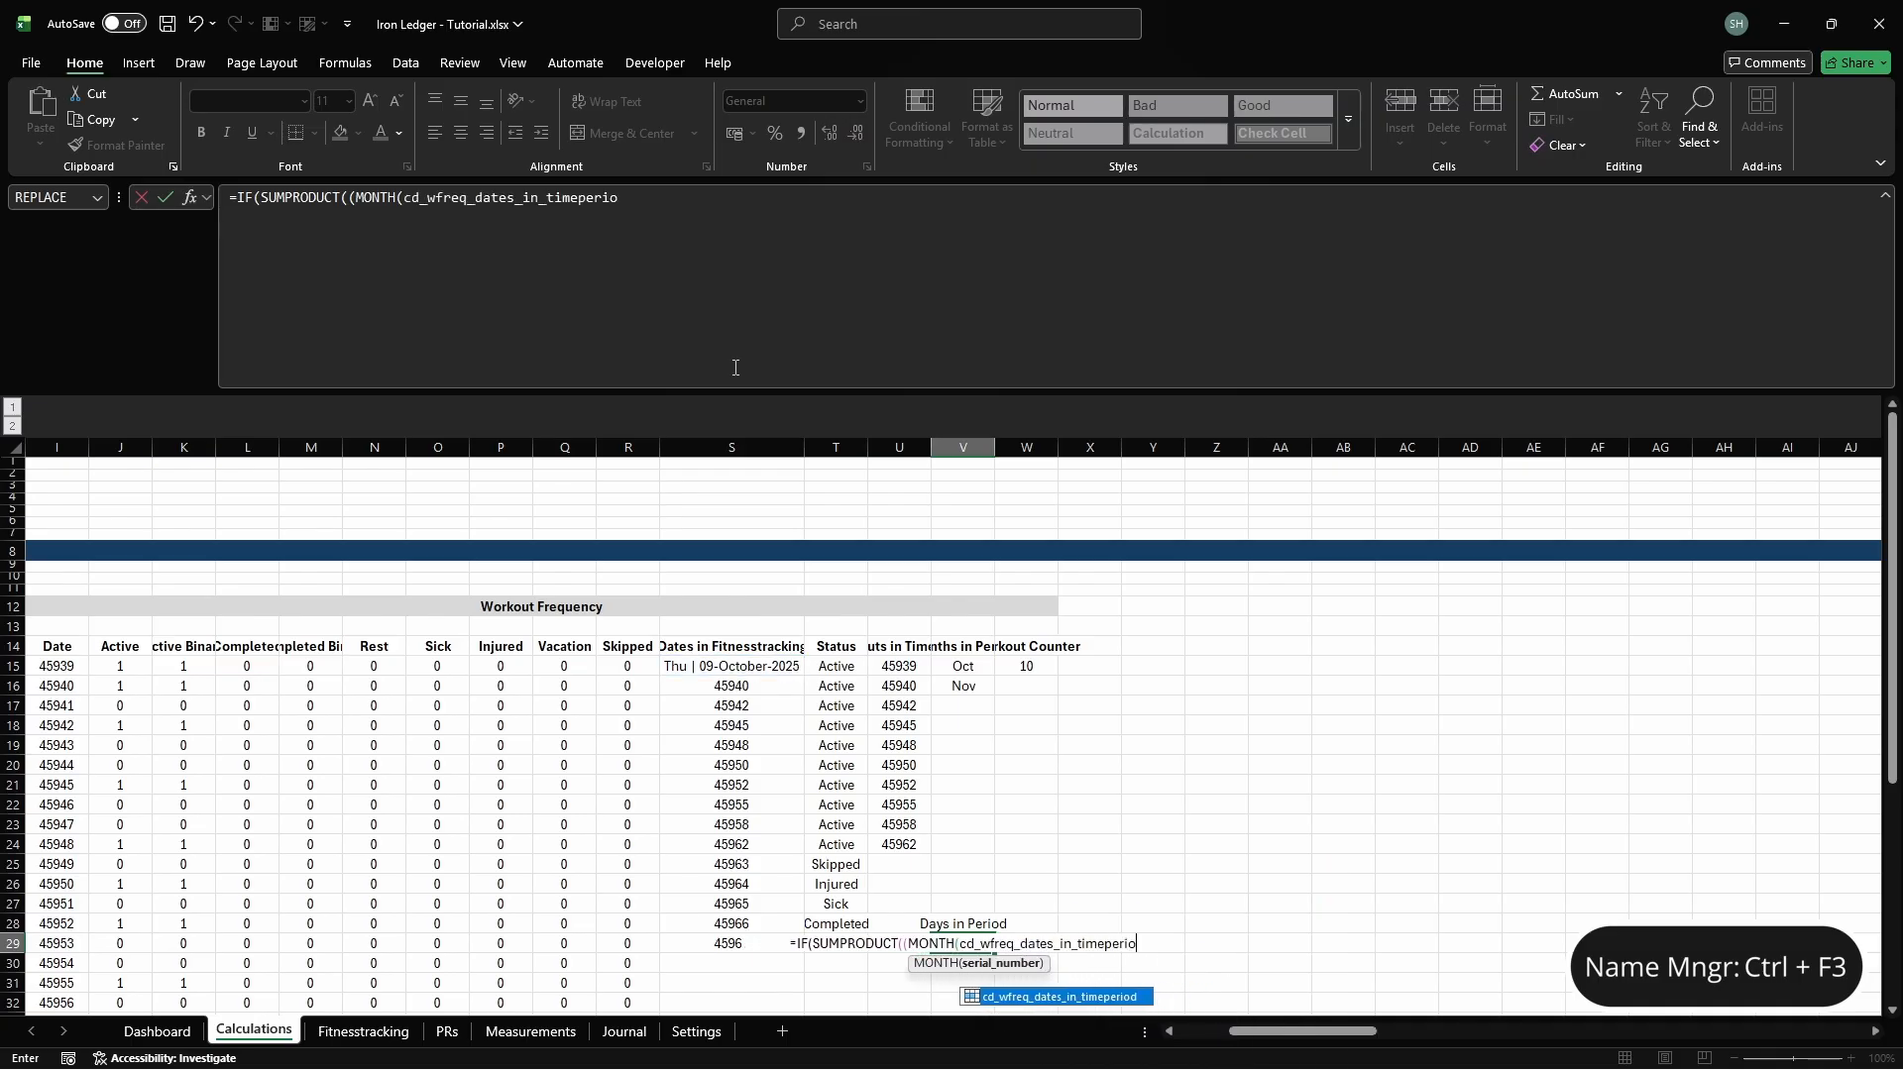
{"action": "type", "text": "d)={1,3,5,7,8"}
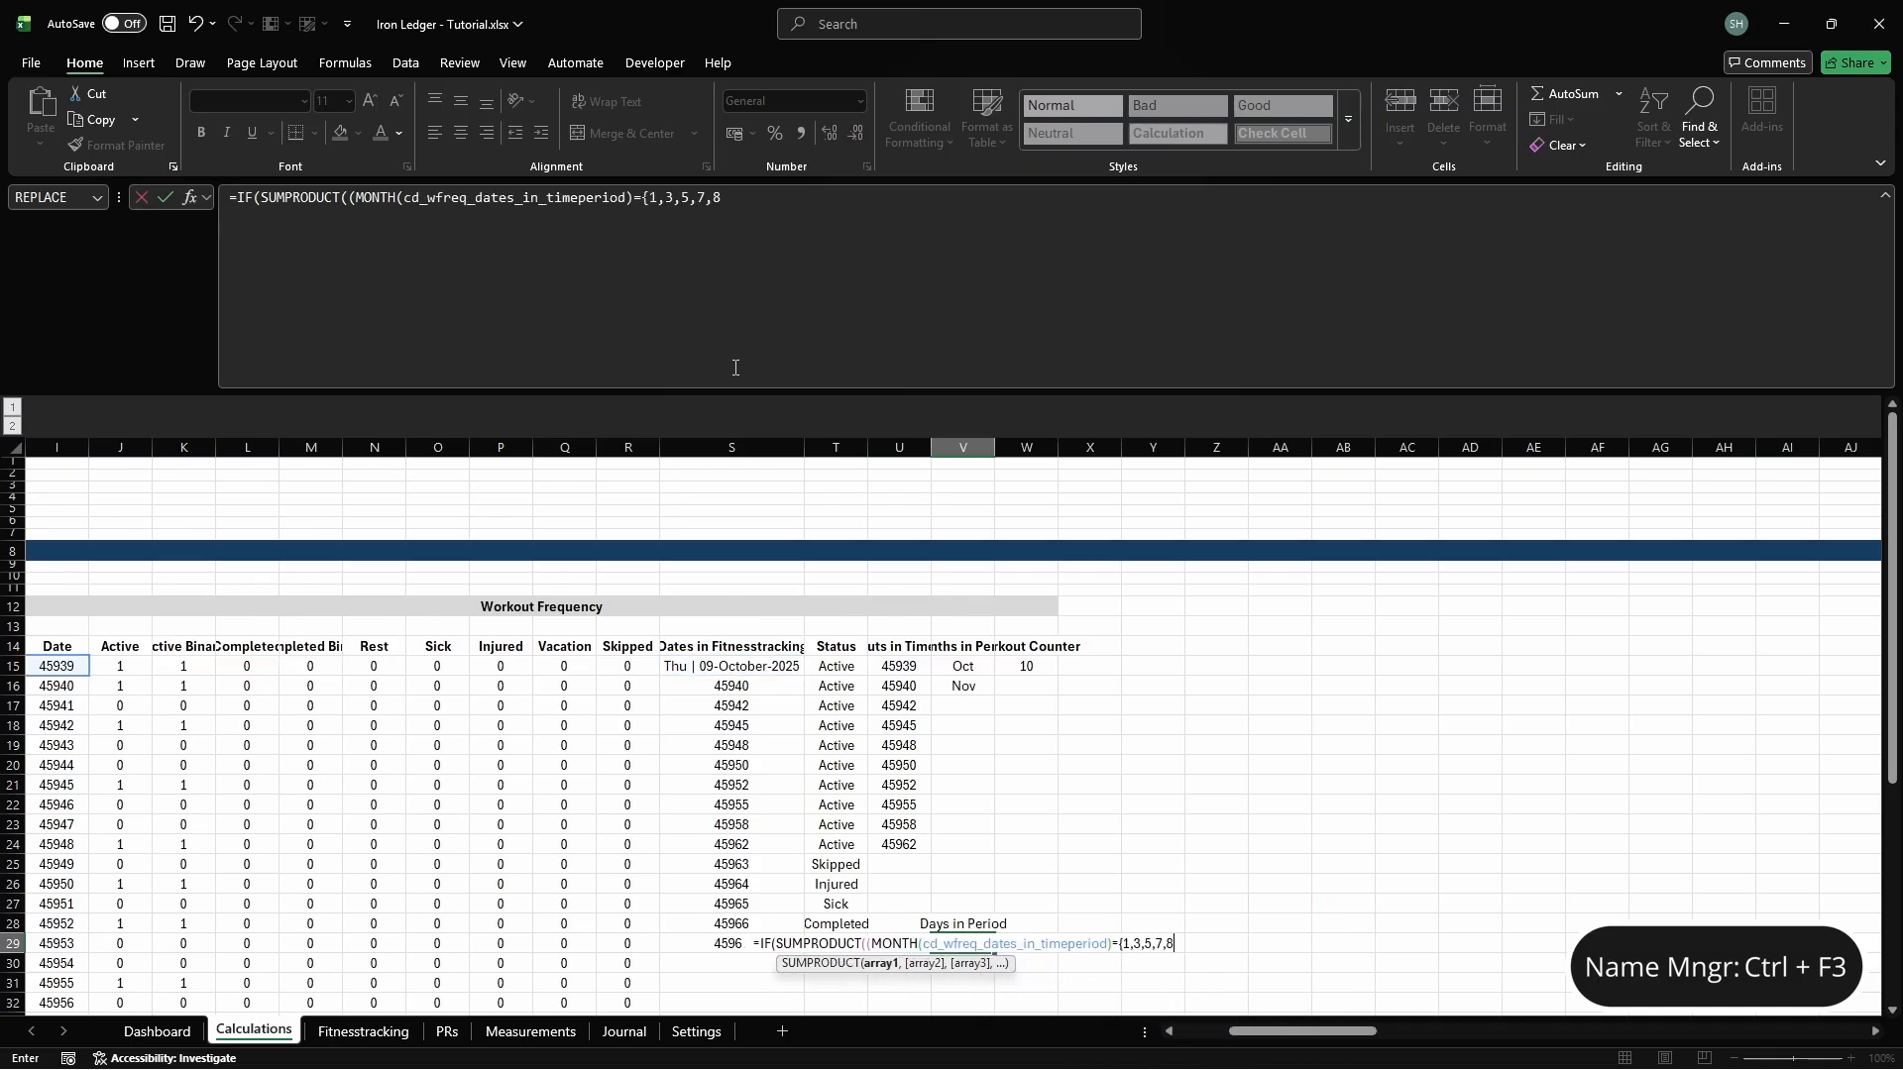
{"action": "type", "text": ",10,12})*1)>0, 31,"}
{"action": "key", "text": "alt+Return"}
Add the 30-day branch IF(SUMPRODUCT((MONTH(cd_wfreq_dates_in_timeperiod)={4,6,9,11})*1)>0, 30, as the formula's second line
{"action": "type", "text": "IF(S"}
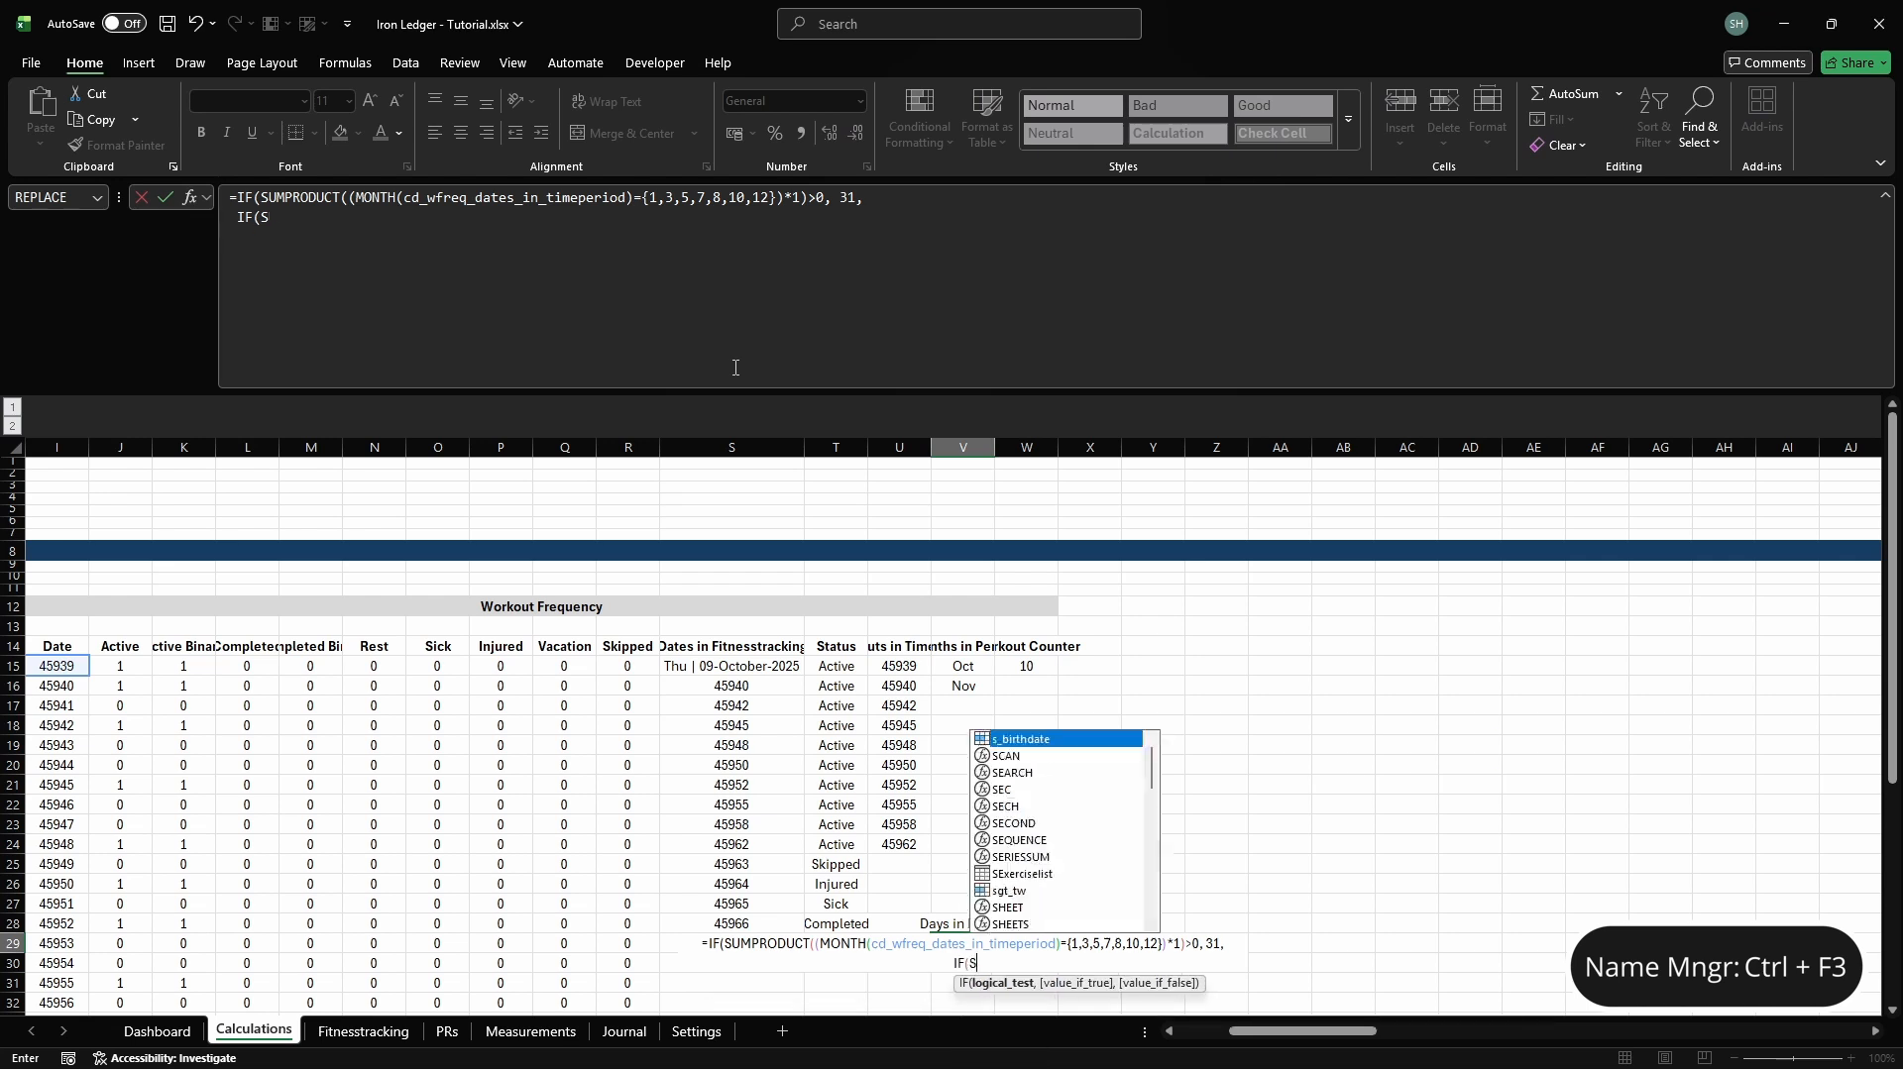
{"action": "type", "text": "UMPRODUCT((MONTH(cd_wfre"}
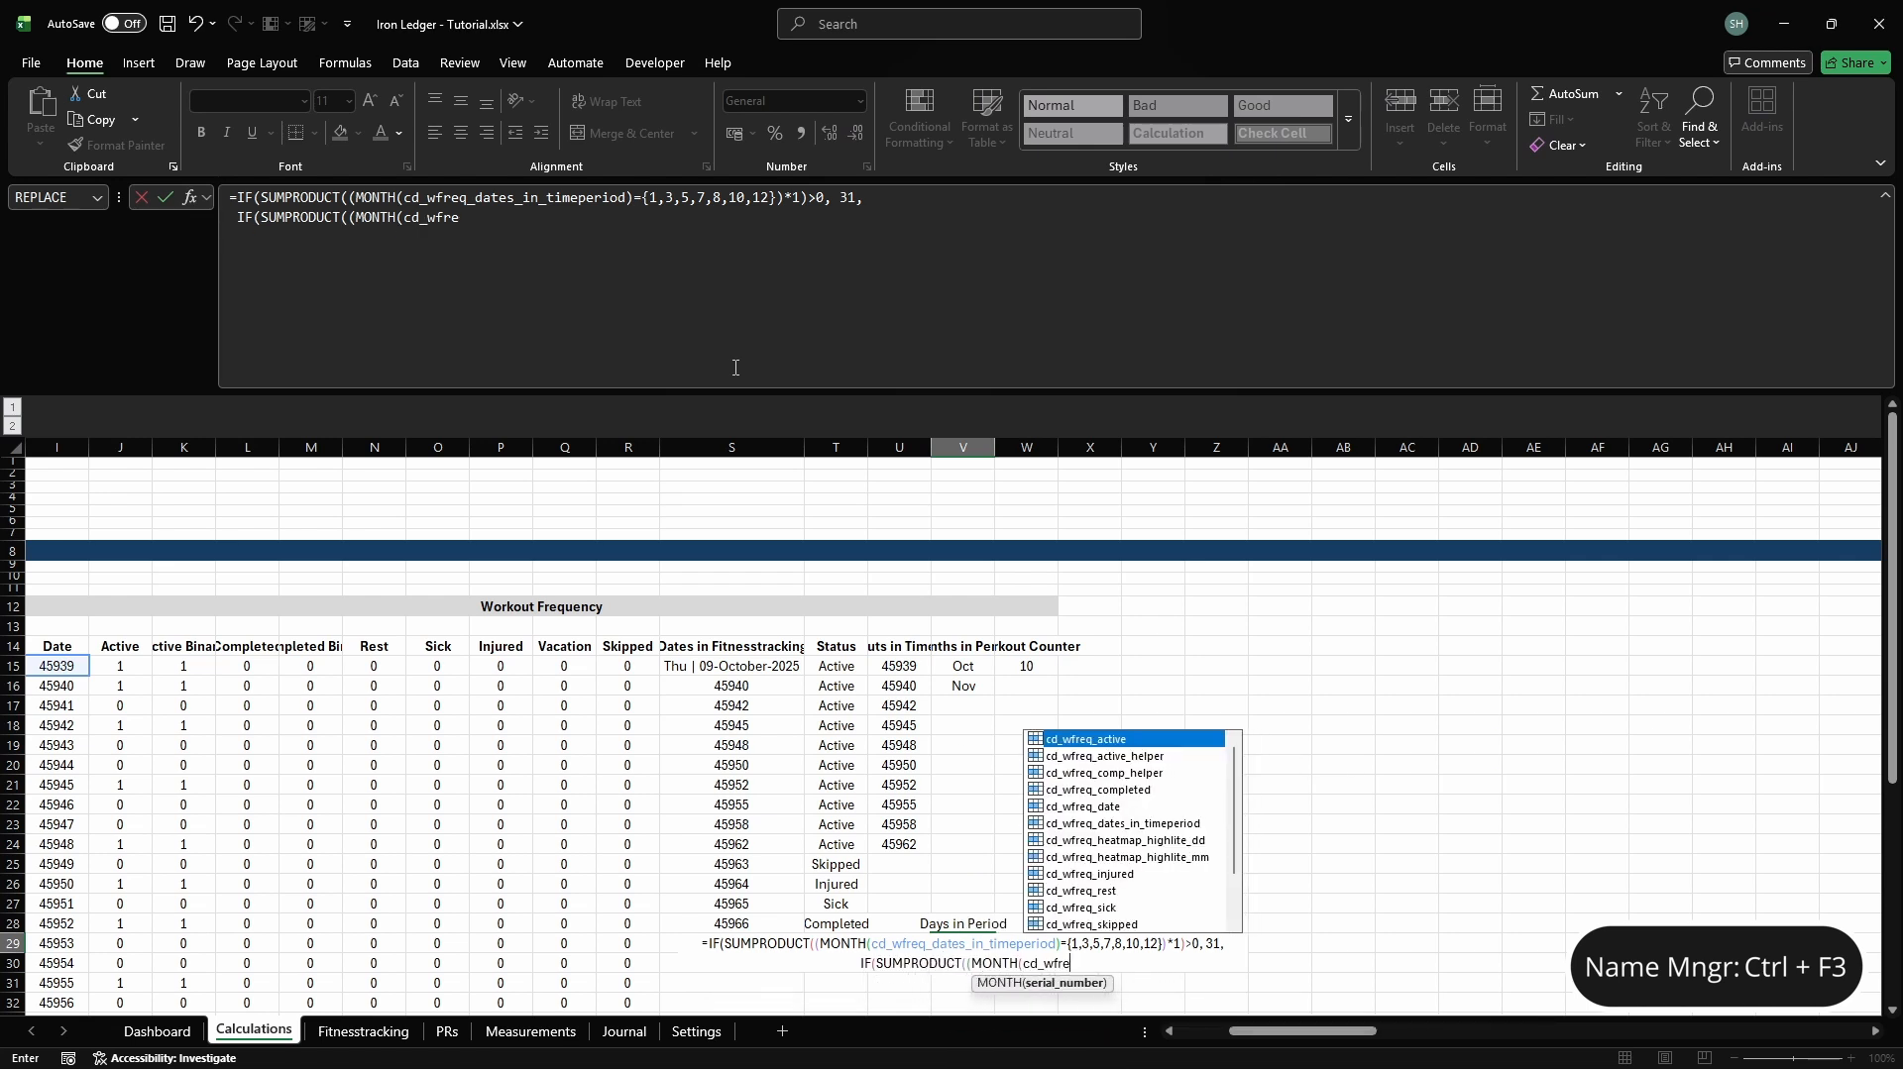
{"action": "type", "text": "q_dates_in_timeperiod"}
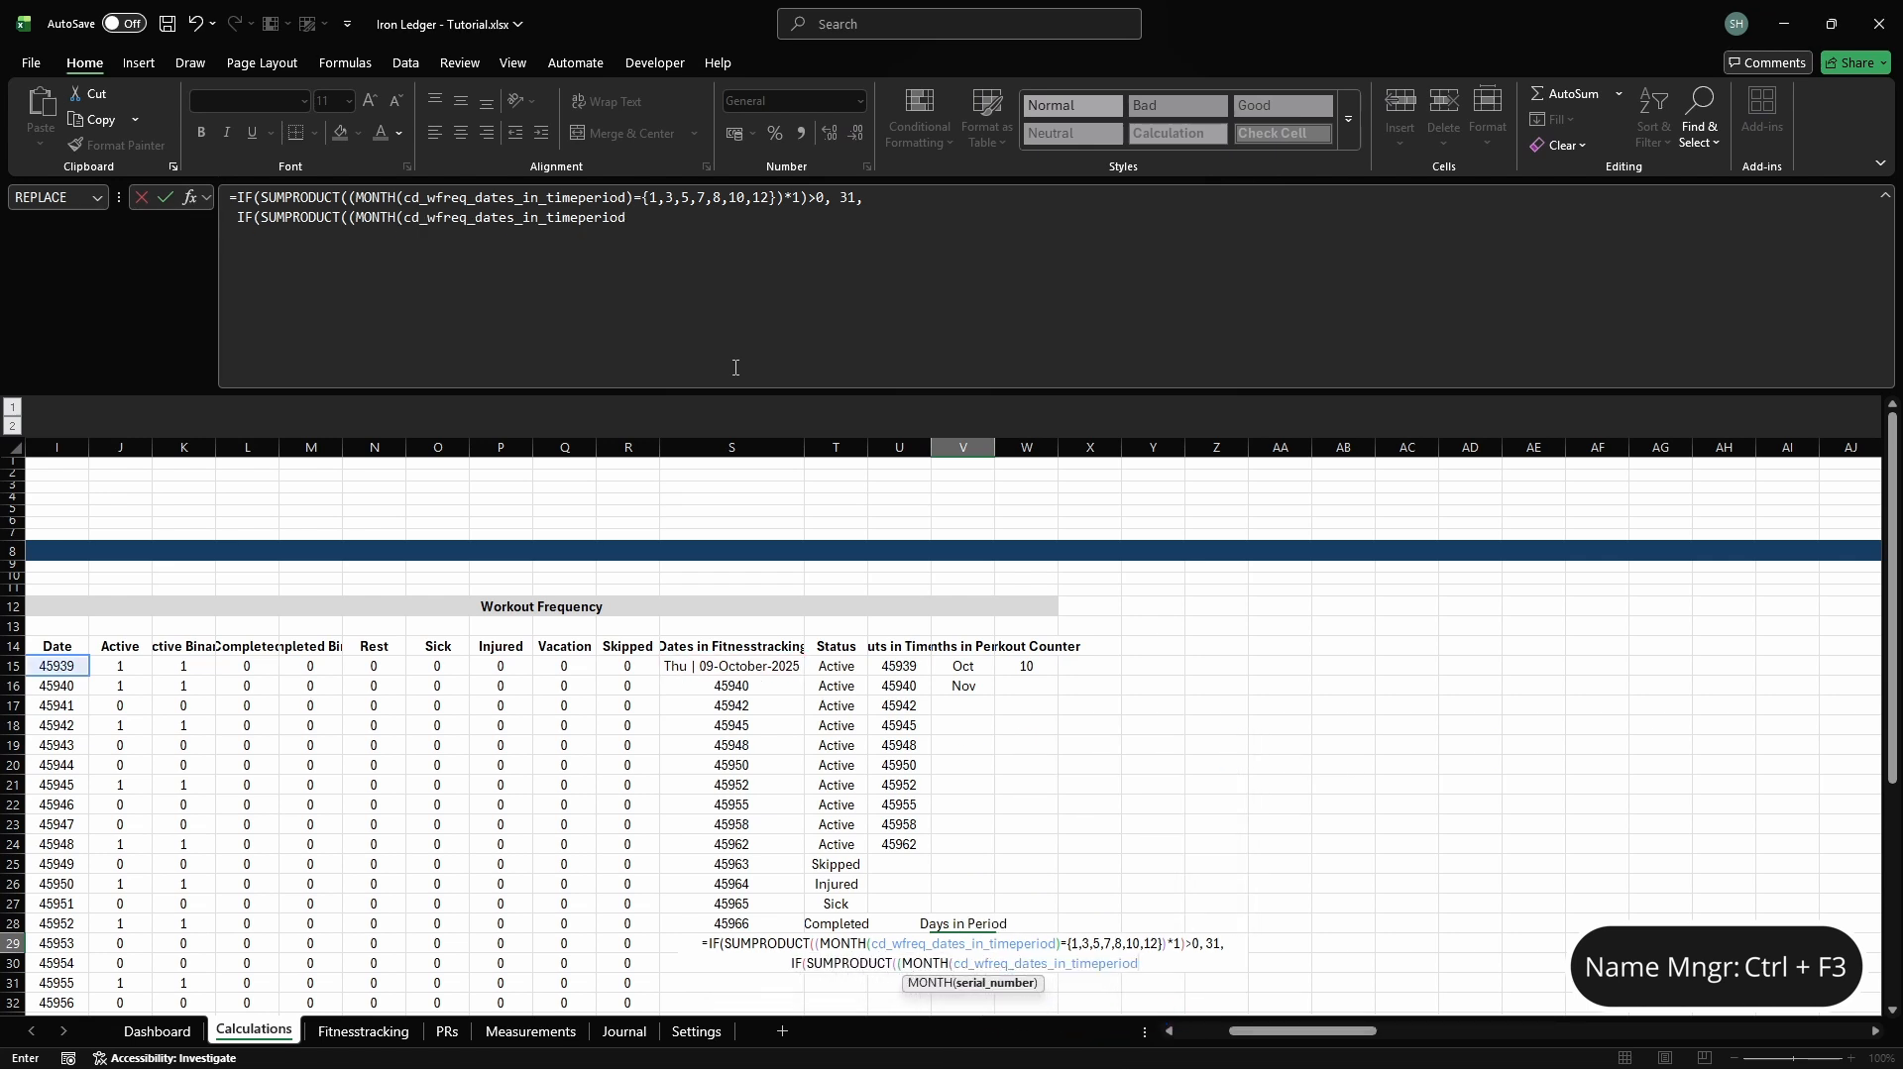
{"action": "type", "text": ")={4,6,9,11})*1)>0,"}
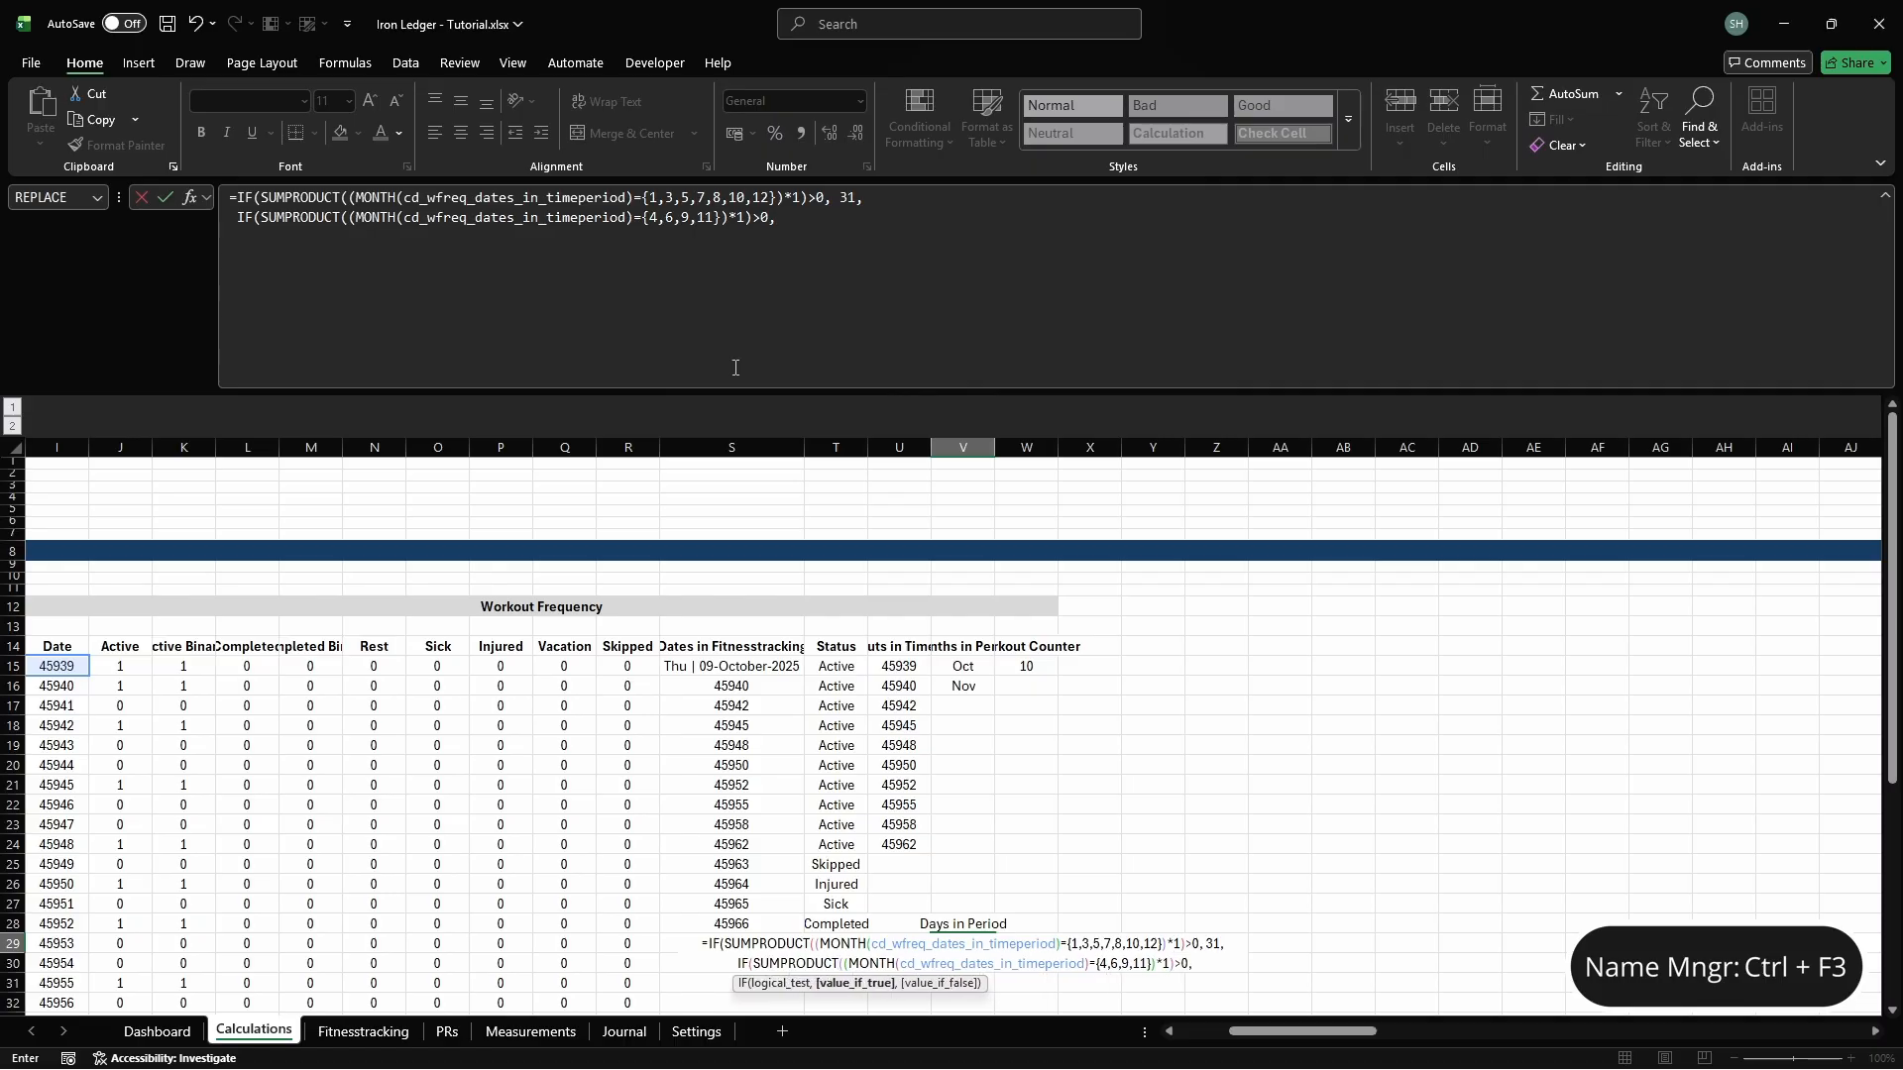
{"action": "type", "text": " 30,"}
{"action": "key", "text": "alt+Return"}
Add the leap-February branch IF(SUMPRODUCT((MONTH(cd_wfreq_dates_in_timeperiod)=2)*(DAY(EOMONTH(cd_wfreq_dates_in_timeperiod,0))=29)*1)>0, 29, as the formula's third line
{"action": "type", "text": "IF(SUMPRODUCT((MONTH"}
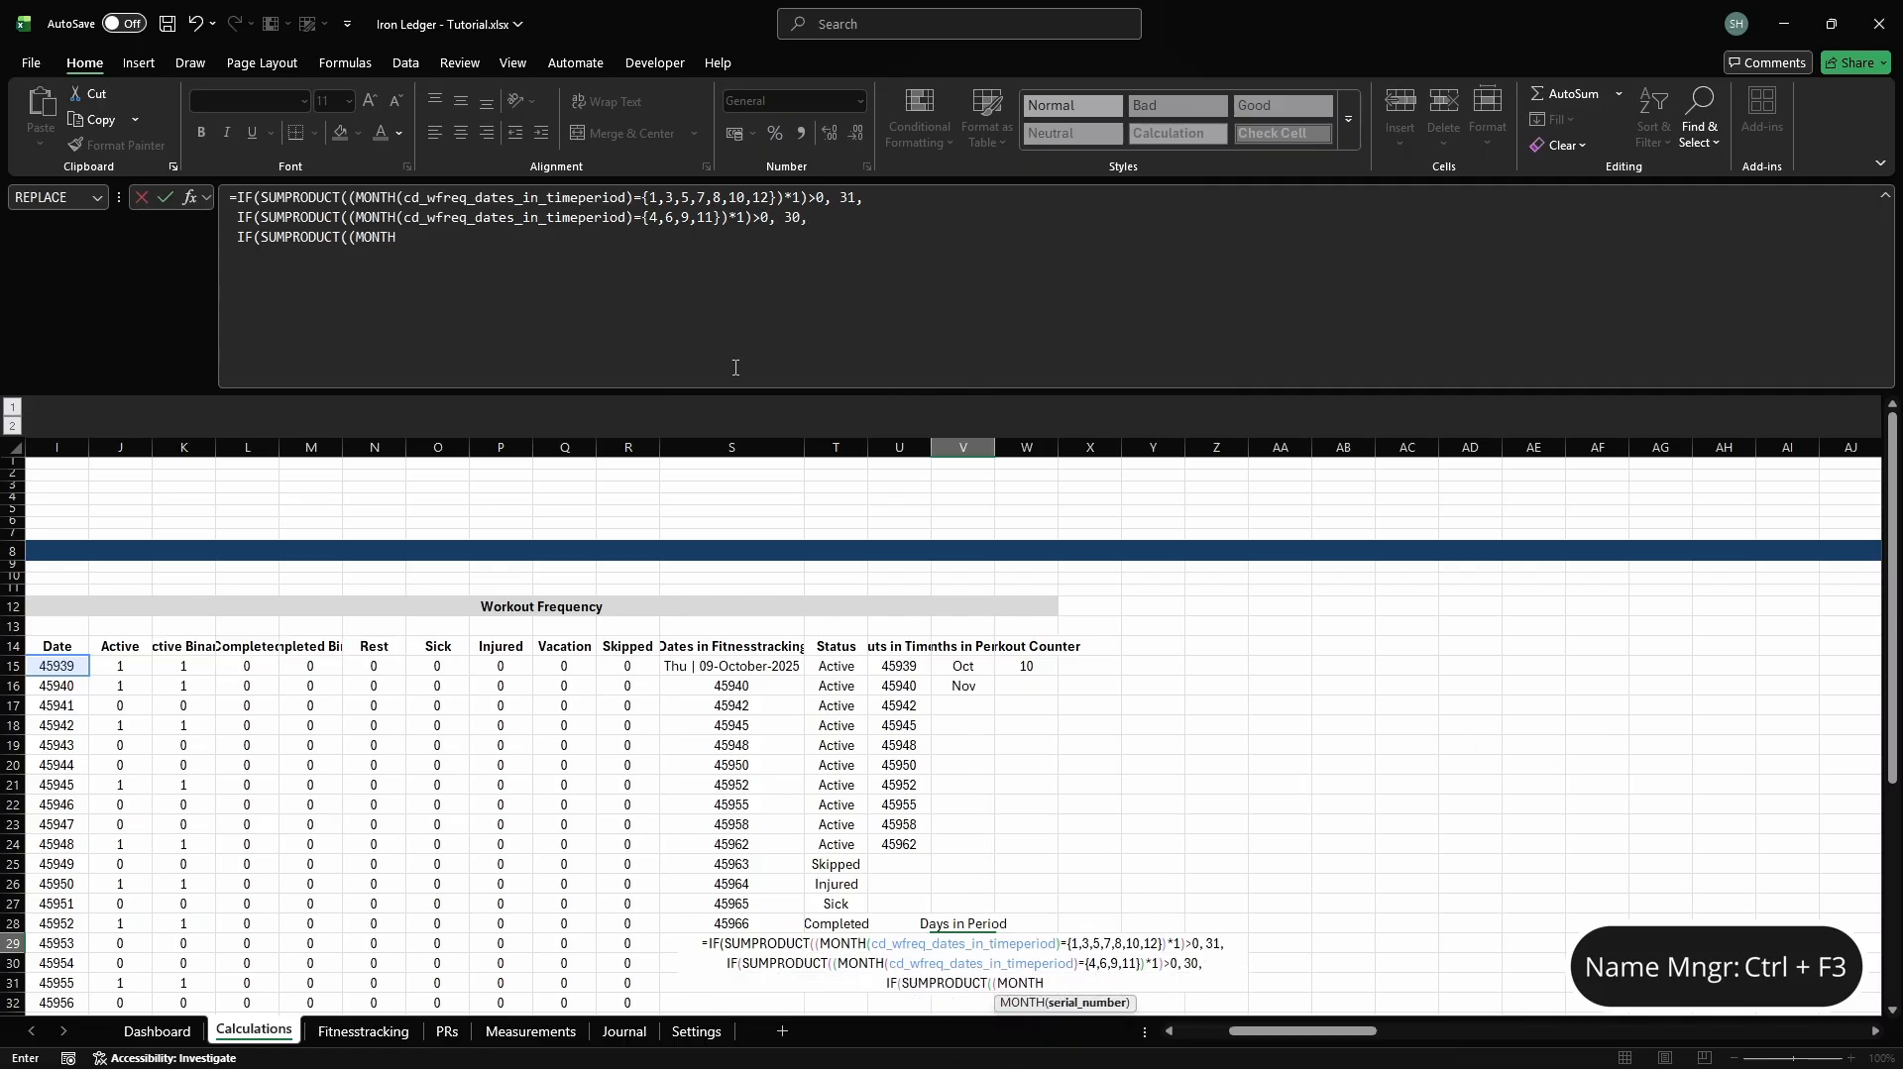
{"action": "type", "text": "(cd_wfreq_dates_in"}
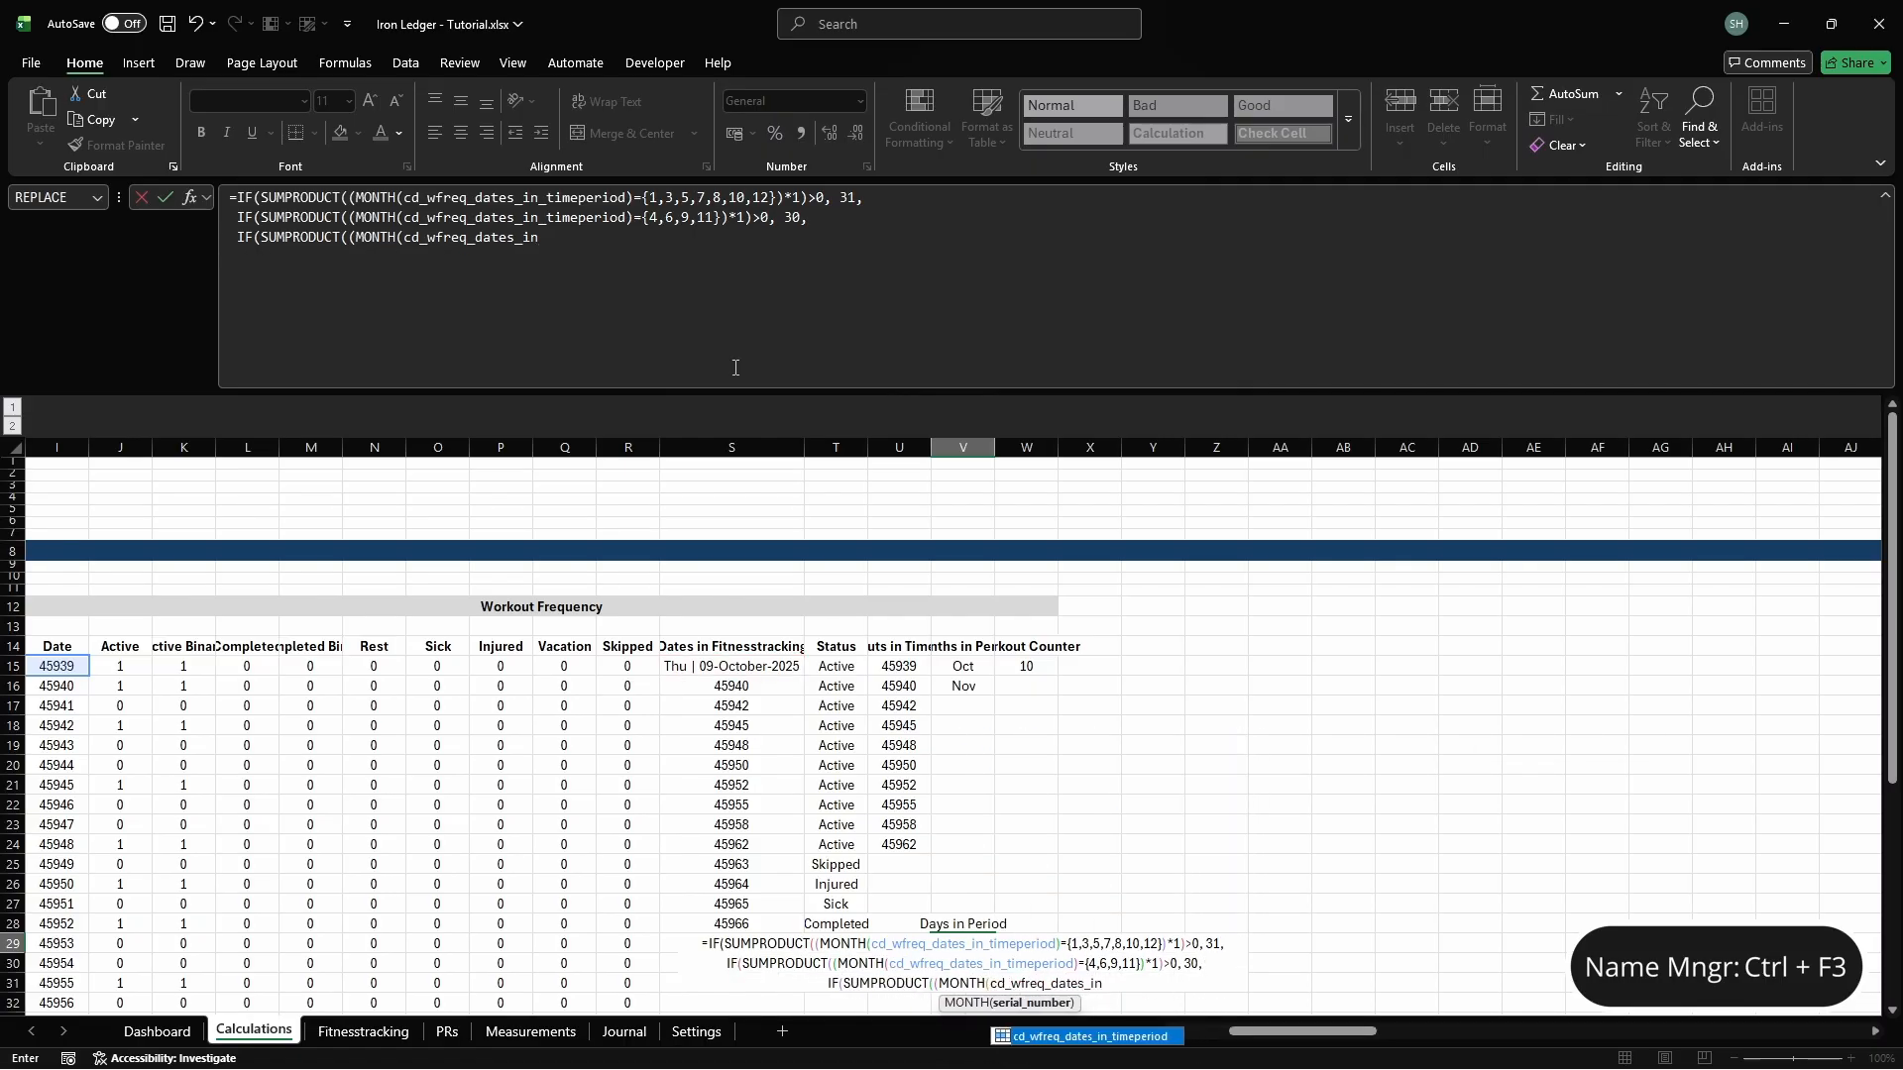
{"action": "type", "text": "_timeperiod)=2)*(DAY"}
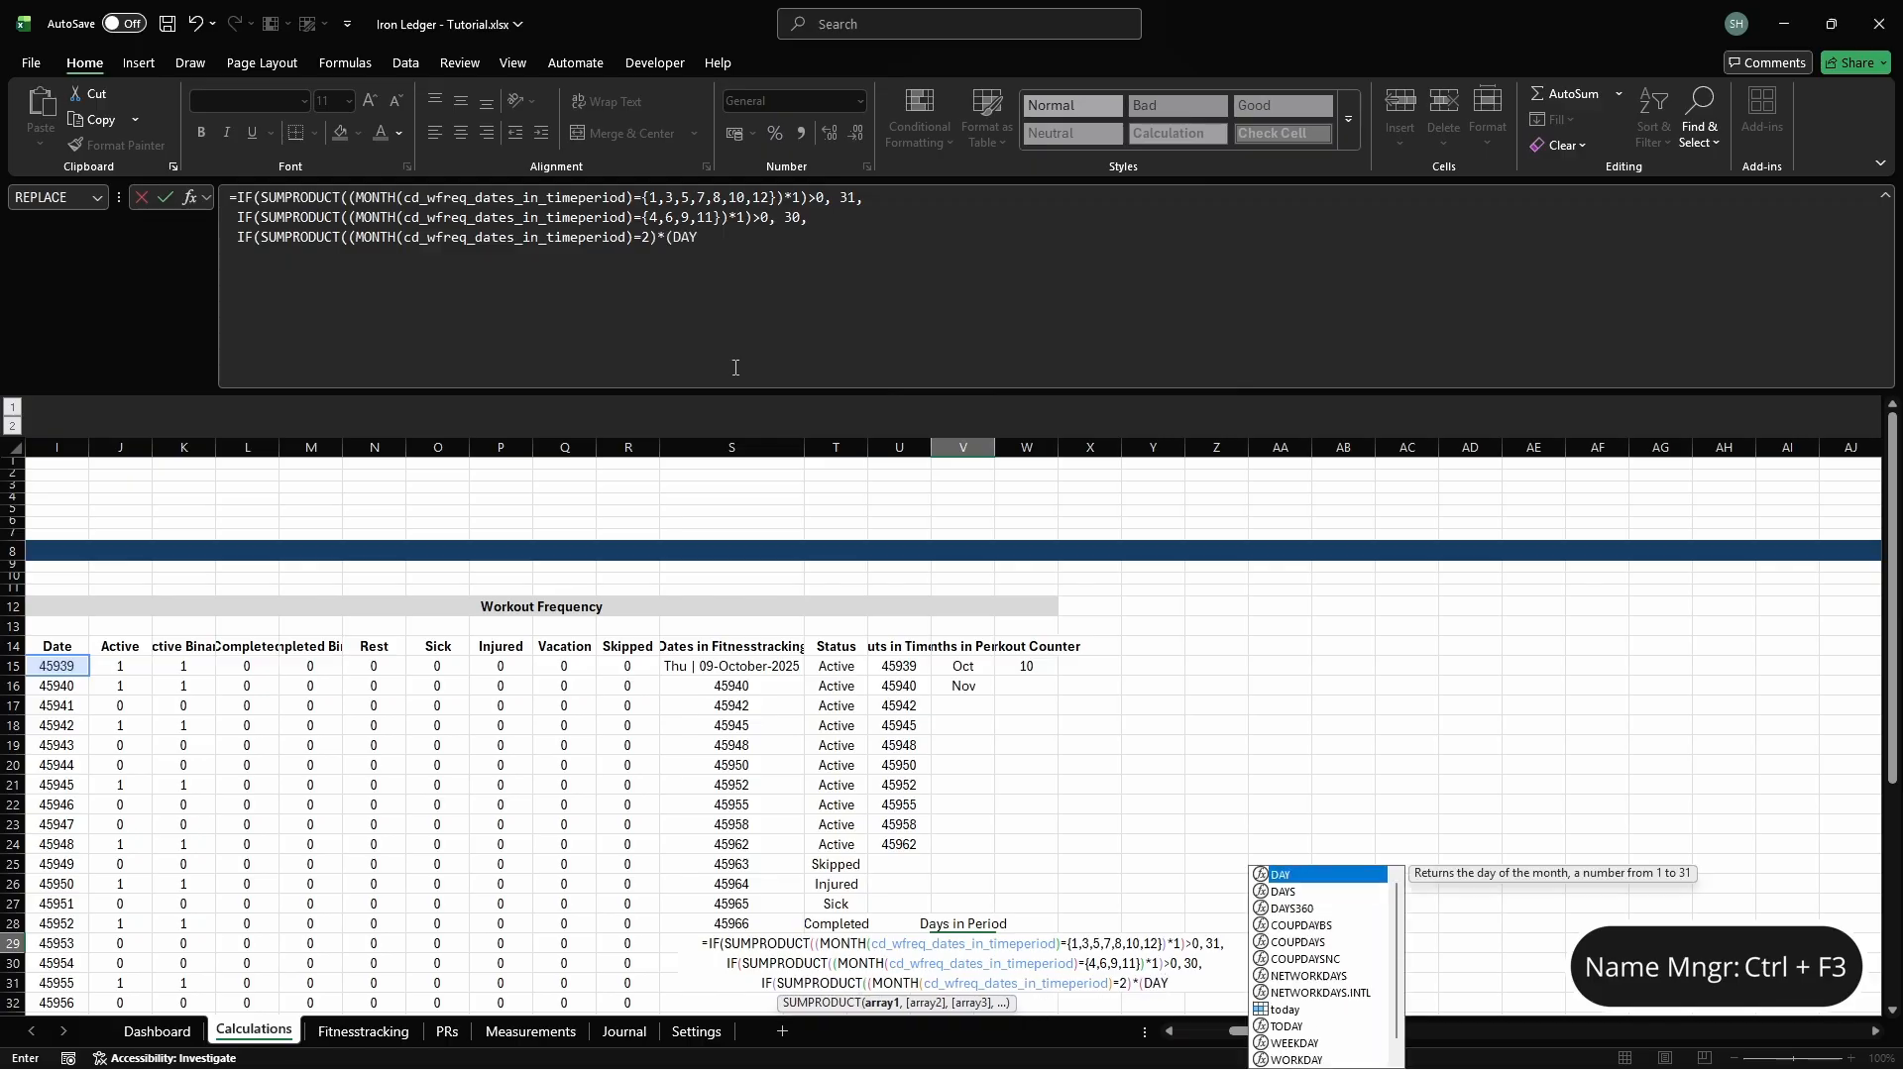
{"action": "type", "text": "(EOMONTH(cd_wfreq_dates_in_timeperiod,0"}
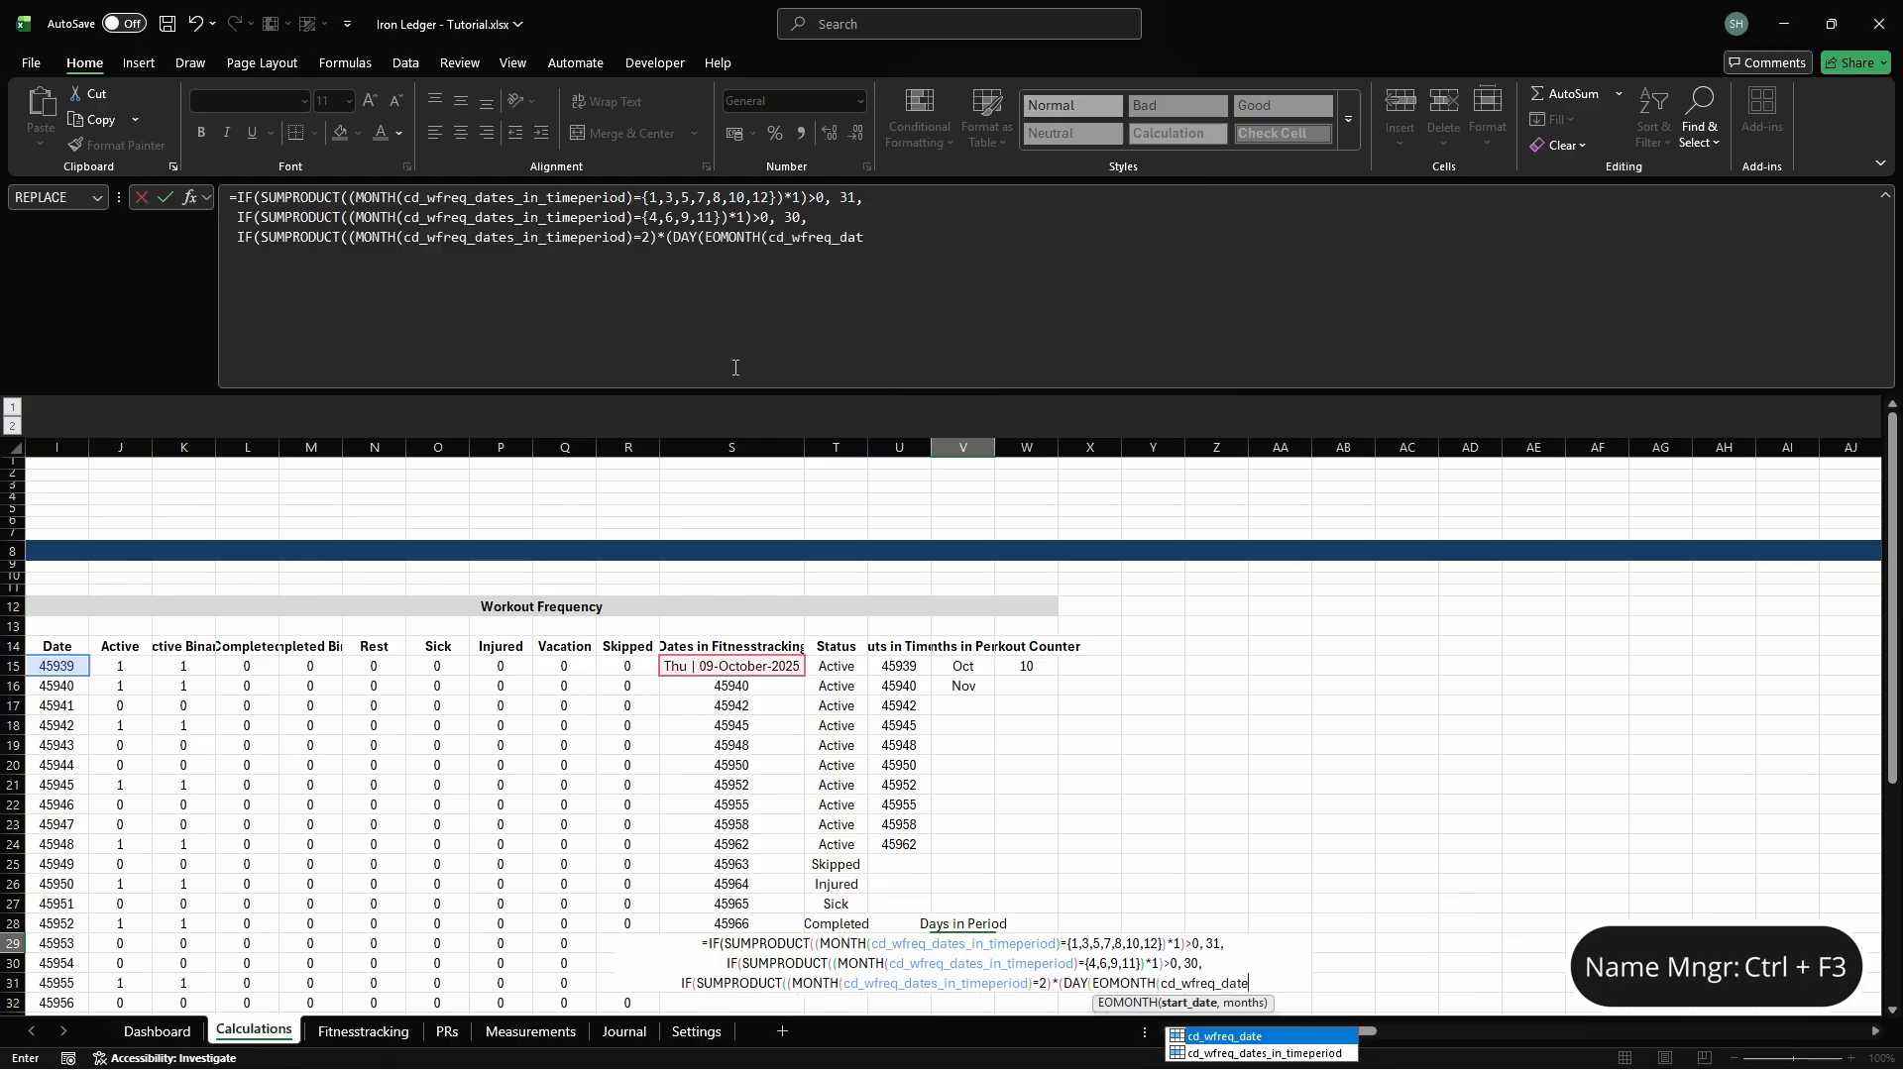
{"action": "type", "text": "))=29)*1)>0, 29,"}
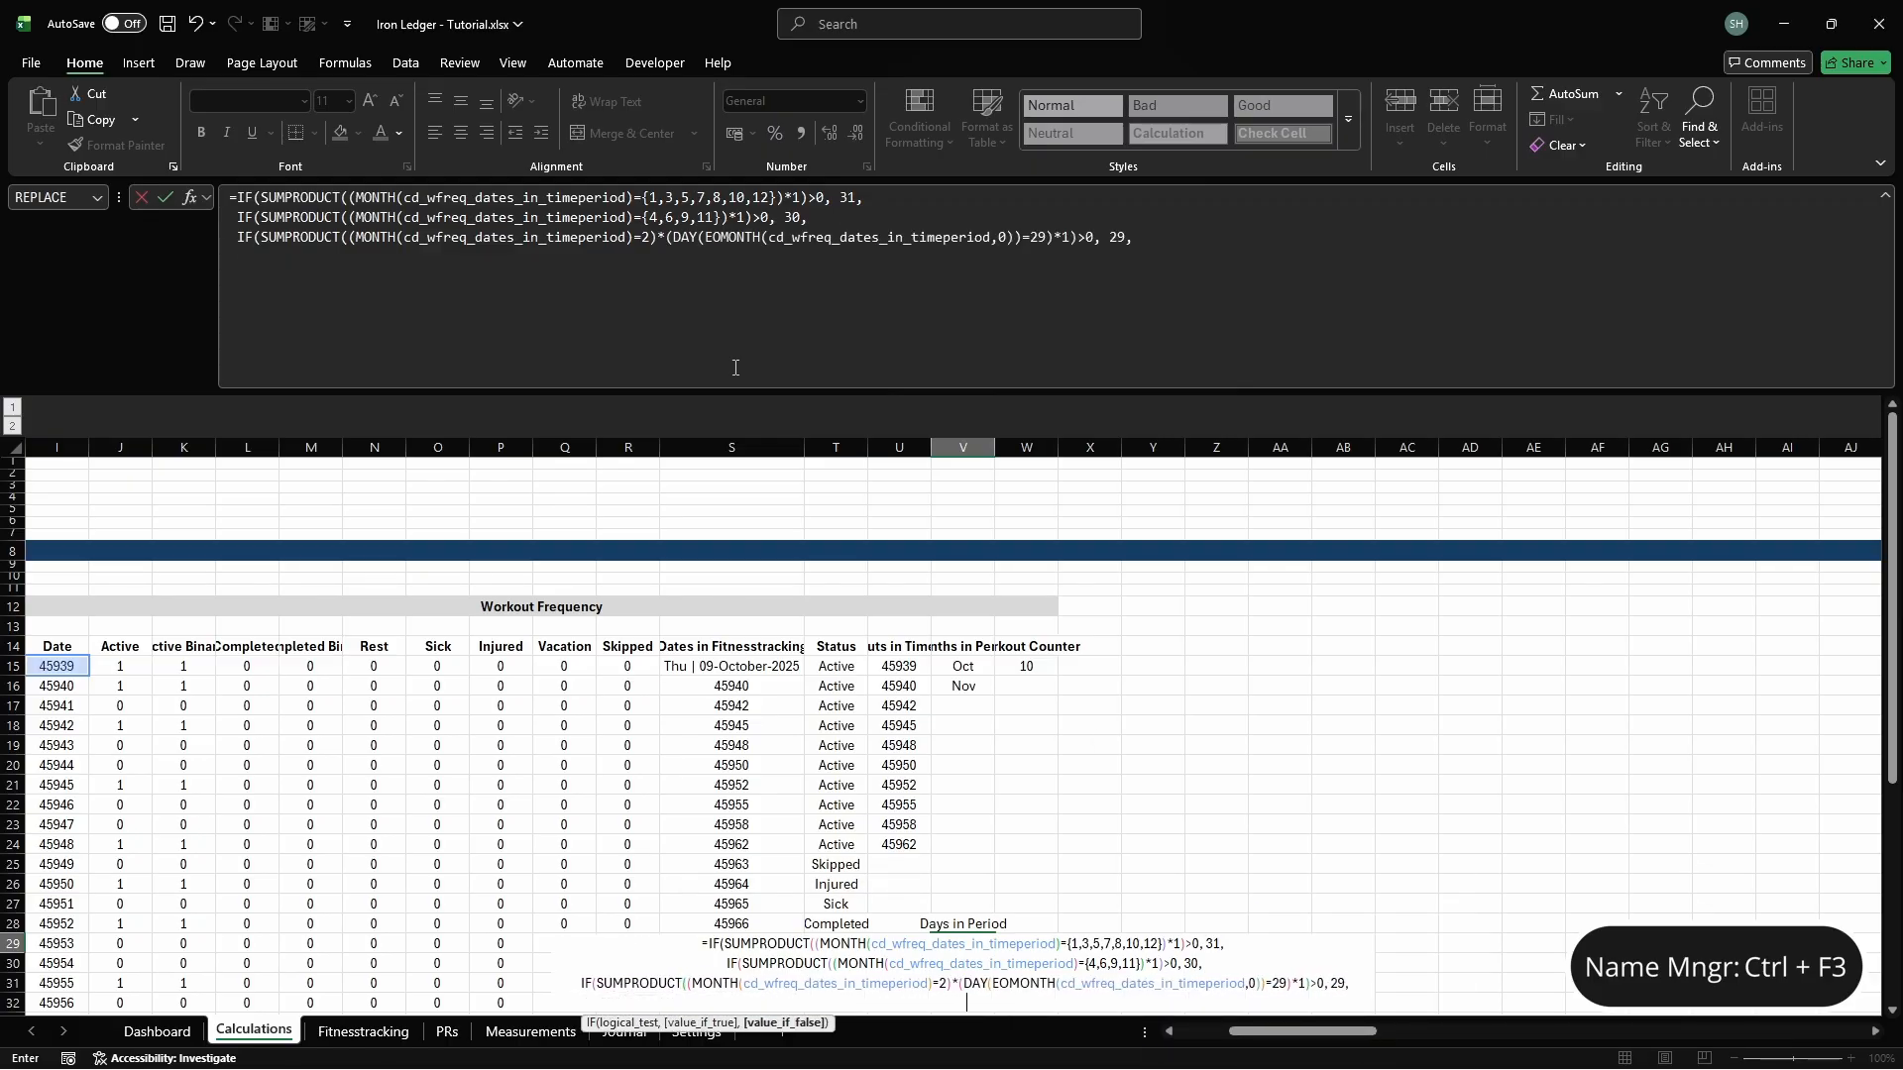
{"action": "key", "text": "alt+Return"}
Finish the V29 formula with IF(SUMPRODUCT((MONTH(cd_wfreq_dates_in_timeperiod)=2)*(DAY(EOMONTH(cd_wfreq_dates_in_timeperiod,0))=28)*1)>0, 28, and a fallback of 0 on its own line, closing all parentheses
{"action": "type", "text": "IF(SUMPR"}
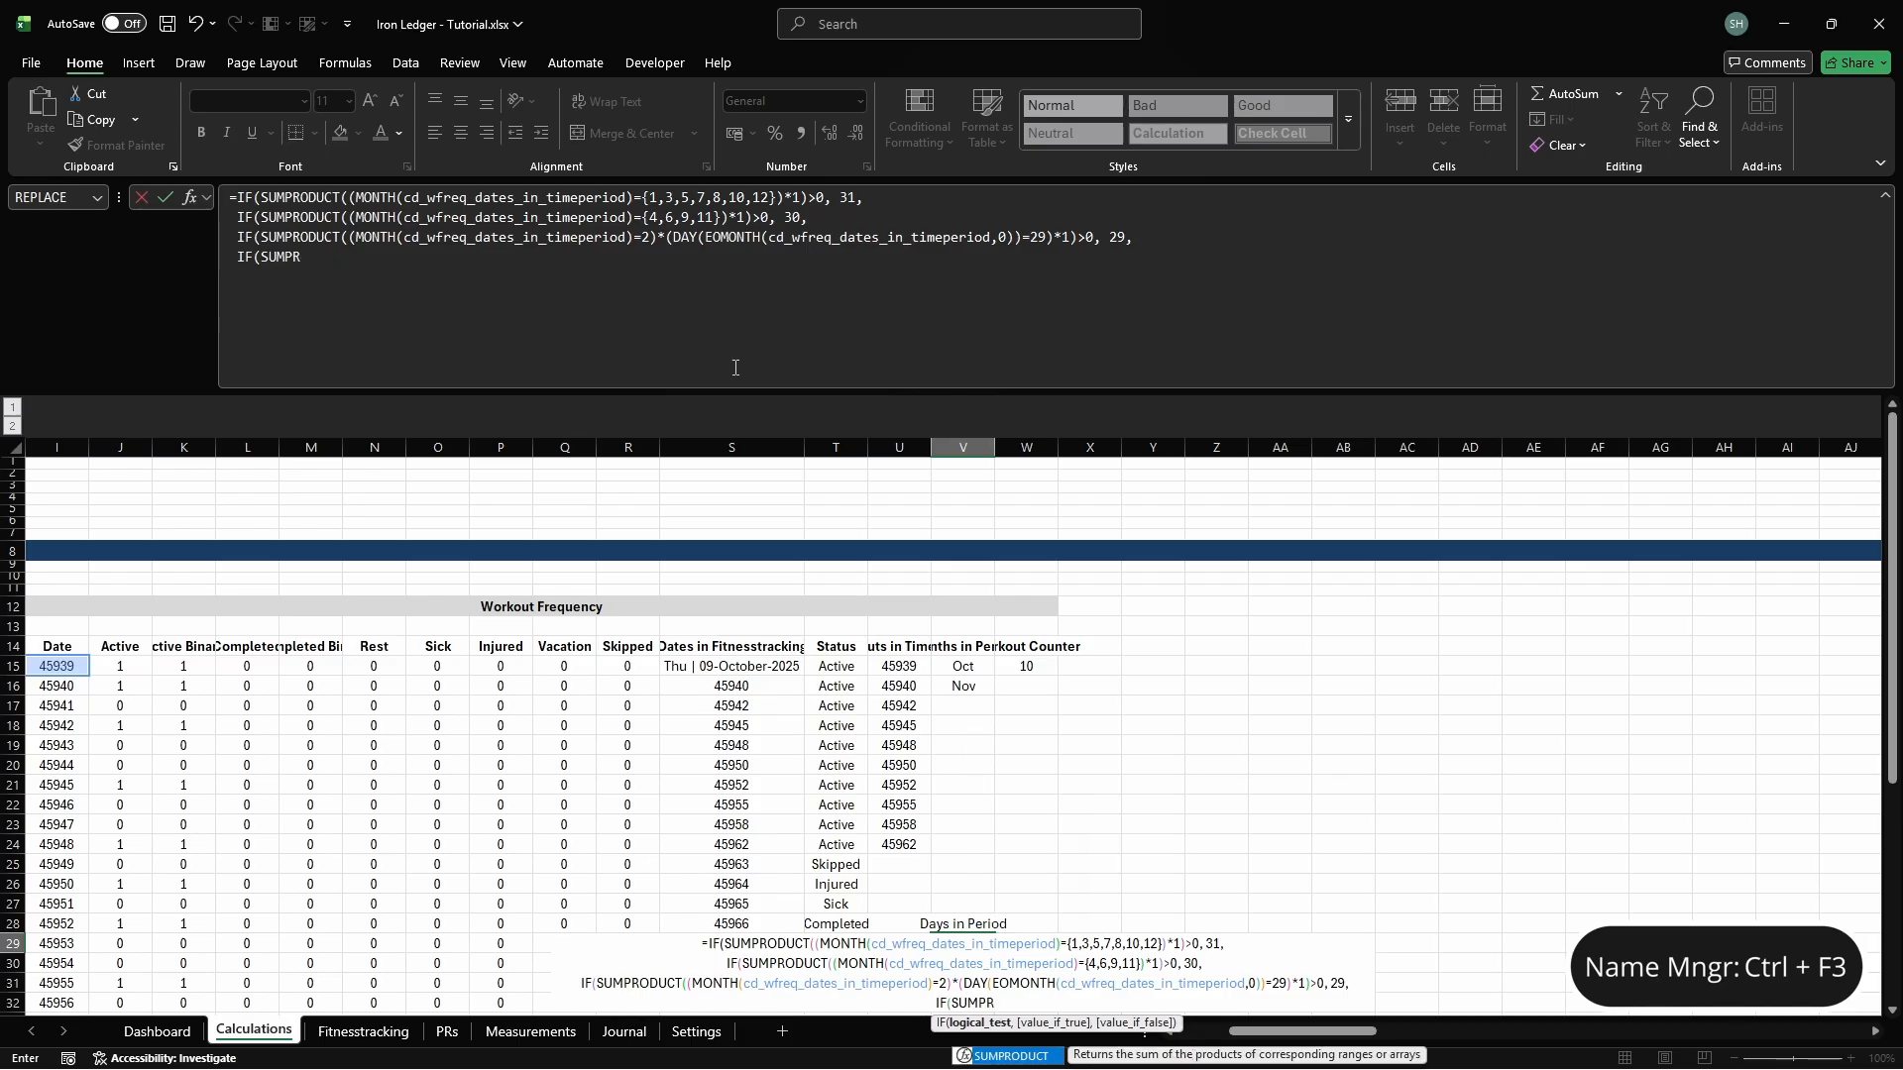
{"action": "type", "text": "ODUCT((MONTH("}
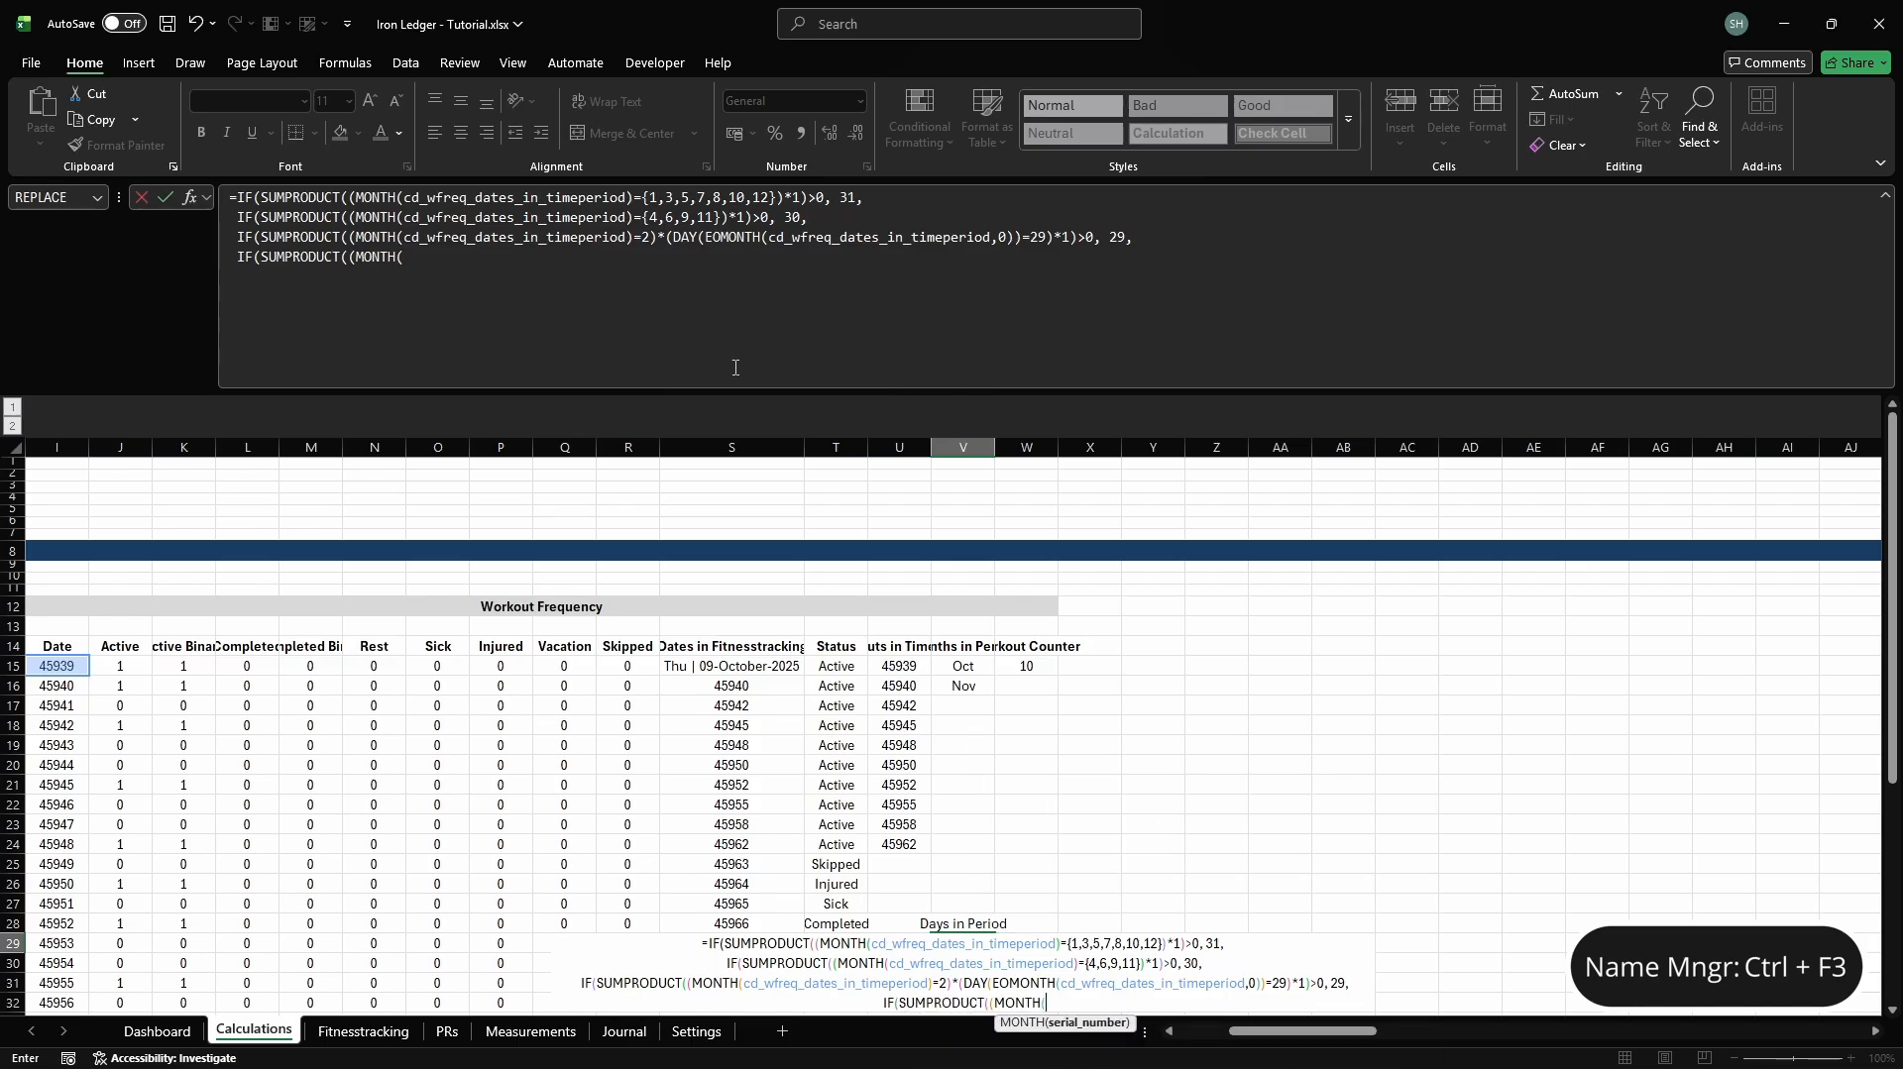
{"action": "type", "text": "cd_wfreq_dates_in_"}
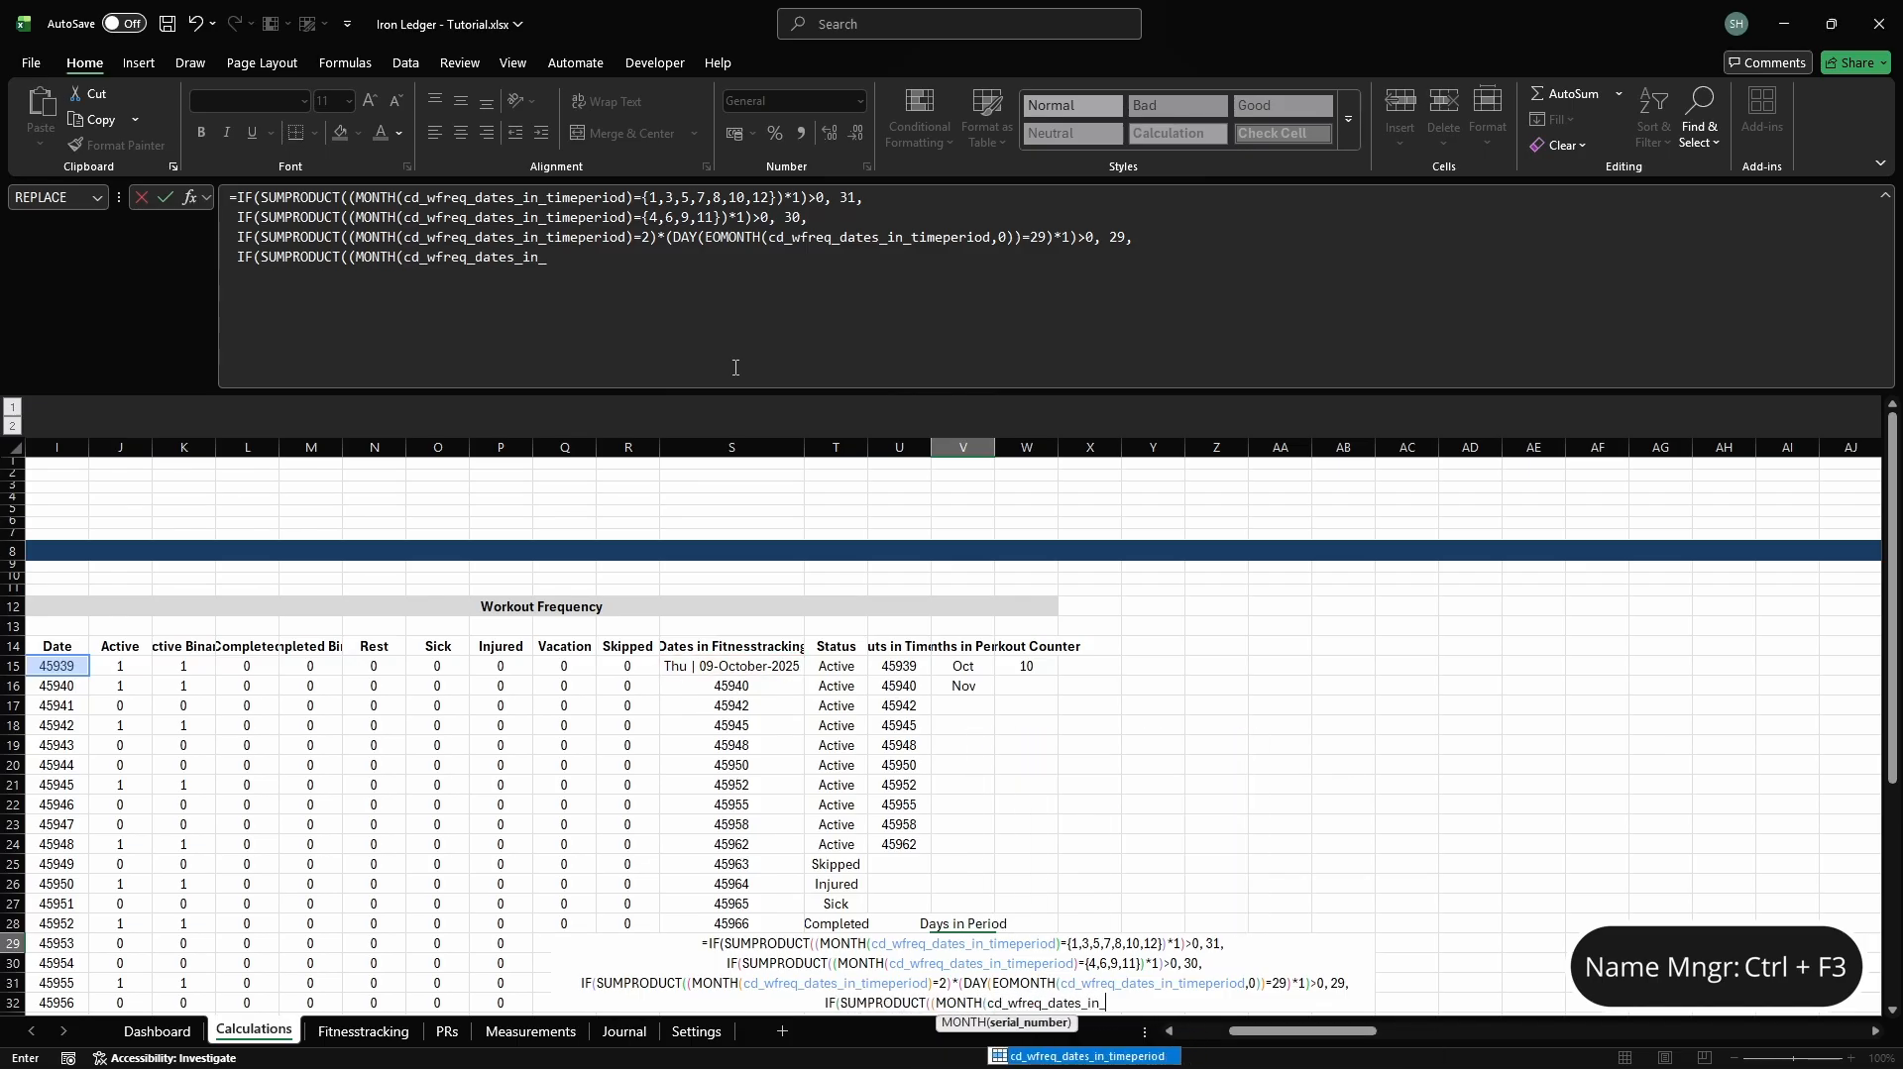
{"action": "type", "text": "timeperiod)=2)*(DAY"}
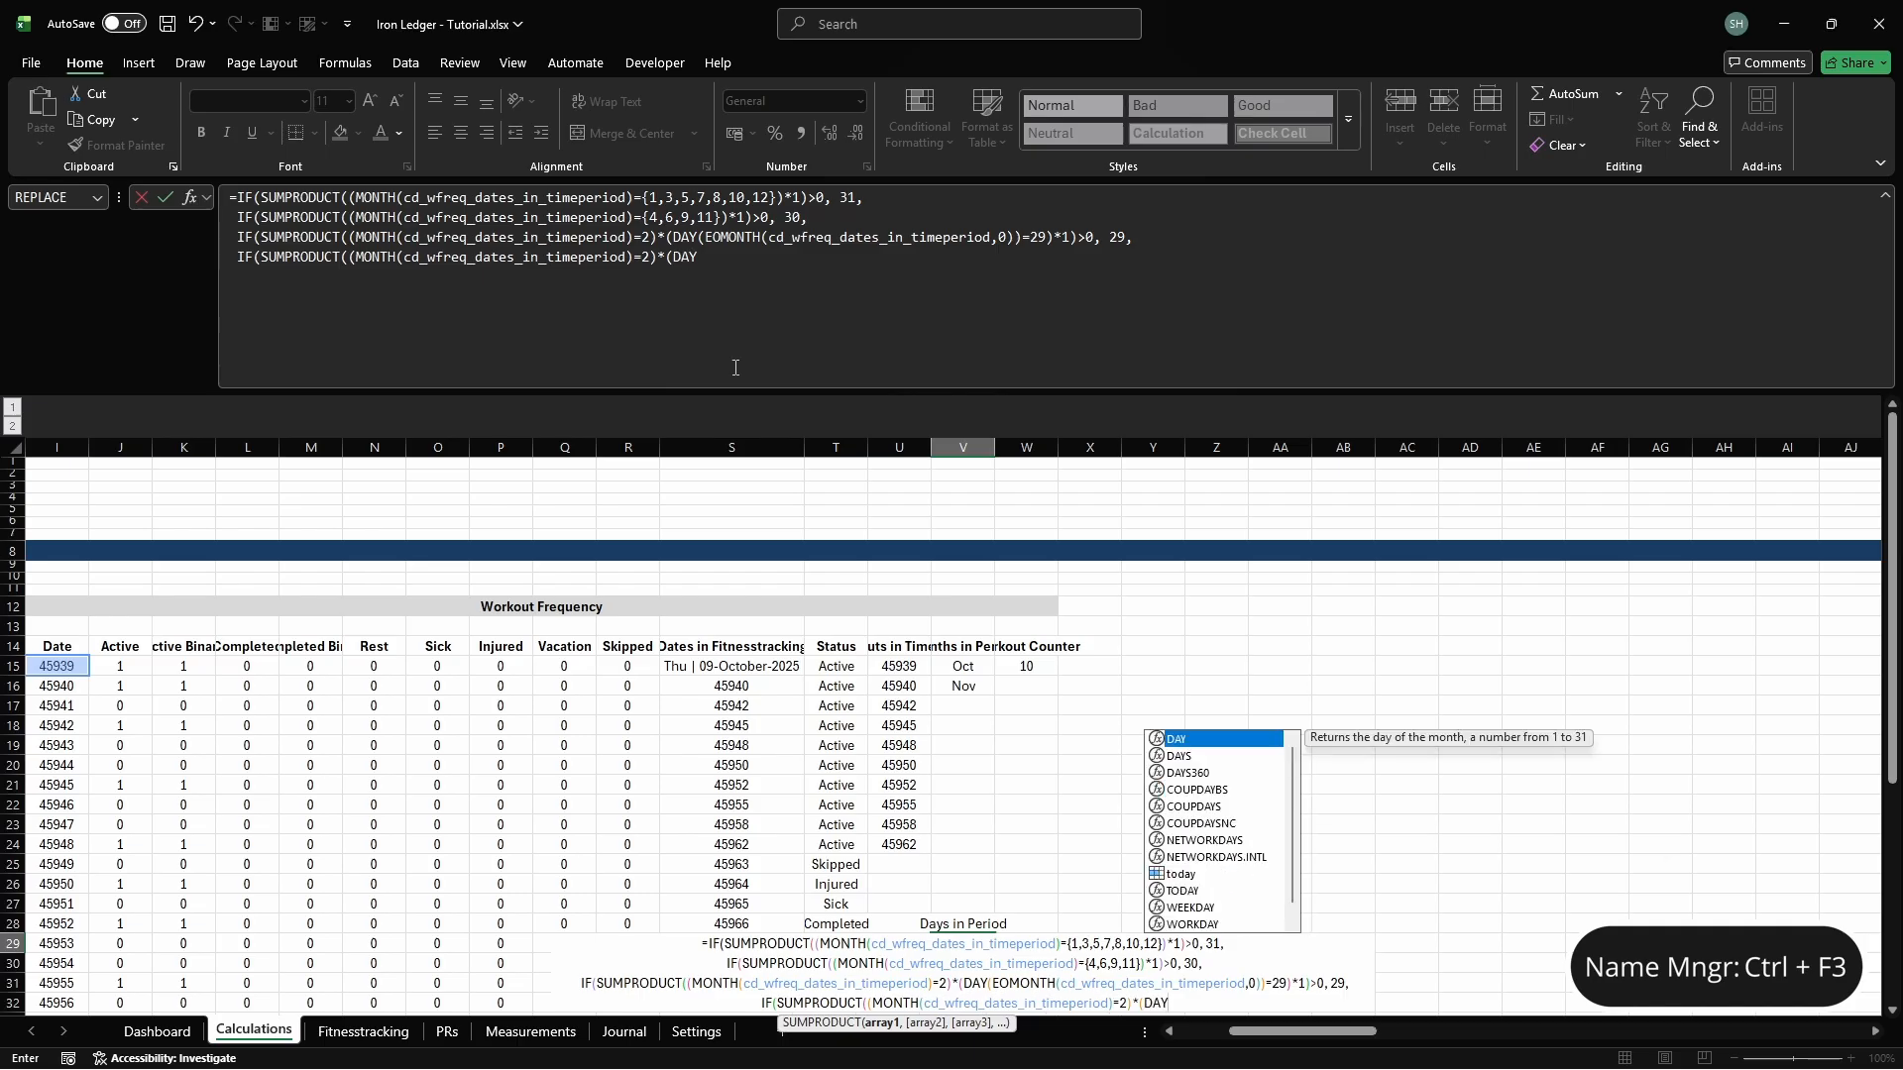
{"action": "type", "text": "(EOMONTH(cd_wfreq_dat"}
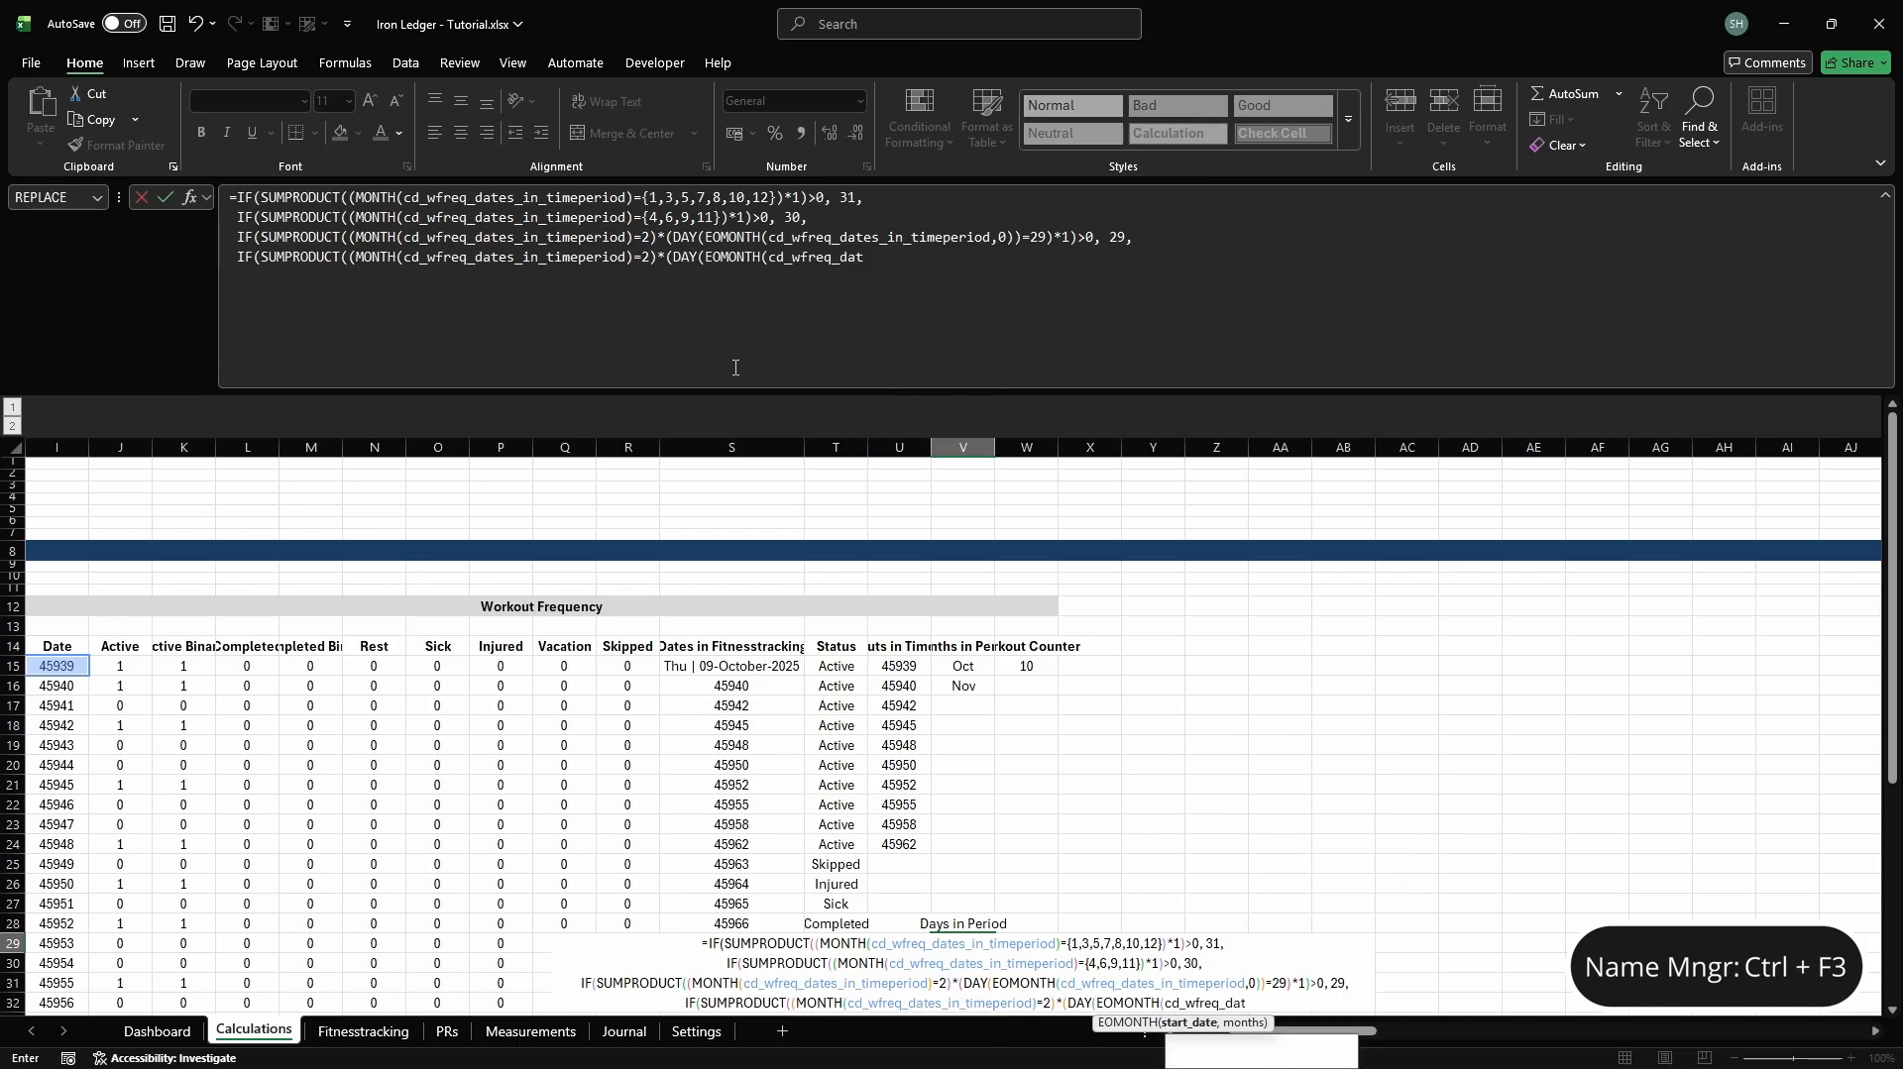
{"action": "type", "text": "es_in_timeperiod,0))=28)*1)>0, 28,"}
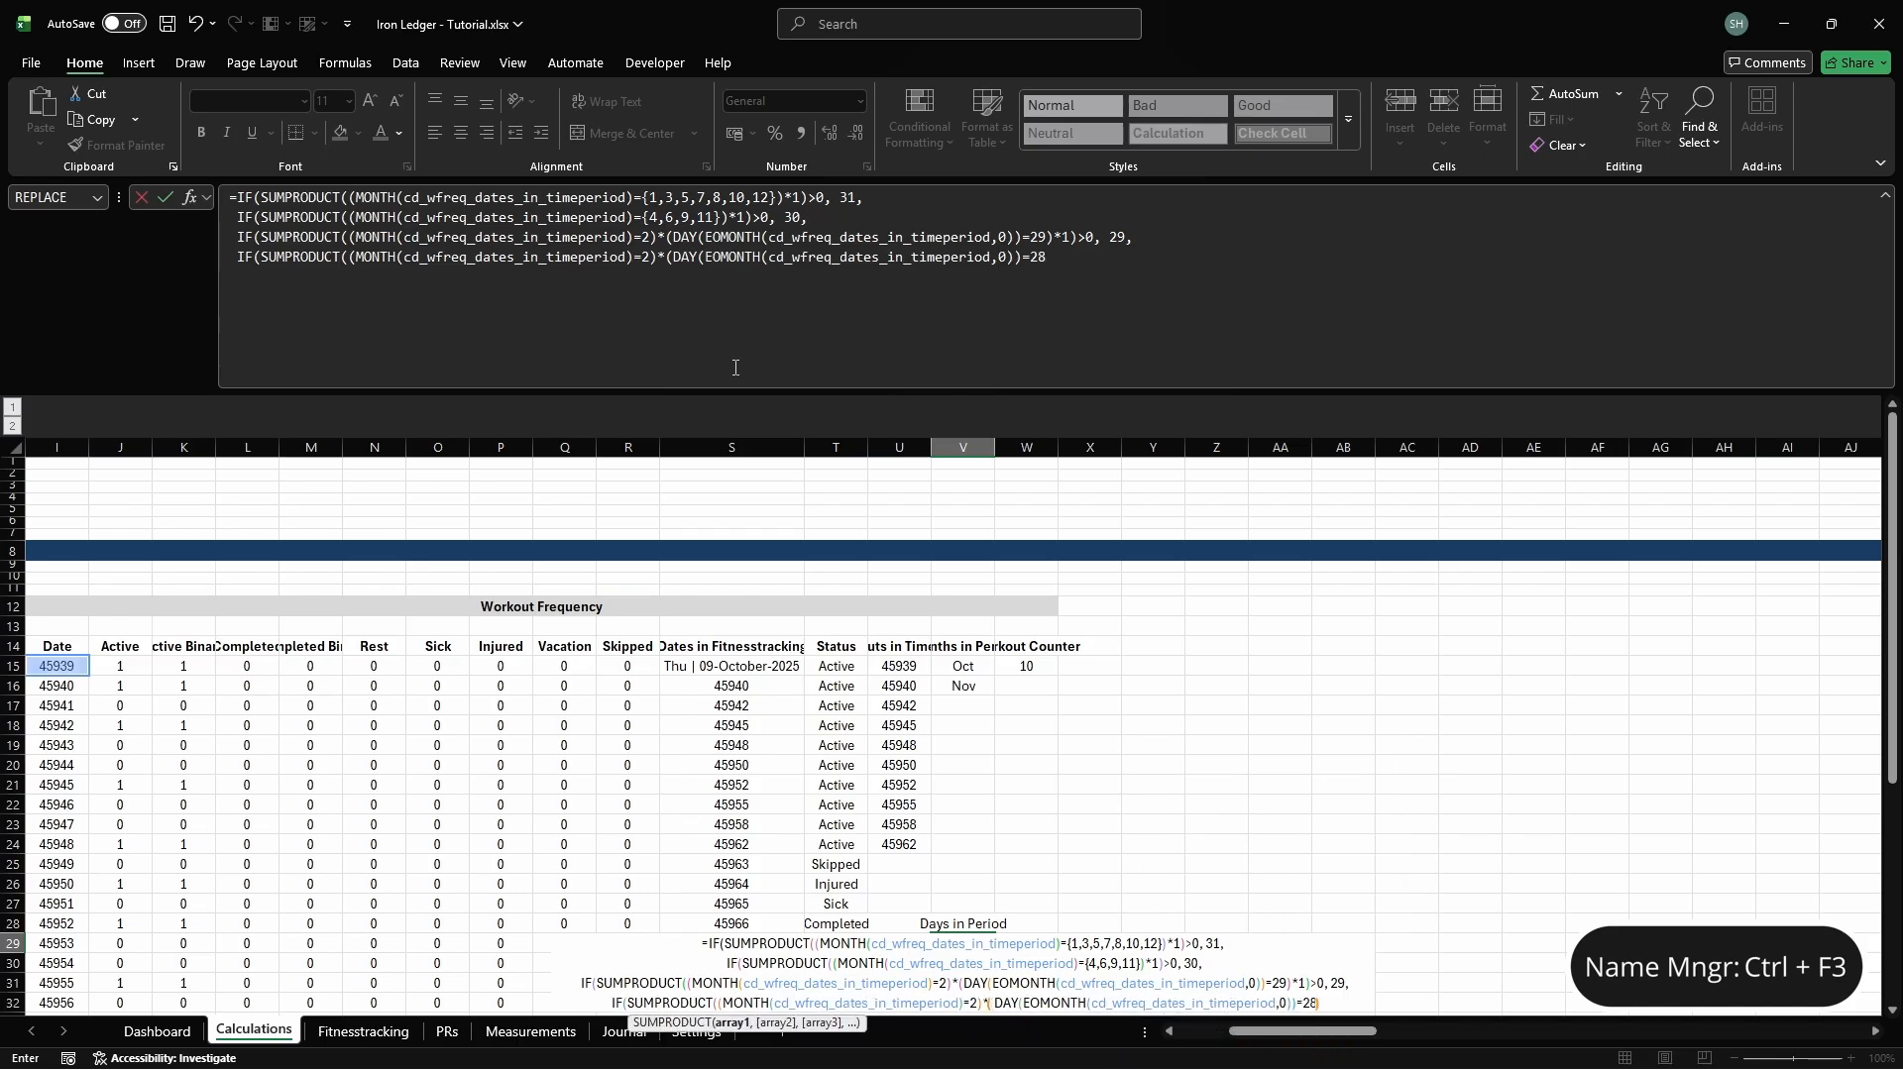
{"action": "key", "text": "alt+Return"}
{"action": "type", "text": "0"}
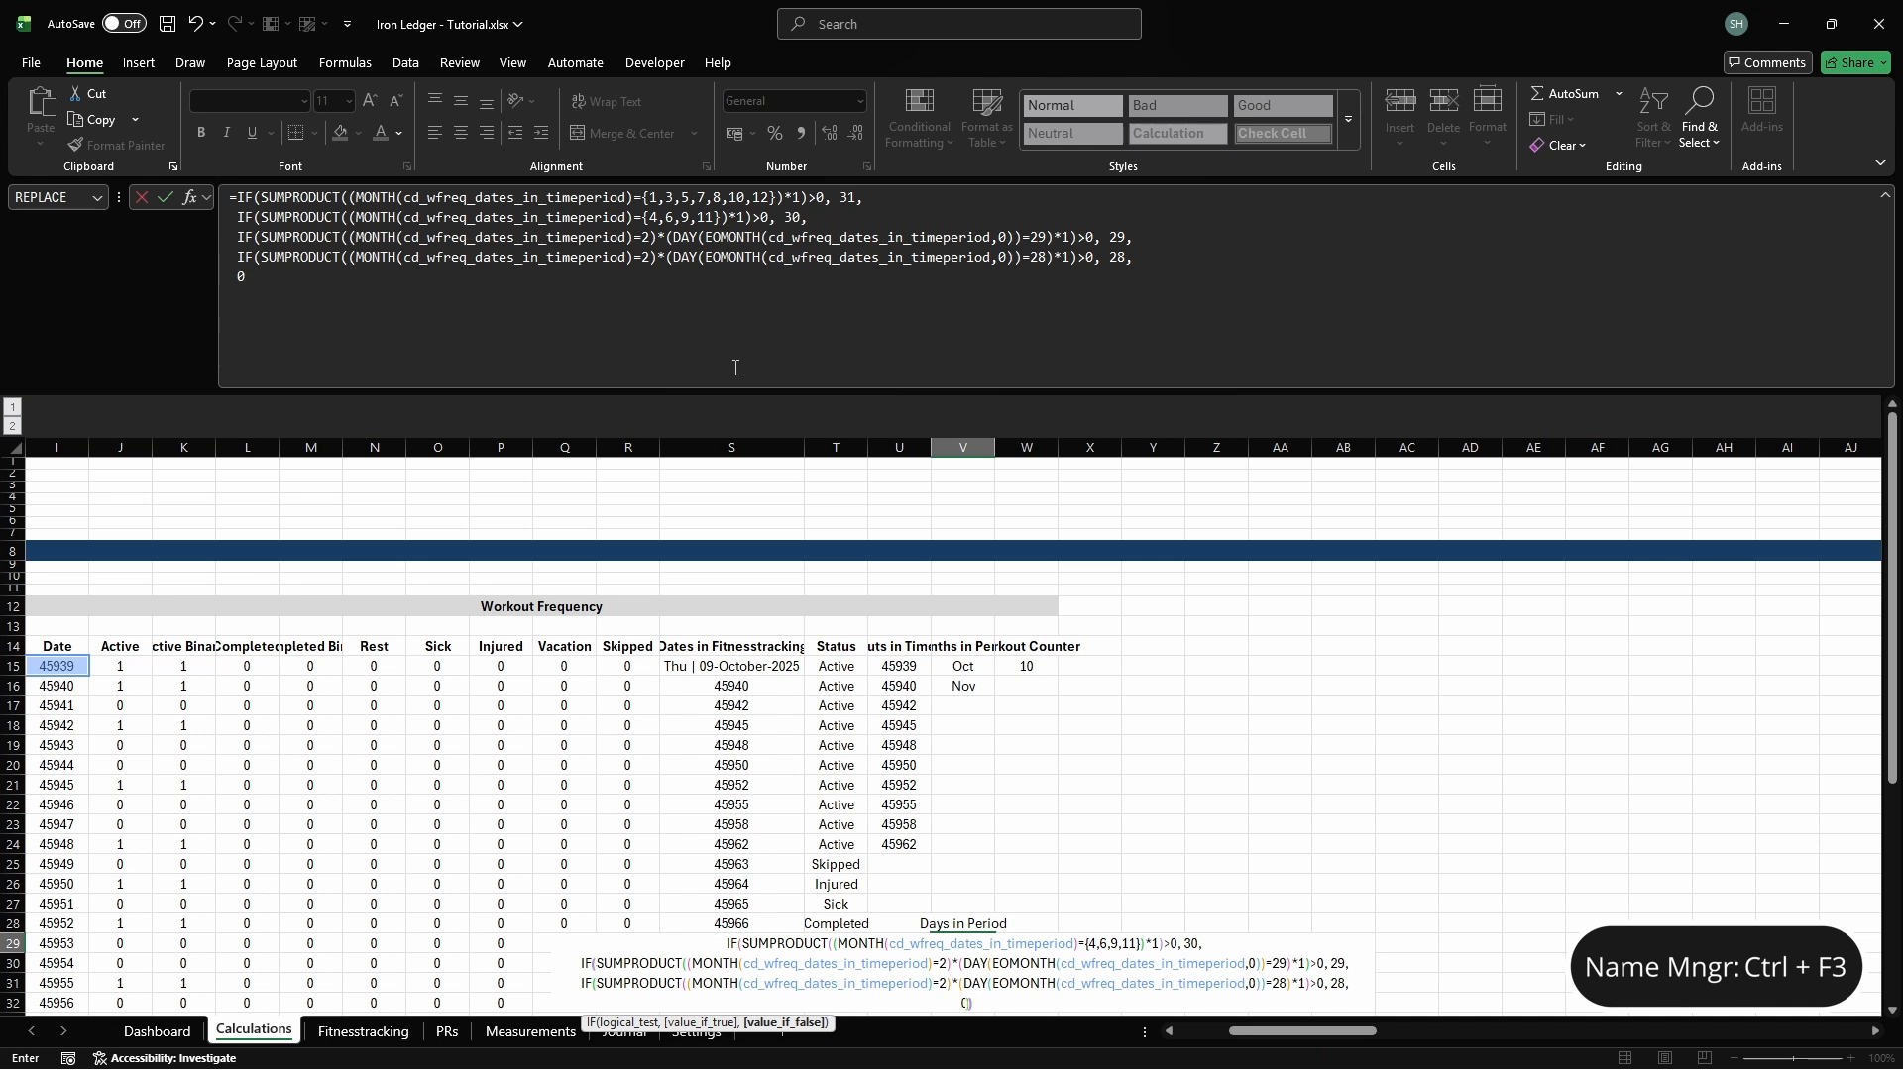
{"action": "type", "text": ")"}
Format the Date values in column I as Short Date
{"action": "left_click", "coordinate": [58, 442]}
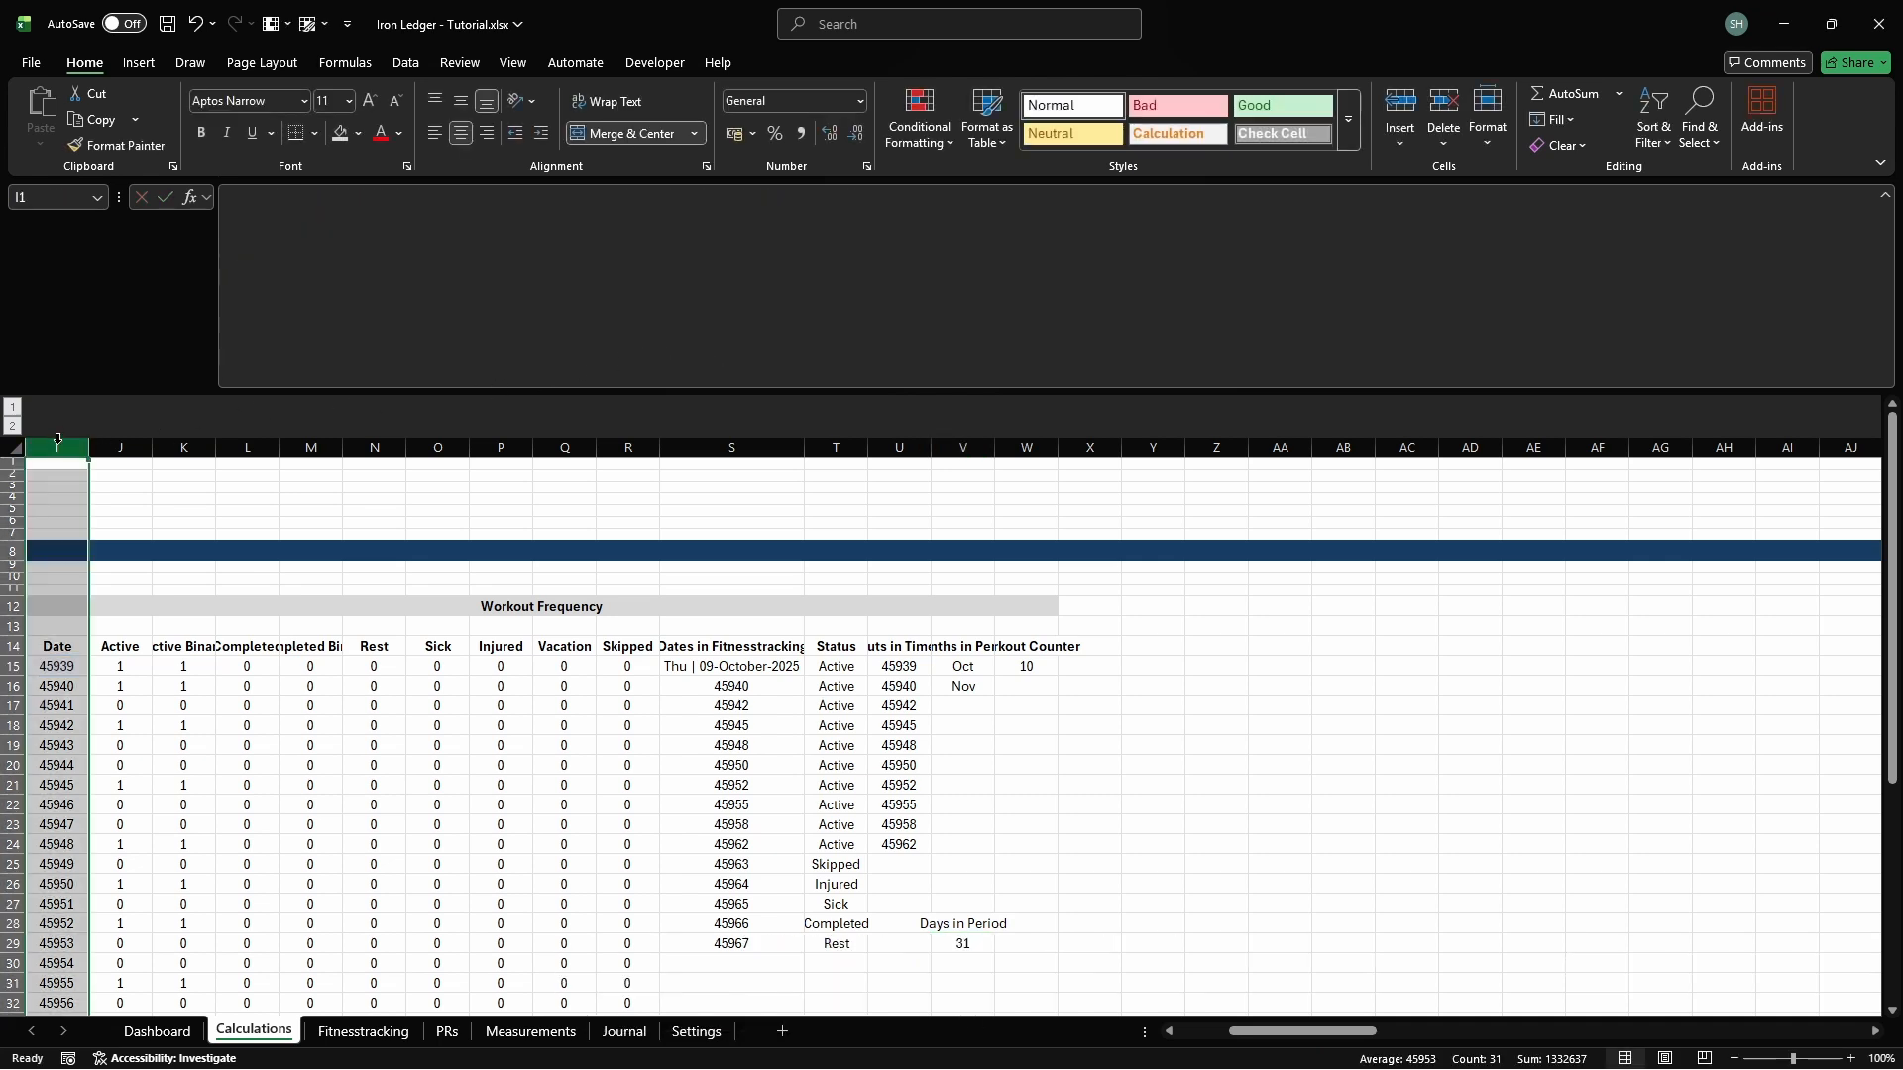
{"action": "left_click", "coordinate": [836, 100]}
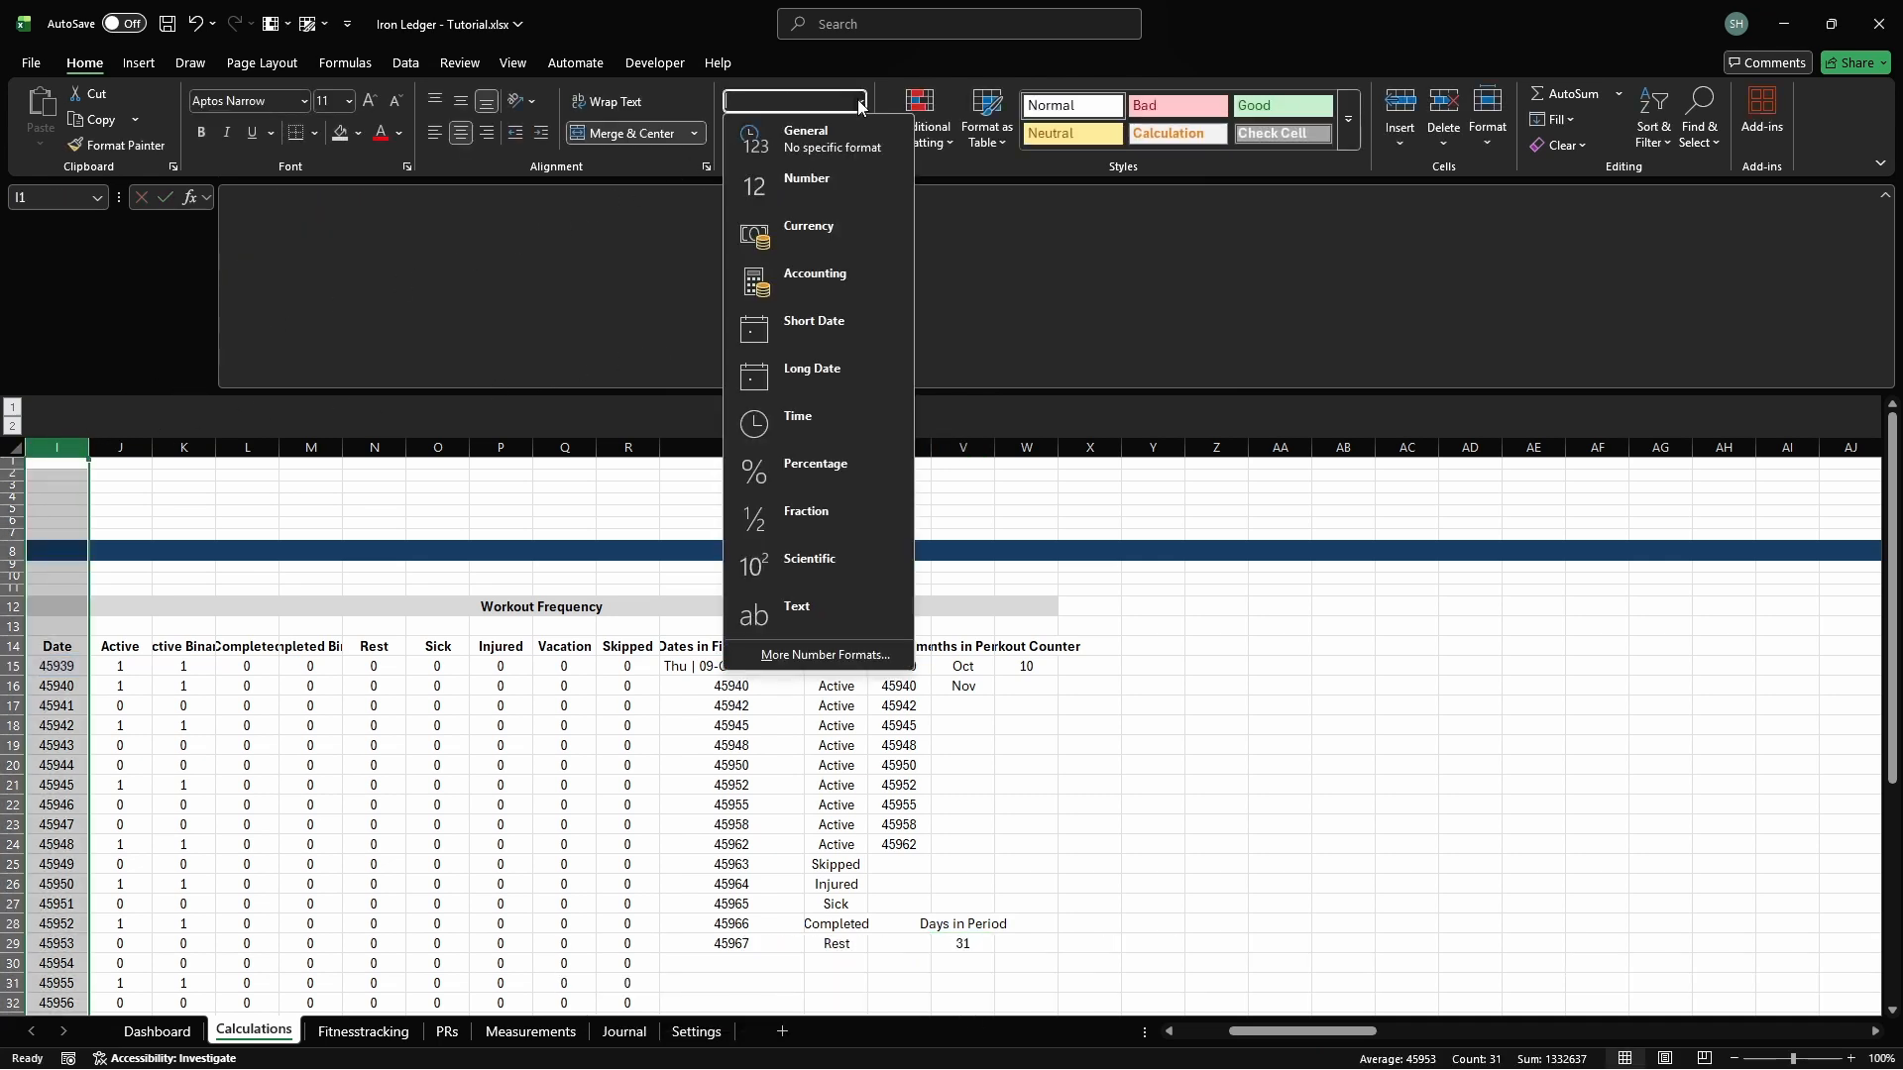
{"action": "left_click", "coordinate": [809, 333]}
AutoFit the widths of all columns on the Calculations sheet
{"action": "key", "text": "ctrl+a"}
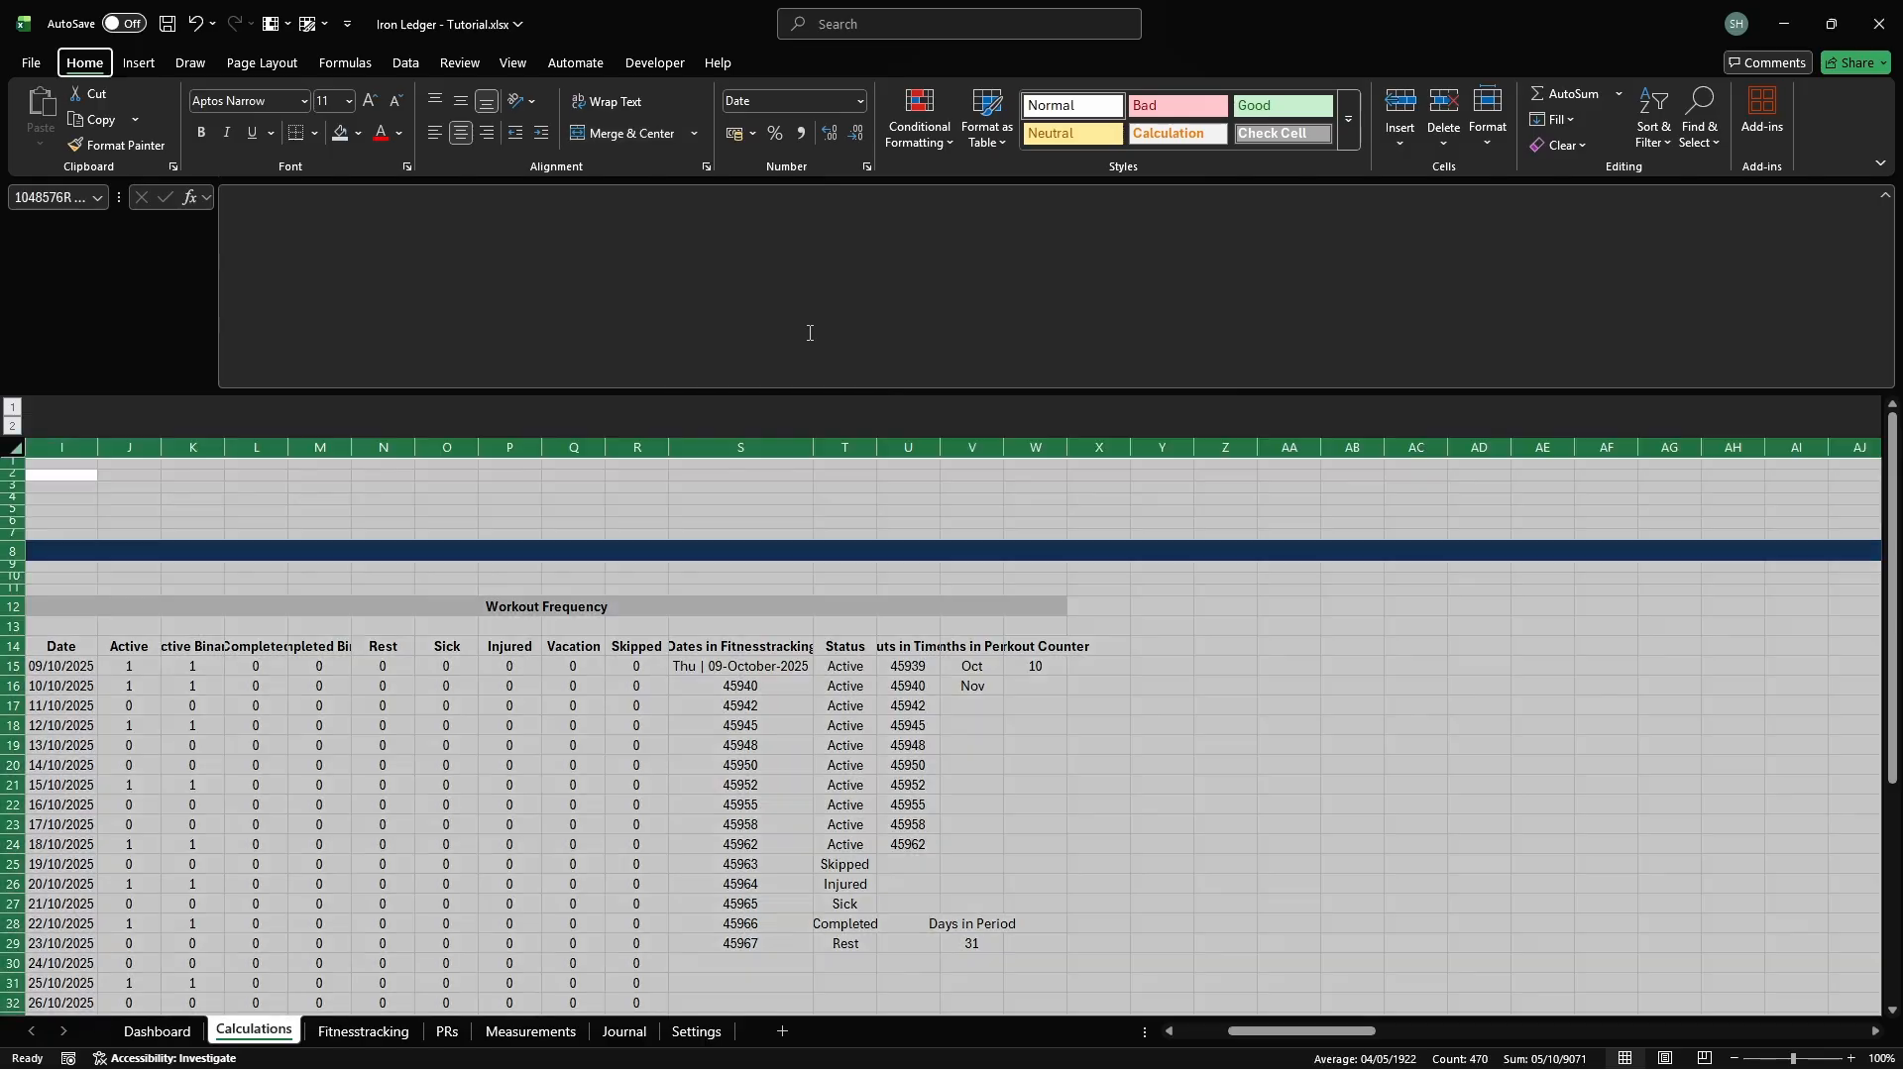
{"action": "key", "text": "alt+h"}
{"action": "key", "text": "o"}
{"action": "key", "text": "i"}
Format the Dates in Fitnesstracking column S and the Date of Workouts in Timeperiod Helper column U as Short Date
{"action": "left_click", "coordinate": [748, 442]}
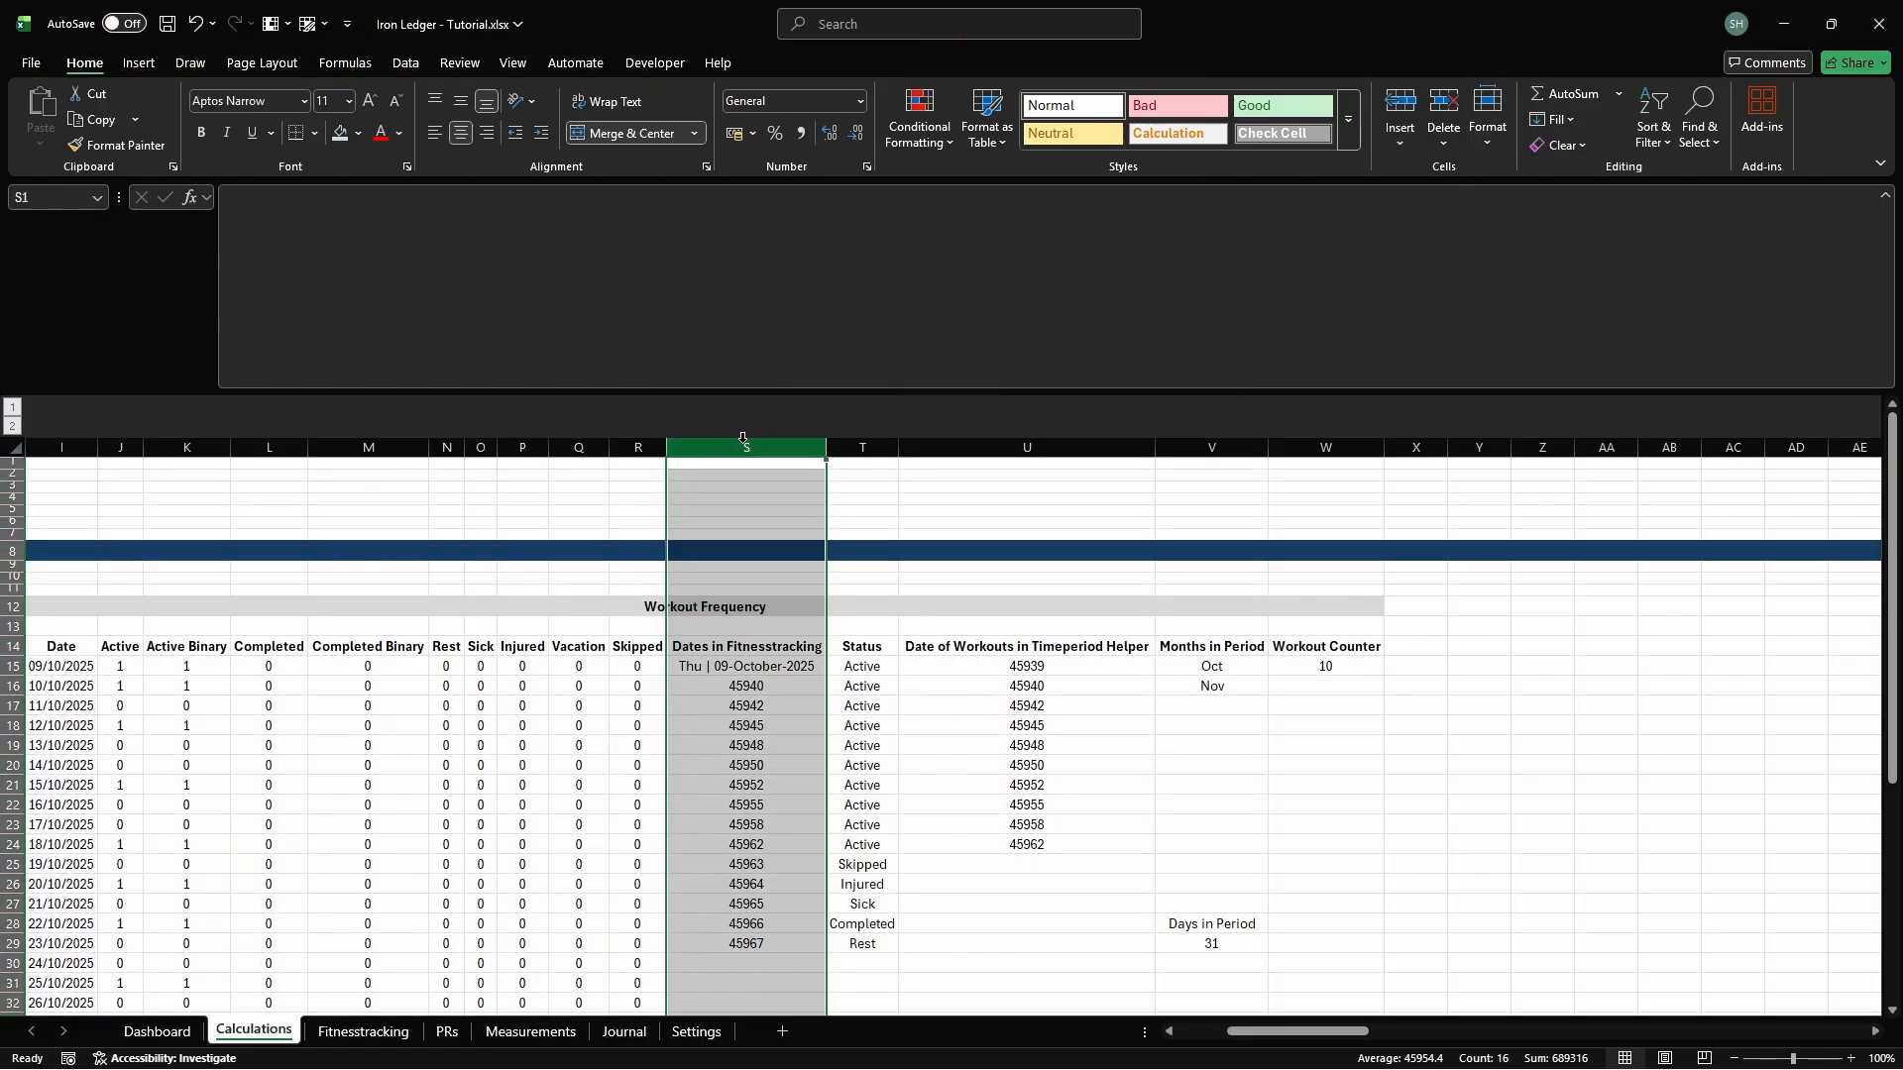
{"action": "left_click", "coordinate": [840, 100]}
{"action": "left_click", "coordinate": [809, 333]}
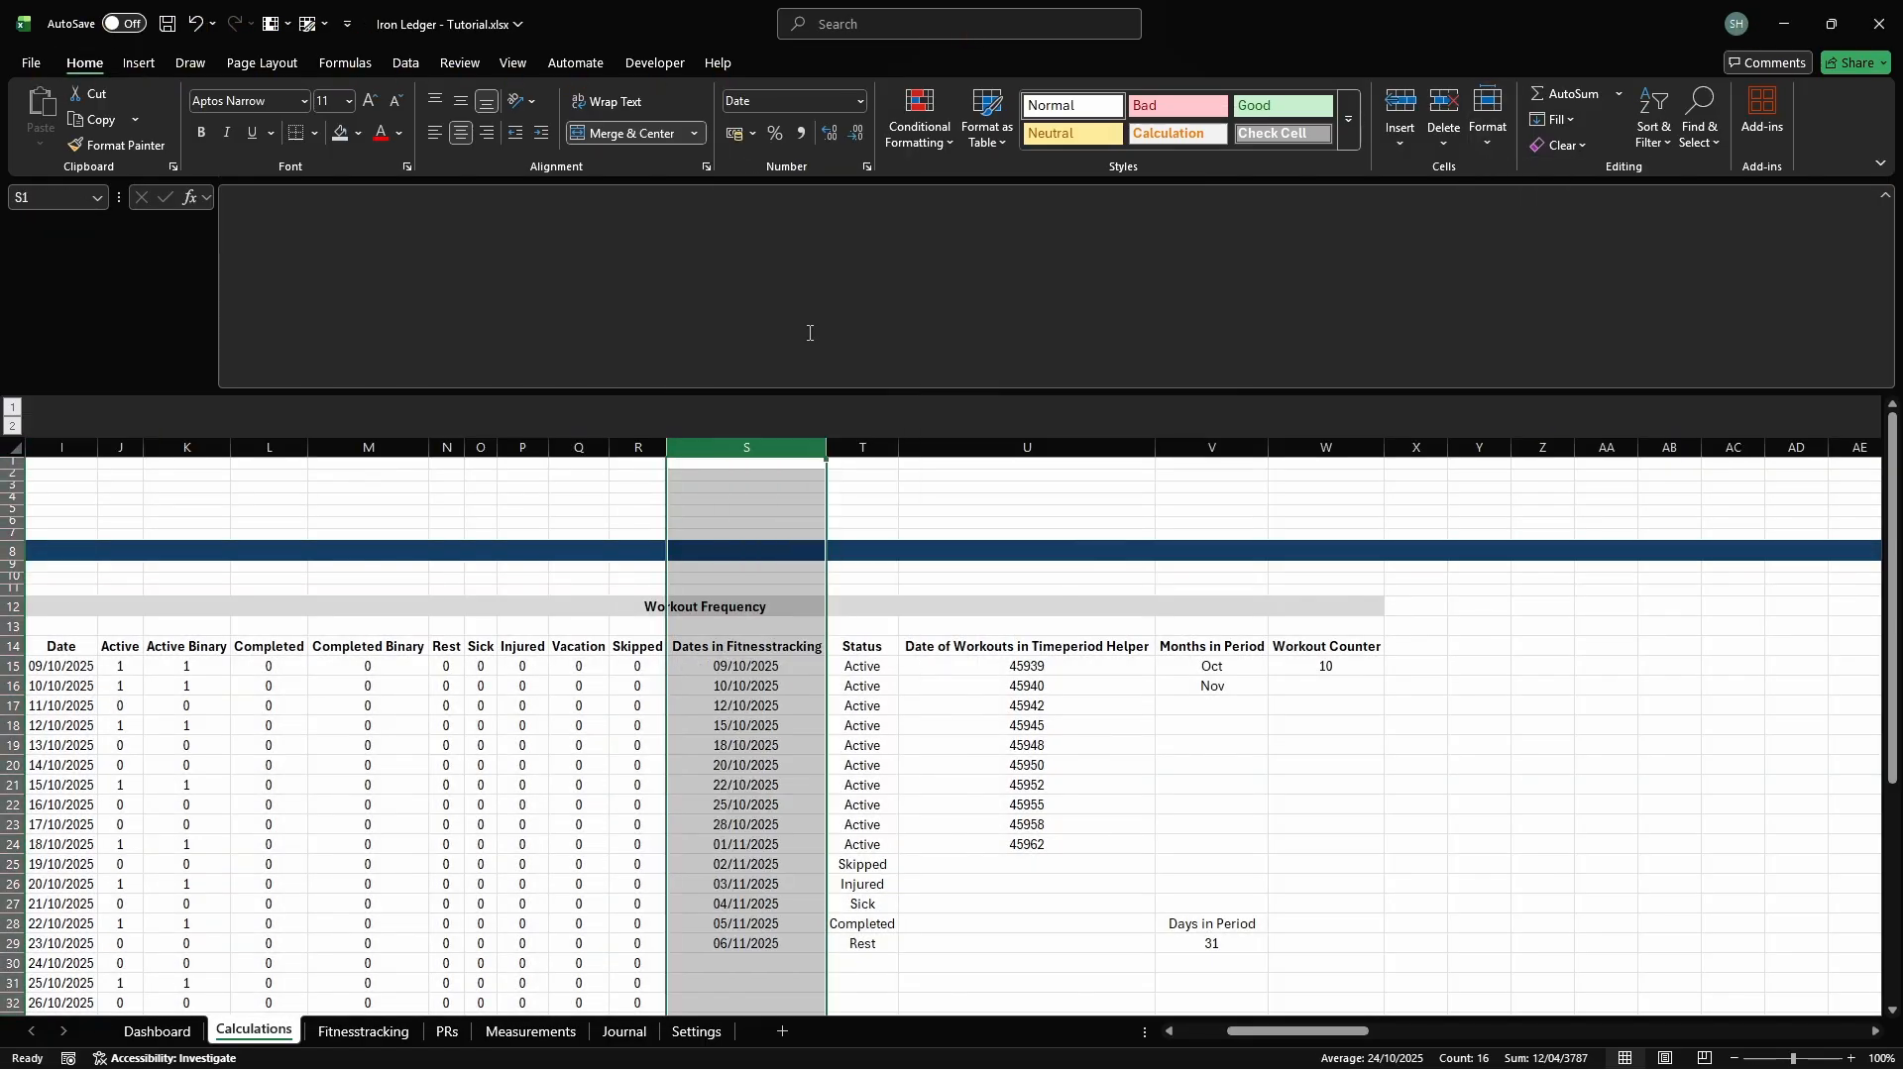
{"action": "left_click", "coordinate": [942, 448]}
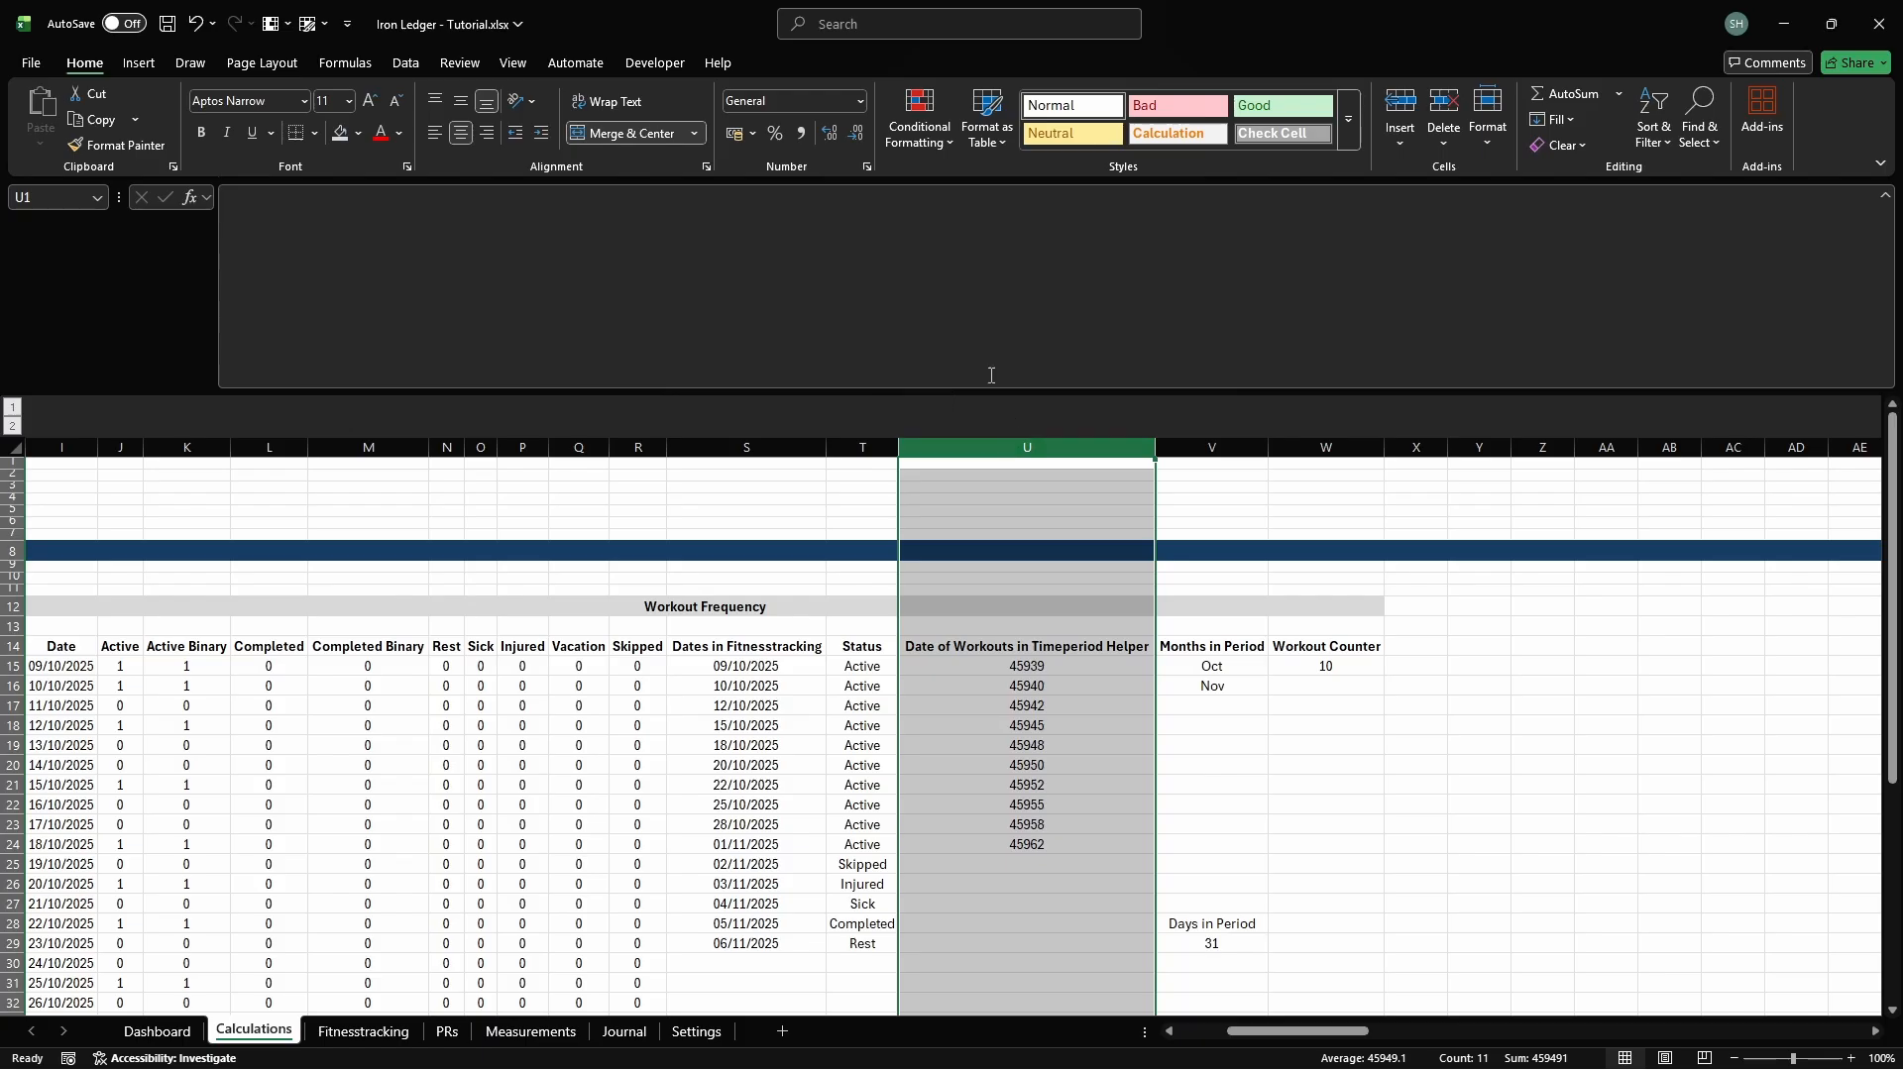
{"action": "left_click", "coordinate": [861, 101]}
{"action": "left_click", "coordinate": [809, 333]}
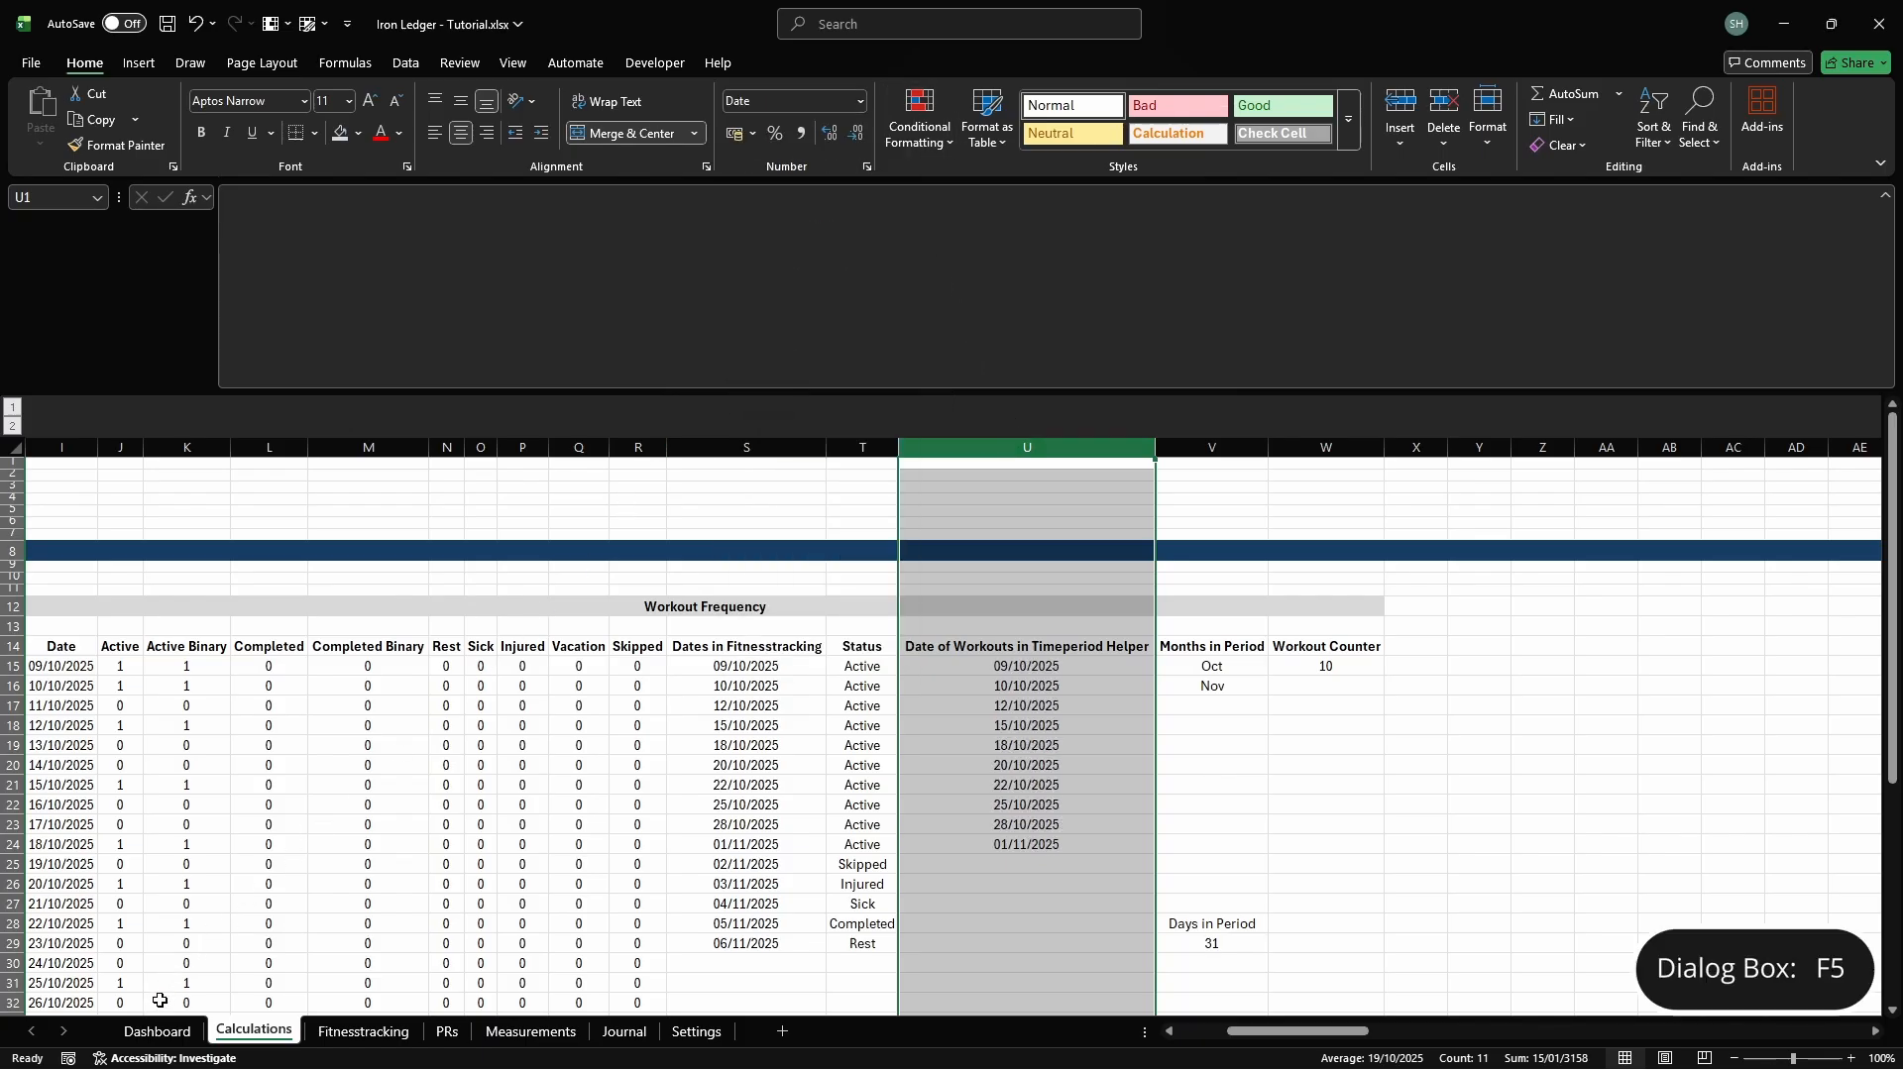
On the Dashboard sheet, list the month abbreviations Jan to Dec down column M, starting in M6
{"action": "left_click", "coordinate": [154, 1033]}
{"action": "key", "text": "F5"}
{"action": "type", "text": "m6"}
{"action": "key", "text": "Return"}
{"action": "type", "text": "Jan"}
{"action": "key", "text": "Return"}
{"action": "type", "text": "Feb"}
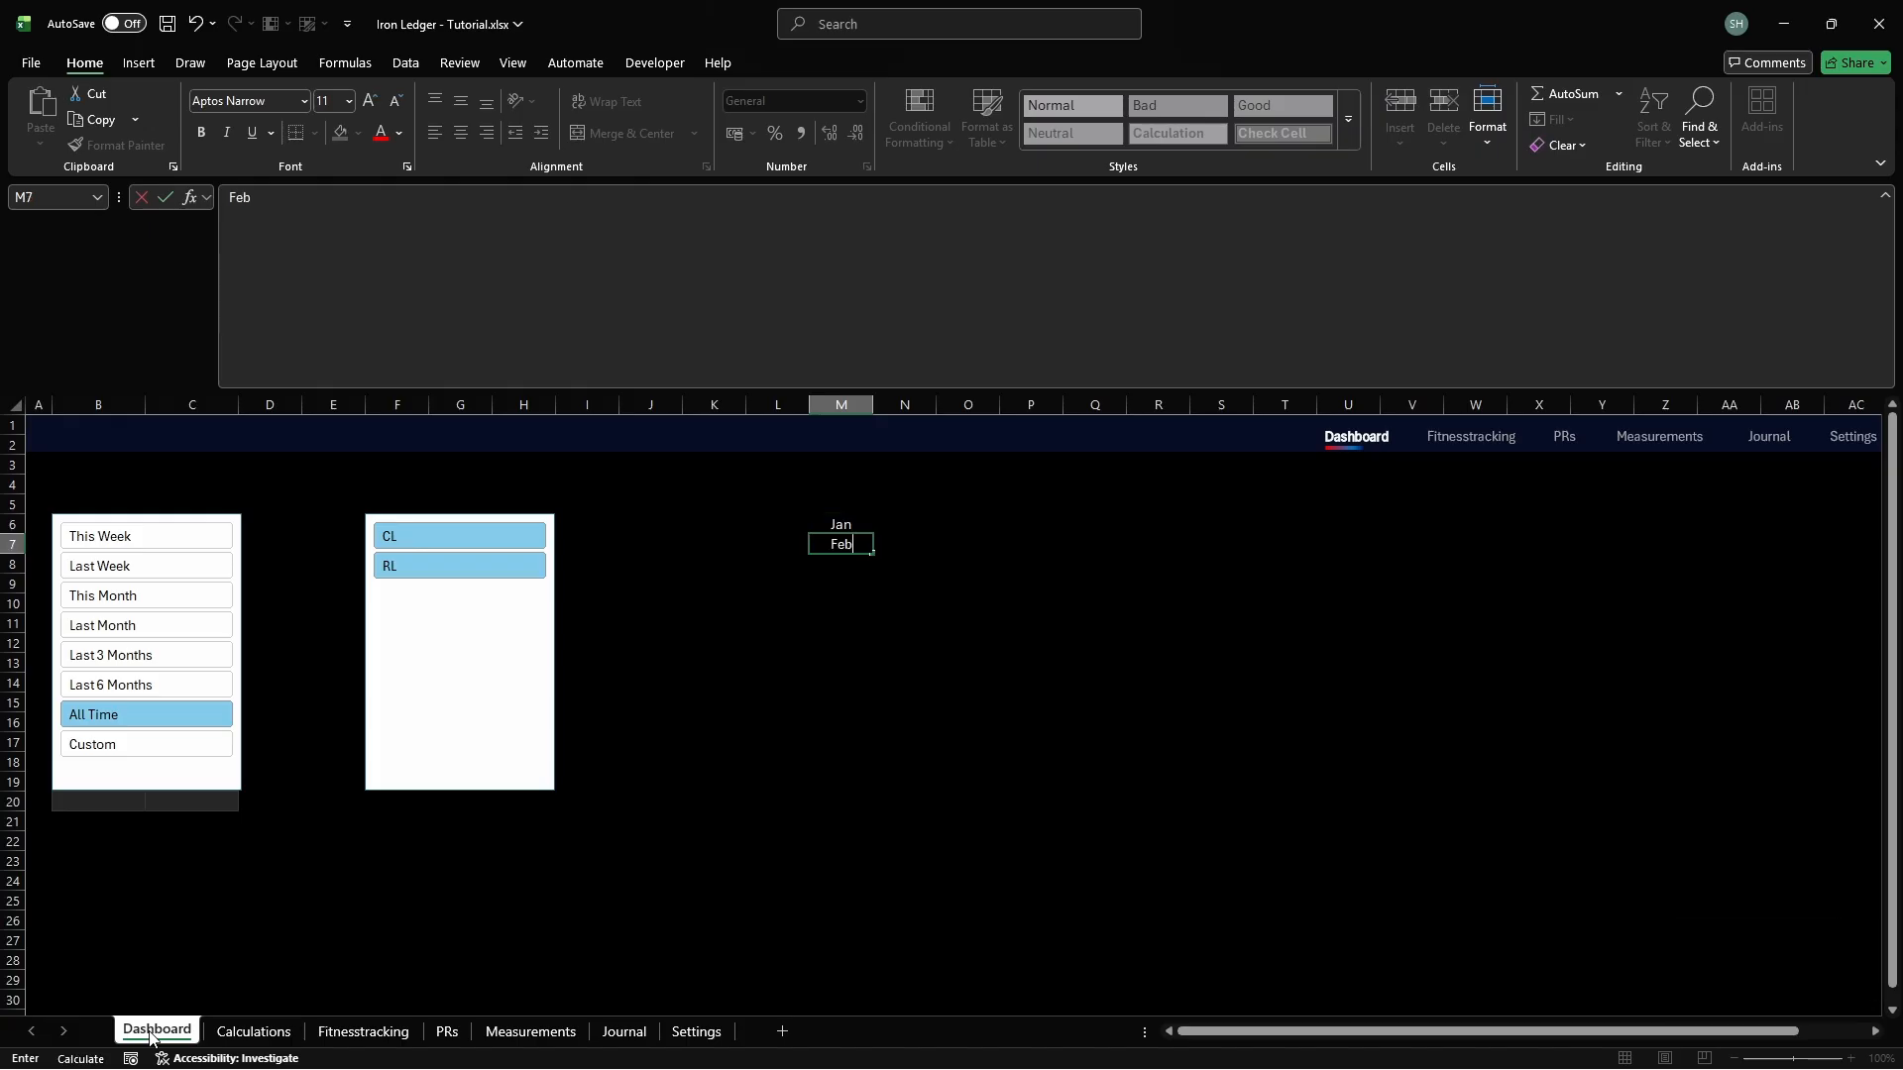
{"action": "key", "text": "Return"}
{"action": "type", "text": "Mar"}
{"action": "key", "text": "Return"}
{"action": "type", "text": "Apr"}
{"action": "key", "text": "Return"}
{"action": "type", "text": "May"}
{"action": "key", "text": "Return"}
{"action": "type", "text": "Jun"}
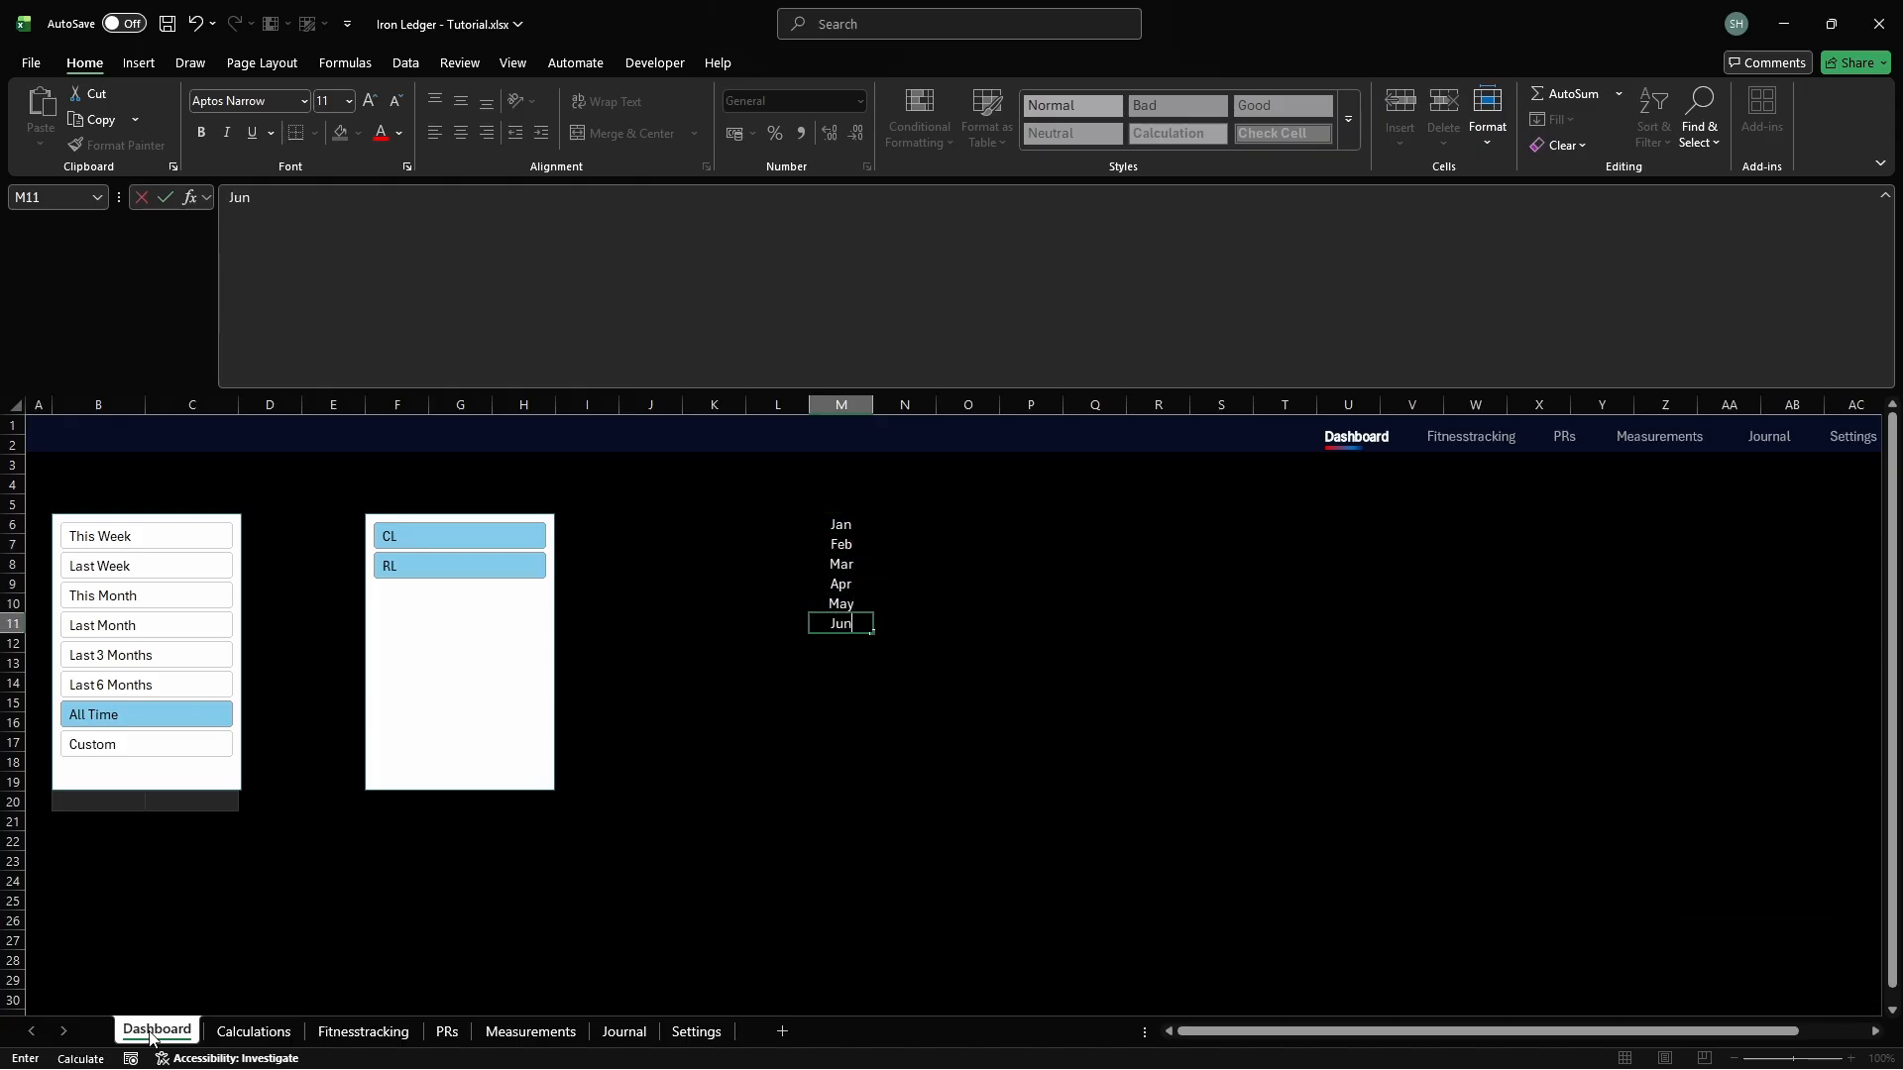
{"action": "key", "text": "Return"}
{"action": "type", "text": "Jul"}
{"action": "key", "text": "Return"}
{"action": "type", "text": "Aug"}
{"action": "key", "text": "Return"}
{"action": "type", "text": "Sep"}
{"action": "key", "text": "Return"}
{"action": "type", "text": "Oct"}
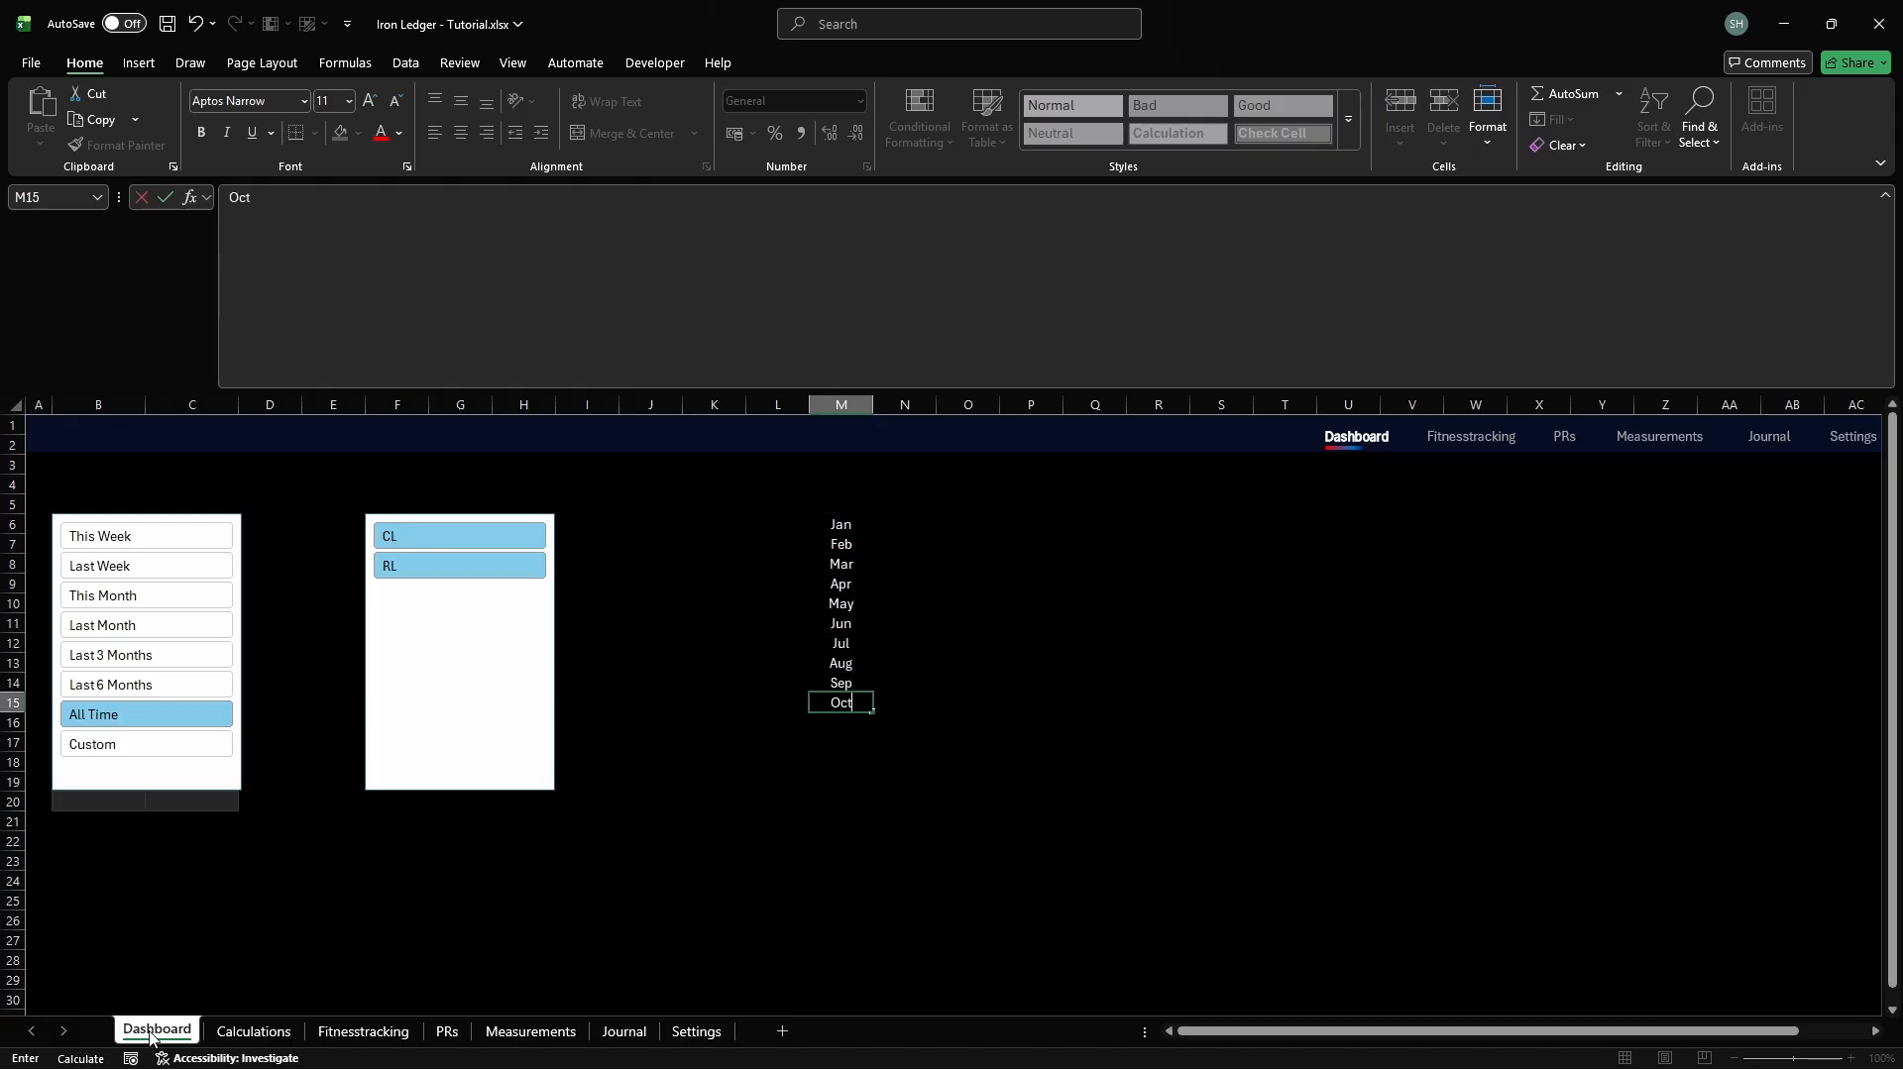
{"action": "key", "text": "Return"}
{"action": "type", "text": "Nov"}
{"action": "key", "text": "Return"}
{"action": "type", "text": "Dec"}
Set custom gray borders between the month cells M6:M17 and along the bottom of the range
{"action": "key", "text": "ctrl+Up"}
{"action": "key", "text": "shift+Down"}
{"action": "key", "text": "shift+Down"}
{"action": "key", "text": "shift+Down"}
{"action": "key", "text": "shift+Down"}
{"action": "key", "text": "shift+Down"}
{"action": "key", "text": "shift+Down"}
{"action": "key", "text": "shift+Down"}
{"action": "key", "text": "shift+Down"}
{"action": "key", "text": "shift+Down"}
{"action": "key", "text": "shift+Down"}
{"action": "key", "text": "shift+Down"}
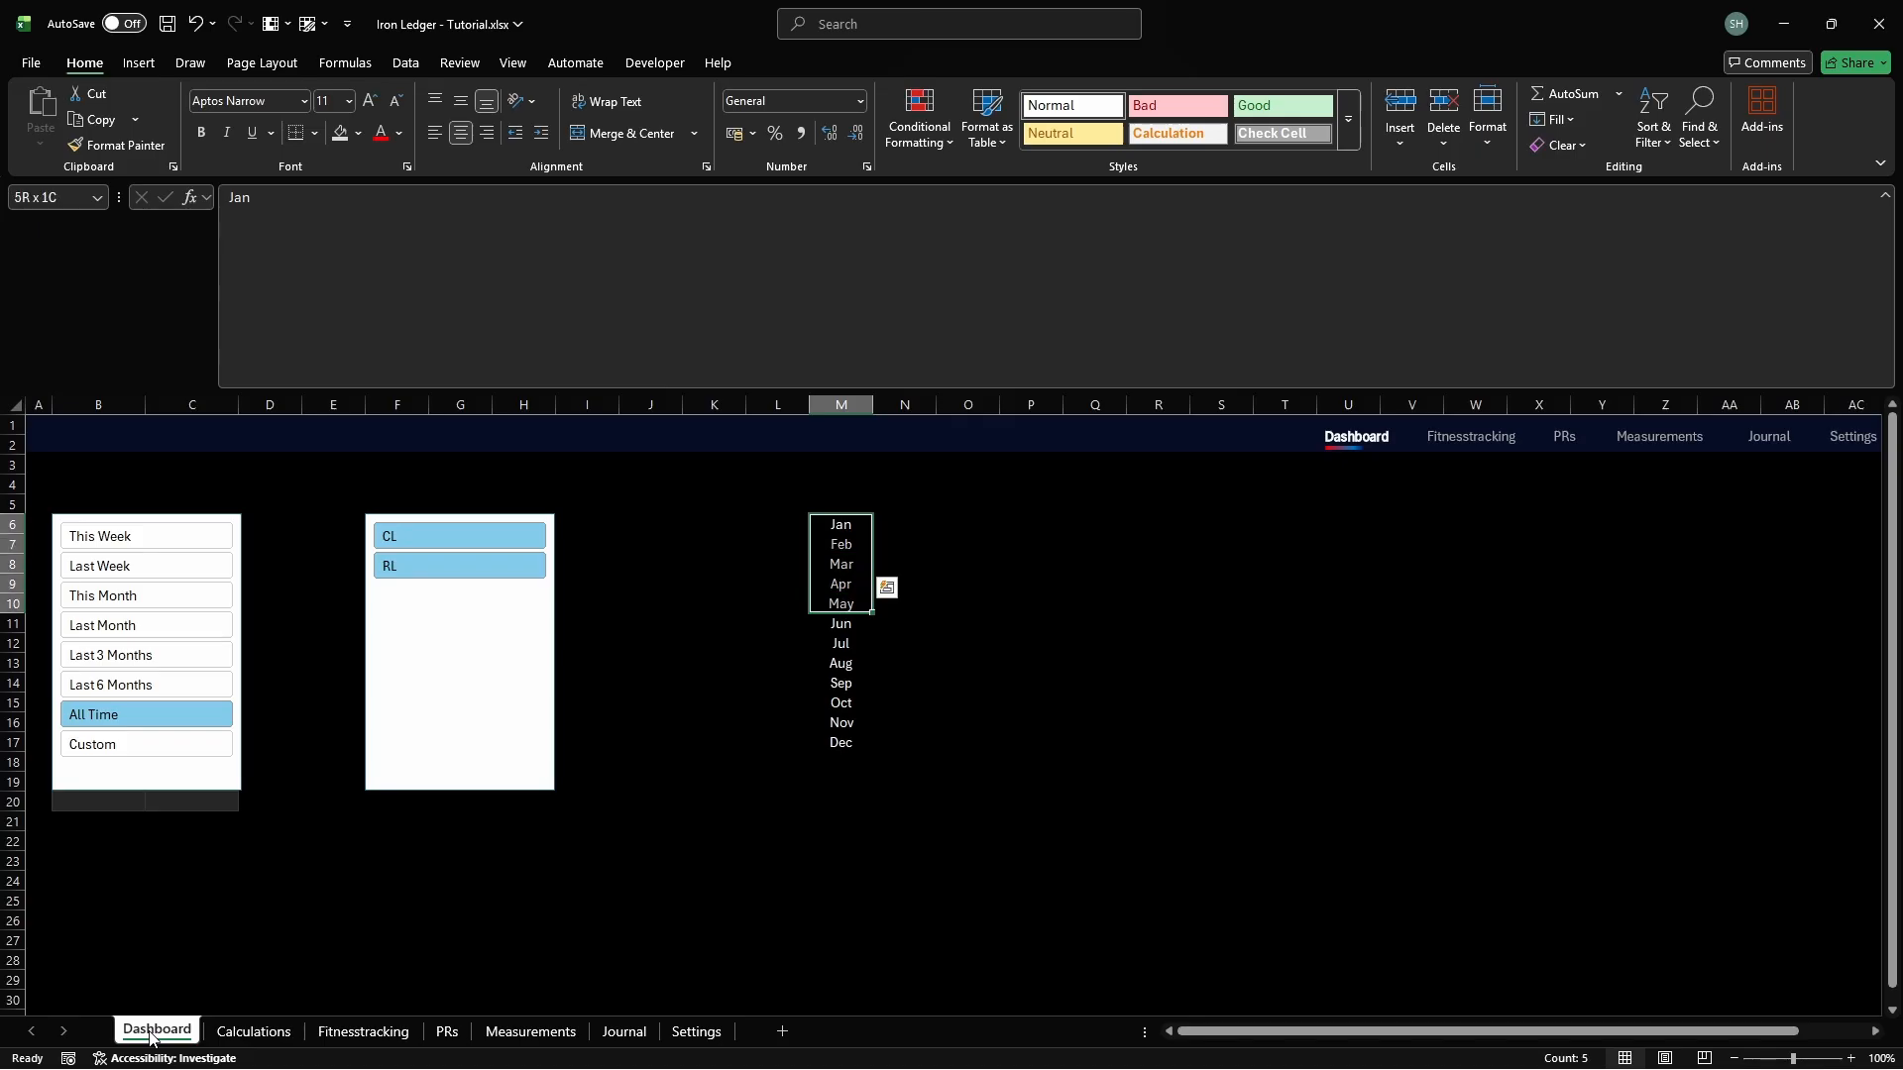
{"action": "key", "text": "ctrl+1"}
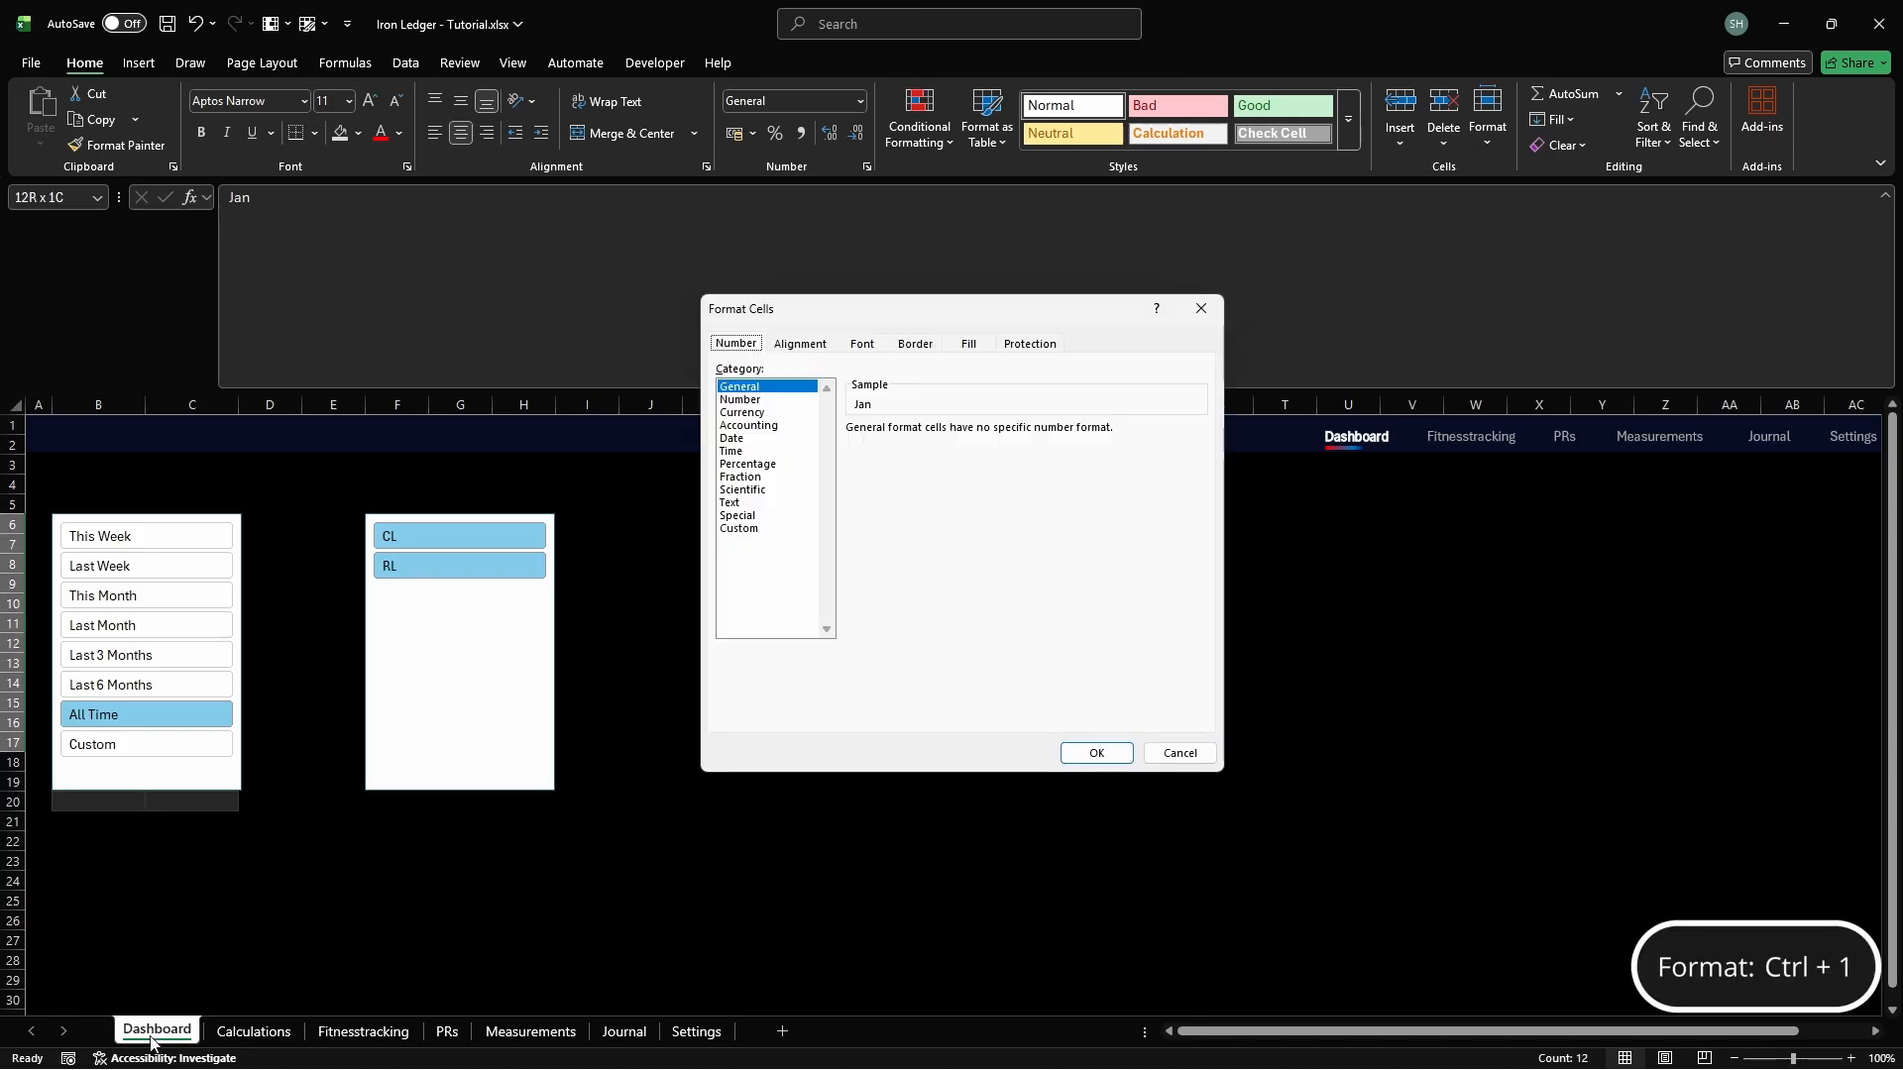
{"action": "left_click", "coordinate": [915, 344]}
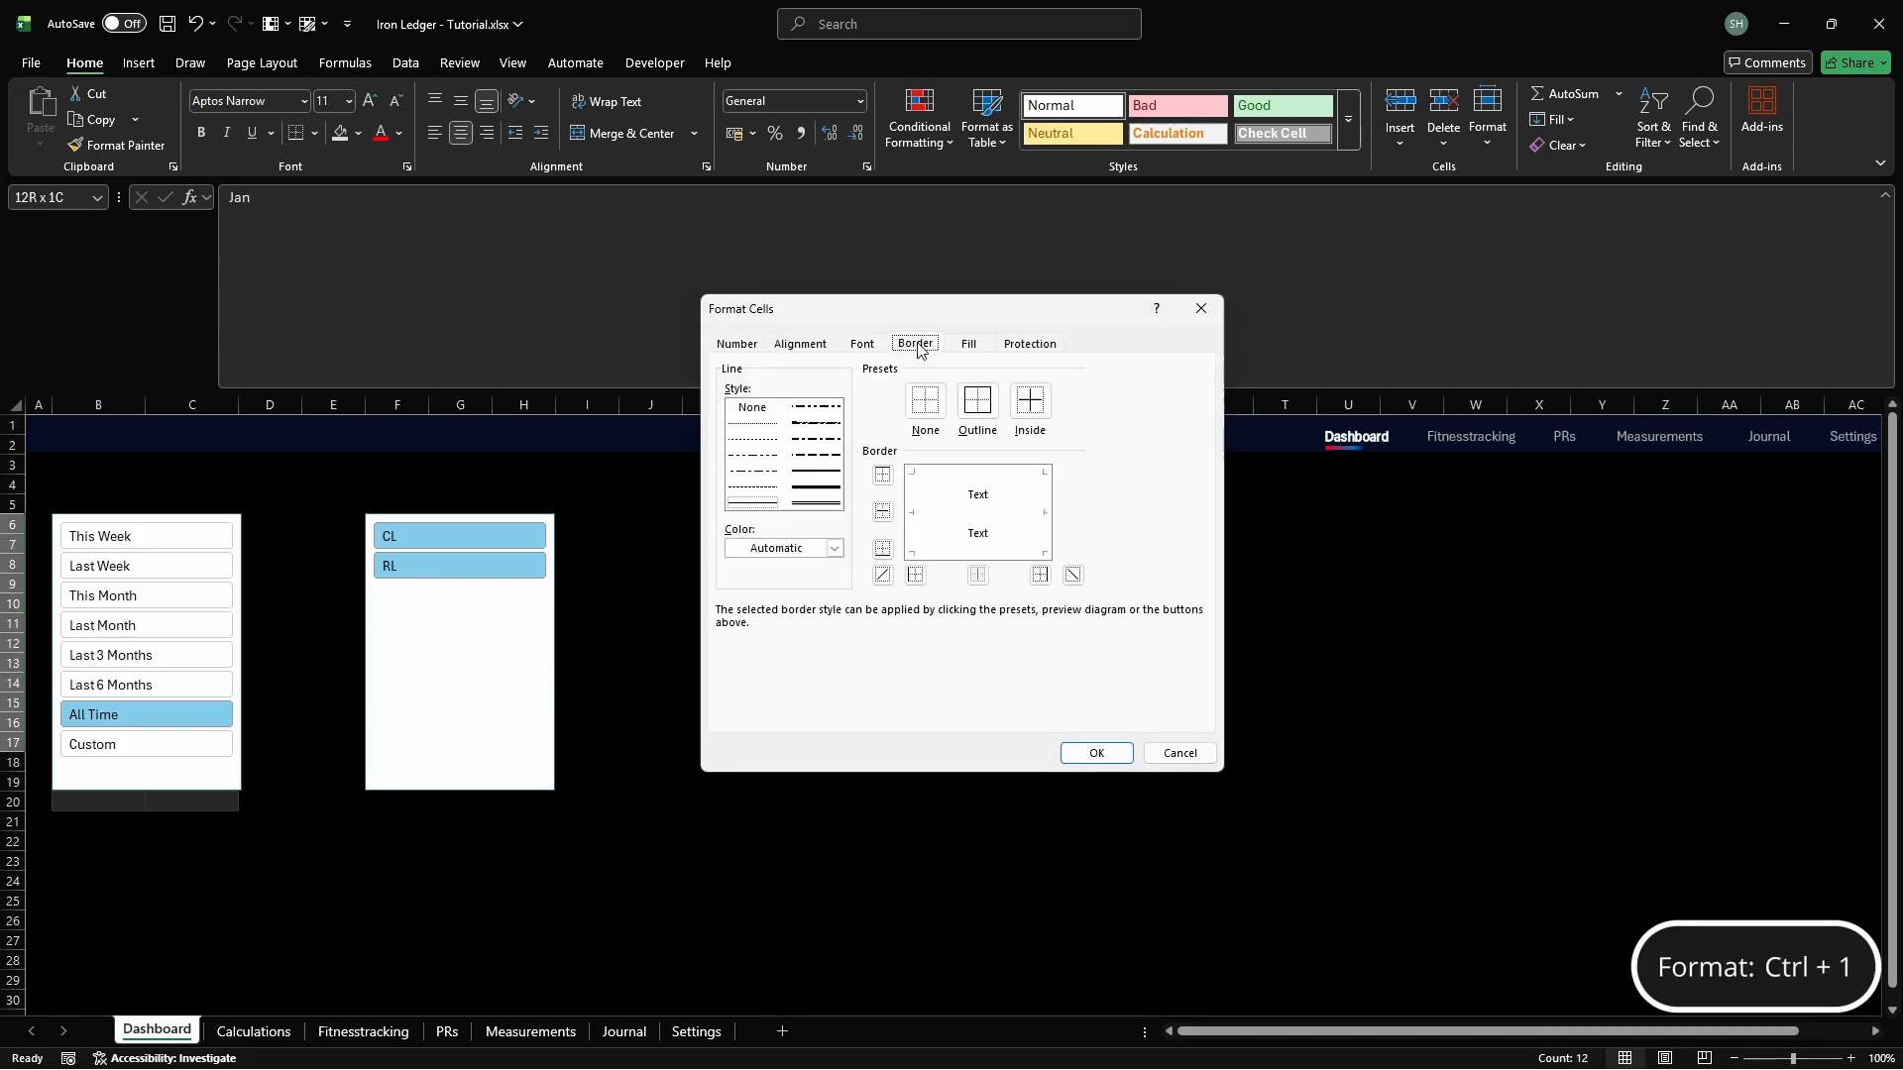
{"action": "left_click", "coordinate": [836, 549]}
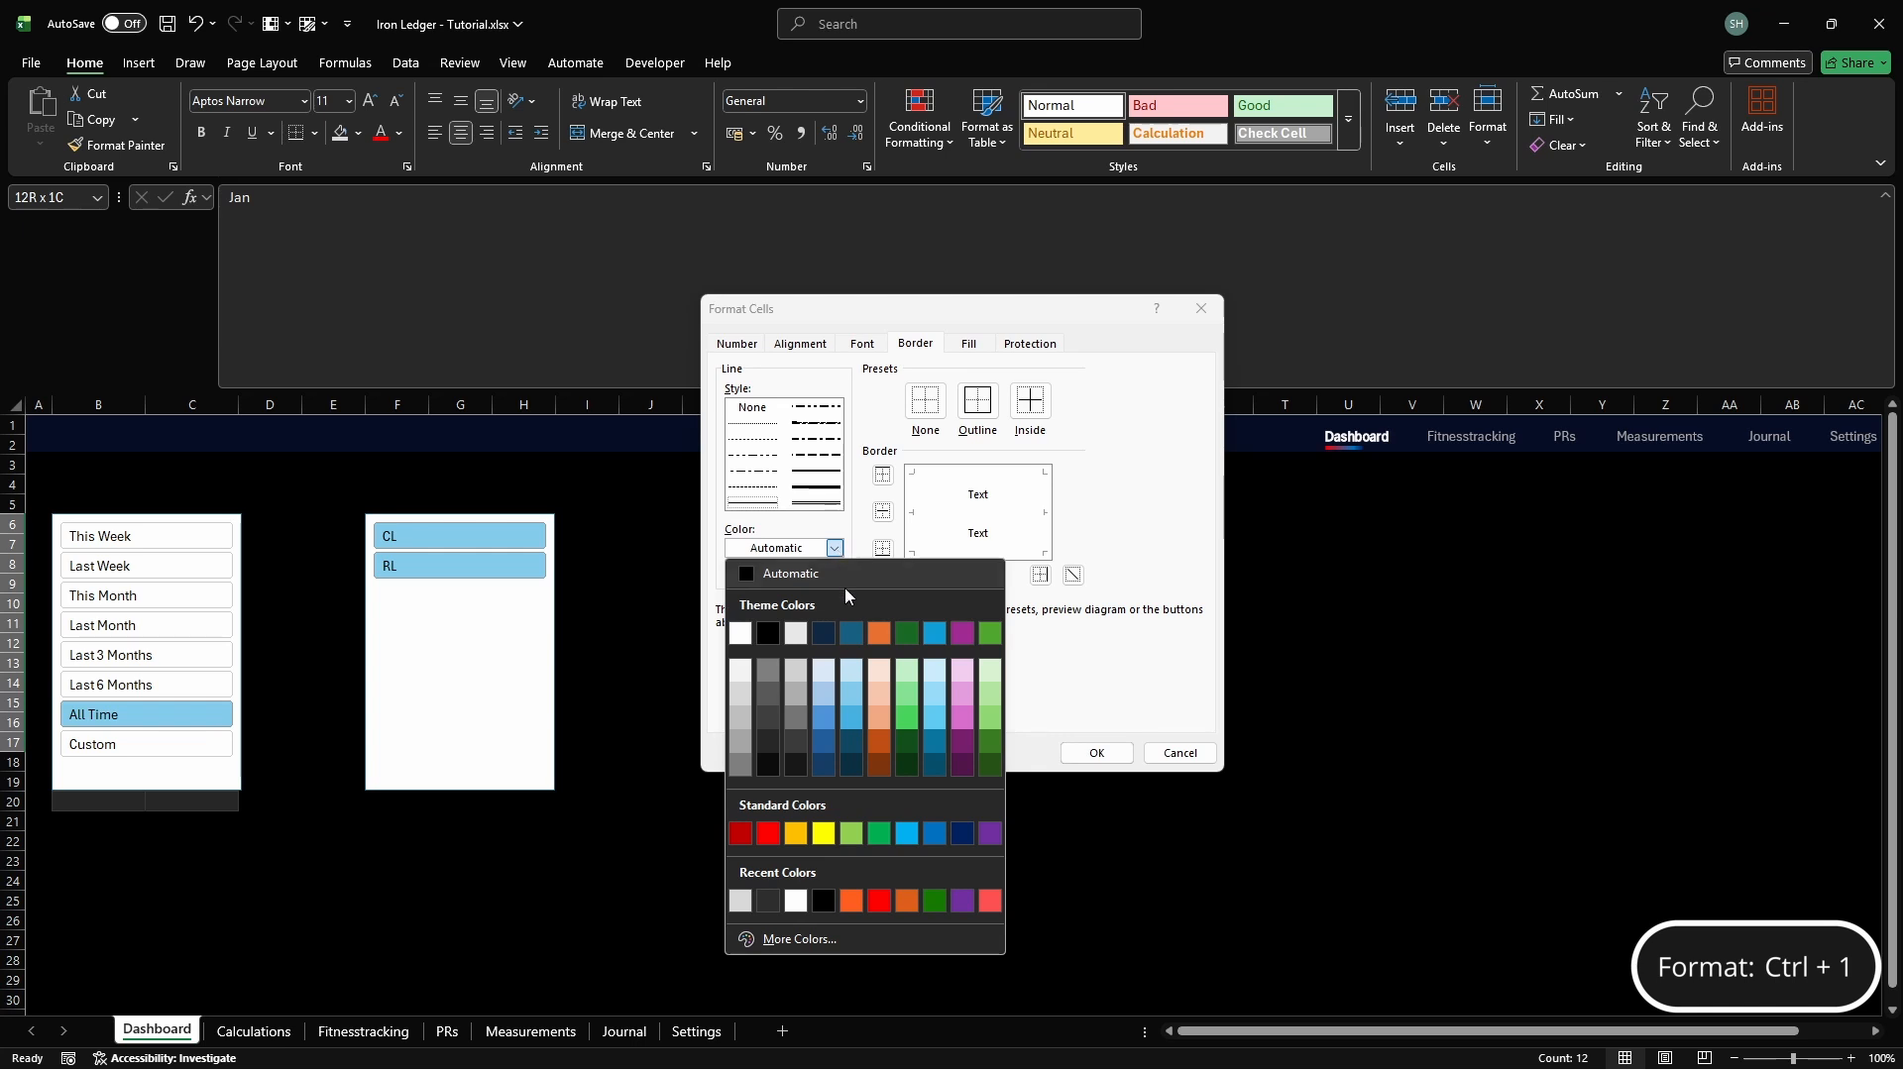
{"action": "left_click", "coordinate": [815, 939]}
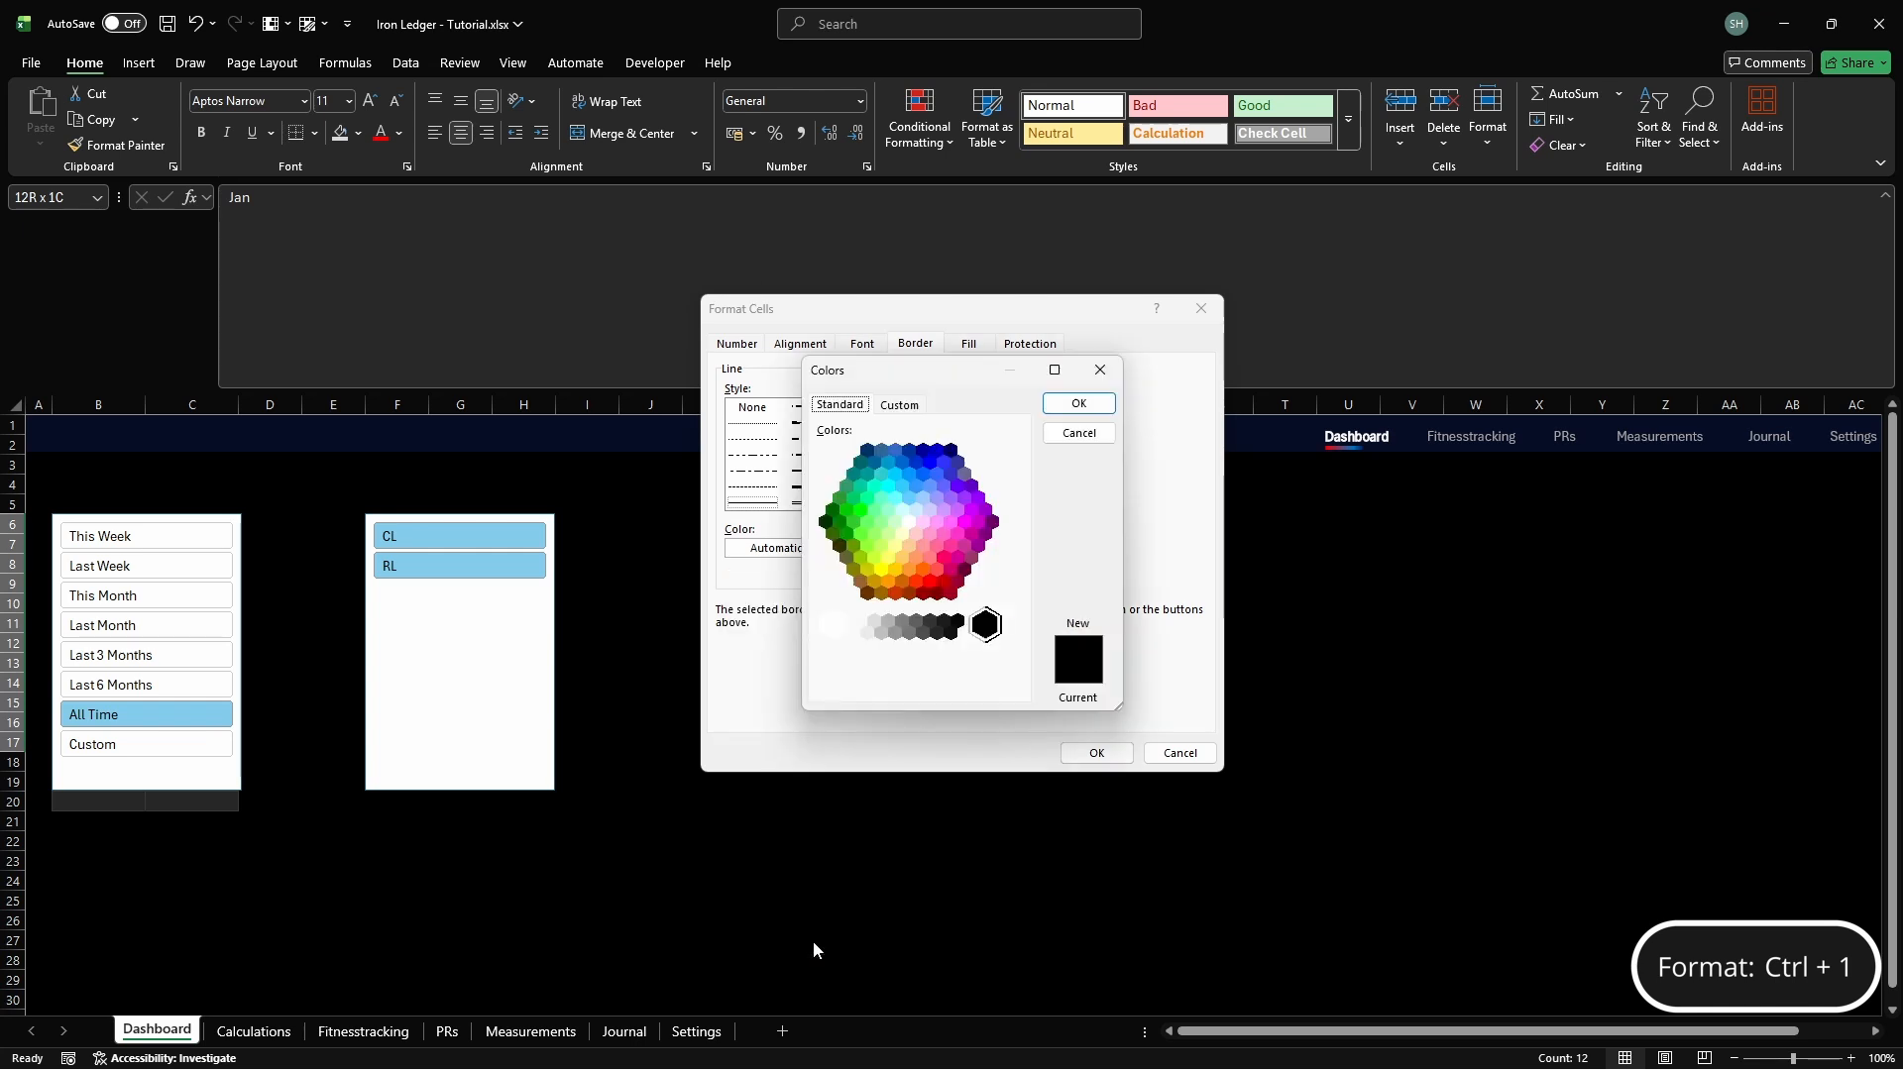
{"action": "left_click", "coordinate": [900, 407]}
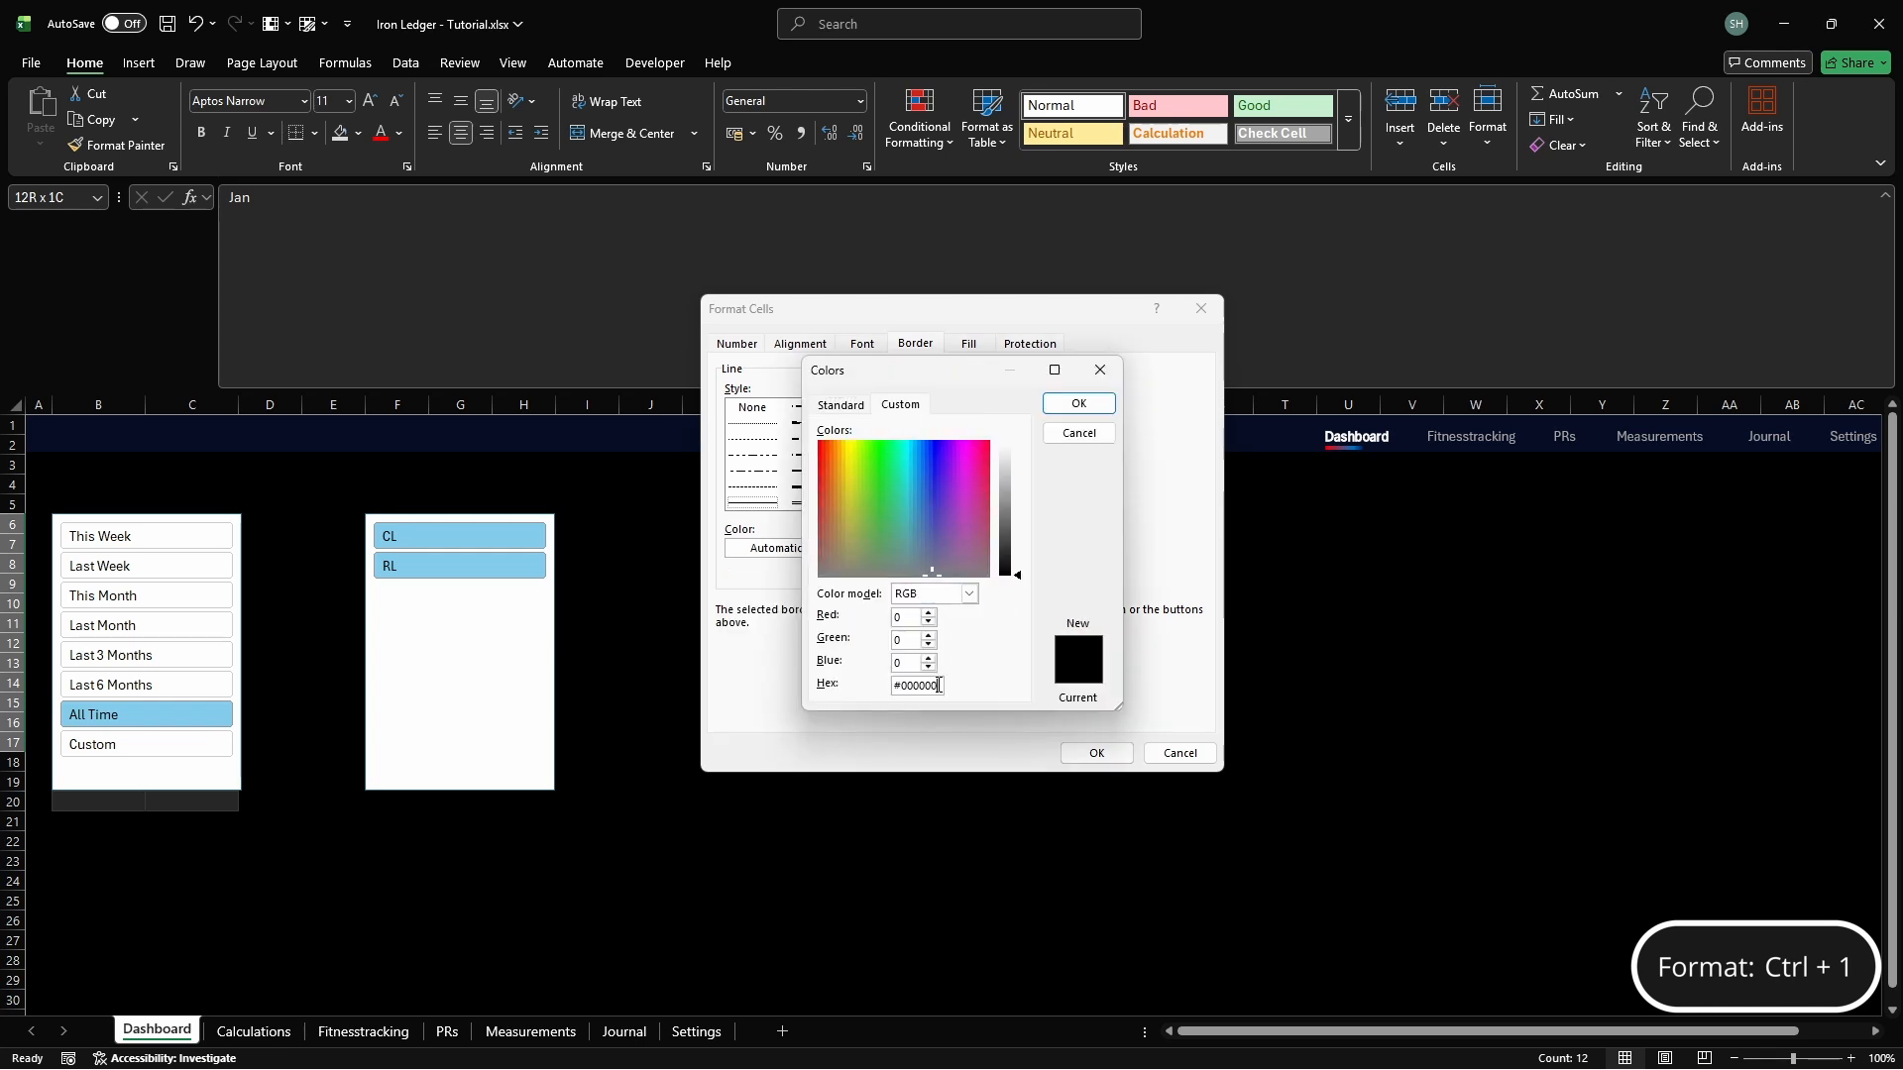
{"action": "key", "text": "Return"}
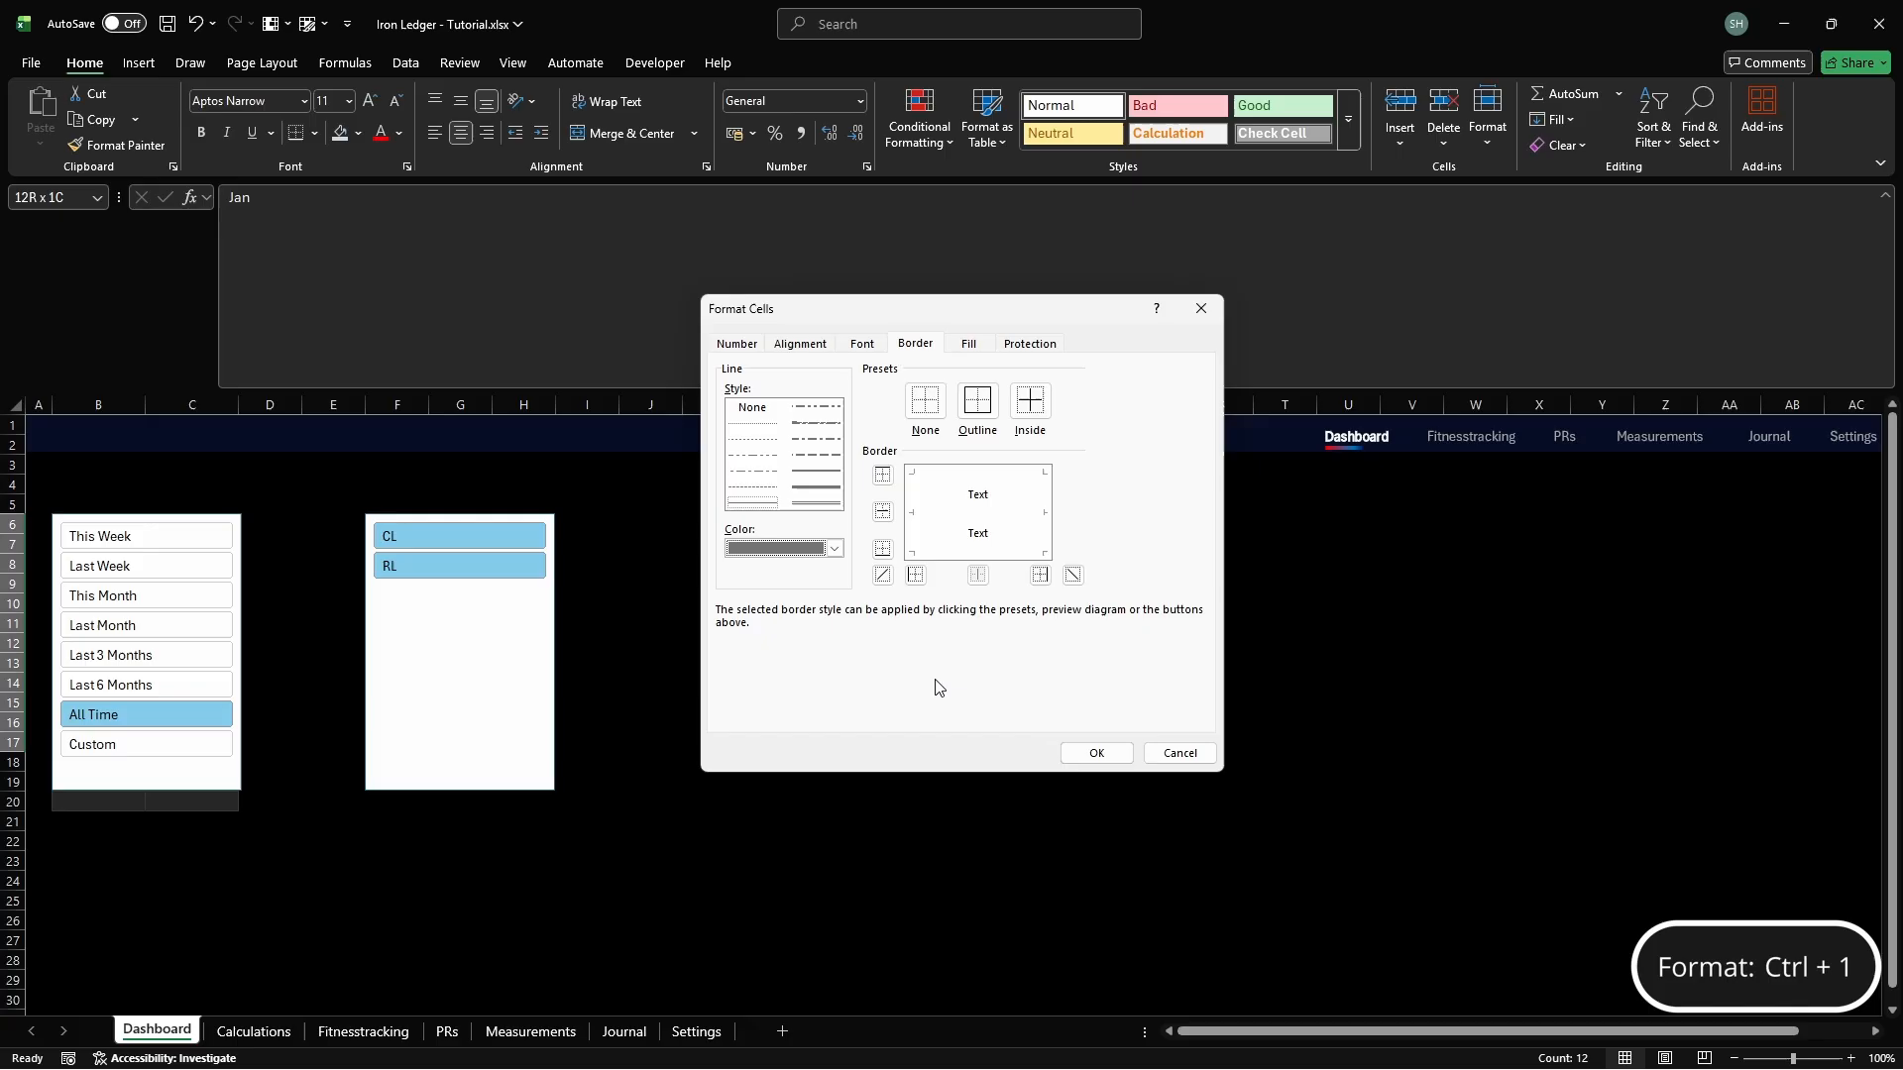
{"action": "left_click", "coordinate": [883, 514]}
{"action": "left_click", "coordinate": [883, 550]}
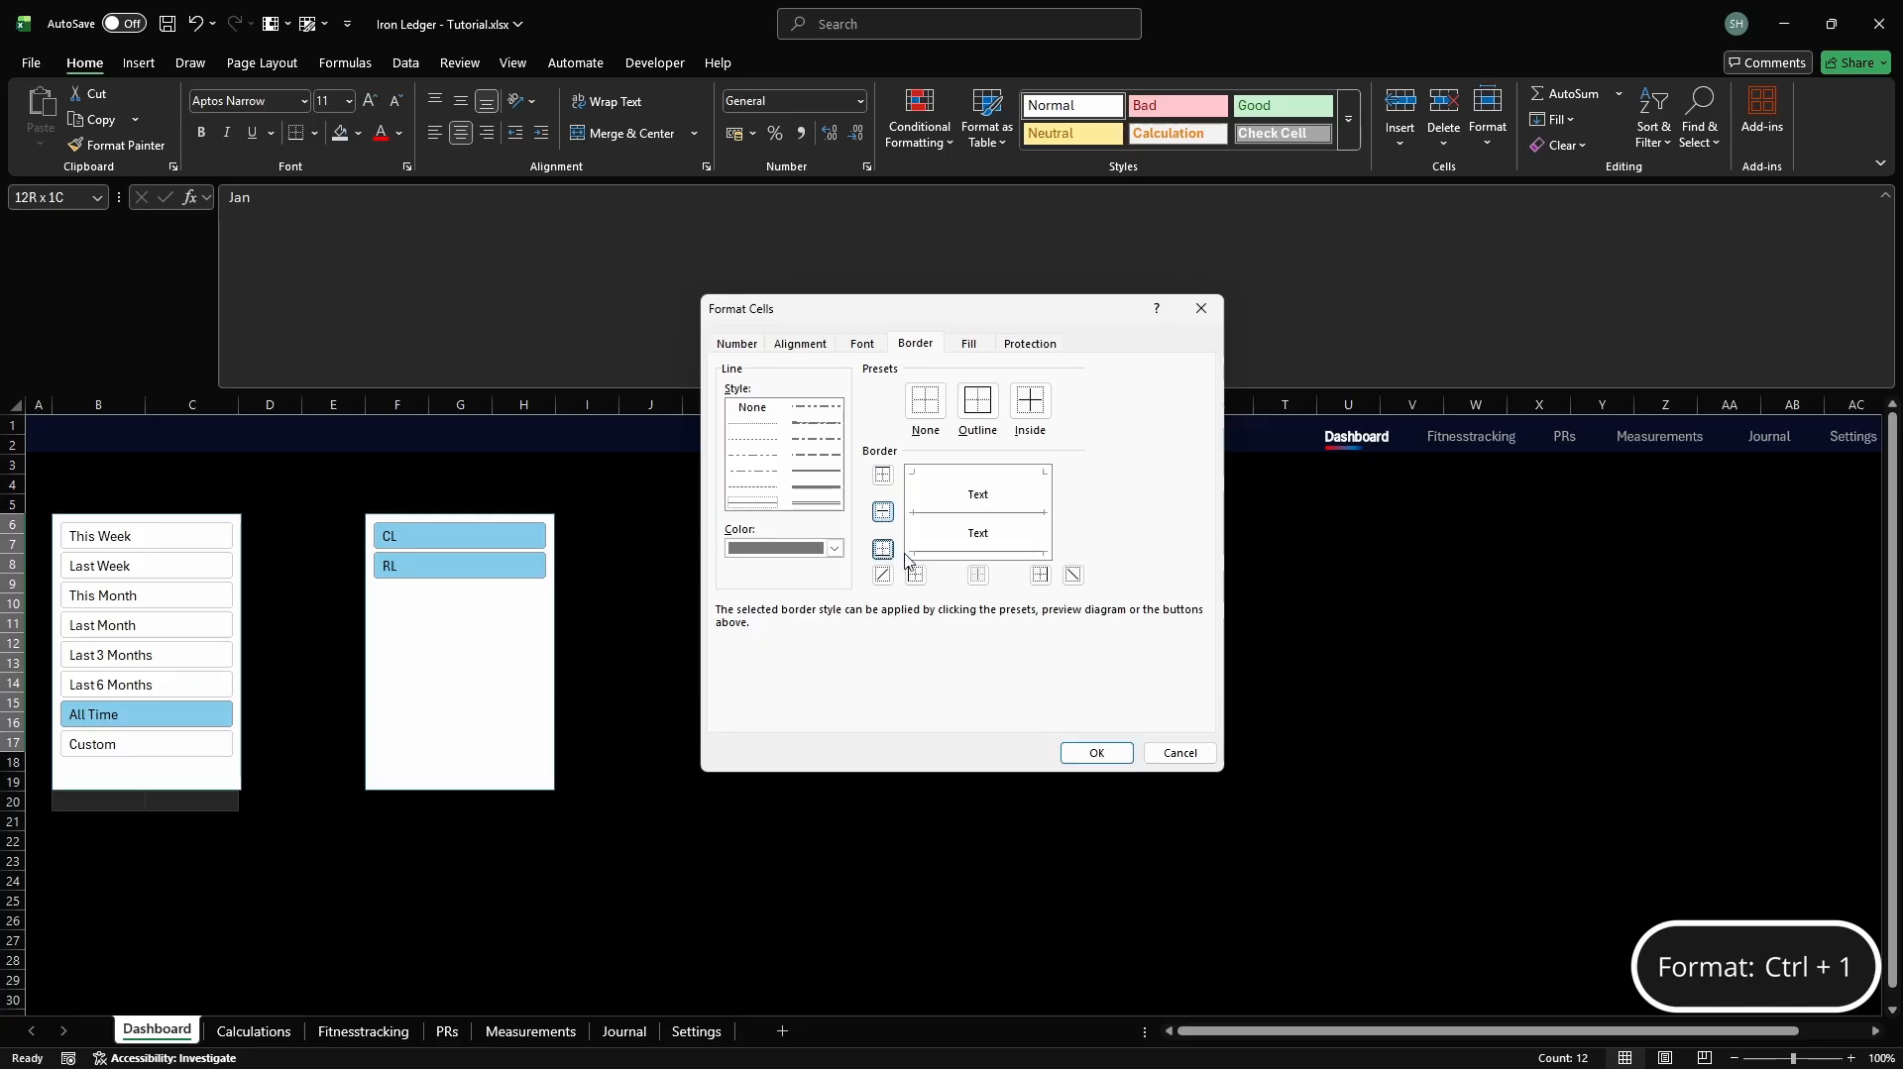
Set the month cells' horizontal alignment to Center and apply the cell formatting
{"action": "left_click", "coordinate": [801, 347]}
{"action": "left_click", "coordinate": [862, 409]}
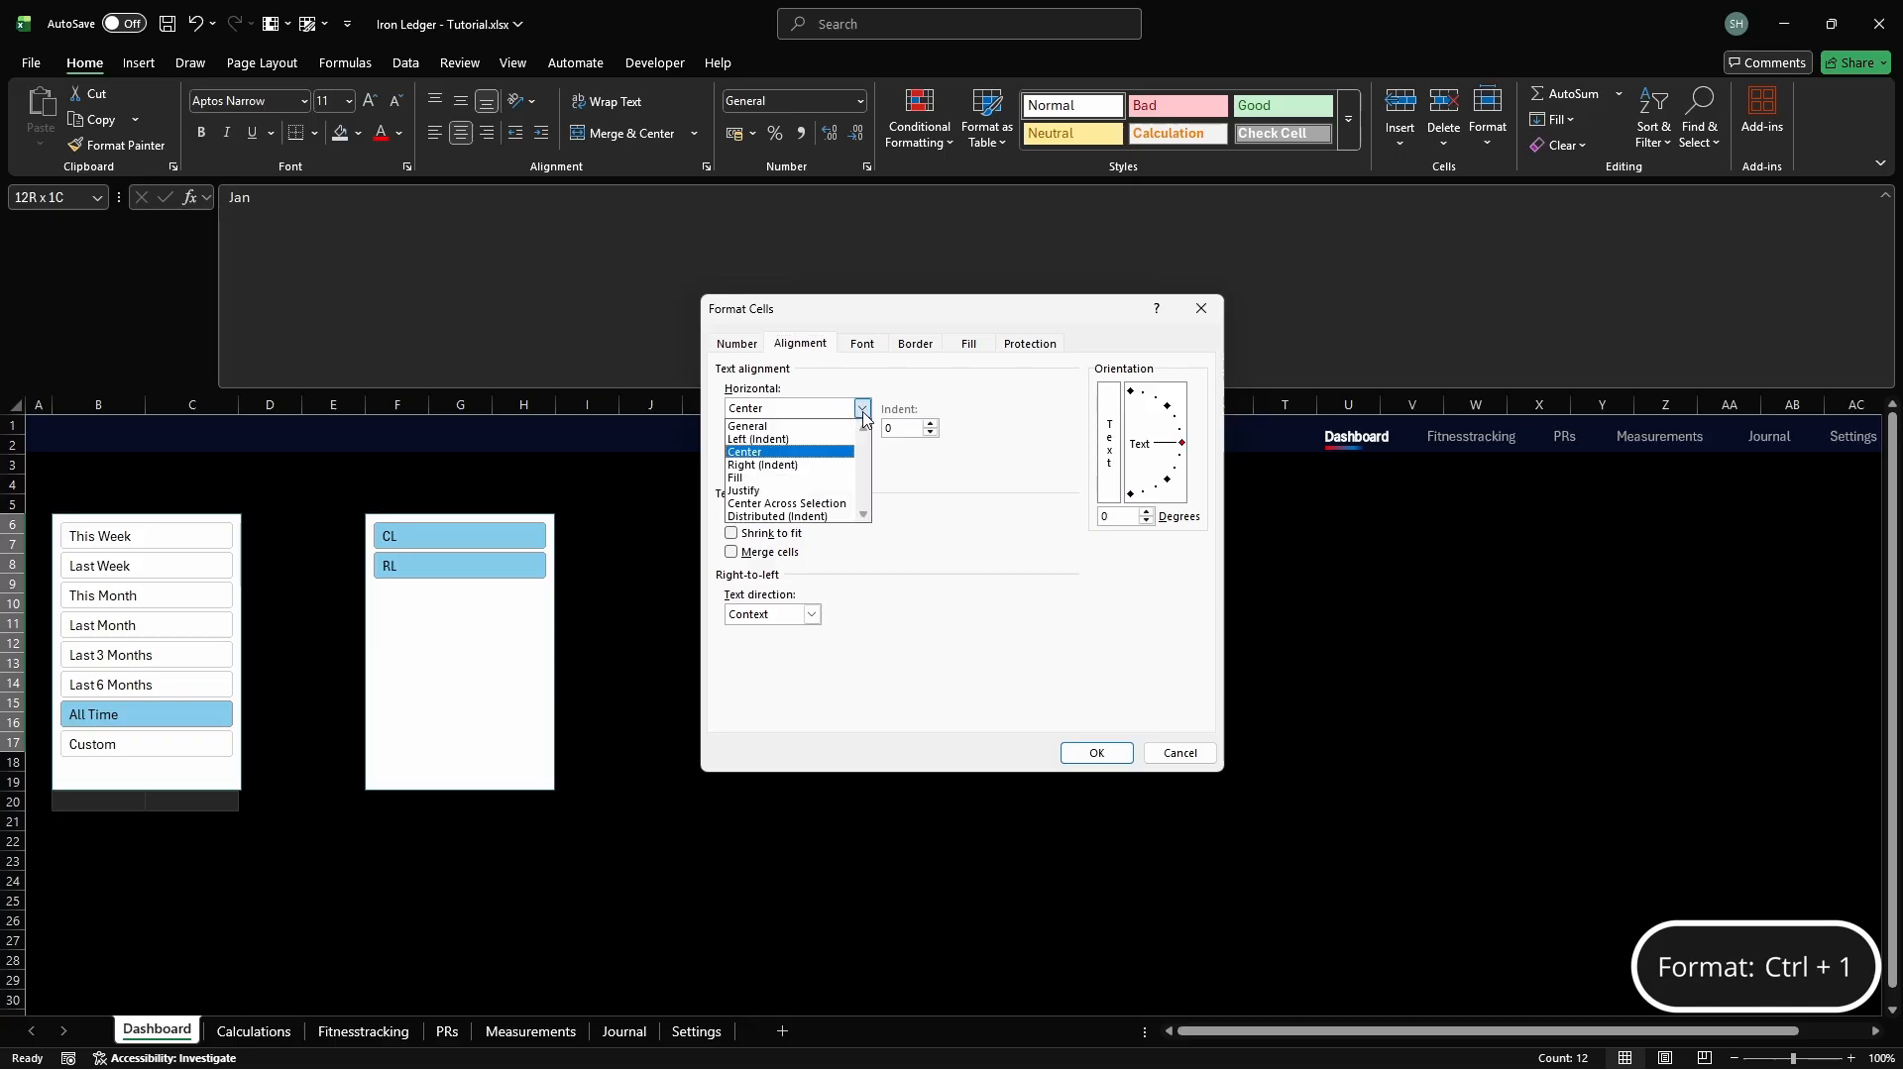
{"action": "left_click", "coordinate": [783, 450]}
{"action": "left_click", "coordinate": [1097, 753]}
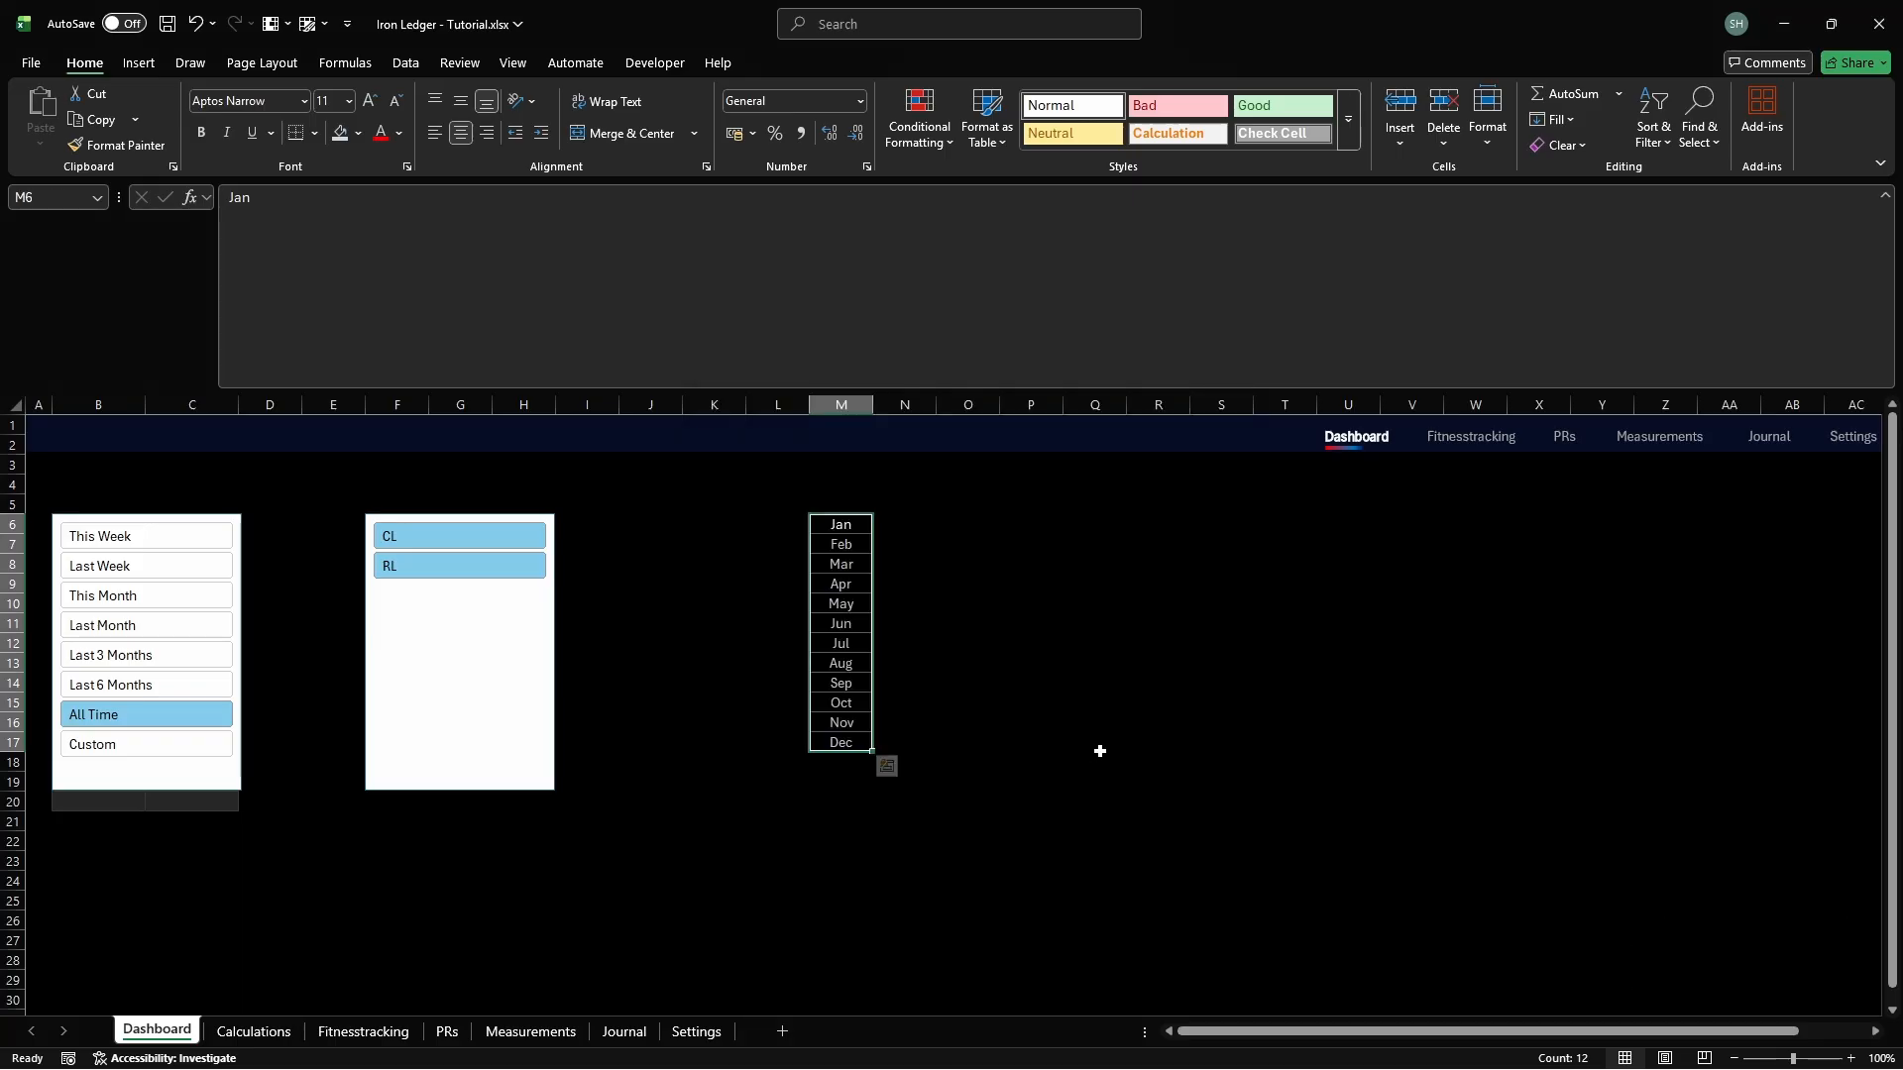
Create a formula-based conditional formatting rule for M6:M17 with the formula =$M6<>""
{"action": "left_click", "coordinate": [920, 124]}
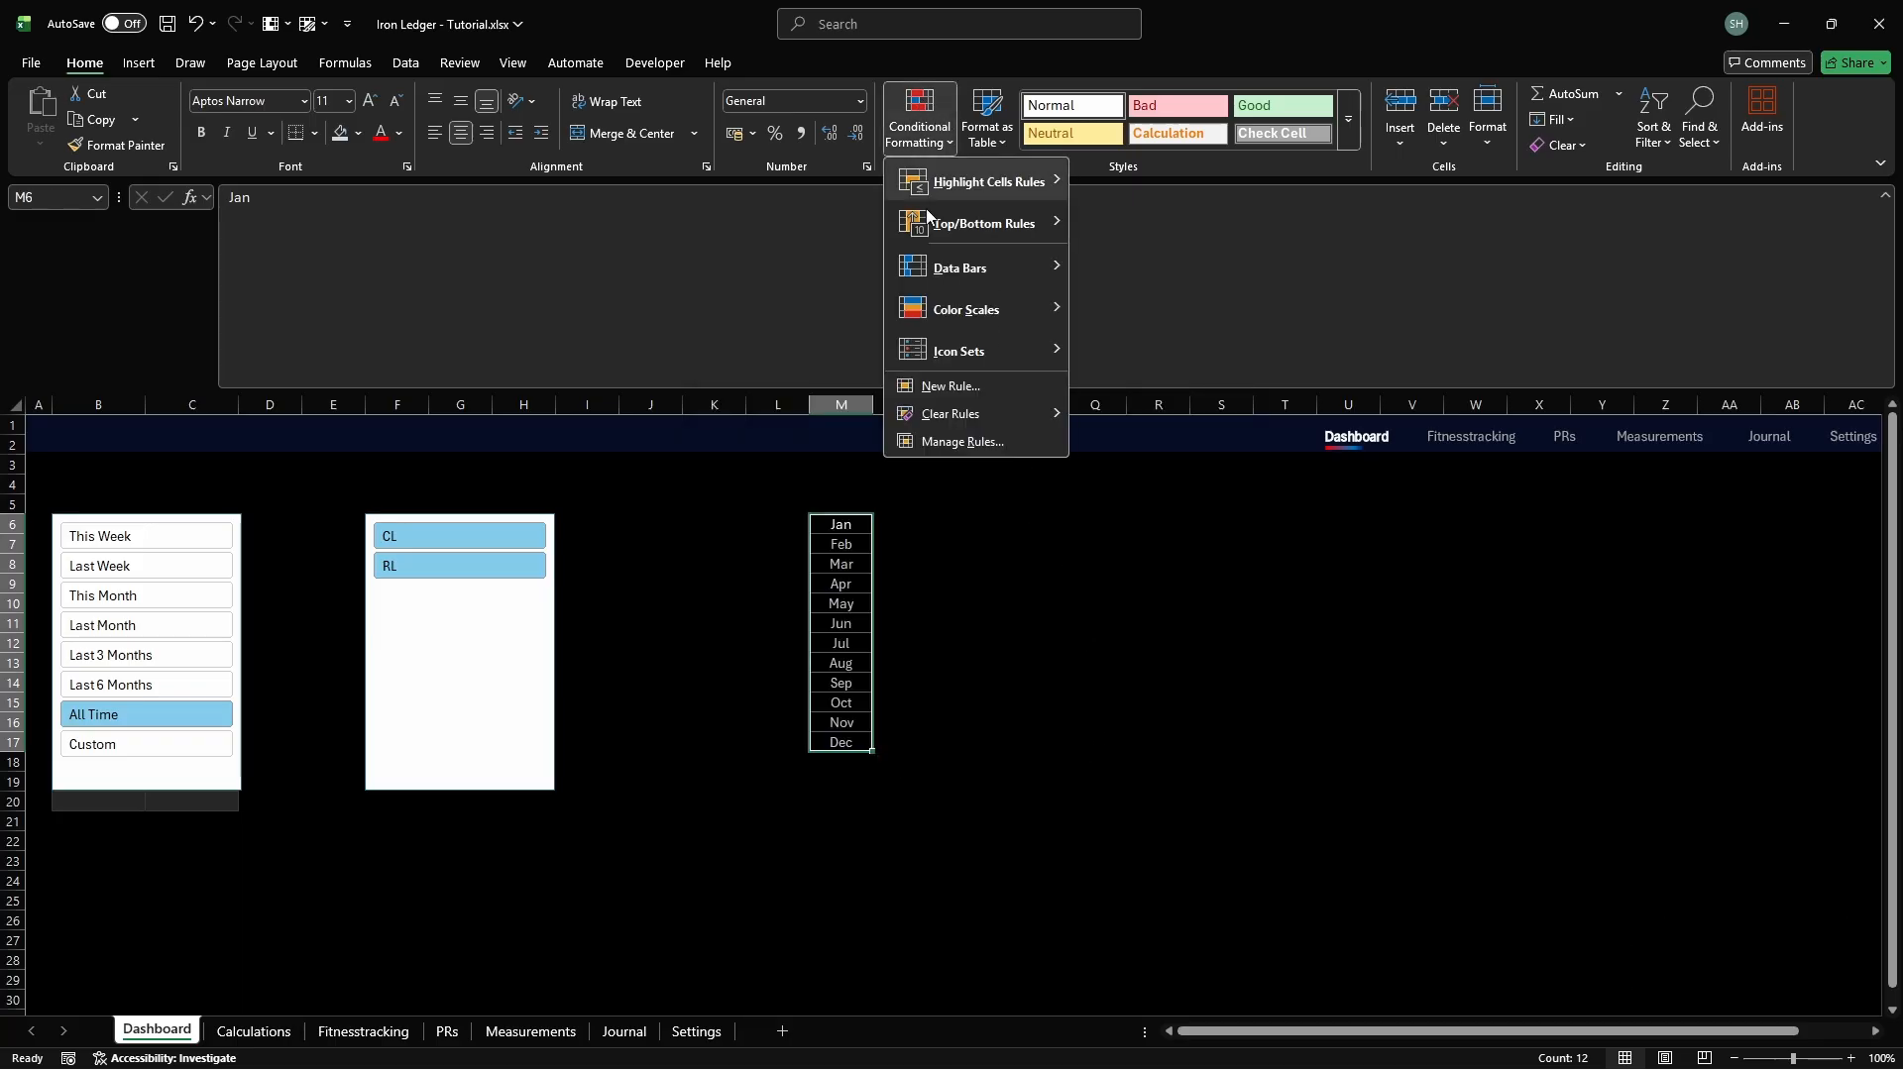
{"action": "left_click", "coordinate": [951, 442]}
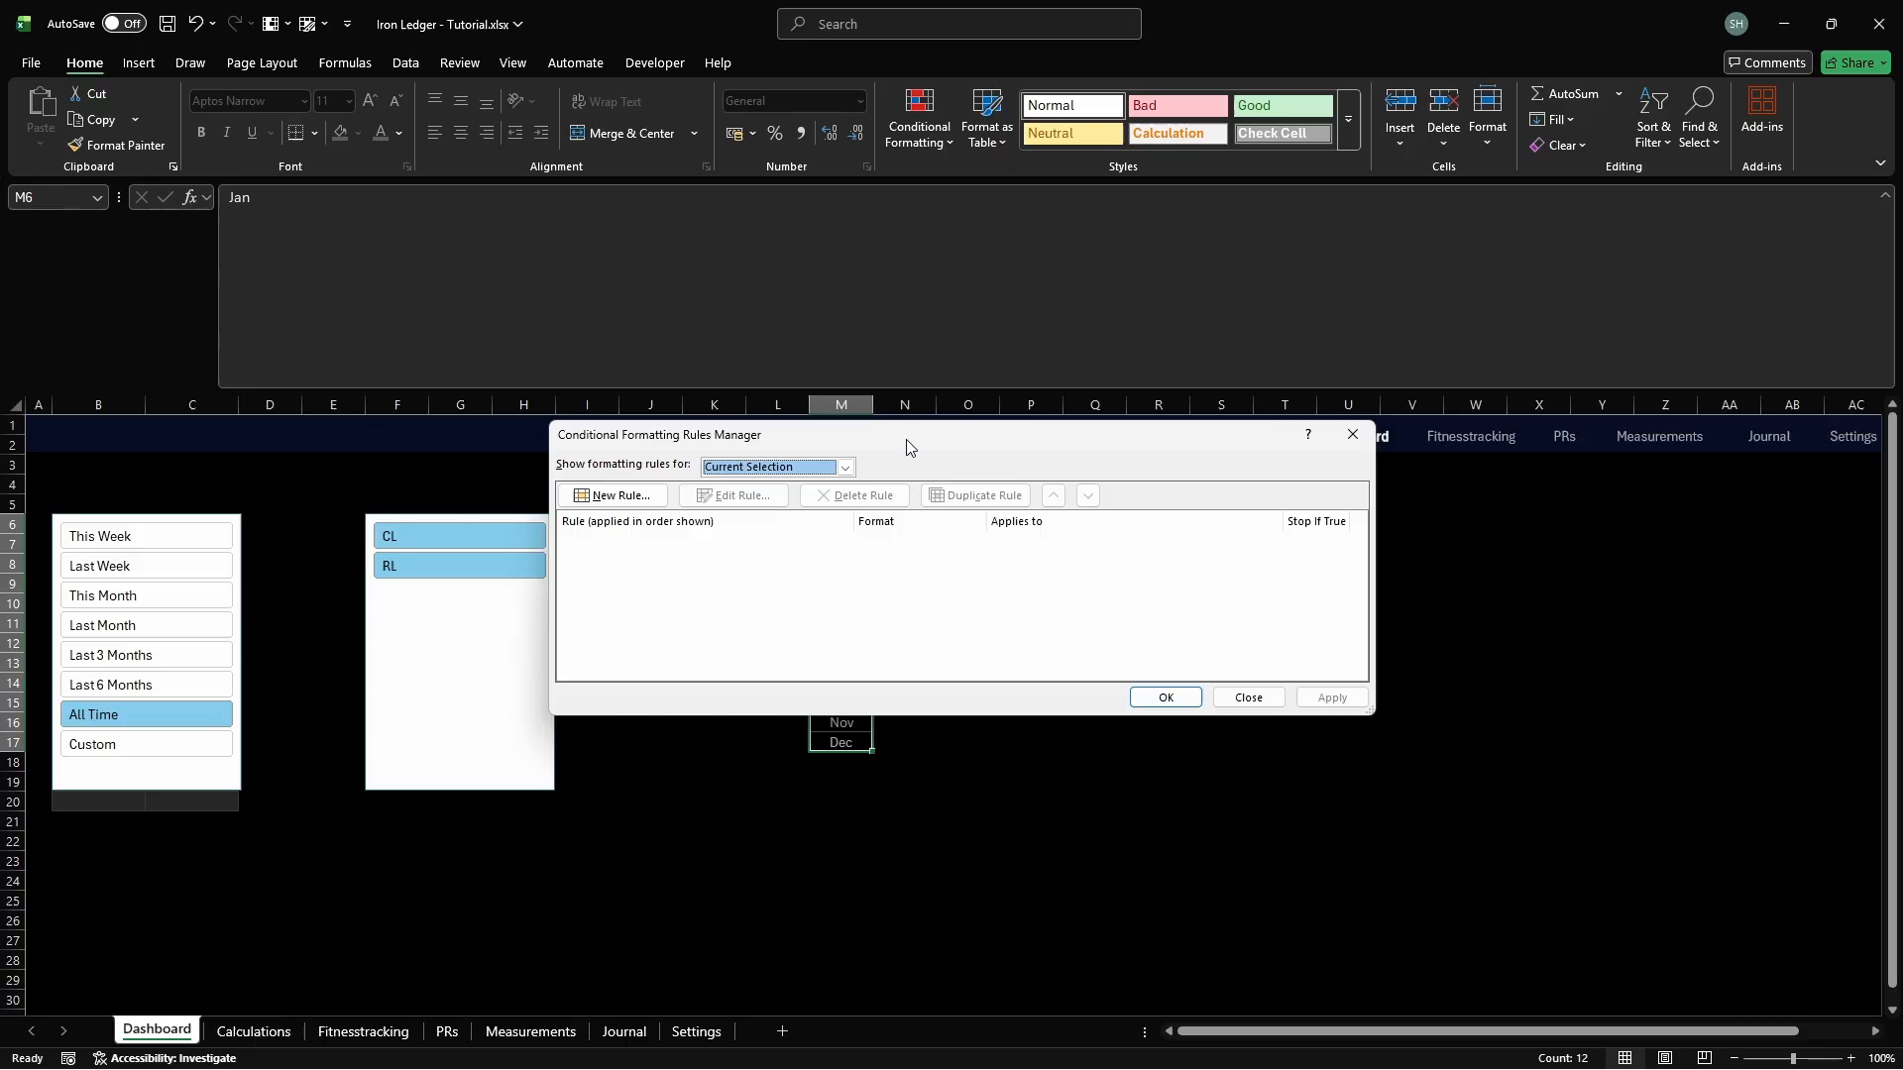
{"action": "left_click", "coordinate": [613, 496]}
{"action": "left_click", "coordinate": [834, 540]}
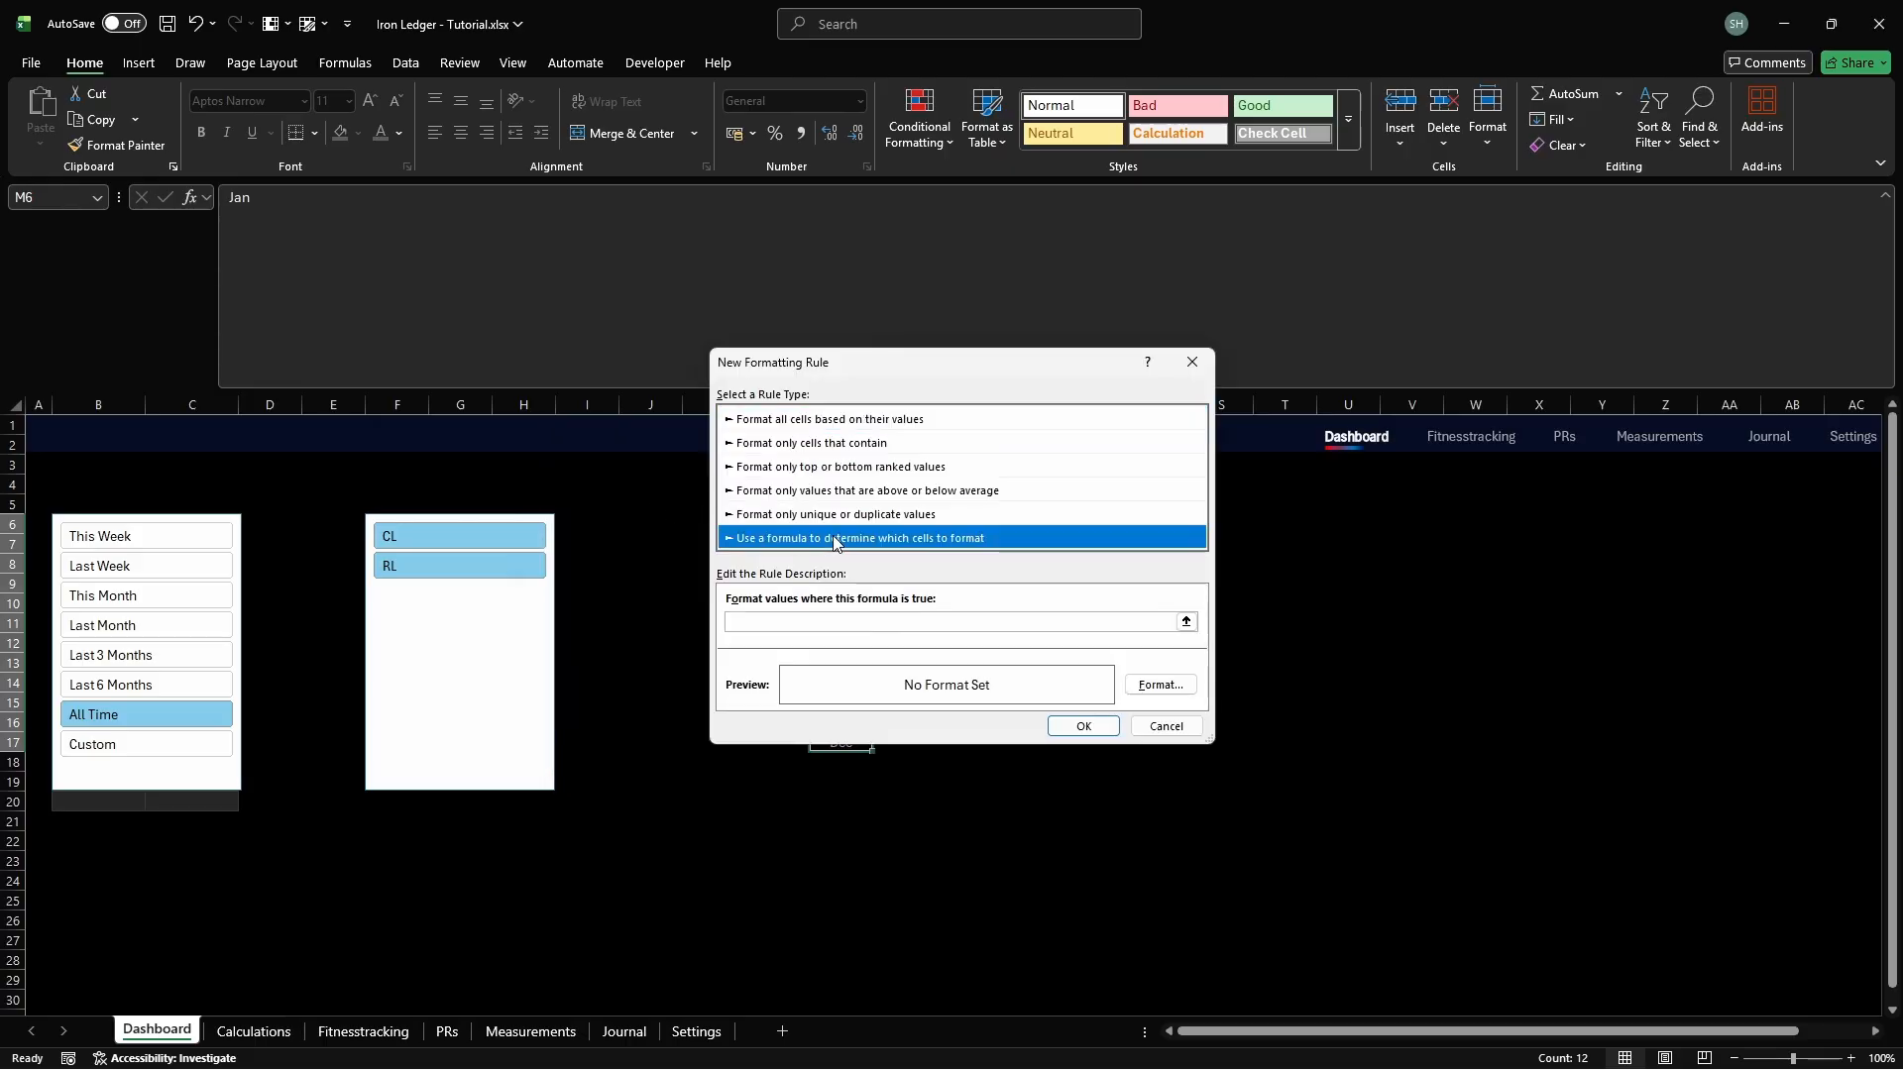
{"action": "left_click", "coordinate": [1087, 623]}
{"action": "type", "text": "=$M6<>\"\""}
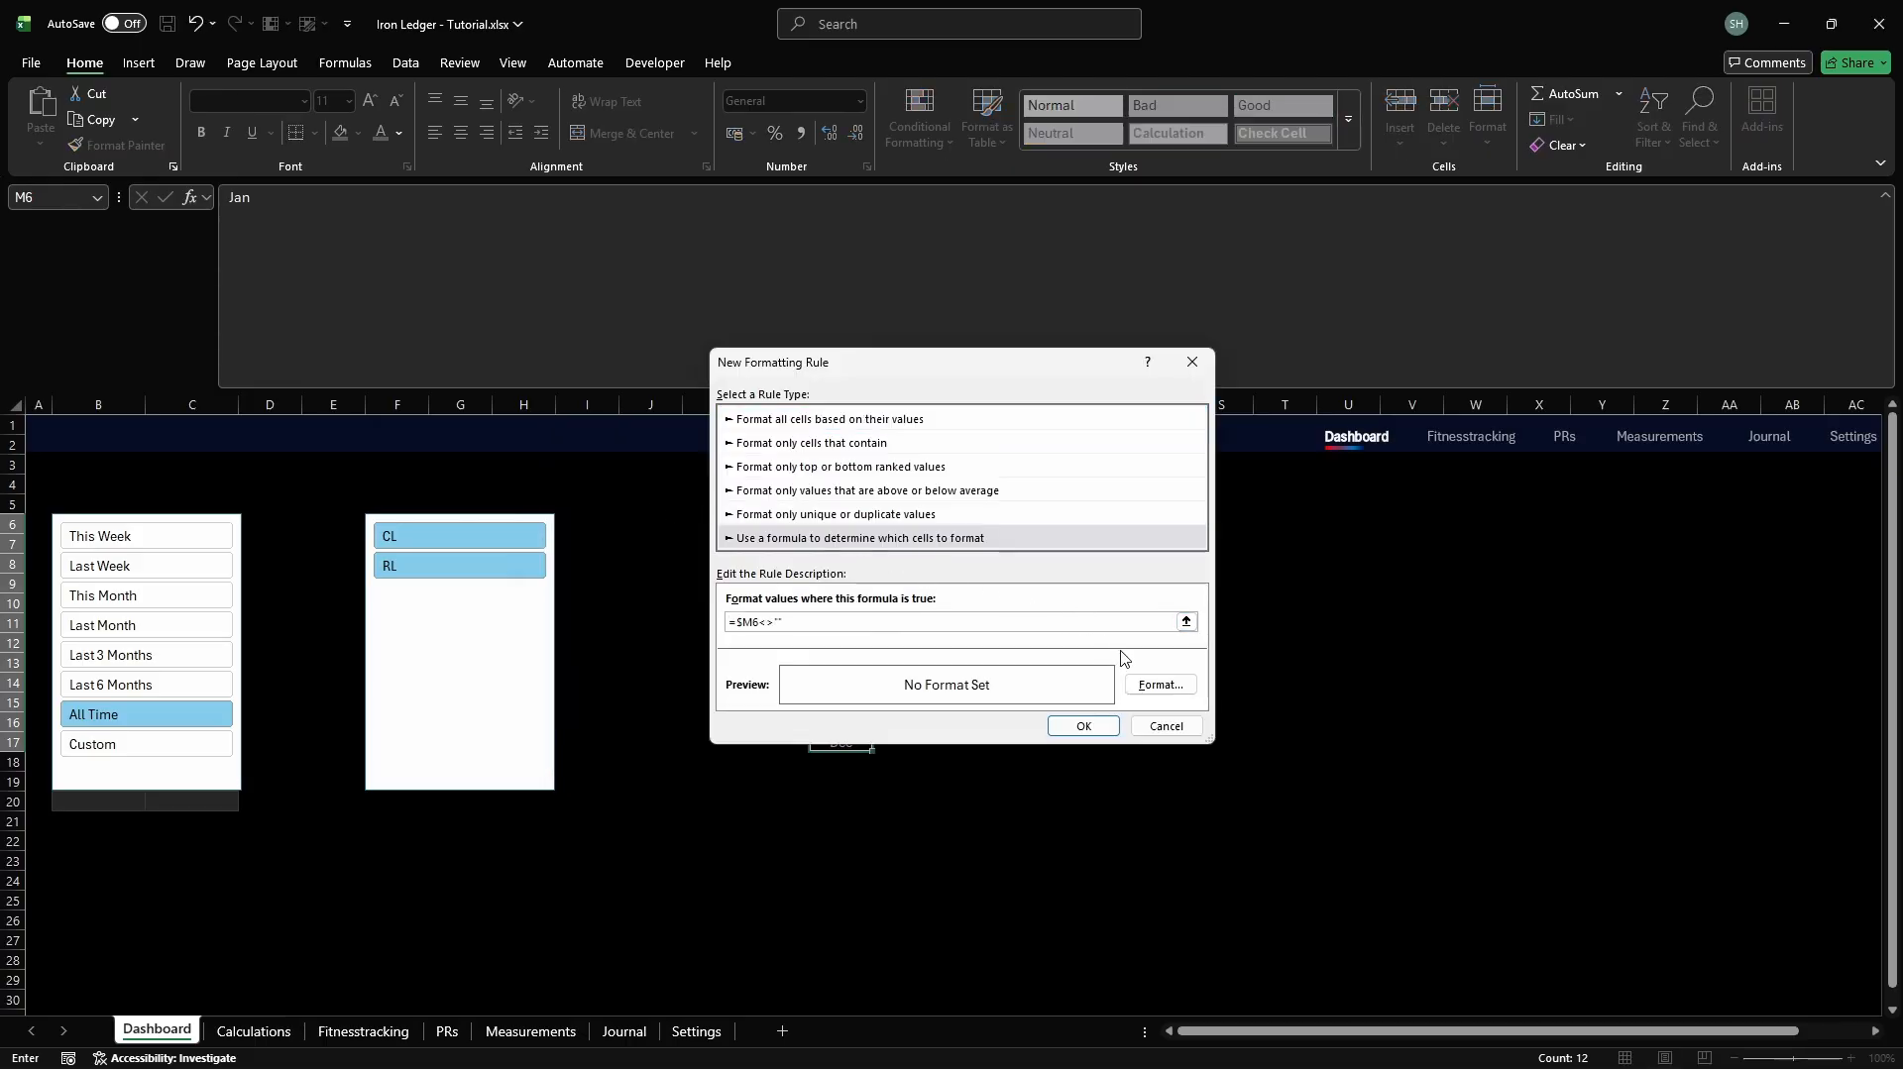
Give the =$M6<>"" rule the font color #404040 and turn on Stop If True for it
{"action": "left_click", "coordinate": [1163, 688]}
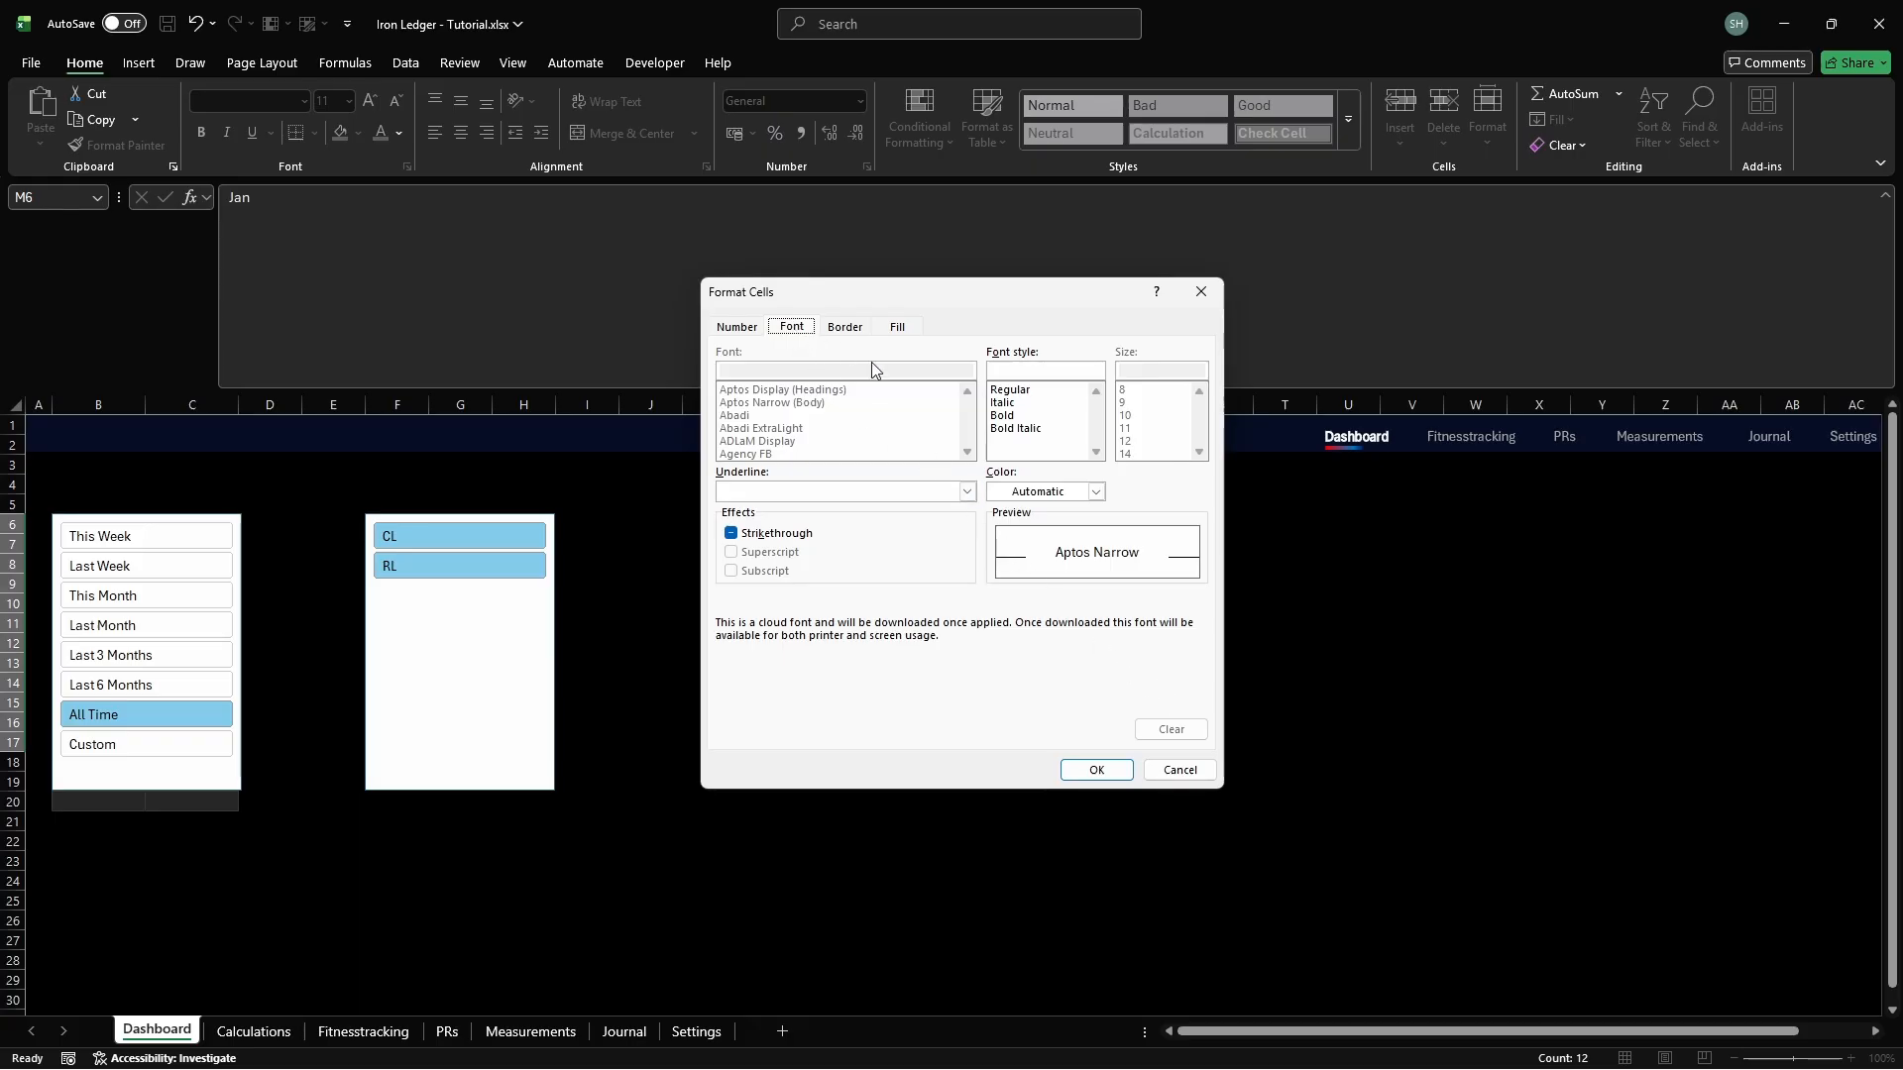
{"action": "left_click", "coordinate": [1096, 493]}
{"action": "left_click", "coordinate": [1069, 882]}
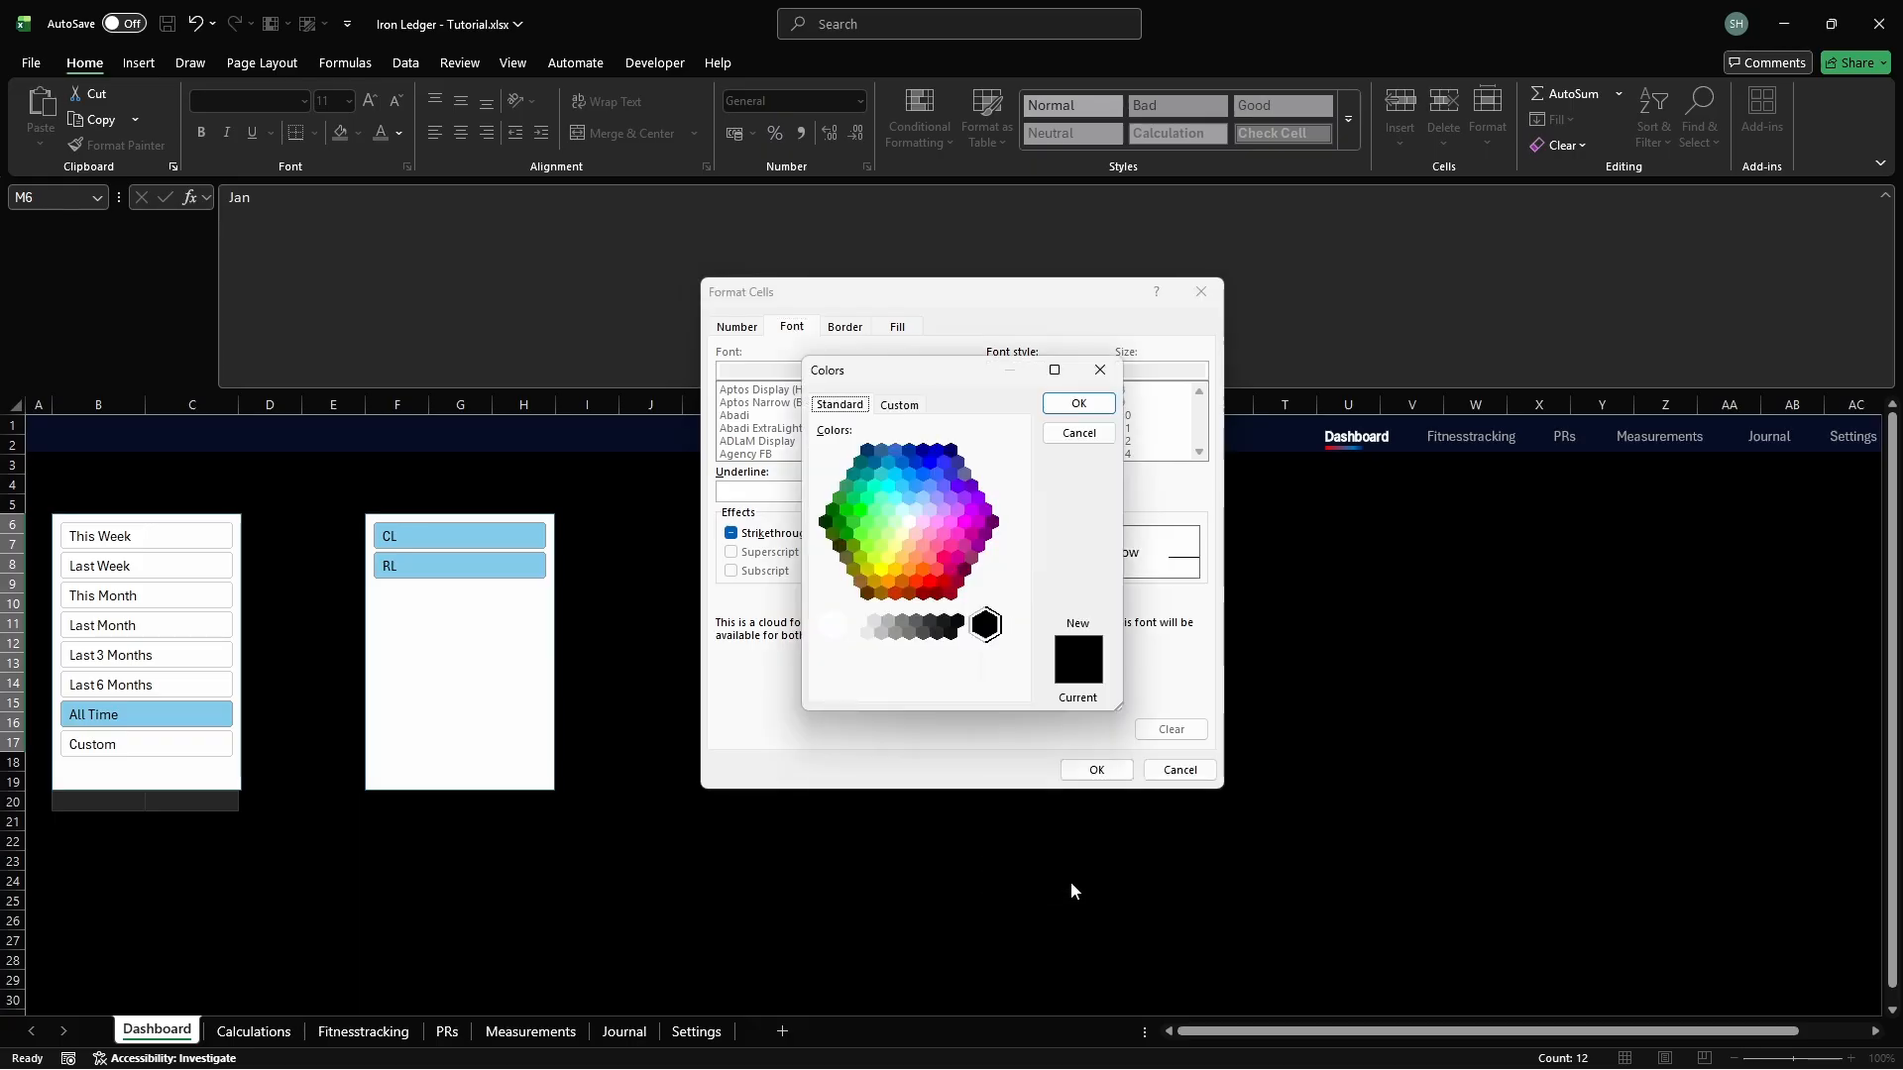
{"action": "left_click", "coordinate": [900, 405]}
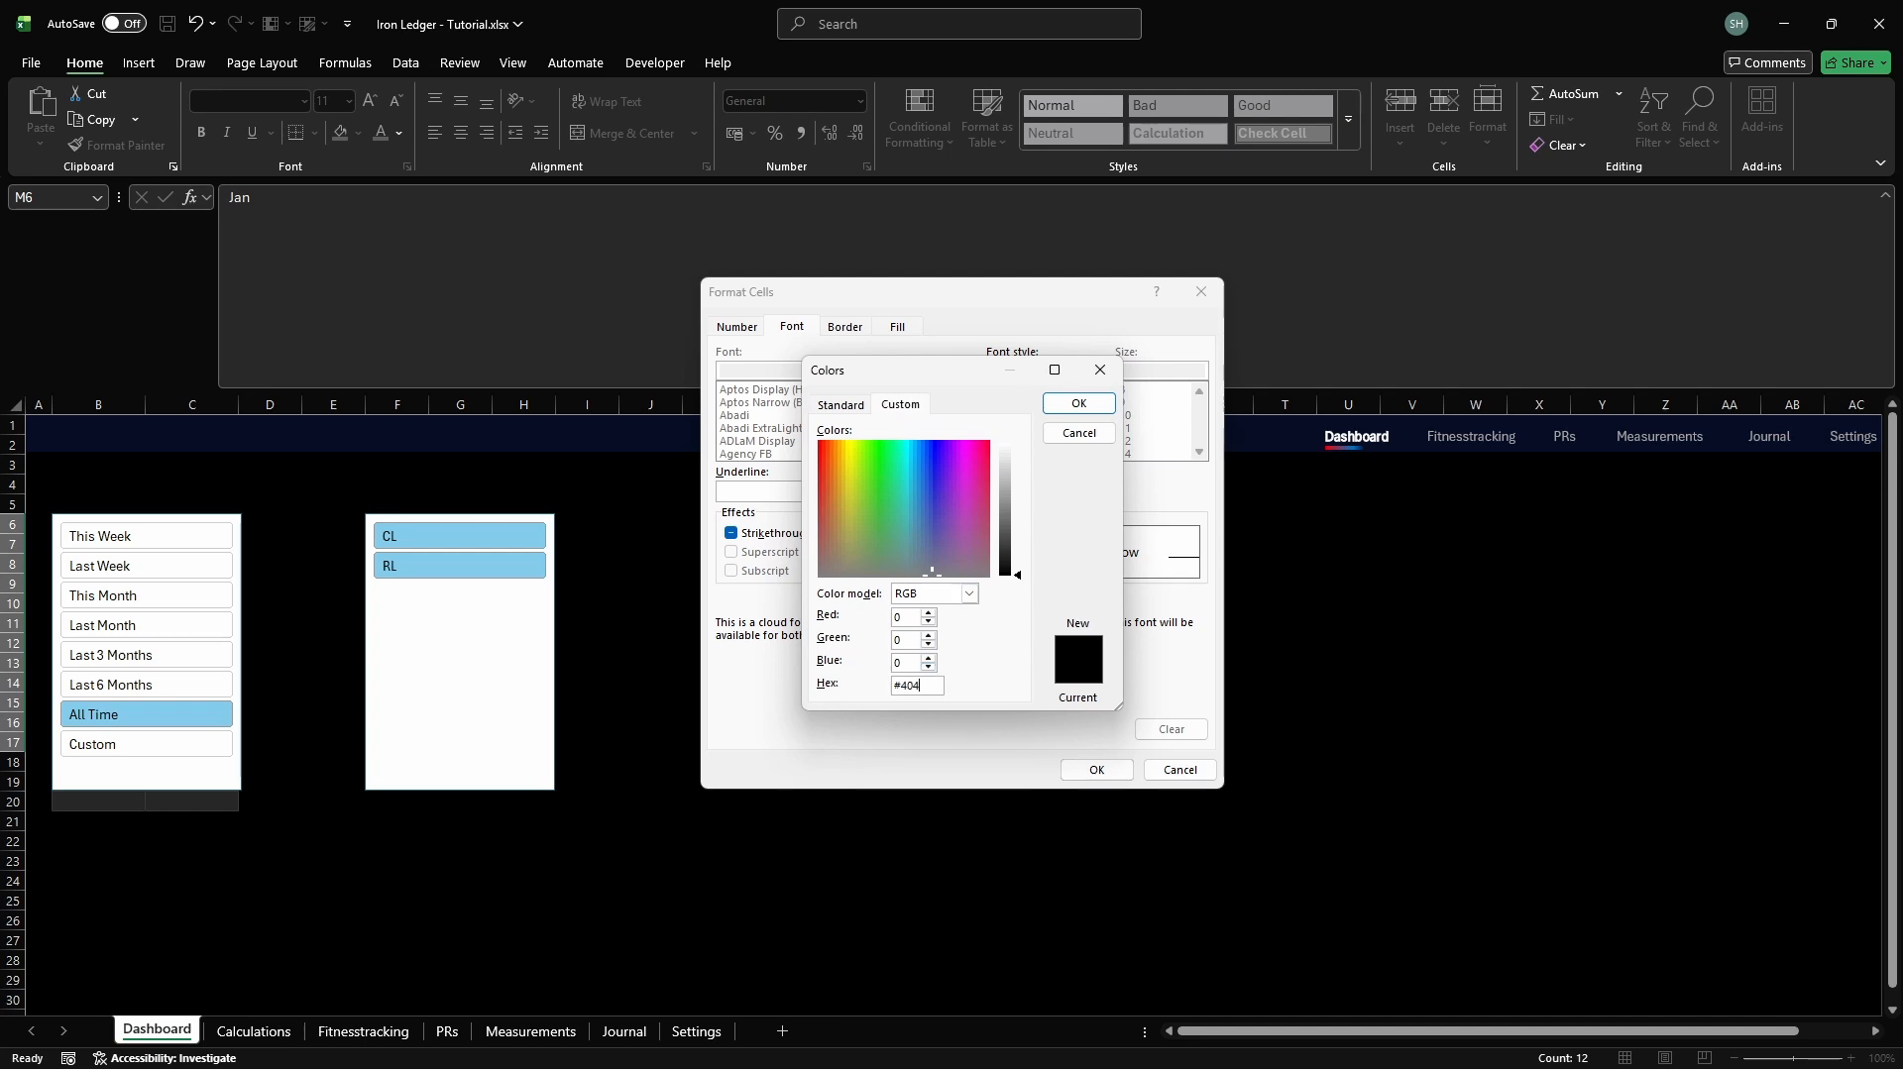
{"action": "type", "text": "#404040"}
{"action": "key", "text": "Return"}
{"action": "left_click", "coordinate": [1097, 771]}
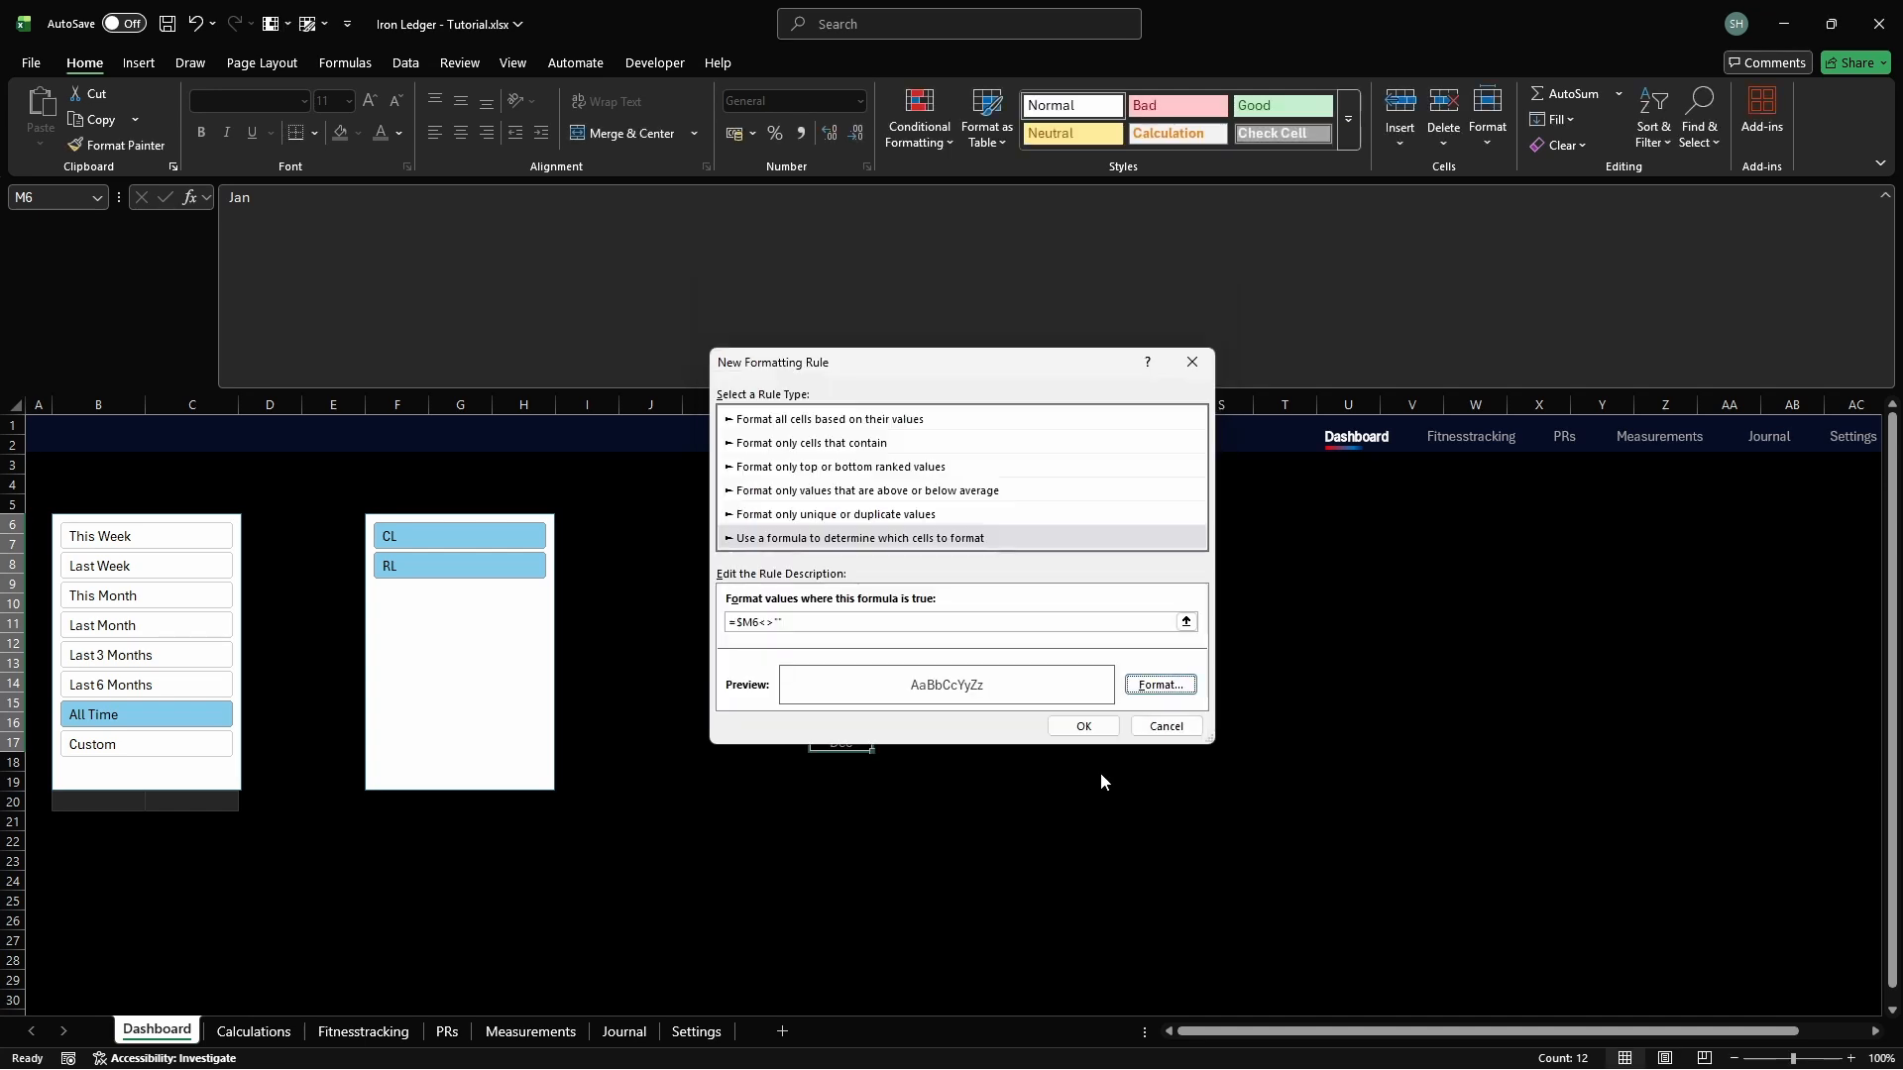
{"action": "left_click", "coordinate": [1084, 726]}
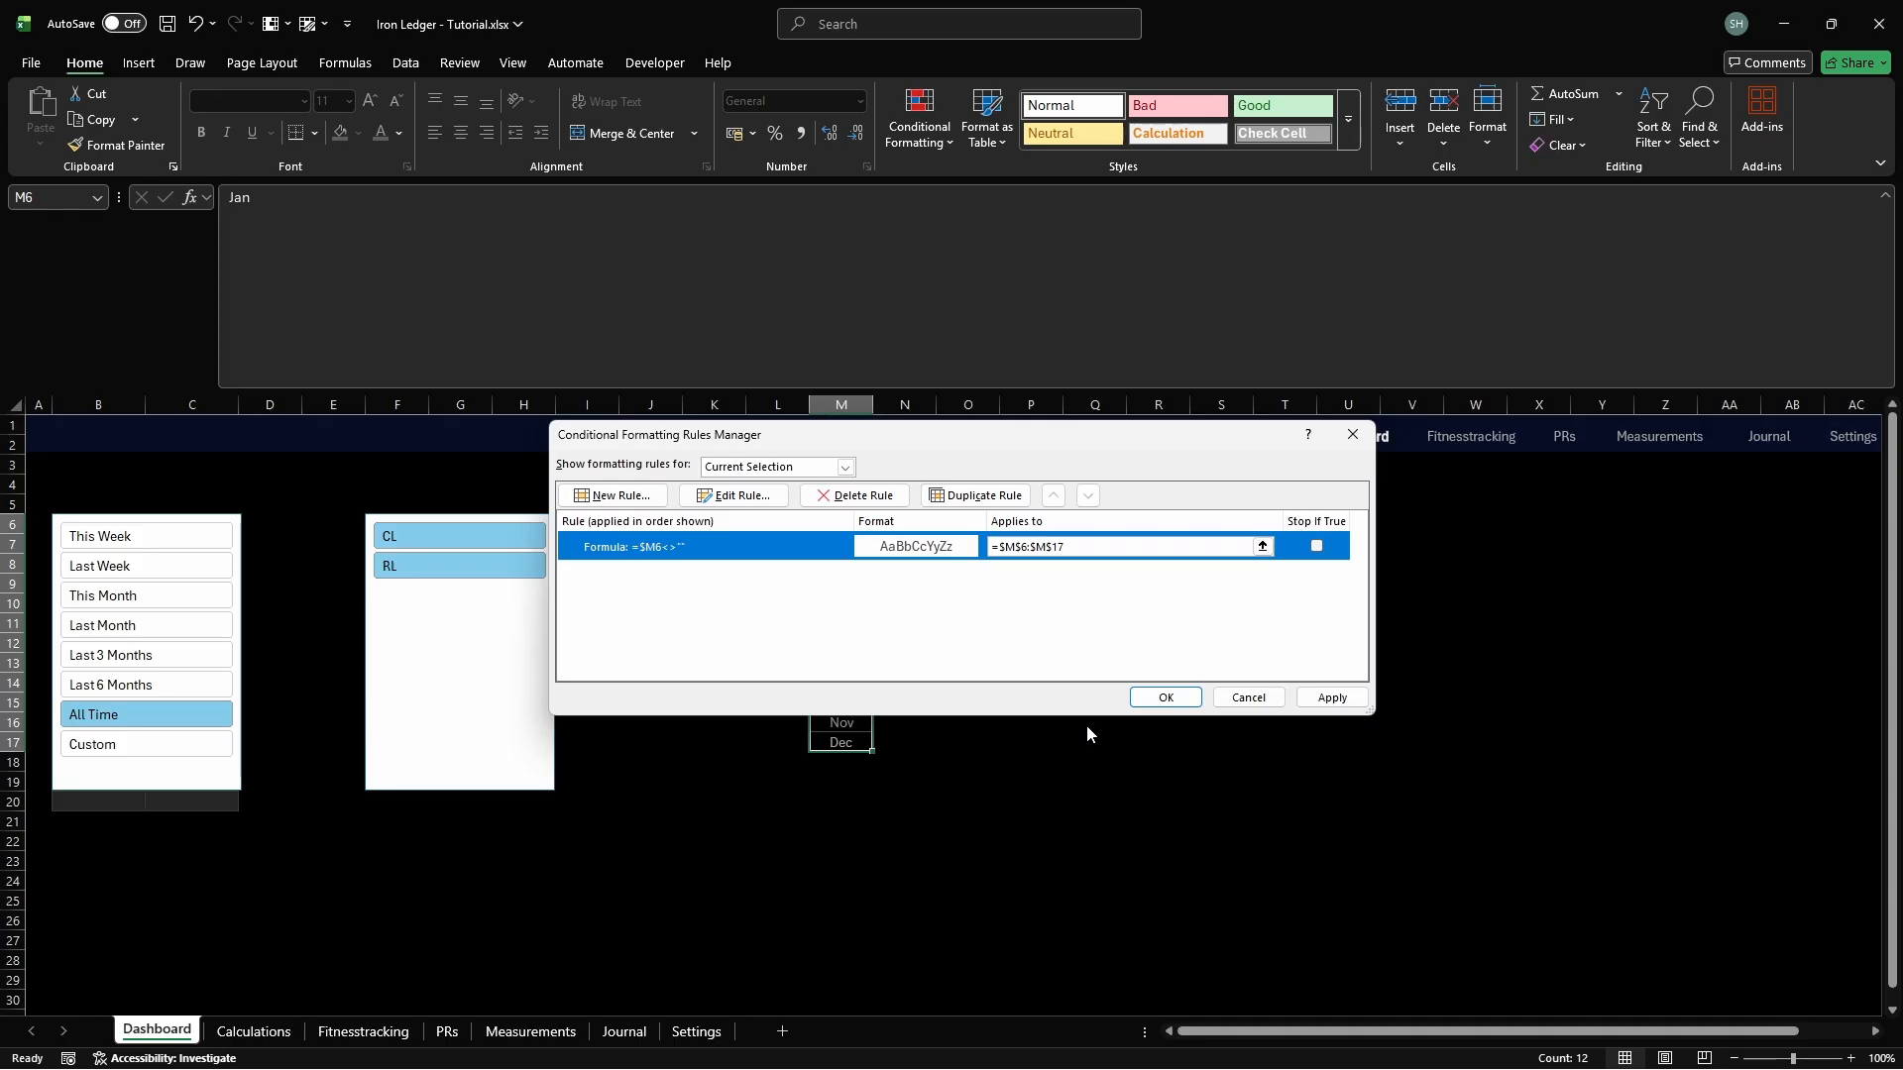
{"action": "left_click", "coordinate": [1318, 546]}
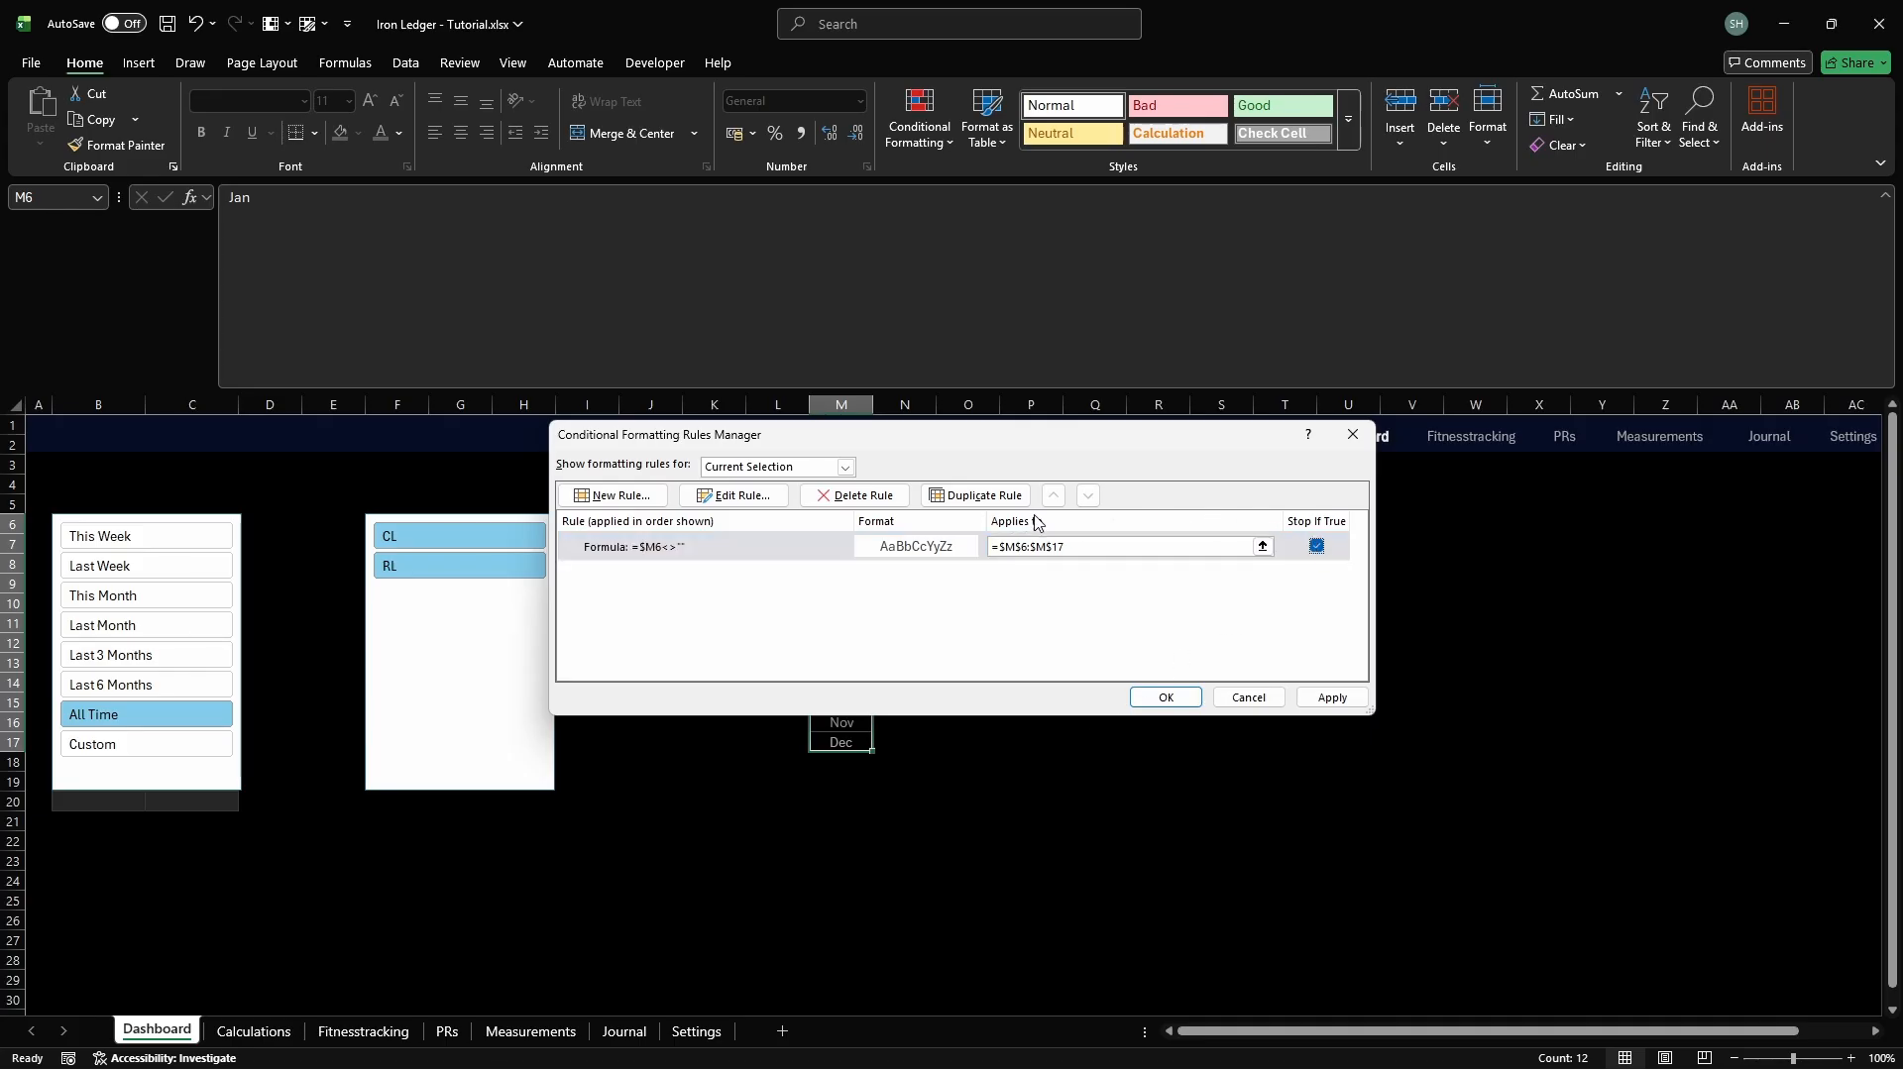
Add a second formula-based conditional formatting rule for M6:M17 with the formula =ISNUMBER(MATCH($M6, cd_wfreq_heatmap_highlite_mm, 0))
{"action": "left_click", "coordinate": [614, 496]}
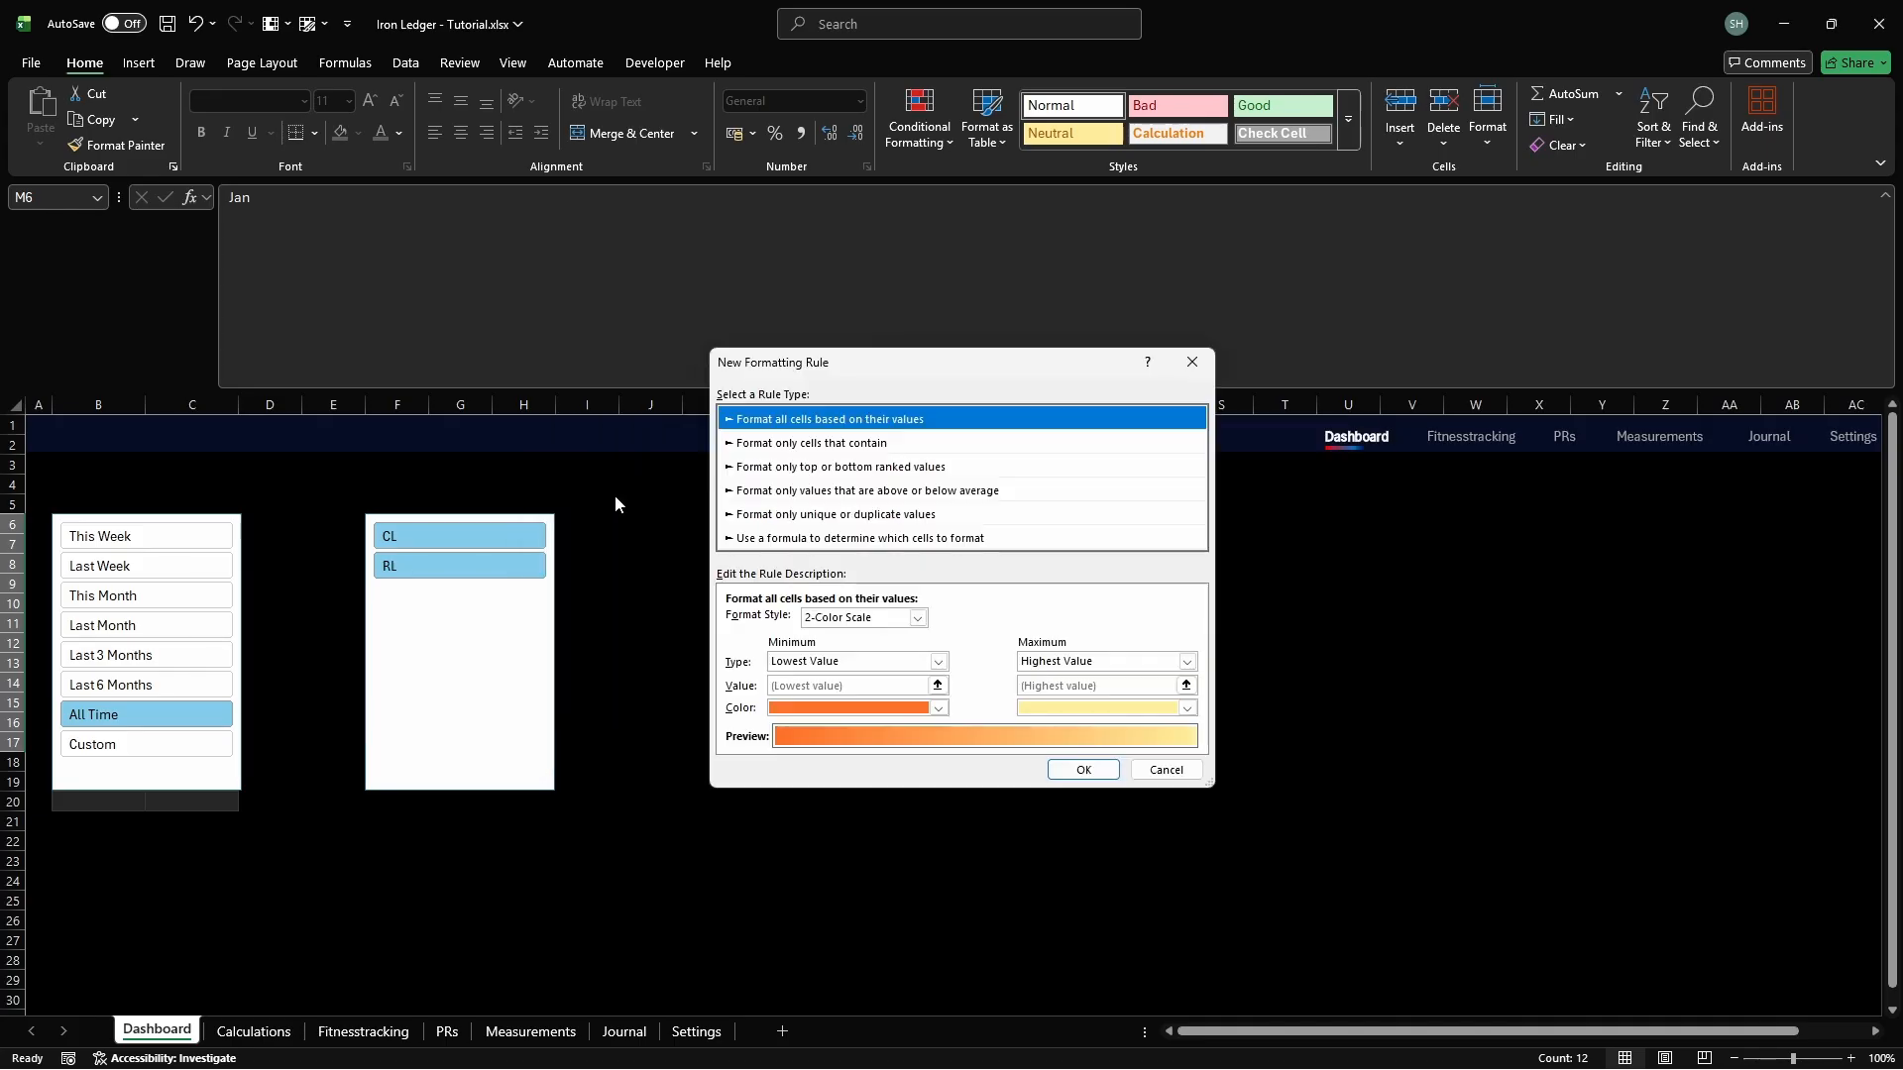
{"action": "left_click", "coordinate": [833, 540]}
{"action": "left_click", "coordinate": [1087, 622]}
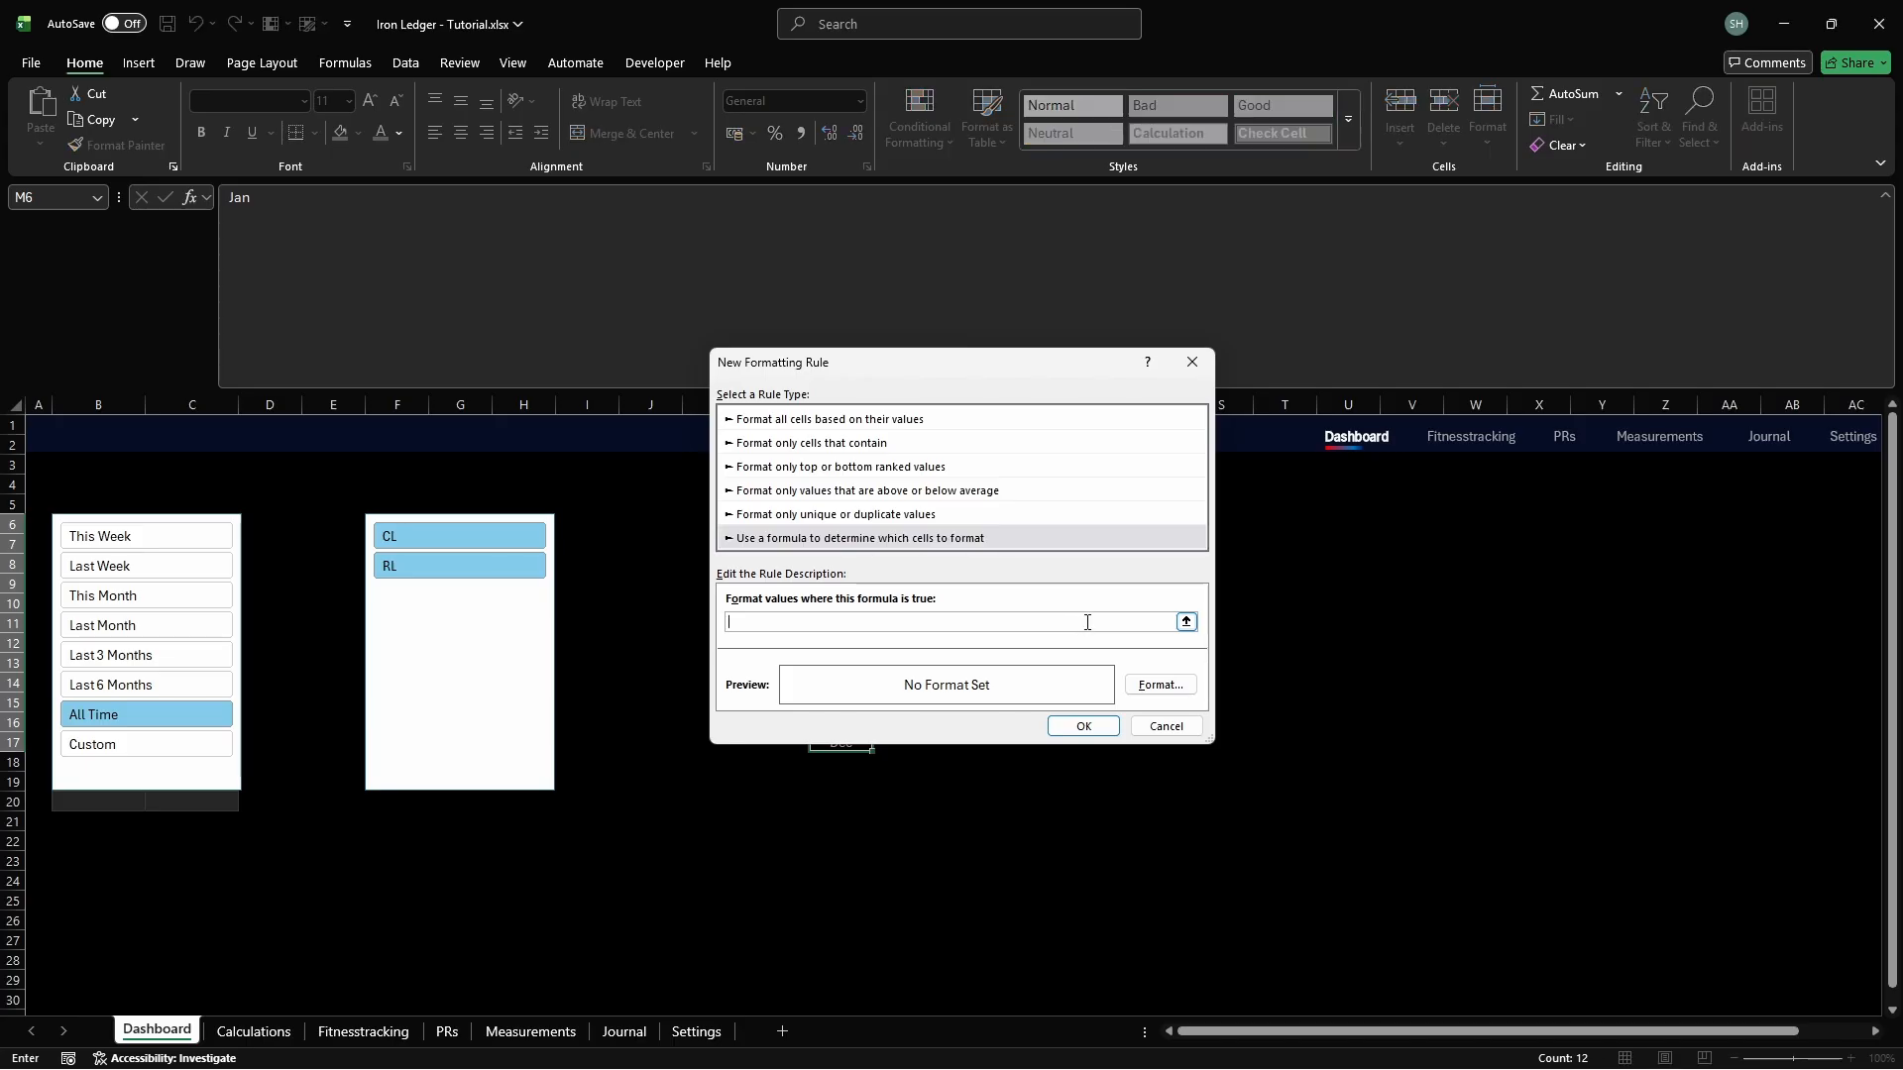
{"action": "type", "text": "=ISNUMBER(MATCH($M6, cd_wfreq_heatmap_highlite_mm, 0"}
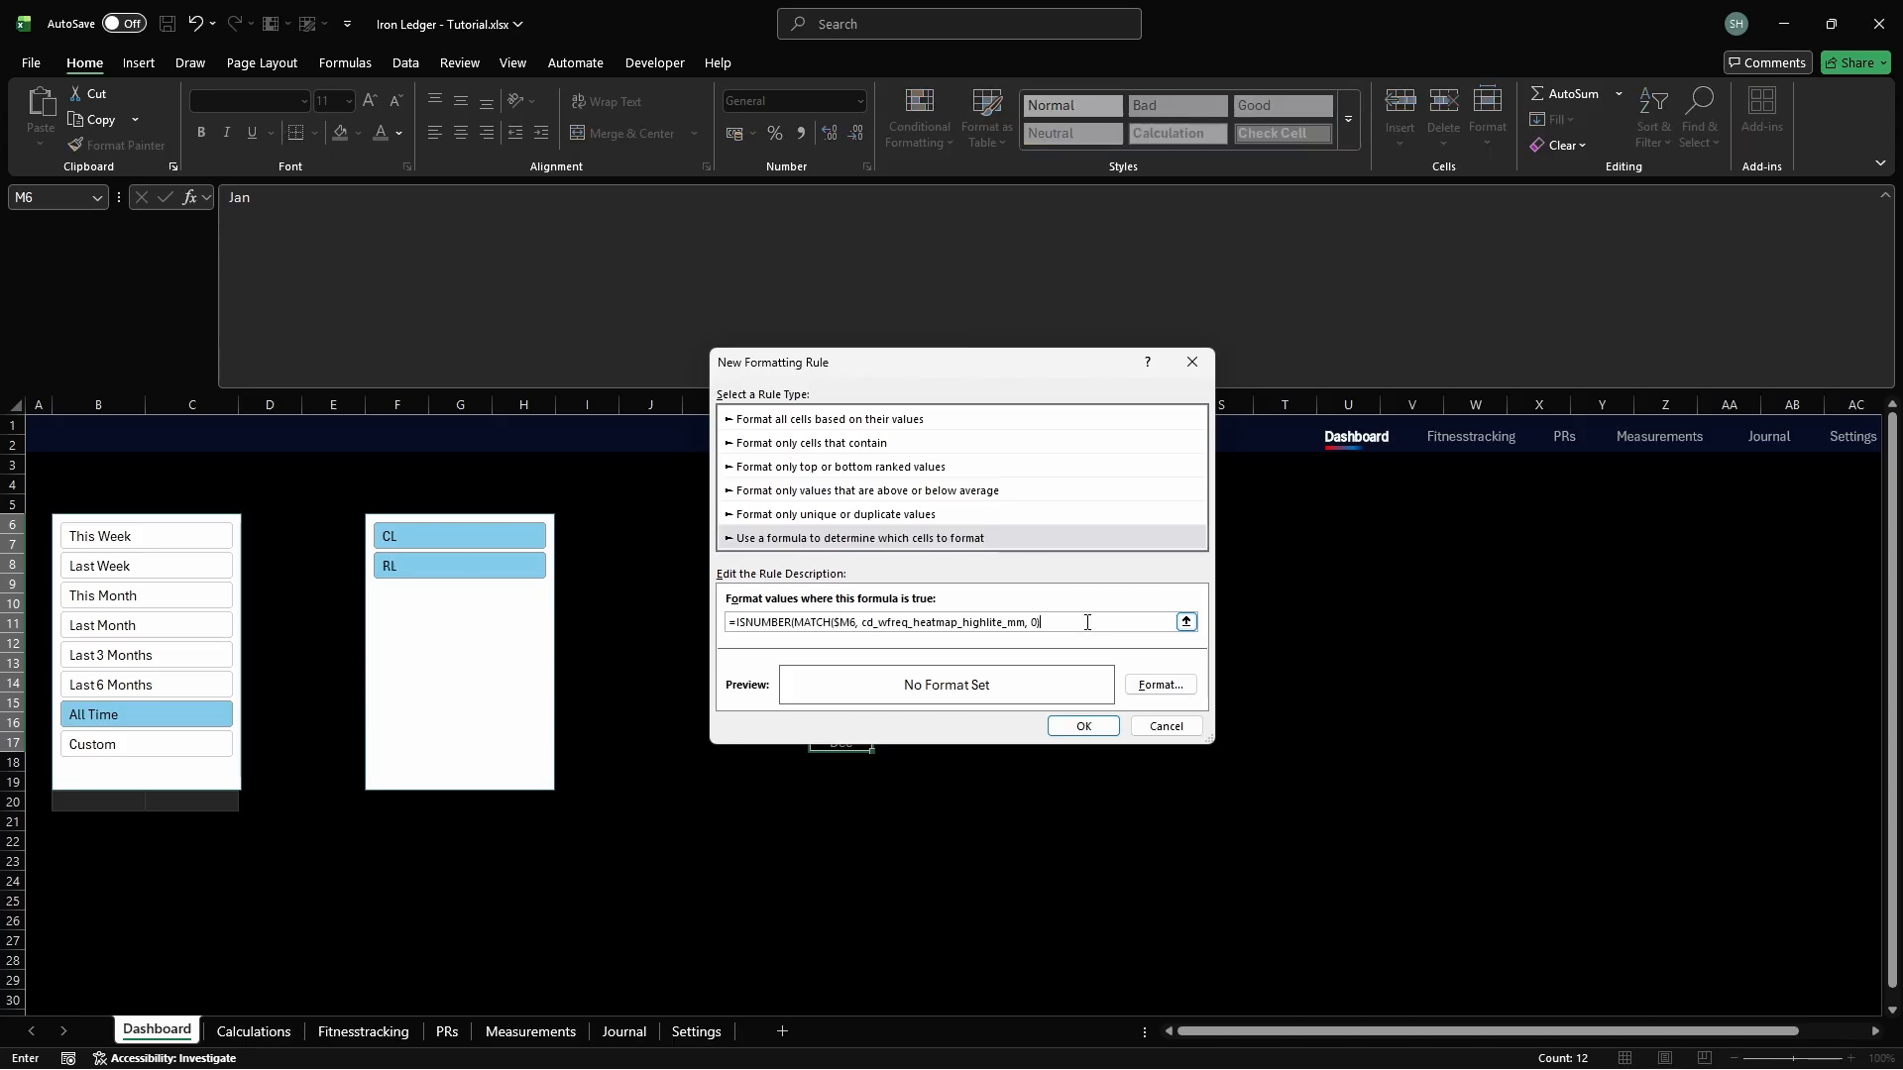
Give the ISNUMBER(MATCH()) month rule the font color #FFFFFF and a bold font style
{"action": "left_click", "coordinate": [1160, 685]}
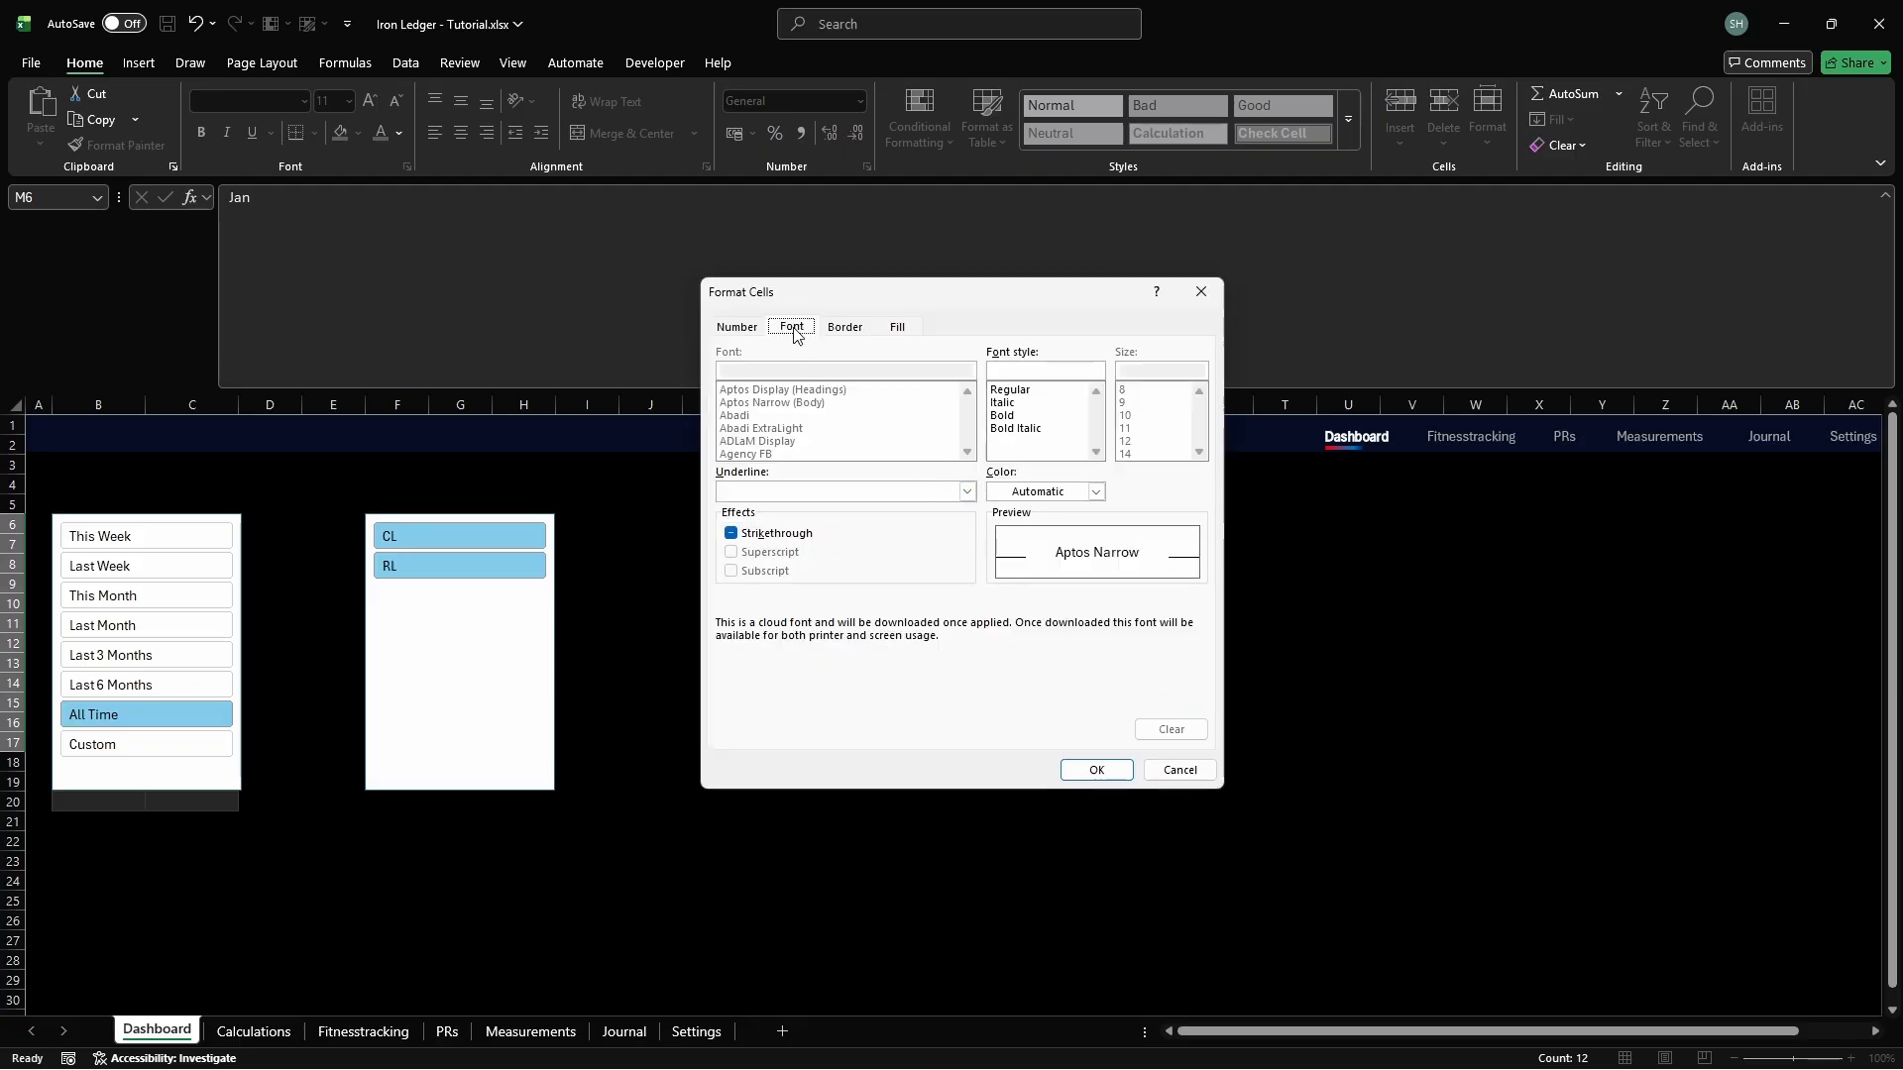
{"action": "left_click", "coordinate": [1096, 493]}
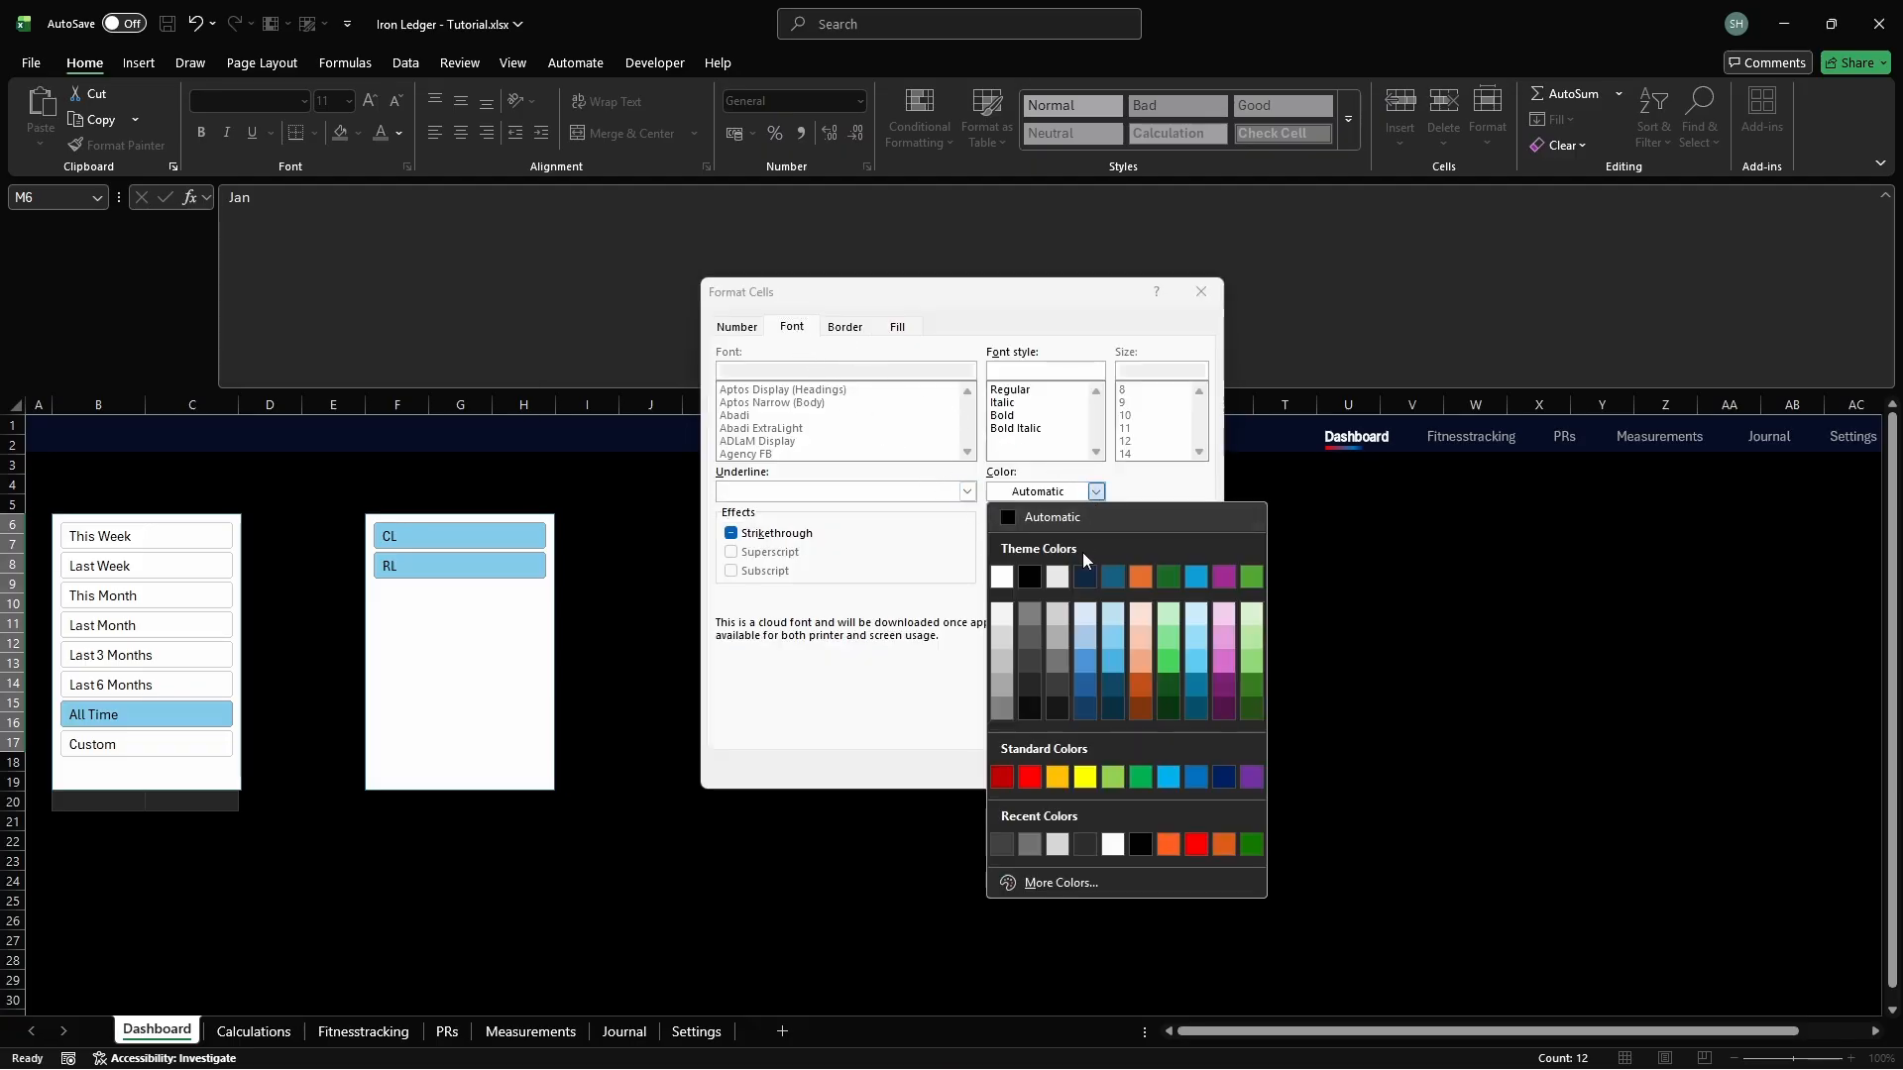
{"action": "left_click", "coordinate": [1073, 880]}
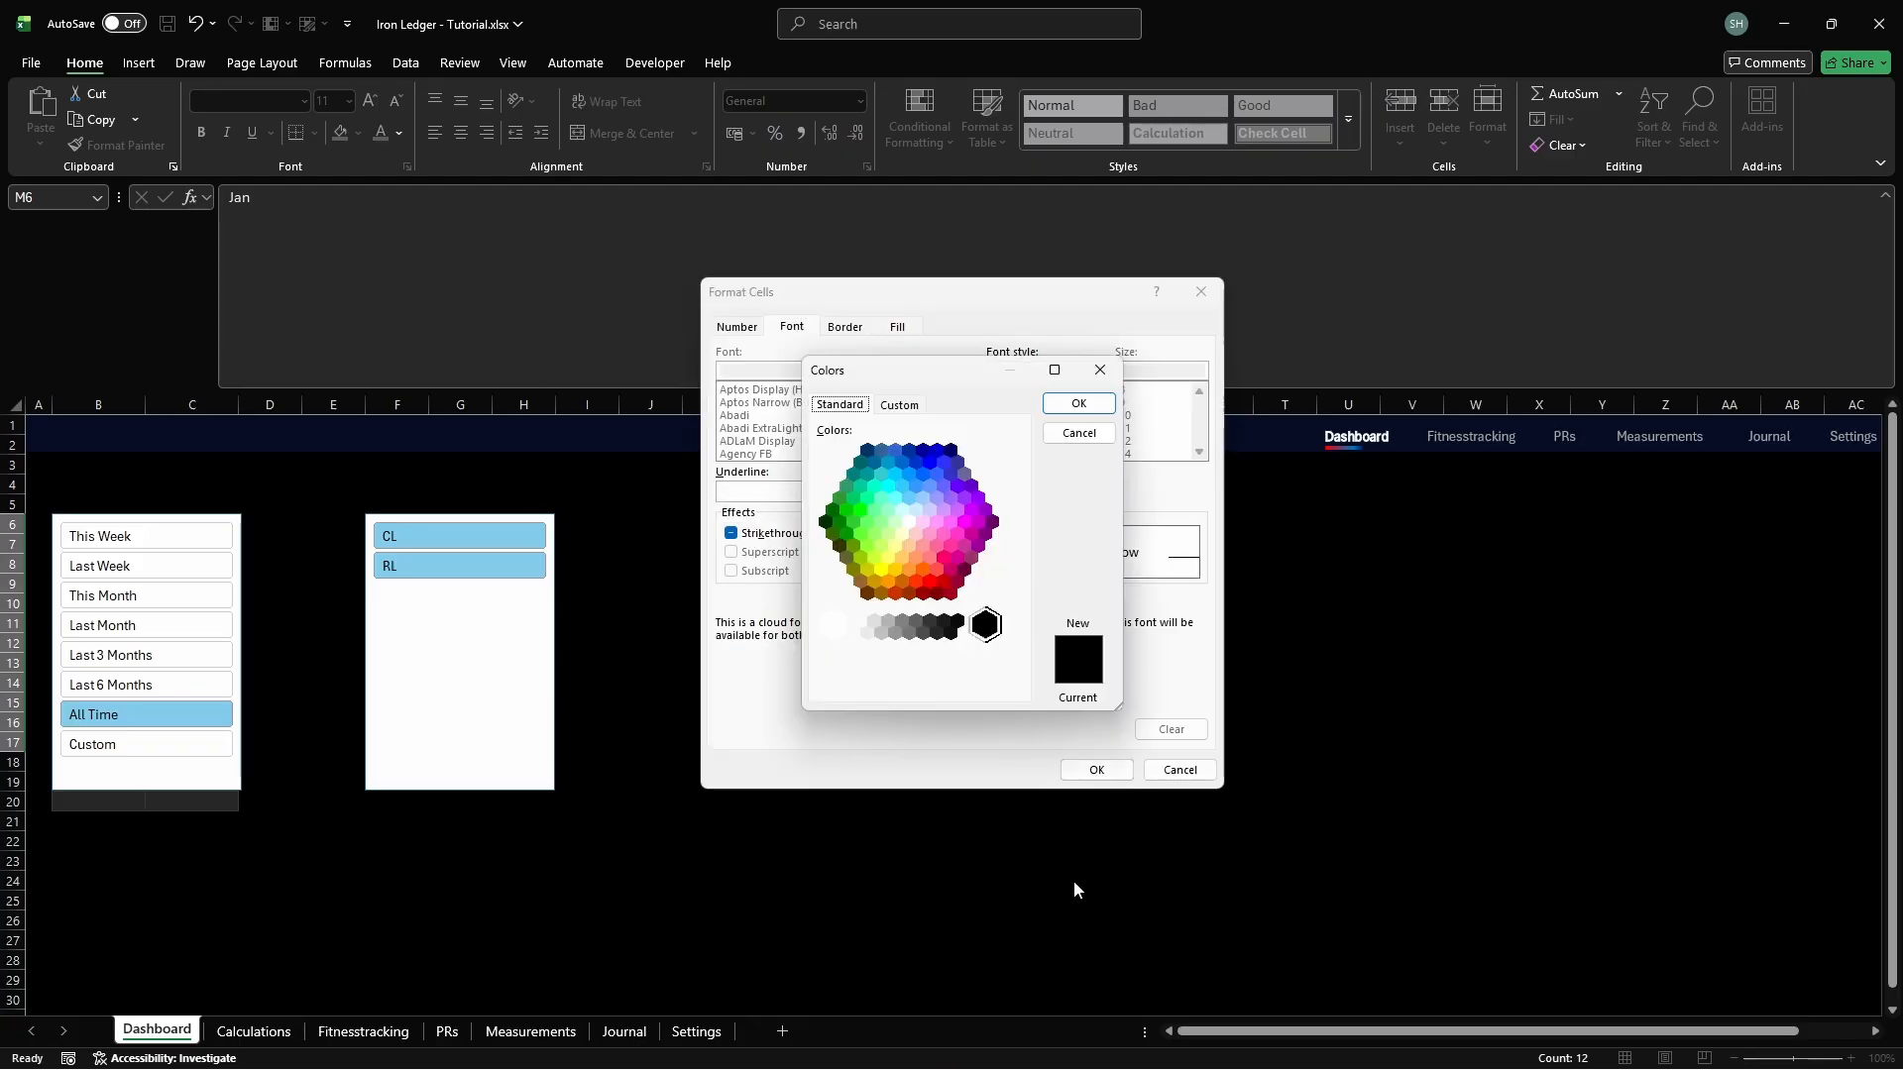
{"action": "left_click", "coordinate": [899, 409]}
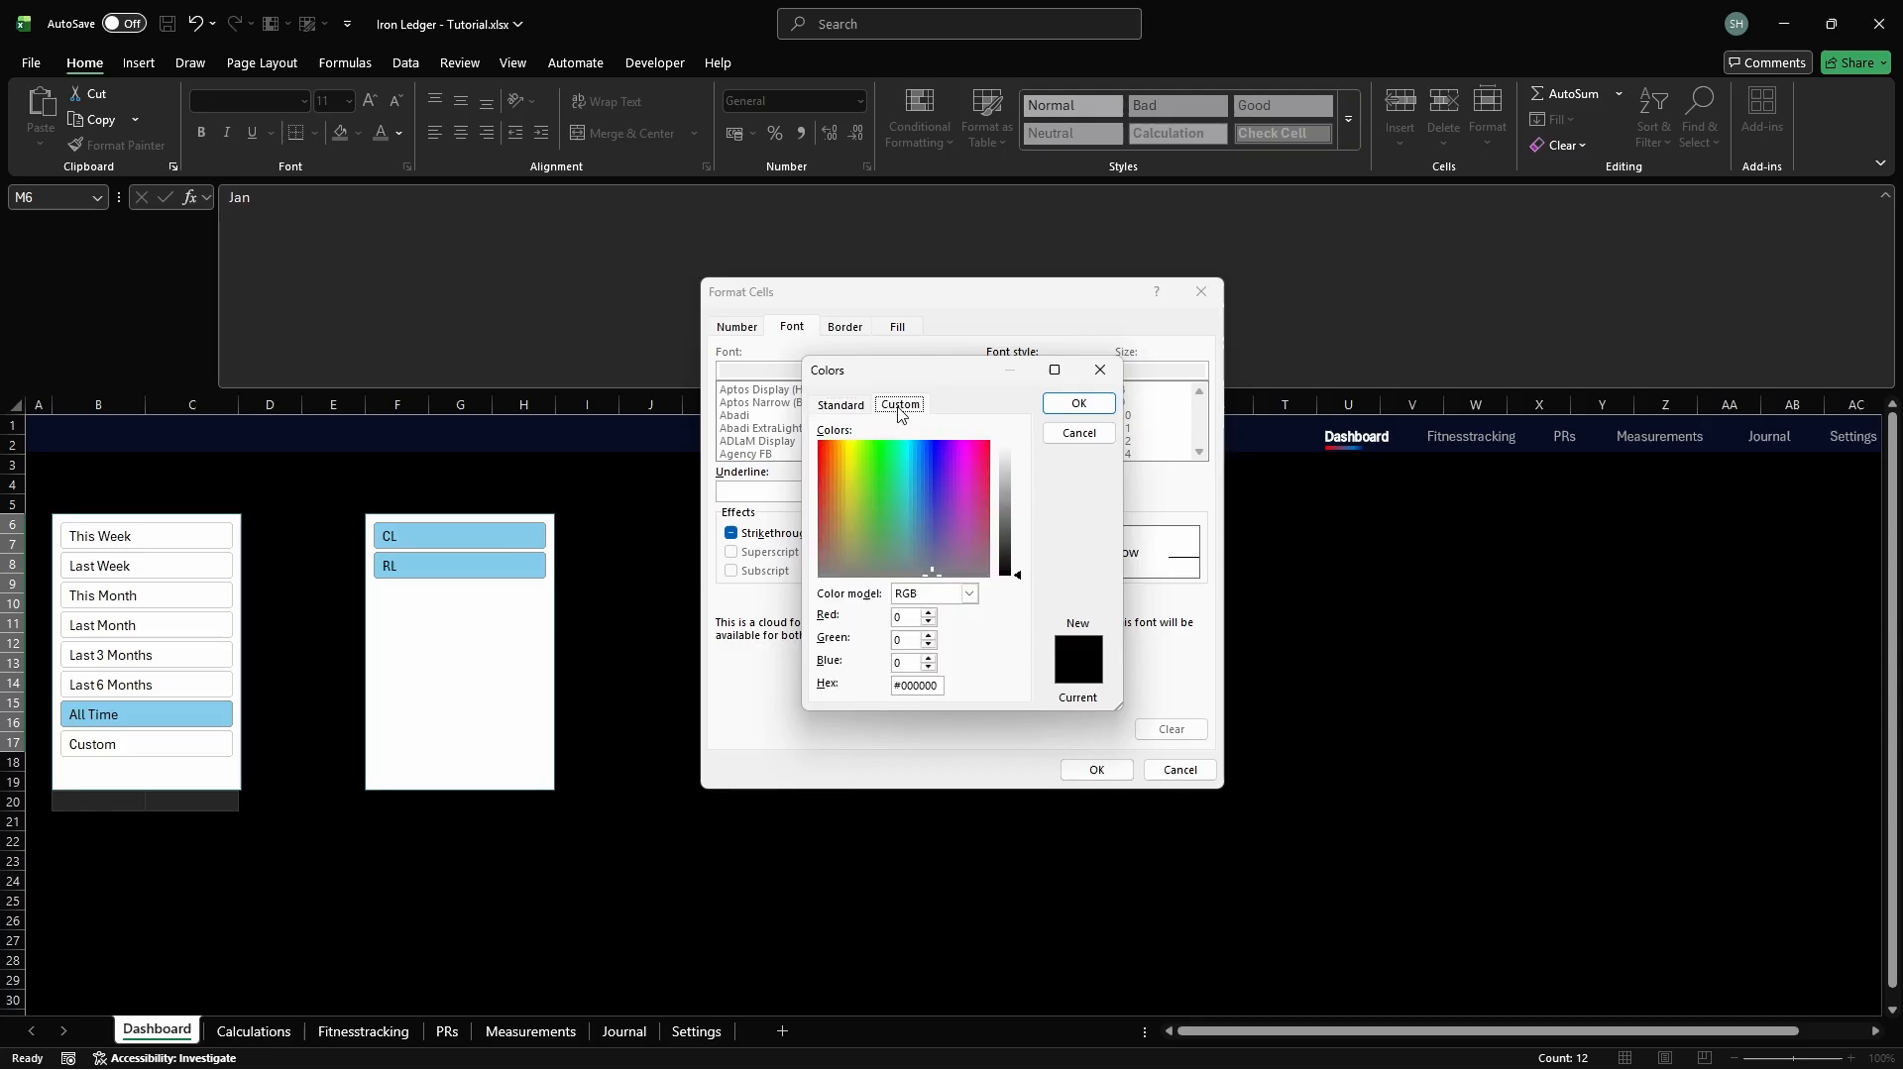
{"action": "double_click", "coordinate": [939, 686]}
{"action": "type", "text": "FFFFFF"}
{"action": "key", "text": "Return"}
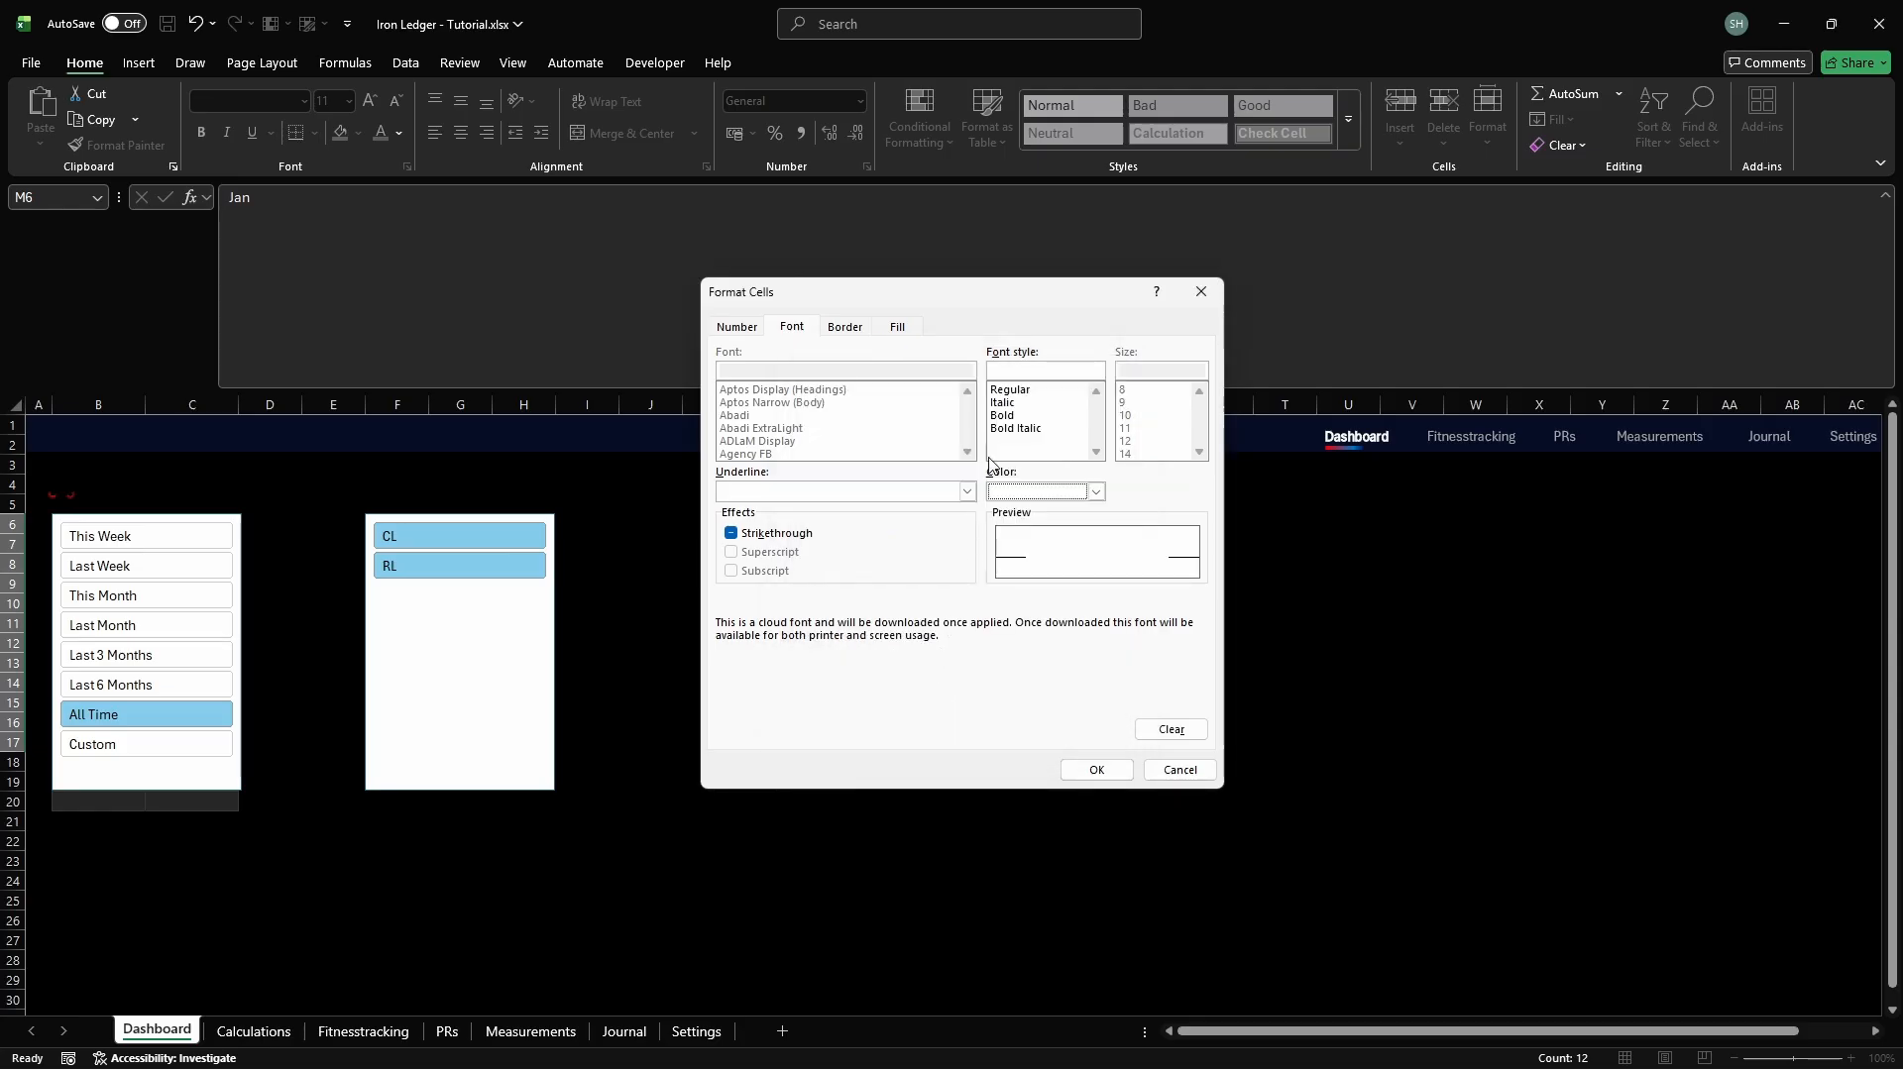
{"action": "left_click", "coordinate": [1007, 416]}
{"action": "left_click", "coordinate": [1096, 770]}
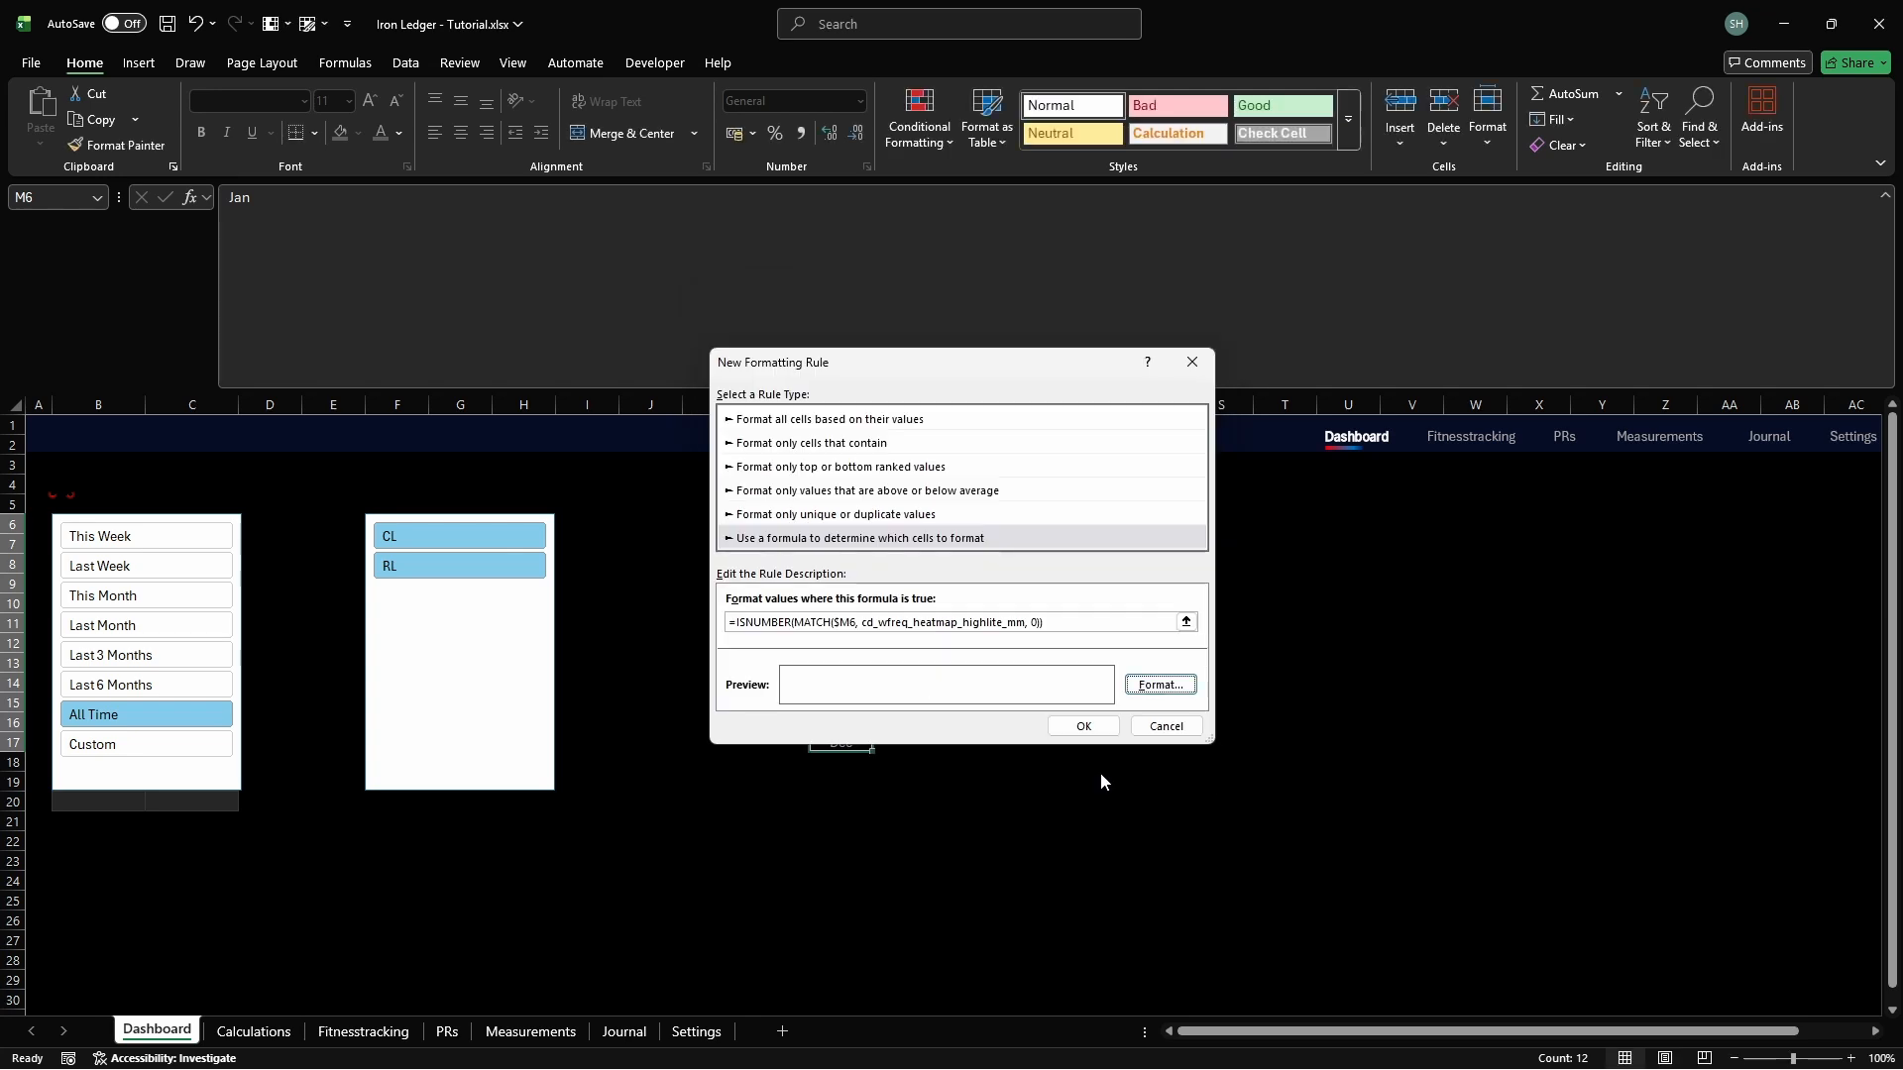
{"action": "left_click", "coordinate": [1086, 726]}
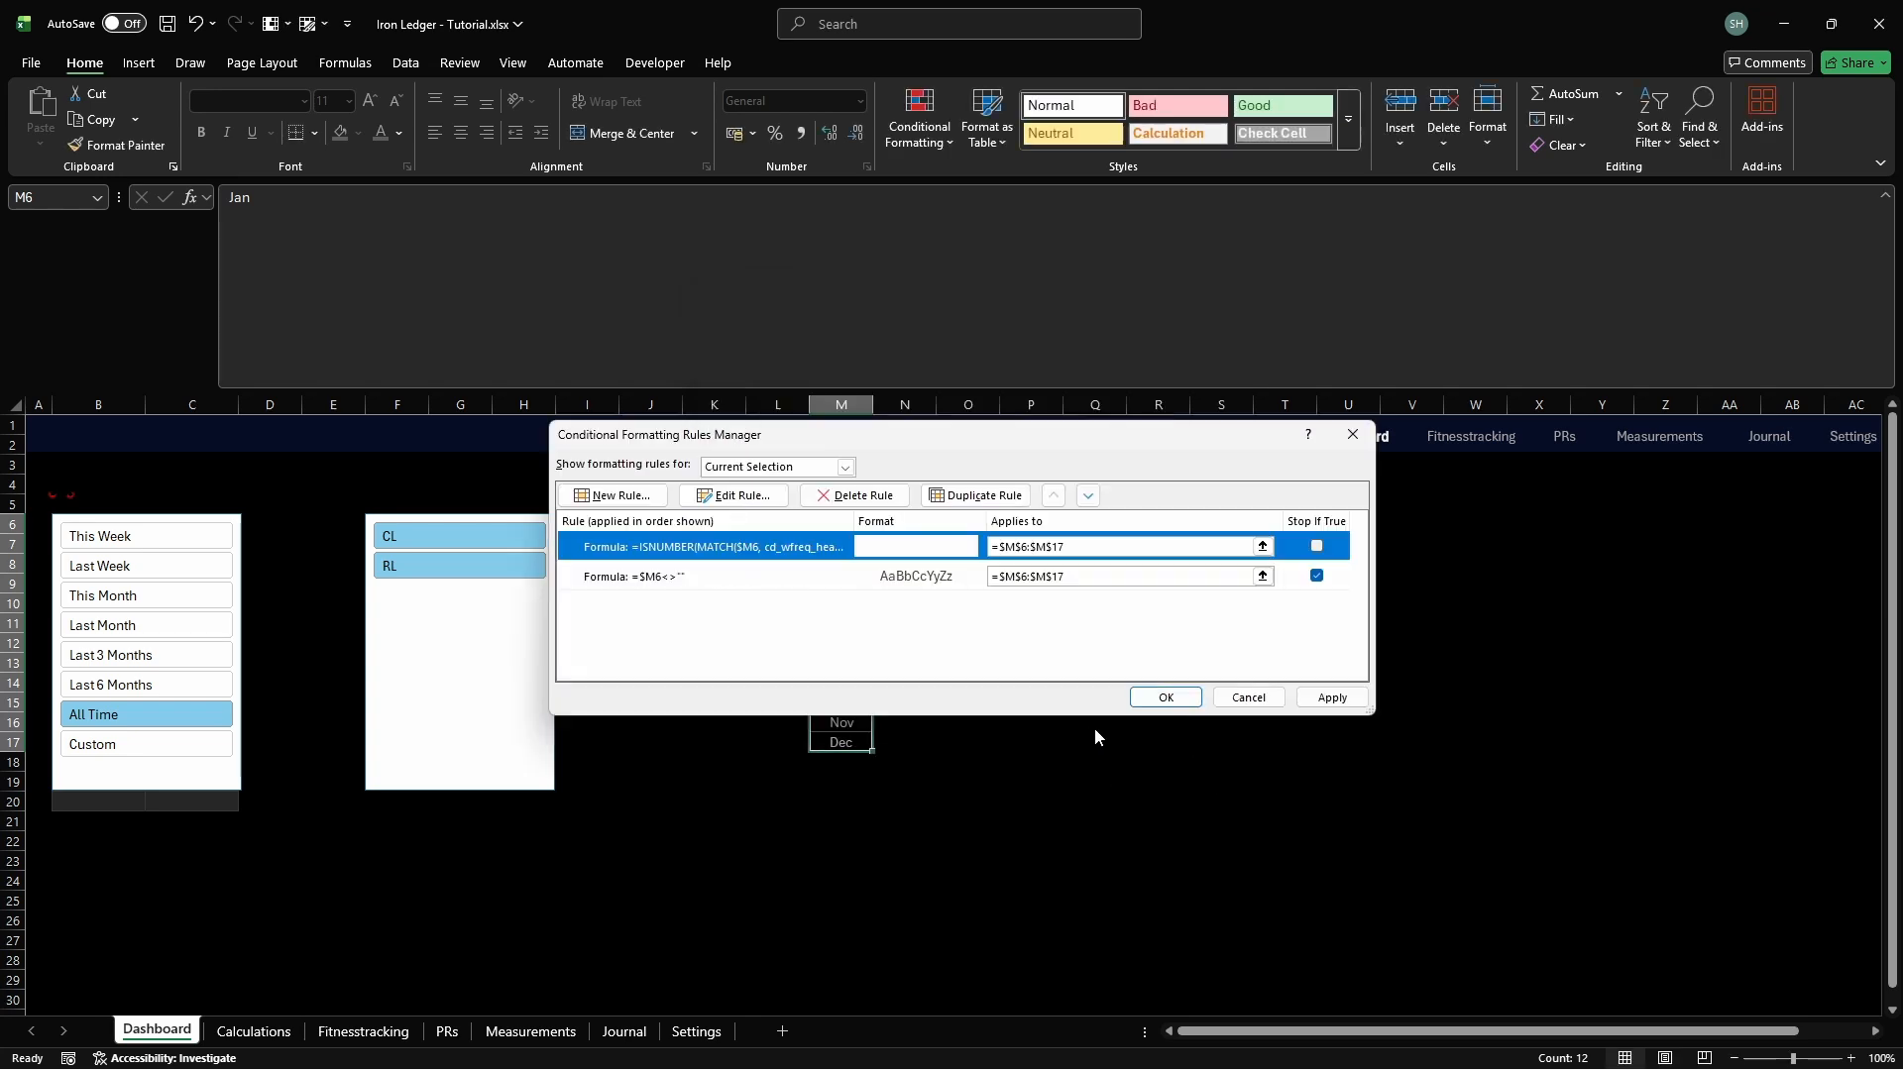
Turn on Stop If True for the ISNUMBER(MATCH()) month rule and apply the rules to the month cells
{"action": "left_click", "coordinate": [1316, 547]}
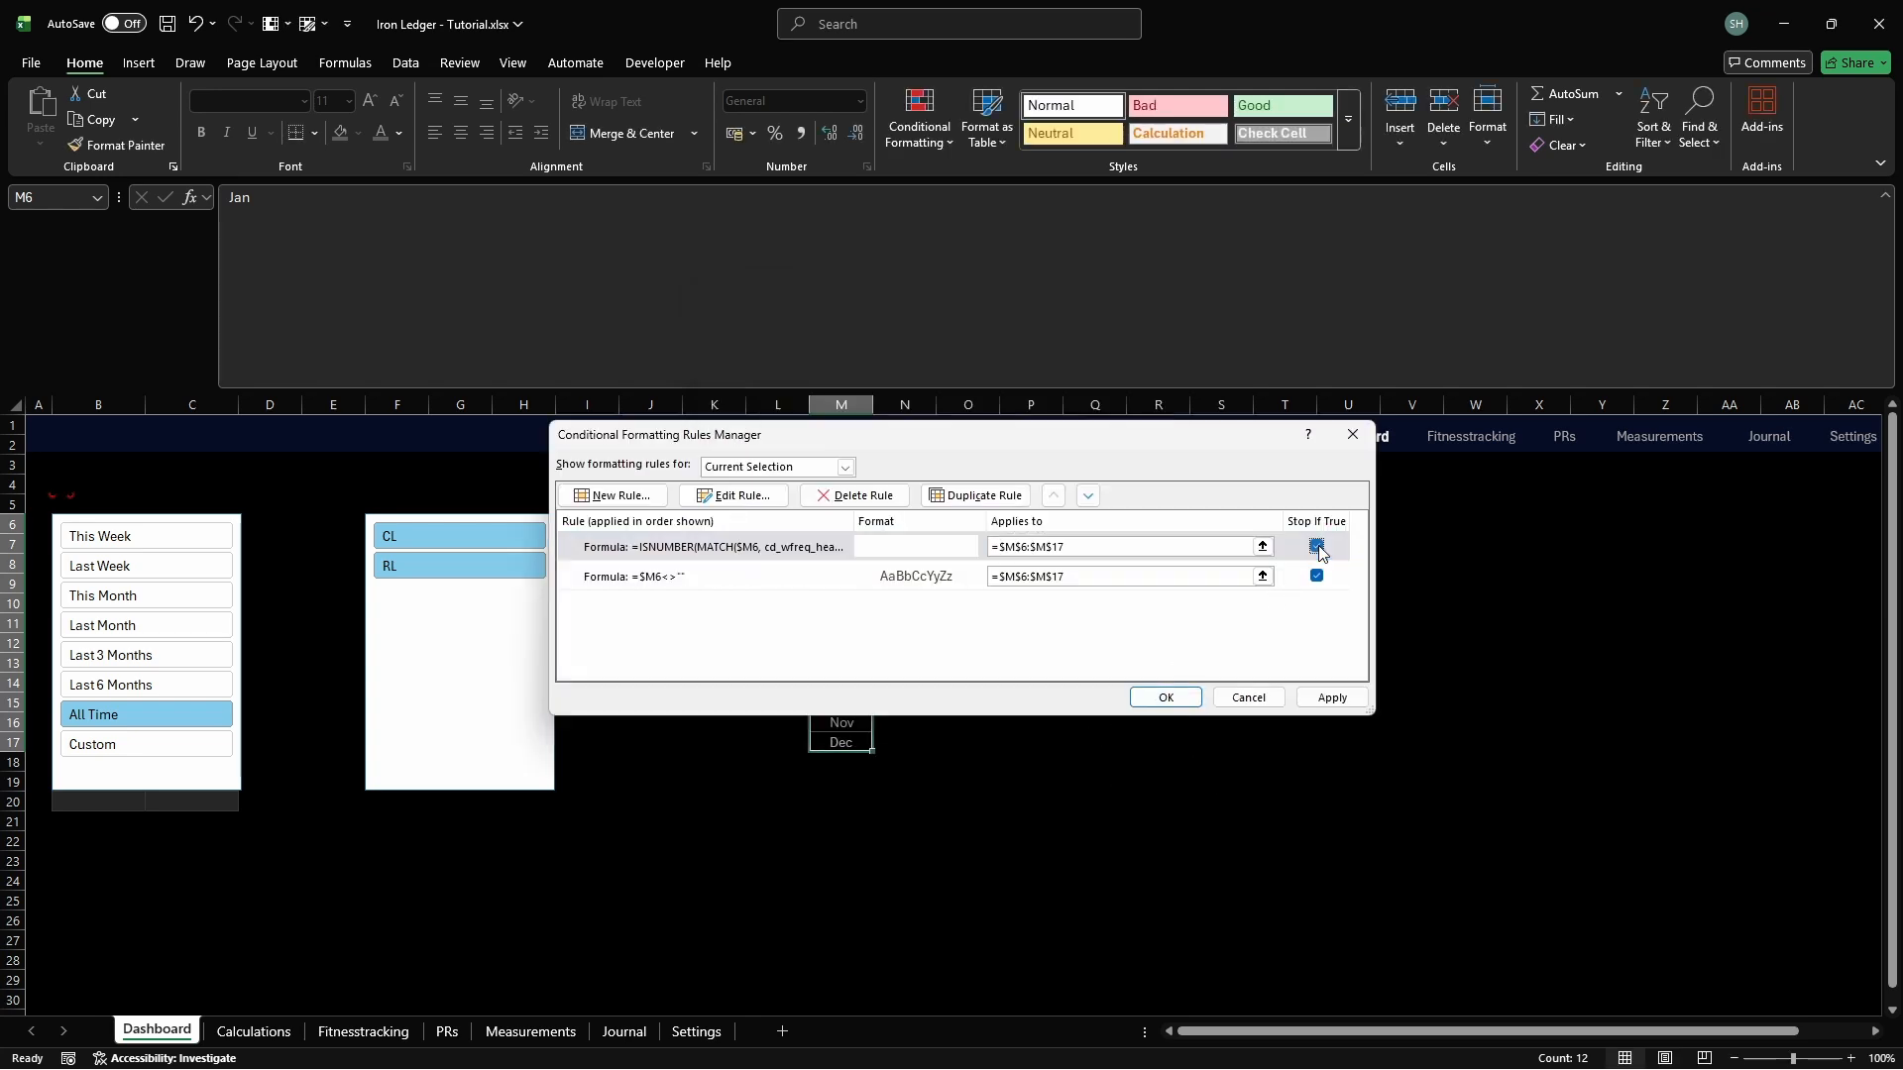
{"action": "left_click", "coordinate": [1333, 698]}
{"action": "left_click", "coordinate": [1165, 698]}
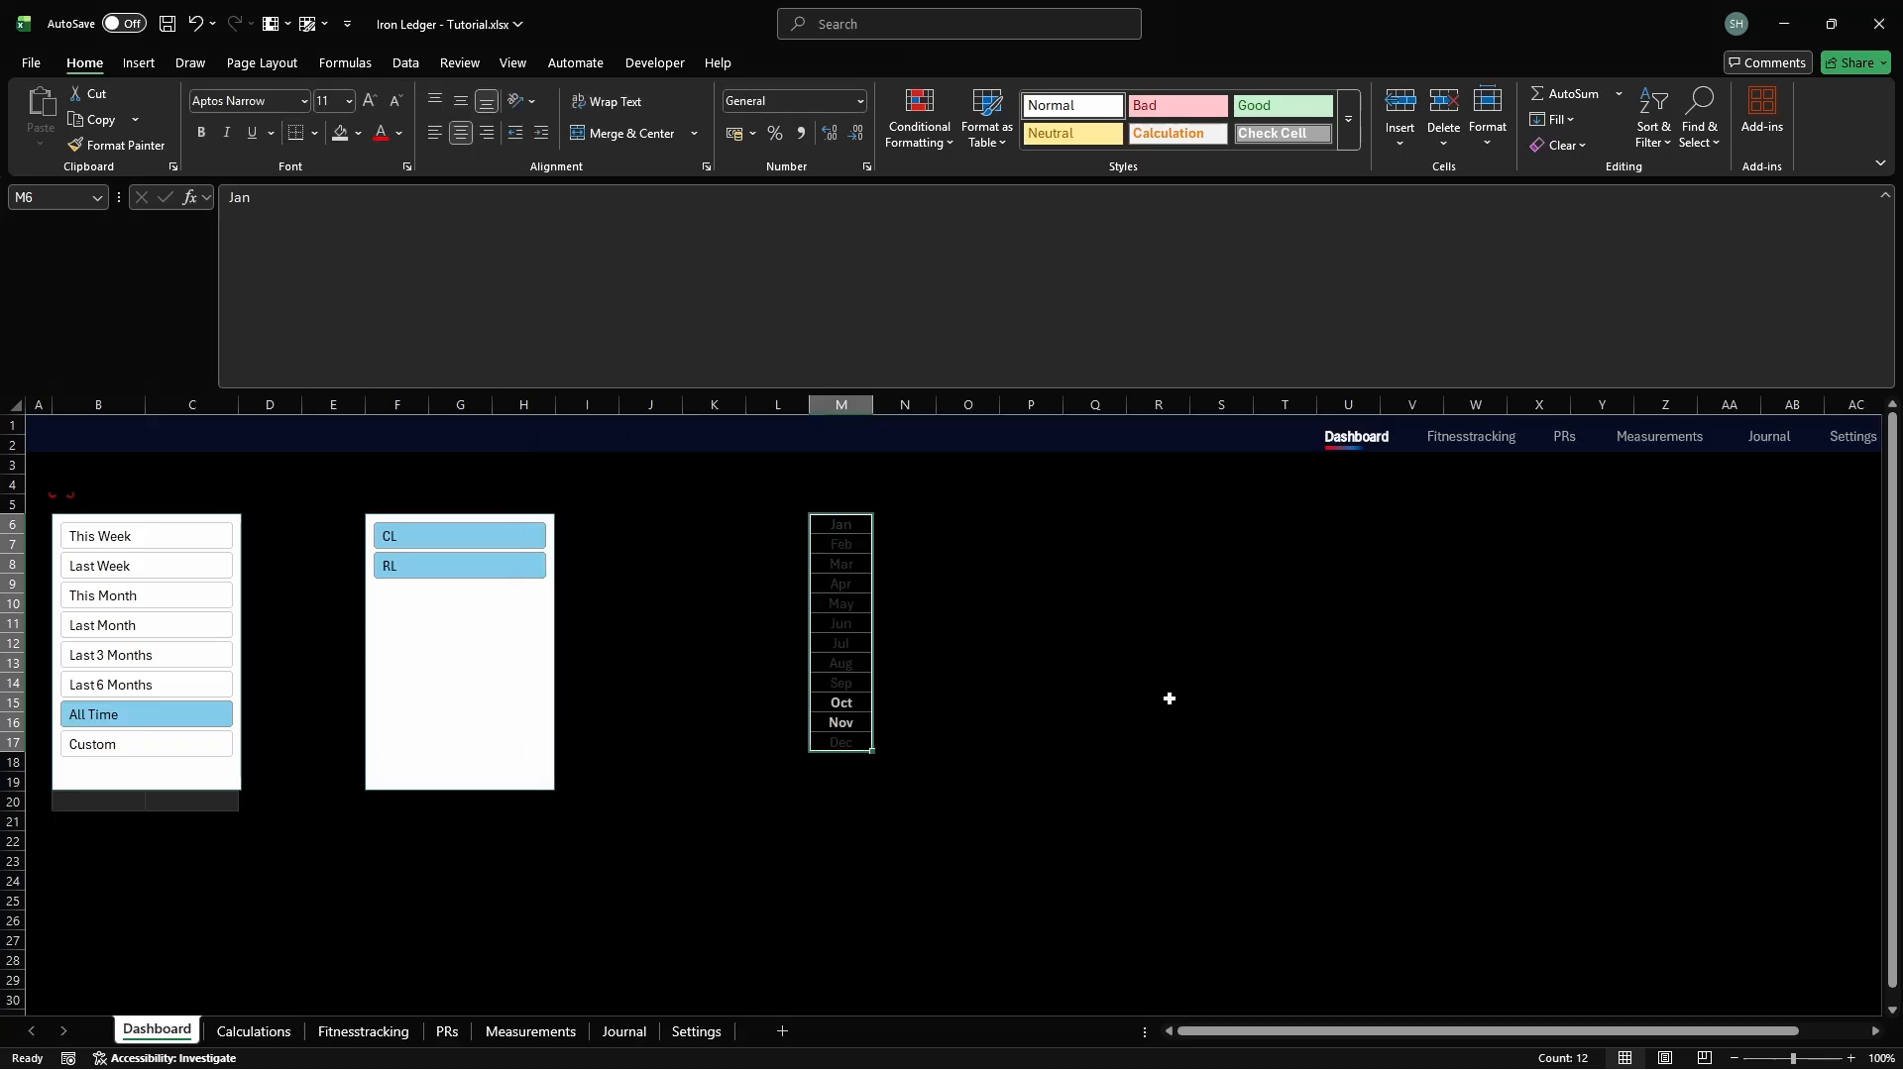
Set #747474 borders between the cells of N5:AR5 and on the right edge of the range
{"action": "key", "text": "Up"}
{"action": "key", "text": "Right"}
{"action": "key", "text": "shift+Right"}
{"action": "key", "text": "shift+Right"}
{"action": "key", "text": "shift+Right"}
{"action": "key", "text": "shift+Right"}
{"action": "key", "text": "shift+Right"}
{"action": "key", "text": "shift+Right"}
{"action": "key", "text": "shift+Right"}
{"action": "key", "text": "shift+Right"}
{"action": "key", "text": "shift+Right"}
{"action": "key", "text": "shift+Right"}
{"action": "key", "text": "shift+Right"}
{"action": "key", "text": "shift+Right"}
{"action": "key", "text": "shift+Right"}
{"action": "key", "text": "shift+Right"}
{"action": "key", "text": "shift+Right"}
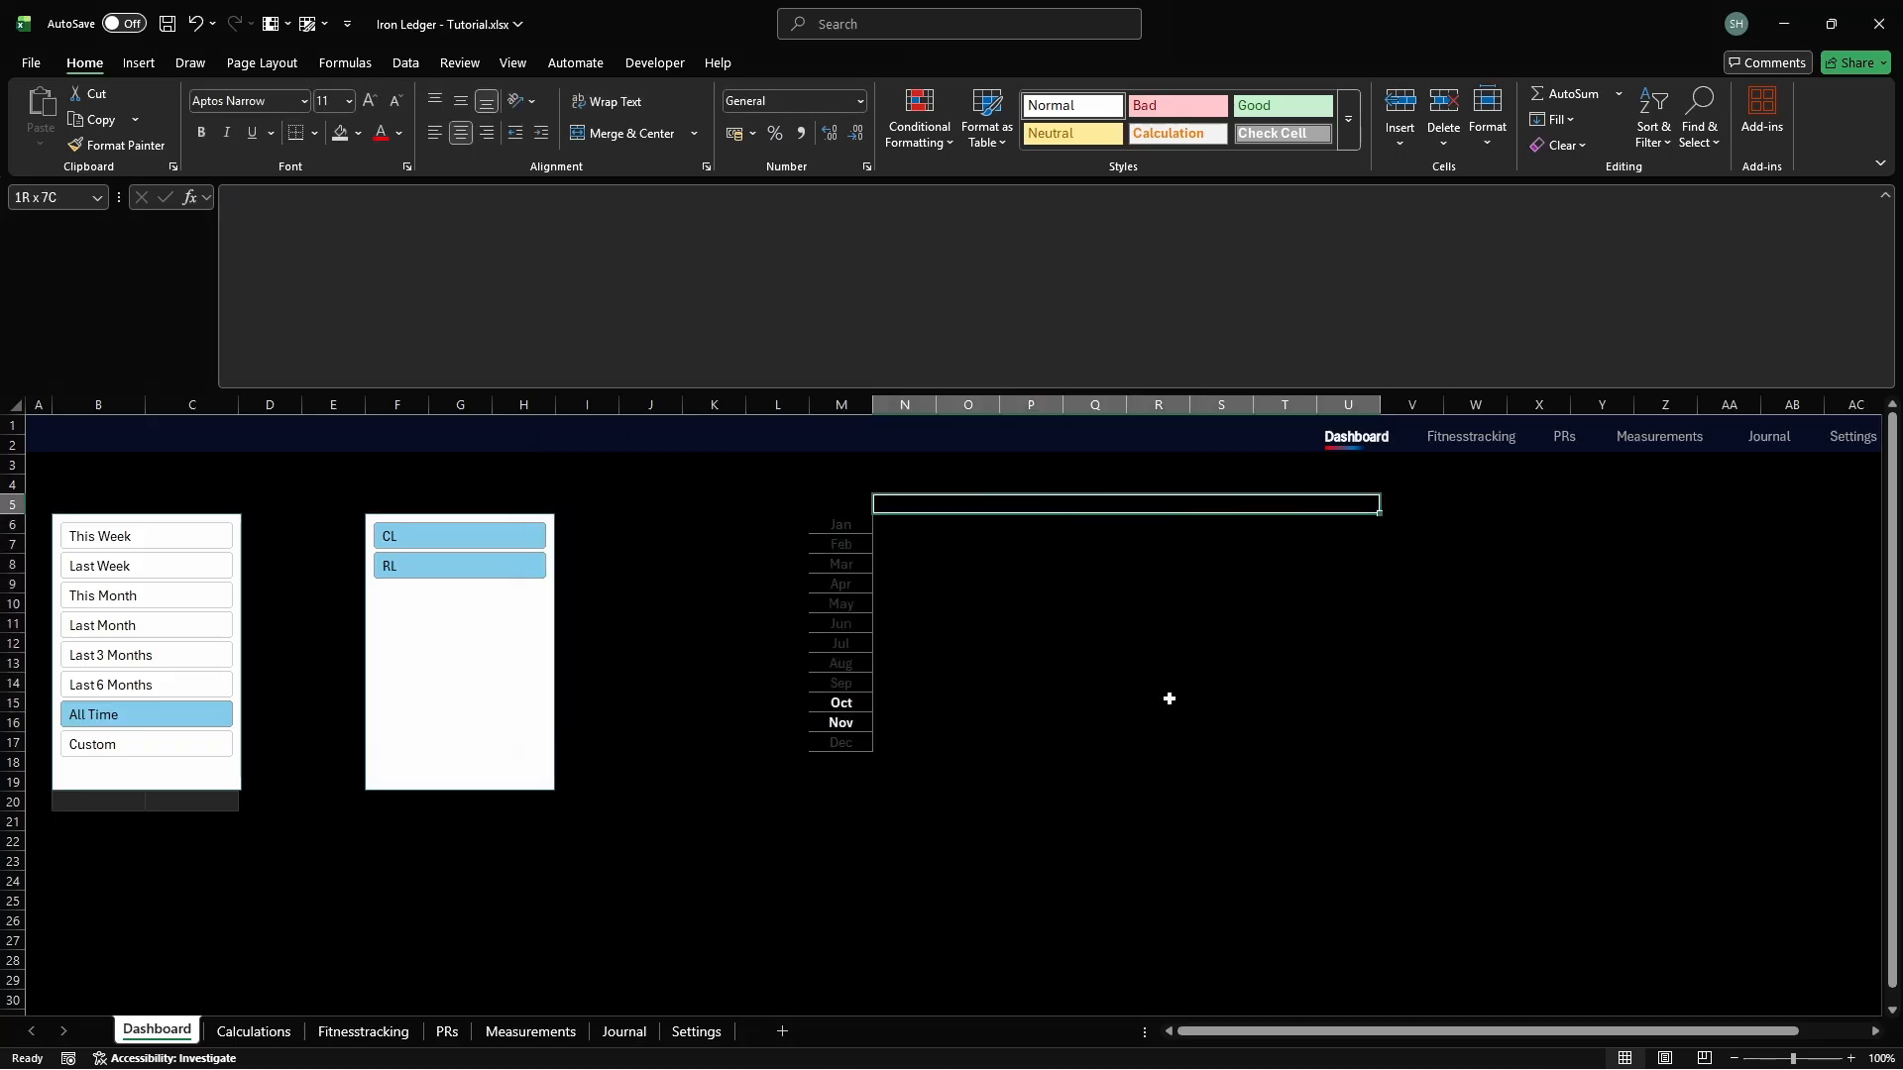
{"action": "key", "text": "shift+Right"}
{"action": "key", "text": "shift+Right"}
{"action": "key", "text": "shift+Right"}
{"action": "key", "text": "shift+Right"}
{"action": "key", "text": "shift+Right"}
{"action": "key", "text": "shift+Right"}
{"action": "key", "text": "shift+Right"}
{"action": "key", "text": "shift+Right"}
{"action": "key", "text": "shift+Right"}
{"action": "key", "text": "shift+Right"}
{"action": "key", "text": "shift+Right"}
{"action": "key", "text": "shift+Right"}
{"action": "key", "text": "shift+Right"}
{"action": "key", "text": "shift+Right"}
{"action": "key", "text": "shift+Right"}
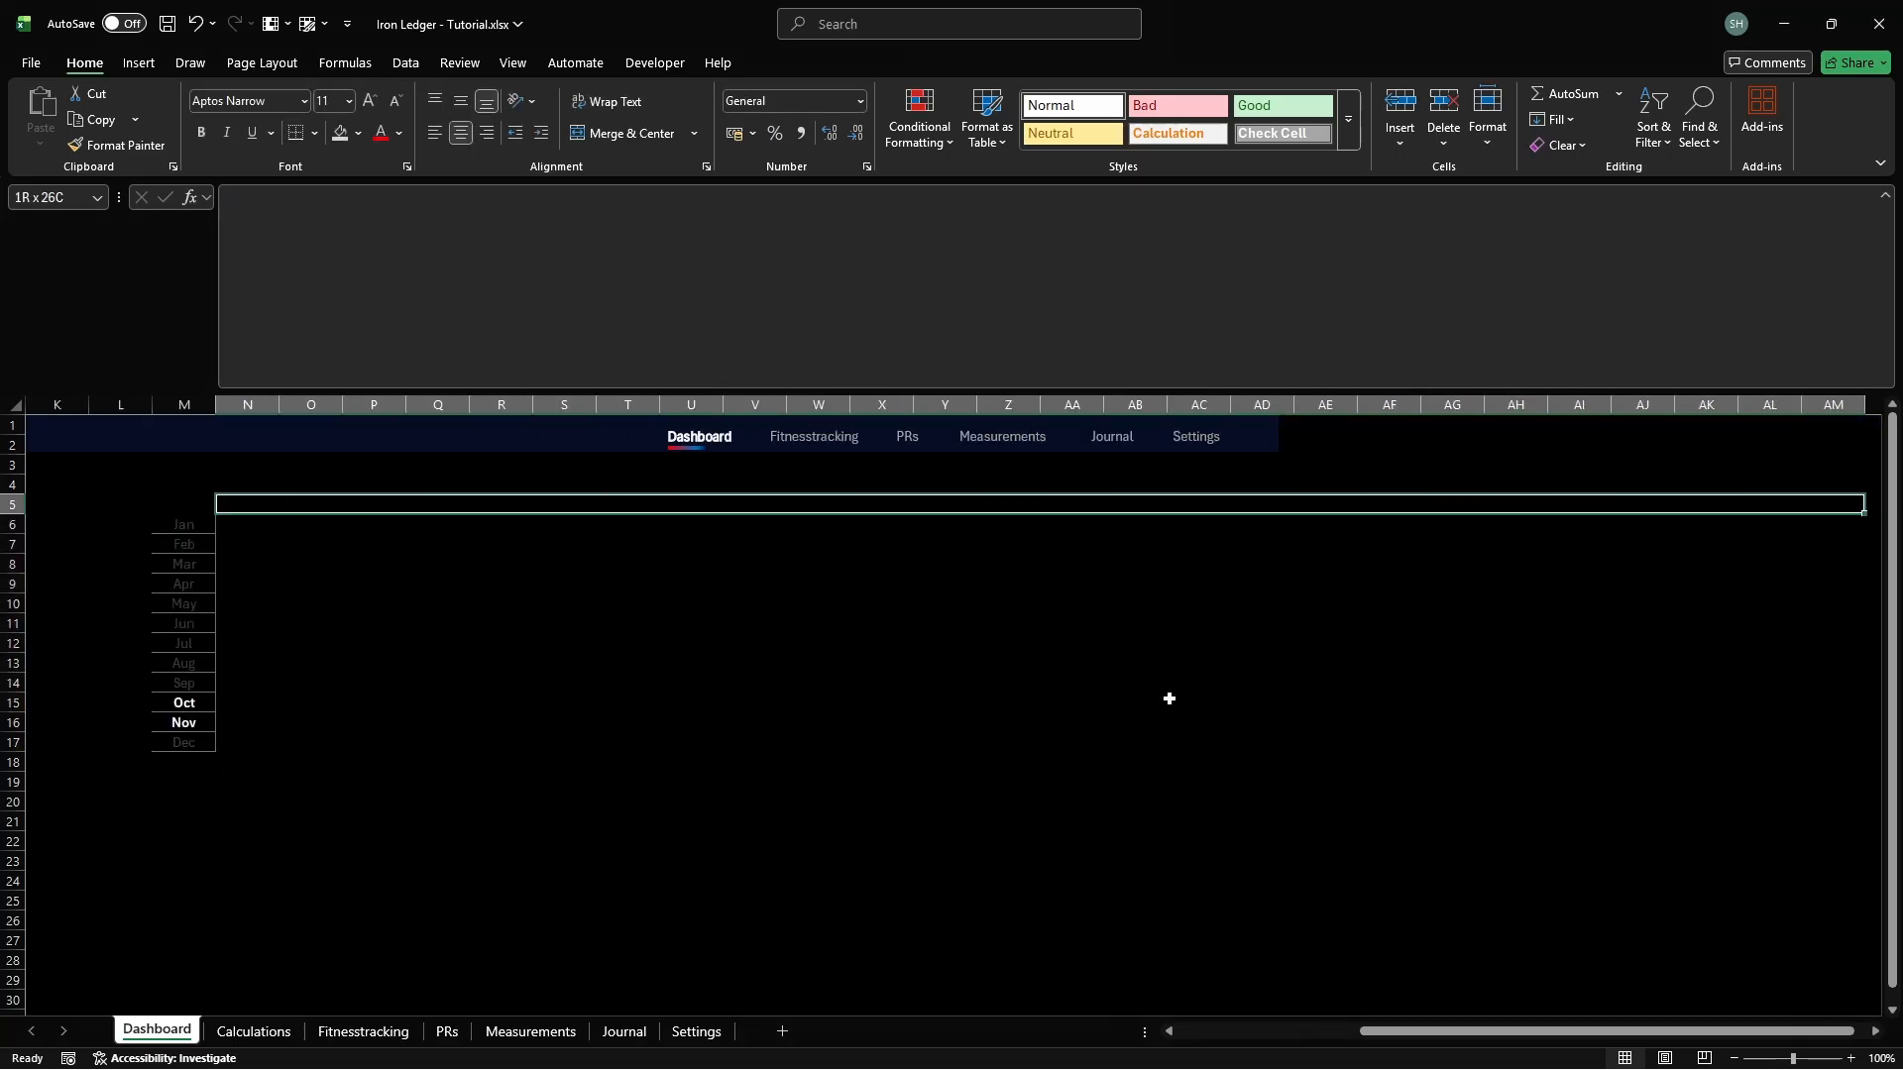
{"action": "key", "text": "ctrl+1"}
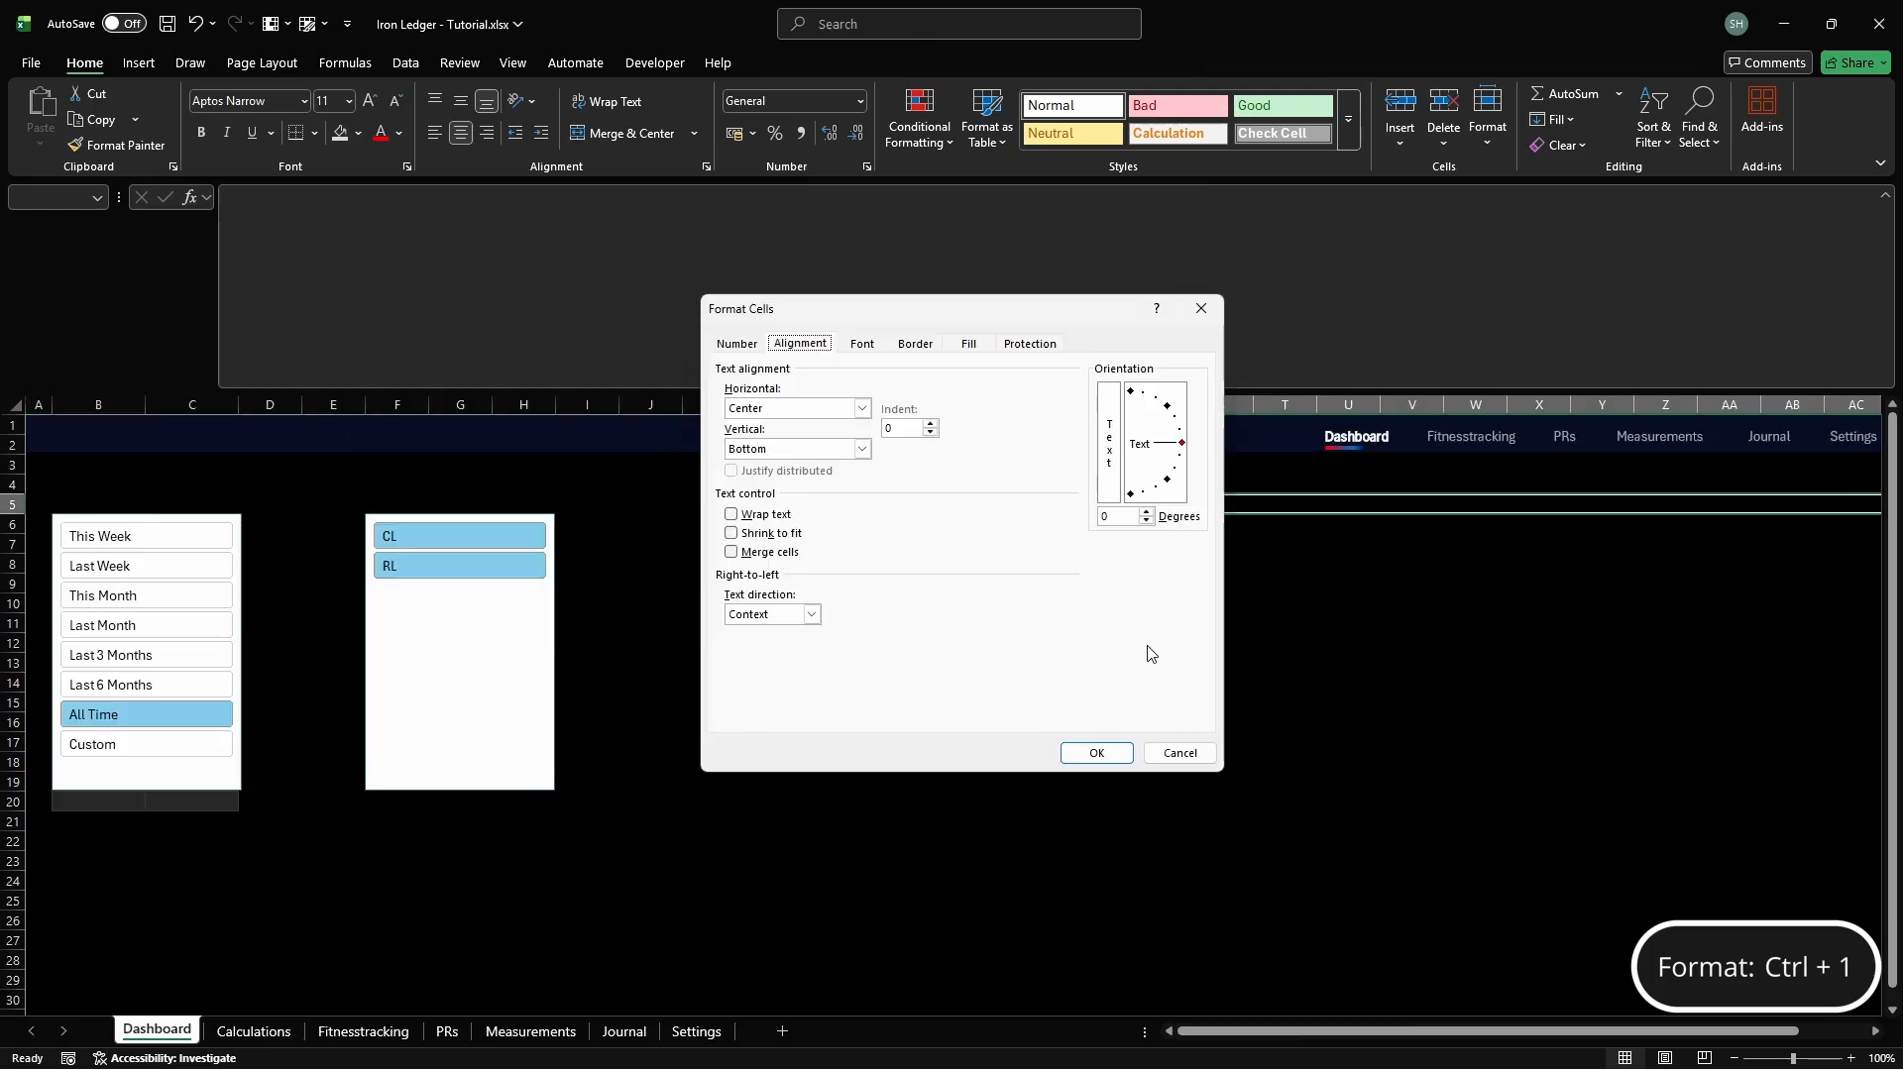
{"action": "left_click", "coordinate": [917, 345]}
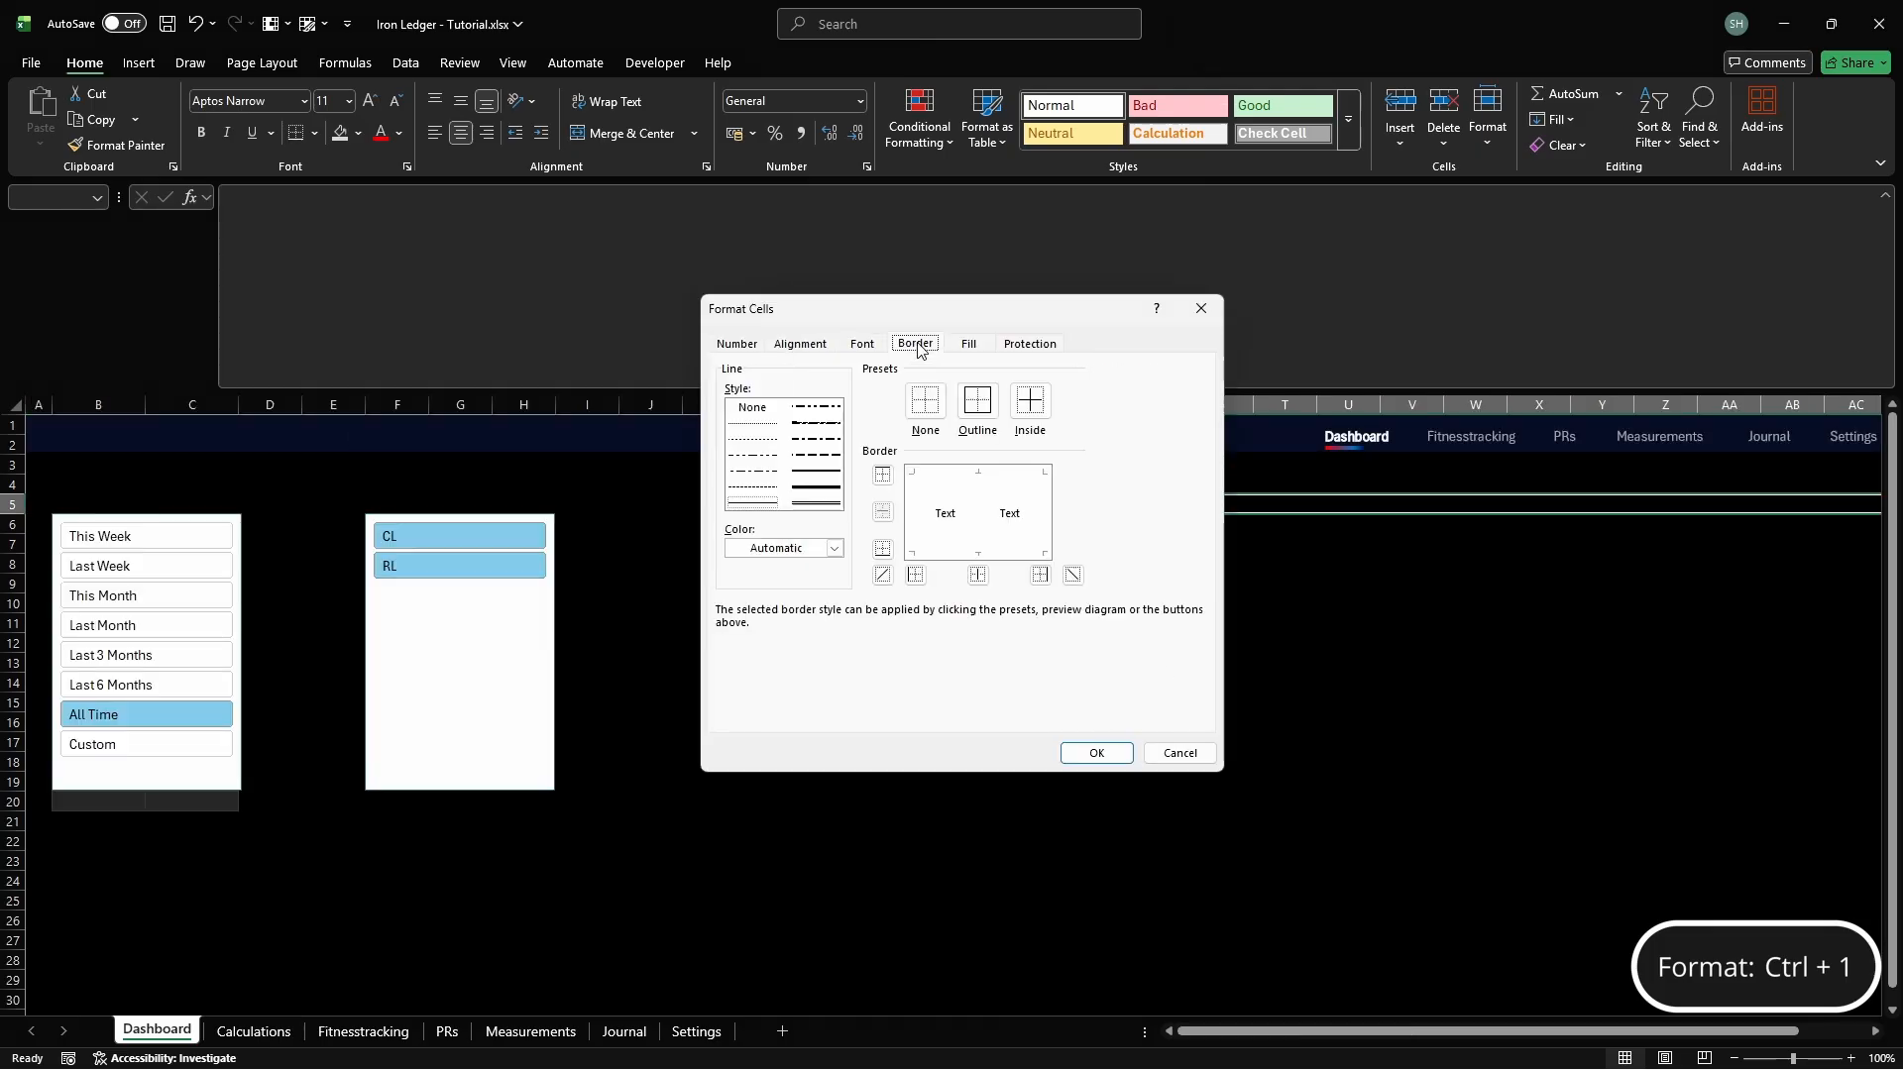
{"action": "left_click", "coordinate": [836, 550]}
{"action": "left_click", "coordinate": [801, 939]}
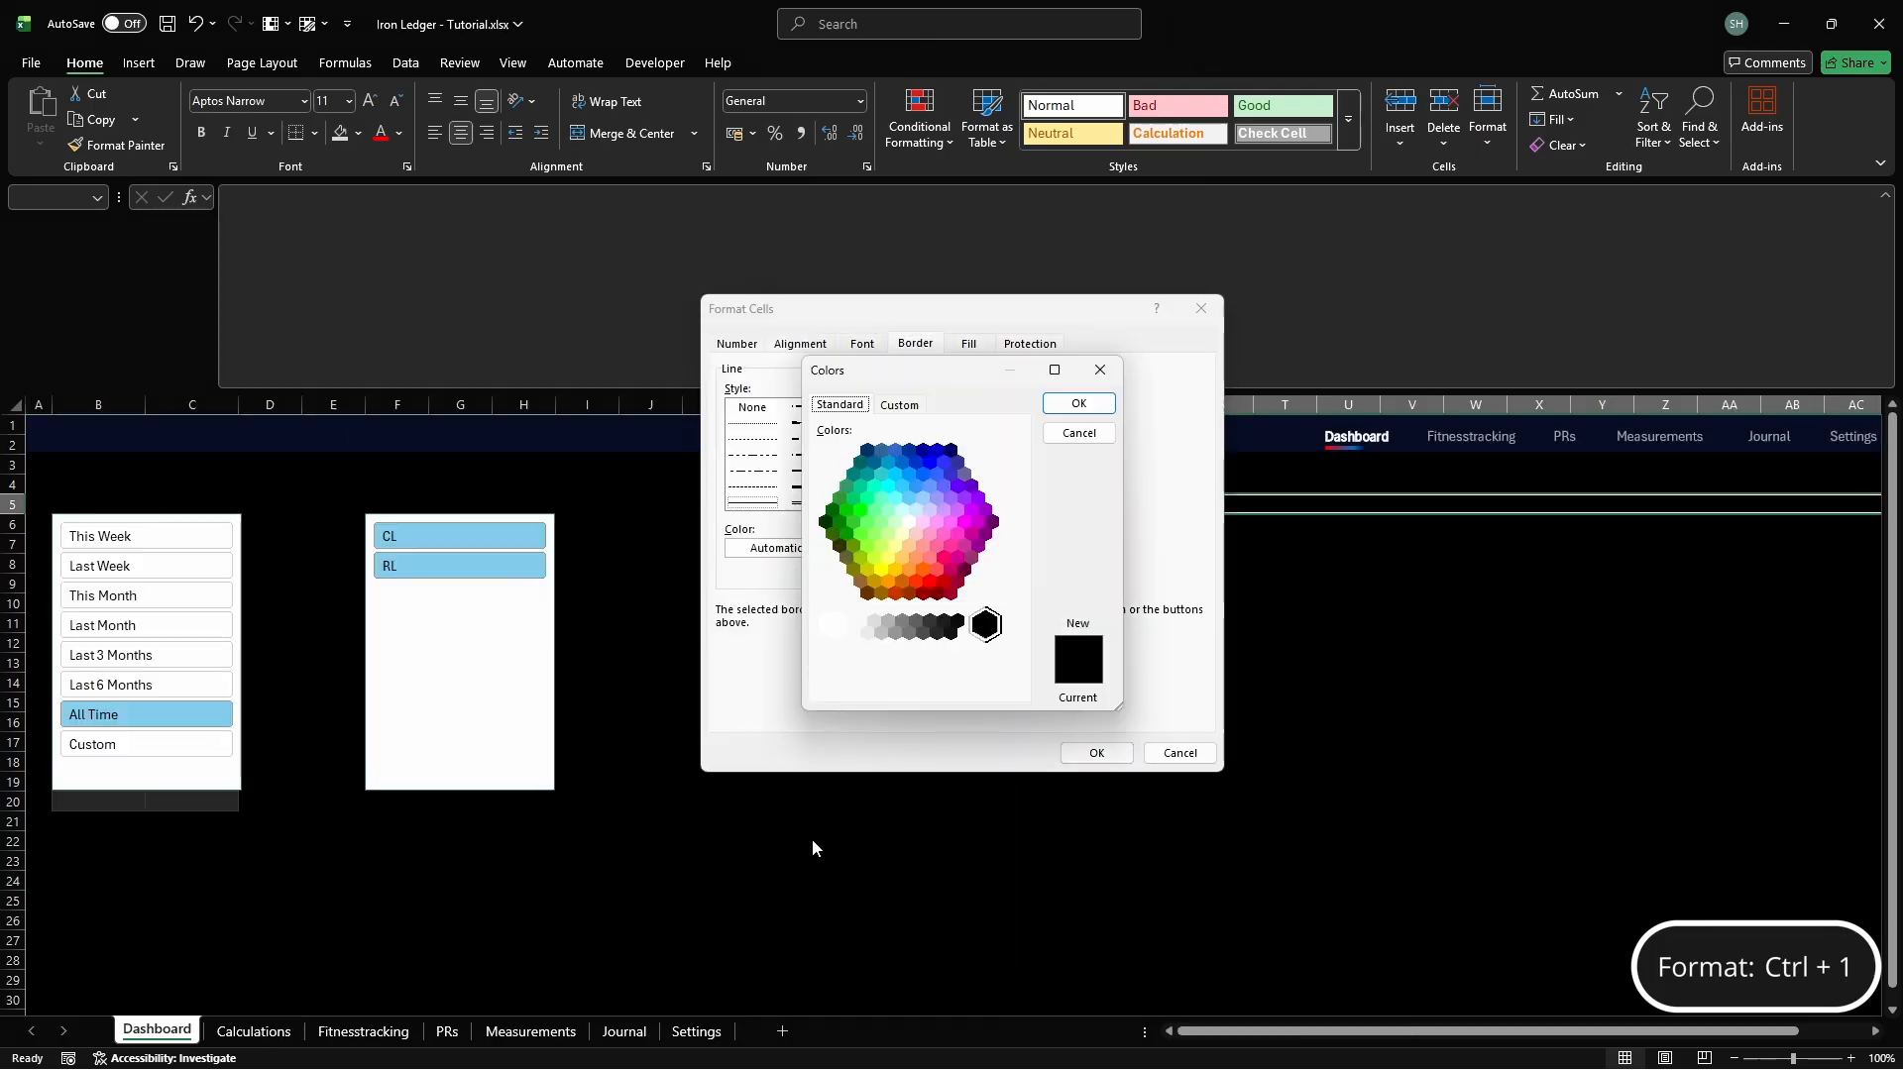
{"action": "left_click", "coordinate": [900, 406]}
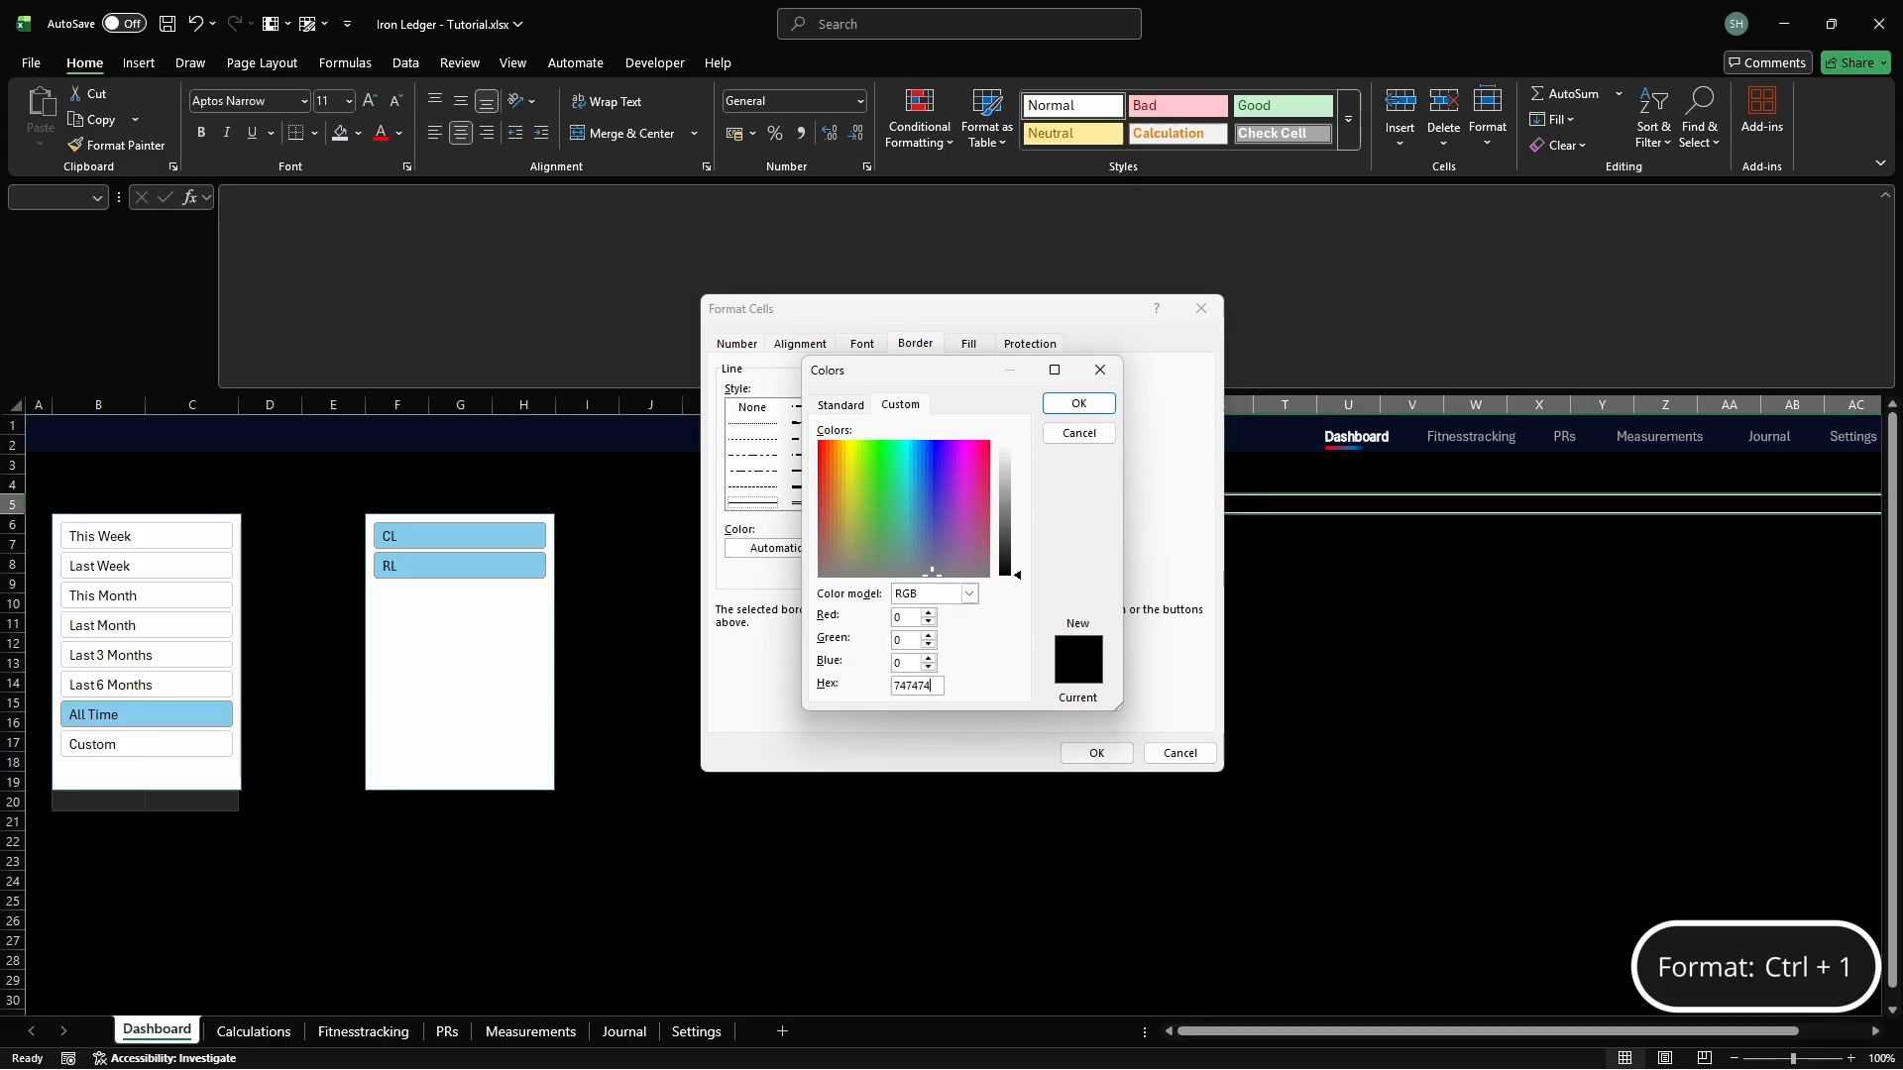
{"action": "key", "text": "Return"}
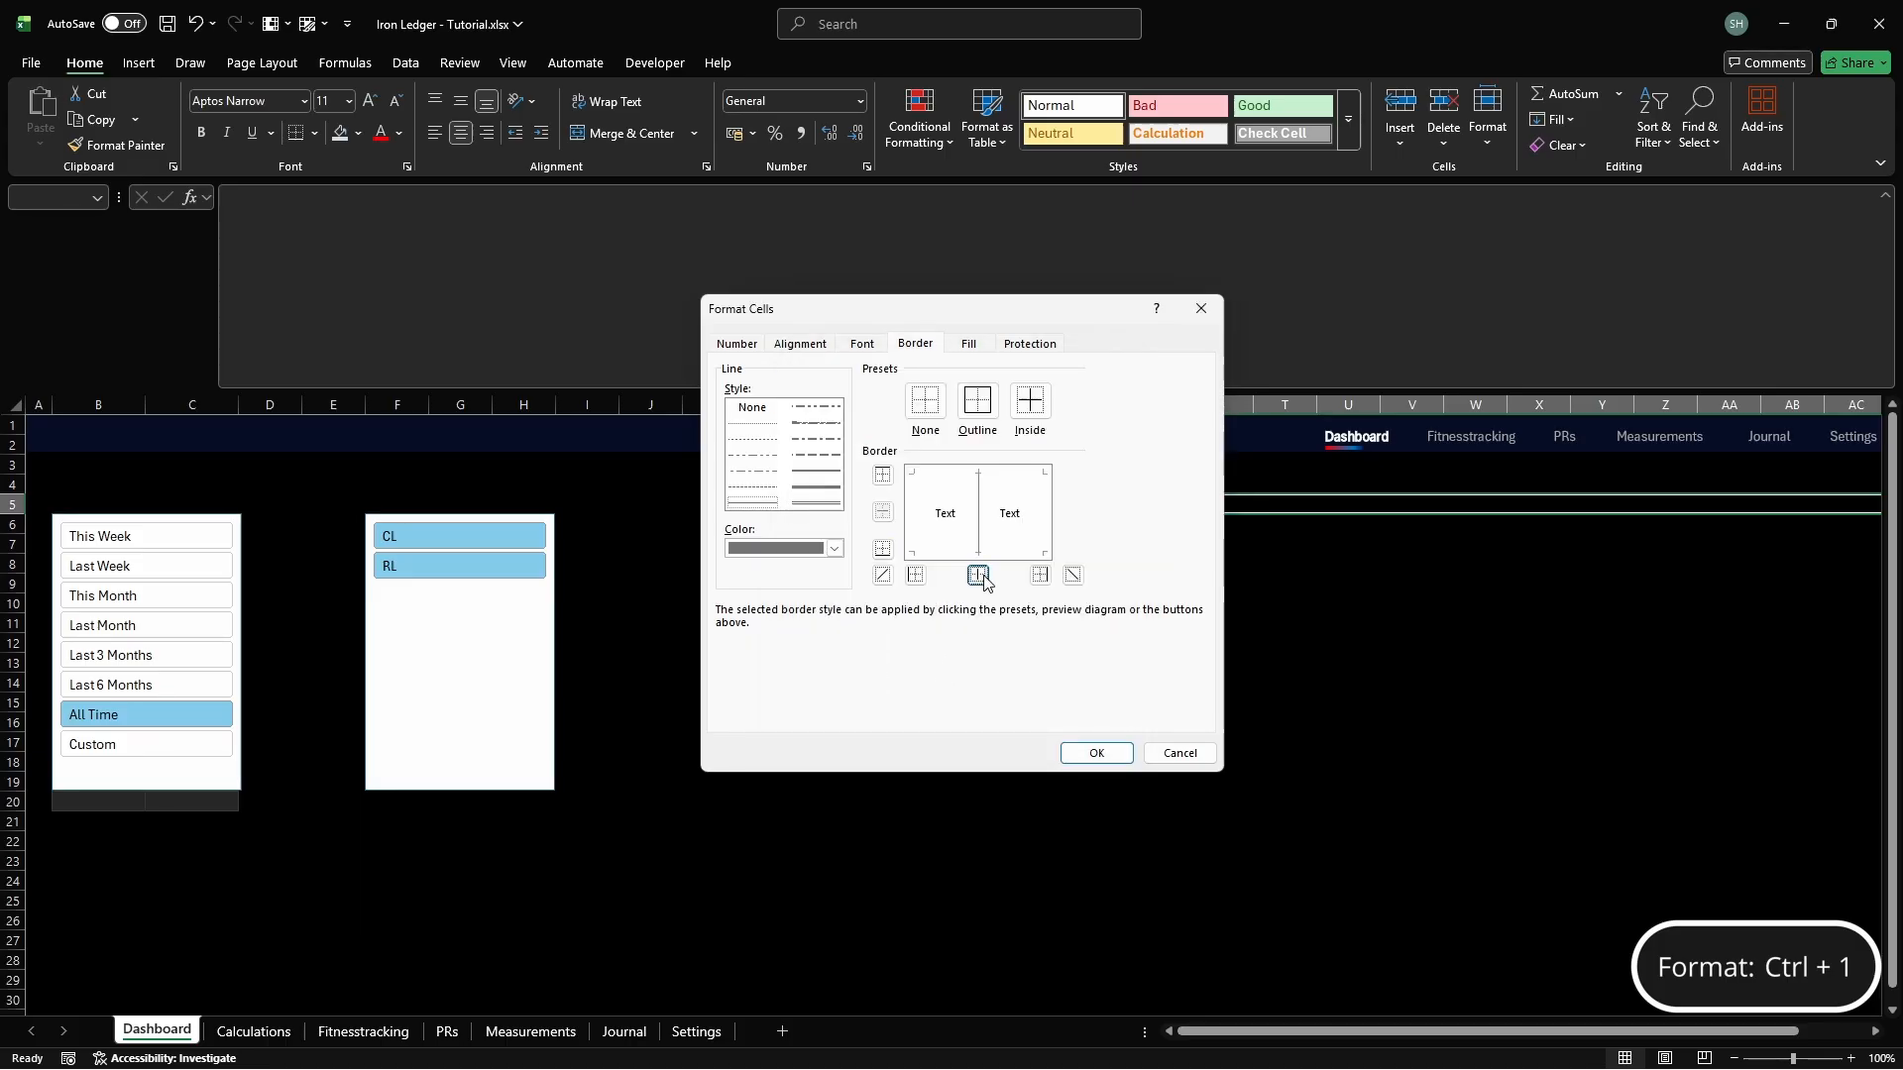
{"action": "left_click", "coordinate": [1041, 579]}
Keep the horizontal alignment of N5:AR5 at Center, set its font size to 7 and apply the cell formatting
{"action": "left_click", "coordinate": [800, 343]}
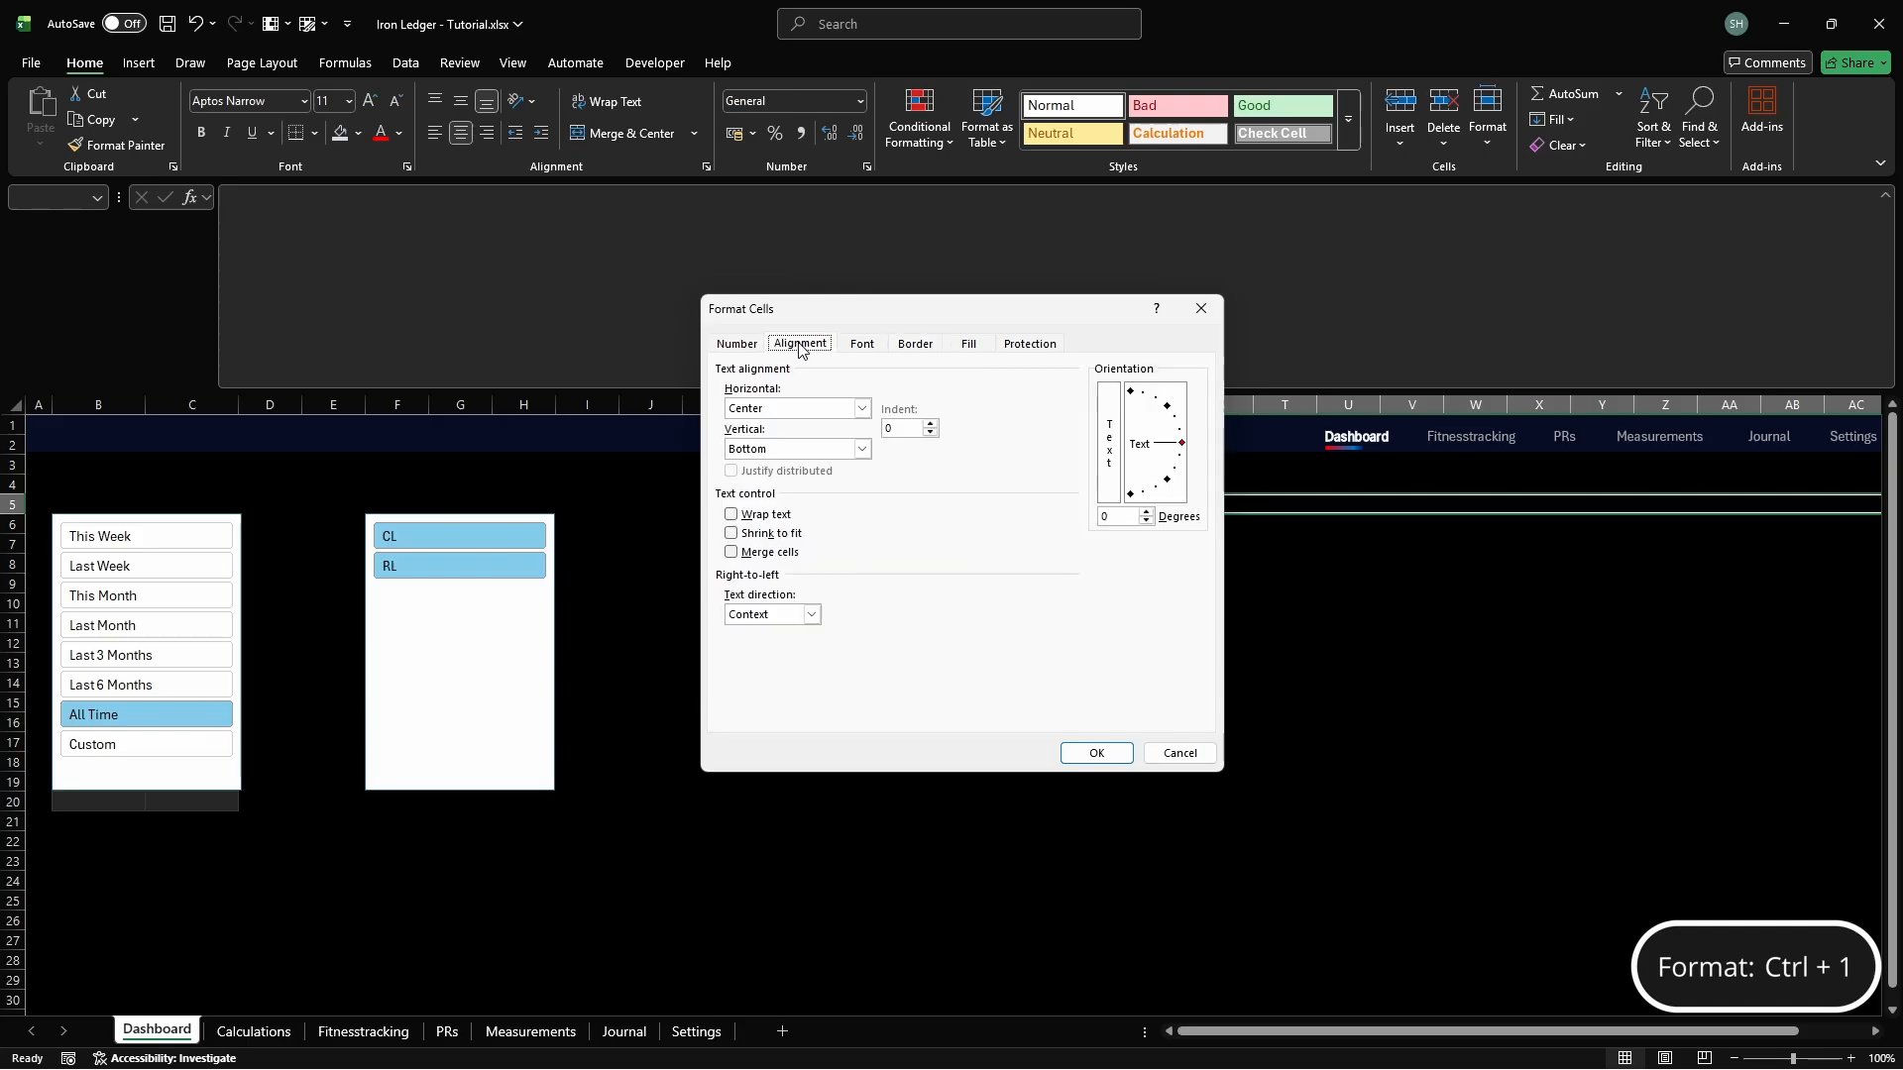
{"action": "left_click", "coordinate": [859, 409]}
{"action": "left_click", "coordinate": [859, 409]}
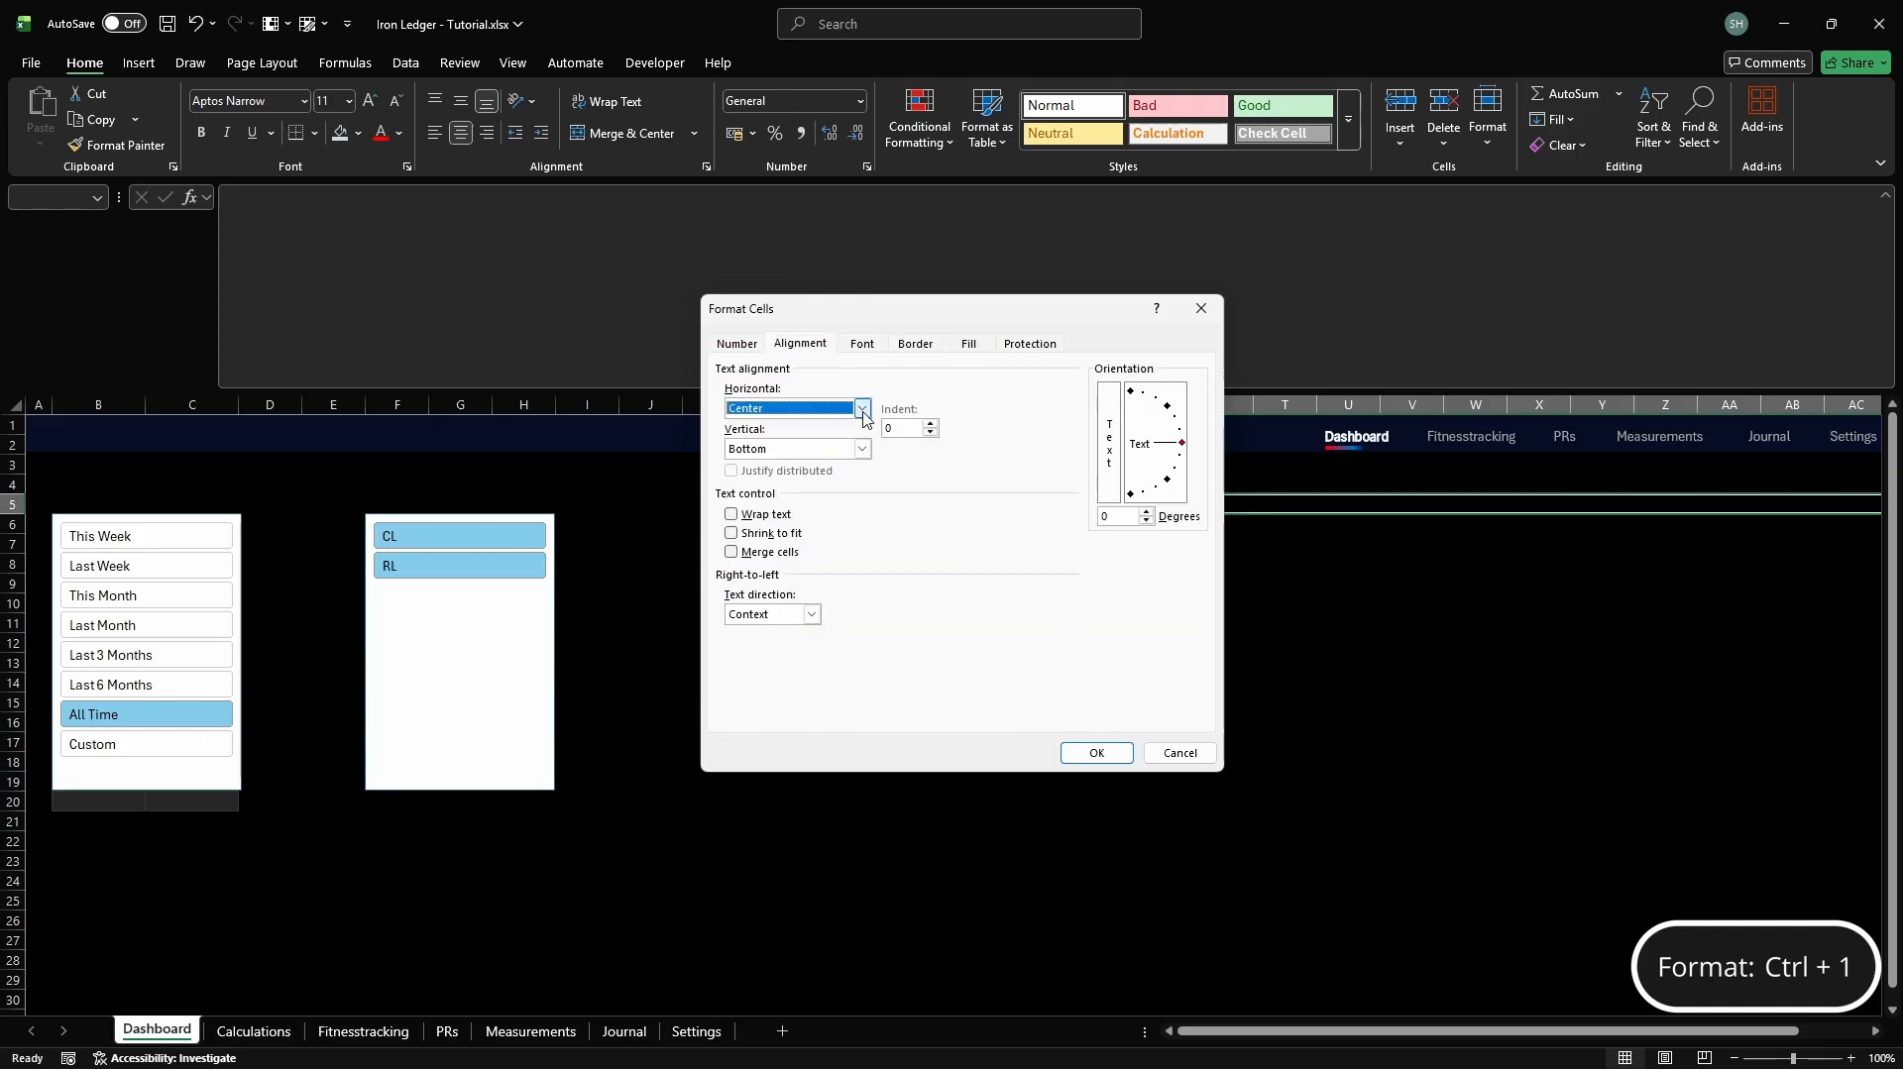
{"action": "left_click", "coordinate": [862, 344]}
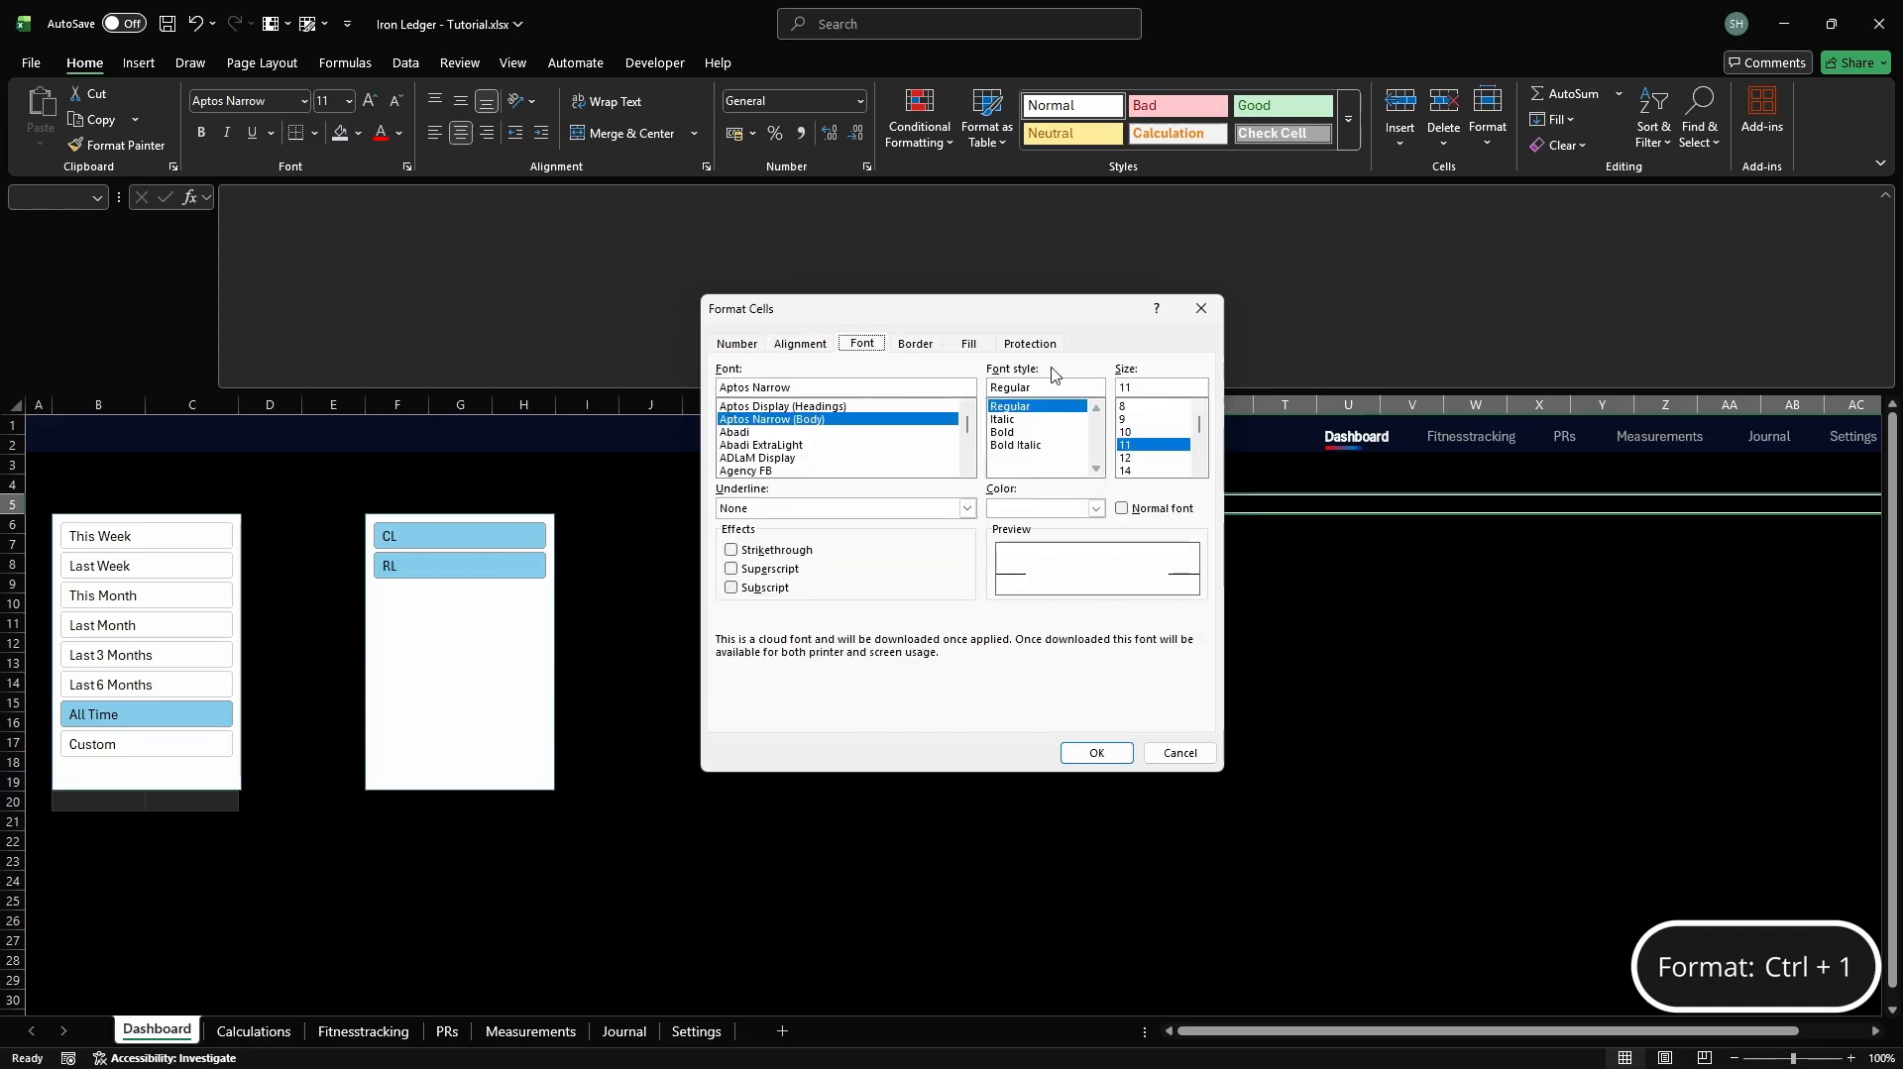
{"action": "double_click", "coordinate": [1171, 388]}
{"action": "type", "text": "7"}
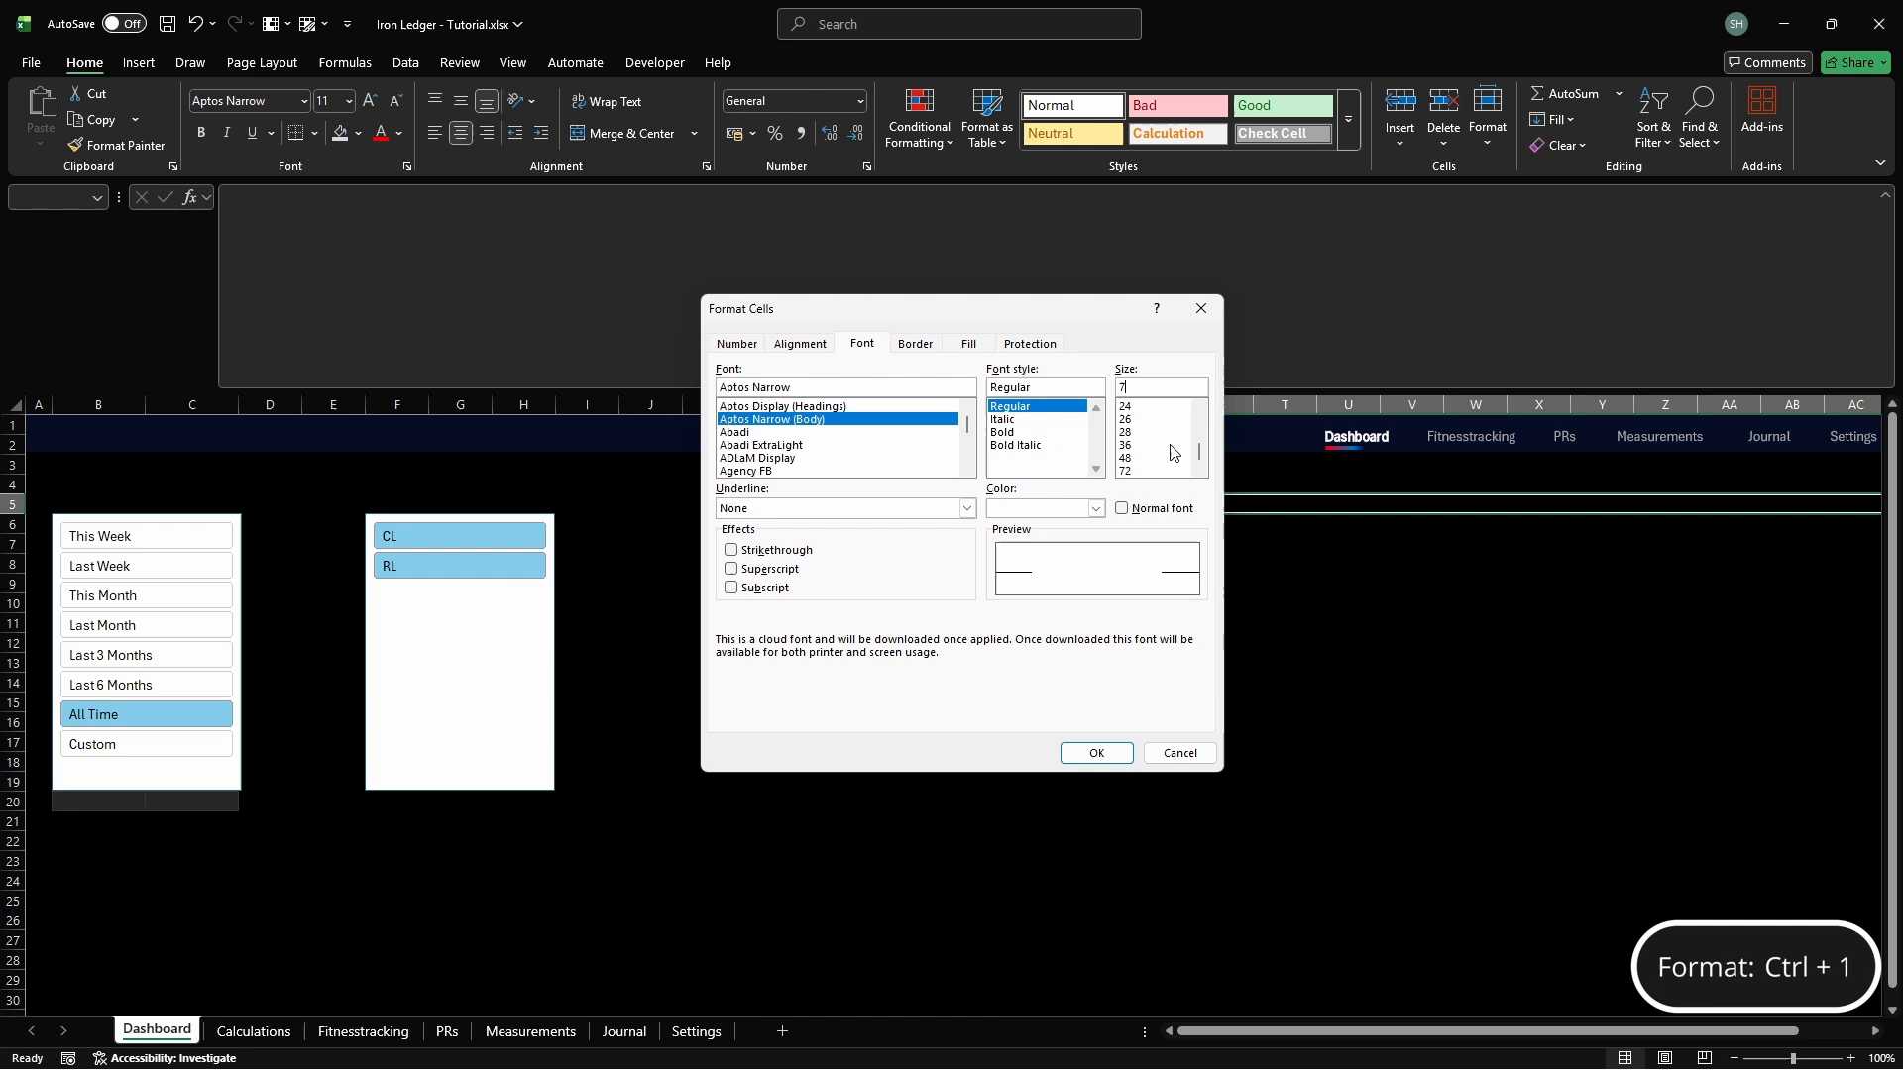
{"action": "left_click", "coordinate": [1097, 753]}
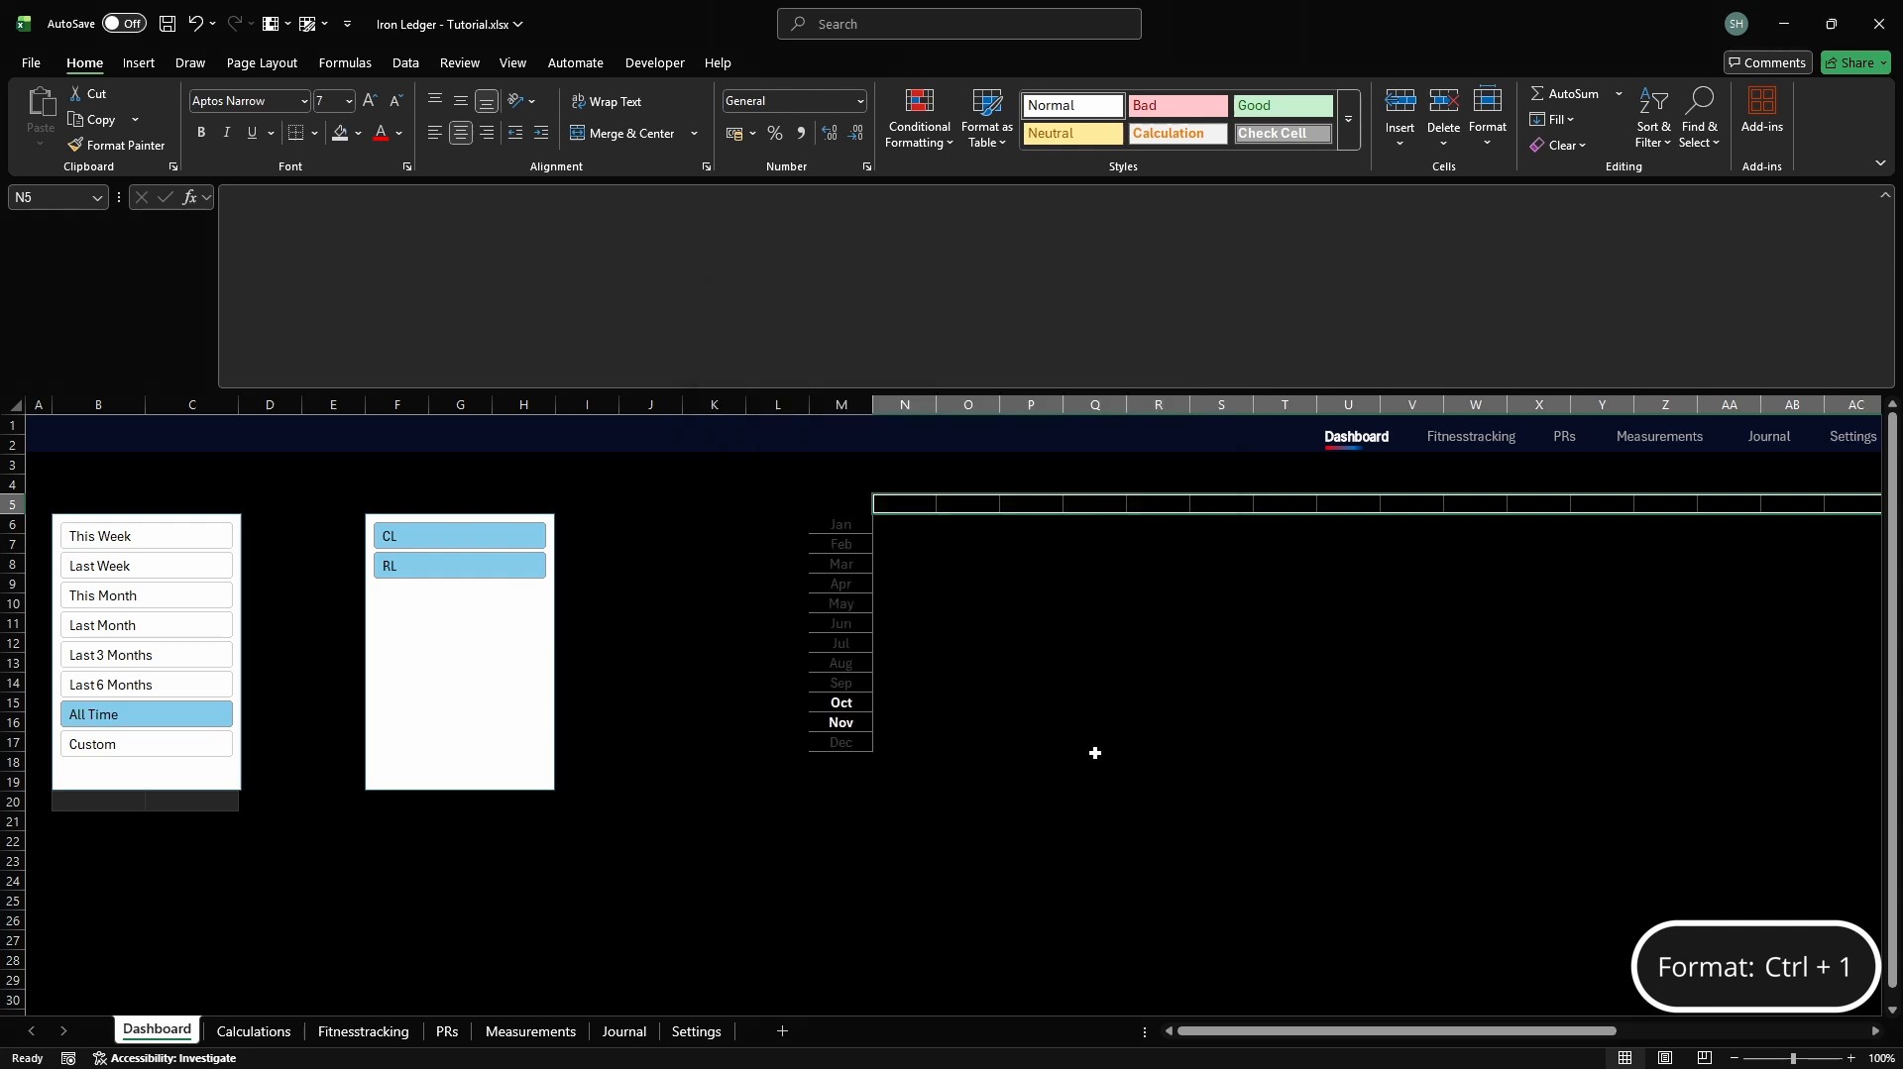
Create a formula-based conditional formatting rule for N5:AR5 with the formula =N$5<>""
{"action": "left_click", "coordinate": [920, 124]}
{"action": "left_click", "coordinate": [954, 444]}
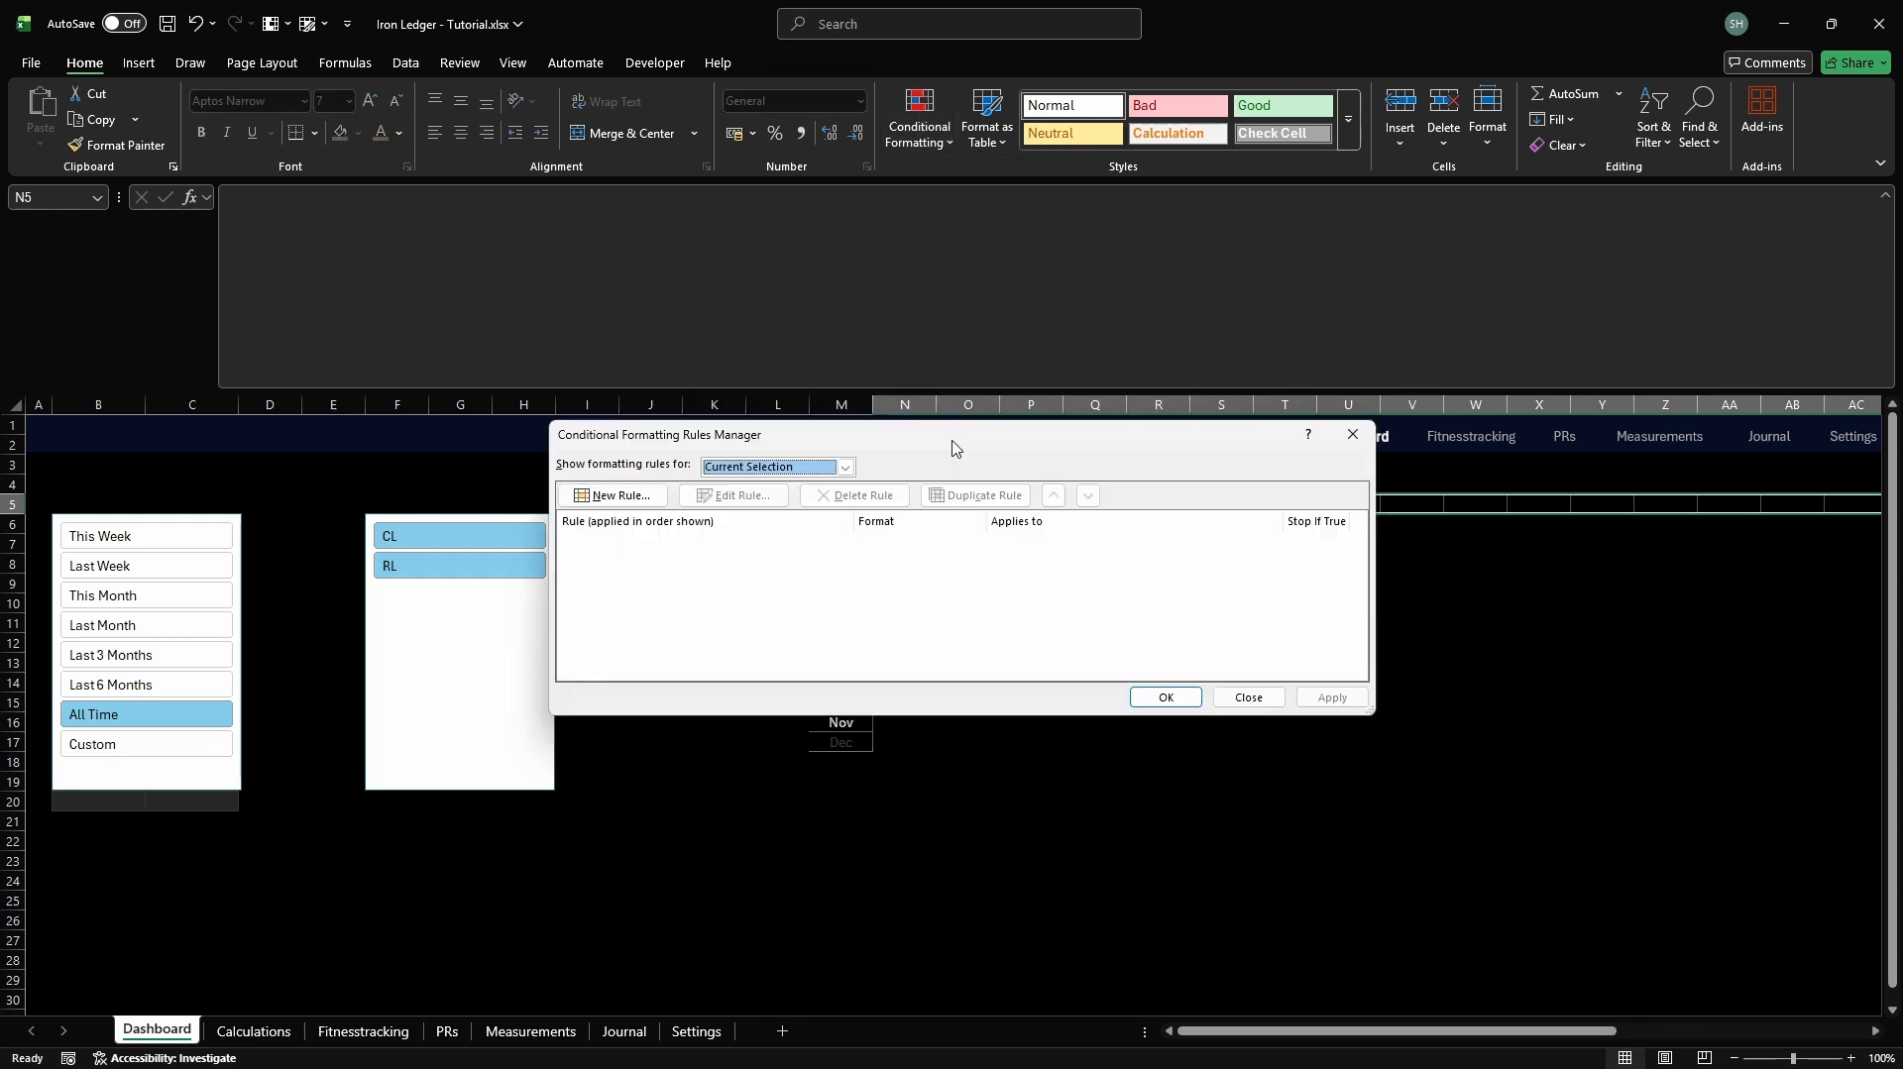
{"action": "left_click", "coordinate": [614, 495]}
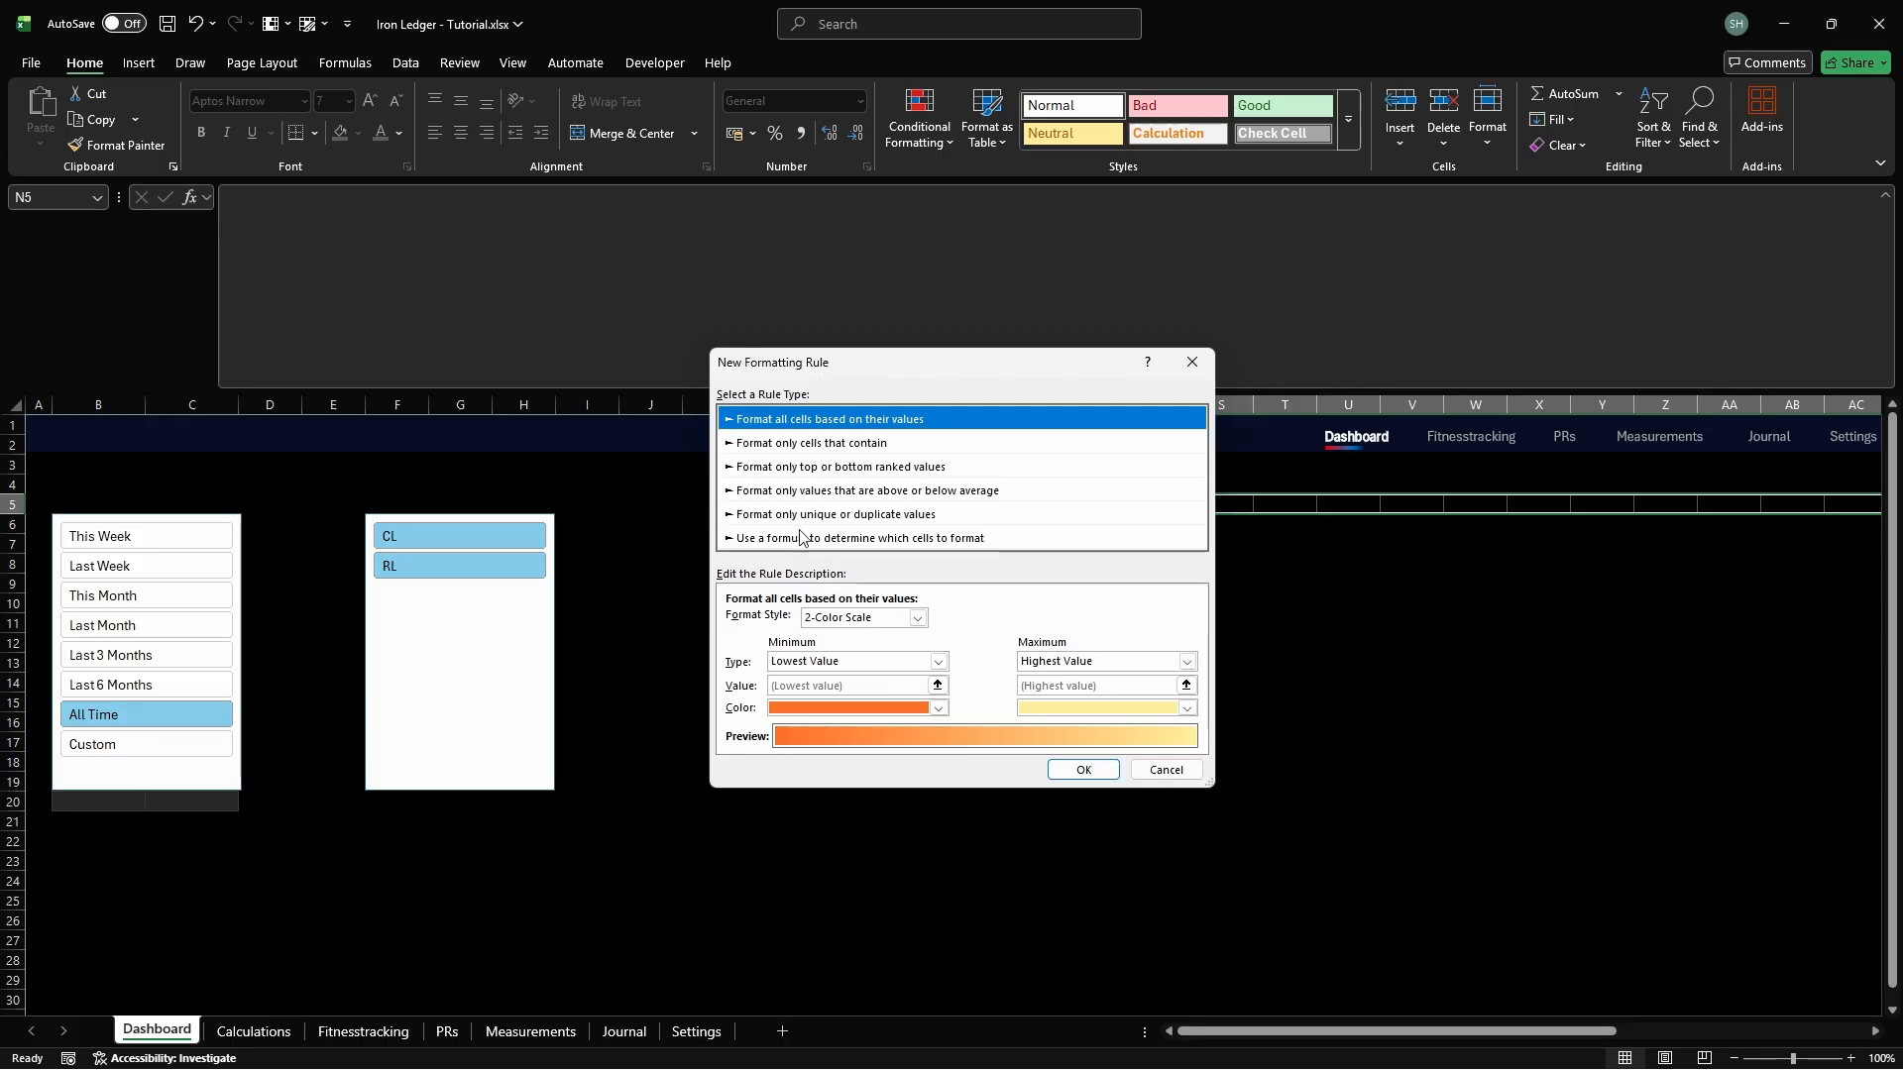
{"action": "left_click", "coordinate": [835, 538]}
{"action": "left_click", "coordinate": [1081, 621]}
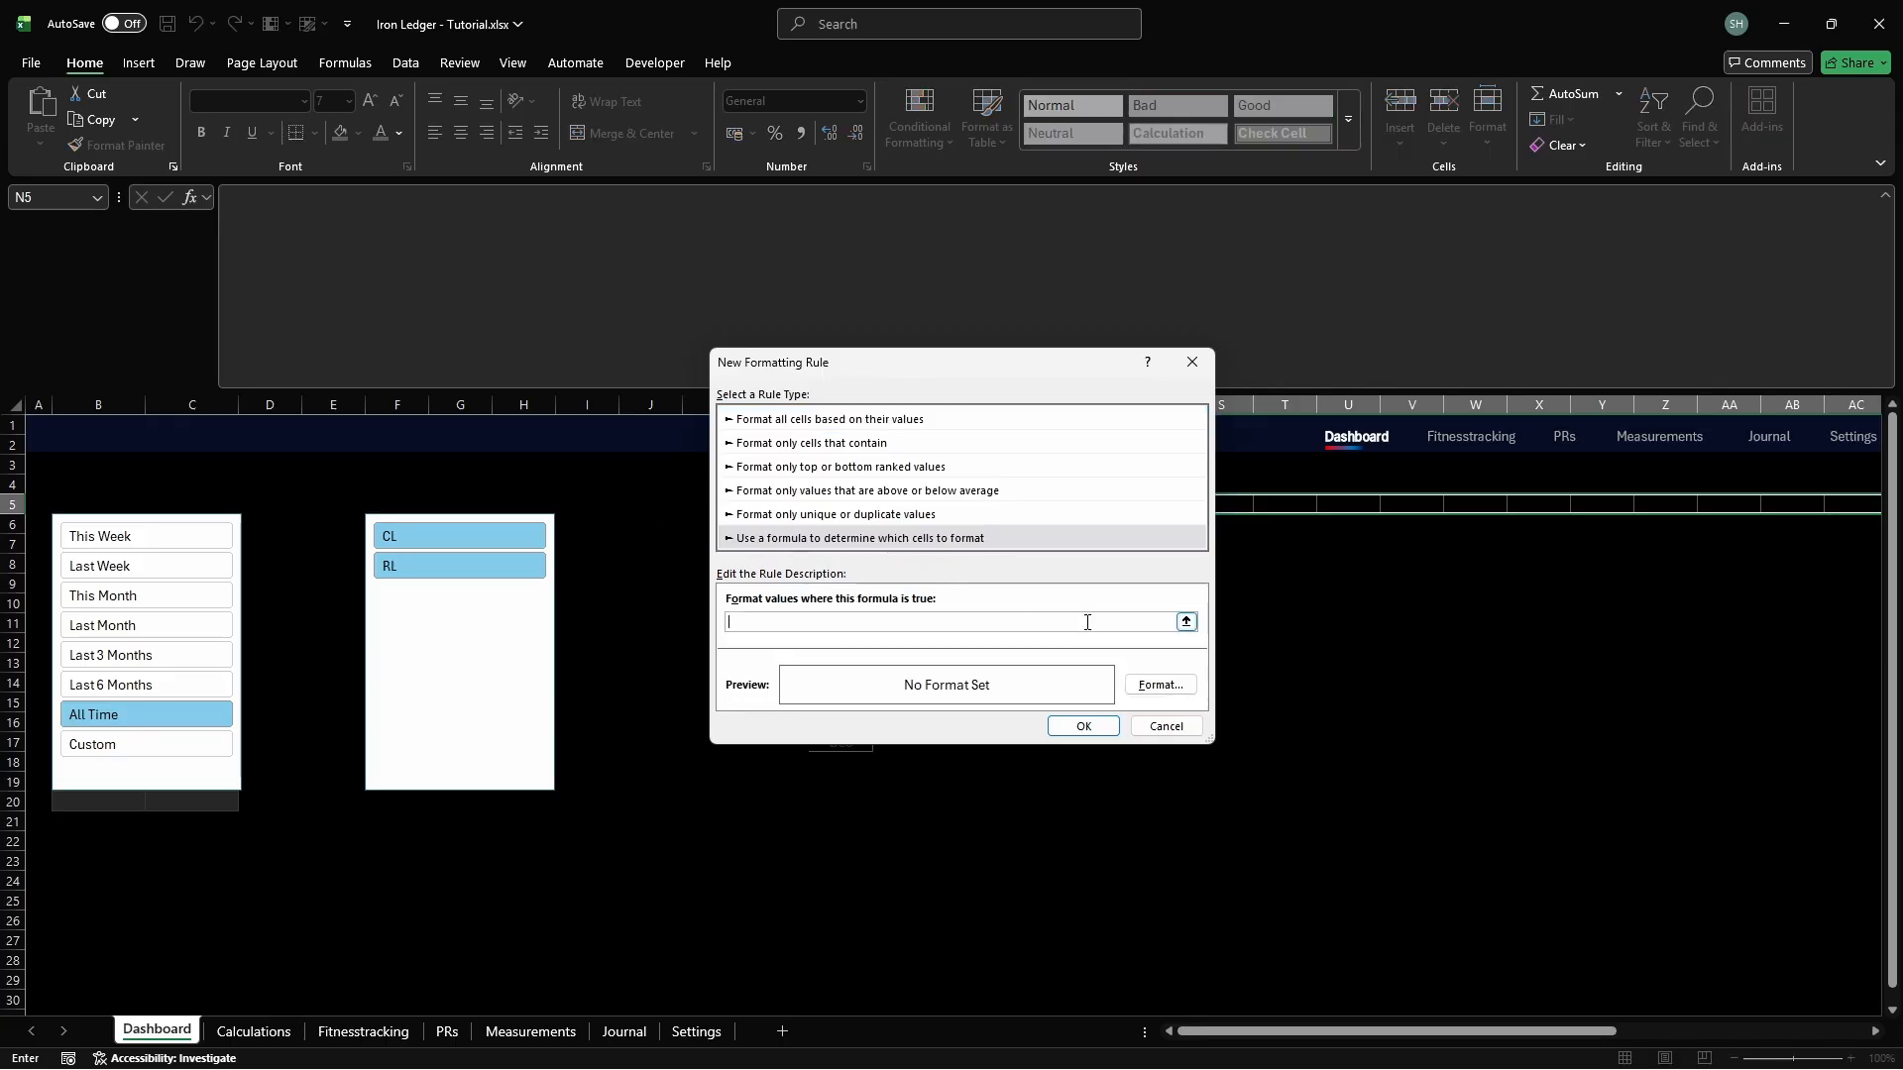
{"action": "type", "text": "=N$5<>\"\""}
Give the =N$5<>"" rule the font color #404040 and turn on Stop If True for it
{"action": "left_click", "coordinate": [1160, 684]}
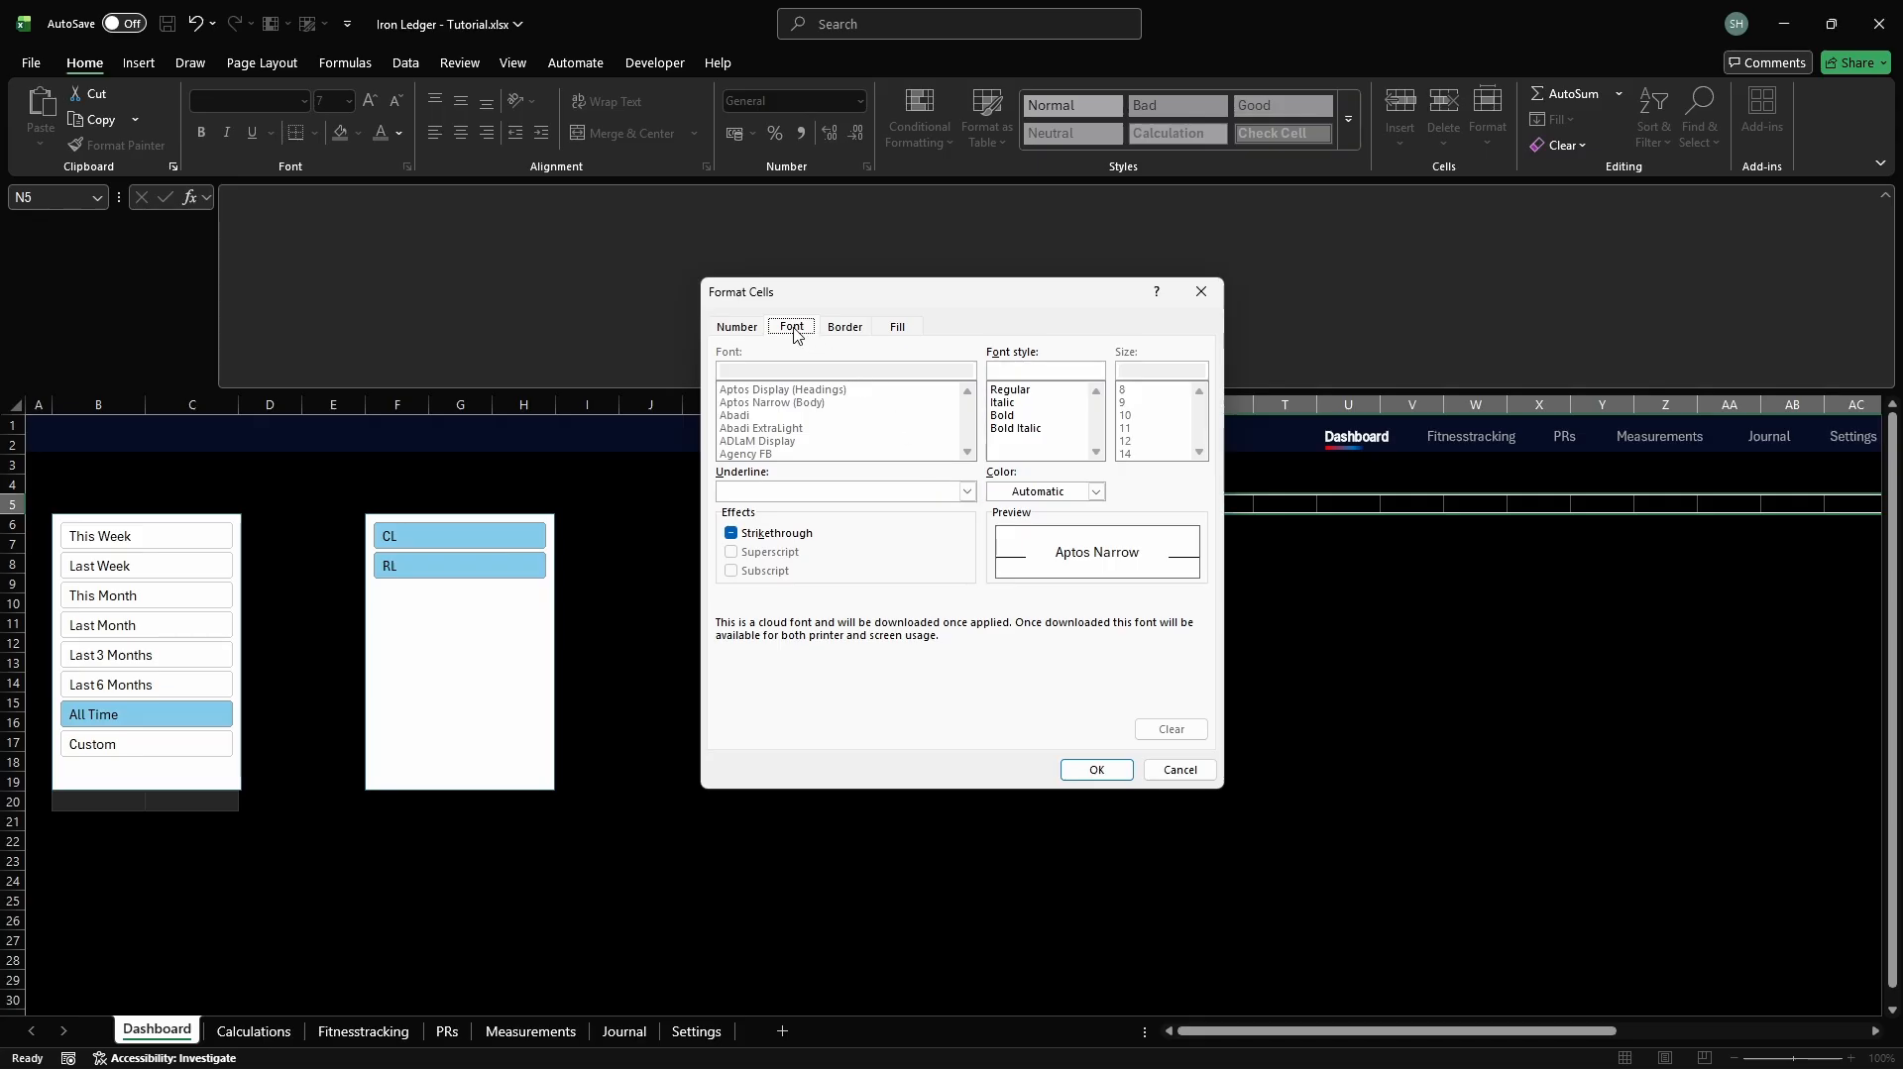
{"action": "left_click", "coordinate": [1096, 491]}
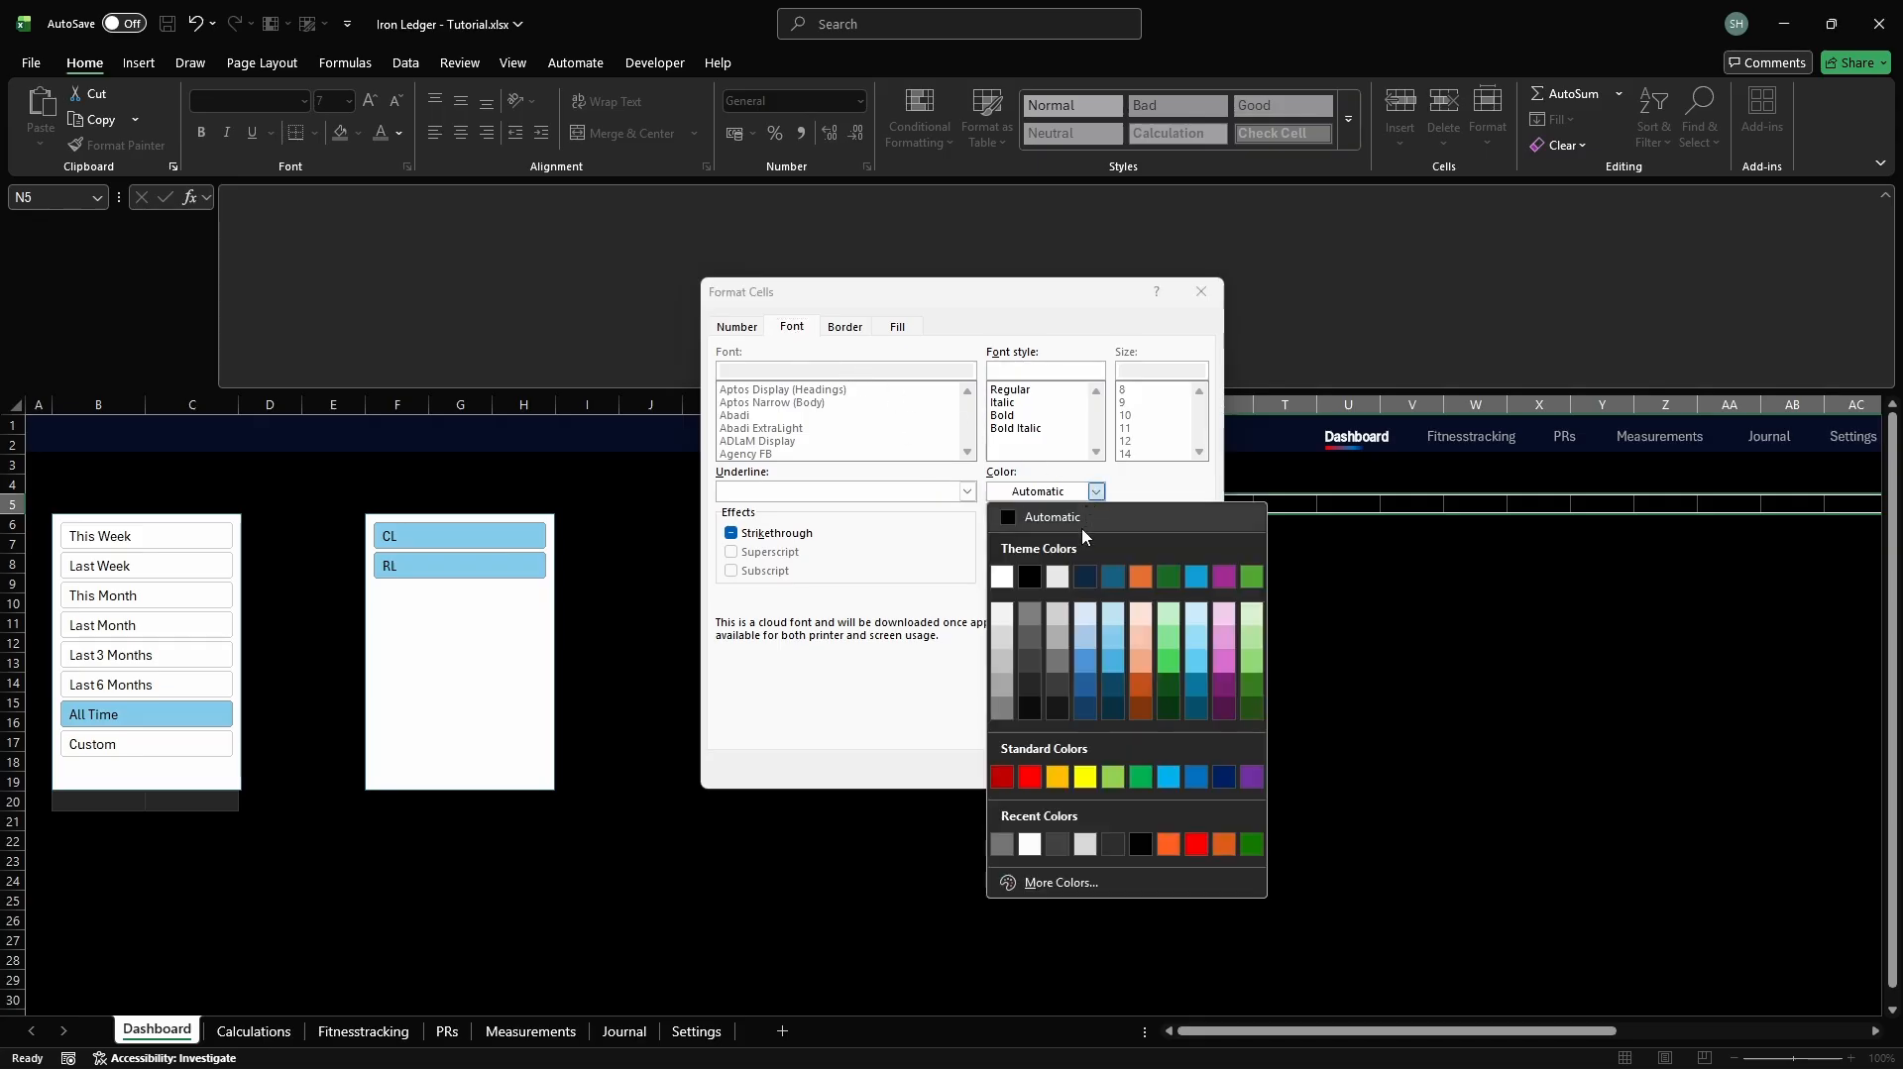
{"action": "left_click", "coordinate": [1061, 882]}
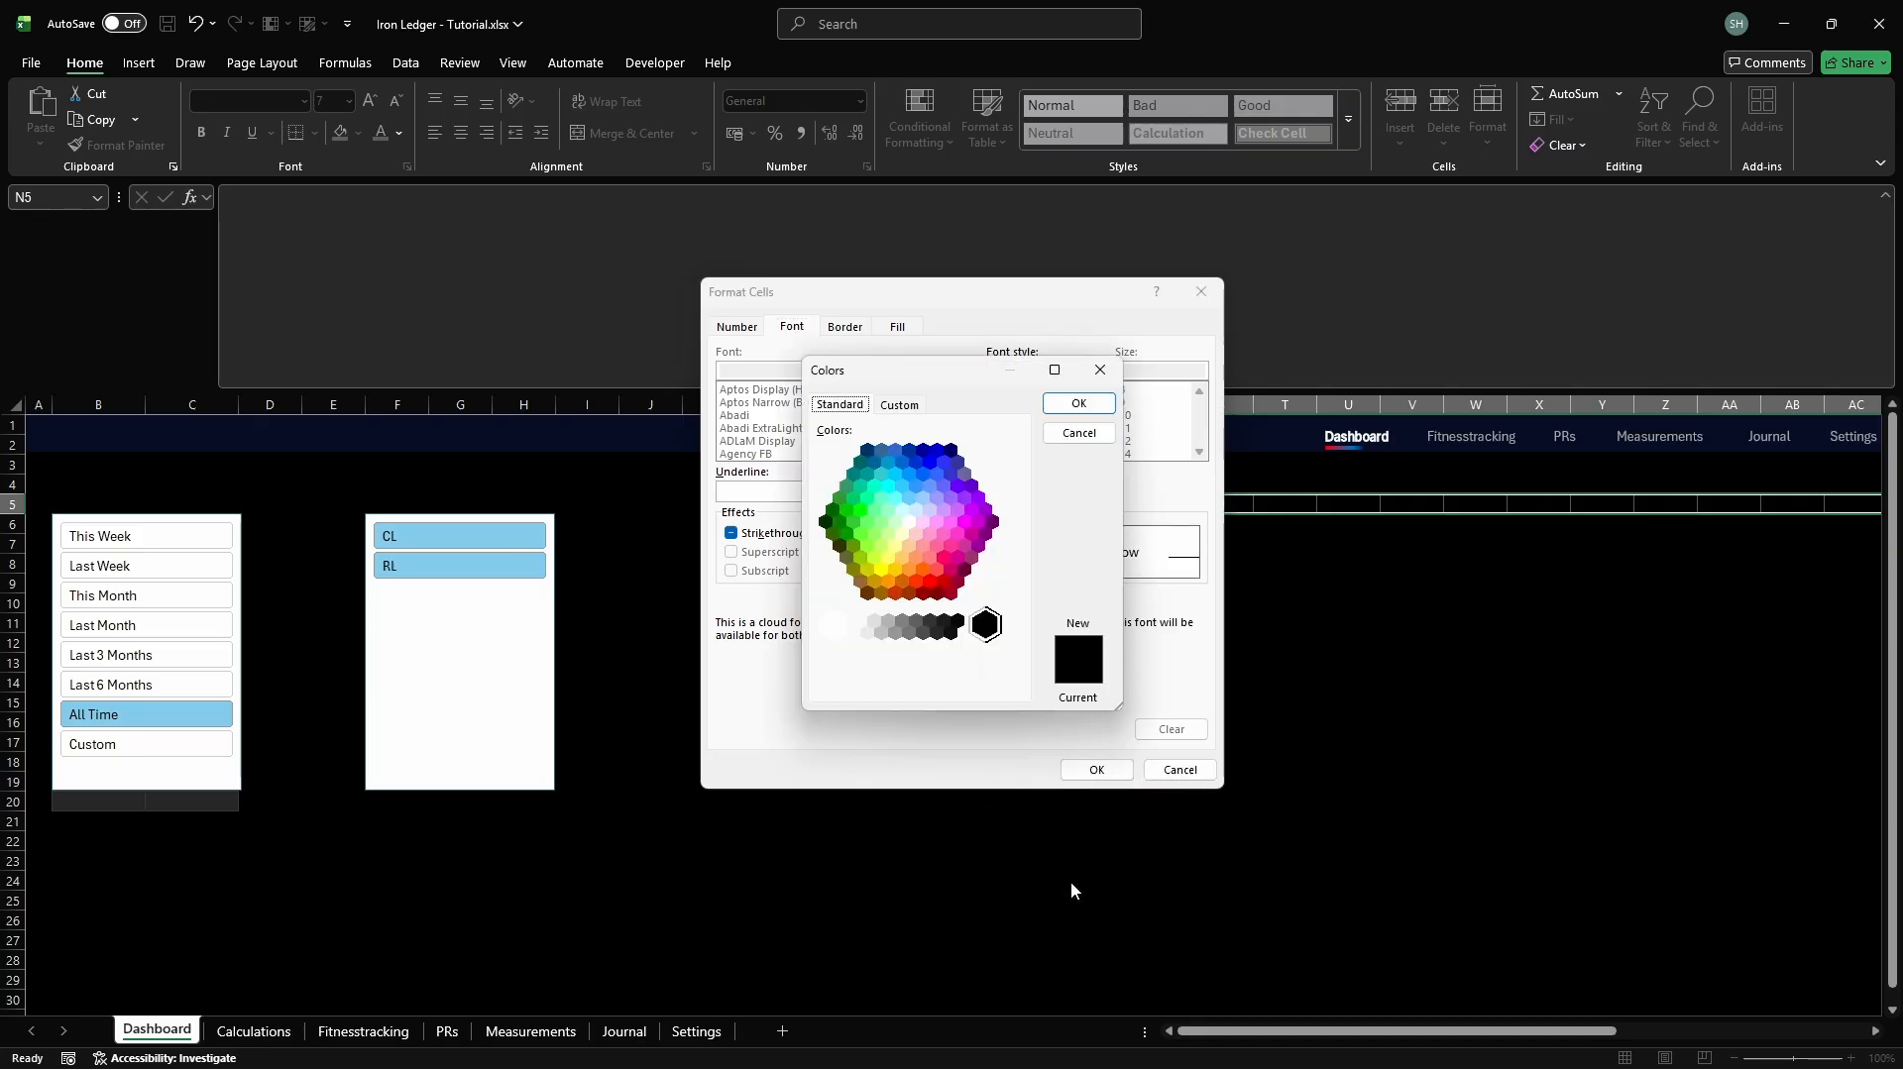
{"action": "left_click", "coordinate": [902, 405]}
{"action": "left_click", "coordinate": [938, 686]}
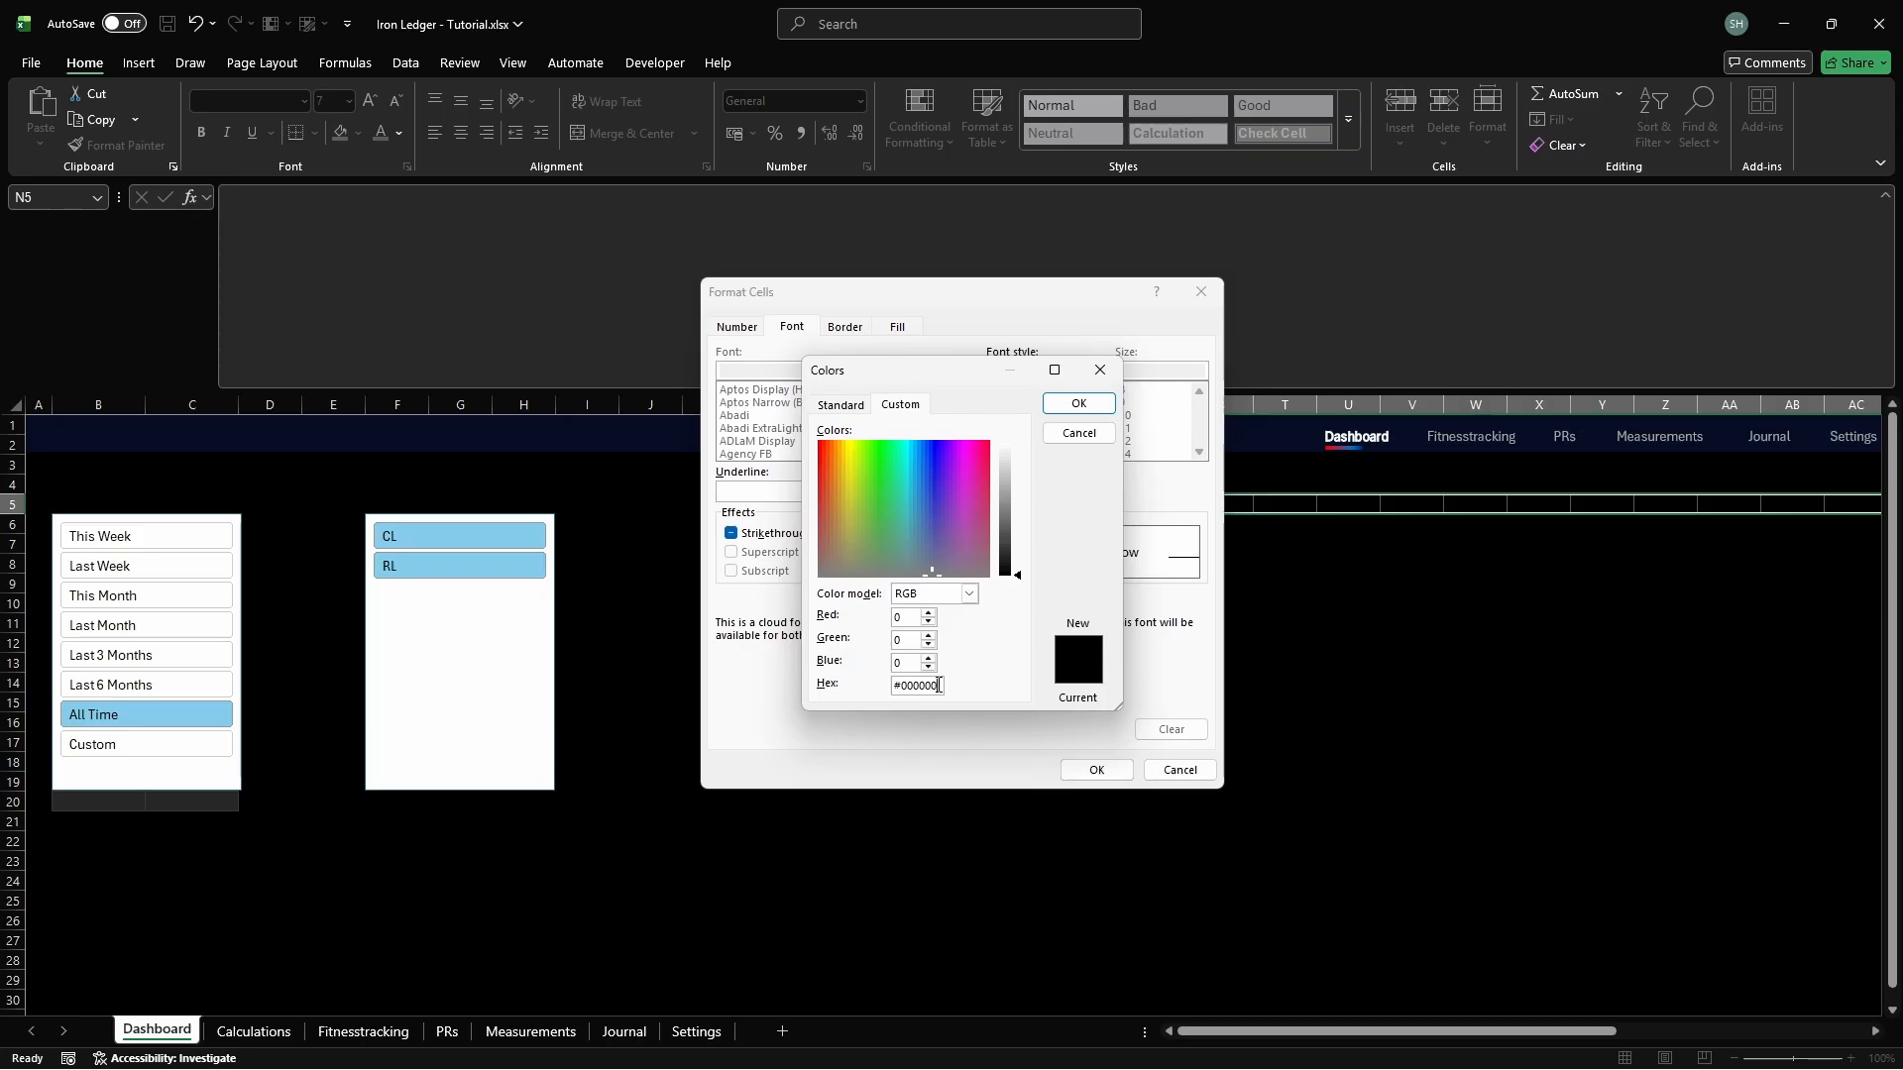
{"action": "key", "text": "BackSpace"}
{"action": "key", "text": "BackSpace"}
{"action": "key", "text": "BackSpace"}
{"action": "key", "text": "BackSpace"}
{"action": "key", "text": "BackSpace"}
{"action": "key", "text": "BackSpace"}
{"action": "key", "text": "BackSpace"}
{"action": "type", "text": "#404040"}
{"action": "key", "text": "Return"}
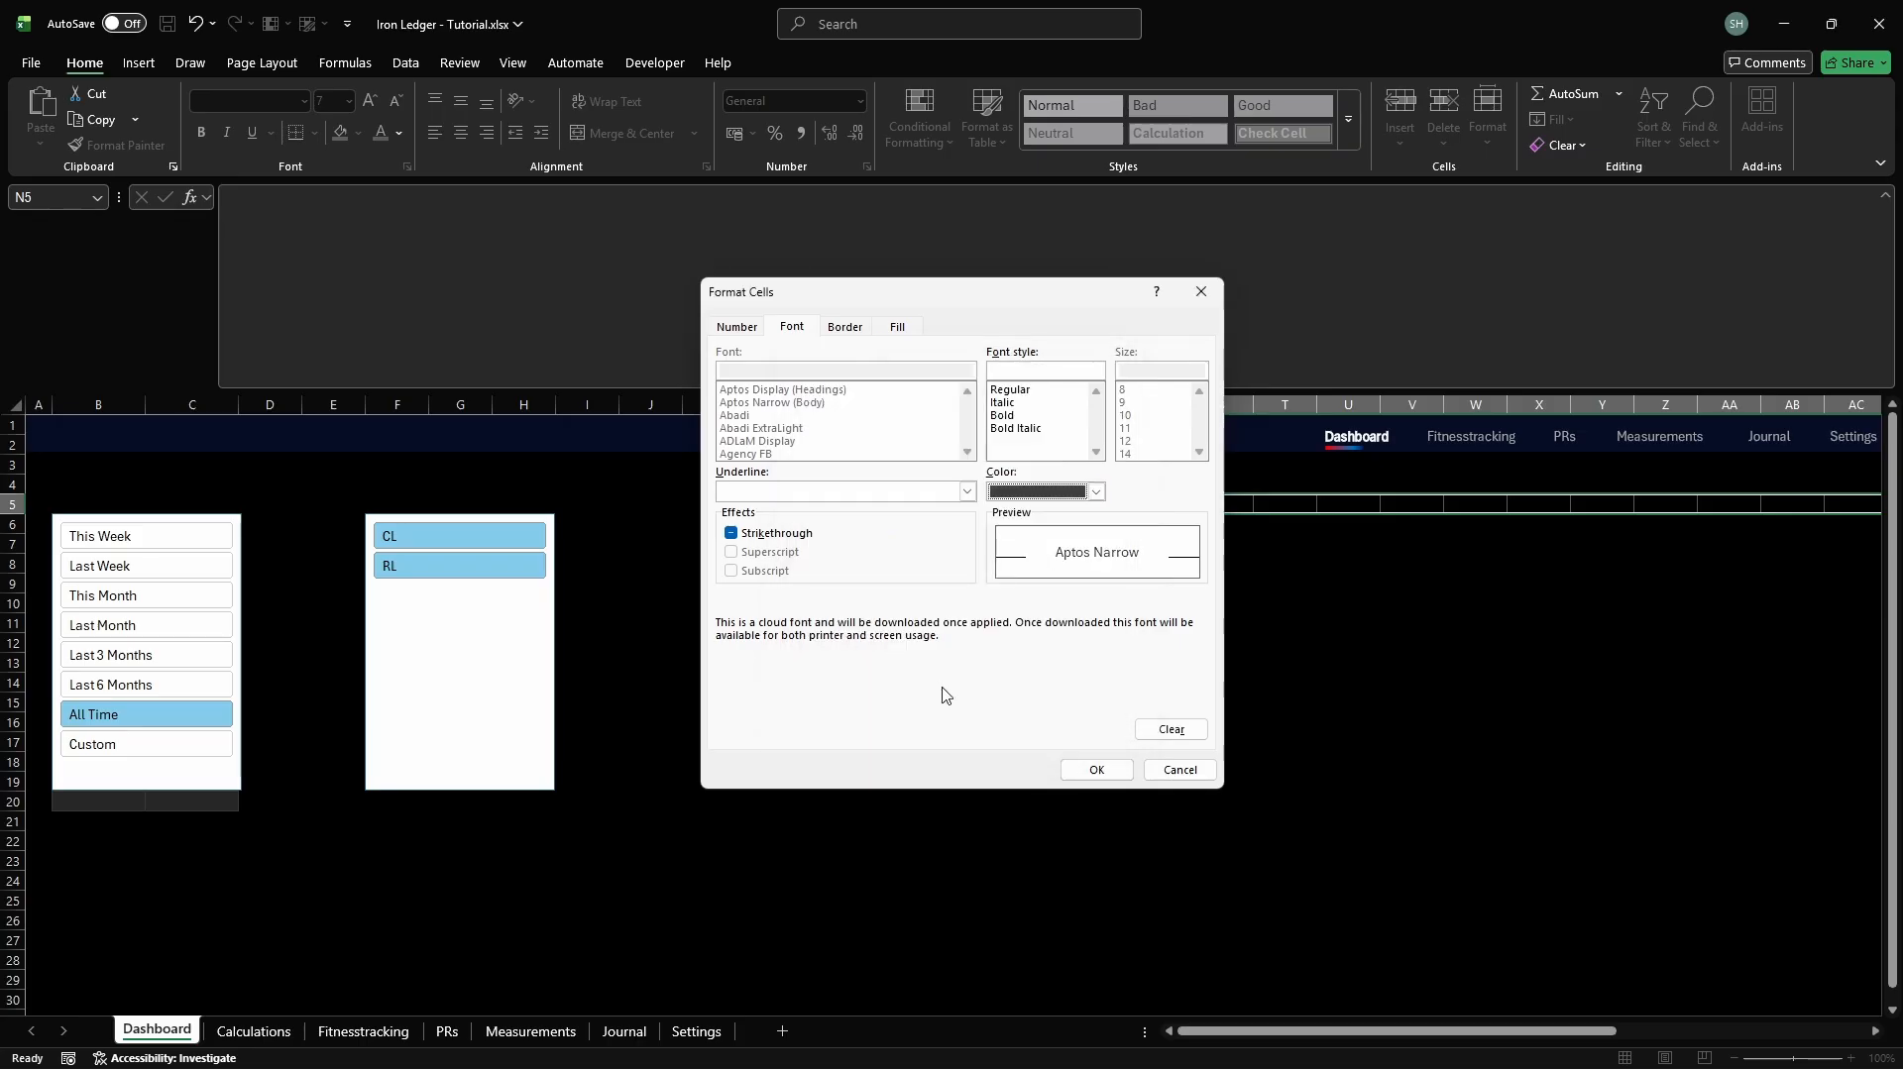
{"action": "left_click", "coordinate": [1100, 772]}
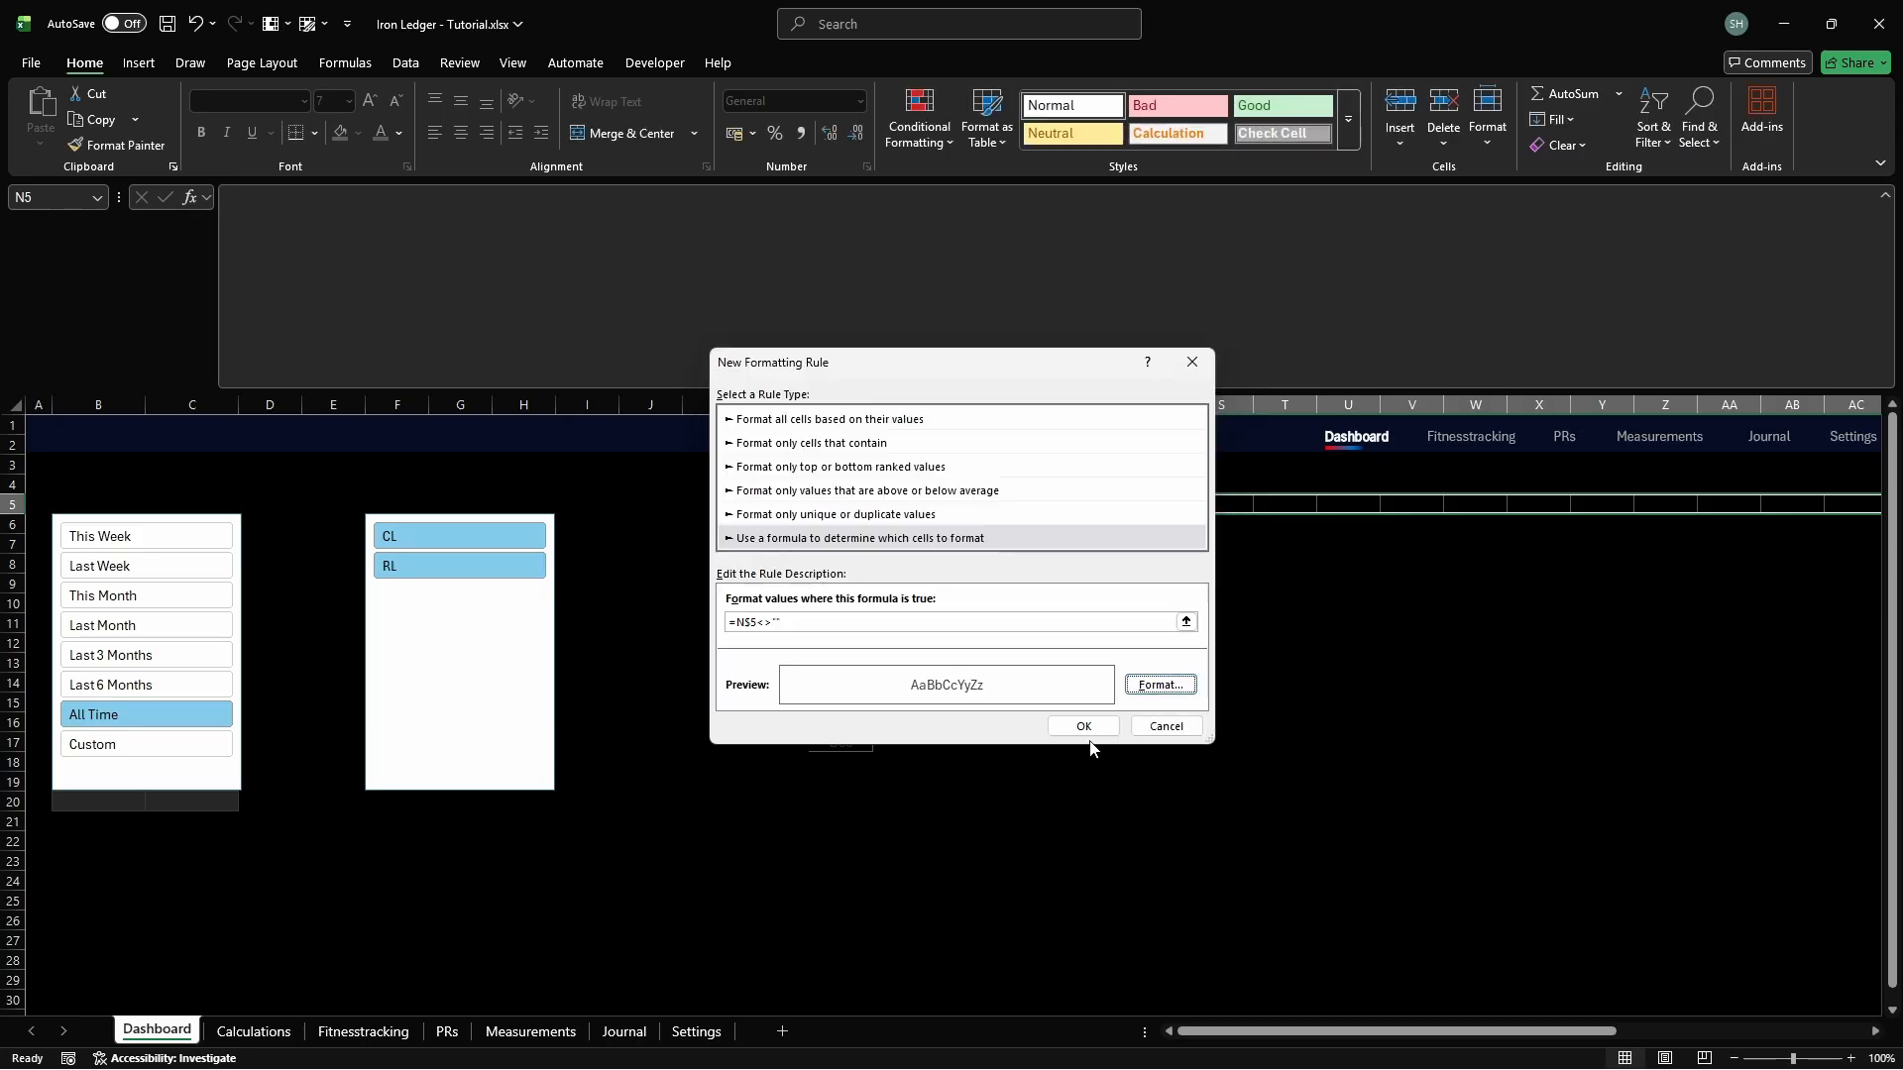
{"action": "left_click", "coordinate": [1084, 726]}
{"action": "left_click", "coordinate": [1317, 545]}
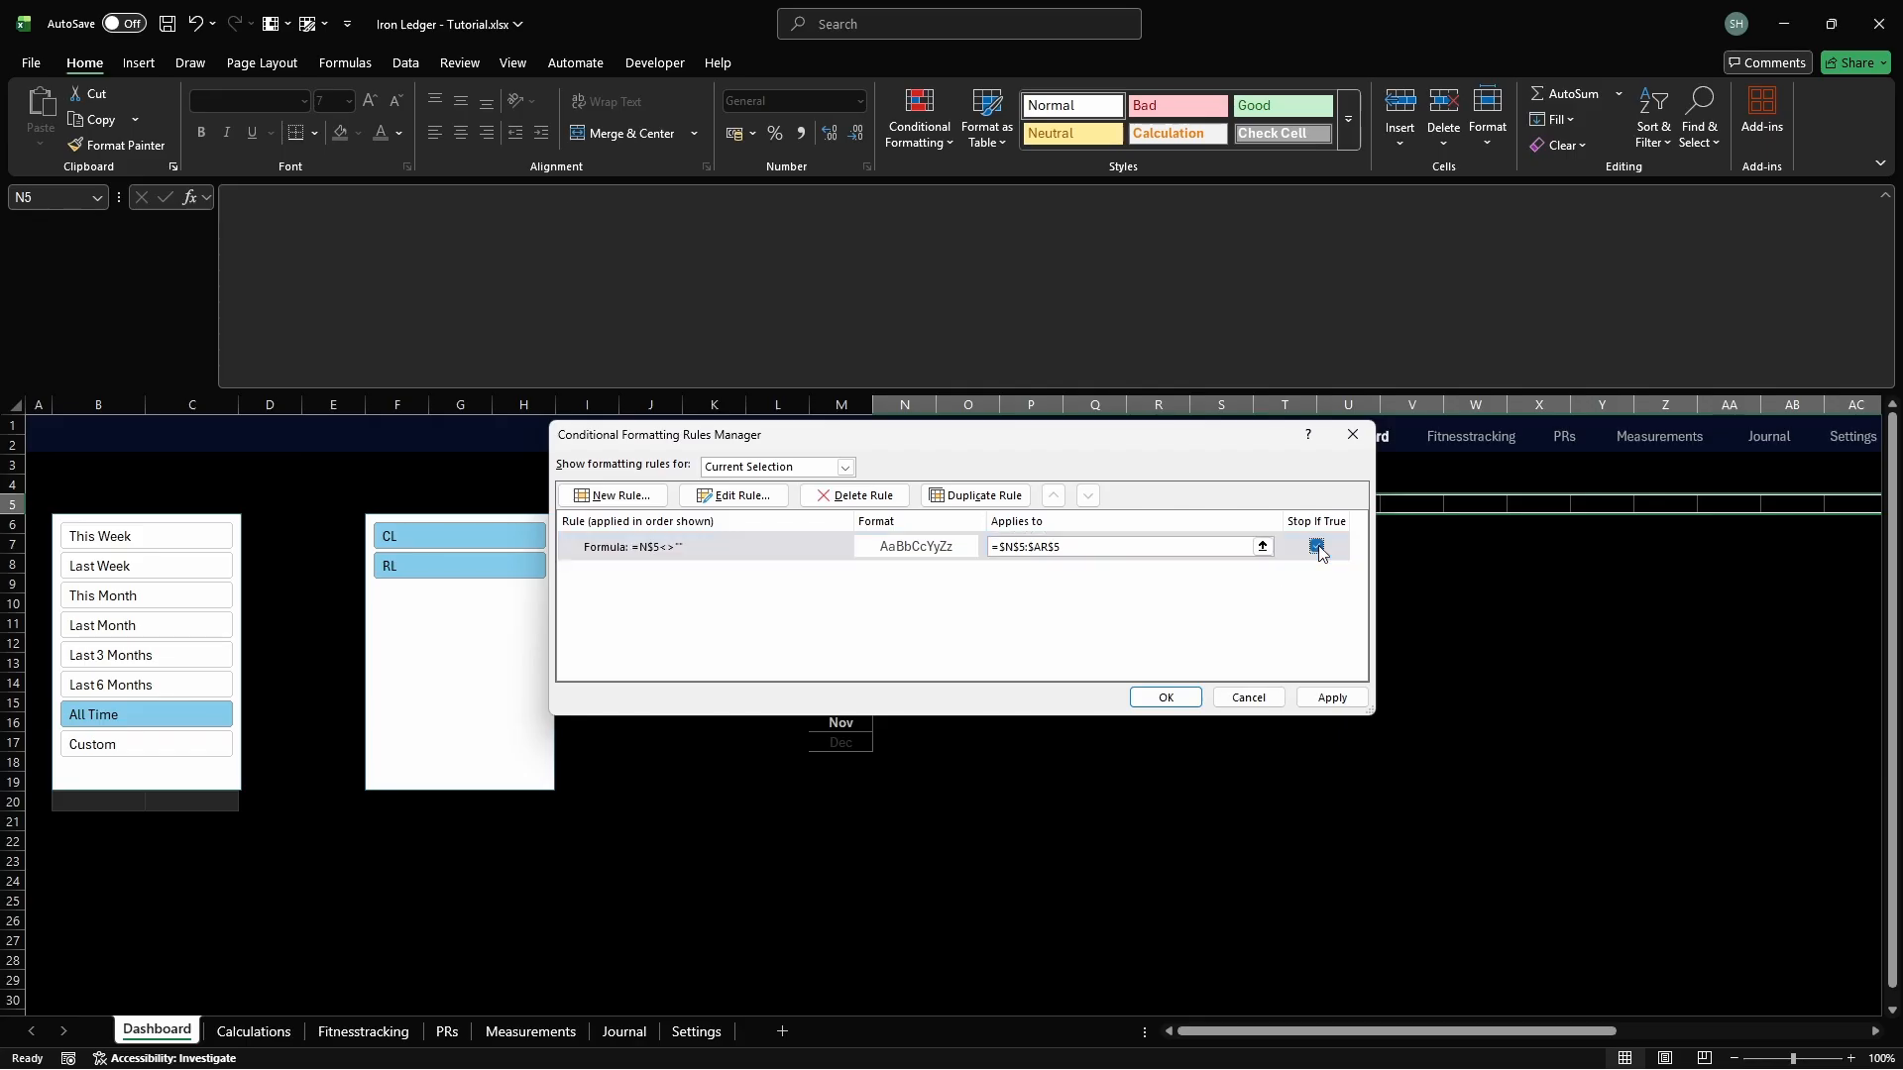
Create a second formula-based conditional formatting rule for N5:AR5 with the formula =N$5
{"action": "left_click", "coordinate": [614, 495]}
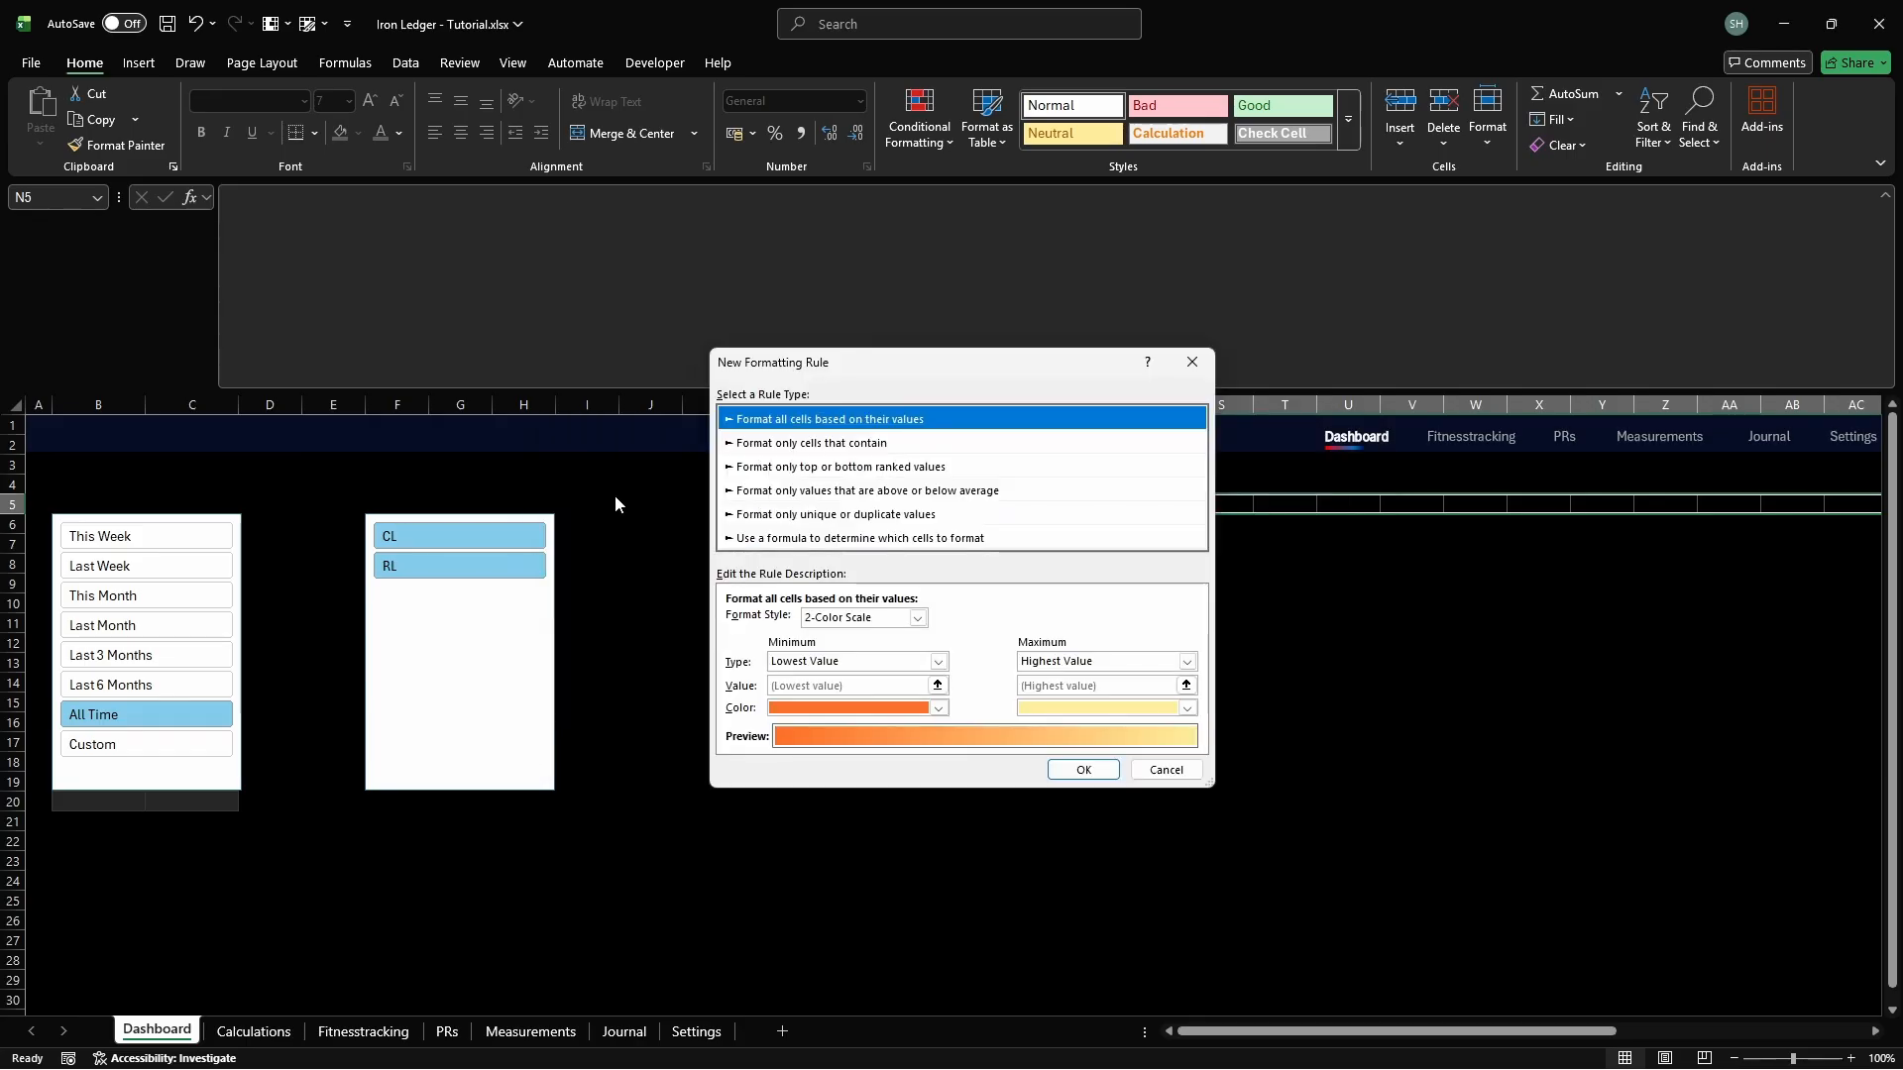
{"action": "left_click", "coordinate": [832, 541]}
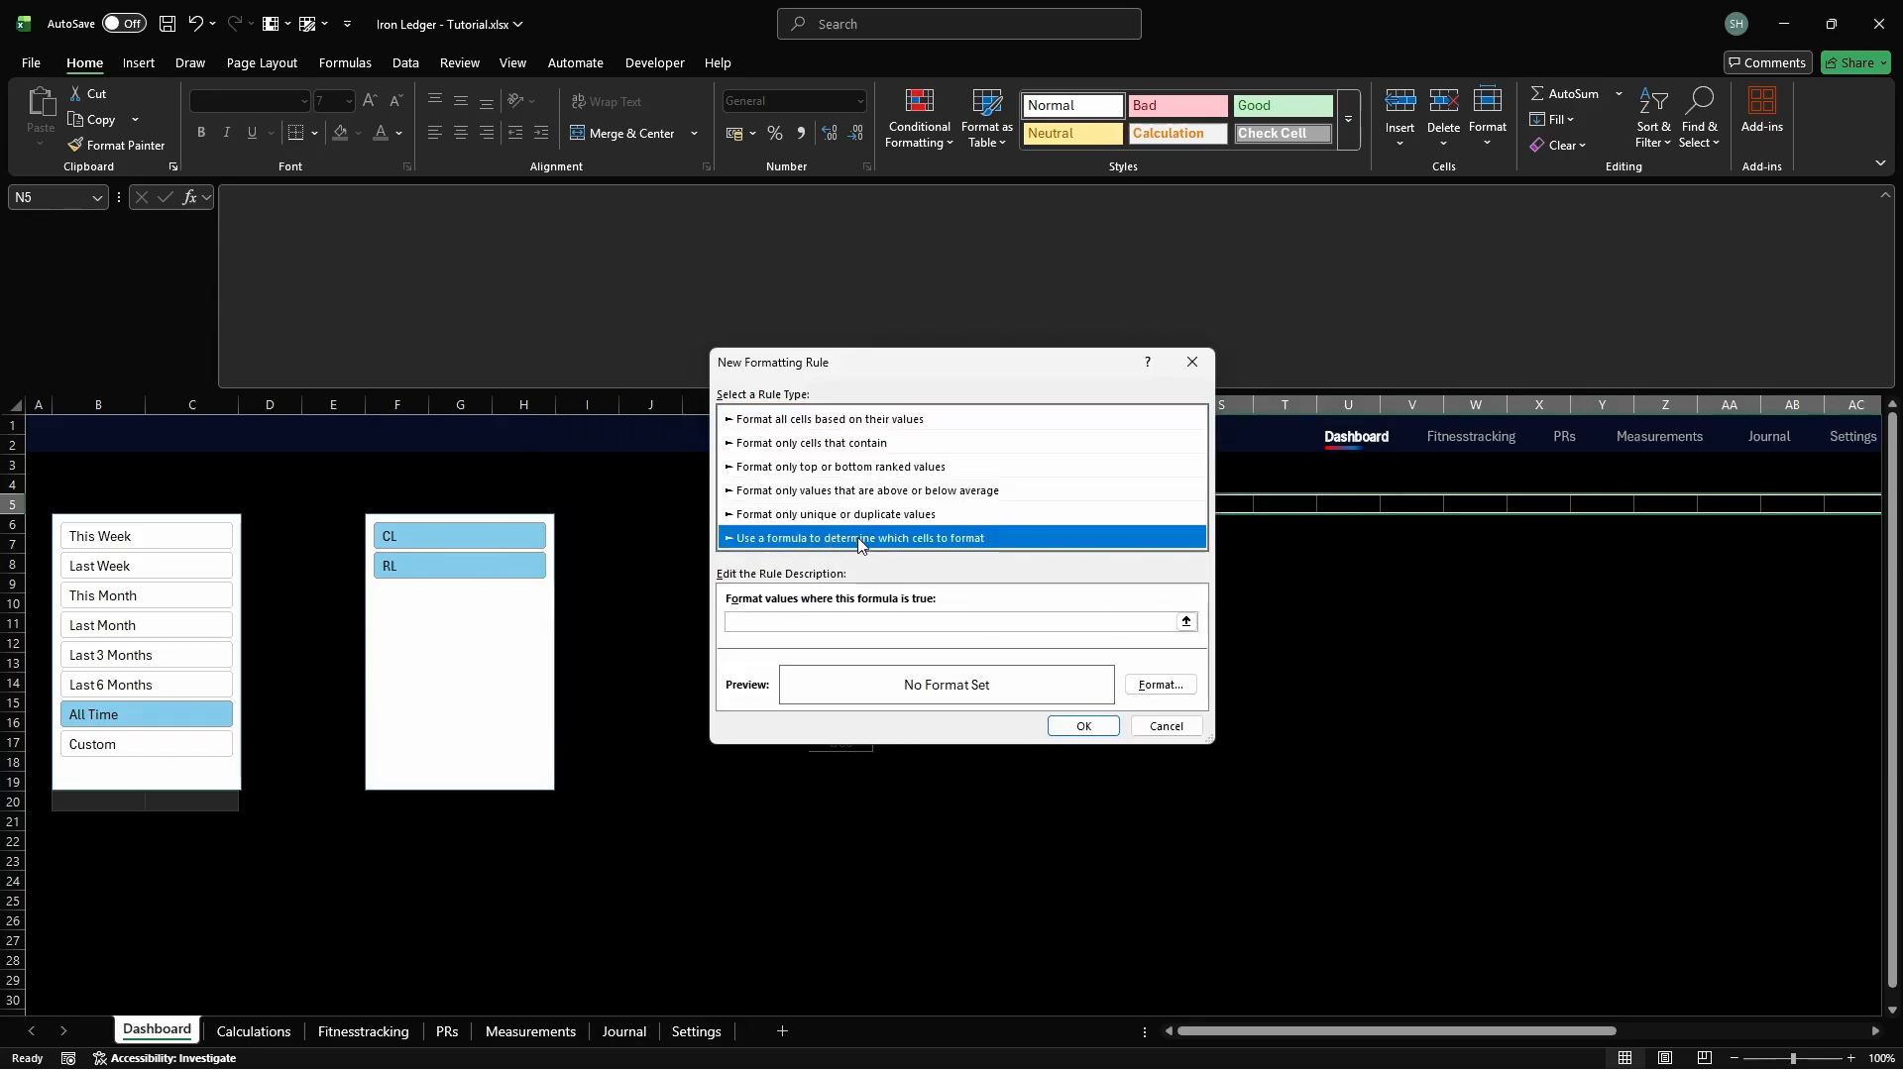
{"action": "left_click", "coordinate": [1088, 623]}
{"action": "type", "text": "=N$5"}
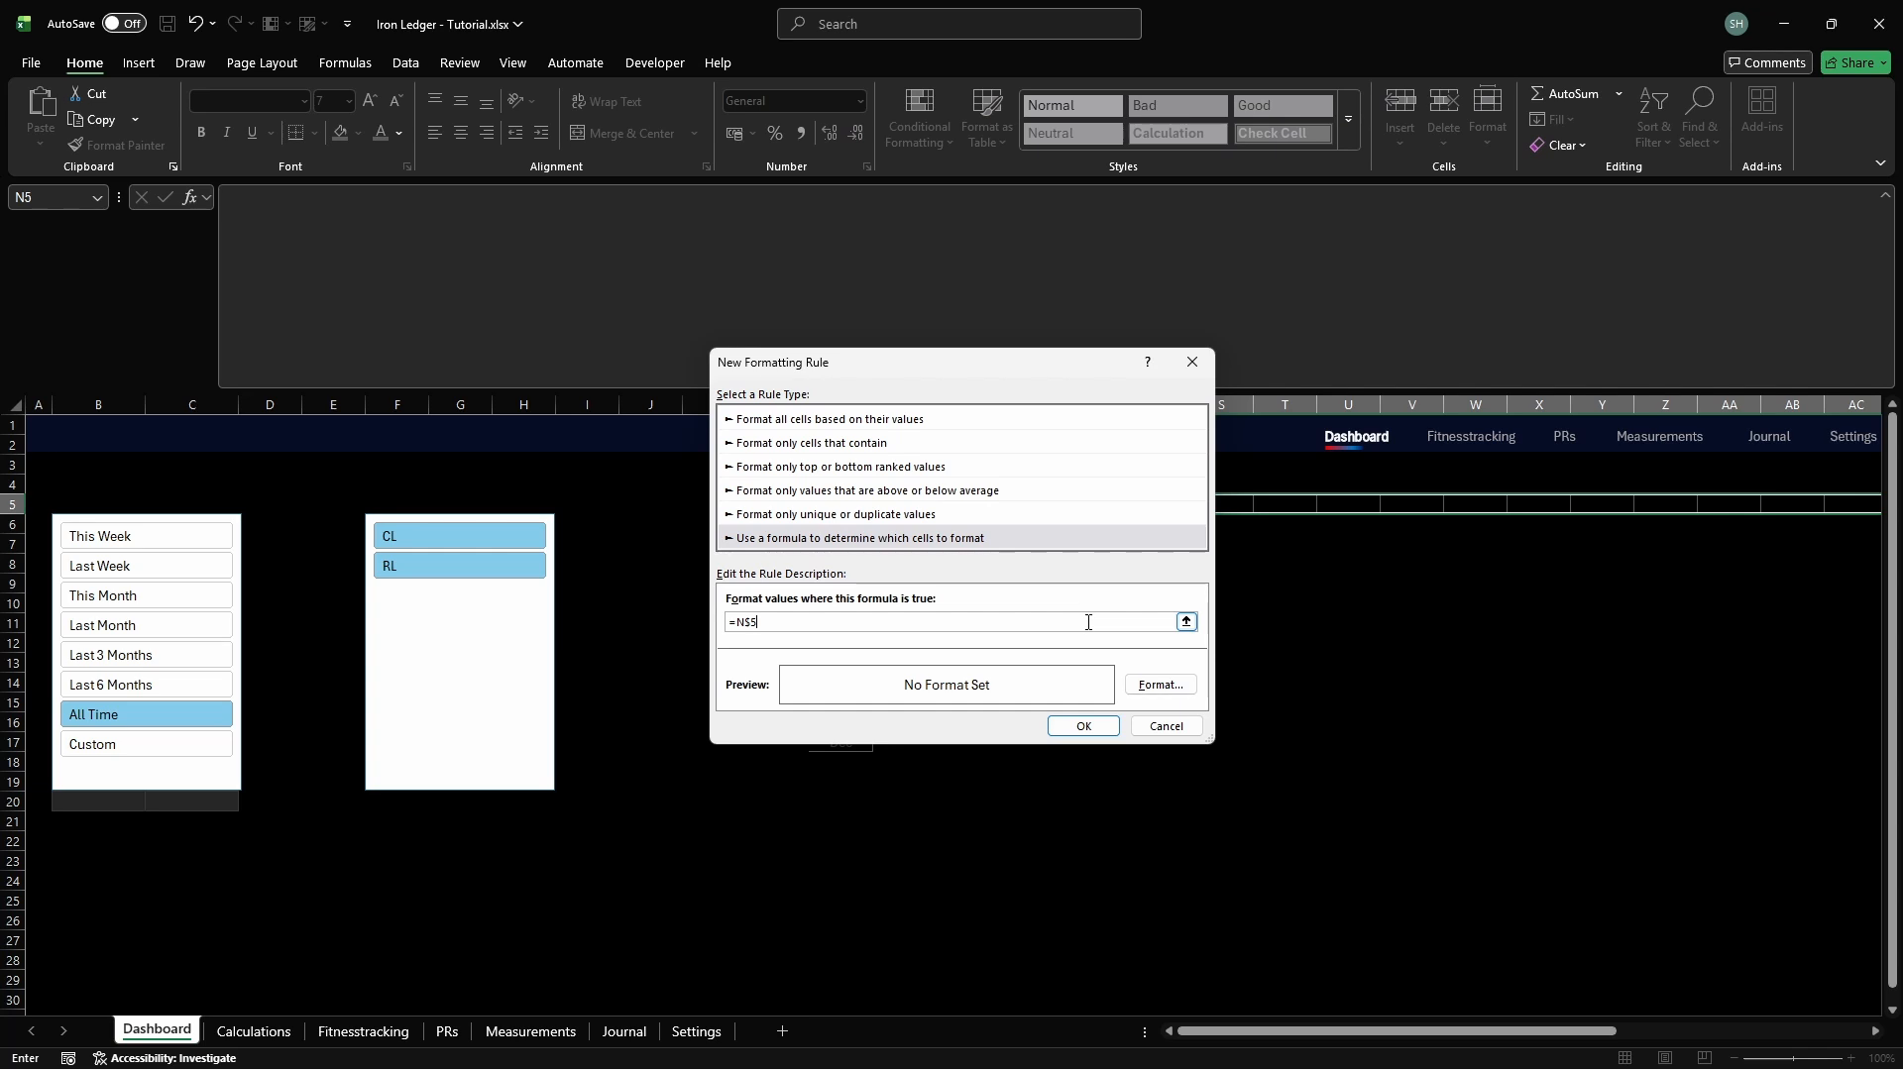
Give the =N$5 rule the font color #FFFFFF and add it to the rules of N5:AR5
{"action": "left_click", "coordinate": [1158, 685]}
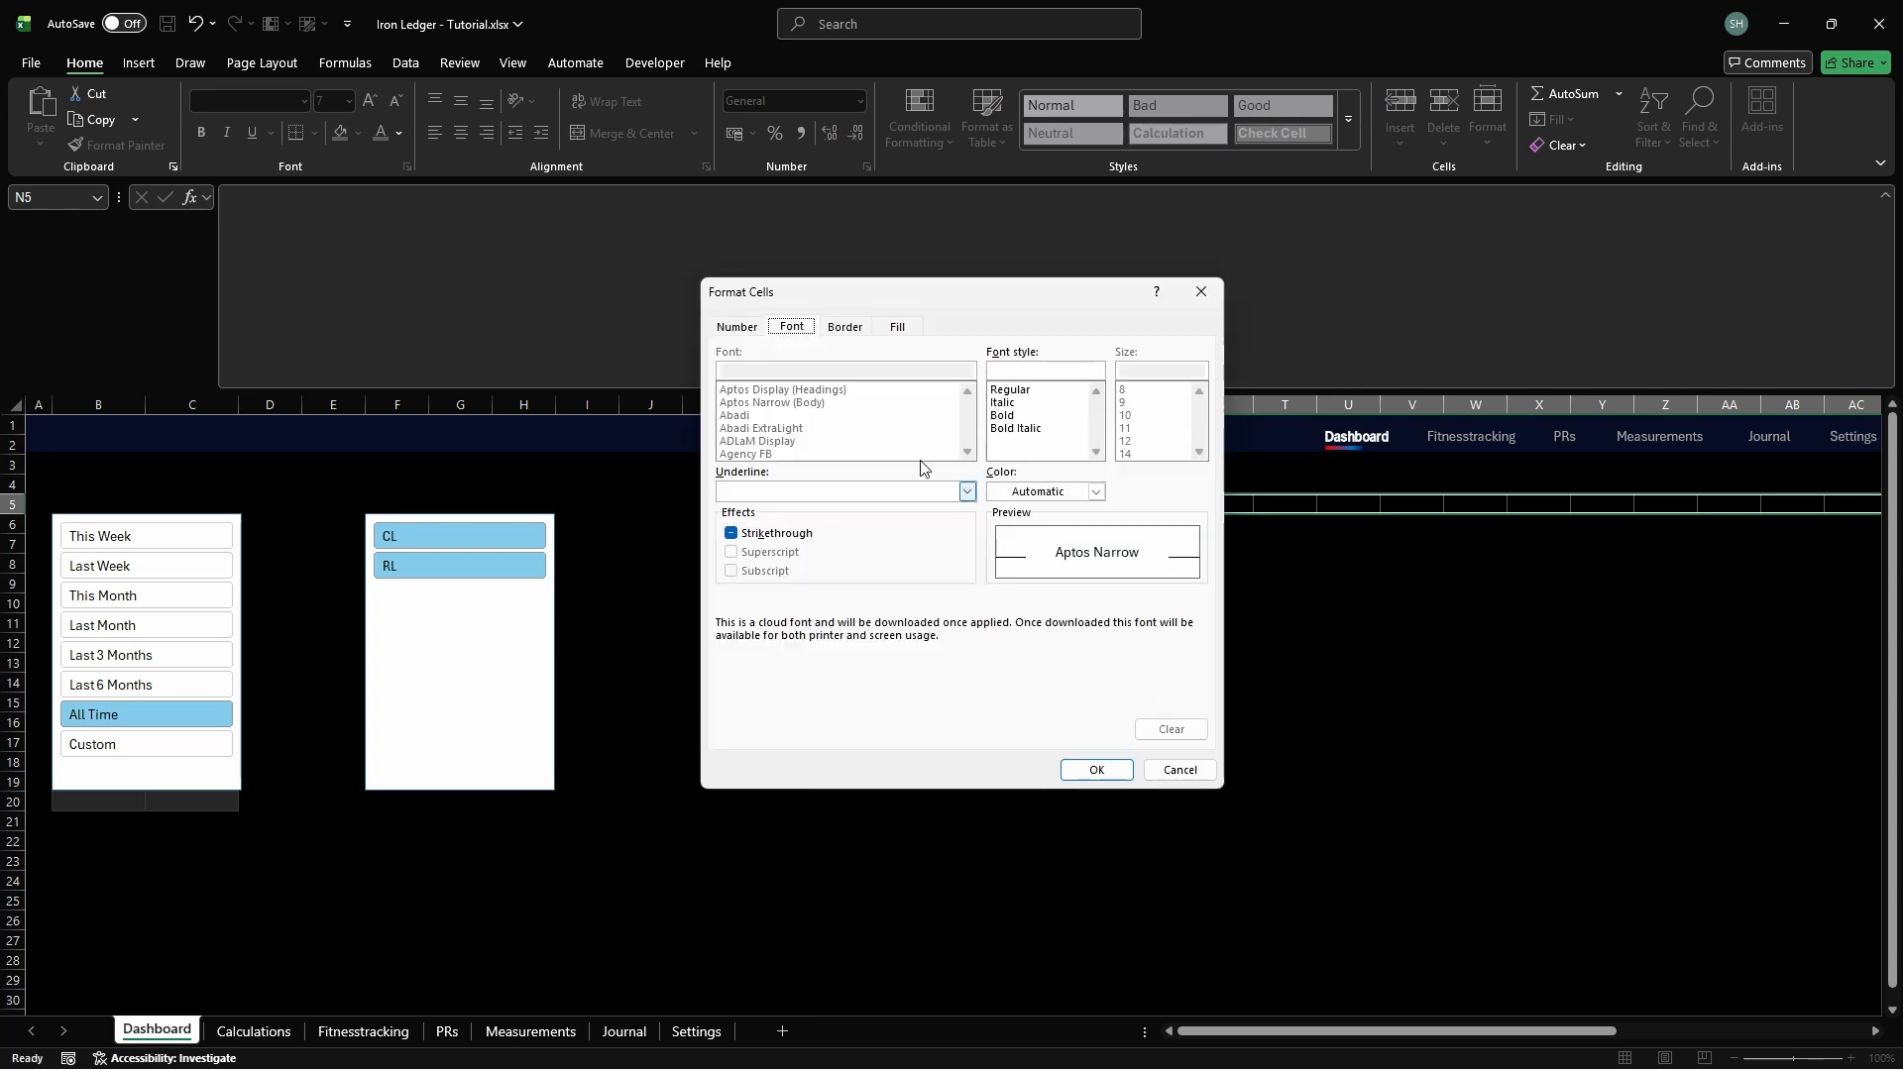
{"action": "left_click", "coordinate": [794, 331]}
{"action": "left_click", "coordinate": [1097, 492]}
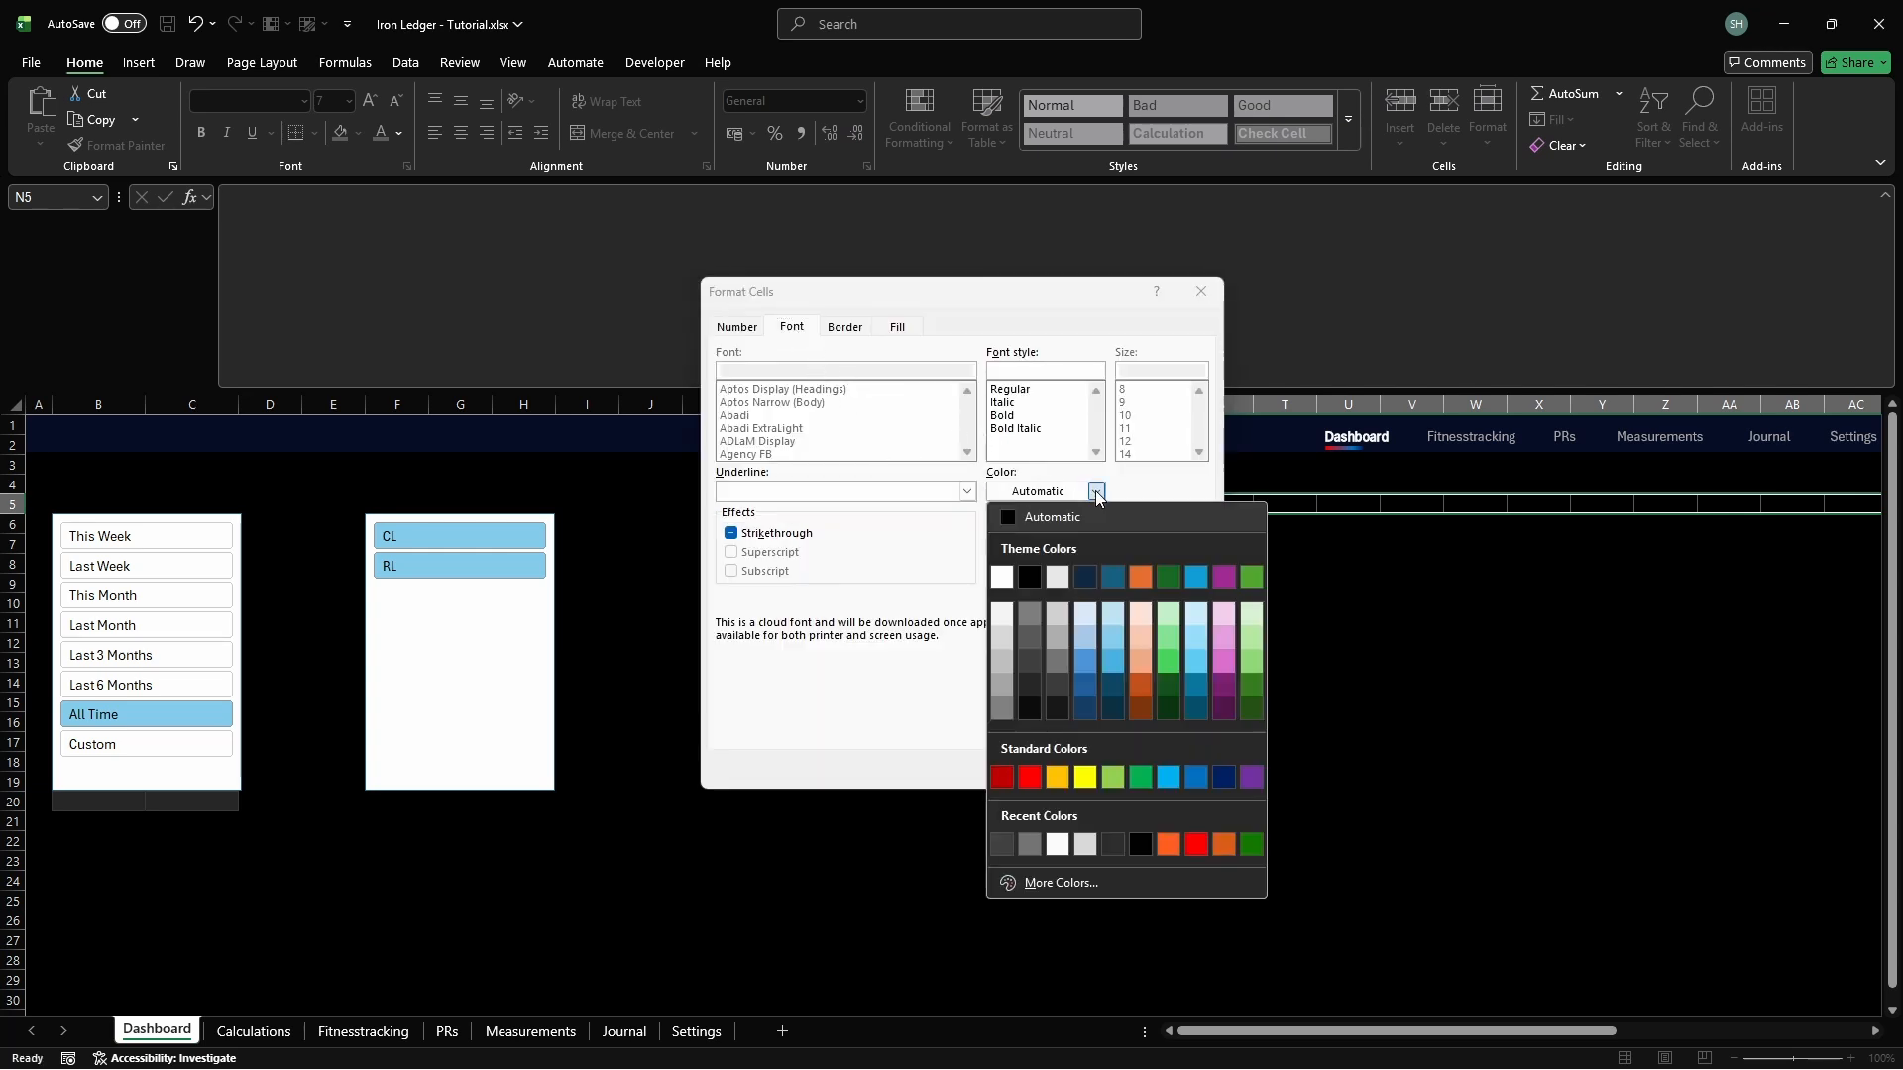
{"action": "left_click", "coordinate": [1071, 882]}
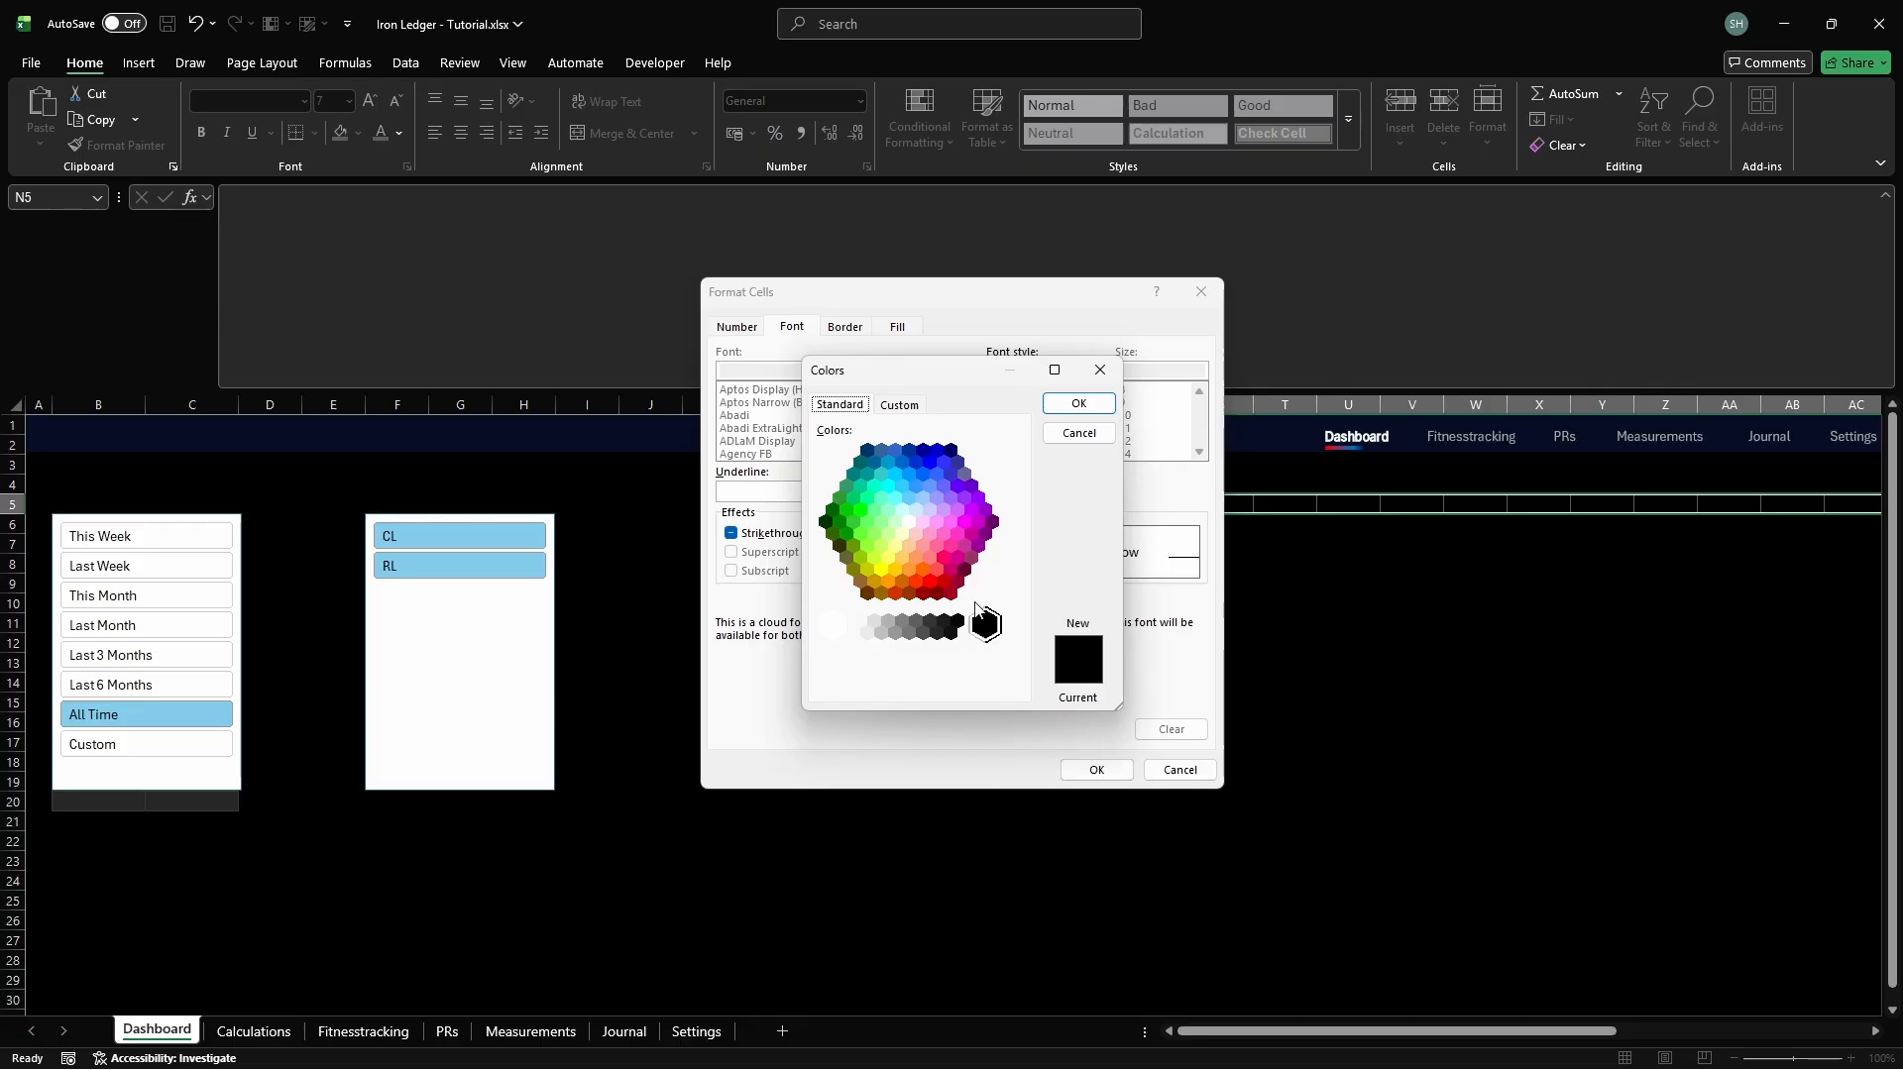
{"action": "left_click", "coordinate": [900, 406]}
{"action": "double_click", "coordinate": [917, 685]}
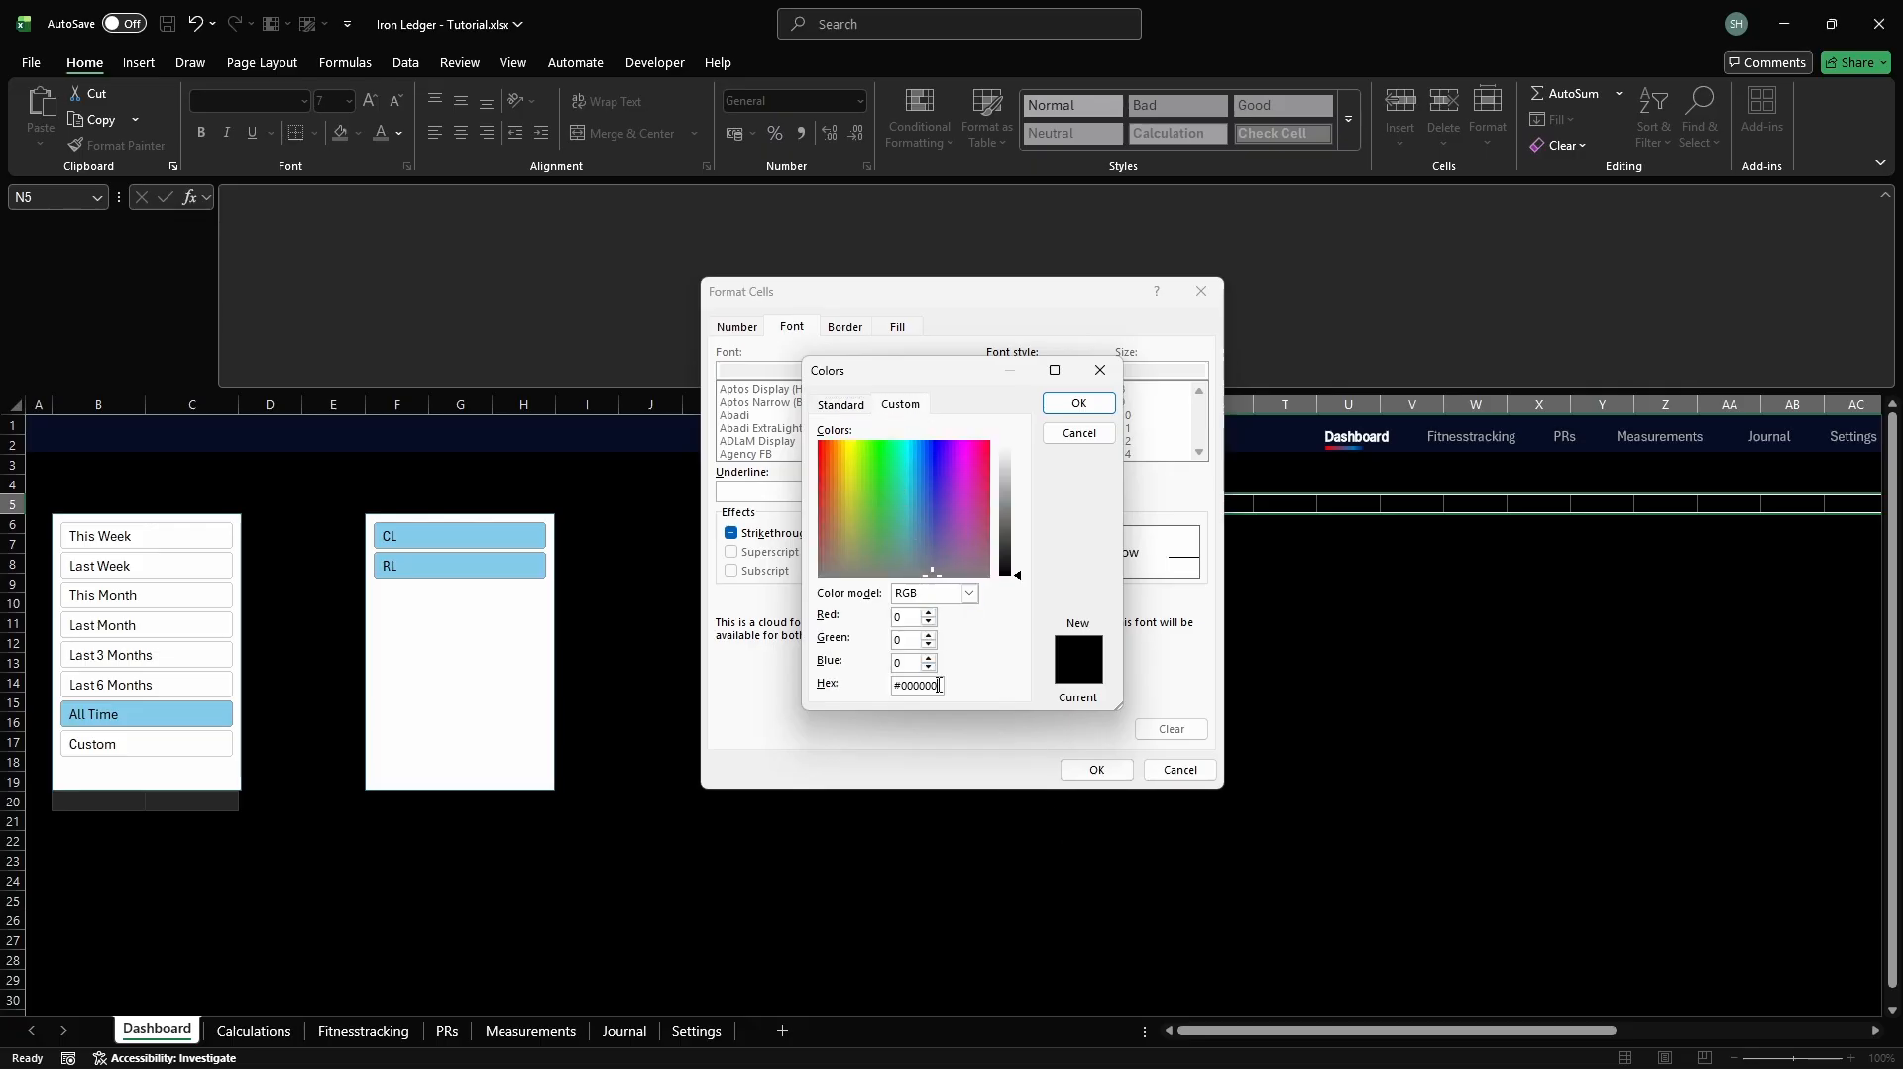
{"action": "type", "text": "FFFFFF"}
{"action": "key", "text": "Return"}
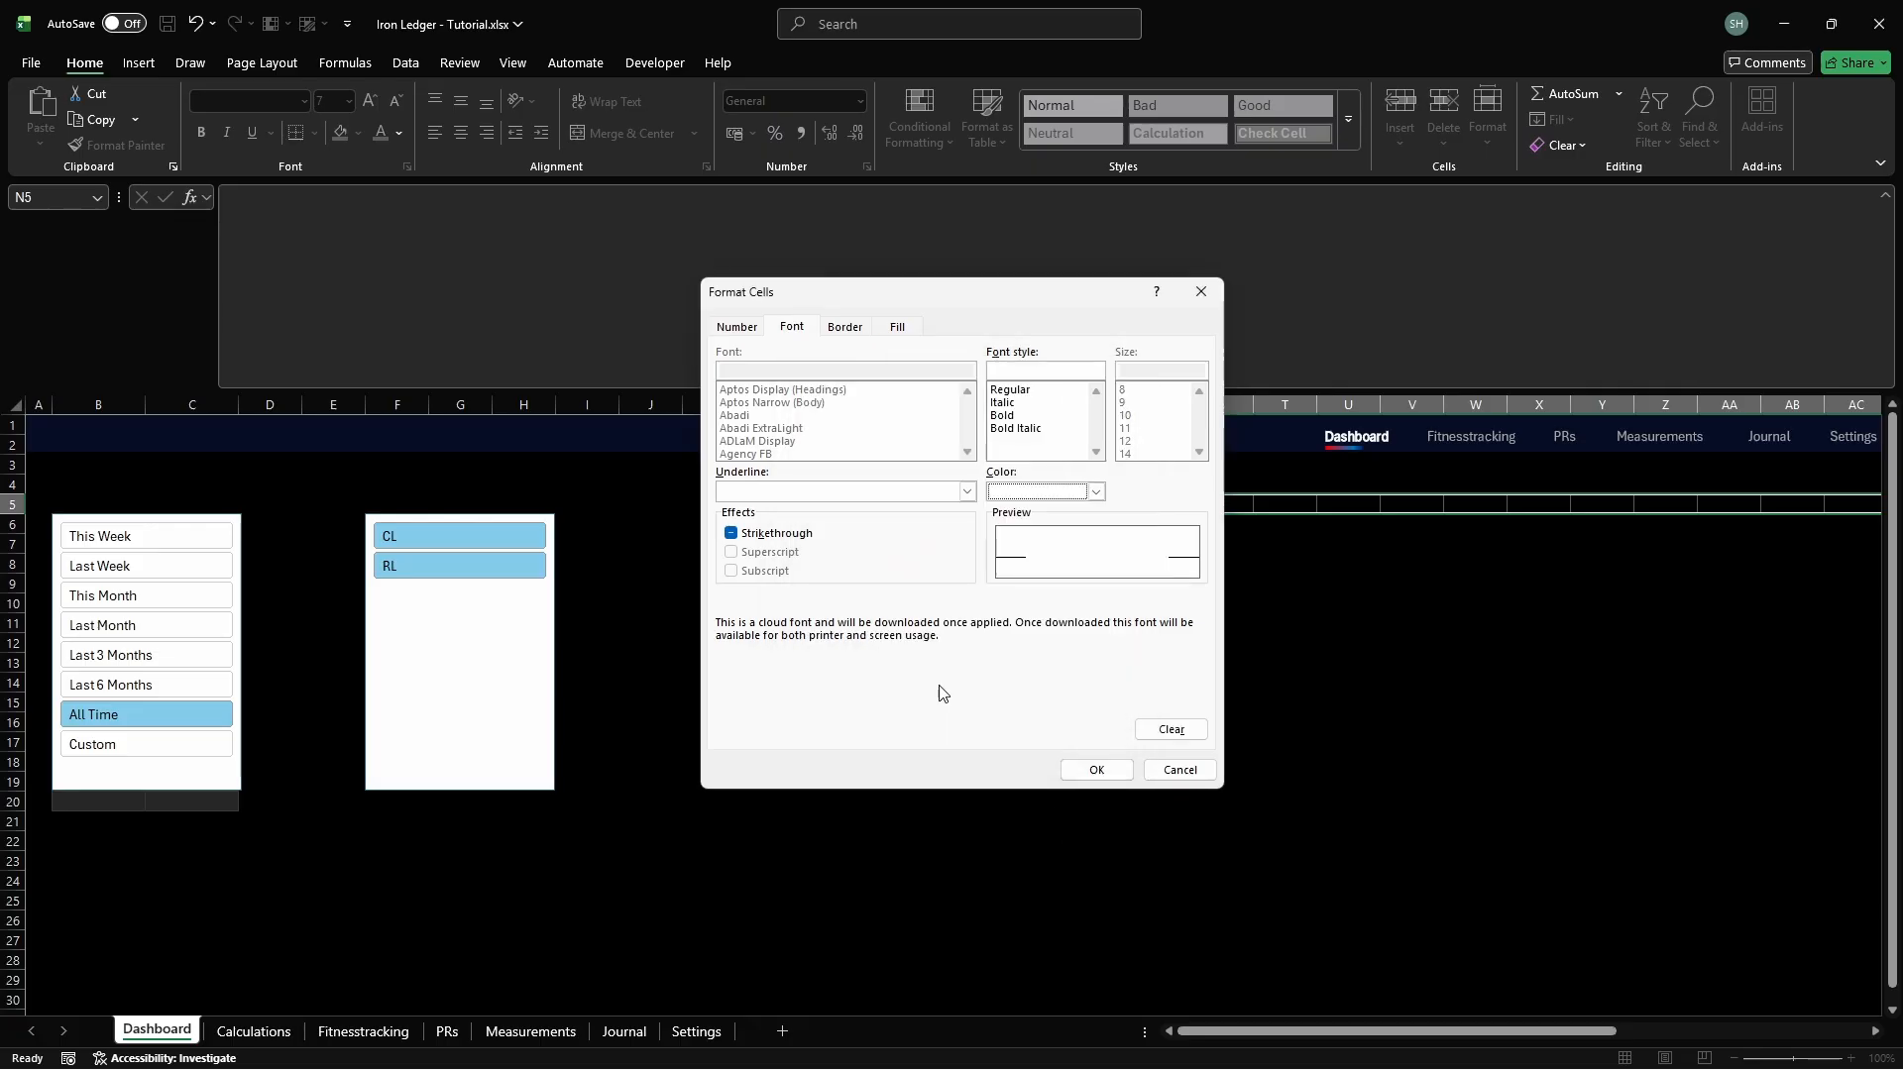
{"action": "left_click", "coordinate": [1096, 771]}
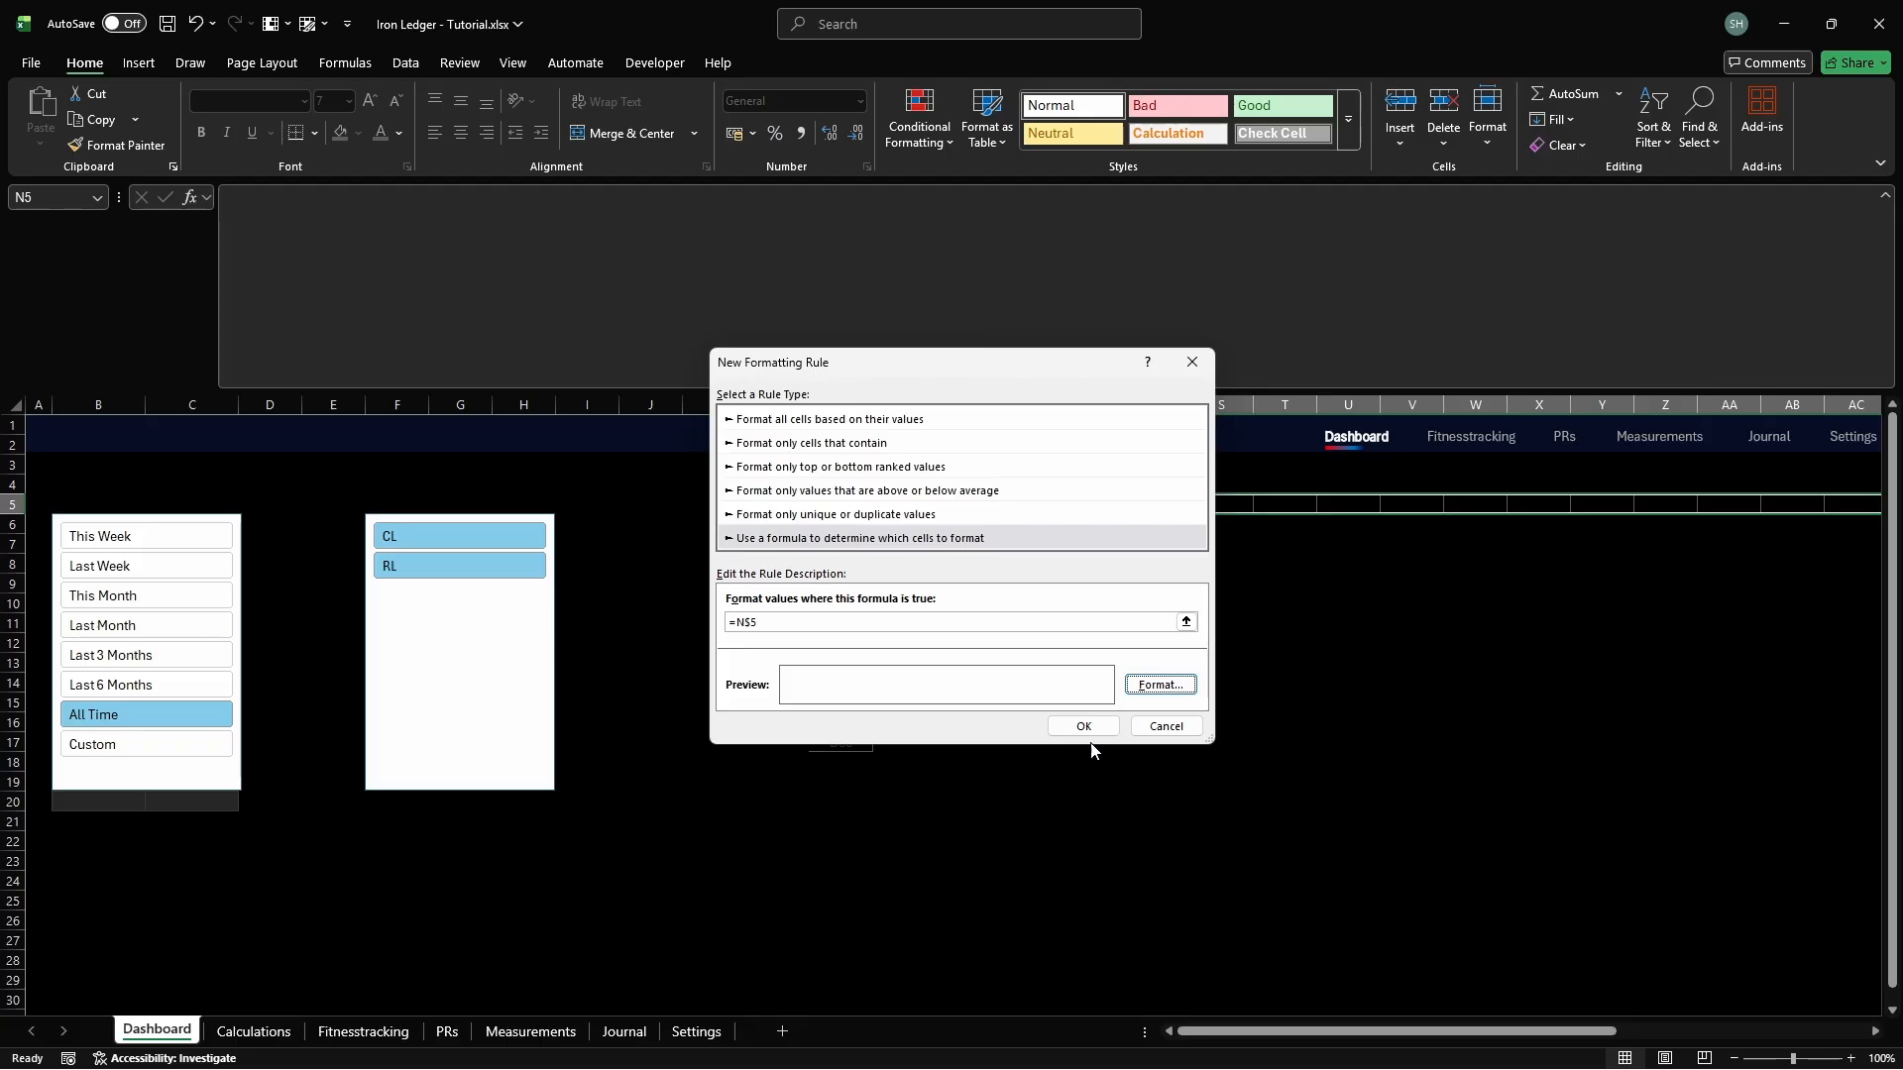
{"action": "left_click", "coordinate": [1085, 727]}
Turn on Stop If True for the =N$5 rule and apply both rules to N5:AR5
{"action": "left_click", "coordinate": [1317, 546]}
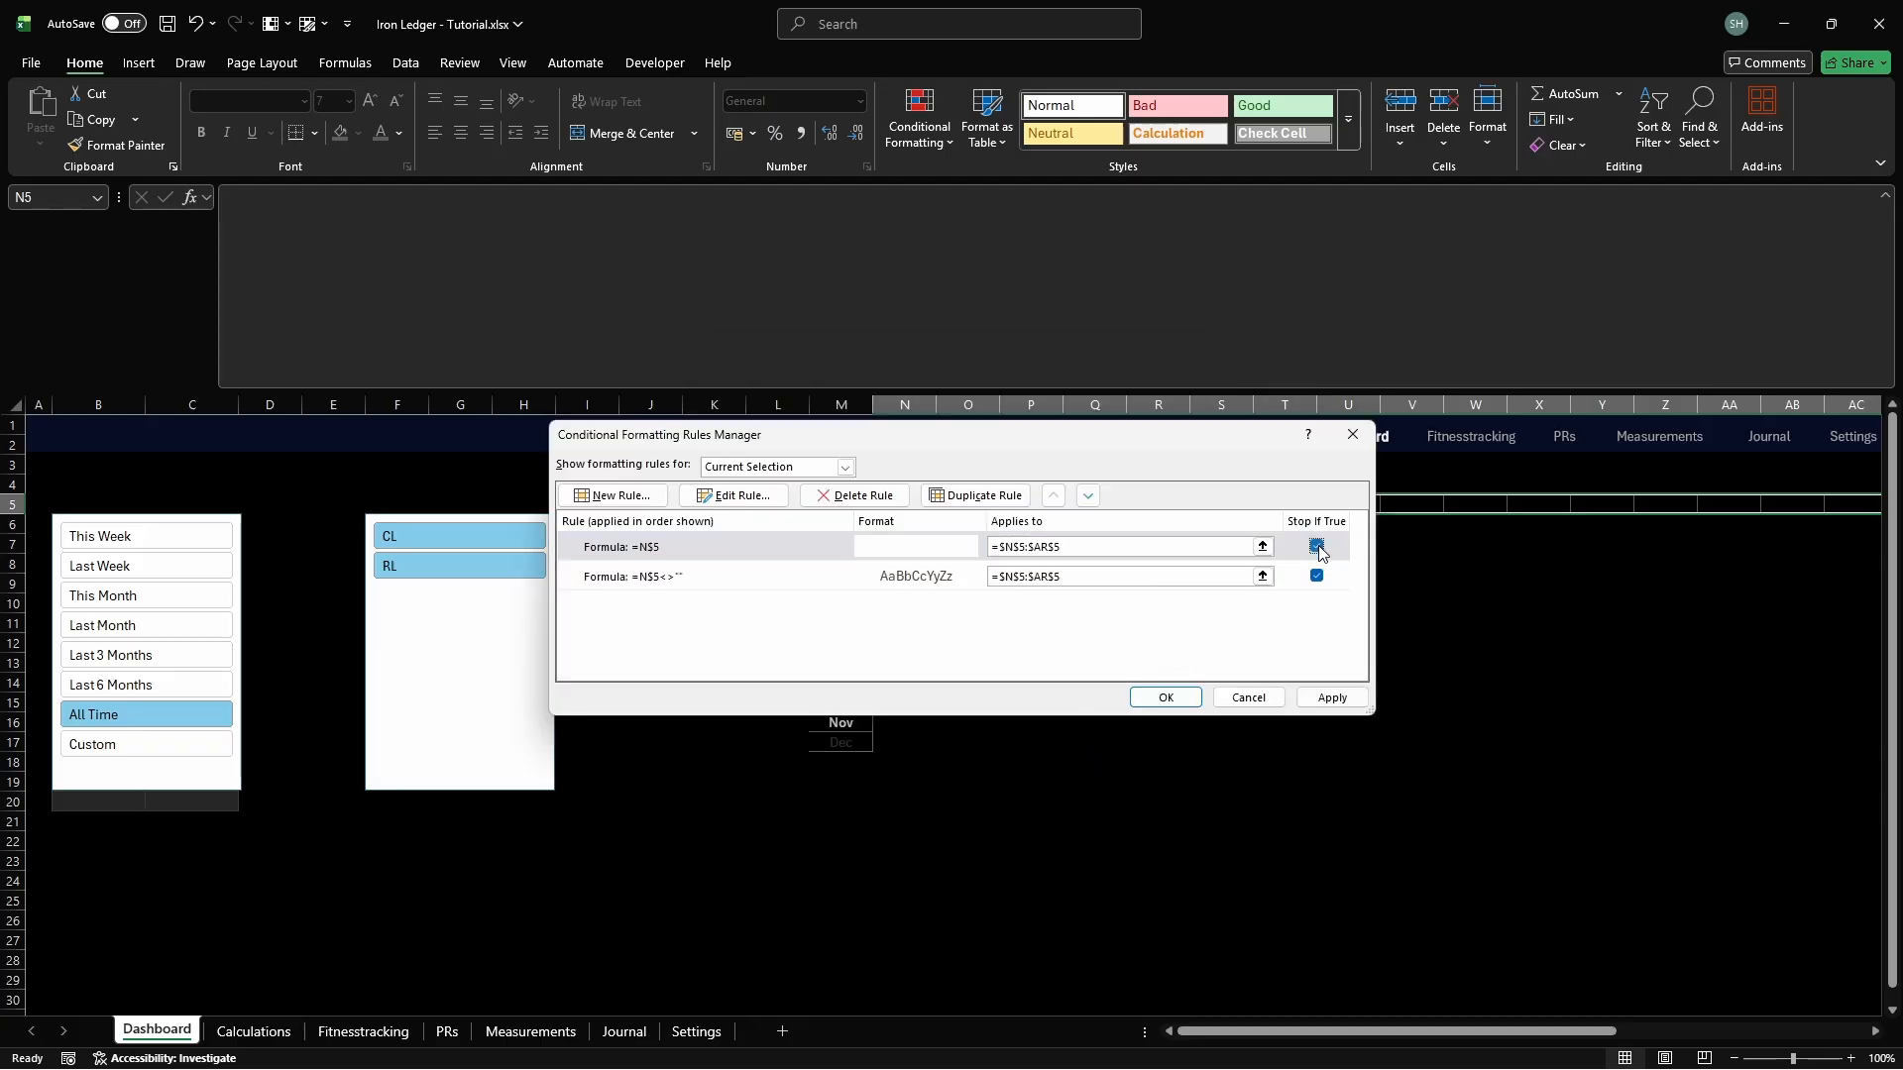
{"action": "left_click", "coordinate": [1332, 699]}
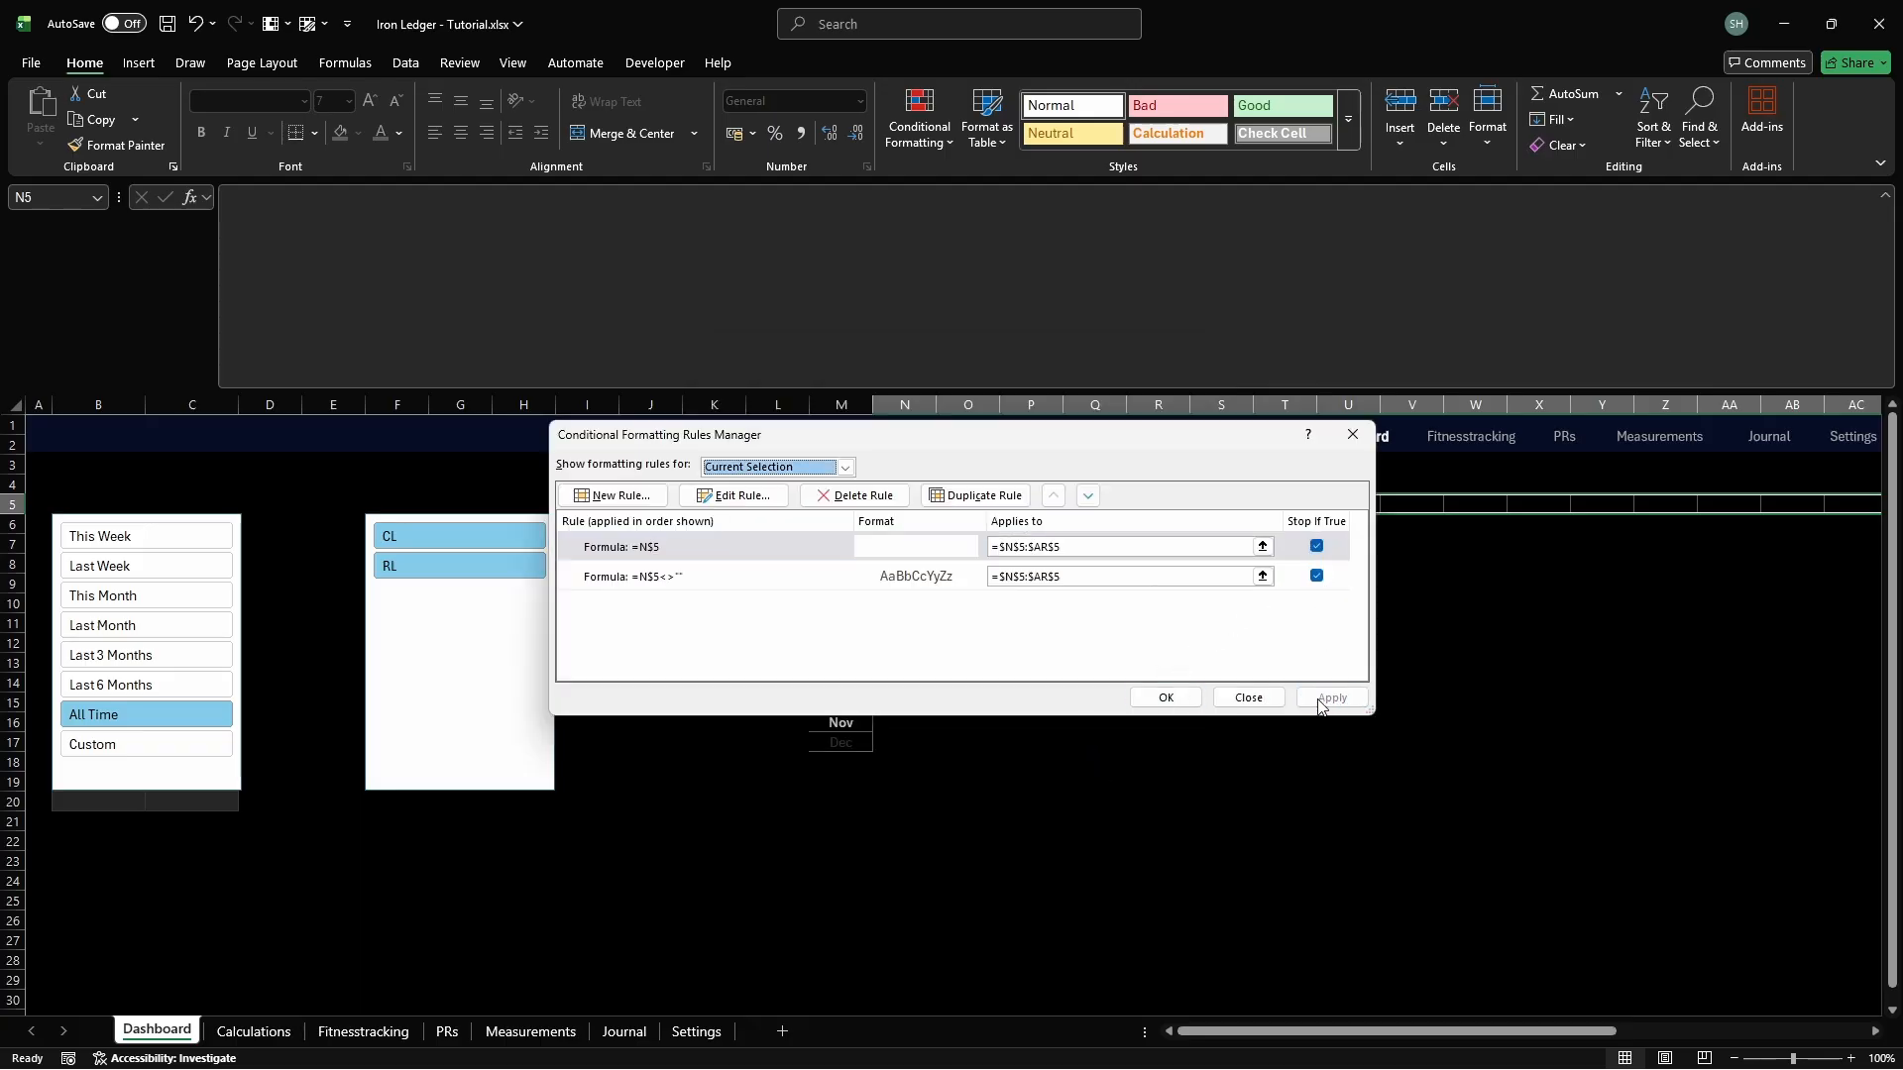
{"action": "left_click", "coordinate": [1166, 698]}
Set the width of columns N to AR to 1.5
{"action": "key", "text": "alt"}
{"action": "type", "text": "how"}
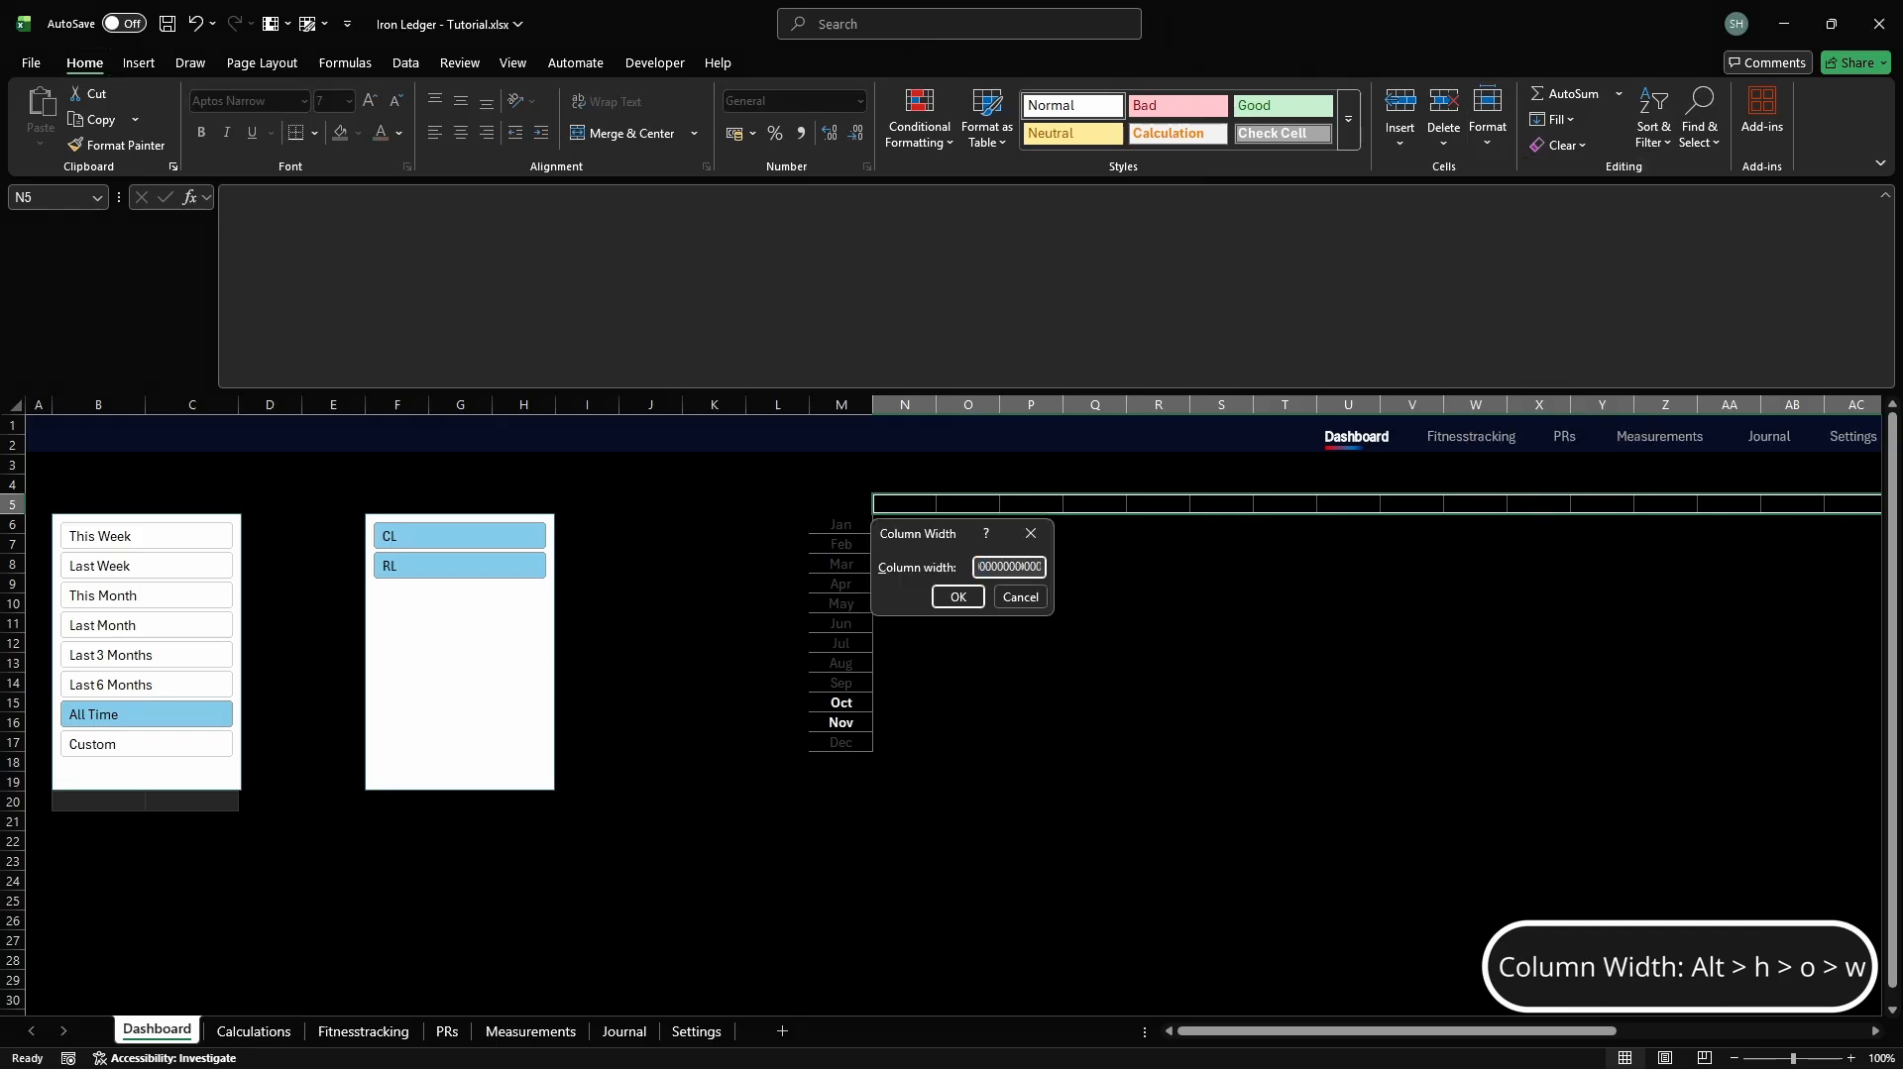
{"action": "type", "text": "1.5"}
{"action": "key", "text": "Return"}
Enter the day numbers 1 to 31 across cells N5:AR5
{"action": "type", "text": "1"}
{"action": "key", "text": "Tab"}
{"action": "type", "text": "2"}
{"action": "key", "text": "Tab"}
{"action": "type", "text": "3"}
{"action": "key", "text": "Tab"}
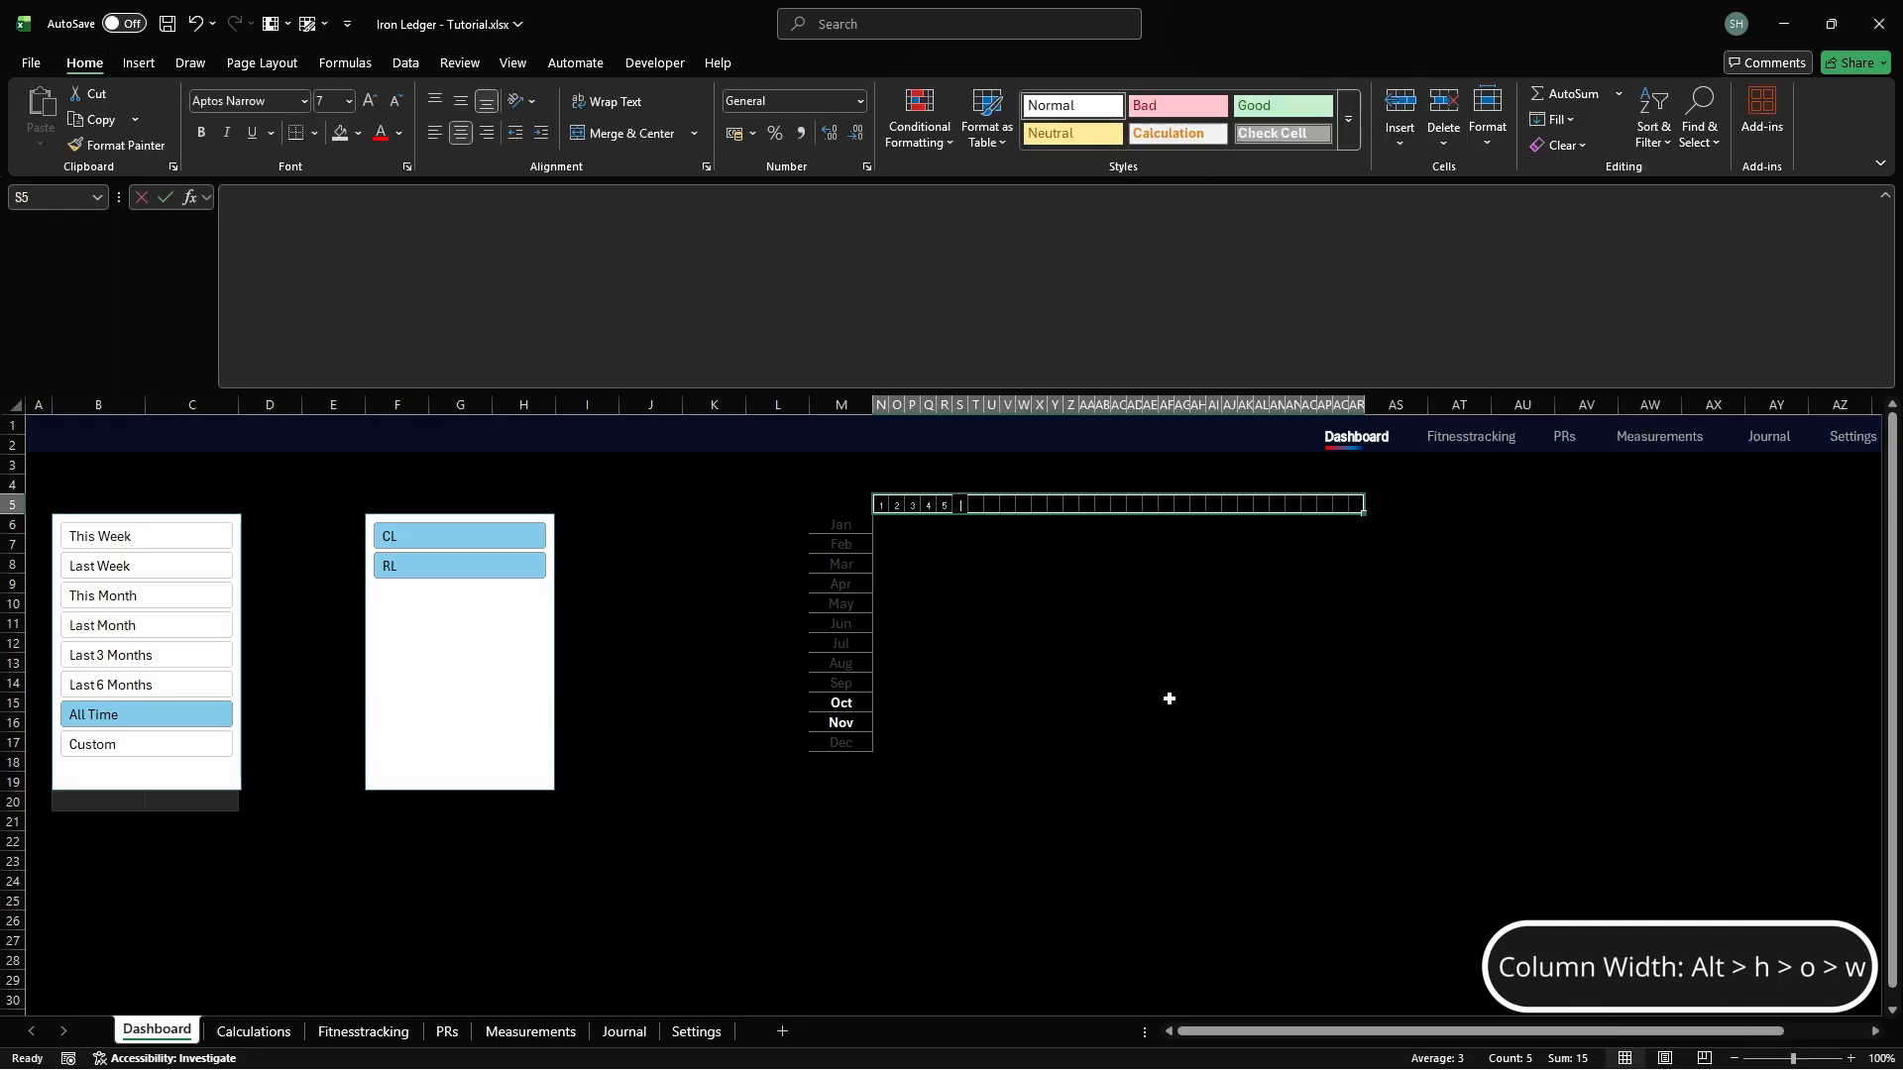
{"action": "type", "text": "6\t7\t8\t9\t10\t11\t12\t"}
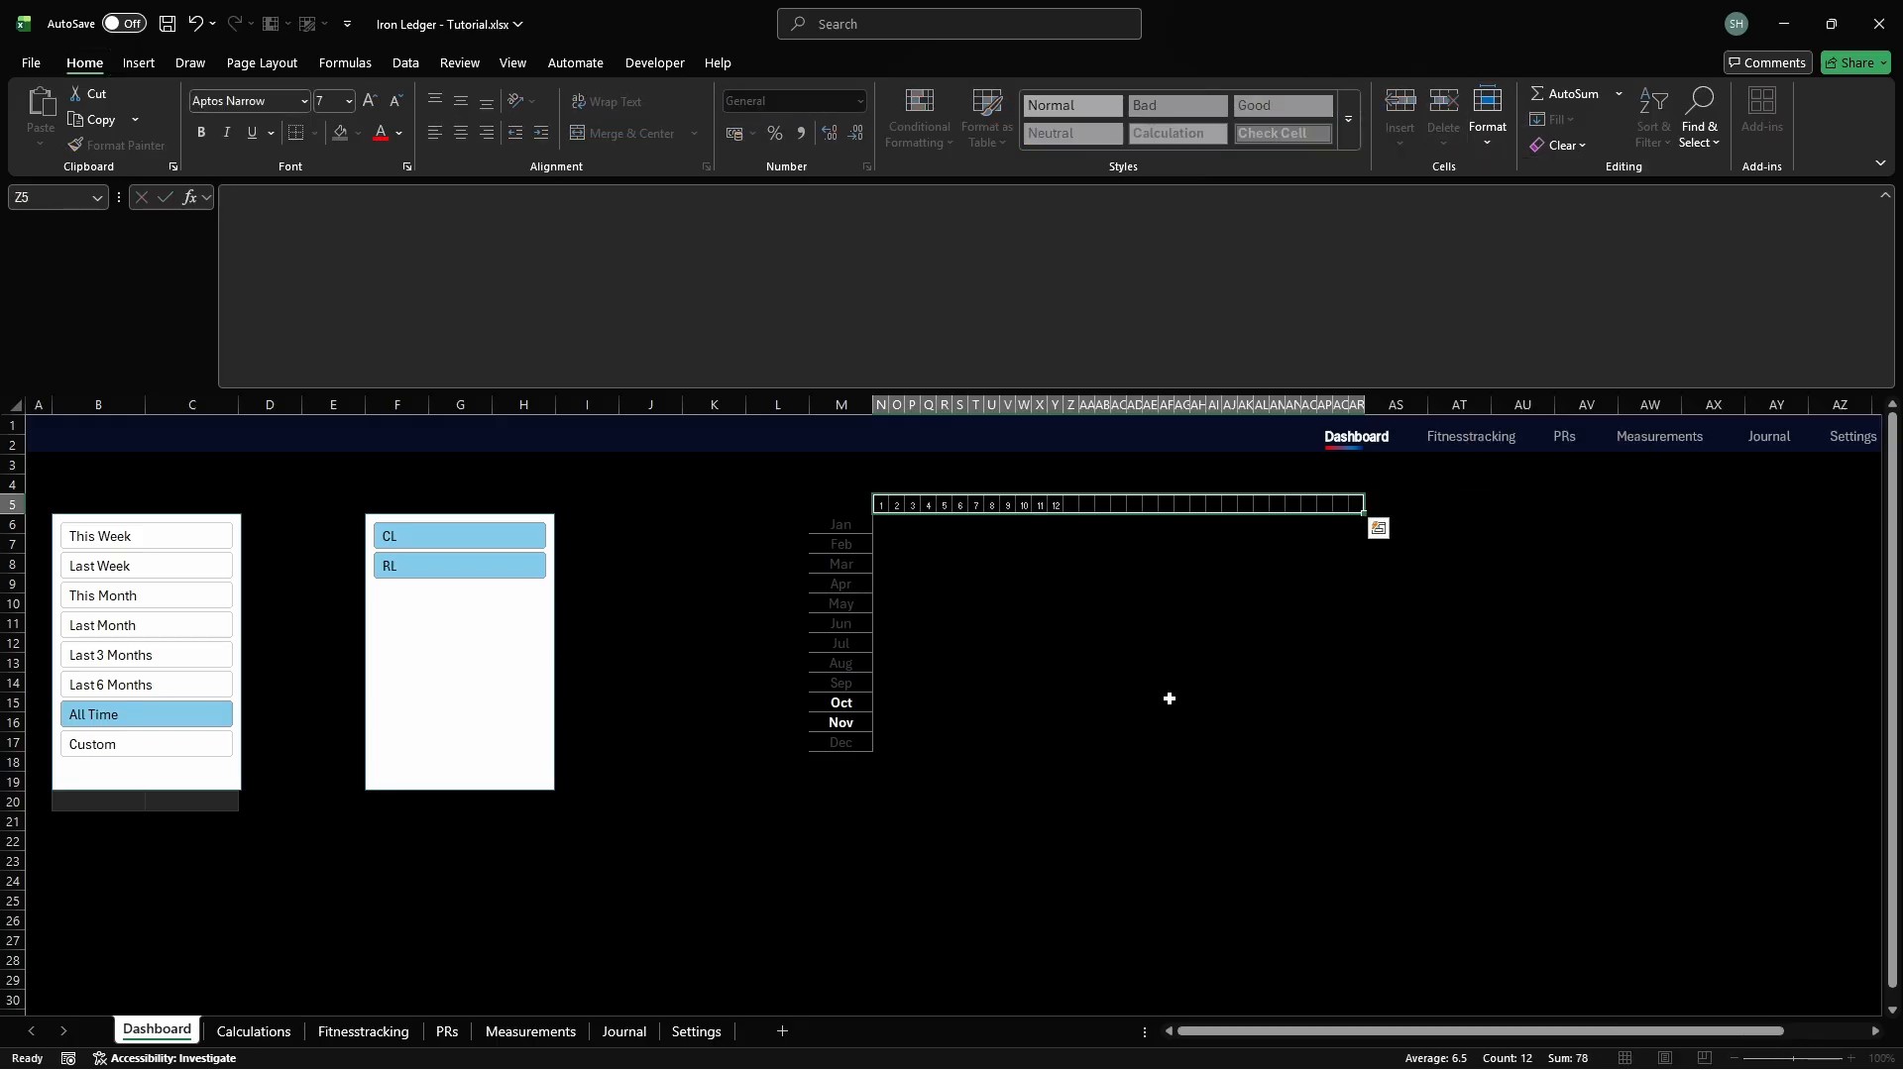
{"action": "type", "text": "13\t14\t15\t16\t17\t18\t1"}
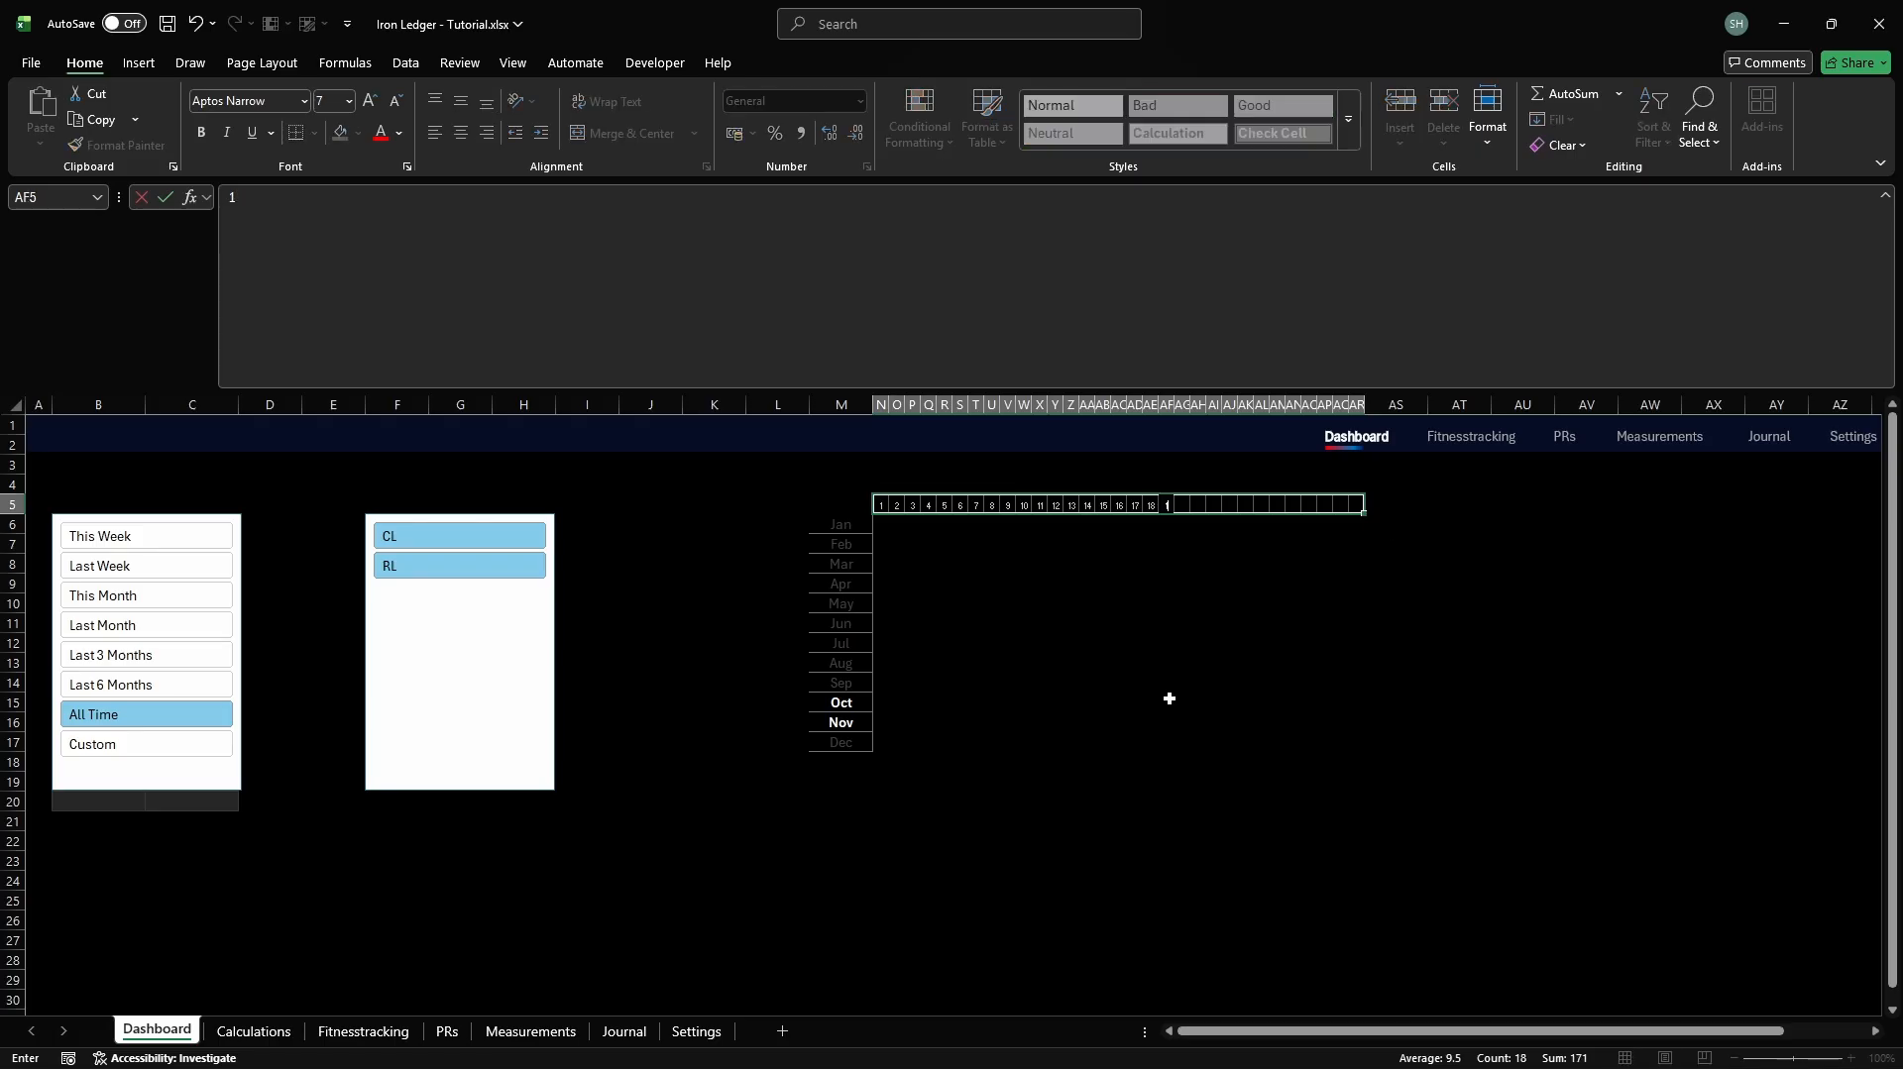
{"action": "type", "text": "9\t20\t21\t22\t23\t24\t25"}
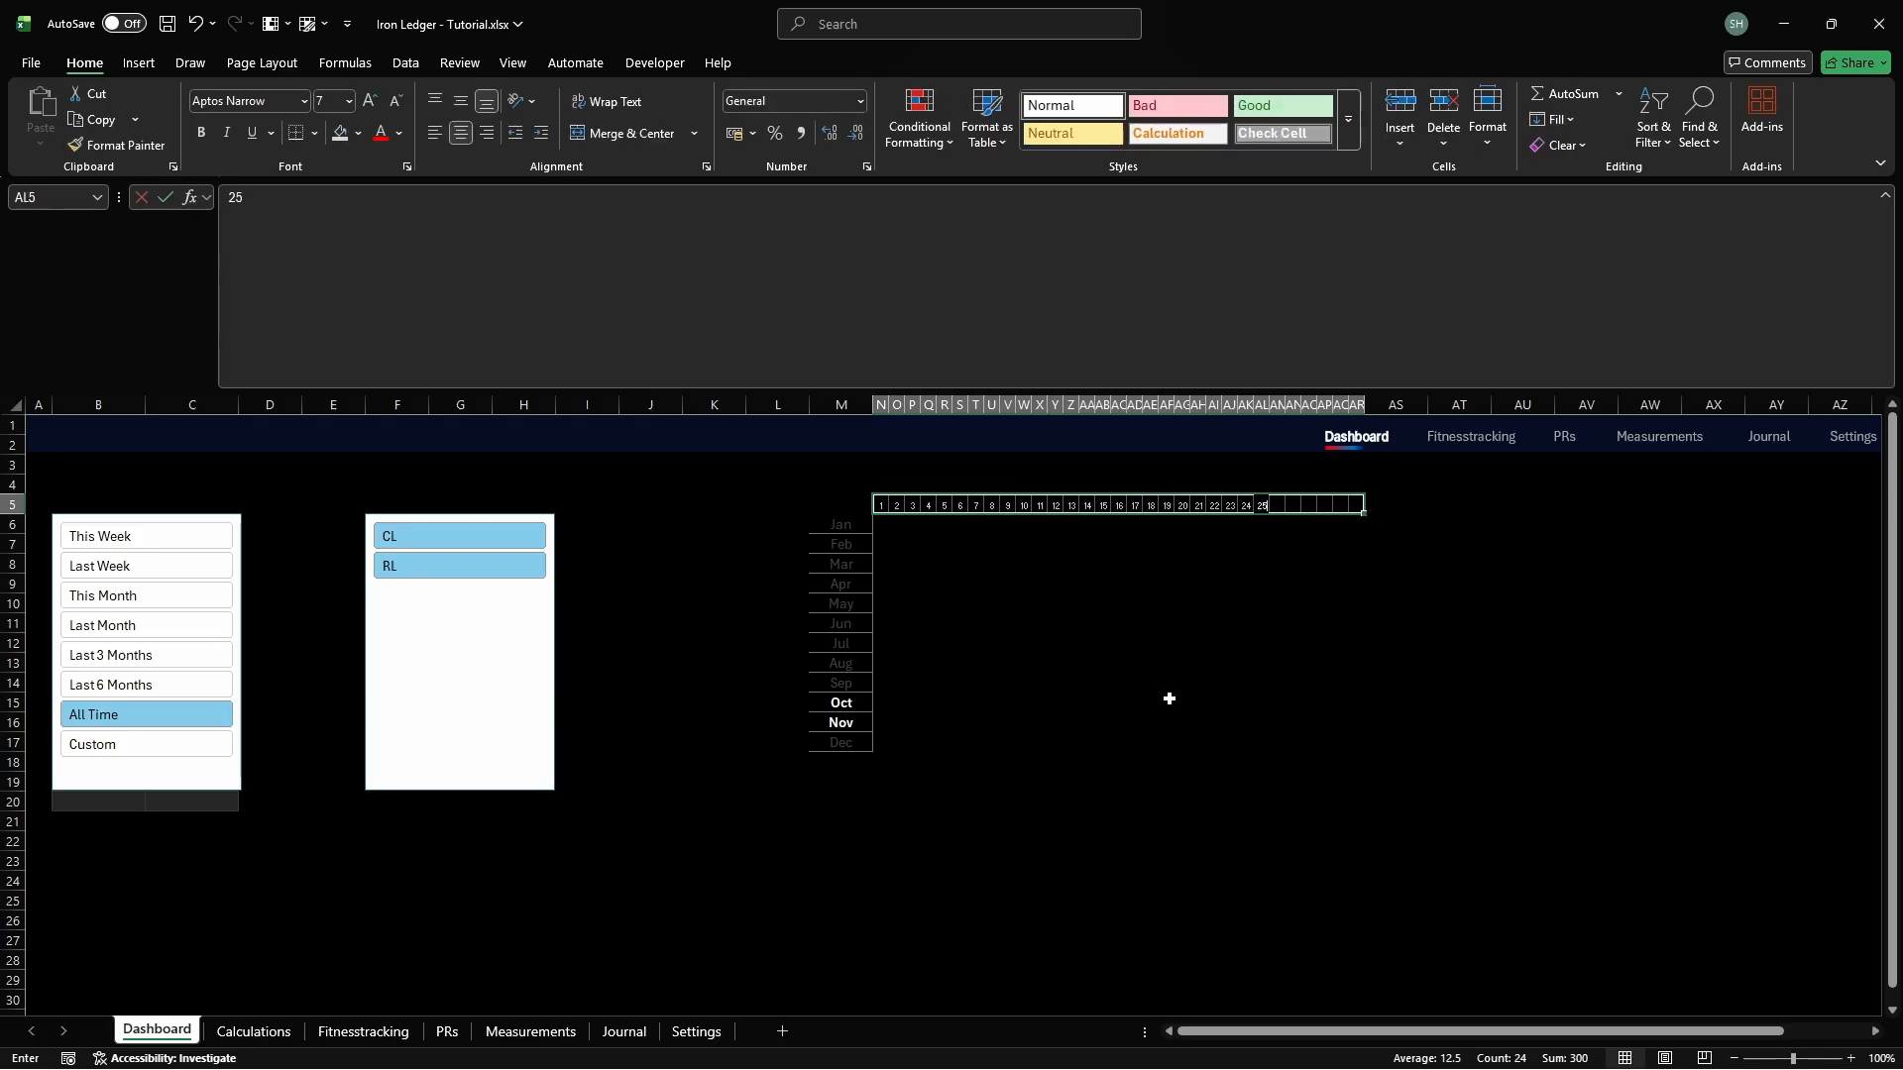
{"action": "type", "text": "\t26\t27\t28\t29\t30\t31"}
{"action": "key", "text": "Down"}
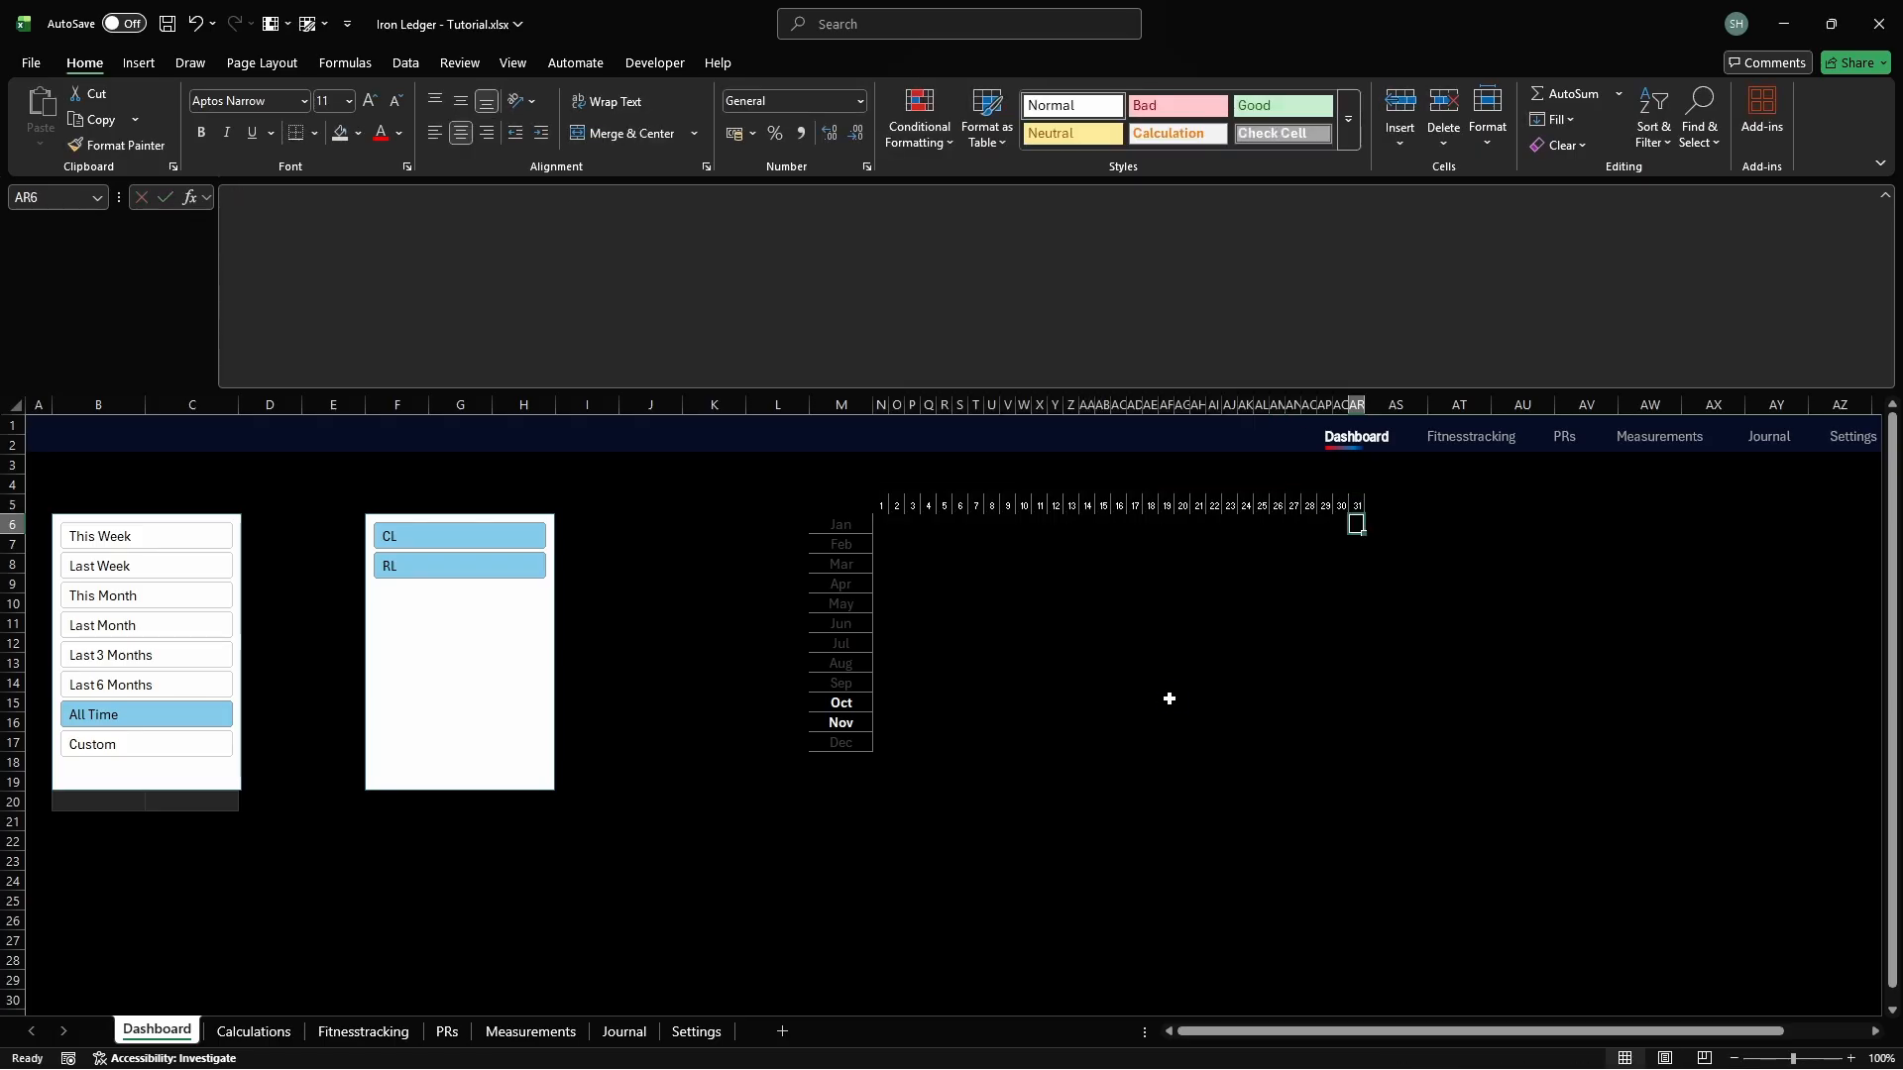
Give the heatmap grid N6:AR17 inside and outline borders in color #747474
{"action": "key", "text": "Left"}
{"action": "key", "text": "Left"}
{"action": "key", "text": "Left"}
{"action": "key", "text": "Left"}
{"action": "key", "text": "Left"}
{"action": "key", "text": "Left"}
{"action": "key", "text": "Left"}
{"action": "key", "text": "Left"}
{"action": "key", "text": "Left"}
{"action": "key", "text": "Left"}
{"action": "key", "text": "Left"}
{"action": "key", "text": "Left"}
{"action": "key", "text": "Left"}
{"action": "key", "text": "Left"}
{"action": "key", "text": "Left"}
{"action": "key", "text": "Left"}
{"action": "key", "text": "Left"}
{"action": "key", "text": "Left"}
{"action": "key", "text": "Left"}
{"action": "key", "text": "Left"}
{"action": "key", "text": "Left"}
{"action": "key", "text": "Left"}
{"action": "key", "text": "Left"}
{"action": "key", "text": "Left"}
{"action": "key", "text": "Left"}
{"action": "key", "text": "Left"}
{"action": "key", "text": "Left"}
{"action": "key", "text": "Left"}
{"action": "key", "text": "Left"}
{"action": "key", "text": "Left"}
{"action": "key", "text": "shift+Right"}
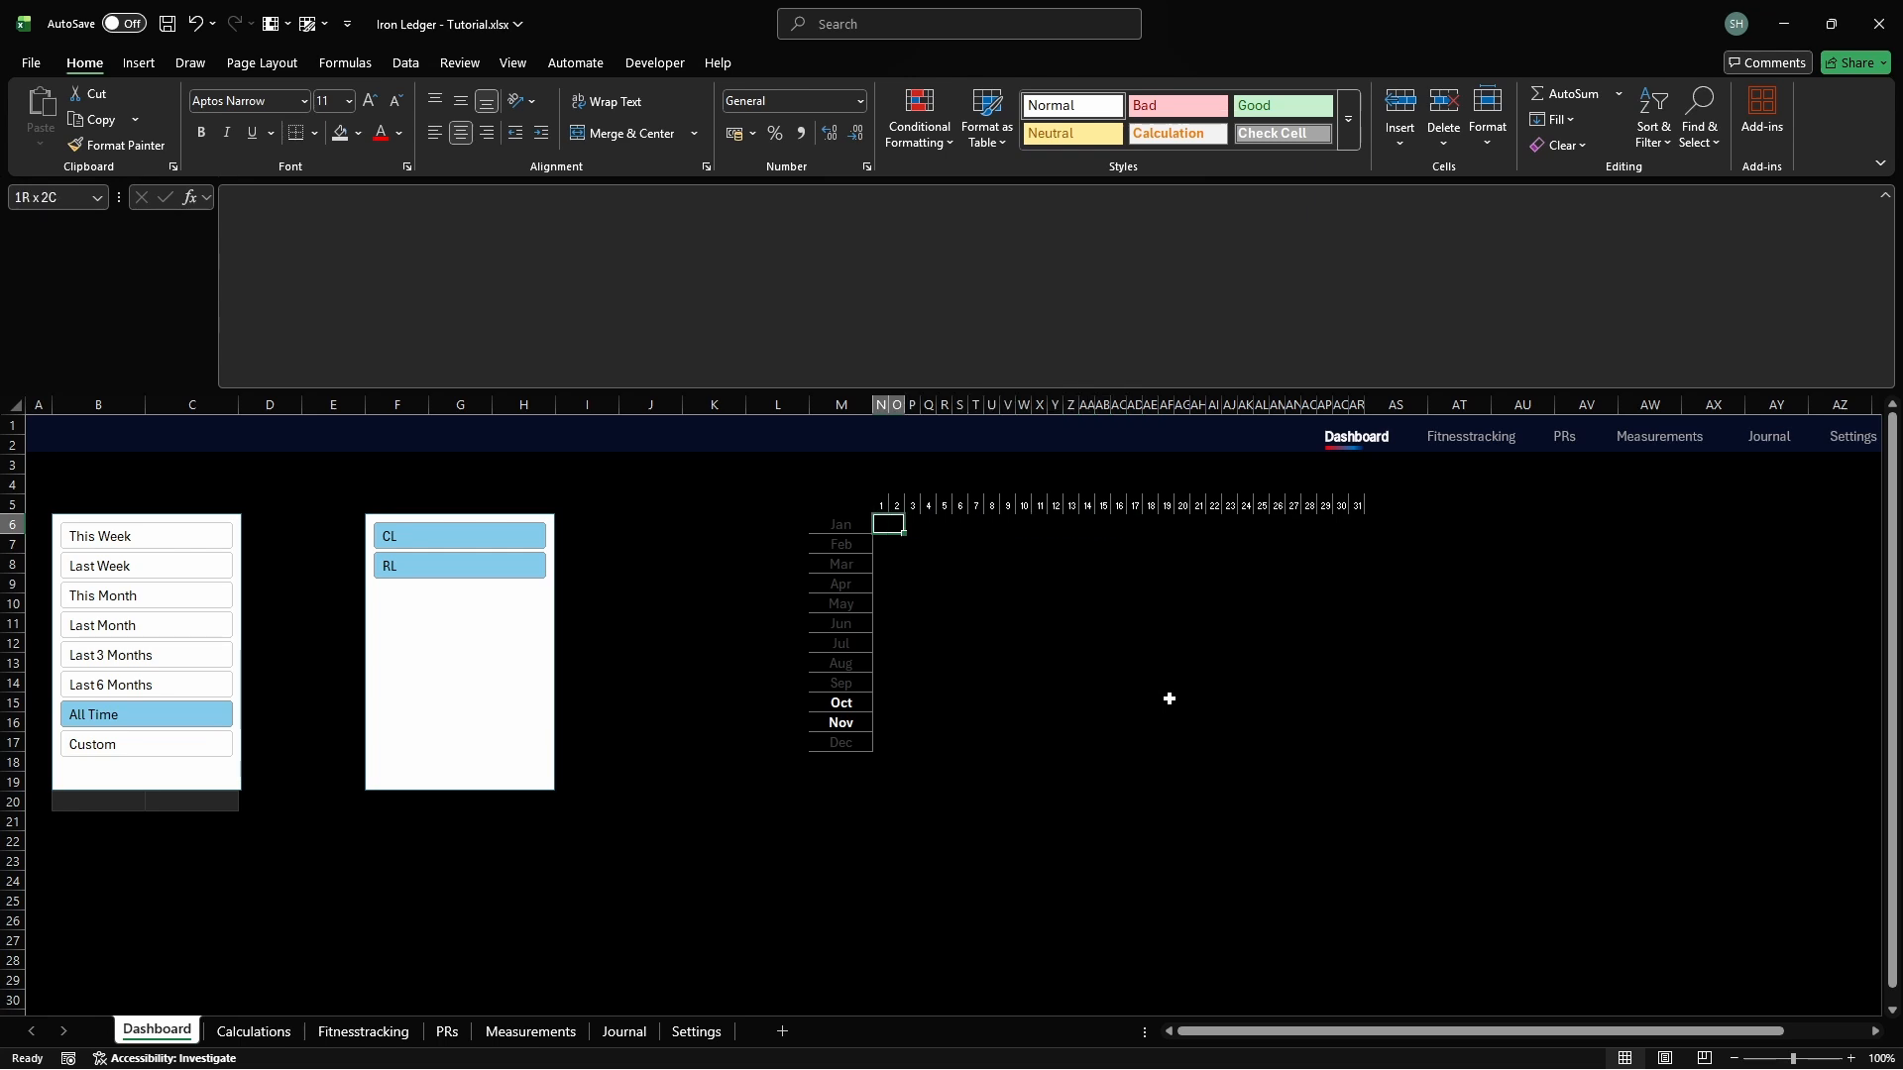
{"action": "key", "text": "shift+Right"}
{"action": "key", "text": "shift+Right"}
{"action": "key", "text": "shift+Right"}
{"action": "key", "text": "shift+Right"}
{"action": "key", "text": "shift+Right"}
{"action": "key", "text": "shift+Right"}
{"action": "key", "text": "shift+Right"}
{"action": "key", "text": "shift+Right"}
{"action": "key", "text": "shift+Right"}
{"action": "key", "text": "shift+Right"}
{"action": "key", "text": "shift+Right"}
{"action": "key", "text": "shift+Right"}
{"action": "key", "text": "shift+Right"}
{"action": "key", "text": "shift+Right"}
{"action": "key", "text": "shift+Right"}
{"action": "key", "text": "shift+Right"}
{"action": "key", "text": "shift+Right"}
{"action": "key", "text": "shift+Right"}
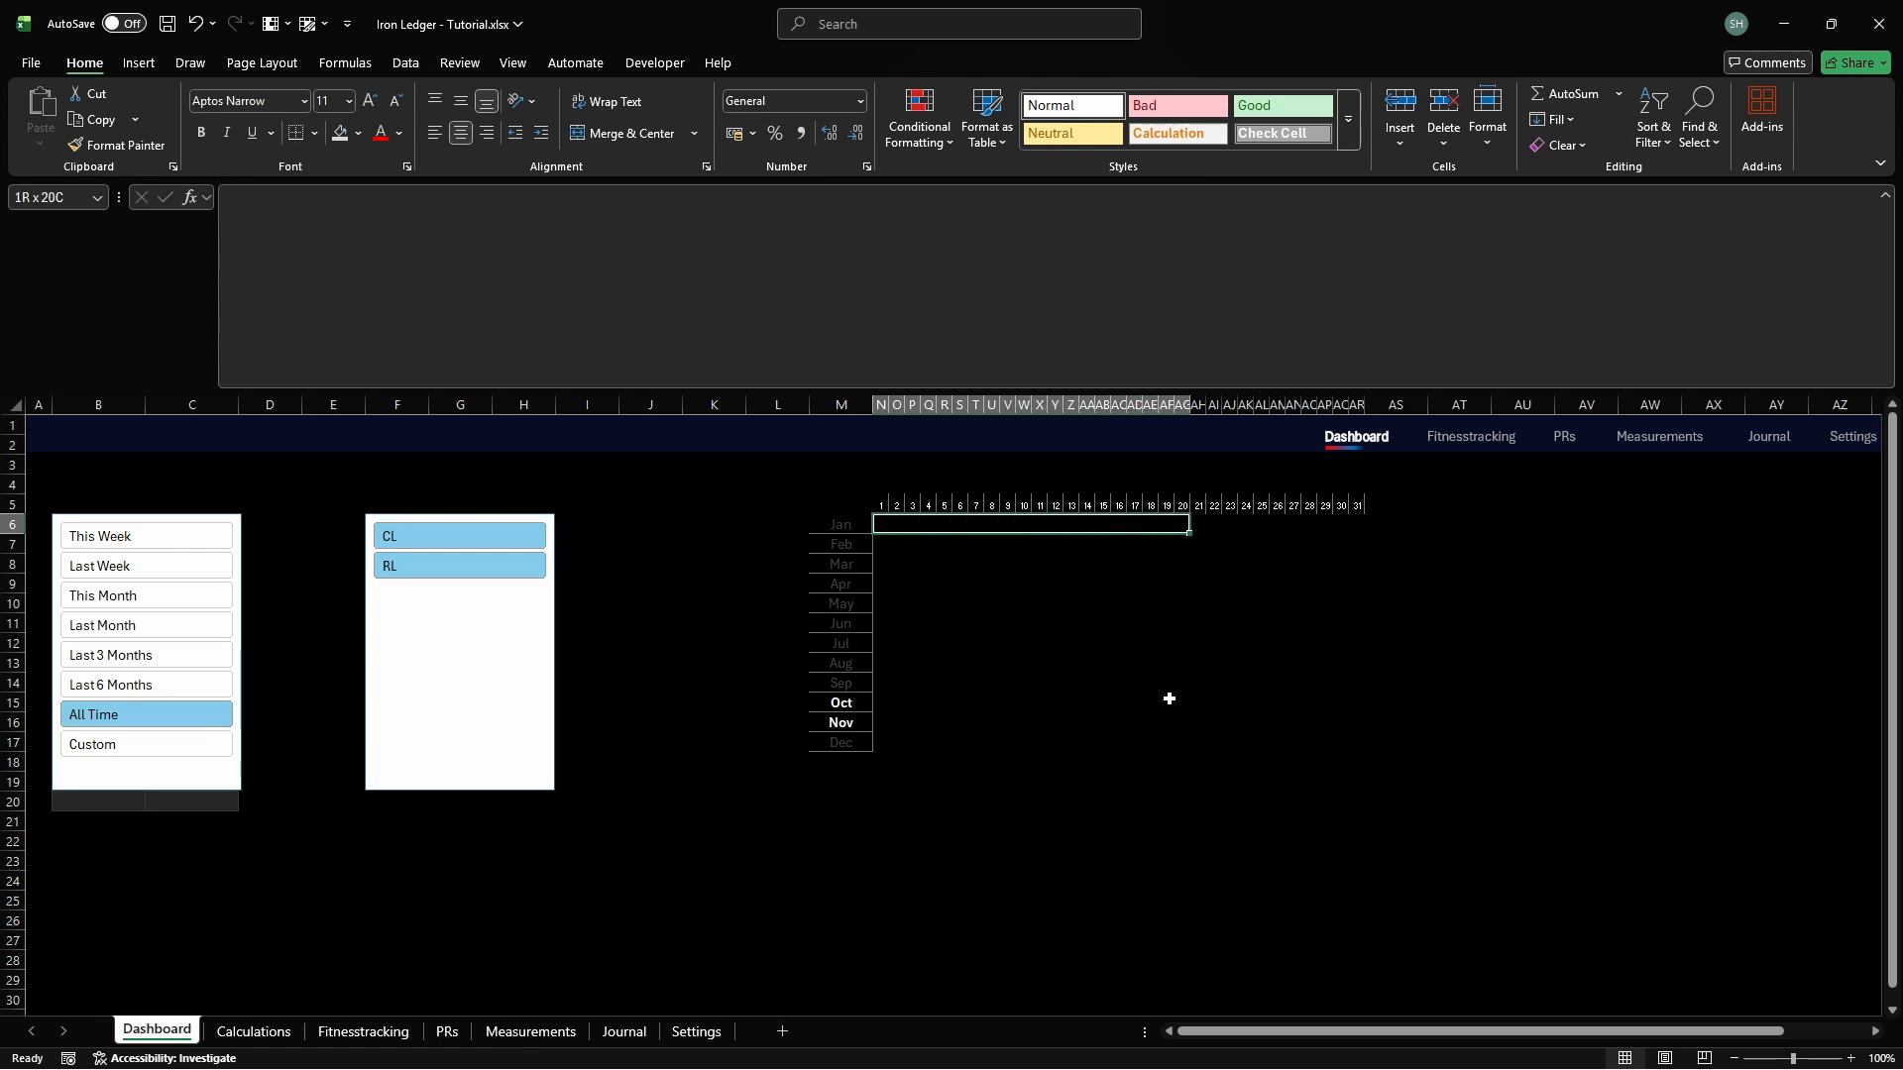
{"action": "key", "text": "shift+Right"}
{"action": "key", "text": "shift+Right"}
{"action": "key", "text": "shift+Right"}
{"action": "key", "text": "shift+Right"}
{"action": "key", "text": "shift+Right"}
{"action": "key", "text": "shift+Right"}
{"action": "key", "text": "shift+Right"}
{"action": "key", "text": "shift+Right"}
{"action": "key", "text": "shift+Right"}
{"action": "key", "text": "shift+Right"}
{"action": "key", "text": "shift+Right"}
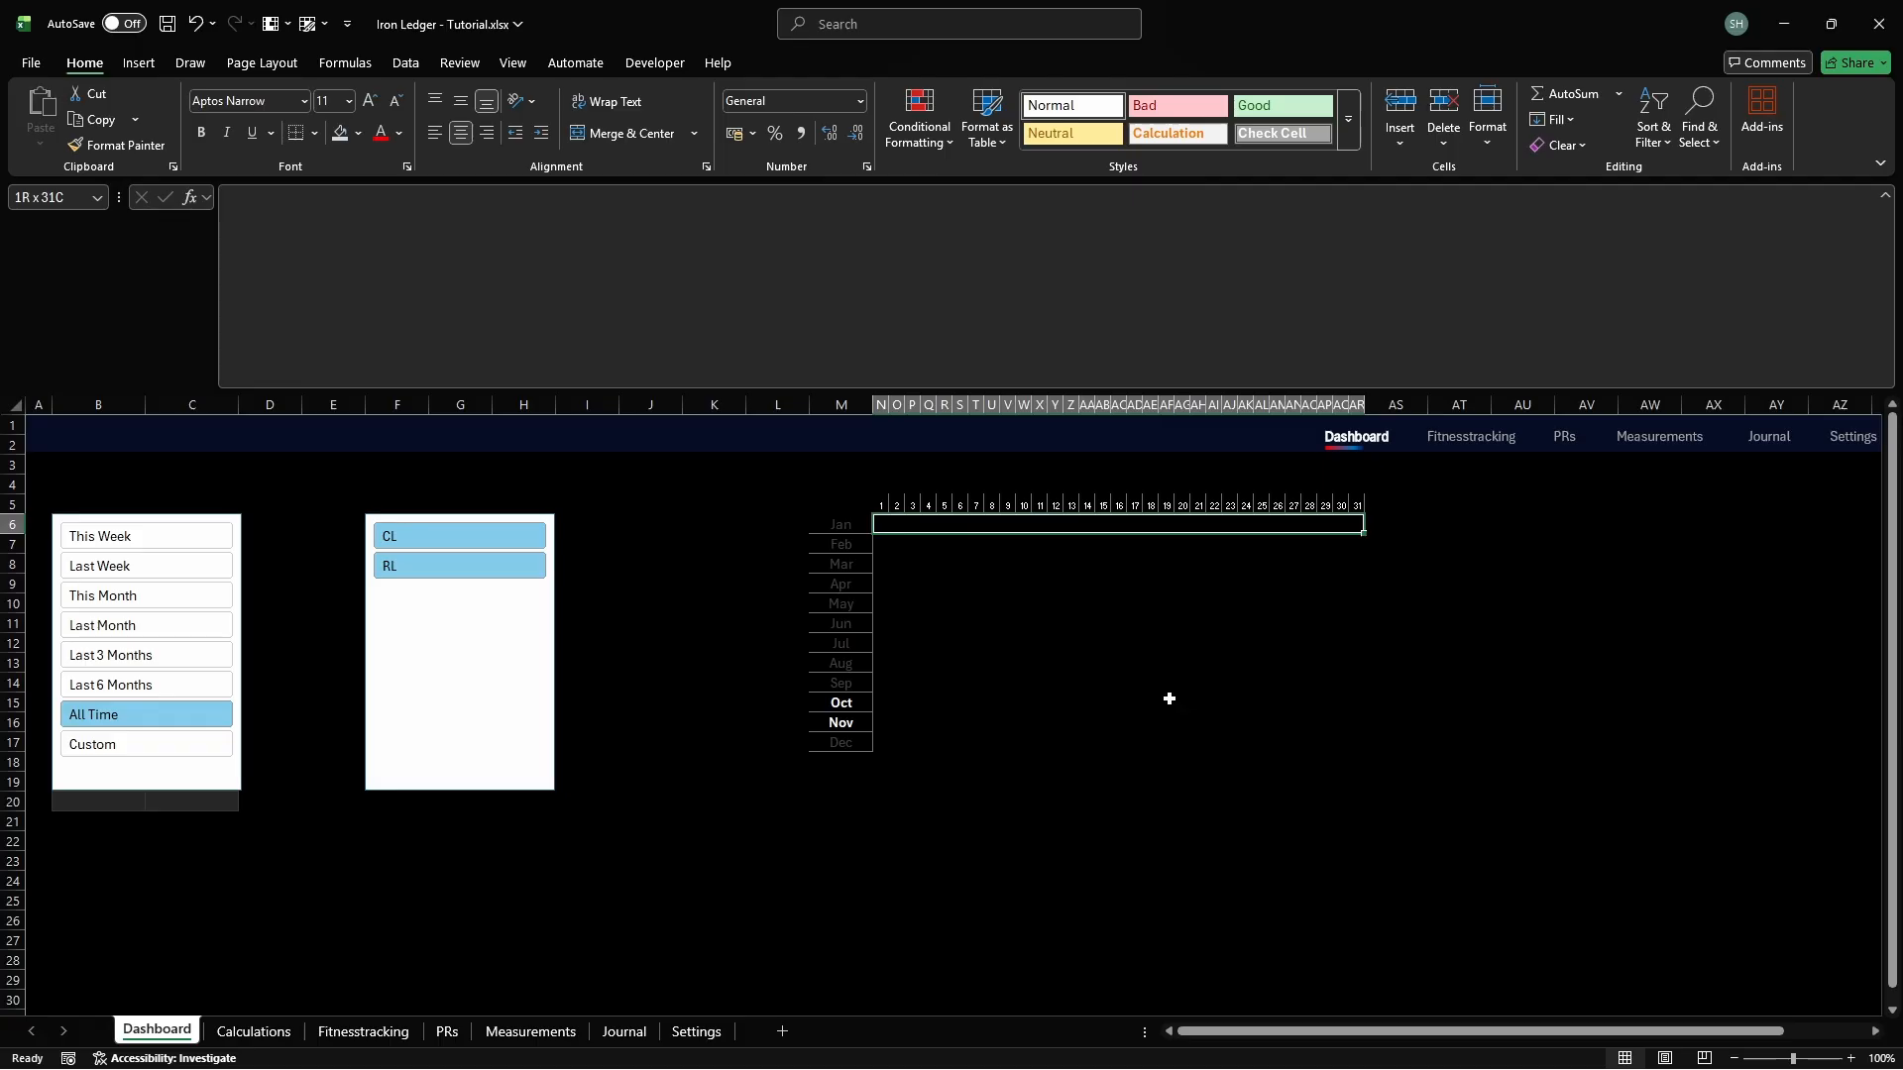
{"action": "key", "text": "shift+Down"}
{"action": "key", "text": "shift+Down"}
{"action": "key", "text": "shift+Down"}
{"action": "key", "text": "shift+Down"}
{"action": "key", "text": "shift+Down"}
{"action": "key", "text": "shift+Down"}
{"action": "key", "text": "shift+Down"}
{"action": "key", "text": "shift+Down"}
{"action": "key", "text": "shift+Down"}
{"action": "key", "text": "shift+Down"}
{"action": "key", "text": "shift+Down"}
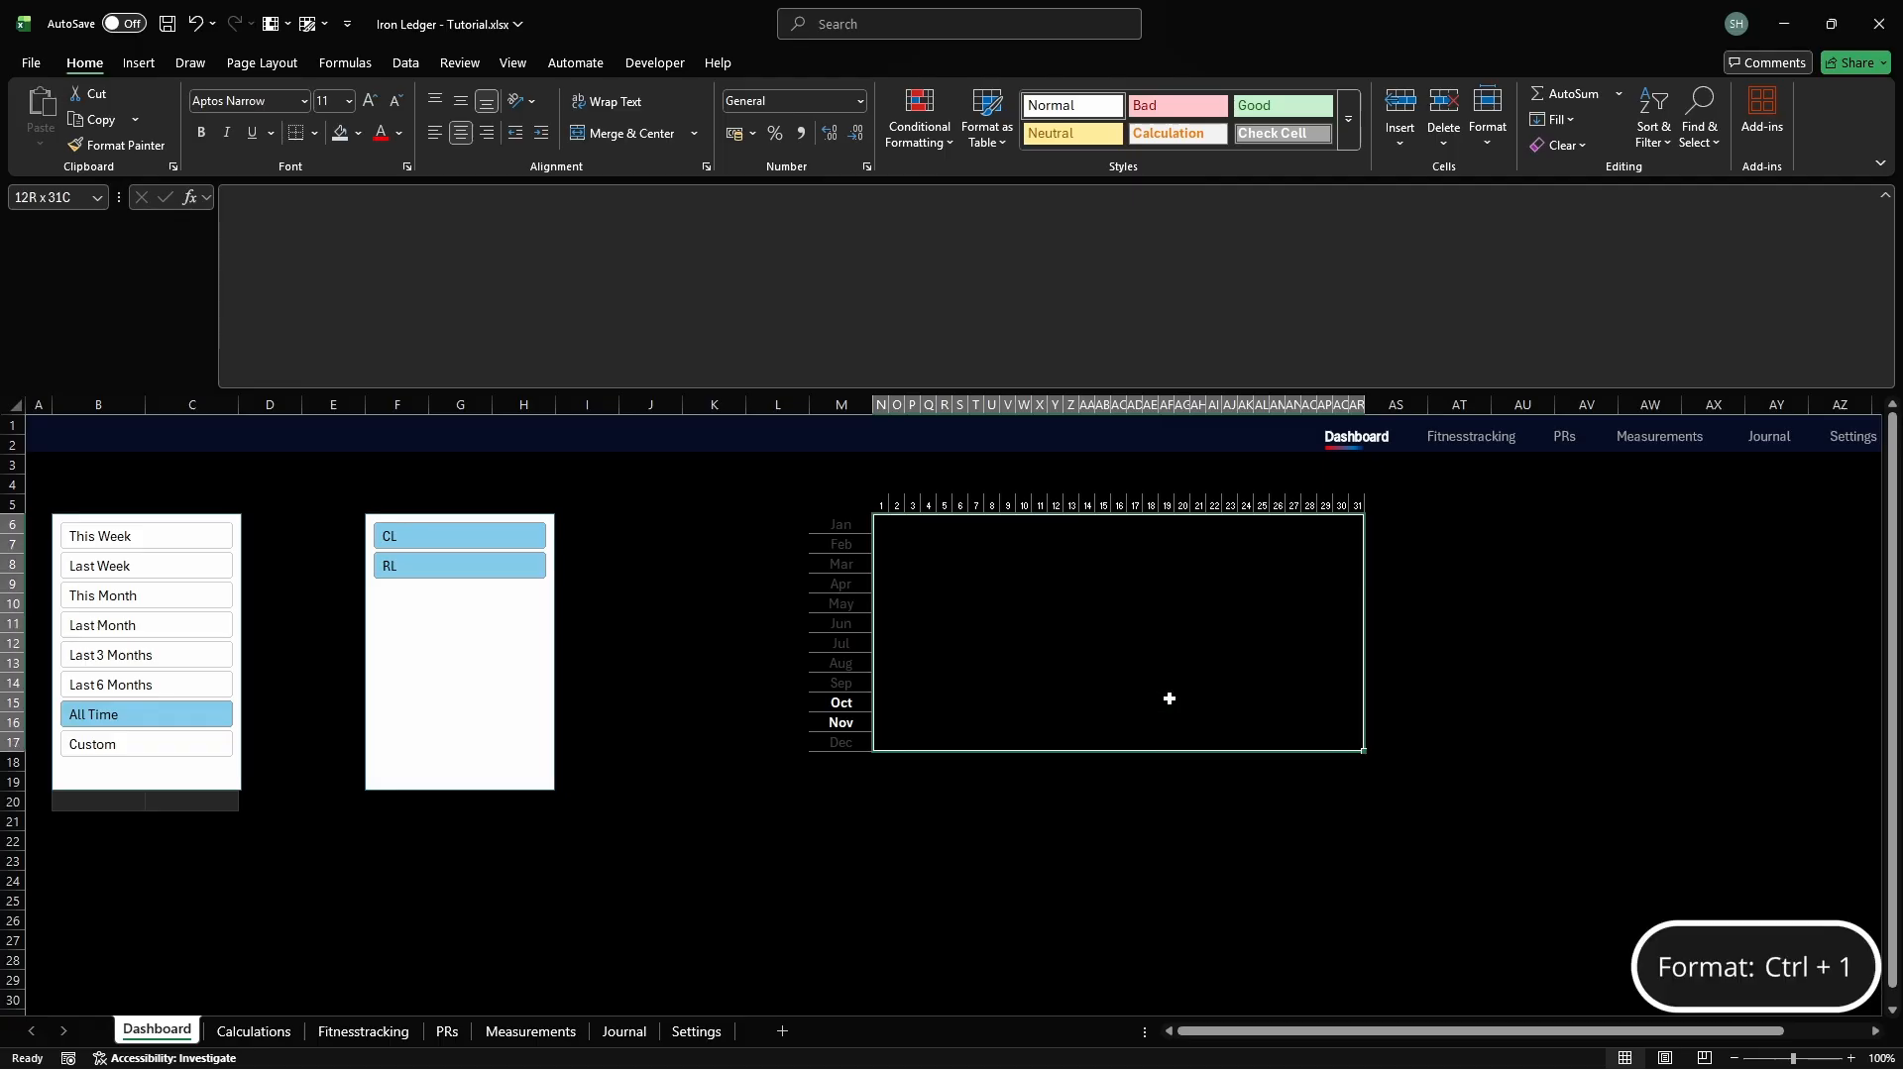
{"action": "key", "text": "ctrl+1"}
{"action": "left_click", "coordinate": [915, 344]}
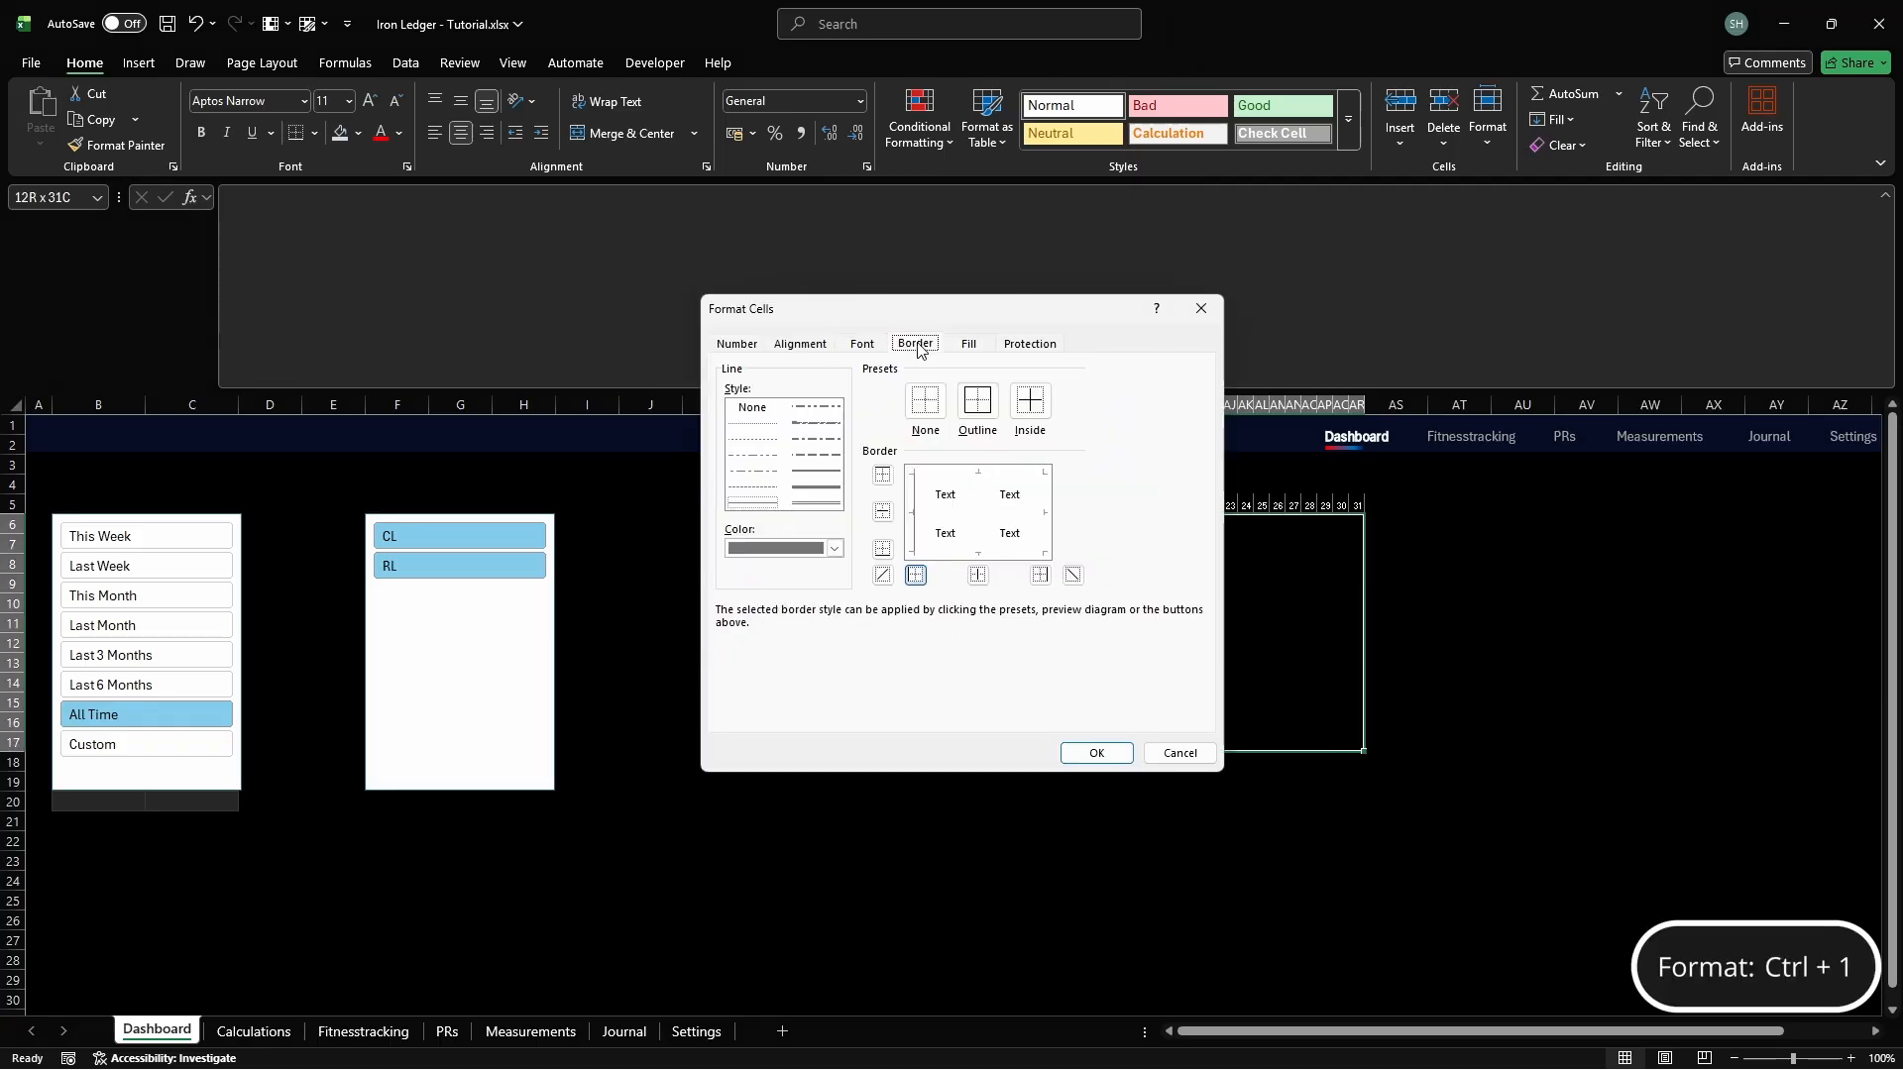
{"action": "left_click", "coordinate": [835, 548]}
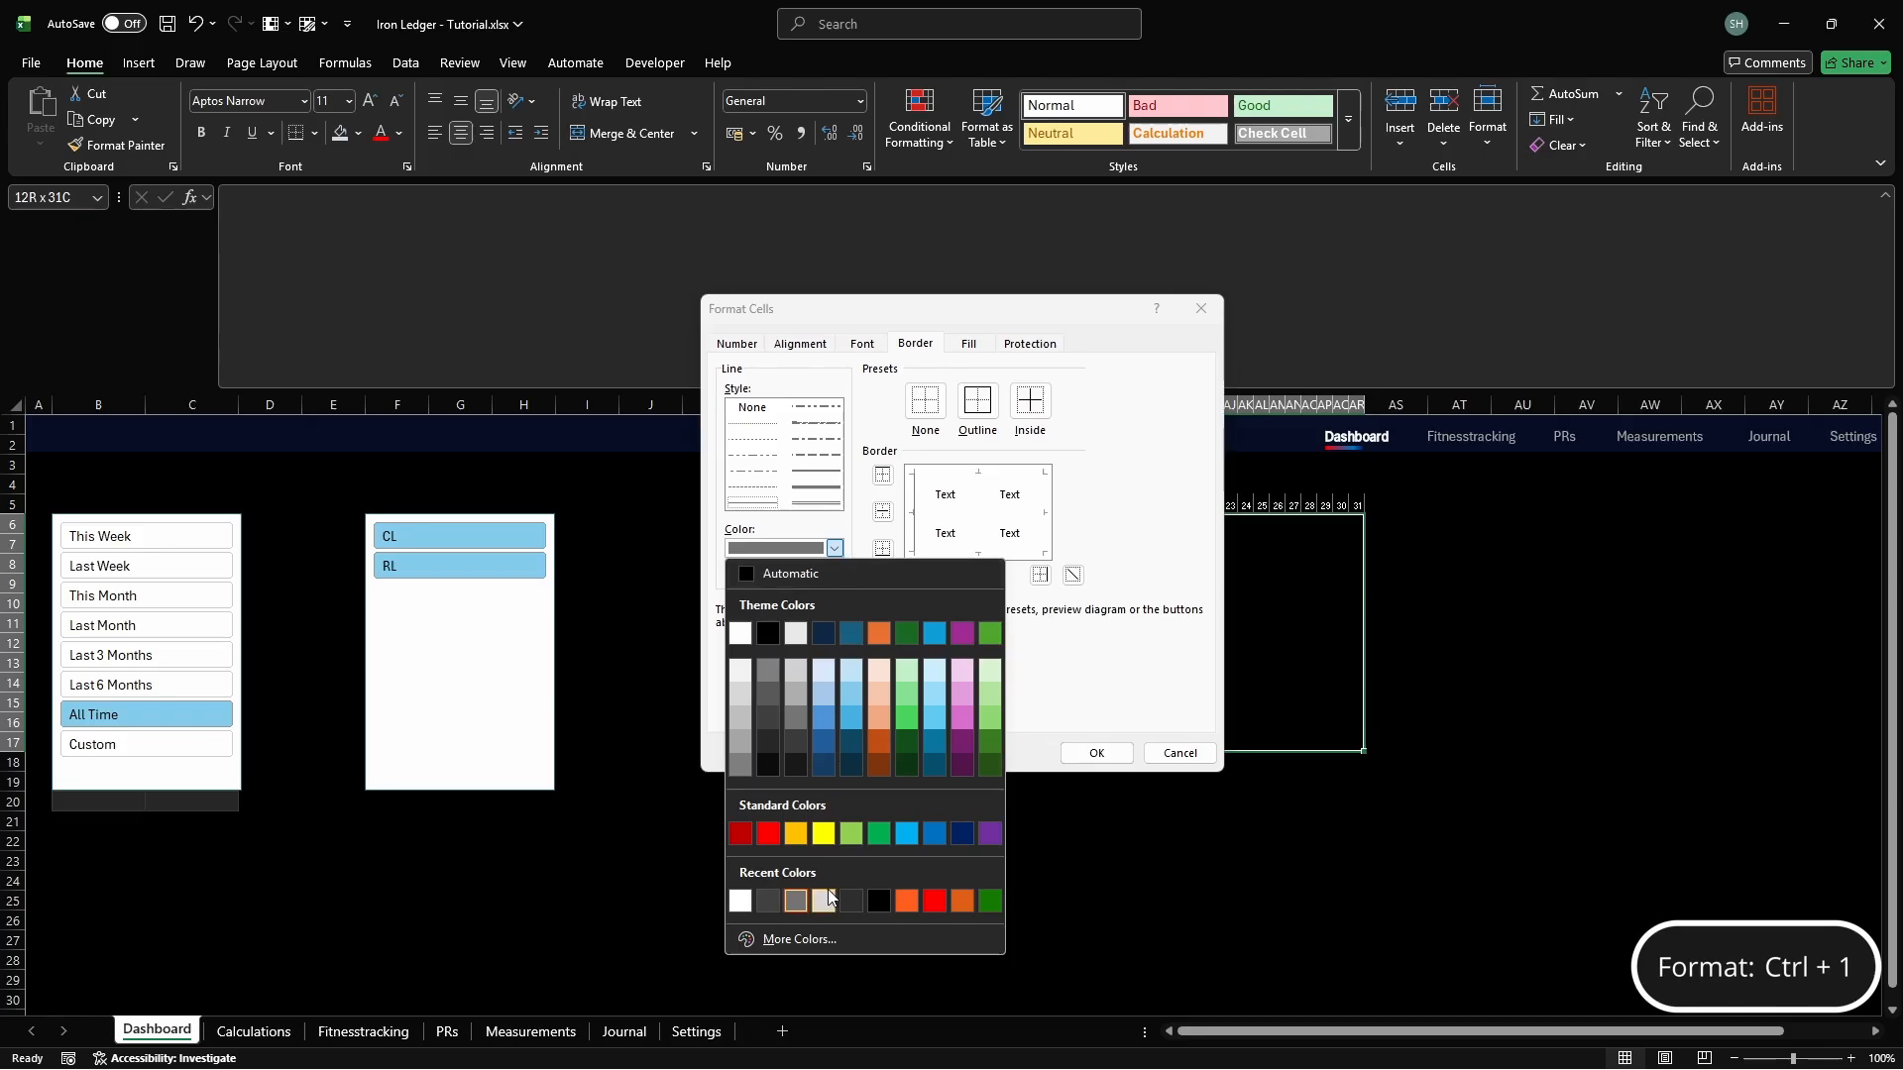
{"action": "left_click", "coordinate": [811, 940]}
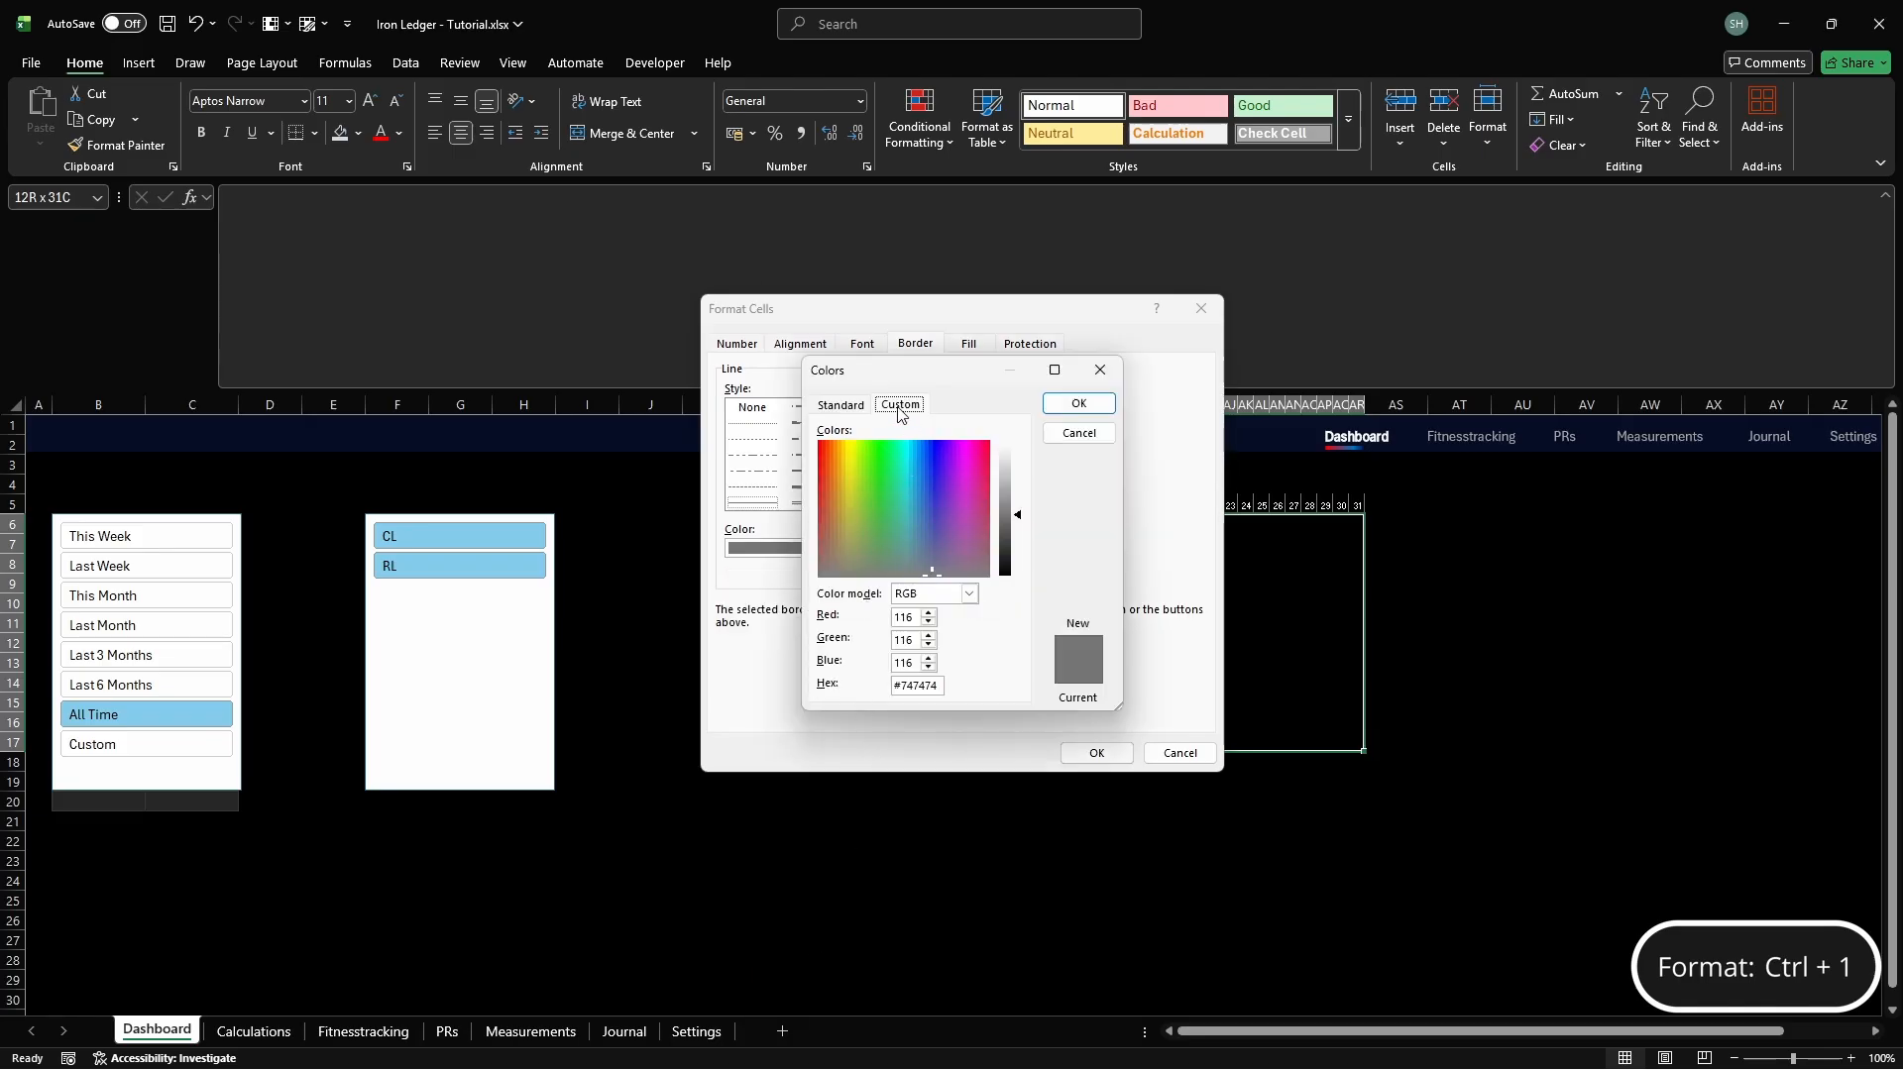
{"action": "triple_click", "coordinate": [917, 684]}
{"action": "type", "text": "7"}
{"action": "key", "text": "Return"}
{"action": "left_click", "coordinate": [1030, 401]}
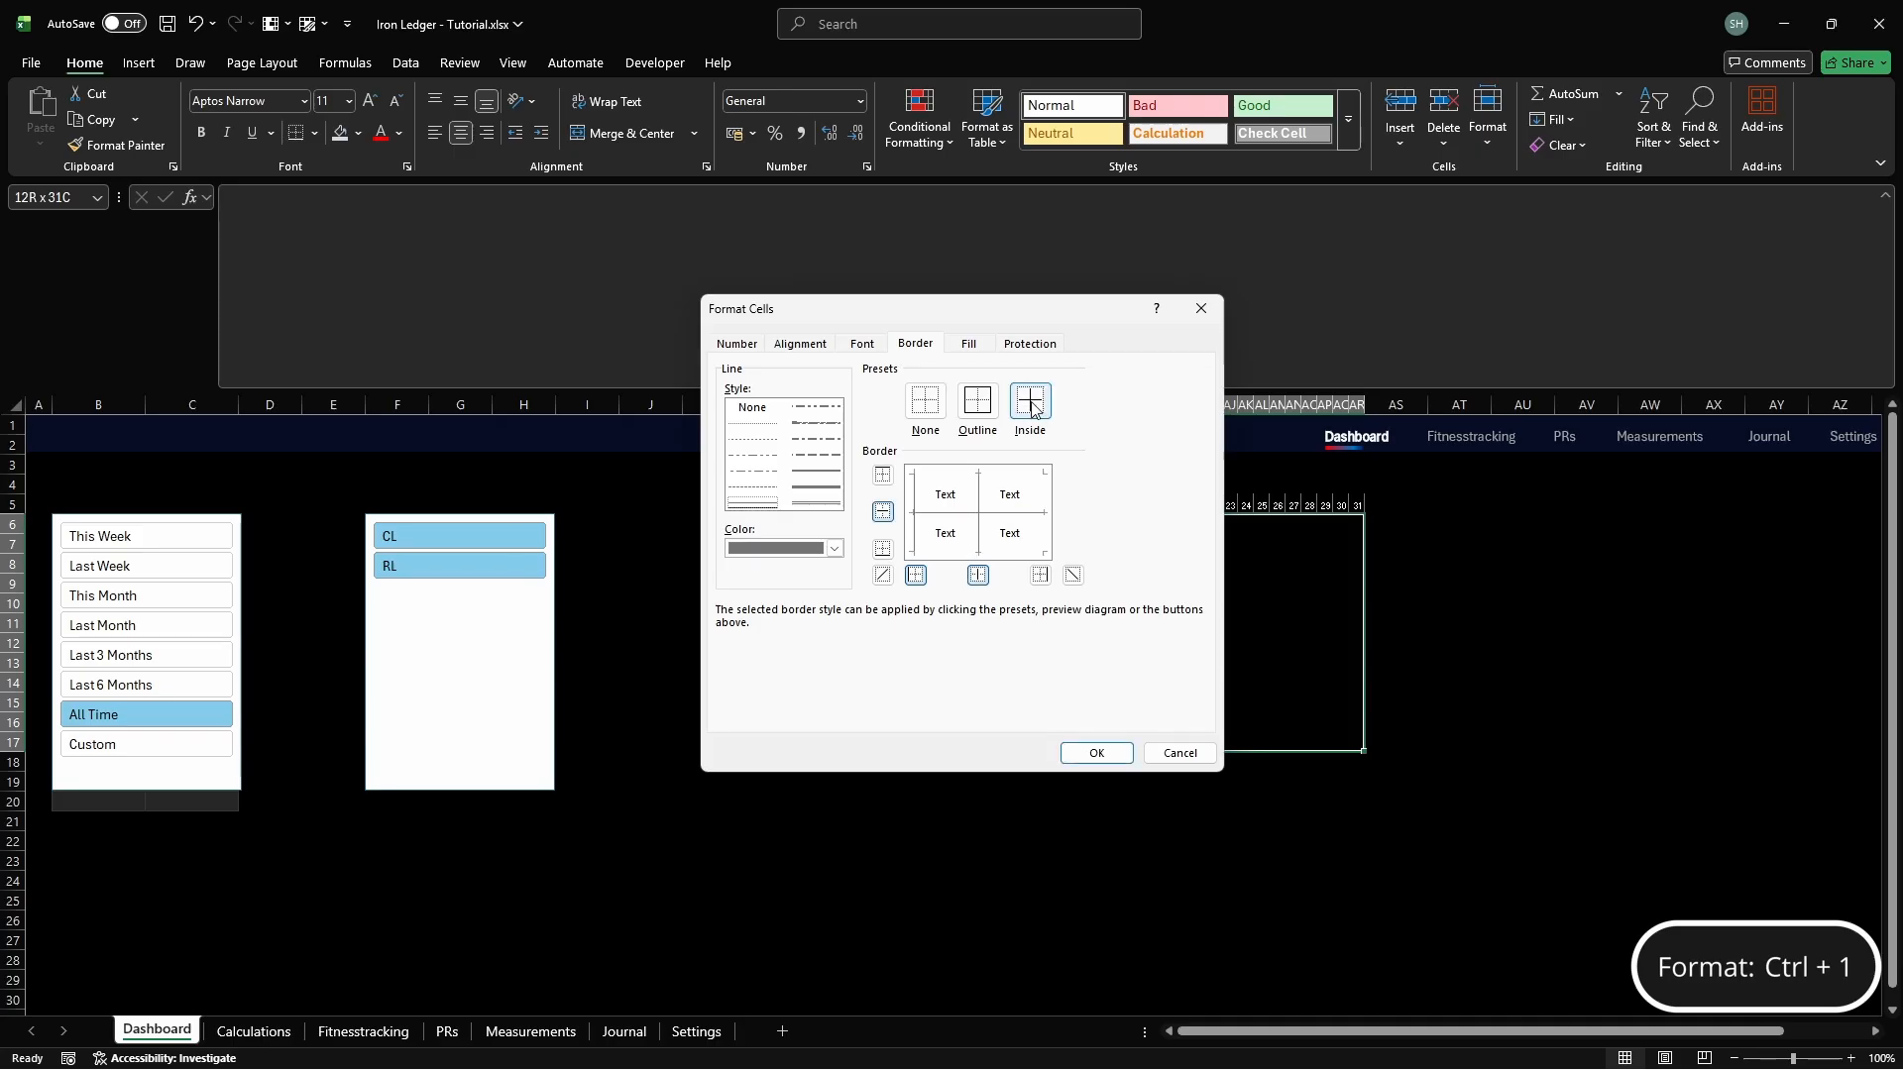
{"action": "left_click", "coordinate": [986, 409]}
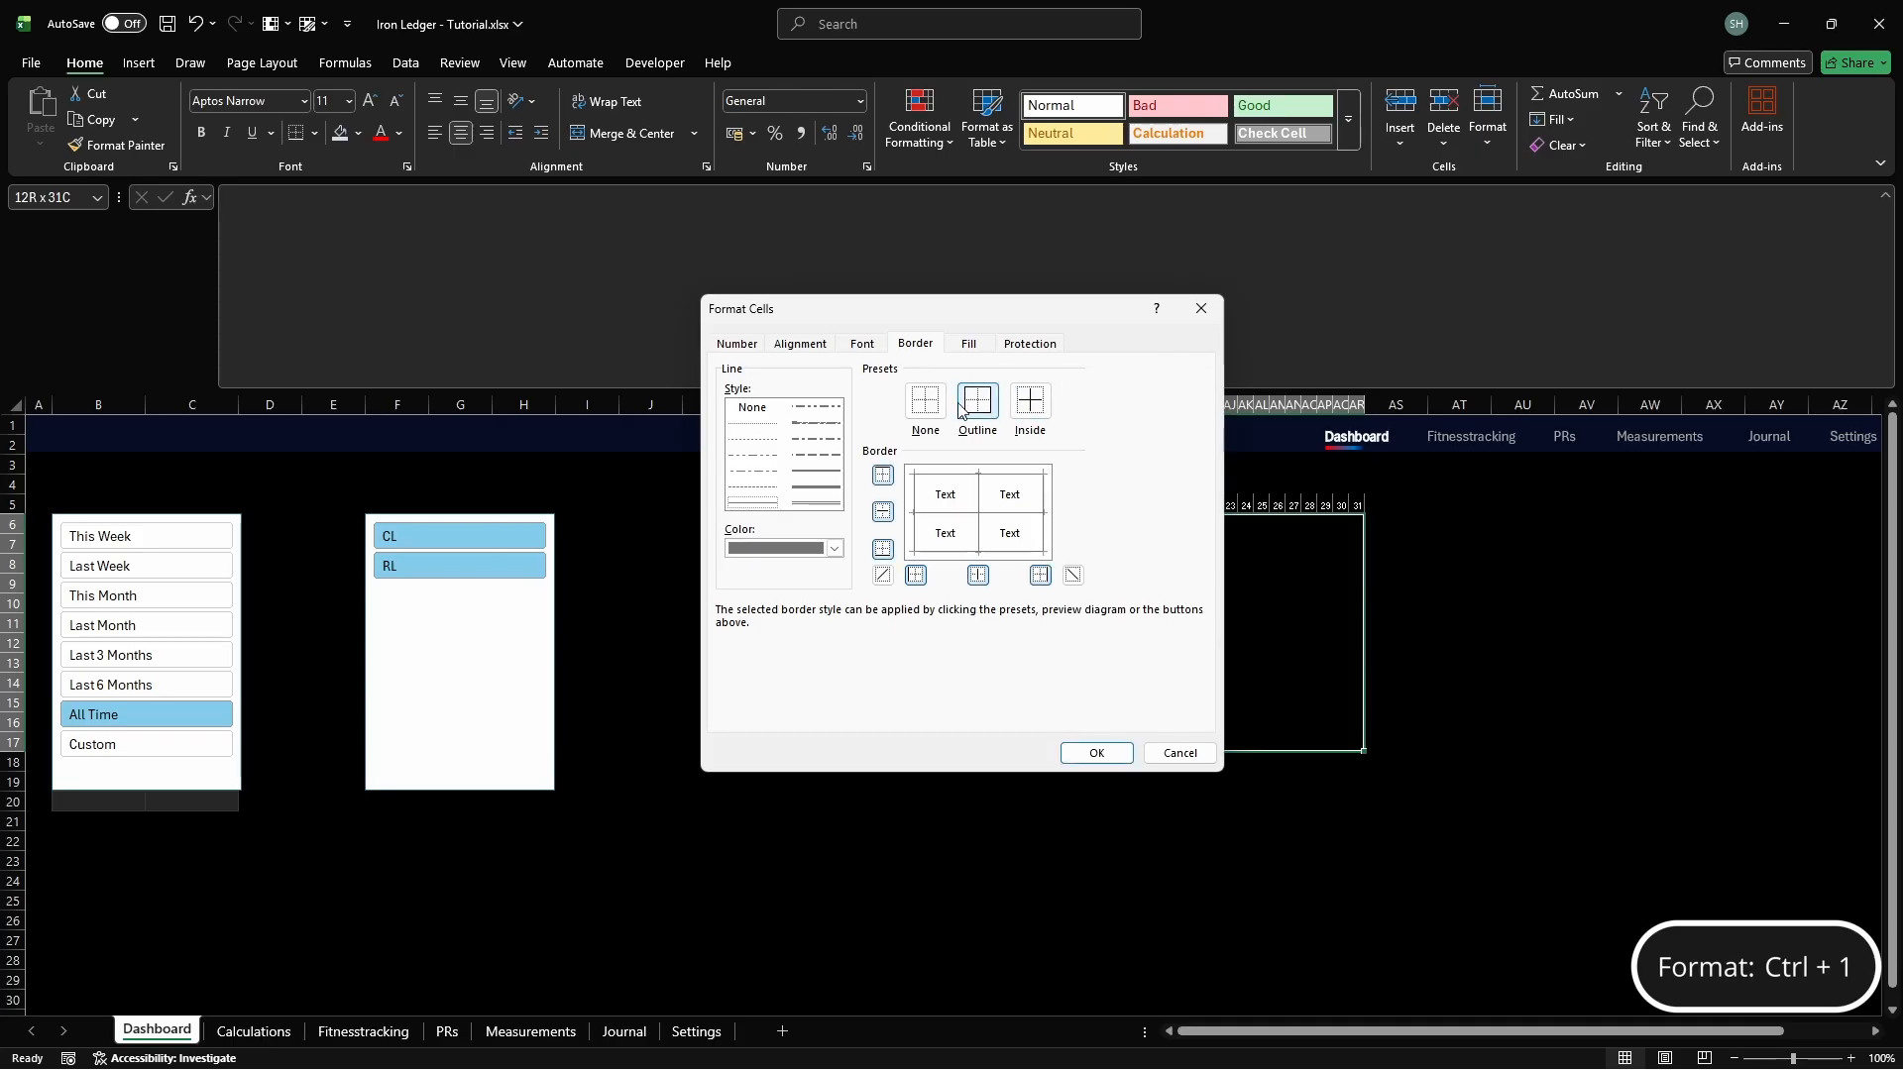
Set the custom number format ;;; for N6:AR17 and apply the cell formatting
{"action": "left_click", "coordinate": [736, 344]}
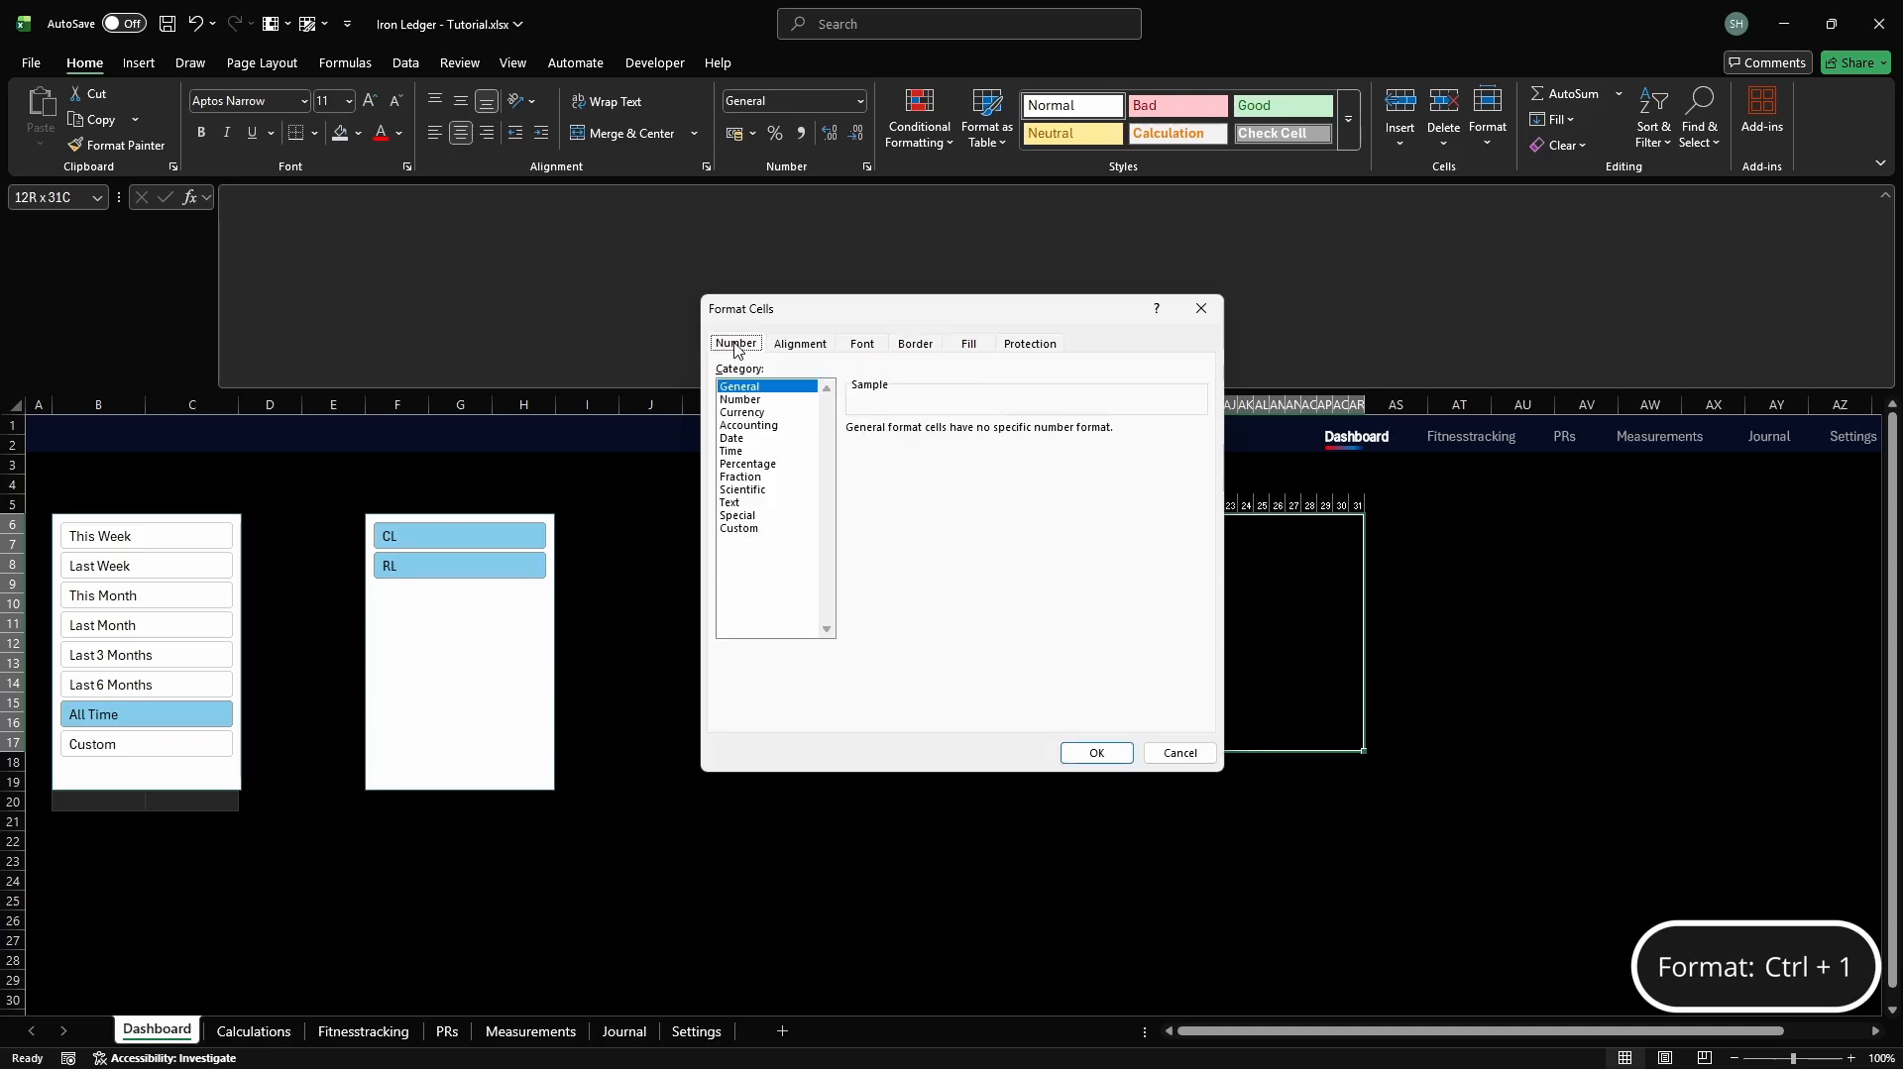
{"action": "left_click", "coordinate": [743, 528]}
{"action": "double_click", "coordinate": [1172, 447]}
{"action": "type", "text": ";;;"}
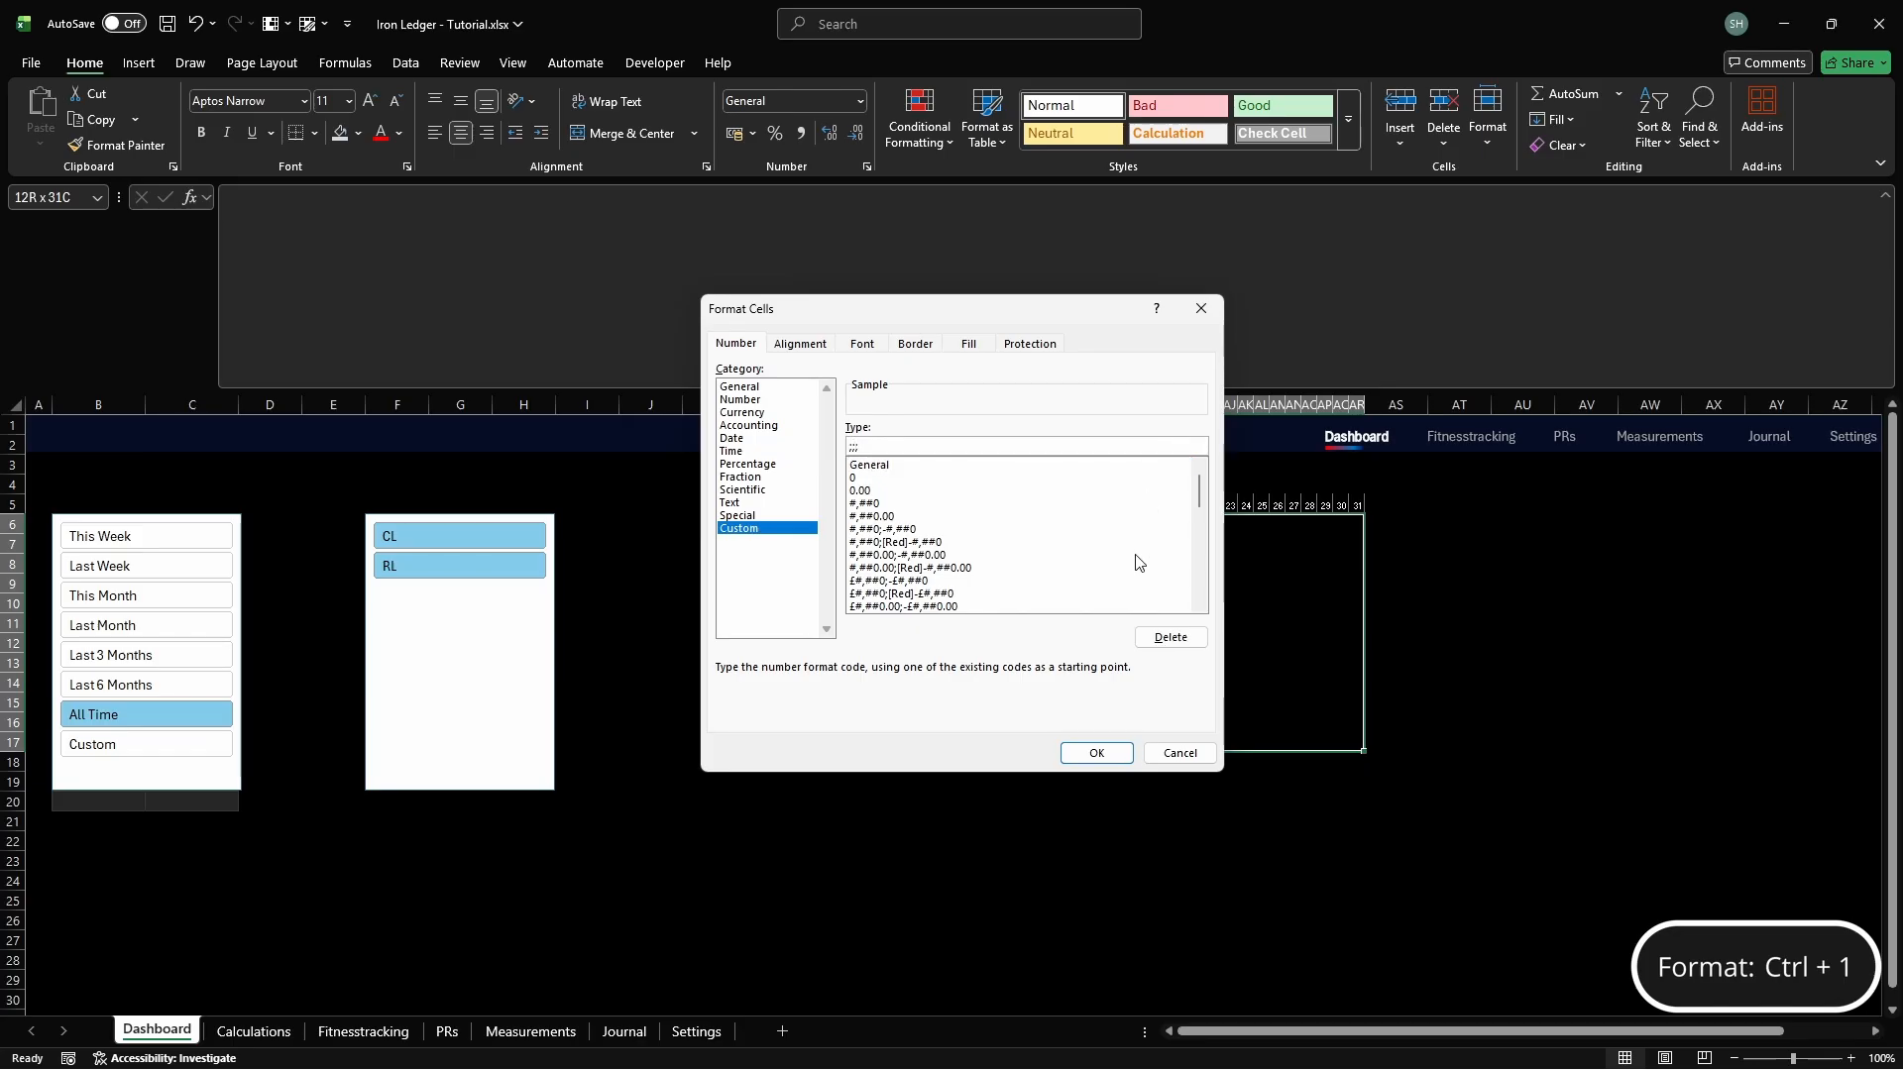
{"action": "left_click", "coordinate": [1095, 753]}
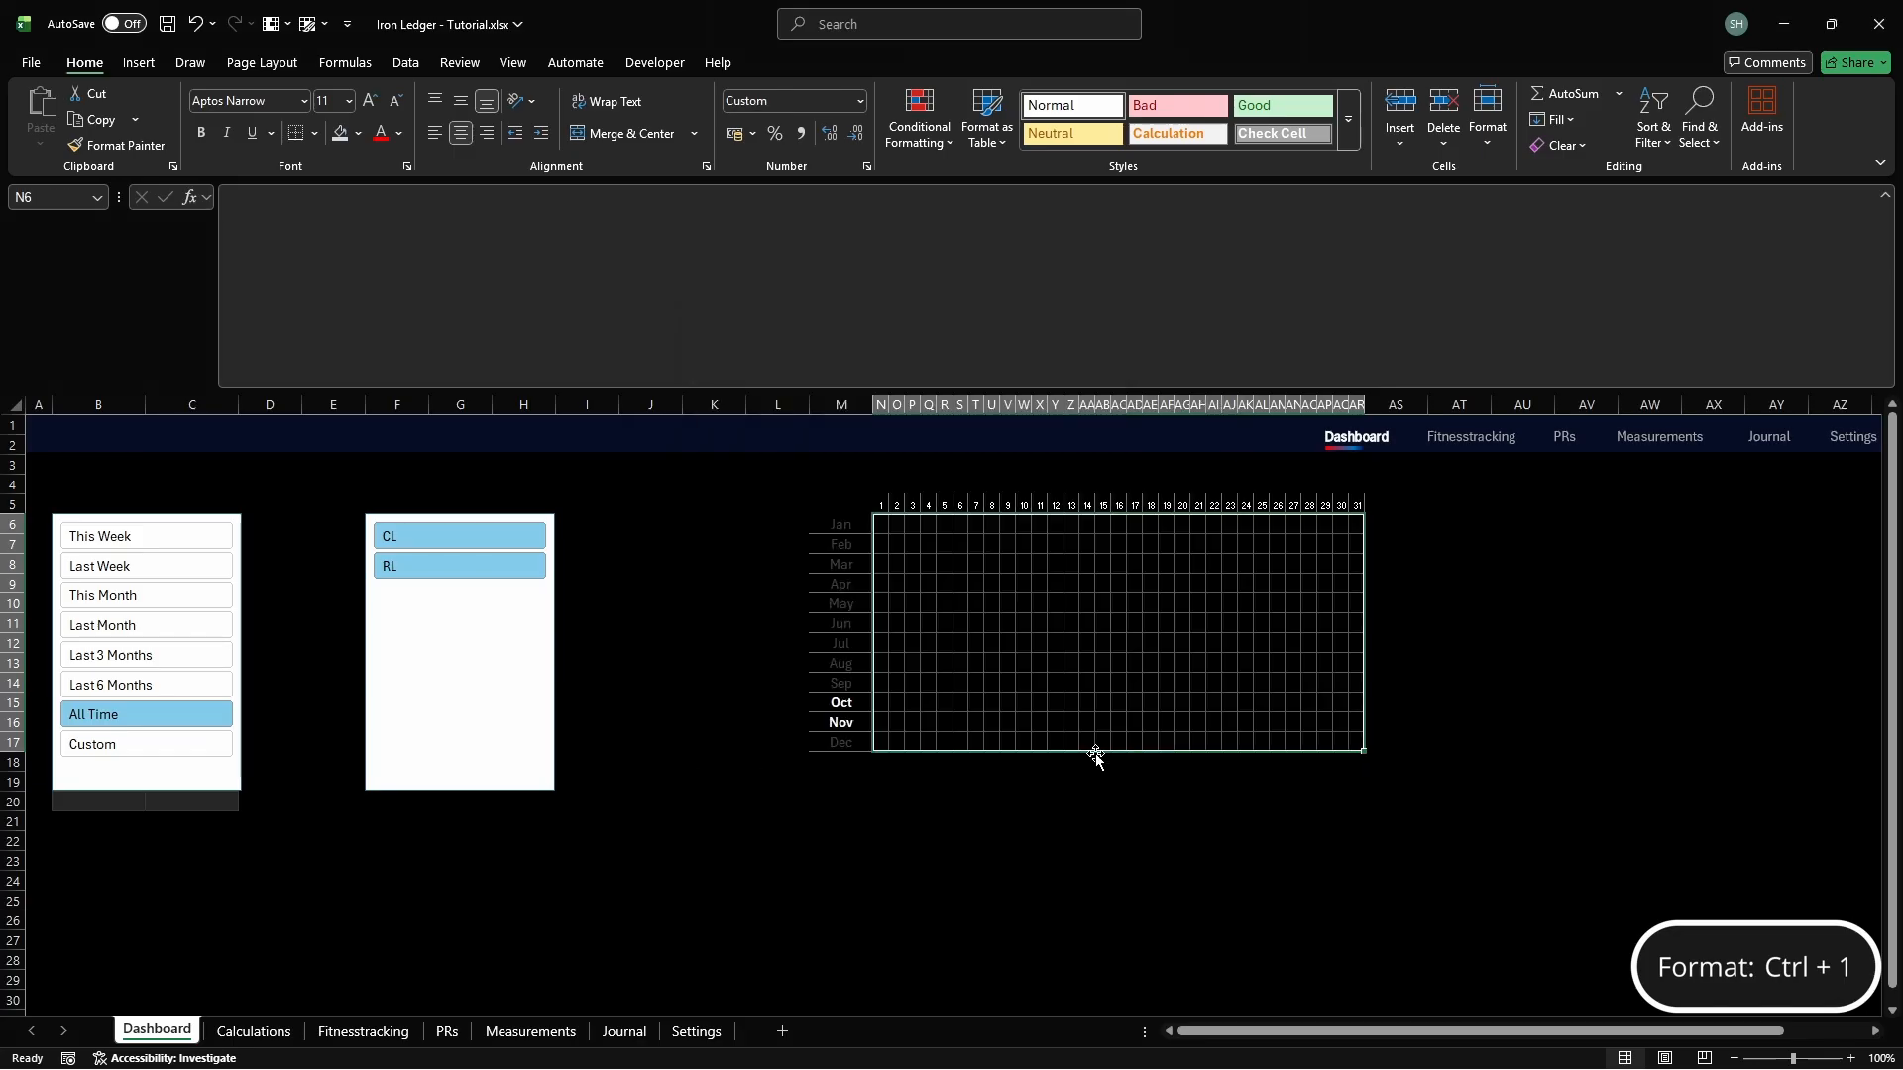
Create a formula-based conditional formatting rule for the heatmap grid N6:AR17 with the formula =N6=14
{"action": "left_click", "coordinate": [923, 107]}
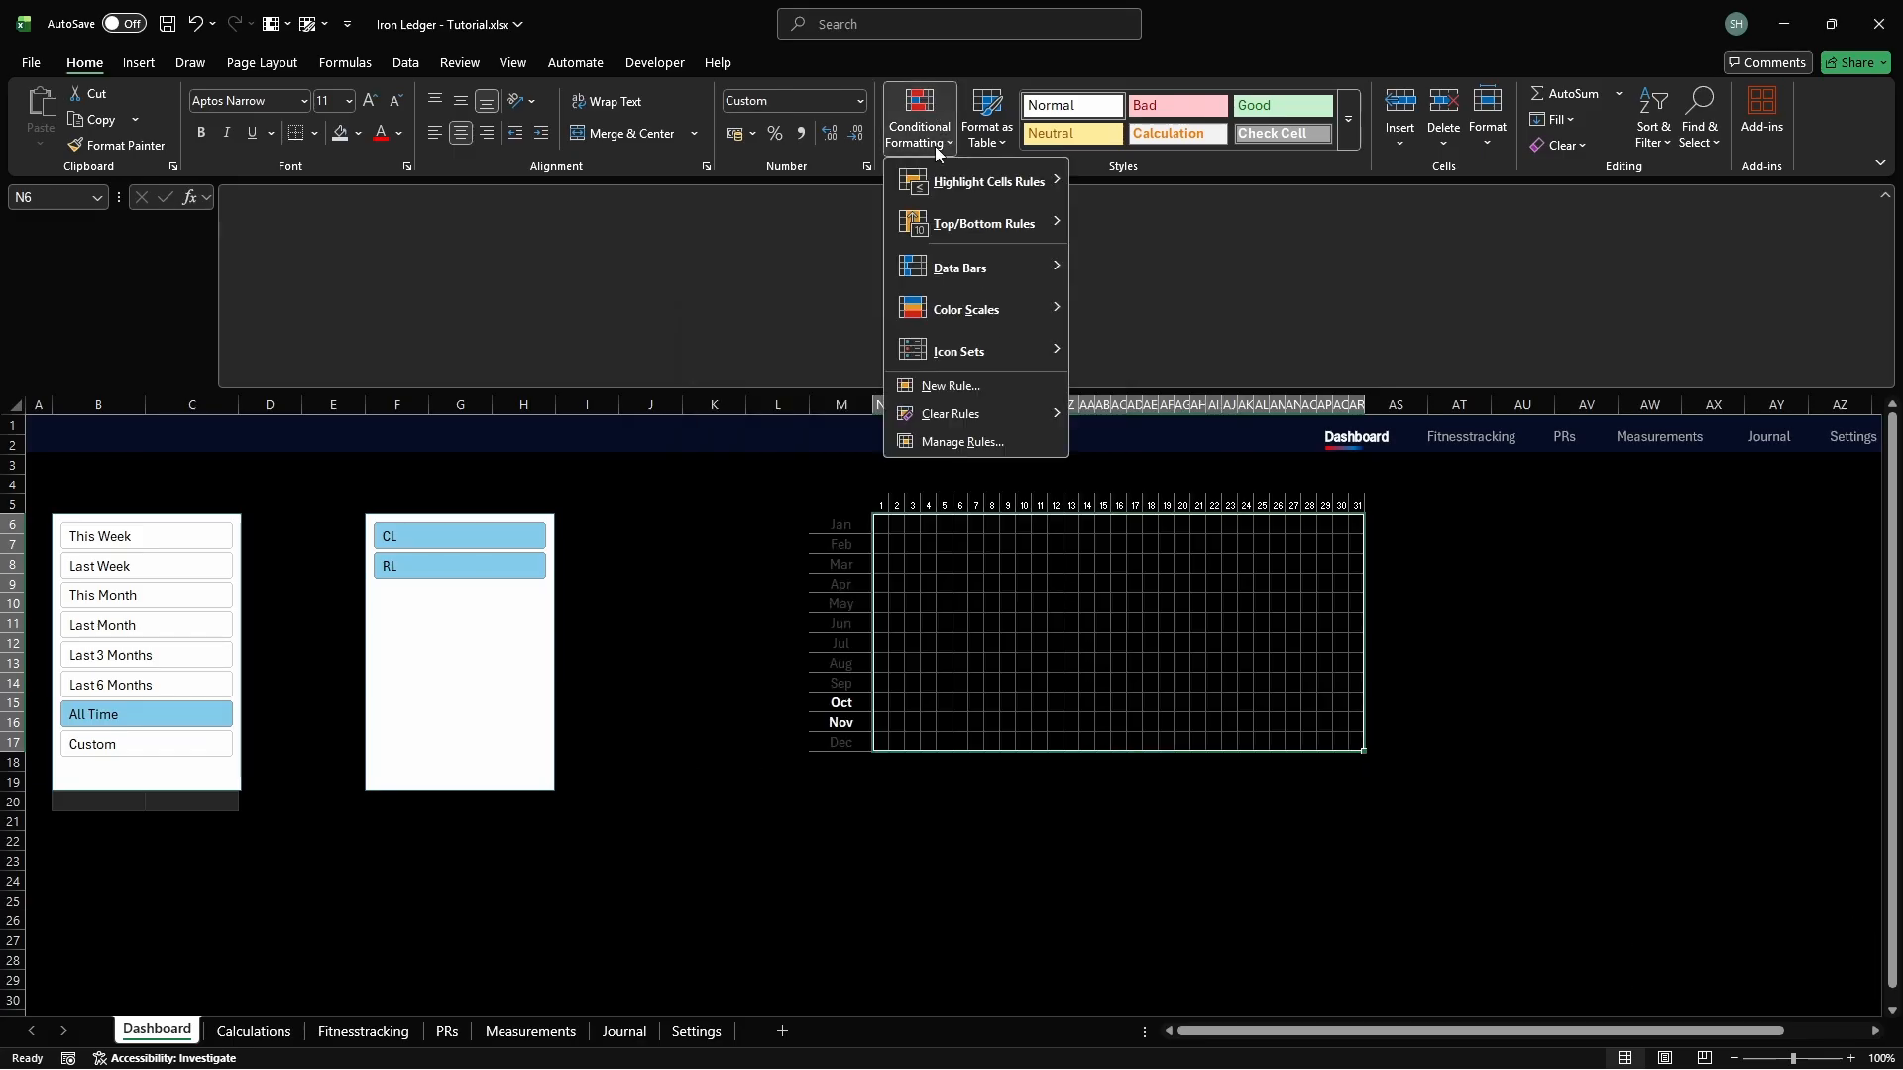
{"action": "left_click", "coordinate": [958, 441]}
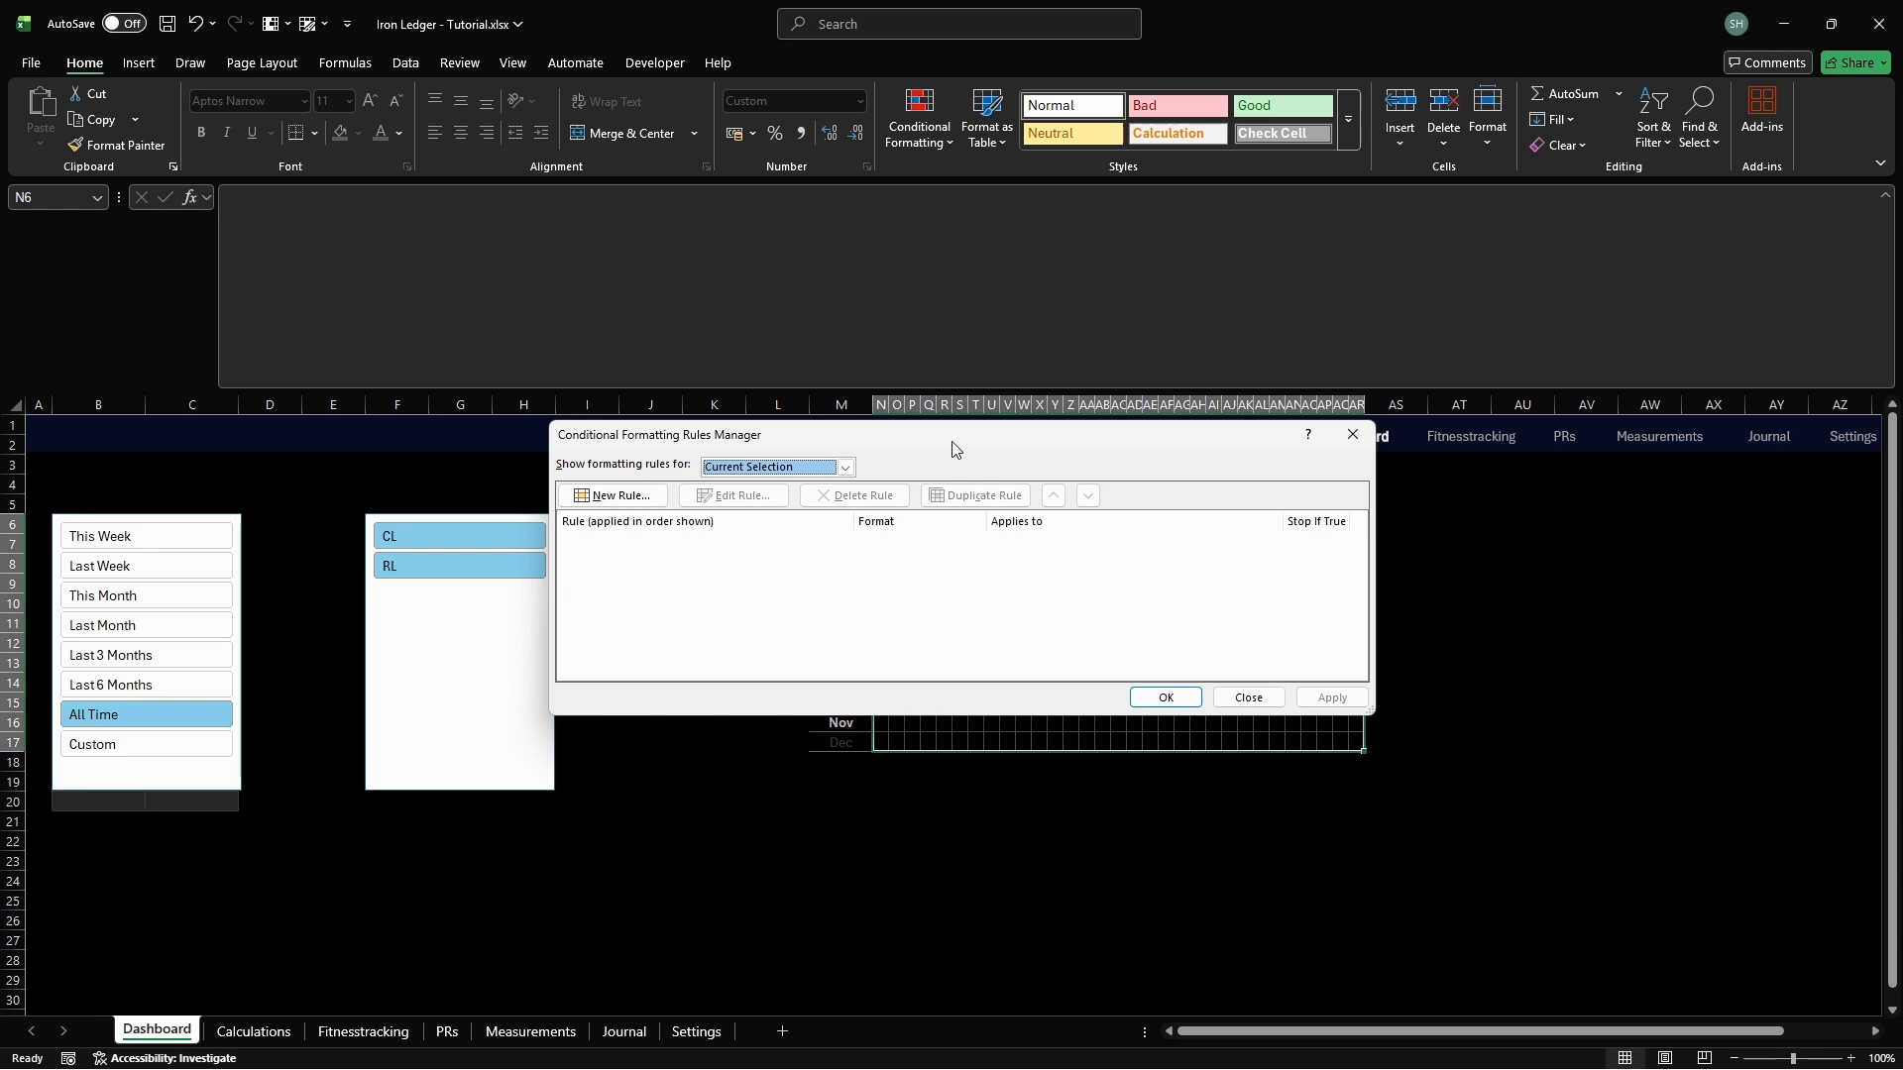
{"action": "left_click", "coordinate": [613, 496]}
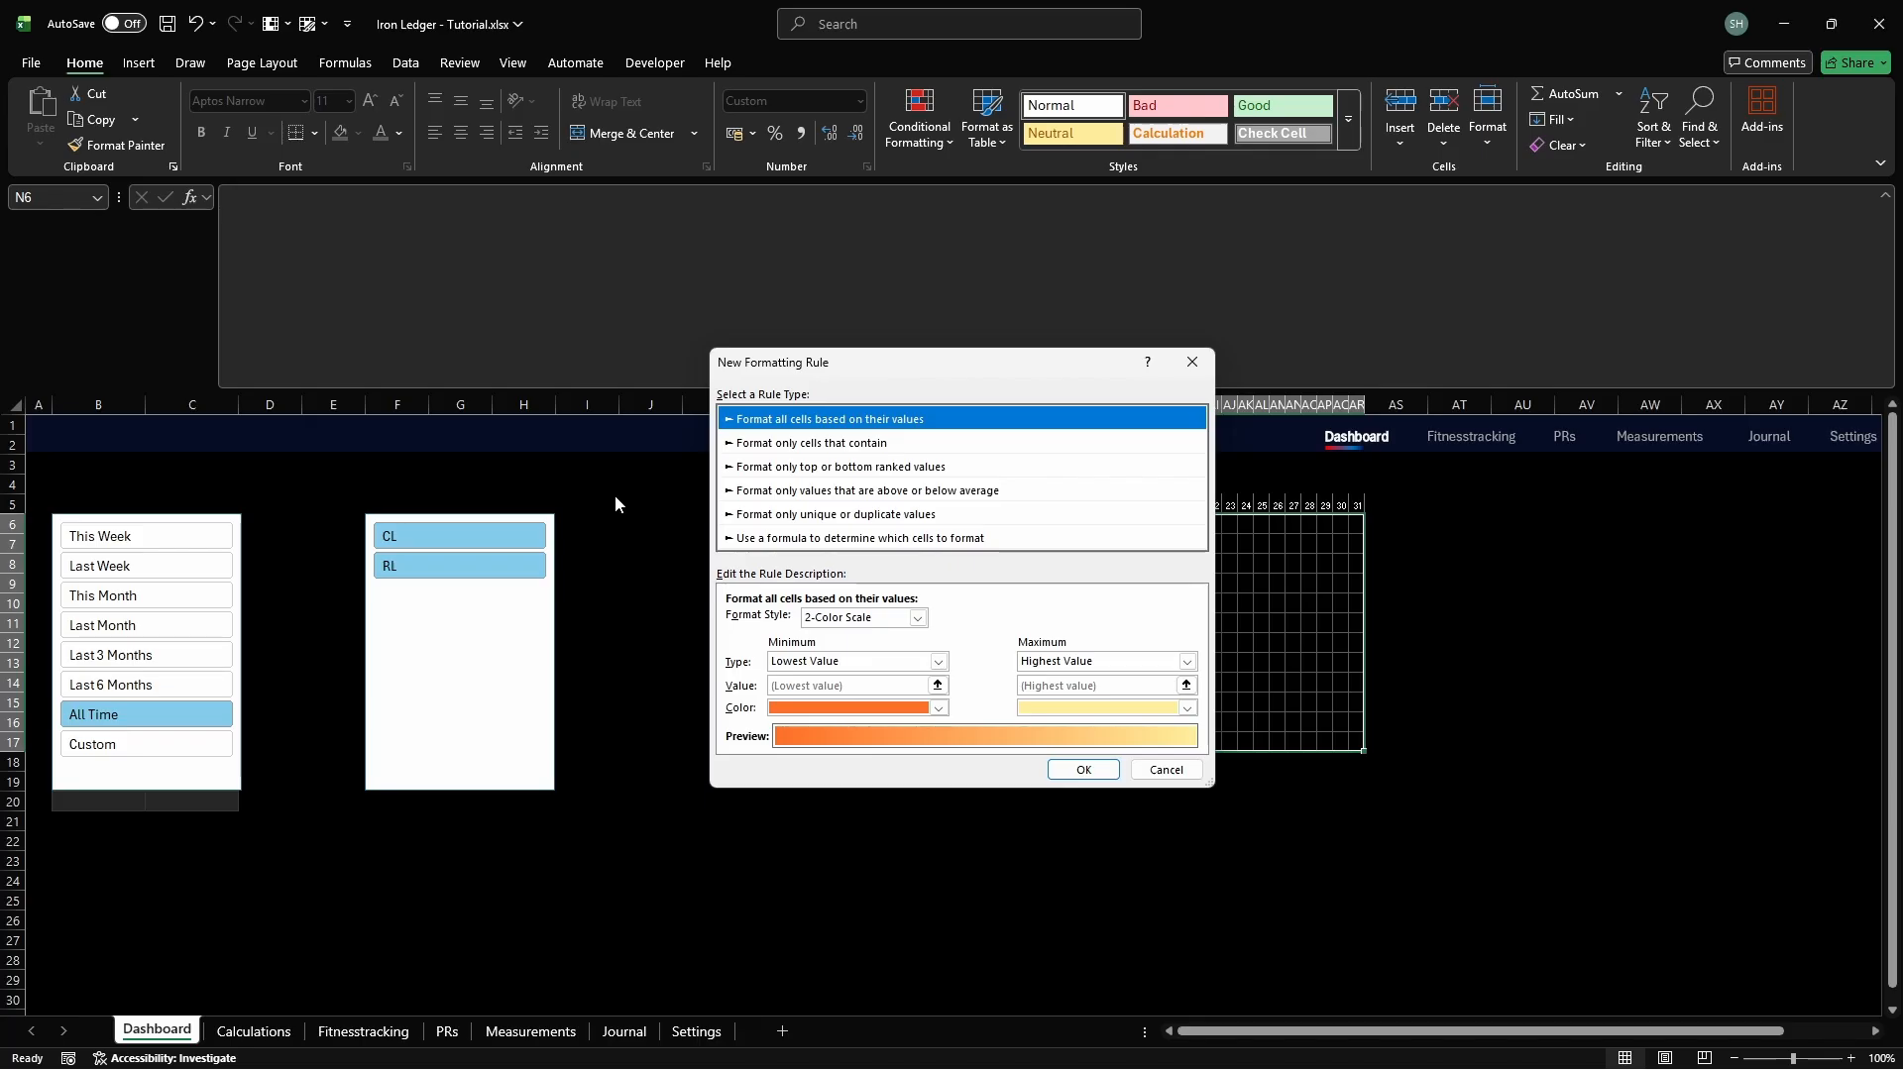
{"action": "left_click", "coordinate": [833, 538]}
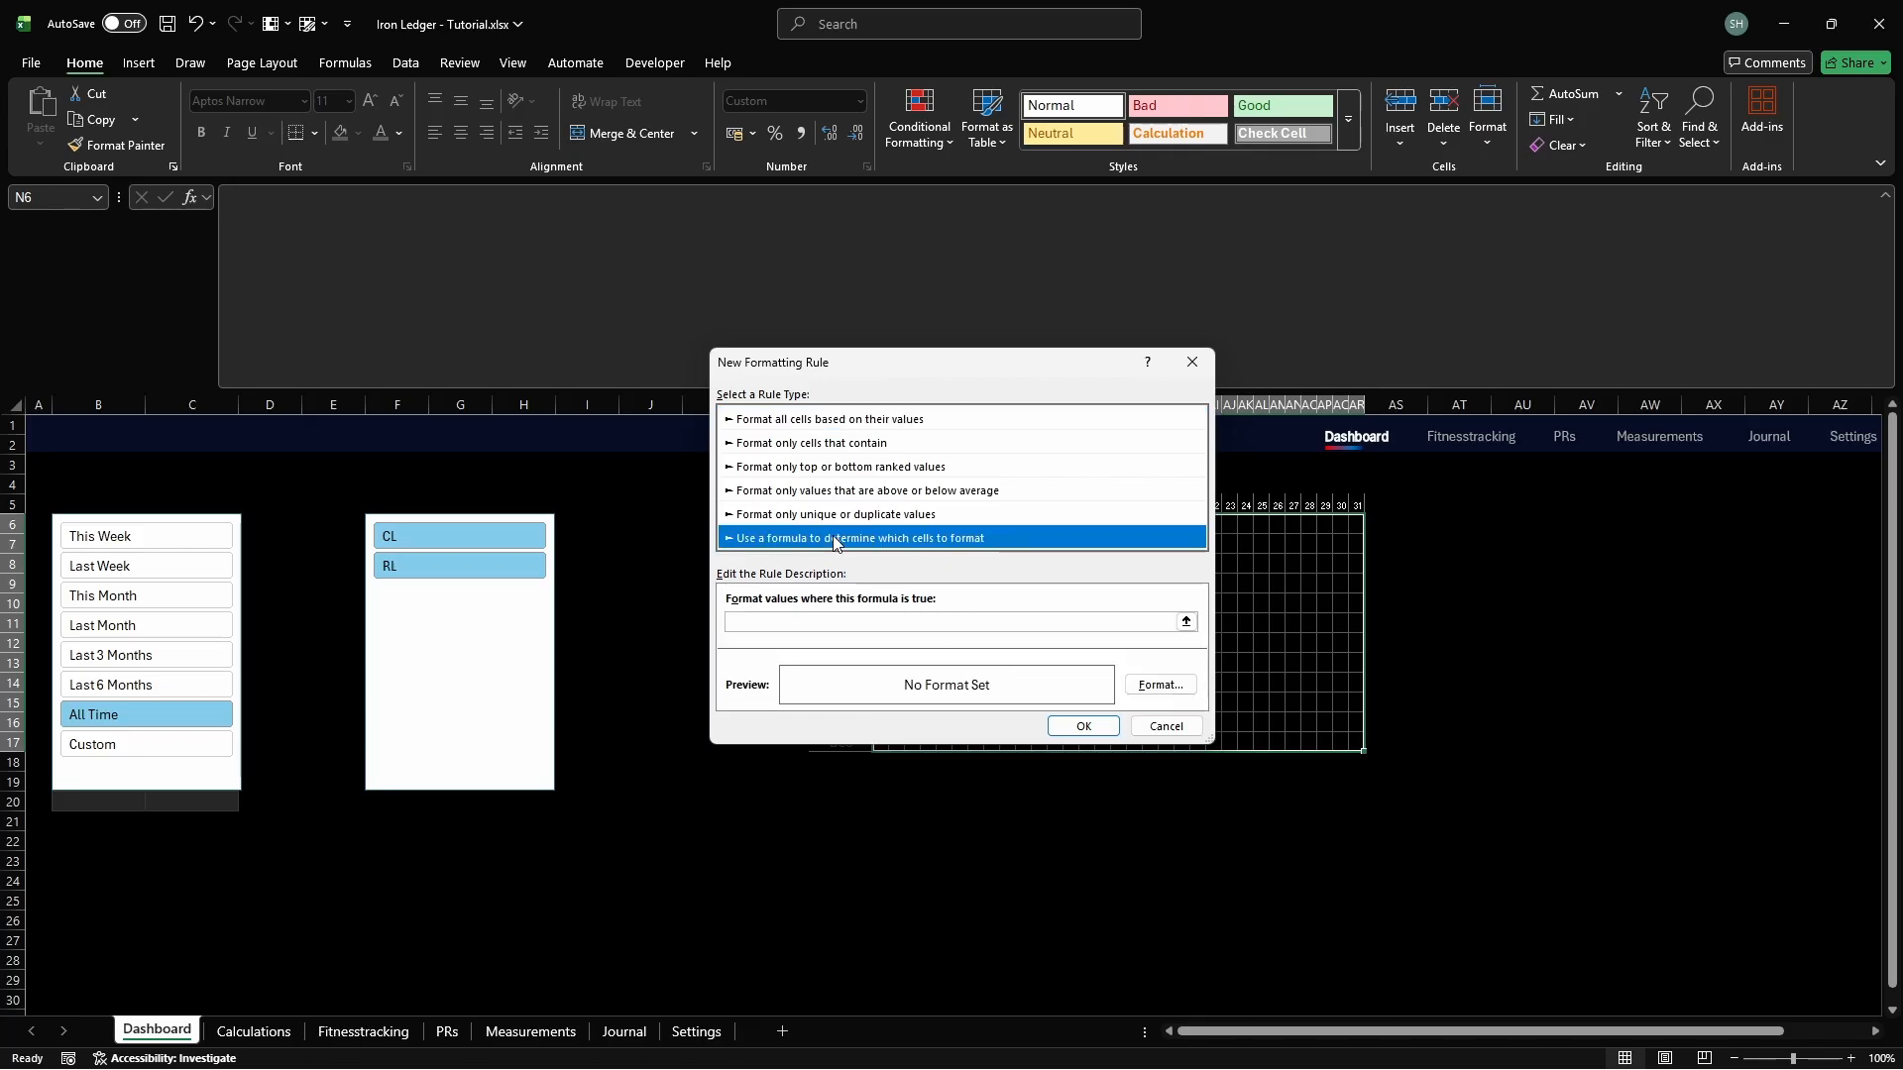
{"action": "left_click", "coordinate": [1087, 623]}
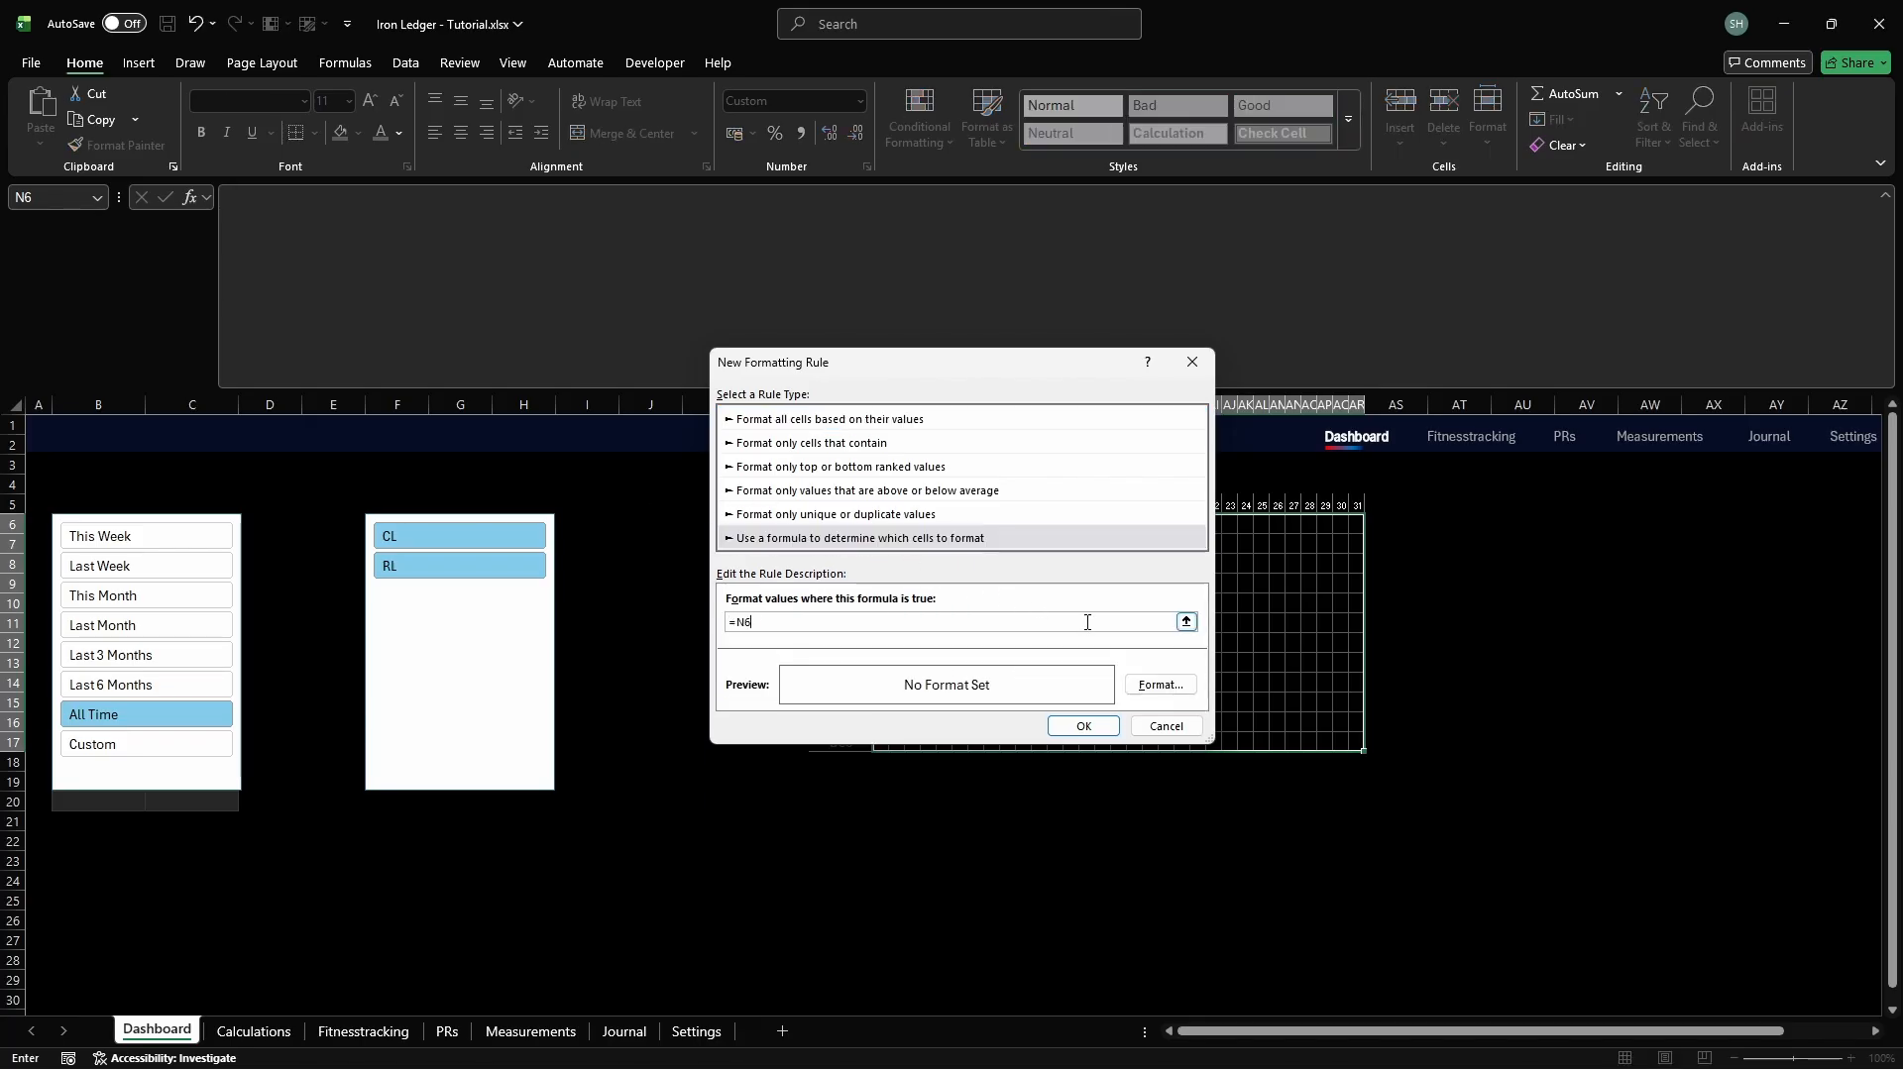
{"action": "type", "text": "=N6=14"}
Set the background fill color of the =N6=14 rule to the custom hex value #B832CC
{"action": "left_click", "coordinate": [1161, 685]}
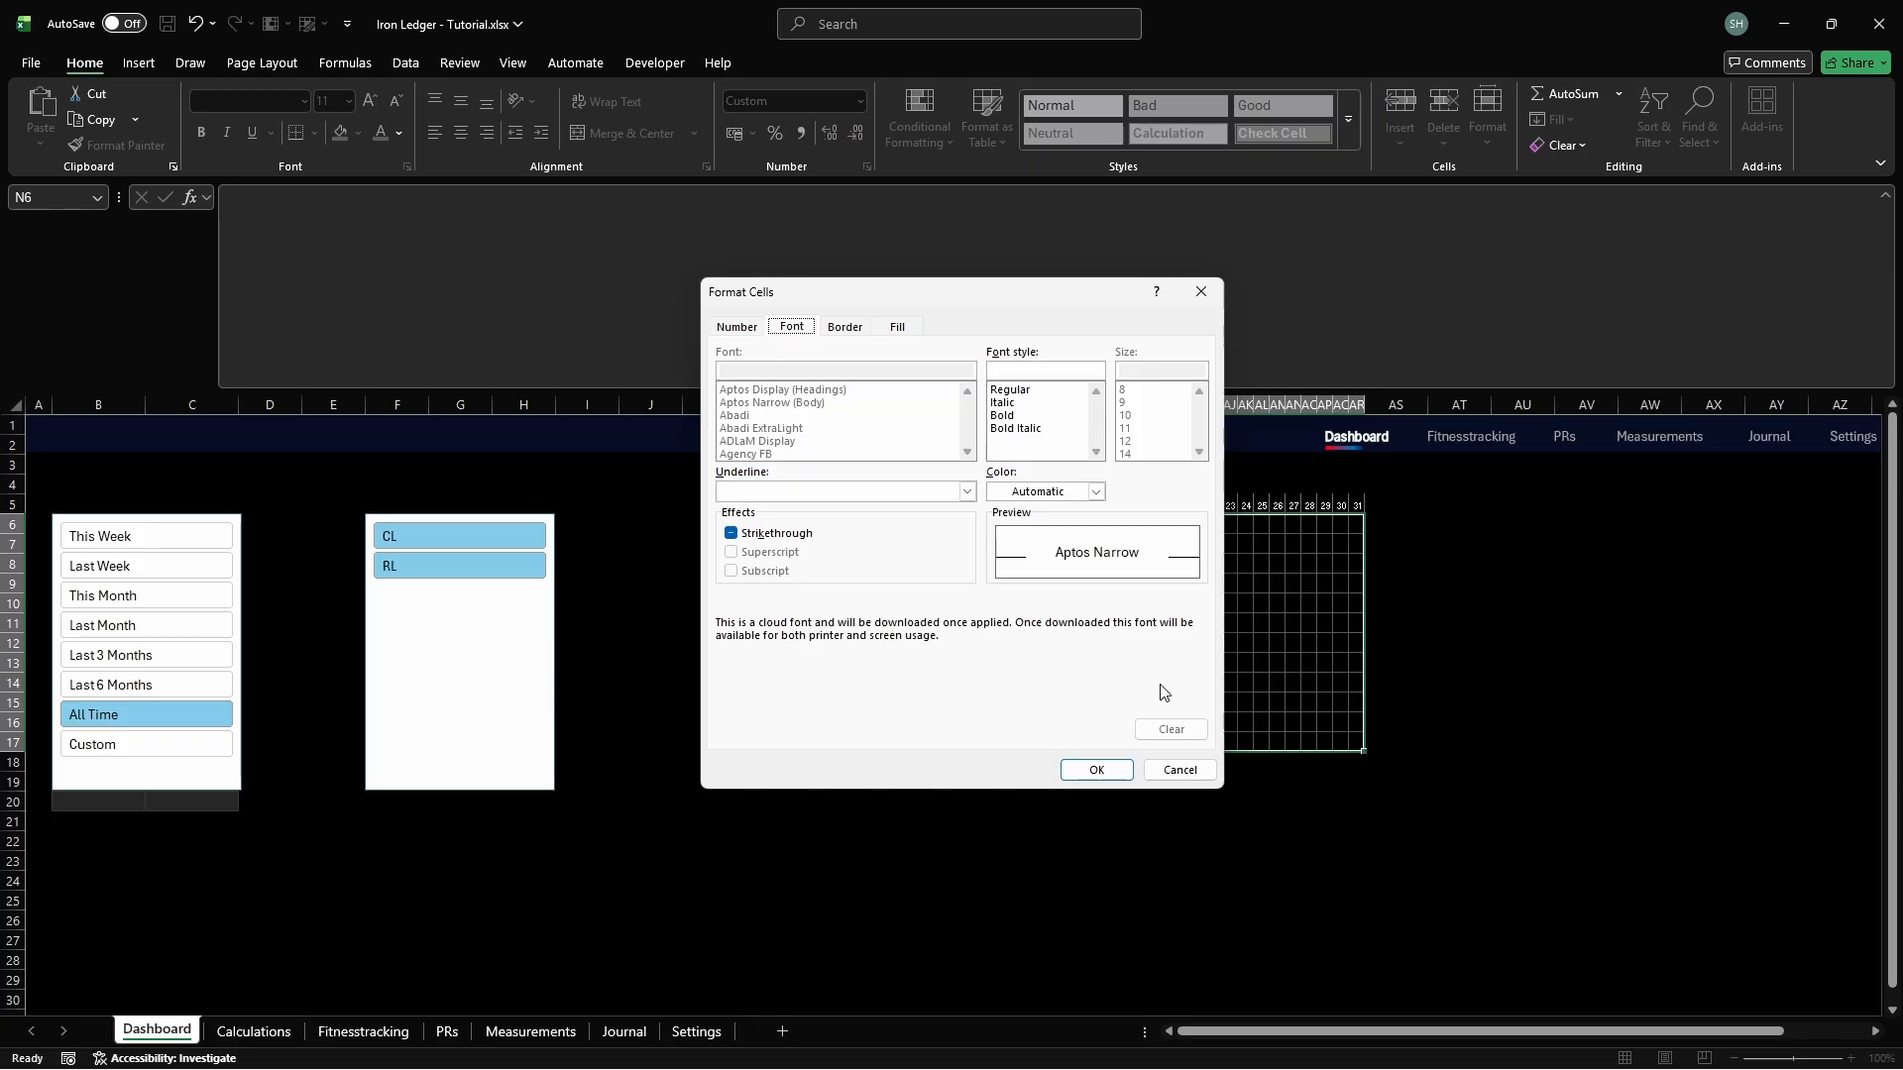
{"action": "left_click", "coordinate": [898, 327]}
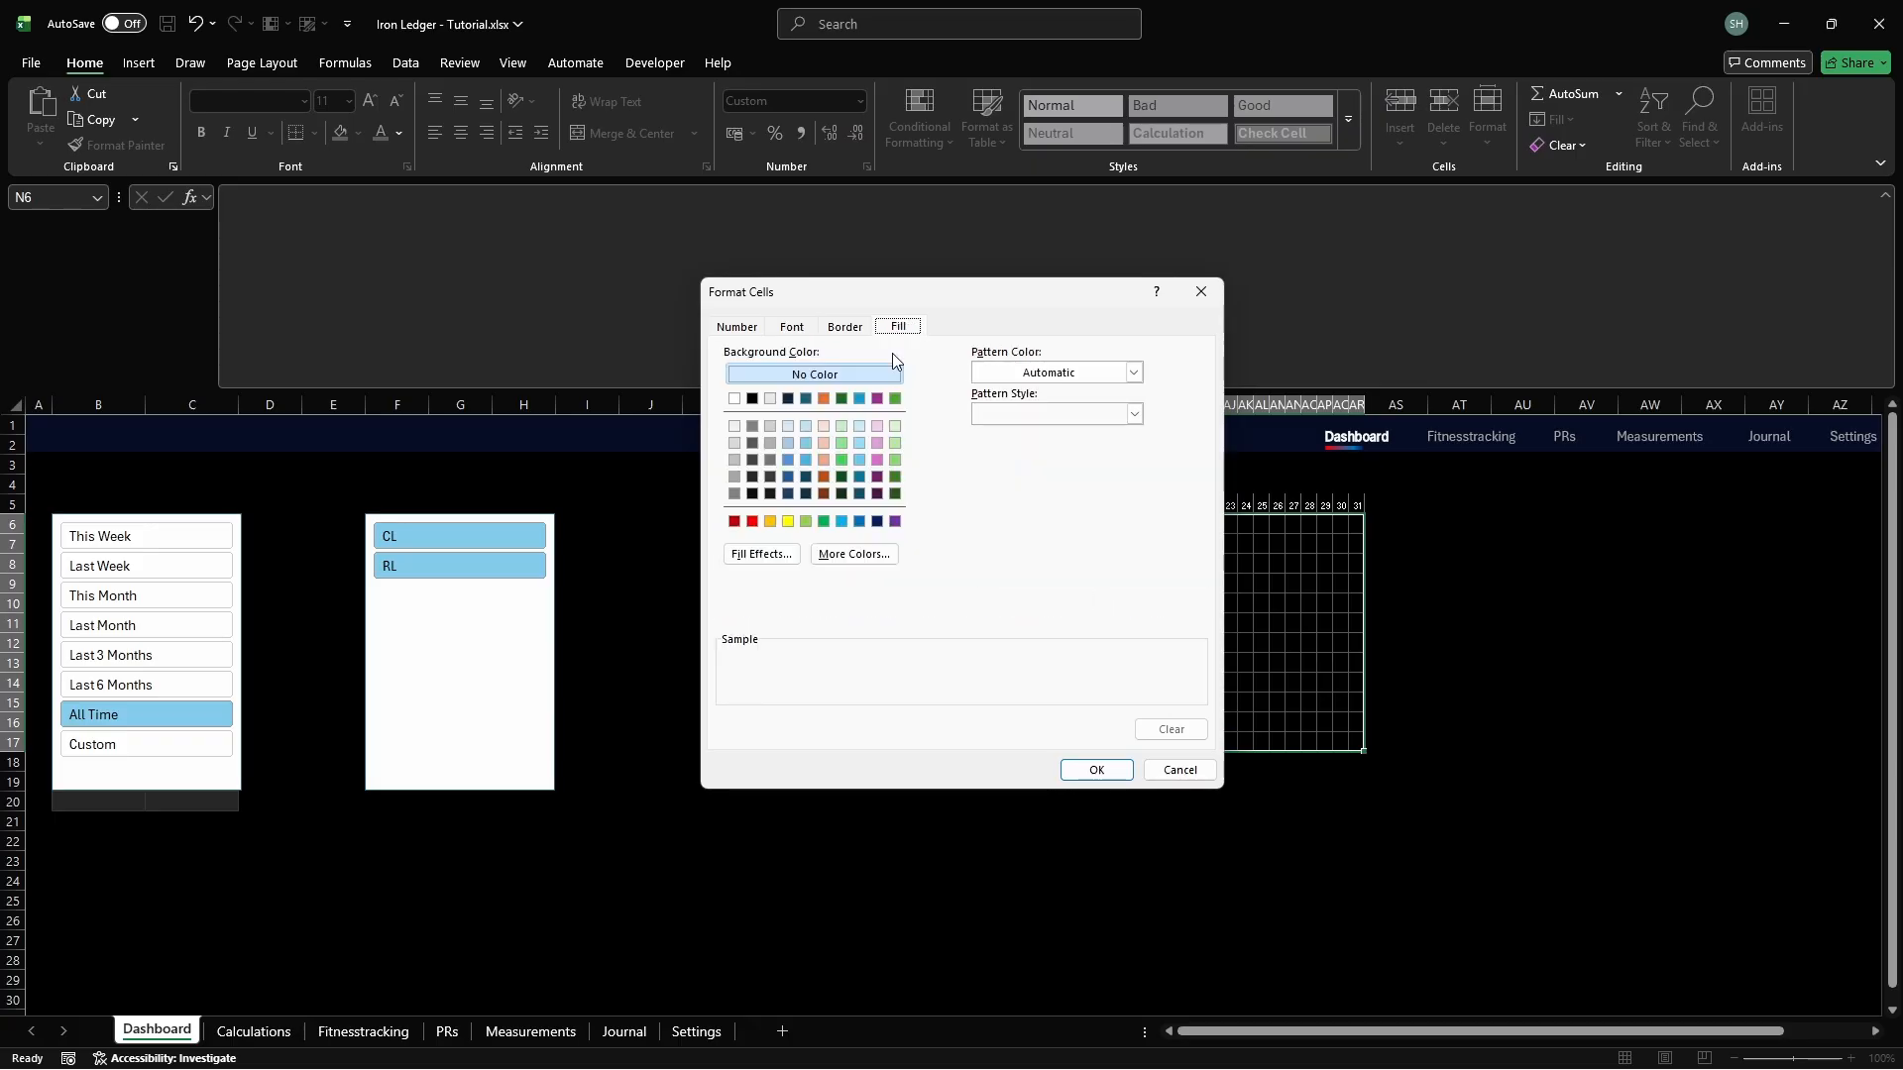
{"action": "left_click", "coordinate": [853, 555]}
{"action": "left_click", "coordinate": [900, 406]}
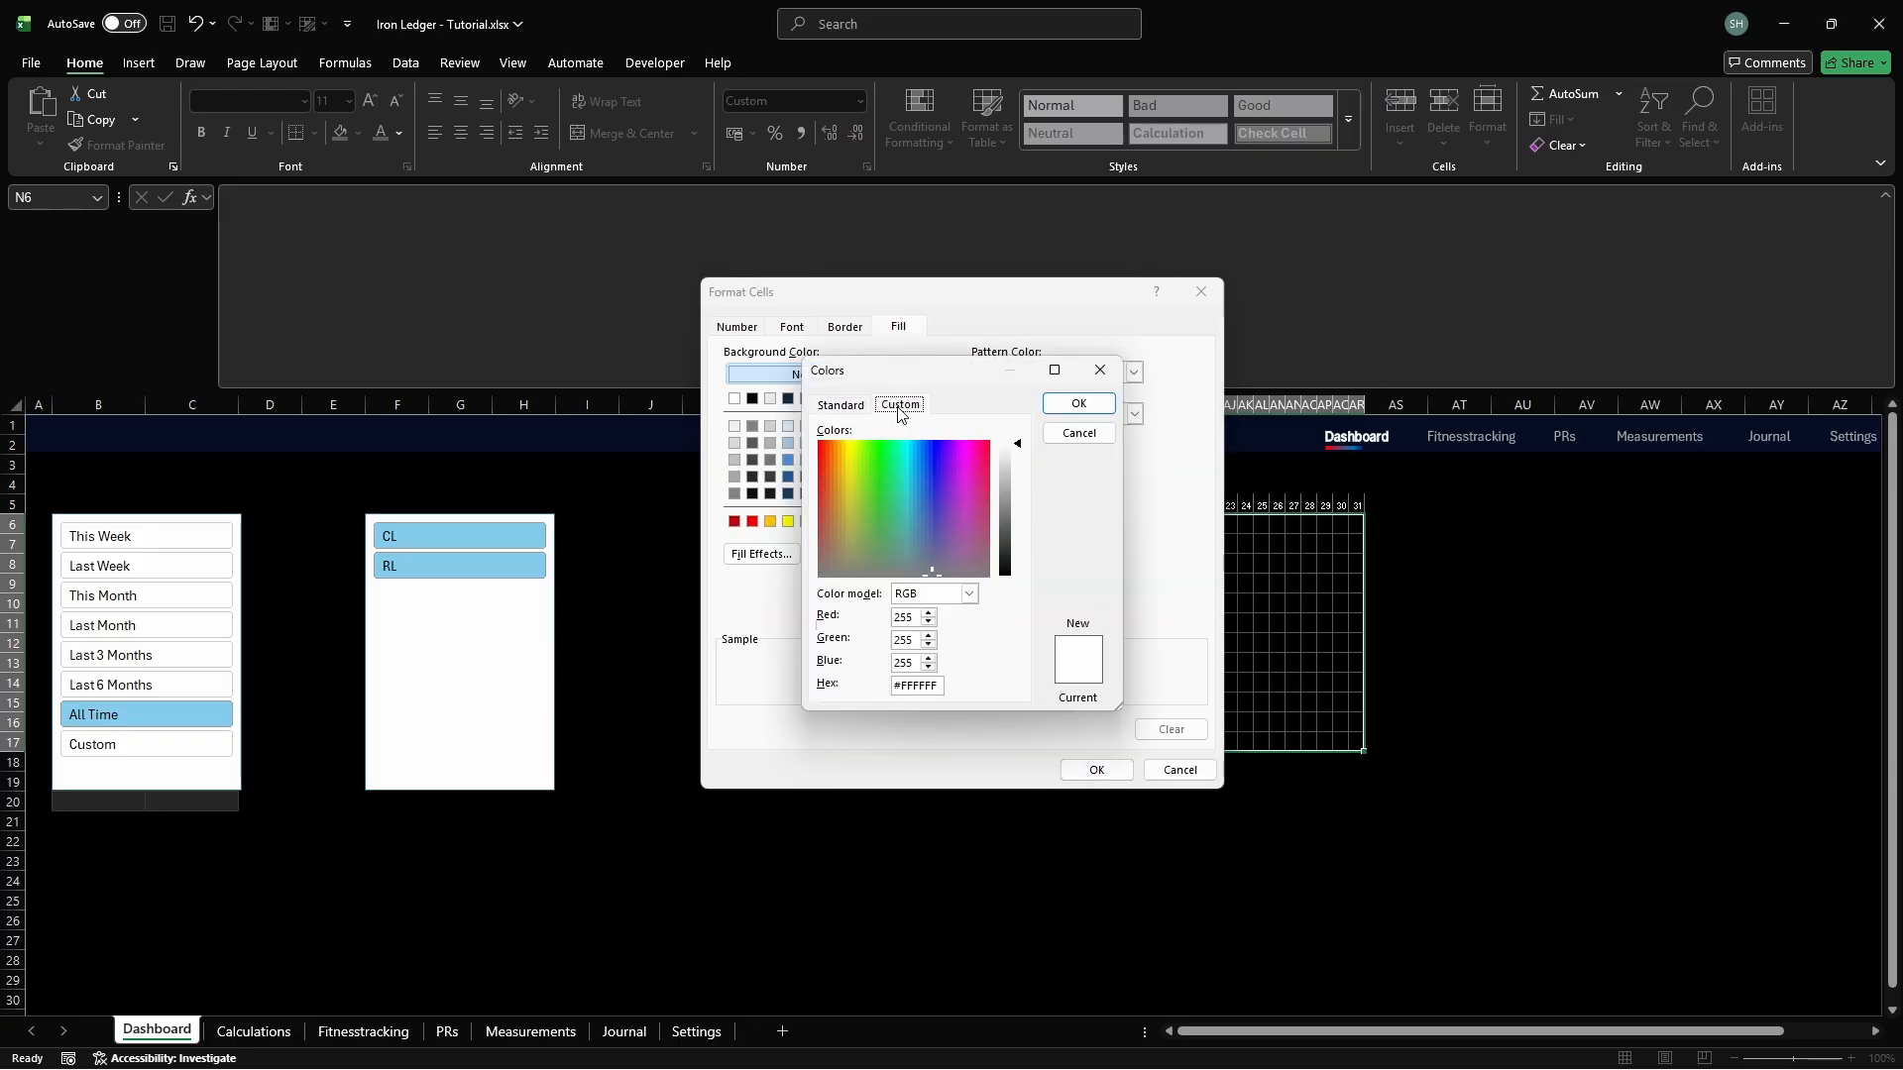
{"action": "double_click", "coordinate": [937, 684]}
{"action": "key", "text": "BackSpace"}
{"action": "type", "text": "B832CC"}
{"action": "key", "text": "Return"}
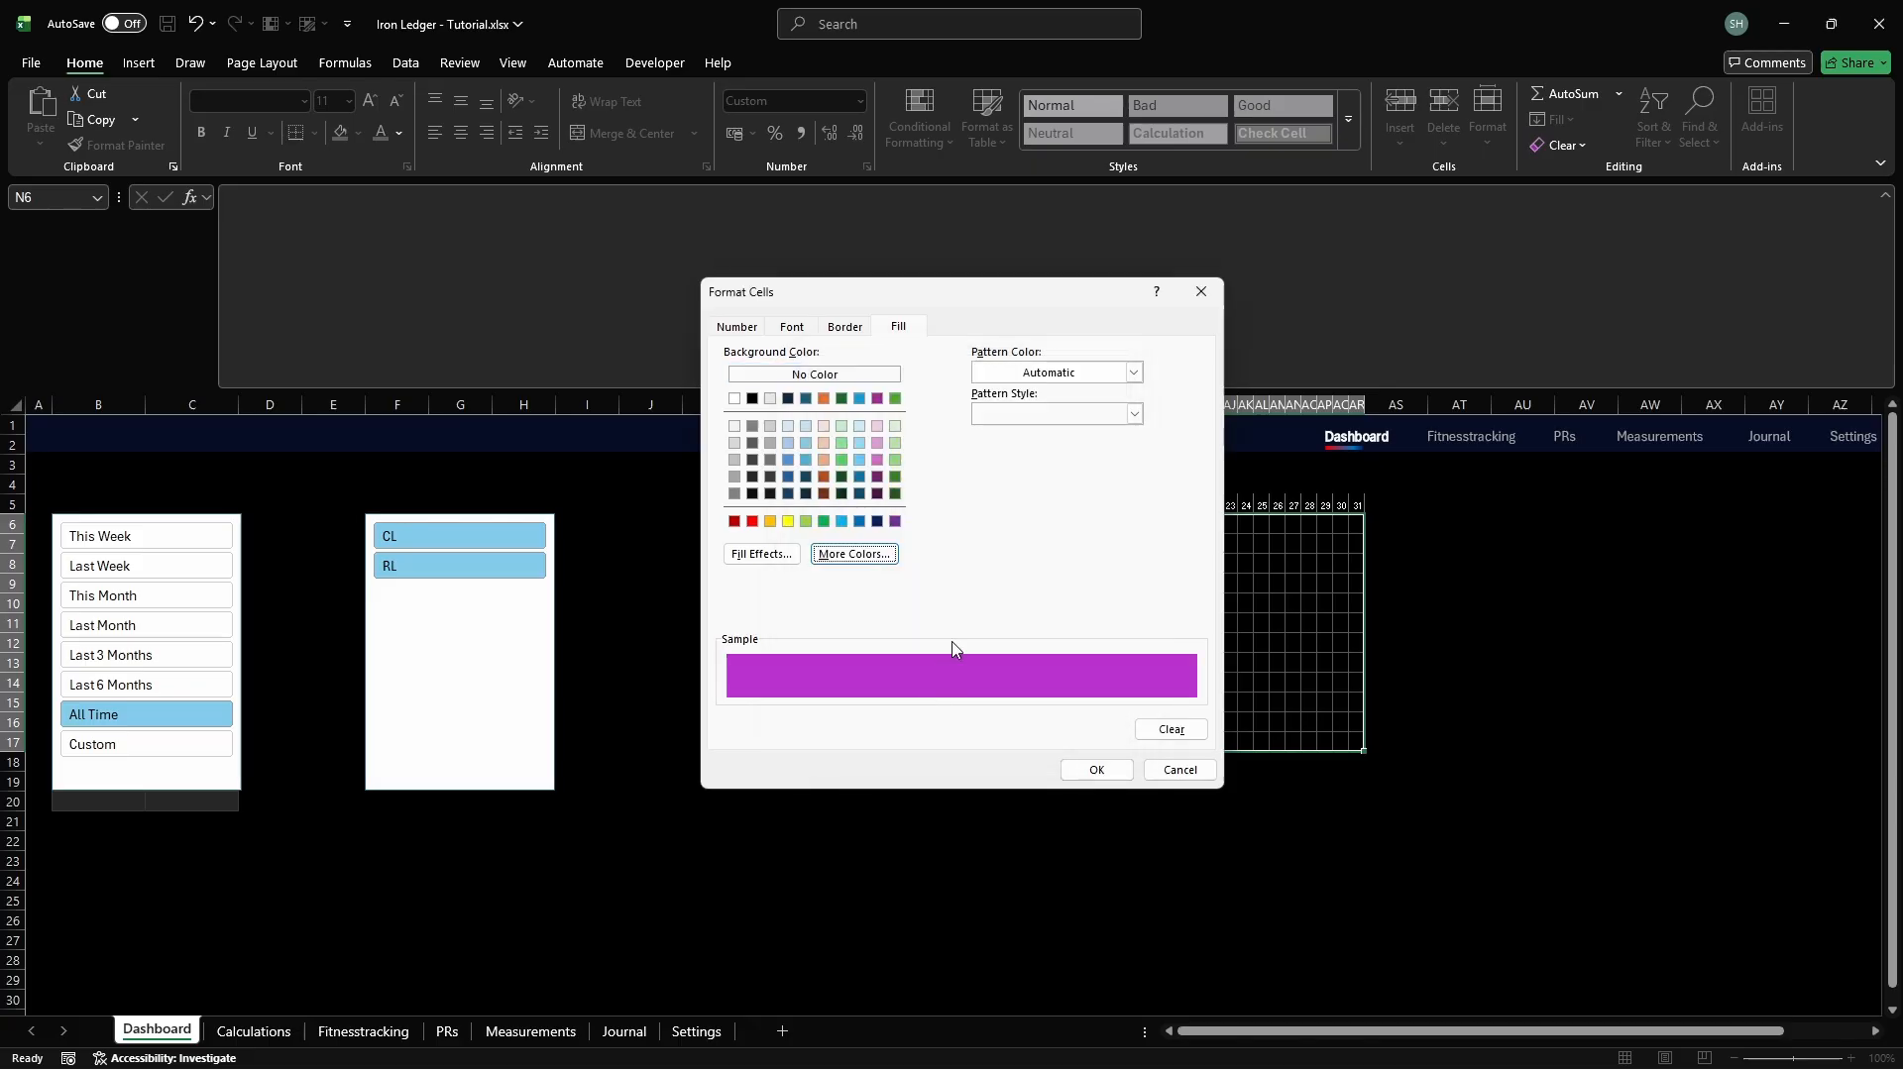
Give the =N6=14 rule's fill a diagonal-striped pattern in white, #FFFFFF
{"action": "left_click", "coordinate": [1134, 372]}
{"action": "left_click", "coordinate": [1143, 771]}
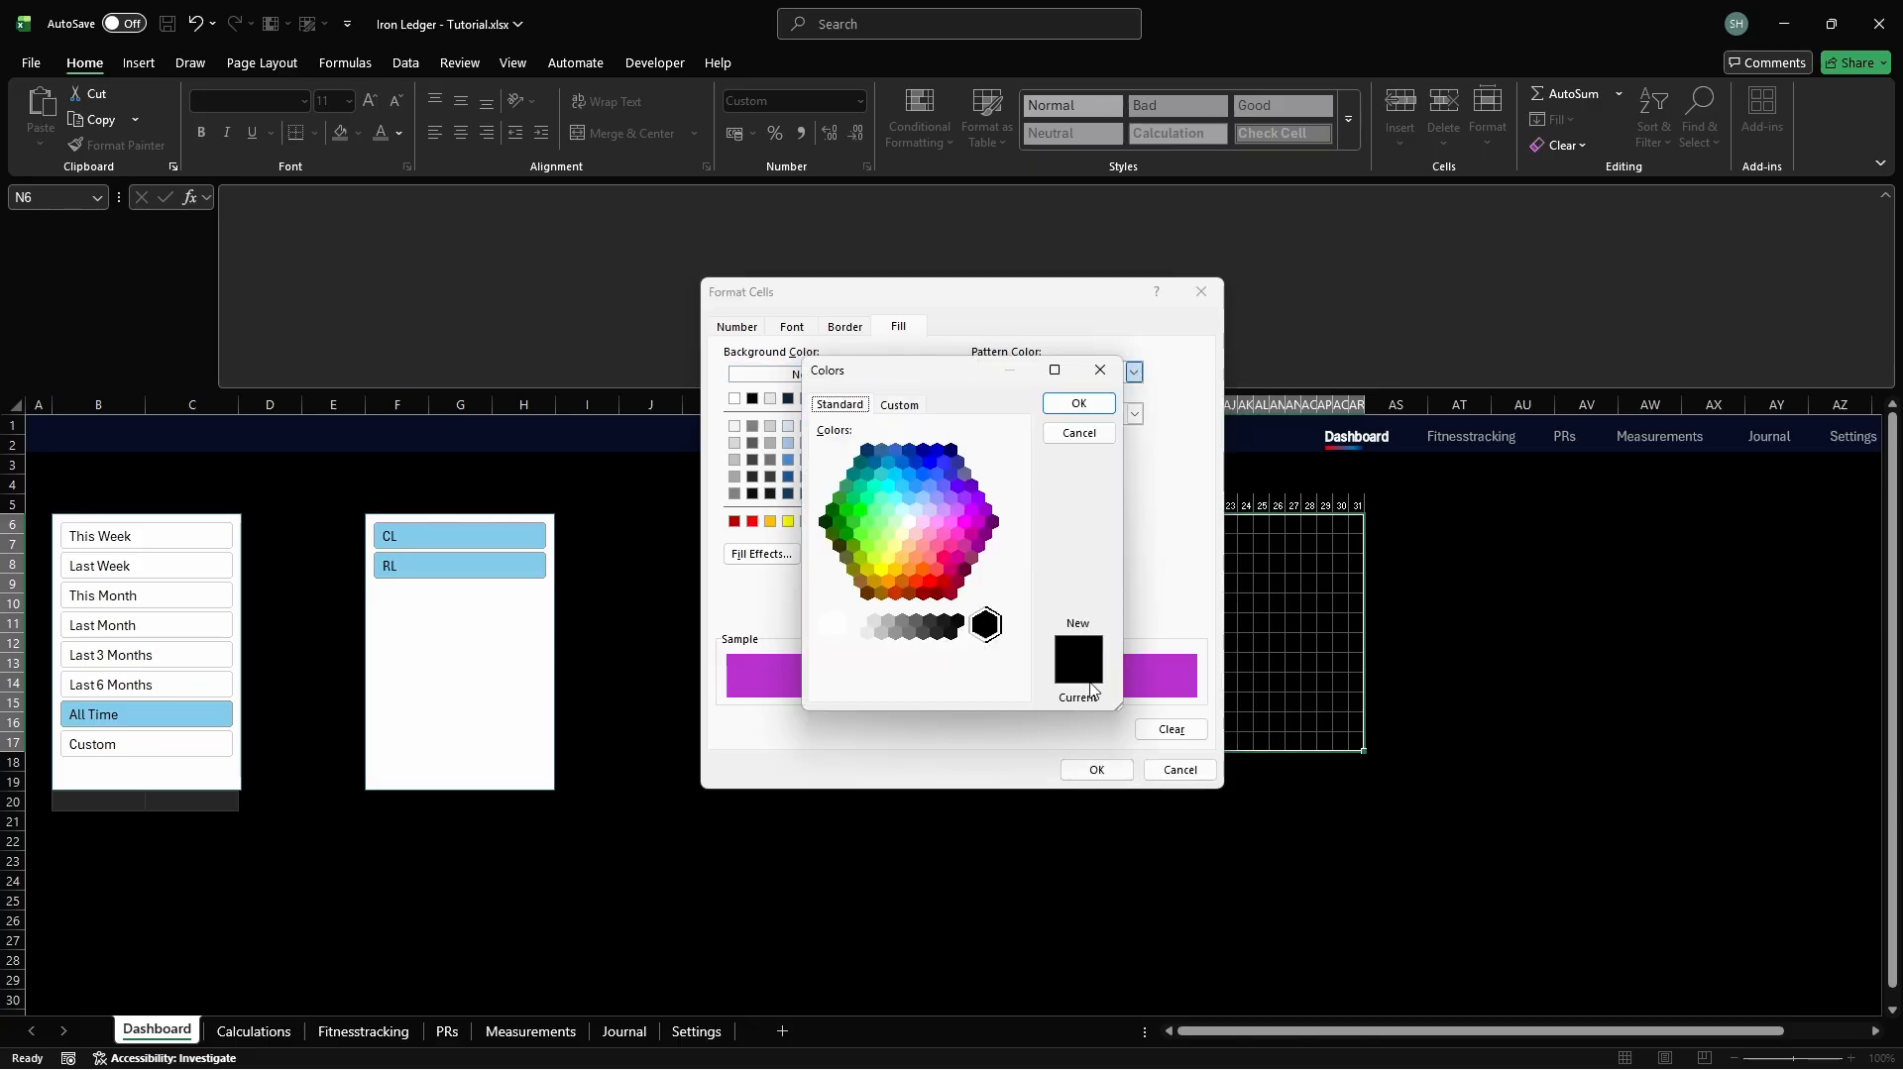
{"action": "left_click", "coordinate": [900, 406]}
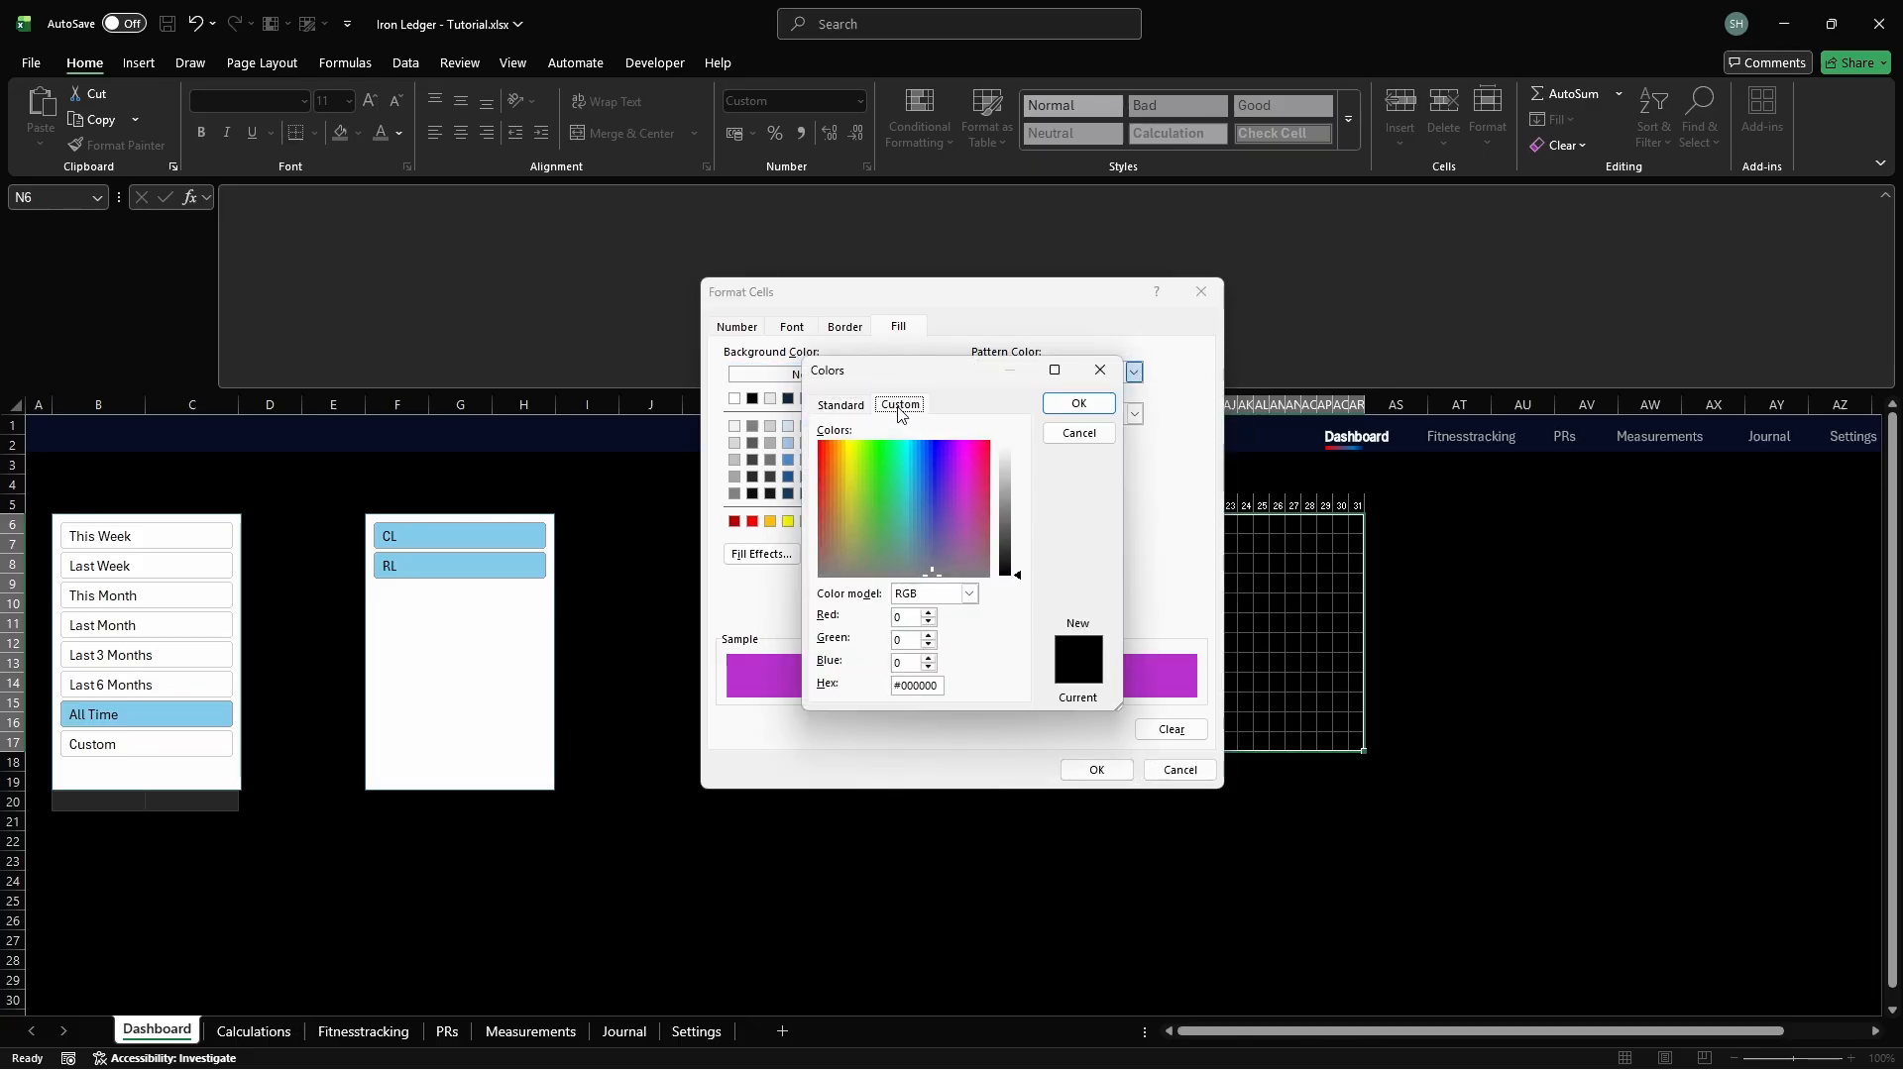
{"action": "double_click", "coordinate": [940, 685]}
{"action": "type", "text": "FFFFFF"}
{"action": "key", "text": "Return"}
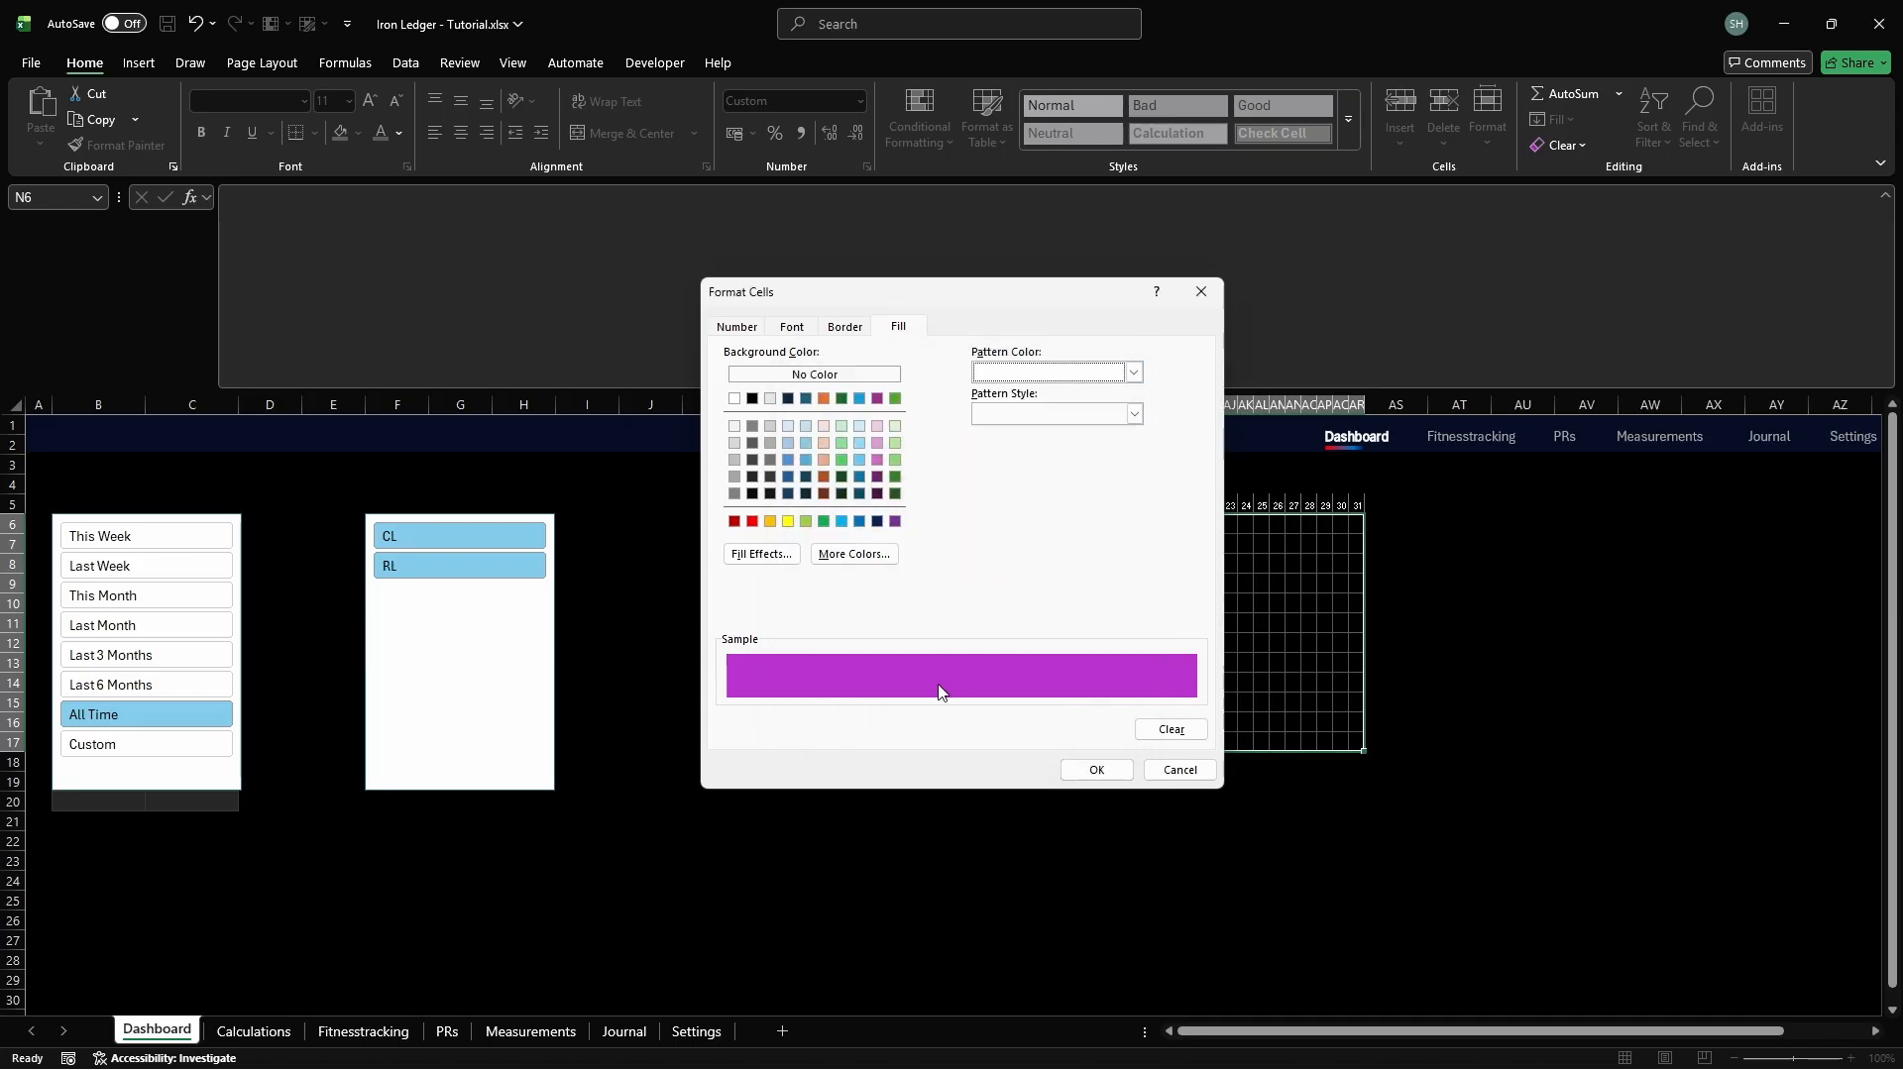
{"action": "left_click", "coordinate": [1134, 413]}
{"action": "left_click", "coordinate": [1060, 467]}
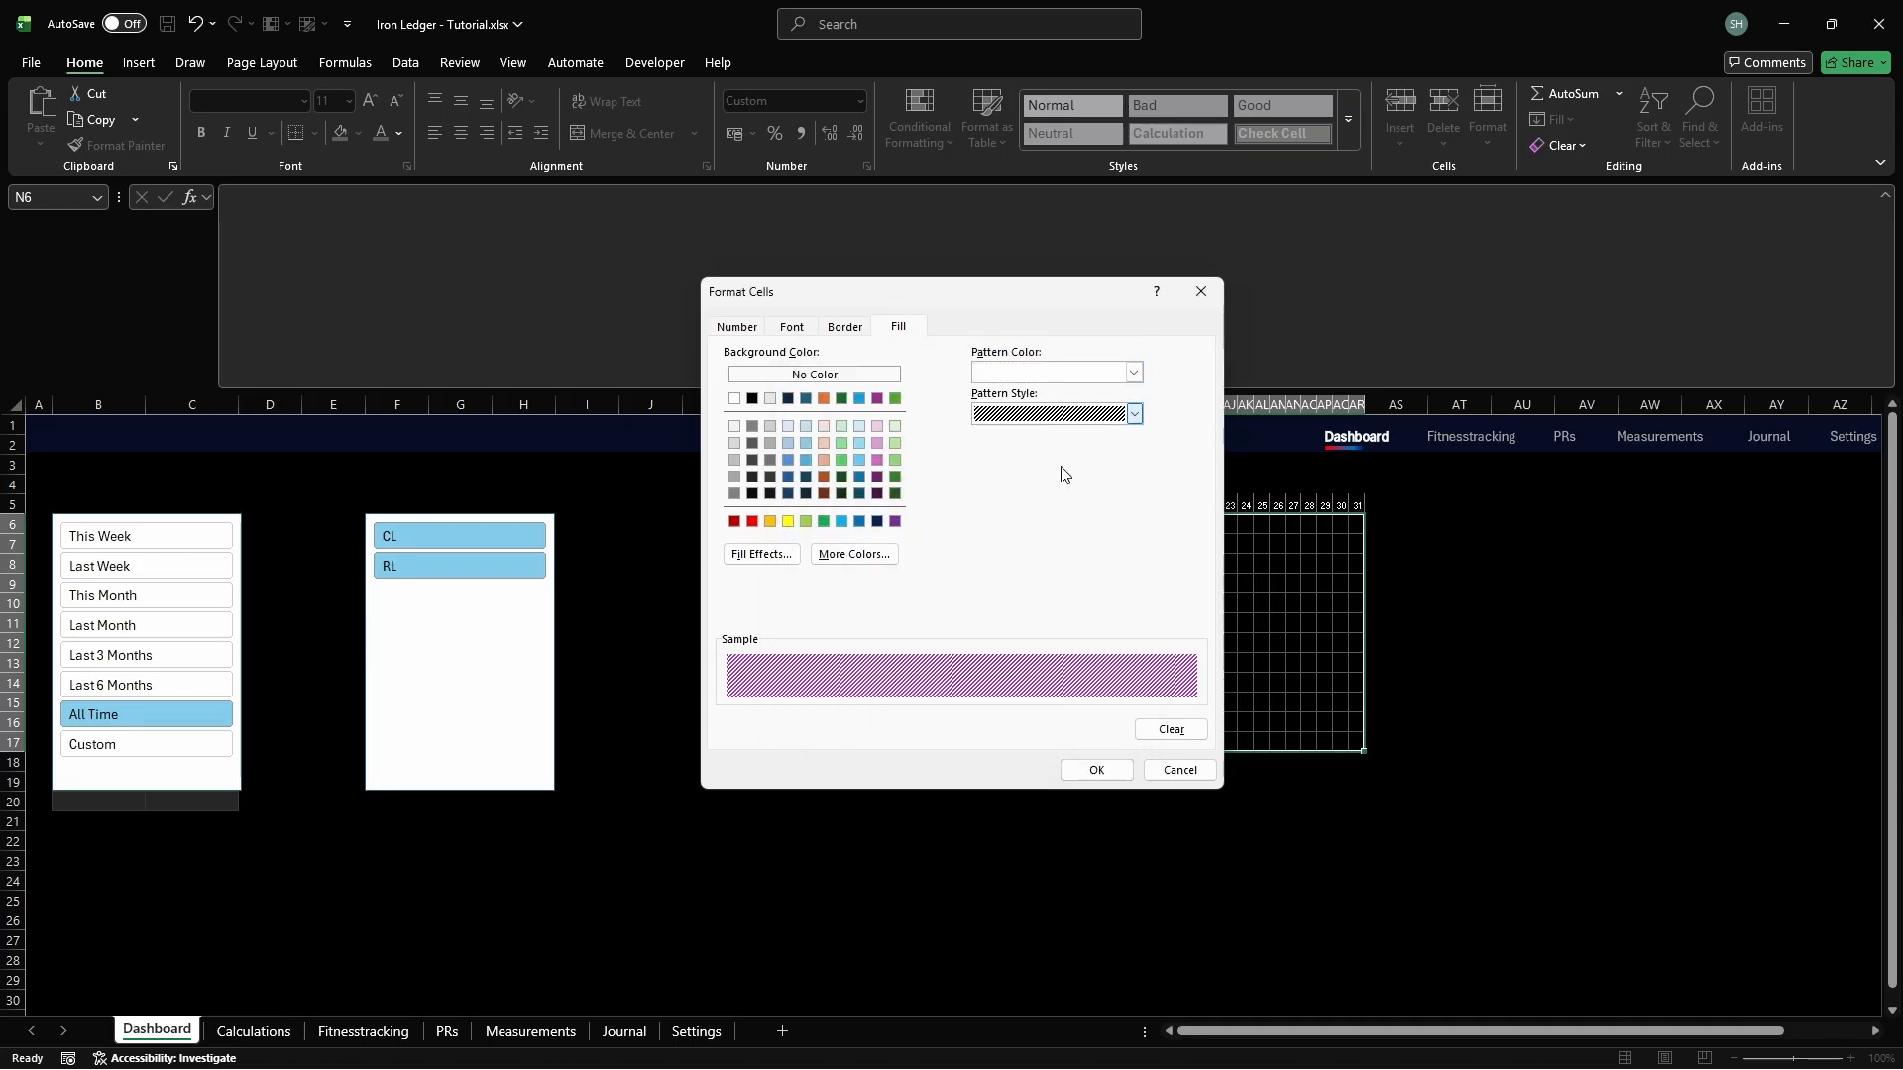
Confirm the format and the =N6=14 rule, and turn on Stop If True for it
{"action": "left_click", "coordinate": [1096, 769]}
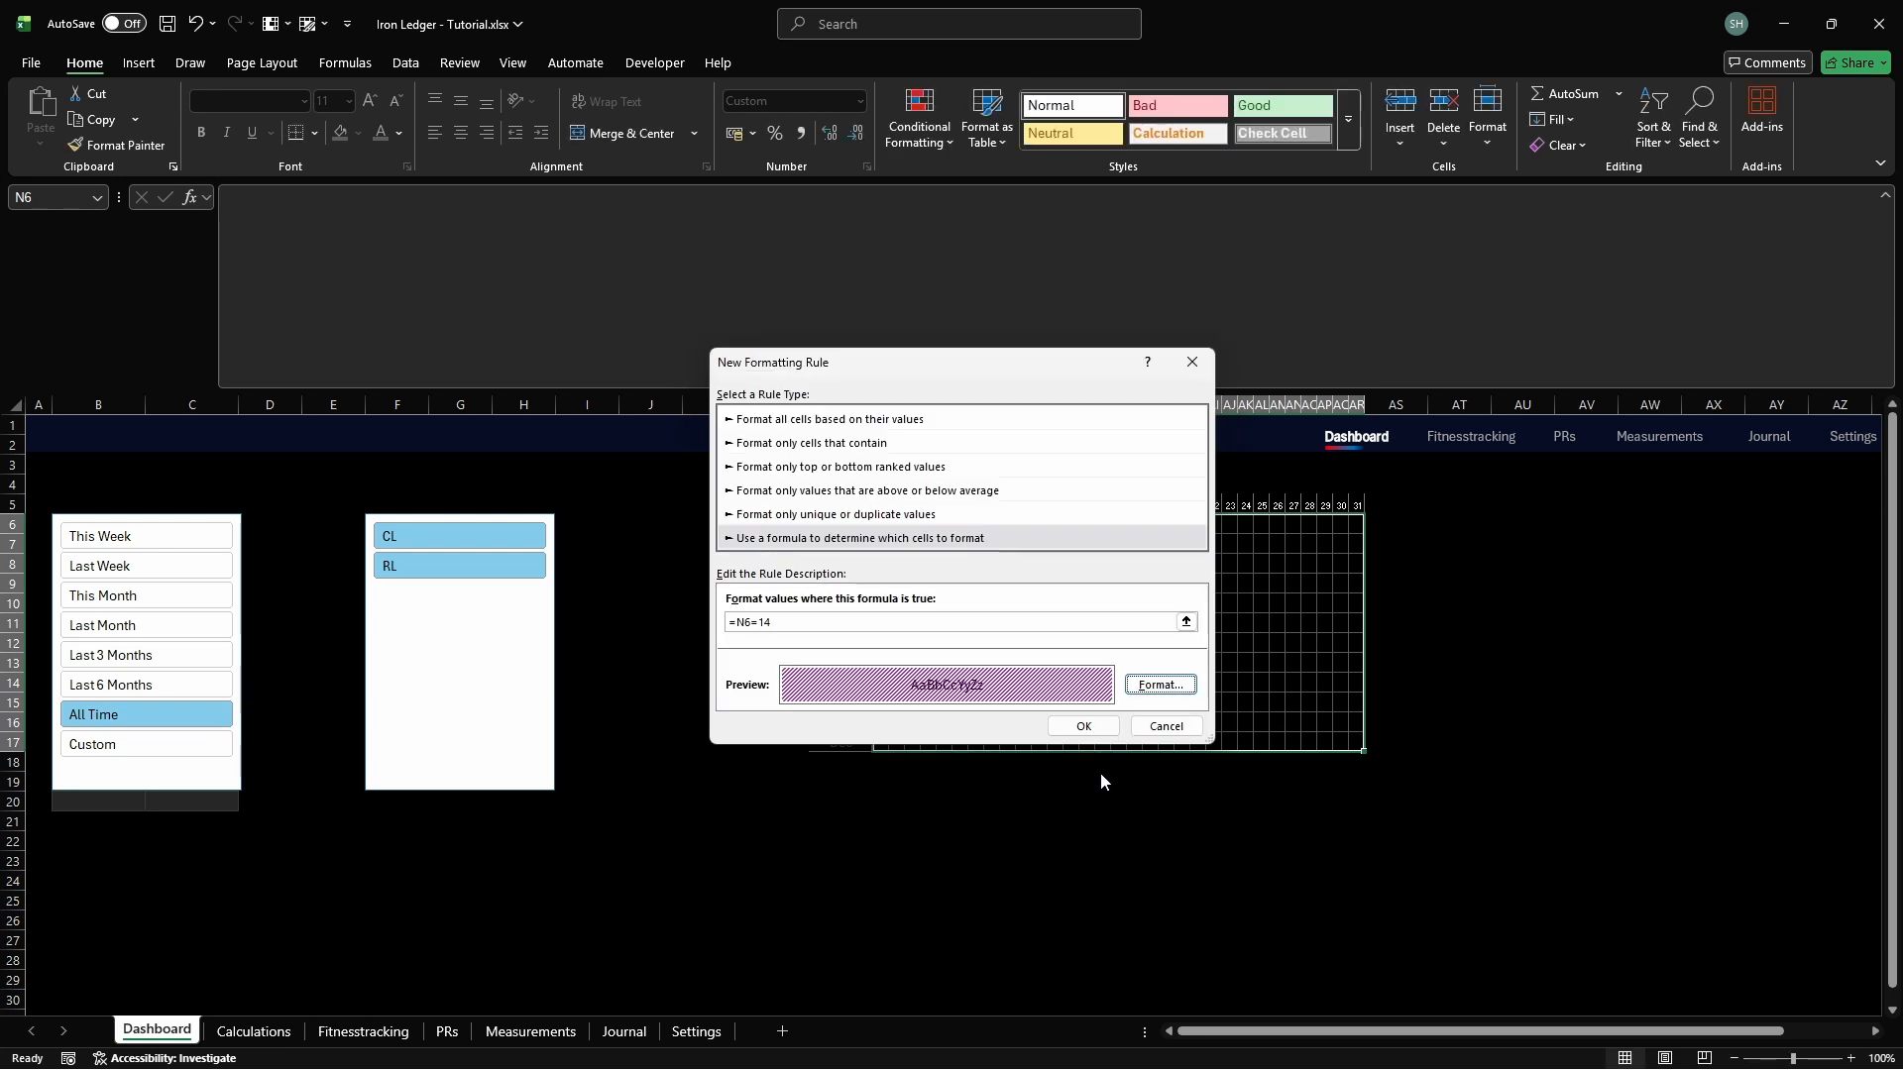
{"action": "left_click", "coordinate": [1085, 728]}
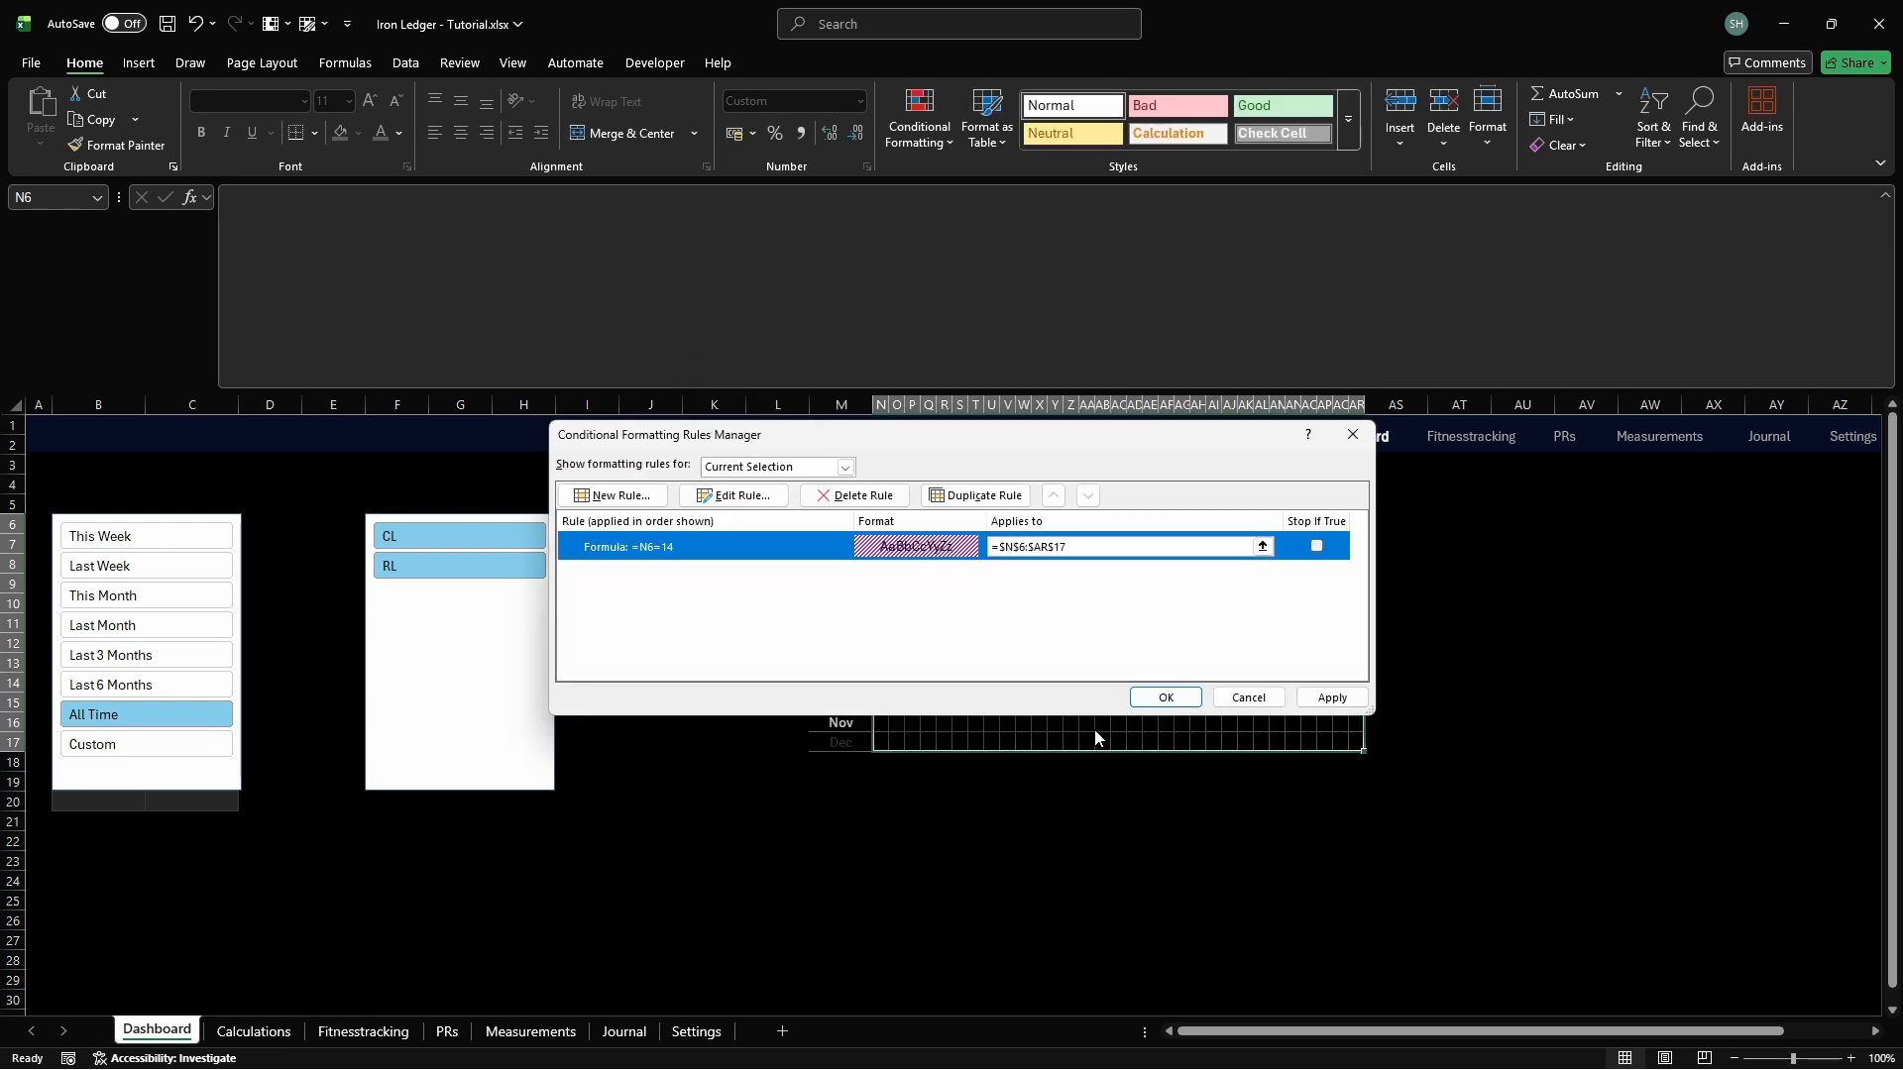
{"action": "left_click", "coordinate": [1316, 546]}
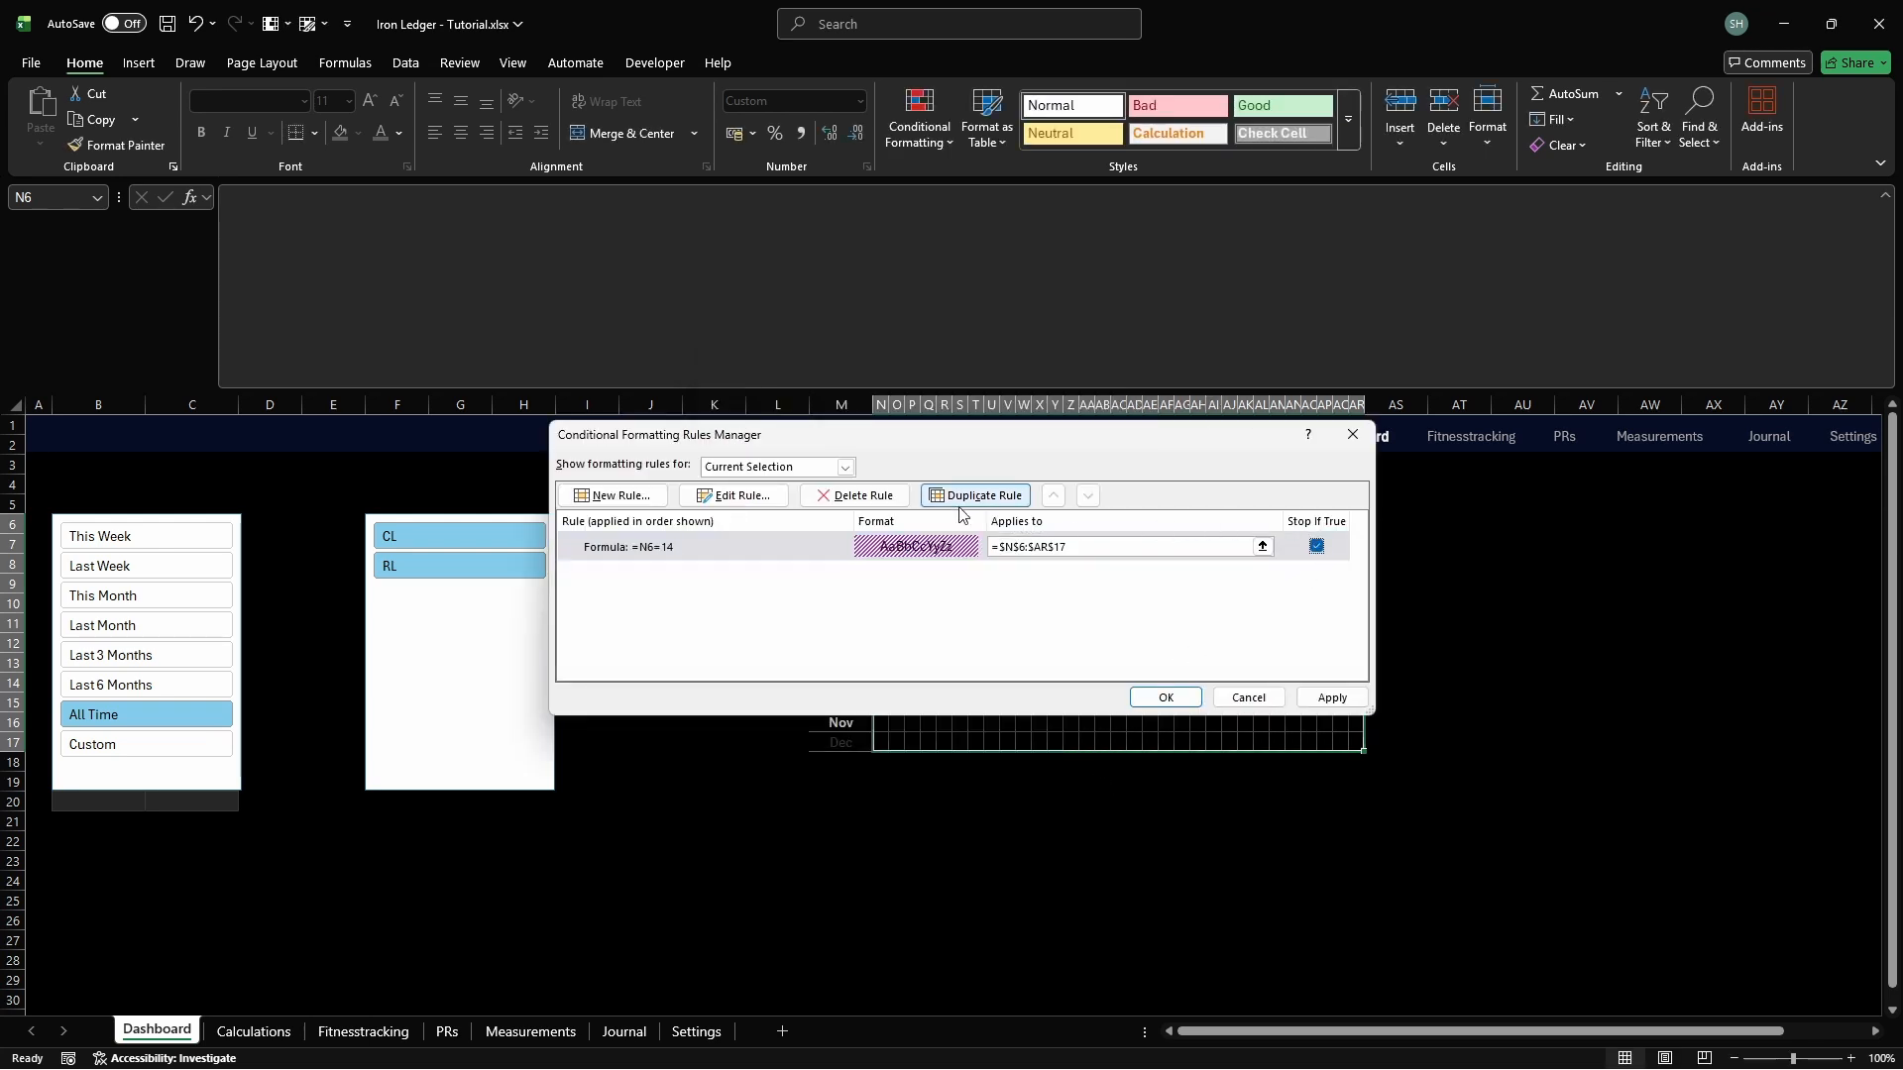
Add a second formula-based rule for the heatmap grid with the formula =N6=13
{"action": "left_click", "coordinate": [615, 496]}
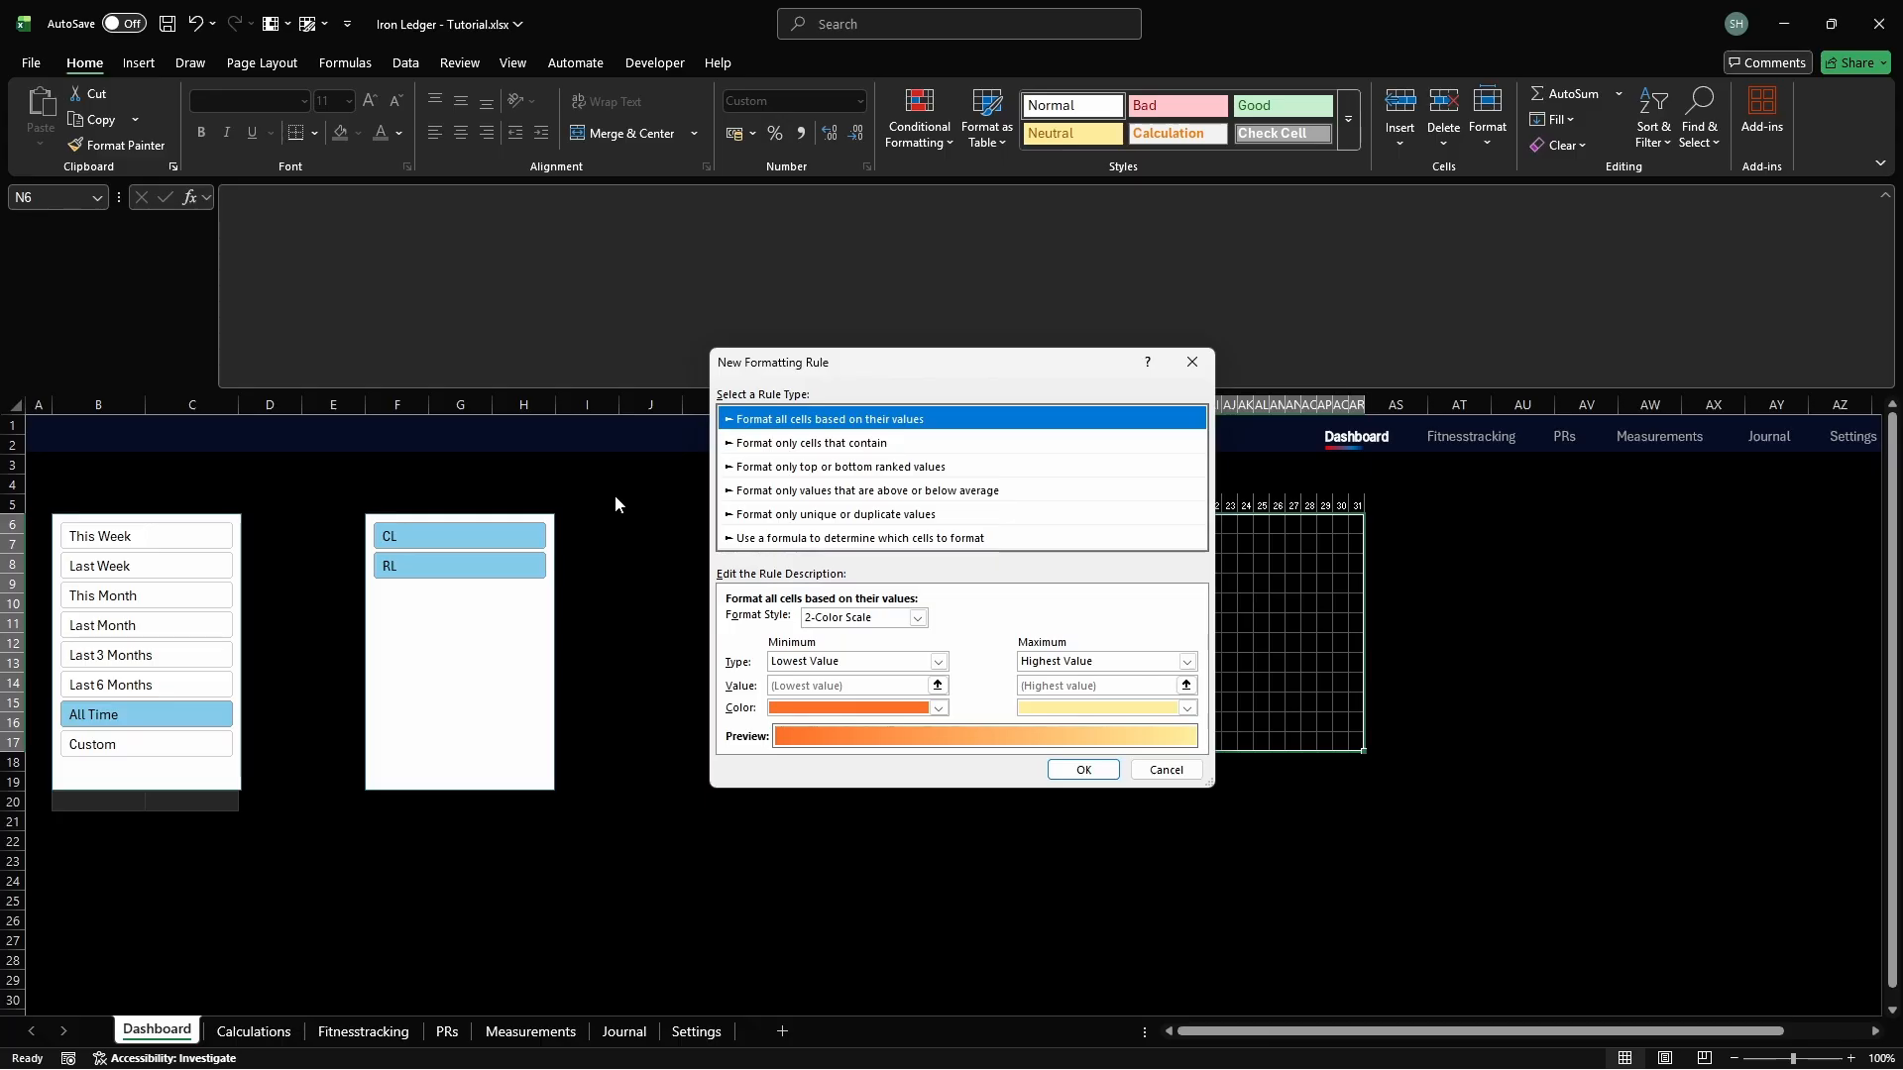
{"action": "left_click", "coordinate": [836, 542]}
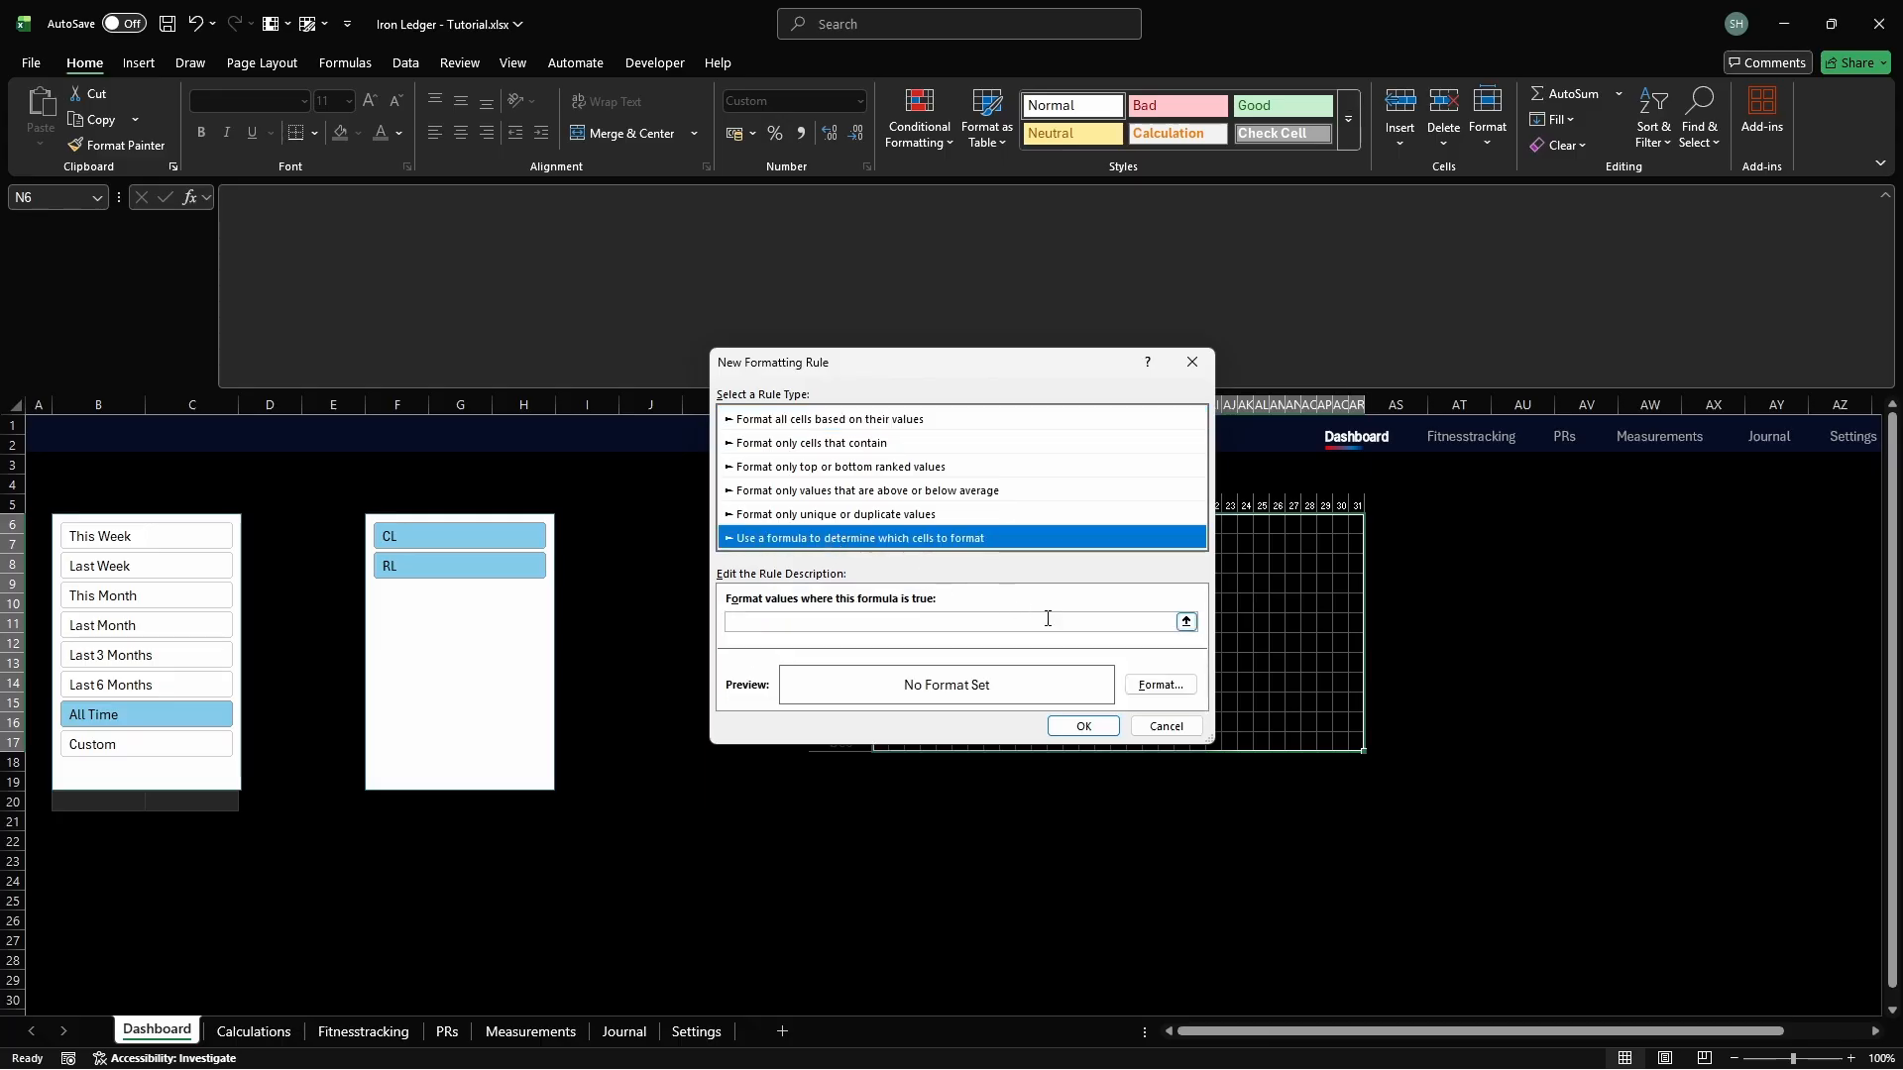
{"action": "left_click", "coordinate": [1087, 623]}
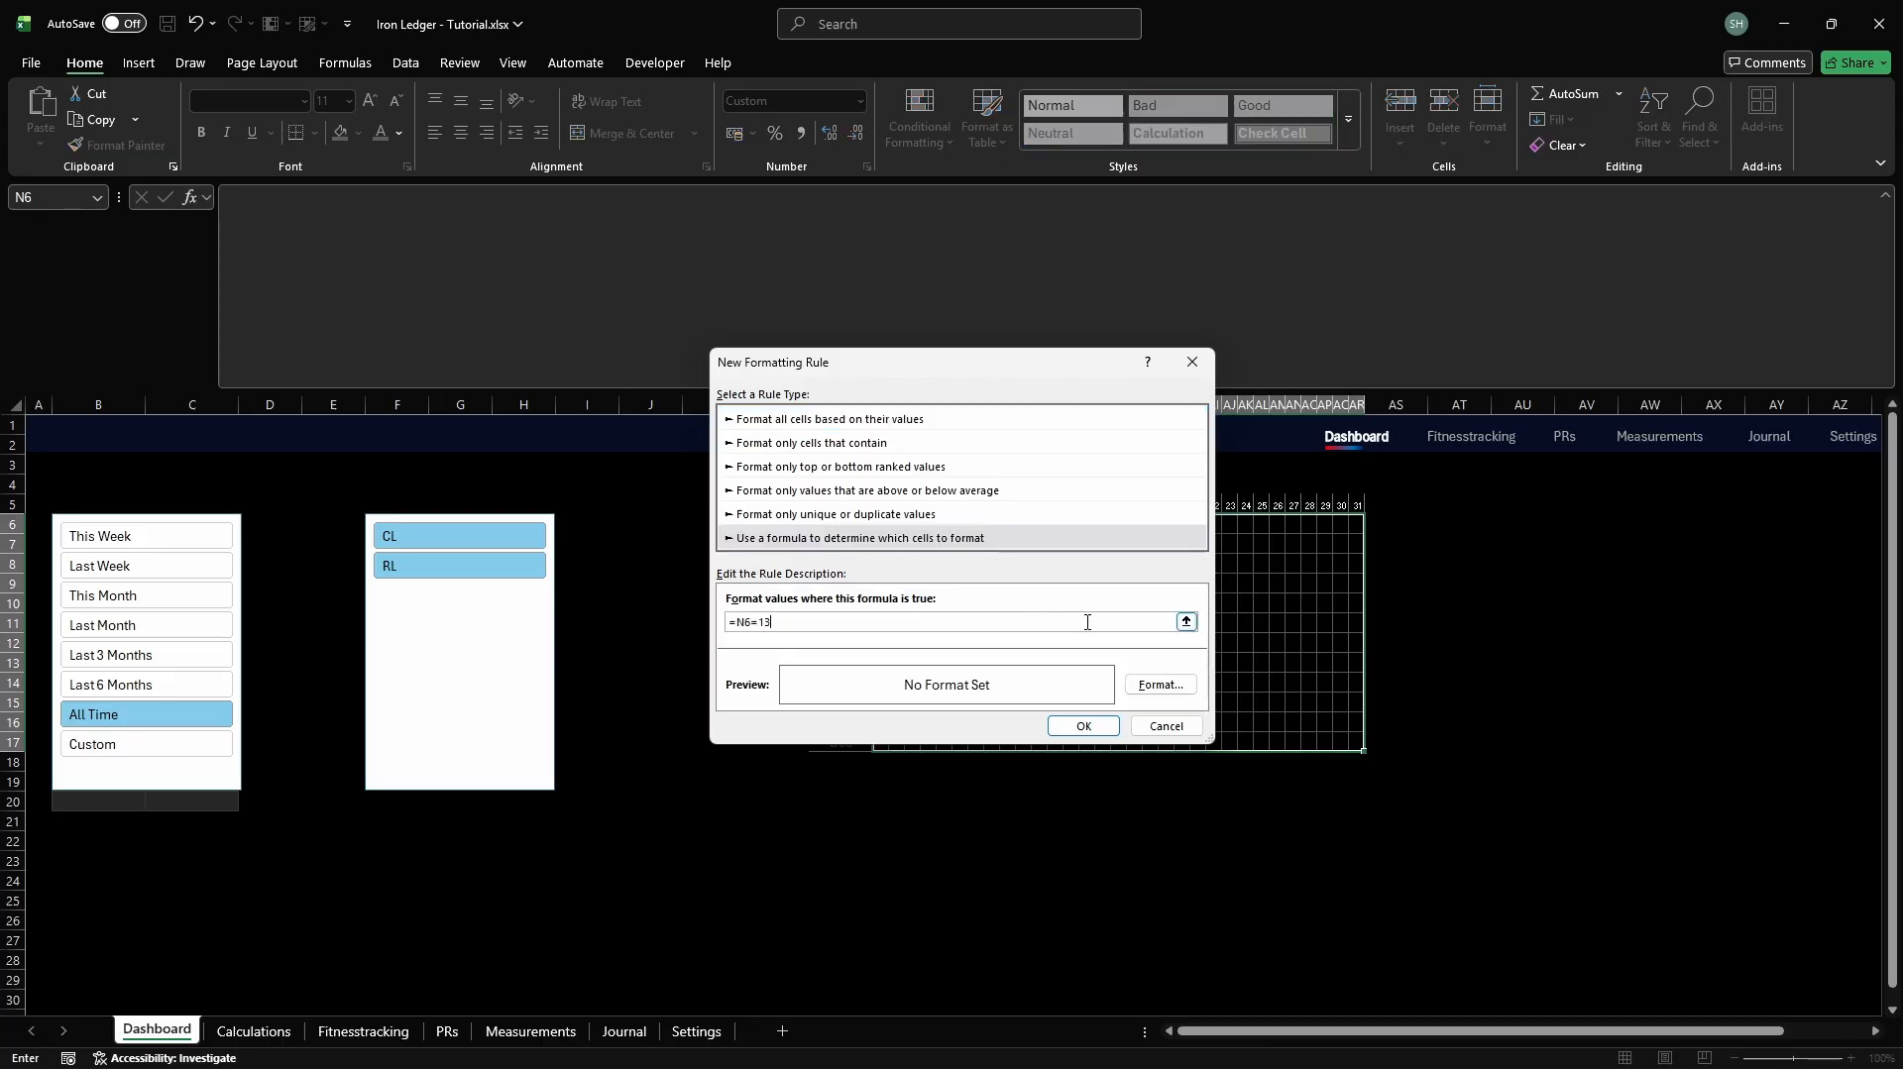
{"action": "type", "text": "=N6=13"}
Set the background fill color of the =N6=13 rule to the custom hex value #B832CE, without a pattern
{"action": "left_click", "coordinate": [1161, 685]}
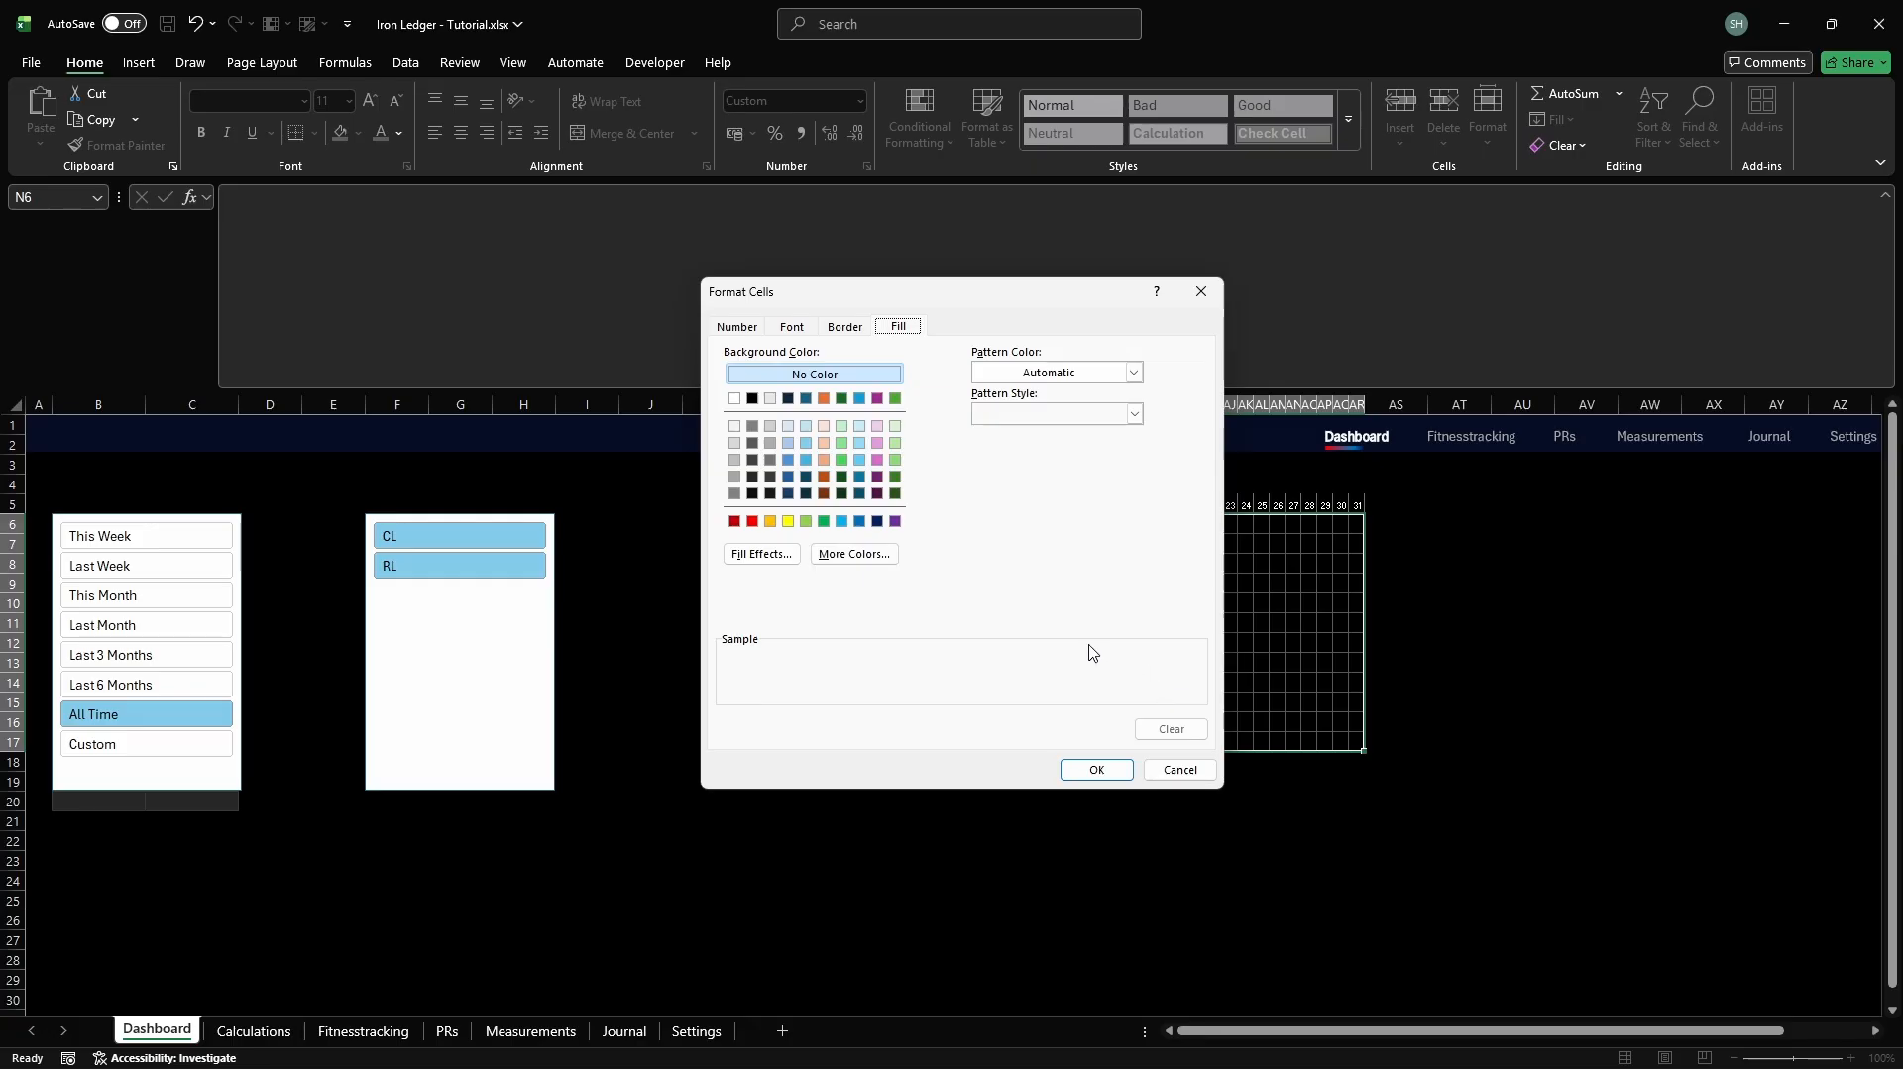
{"action": "left_click", "coordinate": [859, 553]}
{"action": "left_click", "coordinate": [901, 407]}
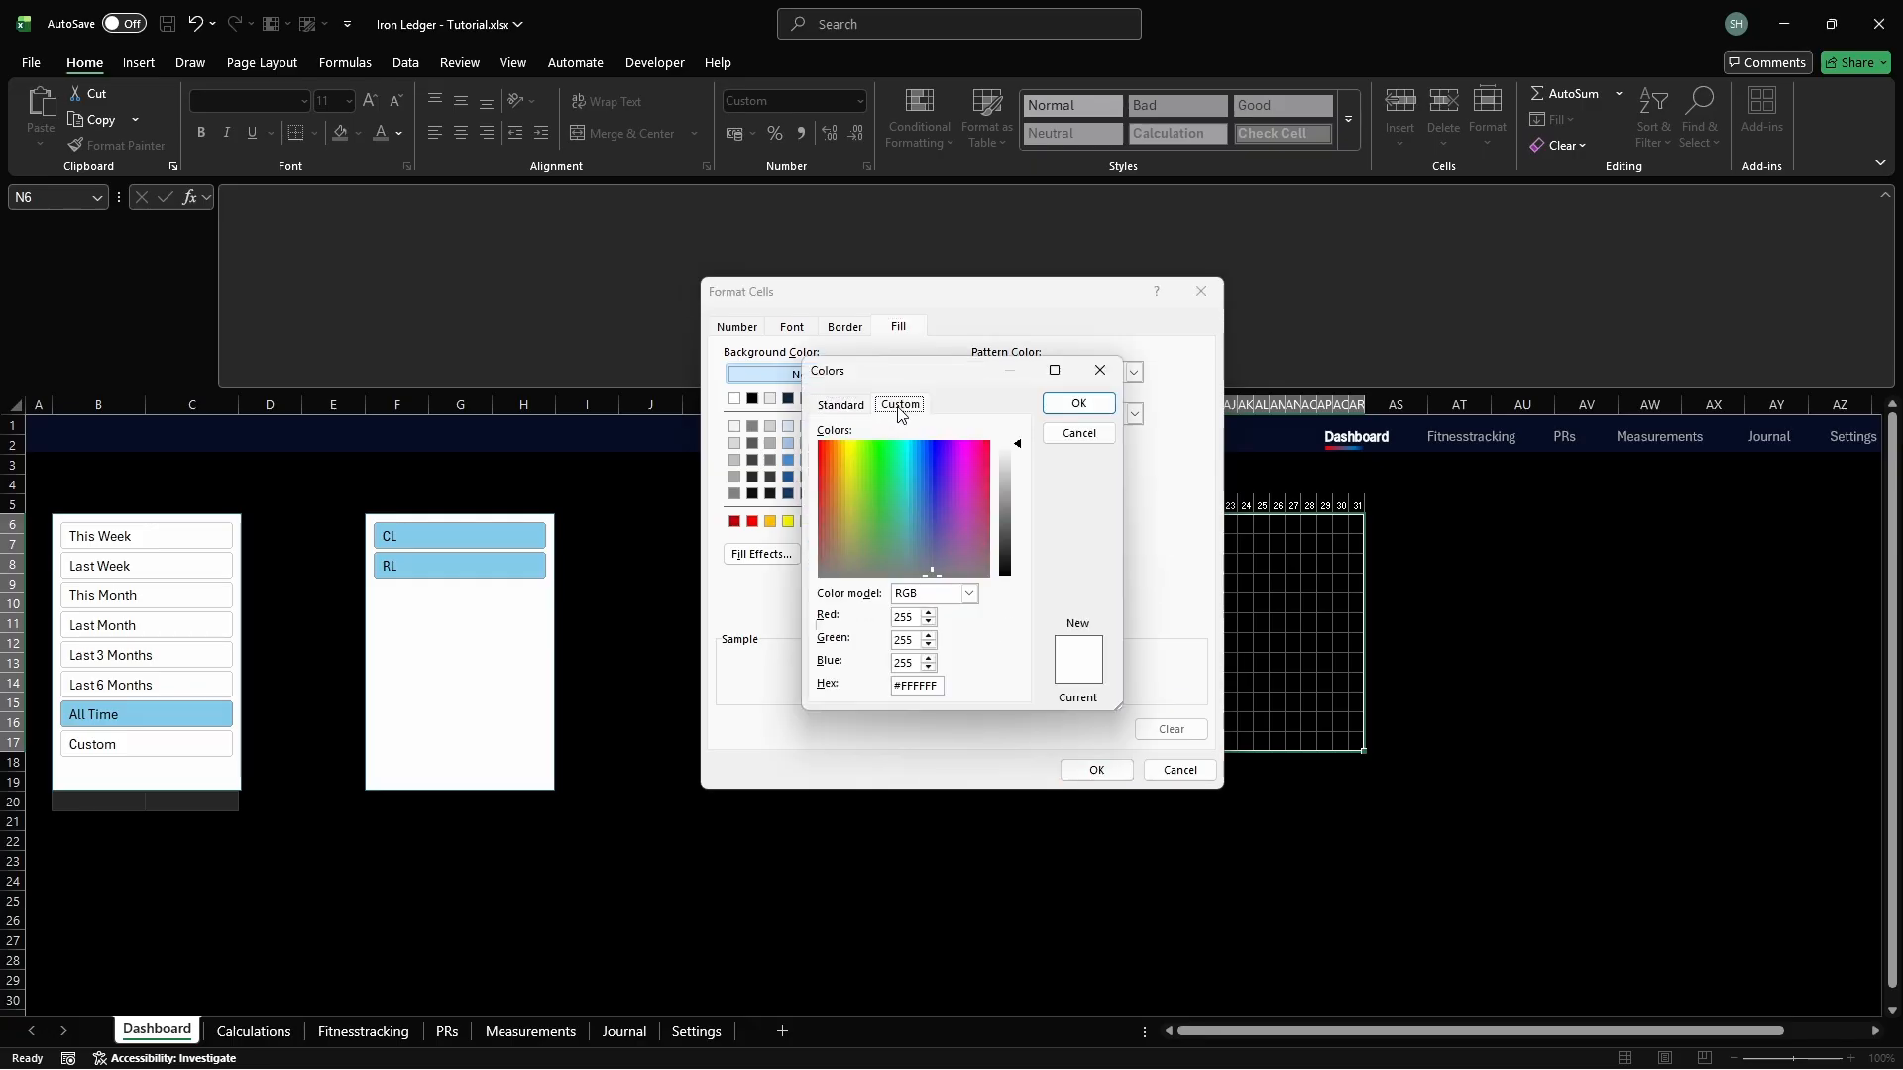
{"action": "left_click", "coordinate": [938, 684]}
{"action": "key", "text": "BackSpace"}
{"action": "key", "text": "BackSpace"}
{"action": "key", "text": "BackSpace"}
{"action": "key", "text": "BackSpace"}
{"action": "key", "text": "BackSpace"}
{"action": "key", "text": "BackSpace"}
{"action": "key", "text": "BackSpace"}
{"action": "type", "text": "B832CE"}
{"action": "key", "text": "Return"}
Confirm the format and the =N6=13 rule, and turn on Stop If True for it
{"action": "left_click", "coordinate": [1097, 770]}
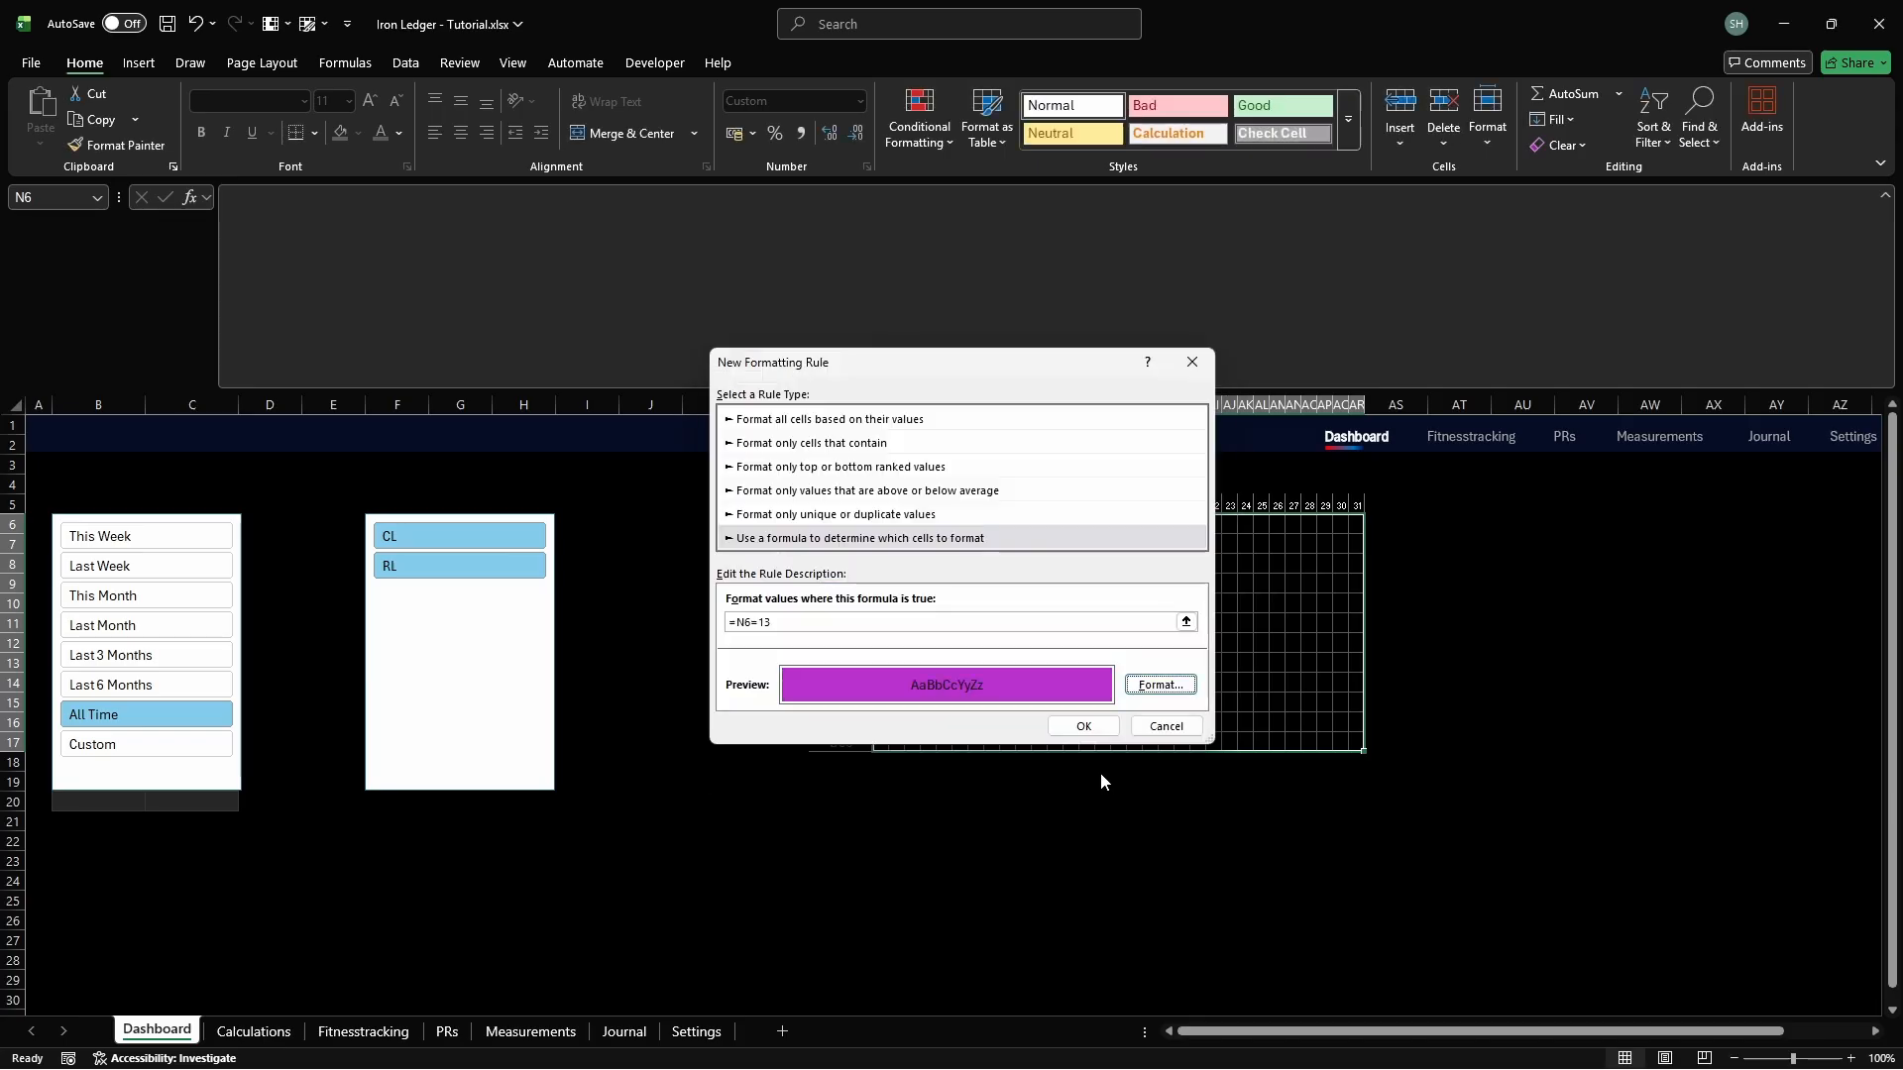
{"action": "left_click", "coordinate": [1085, 727]}
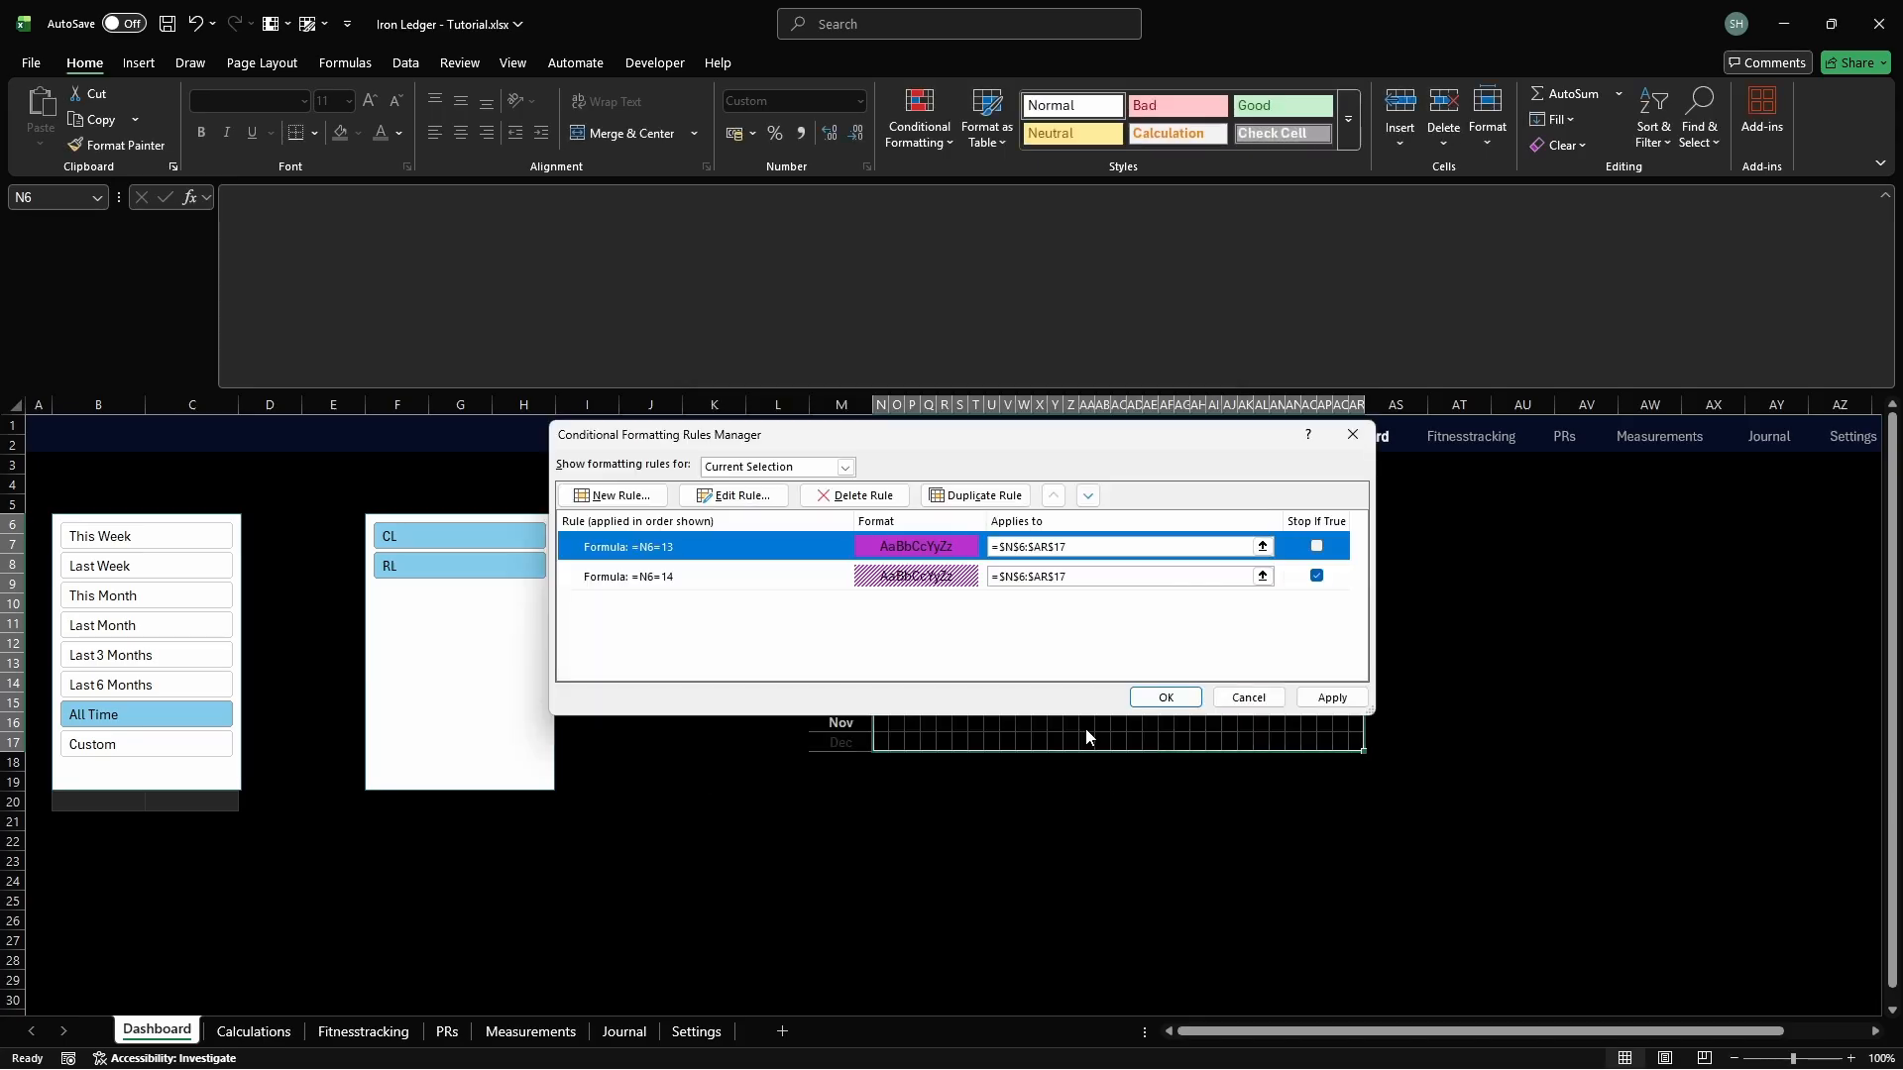
{"action": "left_click", "coordinate": [1317, 547]}
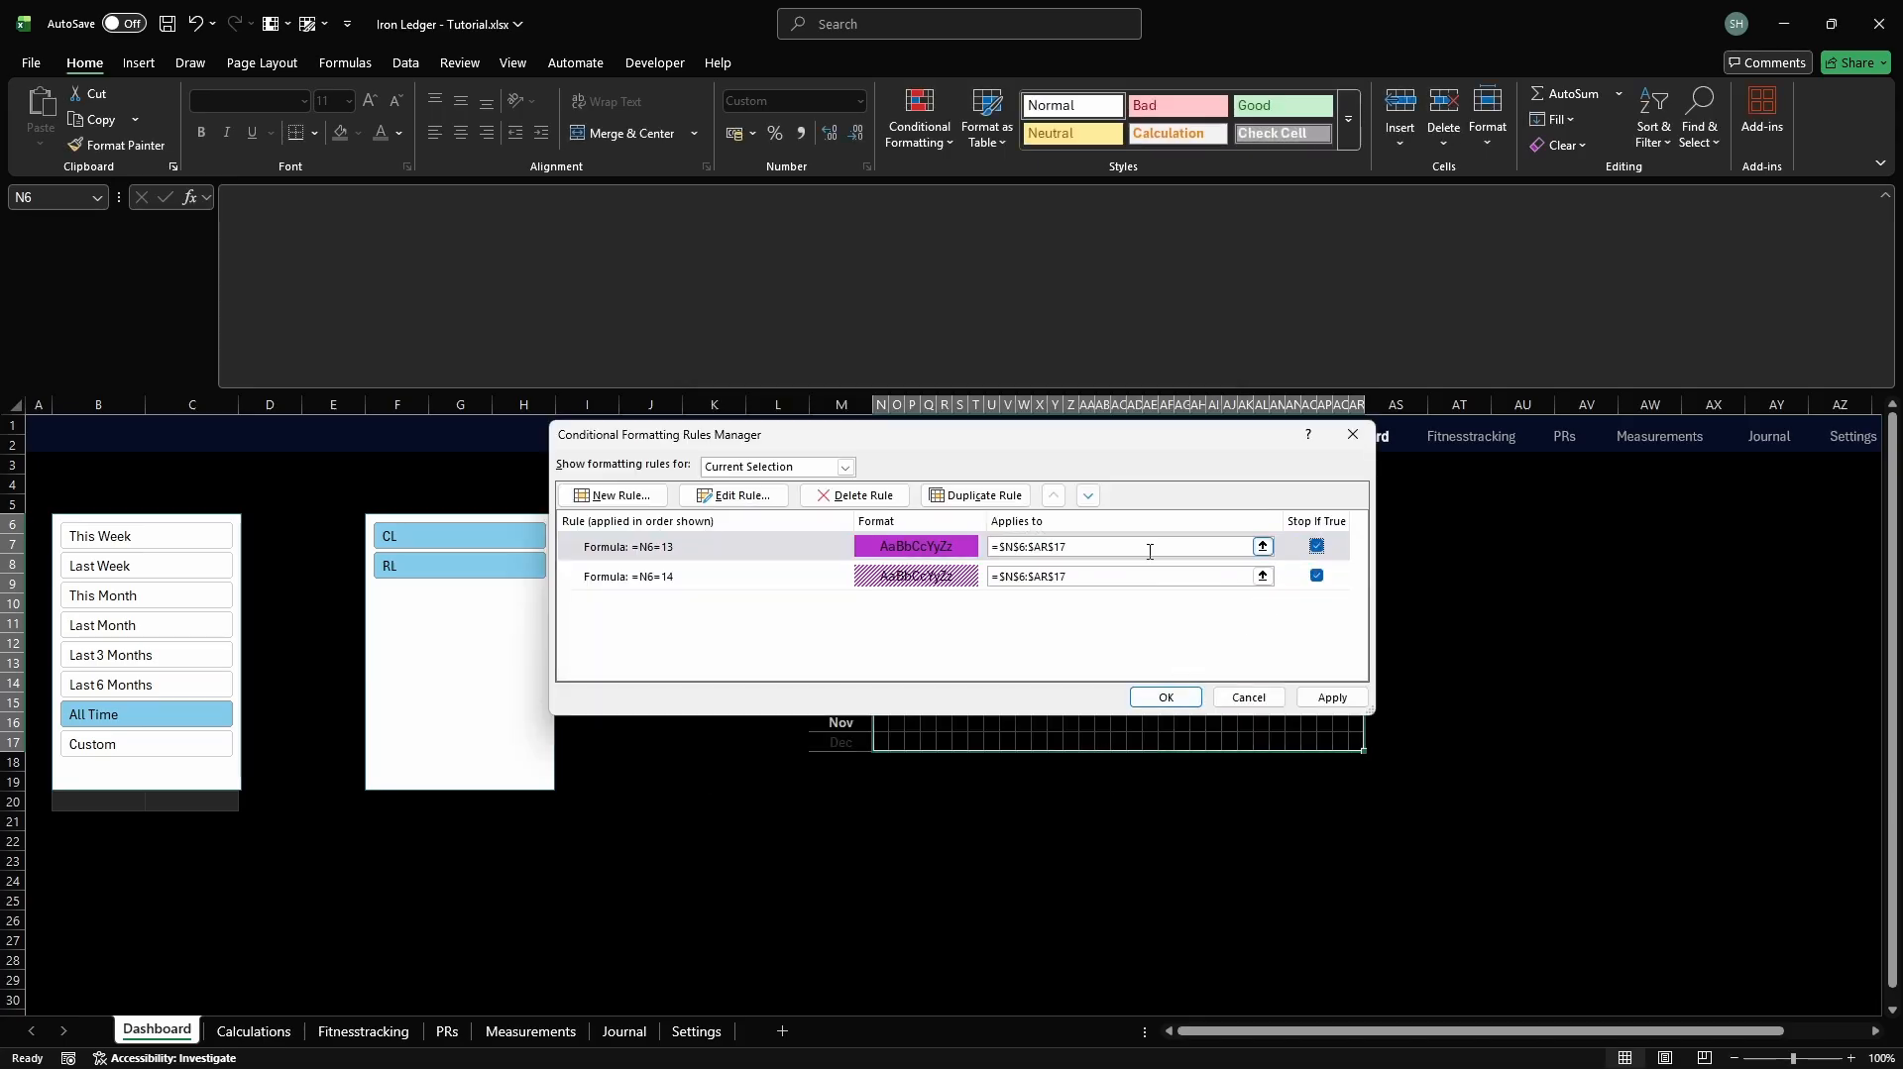
Add a third formula-based rule for the heatmap grid with the formula =N6=12
{"action": "left_click", "coordinate": [614, 498]}
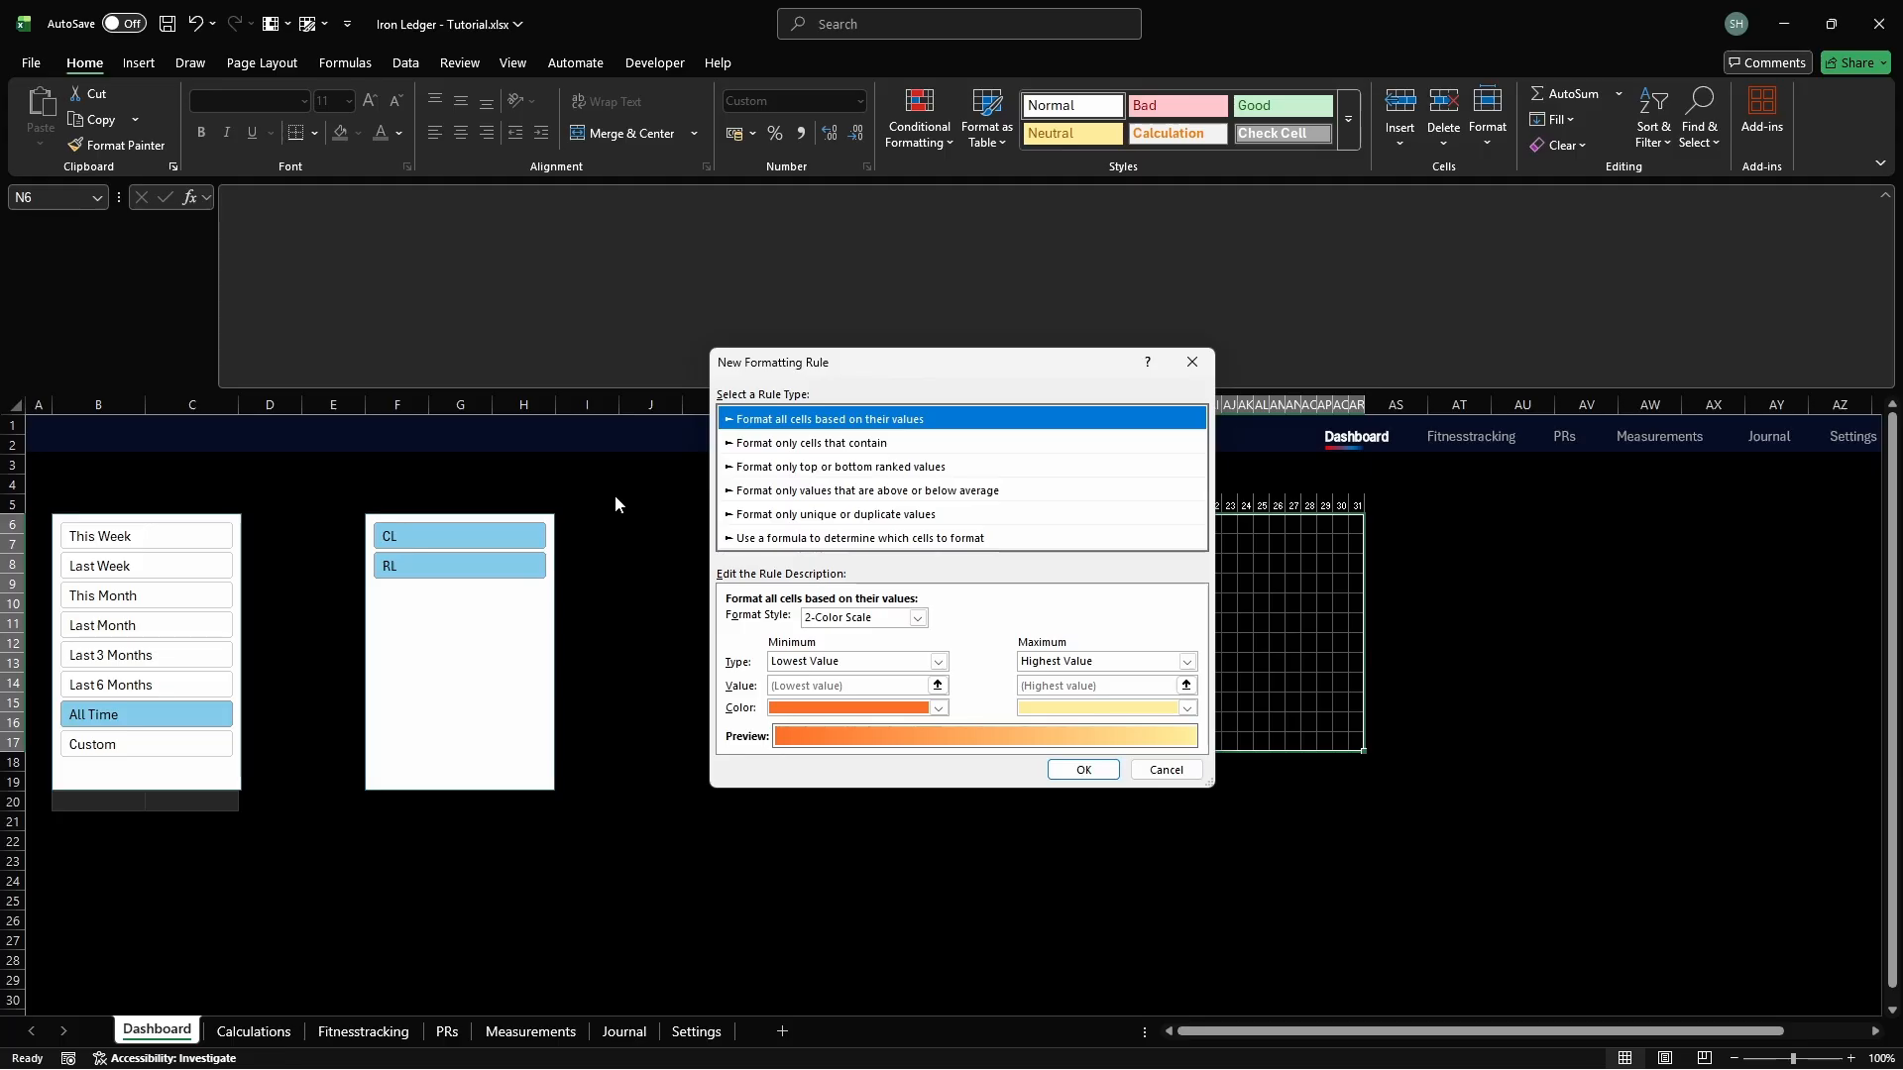
{"action": "left_click", "coordinate": [832, 538]}
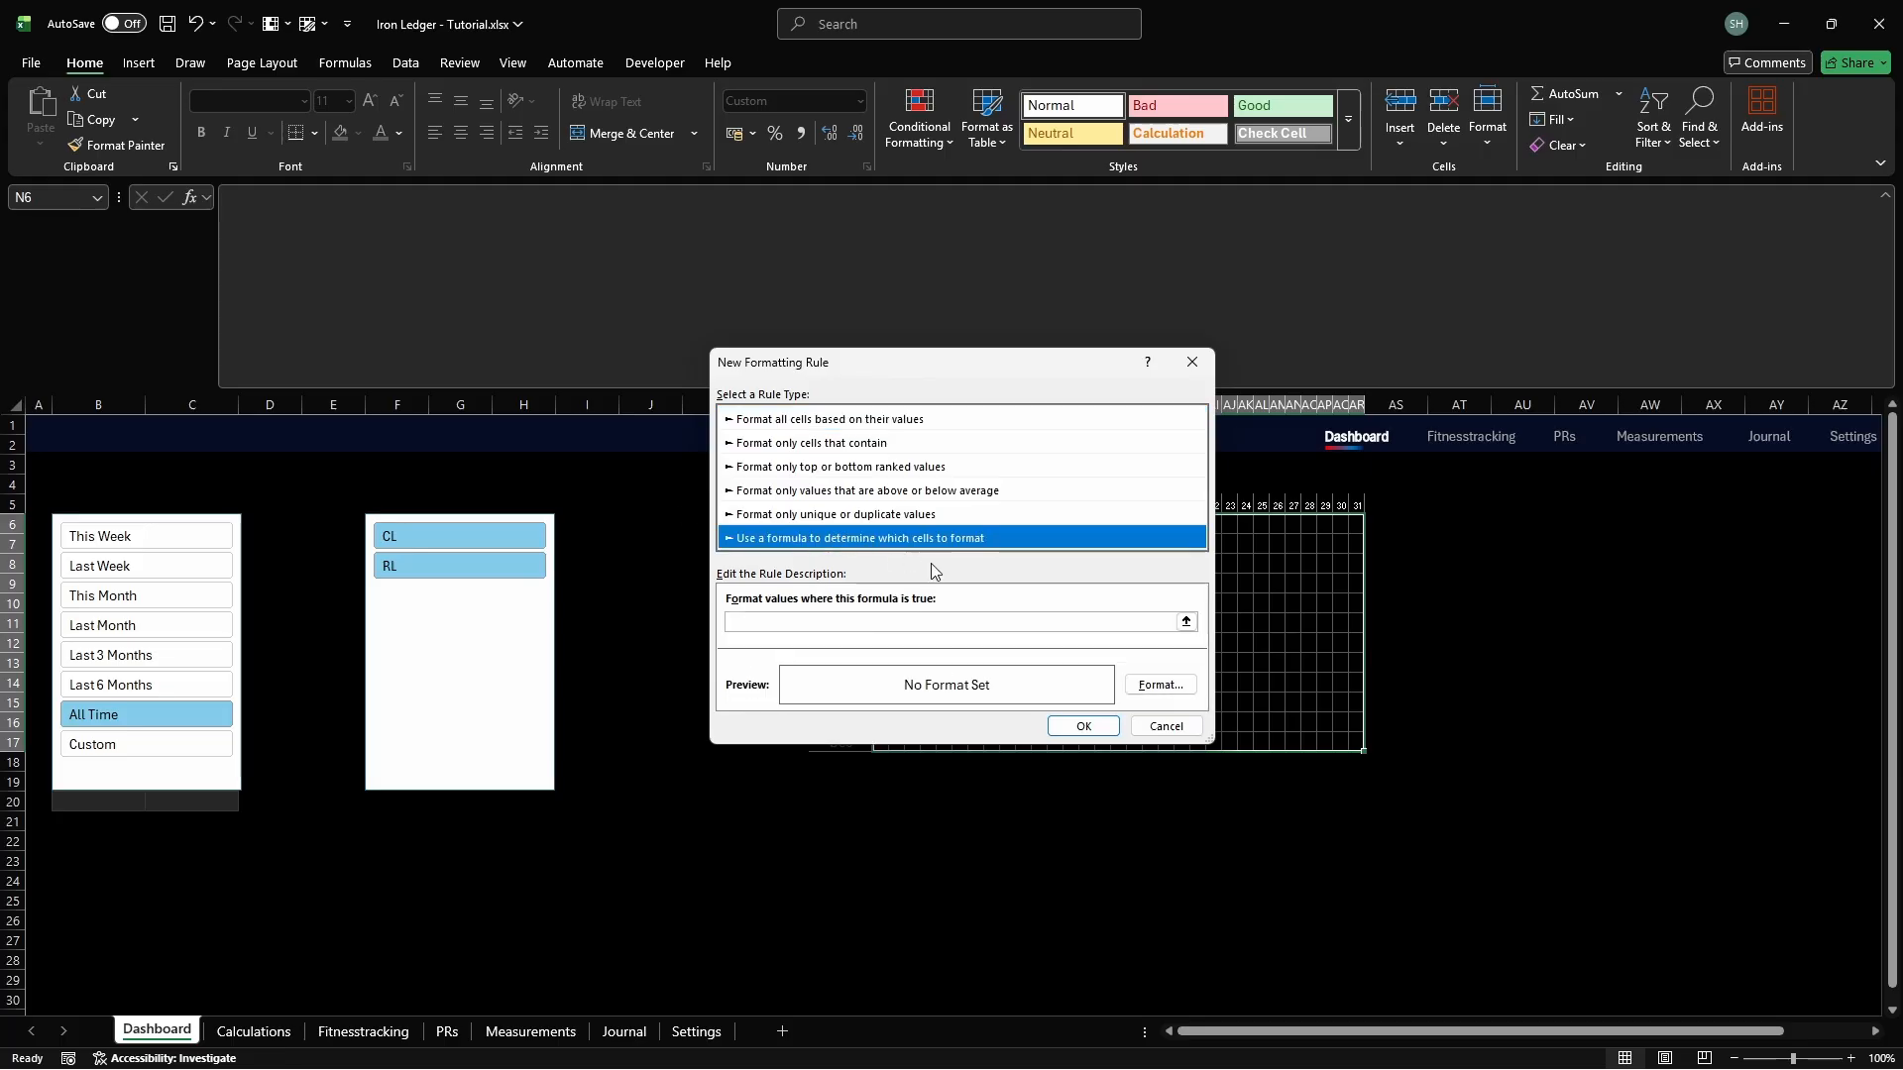
{"action": "left_click", "coordinate": [1088, 622]}
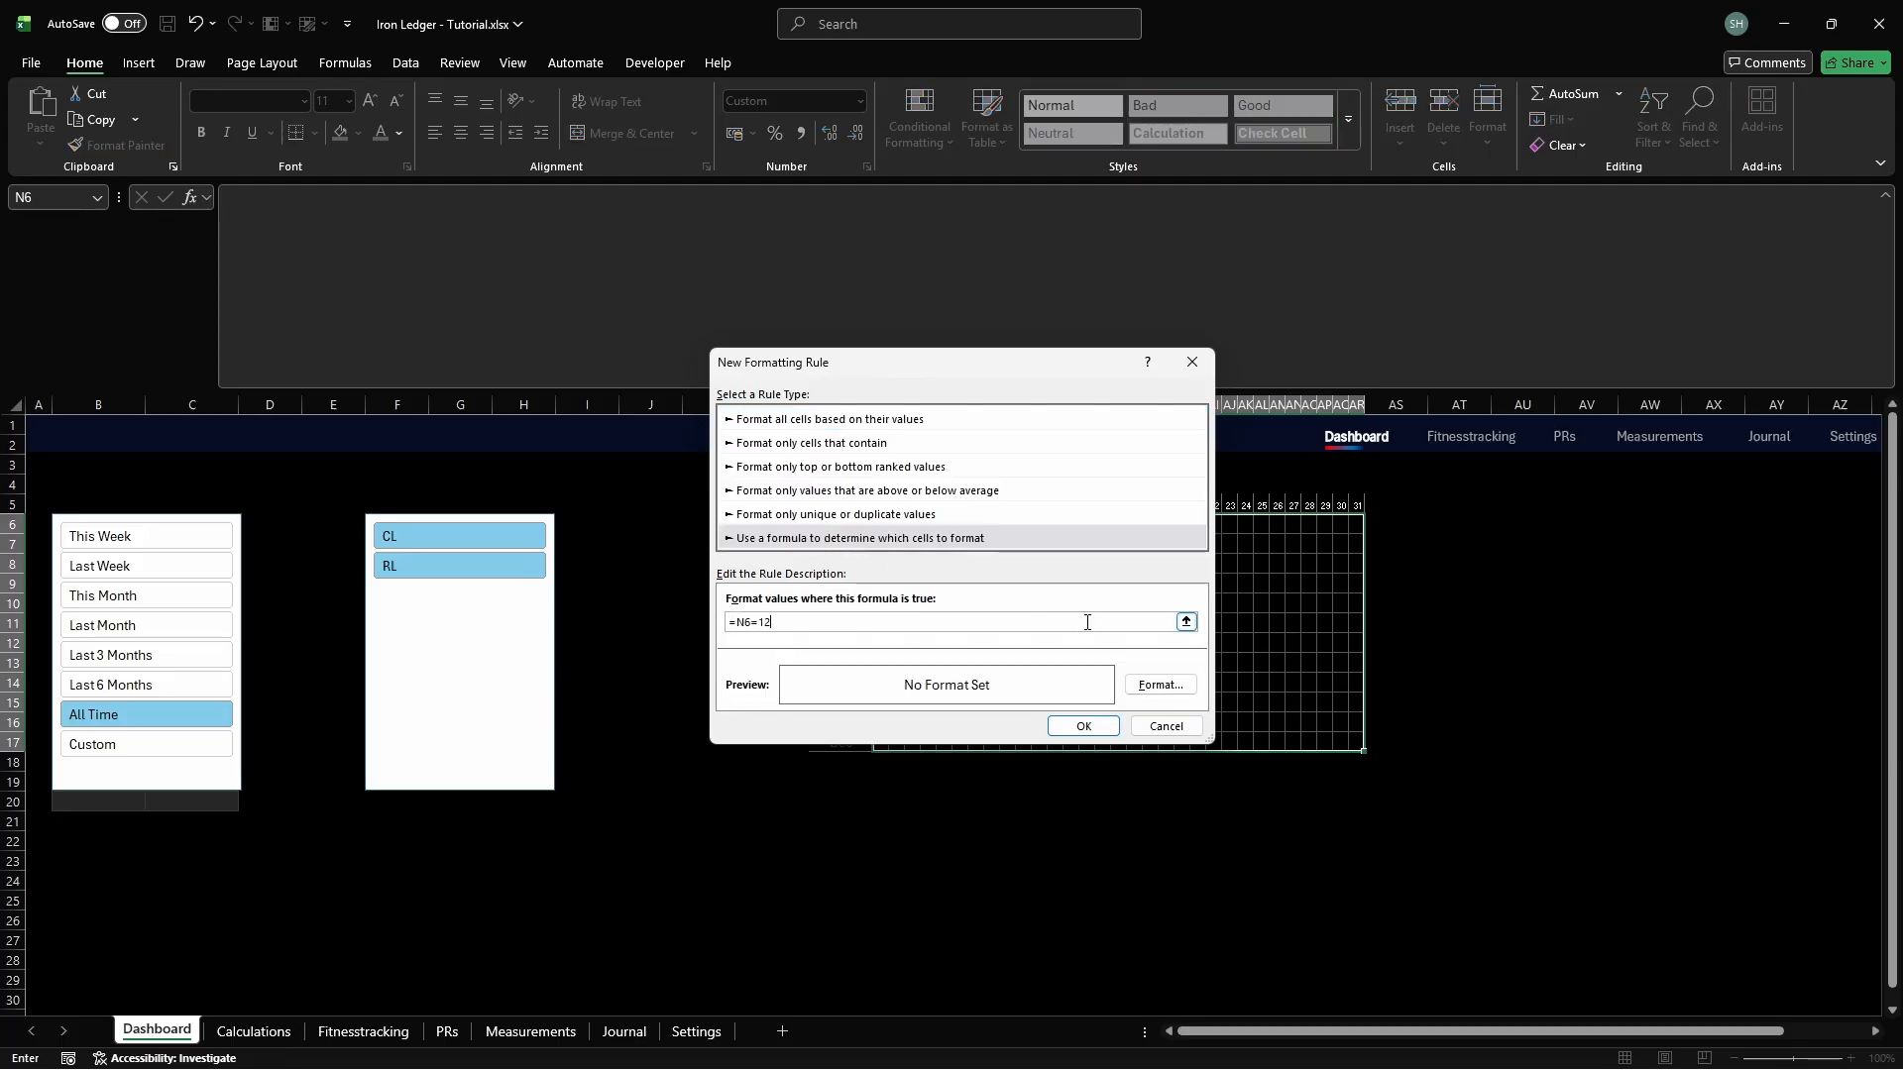
{"action": "type", "text": "=N6=12"}
Set the background fill color of the =N6=12 rule to the custom hex value #FF0000
{"action": "left_click", "coordinate": [1162, 686]}
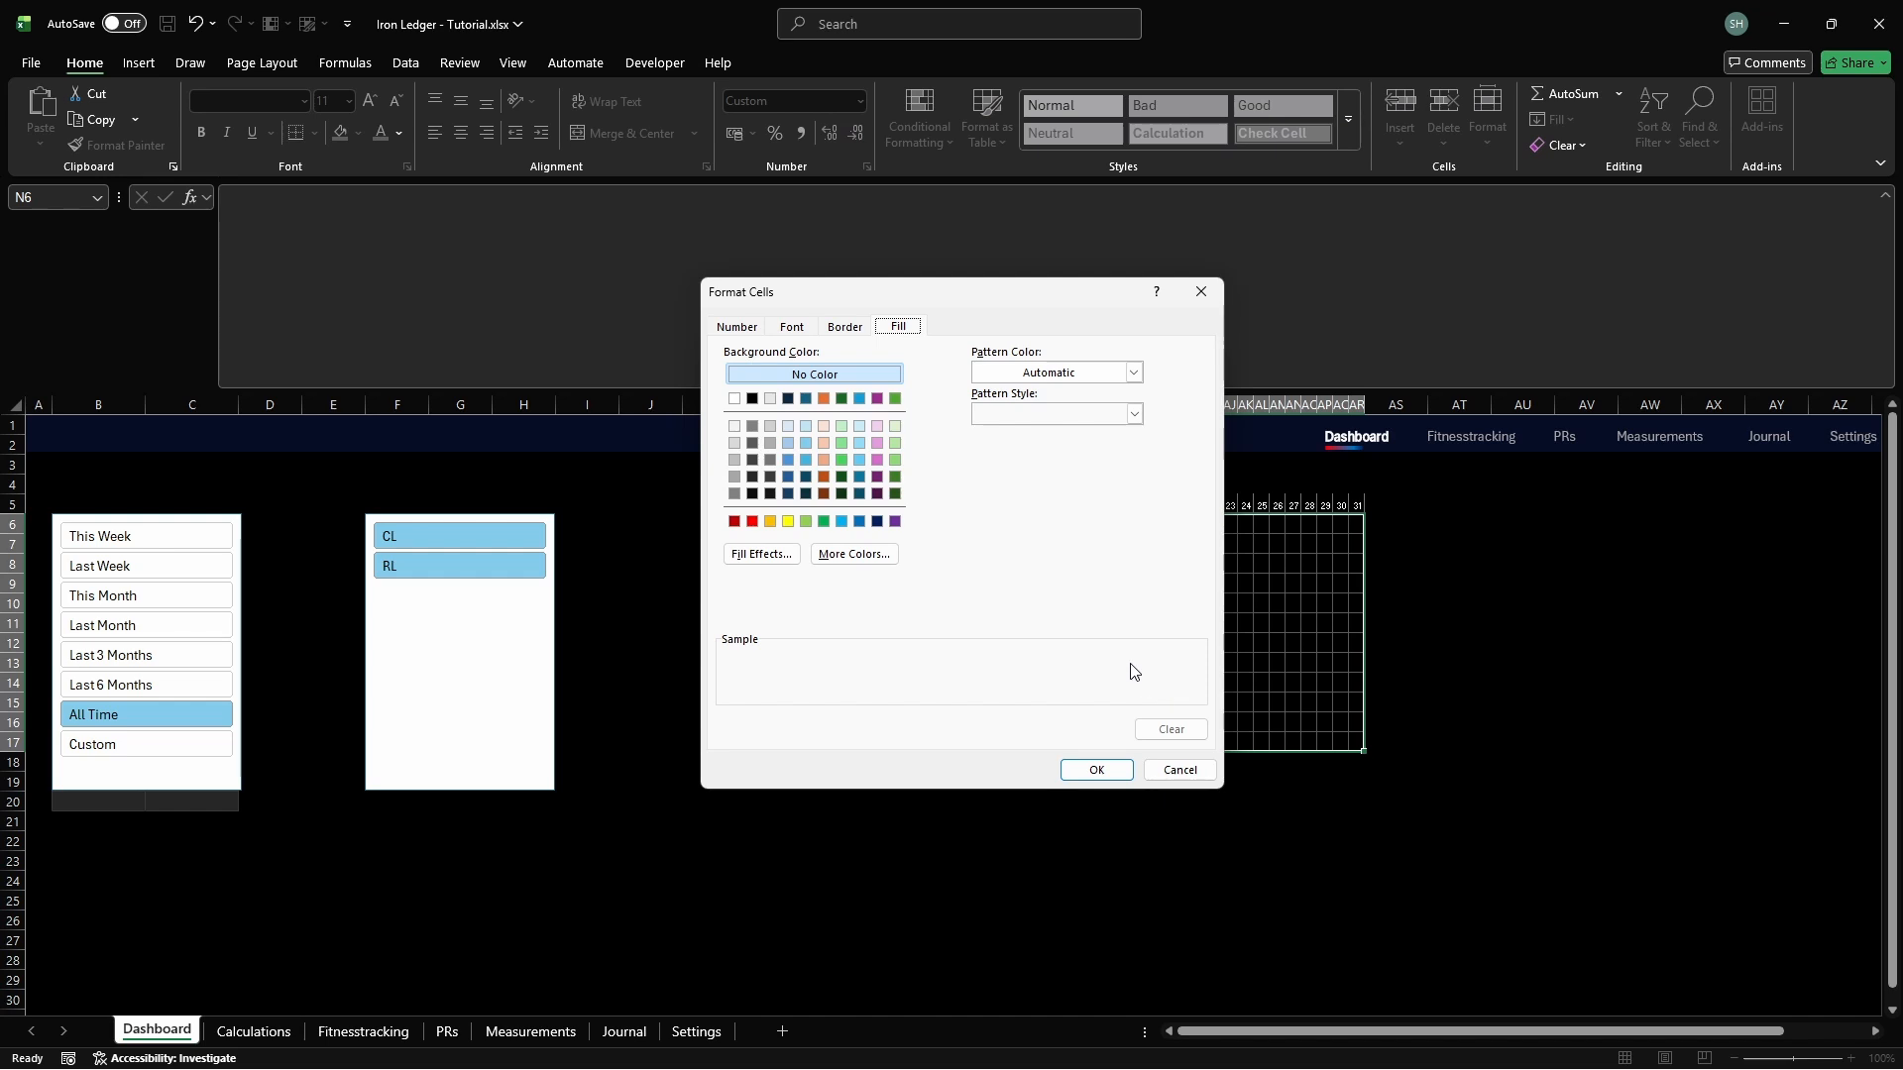
{"action": "left_click", "coordinate": [854, 553]}
{"action": "left_click", "coordinate": [900, 405]}
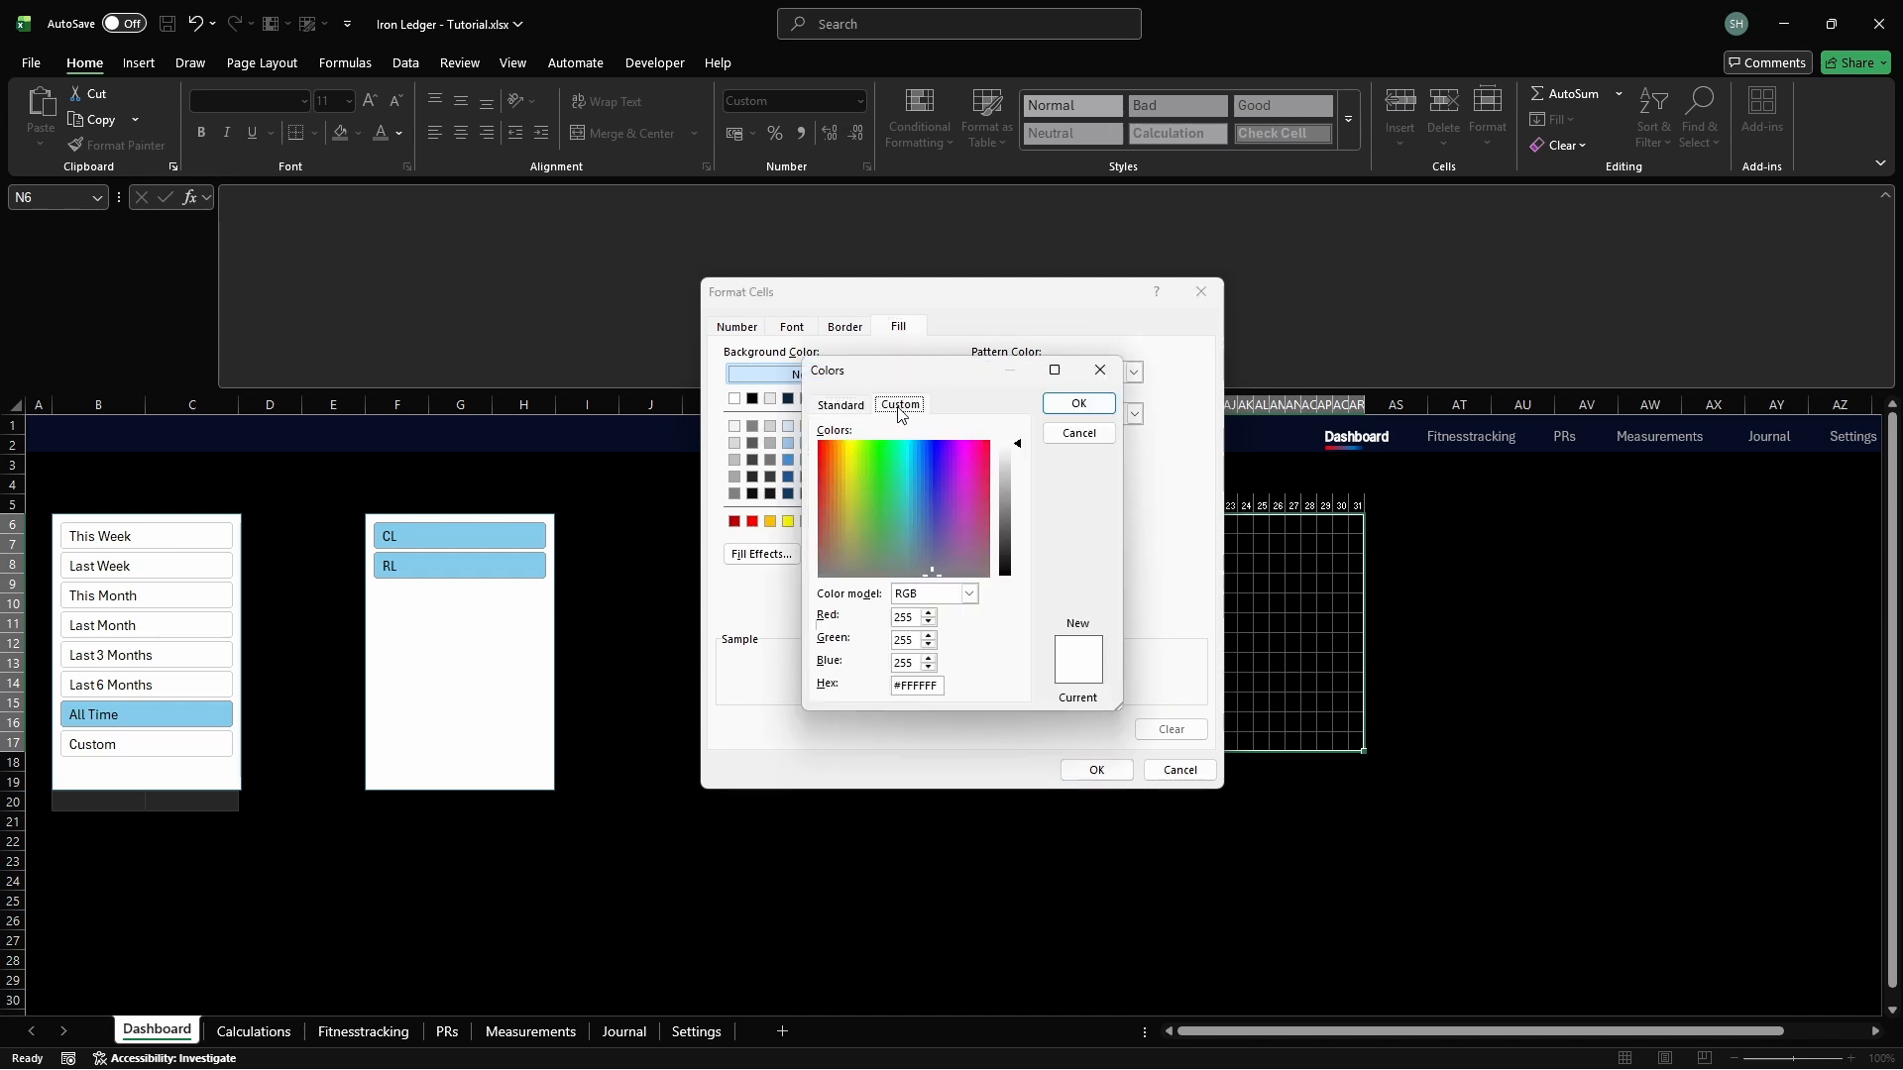
{"action": "left_click", "coordinate": [940, 685]}
{"action": "key", "text": "ctrl+a"}
{"action": "key", "text": "BackSpace"}
{"action": "type", "text": "FF0000"}
{"action": "key", "text": "Return"}
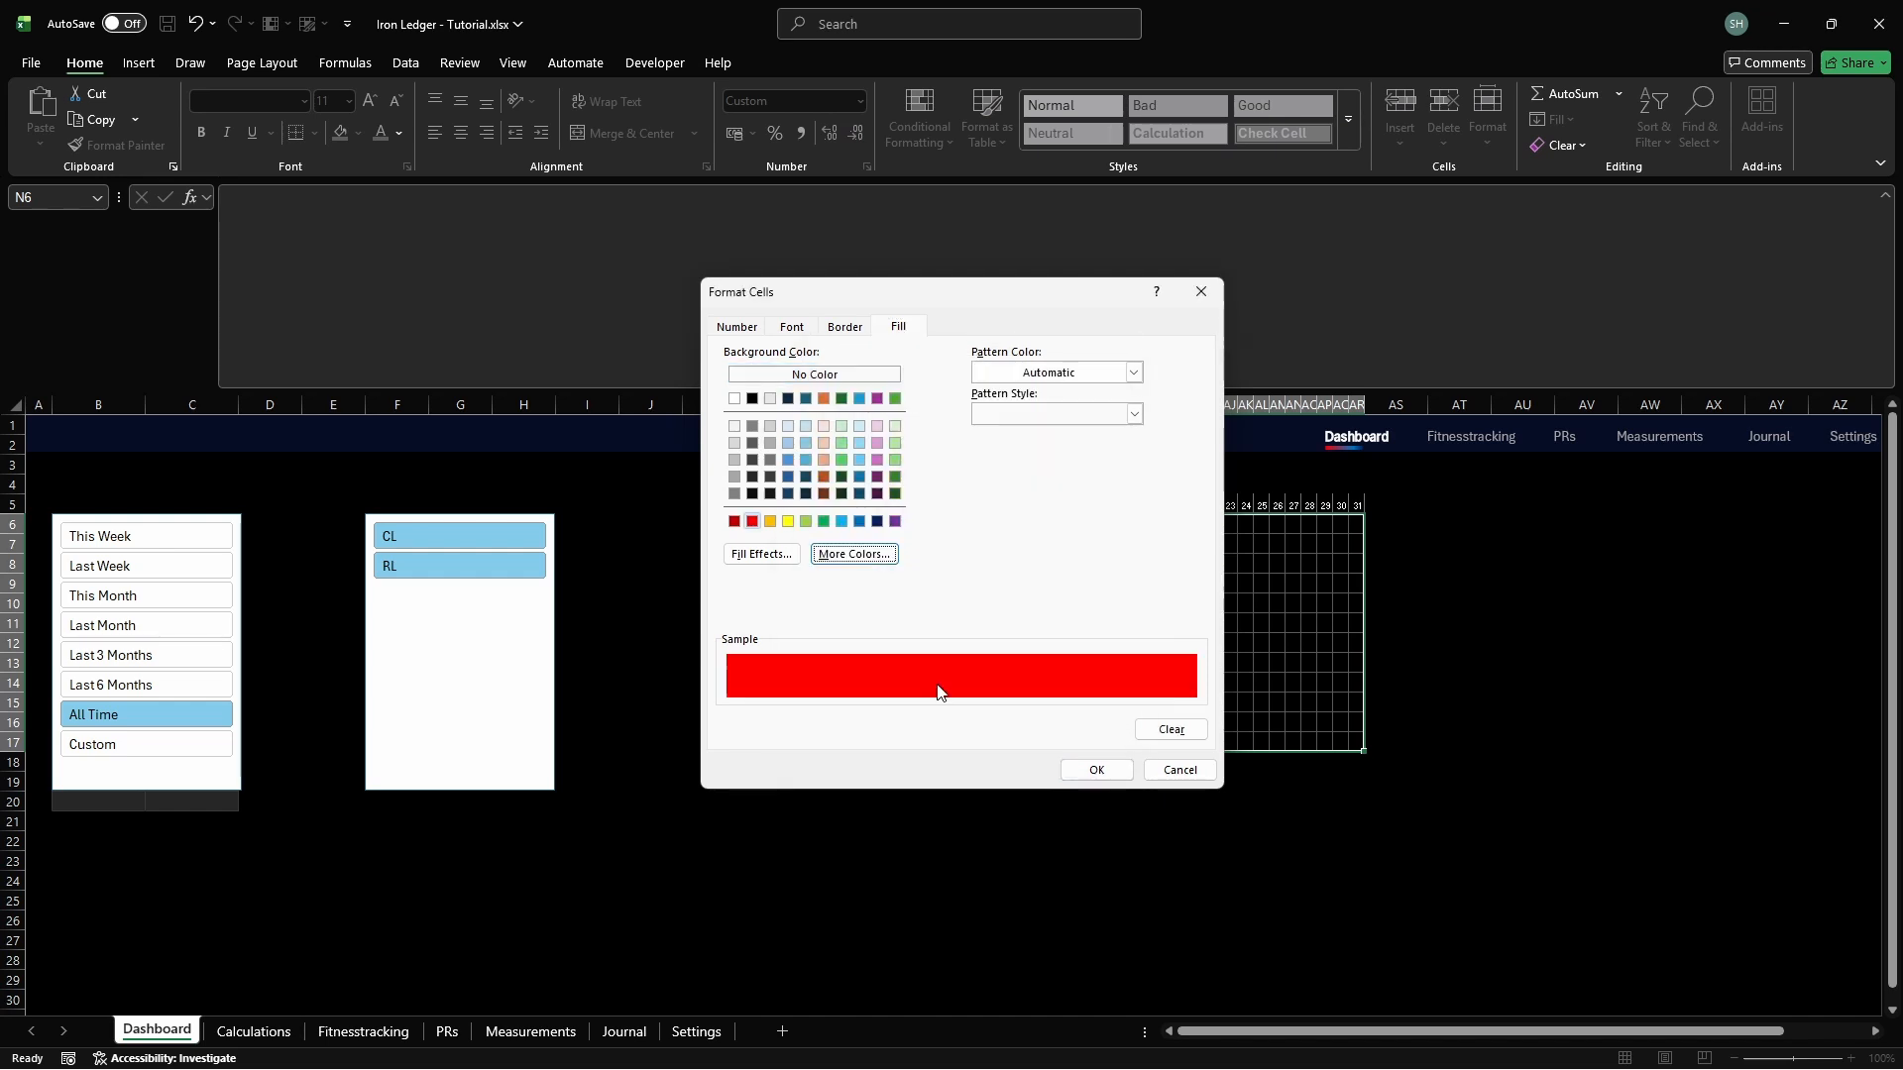
Give the =N6=12 rule's fill a diagonal-striped pattern in white, #FFFFFF, and confirm the format
{"action": "left_click", "coordinate": [1134, 373]}
{"action": "left_click", "coordinate": [1144, 772]}
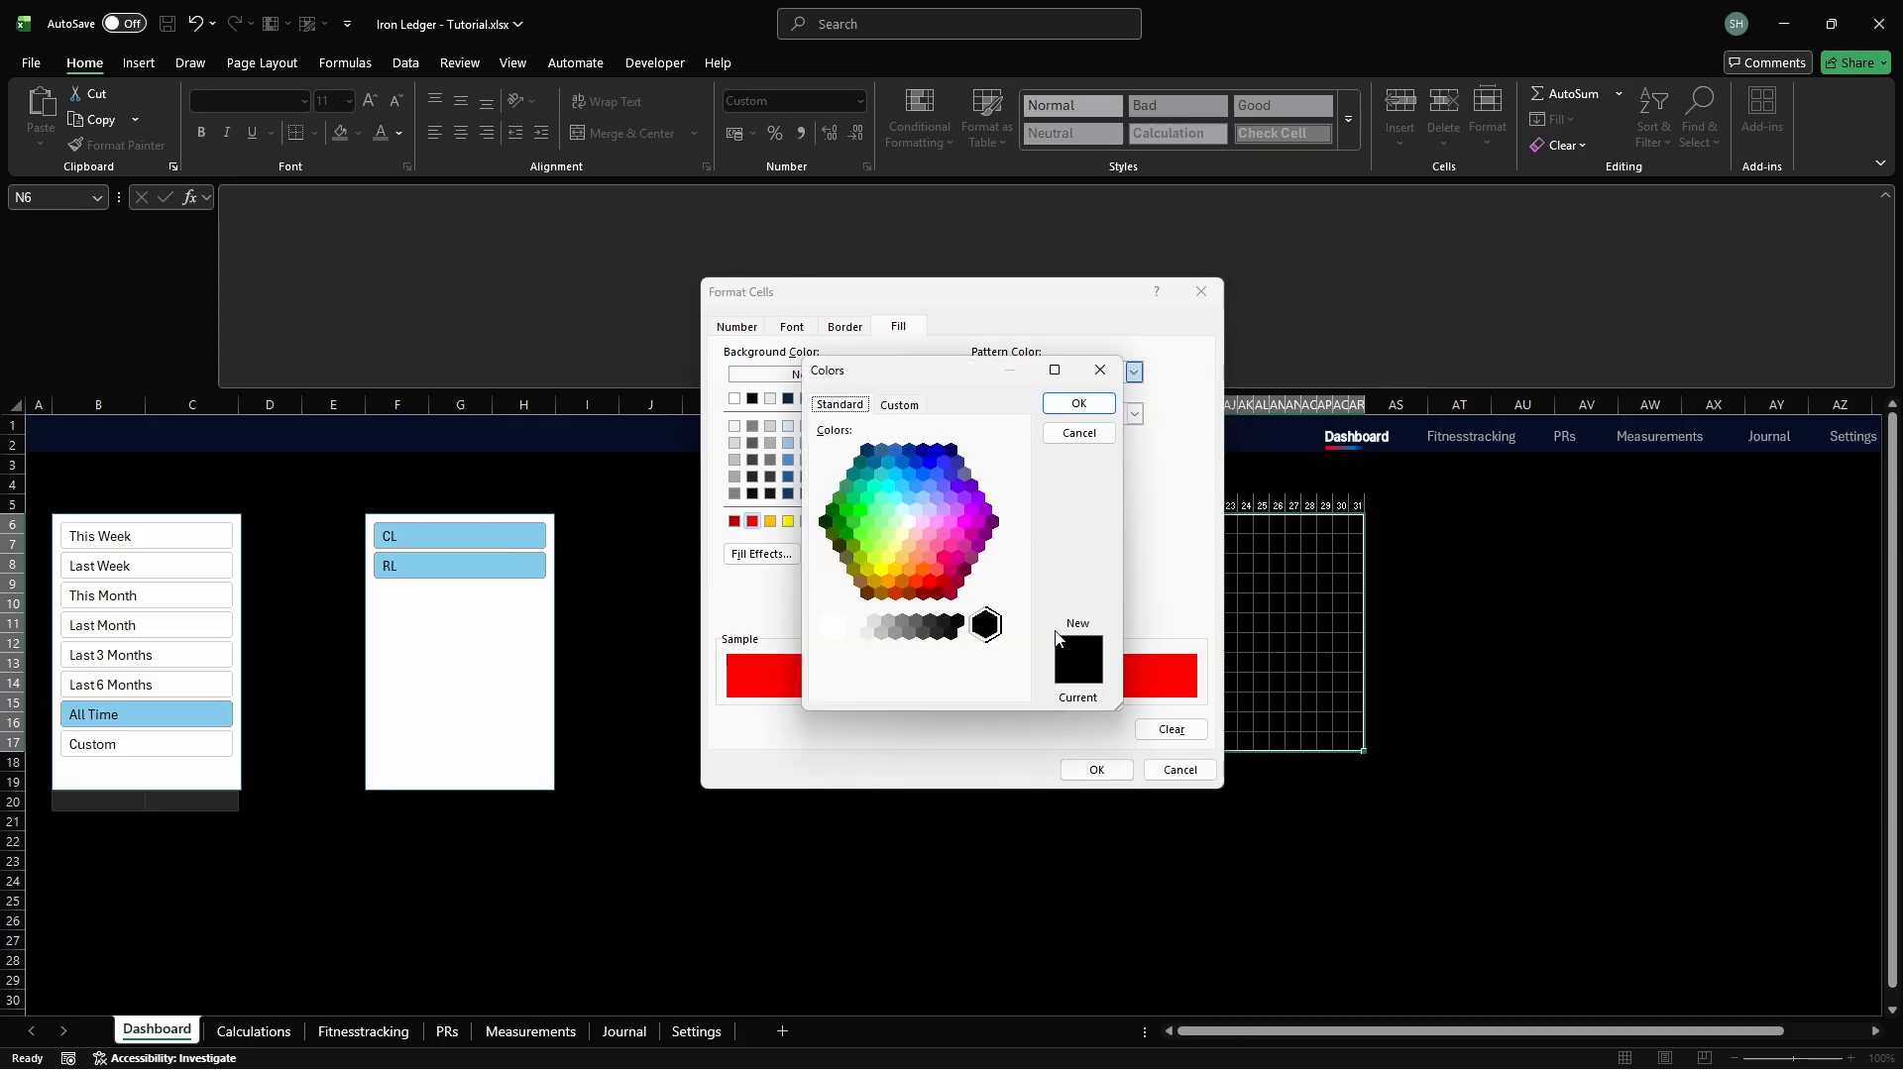
{"action": "left_click", "coordinate": [900, 406]}
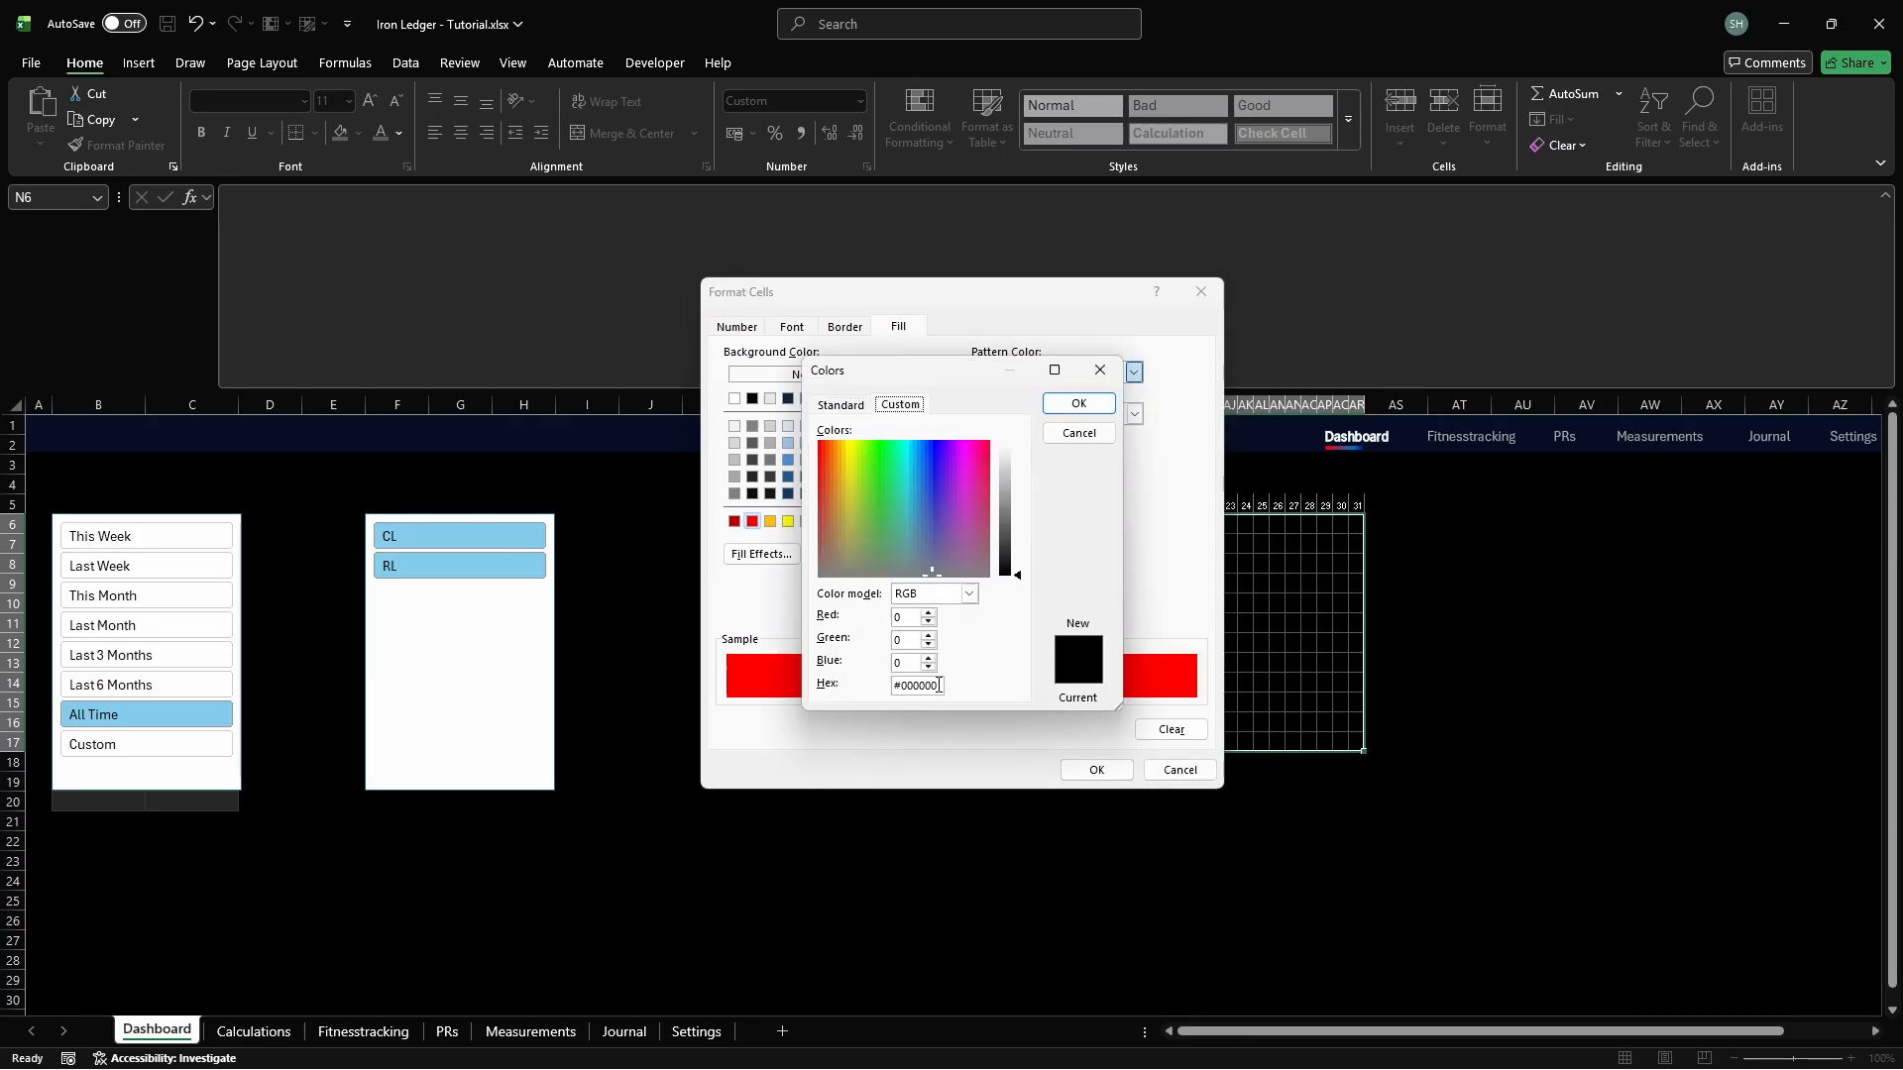
{"action": "triple_click", "coordinate": [940, 686]}
{"action": "type", "text": "FFFFFF"}
{"action": "key", "text": "Return"}
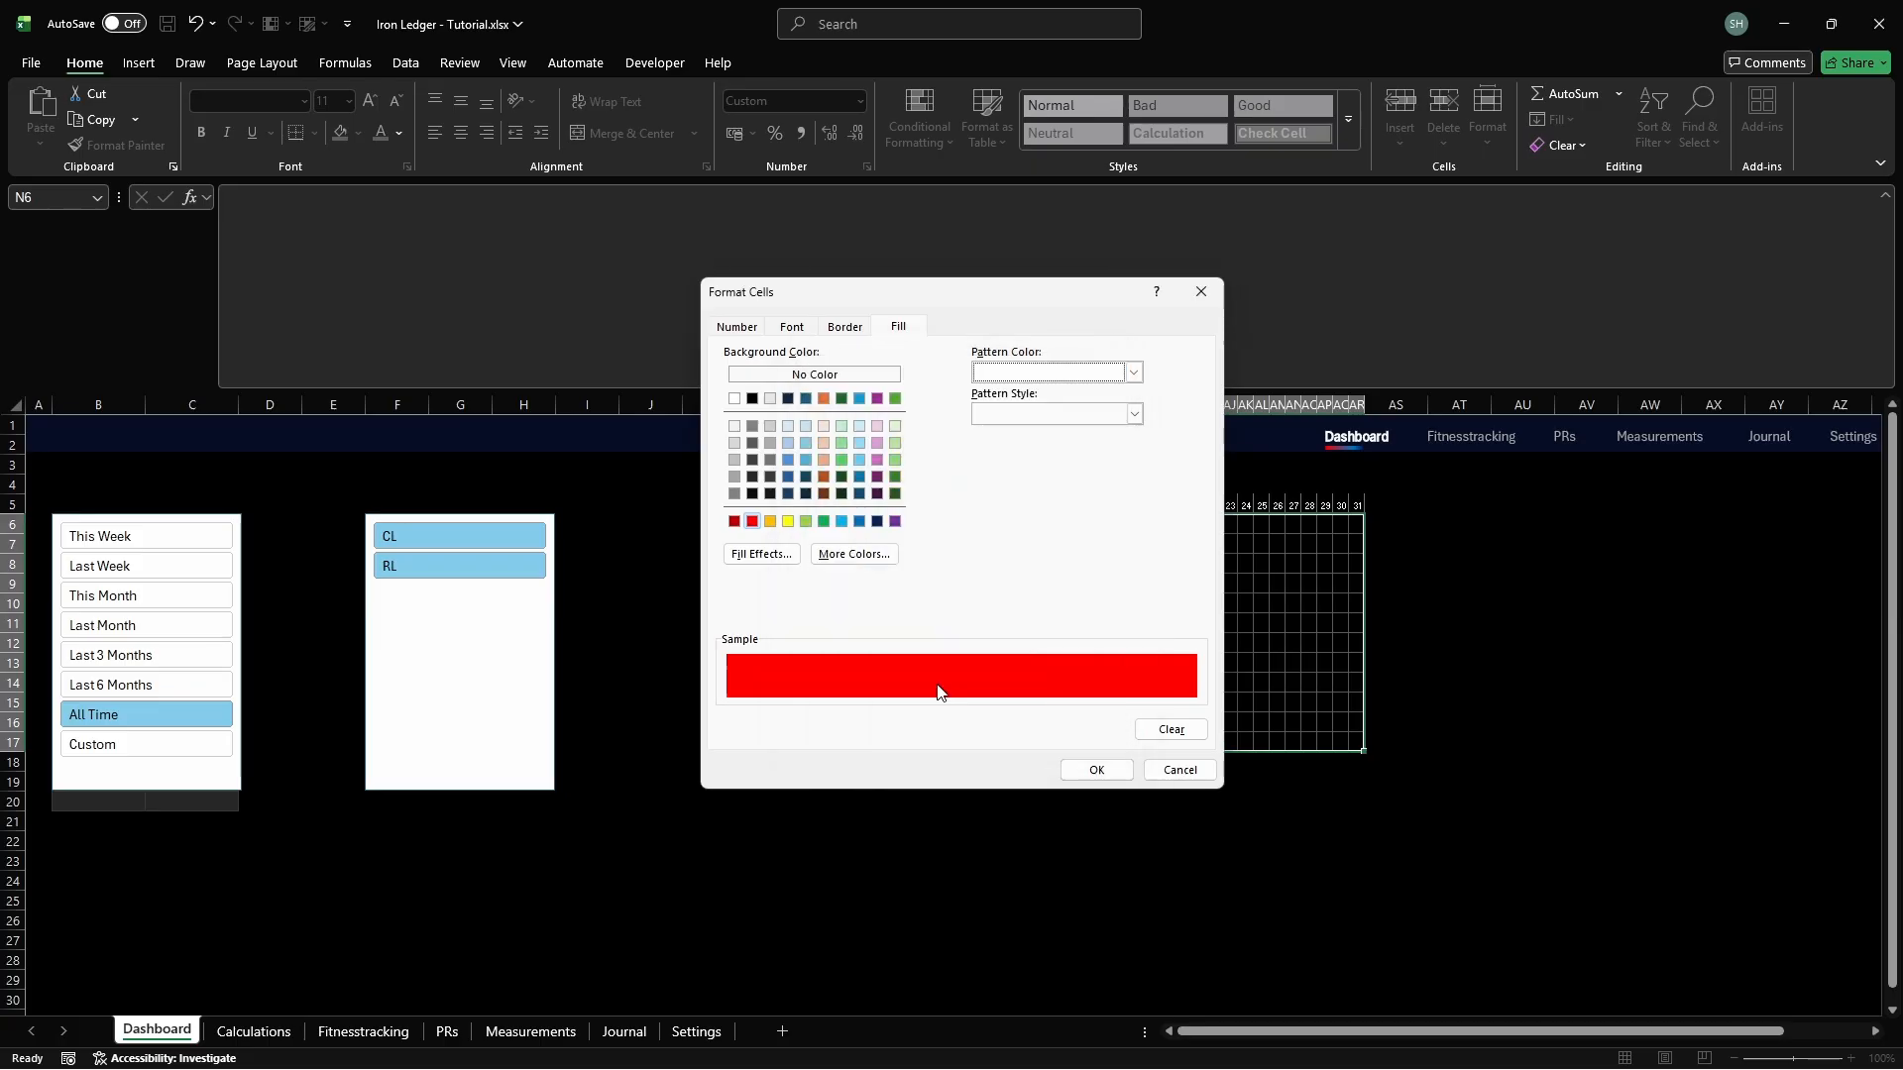
{"action": "left_click", "coordinate": [1134, 413]}
{"action": "left_click", "coordinate": [1058, 465]}
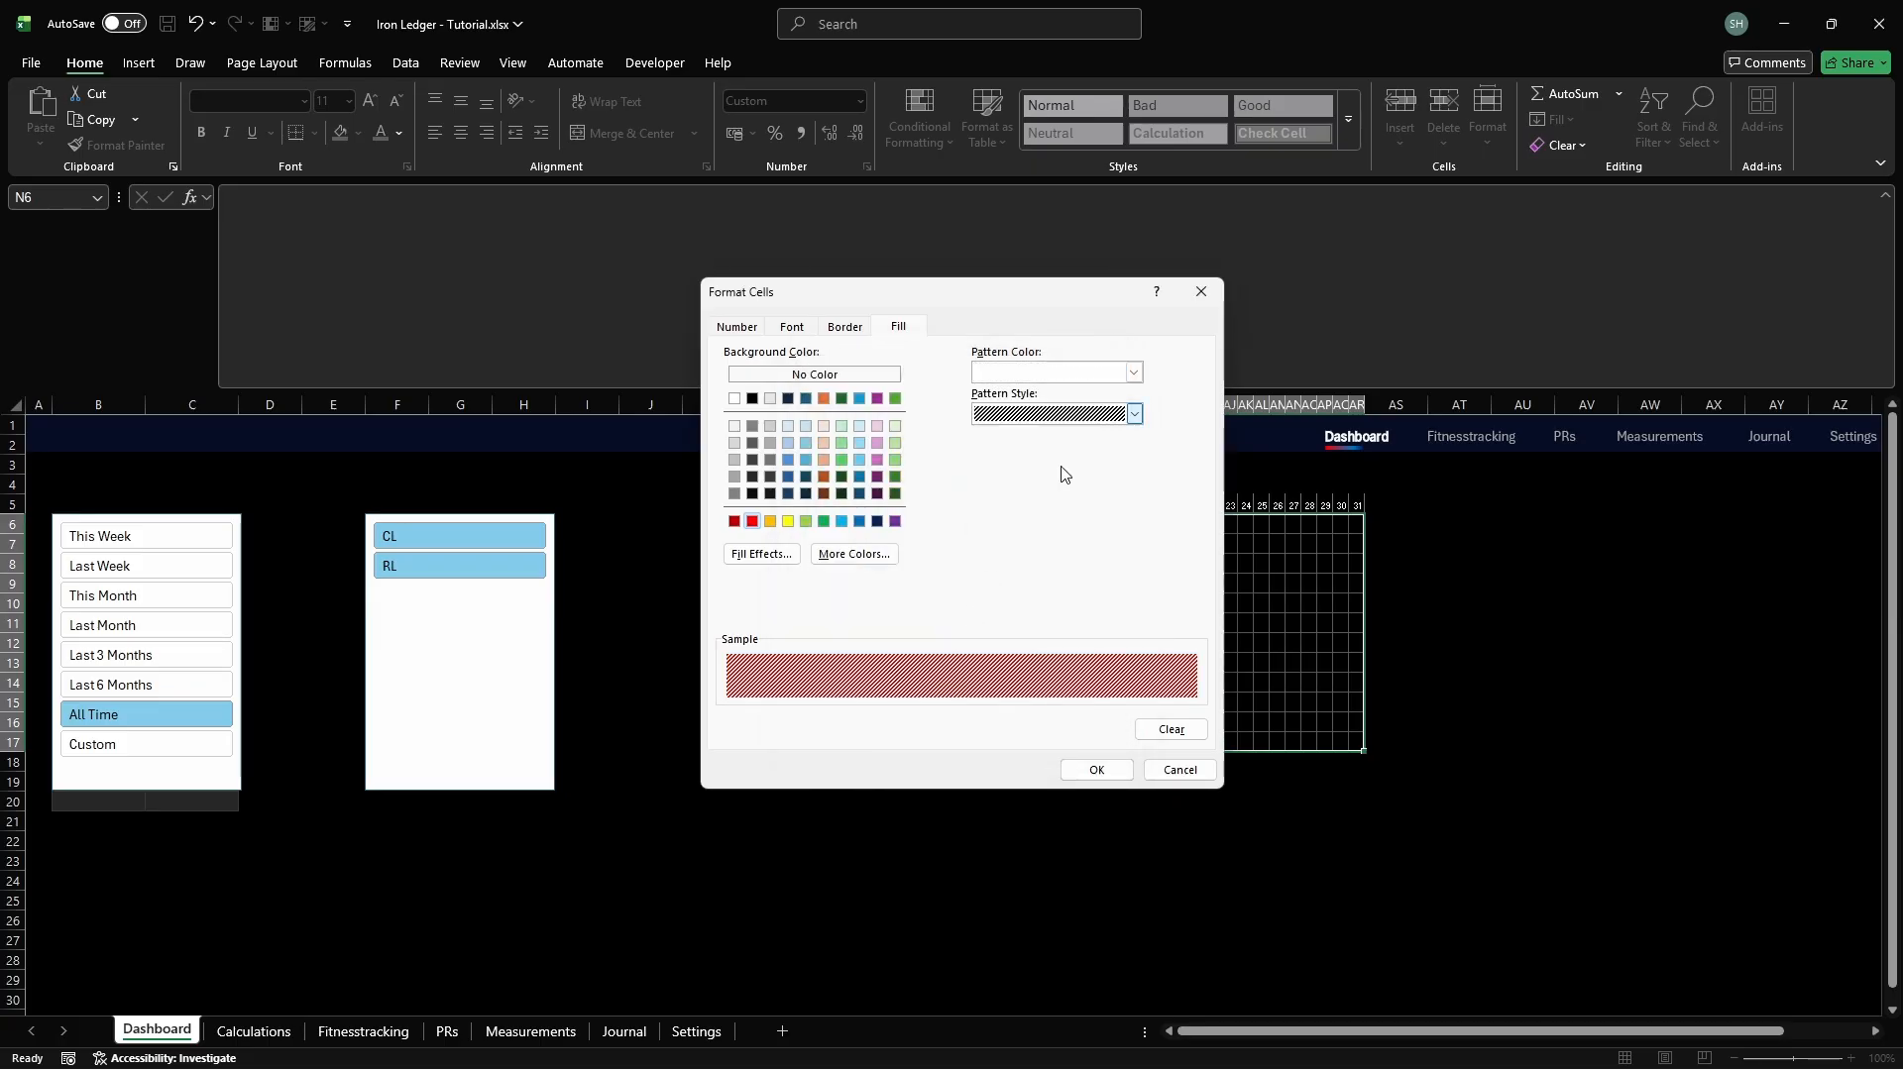
{"action": "left_click", "coordinate": [1096, 770]}
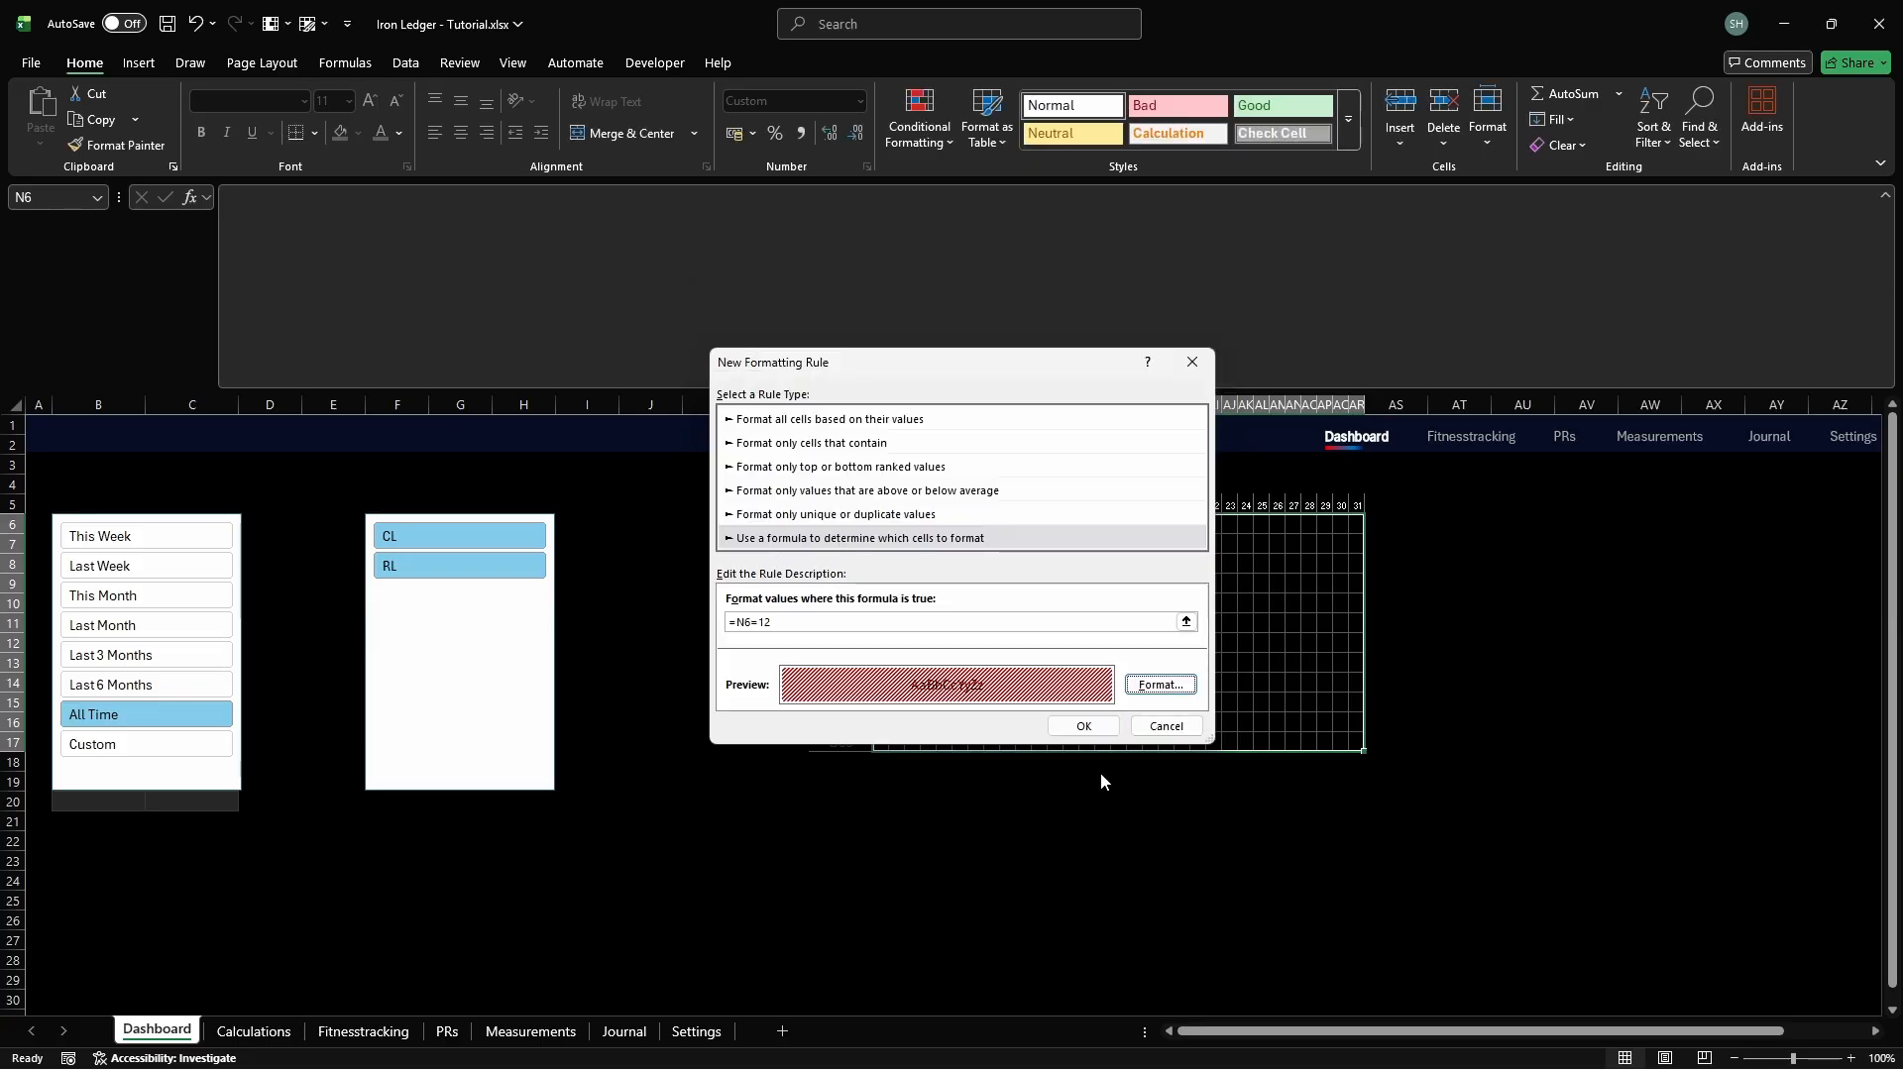
Confirm the =N6=12 rule and turn on Stop If True for it
{"action": "left_click", "coordinate": [1085, 726]}
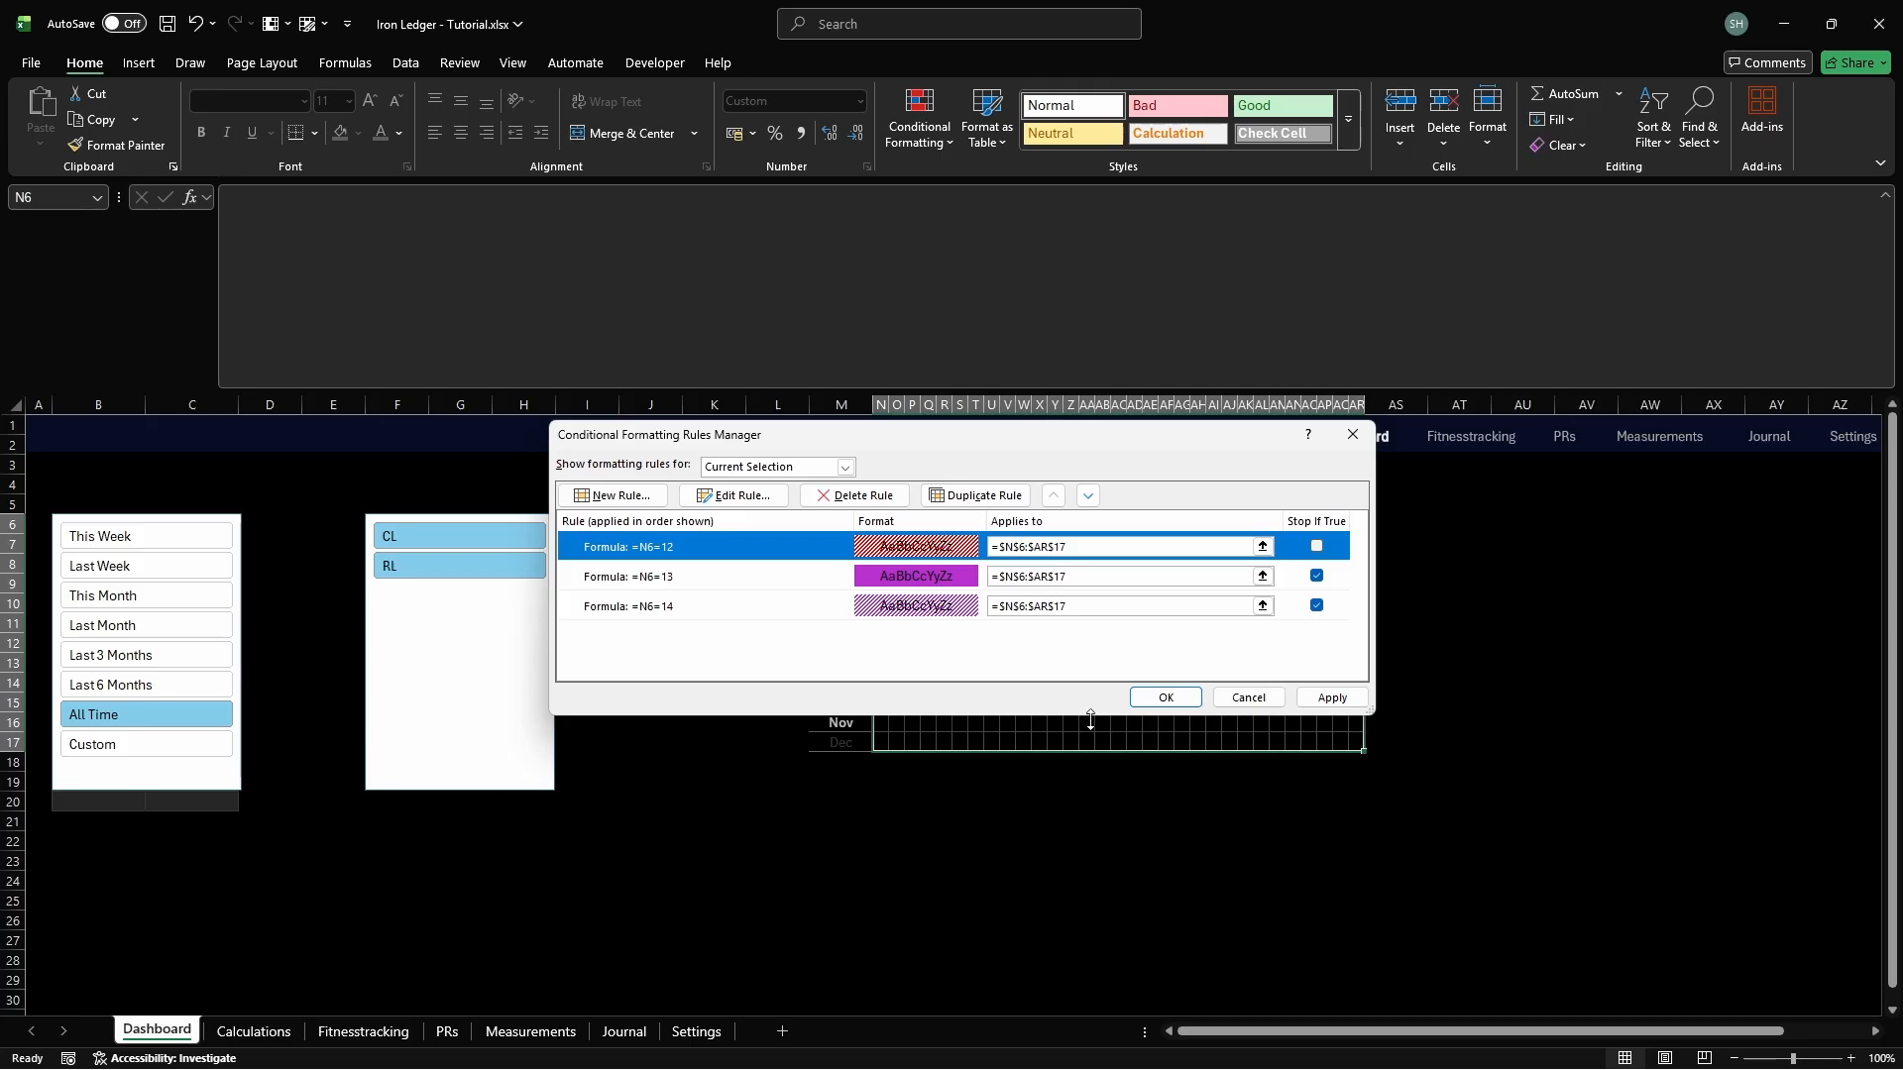
{"action": "left_click", "coordinate": [1317, 548]}
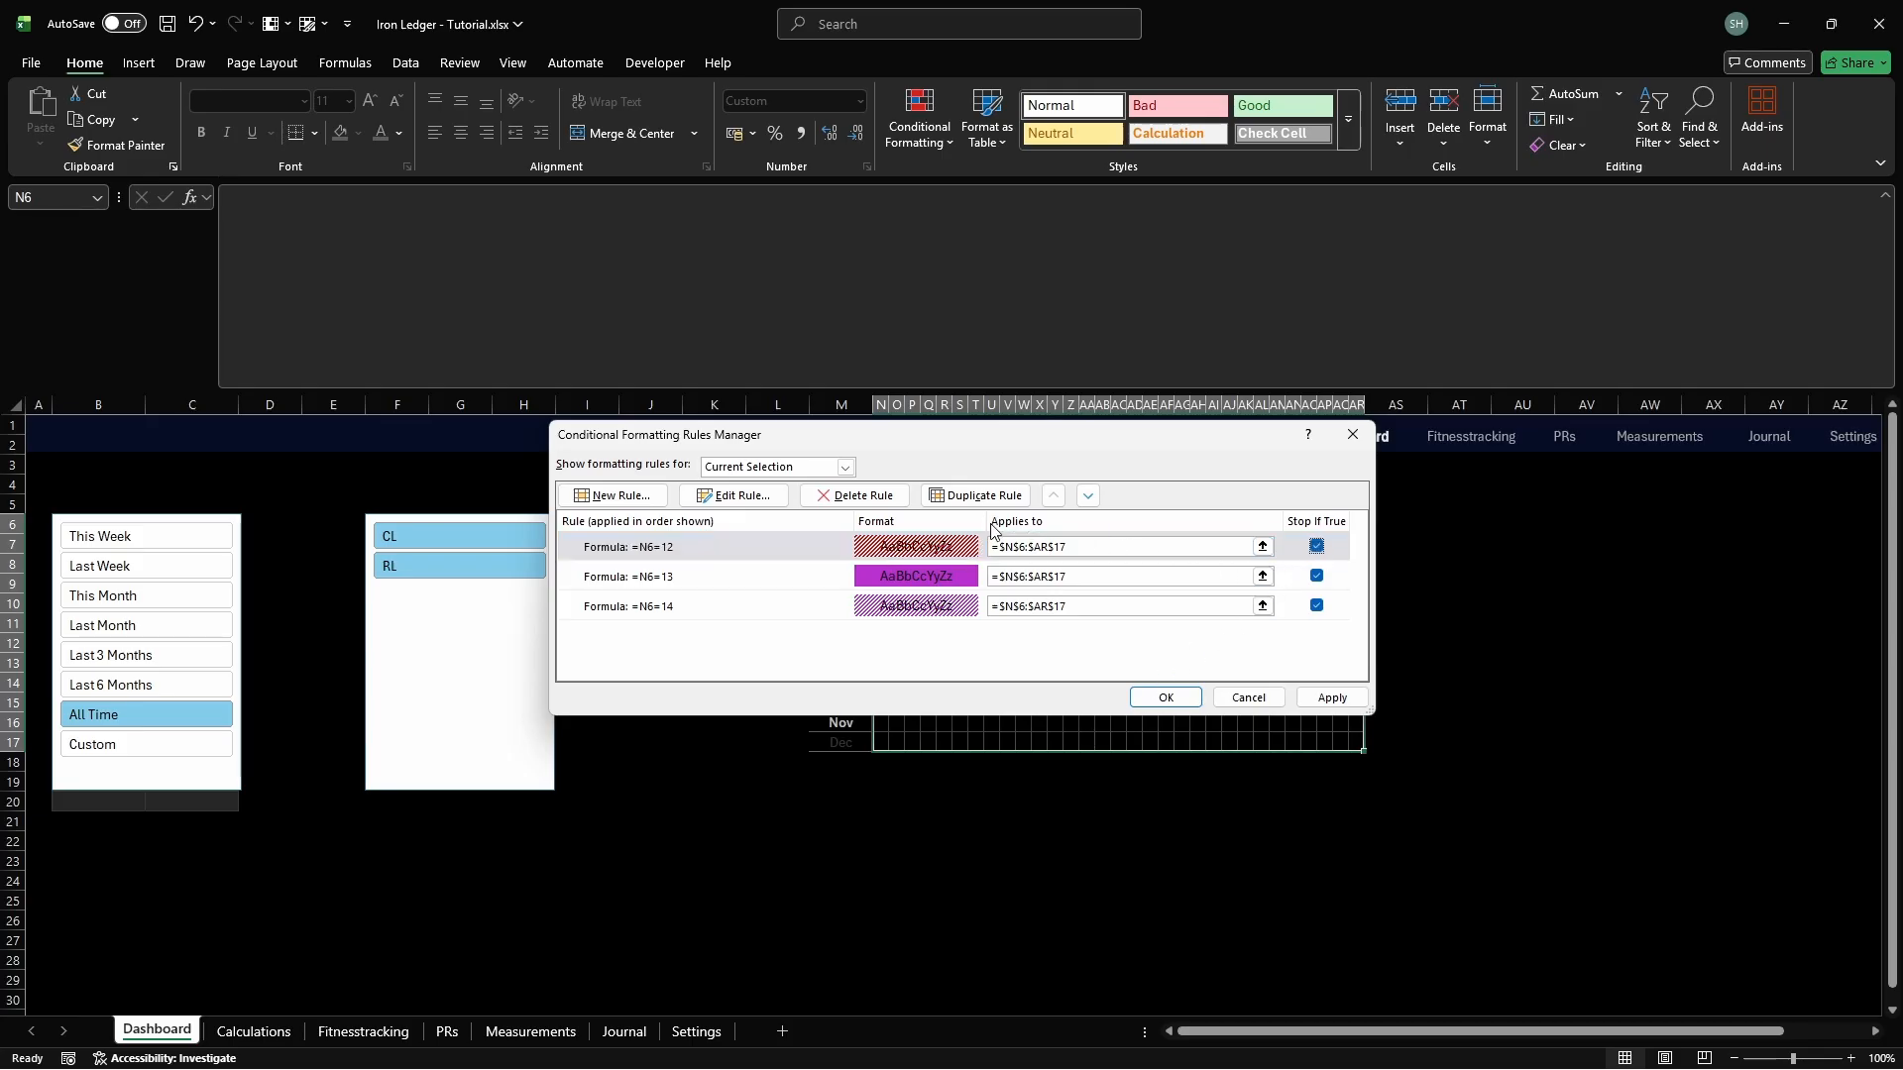
Add a fourth formula-based rule for the heatmap grid with the formula =N6=11
{"action": "left_click", "coordinate": [614, 495]}
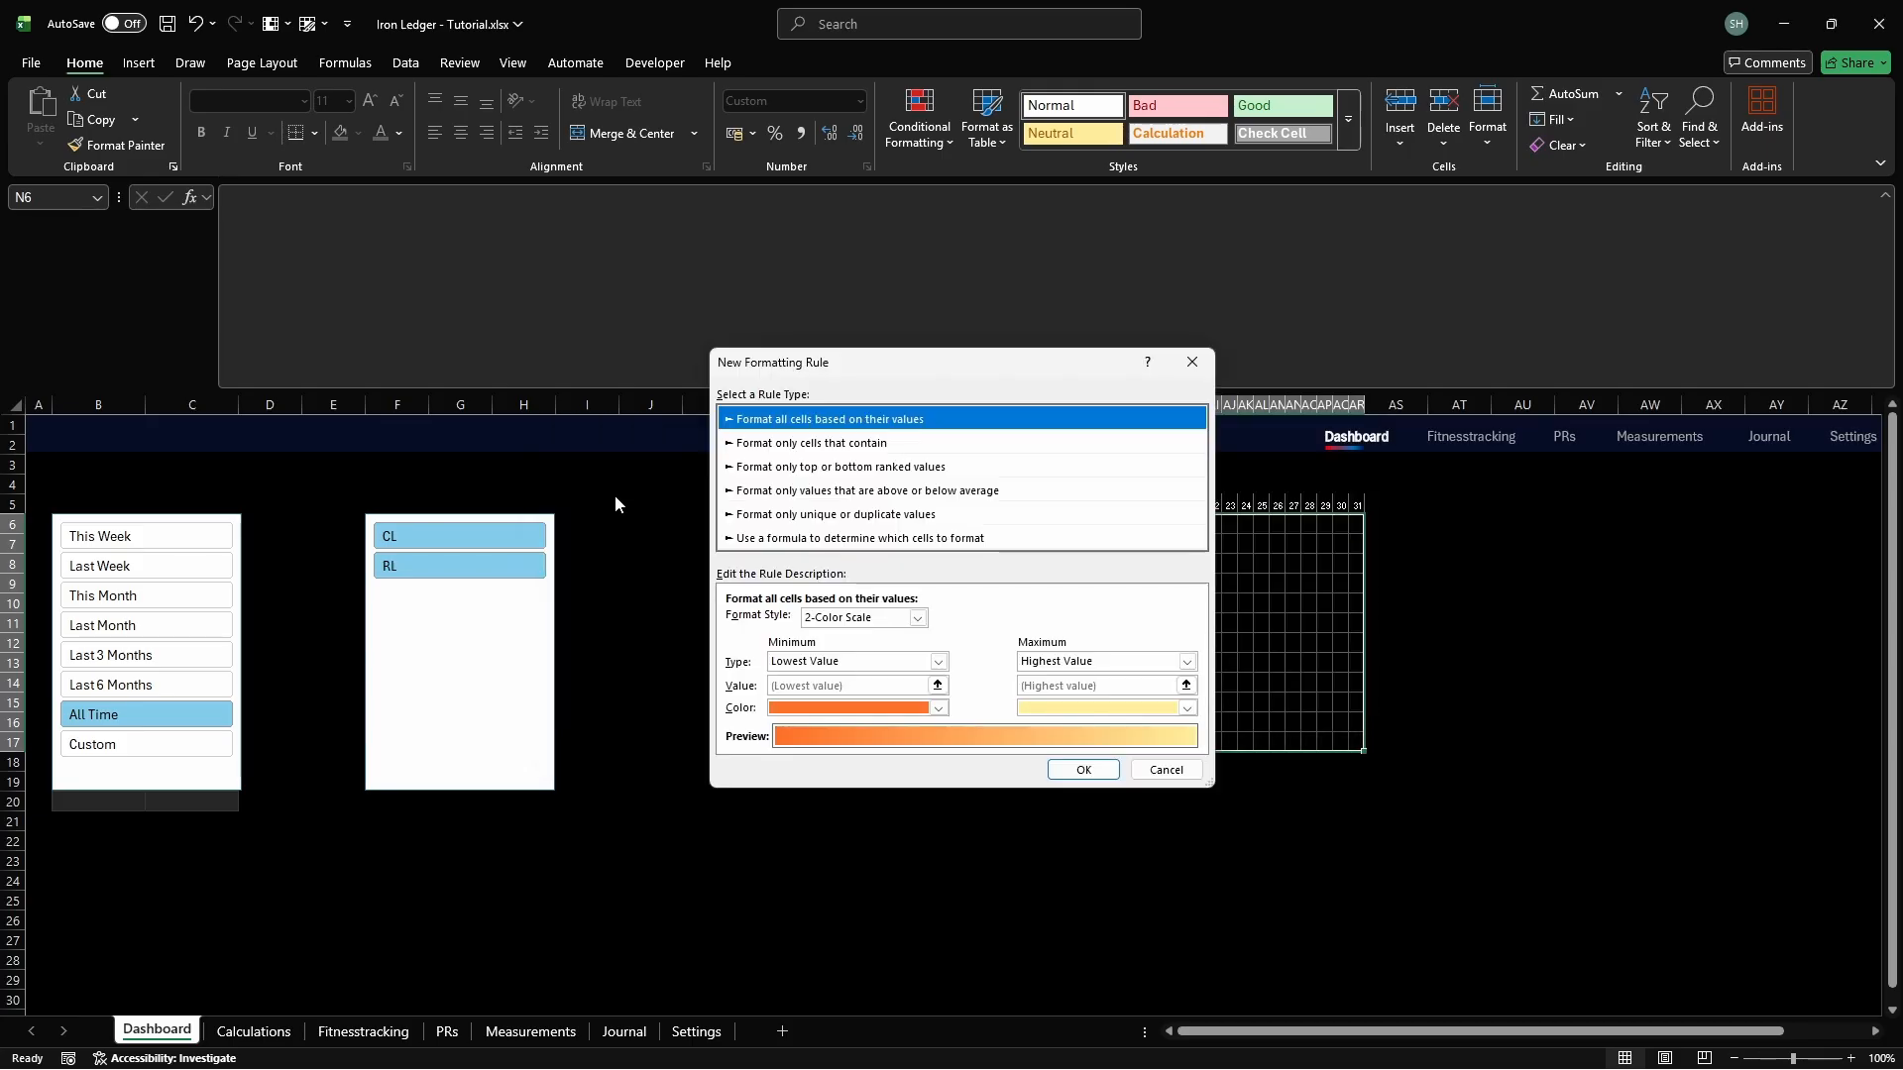
{"action": "left_click", "coordinate": [835, 538]}
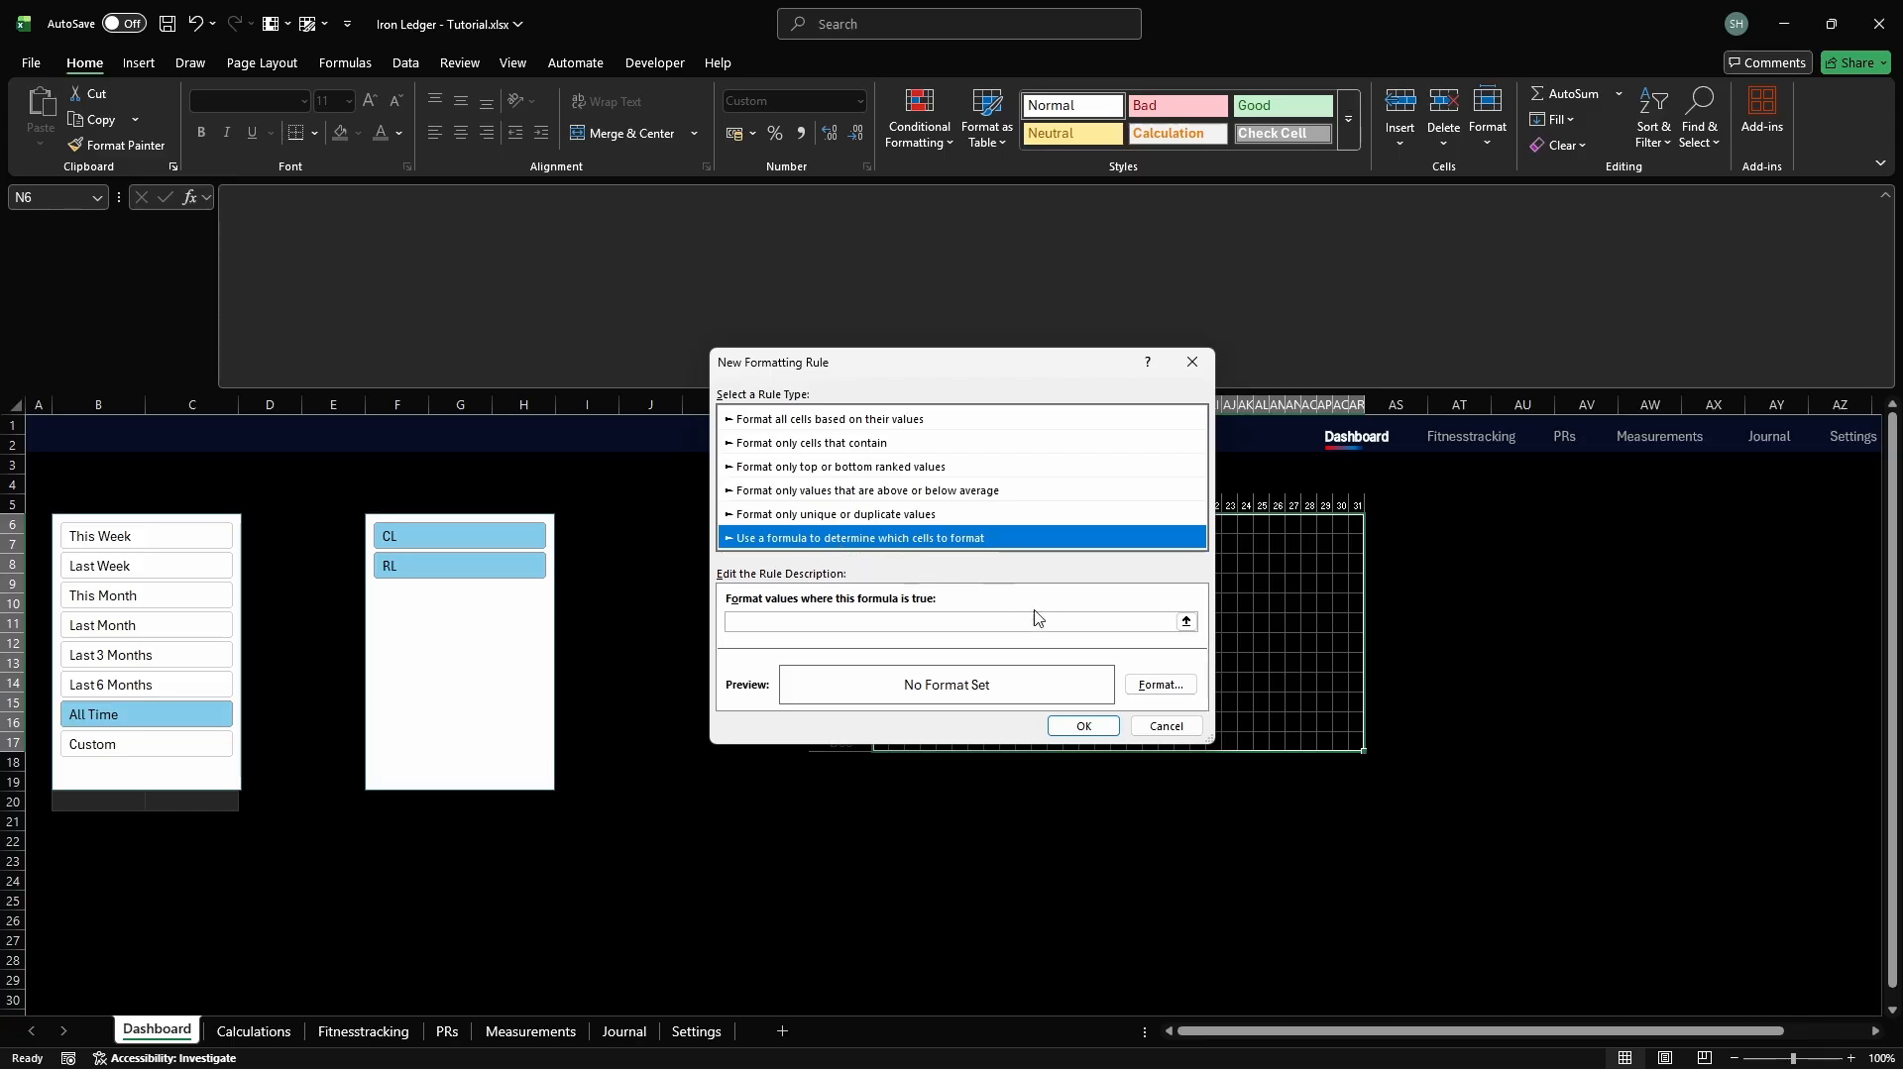
{"action": "left_click", "coordinate": [1088, 622]}
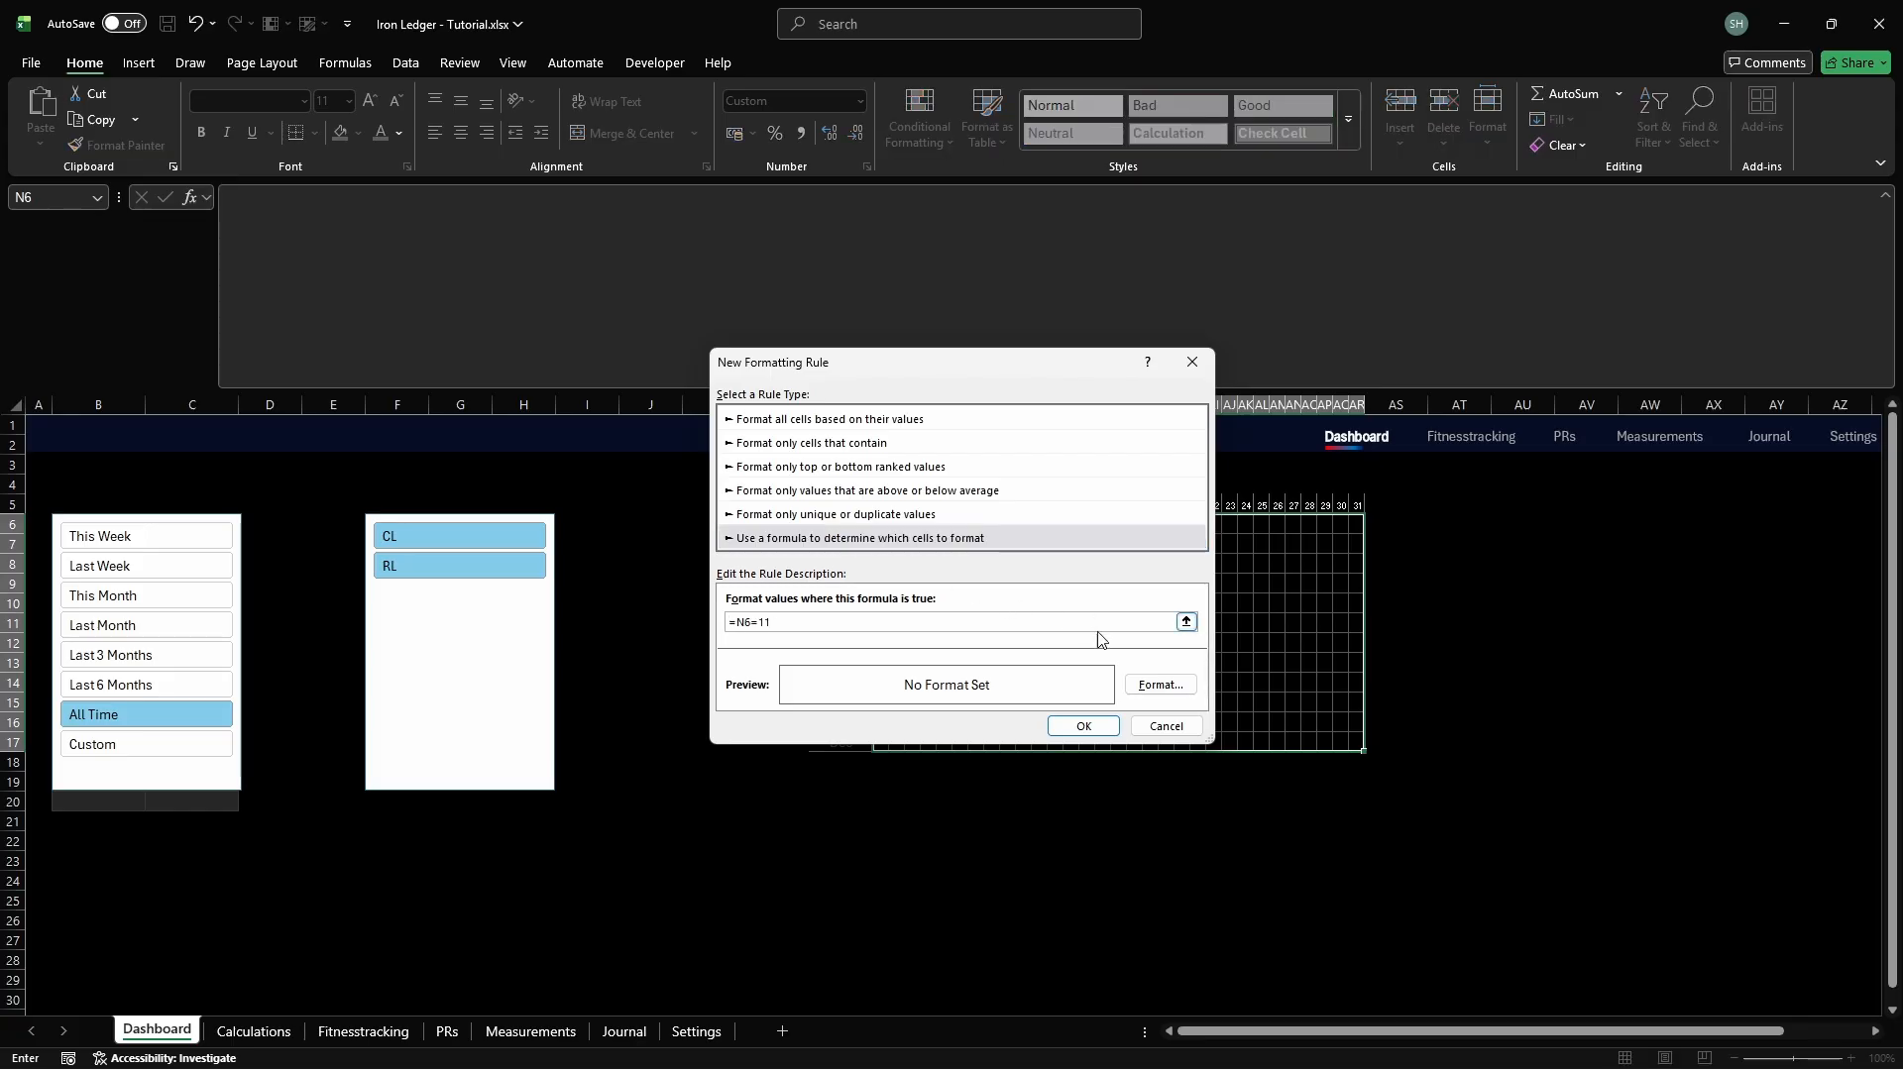
Set the background fill color of the =N6=11 rule to the custom hex value #FF0000
{"action": "left_click", "coordinate": [1160, 684]}
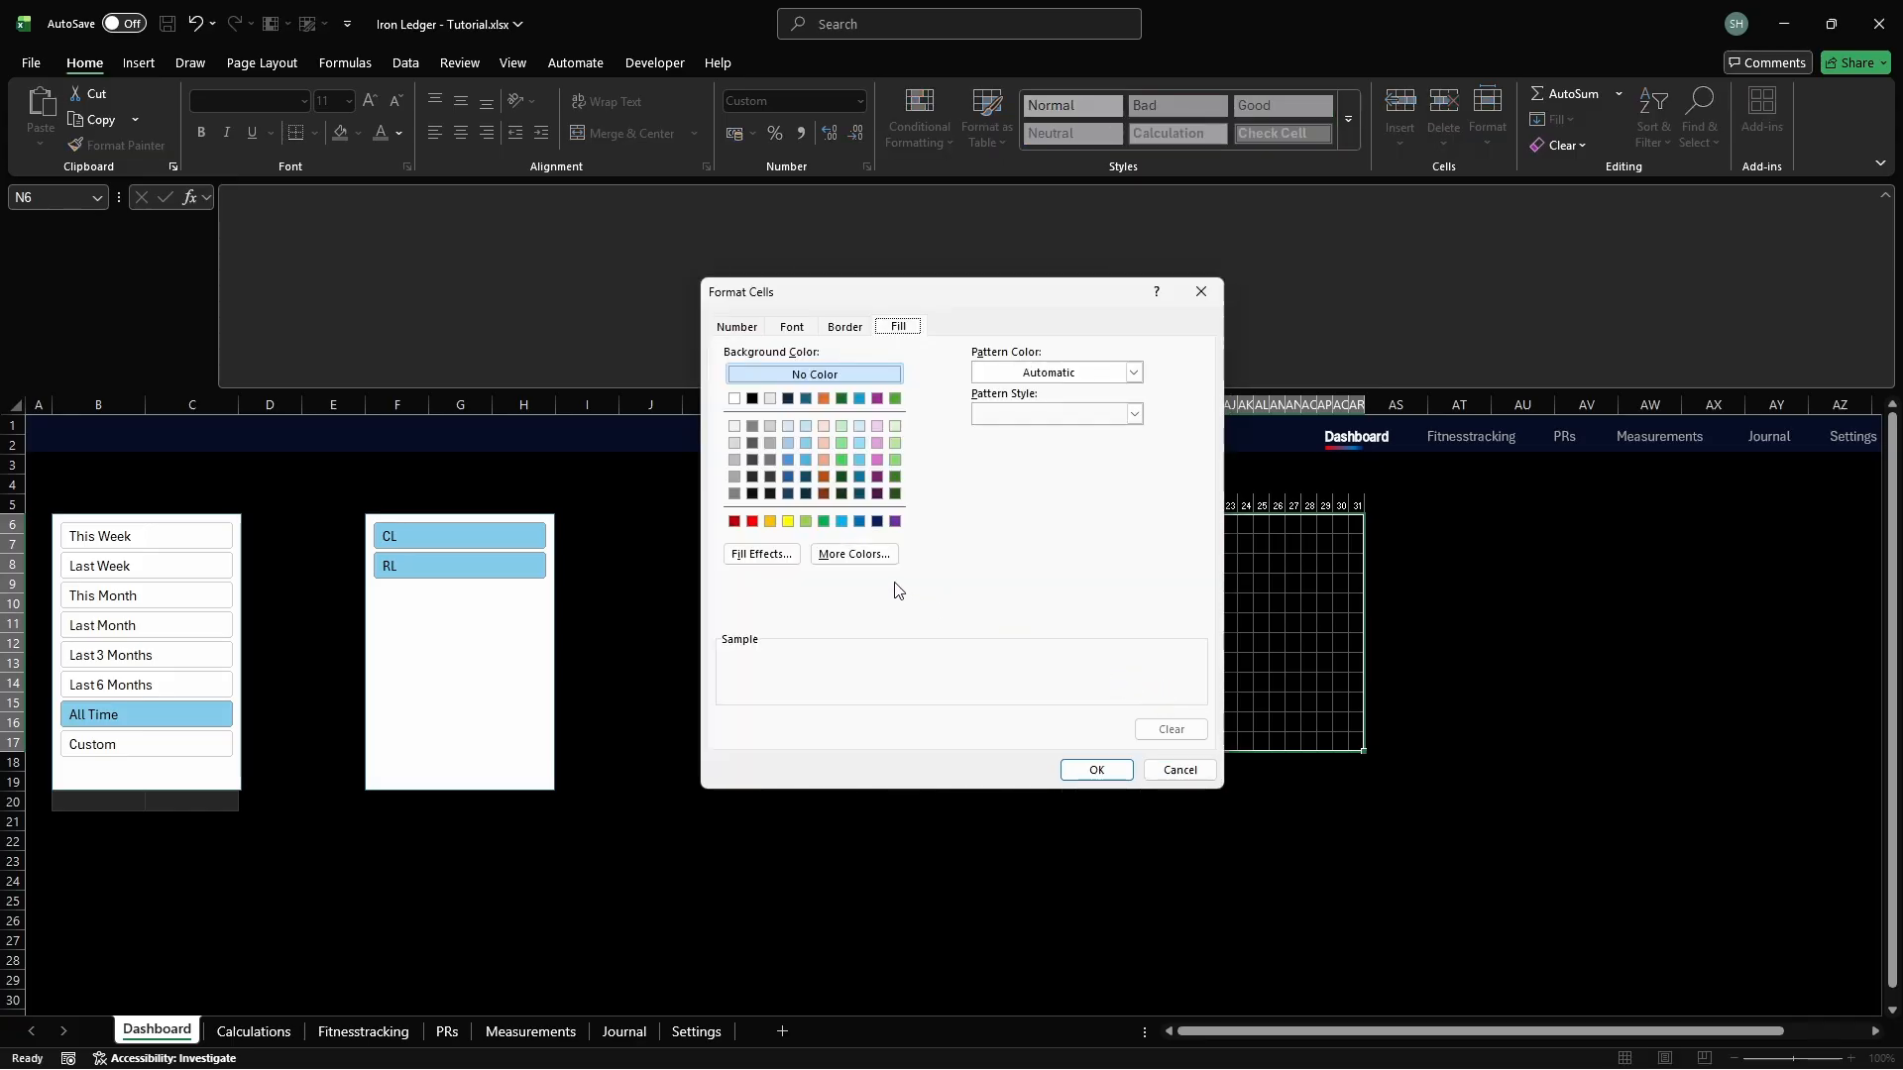
{"action": "left_click", "coordinate": [854, 554]}
{"action": "left_click", "coordinate": [901, 405]}
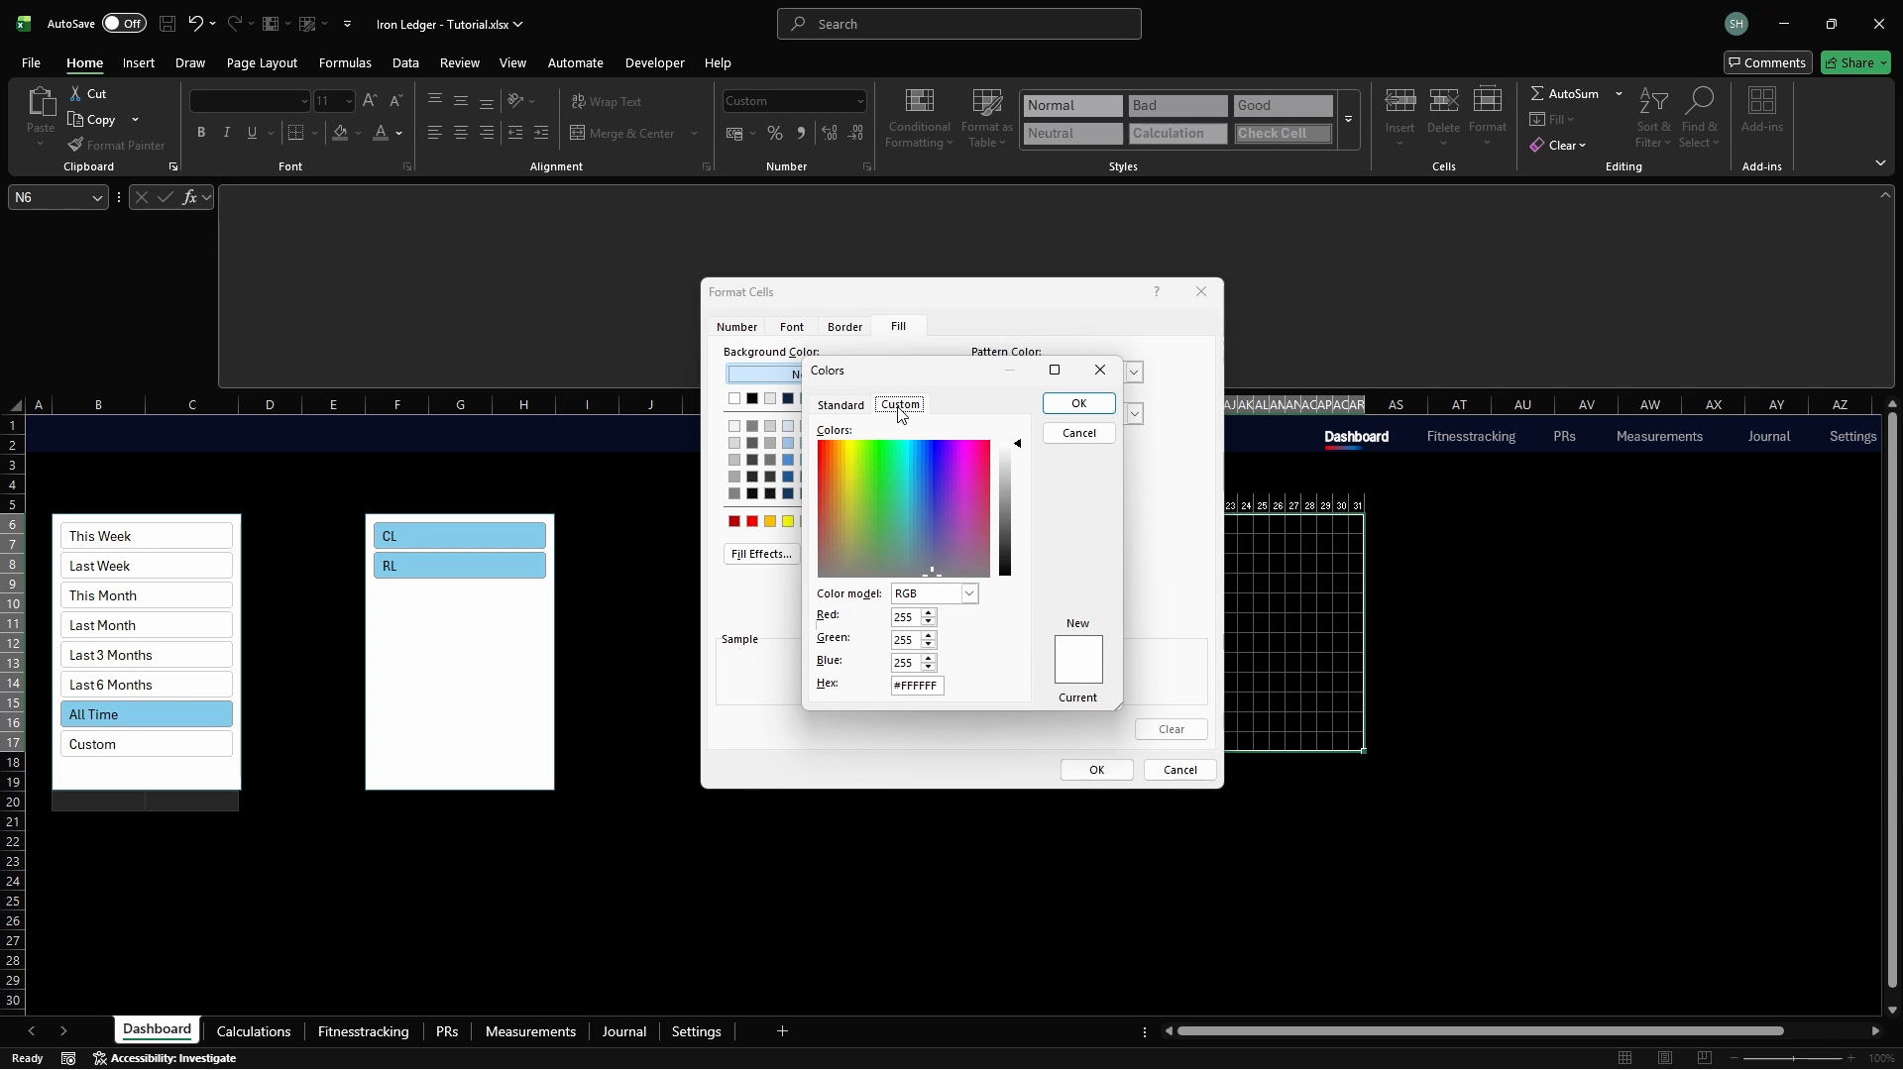
{"action": "left_click", "coordinate": [940, 685]}
{"action": "key", "text": "ctrl+a"}
{"action": "type", "text": "FF00"}
{"action": "key", "text": "Return"}
Confirm the format and the =N6=11 rule, and turn on Stop If True for it
{"action": "left_click", "coordinate": [1097, 770]}
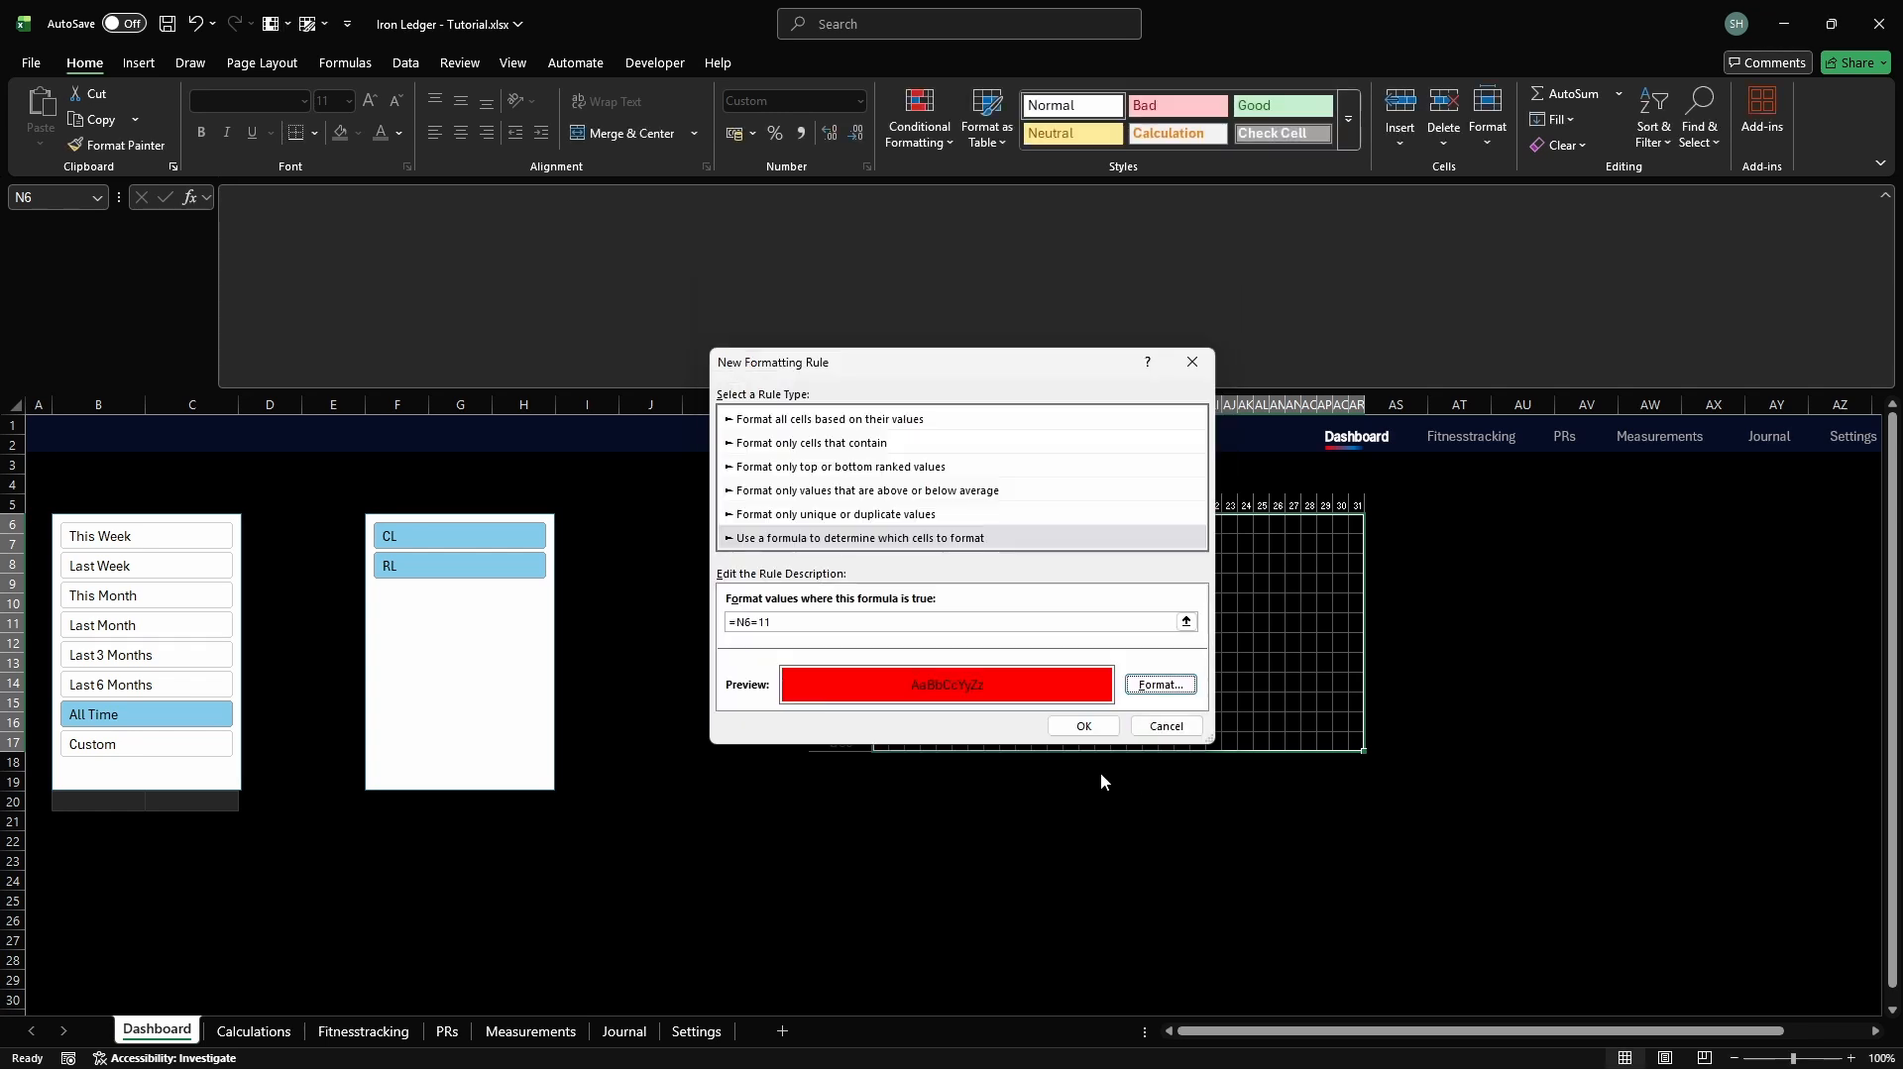
{"action": "left_click", "coordinate": [1083, 727]}
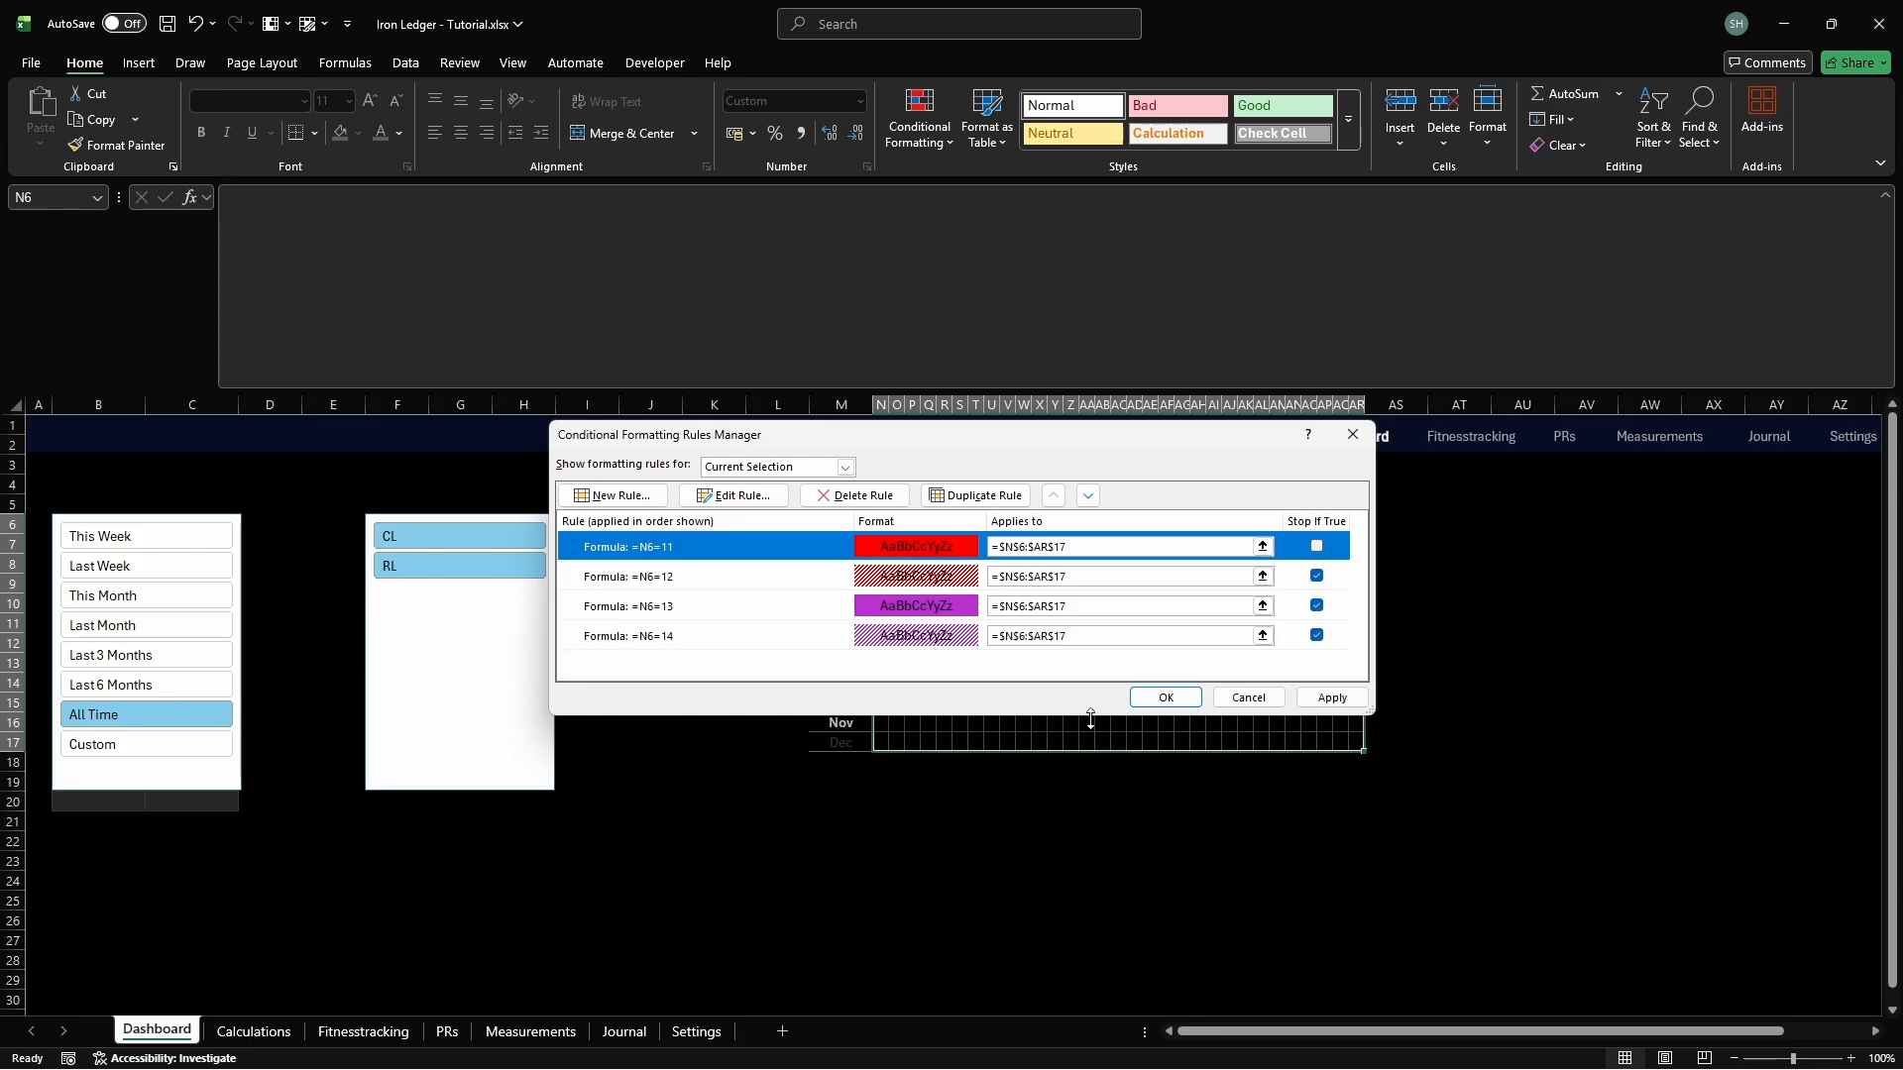
{"action": "left_click", "coordinate": [1316, 546]}
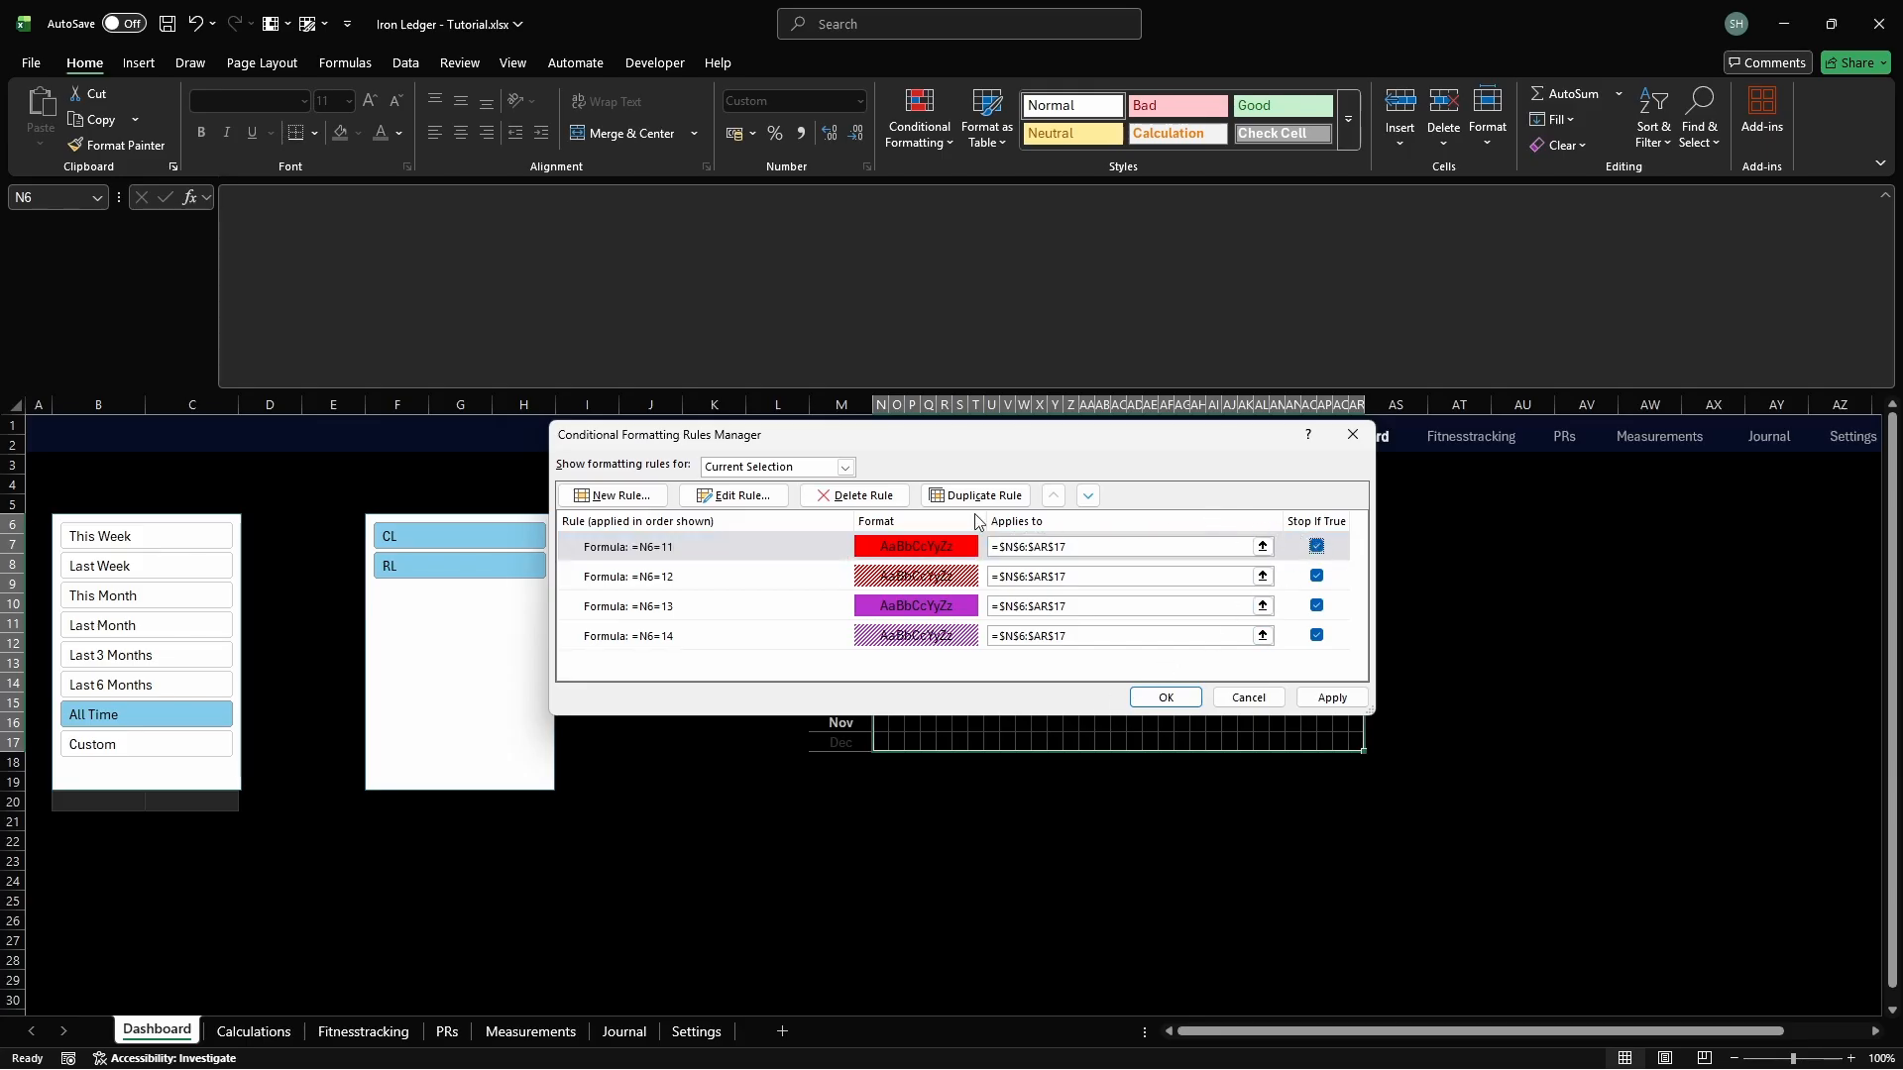
Add a fifth formula-based rule for the heatmap grid with the formula =N6=10
{"action": "left_click", "coordinate": [647, 494]}
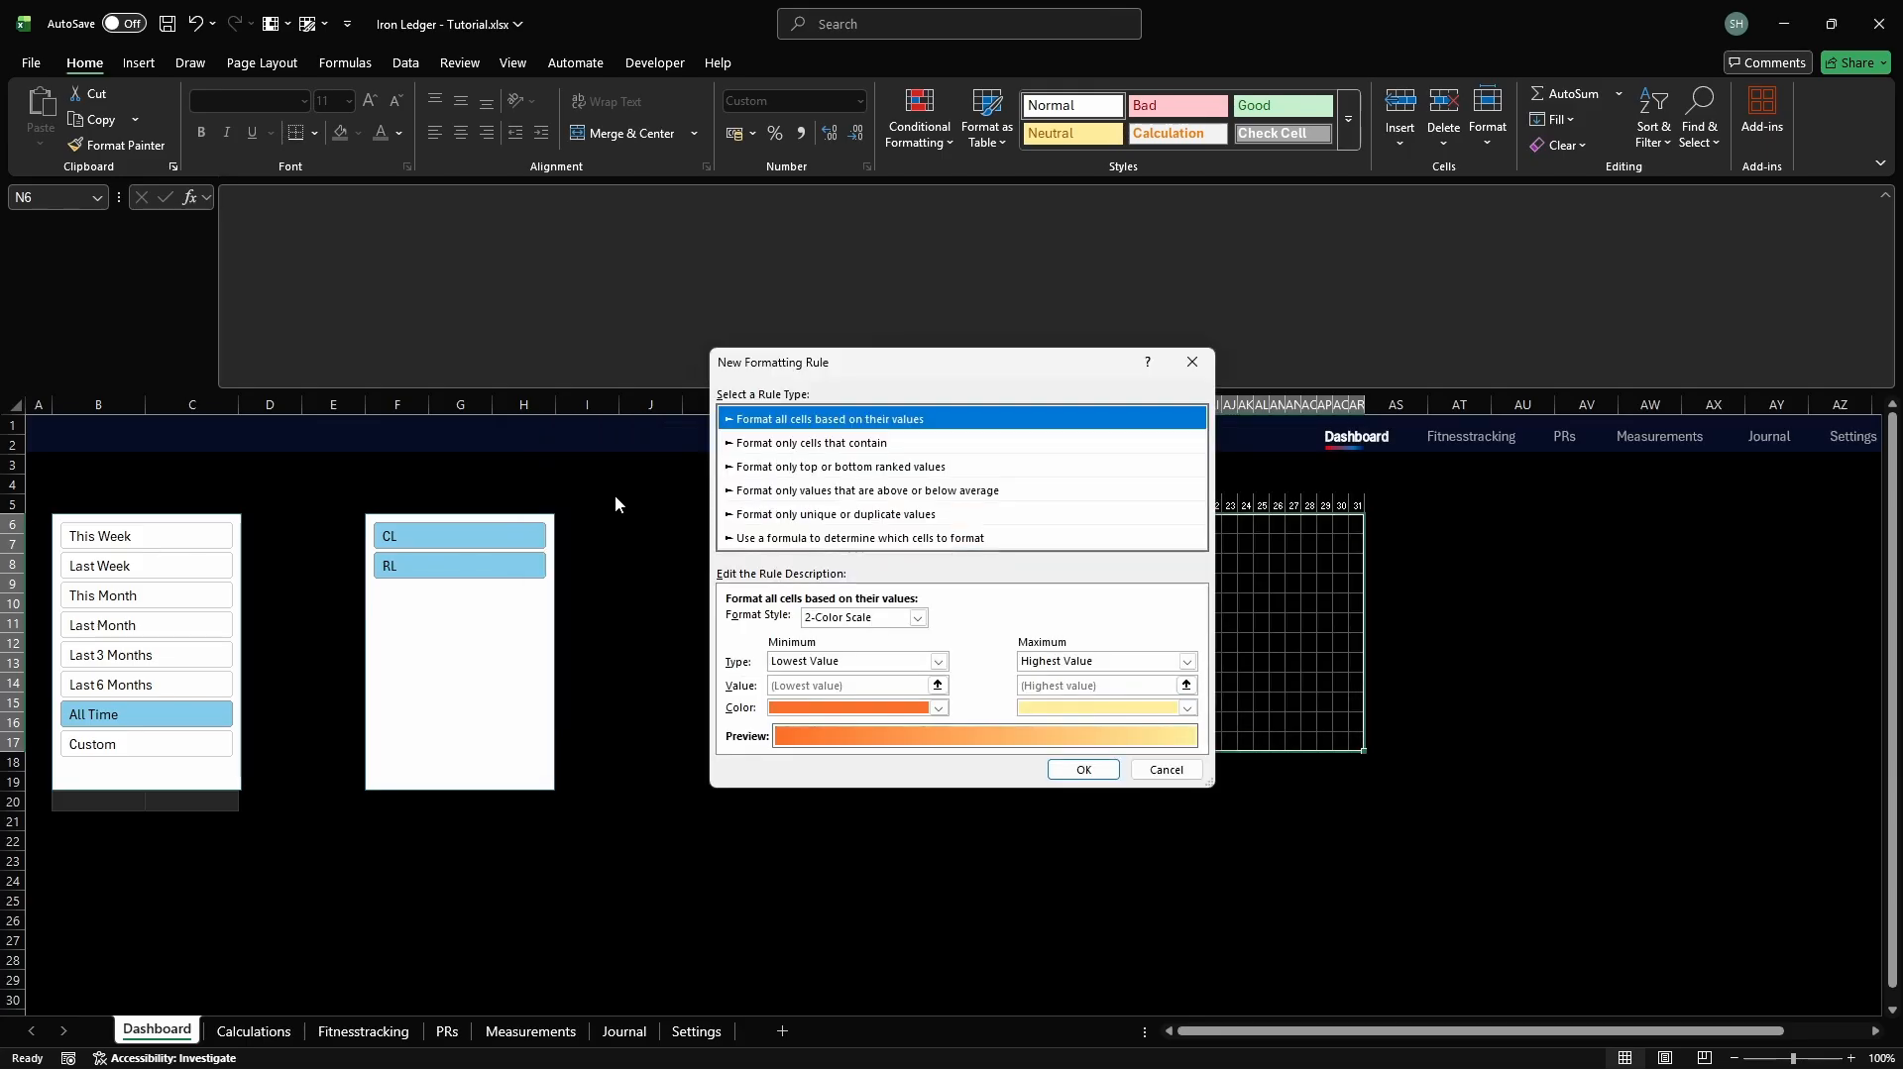
{"action": "left_click", "coordinate": [832, 538]}
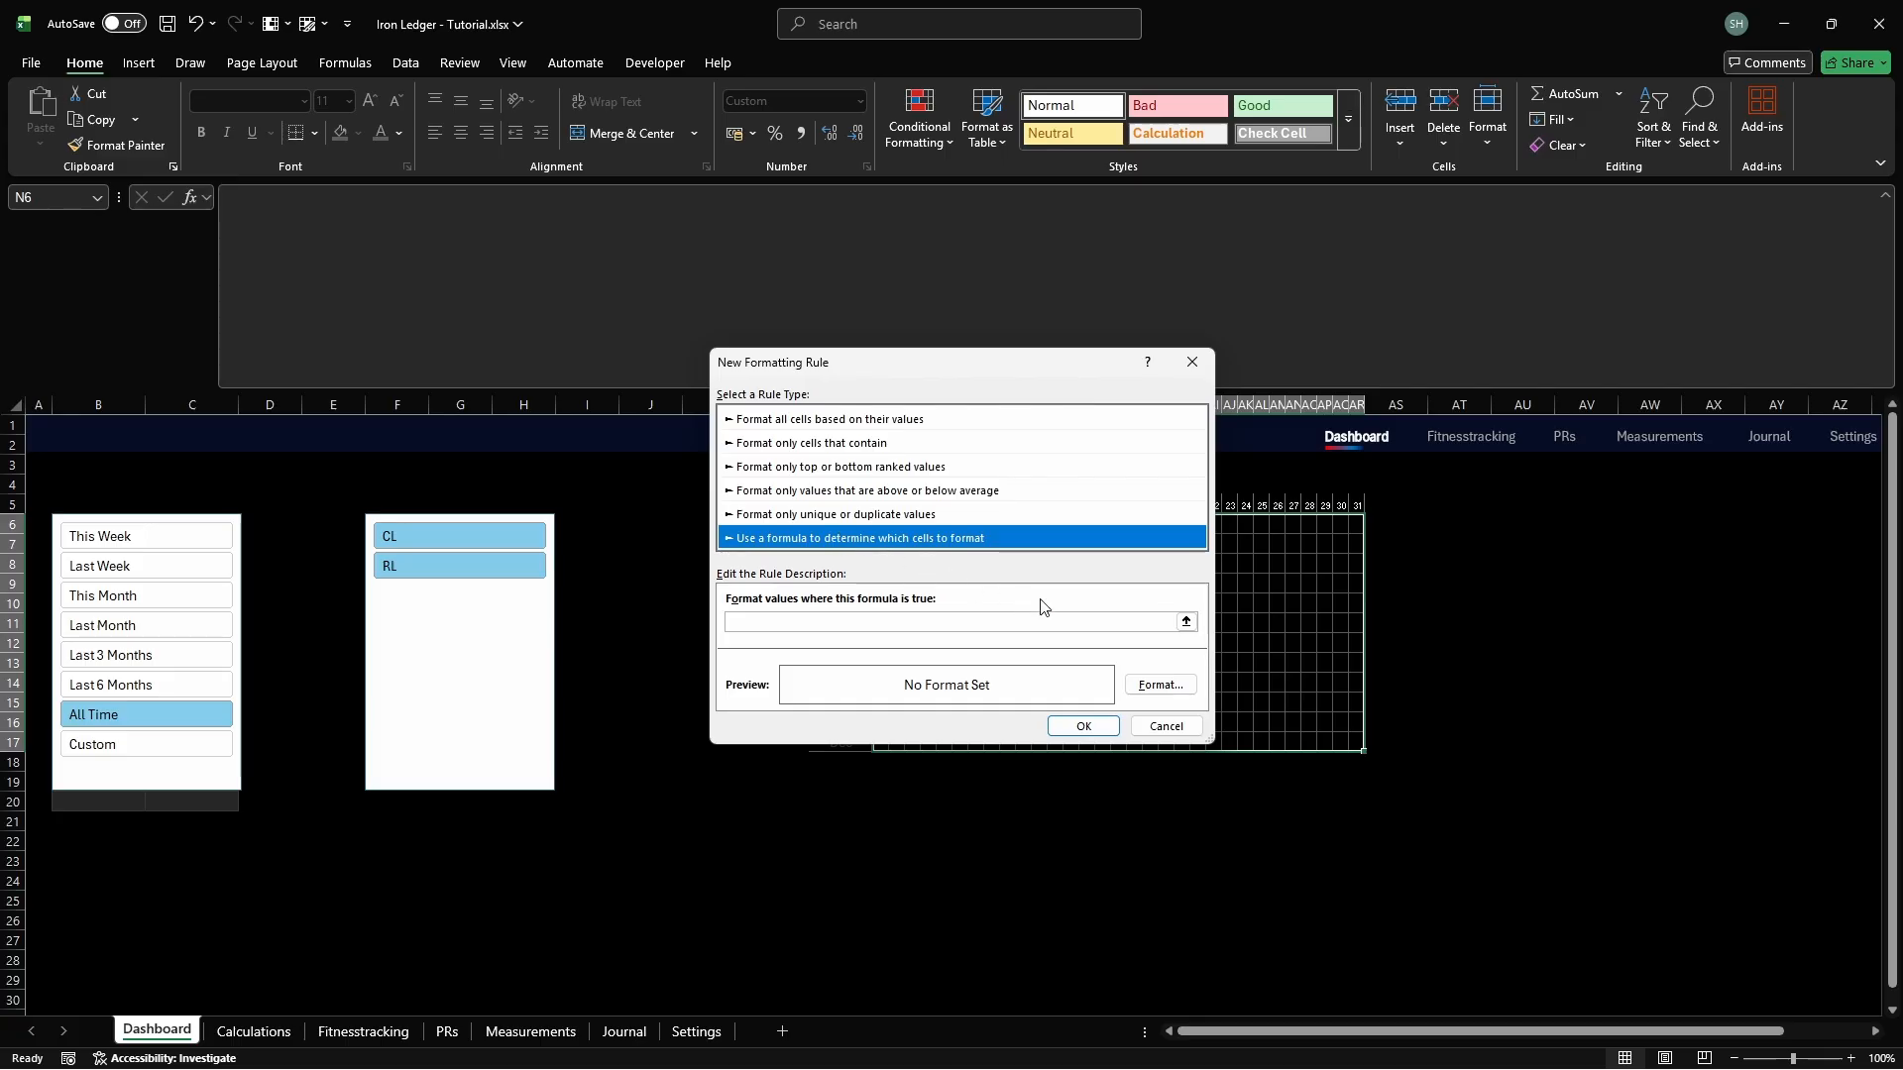
{"action": "left_click", "coordinate": [1087, 622]}
{"action": "type", "text": "=N6=10"}
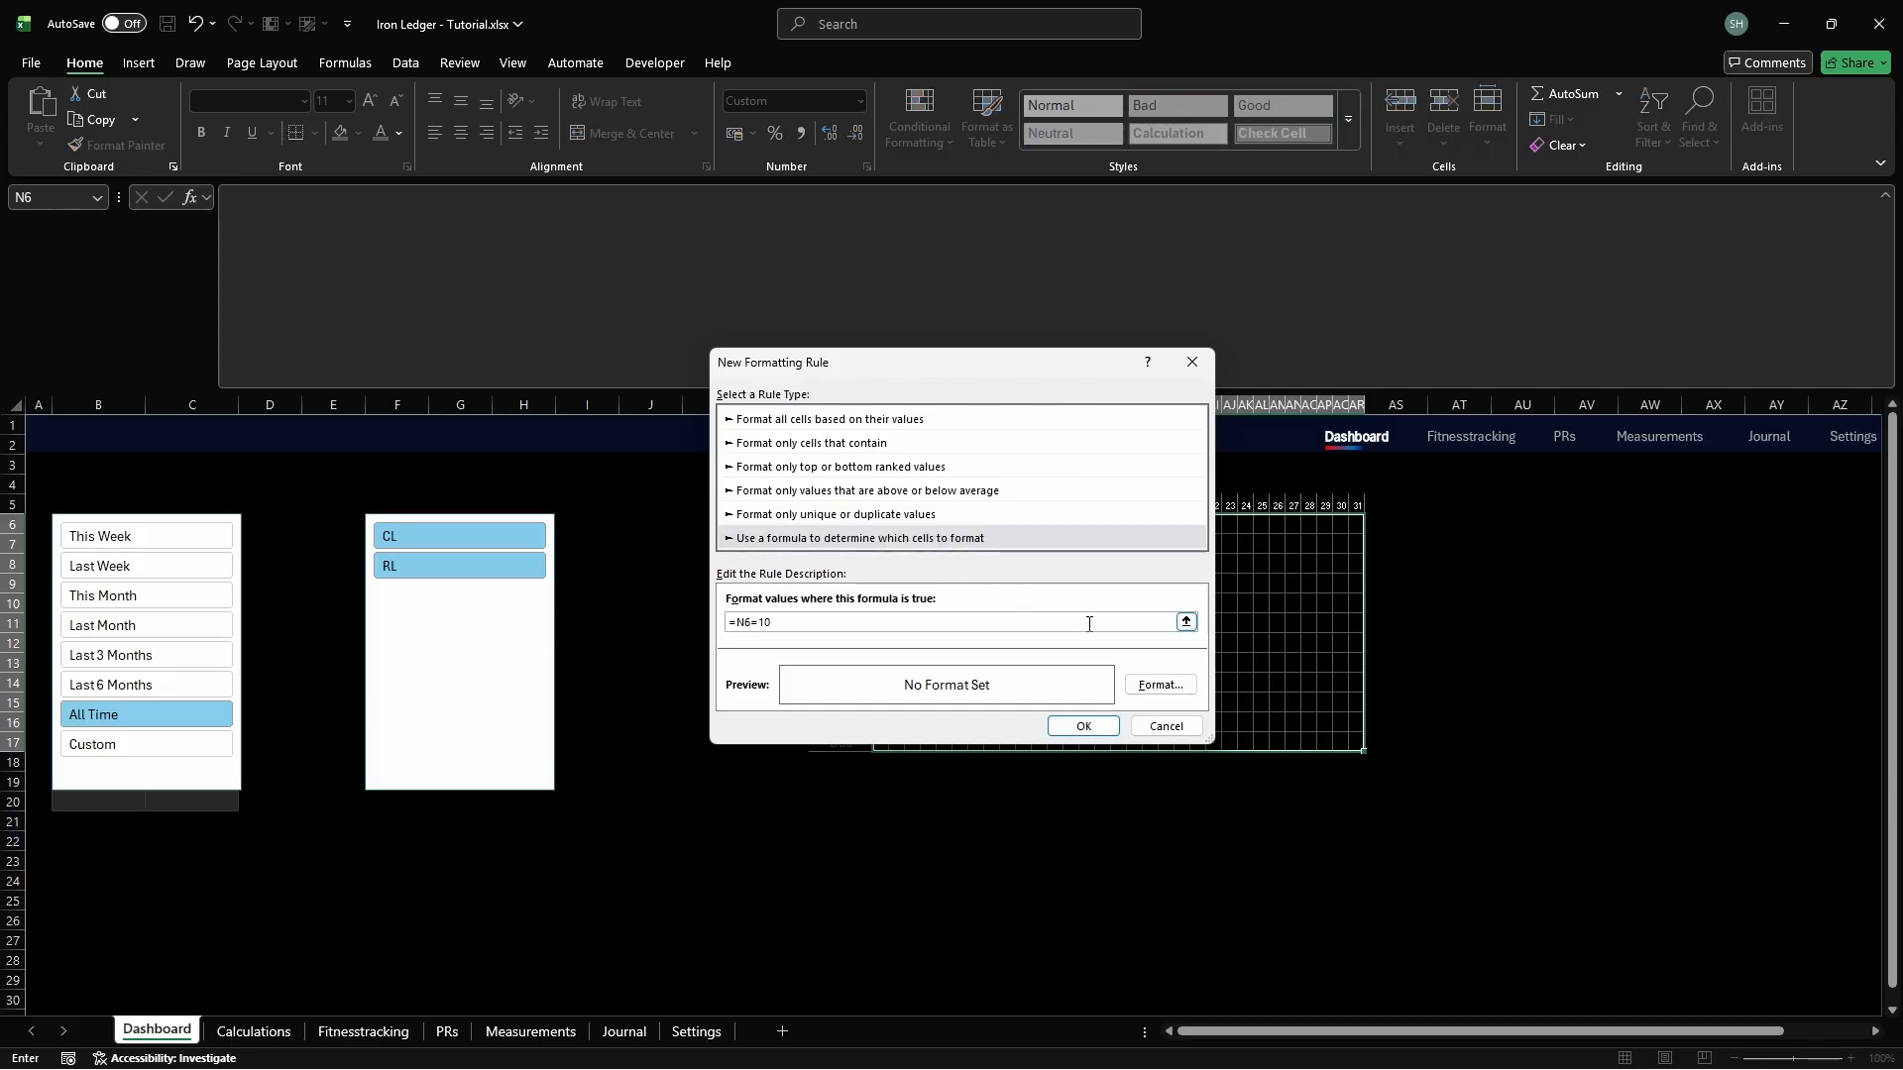
Set the background fill color of the =N6=10 rule to the custom hex value #93D050
{"action": "left_click", "coordinate": [1161, 684]}
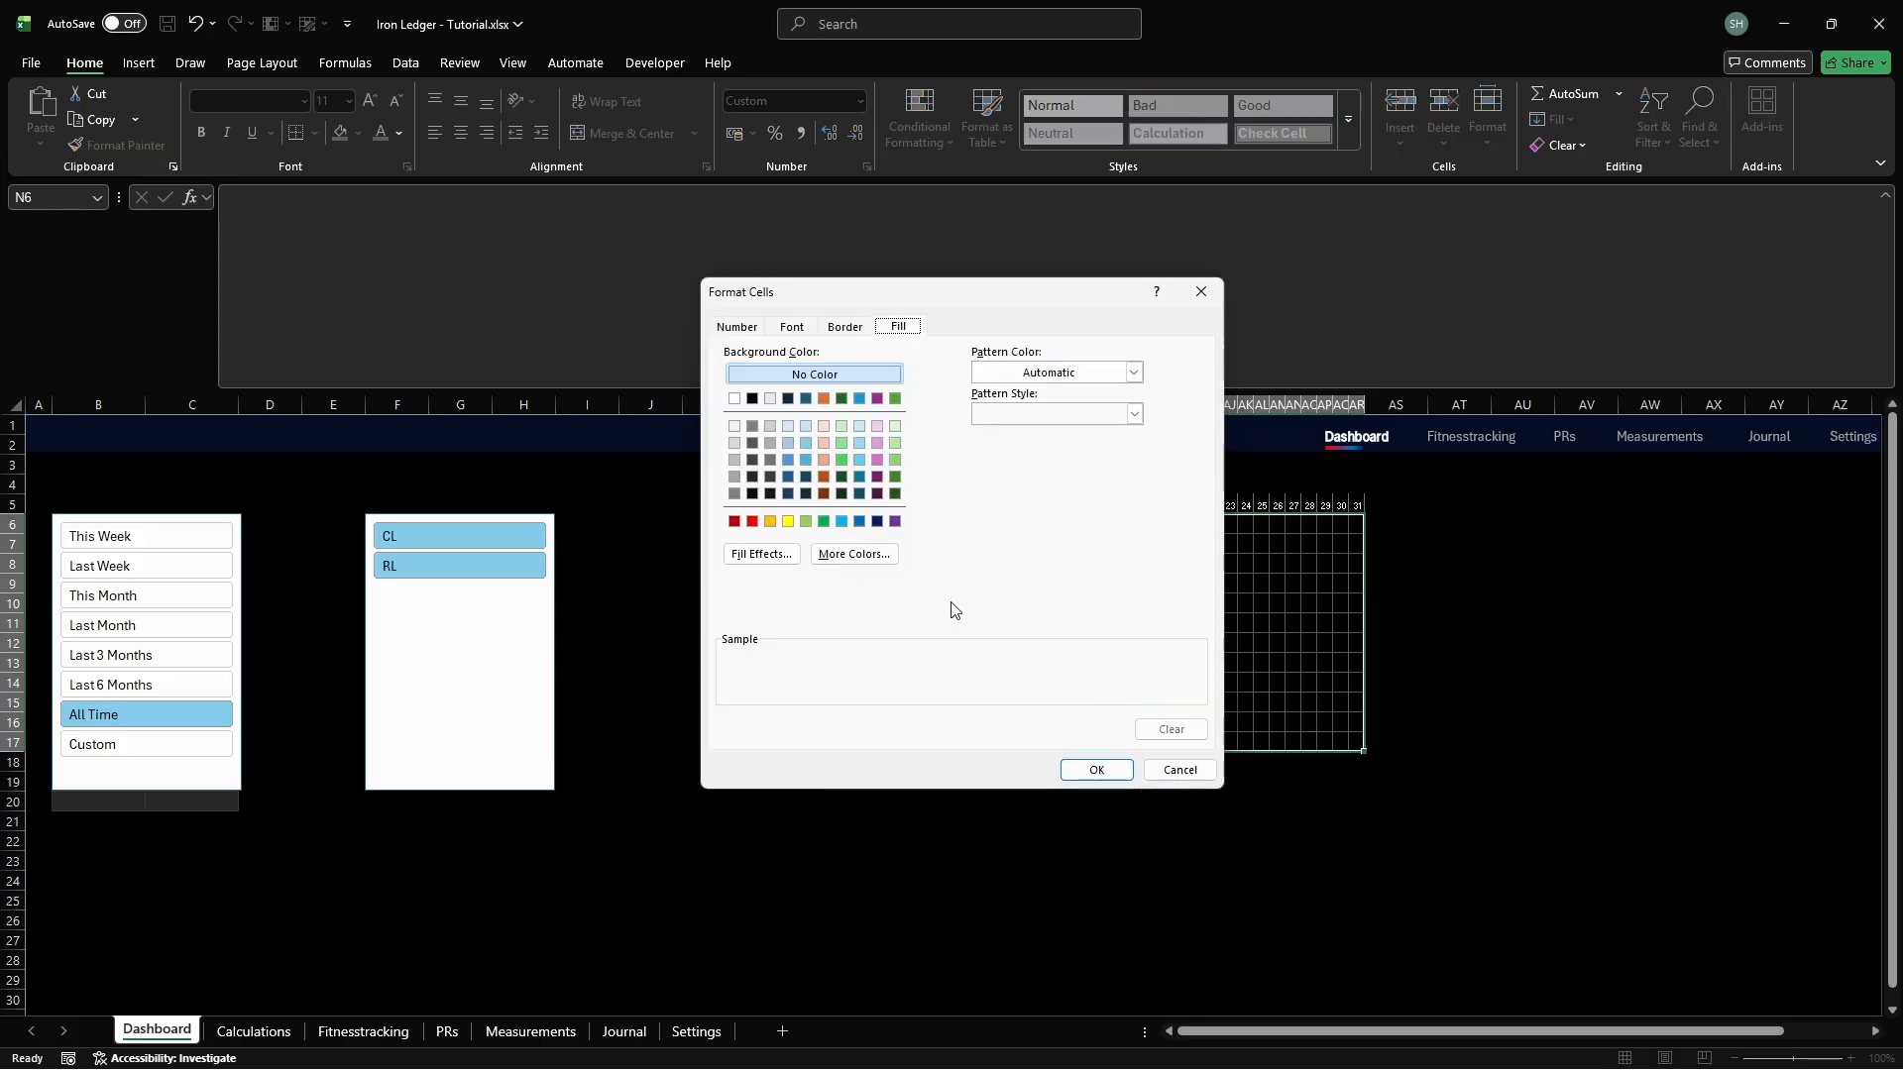
{"action": "left_click", "coordinate": [854, 554]}
{"action": "left_click", "coordinate": [900, 405]}
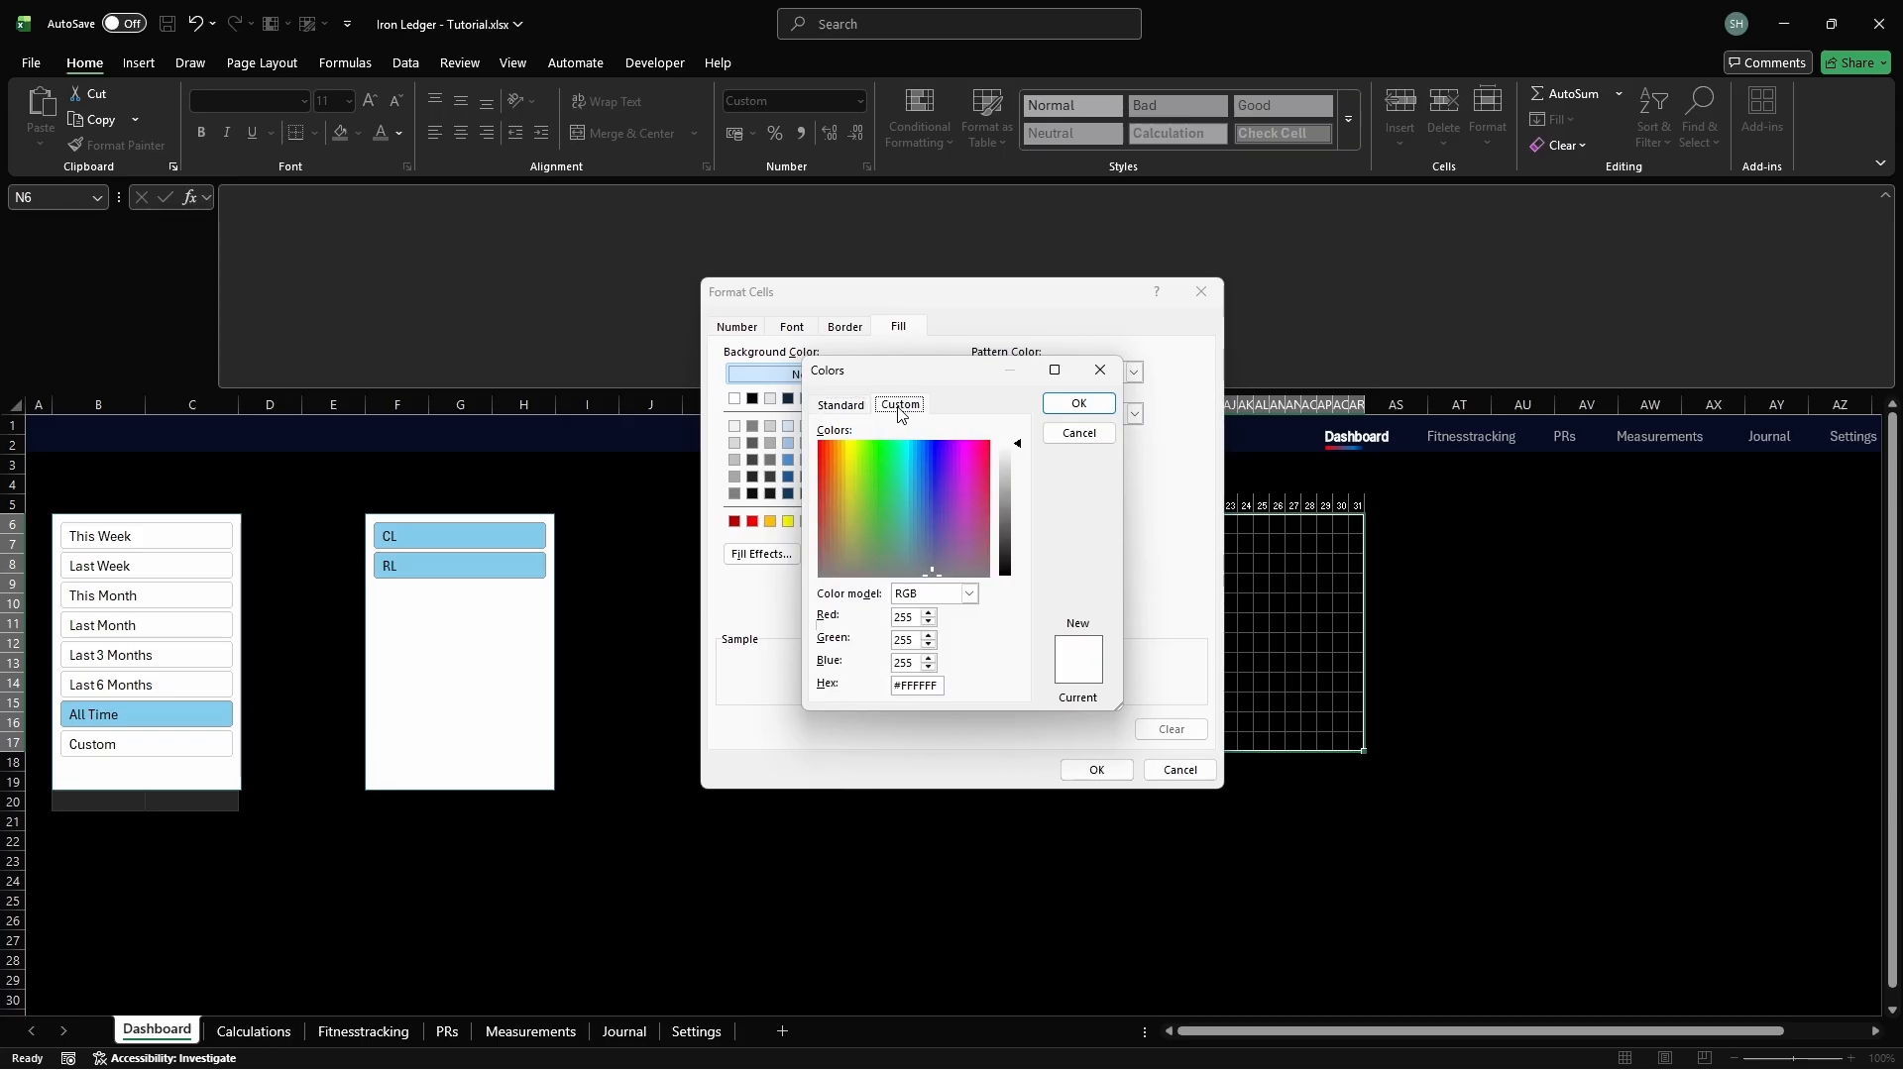
{"action": "double_click", "coordinate": [938, 685]}
{"action": "type", "text": "93D050"}
{"action": "key", "text": "Return"}
Give the =N6=10 rule's fill a diagonal-striped pattern in white, #FFFFFF
{"action": "left_click", "coordinate": [1134, 373]}
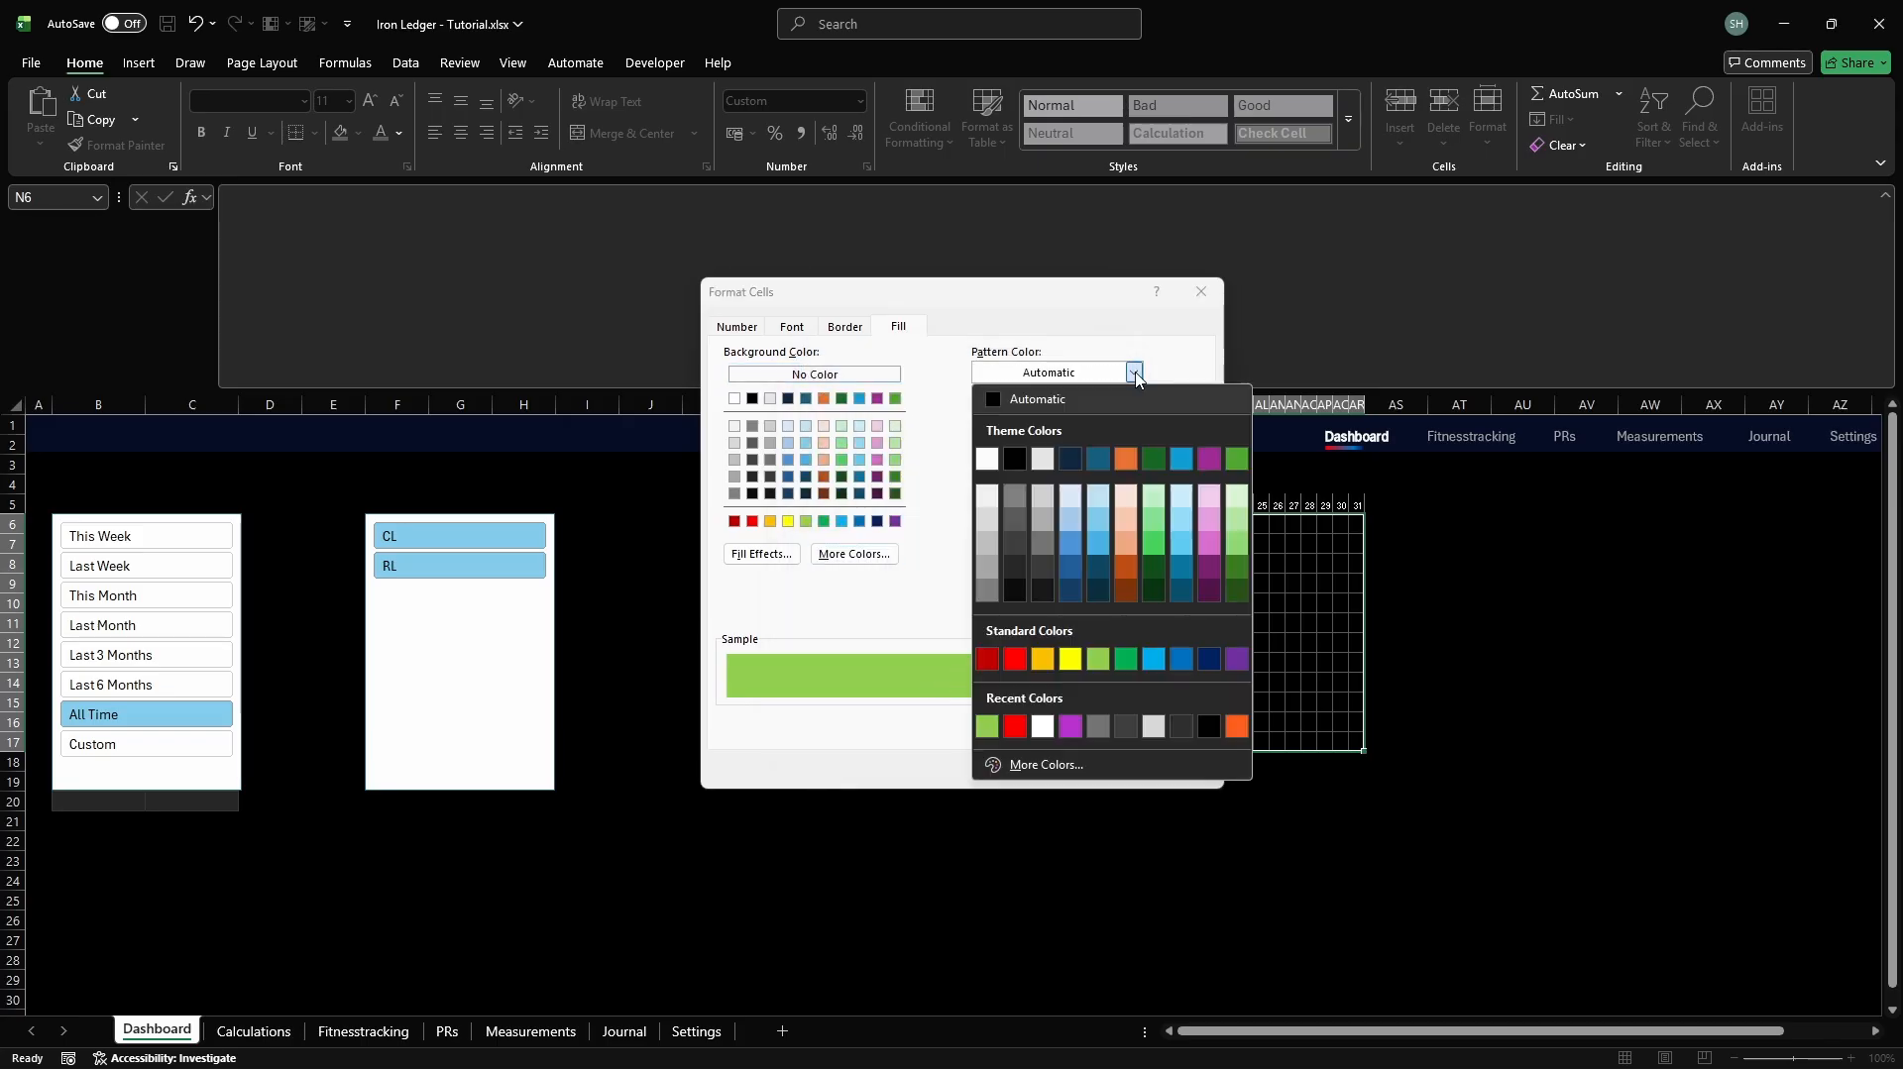
{"action": "left_click", "coordinate": [1150, 761]}
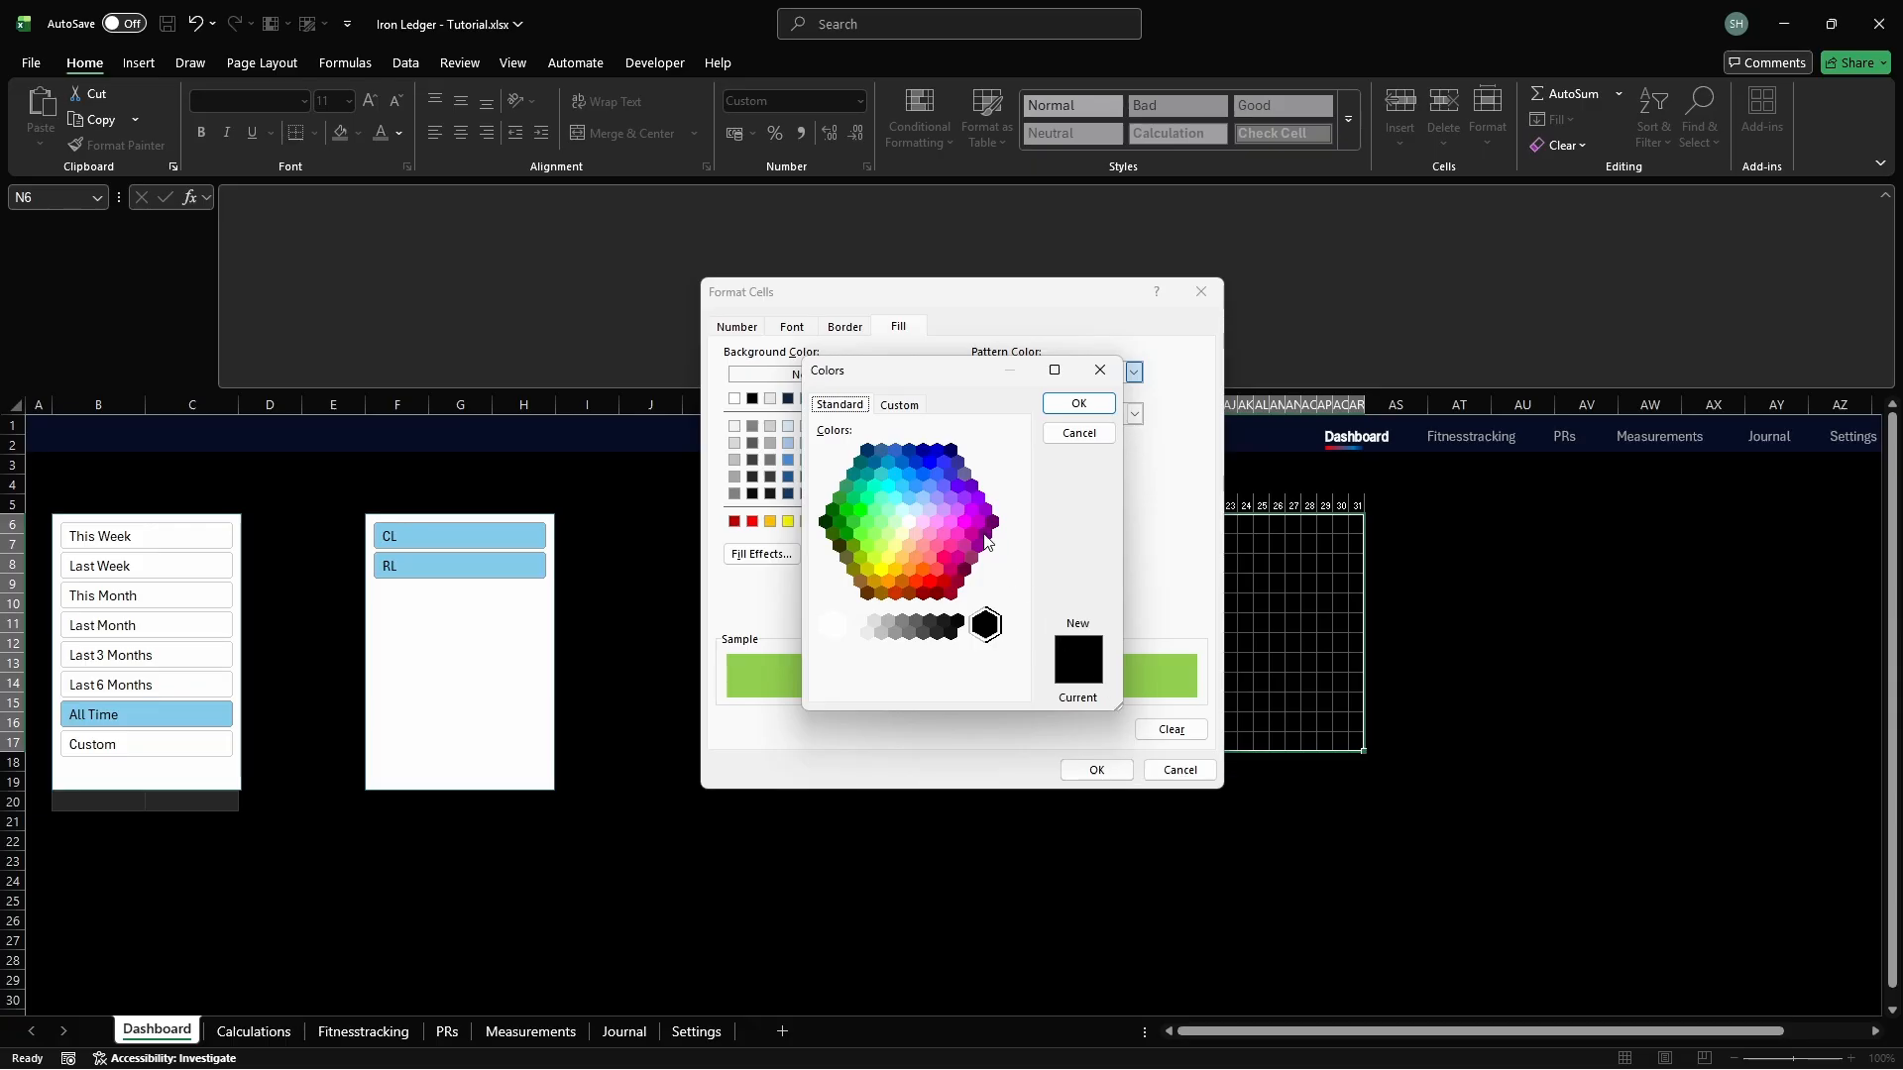
{"action": "left_click", "coordinate": [901, 406]}
{"action": "left_click", "coordinate": [937, 684]}
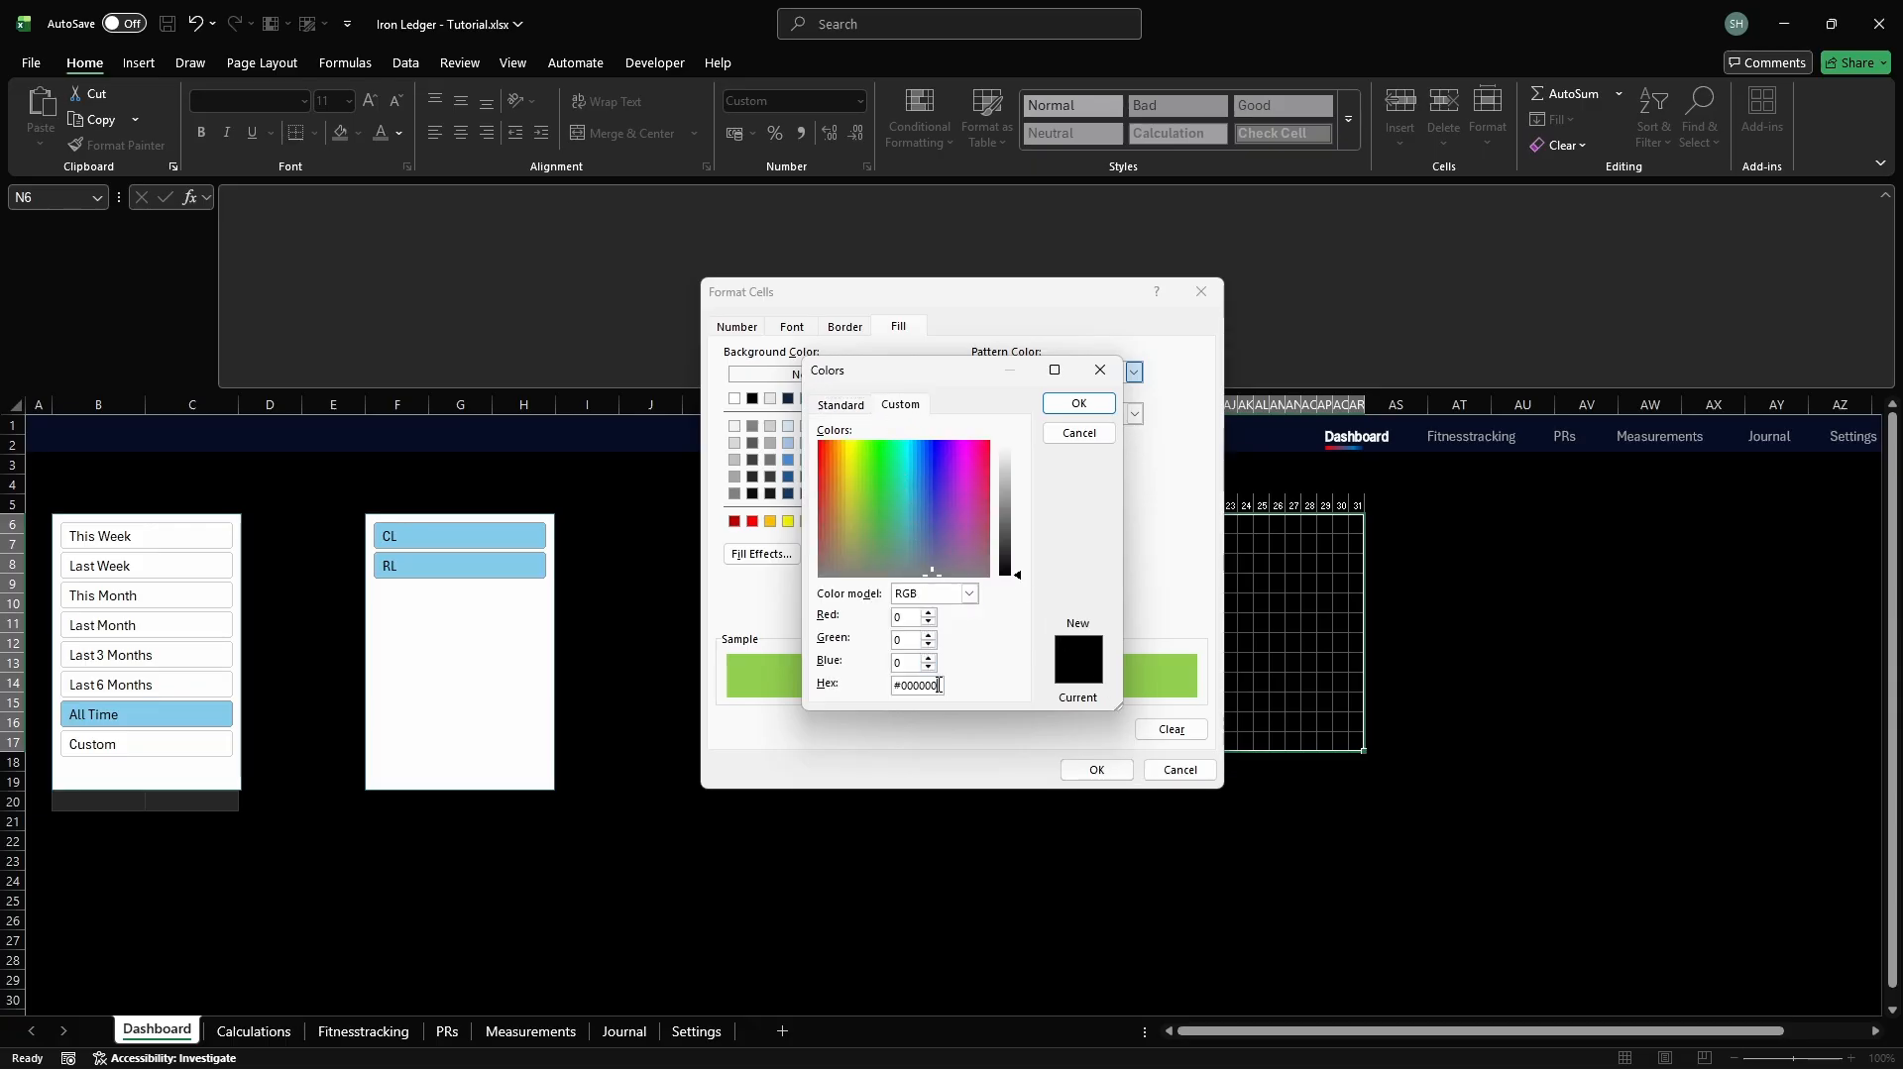
{"action": "key", "text": "BackSpace"}
{"action": "key", "text": "BackSpace"}
{"action": "key", "text": "BackSpace"}
{"action": "key", "text": "BackSpace"}
{"action": "key", "text": "BackSpace"}
{"action": "key", "text": "BackSpace"}
{"action": "key", "text": "BackSpace"}
{"action": "type", "text": "FFFFFF"}
{"action": "key", "text": "Return"}
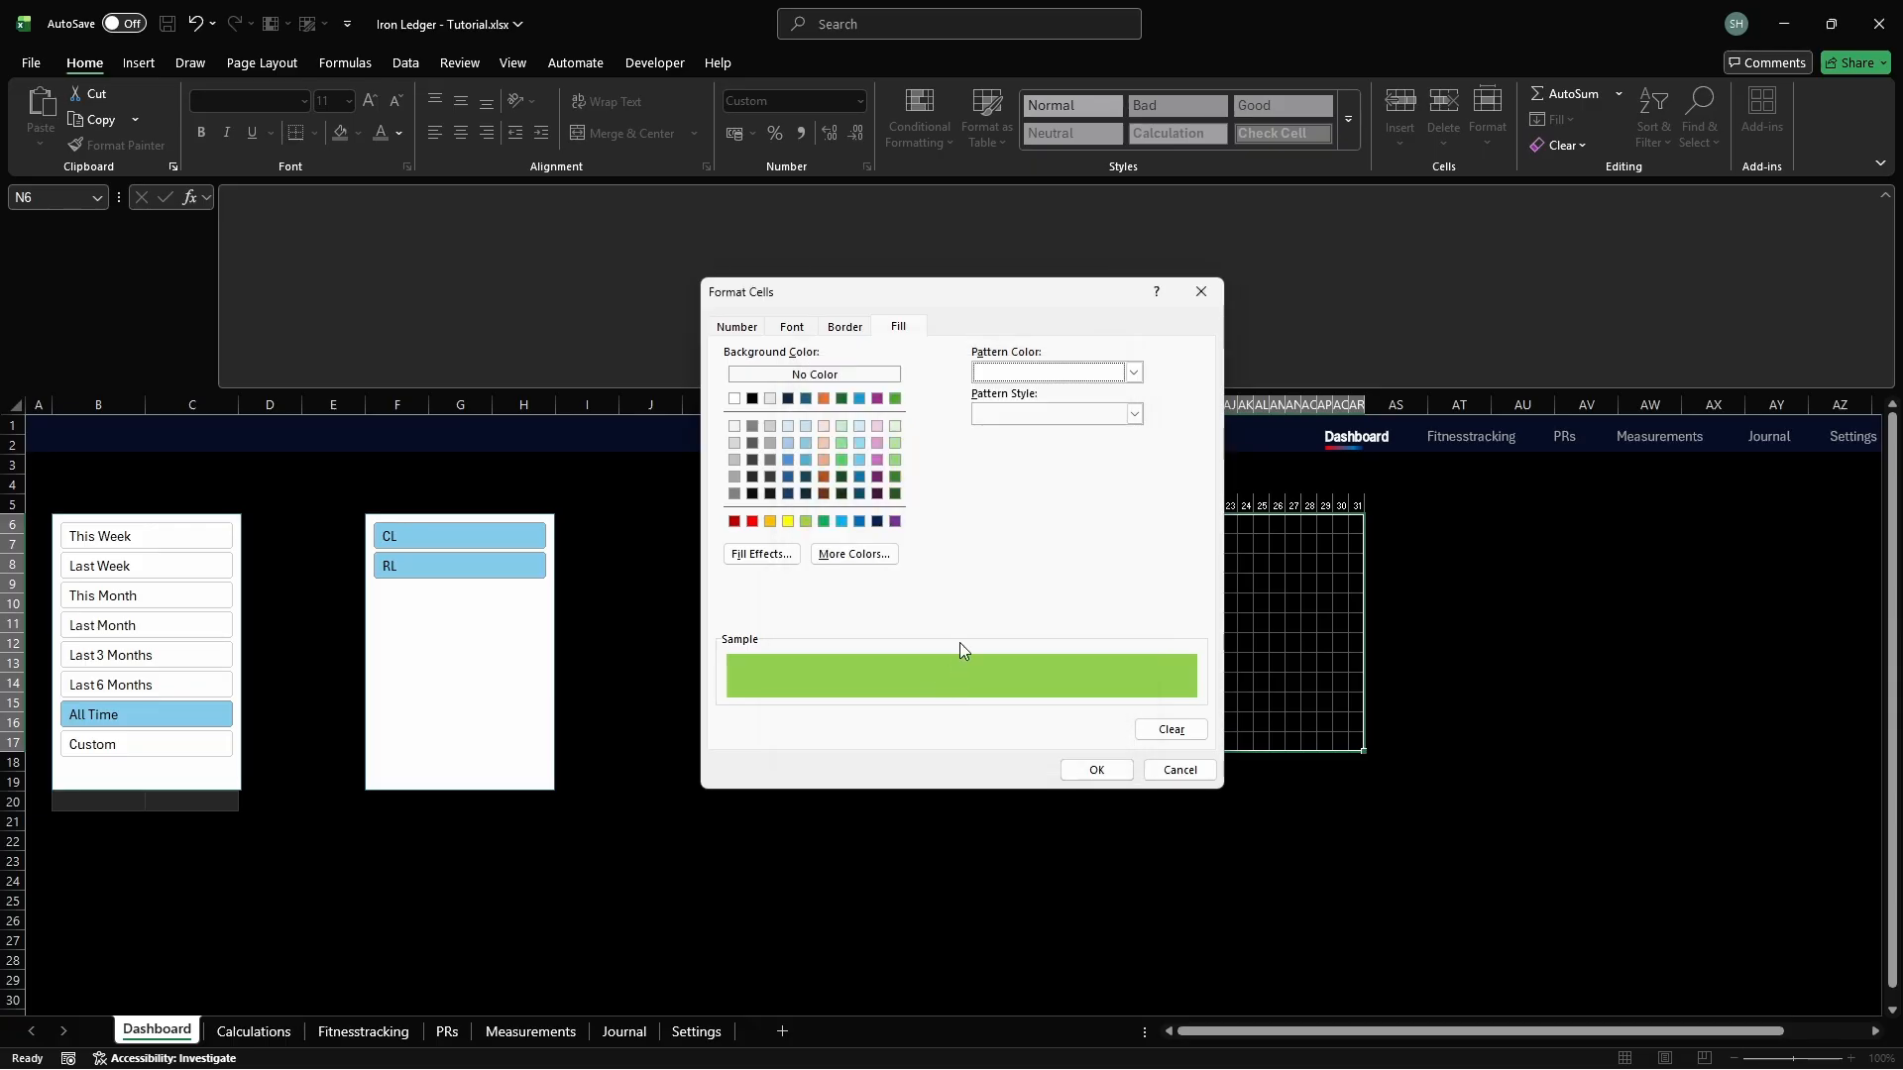
{"action": "left_click", "coordinate": [1134, 414]}
{"action": "left_click", "coordinate": [1058, 490]}
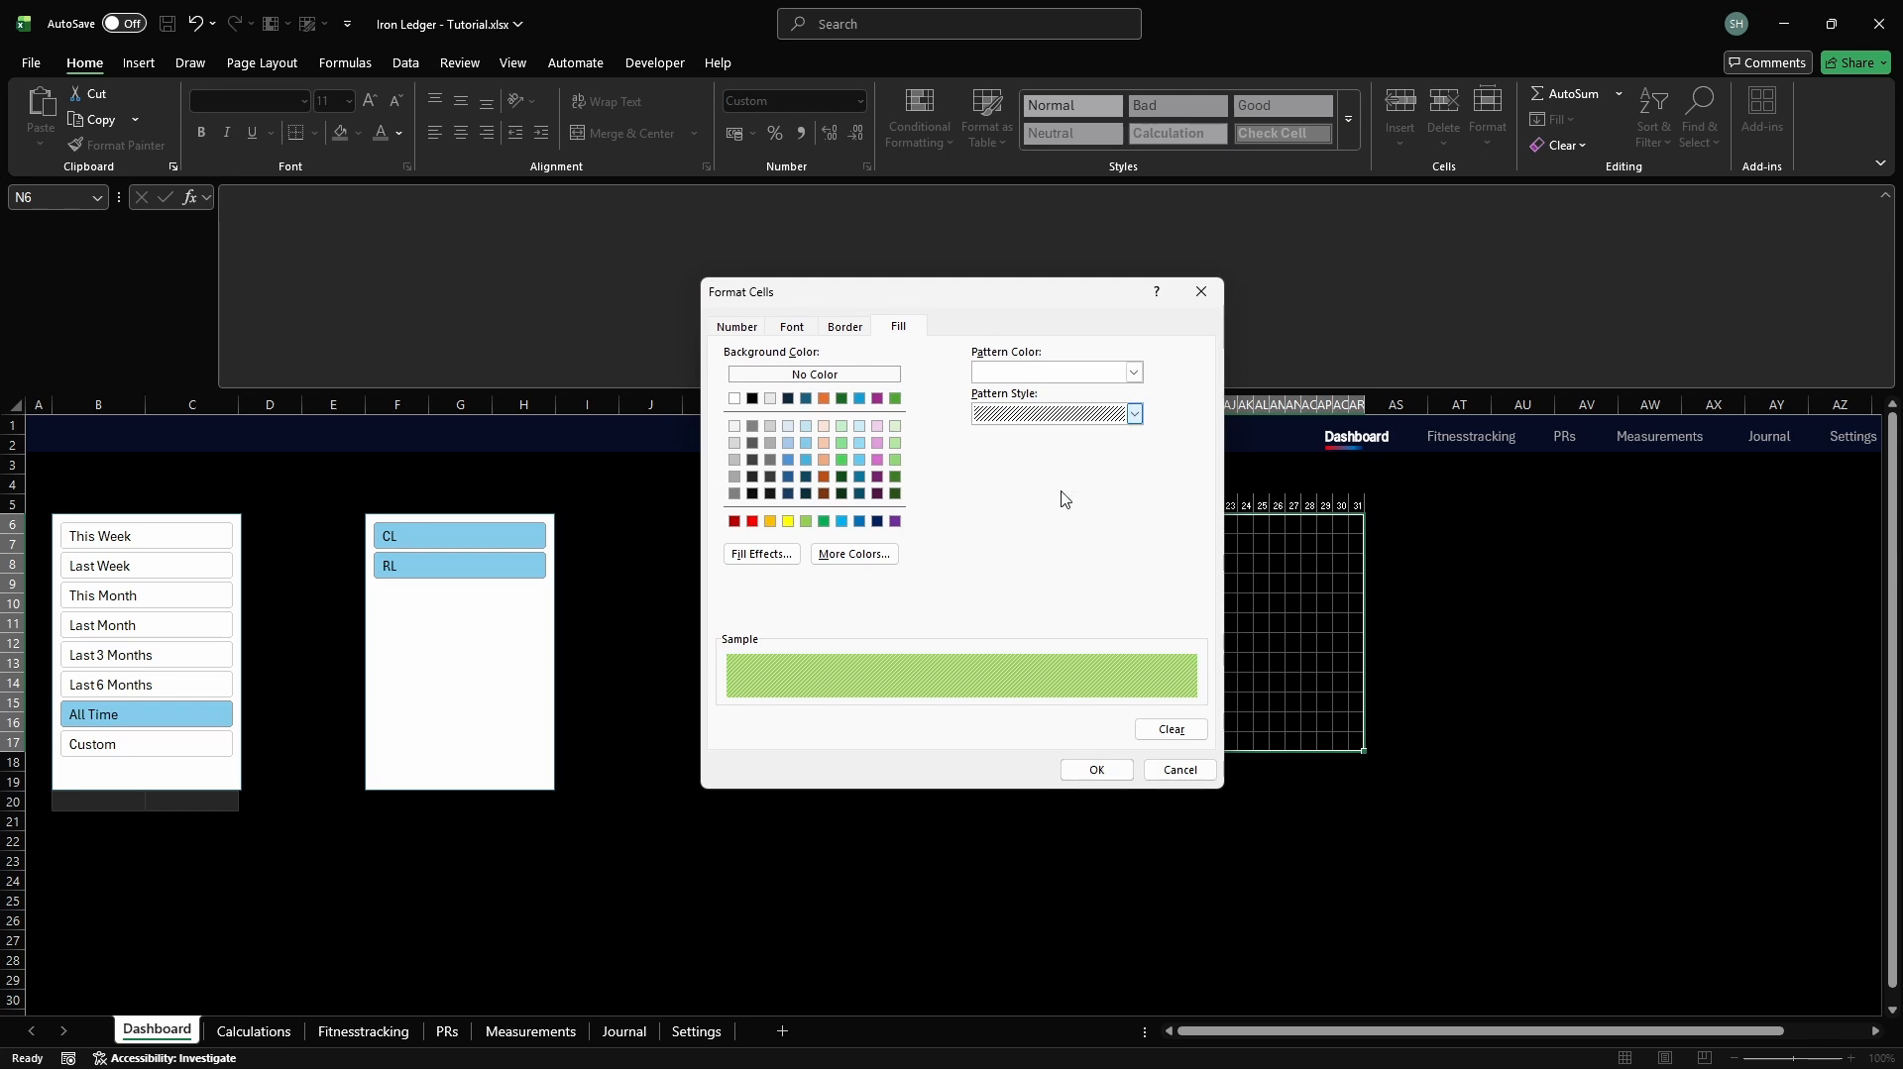
Confirm the format and the =N6=10 rule, and turn on Stop If True for it
{"action": "left_click", "coordinate": [1096, 771]}
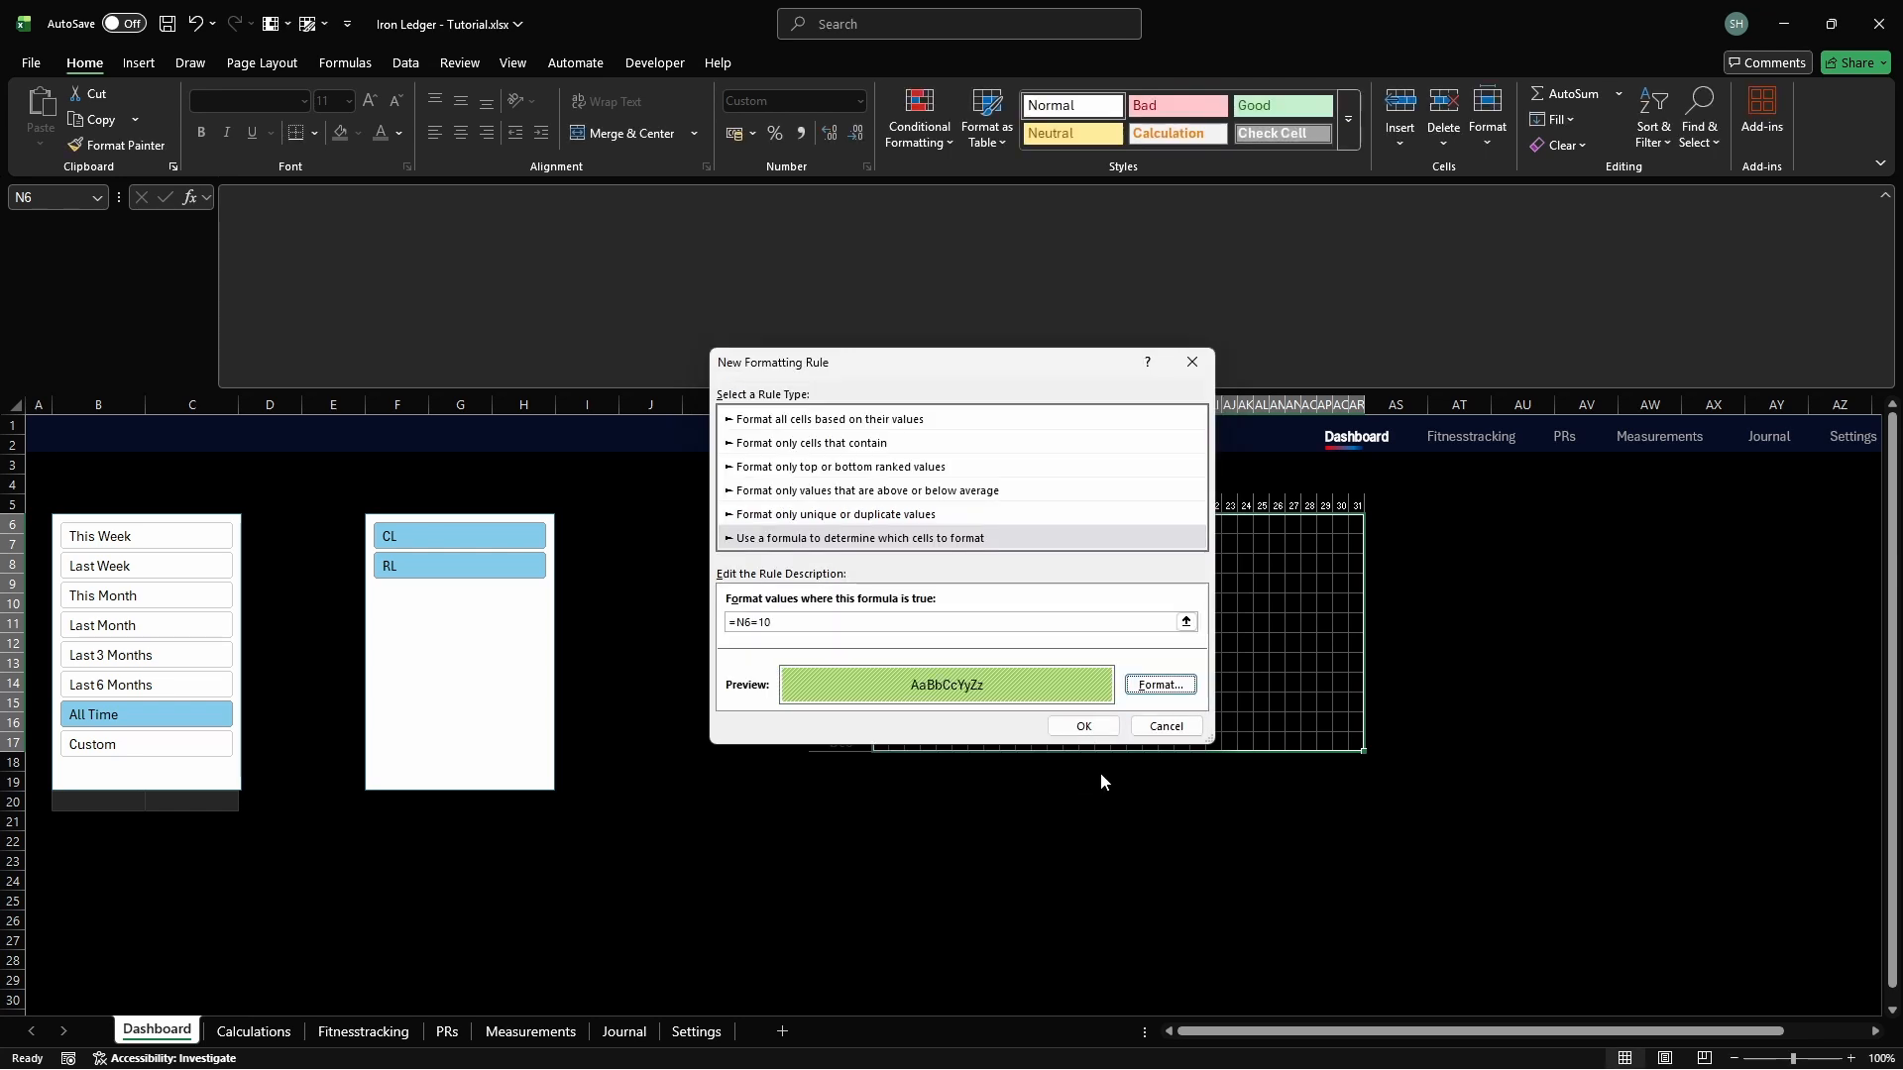
{"action": "left_click", "coordinate": [1086, 727]}
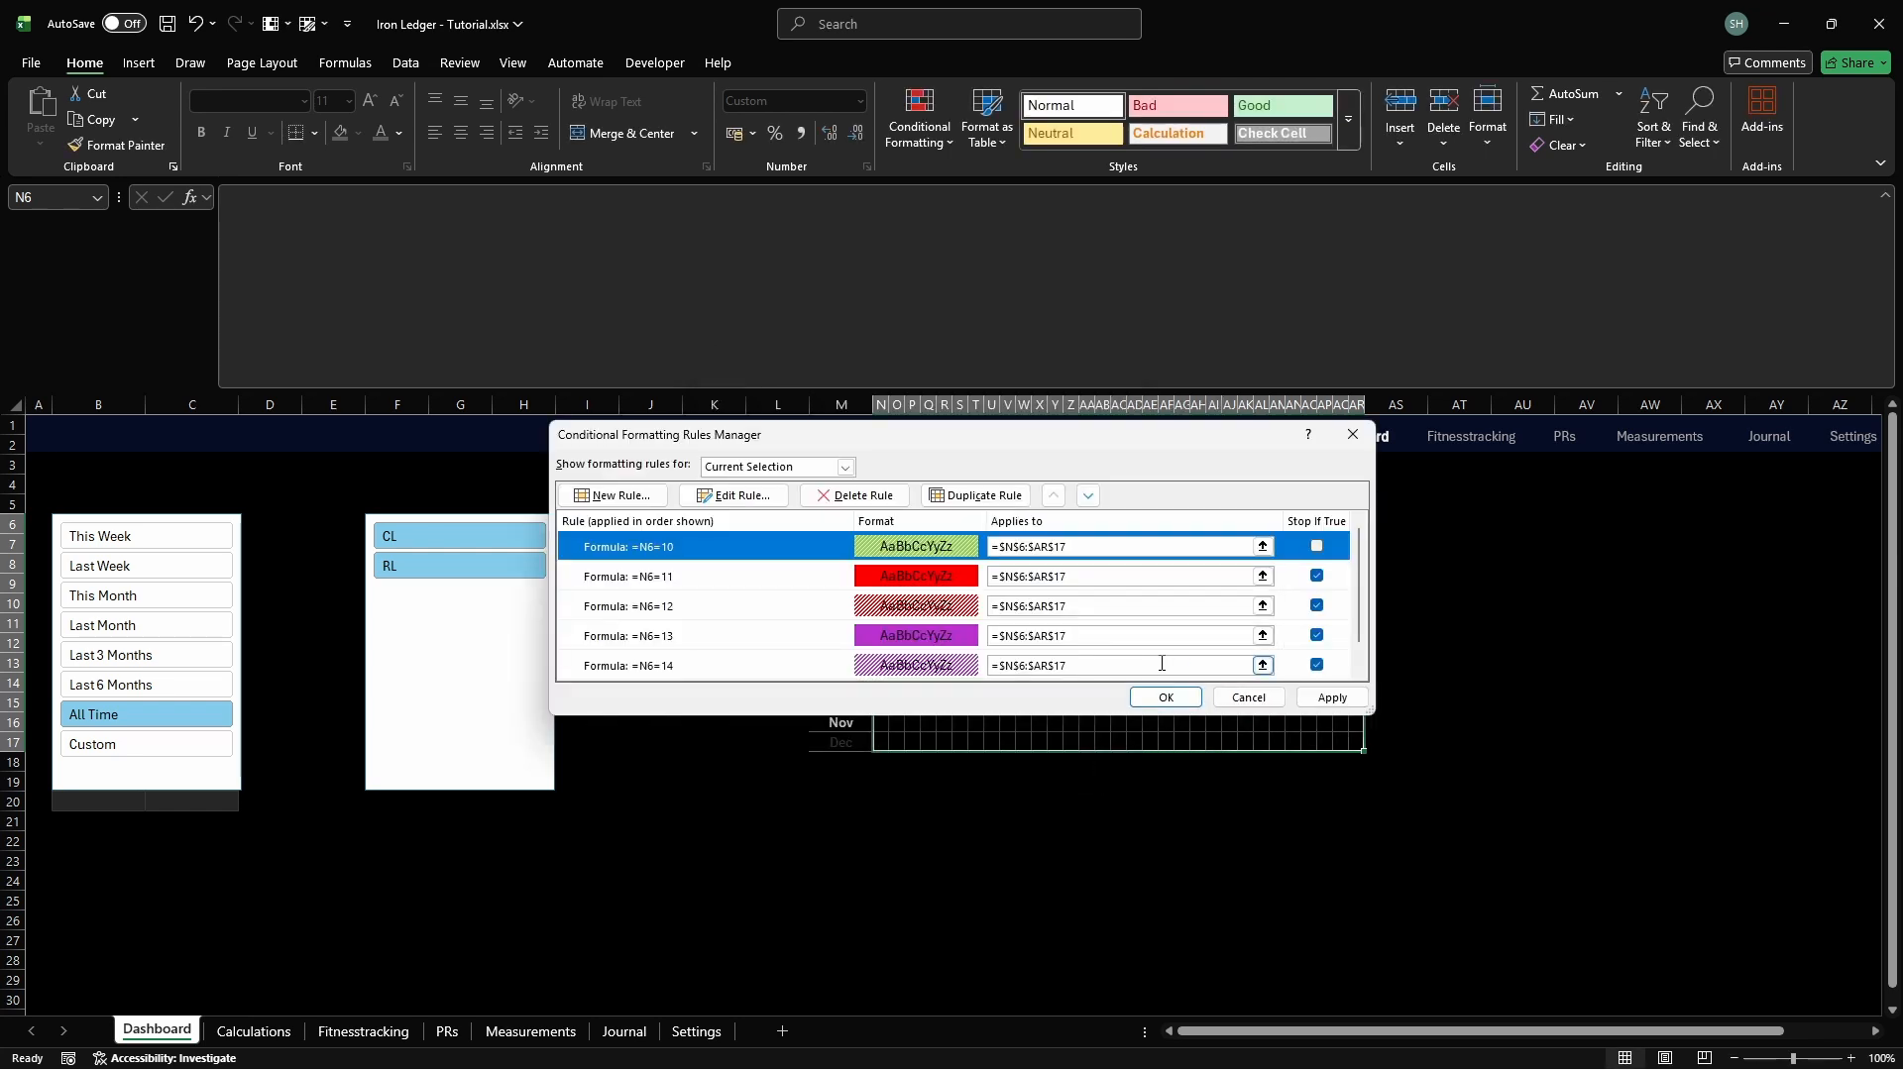
{"action": "left_click", "coordinate": [1318, 546]}
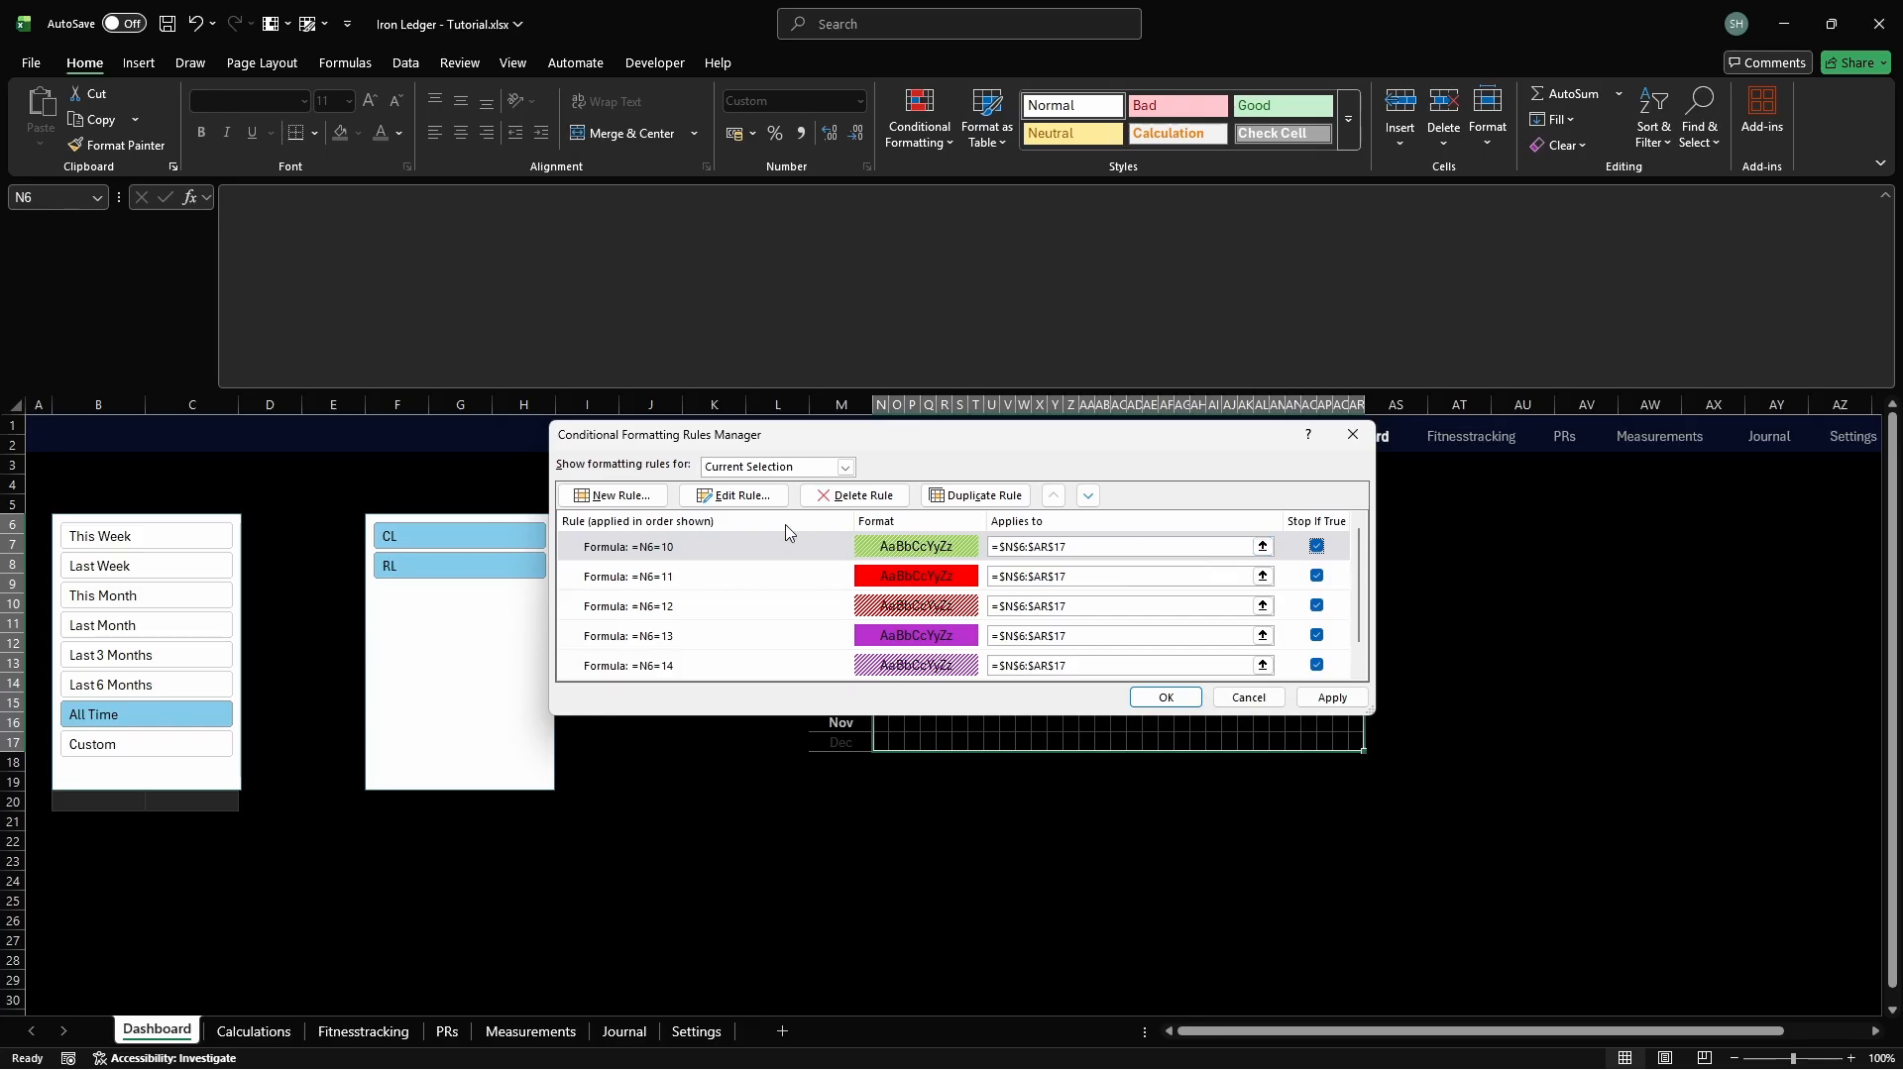
Add a sixth formula-based rule for the heatmap grid with the formula =N6=9
{"action": "left_click", "coordinate": [614, 495]}
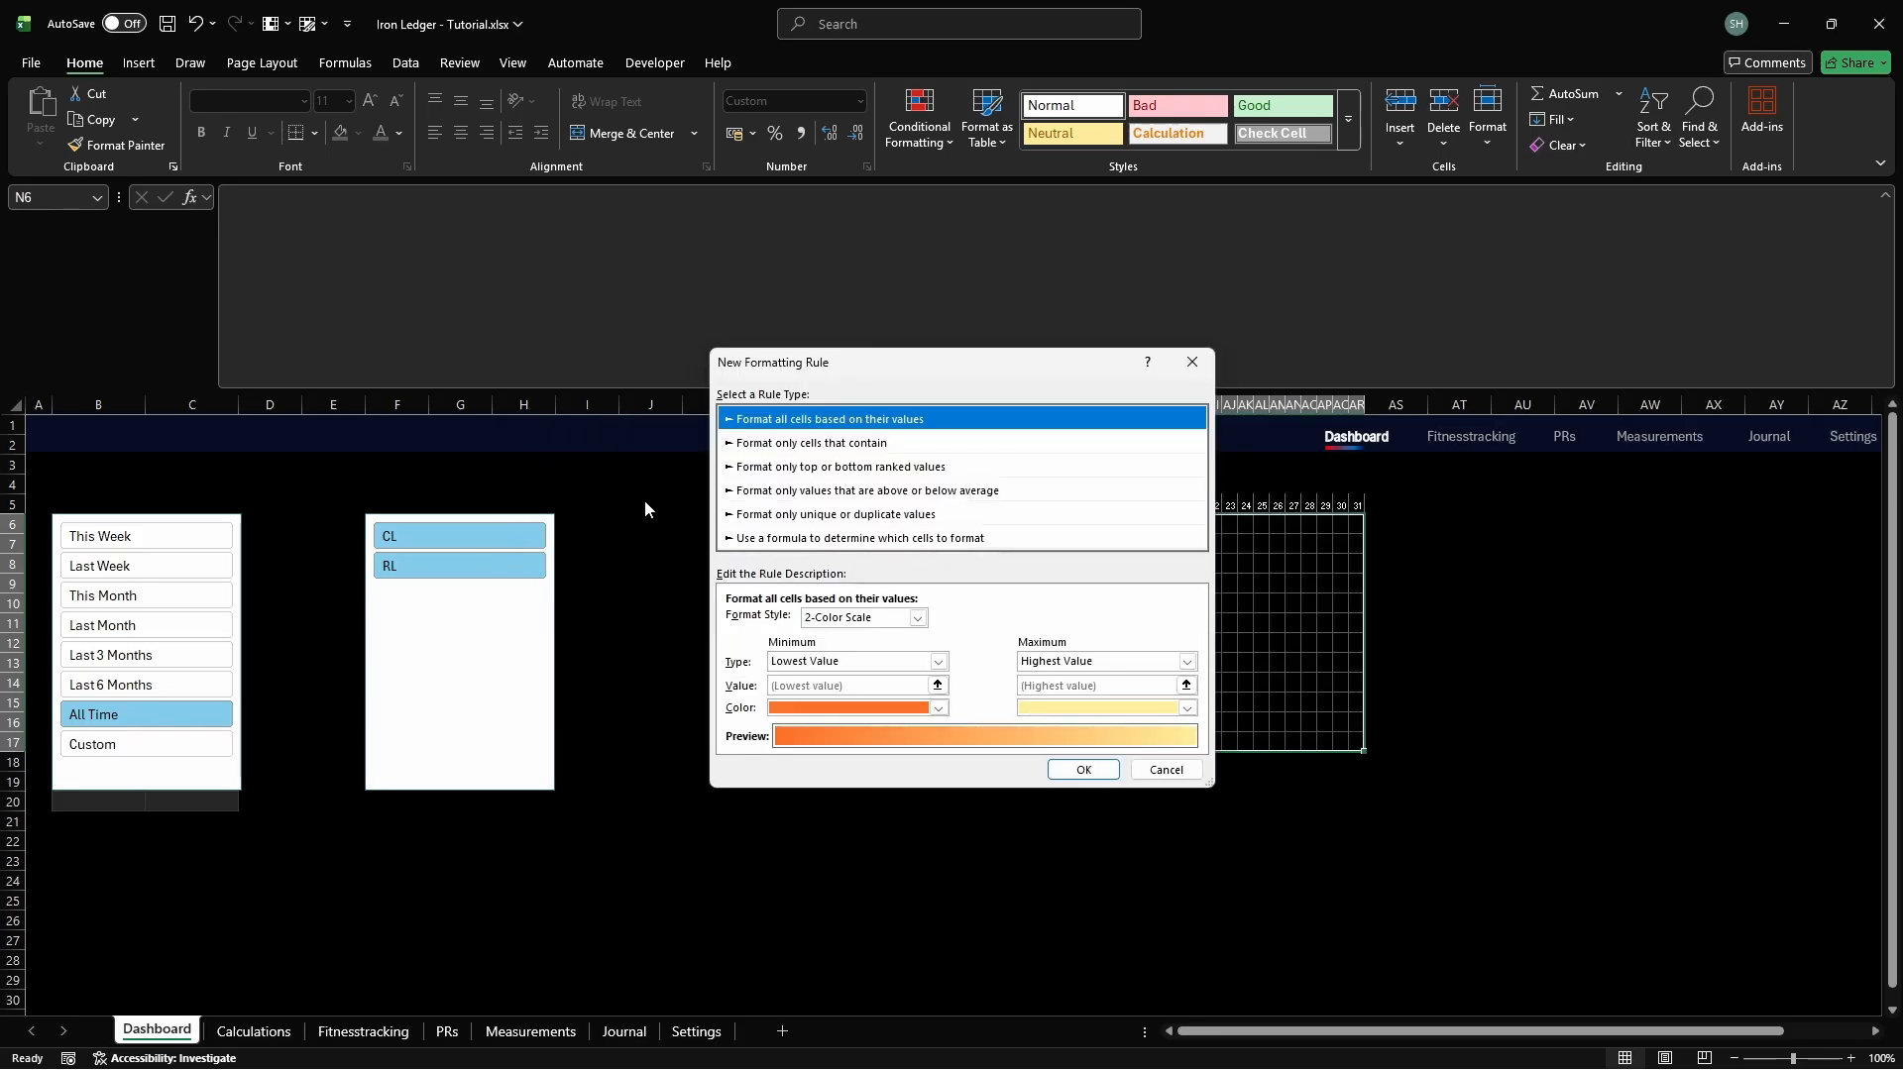
{"action": "left_click", "coordinate": [833, 539]}
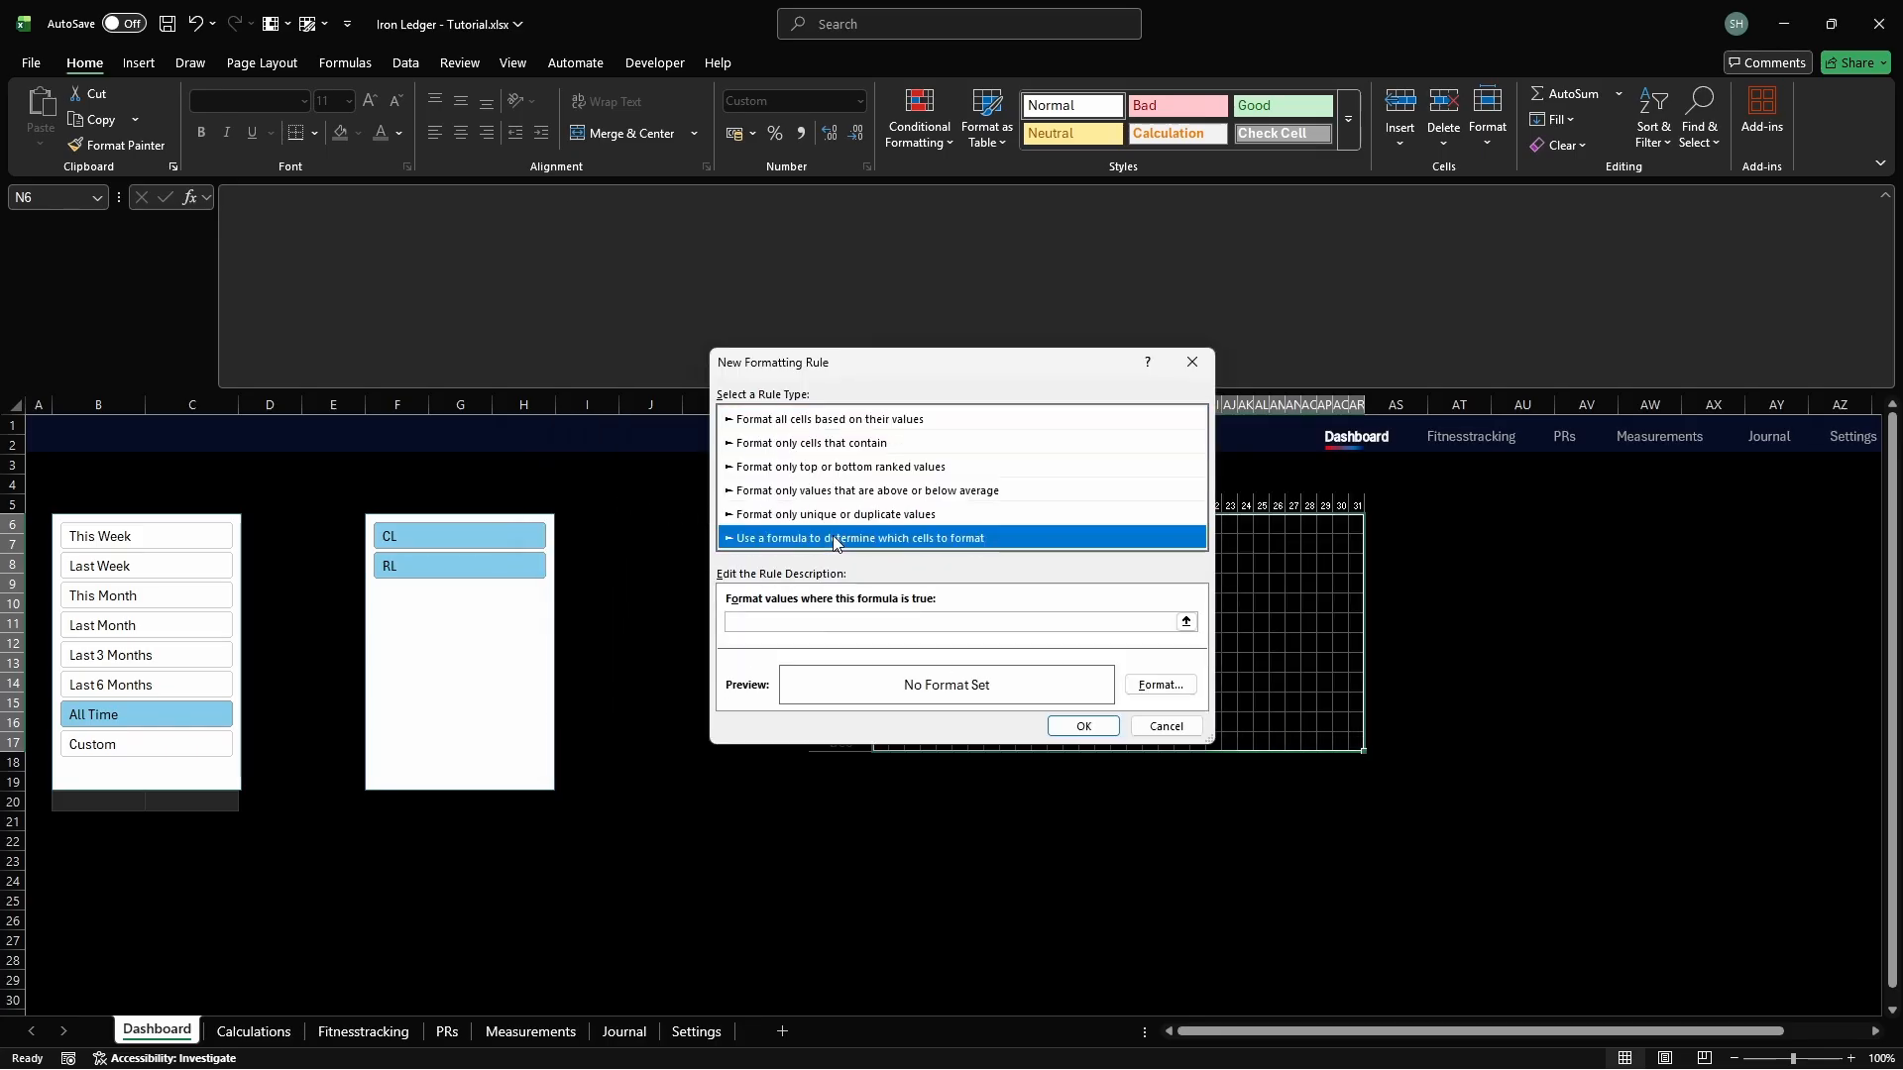
{"action": "left_click", "coordinate": [1087, 623]}
{"action": "type", "text": "=N6=9"}
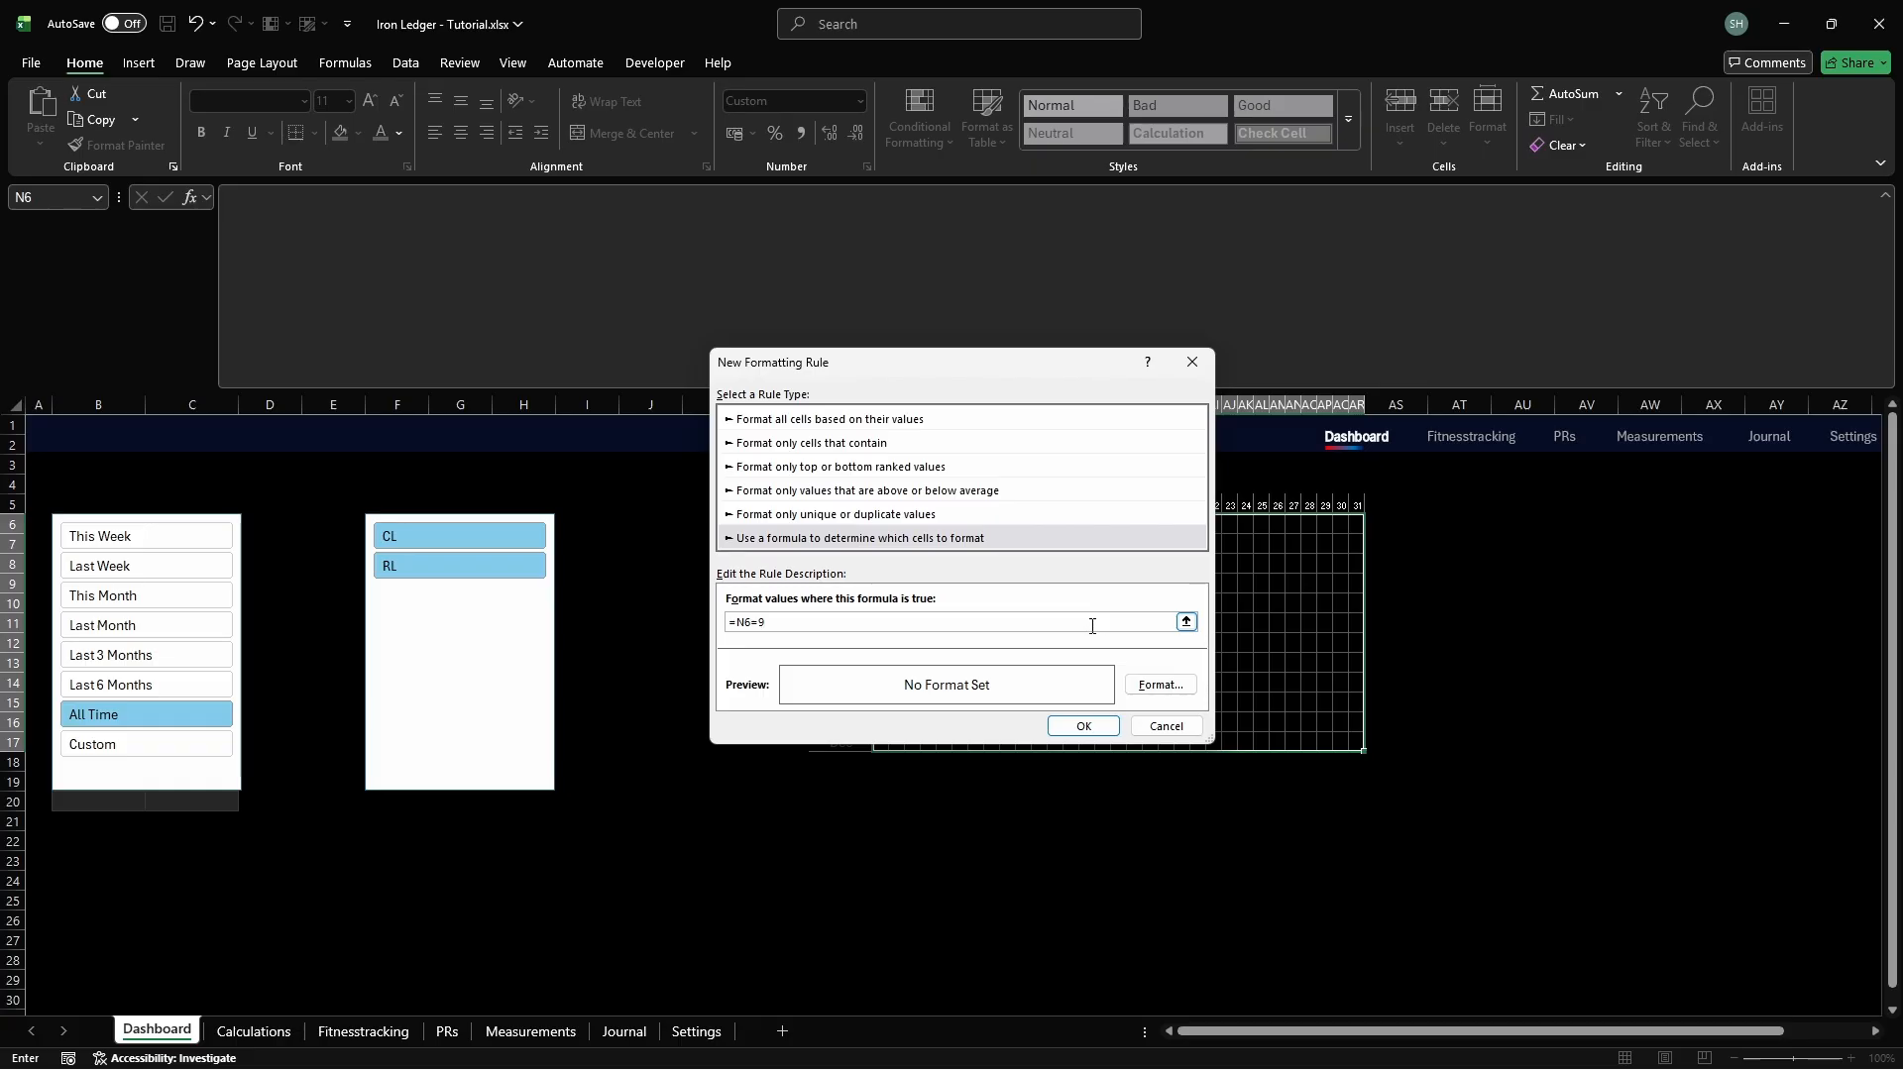
Set the background fill color of the =N6=9 rule to the custom hex value #93D050
{"action": "left_click", "coordinate": [1161, 685]}
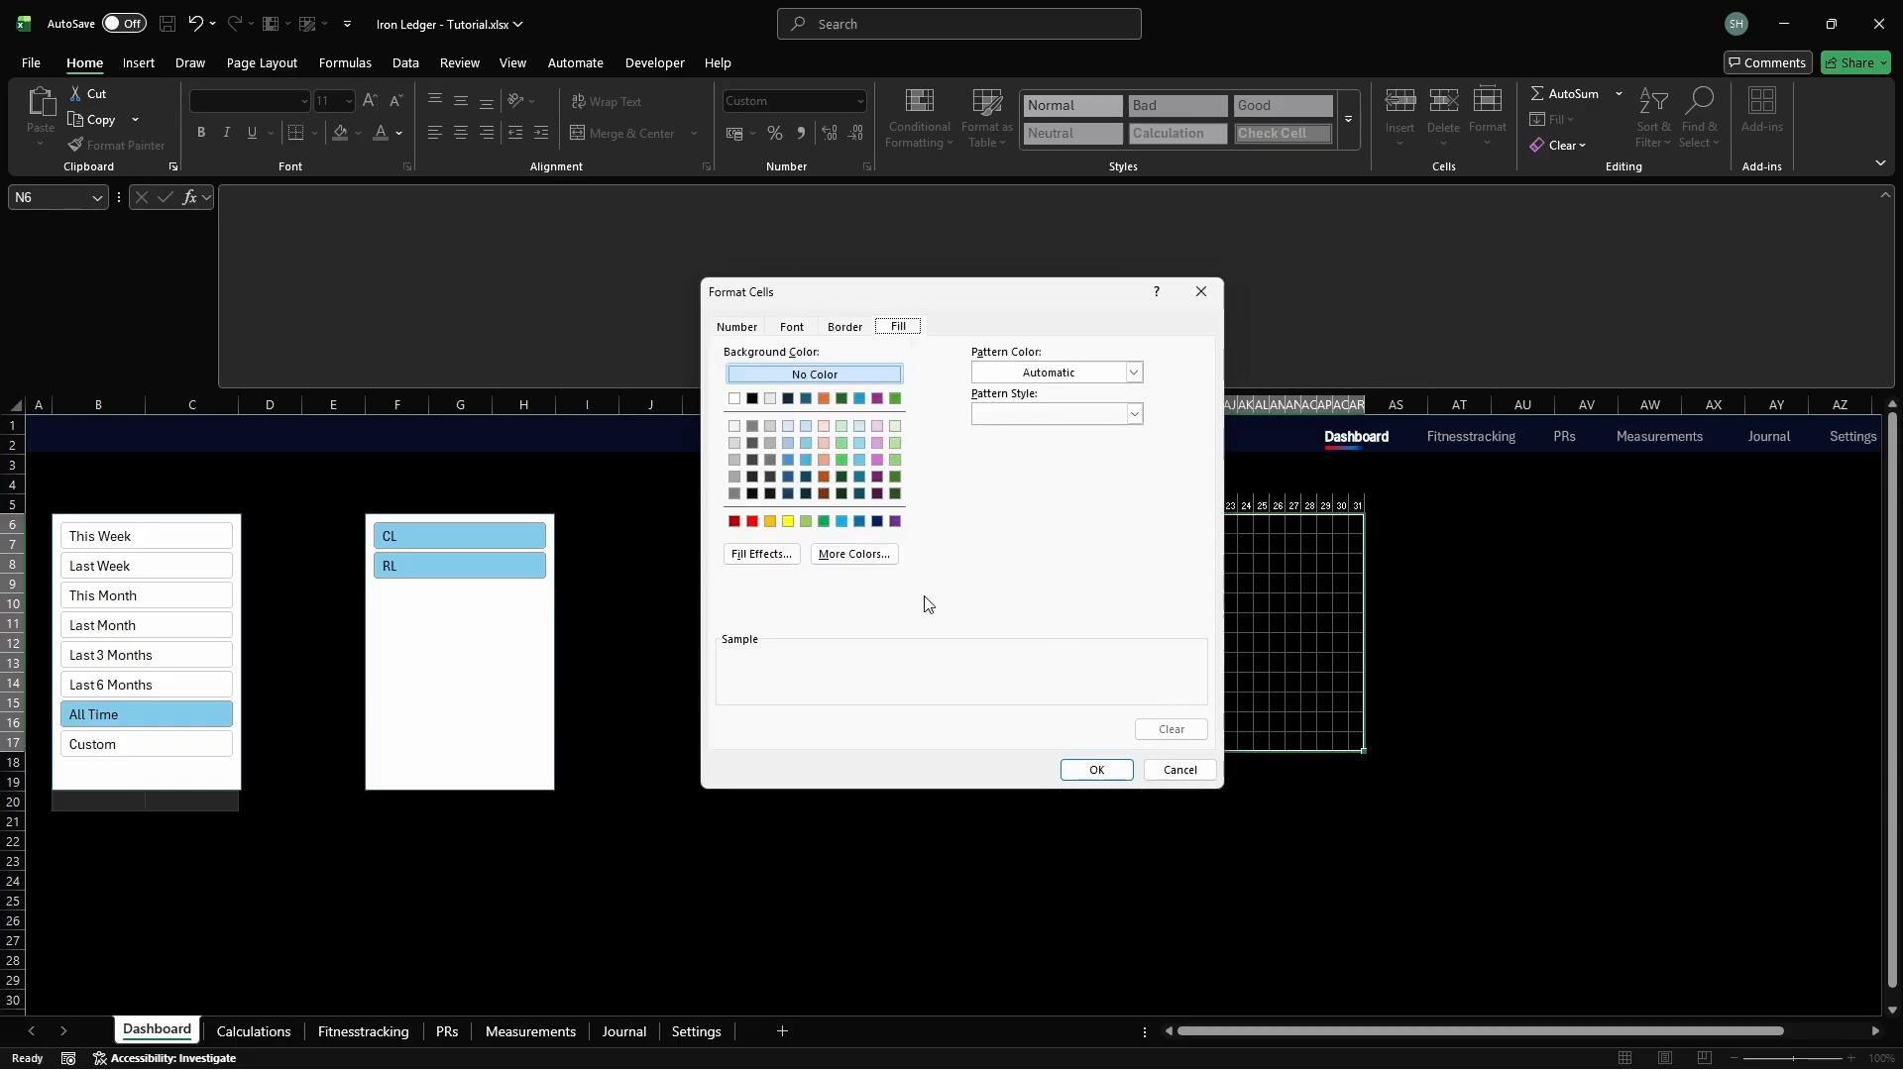
{"action": "left_click", "coordinate": [853, 554]}
{"action": "left_click", "coordinate": [901, 407]}
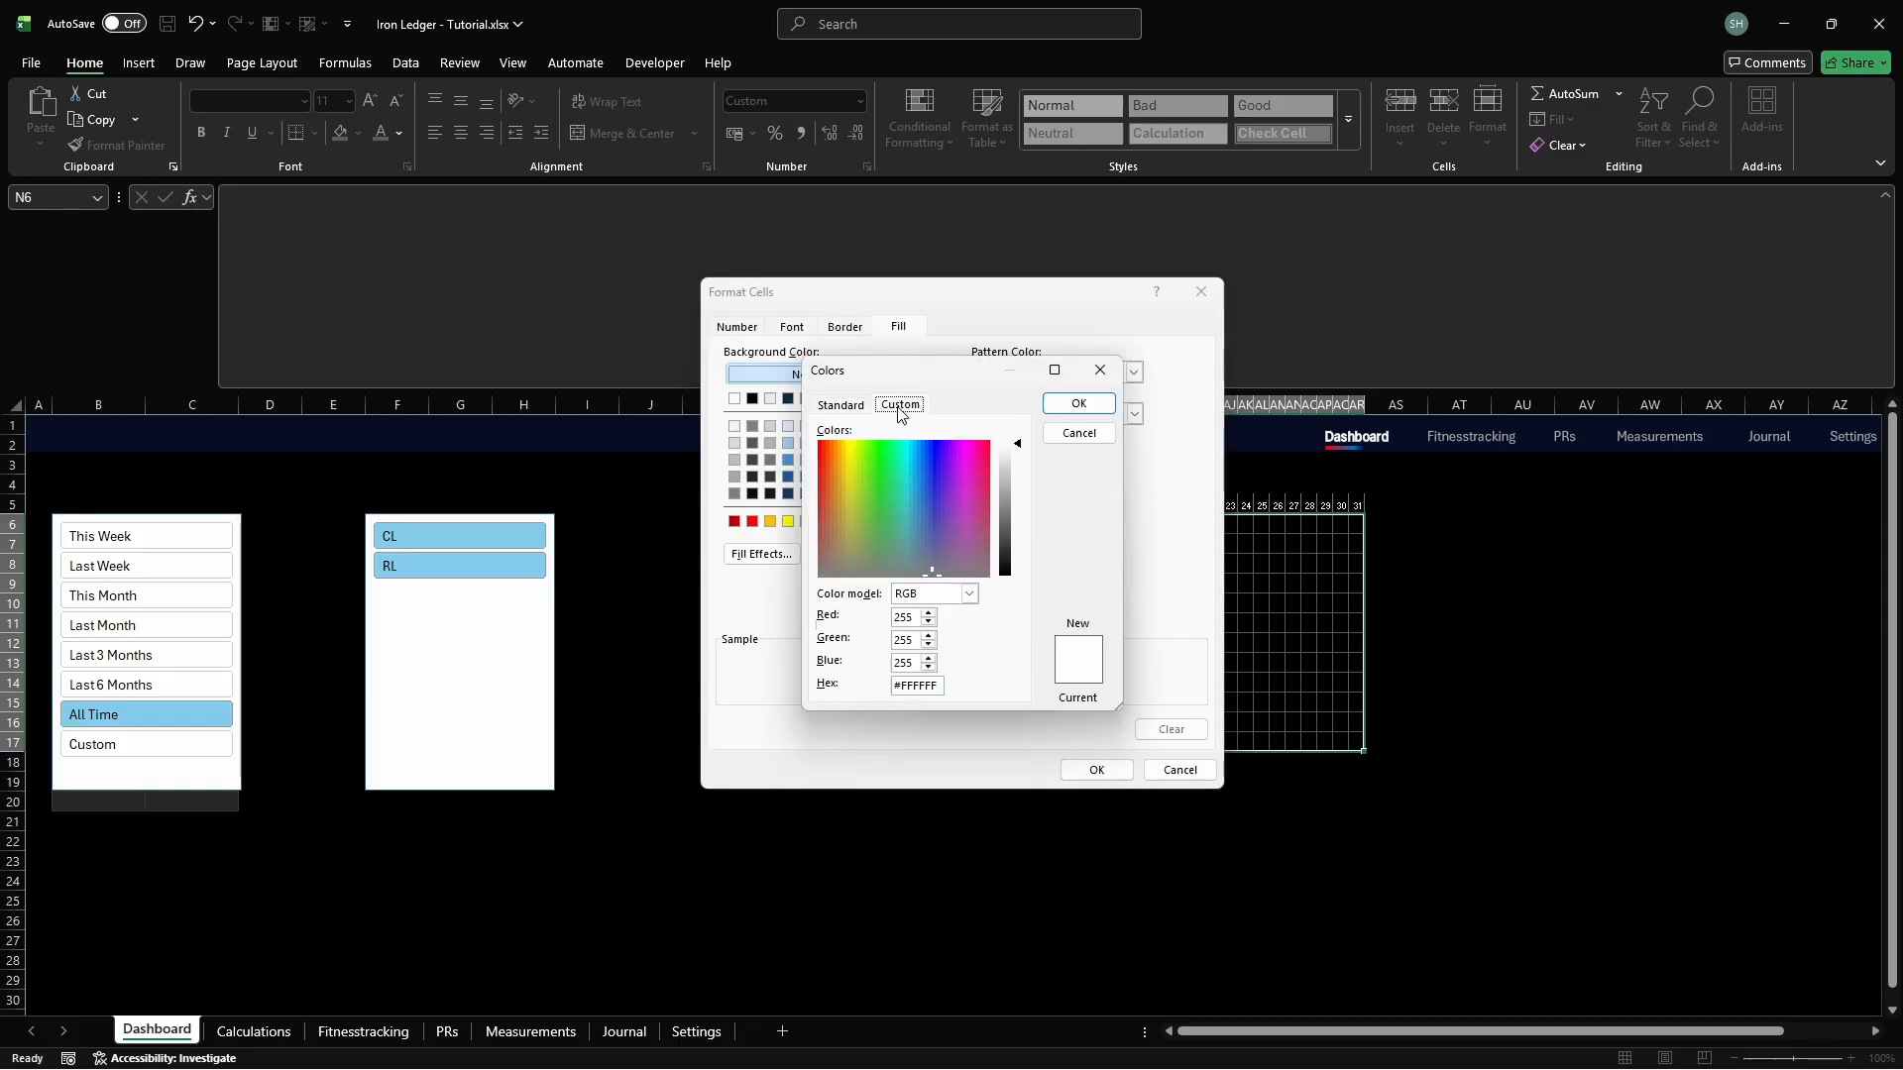
{"action": "left_click", "coordinate": [939, 686]}
{"action": "key", "text": "ctrl+a"}
{"action": "type", "text": "93D050"}
{"action": "key", "text": "Return"}
Confirm the format and the =N6=9 rule, and turn on Stop If True for it
{"action": "left_click", "coordinate": [1097, 770]}
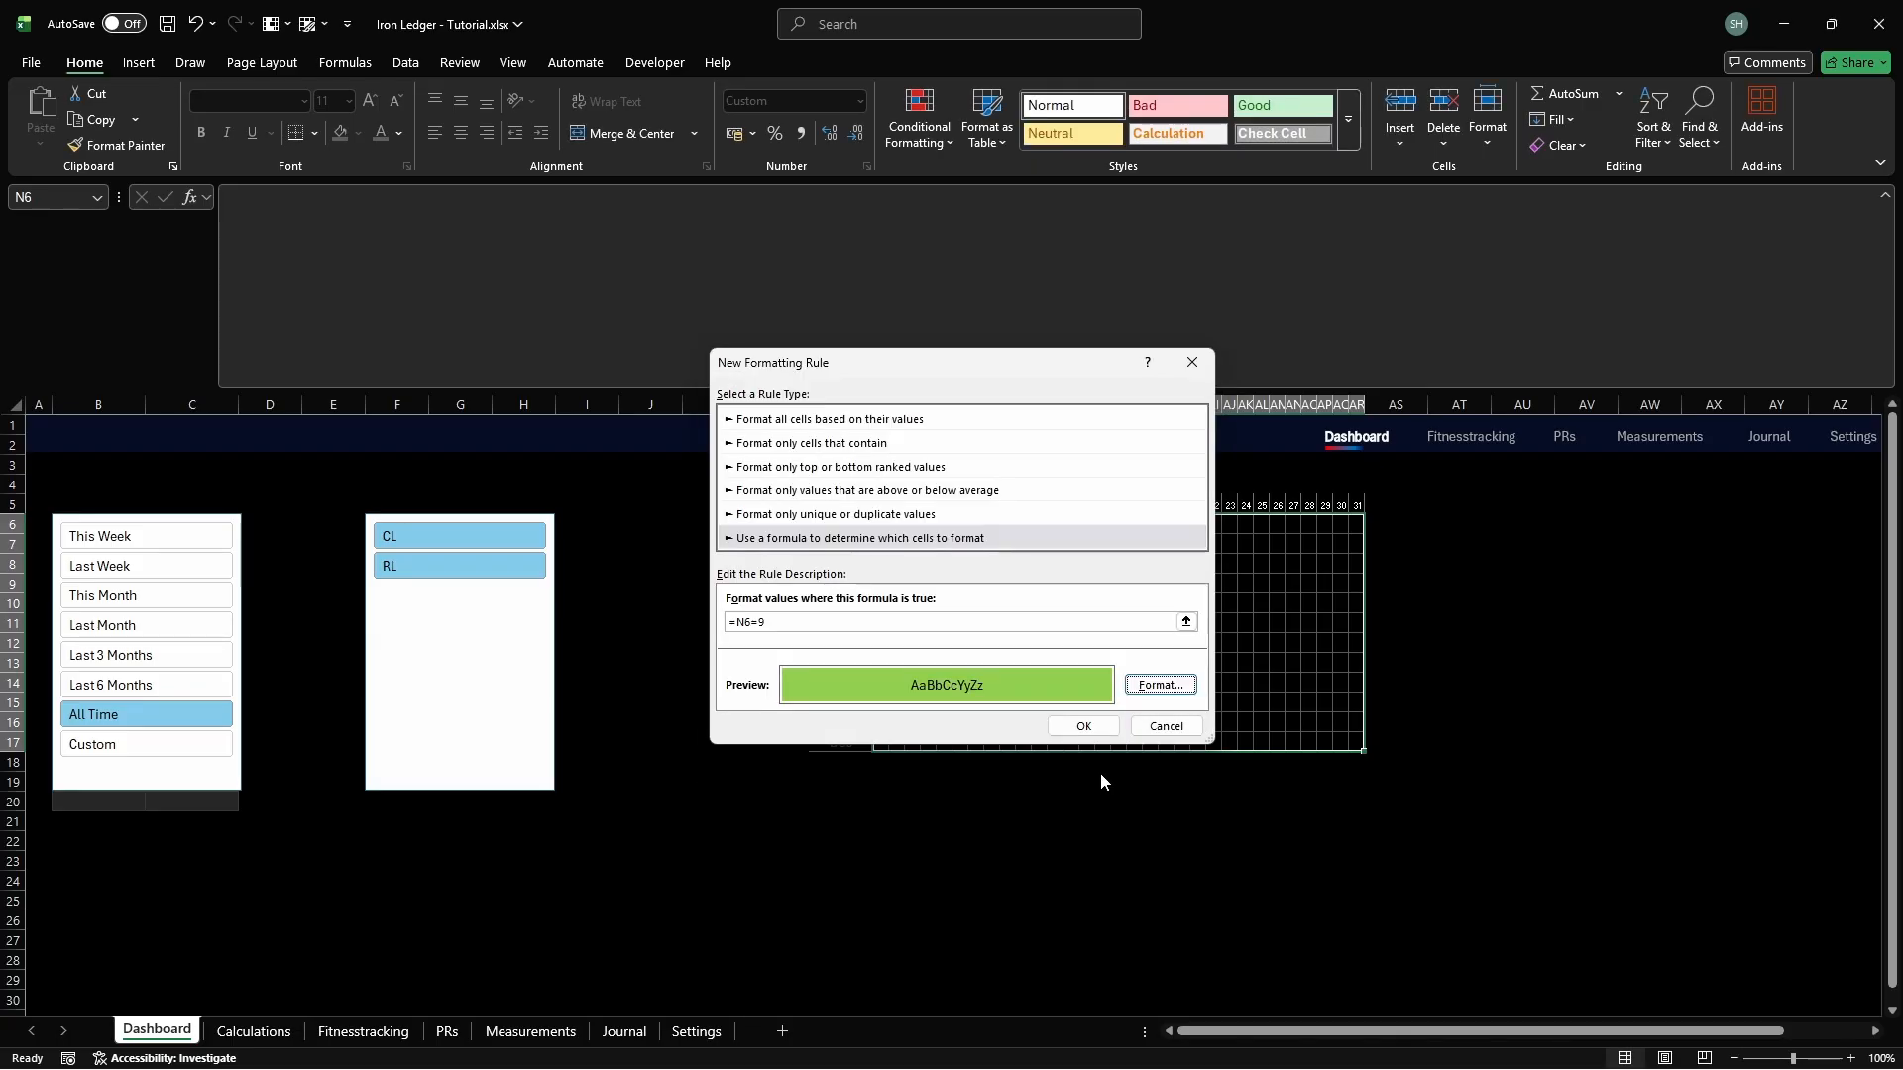
{"action": "left_click", "coordinate": [1083, 726]}
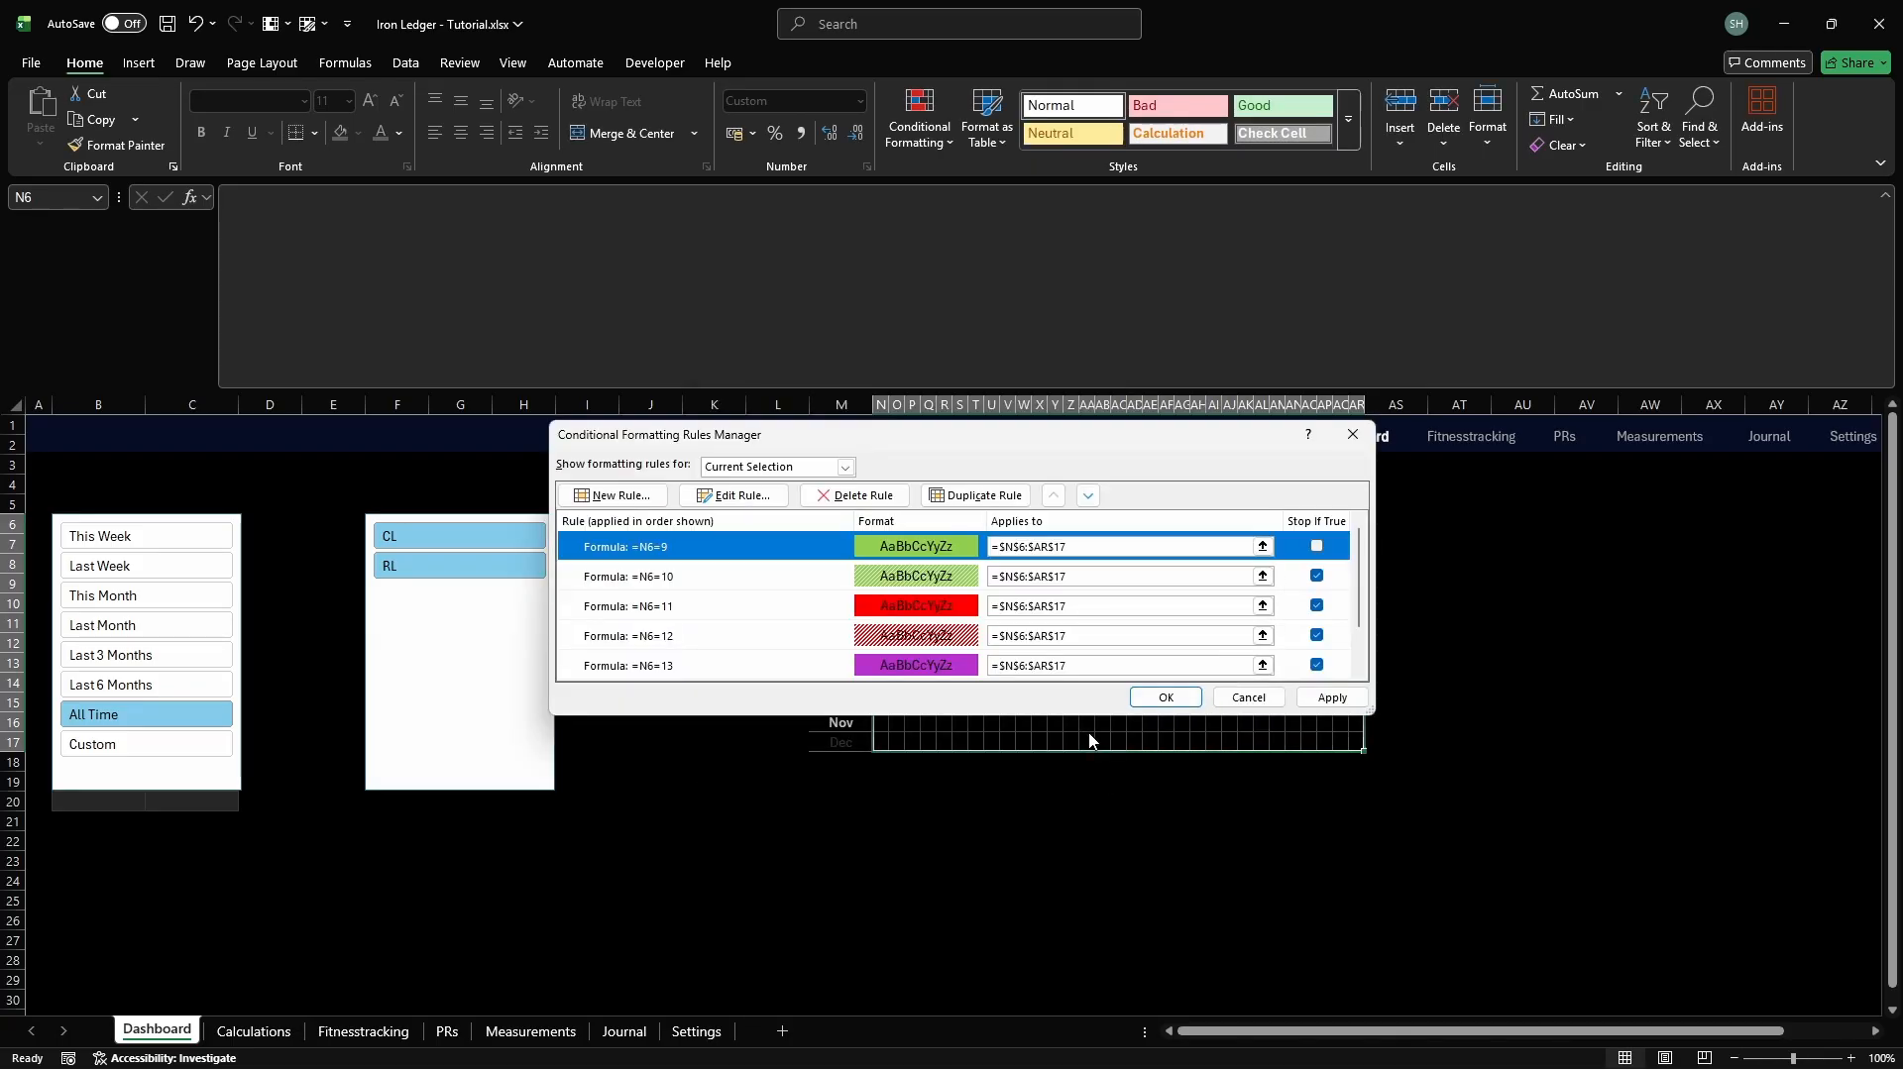
{"action": "left_click", "coordinate": [1317, 546]}
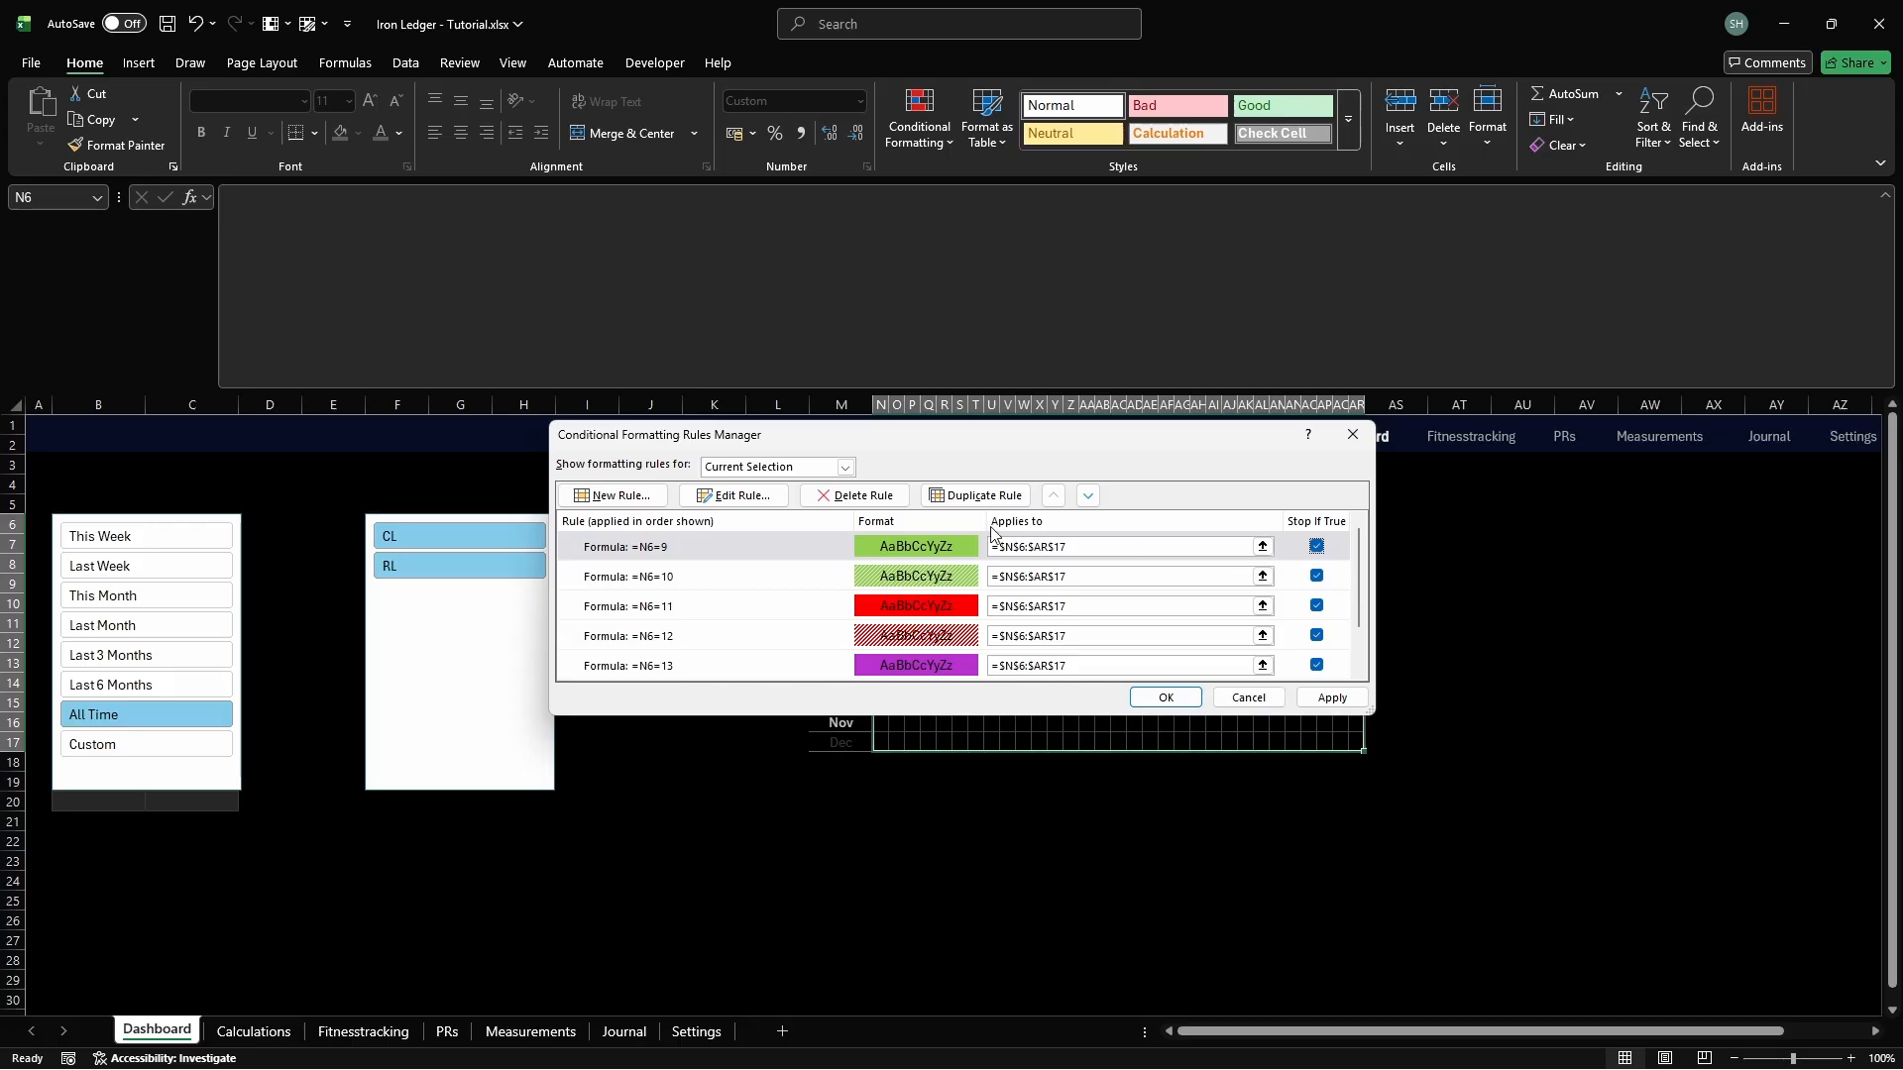
Add a seventh formula-based rule for the heatmap grid with the formula =N6=8
{"action": "left_click", "coordinate": [615, 495]}
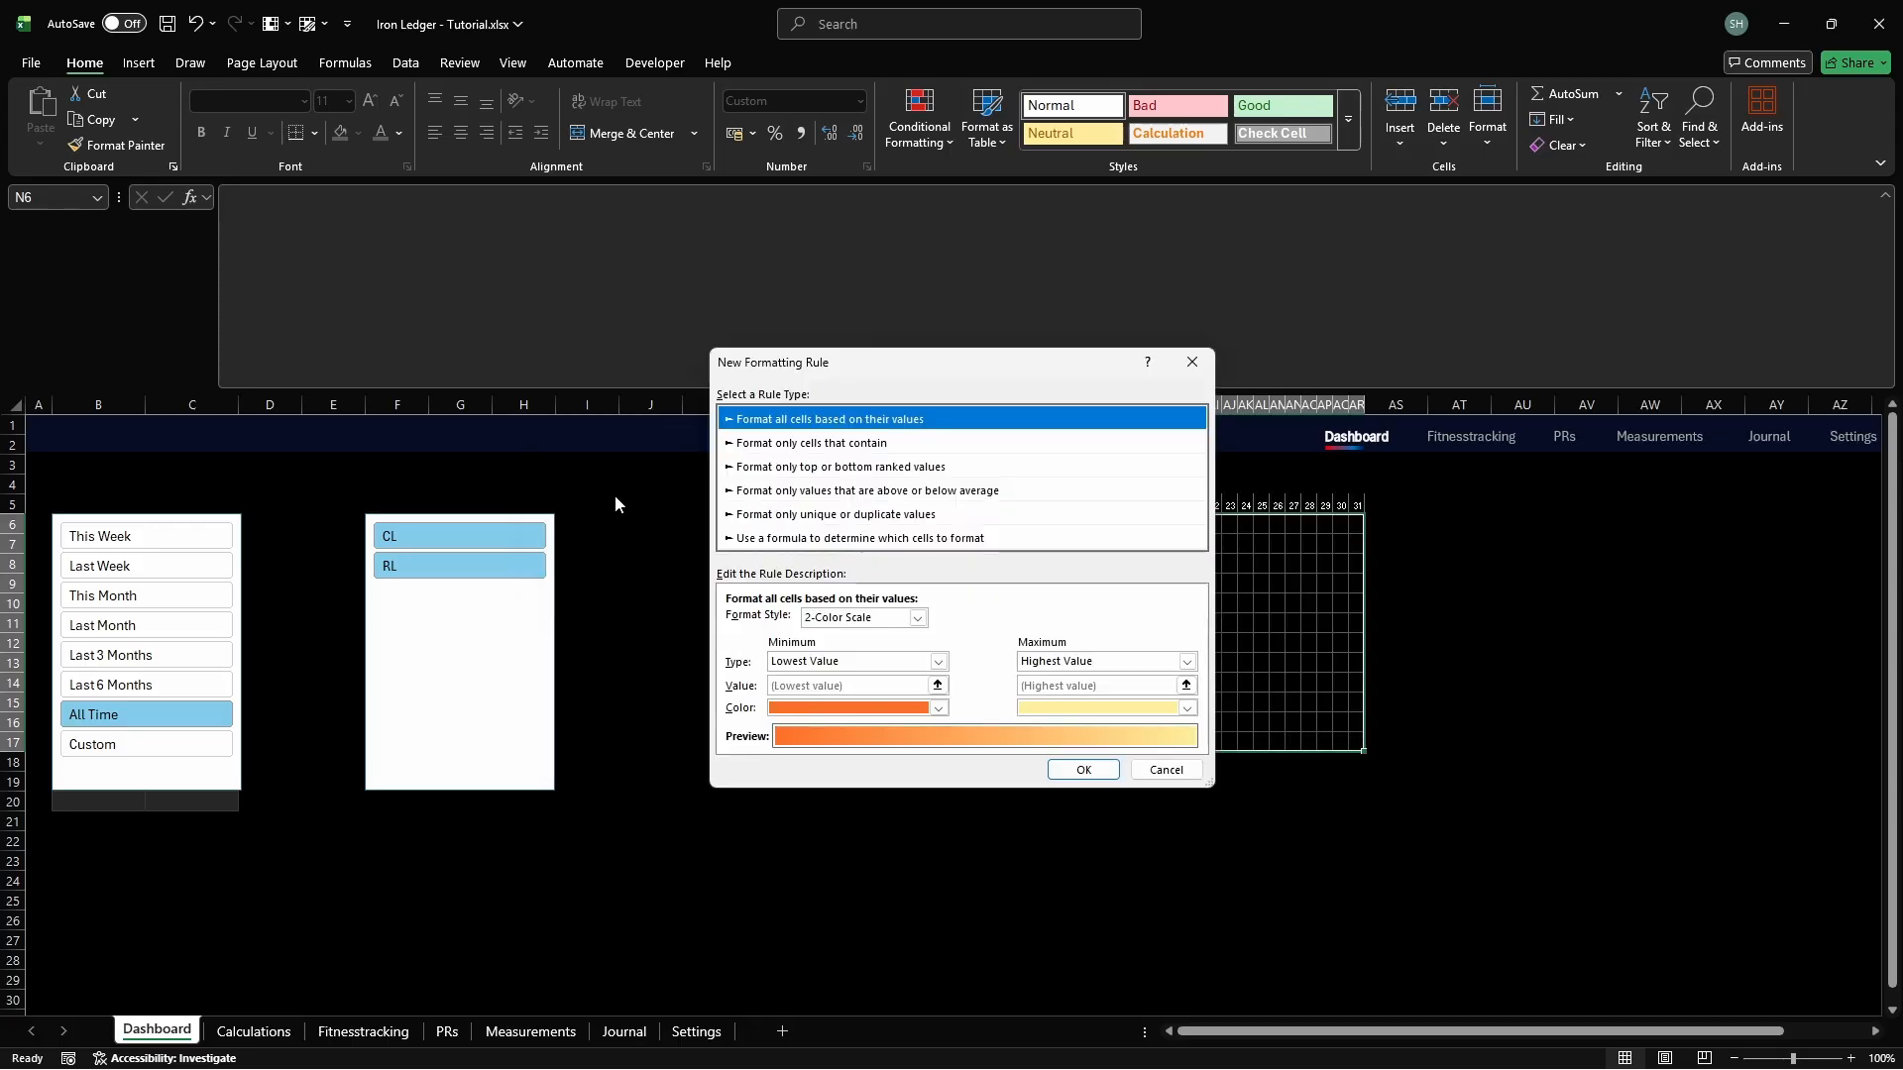
{"action": "left_click", "coordinate": [763, 536]}
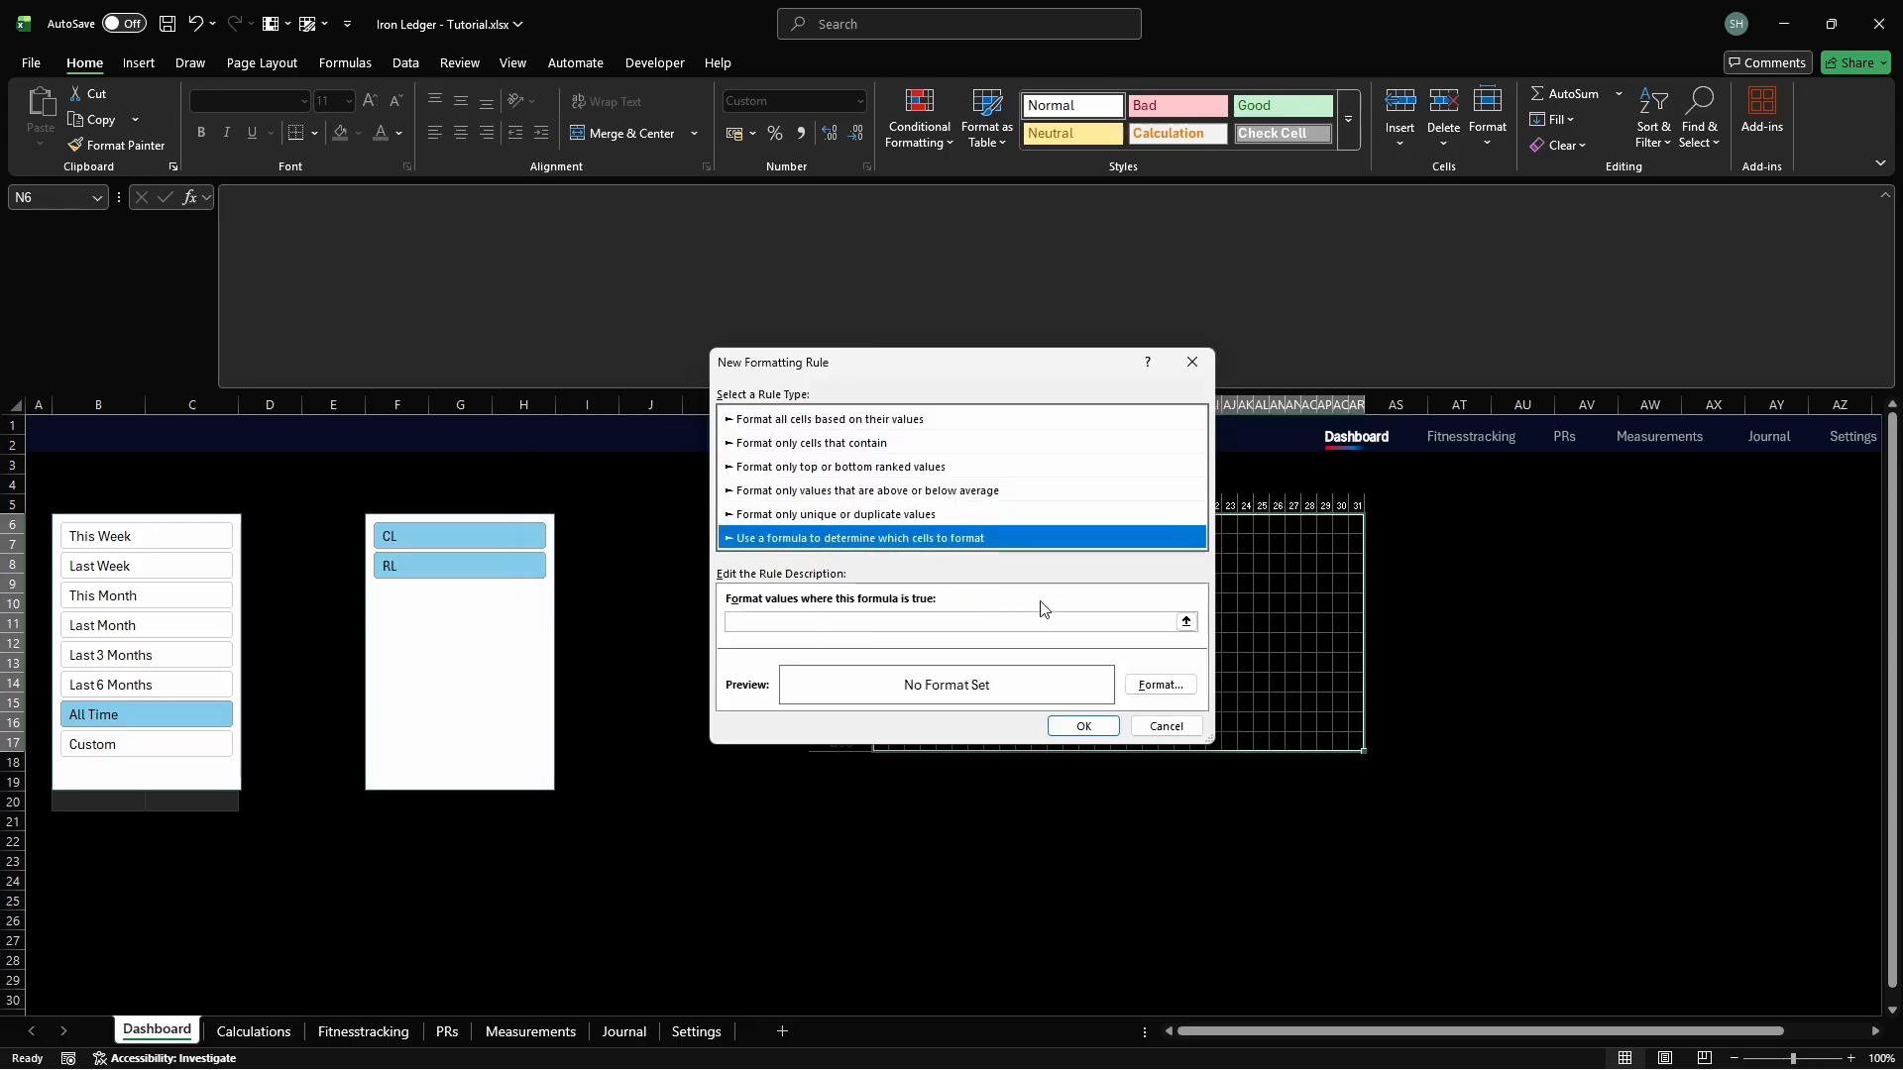
{"action": "left_click", "coordinate": [1087, 622]}
{"action": "type", "text": "=N6=8"}
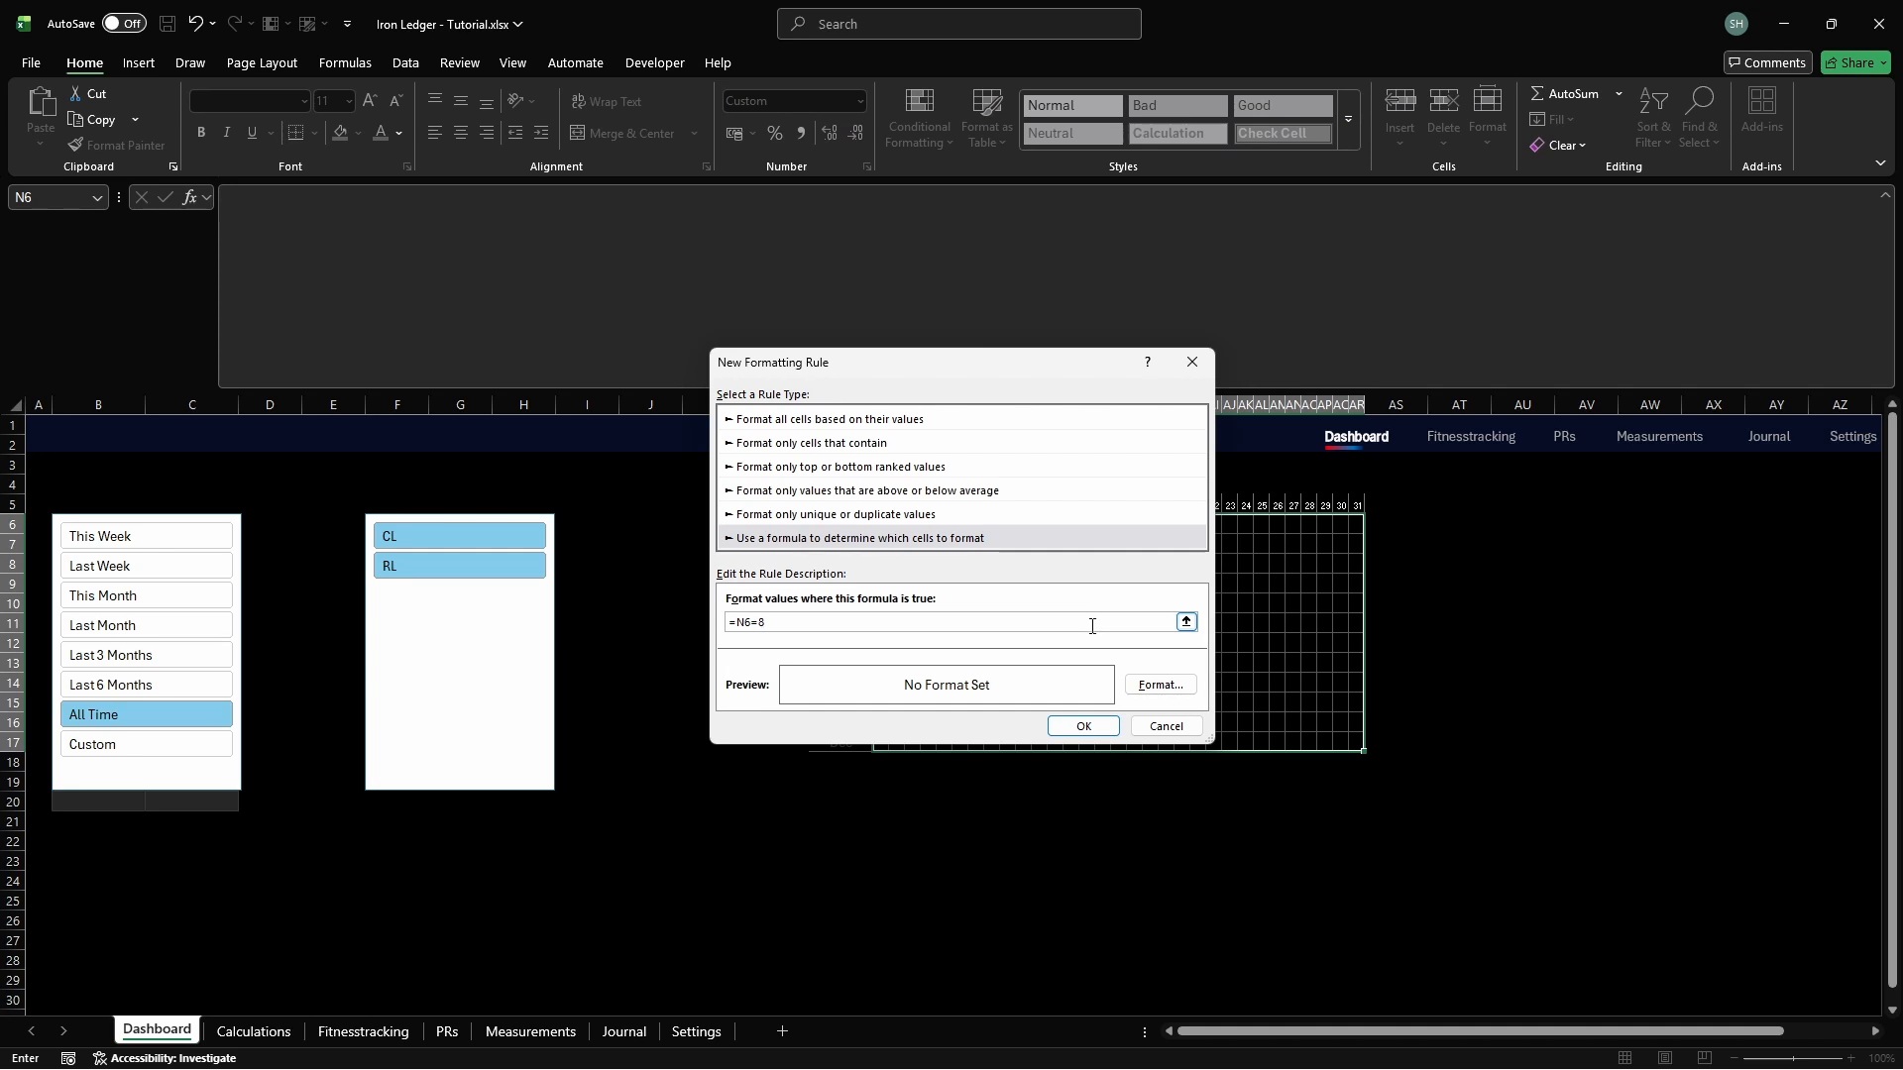
Set the background fill color of the =N6=8 rule to the custom hex value #FFC000
{"action": "left_click", "coordinate": [1157, 686]}
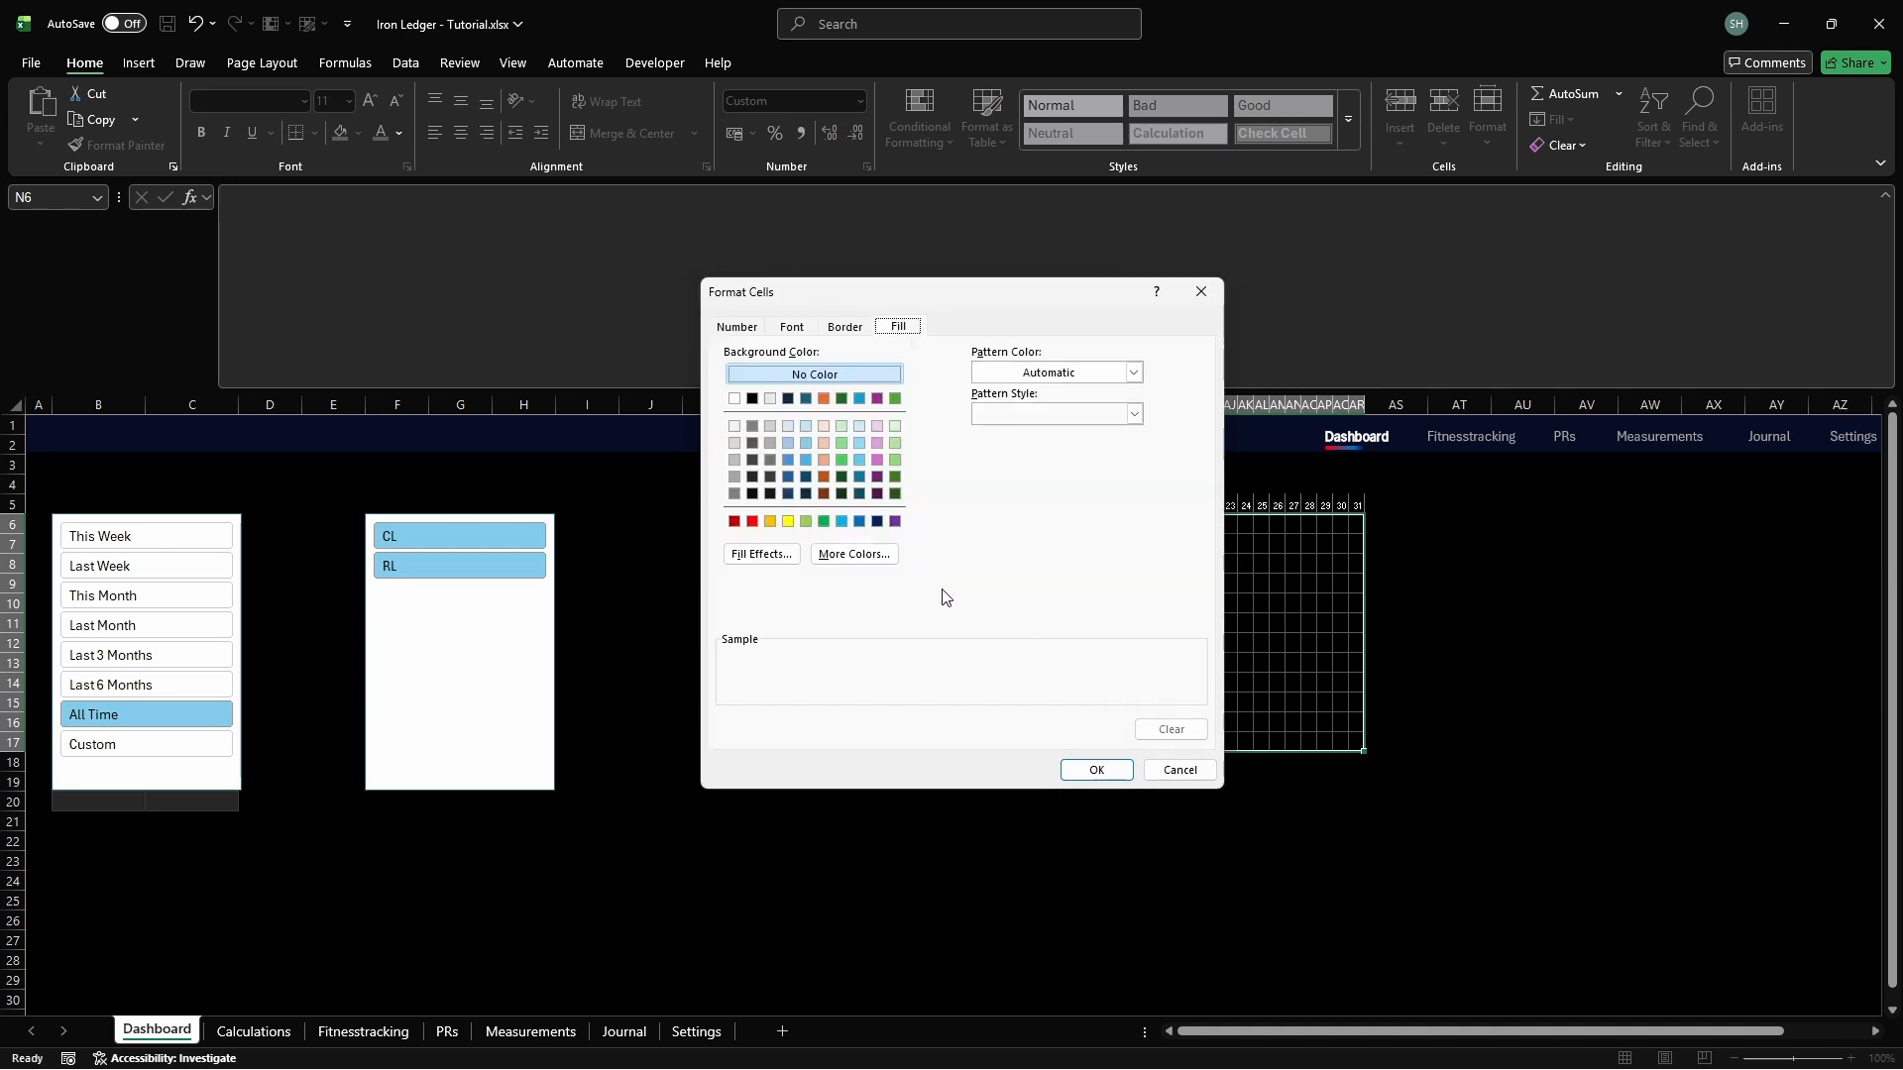
{"action": "left_click", "coordinate": [852, 555]}
{"action": "left_click", "coordinate": [902, 409]}
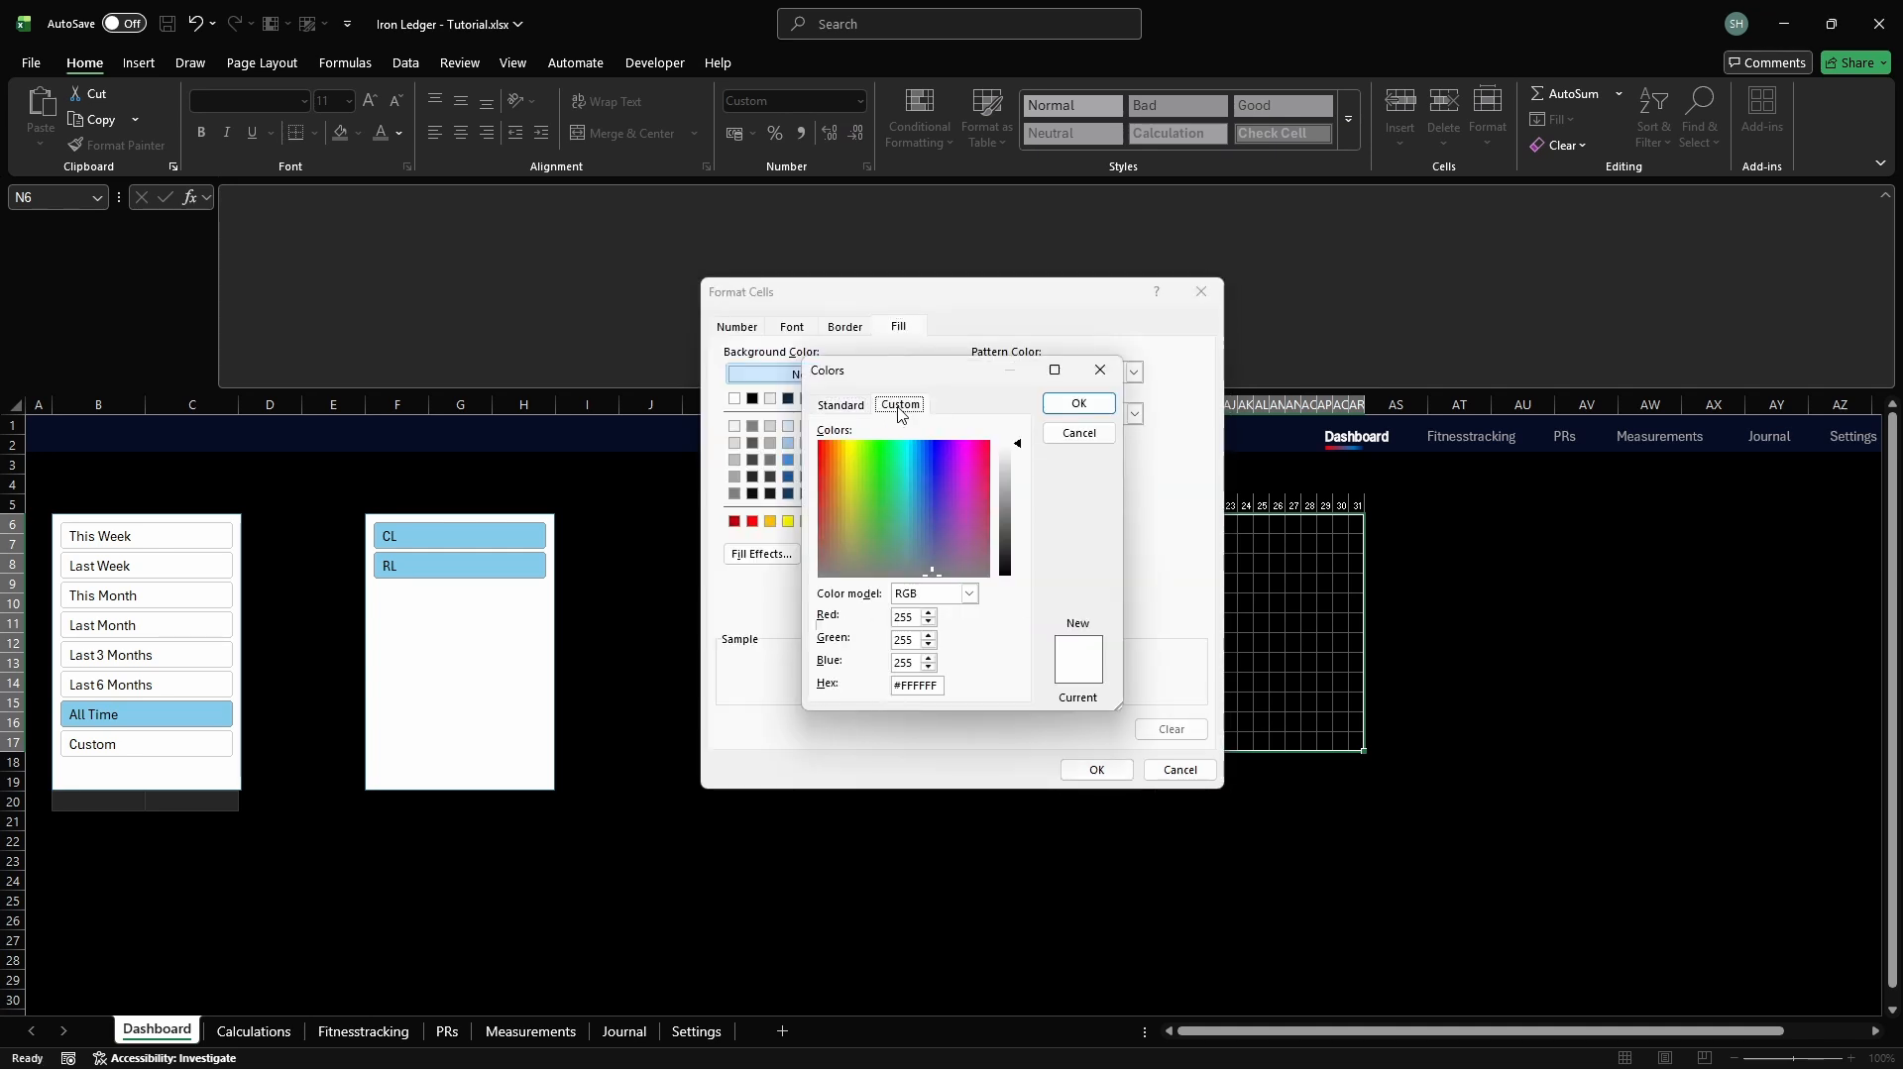
{"action": "left_click", "coordinate": [940, 686]}
{"action": "key", "text": "ctrl+a"}
{"action": "type", "text": "FFC"}
{"action": "key", "text": "Return"}
Give the =N6=8 rule's fill a diagonal stripe pattern in the custom pattern color #FFFFFF
{"action": "left_click", "coordinate": [1134, 373]}
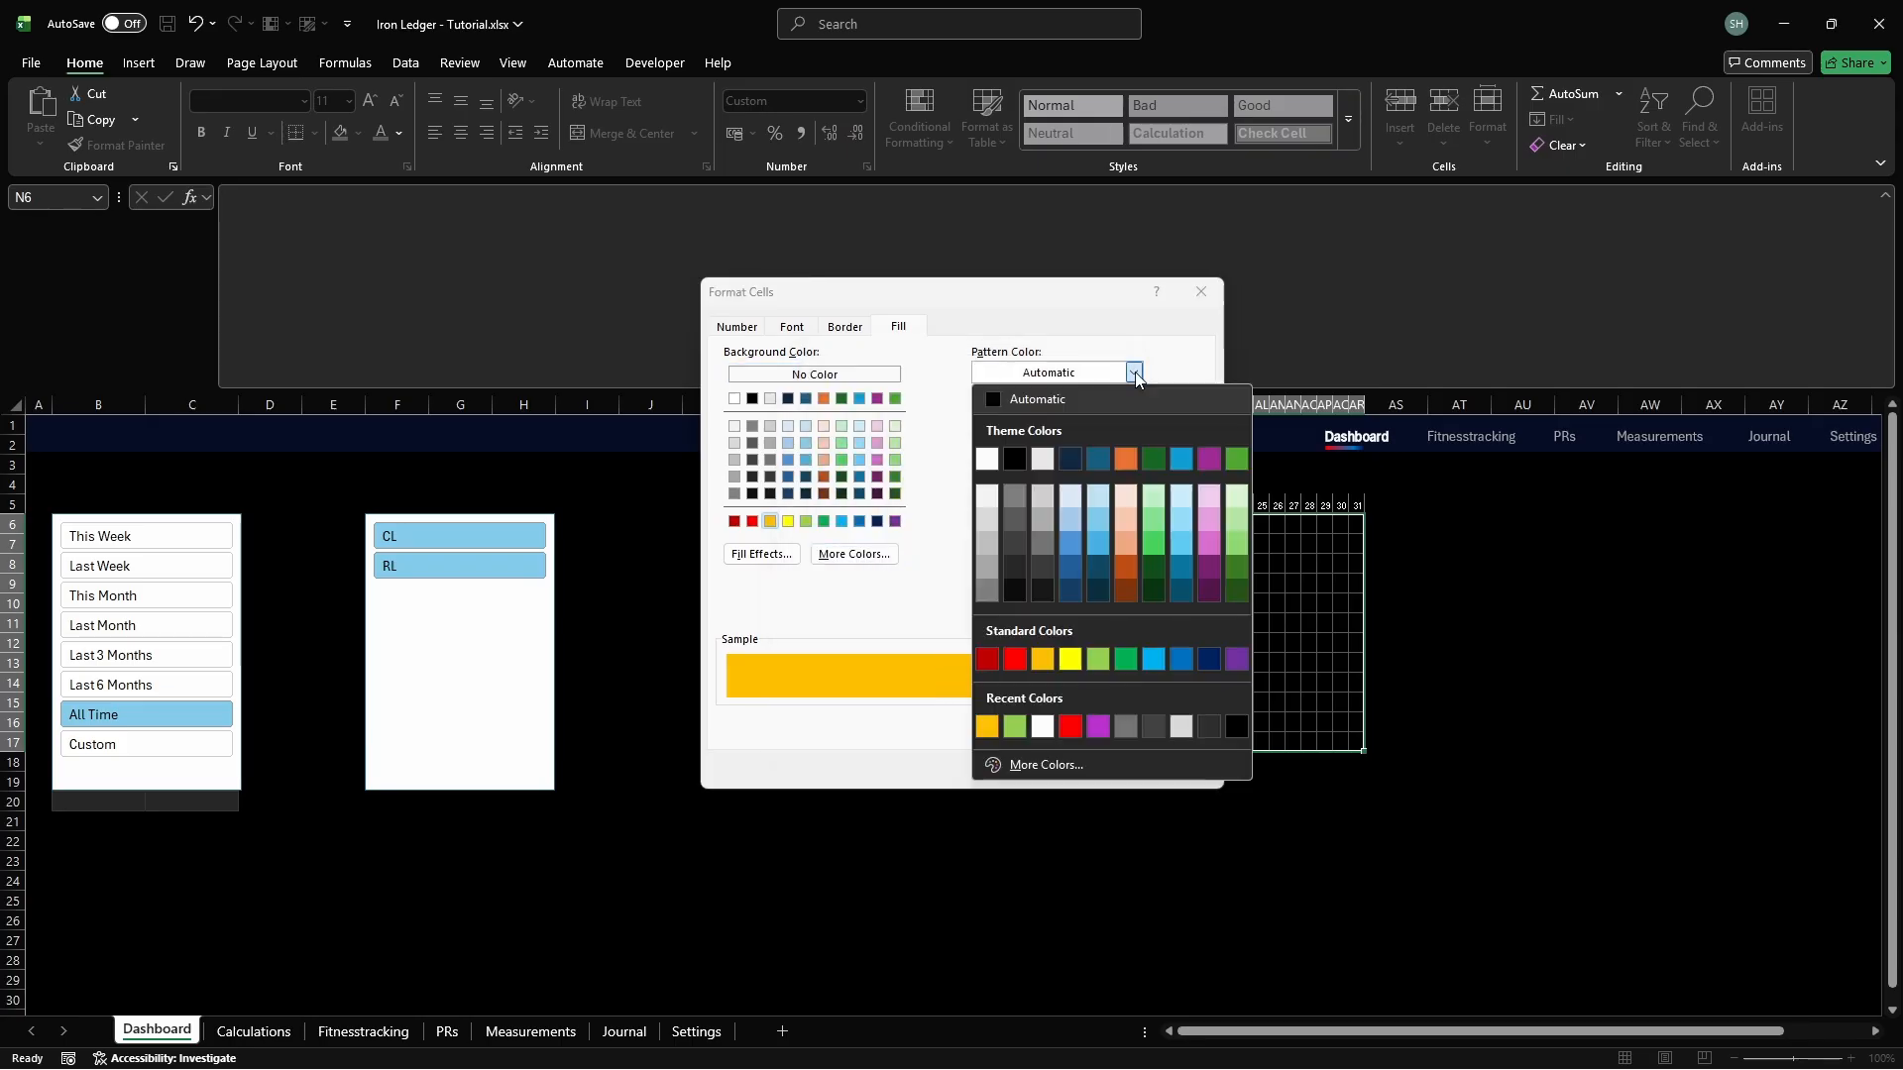
{"action": "left_click", "coordinate": [1142, 769]}
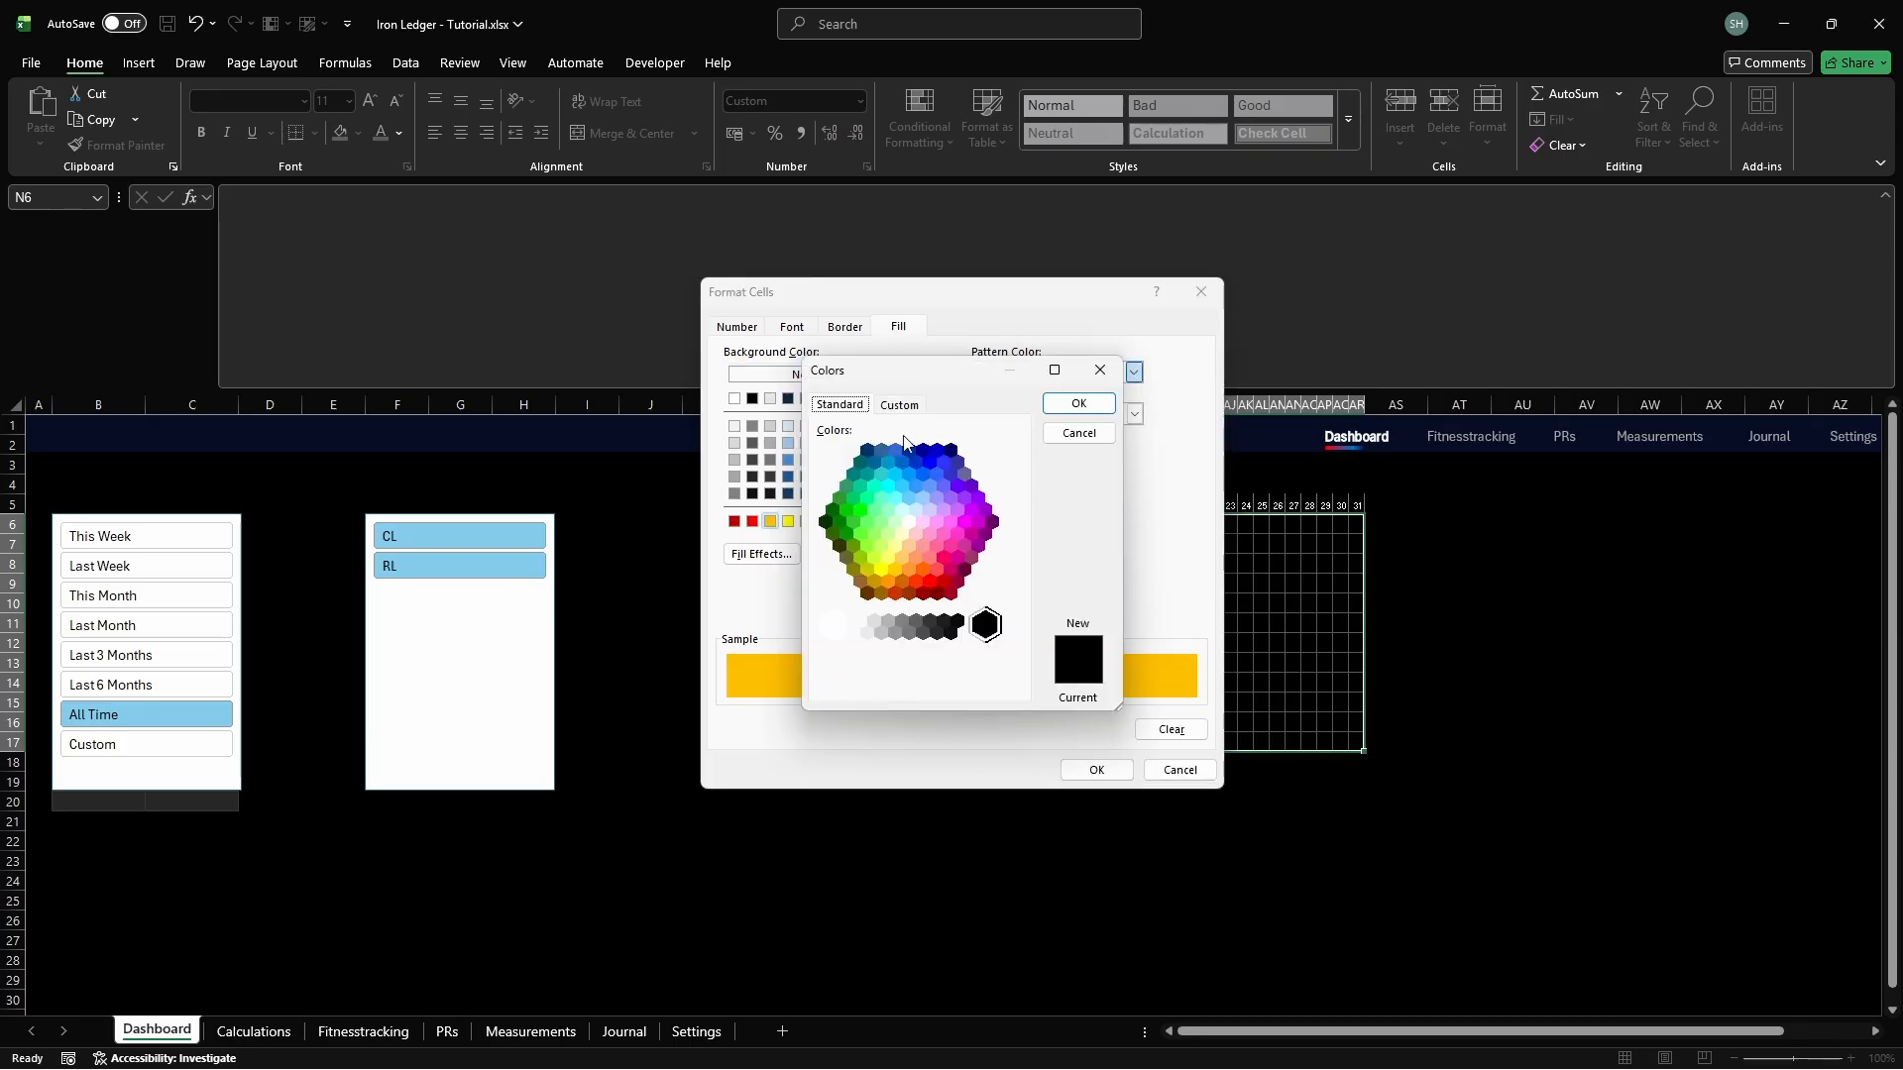
{"action": "left_click", "coordinate": [900, 406]}
{"action": "double_click", "coordinate": [916, 685]}
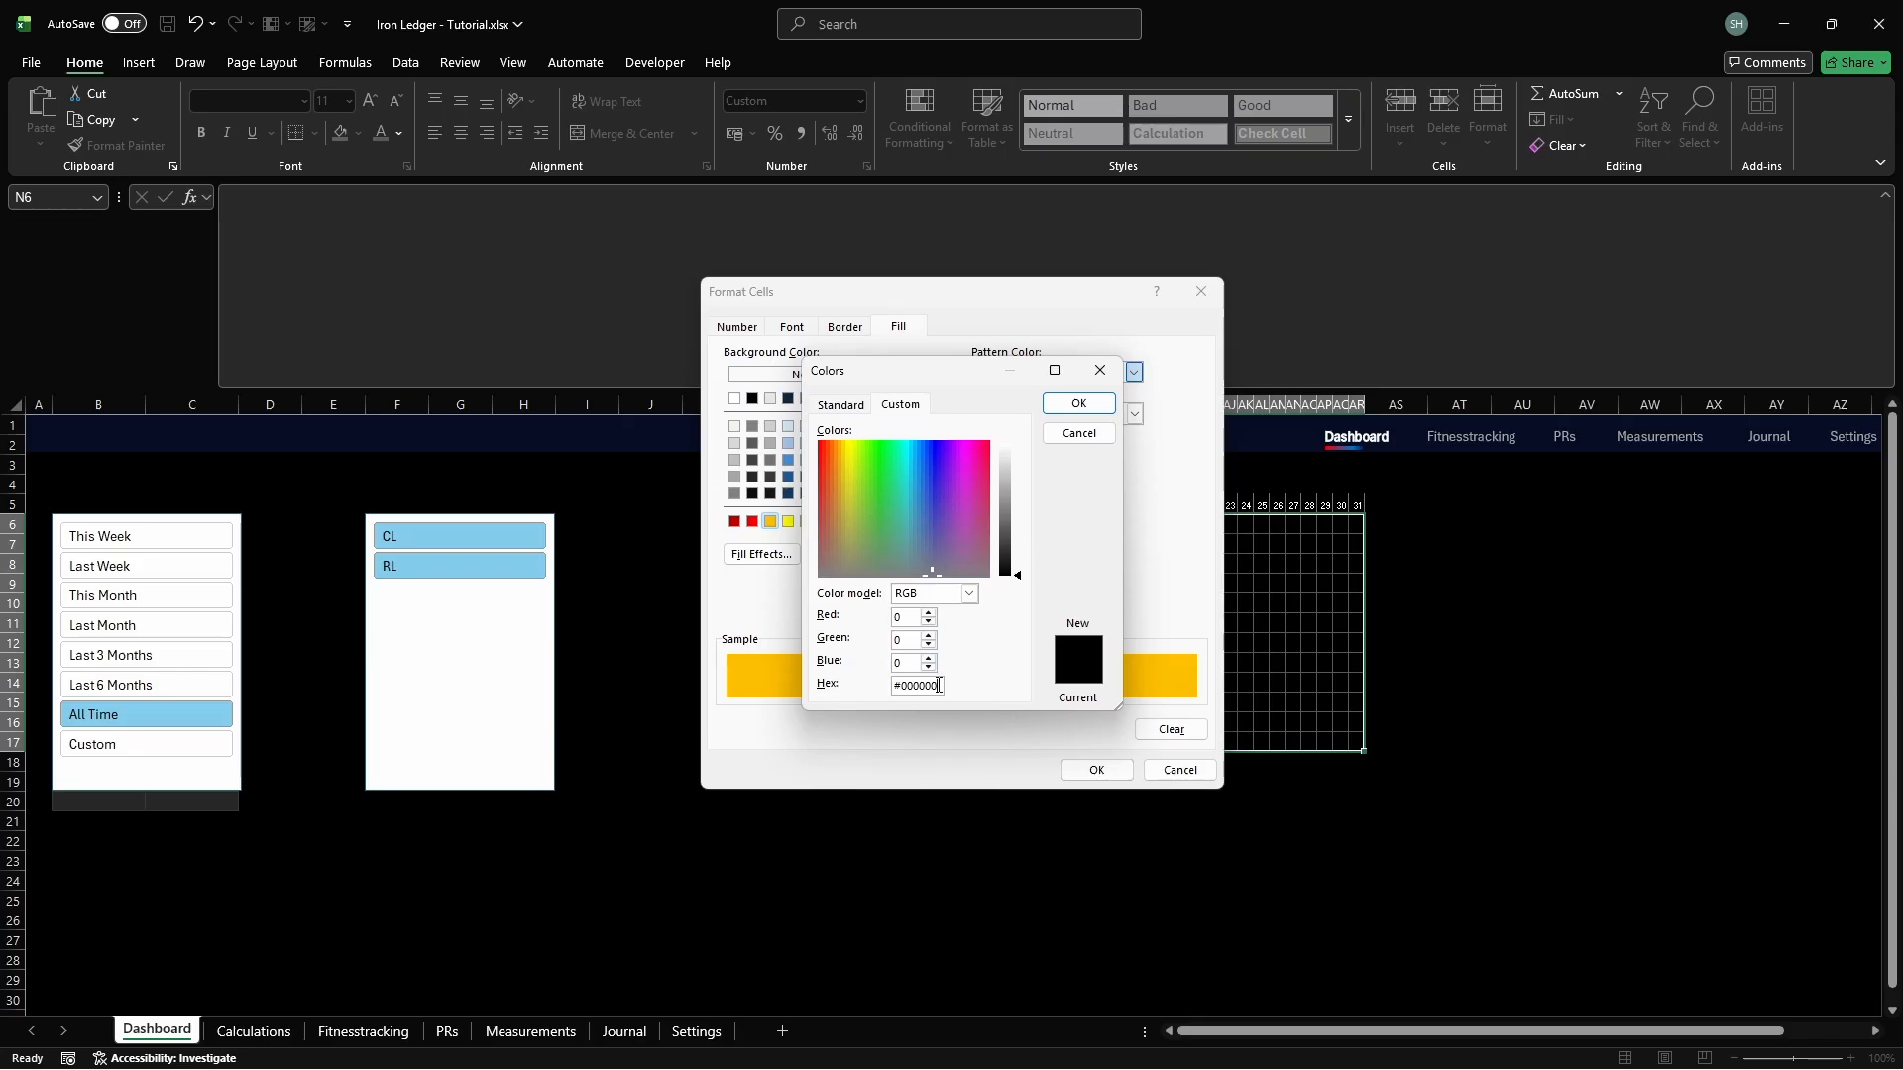
{"action": "type", "text": "FFFFFF"}
{"action": "key", "text": "Return"}
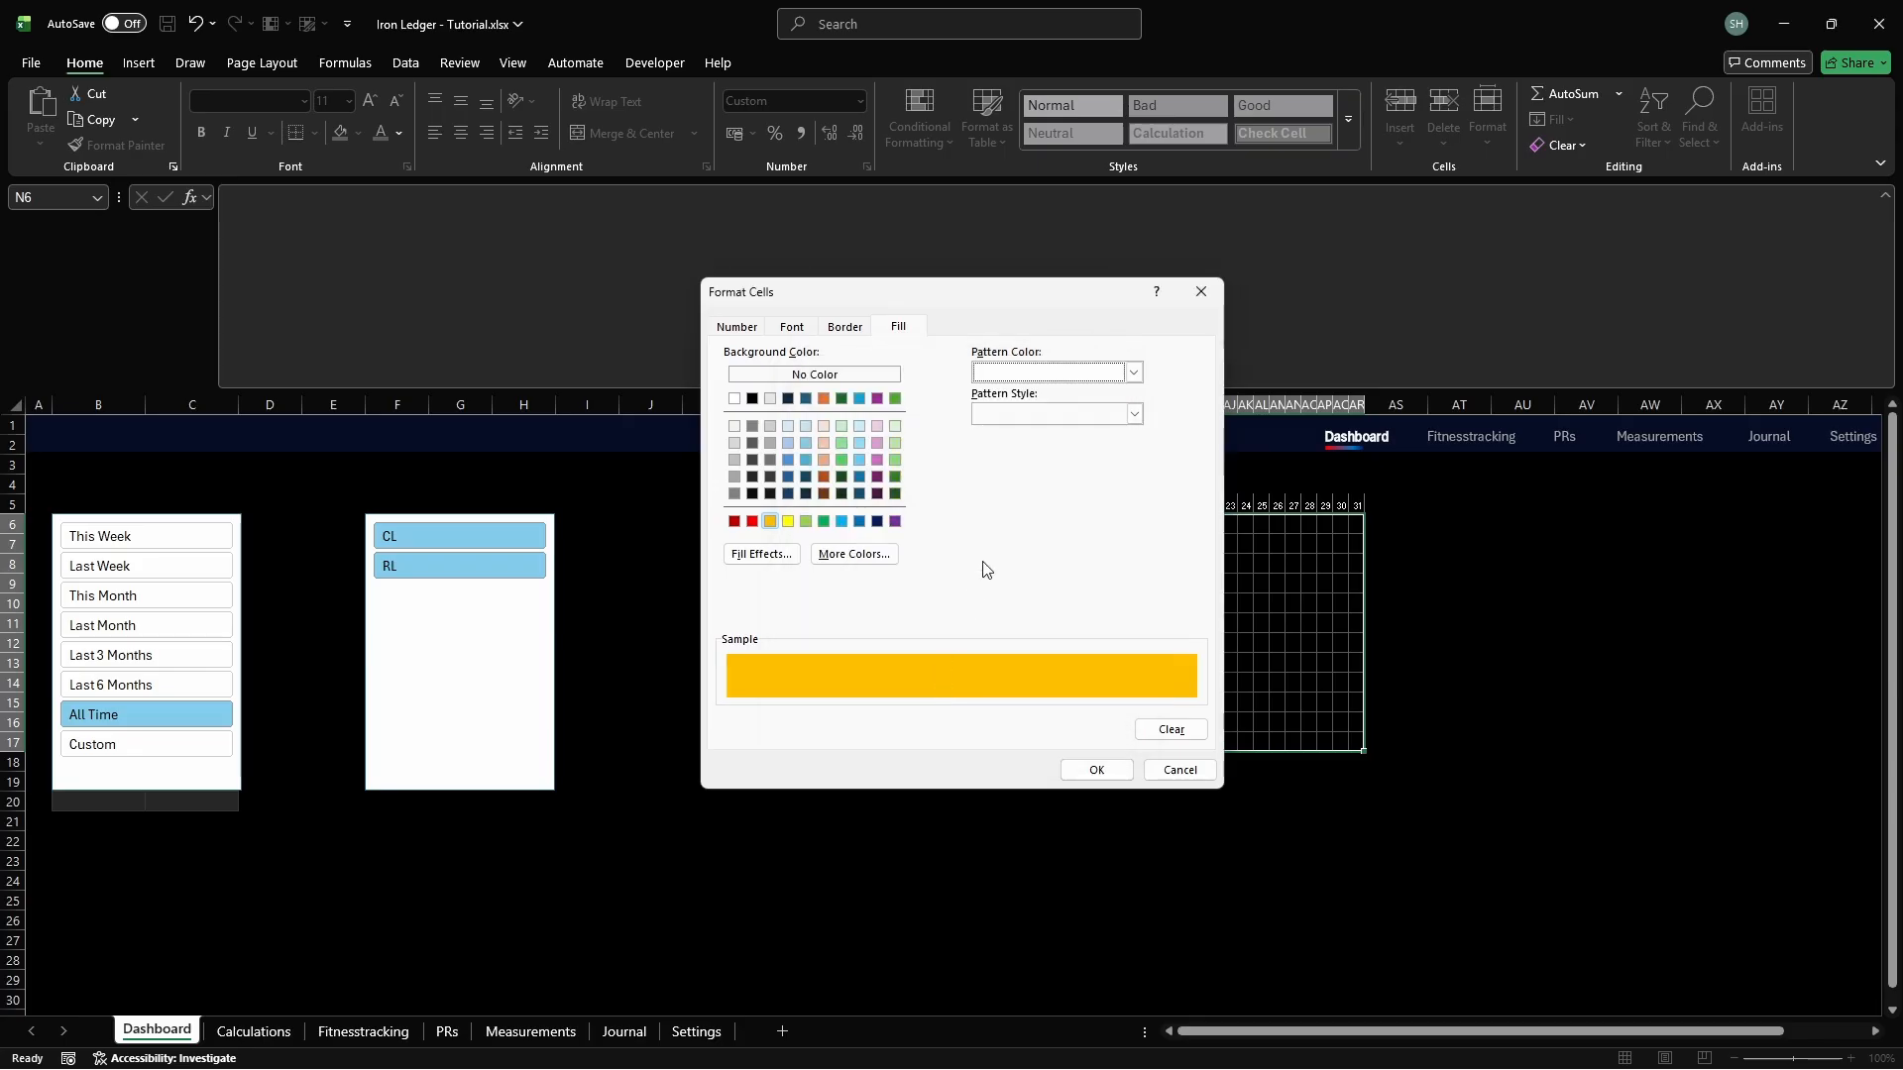
{"action": "left_click", "coordinate": [1038, 414]}
{"action": "left_click", "coordinate": [1062, 471]}
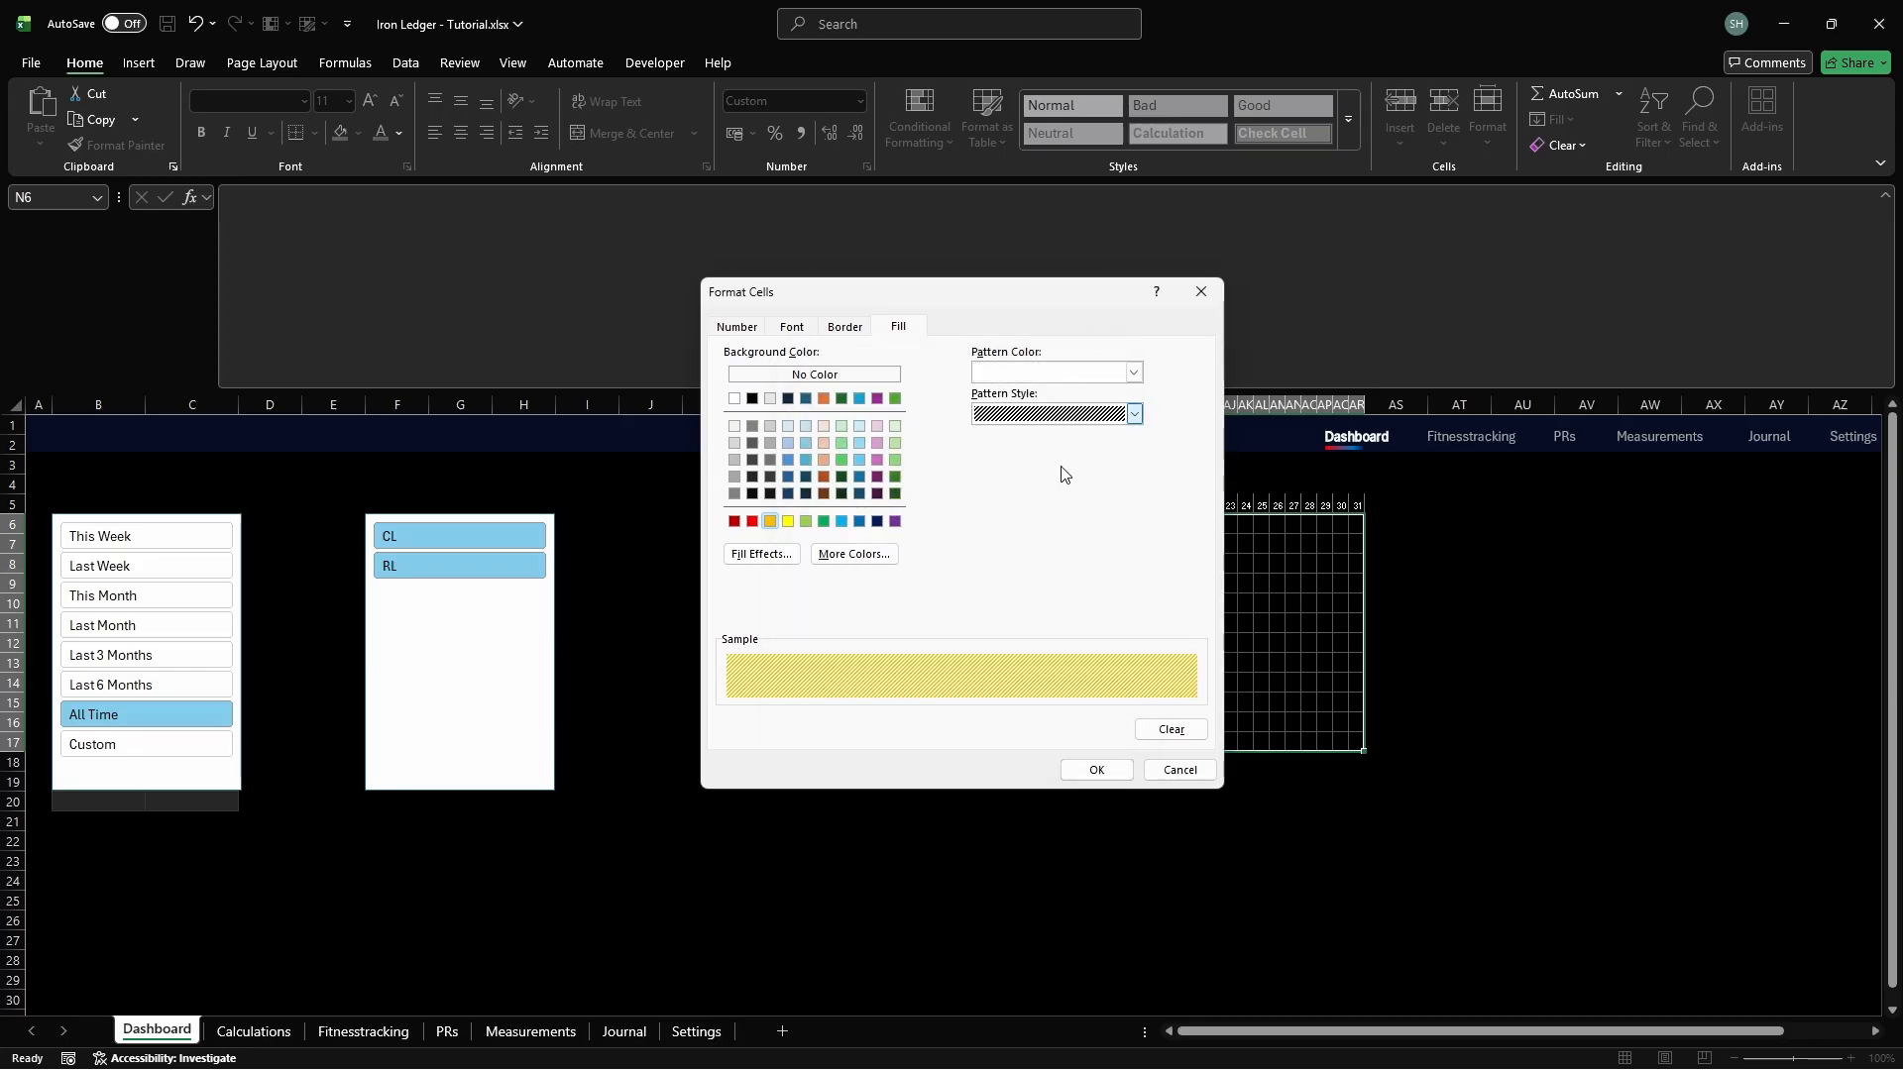
Confirm the format and the =N6=8 rule, and turn on Stop If True for it
{"action": "left_click", "coordinate": [1096, 771]}
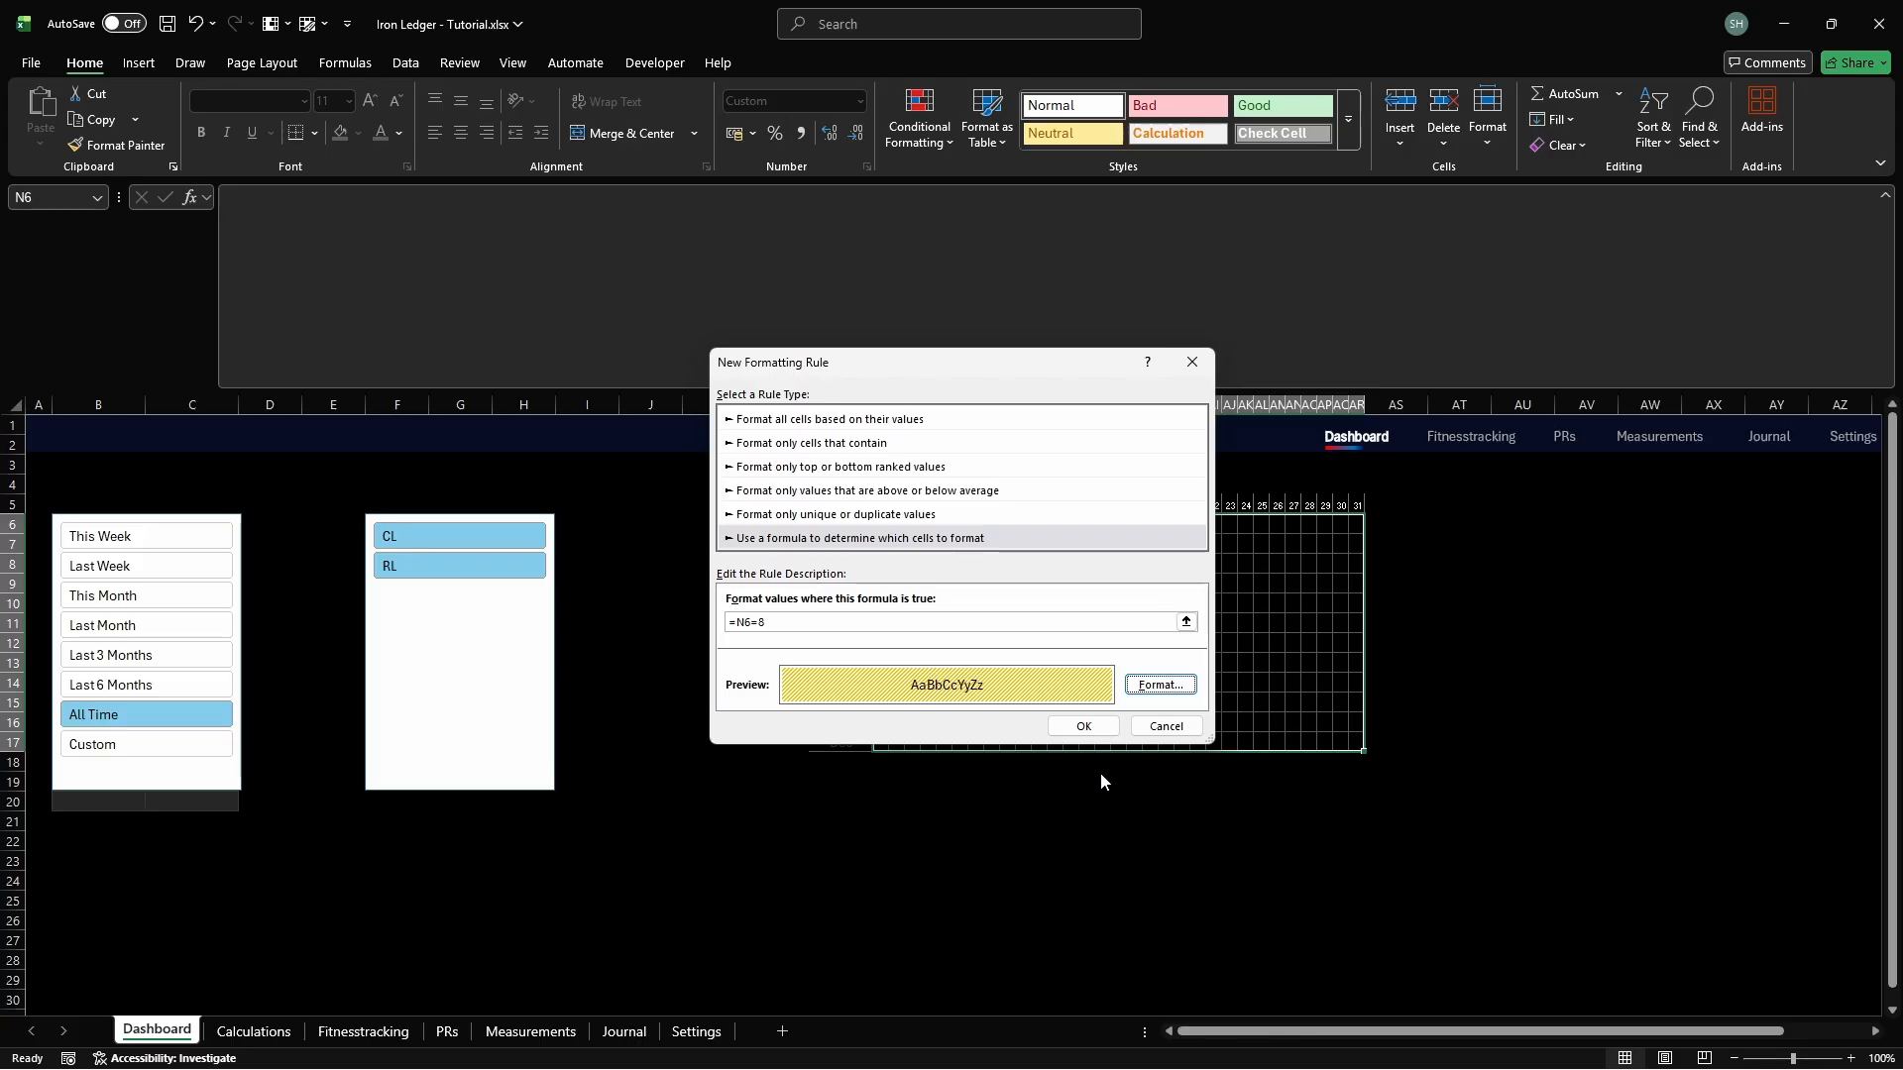
{"action": "left_click", "coordinate": [1087, 725]}
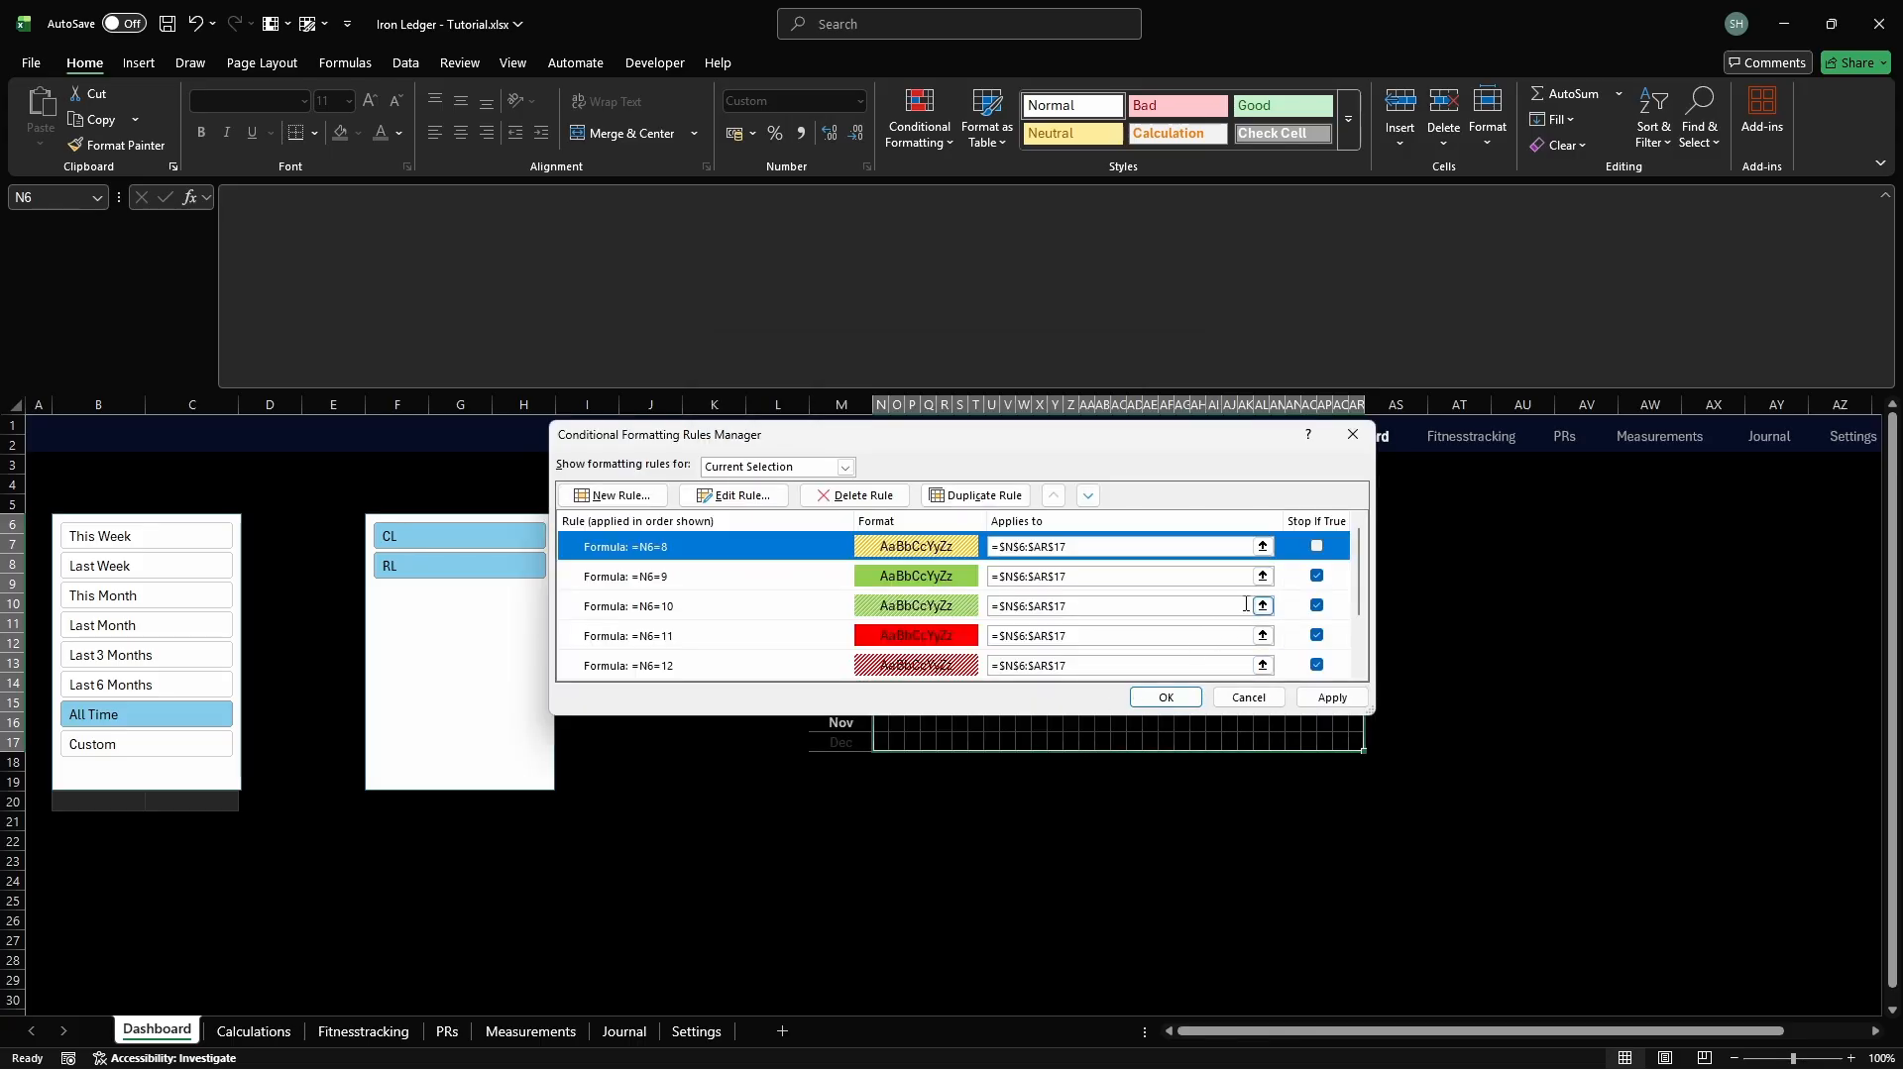
{"action": "left_click", "coordinate": [1317, 546]}
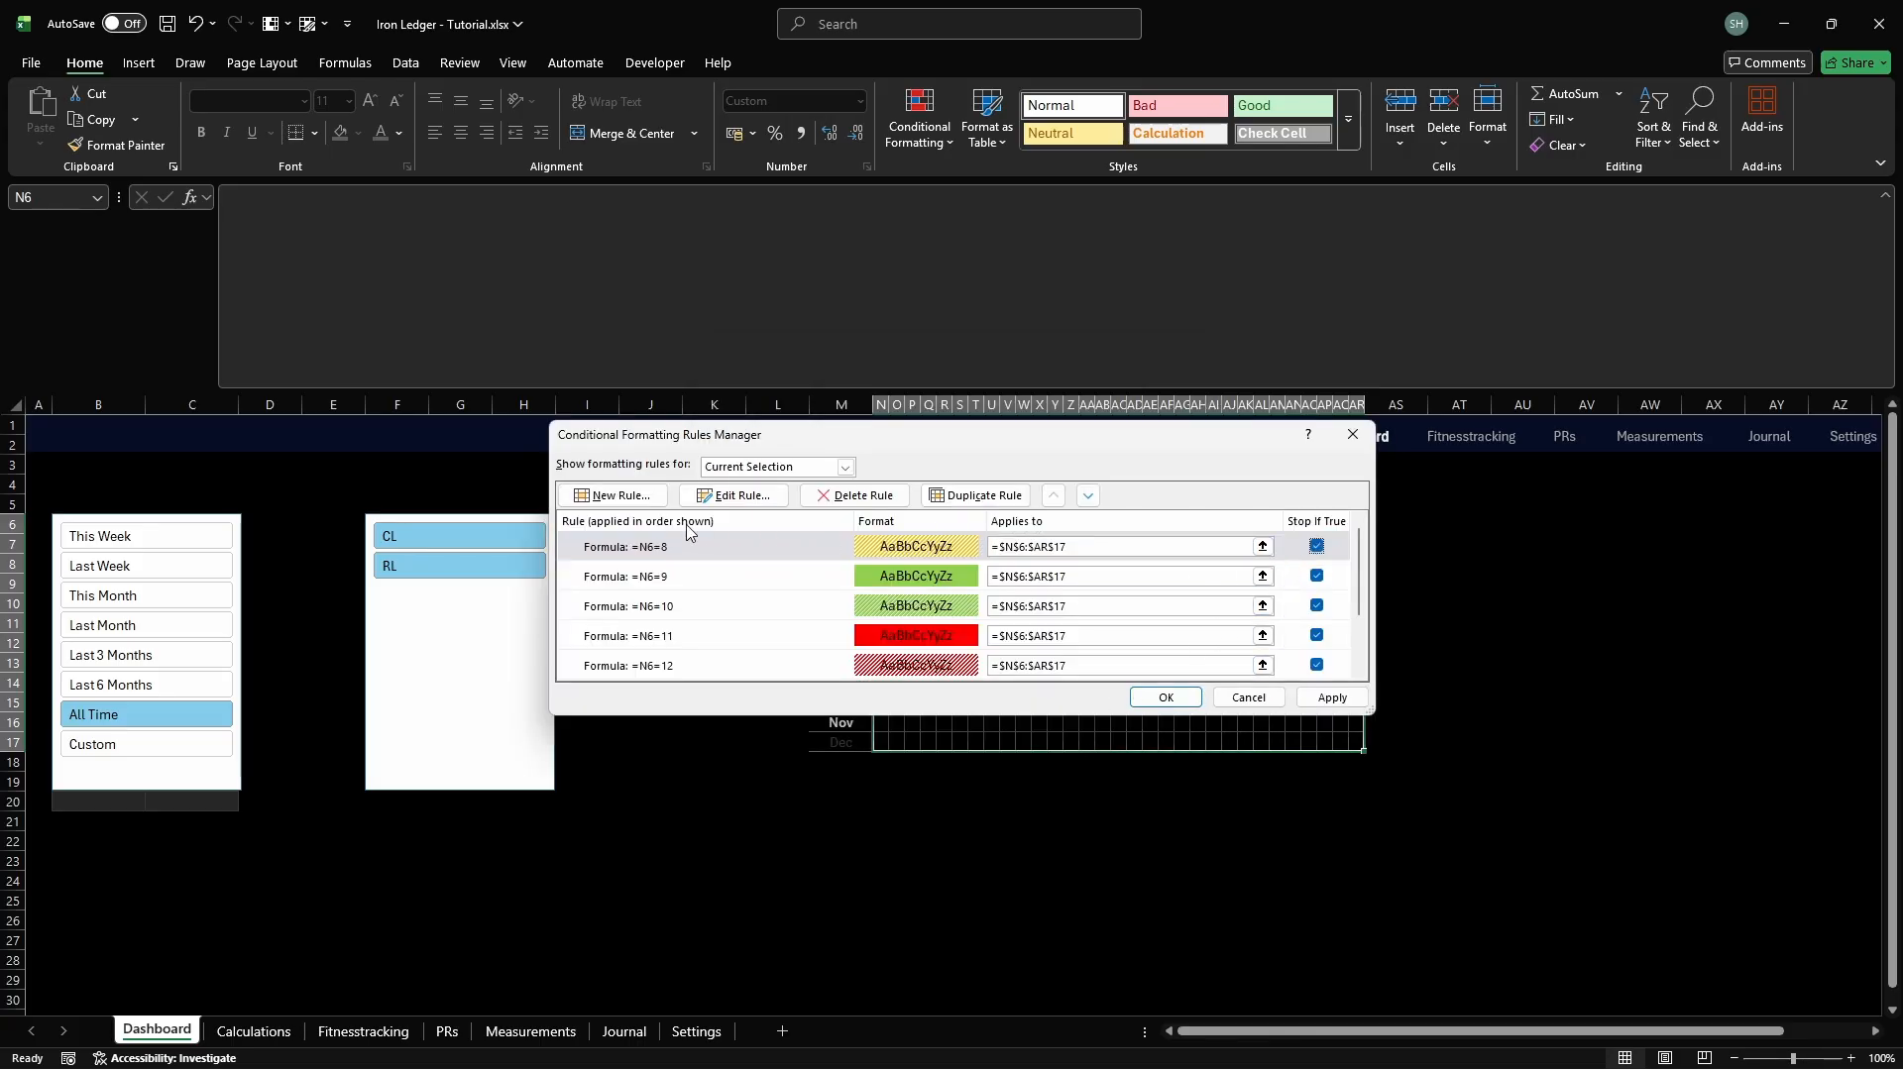
Add an eighth formula-based rule for the heatmap grid with the formula =N6=7
{"action": "left_click", "coordinate": [615, 495]}
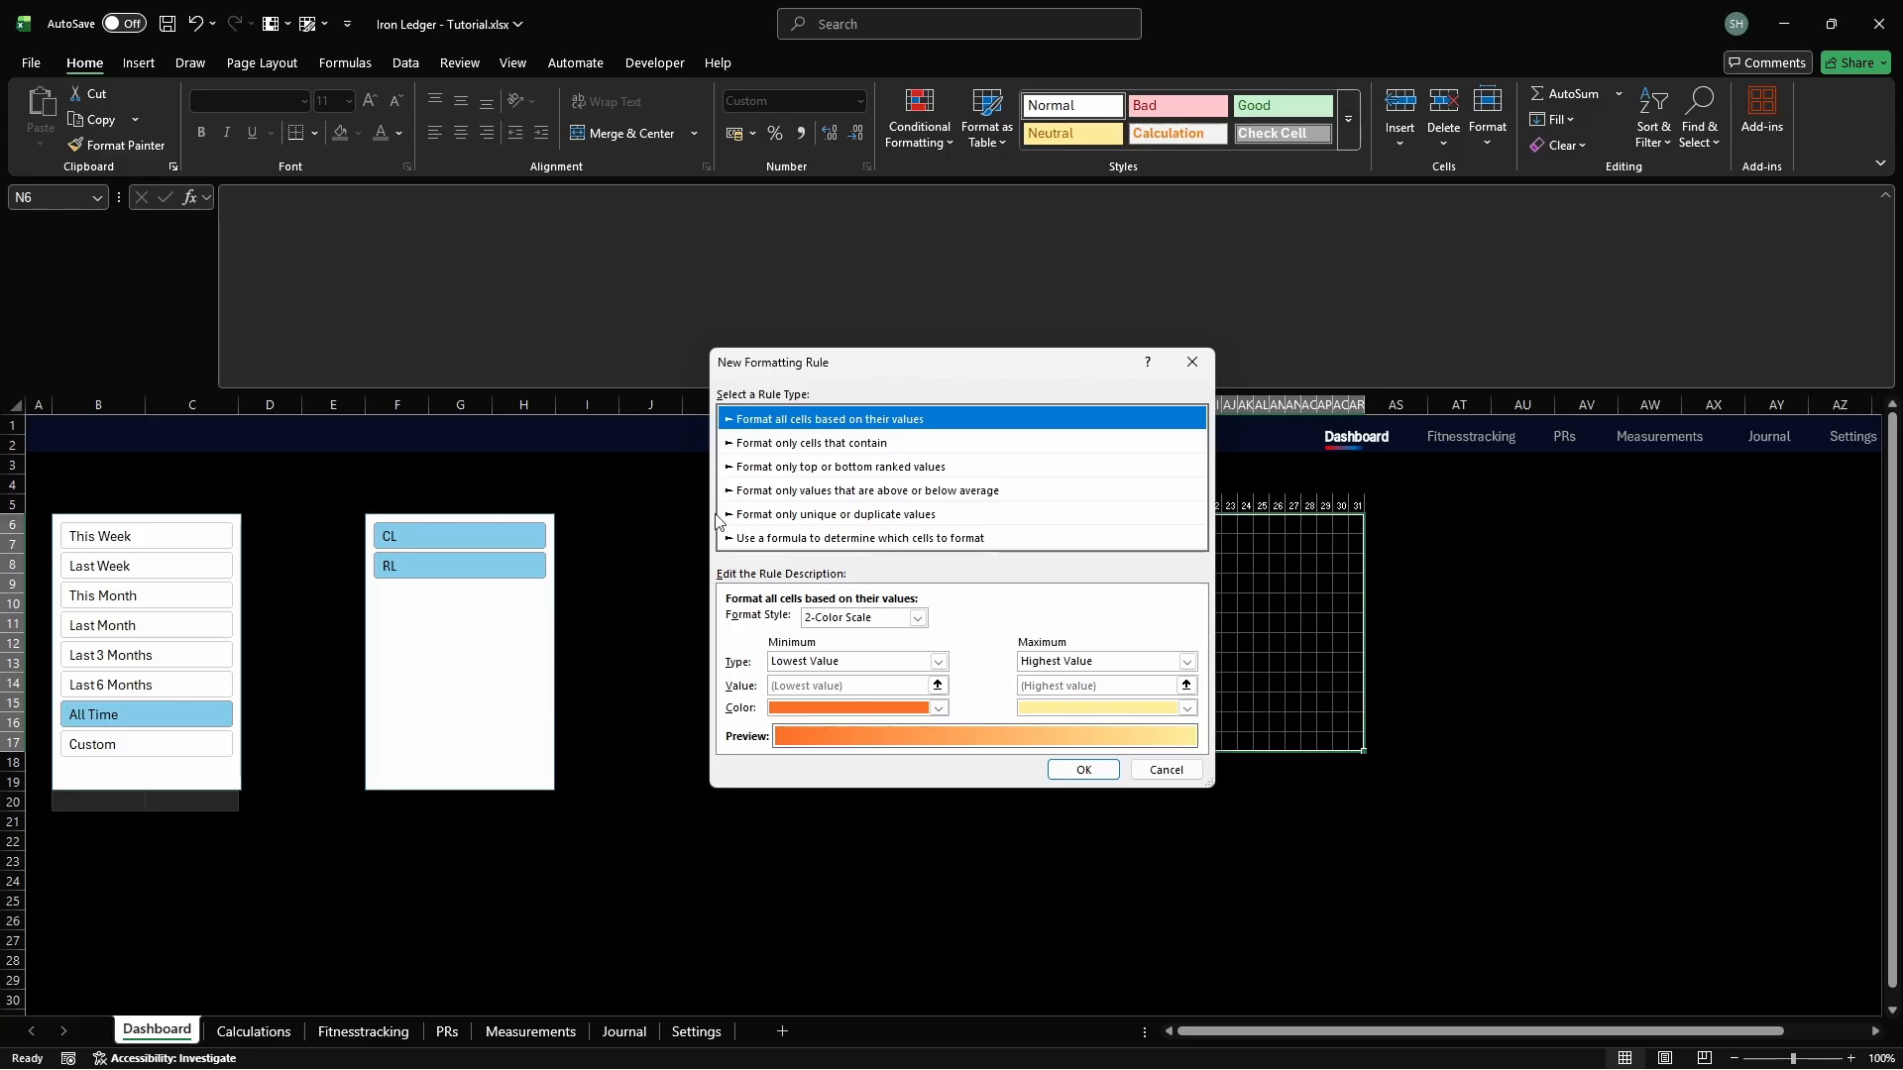
{"action": "left_click", "coordinate": [834, 538]}
{"action": "left_click", "coordinate": [1084, 622]}
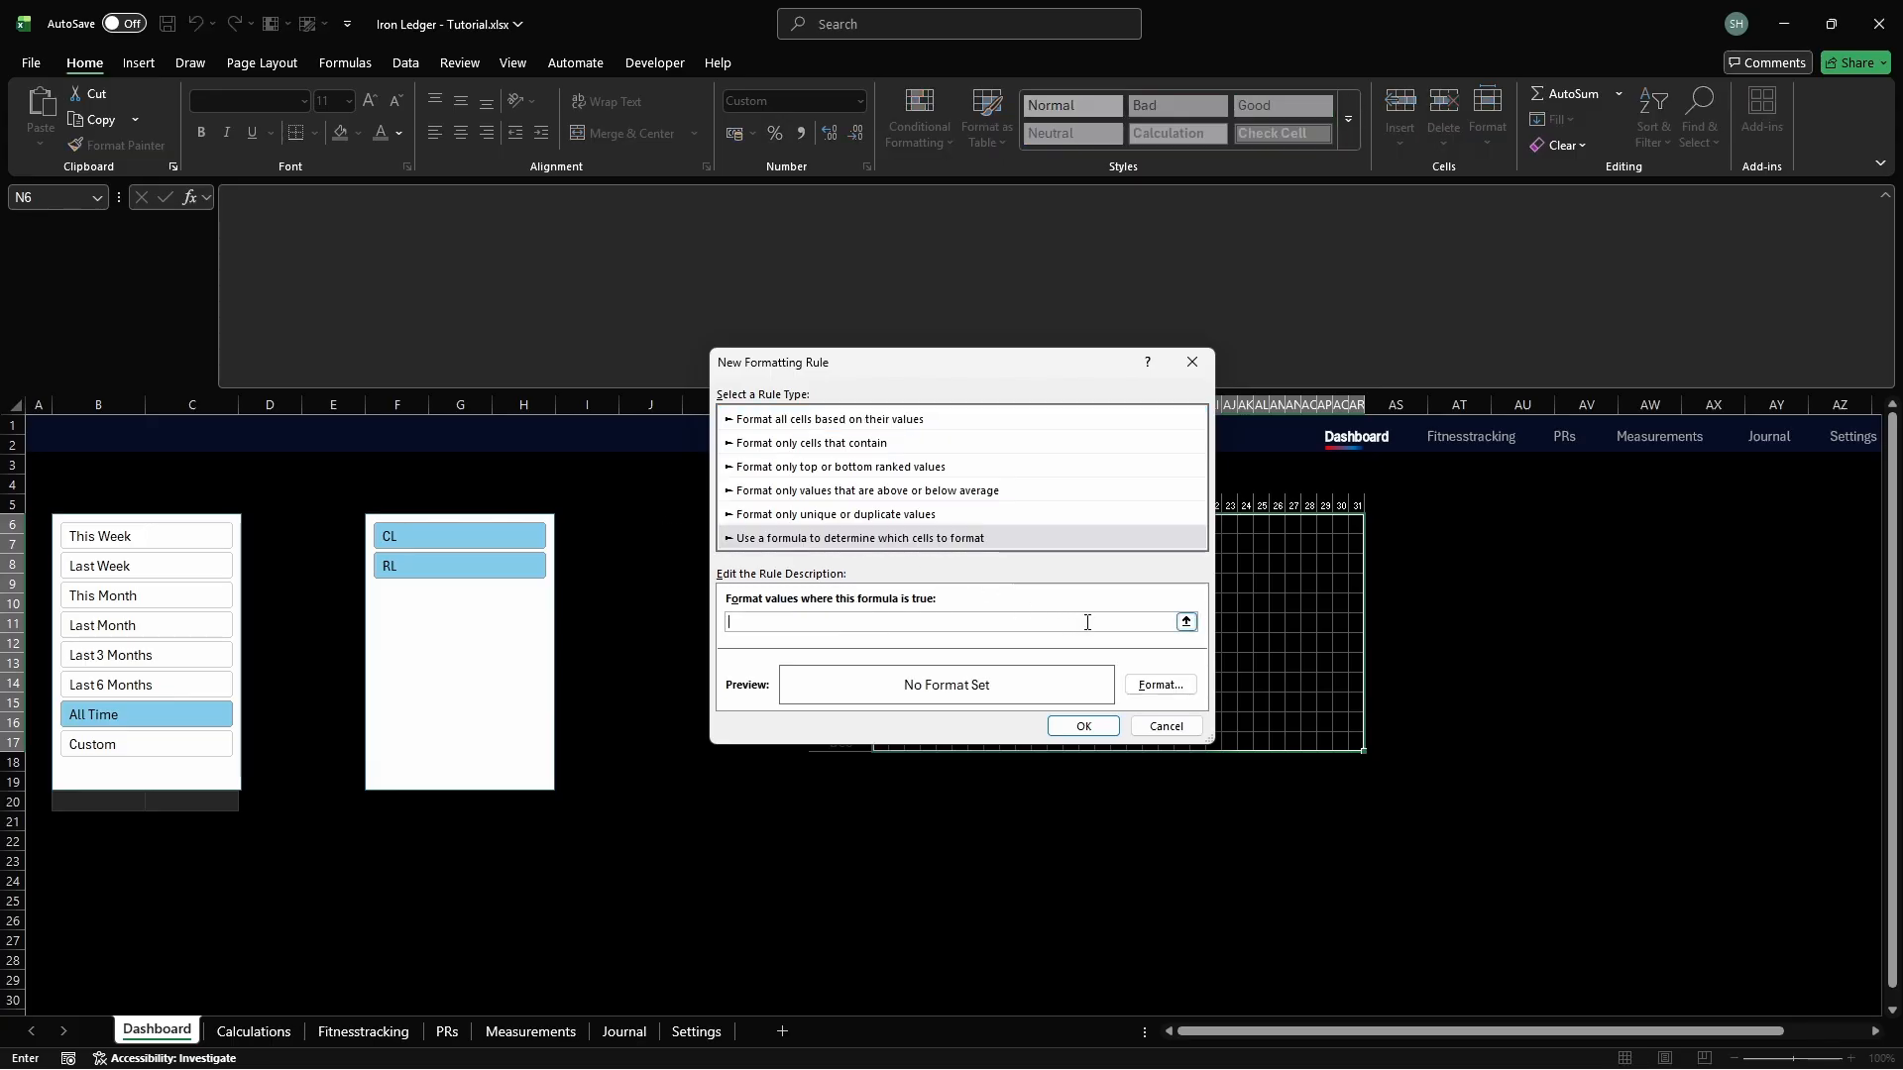
{"action": "type", "text": "=N6=7"}
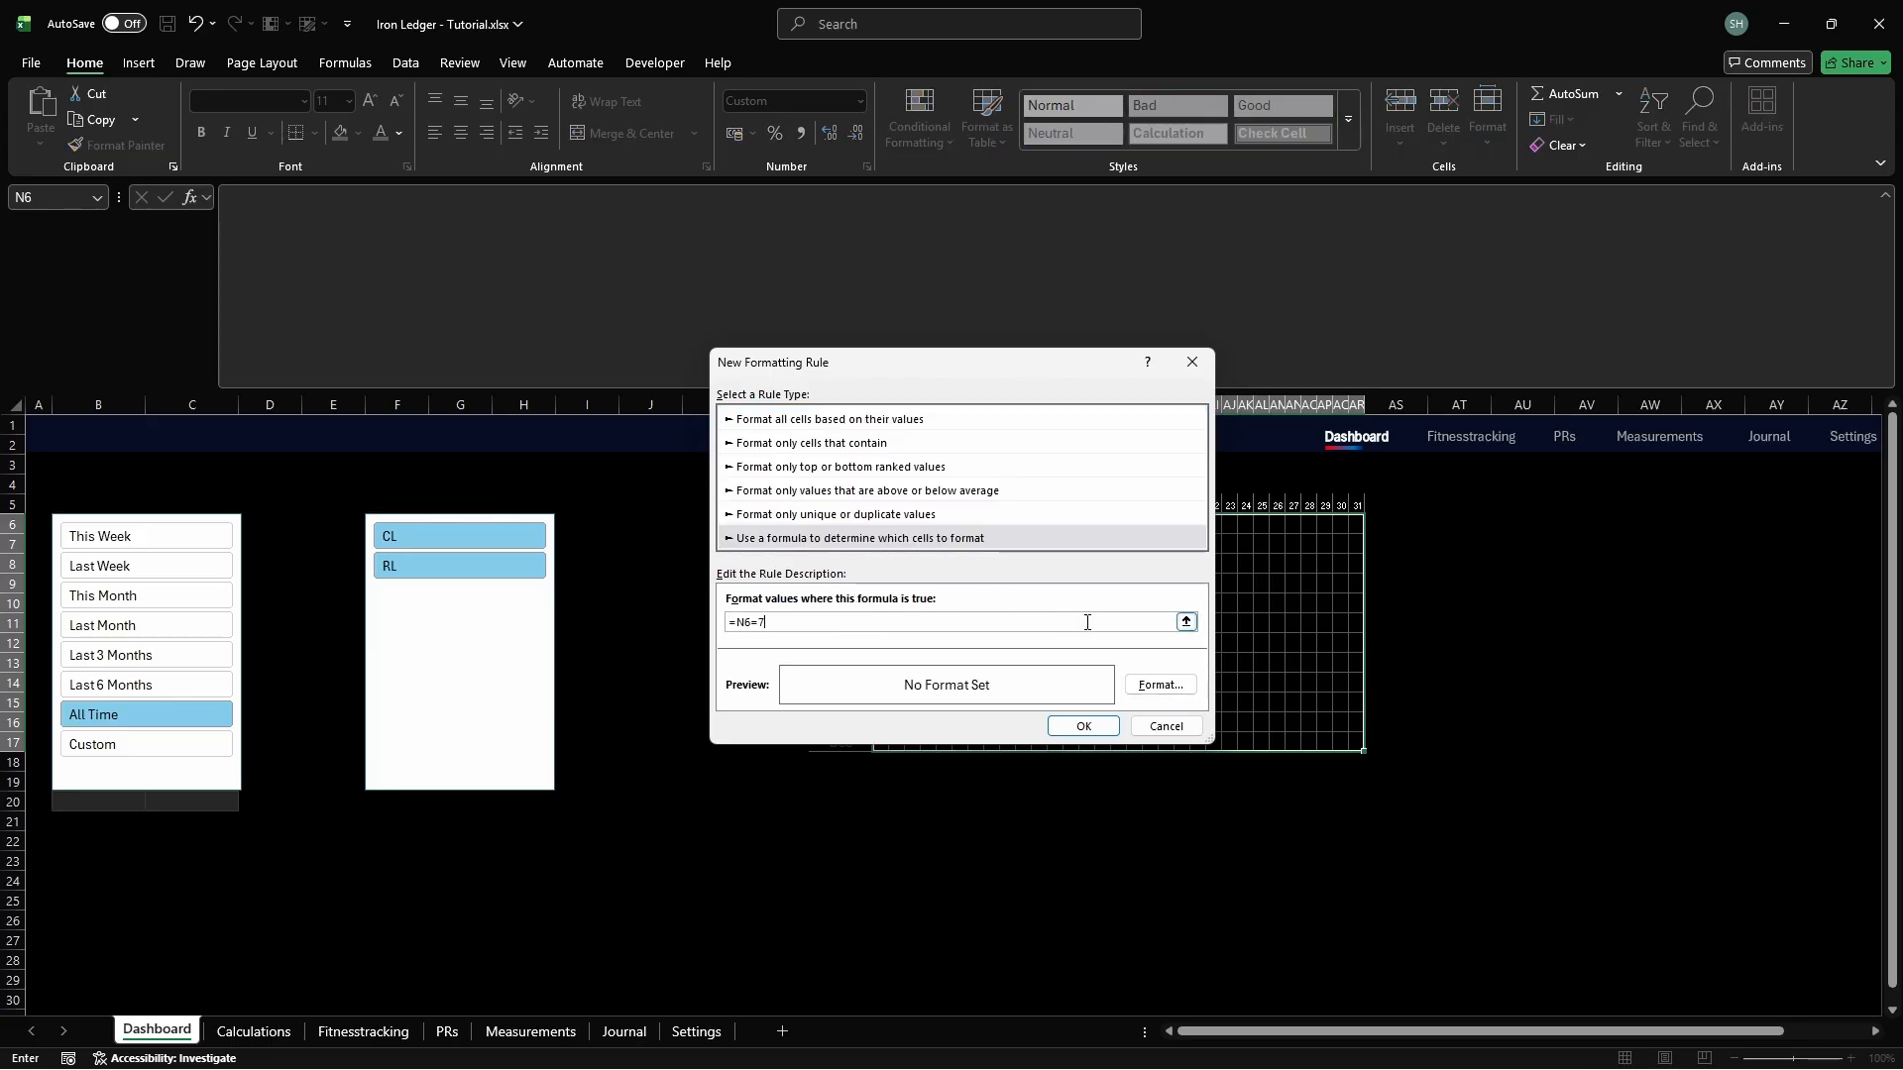
Set the background fill color of the =N6=7 rule to the custom hex value #FFC000
{"action": "left_click", "coordinate": [1161, 685]}
{"action": "left_click", "coordinate": [855, 555]}
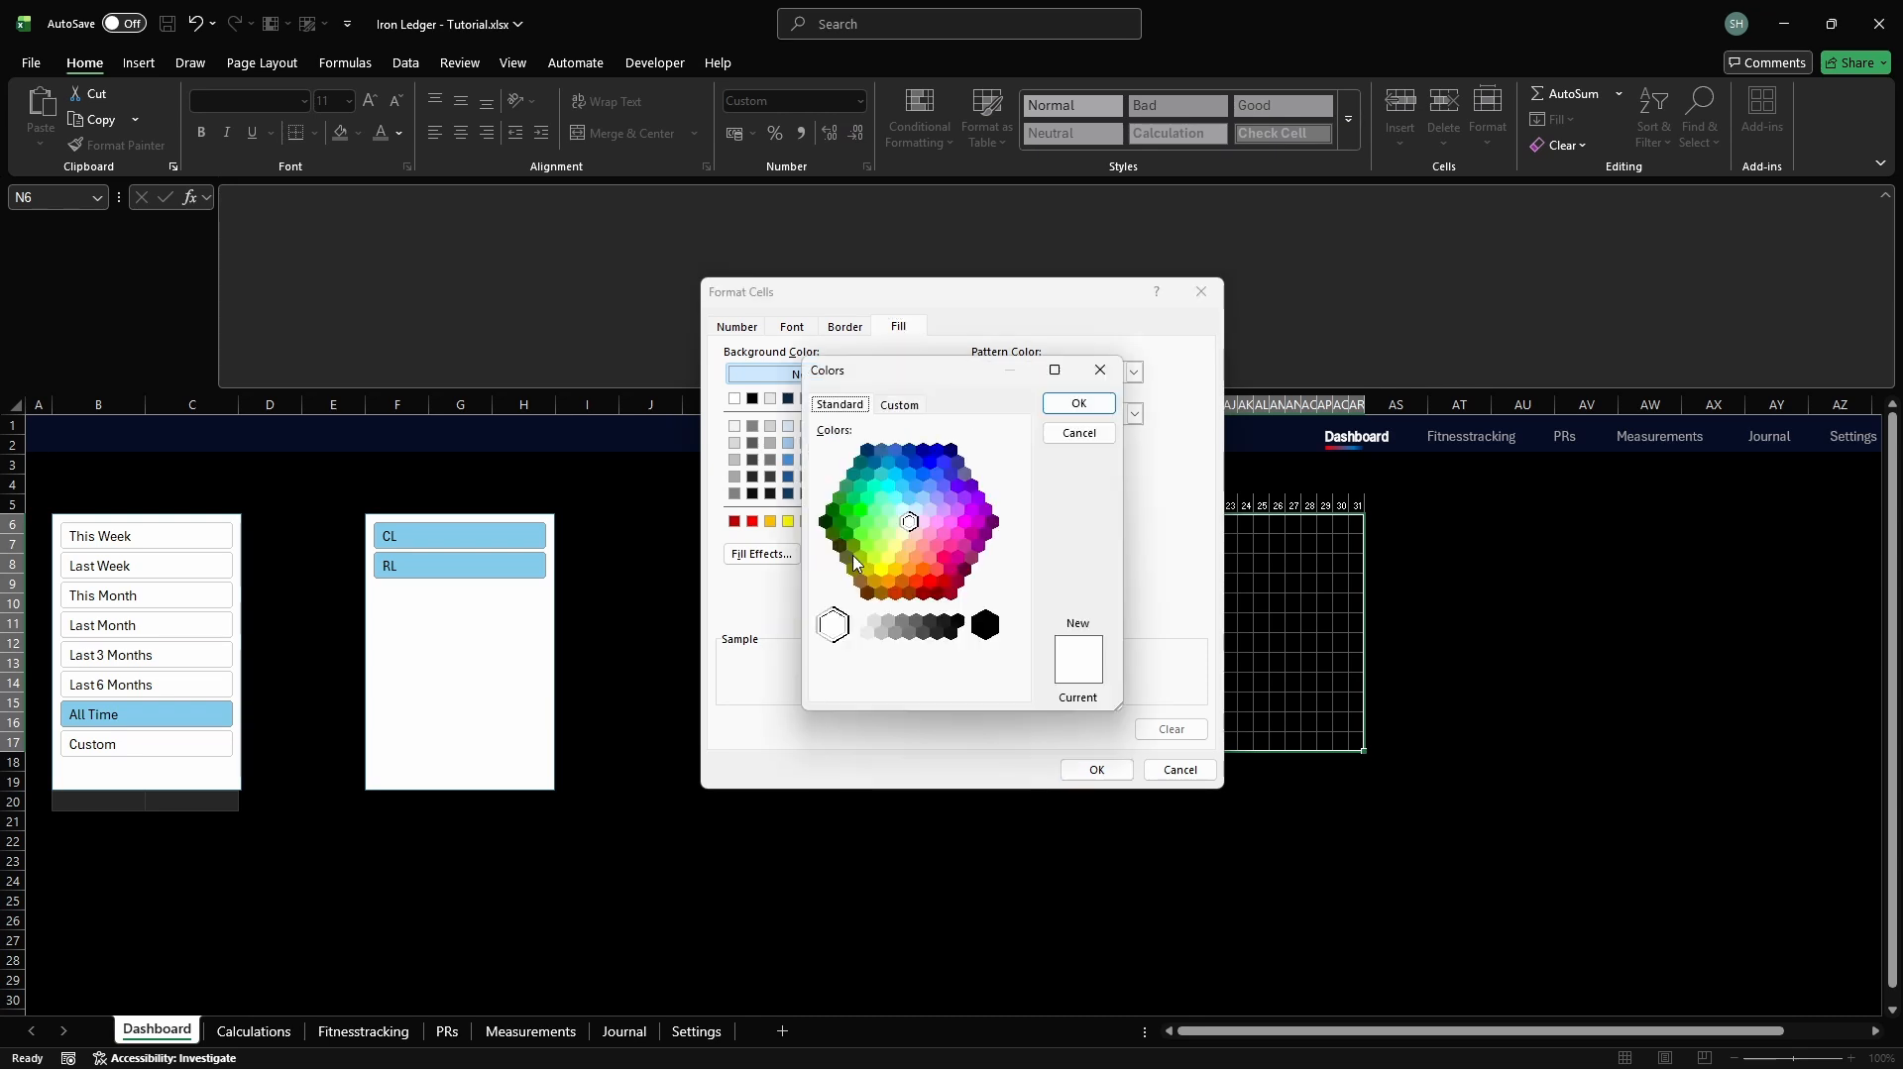
{"action": "left_click", "coordinate": [901, 408]}
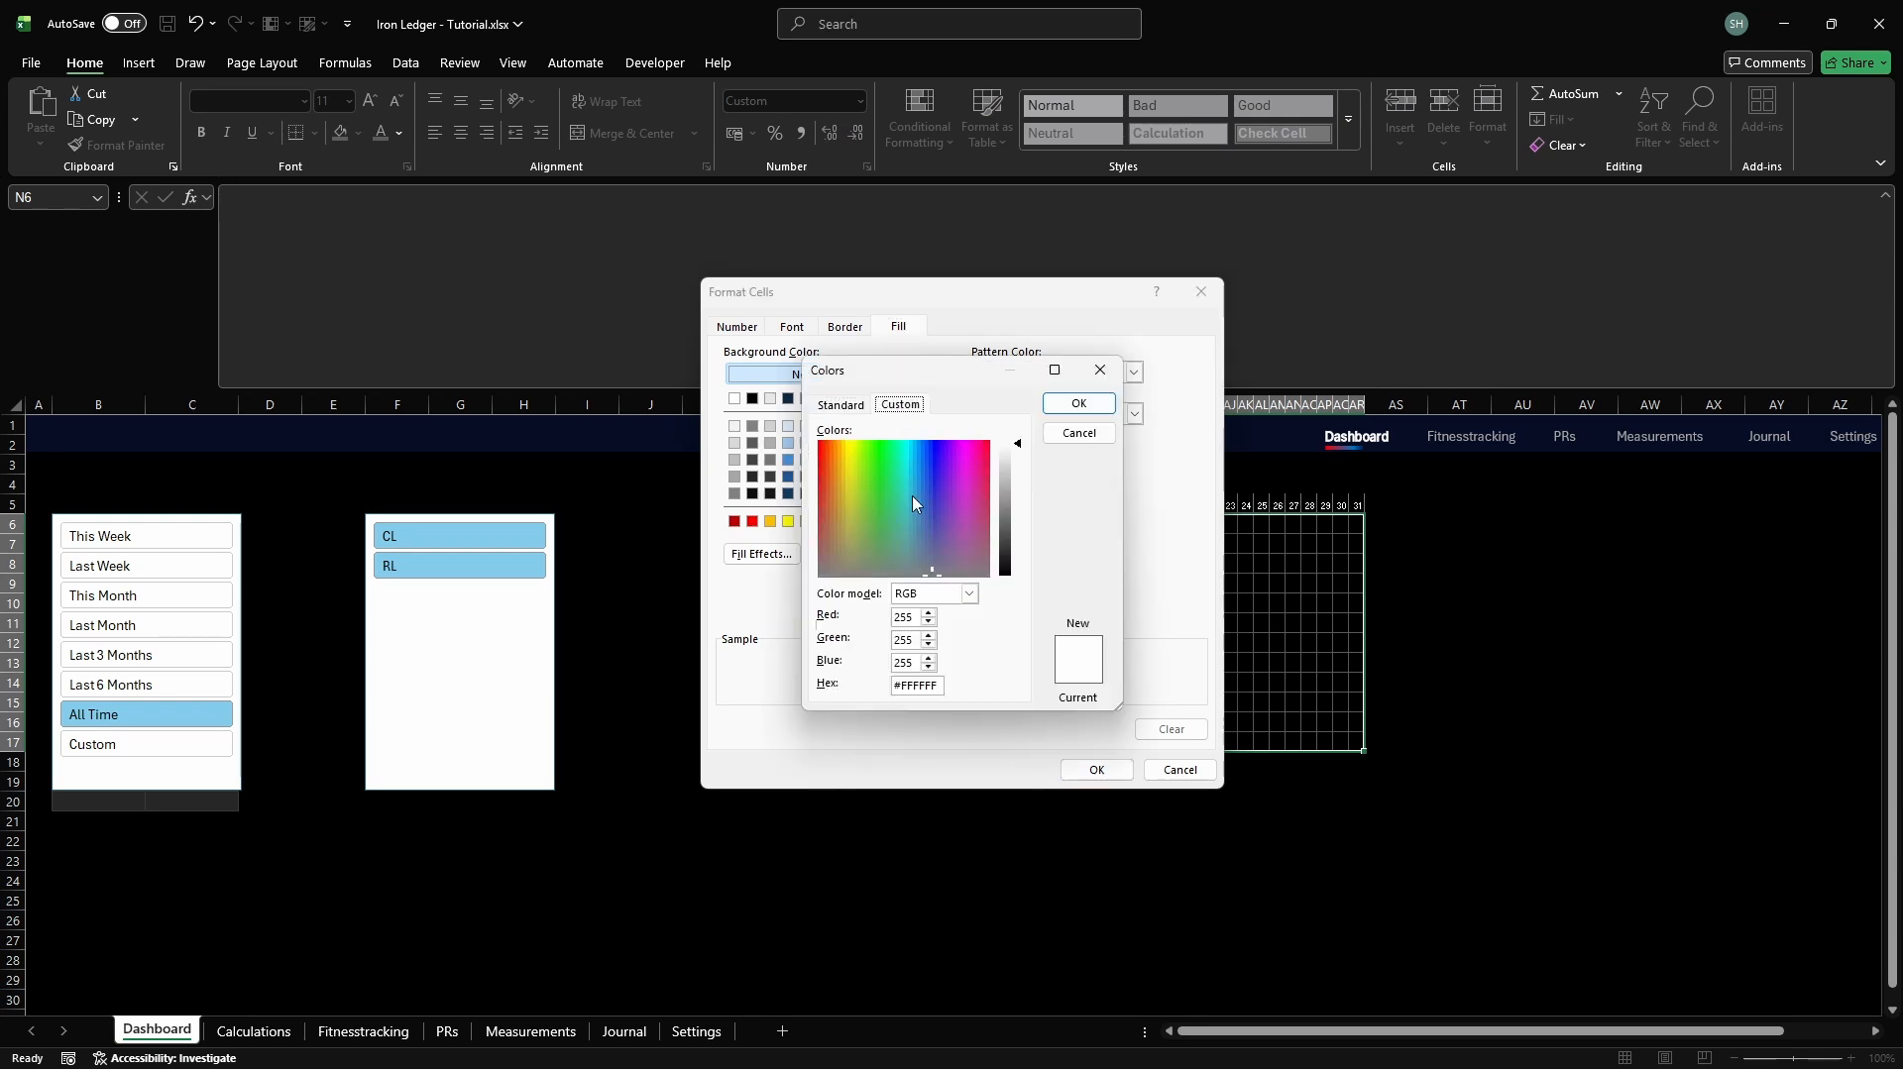
{"action": "left_click", "coordinate": [938, 685]}
{"action": "key", "text": "ctrl+a"}
{"action": "type", "text": "FFC000"}
{"action": "key", "text": "Return"}
Confirm the format and the =N6=7 rule, and turn on Stop If True for it
{"action": "left_click", "coordinate": [1097, 770]}
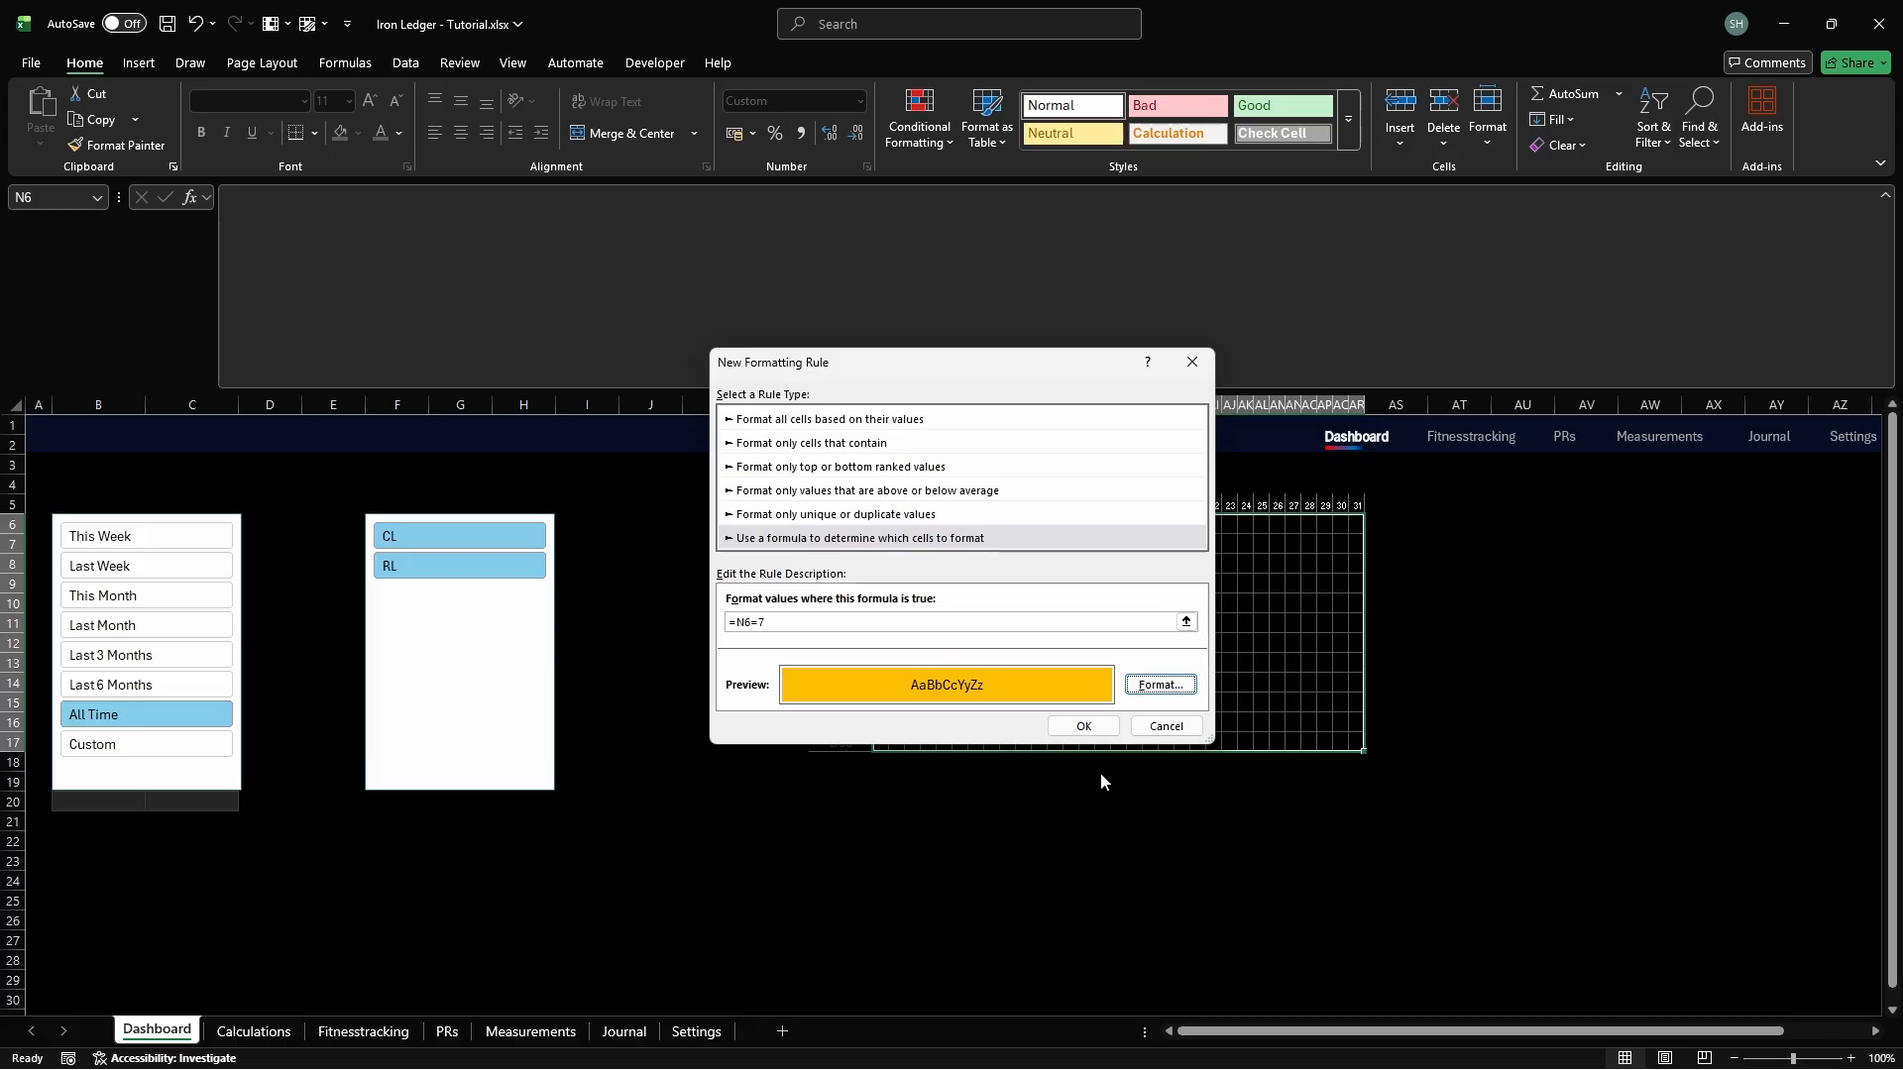
{"action": "left_click", "coordinate": [1084, 727]}
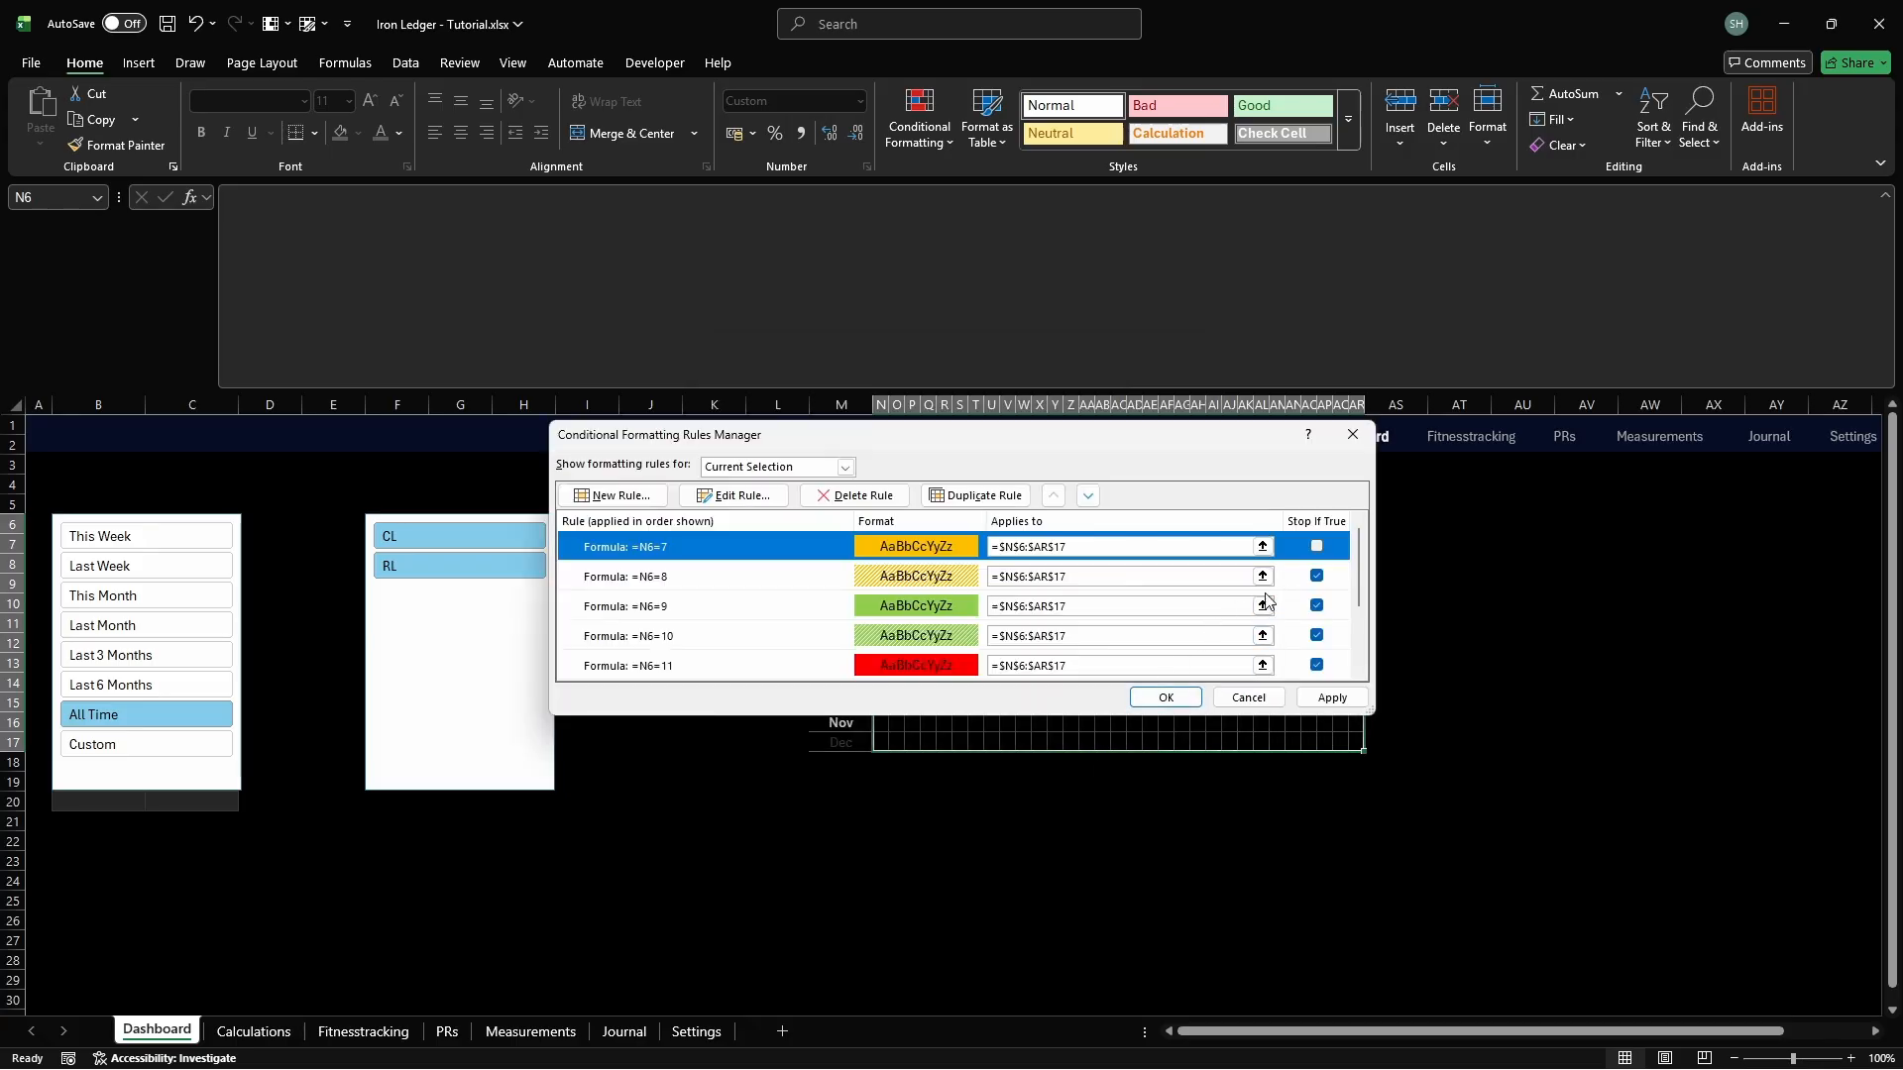
{"action": "left_click", "coordinate": [1317, 546]}
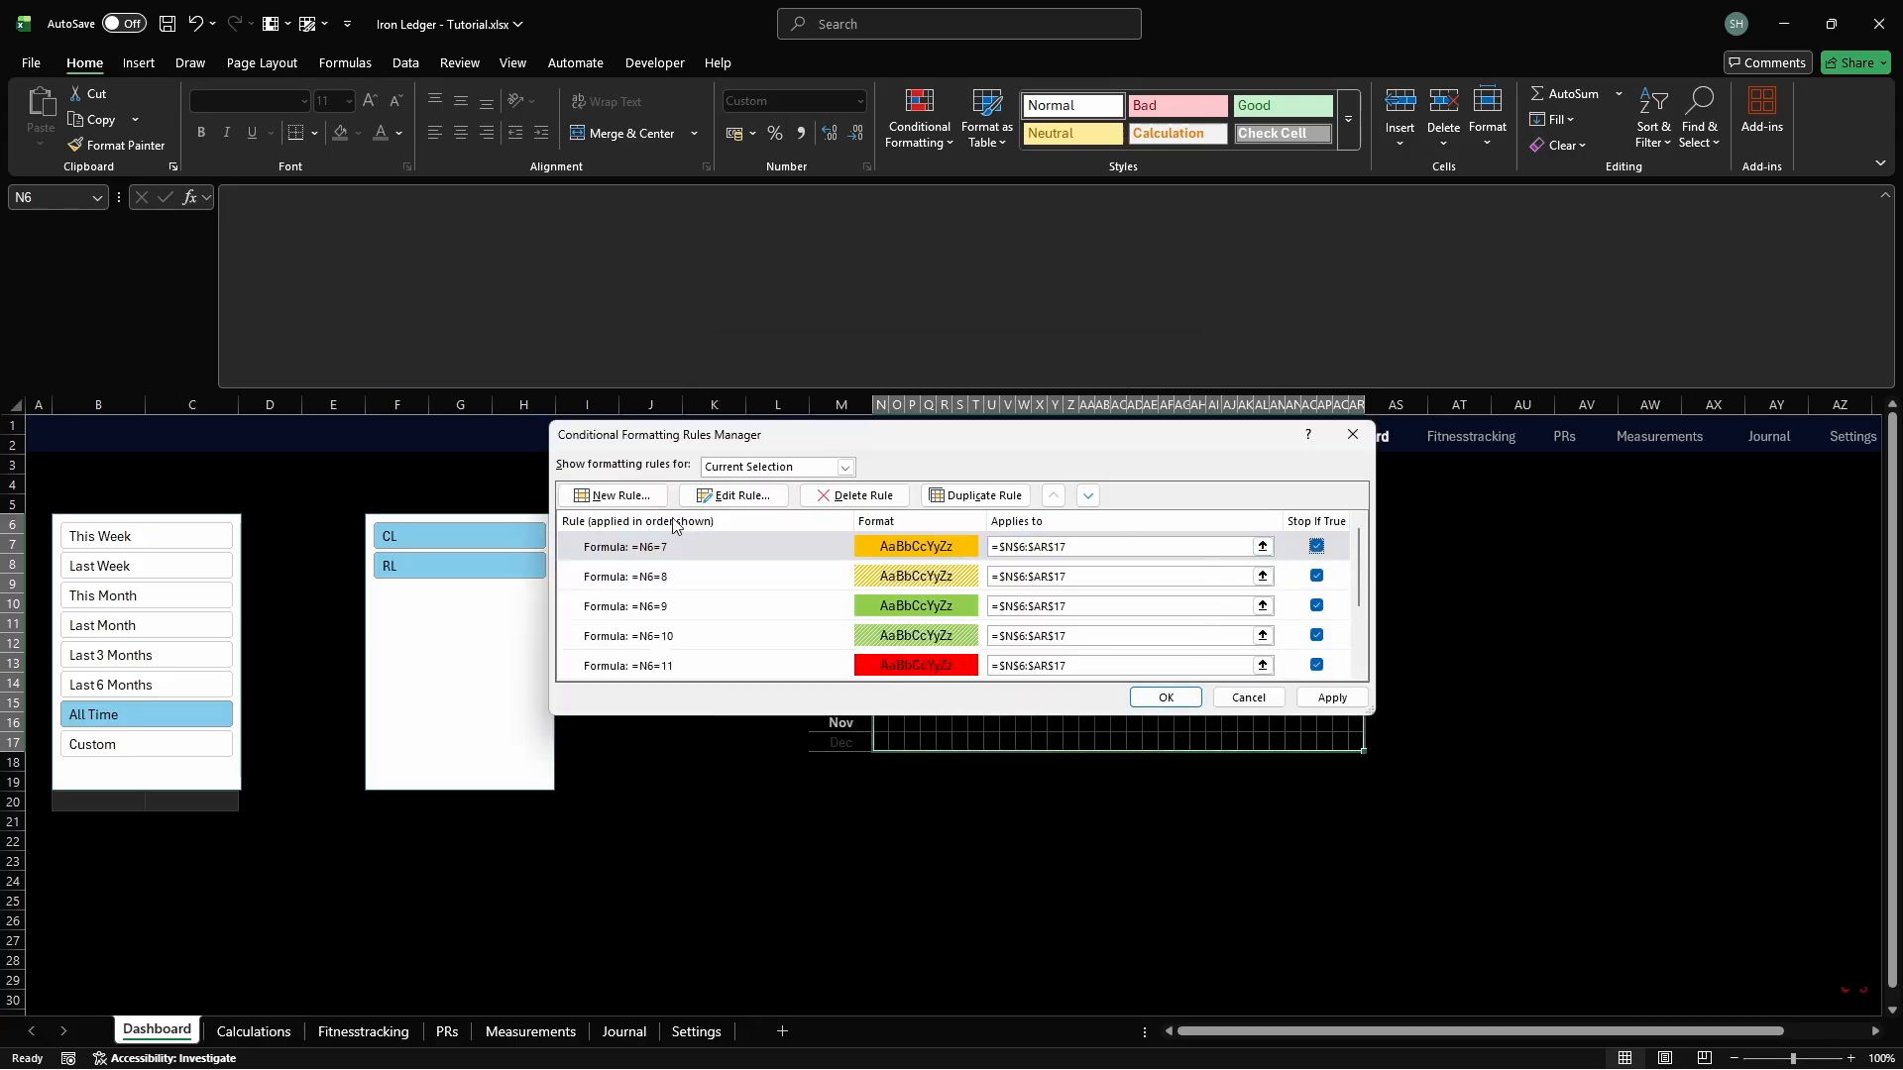
Add a ninth formula-based rule for the heatmap grid with the formula =N6=6
{"action": "left_click", "coordinate": [615, 496]}
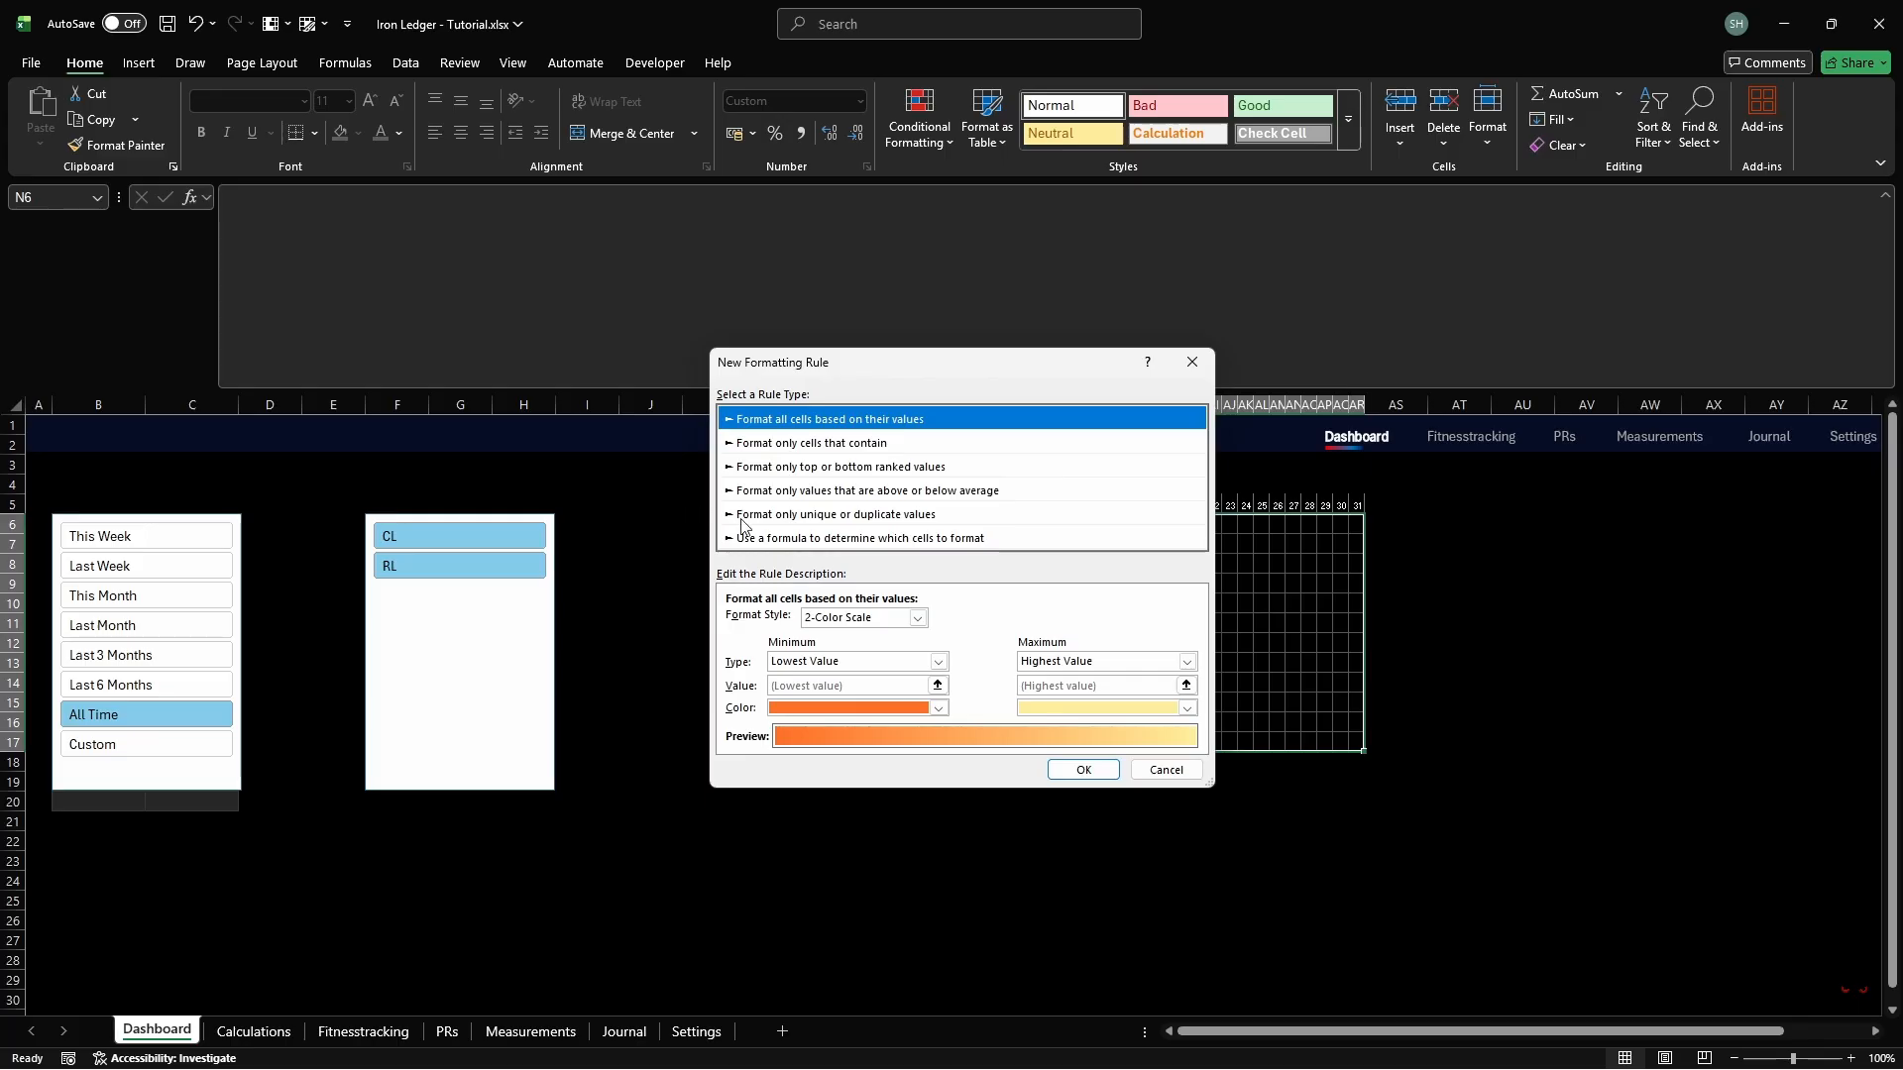
{"action": "left_click", "coordinate": [835, 541]}
{"action": "left_click", "coordinate": [1088, 622]}
{"action": "type", "text": "=N6=6"}
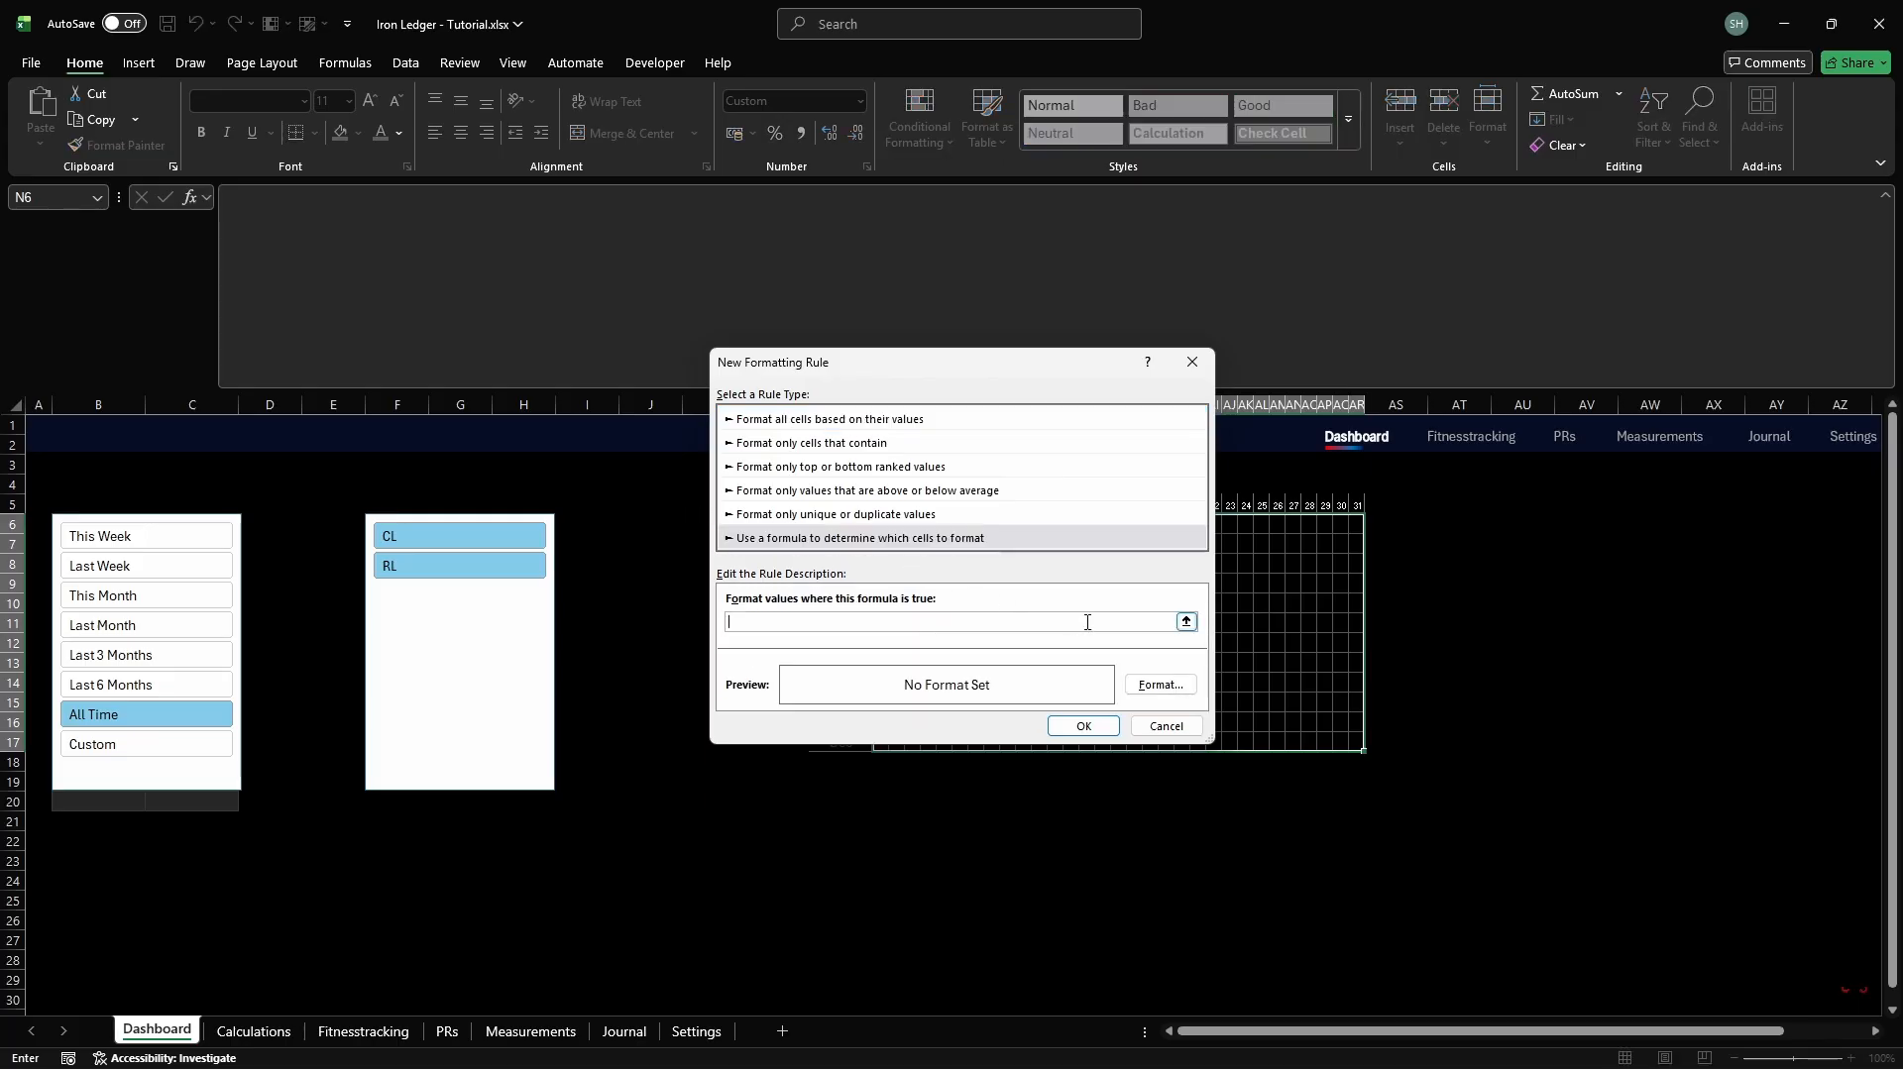
Set the background fill color of the =N6=6 rule to the custom hex value #0A0A0A
{"action": "left_click", "coordinate": [1160, 684]}
{"action": "left_click", "coordinate": [855, 558]}
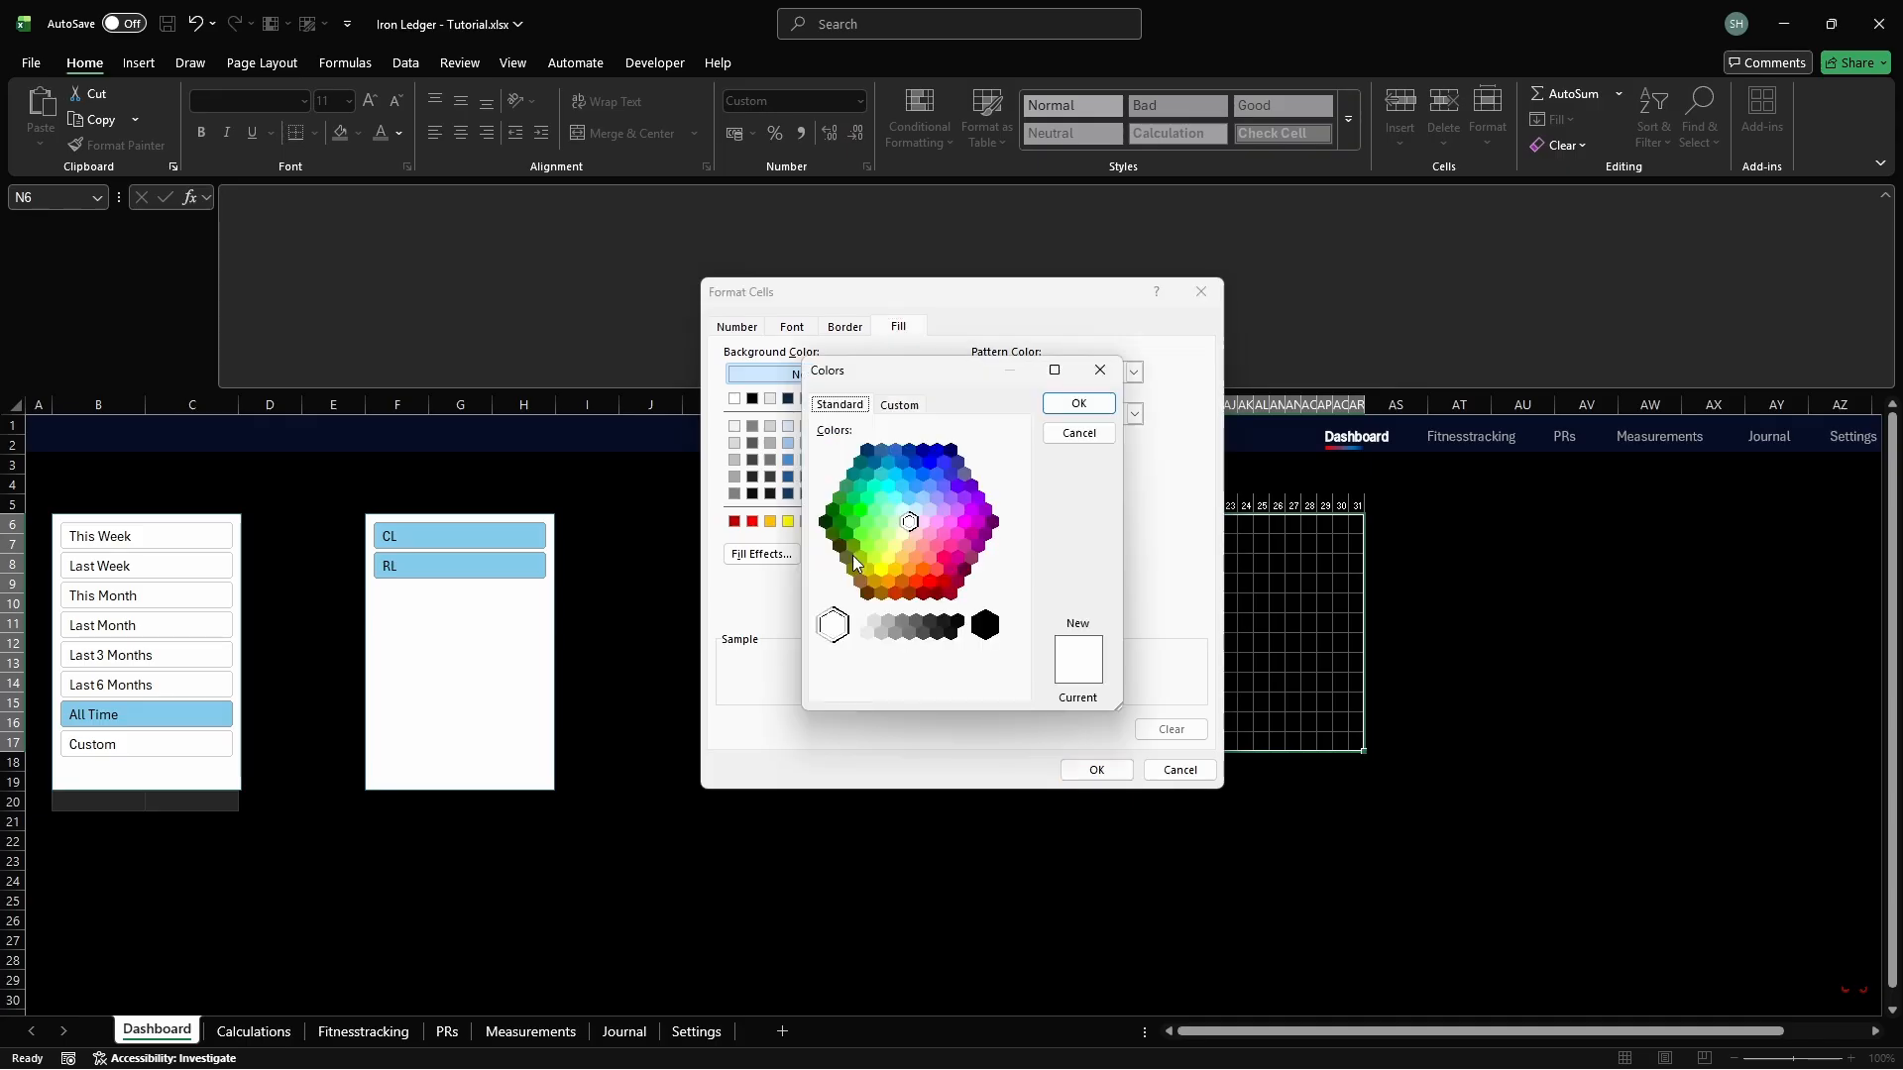
{"action": "left_click", "coordinate": [900, 405]}
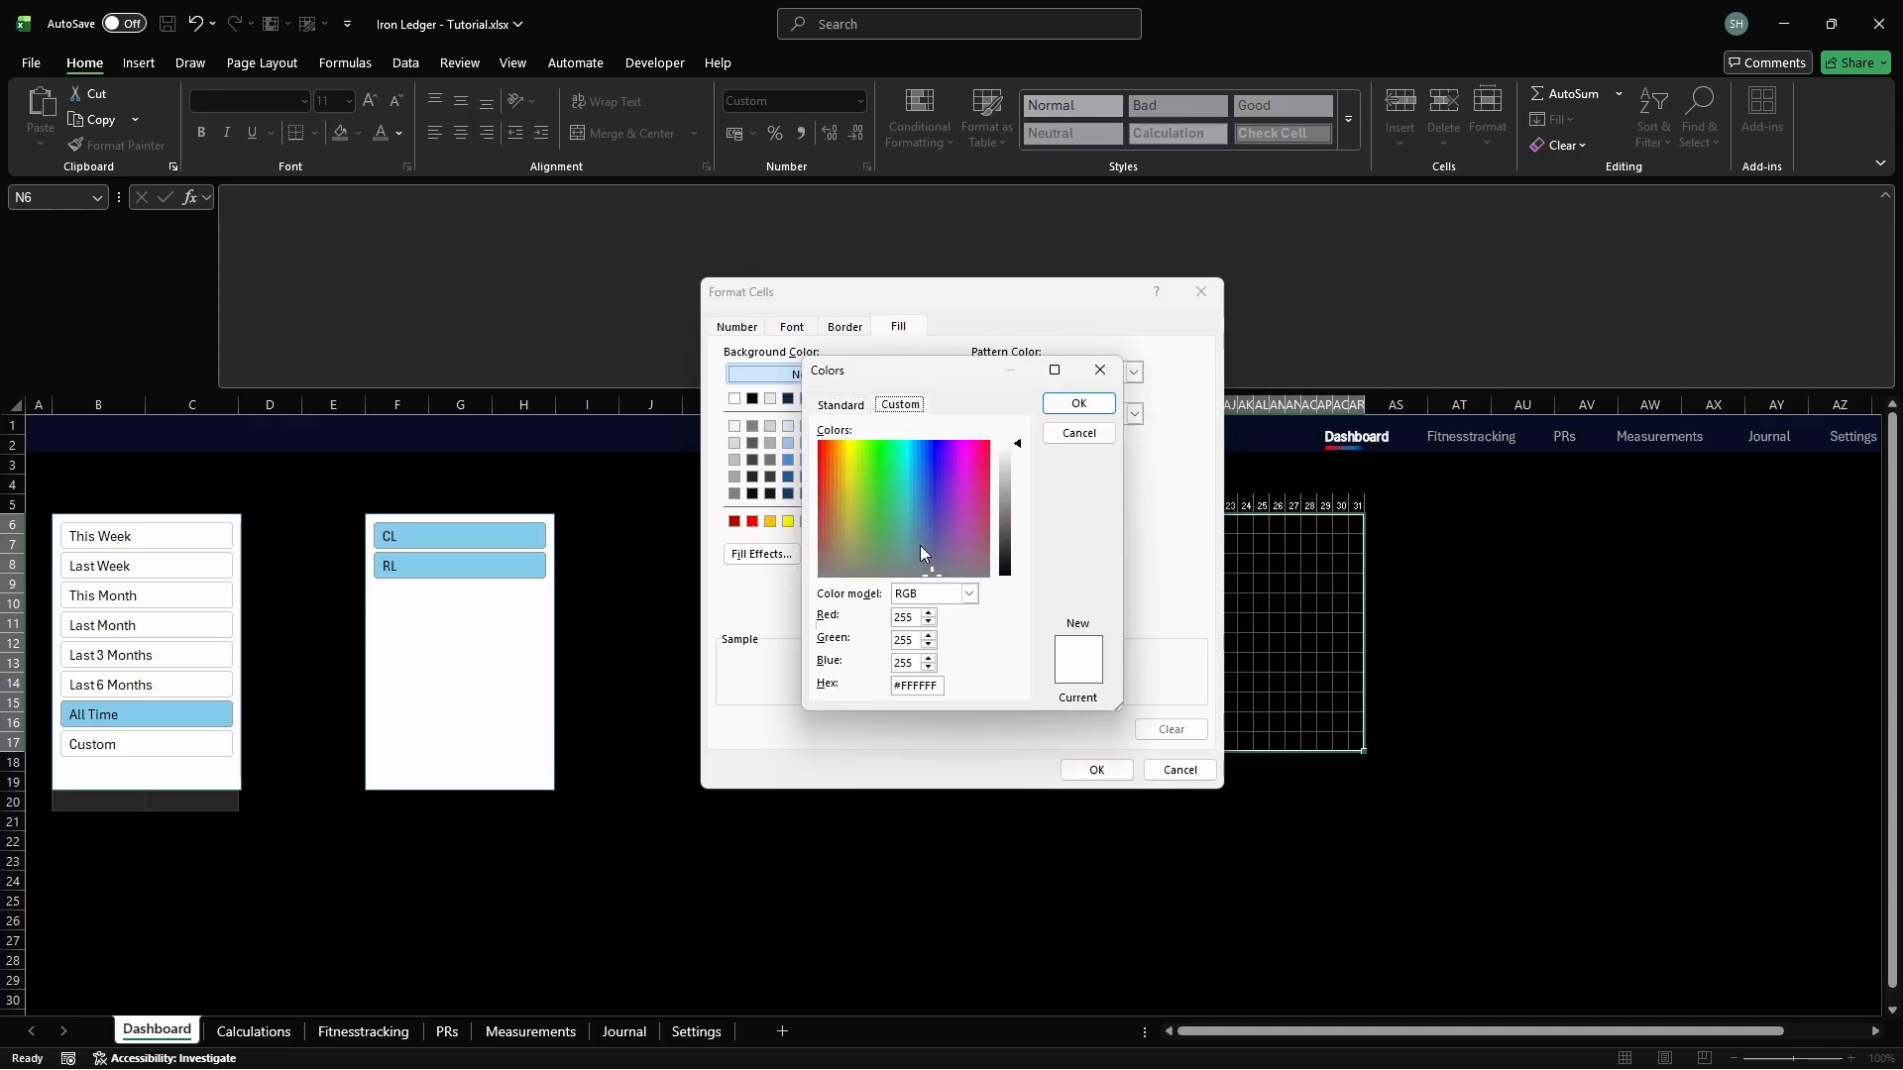
{"action": "left_click", "coordinate": [940, 685]}
{"action": "key", "text": "ctrl+a"}
{"action": "type", "text": "0A0A0A"}
{"action": "key", "text": "Return"}
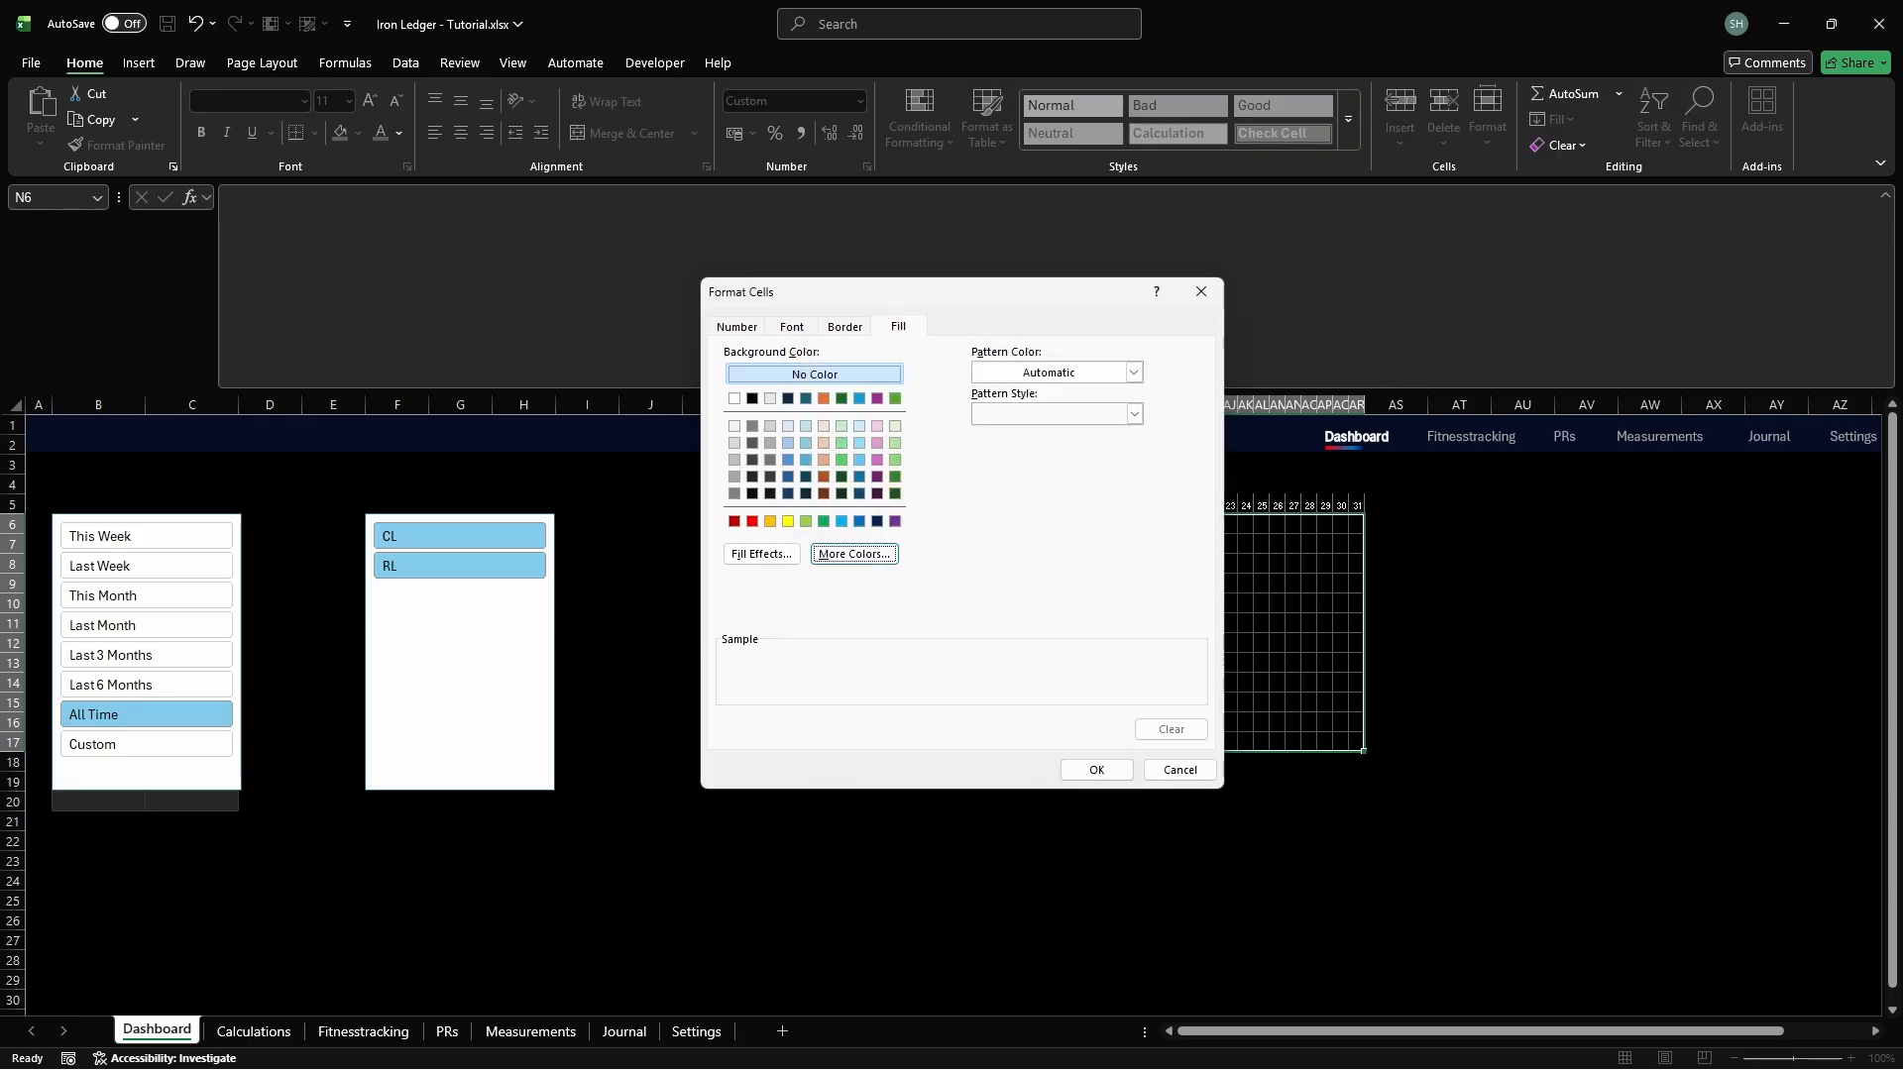
Give the =N6=6 rule's fill a diagonal stripe pattern with a custom white pattern color
{"action": "left_click", "coordinate": [1135, 375]}
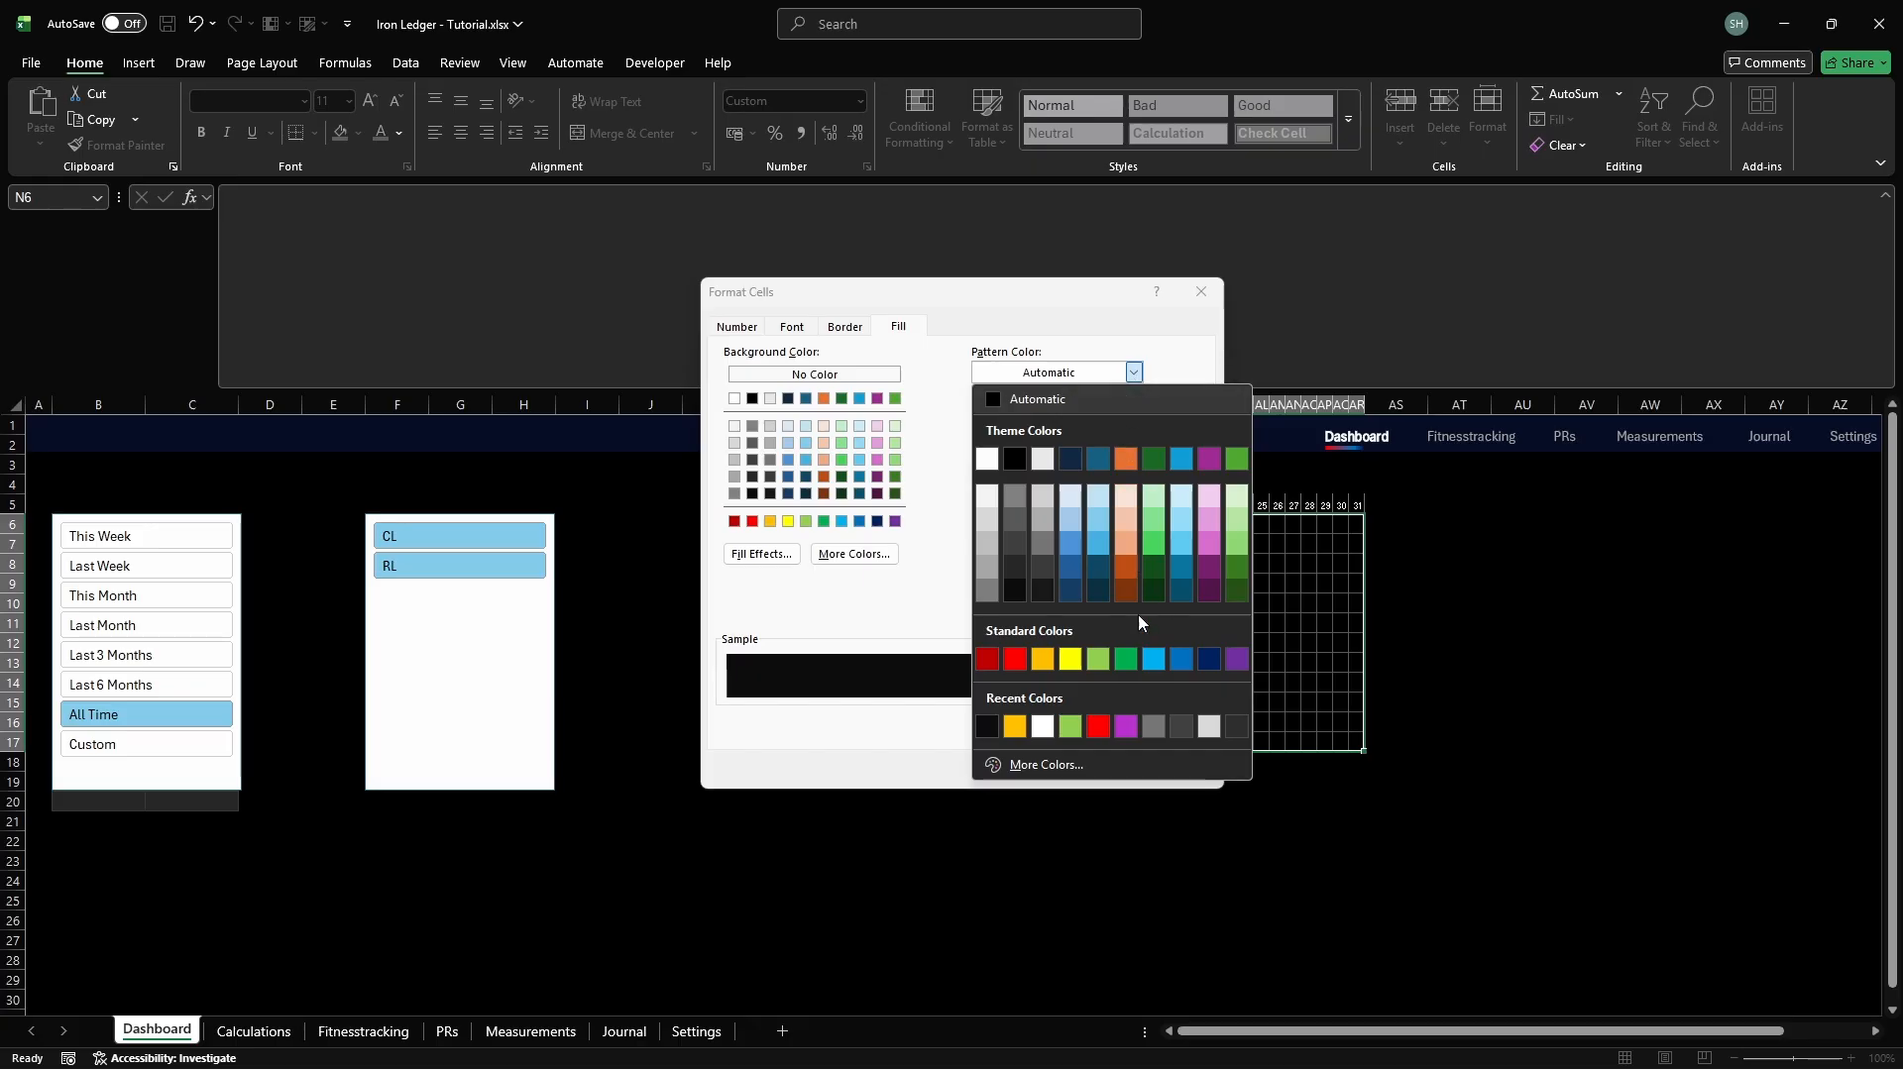
{"action": "left_click", "coordinate": [1143, 769]}
{"action": "left_click", "coordinate": [900, 407]}
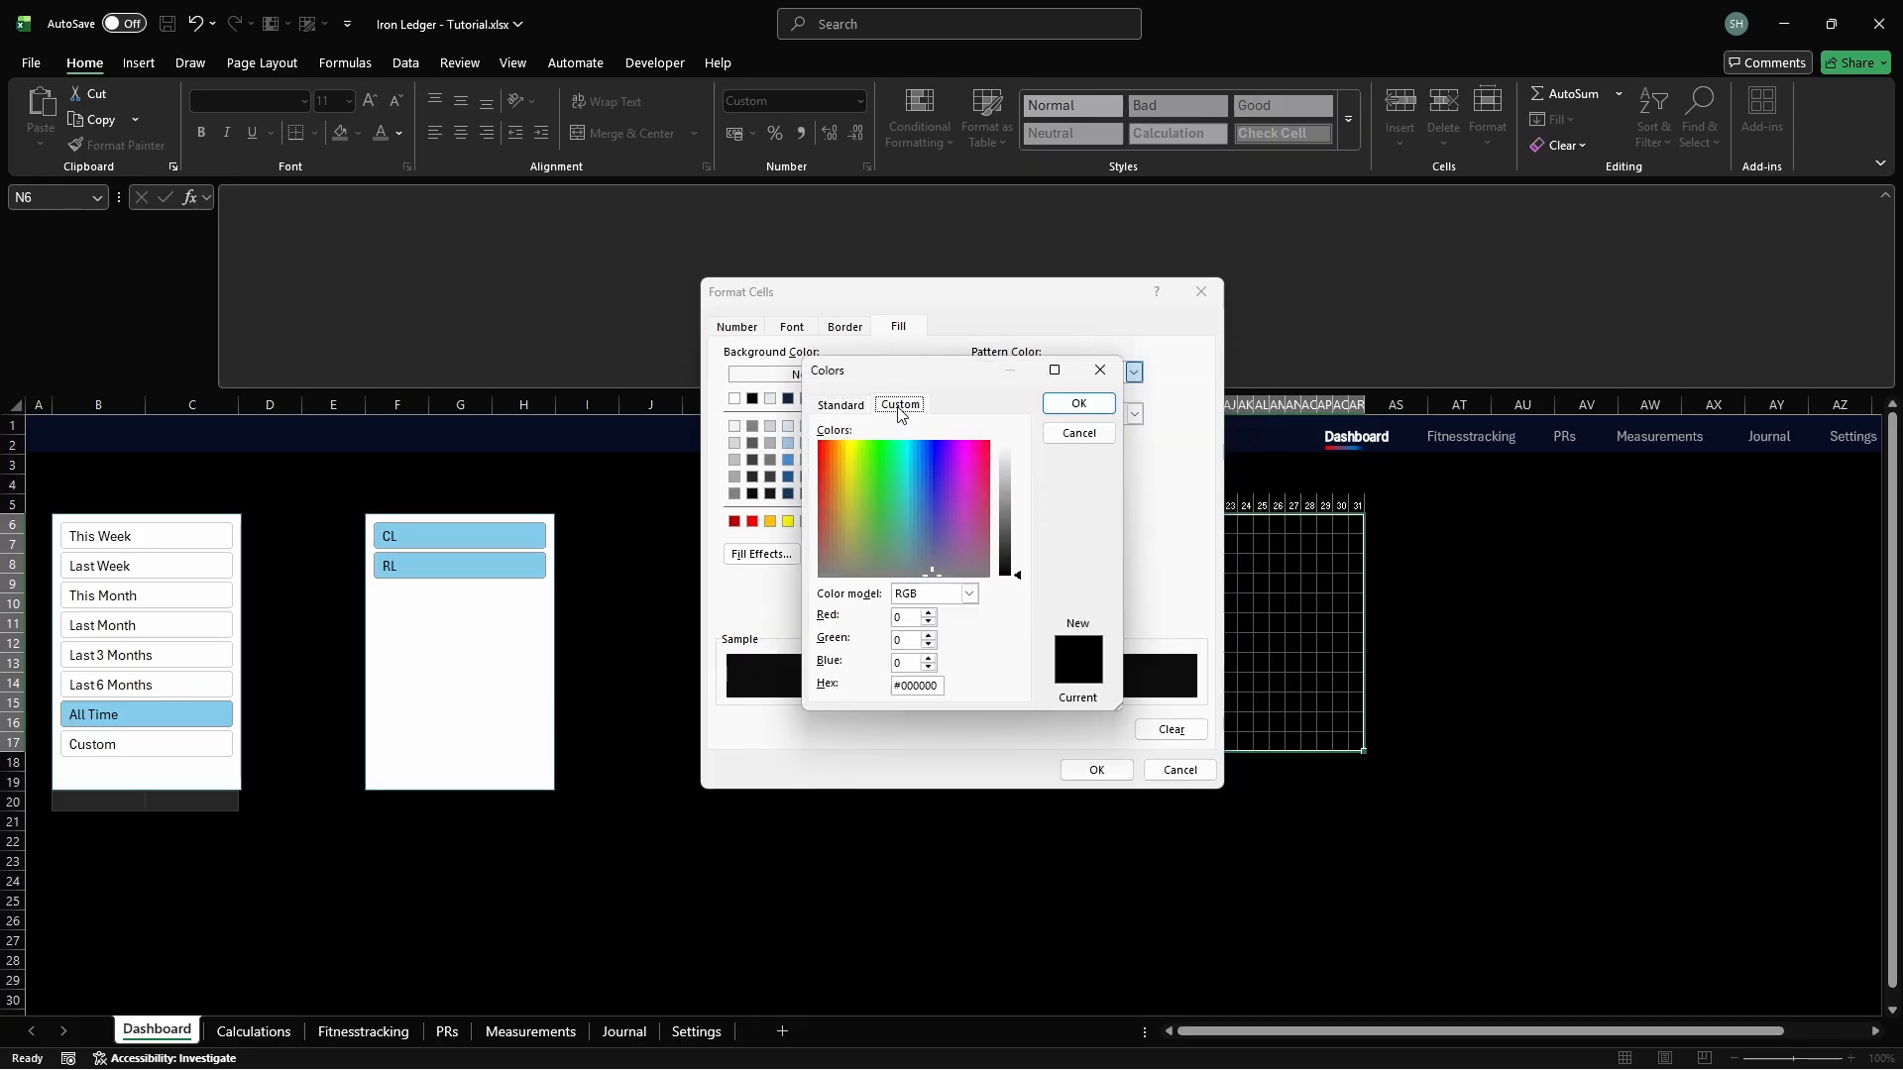
{"action": "triple_click", "coordinate": [942, 683]}
{"action": "type", "text": "FFFF"}
{"action": "key", "text": "Return"}
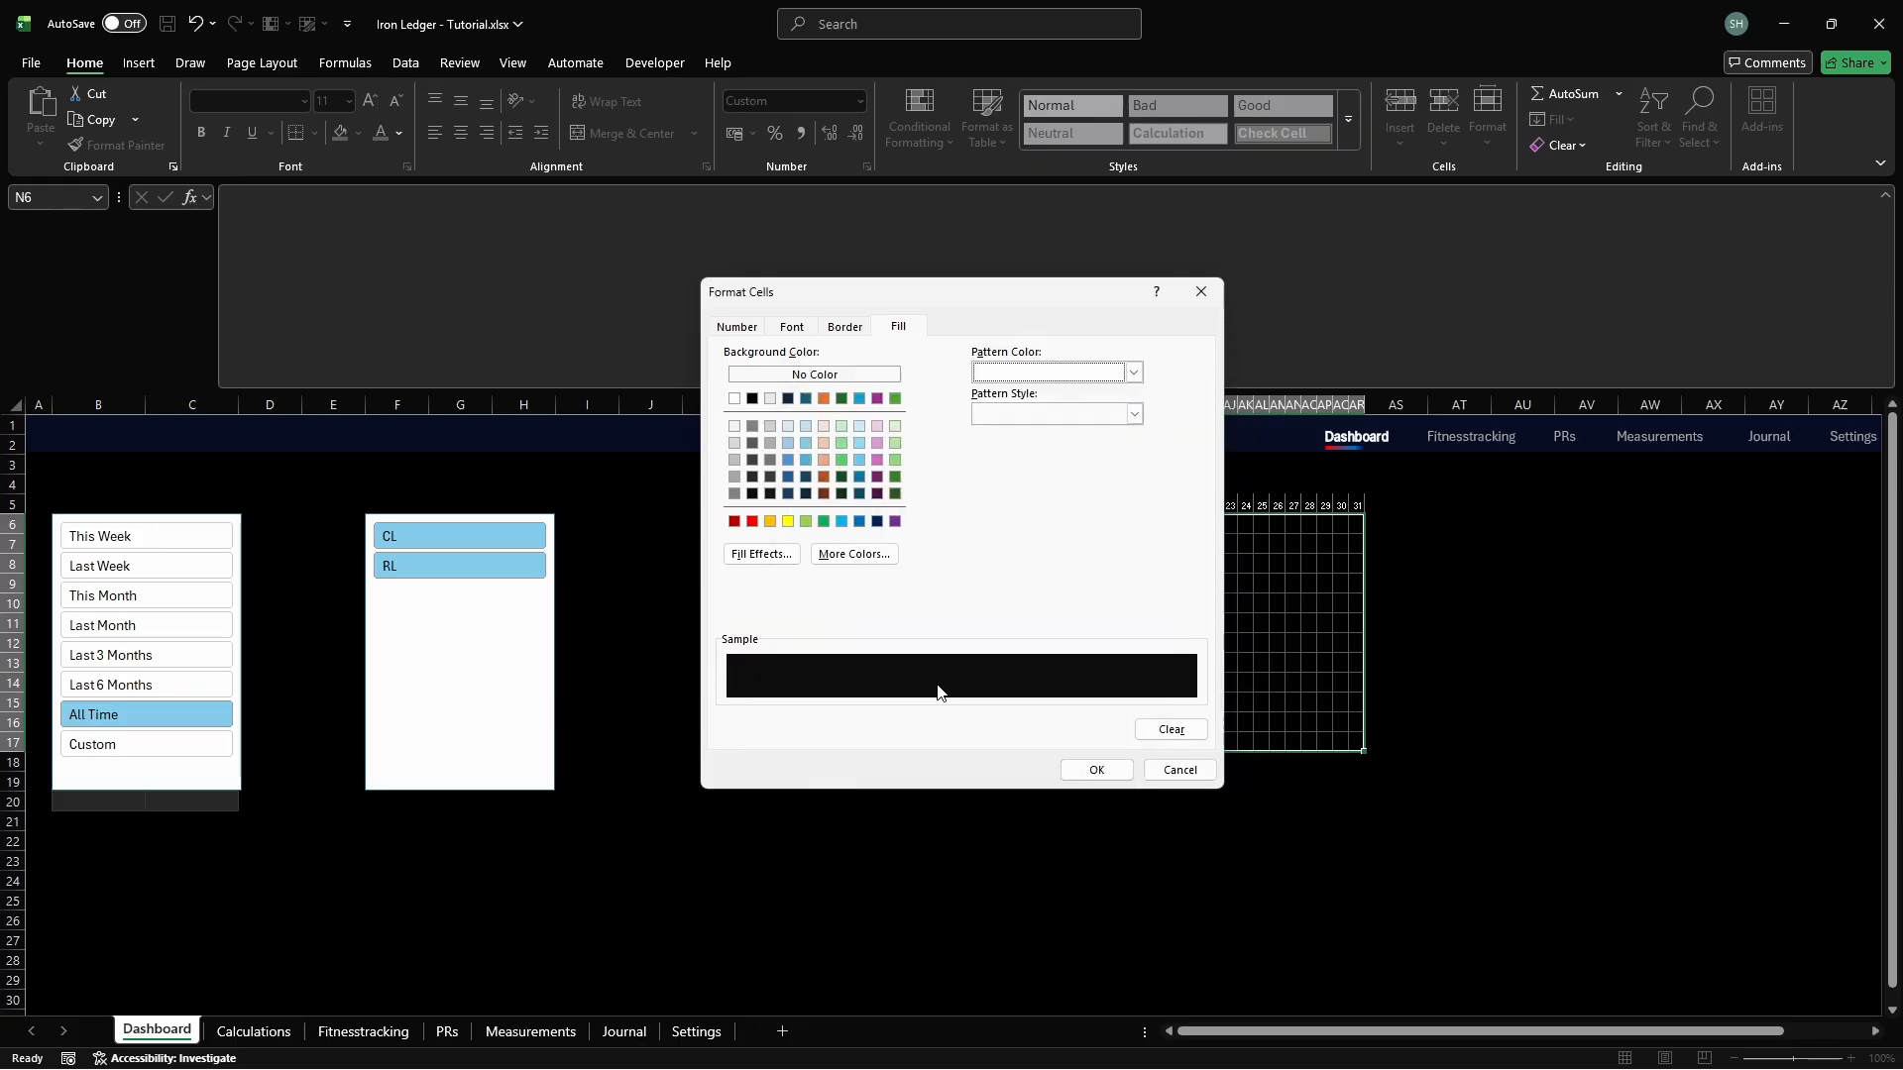
{"action": "left_click", "coordinate": [1038, 415]}
{"action": "left_click", "coordinate": [1060, 468]}
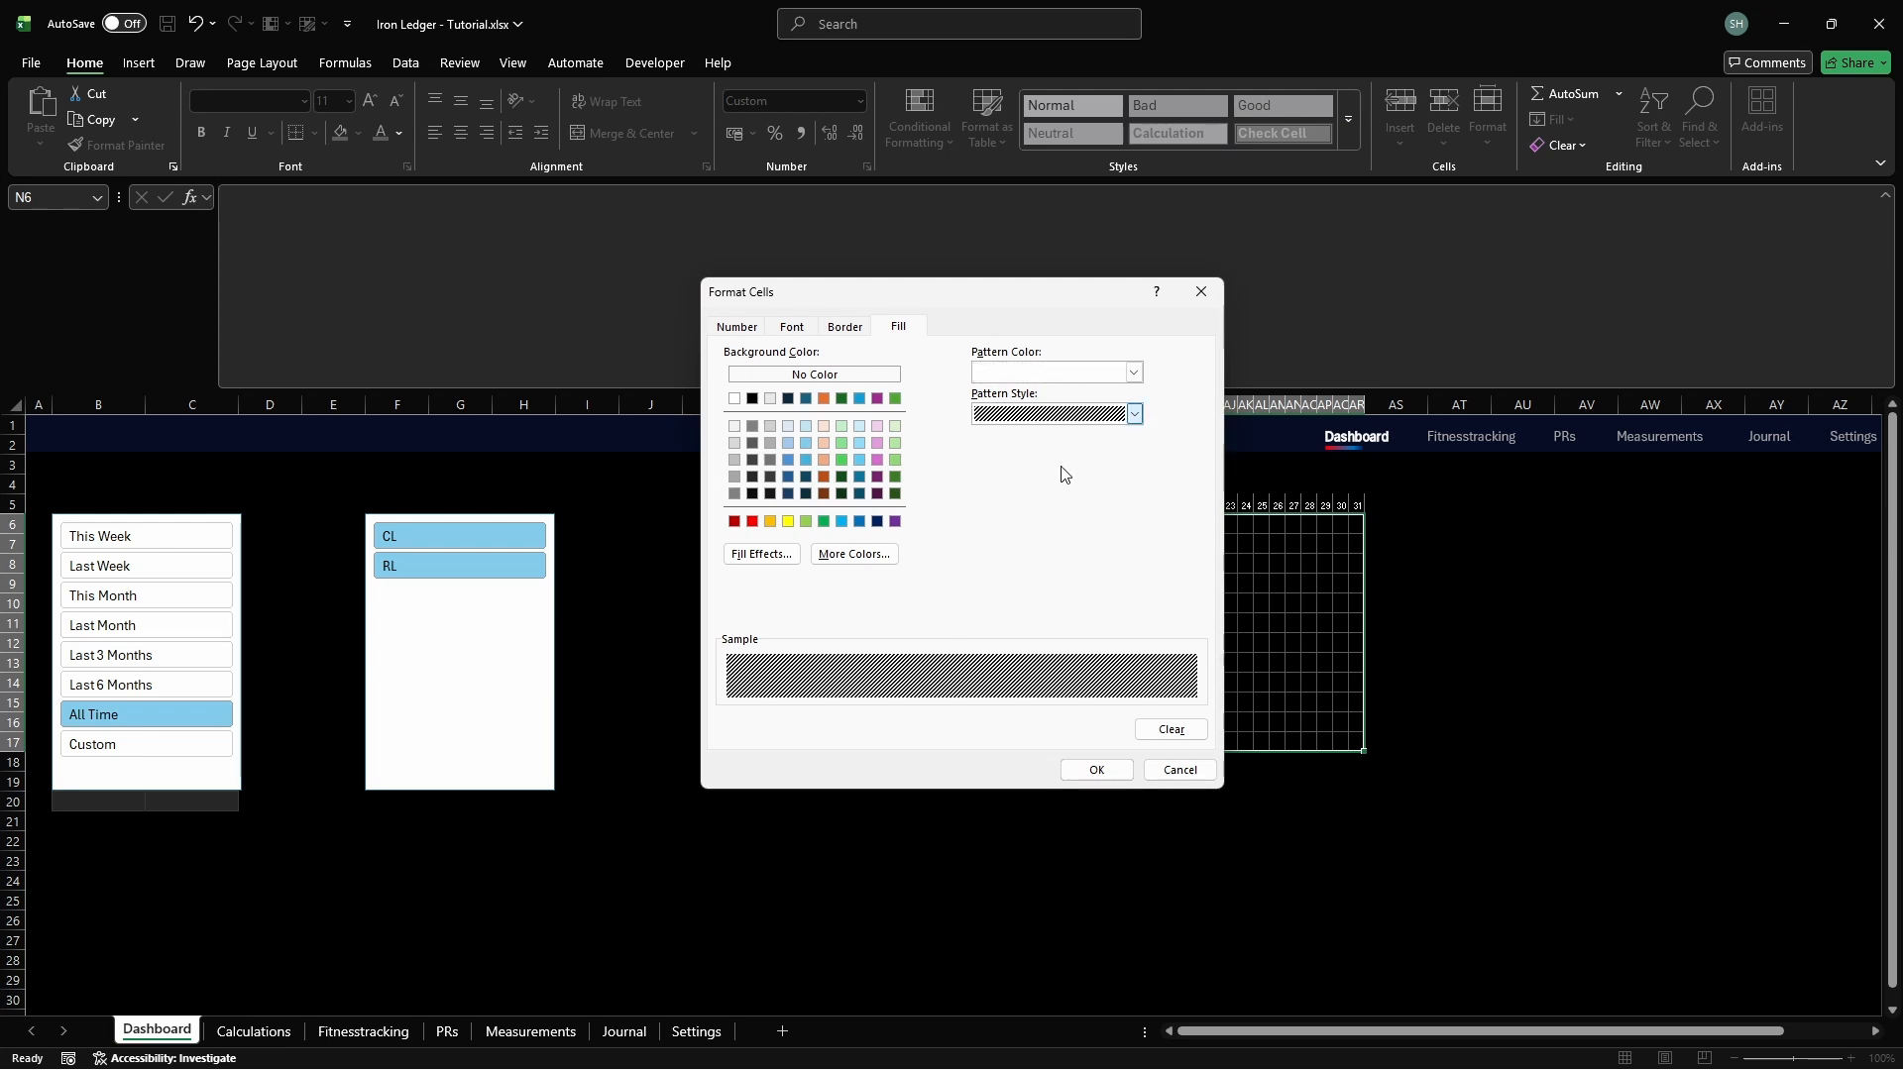
Confirm the format and the =N6=6 rule, and turn on Stop If True for it
{"action": "left_click", "coordinate": [1097, 771]}
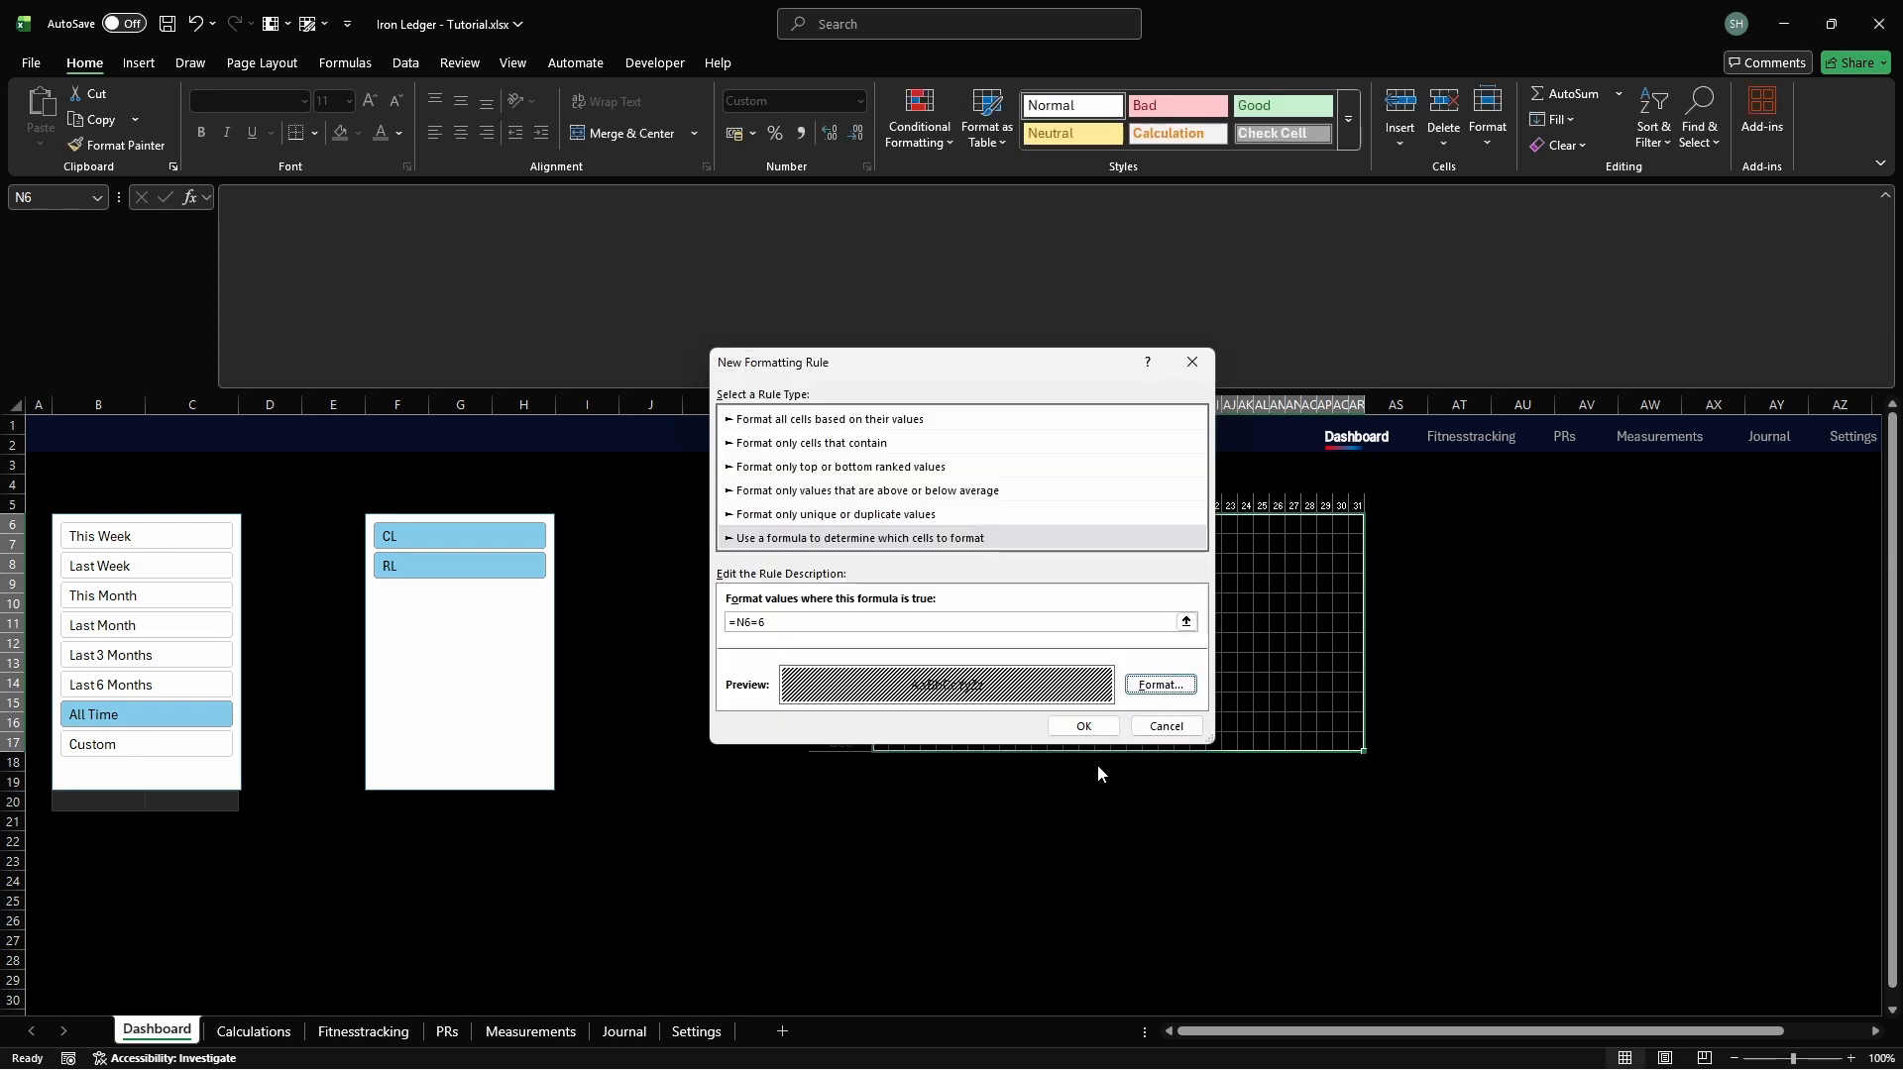
{"action": "left_click", "coordinate": [1085, 726]}
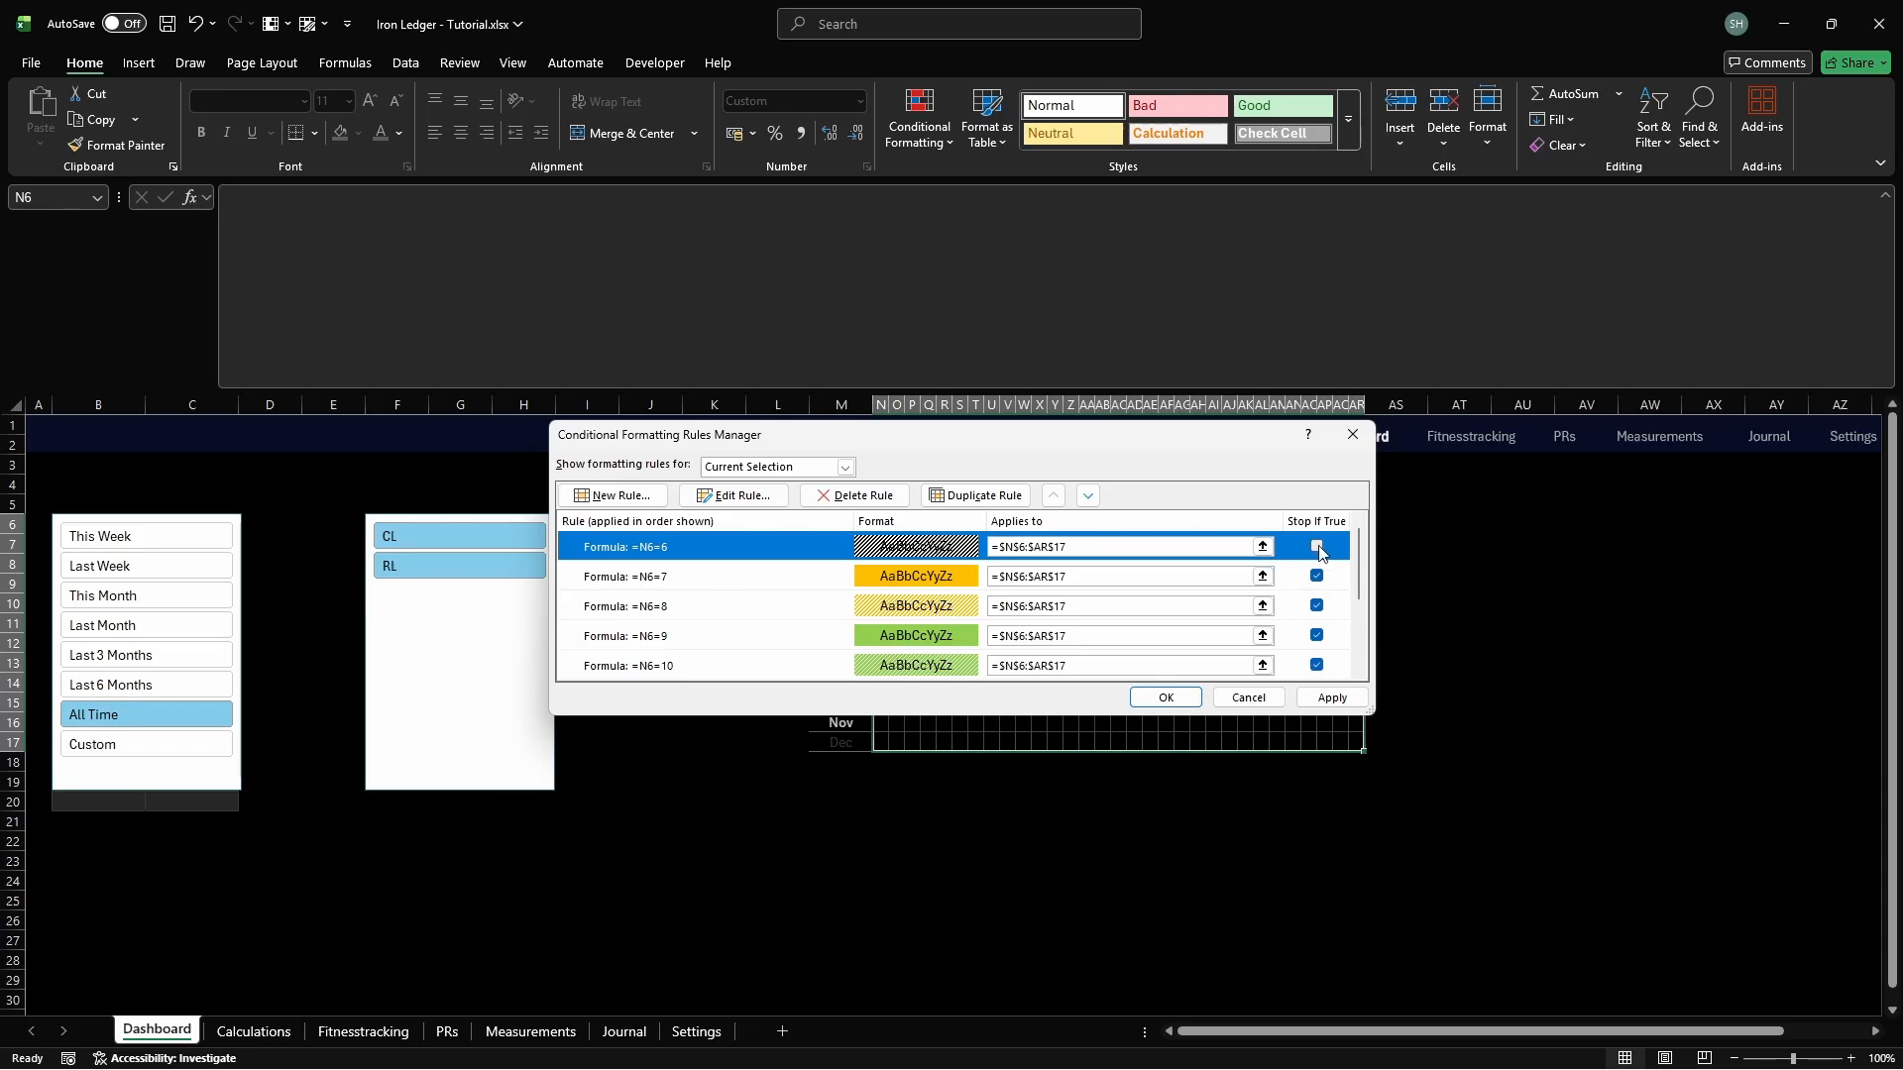
{"action": "left_click", "coordinate": [1318, 548]}
Add another formula-based conditional formatting rule for the heatmap grid with the formula =N6=5
{"action": "left_click", "coordinate": [614, 495]}
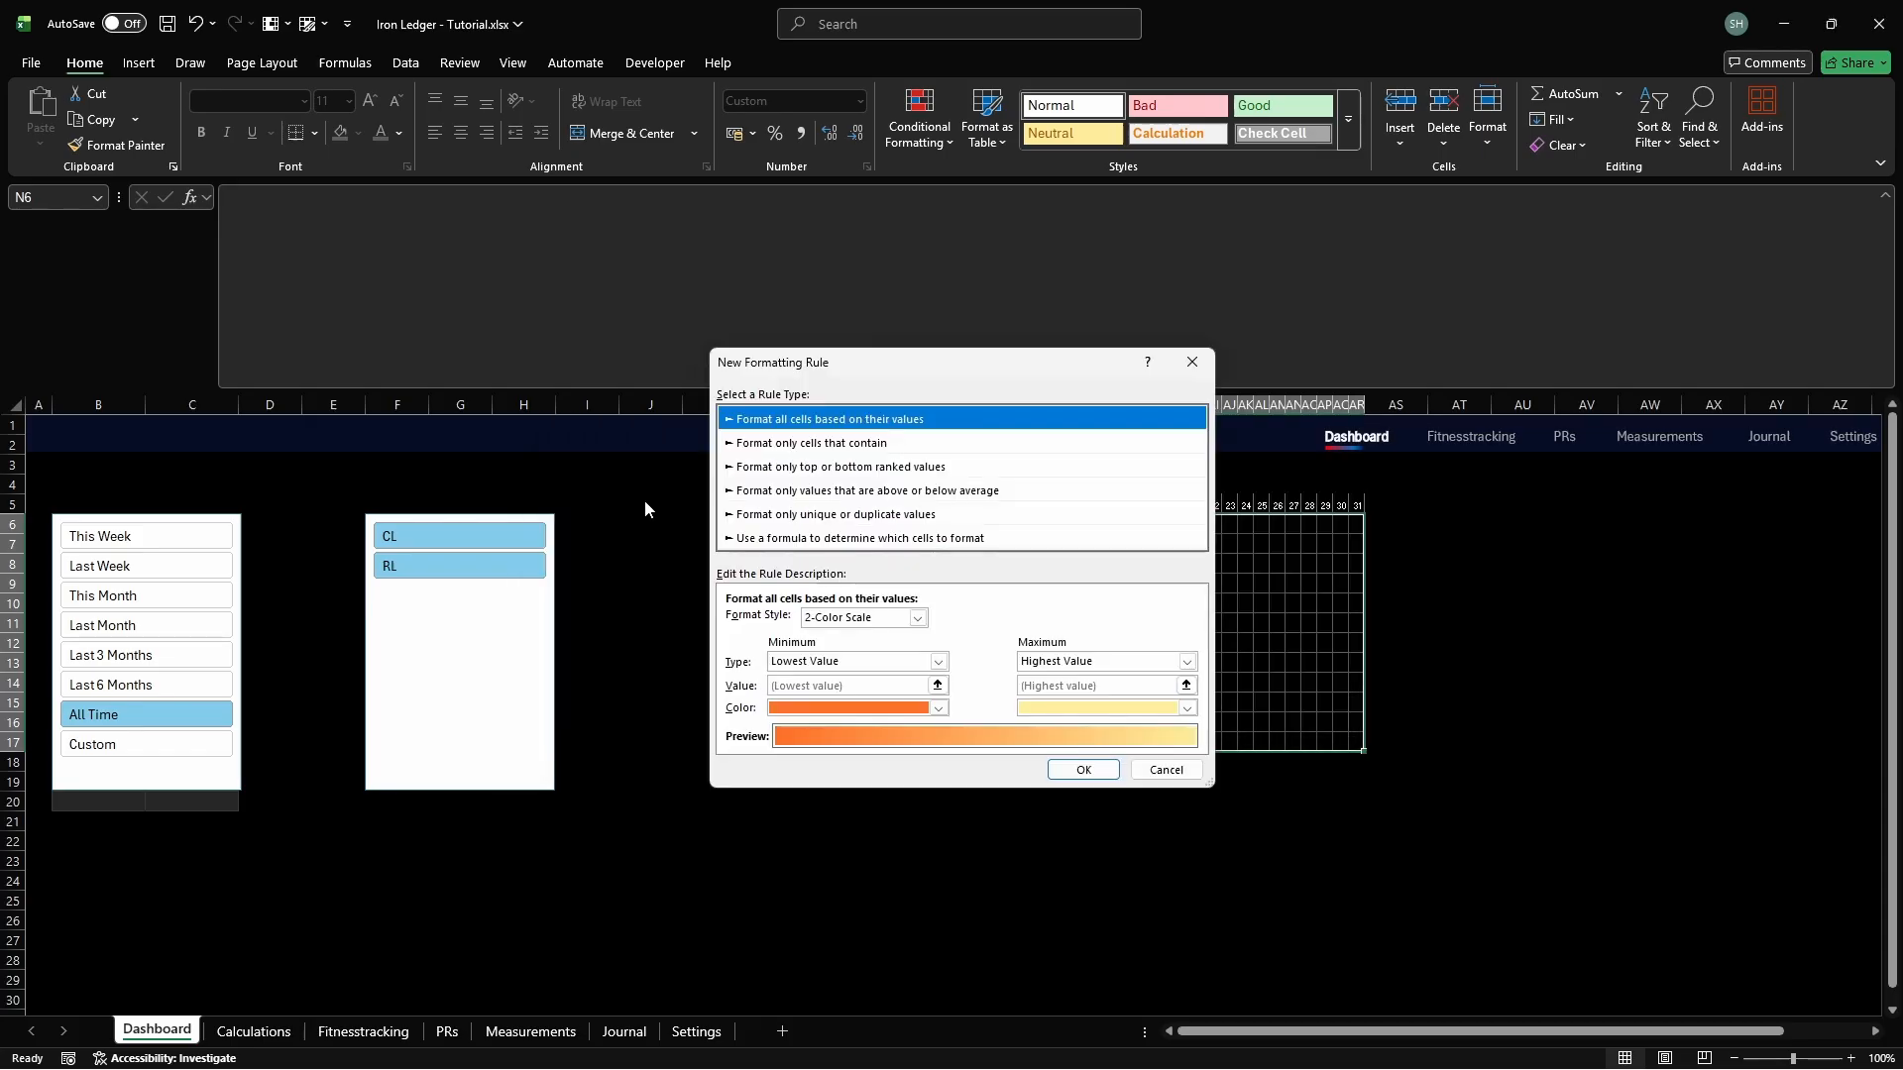
{"action": "left_click", "coordinate": [833, 540]}
{"action": "left_click", "coordinate": [1088, 622]}
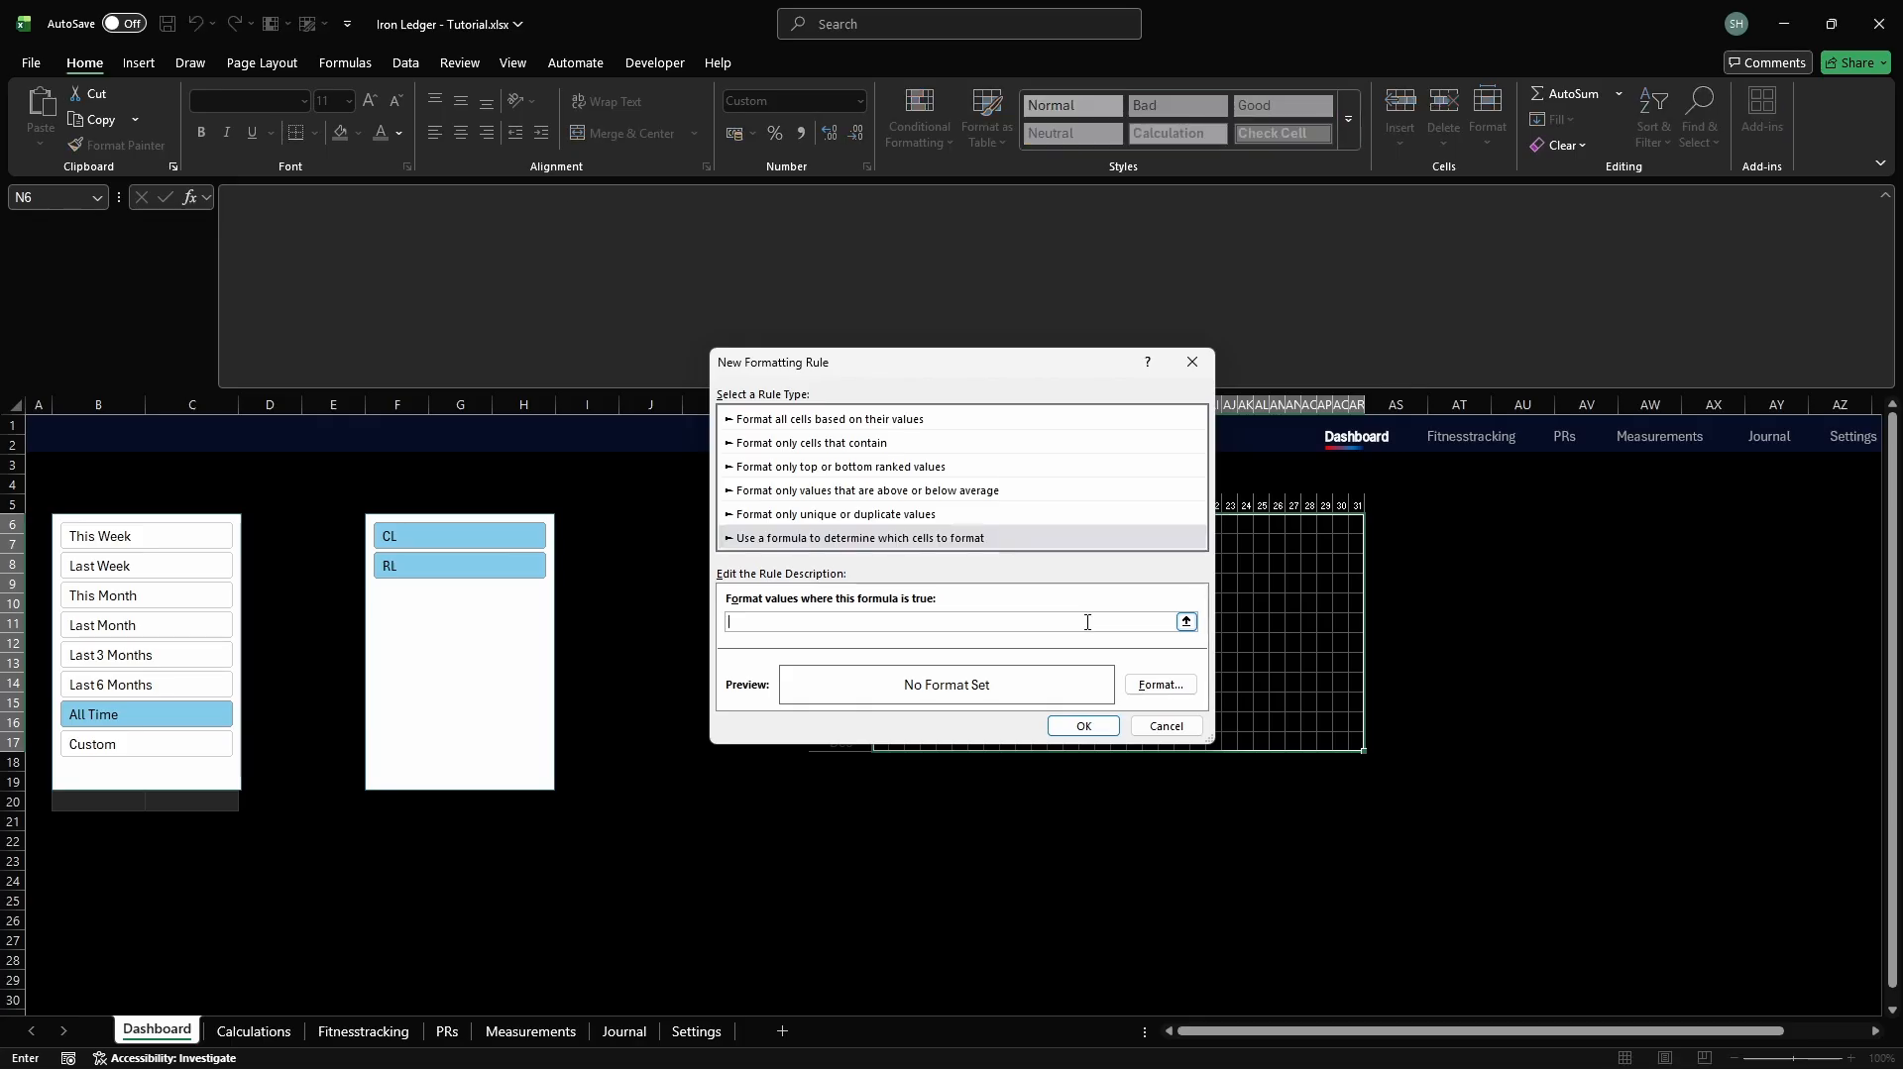
{"action": "type", "text": "=N6=5"}
Set the background fill color of the =N6=5 rule to the custom hex value #444444
{"action": "left_click", "coordinate": [1161, 685]}
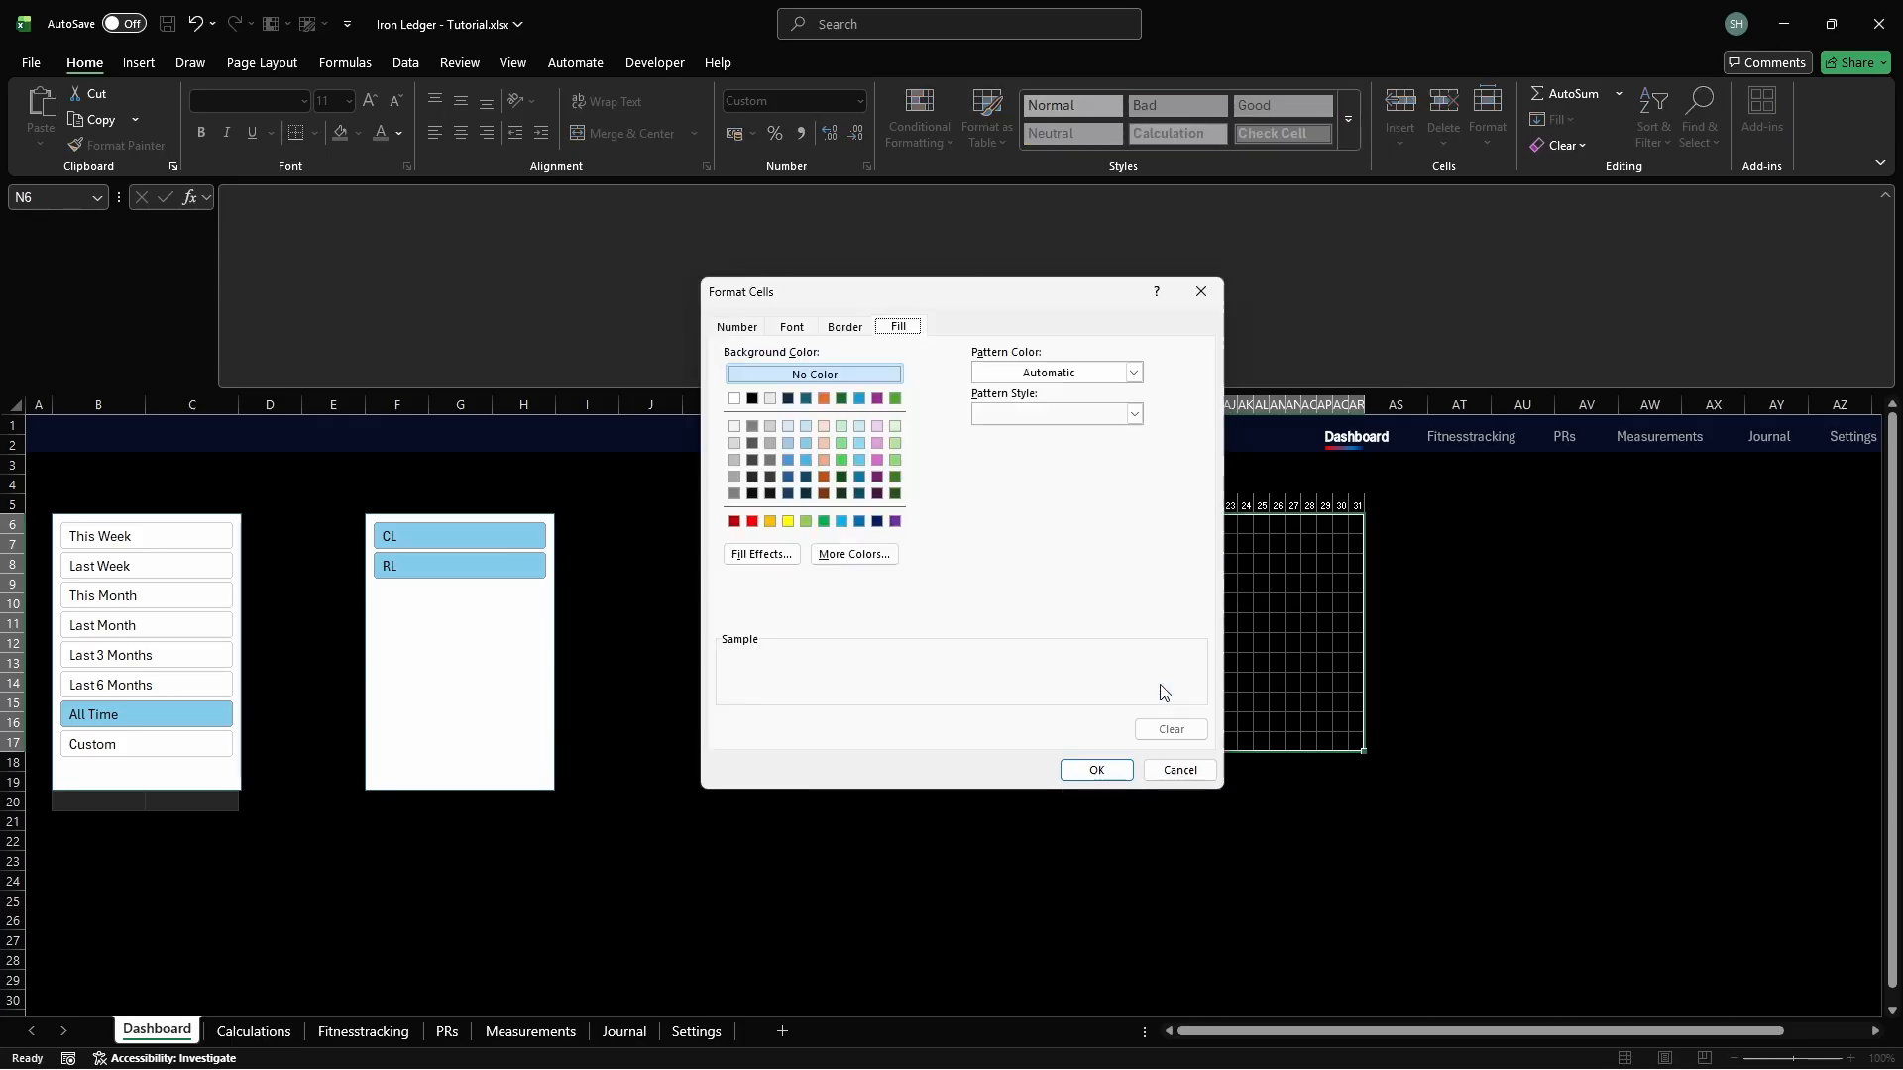
{"action": "left_click", "coordinate": [854, 554]}
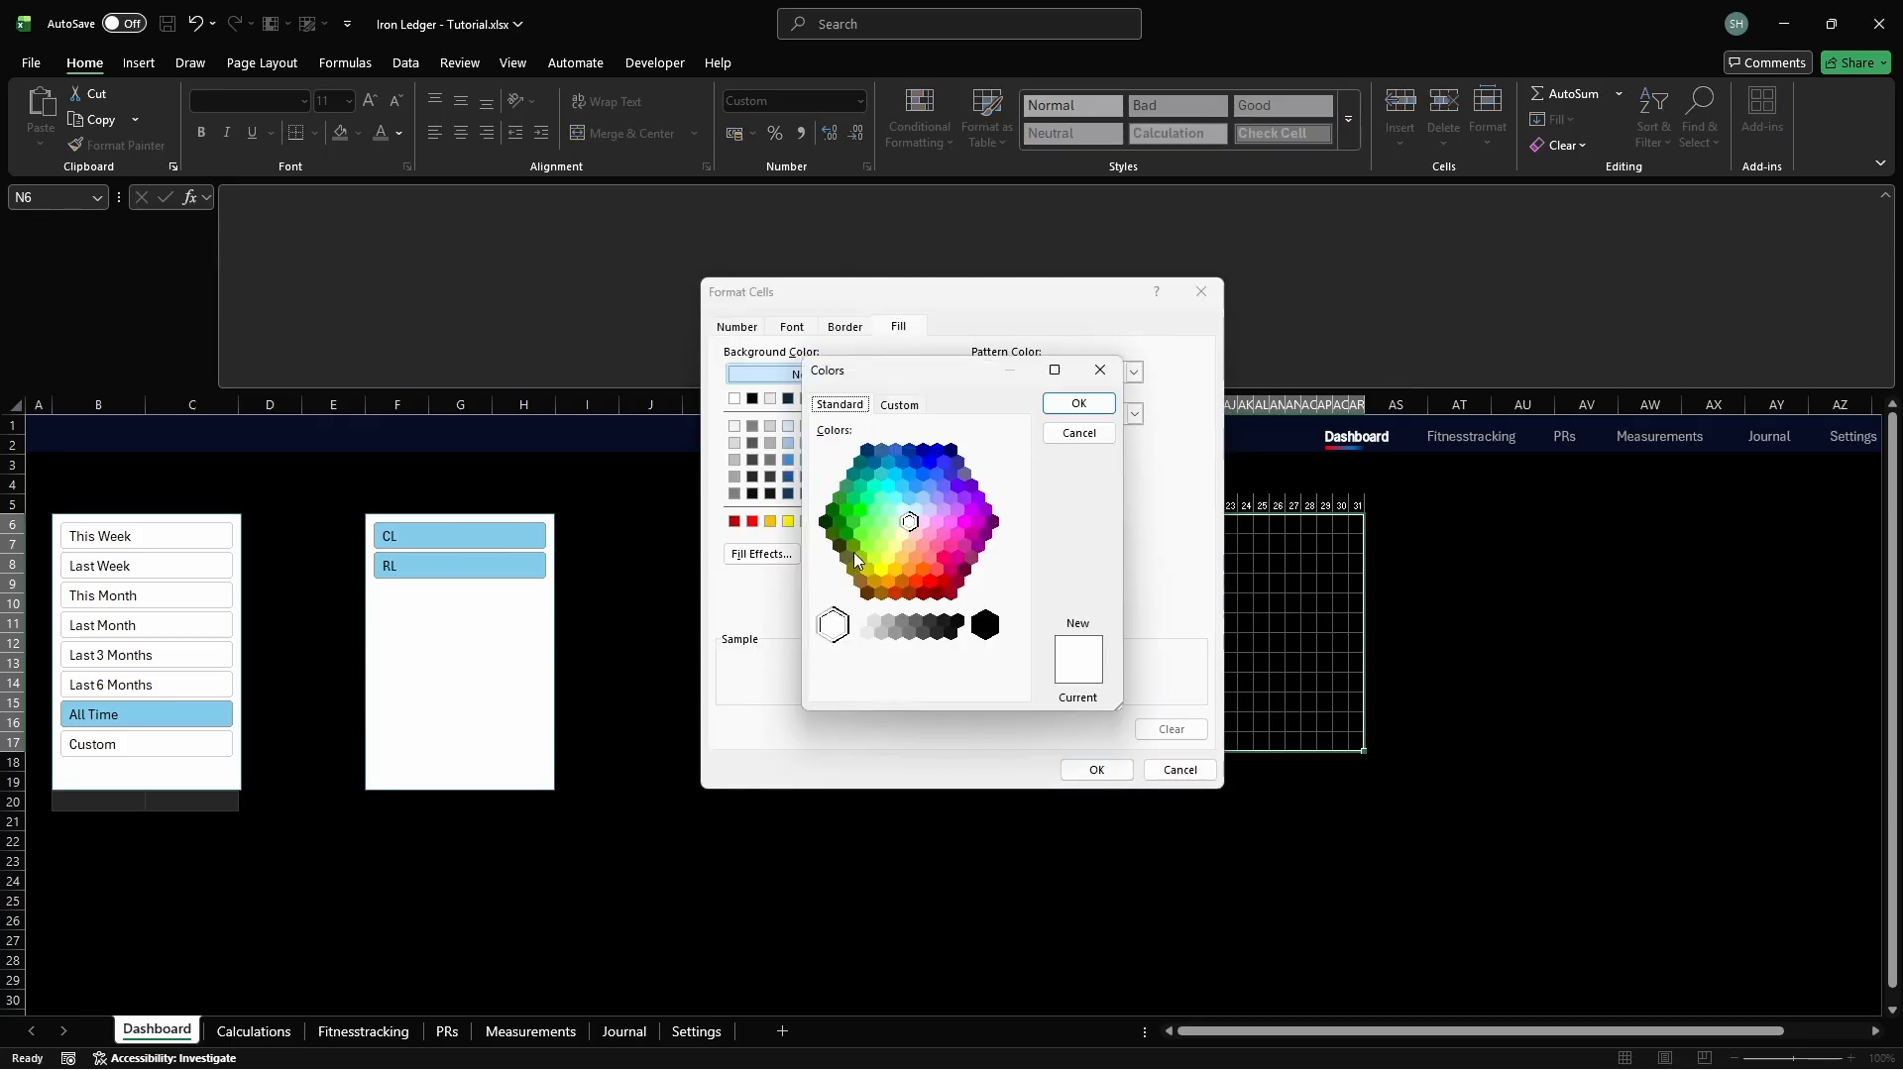
{"action": "left_click", "coordinate": [899, 405]}
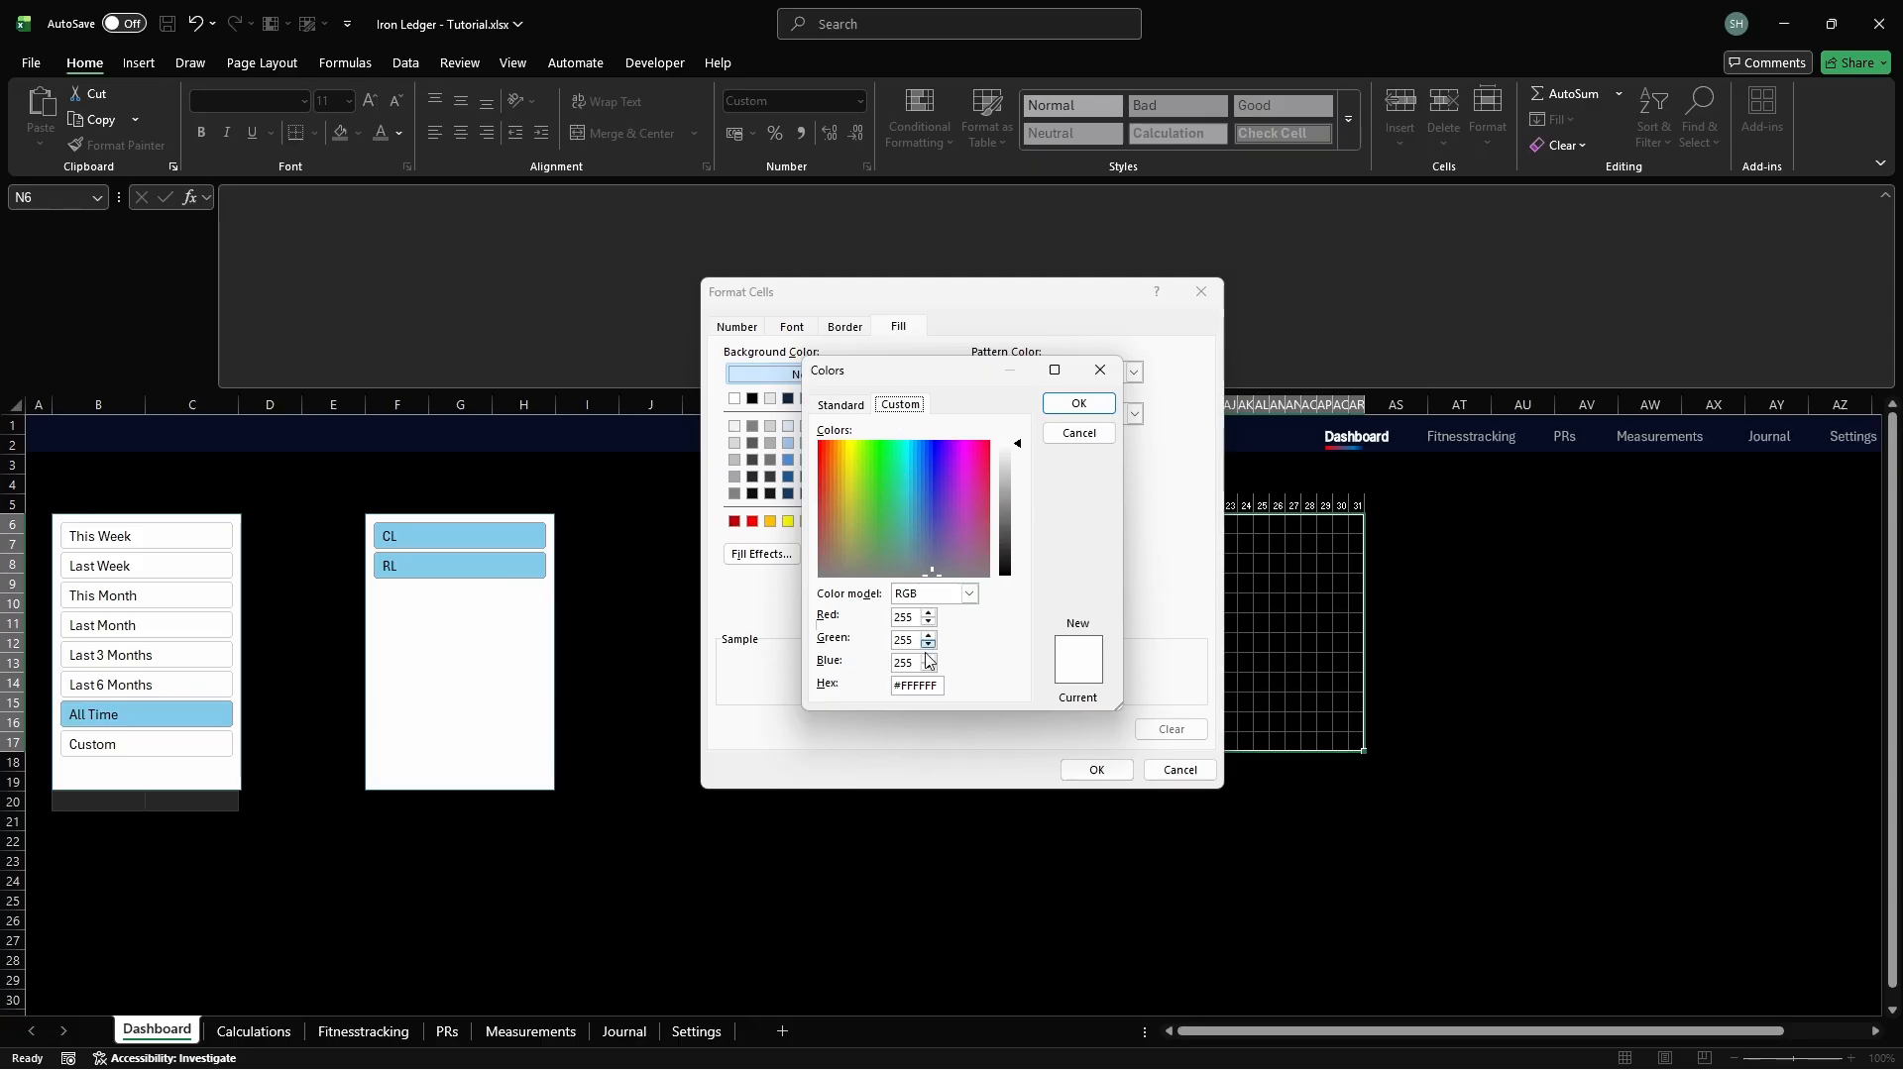
{"action": "left_click", "coordinate": [938, 686]}
{"action": "key", "text": "ctrl+a"}
{"action": "key", "text": "BackSpace"}
{"action": "type", "text": "444444"}
{"action": "key", "text": "Return"}
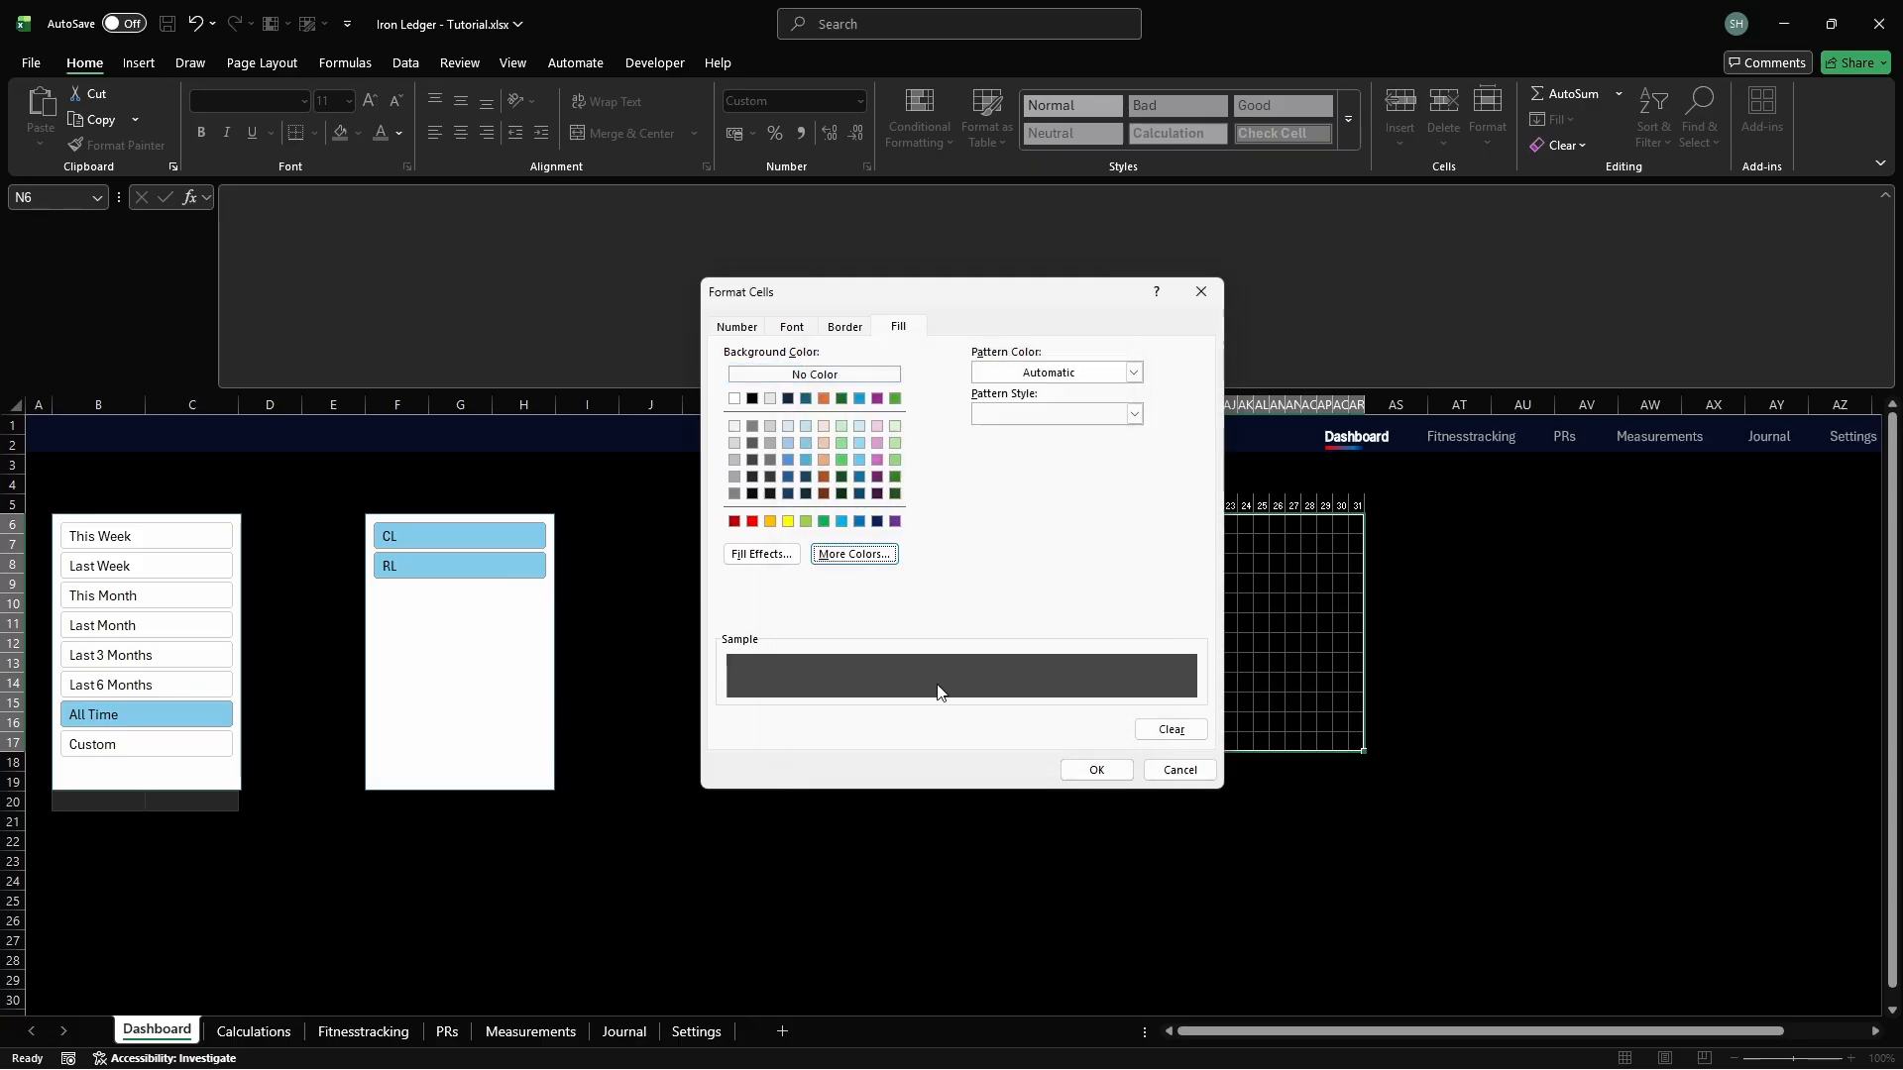
Confirm the format and the =N6=5 rule, and turn on Stop If True for it
{"action": "left_click", "coordinate": [1097, 770]}
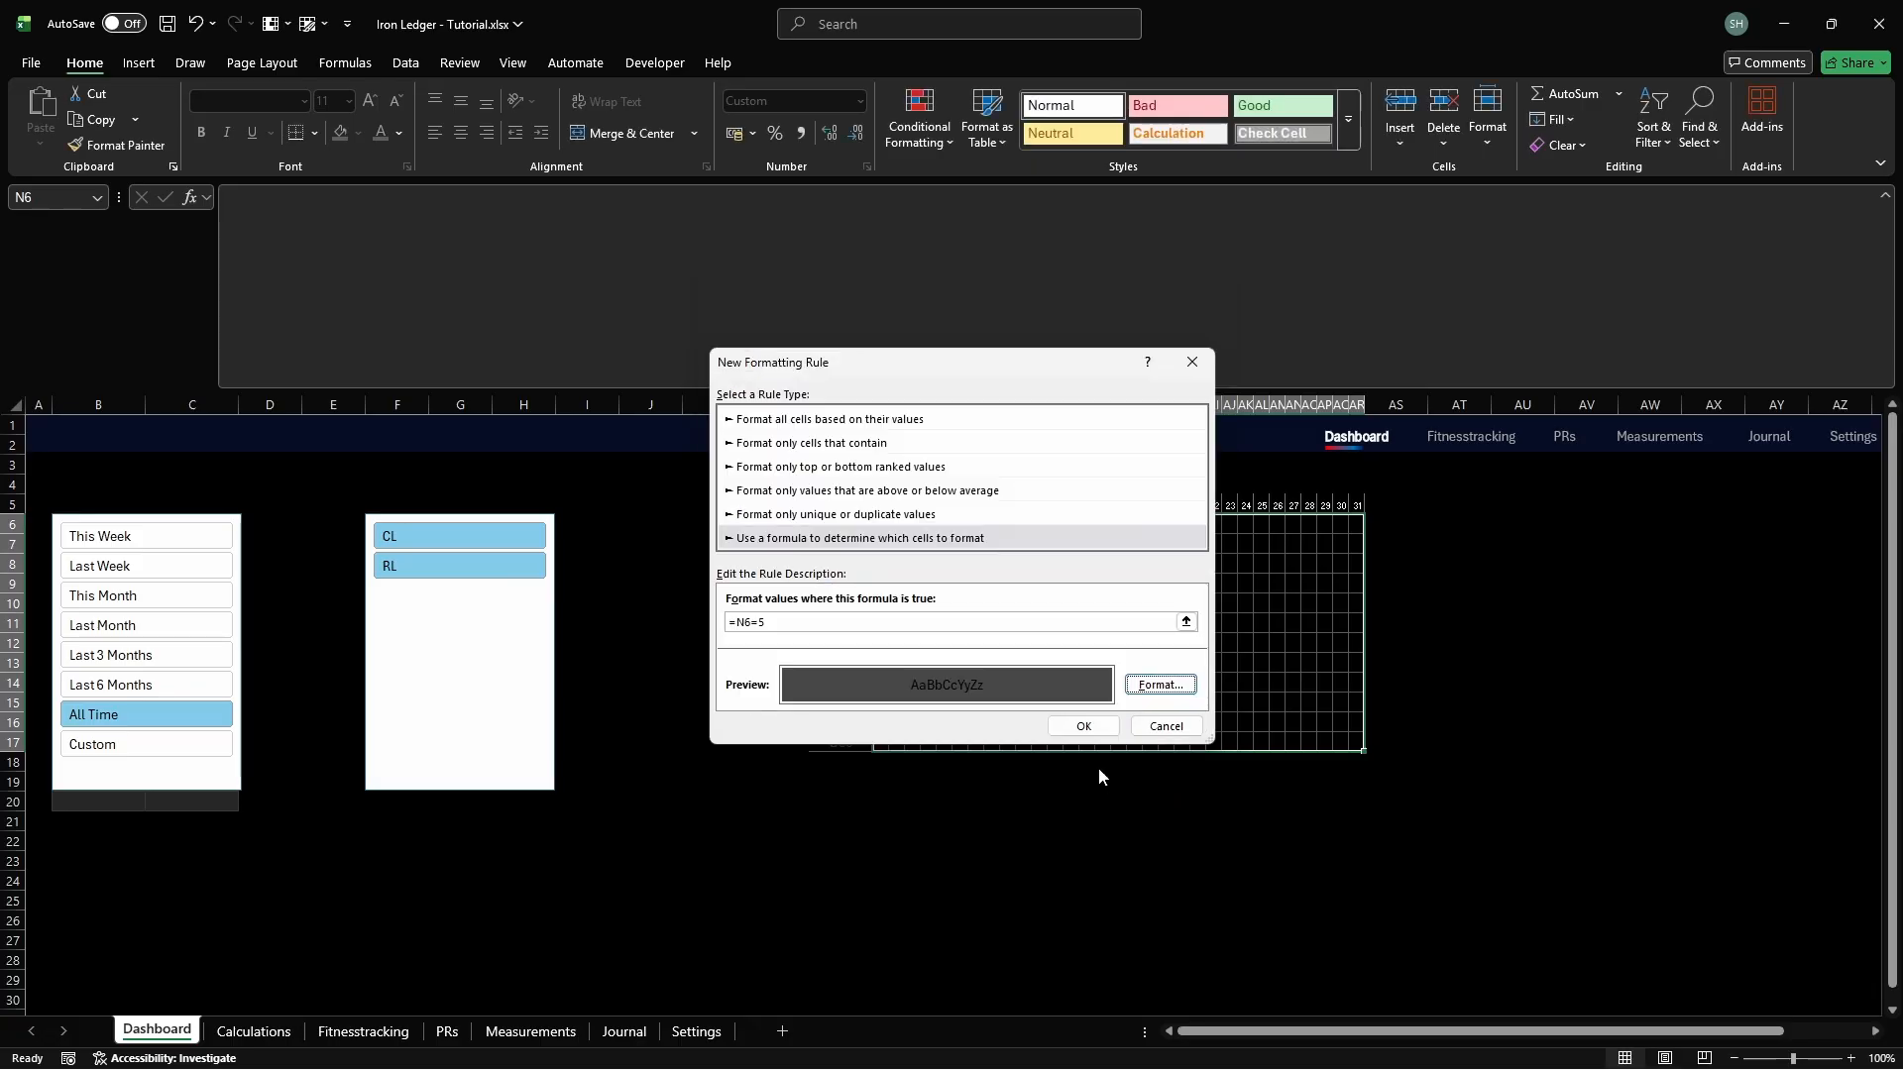
{"action": "left_click", "coordinate": [1084, 726]}
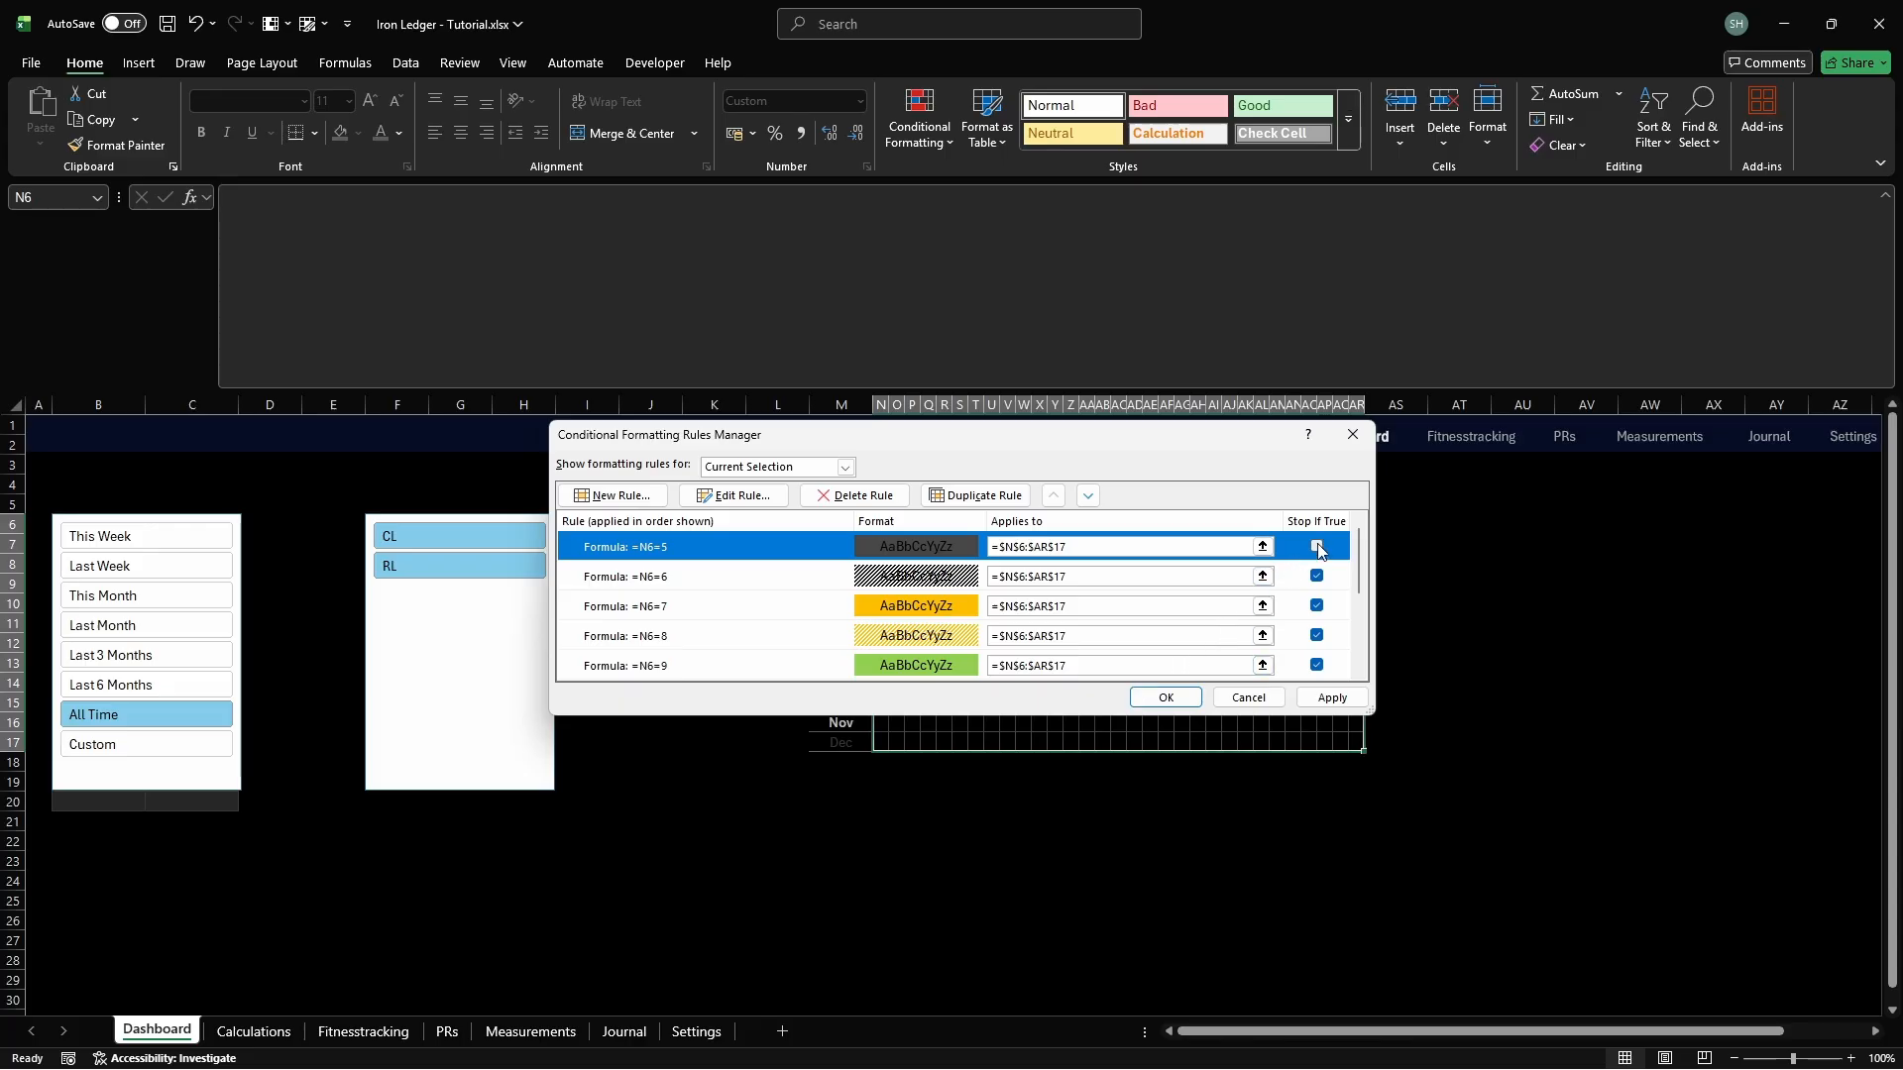
{"action": "left_click", "coordinate": [1318, 547]}
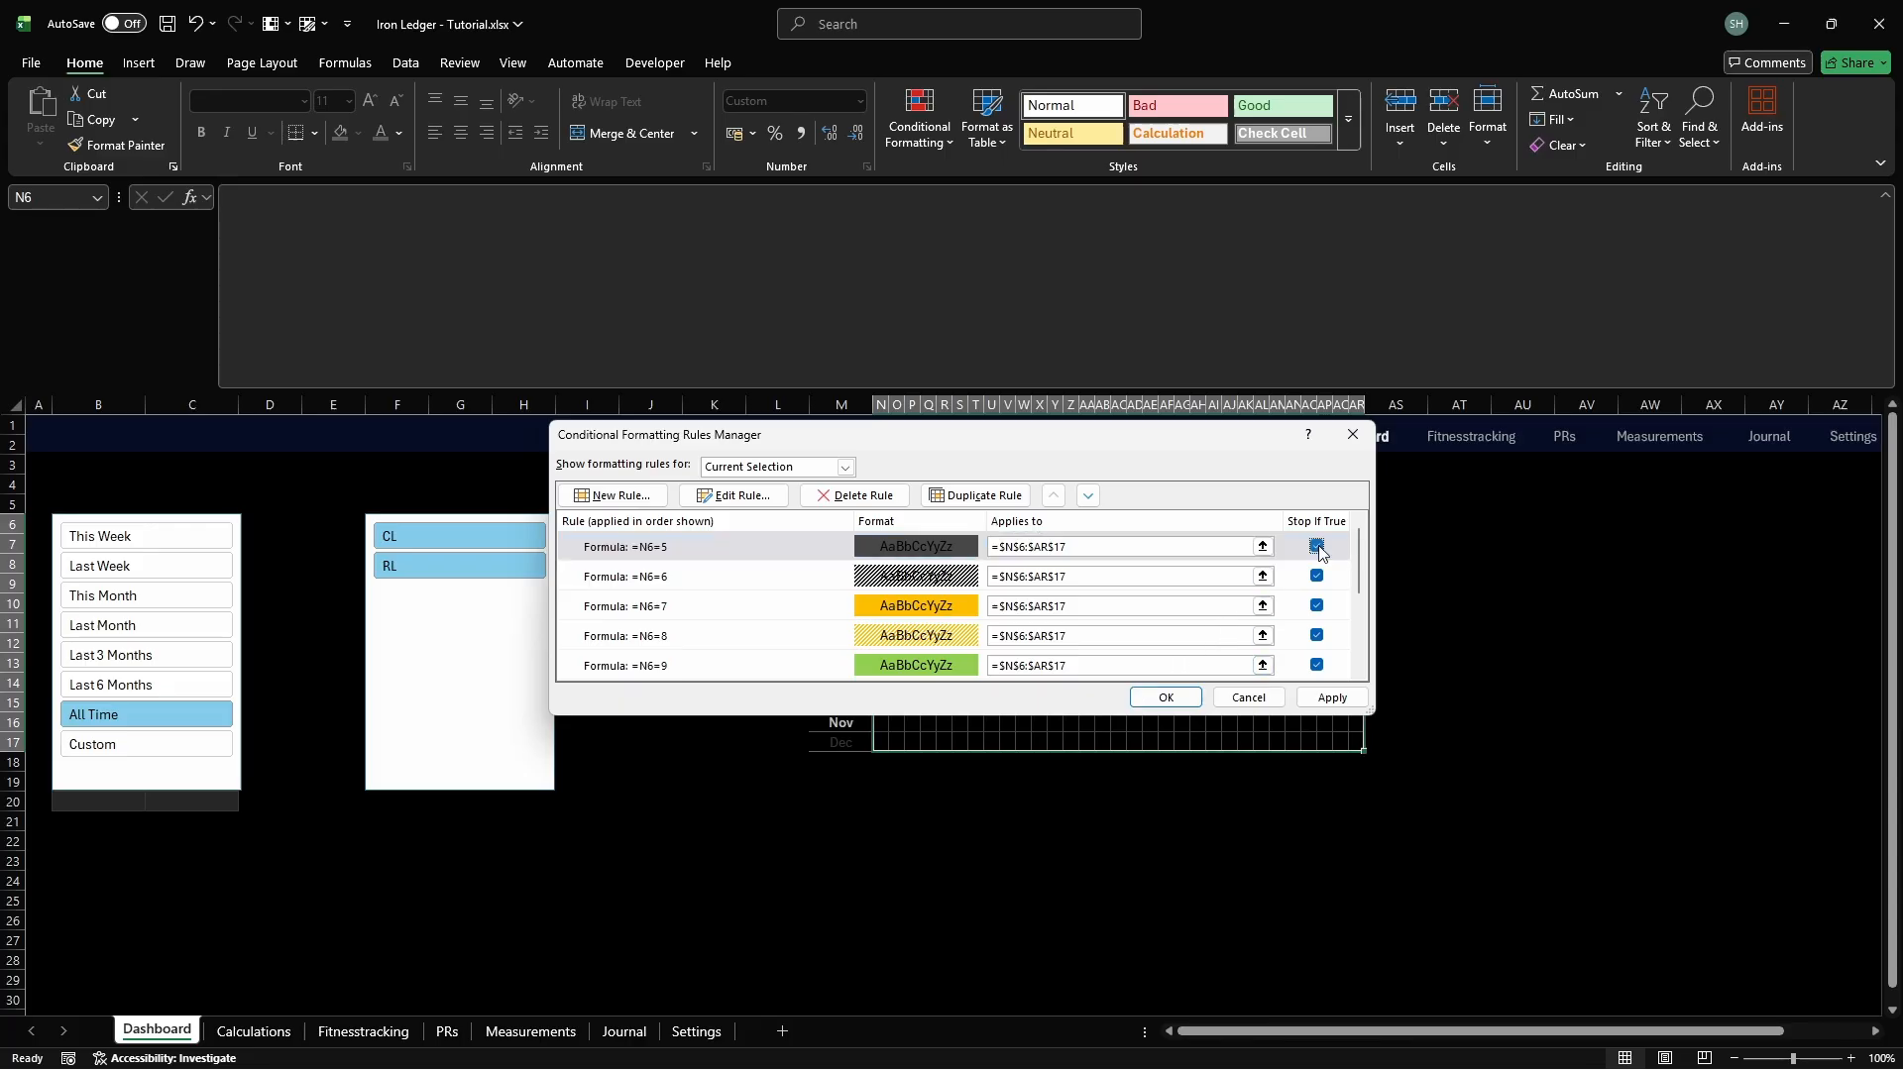
Add another formula-based conditional formatting rule for the heatmap grid with the formula =N6=4
{"action": "left_click", "coordinate": [614, 498]}
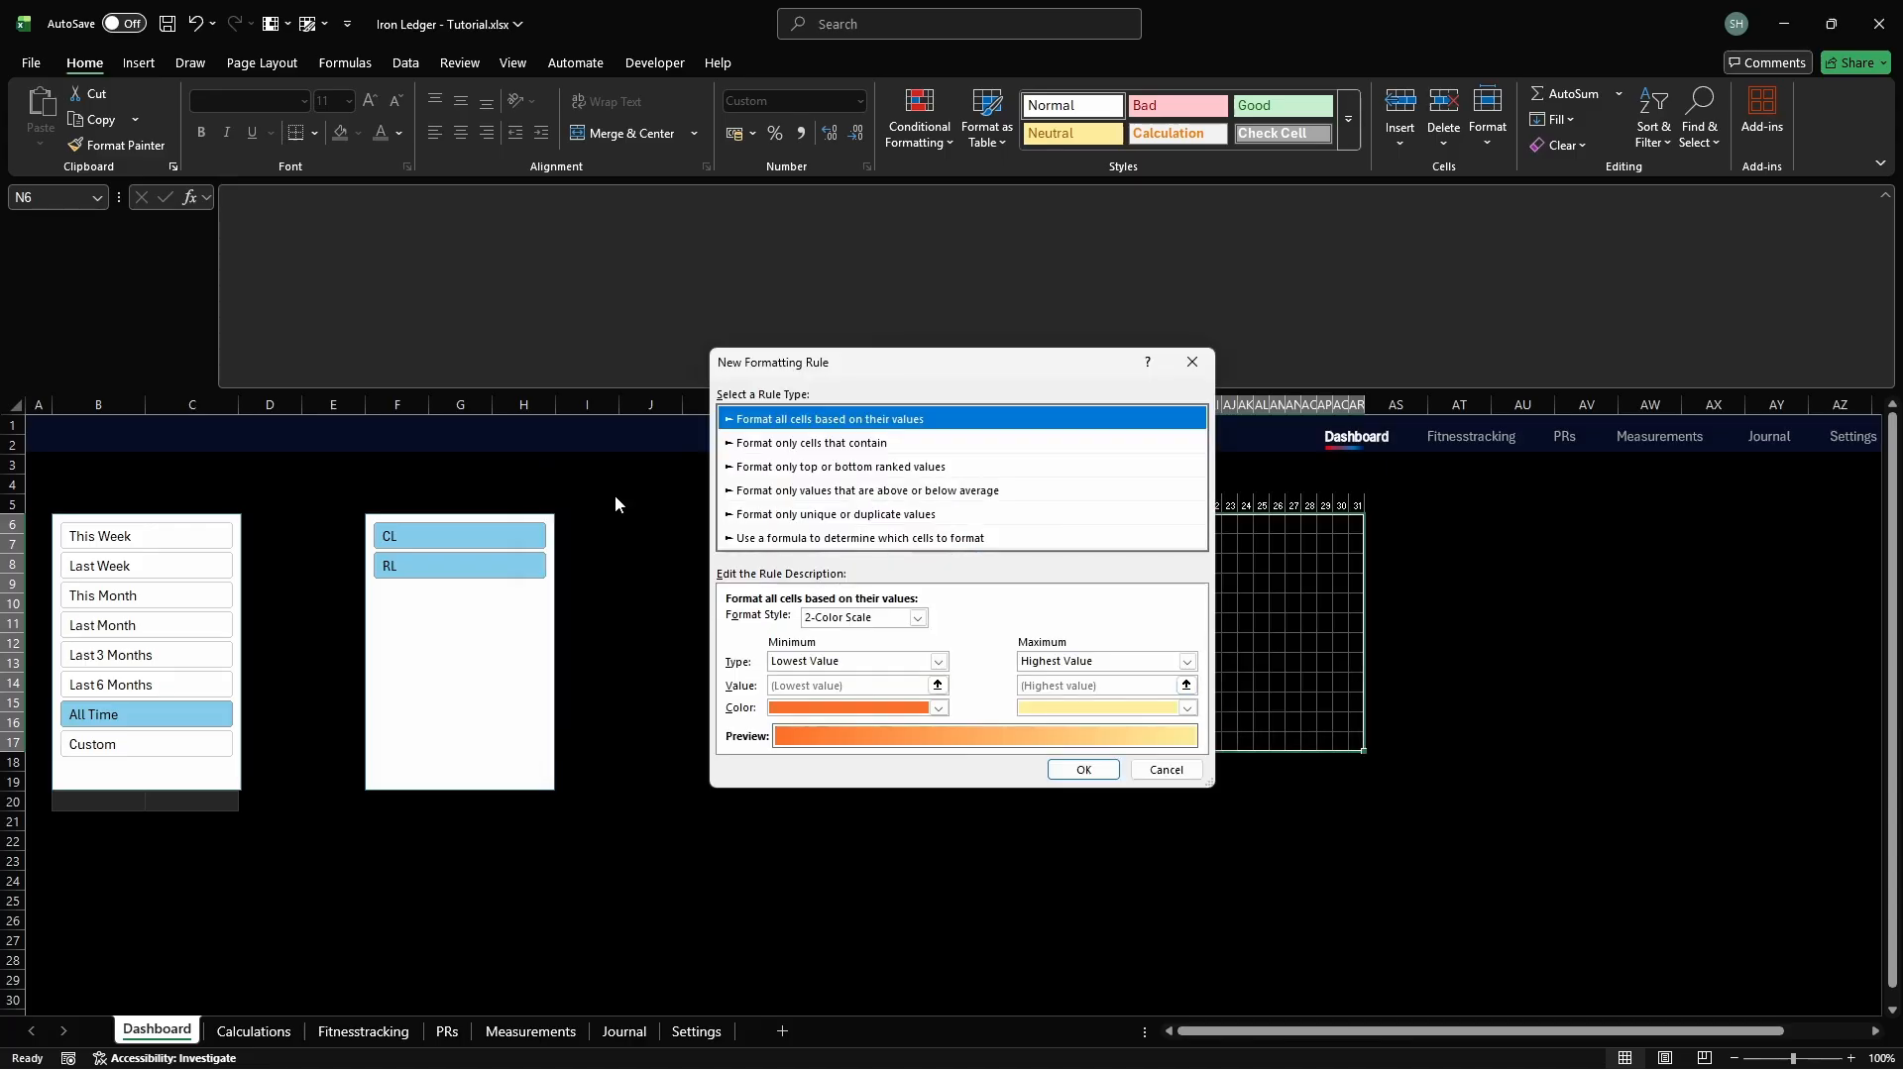
{"action": "left_click", "coordinate": [834, 540]}
{"action": "left_click", "coordinate": [1087, 622]}
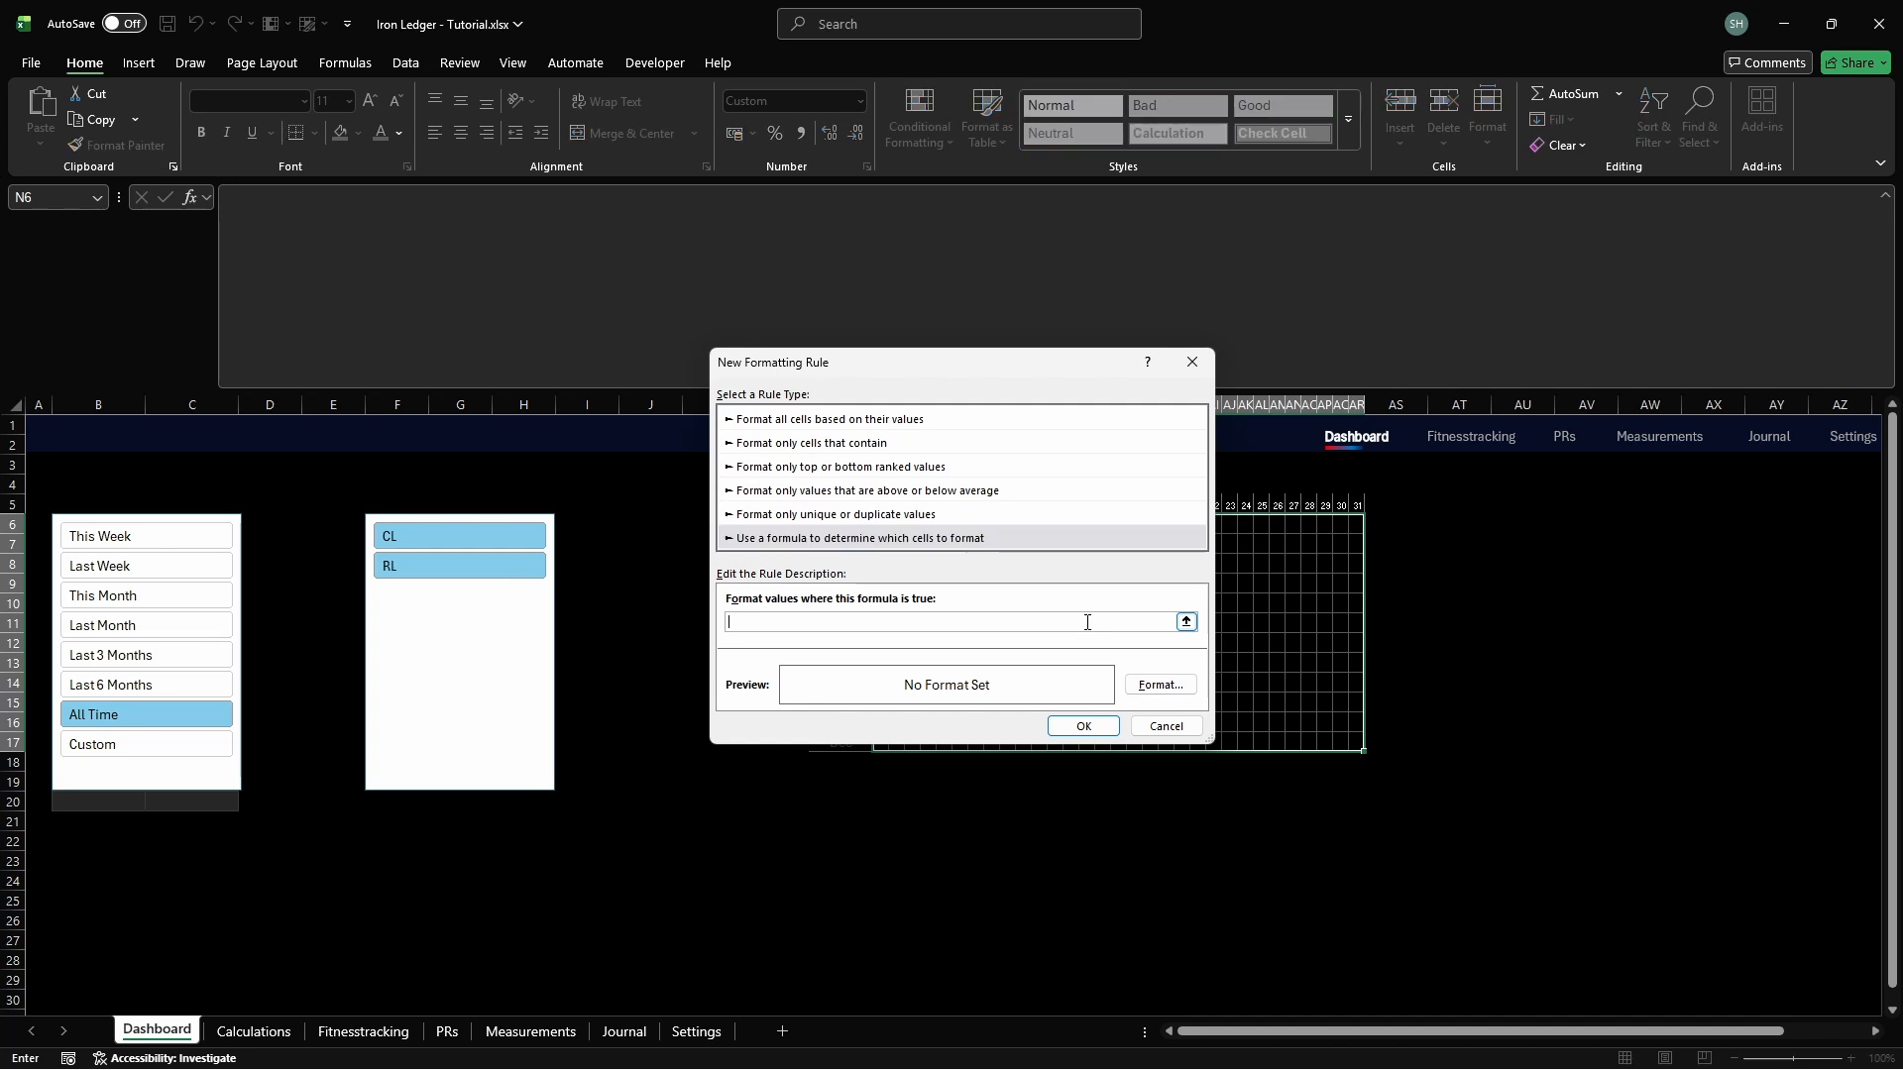
{"action": "type", "text": "=N6=4"}
Set the background fill color of the =N6=4 rule to the custom hex value #99CCFF
{"action": "left_click", "coordinate": [1162, 687]}
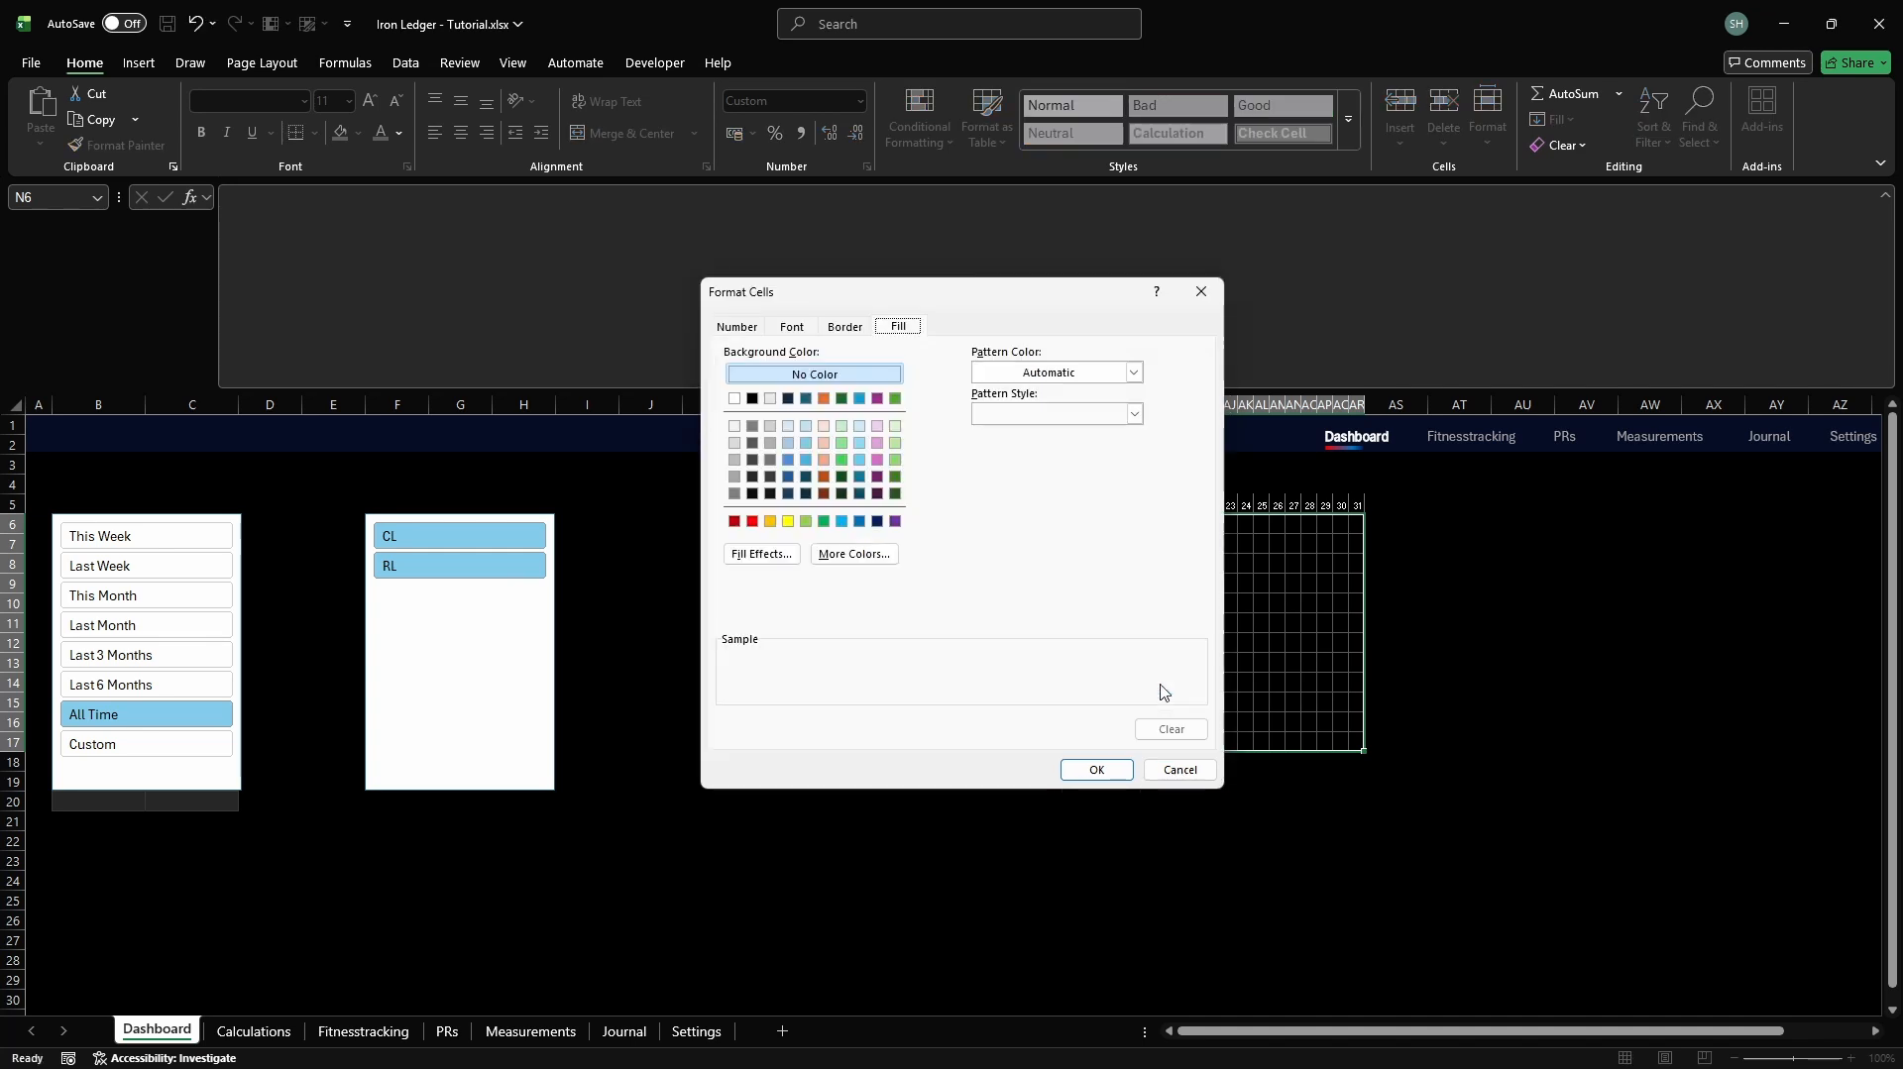
{"action": "left_click", "coordinate": [855, 554]}
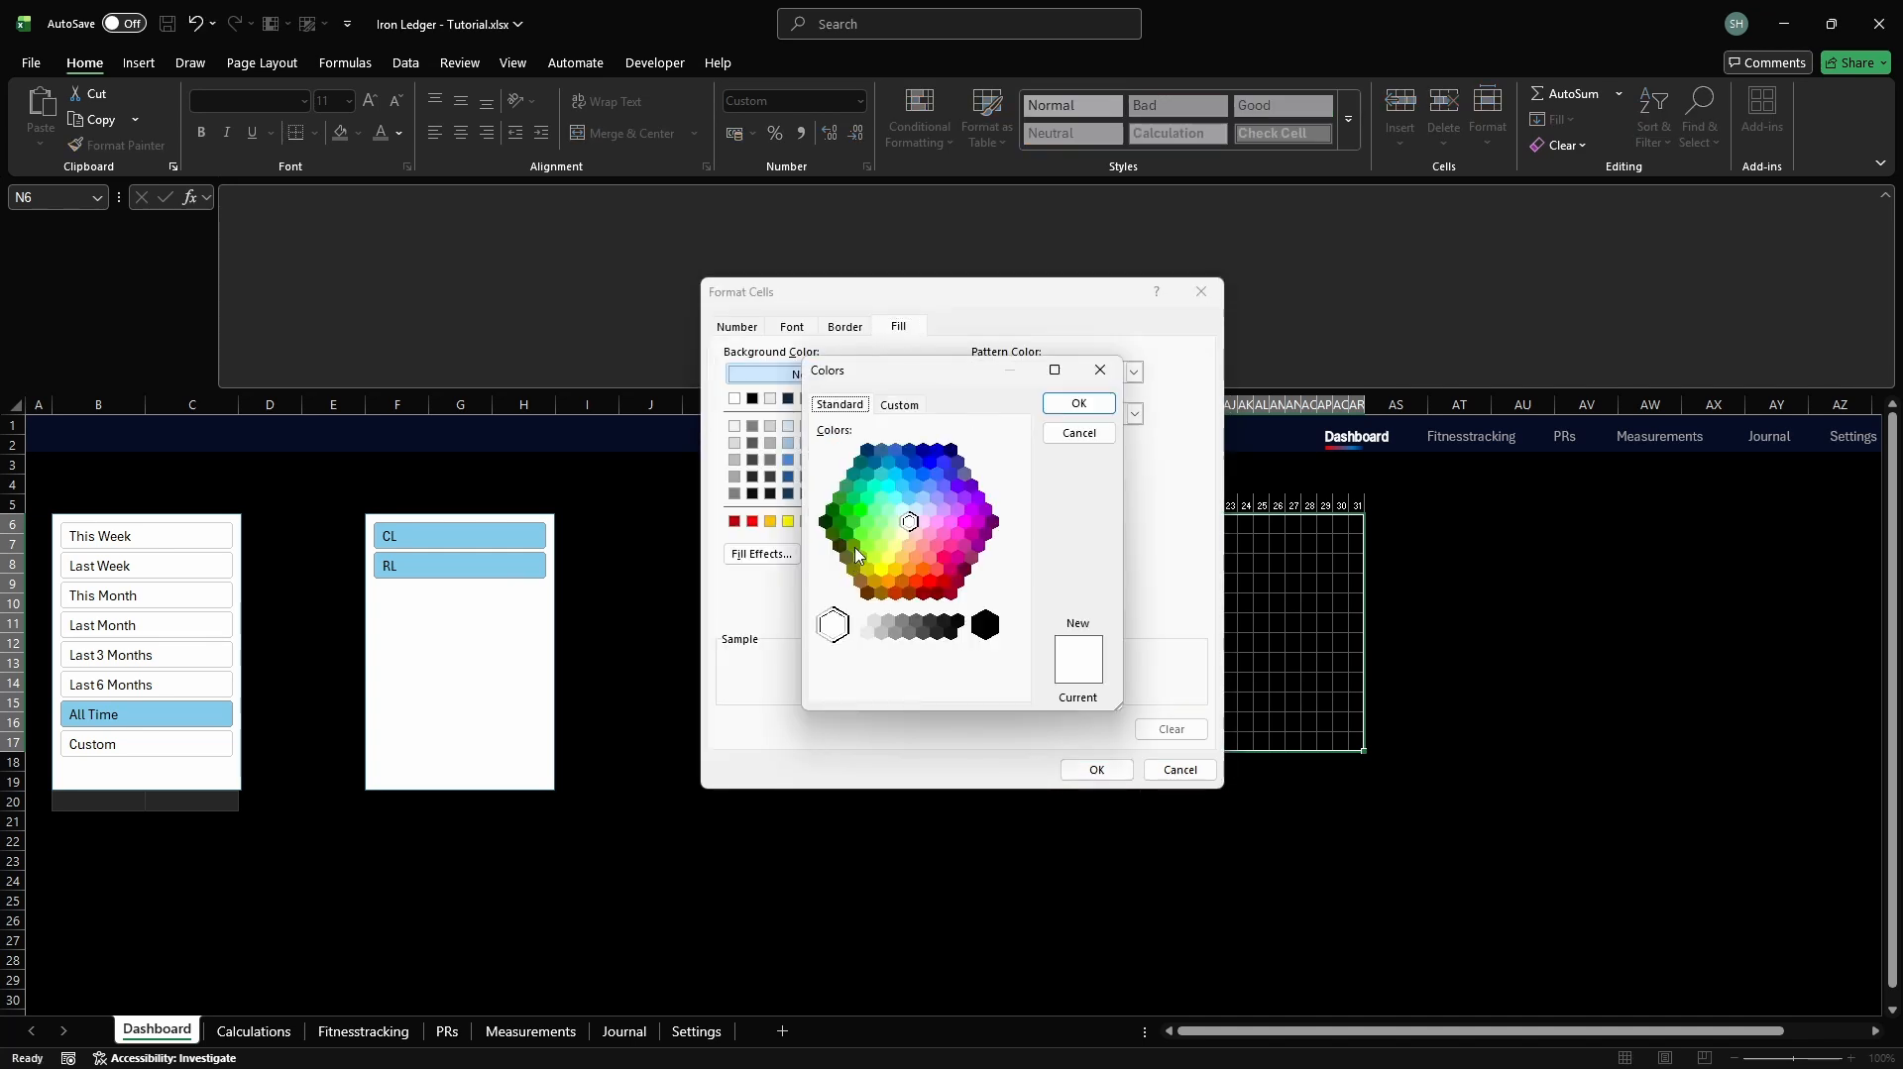
{"action": "left_click", "coordinate": [901, 406]}
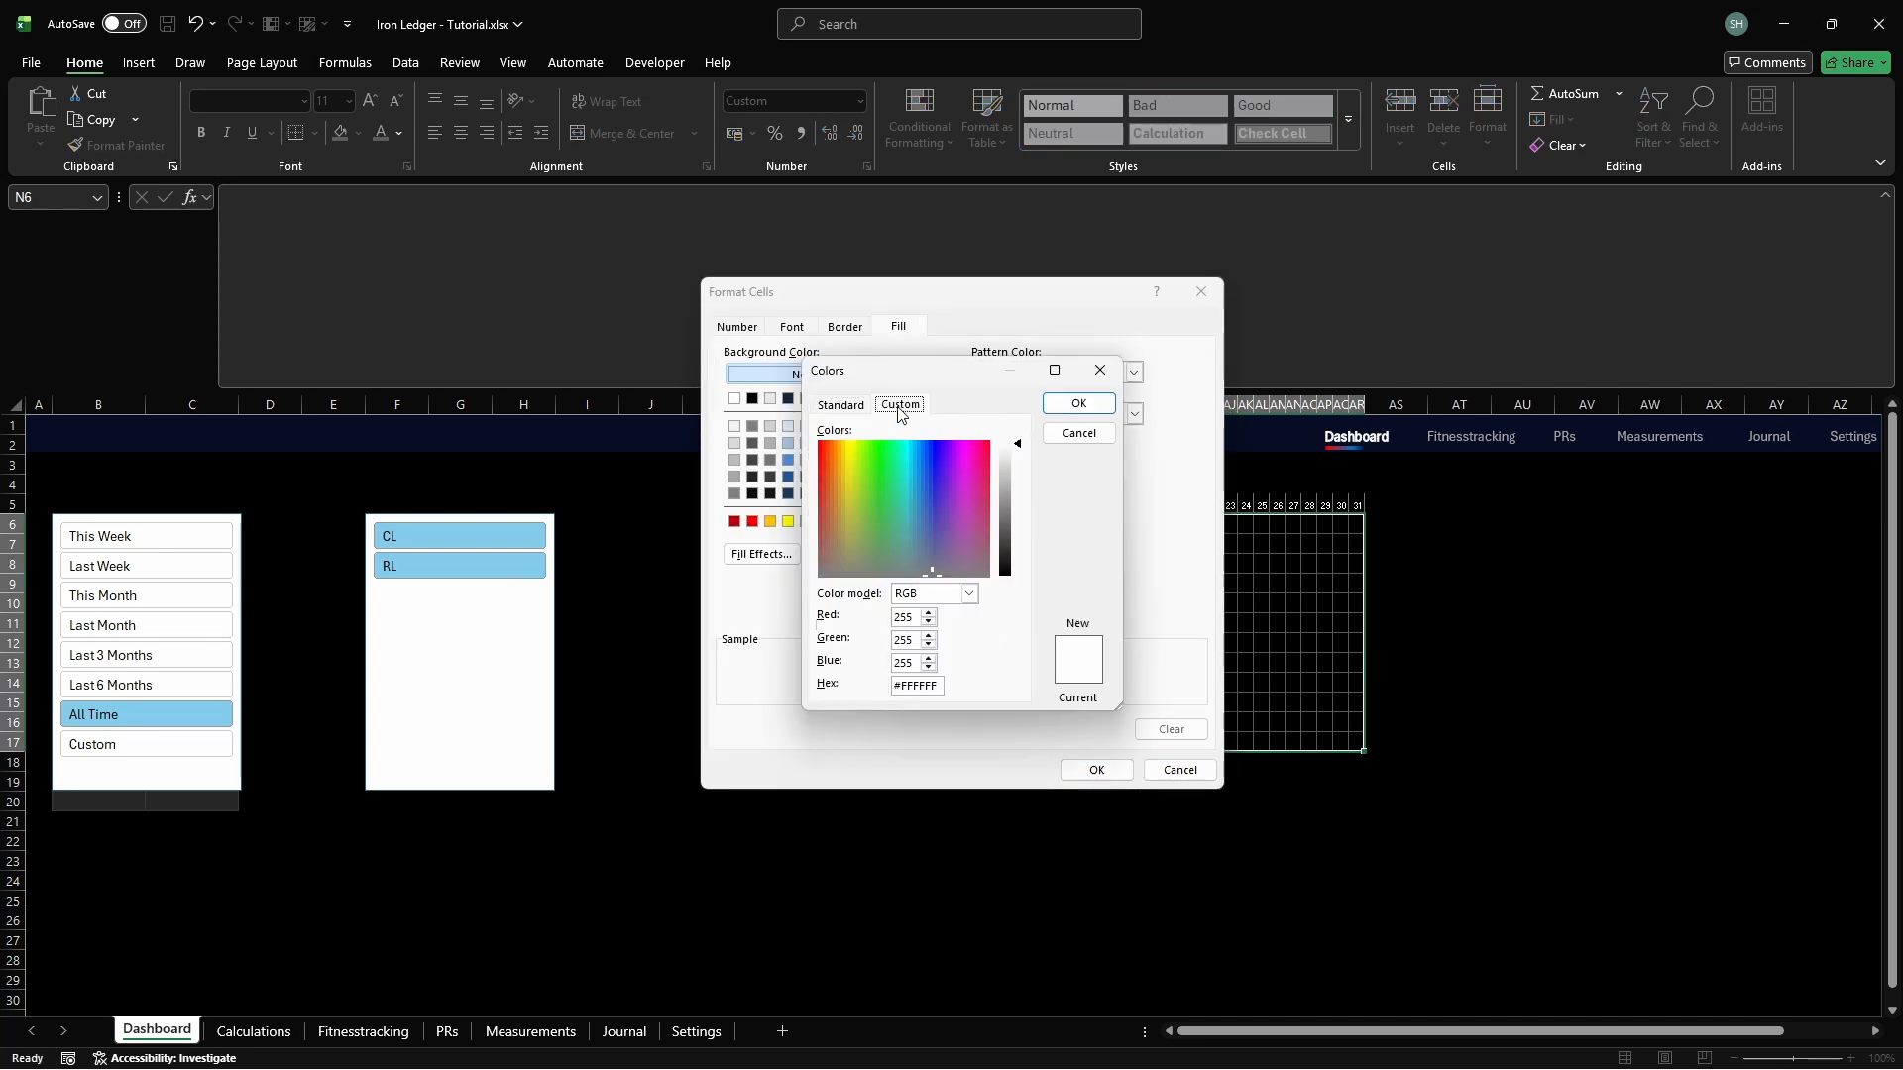
{"action": "double_click", "coordinate": [936, 686]}
{"action": "type", "text": "99CCFF"}
{"action": "key", "text": "Return"}
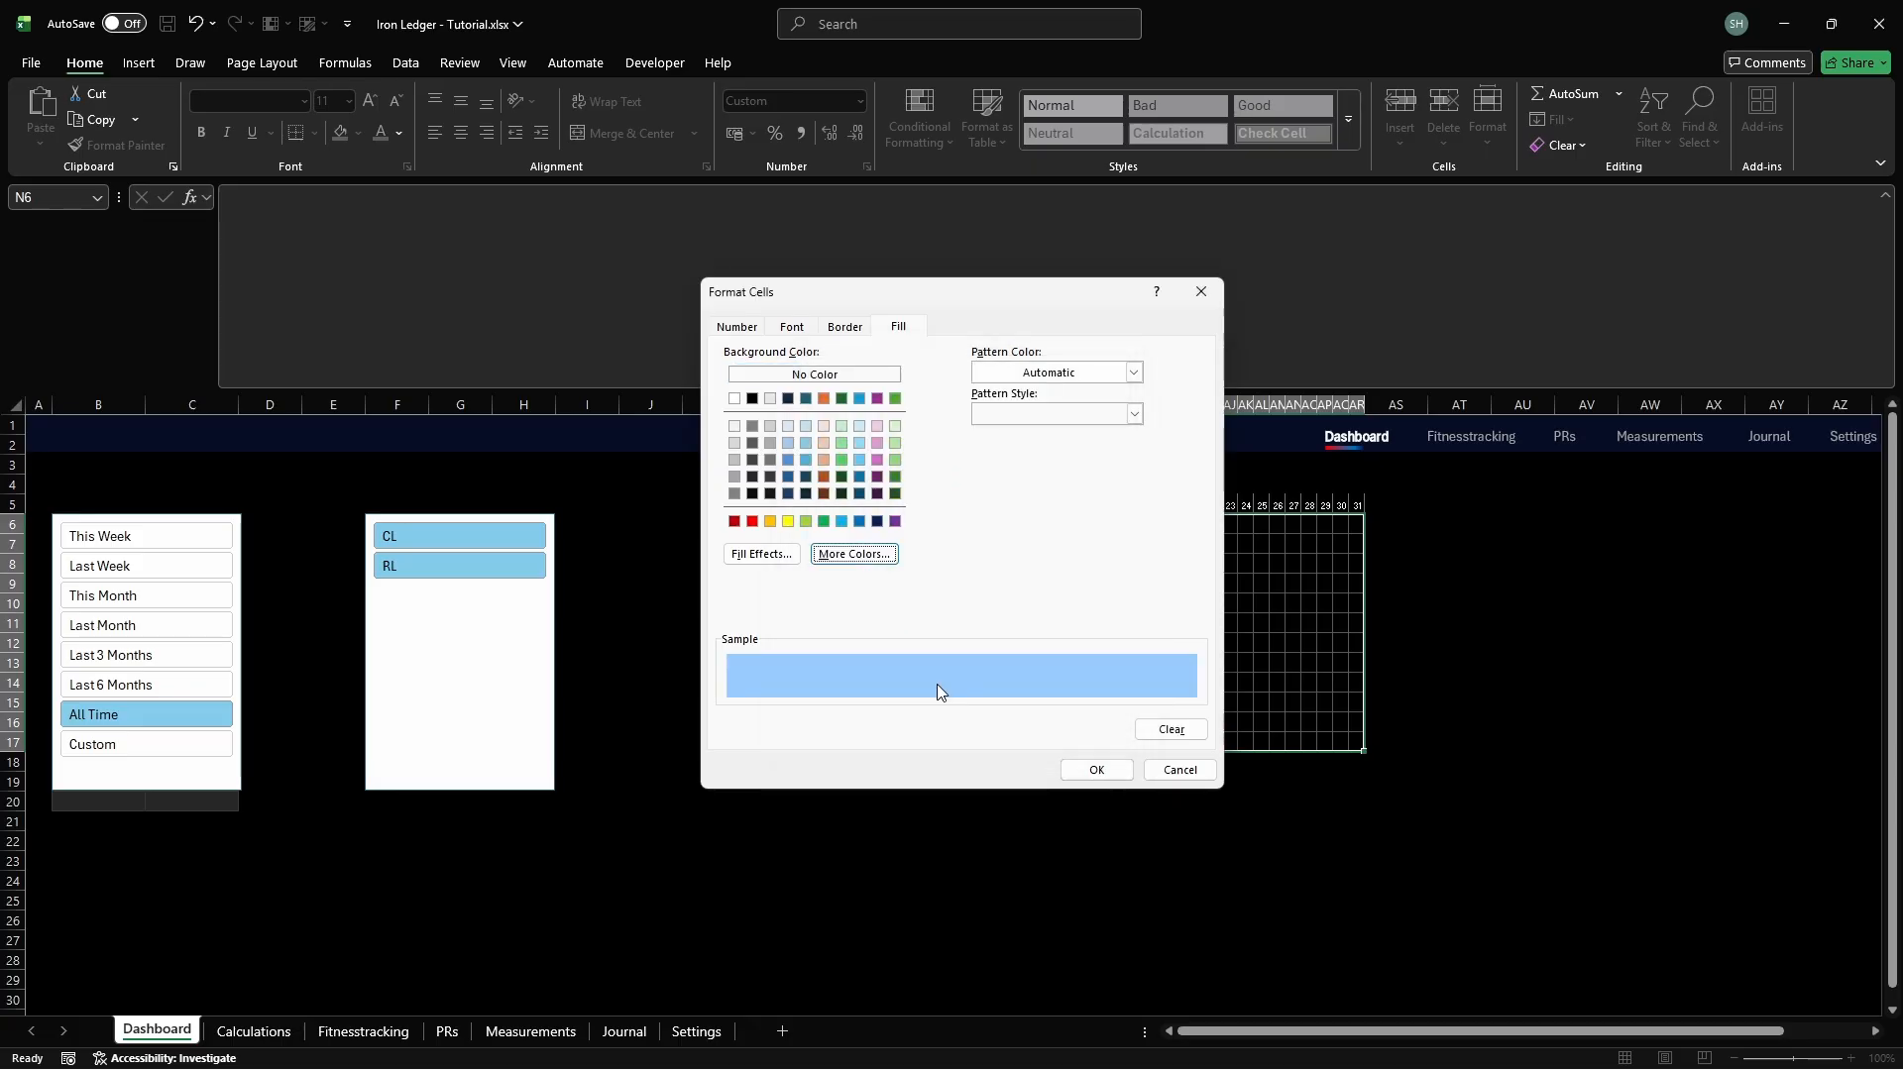
Give the =N6=4 rule's fill a diagonal stripe pattern with the custom pattern color #FFFFFF
{"action": "left_click", "coordinate": [1134, 372]}
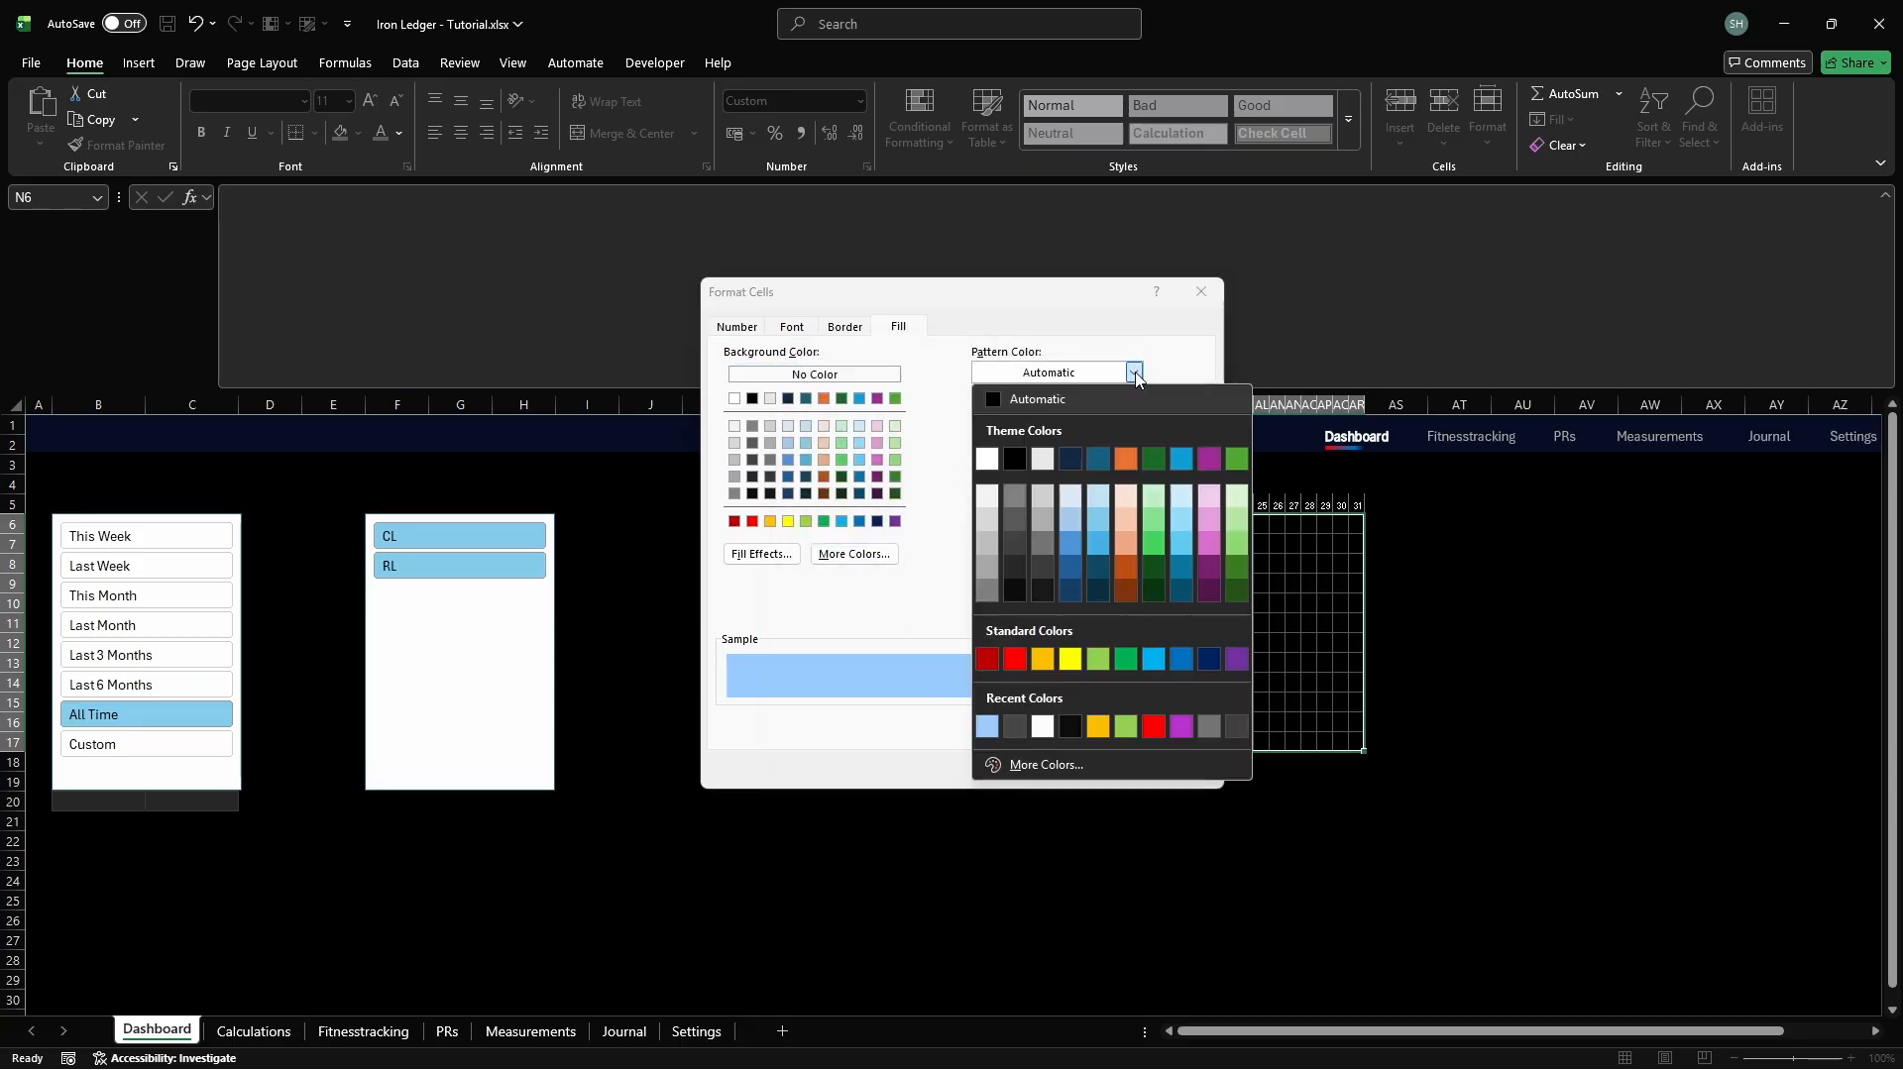
{"action": "left_click", "coordinate": [1145, 765]}
{"action": "left_click", "coordinate": [902, 405]}
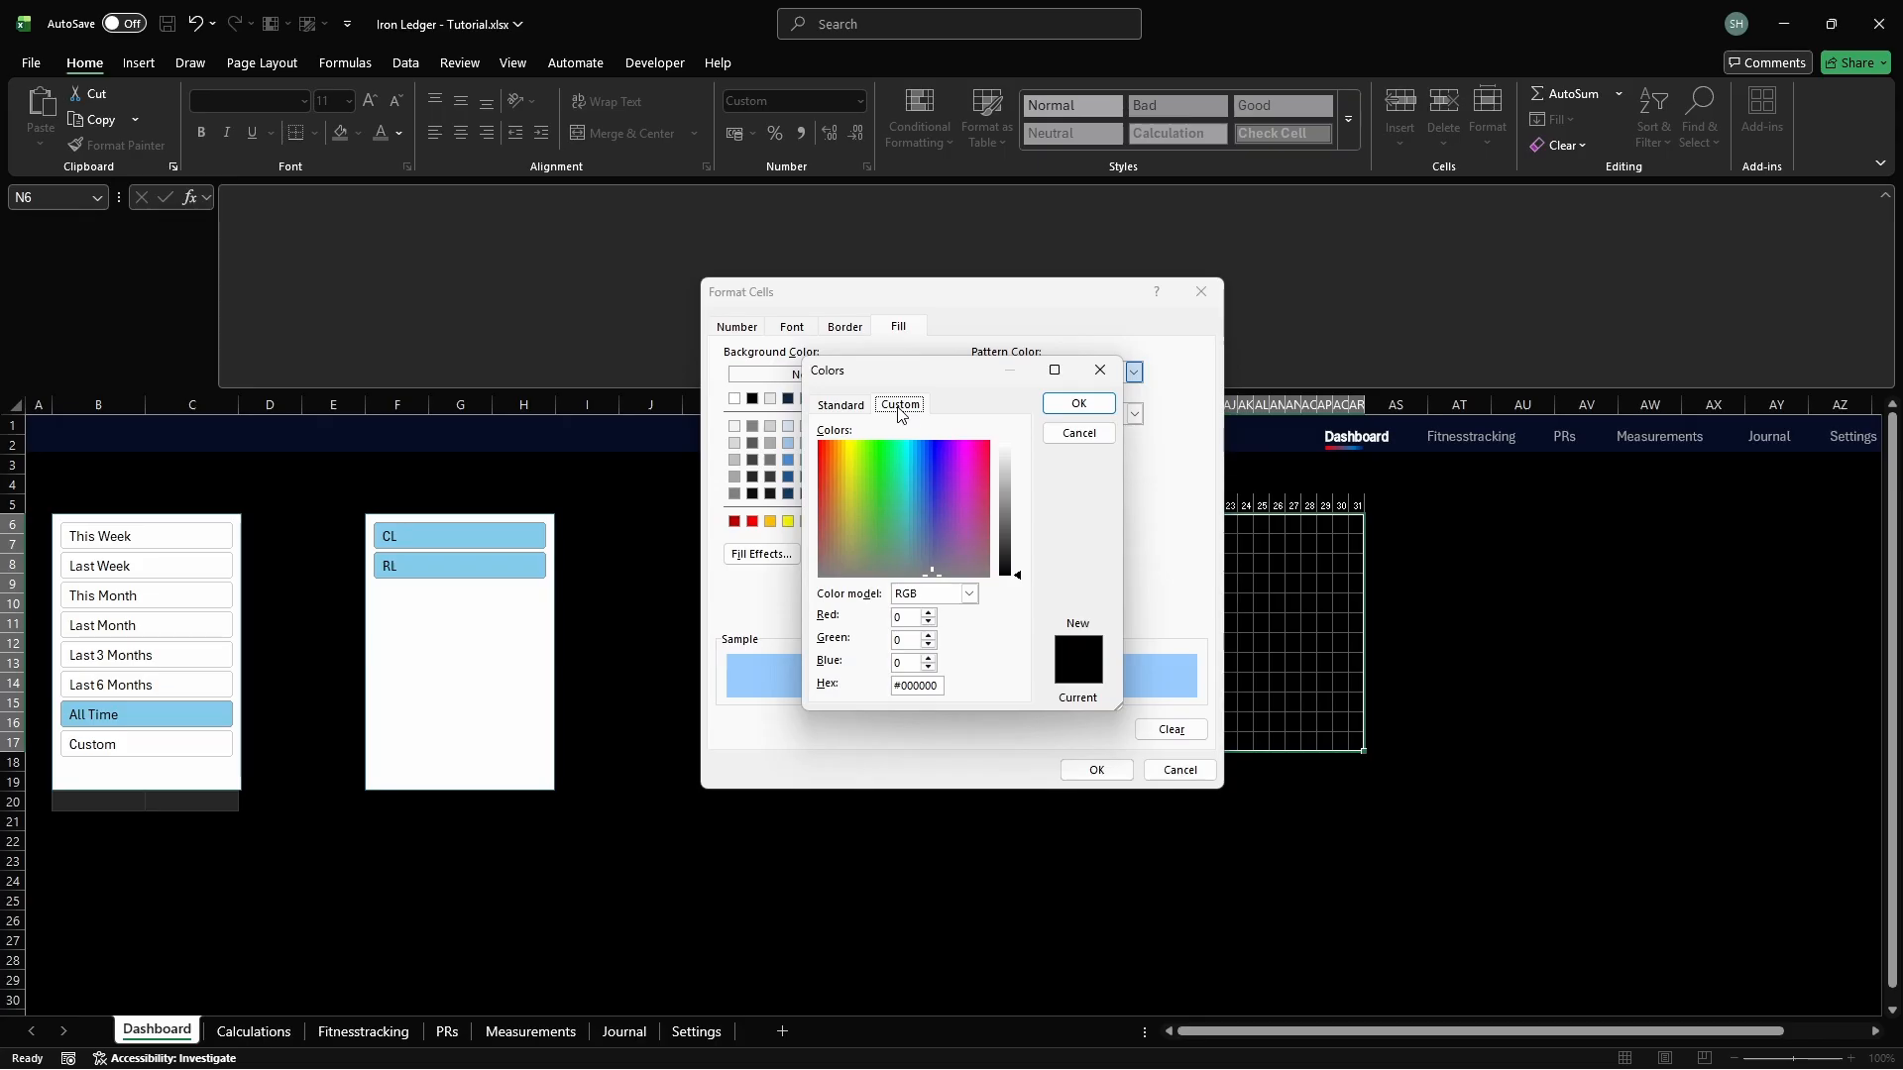
{"action": "left_click", "coordinate": [939, 684]}
{"action": "key", "text": "ctrl+a"}
{"action": "key", "text": "BackSpace"}
{"action": "type", "text": "FFFFFF"}
{"action": "key", "text": "Return"}
{"action": "left_click", "coordinate": [1037, 416]}
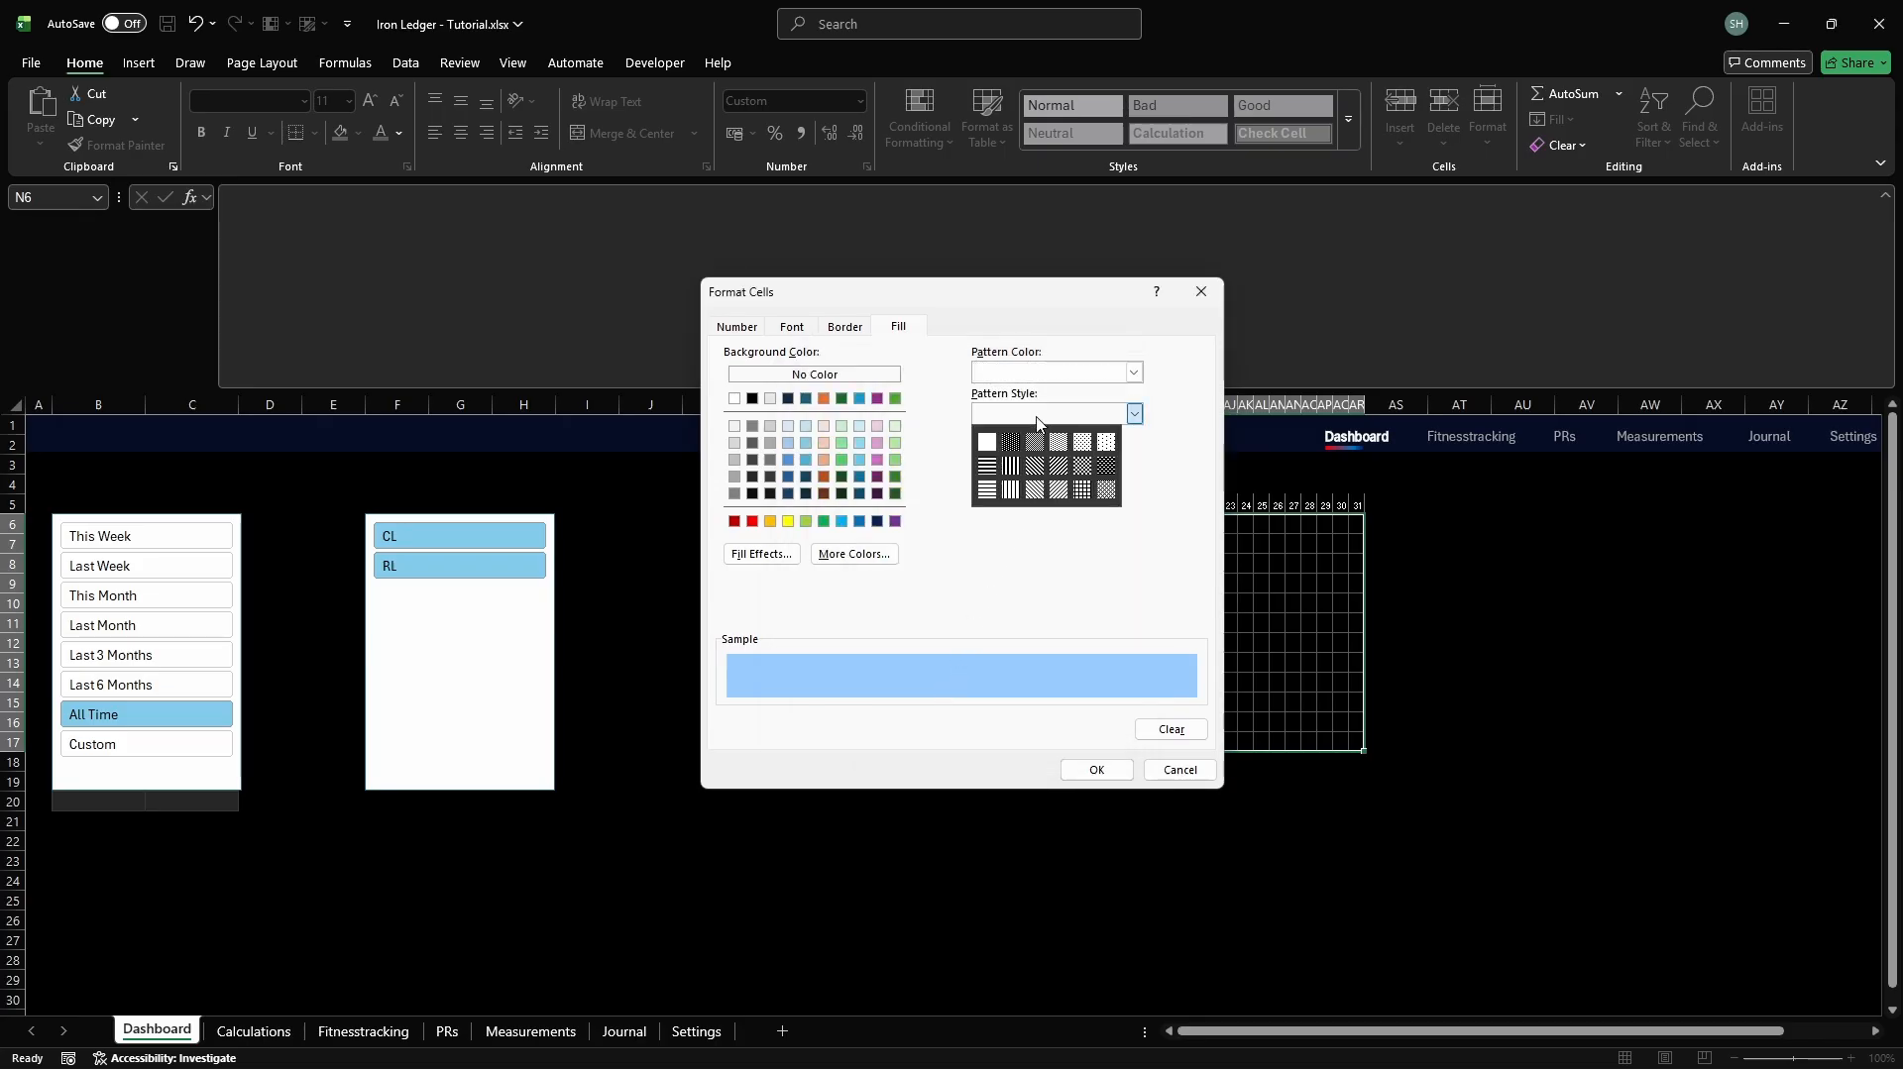
{"action": "left_click", "coordinate": [1059, 466]}
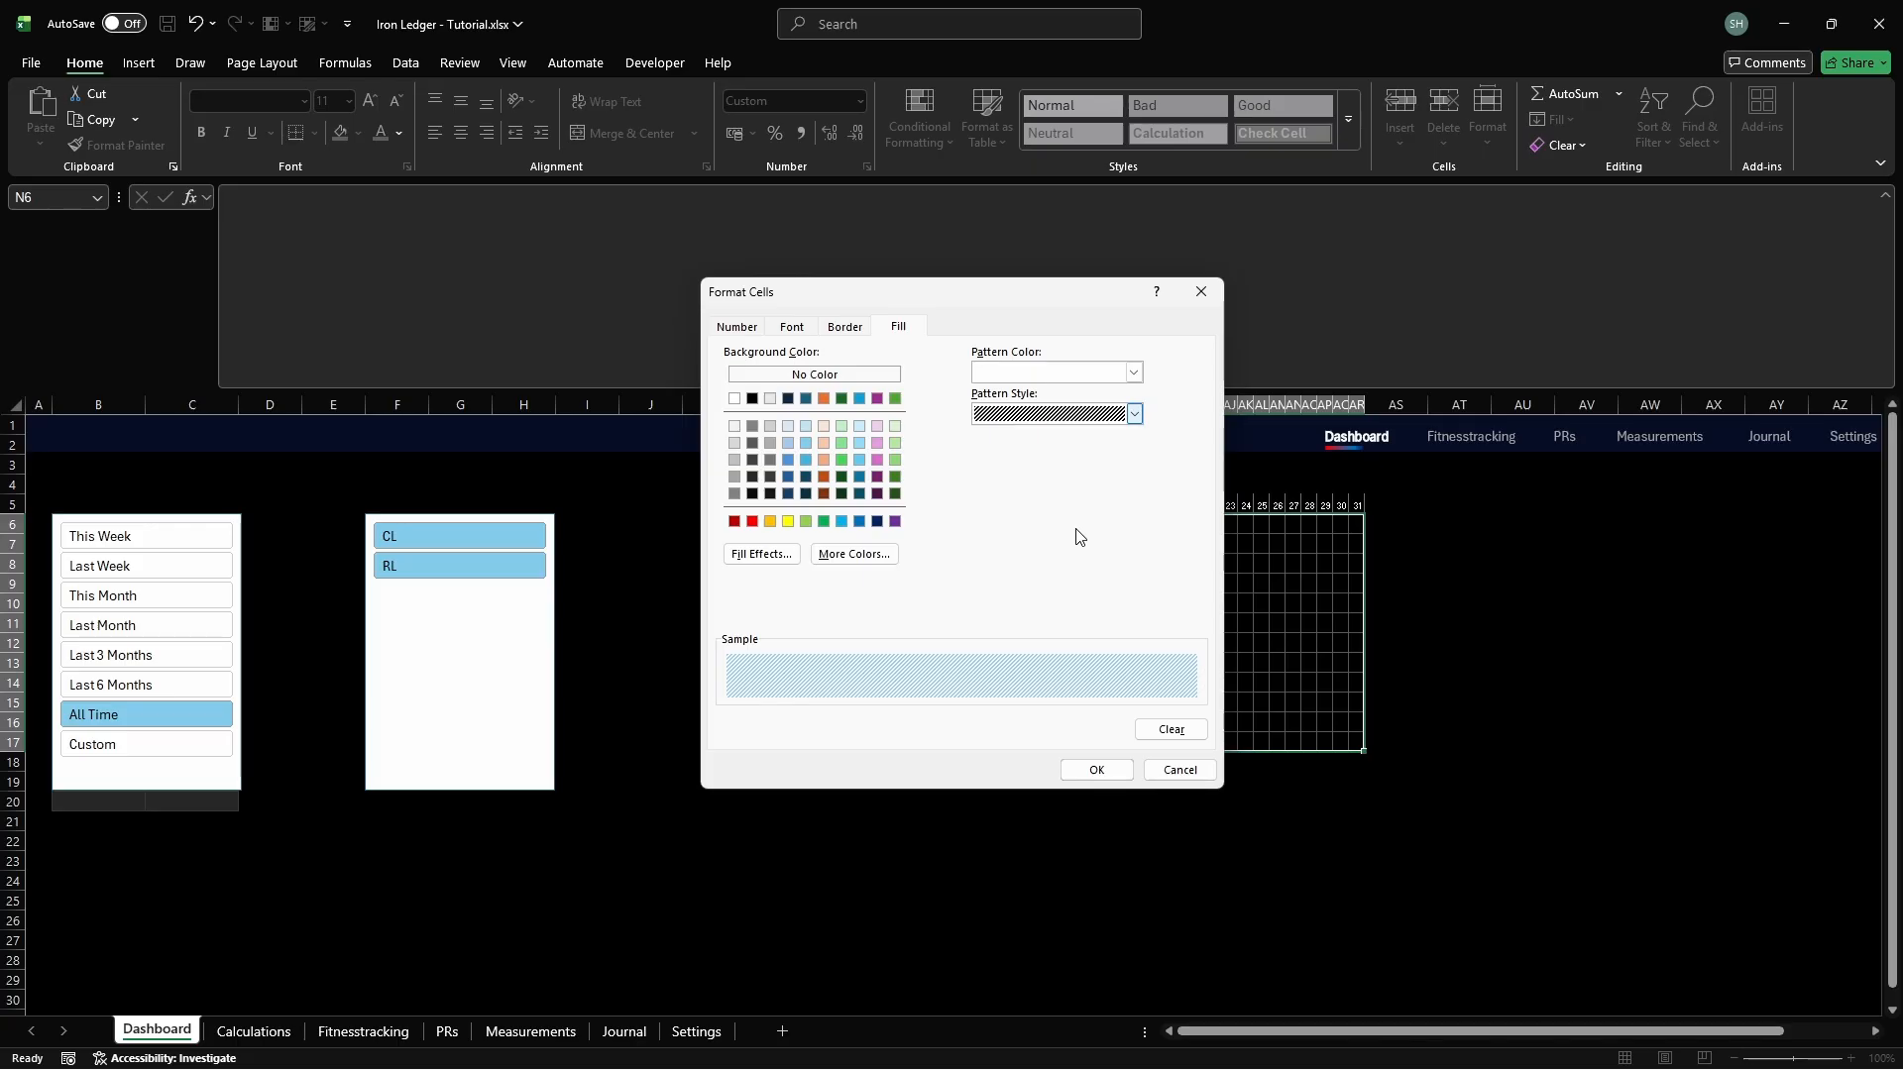
Confirm the format and the =N6=4 rule, and turn on Stop If True for it
{"action": "left_click", "coordinate": [1097, 770]}
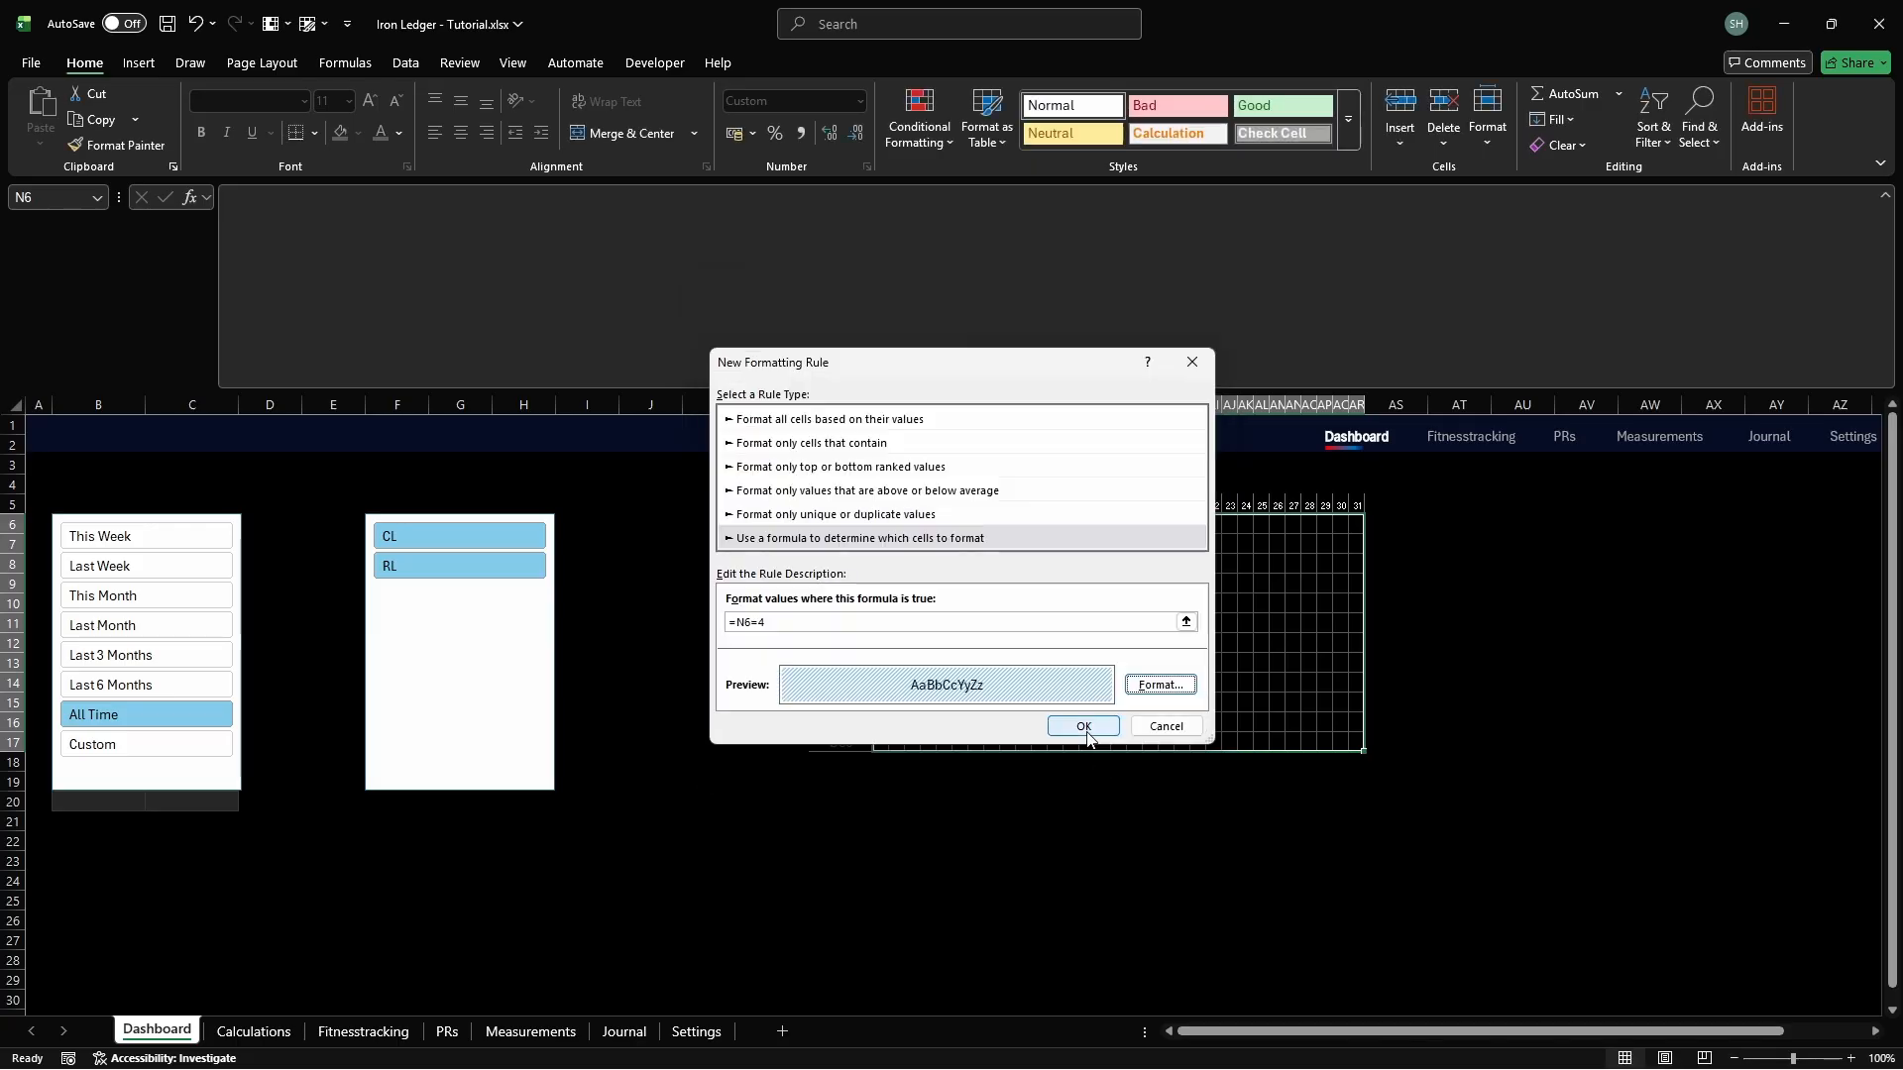
{"action": "left_click", "coordinate": [1085, 728]}
{"action": "left_click", "coordinate": [1317, 546]}
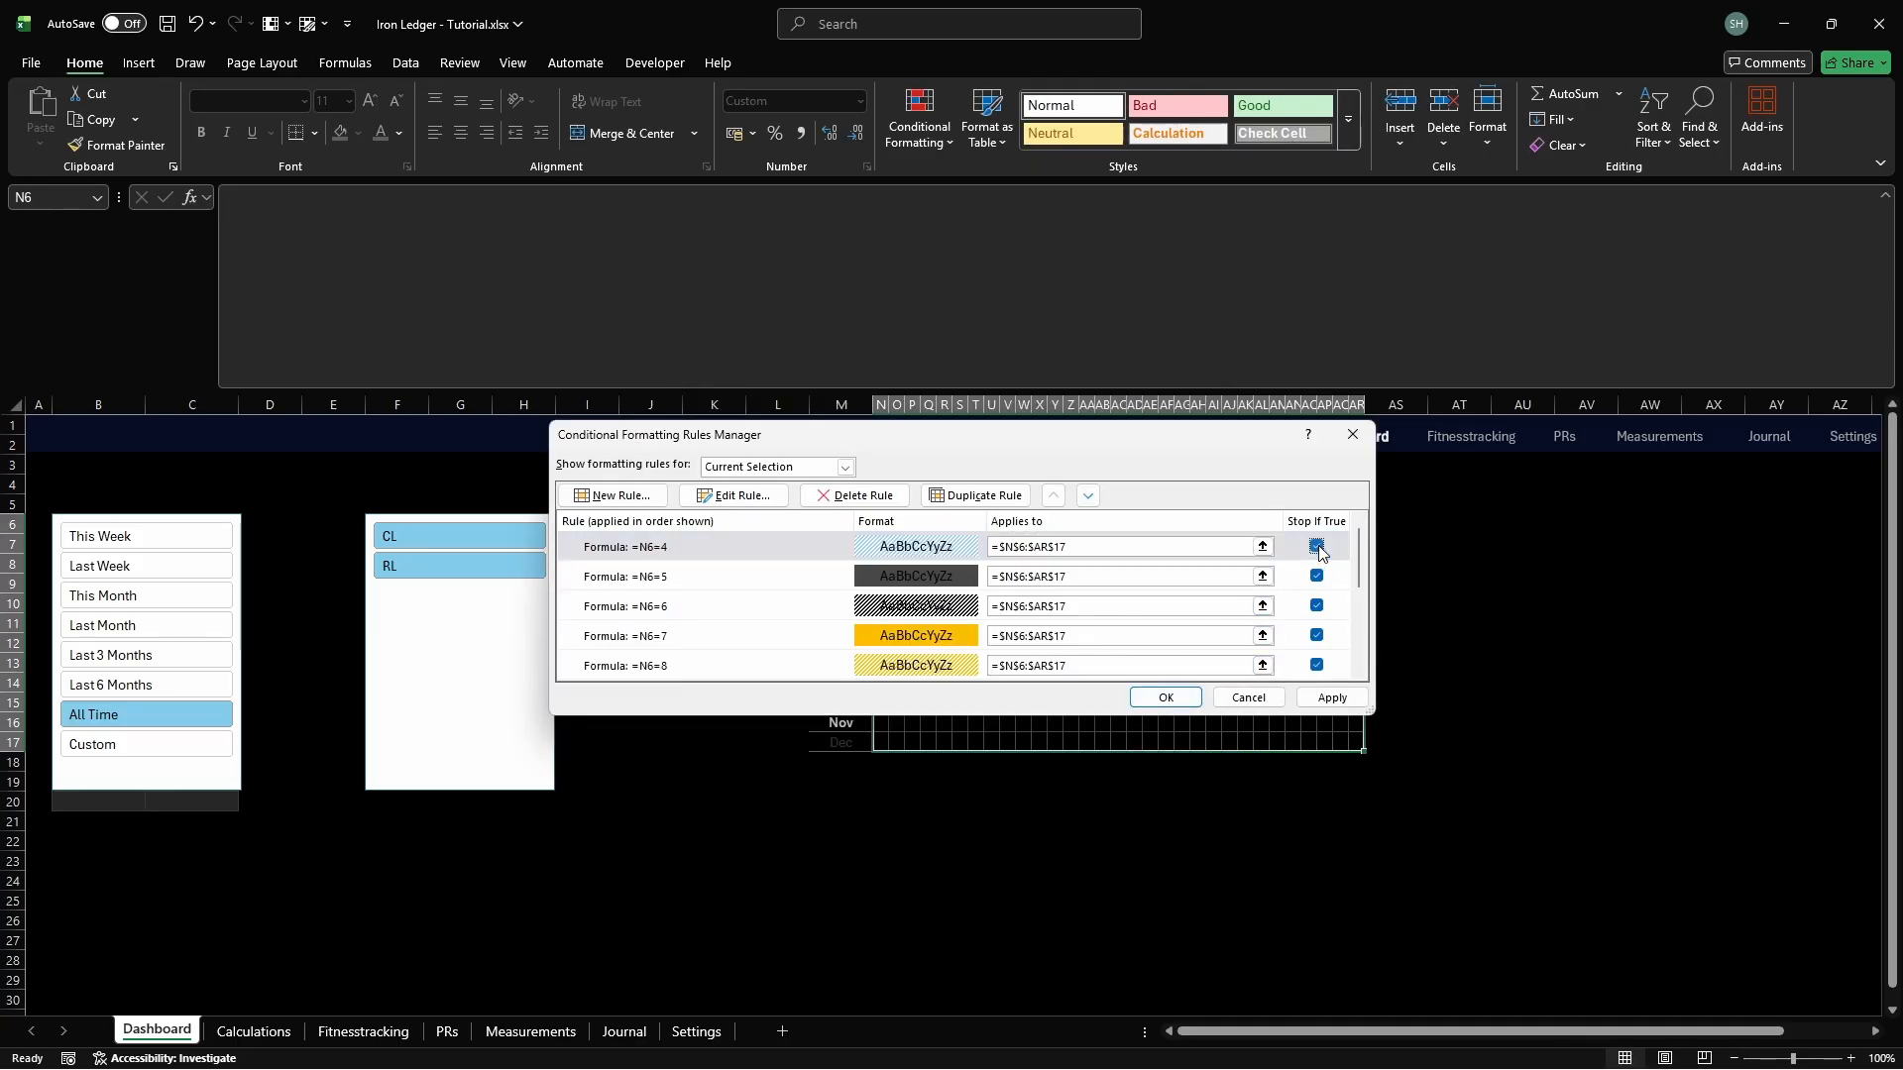
Add another formula-based conditional formatting rule for the heatmap grid with the formula =N6=3
{"action": "left_click", "coordinate": [612, 495]}
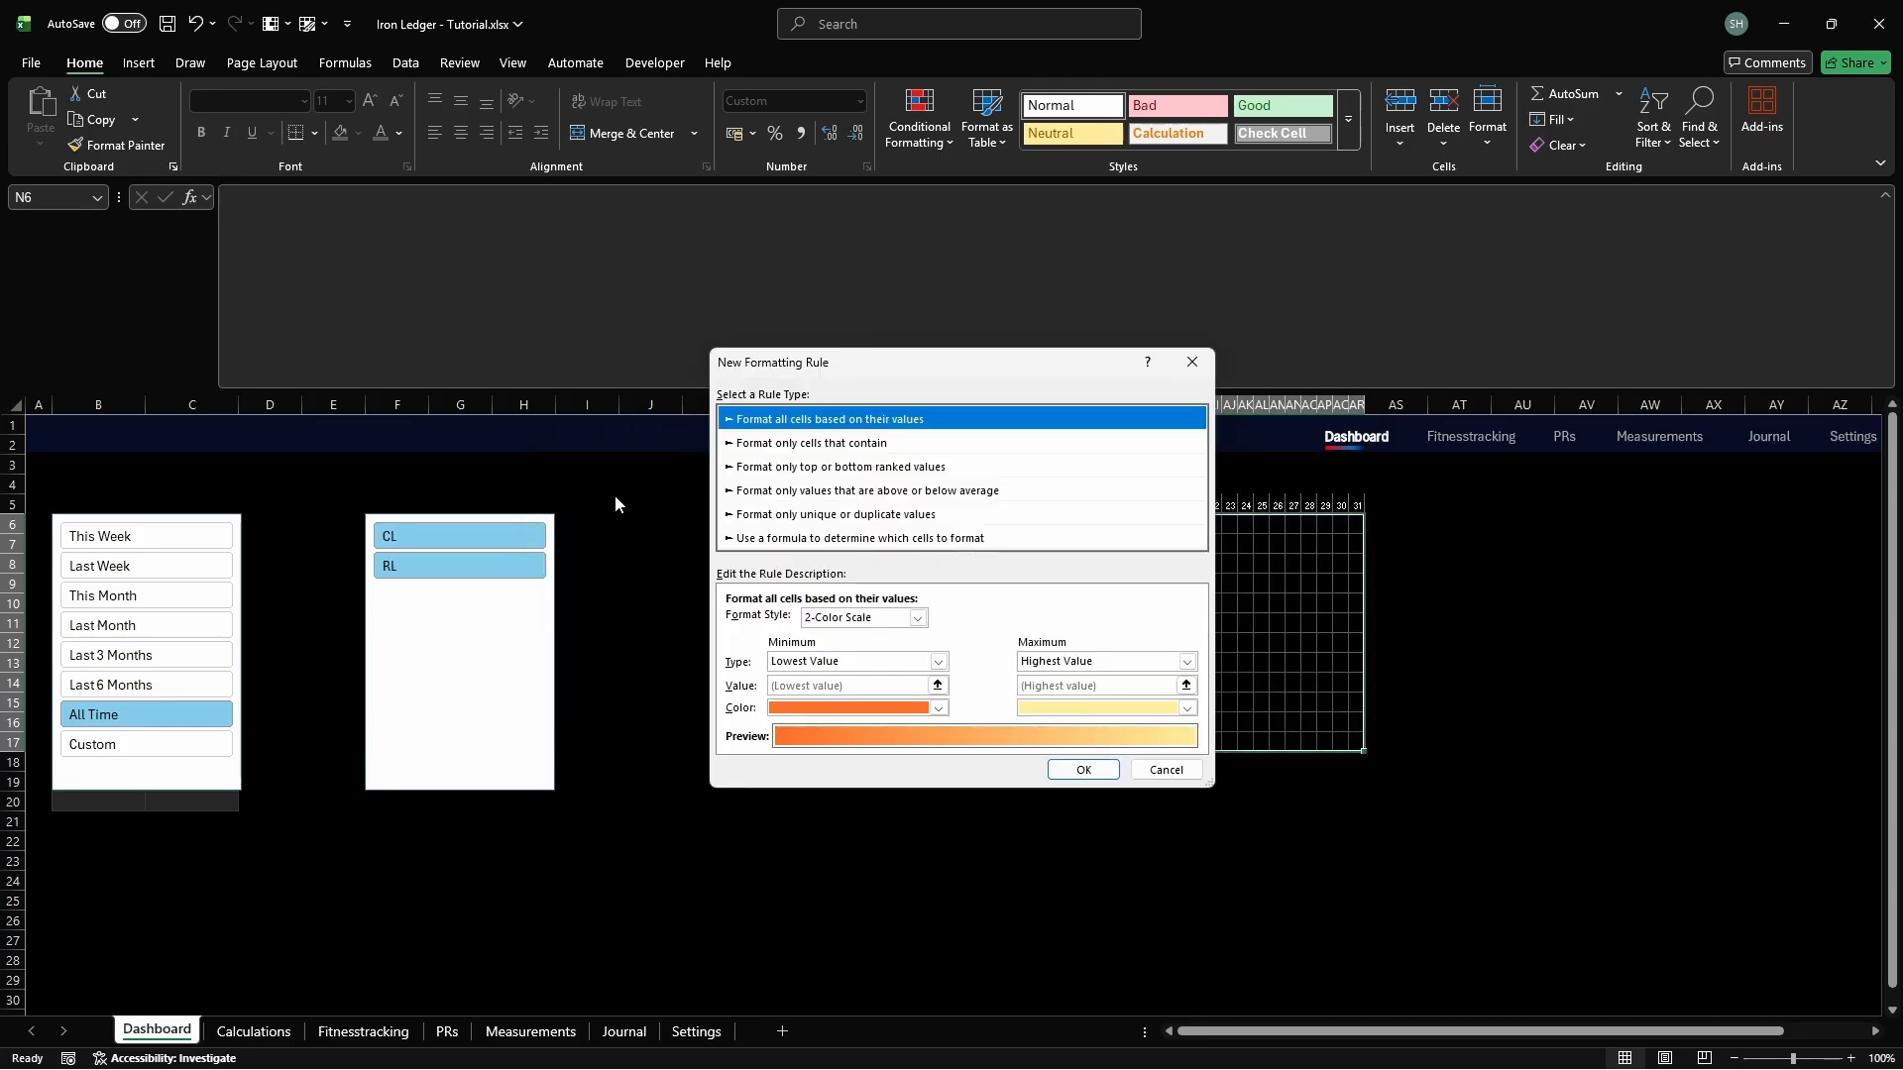
{"action": "left_click", "coordinate": [833, 538]}
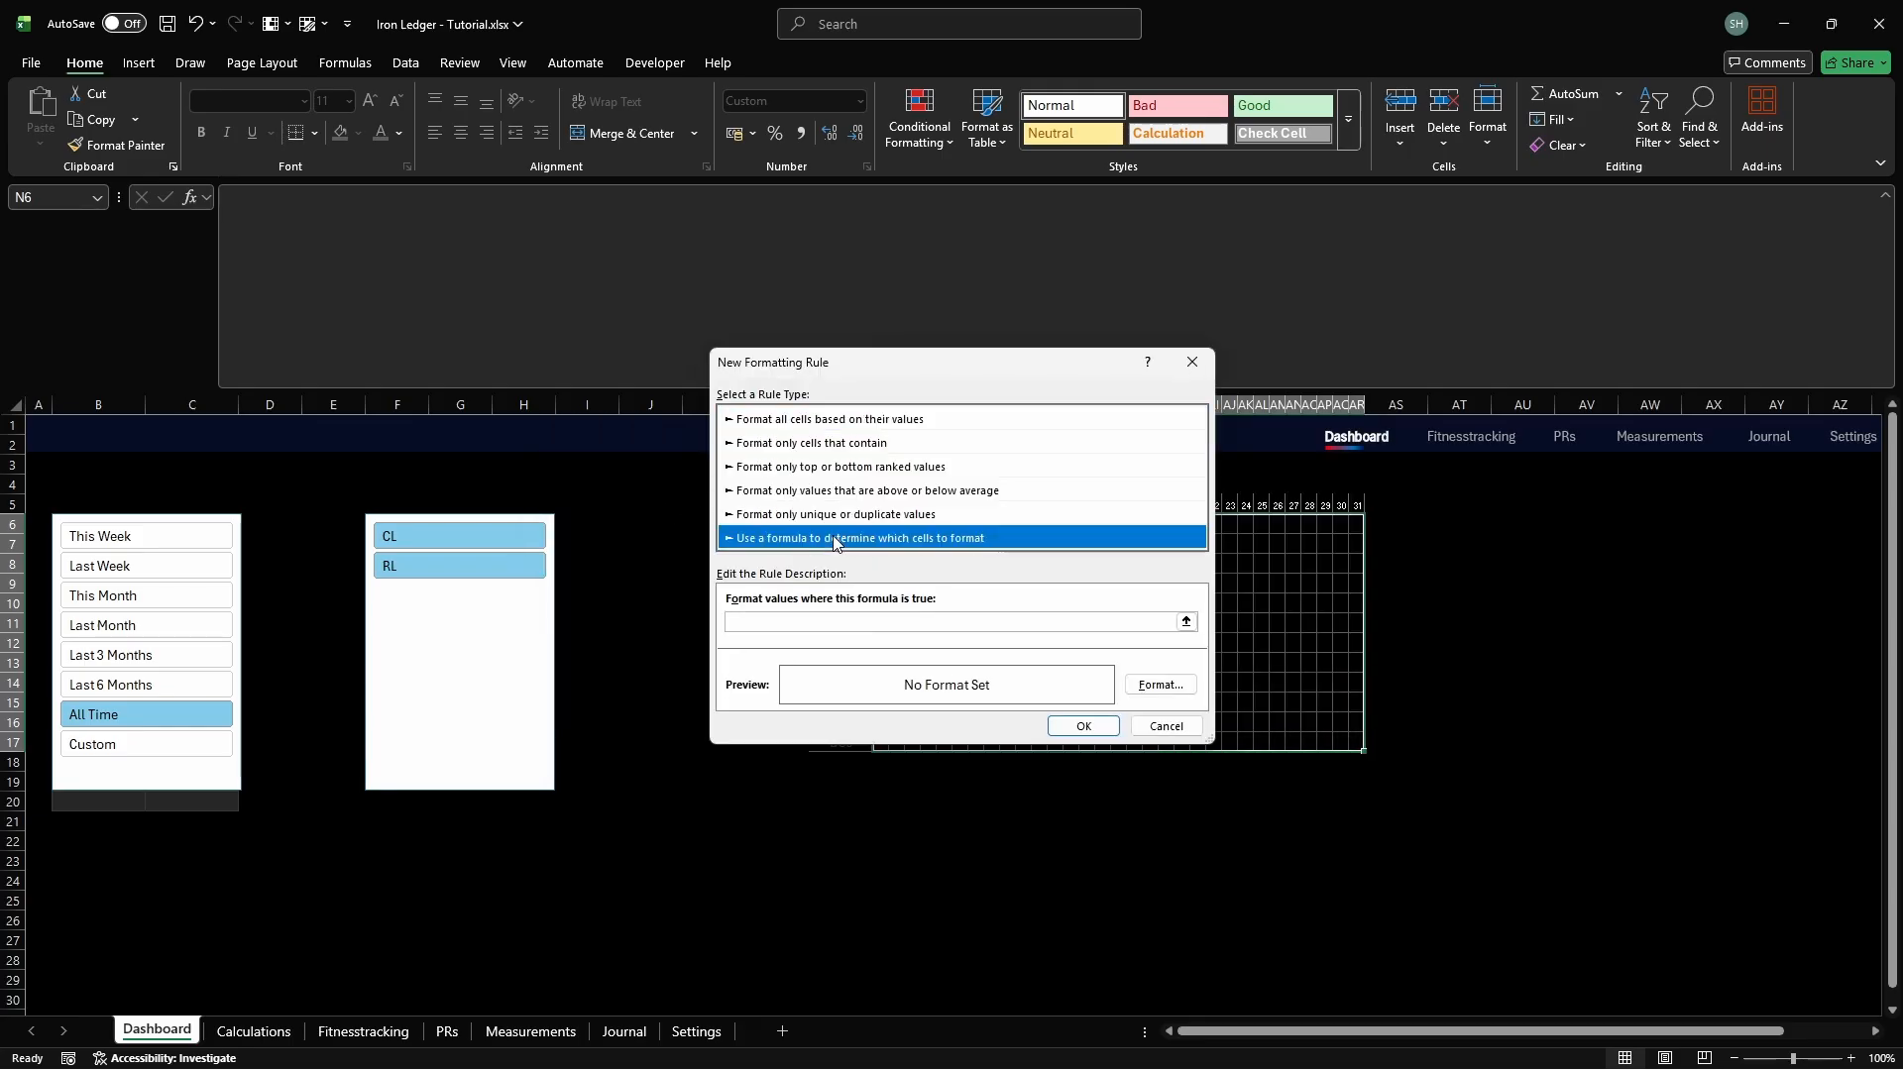
{"action": "left_click", "coordinate": [1088, 623]}
{"action": "type", "text": "=N6=3"}
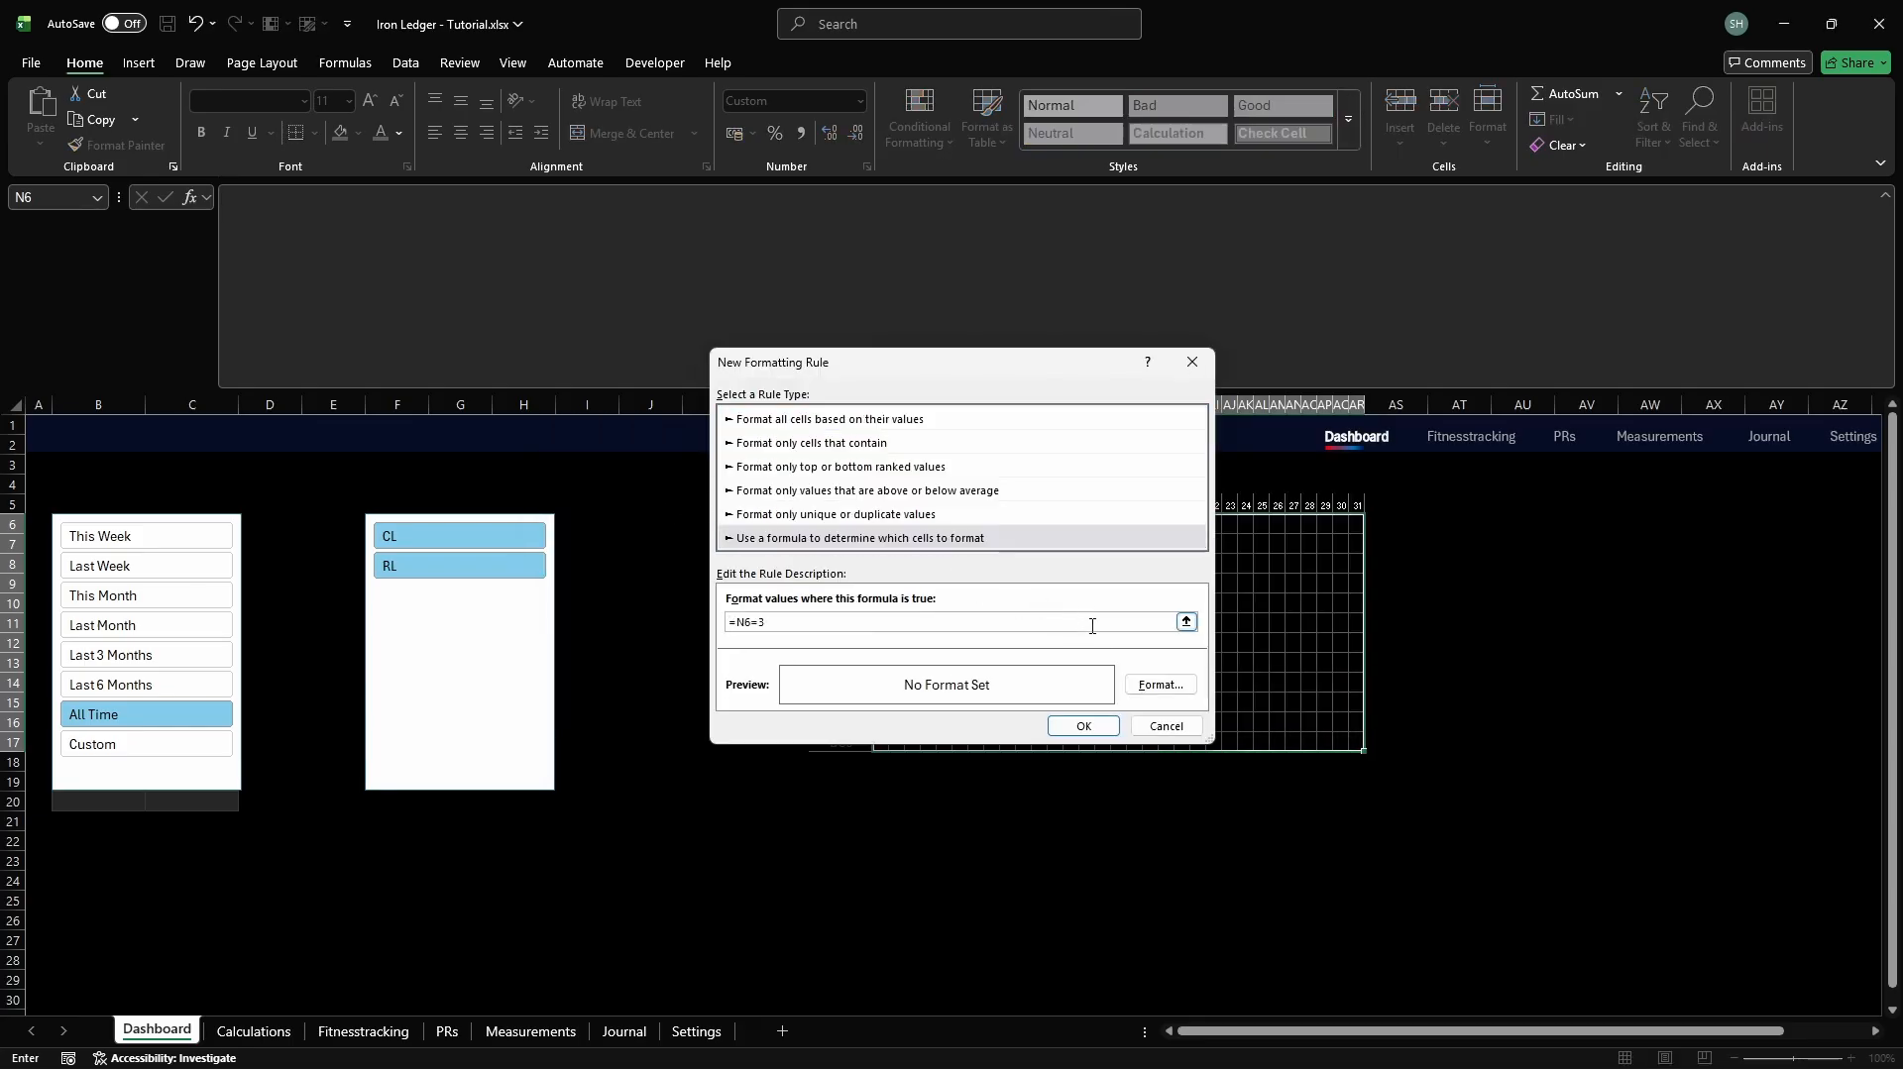
Set the background fill color of the =N6=3 rule to the custom hex value #B0CFEF
{"action": "left_click", "coordinate": [1162, 686]}
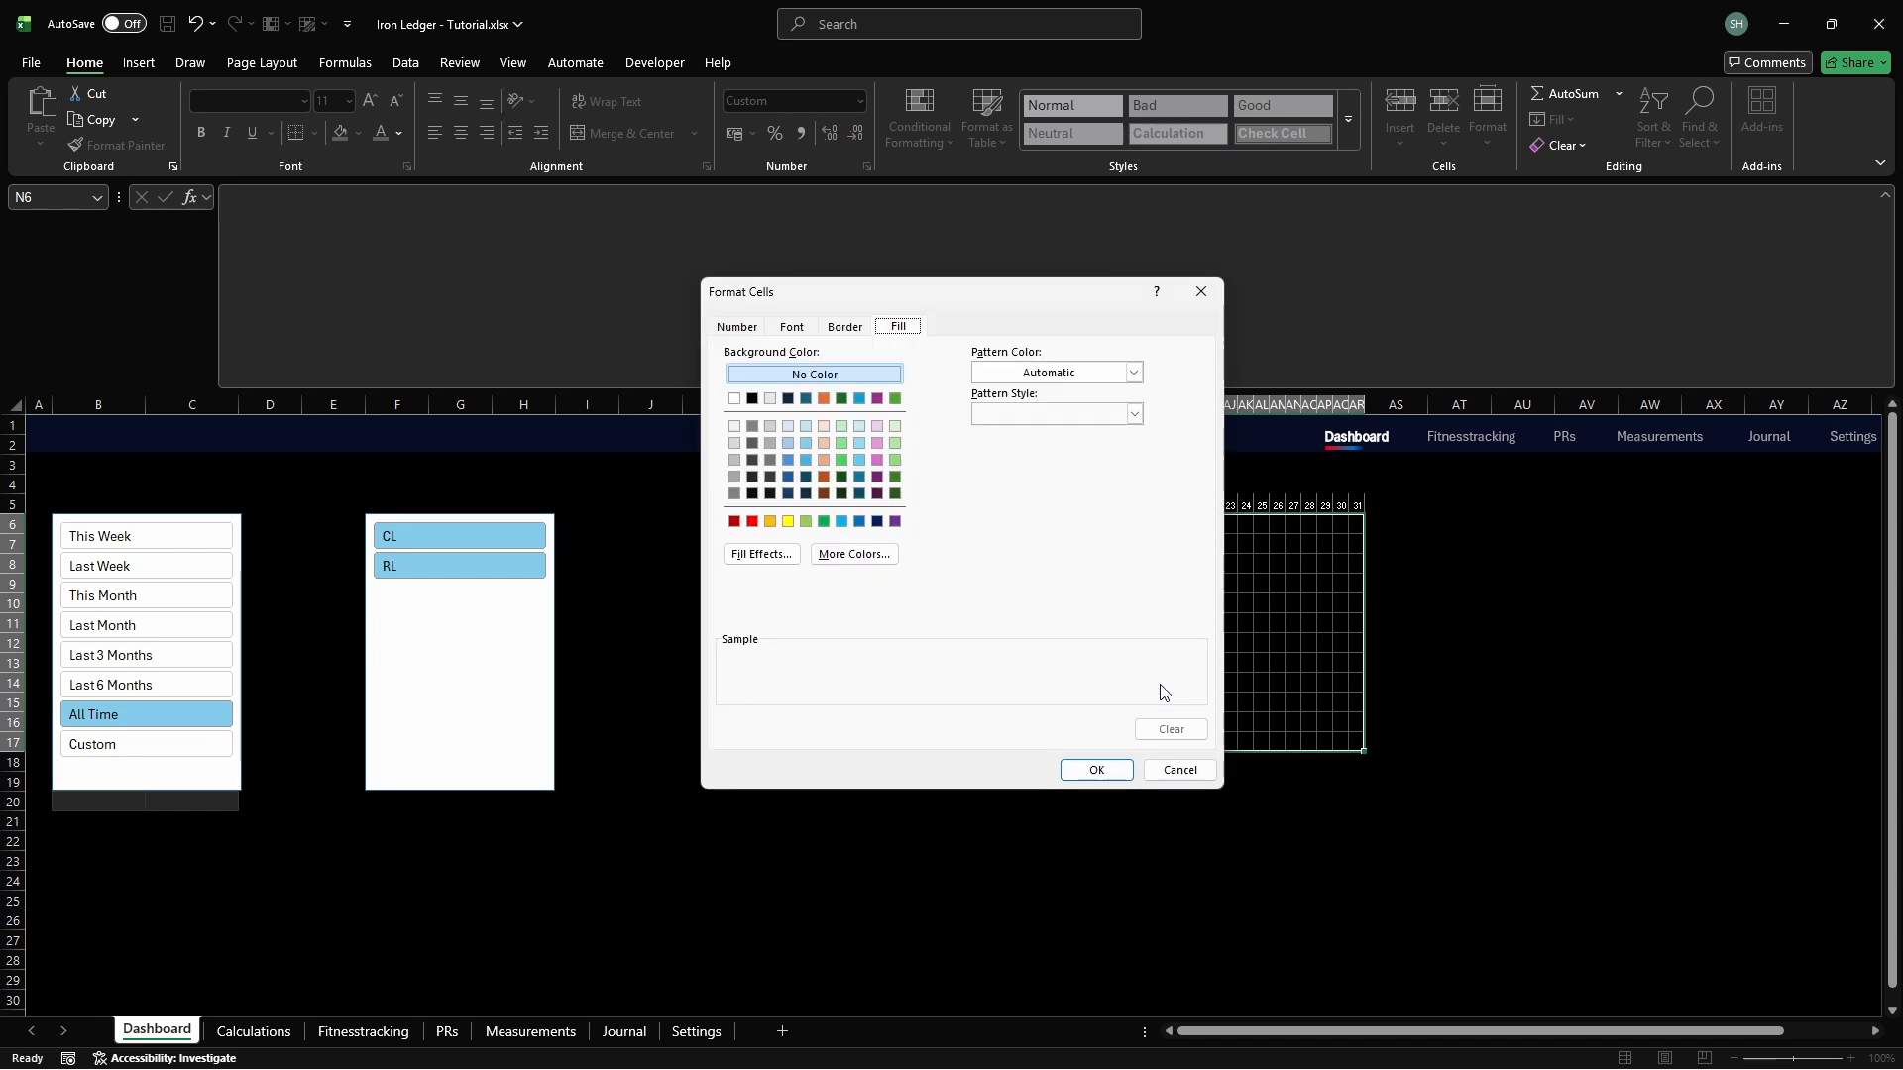
{"action": "left_click", "coordinate": [855, 555]}
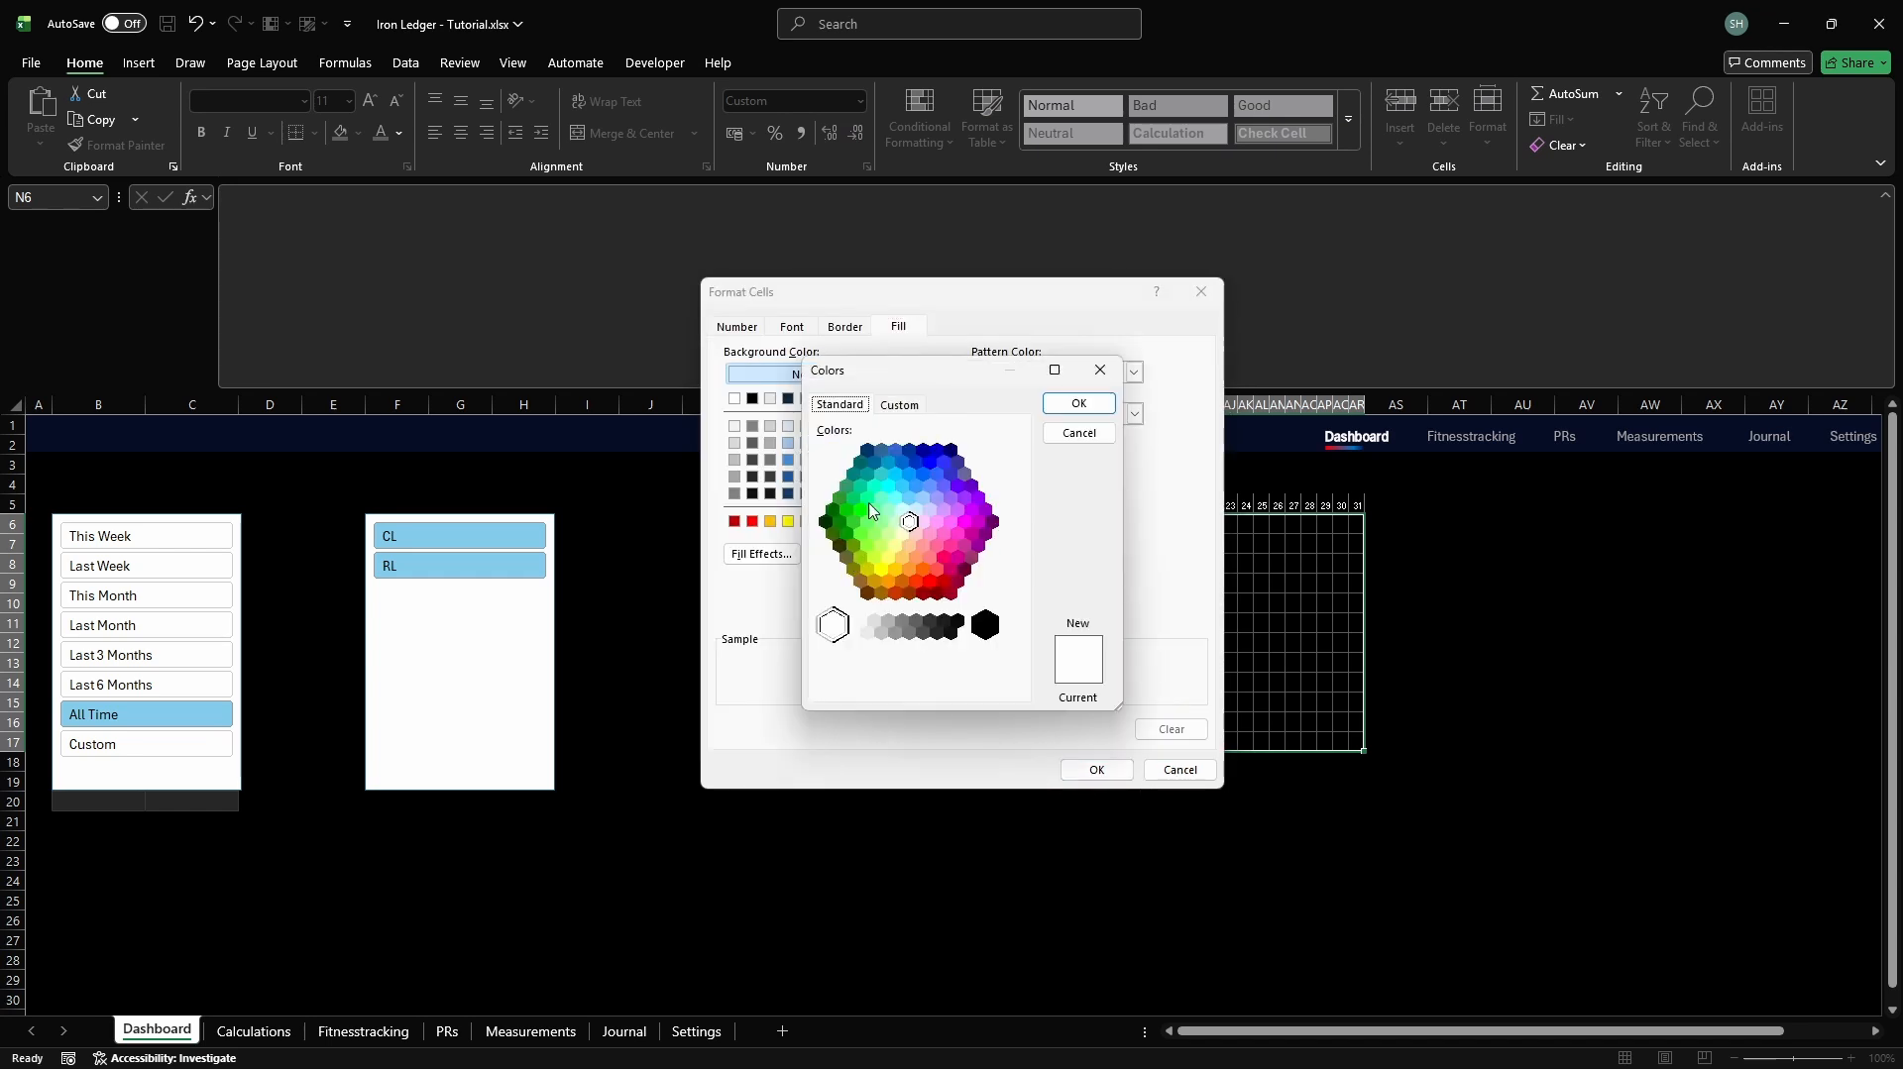
{"action": "left_click", "coordinate": [900, 406]}
{"action": "left_click", "coordinate": [940, 685]}
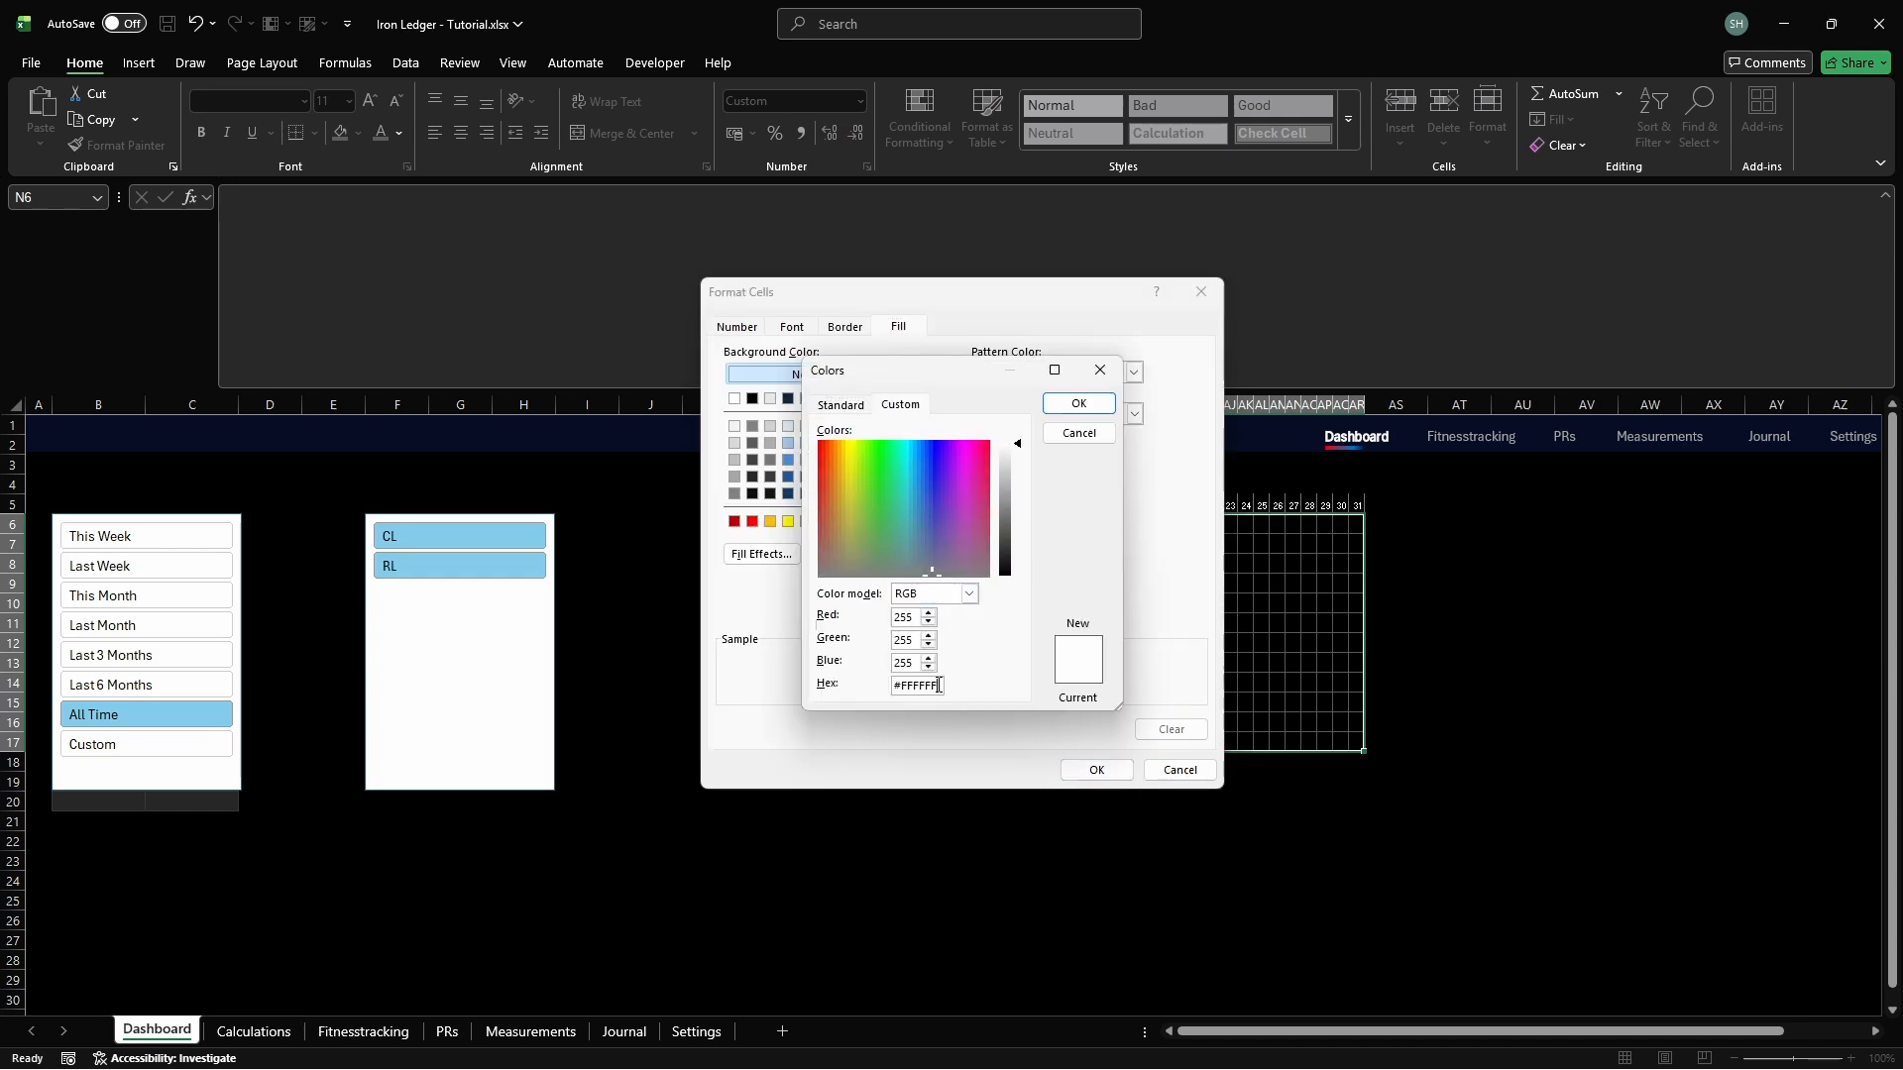
{"action": "key", "text": "ctrl+a"}
{"action": "type", "text": "B0CFEF"}
{"action": "key", "text": "Return"}
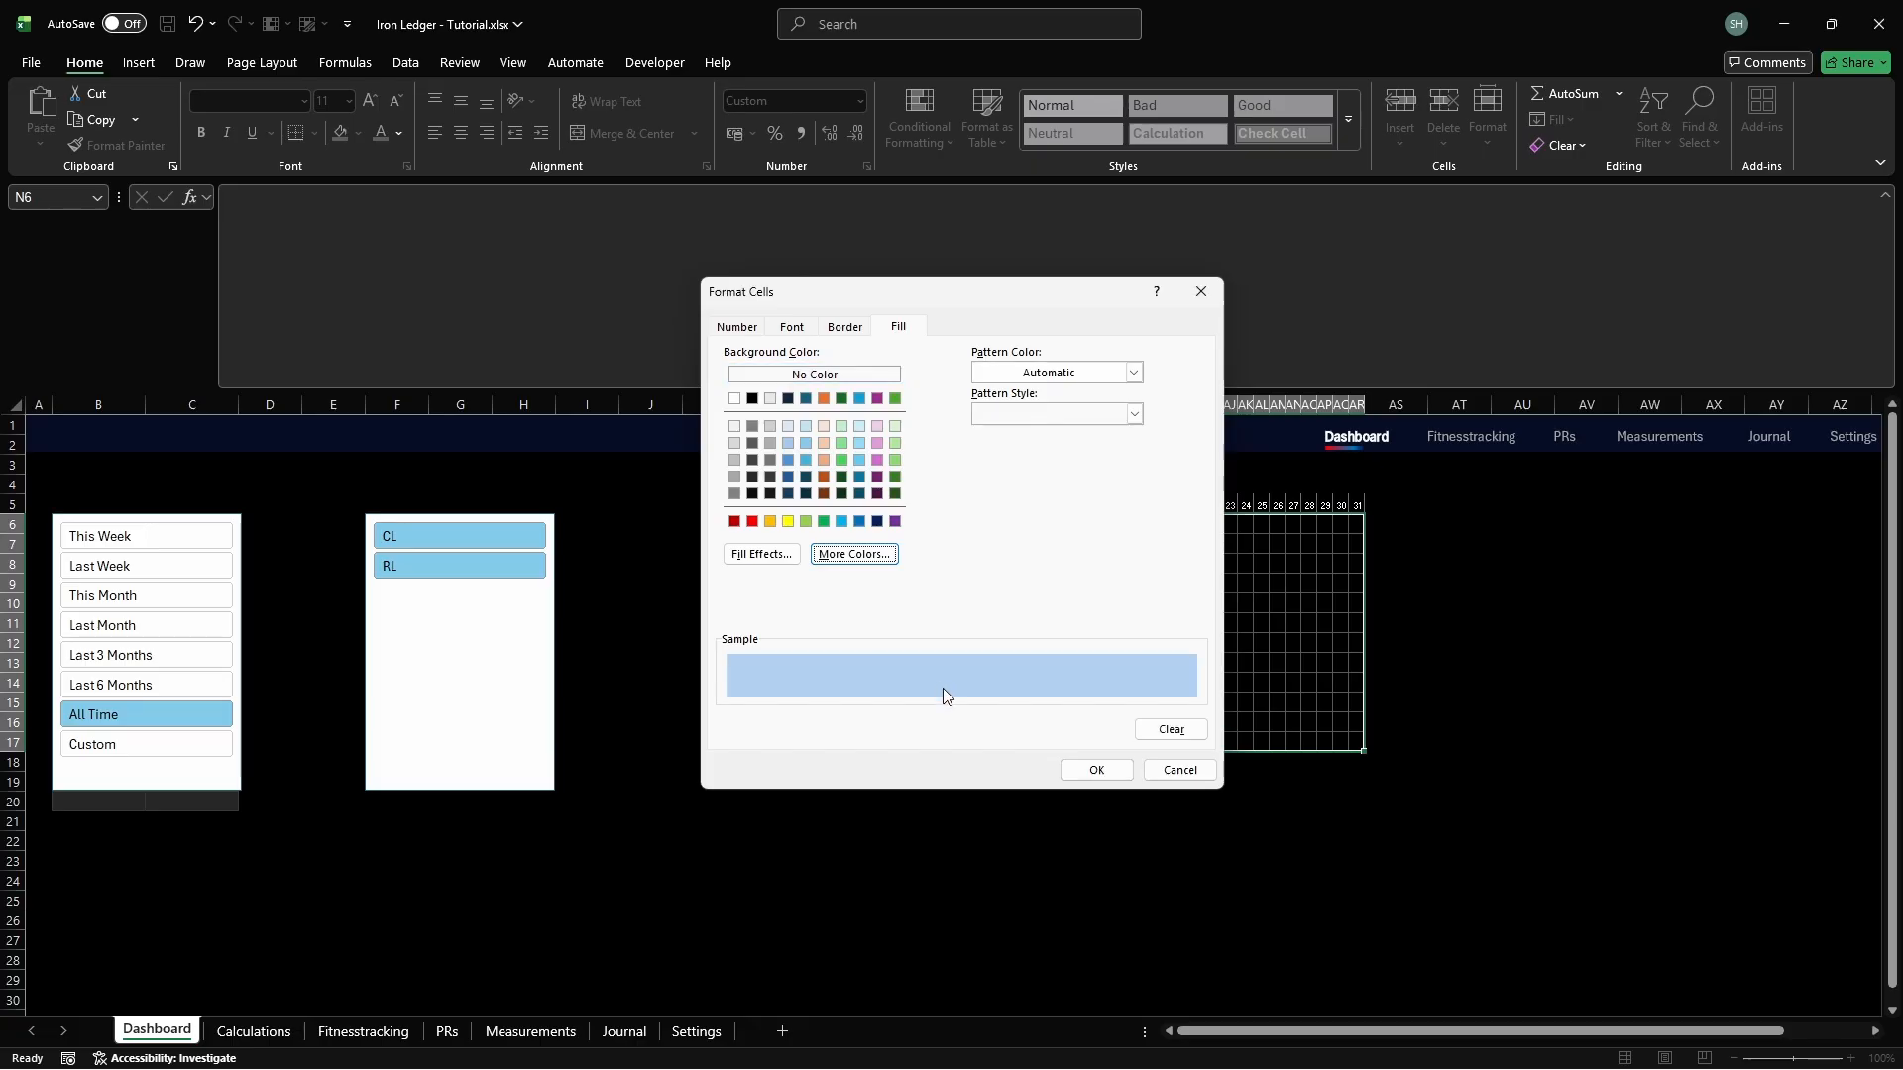
Confirm the format and the =N6=3 rule, and turn on Stop If True for it
{"action": "left_click", "coordinate": [1090, 772]}
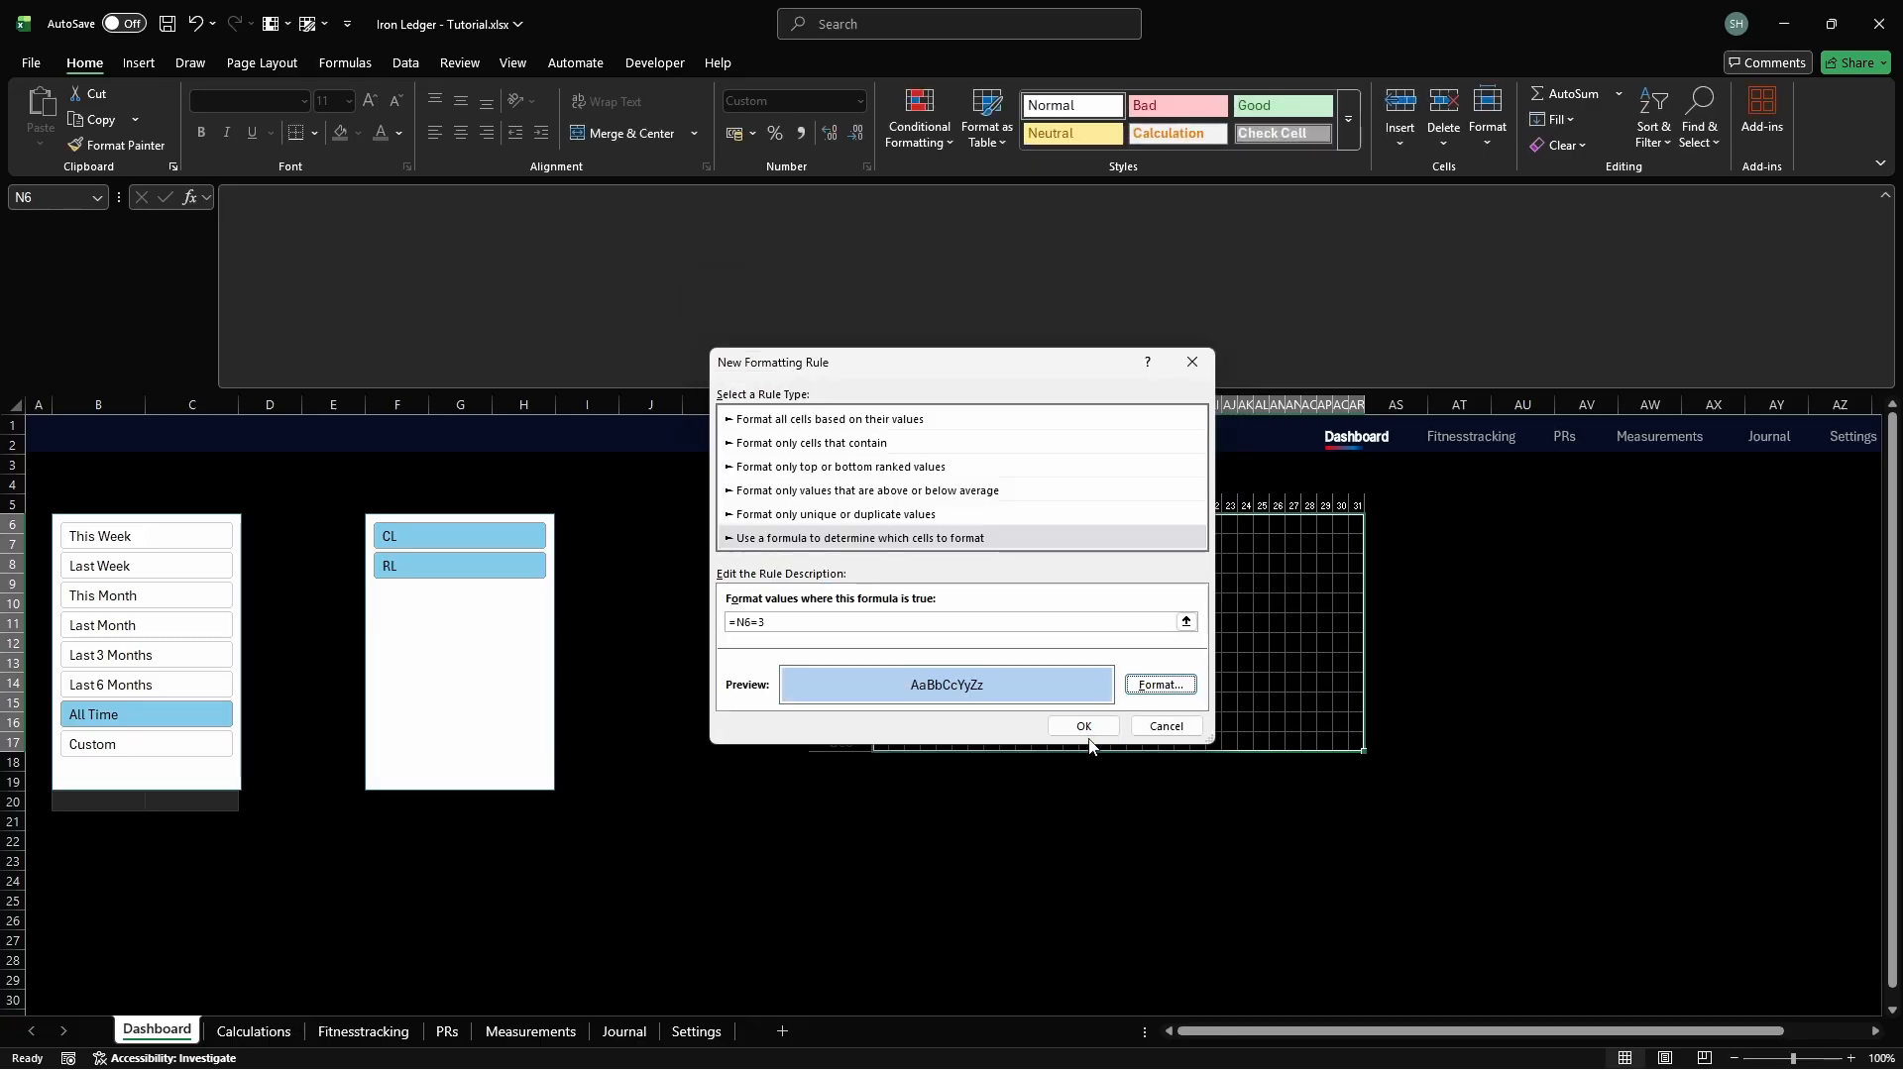
{"action": "left_click", "coordinate": [1087, 726]}
{"action": "left_click", "coordinate": [1317, 546]}
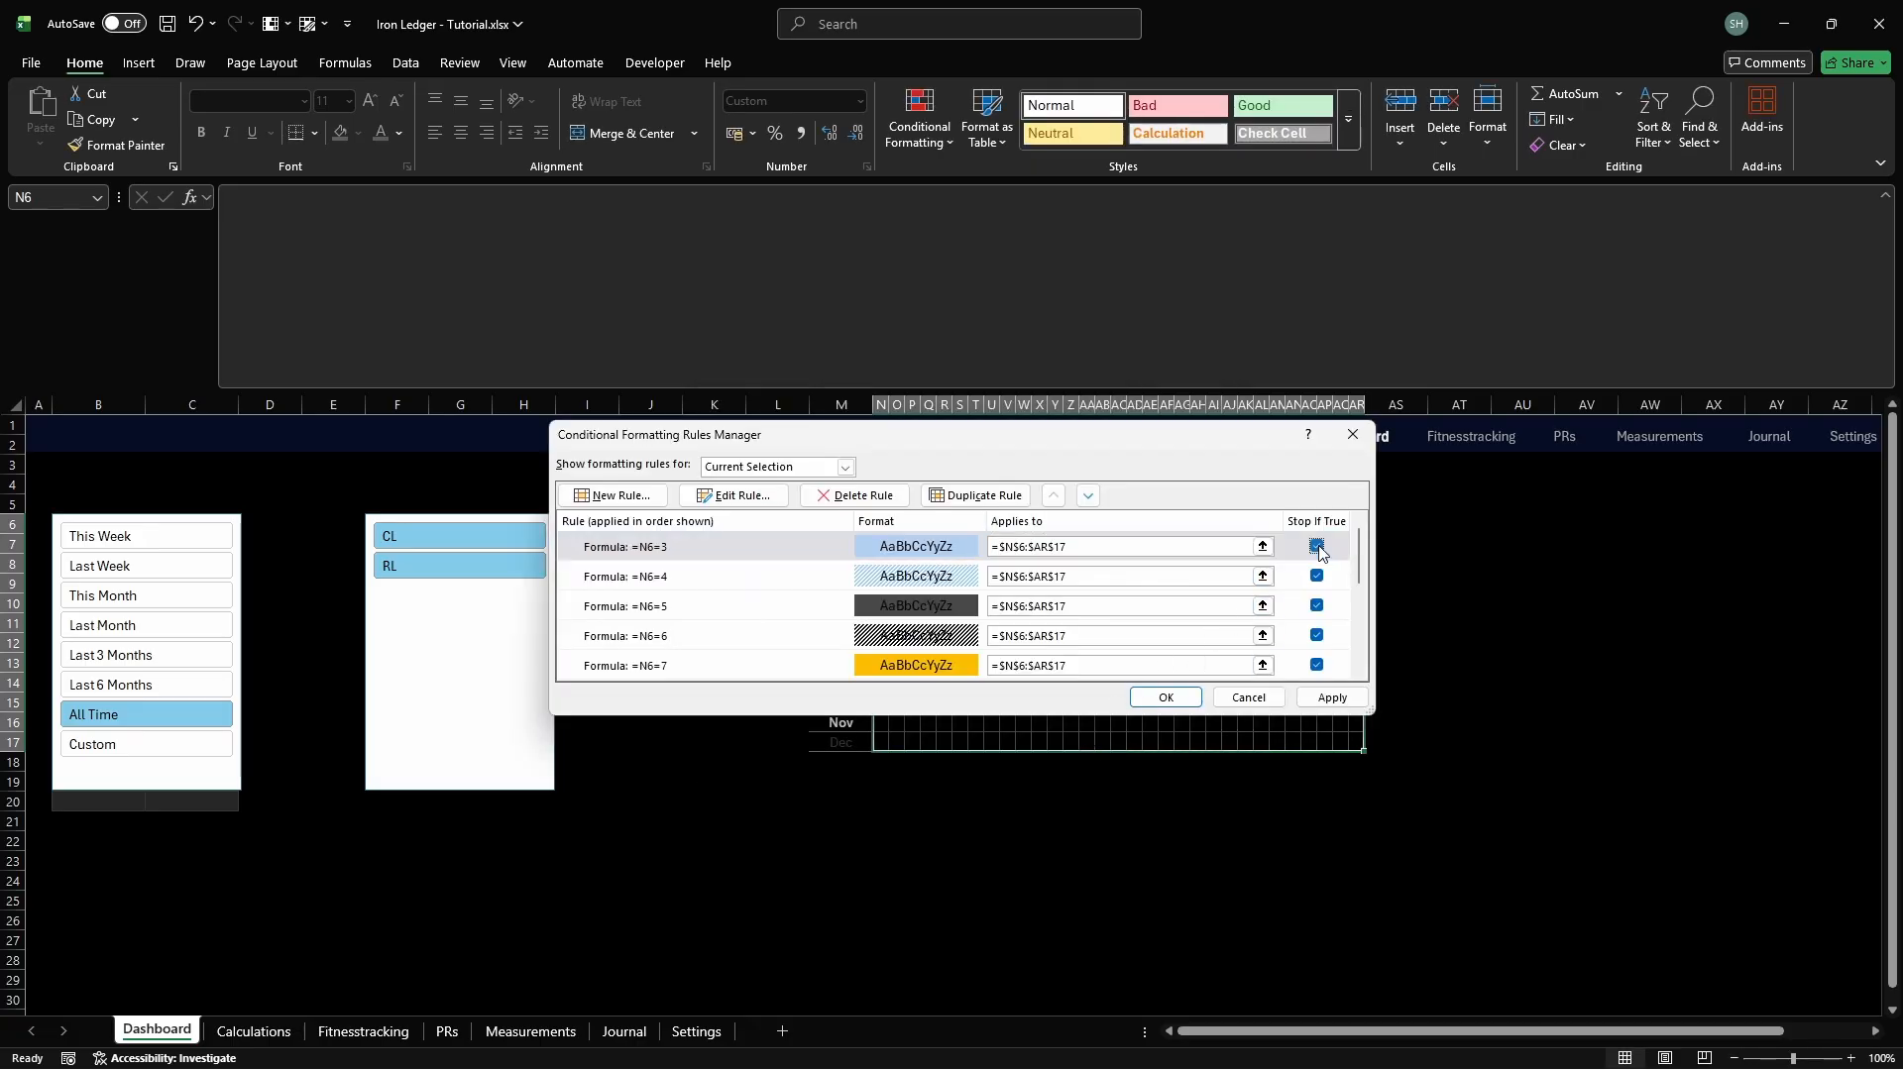
Add another formula-based conditional formatting rule for the heatmap grid with the formula =N6=2
{"action": "left_click", "coordinate": [613, 495]}
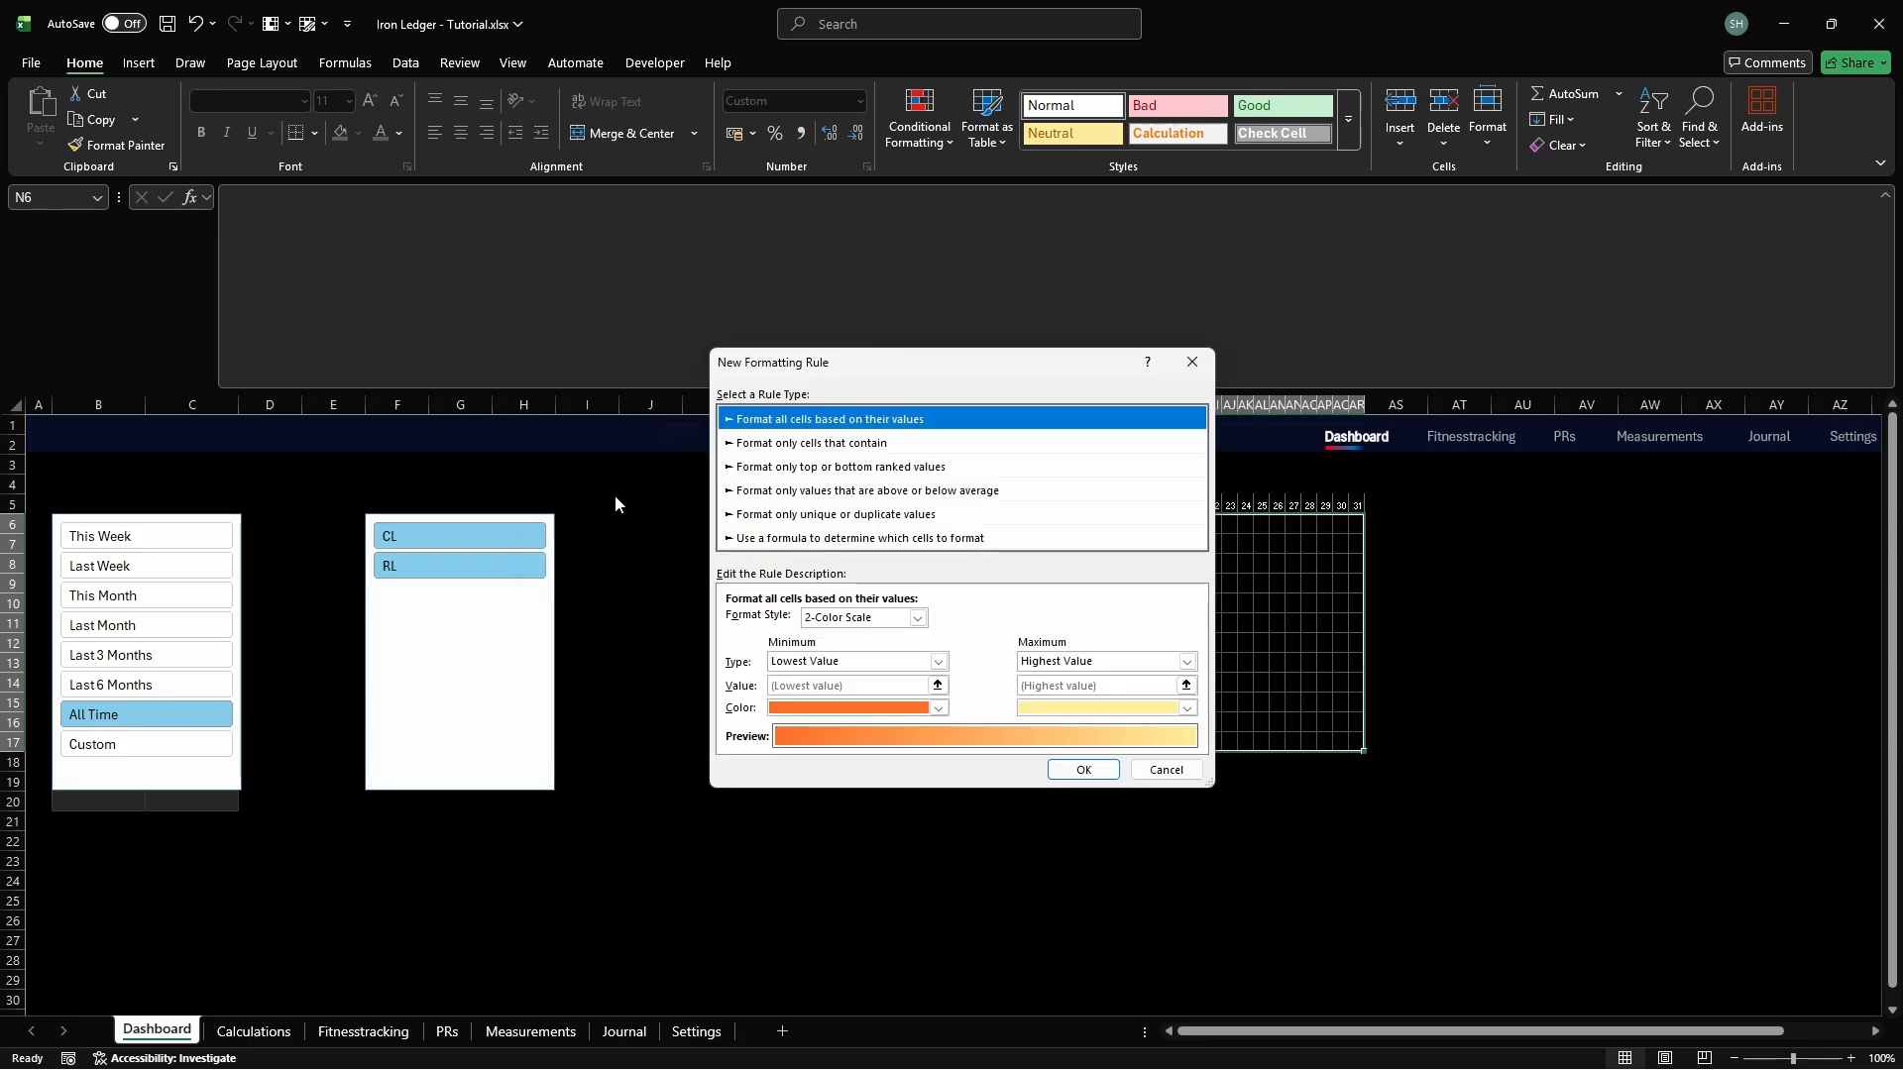
{"action": "left_click", "coordinate": [835, 538]}
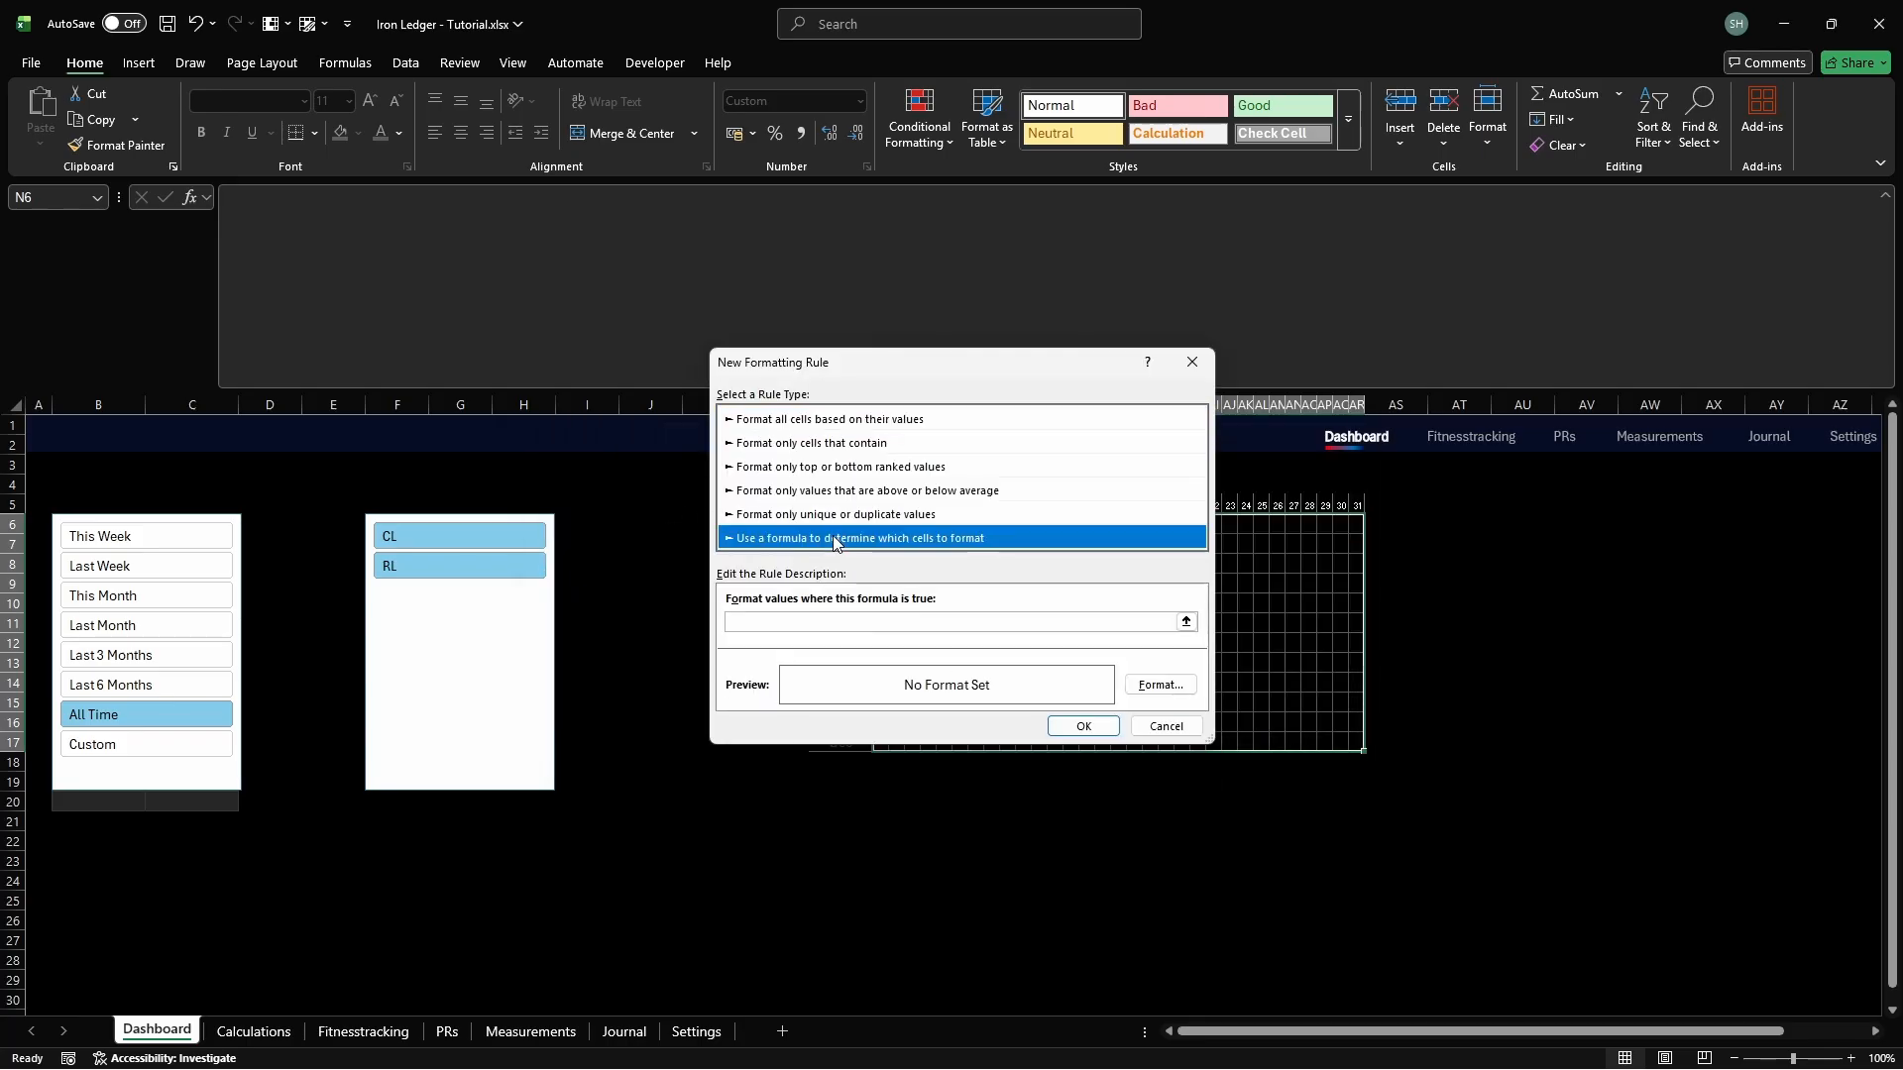
{"action": "left_click", "coordinate": [1087, 621]}
{"action": "type", "text": "=N6=2"}
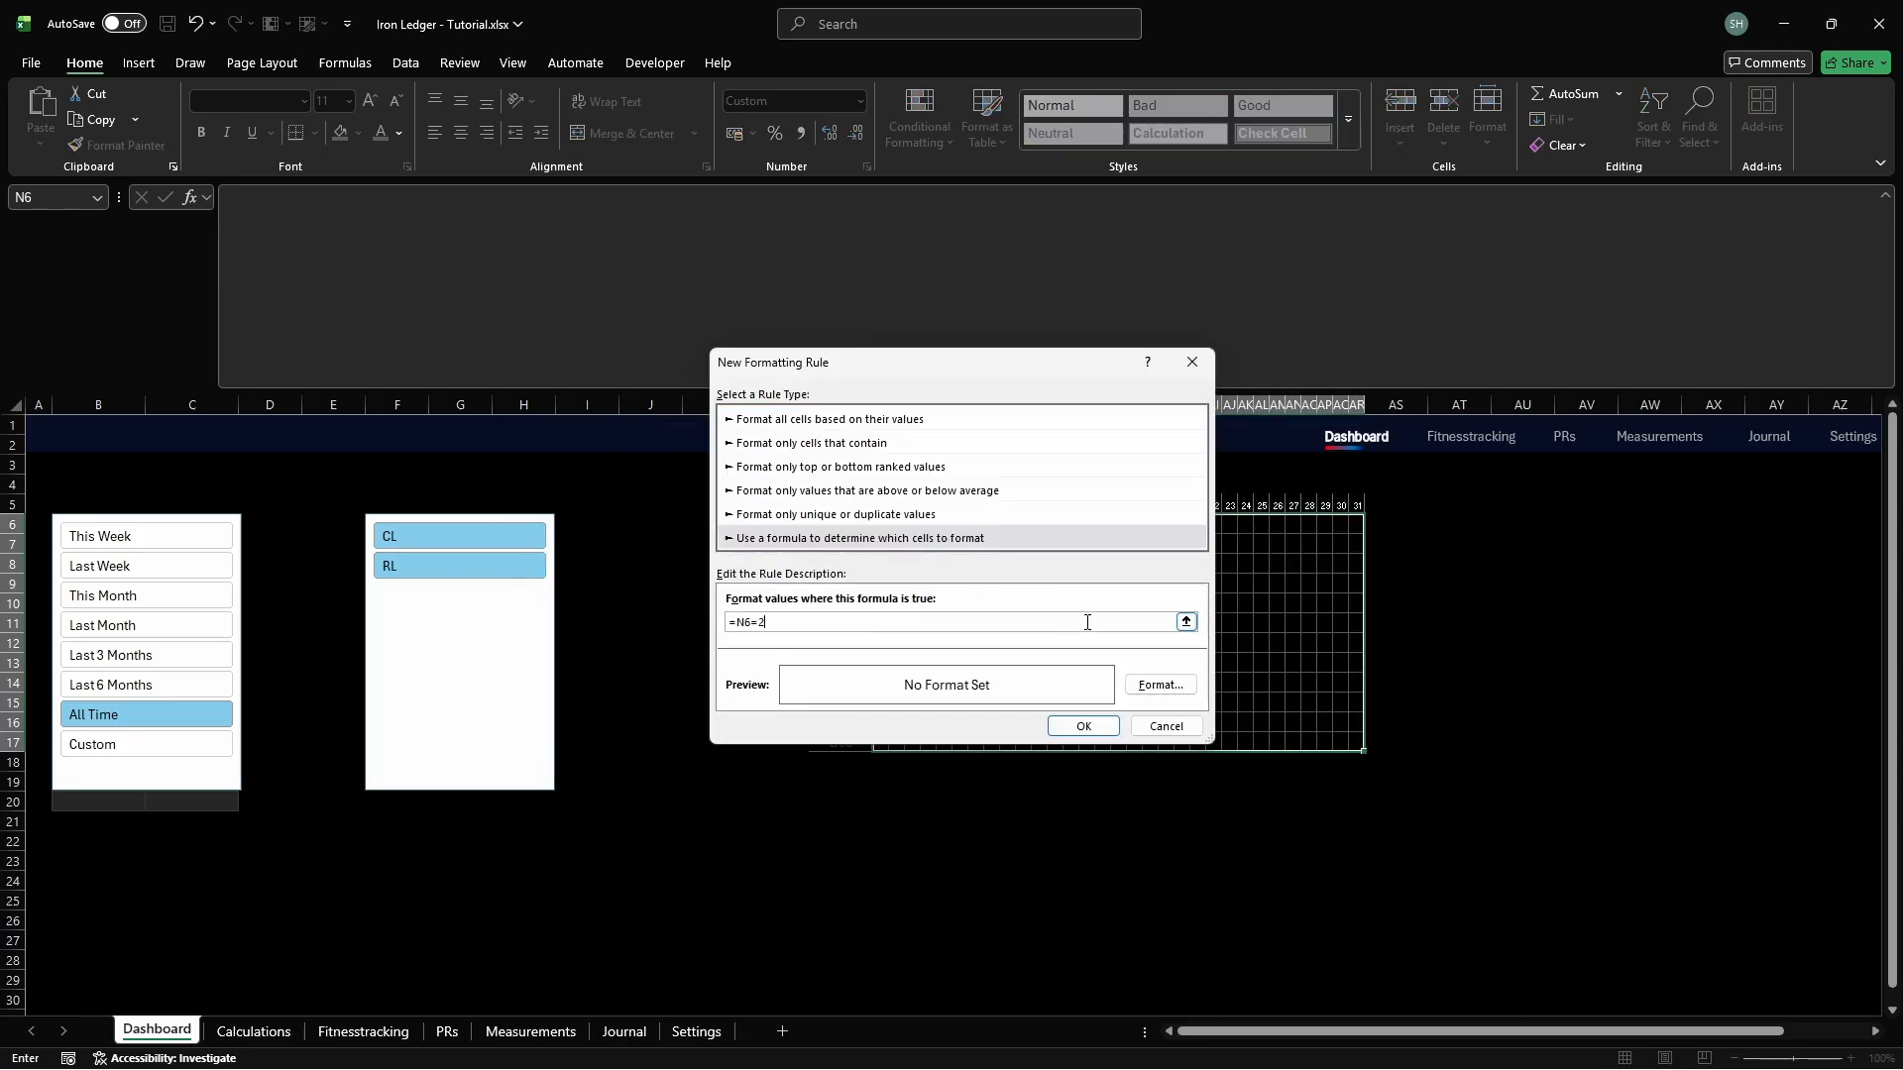
Set the background fill of the =N6=2 rule to a custom medium blue color
{"action": "left_click", "coordinate": [1158, 684]}
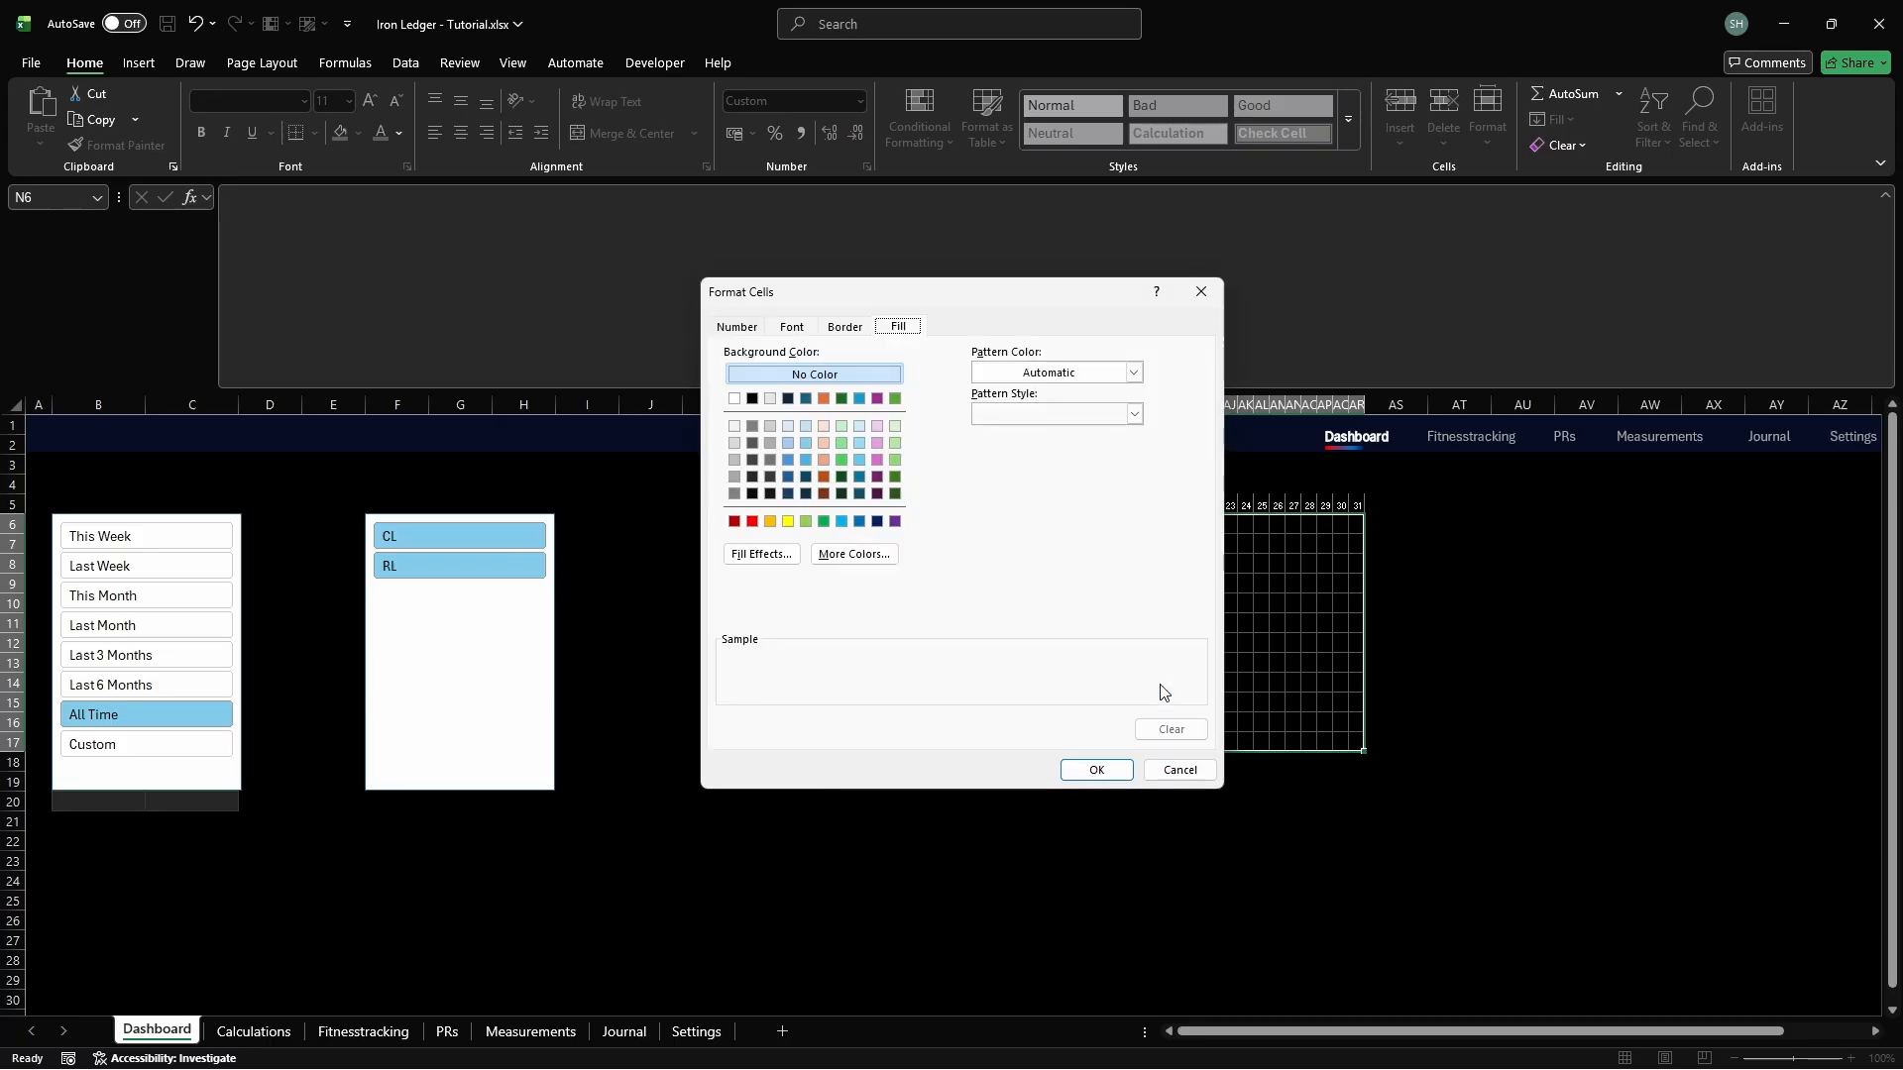
{"action": "left_click", "coordinate": [855, 554]}
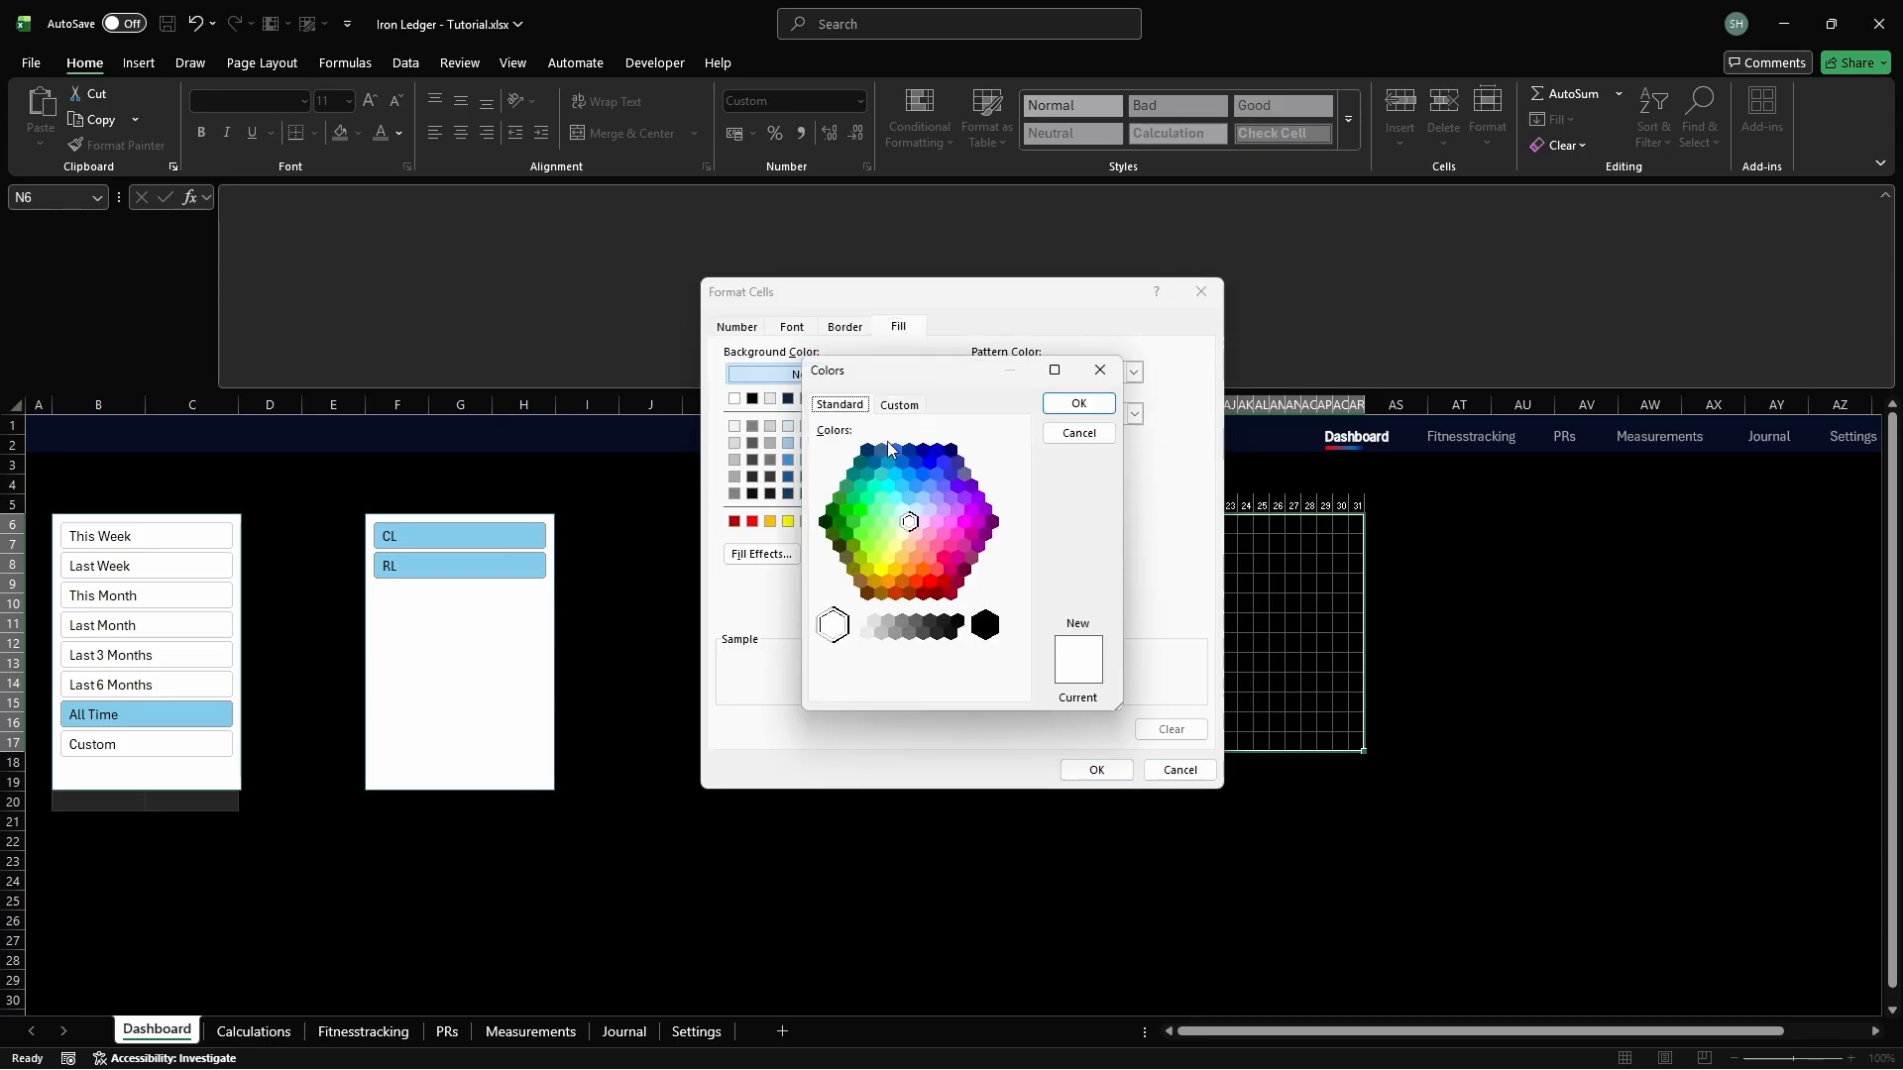
{"action": "left_click", "coordinate": [901, 406]}
{"action": "left_click", "coordinate": [938, 684]}
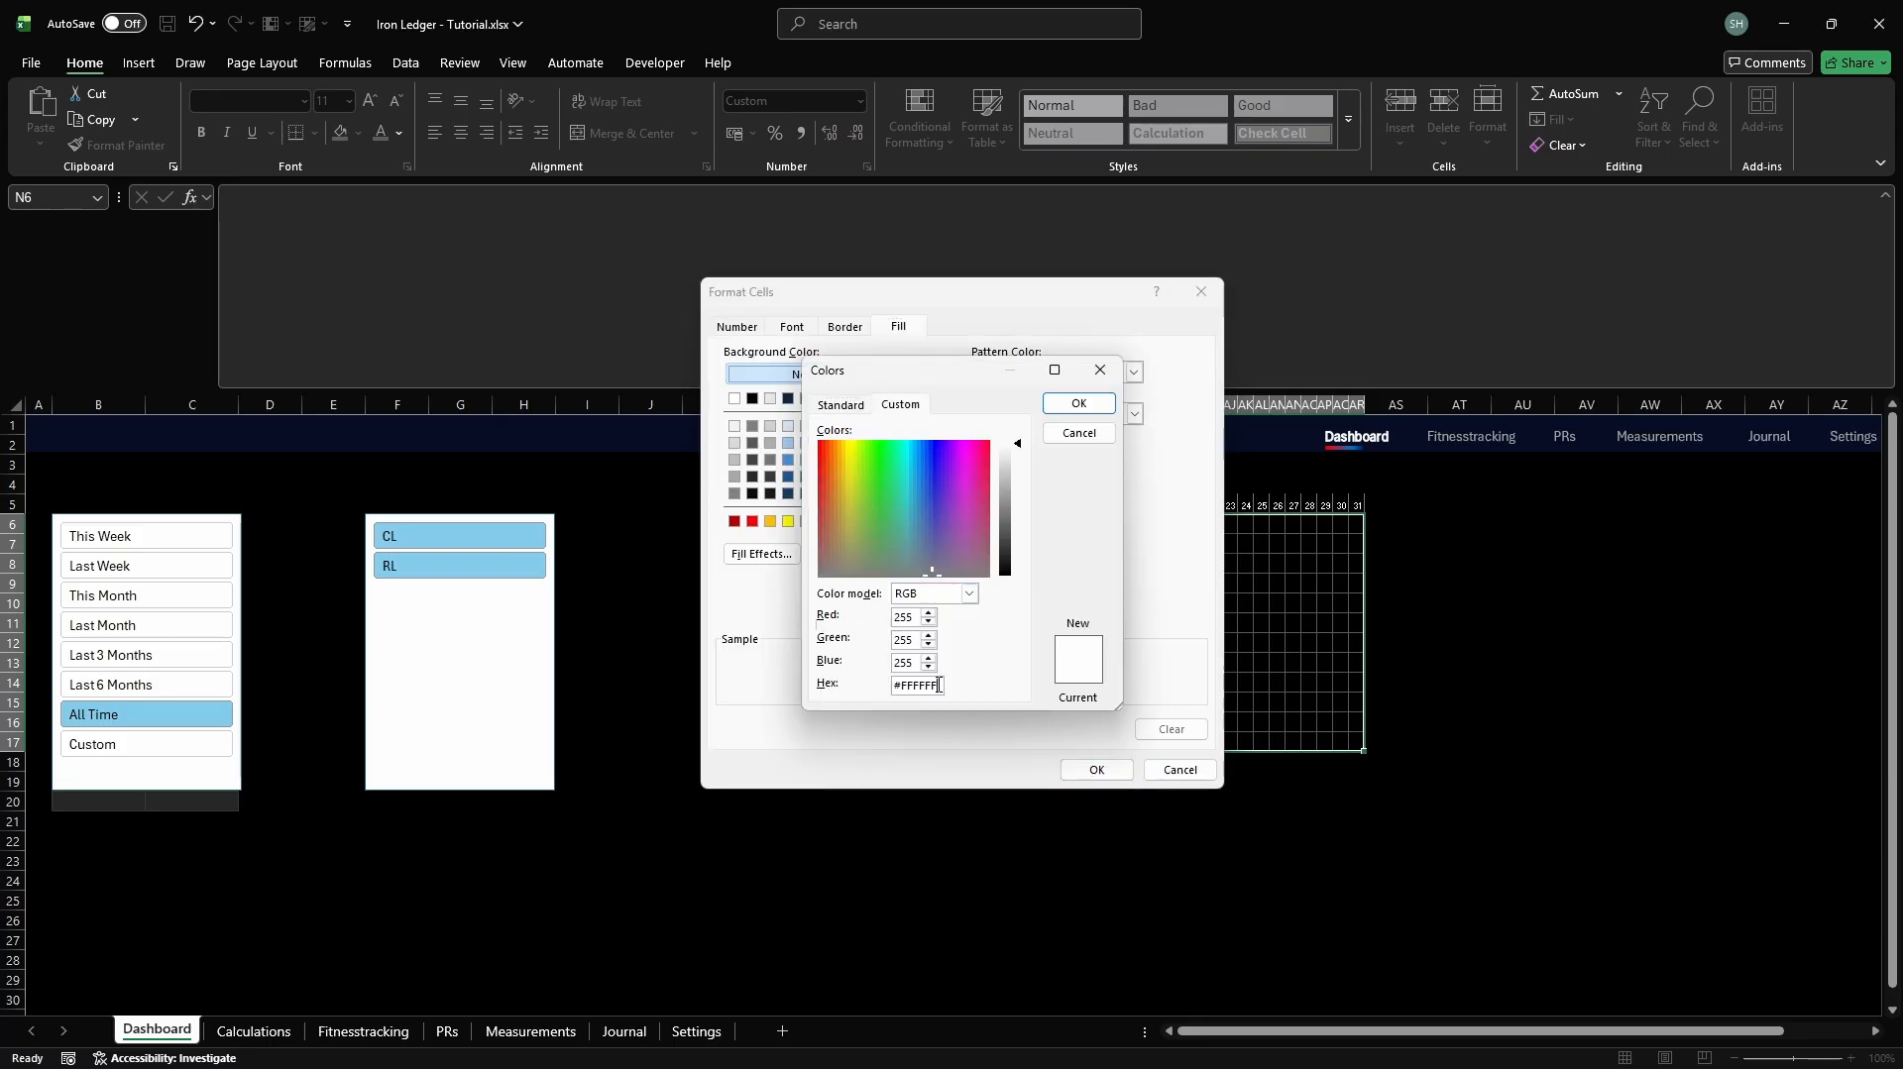
{"action": "key", "text": "ctrl+a"}
{"action": "key", "text": "BackSpace"}
{"action": "key", "text": "Return"}
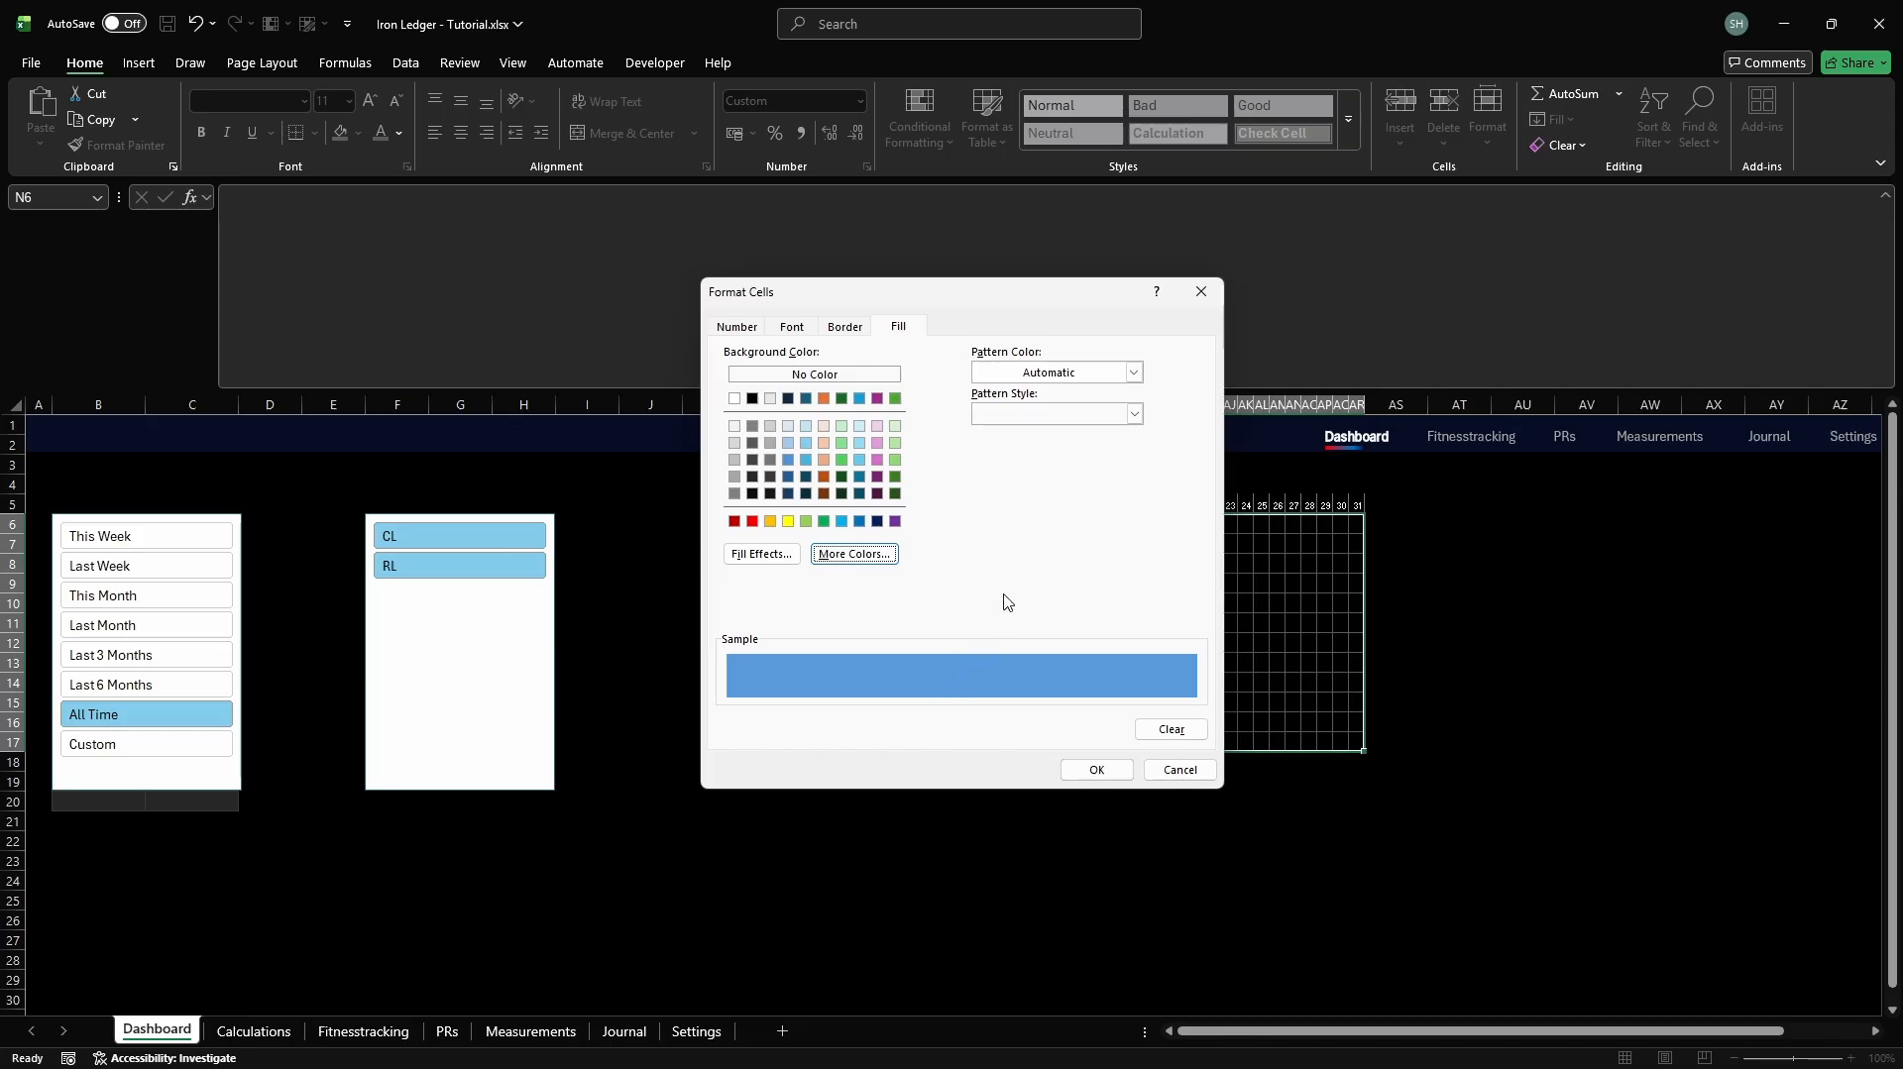
Give the =N6=2 rule's fill a custom white pattern color and the Thin Diagonal Stripe pattern style
{"action": "left_click", "coordinate": [1135, 374]}
{"action": "left_click", "coordinate": [1046, 764]}
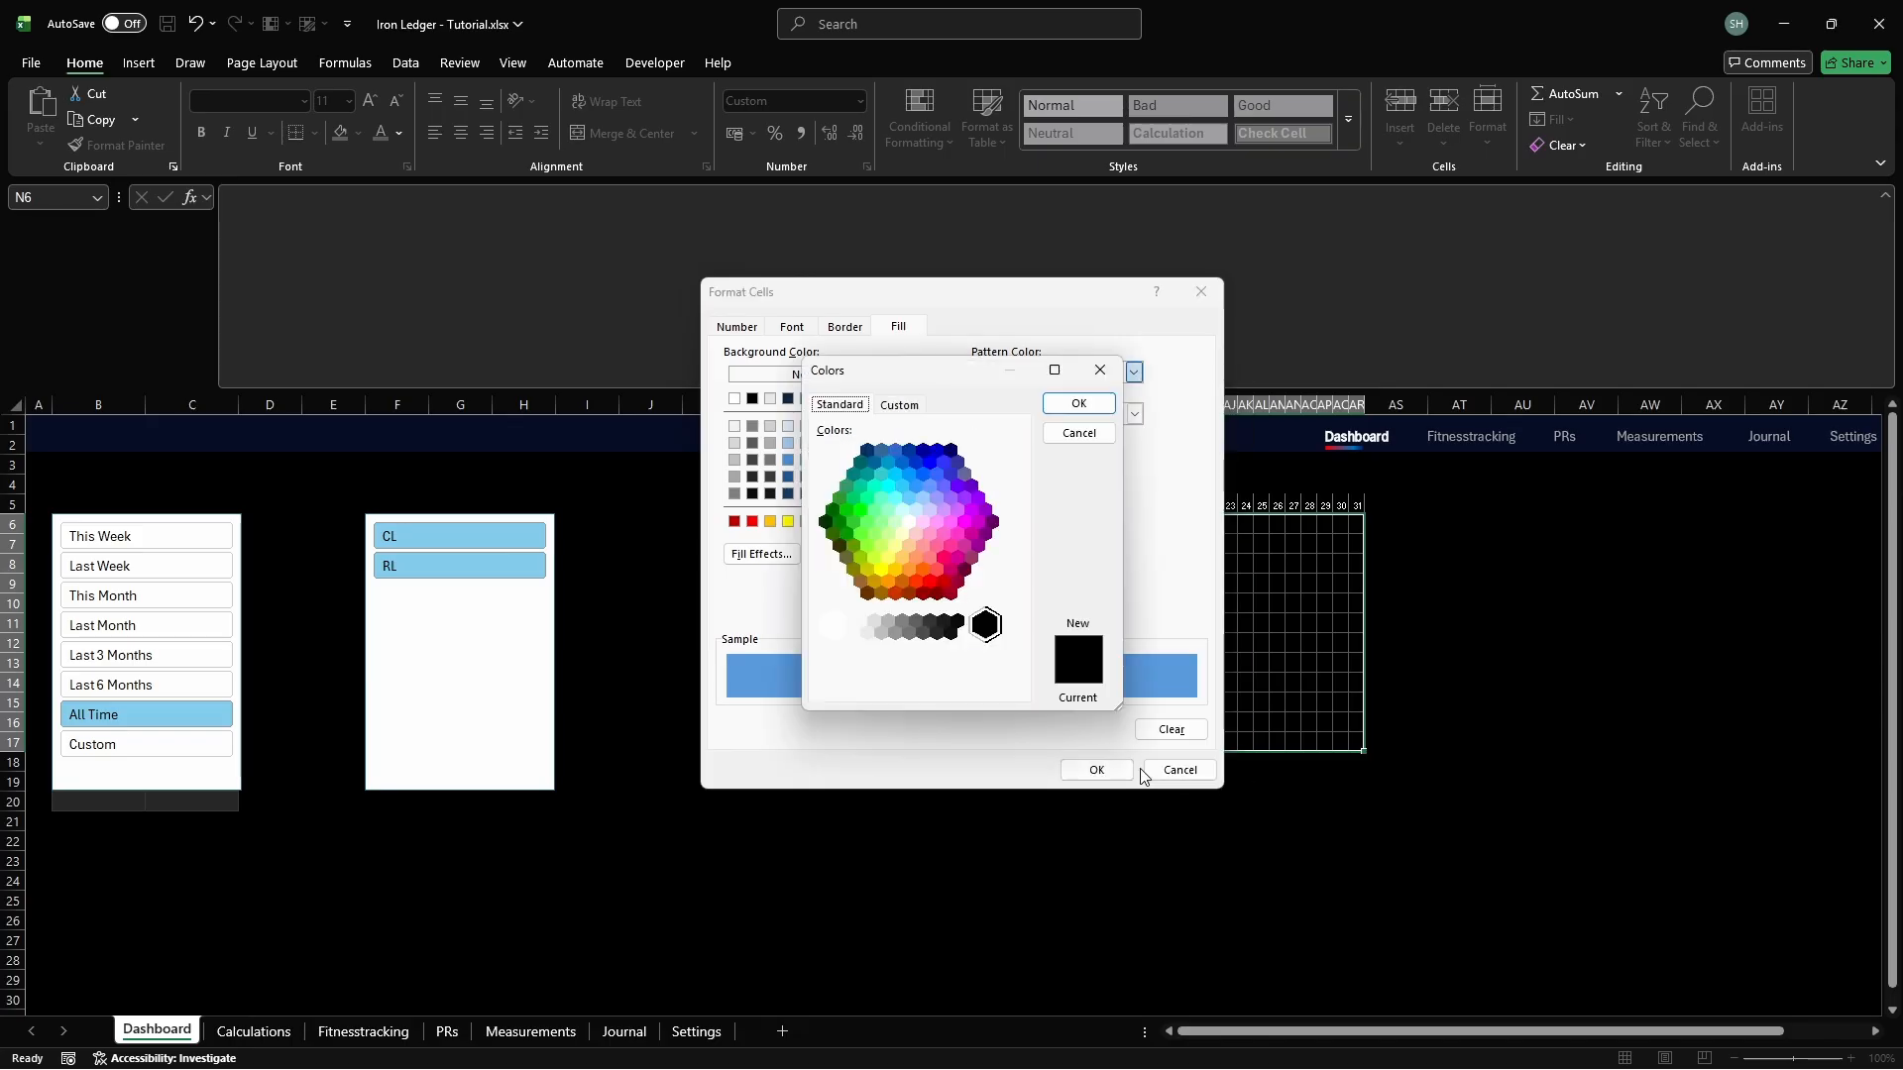
{"action": "left_click", "coordinate": [901, 406]}
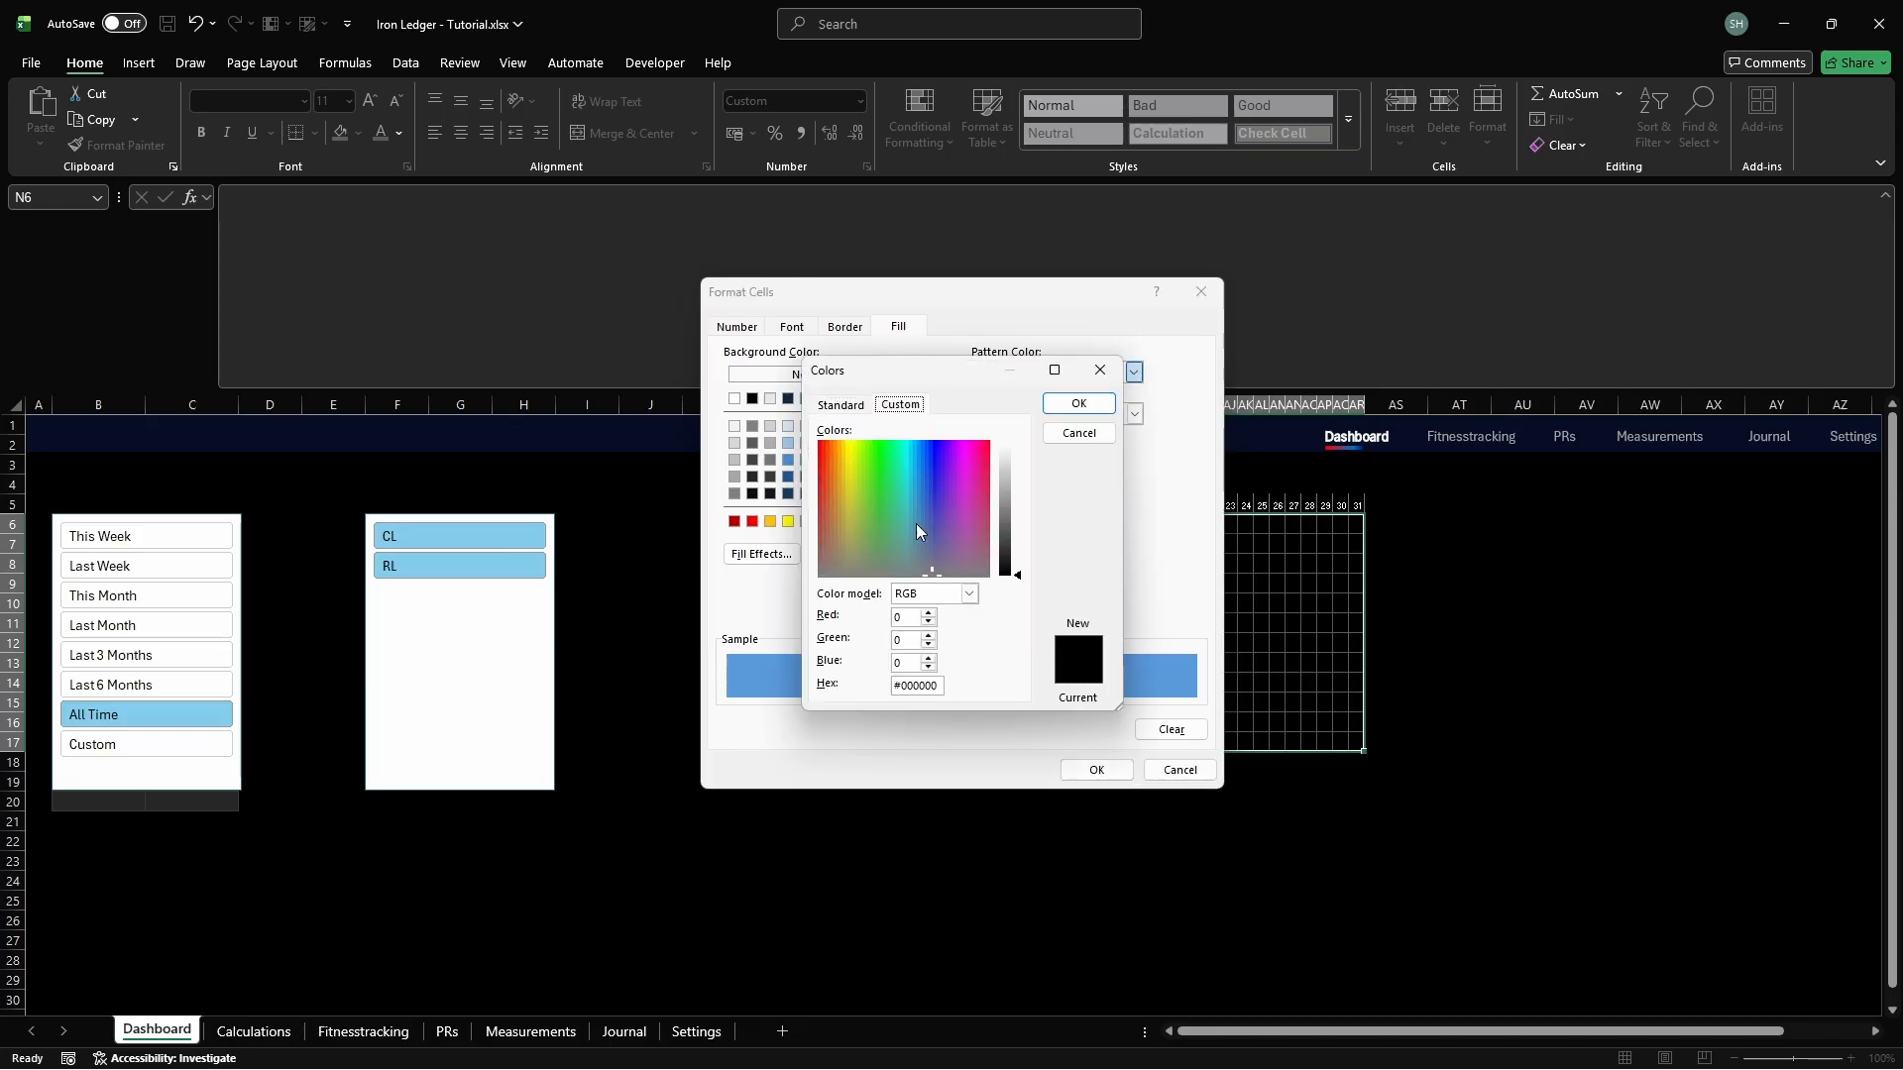
{"action": "left_click", "coordinate": [940, 685]}
{"action": "key", "text": "ctrl+a"}
{"action": "type", "text": "FFF"}
{"action": "key", "text": "Escape"}
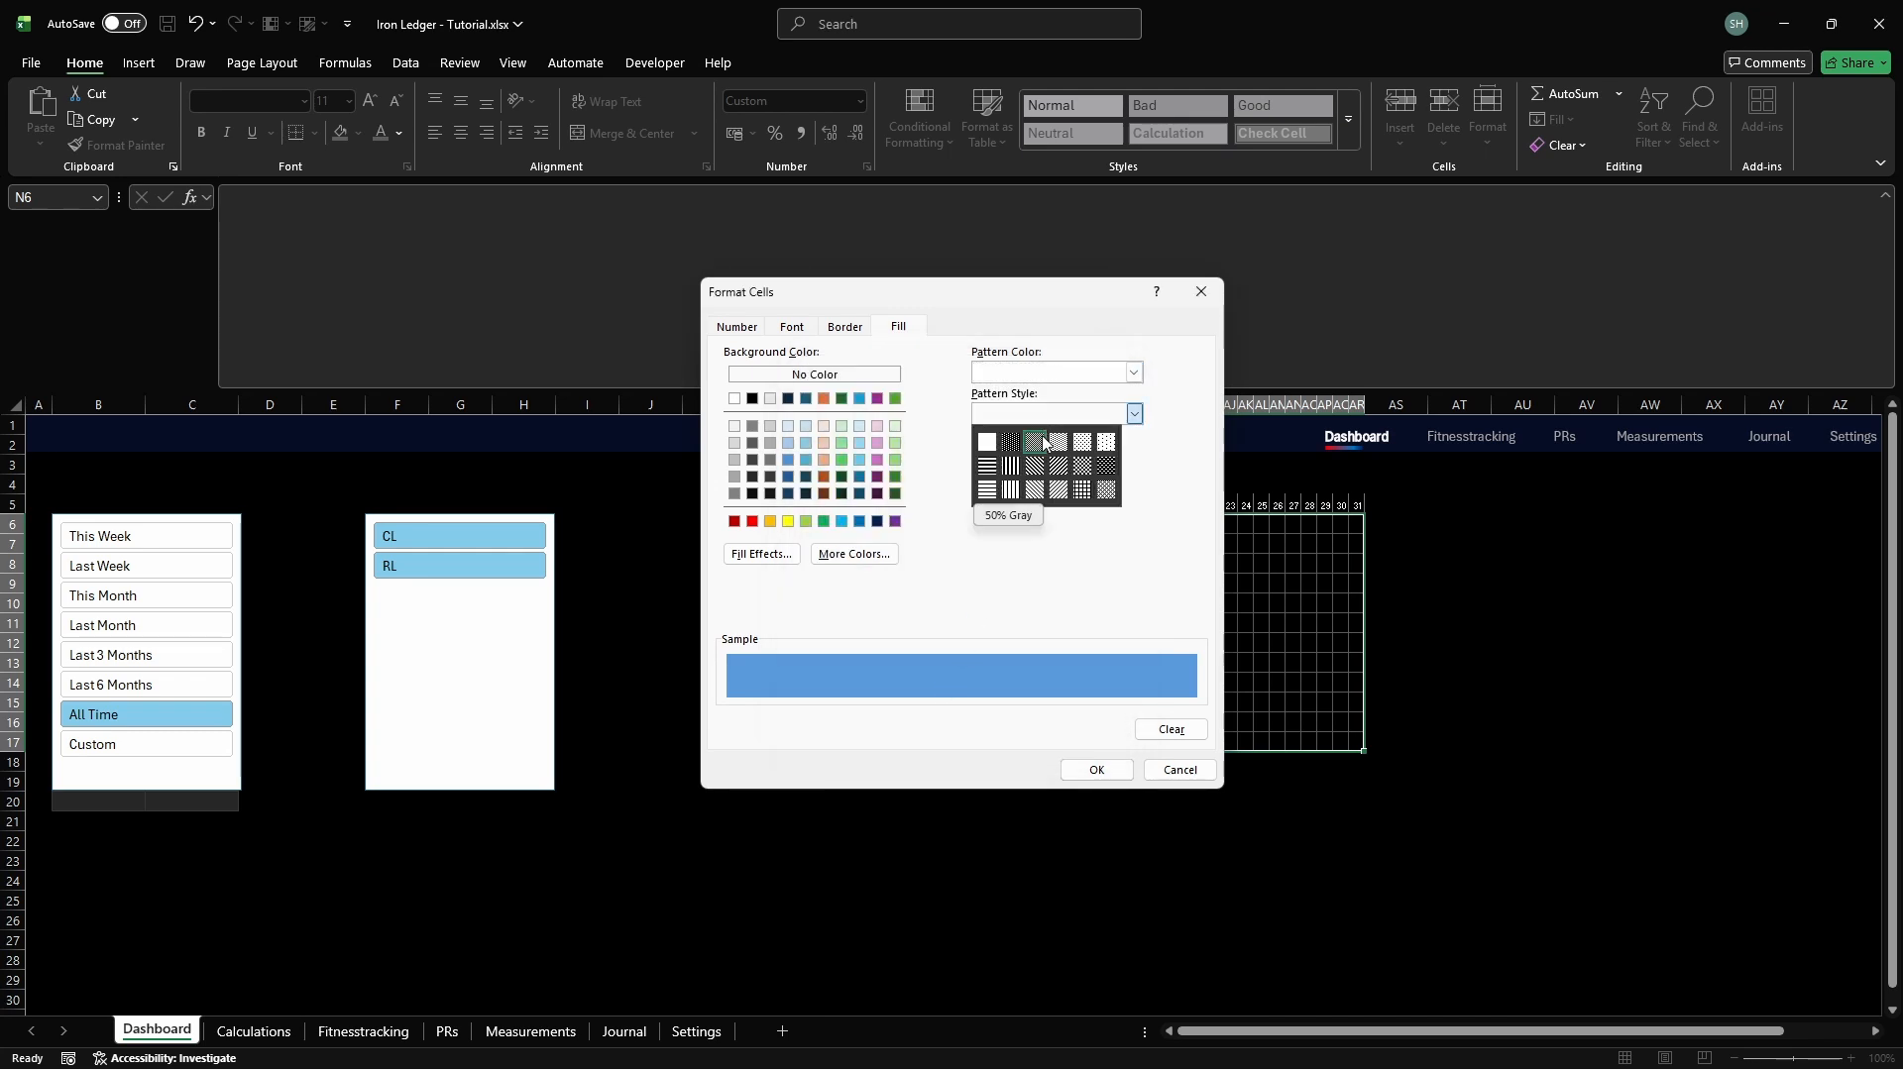
{"action": "left_click", "coordinate": [1060, 490]}
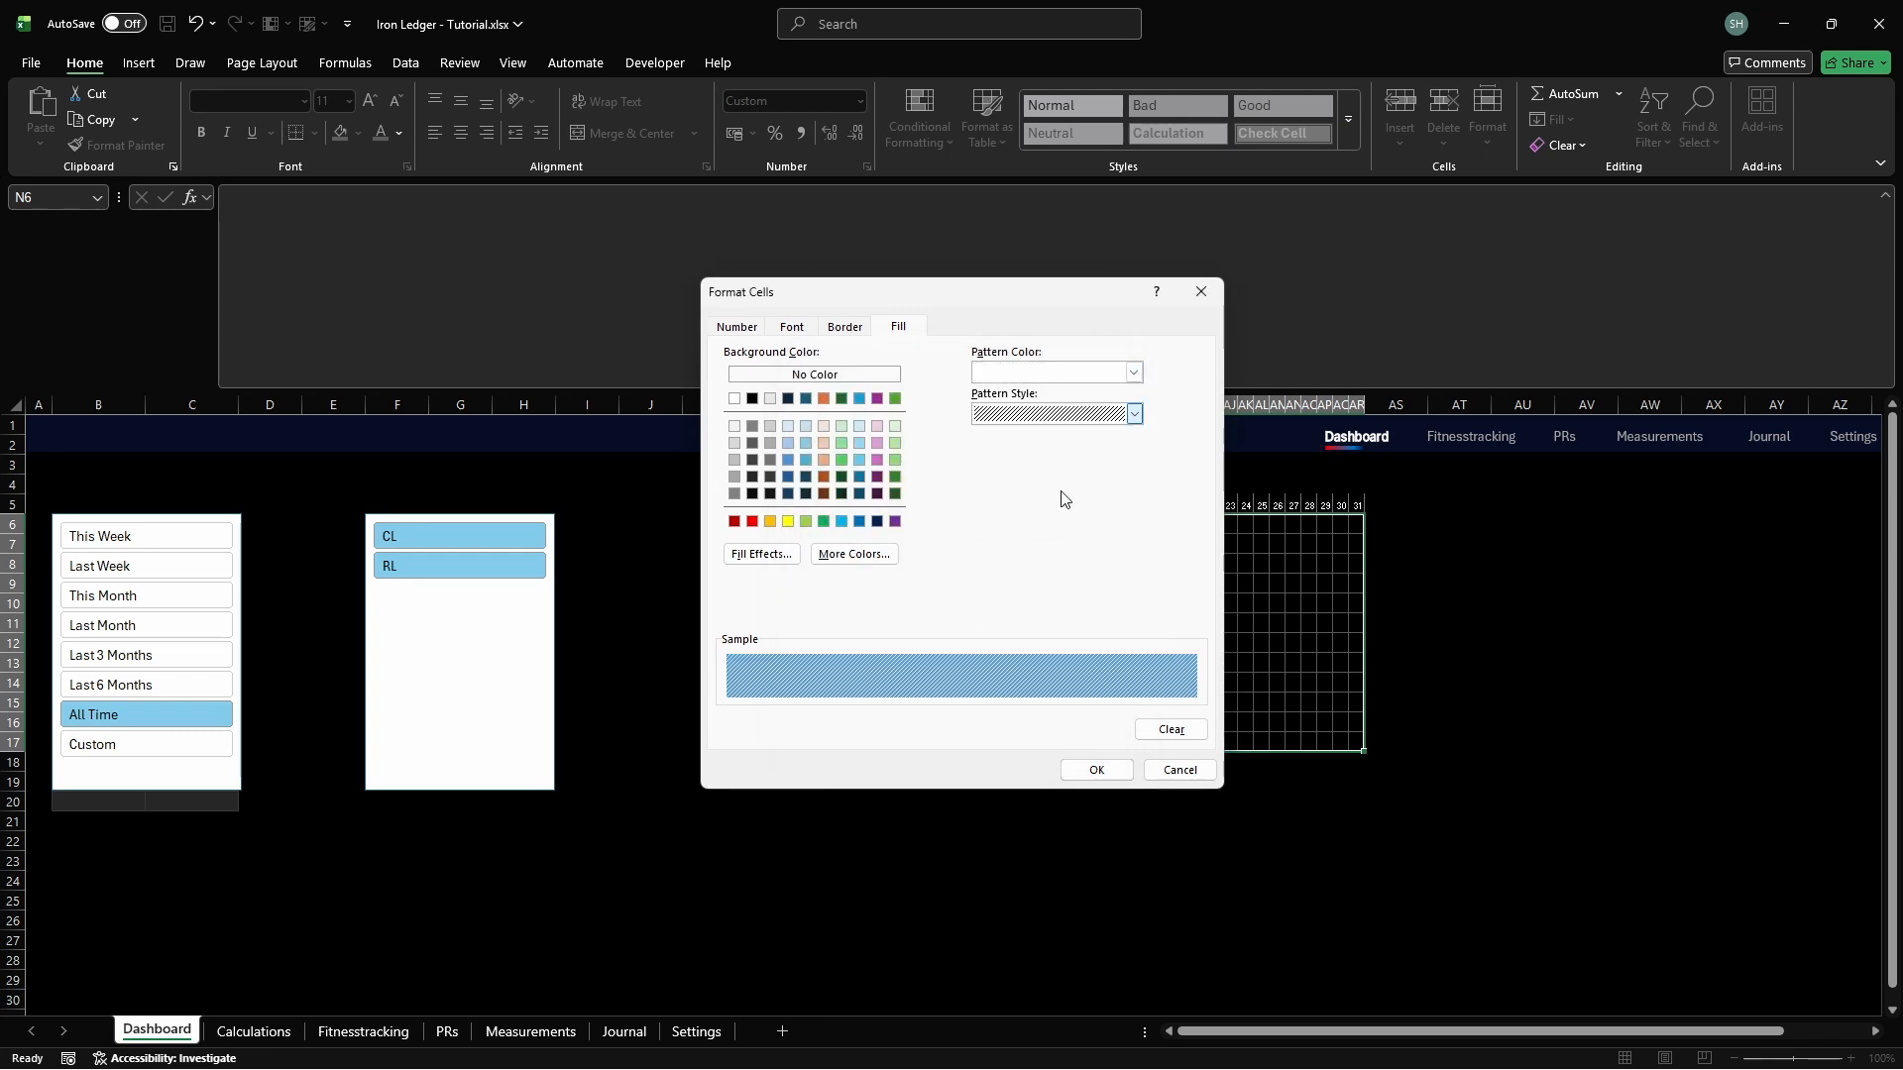
Confirm the format and the =N6=2 rule, and turn on Stop If True for it
{"action": "left_click", "coordinate": [1096, 770]}
{"action": "left_click", "coordinate": [1087, 725]}
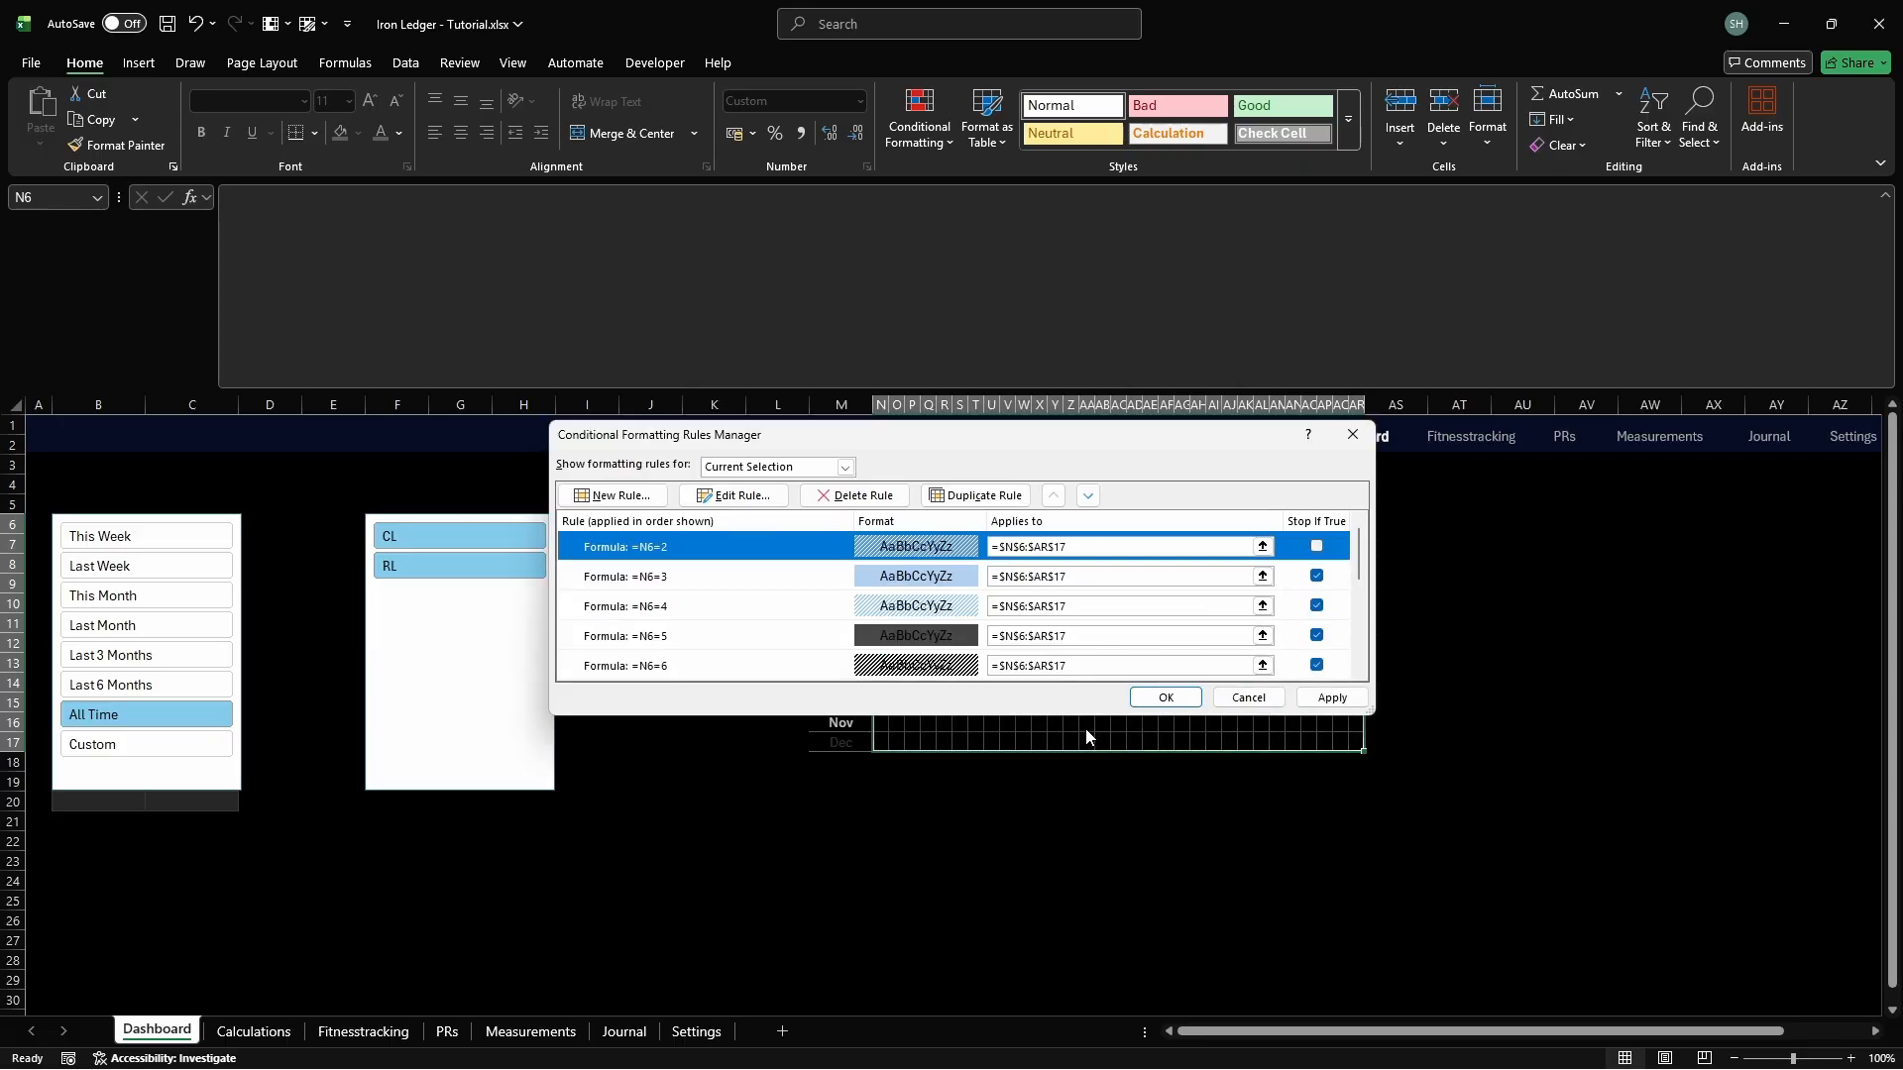
{"action": "left_click", "coordinate": [1317, 546]}
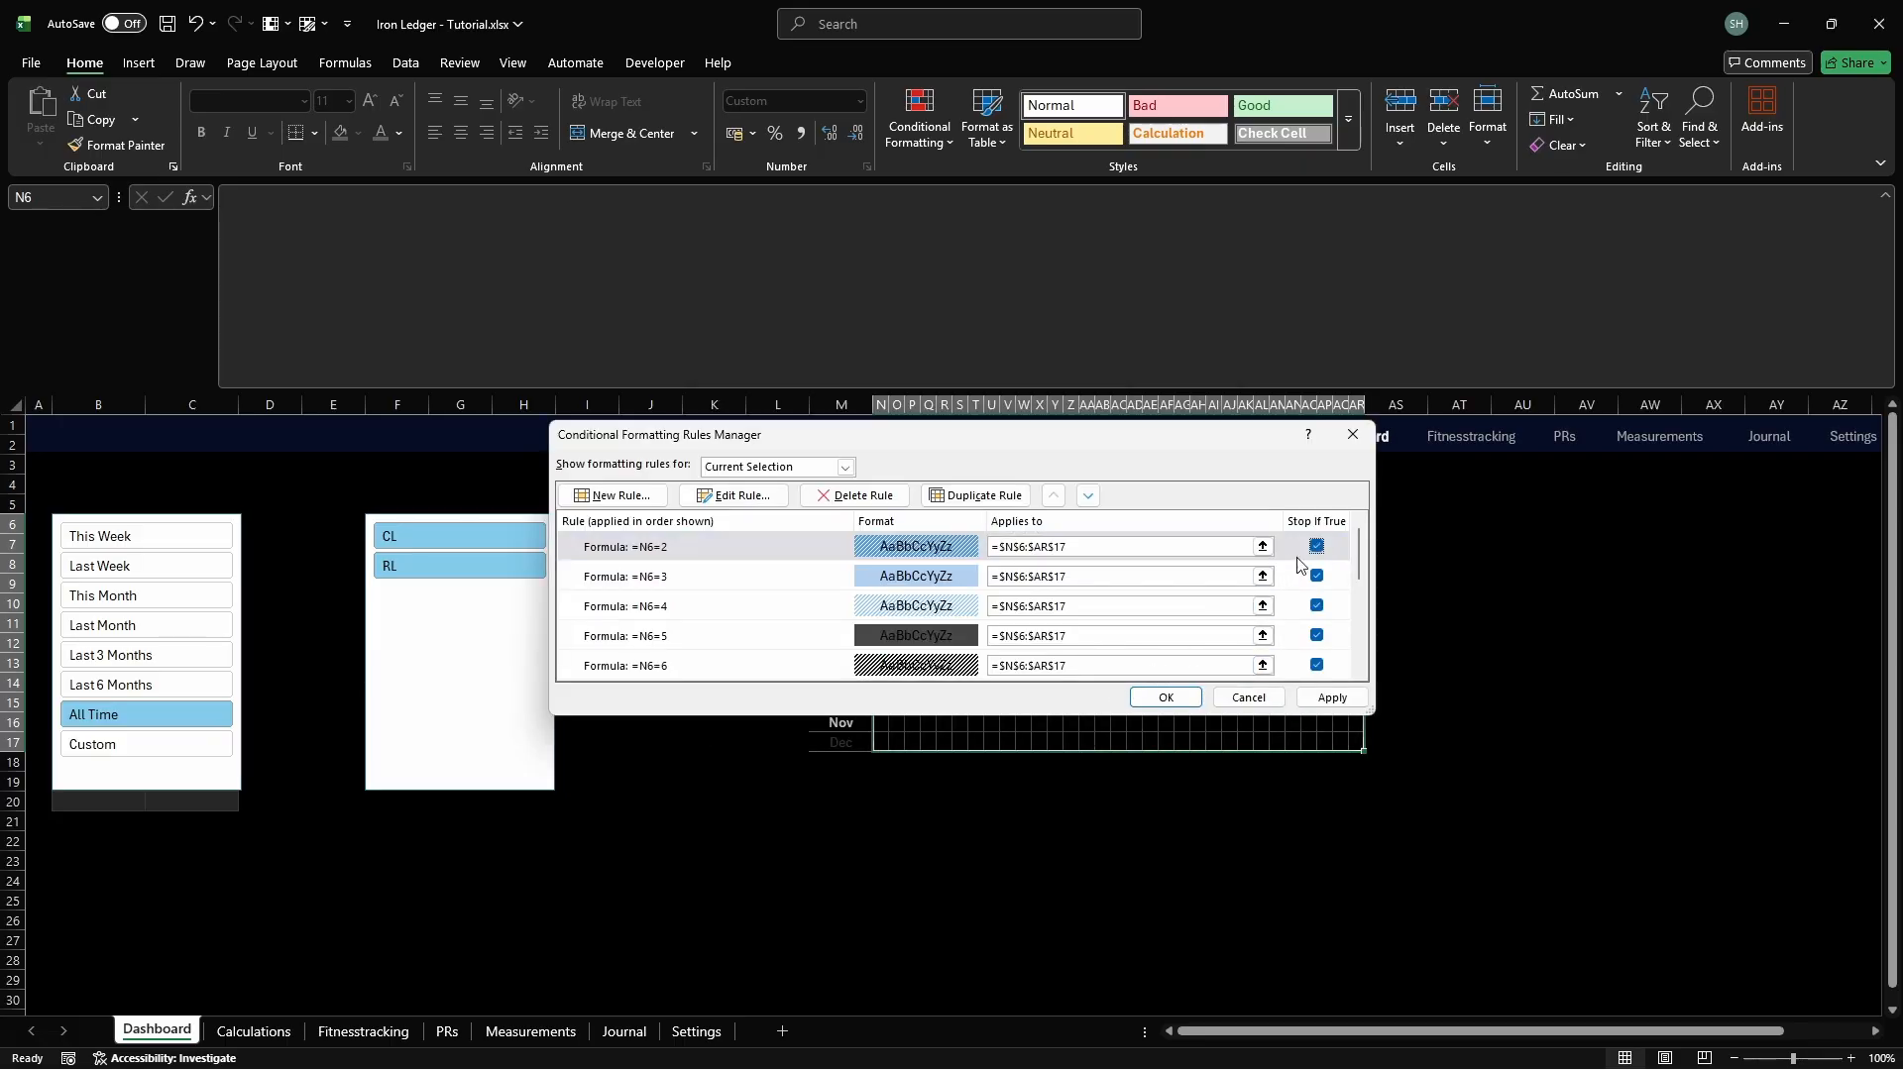
Add another formula-based conditional formatting rule for the heatmap grid with the formula =N6=1
{"action": "left_click", "coordinate": [615, 495]}
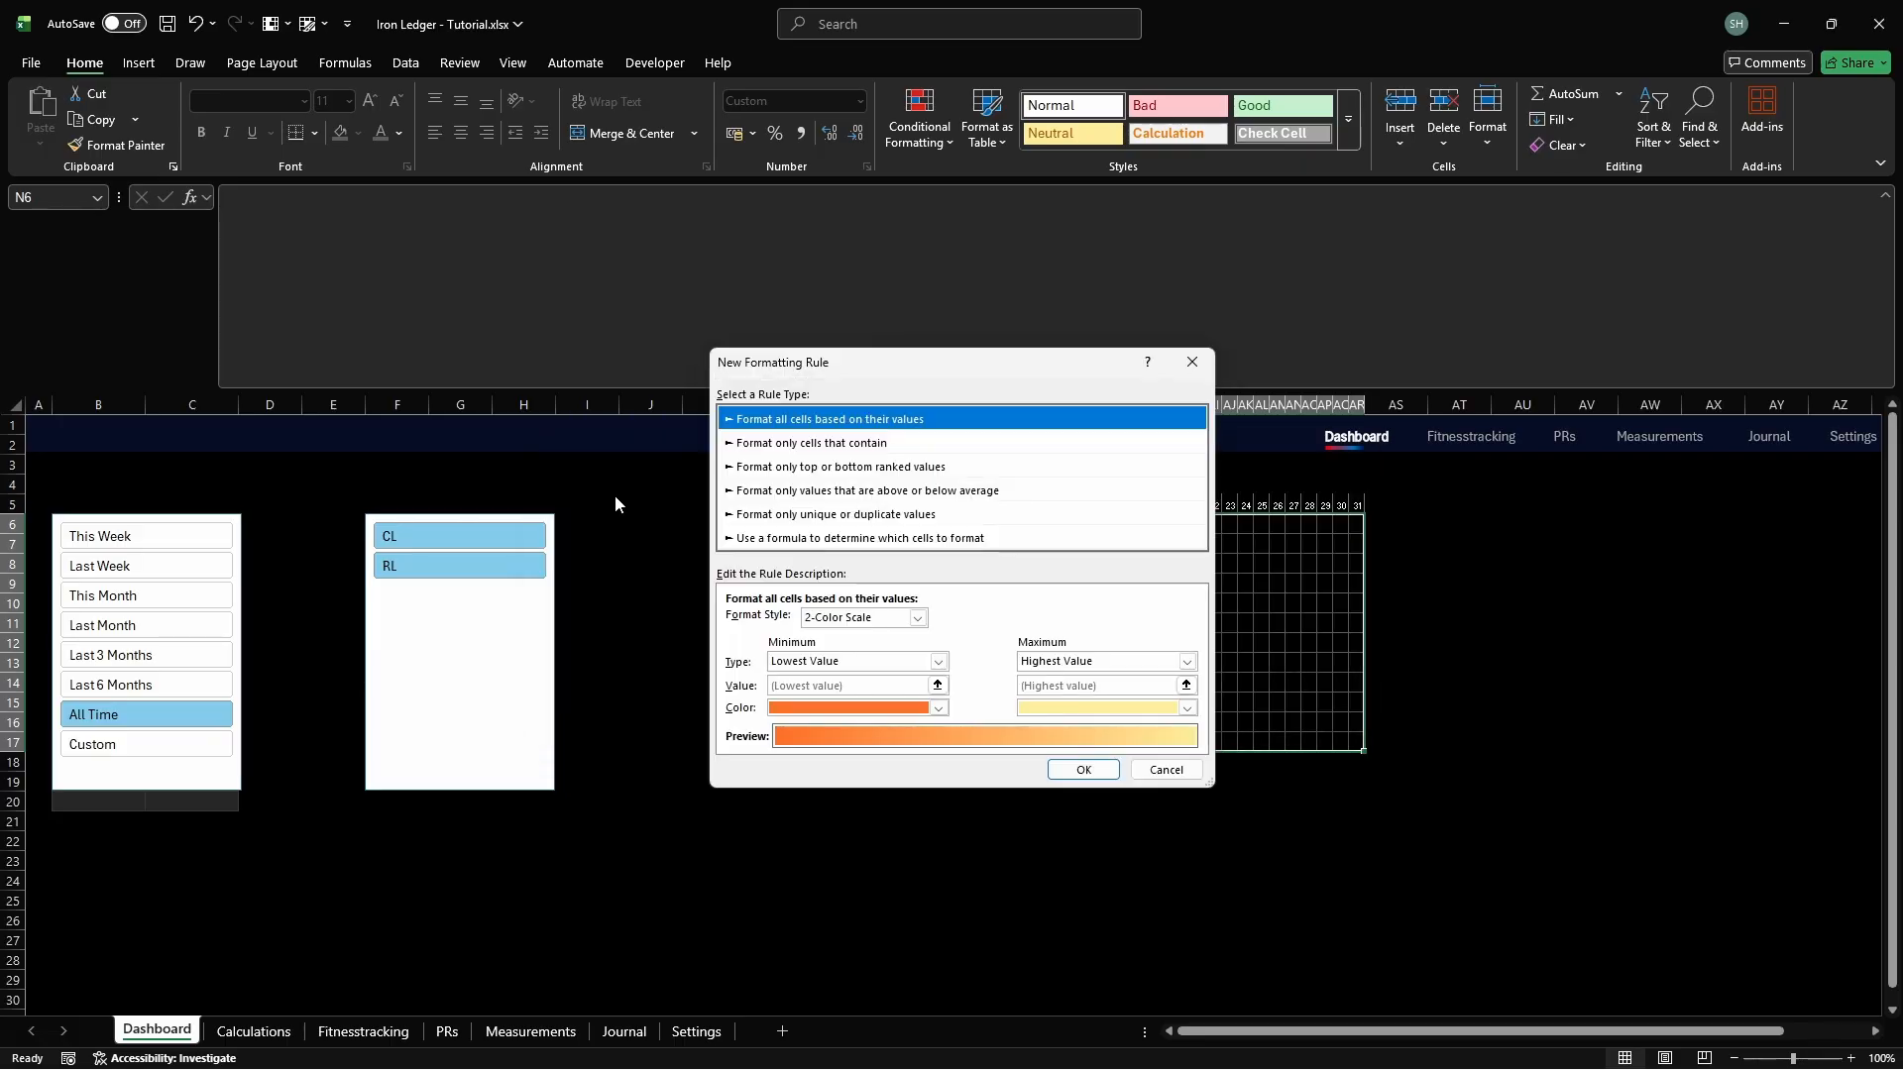
{"action": "left_click", "coordinate": [834, 538]}
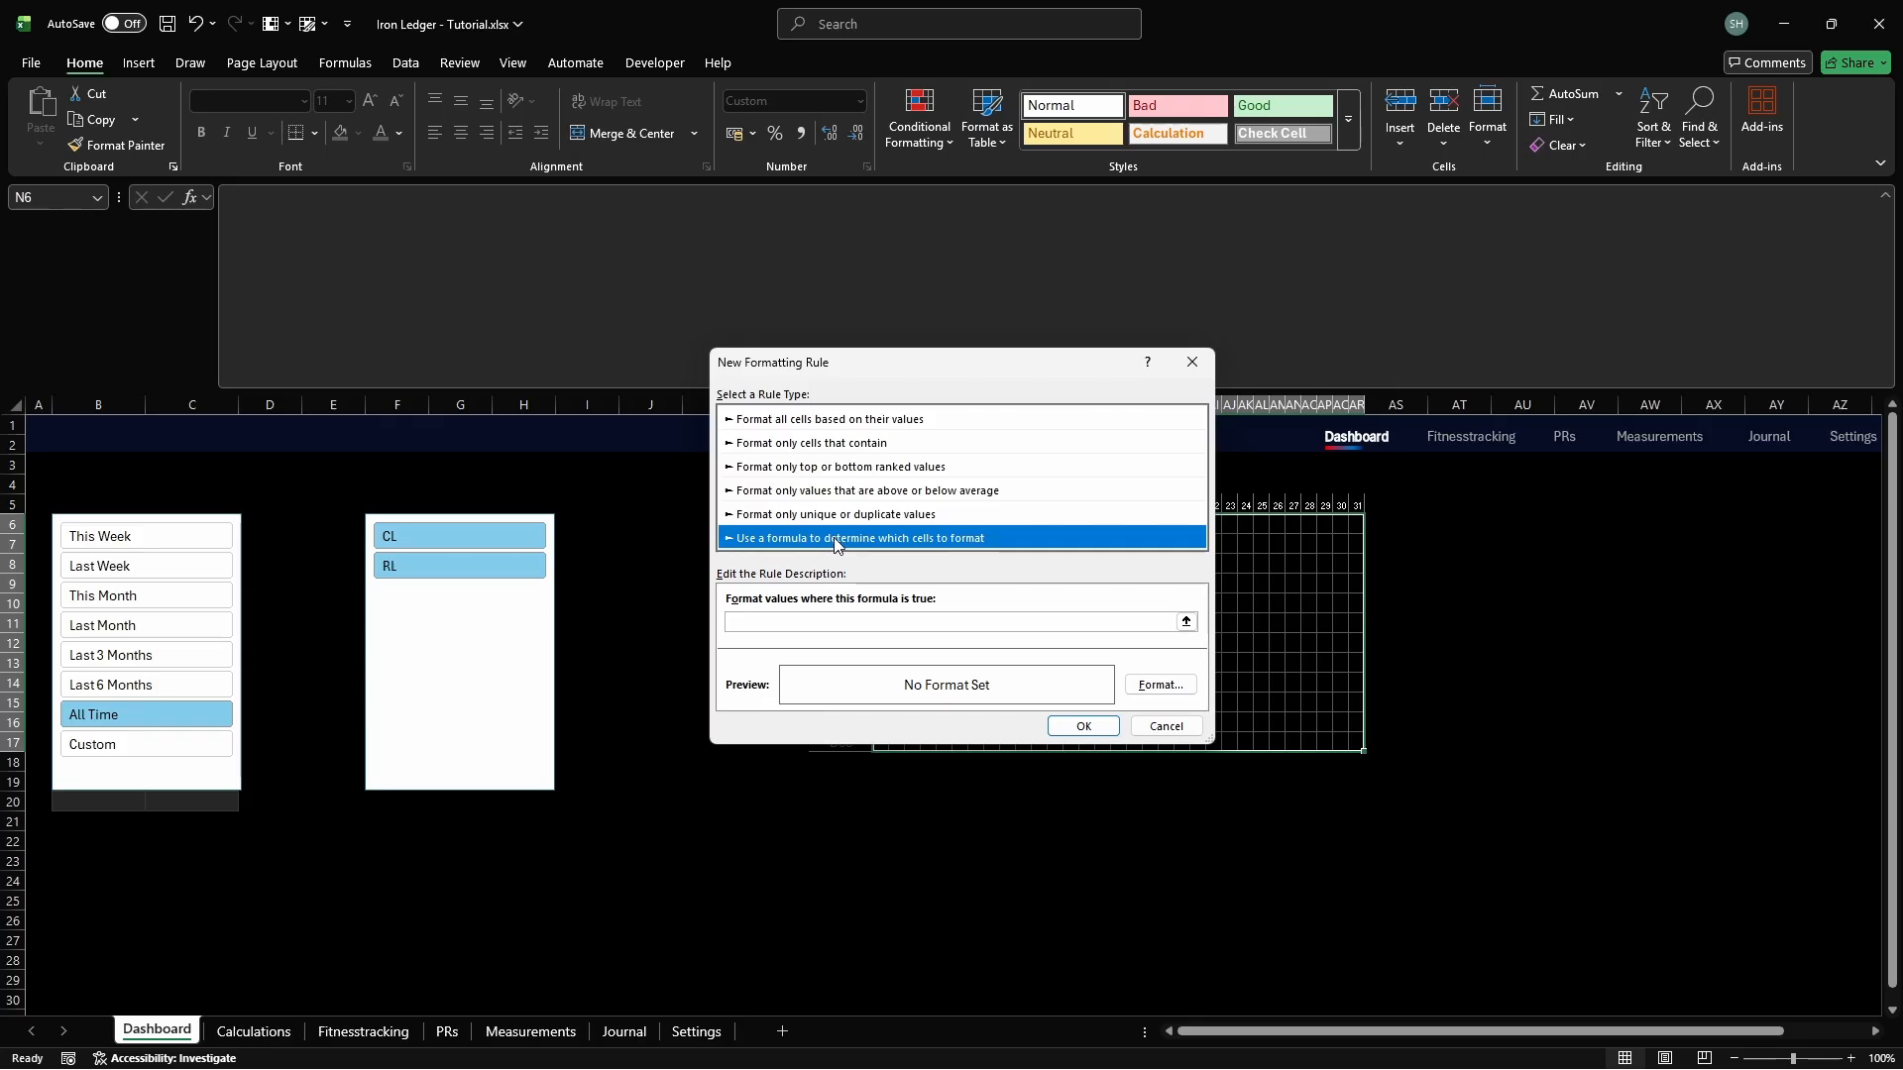
{"action": "left_click", "coordinate": [1087, 622]}
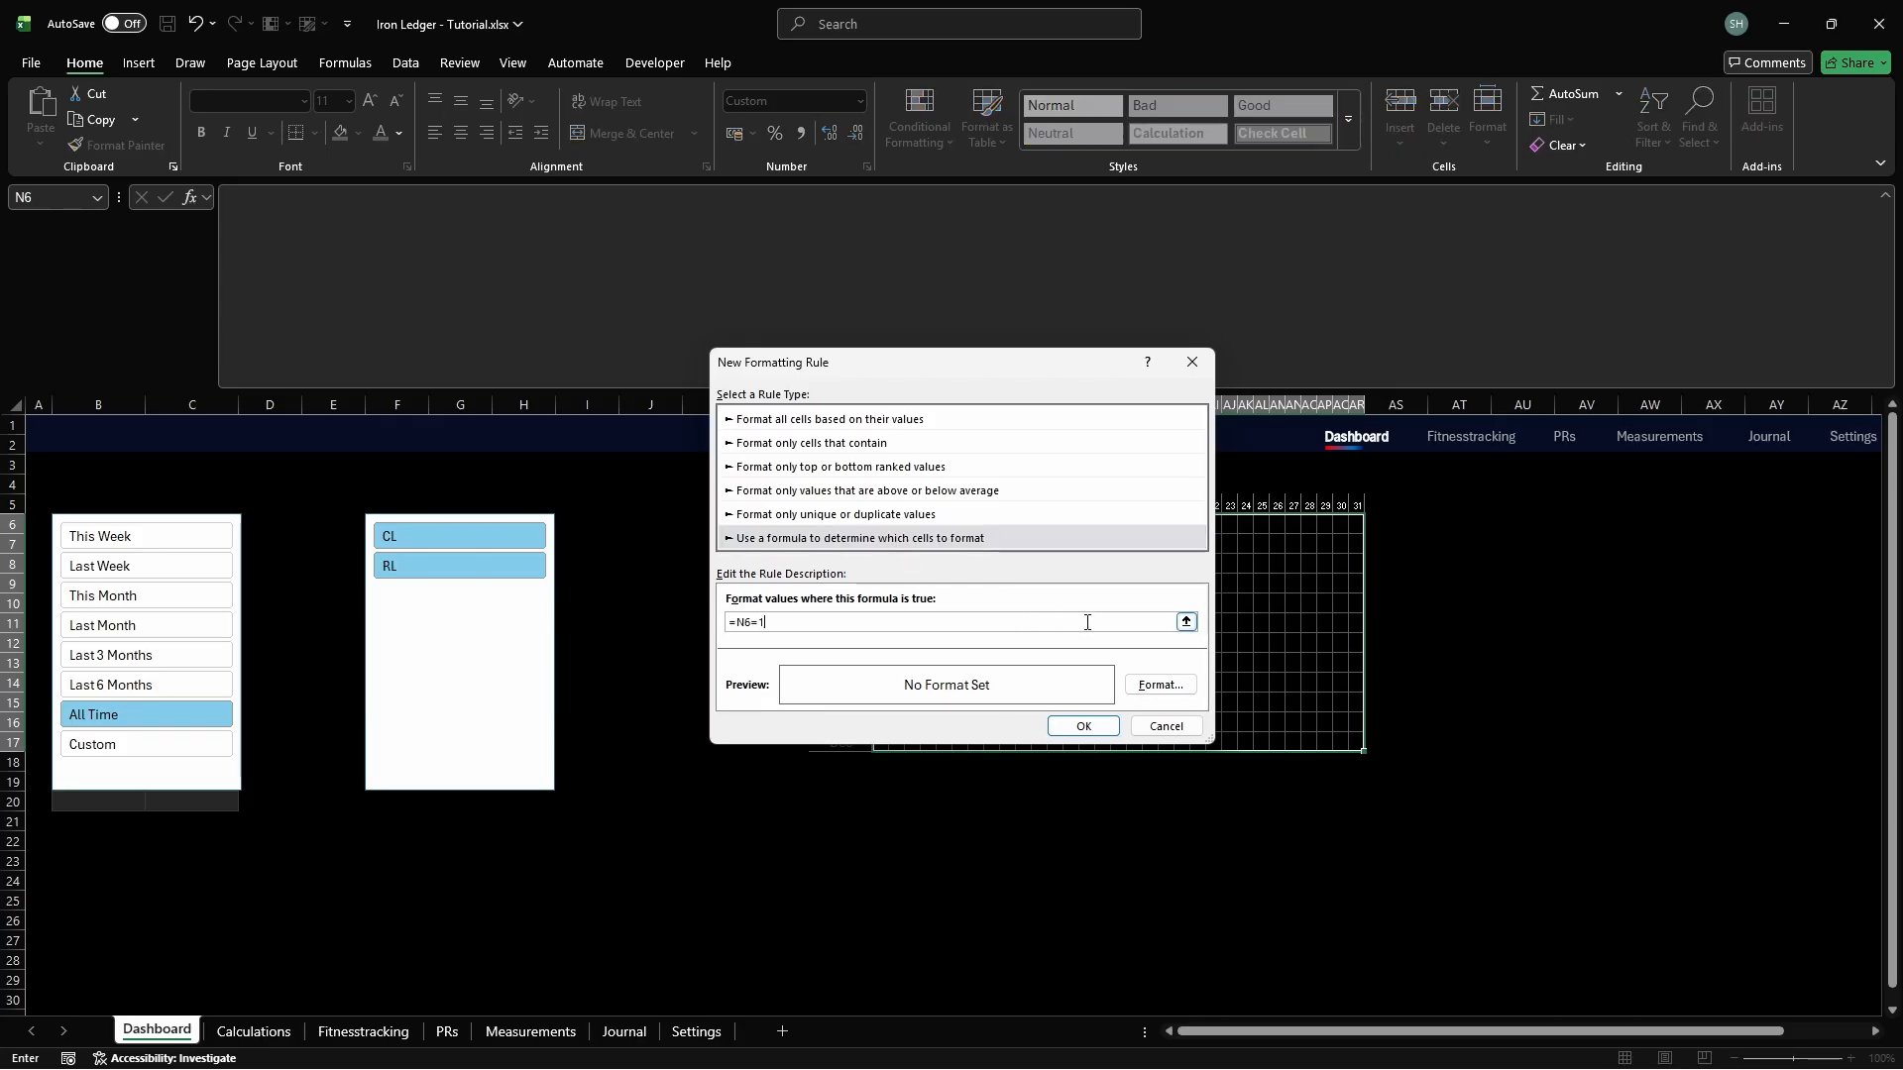
{"action": "type", "text": "=N6=1"}
Set the background fill color of the =N6=1 rule to the custom hex value #3B88D5
{"action": "left_click", "coordinate": [1160, 685]}
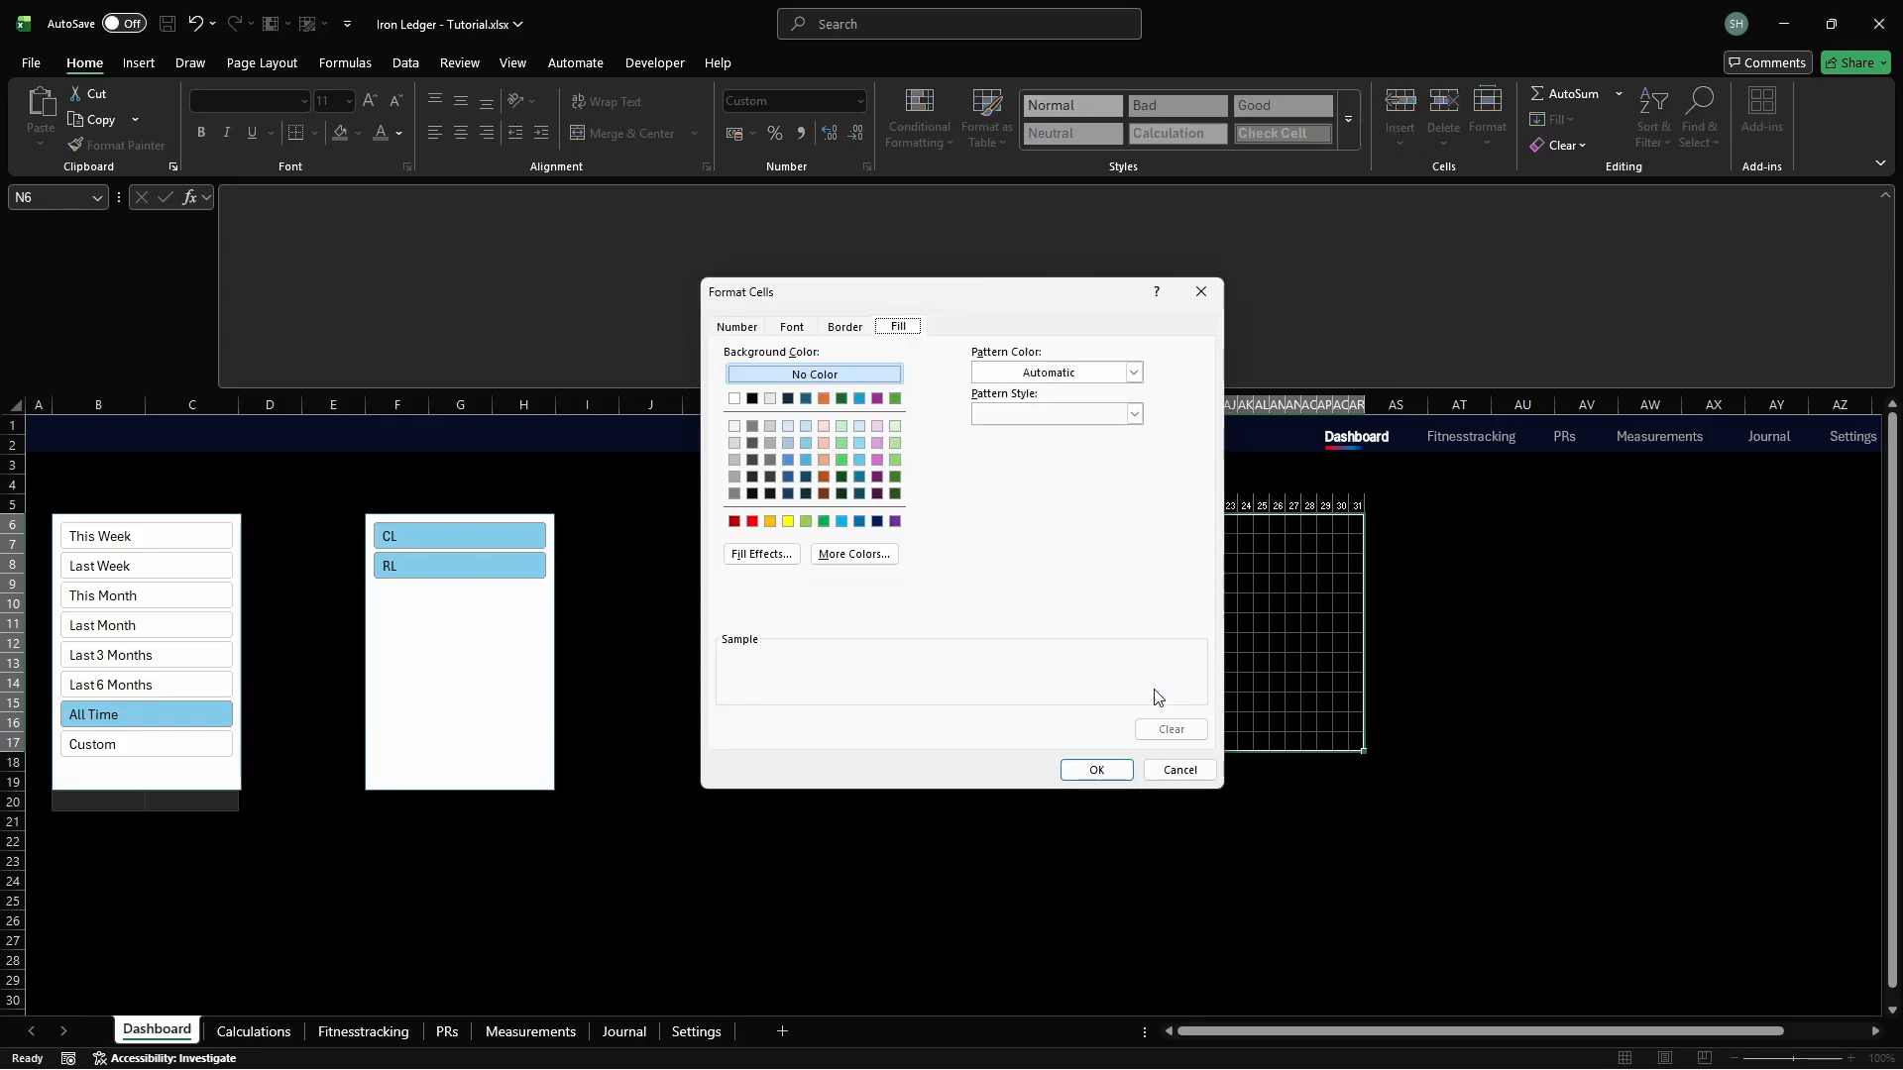
{"action": "left_click", "coordinate": [855, 554]}
{"action": "left_click", "coordinate": [901, 405]}
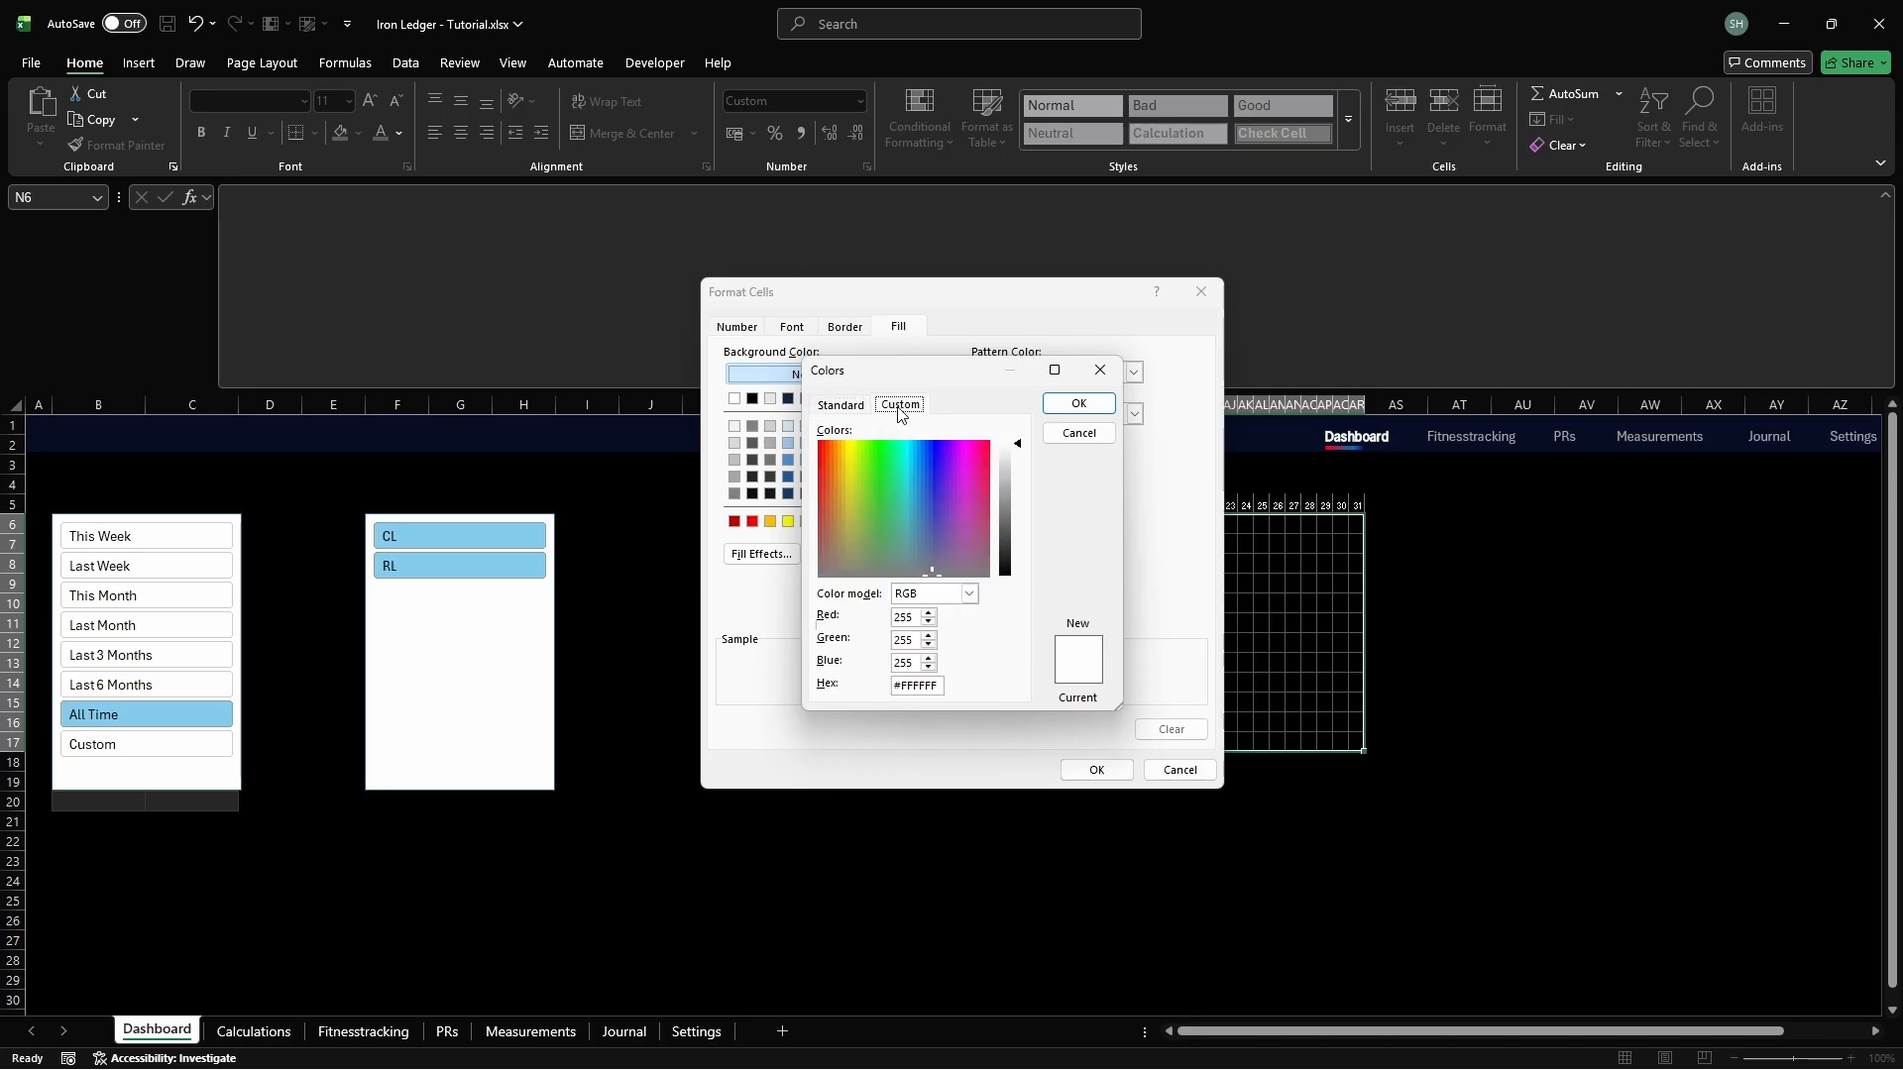
{"action": "left_click", "coordinate": [940, 685]}
{"action": "type", "text": "3B88D5"}
{"action": "key", "text": "Return"}
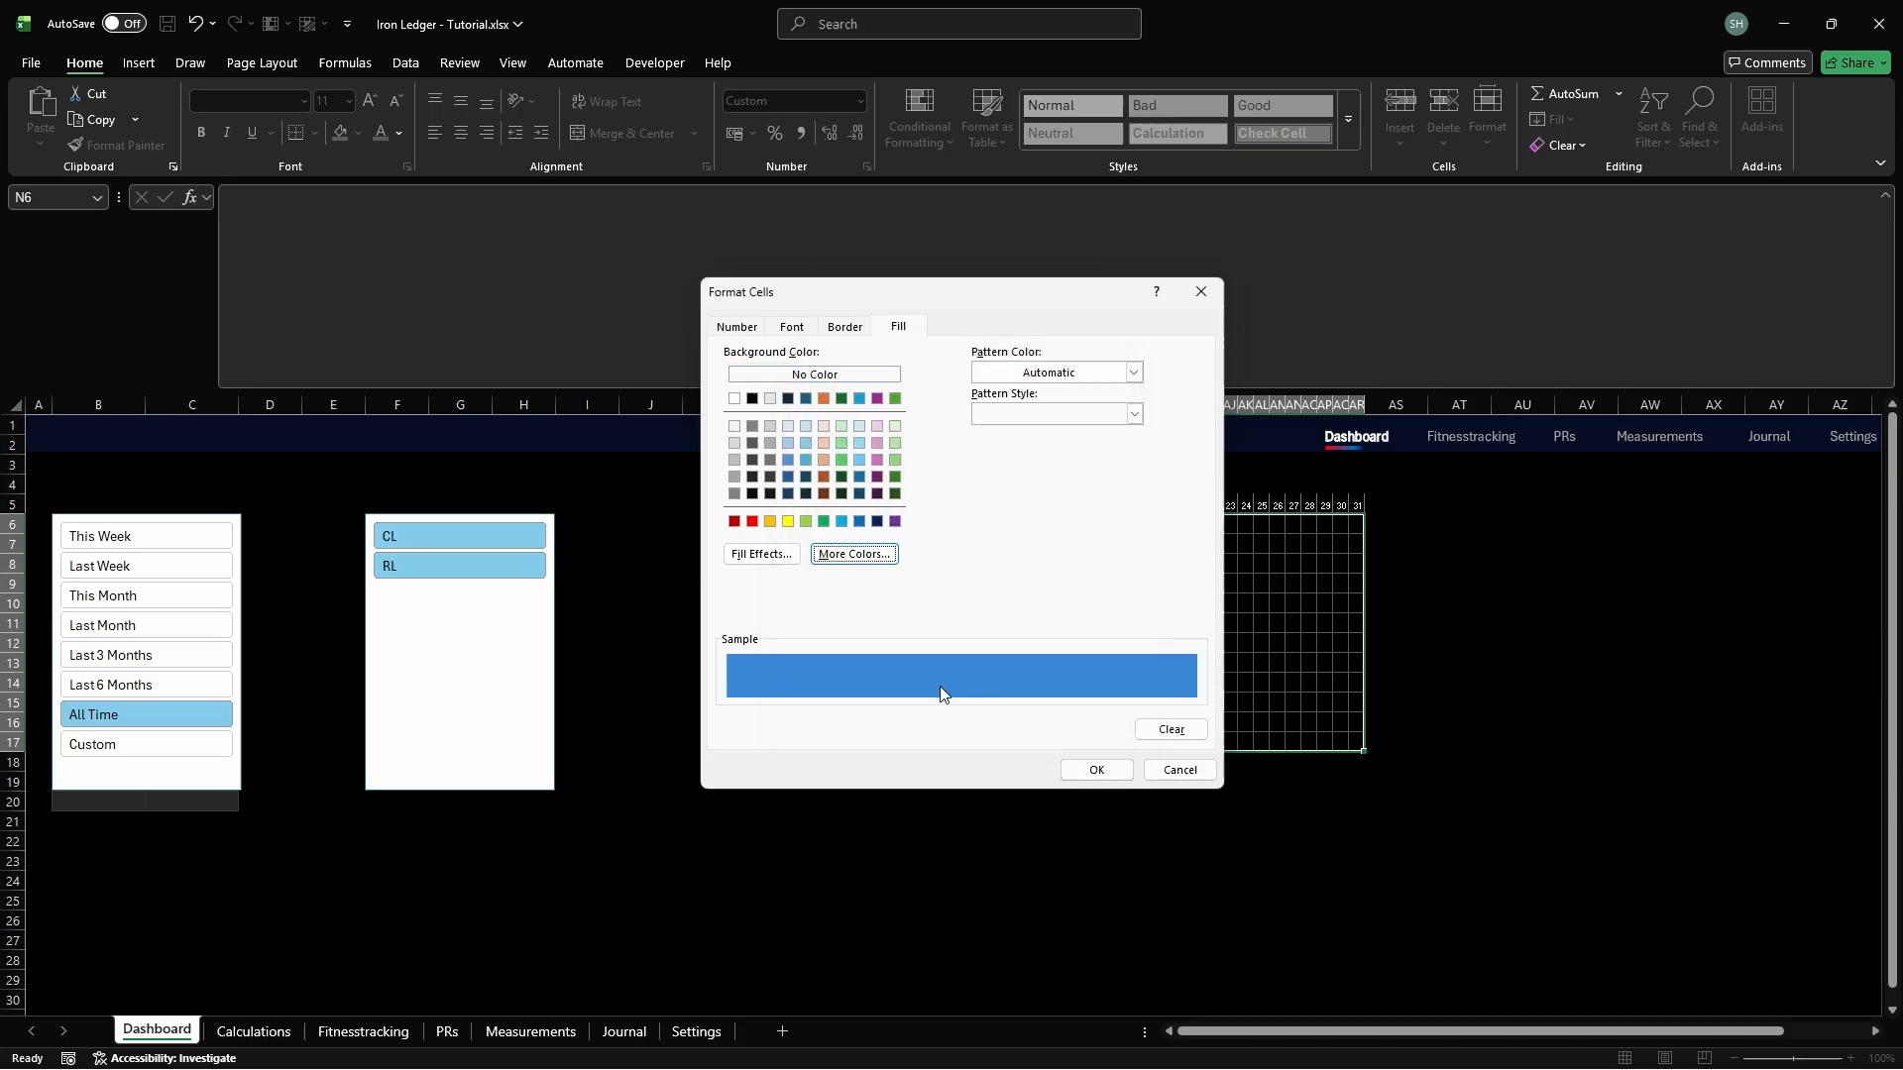
Confirm the =N6=1 rule with its format, turn on Stop If True for it, and apply the rules to the heatmap grid
{"action": "left_click", "coordinate": [1096, 771]}
{"action": "left_click", "coordinate": [1083, 727]}
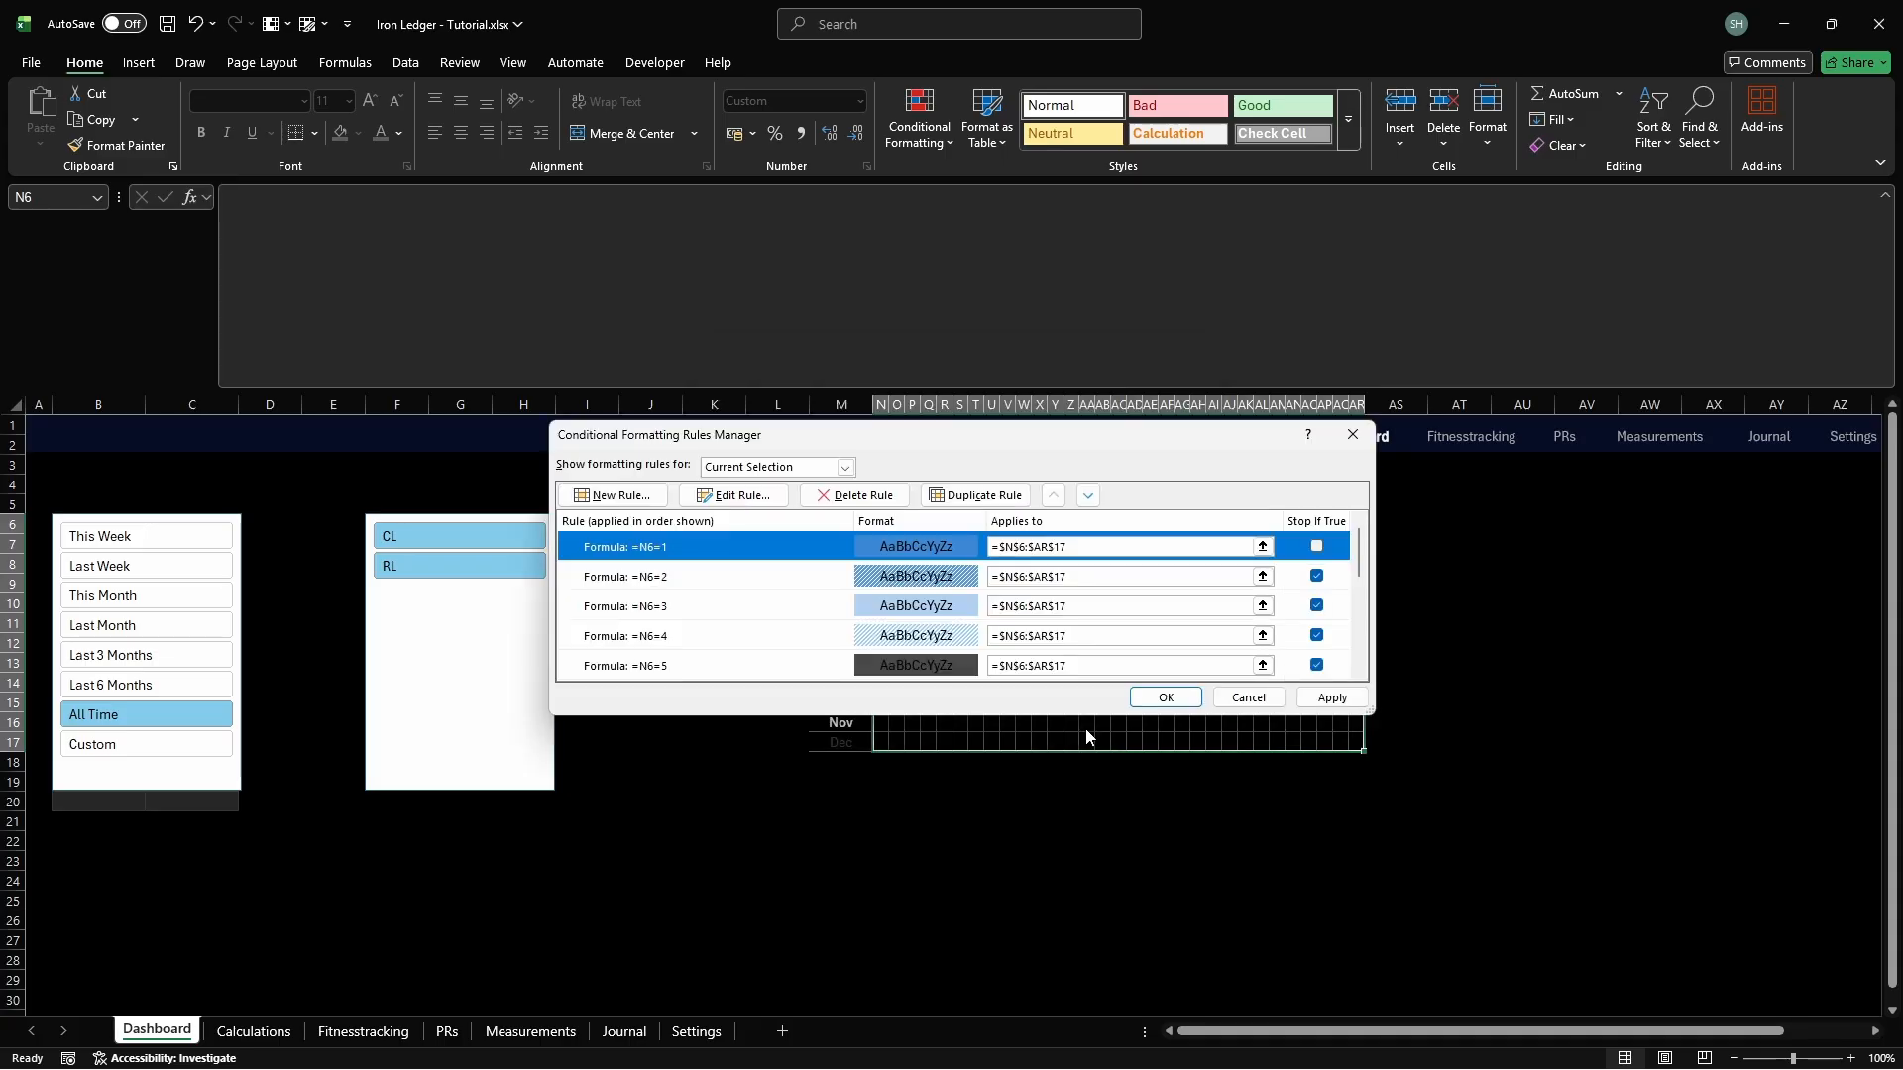
{"action": "left_click", "coordinate": [1317, 546]}
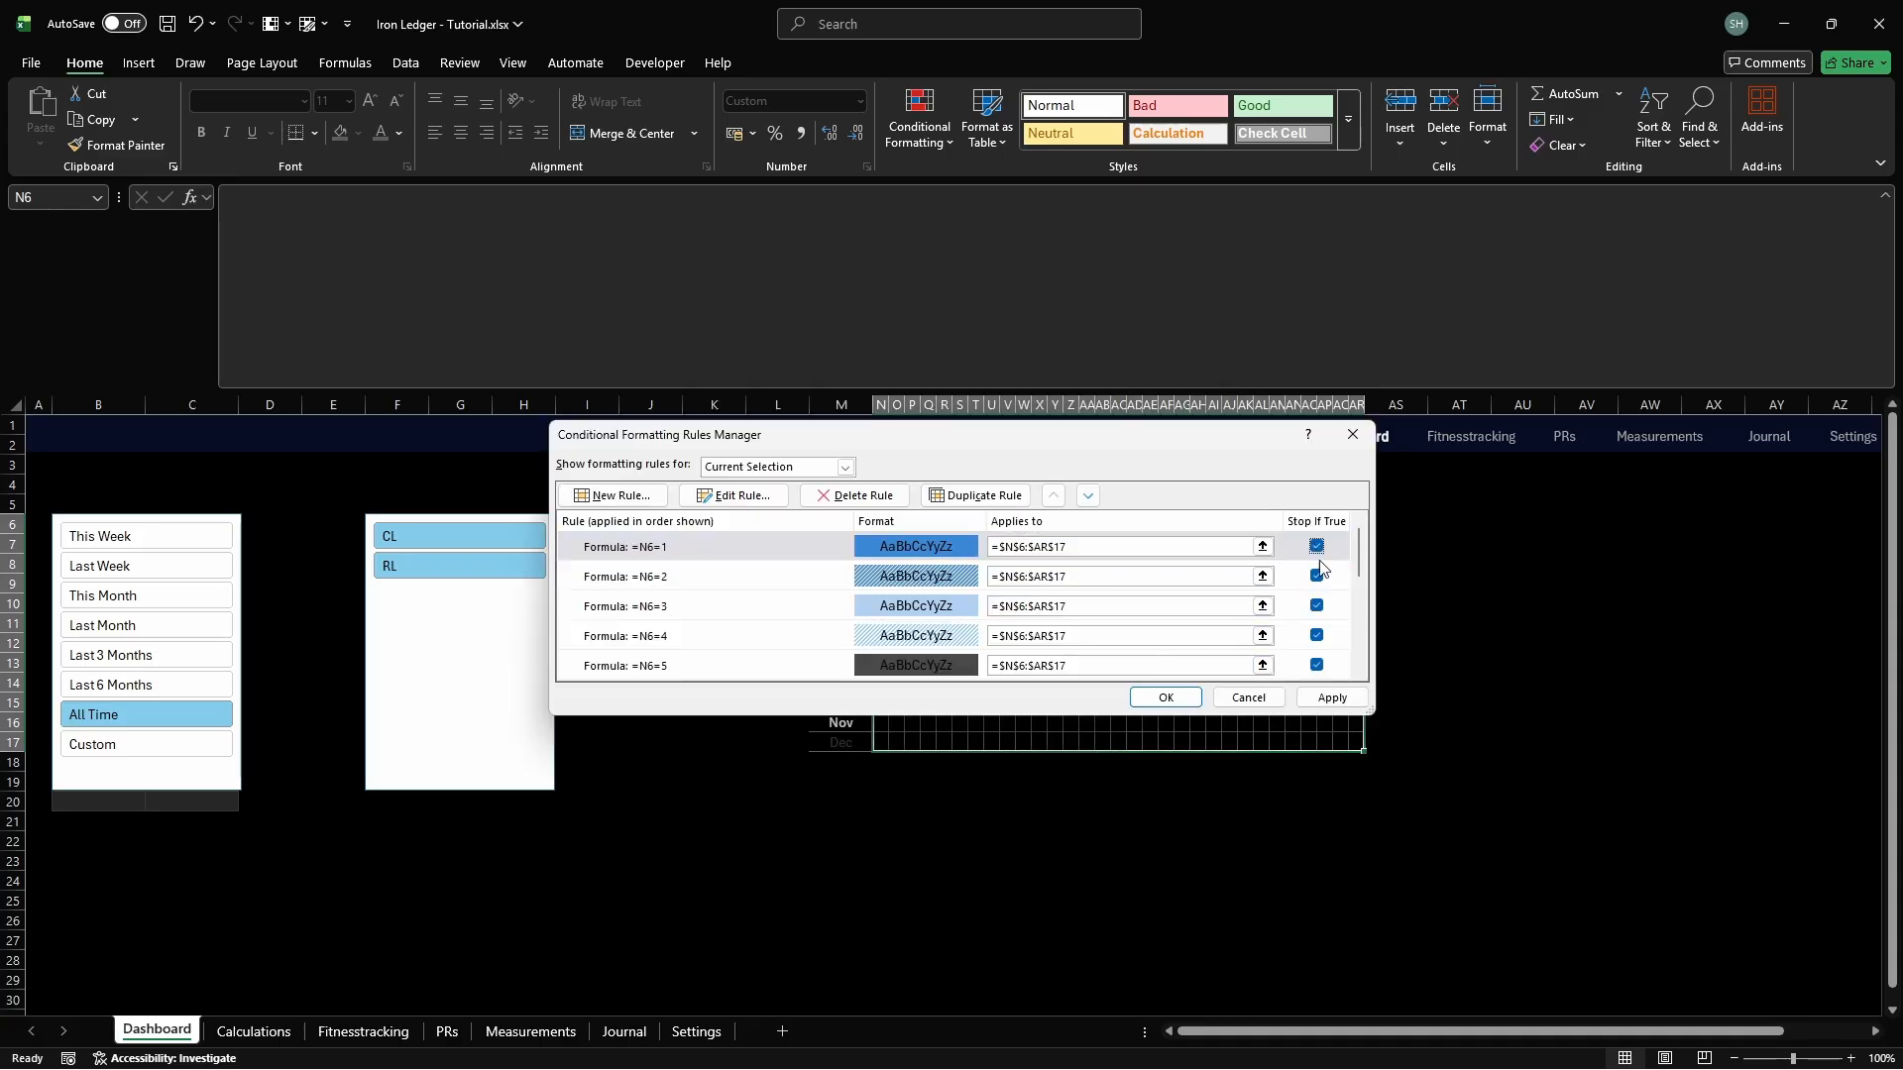
{"action": "left_click", "coordinate": [1333, 699]}
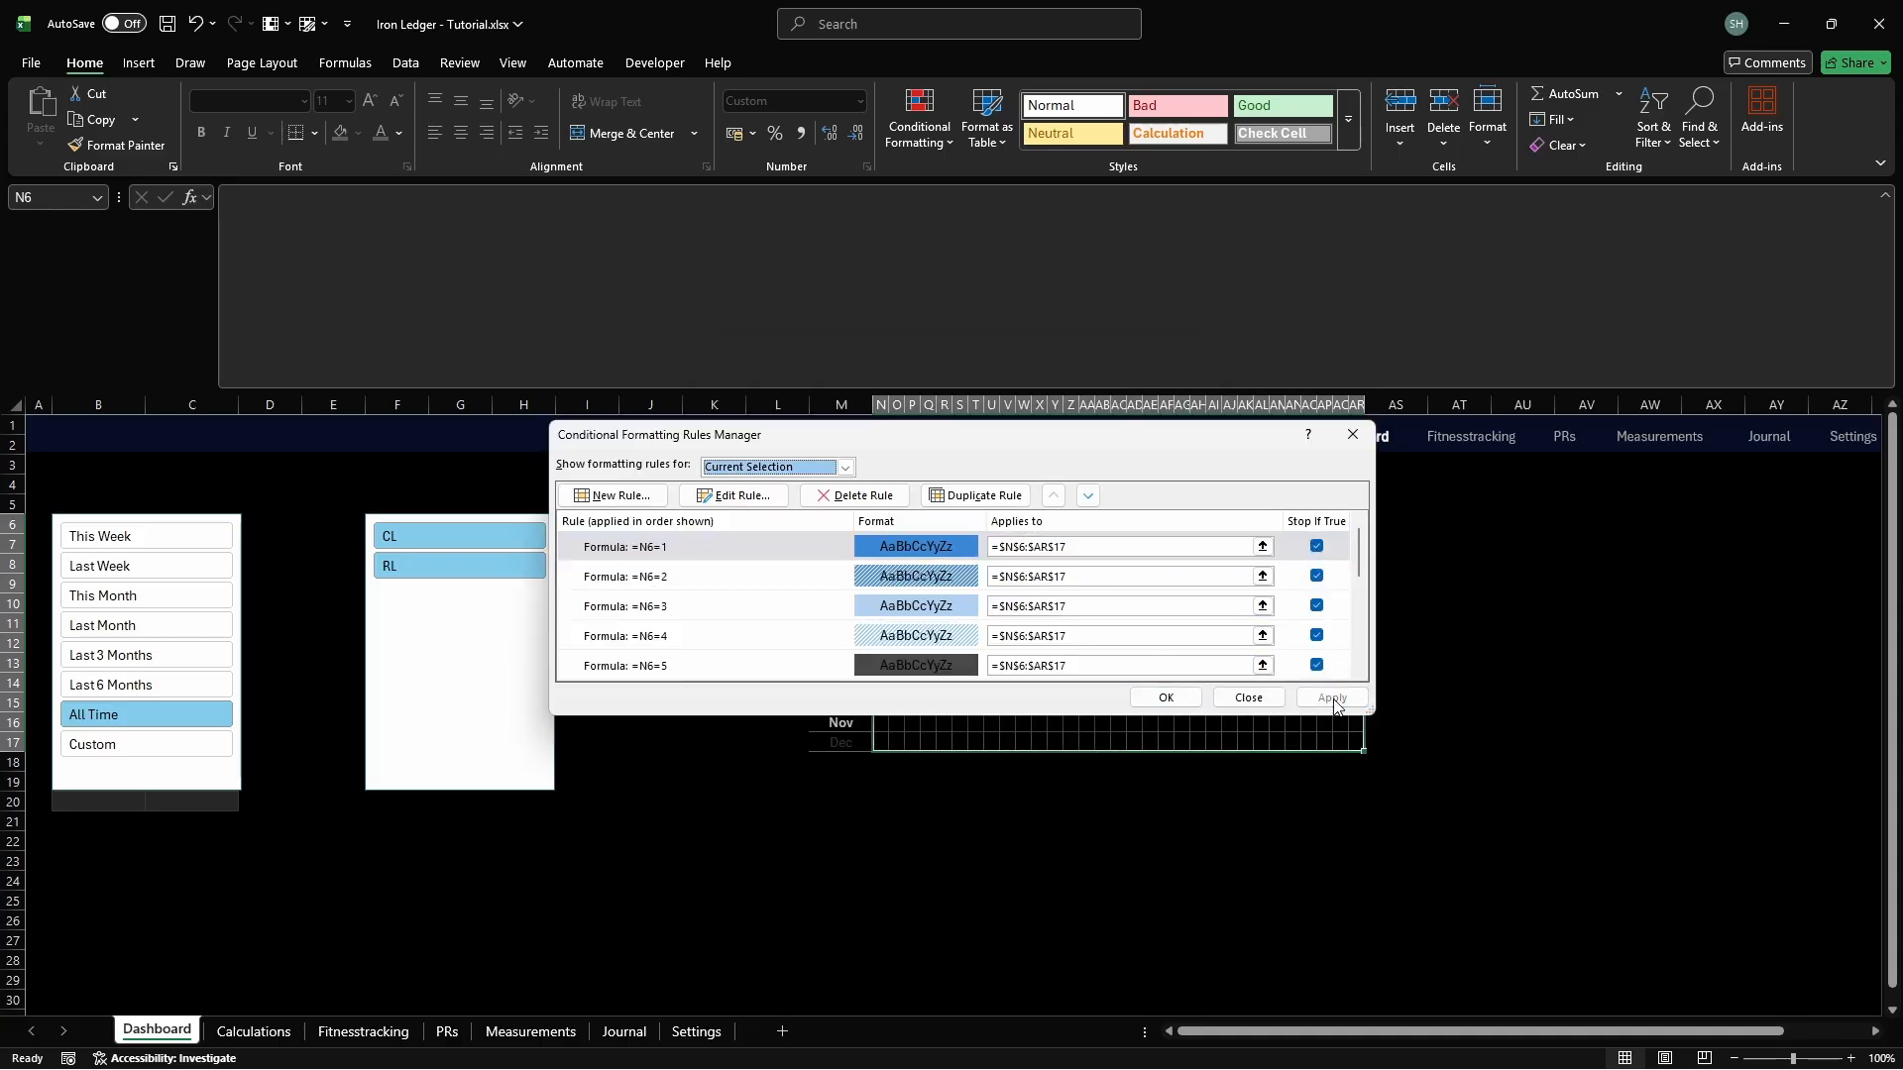
Accept the conditional formatting rules and start a LET formula in N6 defining year as YEAR(cg_start_timeperiod), months as SEQUENCE(12) and days as SEQUENCE(1, 31)
{"action": "left_click", "coordinate": [1166, 697]}
{"action": "type", "text": "=LET("}
{"action": "key", "text": "alt+Return"}
{"action": "type", "text": "ye"}
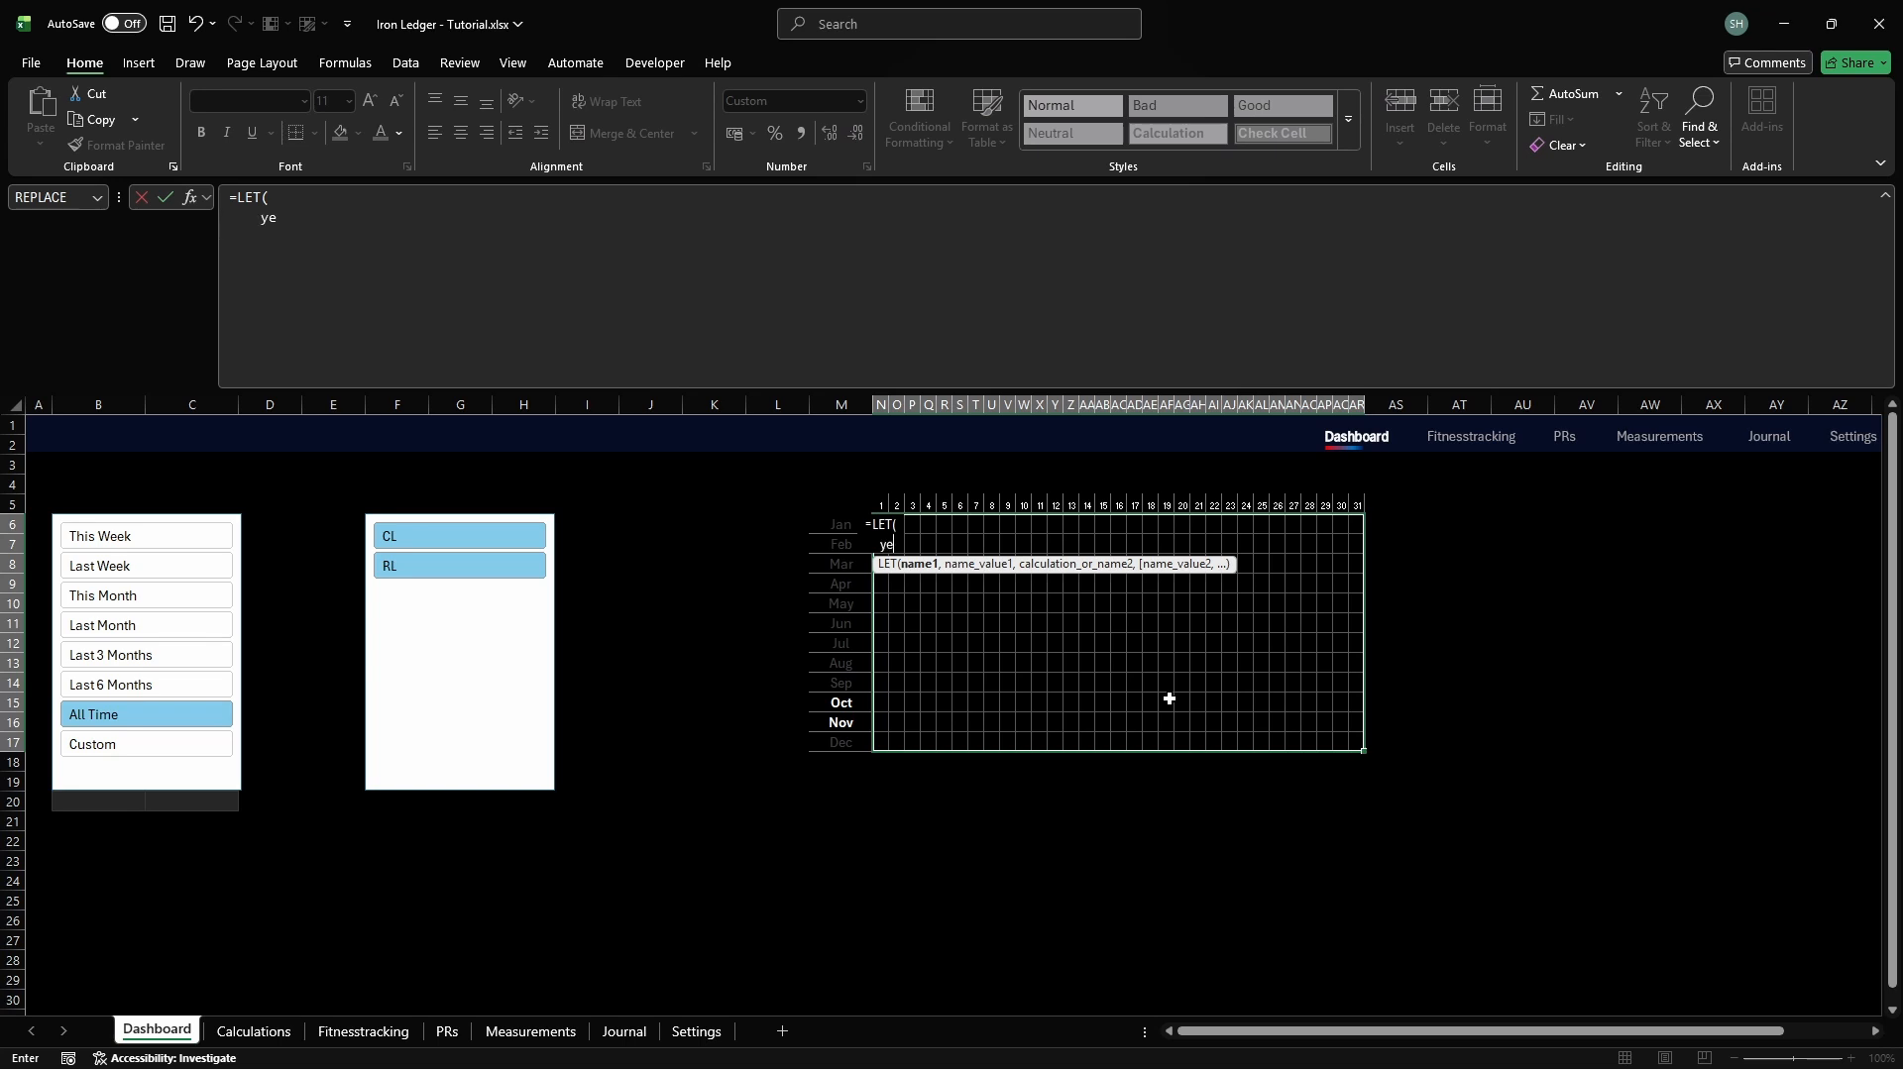
{"action": "type", "text": "ar, YEAR(cg_start_timeperiod),"}
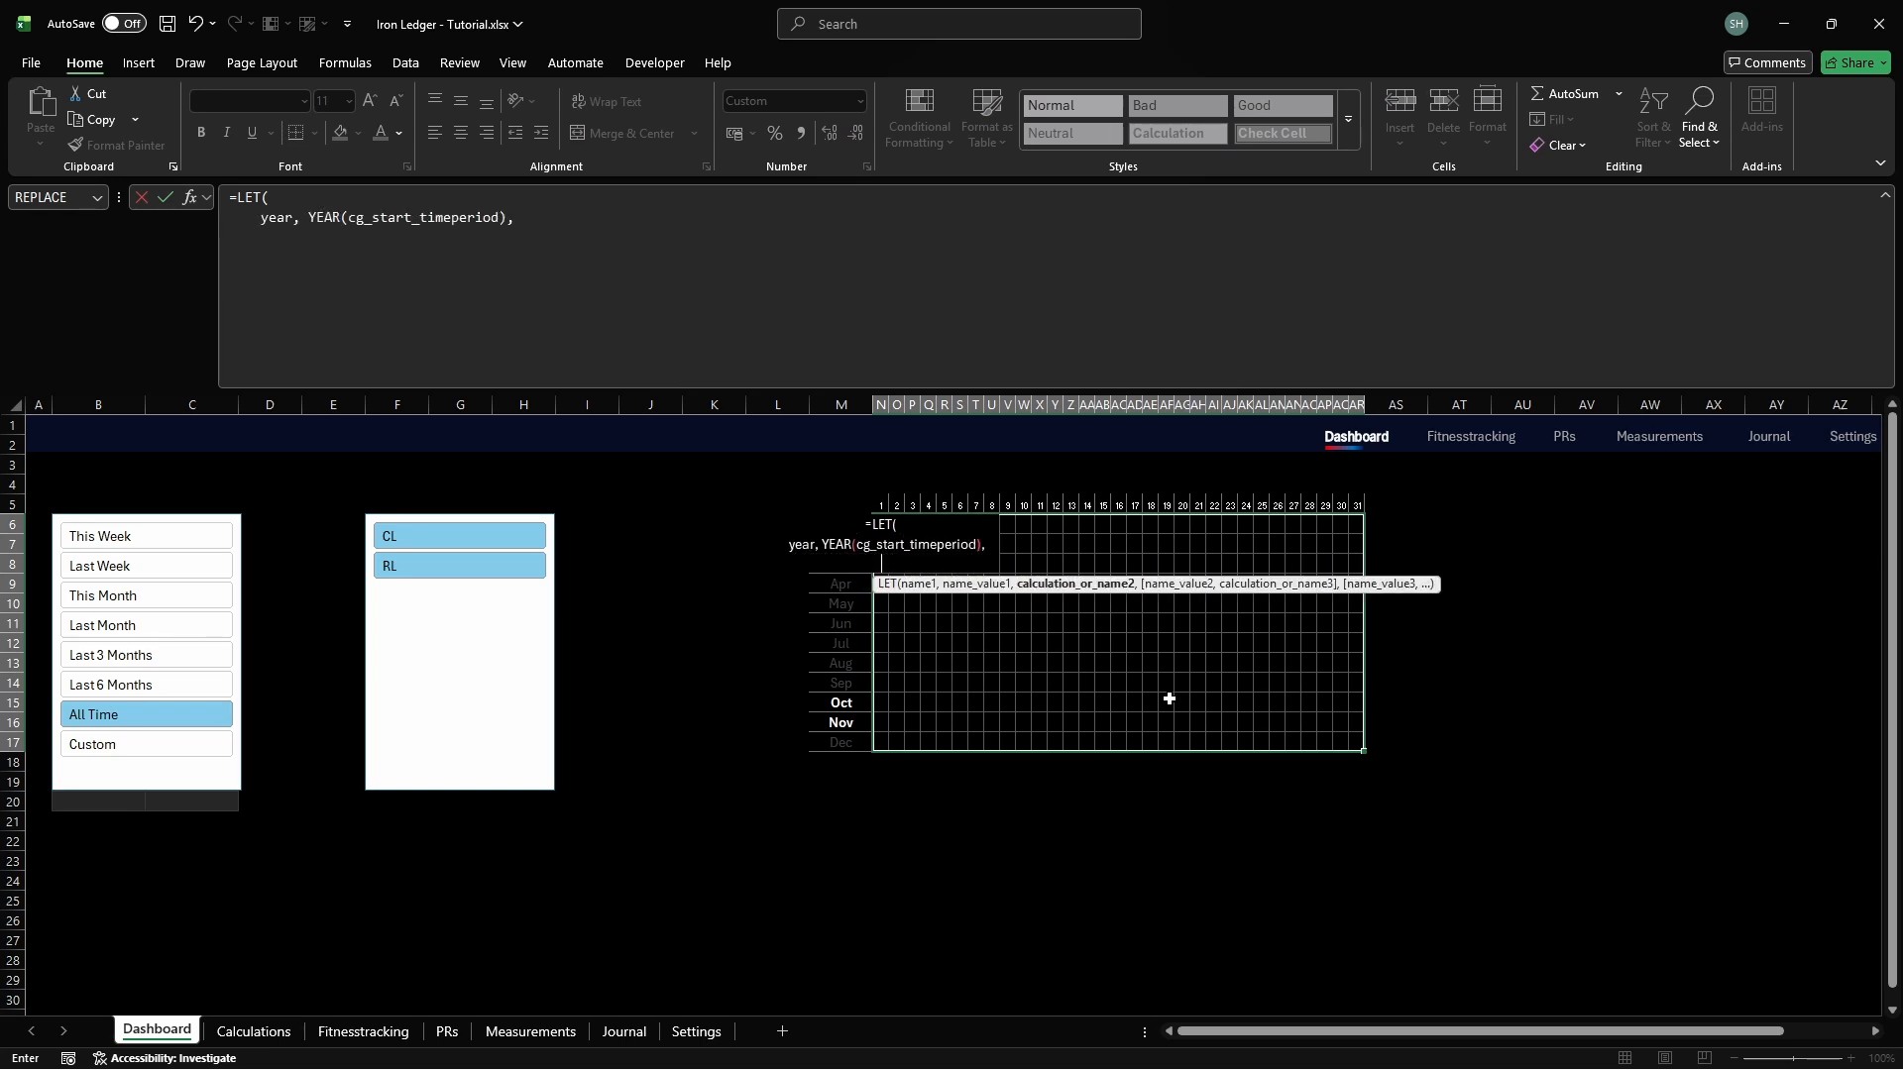
{"action": "key", "text": "alt+Return"}
{"action": "type", "text": "months, SEQUENCE(12),"}
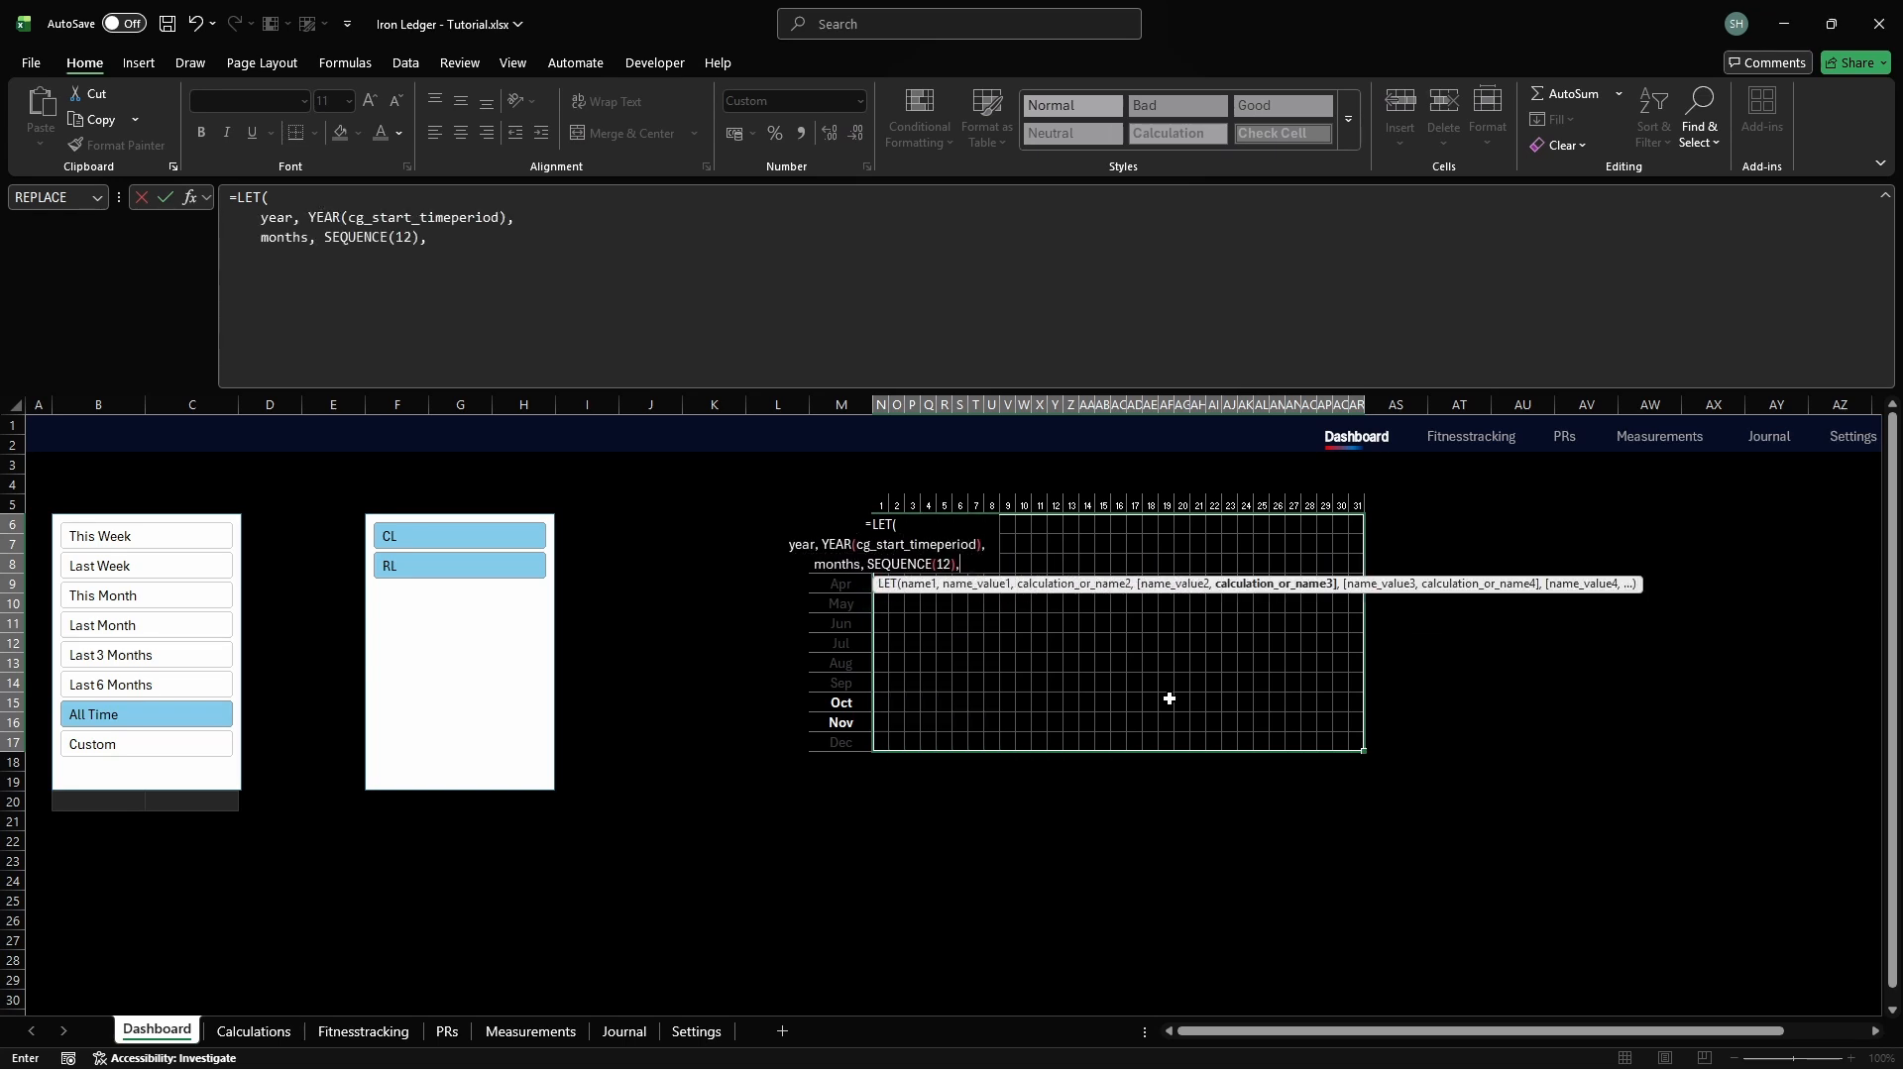
{"action": "key", "text": "alt+Return"}
{"action": "type", "text": "days, SEQUENCE(1, 31),"}
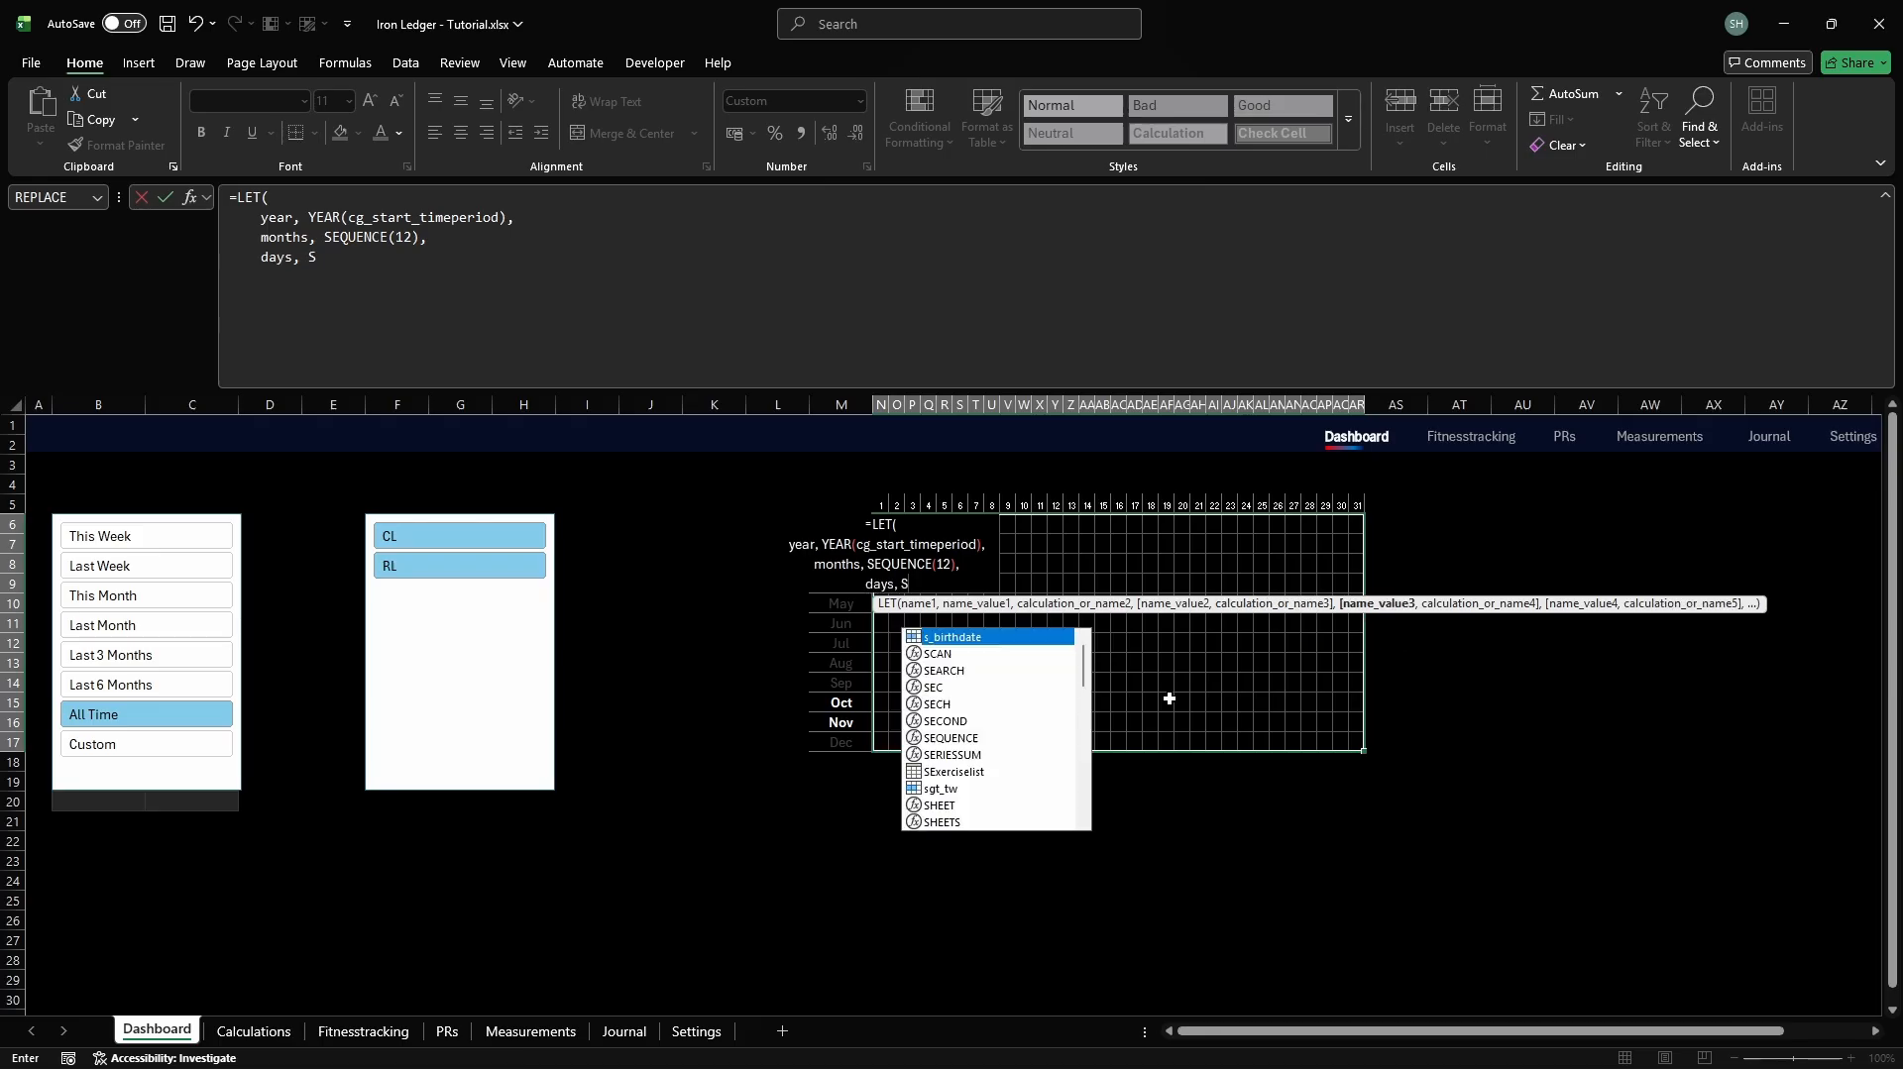
Add dates as DATE(year, months, days) and validDates as IF(DAY(dates)=days, dates, NA()) to the LET formula
{"action": "key", "text": "alt+Return"}
{"action": "type", "text": "d"}
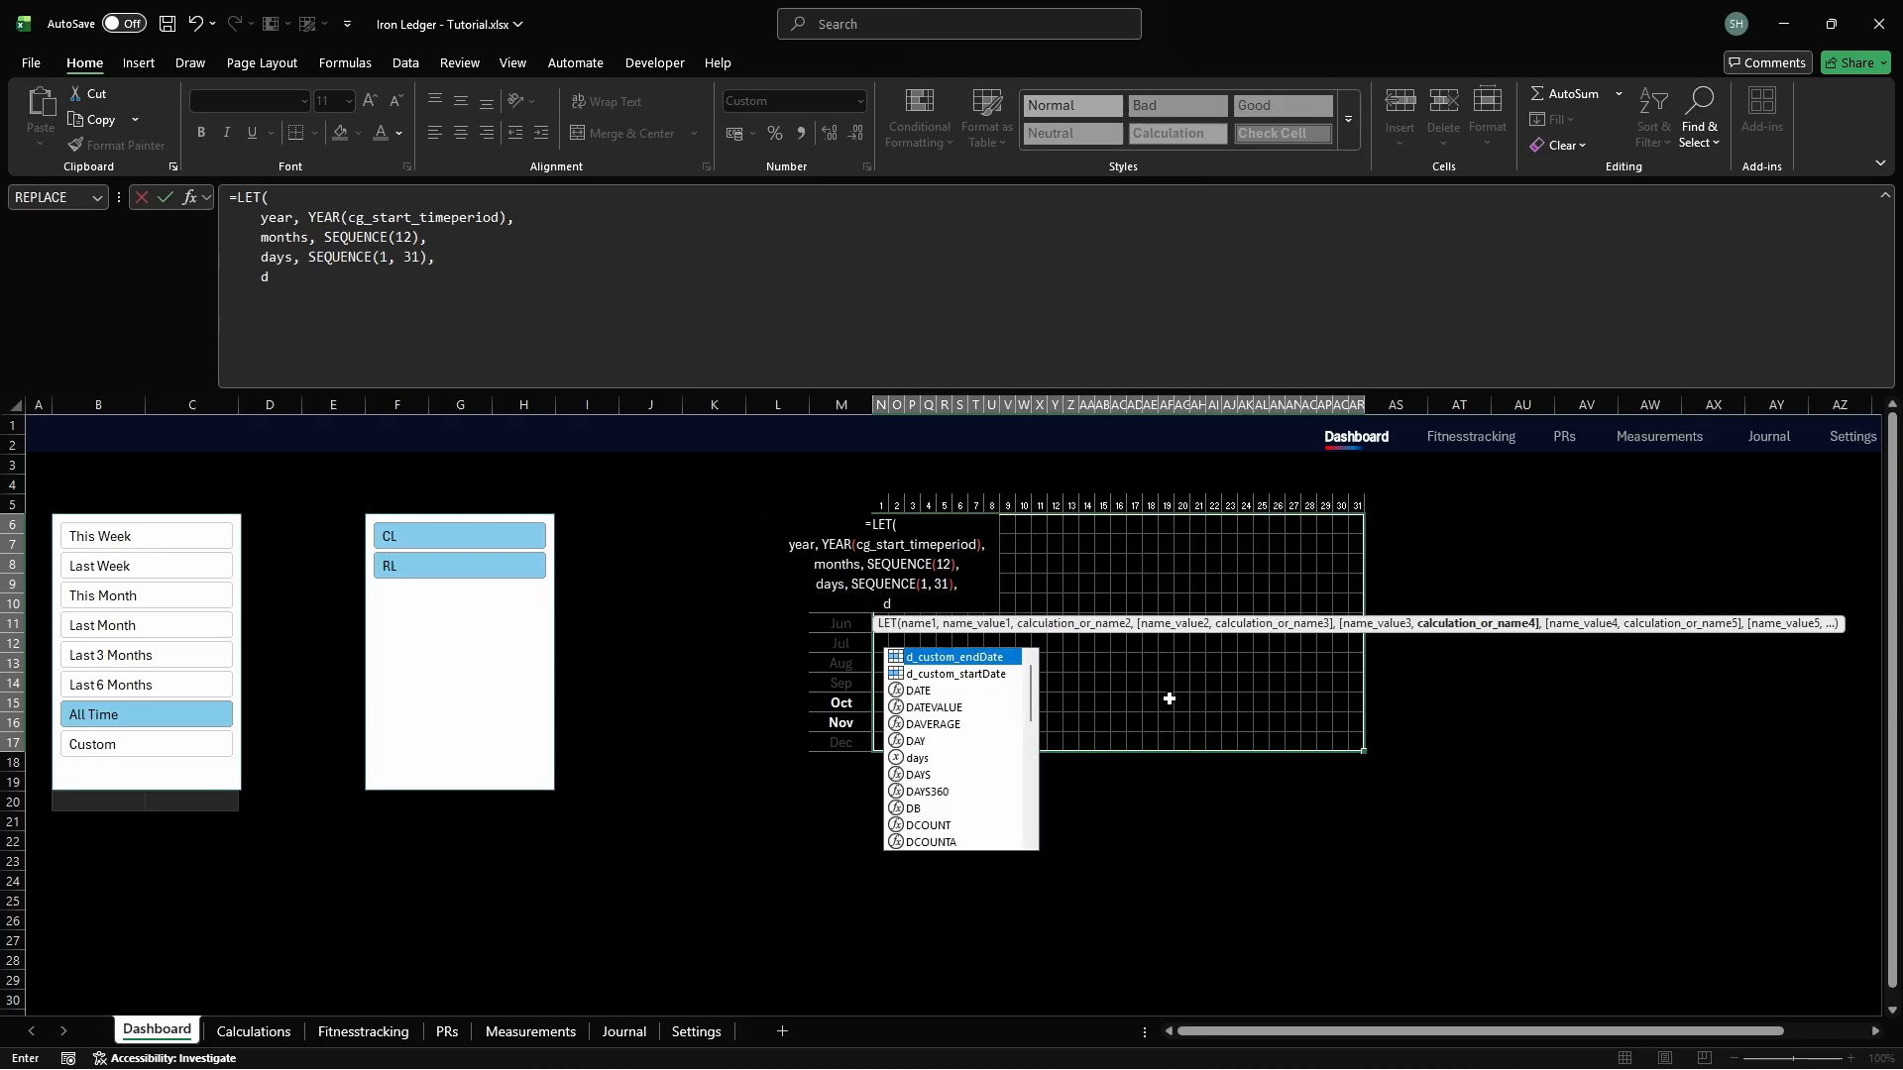
{"action": "type", "text": "ates, DATE(year, months, days),"}
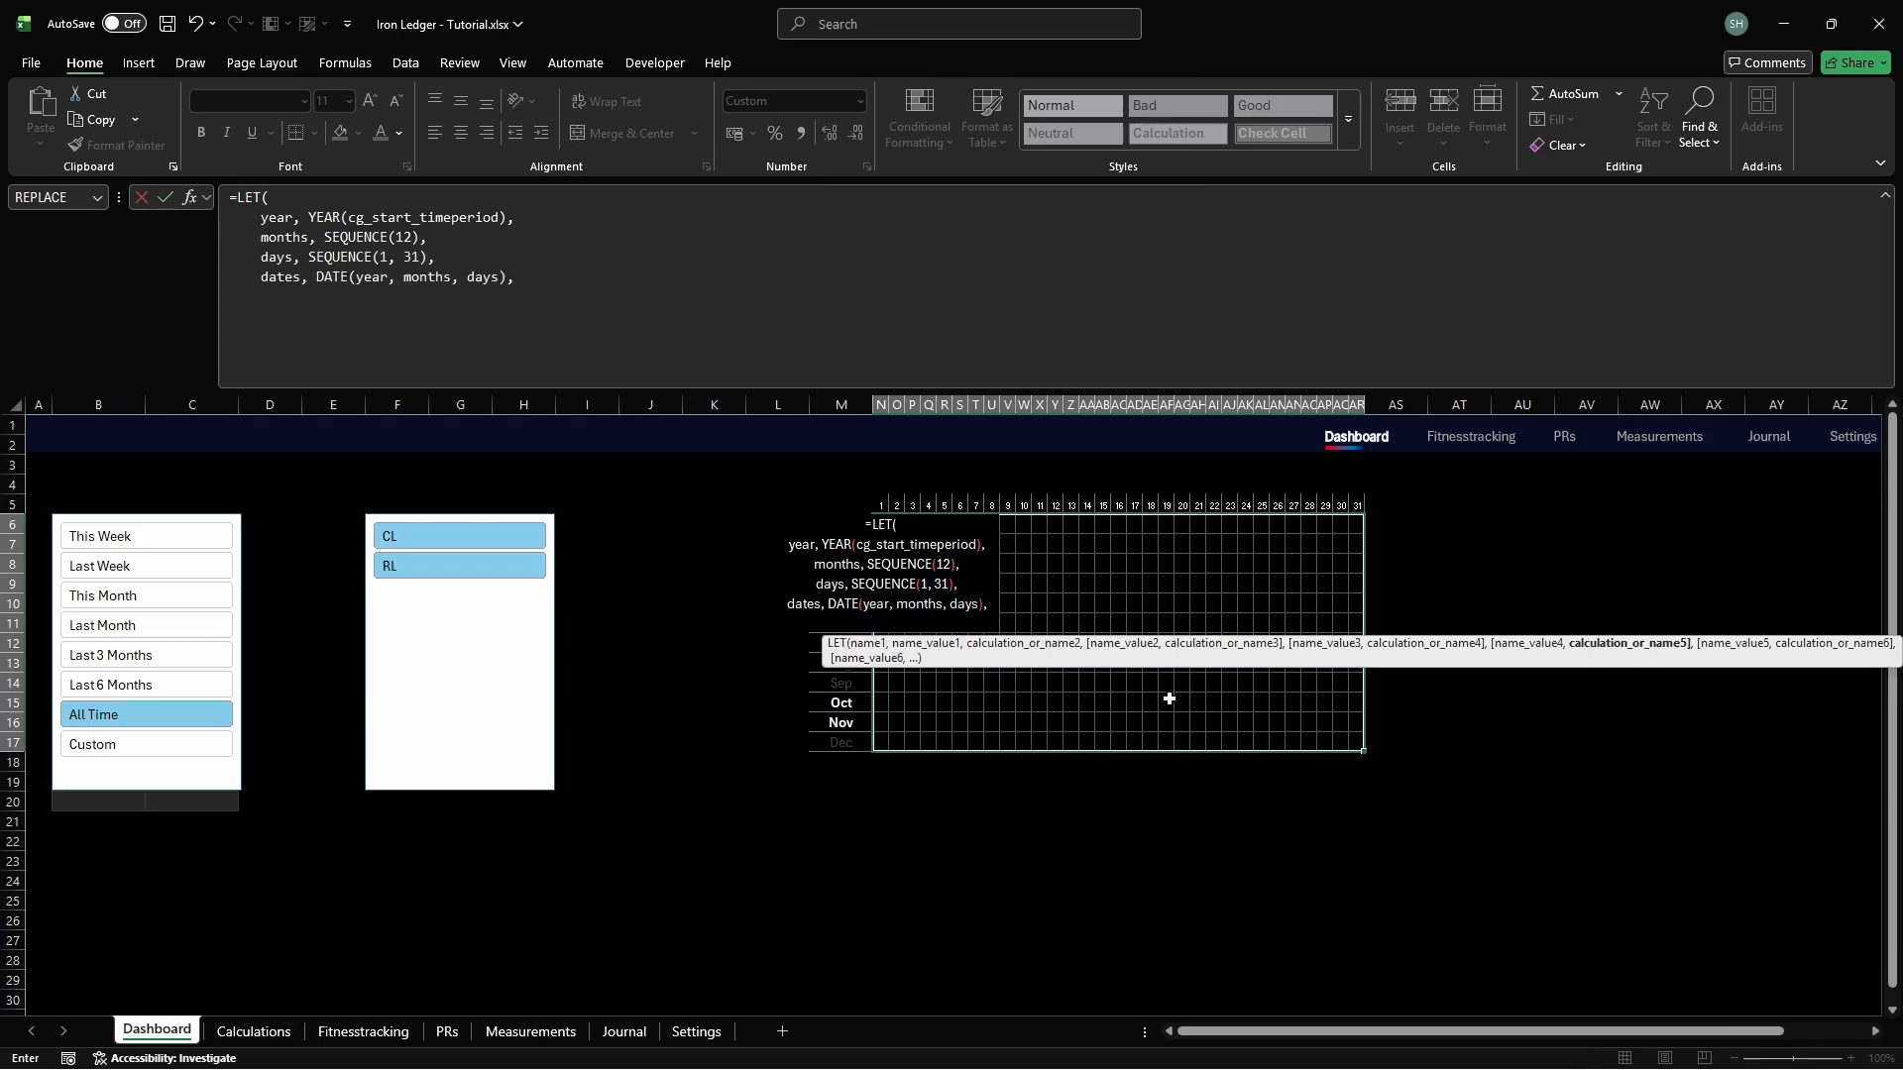
{"action": "key", "text": "alt+Return"}
{"action": "type", "text": "validDates, IF(DAY(dates)=days, dates, NA()),"}
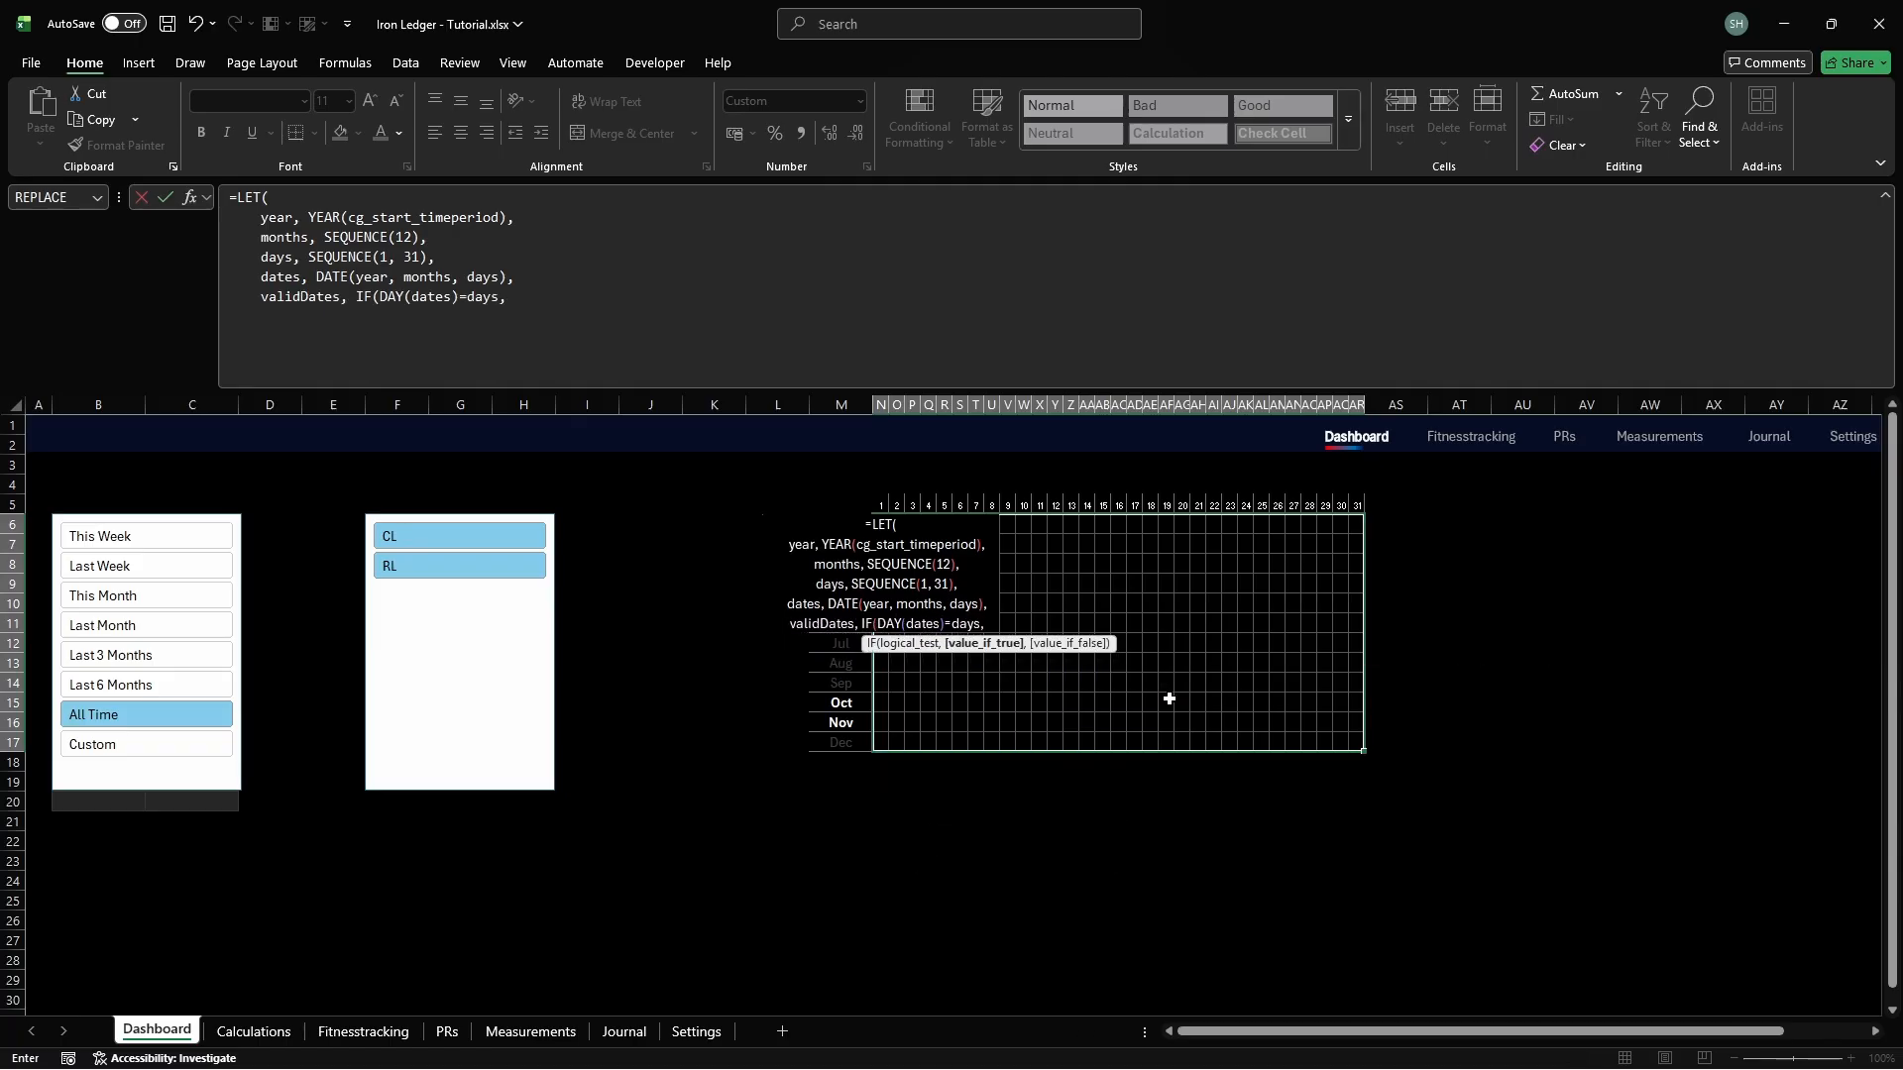
Define status in the LET formula as IFERROR(XLOOKUP(validDates, cd_wfreq_date, cd_wfreq_status, ""), "")
{"action": "key", "text": "alt+Return"}
{"action": "type", "text": "status, IFERROR(         "}
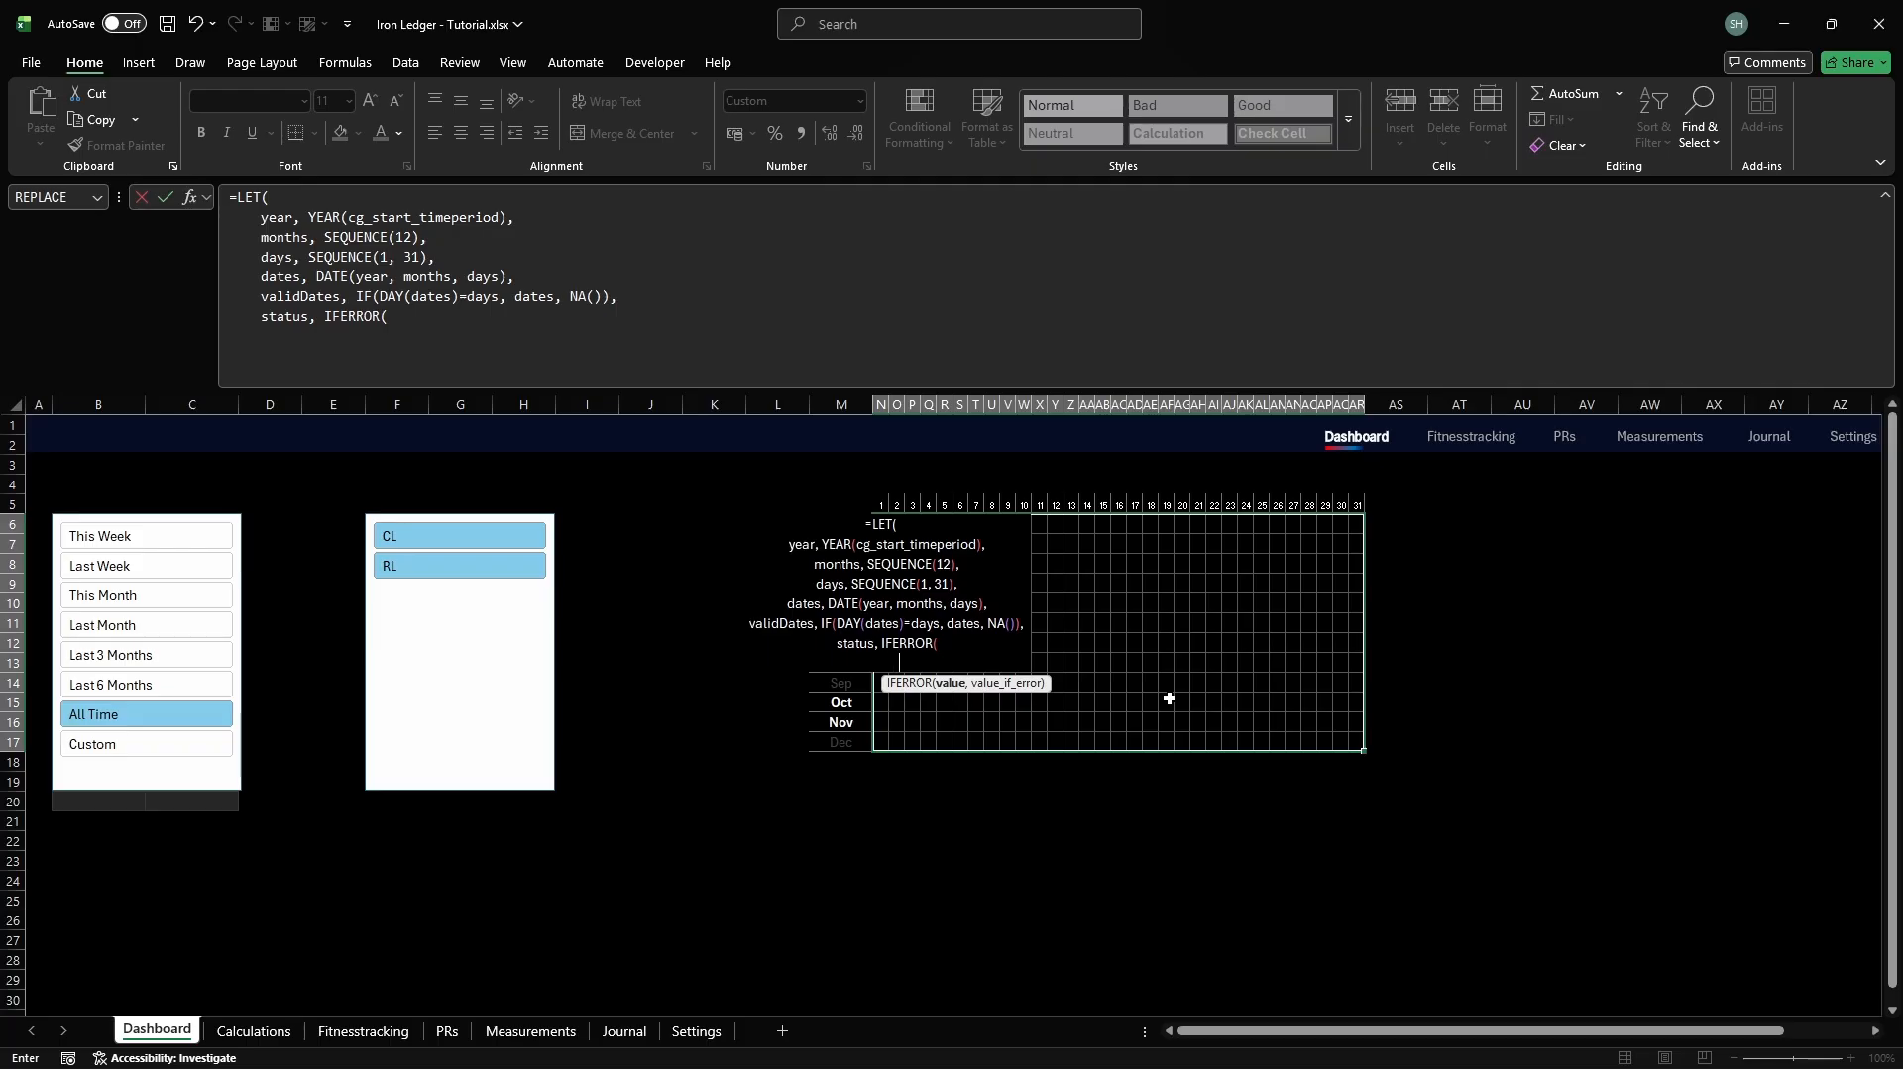
{"action": "type", "text": "XLOOKUP(validDates, cd"}
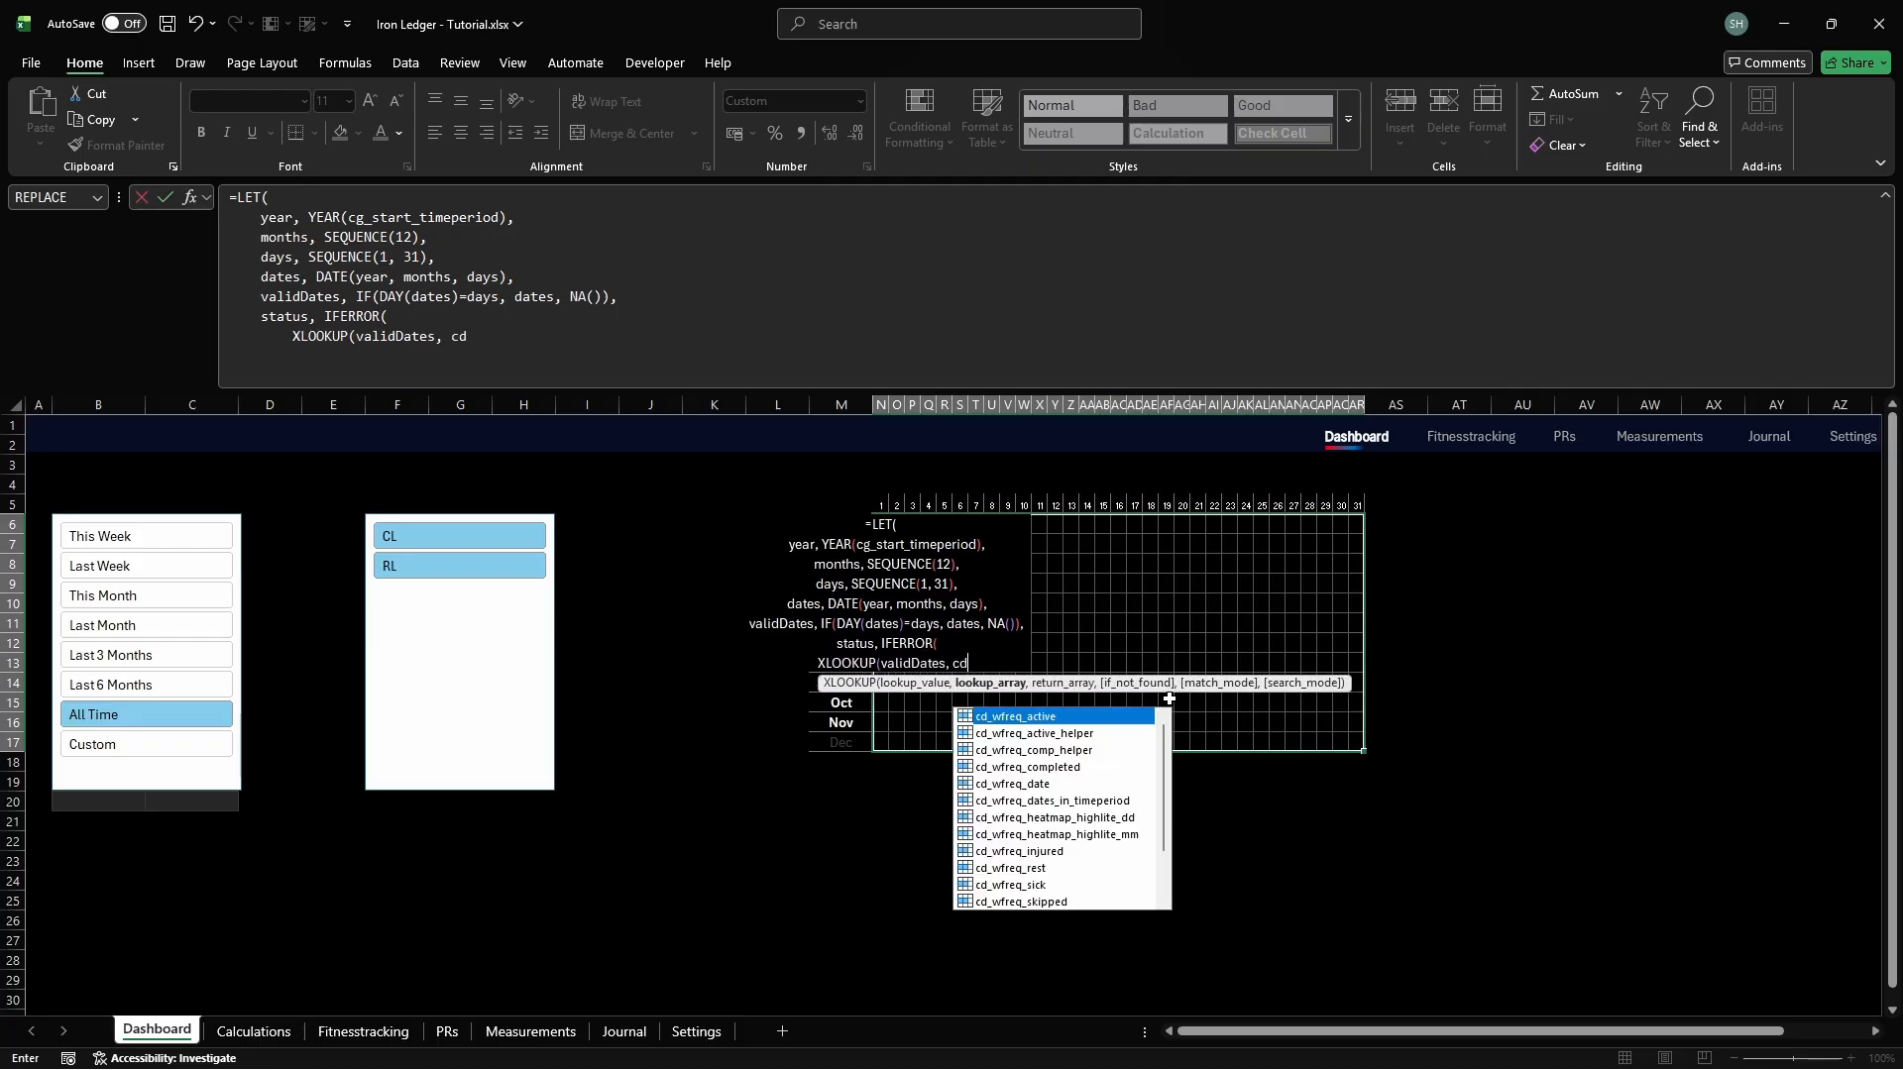
{"action": "type", "text": "_wfreq_date,"}
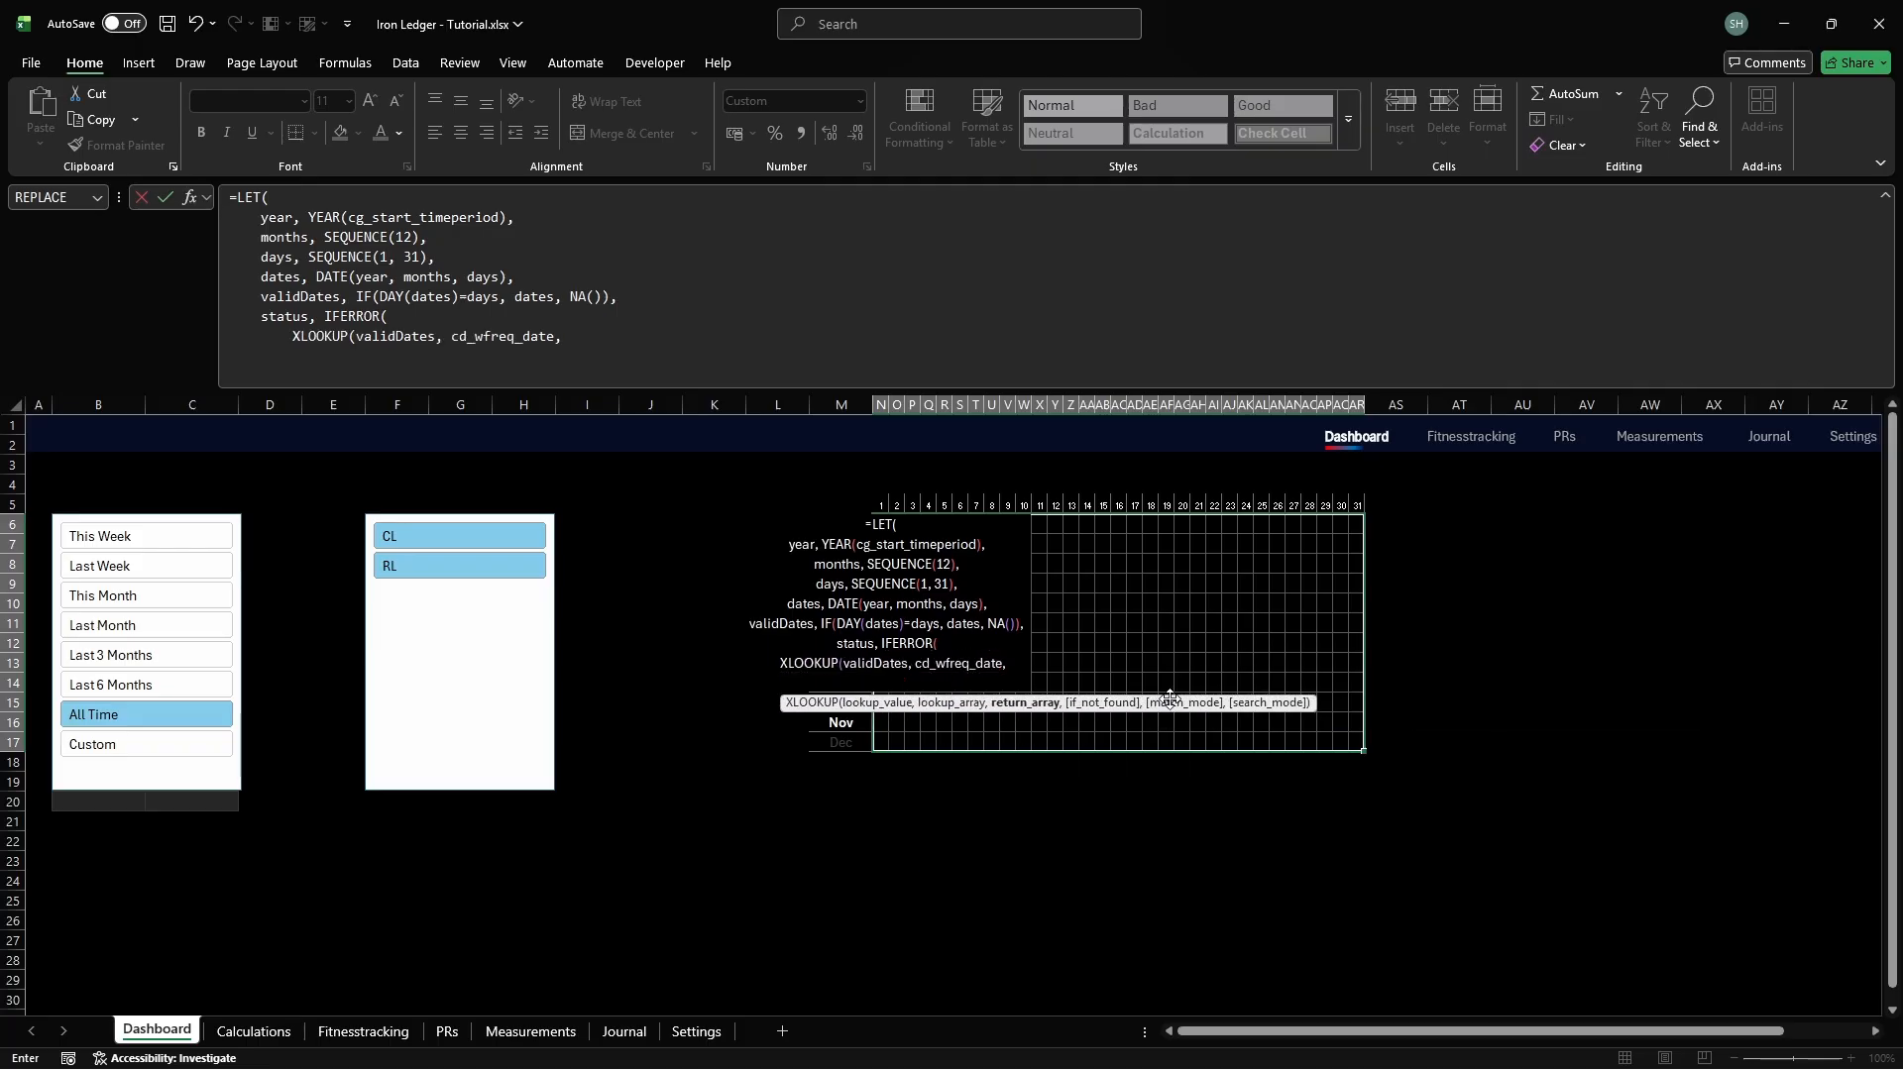
{"action": "key", "text": "alt+Return"}
{"action": "type", "text": "cd_wfreq_status,"}
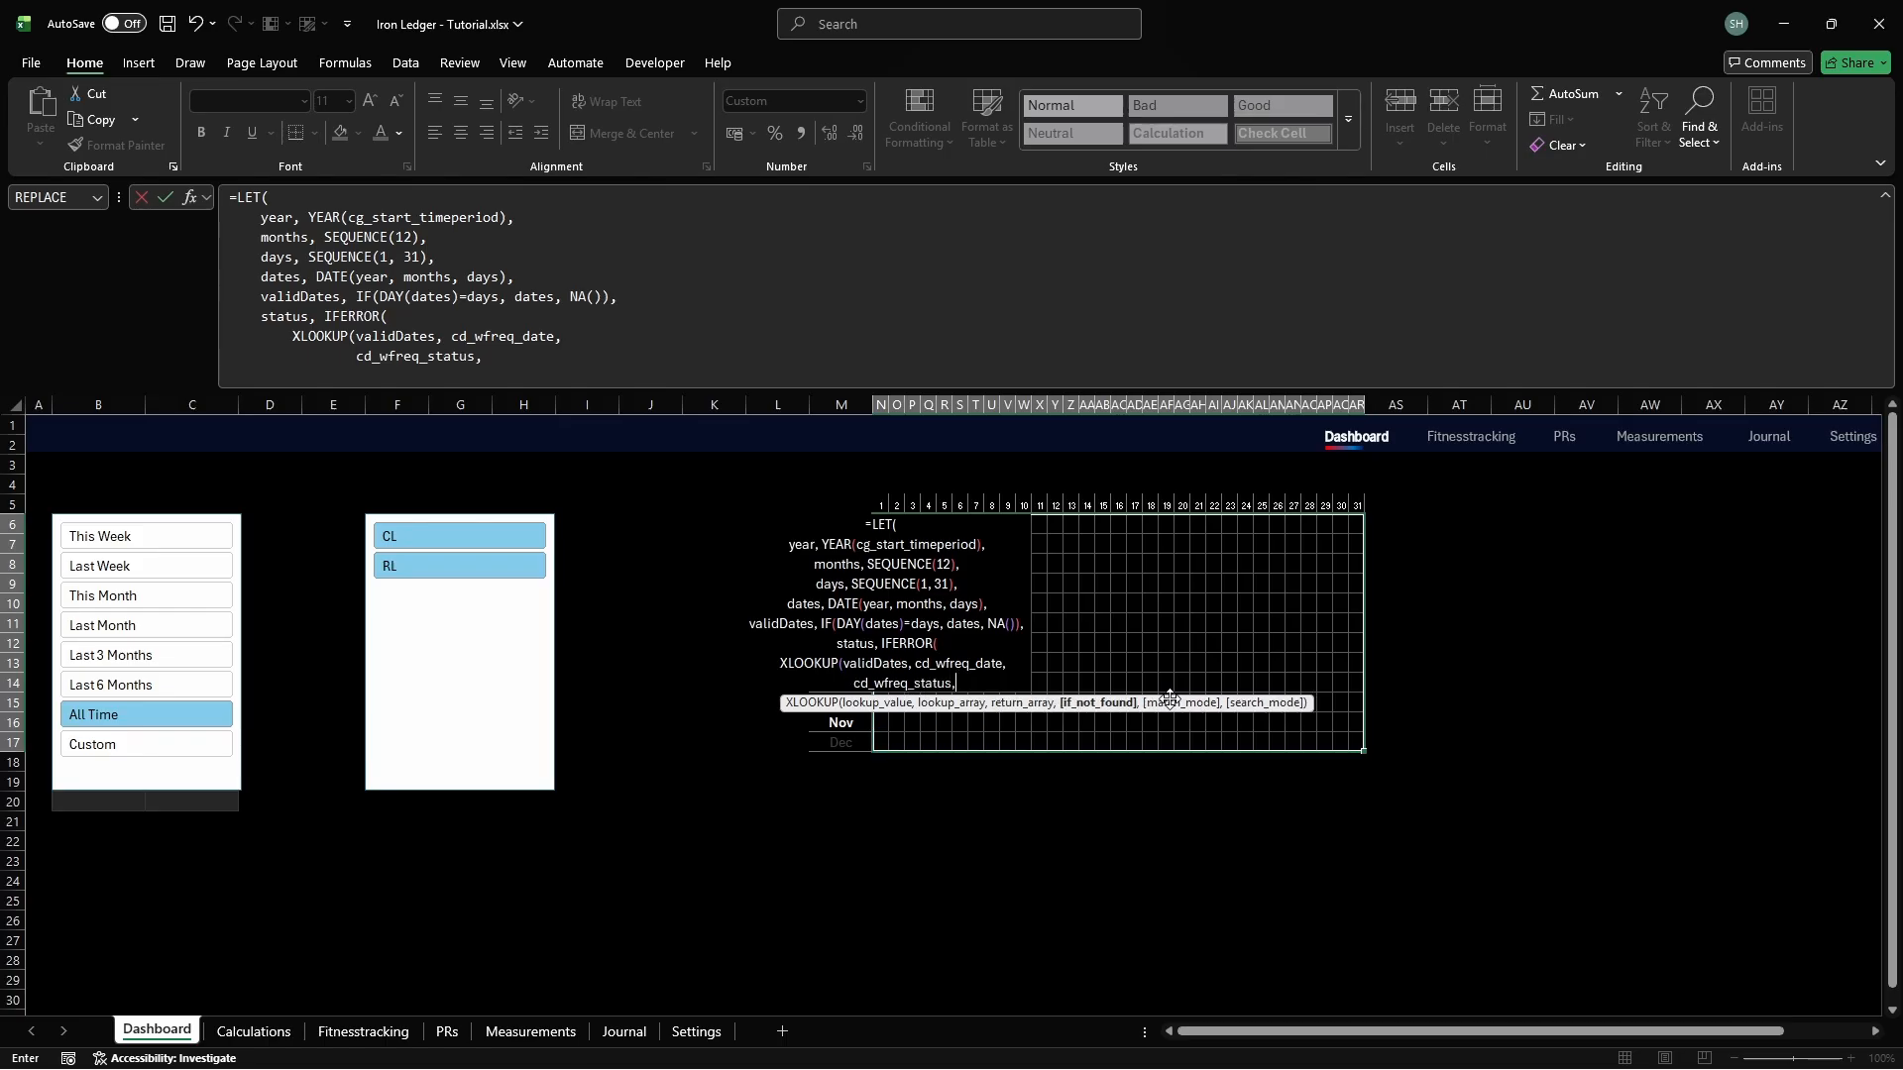
{"action": "type", "text": " \"\"), \"\"),"}
Define statusCode as a SWITCH on status that maps "Active" to 1, "Rest" to 2 and "Skipped" to 3
{"action": "key", "text": "alt+Return"}
{"action": "type", "text": "statusC"}
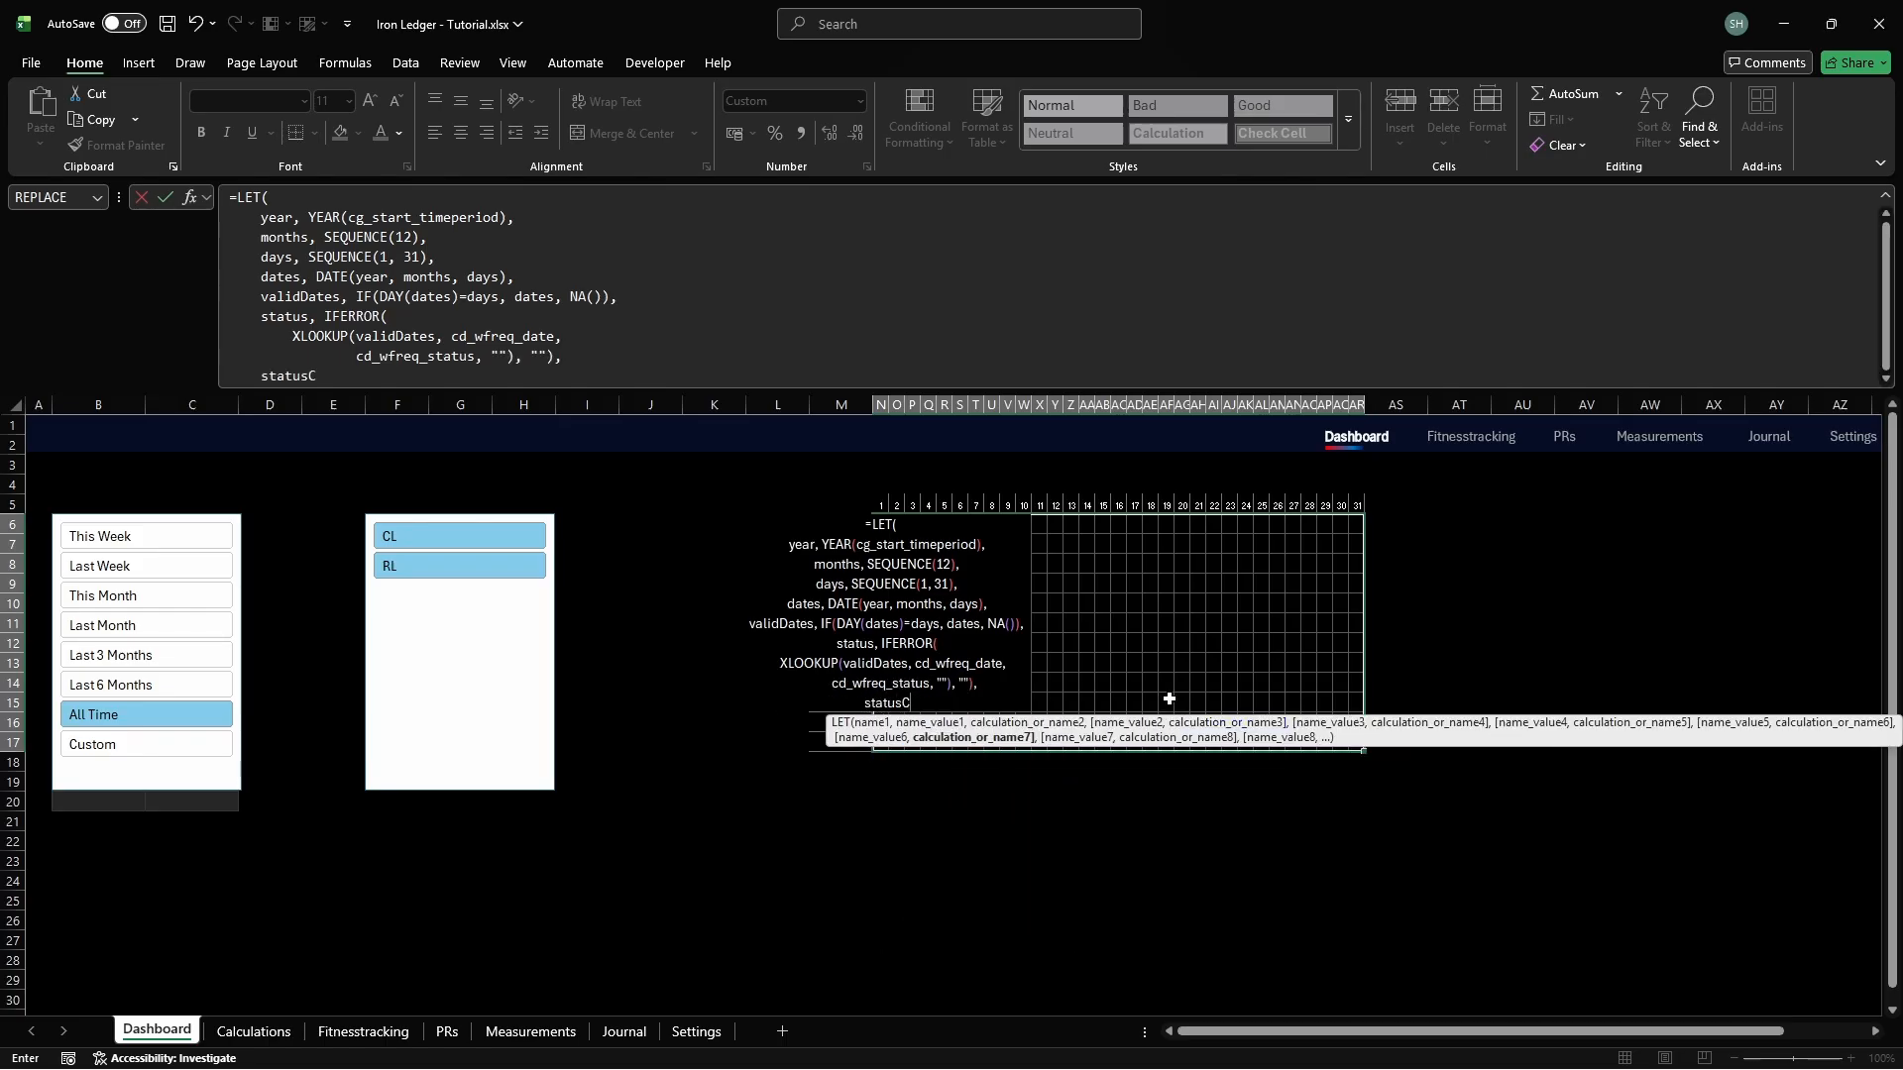
{"action": "type", "text": "ode, SWITCH(status, "}
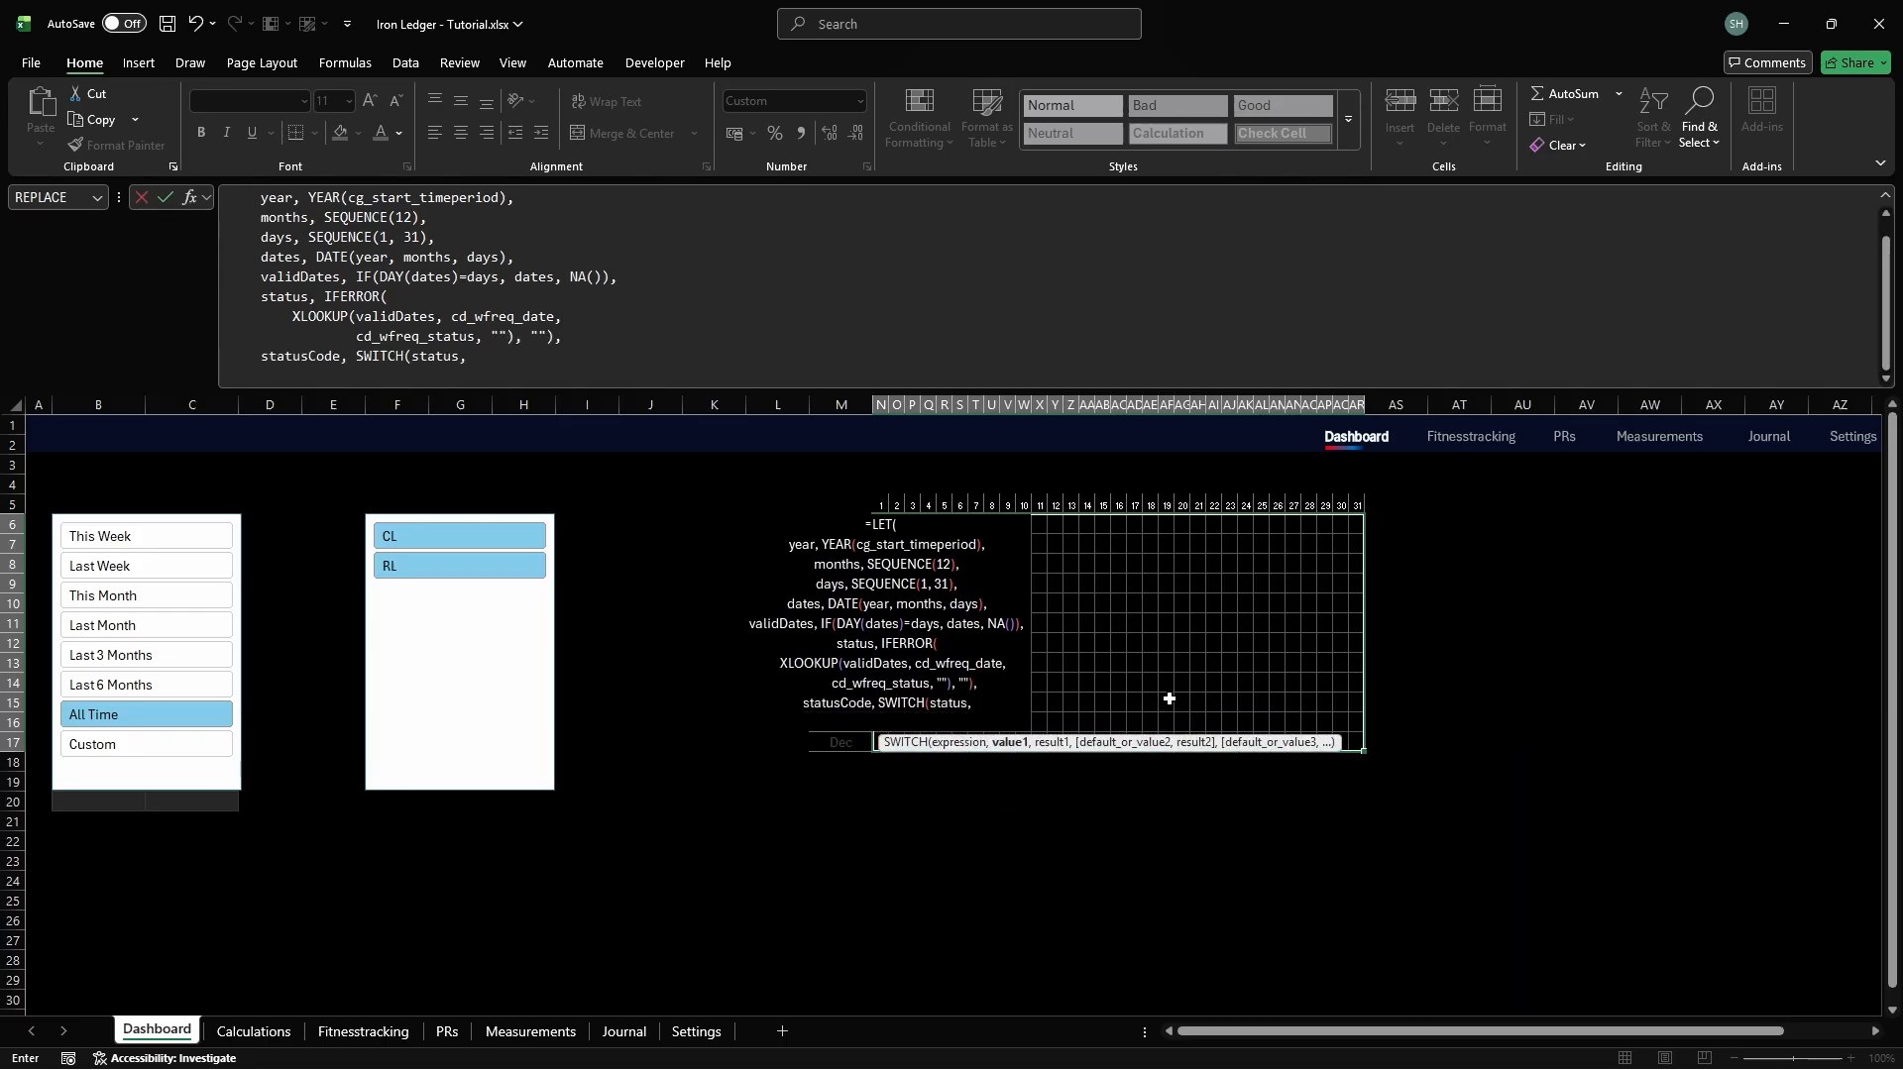
{"action": "type", "text": "        \"Active\", 1,"}
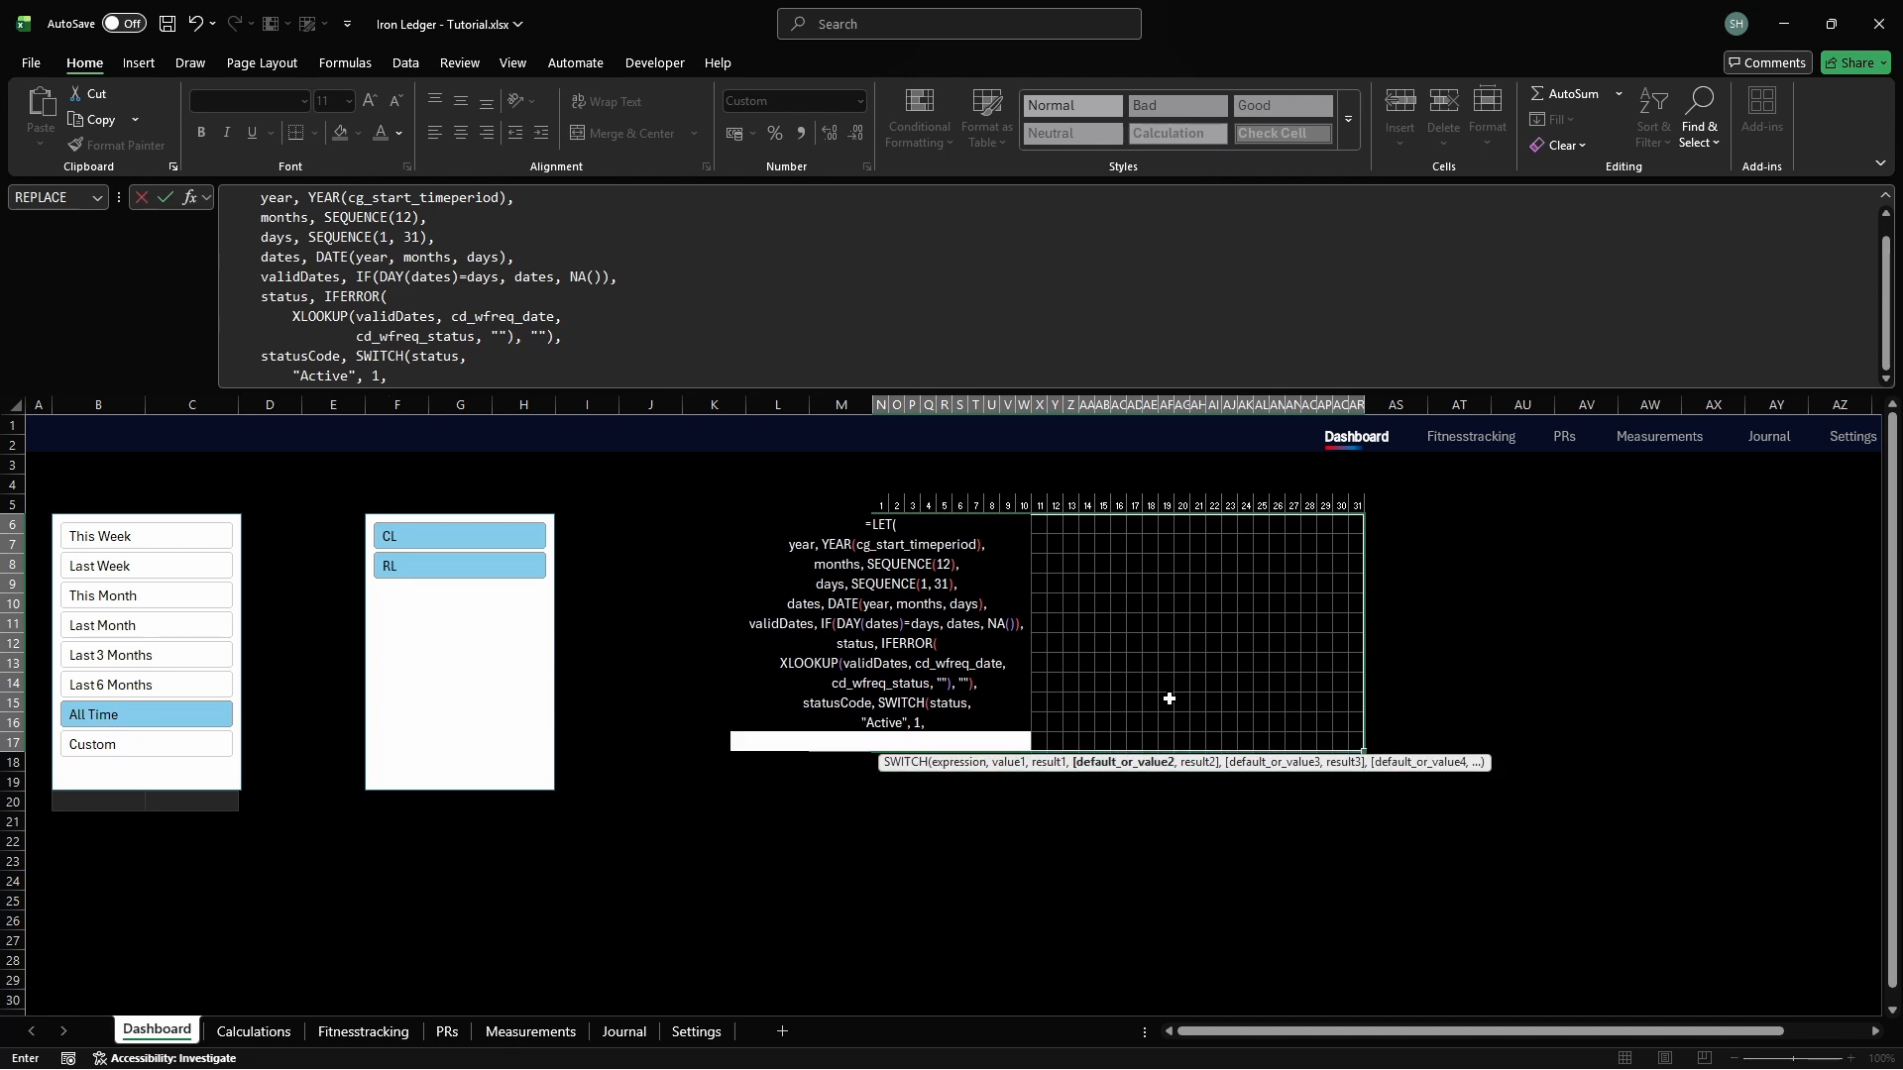
{"action": "key", "text": "alt+Return"}
{"action": "type", "text": "\"Rest\", 2,"}
{"action": "key", "text": "alt+Return"}
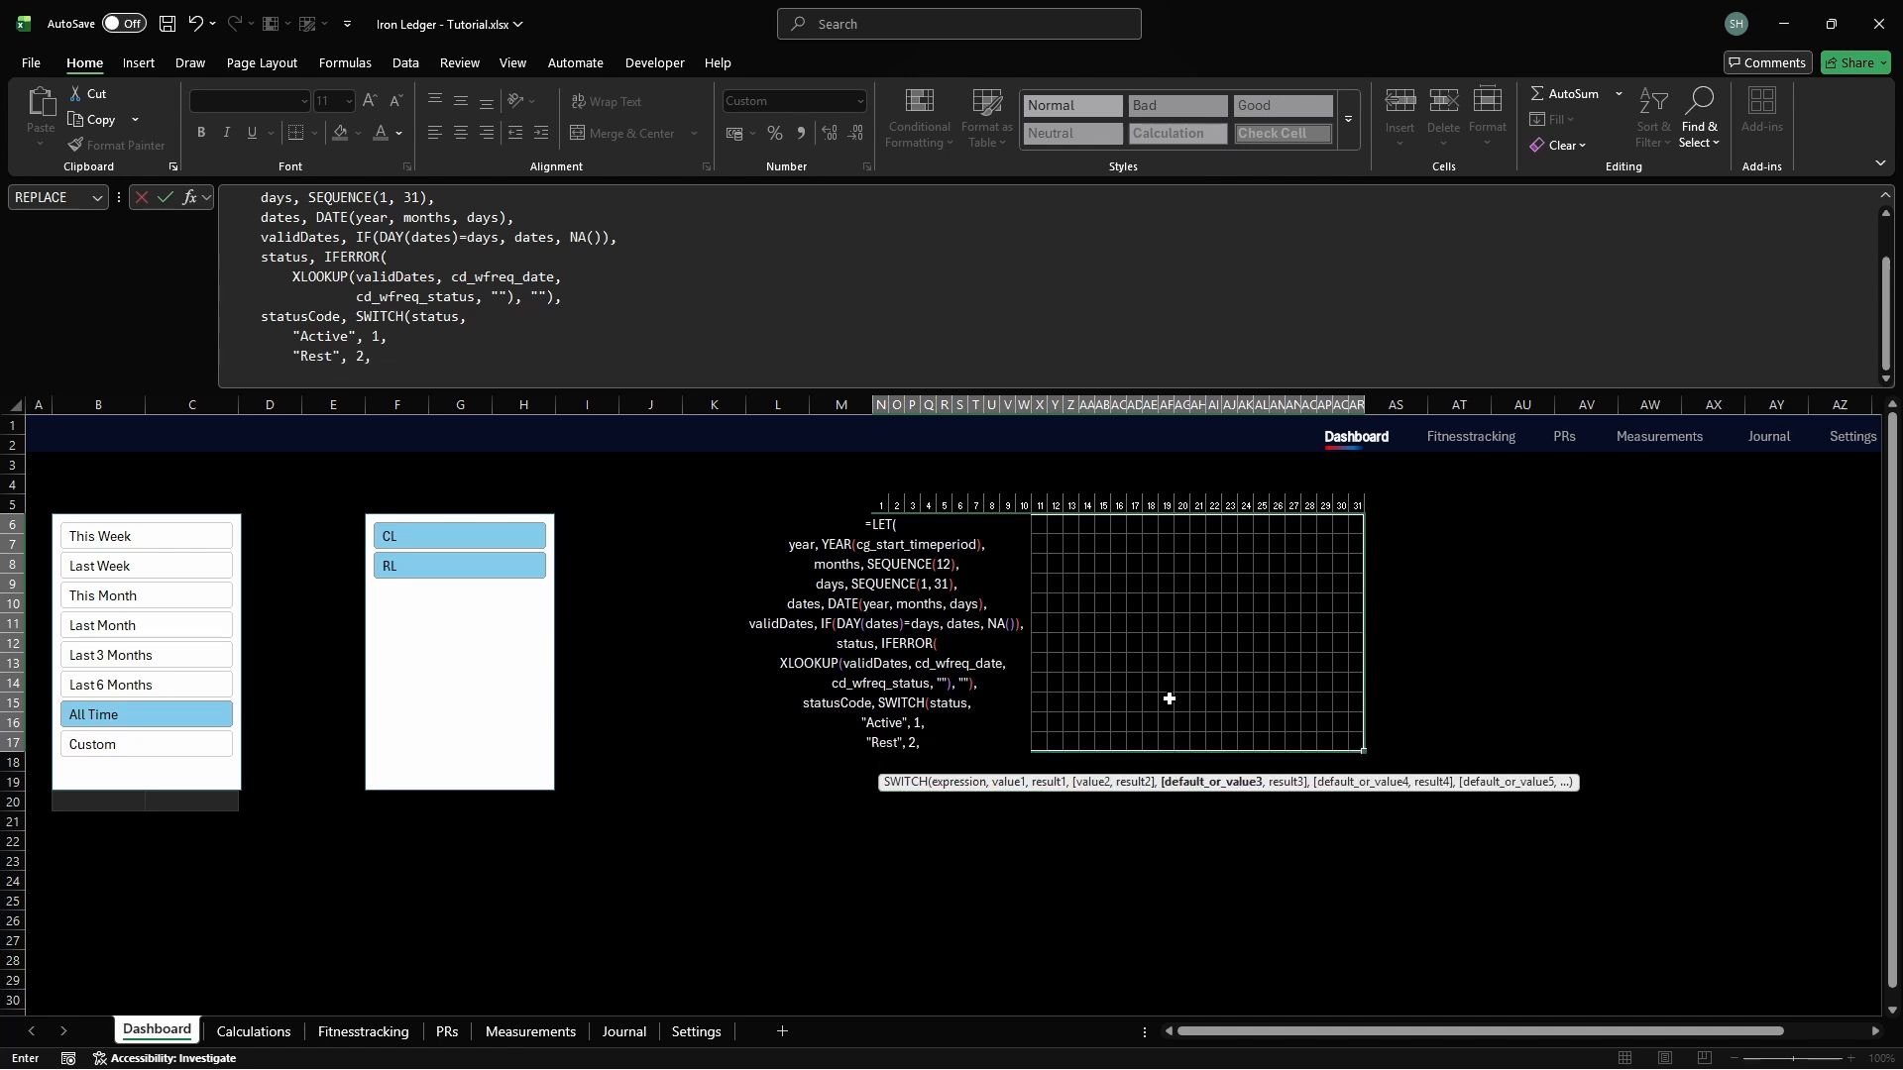
{"action": "type", "text": "\"Skipped\", 3,"}
Complete the SWITCH with "Completed" as 4, "Sick" as 5, "Injured" as 6, "Vacation" as 7 and a default of 0
{"action": "key", "text": "alt+Return"}
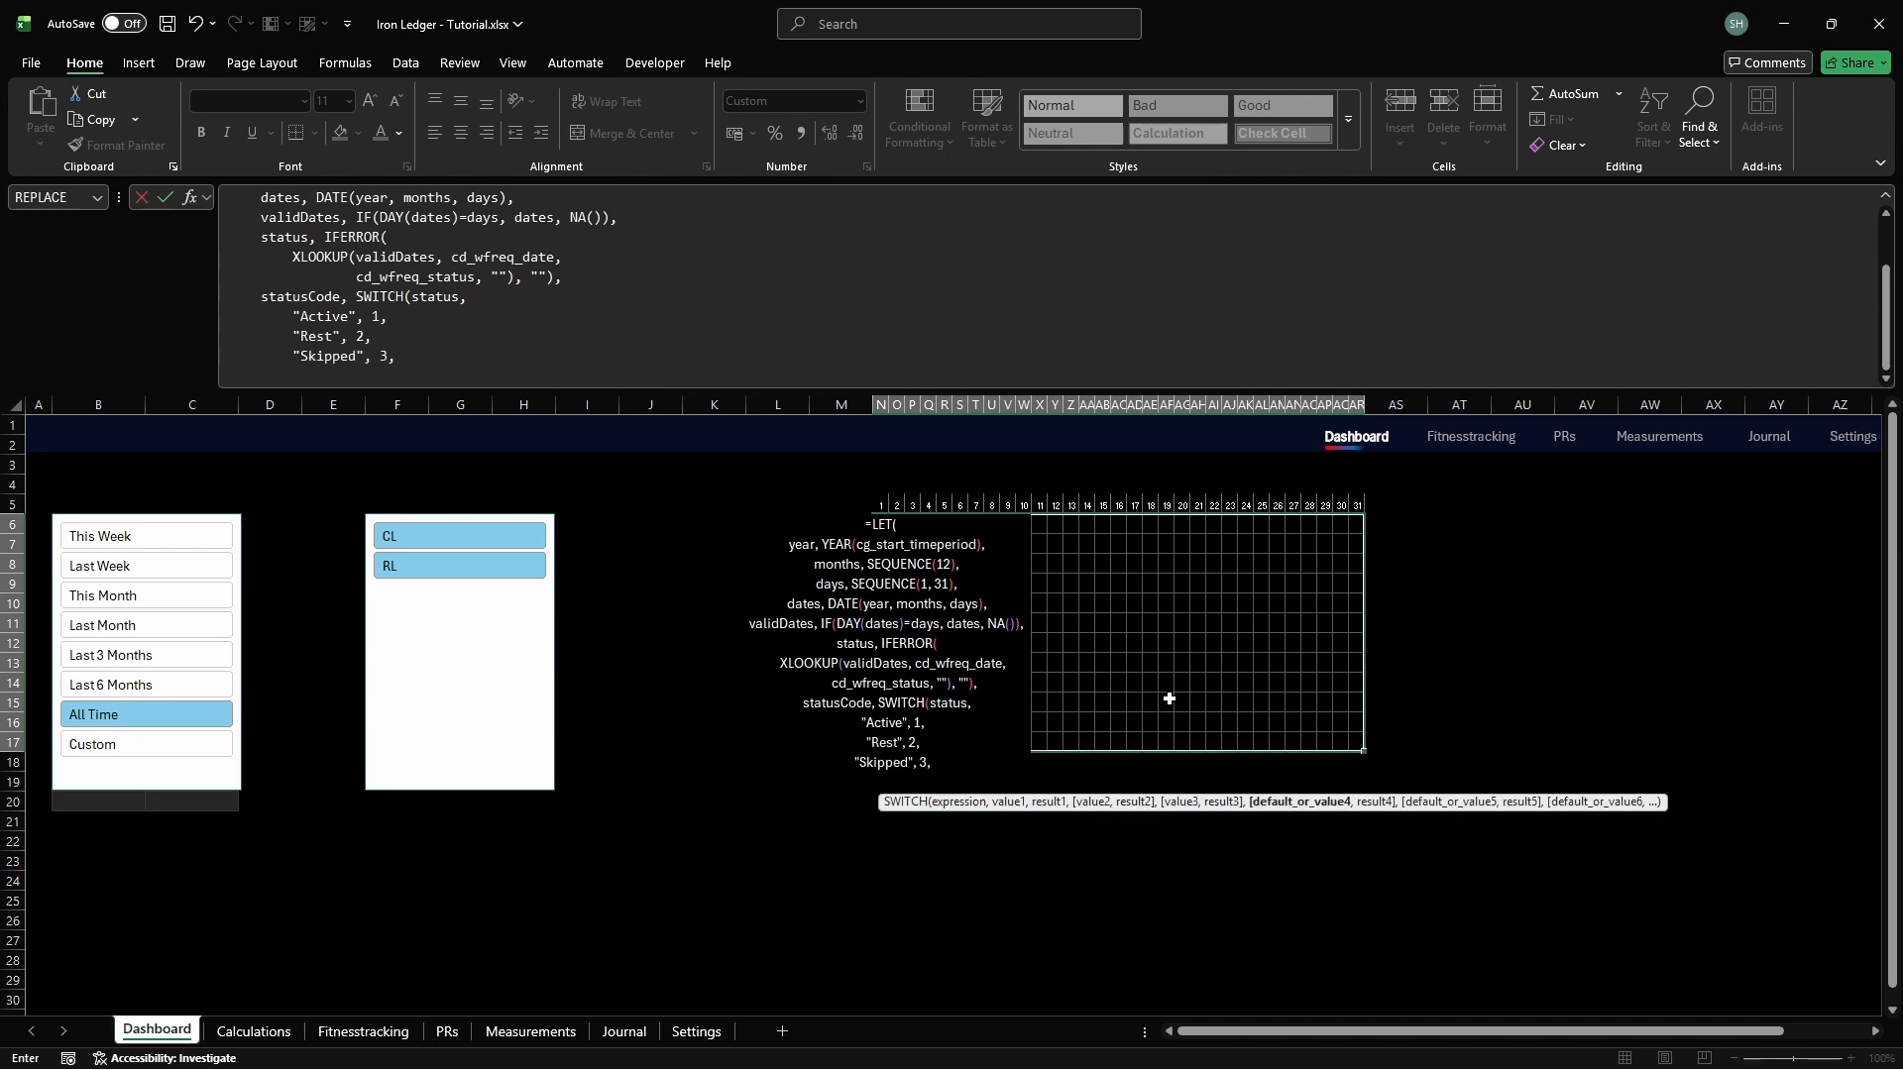
{"action": "type", "text": "\"Completed\", 4,         "}
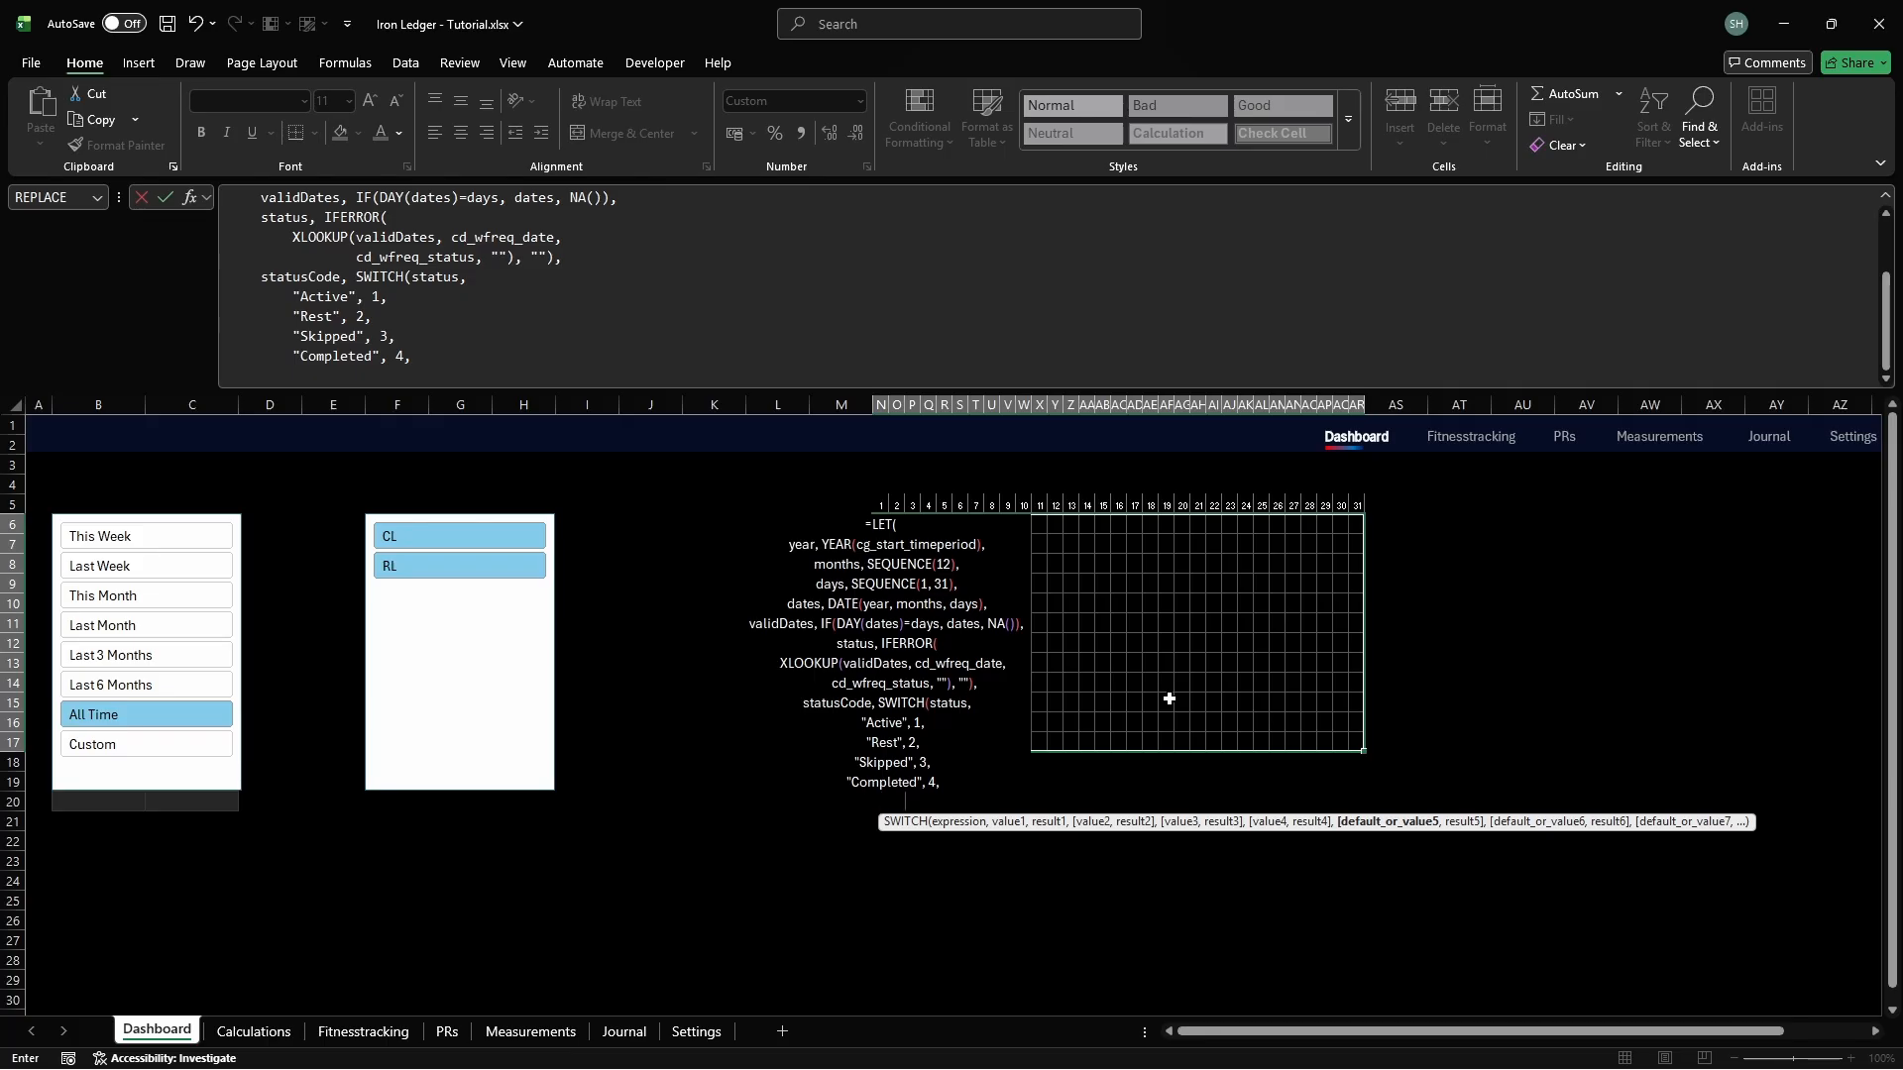
{"action": "type", "text": "\"Sick\", 5,"}
{"action": "key", "text": "alt+Return"}
{"action": "type", "text": "\"Injured\", 6,"}
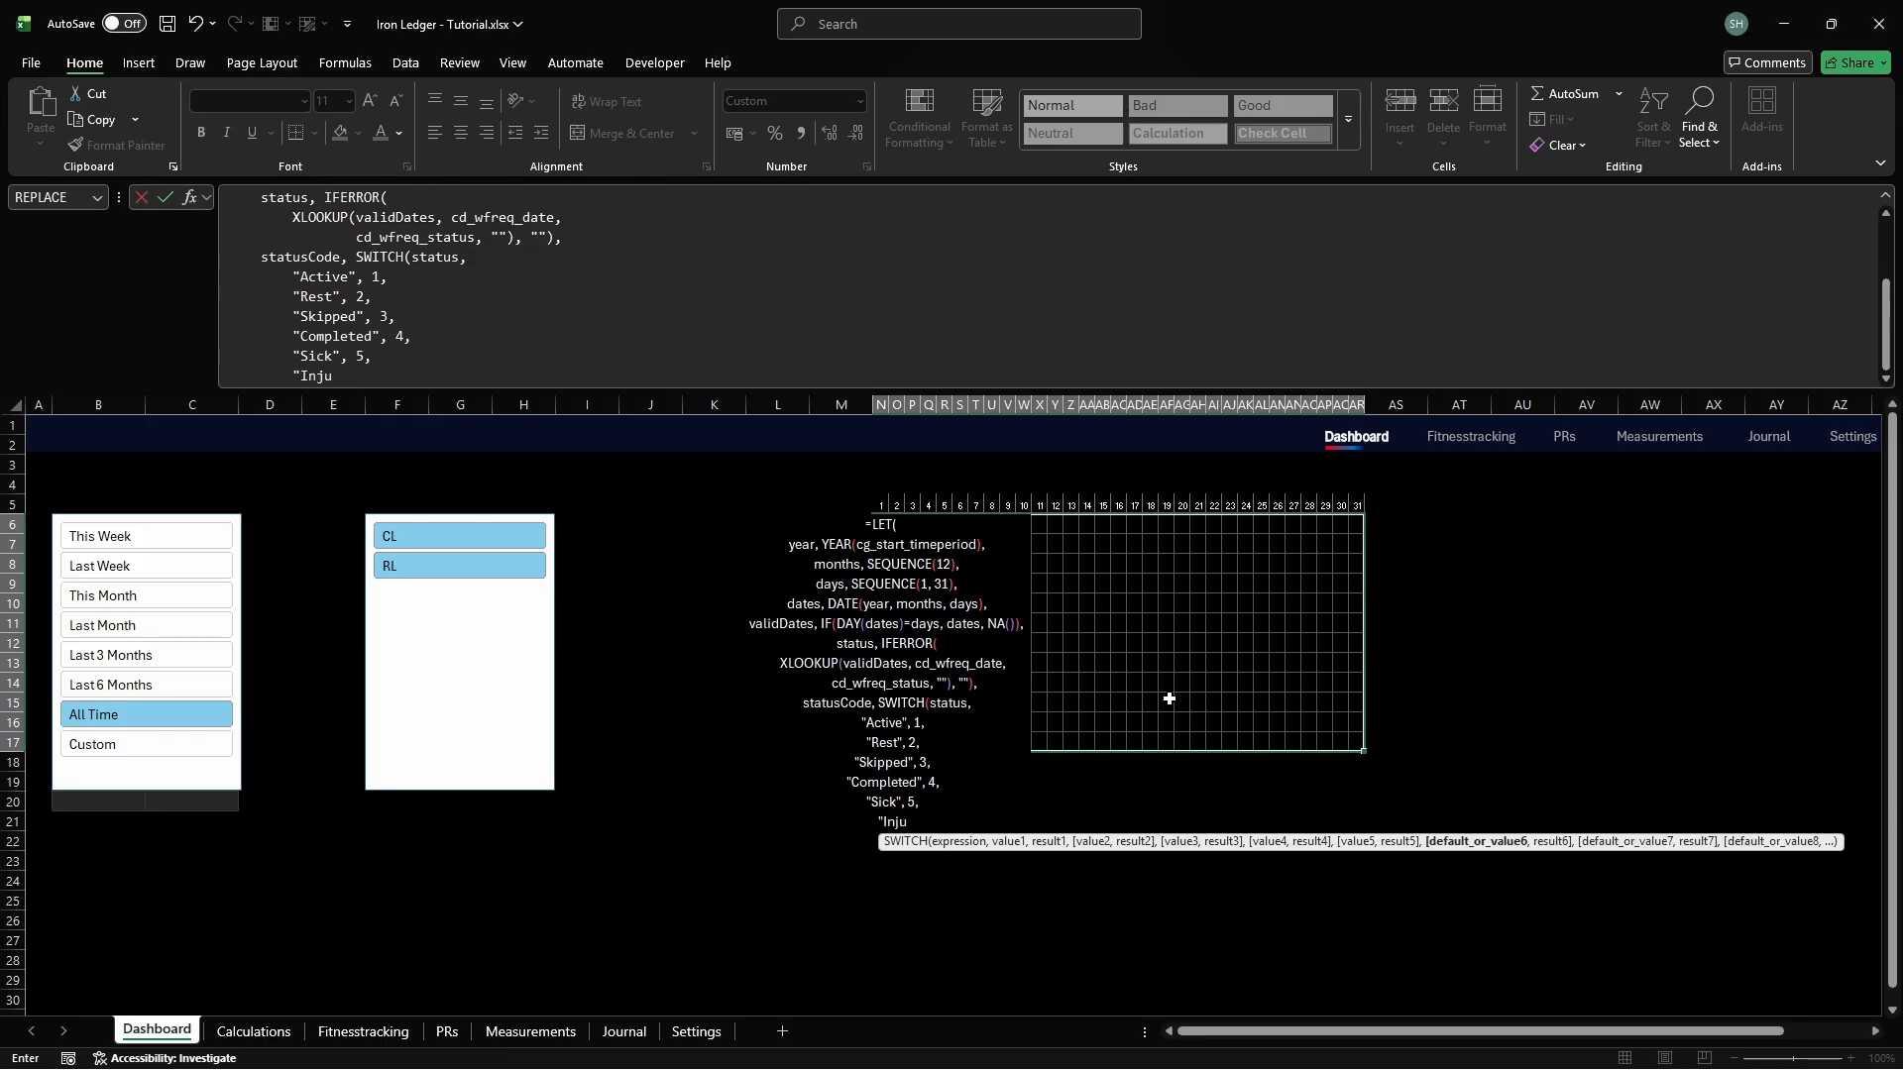
{"action": "key", "text": "alt+Return"}
{"action": "type", "text": "\"Vacation\", 7,"}
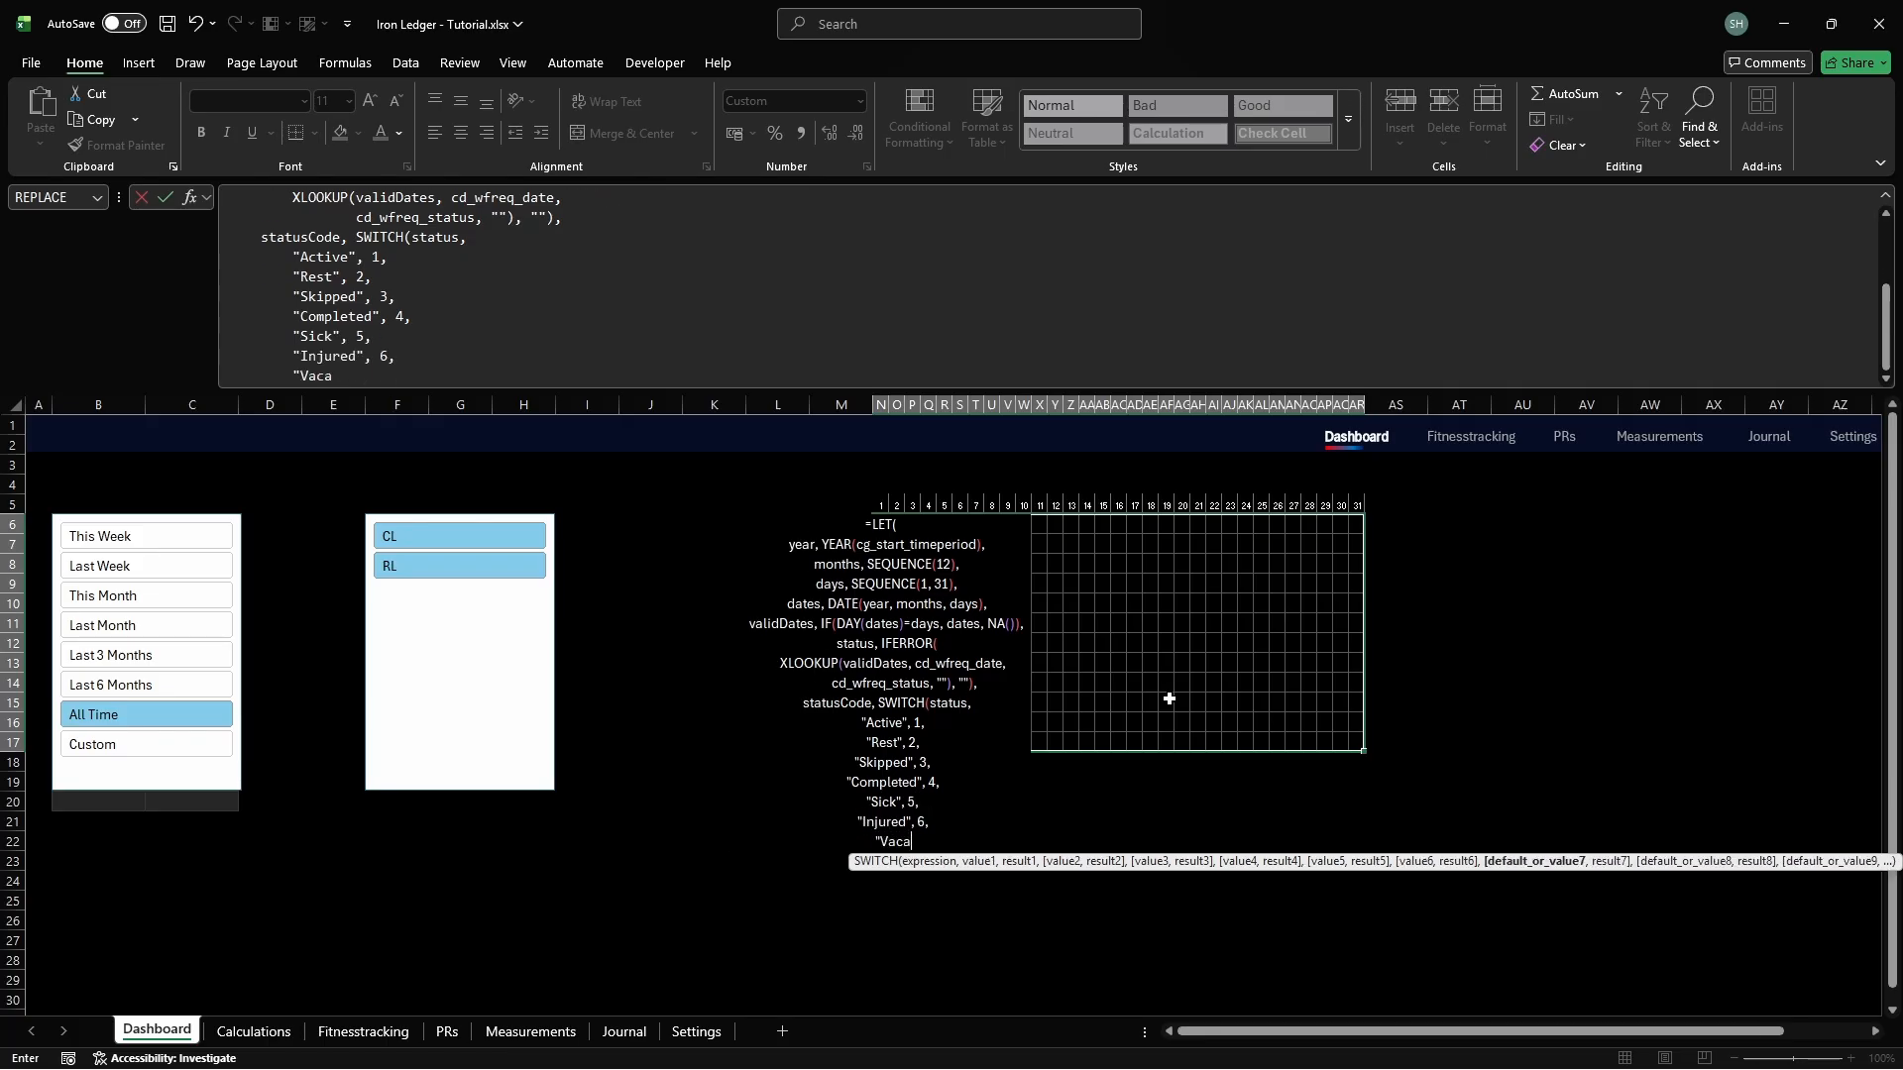
{"action": "key", "text": "alt+Return"}
{"action": "type", "text": "0),"}
Define isInTimeperiod as IFERROR((validDates >= cg_start_timeperiod) * (validDates <= cg_end_timeperiod), 0)
{"action": "key", "text": "alt+Return"}
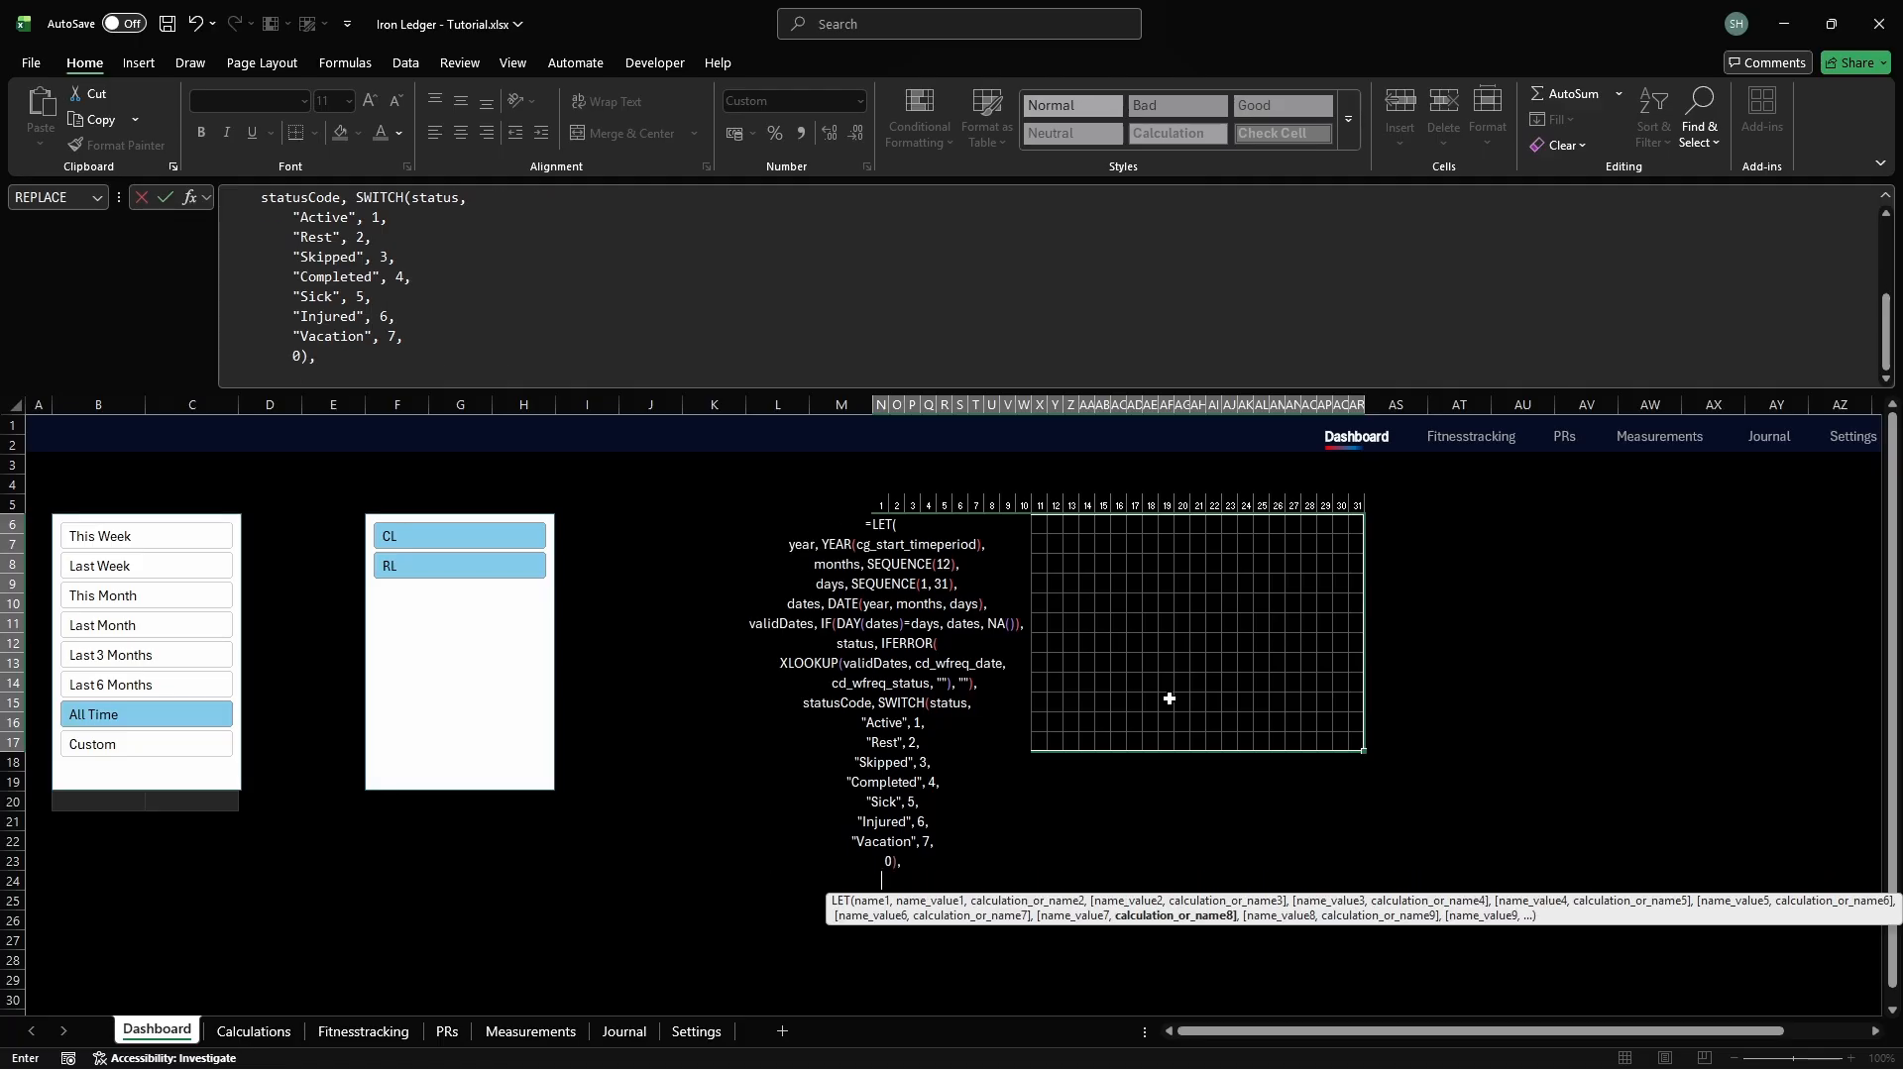
{"action": "type", "text": "isInTimeperiod, IFERRO"}
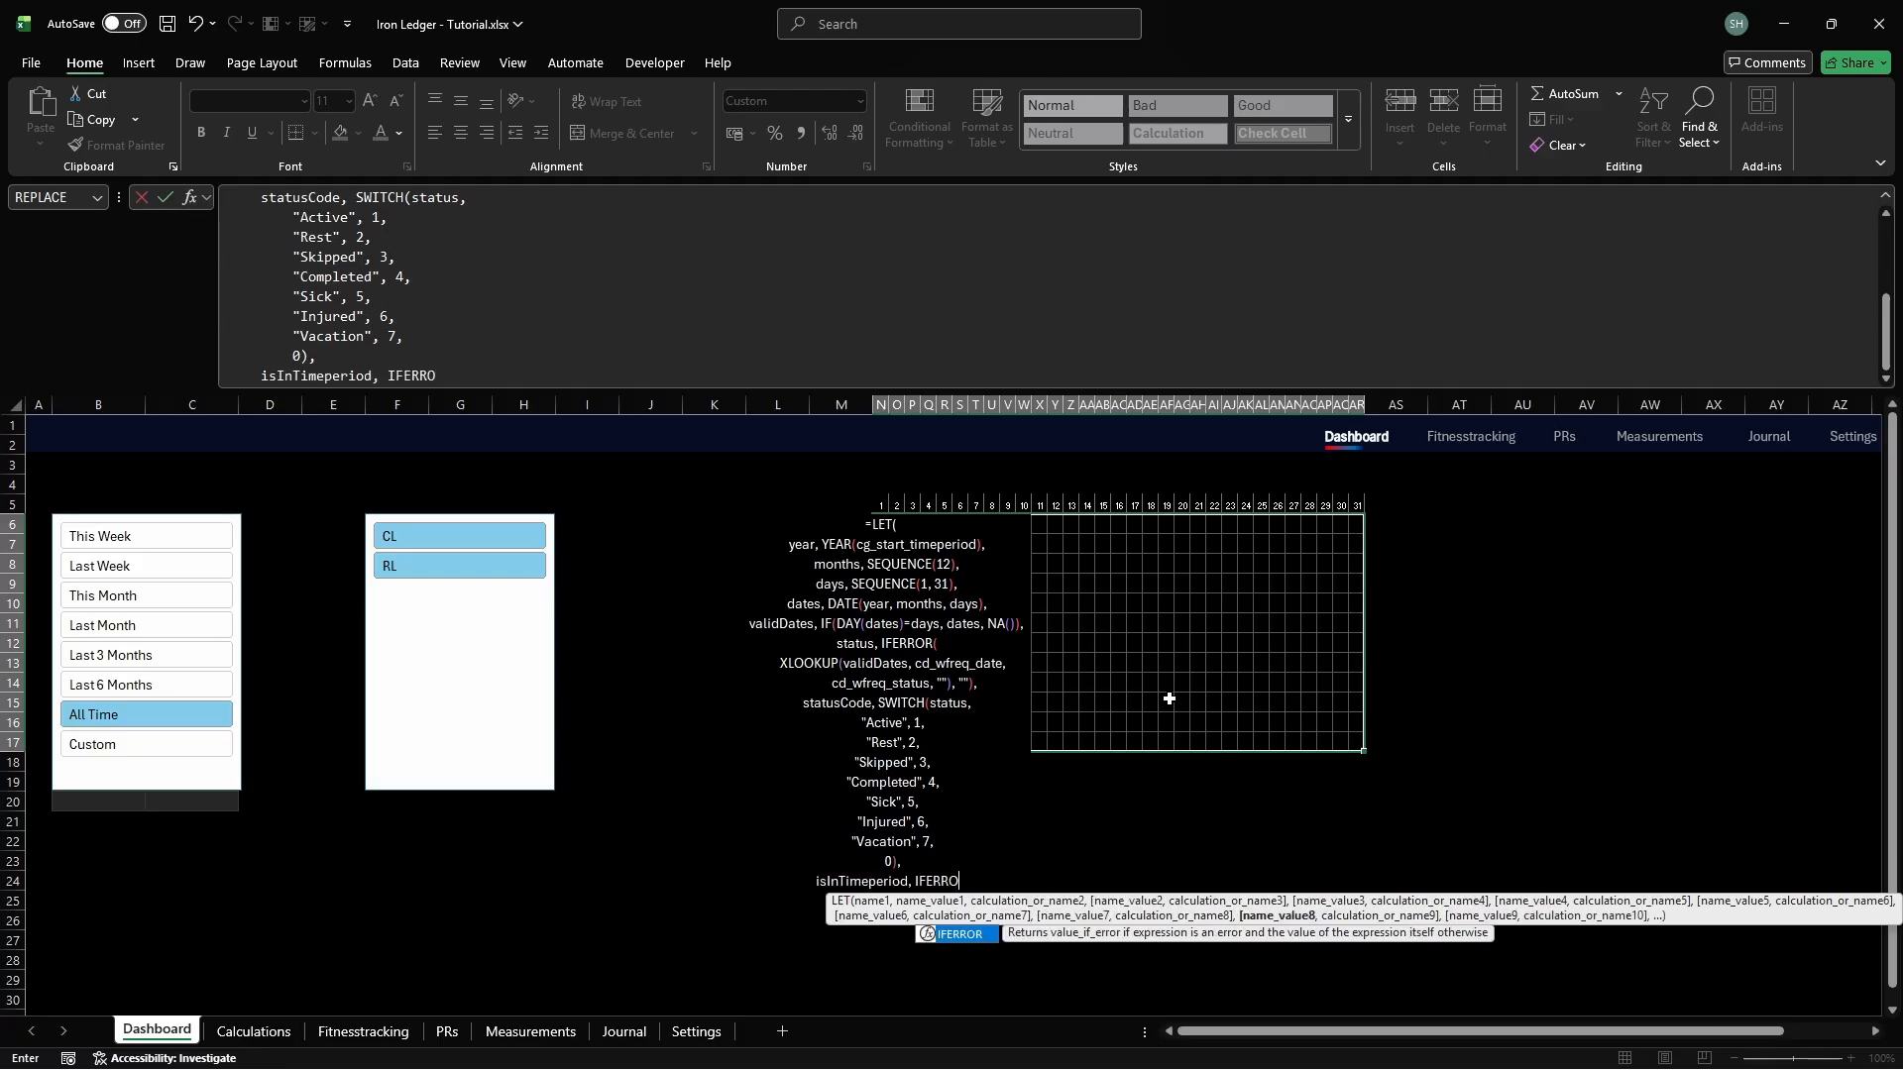
{"action": "type", "text": "R(         (validDates "}
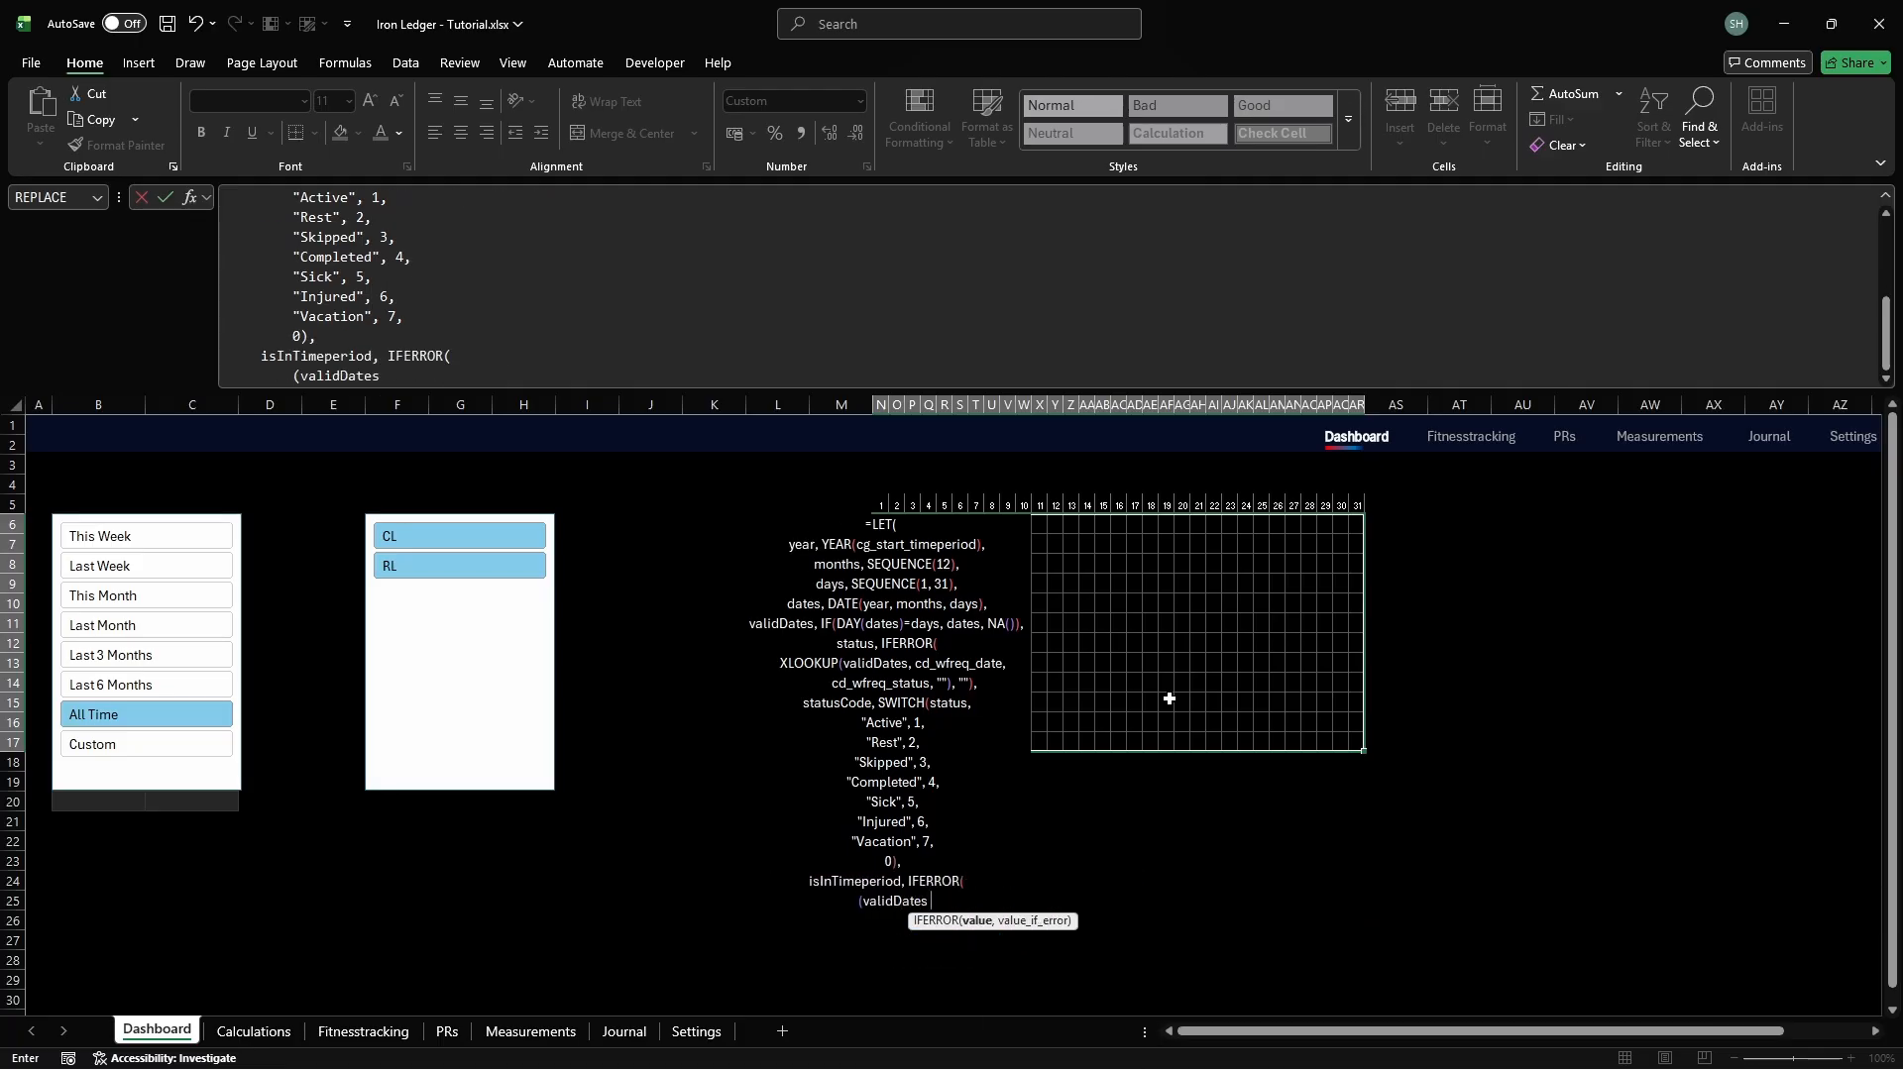
{"action": "type", "text": ">= cg_start_timeperi"}
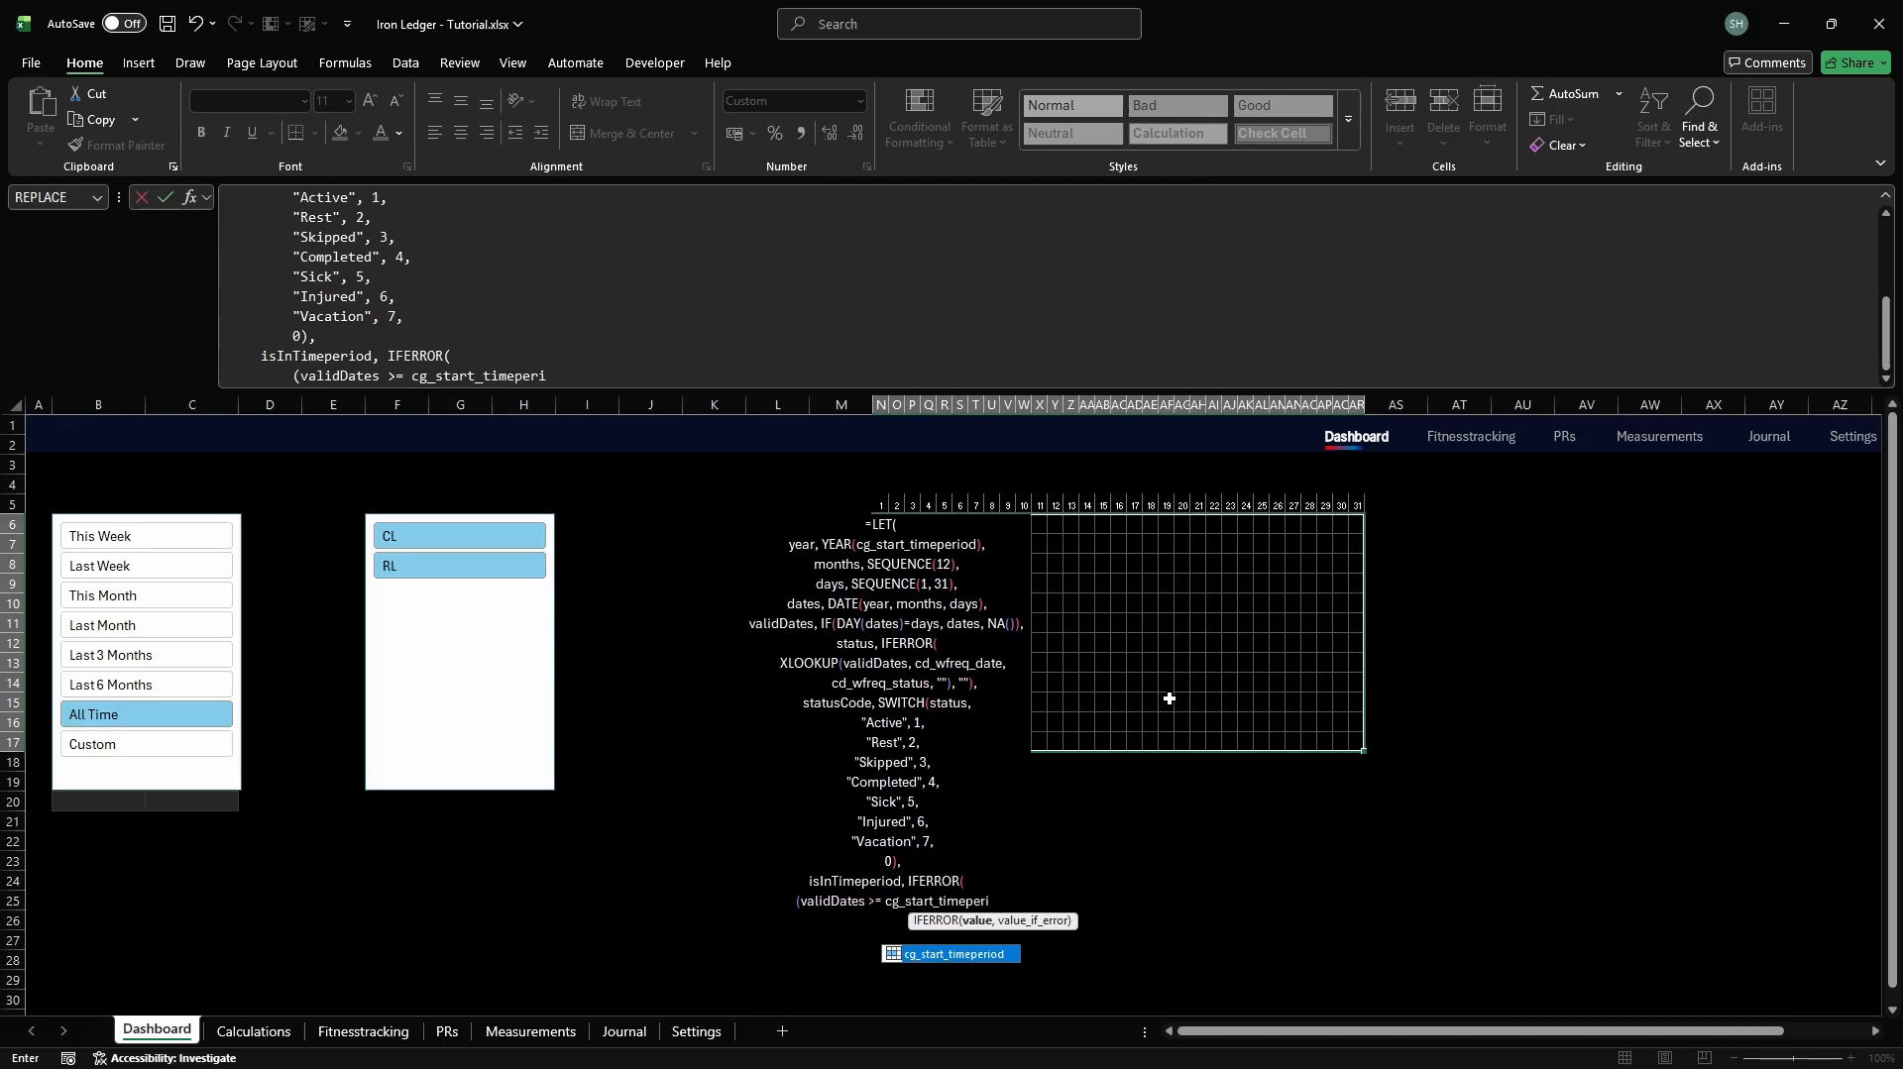
{"action": "type", "text": "od) * (validDates <="}
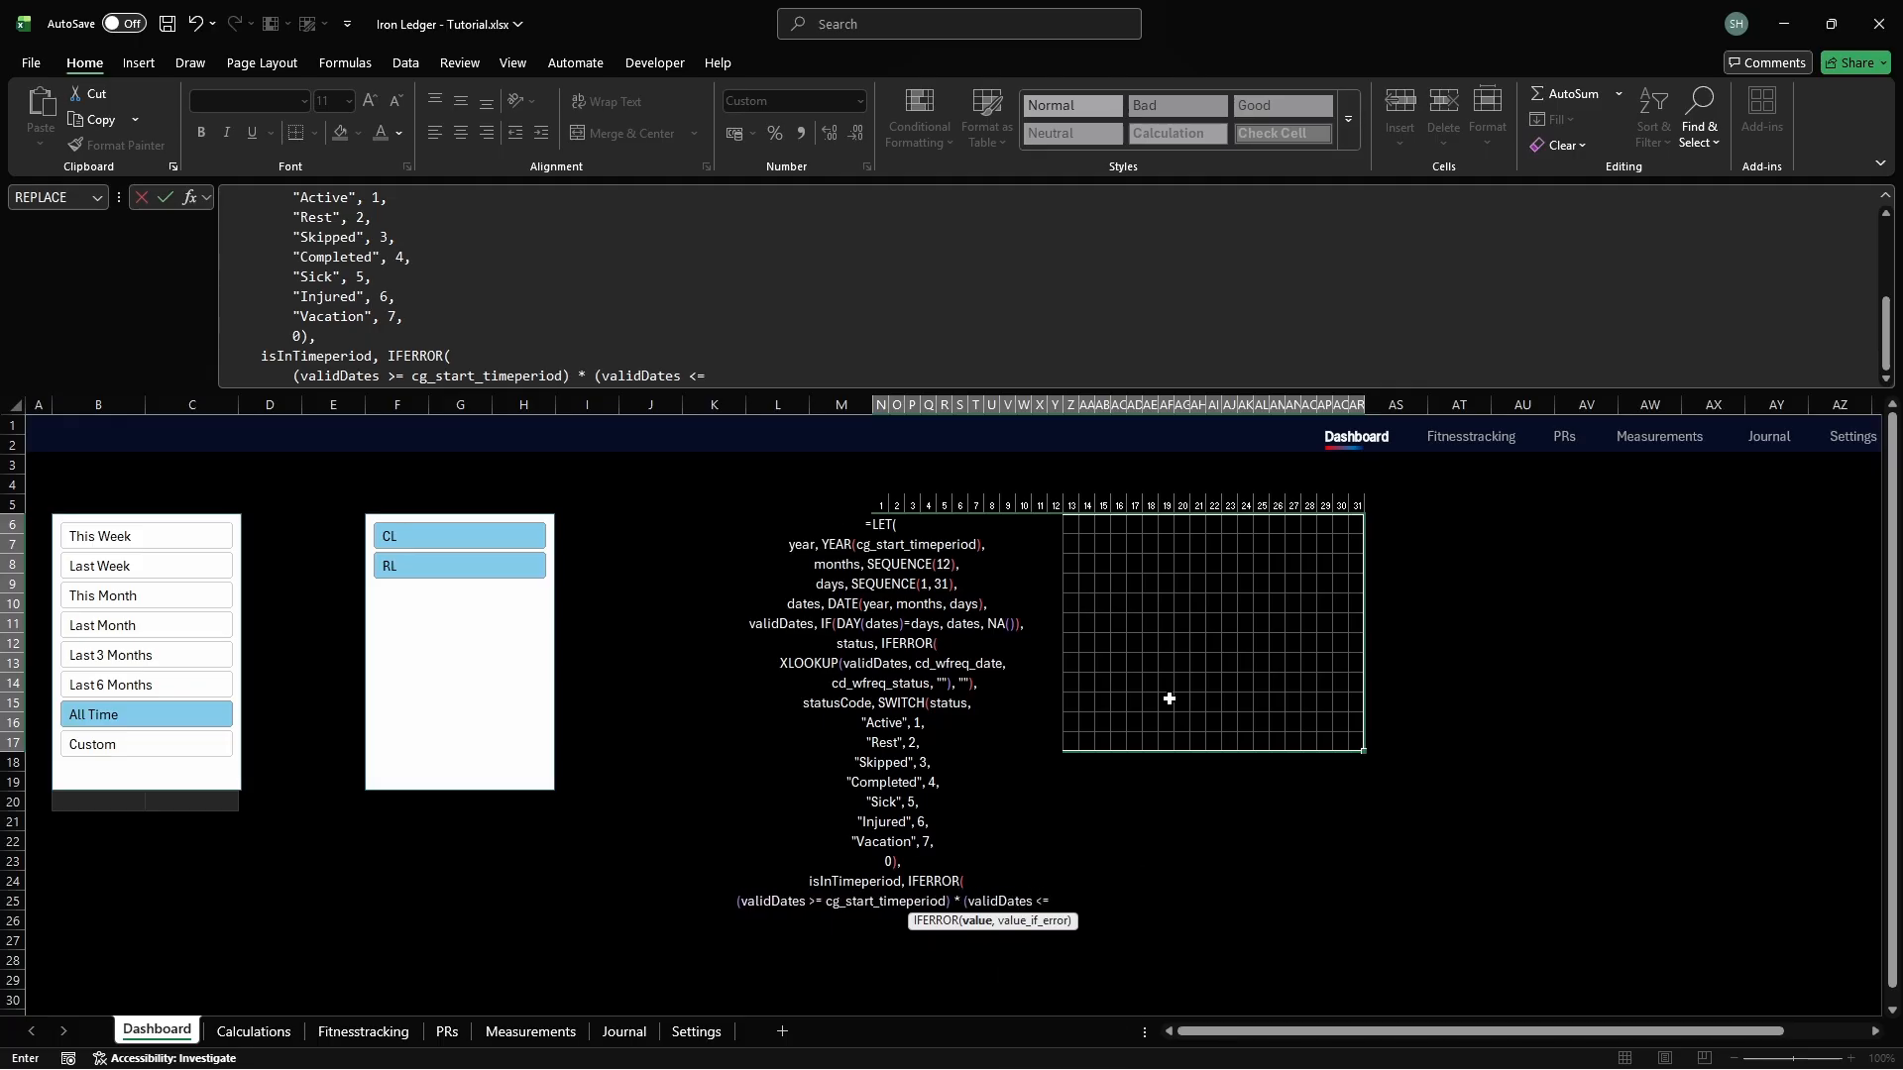
{"action": "type", "text": " cg_end_timeperiod),"}
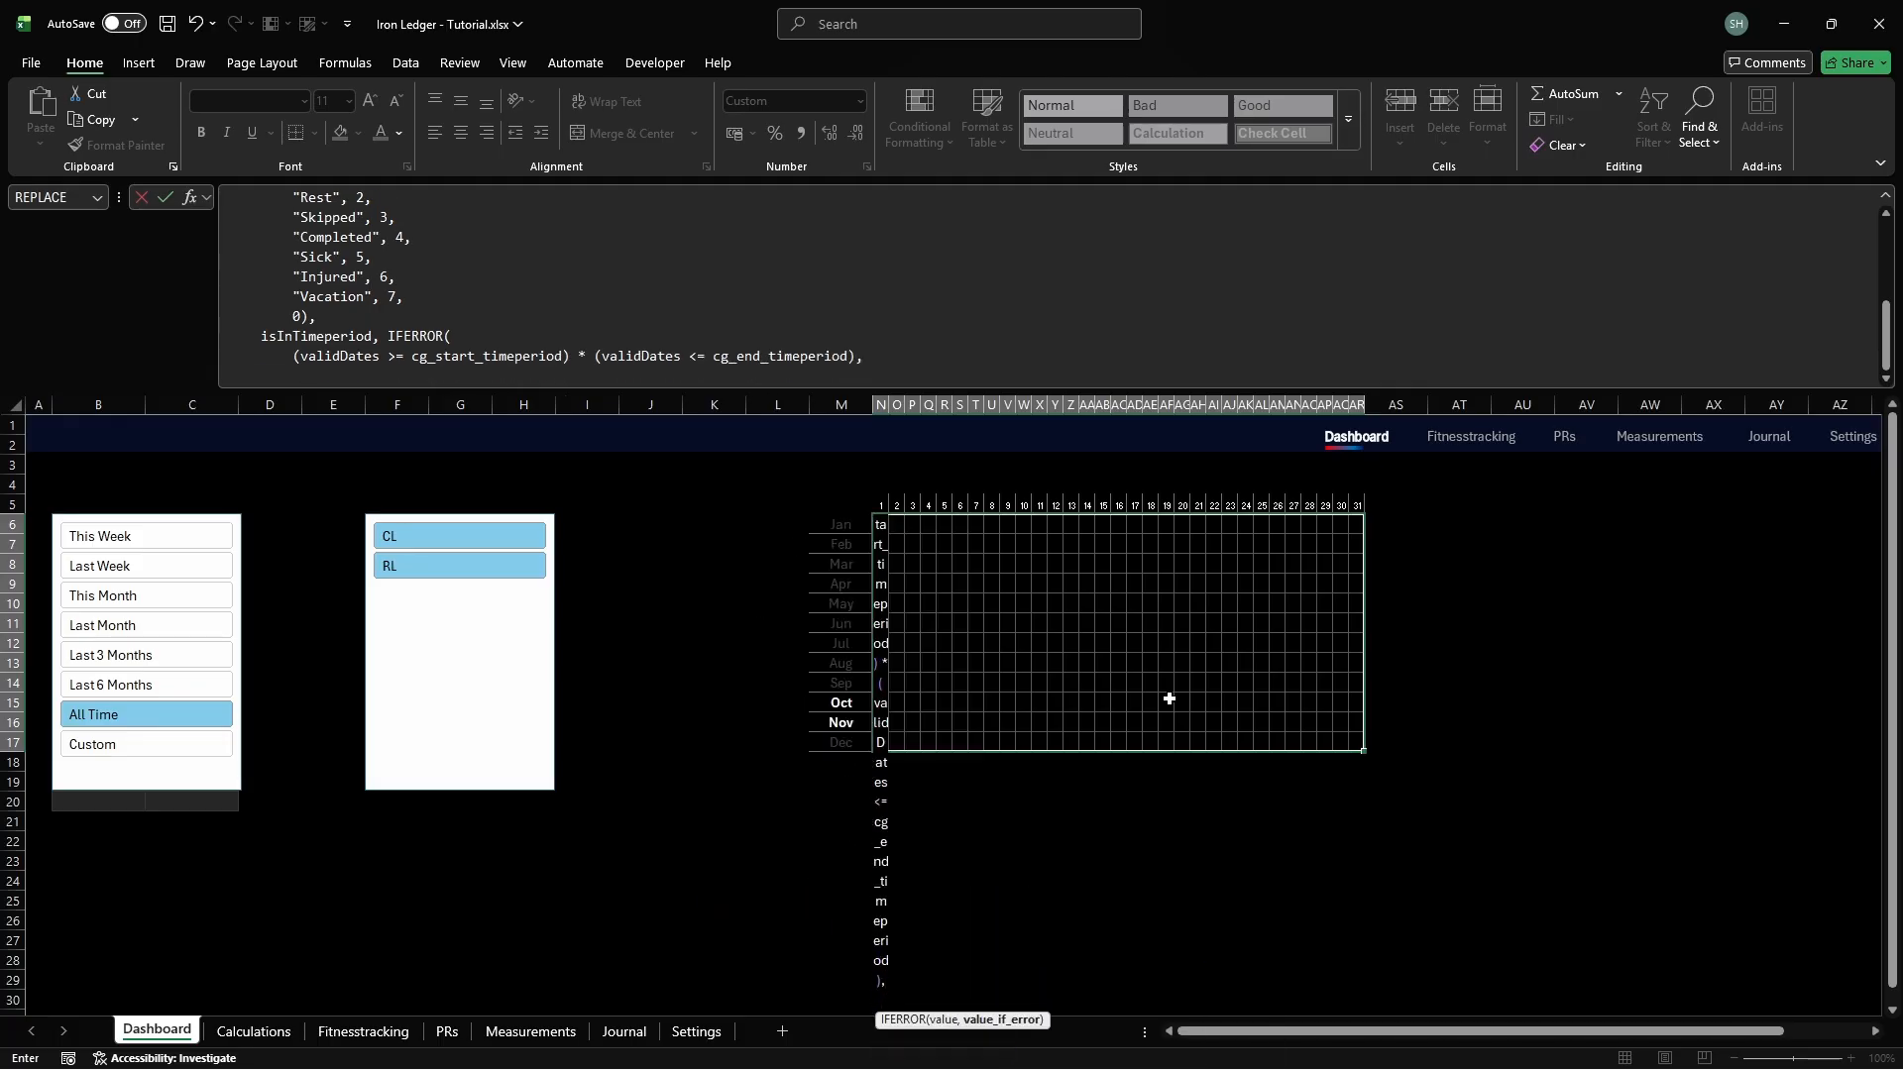
{"action": "key", "text": "alt+Return"}
{"action": "type", "text": "0),"}
Define combined as IF(statusCode=0, 0, statusCode * 2 - isInTimeperiod), return combined, and commit the LET formula
{"action": "key", "text": "alt+Return"}
{"action": "type", "text": "combined,"}
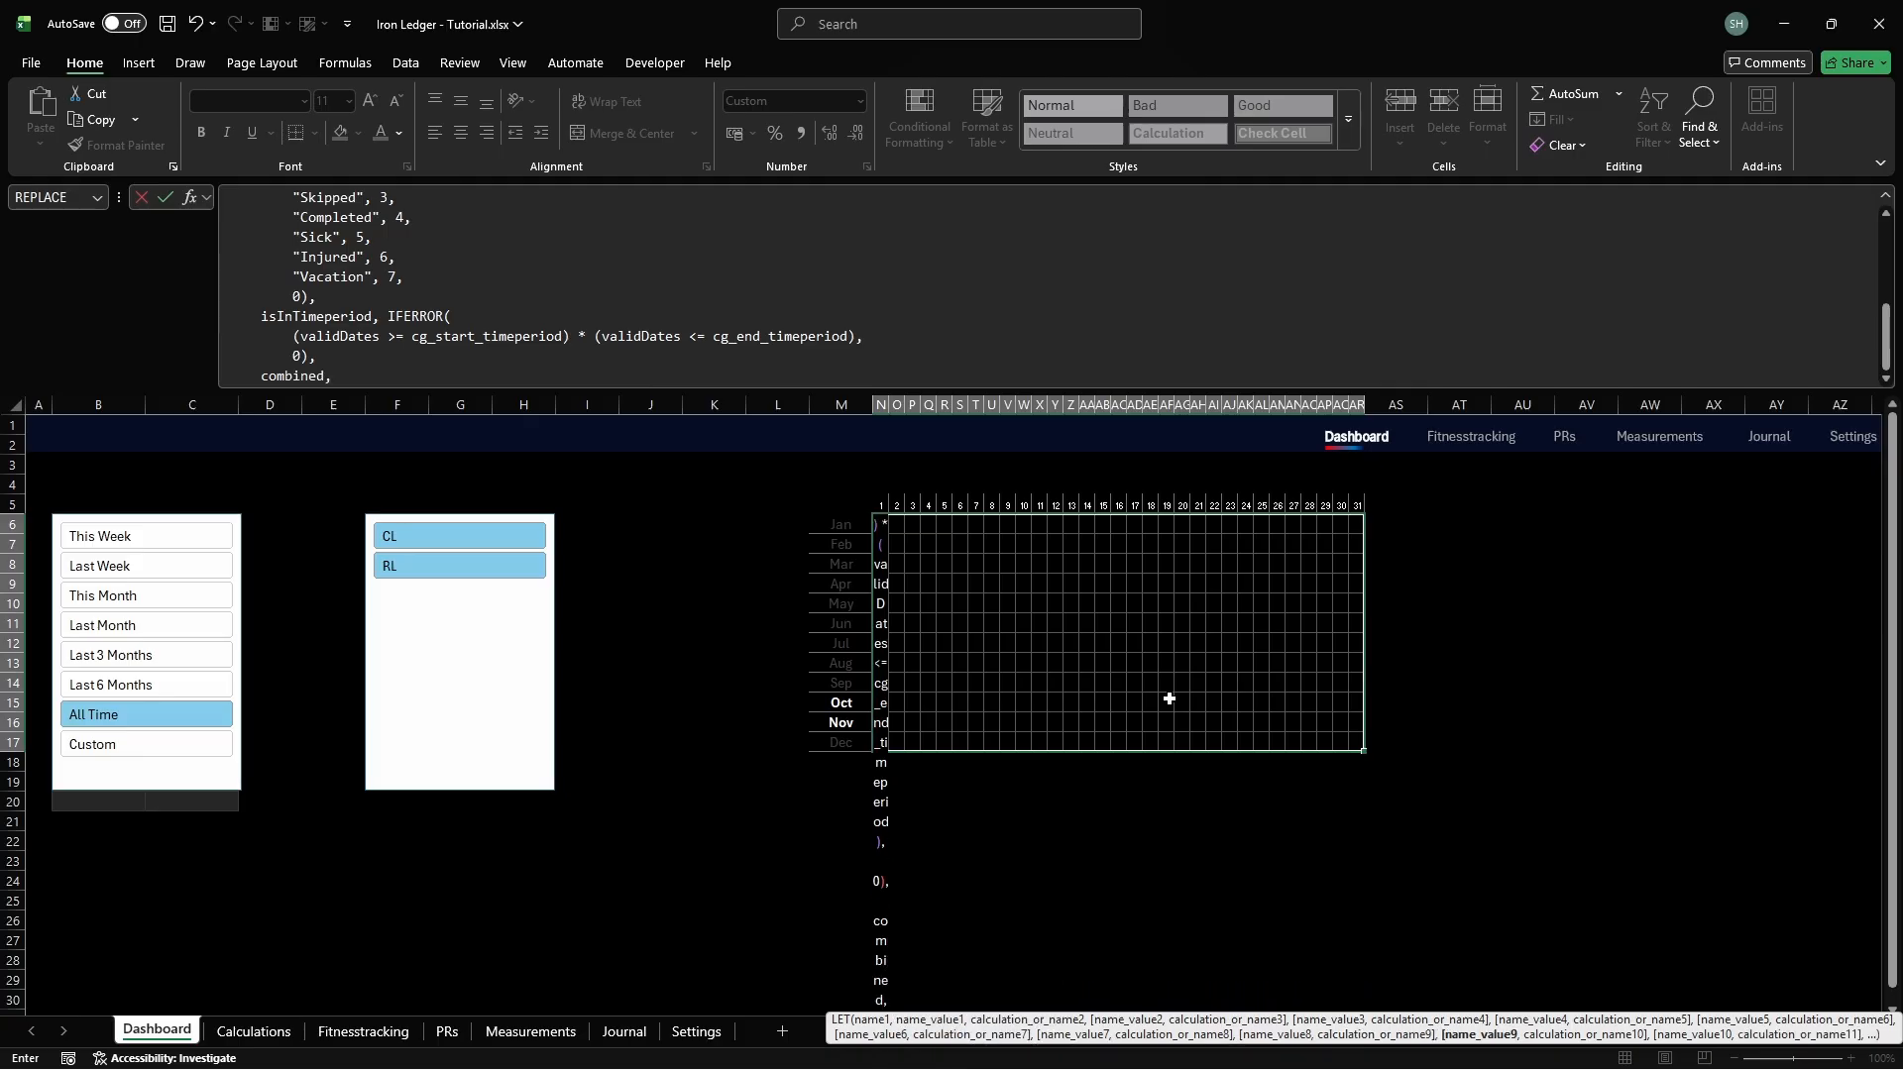
{"action": "type", "text": " IF(statusCode=0, 0,"}
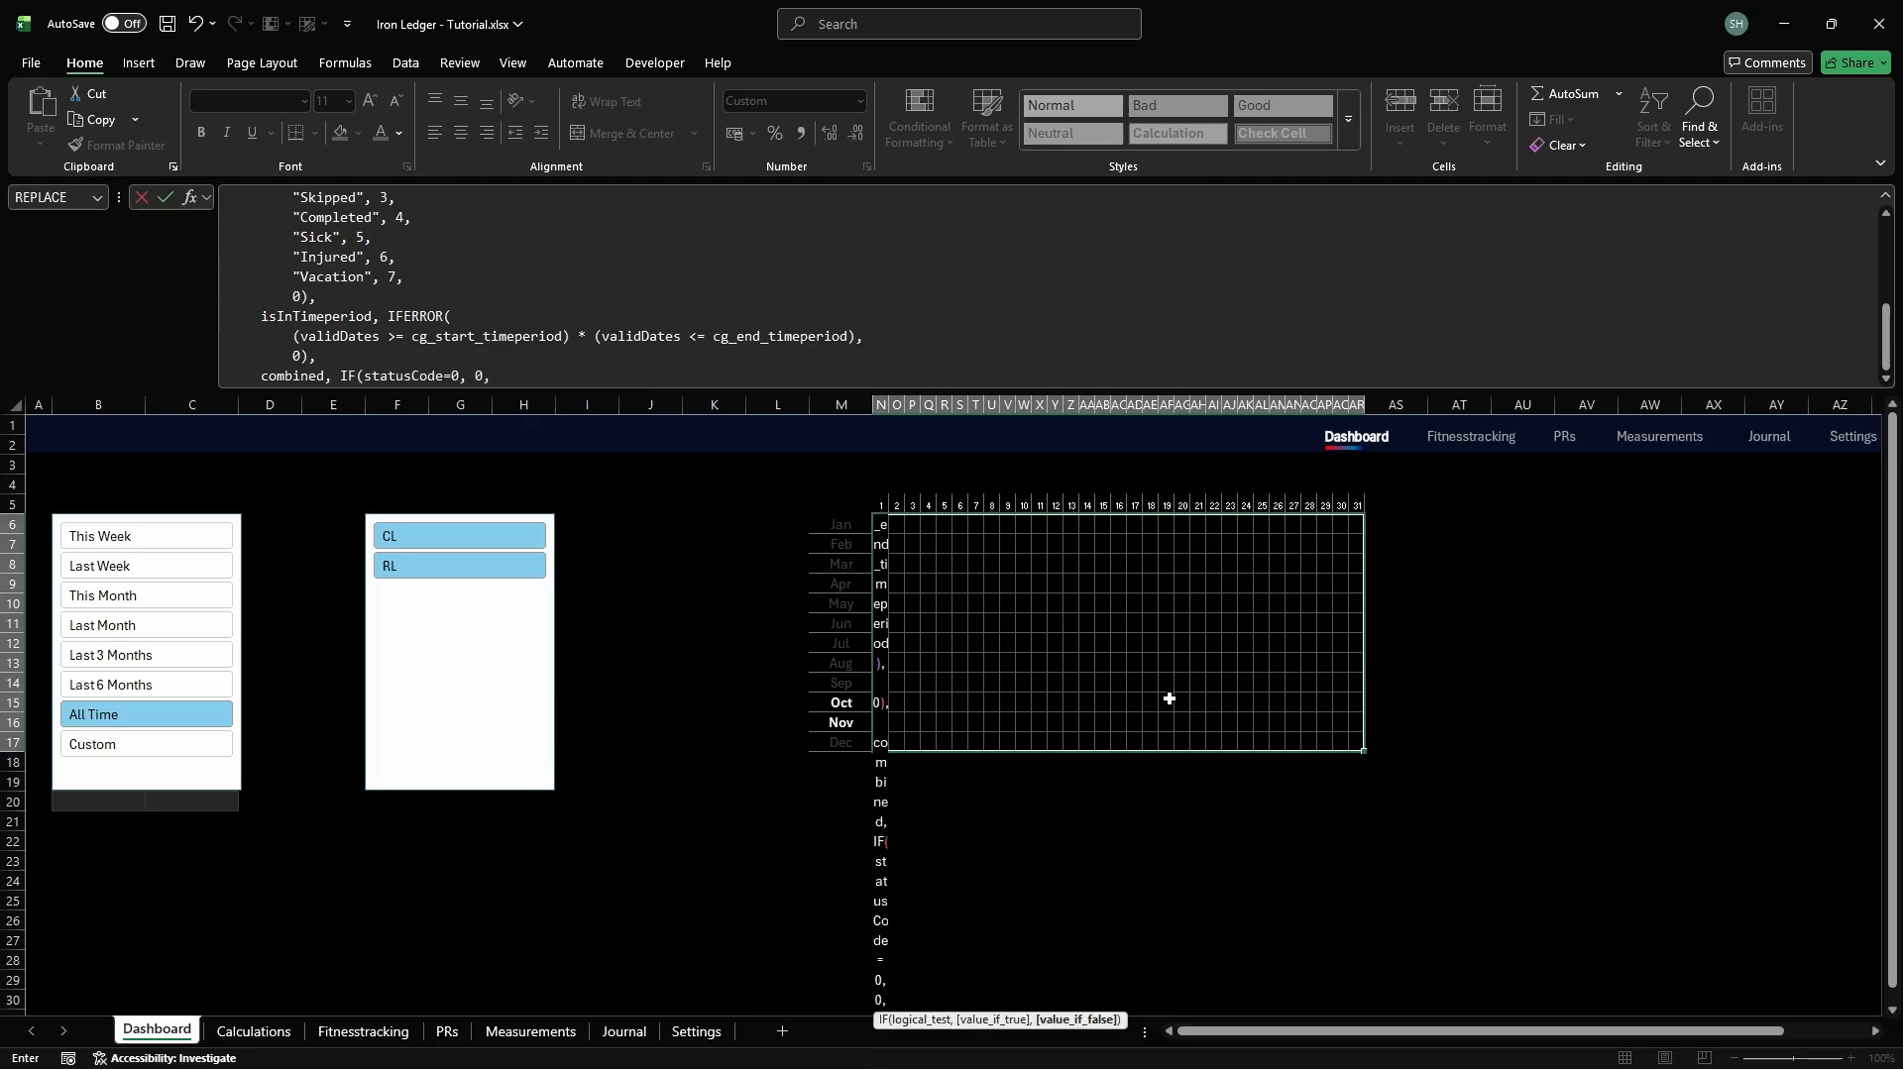
{"action": "type", "text": " statusCode * 2 - isInTimeperiod),"}
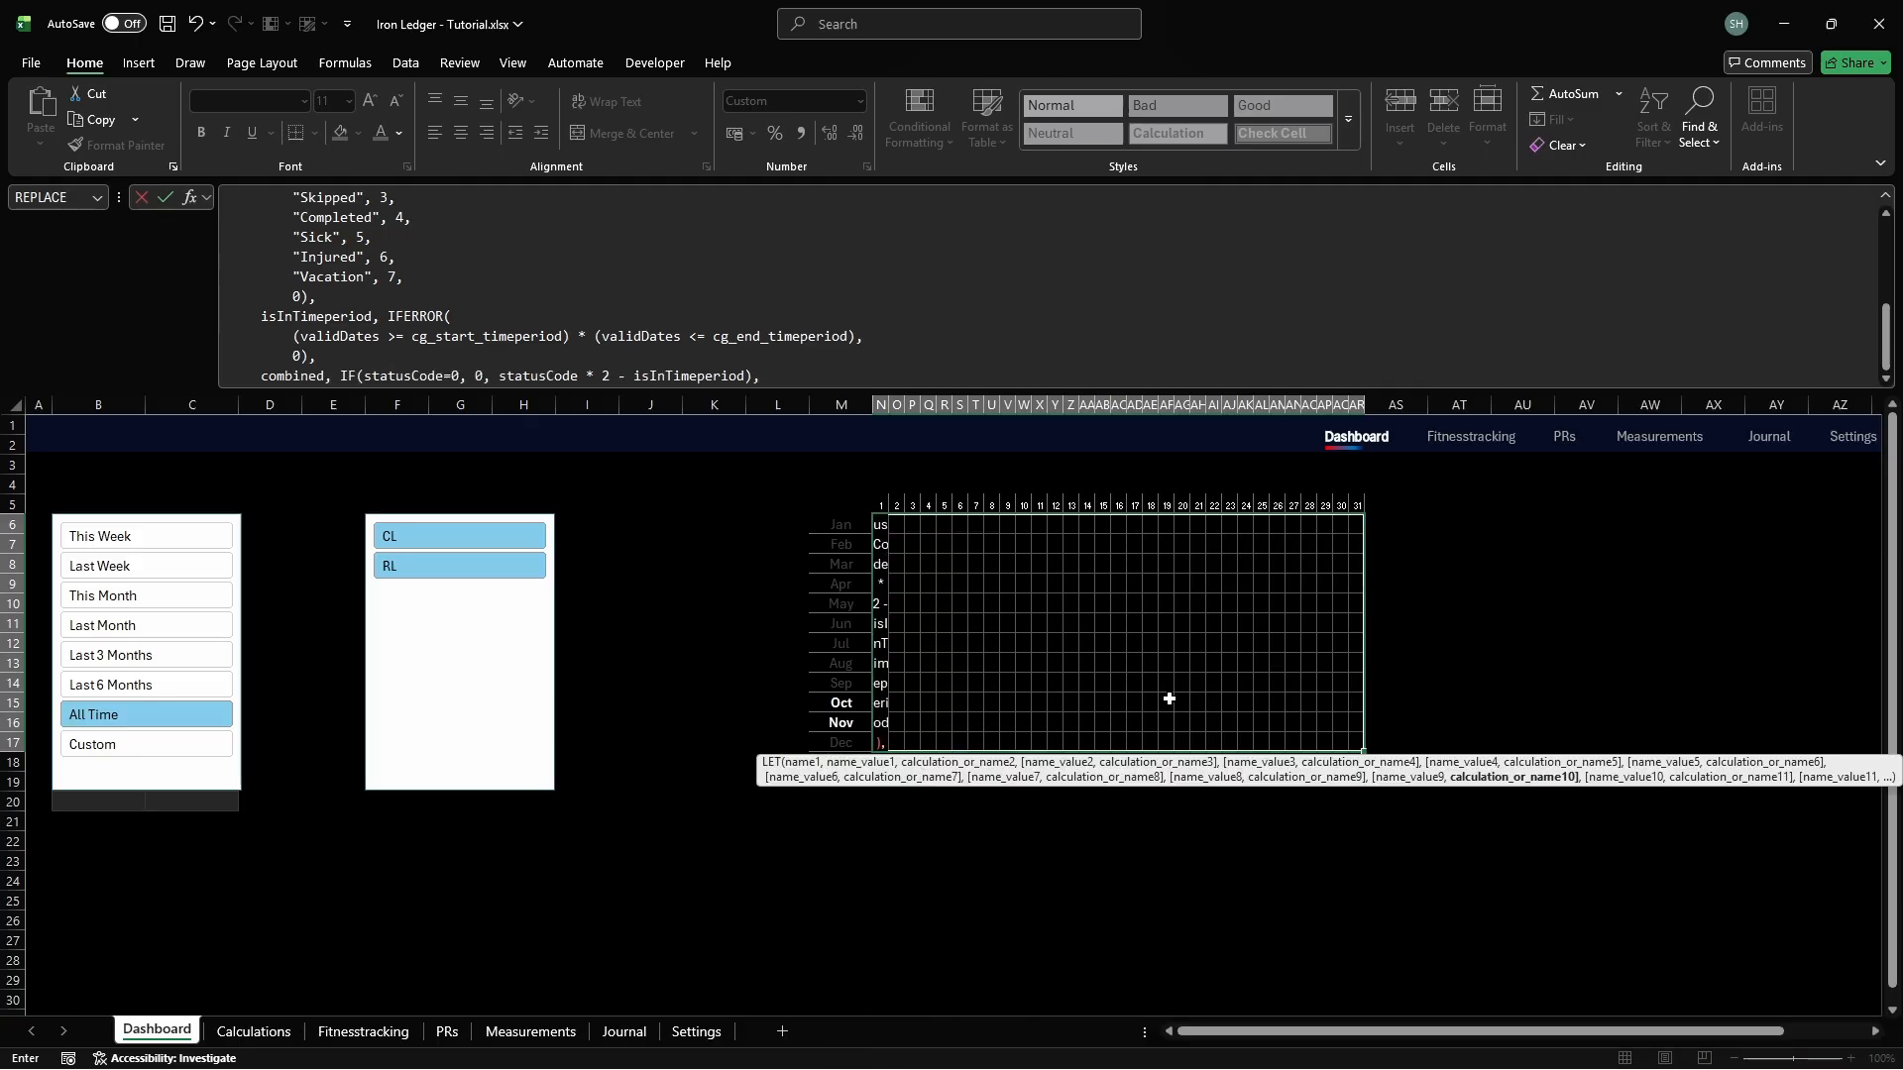
{"action": "key", "text": "alt+Return"}
{"action": "type", "text": "combined"}
{"action": "key", "text": "alt+Return"}
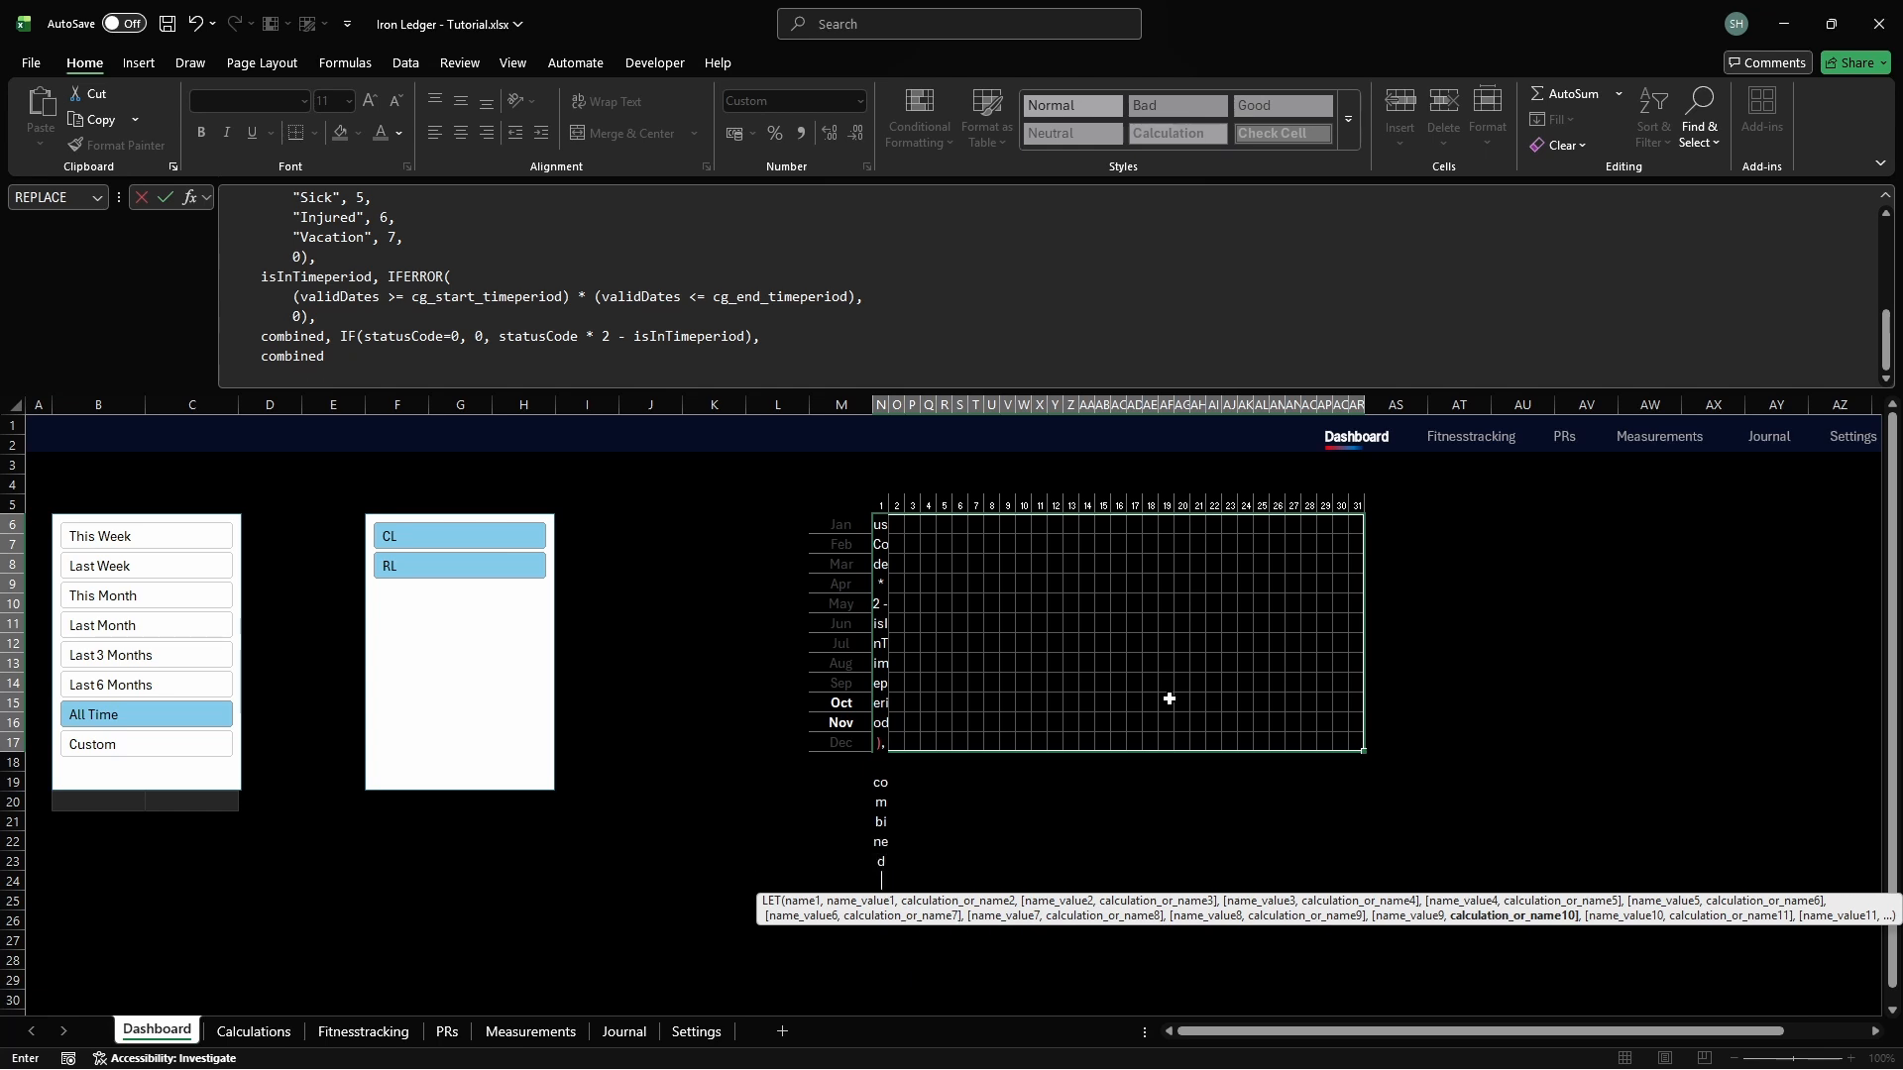
{"action": "type", "text": ")"}
{"action": "key", "text": "Left"}
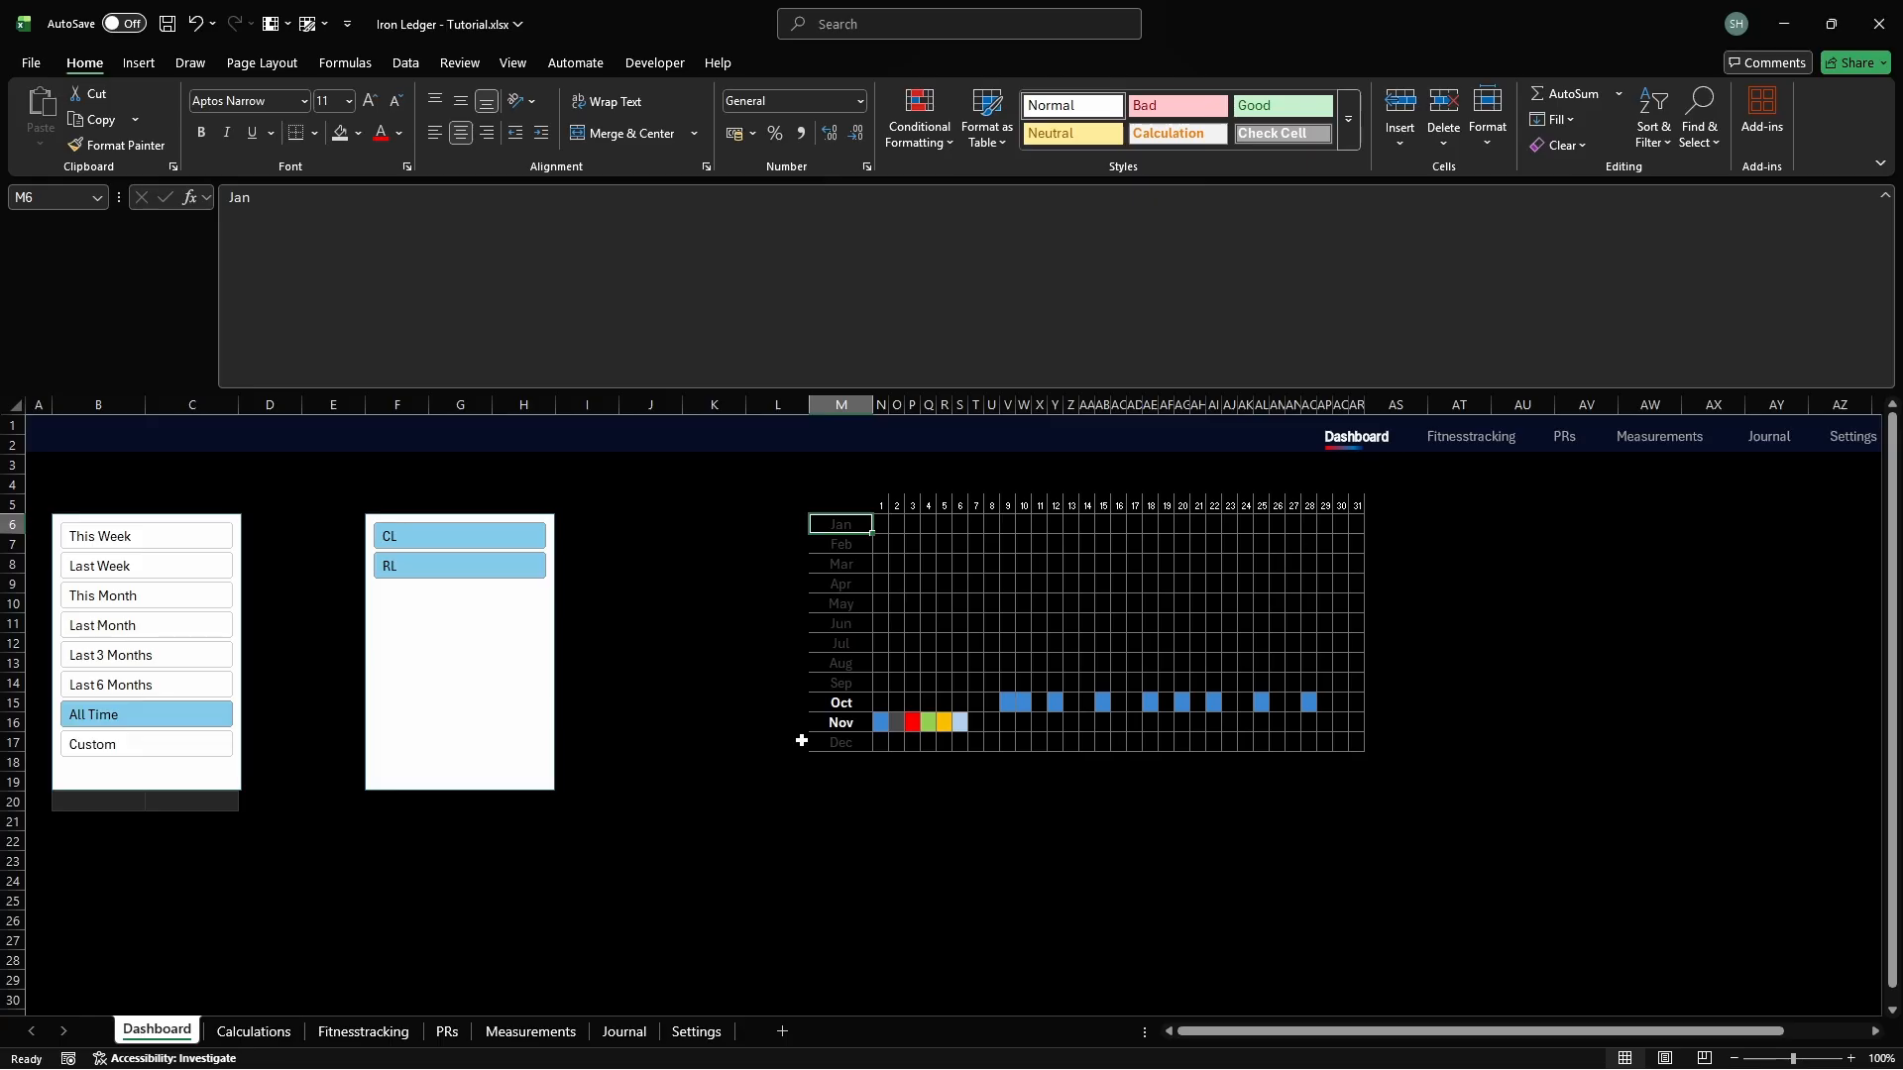
Start a new custom slicer style from the Time Period slicer on the dashboard
{"action": "left_click", "coordinate": [144, 773]}
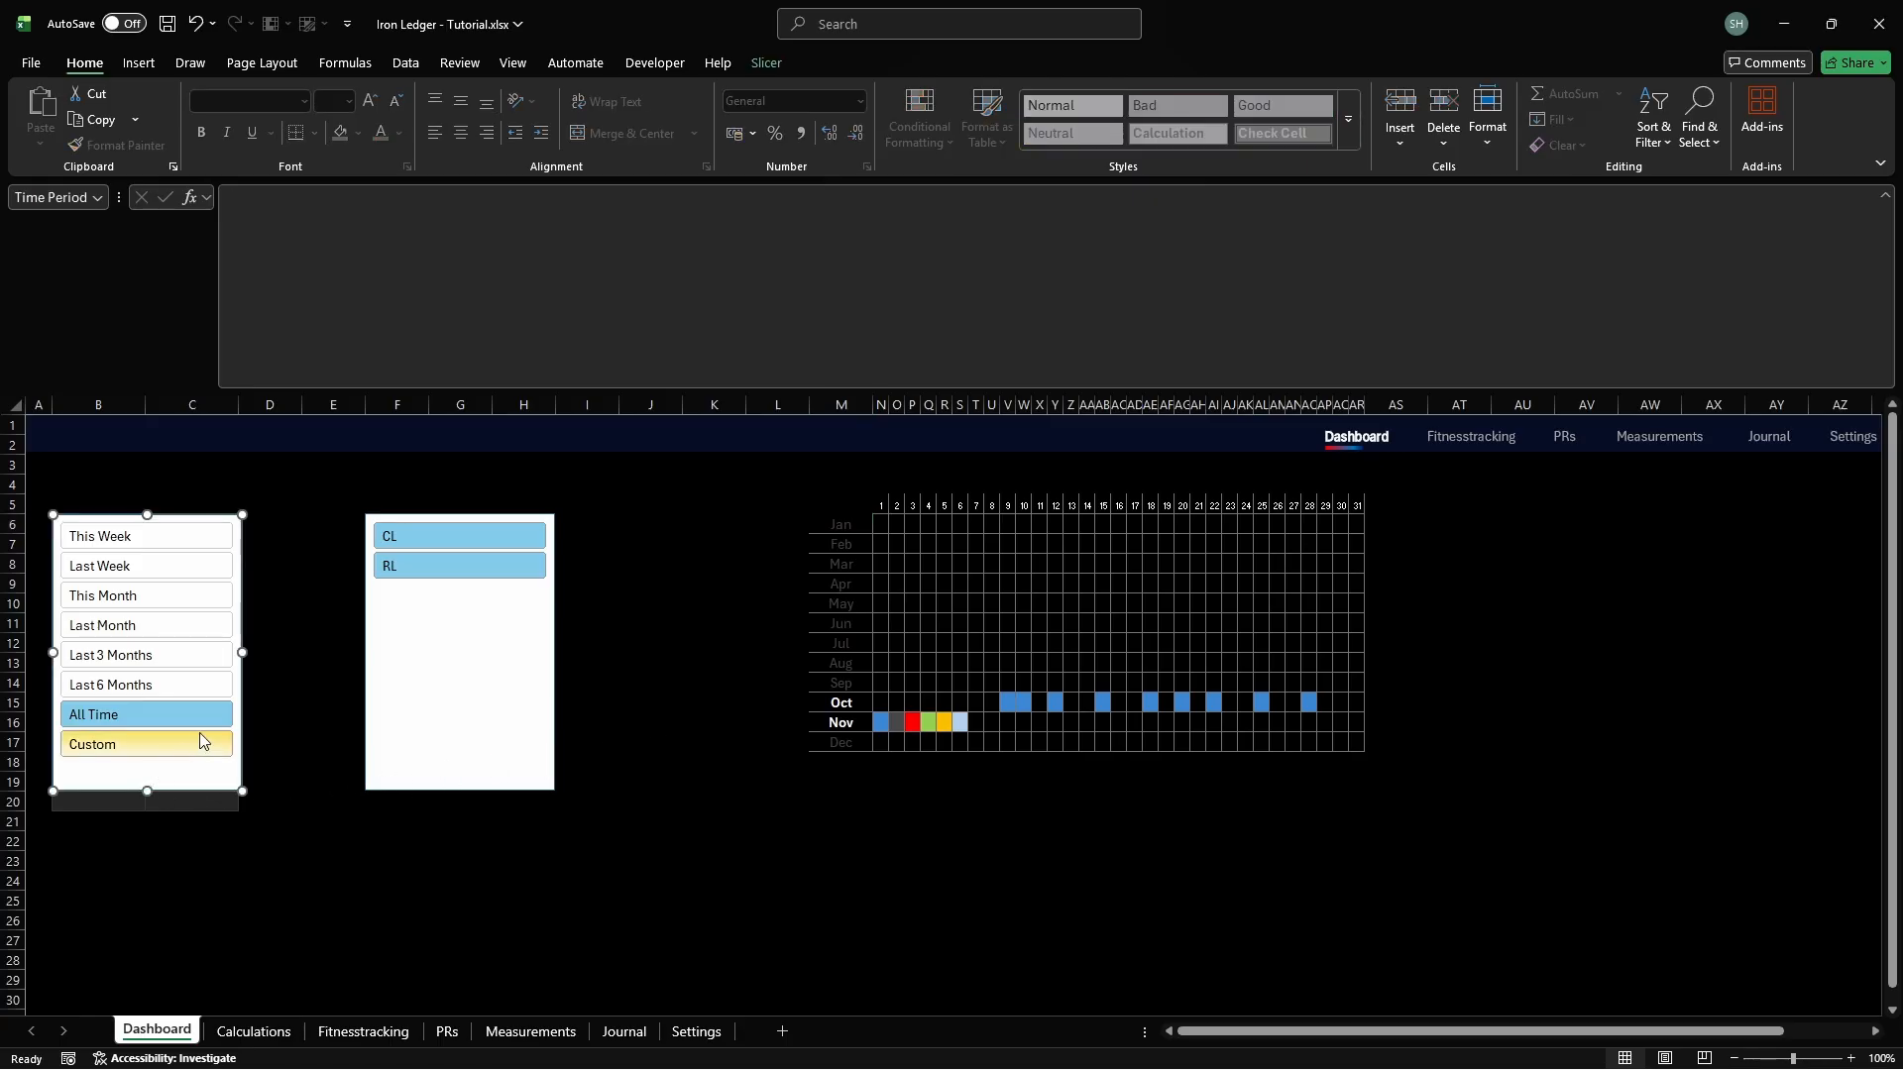
{"action": "left_click", "coordinate": [777, 63]}
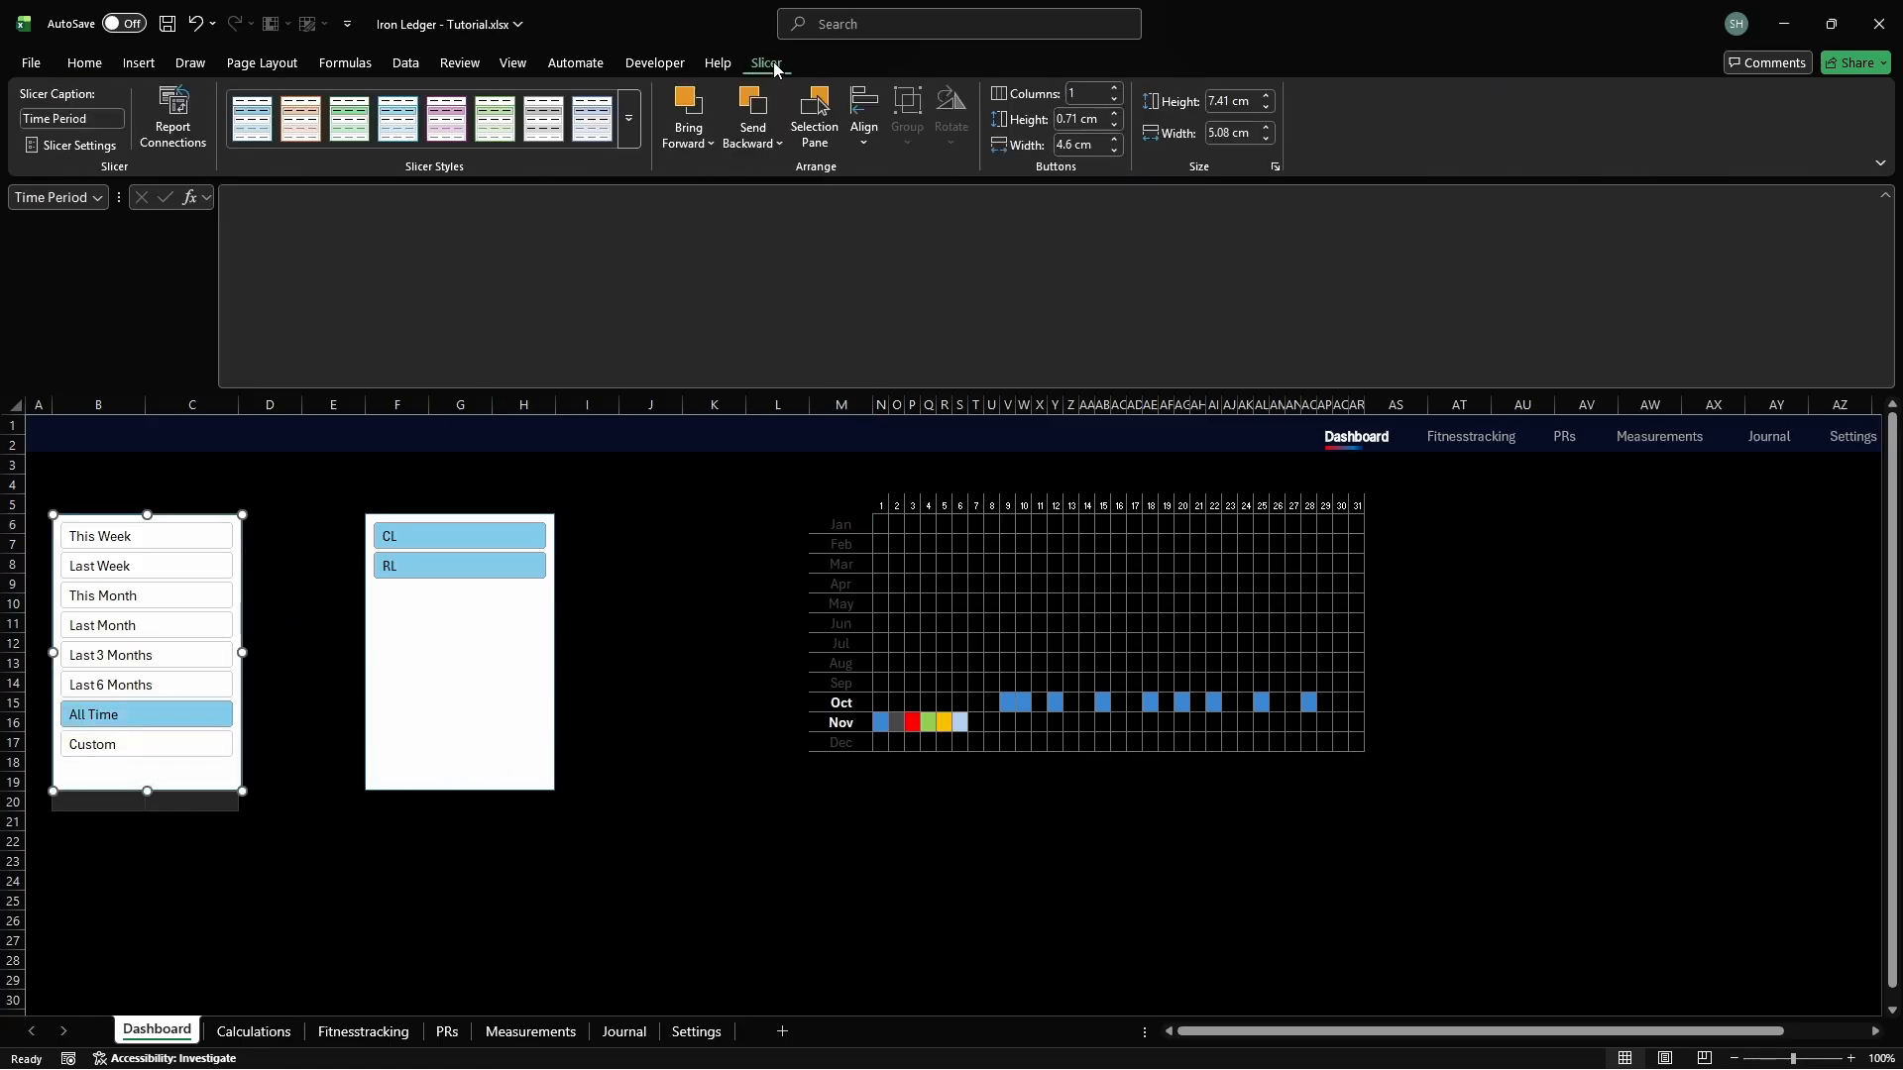
{"action": "left_click", "coordinate": [638, 111]}
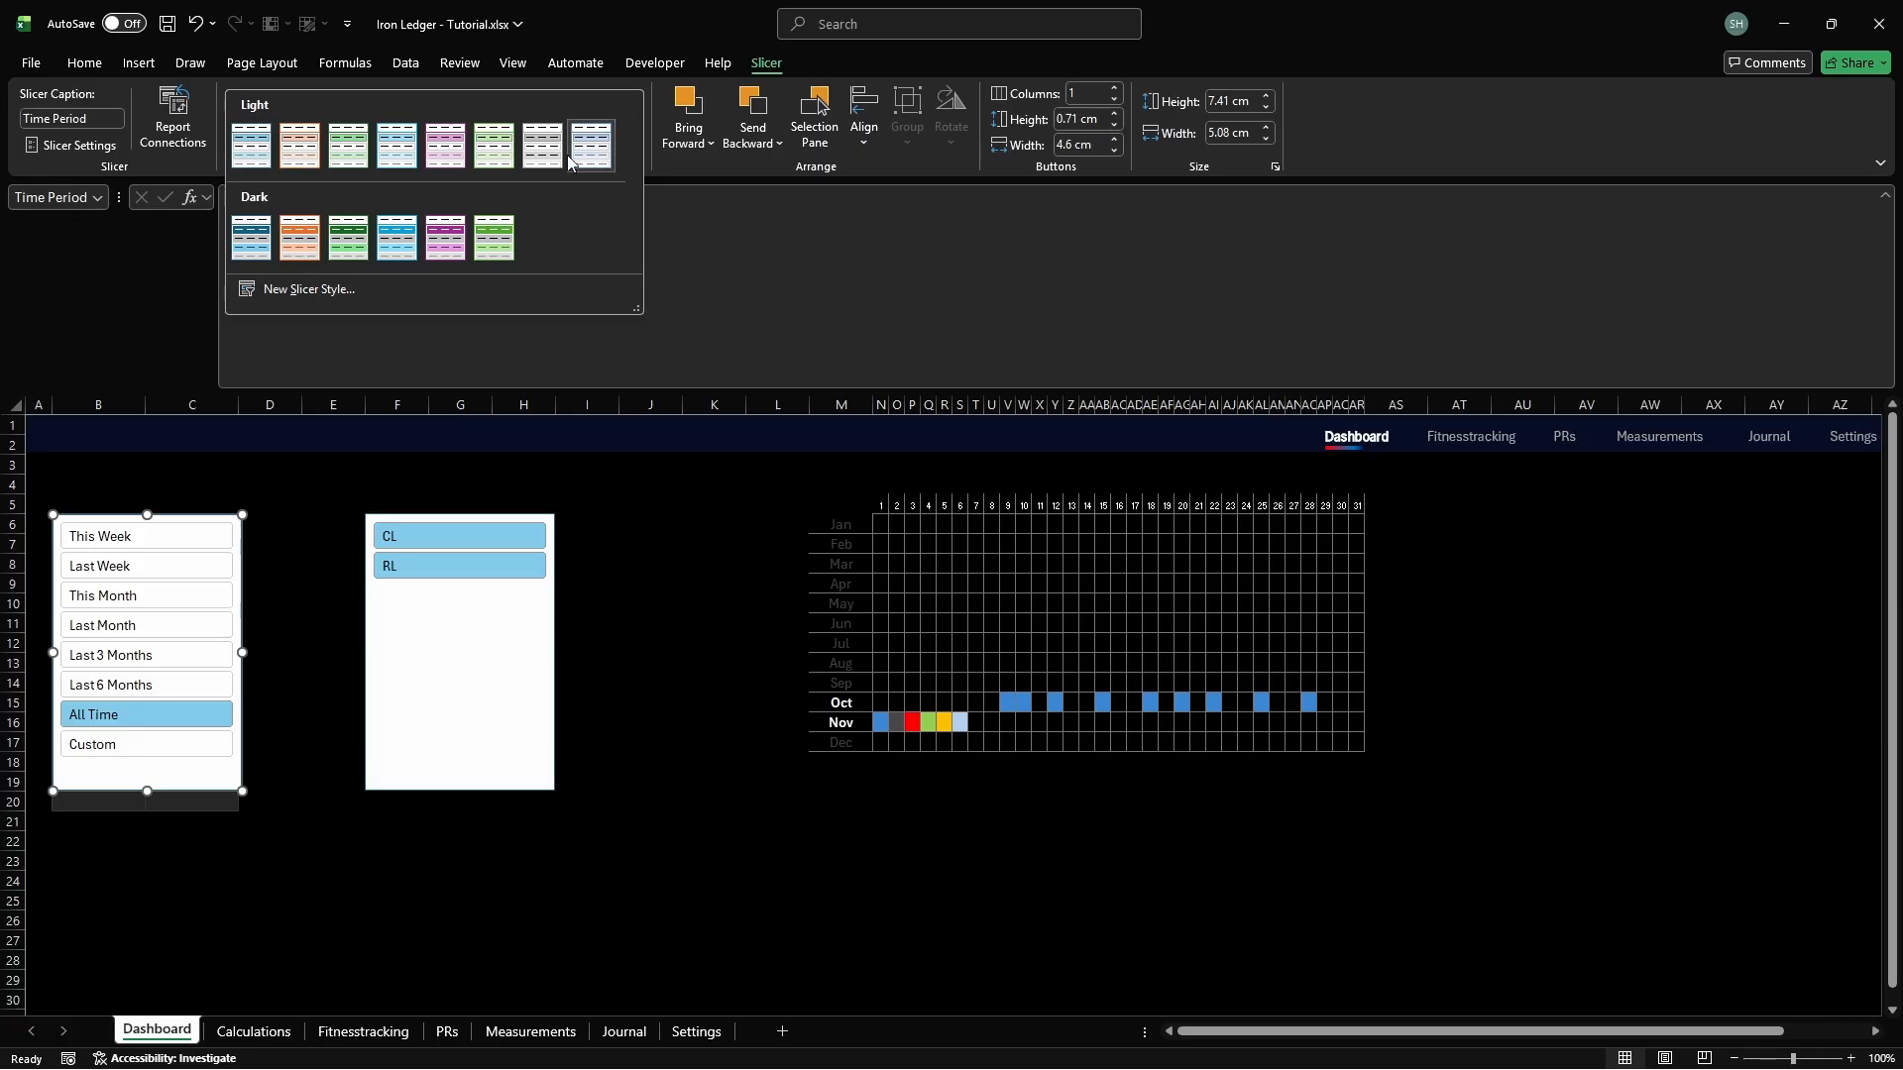
{"action": "left_click", "coordinate": [287, 289]}
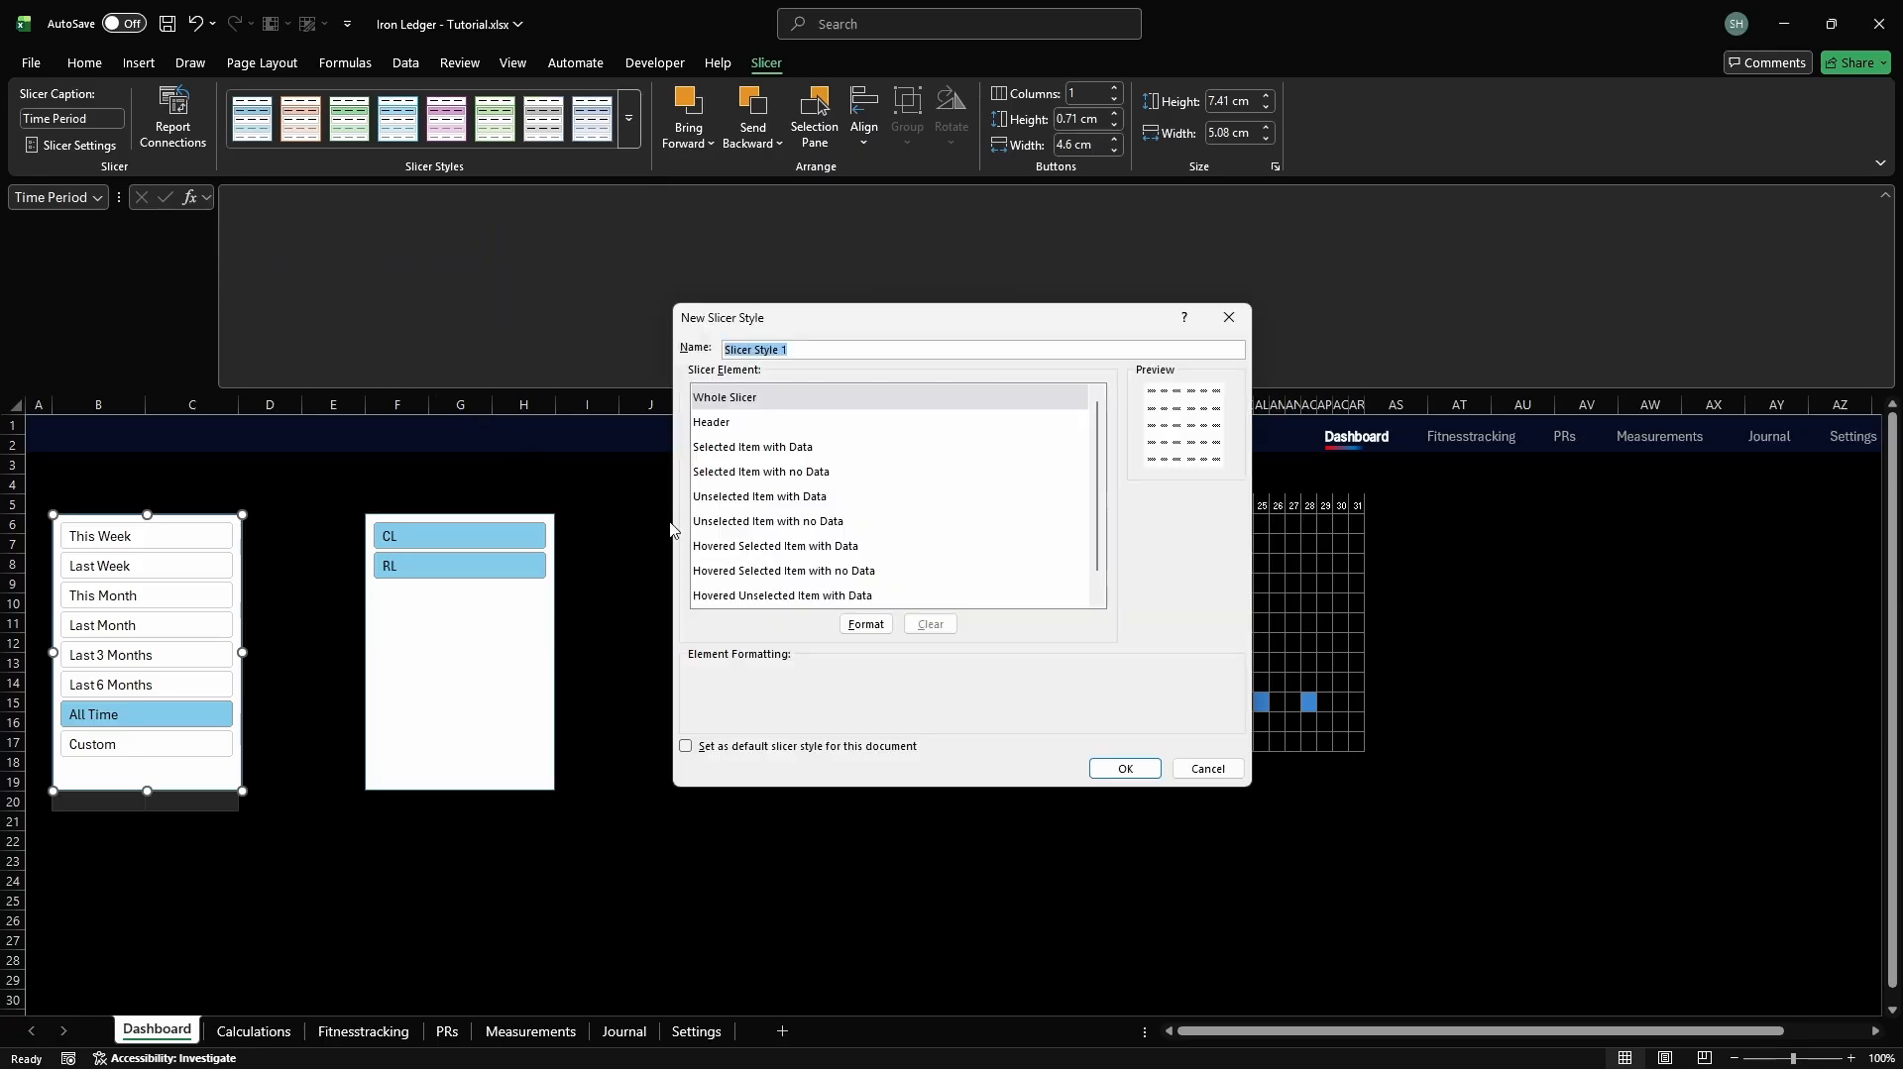
Set the Whole Slicer element's fill to the custom hex colour 0D0D0D in the new slicer style
{"action": "left_click", "coordinate": [865, 624]}
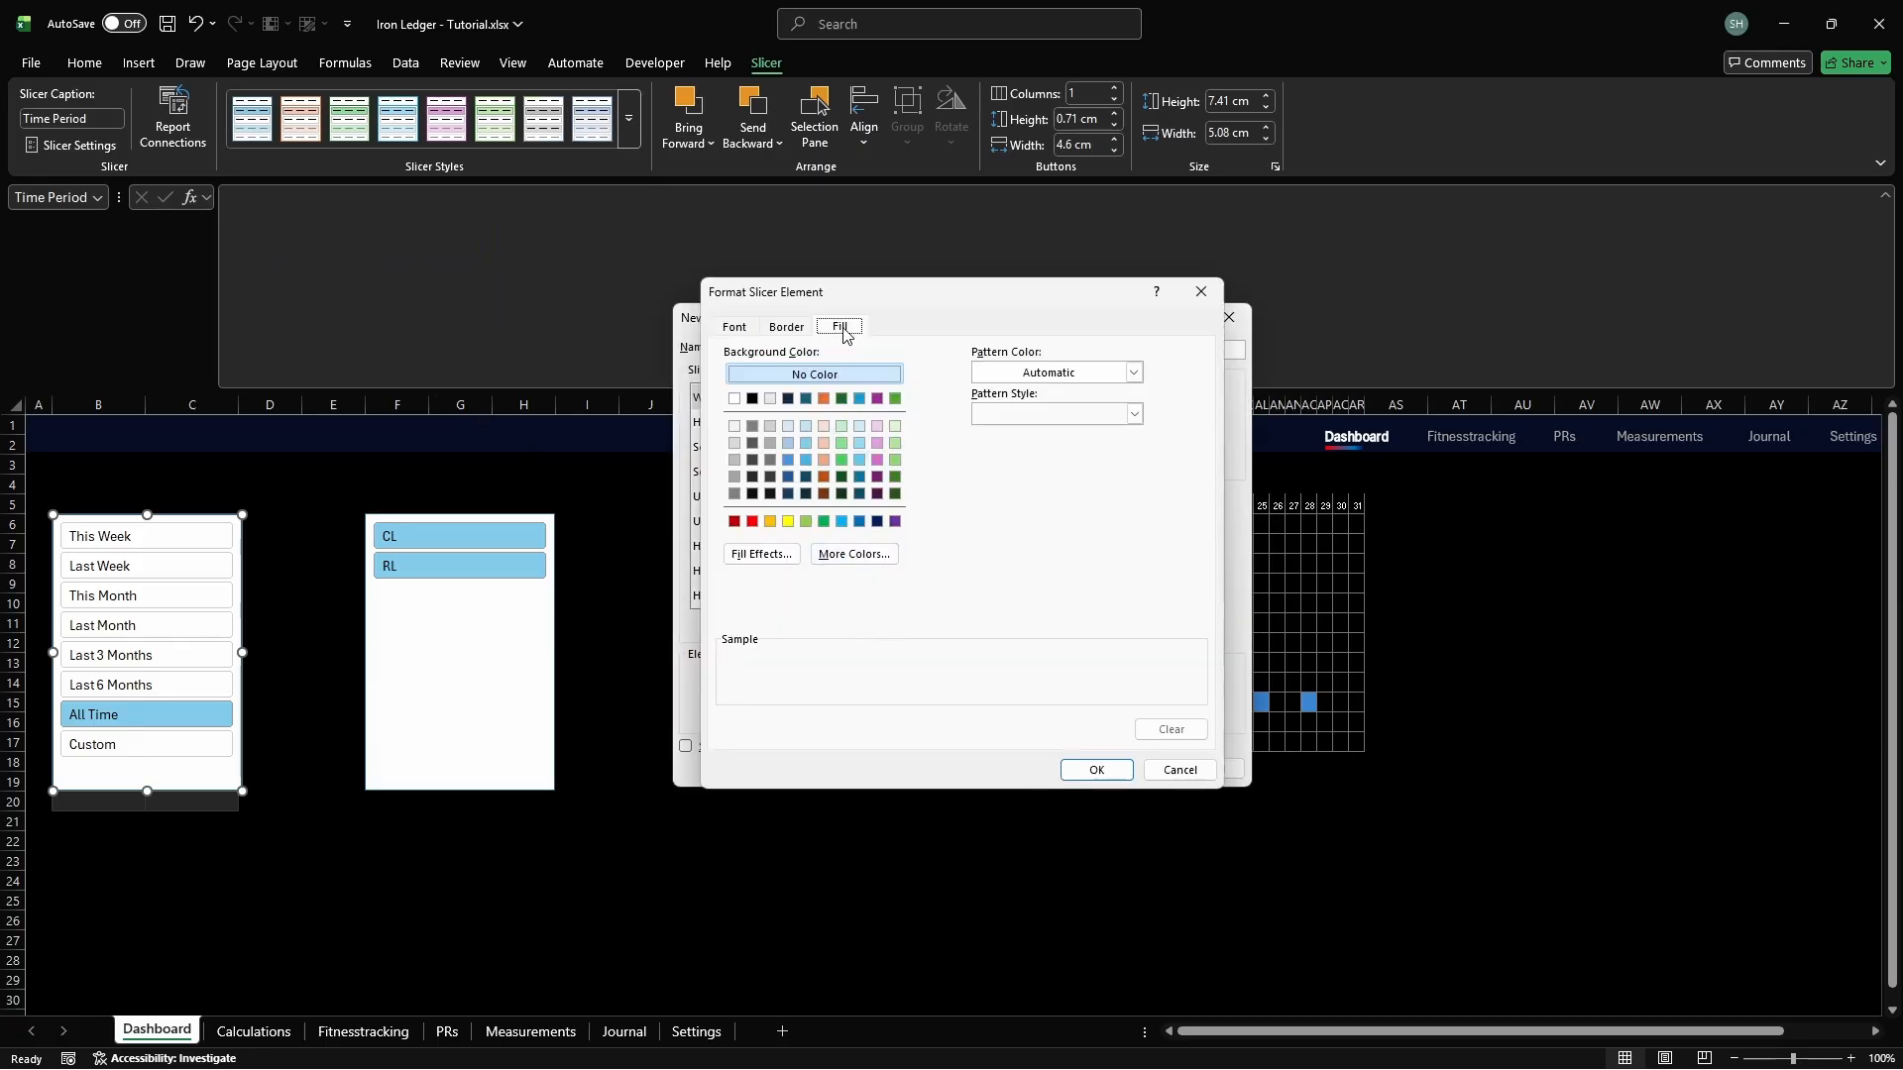
{"action": "left_click", "coordinate": [855, 553]}
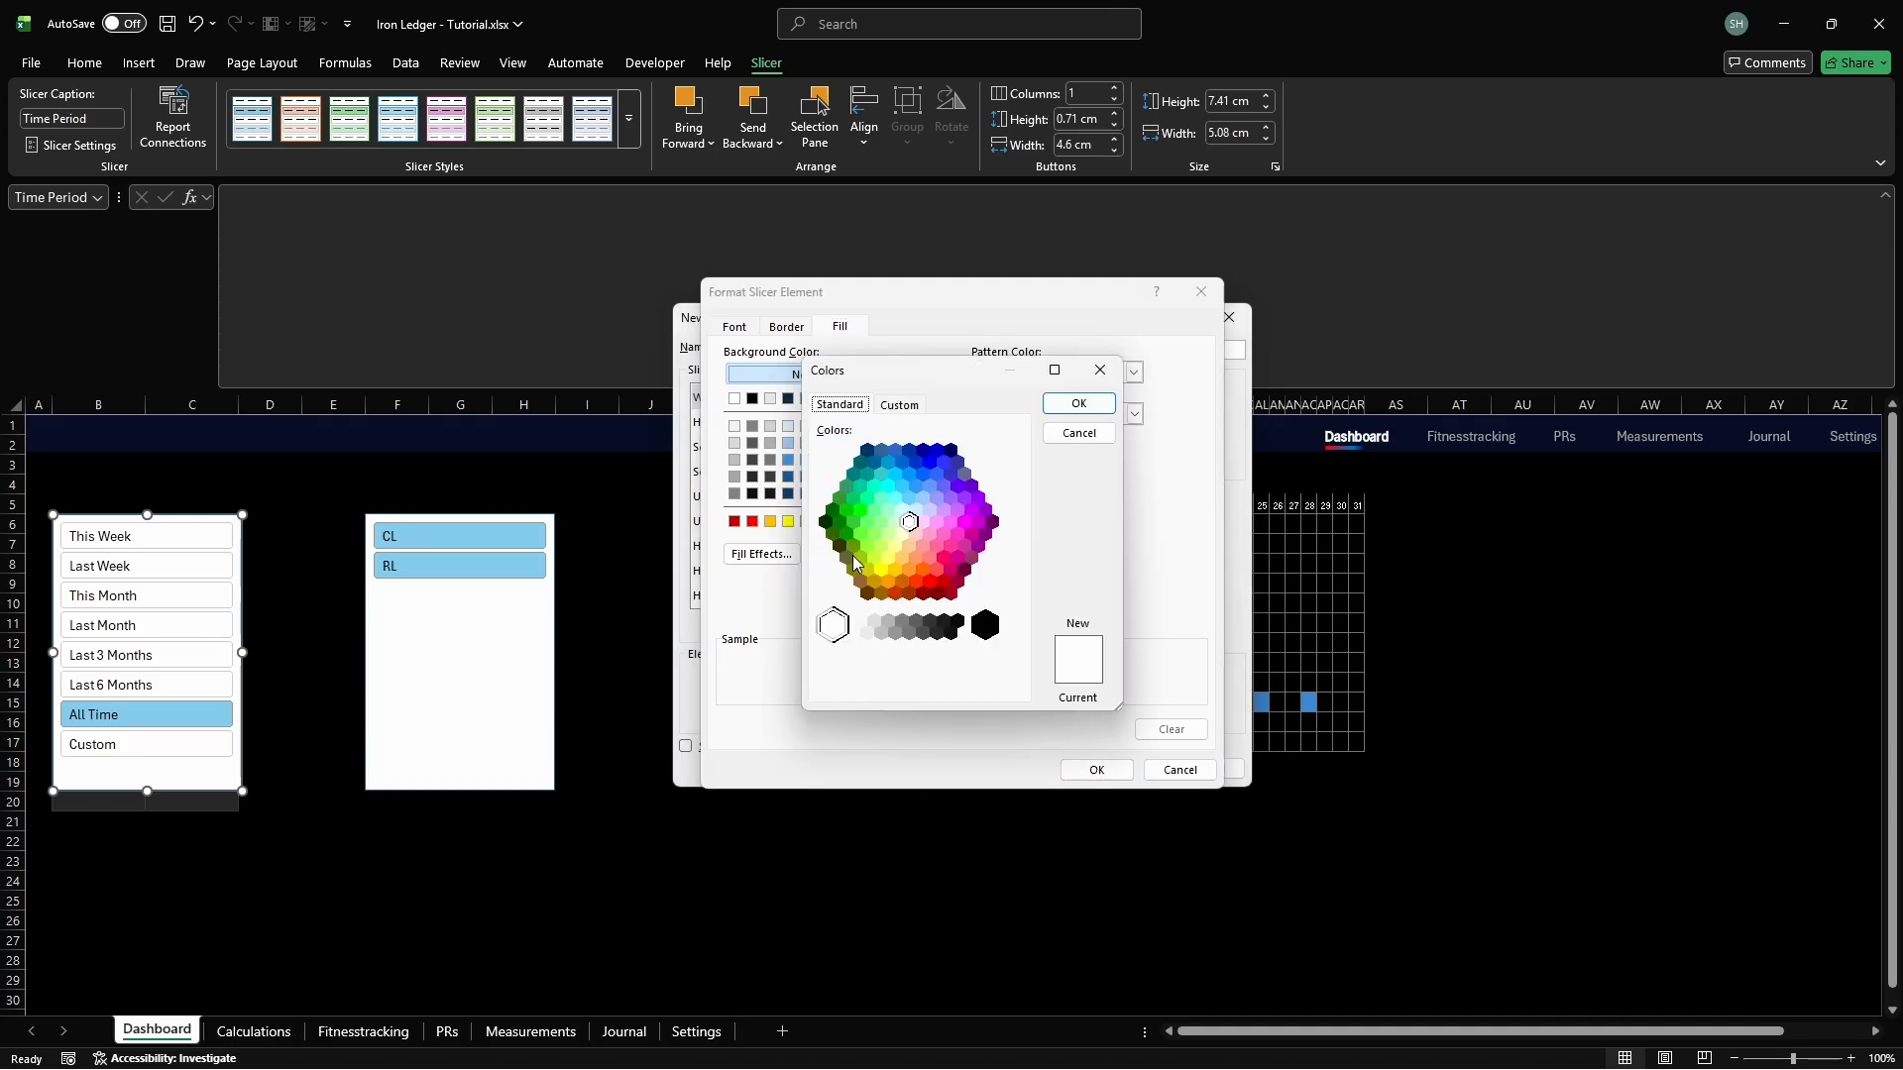
{"action": "left_click", "coordinate": [900, 405]}
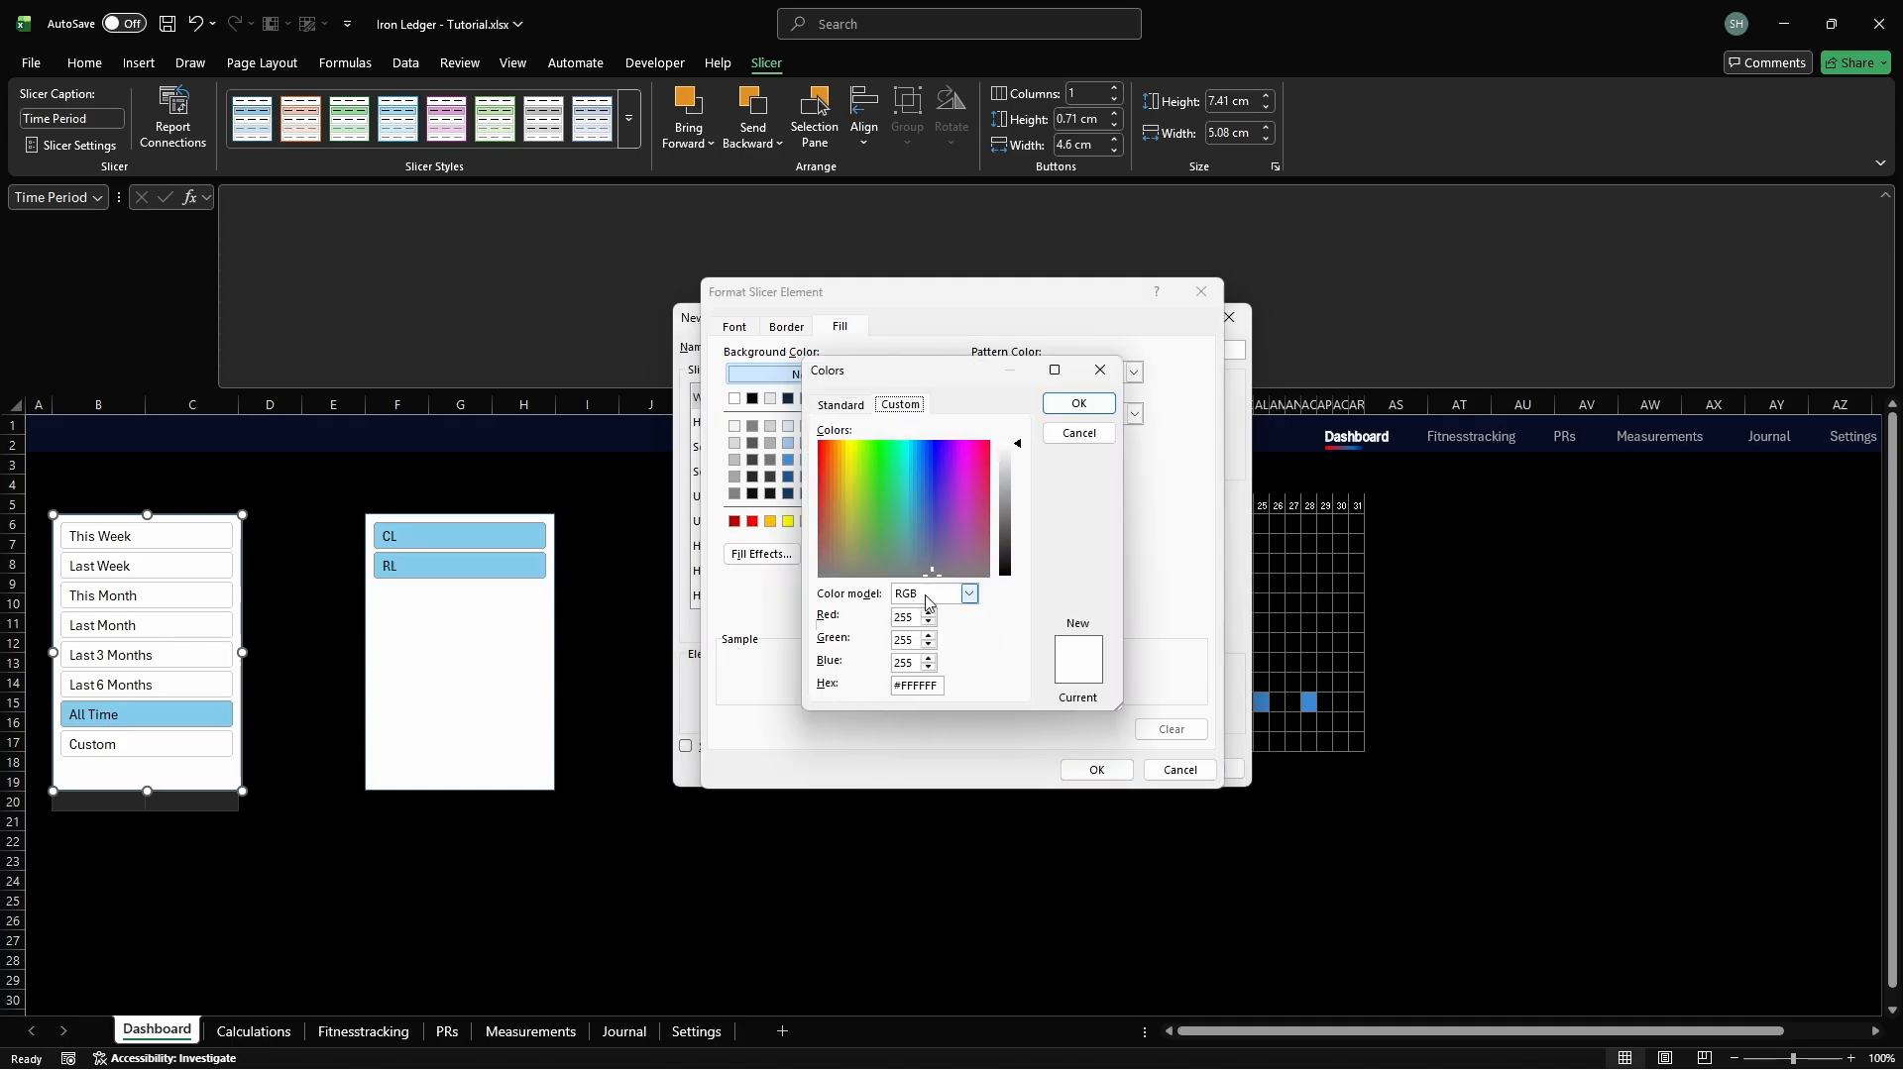
{"action": "left_click", "coordinate": [940, 685]}
{"action": "type", "text": "0D0D0D"}
{"action": "key", "text": "Return"}
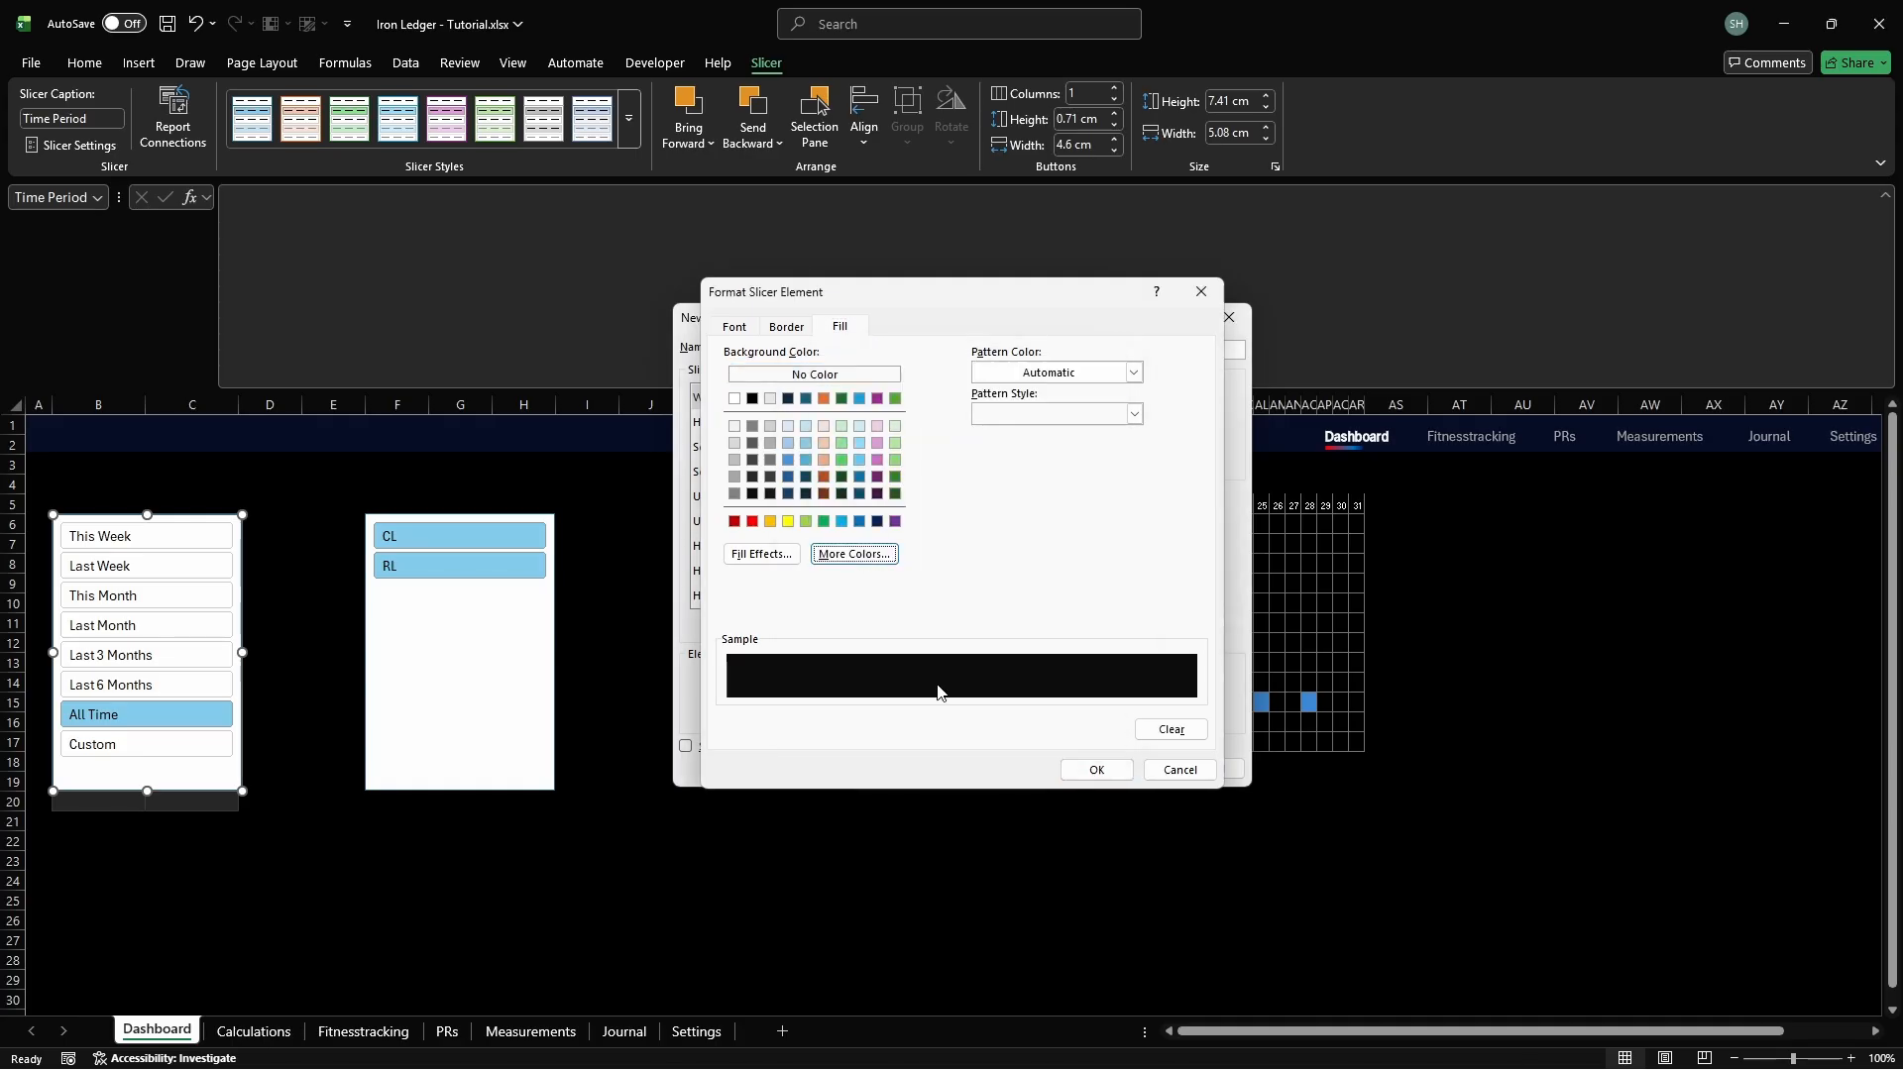
{"action": "left_click", "coordinate": [1097, 771]}
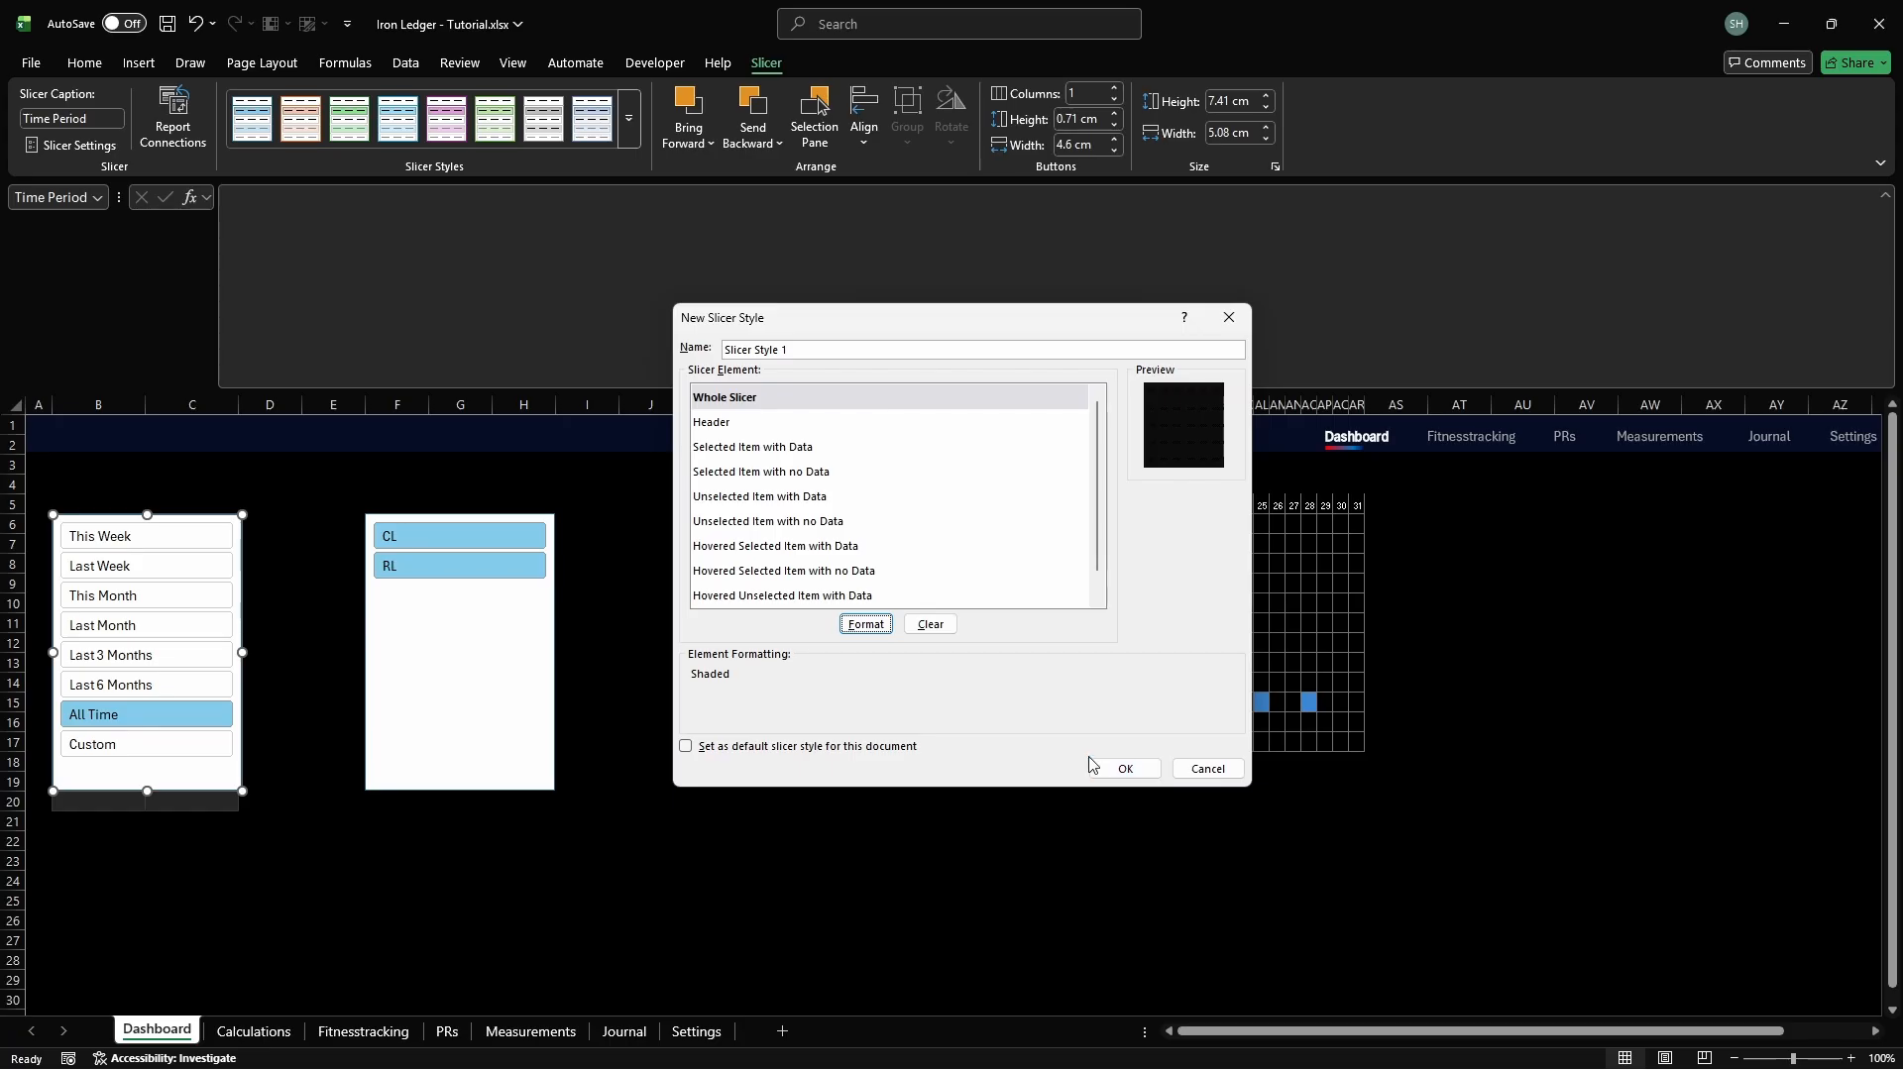
Give the Selected Item with Data element a custom medium gray fill
{"action": "left_click", "coordinate": [757, 451]}
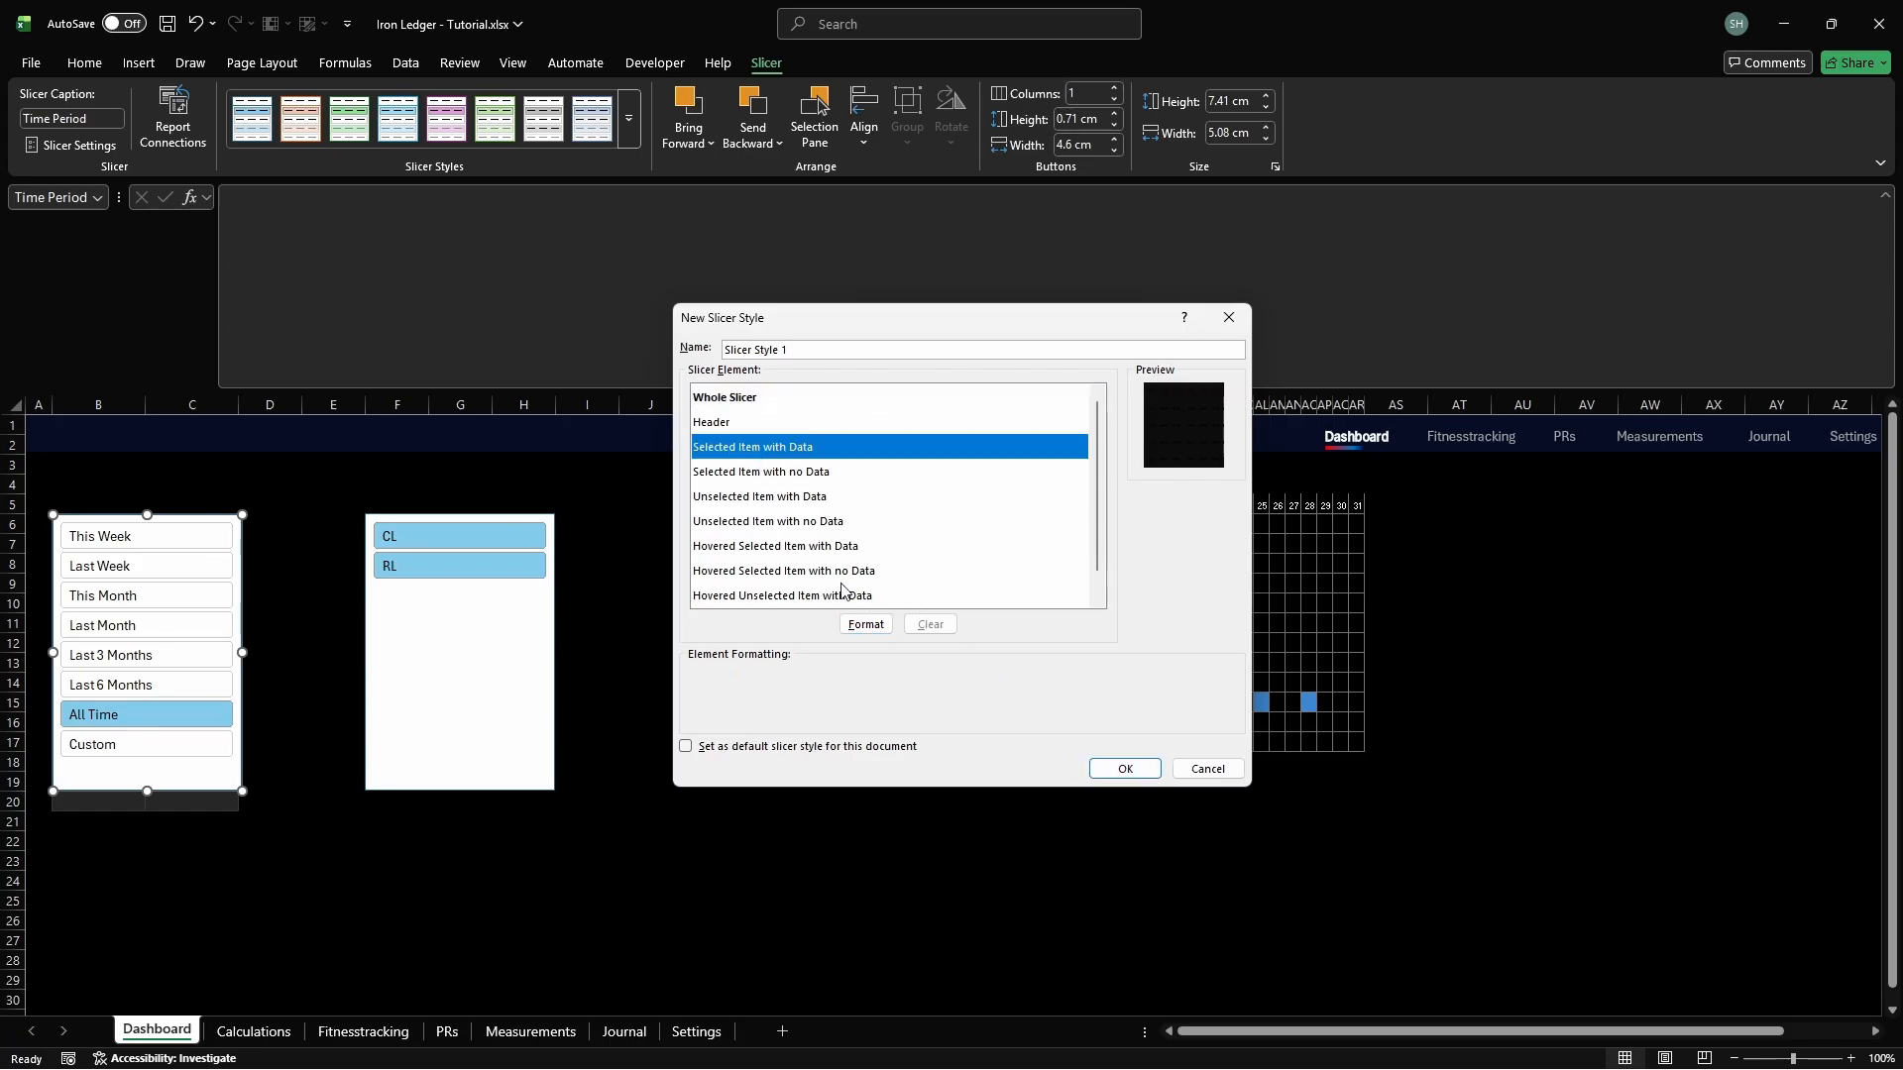
{"action": "left_click", "coordinate": [865, 624]}
{"action": "left_click", "coordinate": [854, 554]}
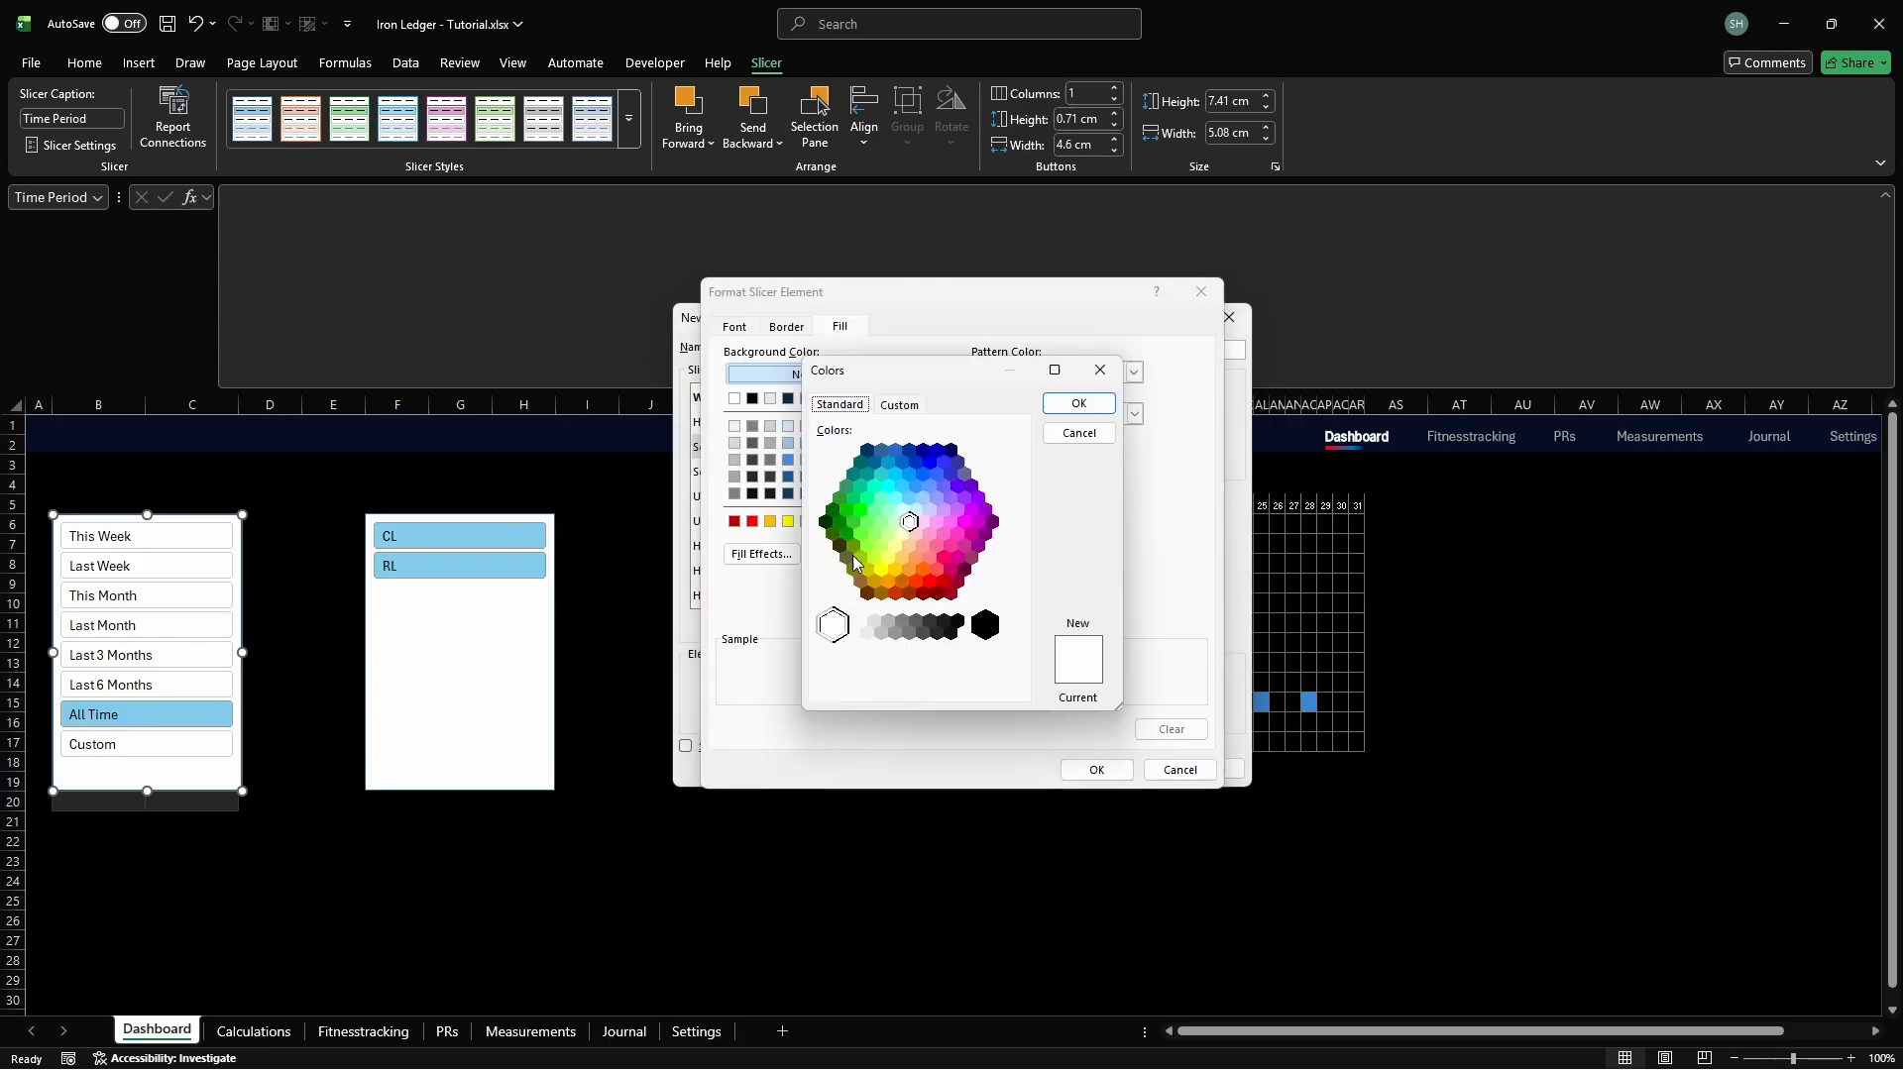
{"action": "left_click", "coordinate": [901, 406]}
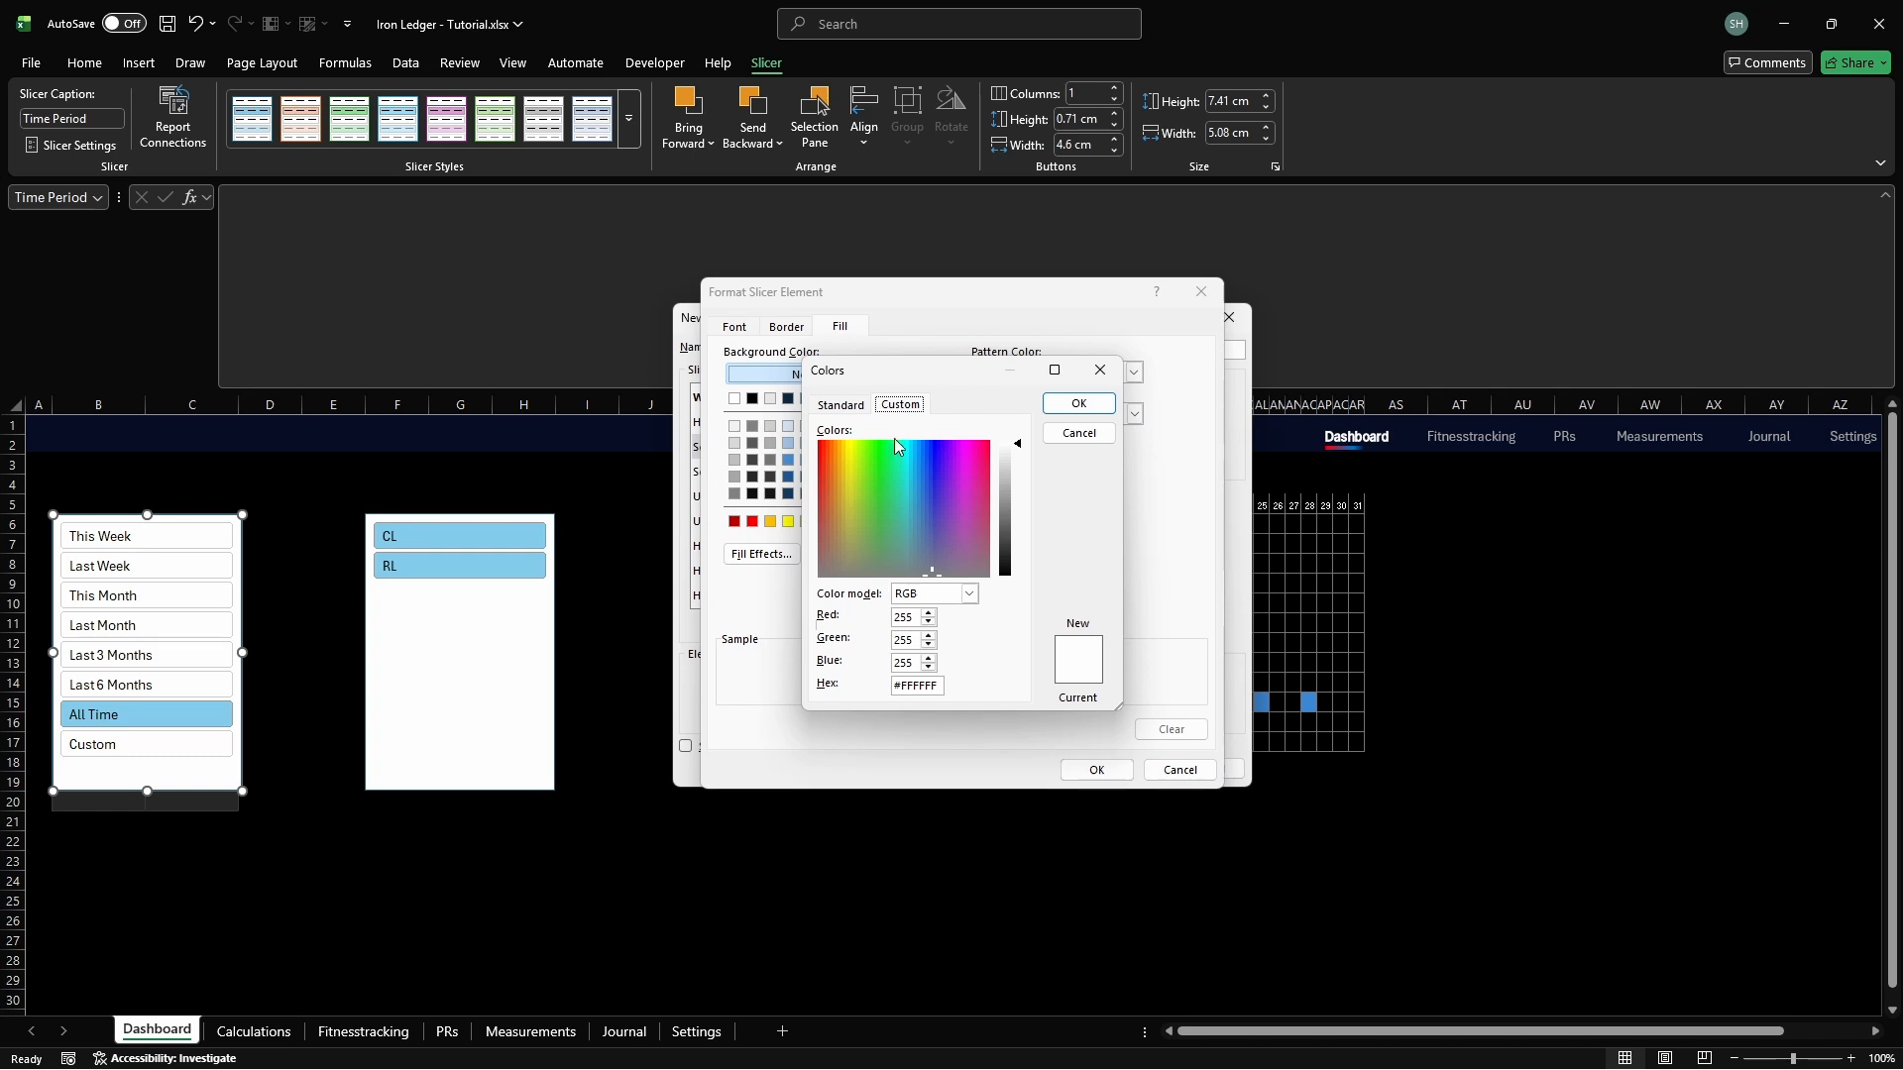
{"action": "left_click", "coordinate": [939, 685]}
{"action": "key", "text": "Return"}
Set the font colour of the Selected Item with Data element to hex FFFFFF and apply its formatting
{"action": "left_click", "coordinate": [751, 327]}
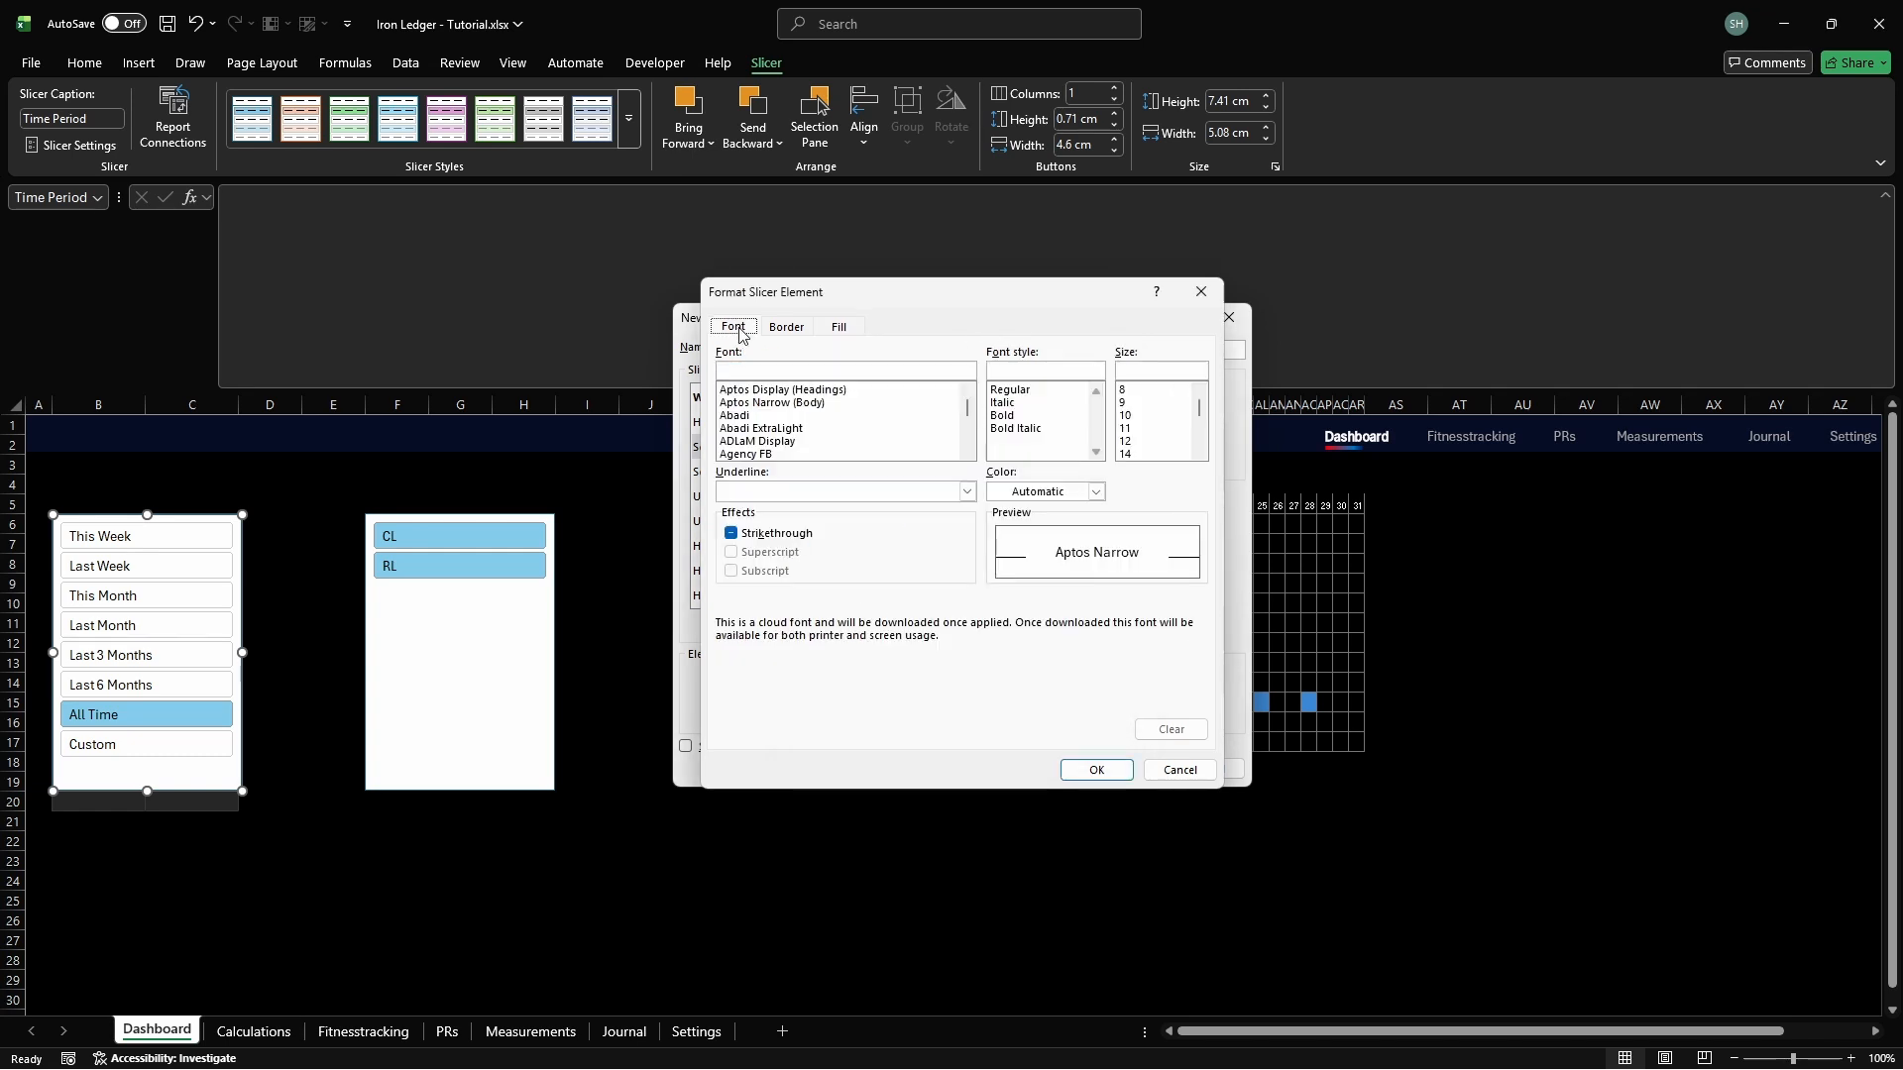
{"action": "left_click", "coordinate": [1085, 492]}
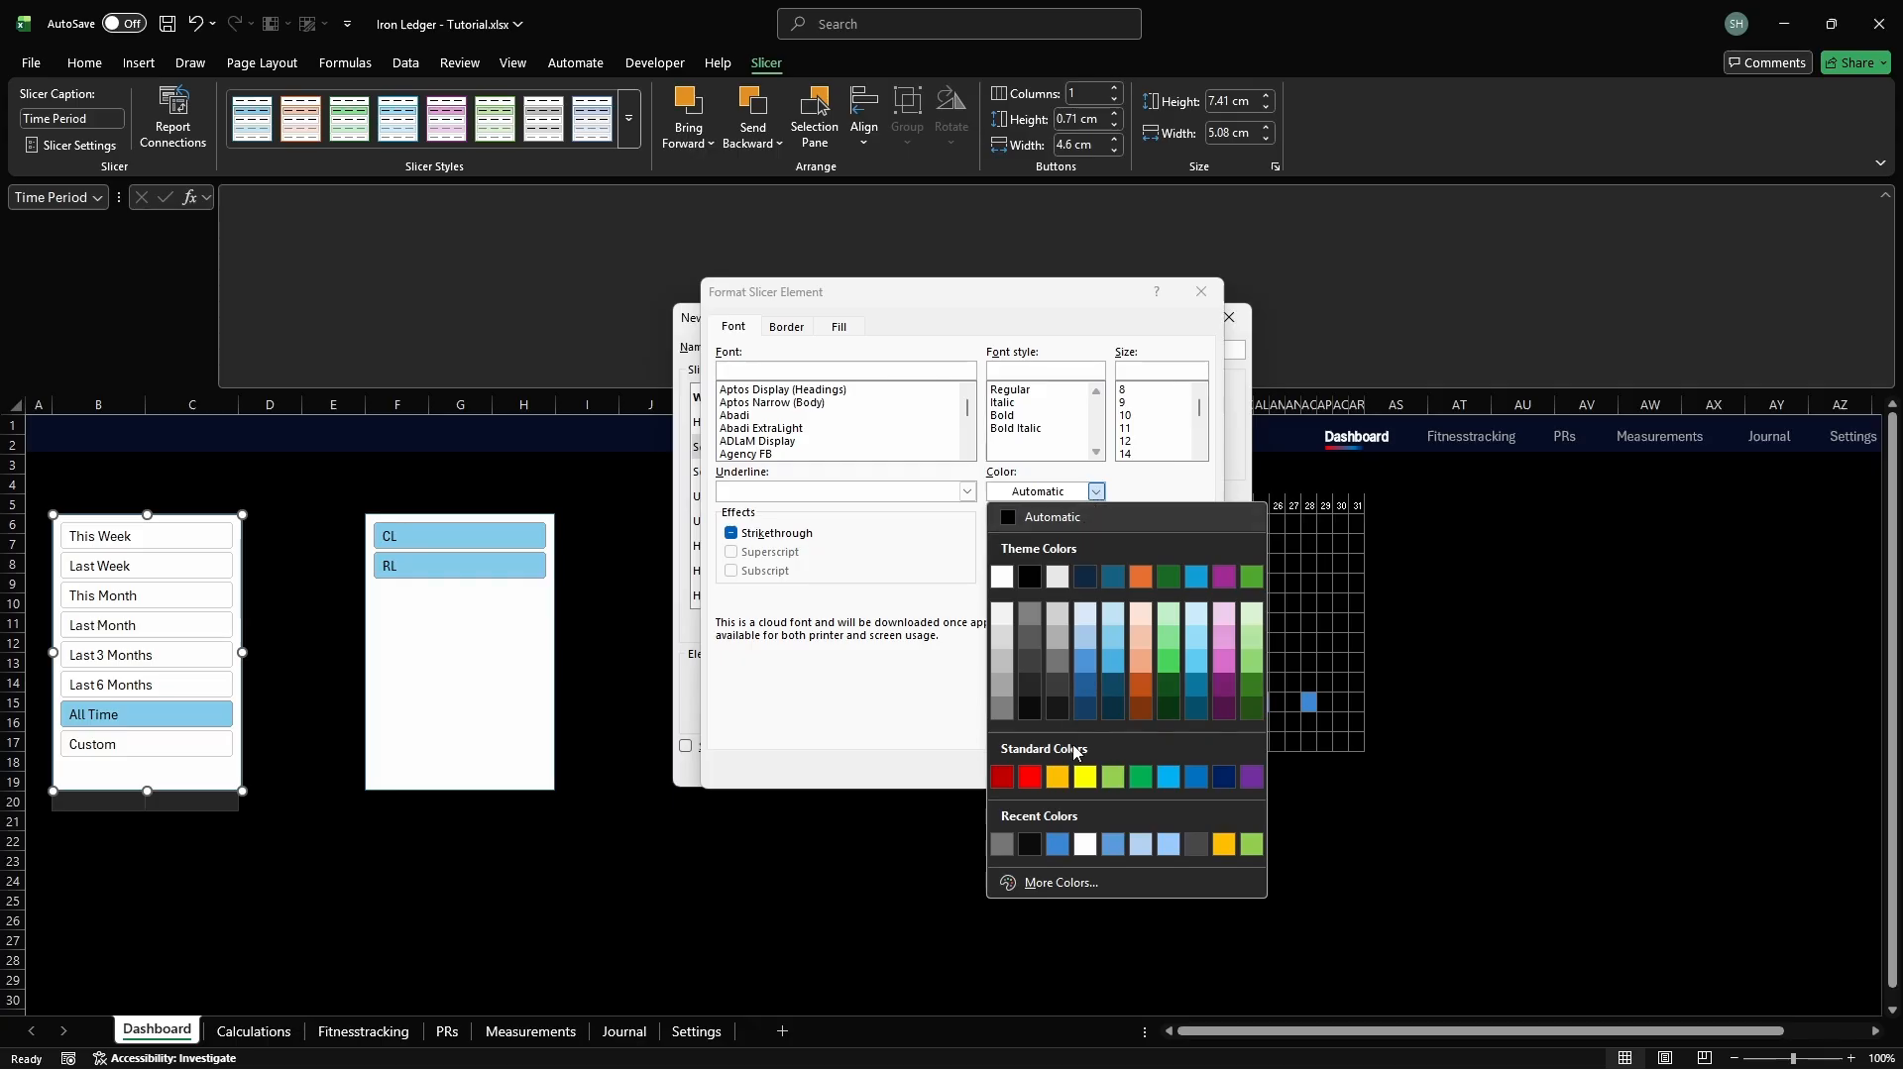
{"action": "left_click", "coordinate": [1068, 879]}
{"action": "left_click", "coordinate": [900, 406]}
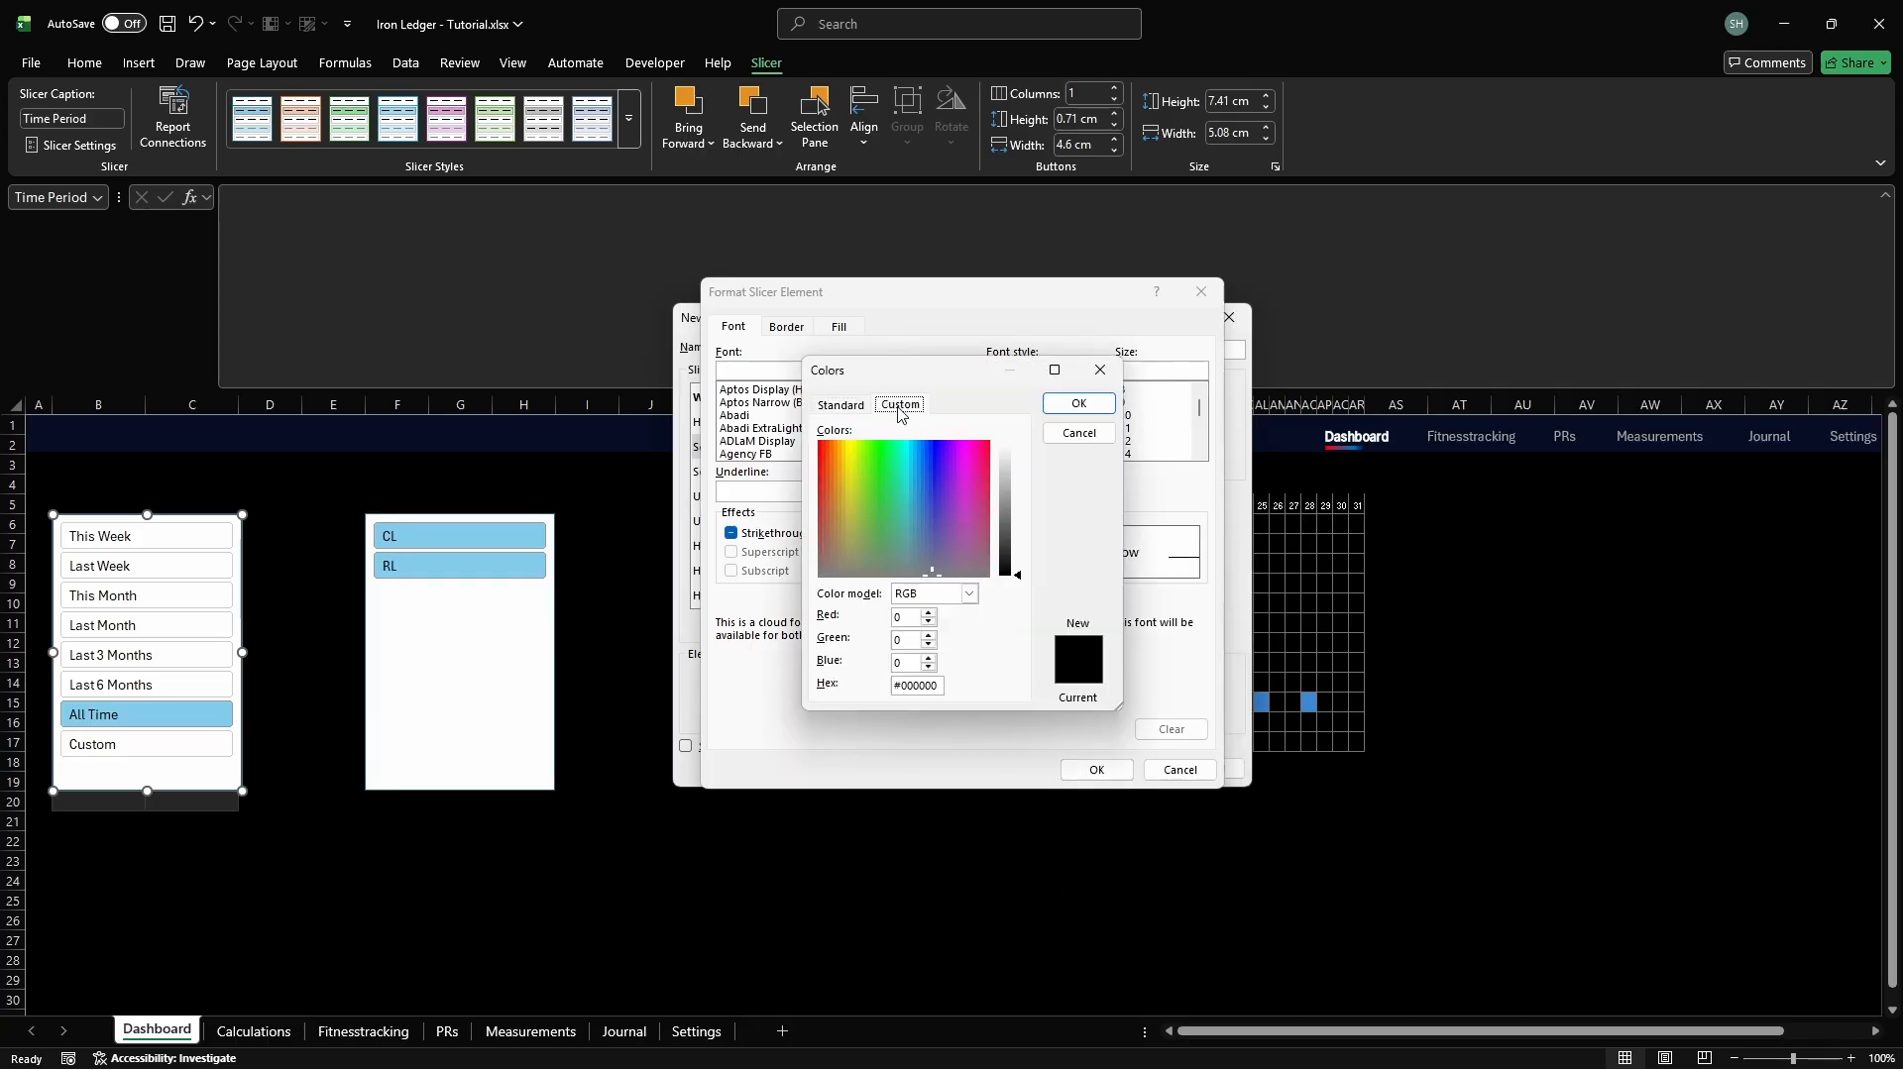
{"action": "left_click", "coordinate": [940, 685]}
{"action": "type", "text": "FFFFFF"}
{"action": "key", "text": "Return"}
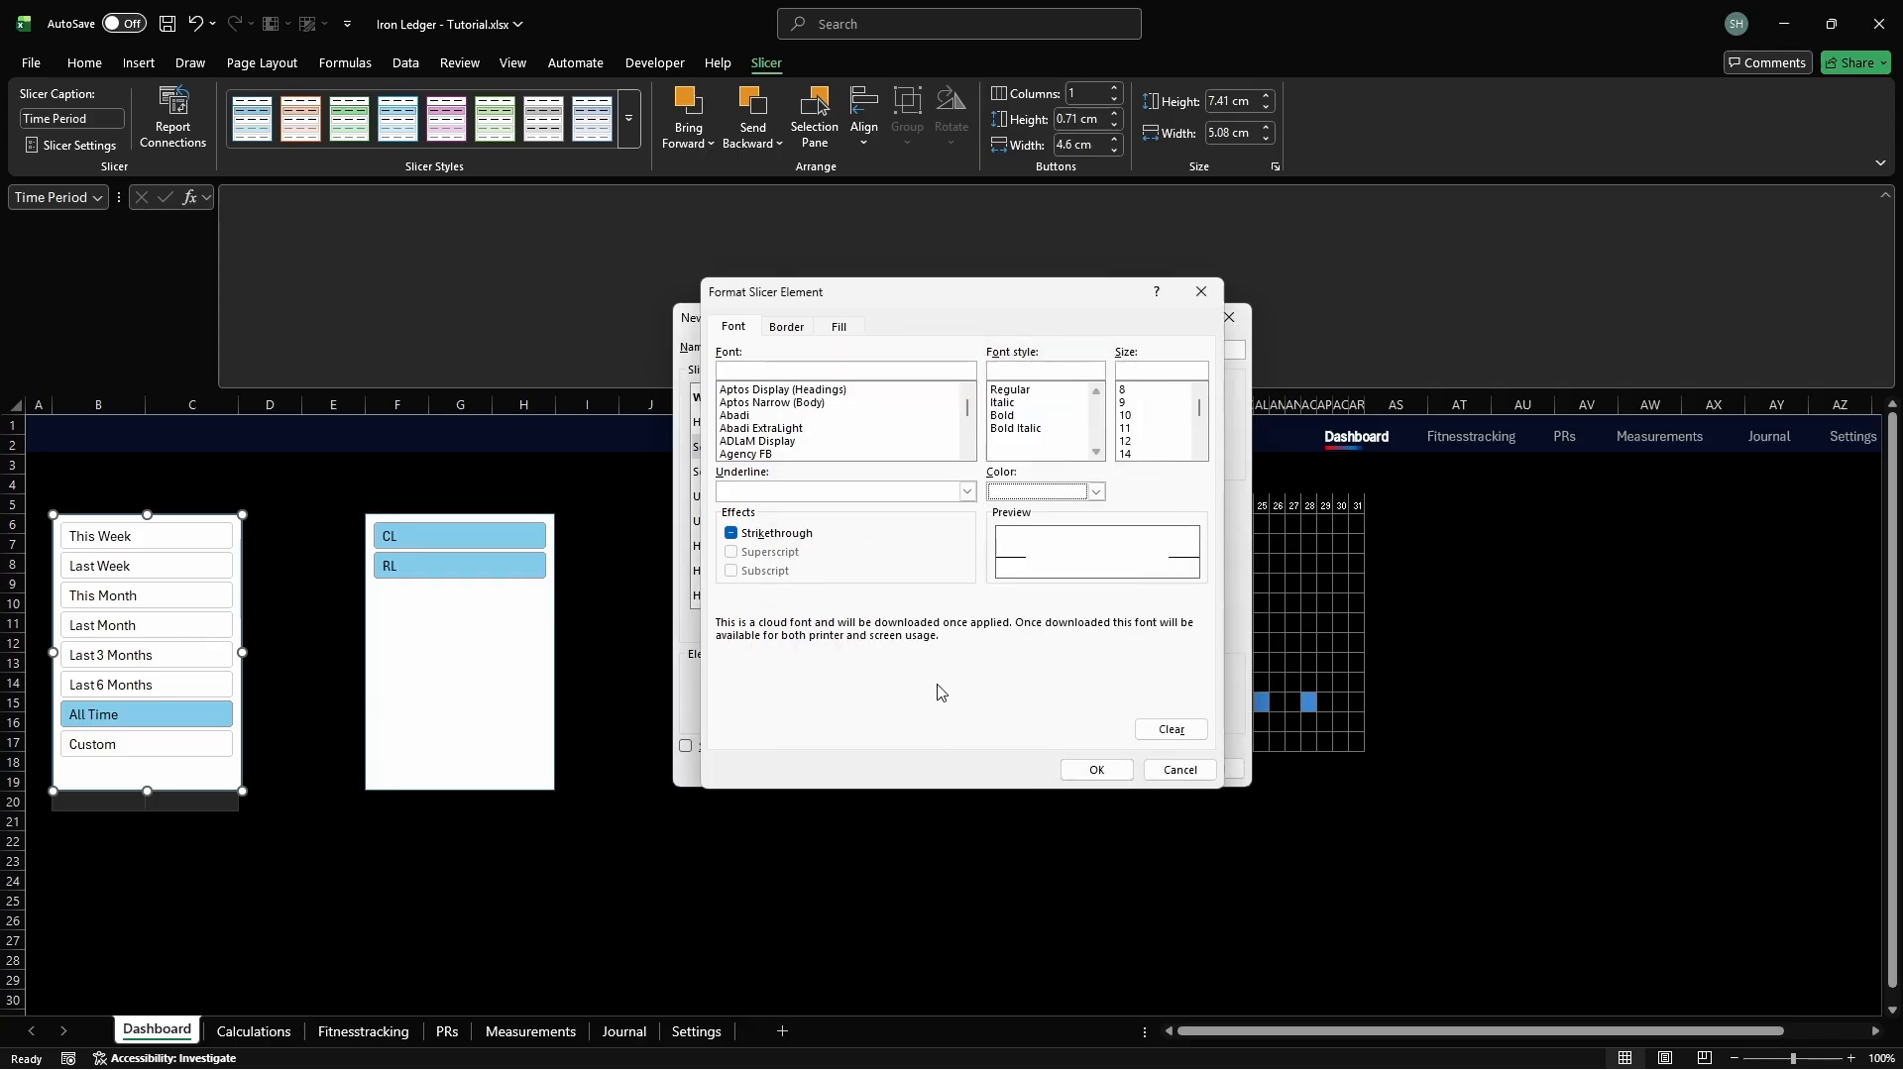
{"action": "left_click", "coordinate": [1096, 771]}
Set the font colour of the Unselected Item with Data element to hex FFFFFF
{"action": "left_click", "coordinate": [745, 497]}
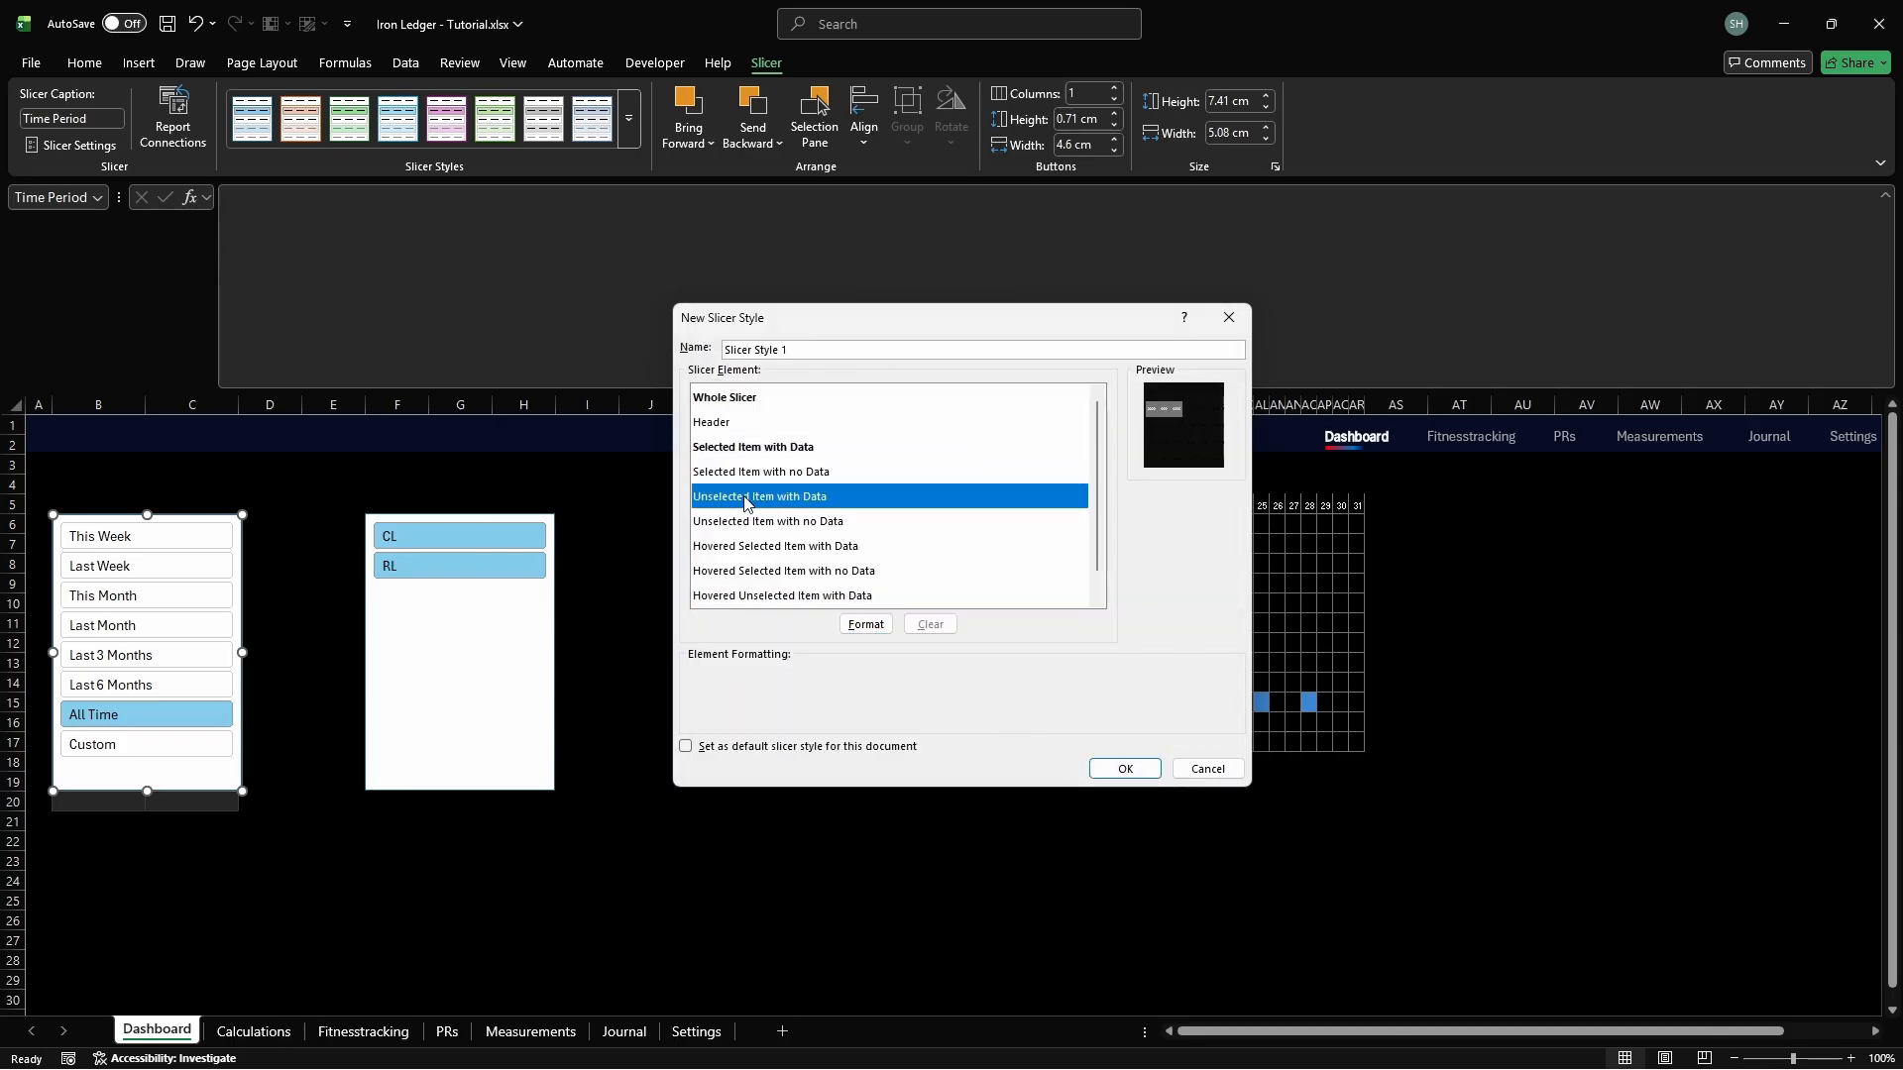
{"action": "left_click", "coordinate": [867, 624]}
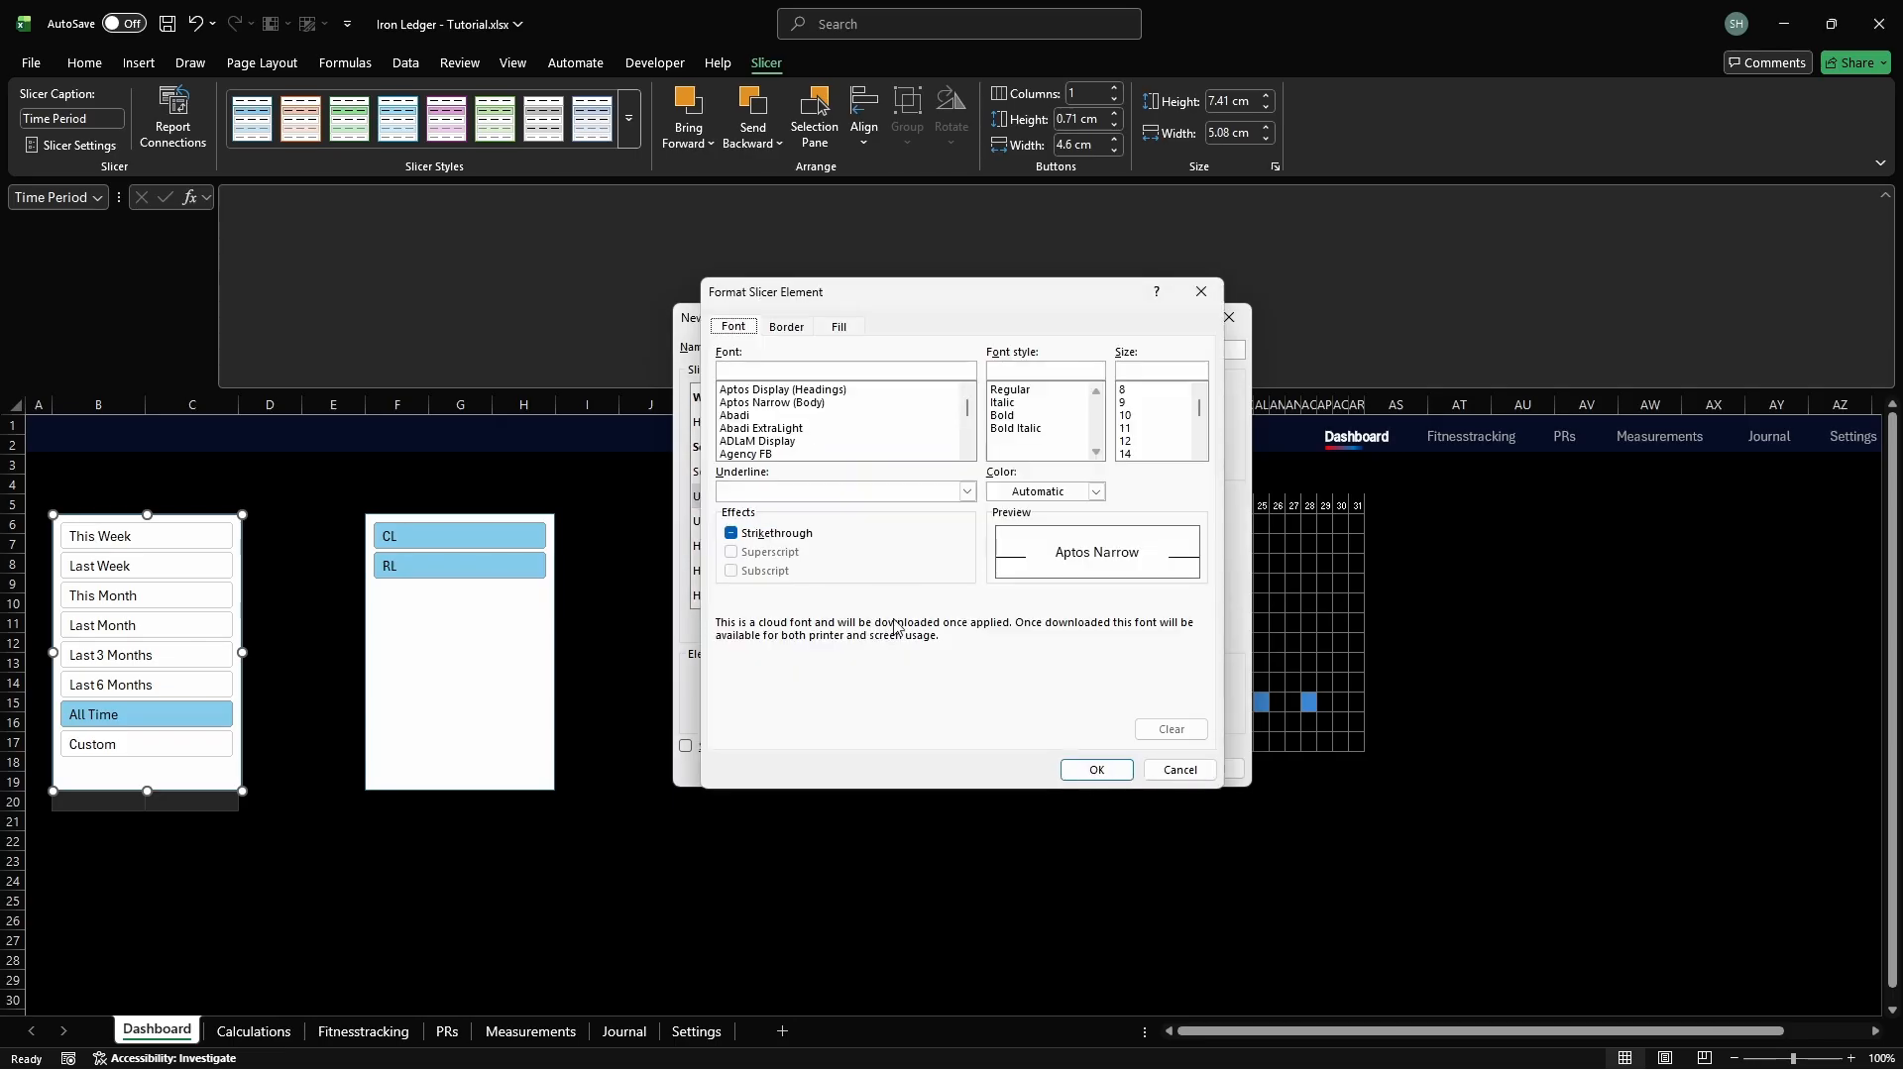
{"action": "left_click", "coordinate": [1096, 491]}
{"action": "left_click", "coordinate": [1069, 884]}
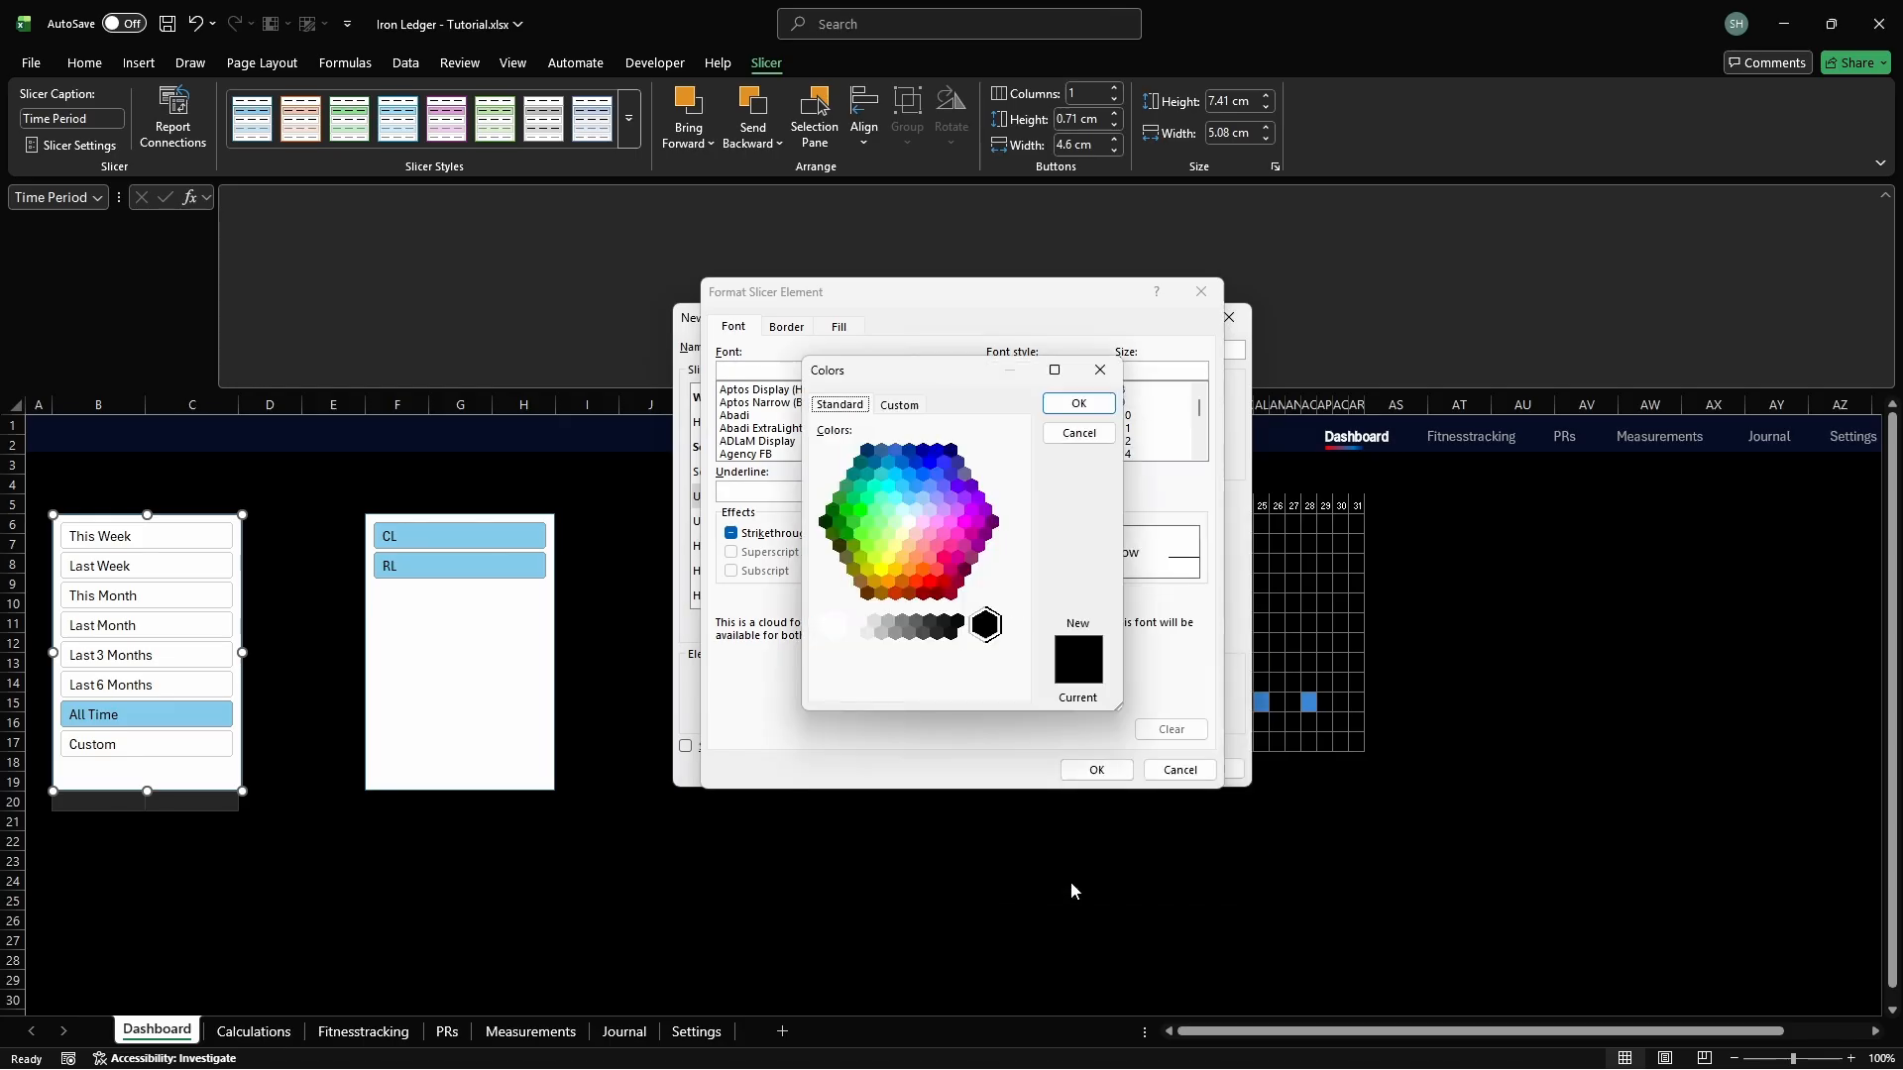
{"action": "left_click", "coordinate": [900, 406]}
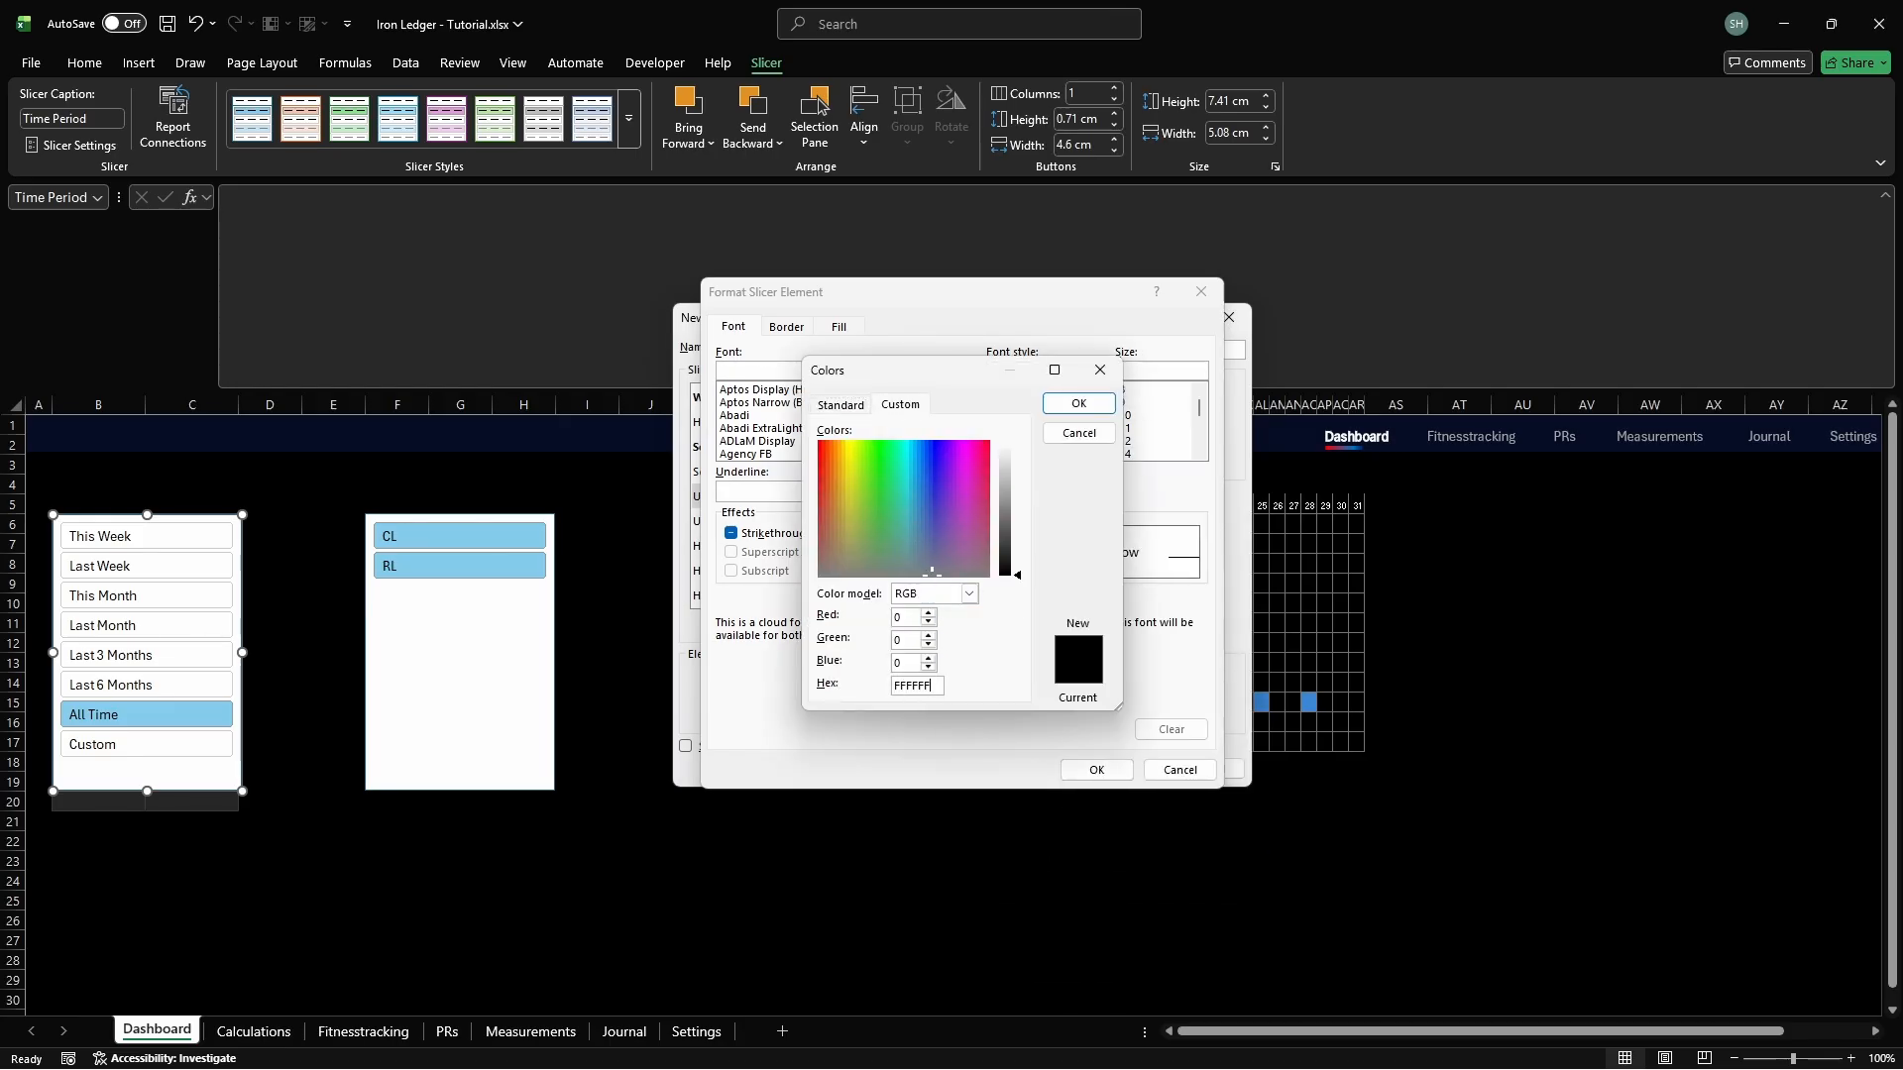
{"action": "key", "text": "Return"}
Give the Unselected Item with Data element a custom dark gray fill and apply its formatting
{"action": "left_click", "coordinate": [840, 328]}
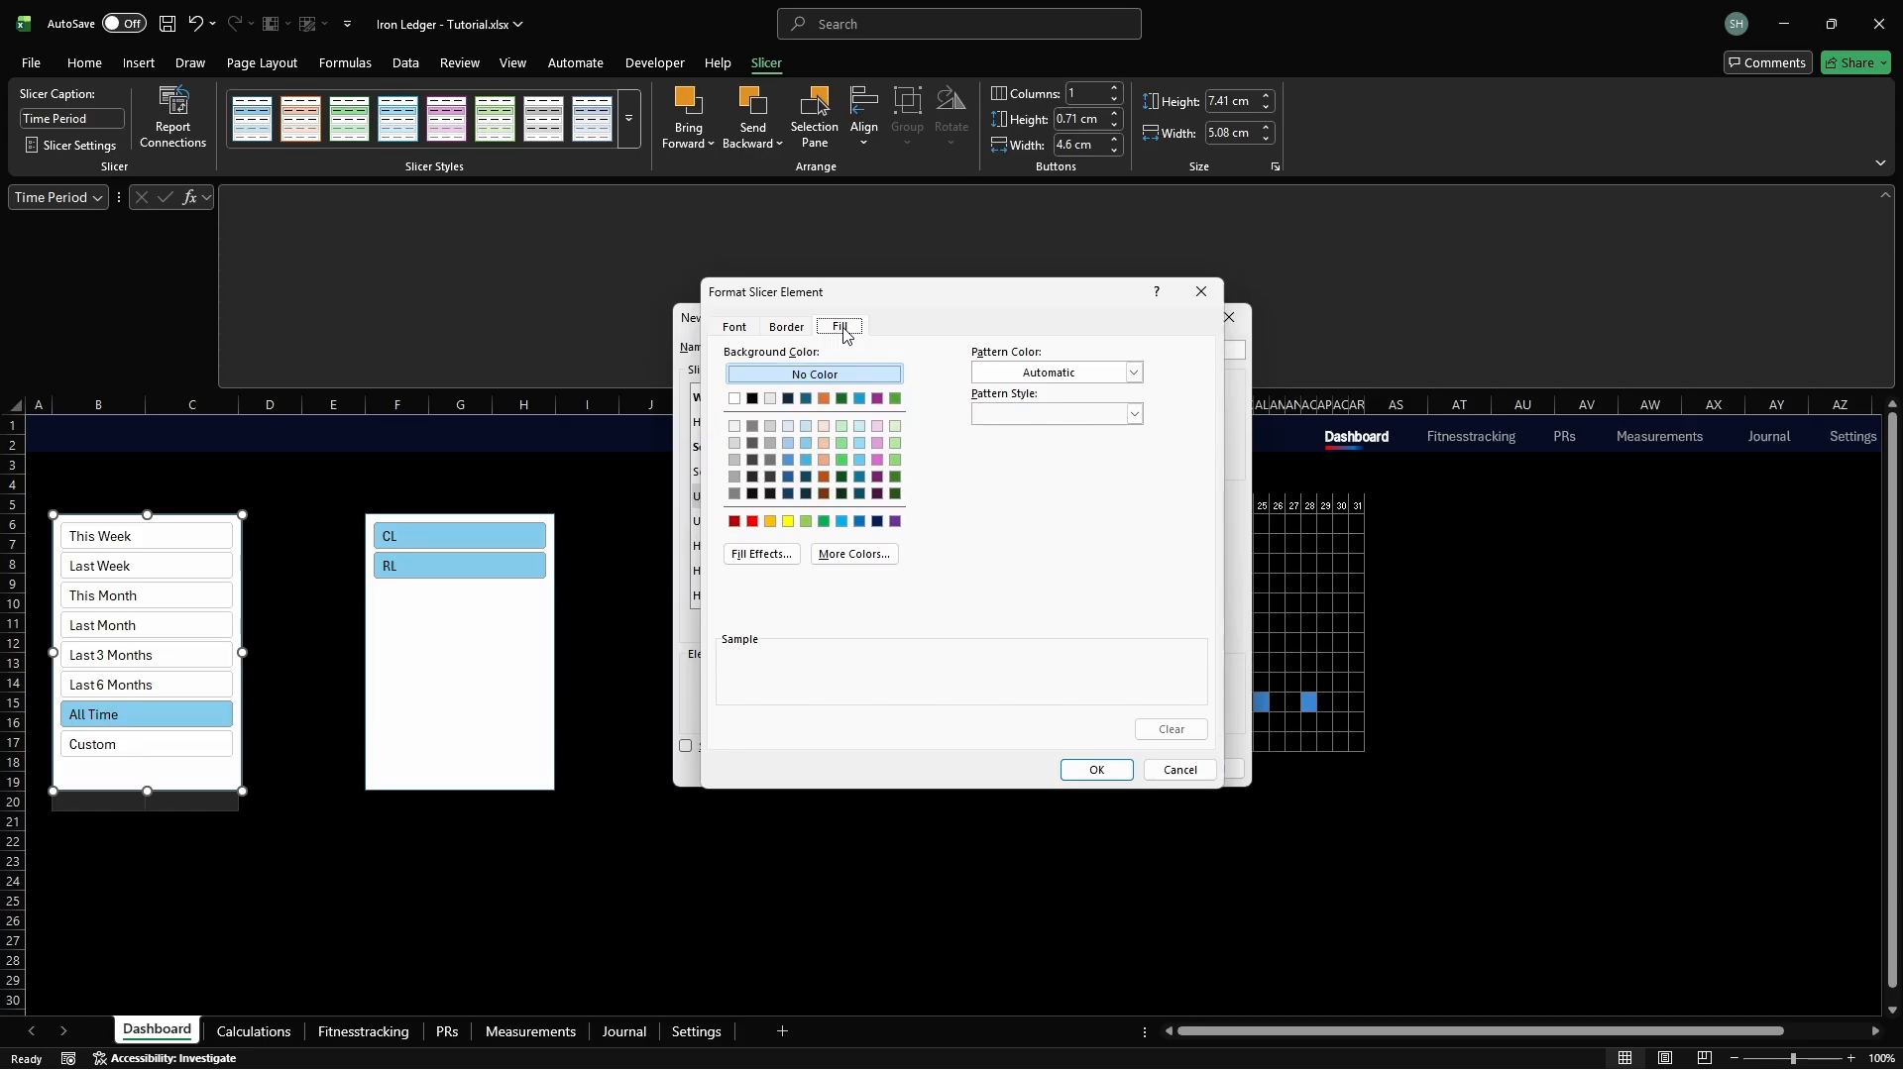
{"action": "left_click", "coordinate": [855, 554]}
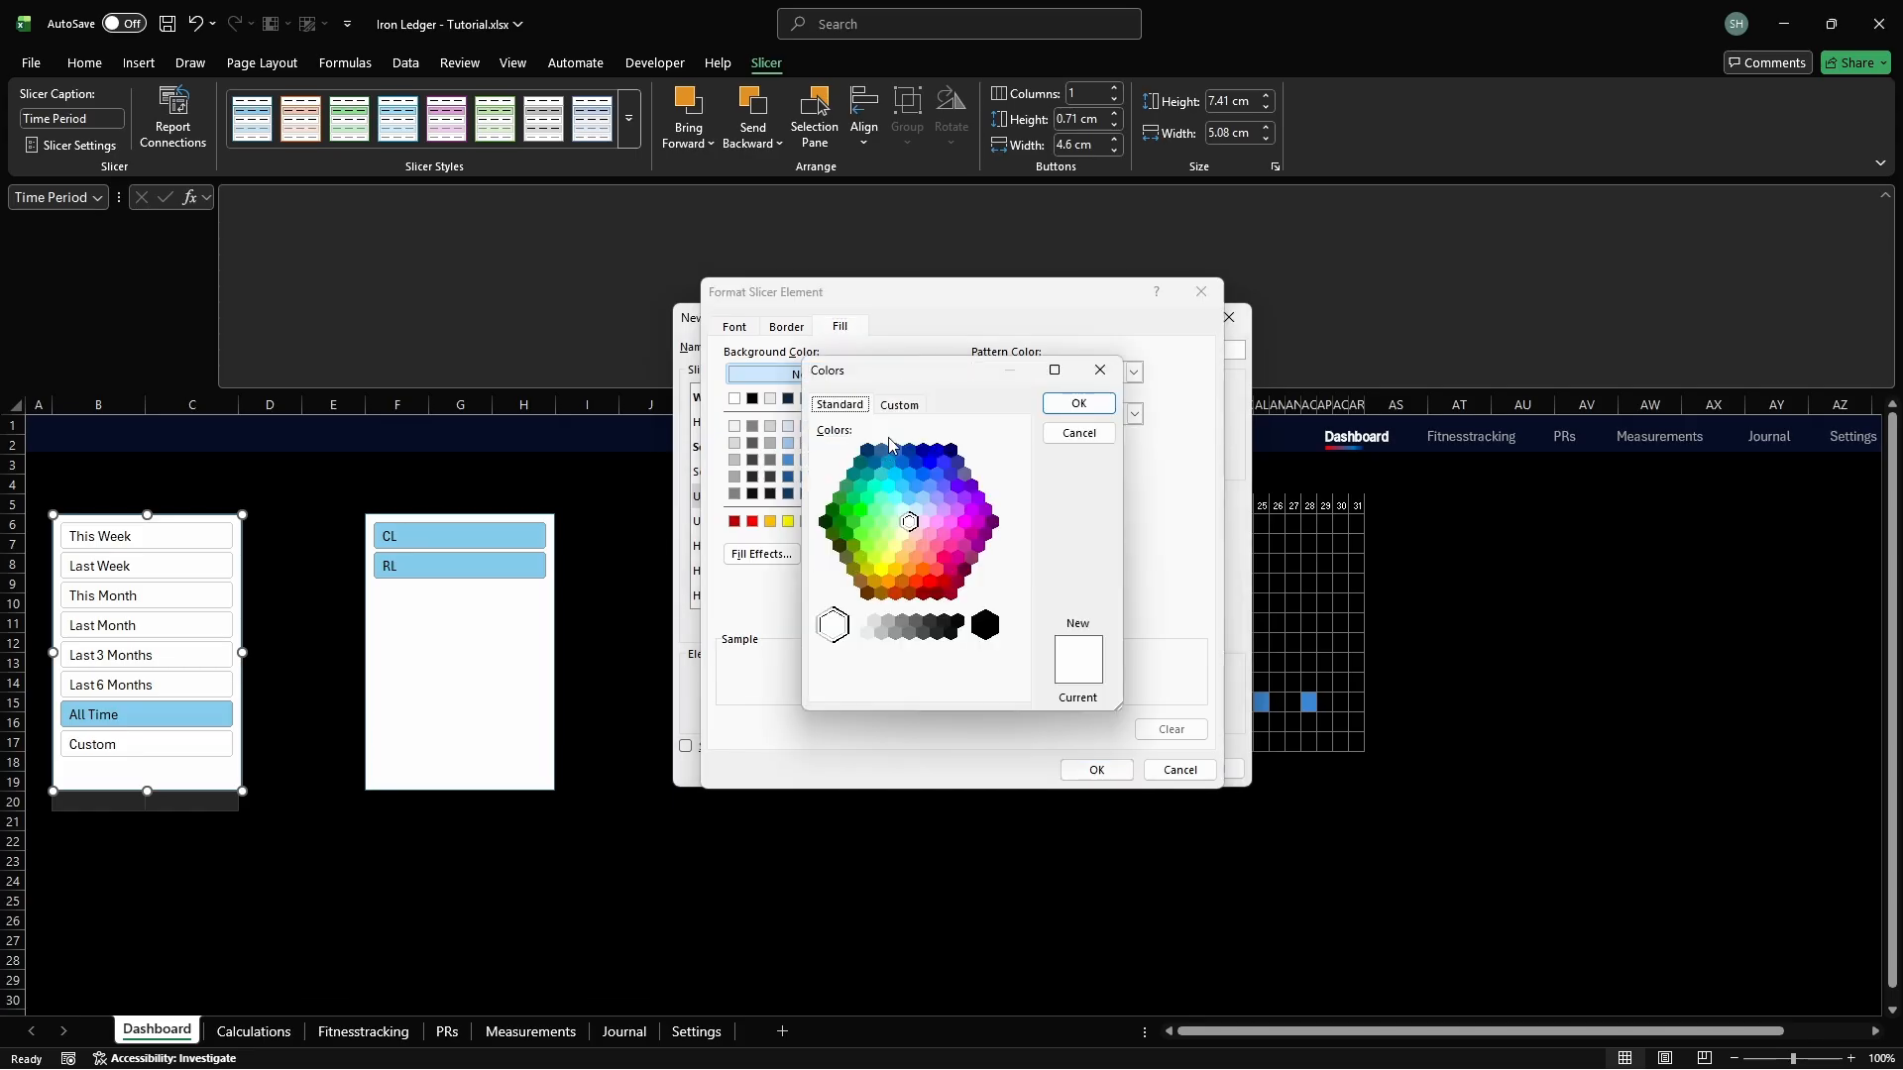
{"action": "left_click", "coordinate": [900, 405]}
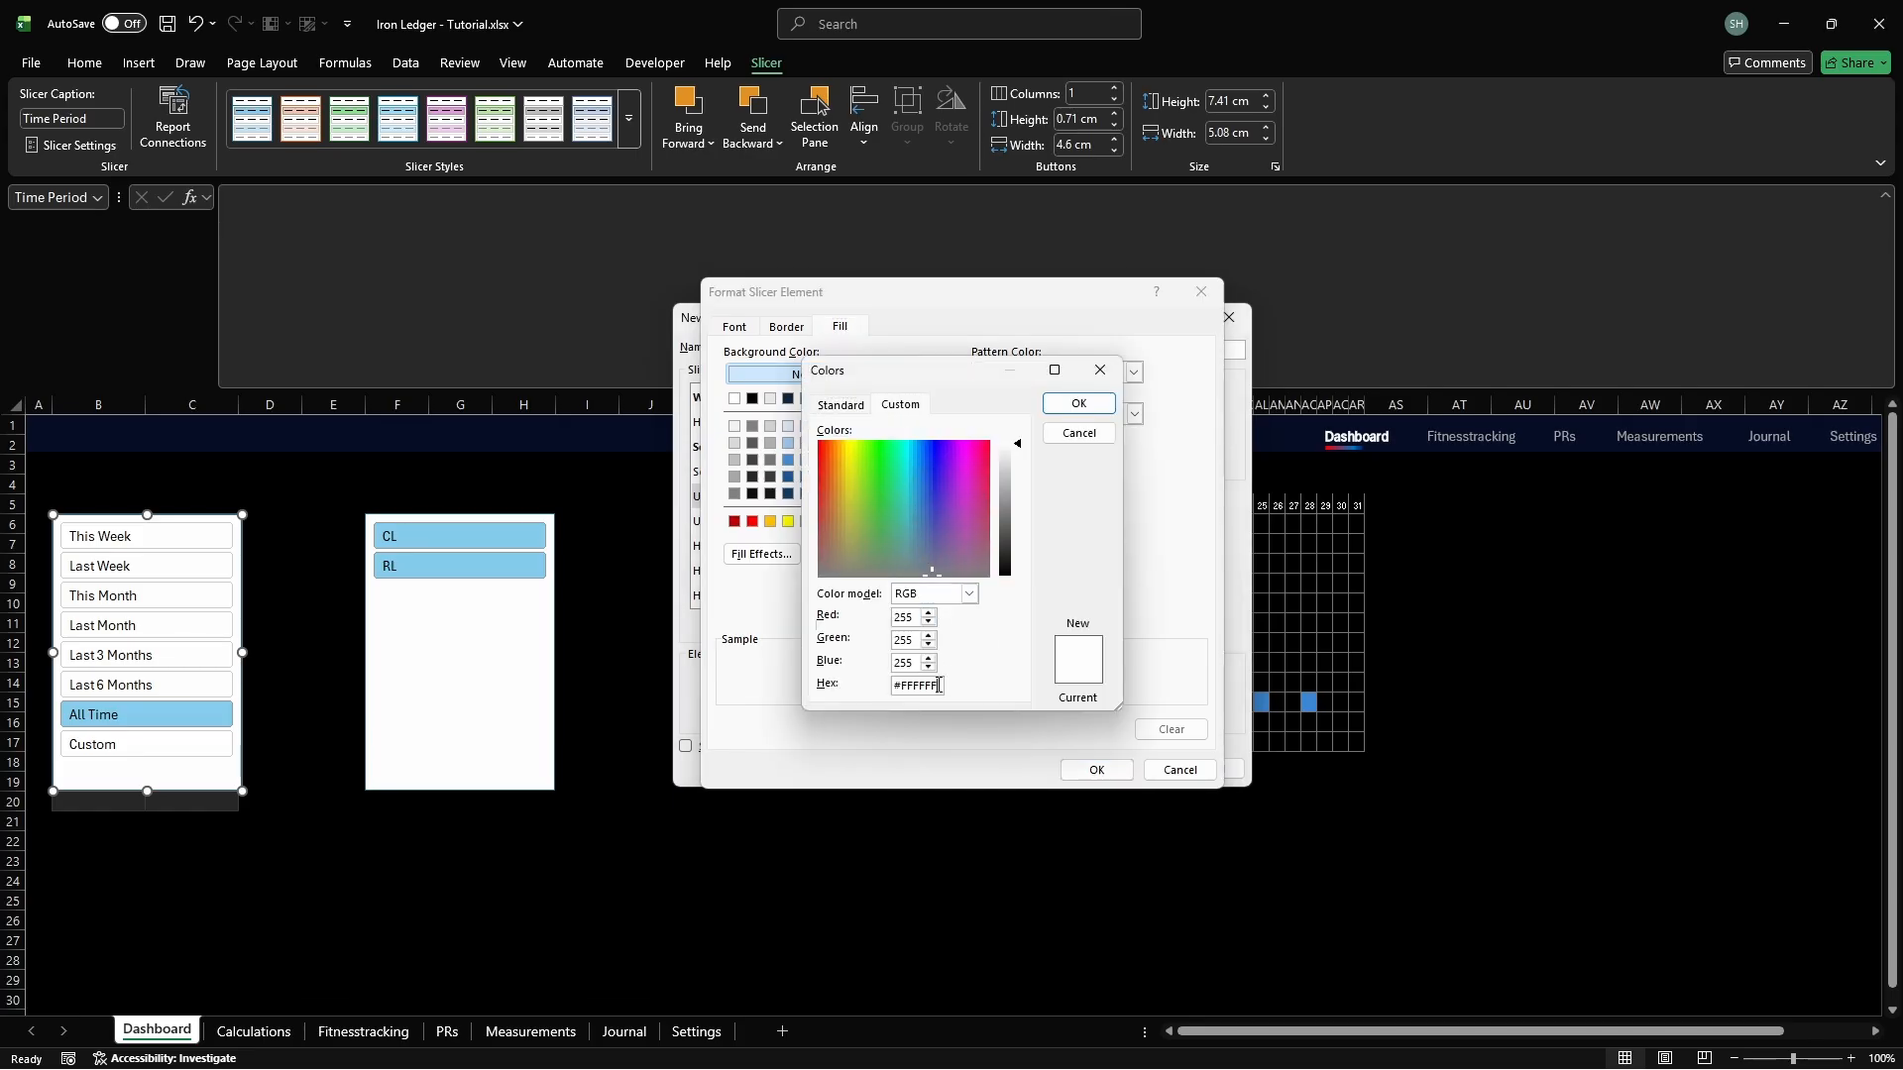
{"action": "left_click_drag", "start_coordinate": [939, 685], "coordinate": [886, 686]}
{"action": "key", "text": "BackSpace"}
{"action": "key", "text": "Return"}
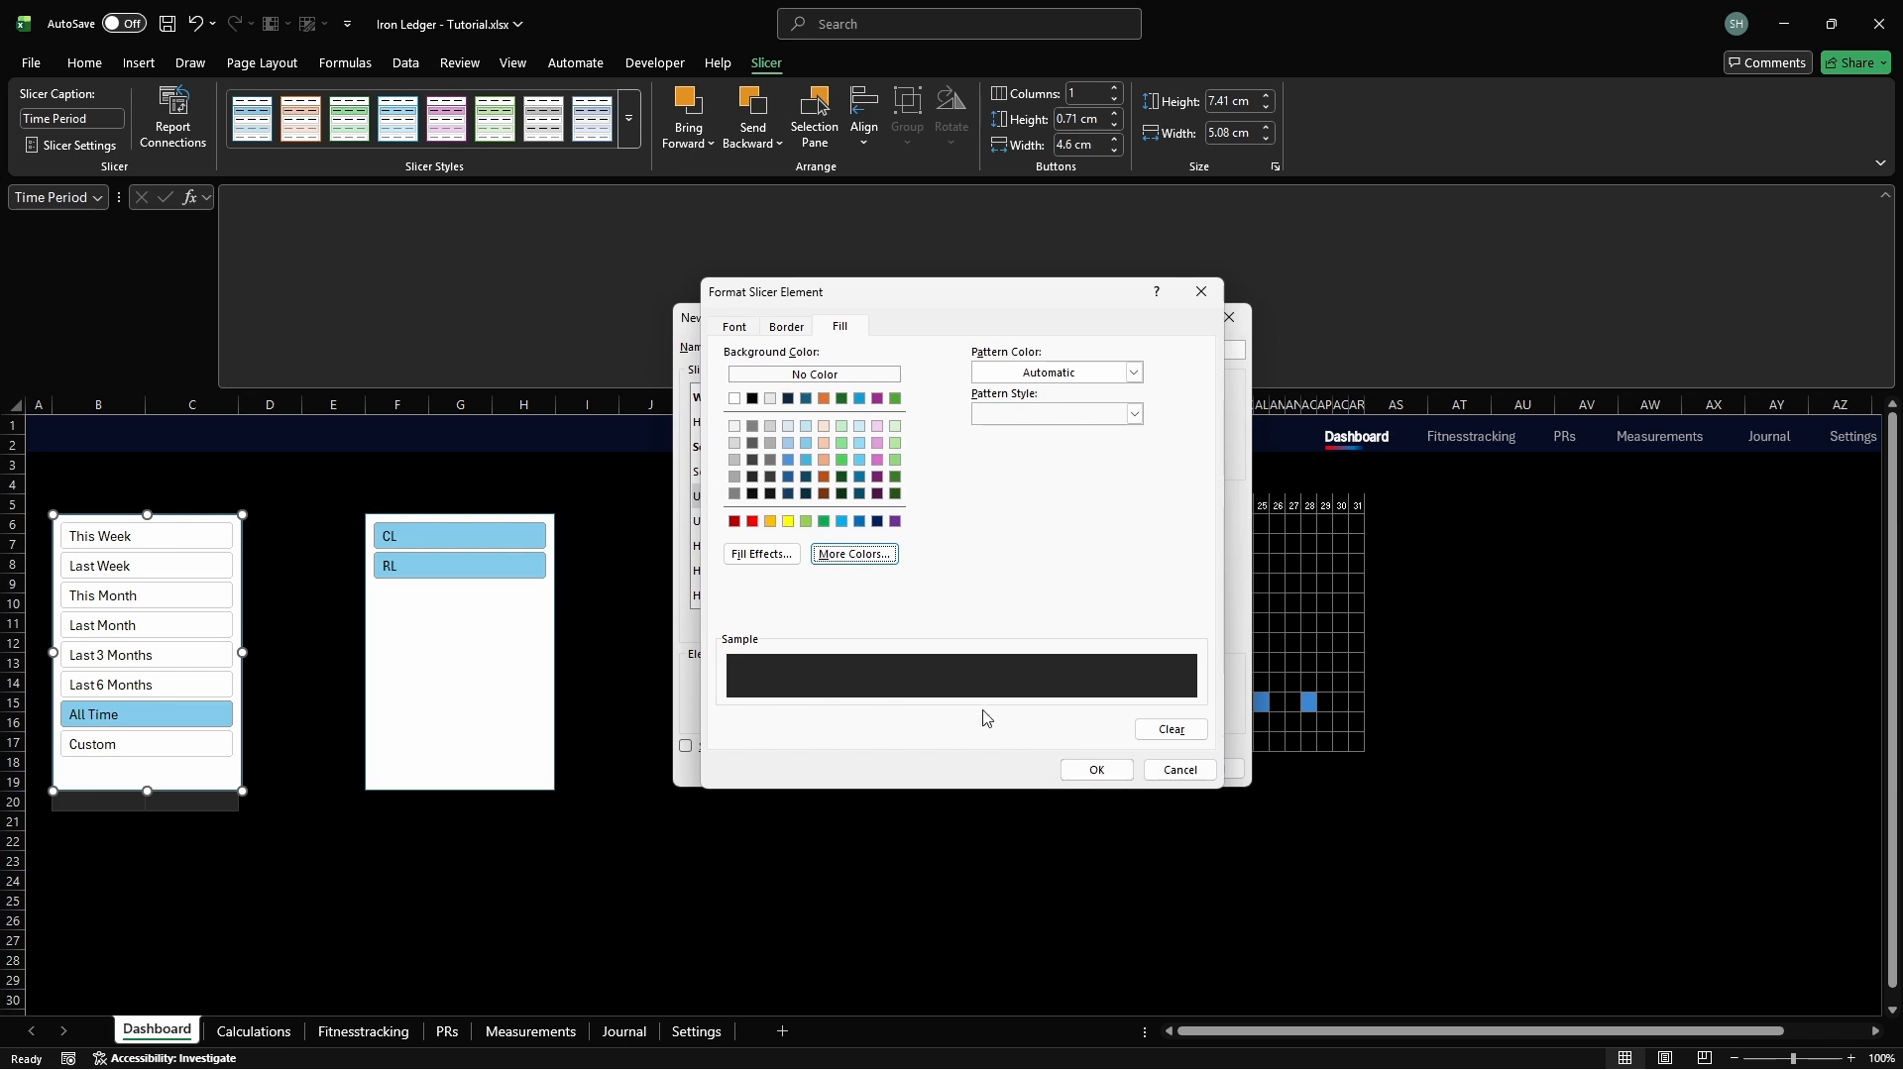
{"action": "left_click", "coordinate": [1096, 770]}
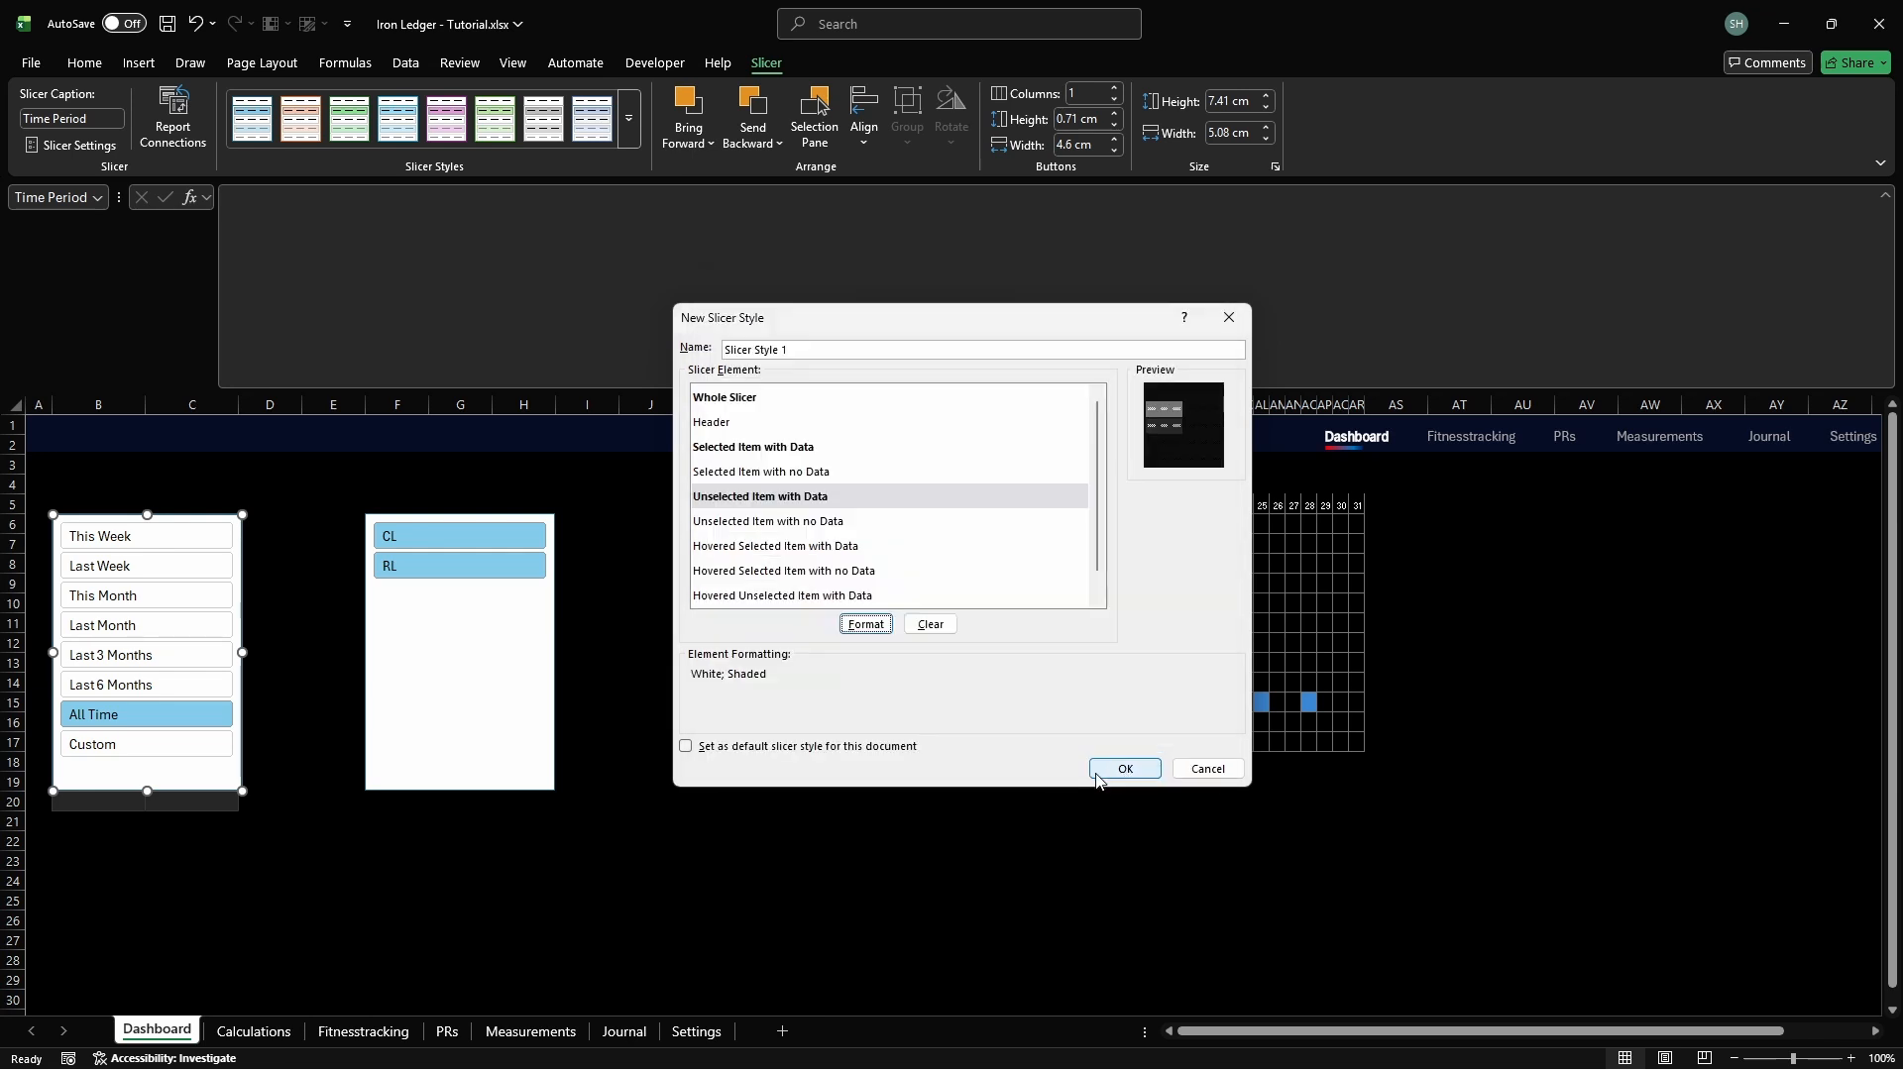
Set the font colour of the Hovered Selected Item with Data element to hex FFFFFF and apply its formatting
{"action": "left_click", "coordinate": [750, 547]}
{"action": "left_click", "coordinate": [865, 625]}
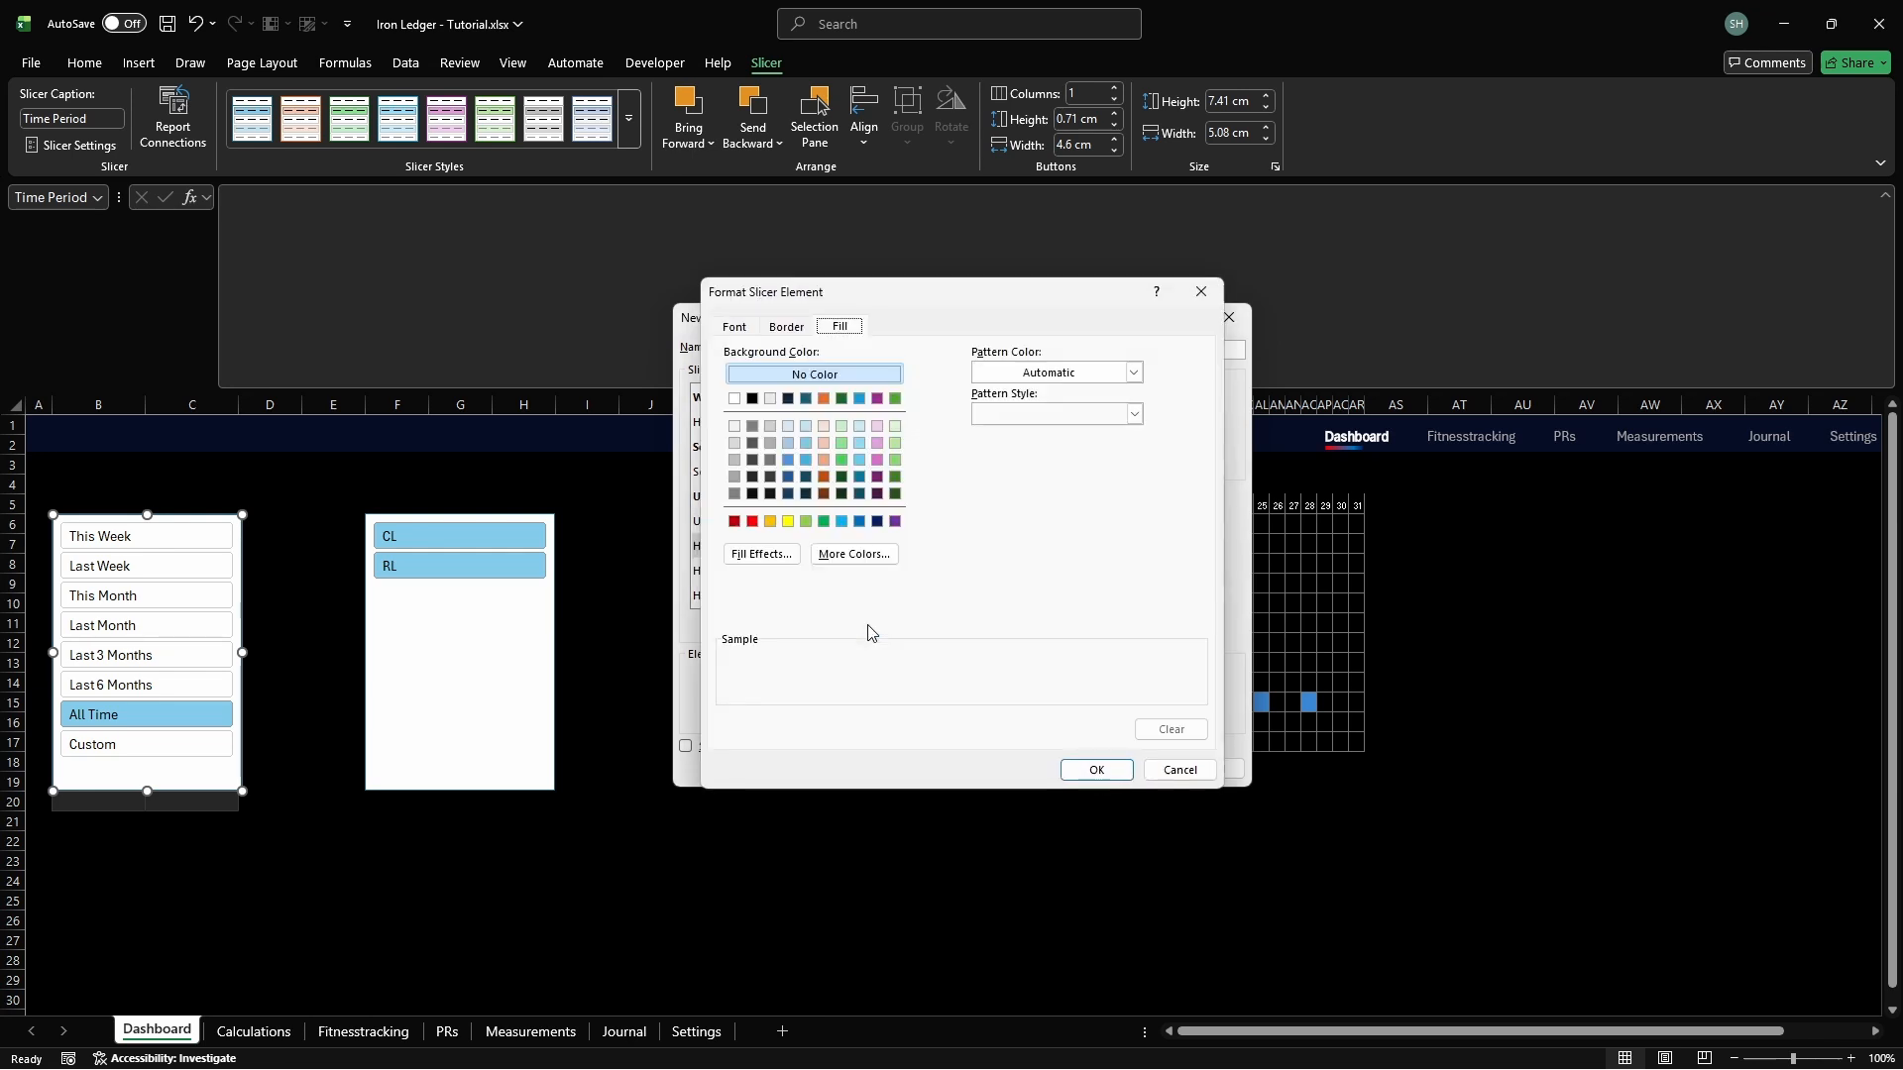
{"action": "left_click", "coordinate": [743, 332]}
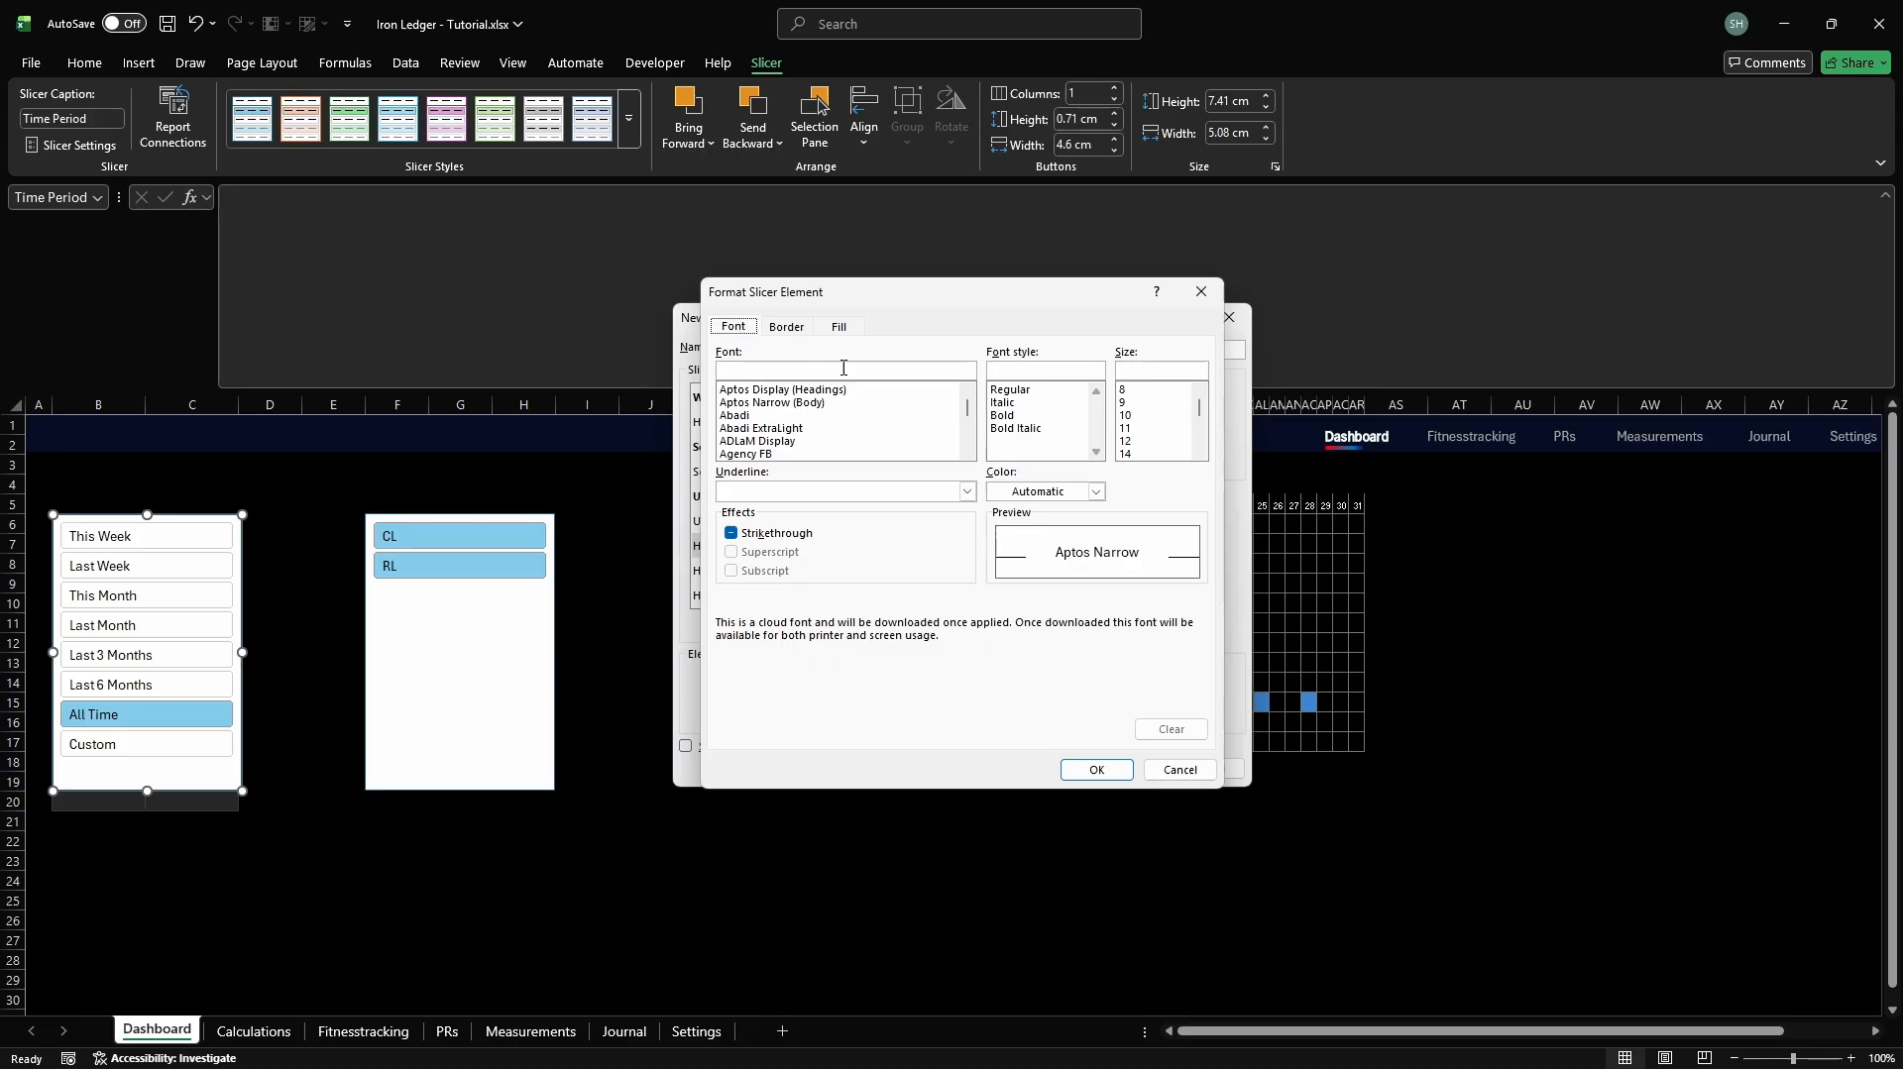
{"action": "left_click", "coordinate": [1096, 492]}
{"action": "left_click", "coordinate": [1071, 884]}
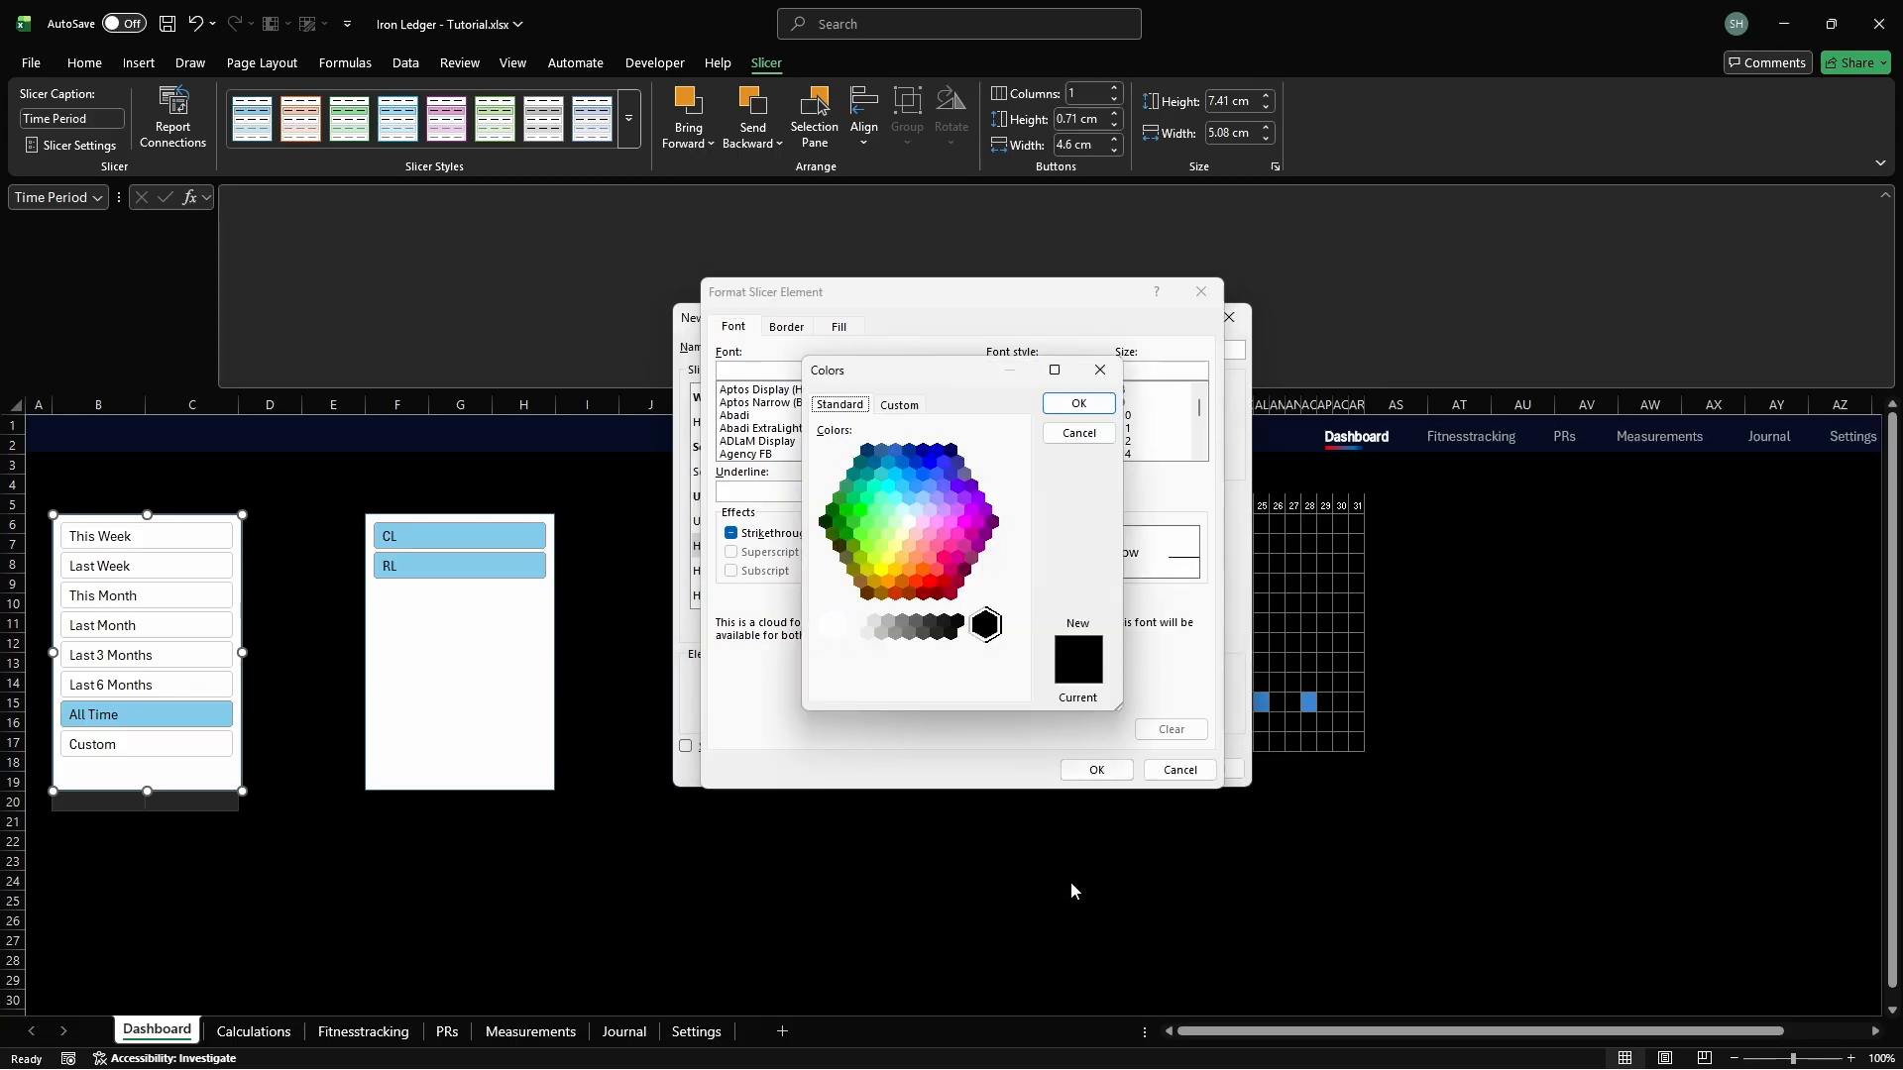
{"action": "left_click", "coordinate": [902, 407]}
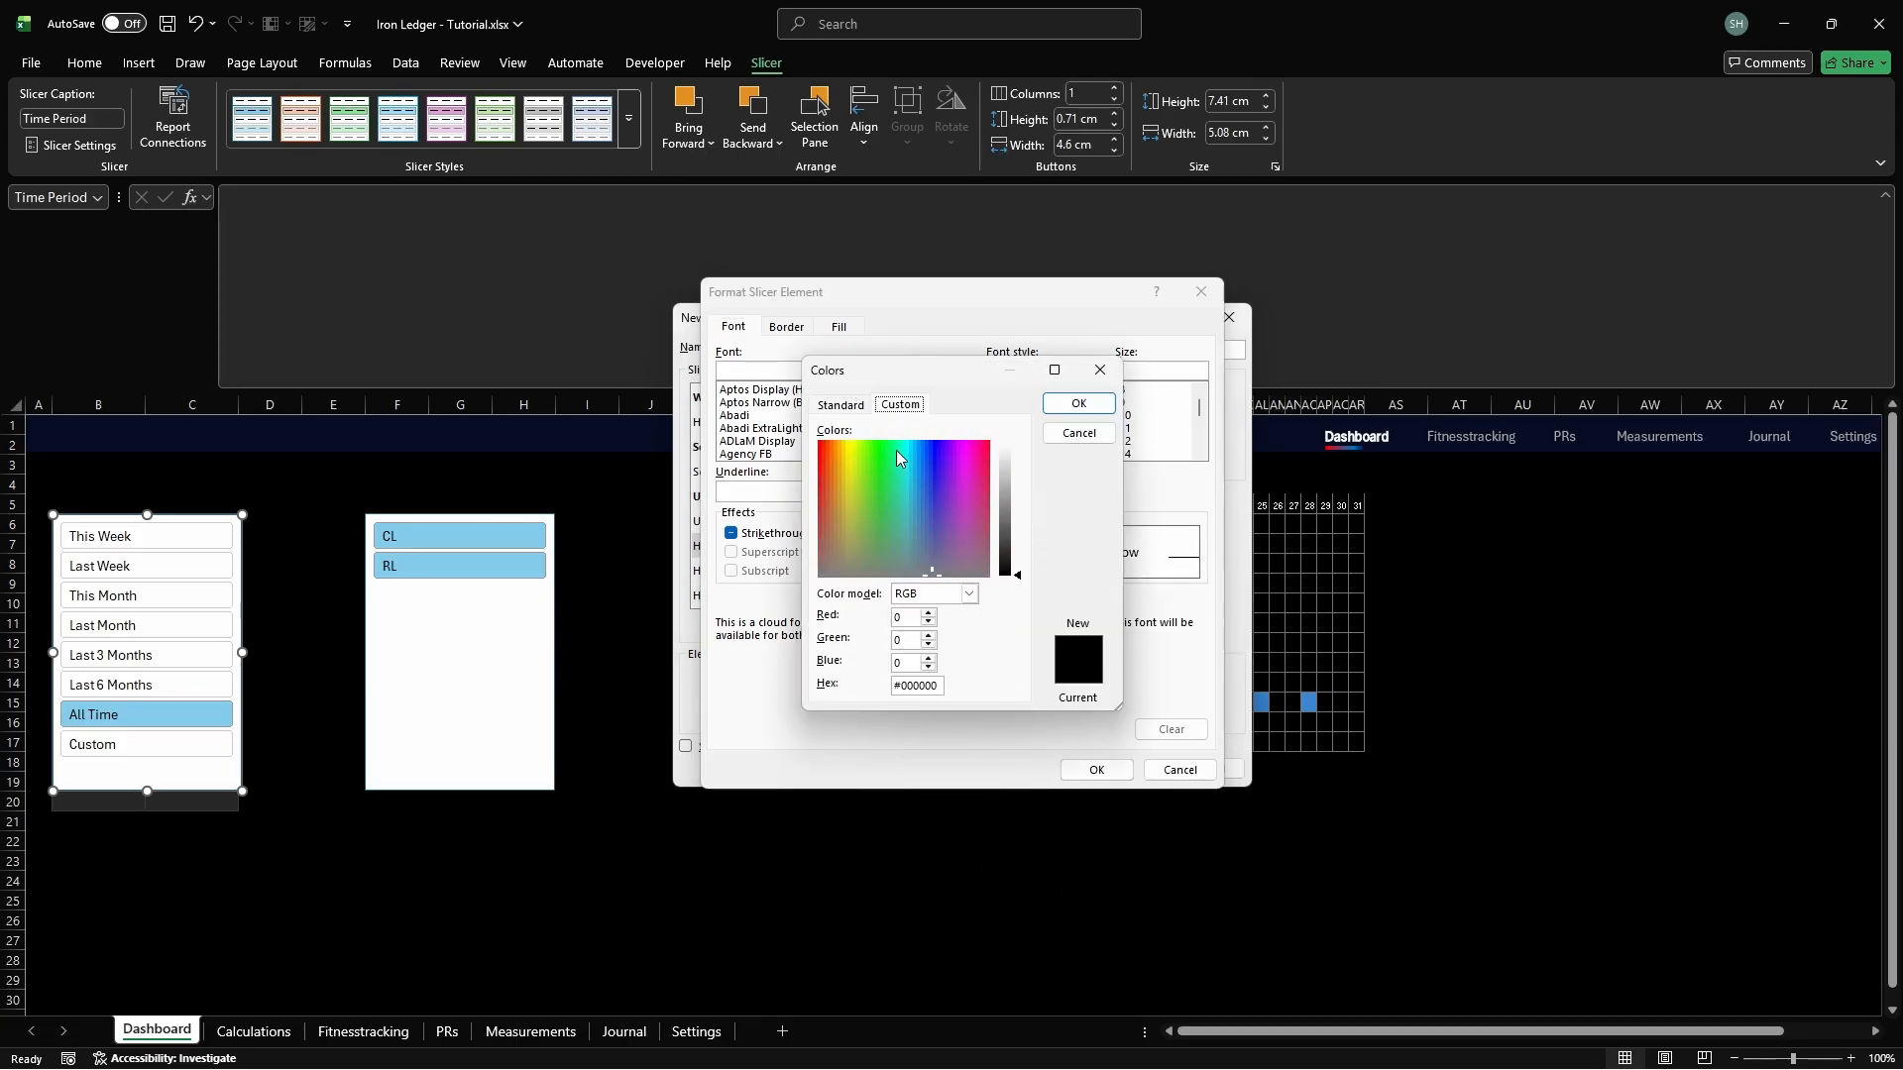
{"action": "triple_click", "coordinate": [918, 686]}
{"action": "type", "text": "FFFFFF"}
{"action": "key", "text": "Return"}
{"action": "left_click", "coordinate": [1096, 771]}
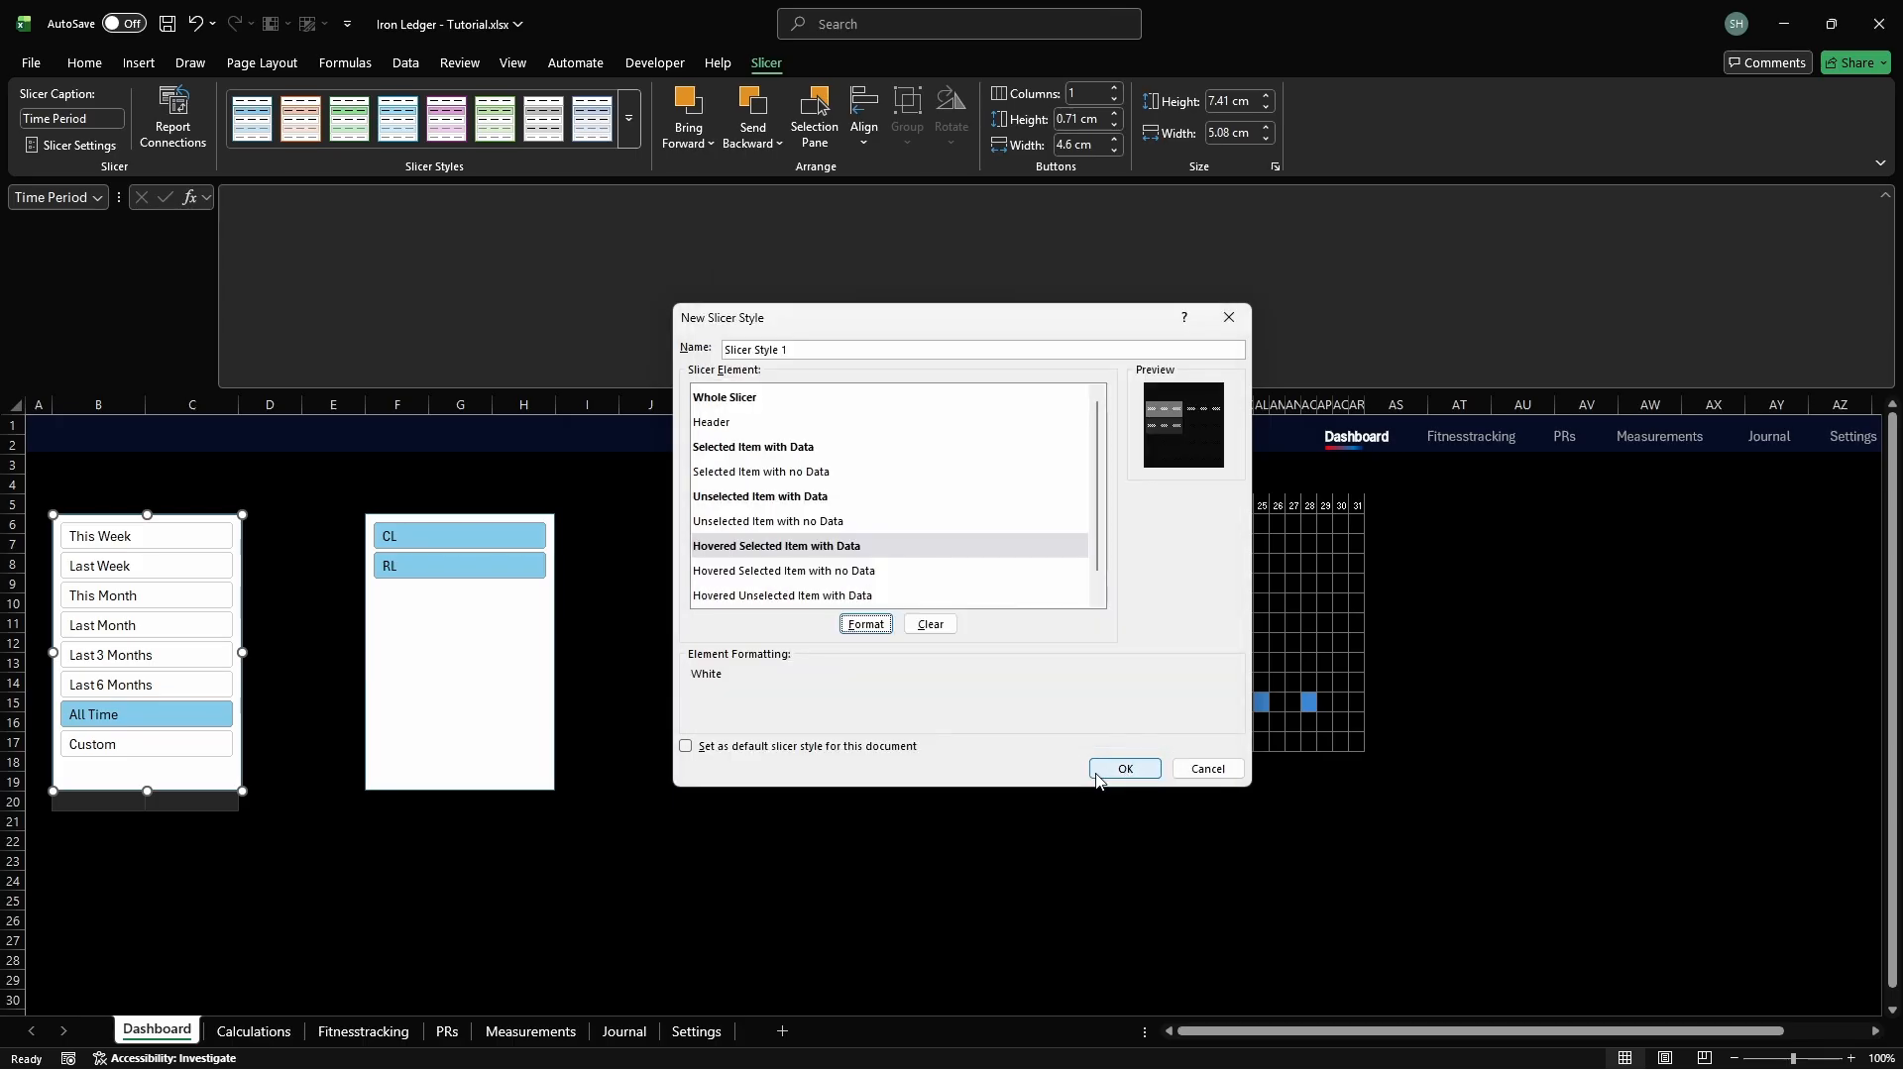
Set the font colour of the Hovered Unselected Item with Data element to hex FFFFFF
{"action": "left_click", "coordinate": [744, 598]}
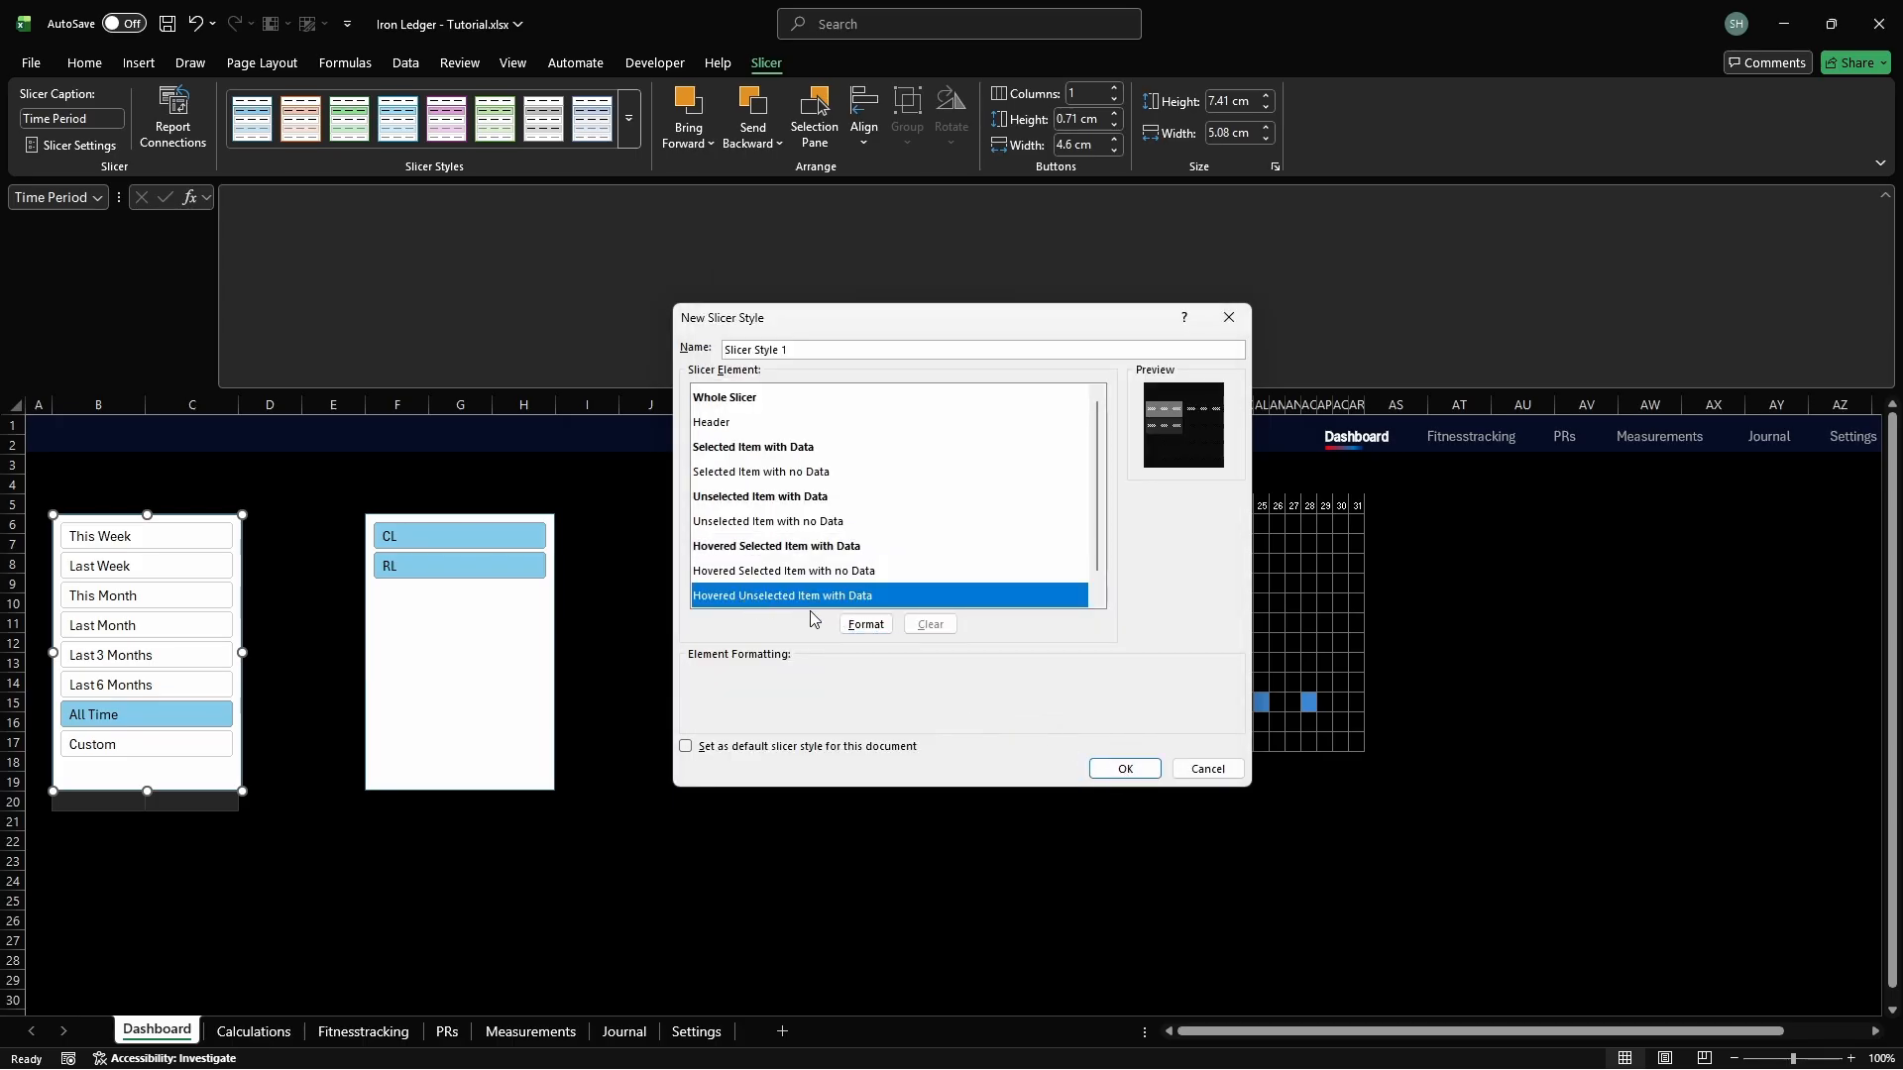
{"action": "left_click", "coordinate": [865, 624]}
{"action": "left_click", "coordinate": [1097, 491]}
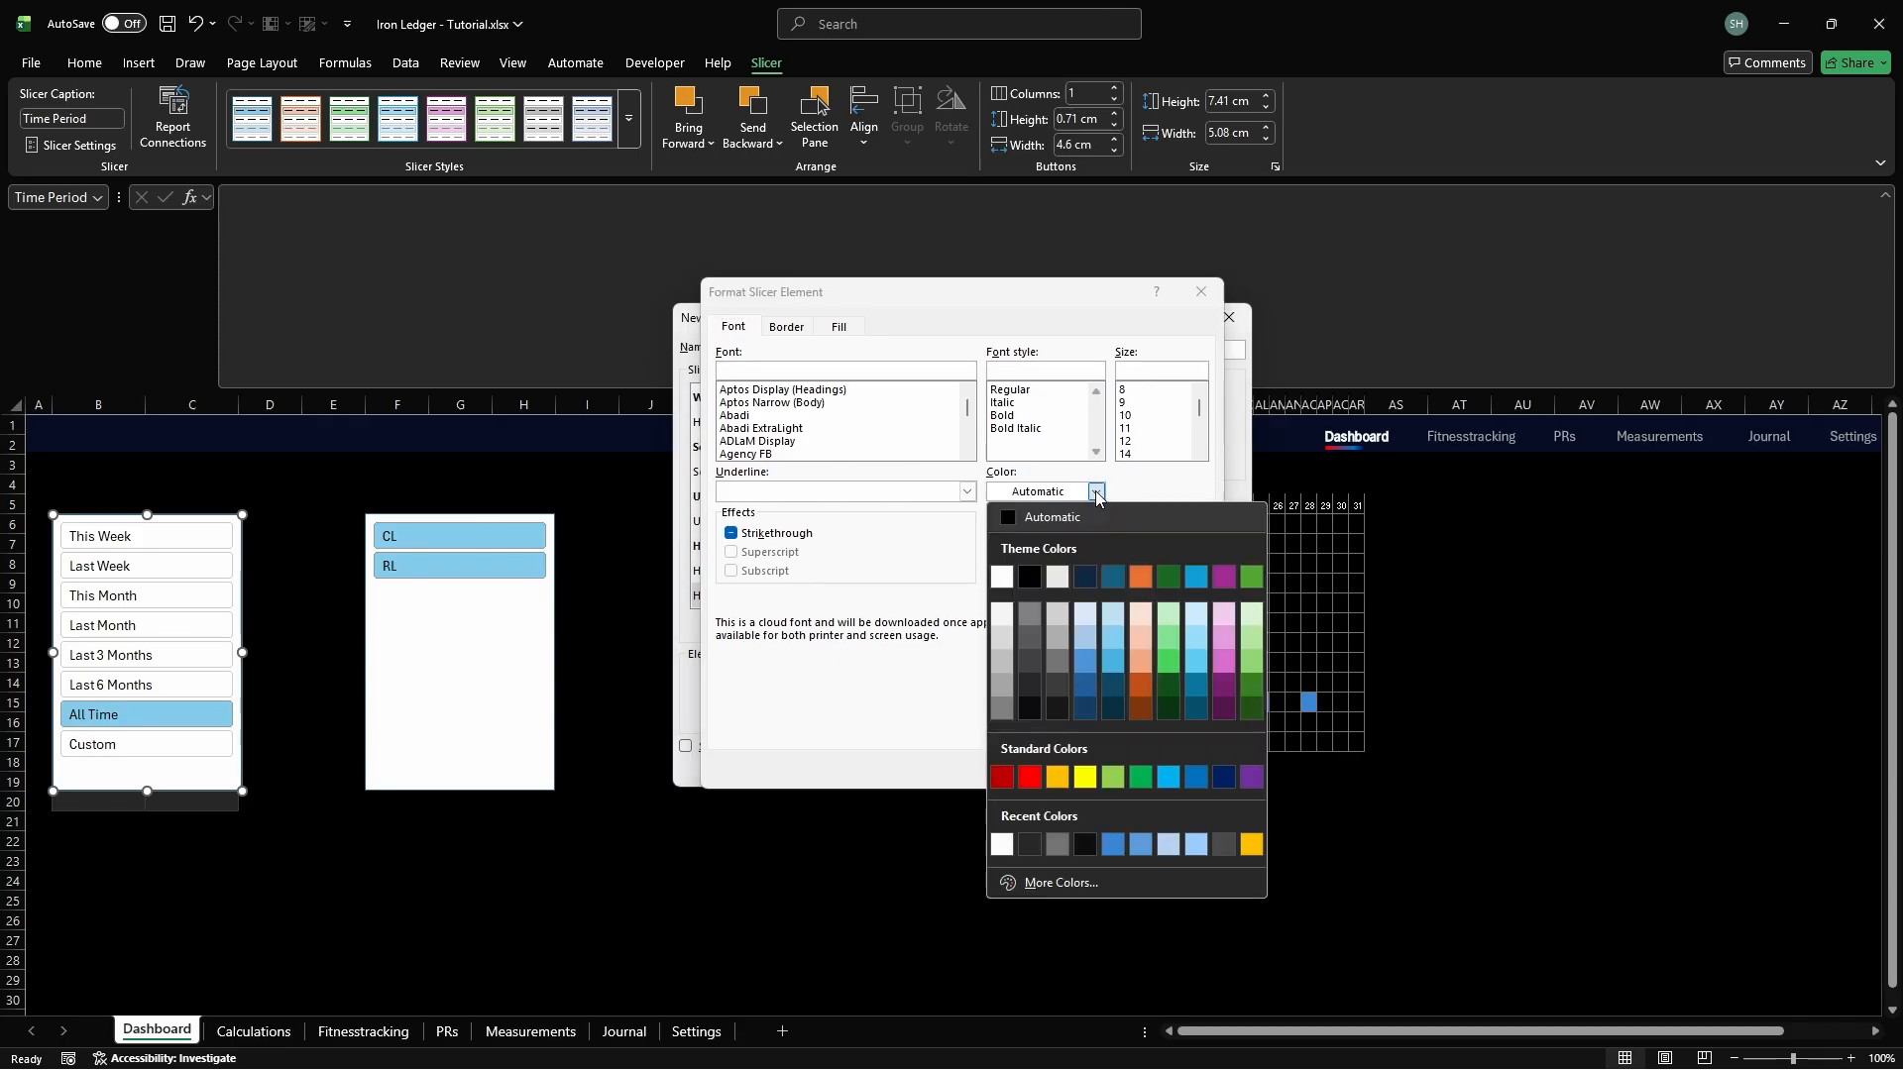
{"action": "left_click", "coordinate": [1063, 884]}
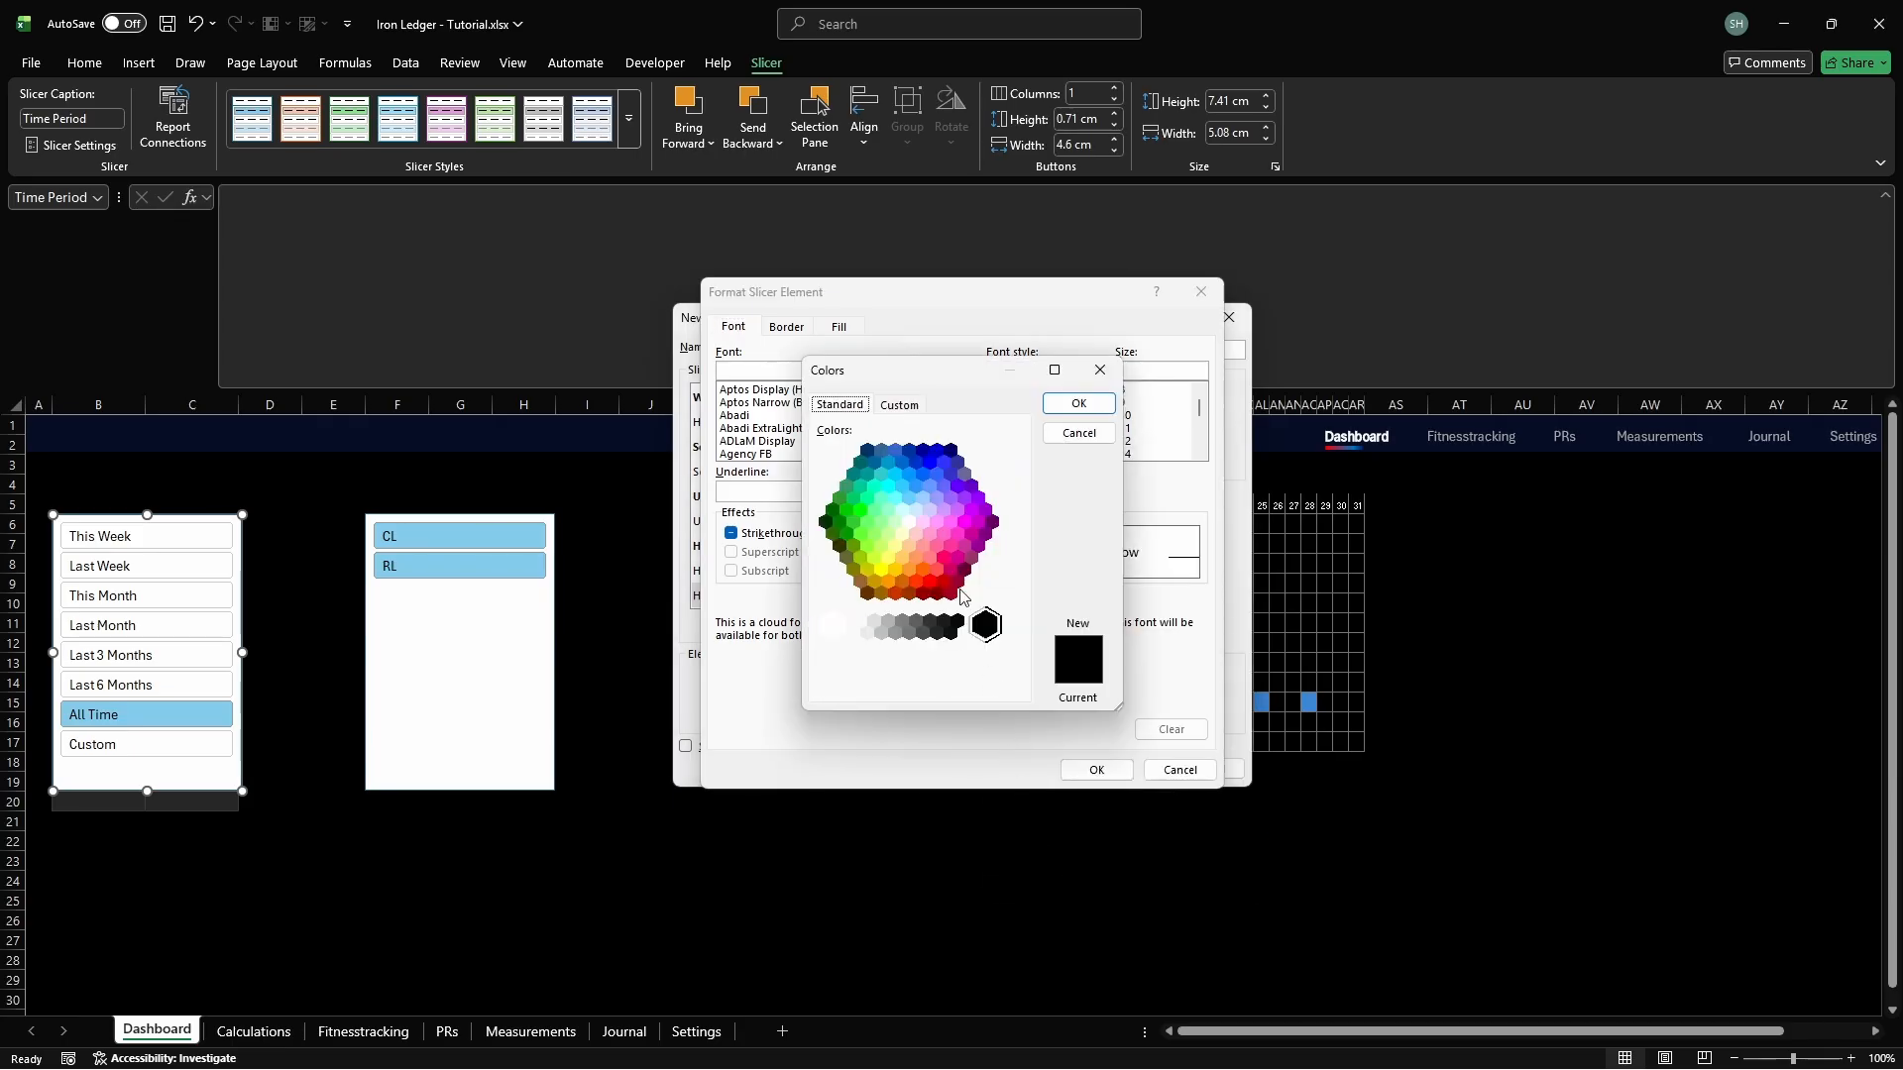
{"action": "left_click", "coordinate": [900, 407]}
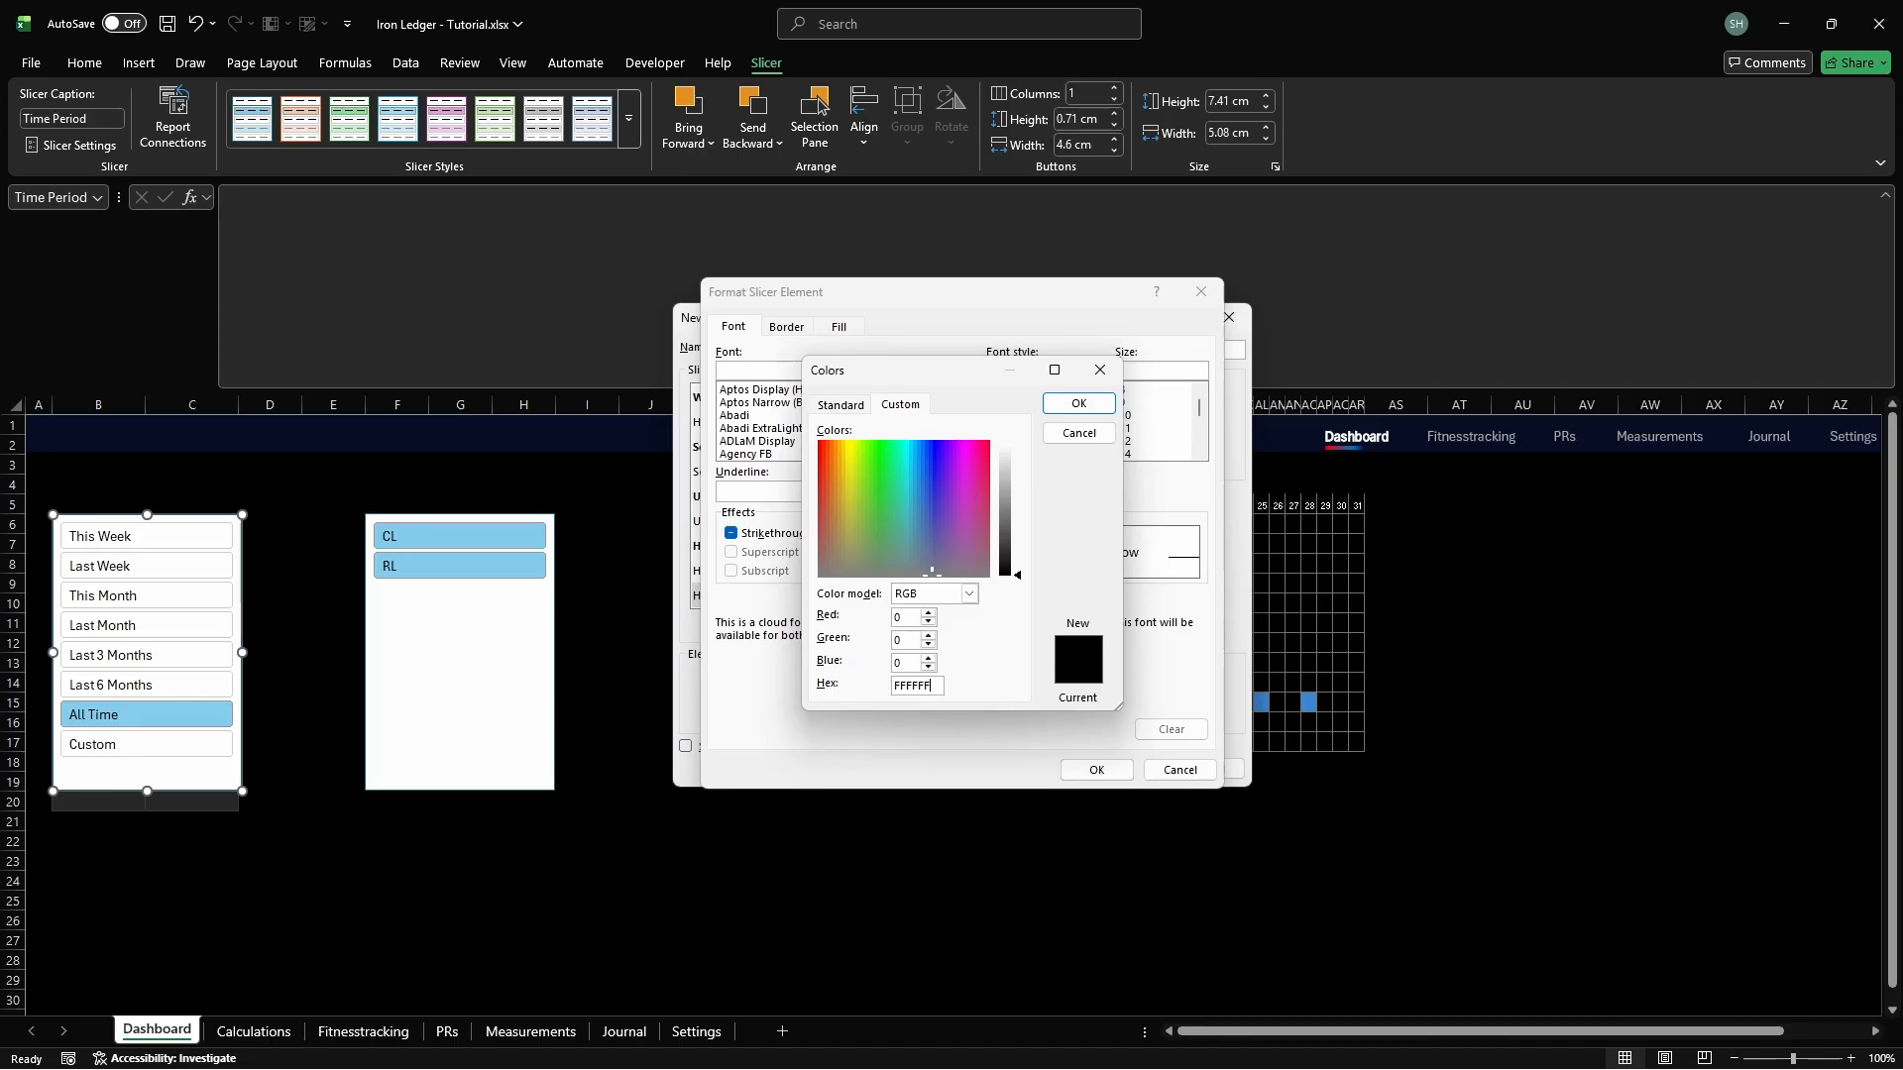
{"action": "type", "text": "FFFFFF"}
{"action": "key", "text": "Return"}
Give the Hovered Unselected Item with Data element a fill of hex 393939 and save the new slicer style
{"action": "left_click", "coordinate": [840, 327]}
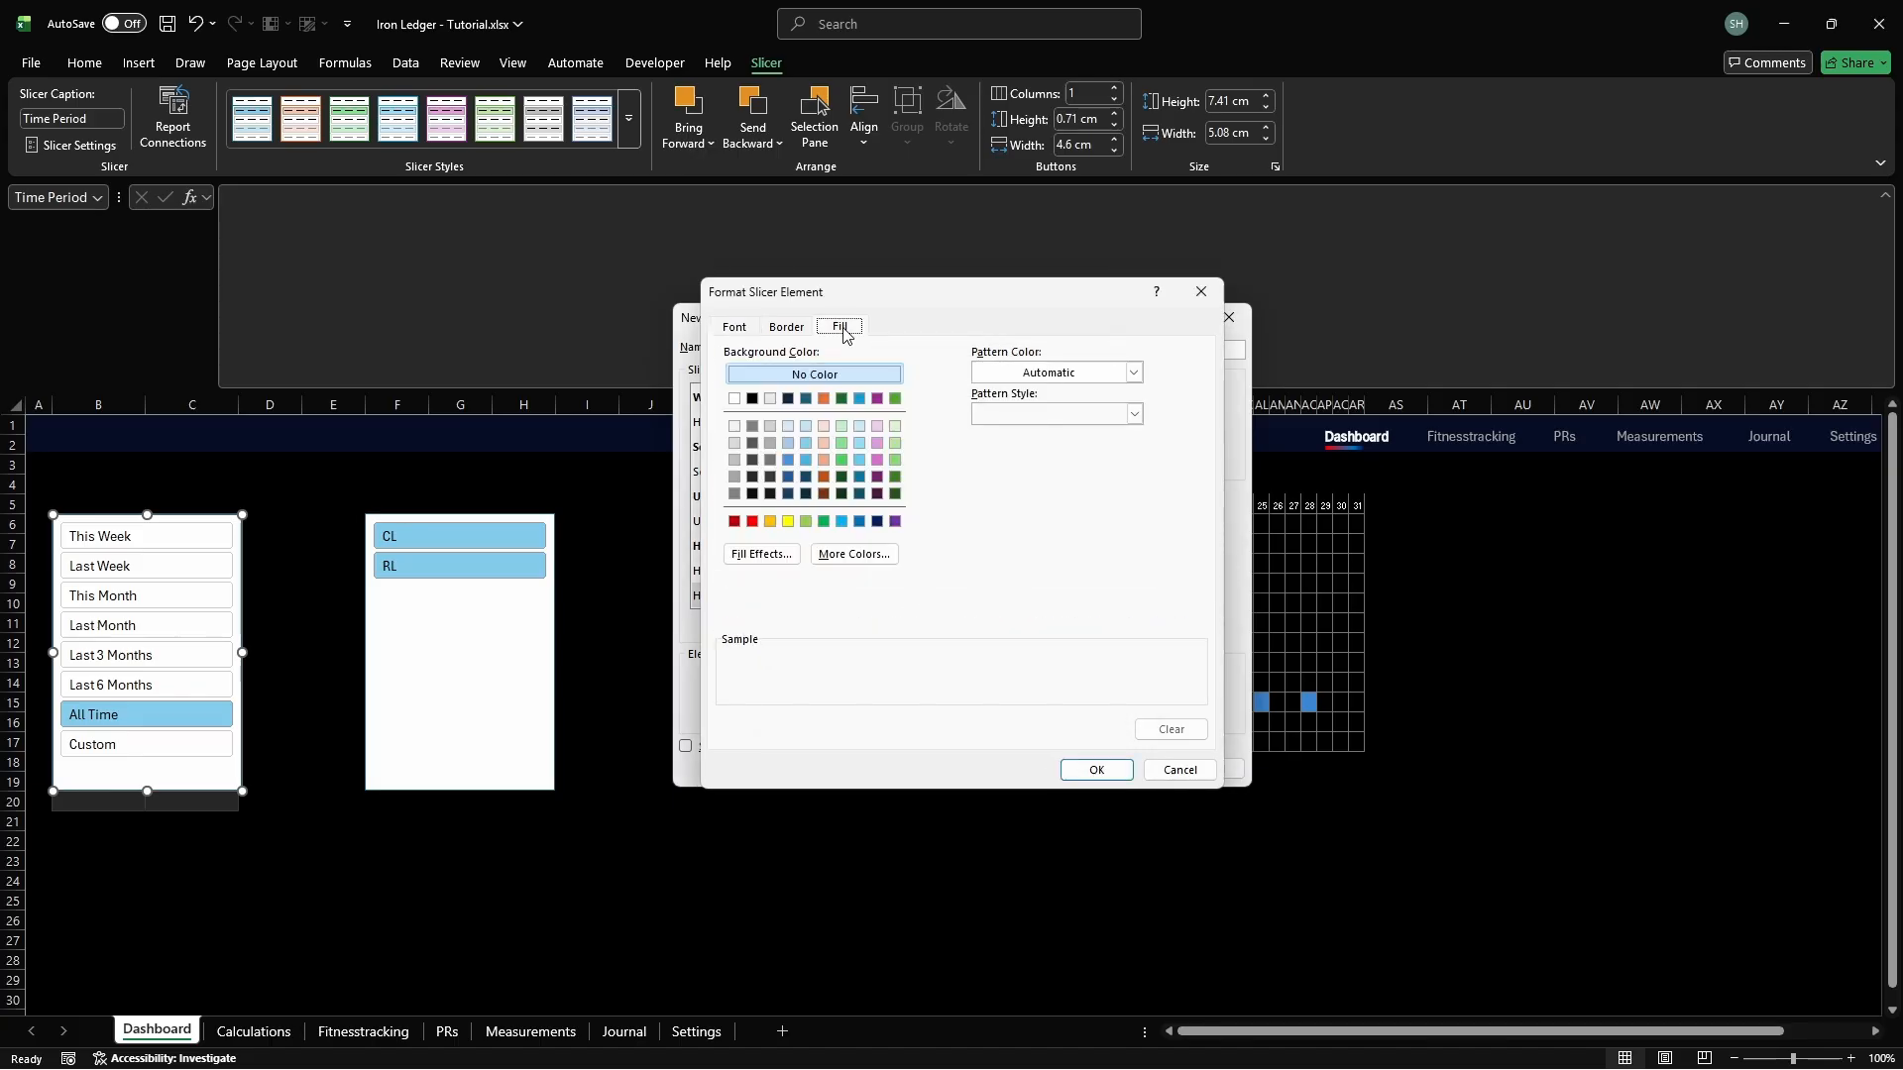
{"action": "left_click", "coordinate": [854, 554]}
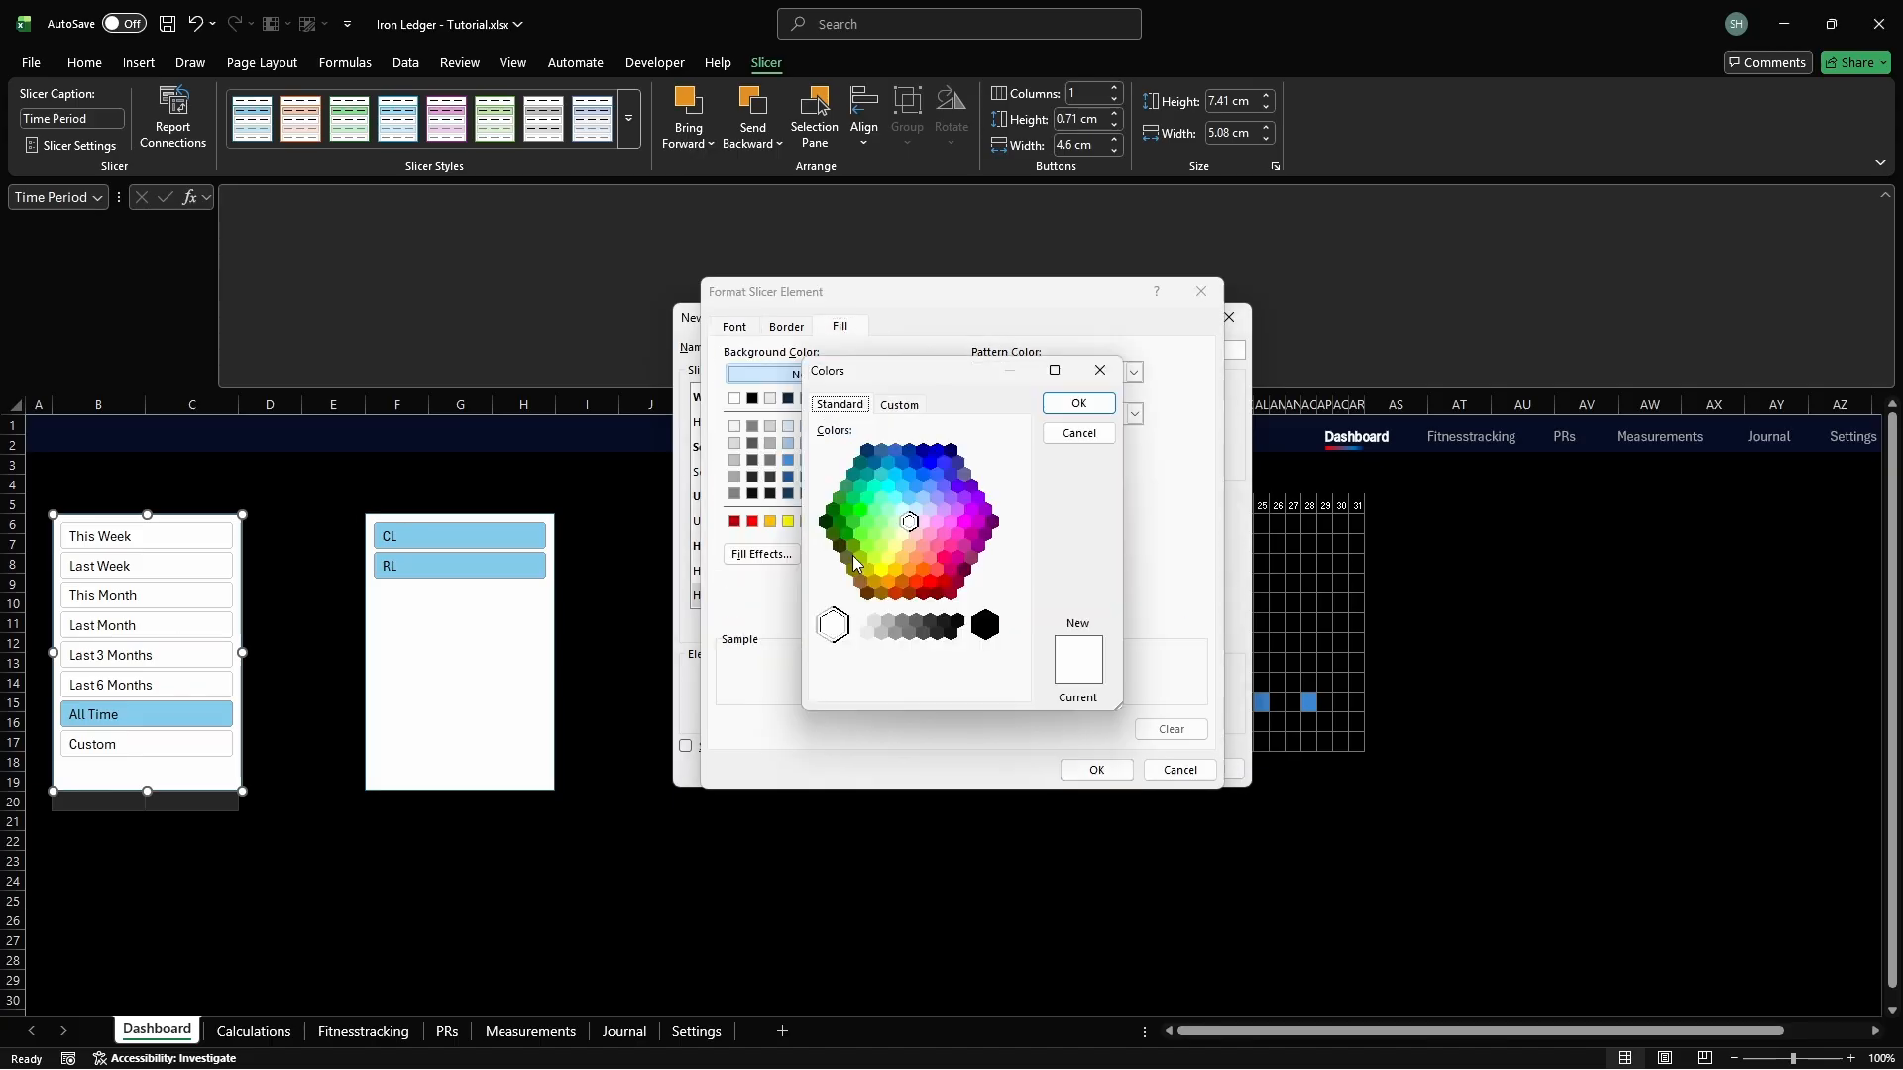
{"action": "left_click", "coordinate": [900, 407]}
{"action": "left_click", "coordinate": [939, 686]}
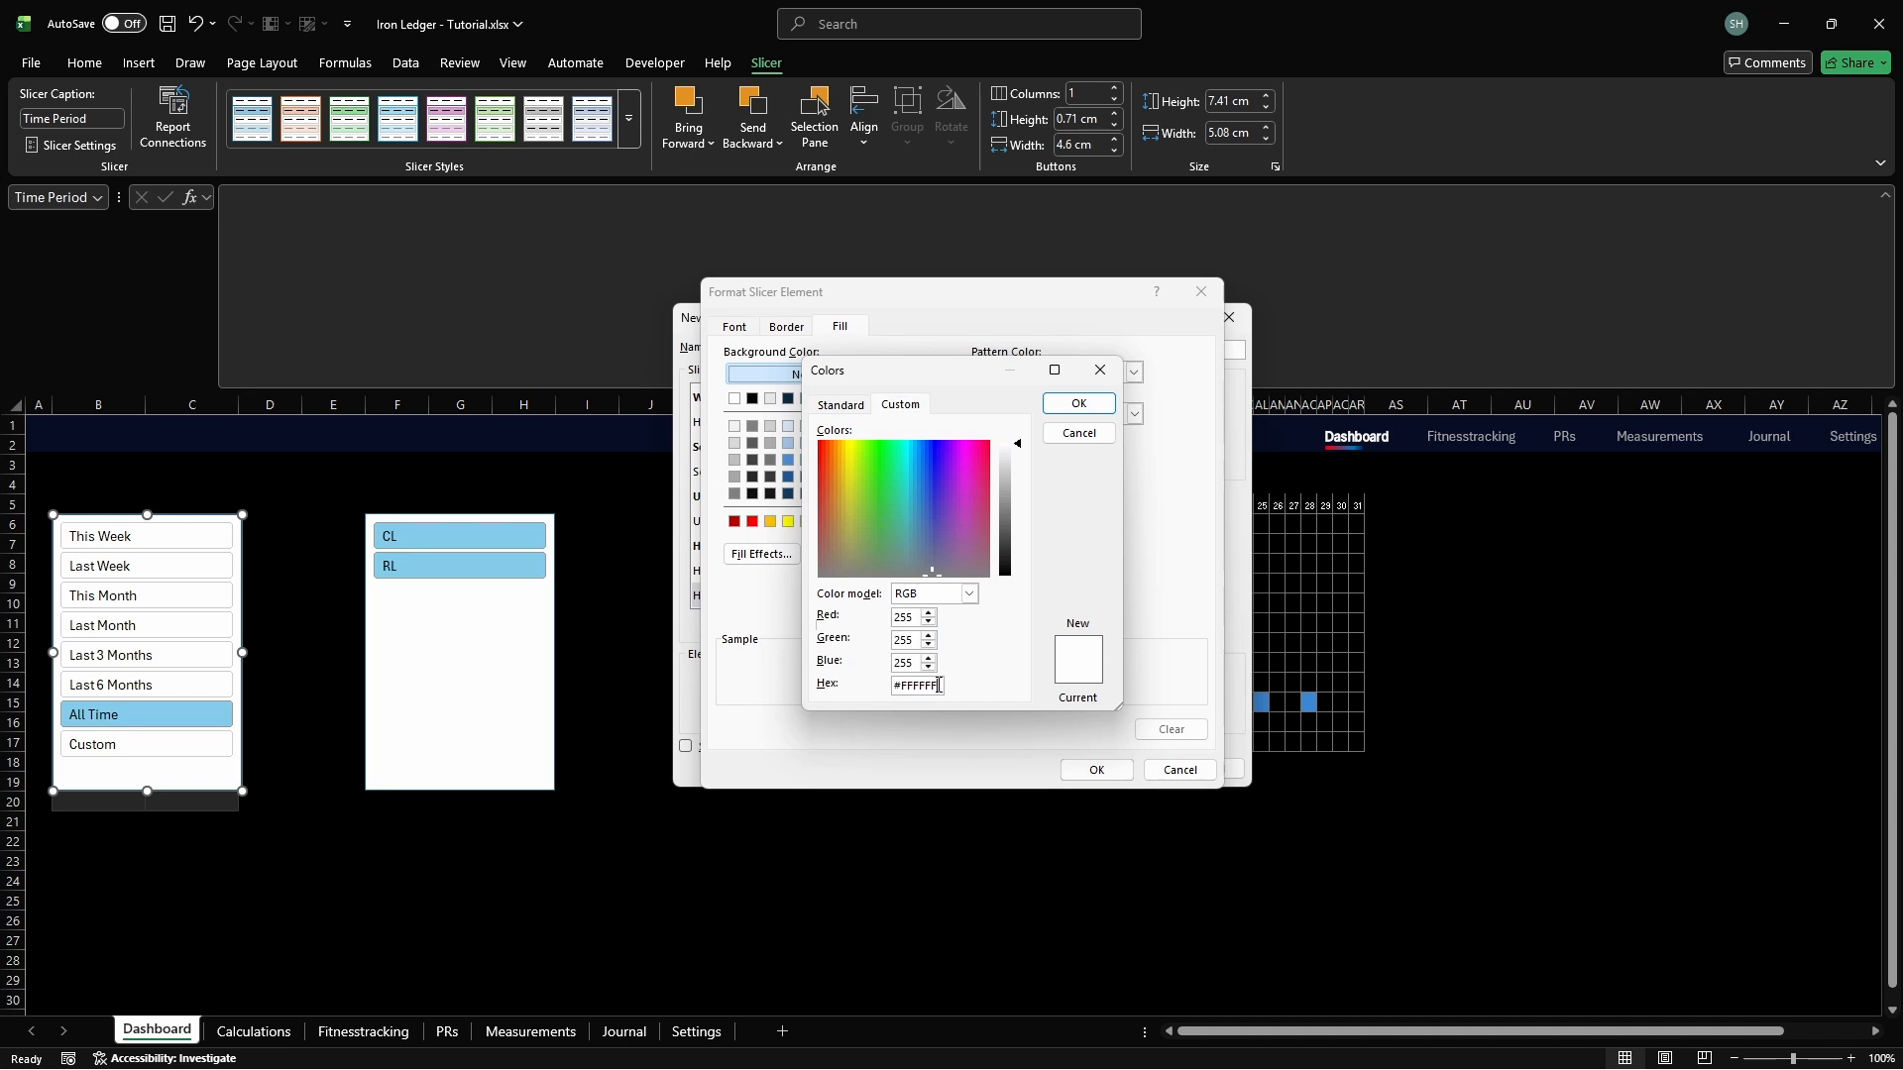
{"action": "type", "text": "393939"}
{"action": "key", "text": "Return"}
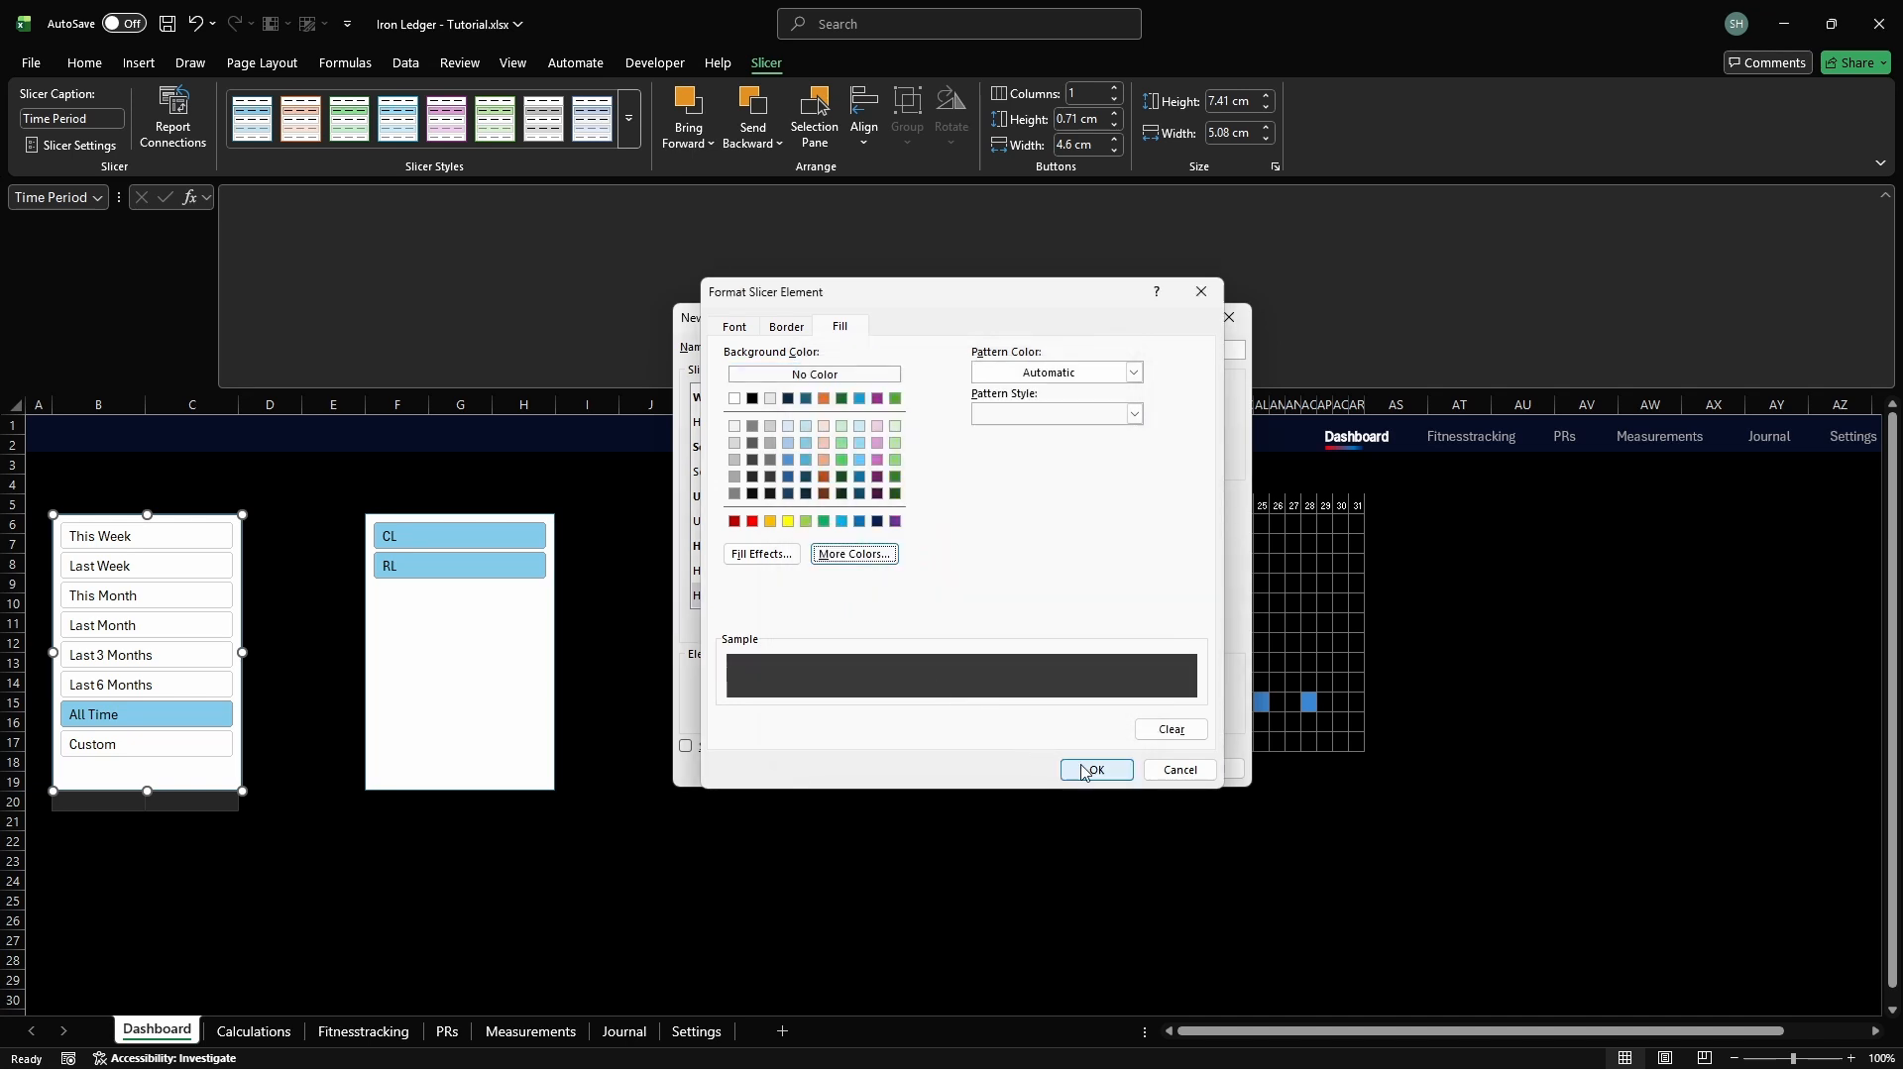
{"action": "left_click", "coordinate": [1096, 769]}
{"action": "left_click", "coordinate": [1097, 774]}
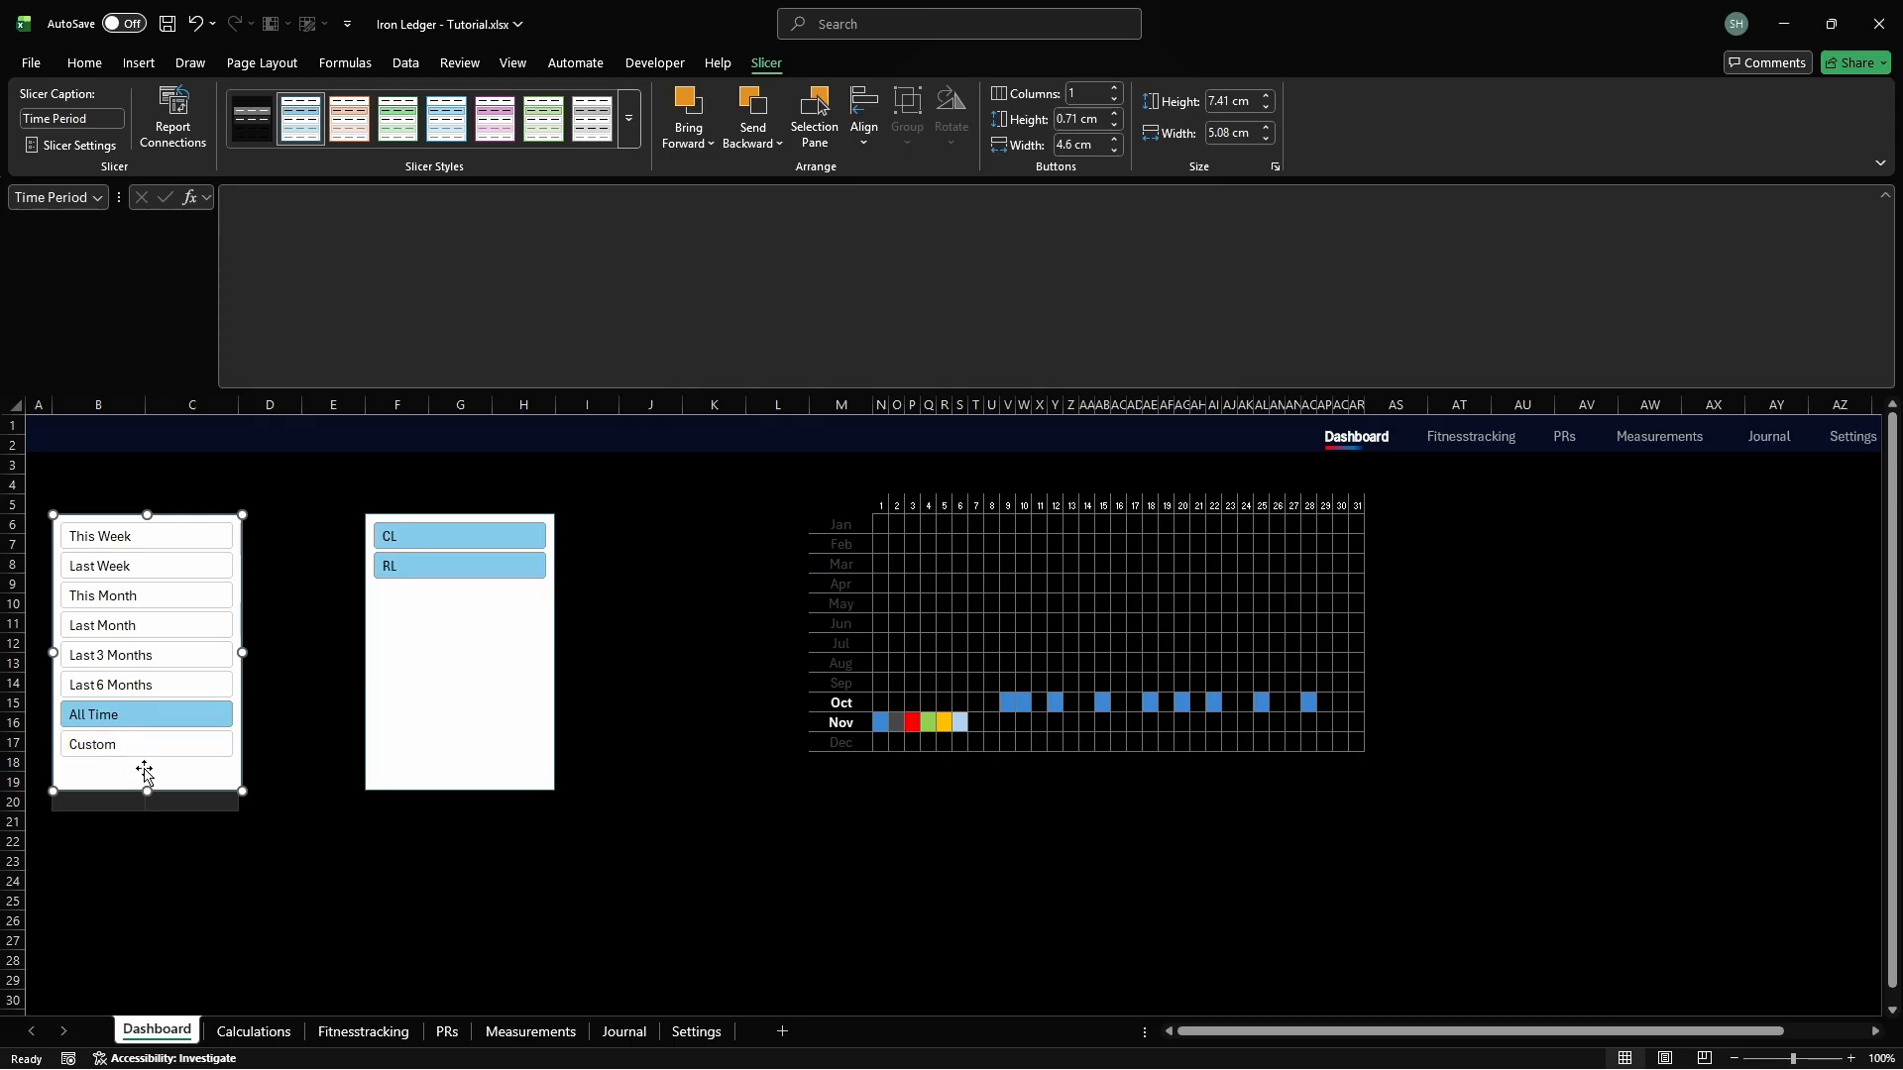
Apply the custom dark slicer style to the Time Period slicer and make it the default style
{"action": "left_click", "coordinate": [252, 117]}
{"action": "right_click", "coordinate": [252, 117]}
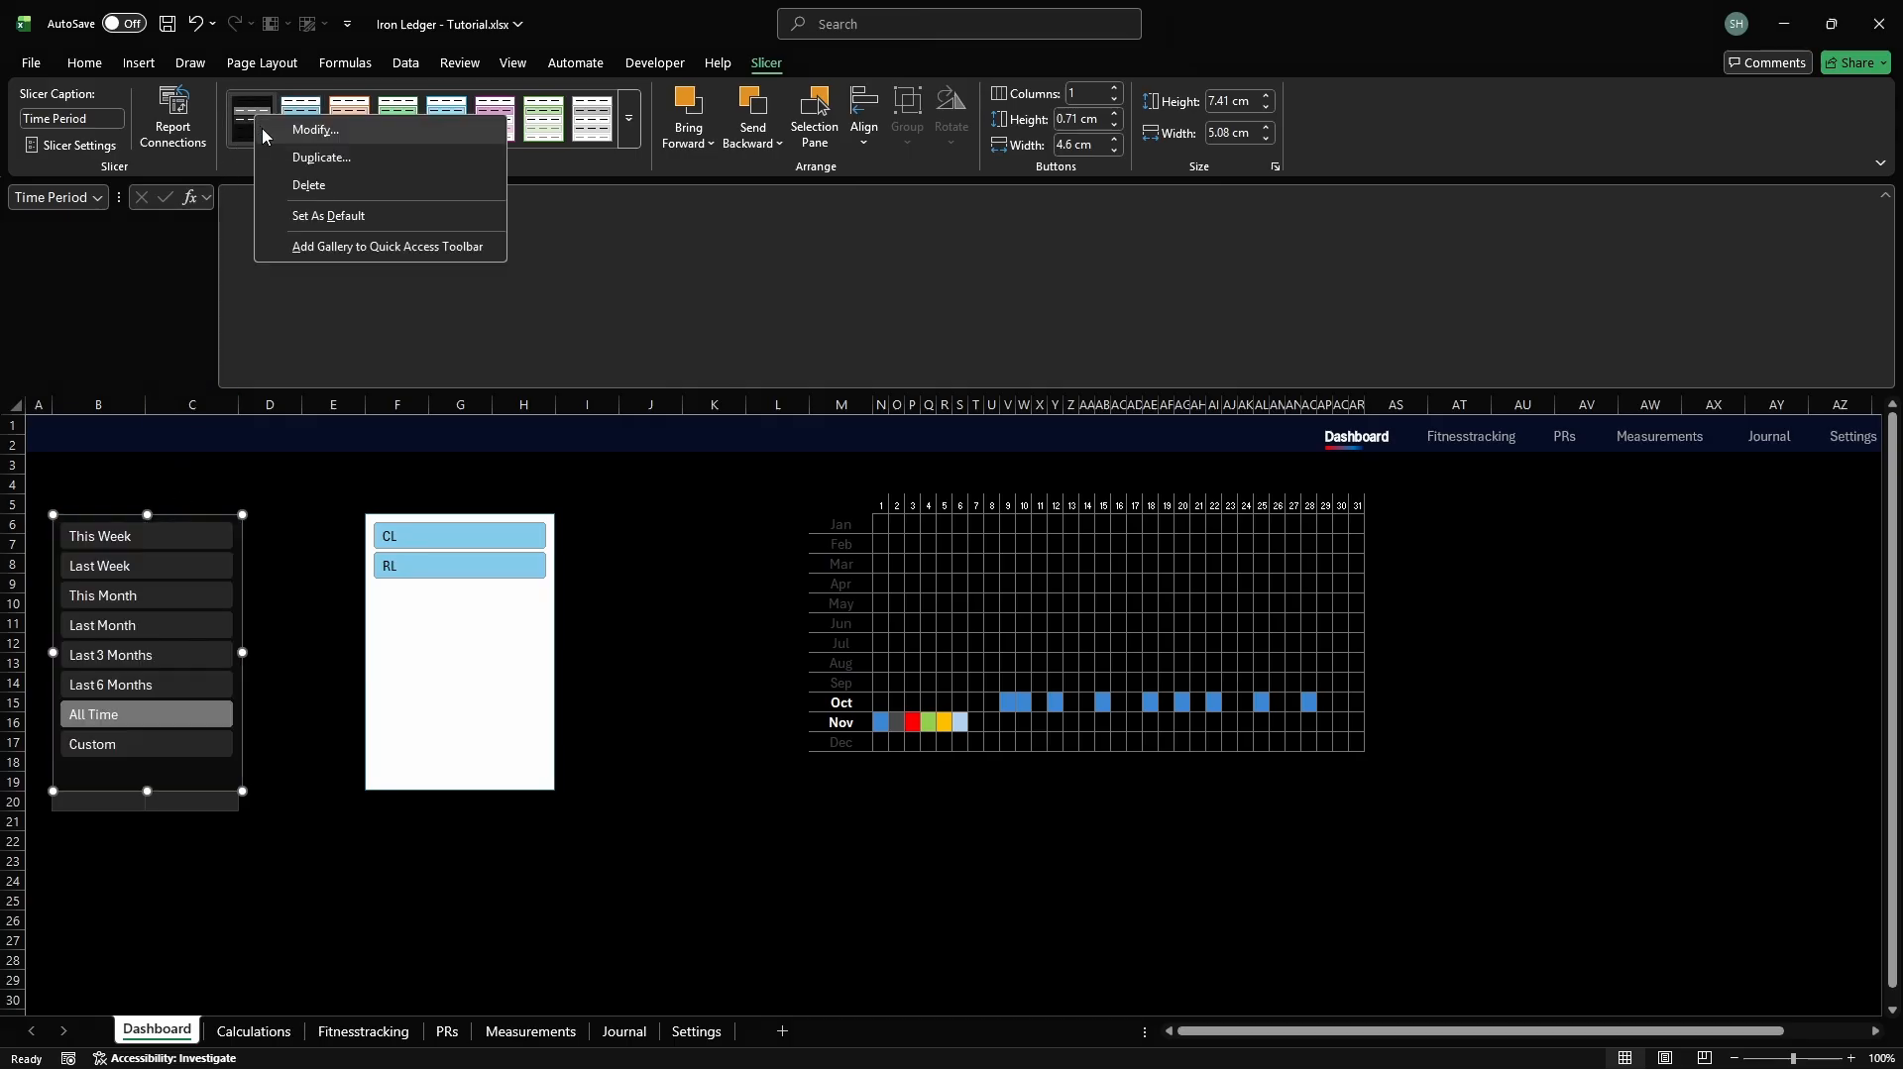
{"action": "left_click", "coordinate": [323, 212]}
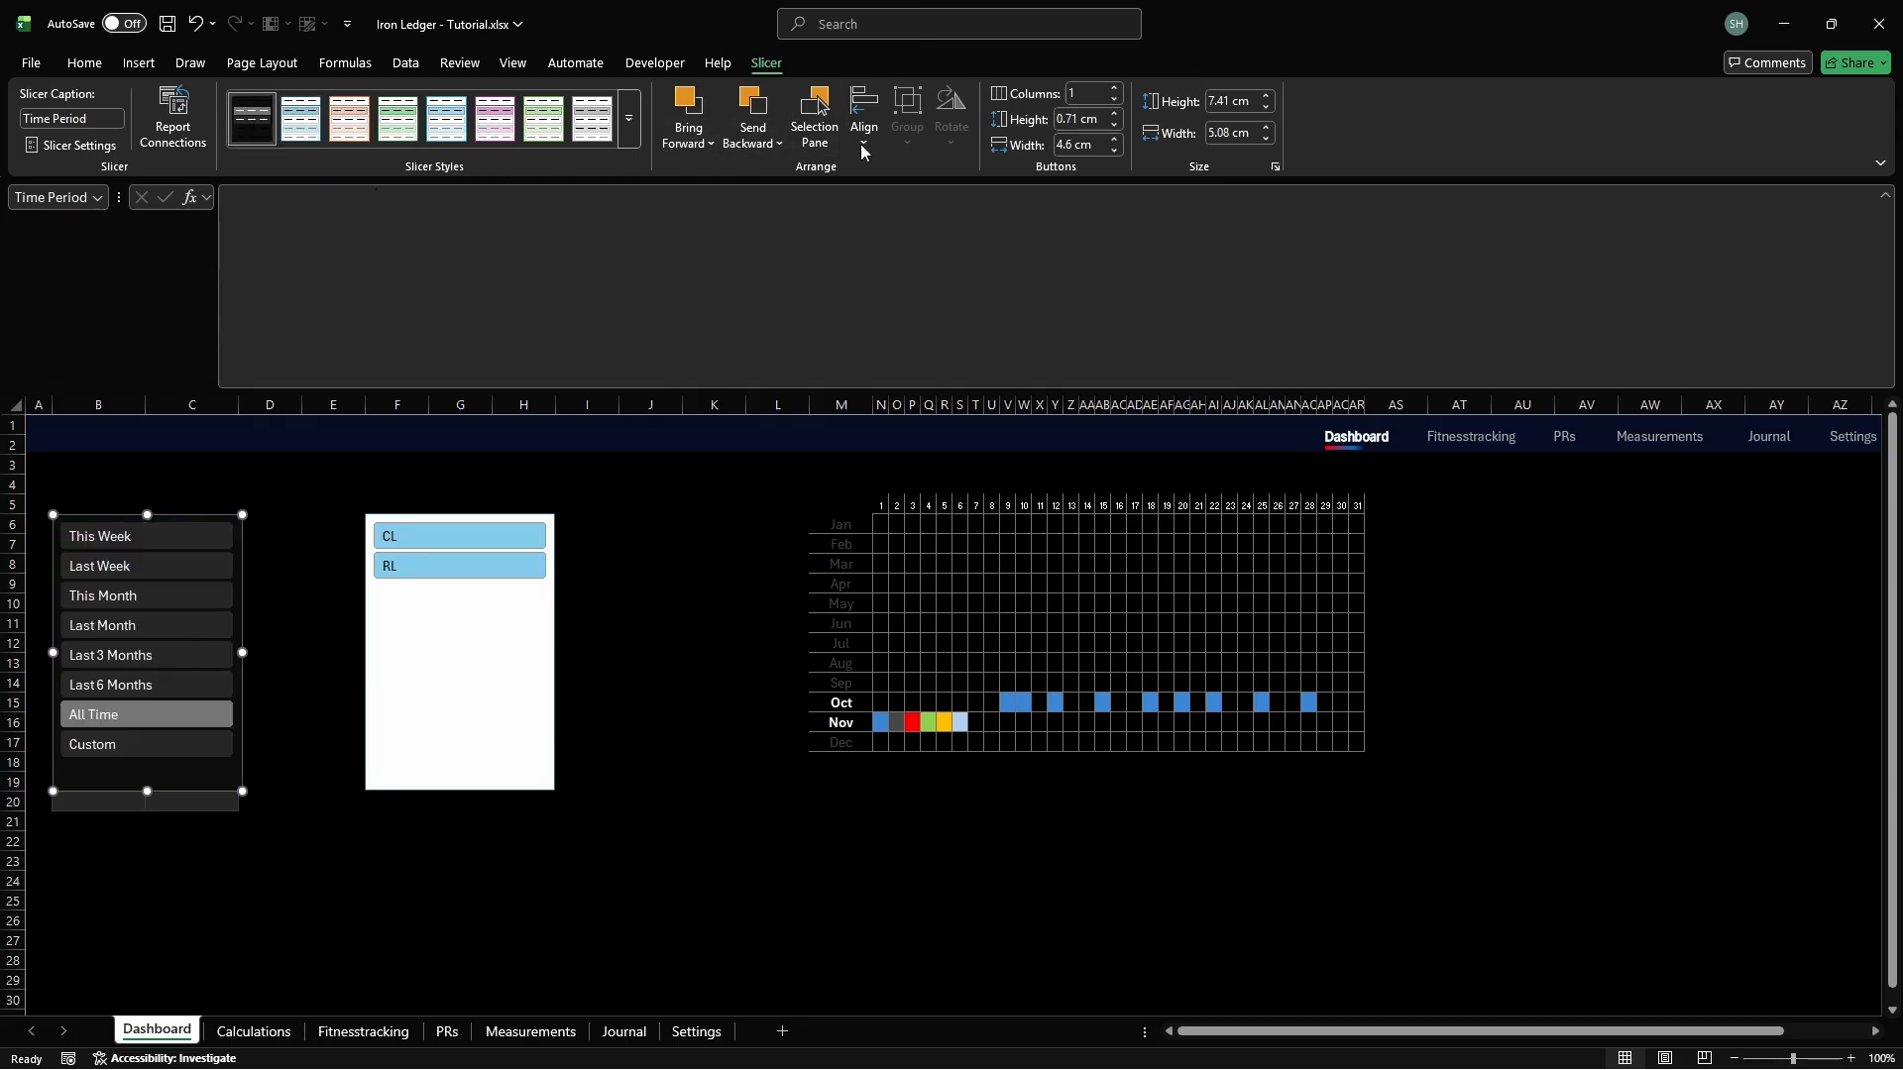
Resize the Time Period slicer to 6.75 cm high and 3.25 cm wide and move it just above the gray bar in row 20
{"action": "left_click", "coordinate": [1251, 100]}
{"action": "type", "text": "6.75"}
{"action": "key", "text": "Return"}
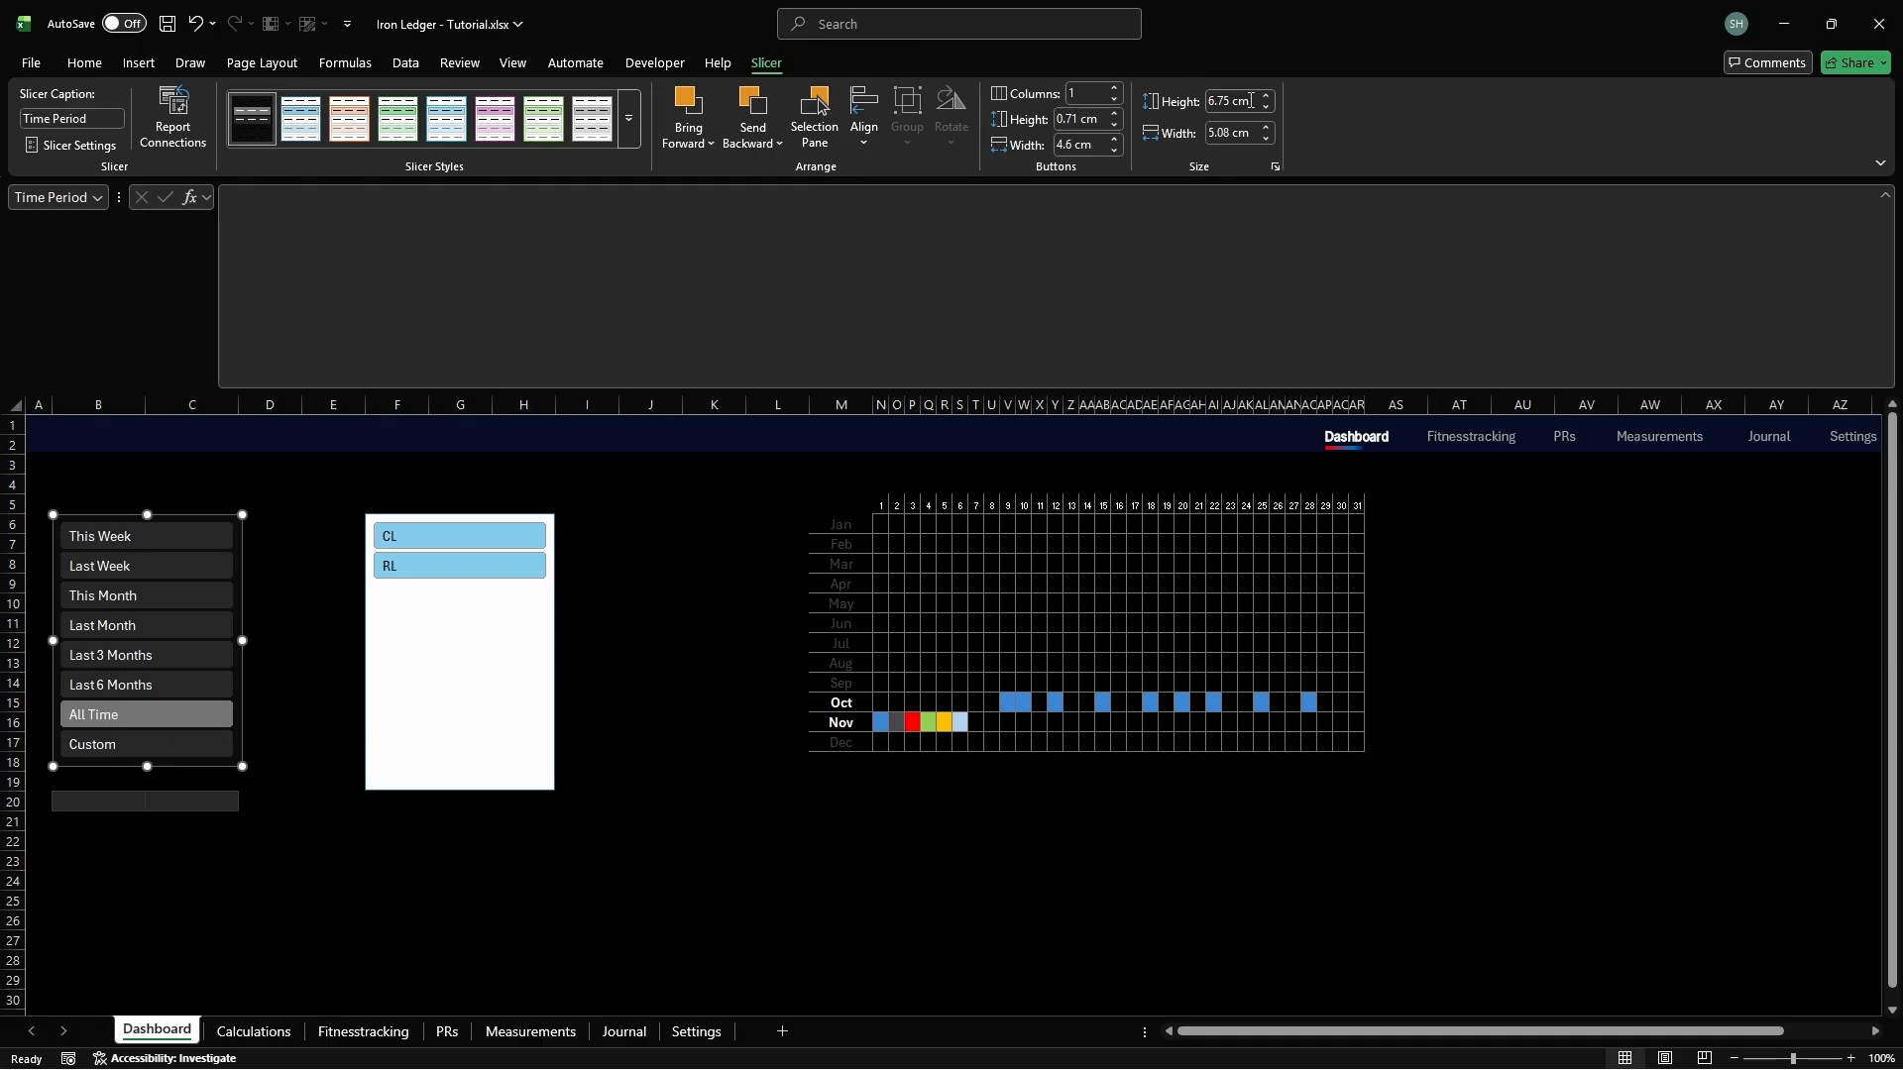
{"action": "left_click", "coordinate": [1251, 132]}
{"action": "type", "text": "3.25"}
{"action": "key", "text": "Return"}
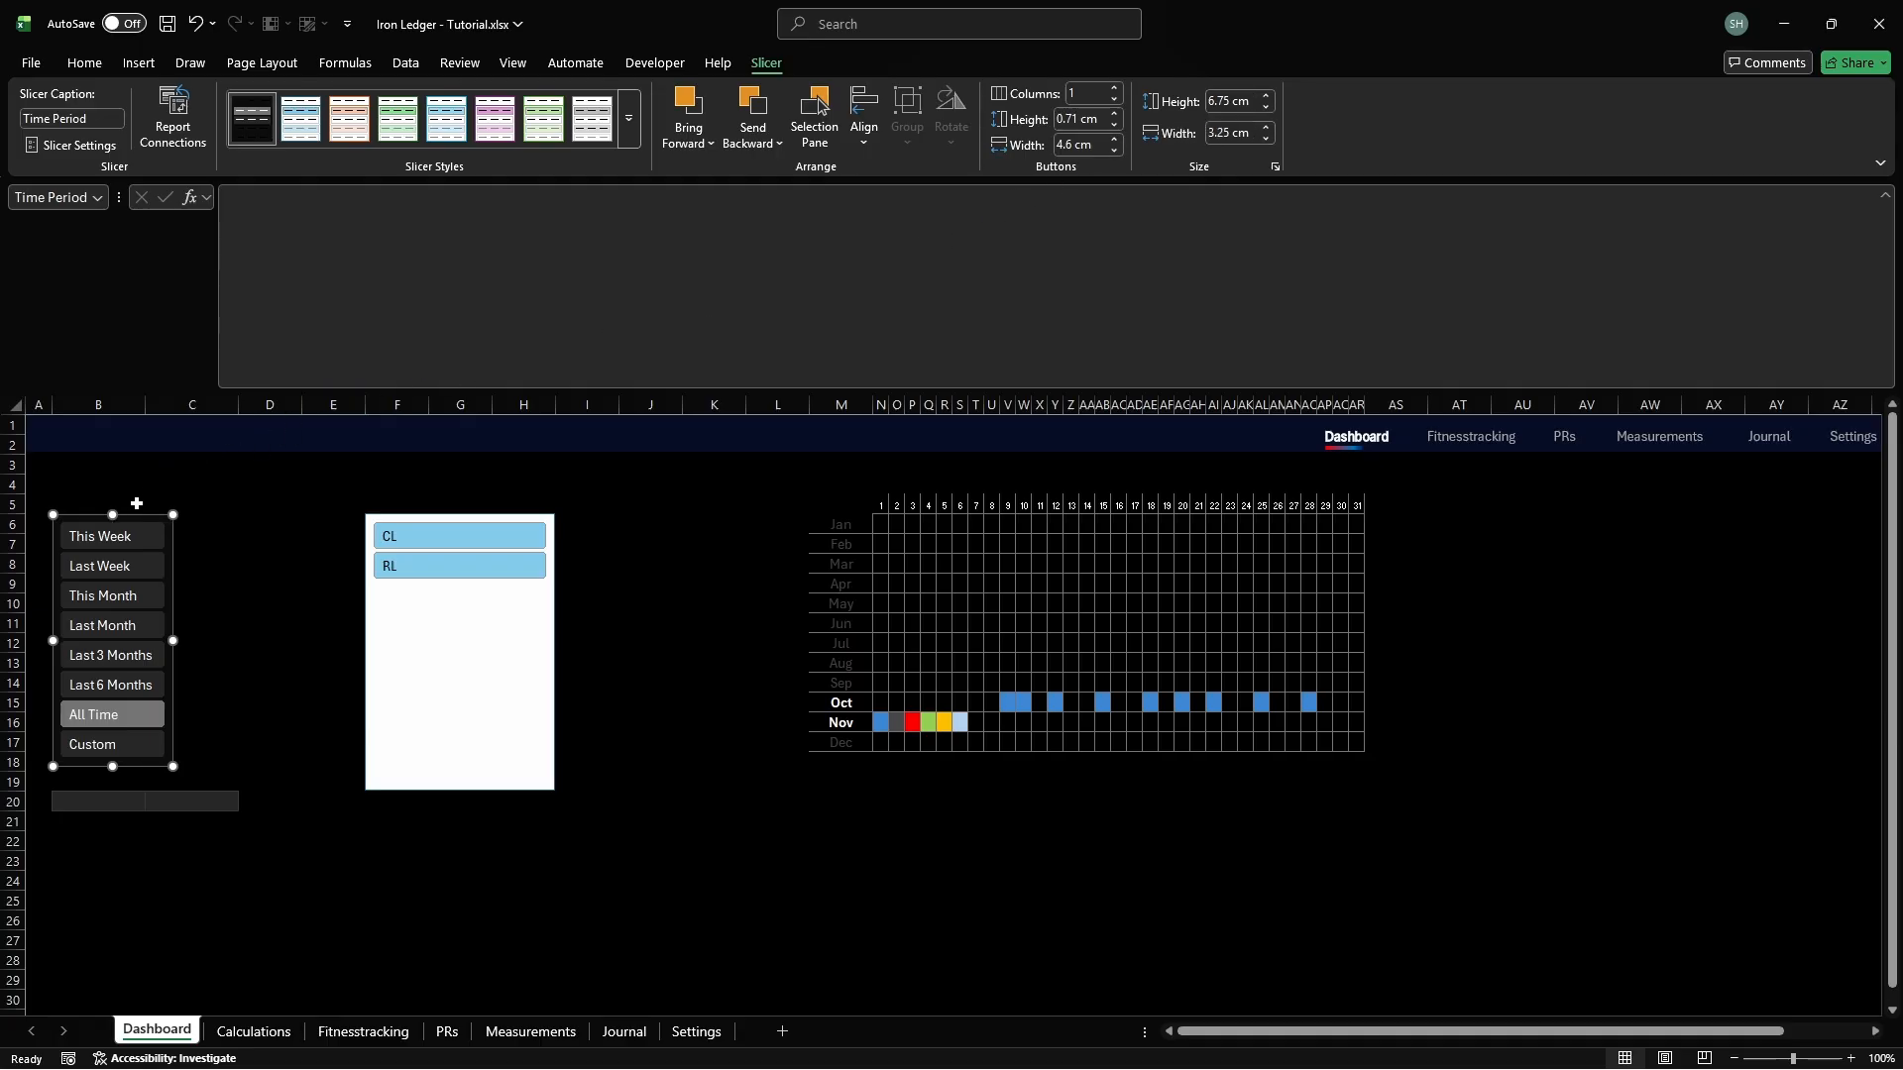
{"action": "left_click_drag", "start_coordinate": [134, 510], "coordinate": [167, 534]}
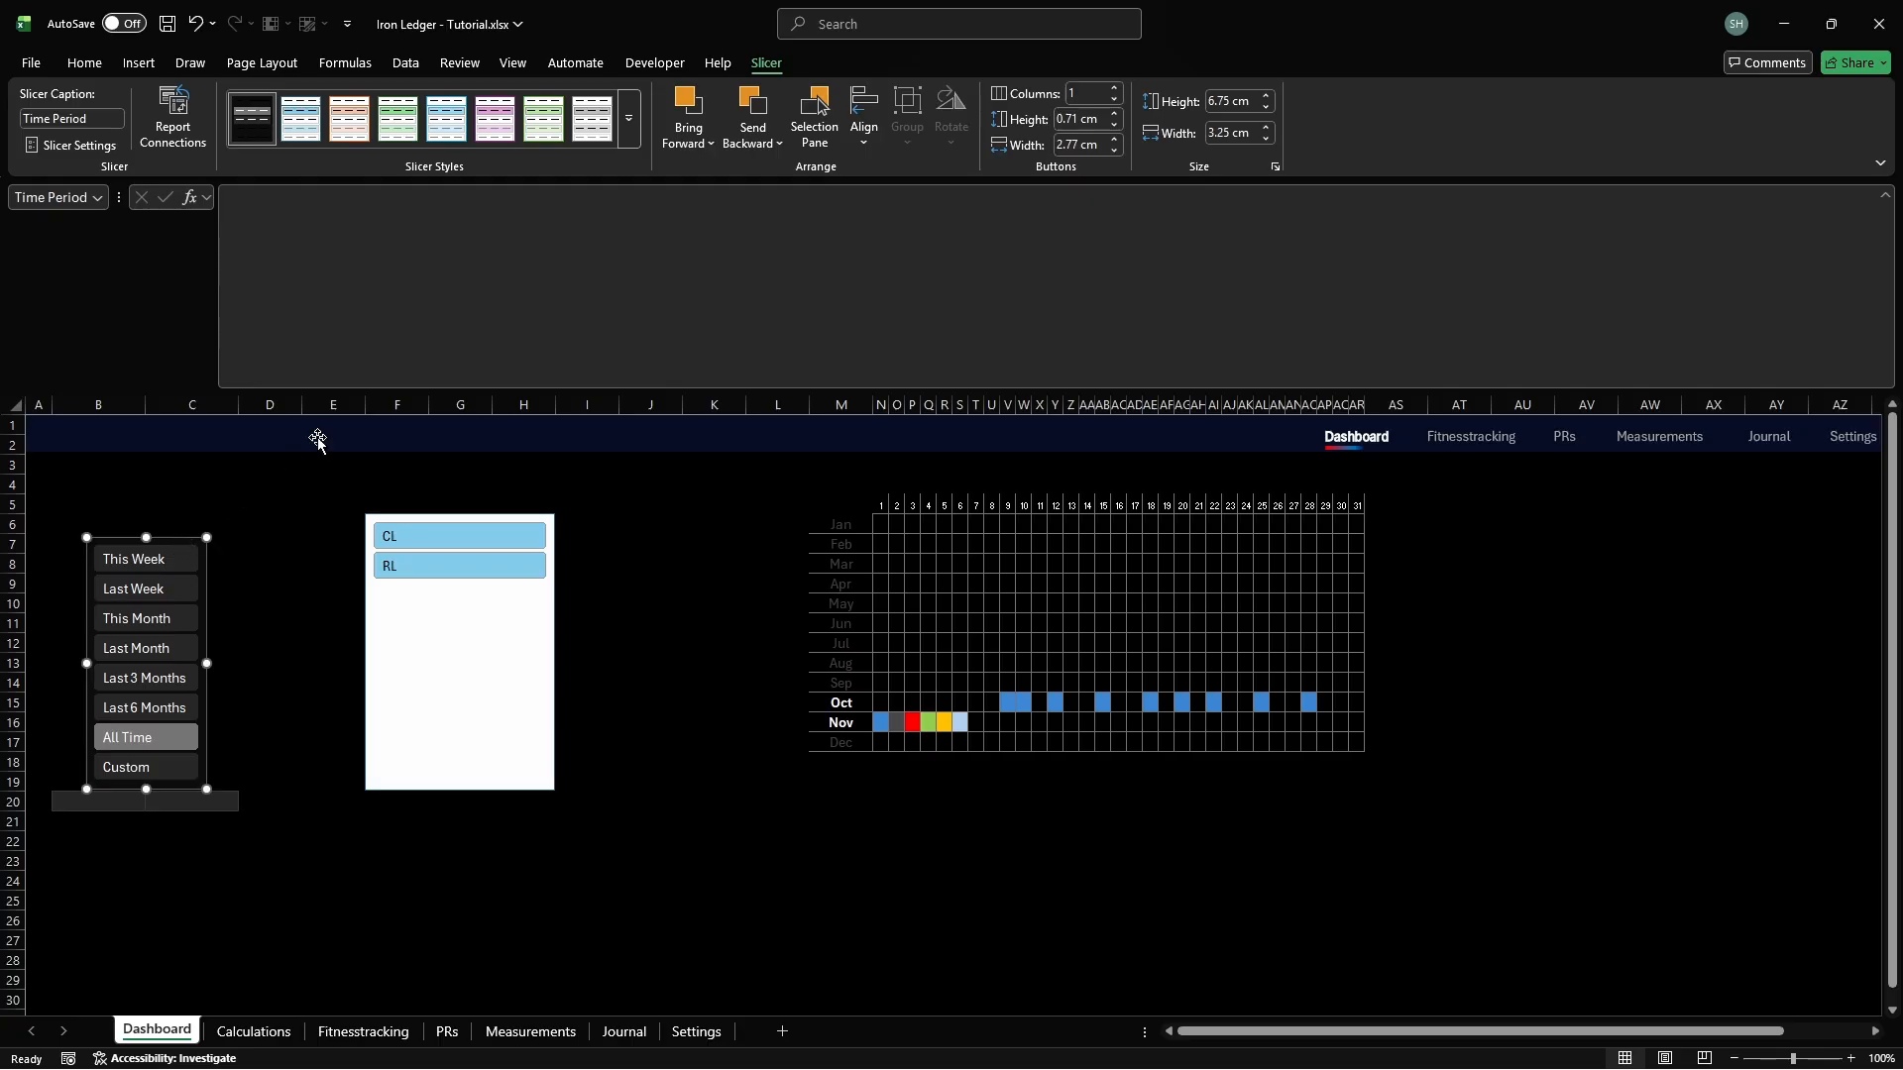
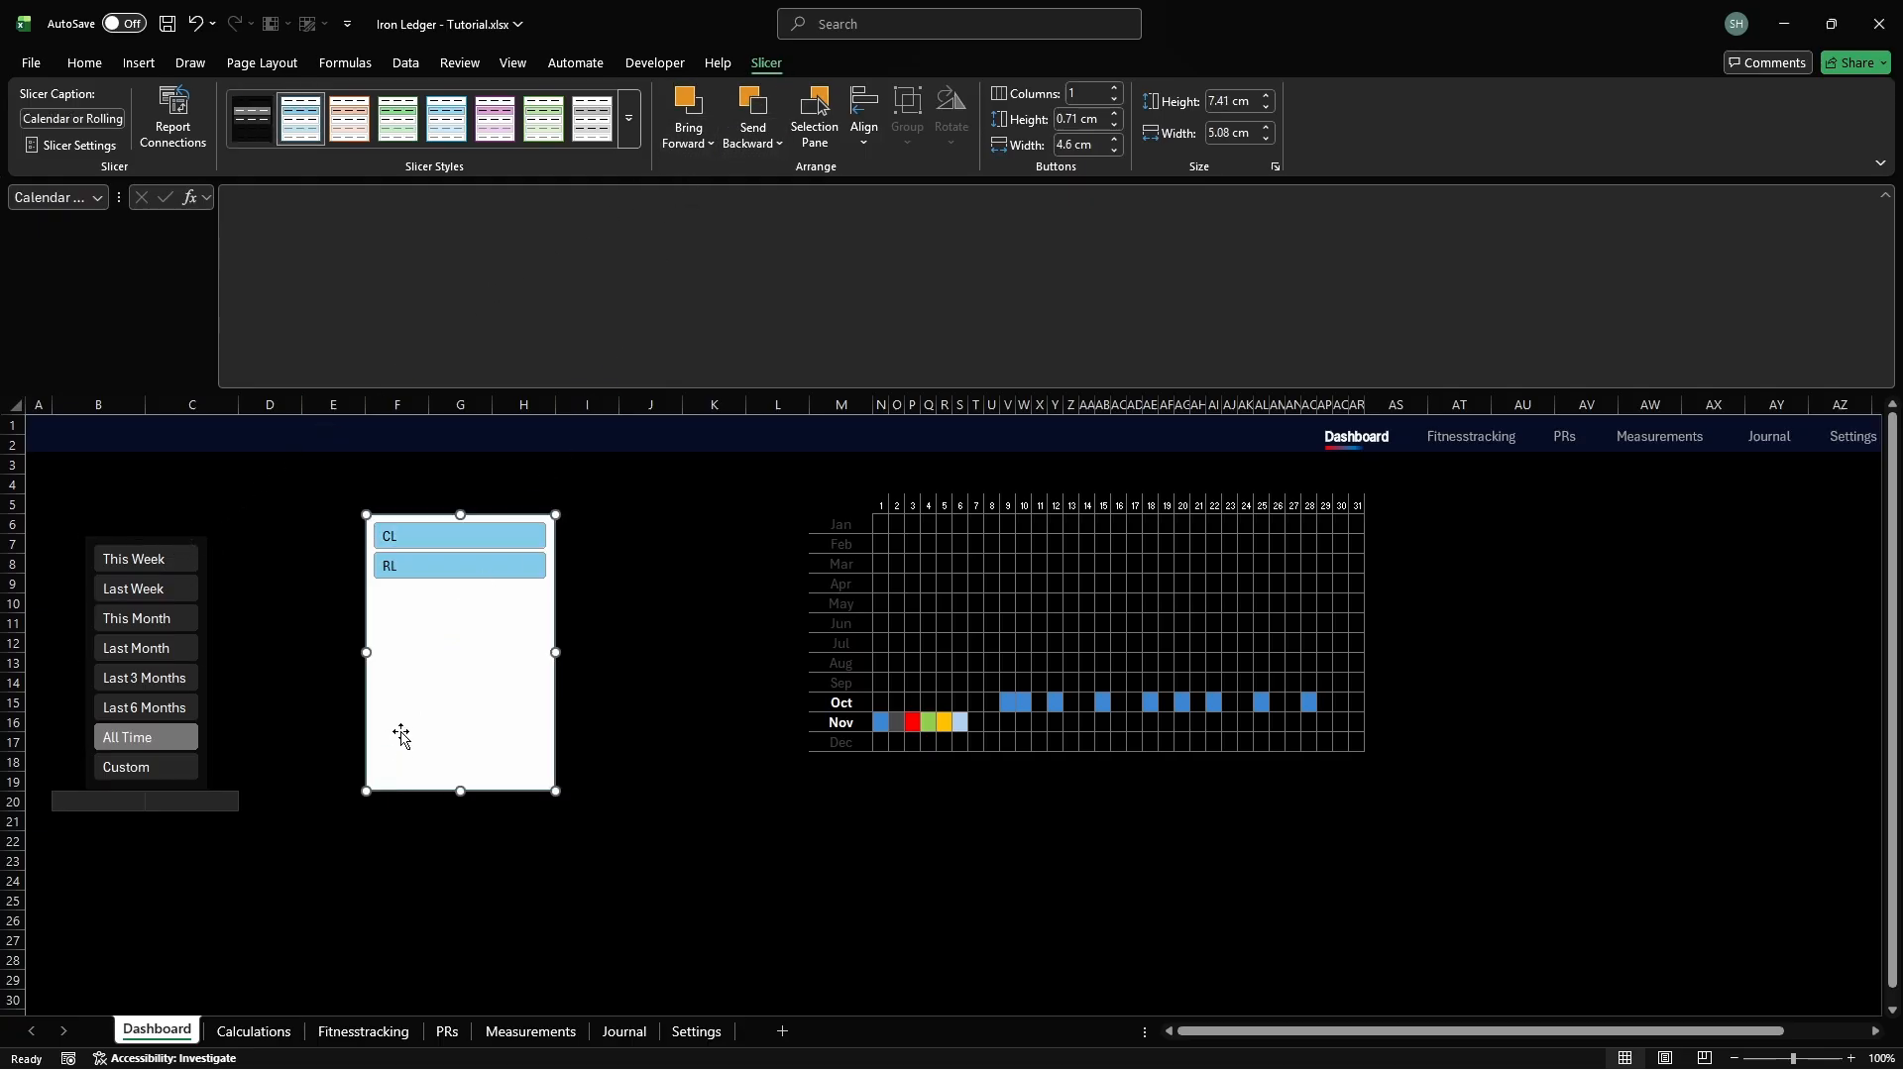
Apply the custom dark slicer style to the CL/RL slicer and set its height to 2 cm
{"action": "left_click", "coordinate": [251, 118]}
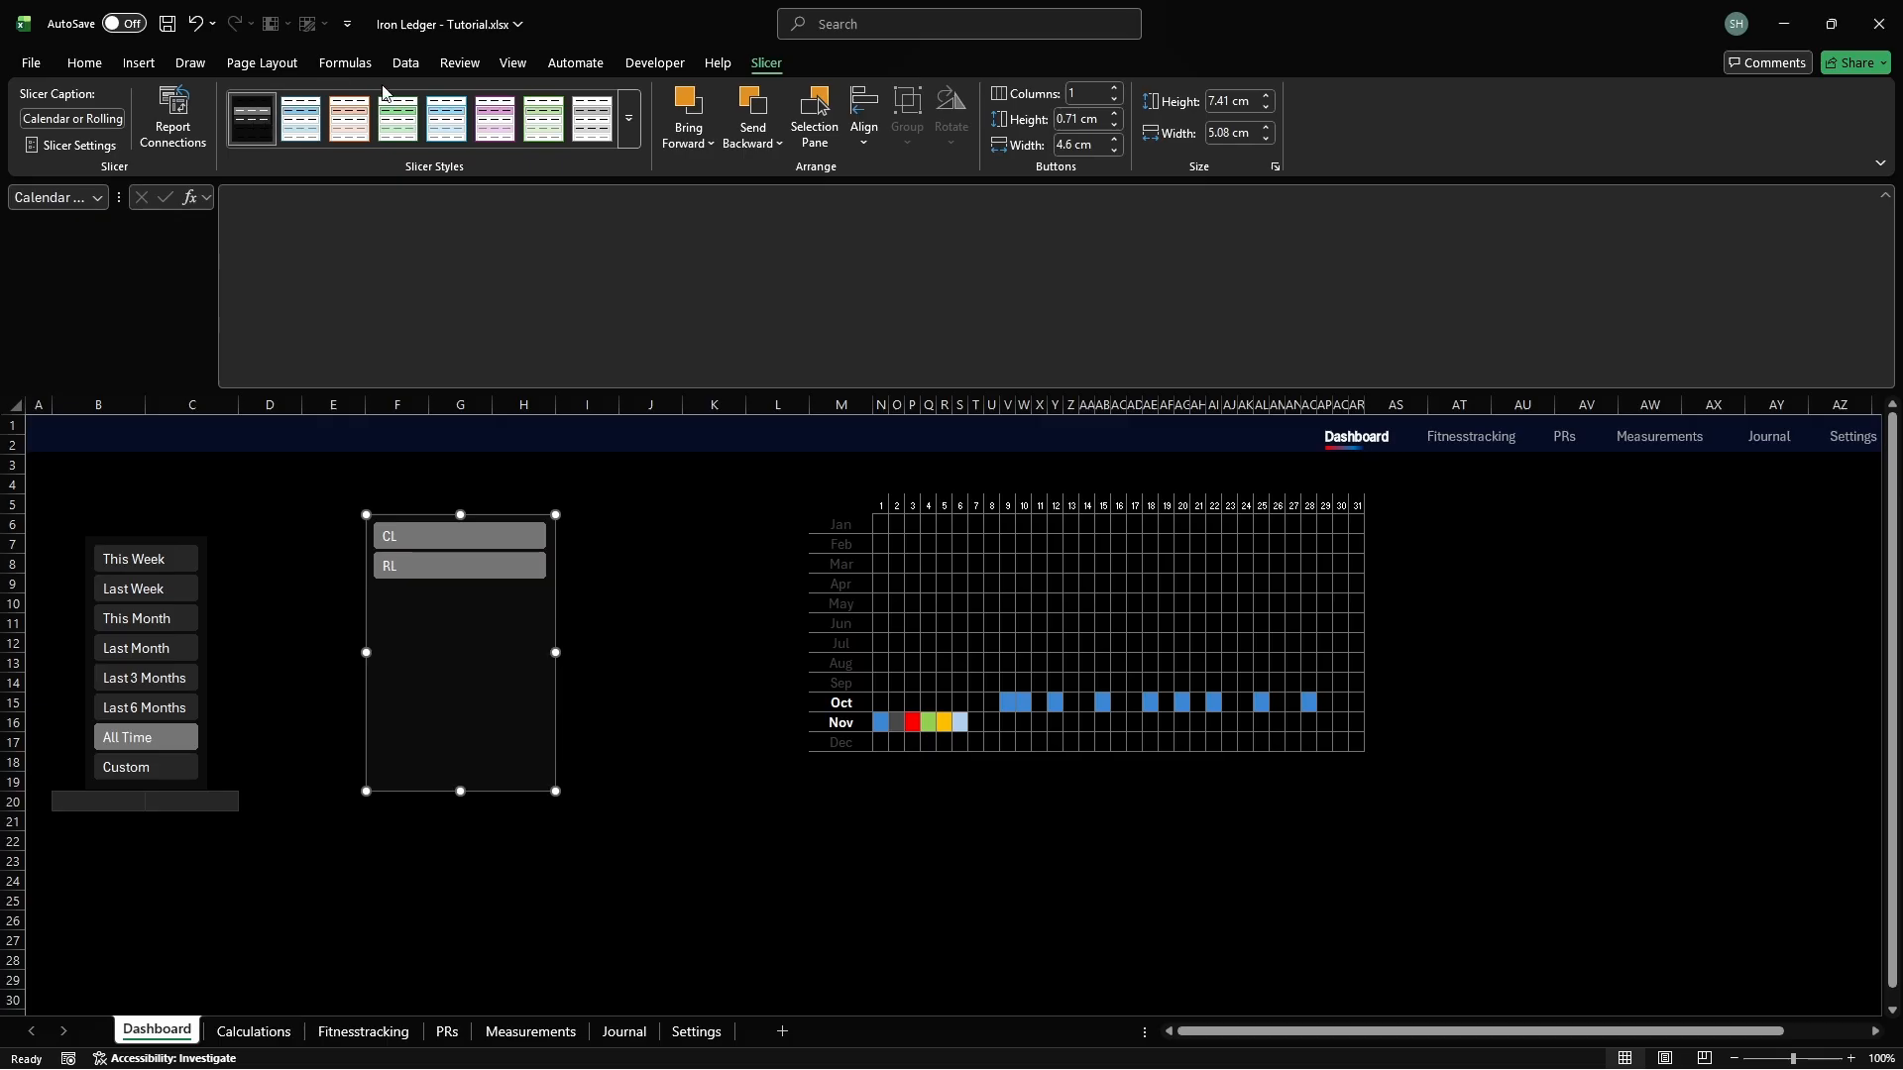
{"action": "left_click", "coordinate": [1251, 100]}
{"action": "type", "text": "2"}
{"action": "key", "text": "Return"}
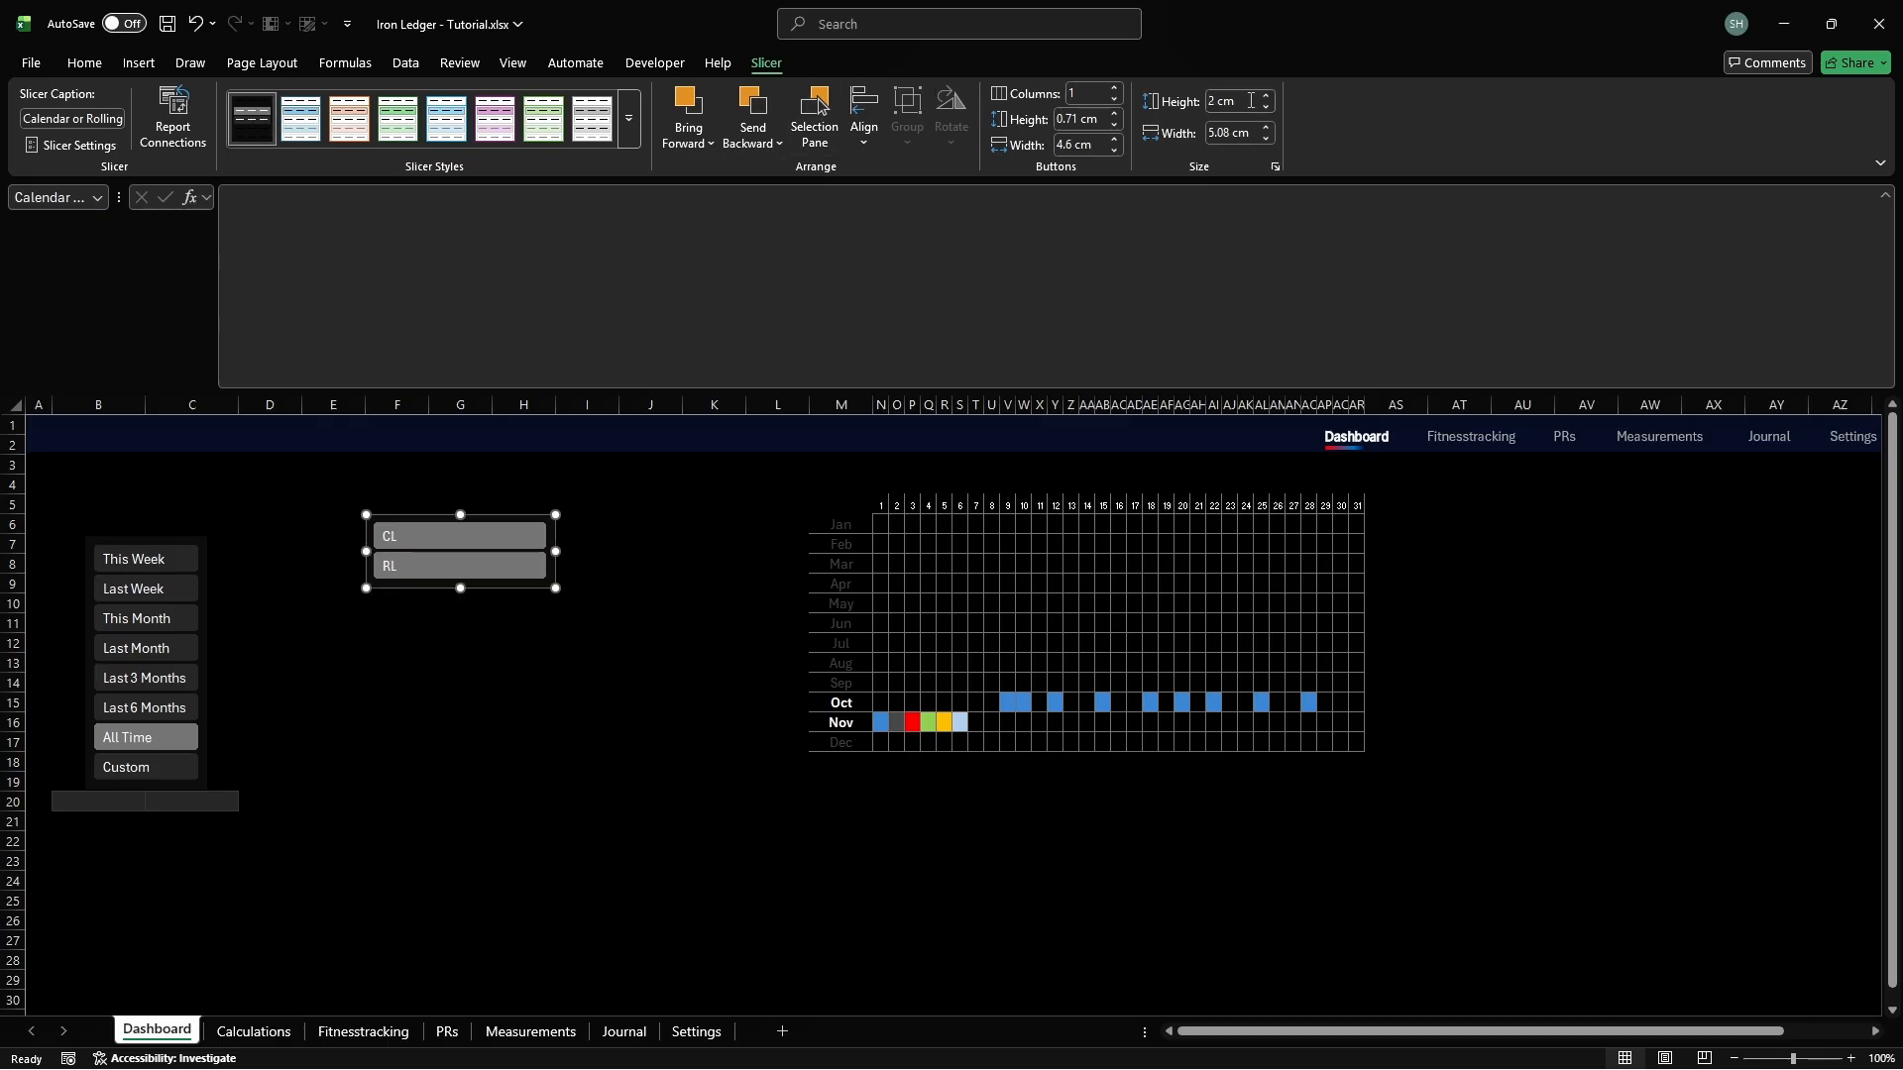
Set the CL/RL slicer's width to 1.4 cm and place it right beside the Time Period slicer, aligned with its top
{"action": "left_click", "coordinate": [1251, 132]}
{"action": "type", "text": "1.4"}
{"action": "key", "text": "Return"}
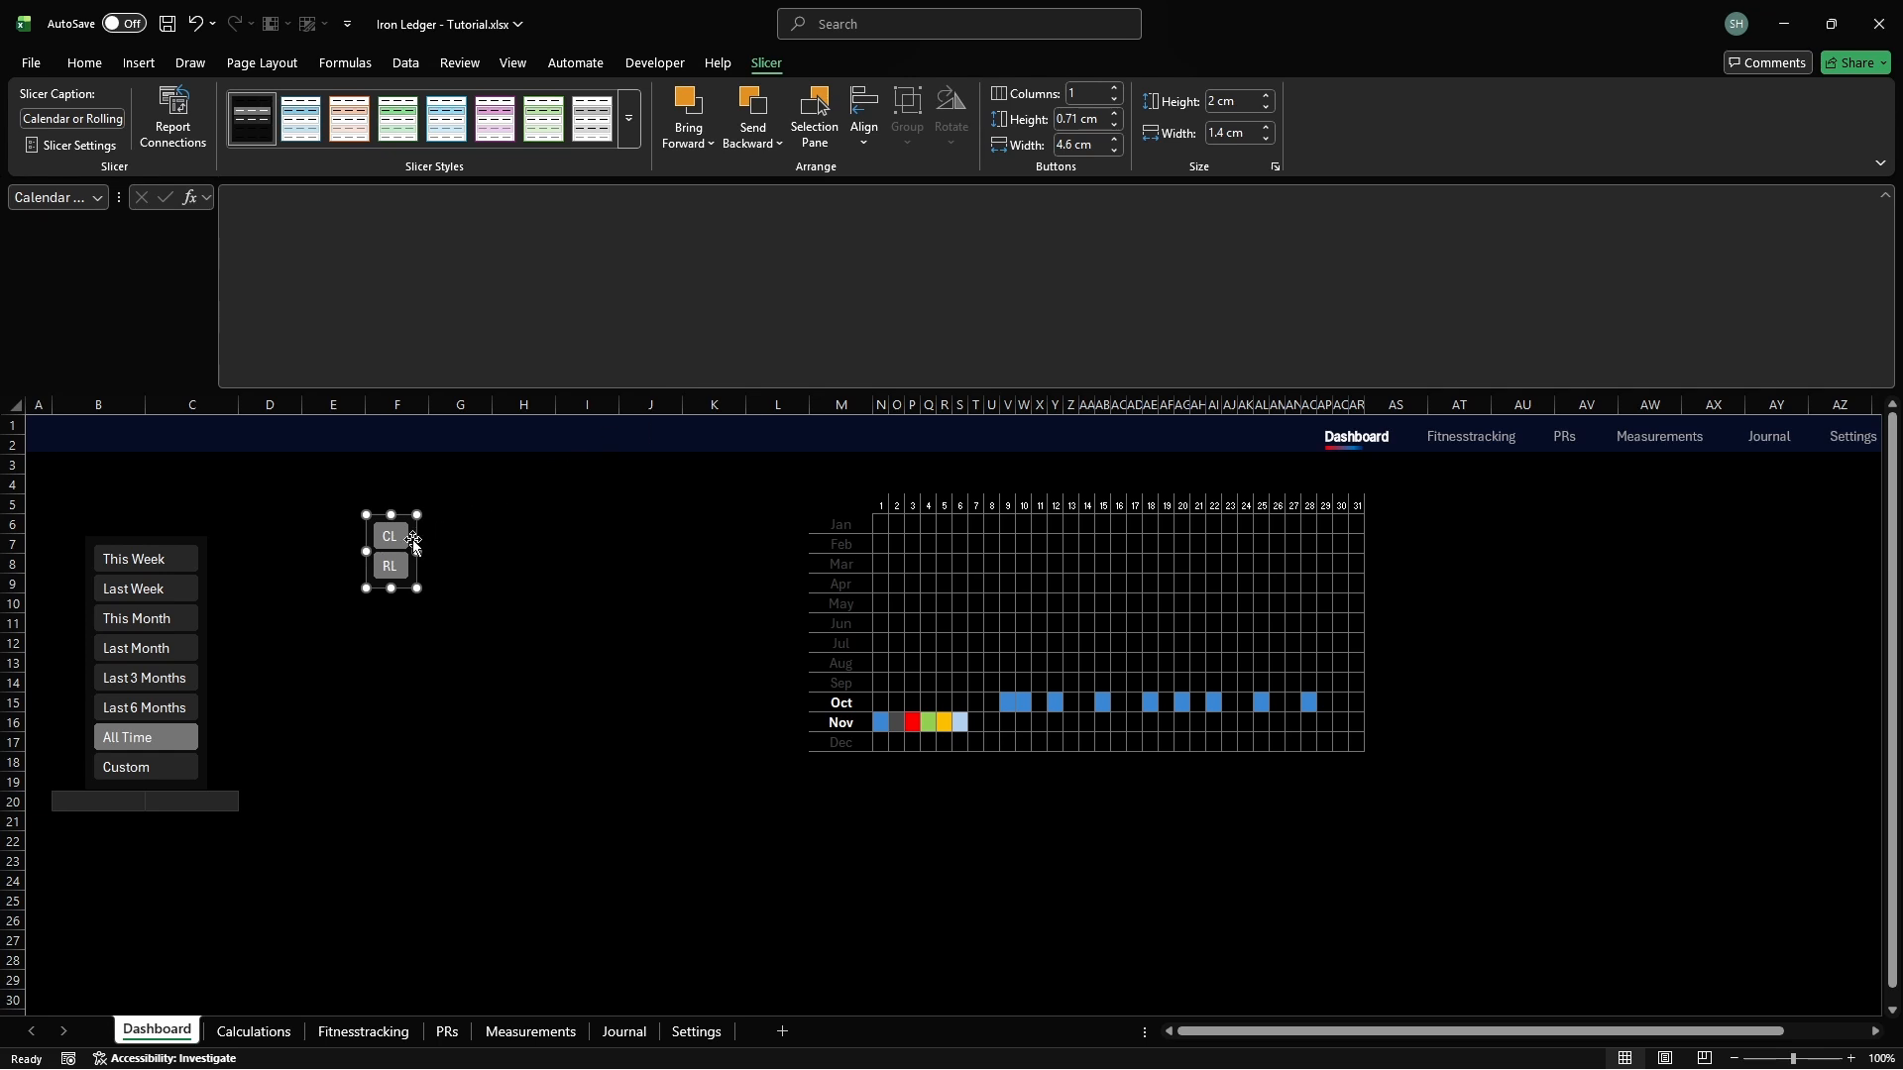
{"action": "left_click_drag", "start_coordinate": [366, 536], "coordinate": [211, 556]}
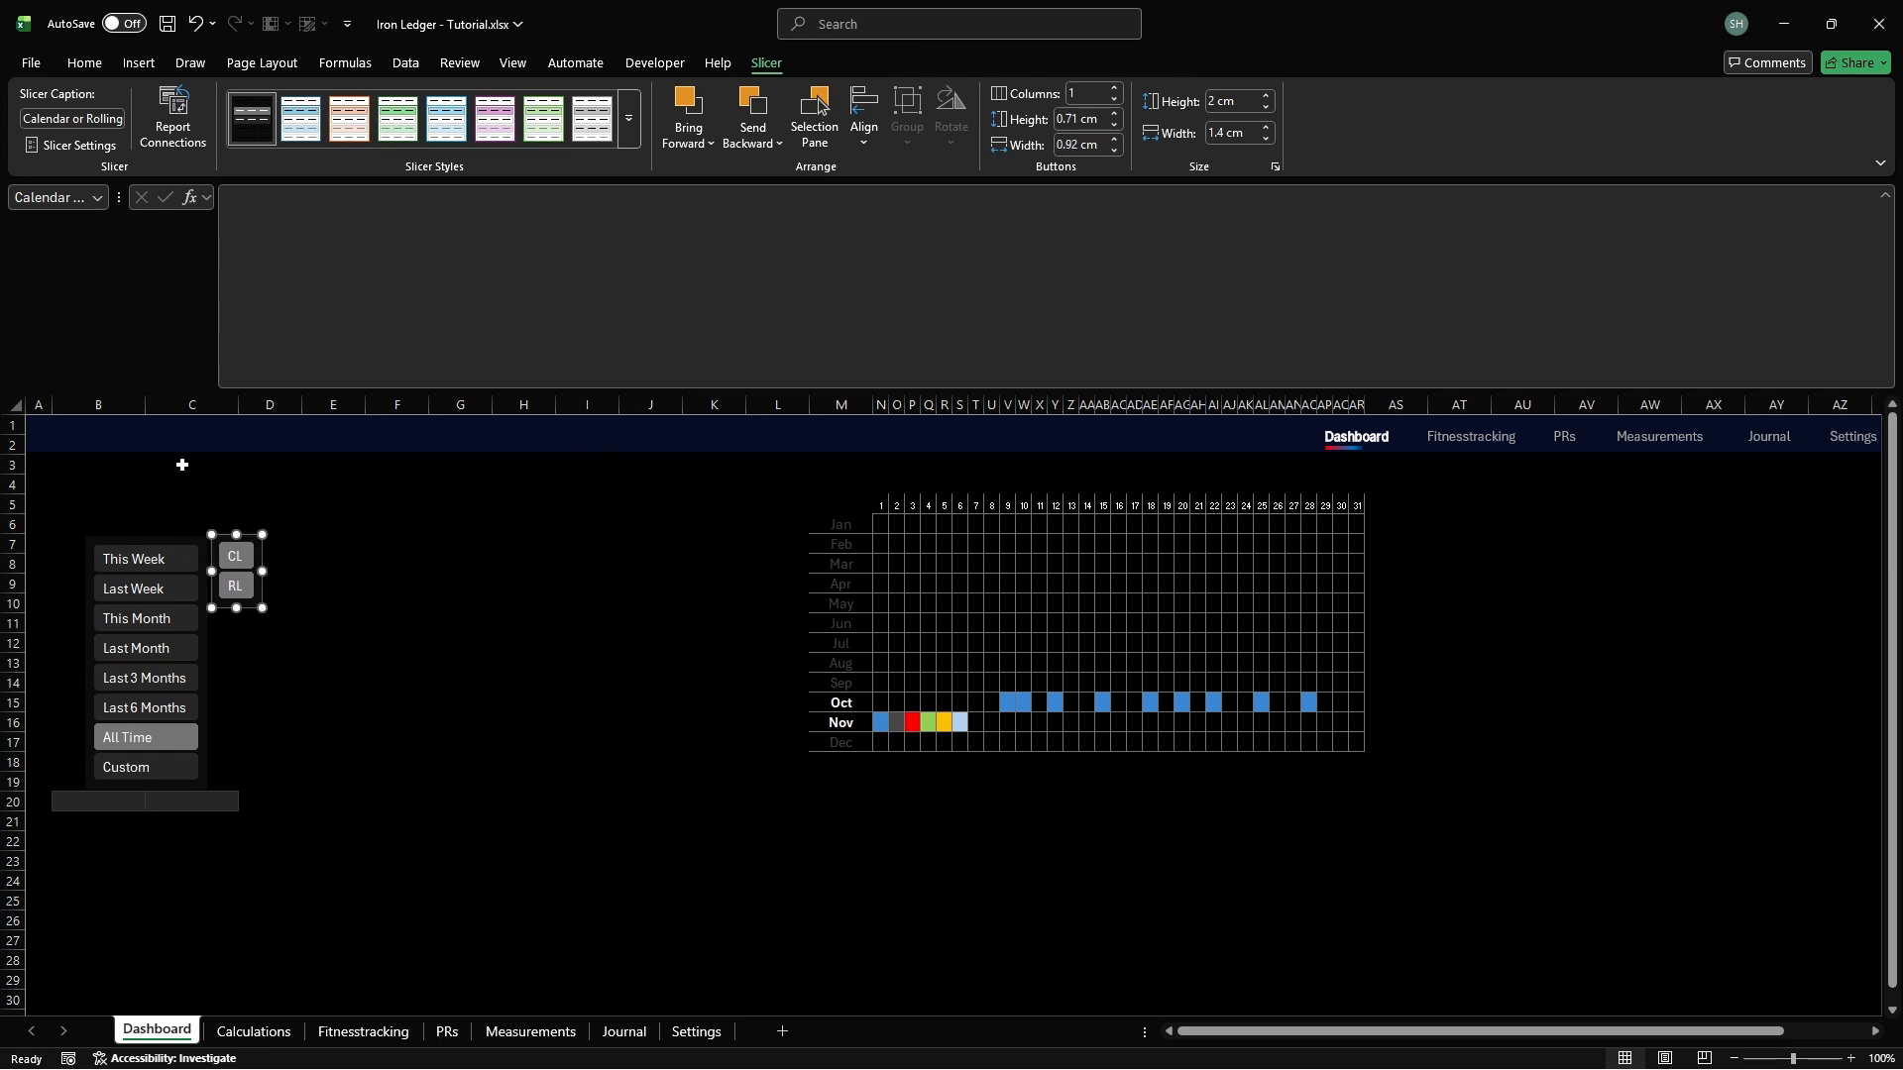
Insert a rounded rectangle above the Time Period slicer, starting at cell B5, and size it 0.8 cm high by 5.1 cm wide
{"action": "left_click", "coordinate": [138, 63]}
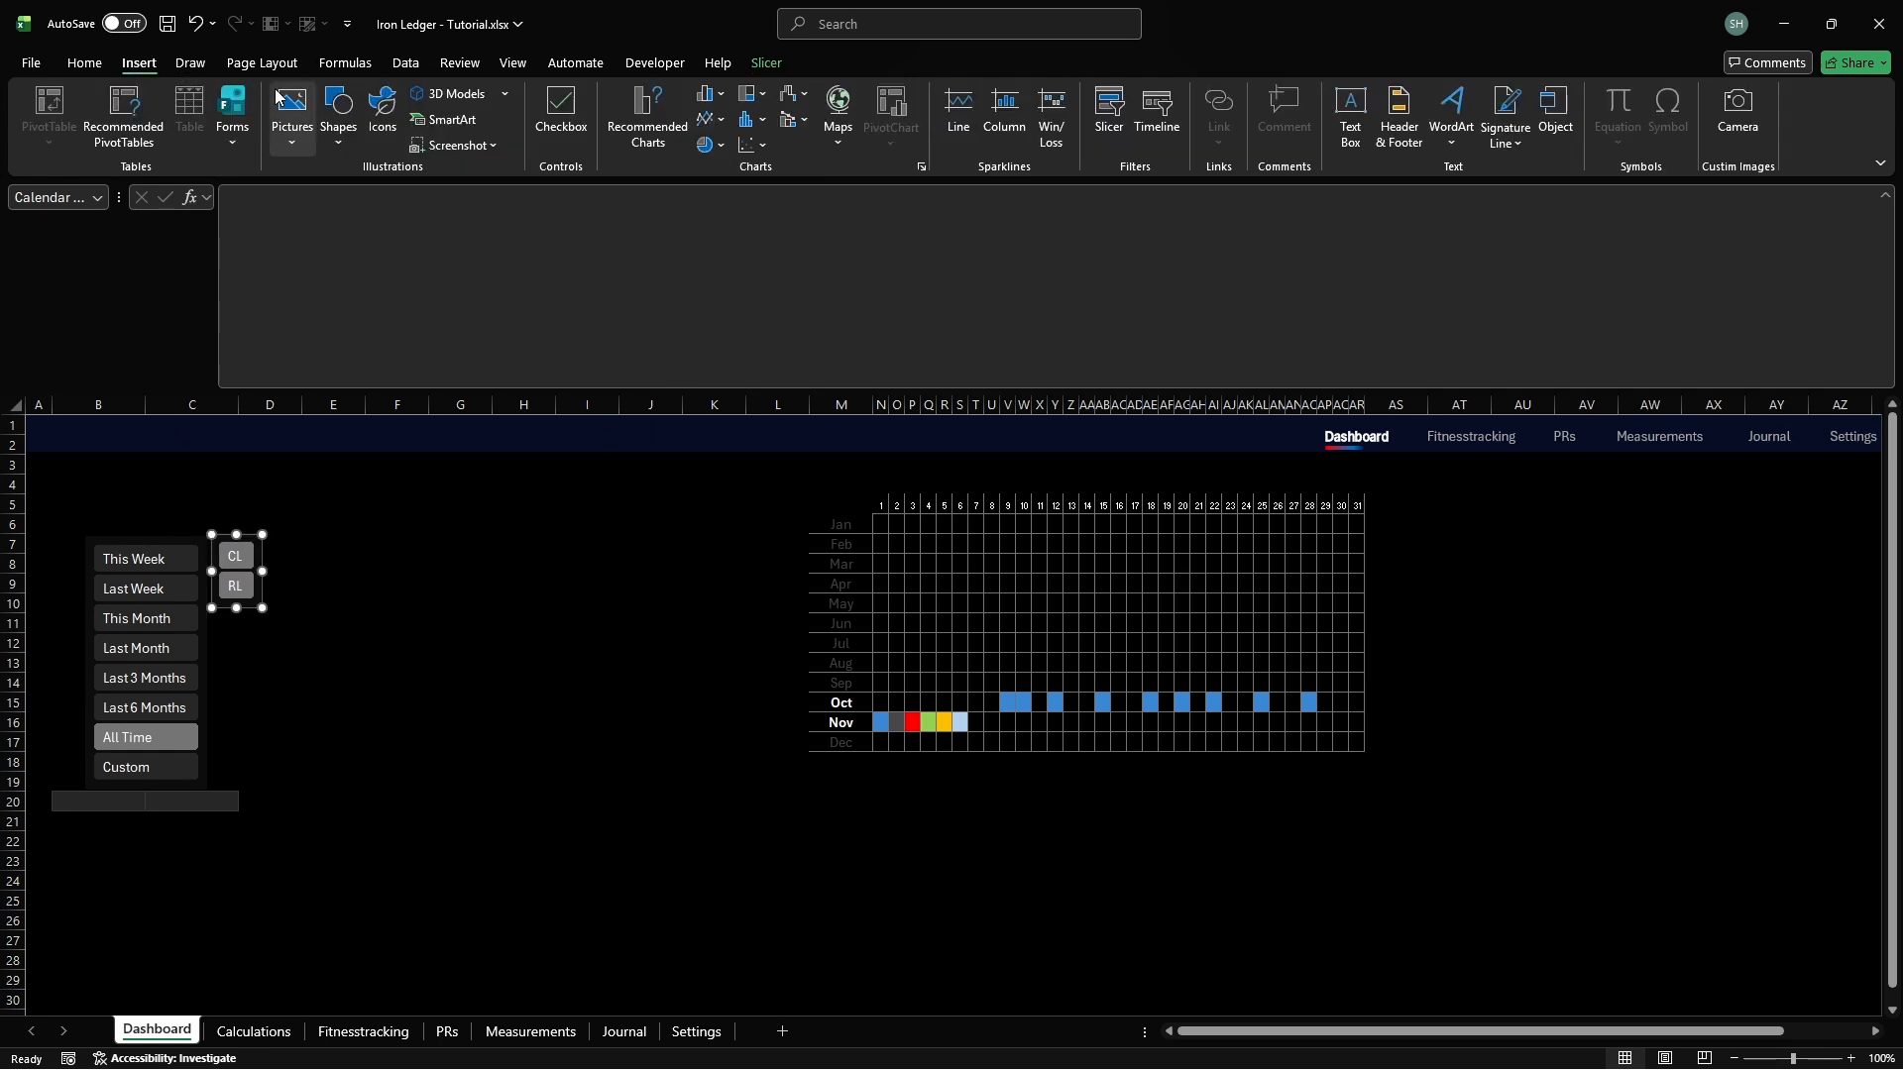
{"action": "left_click", "coordinate": [337, 107]}
{"action": "left_click", "coordinate": [450, 199]}
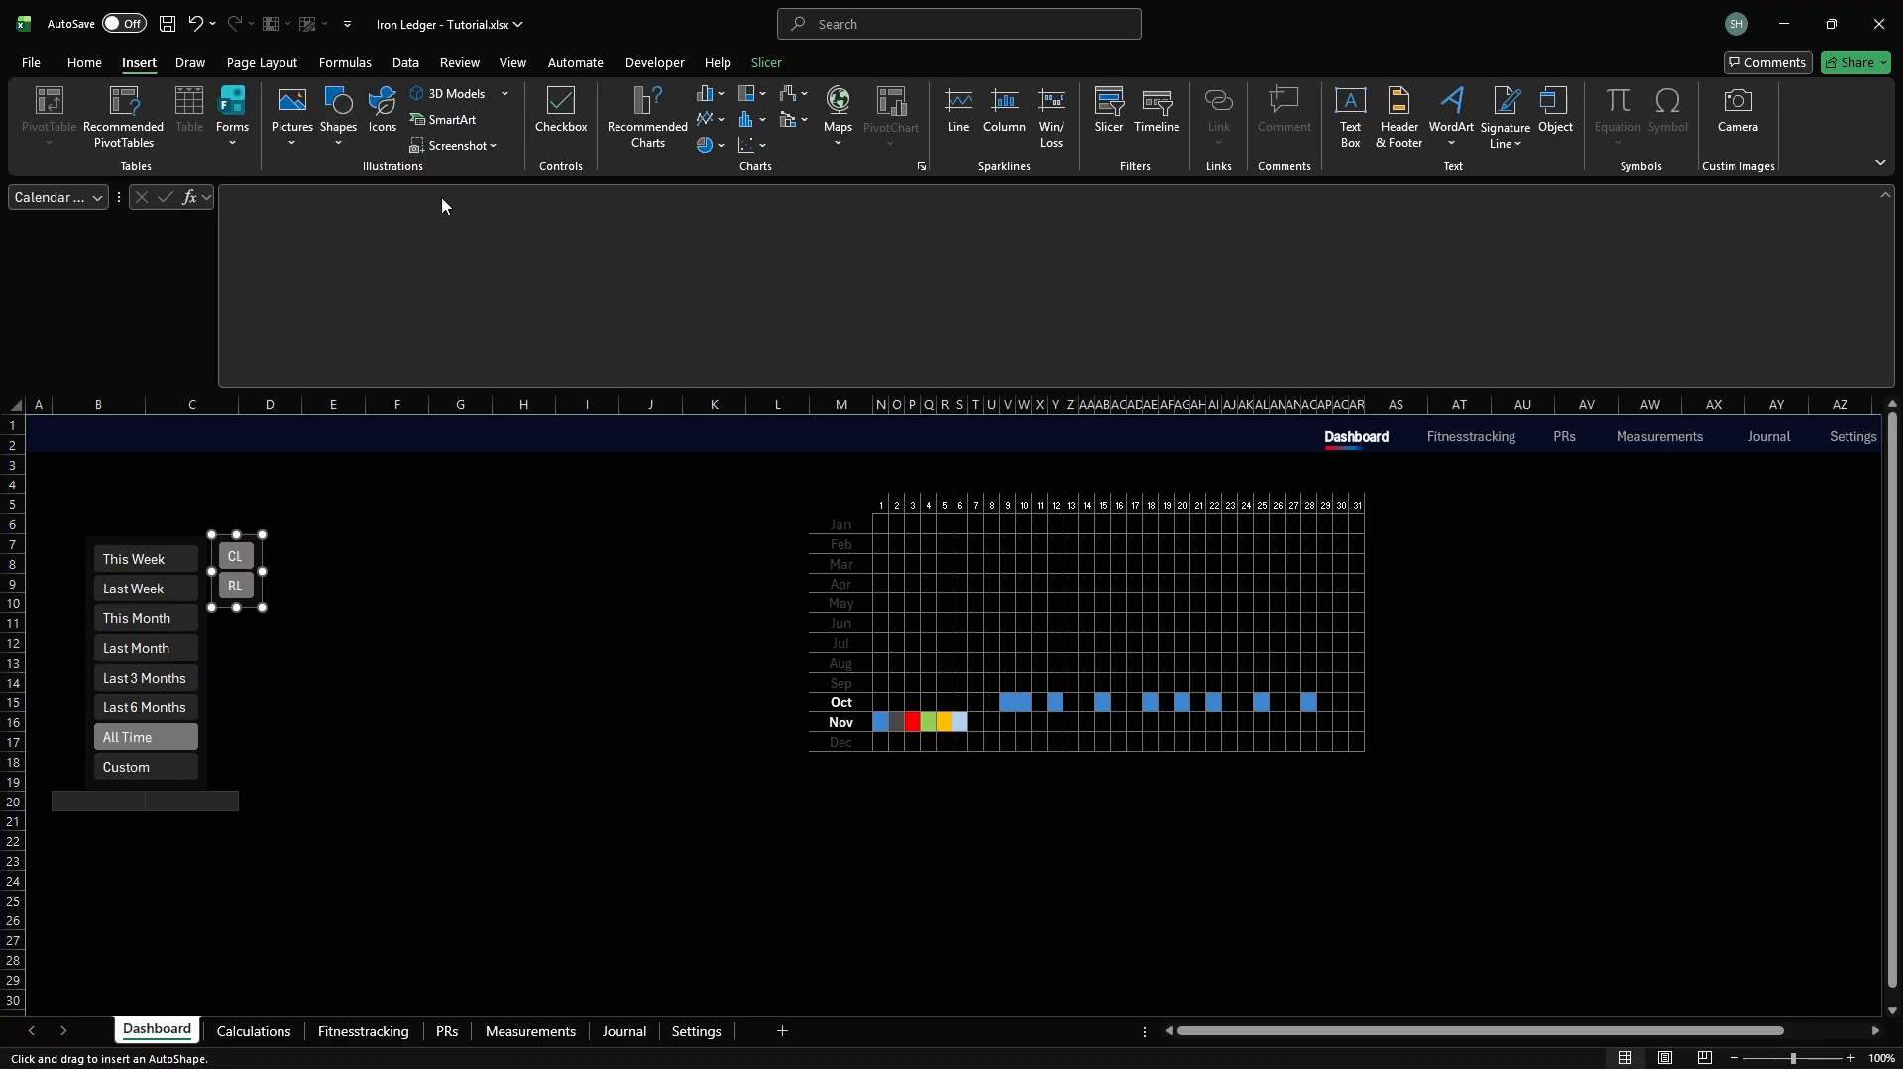
{"action": "left_click", "coordinate": [54, 504]}
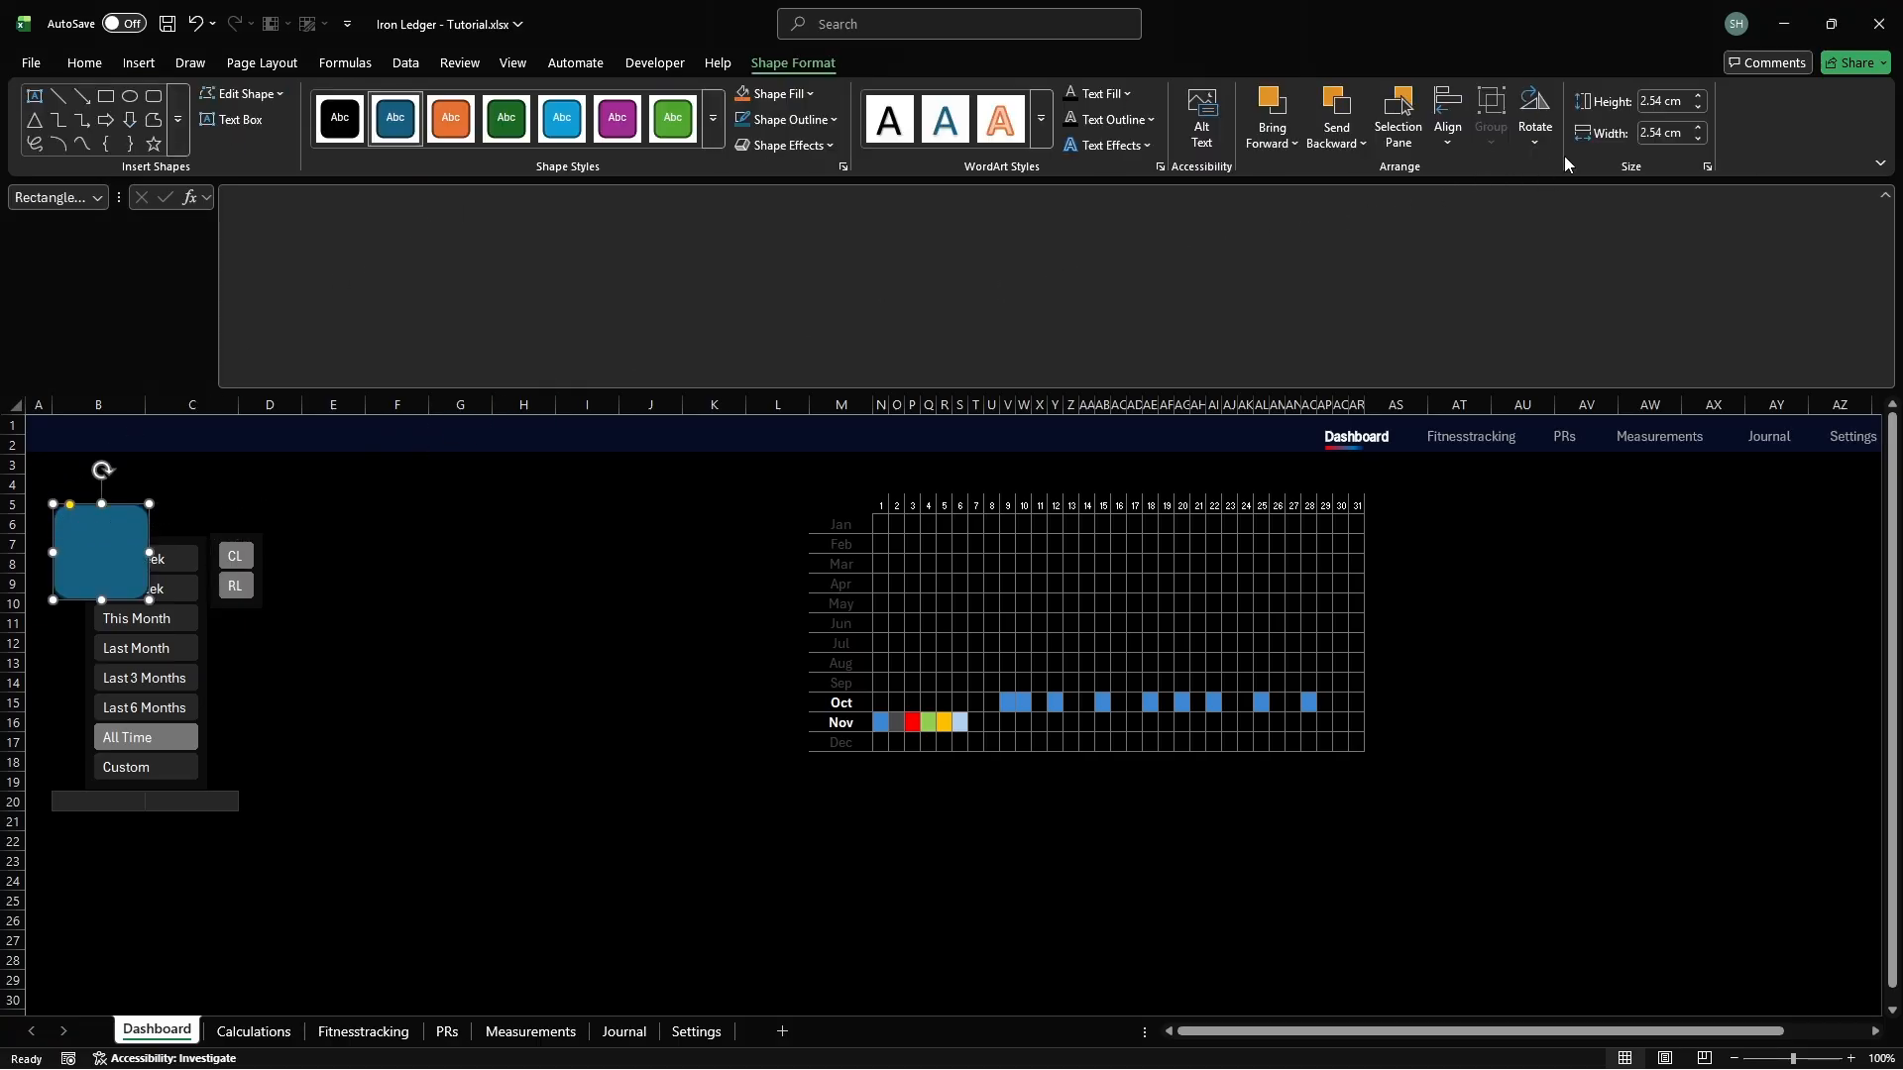
{"action": "double_click", "coordinate": [1656, 102]}
{"action": "type", "text": "0.8"}
{"action": "key", "text": "Return"}
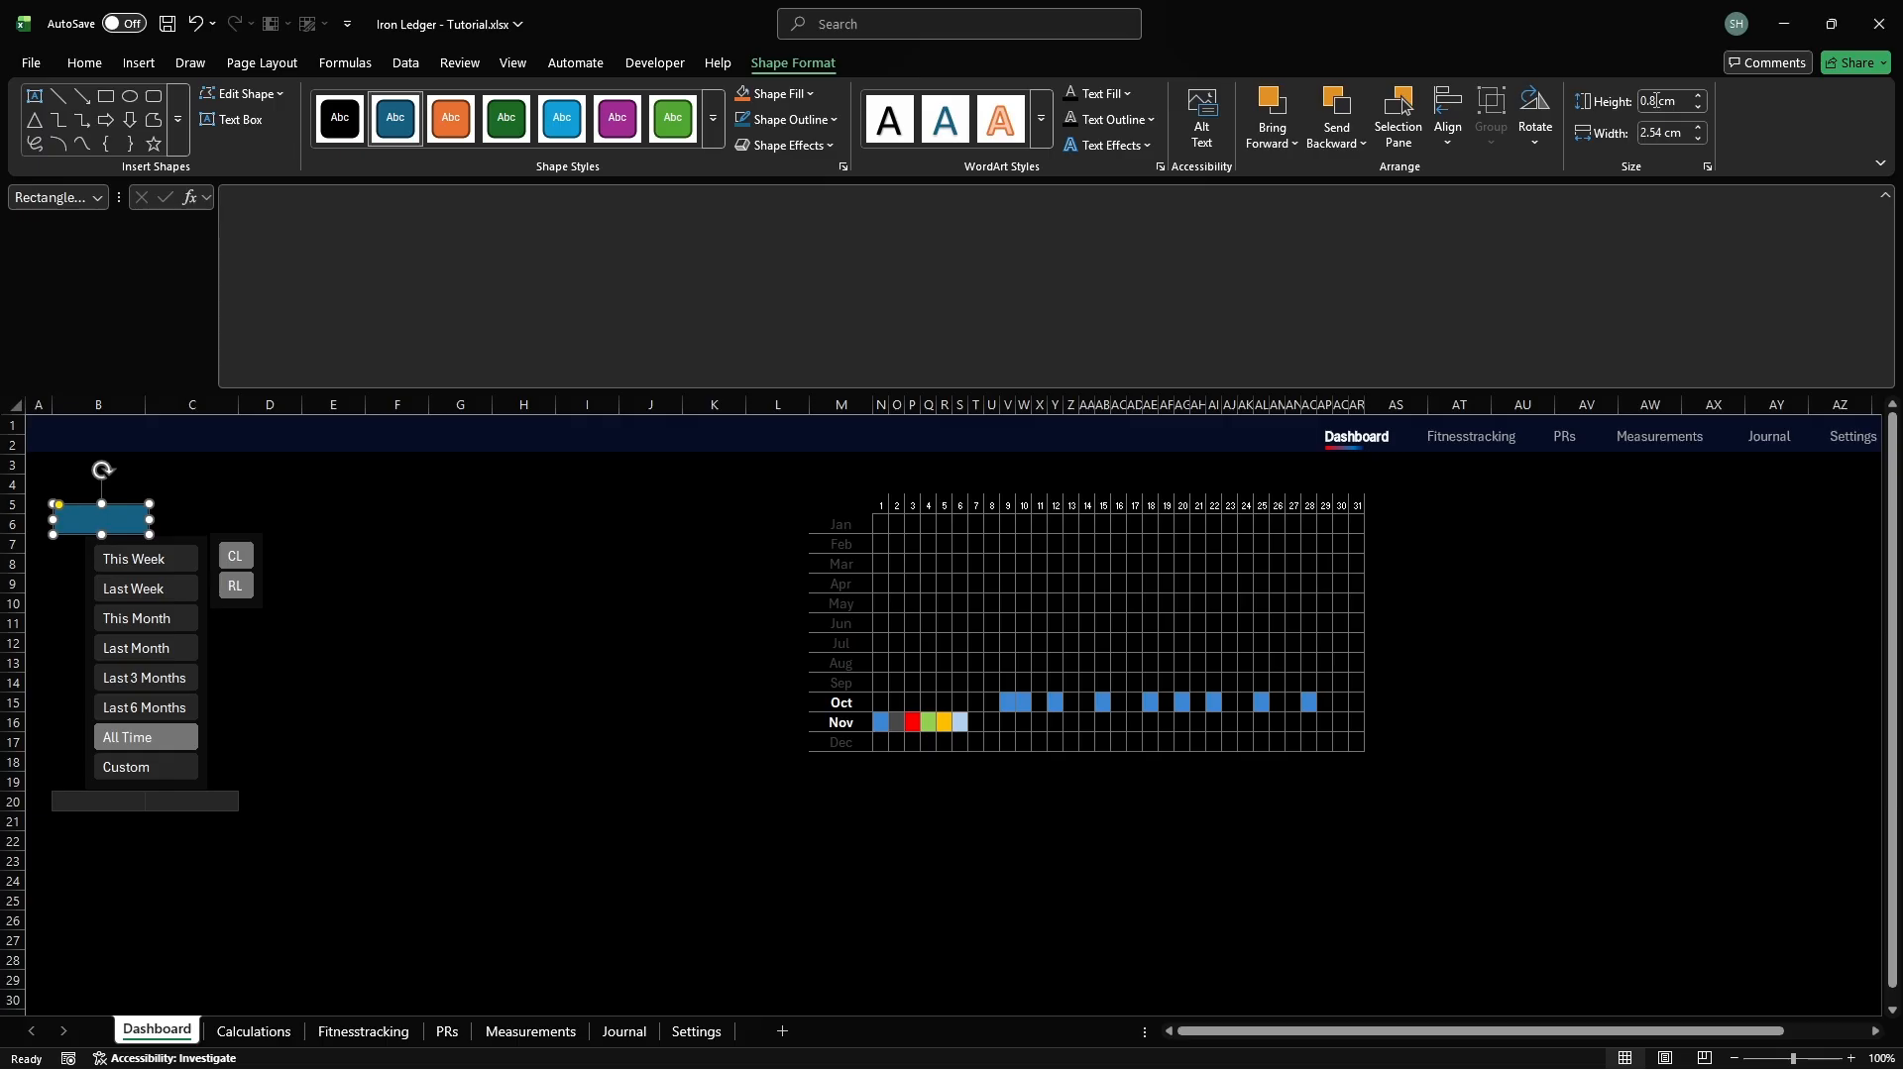
{"action": "double_click", "coordinate": [1663, 132]}
{"action": "type", "text": "5.1"}
{"action": "key", "text": "Return"}
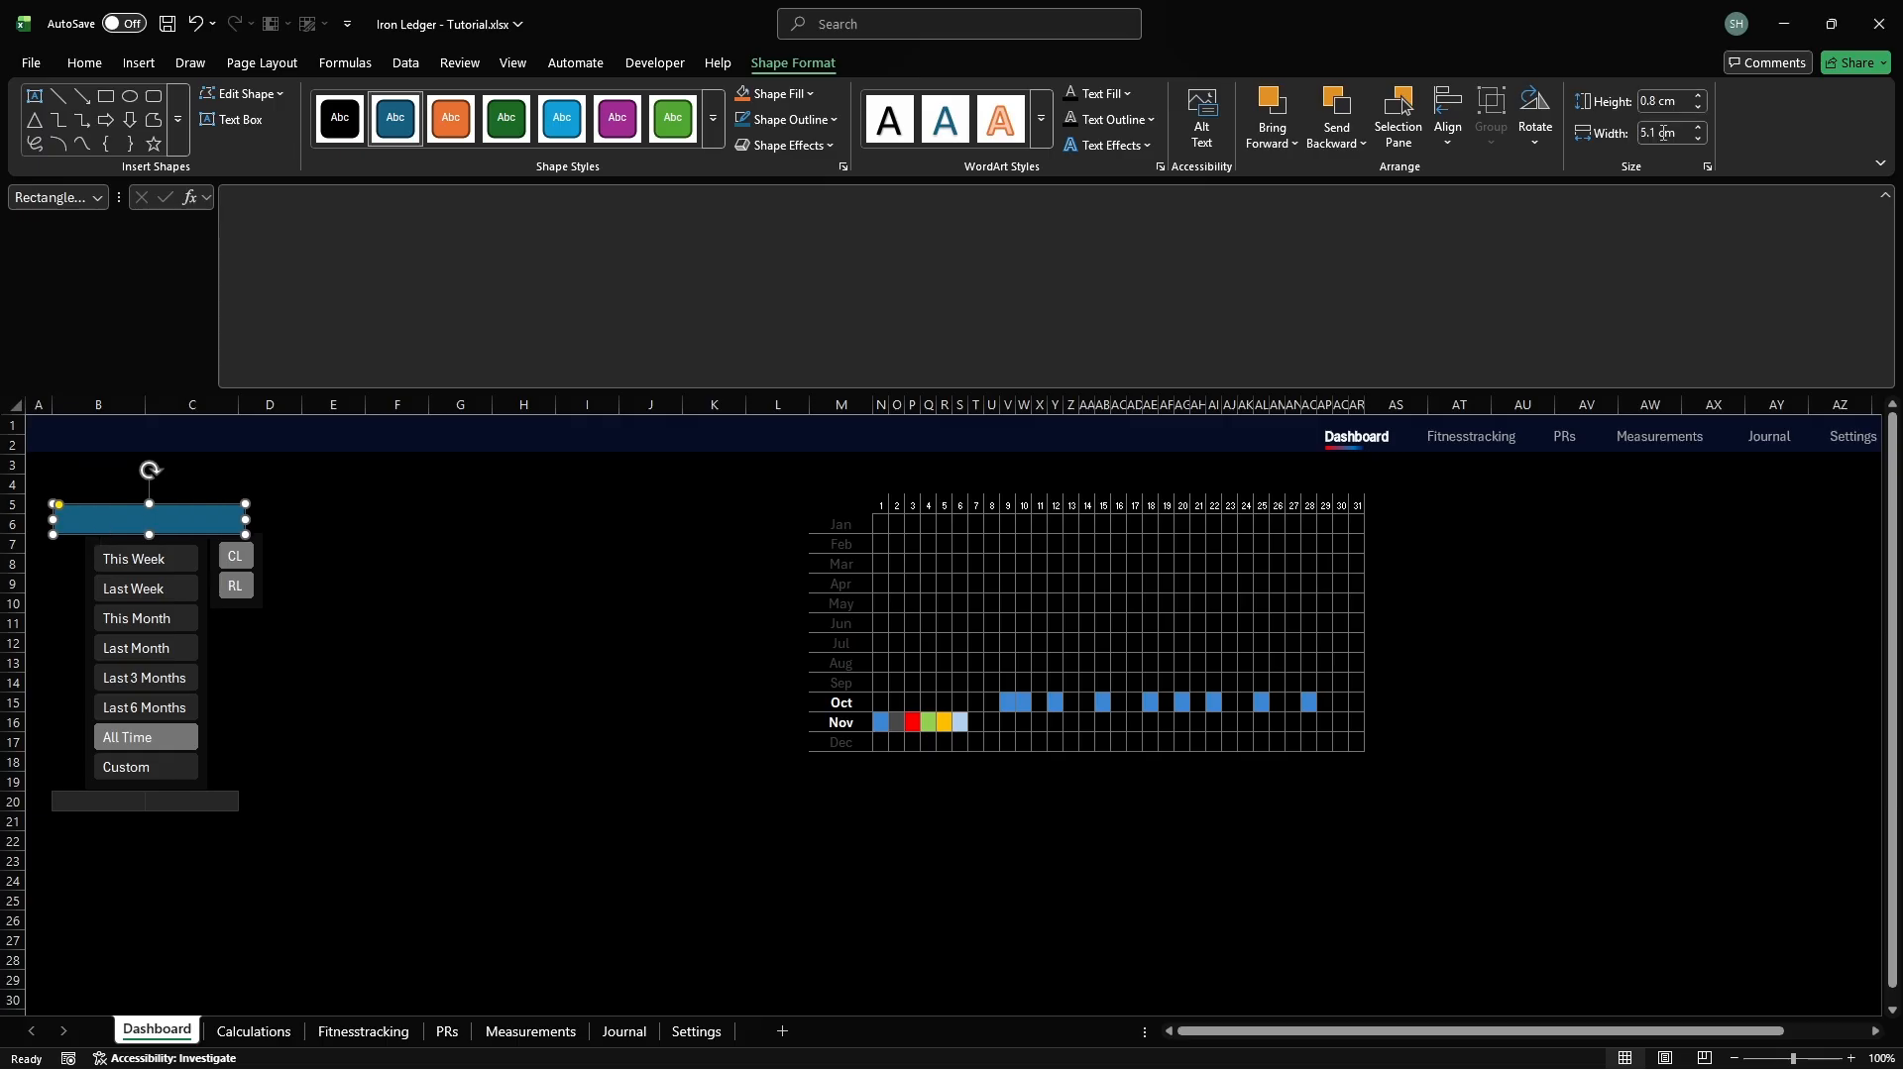
Fill the rounded rectangle with hex 194AFE and remove its outline
{"action": "left_click", "coordinate": [773, 93]}
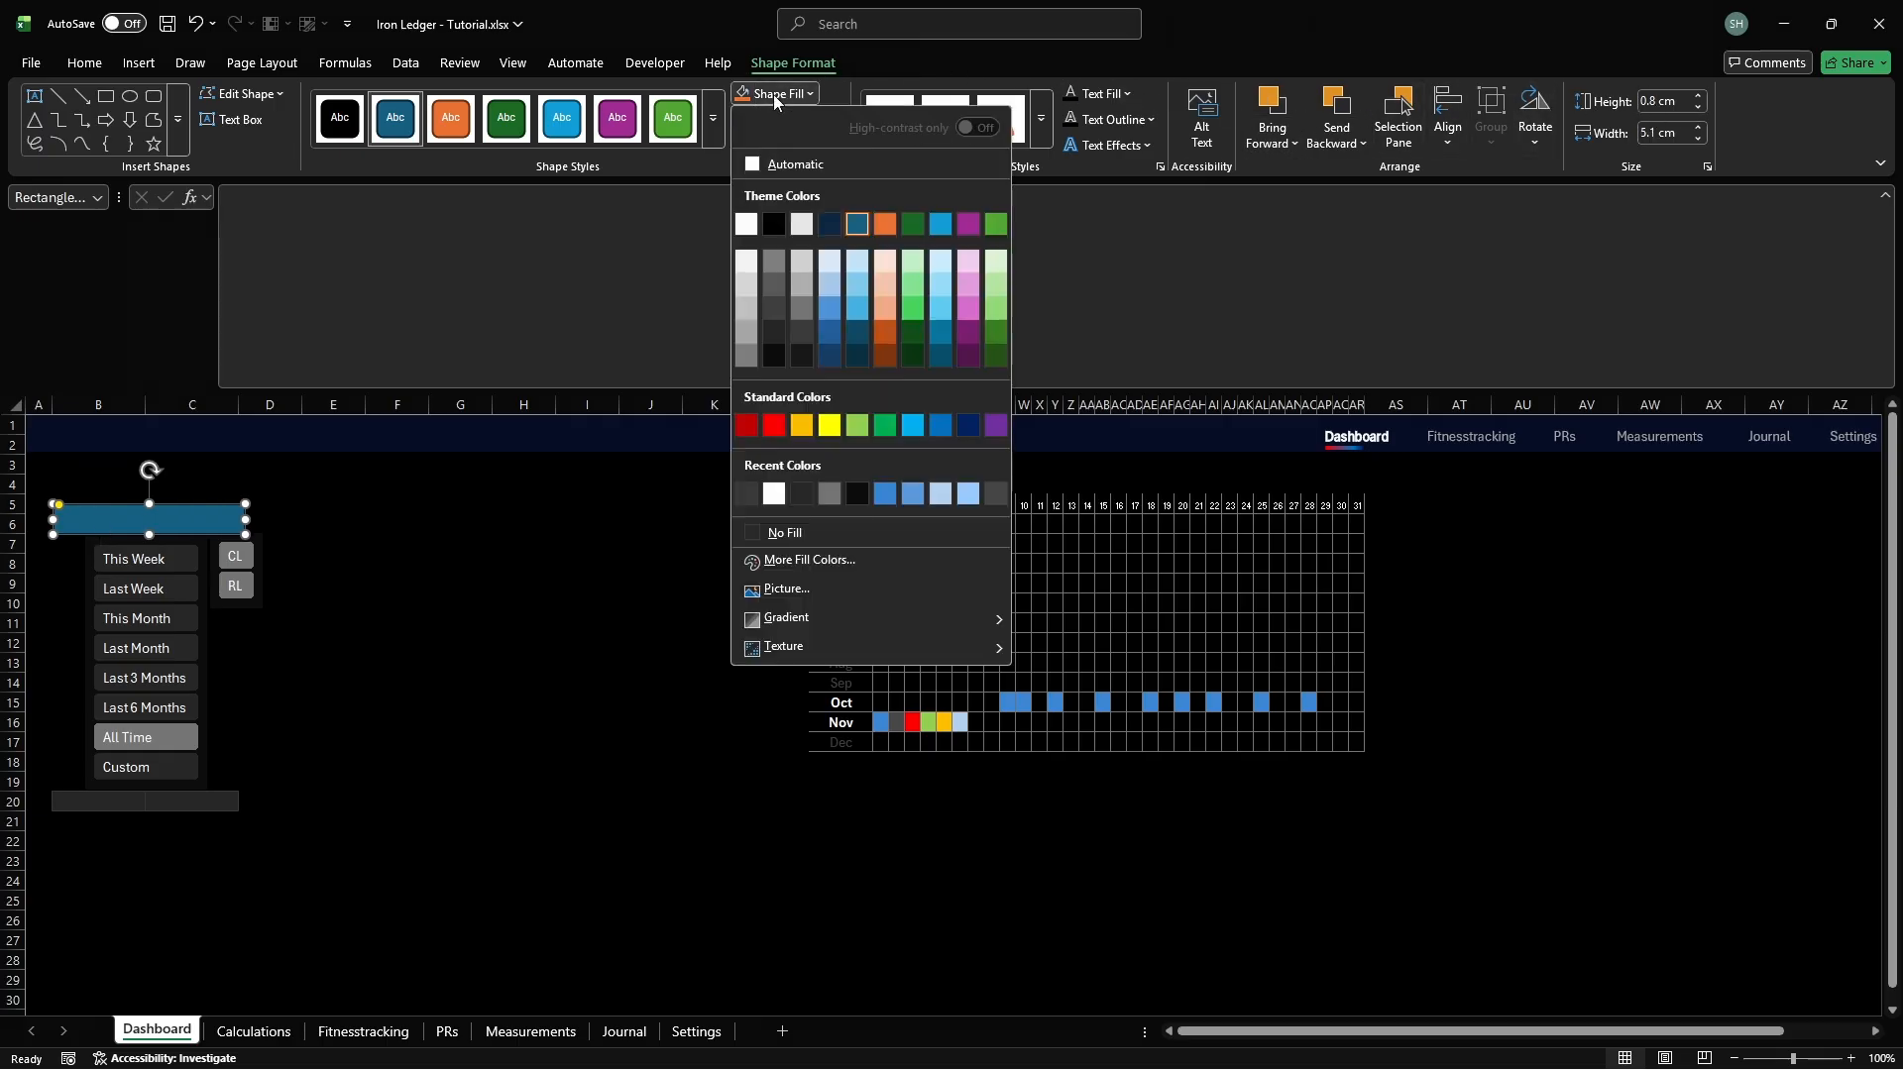
{"action": "left_click", "coordinate": [815, 556]}
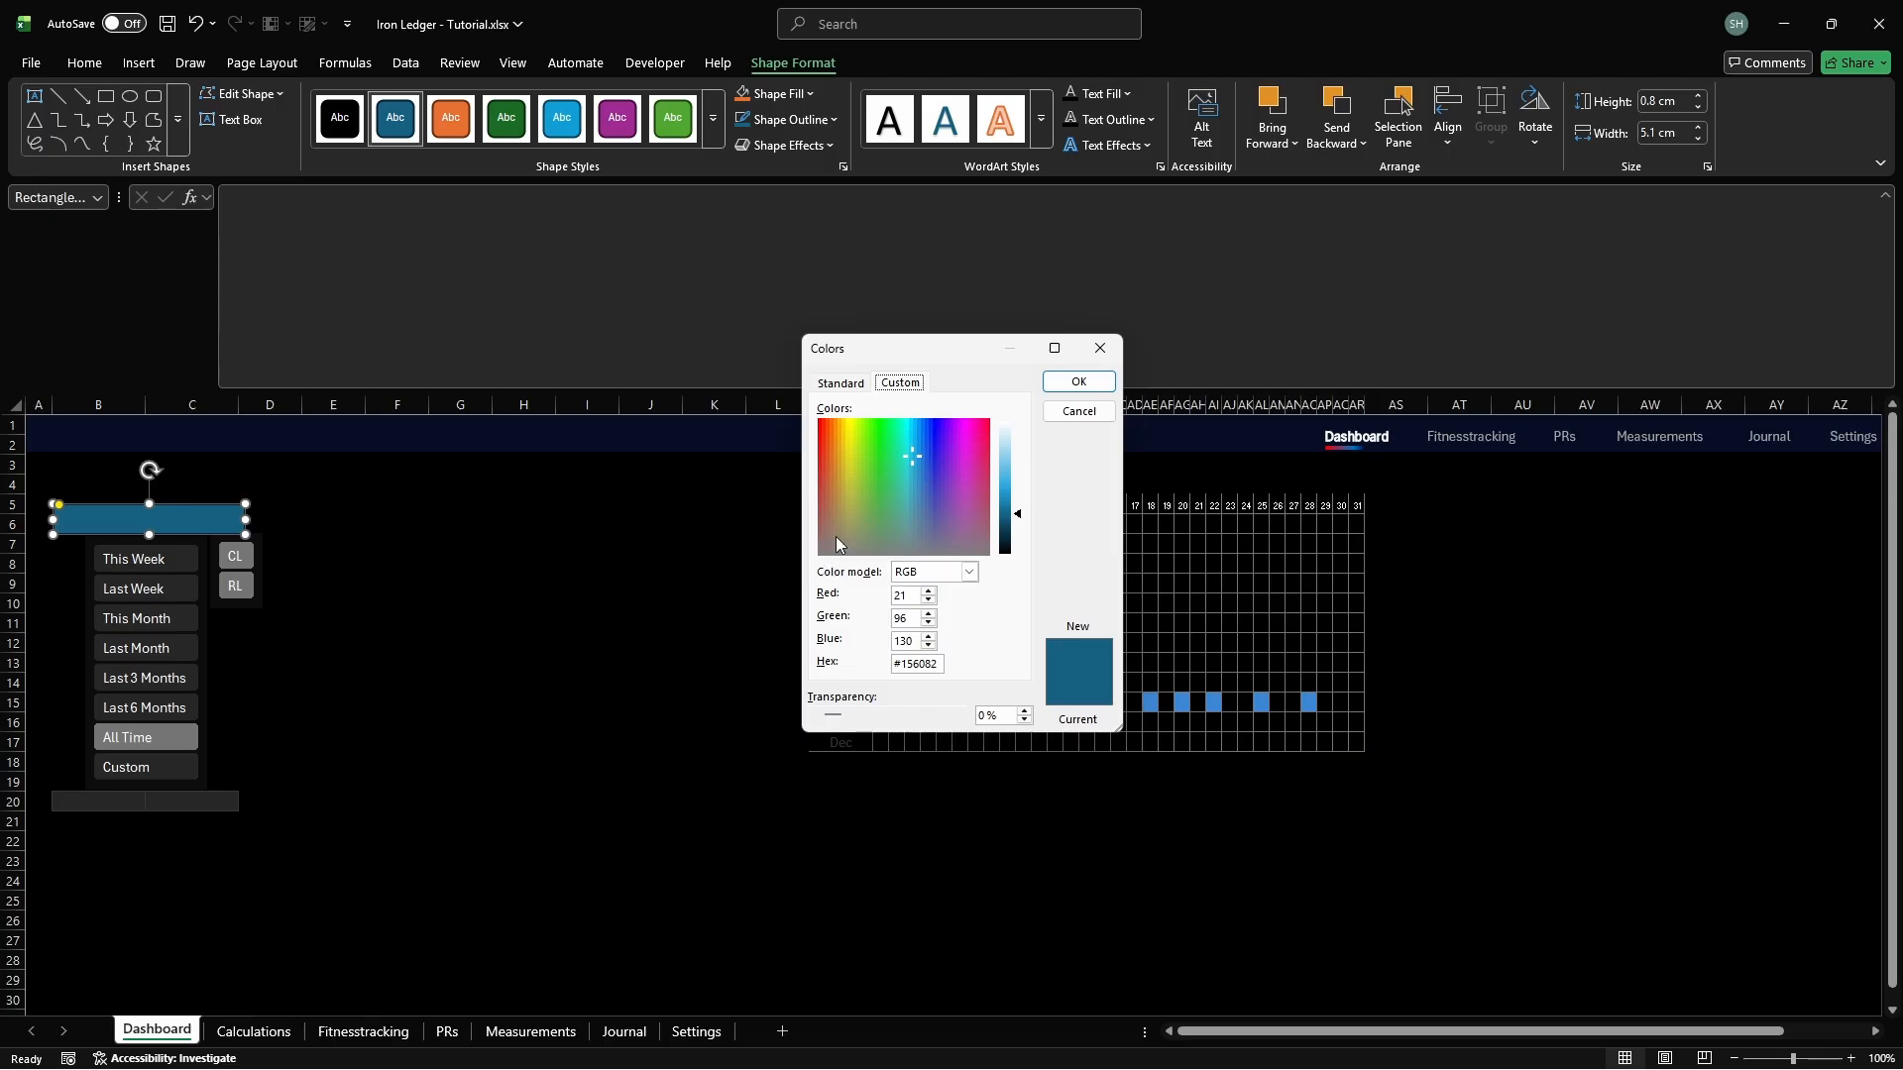
{"action": "left_click", "coordinate": [935, 662]}
{"action": "type", "text": "194AFE"}
{"action": "key", "text": "Return"}
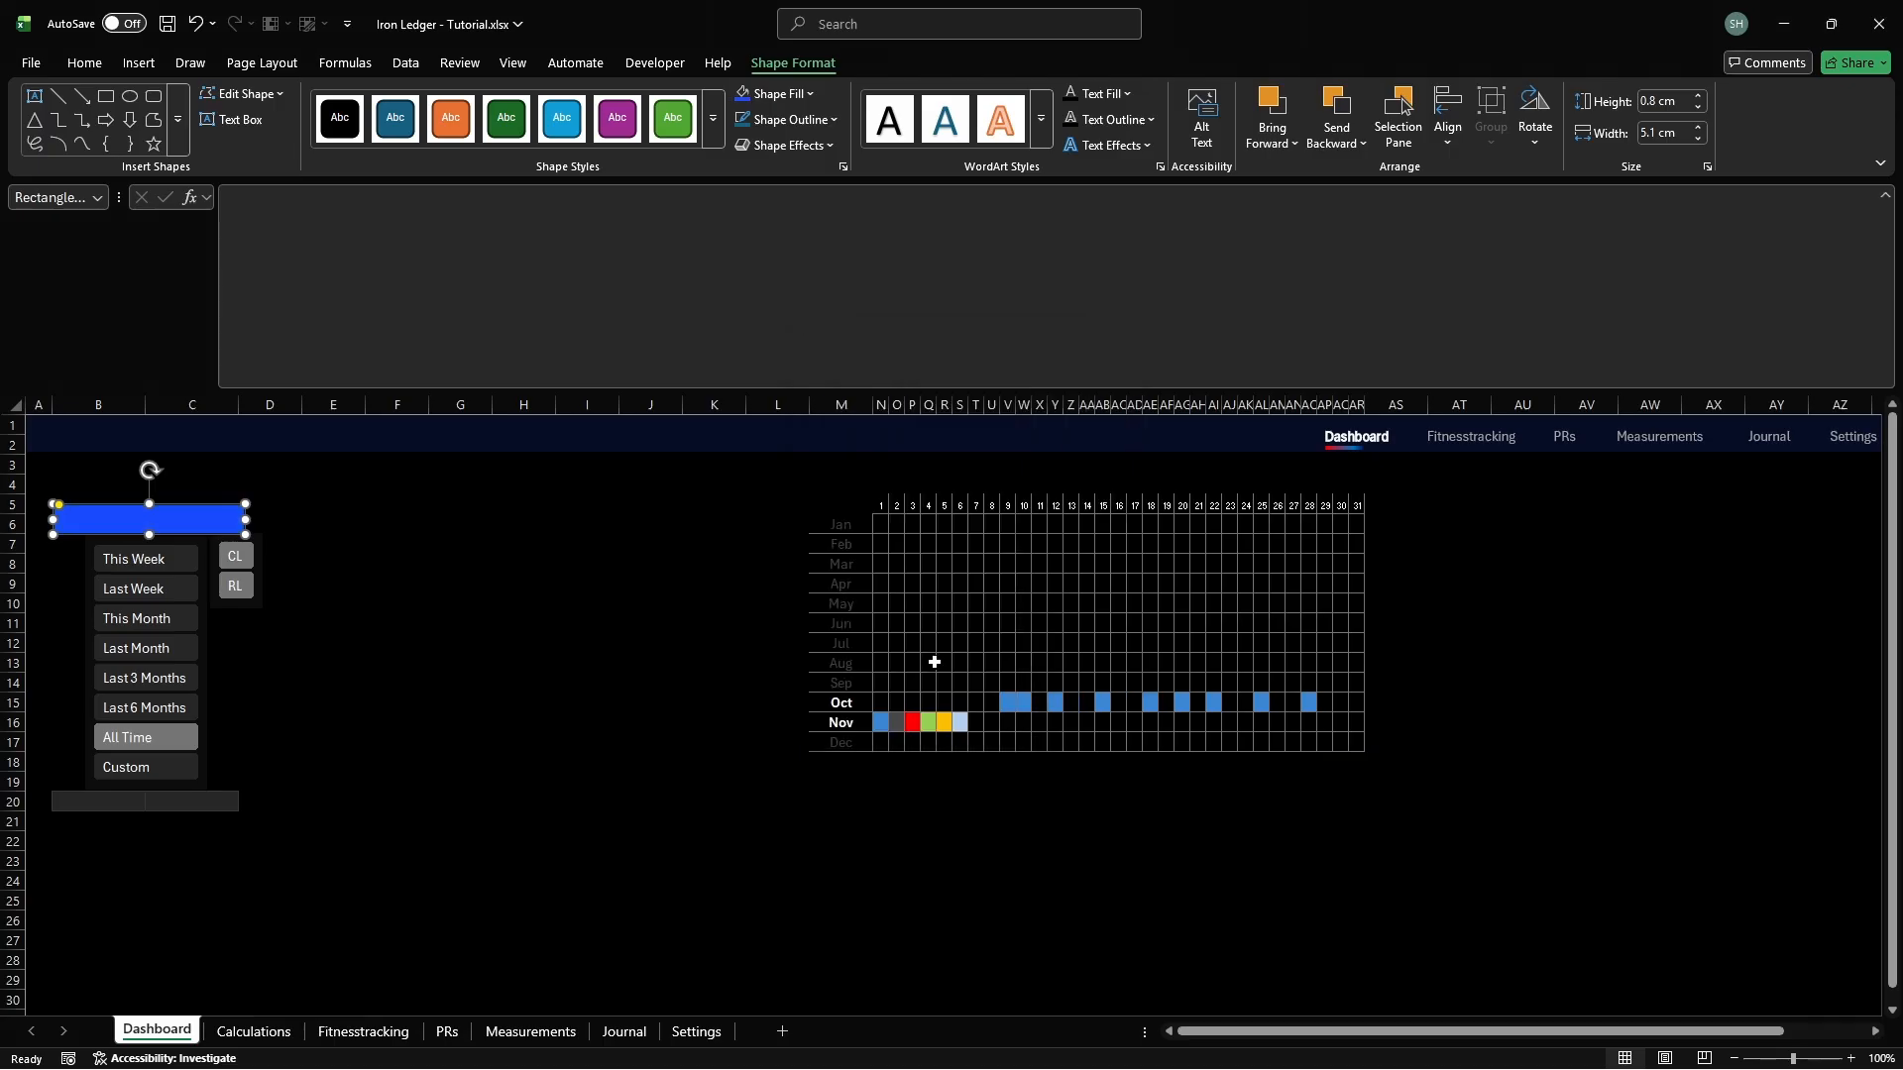
{"action": "left_click", "coordinate": [778, 120]}
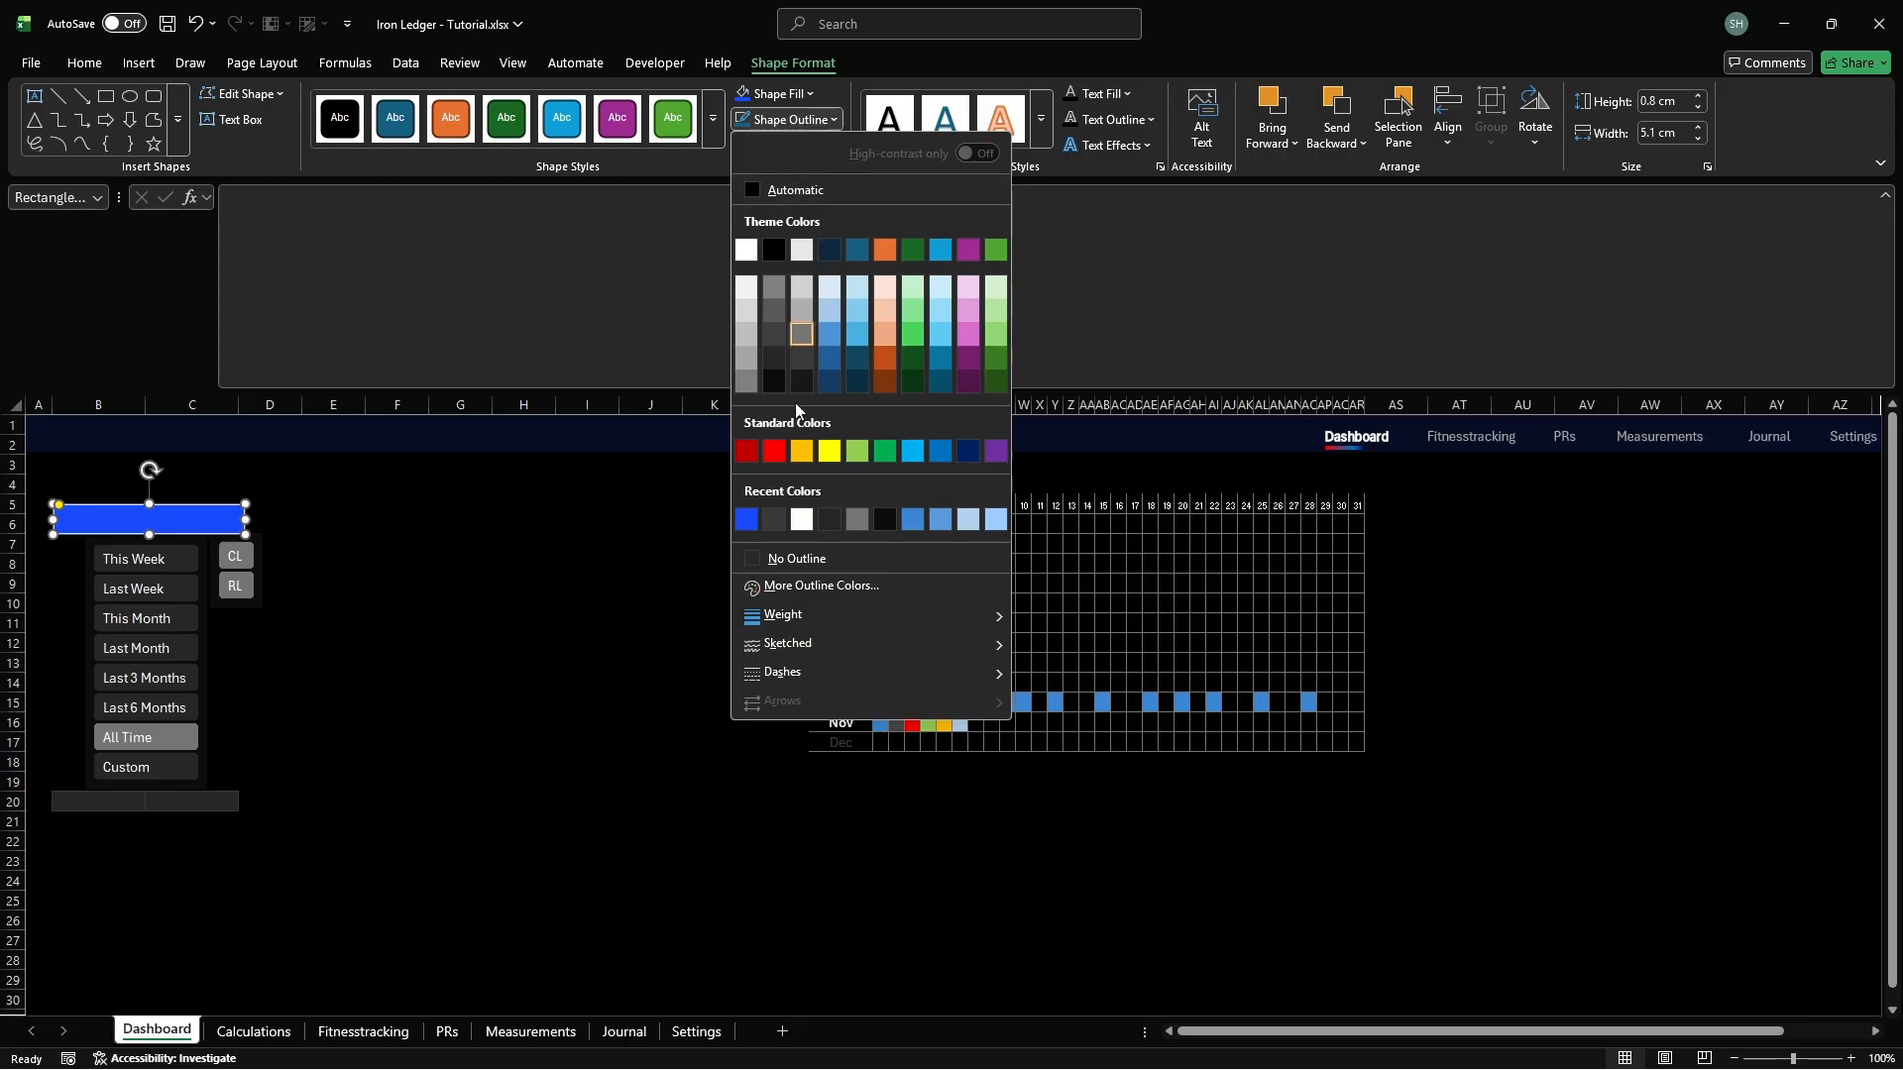
{"action": "left_click", "coordinate": [803, 555]}
Insert a text box and link it to the named range with =cg_timeperiod_display
{"action": "key", "text": "alt+n"}
{"action": "key", "text": "x"}
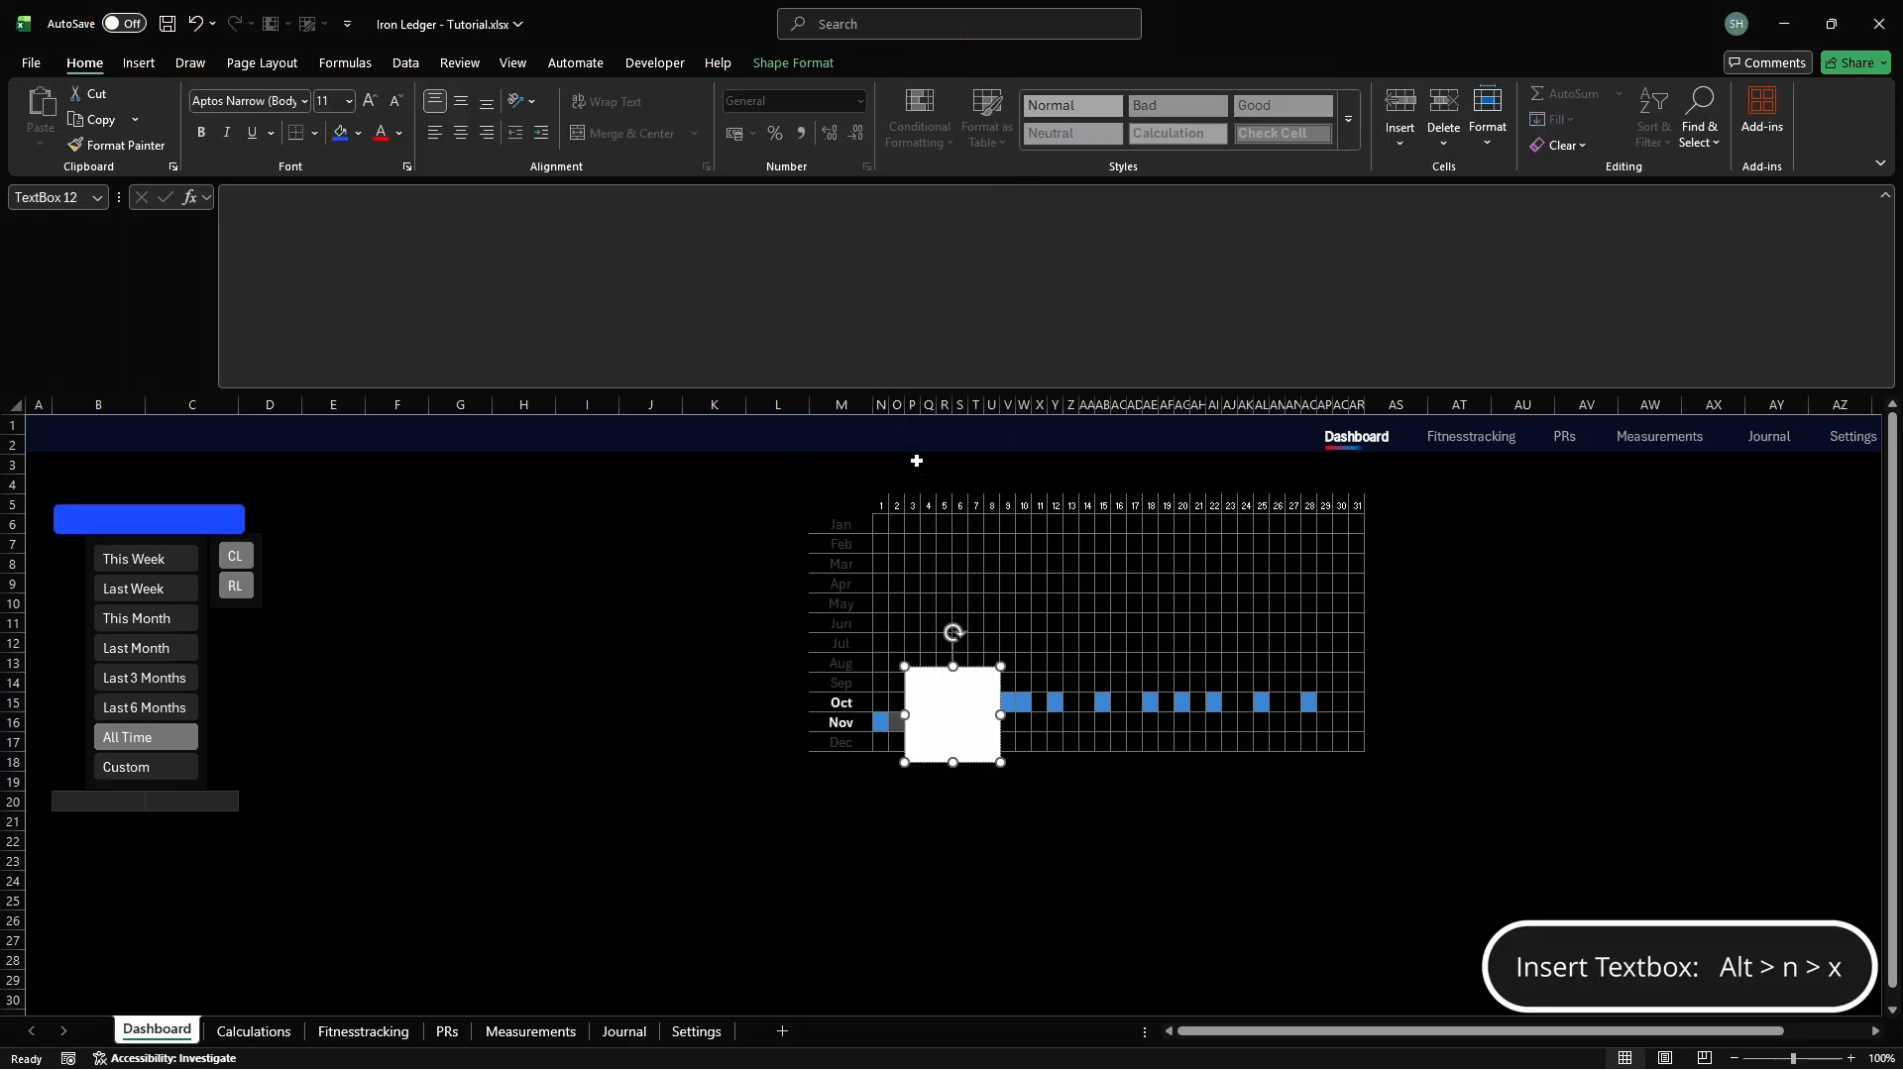
{"action": "left_click", "coordinate": [1291, 198]}
{"action": "type", "text": "=cg_tim"}
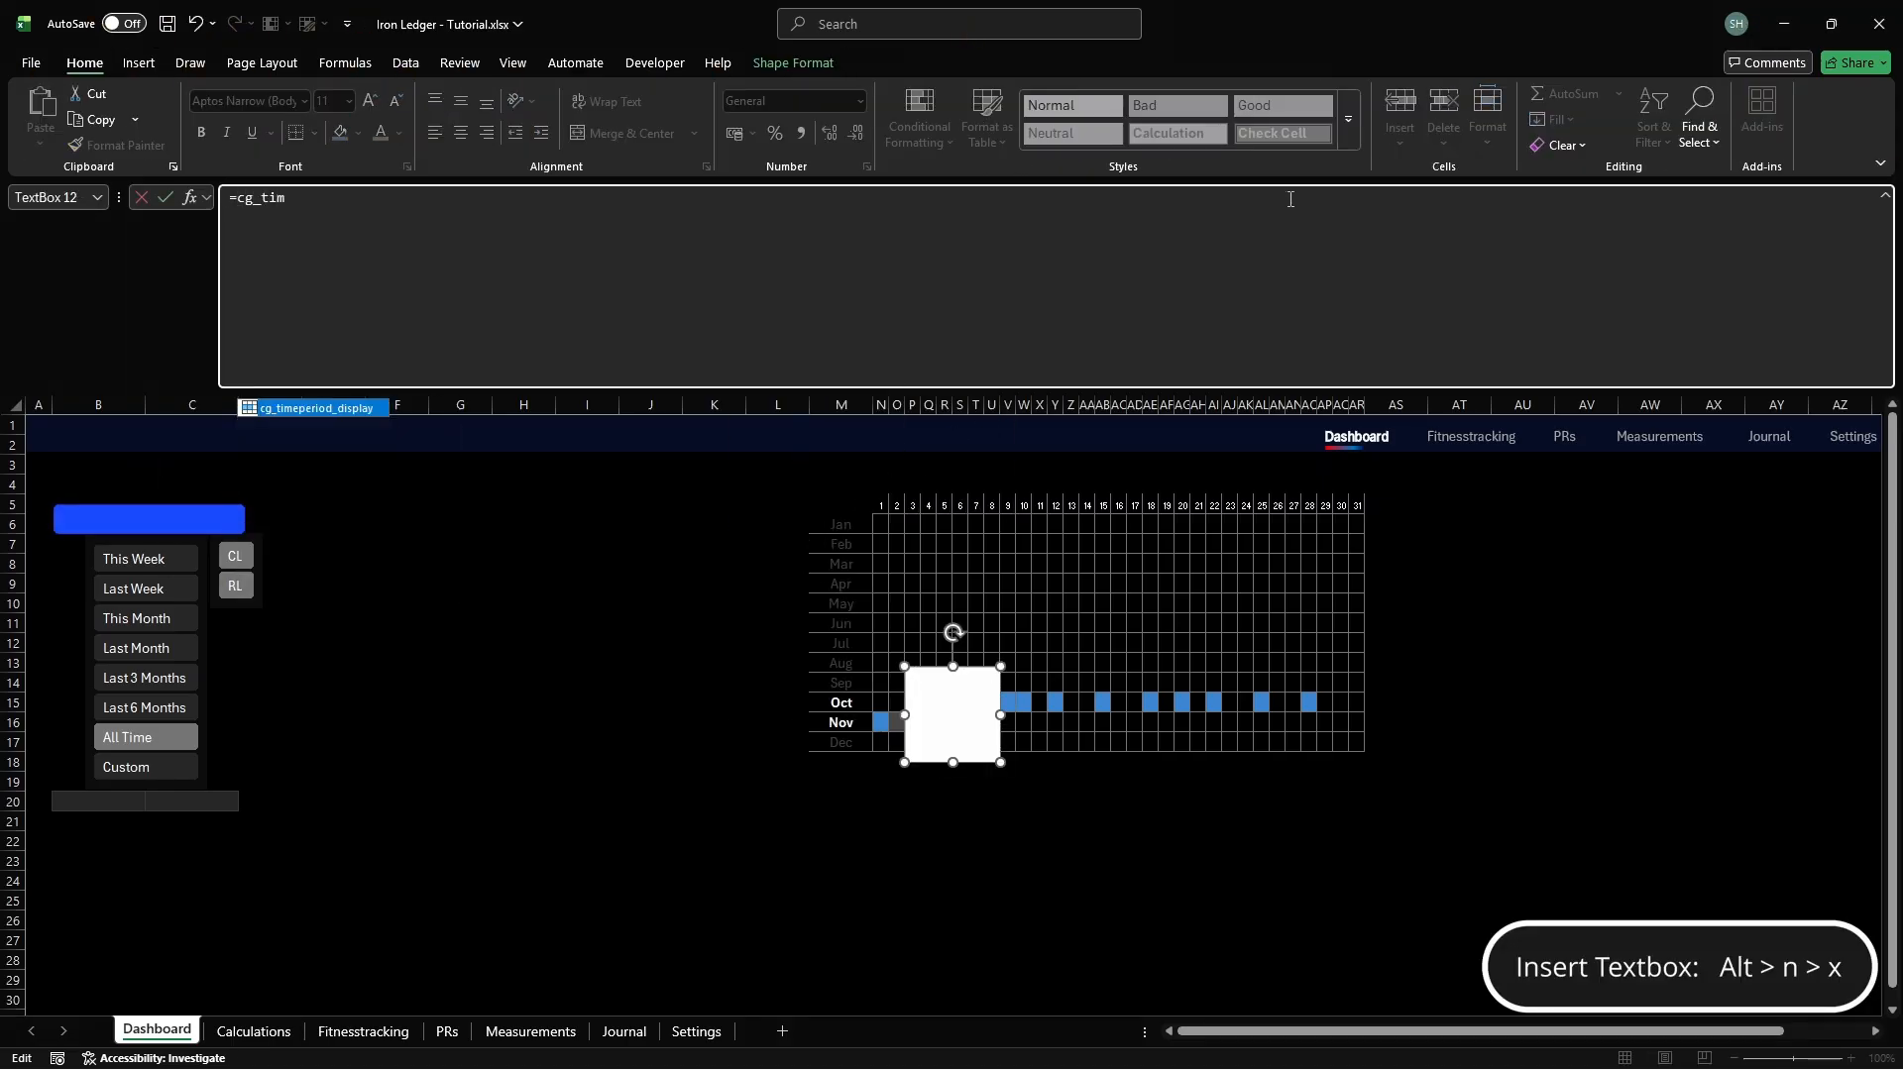
{"action": "type", "text": "eperiod_display"}
{"action": "key", "text": "Return"}
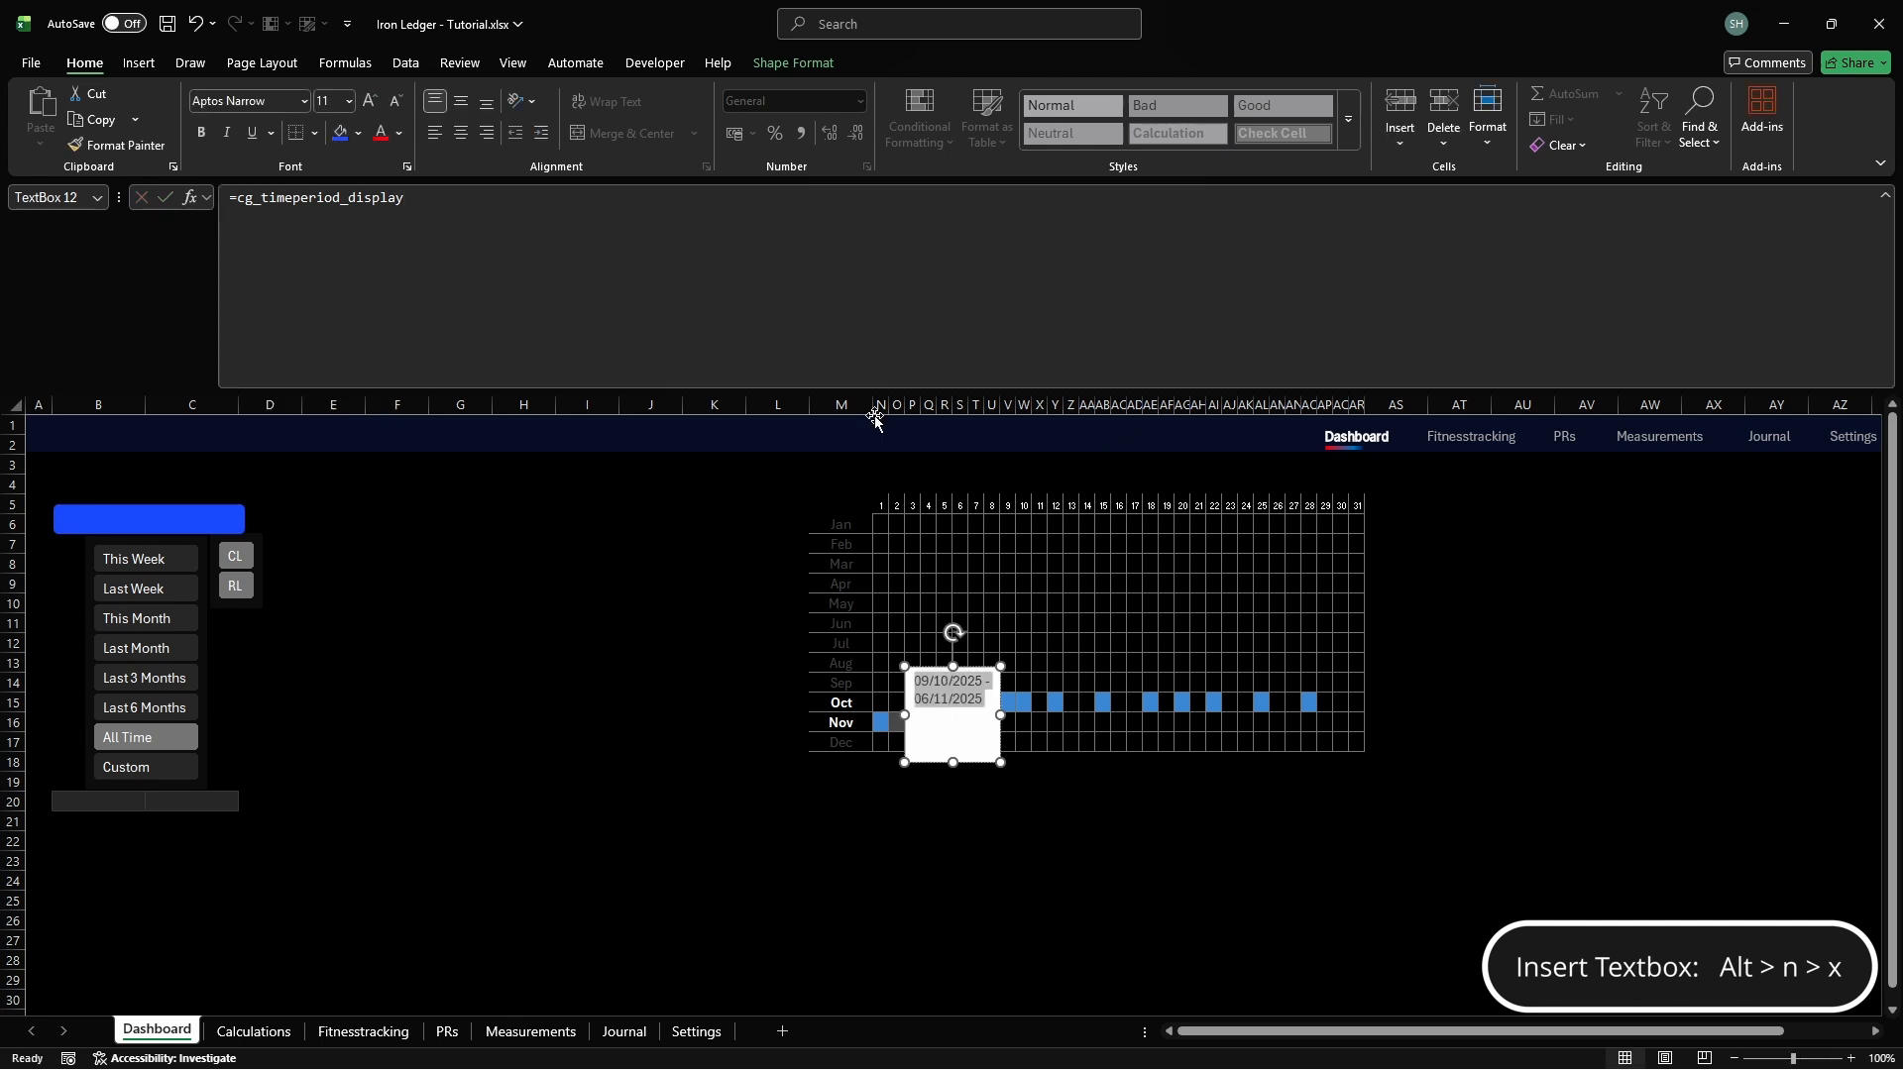
Set the linked text box's text fill to hex FFFFFF
{"action": "left_click", "coordinate": [773, 61]}
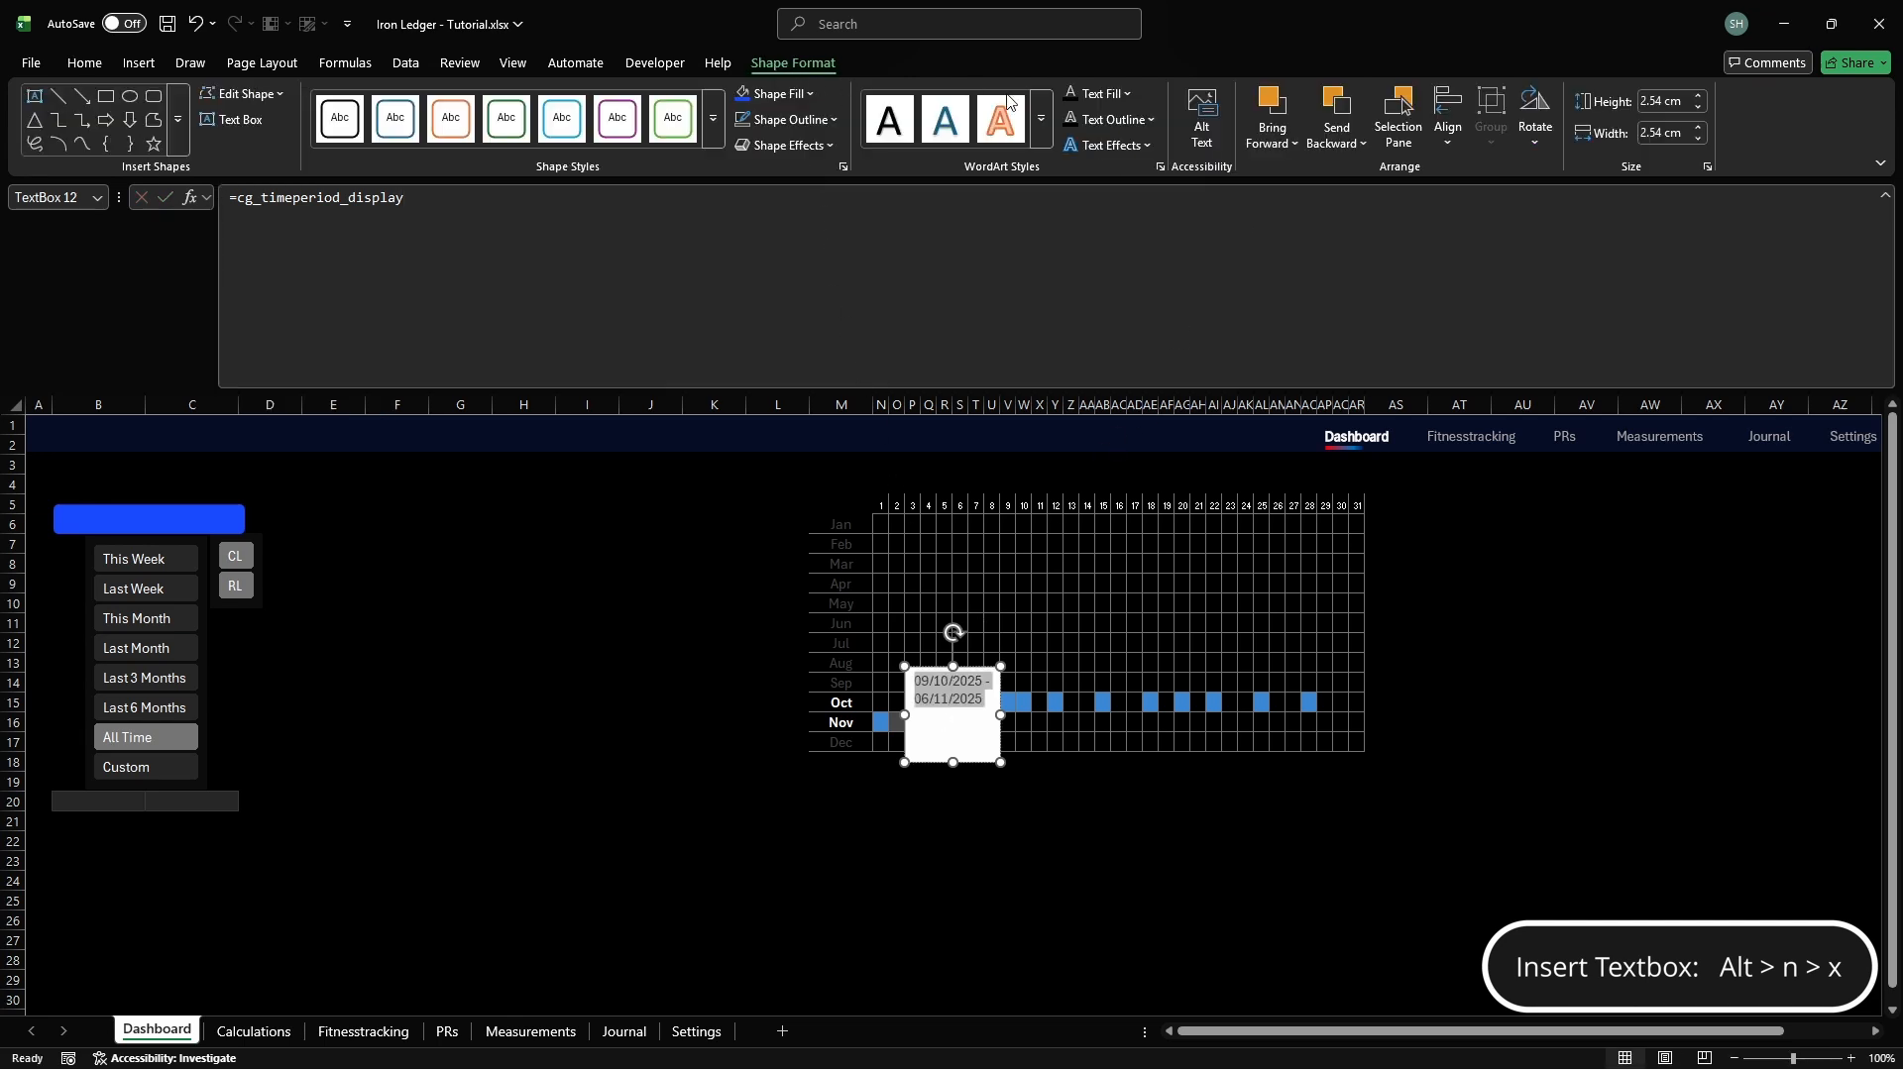
{"action": "left_click", "coordinate": [1100, 94]}
{"action": "left_click", "coordinate": [1130, 560]}
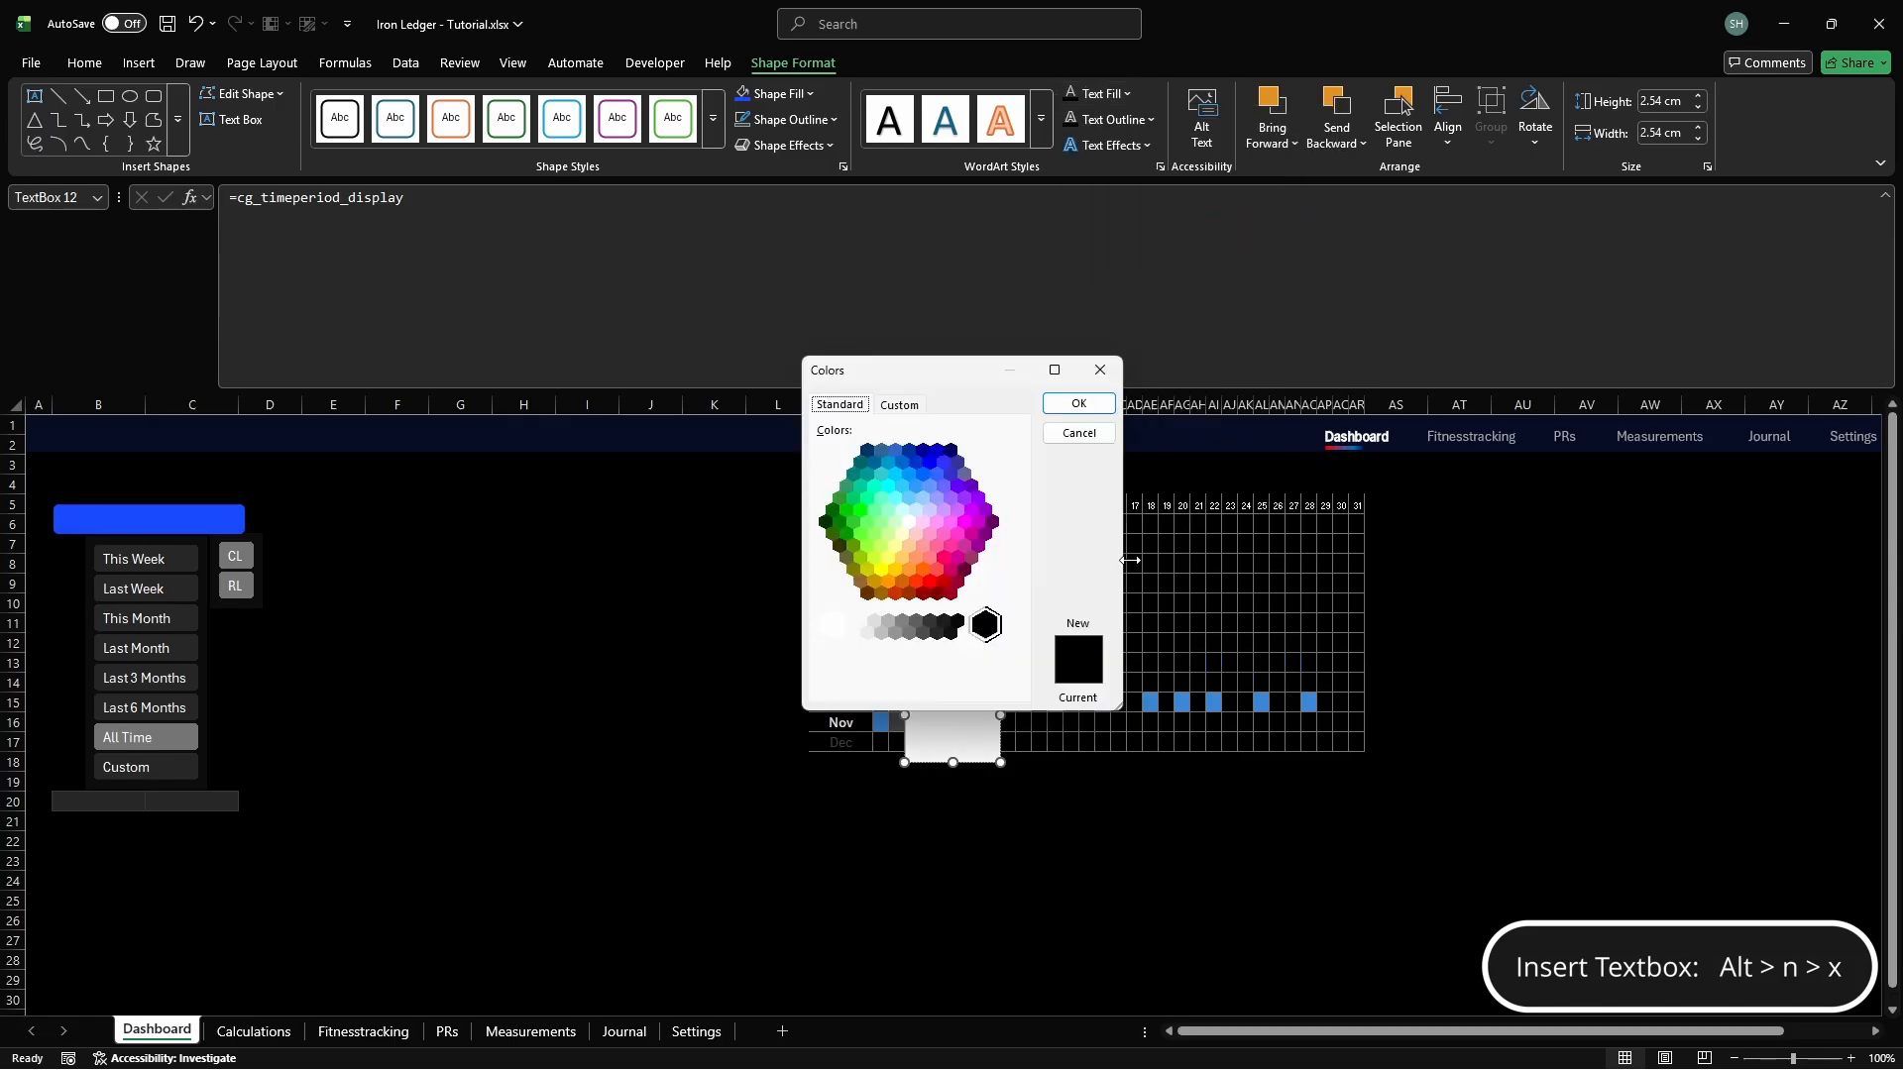
{"action": "left_click", "coordinate": [900, 405]}
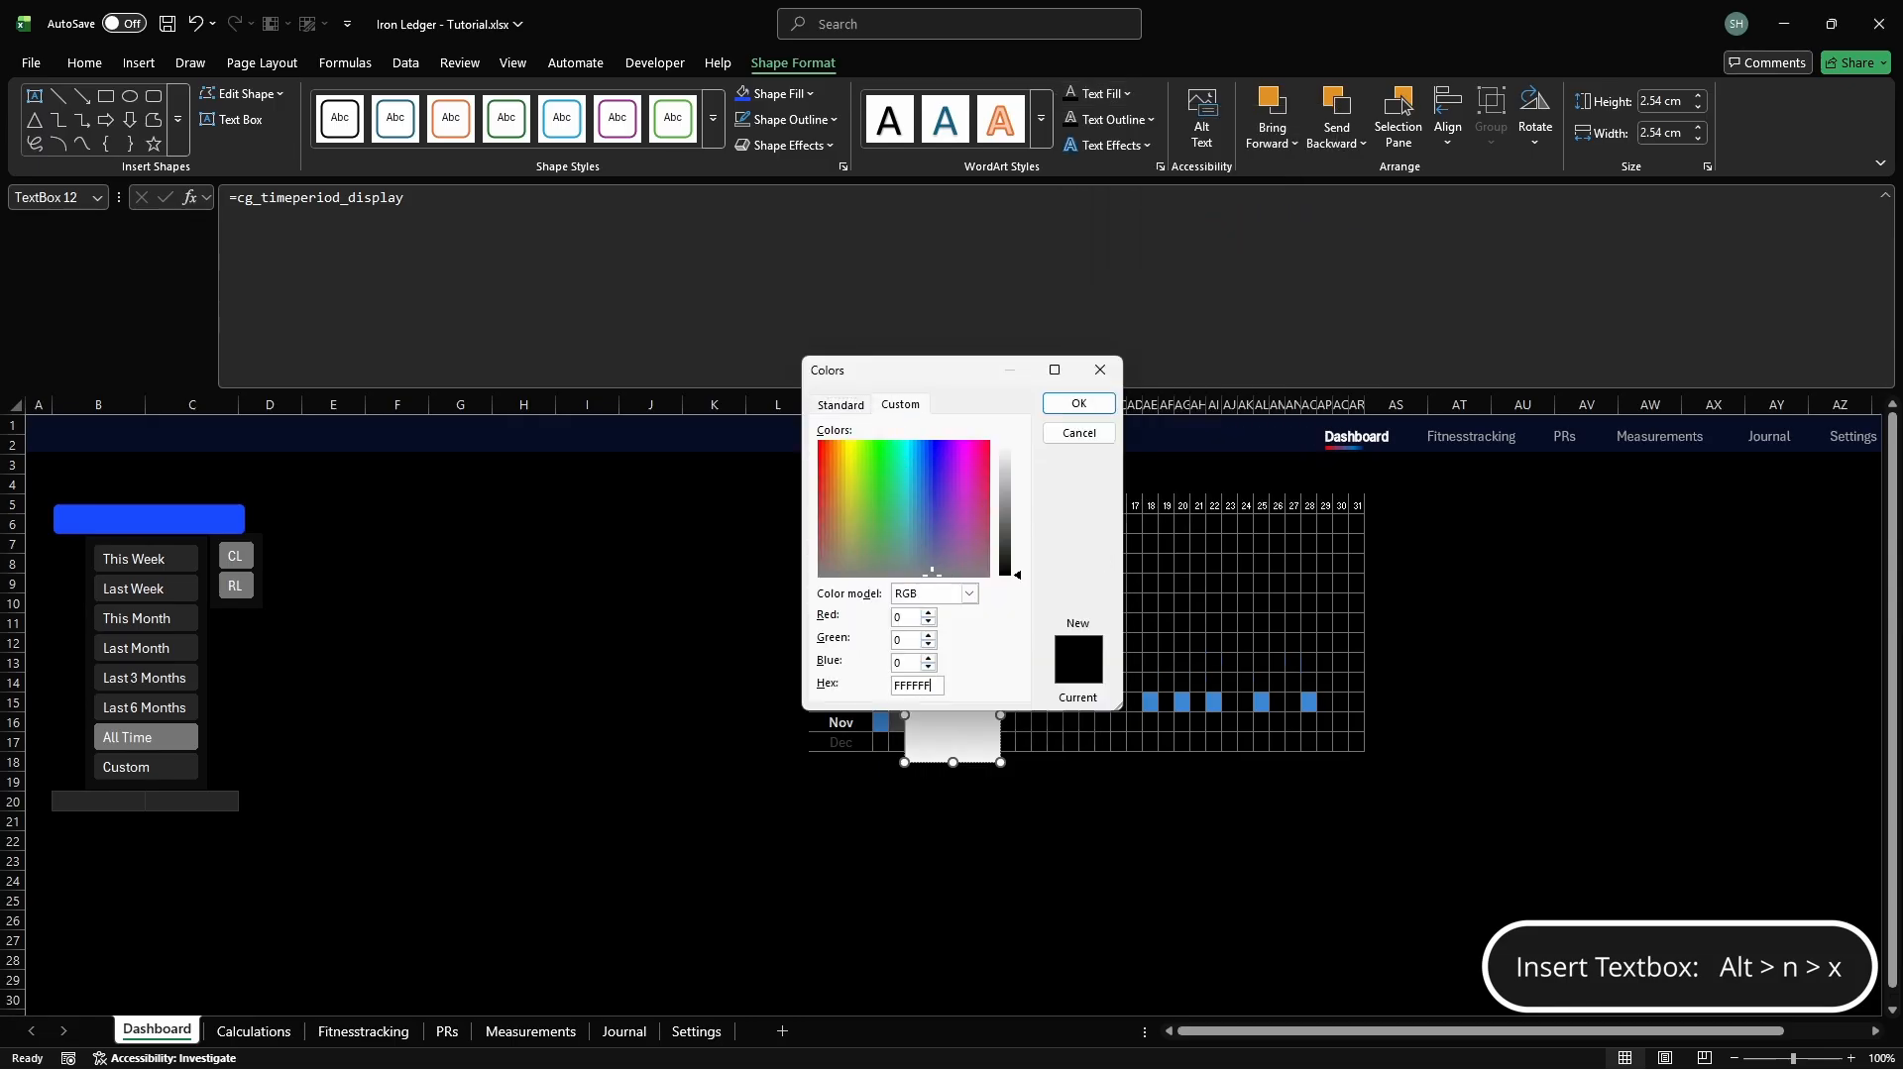
{"action": "type", "text": "FFFFFF"}
{"action": "key", "text": "Return"}
Set the text outline of the linked text box to hex FFFFFF
{"action": "left_click", "coordinate": [1108, 93]}
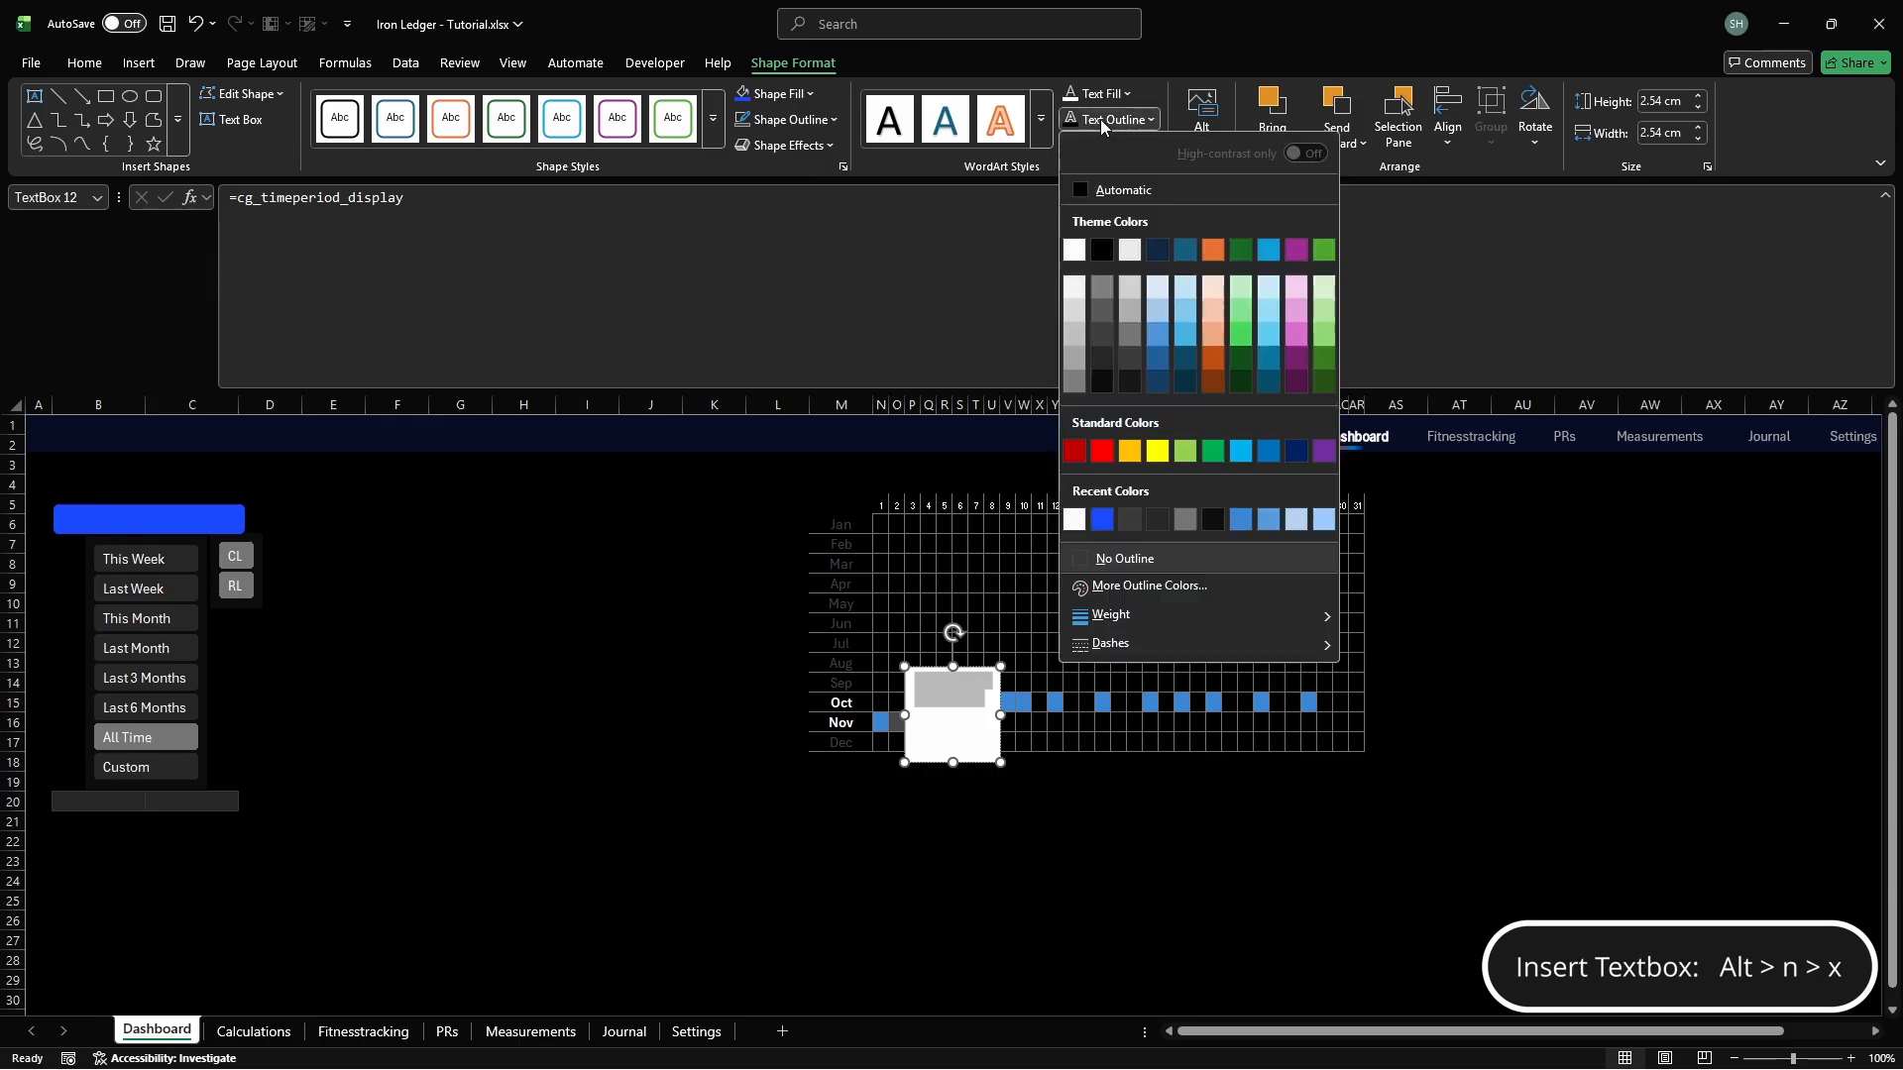
{"action": "left_click", "coordinate": [1130, 585]}
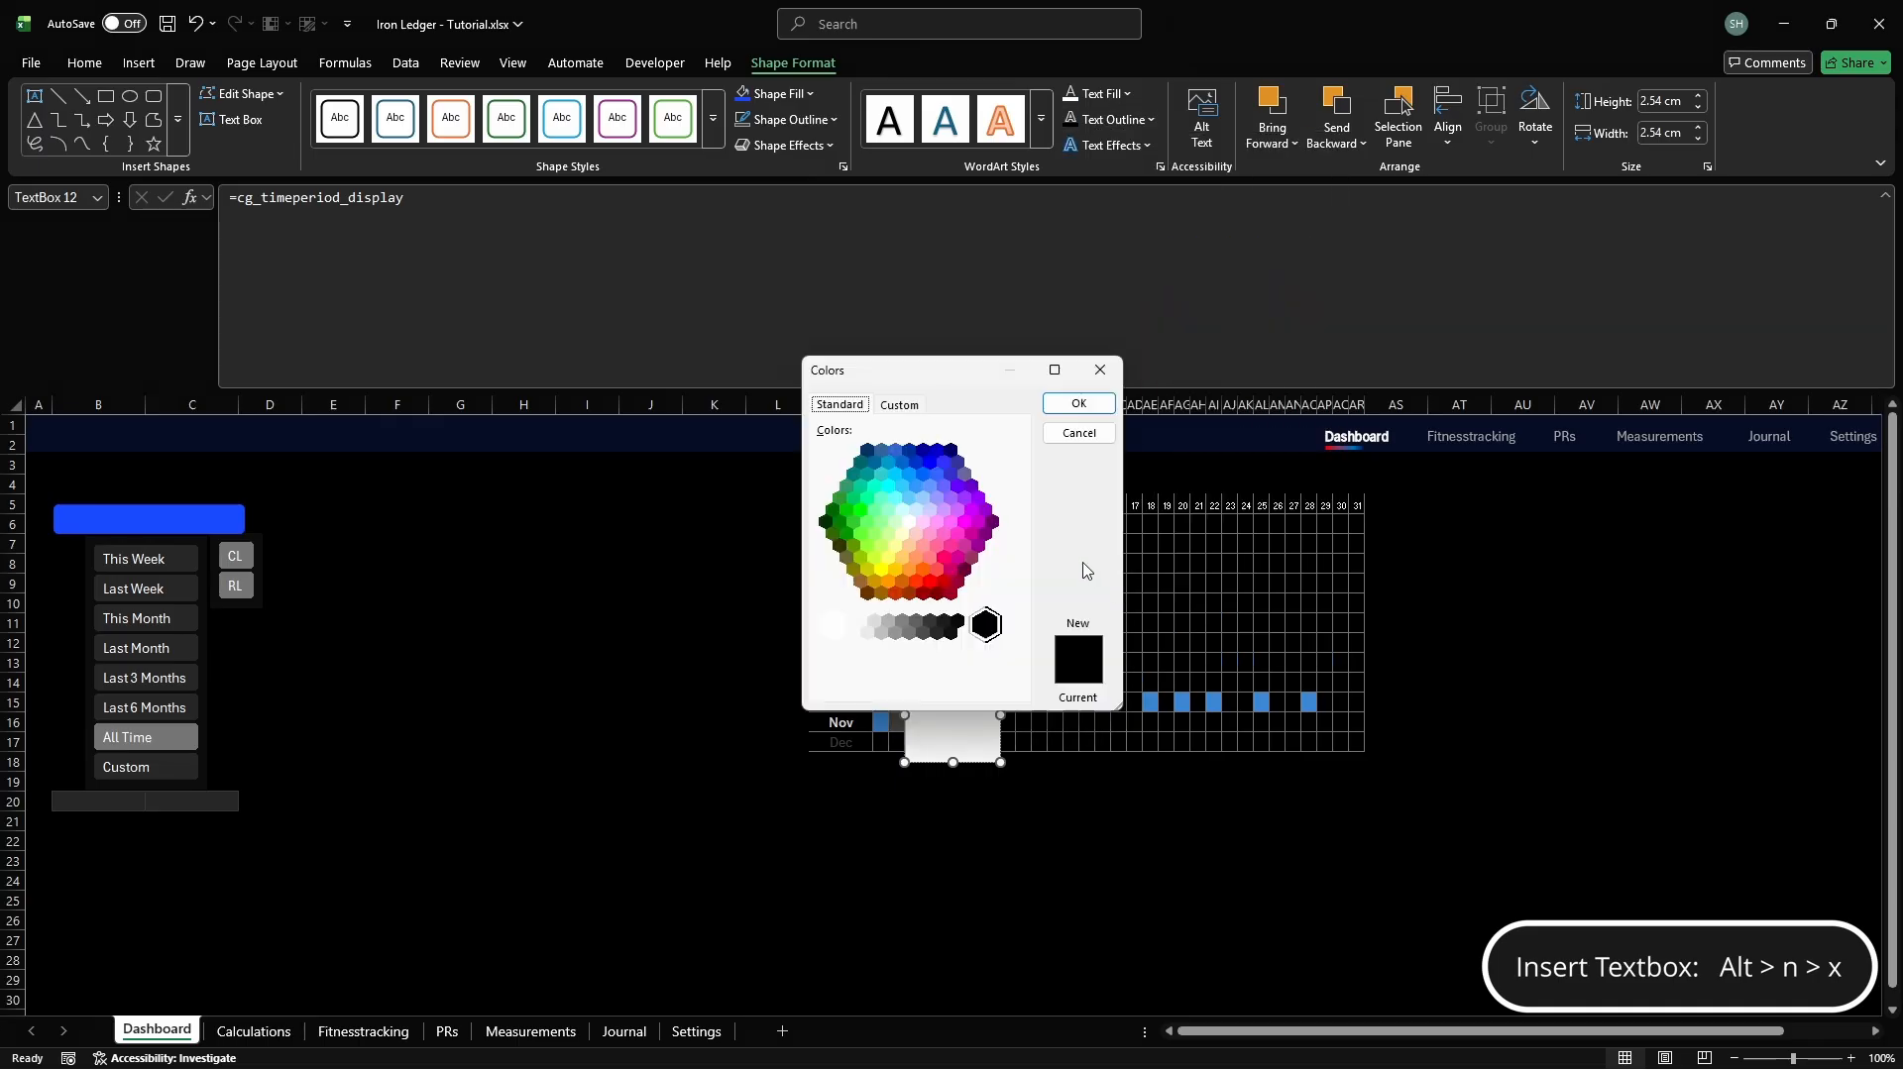
{"action": "left_click", "coordinate": [900, 408]}
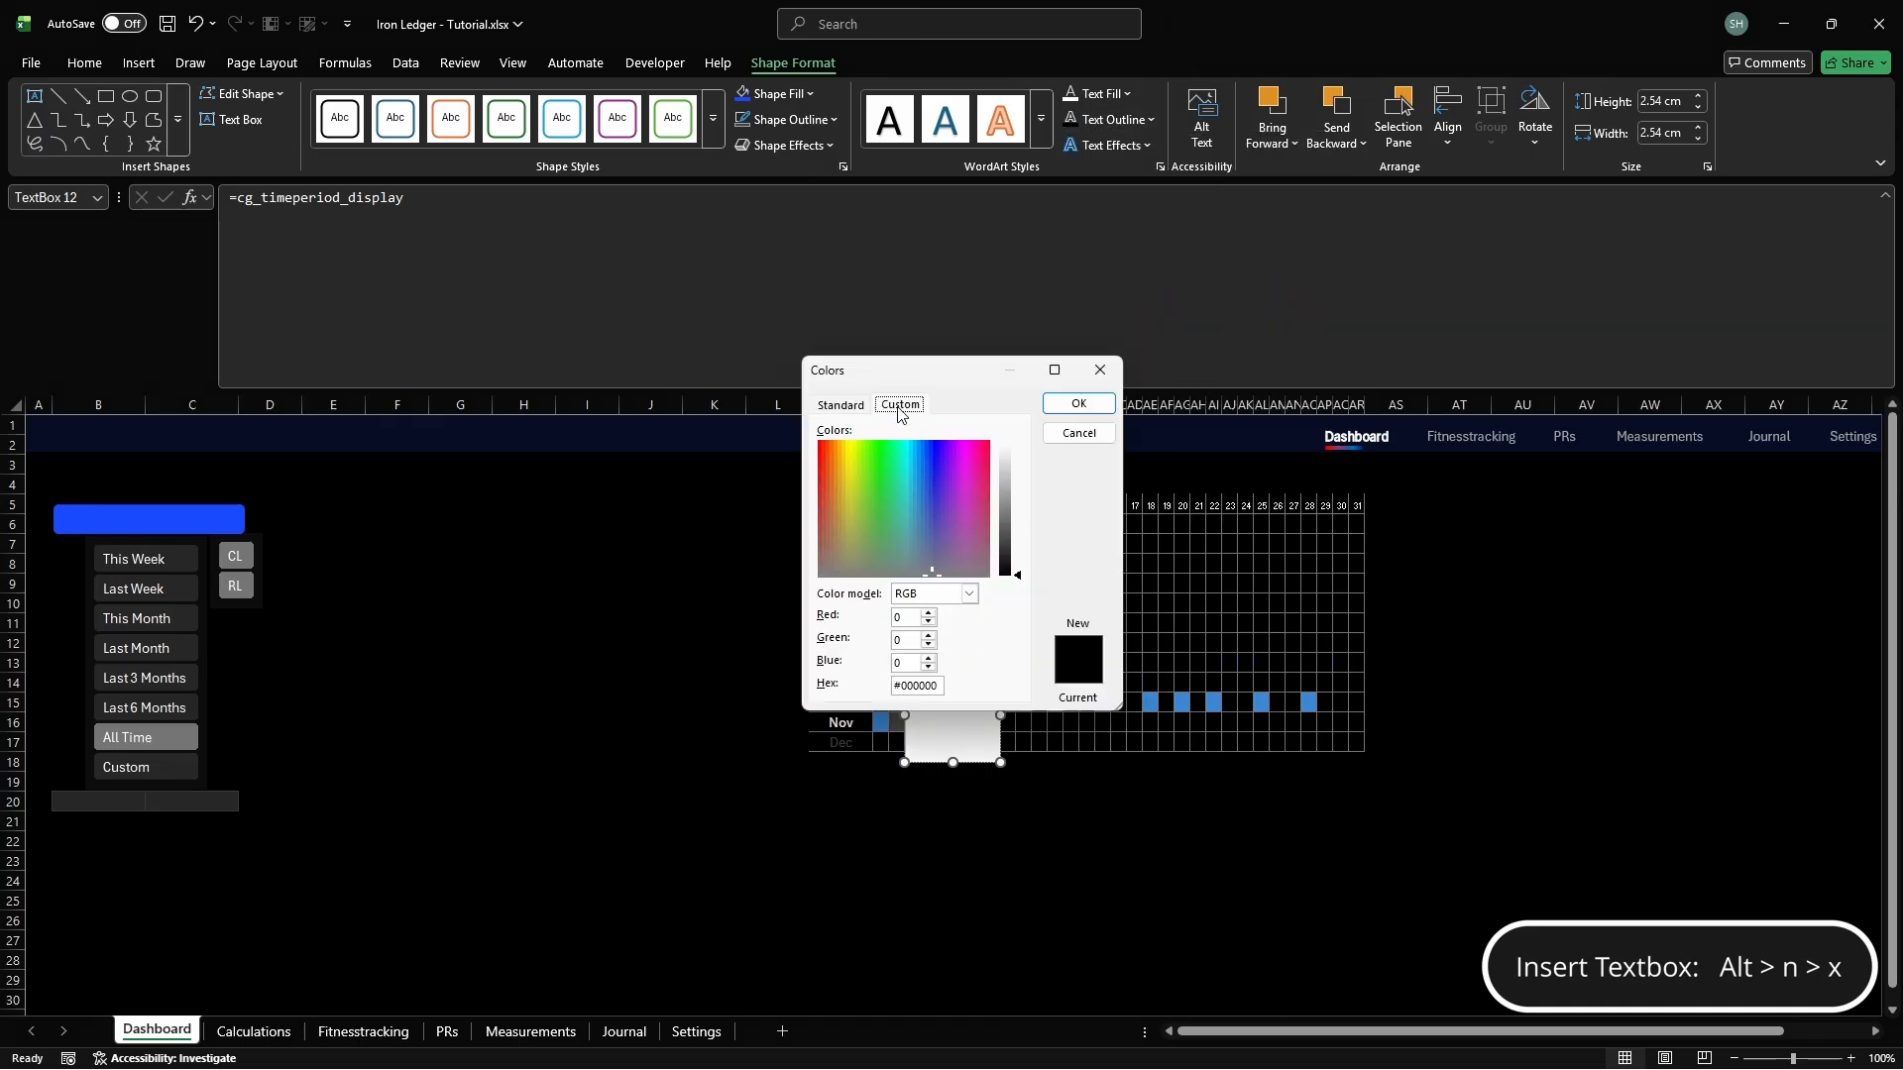
{"action": "left_click", "coordinate": [938, 685]}
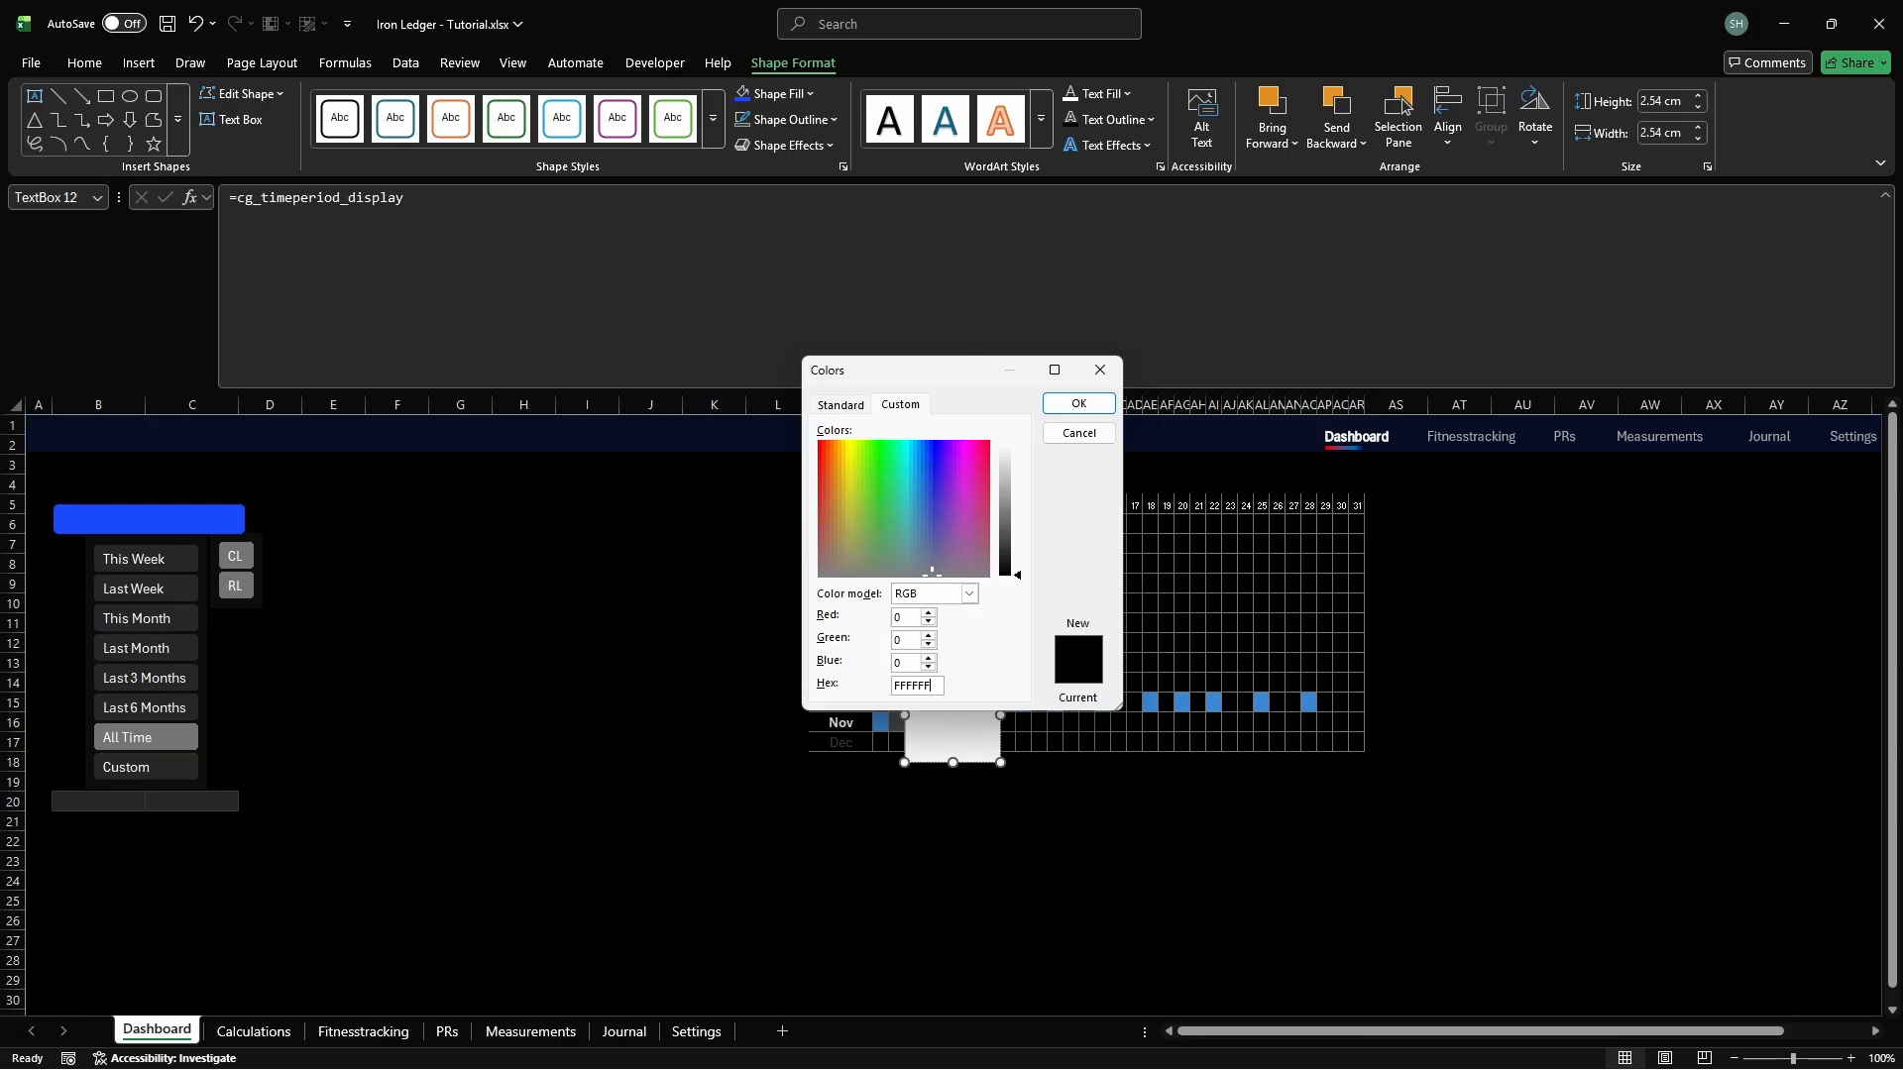
{"action": "type", "text": "FFFFFF"}
{"action": "key", "text": "Return"}
Format the text box with no fill and no line
{"action": "right_click", "coordinate": [937, 711]}
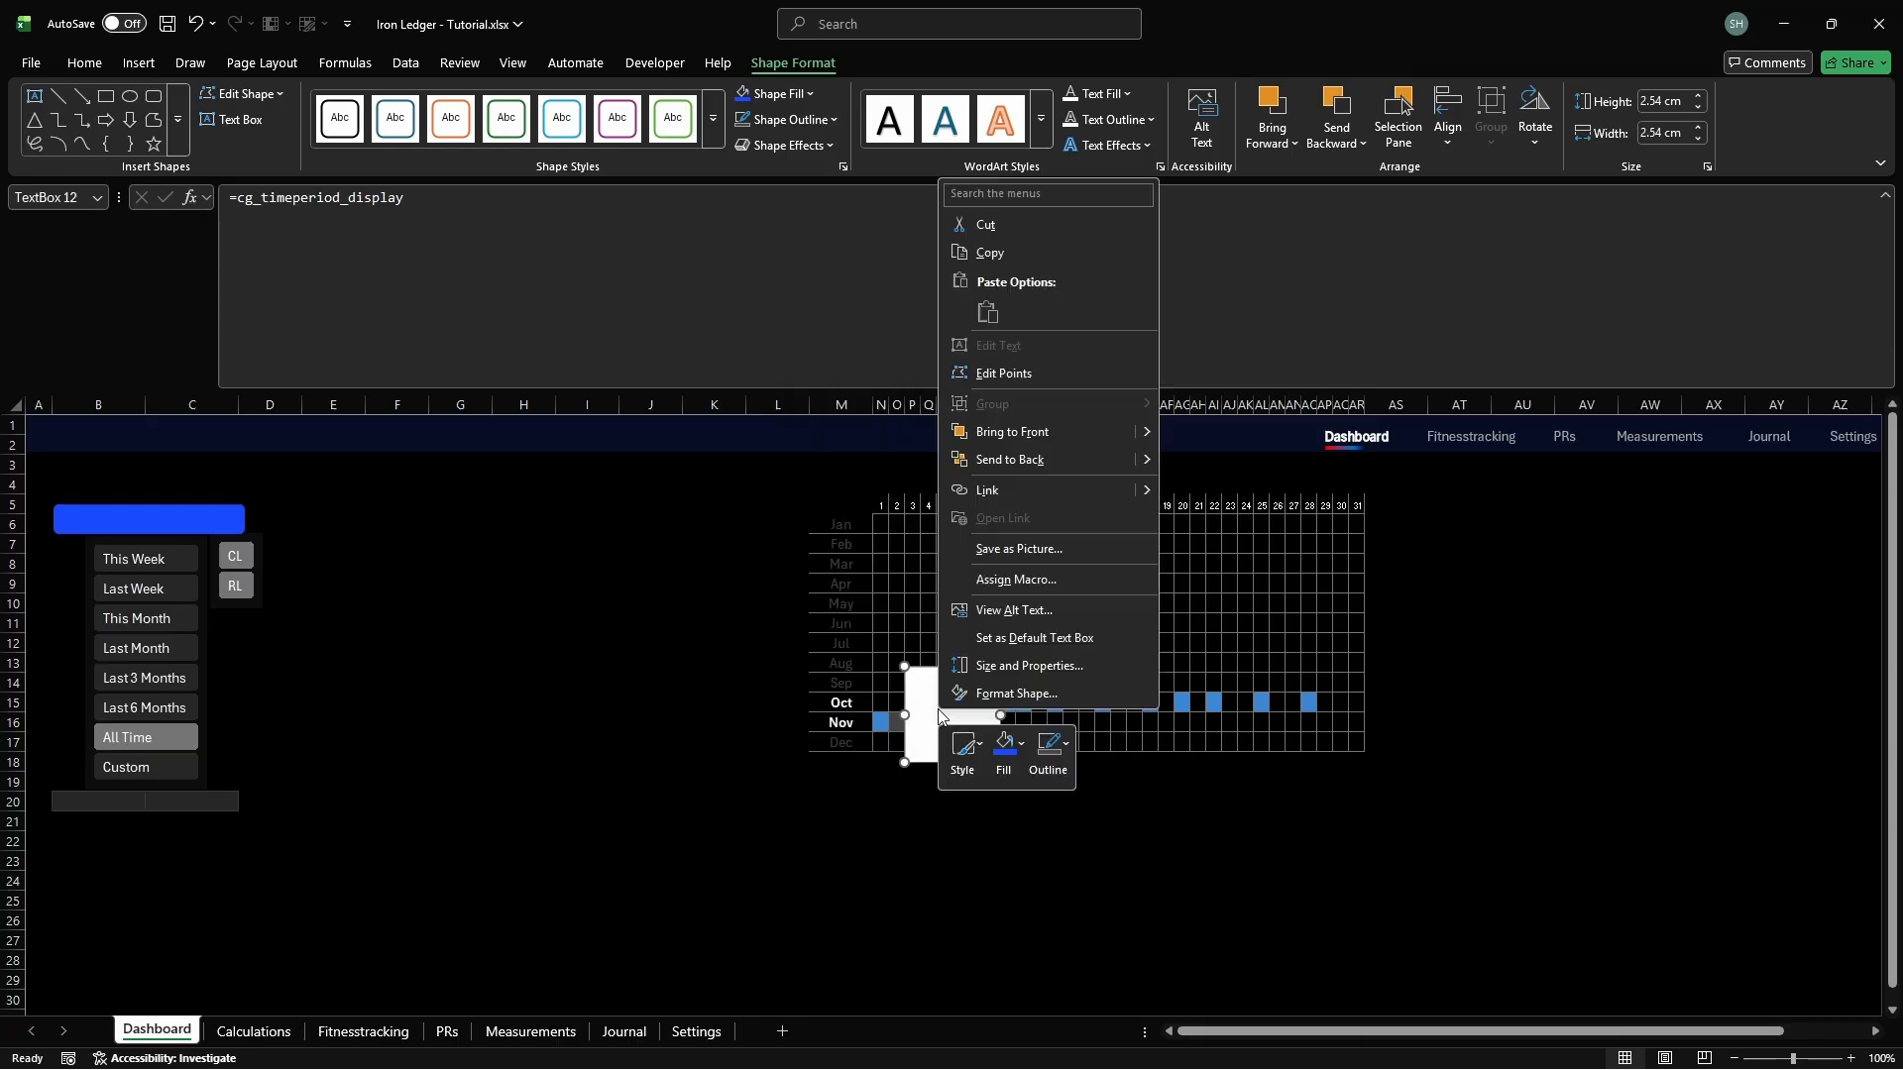
{"action": "left_click", "coordinate": [978, 697]}
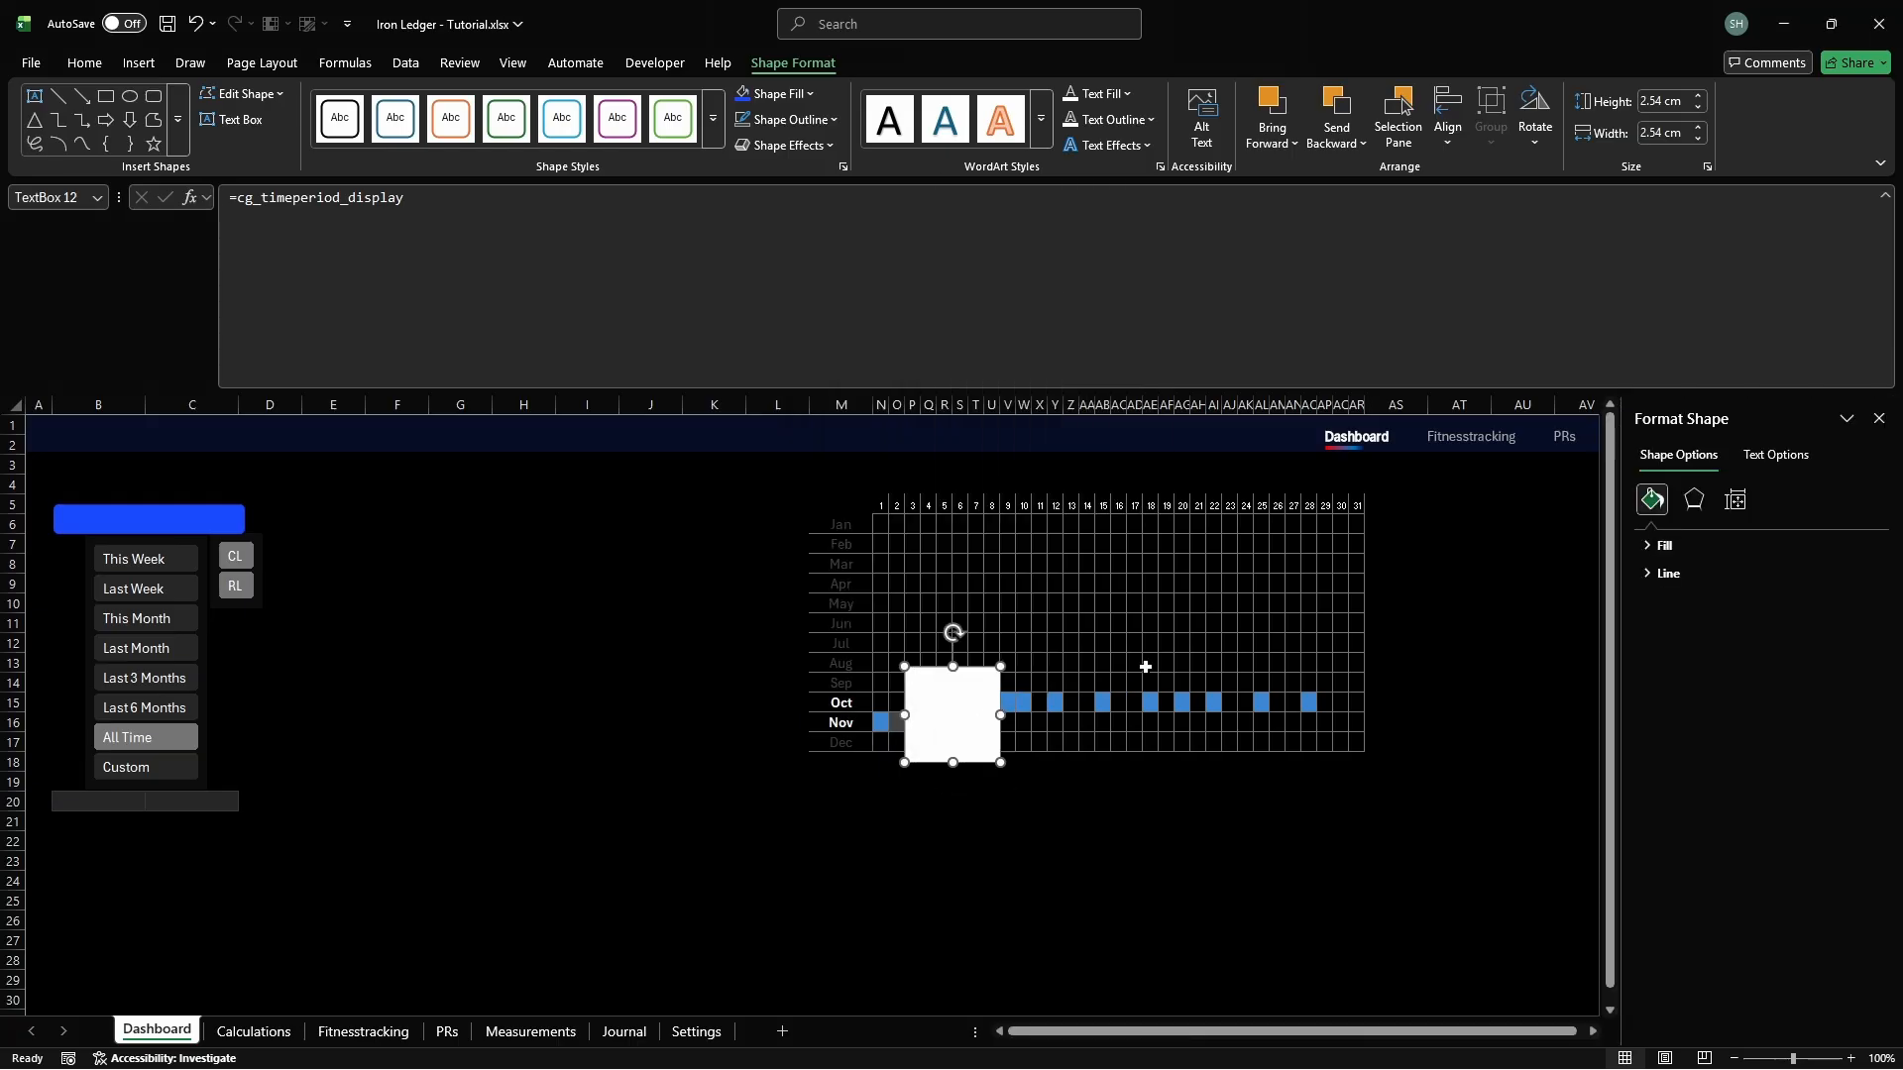
{"action": "left_click", "coordinate": [1665, 547]}
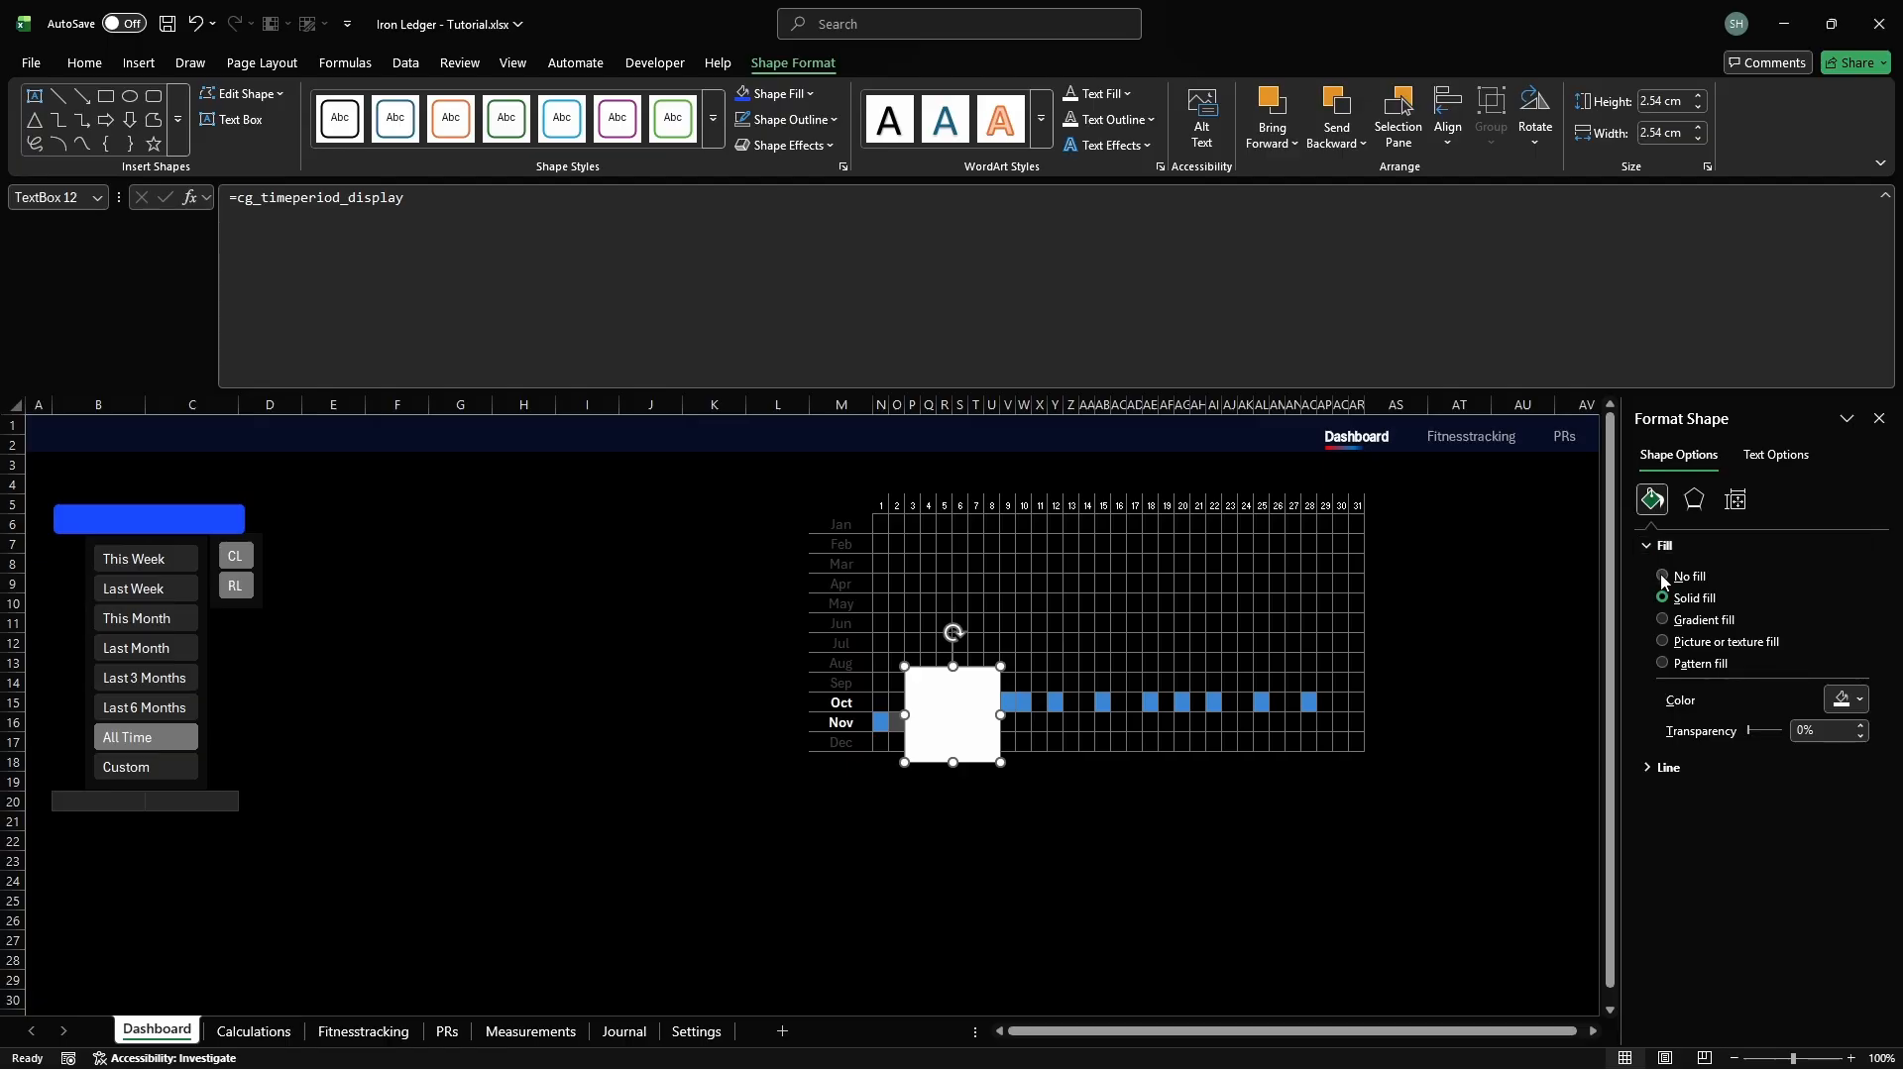
{"action": "left_click", "coordinate": [1664, 576]}
{"action": "left_click", "coordinate": [1666, 552]}
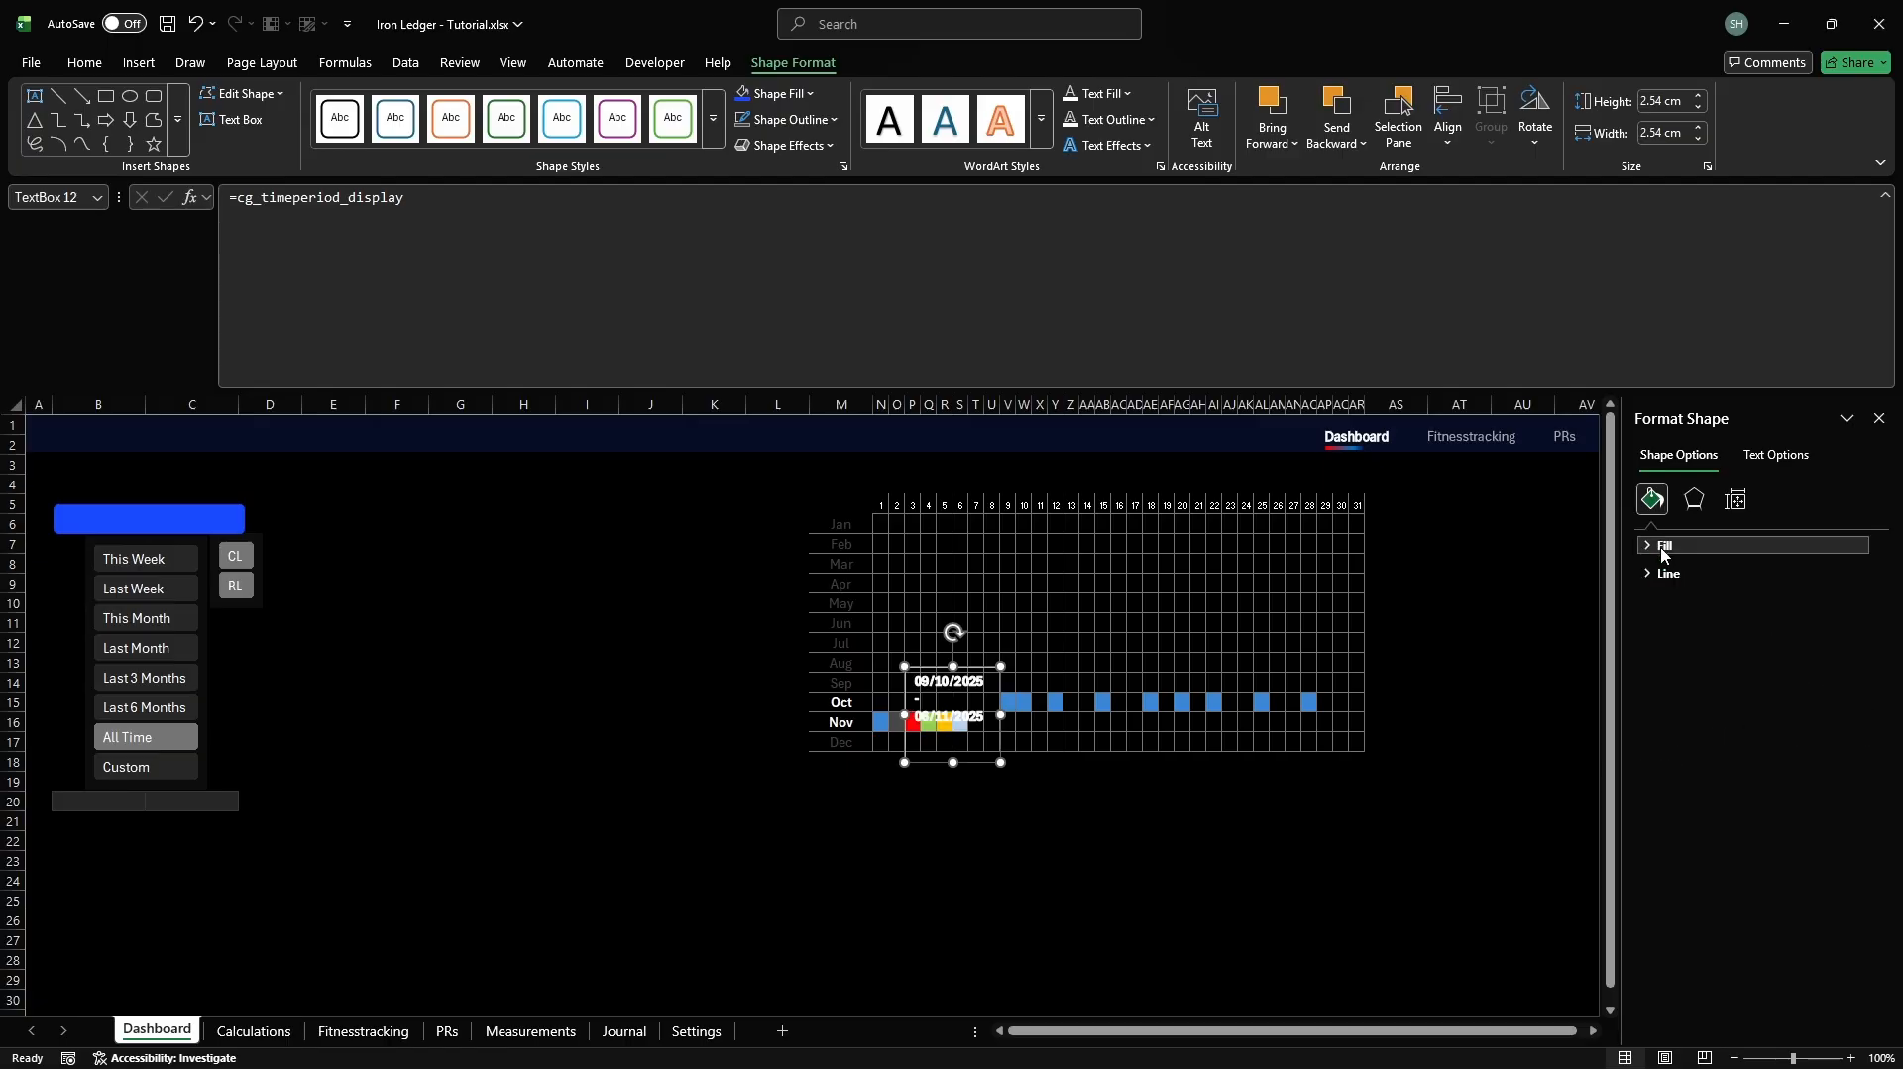
{"action": "left_click", "coordinate": [1668, 574]}
{"action": "left_click", "coordinate": [1662, 604]}
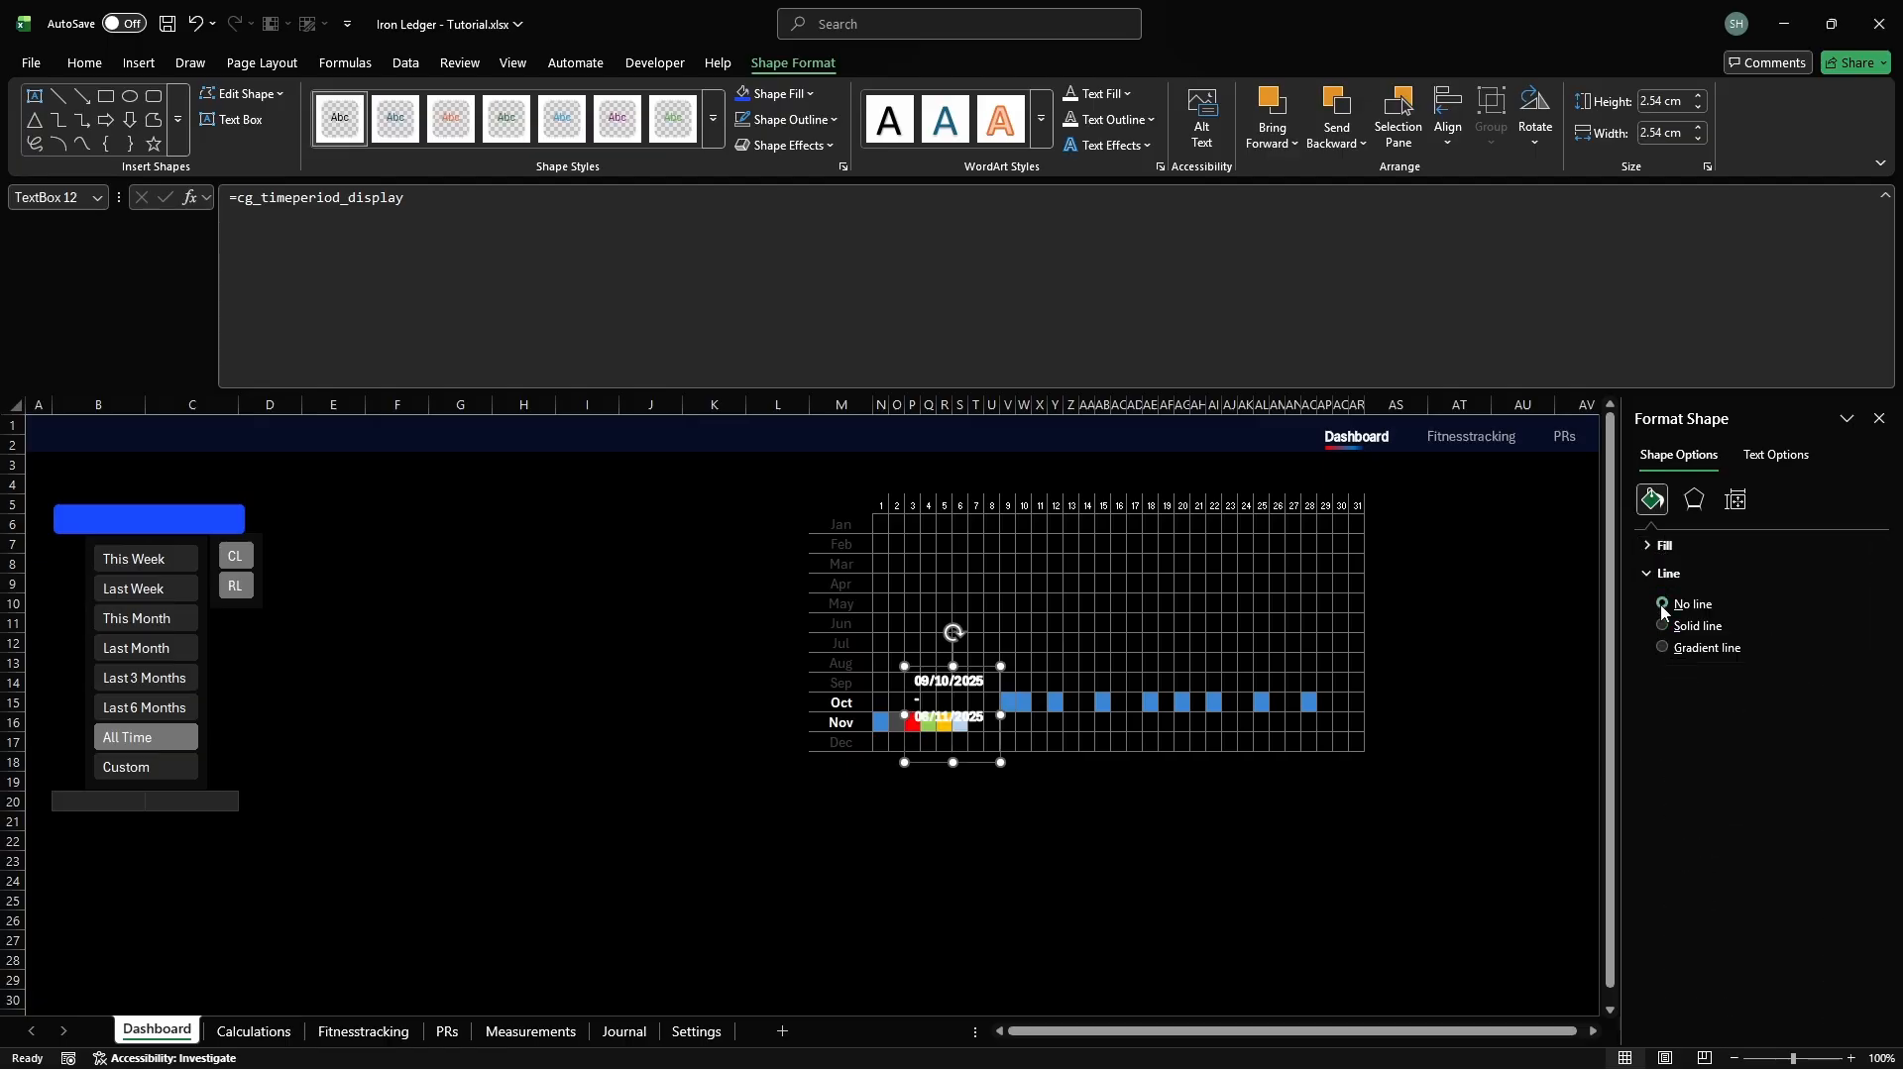
{"action": "left_click", "coordinate": [1664, 575]}
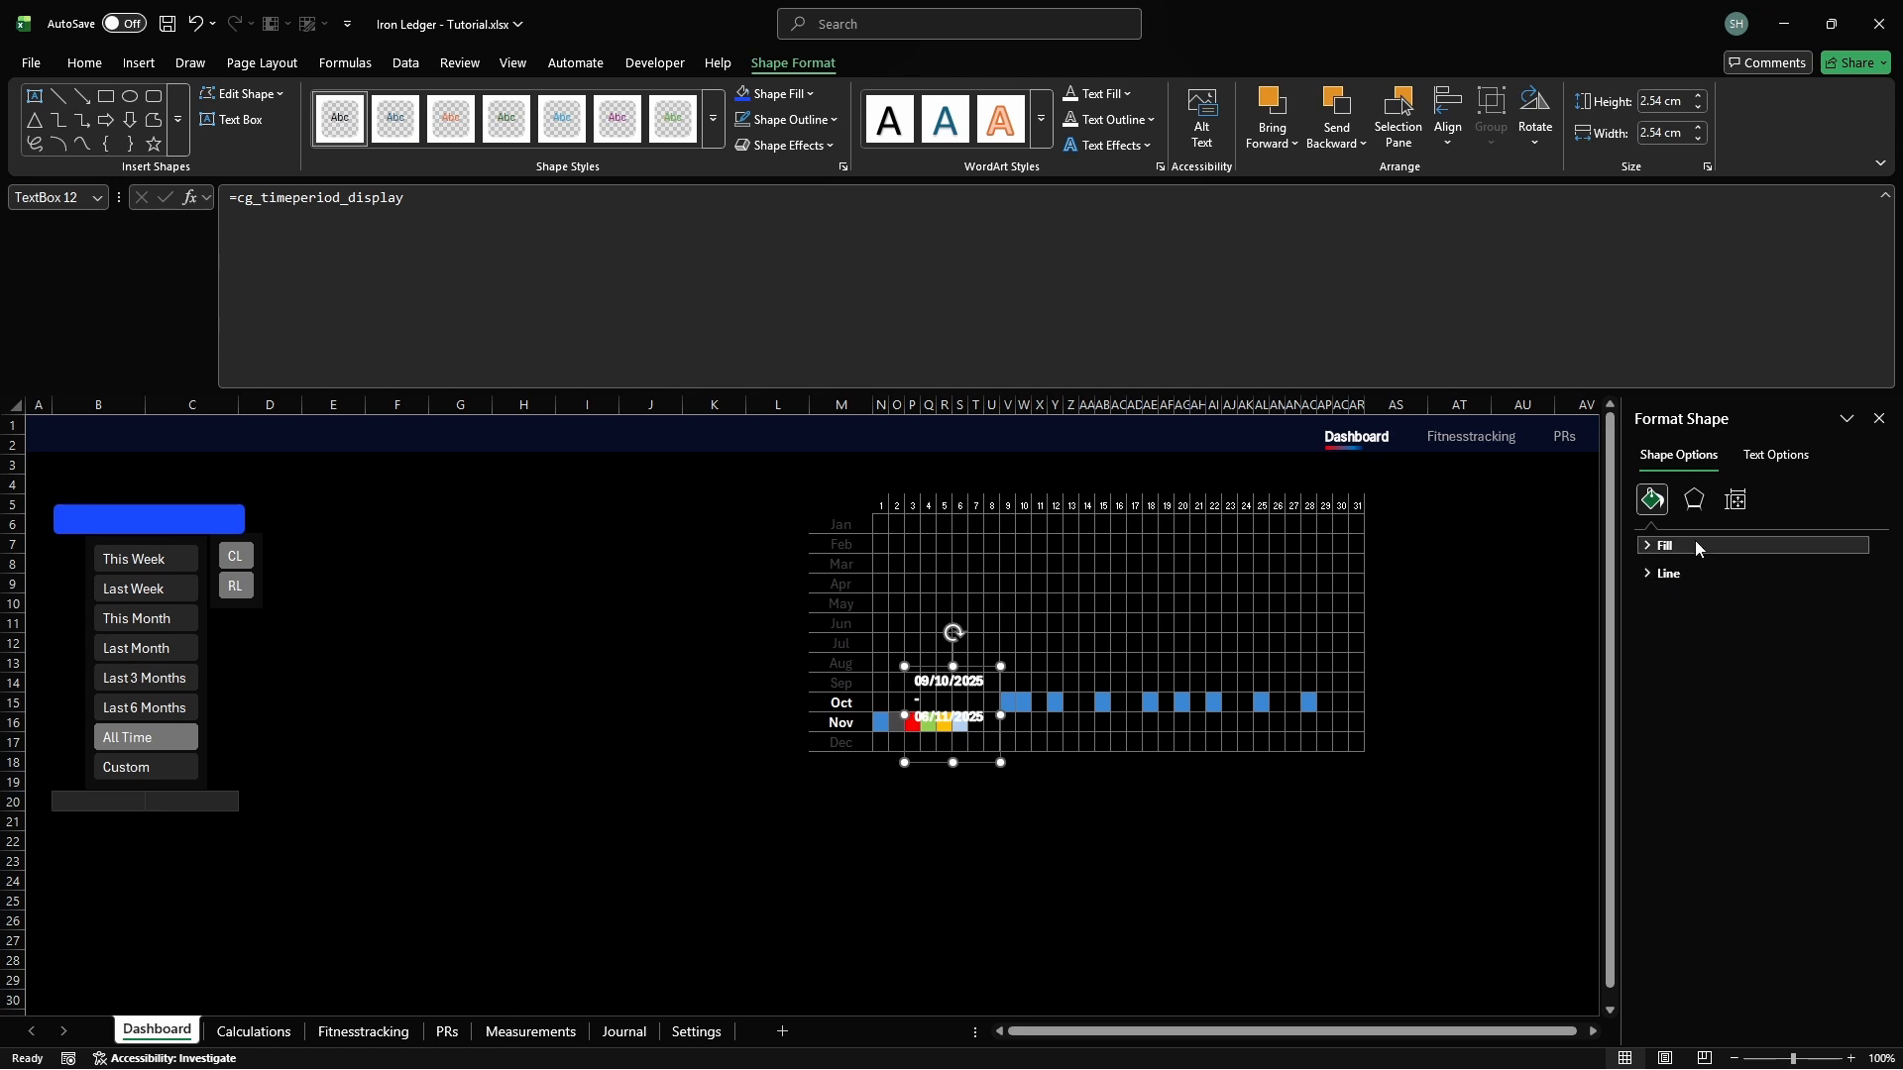
Set the text box's positioning property to don't move or size with cells
{"action": "left_click", "coordinate": [1736, 500]}
{"action": "left_click", "coordinate": [1674, 574]}
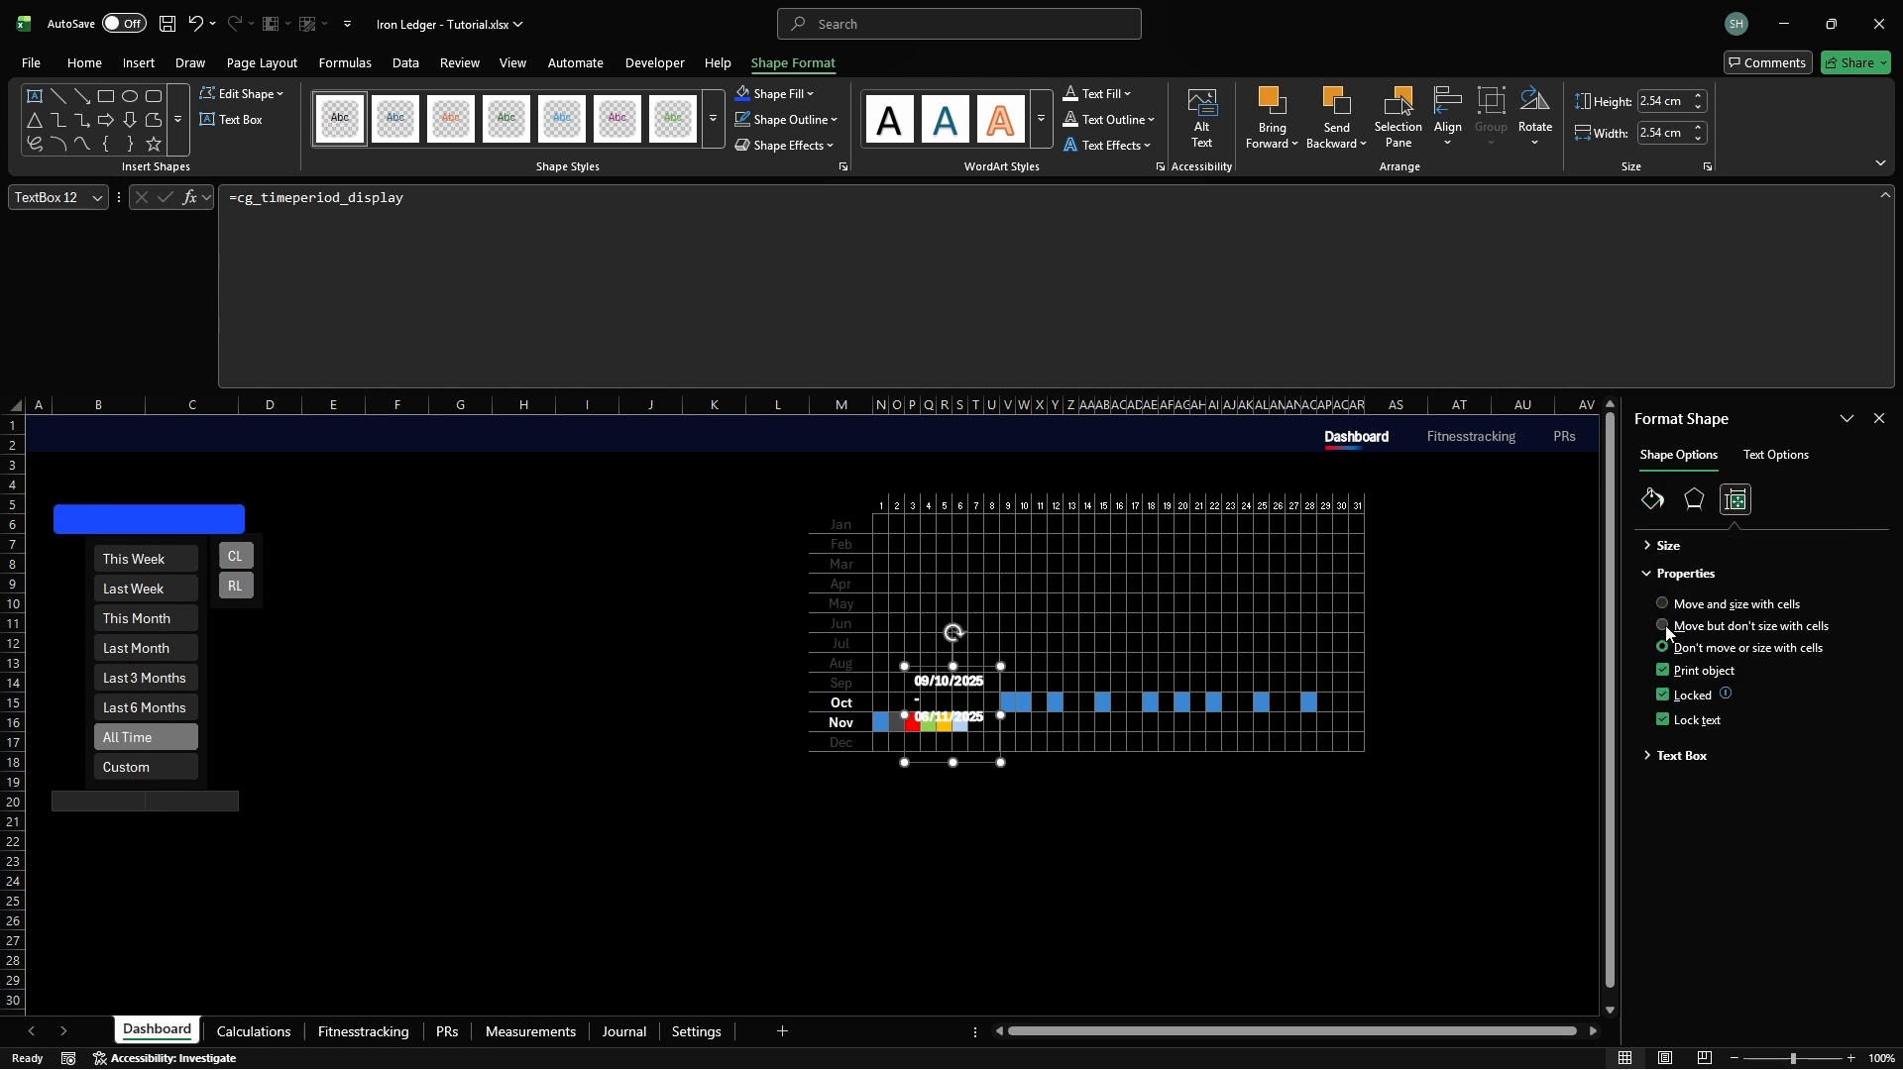
{"action": "left_click", "coordinate": [1682, 575]}
{"action": "left_click", "coordinate": [1879, 419]}
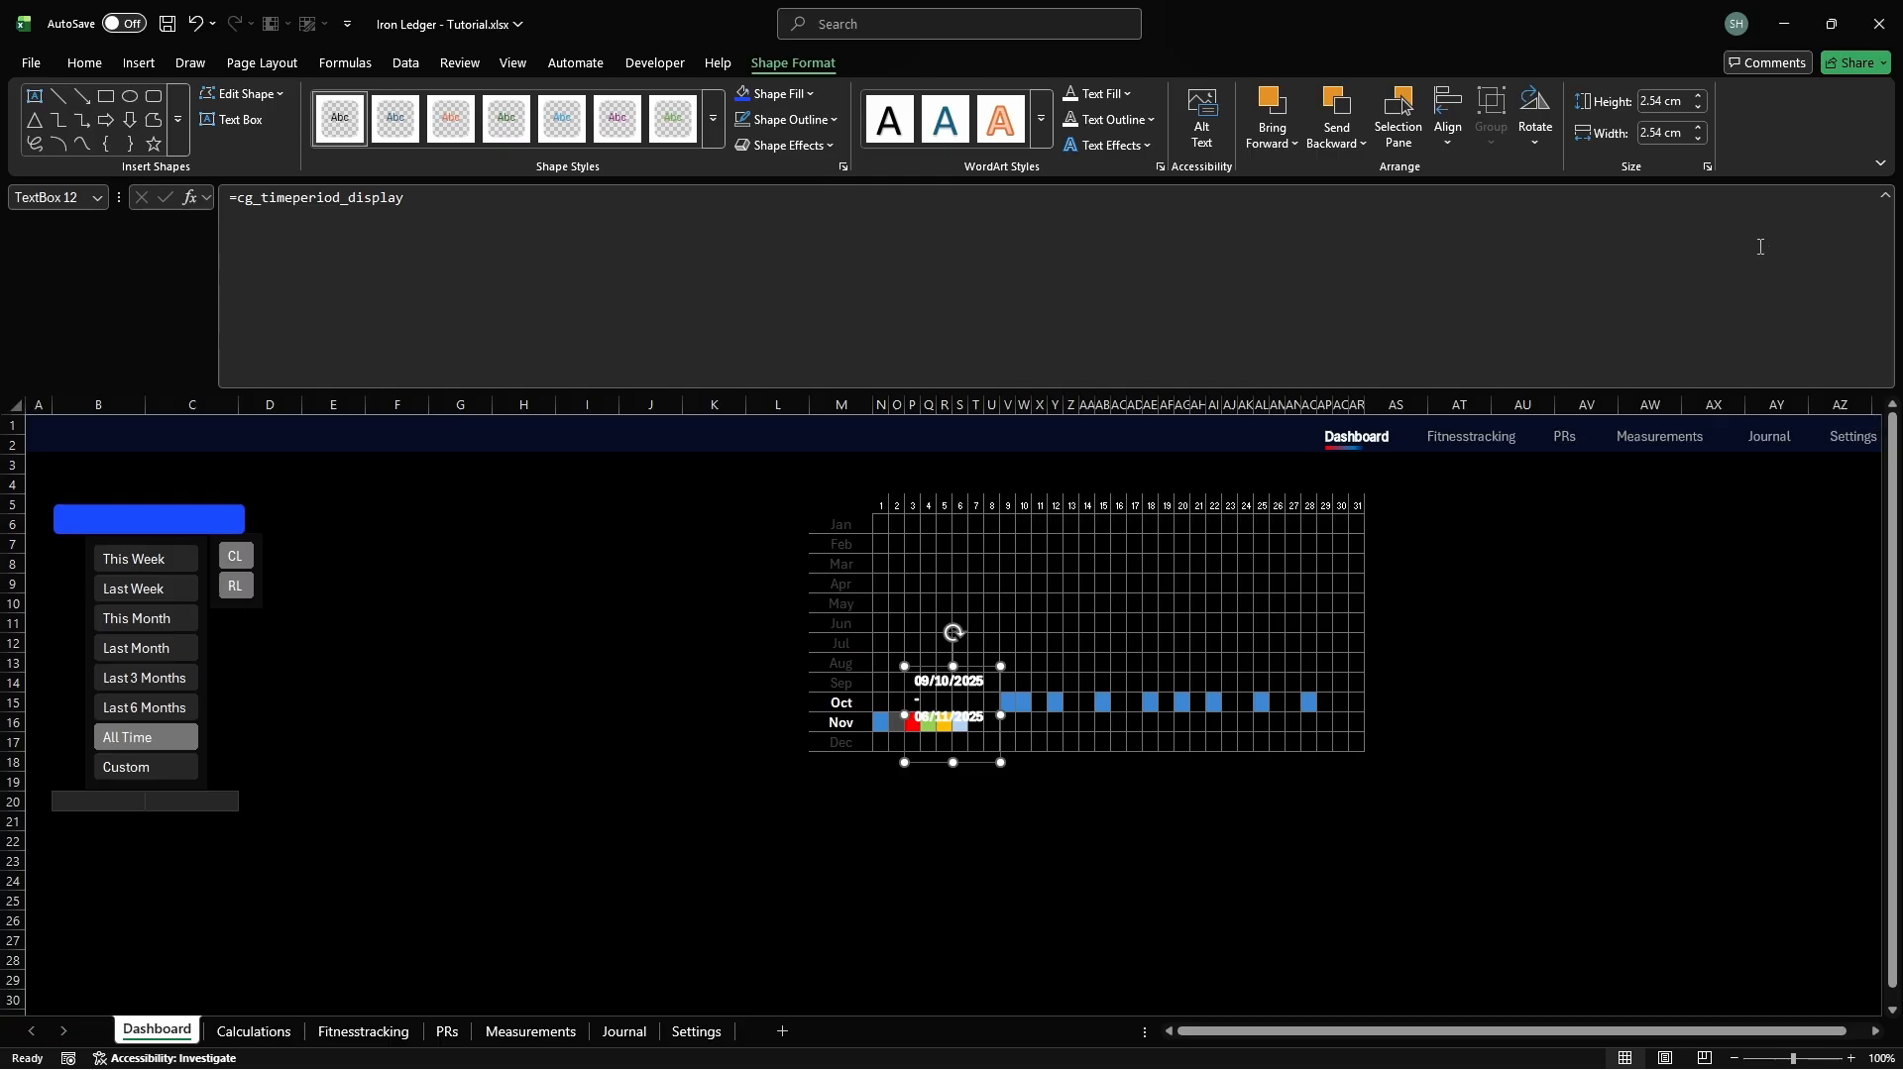
Size the text box 0.7 cm high by 4.95 cm wide and place it on the blue rounded rectangle
{"action": "left_click", "coordinate": [1656, 101]}
{"action": "type", "text": "0.7"}
{"action": "key", "text": "Return"}
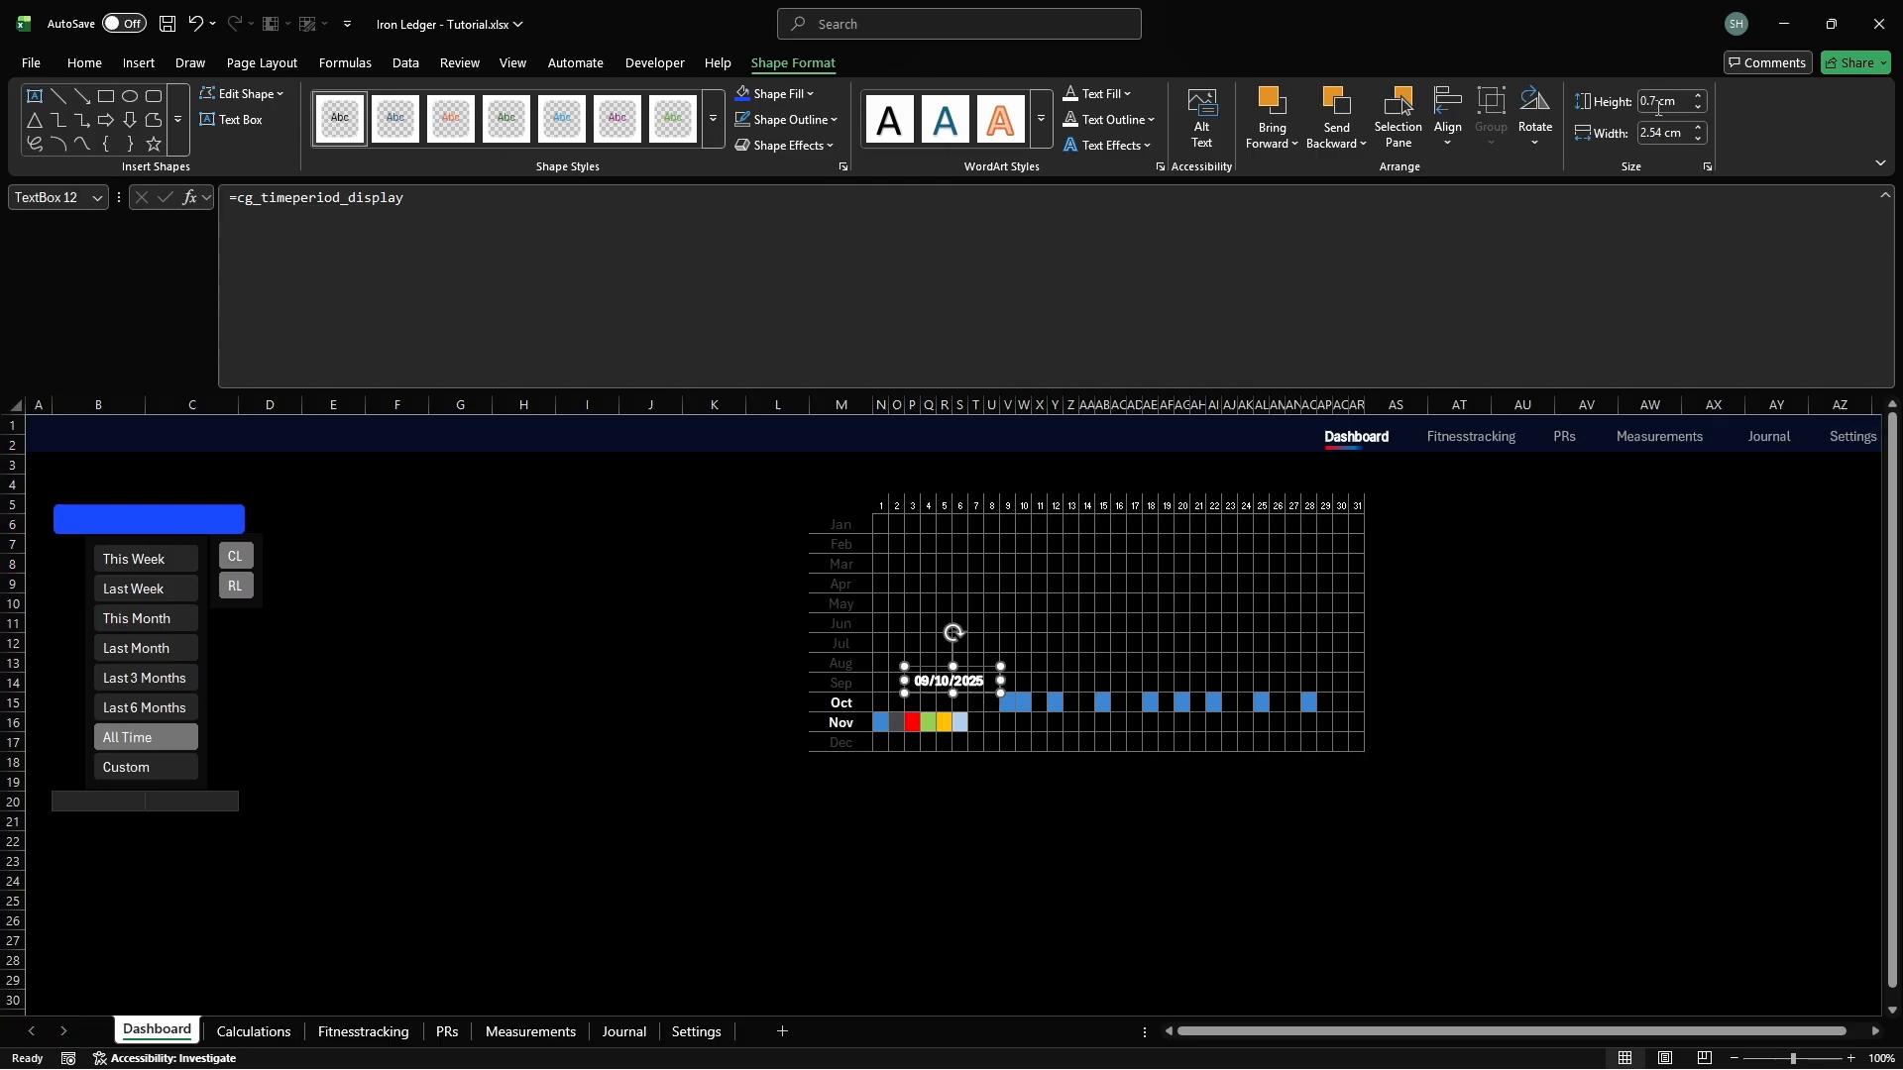
{"action": "left_click", "coordinate": [1664, 131]}
{"action": "type", "text": "4.95"}
{"action": "key", "text": "Return"}
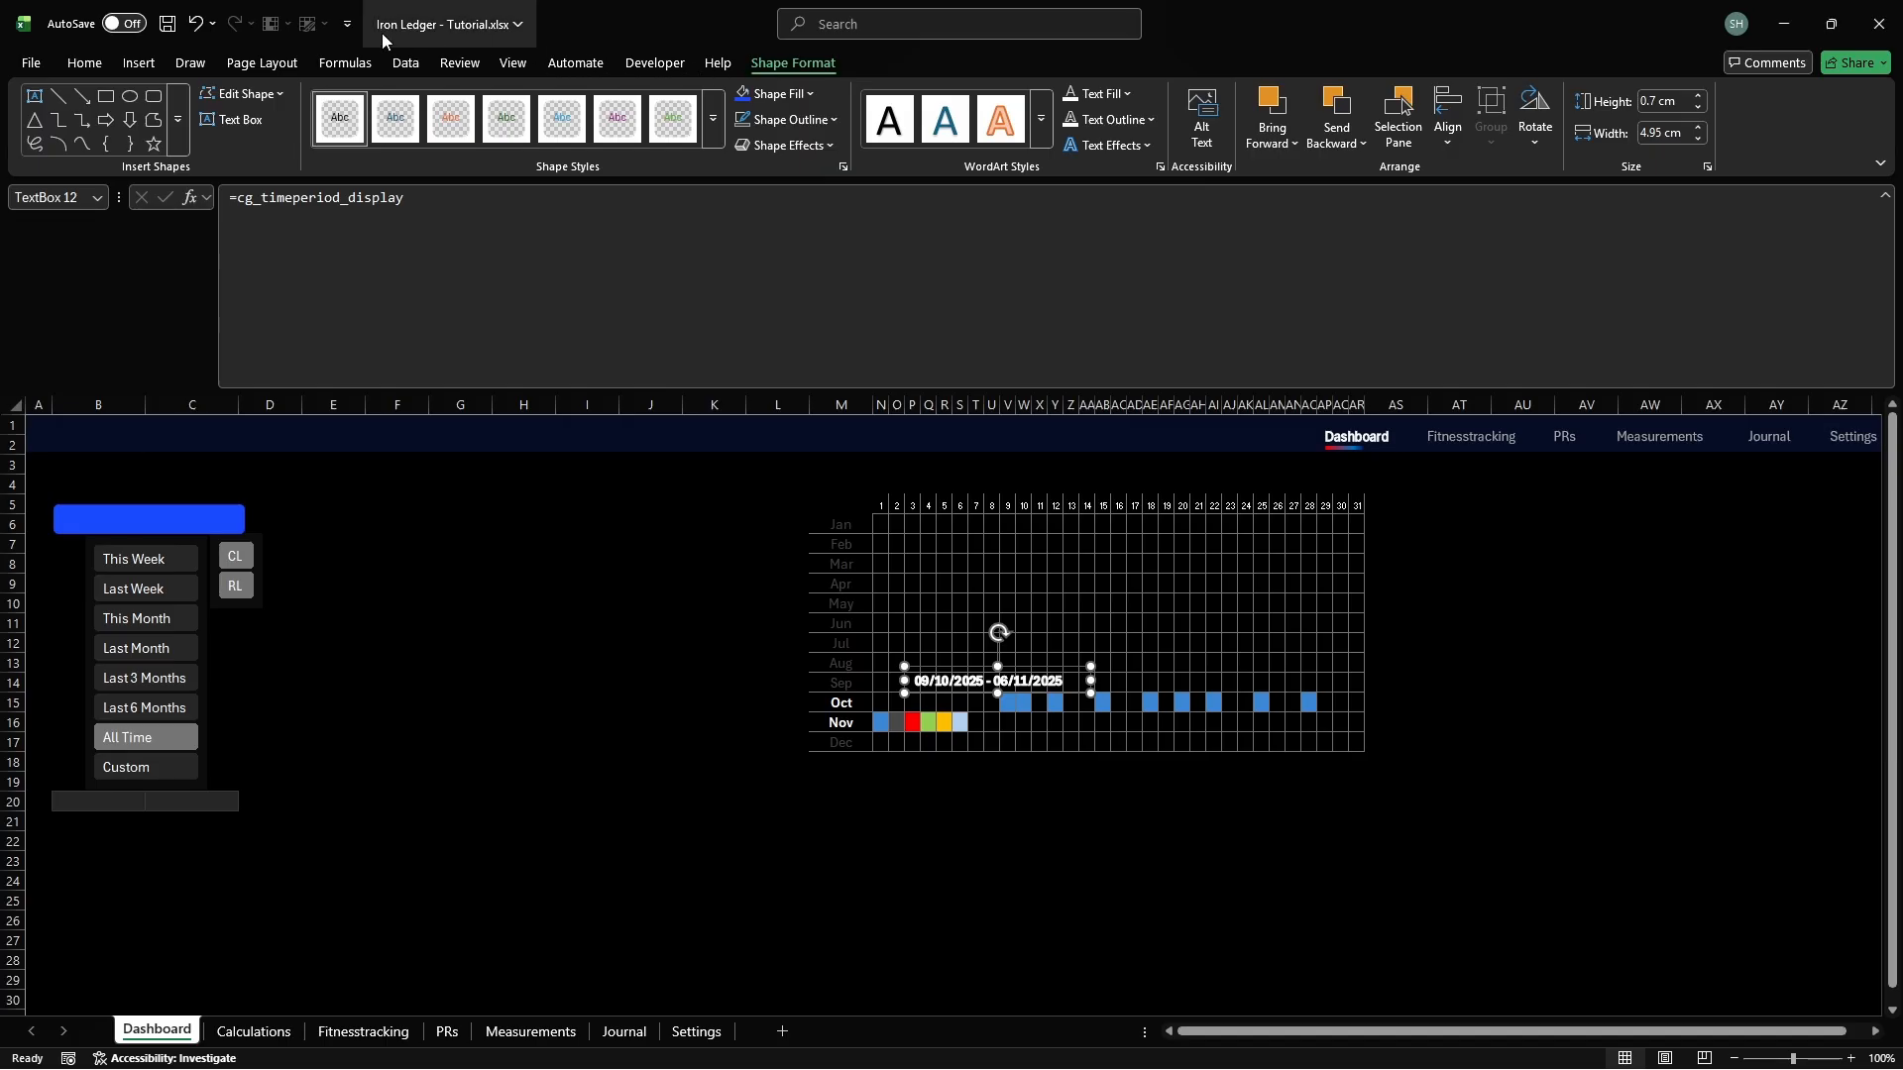
{"action": "left_click", "coordinate": [85, 64]}
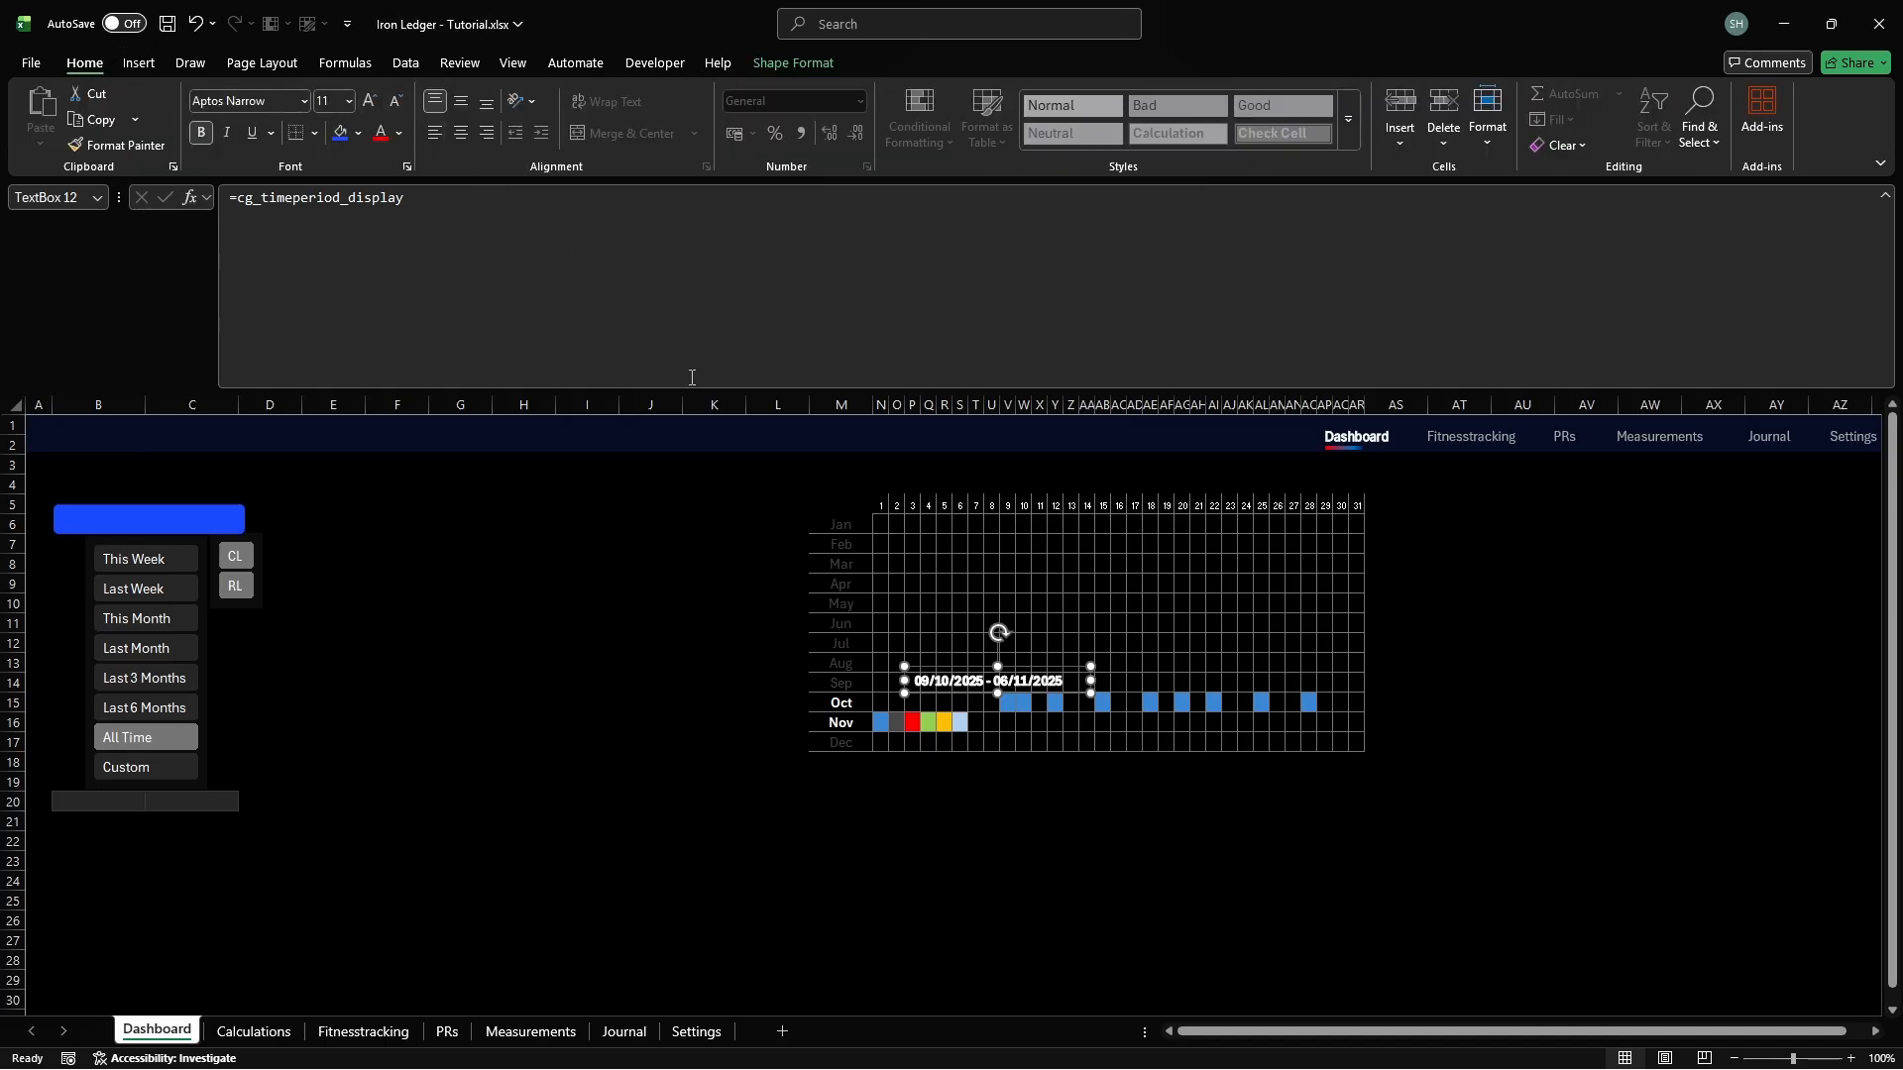
{"action": "left_click_drag", "start_coordinate": [1026, 694], "coordinate": [178, 527]}
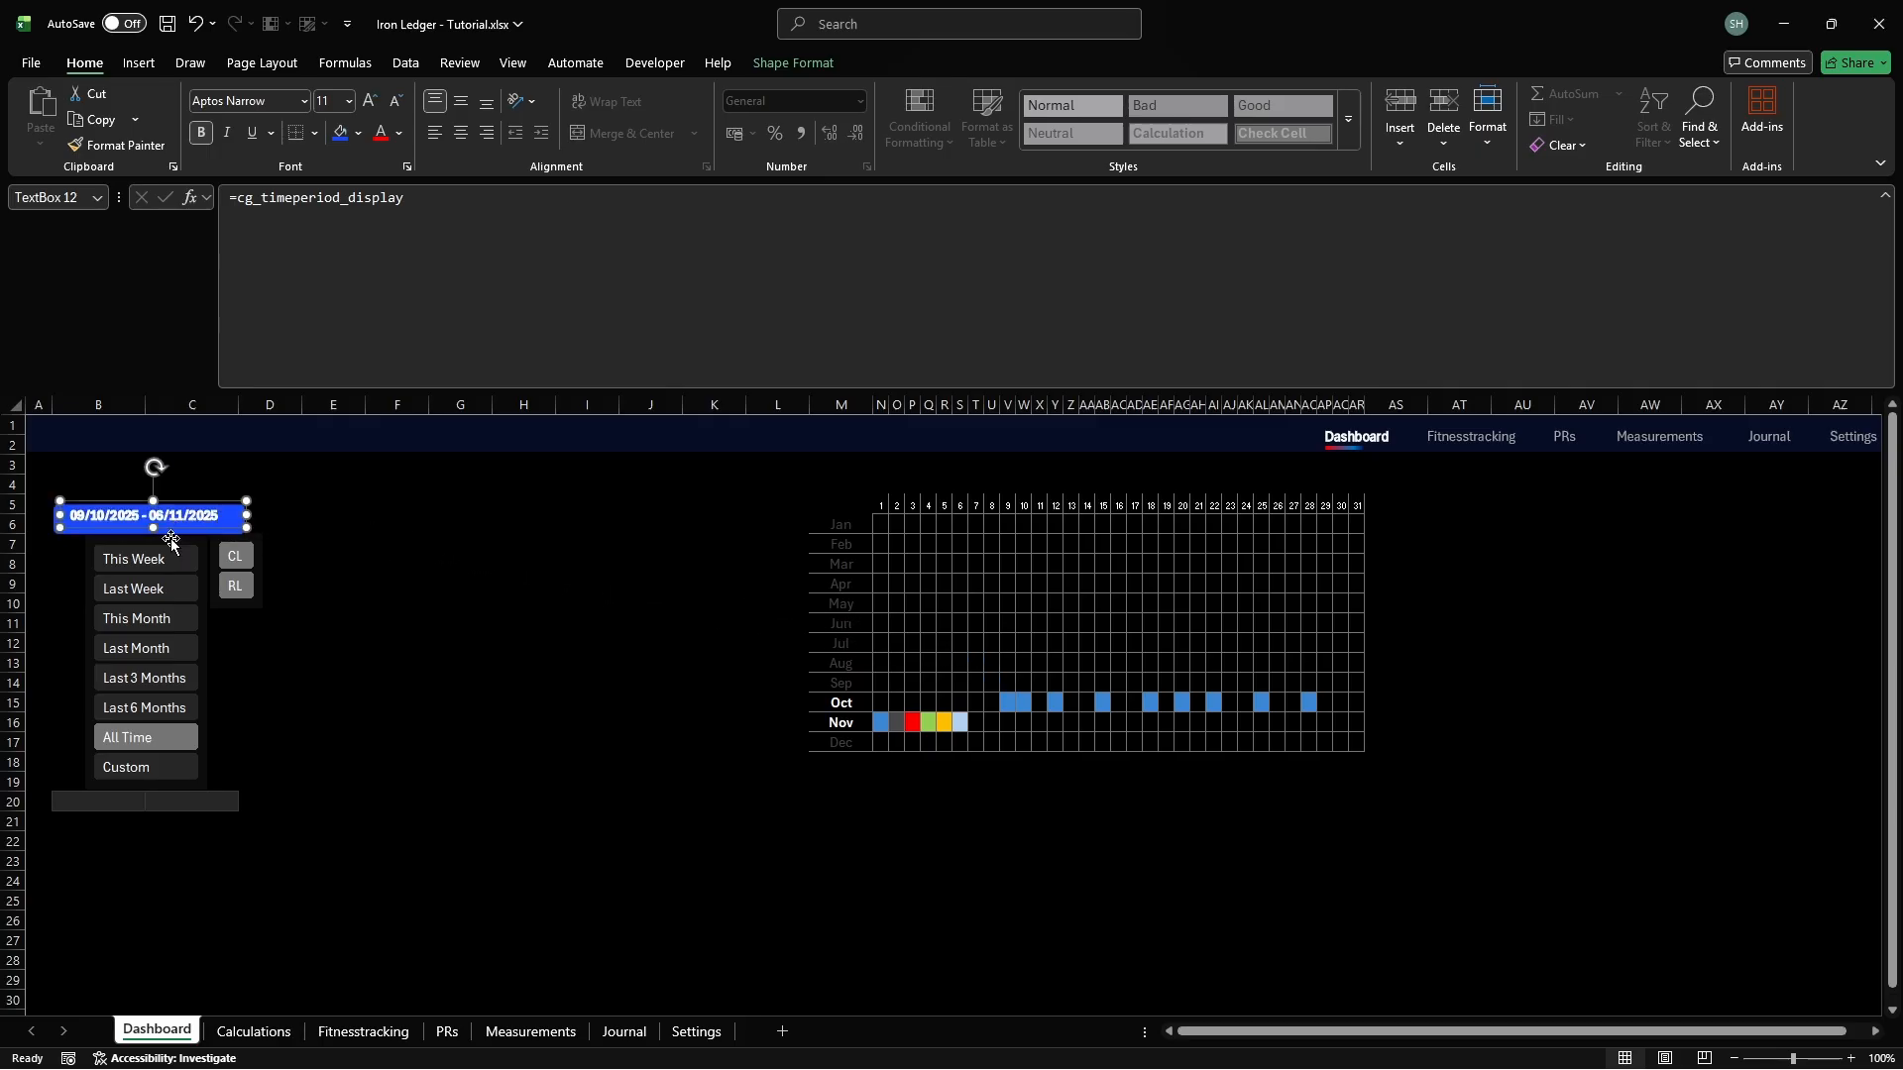
On the Calculations sheet, set the width of columns X to AA to 4
{"action": "left_click", "coordinate": [252, 1031]}
{"action": "key", "text": "ctrl+g"}
{"action": "type", "text": "X12"}
{"action": "key", "text": "Return"}
{"action": "key", "text": "shift+Right"}
{"action": "key", "text": "shift+Right"}
{"action": "key", "text": "shift+Right"}
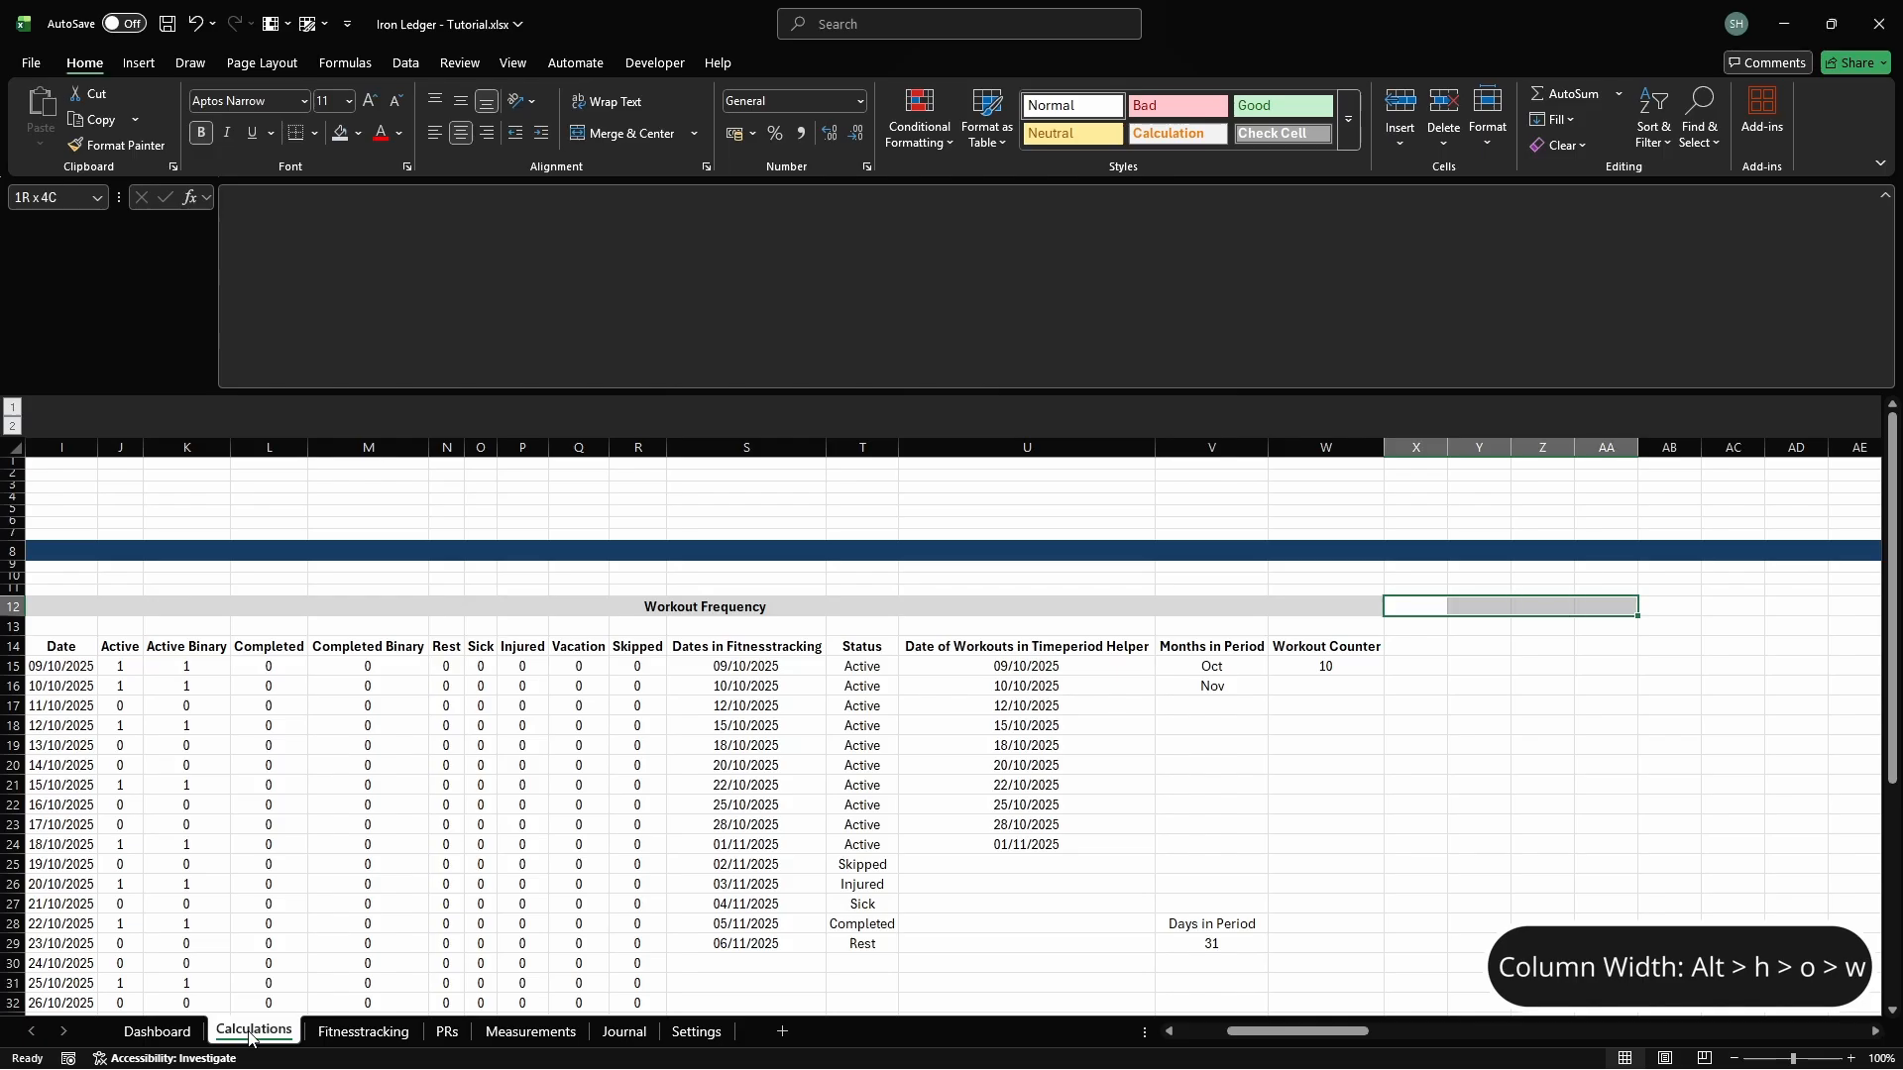
{"action": "type", "text": "how4"}
{"action": "key", "text": "Return"}
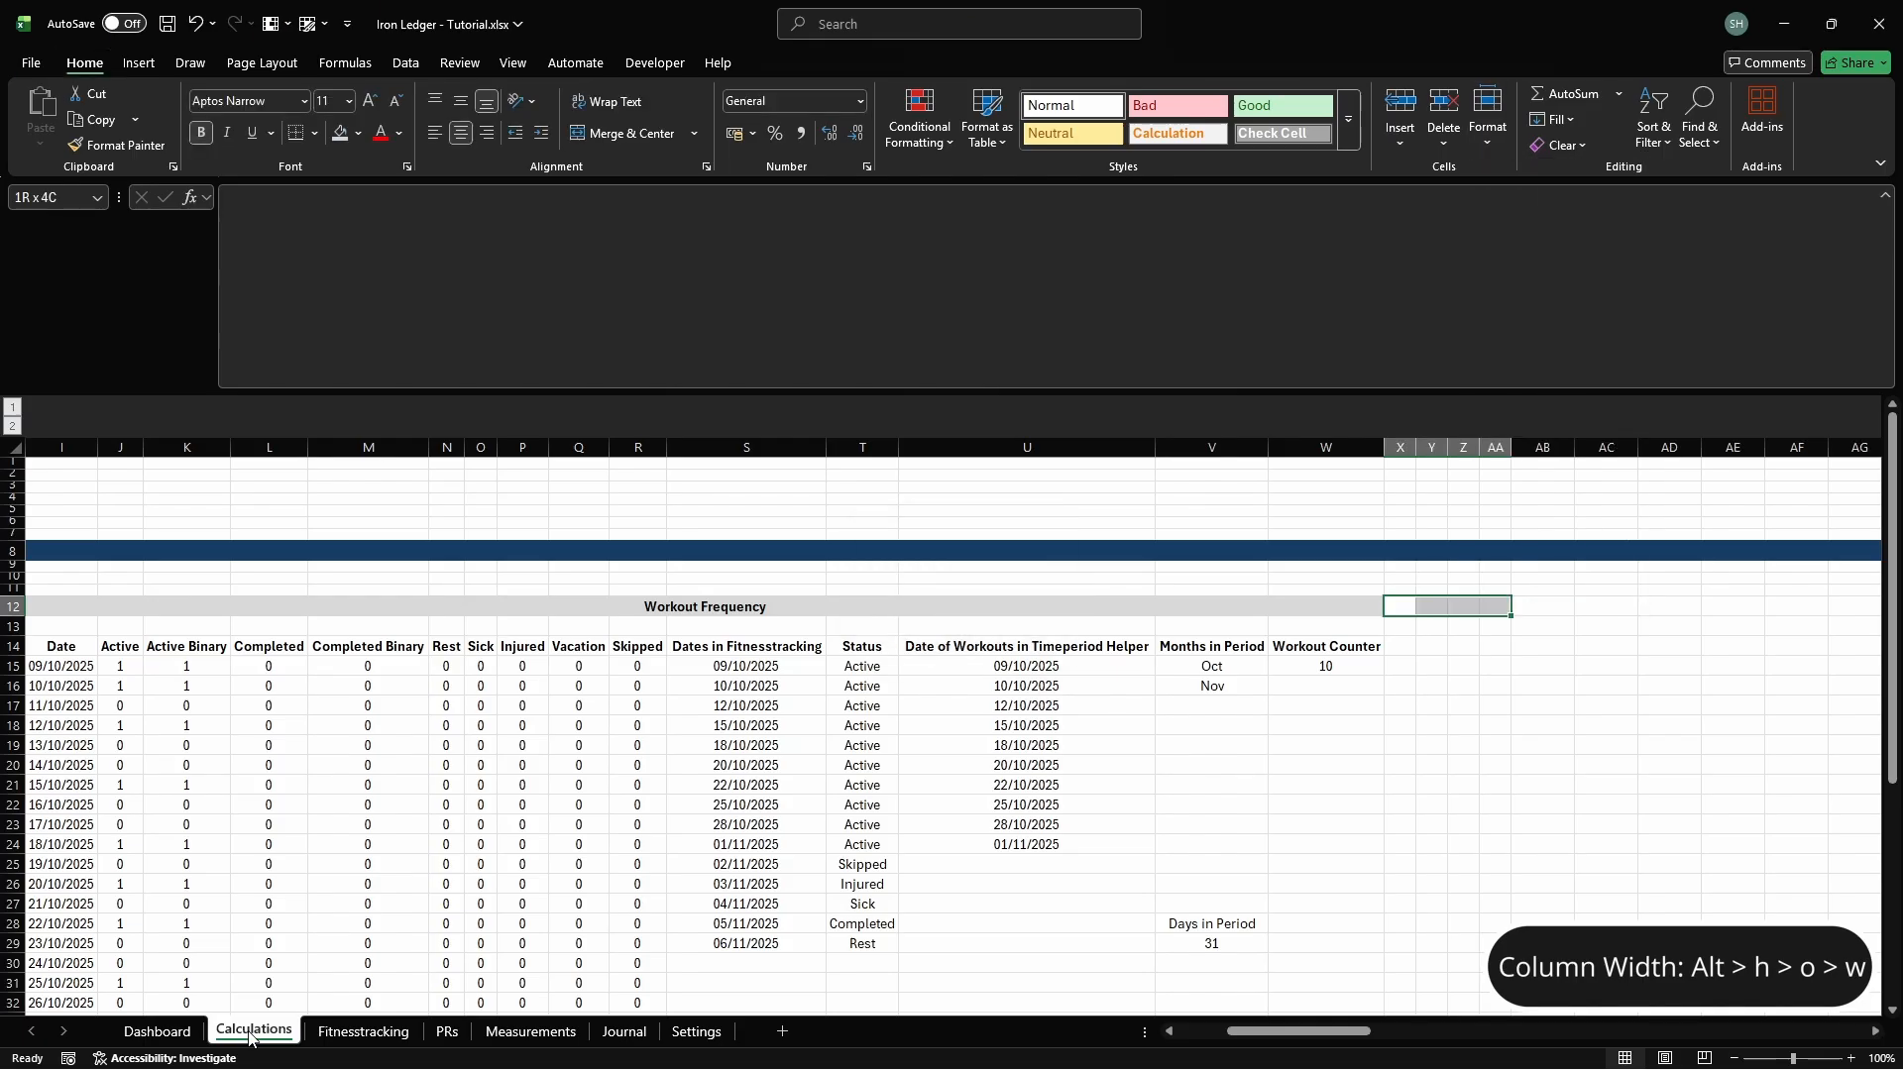
Fill cell AB12 with the same light grey as the existing Workout Frequency header
{"action": "key", "text": "Right"}
{"action": "key", "text": "Right"}
{"action": "key", "text": "Right"}
{"action": "key", "text": "Right"}
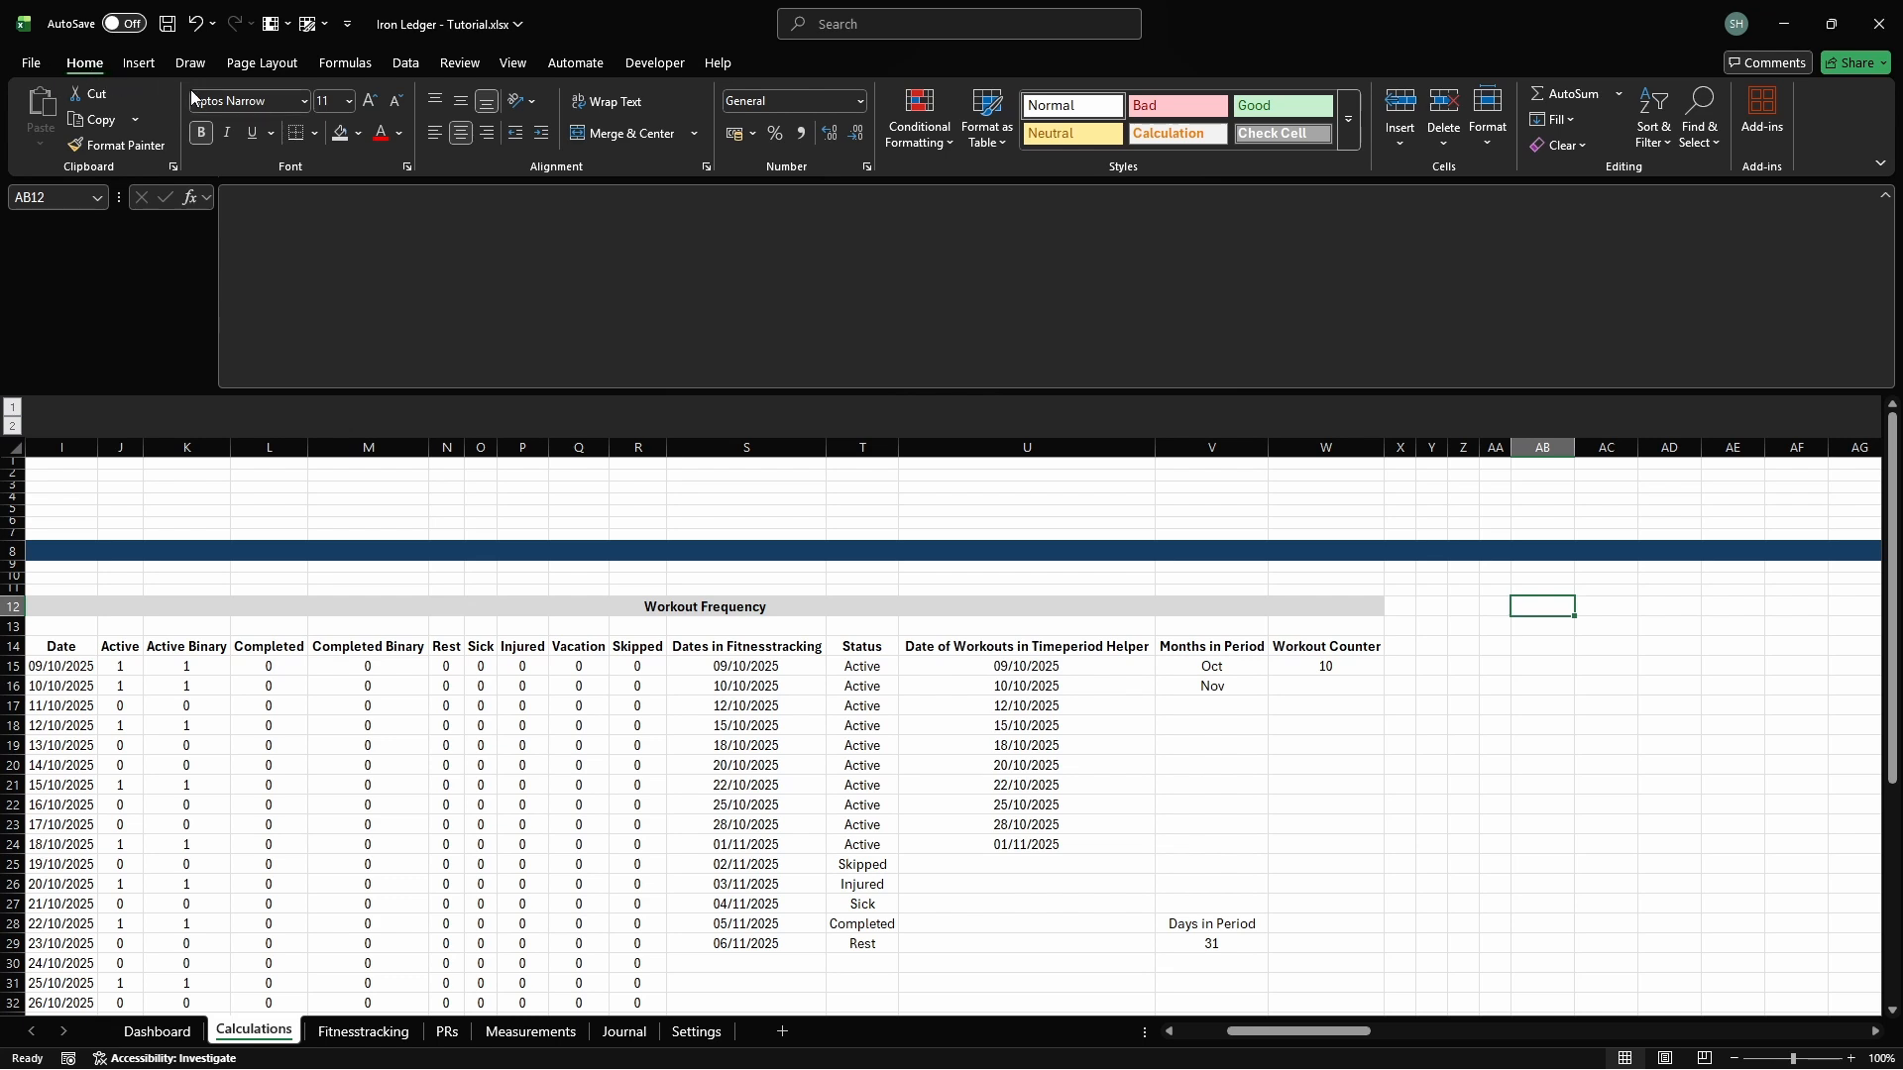
{"action": "left_click", "coordinate": [357, 132]}
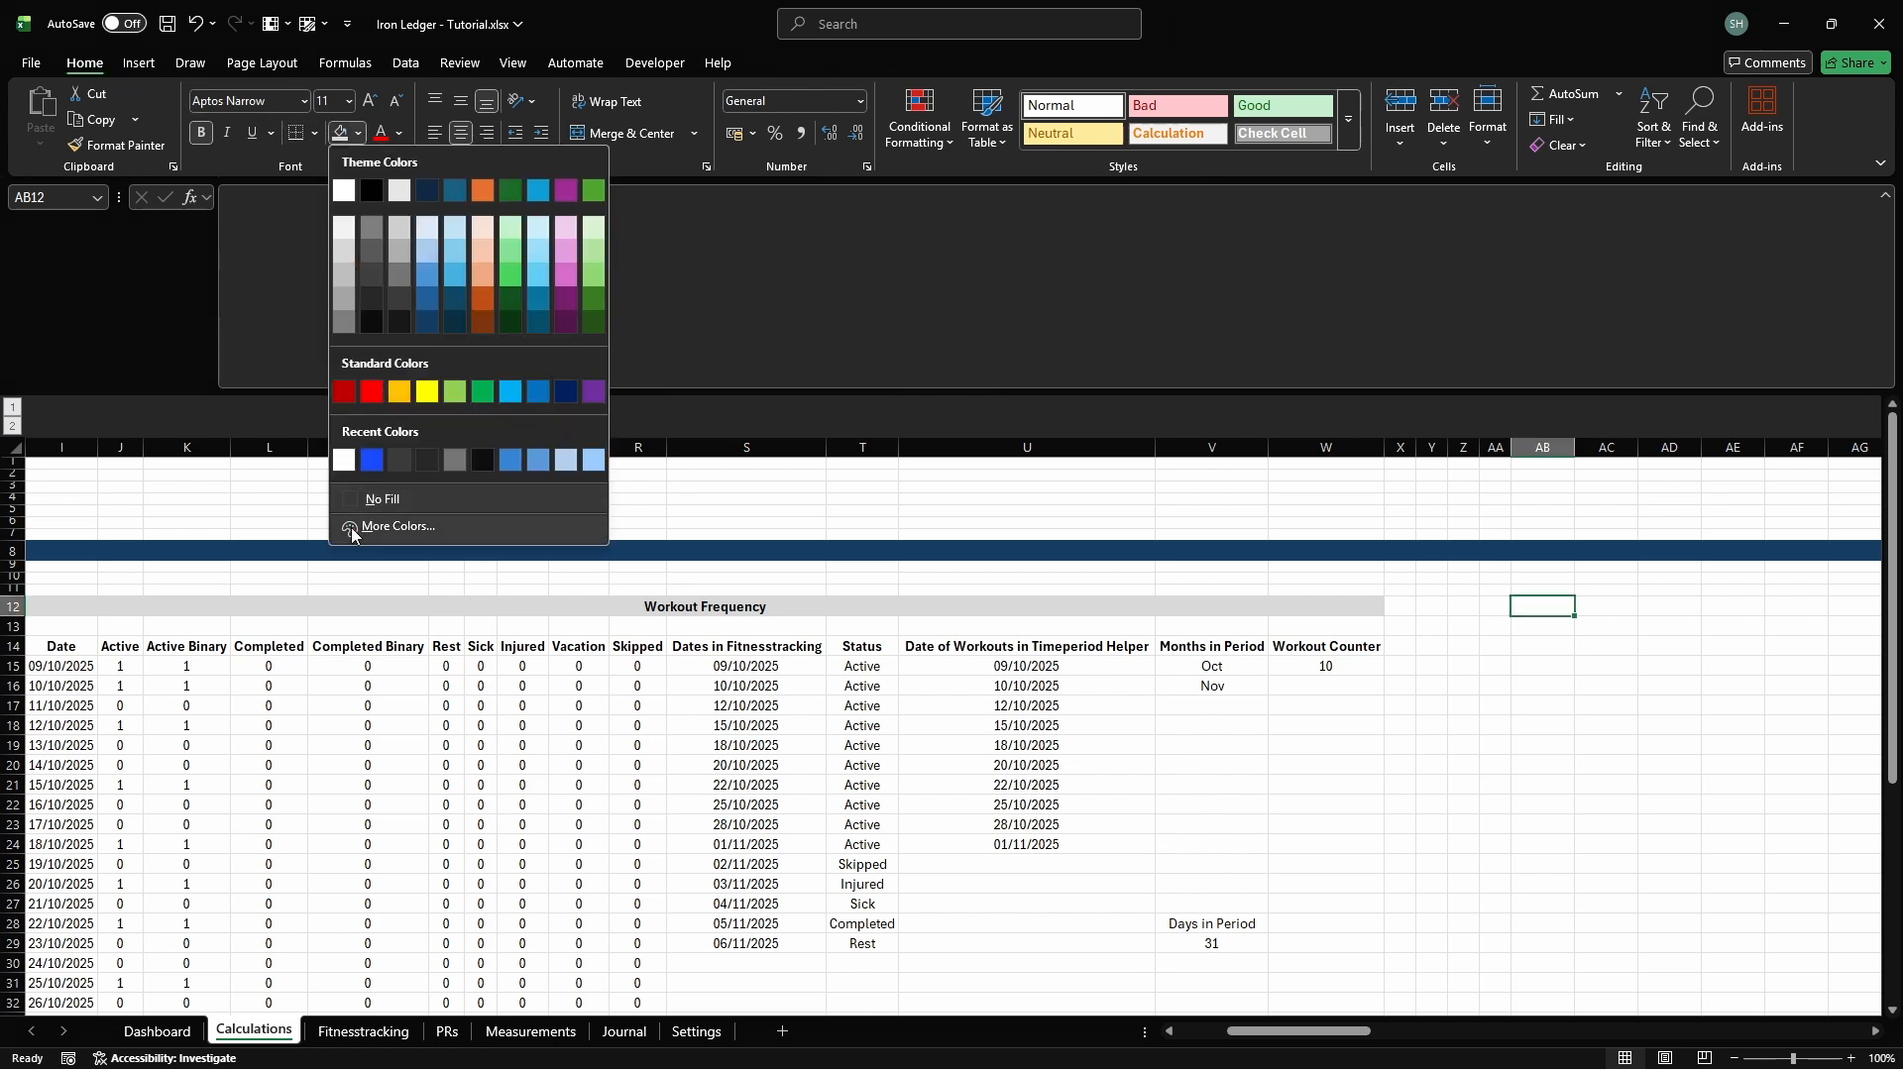
{"action": "left_click", "coordinate": [353, 528]}
{"action": "left_click", "coordinate": [900, 406]}
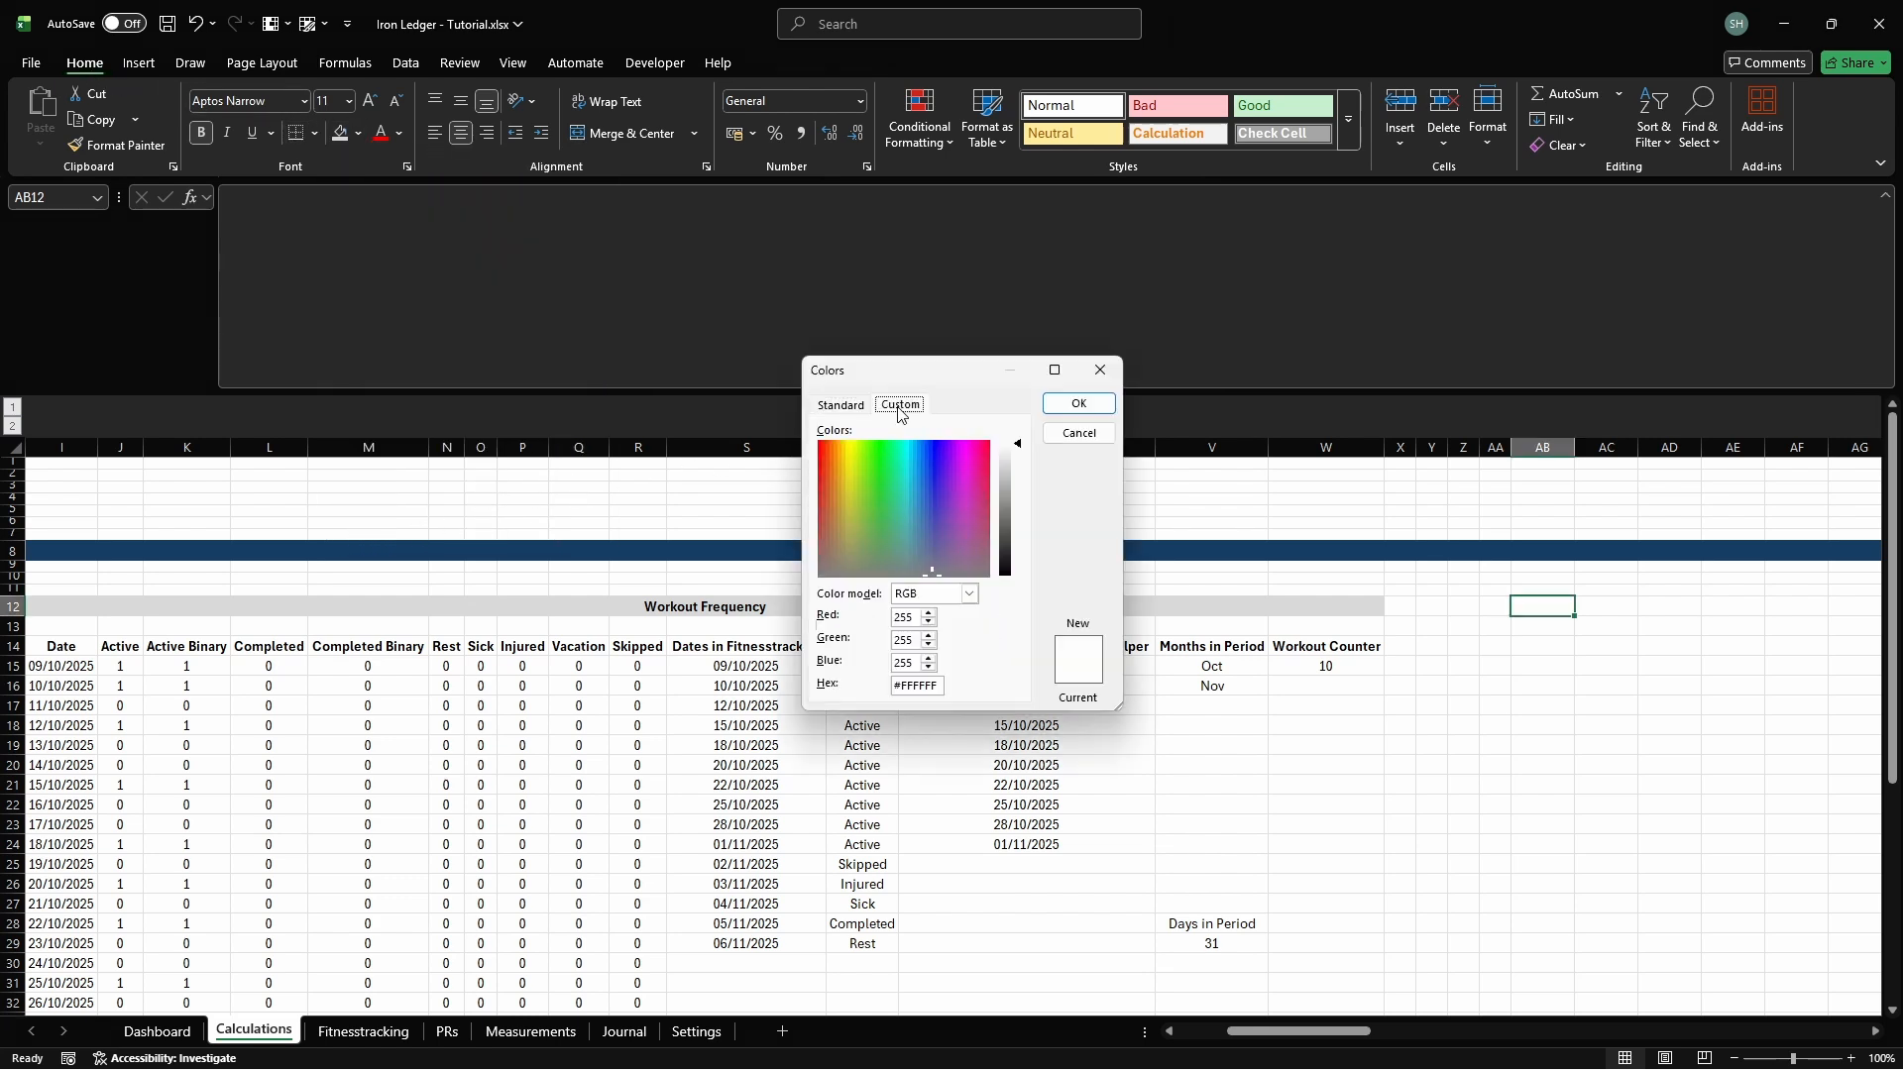
{"action": "left_click", "coordinate": [939, 686]}
{"action": "key", "text": "Return"}
Enter the header Workout Frequency in AB12 and merge and center it across AB12:AG12
{"action": "type", "text": "Workout Fr"}
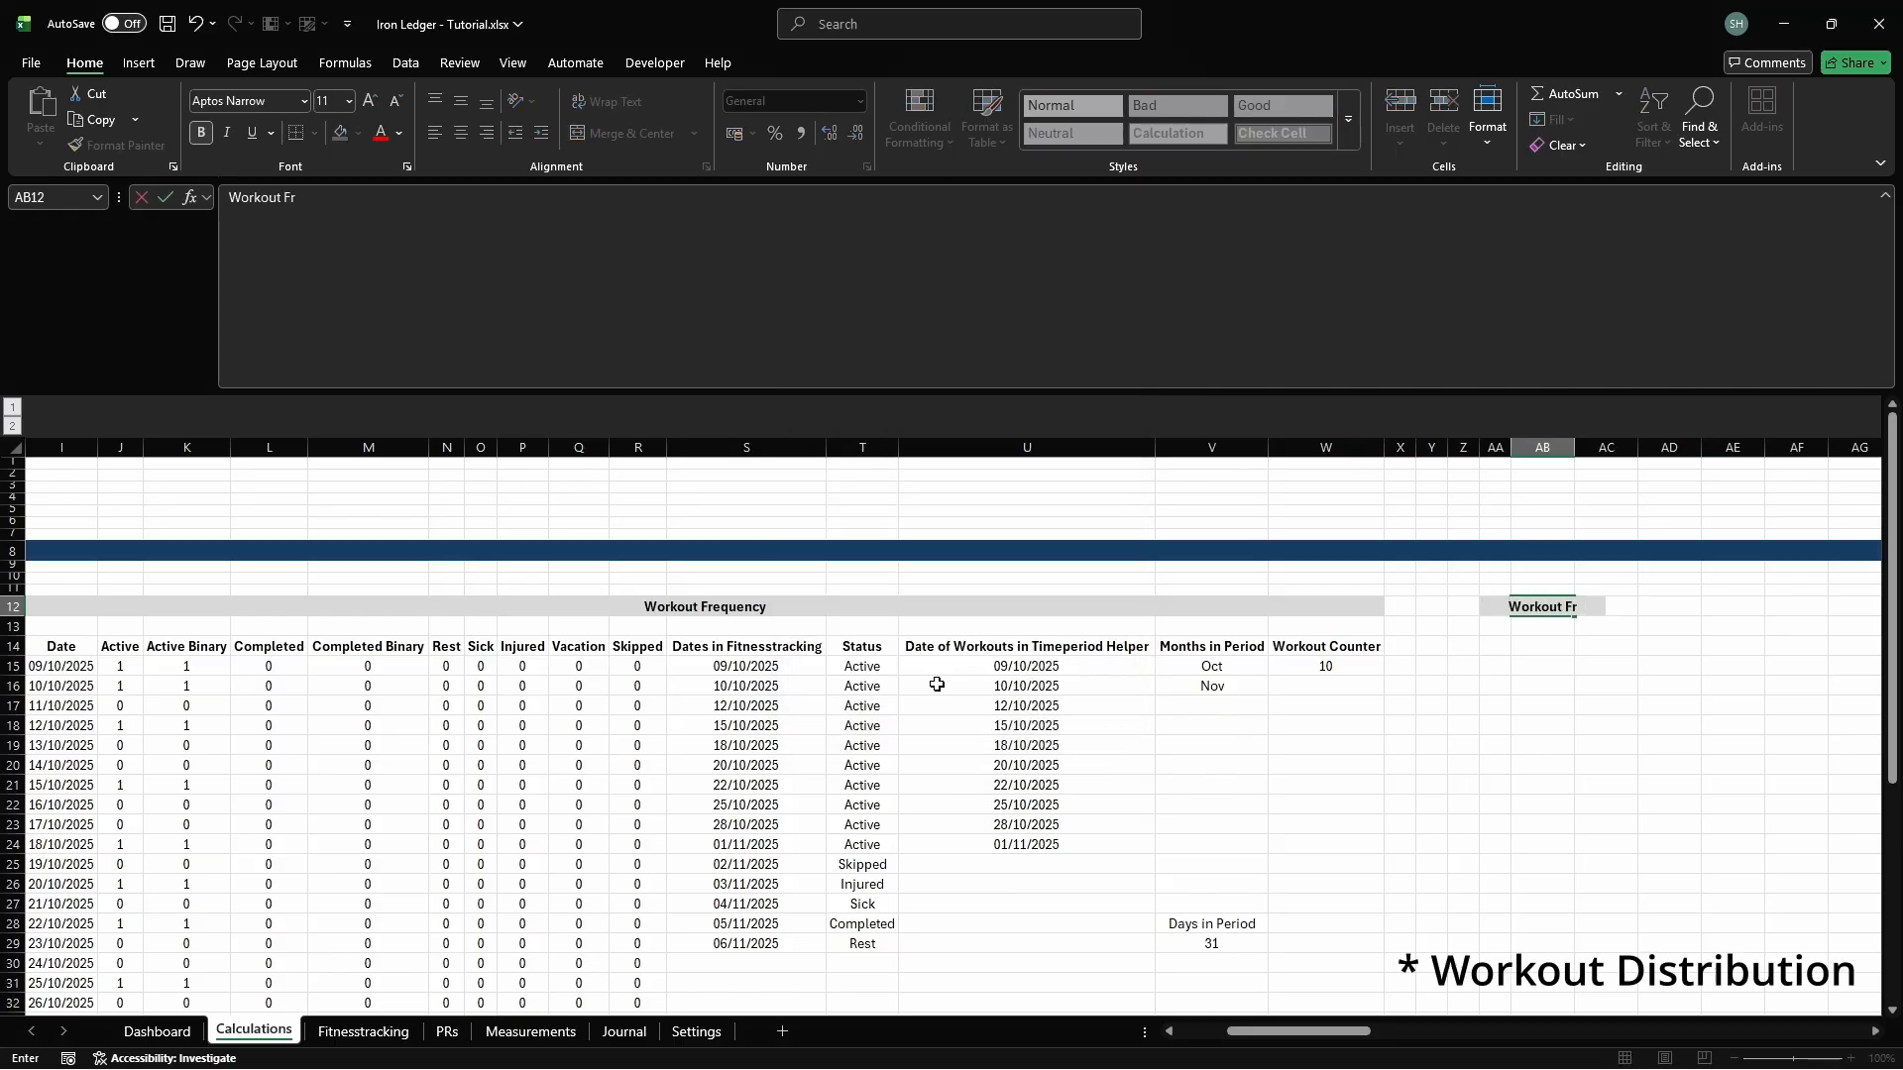
{"action": "type", "text": "equency"}
{"action": "key", "text": "shift+Right"}
{"action": "key", "text": "shift+Right"}
{"action": "key", "text": "shift+Right"}
{"action": "key", "text": "shift+Right"}
{"action": "key", "text": "shift+Right"}
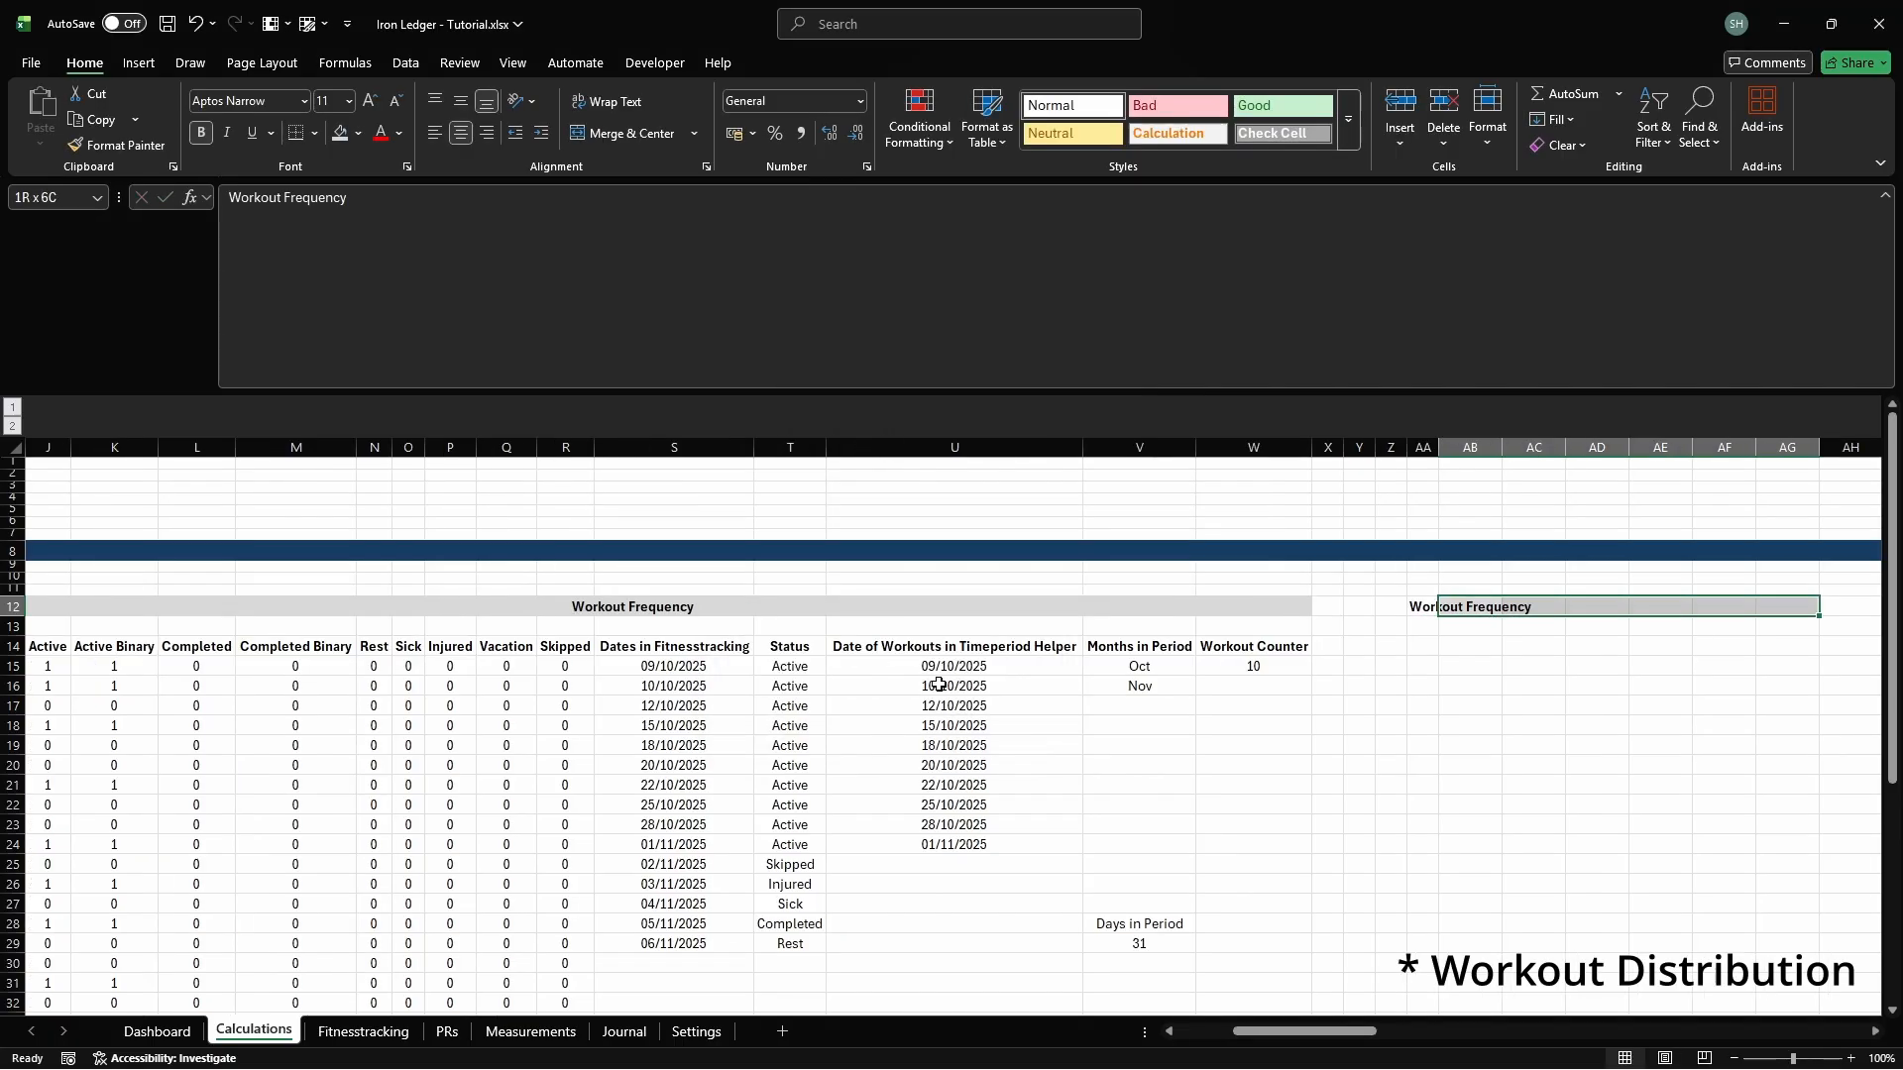
{"action": "left_click", "coordinate": [618, 133]}
Enter the column heading Category in cell AB14
{"action": "key", "text": "Down"}
{"action": "key", "text": "Down"}
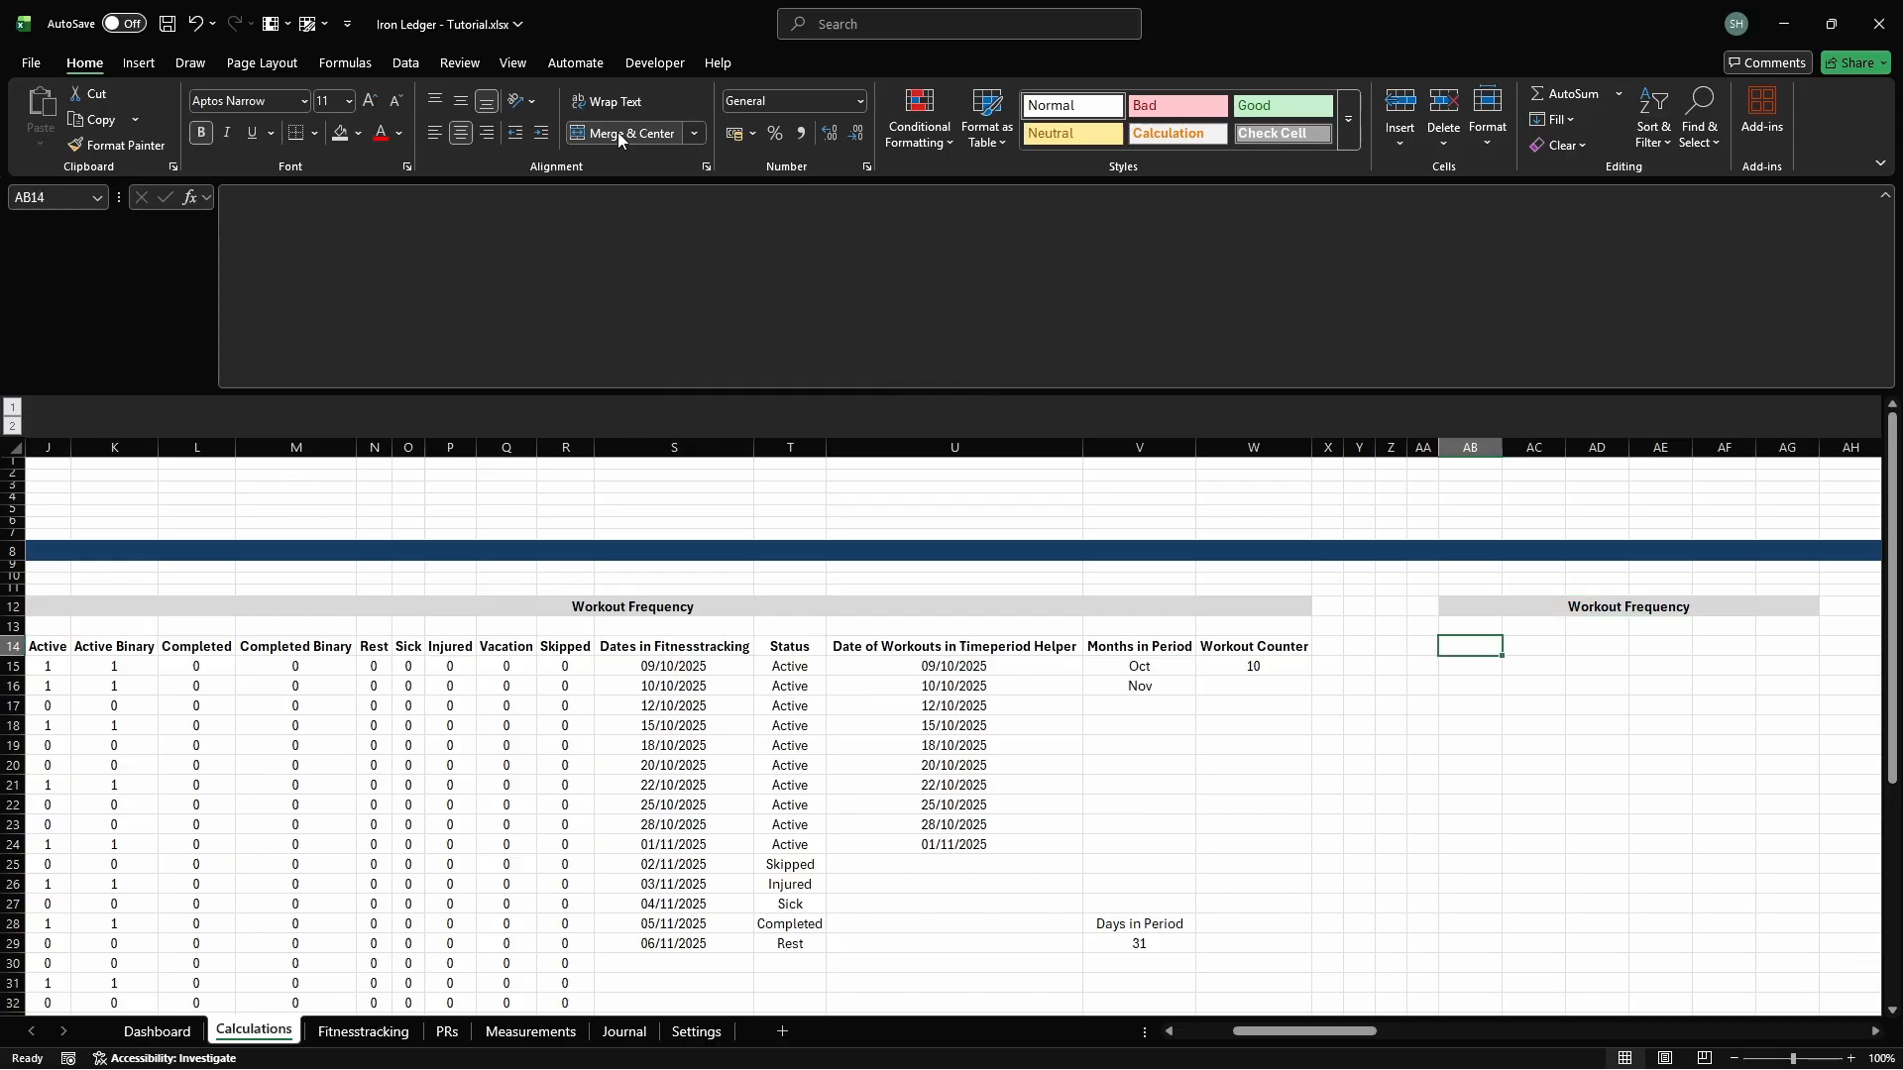
{"action": "type", "text": "Category"}
{"action": "key", "text": "Return"}
Define the workbook name cd_wdist_category referring to the spill range =Calculations!$AB$15#
{"action": "key", "text": "ctrl+F3"}
{"action": "left_click", "coordinate": [732, 367]}
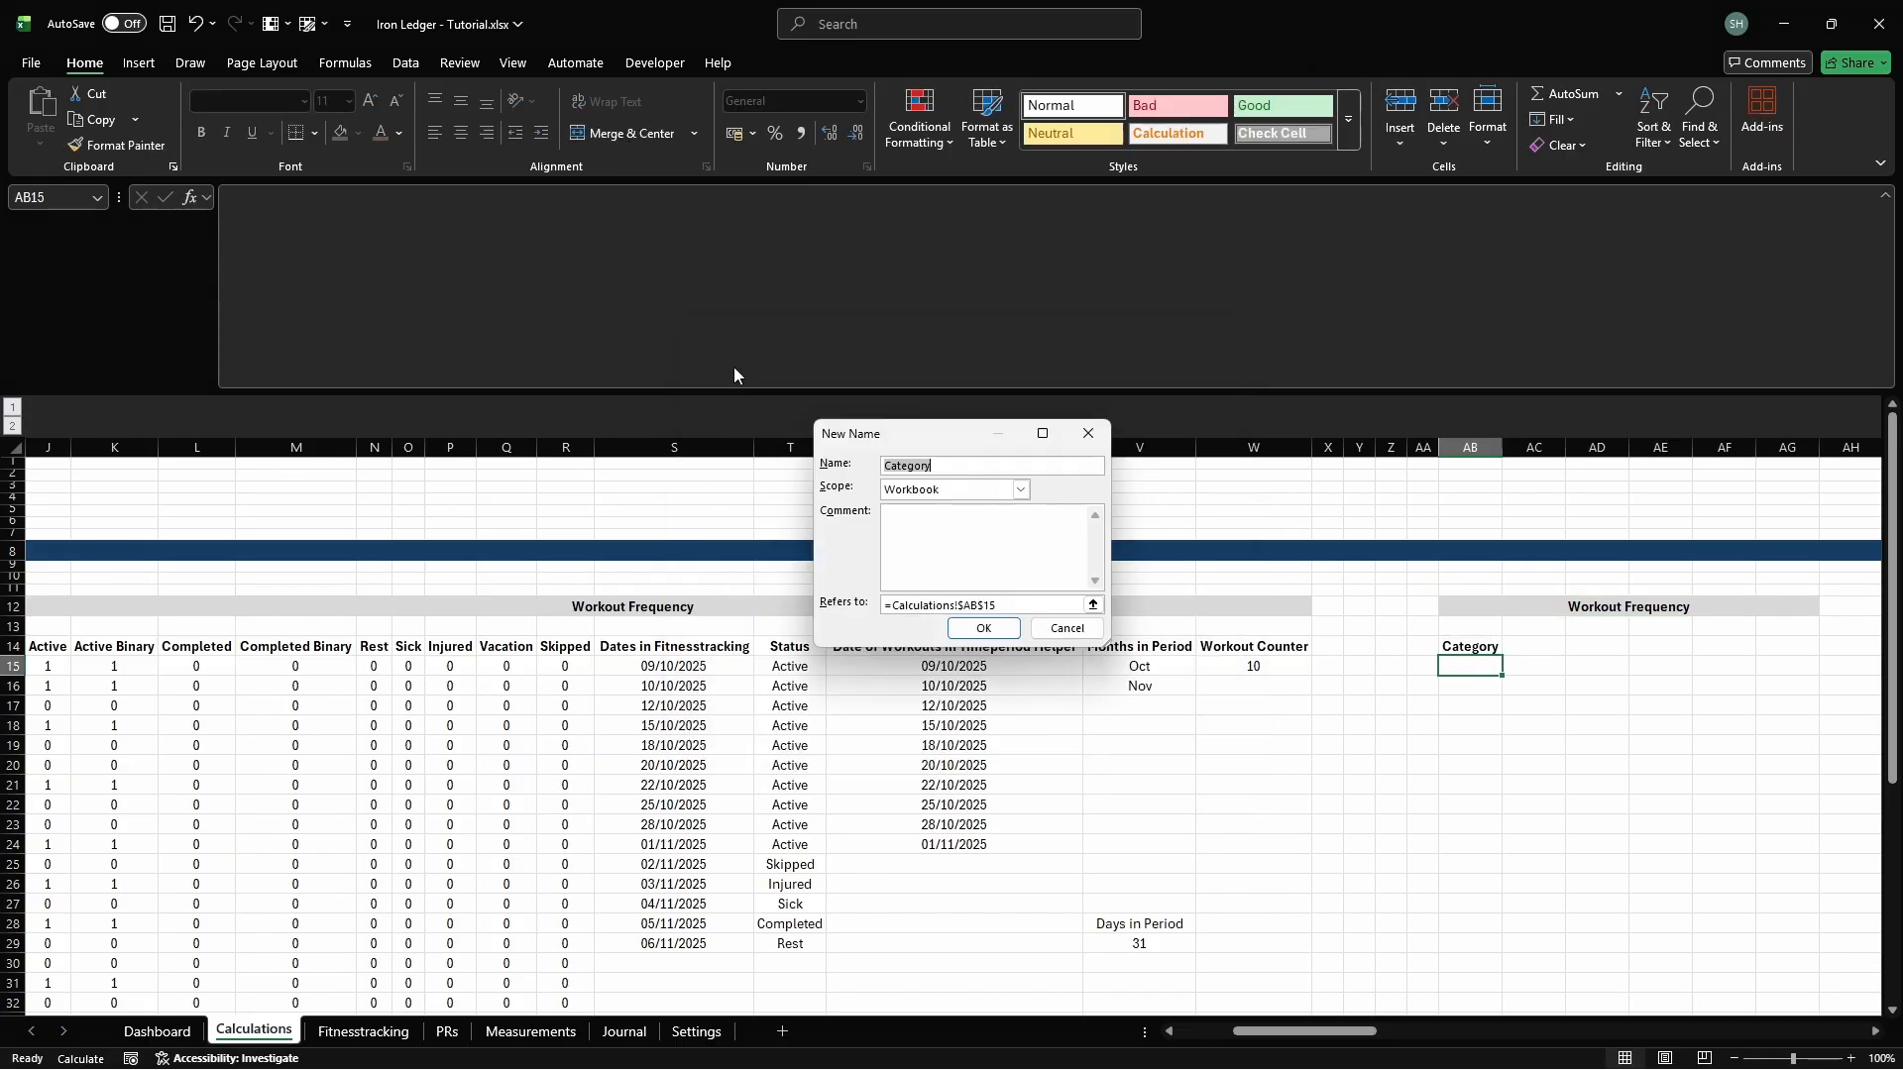
{"action": "type", "text": "cd_wdist_category"}
{"action": "left_click", "coordinate": [1070, 604]}
{"action": "type", "text": "#"}
{"action": "key", "text": "Return"}
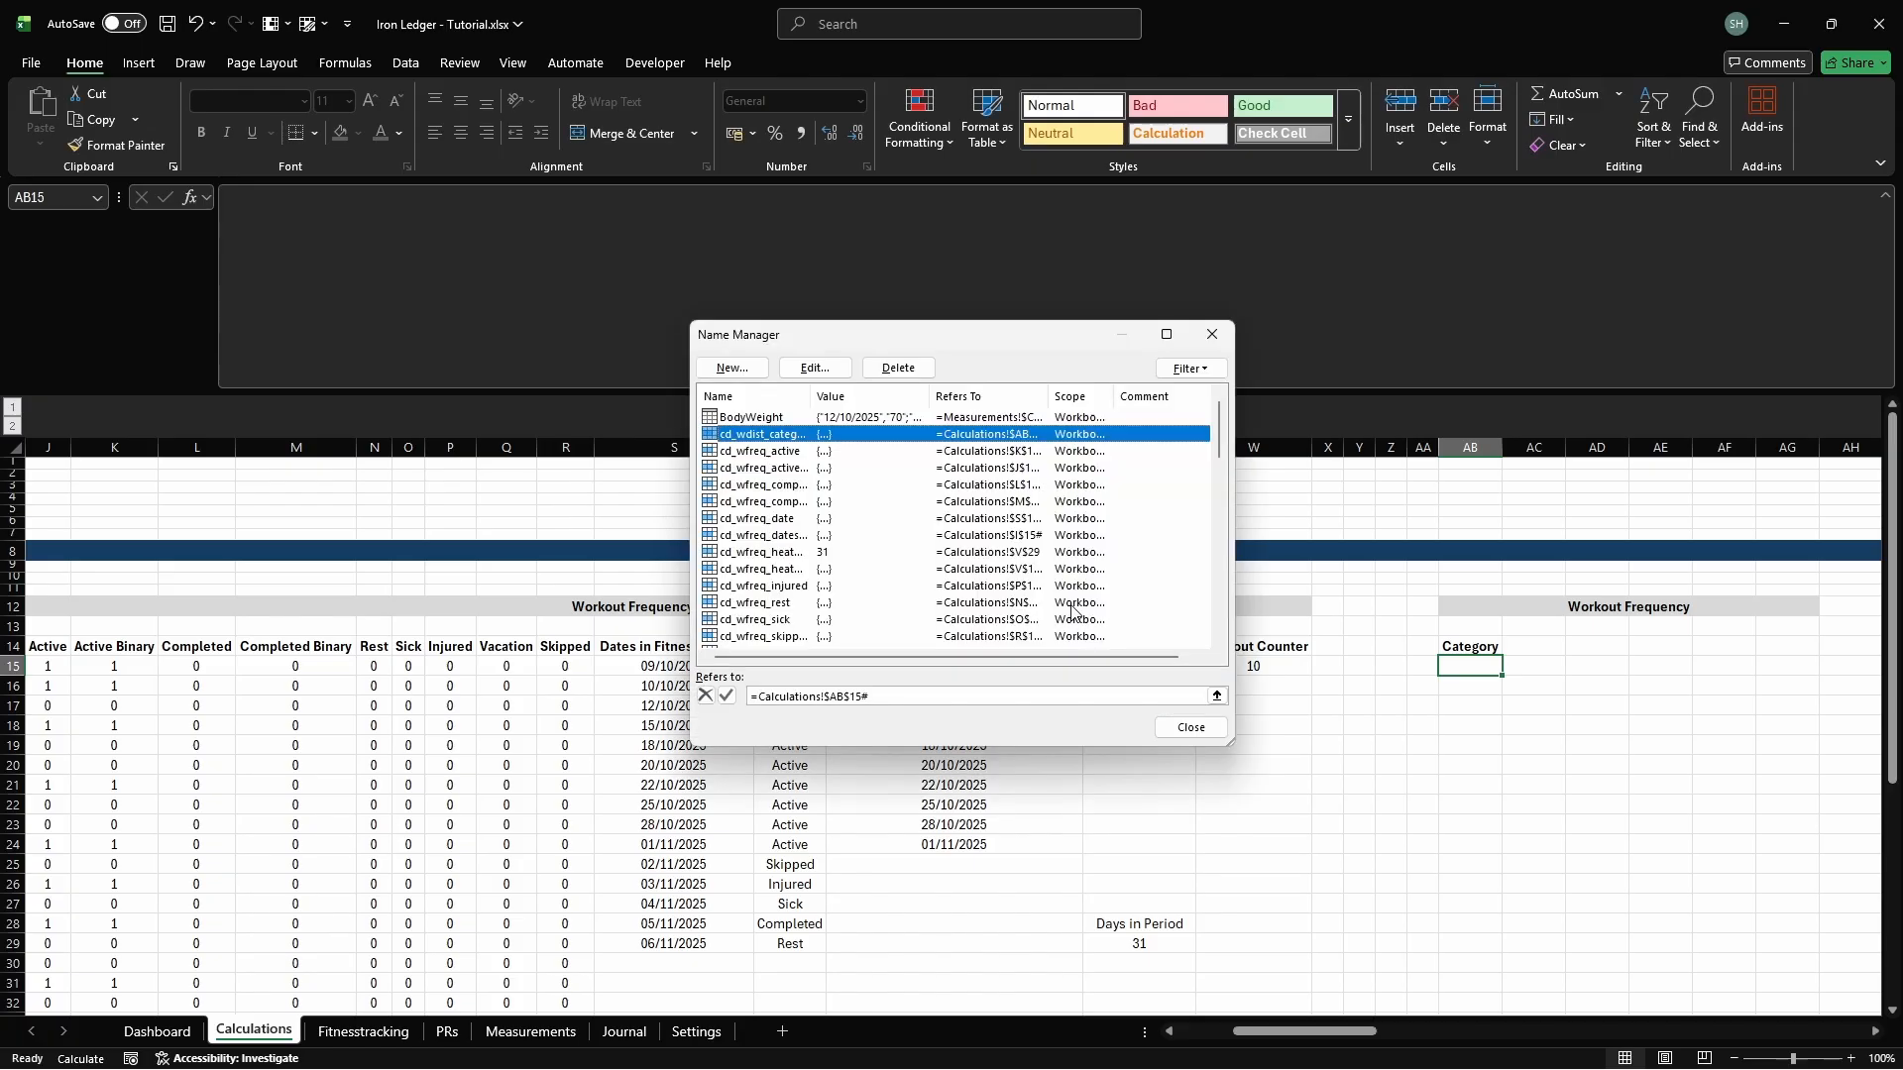
{"action": "key", "text": "Escape"}
Start an IFERROR(LET( formula in AB15 defining valid_workouts as the unique non-blank Fitnesstracking[Workout] values whose Date has a COUNTIF in cd_wdist_datesTrained above 0
{"action": "type", "text": "=IFERROR(LET(     "}
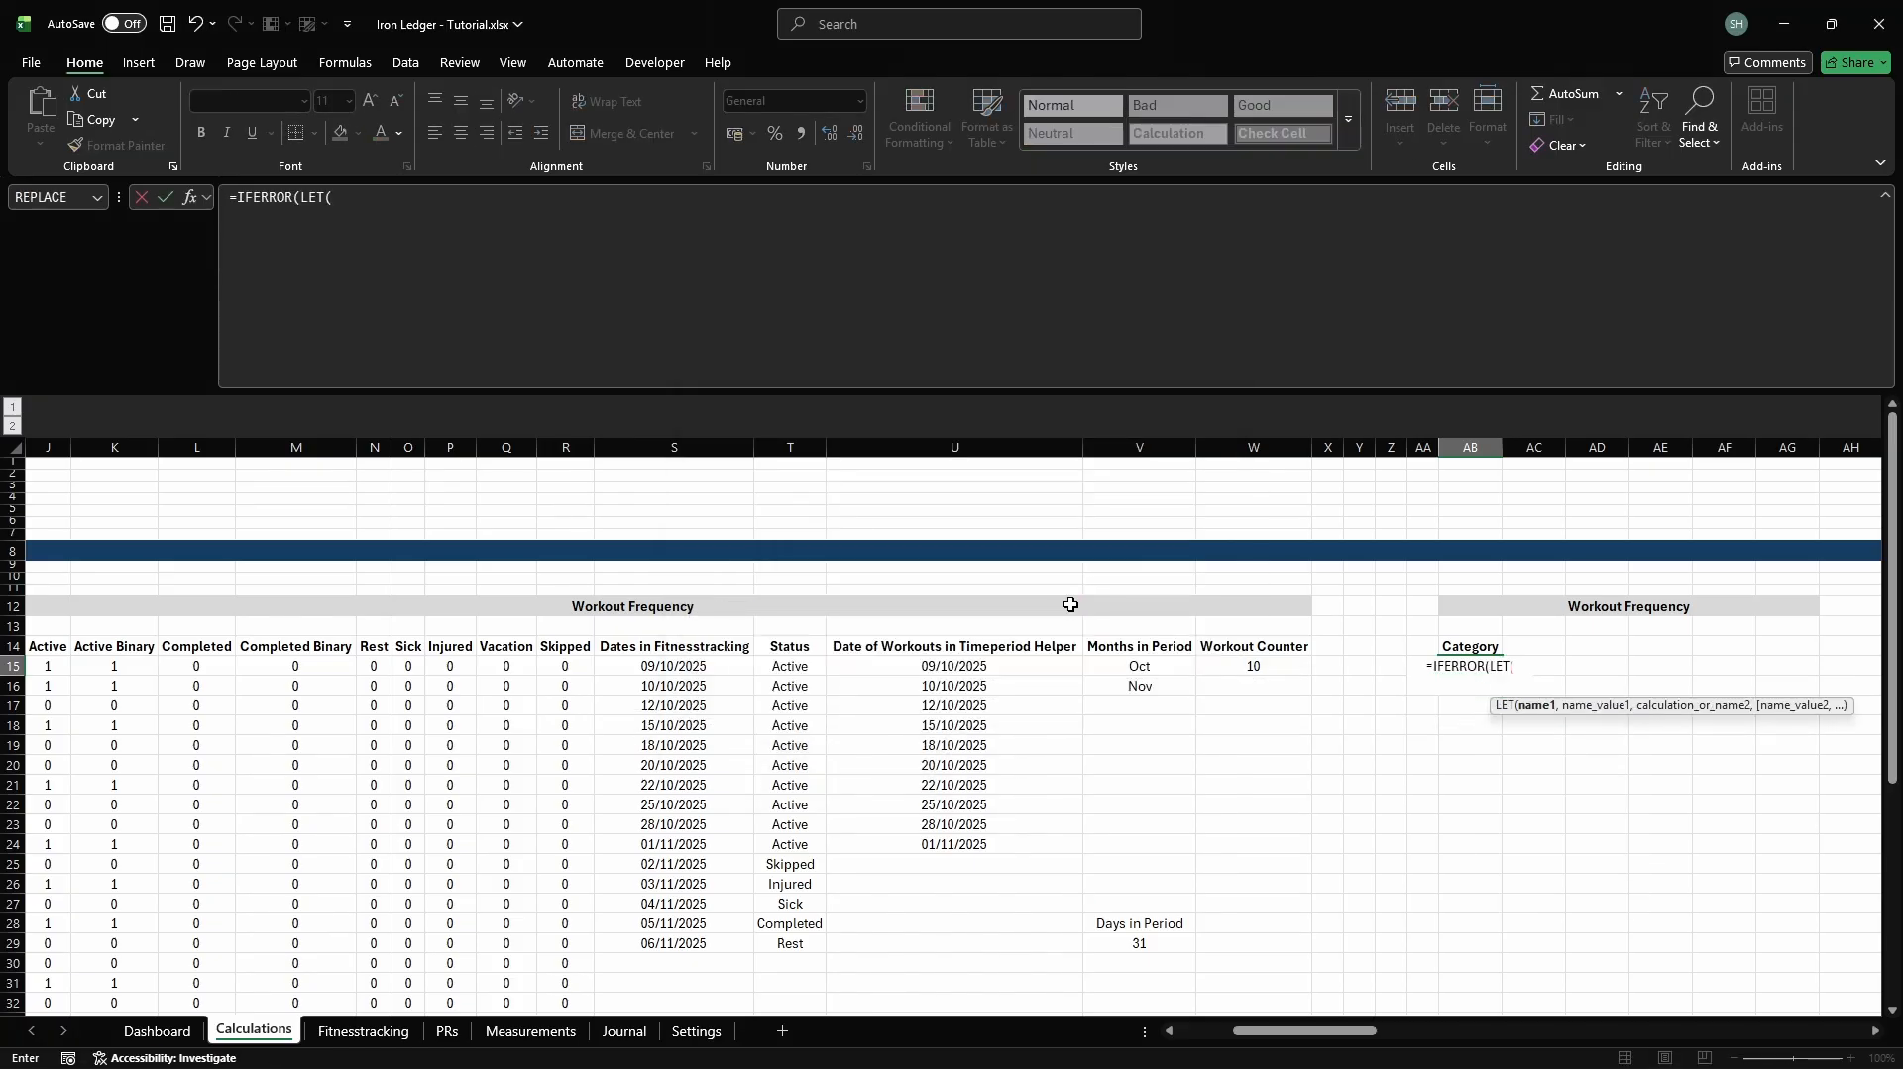
{"action": "type", "text": "valid_workouts, UNIQUE("}
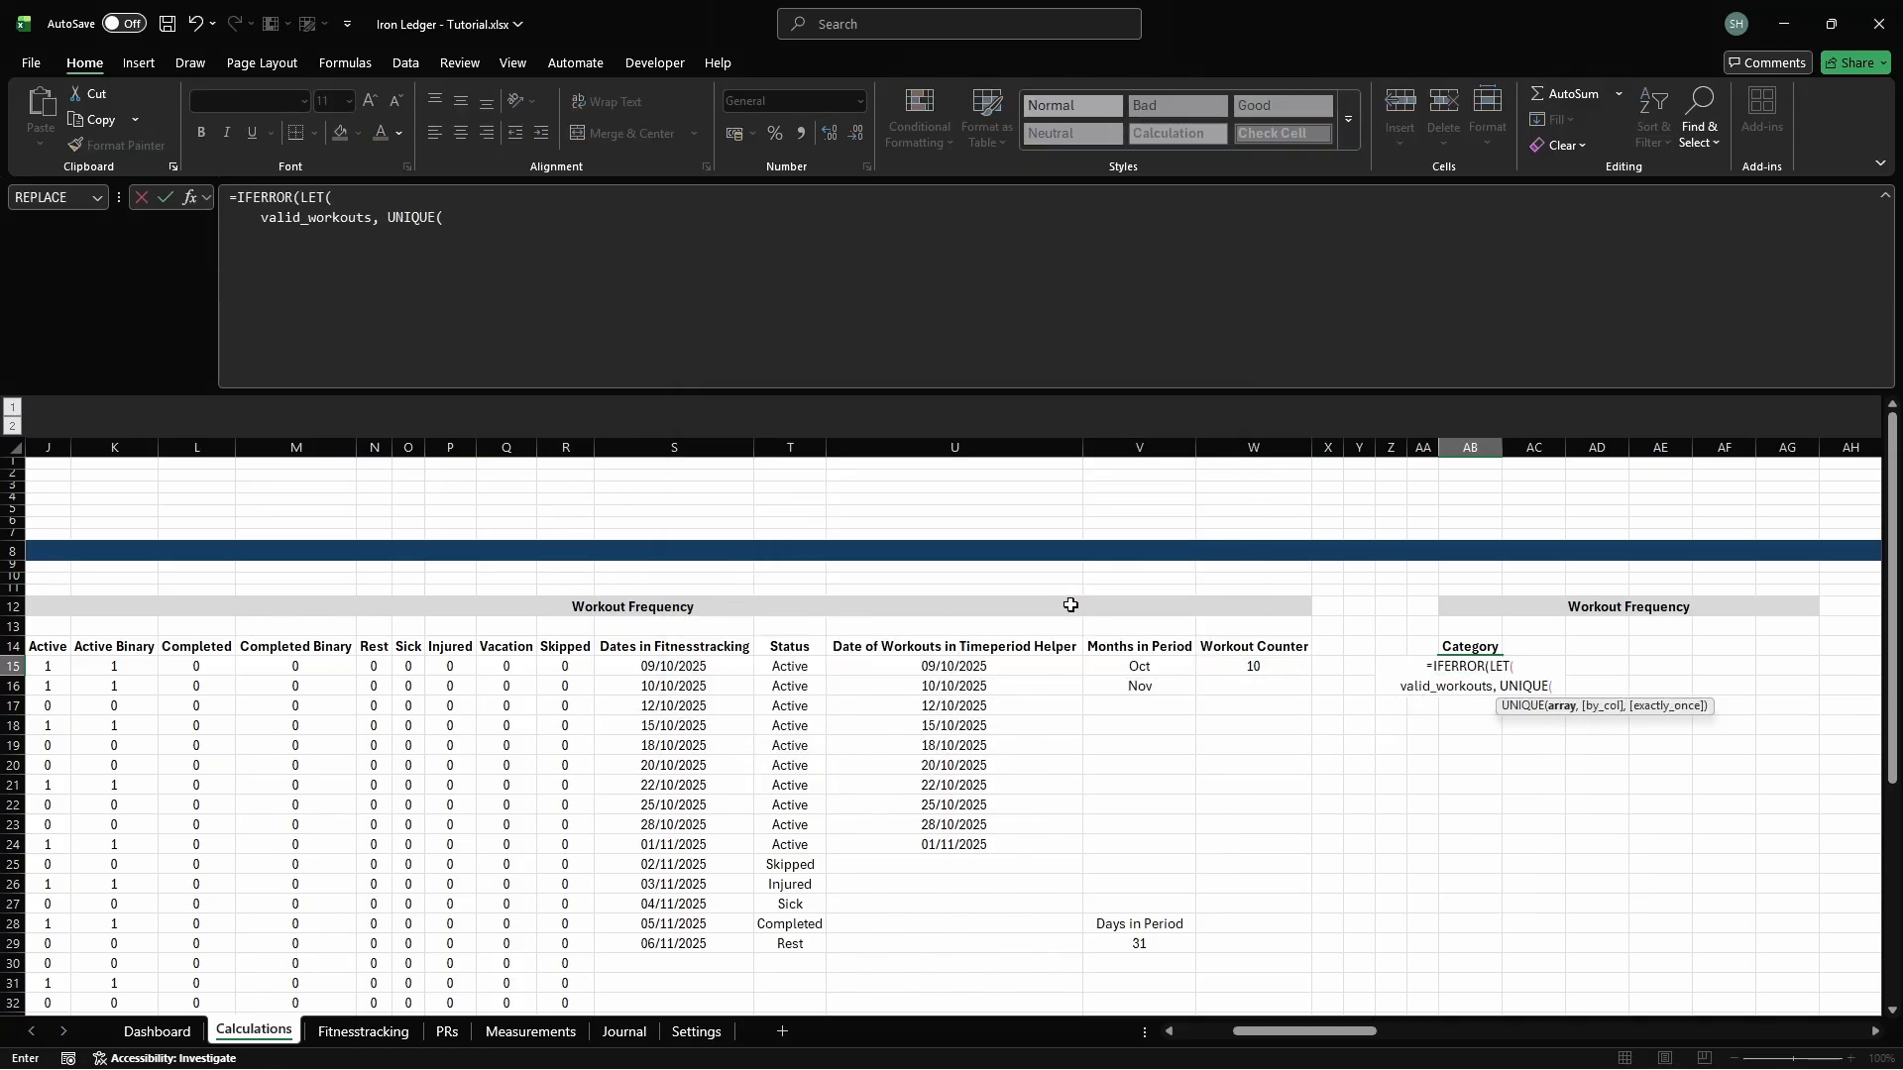
{"action": "type", "text": "FILTER(Fitnesstracking[Wor"}
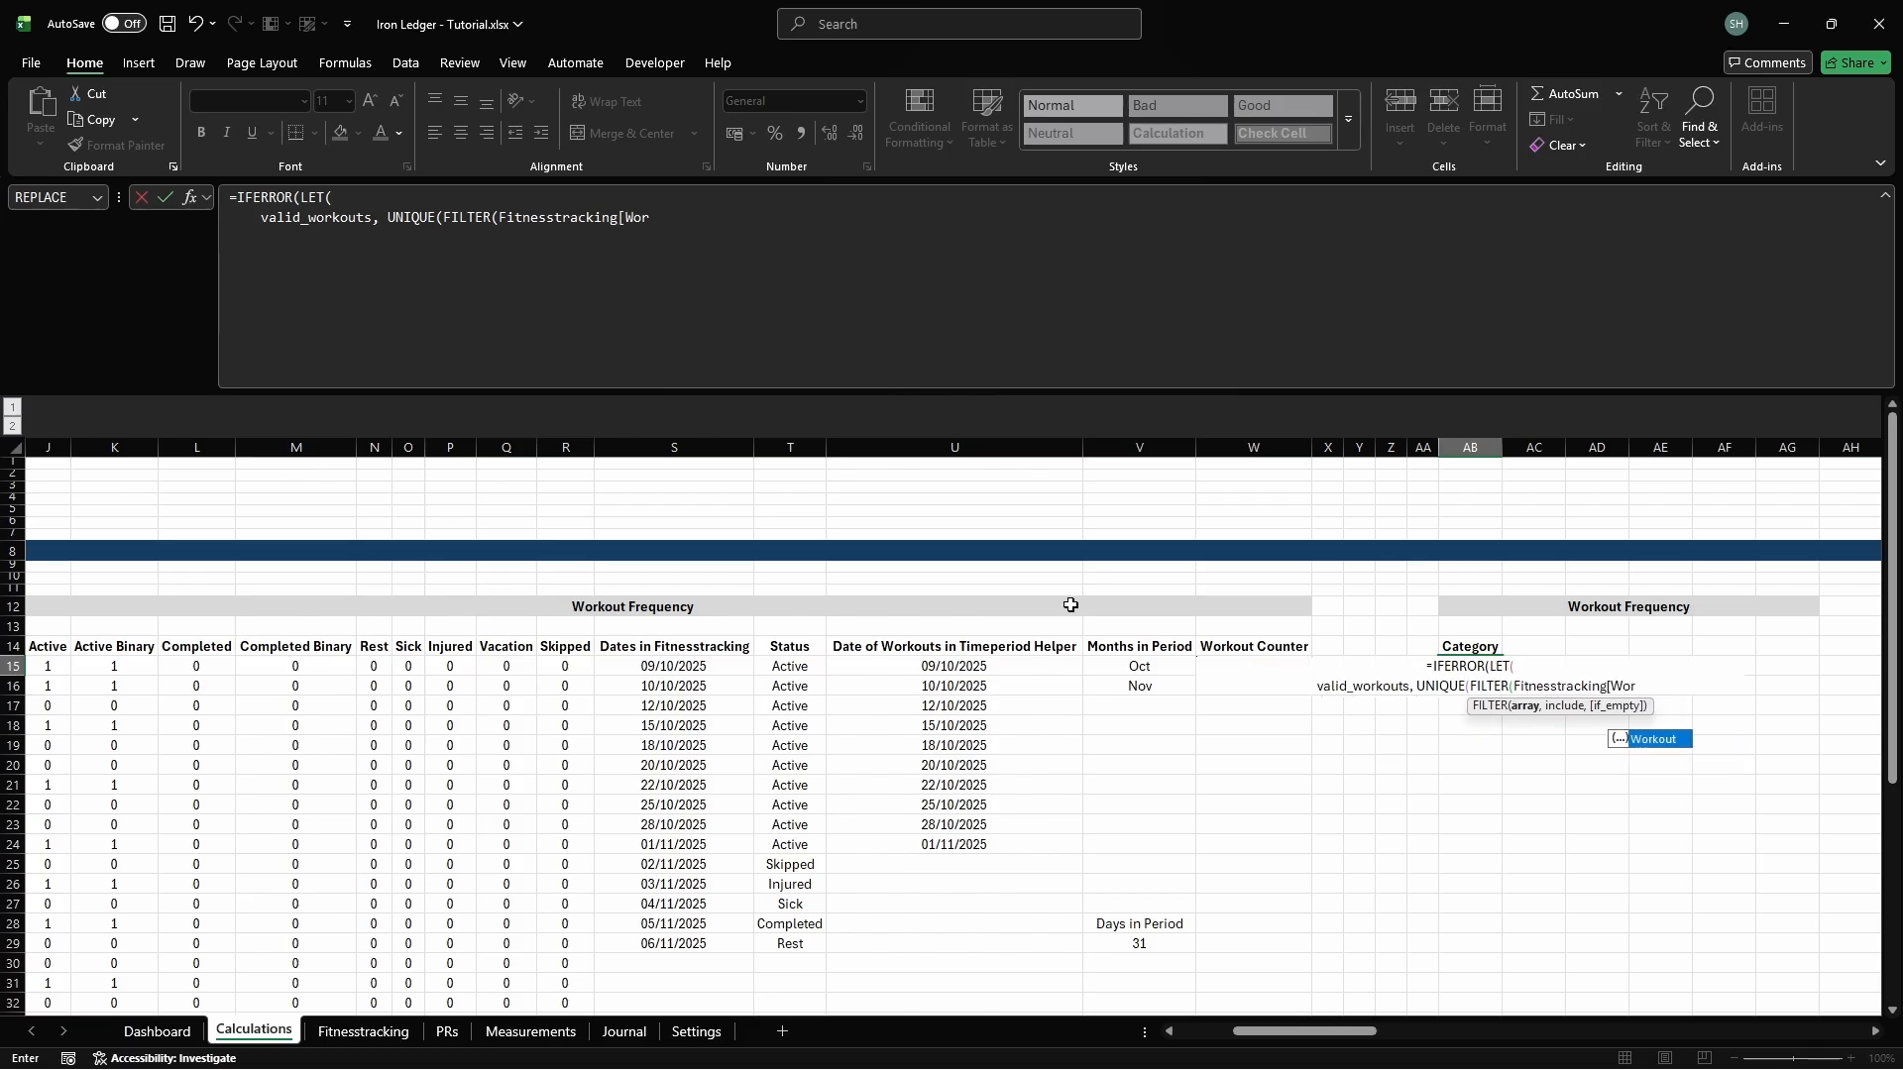
{"action": "type", "text": "kout],         (COUNTIF(c"}
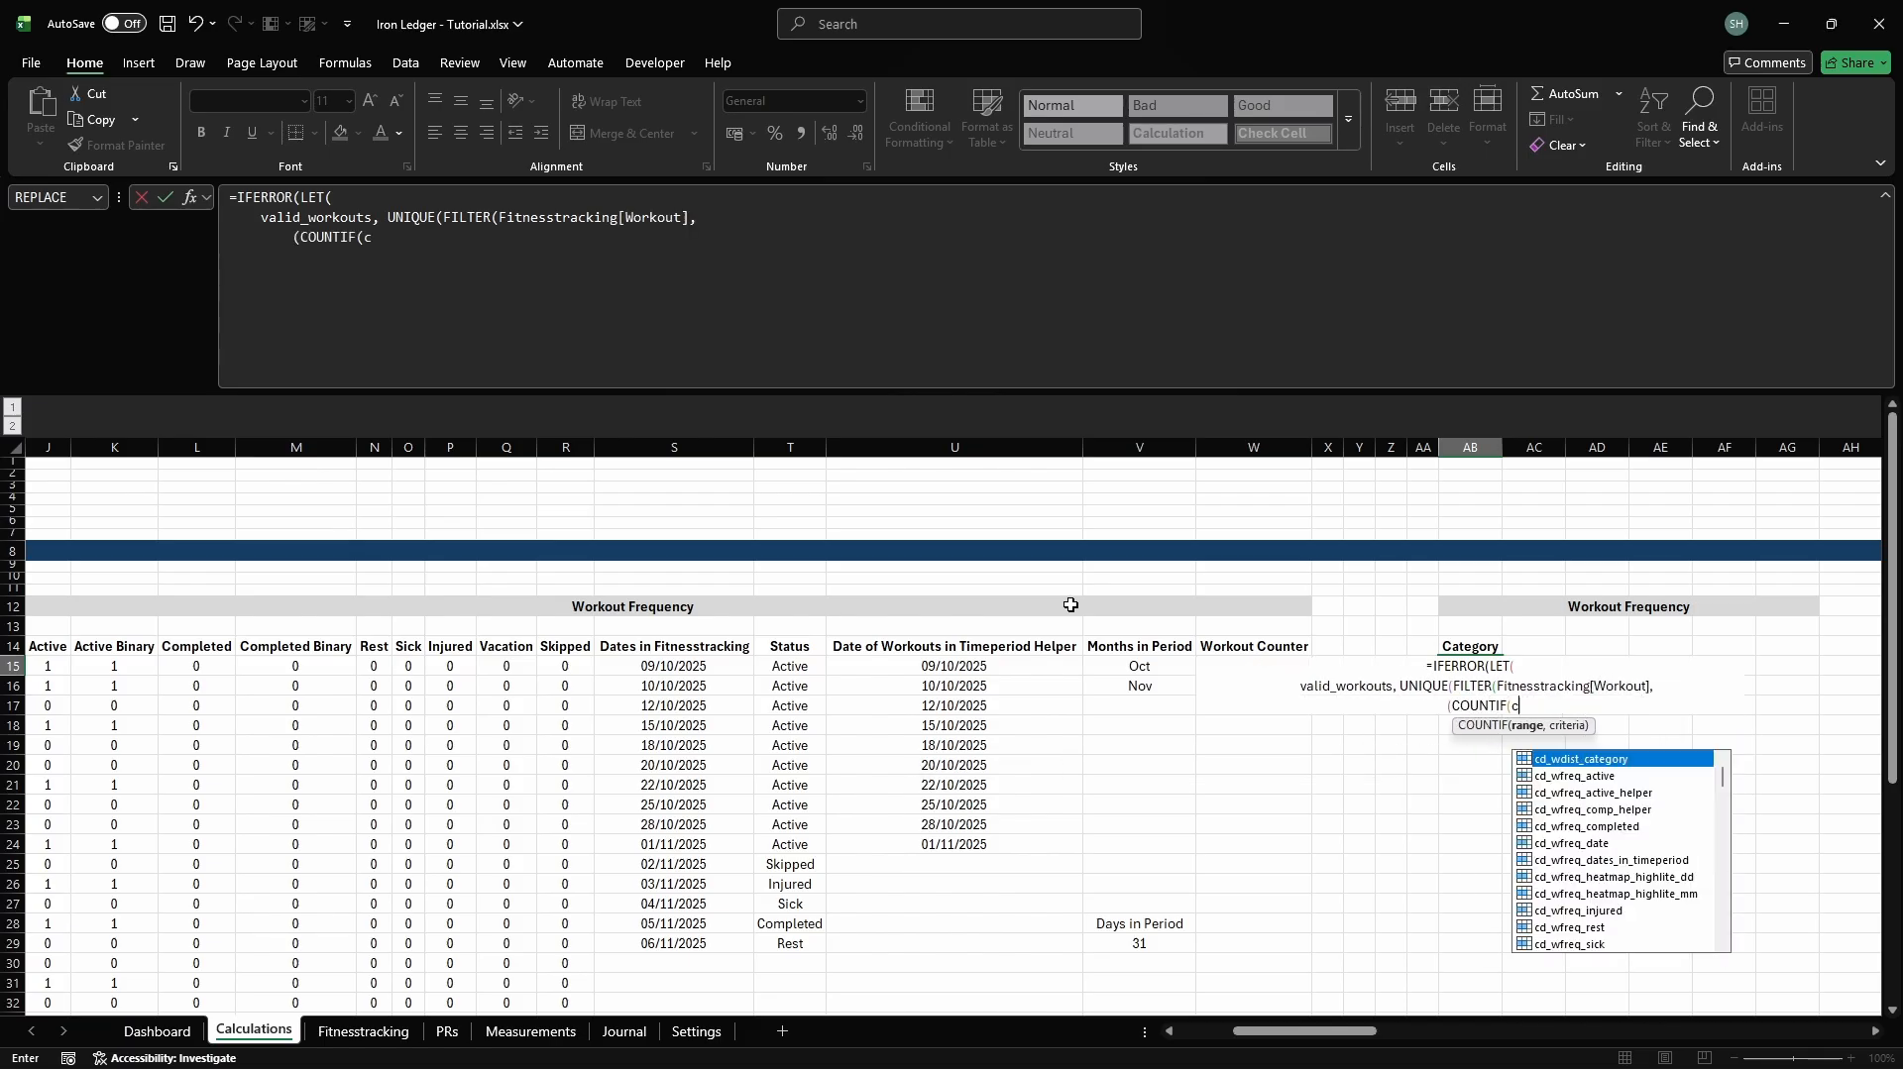
{"action": "type", "text": "d_wdist_datesTrained"}
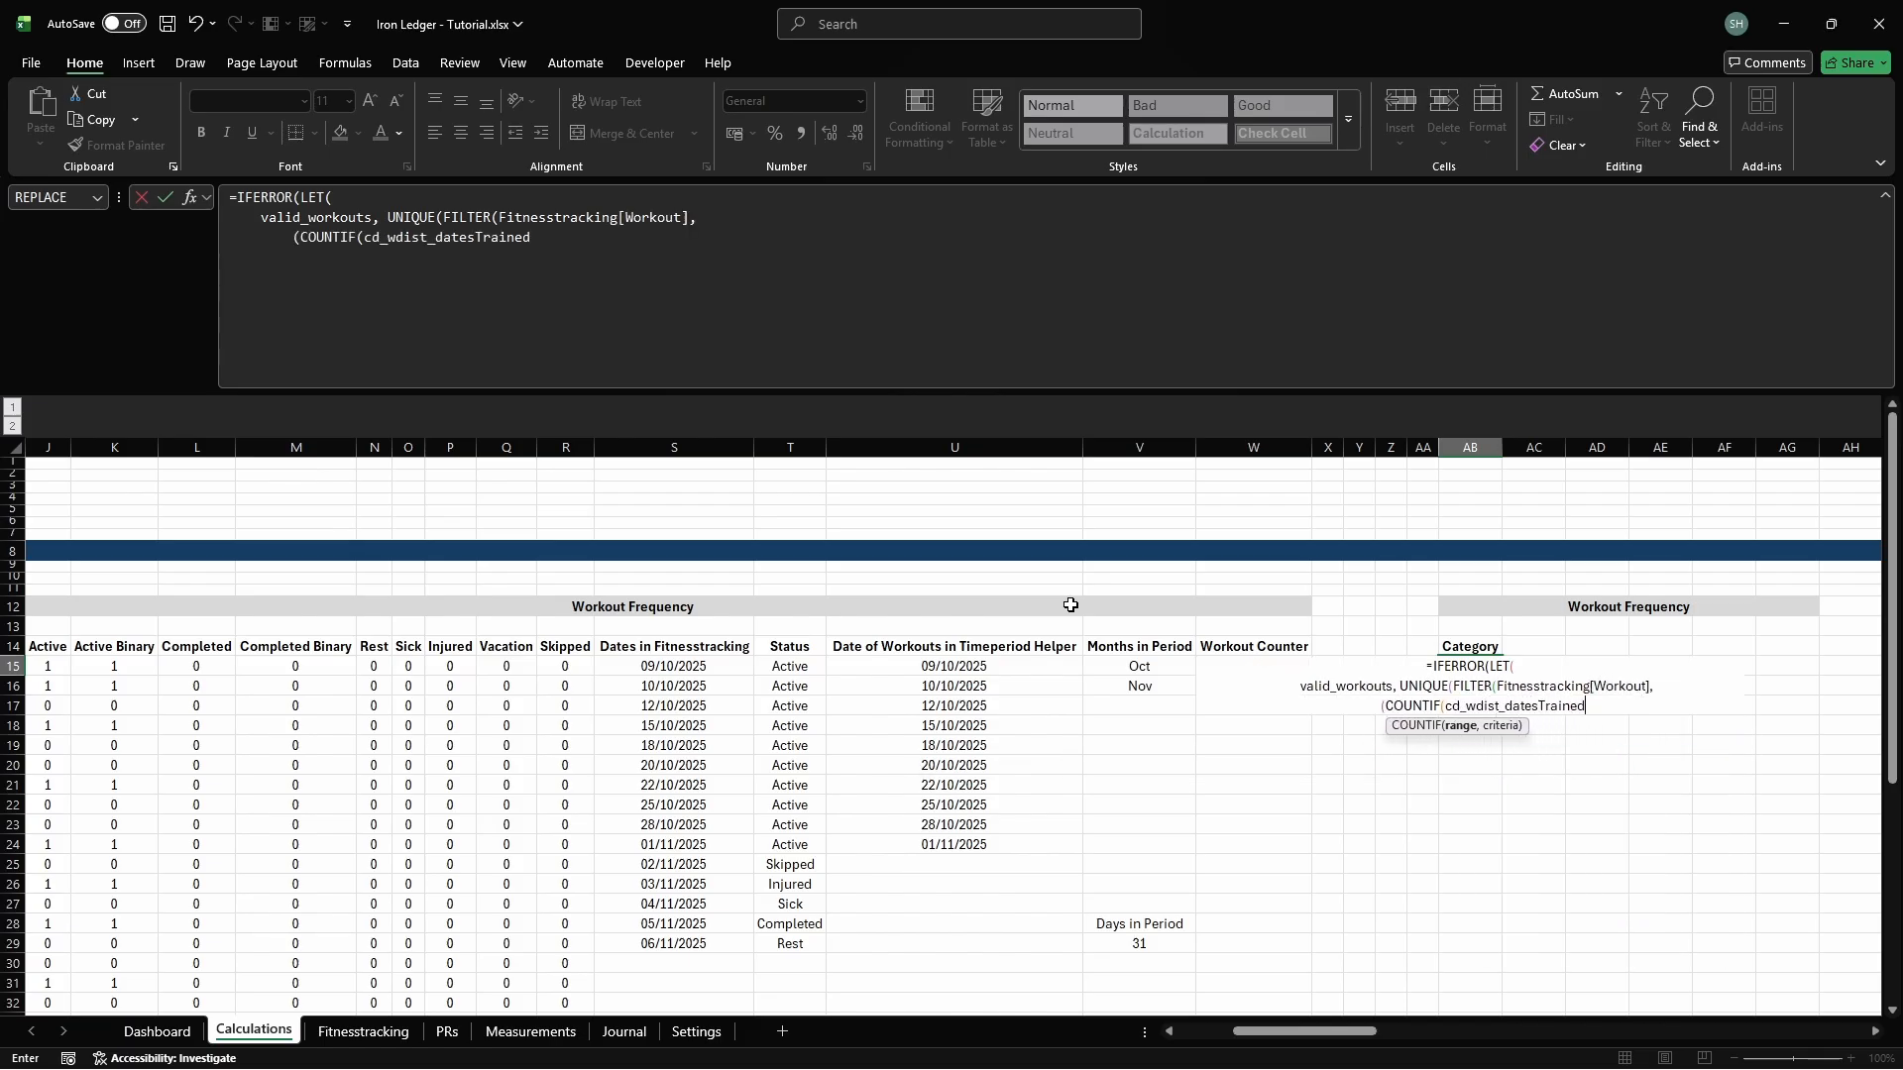
{"action": "type", "text": ", Fitnesstracking[Date])>0)*"}
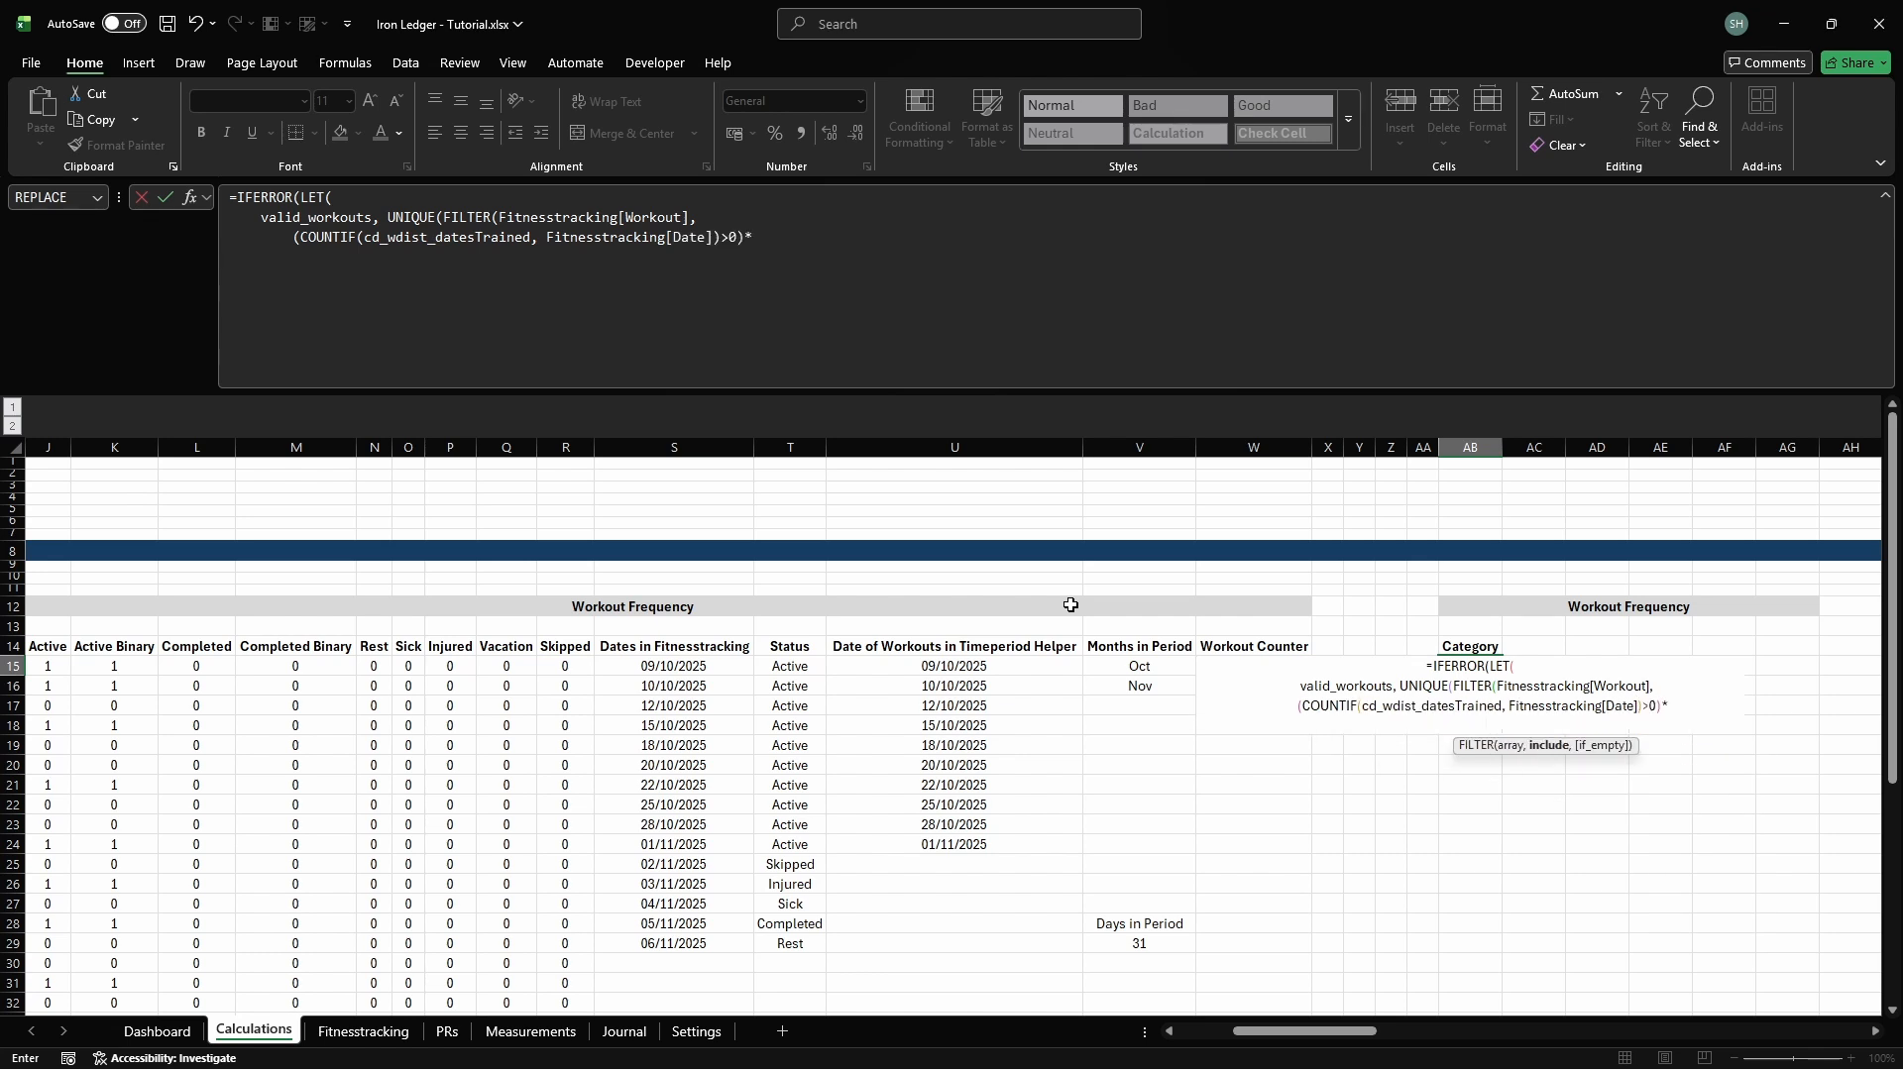
{"action": "key", "text": "alt+Return"}
{"action": "type", "text": "(Fitnesstrac"}
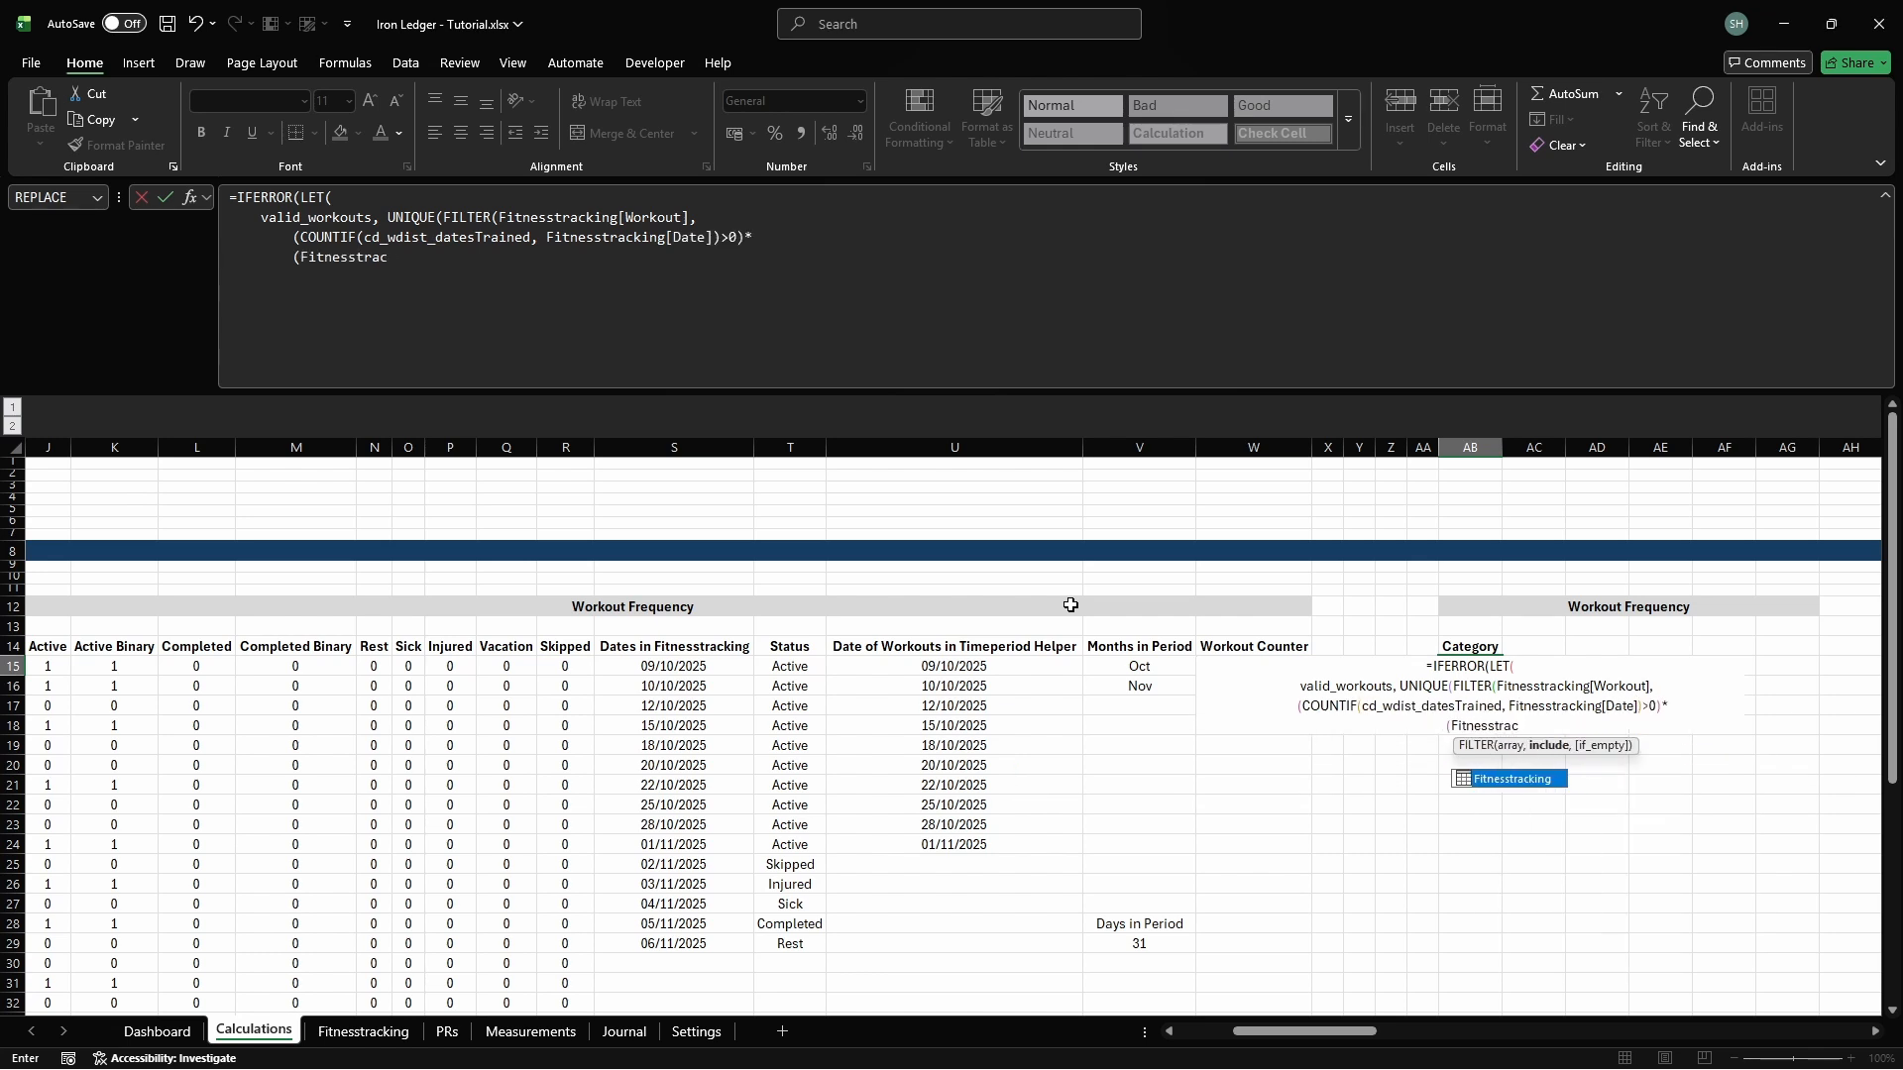
{"action": "type", "text": "king[Workout]<>\"\"))),"}
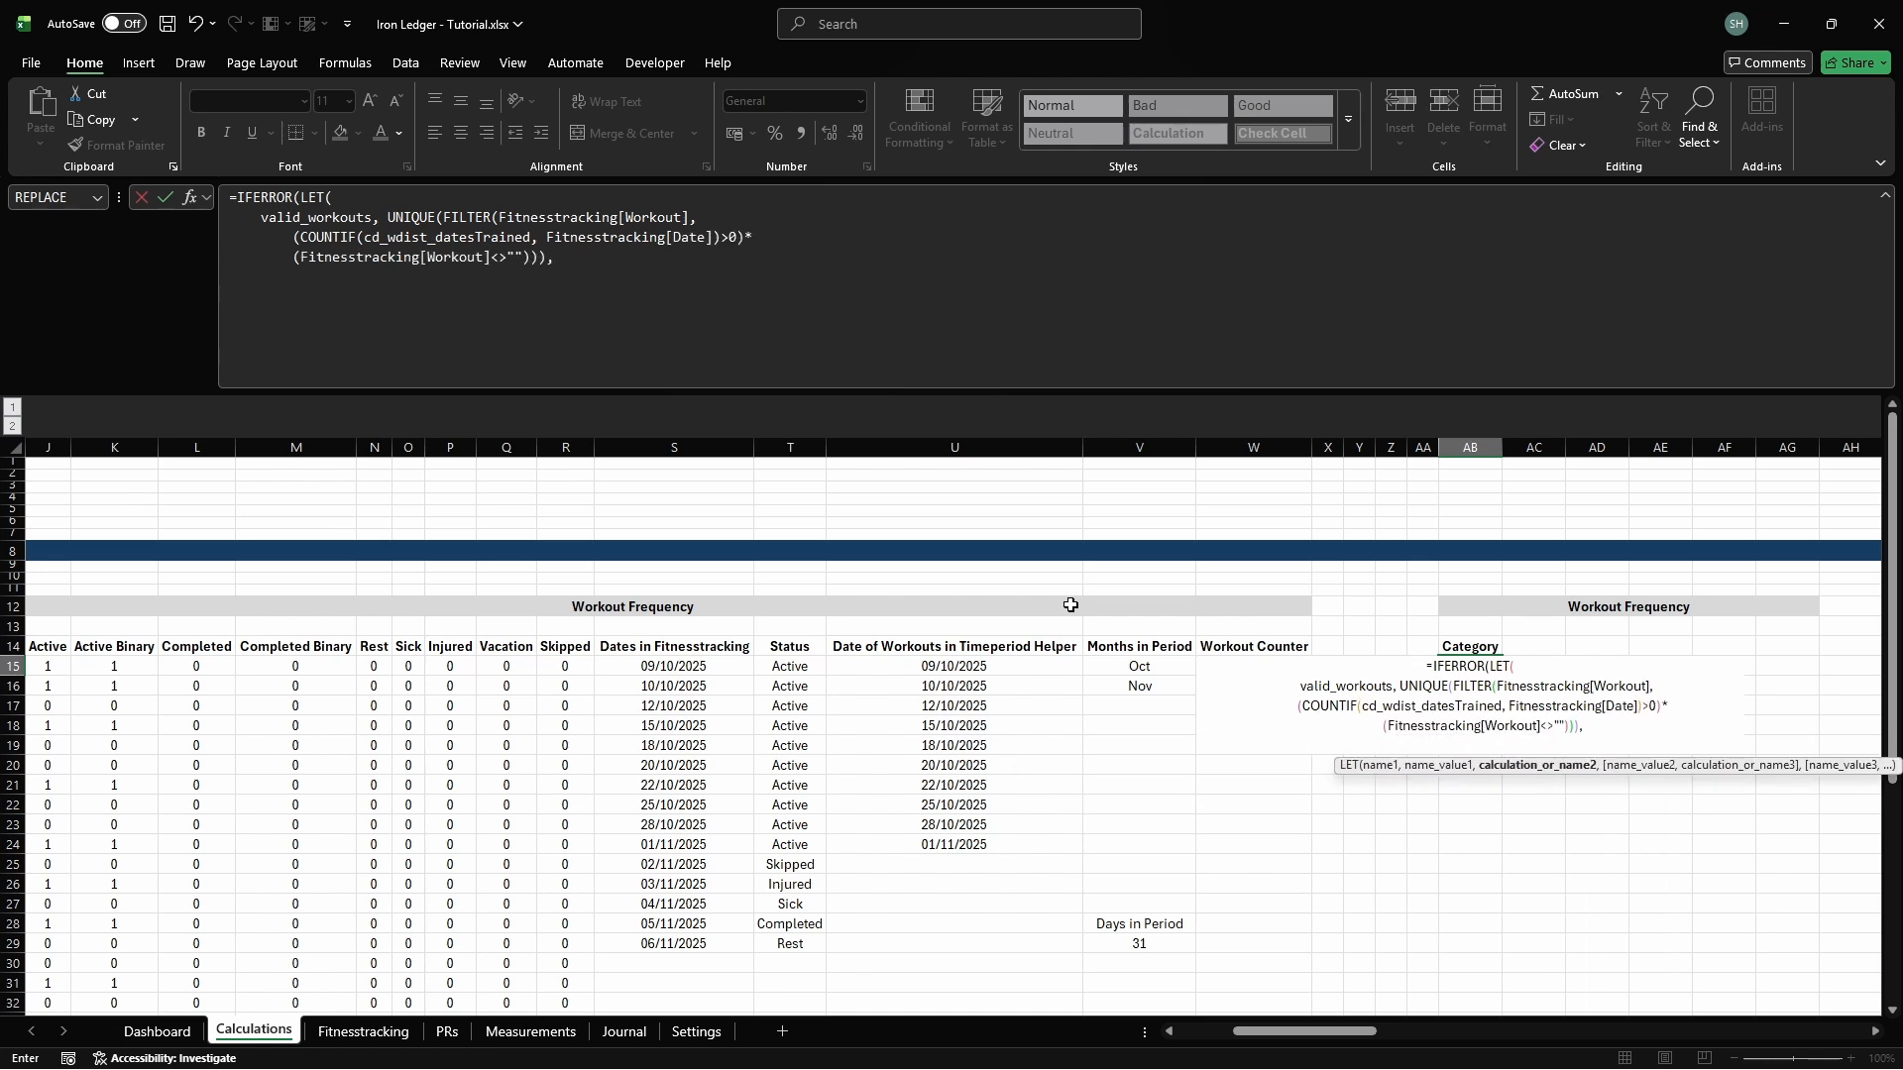
Add sort_order to the AB15 formula as {"Push",1;"Legs",2;"Pull",3;"Cardio",4;"Calisthenics",5;"Flexibility",6;"Plyometrics",7;"Isometrics",8}
{"action": "key", "text": "alt+Return"}
{"action": "type", "text": "sort_order, {\"Pu"}
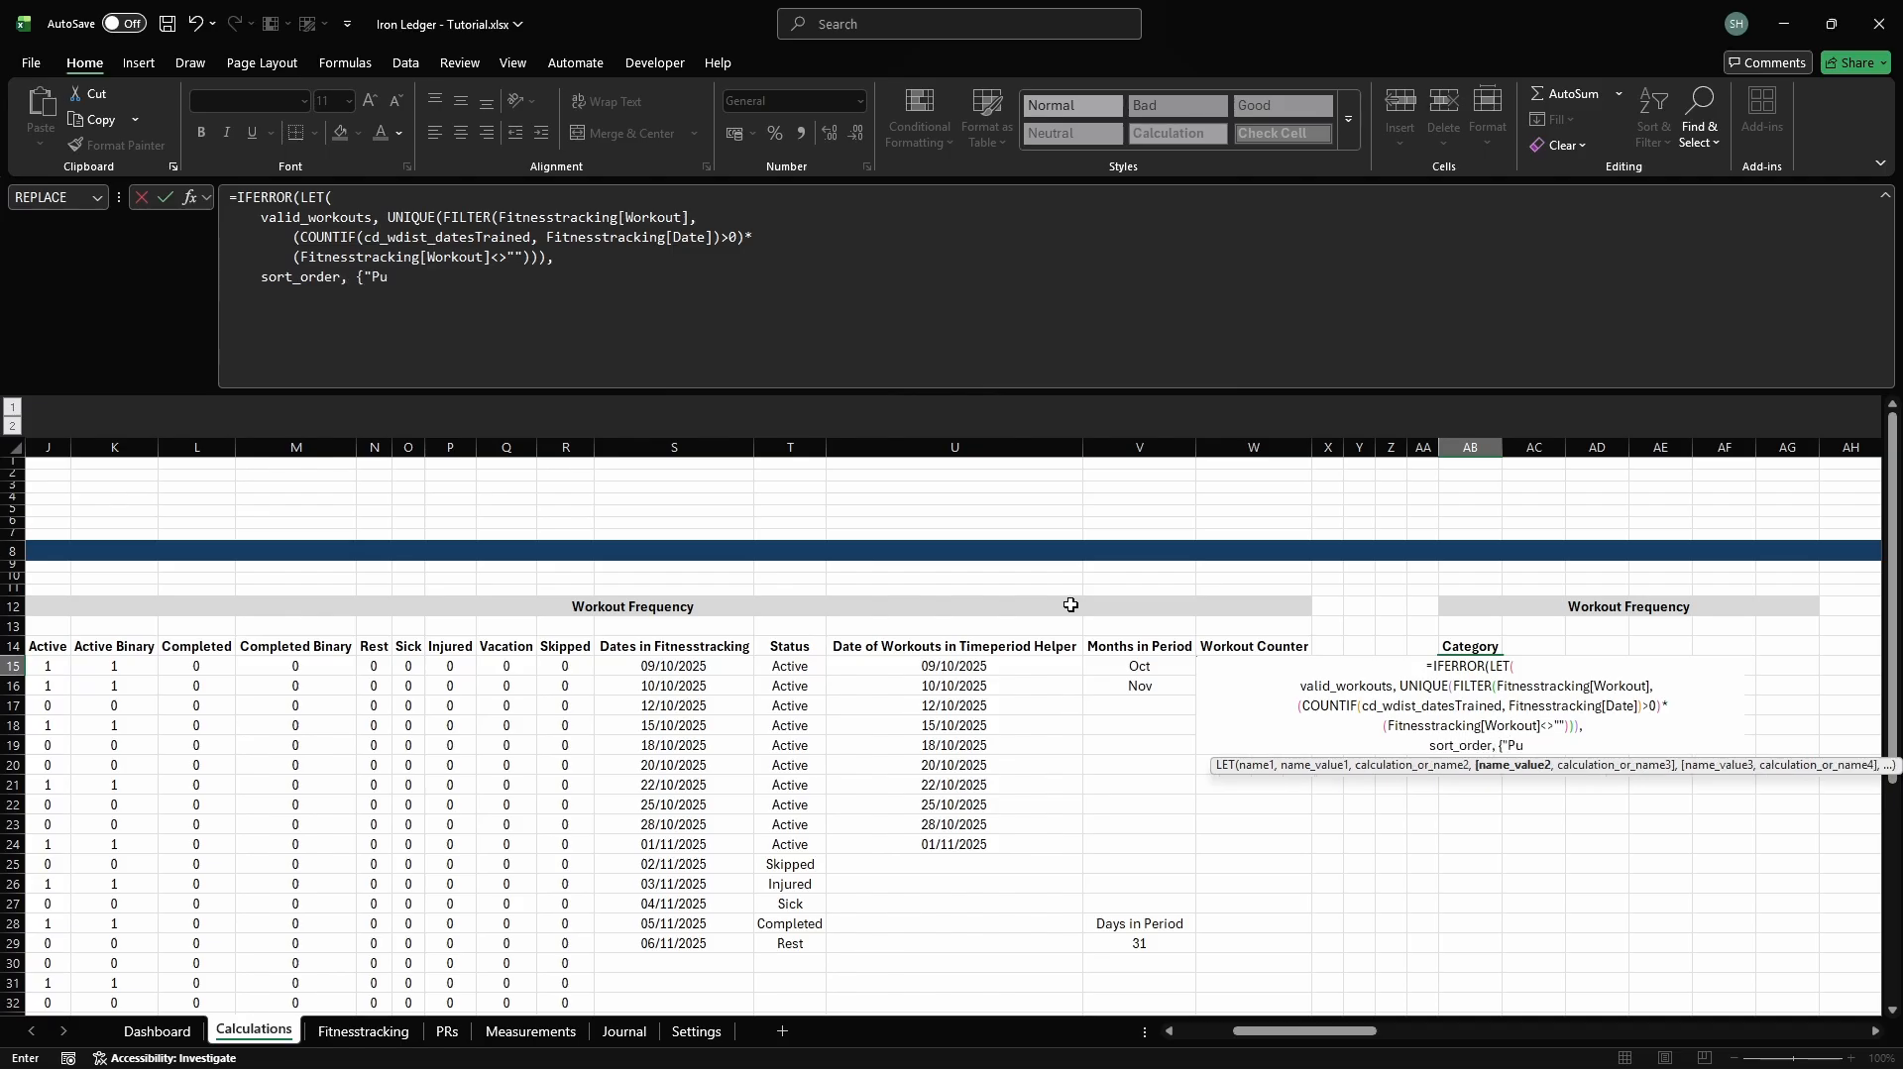
{"action": "type", "text": "sh\",1;\"Legs\",2;\"Pull"}
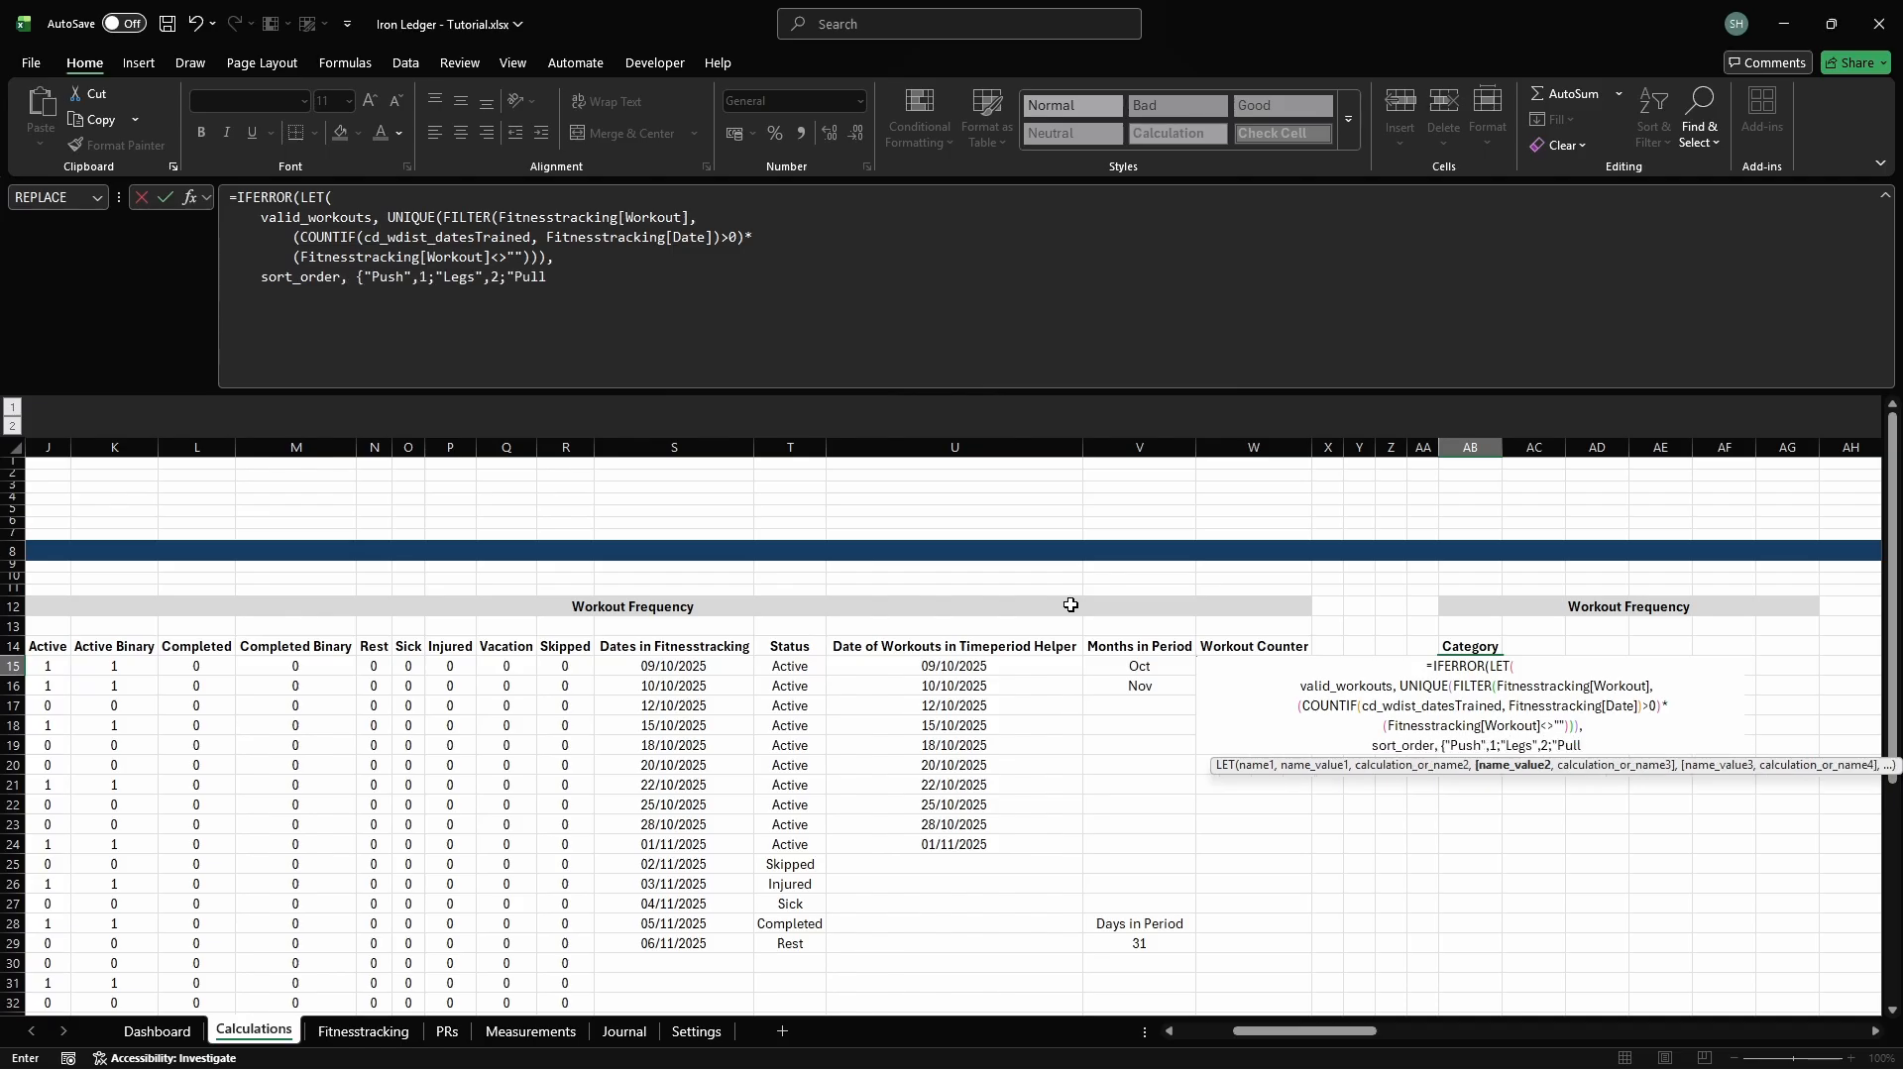
{"action": "type", "text": "\",3;\"Cardio\",4;\"Calisthe"}
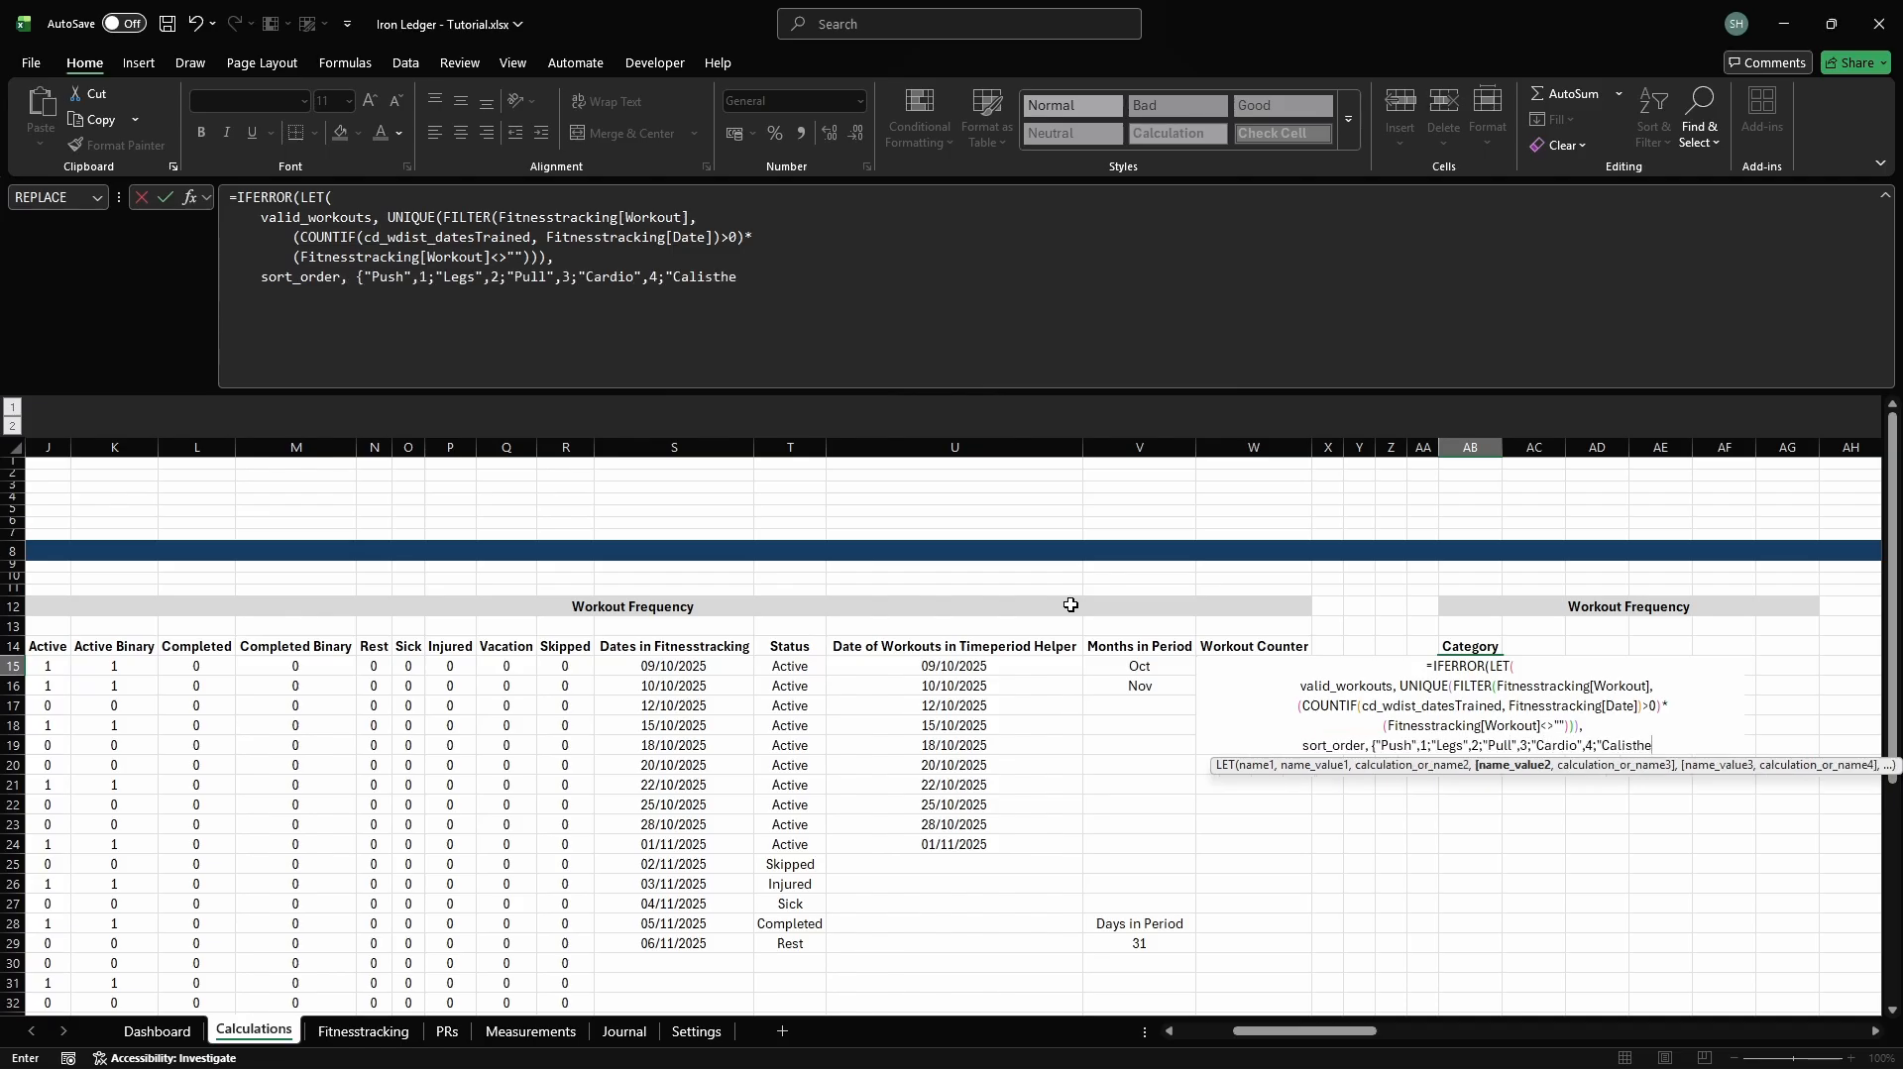
{"action": "type", "text": "nics\",5;\"Flexibil"}
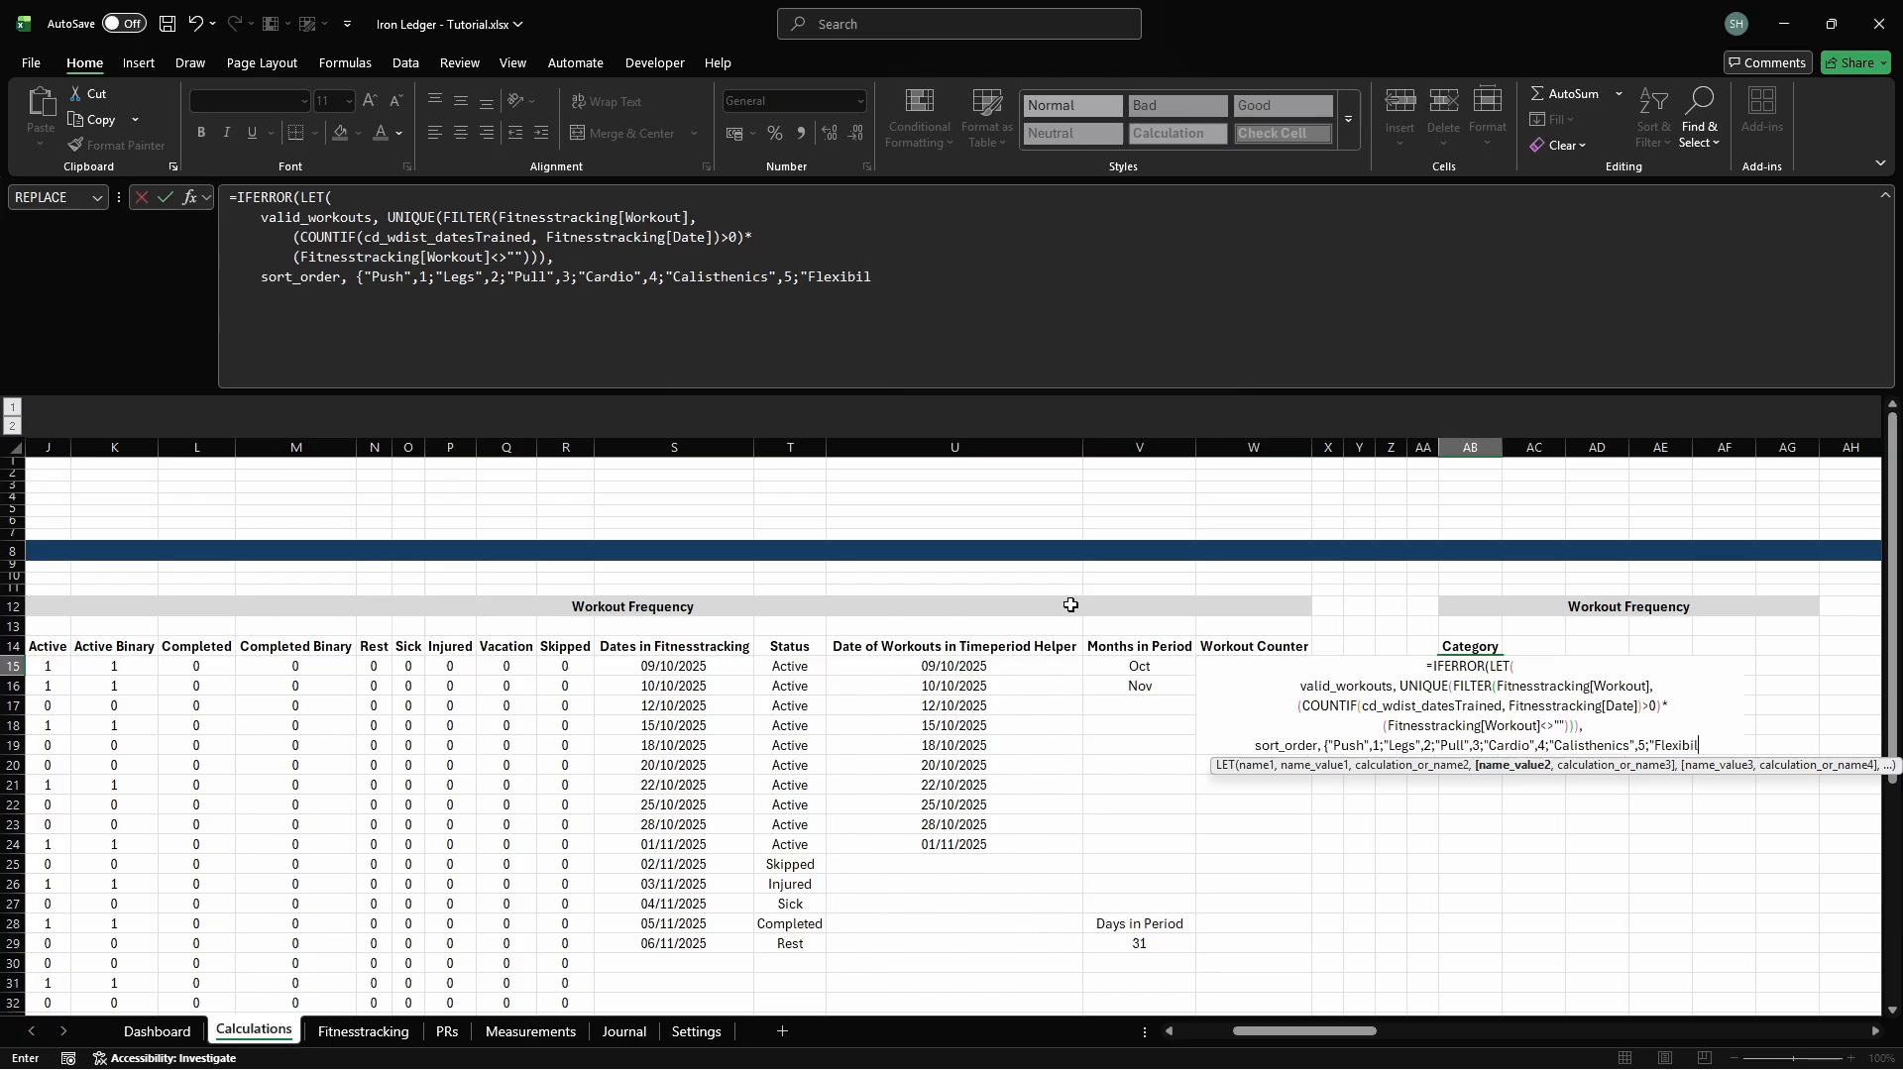
{"action": "type", "text": "ity\",6;\"Plyometrics\",7;\"Isometrics\",8},"}
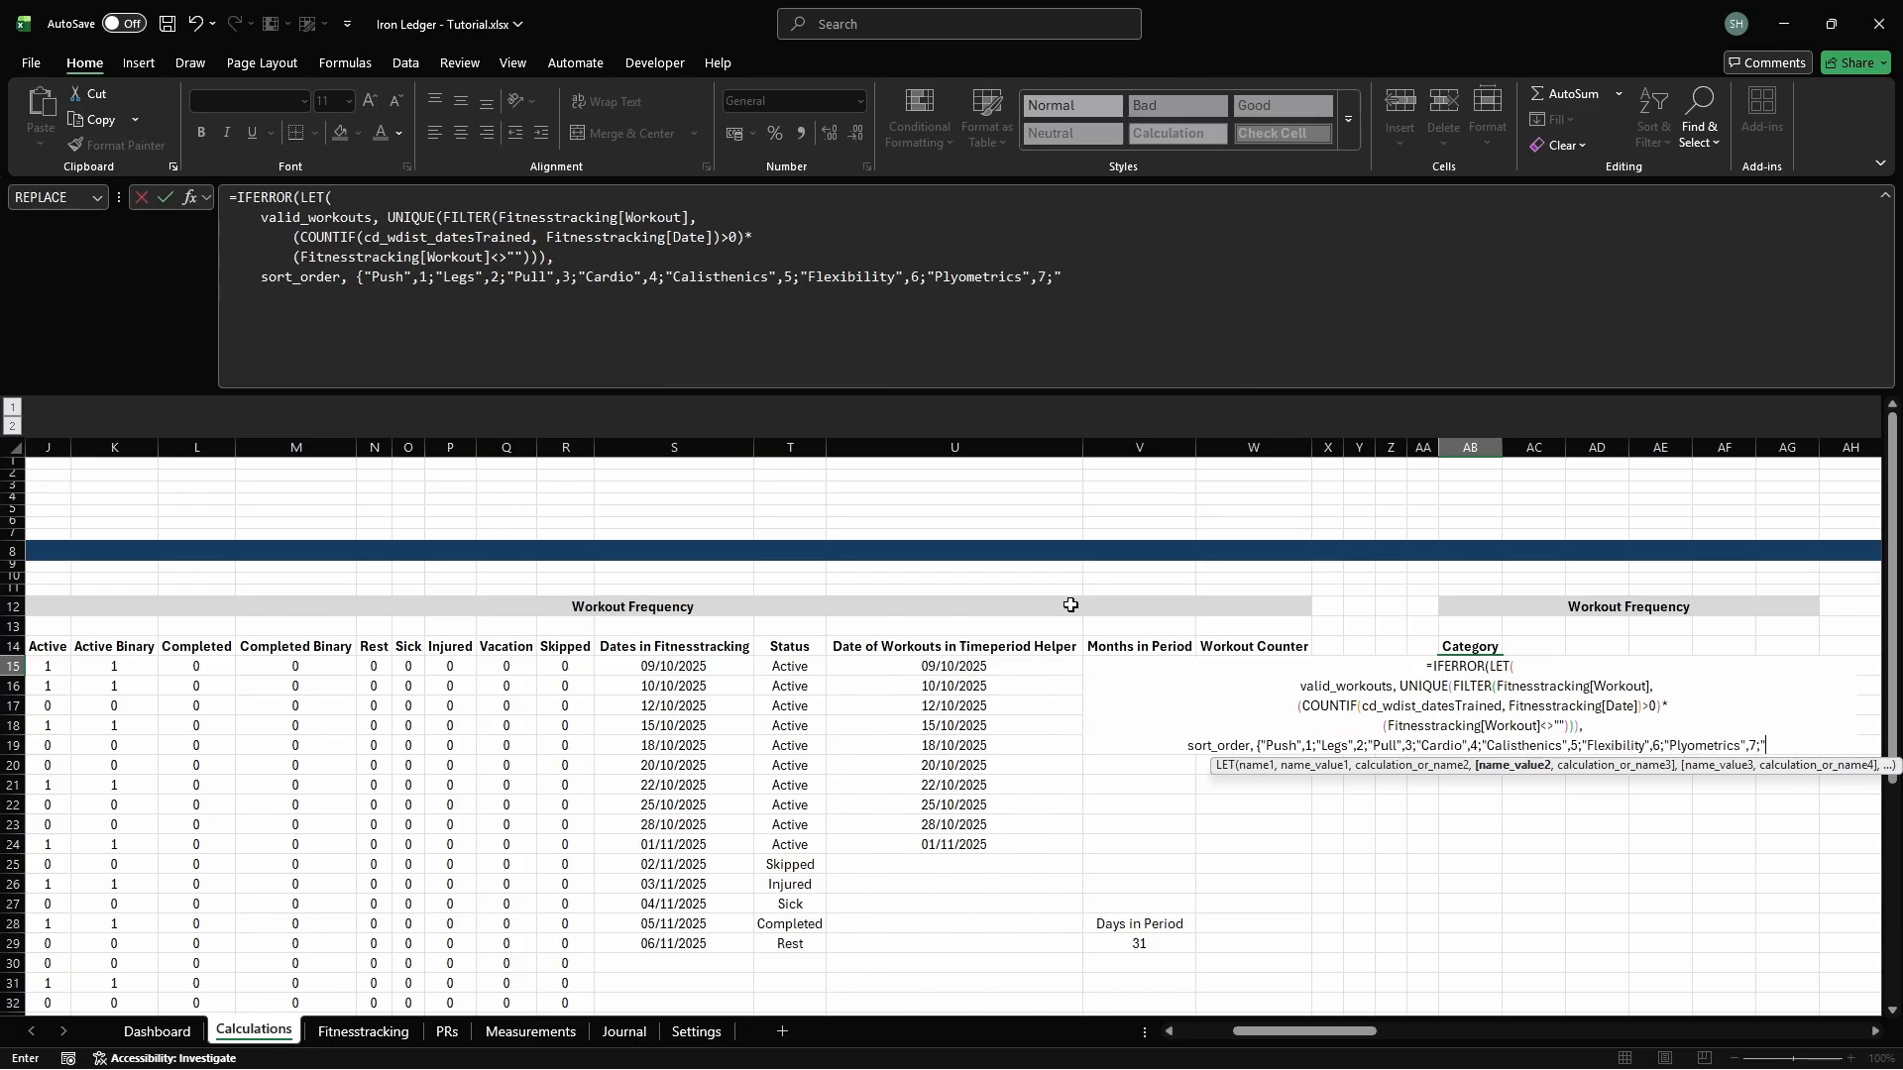
Define sorted_workouts in the AB15 formula with SORTBY on valid_workouts, using XLOOKUP from sort_order column 1 to column 2 with fallback 99
{"action": "key", "text": "alt+Return"}
{"action": "type", "text": "sort"}
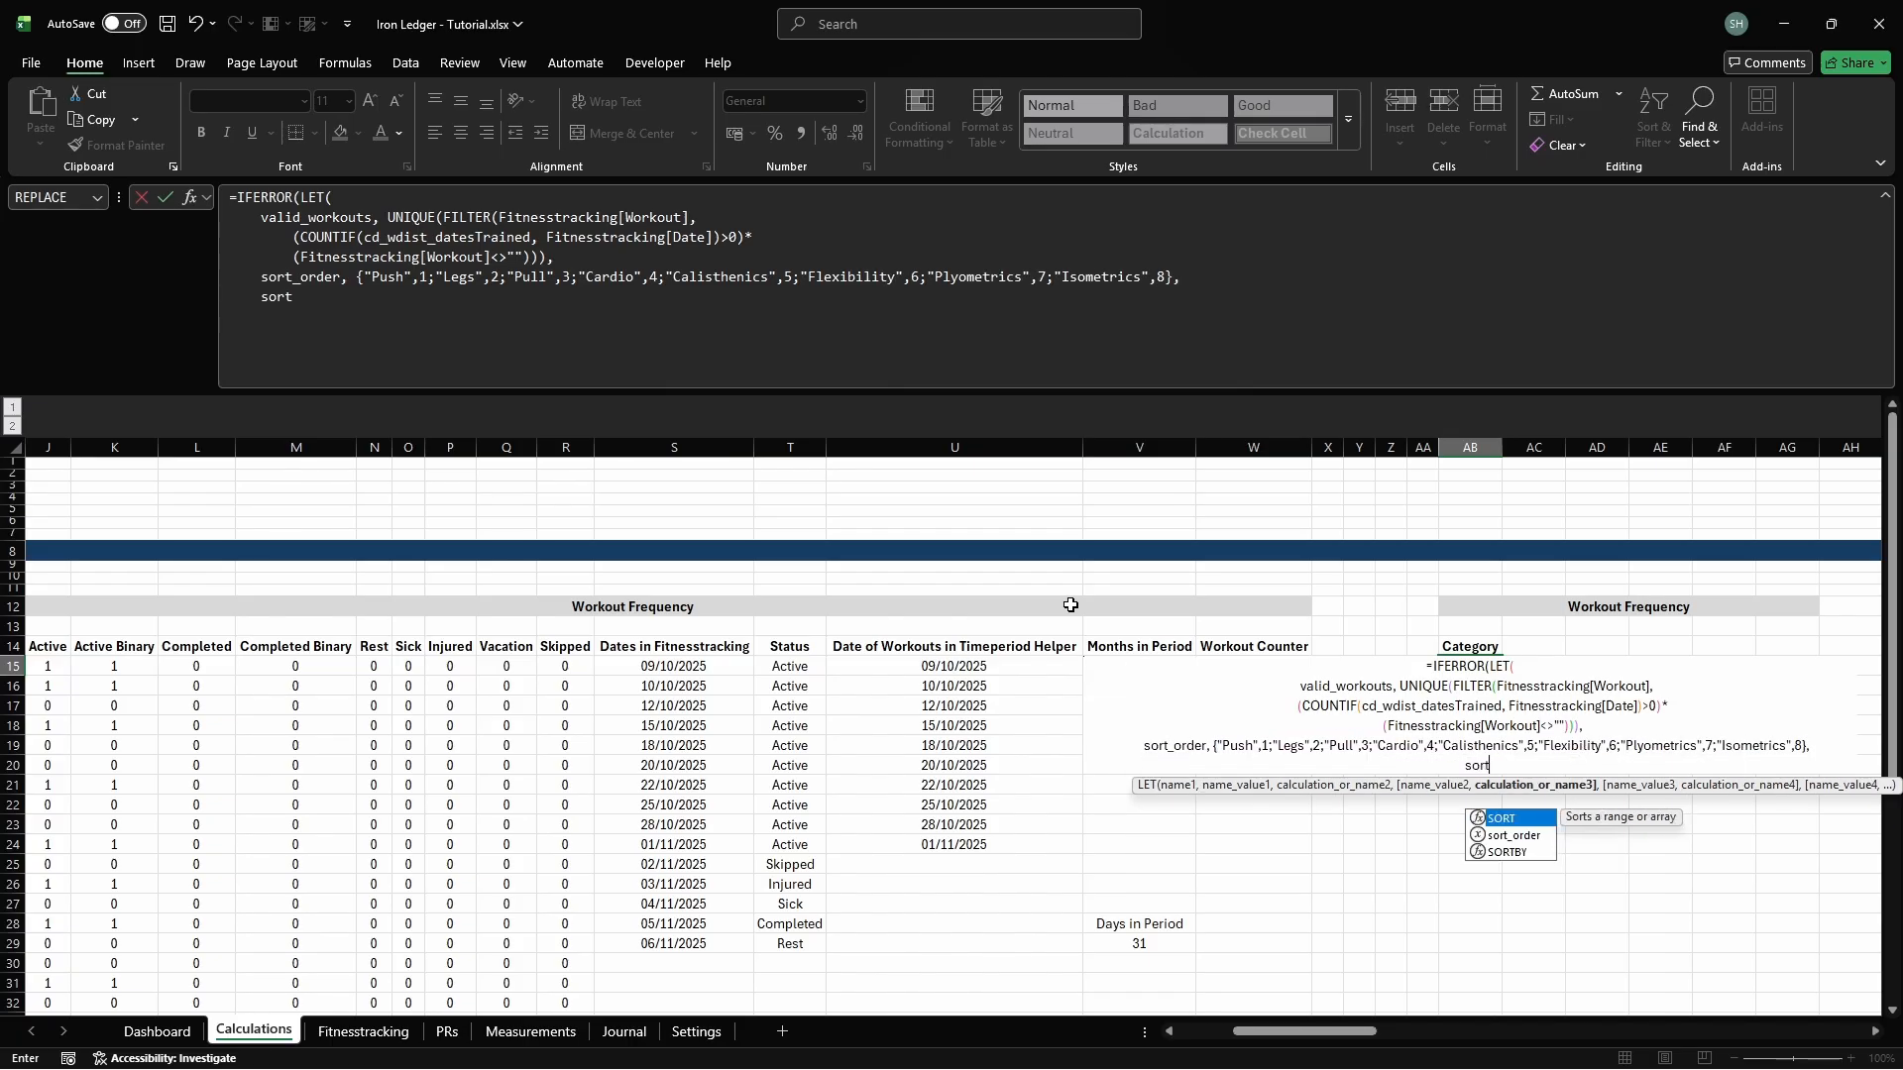
{"action": "type", "text": "ed_workouts, SORTBY(vali"}
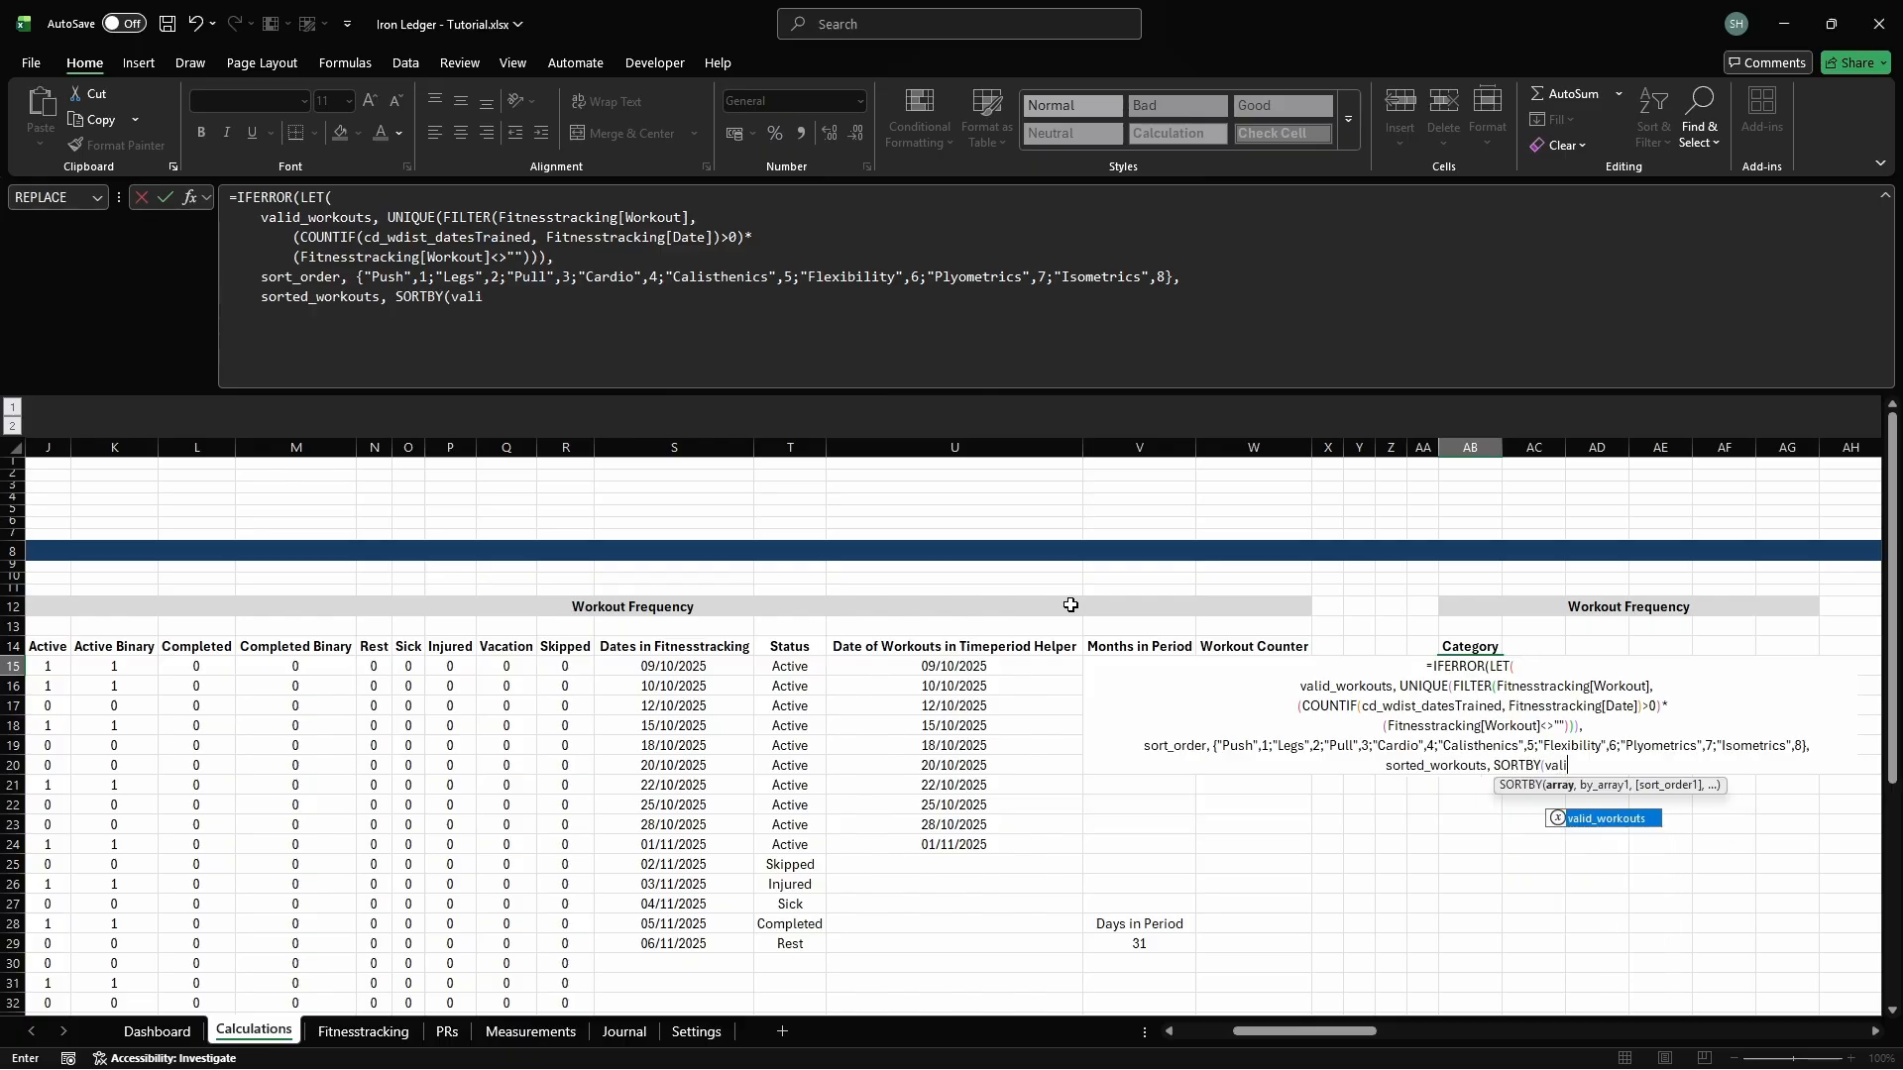
{"action": "type", "text": "d_workouts,         "}
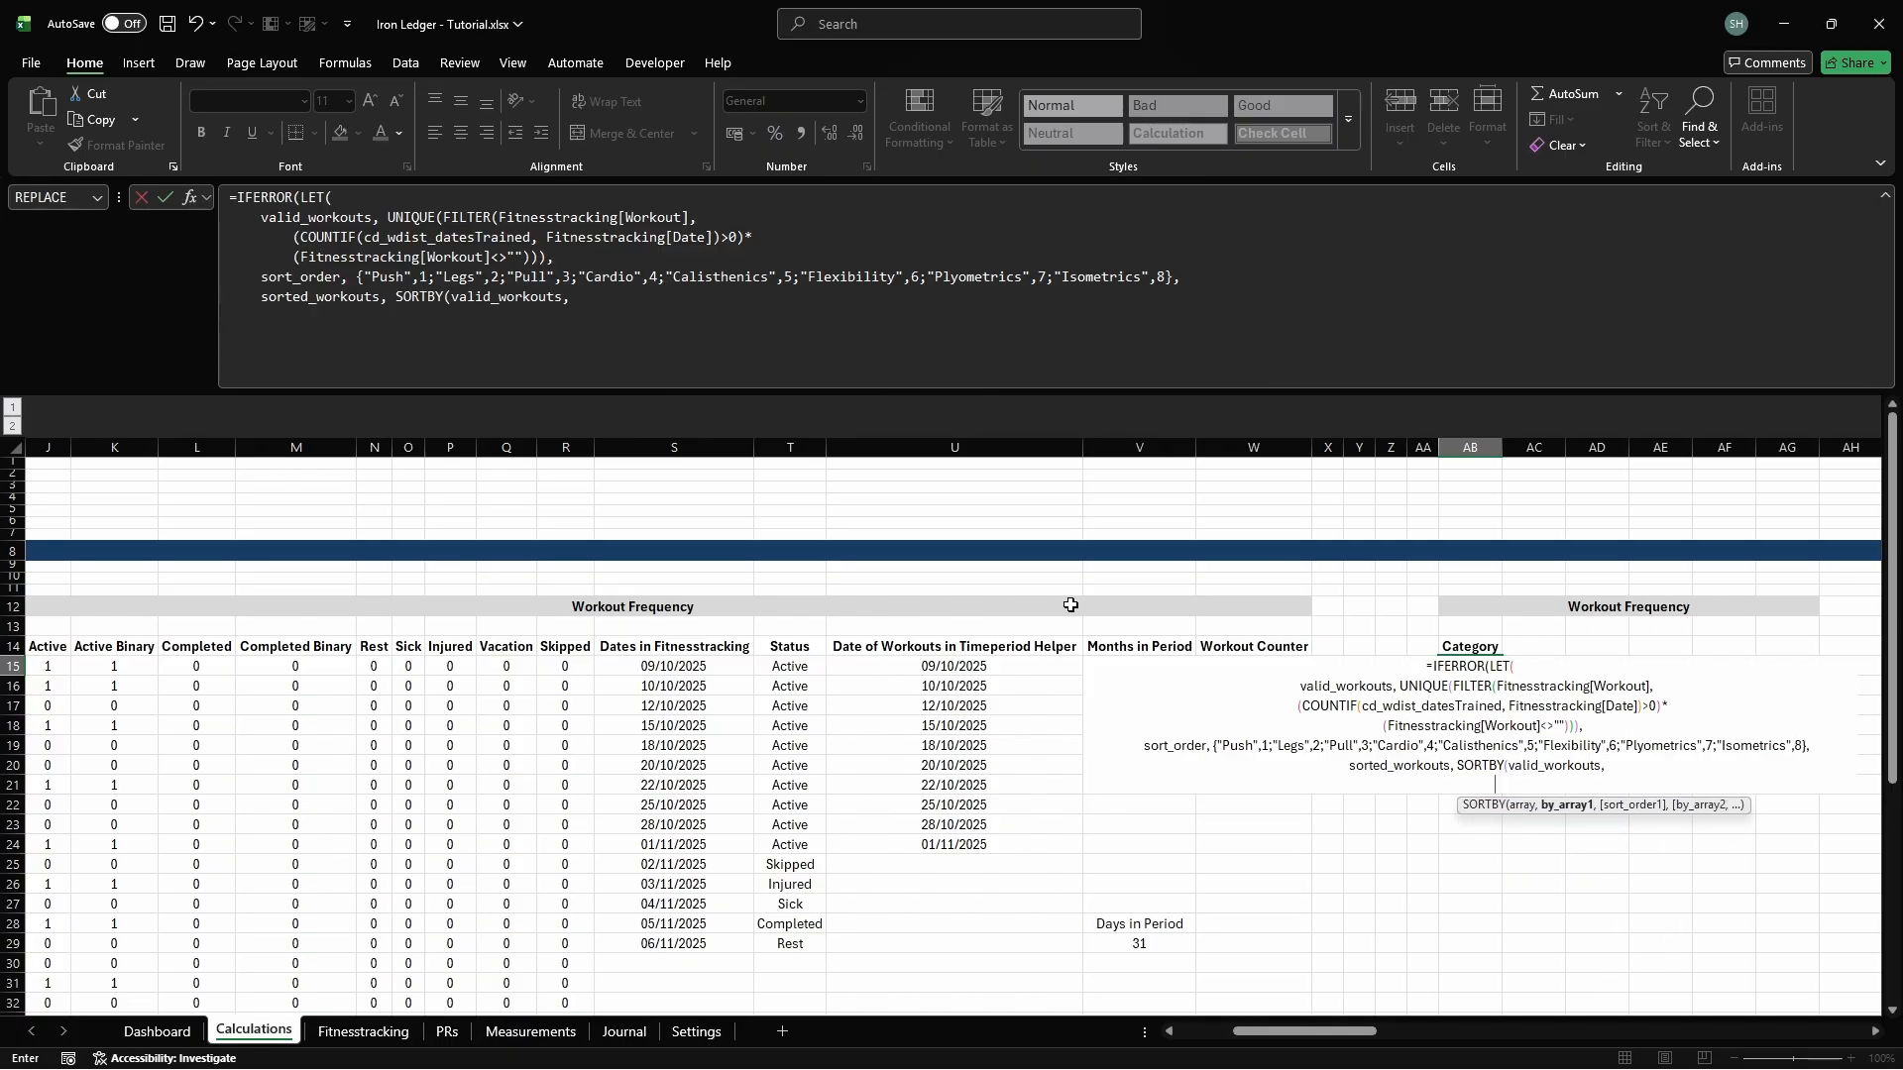
{"action": "type", "text": "XLOOKUP(valid_wo"}
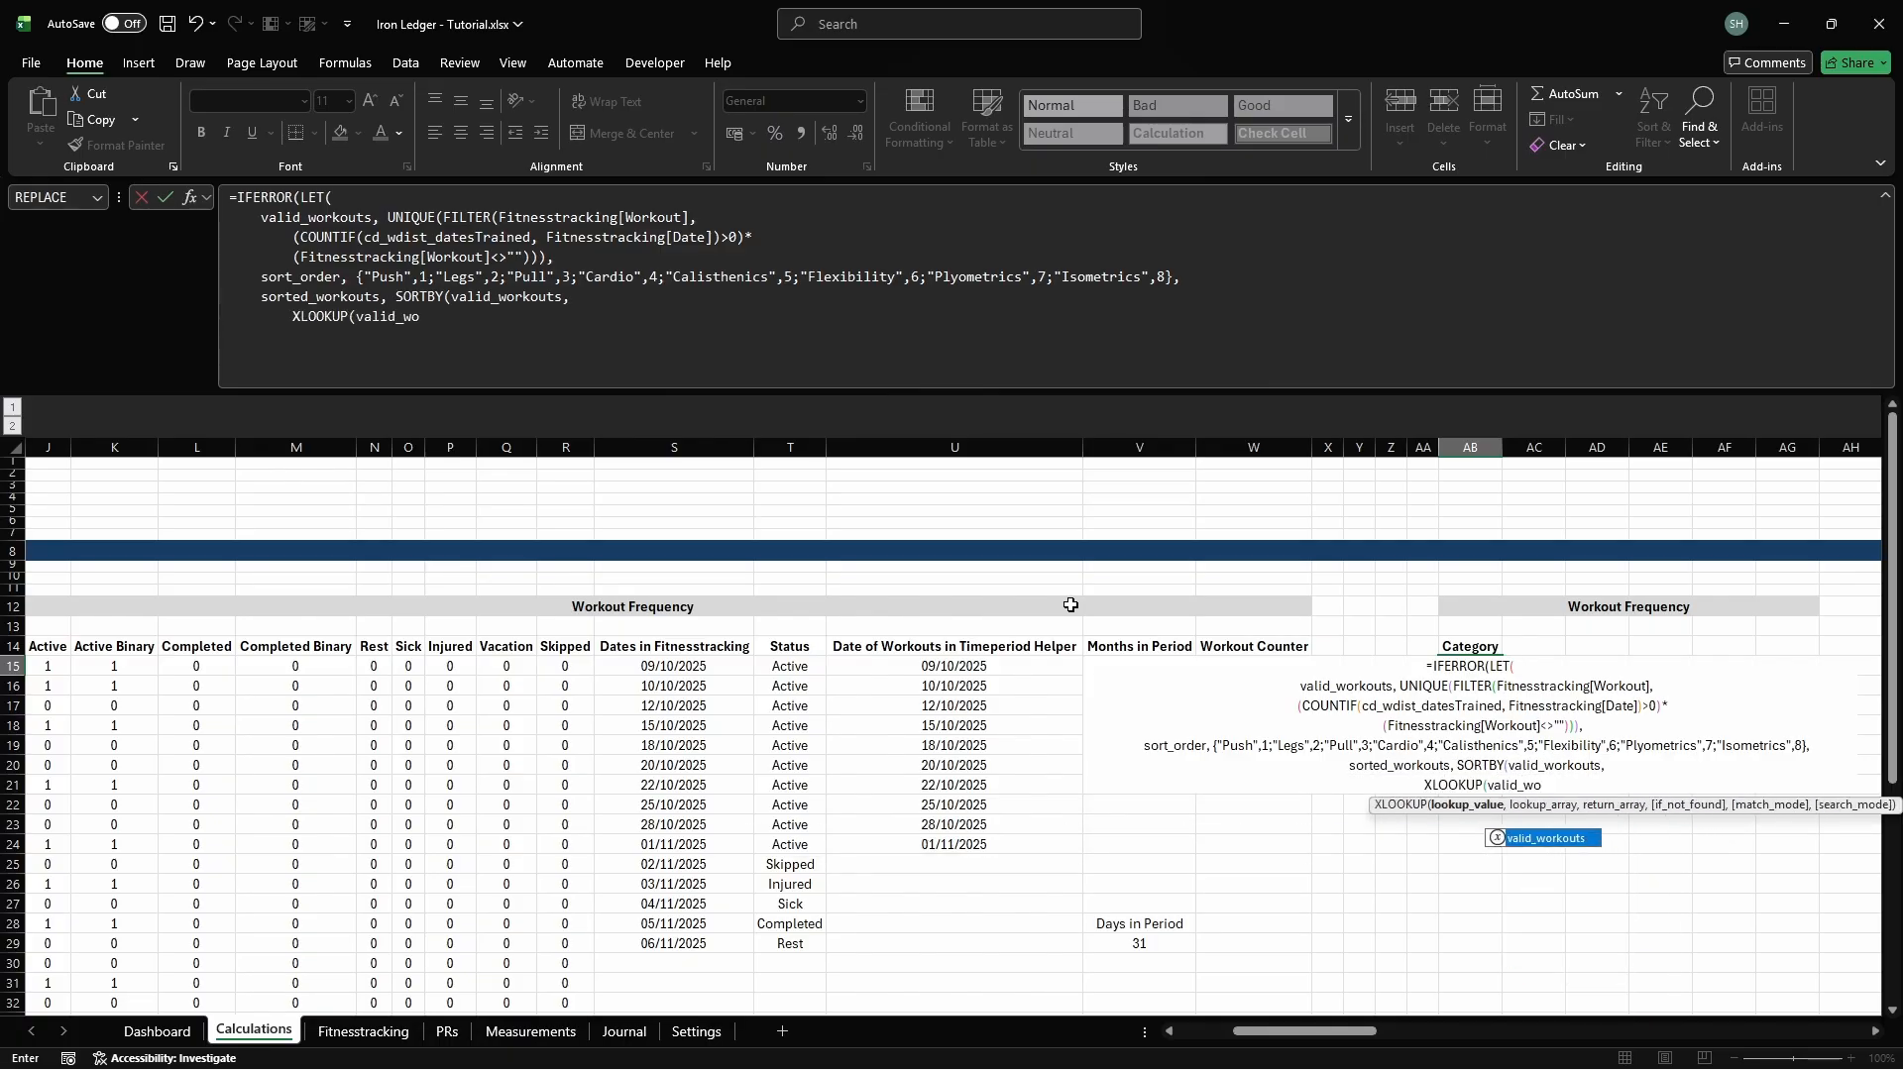
{"action": "type", "text": "rkouts, INDEX(sort_or"}
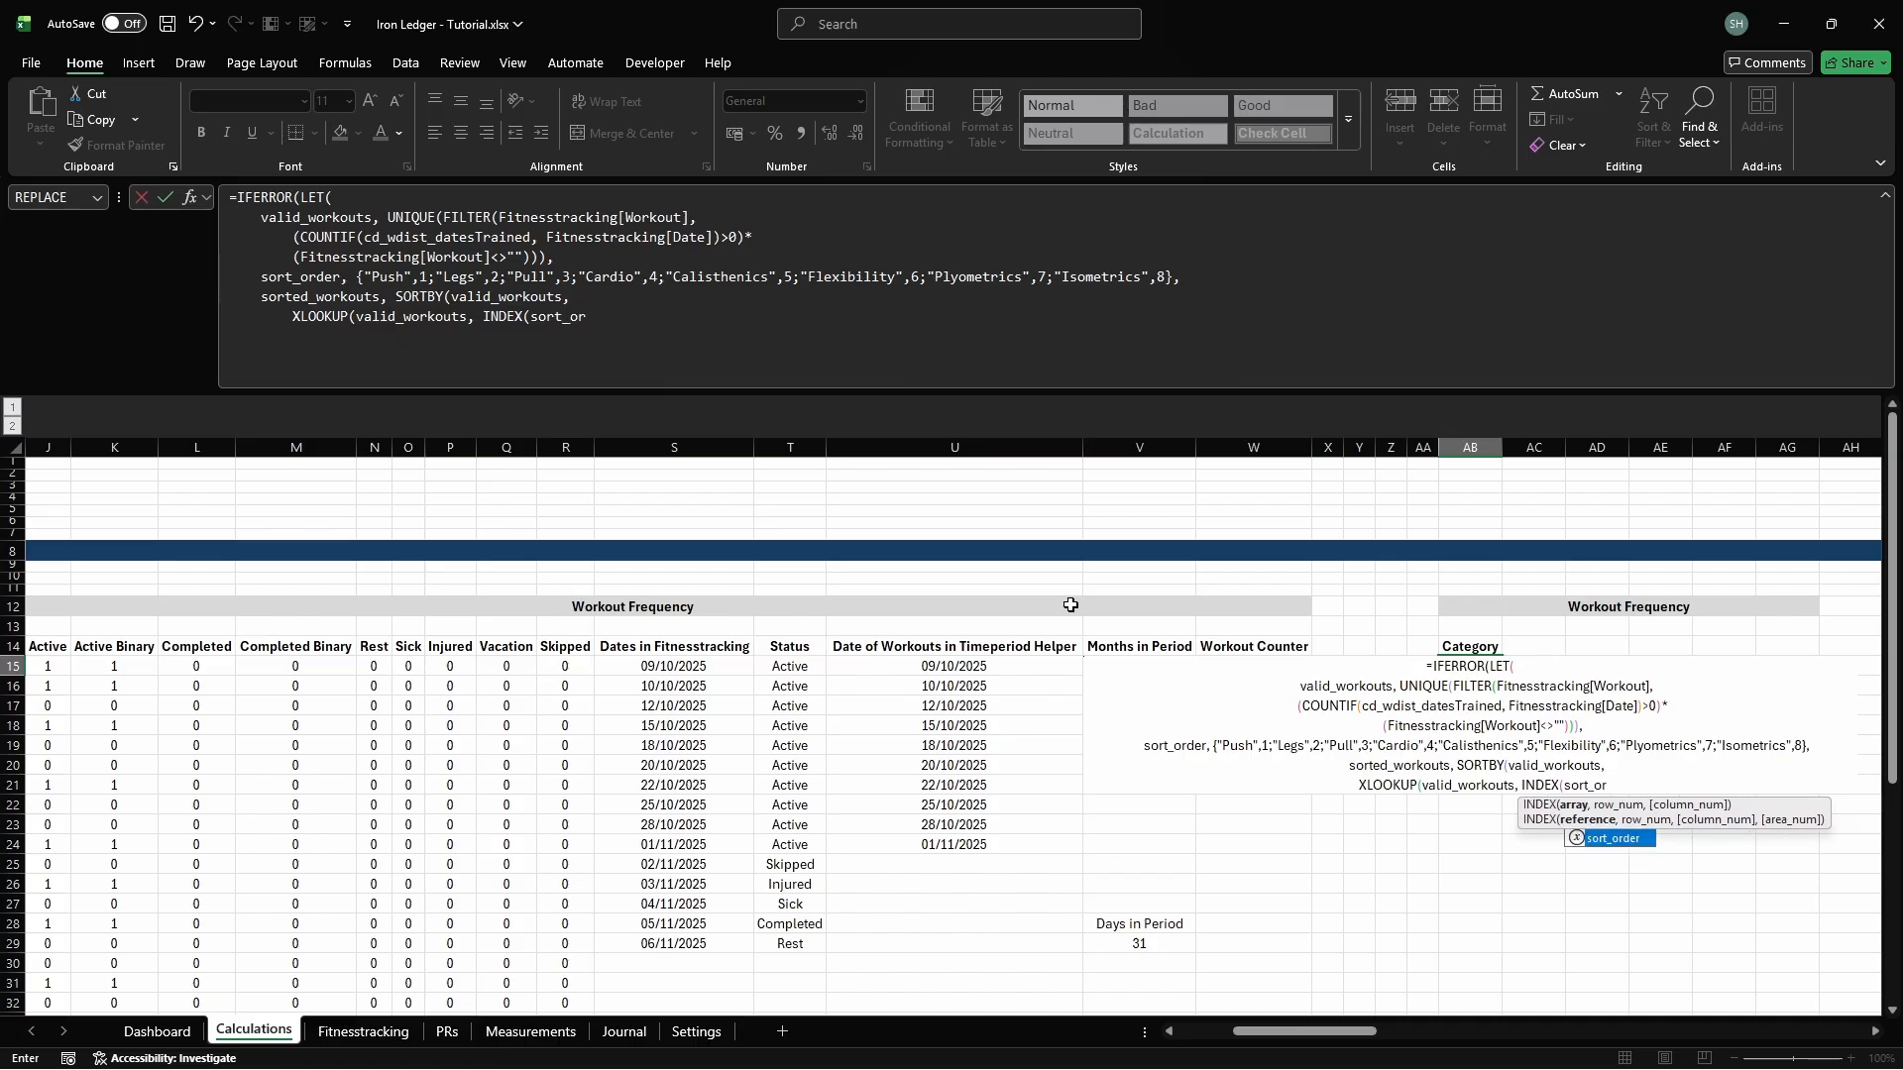
{"action": "type", "text": "der,,1), INDEX(sort_orde"}
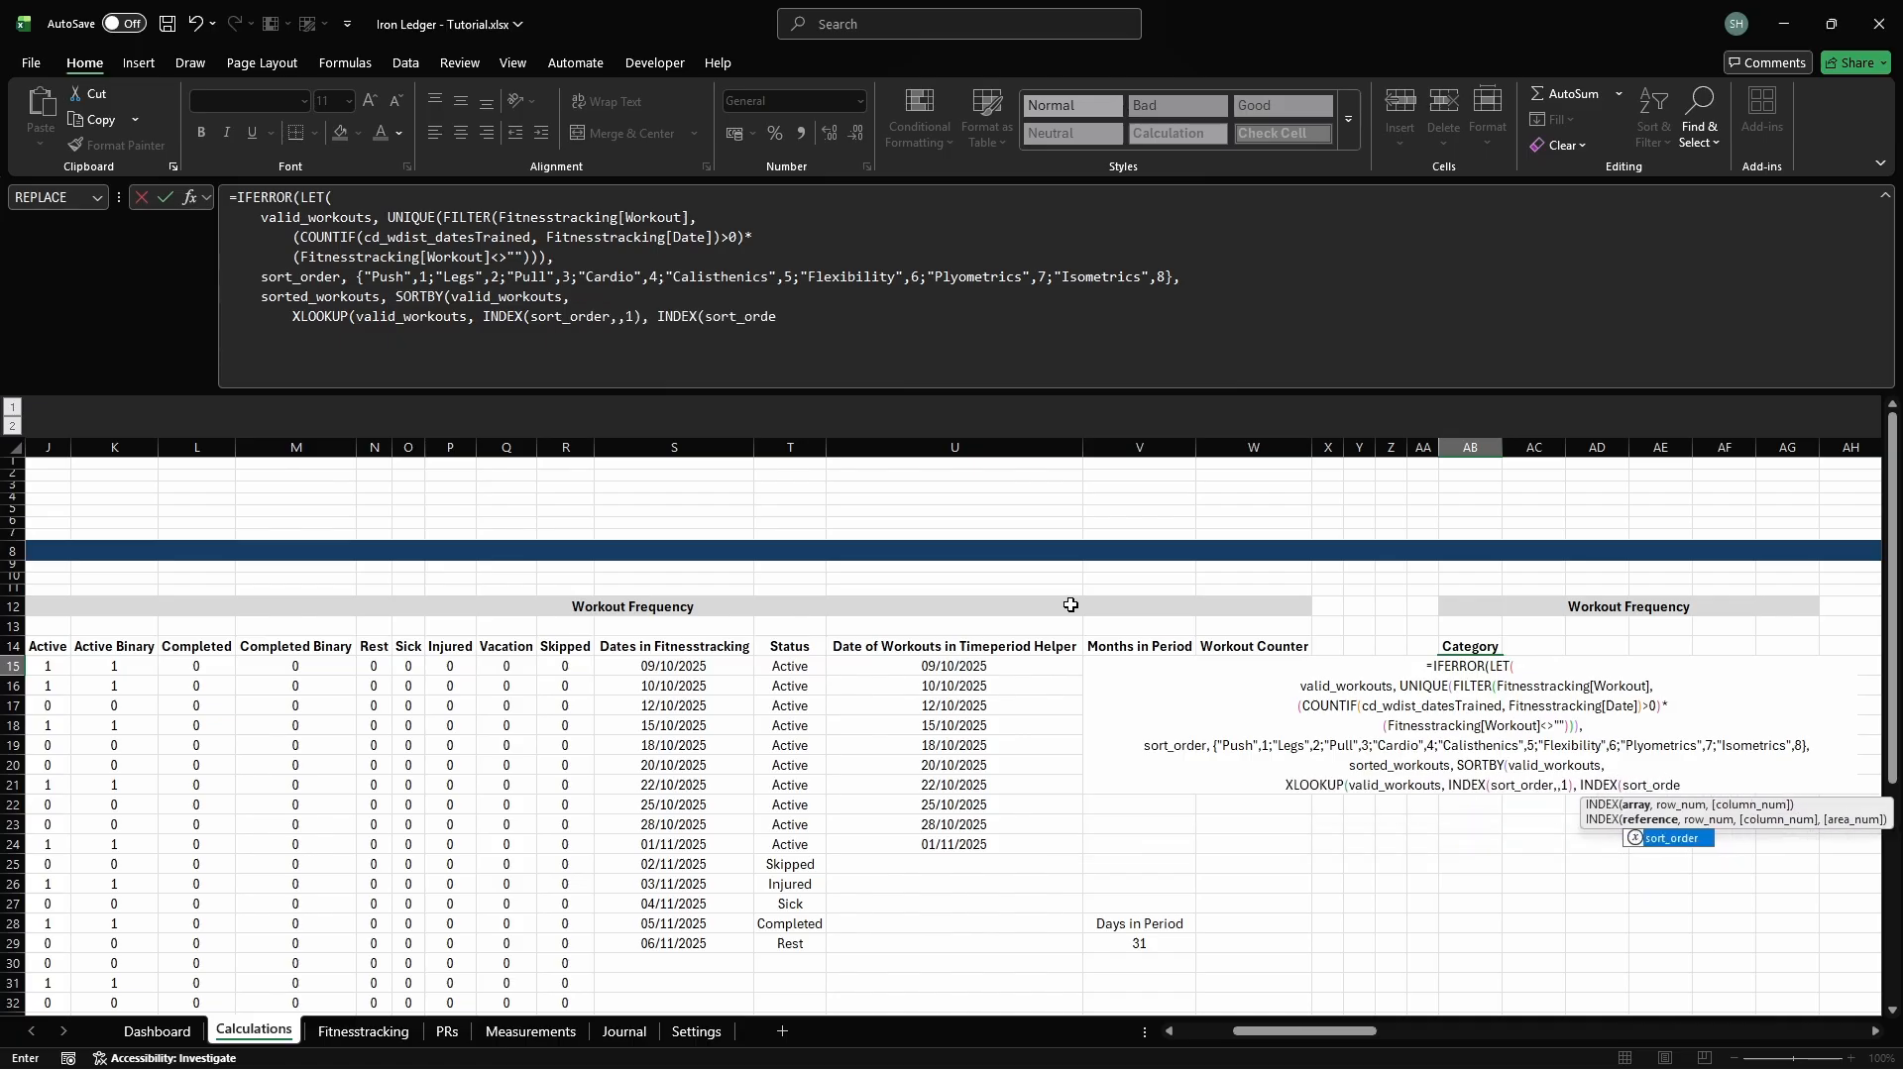
{"action": "type", "text": "r,,2), 99)),"}
Complete the AB15 formula: if cd_wdist_showRest, VSTACK sorted_workouts with "Rest", otherwise return sorted_workouts, with the IFERROR fallback "No Workouts"
{"action": "key", "text": "alt+Return"}
{"action": "type", "text": "IF("}
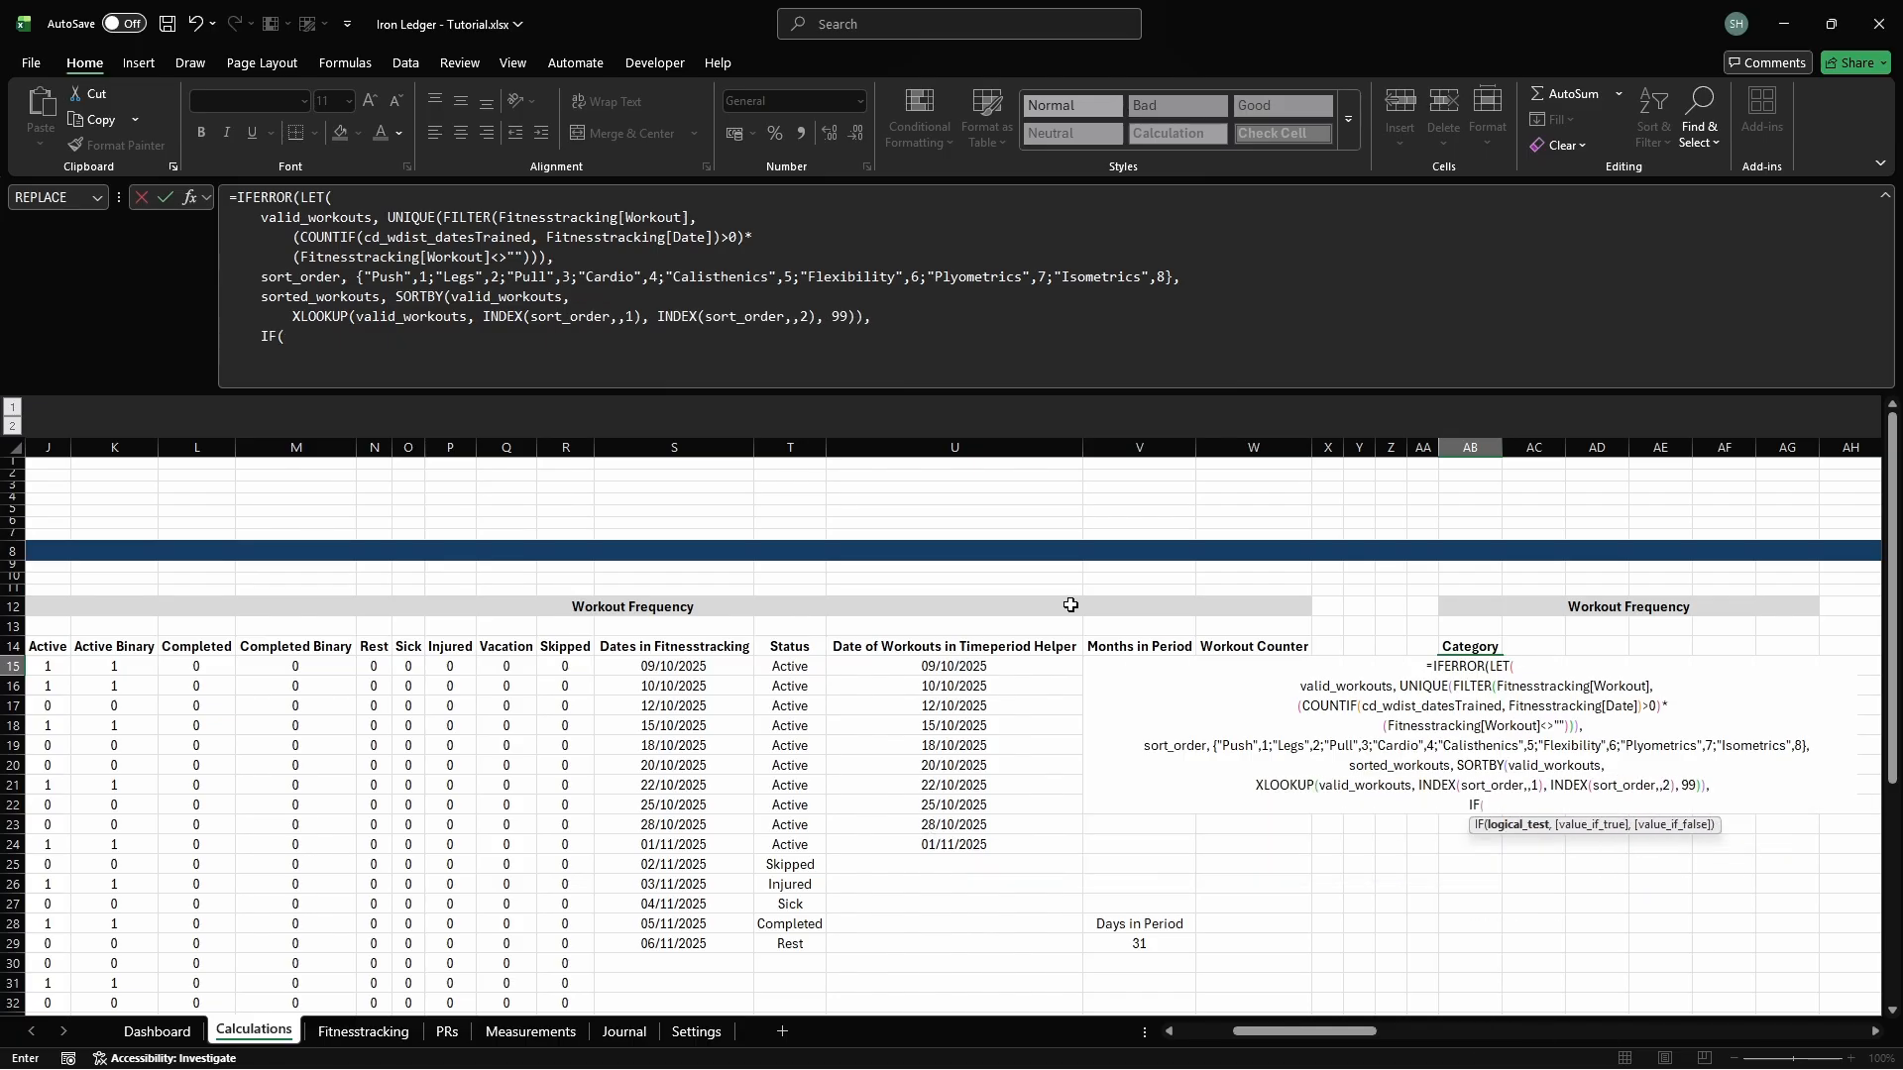
{"action": "type", "text": "cd_wdist_showRest,         "}
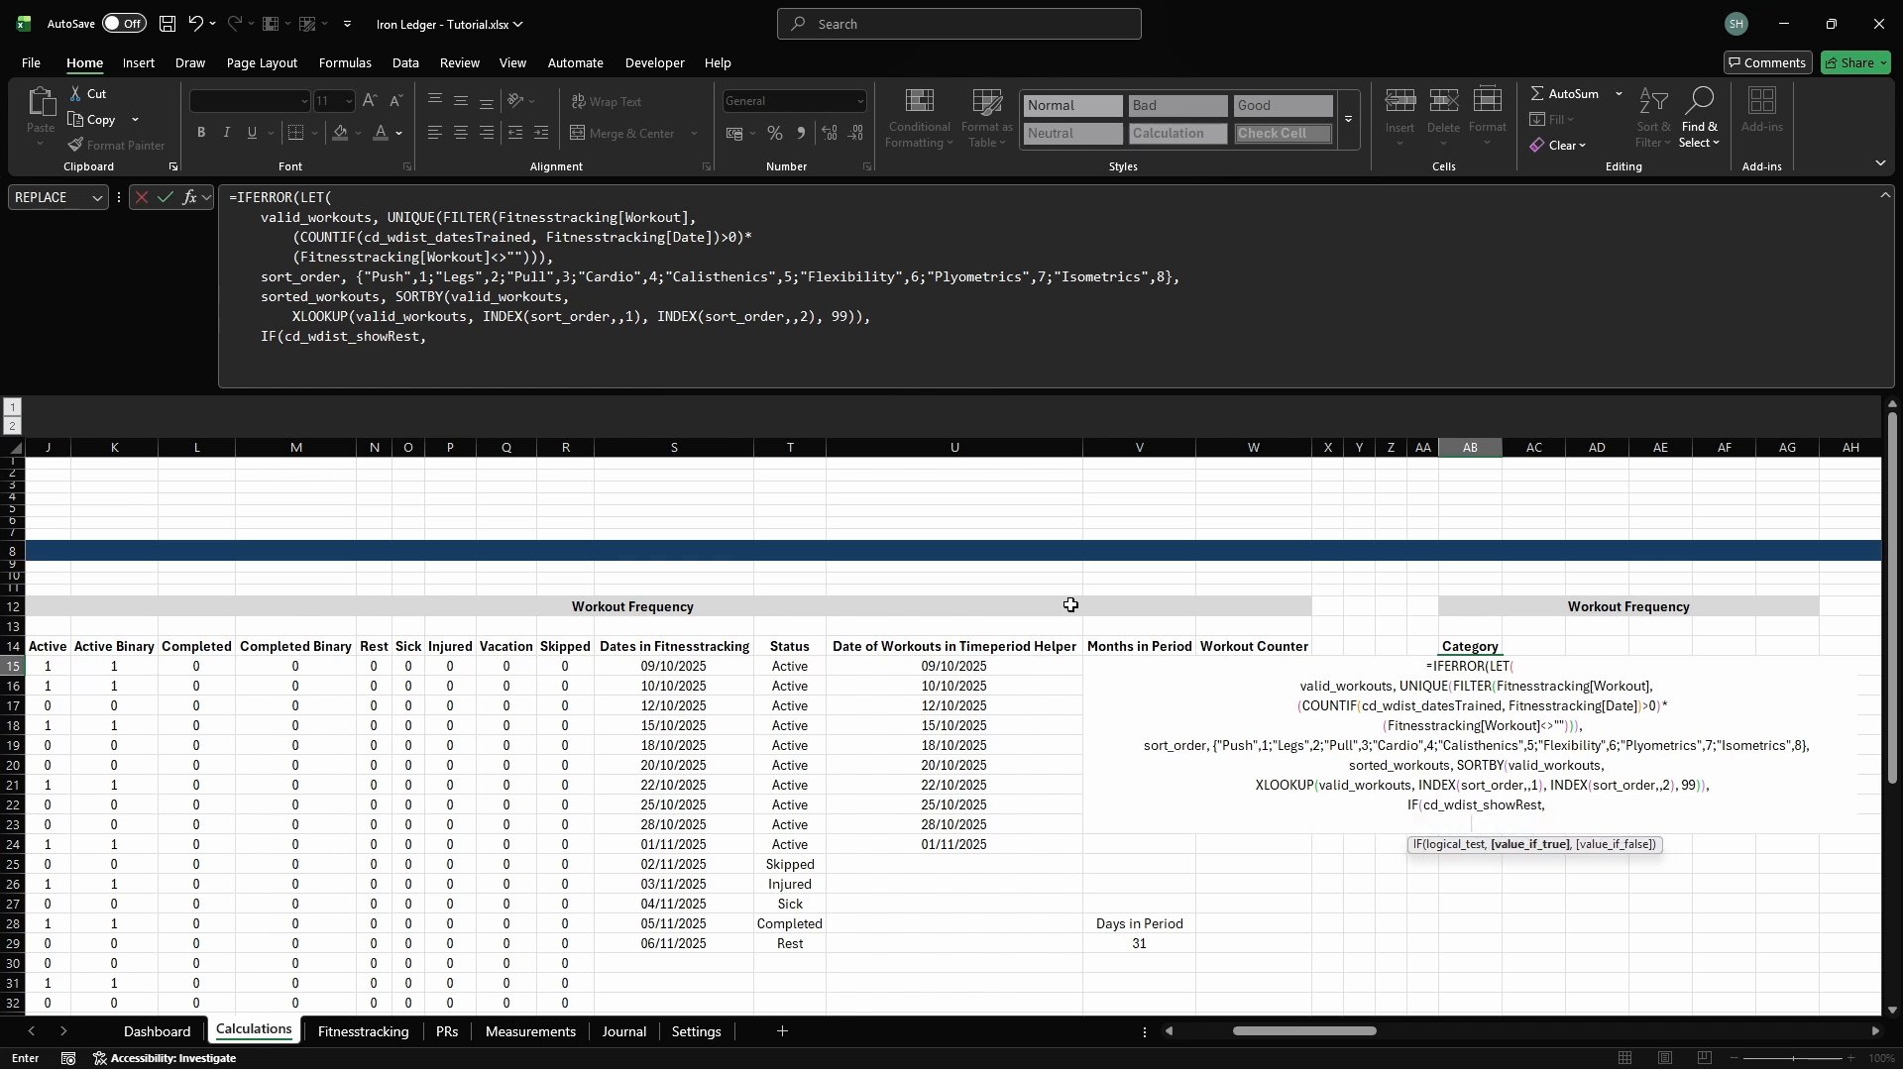
{"action": "type", "text": "VSTACK(sorted_wo"}
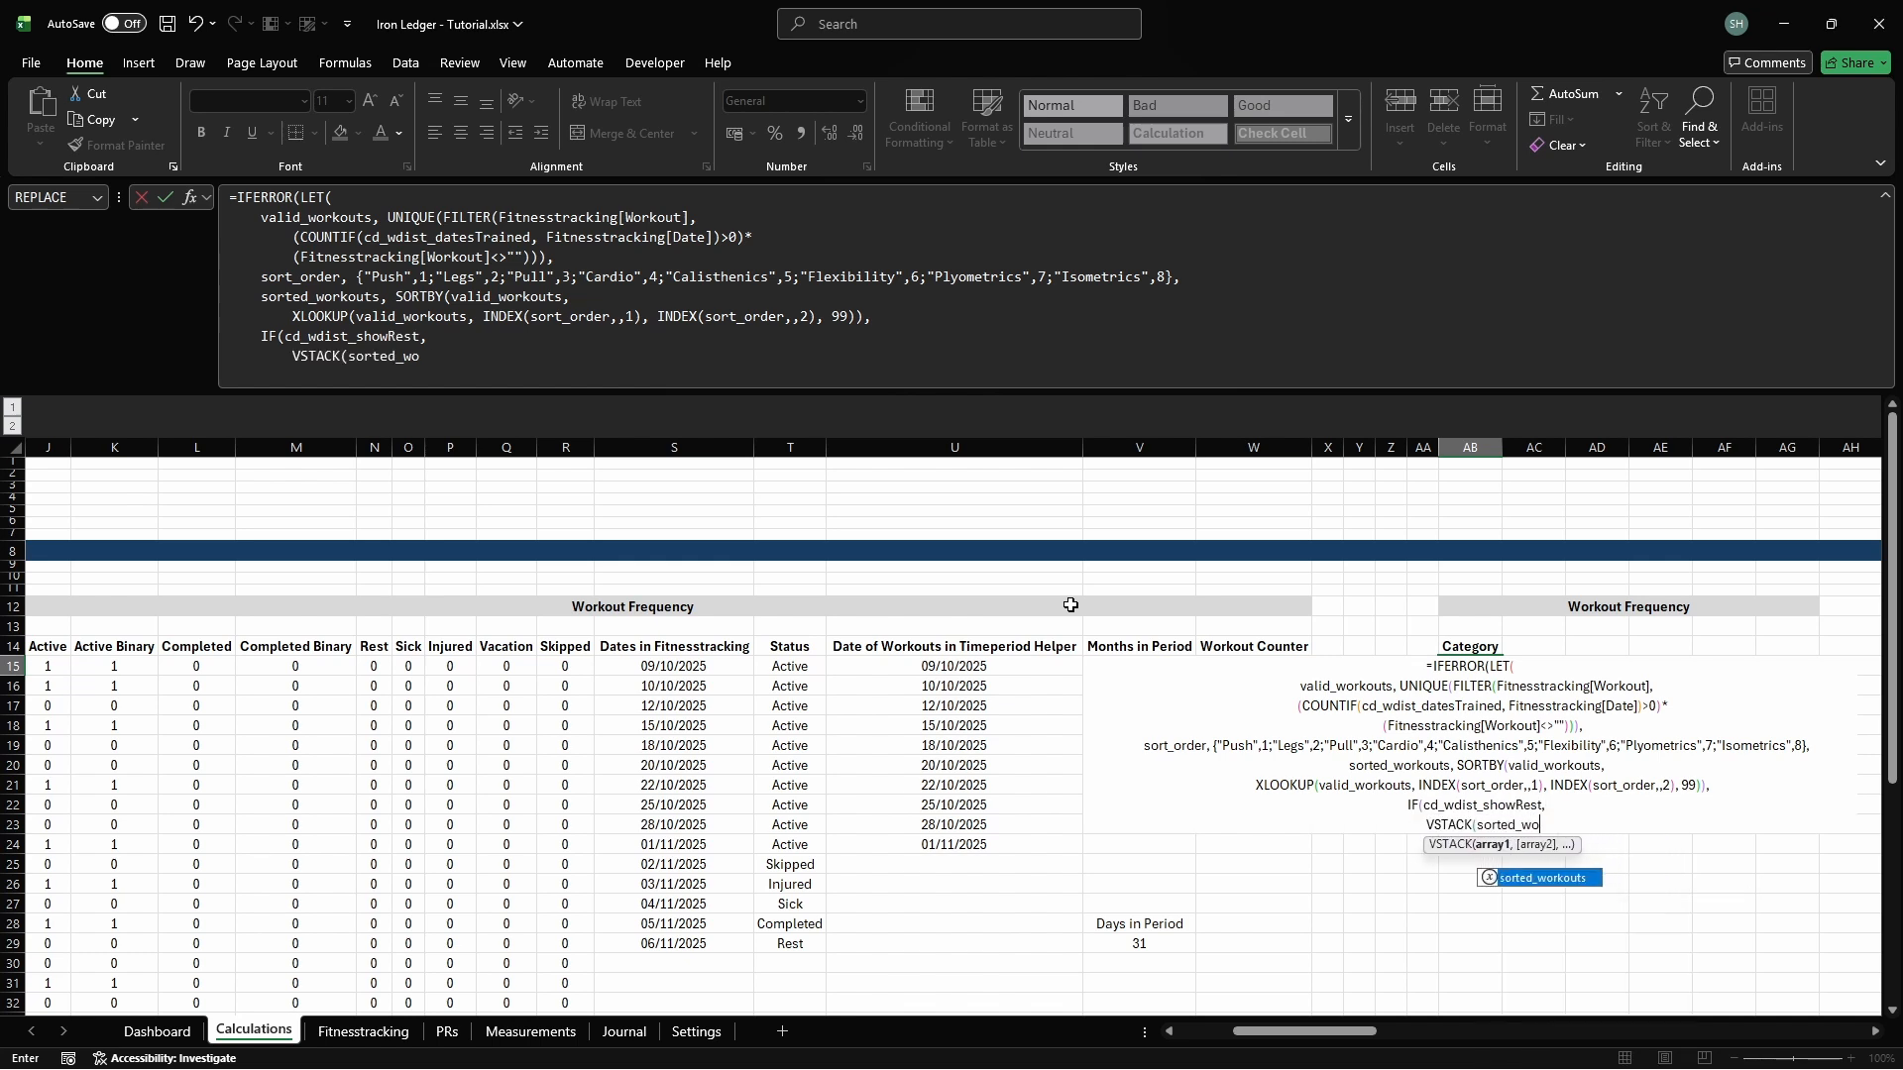
{"action": "type", "text": "rkouts, \"Rest\"),         "}
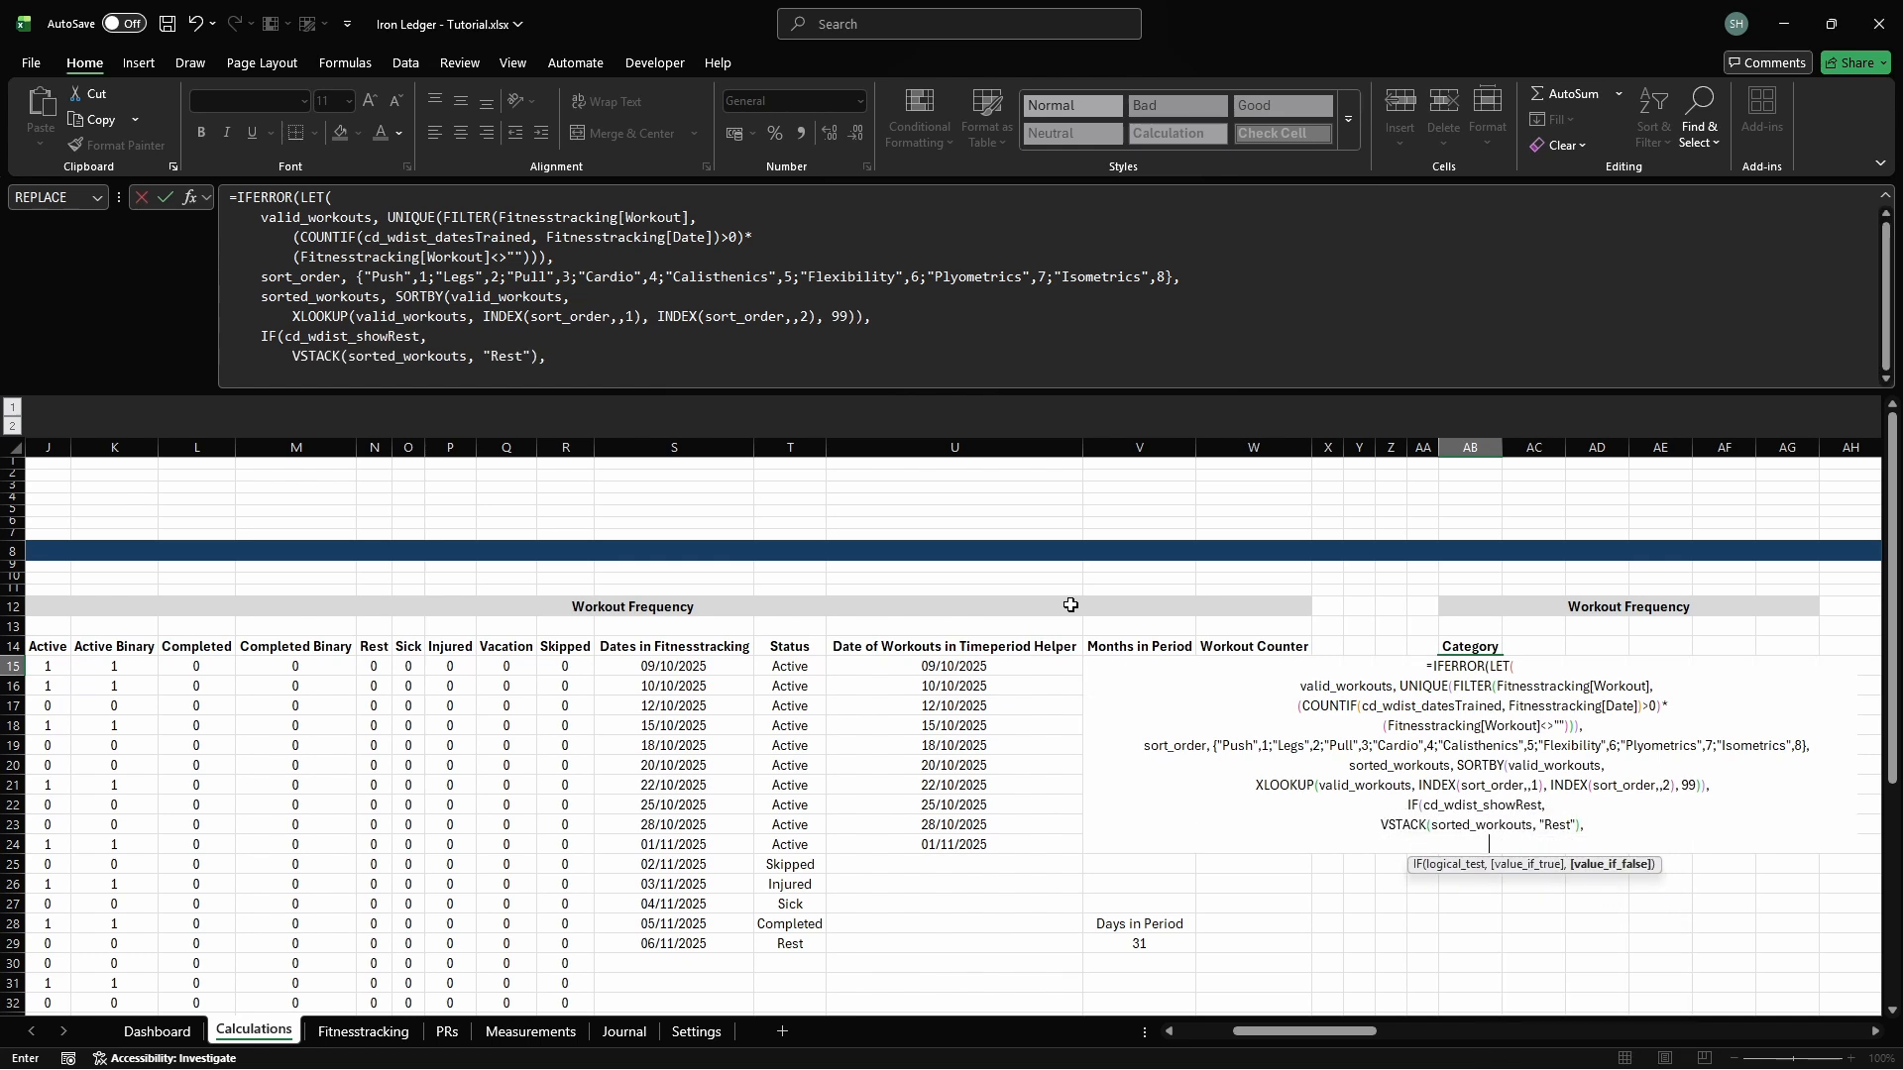
{"action": "type", "text": "sorted_workouts)"}
{"action": "key", "text": "alt+Return"}
{"action": "type", "text": "), \""}
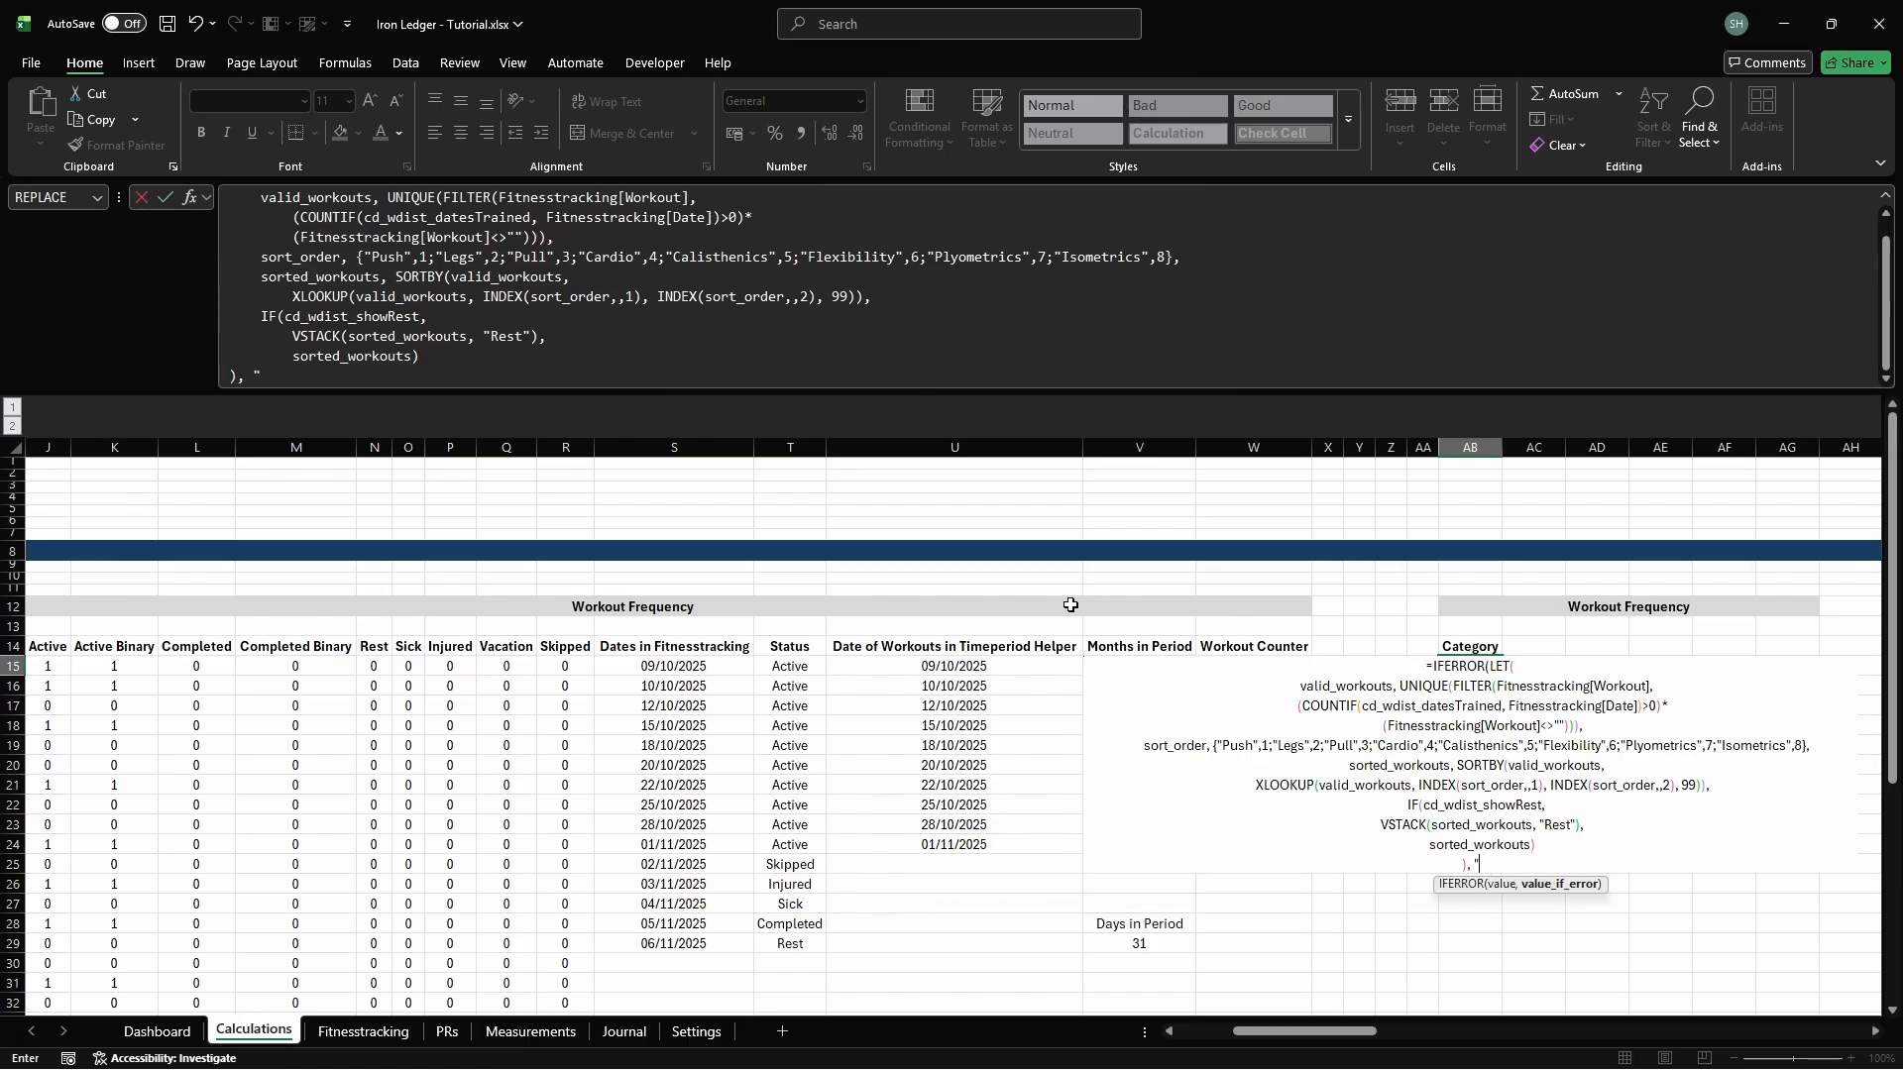
{"action": "type", "text": "No Workouts\")"}
{"action": "key", "text": "Tab"}
Enter the column heading Count in cell AC14
{"action": "key", "text": "Up"}
{"action": "type", "text": "Count"}
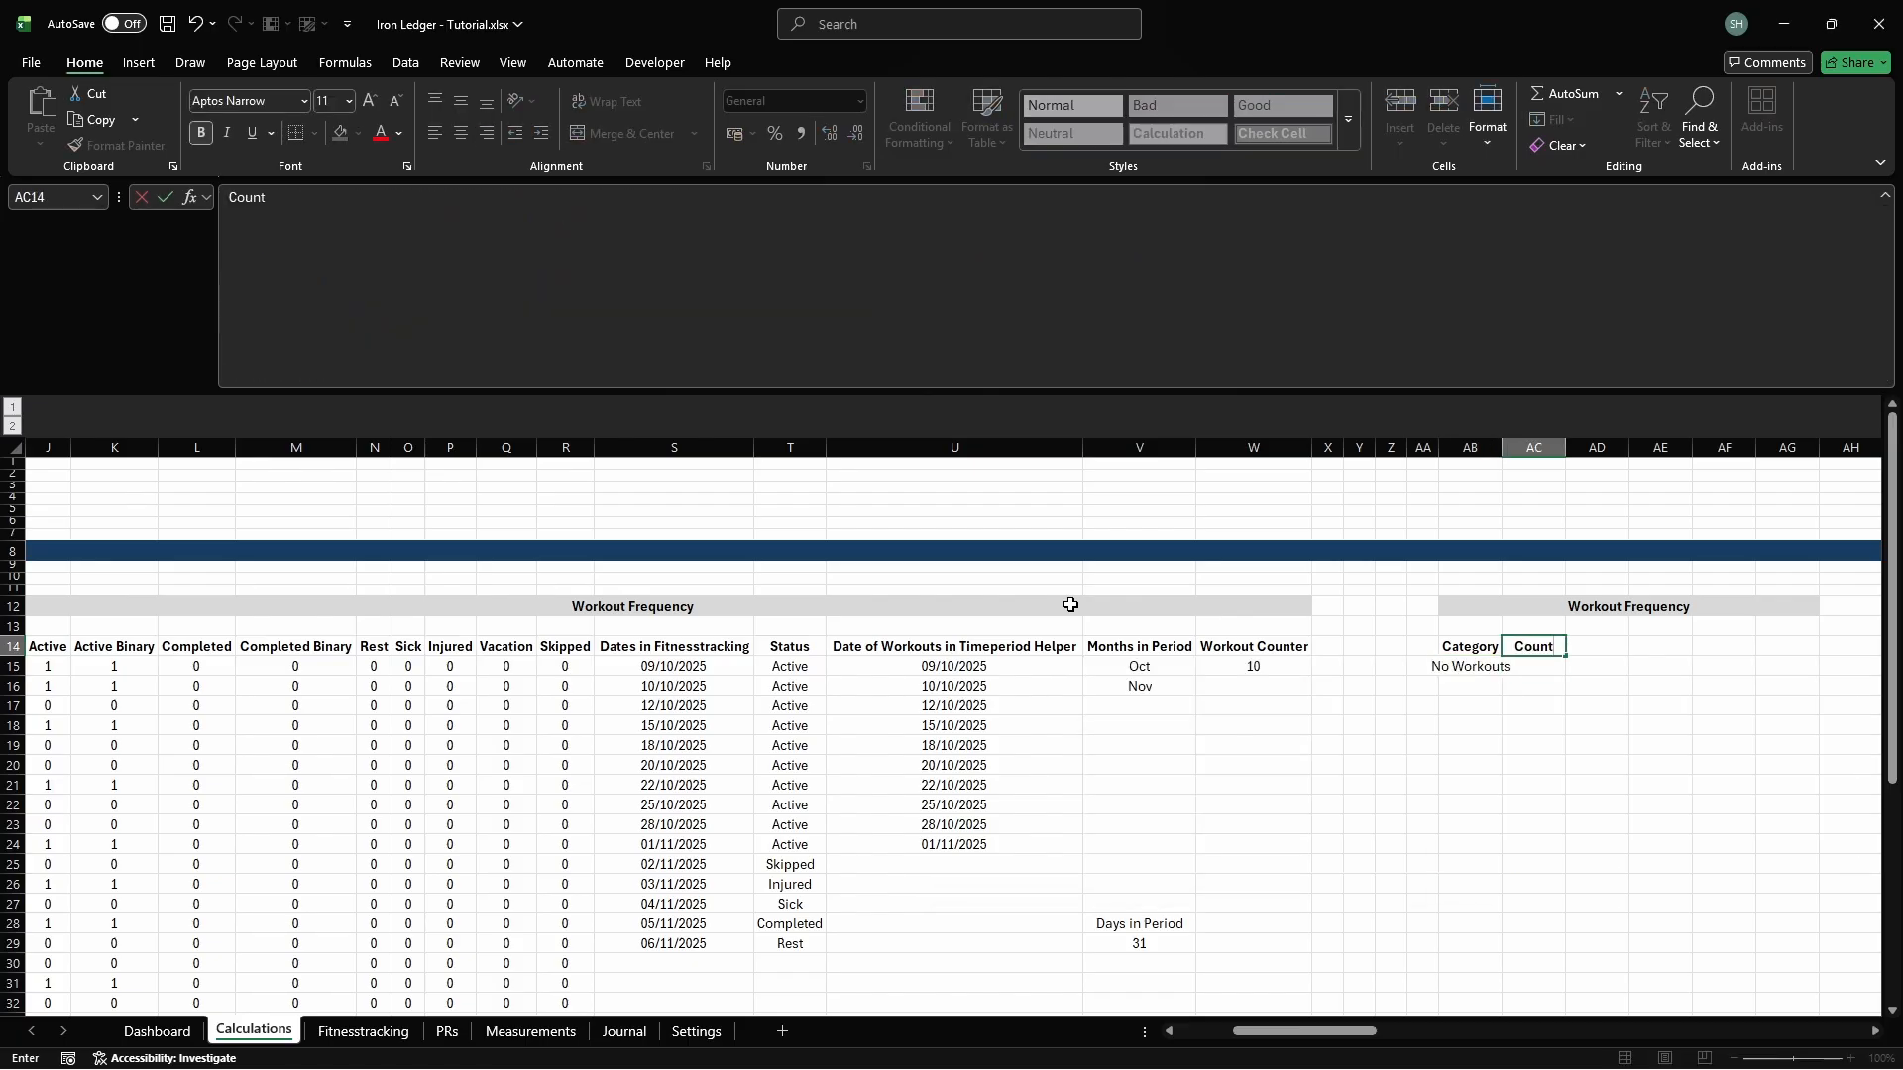
{"action": "key", "text": "Return"}
Define the workbook name cd_wdist_count for the Count results starting at Calculations!$AC$15
{"action": "key", "text": "ctrl+F3"}
{"action": "left_click", "coordinate": [733, 366]}
{"action": "type", "text": "cd_w"}
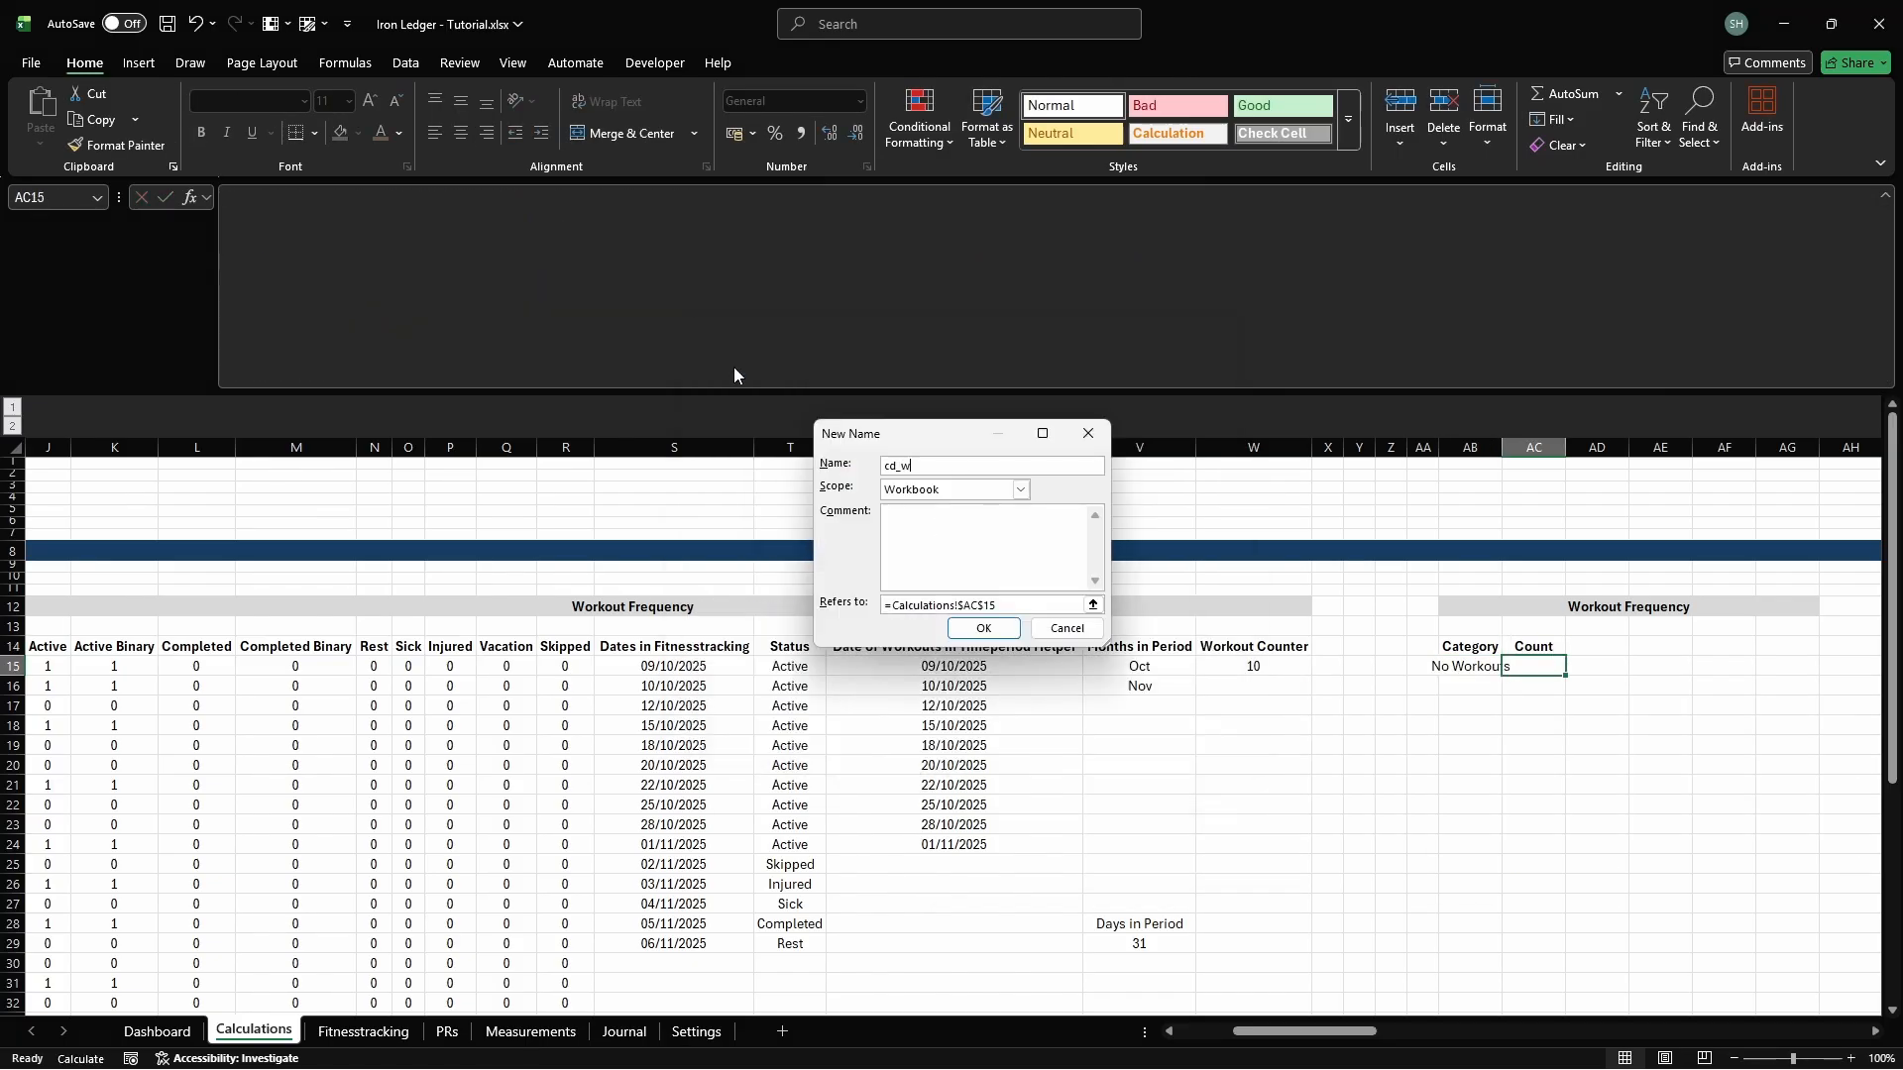
{"action": "type", "text": "dist_count"}
{"action": "left_click", "coordinate": [1071, 606]}
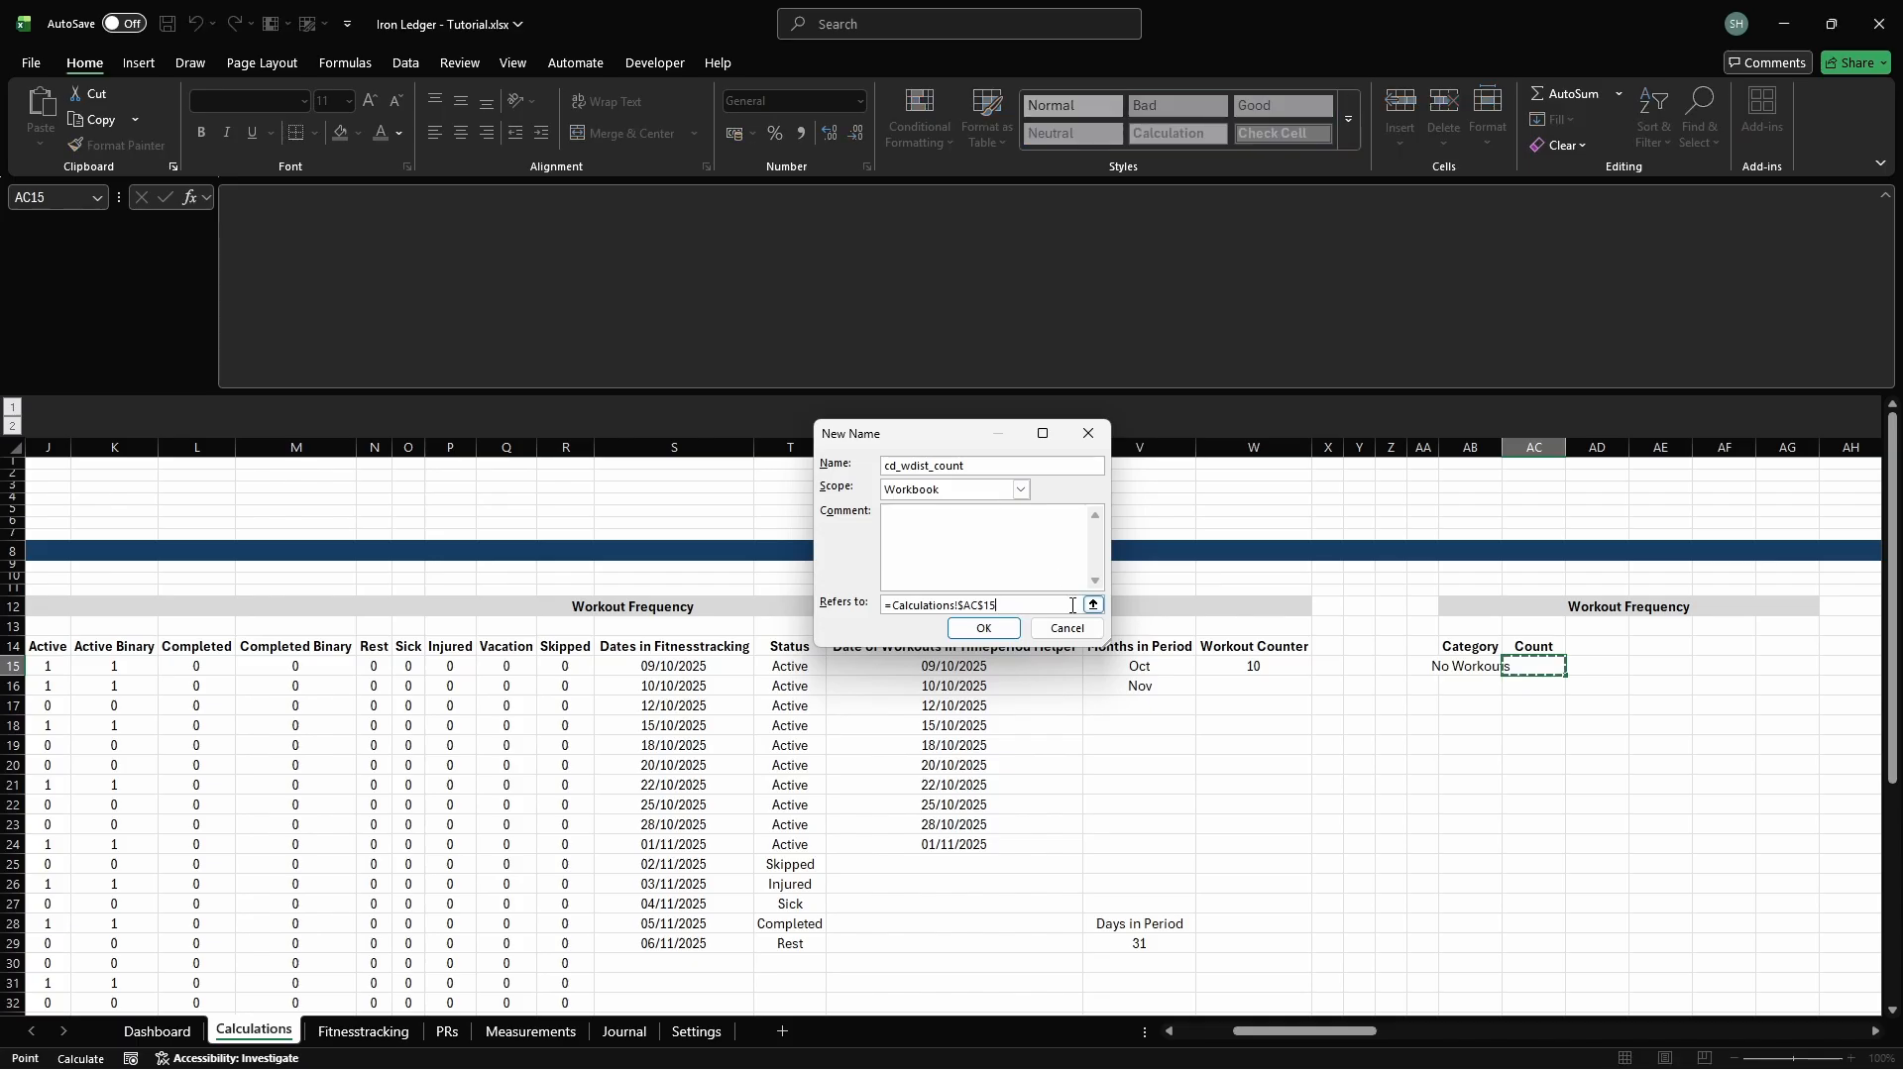
{"action": "key", "text": "Return"}
{"action": "key", "text": "Escape"}
Begin the Count formula in AC15 with BYROW over cd_wdist_category, a LAMBDA with the parameter type, and a nested LET
{"action": "type", "text": "=BYROW(cd"}
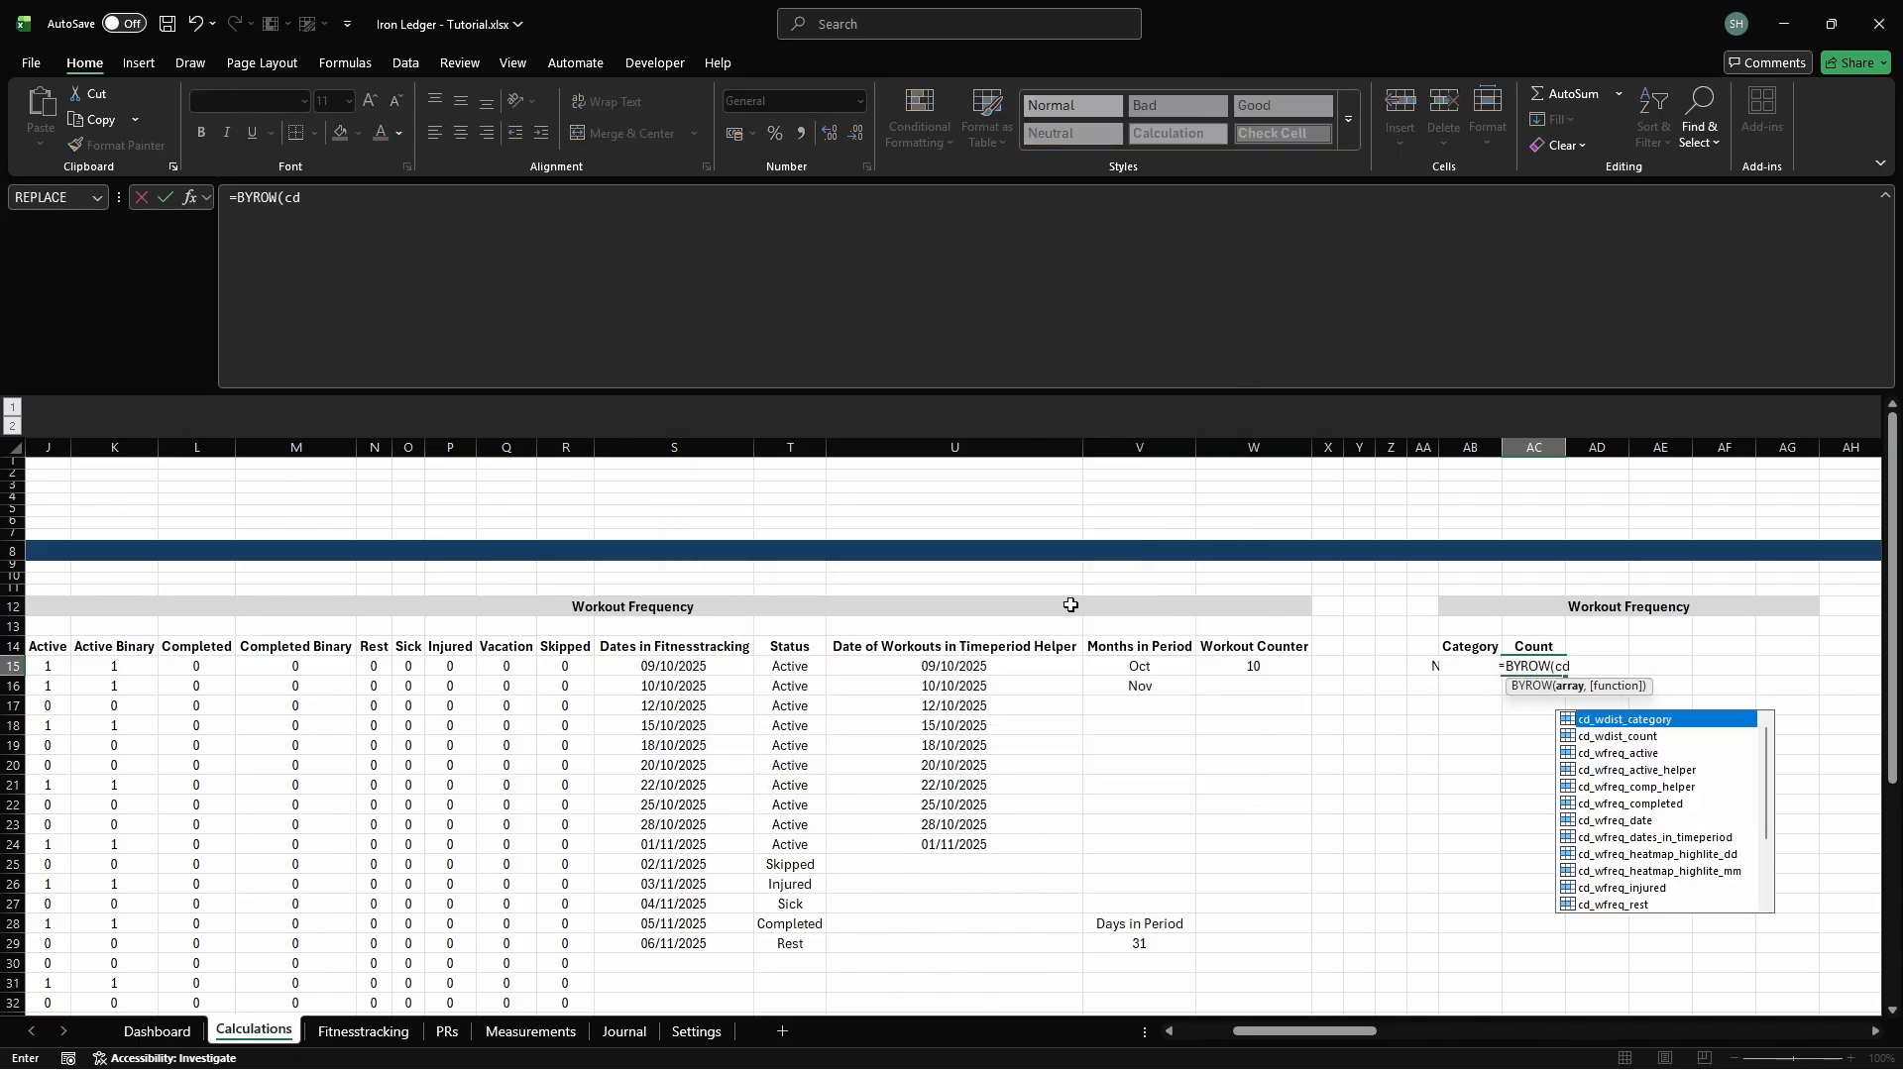
{"action": "type", "text": "_wdist_category, LAMB"}
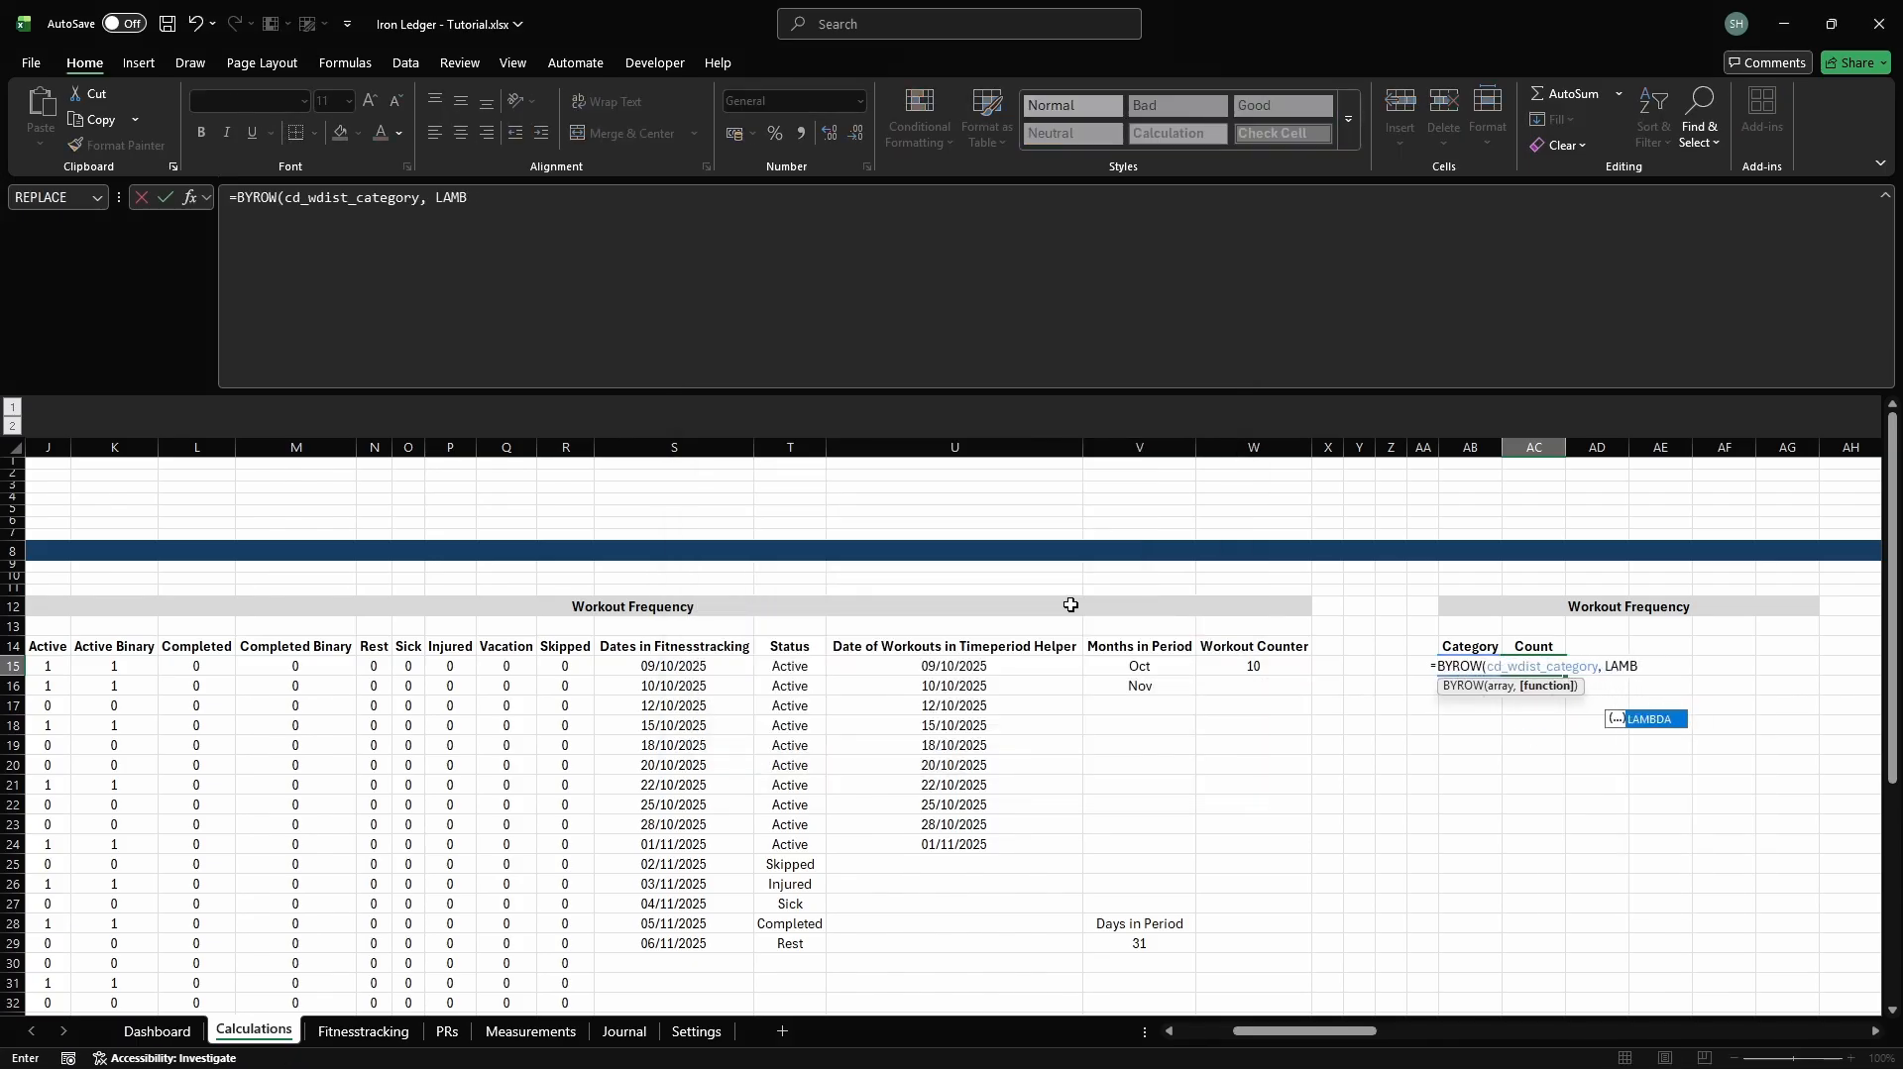
{"action": "type", "text": "DA(type,"}
{"action": "key", "text": "alt+Return"}
{"action": "type", "text": "LET(         "}
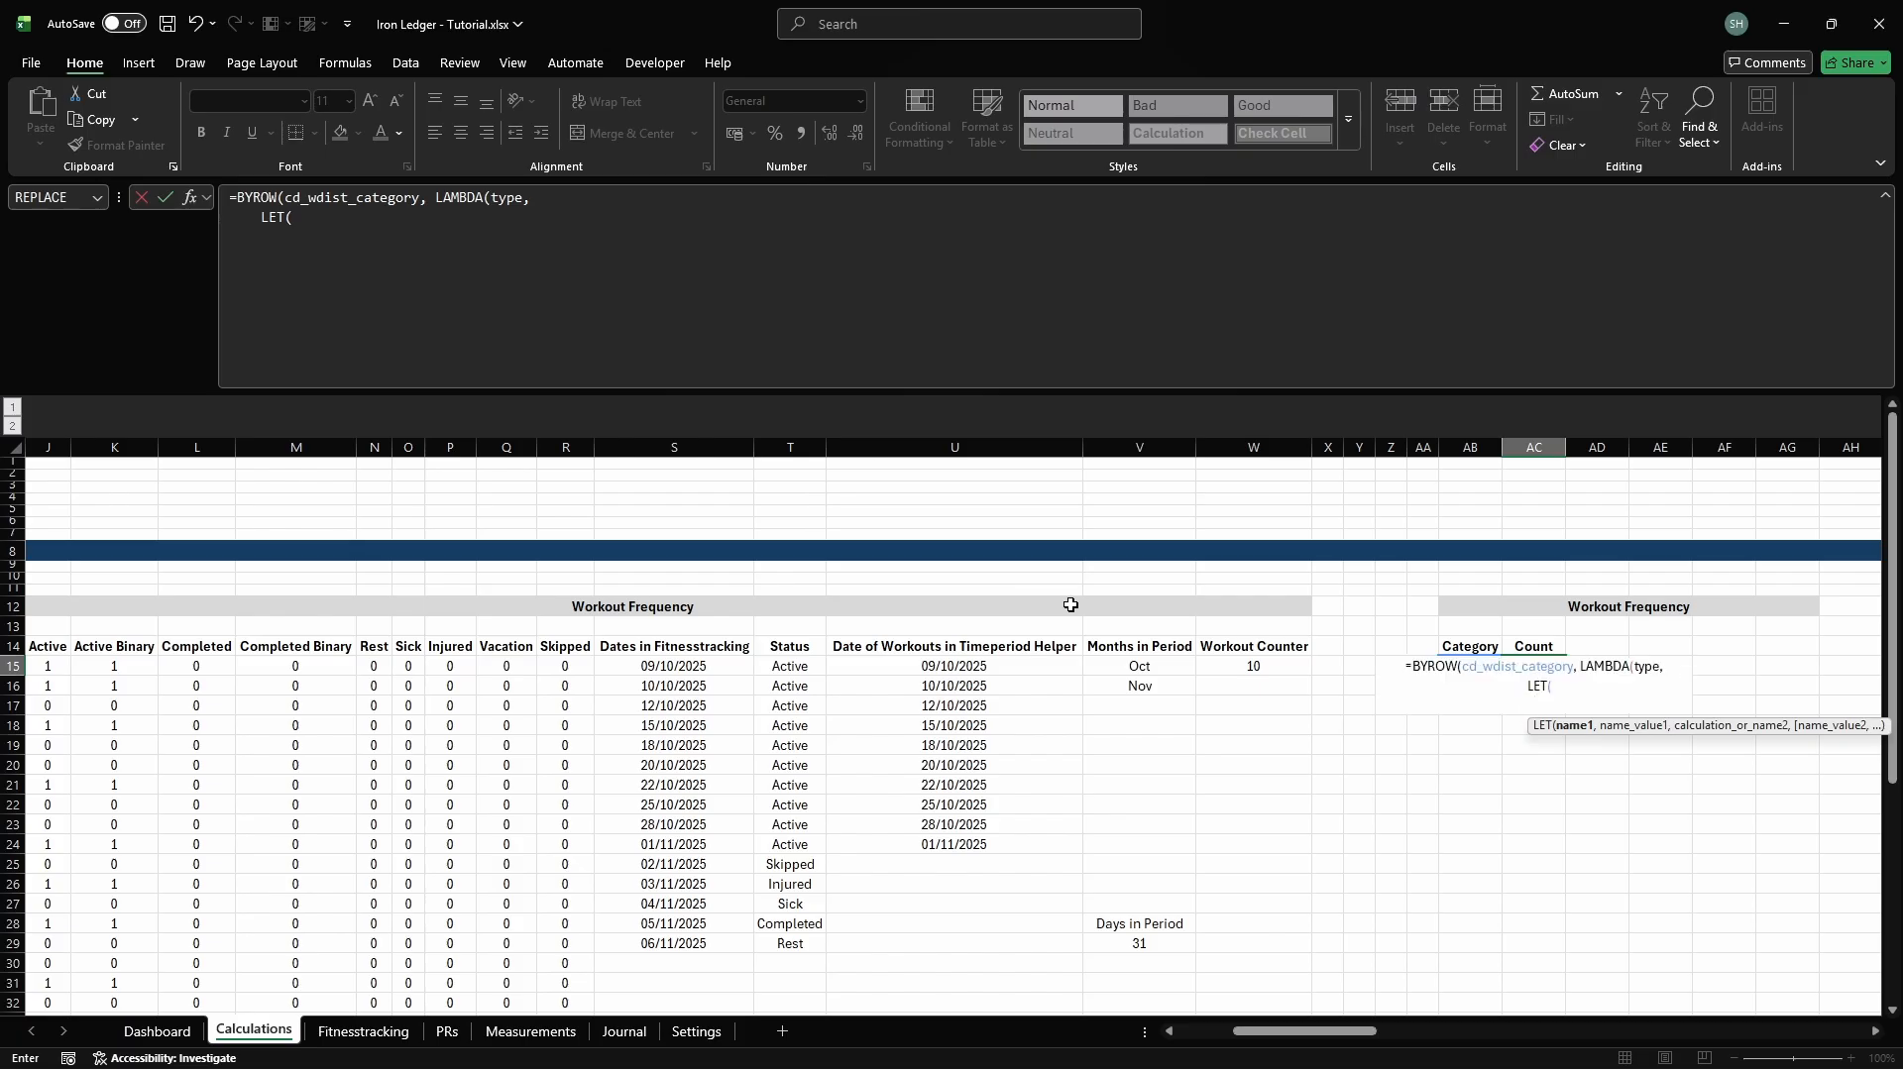
Define matching_dates in the AC15 formula as FILTER of Fitnesstracking[Date], where dates match cd_wdist_datesTrained via ISNUMBER(XMATCH) and Fitnesstracking[Workout]=type
{"action": "type", "text": "matching_dates"}
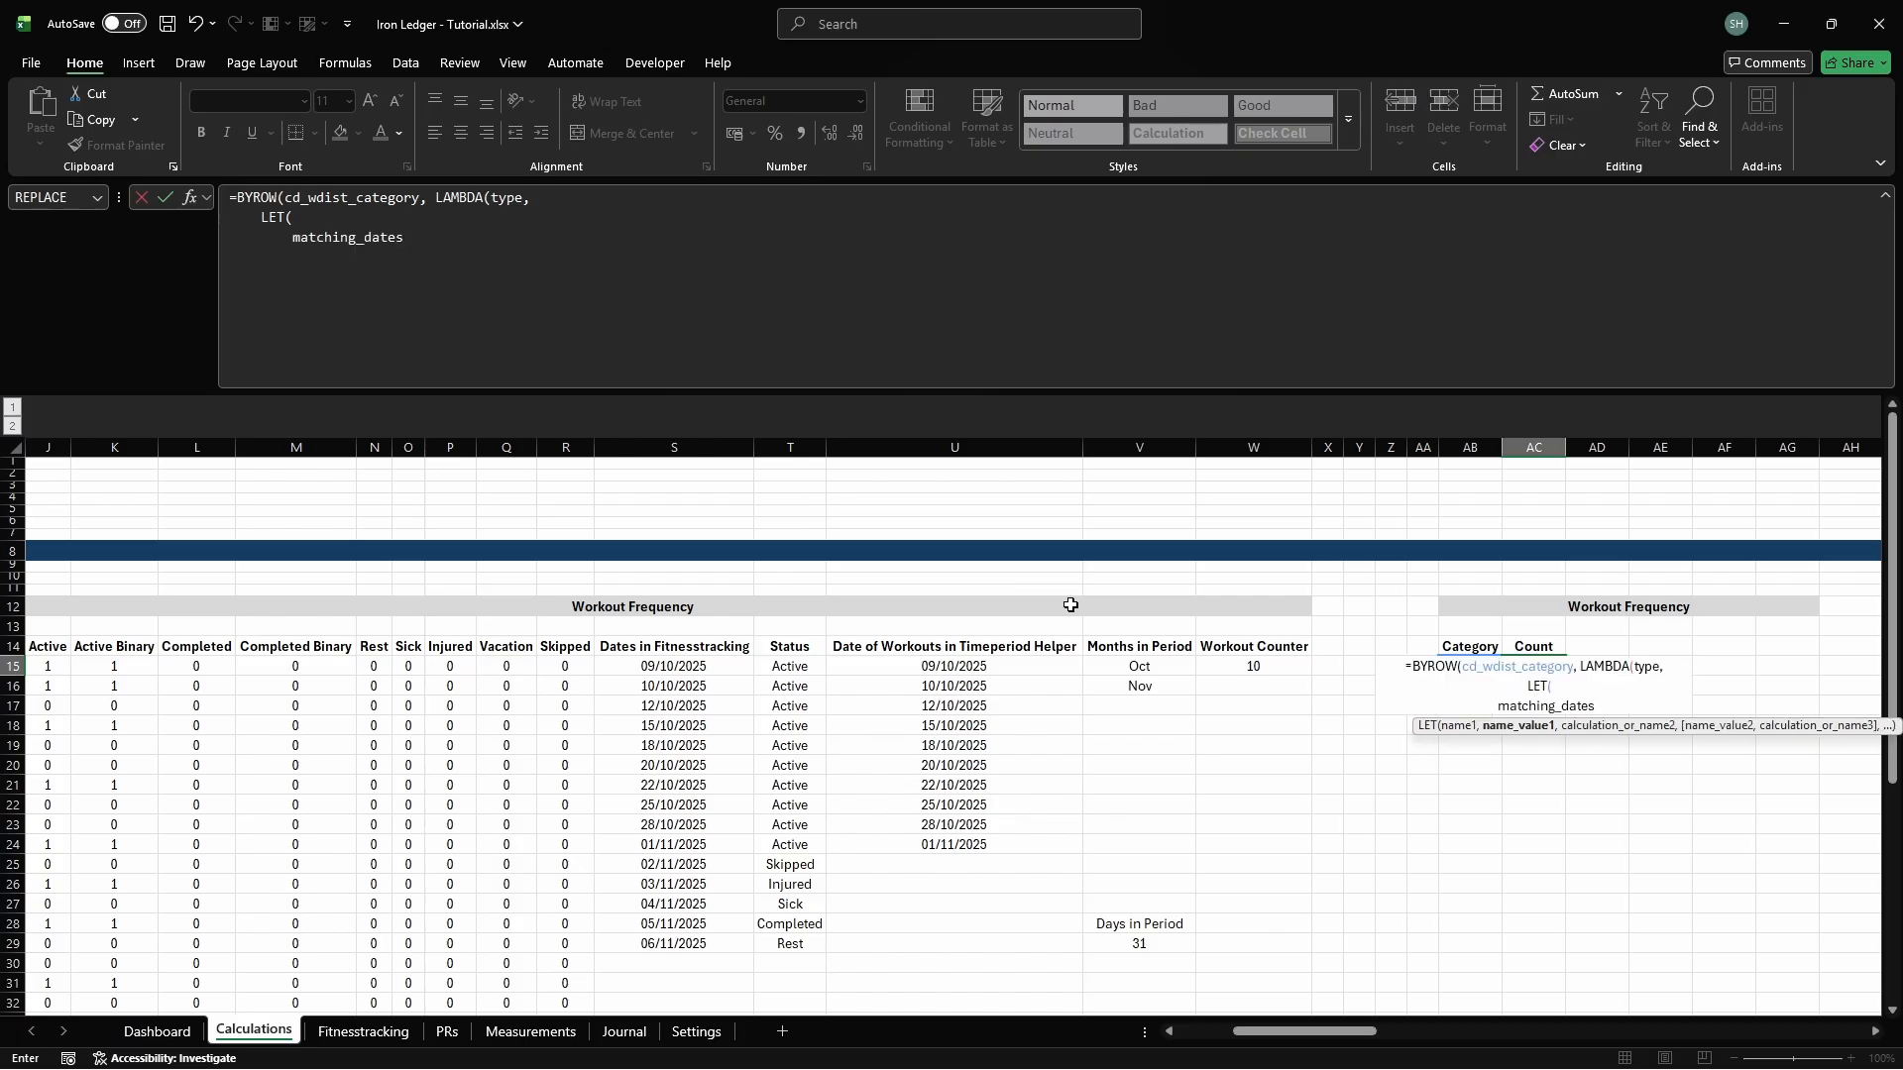
{"action": "type", "text": ", FILTER(Fitnesstracking[Date],"}
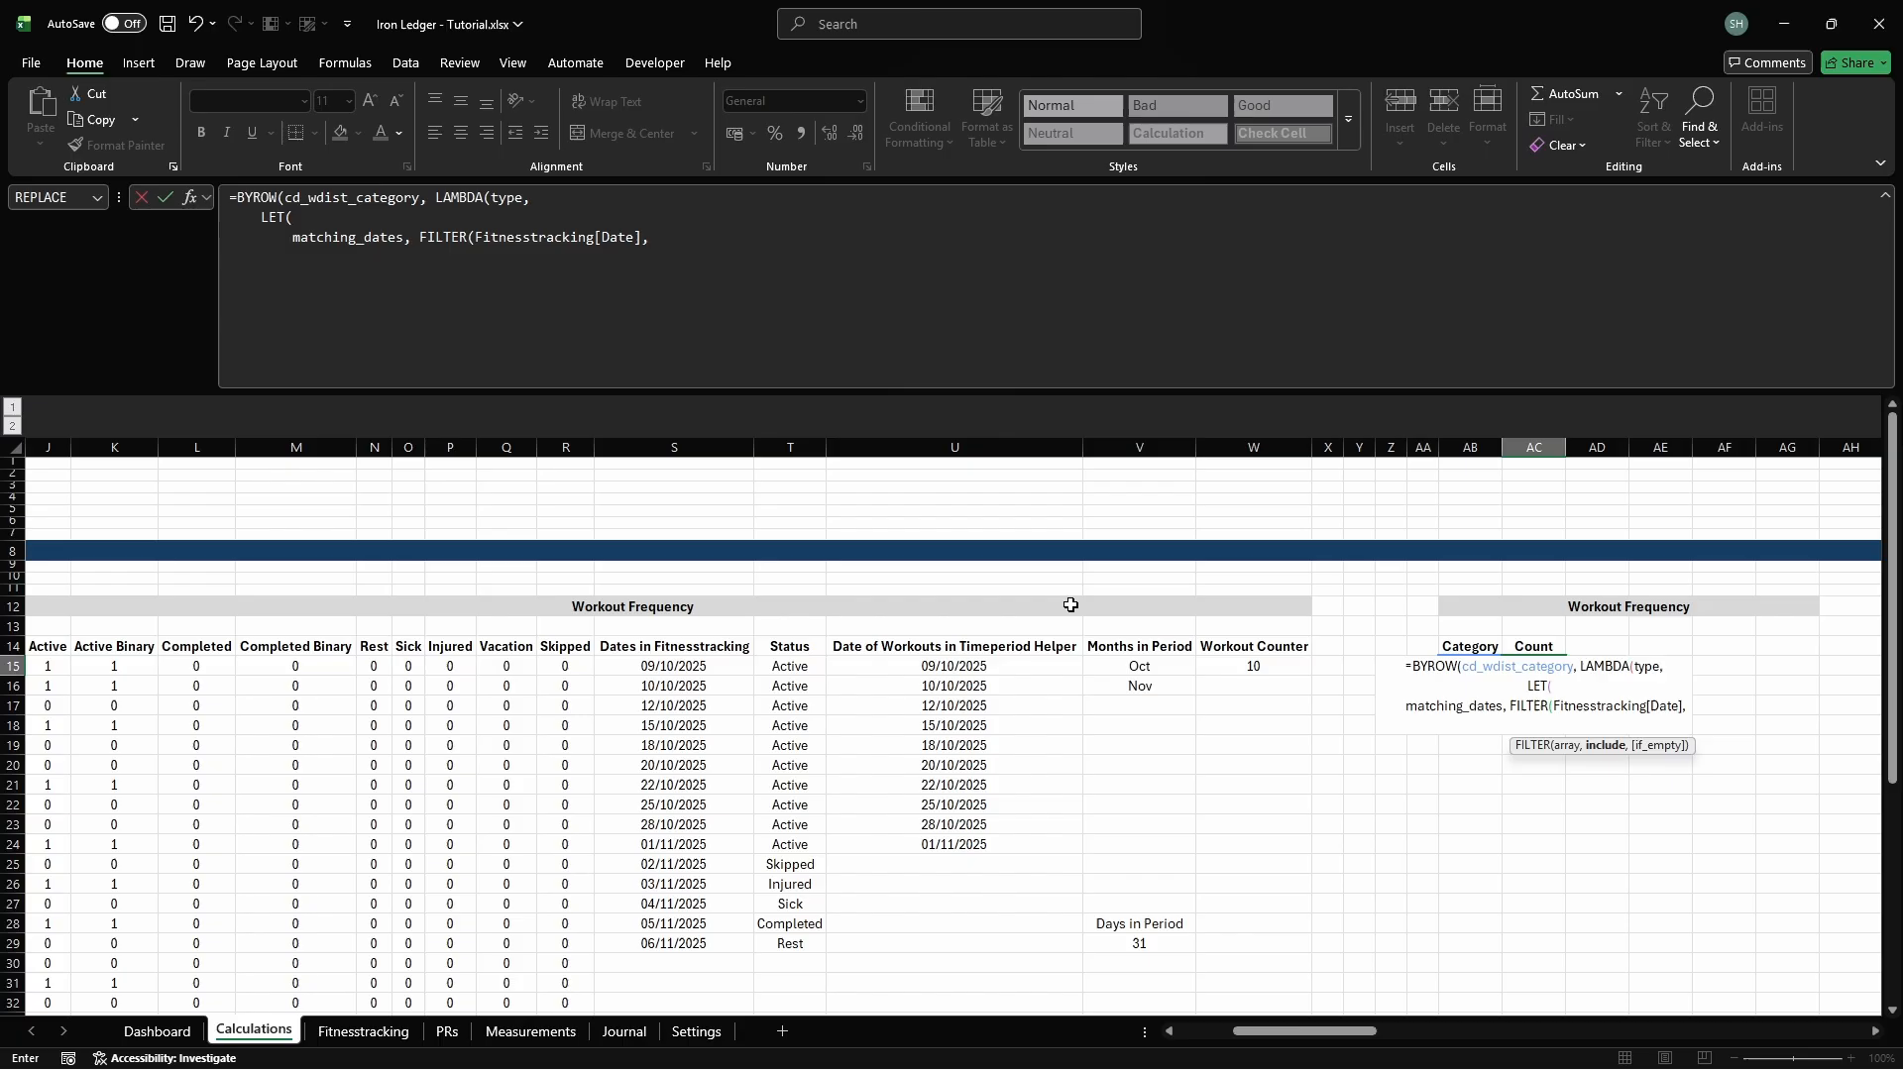
{"action": "key", "text": "alt+Return"}
{"action": "type", "text": "I"}
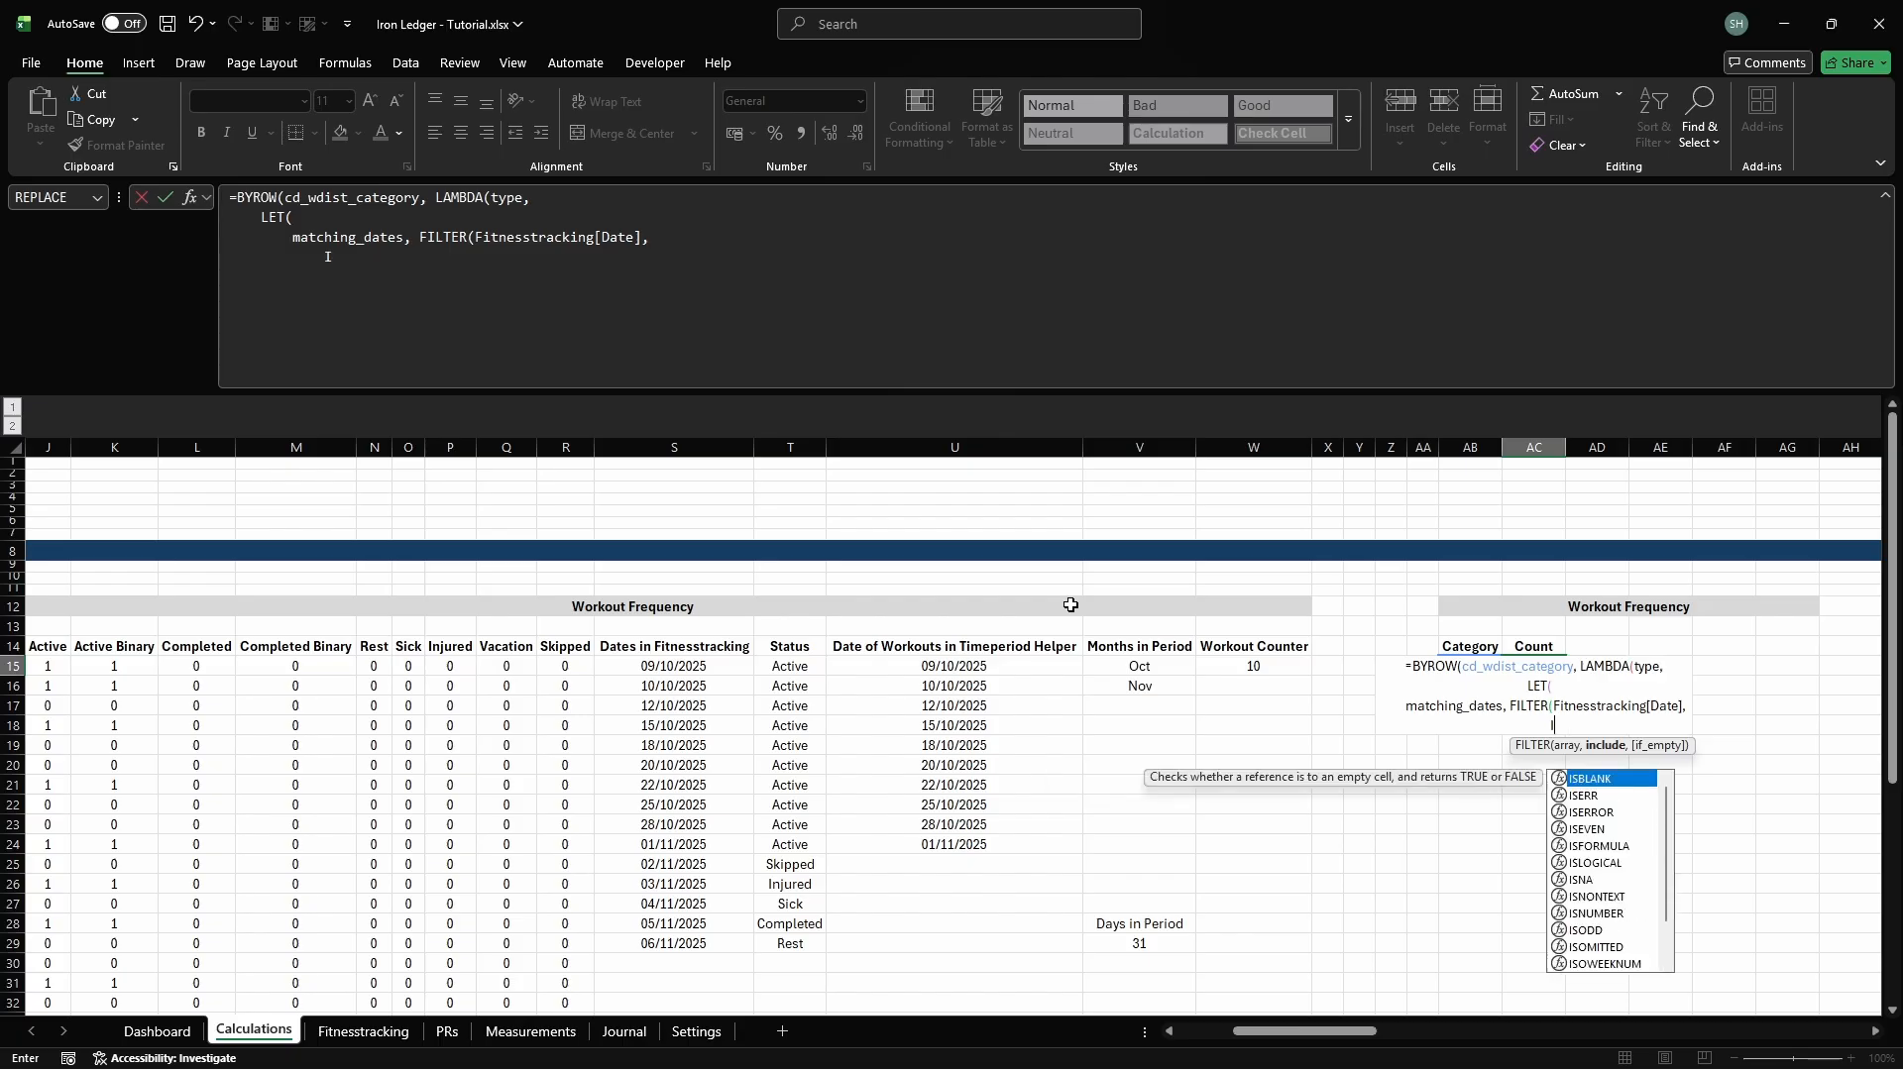
{"action": "type", "text": "SNUMBER(XMATCH(Fitnesst"}
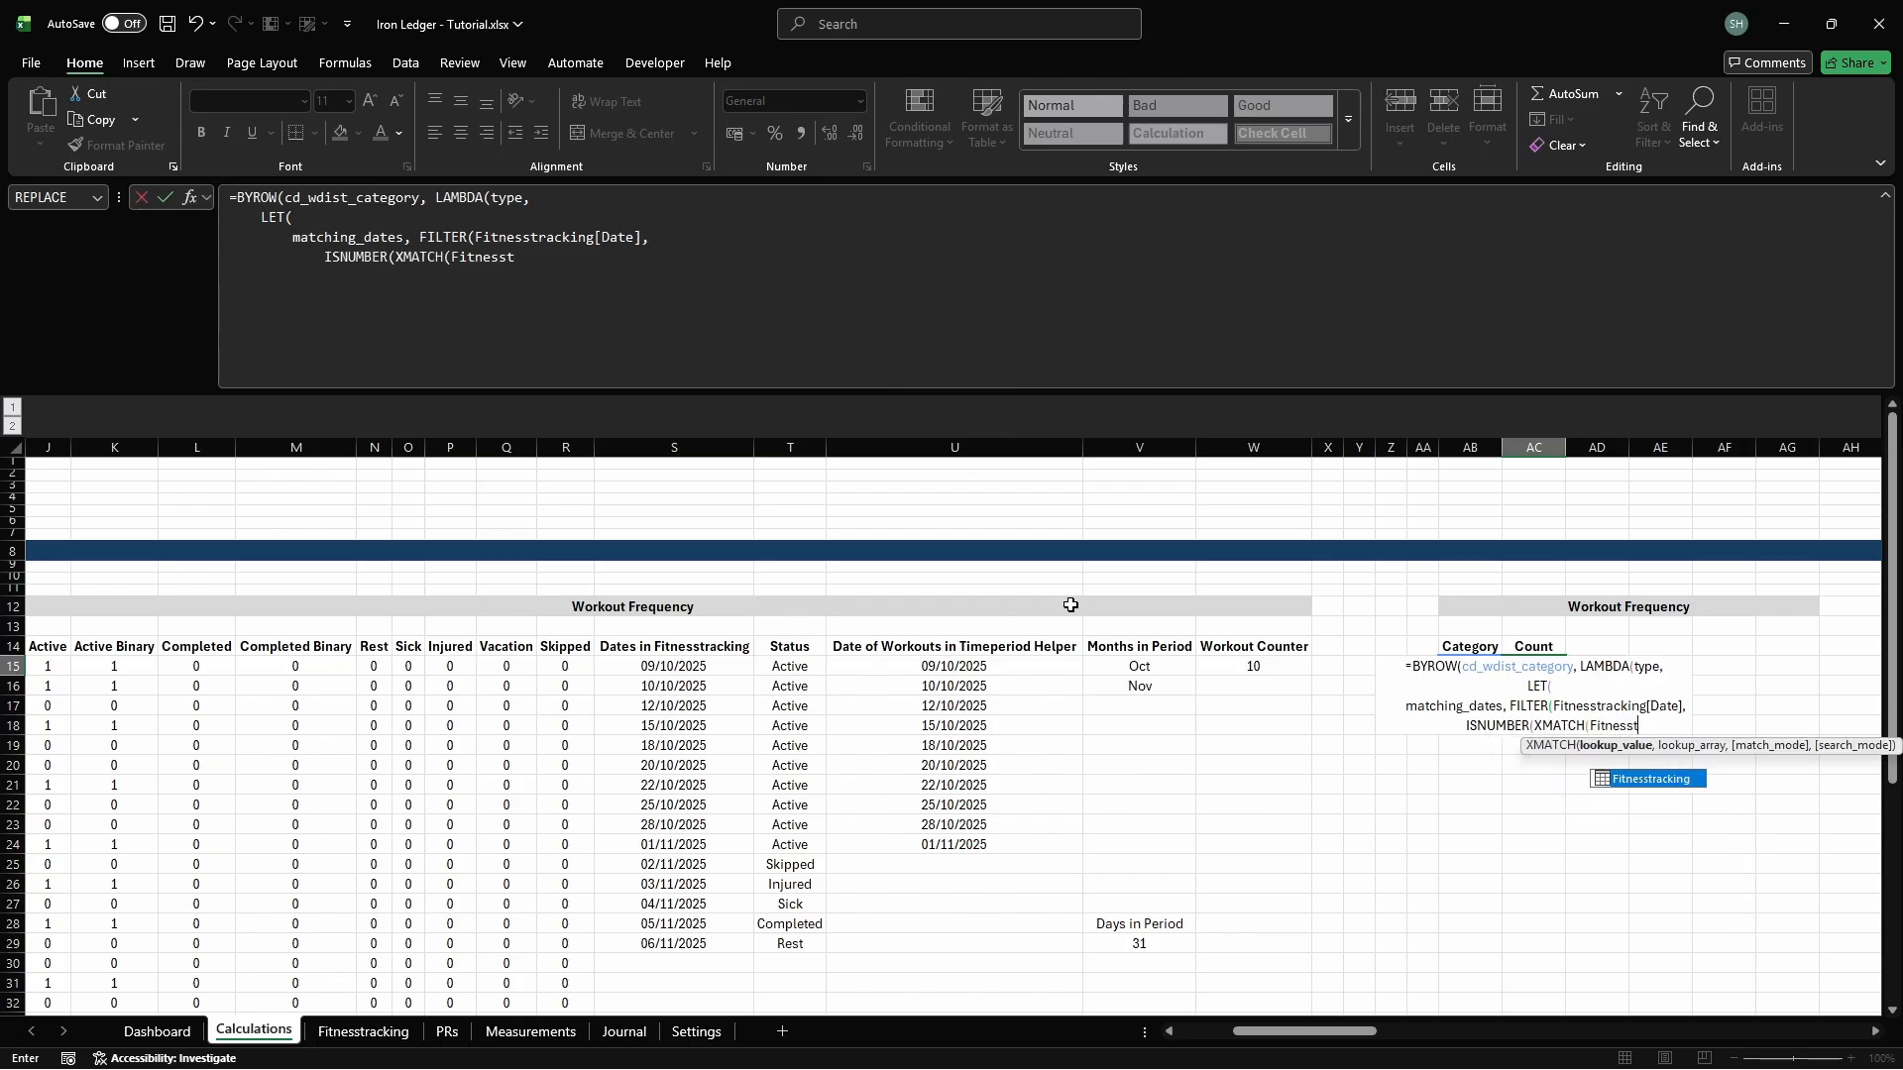
{"action": "type", "text": "racking[Date], cd_wdist_datesTrained))*"}
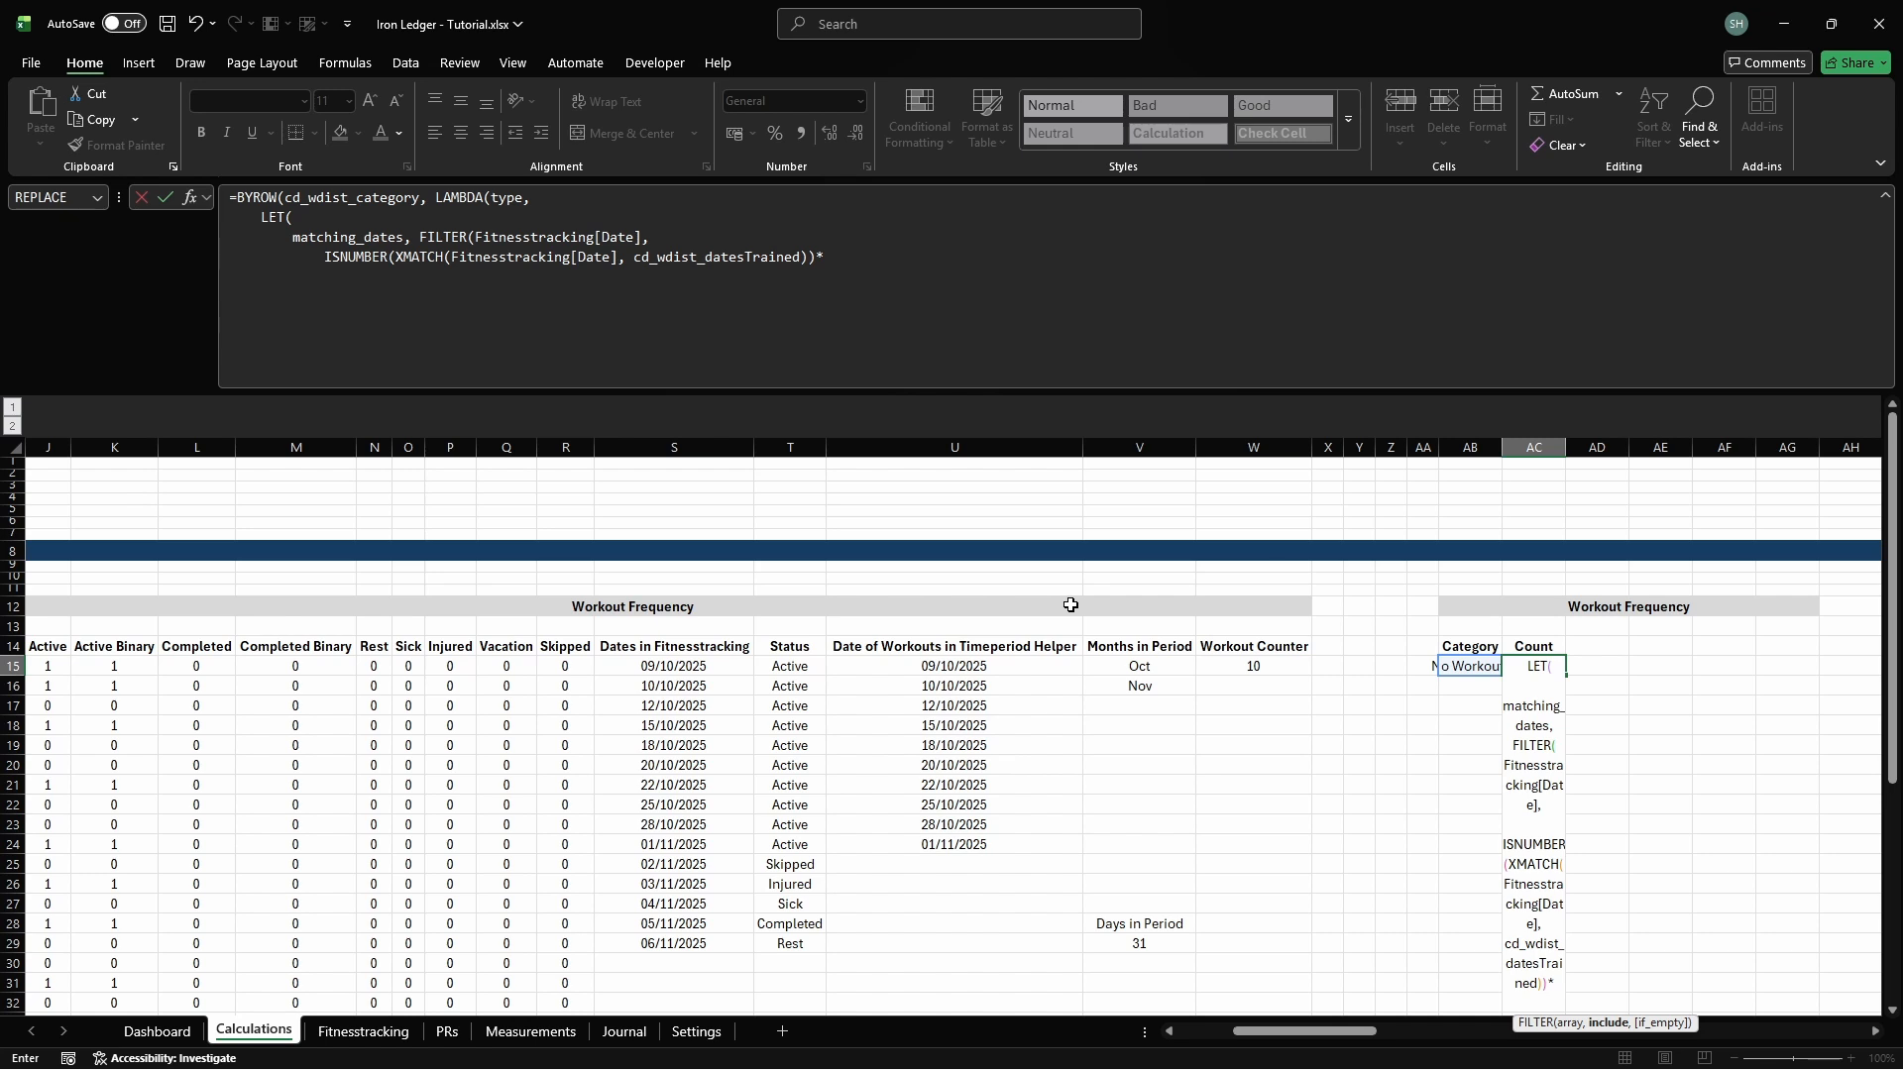
{"action": "key", "text": "alt+Return"}
{"action": "type", "text": "(Fitnesstracking[Wor"}
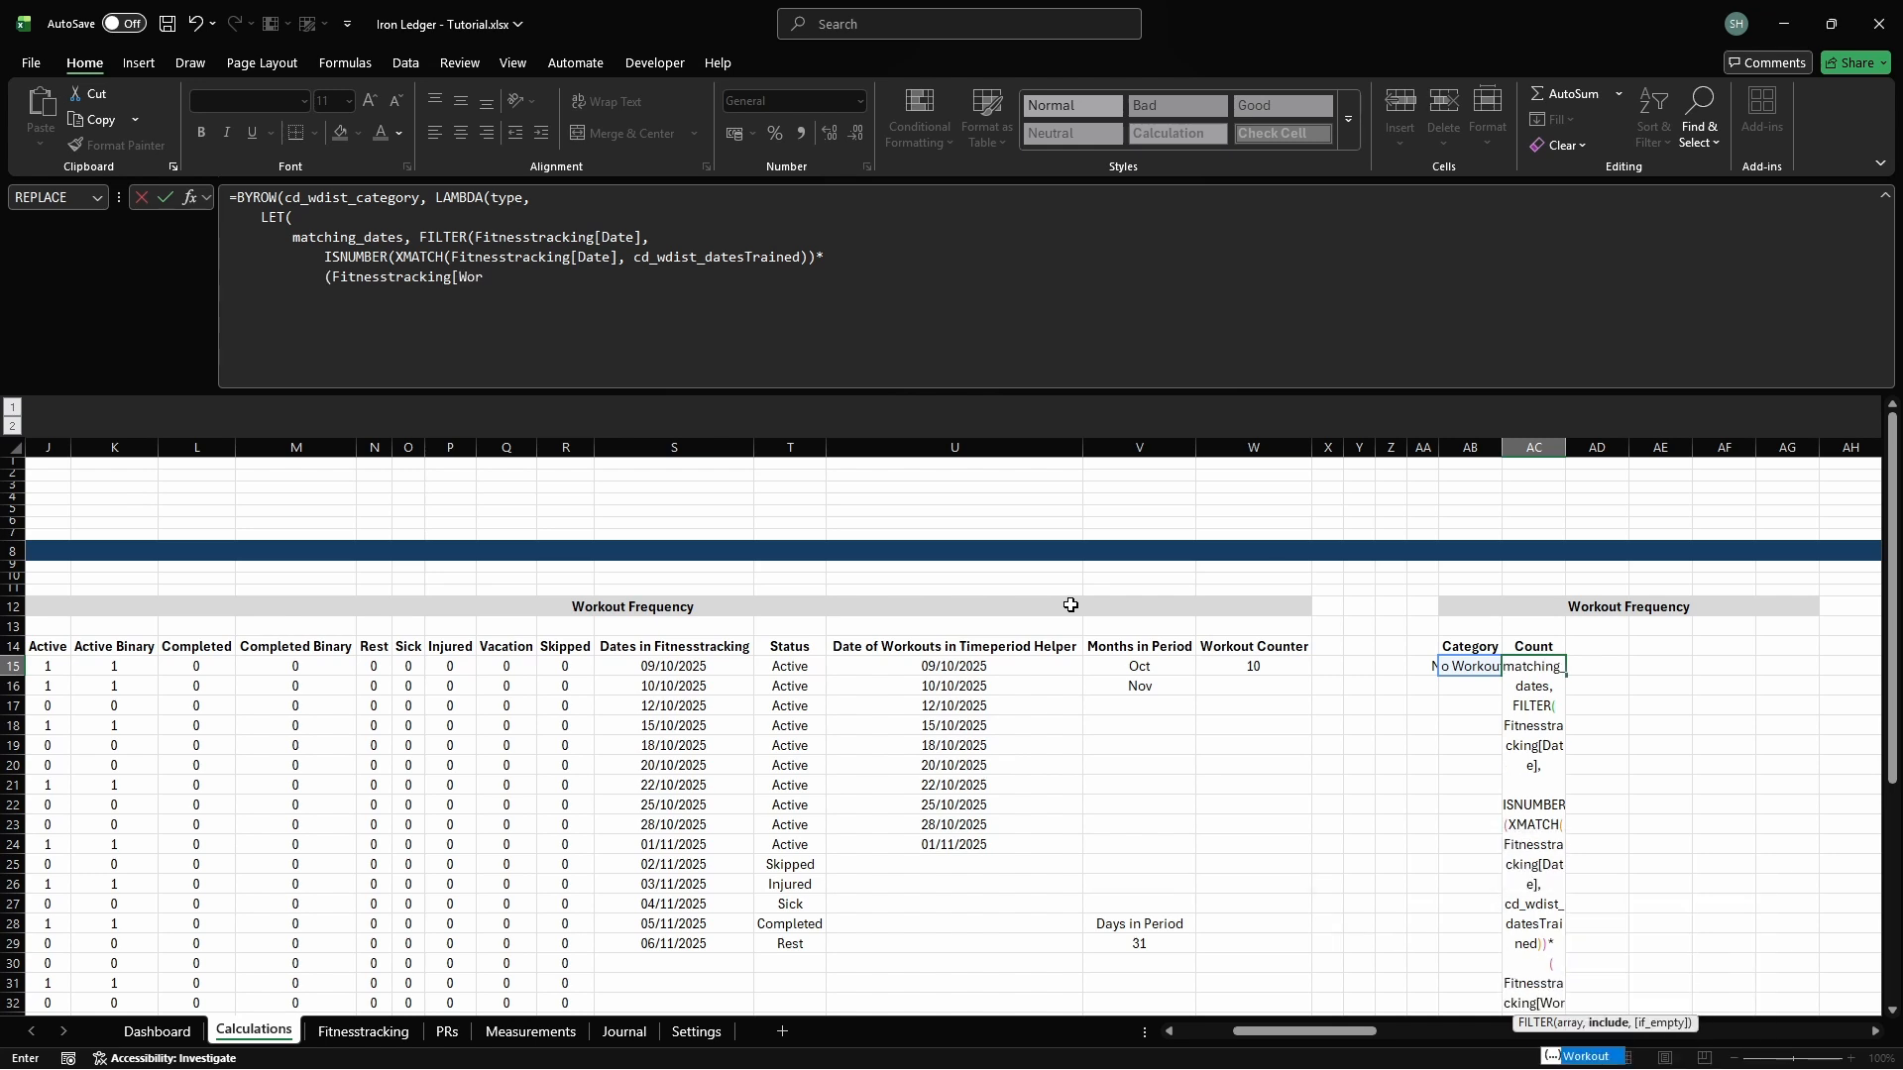
{"action": "type", "text": "kout]=type)),"}
Complete the AC15 formula so it returns COUNTA(UNIQUE(matching_dates))
{"action": "key", "text": "alt+Return"}
{"action": "type", "text": "C"}
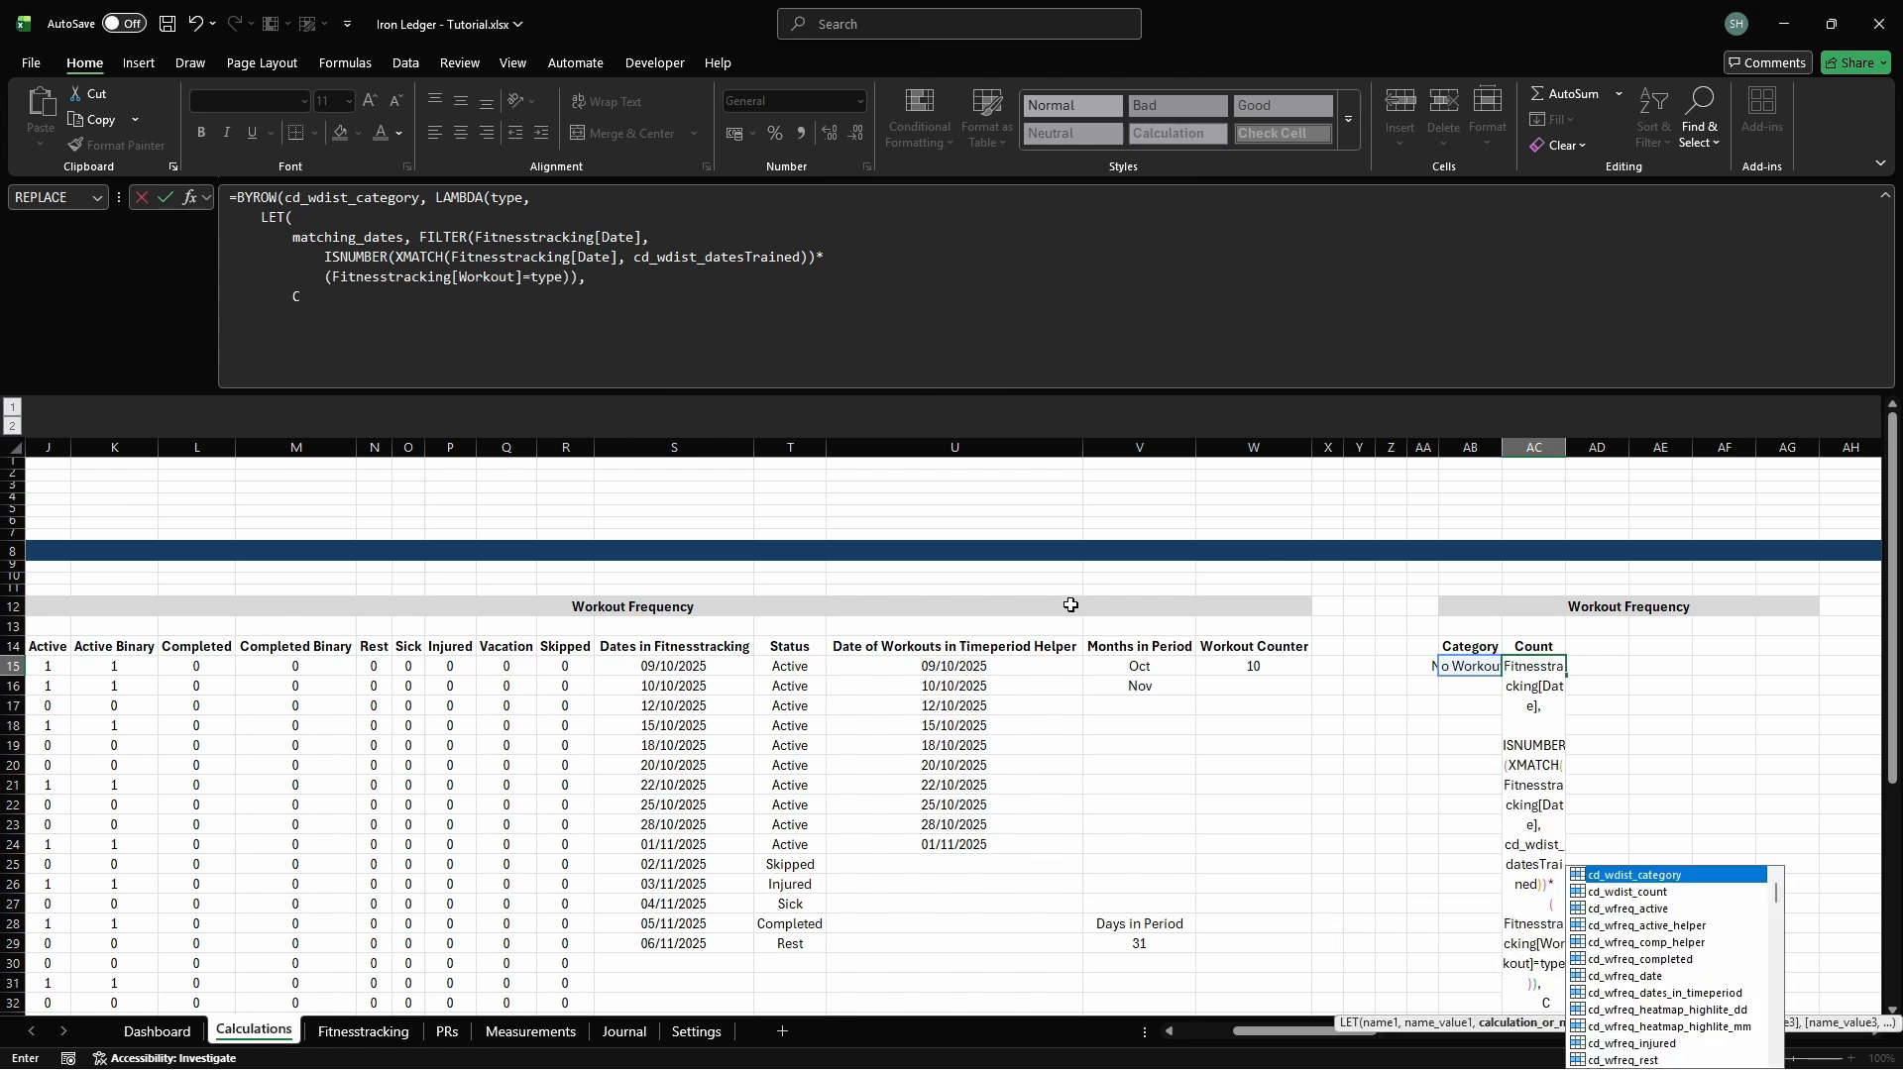
{"action": "type", "text": "OUNTA(UNIQUE(matching_dat"}
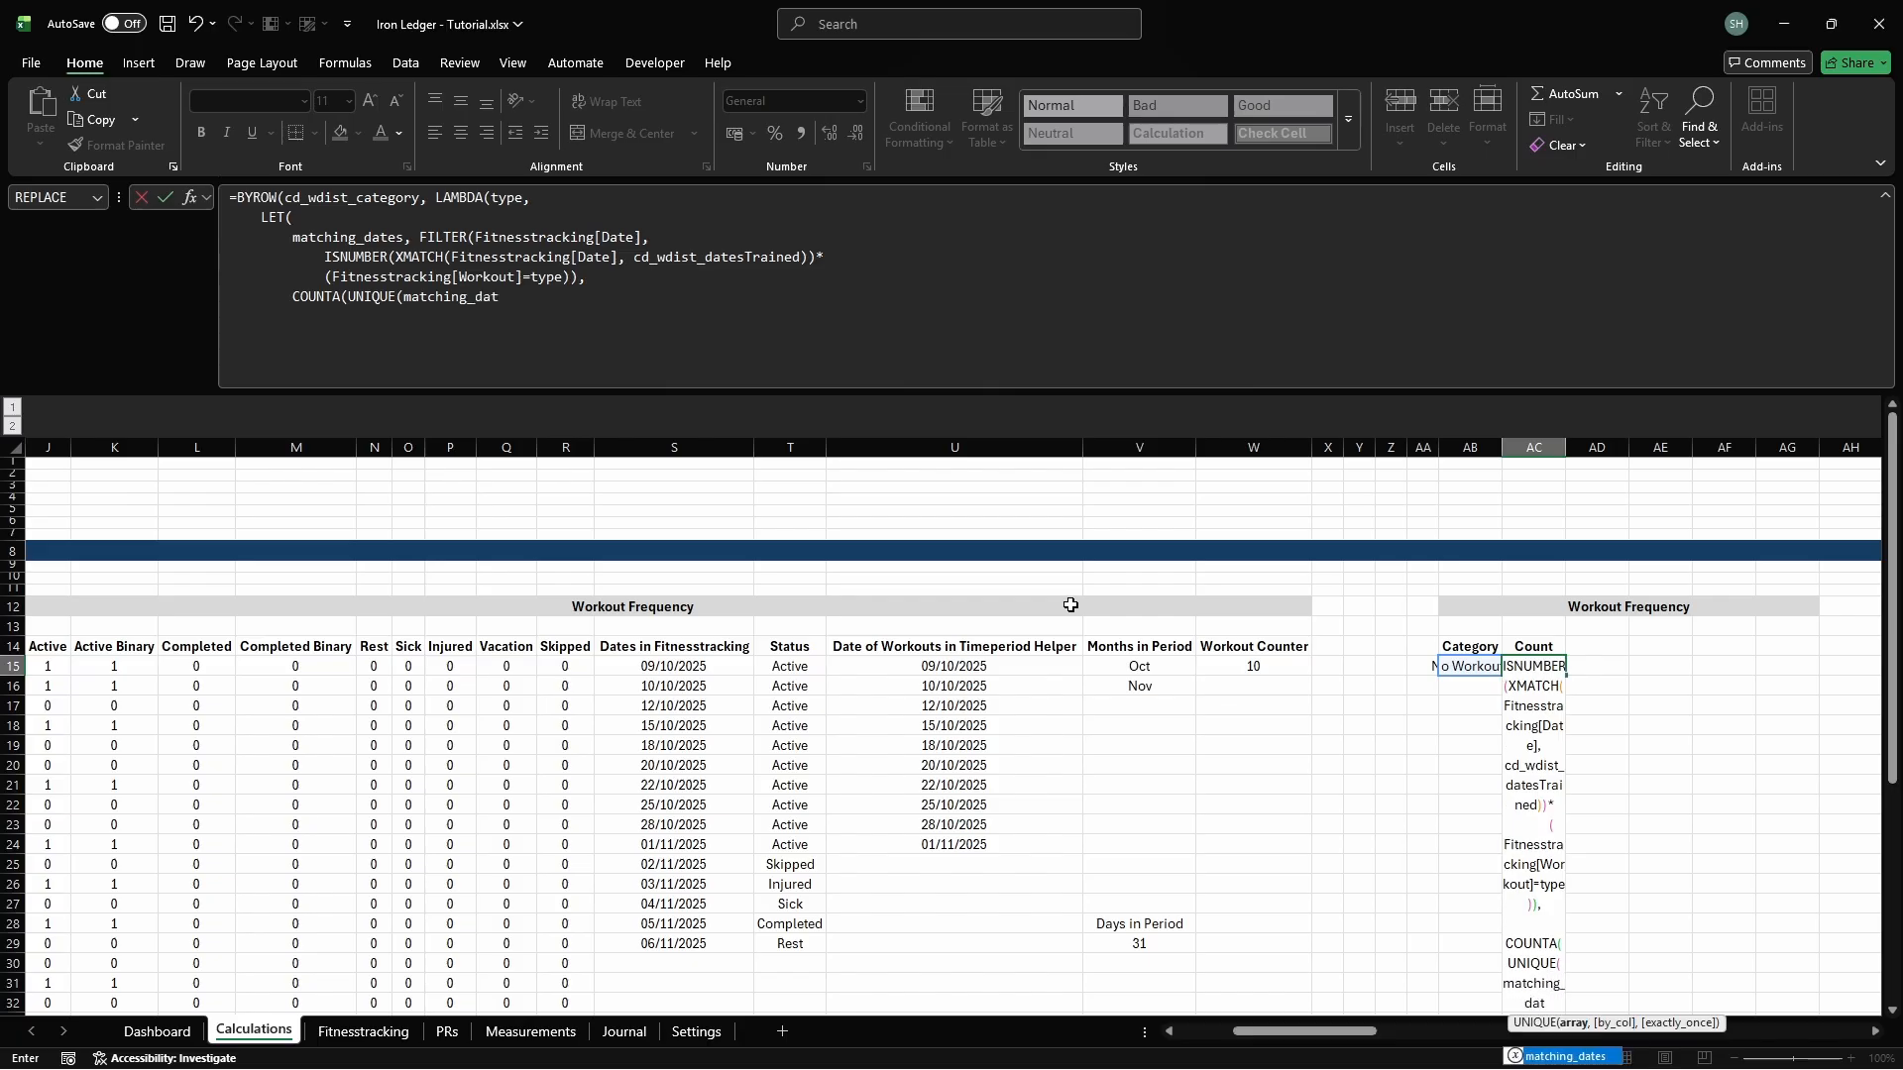
{"action": "type", "text": "es))"}
{"action": "key", "text": "alt+Return"}
{"action": "type", "text": ")"}
{"action": "key", "text": "alt+Return"}
{"action": "type", "text": "))"}
{"action": "key", "text": "Tab"}
Enter the column heading Dates Trained in cell AD14
{"action": "key", "text": "Up"}
{"action": "type", "text": "Da"}
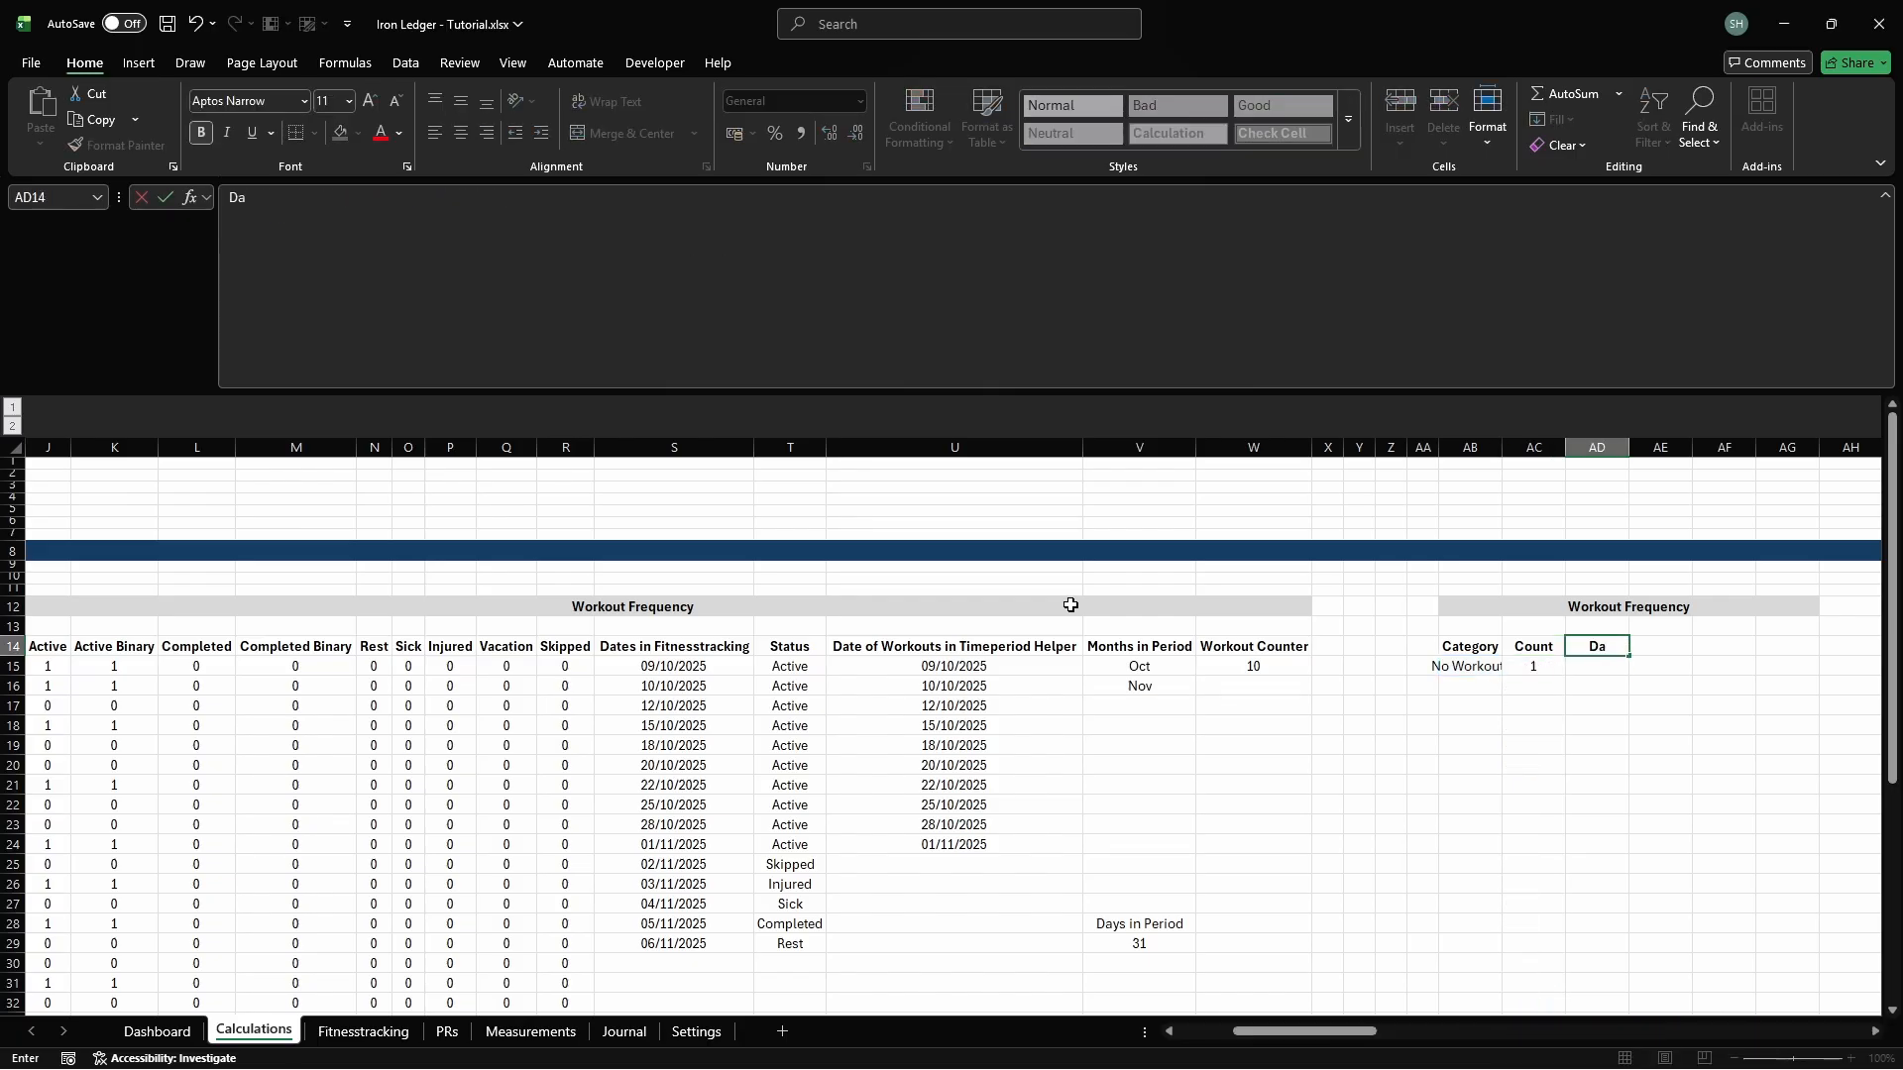
{"action": "type", "text": "tes Trained"}
{"action": "key", "text": "Return"}
Define the workbook name cd_wdist_datesTrained referring to the spill range =Calculations!$AD$15#
{"action": "key", "text": "ctrl+F3"}
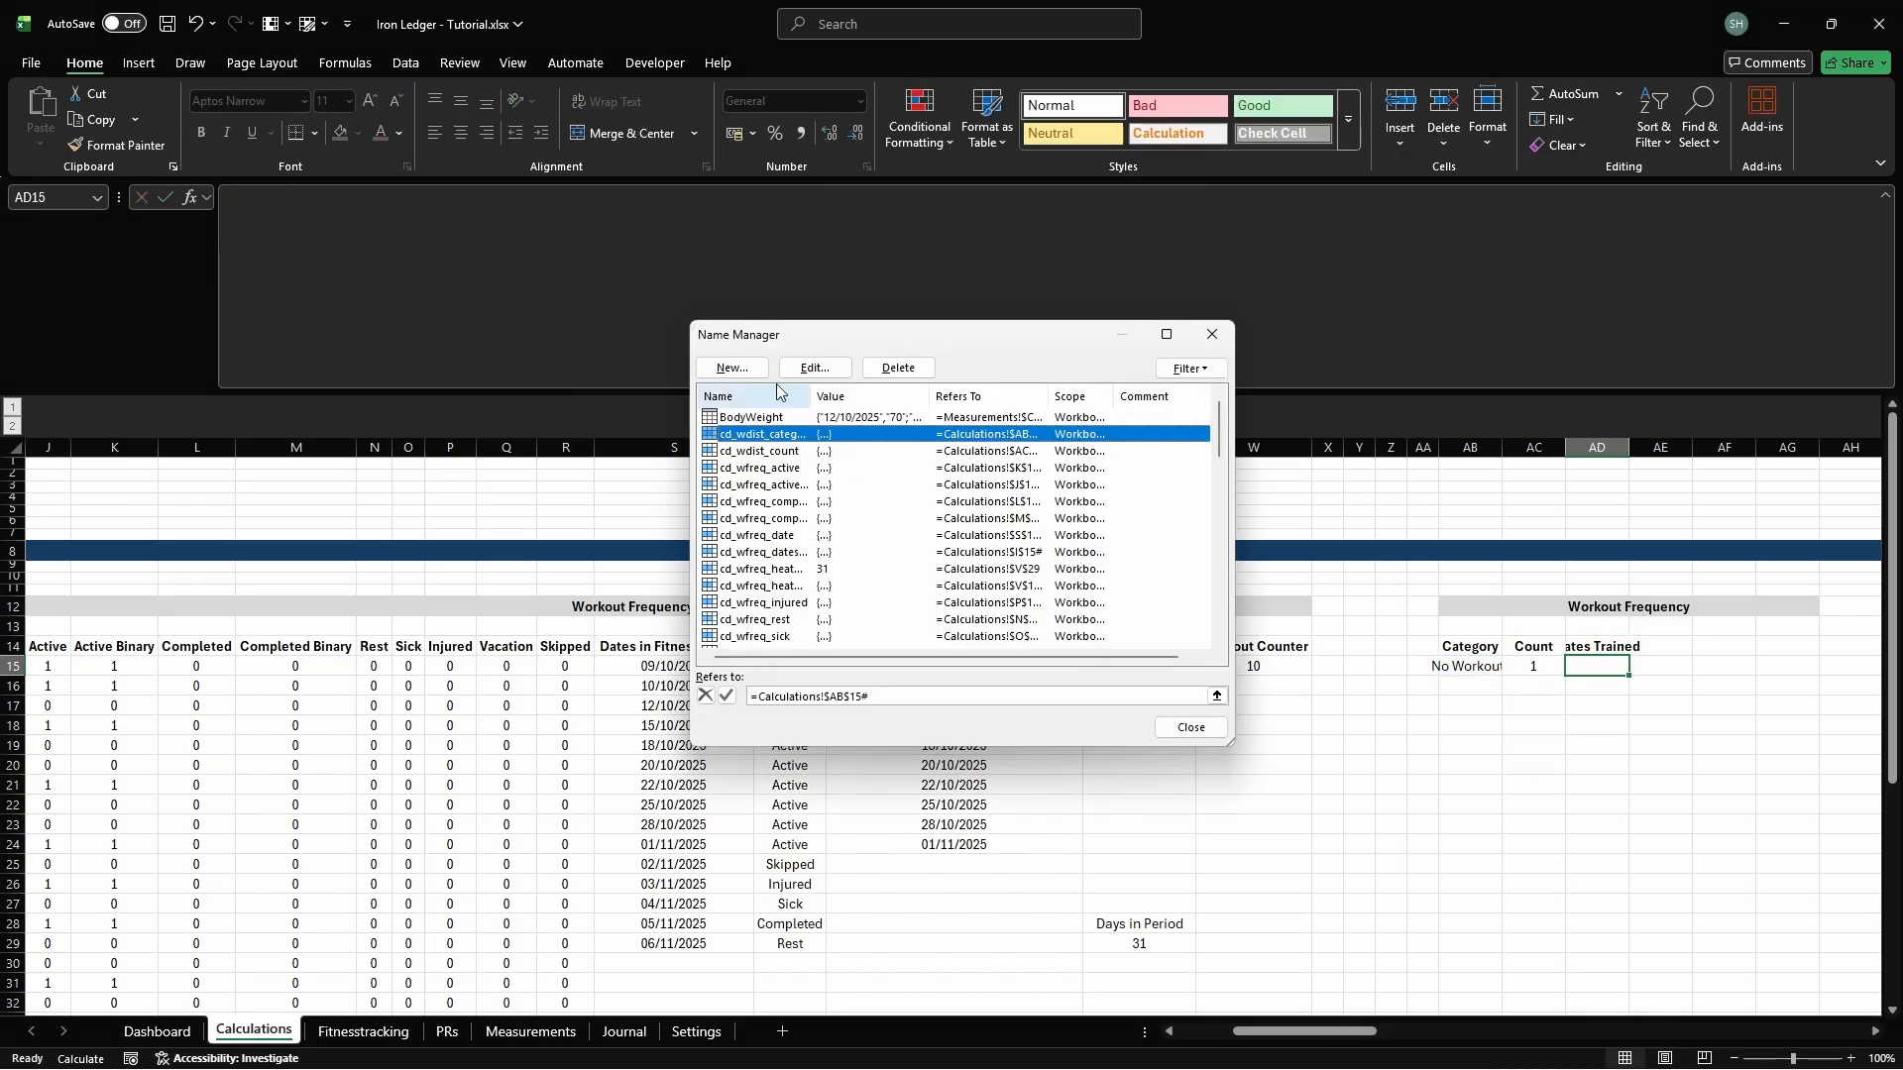
{"action": "left_click", "coordinate": [733, 367]}
{"action": "type", "text": "cd_wdist_d"}
{"action": "type", "text": "atesTrained"}
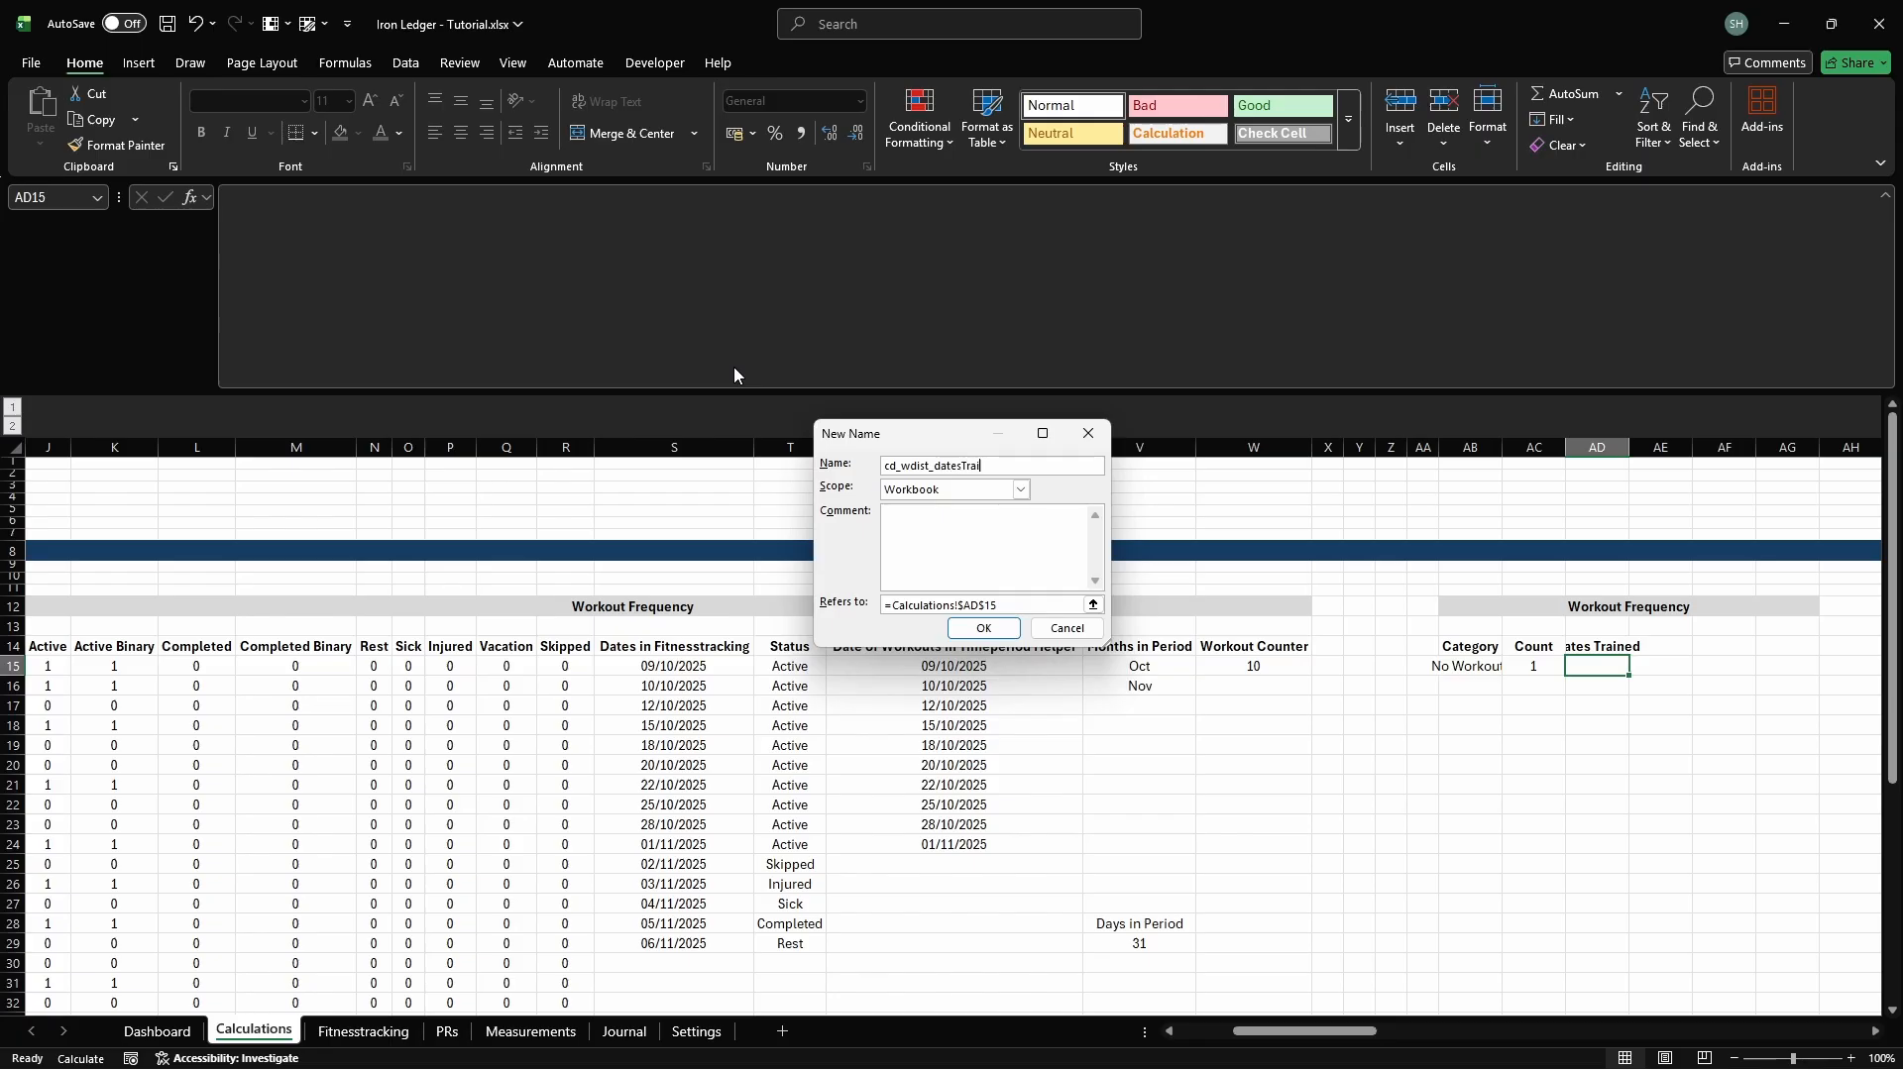
{"action": "left_click", "coordinate": [1072, 606]}
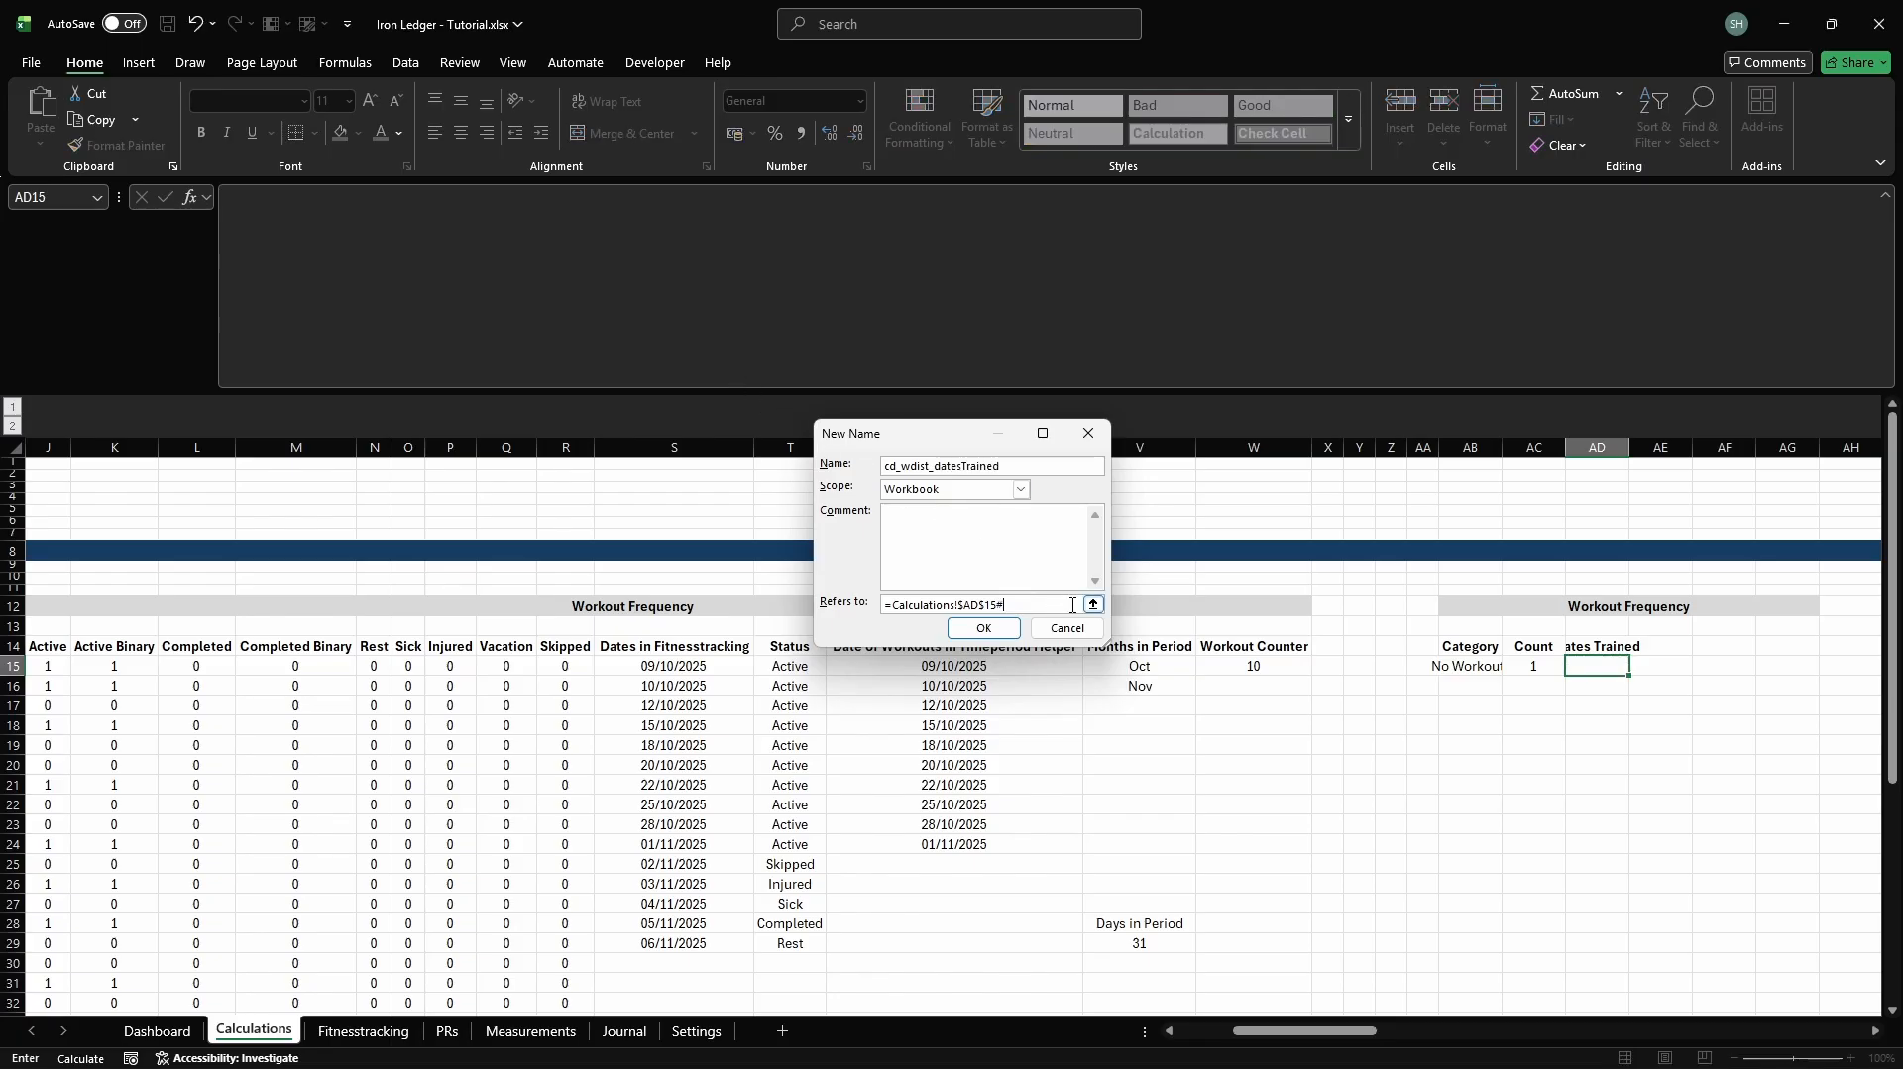
{"action": "key", "text": "Return"}
{"action": "key", "text": "Escape"}
Enter a UNIQUE(FILTER) formula in AD15 returning Fitnesstracking[Date] values >=cg_start_timeperiod and <=cg_end_timeperiod
{"action": "type", "text": "=UNIQUE(FILTER(Fit"}
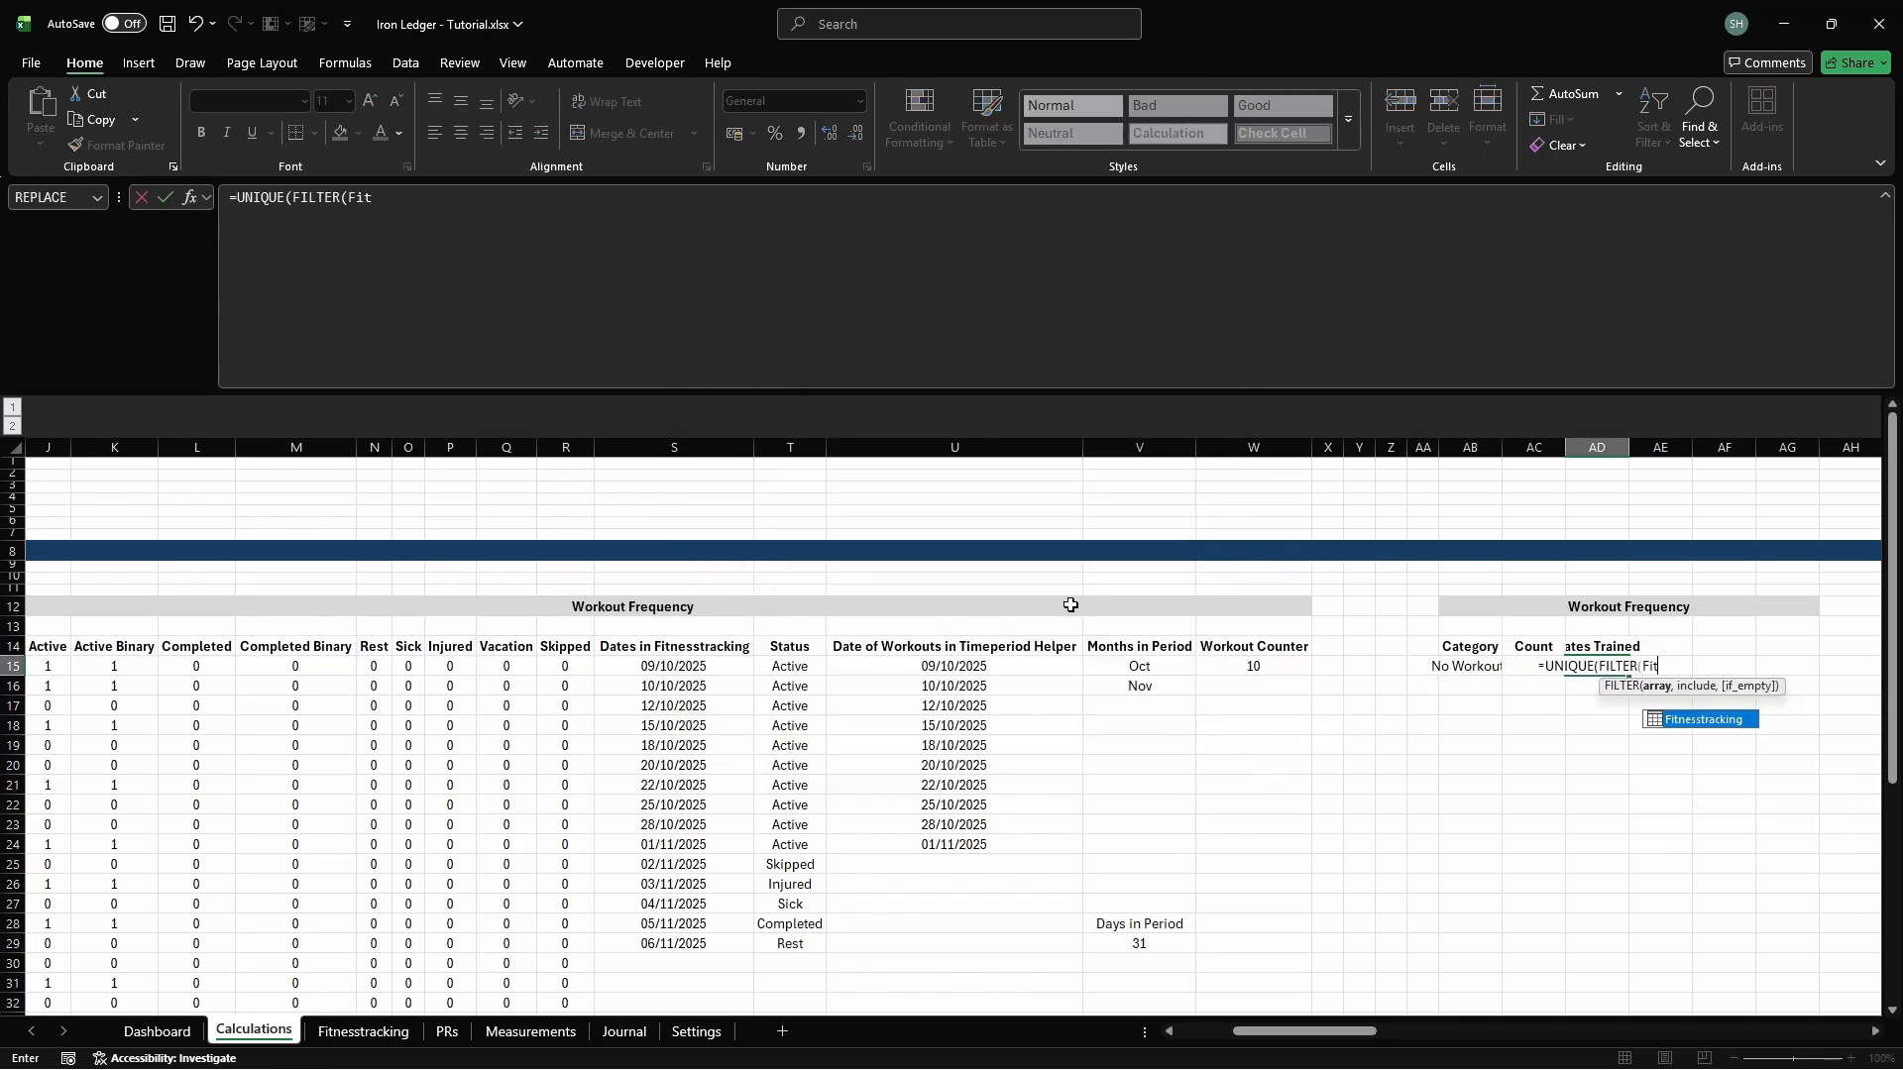
{"action": "type", "text": "nesstracking[Date],"}
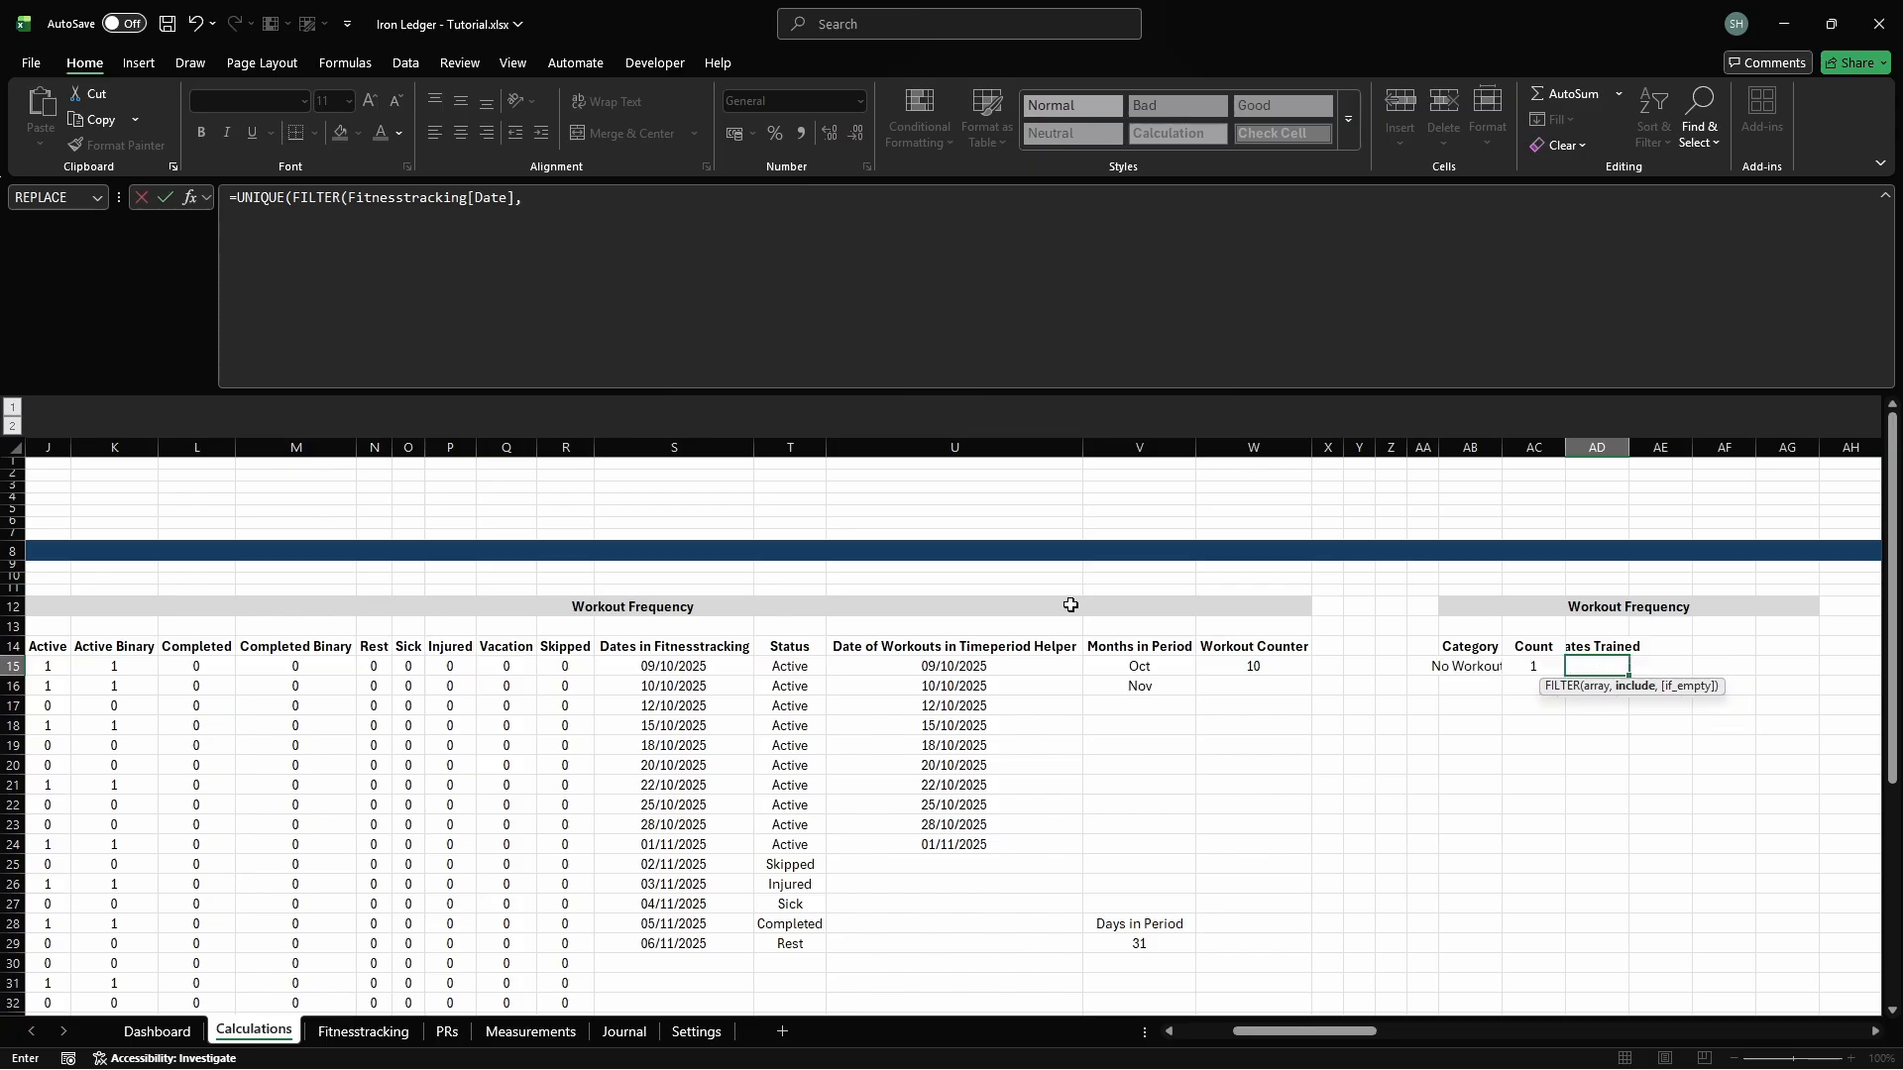
{"action": "key", "text": "alt+Return"}
{"action": "type", "text": "(Fitnesstracking"}
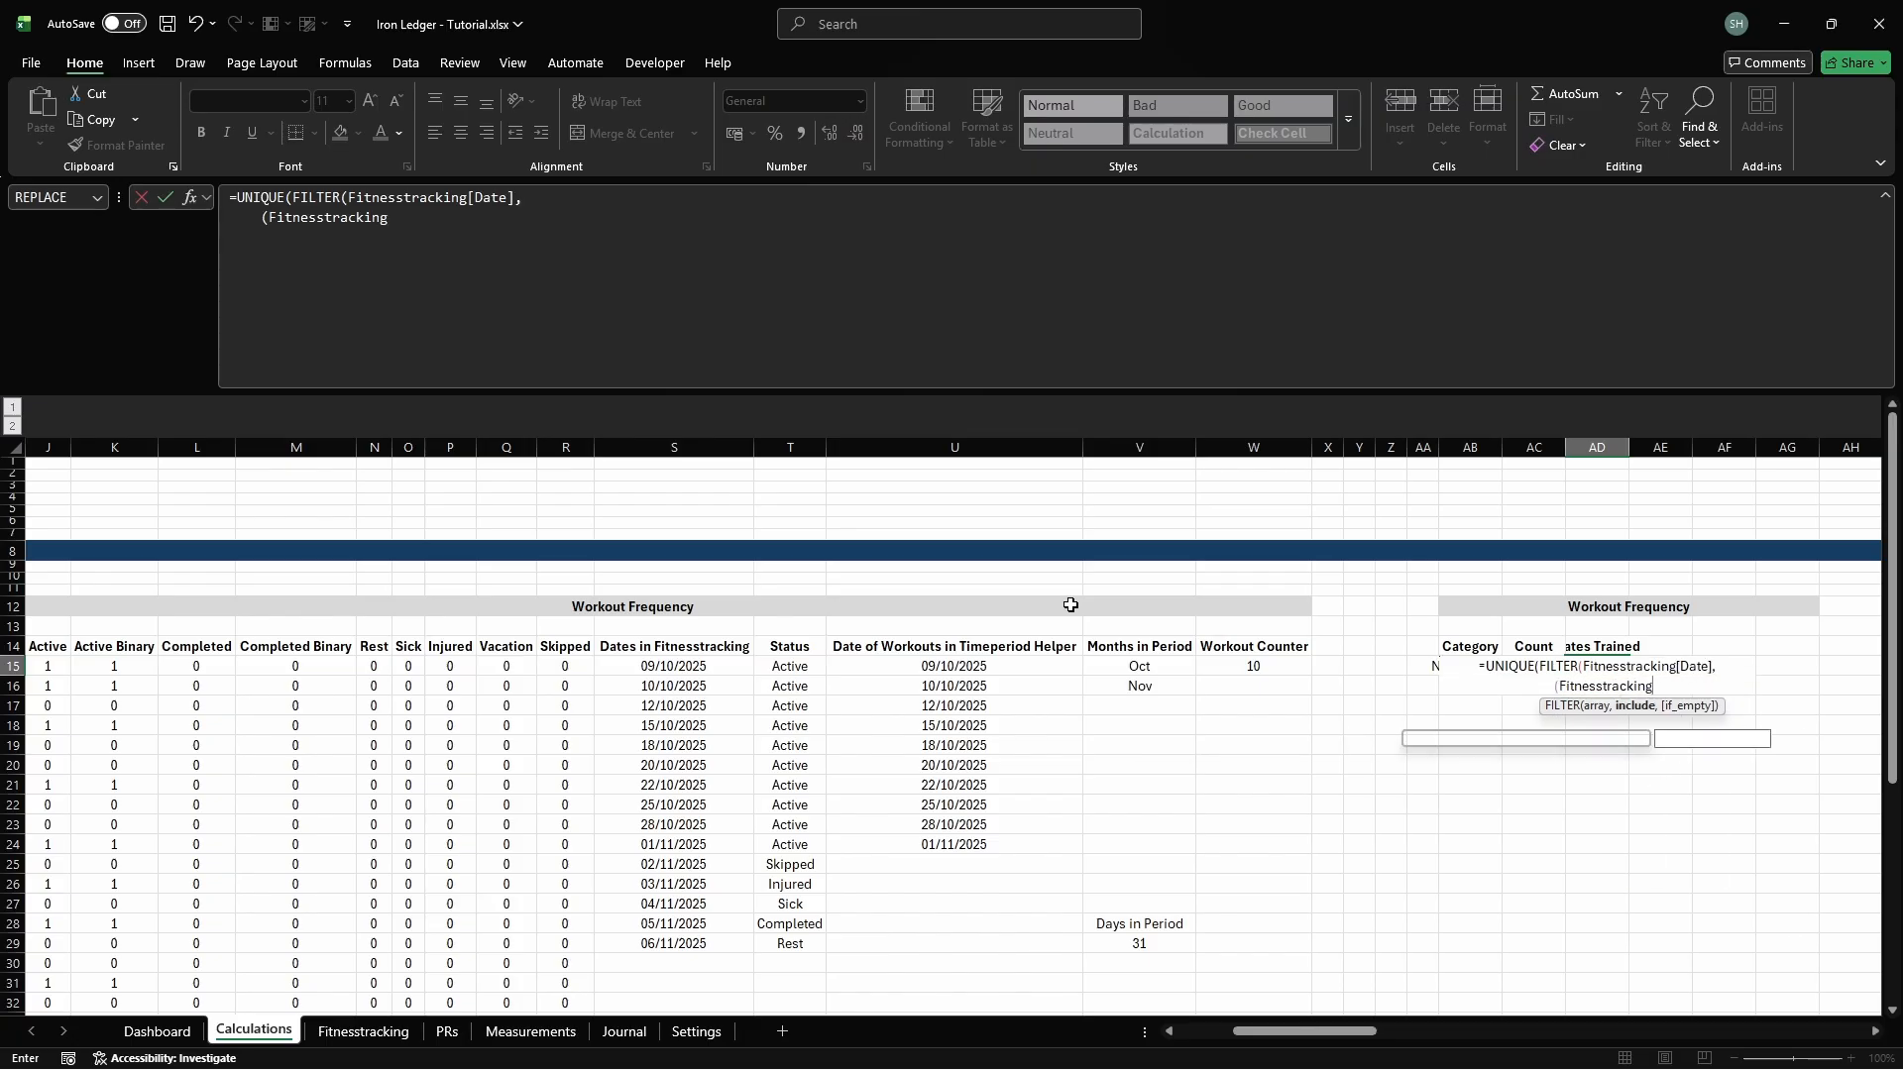
{"action": "type", "text": "[Date]>=cg_start_timeperiod)*"}
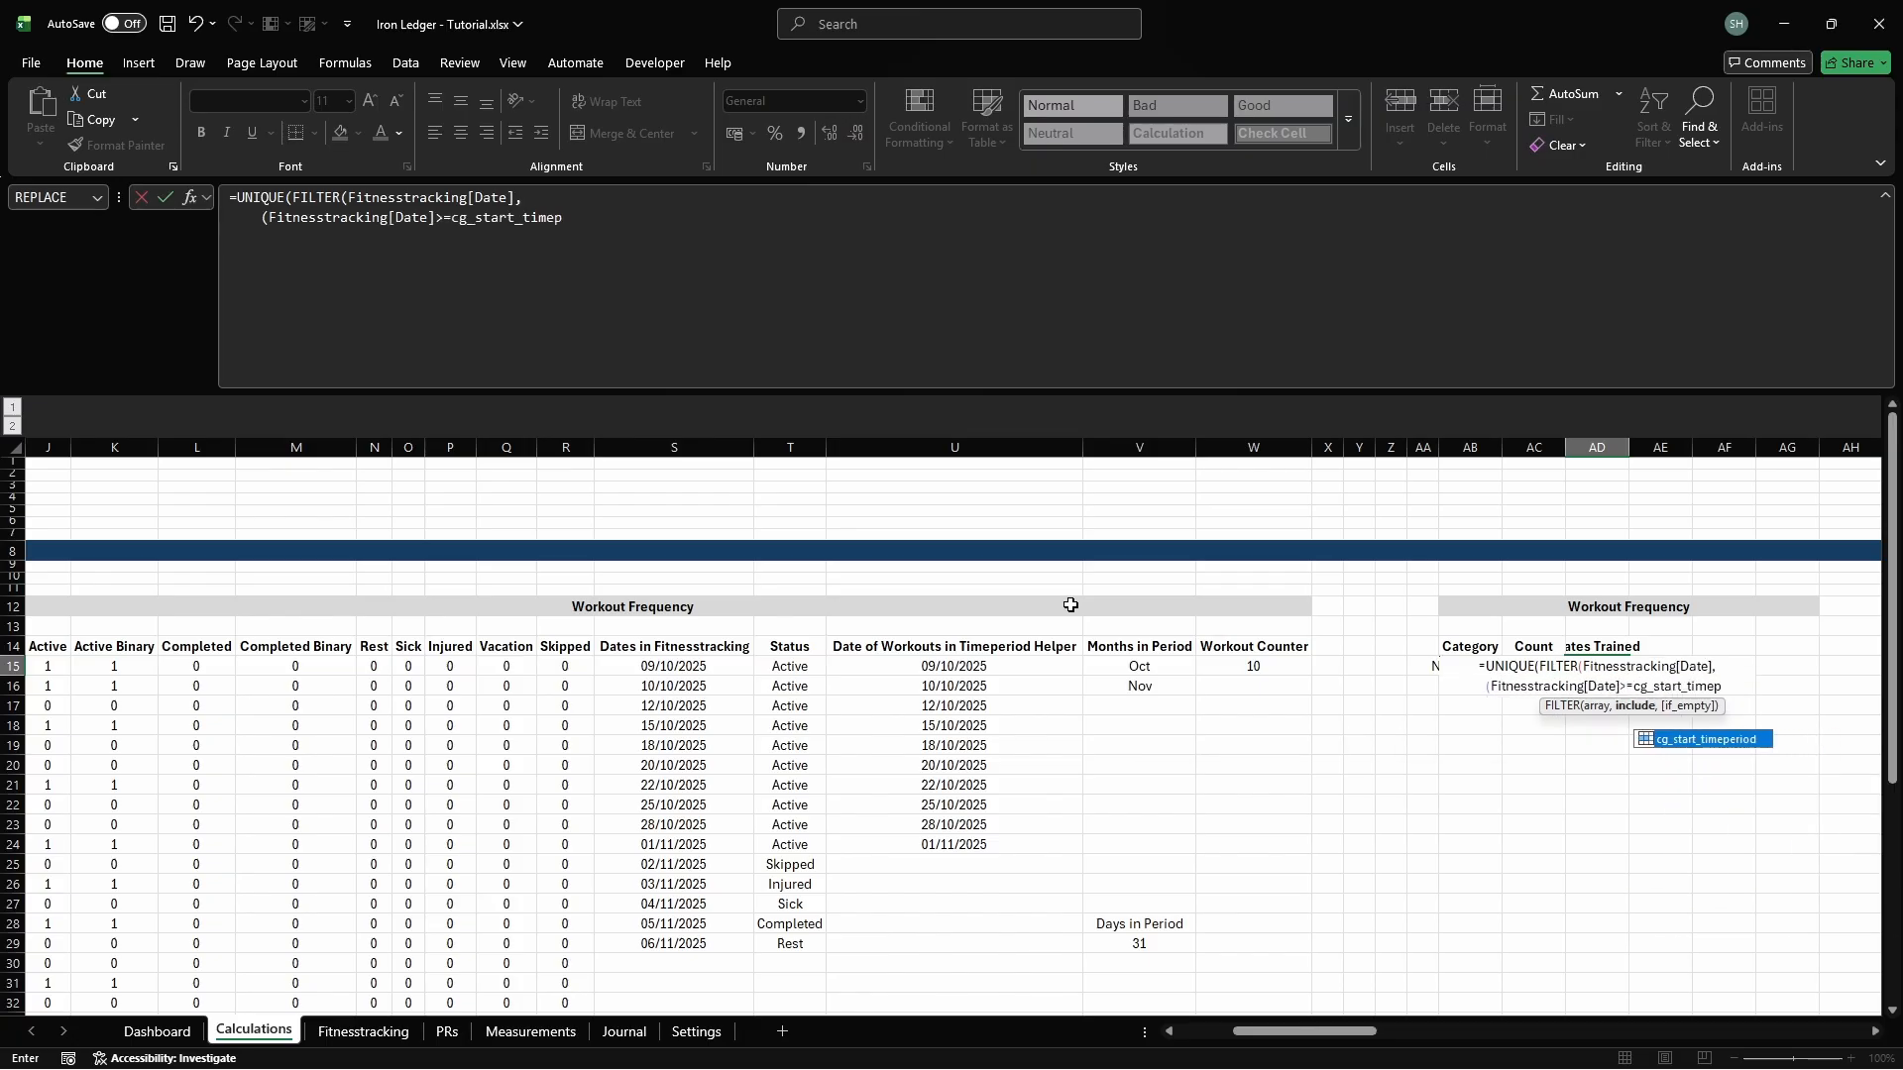
{"action": "key", "text": "alt+Return"}
{"action": "type", "text": "(Fitnesst"}
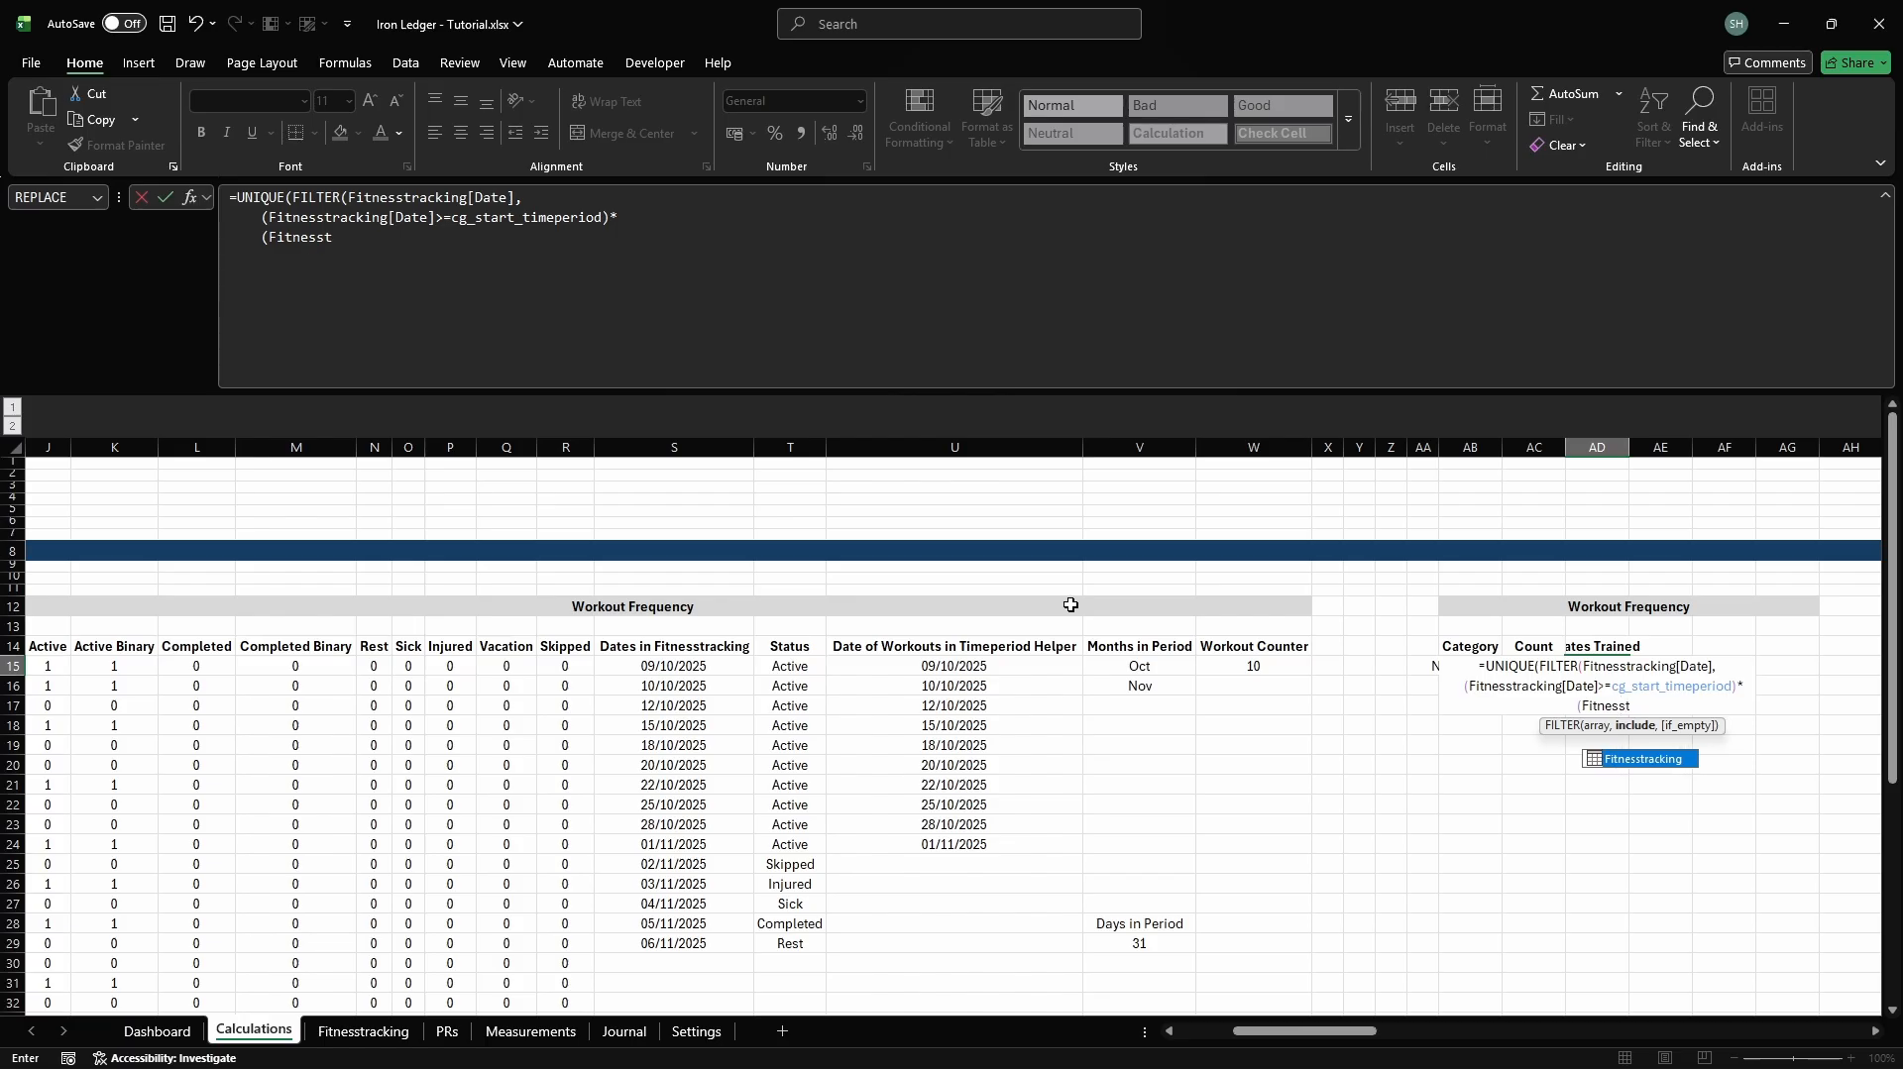
{"action": "type", "text": "racking[Date]<=cg_end_timeperiod)"}
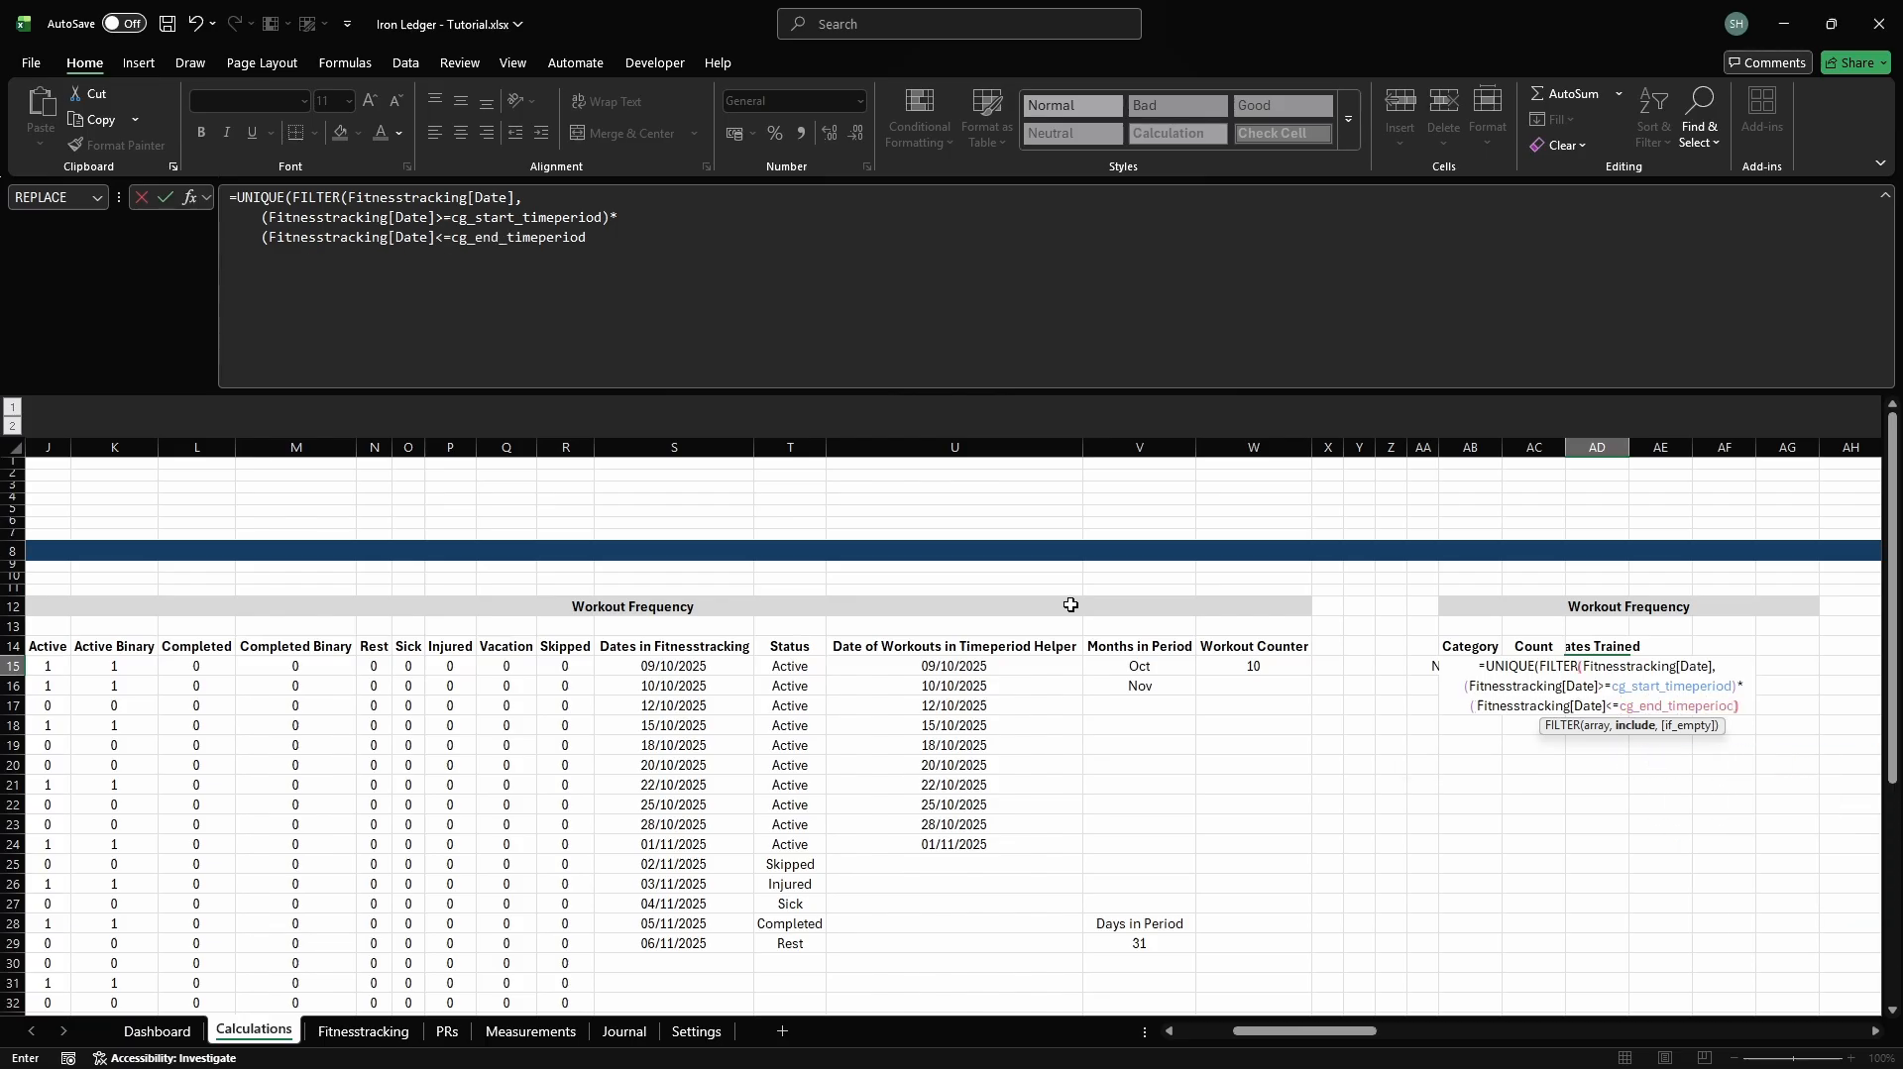
{"action": "key", "text": "Tab"}
Enter the column heading Status in cell AE14
{"action": "key", "text": "Up"}
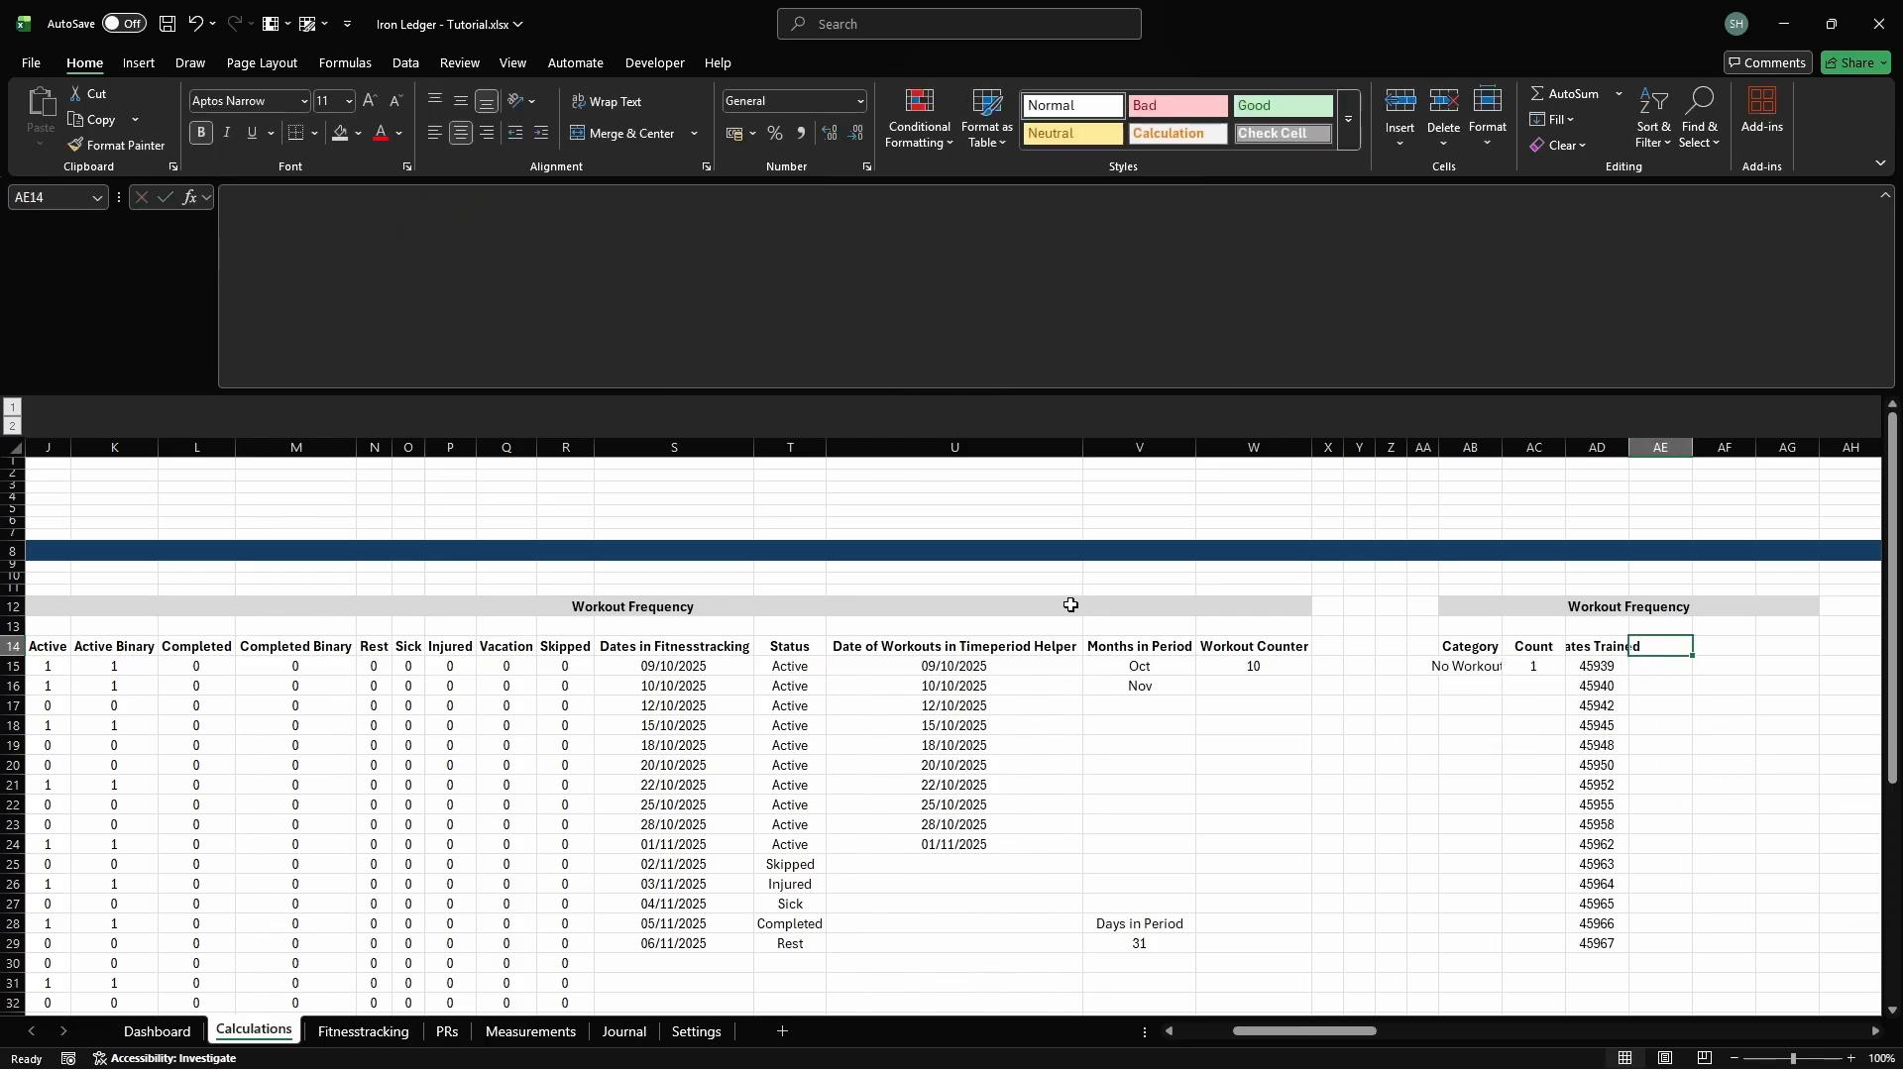
{"action": "type", "text": "Status"}
{"action": "key", "text": "Return"}
Define the workbook name cd_wdist_datesTrained_status for the Status results starting at Calculations!$AE$15
{"action": "key", "text": "ctrl+F3"}
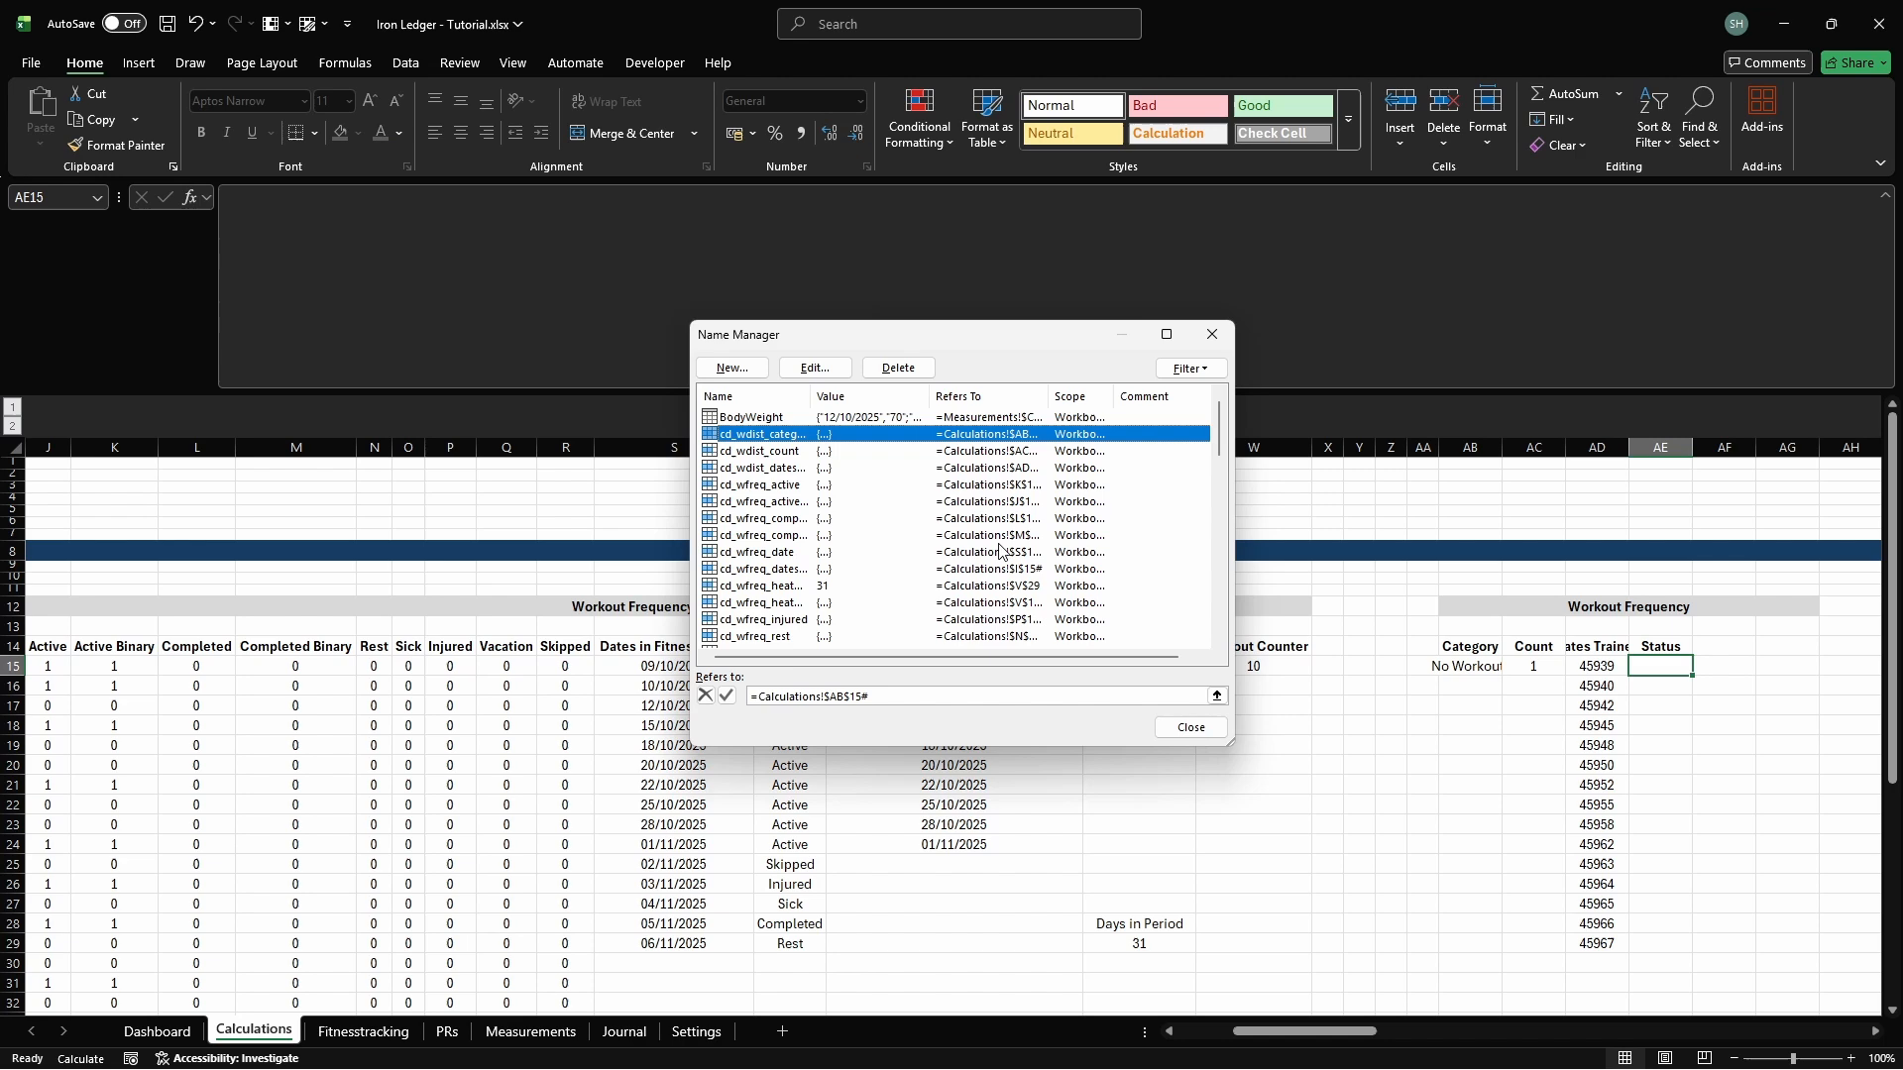
{"action": "left_click", "coordinate": [732, 367]}
{"action": "type", "text": "cd_wdist_datesTrained_status"}
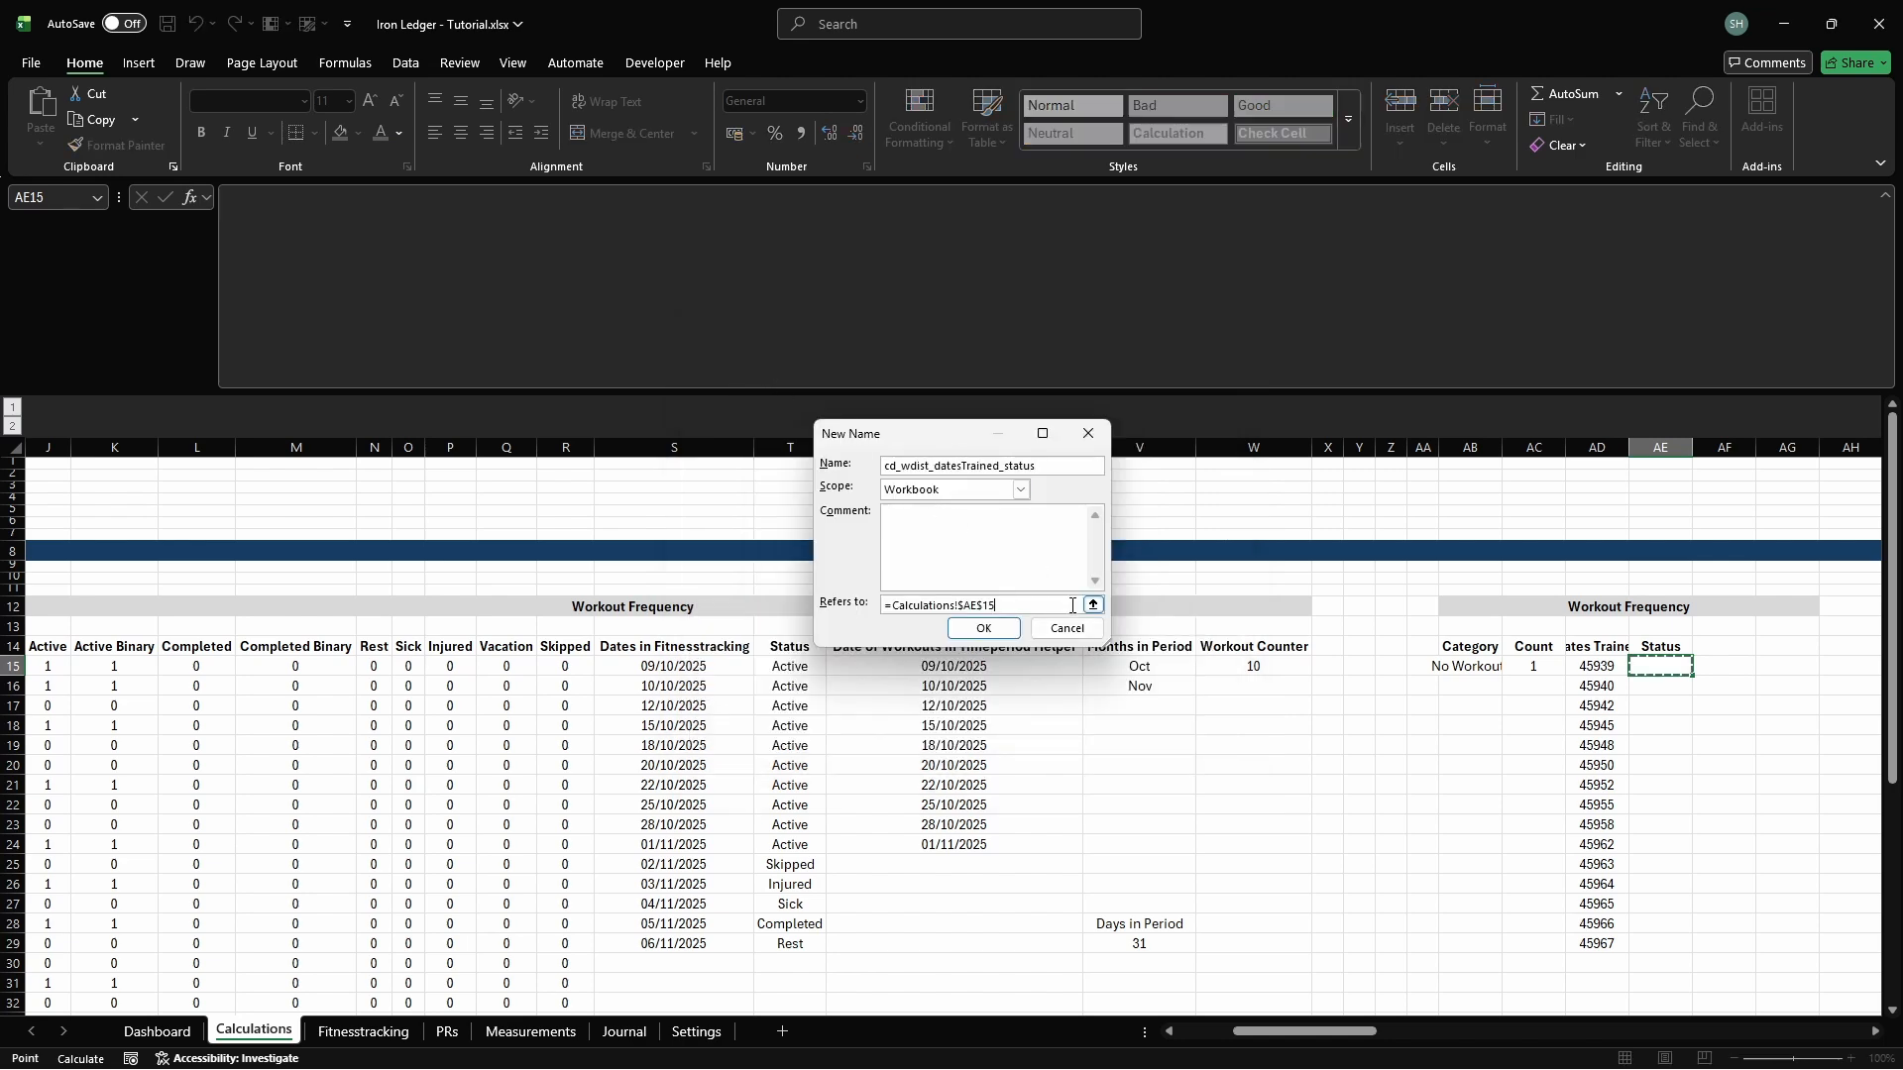
{"action": "key", "text": "Return"}
{"action": "key", "text": "Escape"}
Enter =XLOOKUP(cd_wdist_datesTrained, Fitnesstracking[Date], Fitnesstracking[Status]) in cell AE15
{"action": "type", "text": "=XLOOKU"}
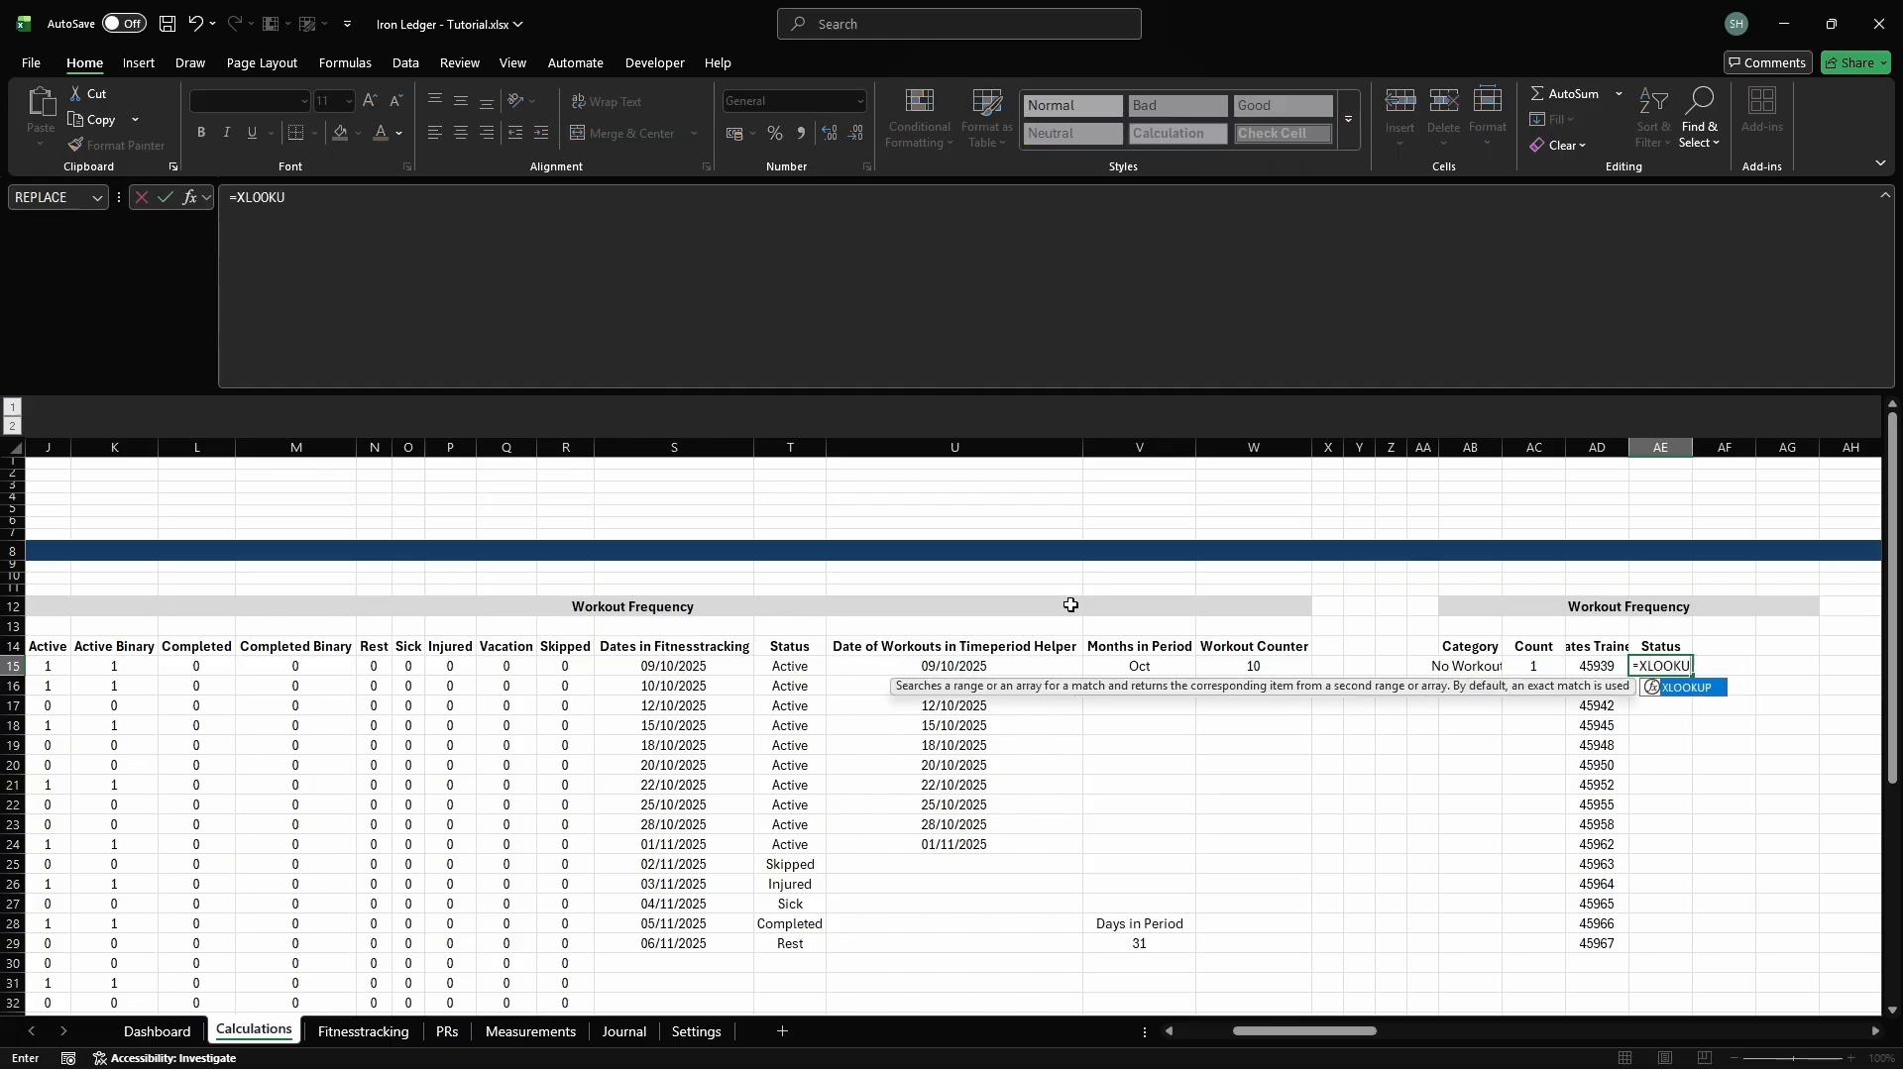
{"action": "type", "text": "P(cd_wdist_datesTrain"}
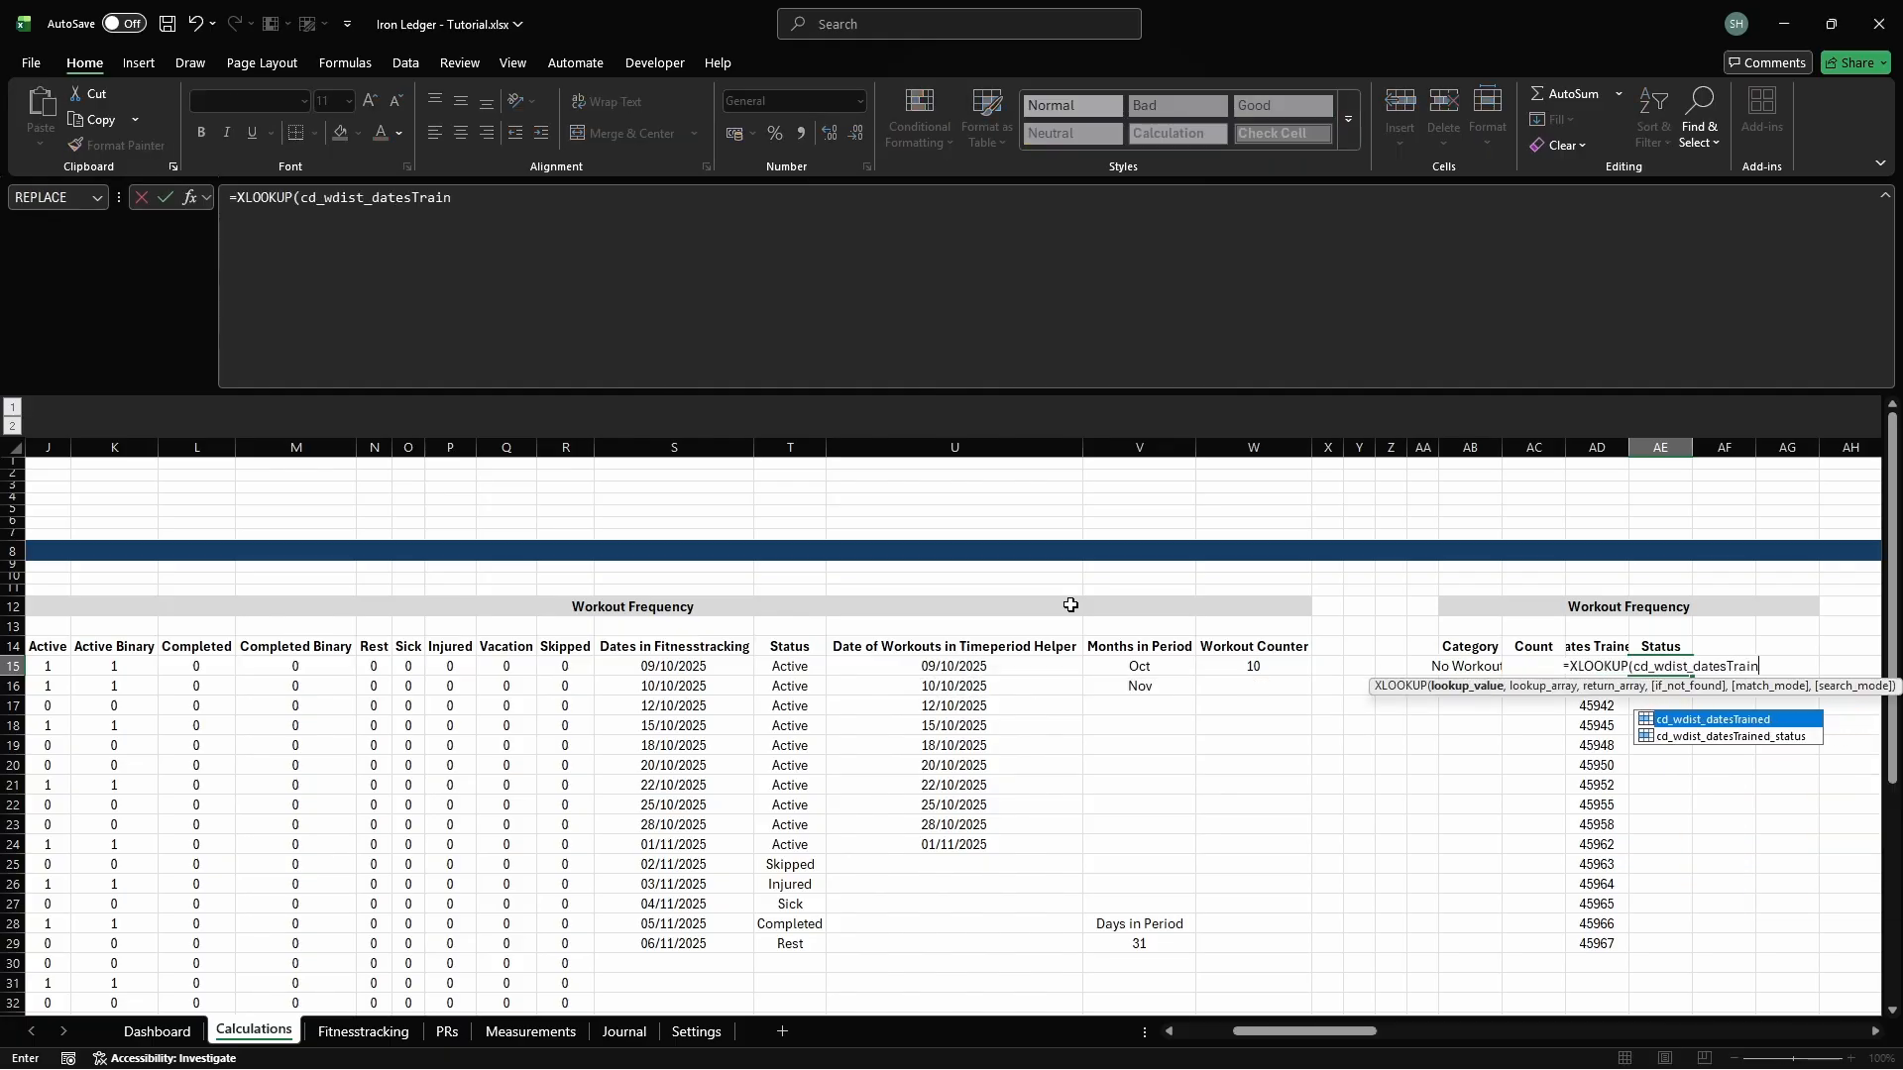
{"action": "type", "text": "ed, Fitnesstracking[D"}
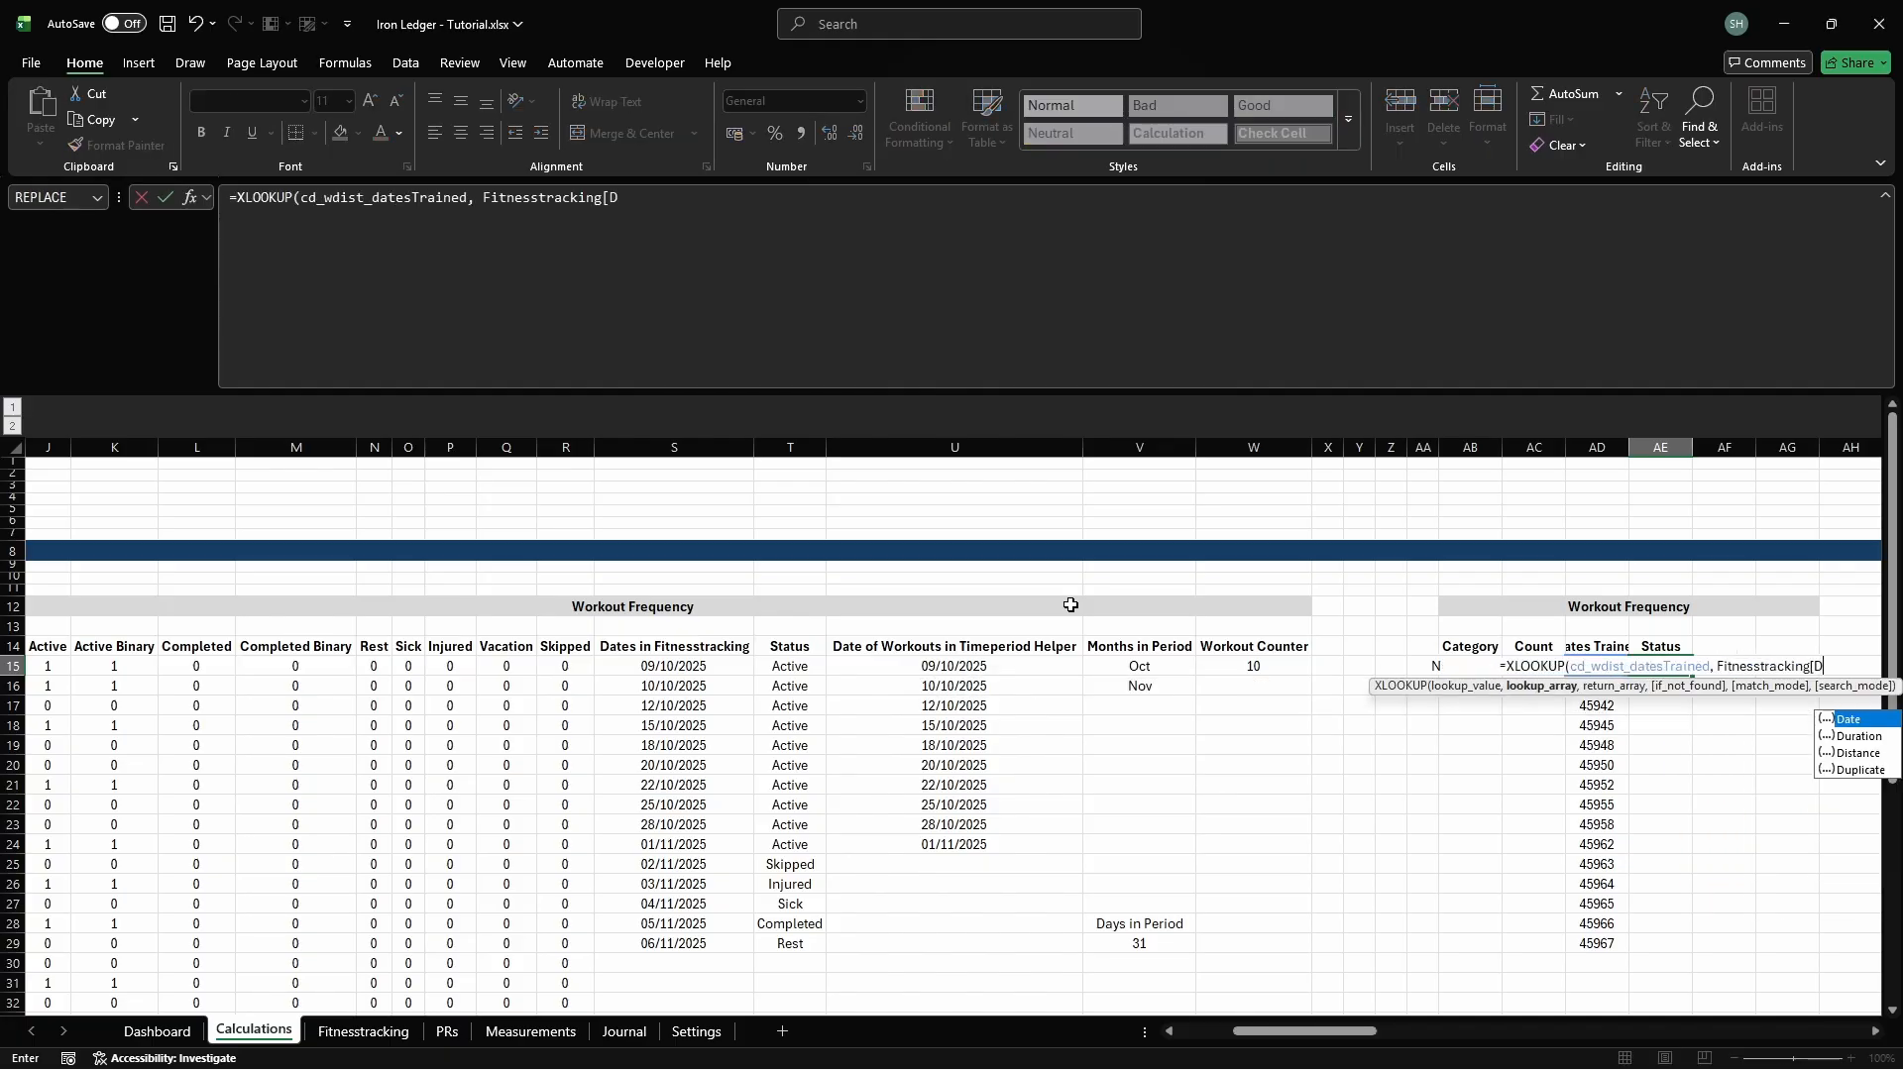
{"action": "type", "text": "ate], Fitnesstracking[Status])"}
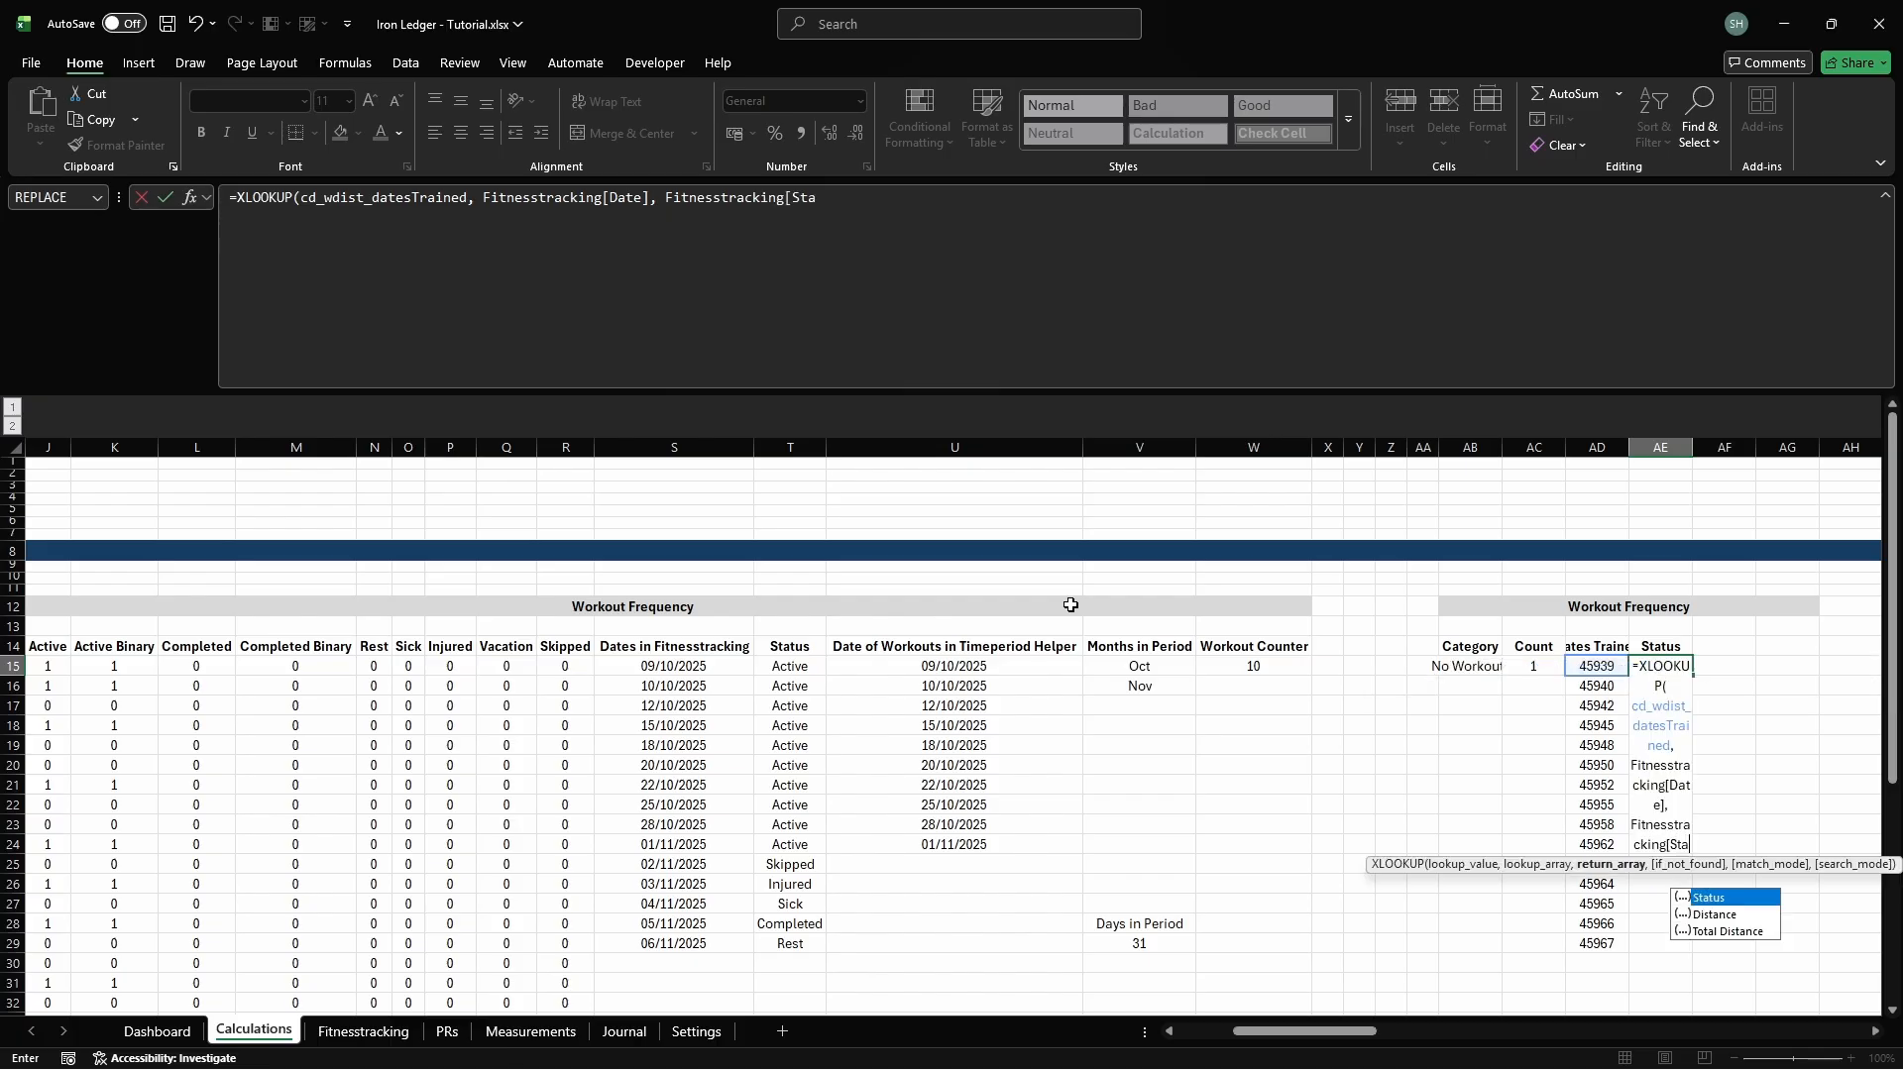
{"action": "key", "text": "Tab"}
Enter the heading Show Rest in cell AG14
{"action": "key", "text": "Tab"}
{"action": "key", "text": "Up"}
{"action": "type", "text": "Show Rest"}
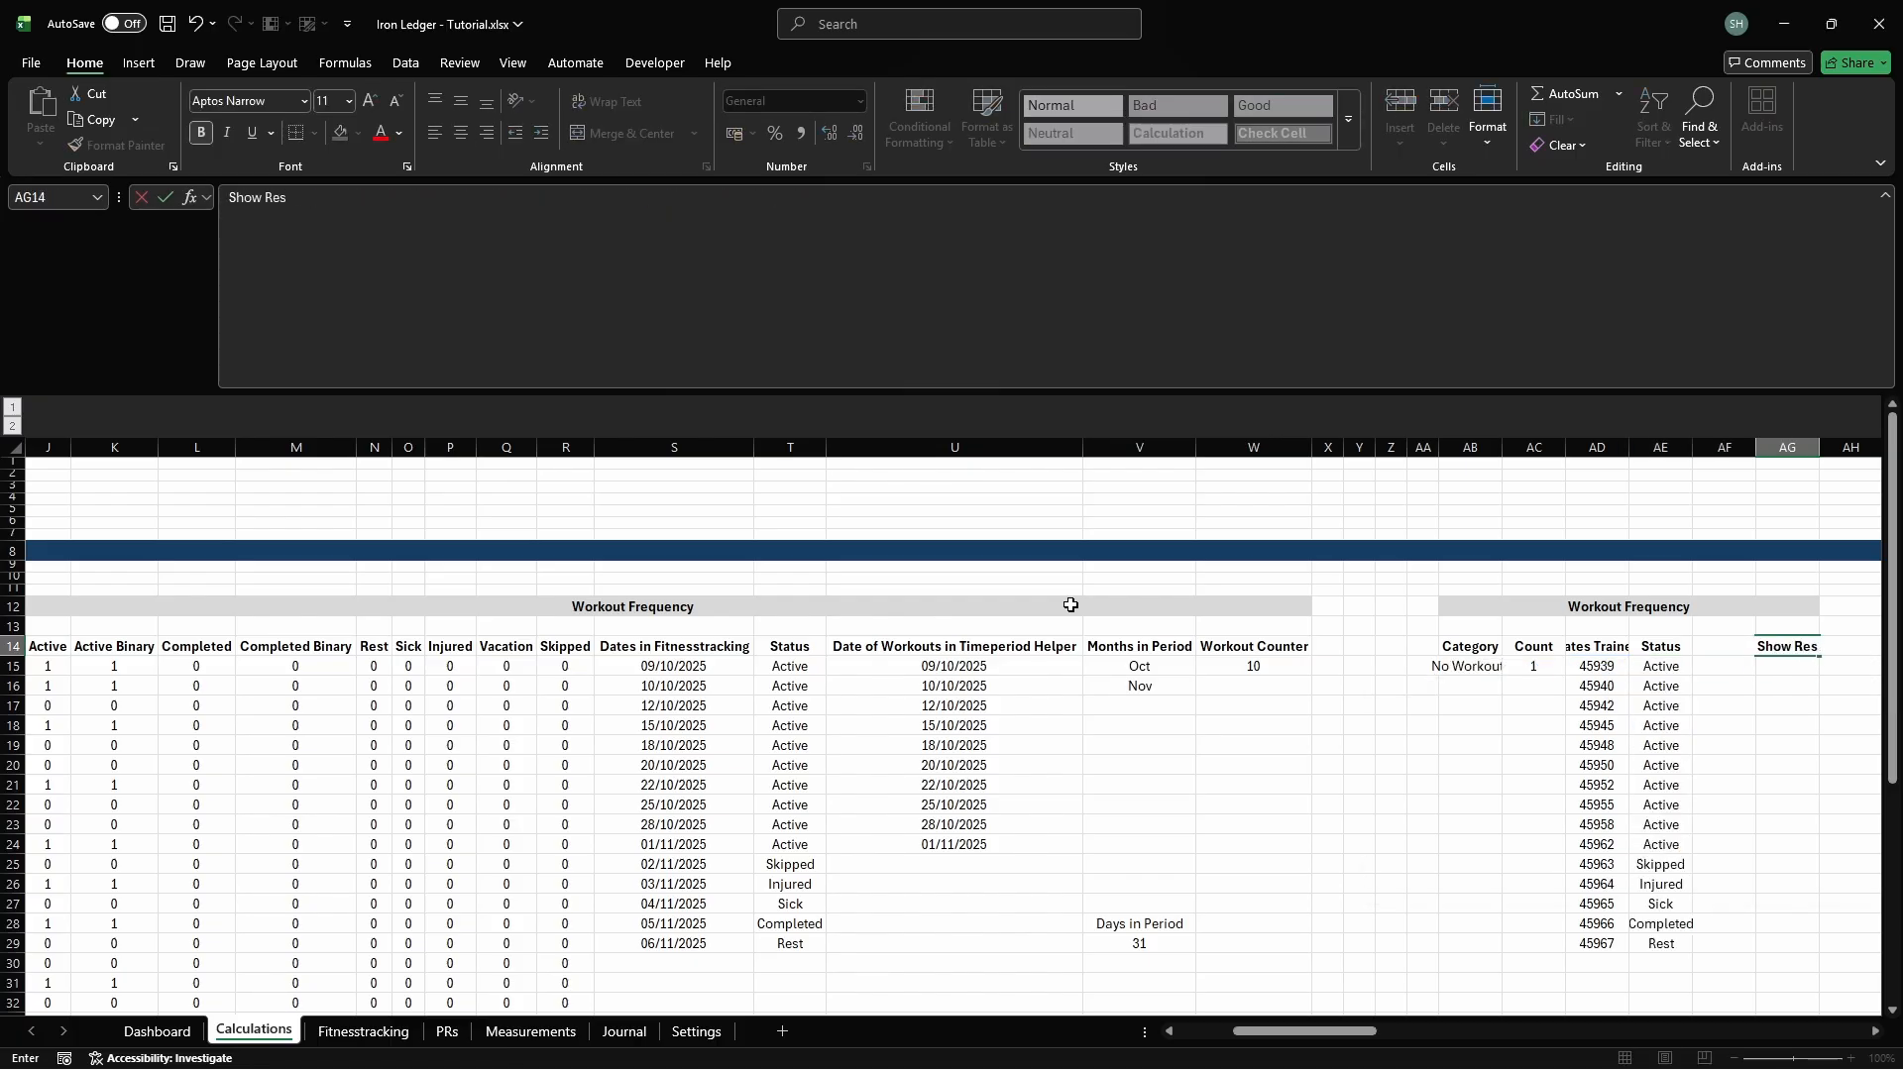
{"action": "key", "text": "Return"}
Define the workbook name cd_wdist_showRest, as used in the Category formula, referring to =Calculations!$AG$15
{"action": "key", "text": "ctrl+F3"}
{"action": "left_click", "coordinate": [733, 374]}
{"action": "type", "text": "cd_wdist_show_rest"}
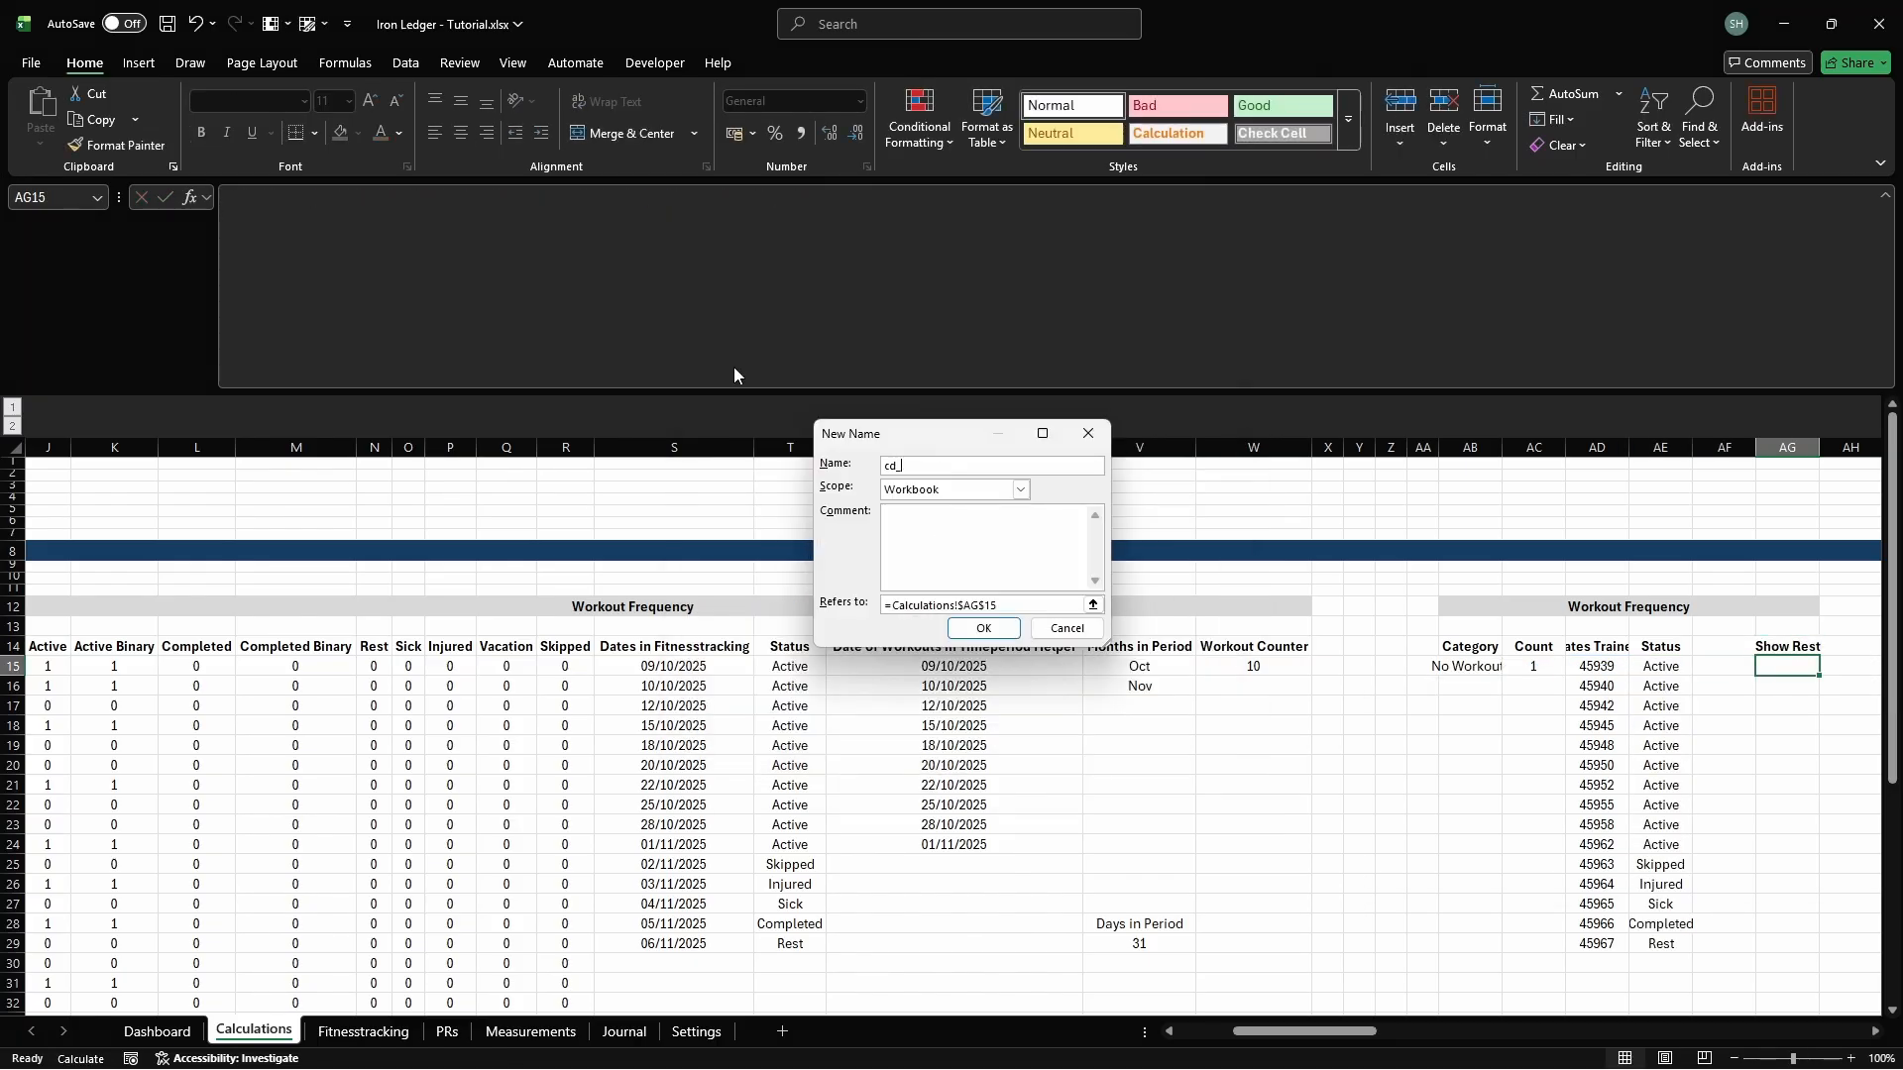
{"action": "key", "text": "Return"}
{"action": "key", "text": "Escape"}
Autofit the column widths across the whole Calculations sheet
{"action": "key", "text": "ctrl+a"}
{"action": "key", "text": "ctrl+a"}
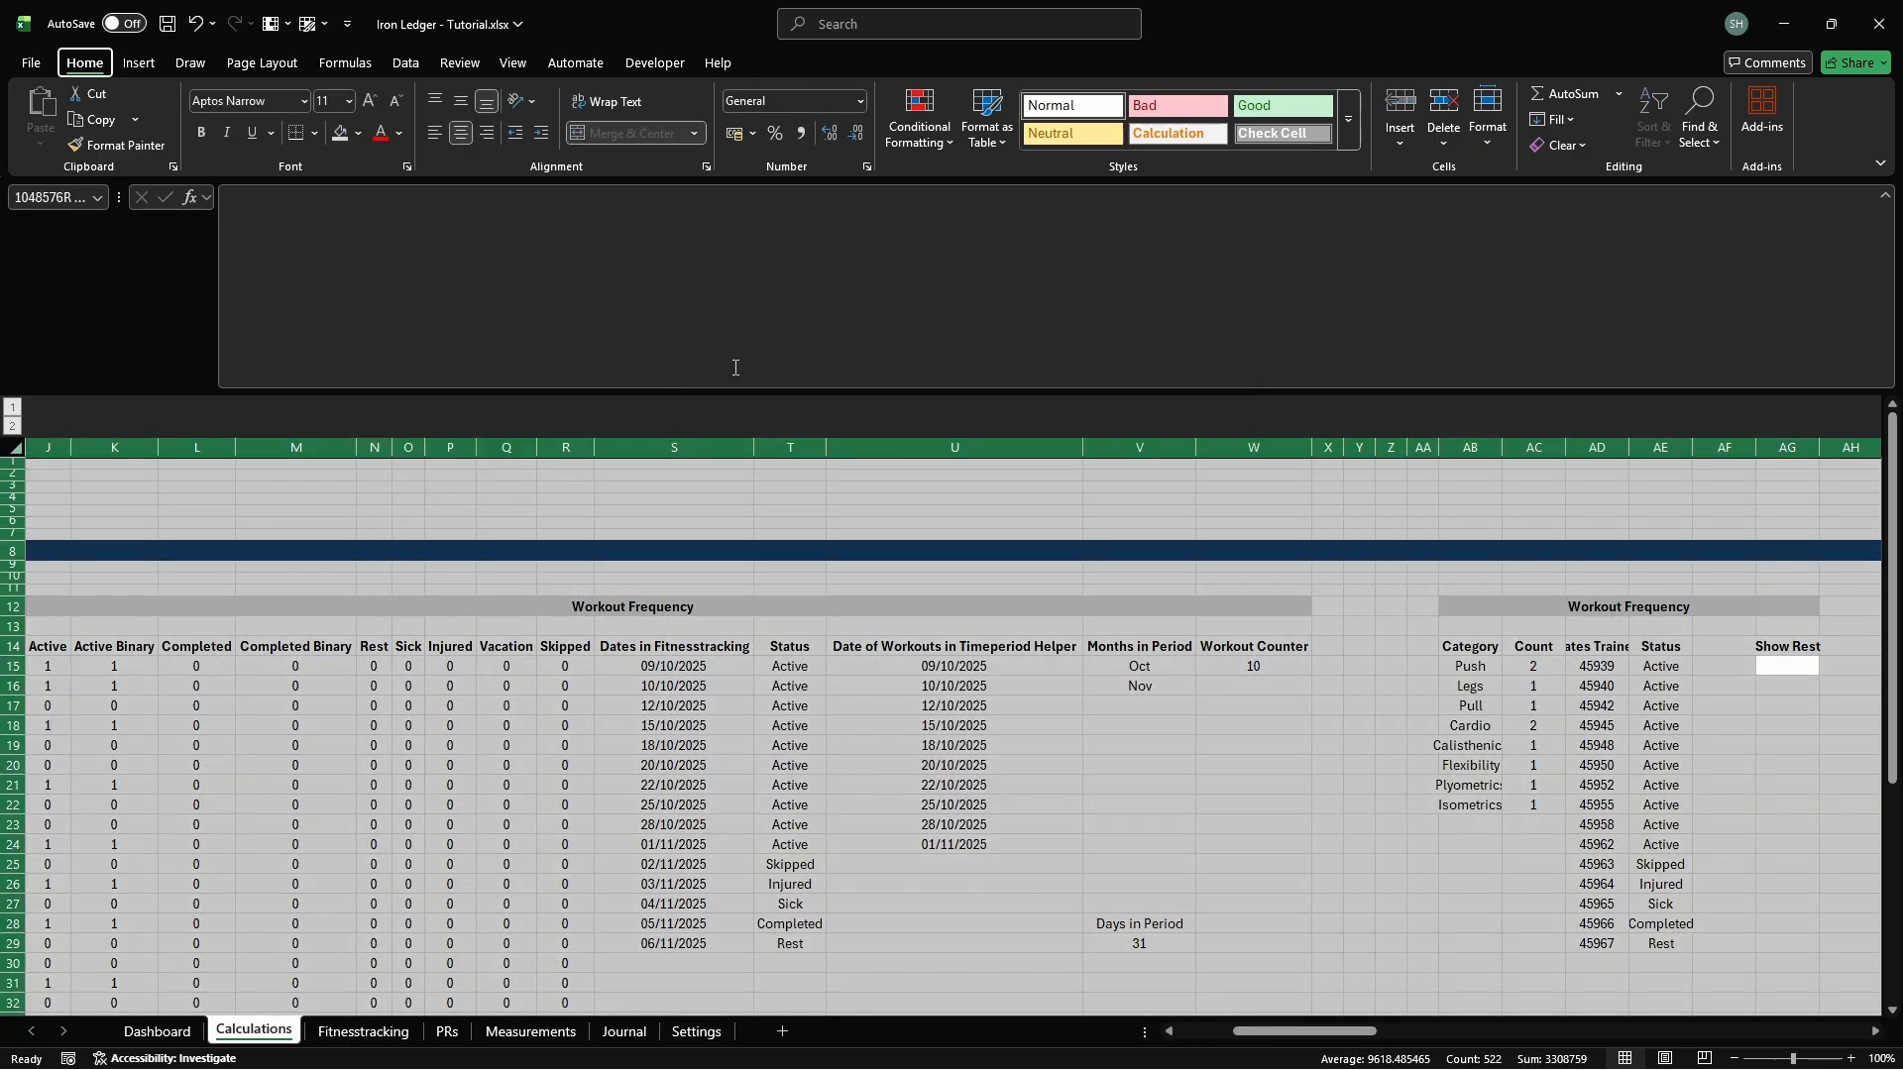
{"action": "key", "text": "alt+h"}
{"action": "key", "text": "o"}
{"action": "key", "text": "i"}
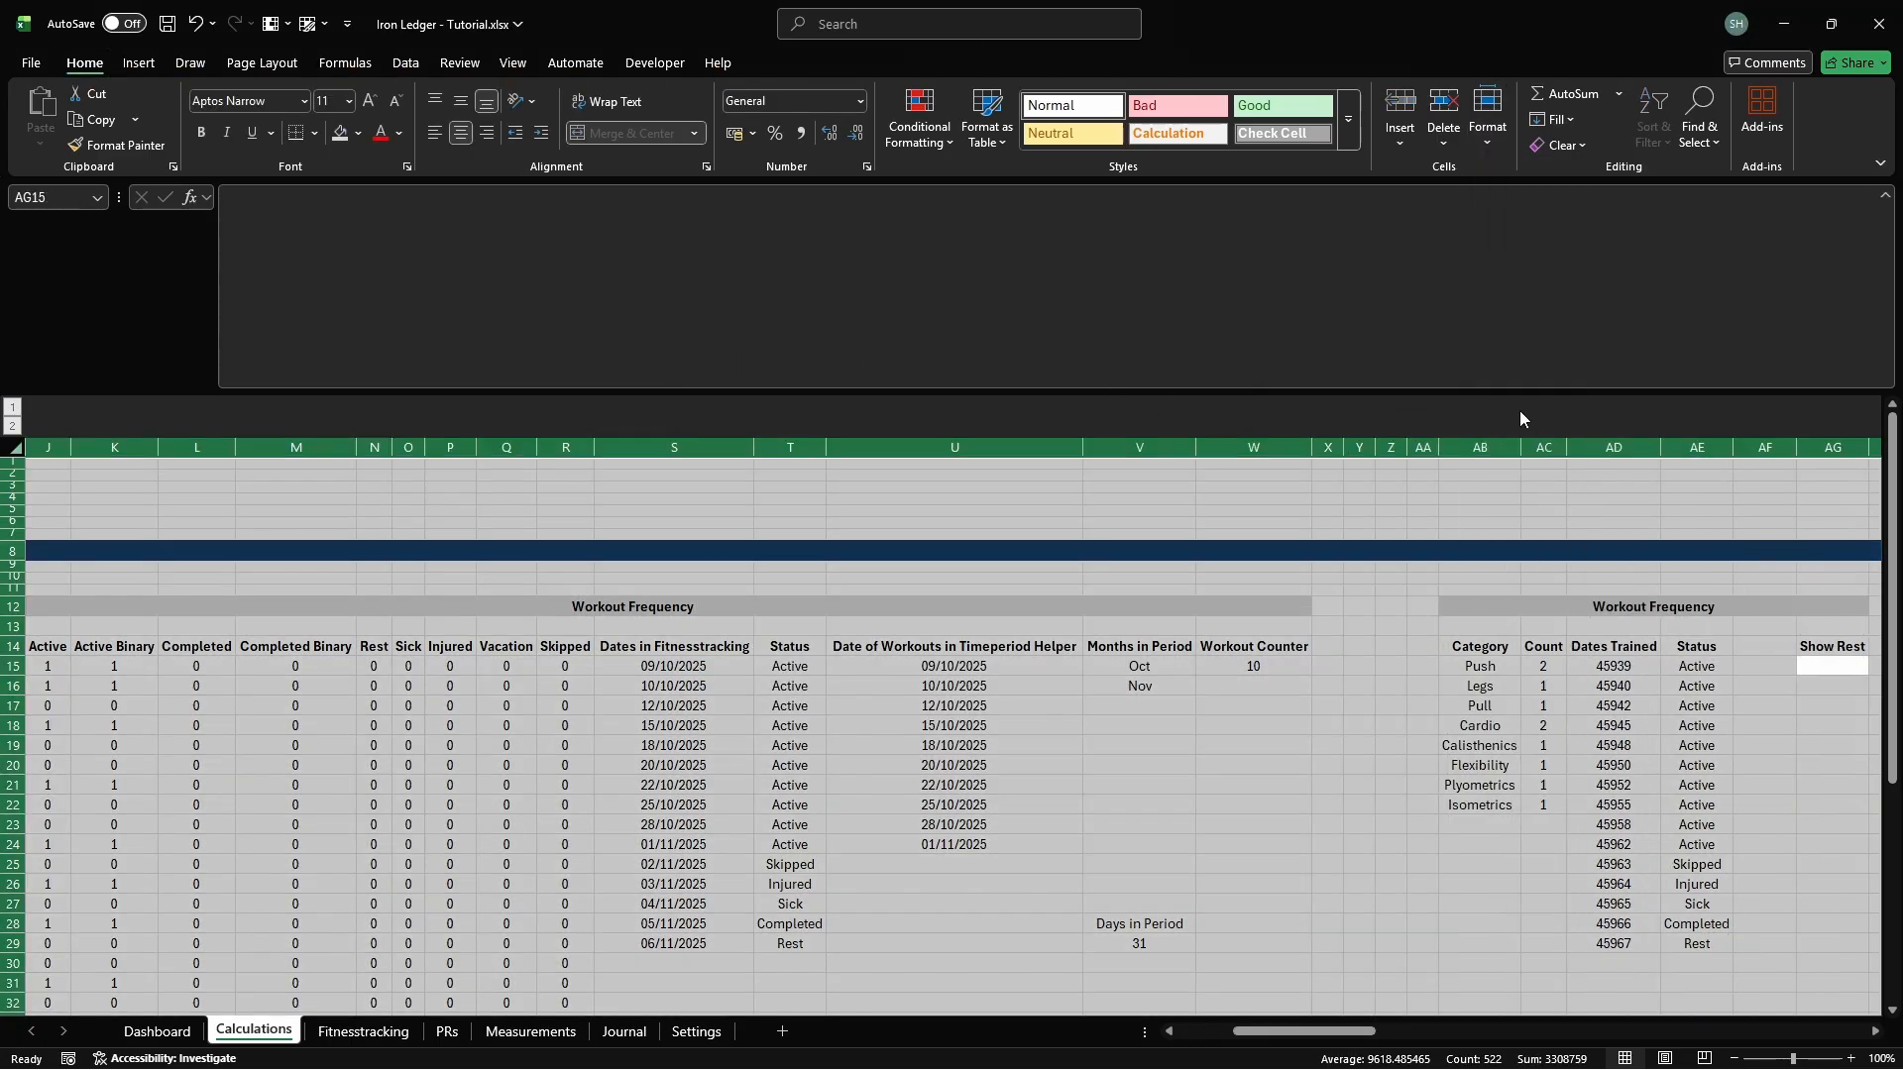
Apply the date number format to the Dates Trained column AD
{"action": "left_click", "coordinate": [1648, 444]}
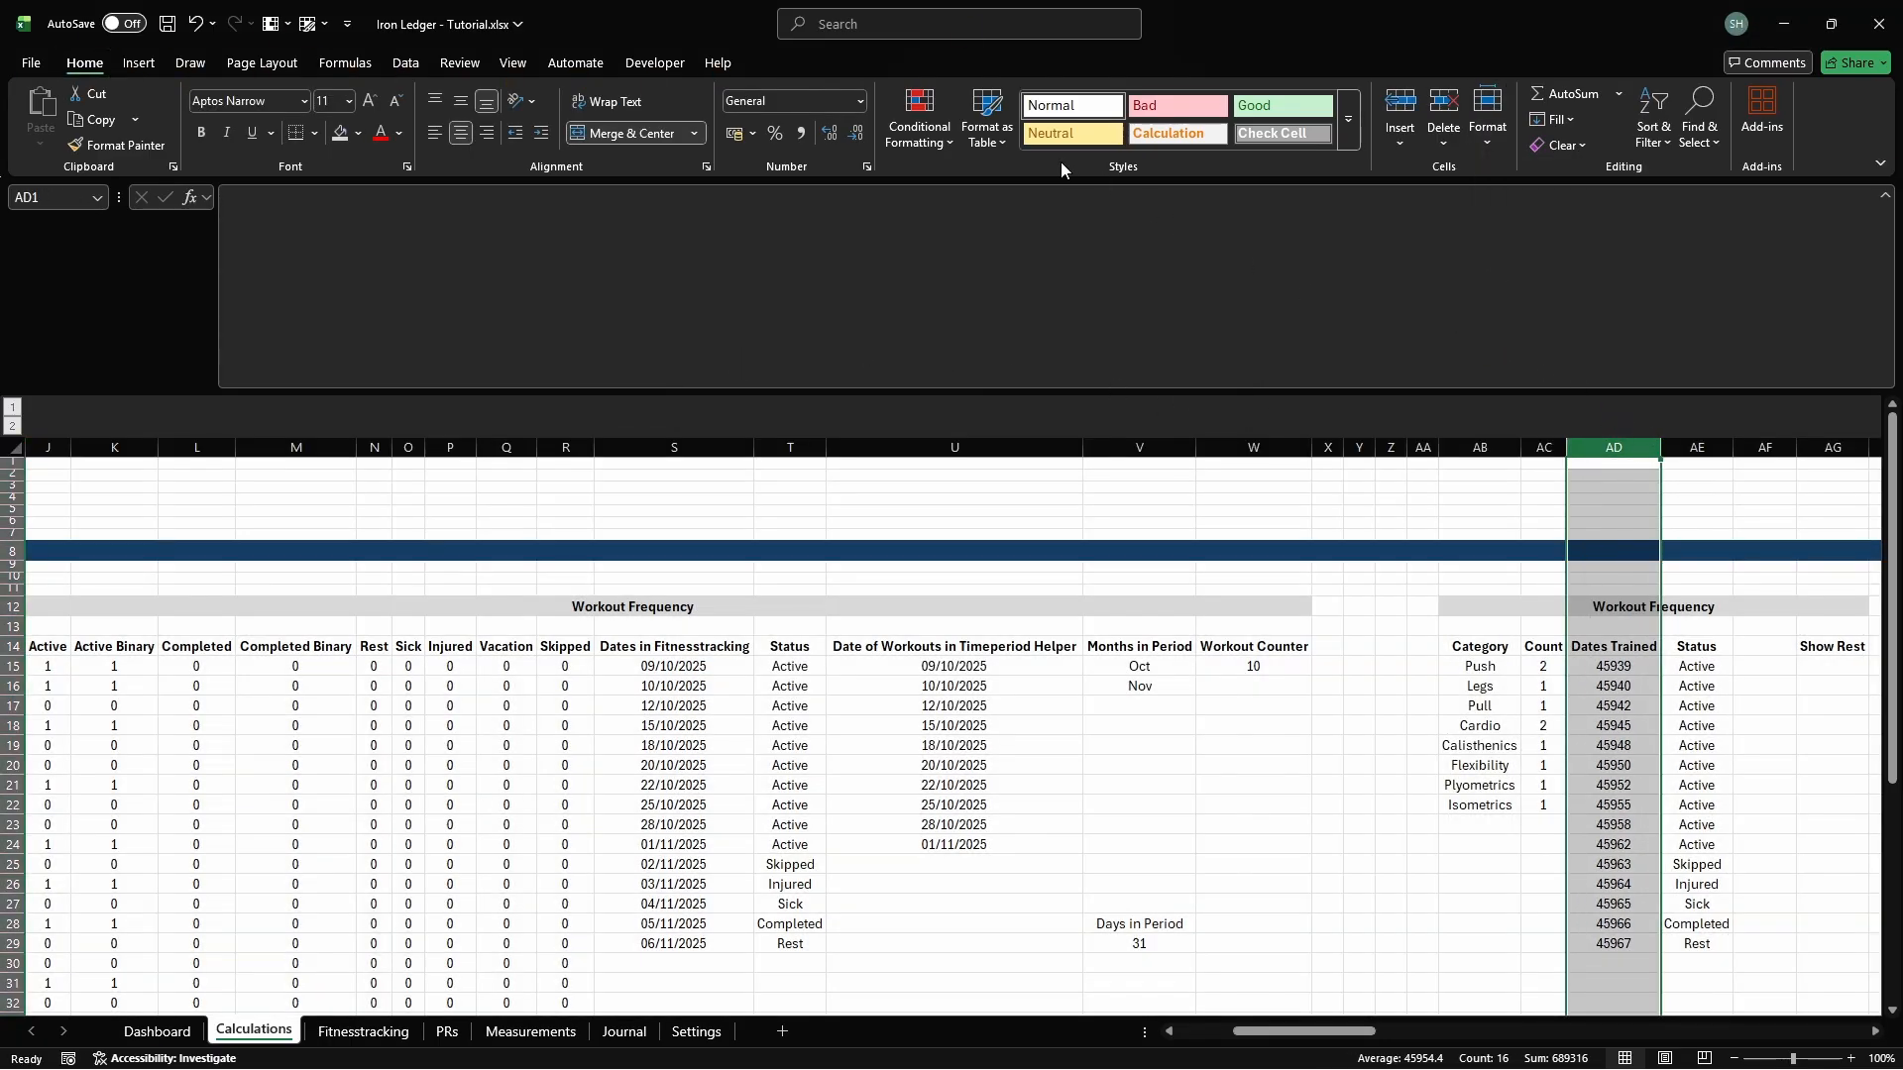
{"action": "left_click", "coordinate": [859, 100]}
{"action": "left_click", "coordinate": [809, 330]}
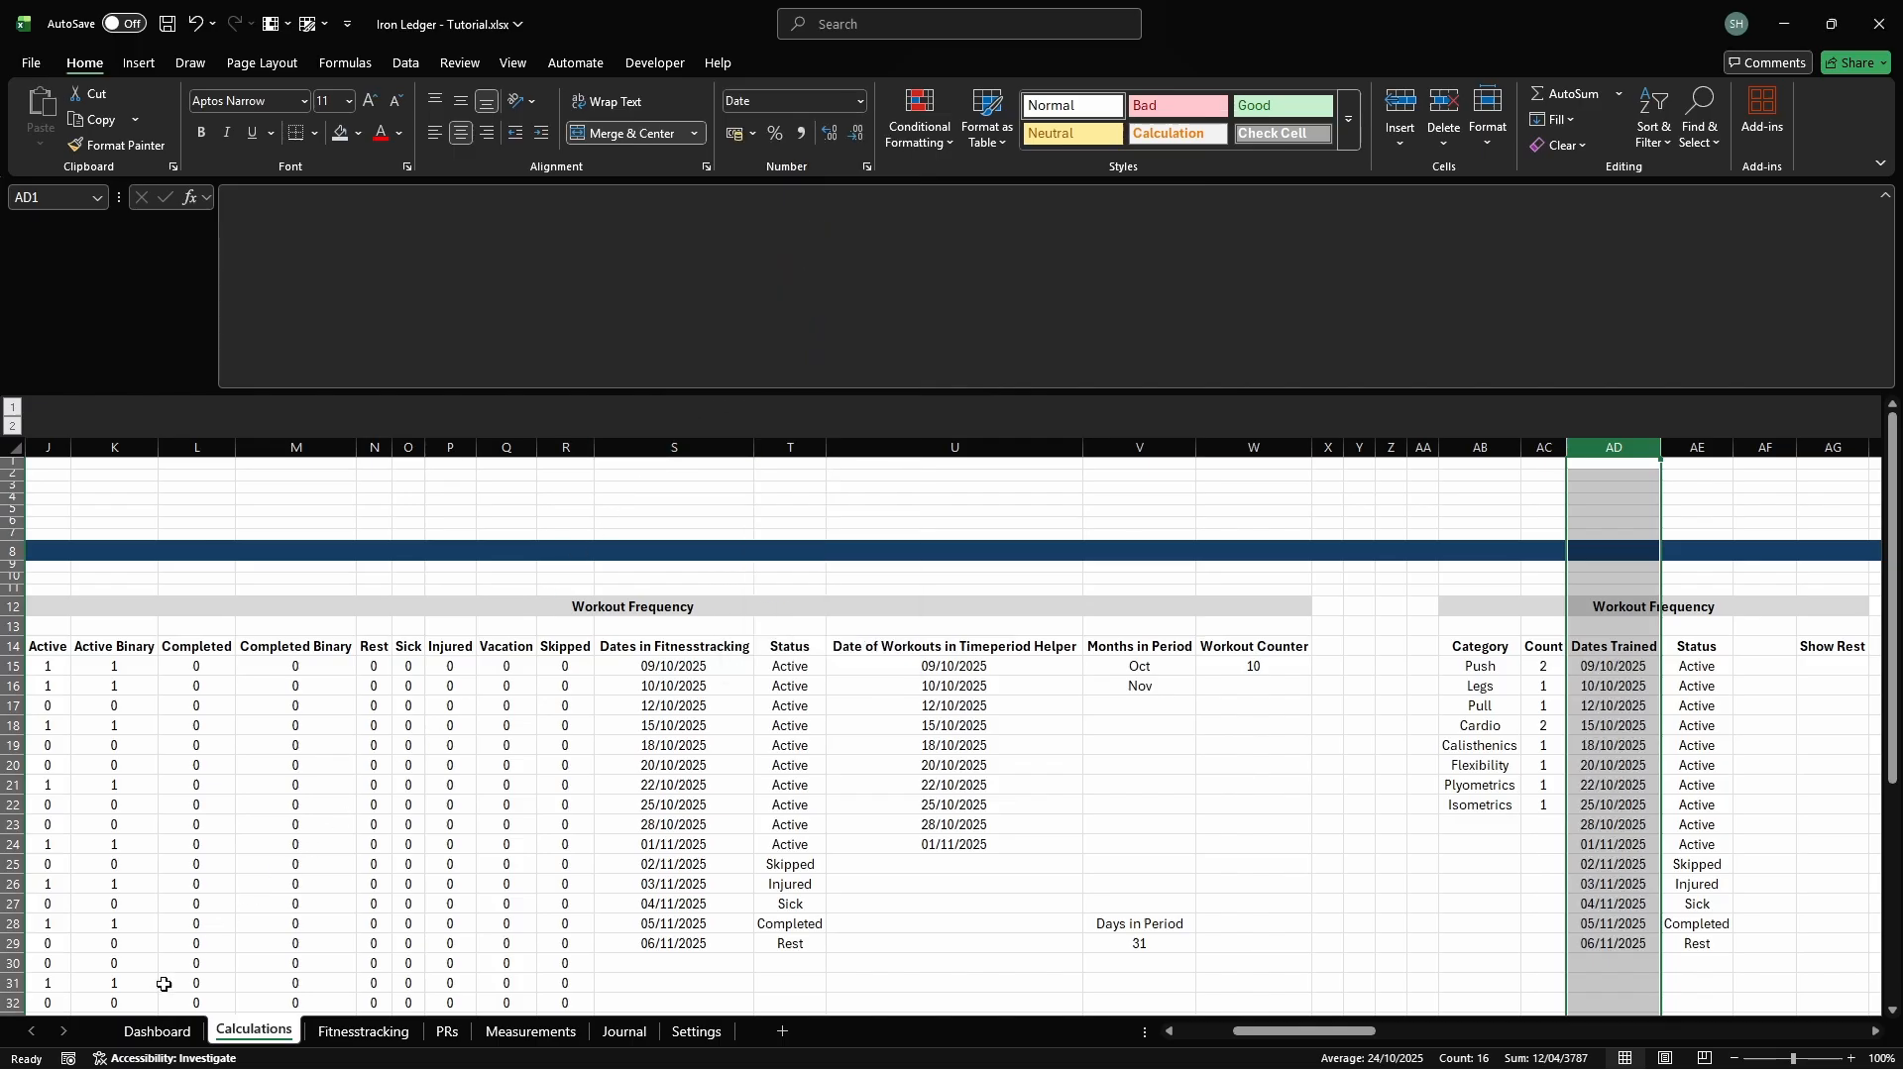
Insert an empty treemap chart on the Dashboard sheet at cell K12
{"action": "left_click", "coordinate": [150, 1033]}
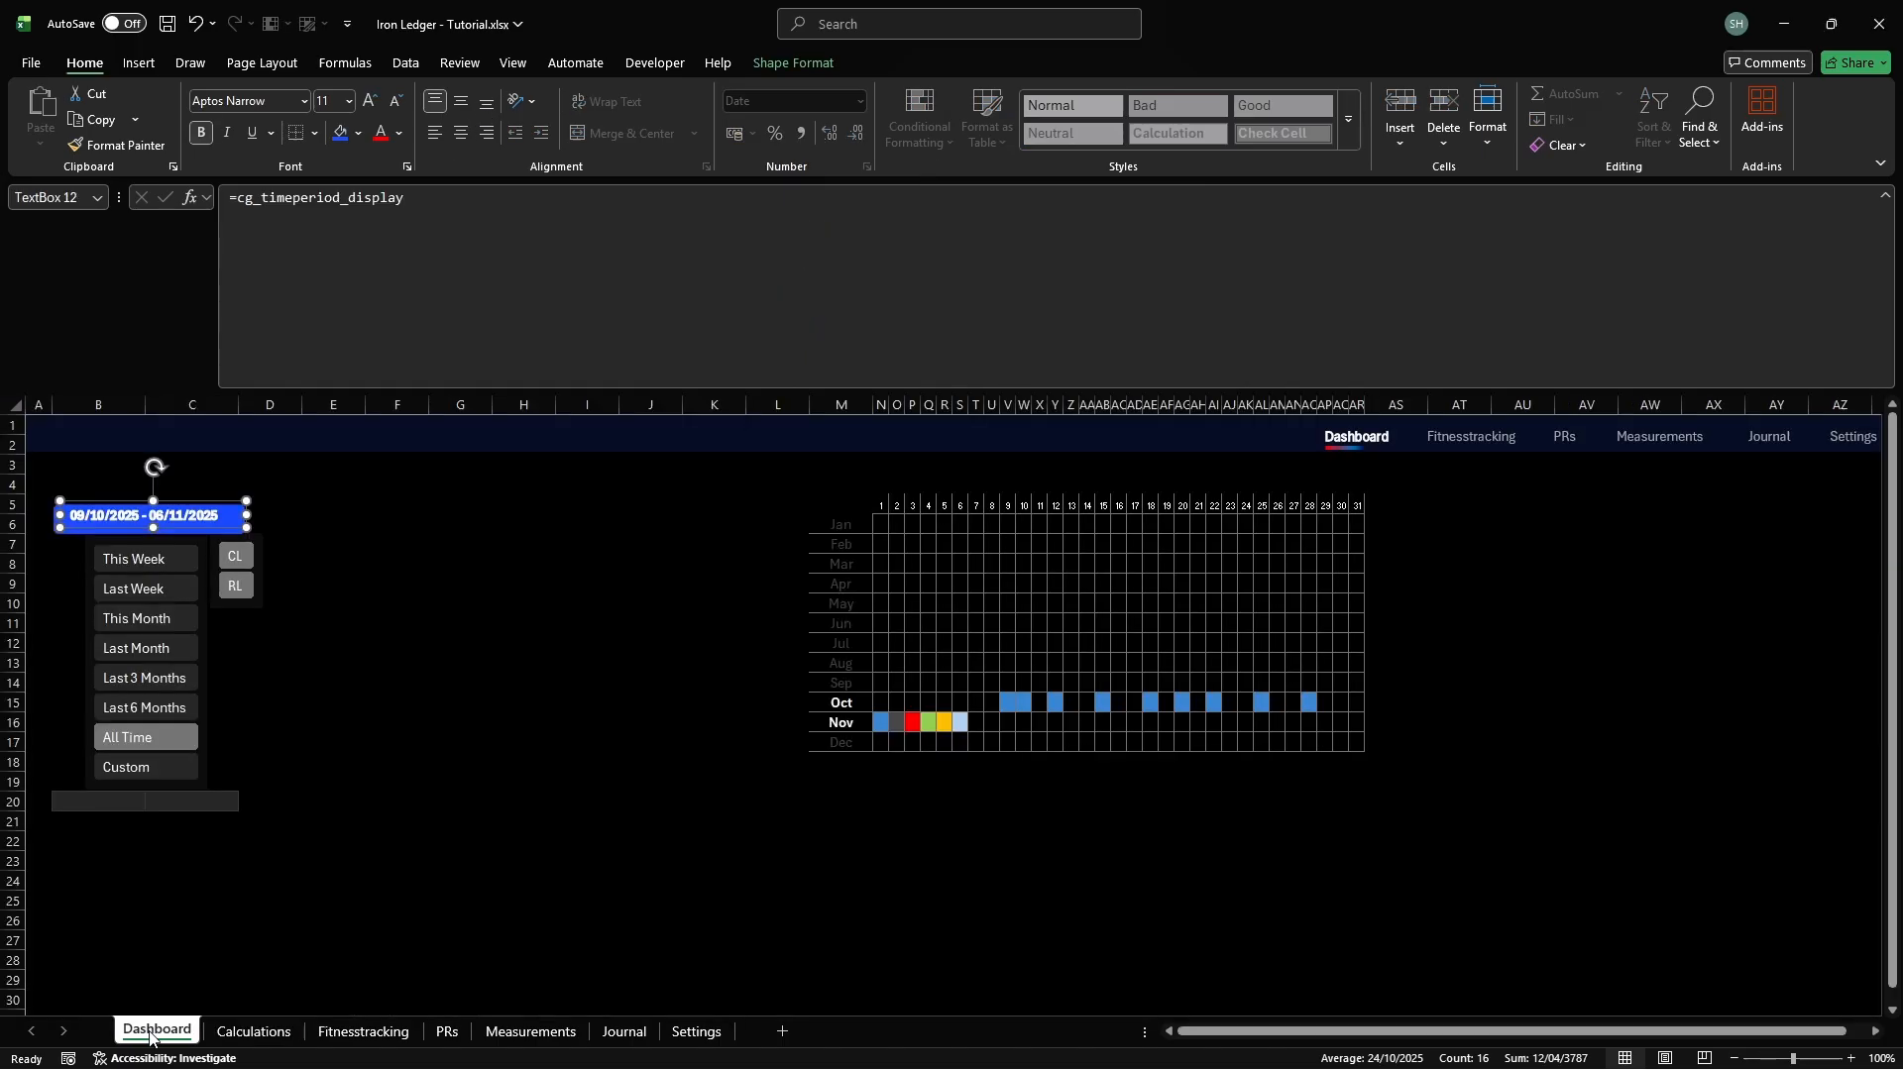
{"action": "left_click", "coordinate": [714, 639]}
{"action": "key", "text": "alt+n"}
{"action": "key", "text": "c"}
{"action": "key", "text": "i"}
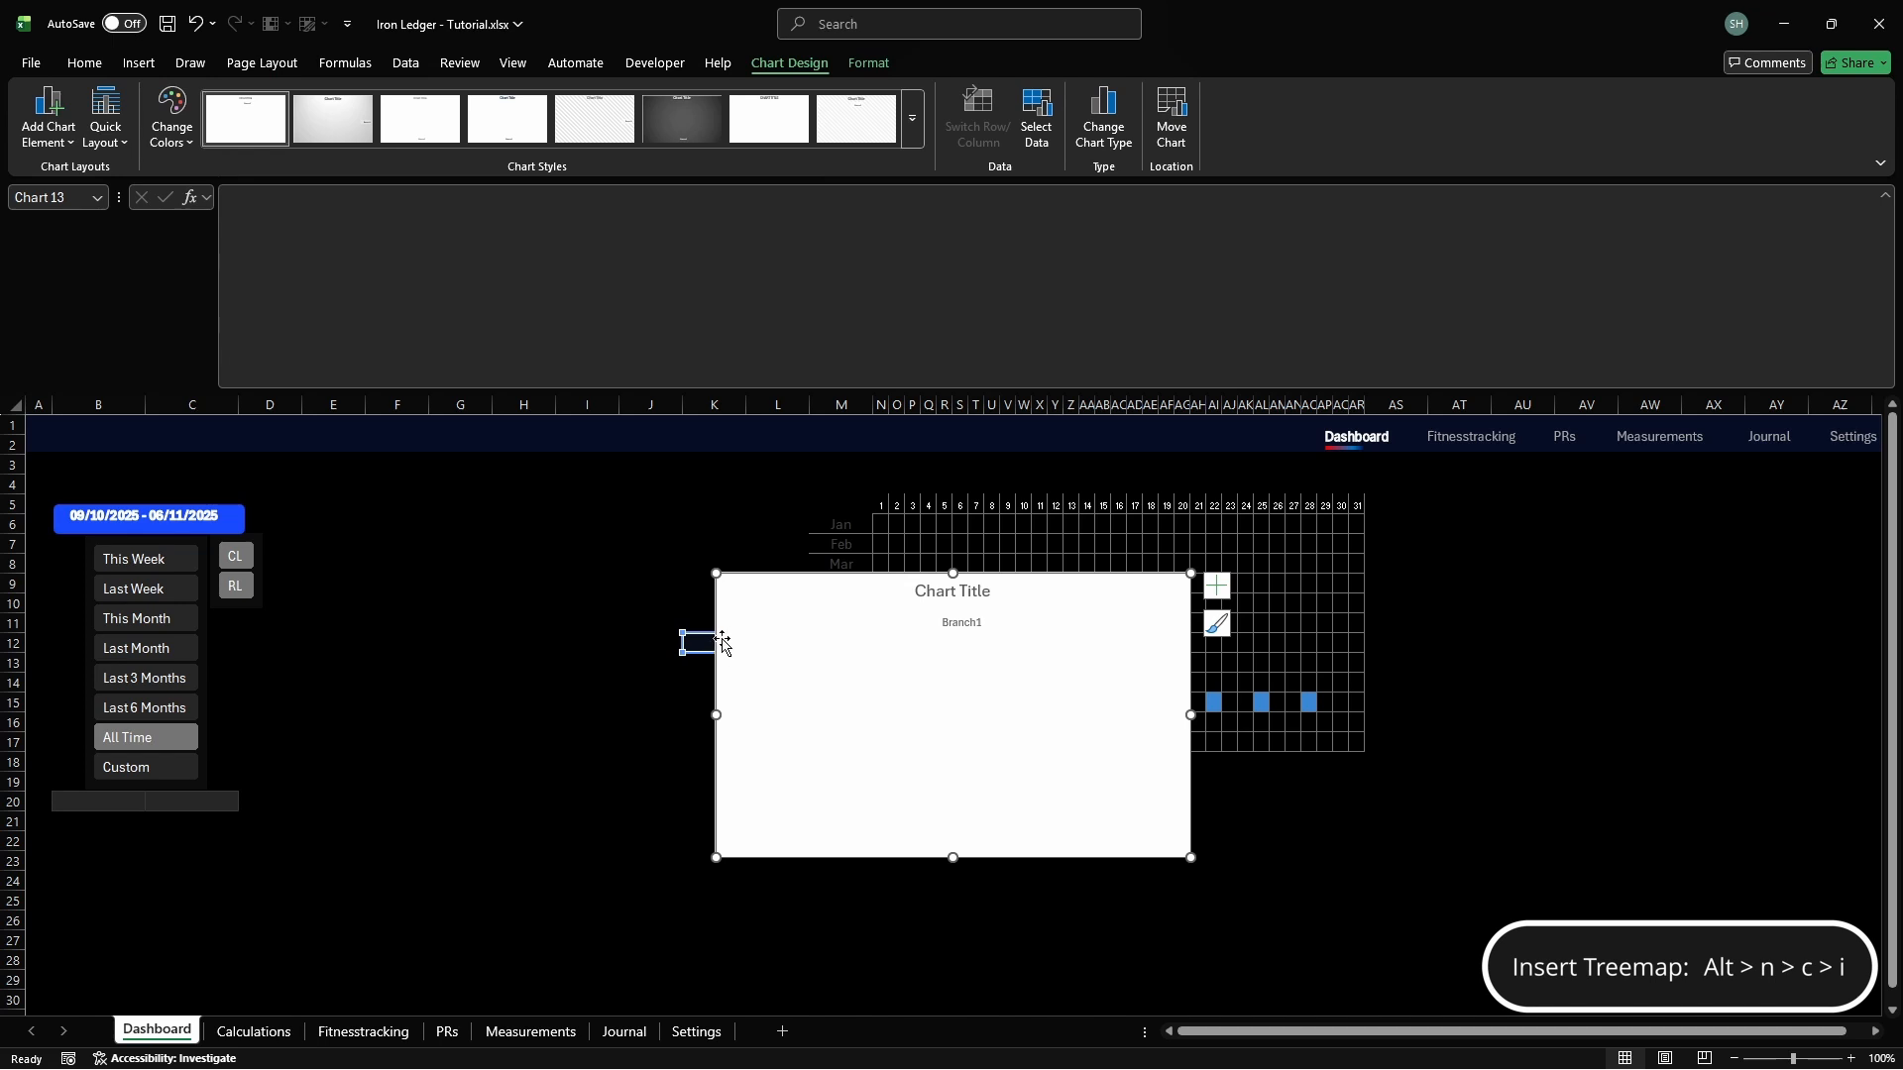
Hide the new treemap's chart title and legend
{"action": "key", "text": "alt+j"}
{"action": "key", "text": "c"}
{"action": "key", "text": "a"}
{"action": "key", "text": "c"}
{"action": "key", "text": "n"}
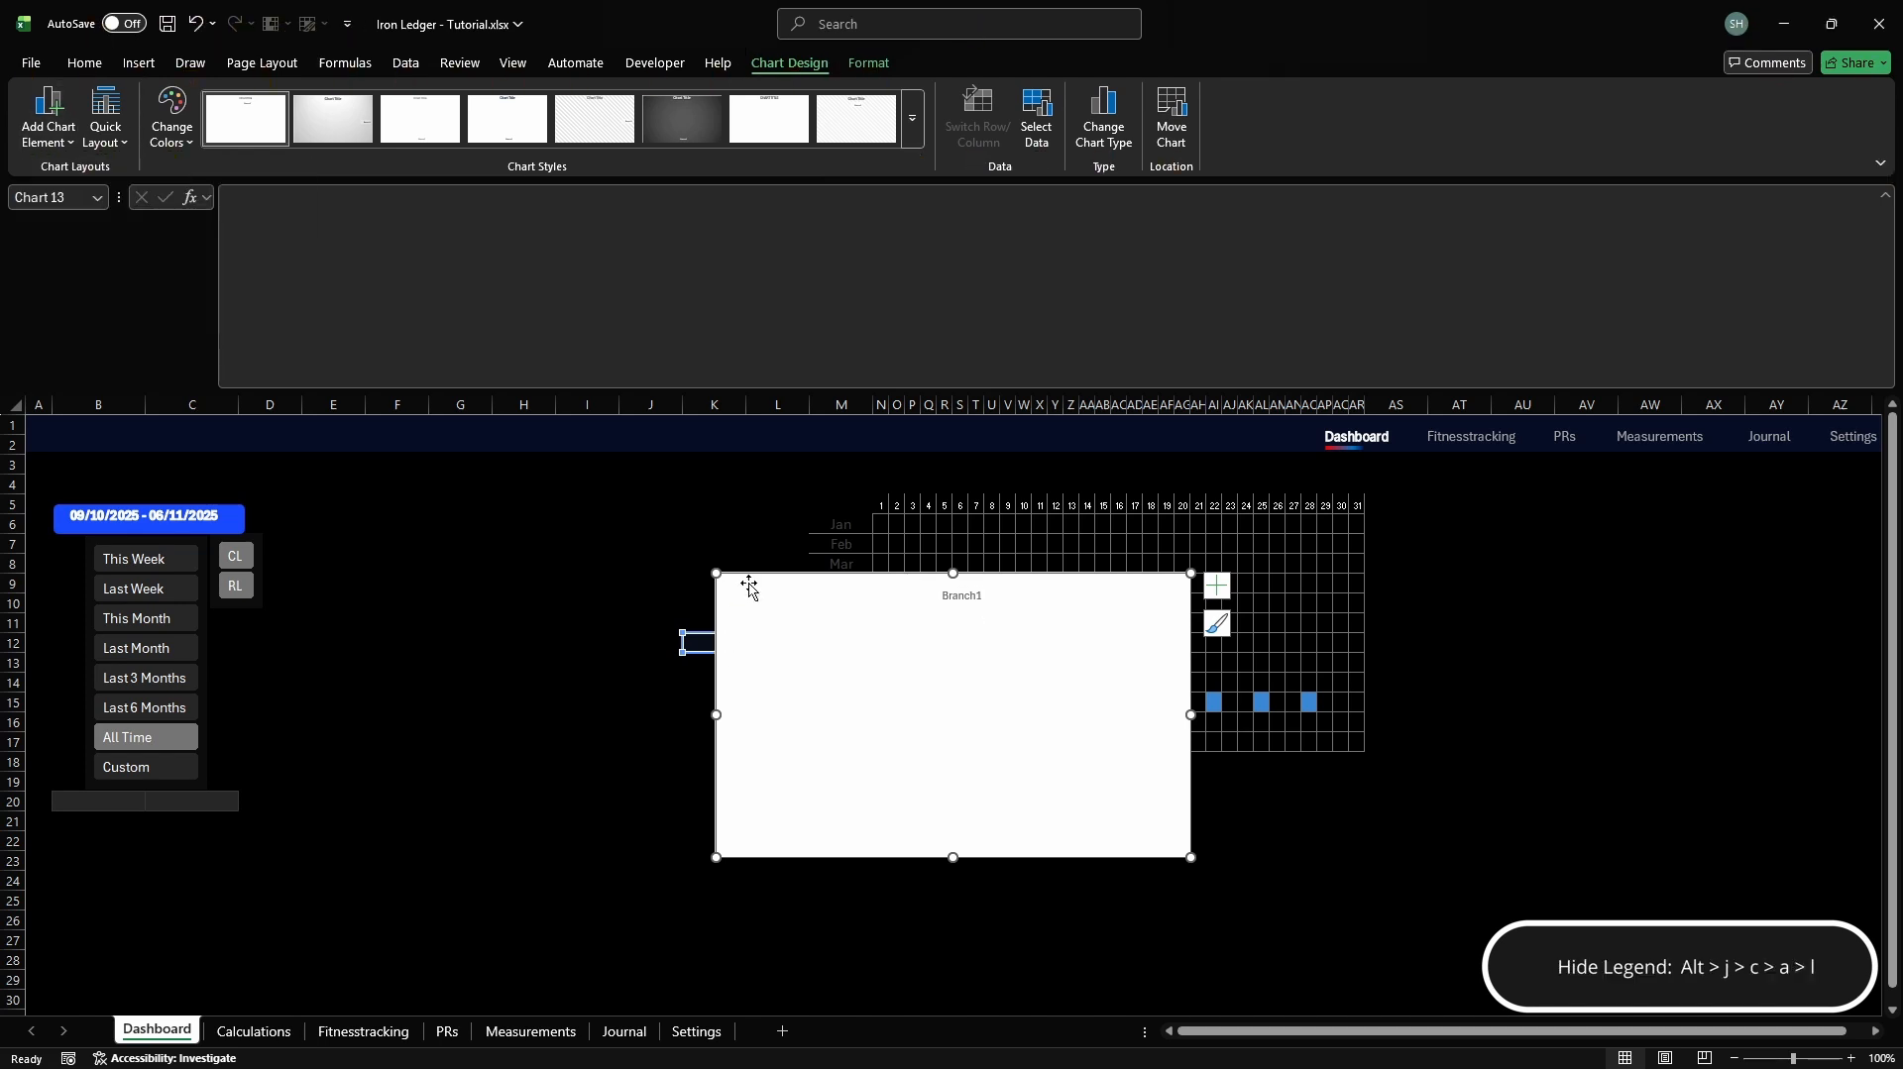
{"action": "key", "text": "alt+j"}
{"action": "key", "text": "c"}
{"action": "key", "text": "a"}
{"action": "key", "text": "l"}
{"action": "key", "text": "n"}
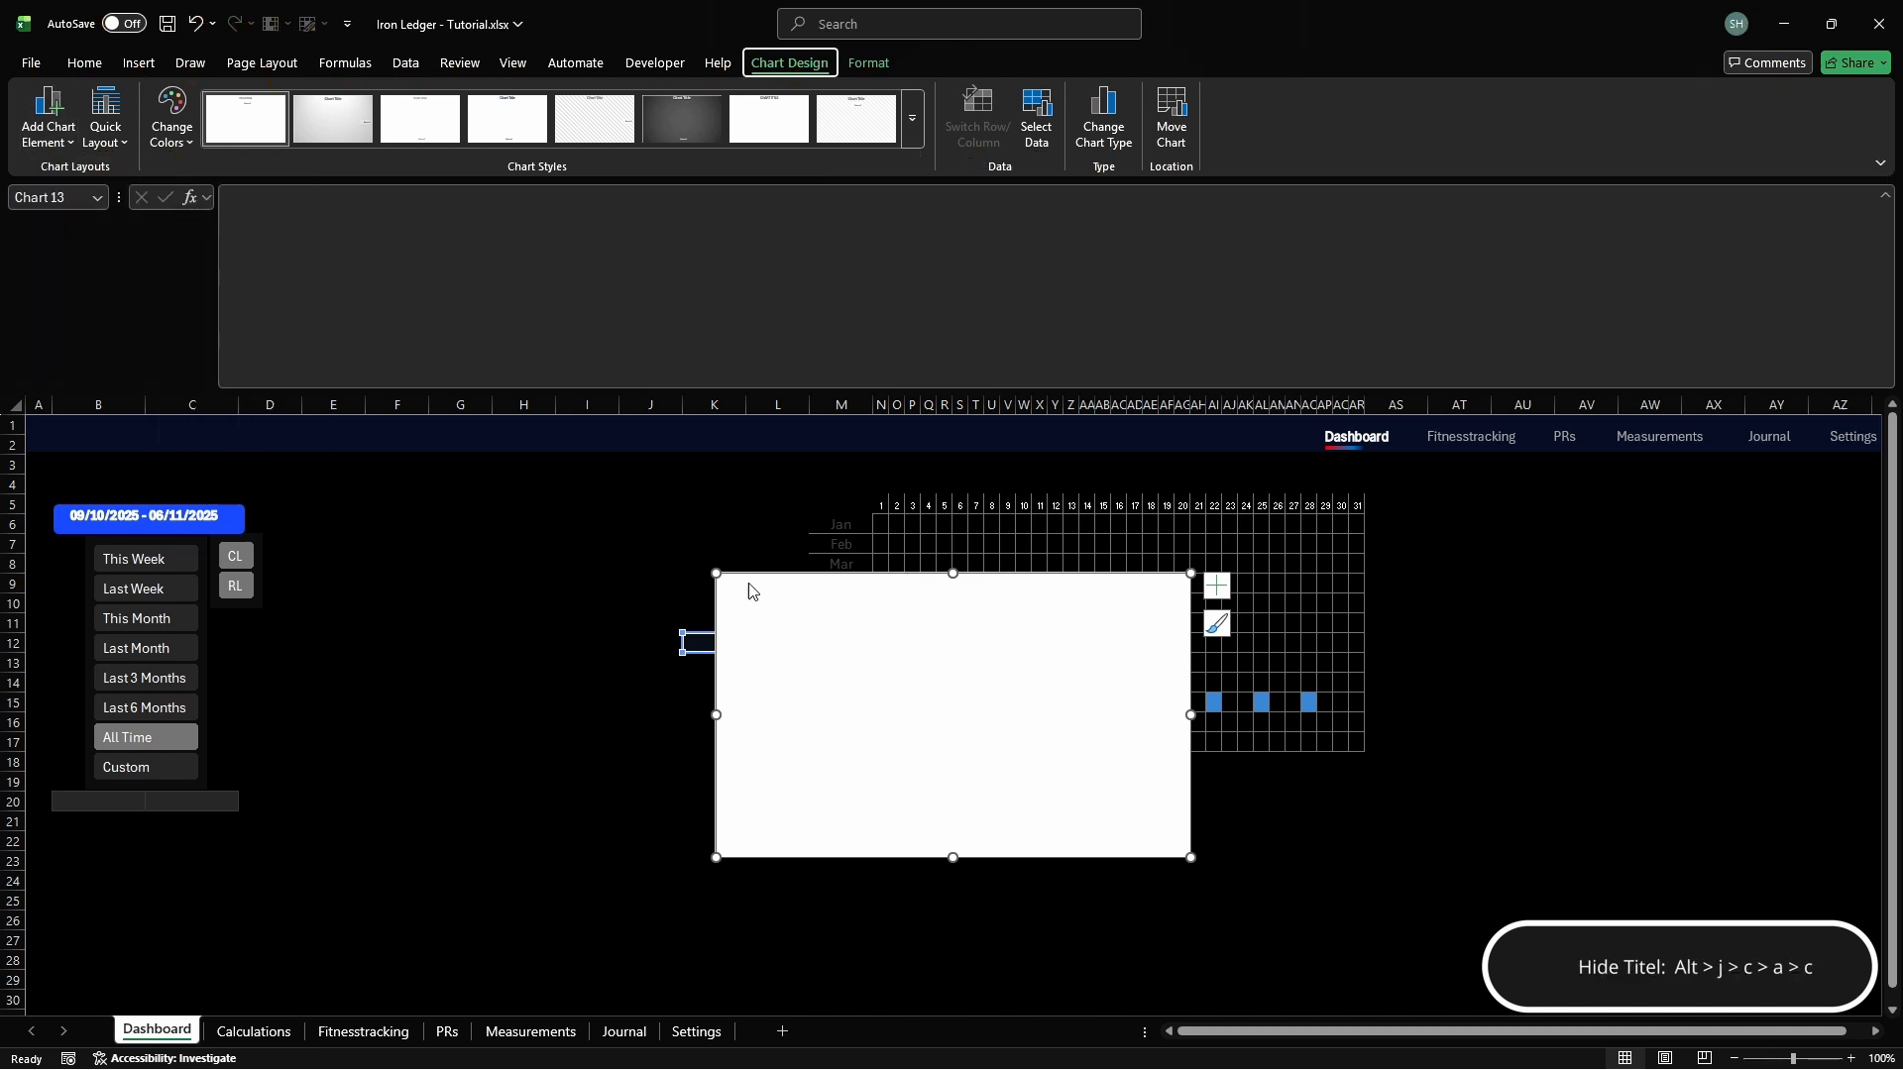
Set the treemap's series name to Count and its values to ='Iron Ledger - Tutorial.xlsx'!cd_wdist_count
{"action": "key", "text": "alt+j"}
{"action": "key", "text": "c"}
{"action": "key", "text": "e"}
{"action": "left_click", "coordinate": [798, 563]}
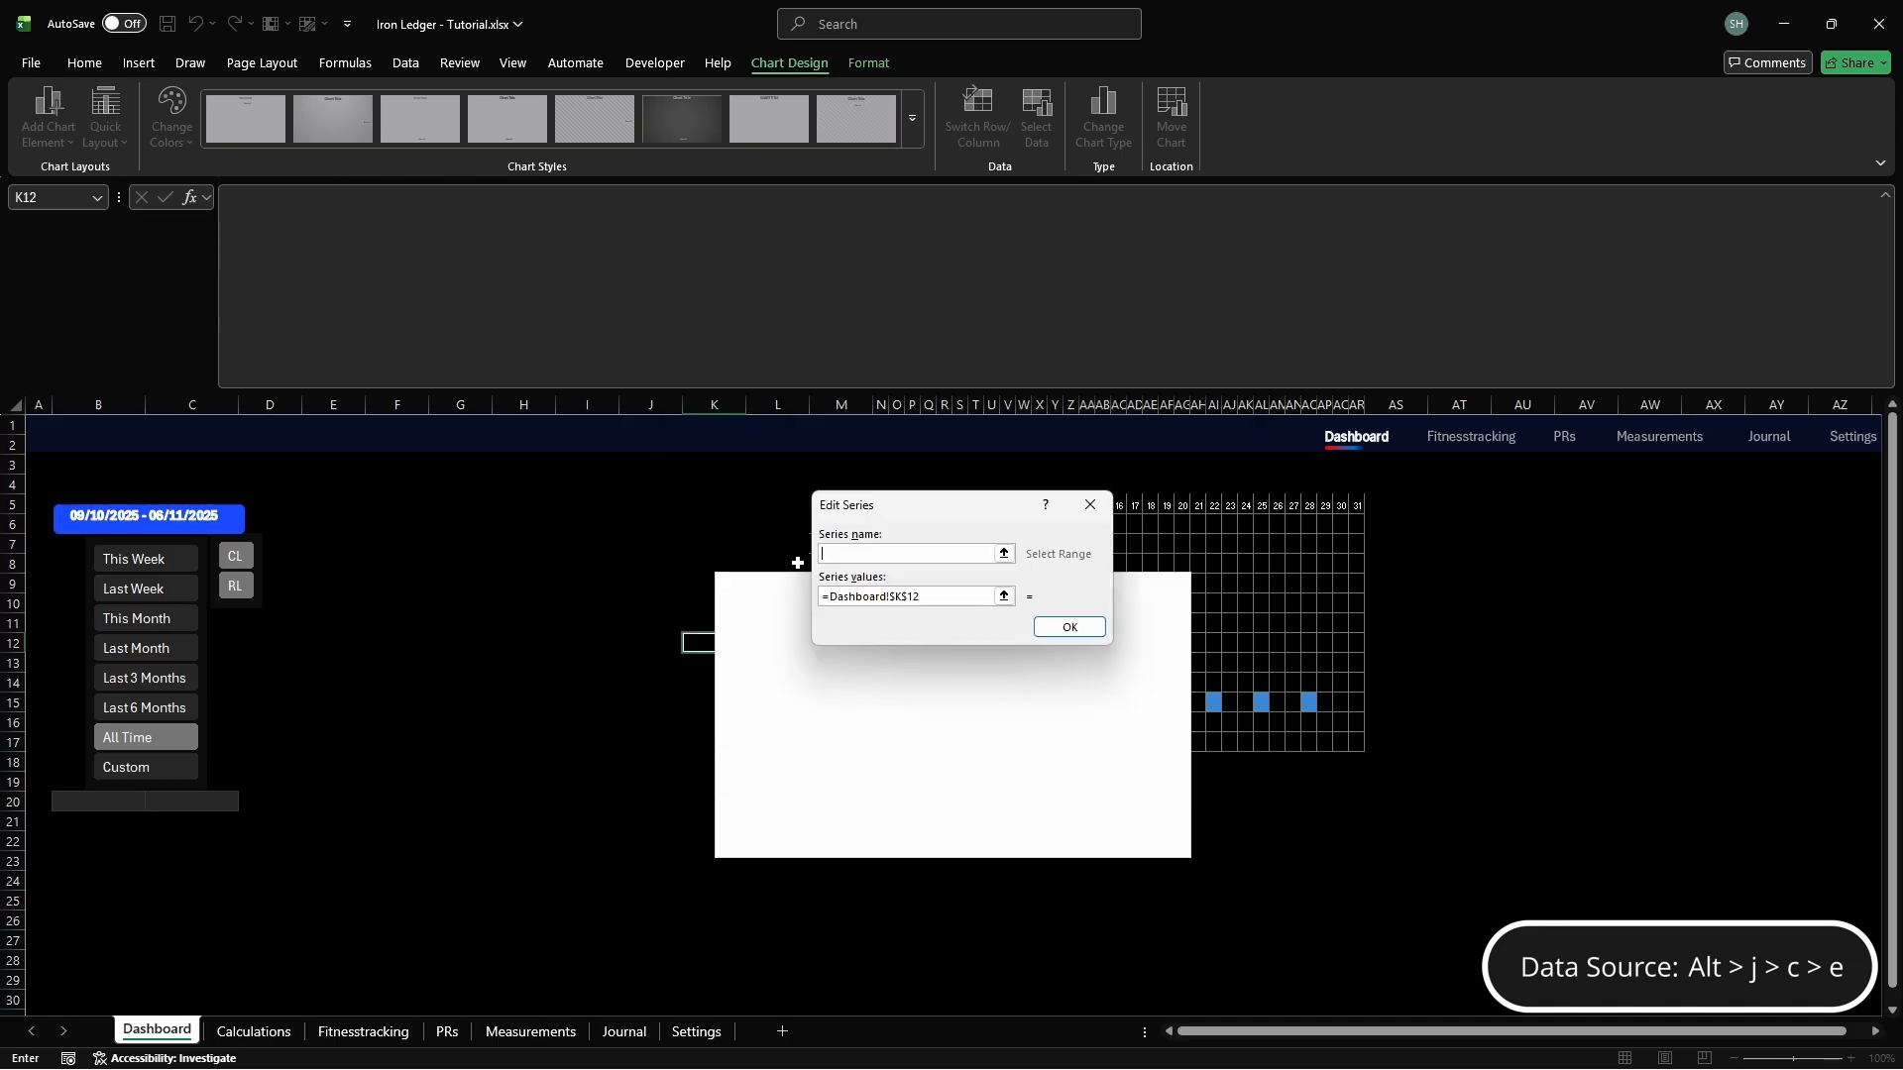
{"action": "left_click", "coordinate": [988, 596]}
{"action": "key", "text": "BackSpace"}
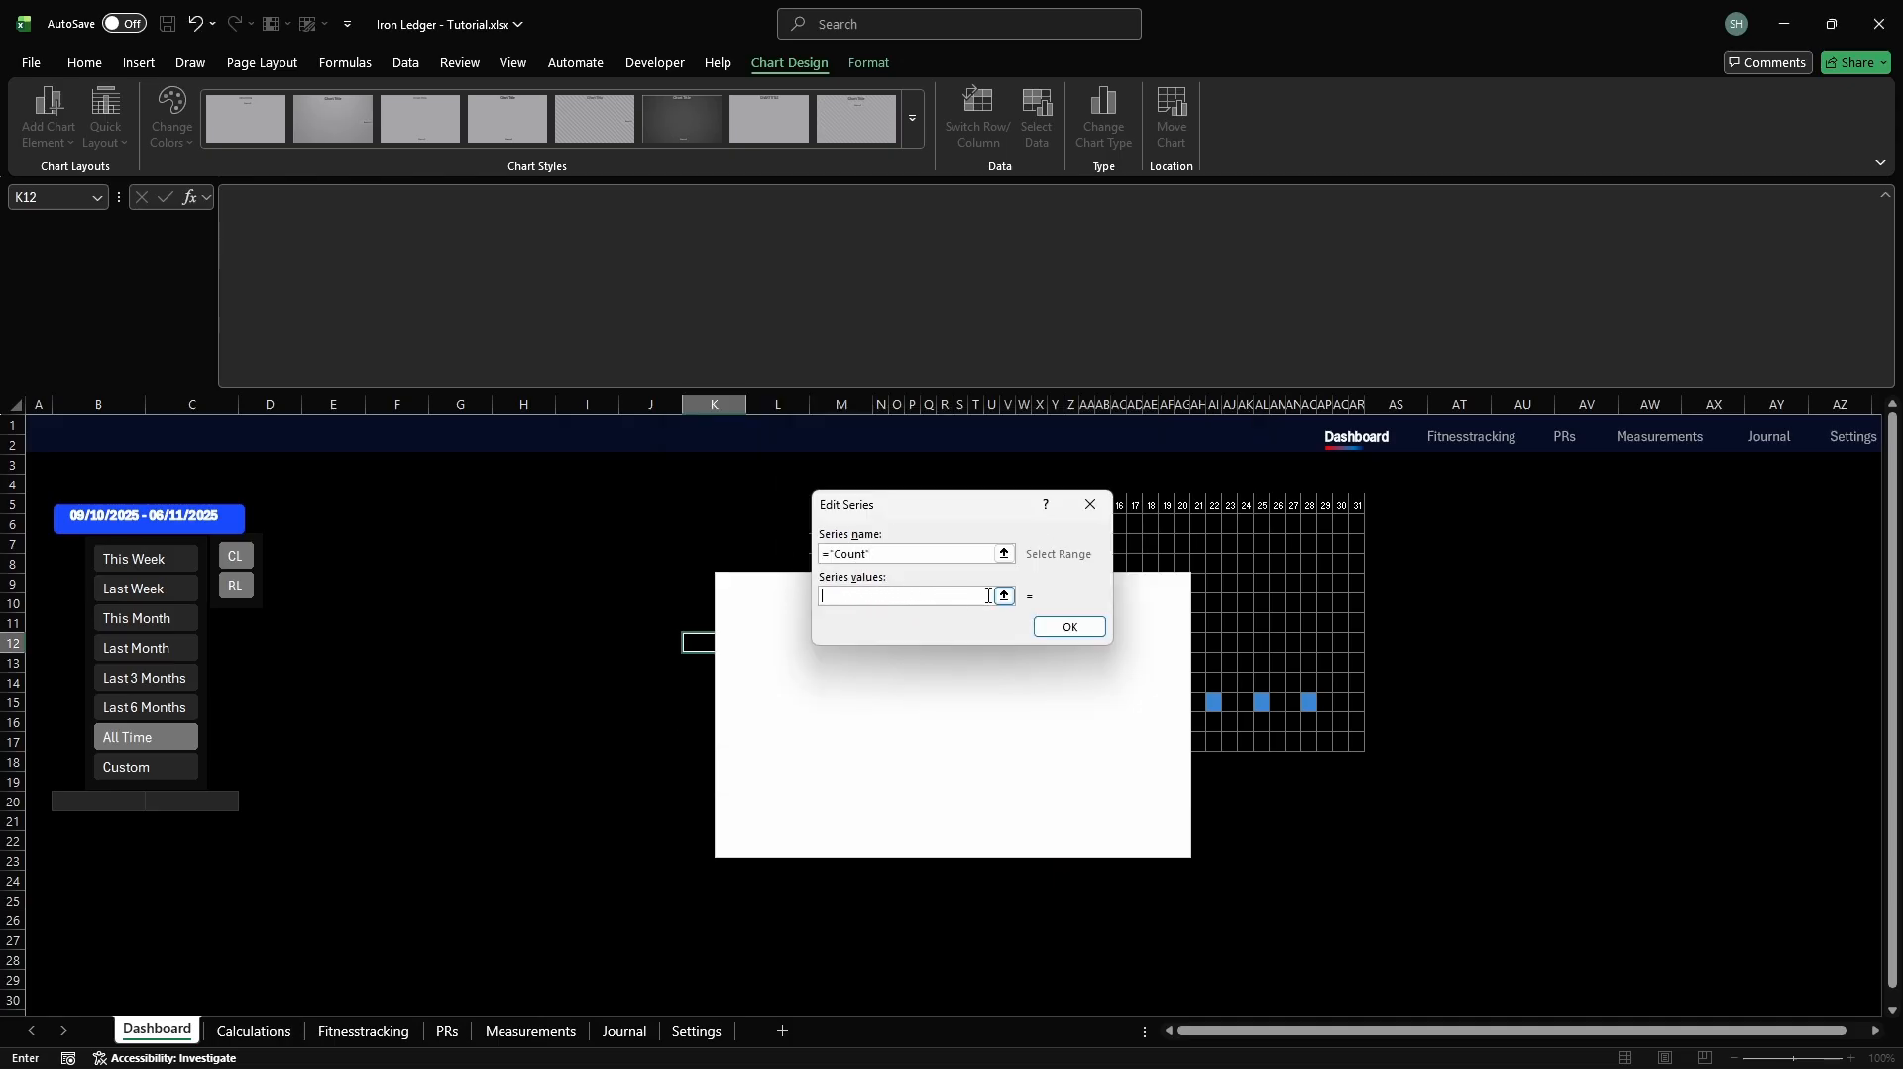
{"action": "type", "text": "='Ir"}
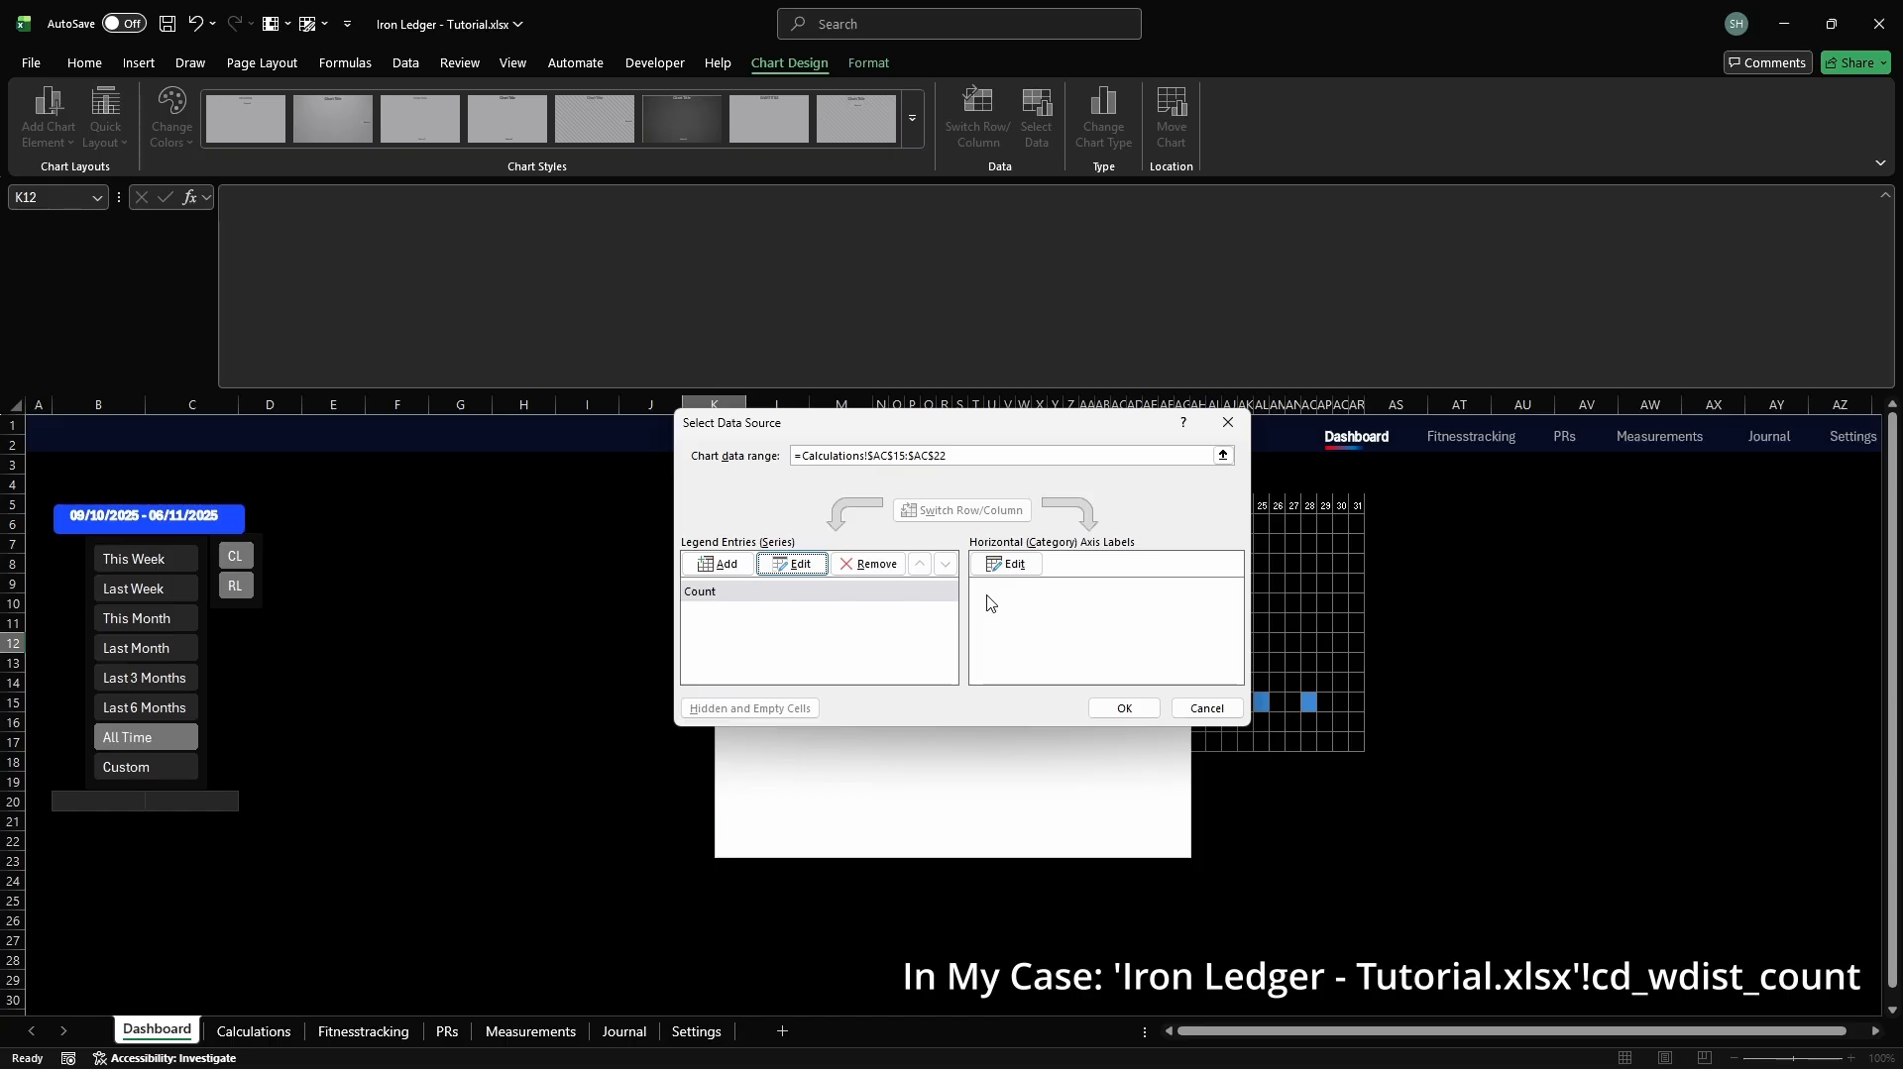
Set the treemap's category labels to the named range cd_wdist_category of Iron Ledger - Tutorial.xlsx and apply the data source
{"action": "left_click", "coordinate": [1007, 564]}
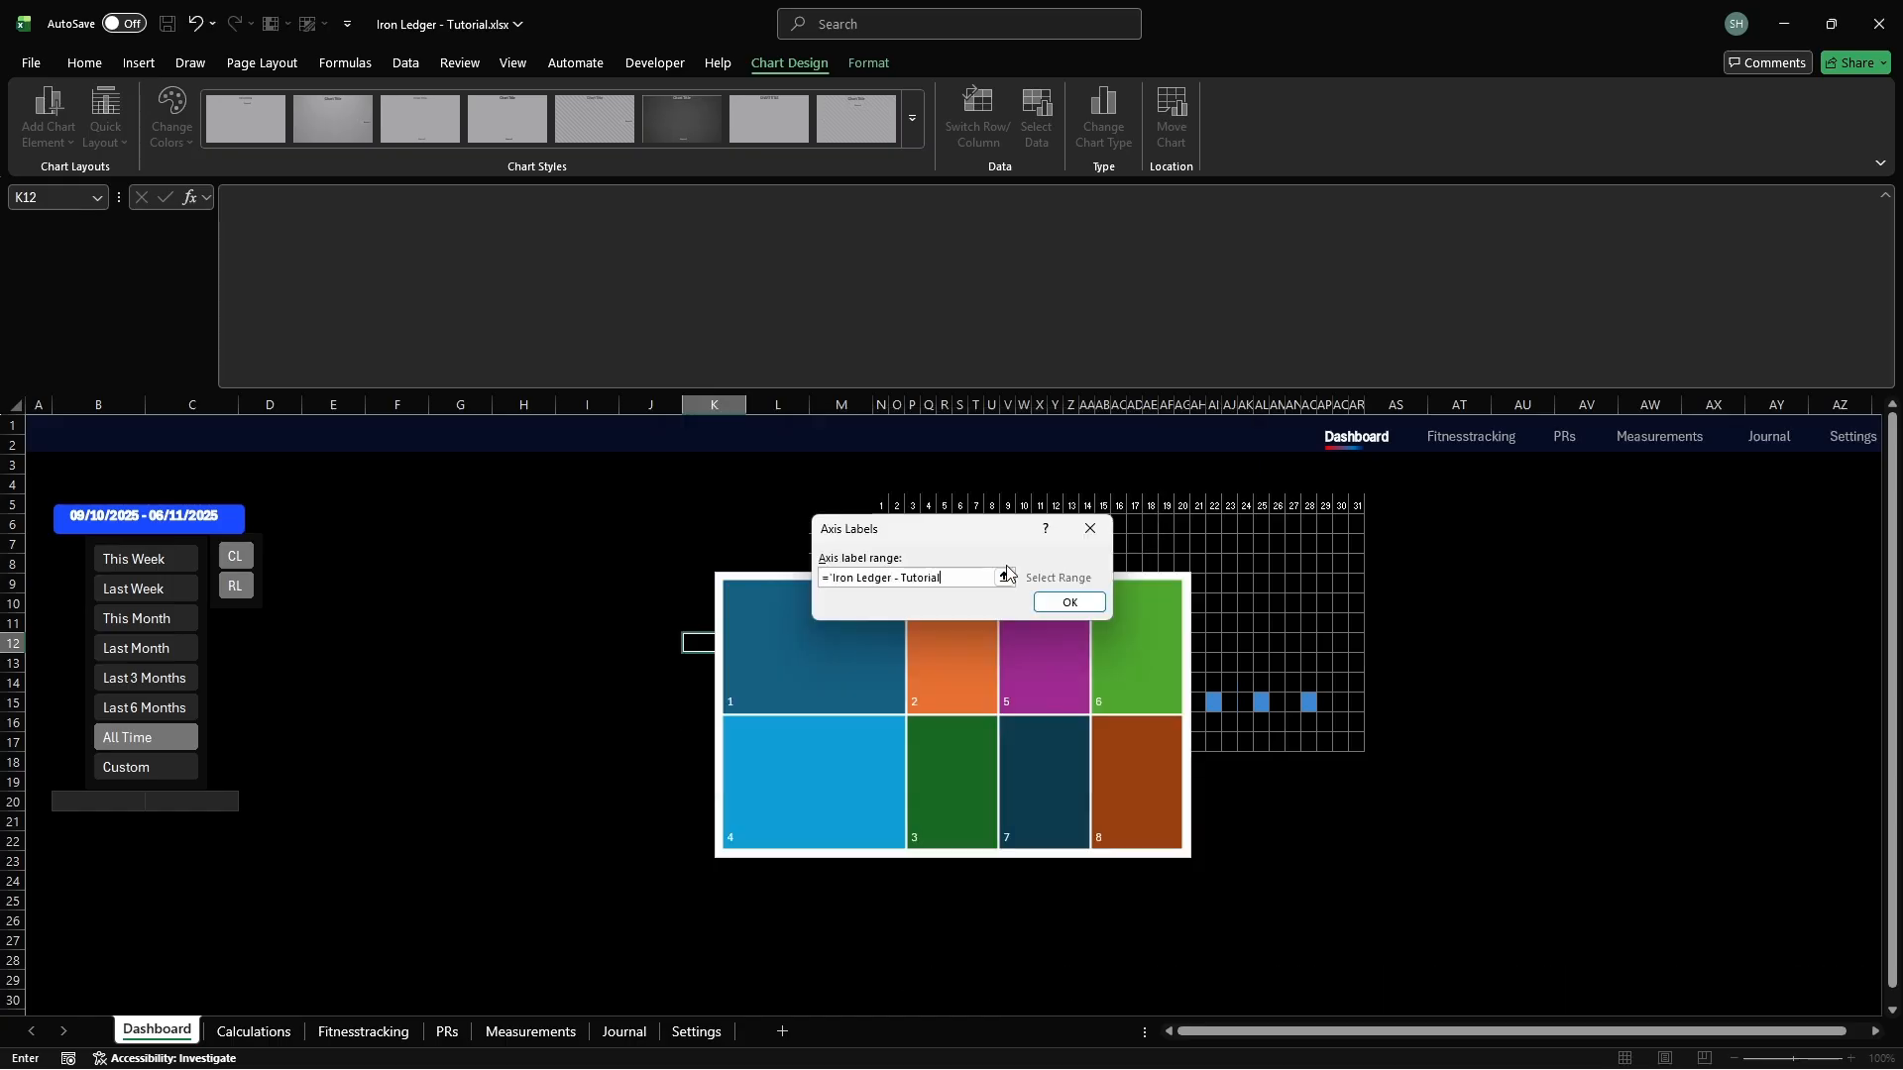
{"action": "type", "text": "cd_wdist_category"}
{"action": "key", "text": "Return"}
{"action": "left_click", "coordinate": [1126, 709]}
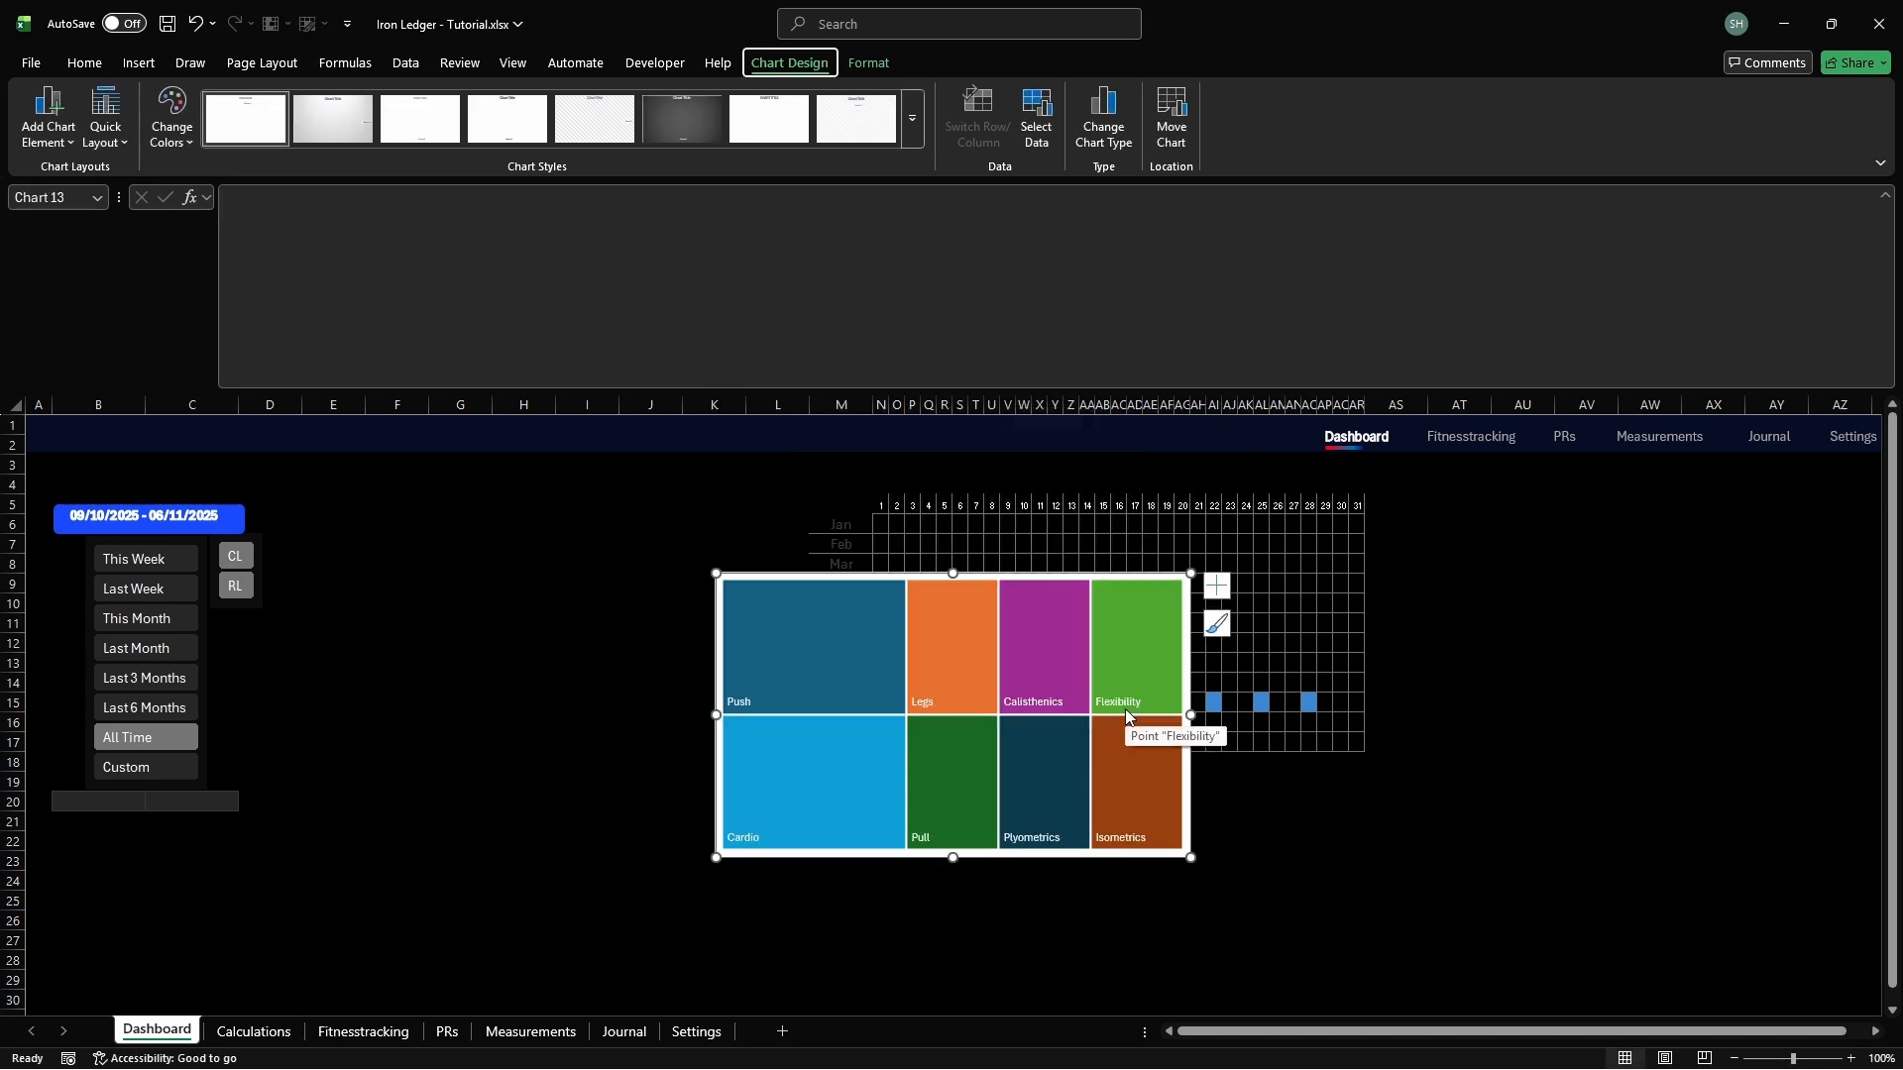
Format the treemap's chart area with no fill and no border line
{"action": "key", "text": "ctrl+1"}
{"action": "left_click", "coordinate": [1664, 546]}
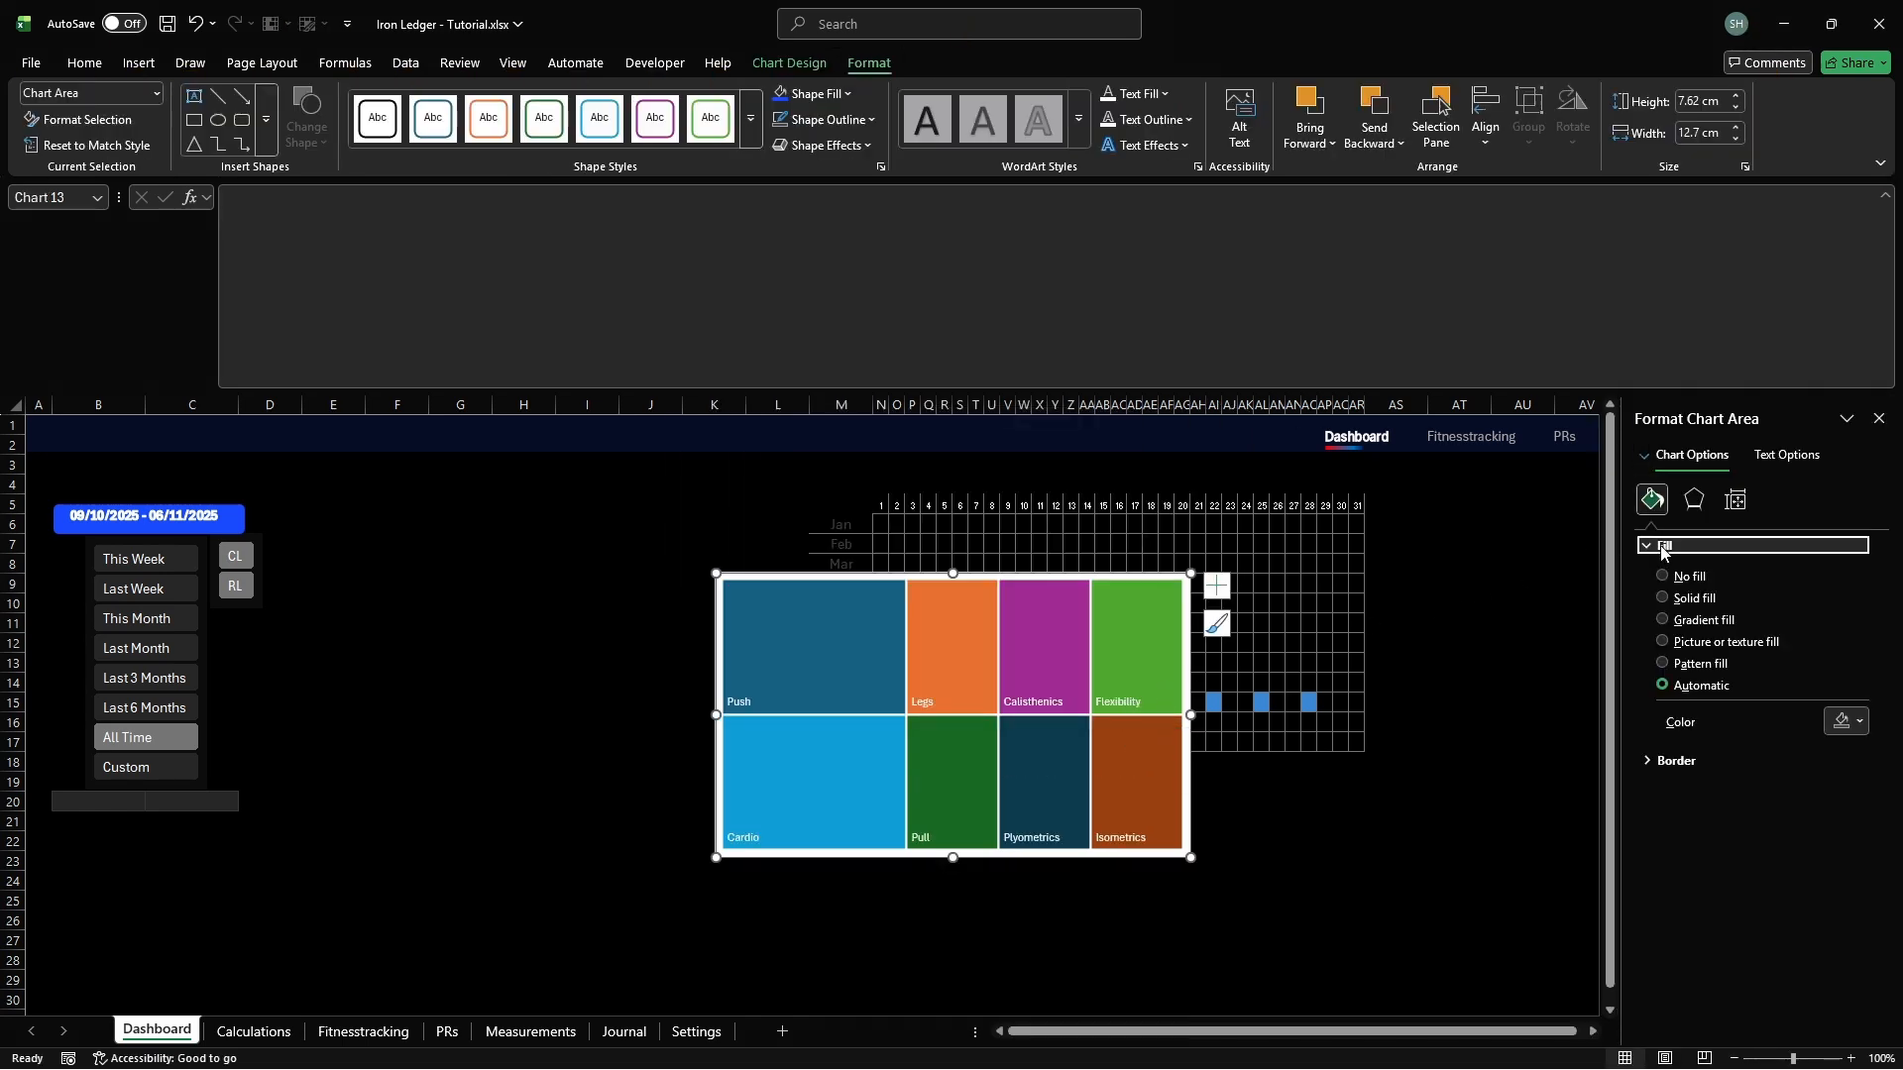
{"action": "left_click", "coordinate": [1662, 576]}
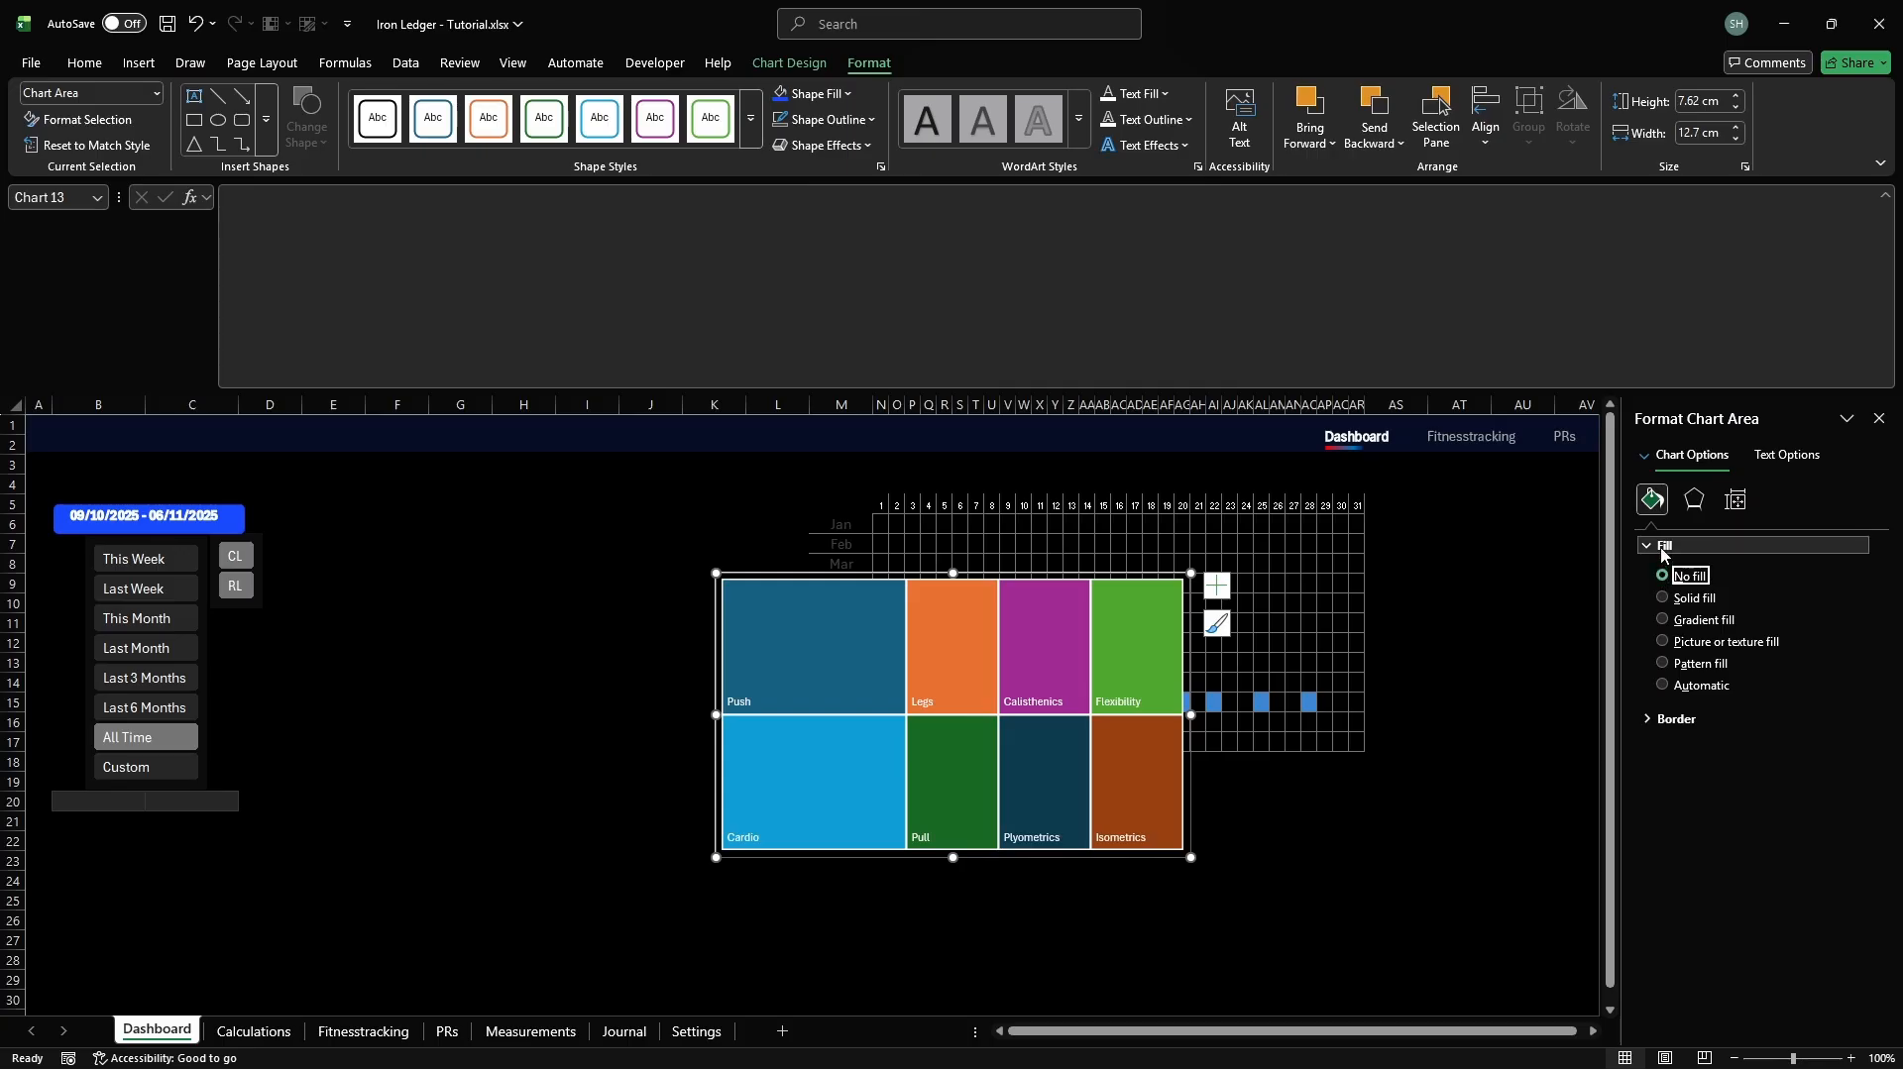
{"action": "left_click", "coordinate": [1664, 549]}
{"action": "left_click", "coordinate": [1664, 576]}
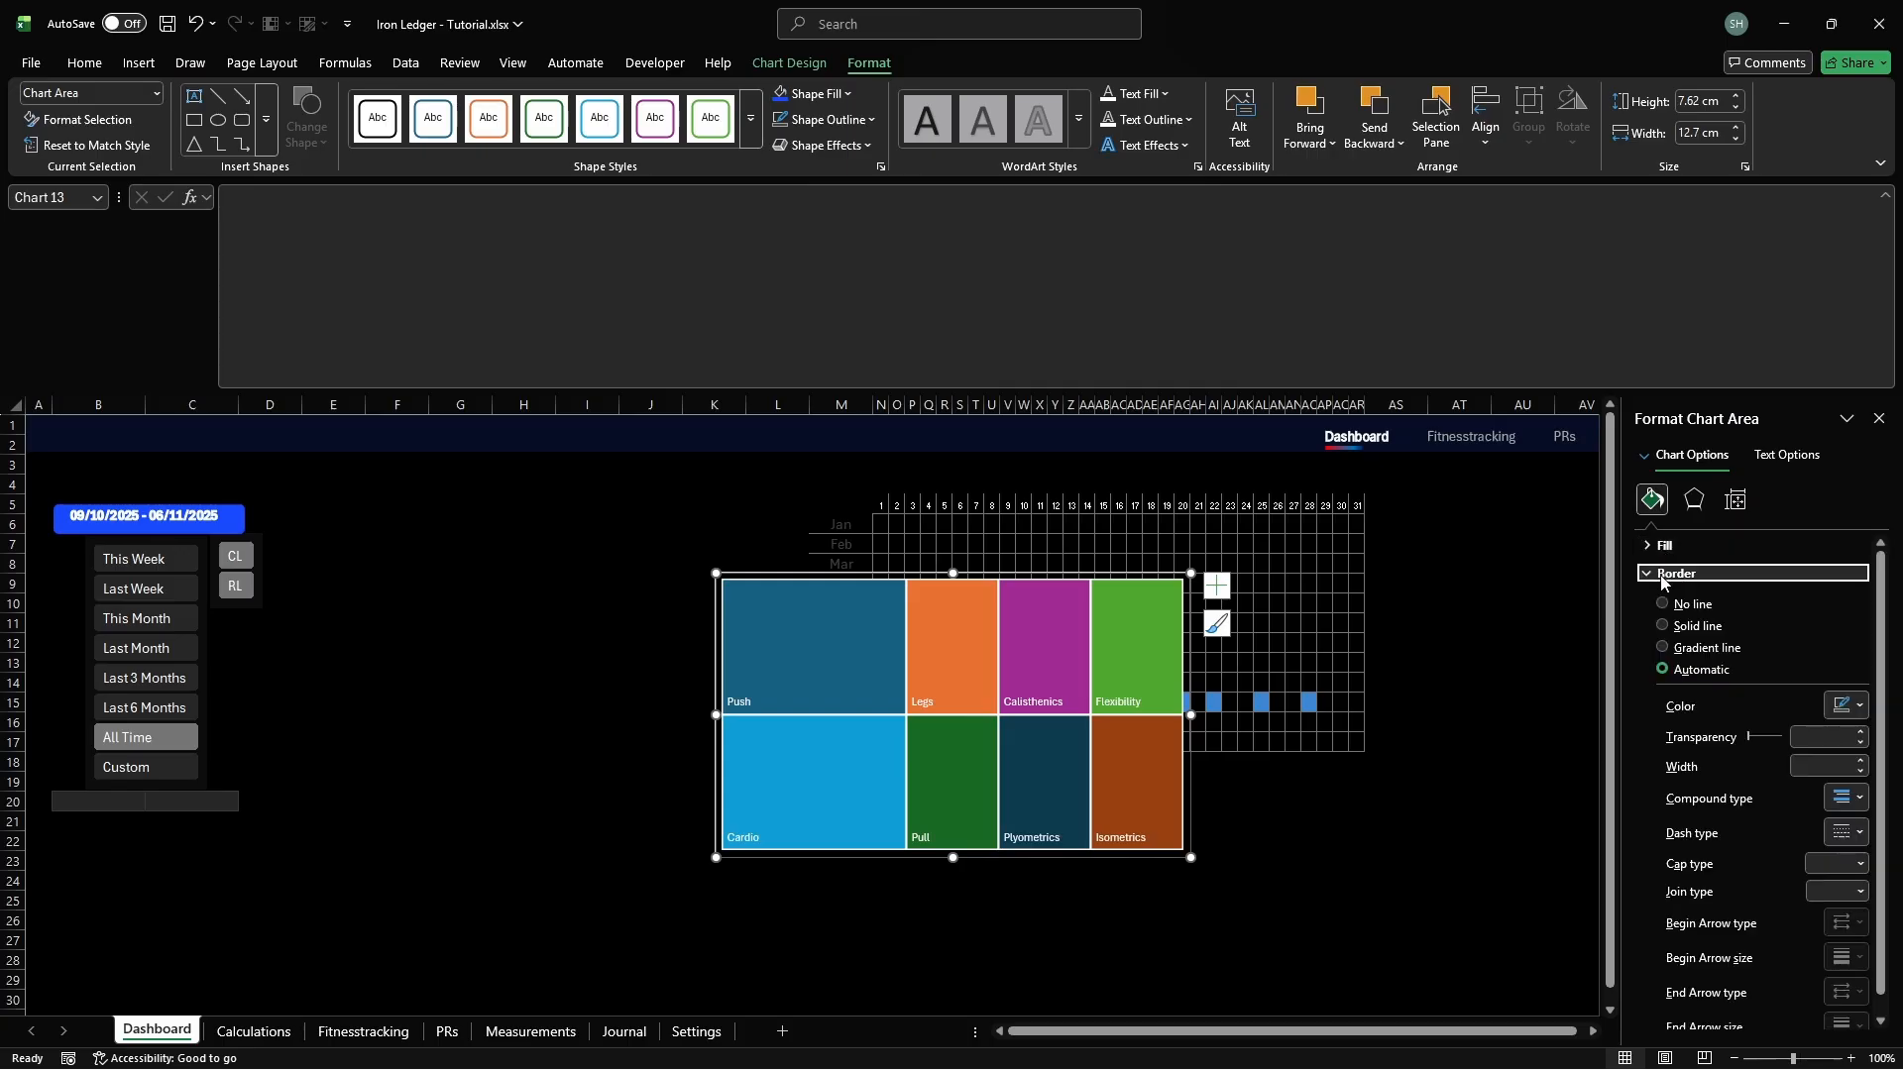
{"action": "left_click", "coordinate": [1664, 606]}
{"action": "left_click", "coordinate": [1665, 575]}
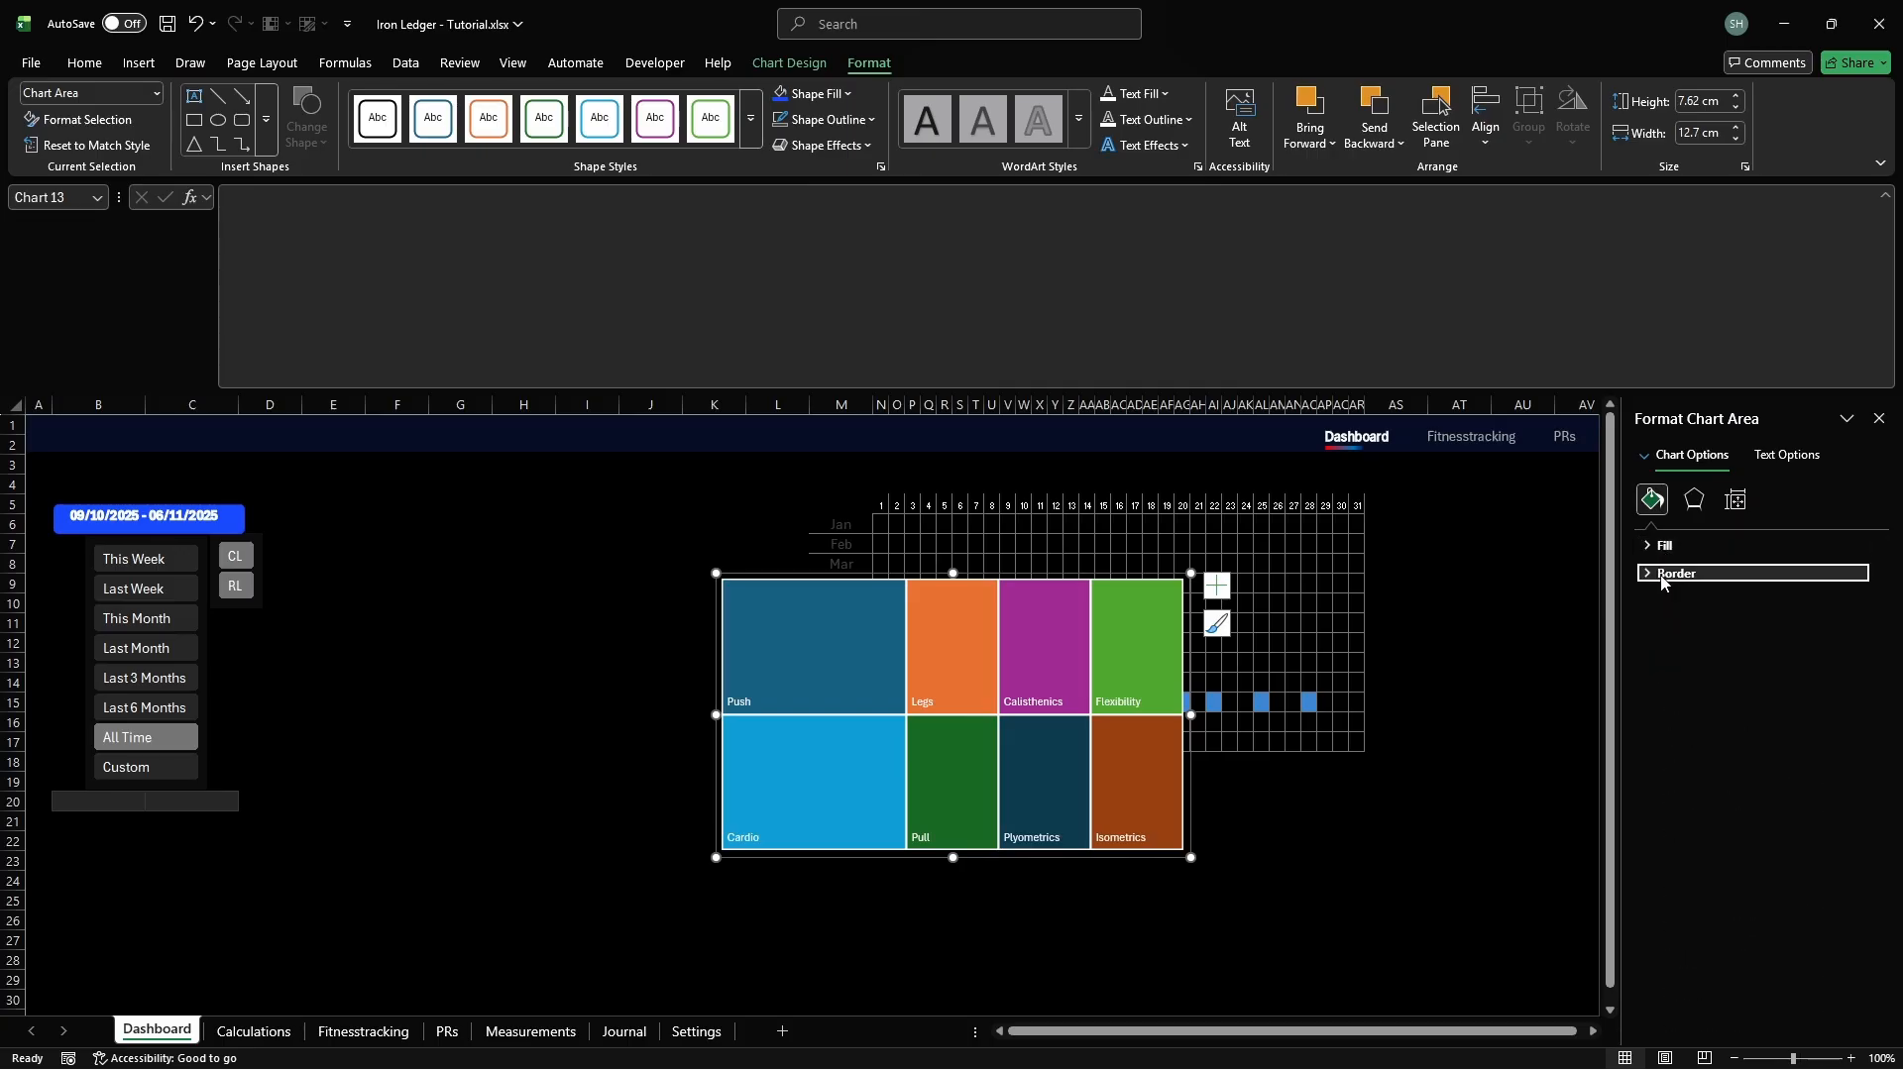
Set the treemap's properties to Don't move or size with cells
{"action": "left_click", "coordinate": [1737, 502]}
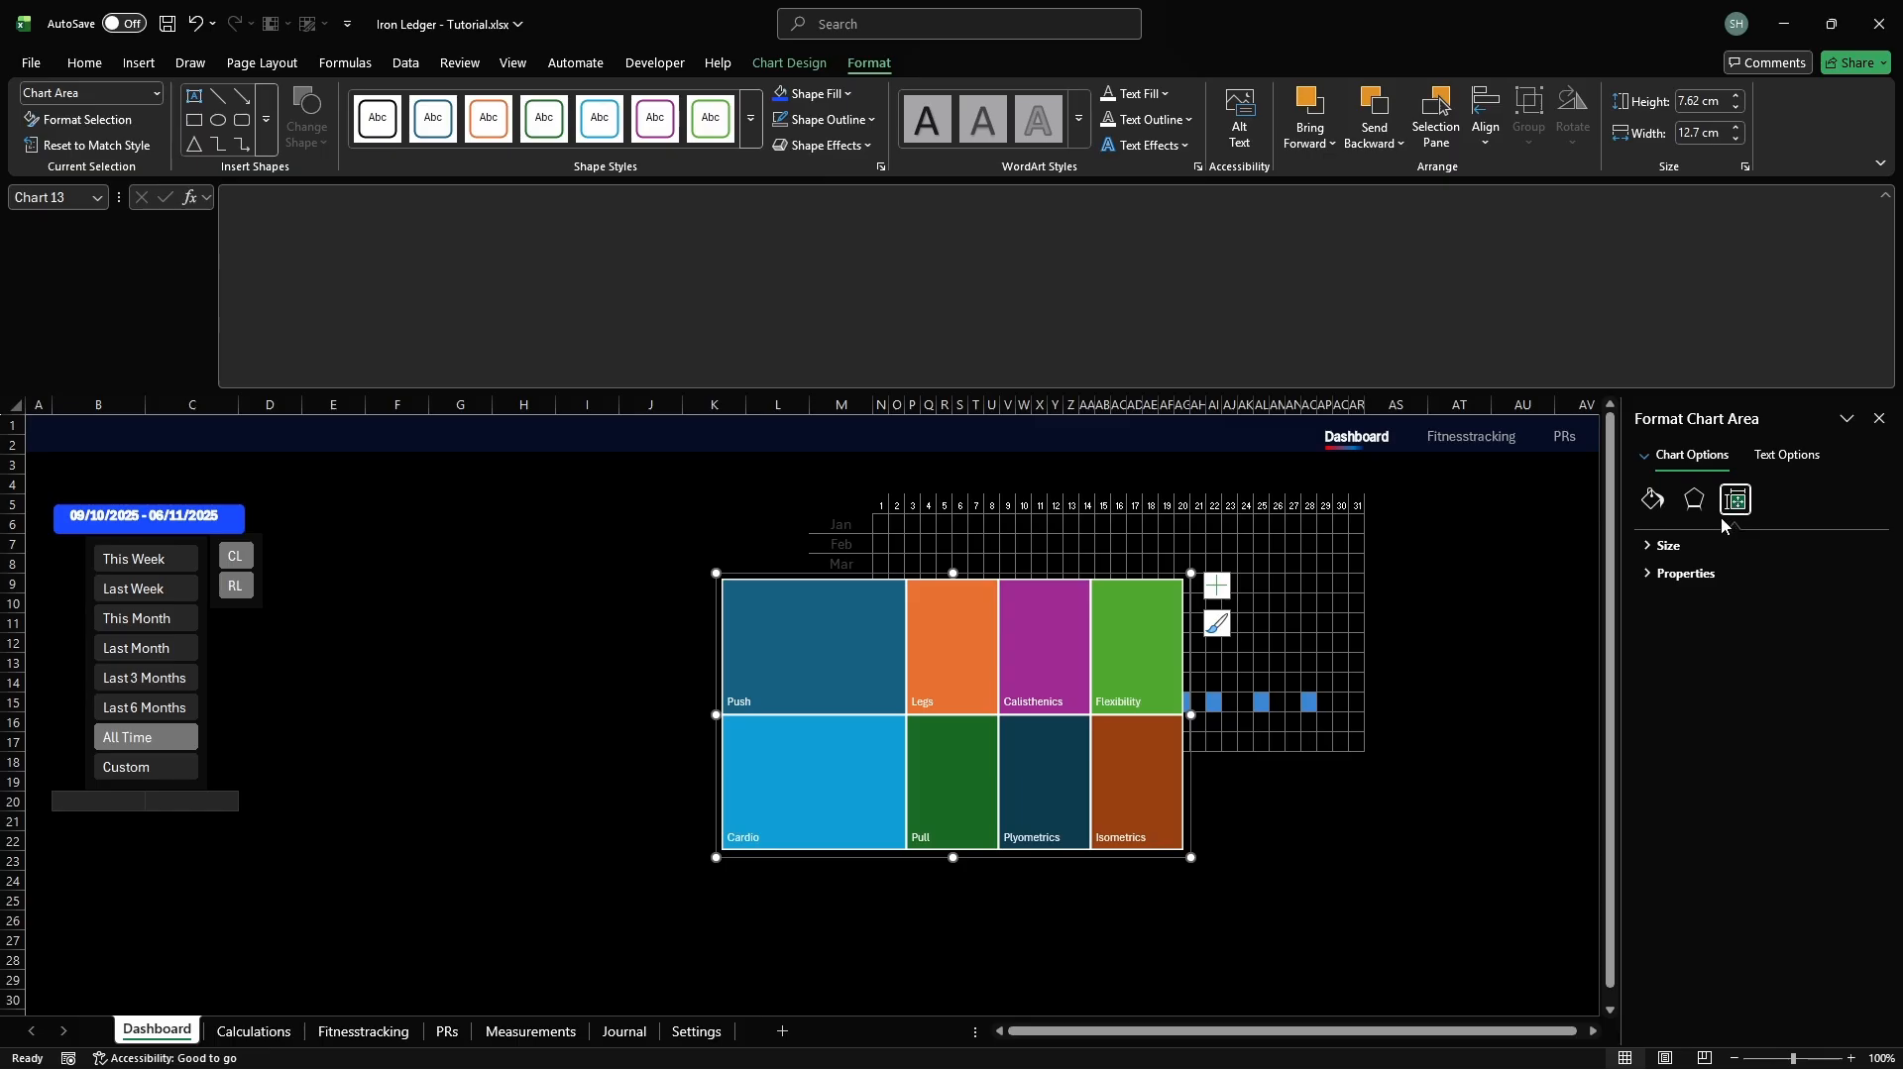
{"action": "left_click", "coordinate": [1676, 574]}
{"action": "left_click", "coordinate": [1664, 648]}
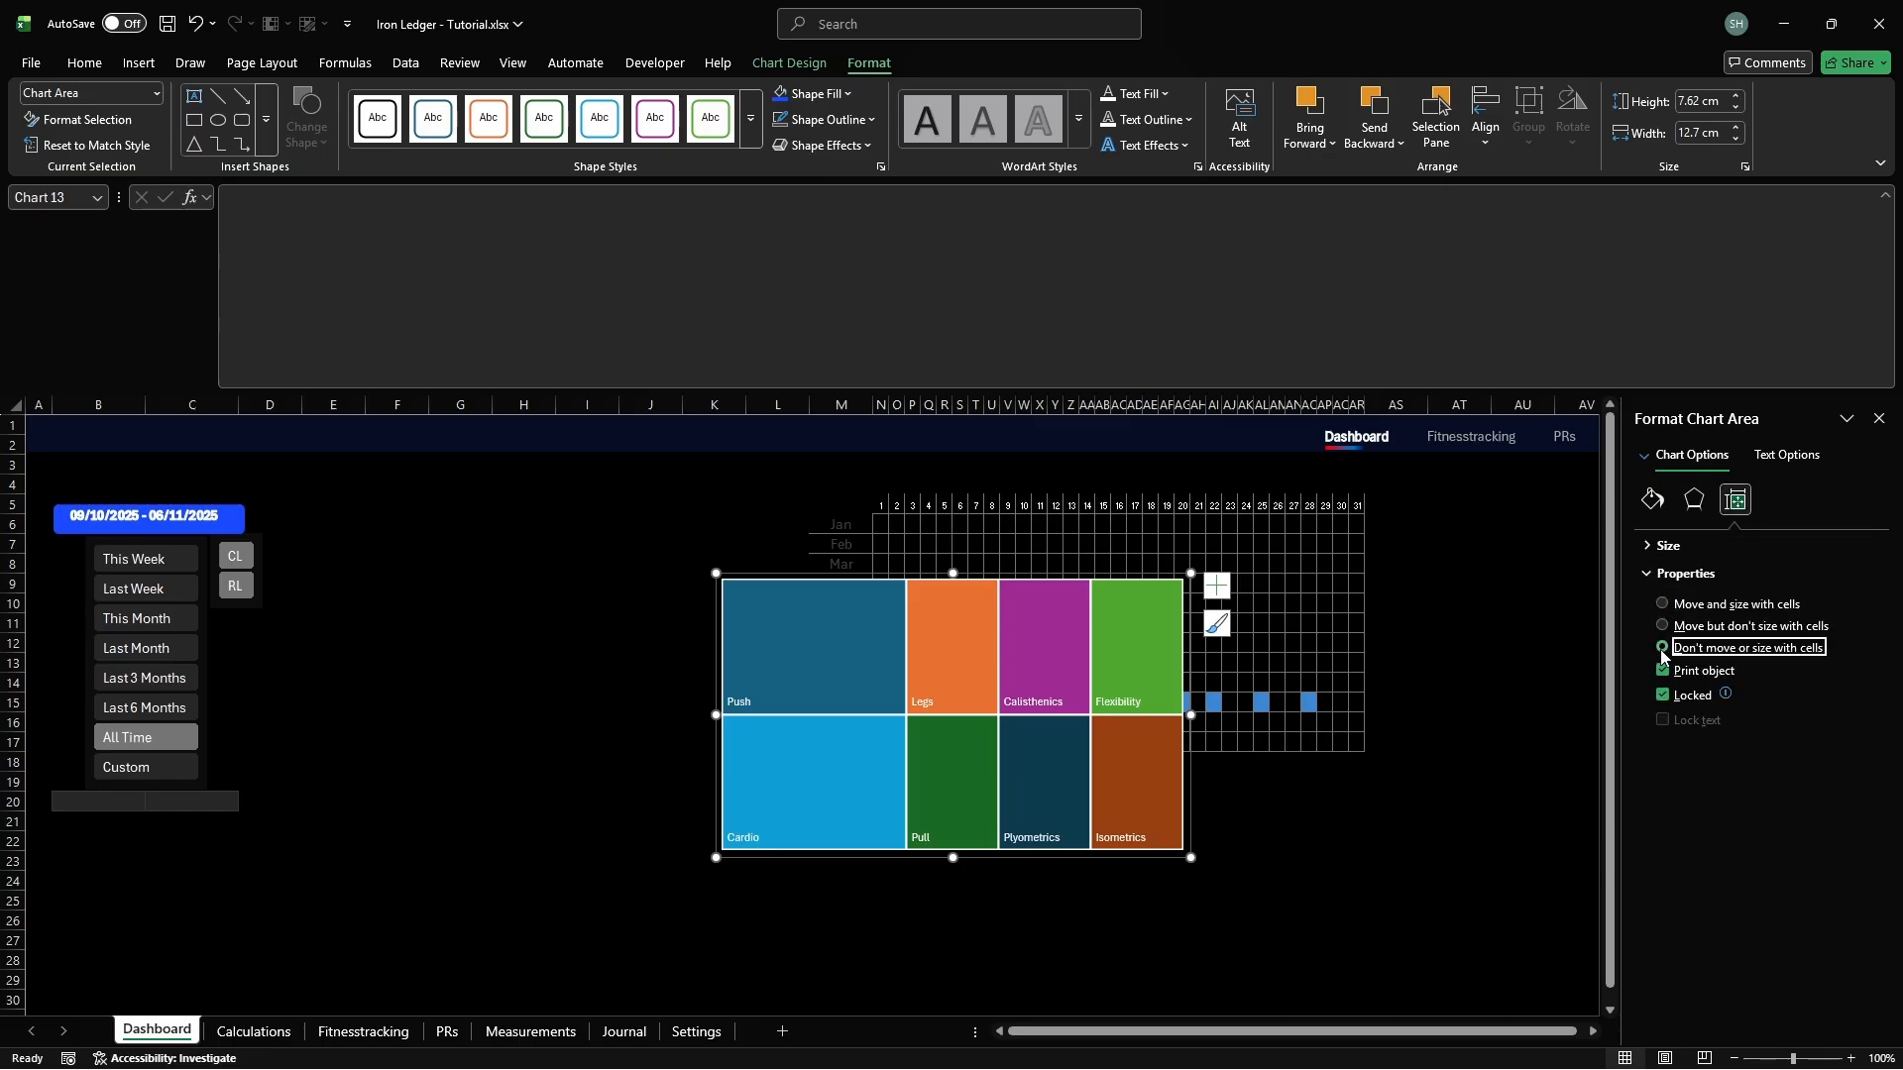
{"action": "left_click", "coordinate": [1675, 574]}
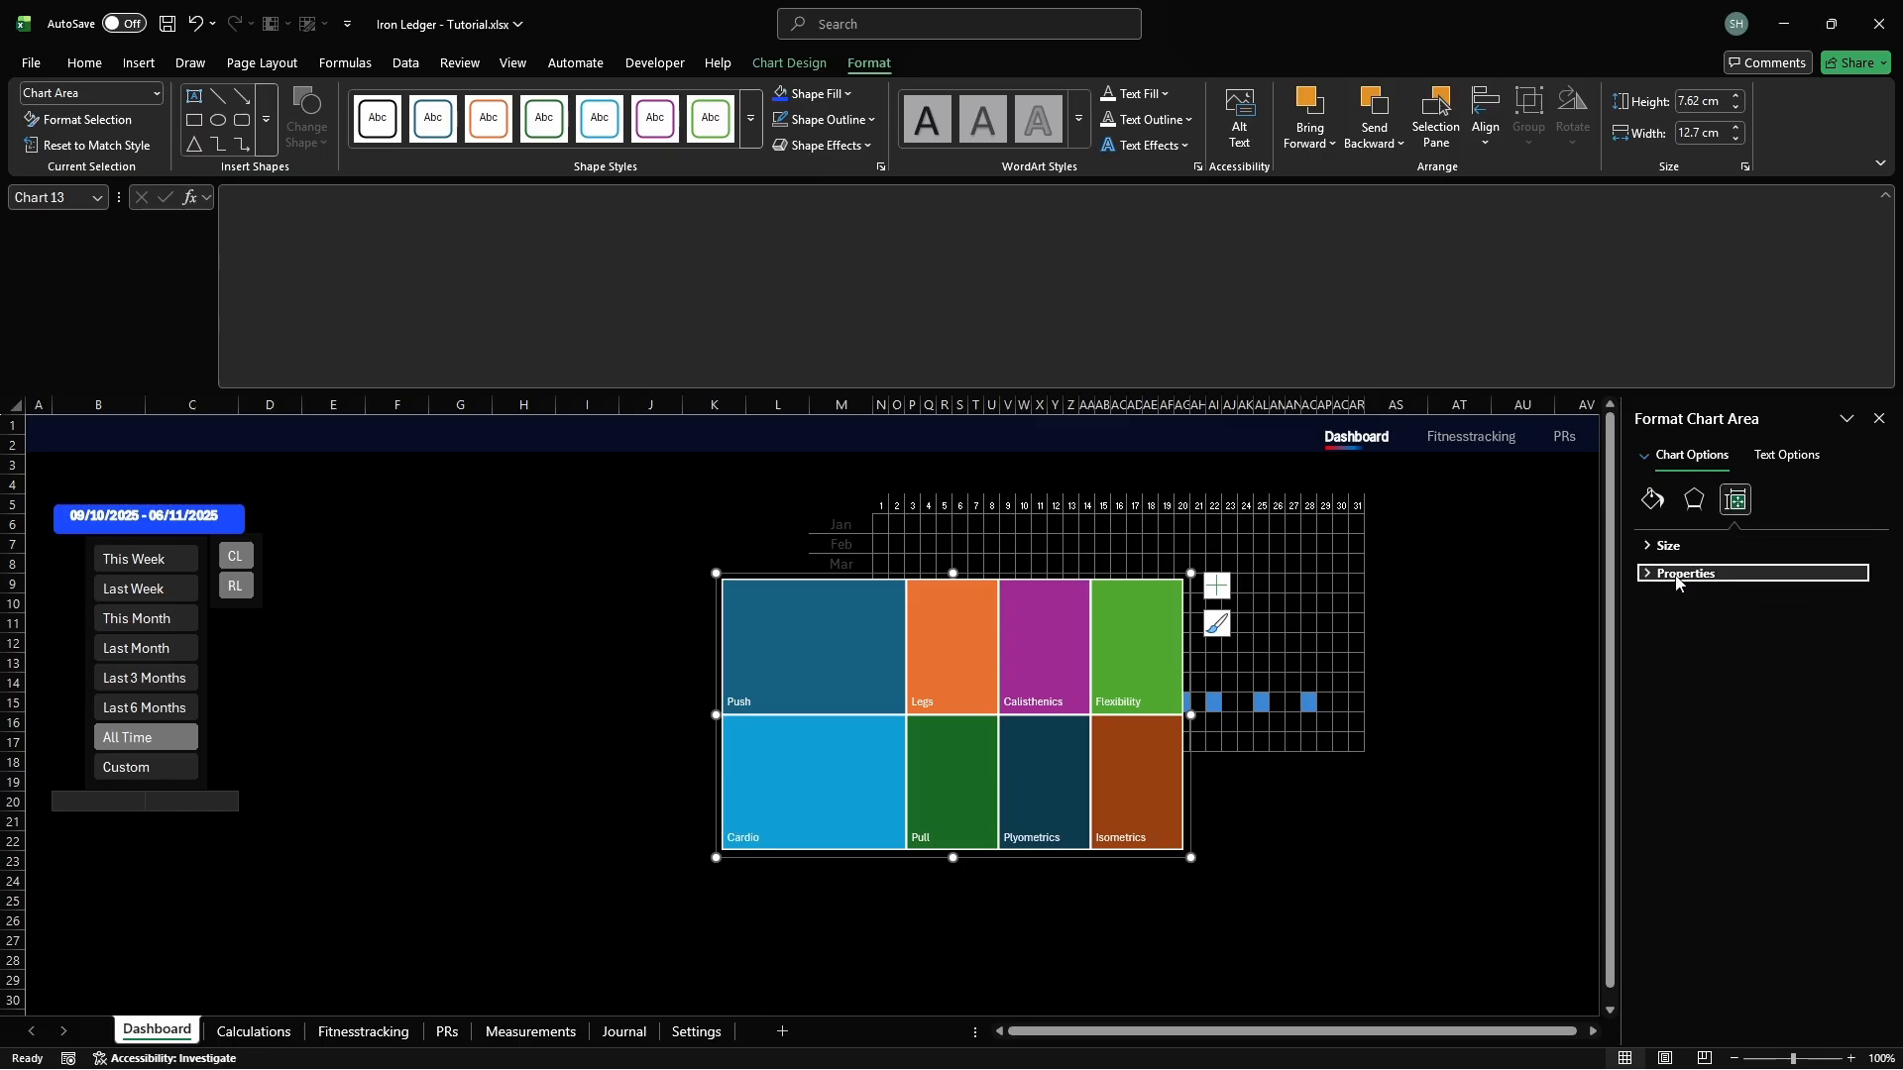
{"action": "left_click", "coordinate": [1879, 418]}
Set the treemap's data labels to Show
{"action": "key", "text": "alt+j"}
{"action": "key", "text": "c"}
{"action": "key", "text": "a"}
{"action": "key", "text": "d"}
{"action": "key", "text": "s"}
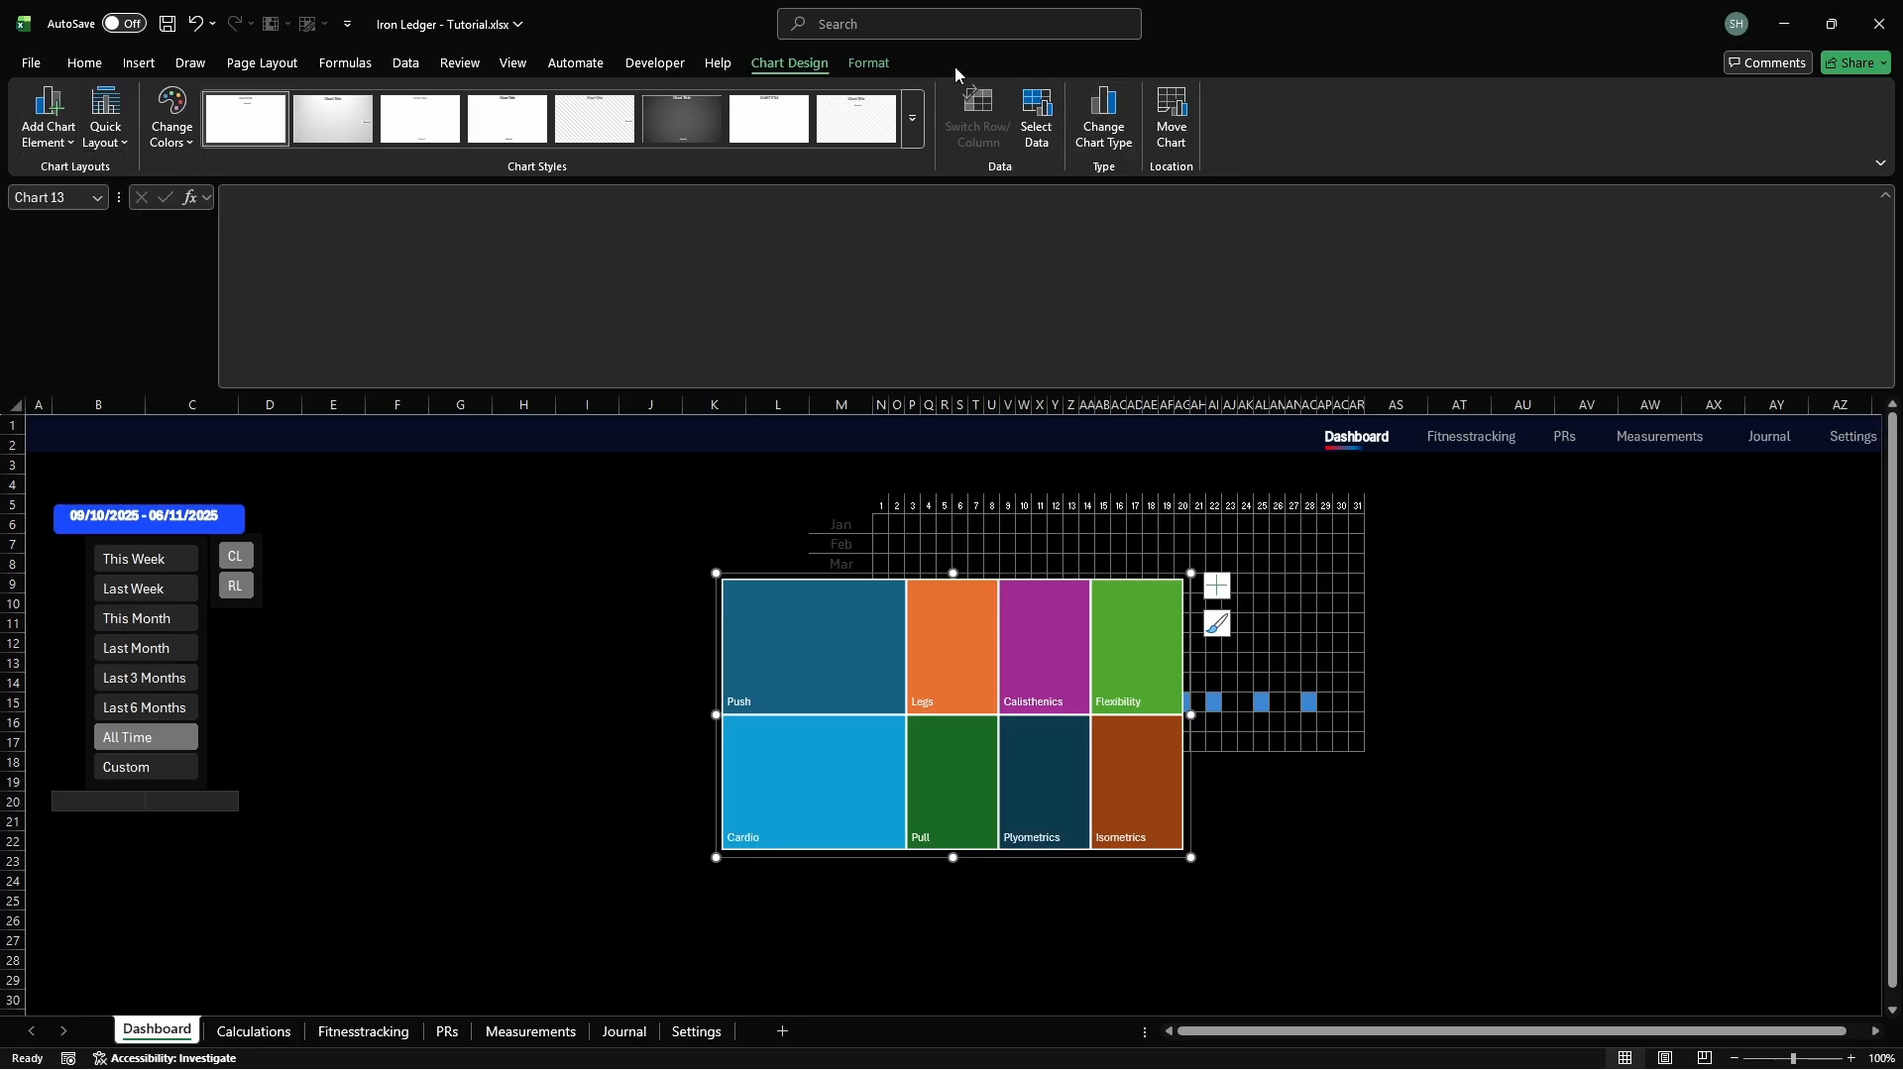
Resize the treemap to 6.7 cm high by 11.4 cm wide and place it between the slicers and the calendar heatmap
{"action": "left_click", "coordinate": [871, 69]}
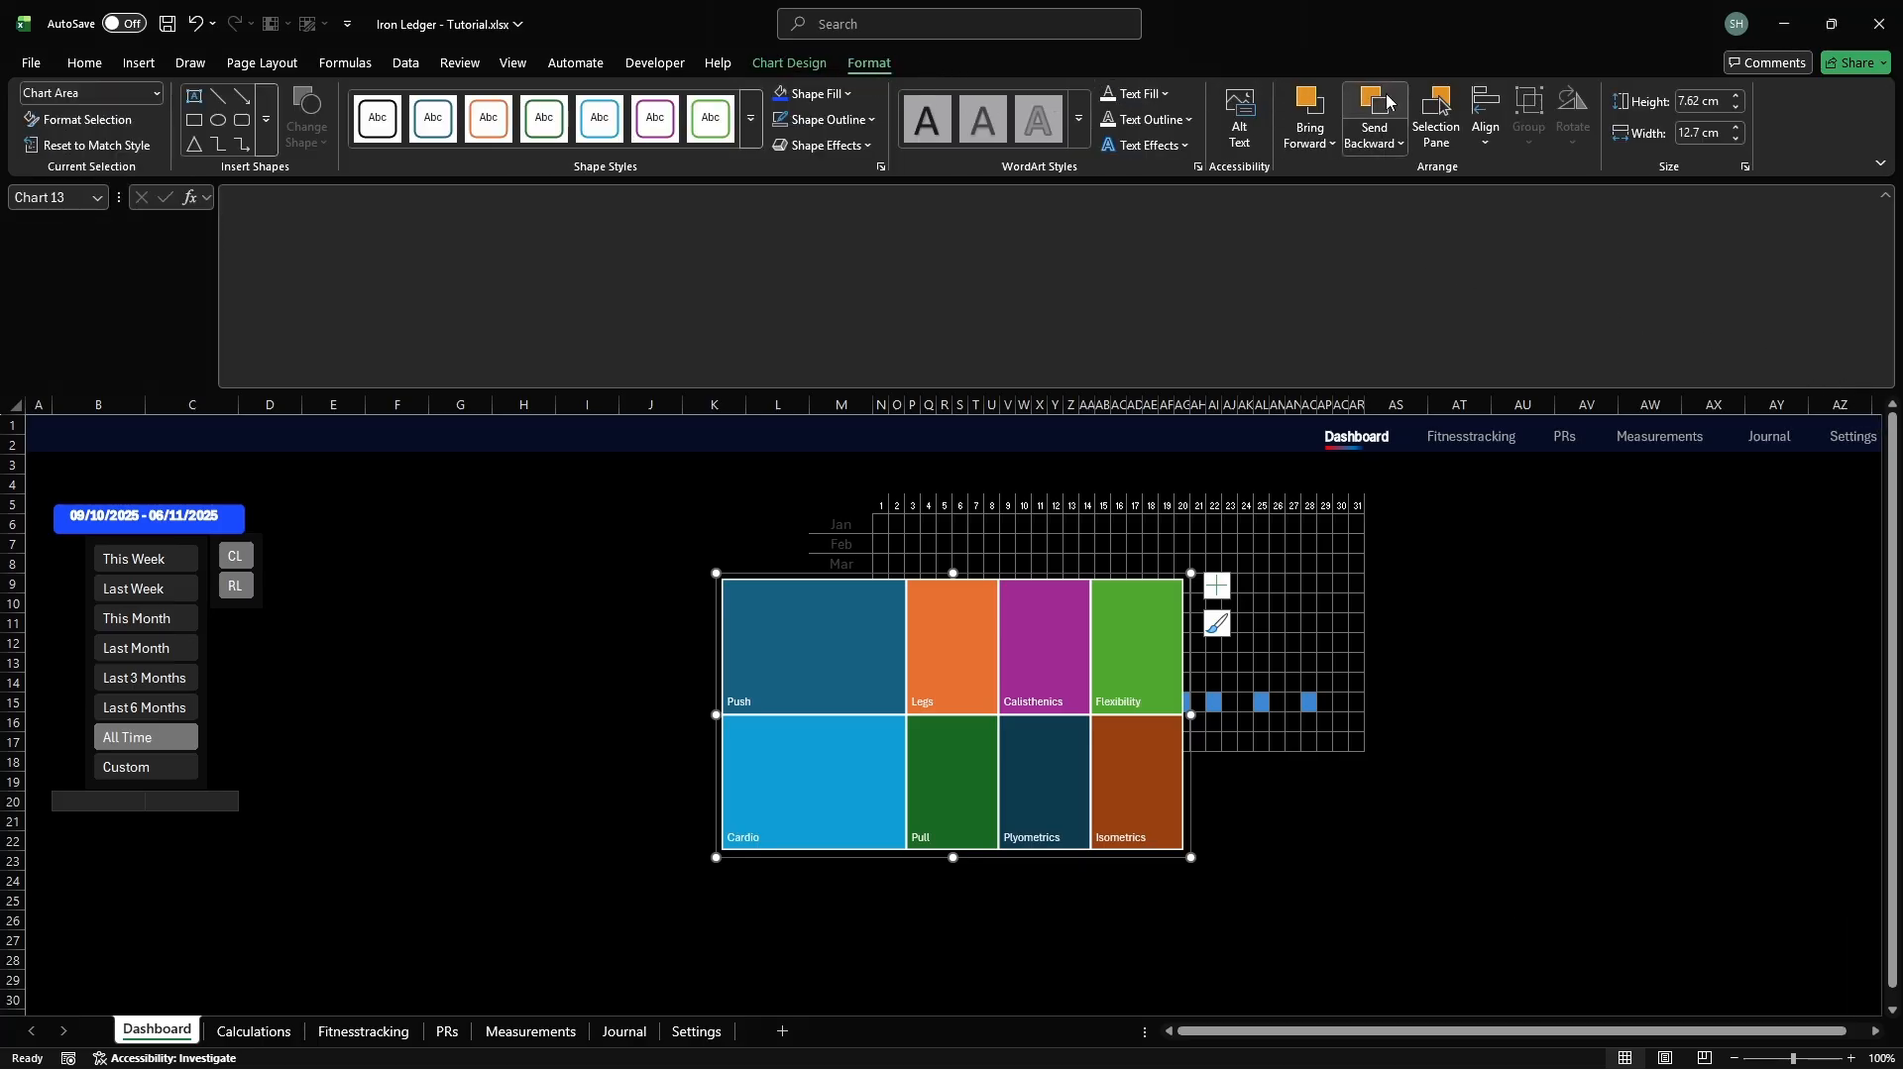
{"action": "left_click", "coordinate": [1703, 101]}
{"action": "key", "text": "Return"}
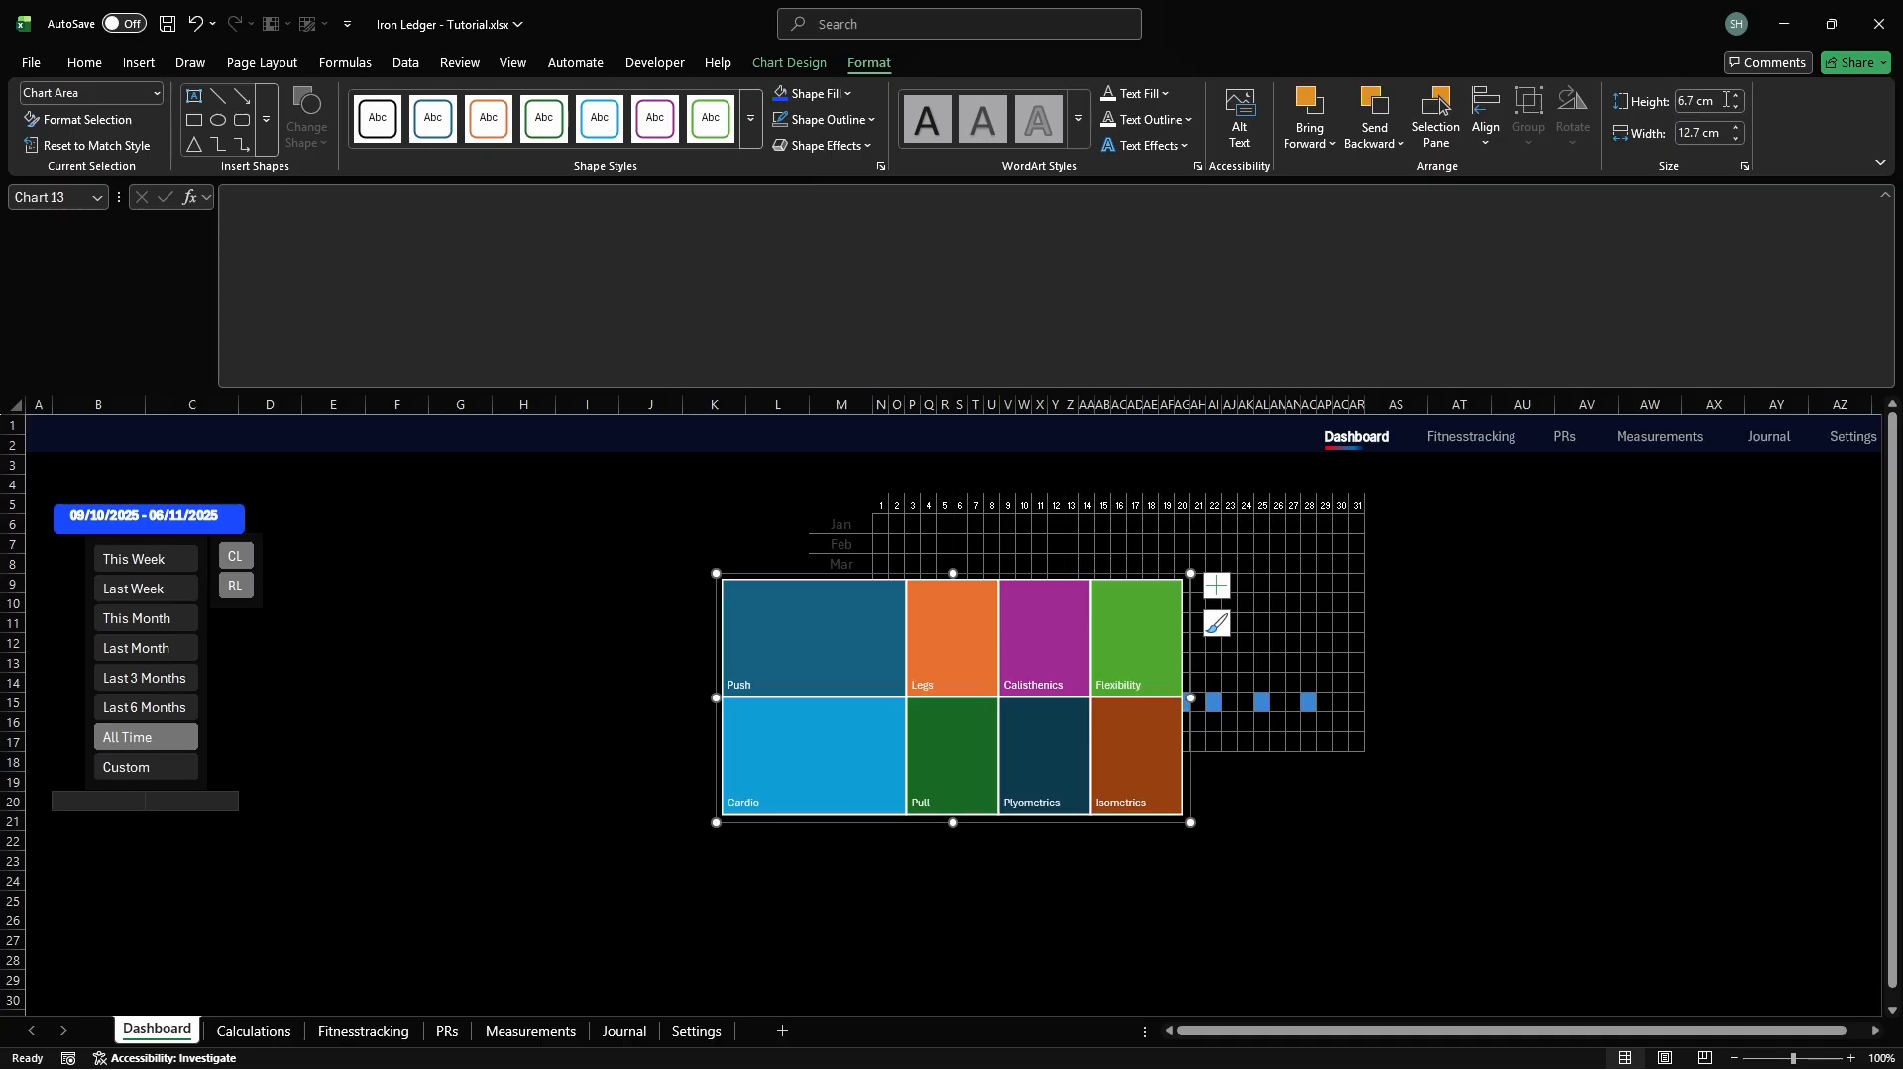
{"action": "left_click", "coordinate": [1726, 133]}
{"action": "type", "text": "11.4"}
{"action": "key", "text": "Return"}
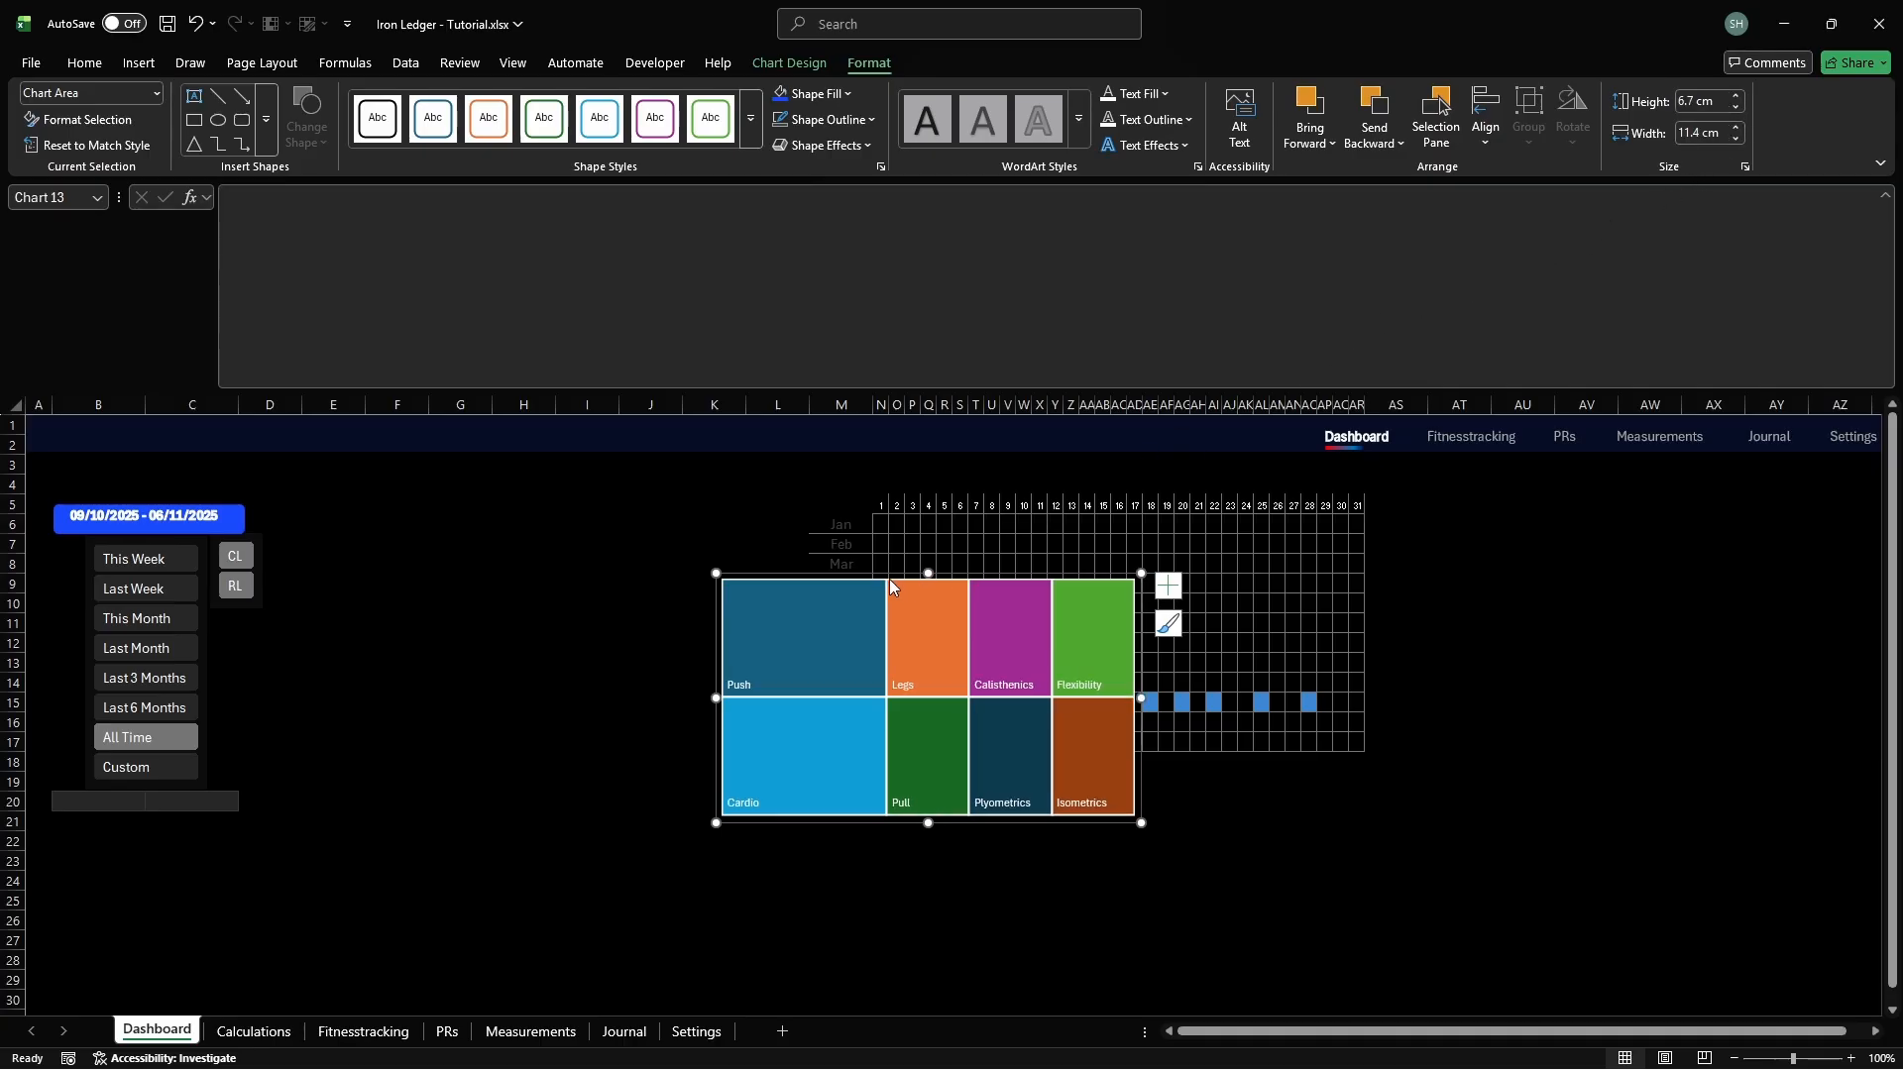
{"action": "left_click_drag", "start_coordinate": [888, 574], "coordinate": [513, 513]}
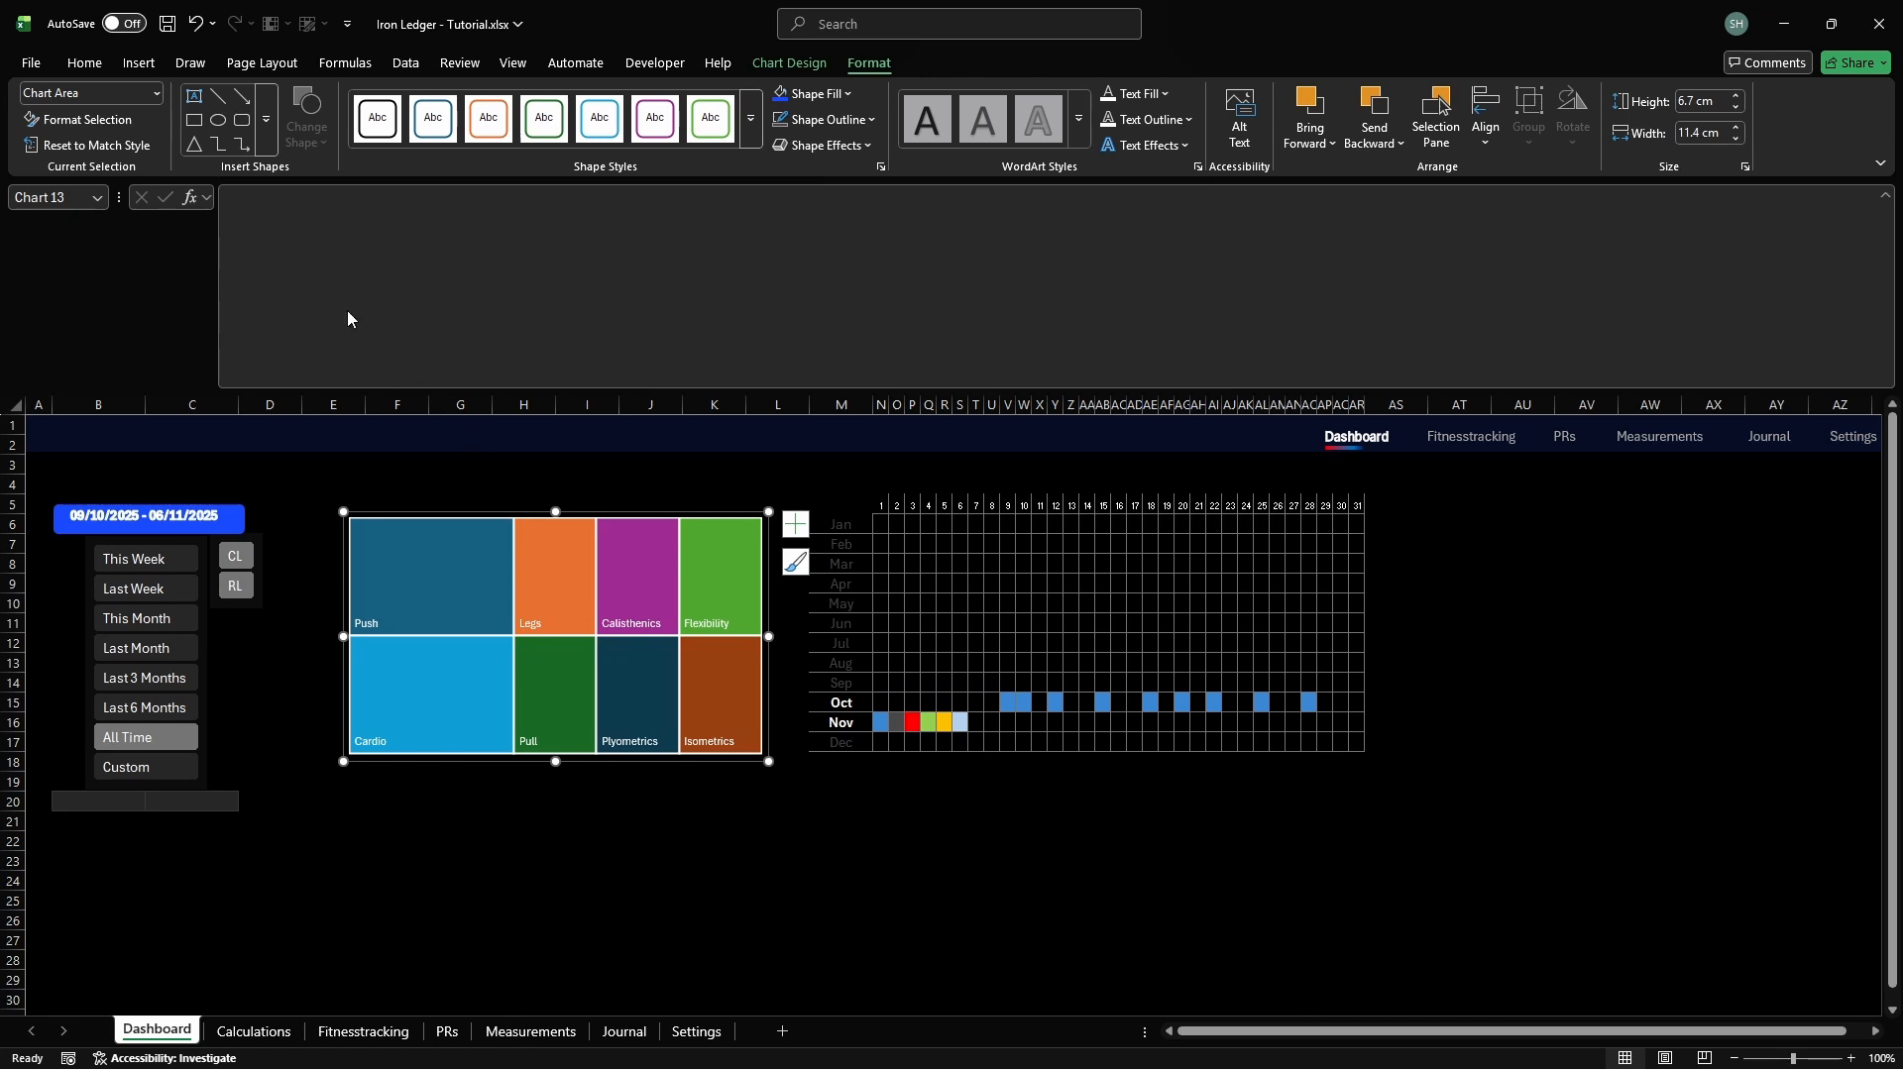
Insert a rounded rectangle above the treemap's Push tile
{"action": "left_click", "coordinate": [139, 64]}
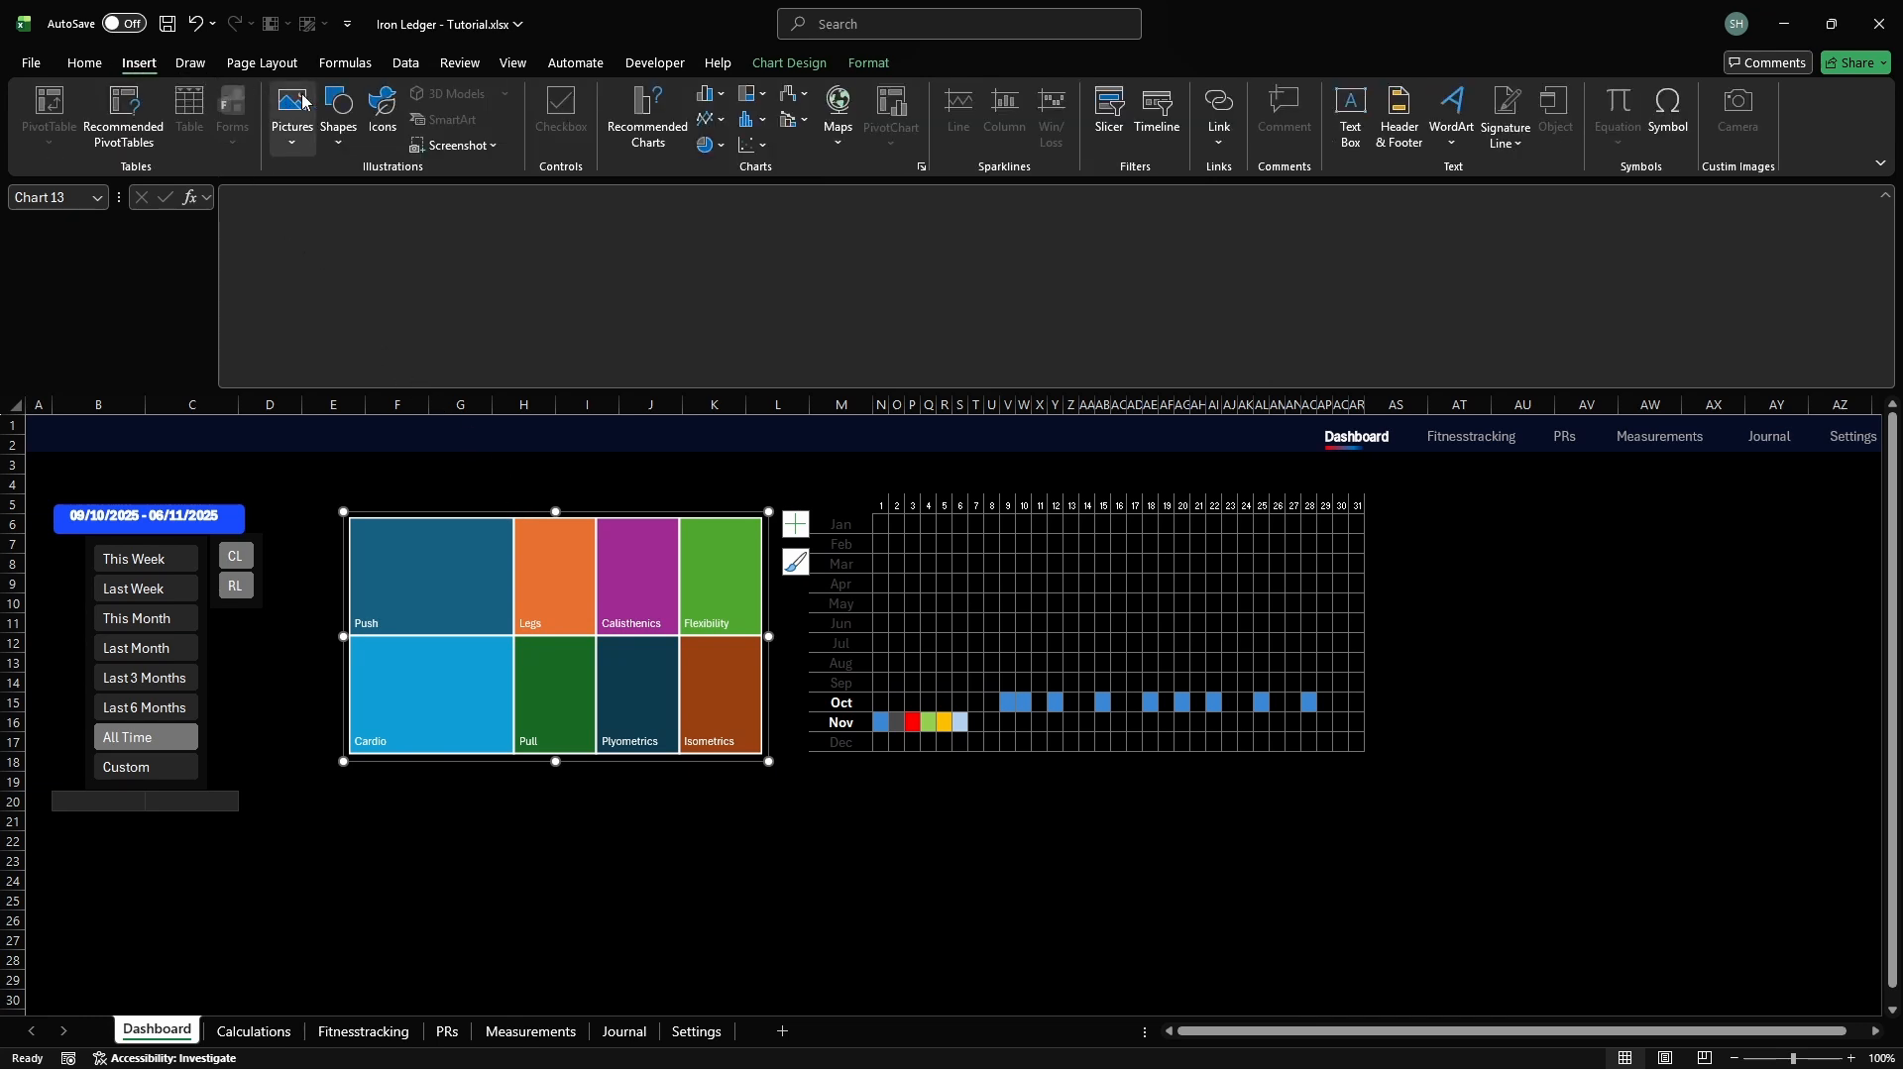
{"action": "left_click", "coordinate": [337, 107]}
{"action": "left_click", "coordinate": [451, 198]}
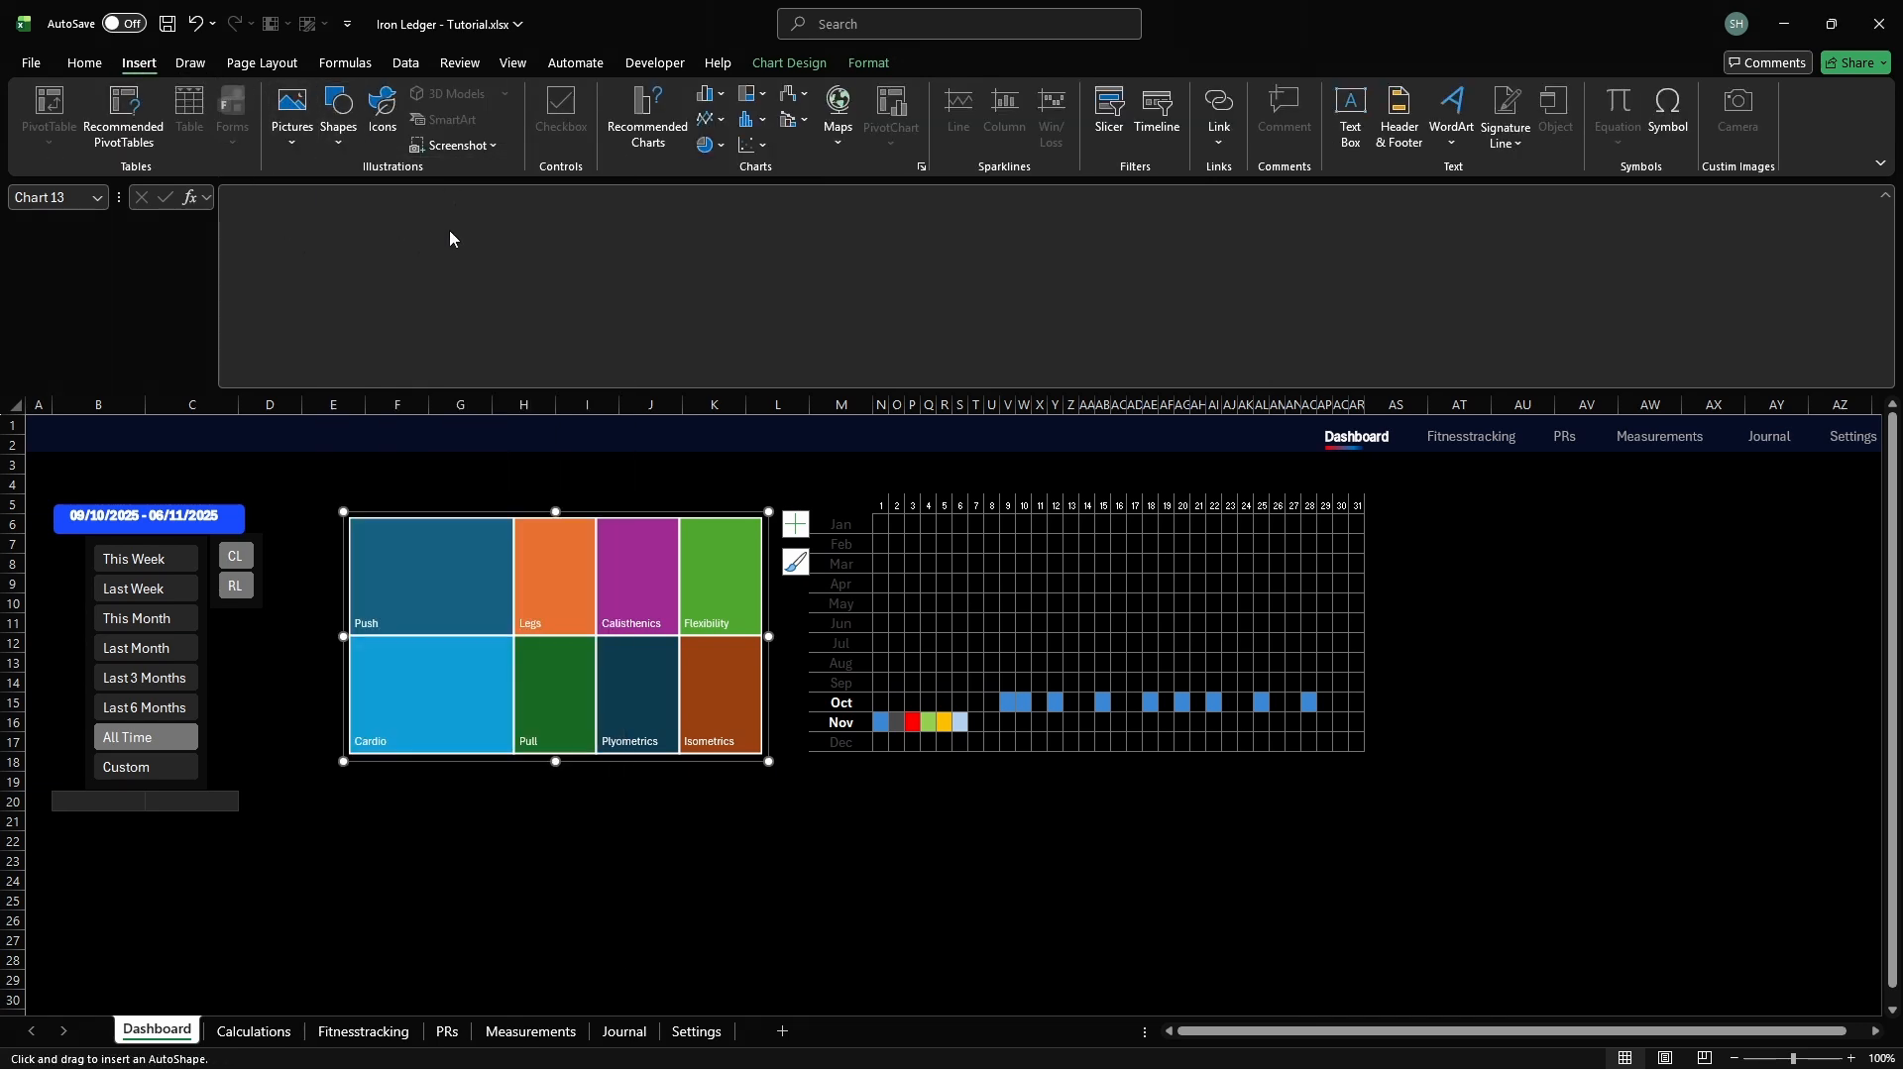
{"action": "left_click", "coordinate": [347, 476]}
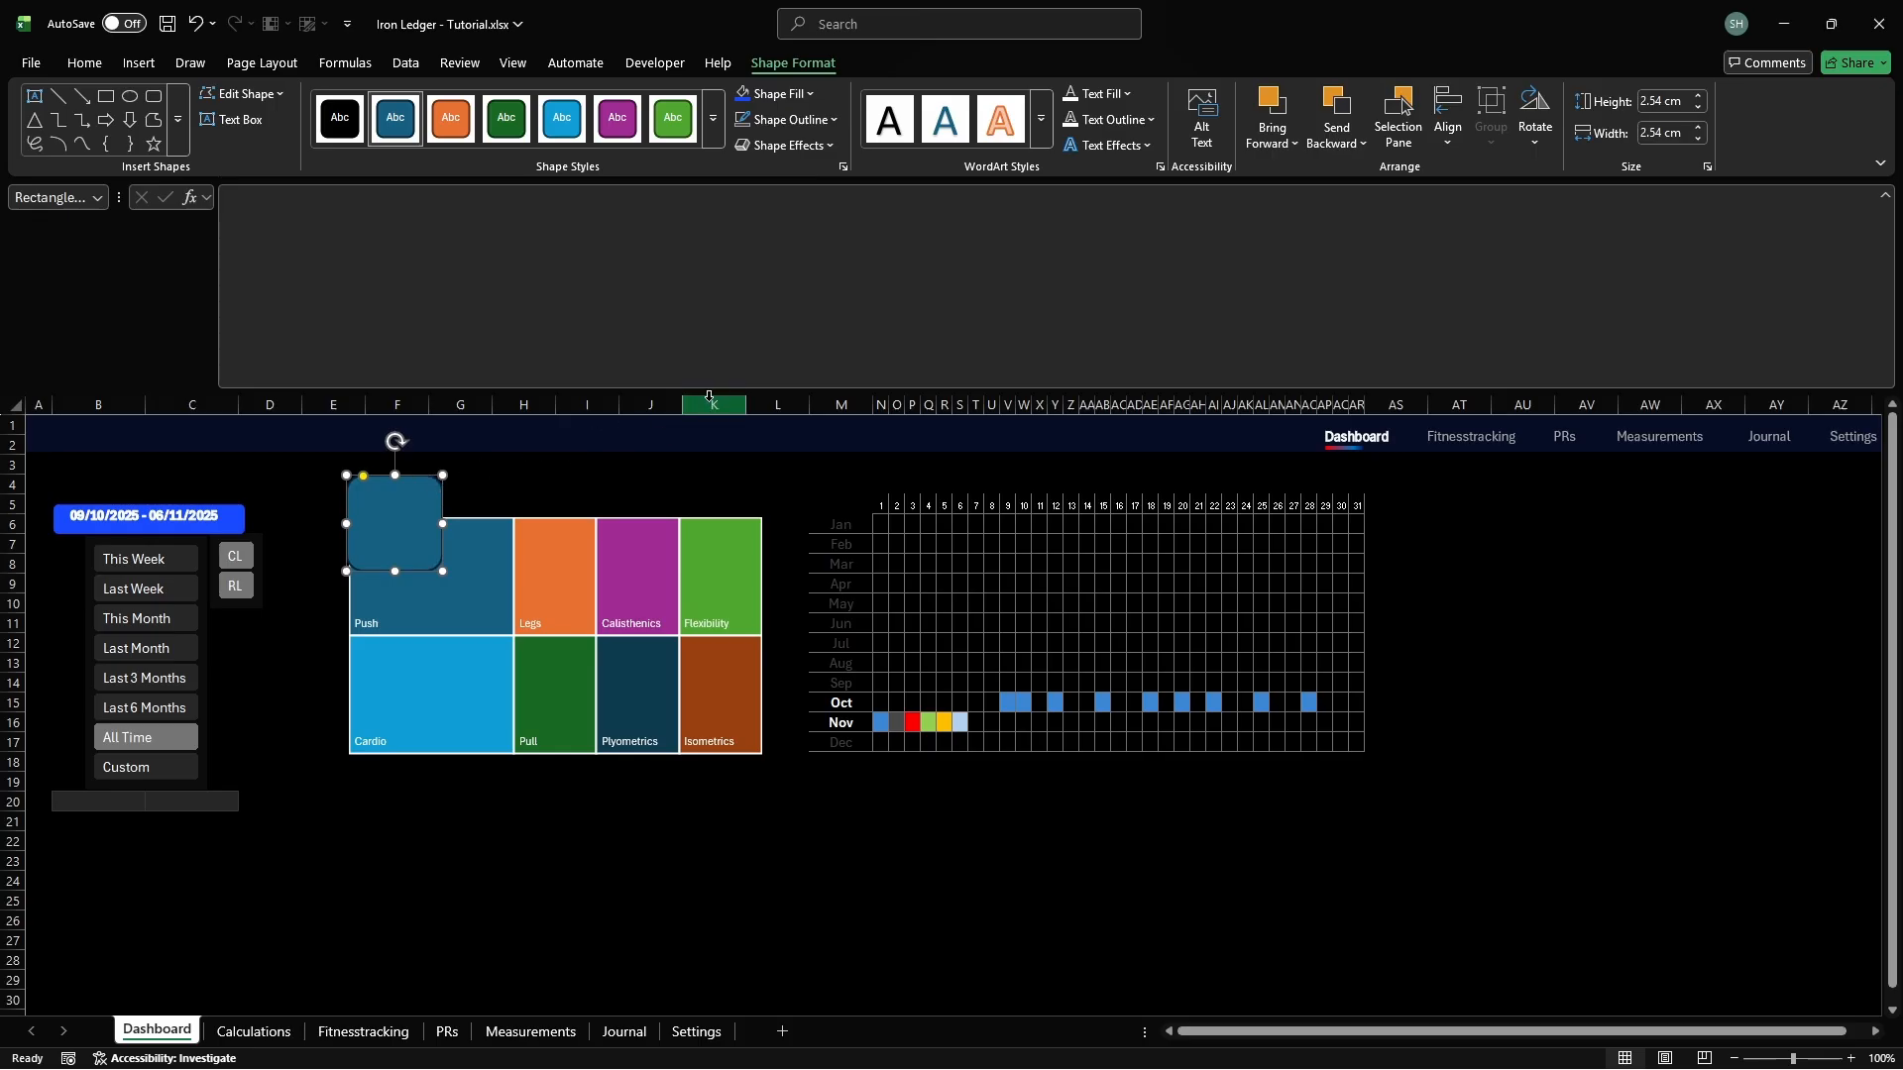
Set the rounded rectangle's height to 0.9 cm and its width to 2 cm
{"action": "left_click", "coordinate": [1656, 100]}
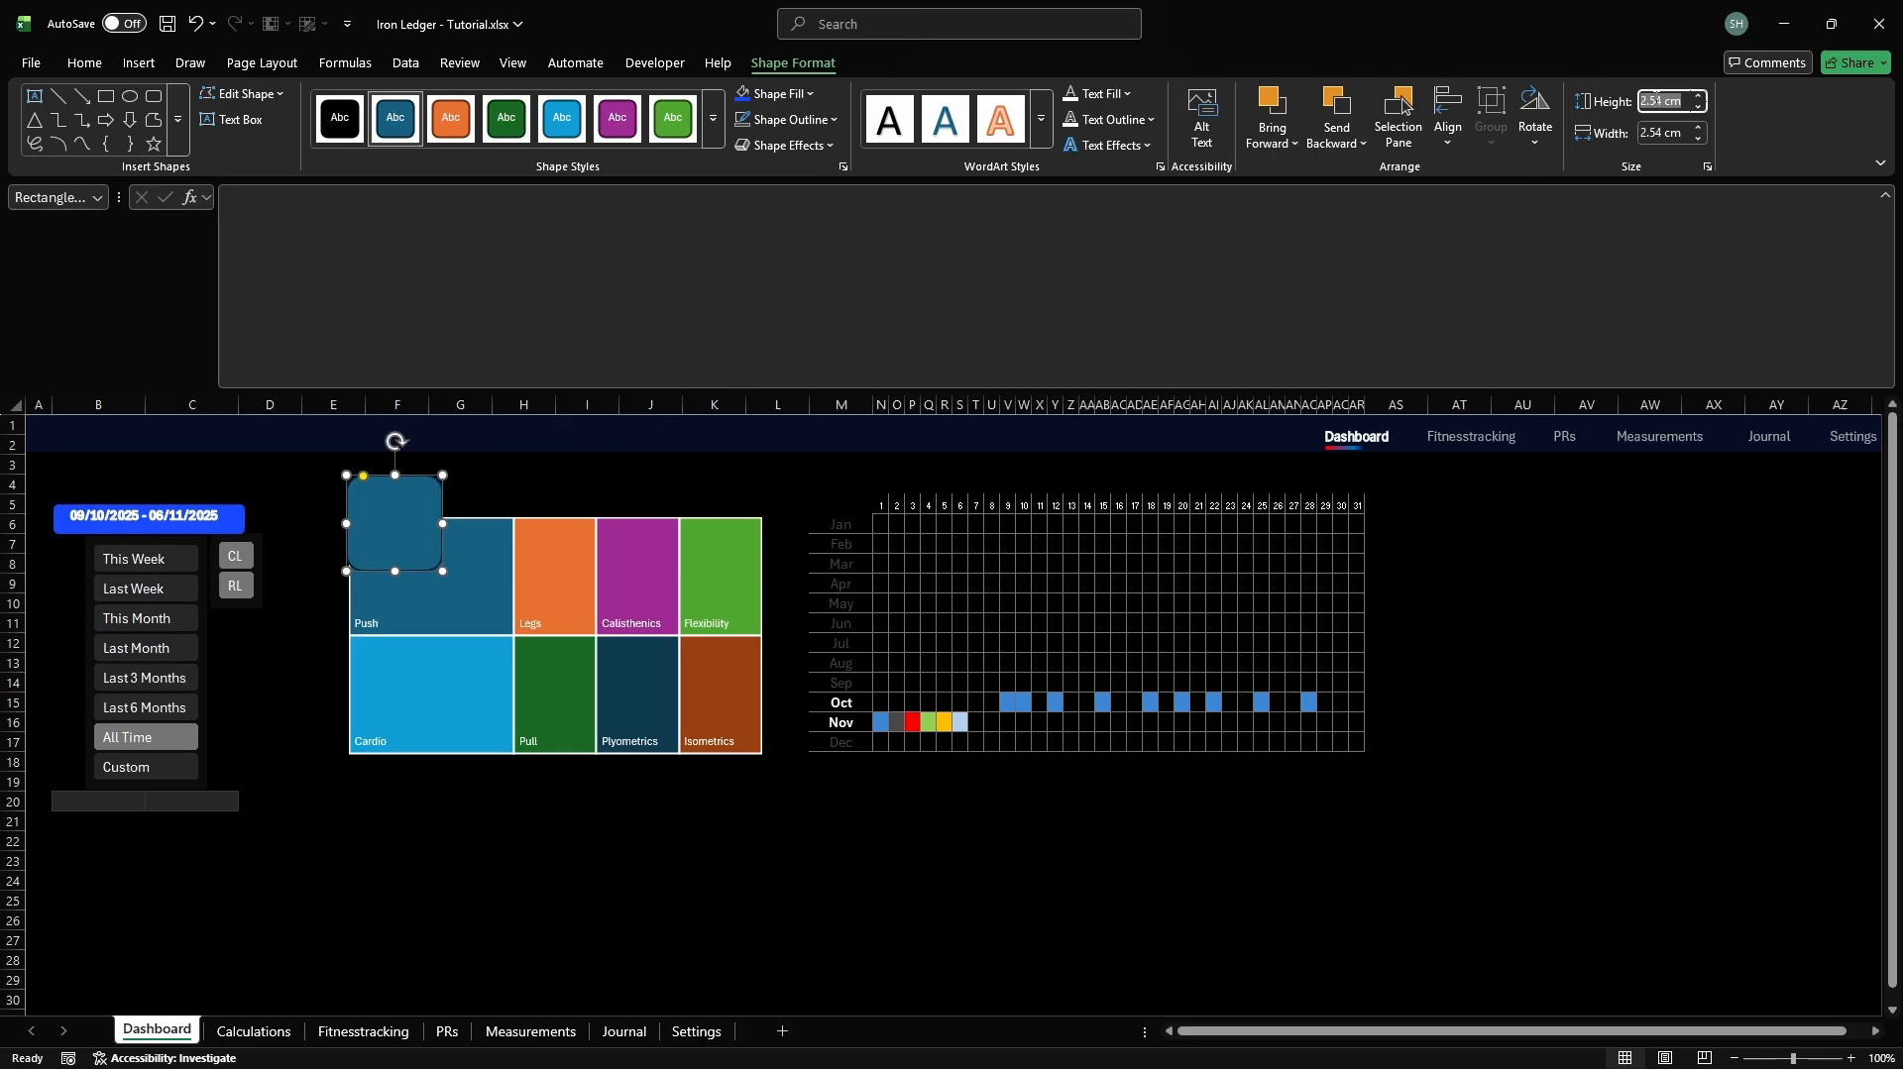
{"action": "type", "text": "0.9"}
{"action": "key", "text": "Return"}
{"action": "left_click", "coordinate": [1663, 132]}
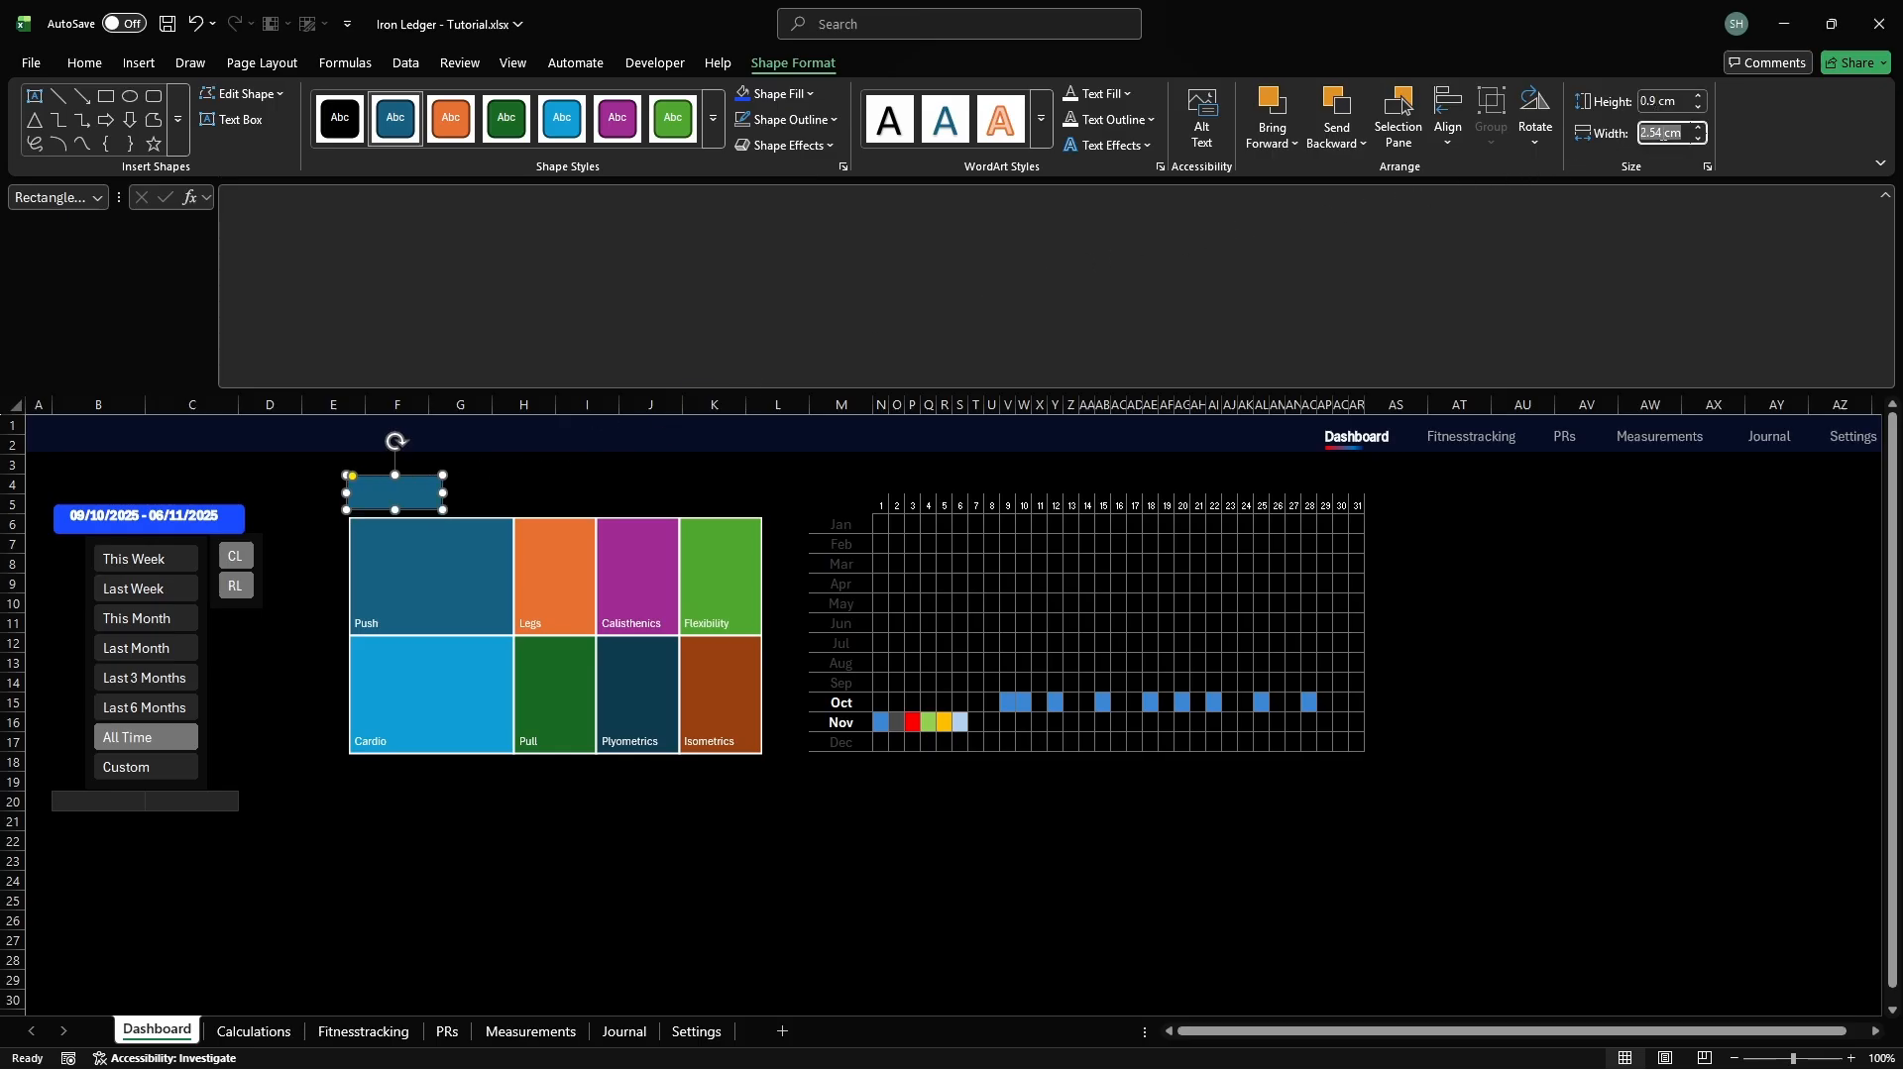
{"action": "type", "text": "2"}
{"action": "key", "text": "Return"}
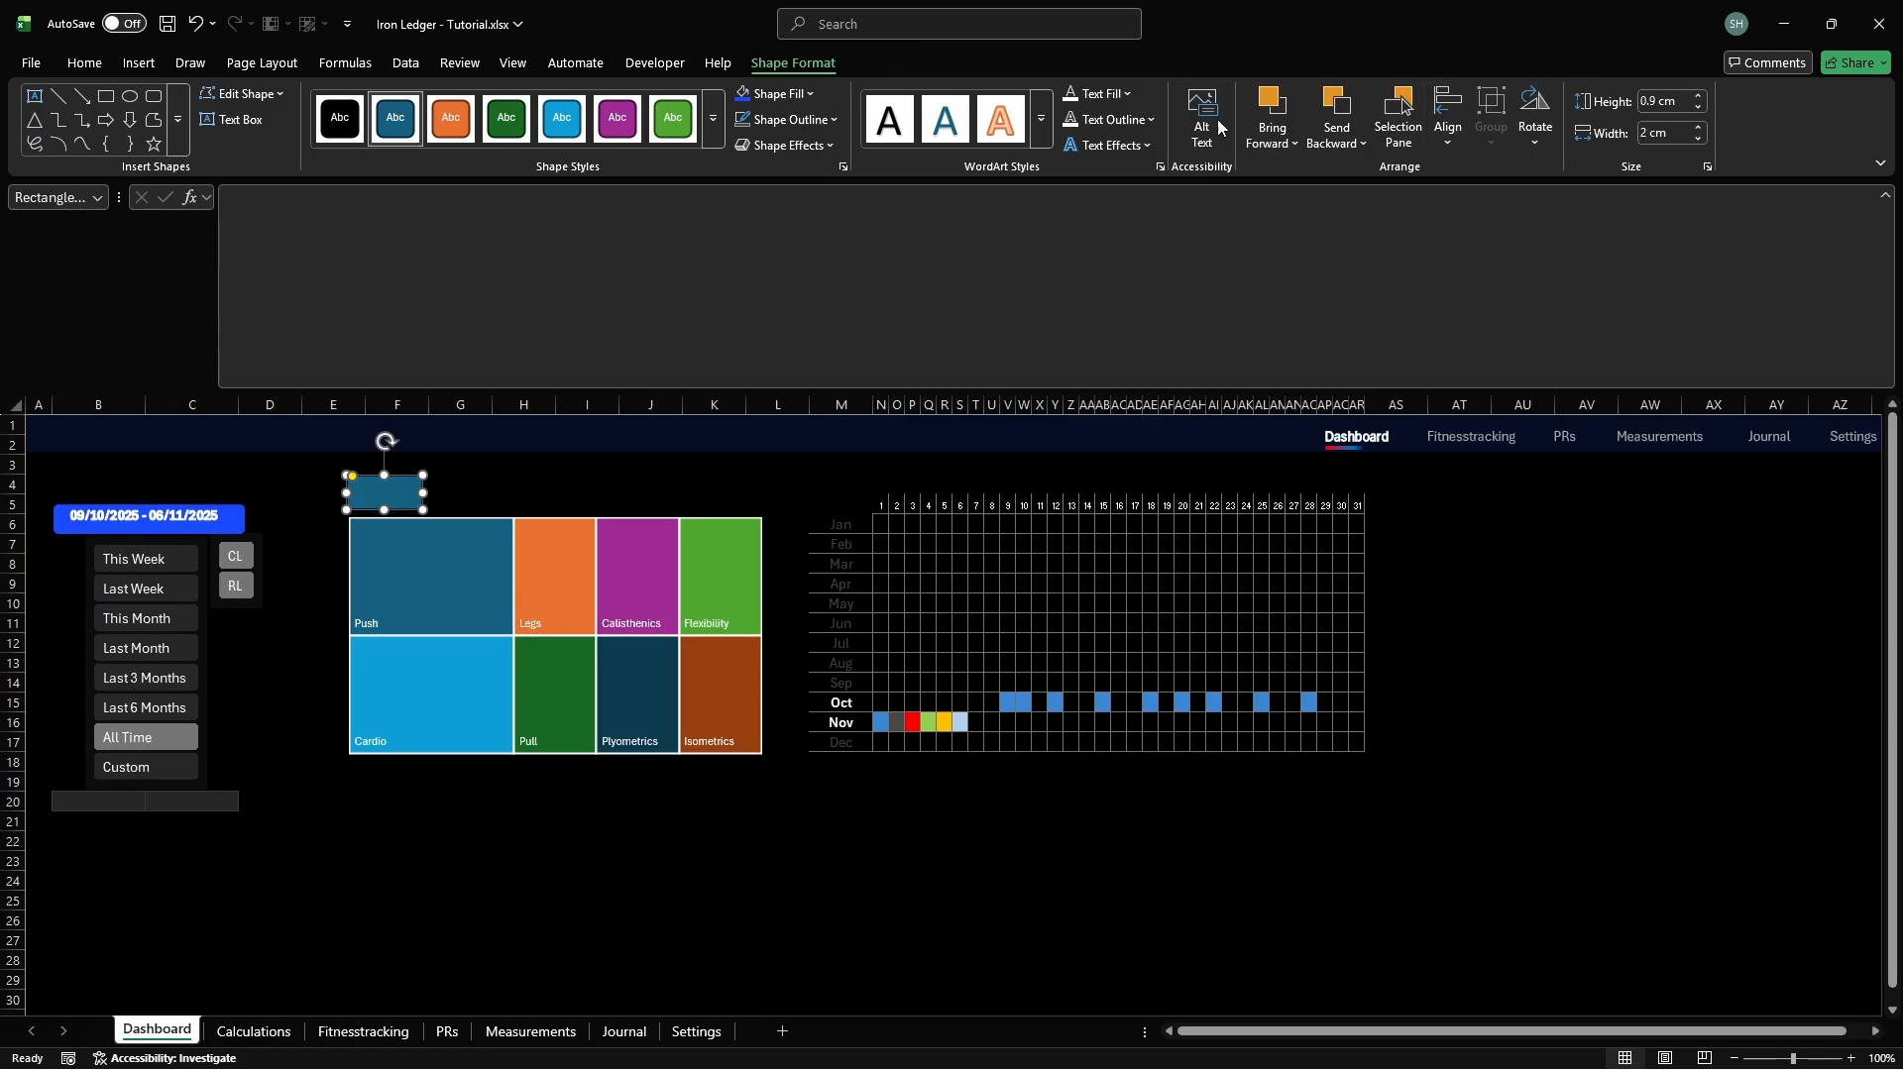
Fill the rounded rectangle with the custom green #1A9E00
{"action": "left_click", "coordinate": [773, 93]}
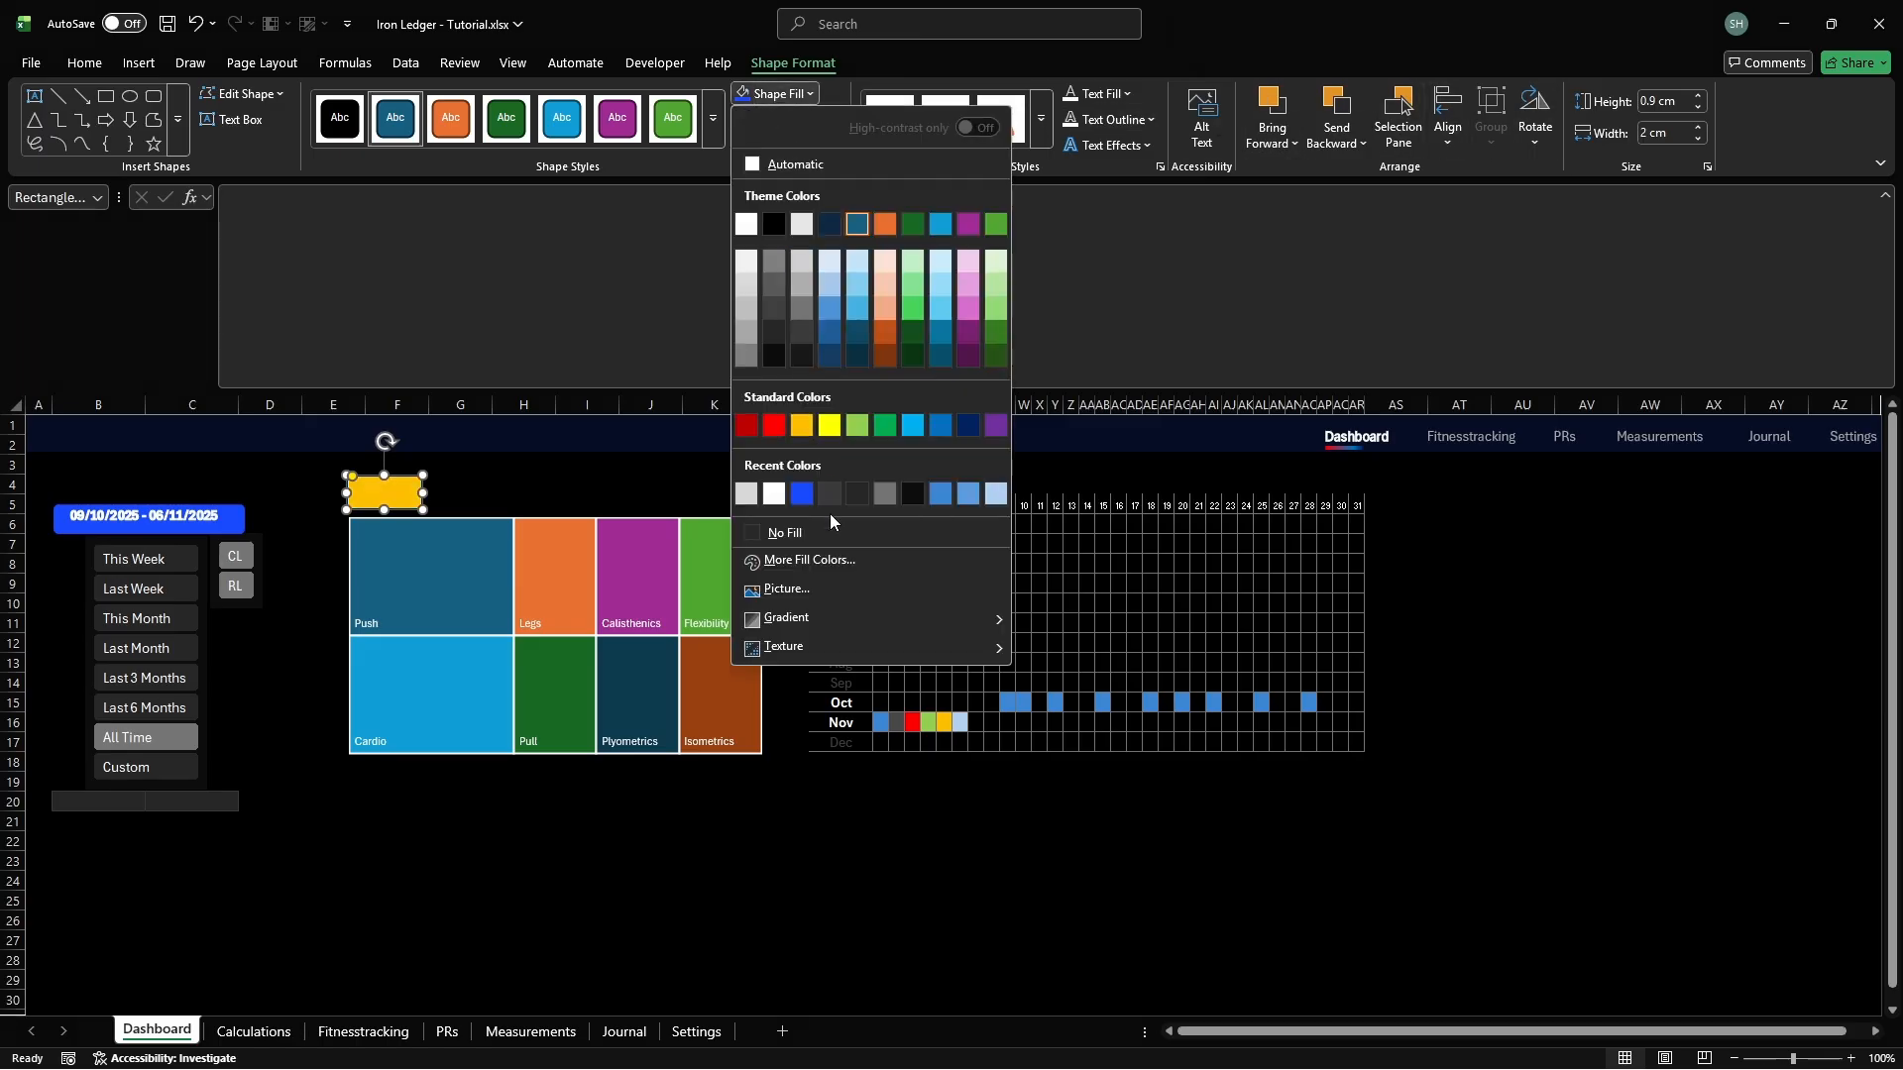
{"action": "left_click", "coordinate": [823, 561]}
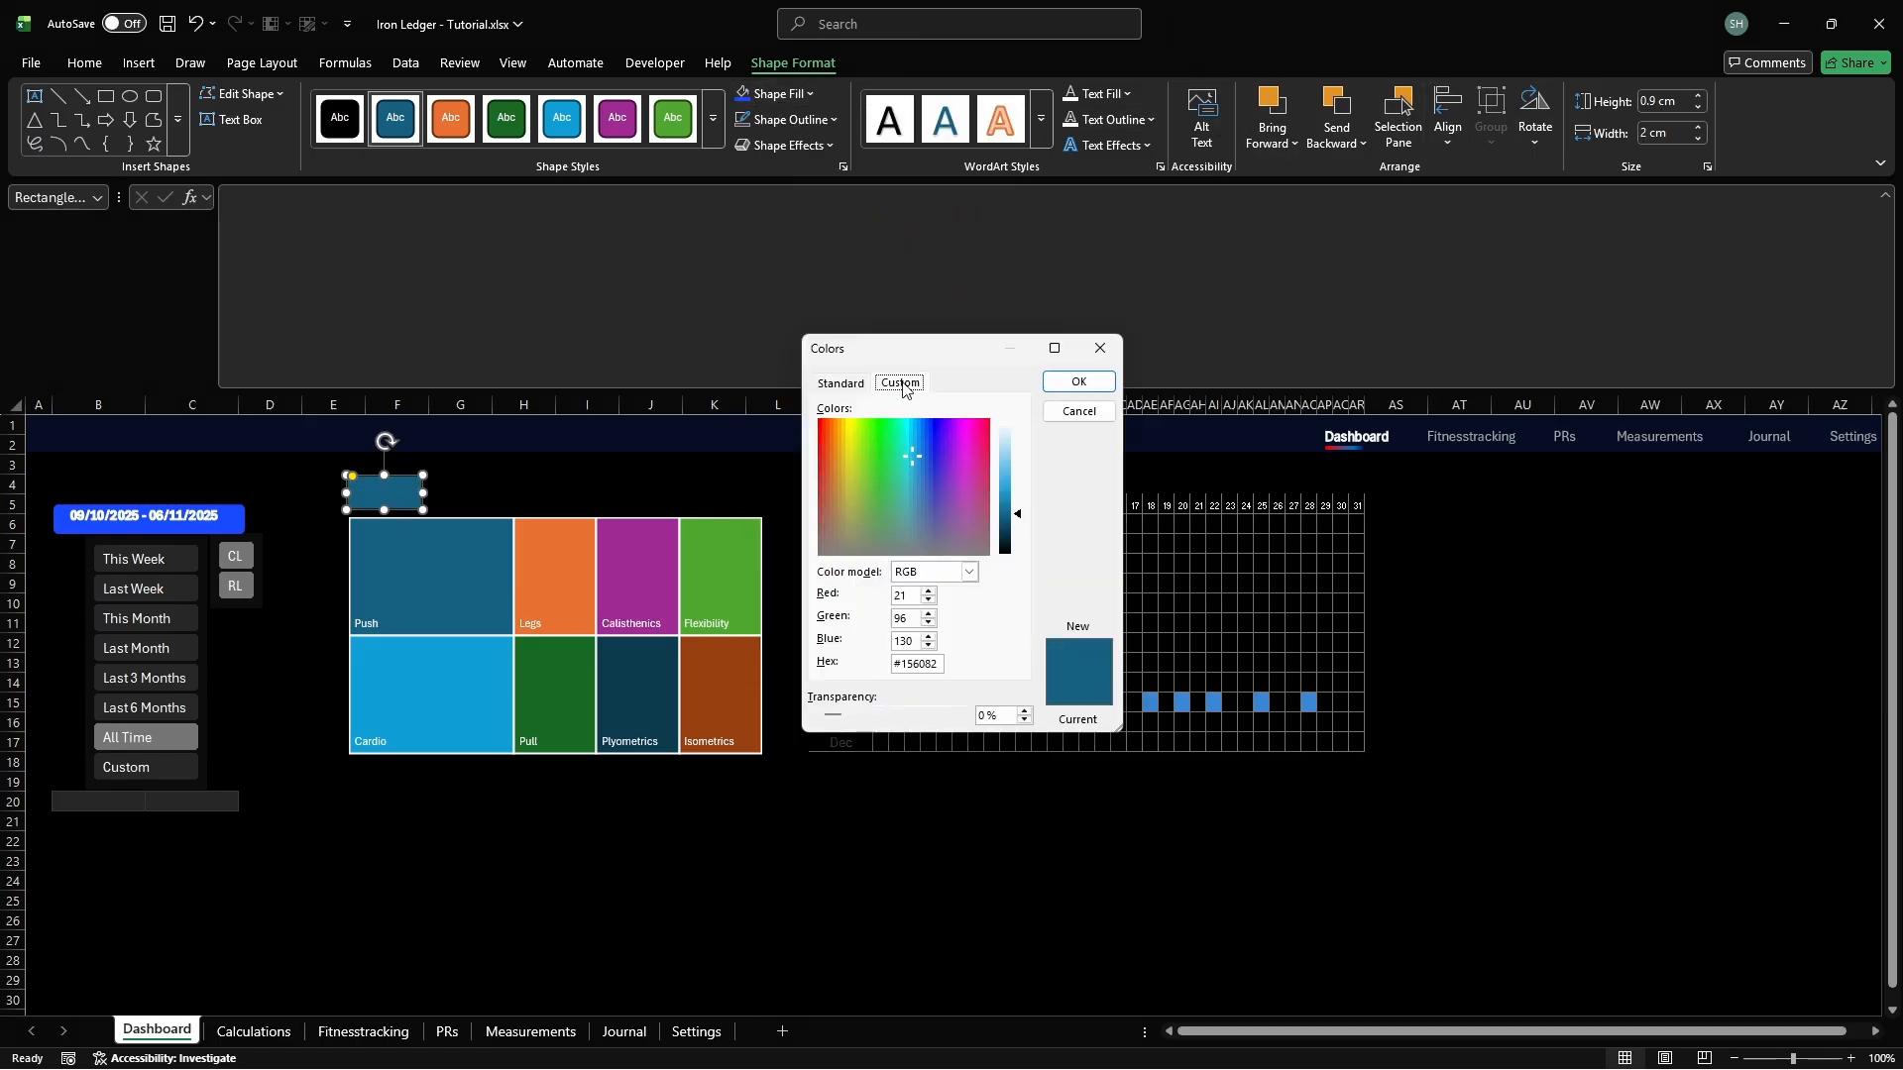
{"action": "double_click", "coordinate": [920, 664]}
{"action": "type", "text": "1A9E00"}
{"action": "key", "text": "Return"}
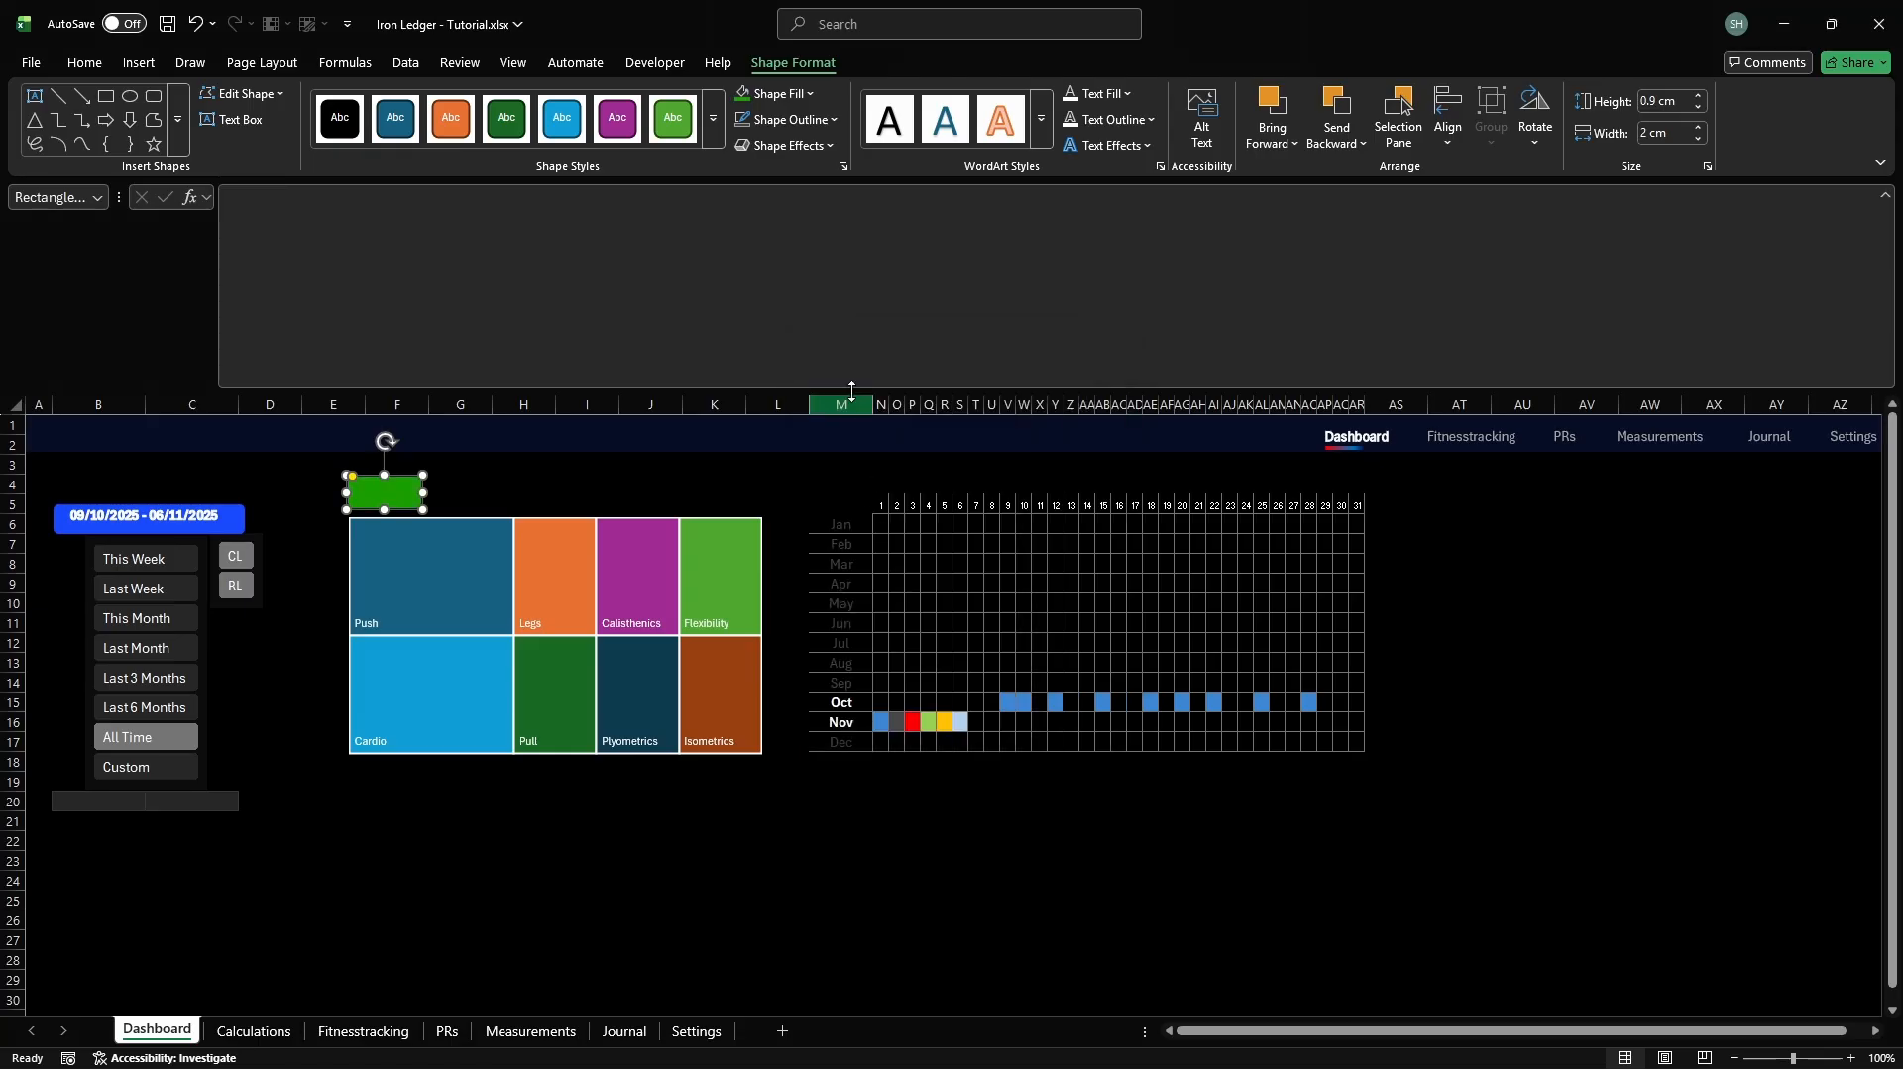
Set the rounded rectangle's outline to the custom green #39FF14
{"action": "left_click", "coordinate": [772, 121]}
{"action": "left_click", "coordinate": [803, 586]}
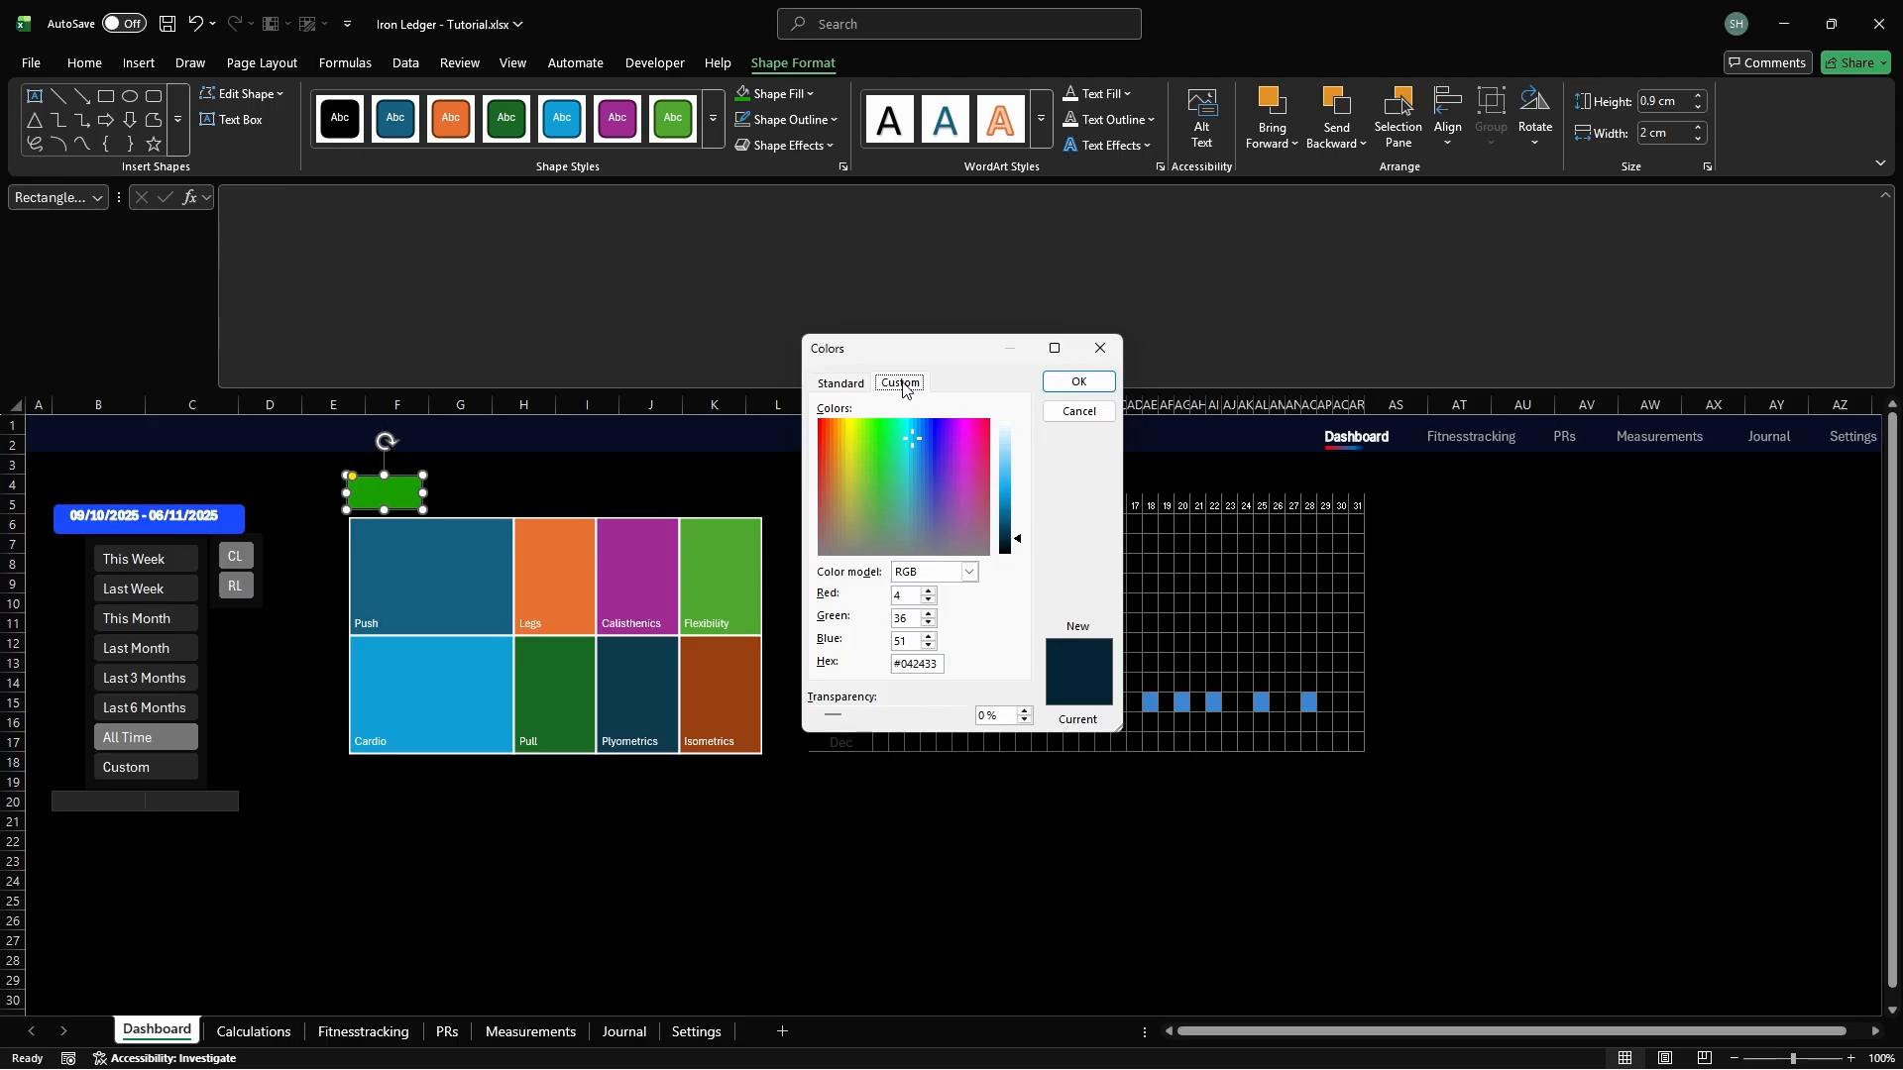
{"action": "left_click", "coordinate": [943, 665]}
{"action": "key", "text": "ctrl+a"}
{"action": "key", "text": "BackSpace"}
{"action": "type", "text": "39FF14"}
{"action": "key", "text": "Return"}
Insert a text box on the Dashboard and link it to =cd_wfreq_workoutCounter
{"action": "key", "text": "alt"}
{"action": "key", "text": "n"}
{"action": "key", "text": "x"}
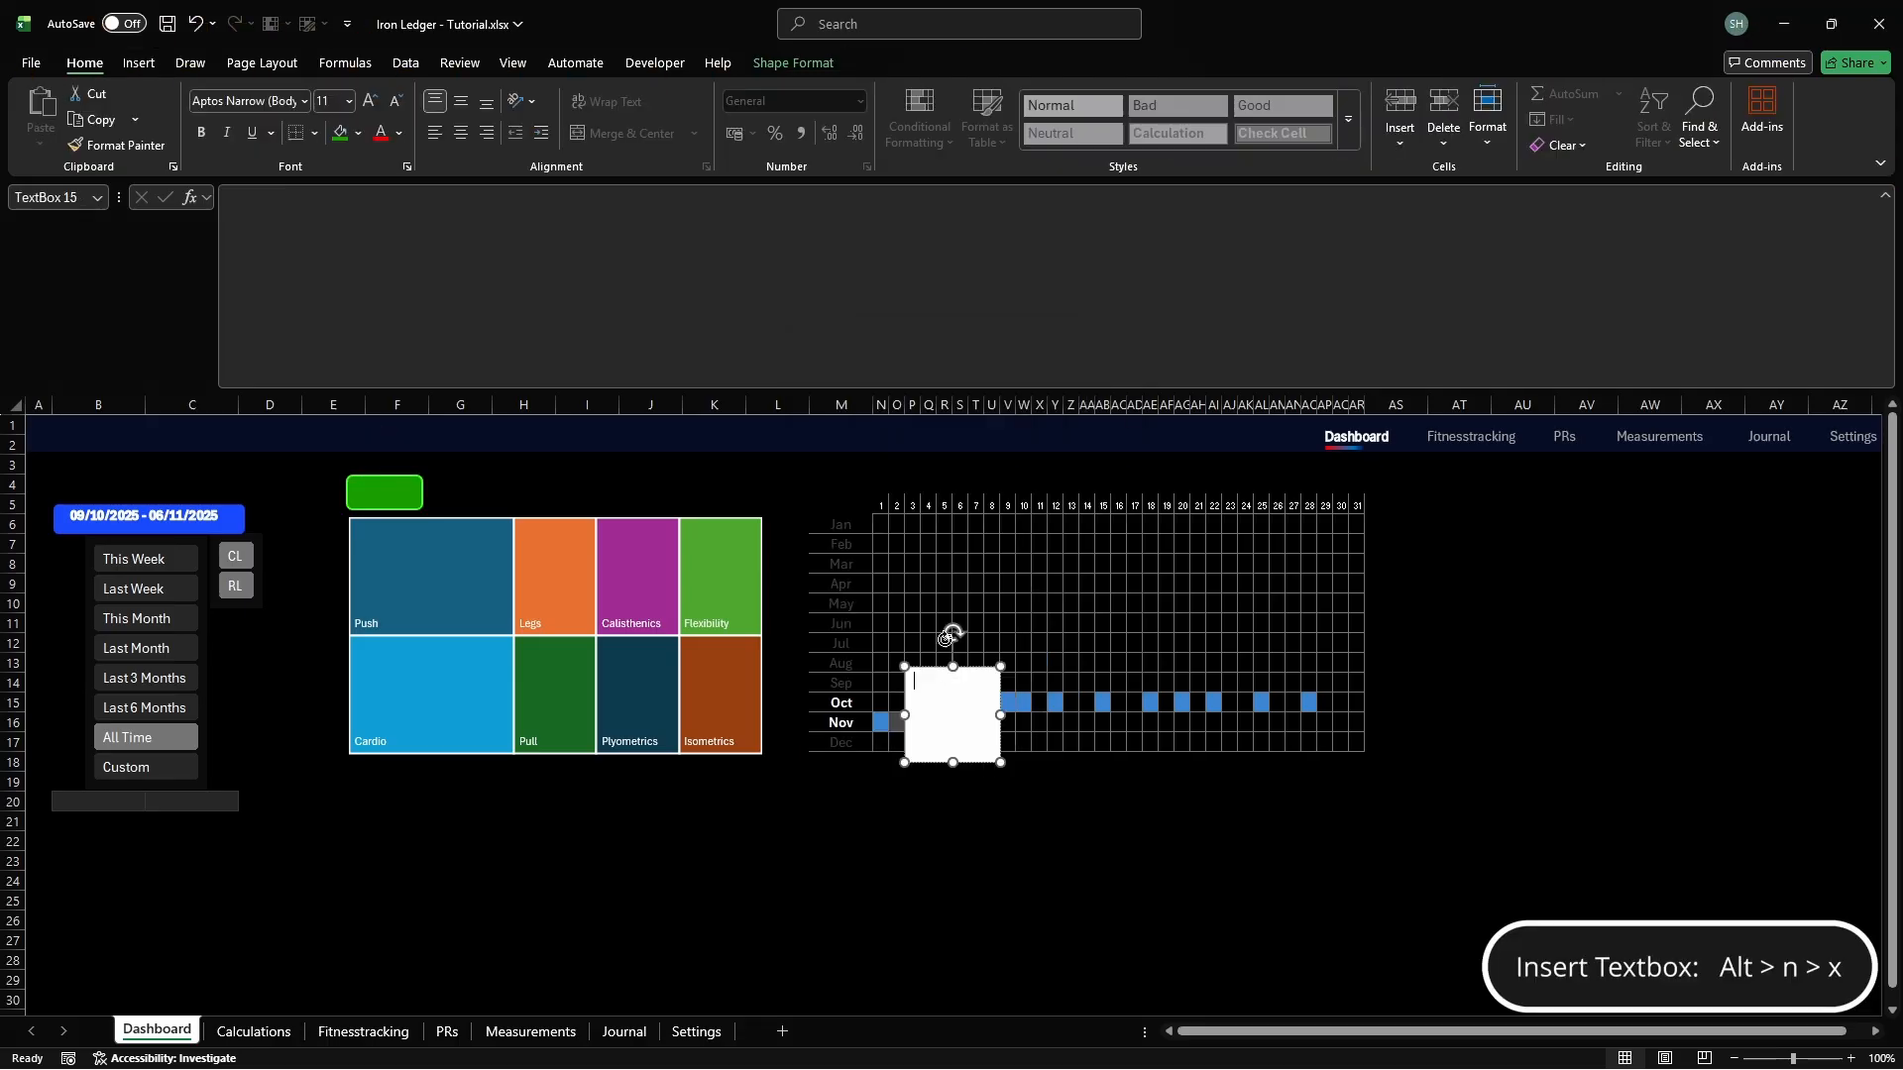
{"action": "left_click", "coordinate": [1290, 198]}
{"action": "type", "text": "=cd_wfreq_workoutCounter"}
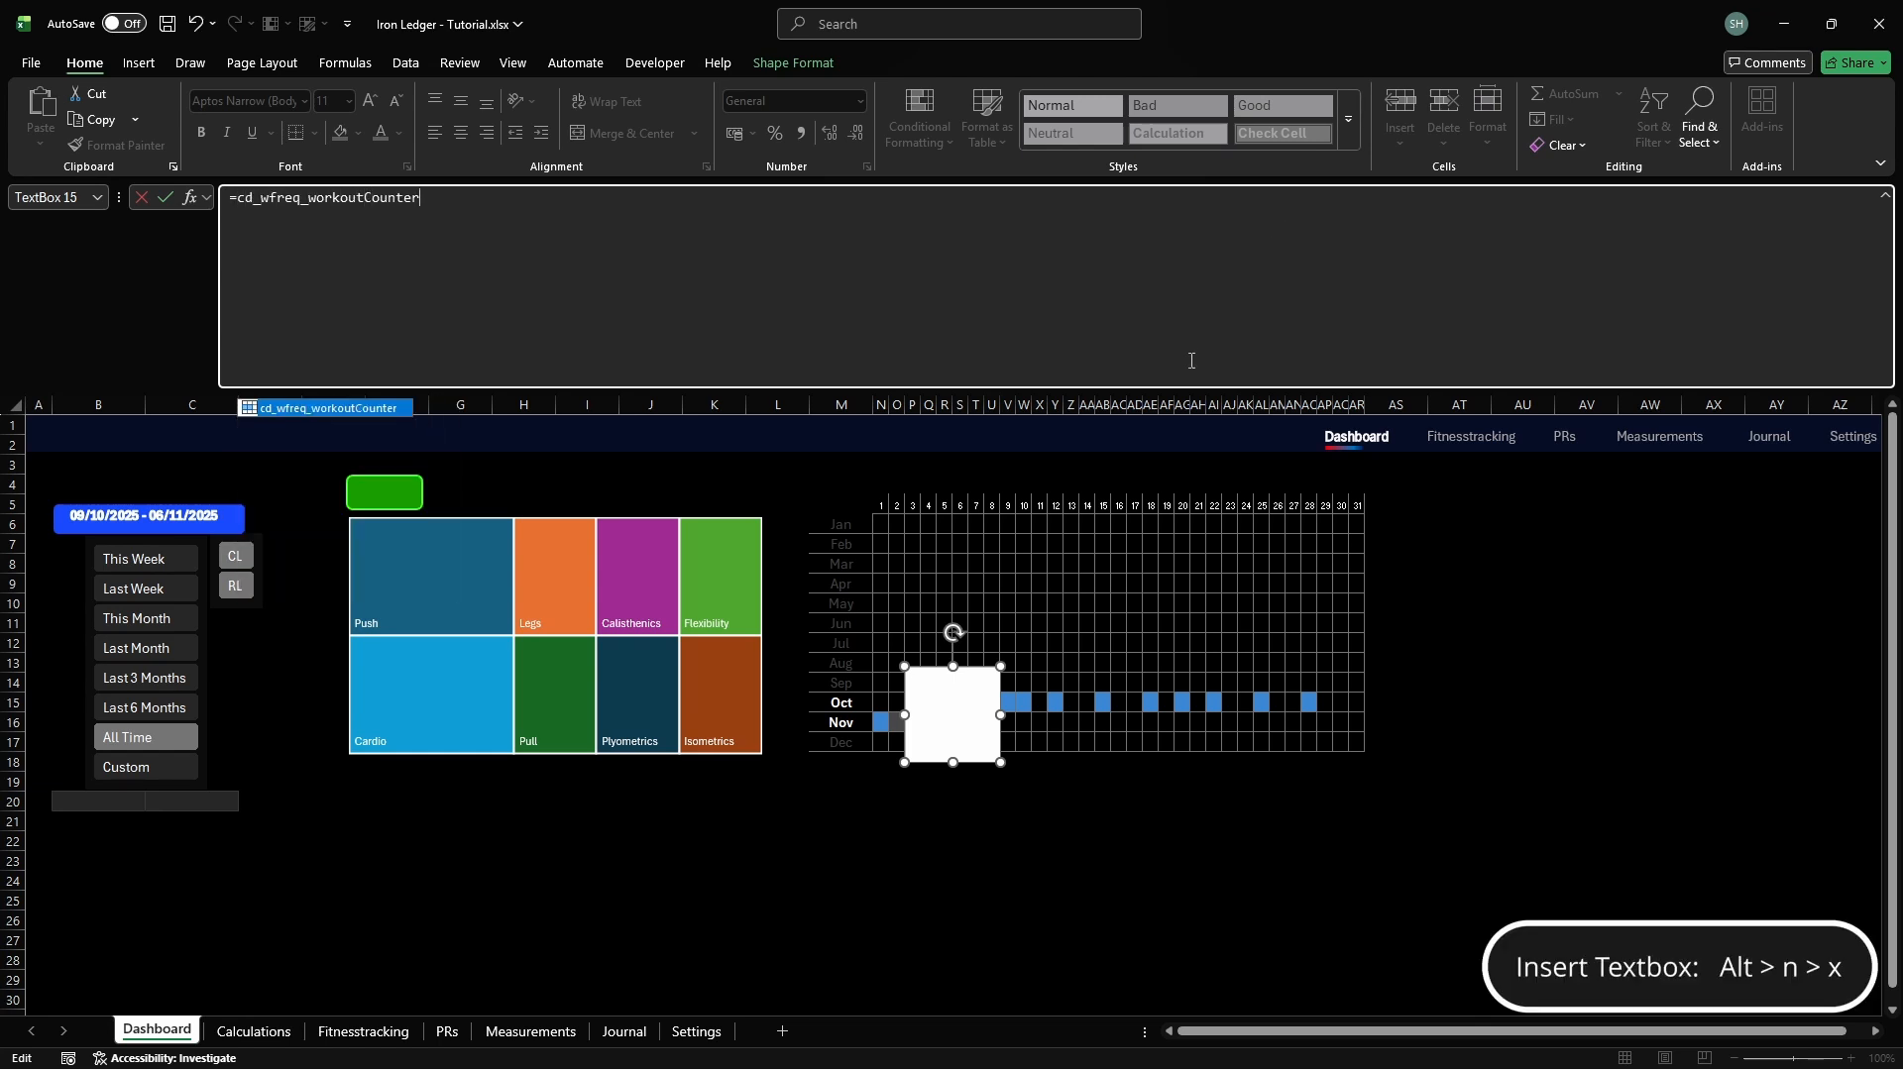
{"action": "key", "text": "Return"}
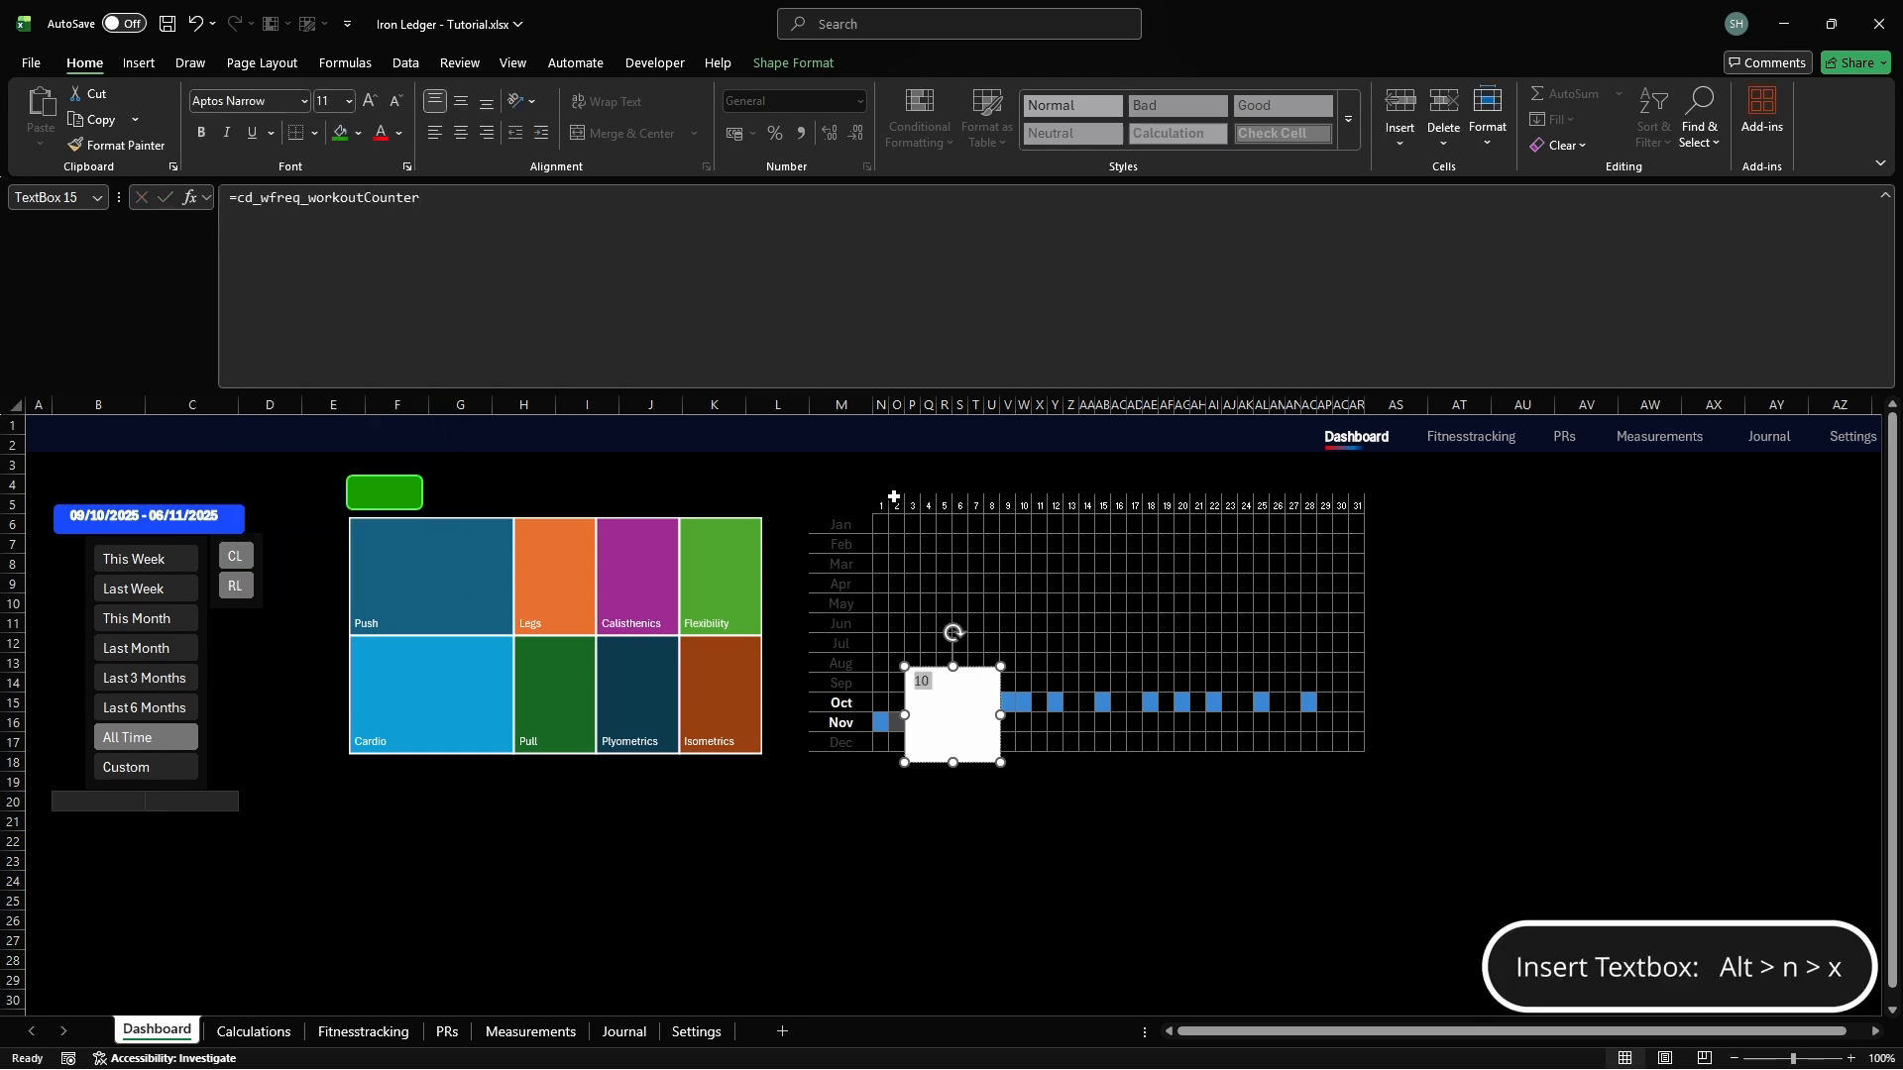
{"action": "left_click", "coordinate": [778, 63]}
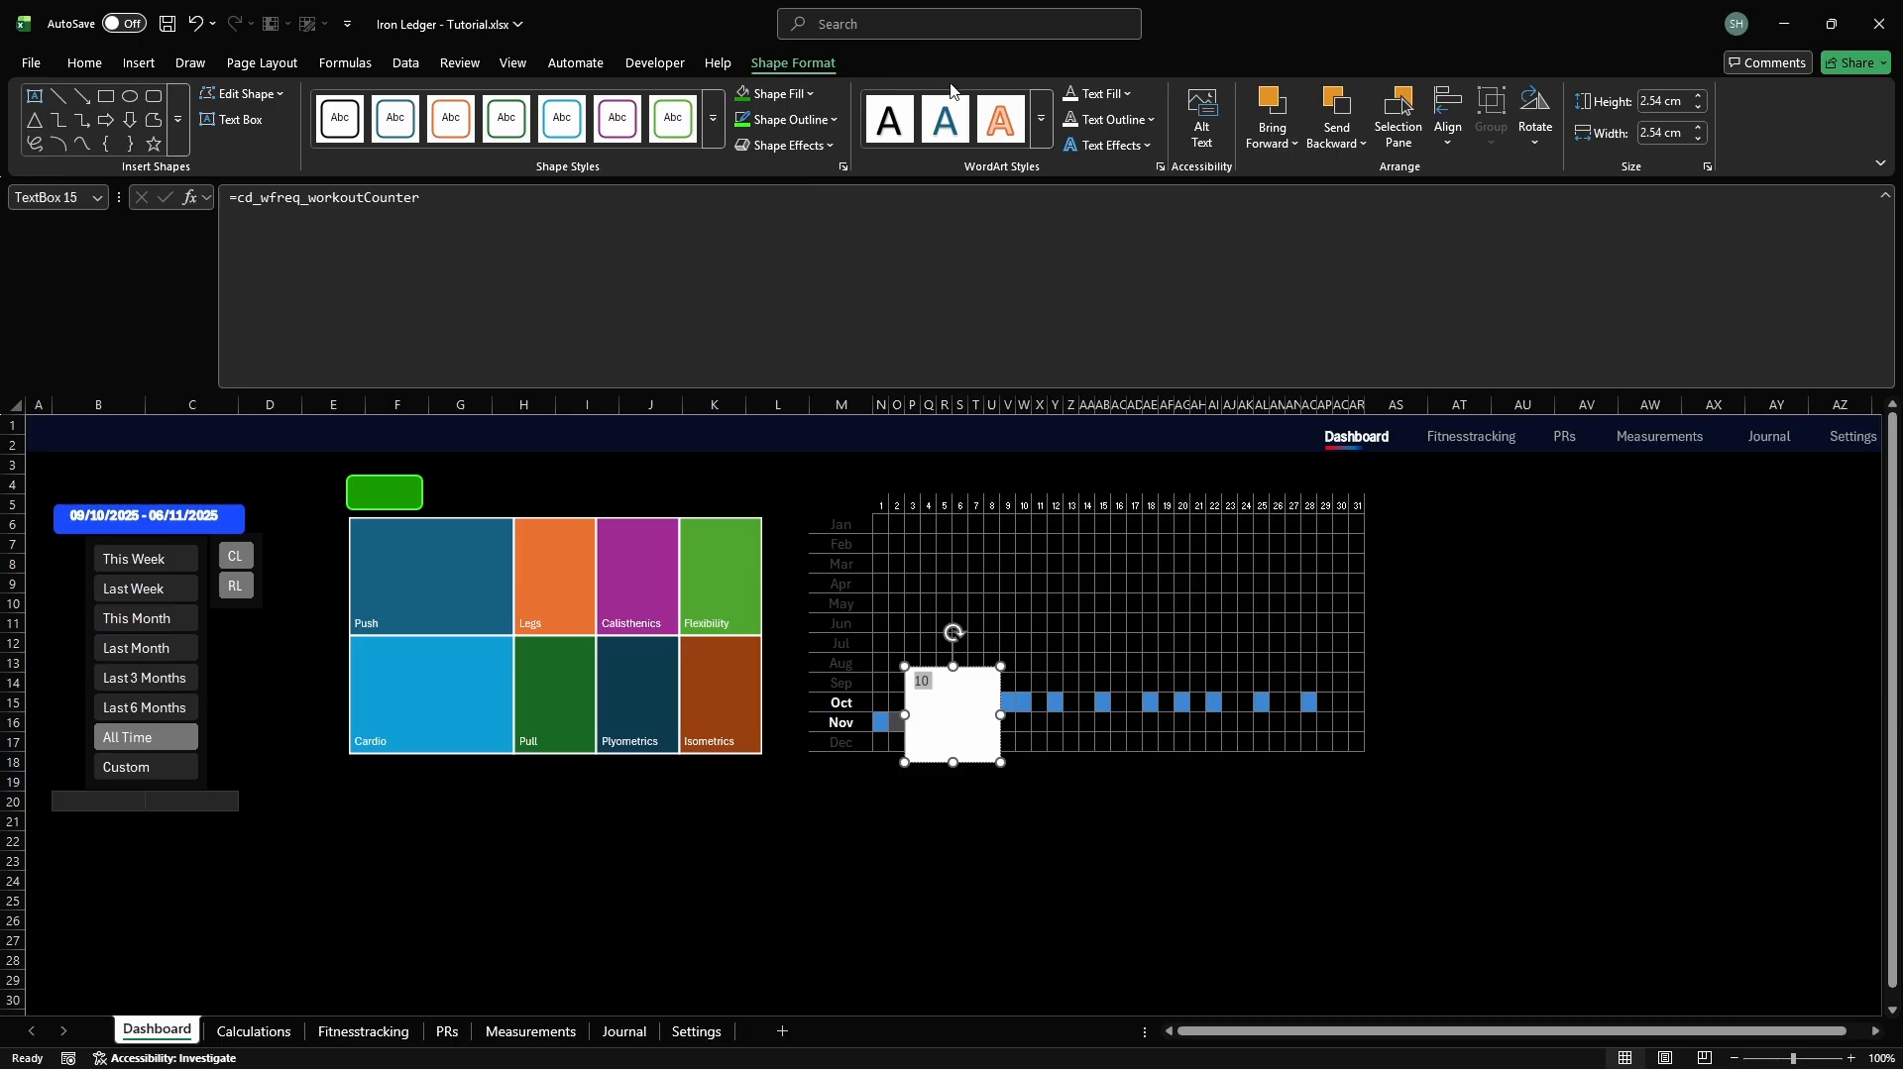
Set the linked counter text's fill to the custom colour #FFFFFF
{"action": "left_click", "coordinate": [1100, 94]}
{"action": "left_click", "coordinate": [1130, 556]}
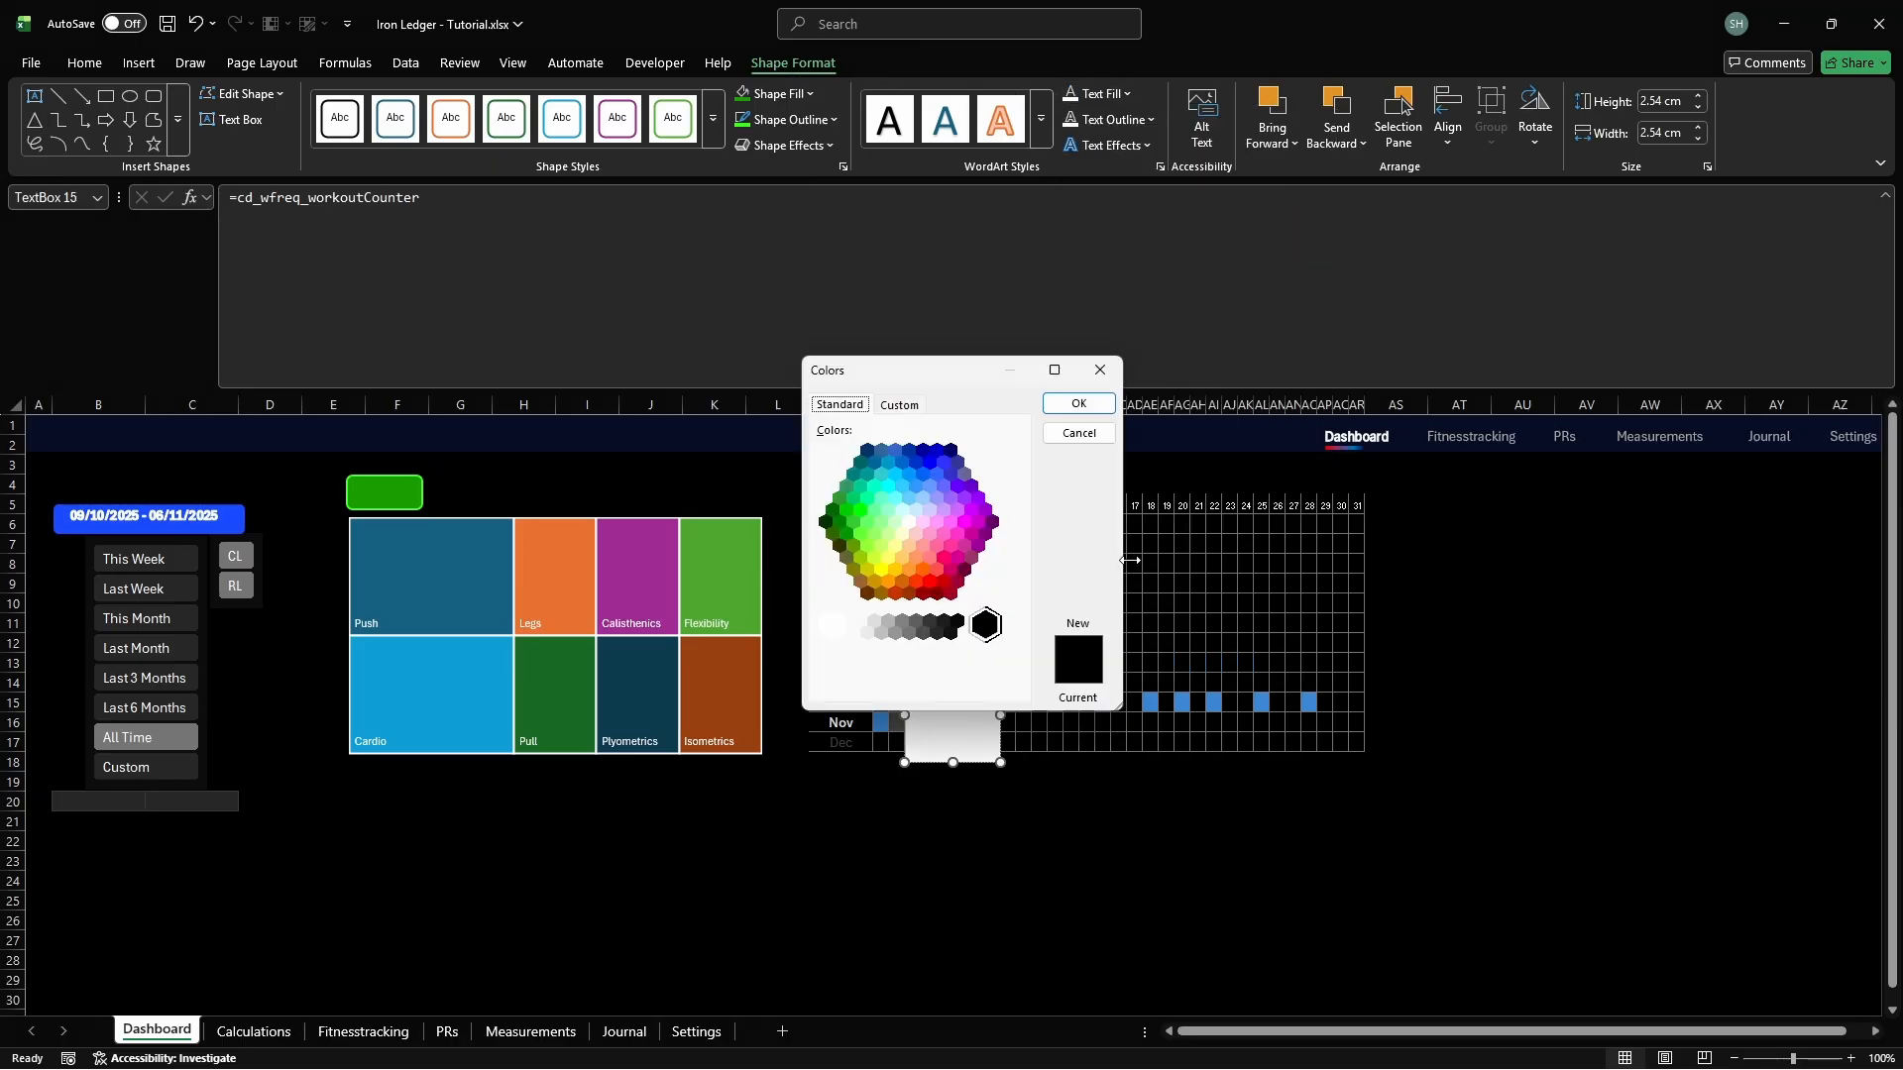
{"action": "left_click", "coordinate": [901, 406]}
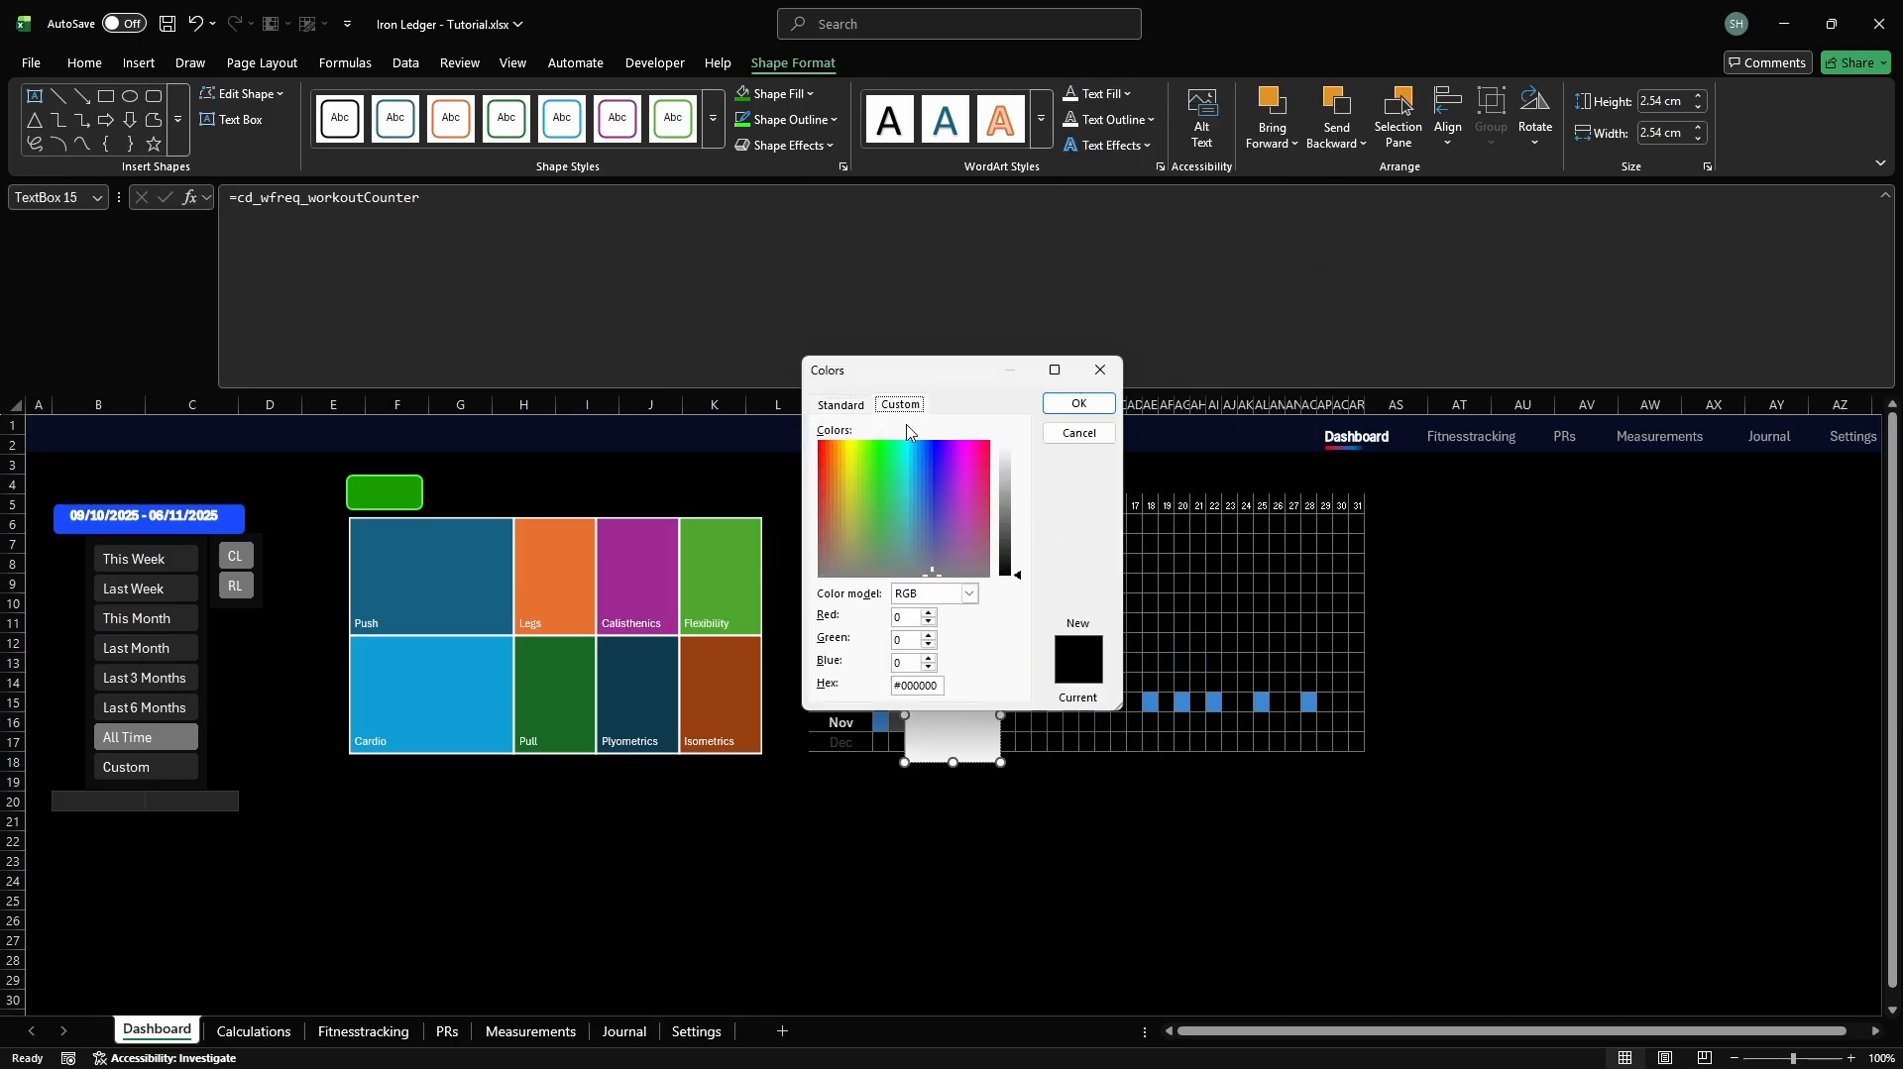
{"action": "double_click", "coordinate": [930, 685]}
{"action": "type", "text": "FFFFFF"}
{"action": "key", "text": "Return"}
Set the counter text's outline to custom white using hex FFF
{"action": "left_click", "coordinate": [1103, 120]}
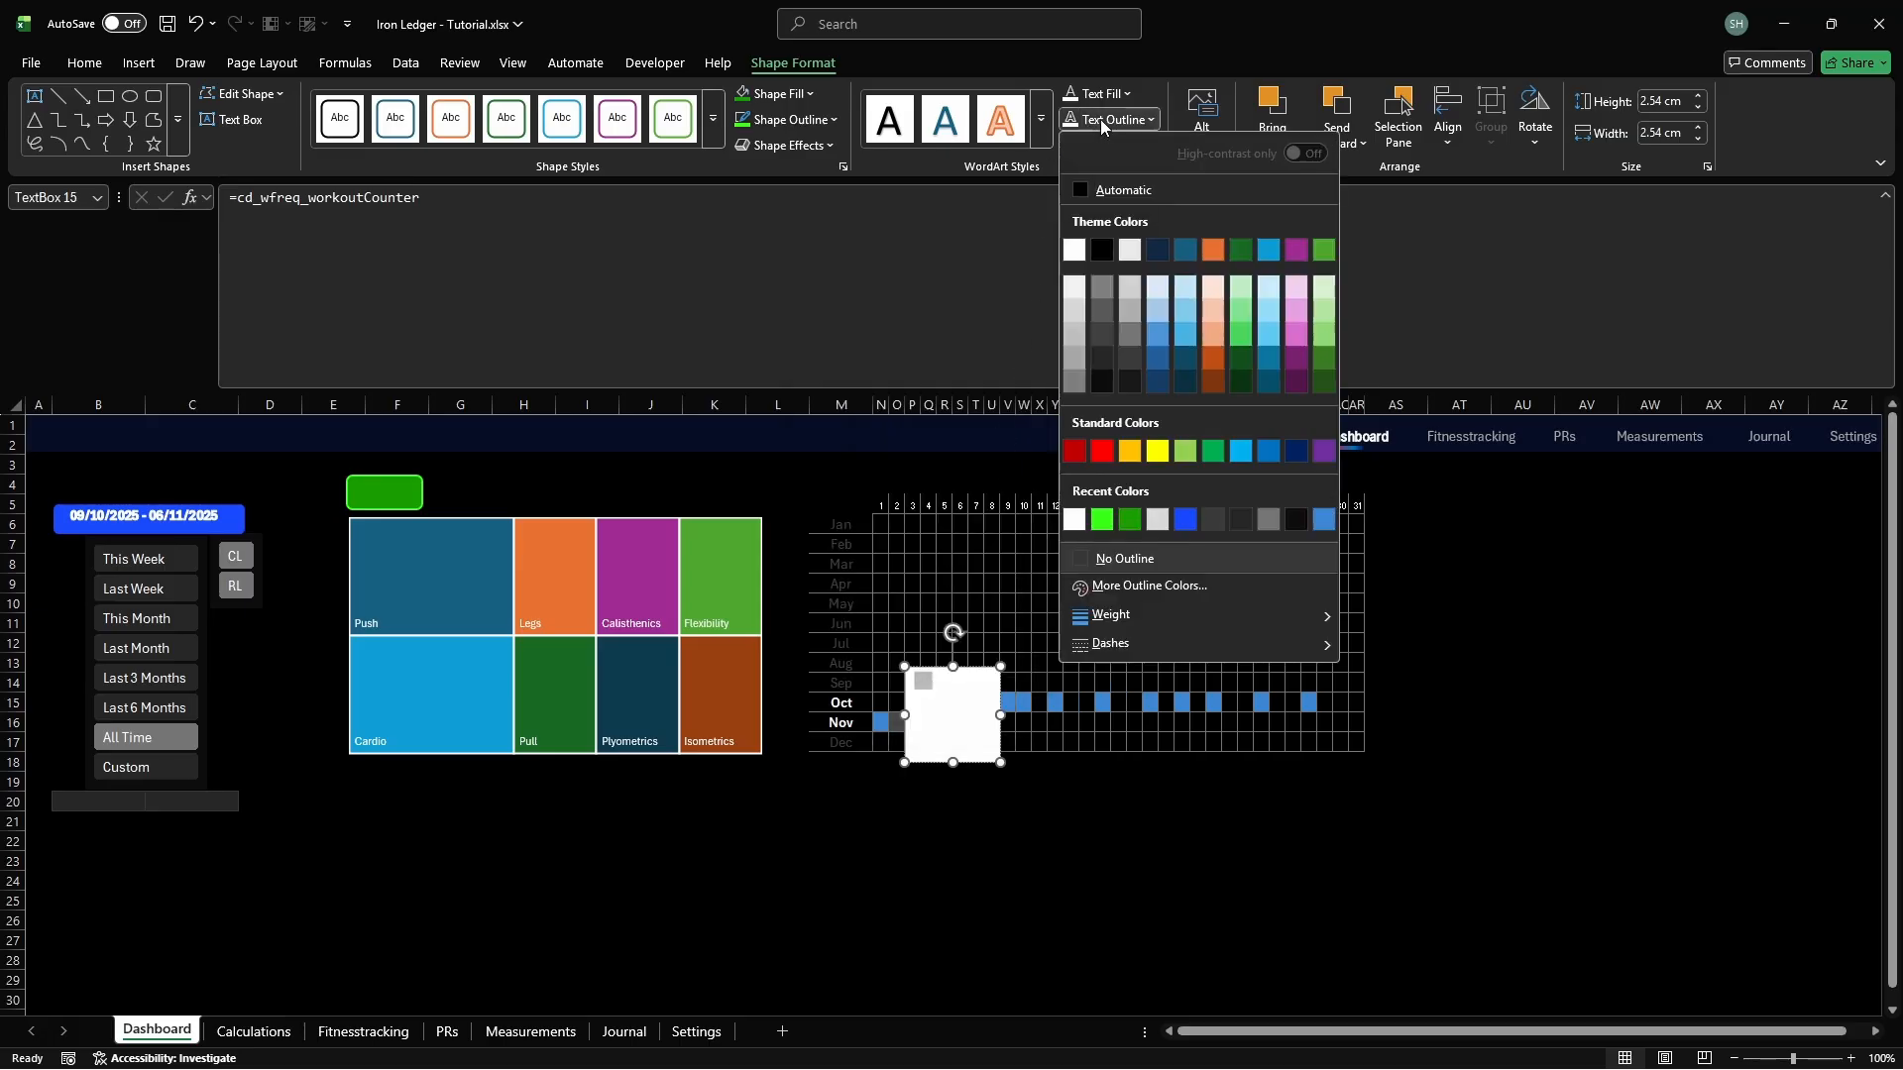
{"action": "left_click", "coordinate": [1130, 587]}
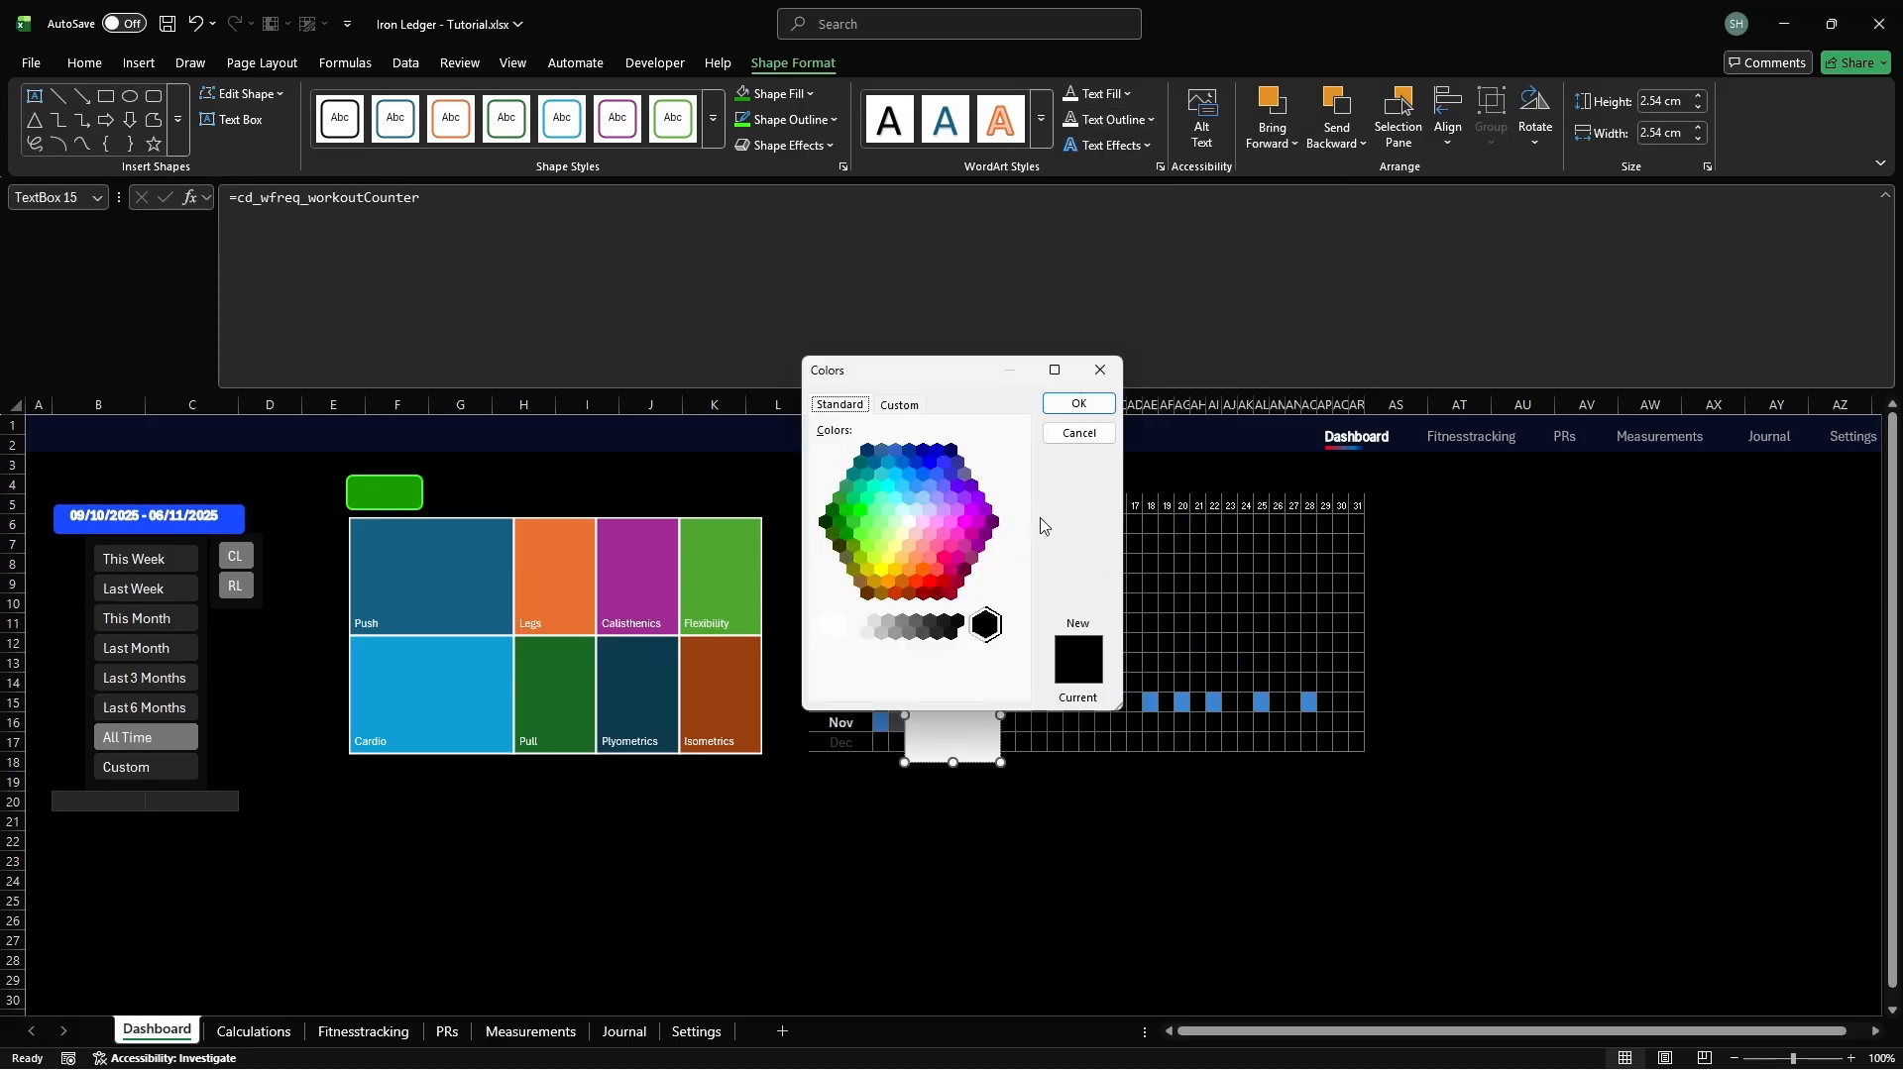
{"action": "left_click", "coordinate": [900, 405]}
{"action": "left_click", "coordinate": [939, 686]}
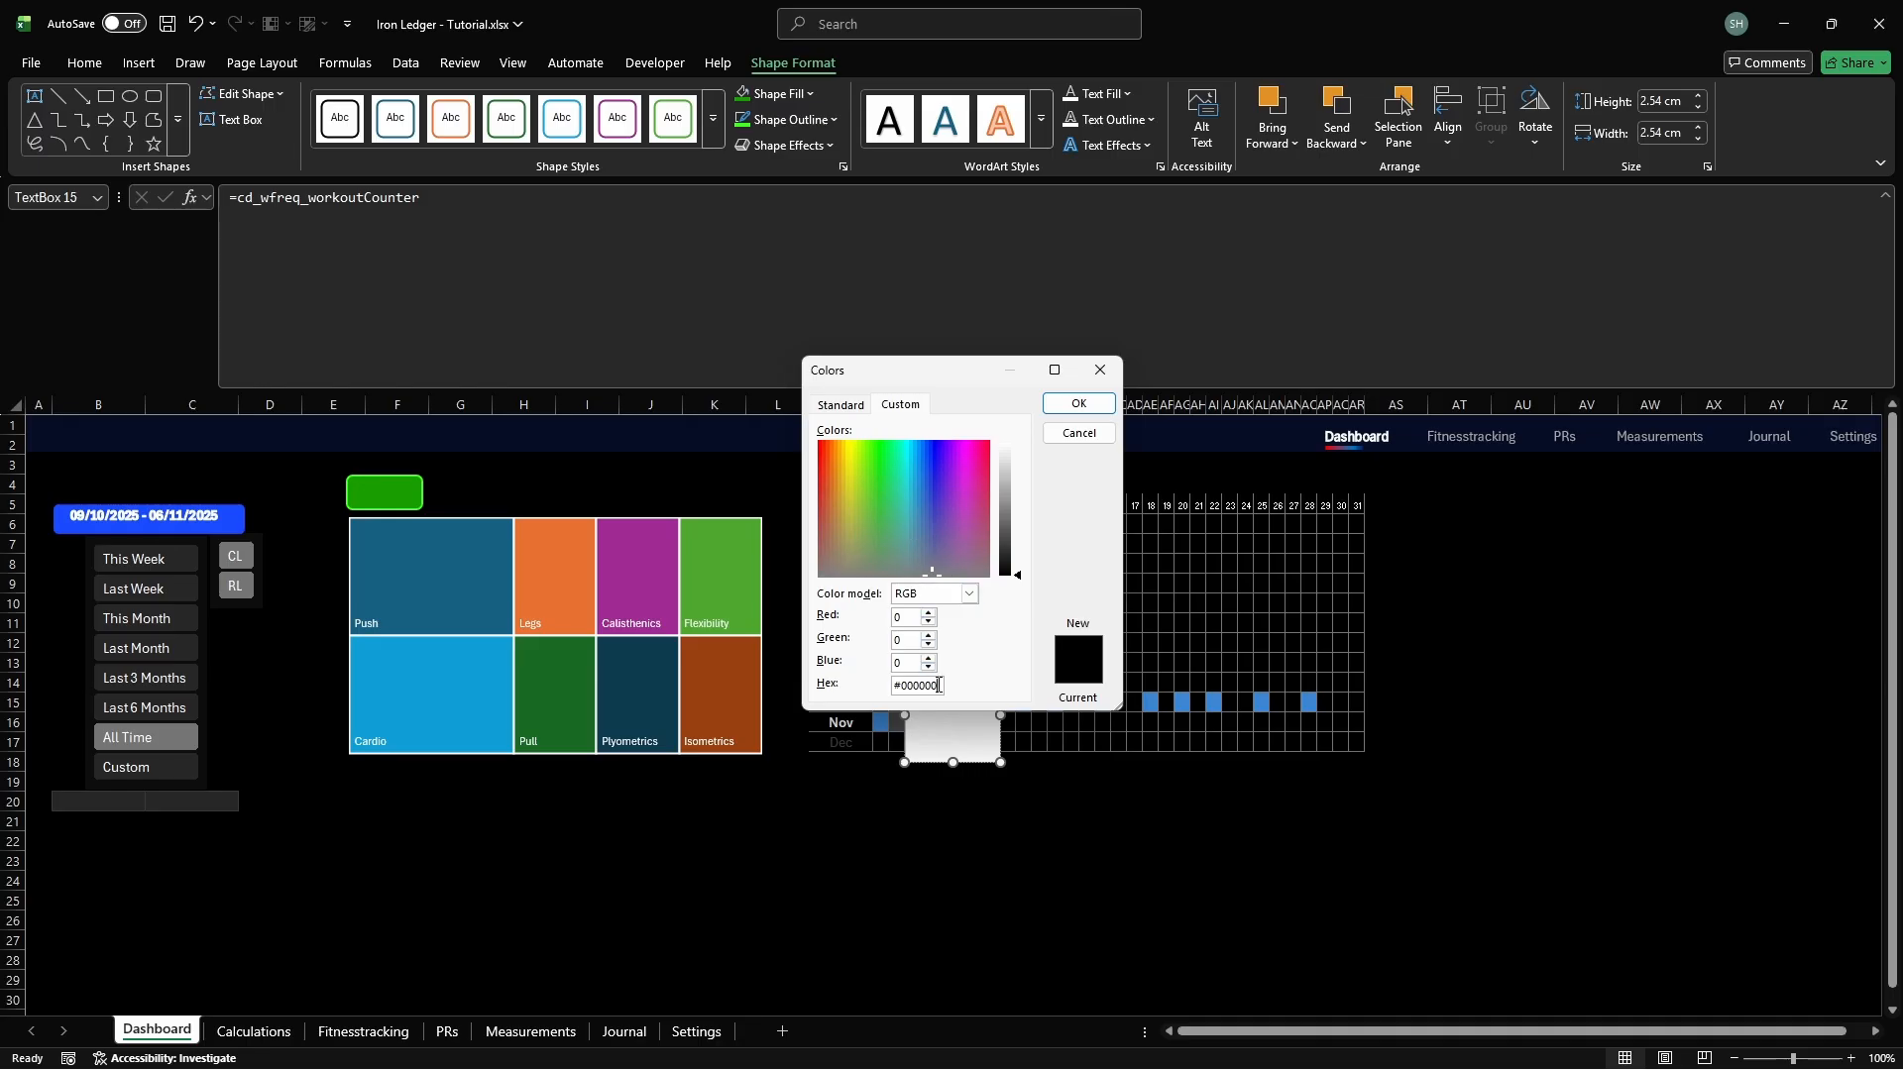
{"action": "key", "text": "ctrl+a"}
{"action": "type", "text": "FFF"}
{"action": "key", "text": "Return"}
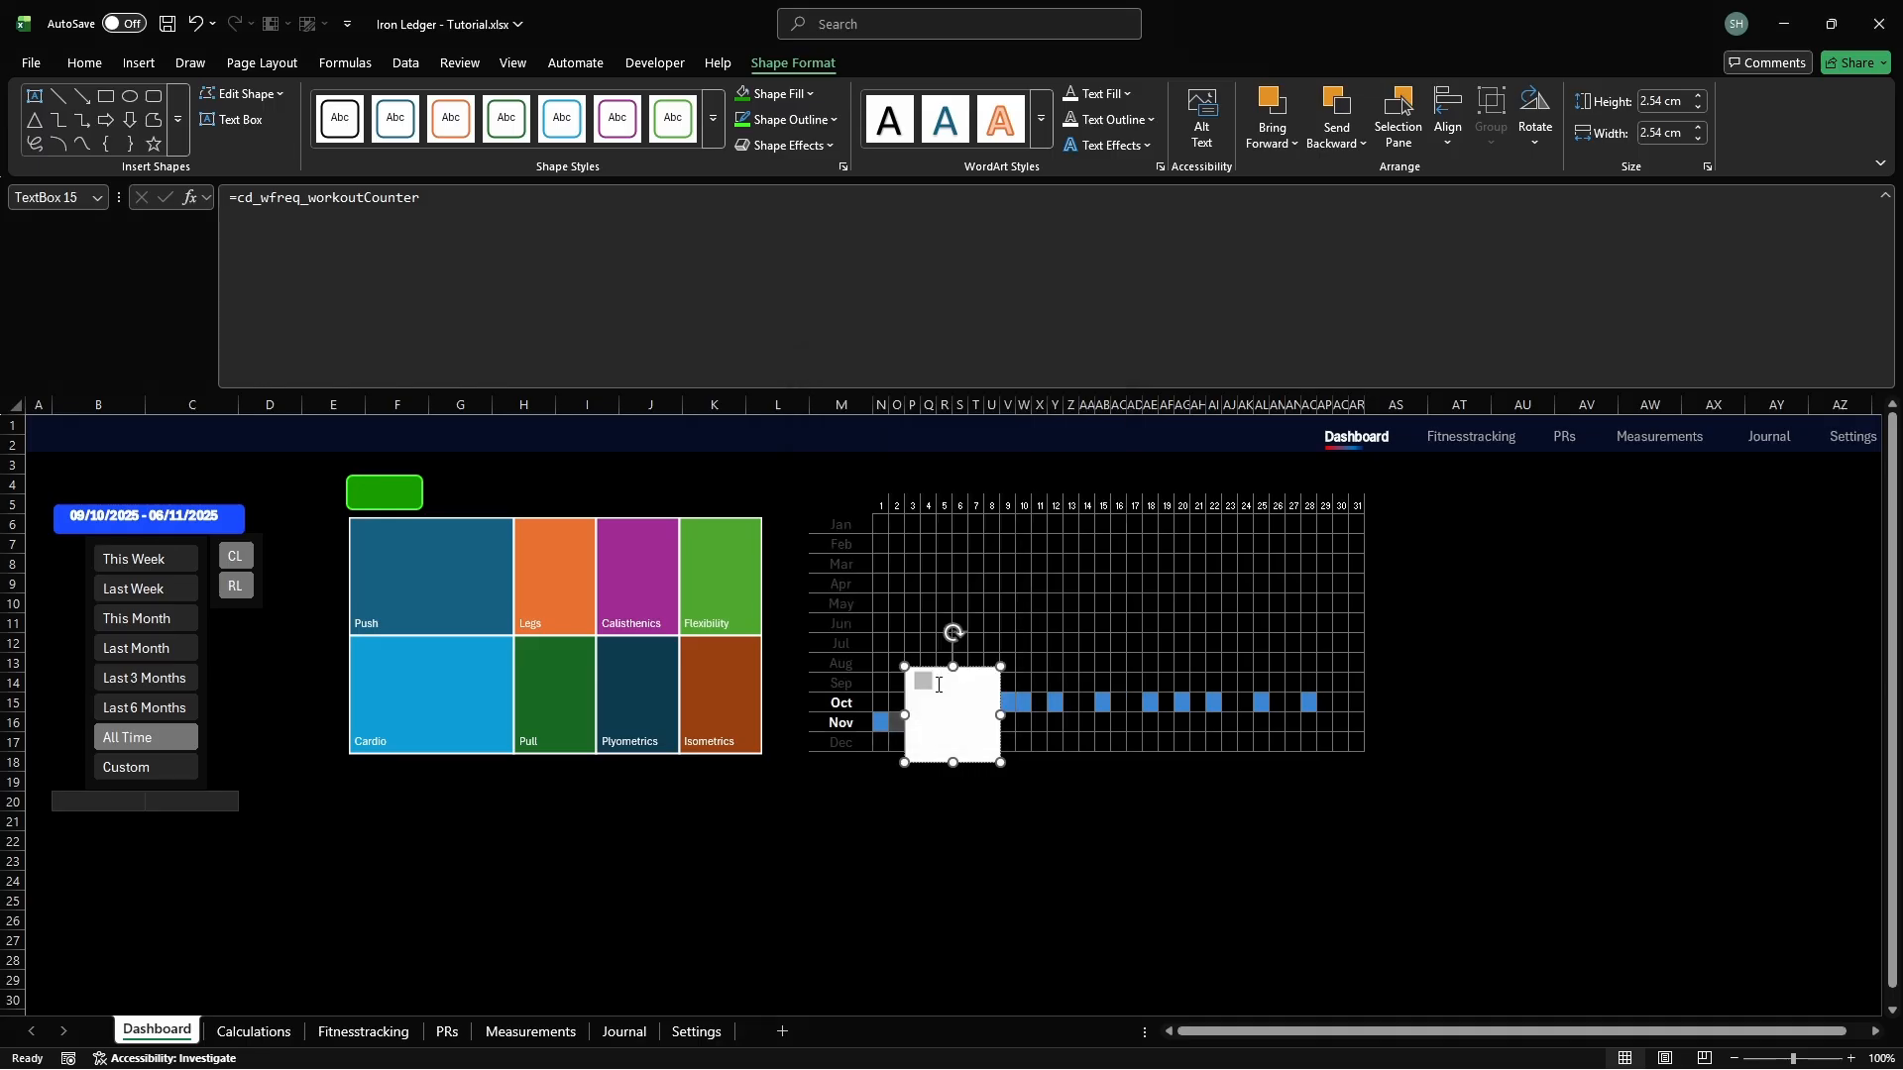
Format the counter text box with no fill and no line
{"action": "right_click", "coordinate": [939, 714]}
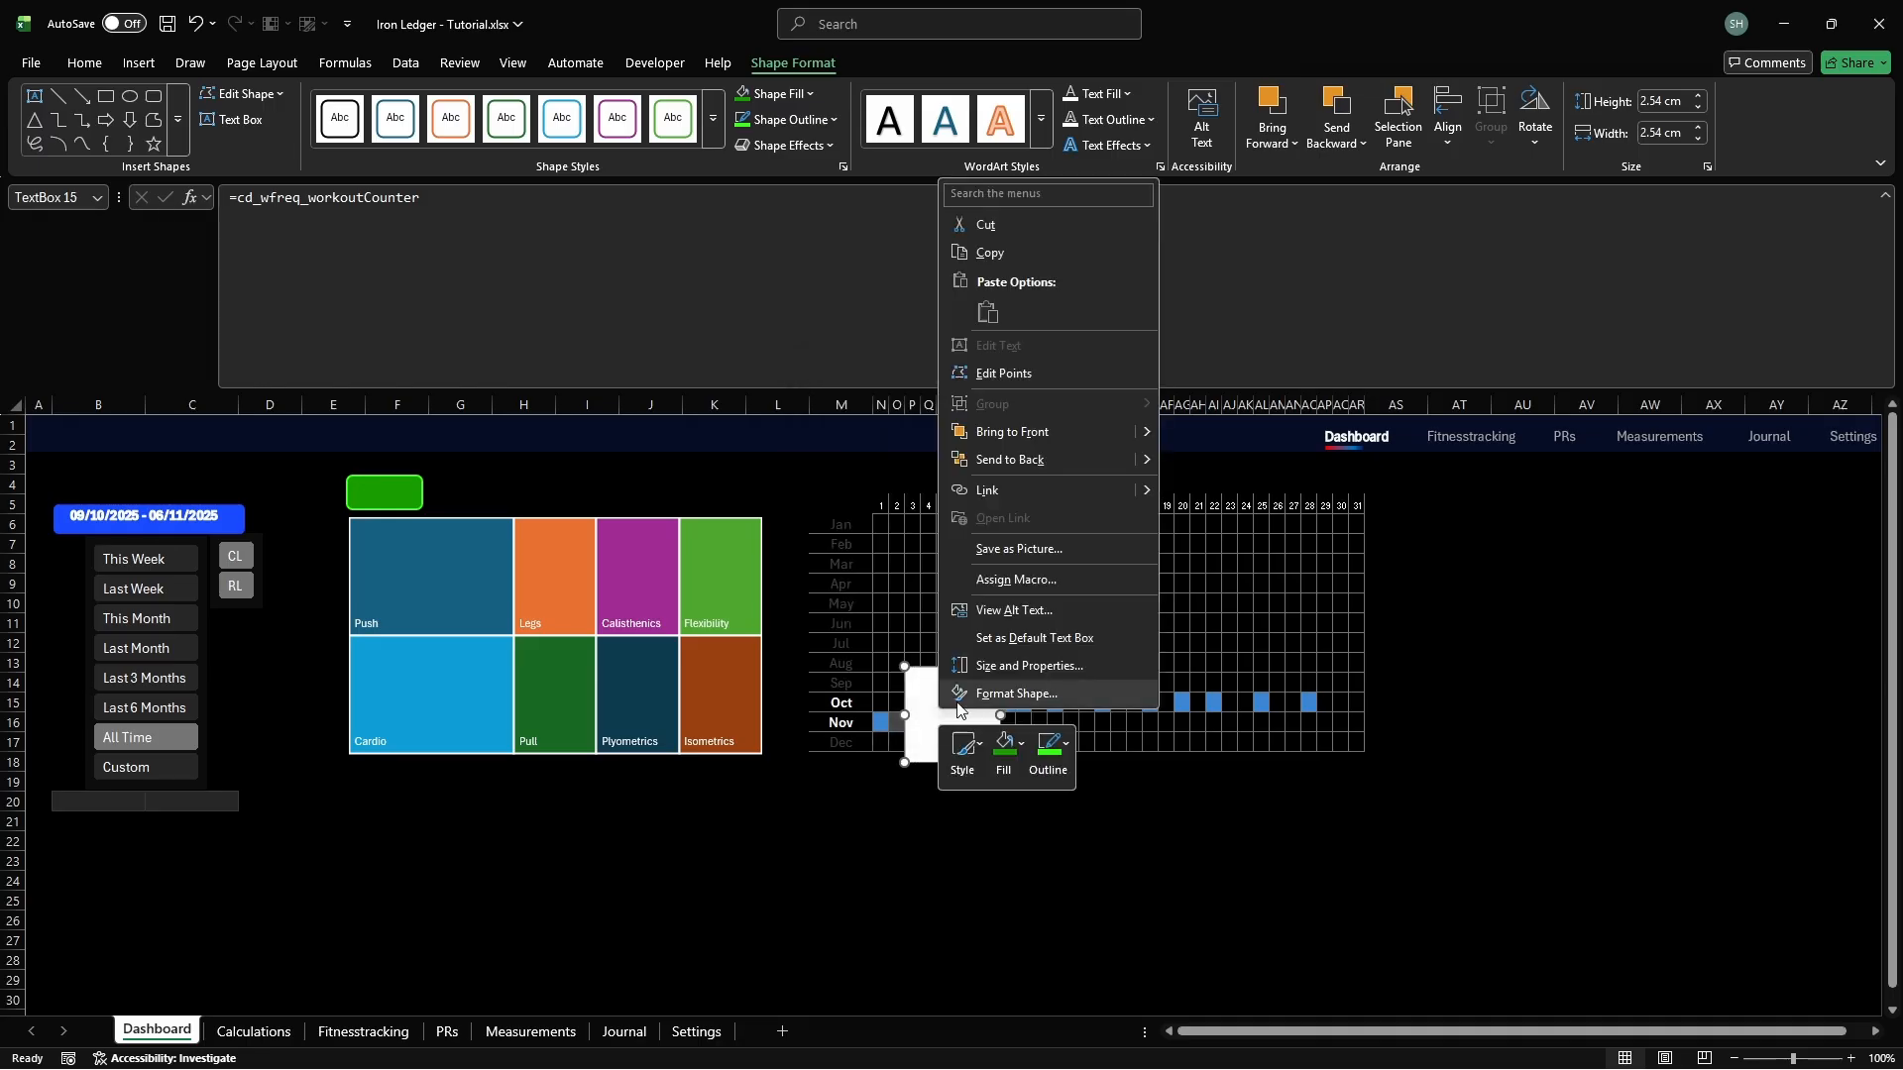
{"action": "left_click", "coordinate": [978, 696]}
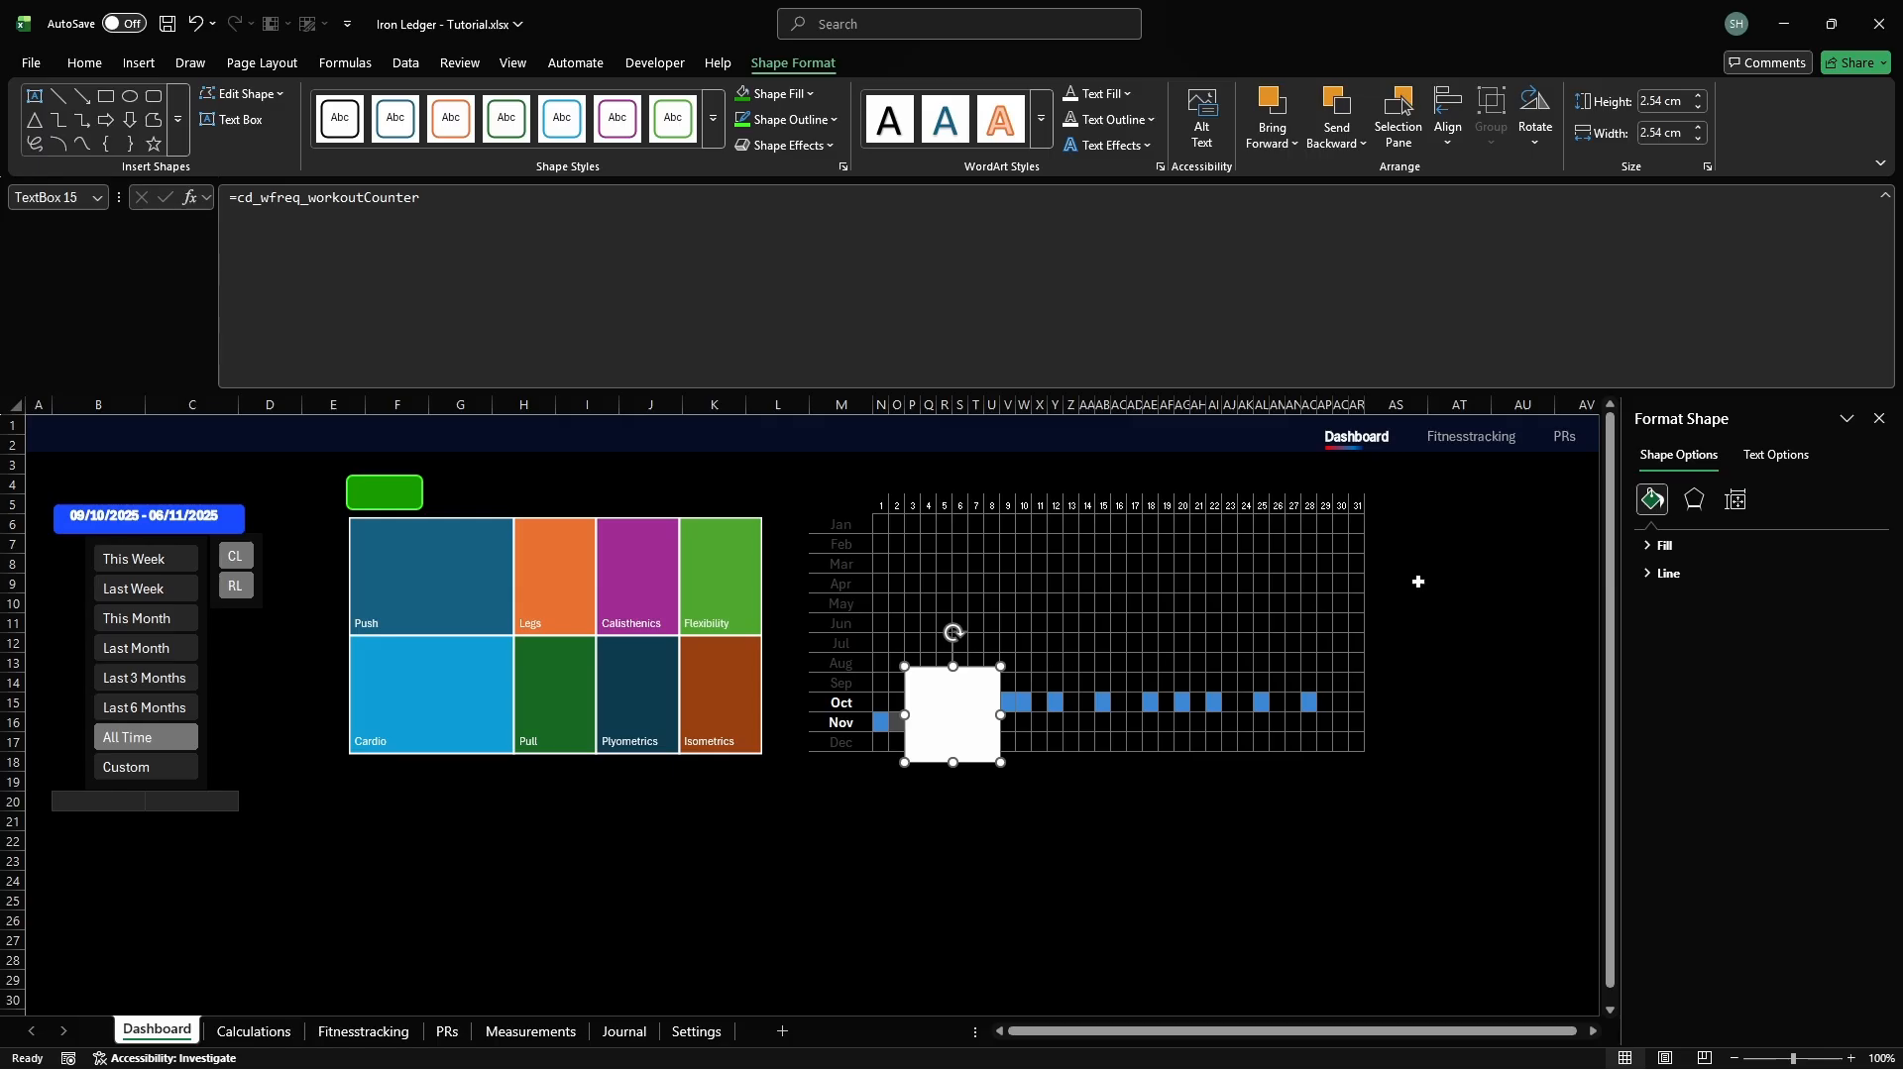
{"action": "left_click", "coordinate": [1662, 546]}
{"action": "left_click", "coordinate": [1663, 578]}
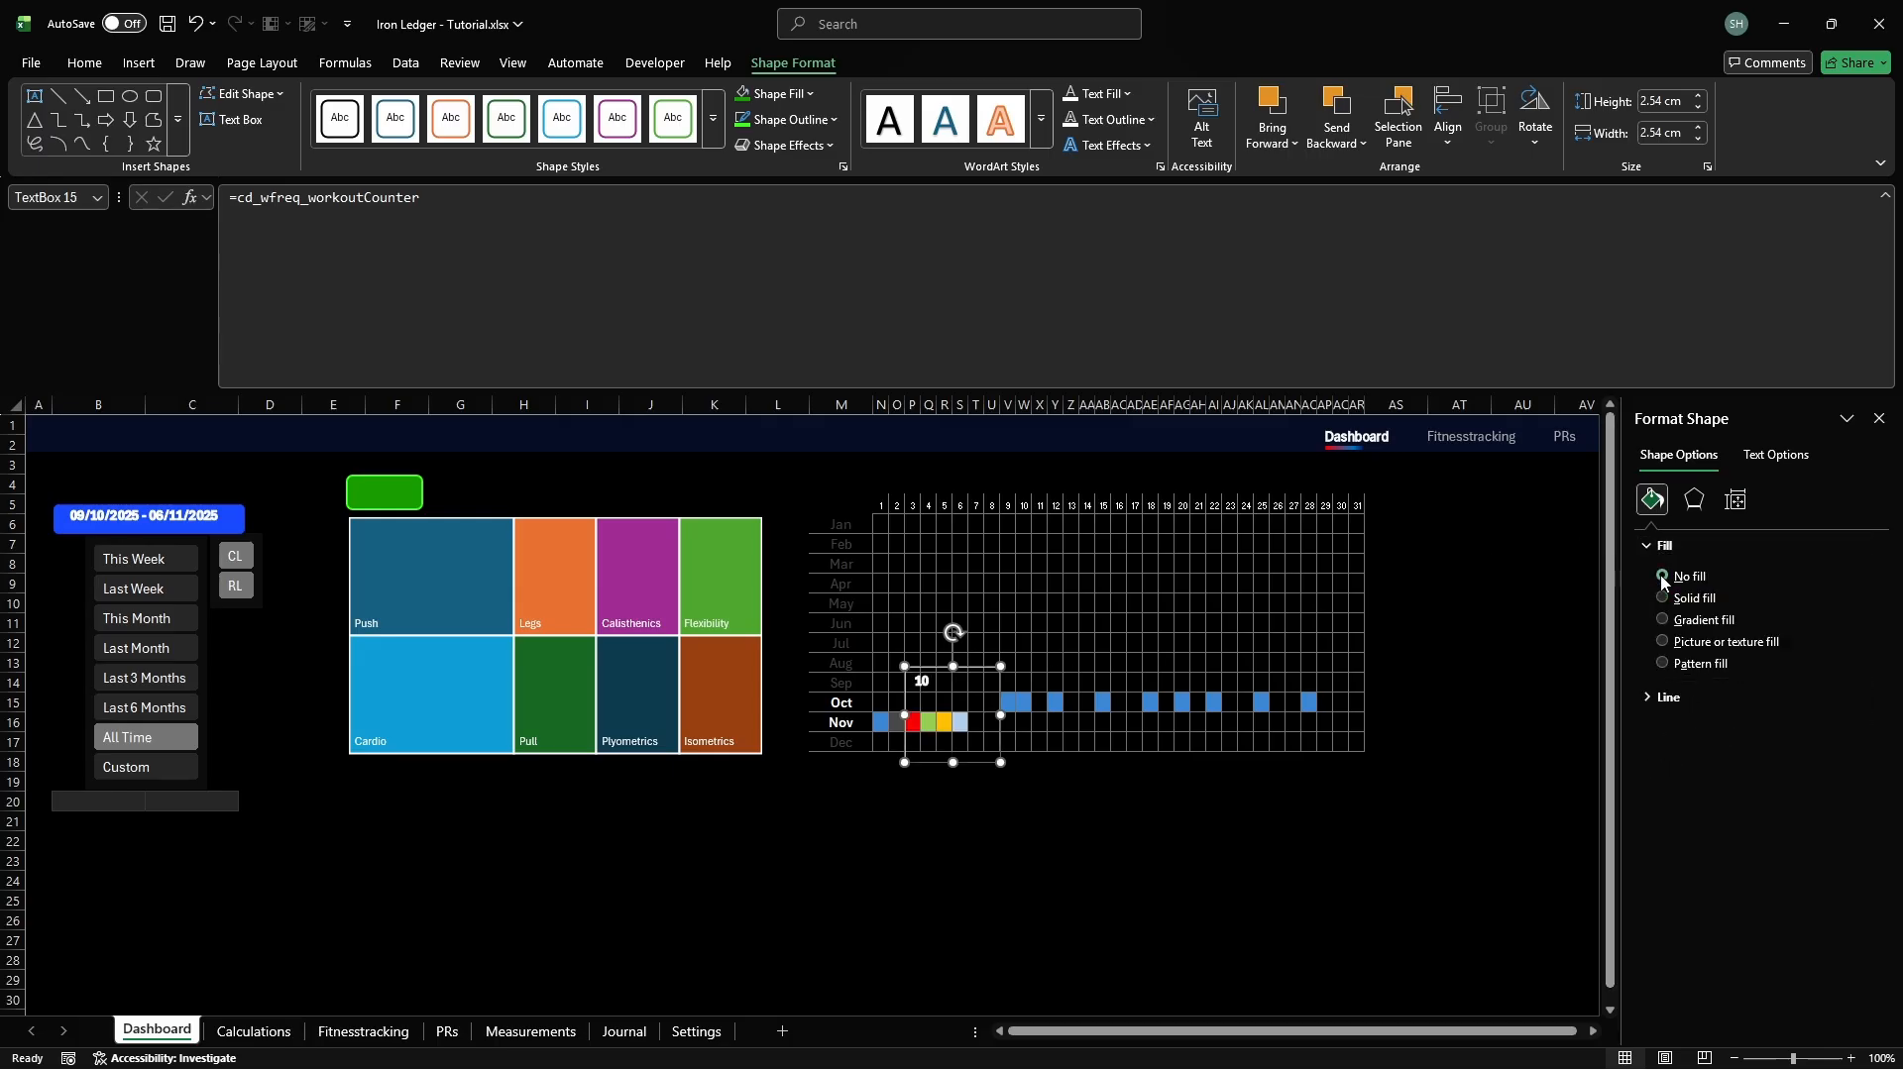
{"action": "left_click", "coordinate": [1662, 546]}
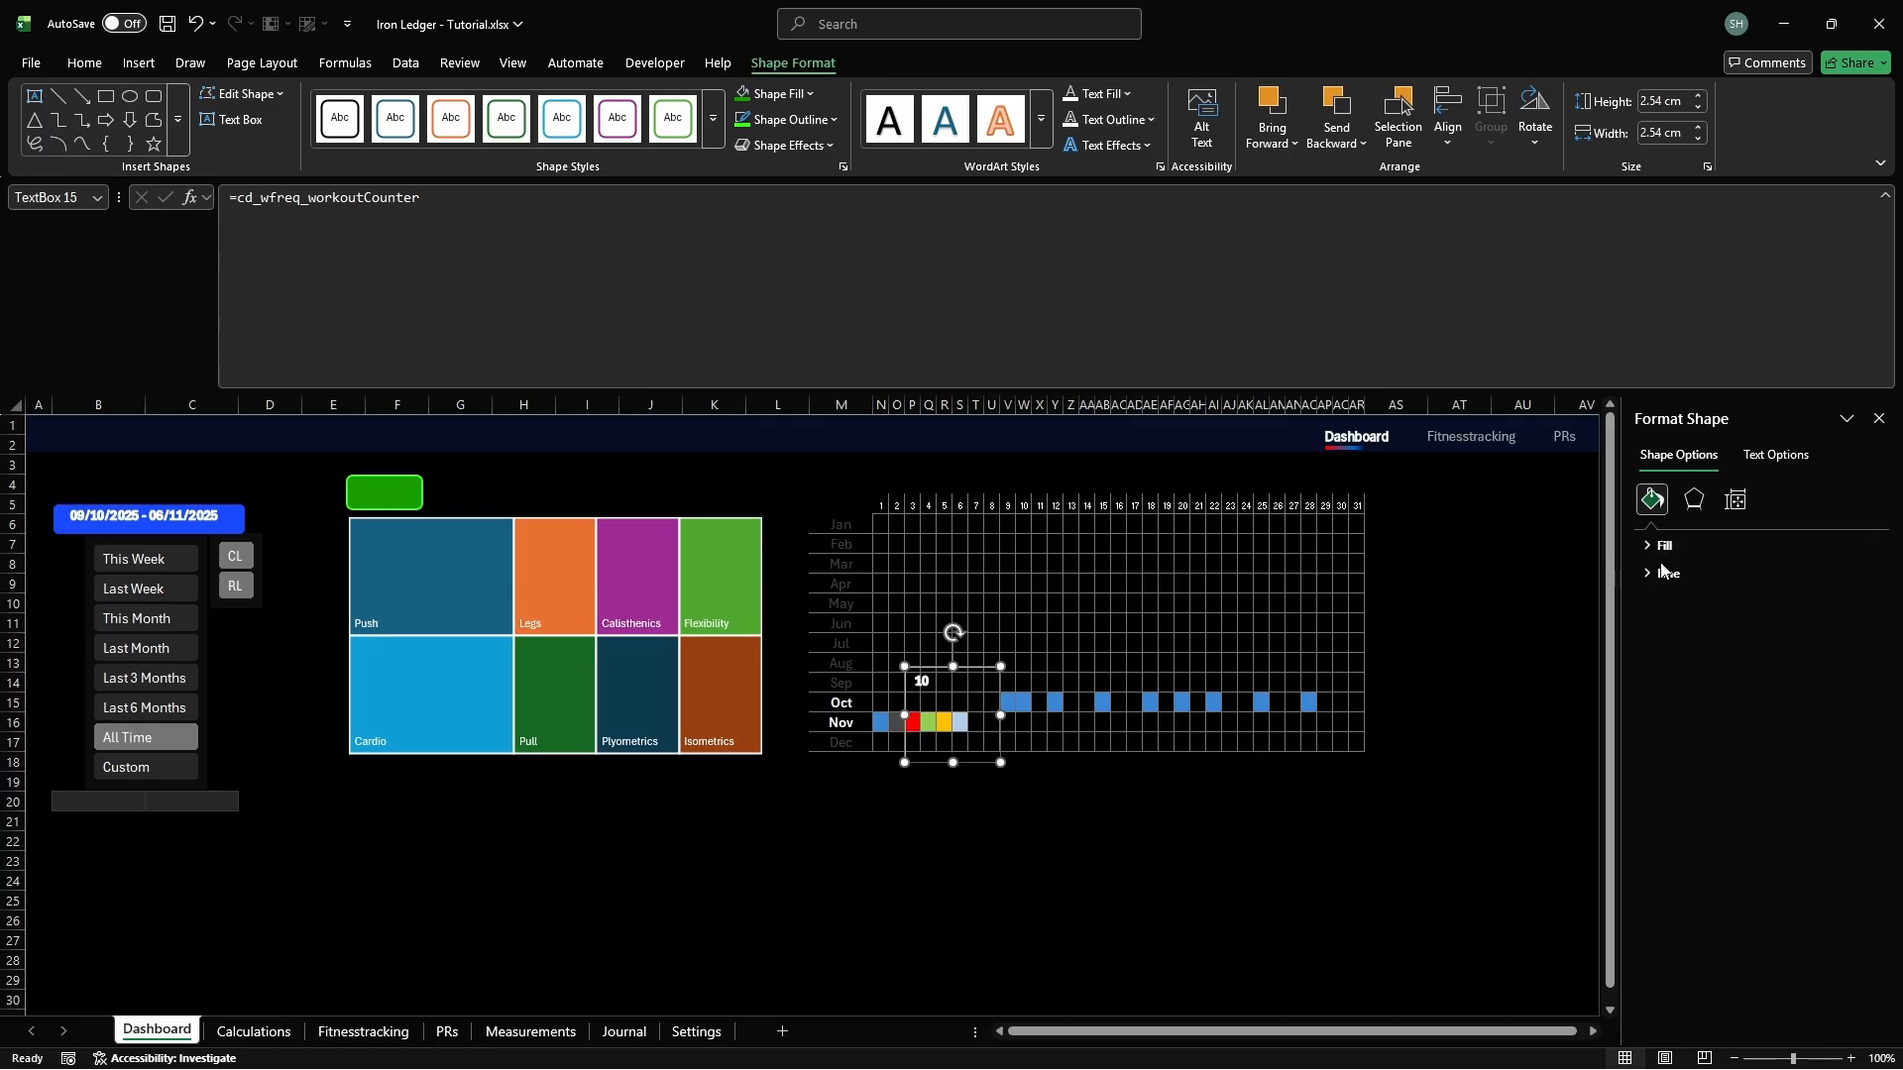
{"action": "left_click", "coordinate": [1662, 575]}
{"action": "left_click", "coordinate": [1664, 603]}
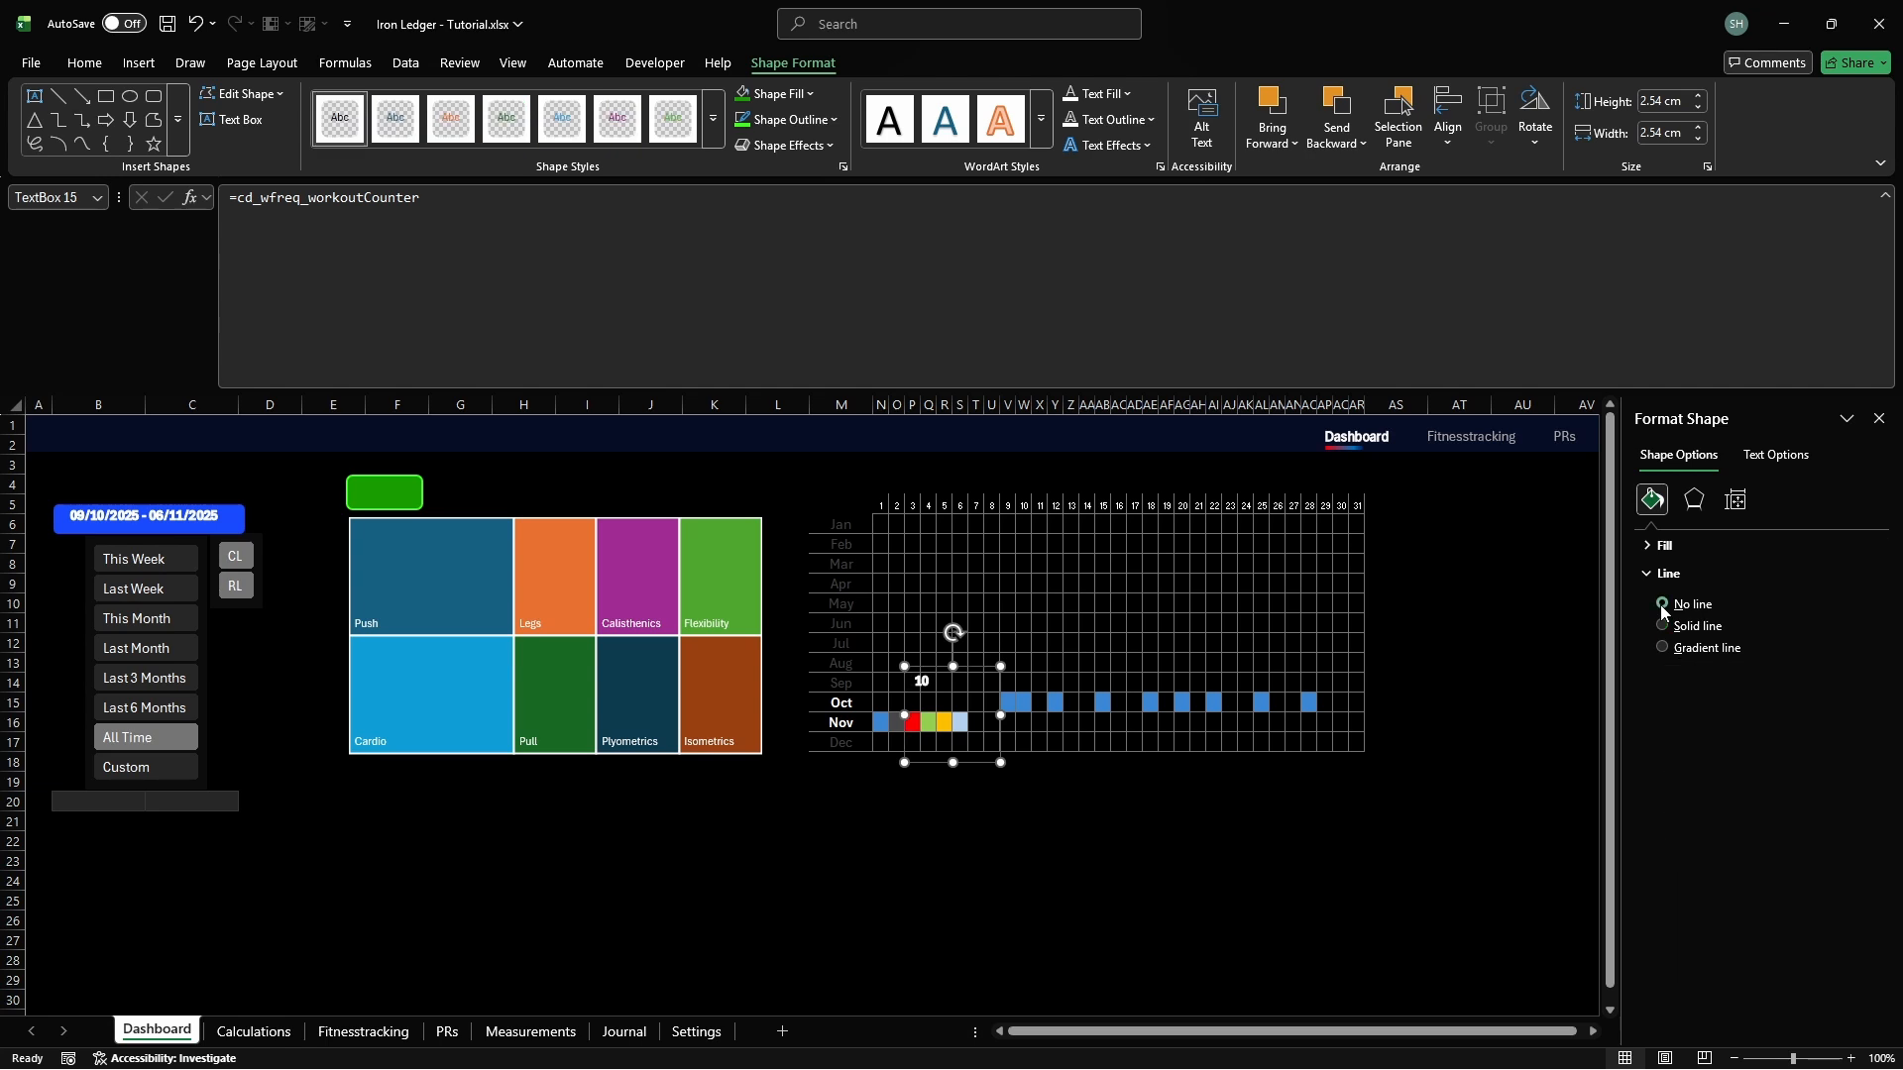
{"action": "left_click", "coordinate": [1662, 578]}
{"action": "left_click", "coordinate": [1736, 501]}
{"action": "left_click", "coordinate": [1677, 577]}
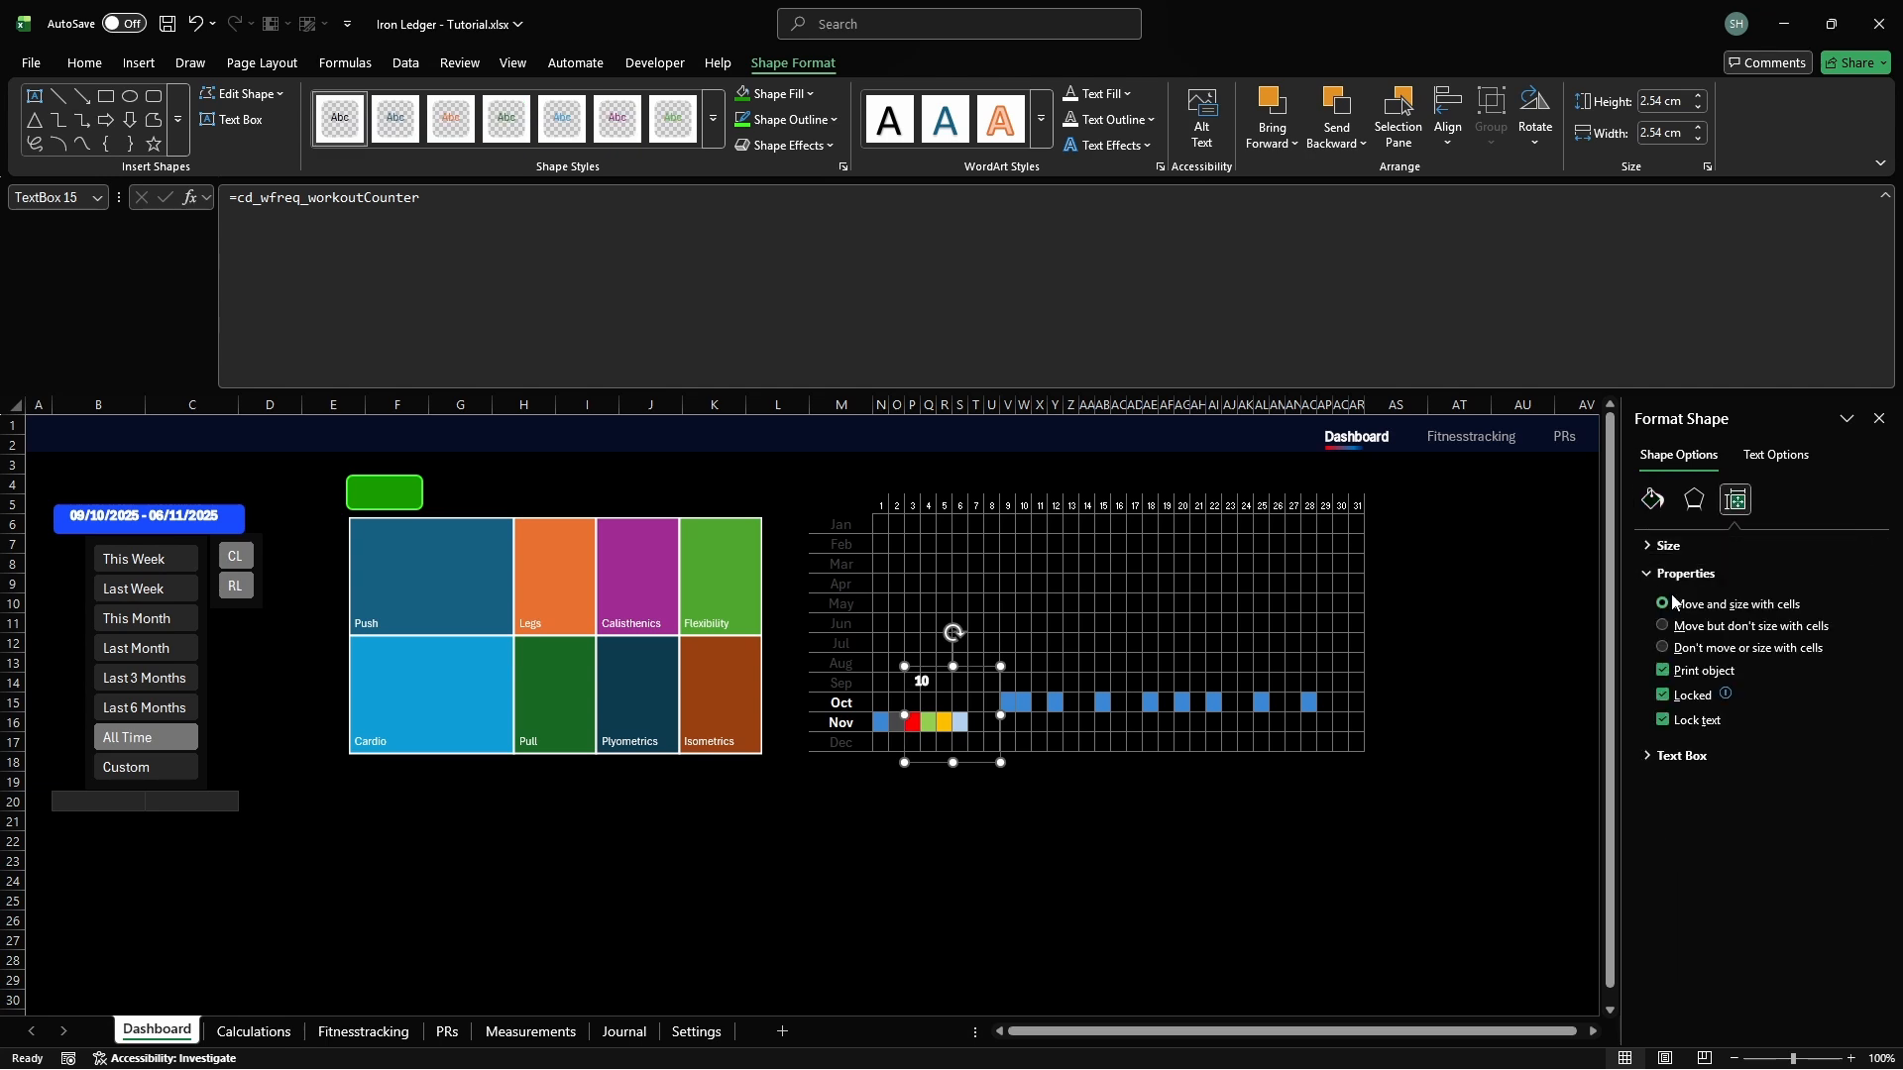
{"action": "left_click", "coordinate": [1685, 575]}
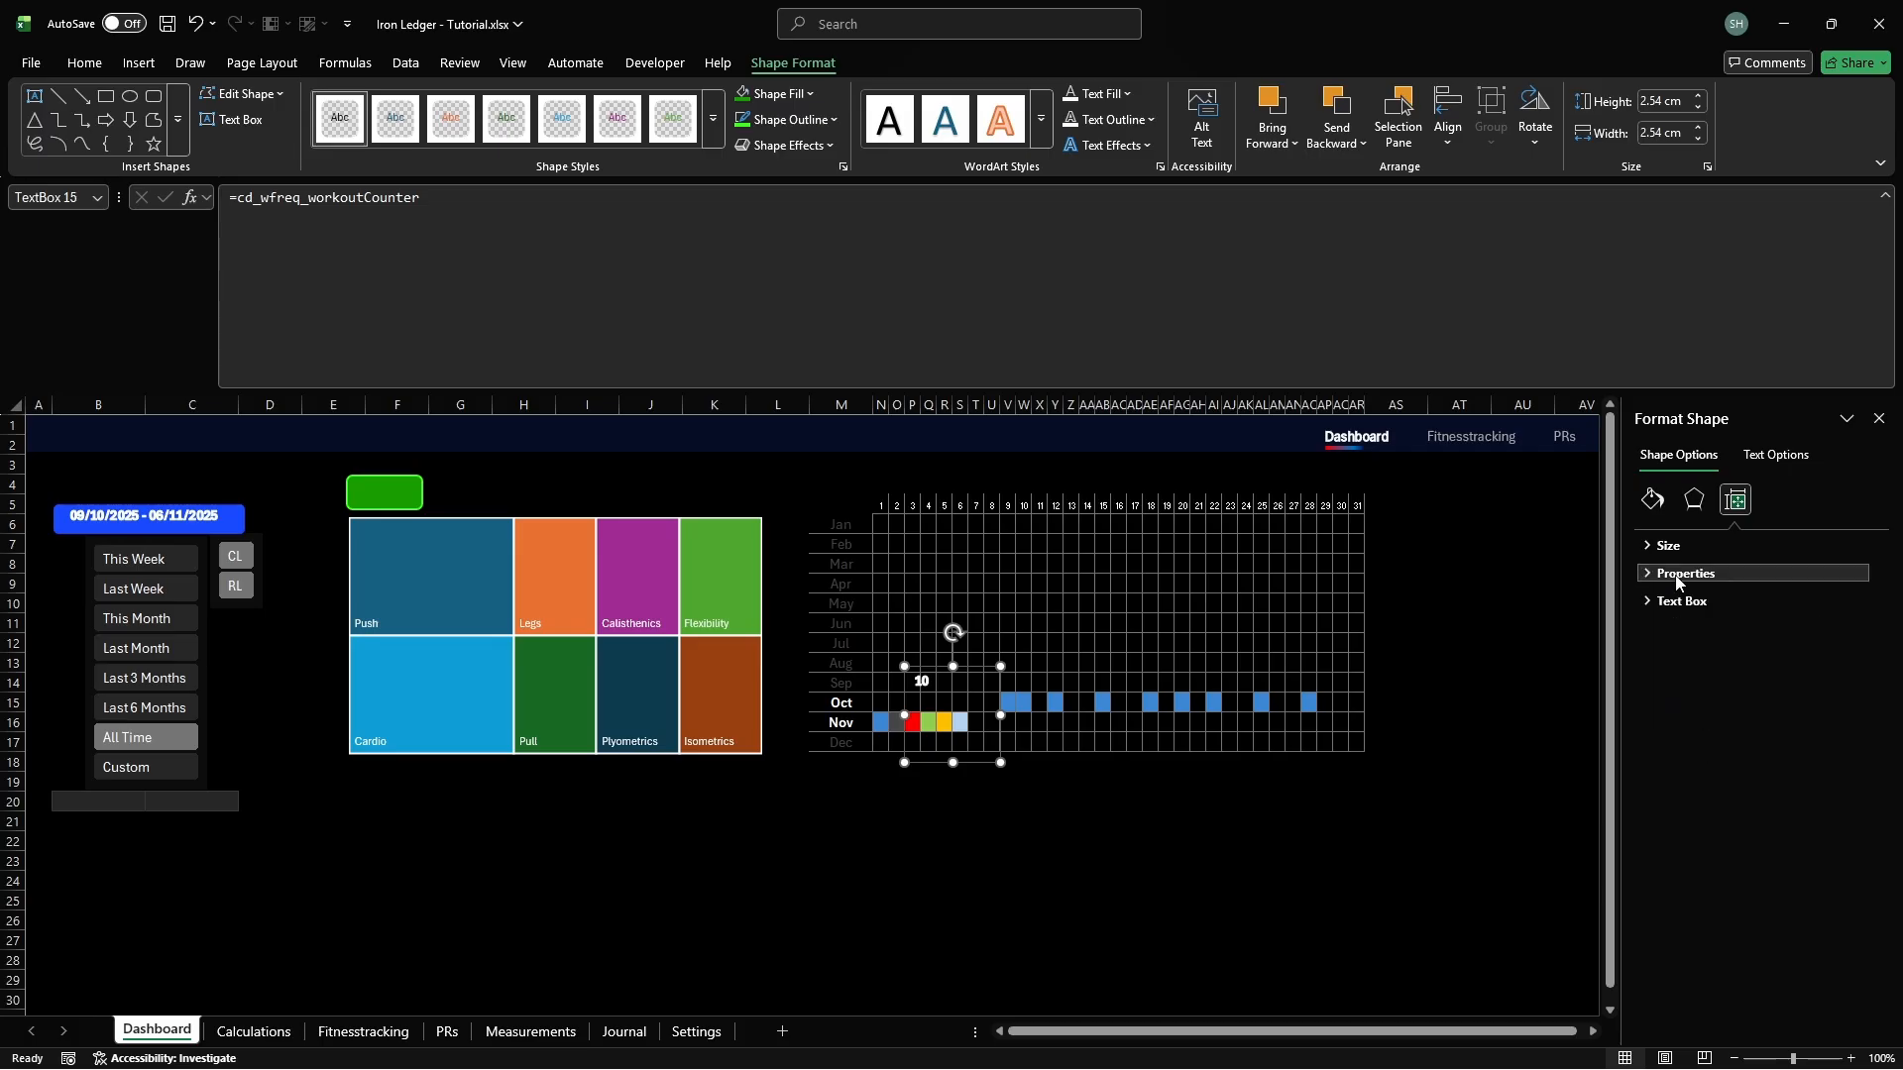
{"action": "left_click", "coordinate": [1879, 419]}
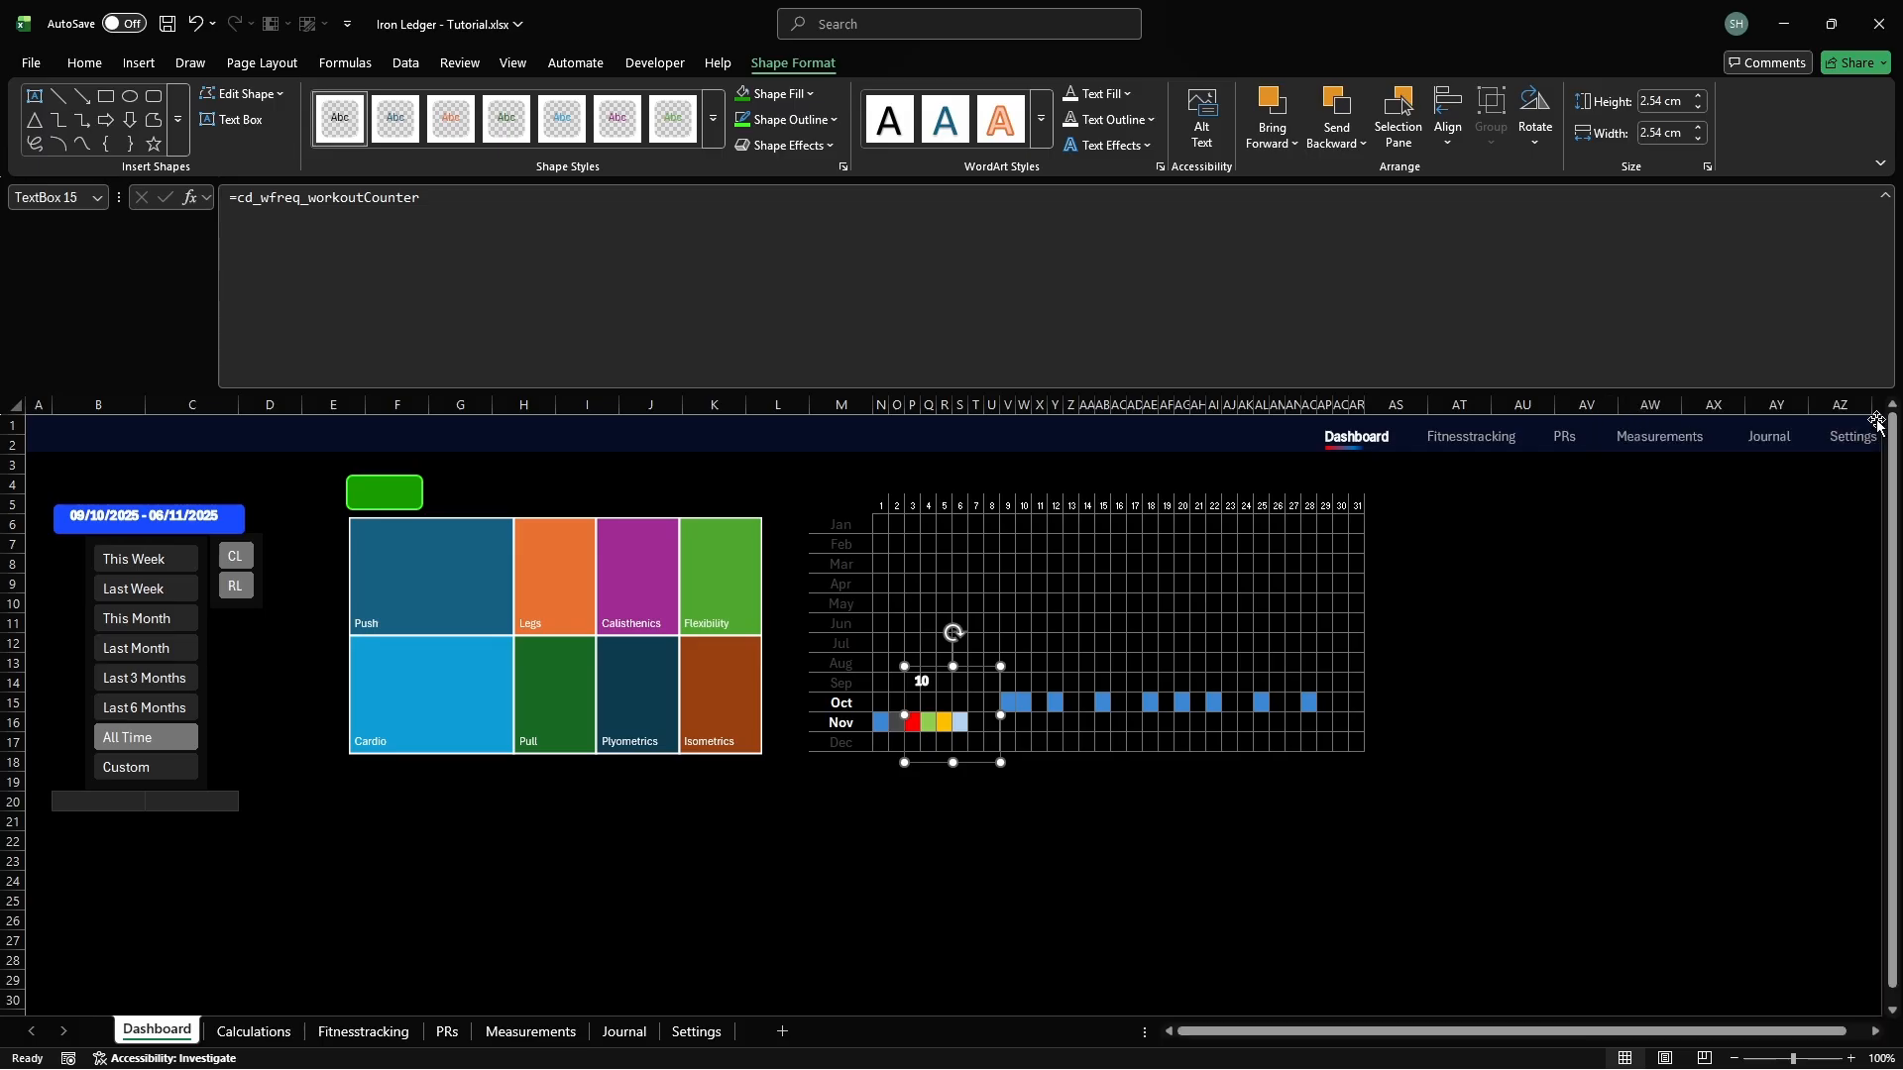
Set the counter text box's height to 0.7 cm and its width to 1.5 cm
{"action": "triple_click", "coordinate": [1652, 102]}
{"action": "type", "text": "0.7"}
{"action": "key", "text": "Return"}
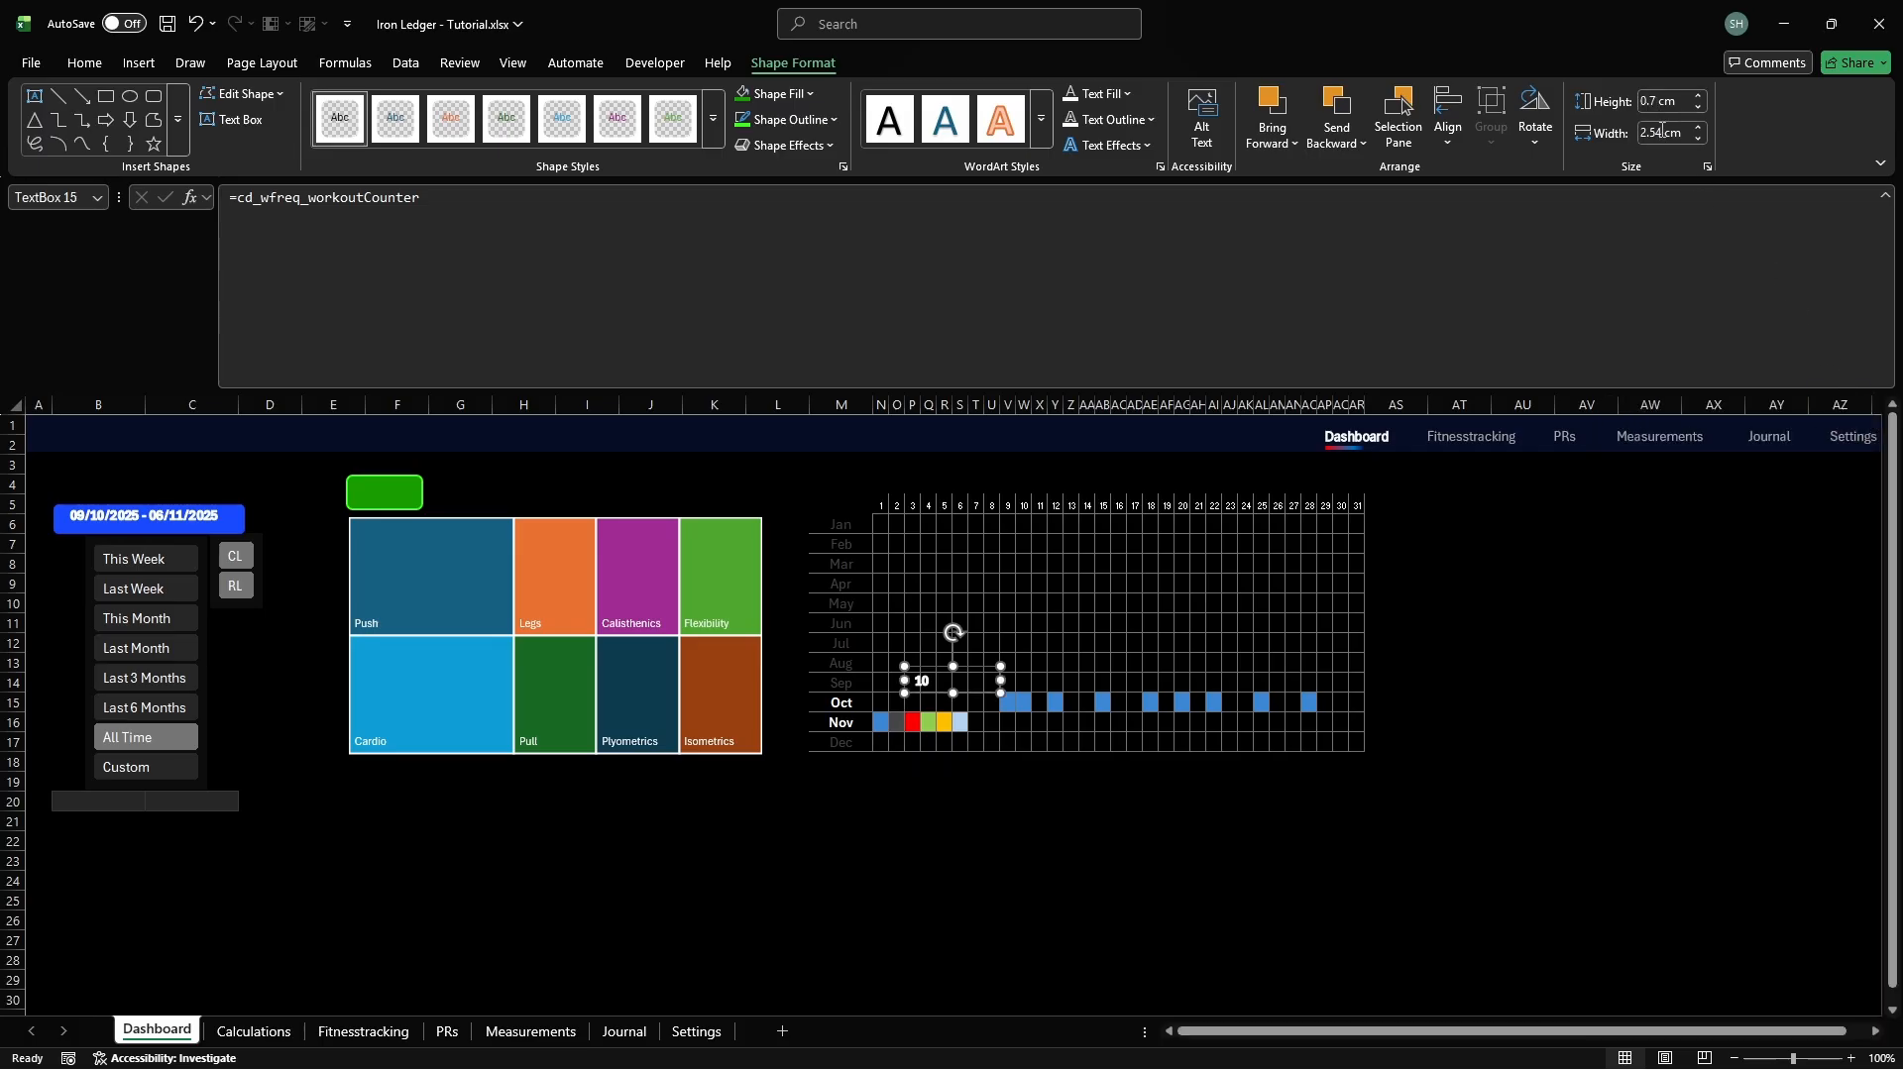
{"action": "triple_click", "coordinate": [1662, 130]}
{"action": "type", "text": "1.5"}
{"action": "key", "text": "Return"}
Format the counter text as 14 pt bold and place the text box over the green rounded rectangle
{"action": "scroll", "coordinate": [1664, 133], "scroll_direction": "up", "scroll_amount": 11}
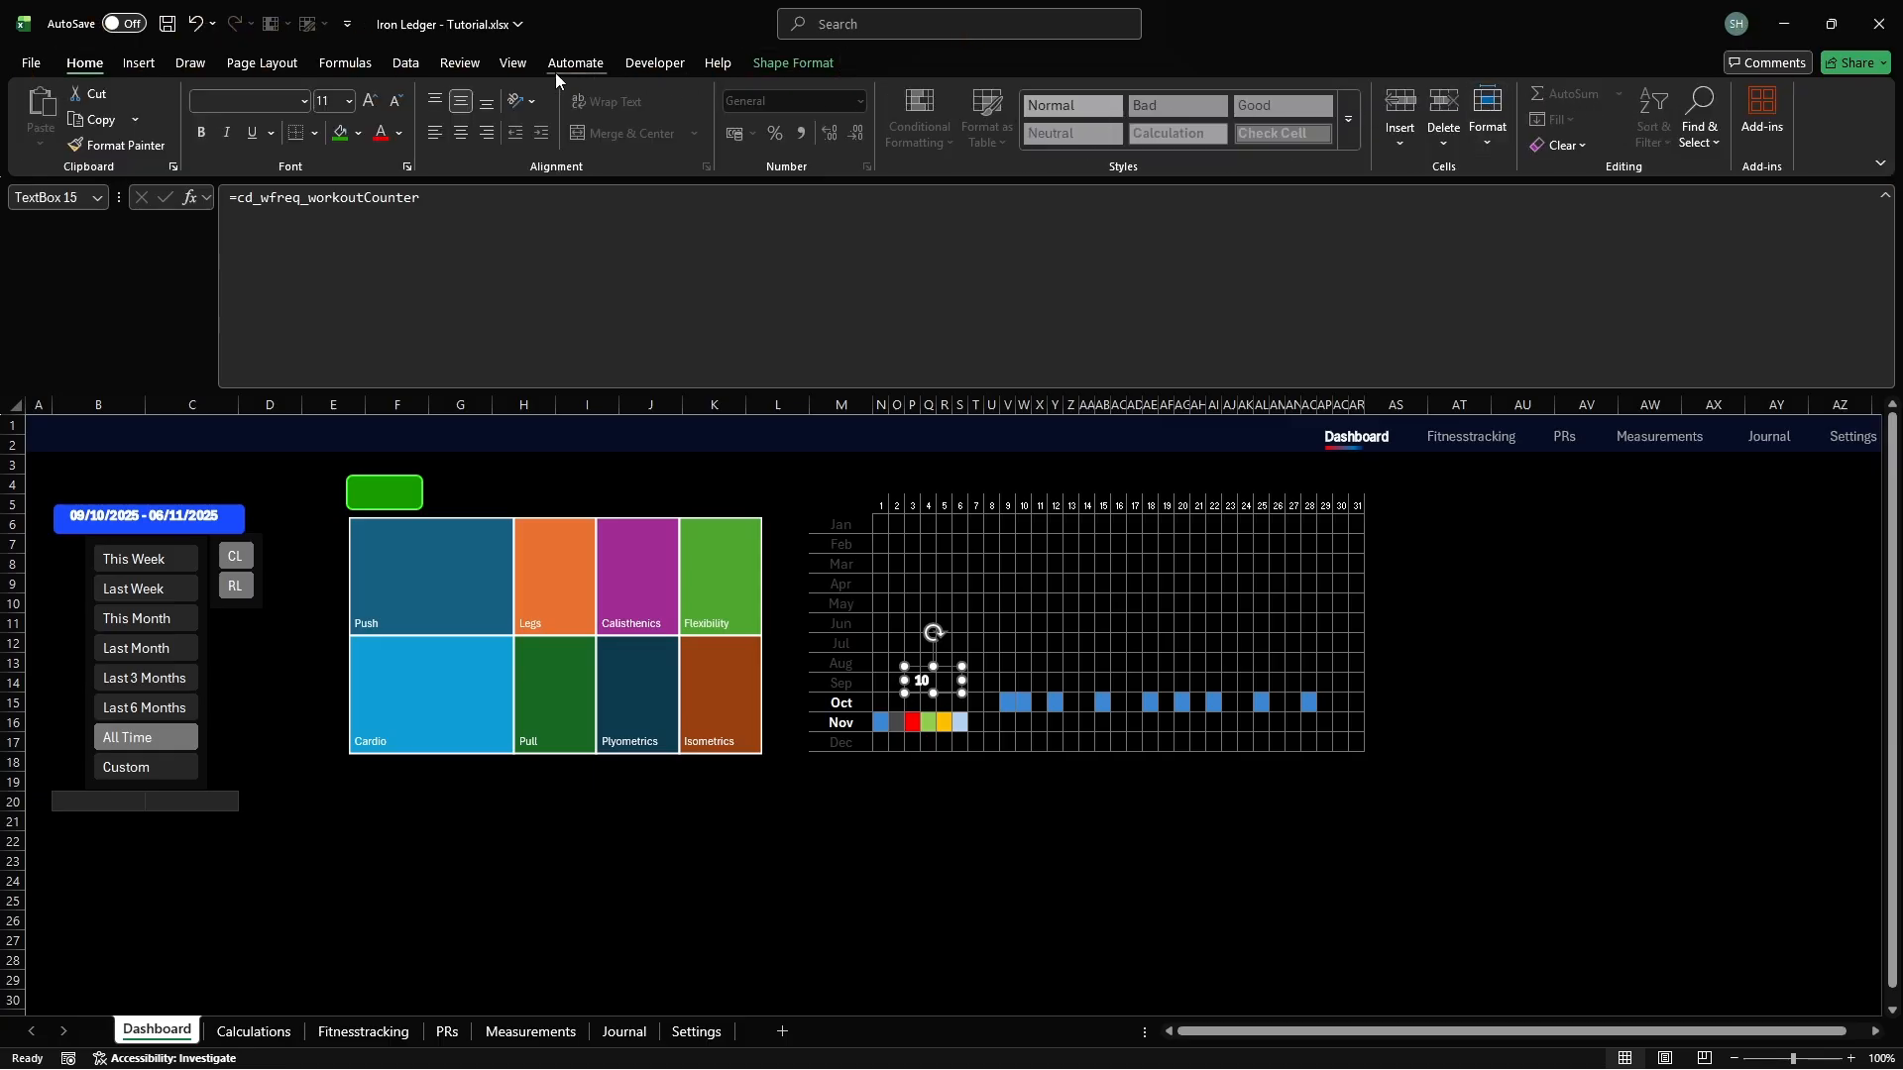
{"action": "left_click", "coordinate": [369, 103]}
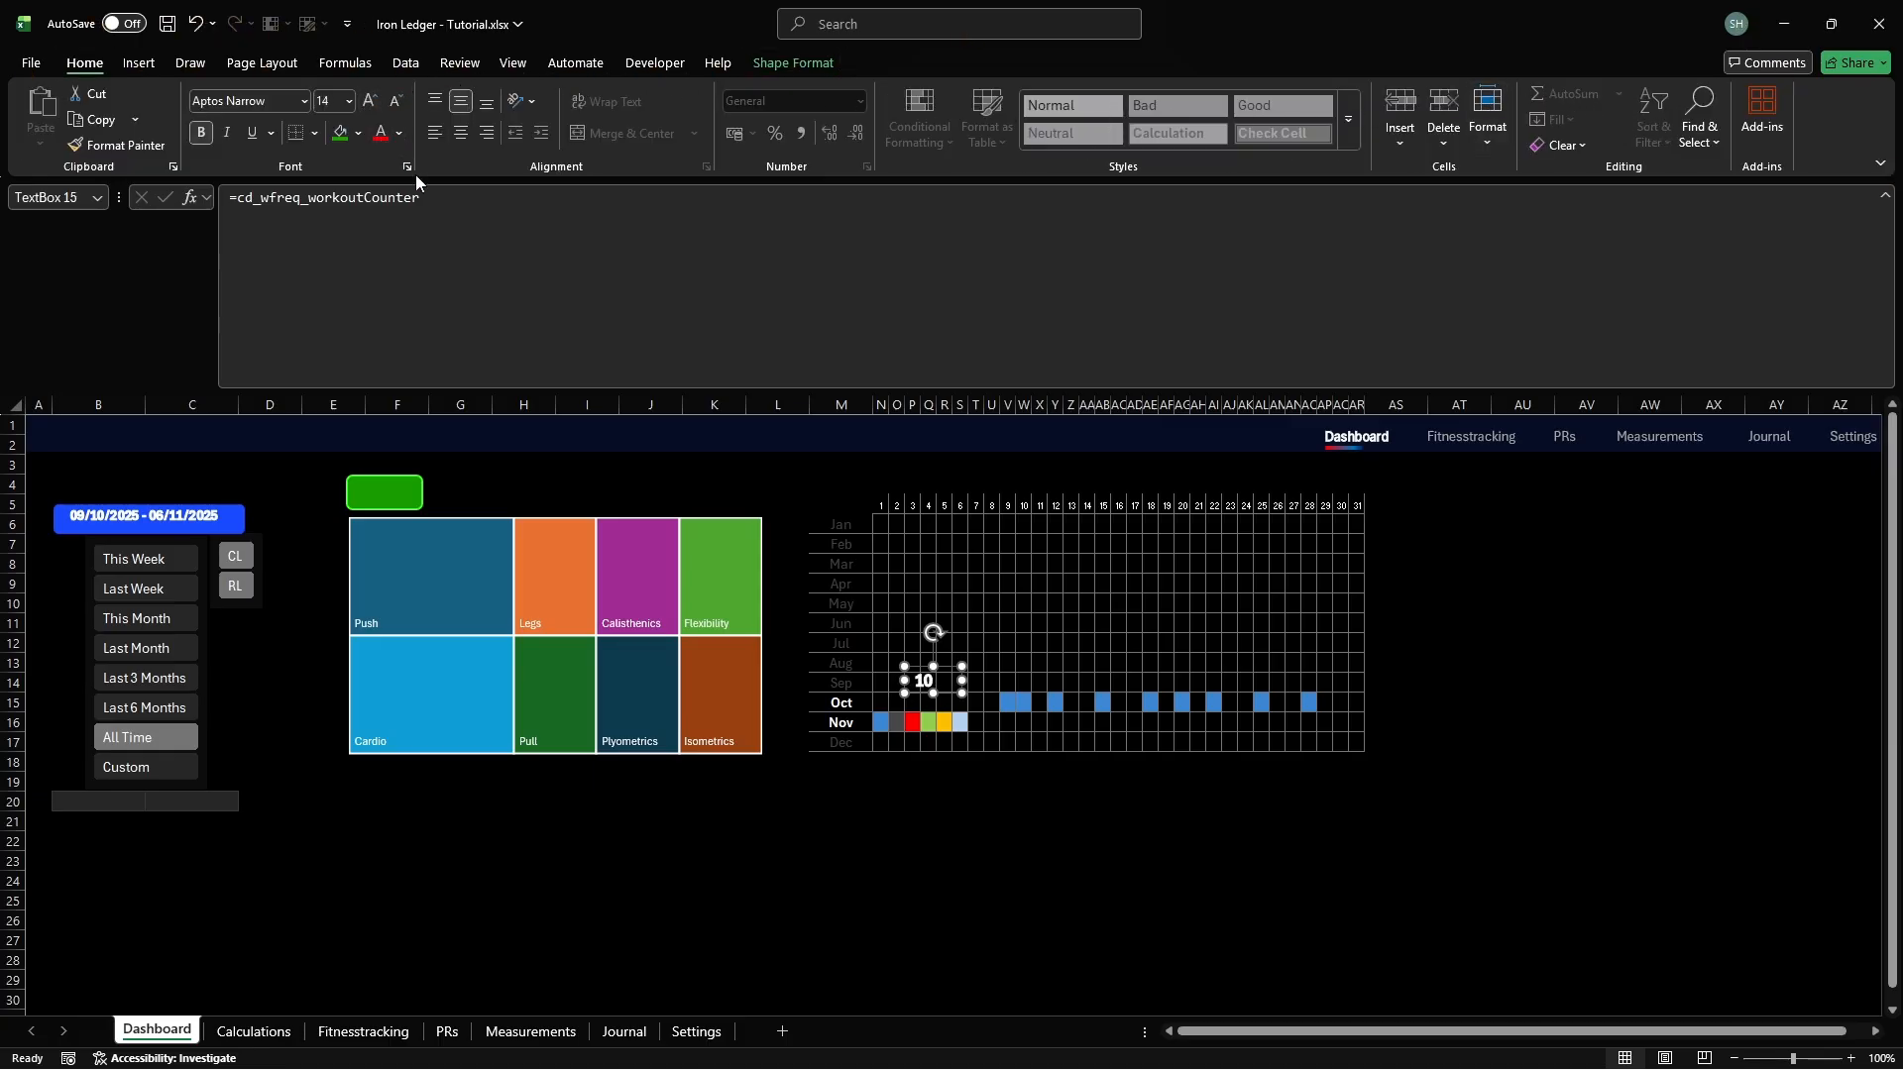
{"action": "left_click_drag", "start_coordinate": [896, 663], "coordinate": [391, 496]}
Insert a form-control check box and position it just above the treemap's upper-right corner
{"action": "key", "text": "alt"}
{"action": "key", "text": "l"}
{"action": "key", "text": "i"}
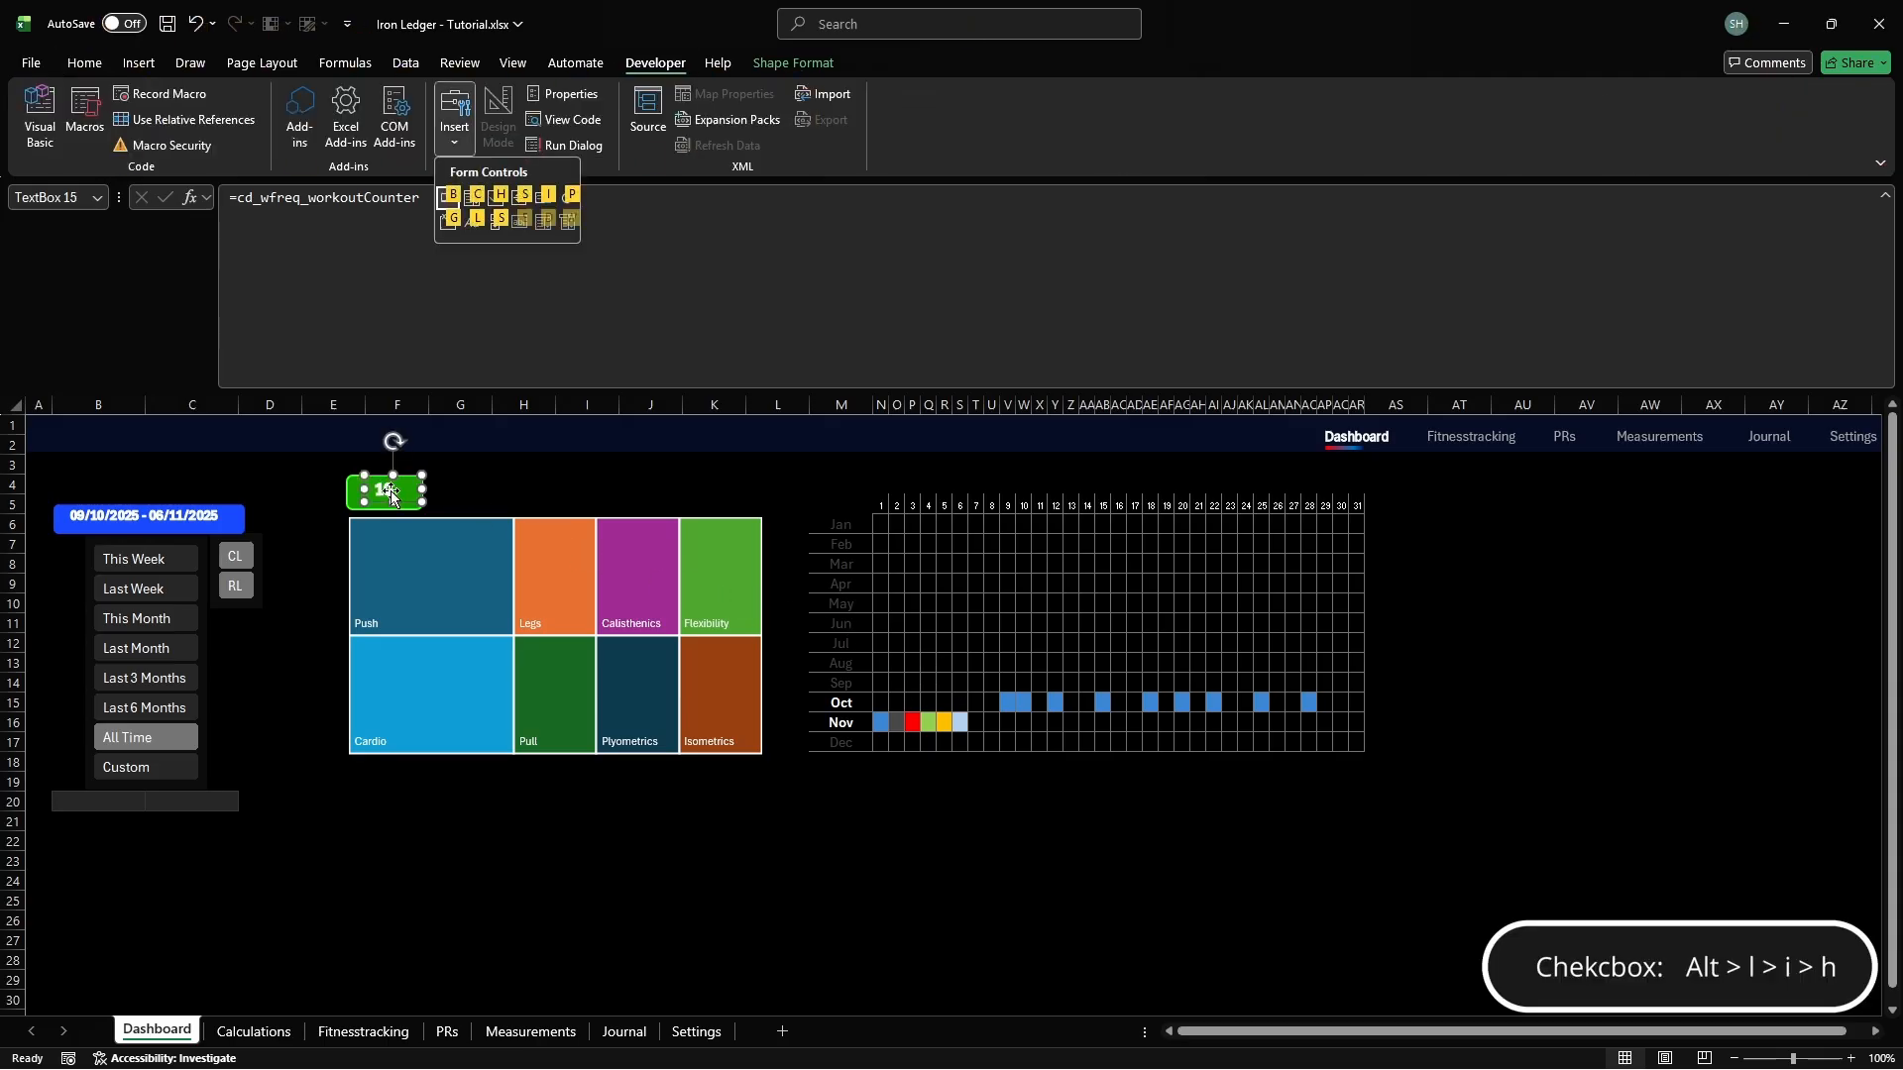
{"action": "key", "text": "h"}
{"action": "left_click", "coordinate": [940, 705]}
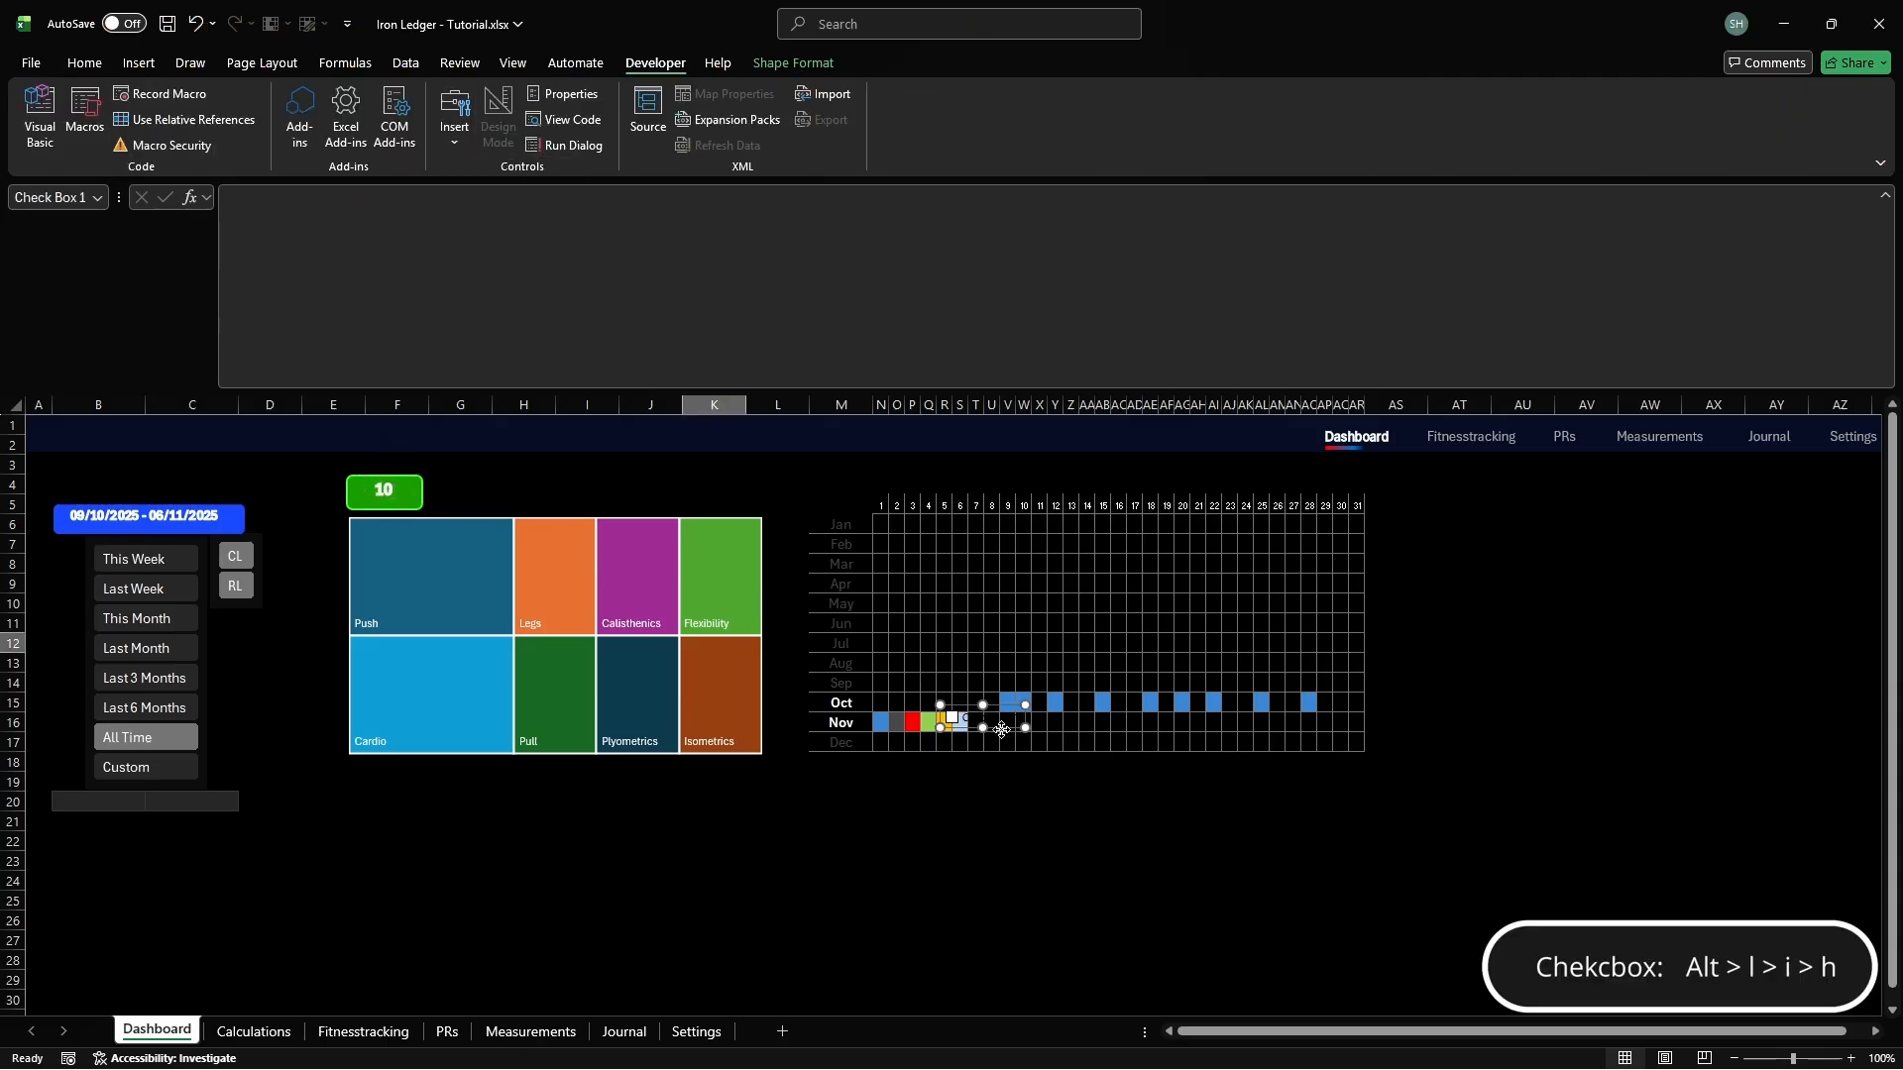
{"action": "left_click_drag", "start_coordinate": [1001, 730], "coordinate": [809, 509]}
Link the check box to cell Calculations!$AG$15
{"action": "right_click", "coordinate": [808, 509]}
{"action": "left_click", "coordinate": [876, 725]}
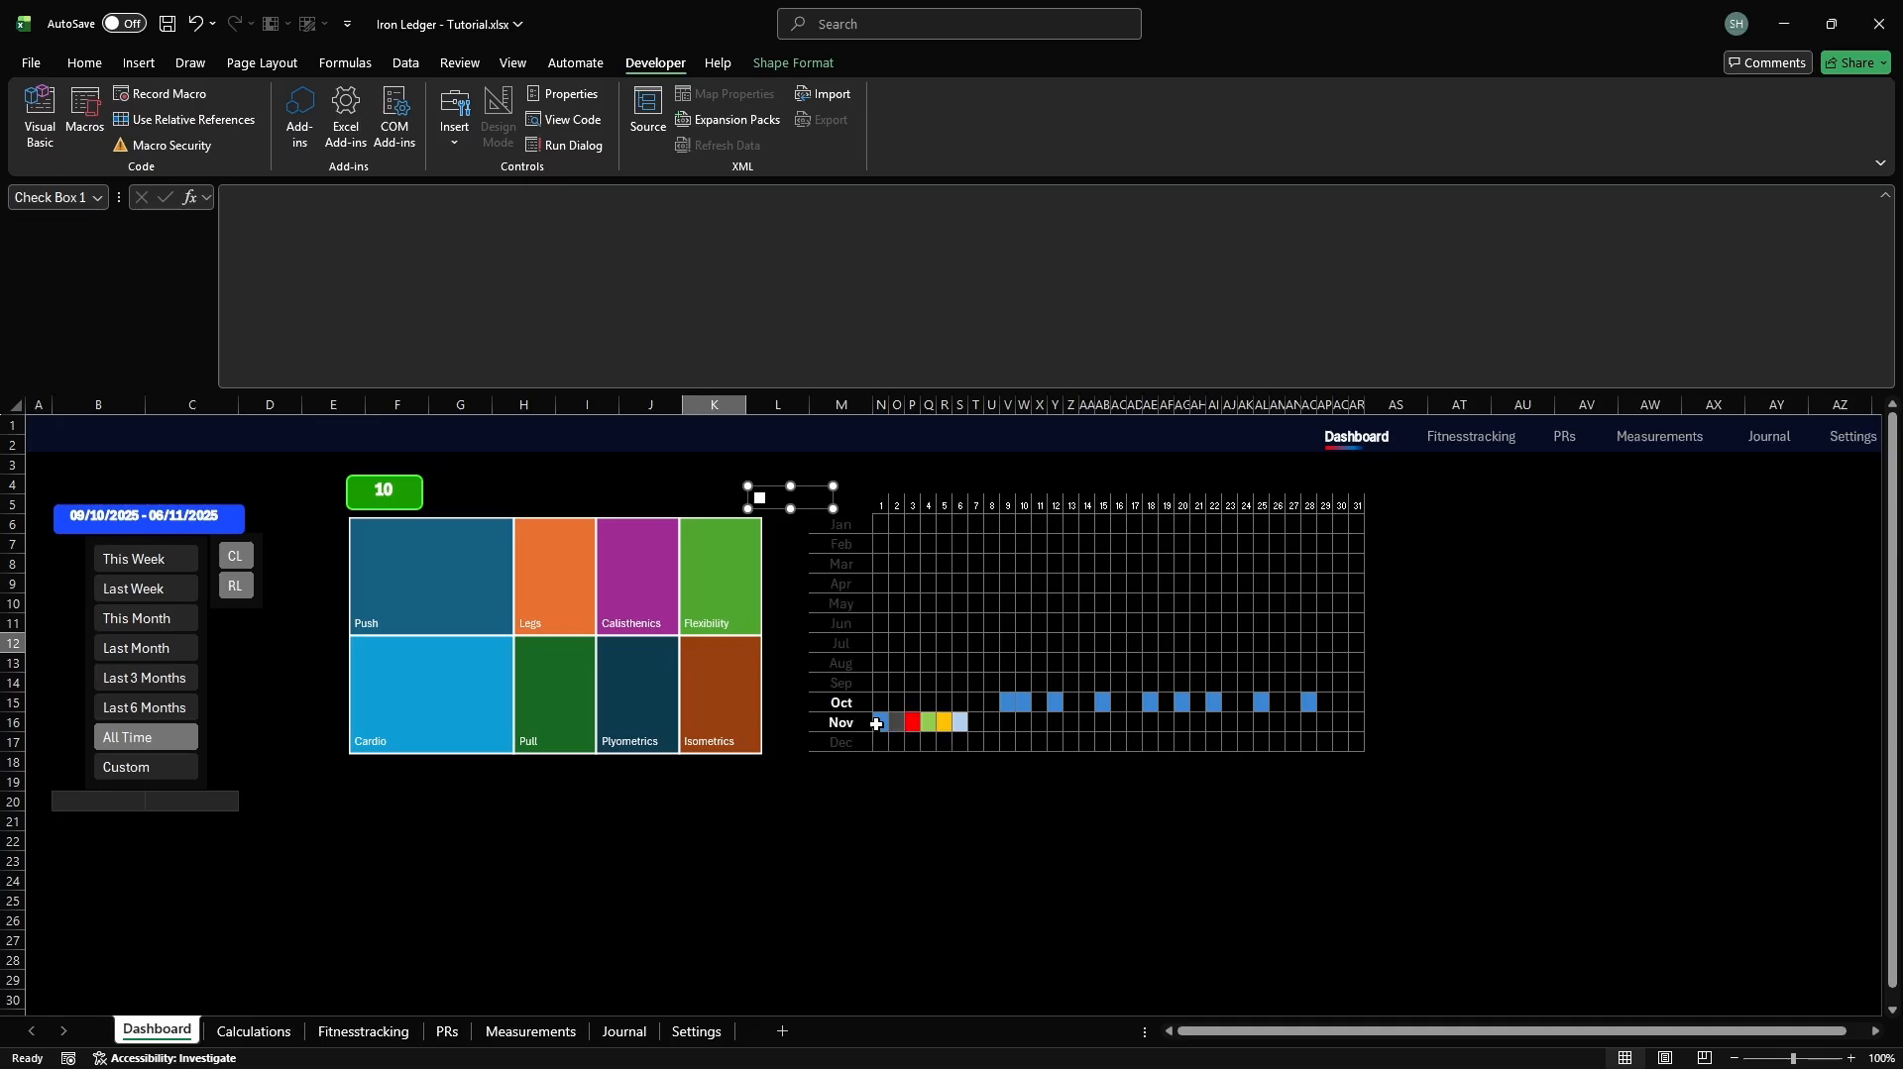
{"action": "left_click", "coordinate": [943, 492]}
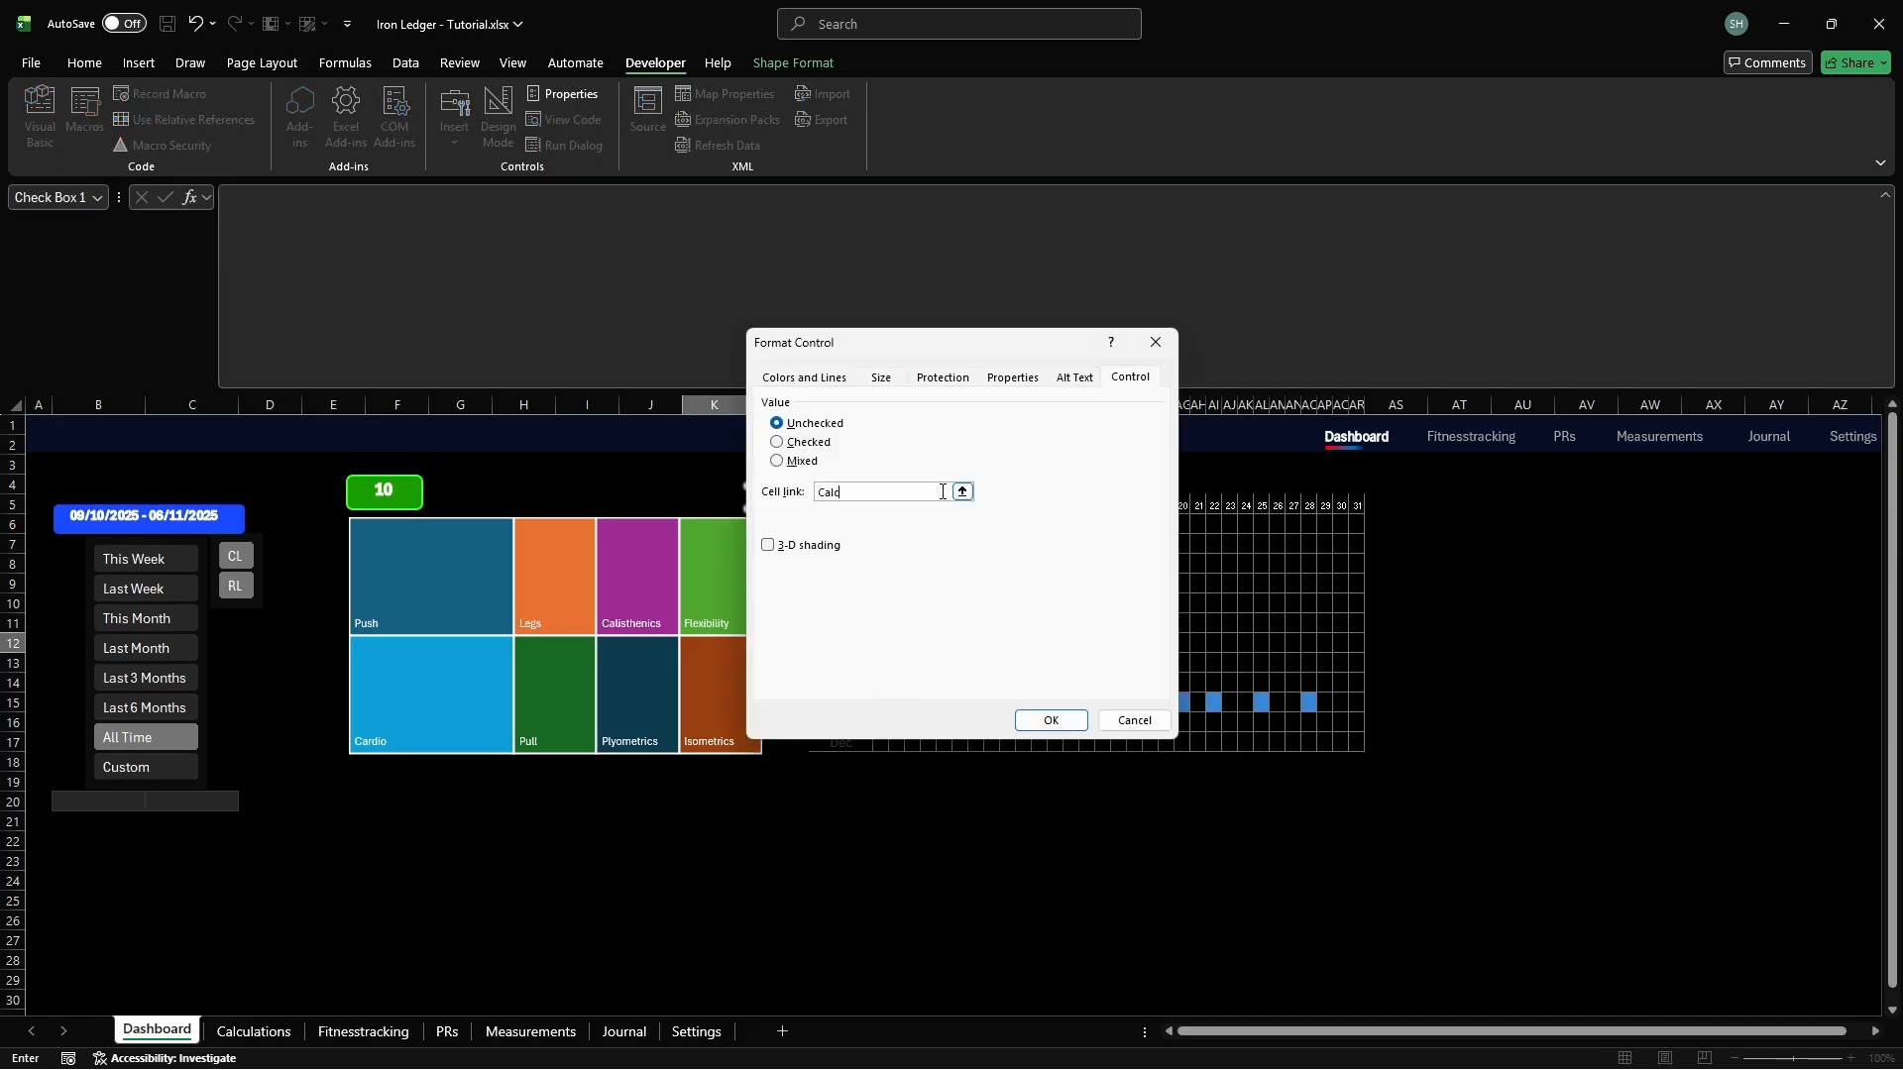
{"action": "type", "text": "Calculations!$AG$15"}
{"action": "key", "text": "Return"}
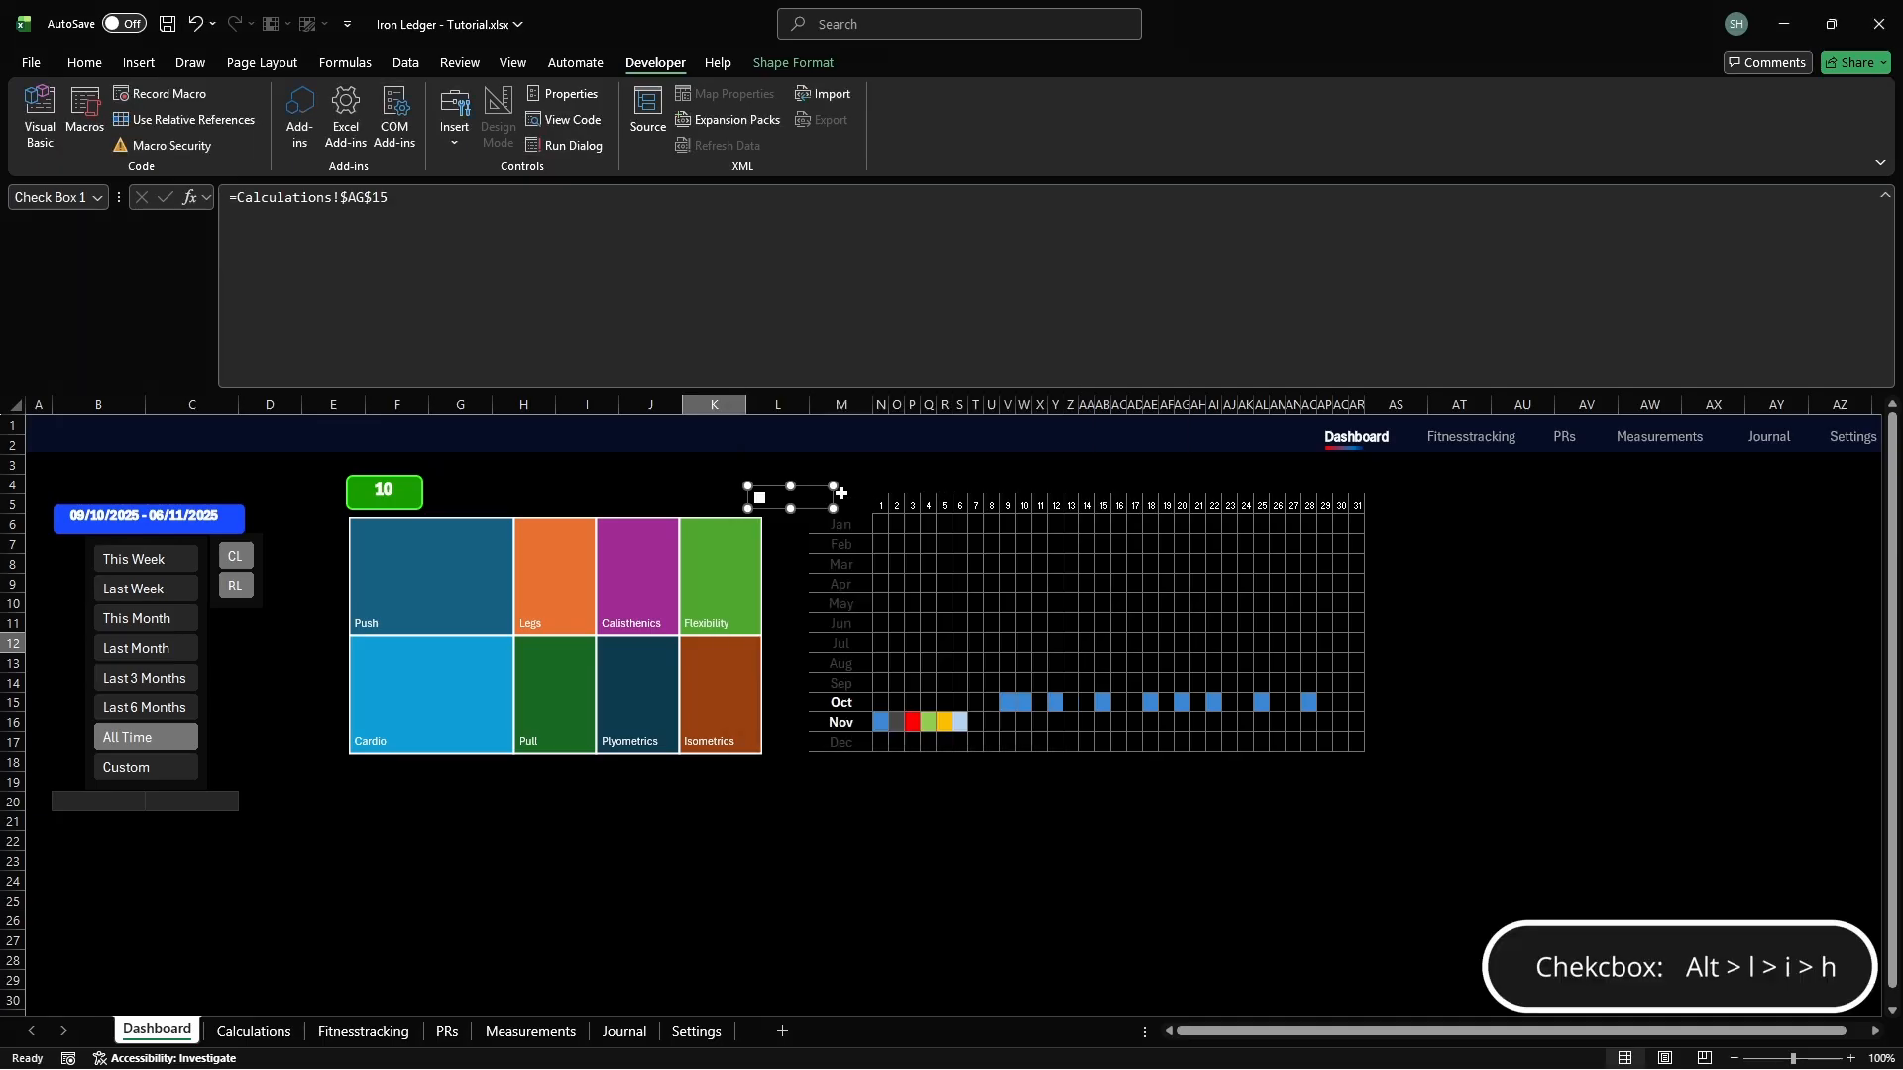
Reduce the check box's width so its frame closely surrounds the tick square
{"action": "left_click", "coordinate": [773, 62]}
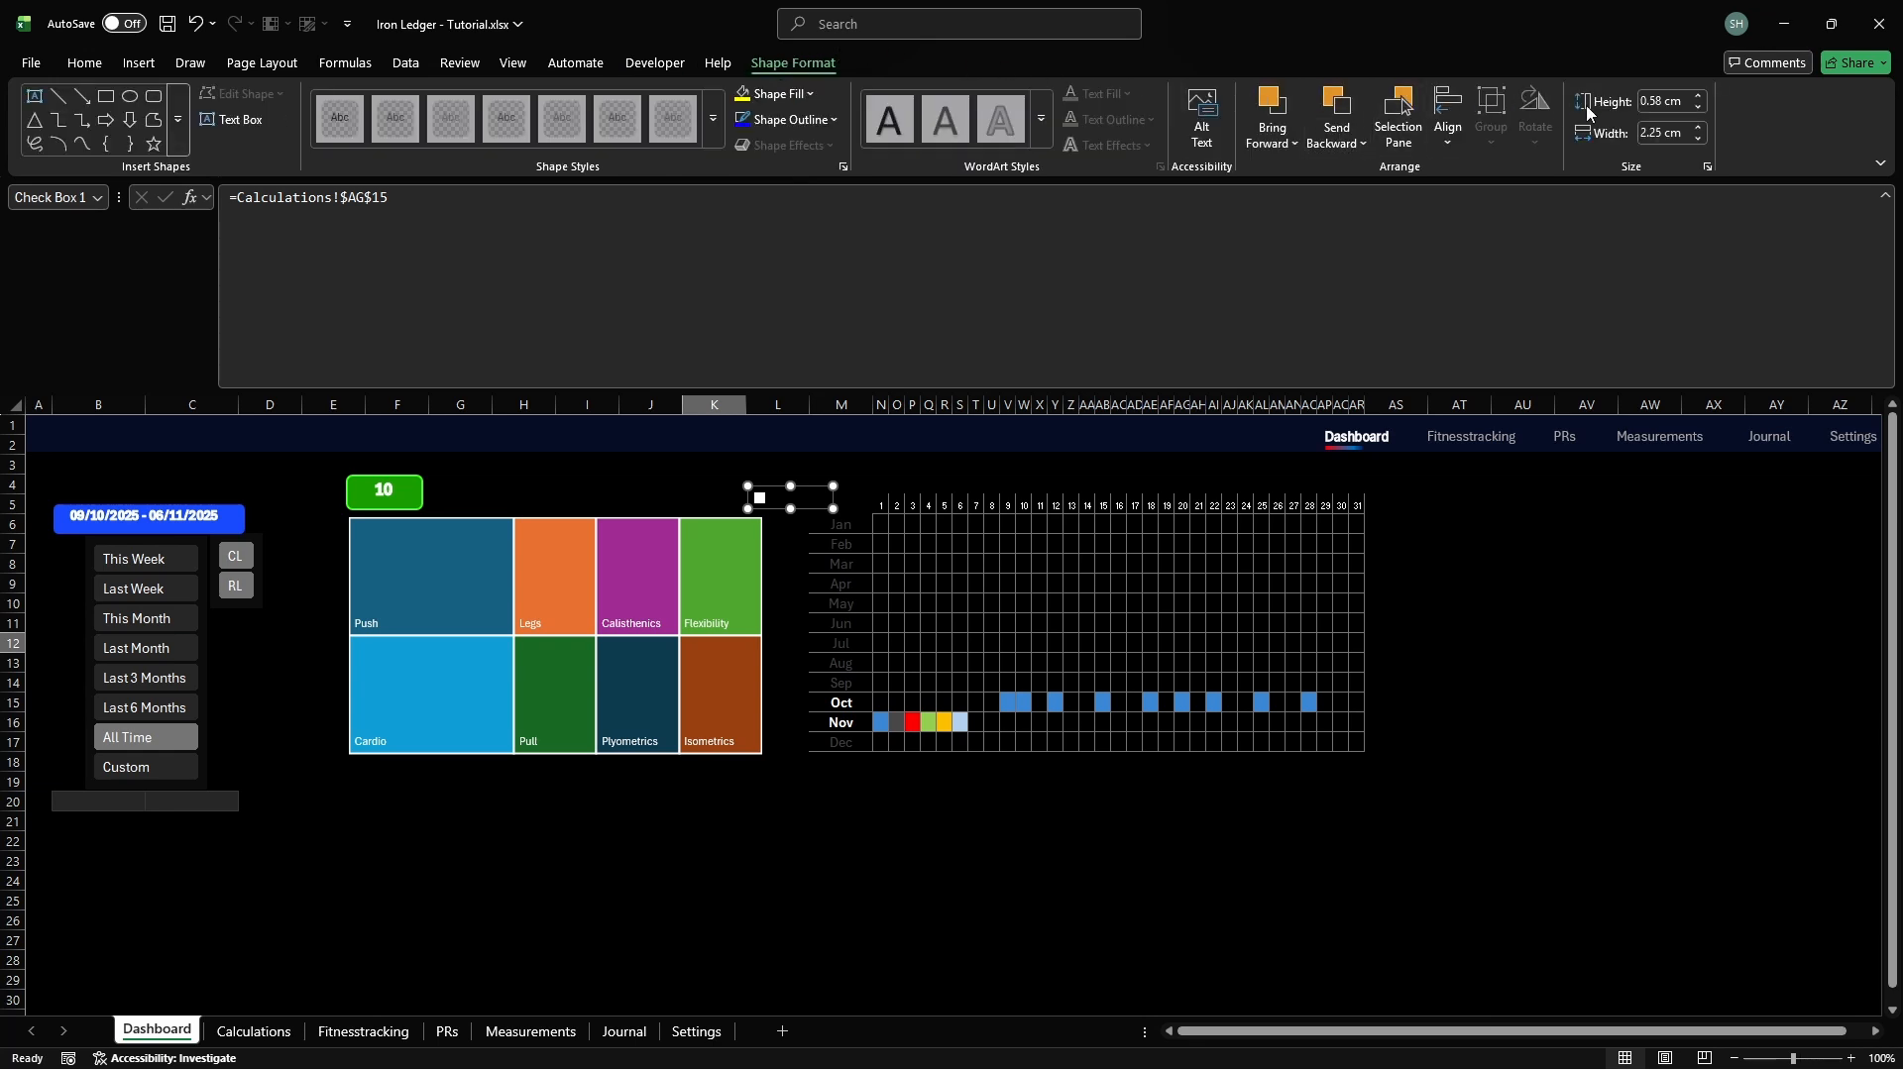
{"action": "left_click", "coordinate": [1663, 133]}
{"action": "key", "text": "Return"}
Insert a rounded rectangle below the time-period slicer on the Dashboard
{"action": "left_click", "coordinate": [138, 64]}
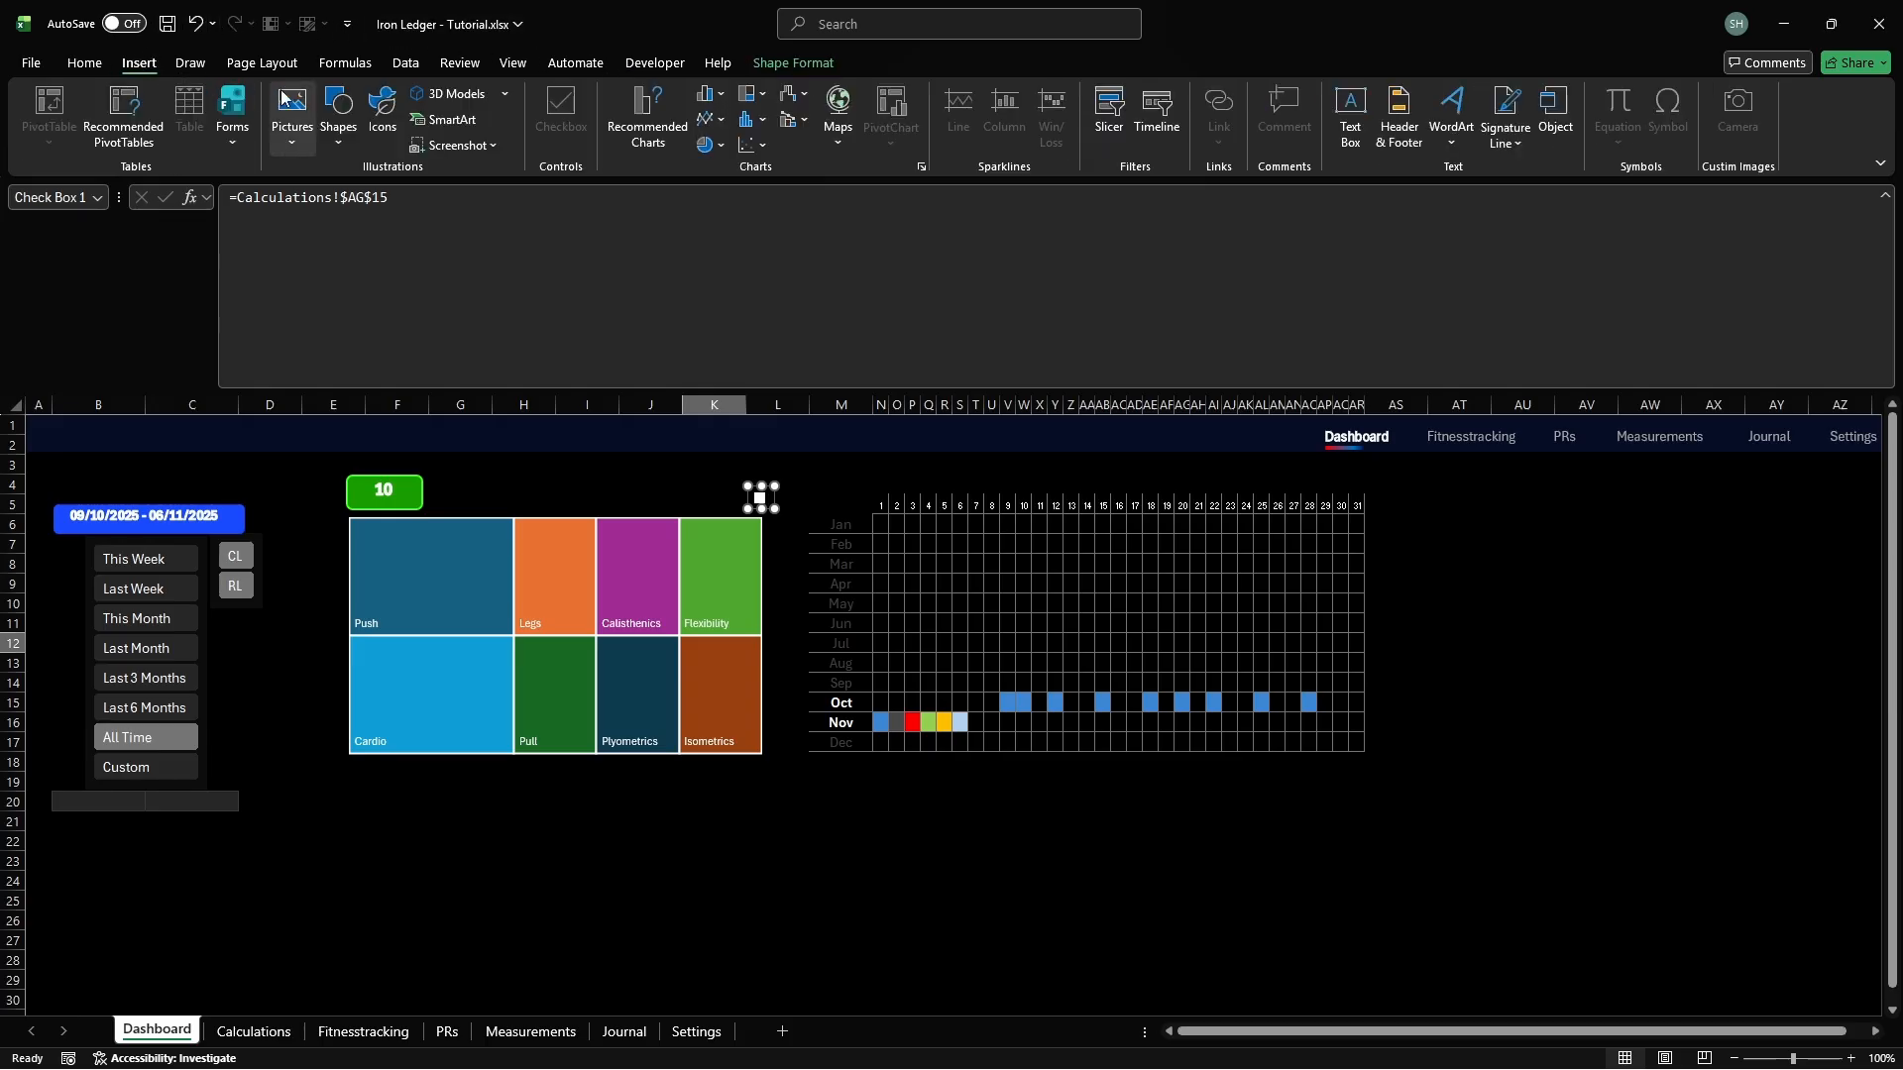
{"action": "left_click", "coordinate": [336, 105]}
{"action": "left_click", "coordinate": [452, 201]}
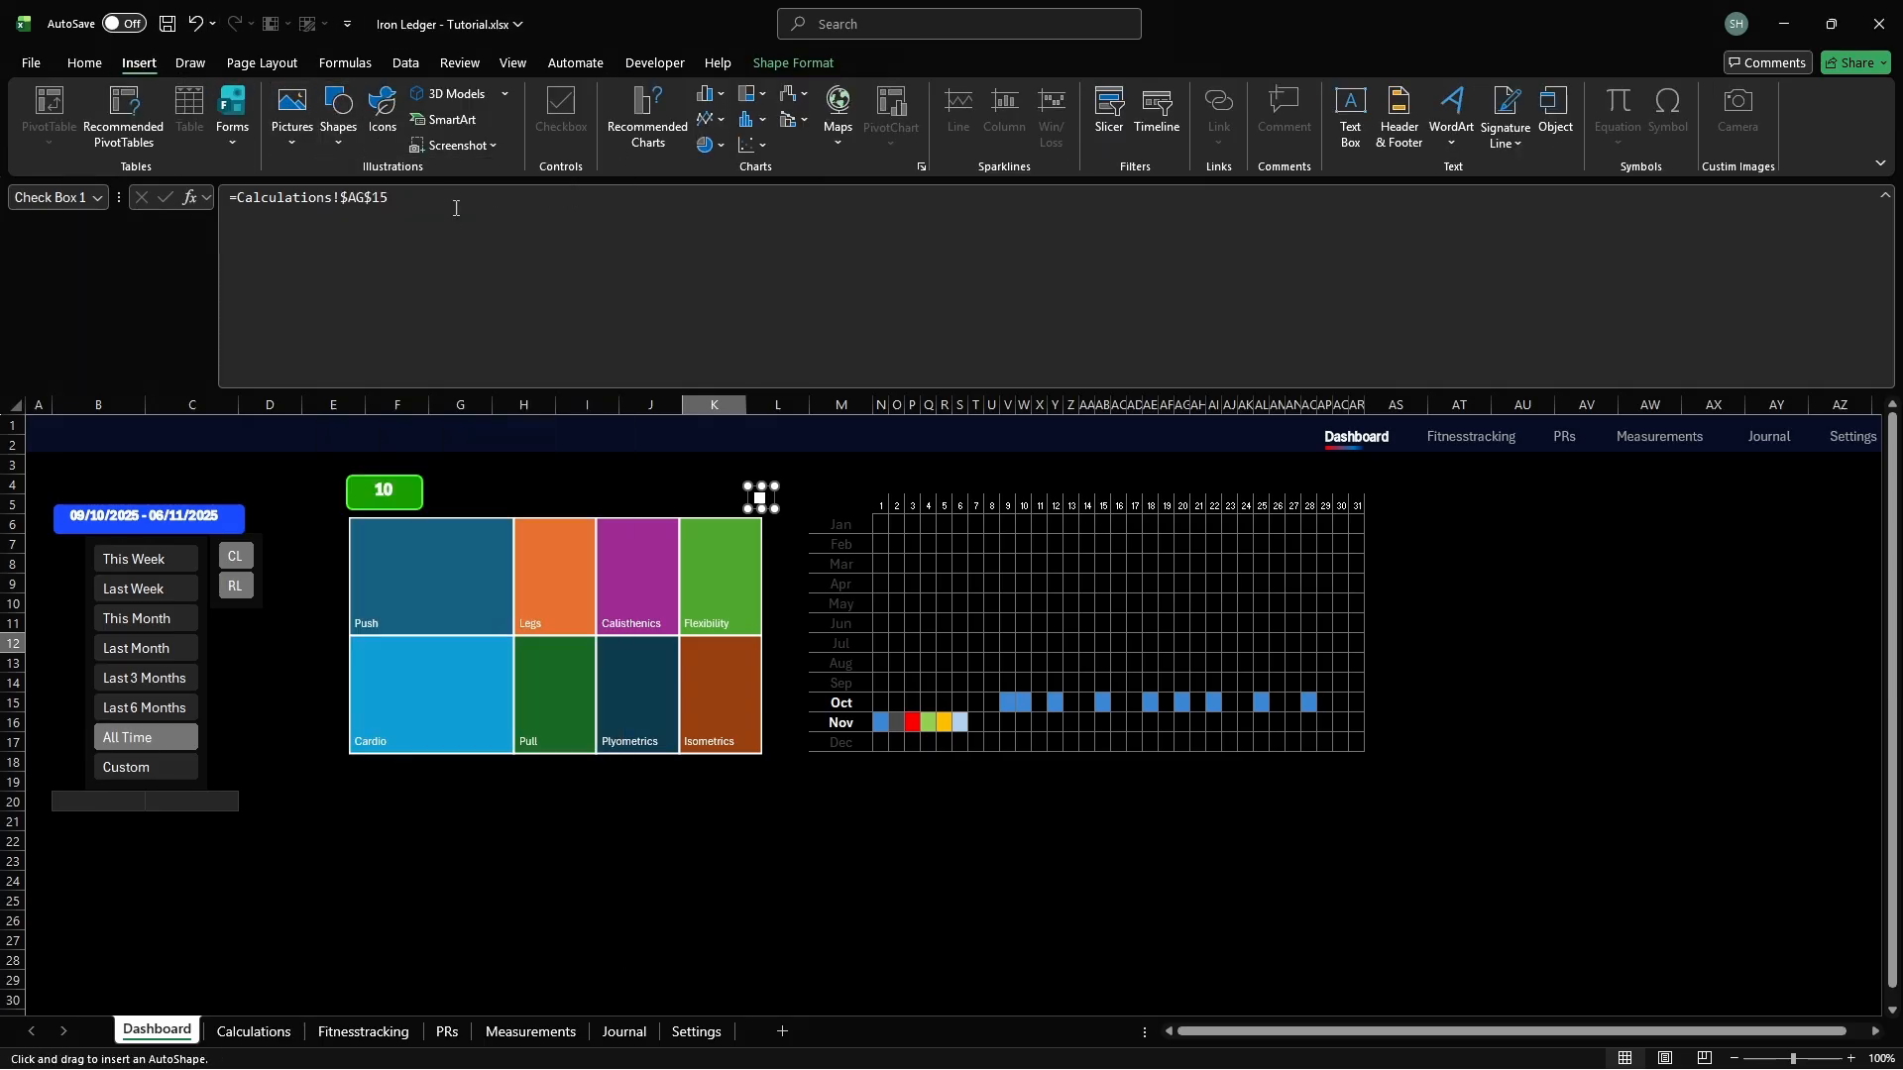
{"action": "left_click", "coordinate": [60, 847]}
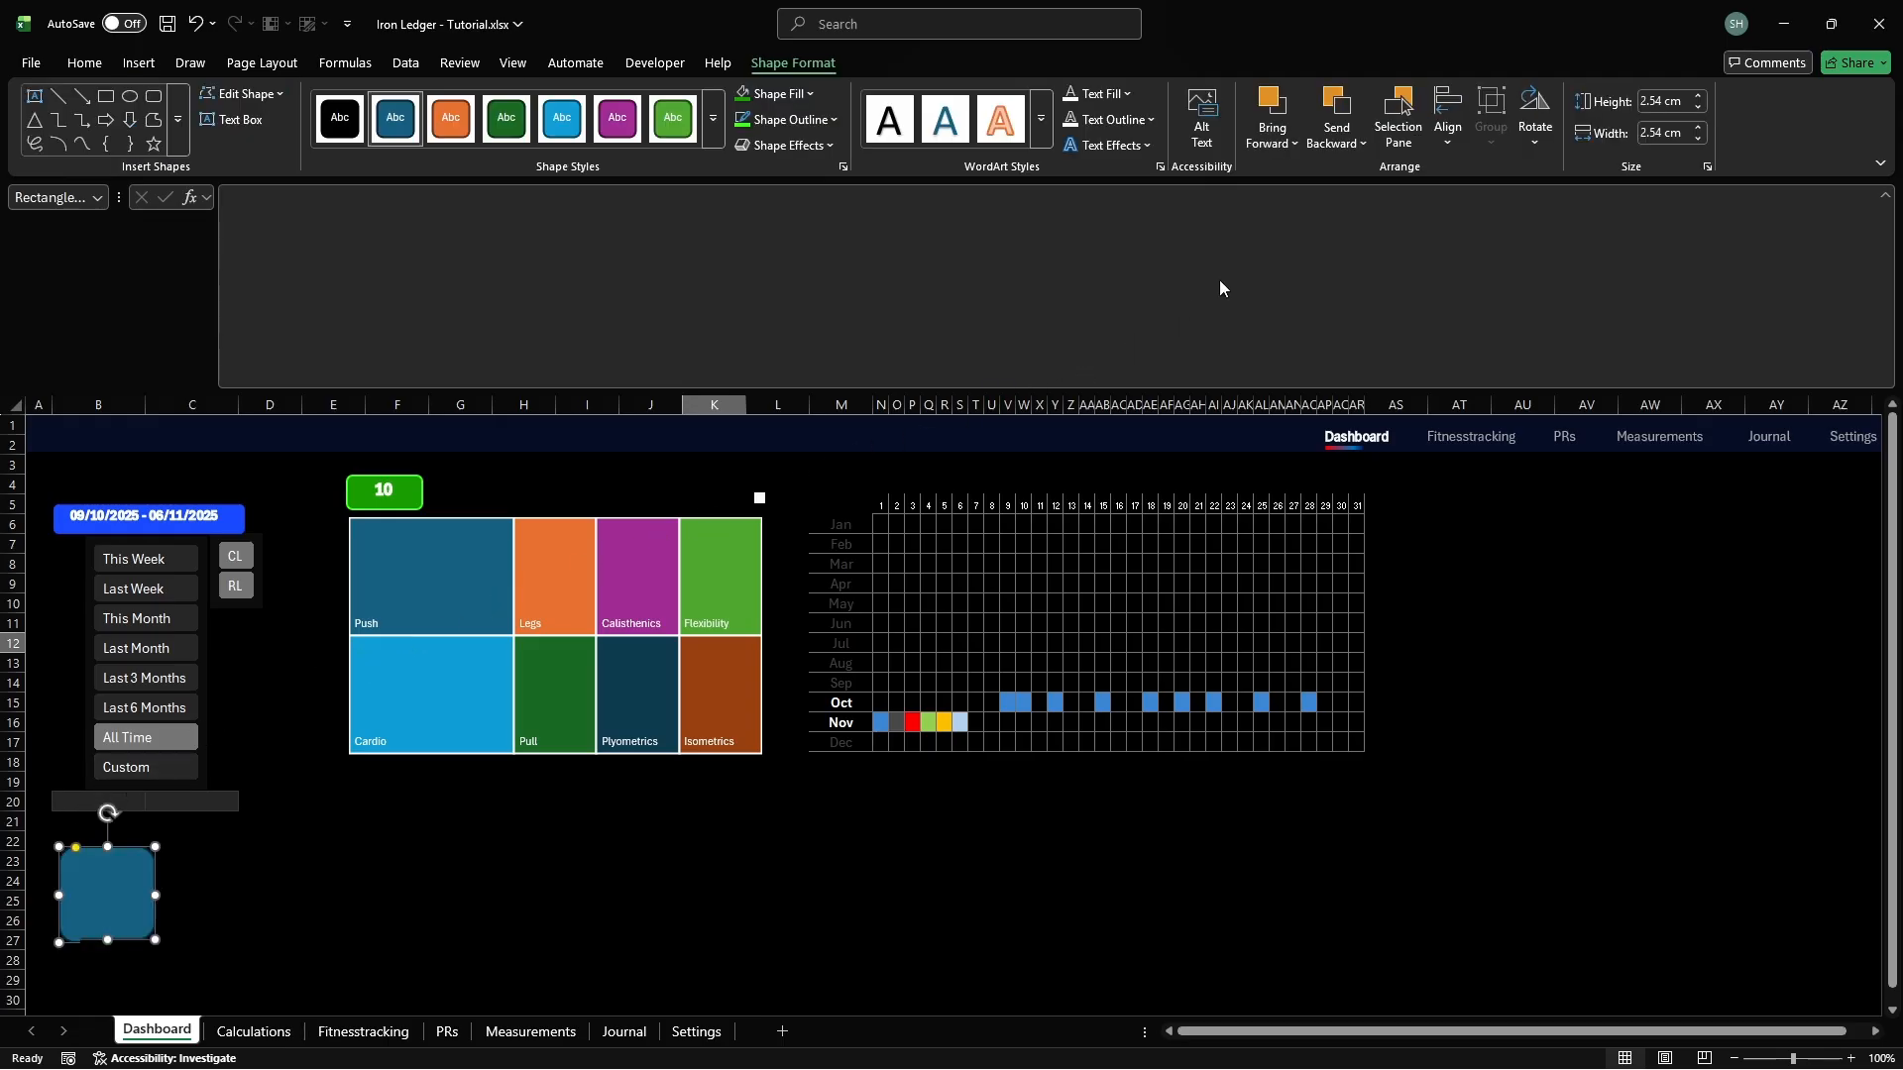
Set the new rounded rectangle's height to 4.75 cm and its width to 7.6 cm
{"action": "left_click", "coordinate": [1656, 100]}
{"action": "key", "text": "Return"}
{"action": "left_click", "coordinate": [1666, 135]}
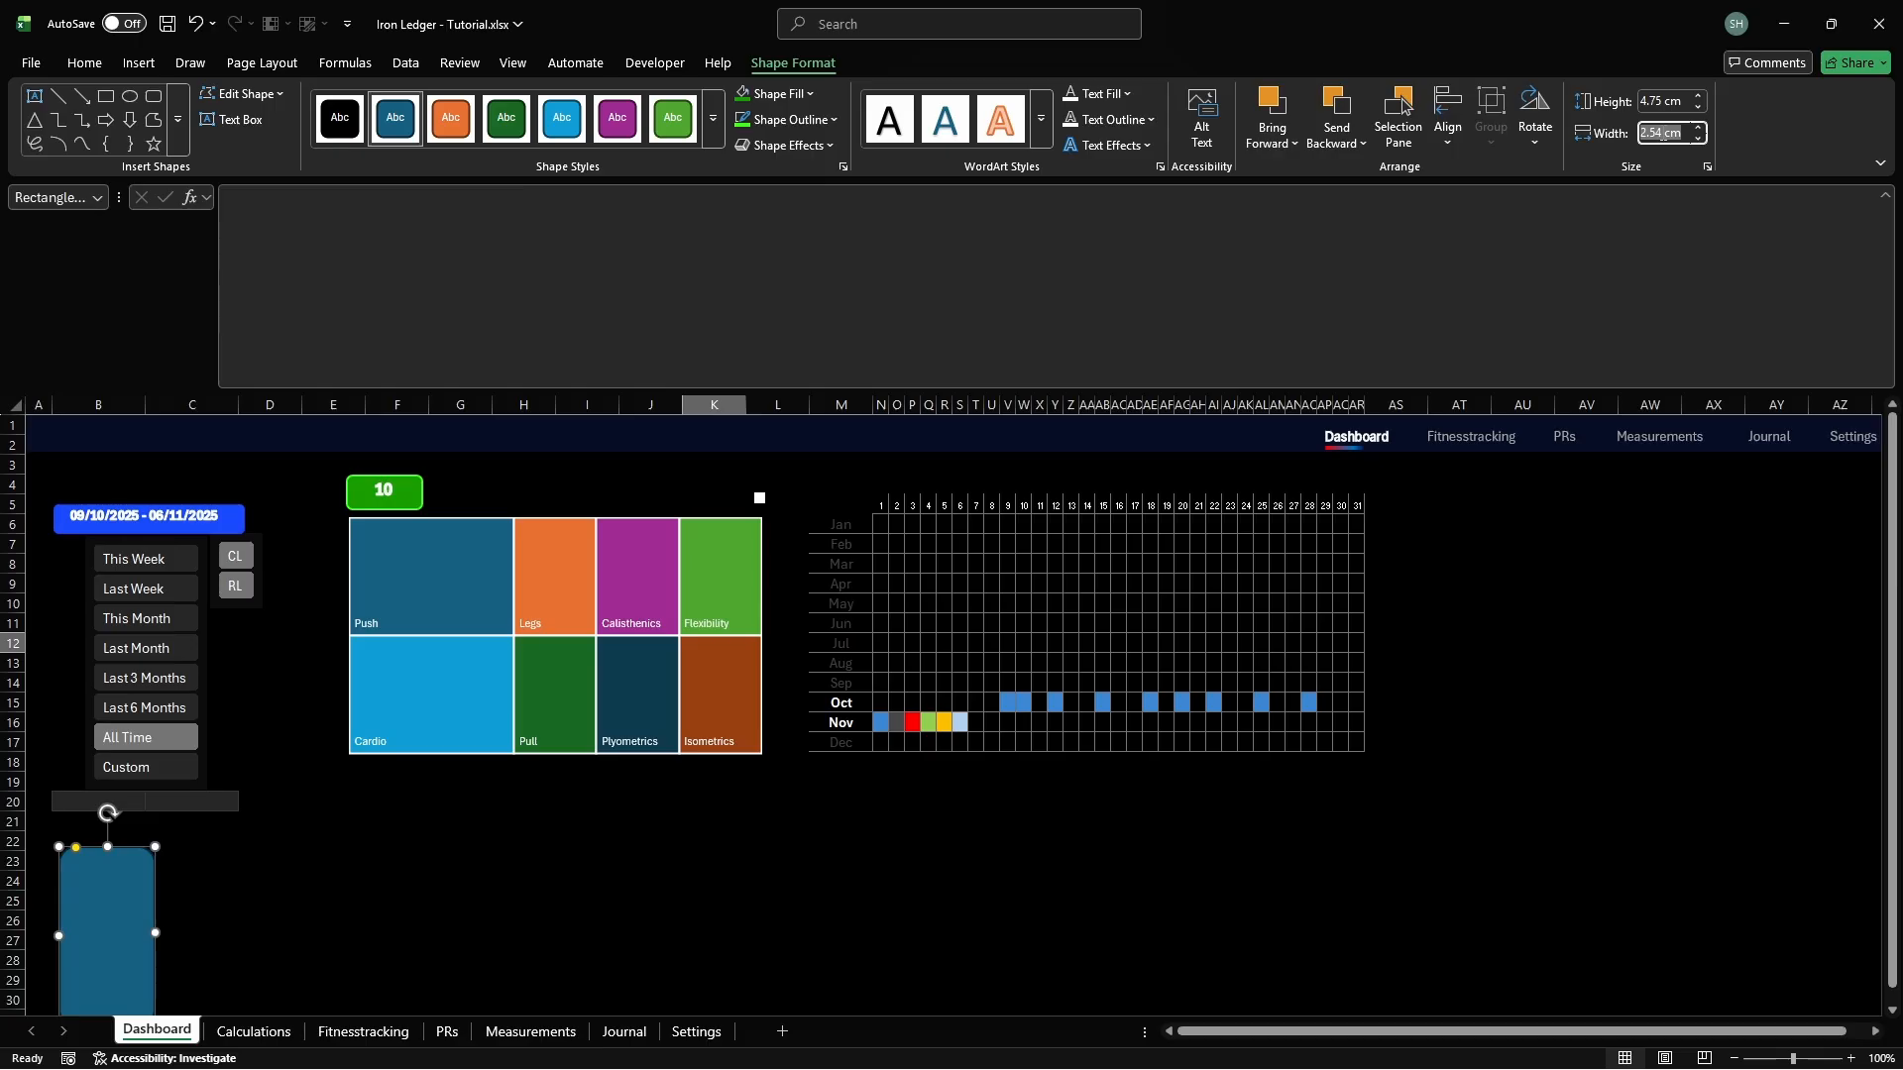
{"action": "type", "text": "7.6"}
{"action": "key", "text": "Return"}
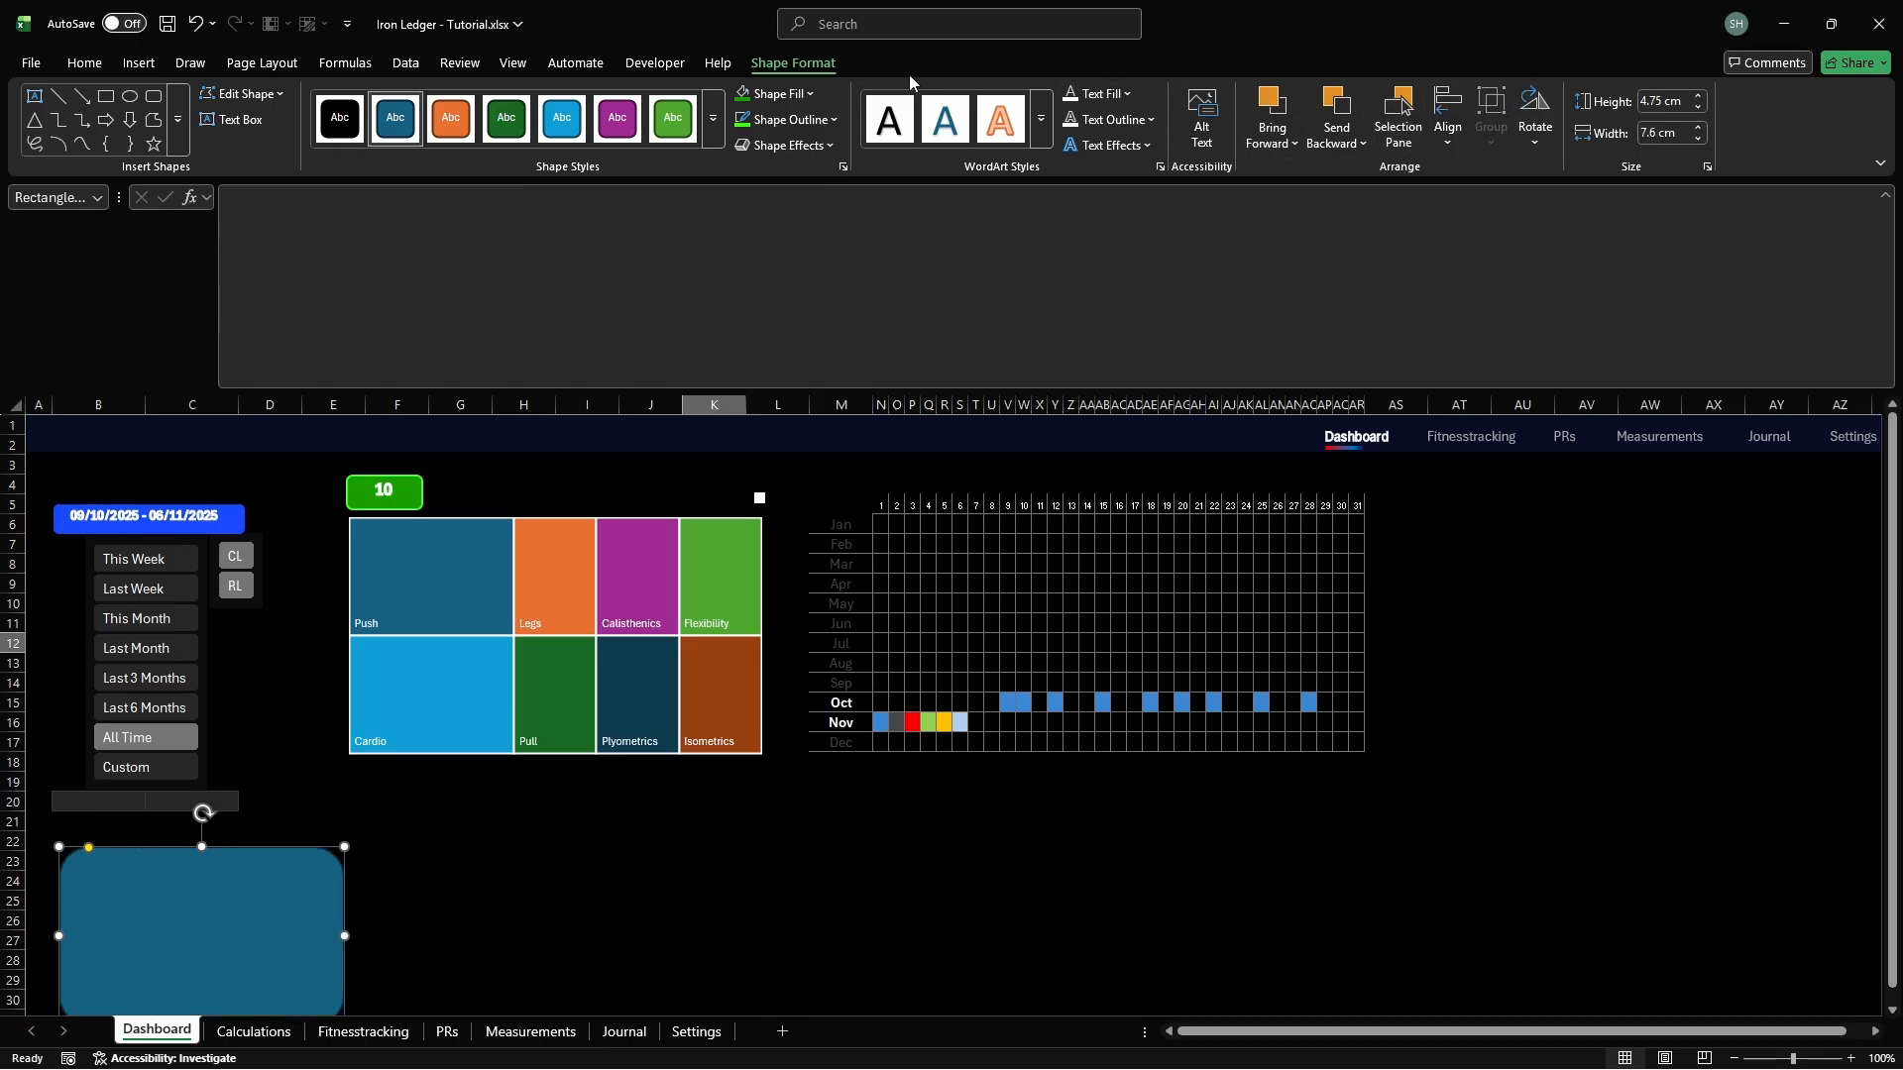
Fill the large rounded rectangle with the custom dark blue #070E25
{"action": "left_click", "coordinate": [771, 97]}
{"action": "left_click", "coordinate": [818, 561]}
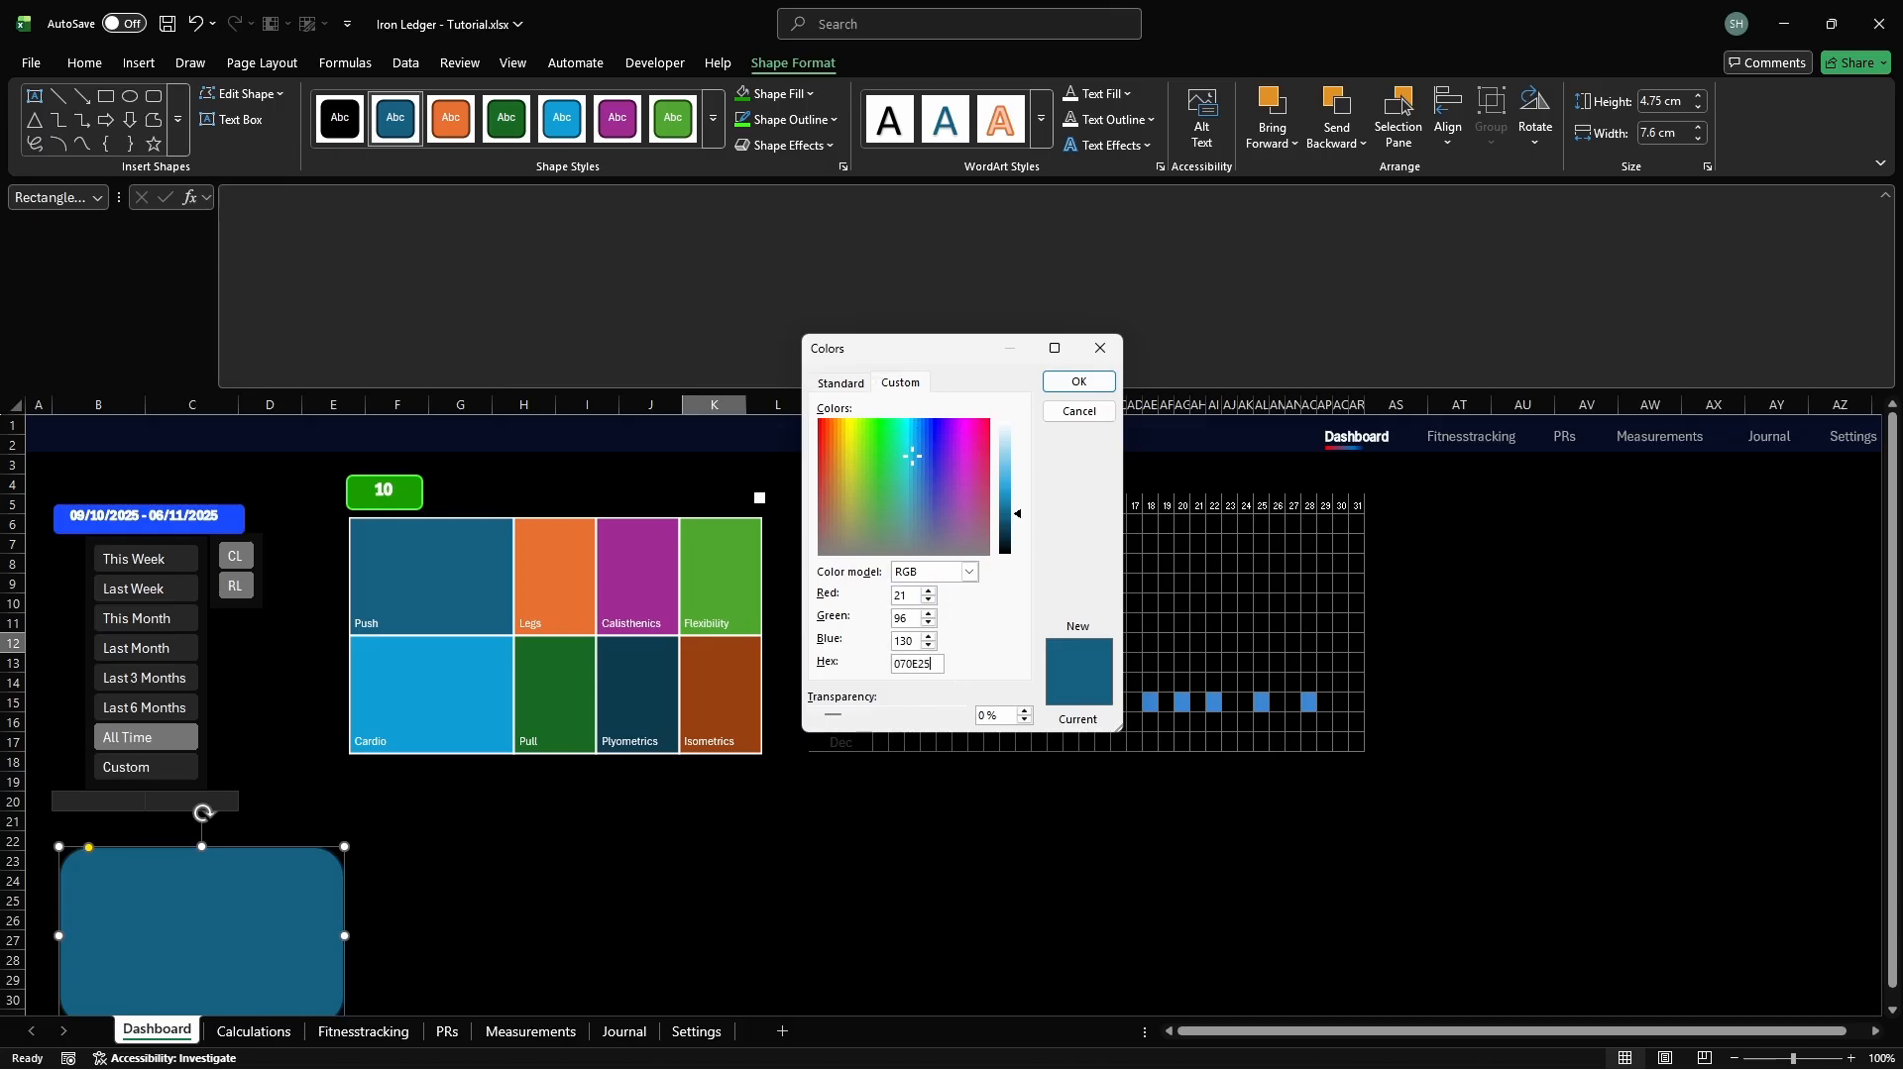
{"action": "type", "text": "070E25"}
{"action": "key", "text": "Return"}
{"action": "left_click", "coordinate": [786, 120]}
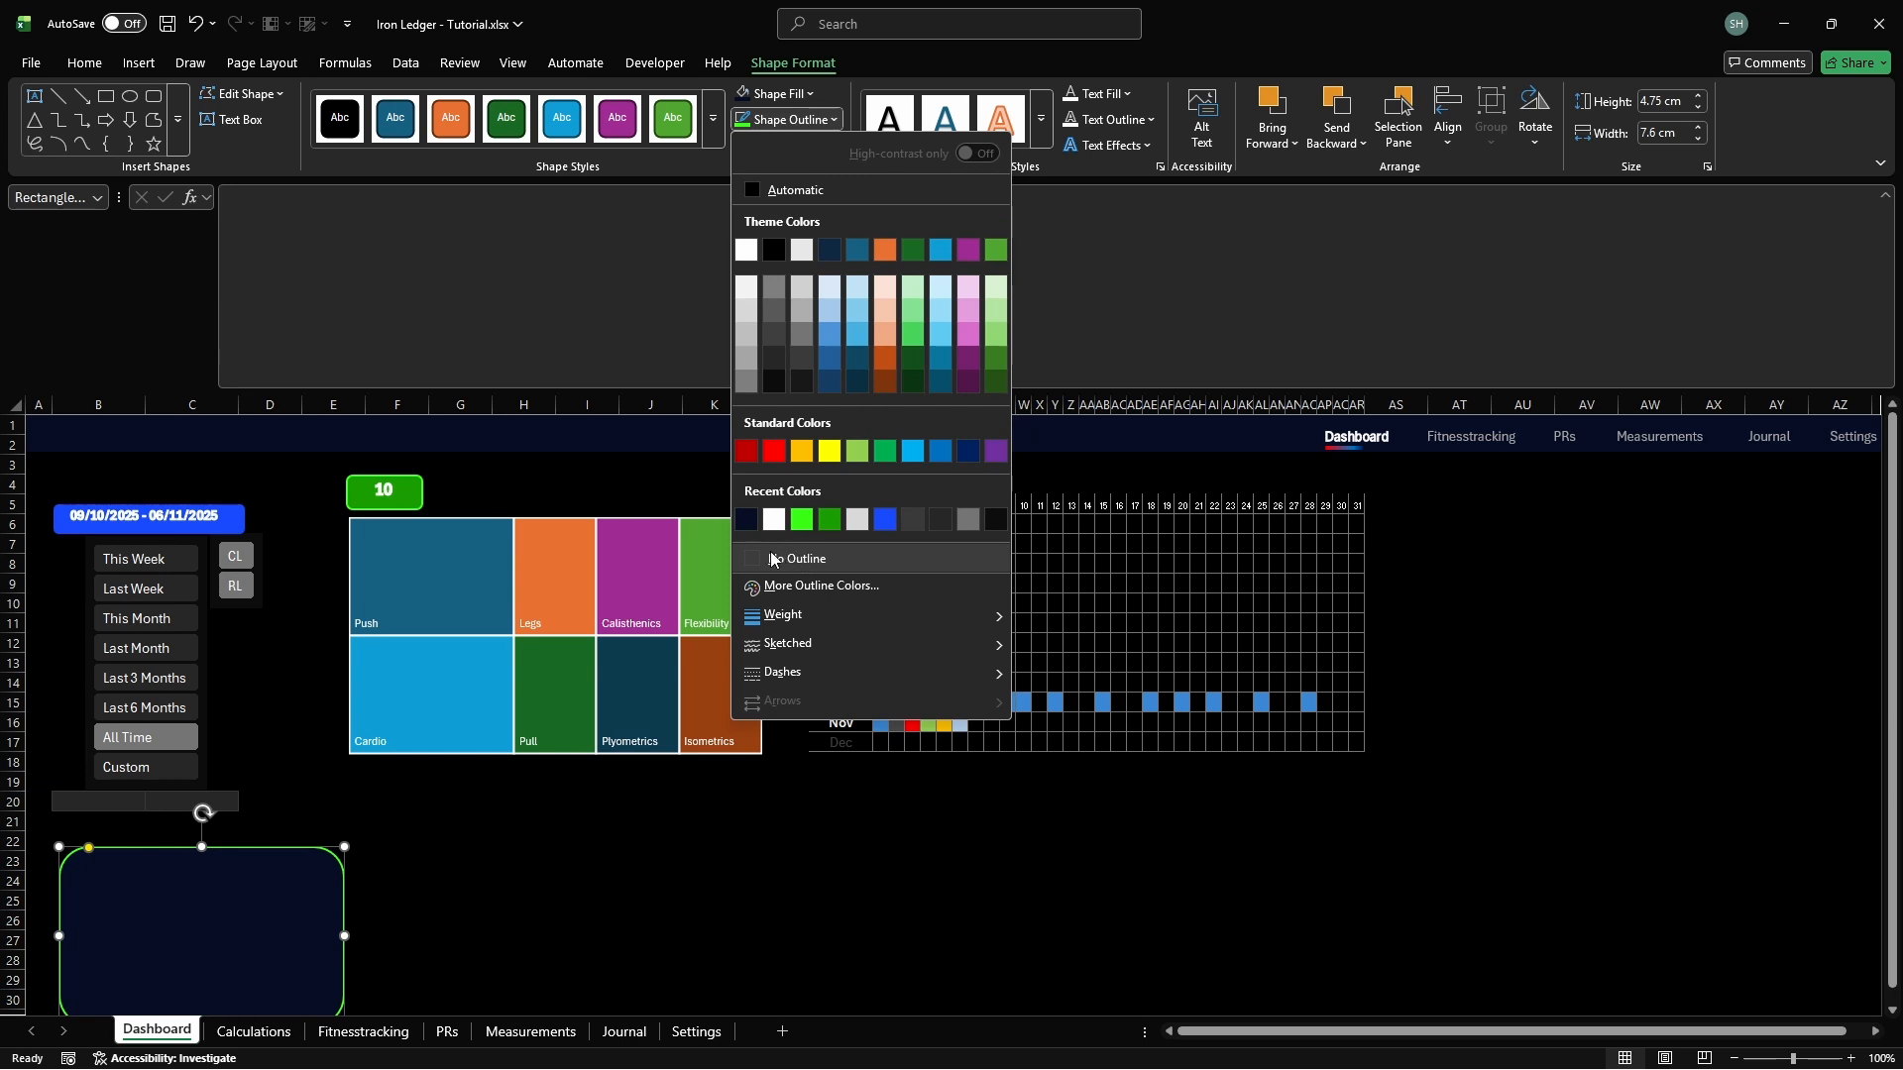
Duplicate the dark blue rounded rectangle and resize the copy to 4.7 cm high and 2.9 cm wide
{"action": "left_click", "coordinate": [133, 821]}
{"action": "left_click_drag", "start_coordinate": [67, 866], "coordinate": [82, 882]}
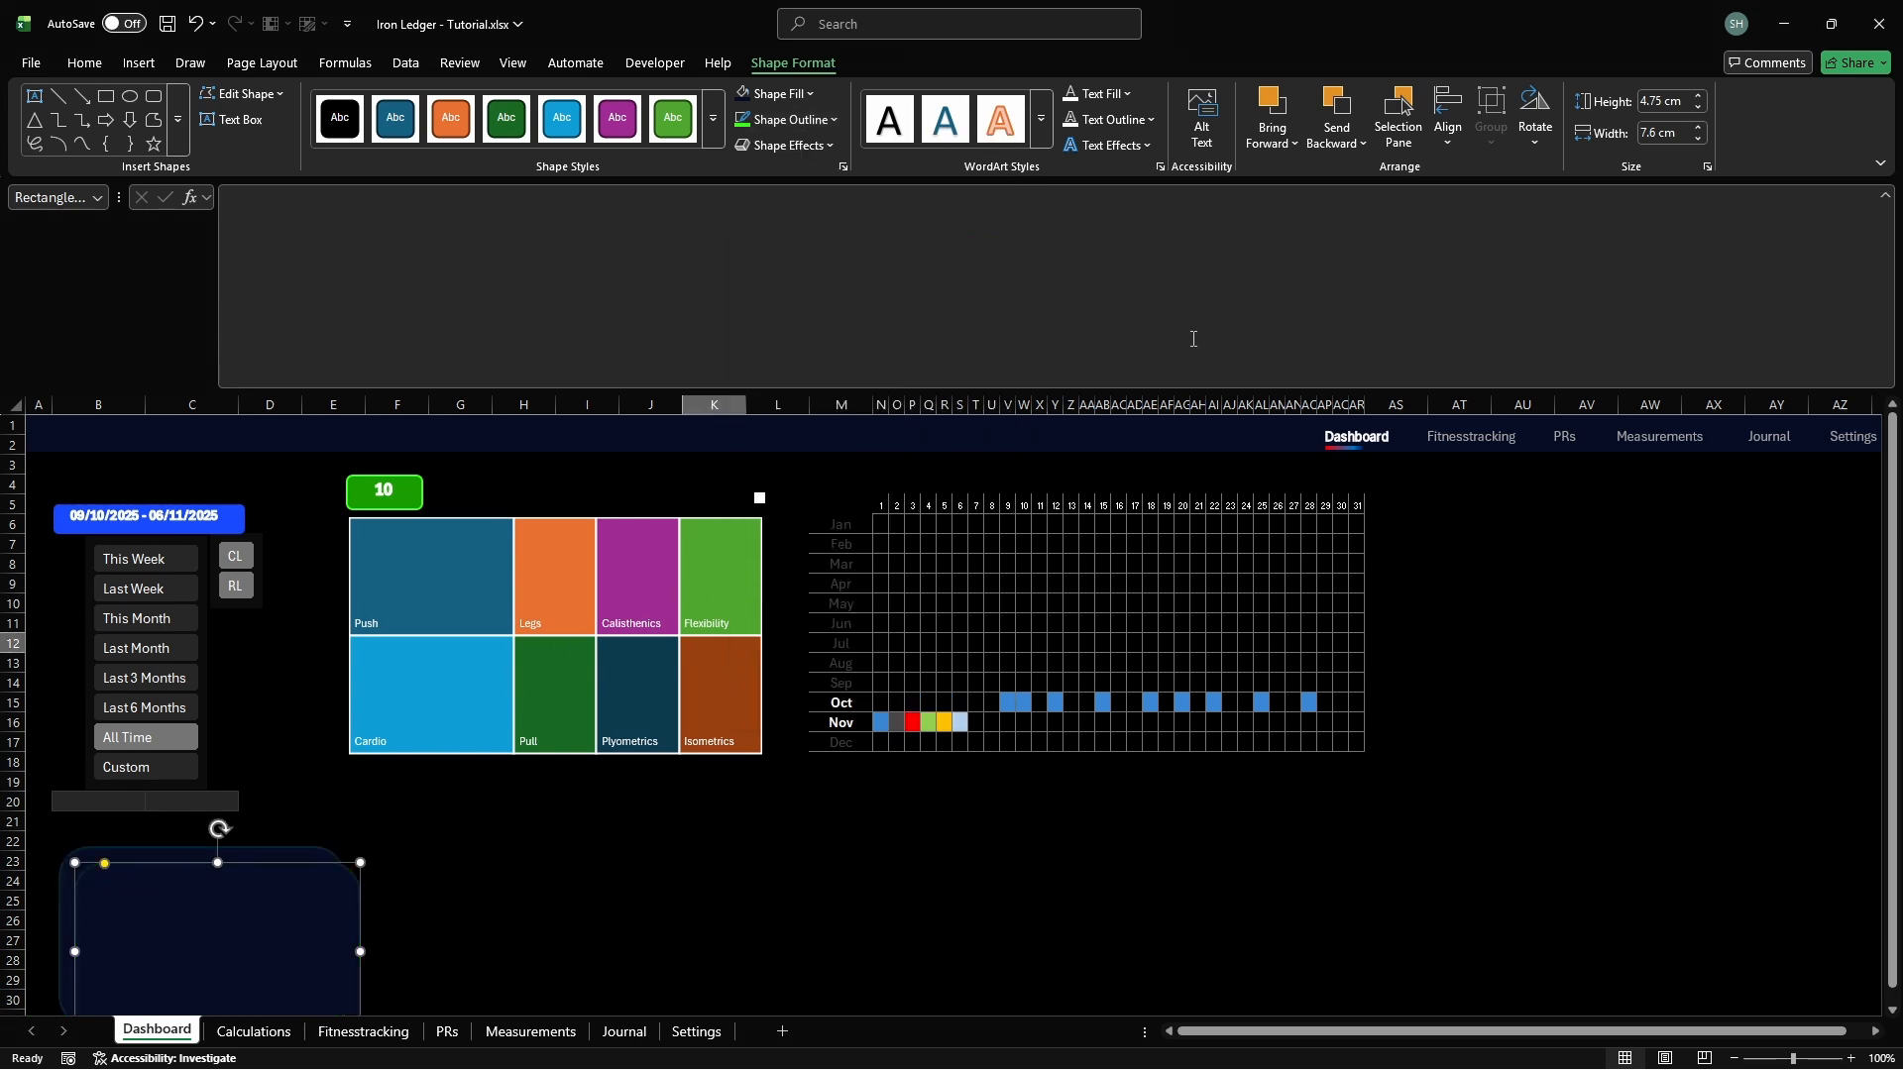
{"action": "left_click", "coordinate": [1658, 100]}
{"action": "key", "text": "Return"}
{"action": "left_click", "coordinate": [1665, 133]}
{"action": "type", "text": "2.9"}
{"action": "key", "text": "Return"}
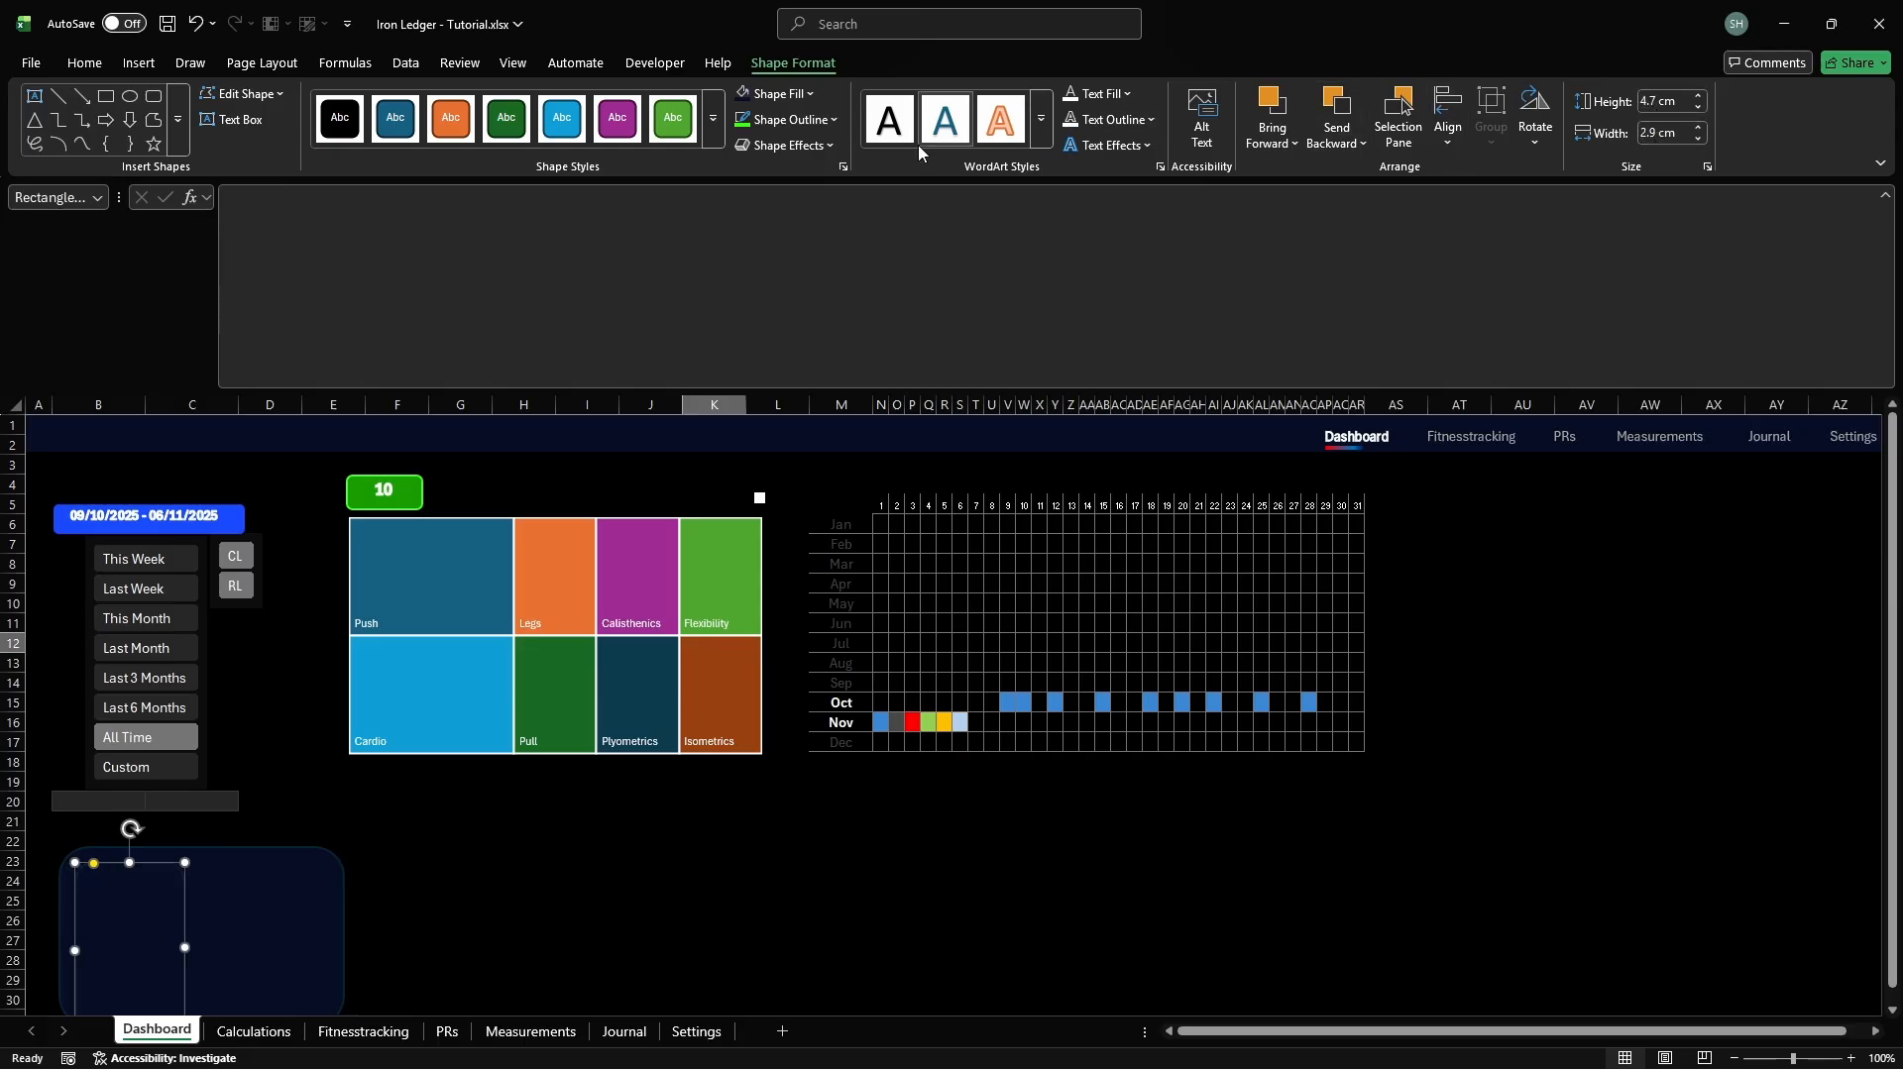
Set the smaller rectangle's outline to the custom colour #040920 and move it to the larger rectangle's right edge
{"action": "left_click", "coordinate": [788, 121]}
{"action": "left_click", "coordinate": [806, 586]}
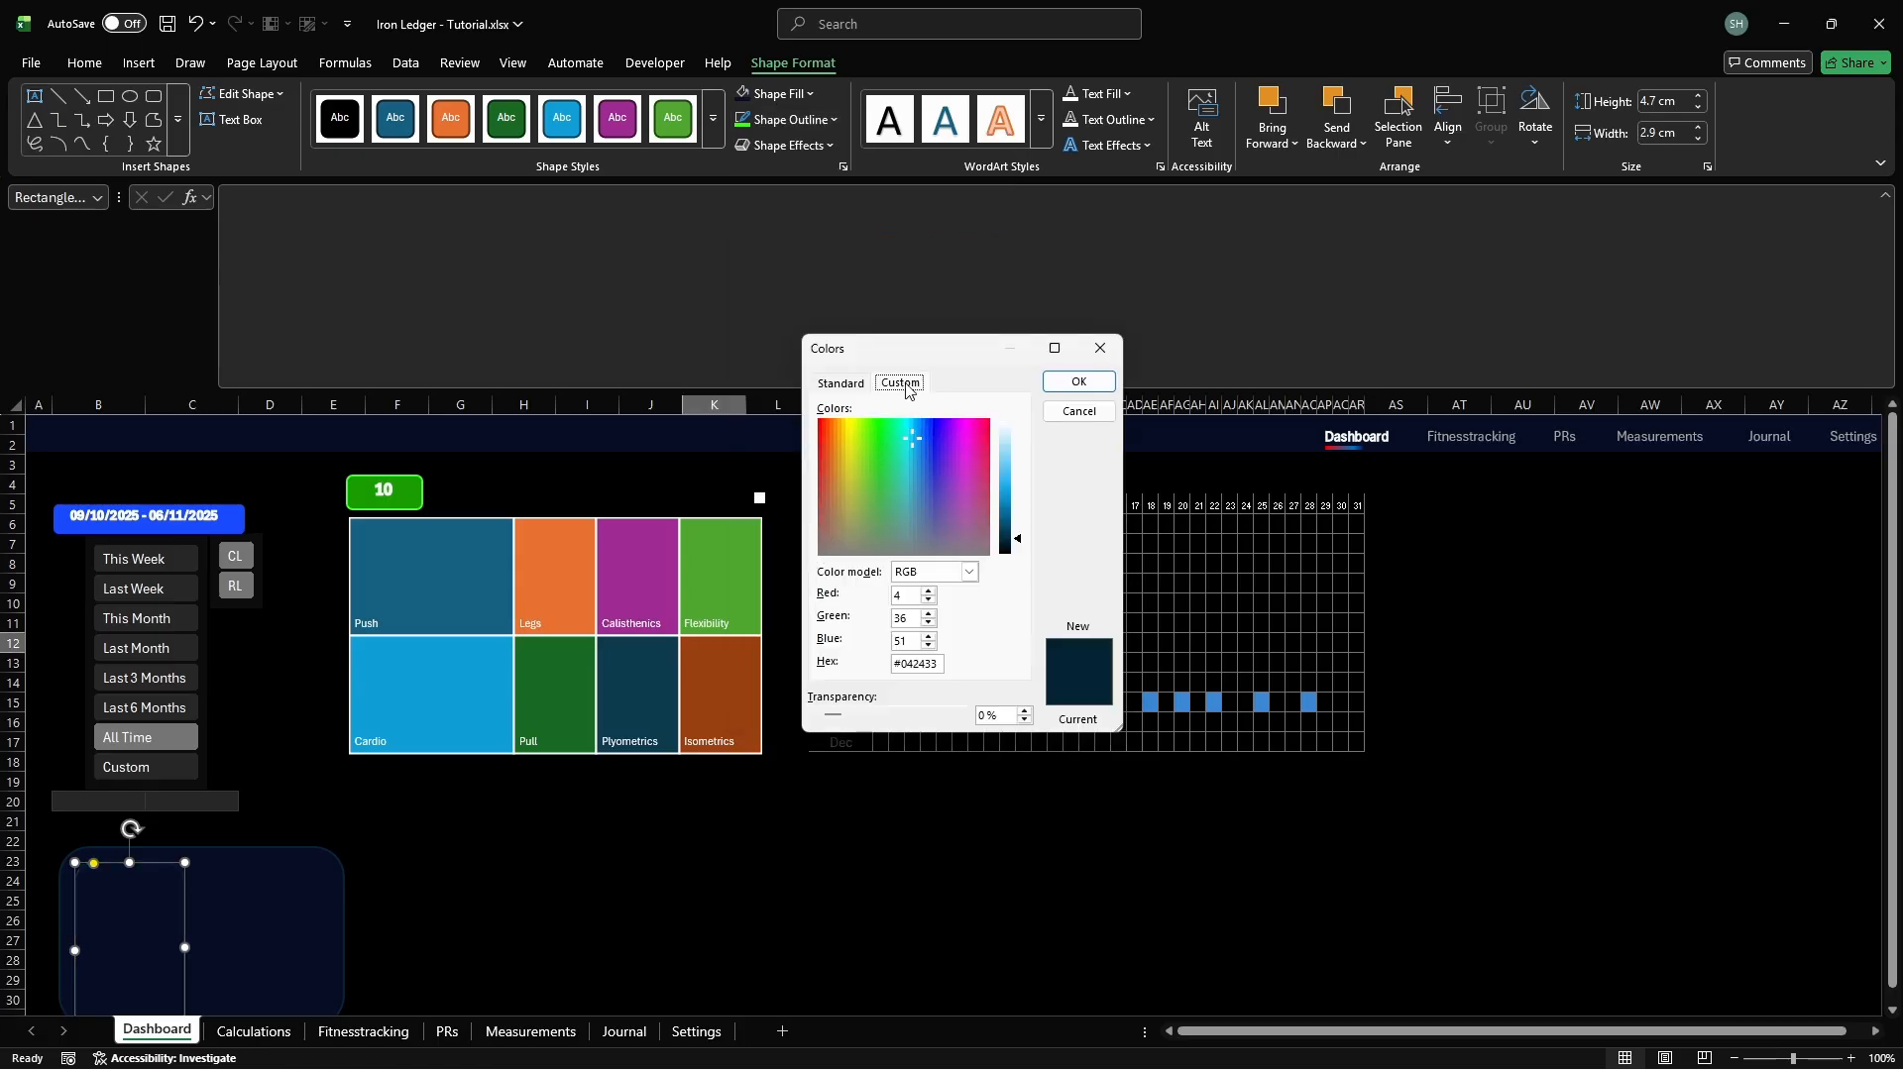
{"action": "type", "text": "040920"}
{"action": "key", "text": "Return"}
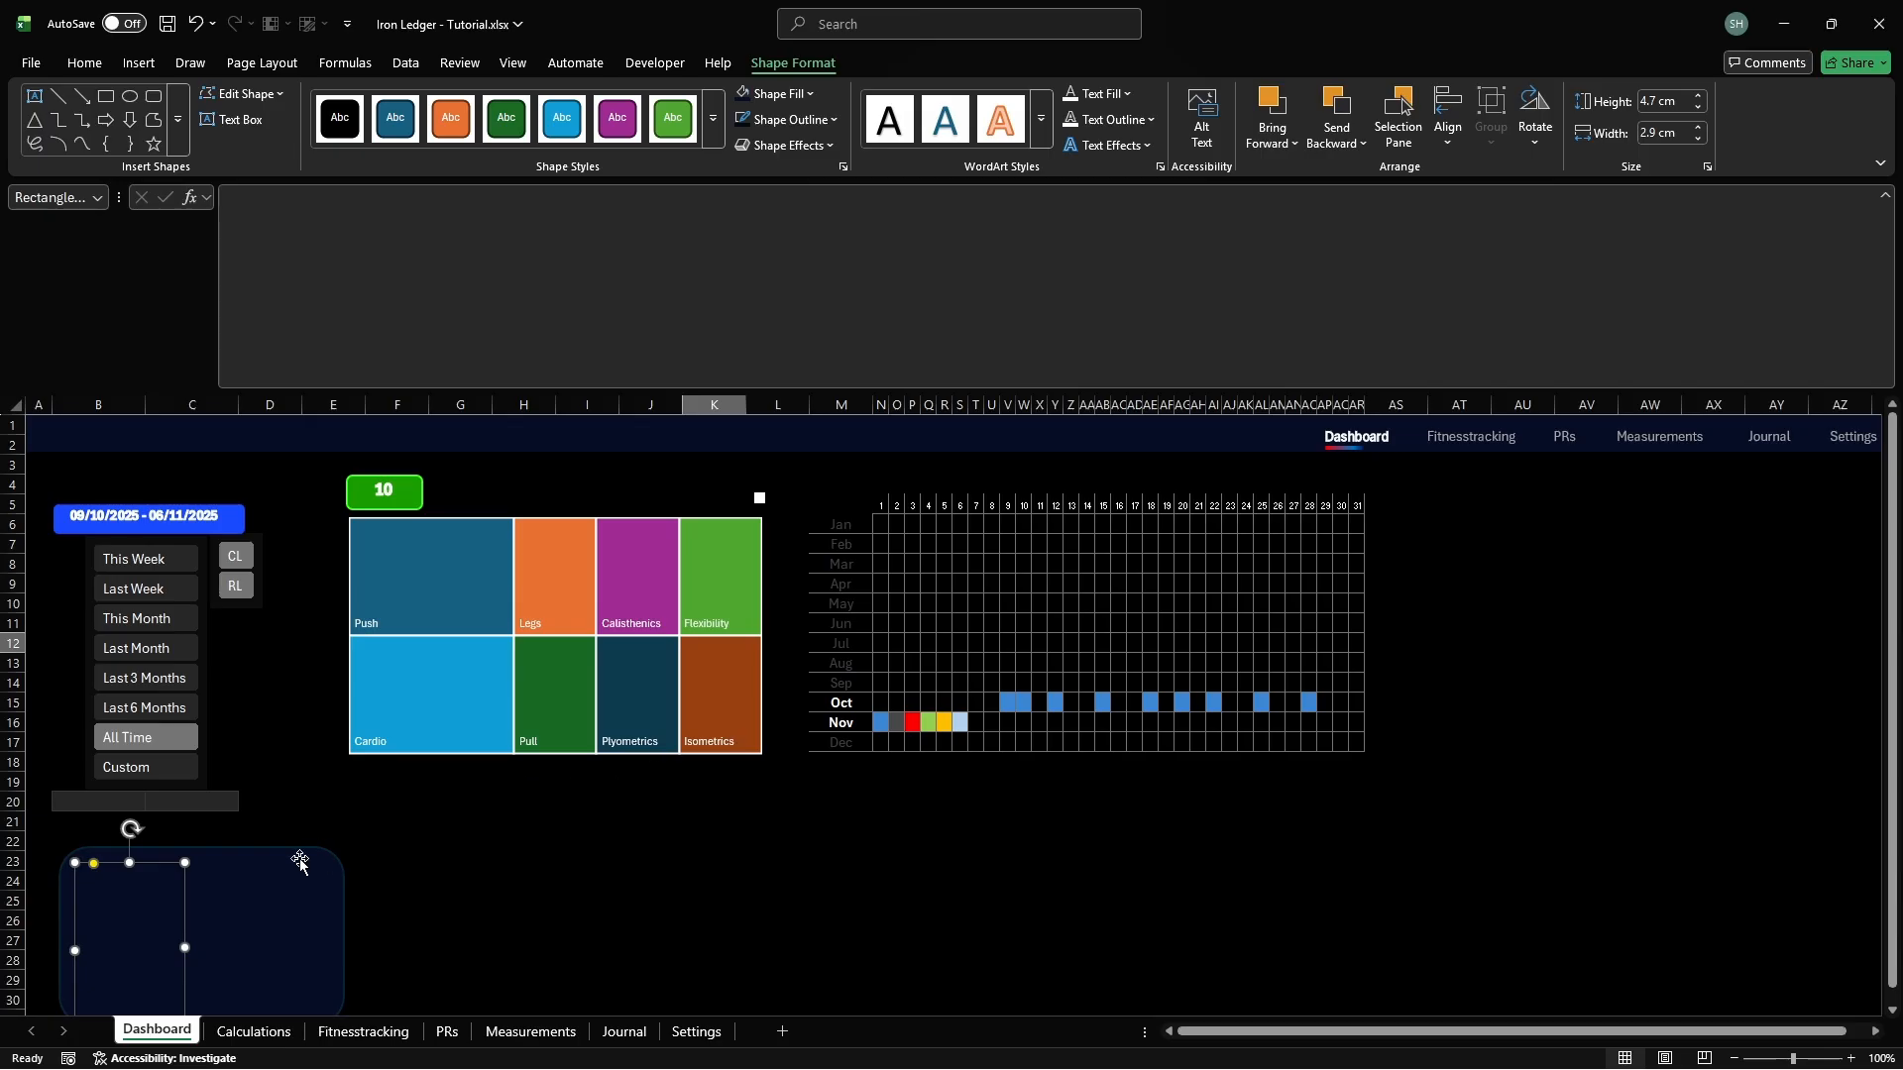
{"action": "left_click_drag", "start_coordinate": [89, 887], "coordinate": [249, 869]}
On the Calculations sheet, set the width of columns AH to AK to 4
{"action": "left_click", "coordinate": [250, 1032]}
{"action": "key", "text": "F5"}
{"action": "type", "text": "ah12"}
{"action": "key", "text": "Return"}
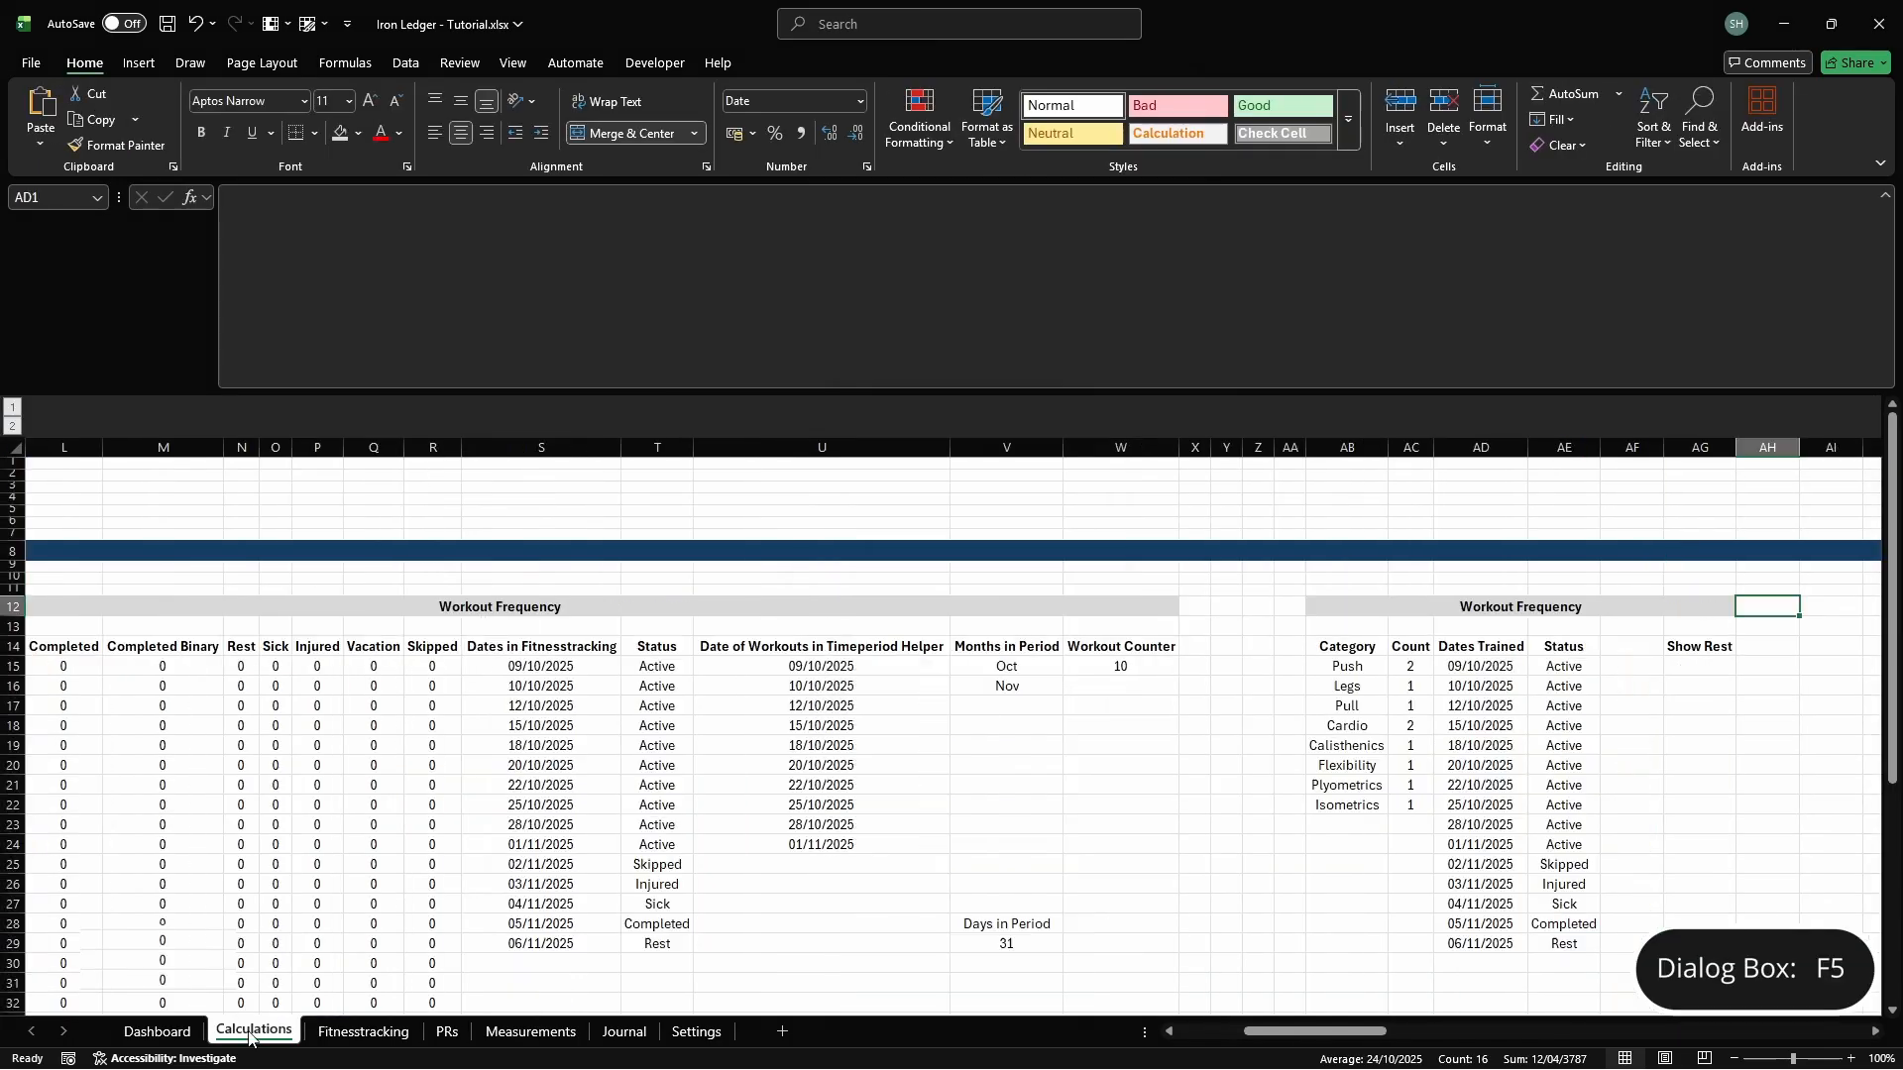
{"action": "key", "text": "shift+Right"}
{"action": "key", "text": "shift+Right"}
{"action": "key", "text": "shift+Right"}
{"action": "key", "text": "alt+h"}
{"action": "type", "text": "ow"}
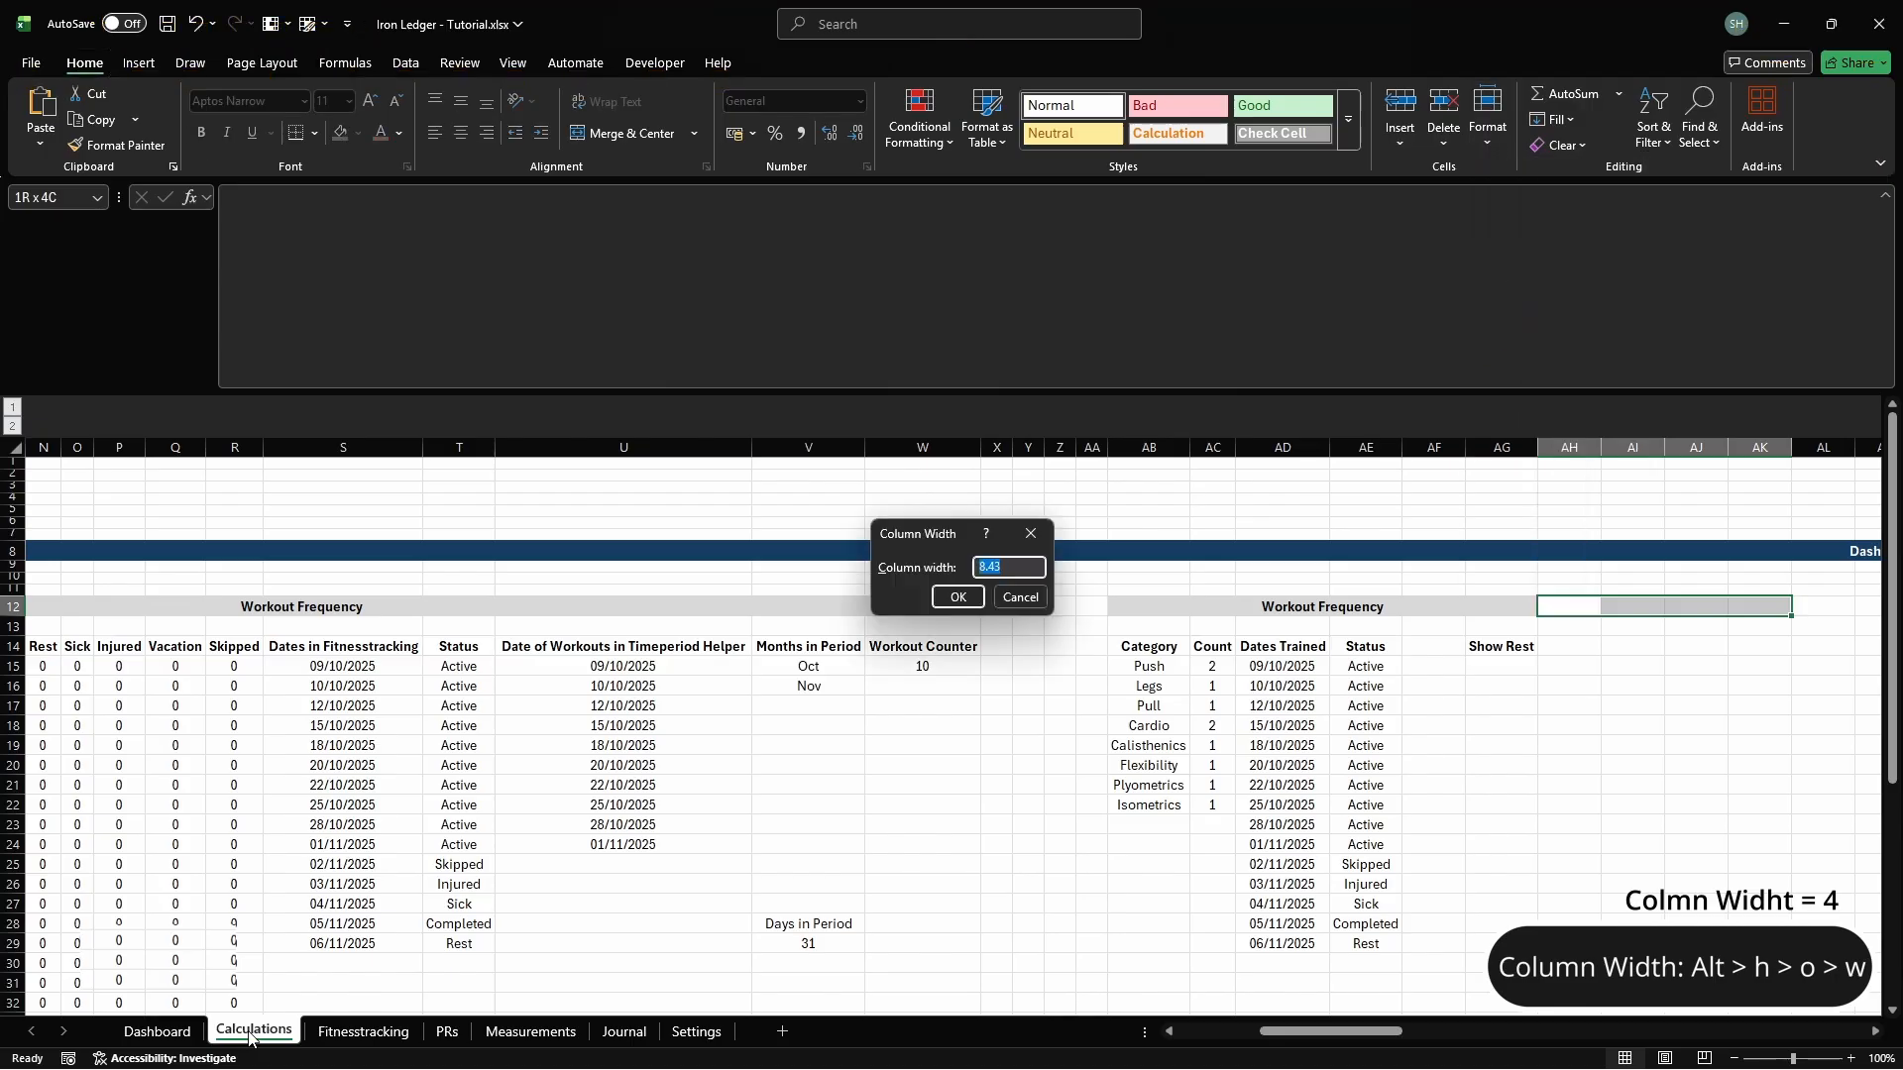
{"action": "type", "text": "4"}
{"action": "key", "text": "Return"}
Fill cell AL12 with the custom grey #D9D9D9
{"action": "key", "text": "Right"}
{"action": "key", "text": "Right"}
{"action": "key", "text": "Right"}
{"action": "key", "text": "Right"}
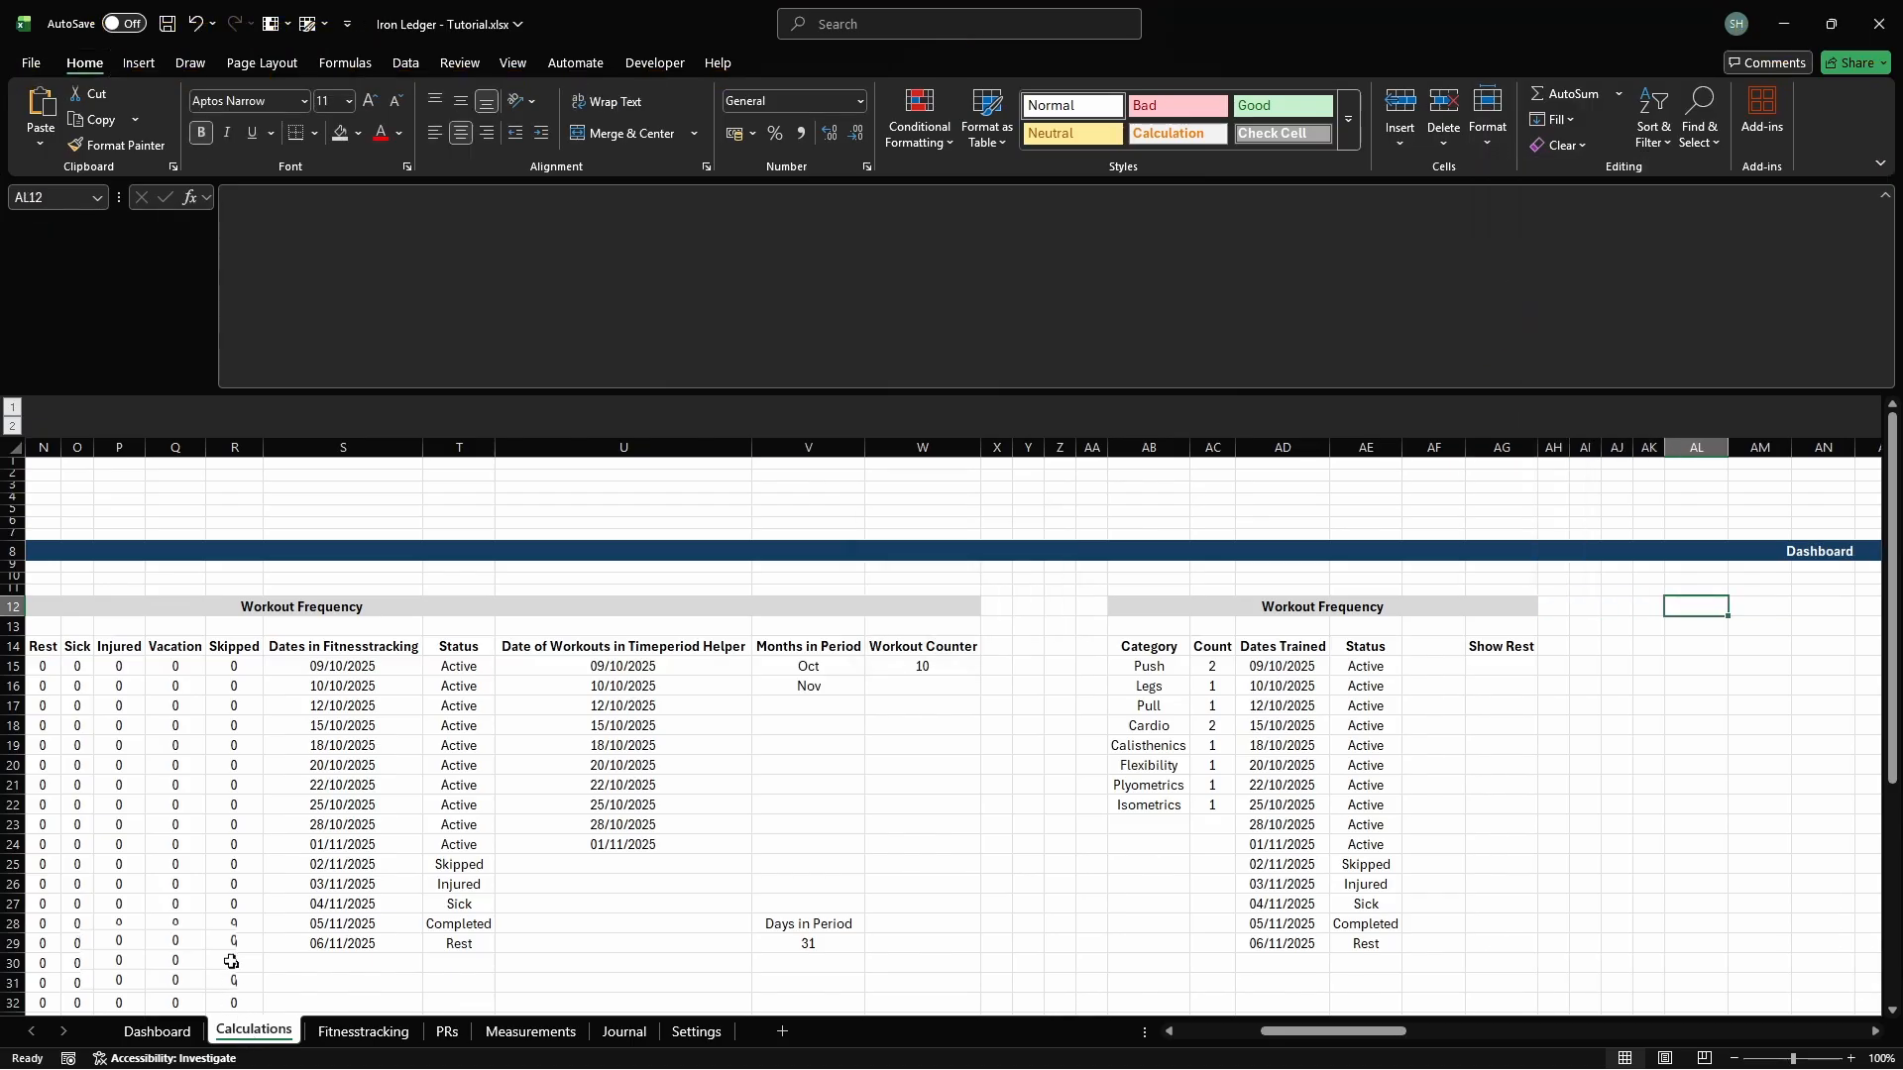
{"action": "key", "text": "alt+h"}
{"action": "key", "text": "h"}
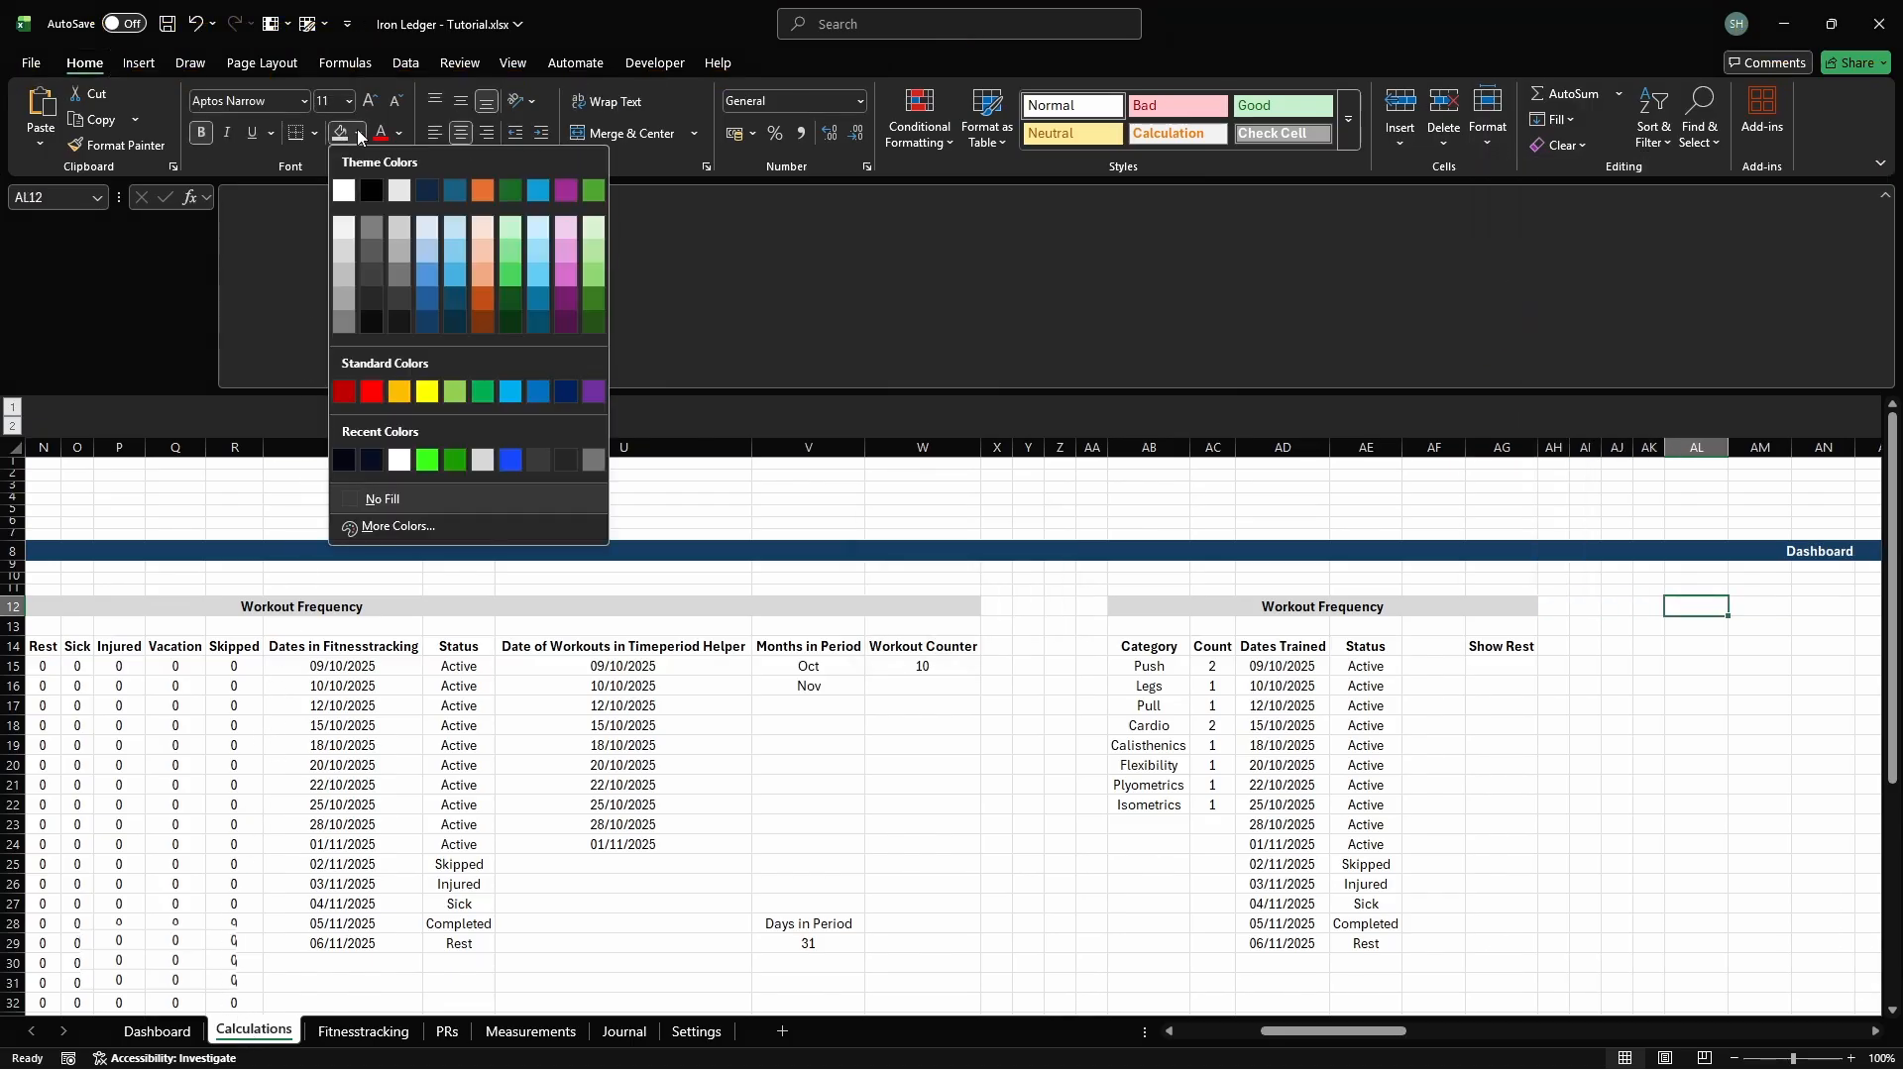
{"action": "left_click", "coordinate": [354, 535]}
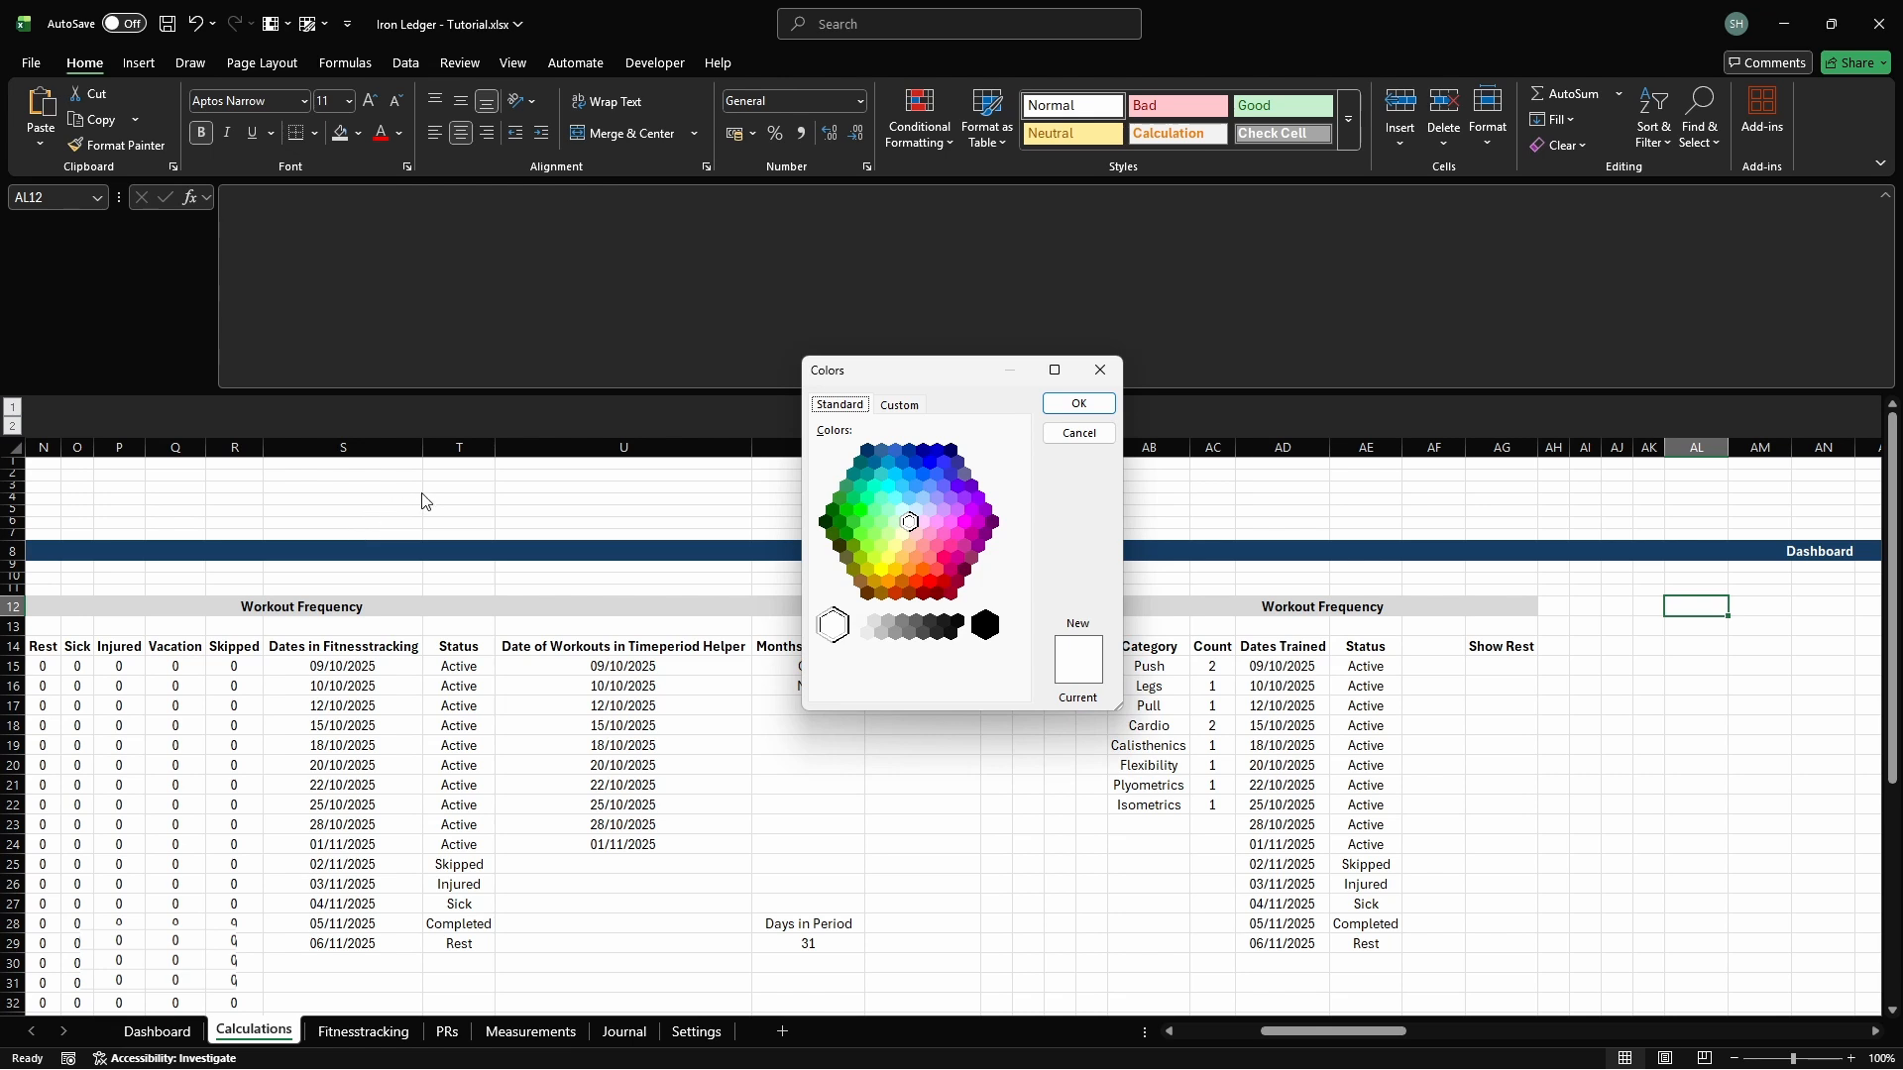
{"action": "left_click", "coordinate": [900, 407]}
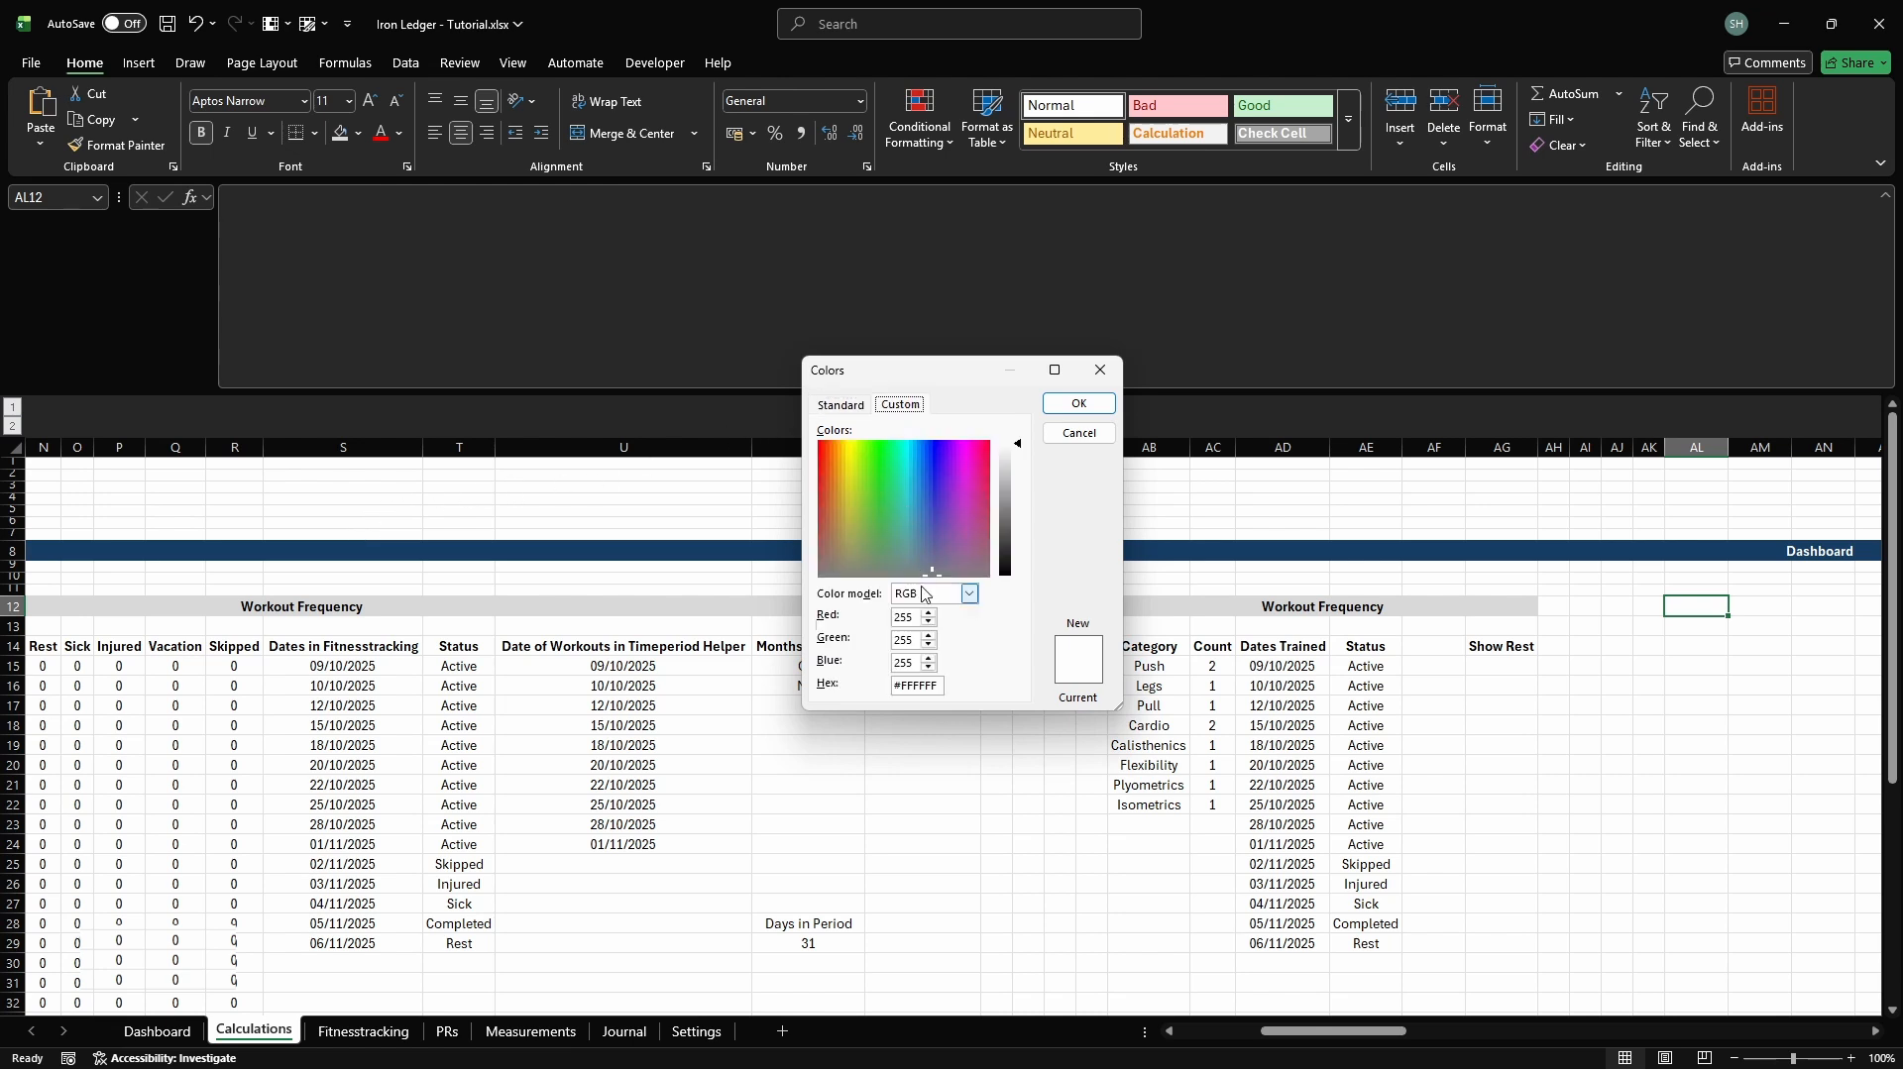
{"action": "left_click", "coordinate": [939, 686]}
{"action": "type", "text": "D9D9D9"}
{"action": "key", "text": "Return"}
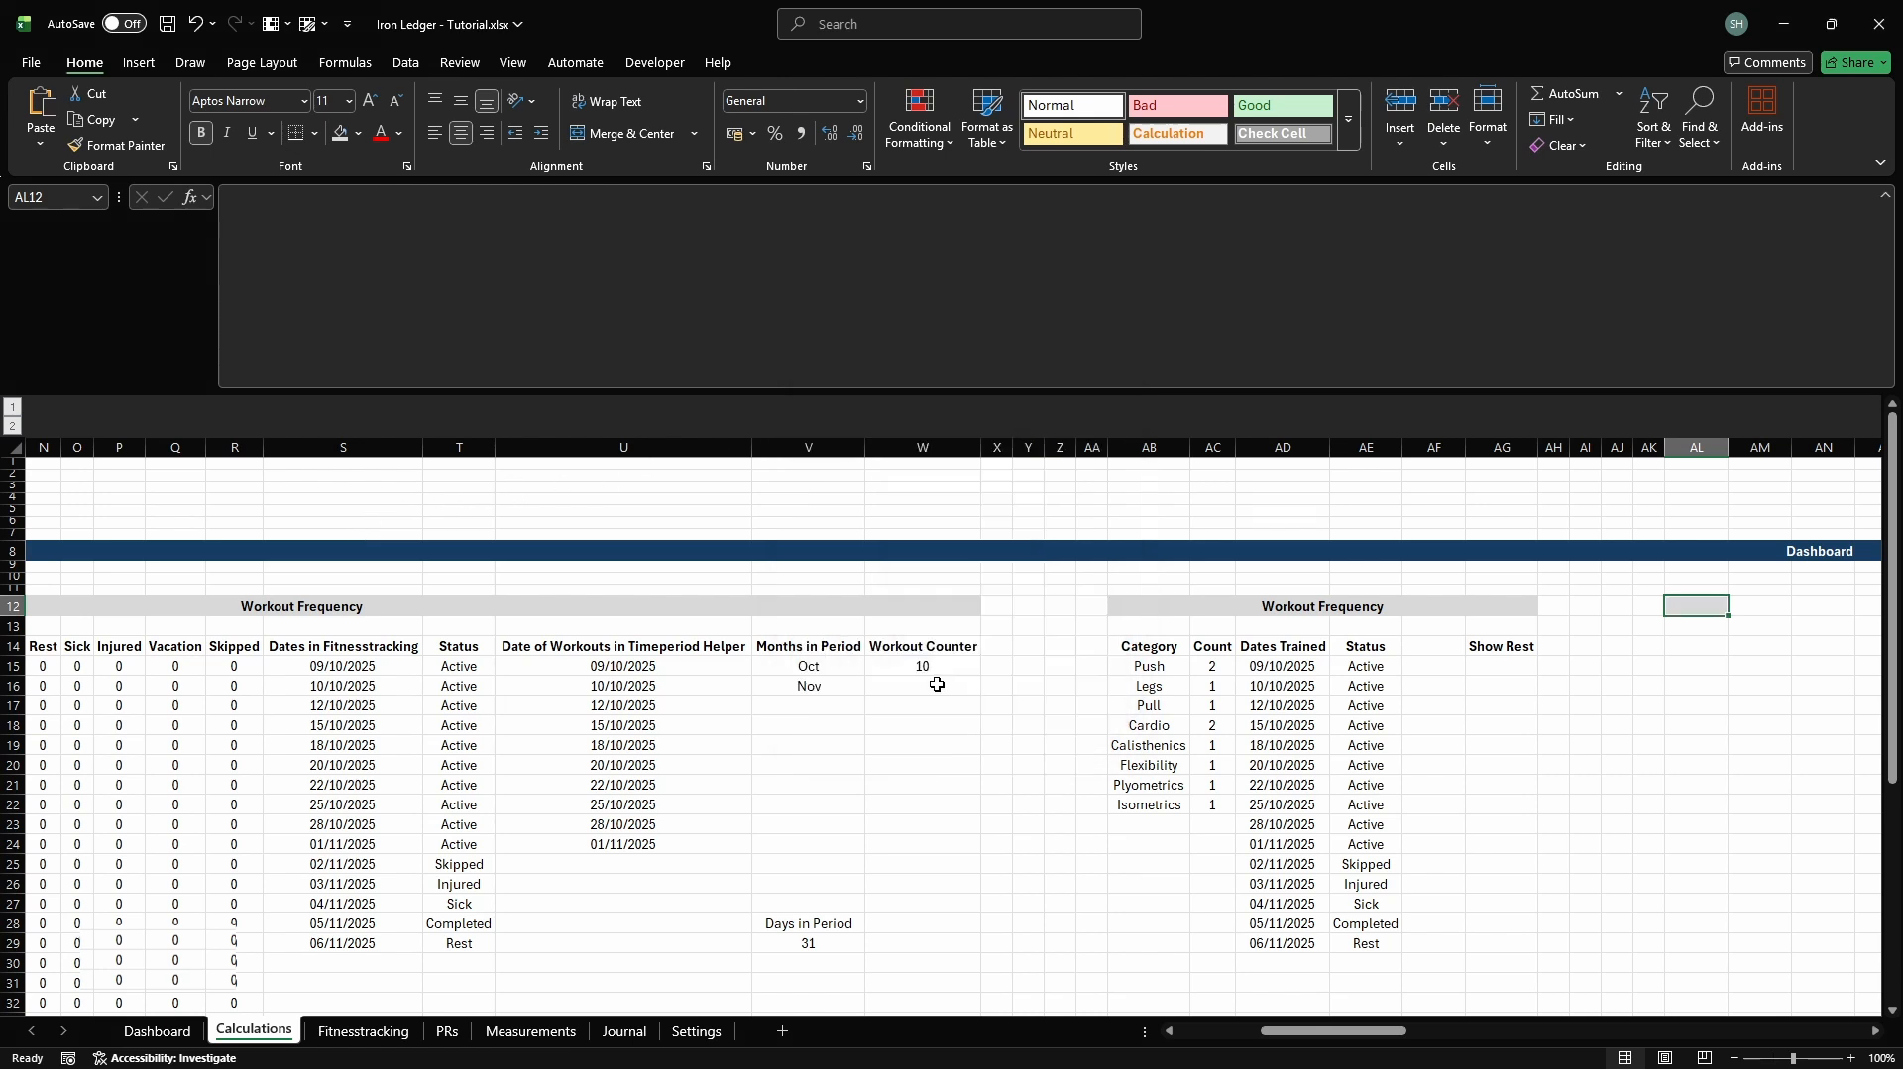
Enter the heading "Goal Tracker" in AL12 and merge and centre it across AL12:AM12
{"action": "type", "text": "Goal Tracker"}
{"action": "key", "text": "shift+Right"}
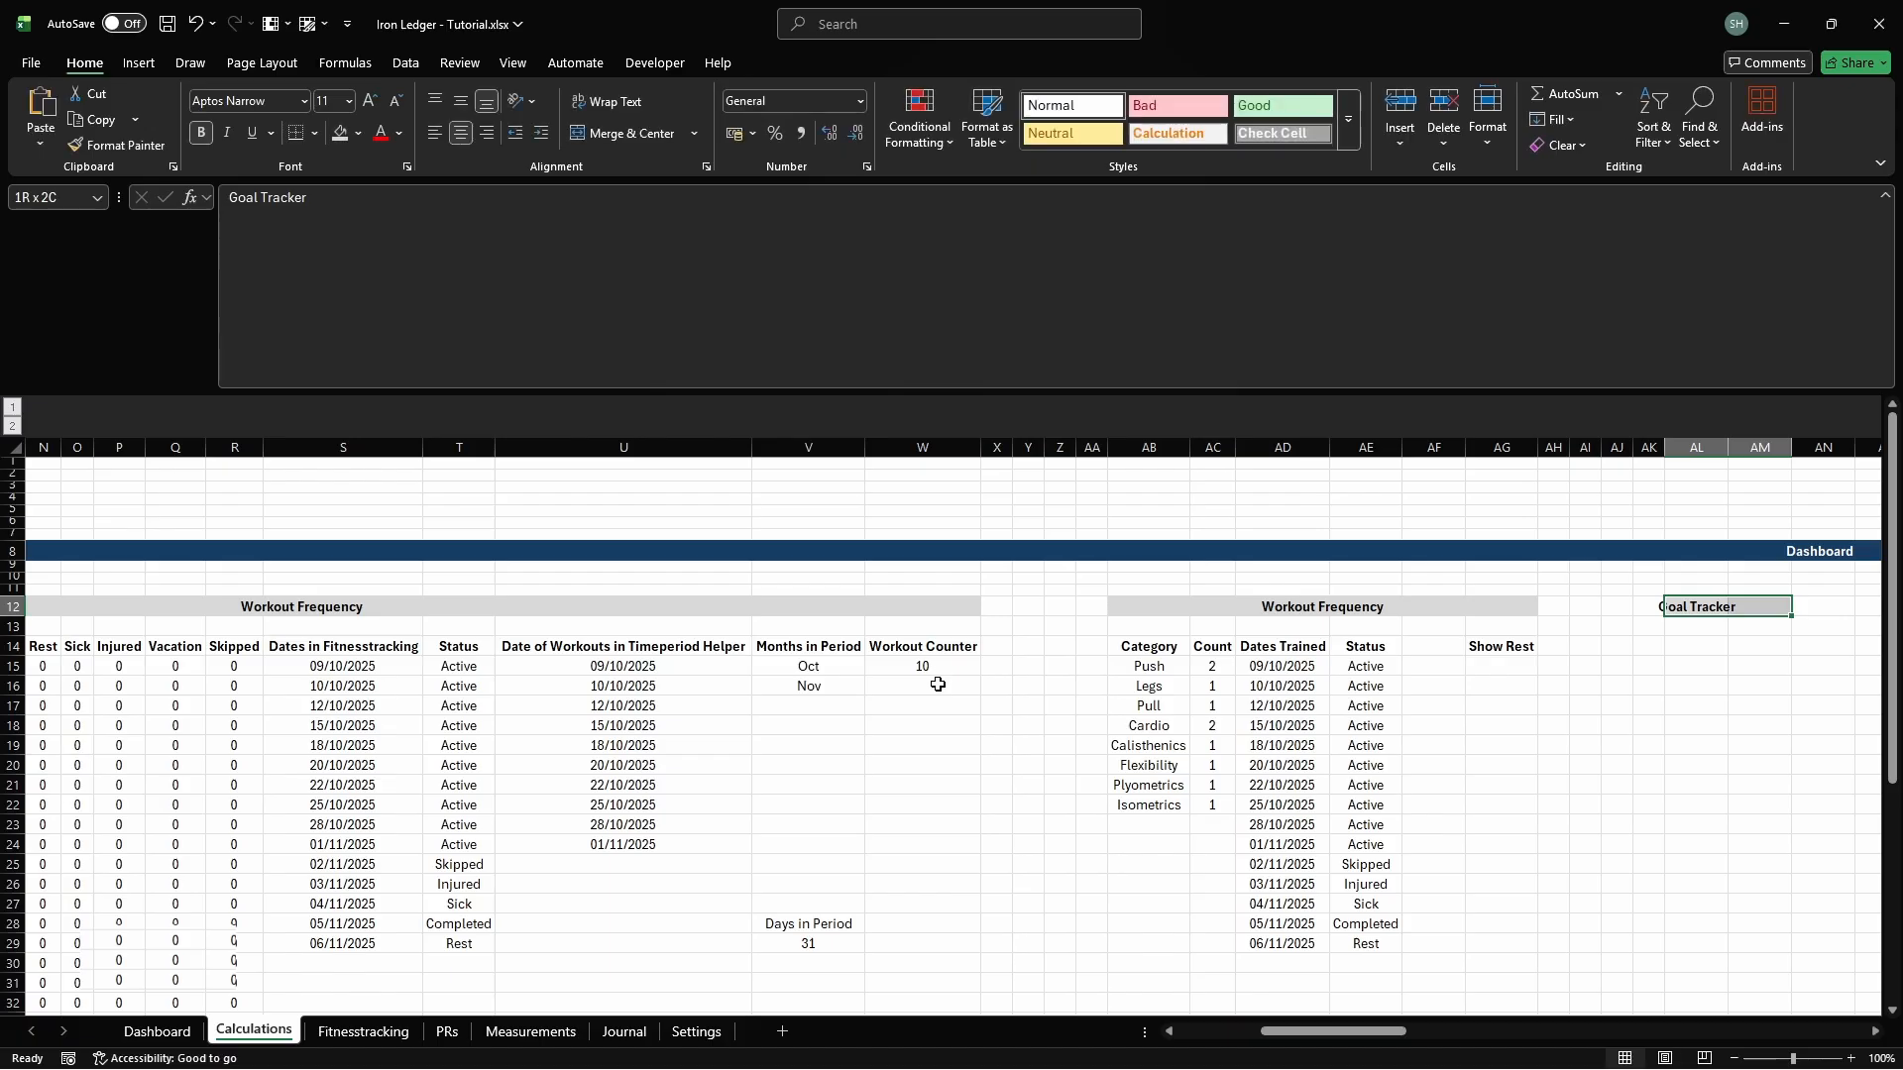
{"action": "left_click", "coordinate": [617, 133]}
Label AL14 "Time Period" and enter =cg_selected_timeperiod in AM14
{"action": "key", "text": "Down"}
{"action": "key", "text": "Down"}
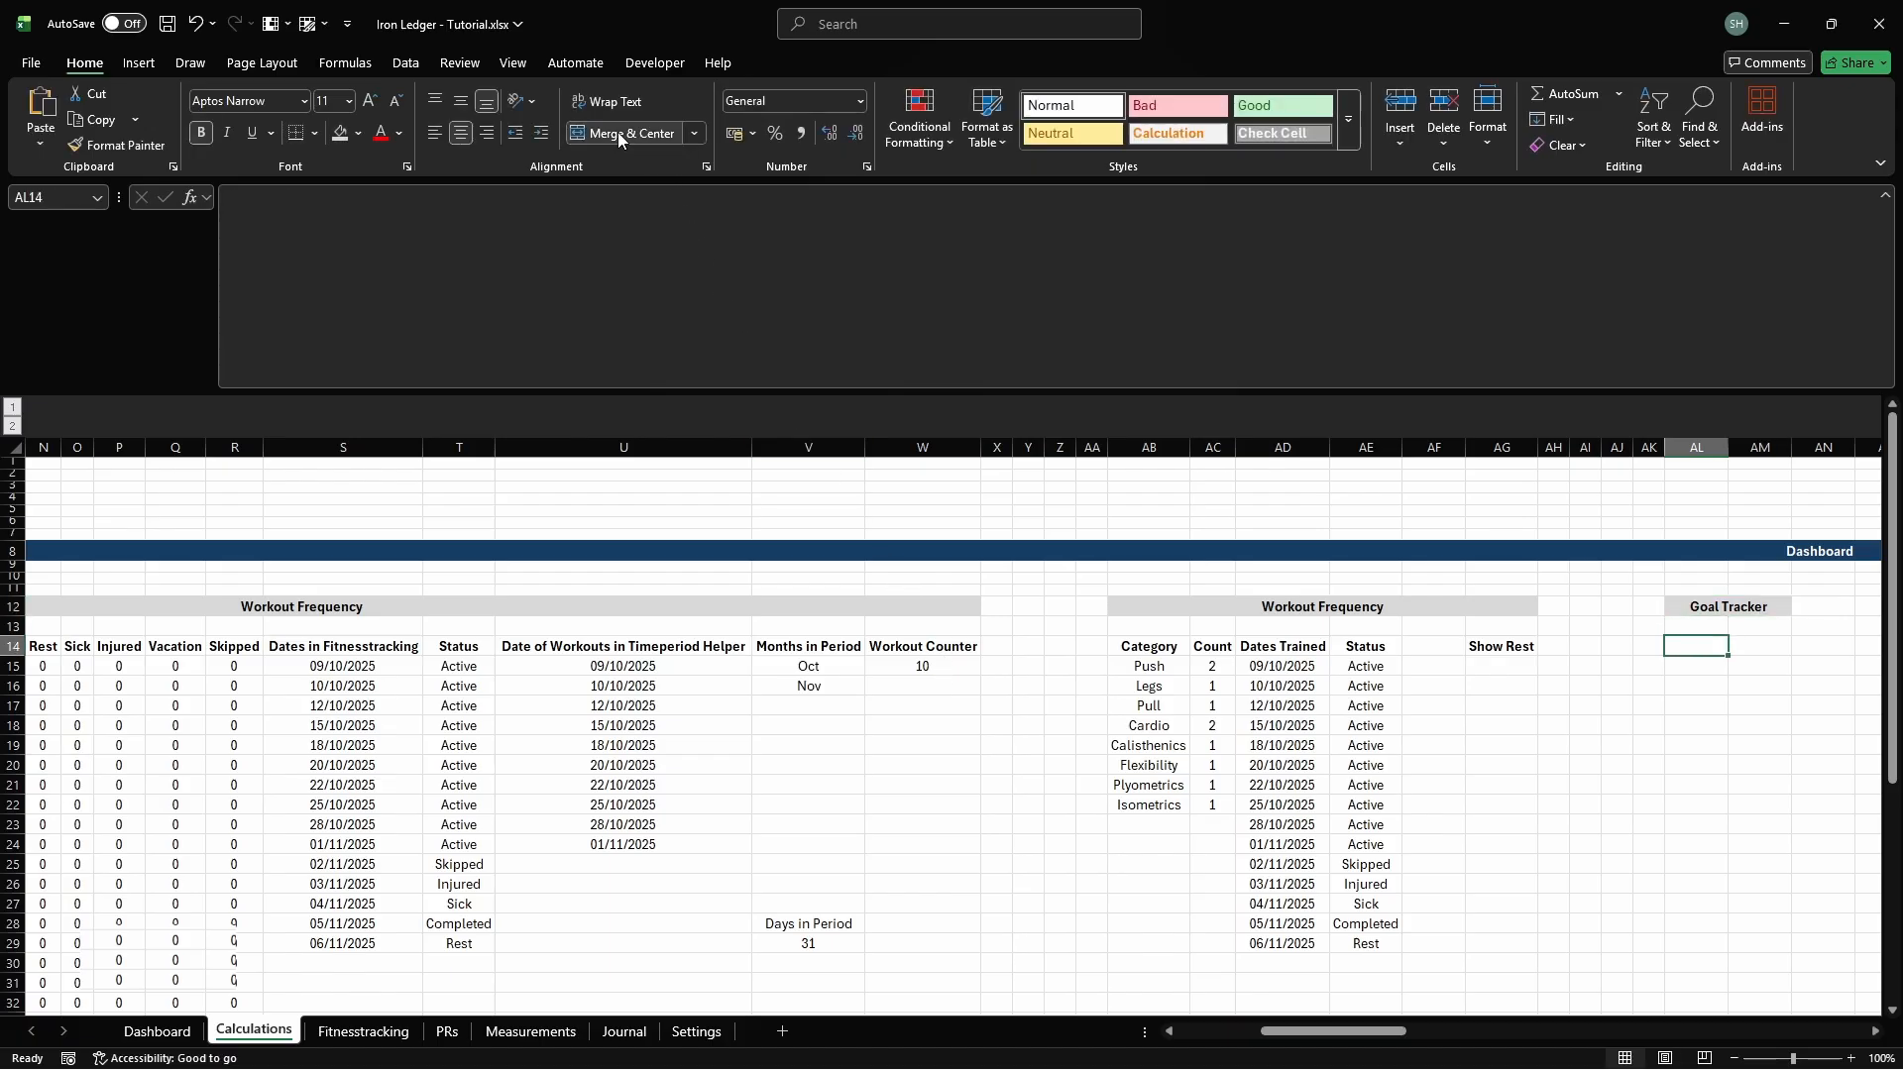
{"action": "type", "text": "Time Period"}
{"action": "key", "text": "Tab"}
{"action": "type", "text": "=cg_selected_timeperi"}
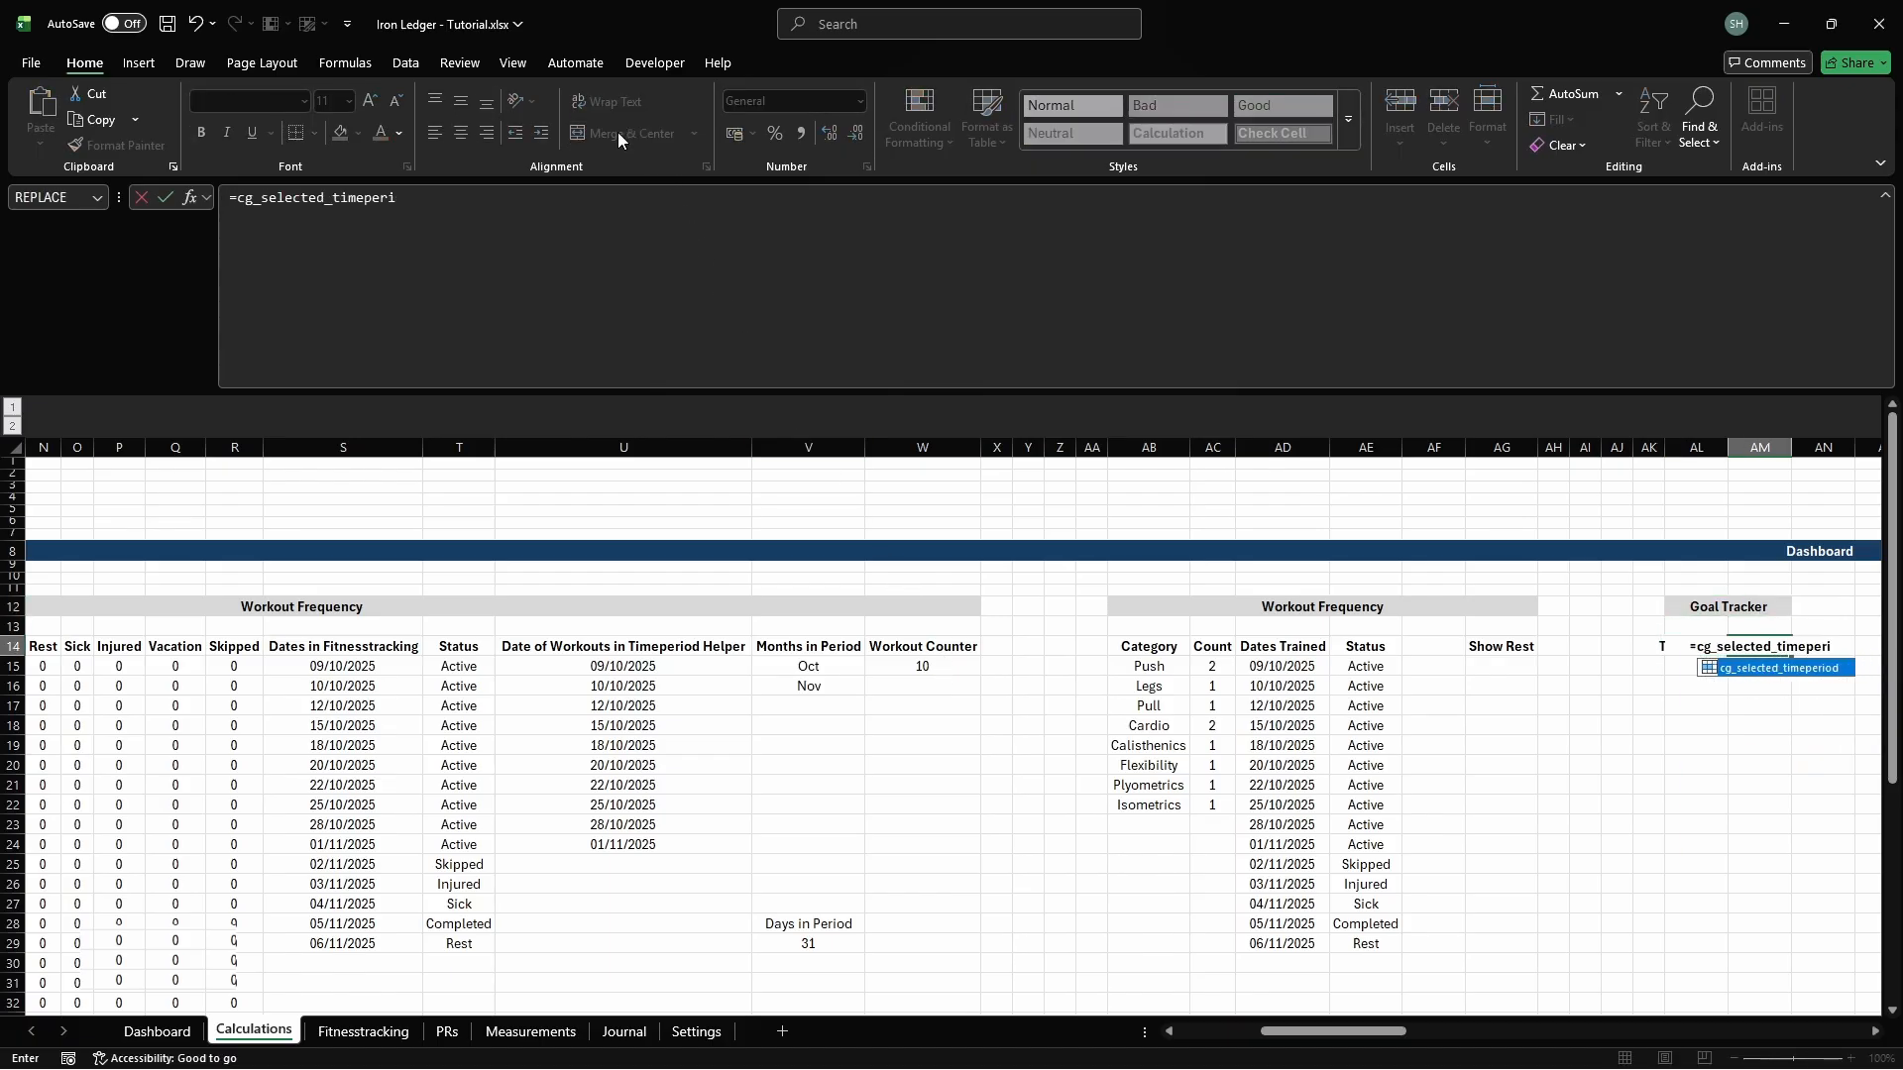
{"action": "key", "text": "Tab"}
{"action": "key", "text": "Return"}
Label AL15 "Target Workouts" and define the workbook name cd_gtracker_target_workouts for cell AM15
{"action": "type", "text": "Targ"}
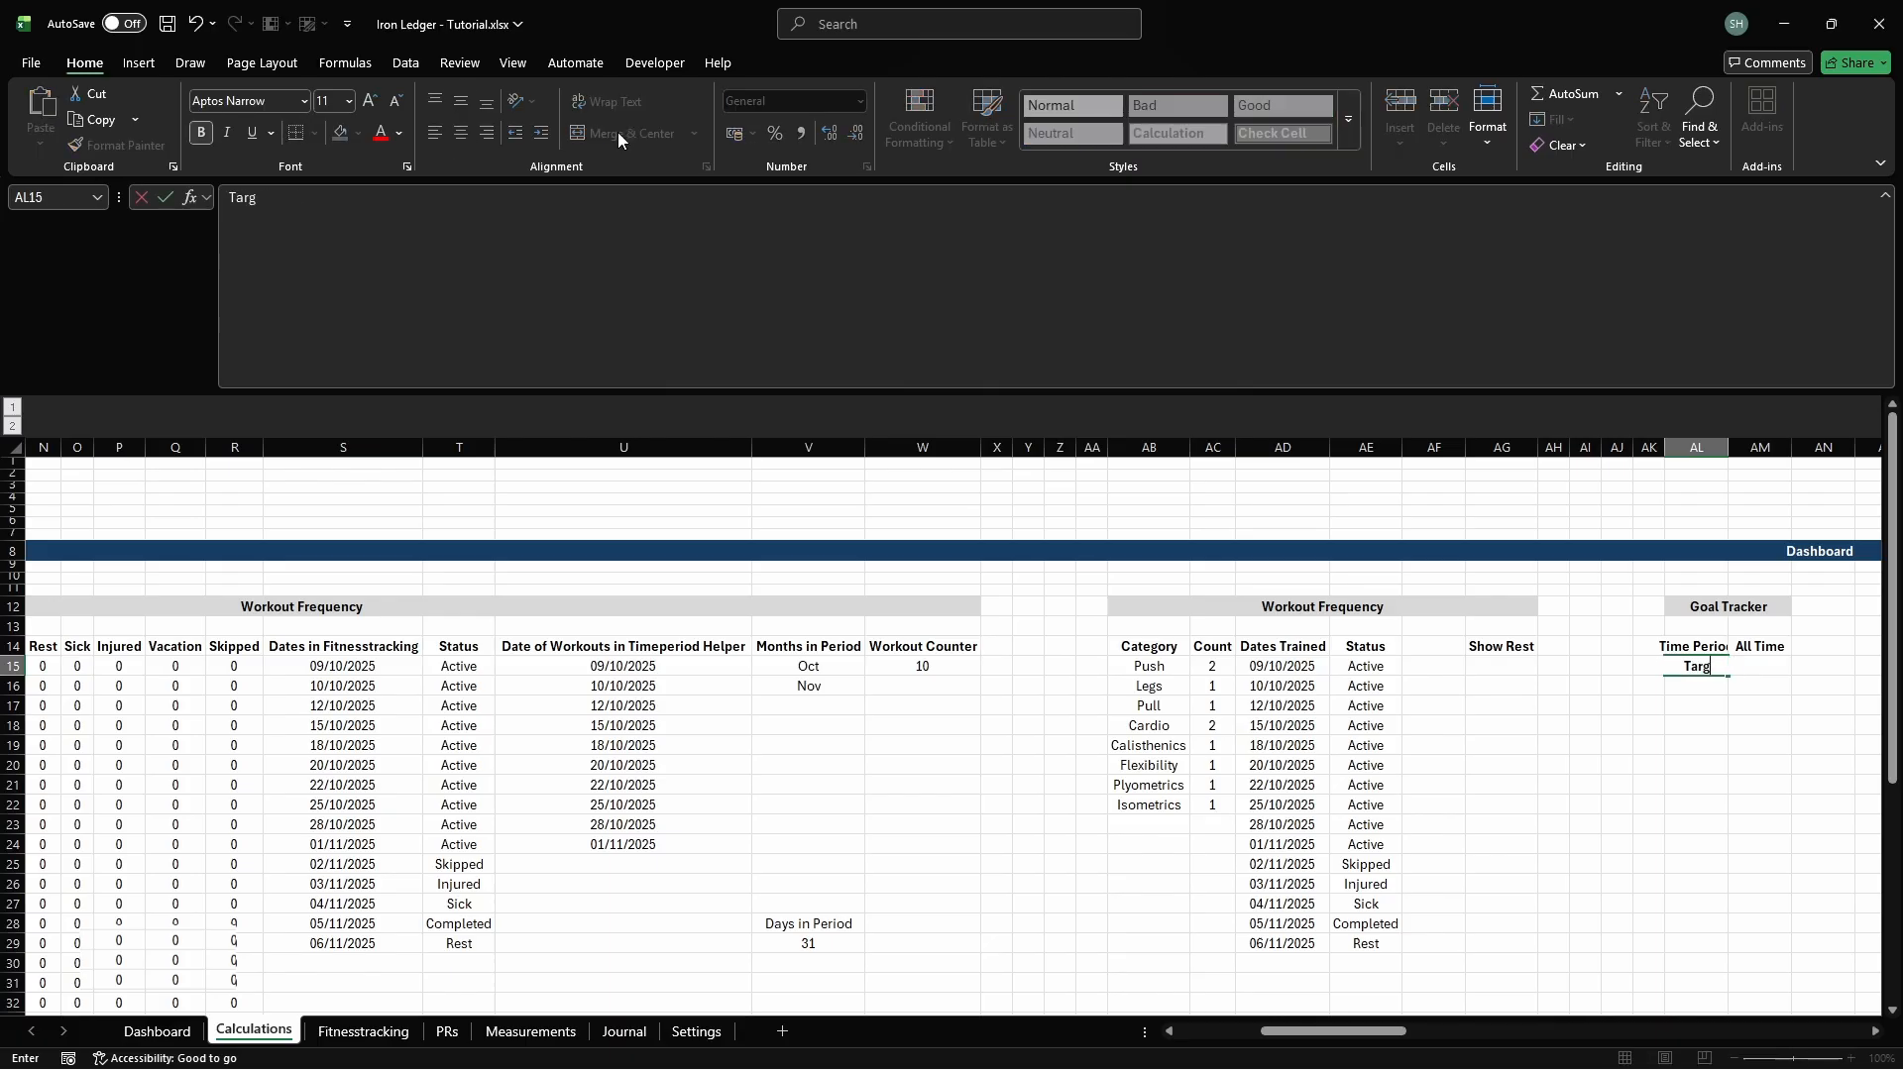
{"action": "type", "text": "et Workouts"}
{"action": "key", "text": "Tab"}
{"action": "key", "text": "ctrl+F3"}
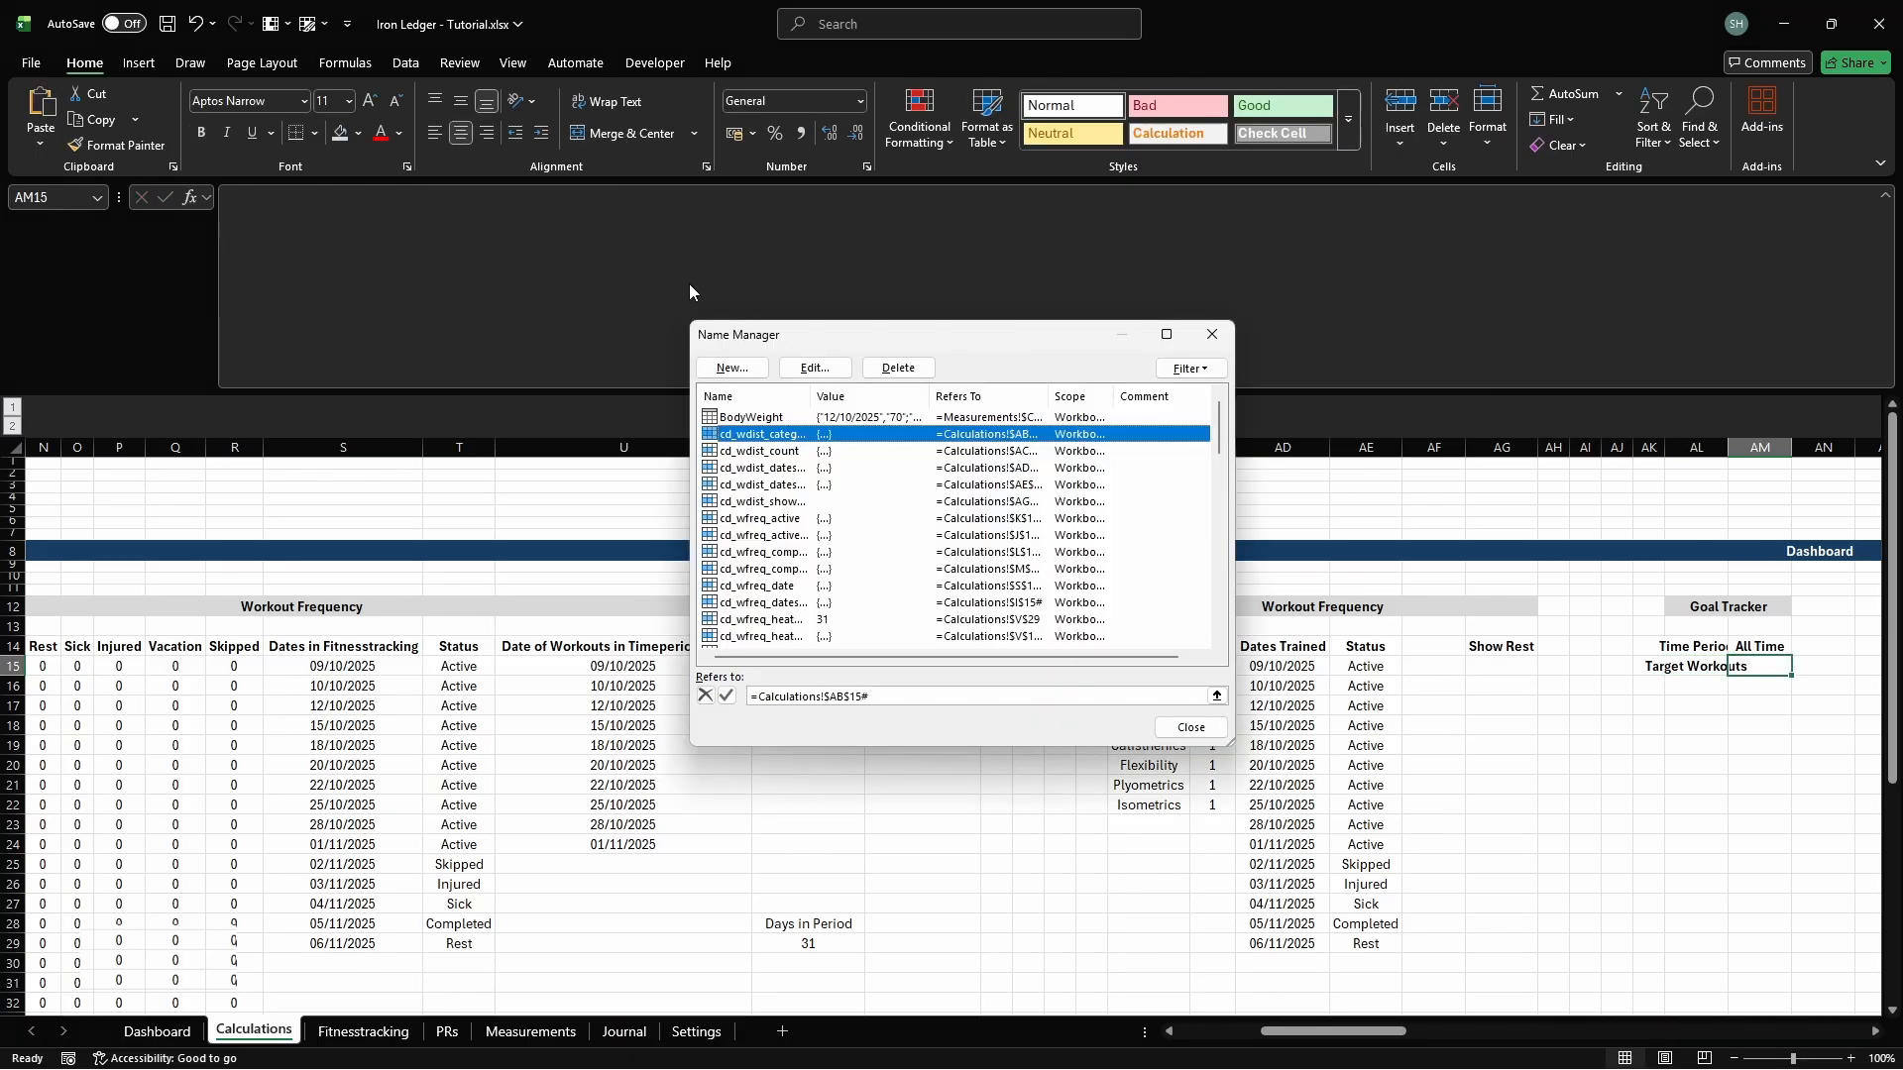
{"action": "left_click", "coordinate": [733, 368]}
{"action": "type", "text": "cd_gtracker_targ"}
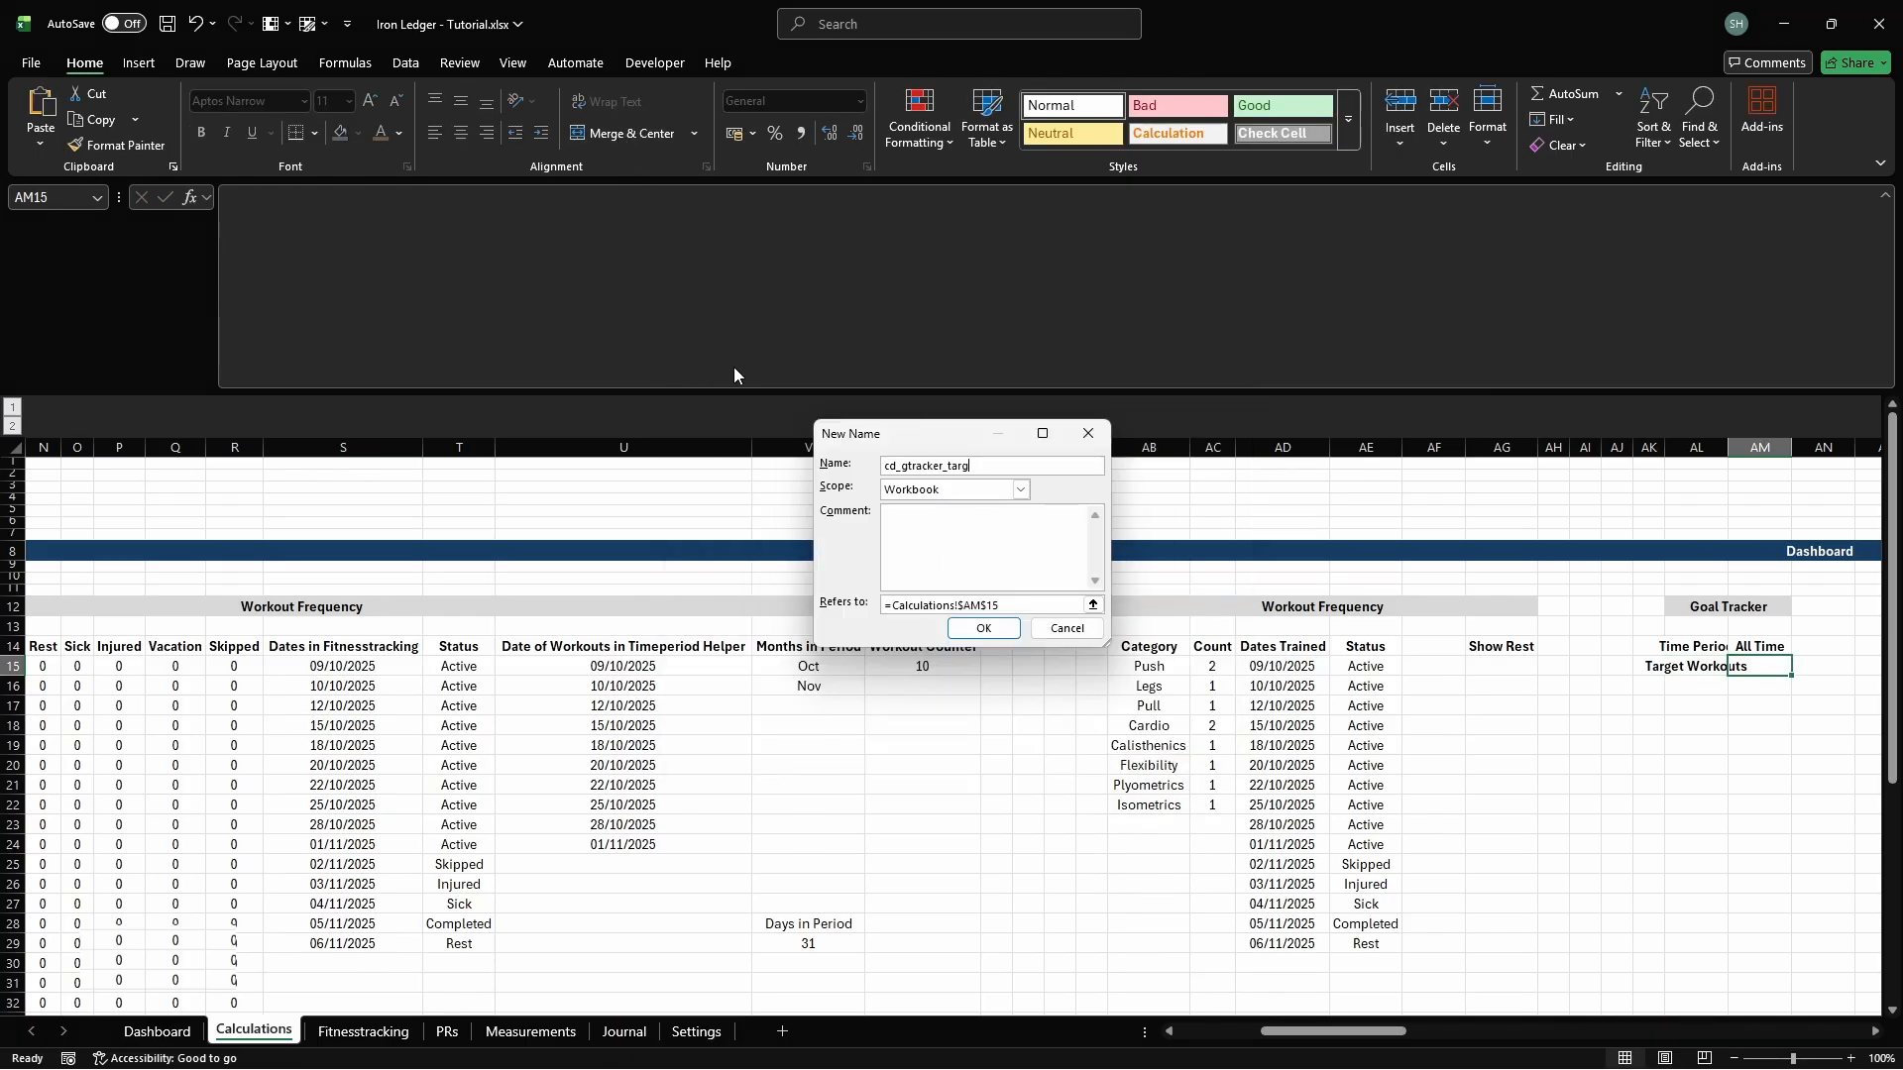
{"action": "type", "text": "et_workouts"}
{"action": "key", "text": "Return"}
{"action": "key", "text": "Escape"}
Start AM15's formula with =ROUND(SWITCH(cg_selected_timeperiod, returning sgt_tw for both "This Week" and "Last Week"
{"action": "type", "text": "=R"}
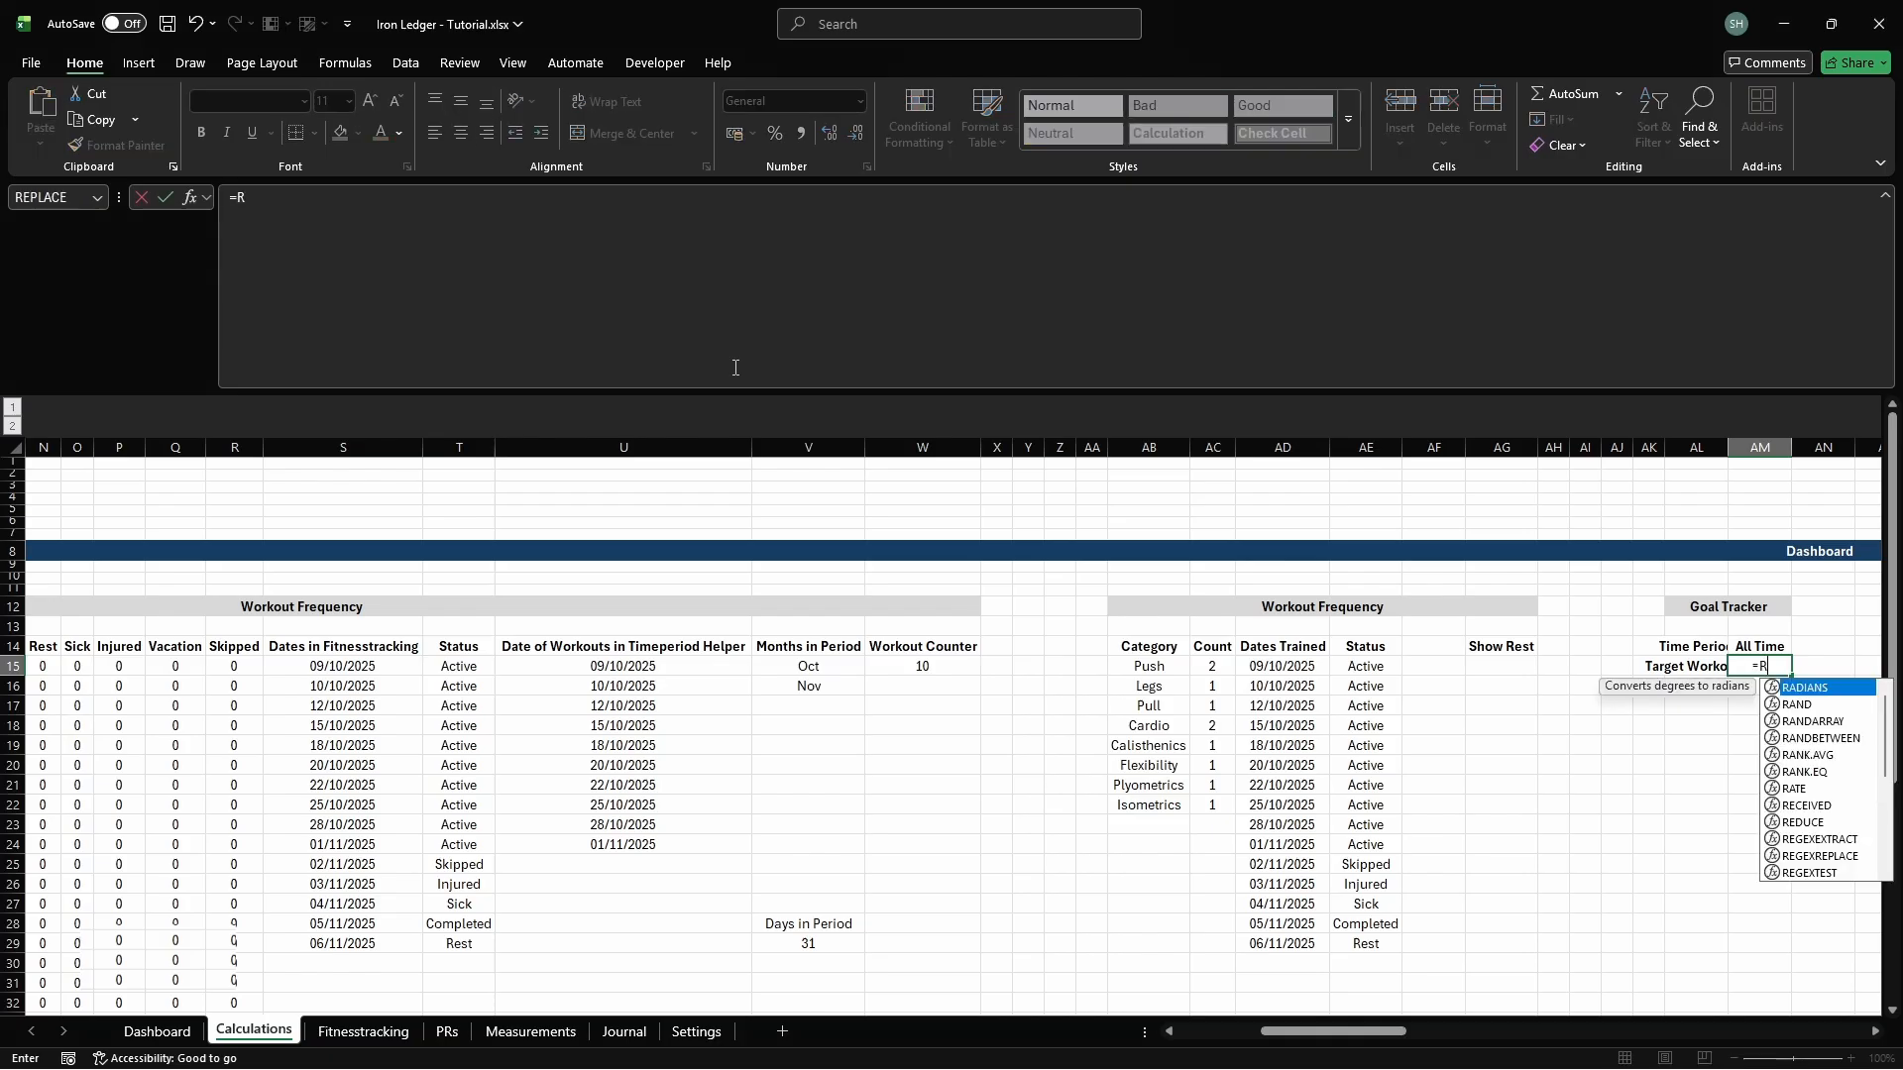
{"action": "type", "text": "OUND(SWITCH(cg_selec"}
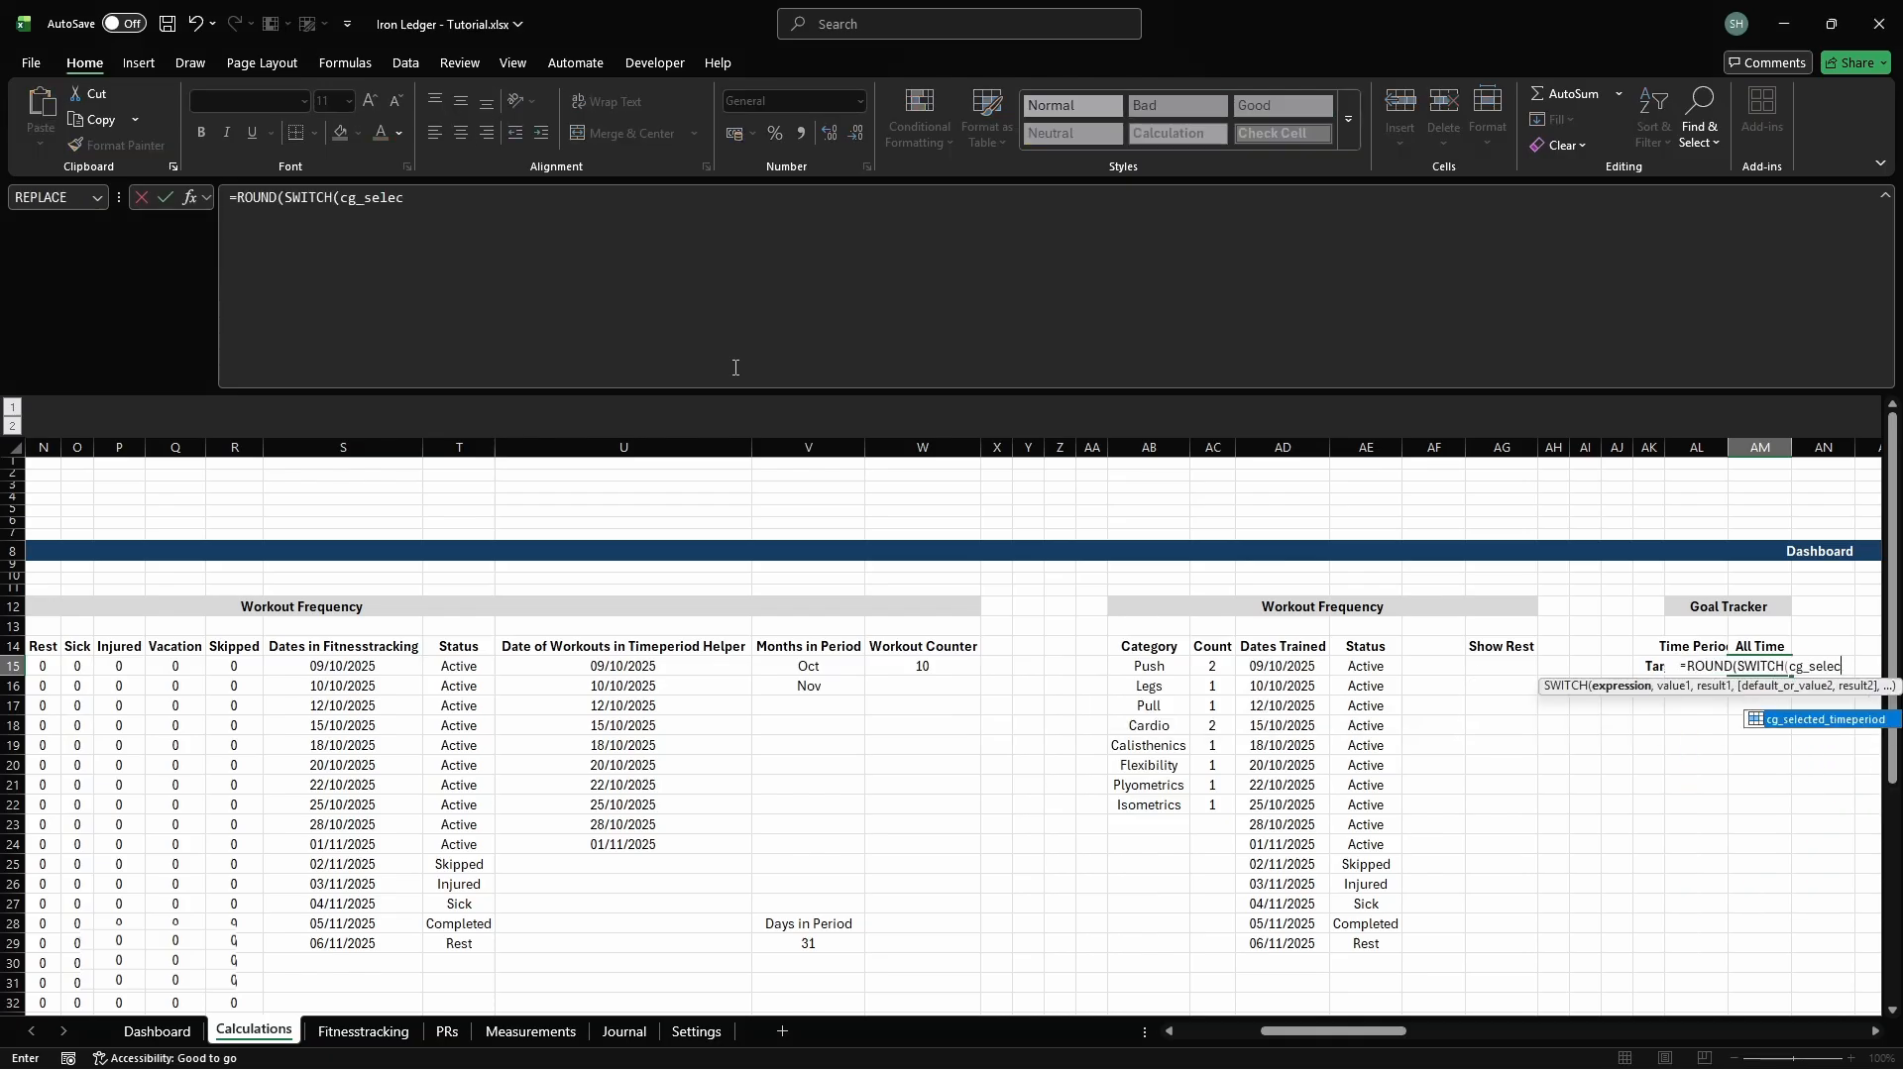
{"action": "type", "text": "ted_timeperiod,     "}
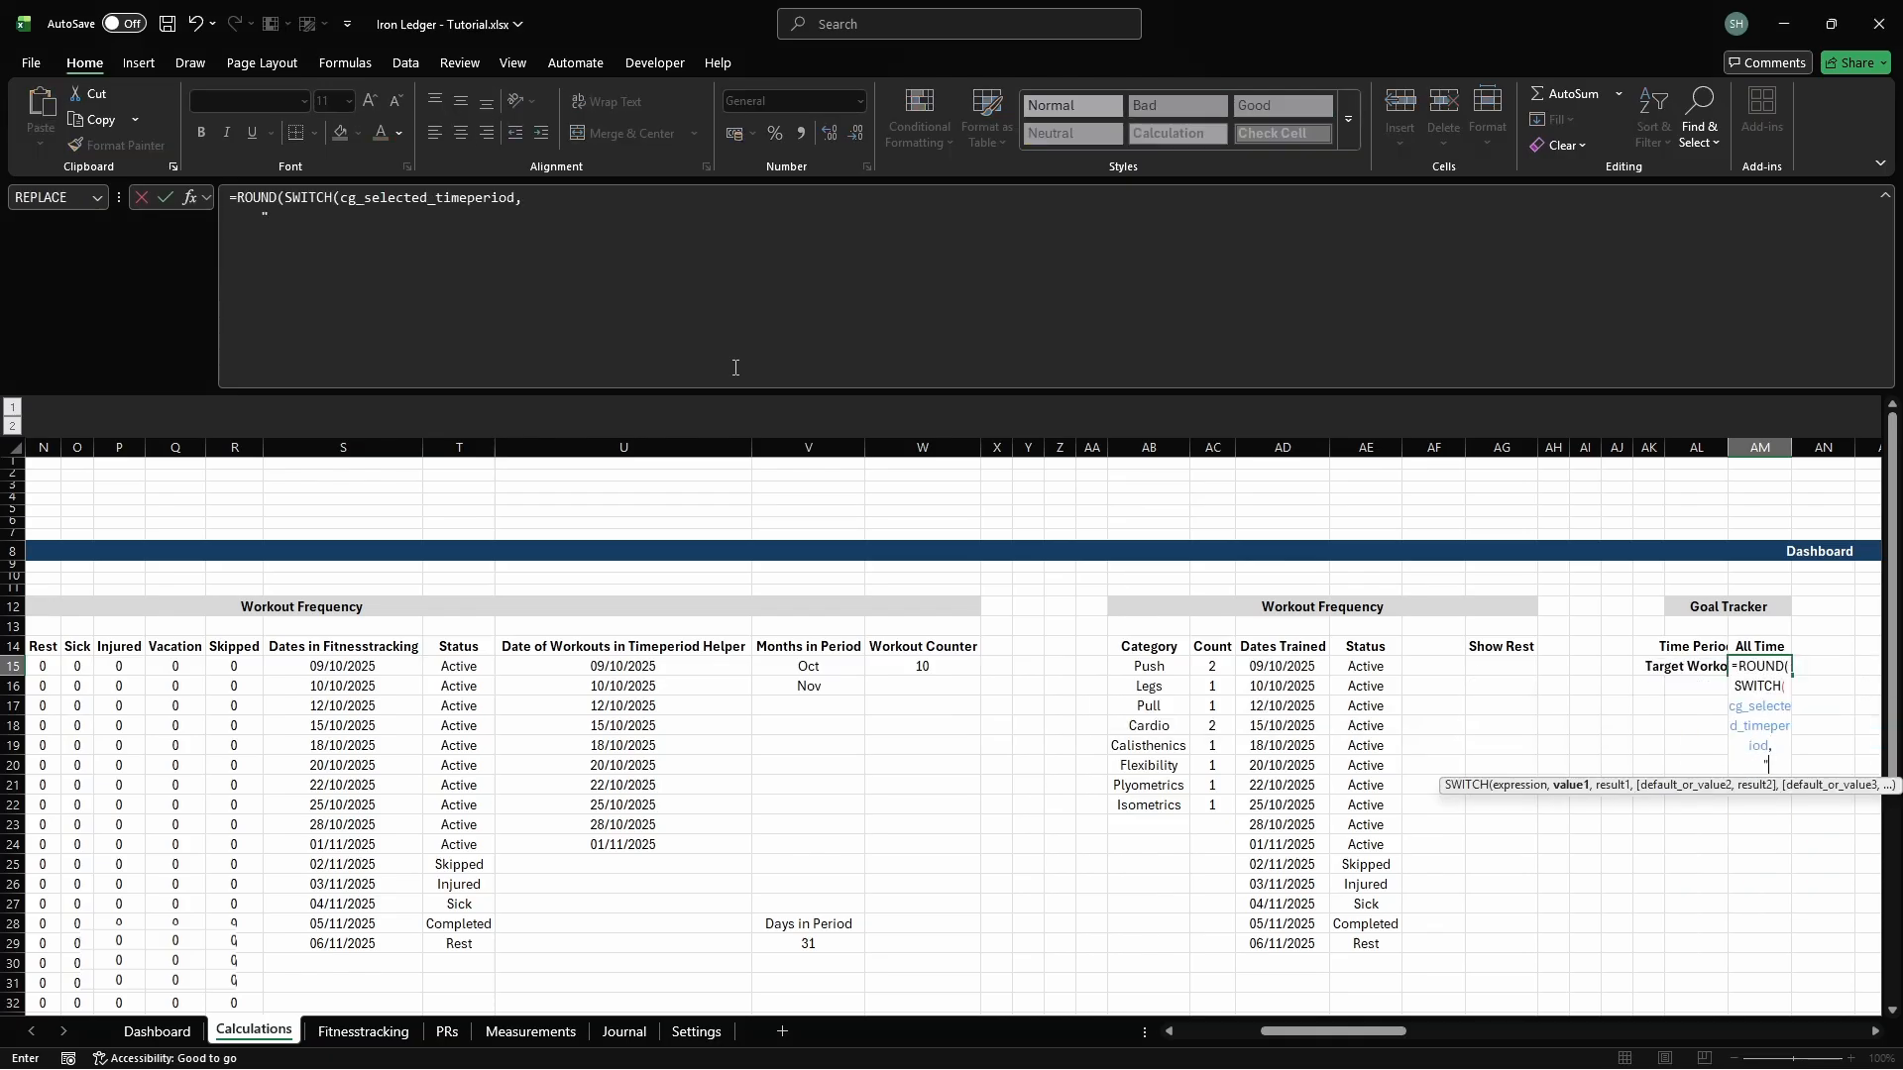
{"action": "type", "text": "\"This Week\", sgt_tw,"}
{"action": "key", "text": "alt+Return"}
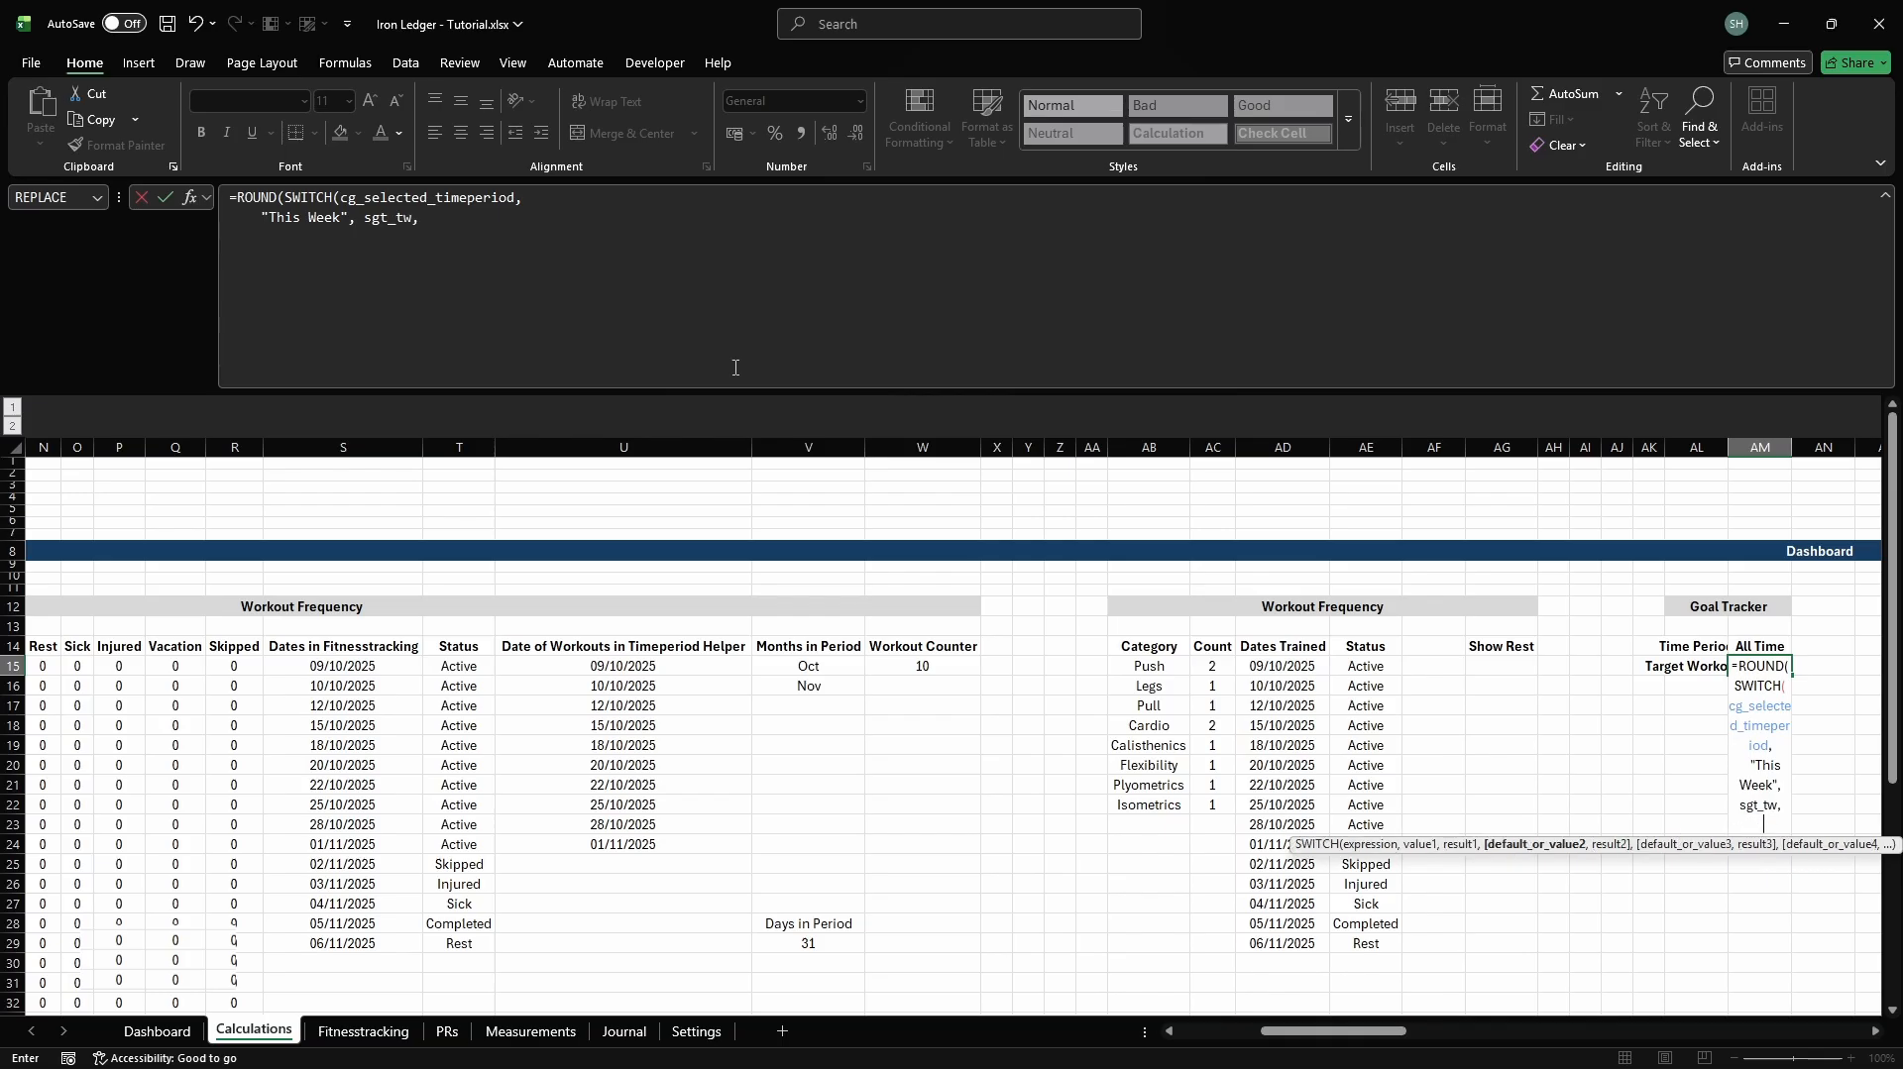
{"action": "type", "text": "\"Last Week\", sgt_tw,     "}
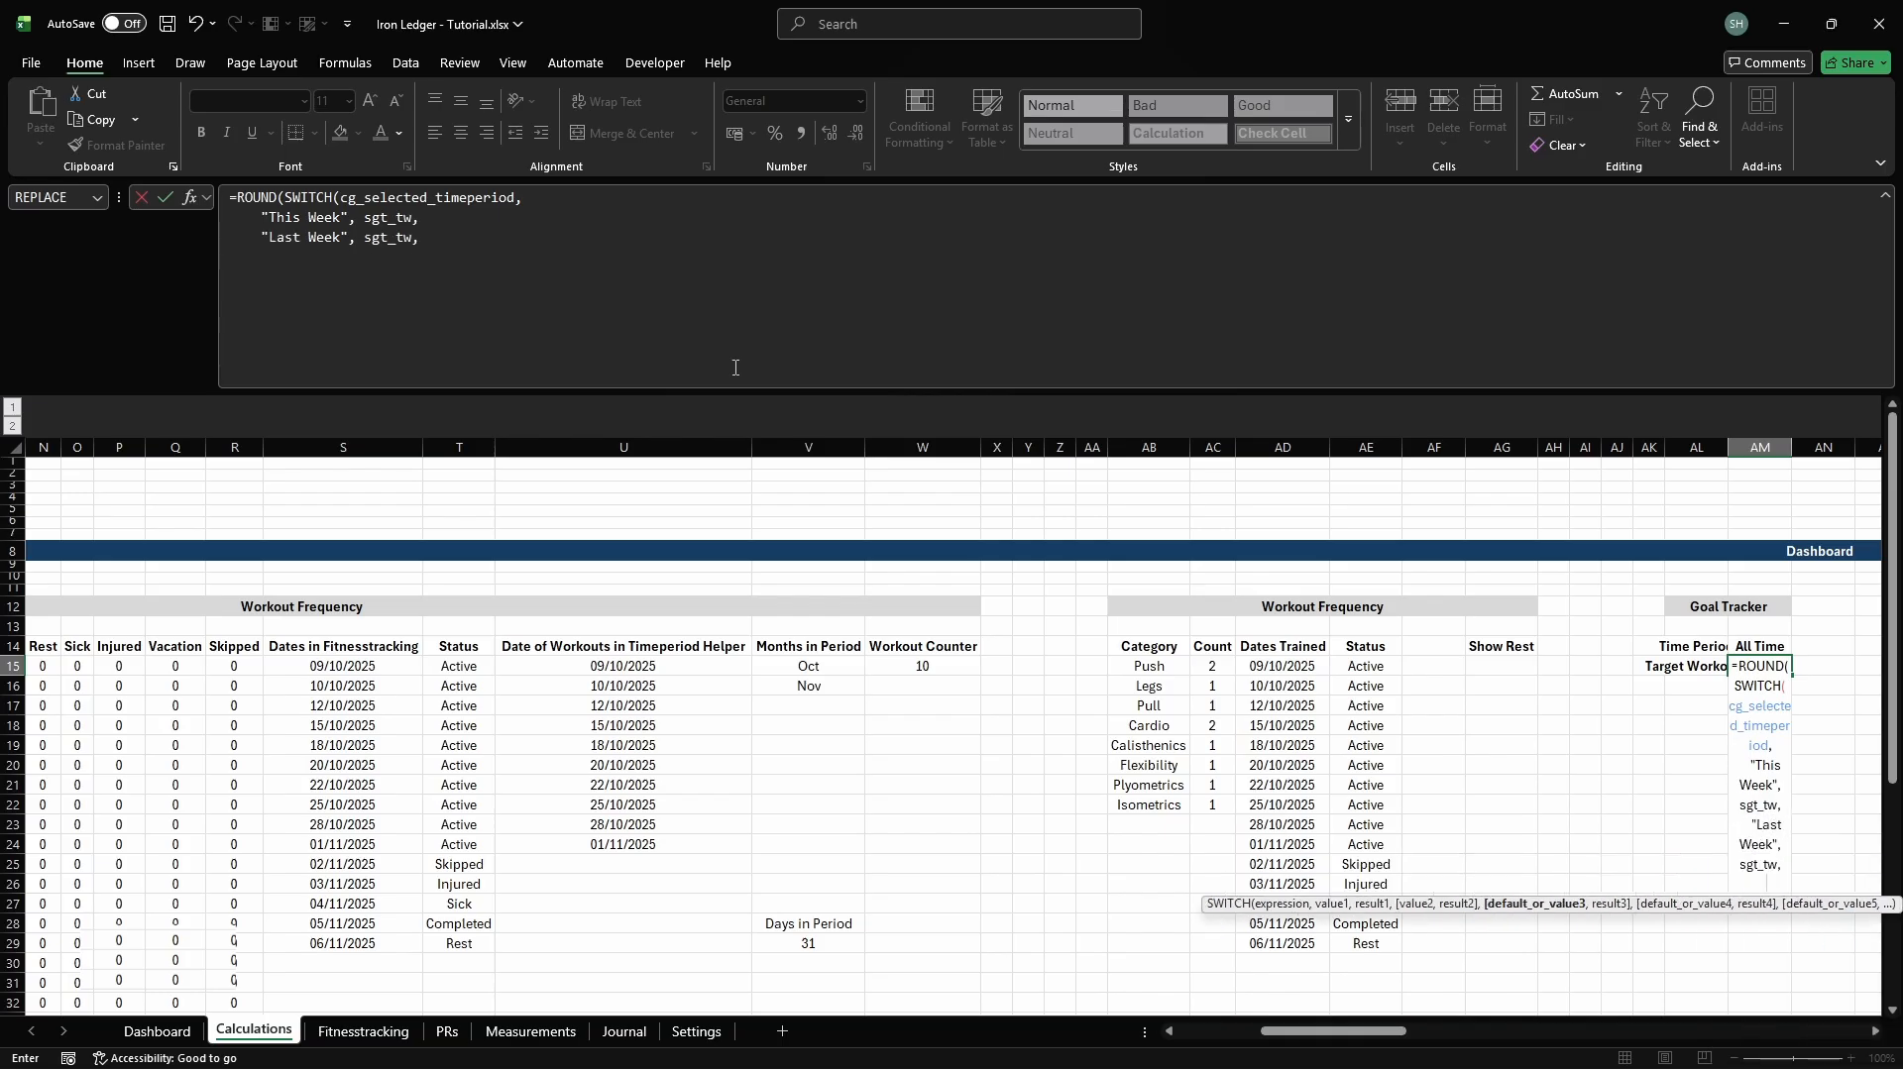
Add the "This Month" and "Last Month" cases to the formula as sgt_tw * DAY(EOMONTH(today,0))/7 and sgt_tw * DAY(EOMONTH(today,-1))/7
{"action": "type", "text": "\"This Month\", sgt_tw *"}
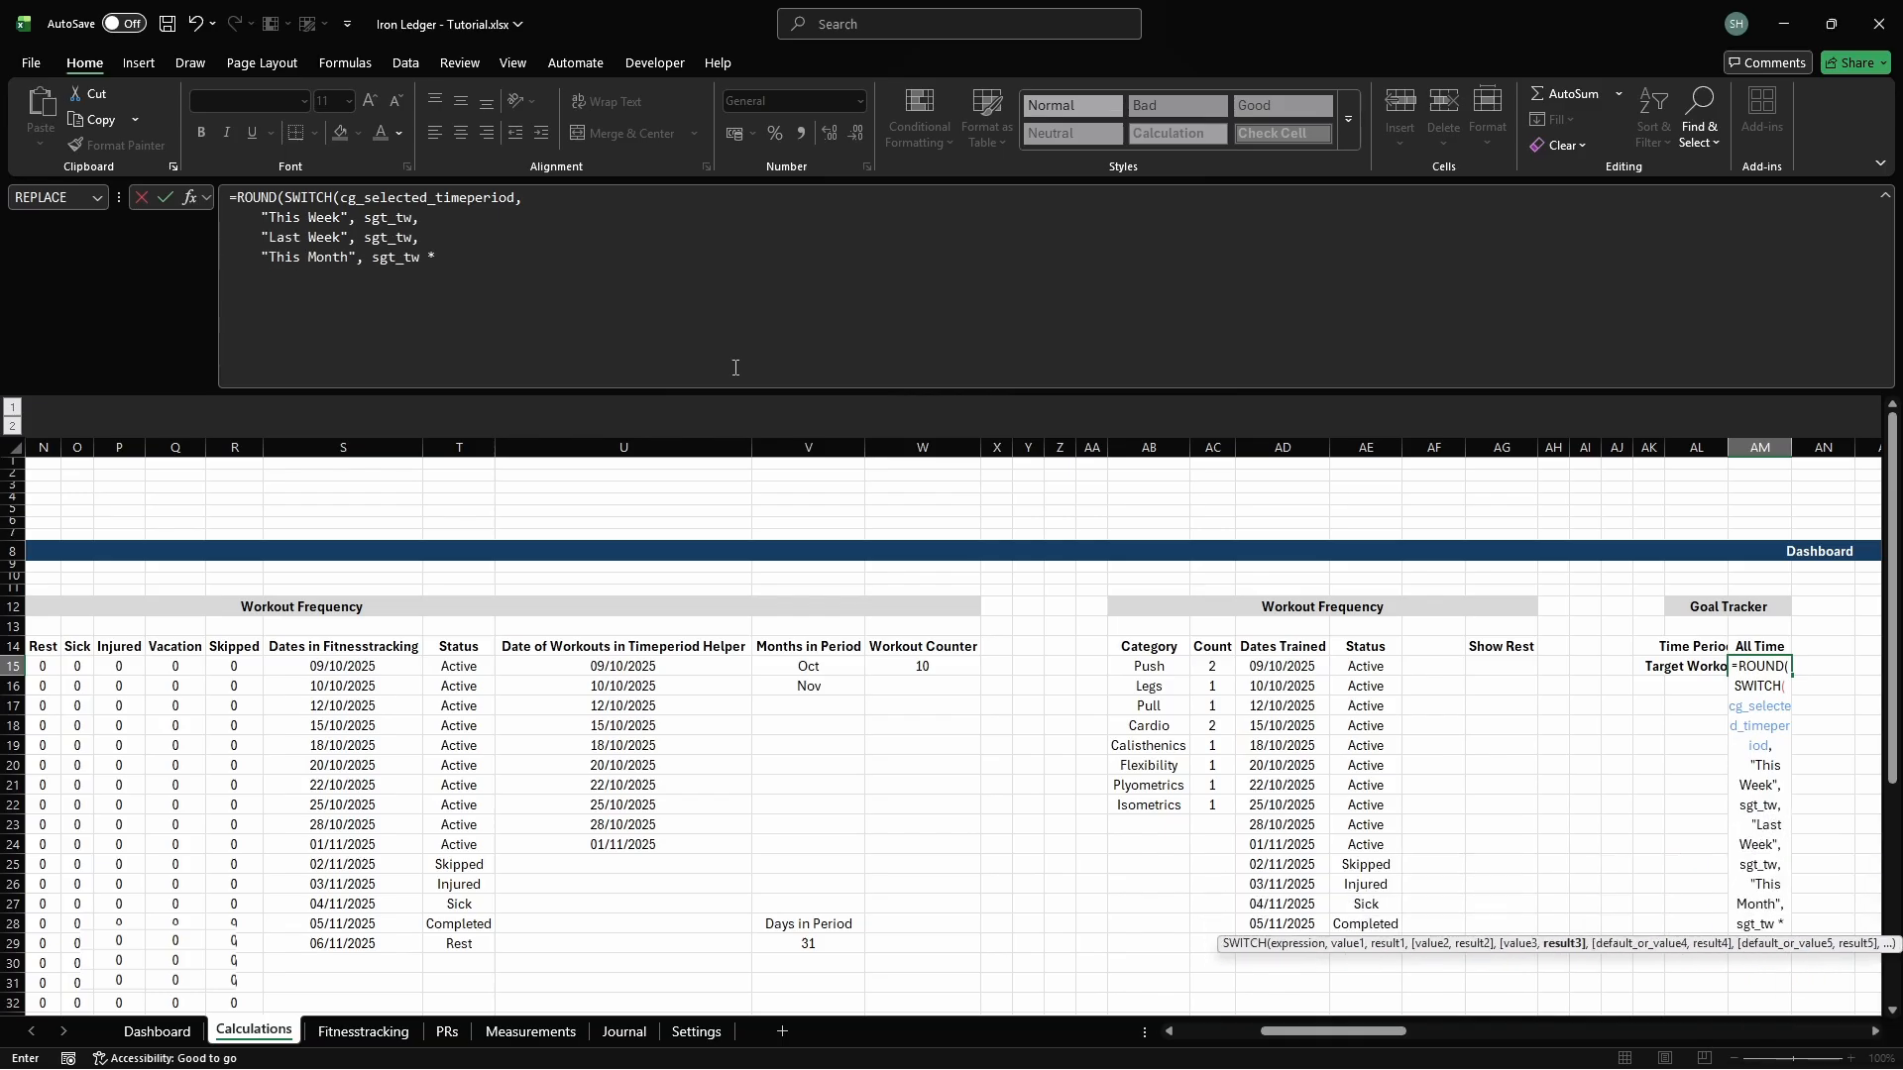
{"action": "type", "text": " DAY(EOMONTH(today,0))/7"}
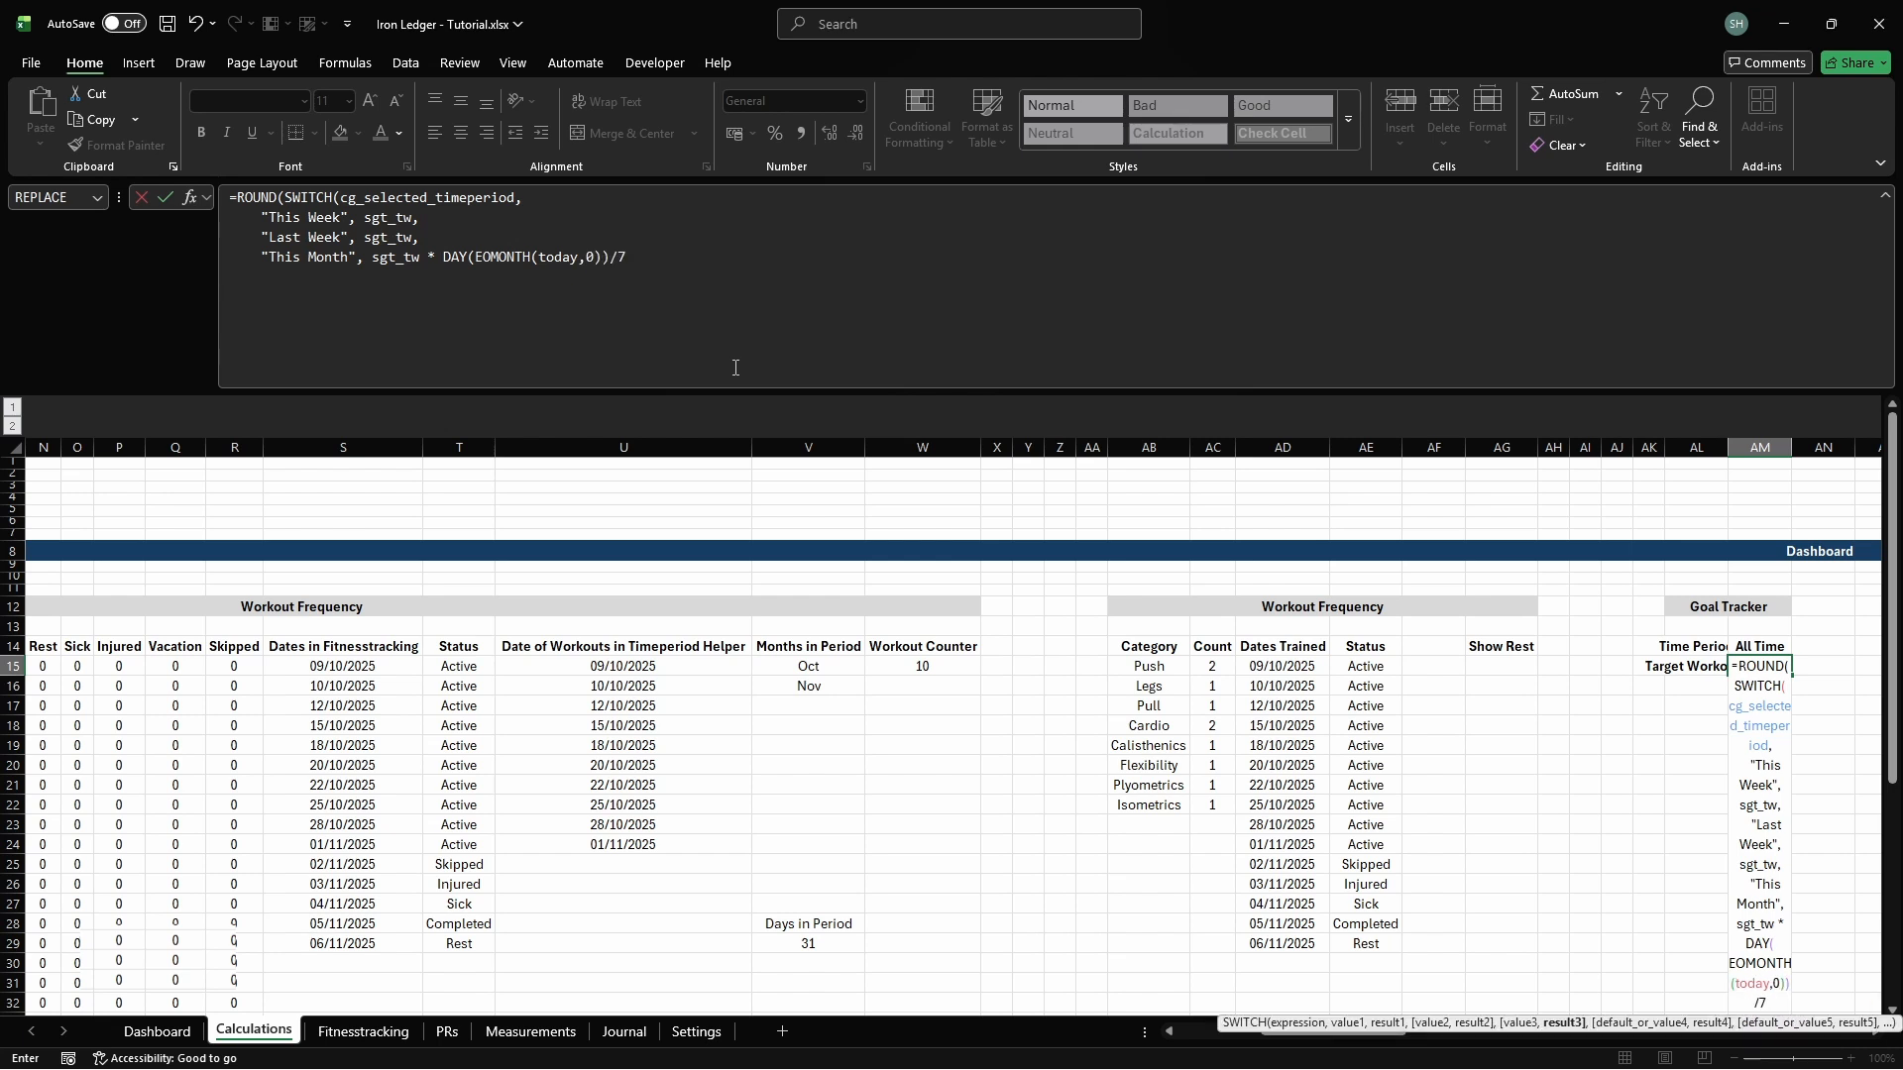
{"action": "type", "text": ",     \"Last Month\","}
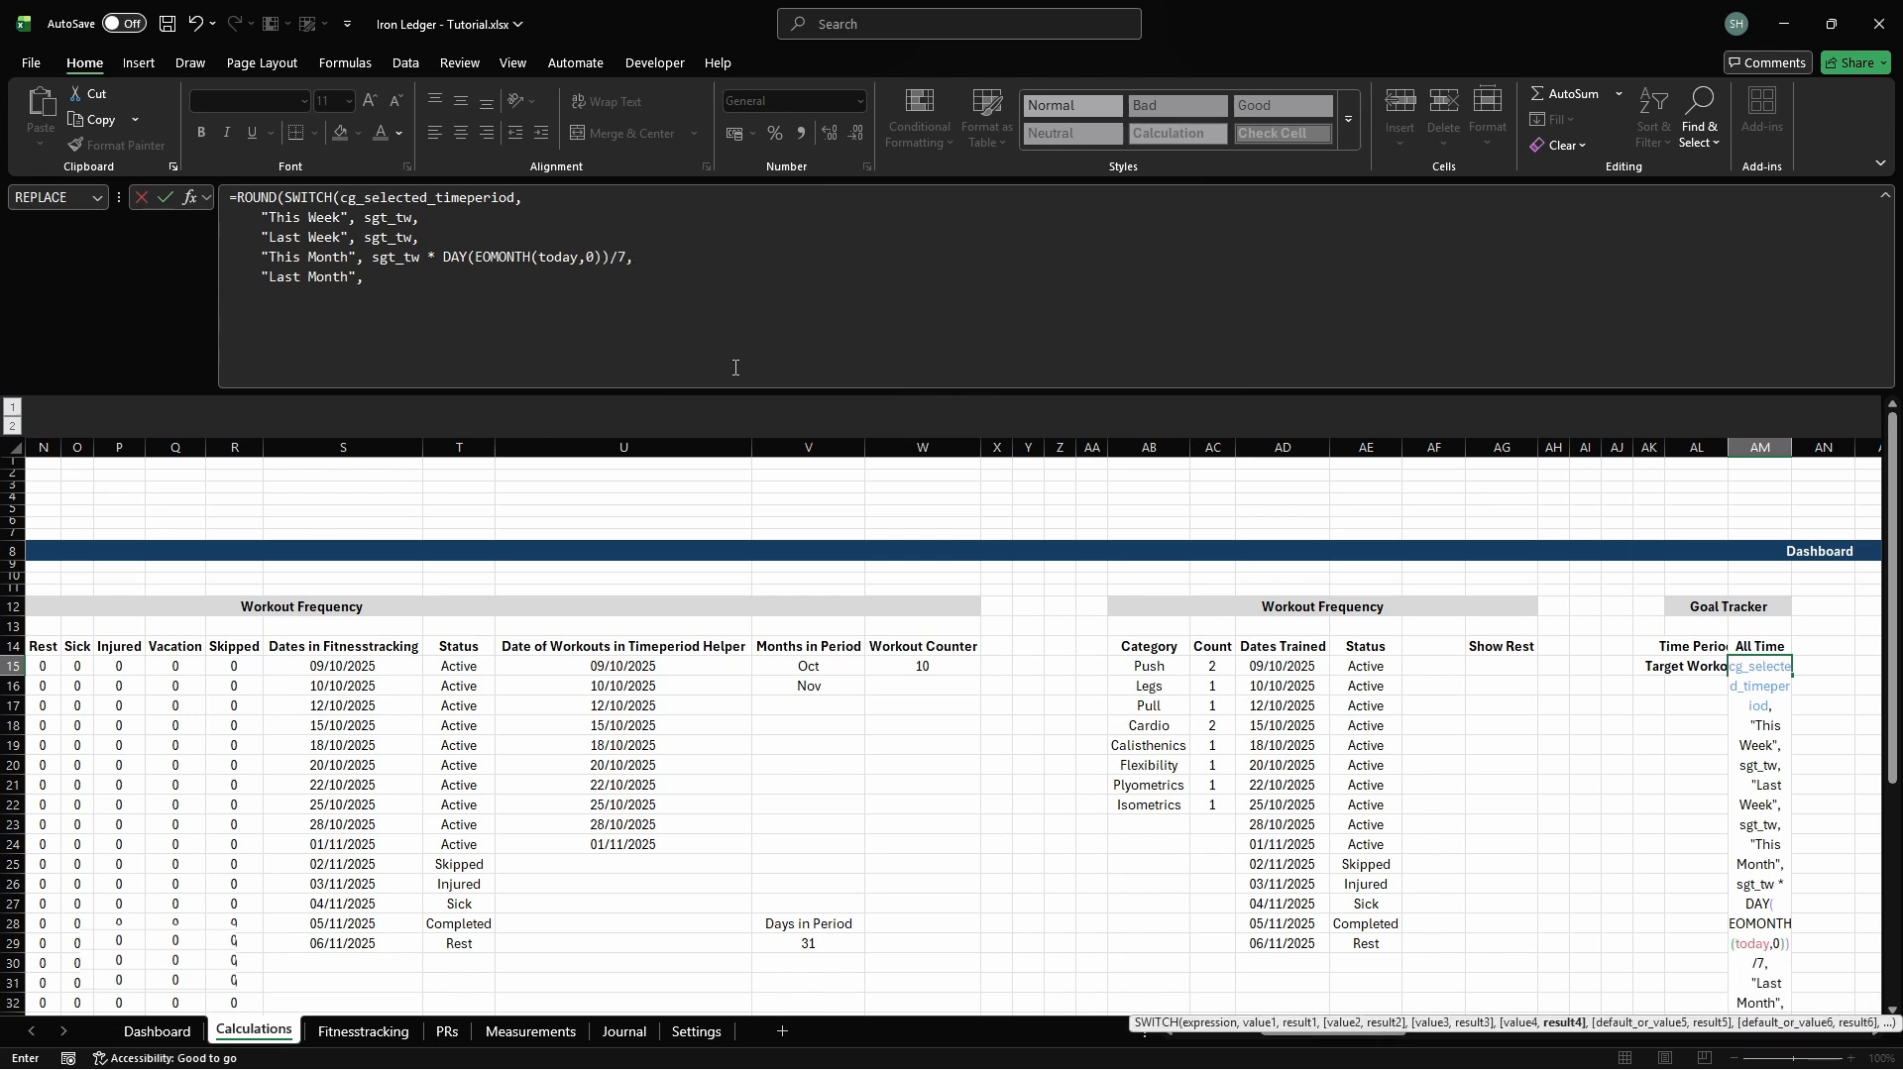
{"action": "type", "text": " sgt_tw * DAY(EOMONTH(to"}
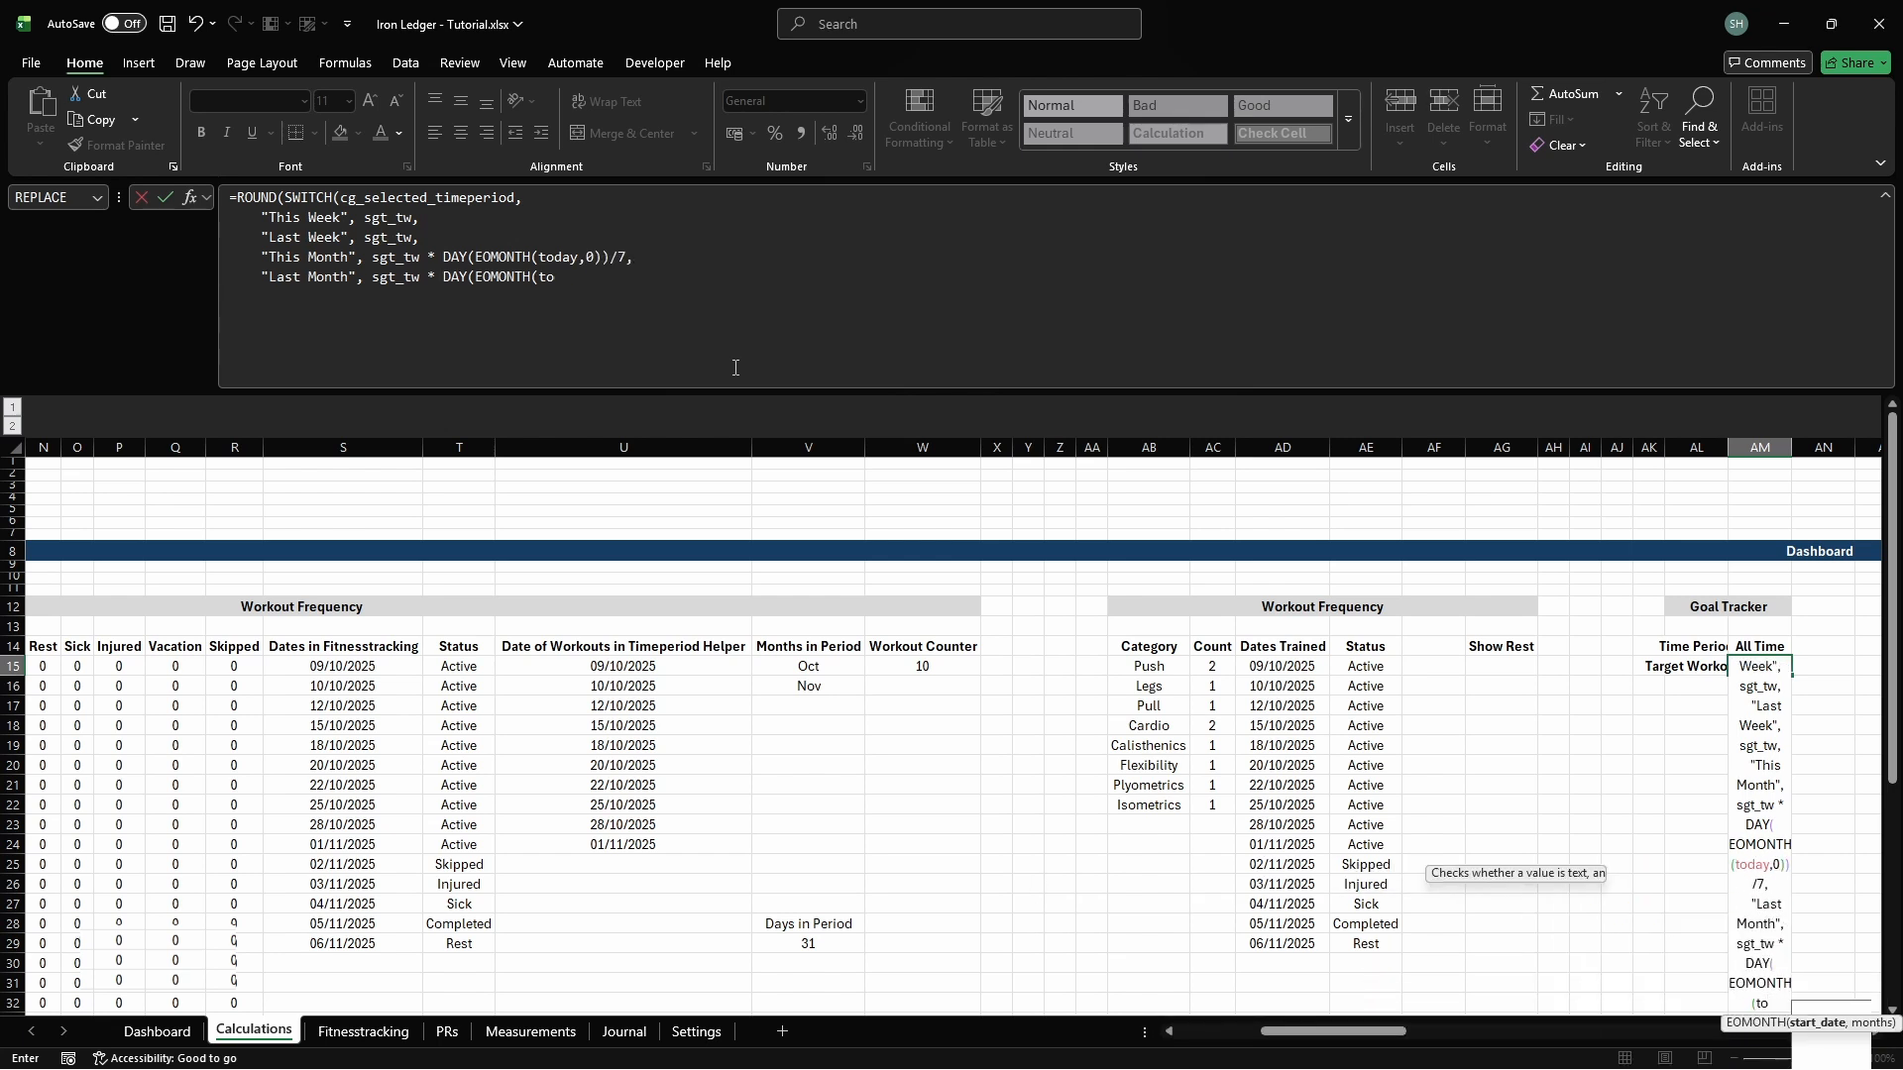
{"action": "type", "text": "day,-1))/7,     \"Last 3 Mo"}
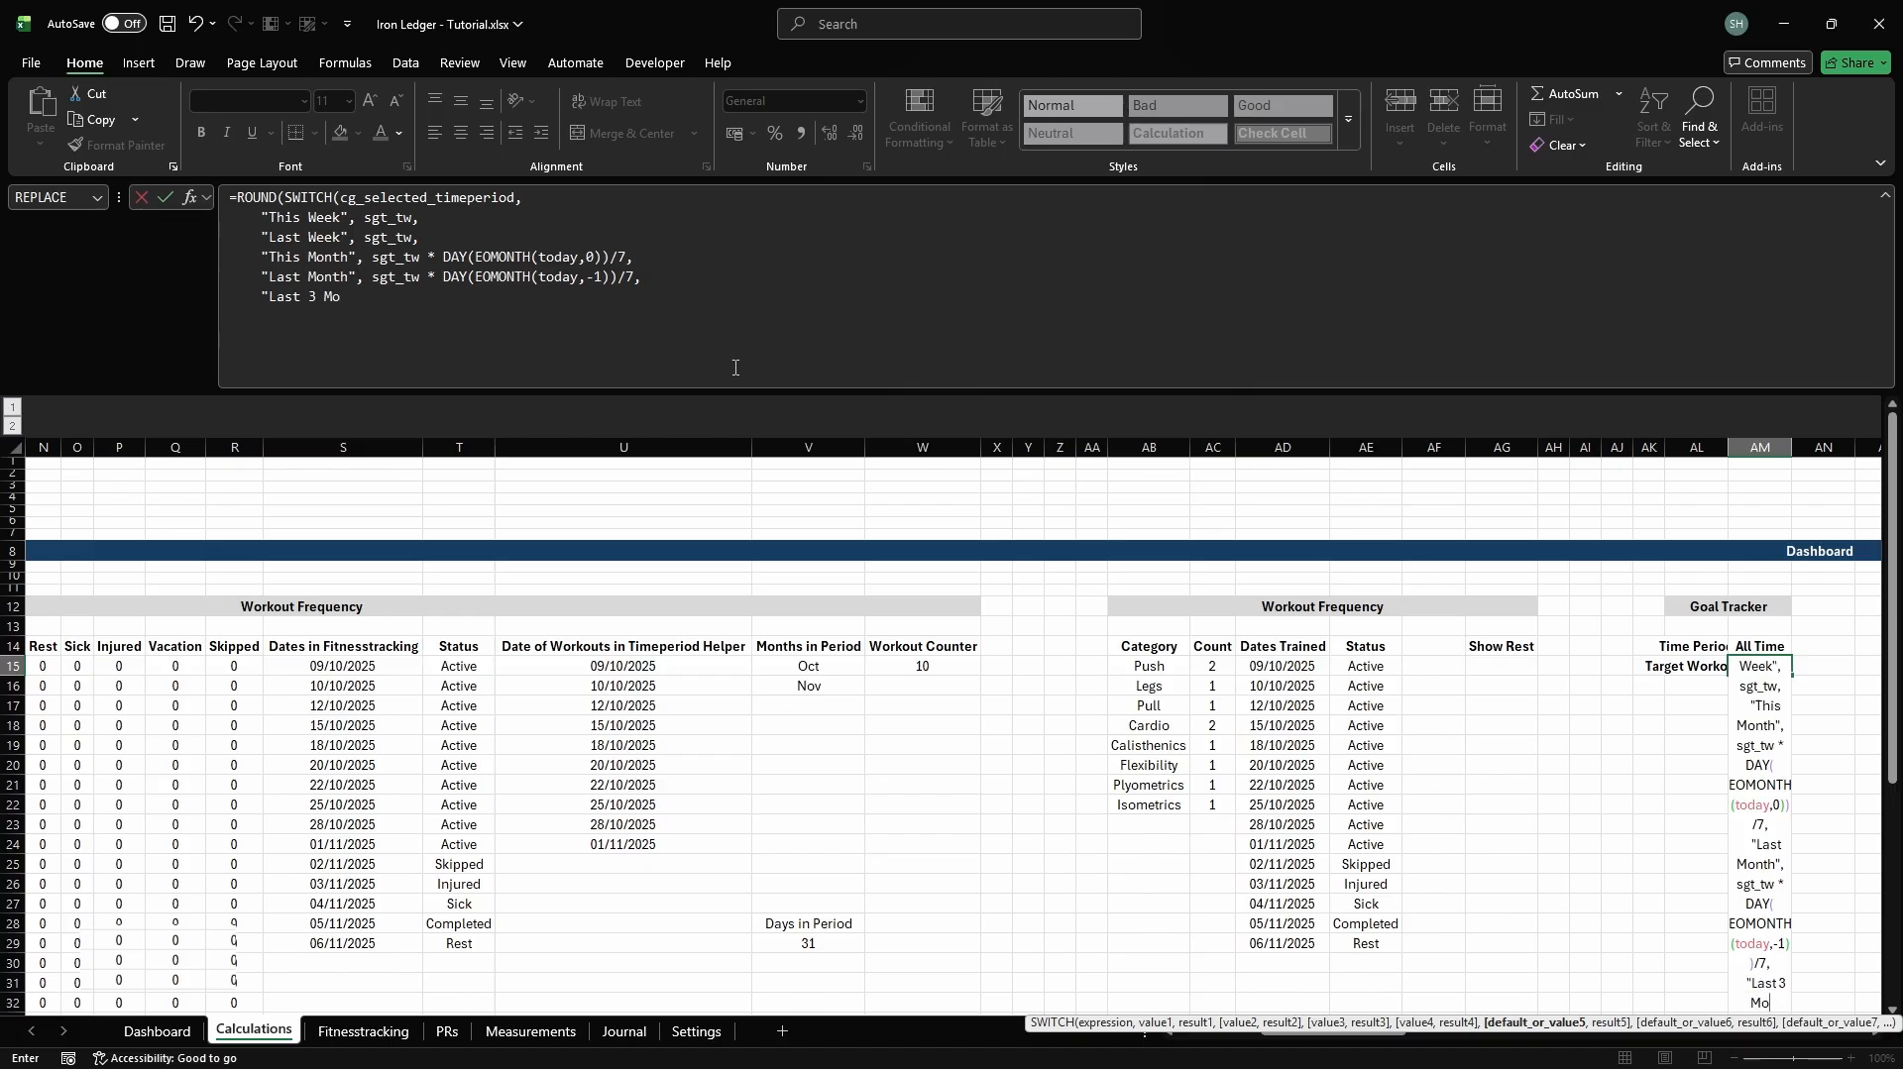
Add the "Last 3 Months" and "Last 6 Months" cases as sgt_tw * (DATEDIF(EOMONTH(today,-3), today, "d")/7), using -6 for six months
{"action": "type", "text": "nths\", sgt_tw * ("}
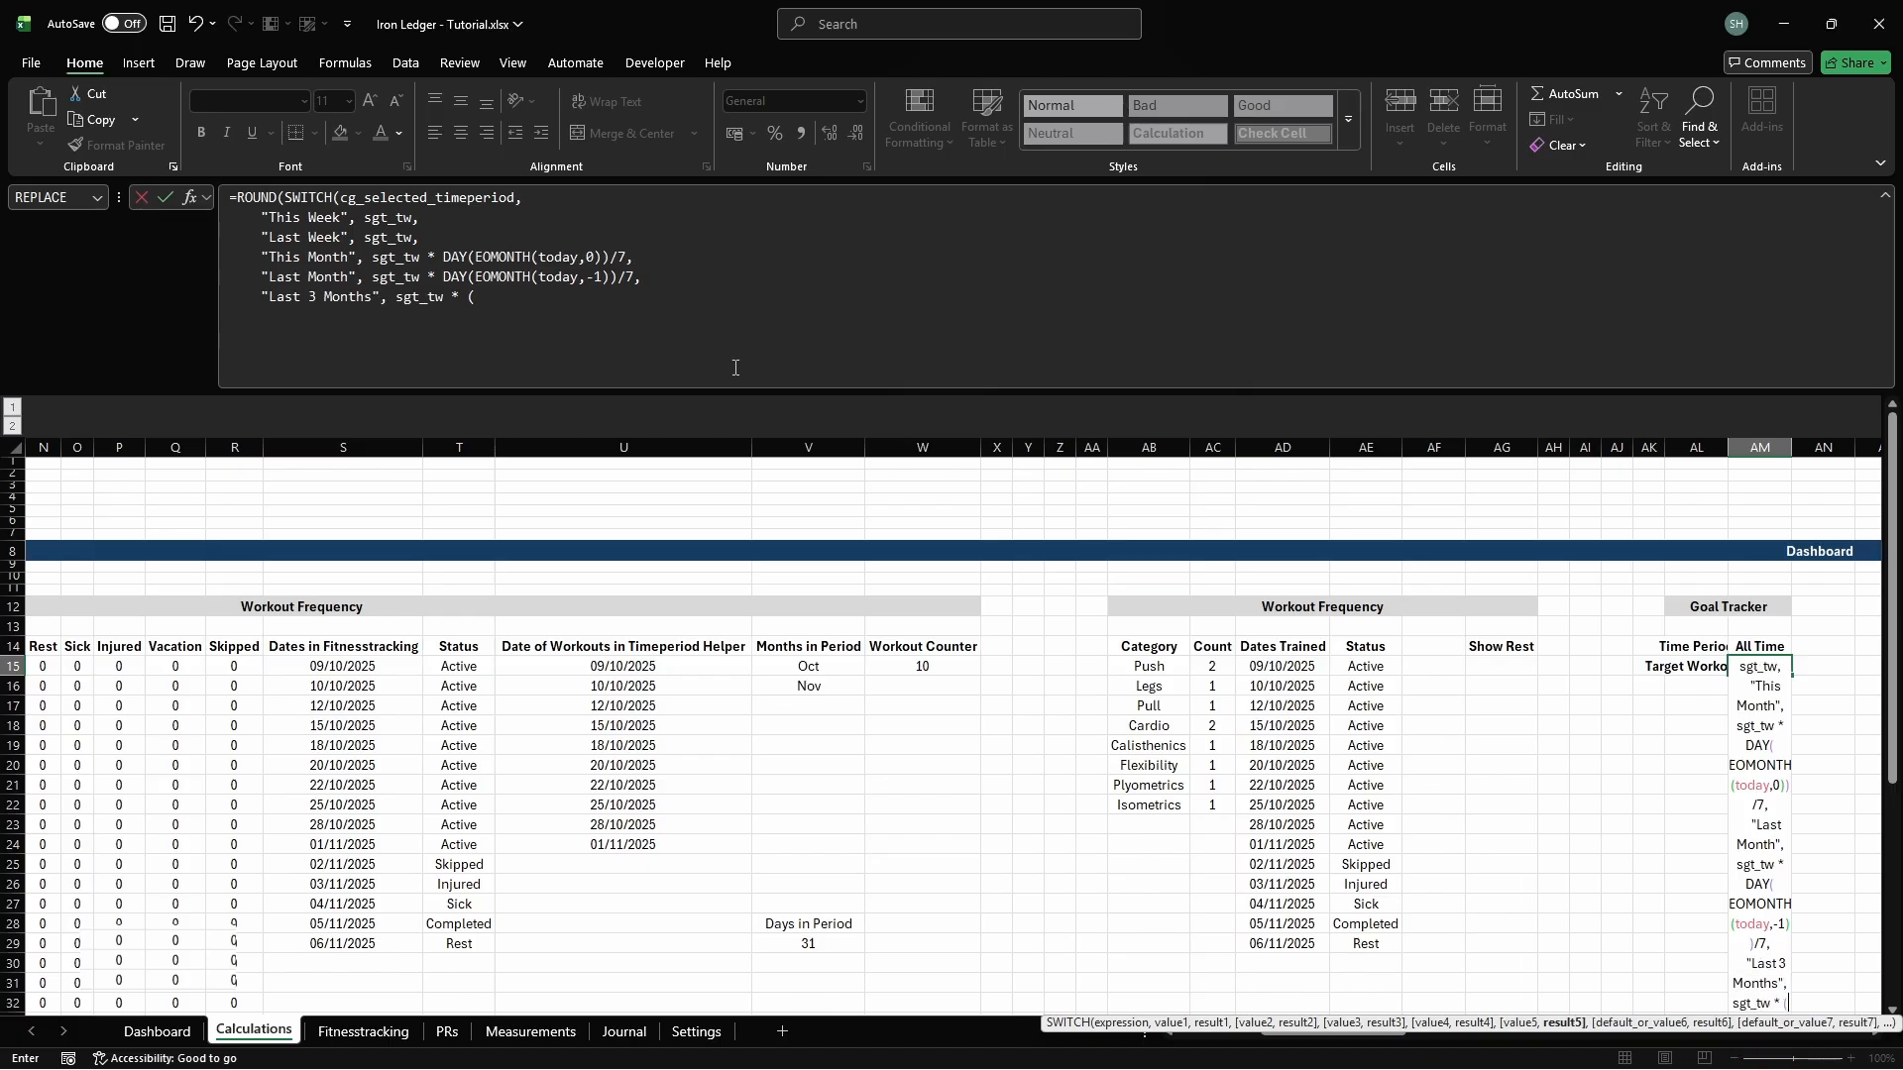
{"action": "type", "text": "DATEDIF(EOMONTH(today,-"}
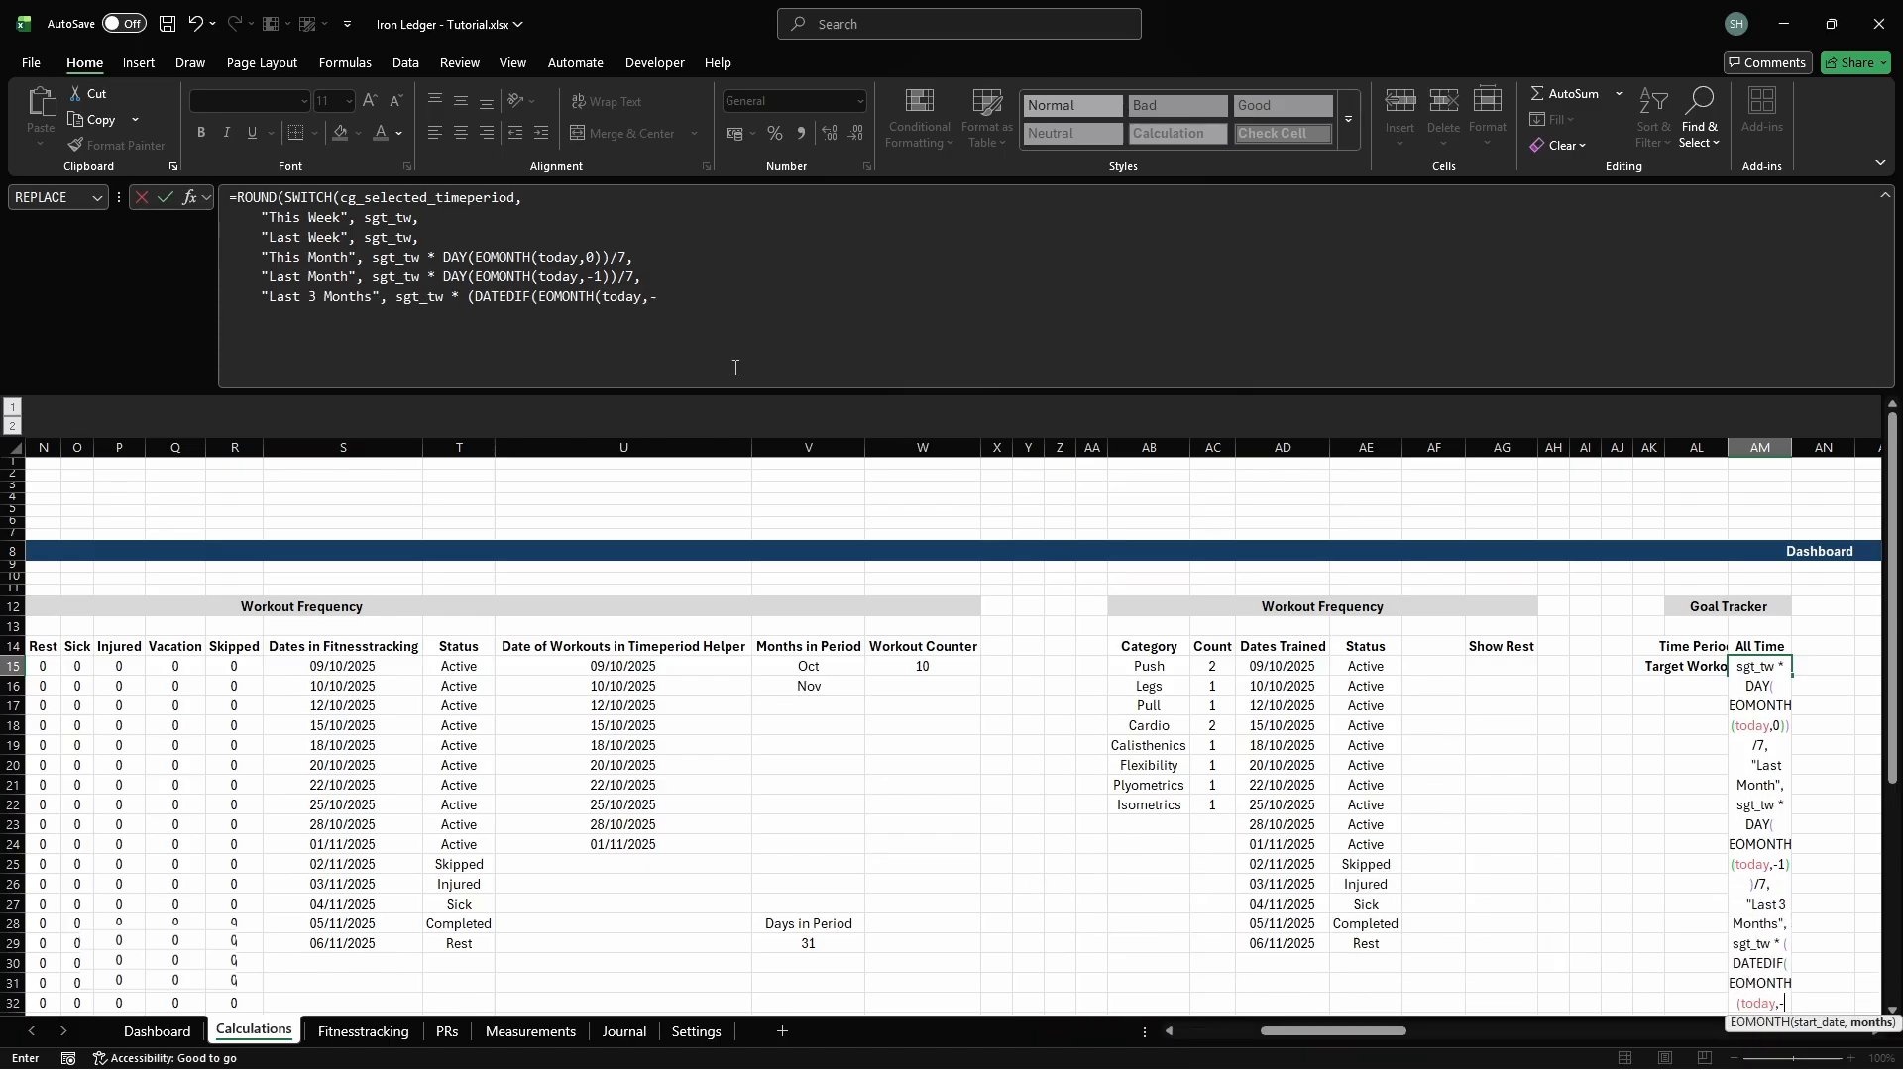
{"action": "type", "text": "3), today, \"d\")/7),"}
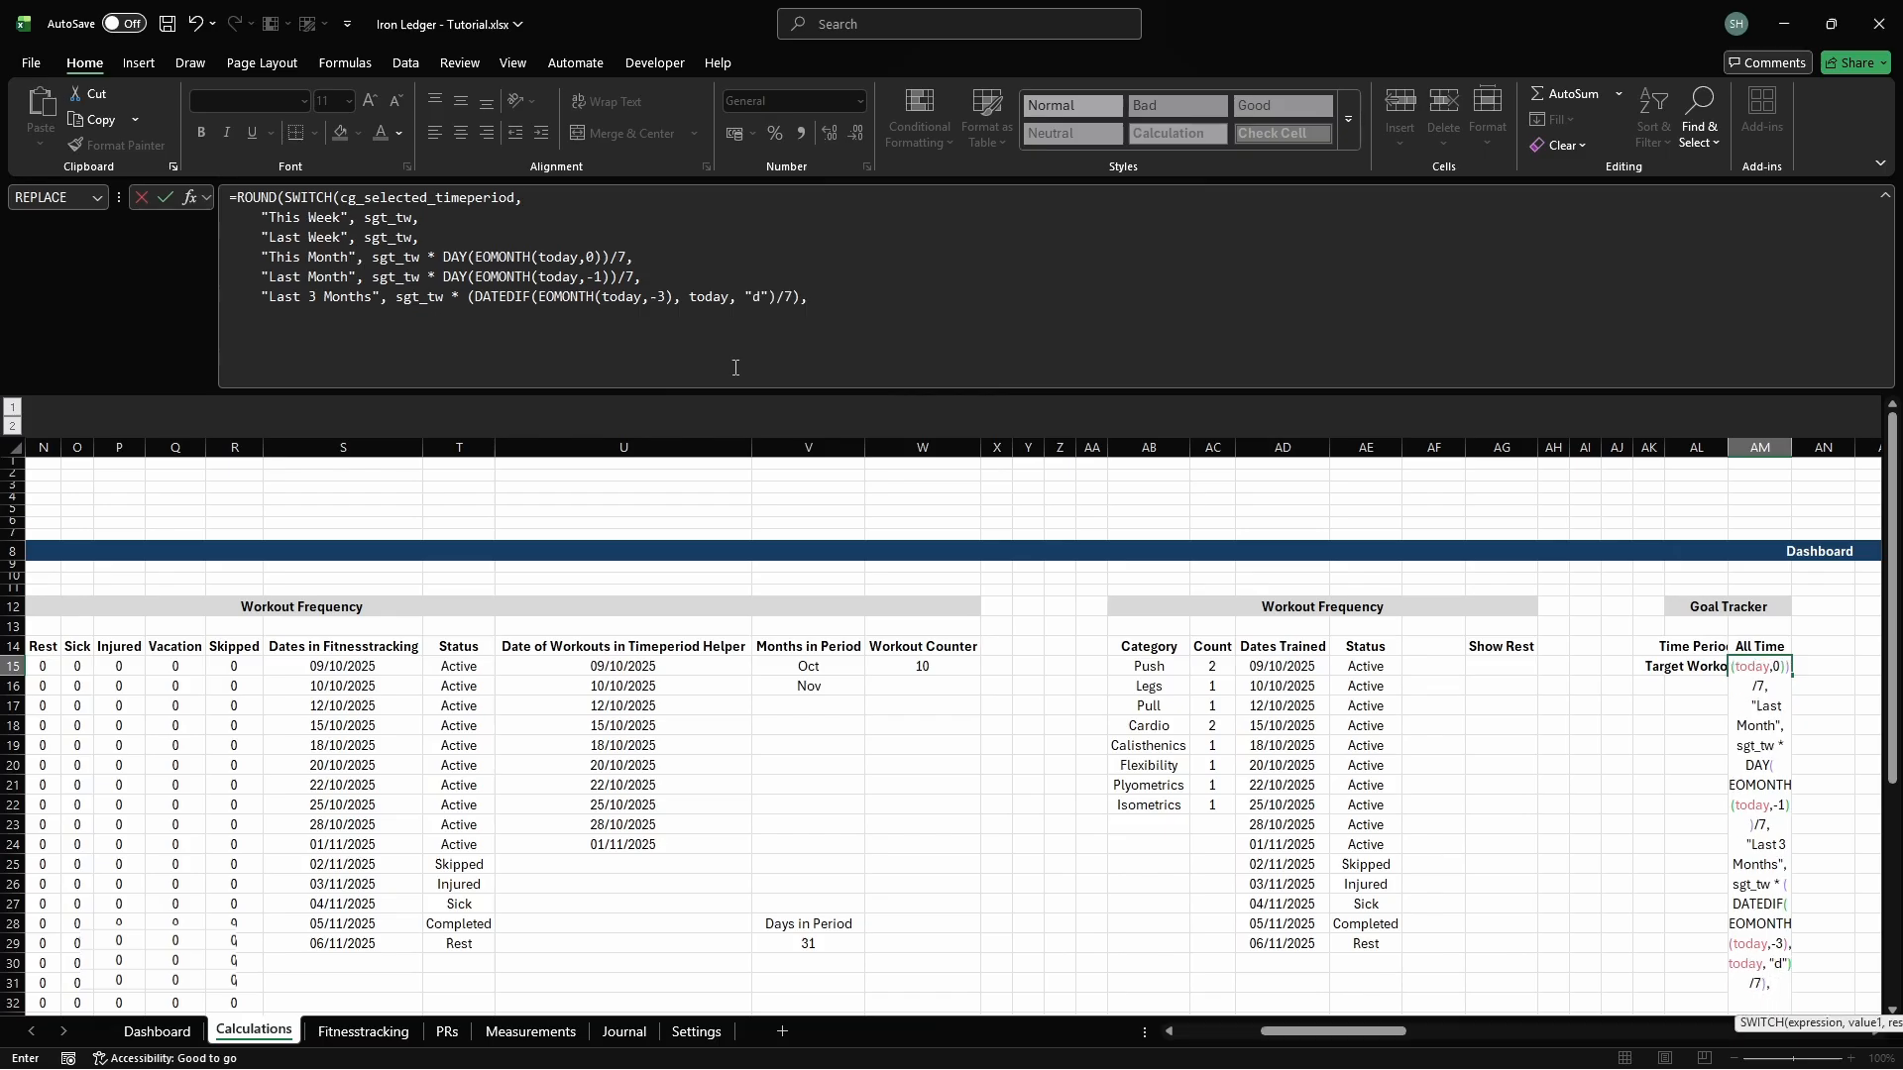
{"action": "key", "text": "alt+Return"}
{"action": "type", "text": "\"Last 6 Months\", sg"}
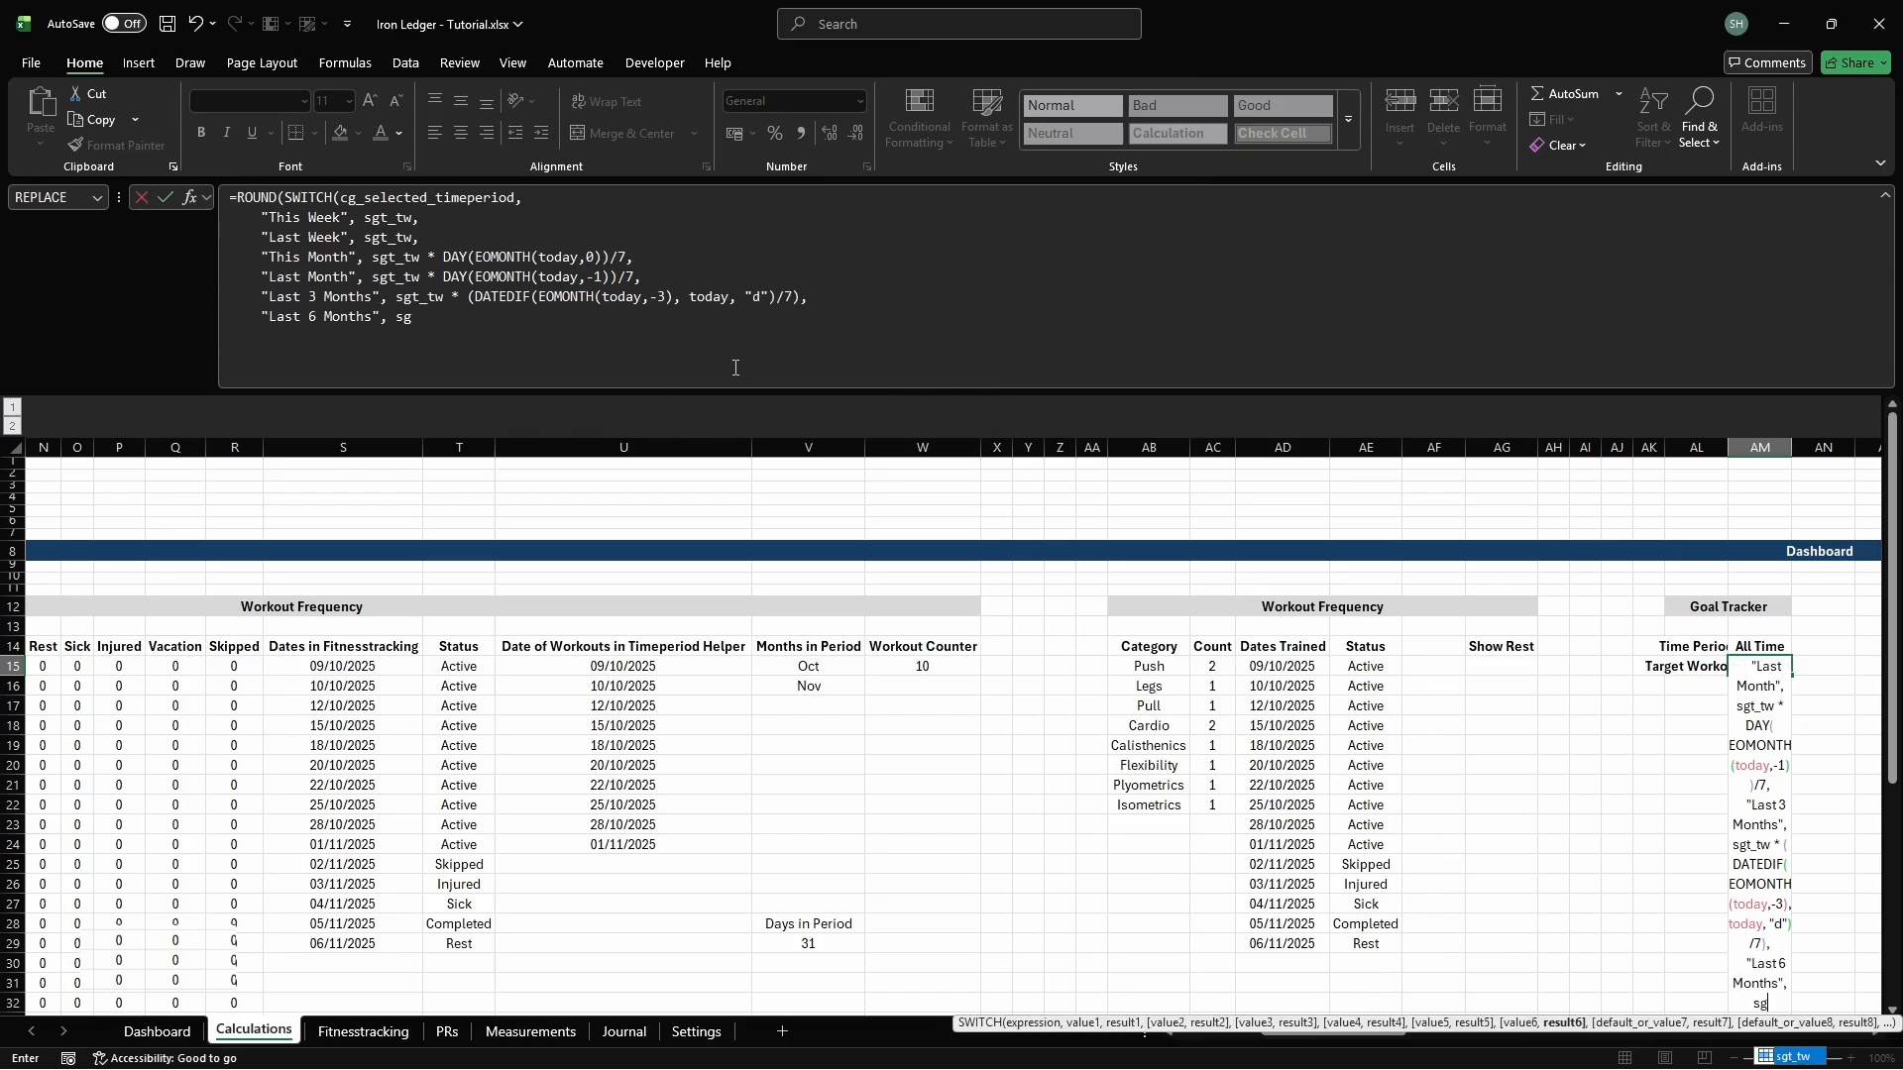
{"action": "type", "text": "t_tw * (DATEDIF(EOMONTH"}
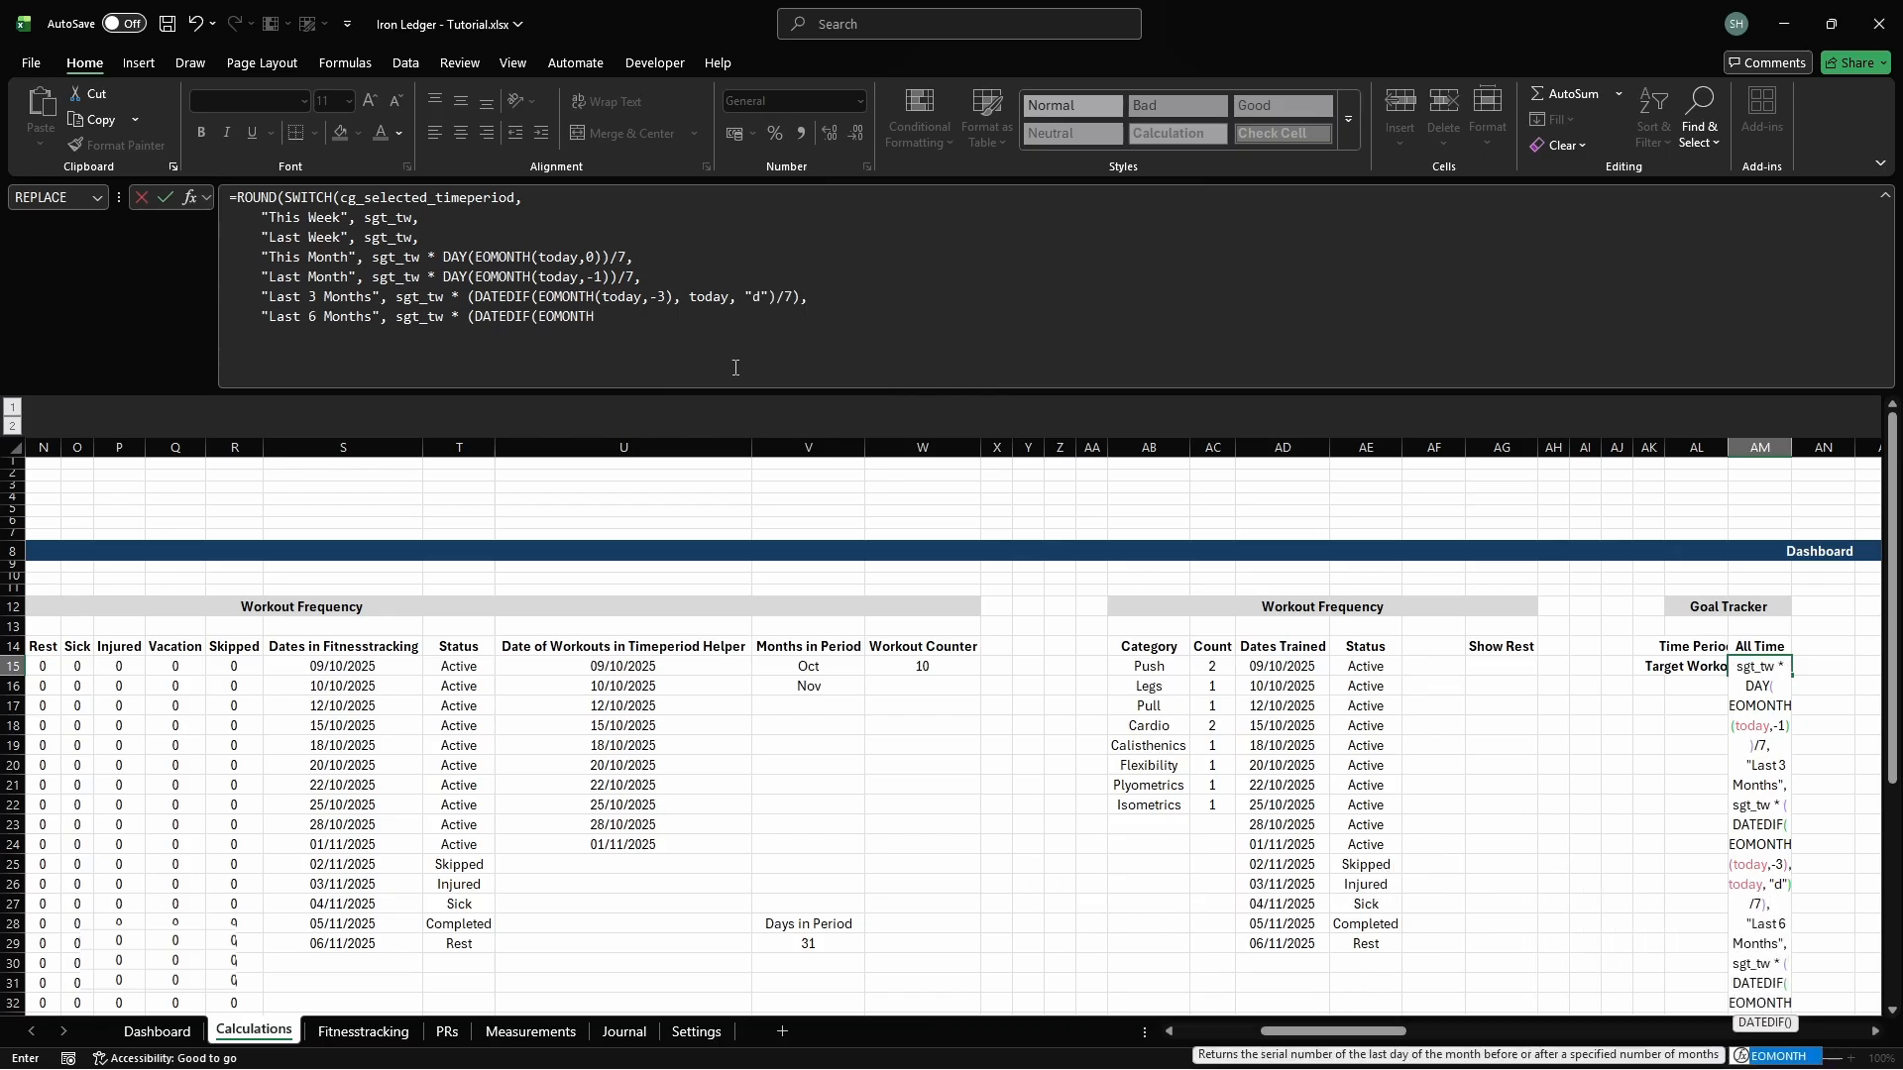
{"action": "type", "text": "(today,-6), today, \"d\")/7"}
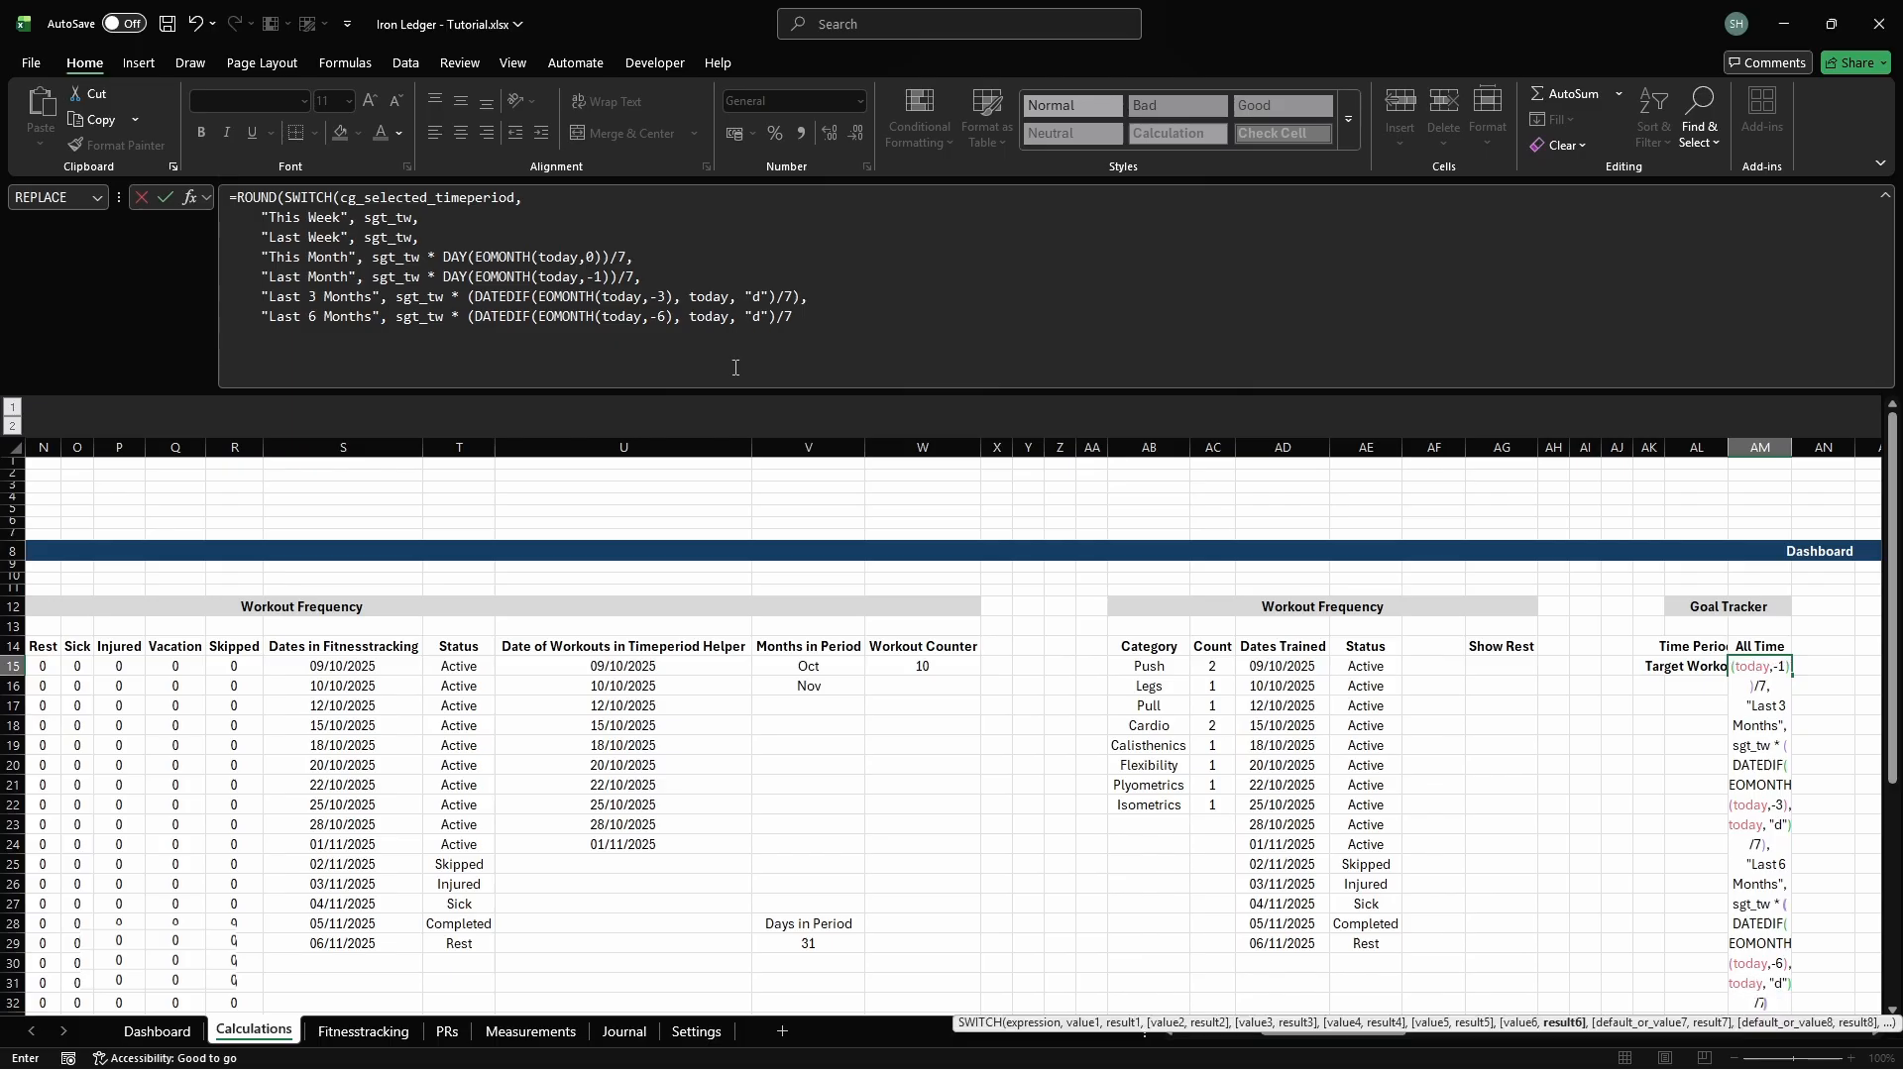
Add the "This Year" case to AM15's formula as sgt_tw * DATEDIF(DATE(YEAR(today),1,1), DATE(YEAR(today),12,31), "d") / 7
{"action": "type", "text": "),\"This Year\", sgt_t"}
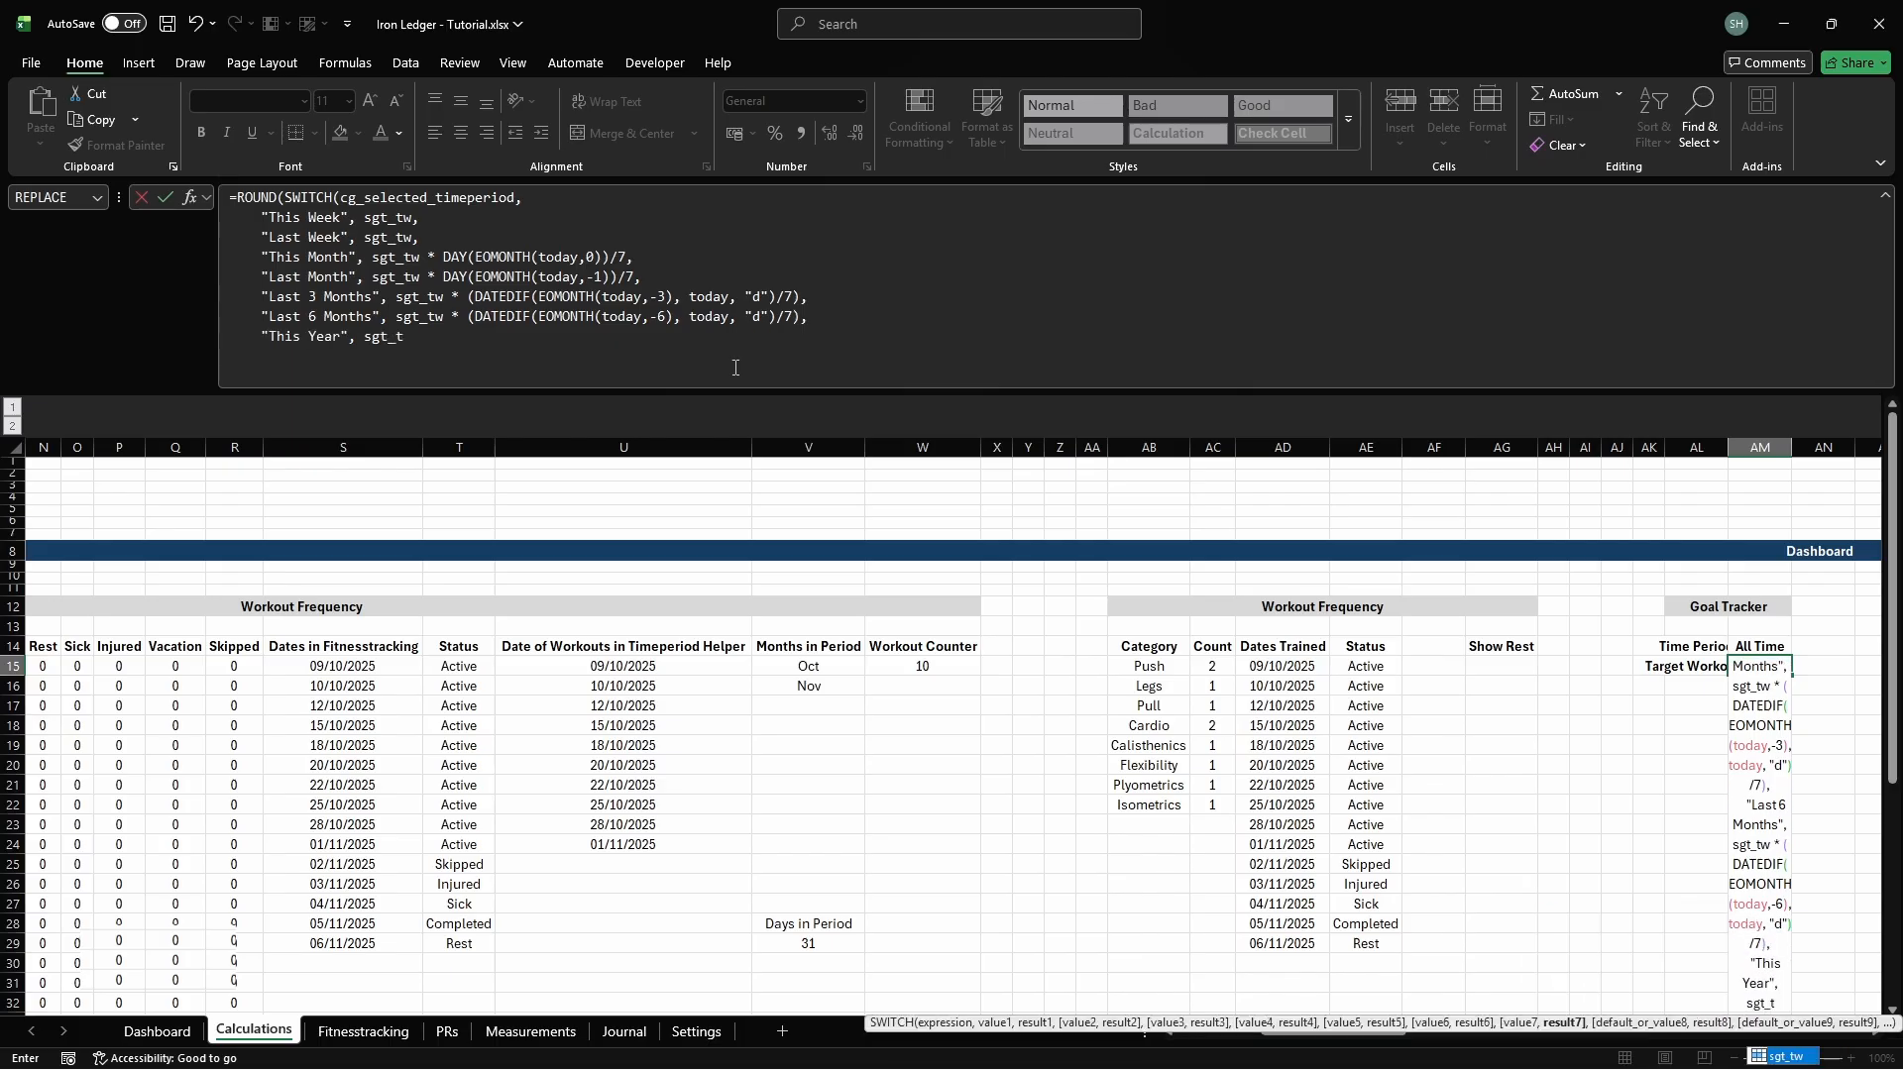
{"action": "type", "text": "w * DATEDIF(DATE(YEAR("}
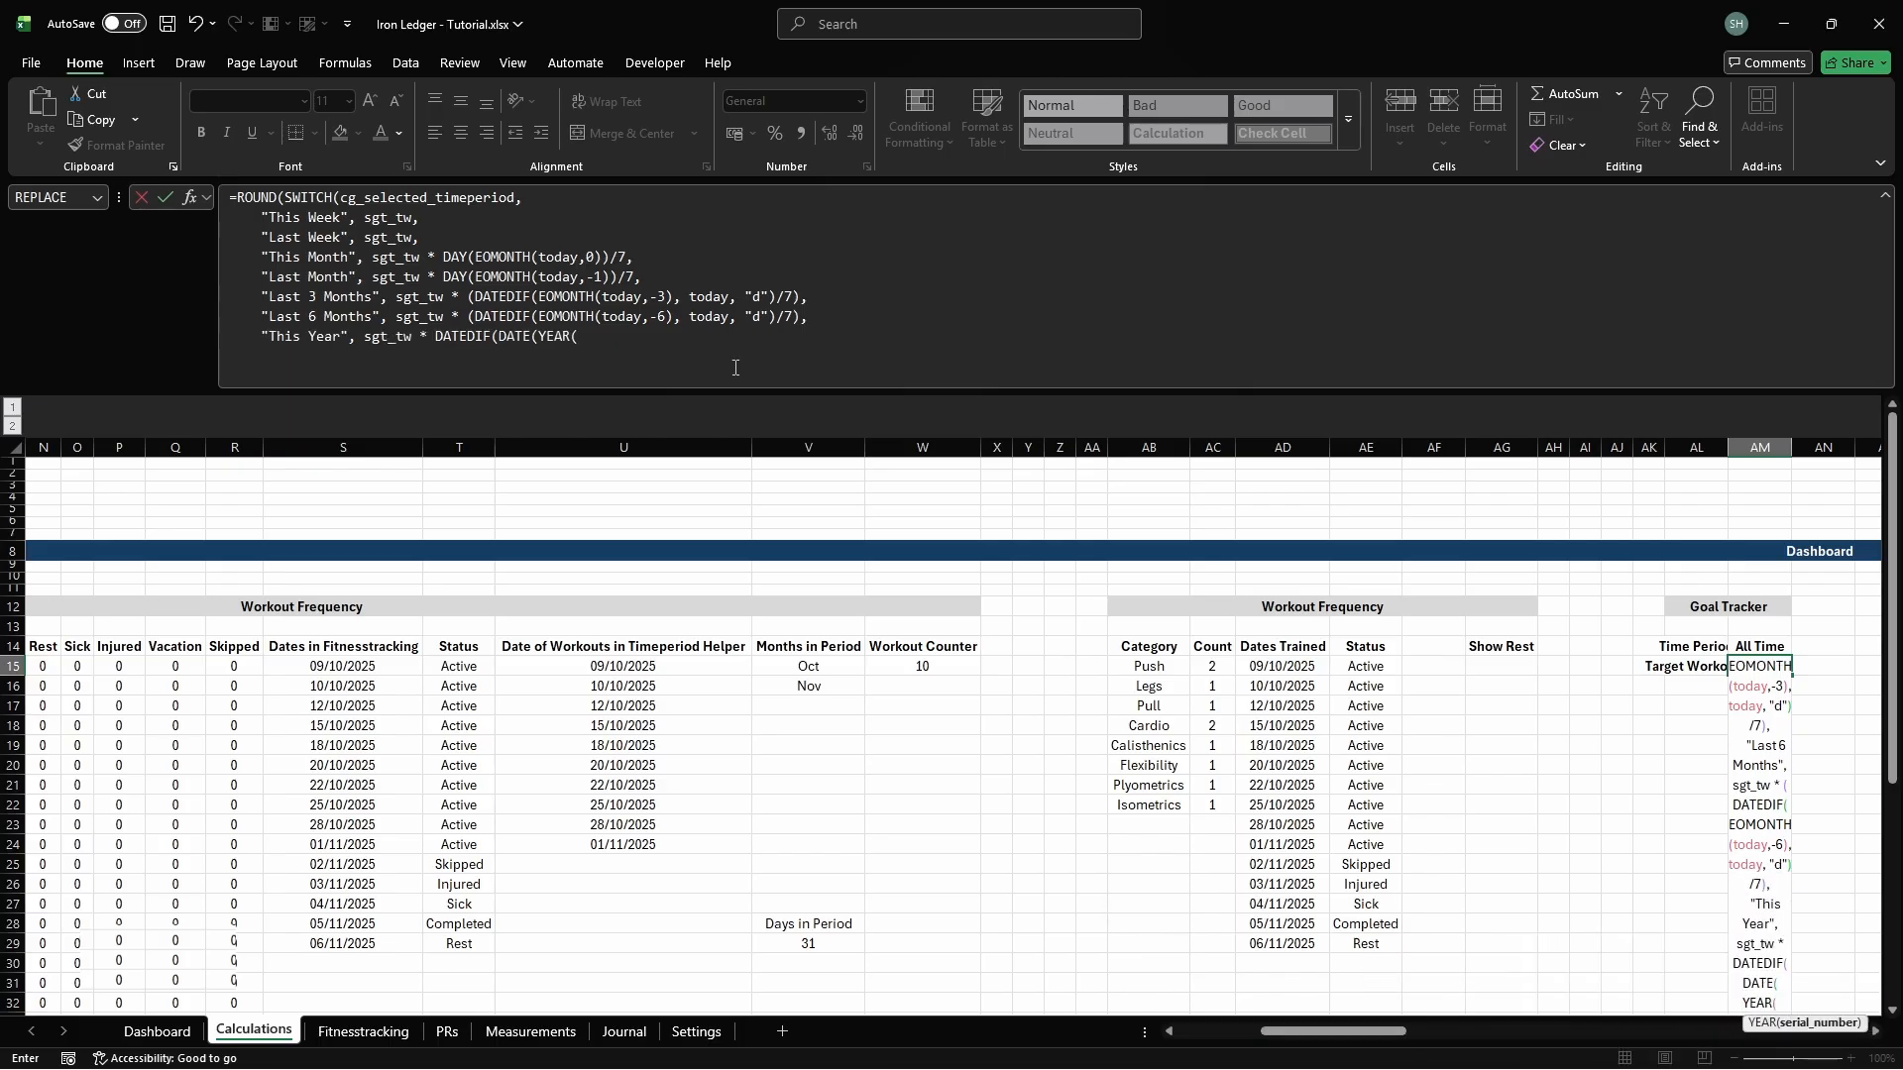
{"action": "type", "text": "today),1,1),"}
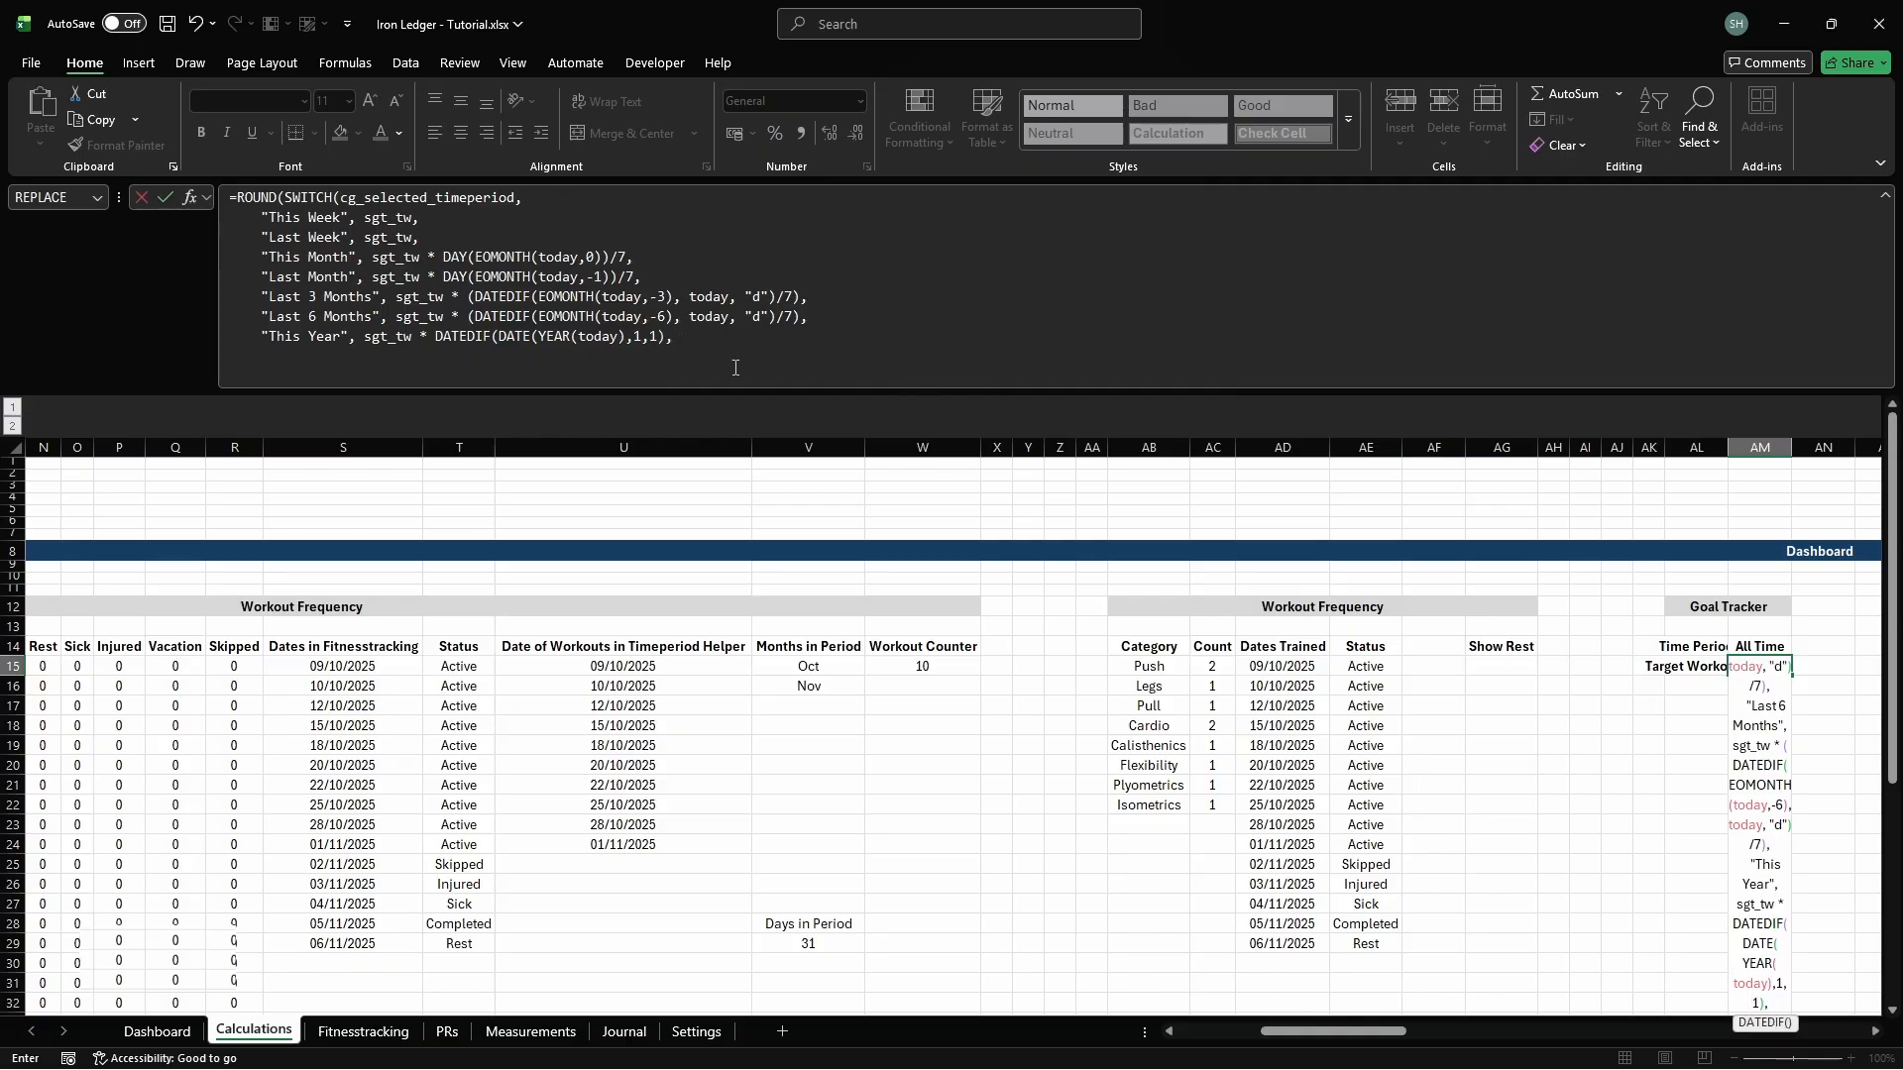
{"action": "type", "text": " DATE(YEAR(today),12,31"}
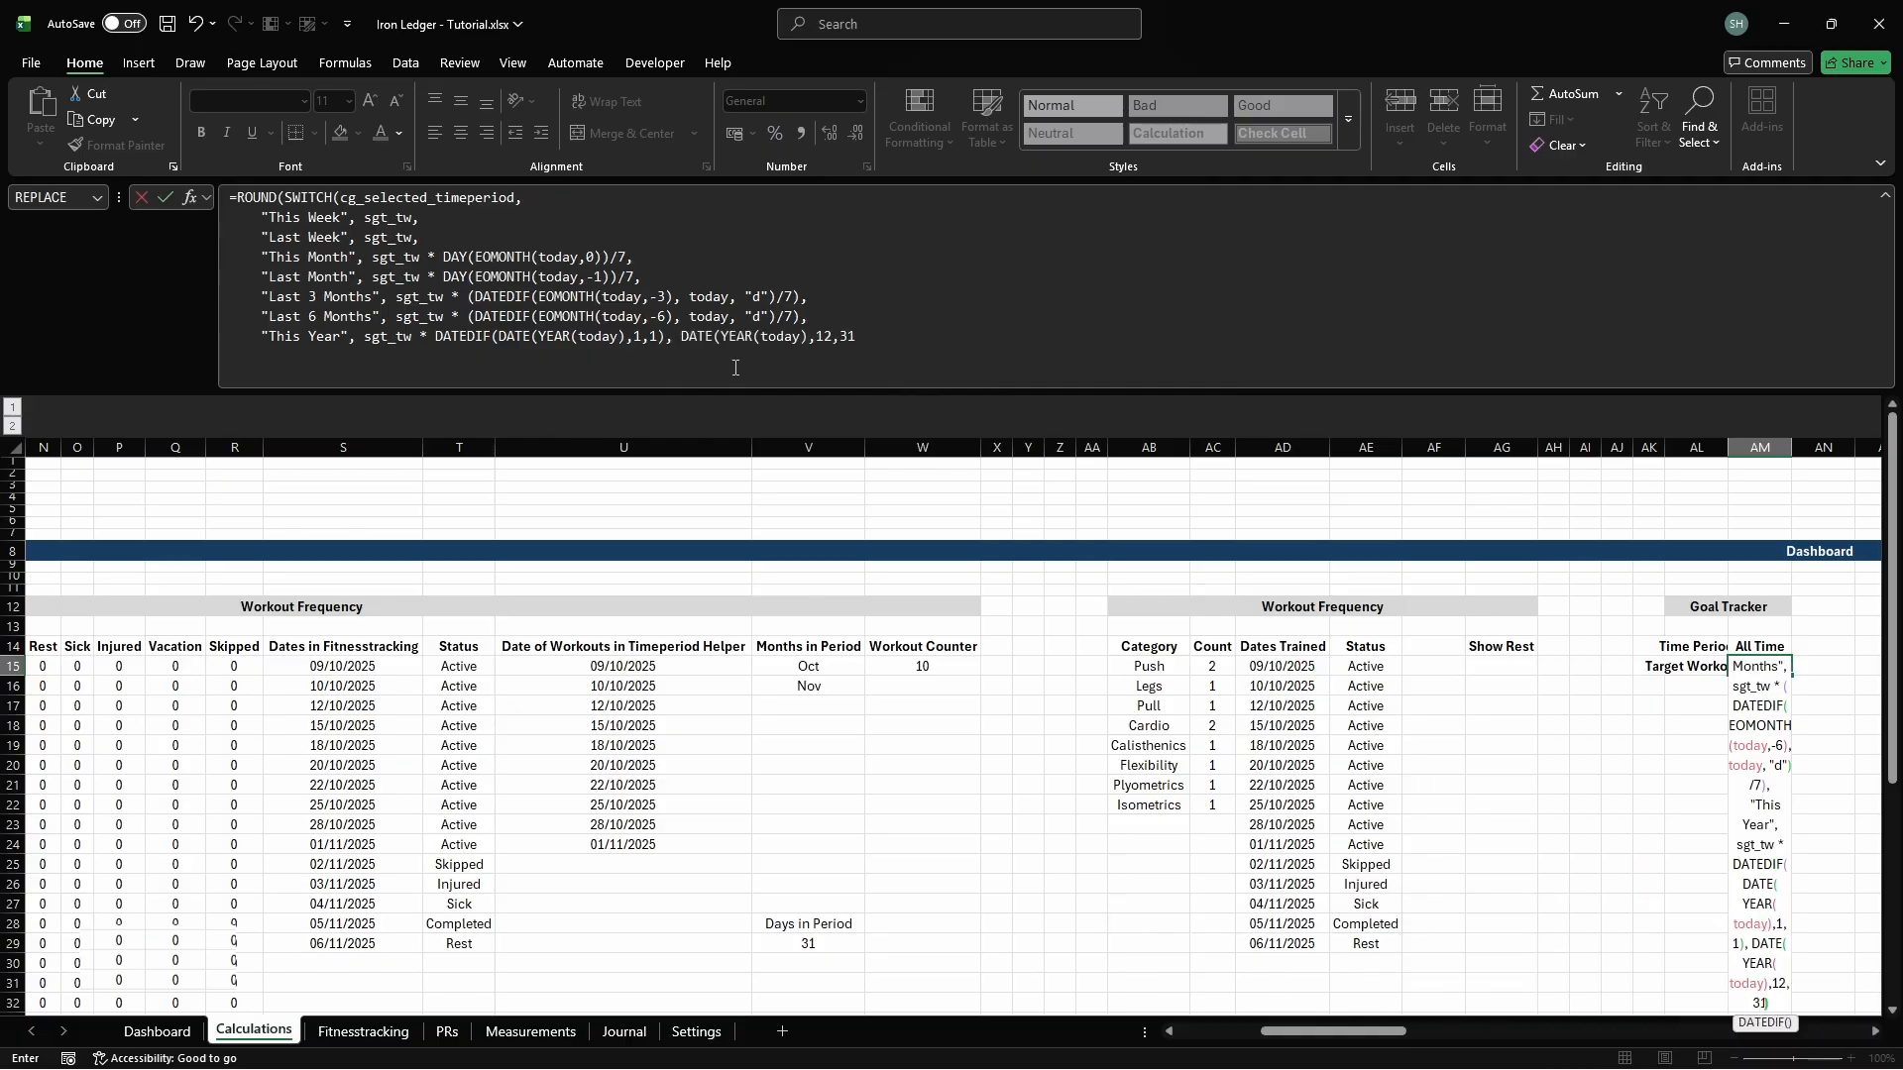
{"action": "type", "text": "), \"d\") / 7,\"All Time"}
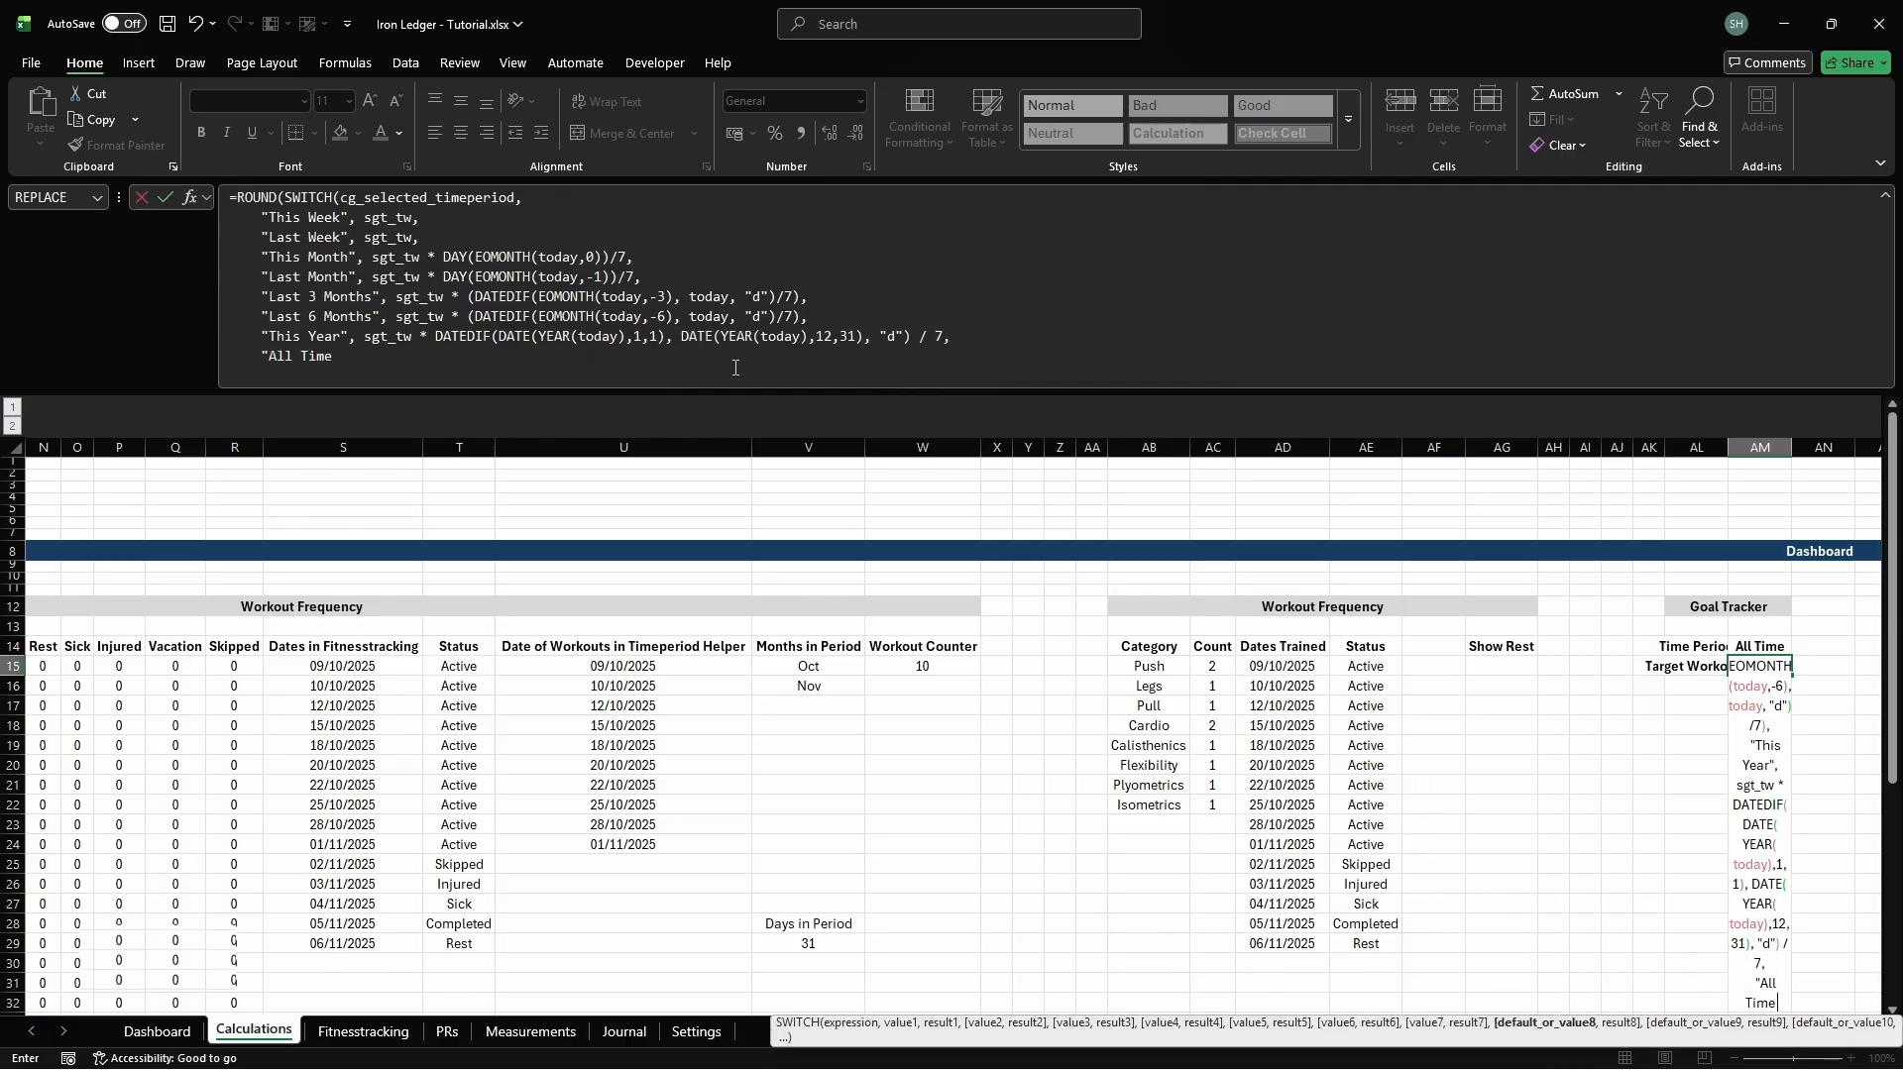
Add the "All Time" case to the formula as sgt_tw * DATEDIF(MIN(Fitnesstracking[Date]), today, "d") / 7
{"action": "type", "text": "\", sgt_tw * DATEDIF(MIN"}
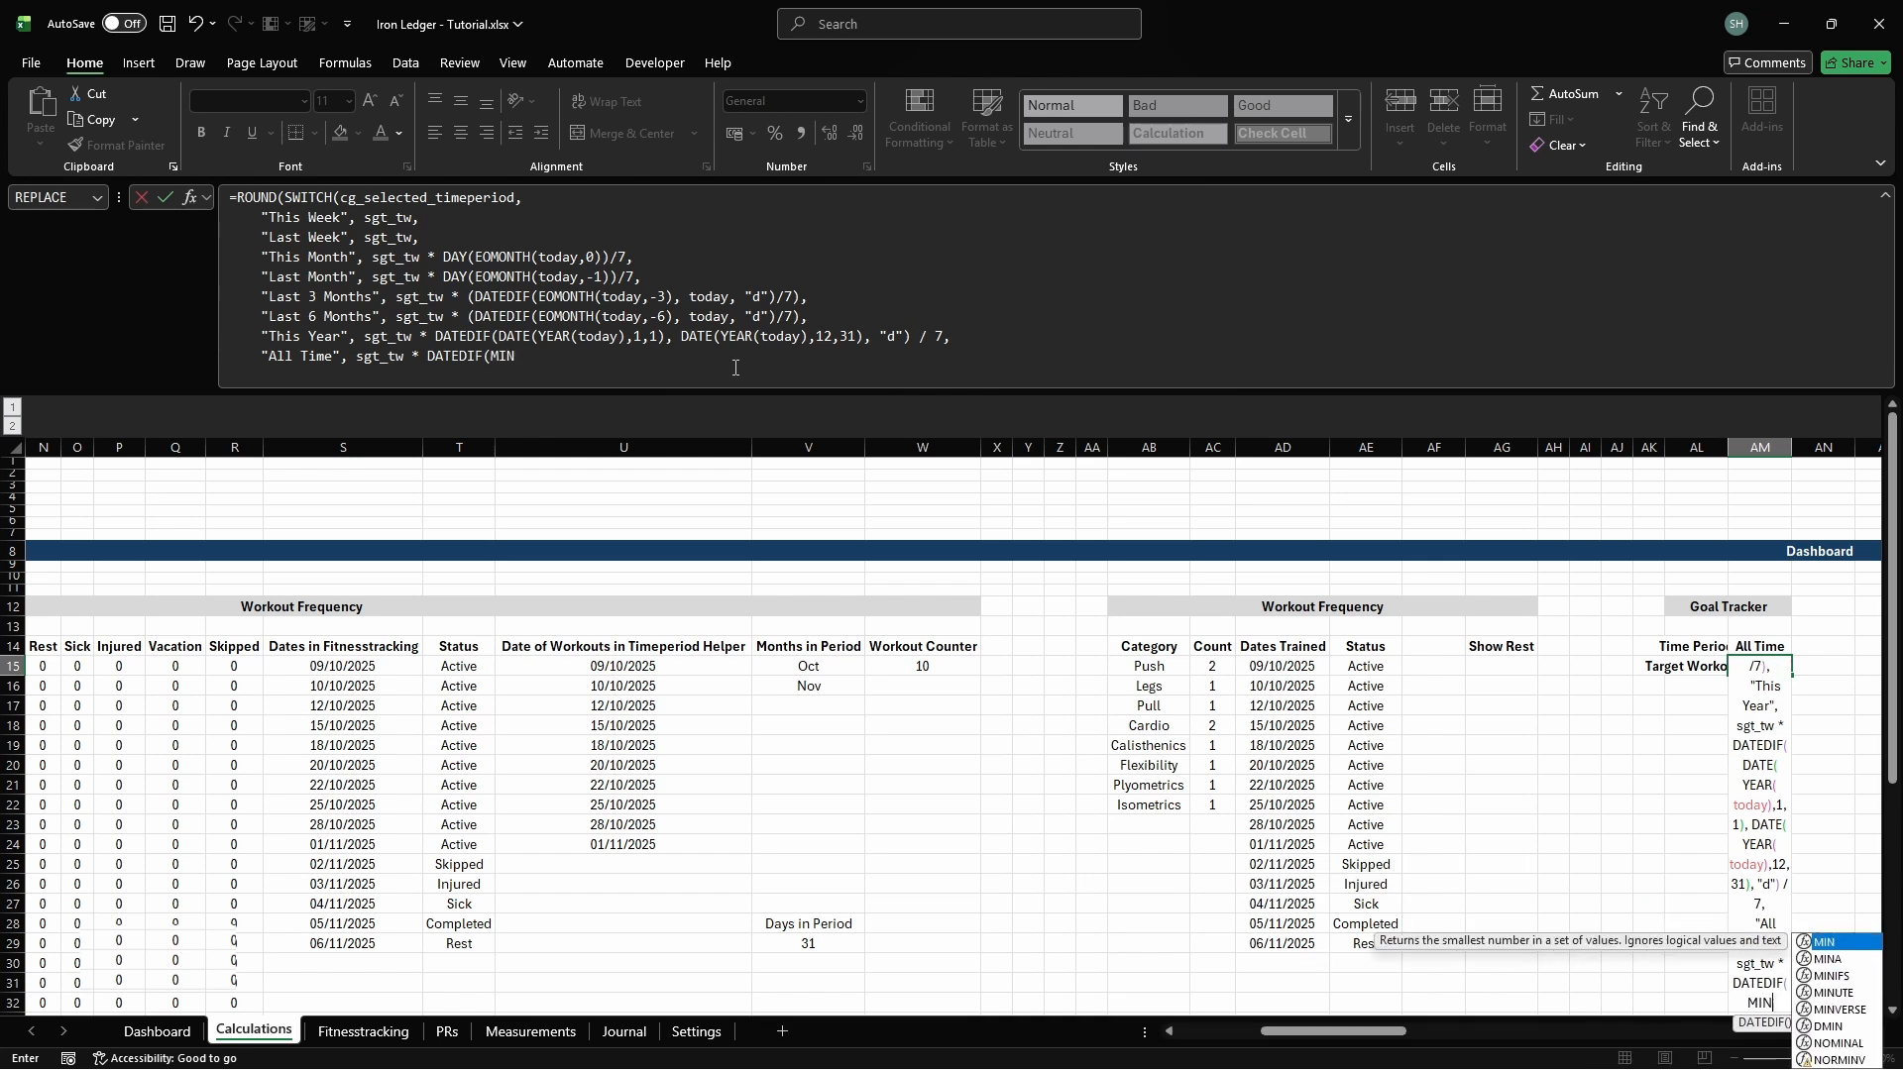
{"action": "type", "text": "(Fitnesstracking[Dat"}
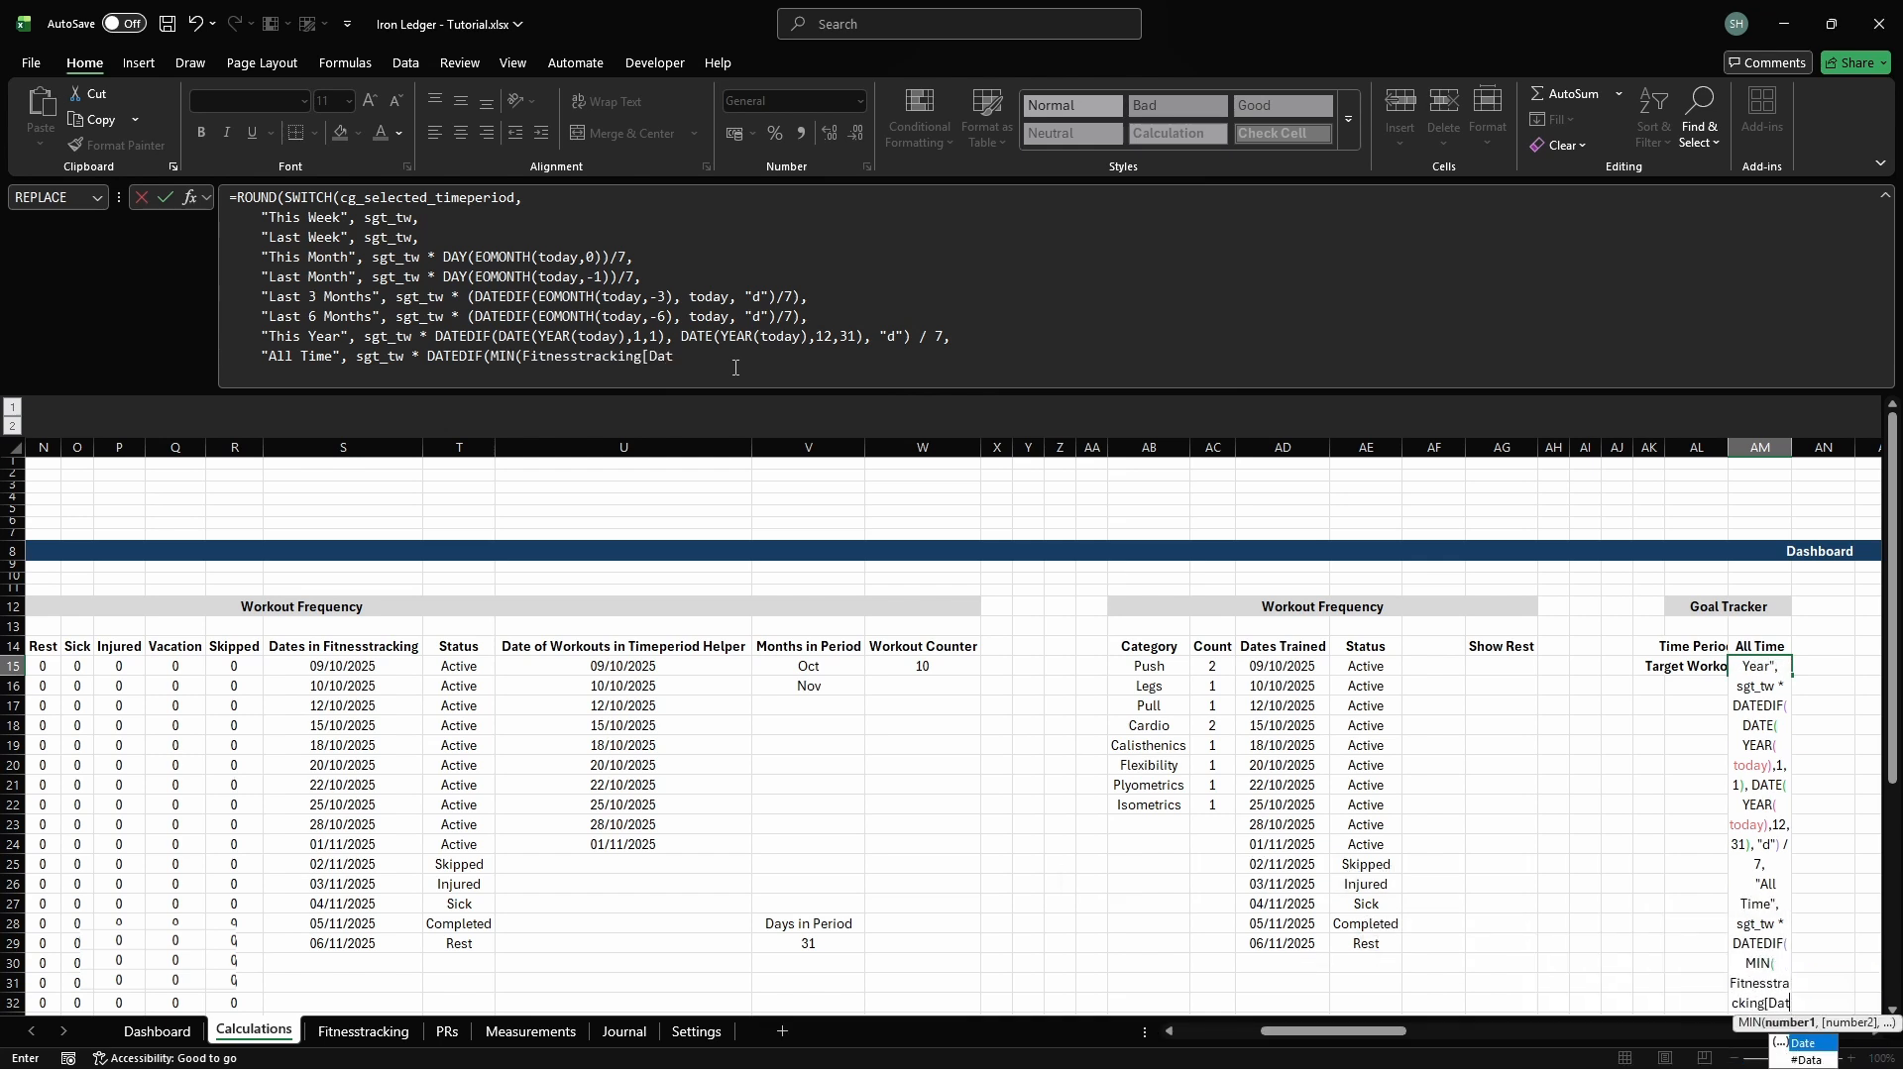
{"action": "type", "text": "e]), today, \"d\") /"}
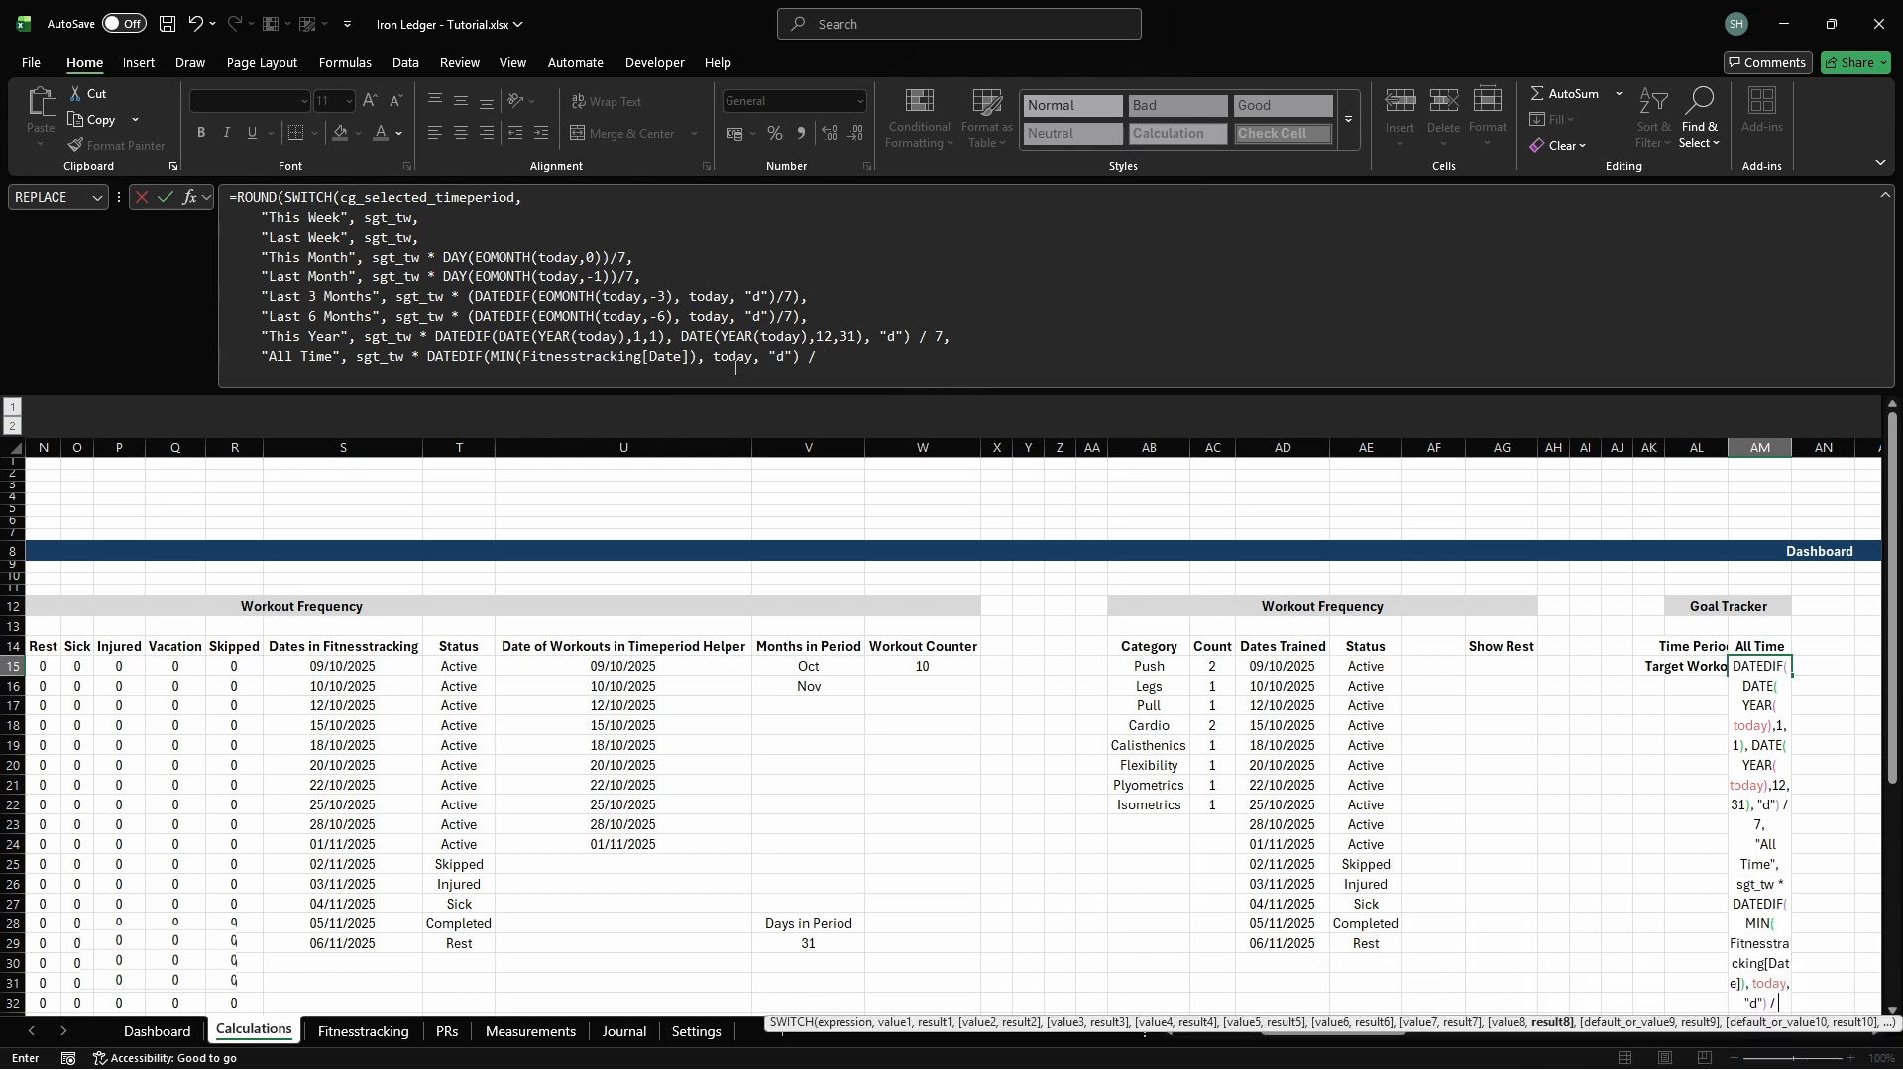
{"action": "type", "text": " 7,\"Custom\", sgt_"}
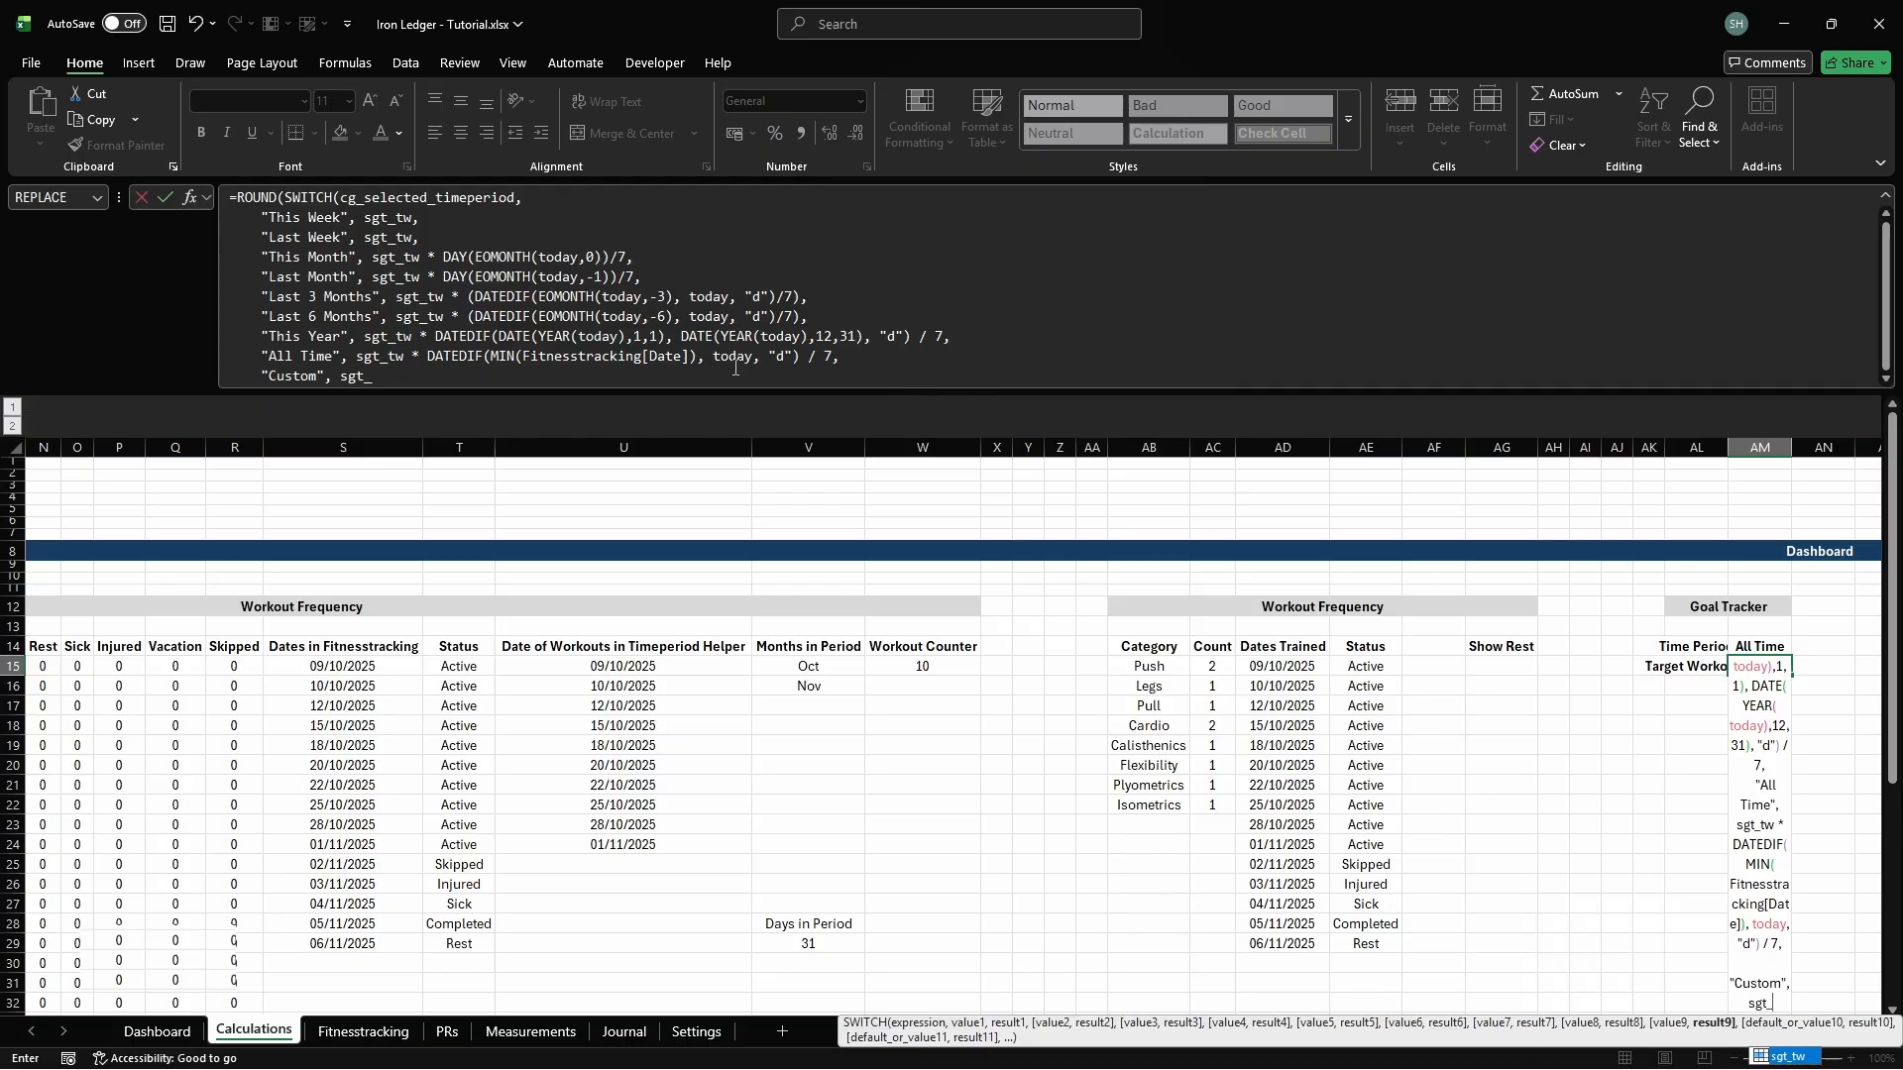
Finish the formula with the "Custom" case sgt_tw * DATEDIF(d_custom_startDate, d_custom_endDate, "d") / 7 and sgt_tw as the default
{"action": "type", "text": "tw * DATEDIF(d_custo"}
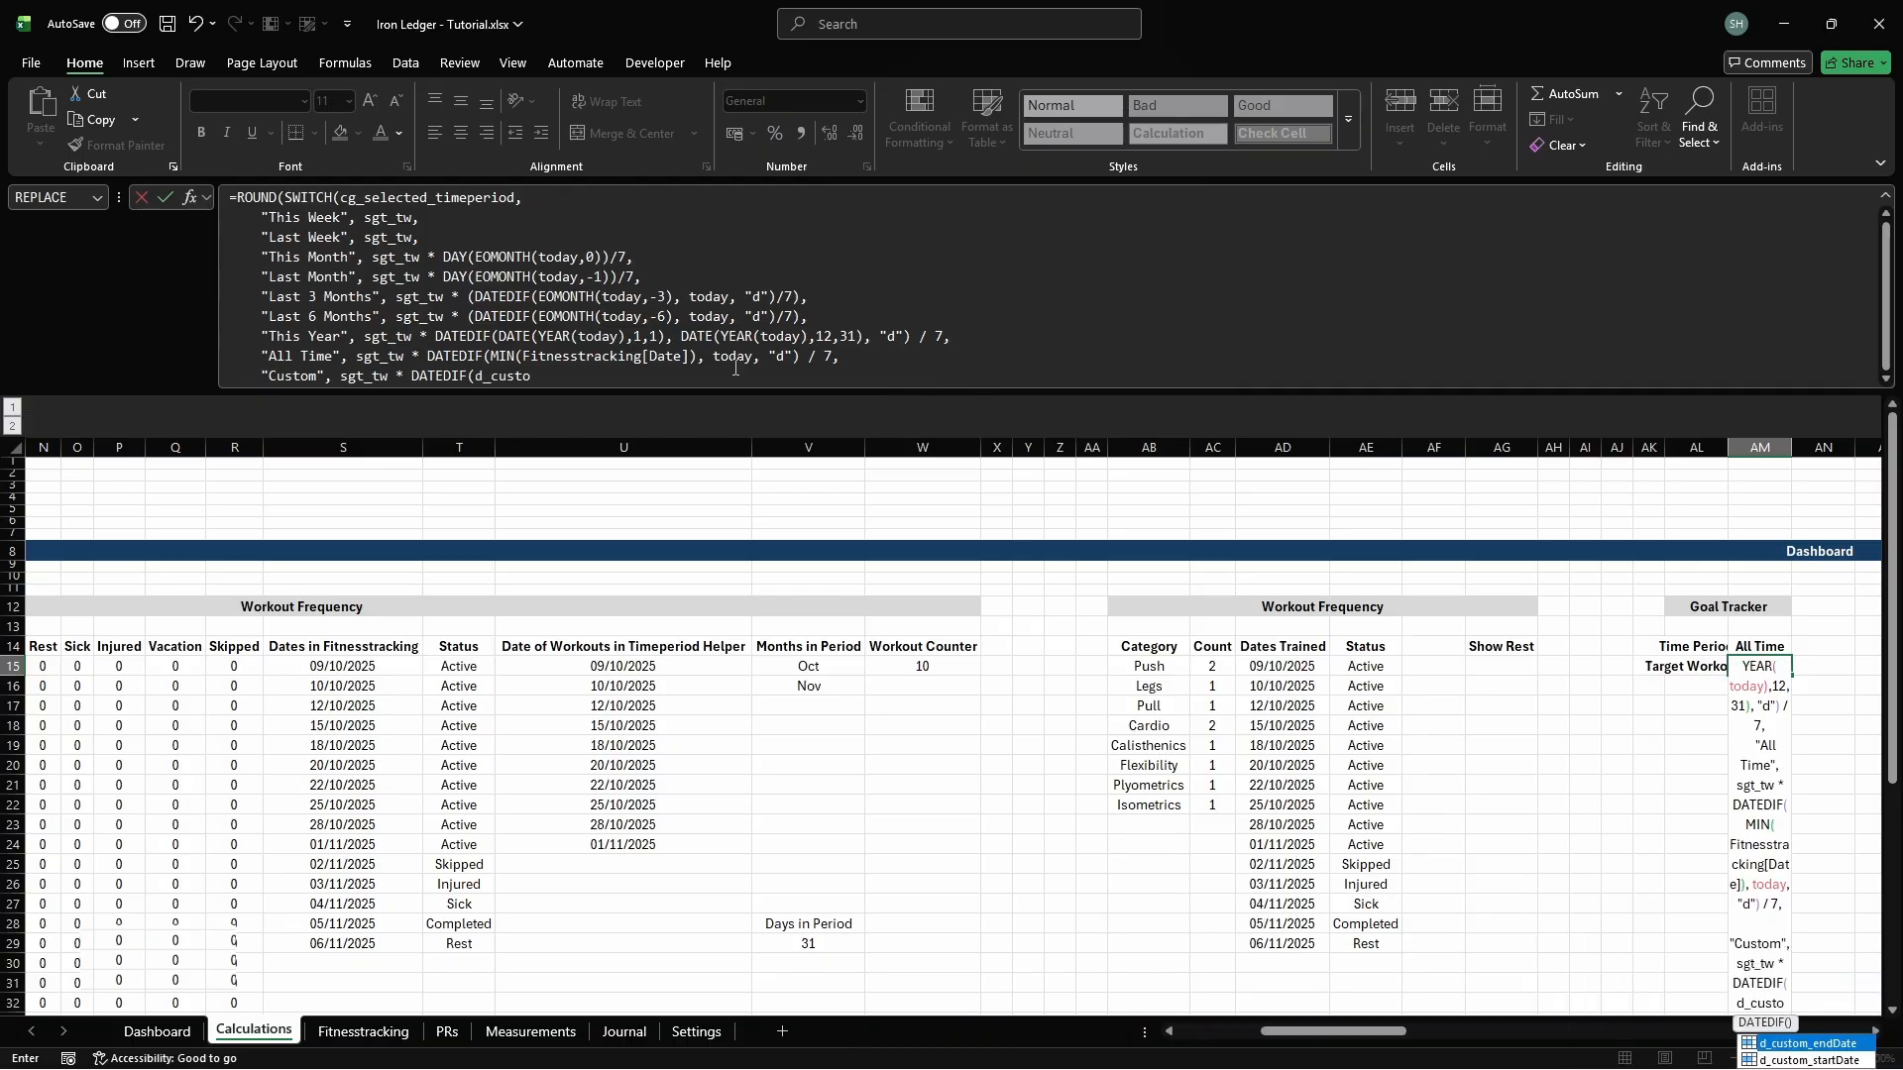
{"action": "type", "text": "m_startDate, d_custom_e"}
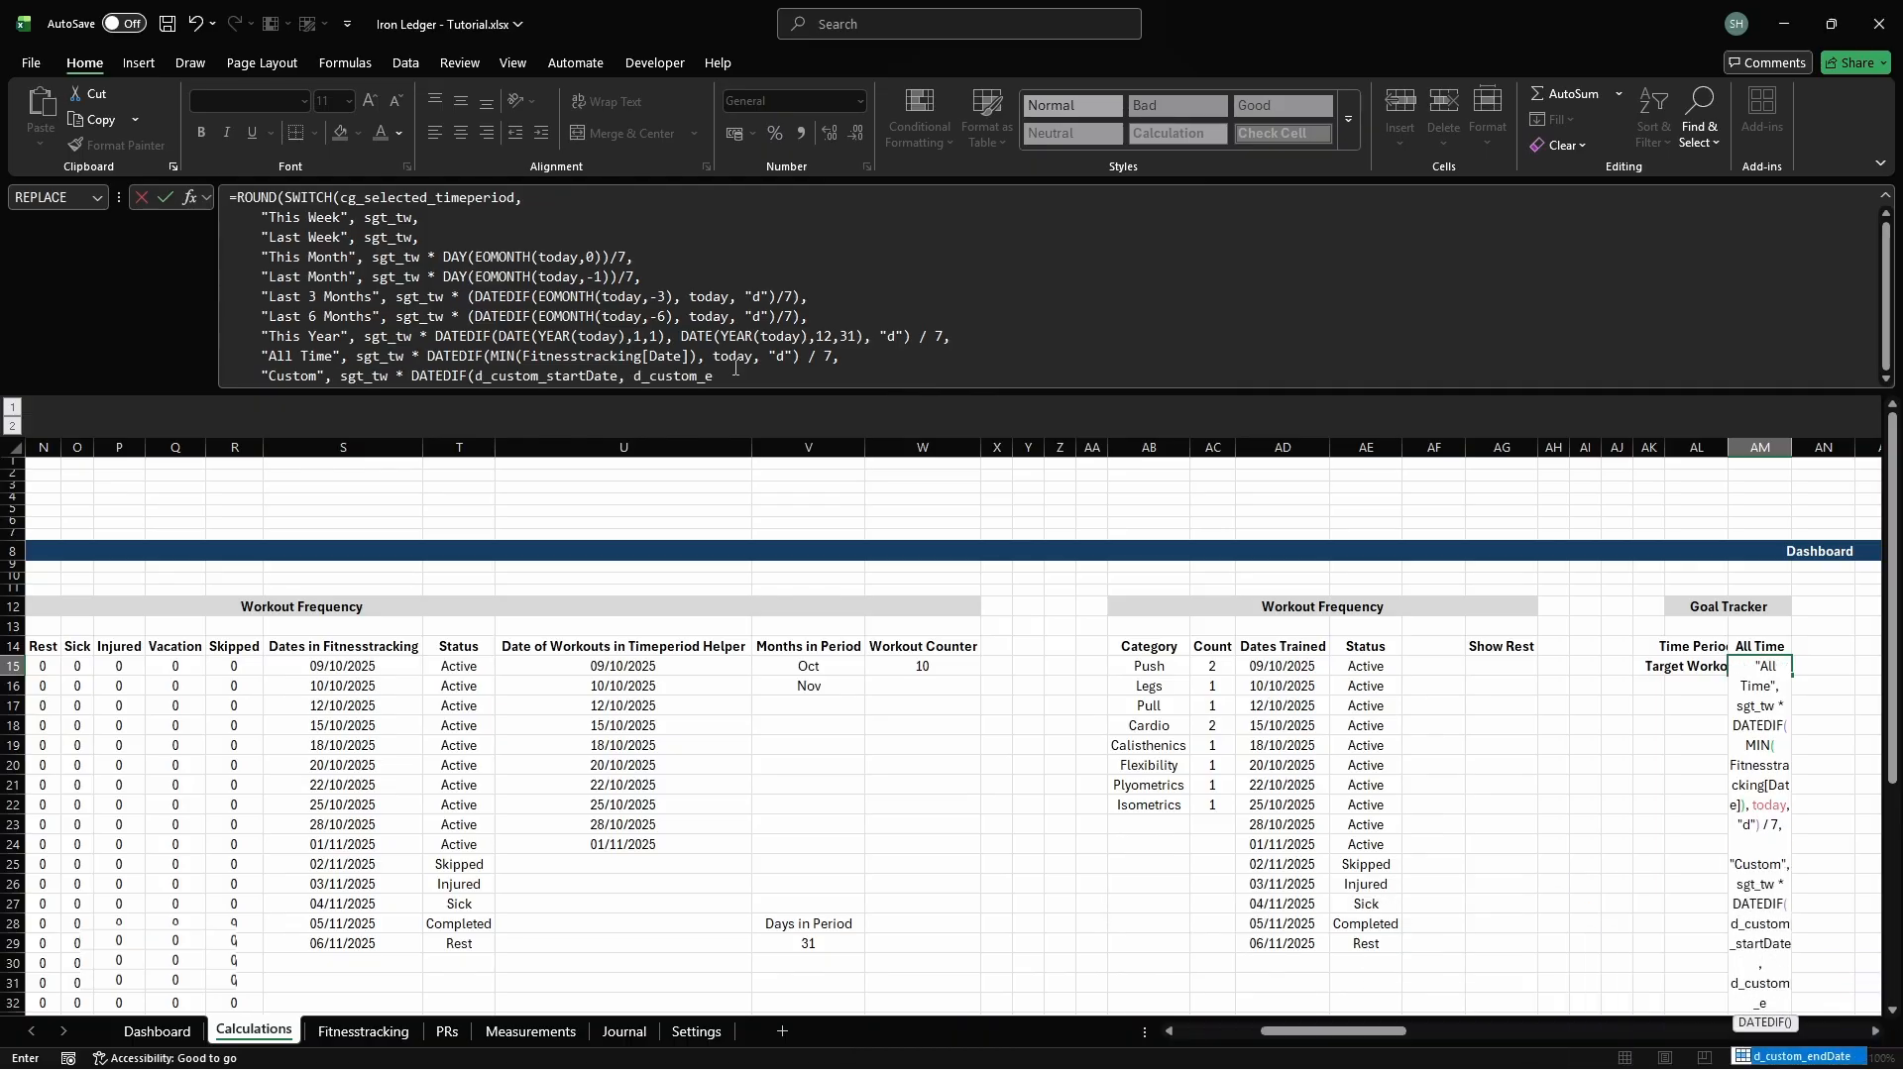
{"action": "type", "text": "ndDate, \"d\") / 7,"}
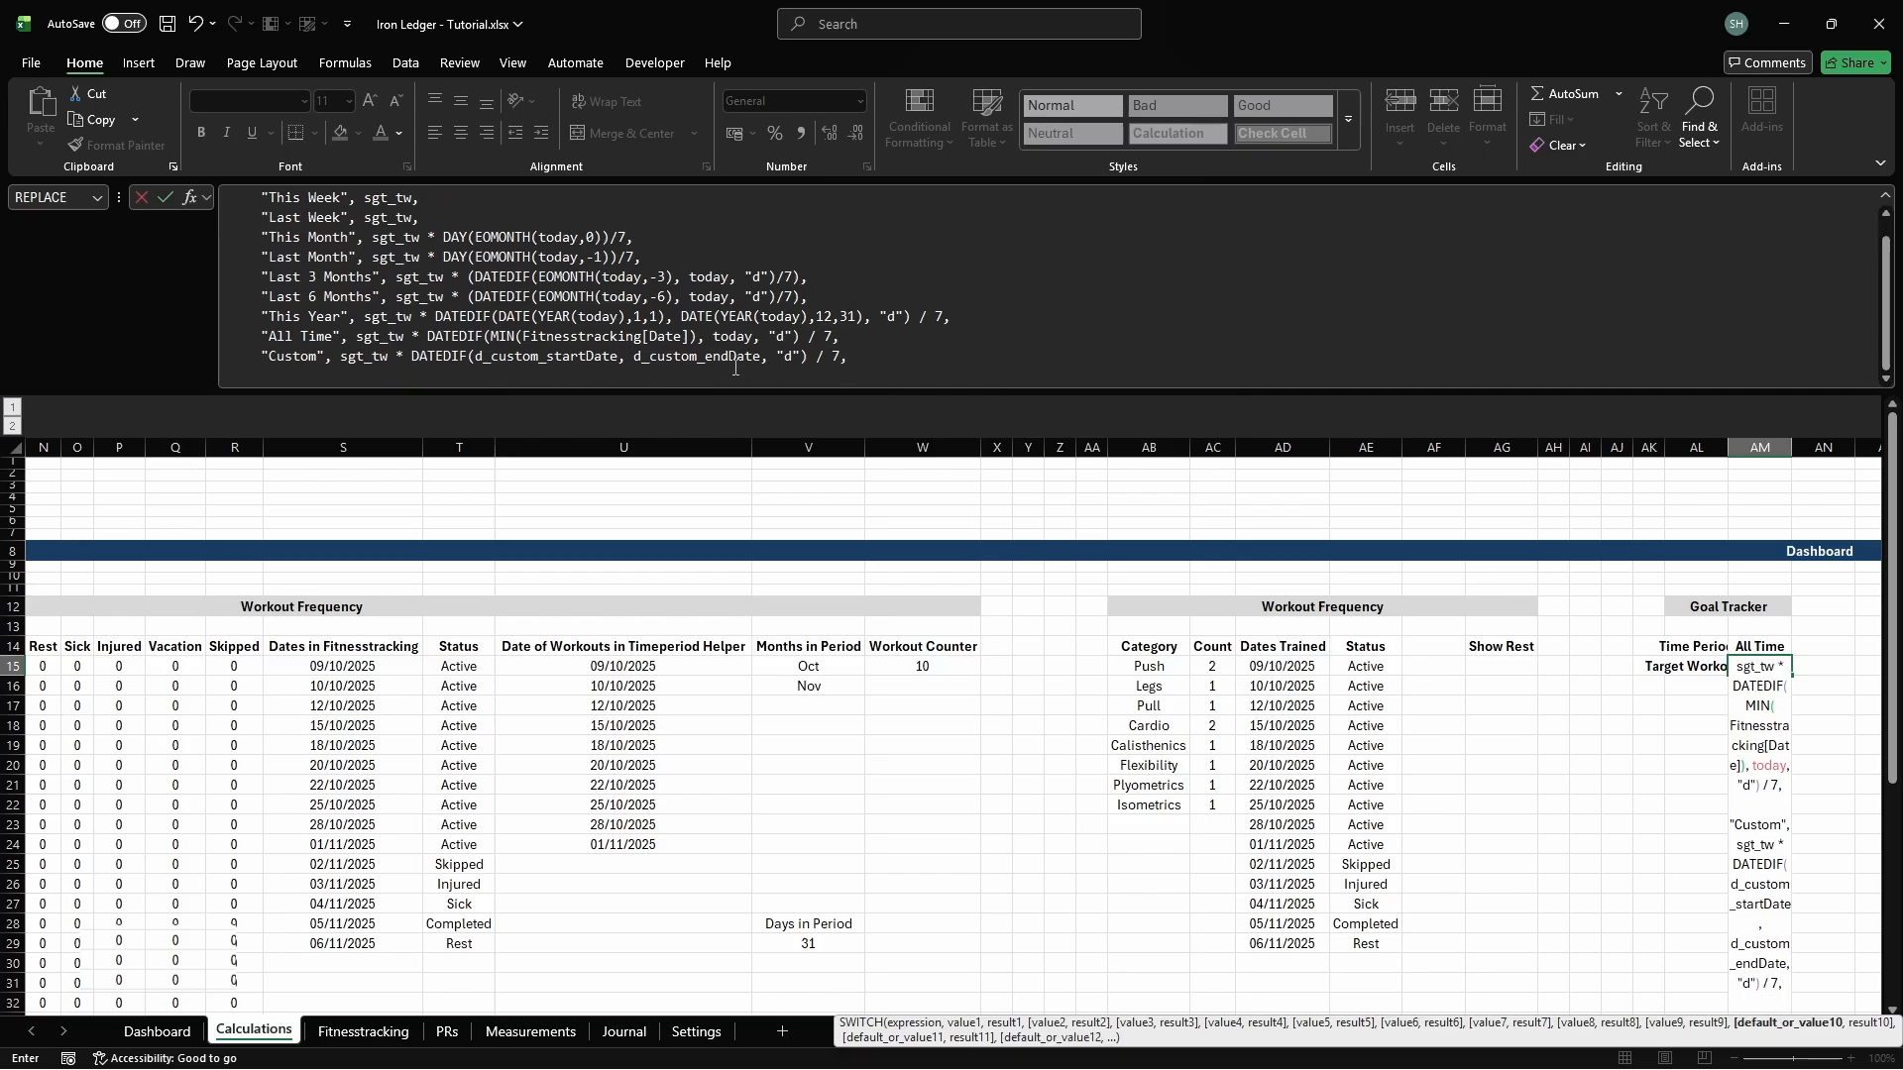
{"action": "type", "text": "sgt_tw))"}
{"action": "key", "text": "Return"}
Label AL16 "Completed Workouts" and define the workbook name cd_gtracker_workouts_completed for cell AM16
{"action": "type", "text": "Comp"}
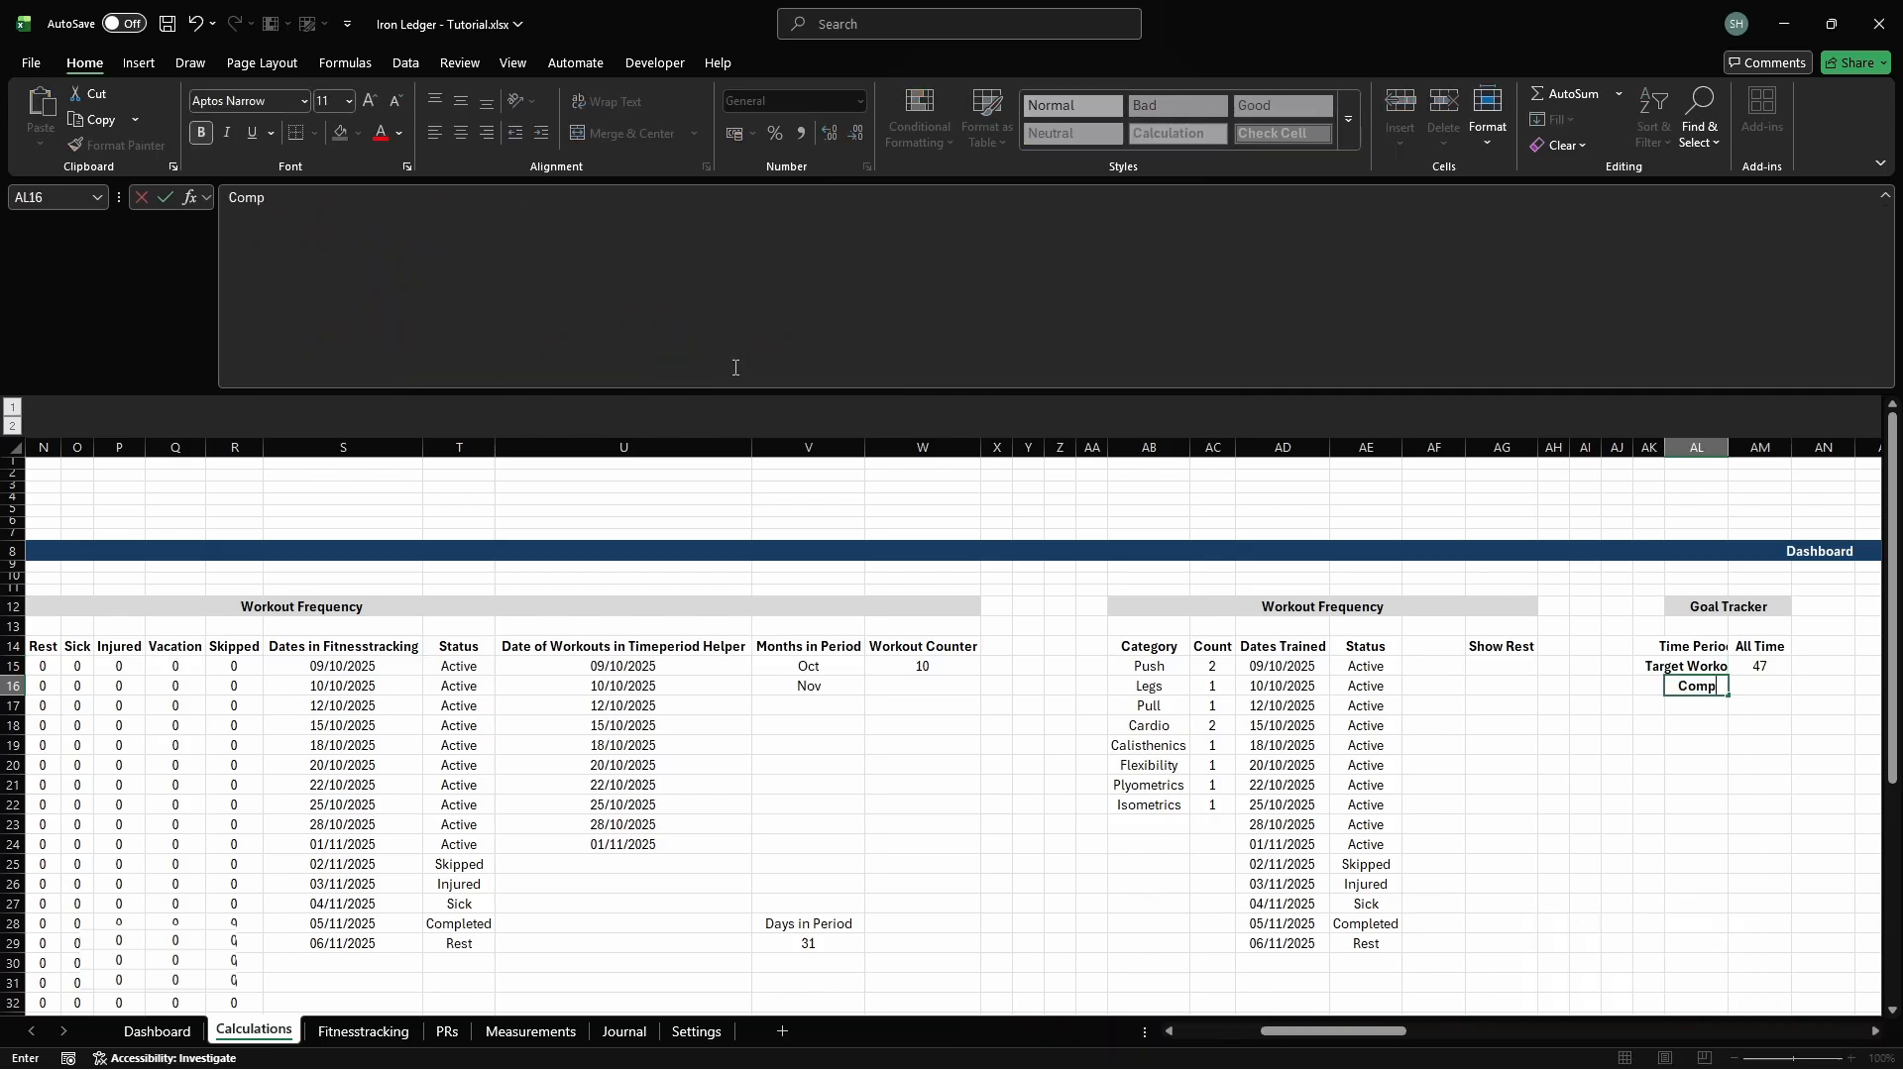
{"action": "type", "text": "leted Workouts"}
{"action": "key", "text": "Tab"}
{"action": "key", "text": "alt+m"}
{"action": "type", "text": "md"}
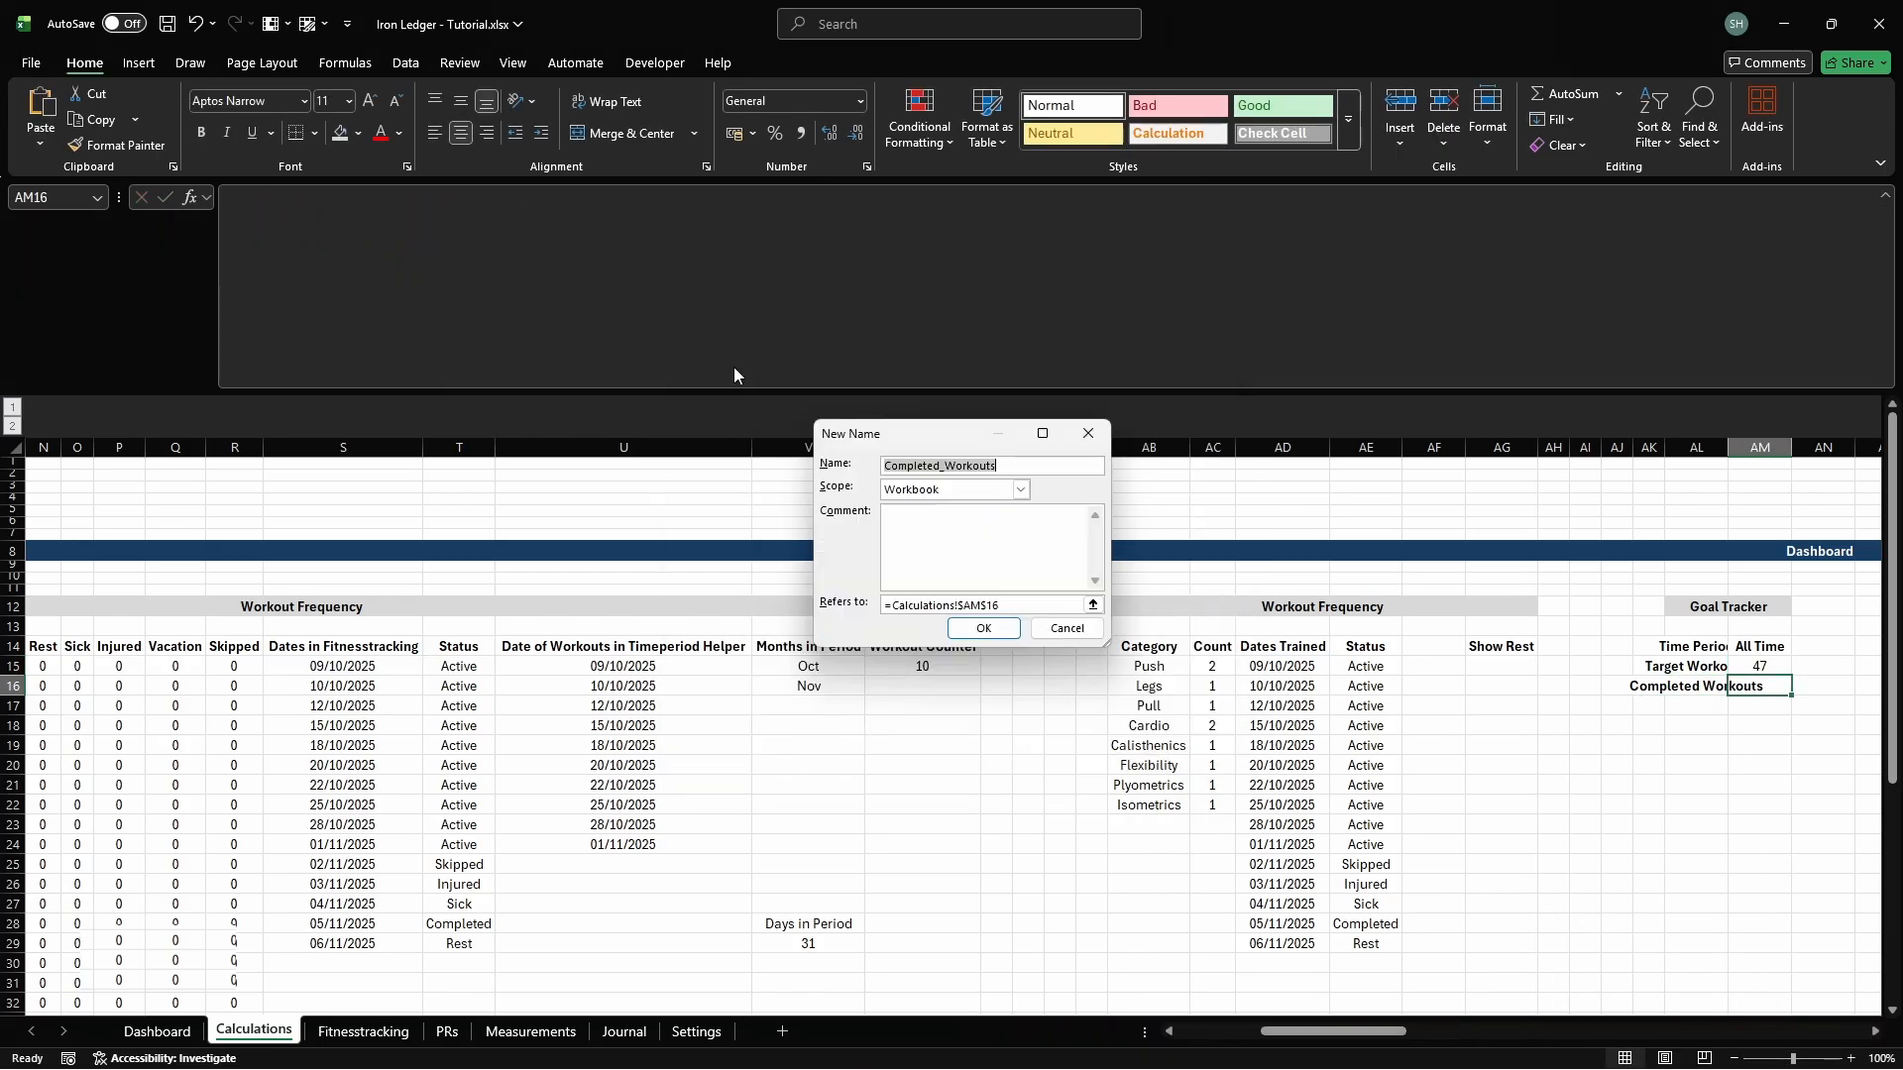
{"action": "type", "text": "cd_gtracker_workouts_complete"}
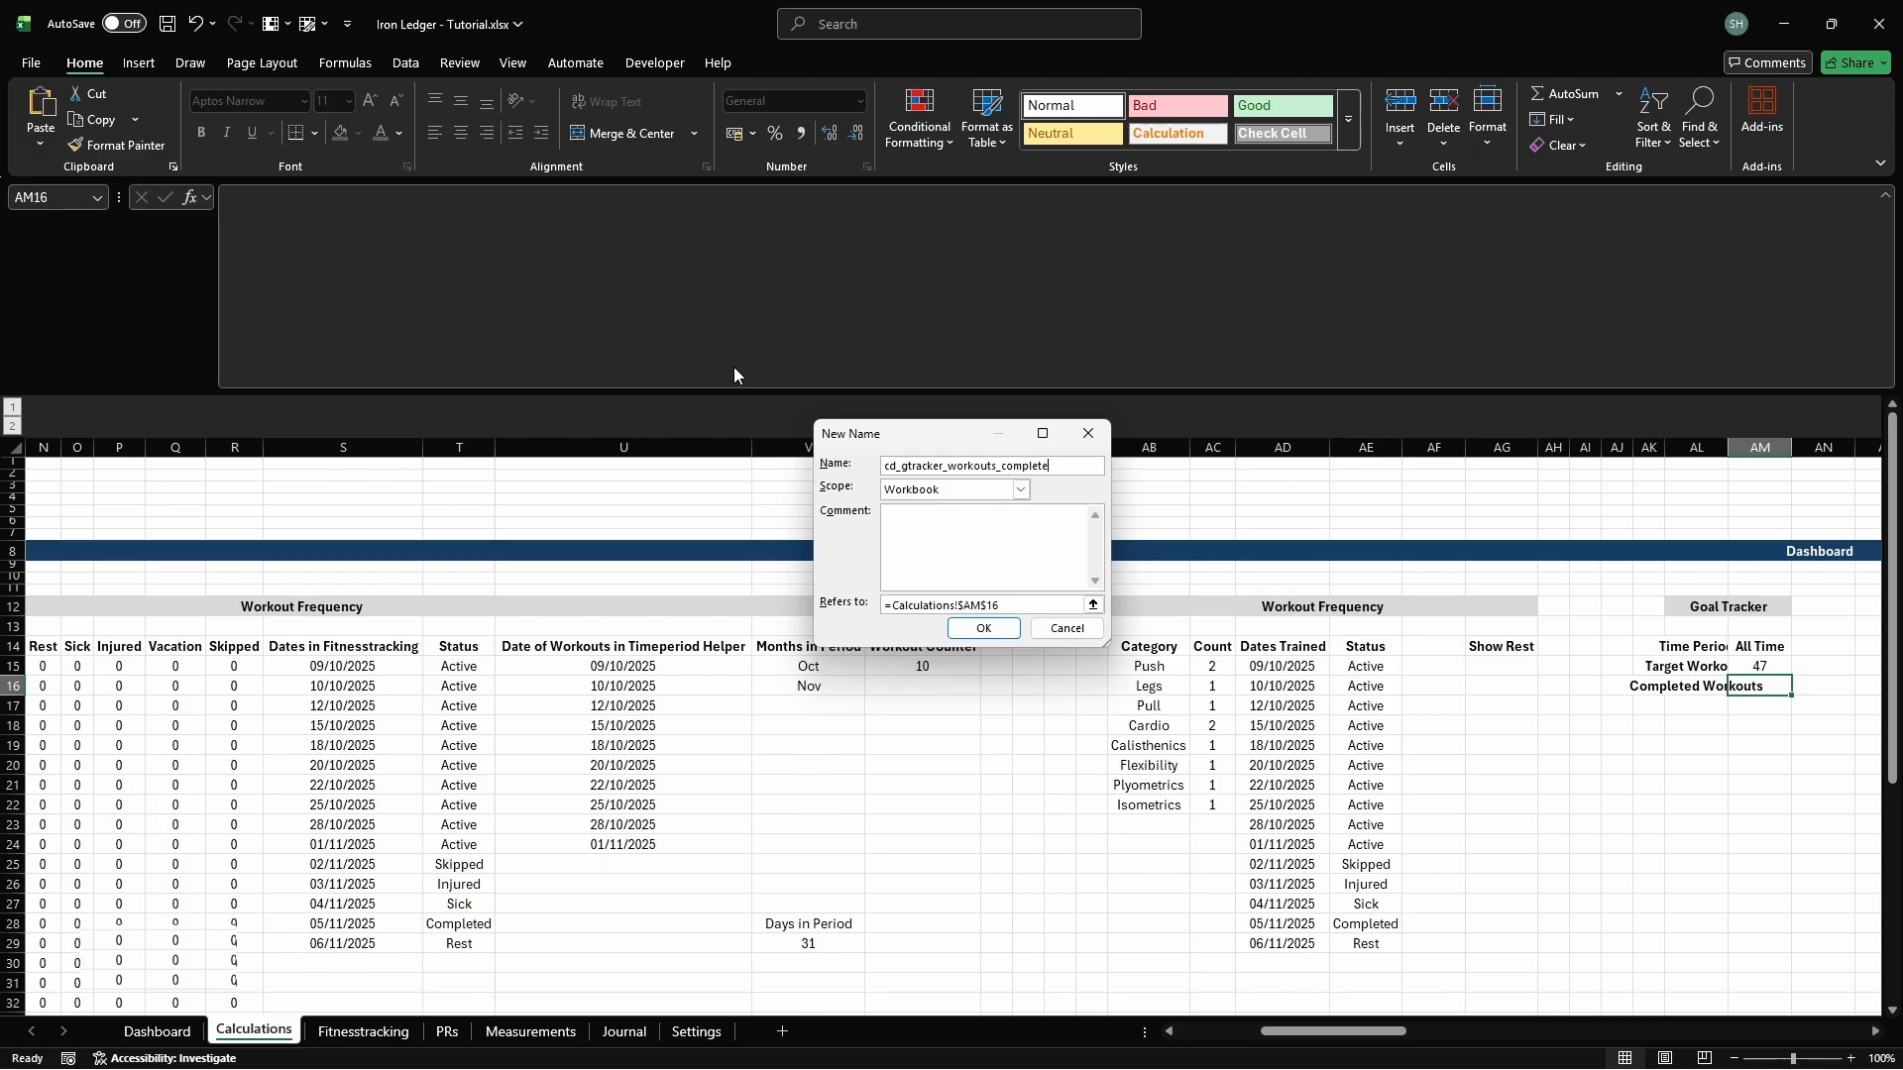
{"action": "key", "text": "Return"}
{"action": "key", "text": "Escape"}
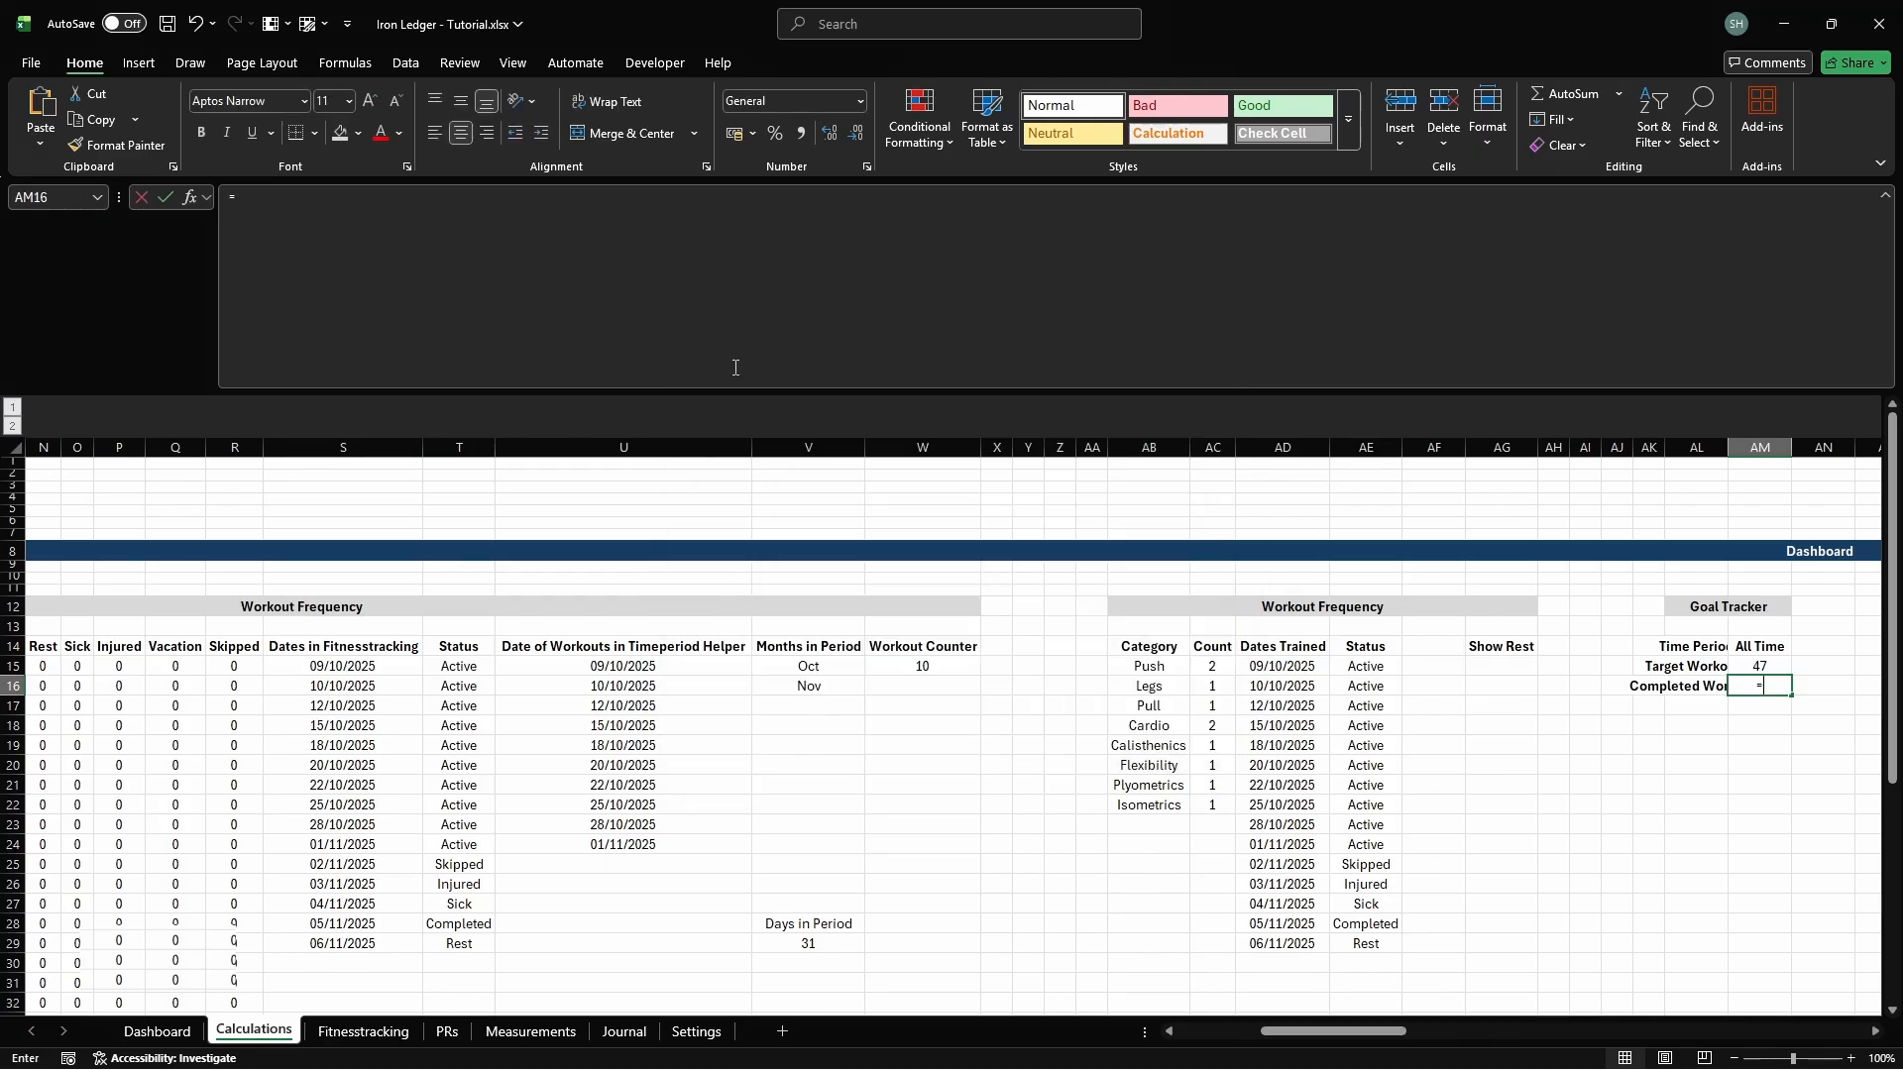
Start AM16's formula with =IFERROR(ROWS(UNIQUE(FILTER(Fitnesstracking[Date], limiting the dates to >=cg_start_timeperiod and <=today
{"action": "type", "text": "=IFERROR(ROWS(UNIQUE(FILT"}
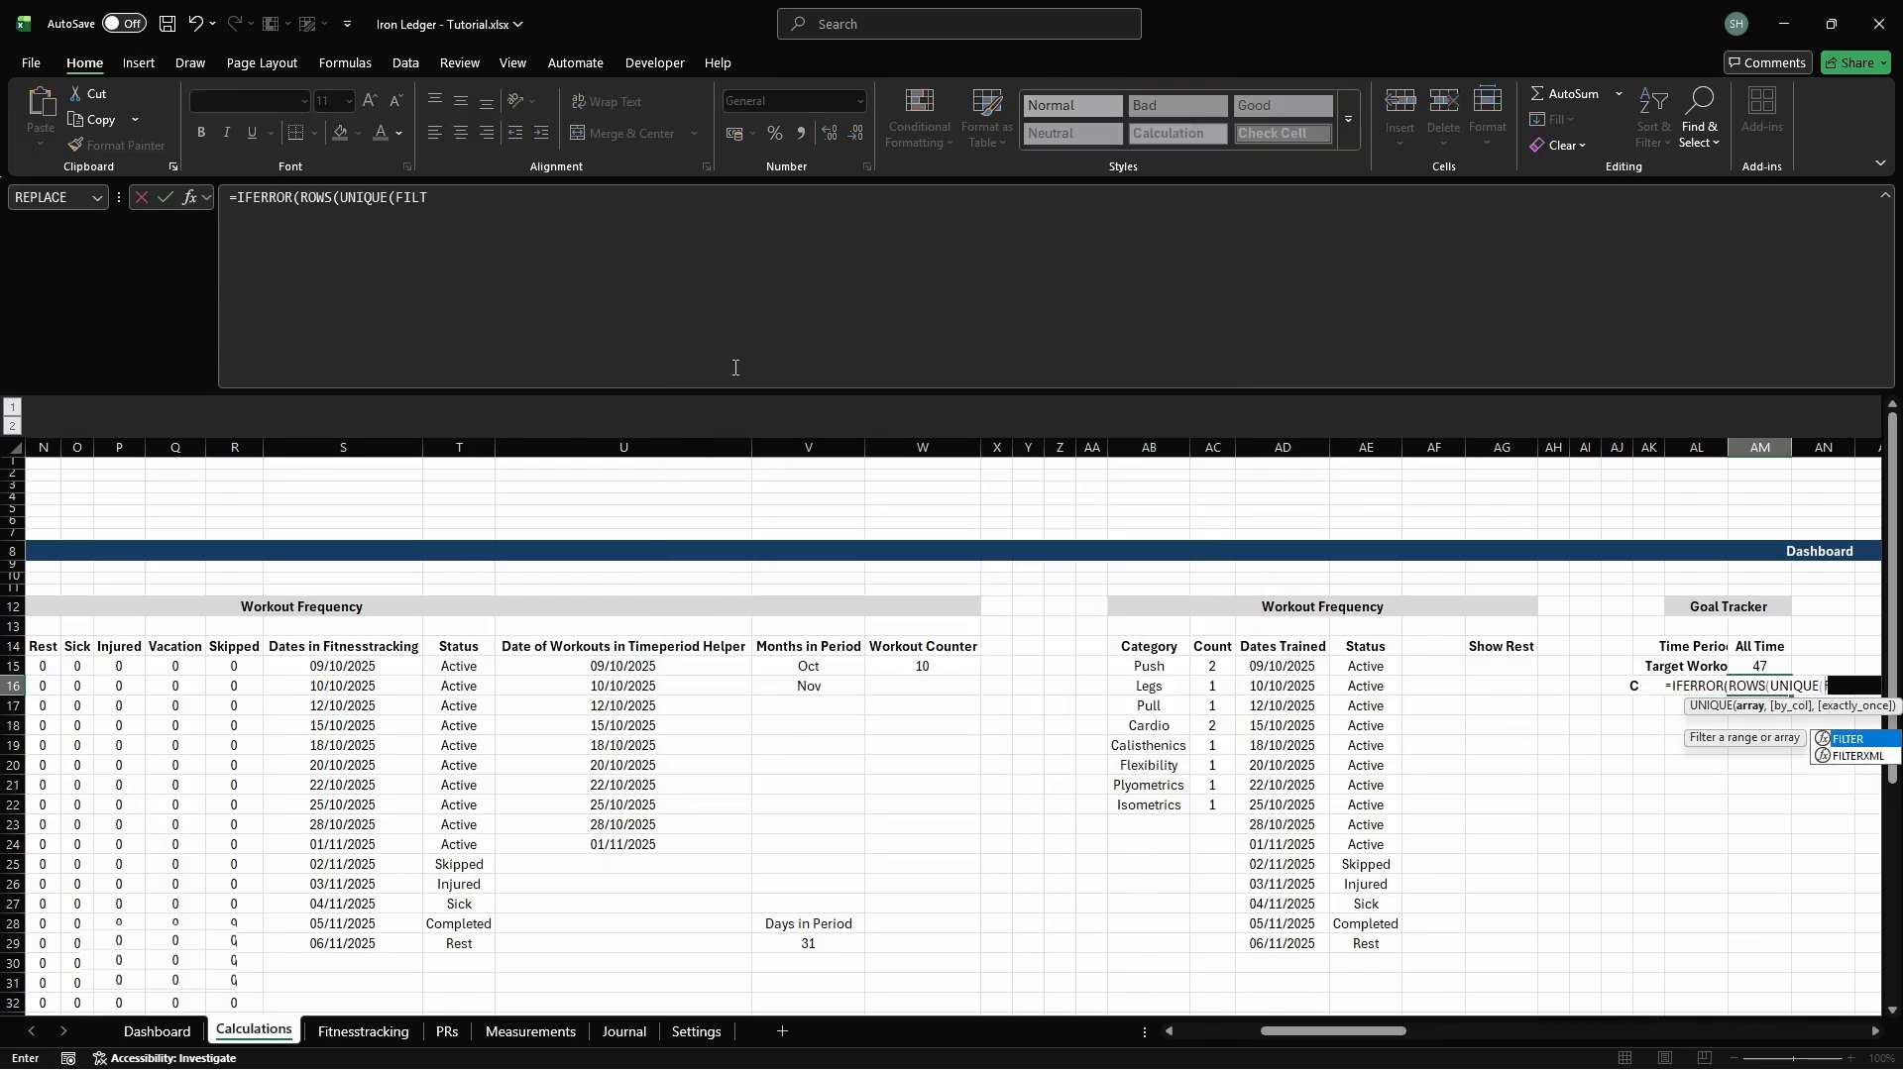
{"action": "type", "text": "ER(Fitnesstracking[Date],"}
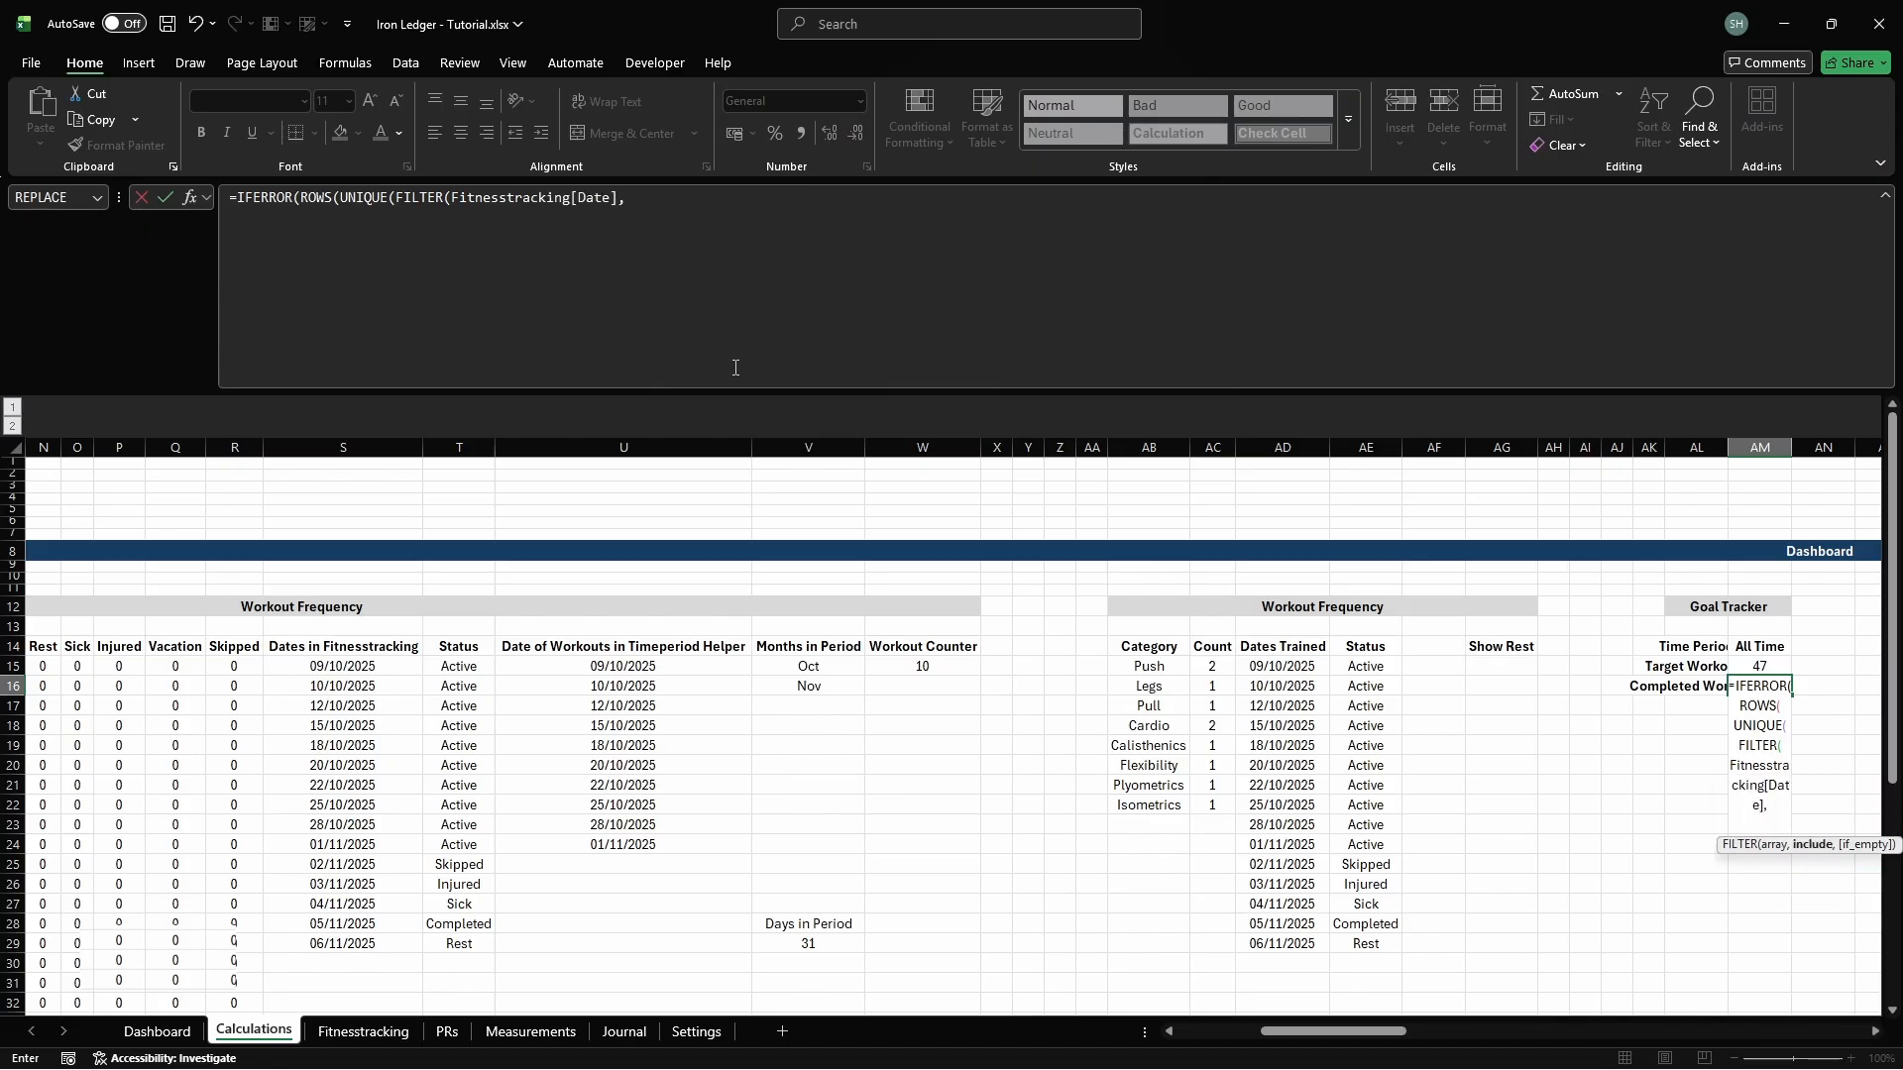
{"action": "key", "text": "alt+Return"}
{"action": "type", "text": "(Fitnesstra"}
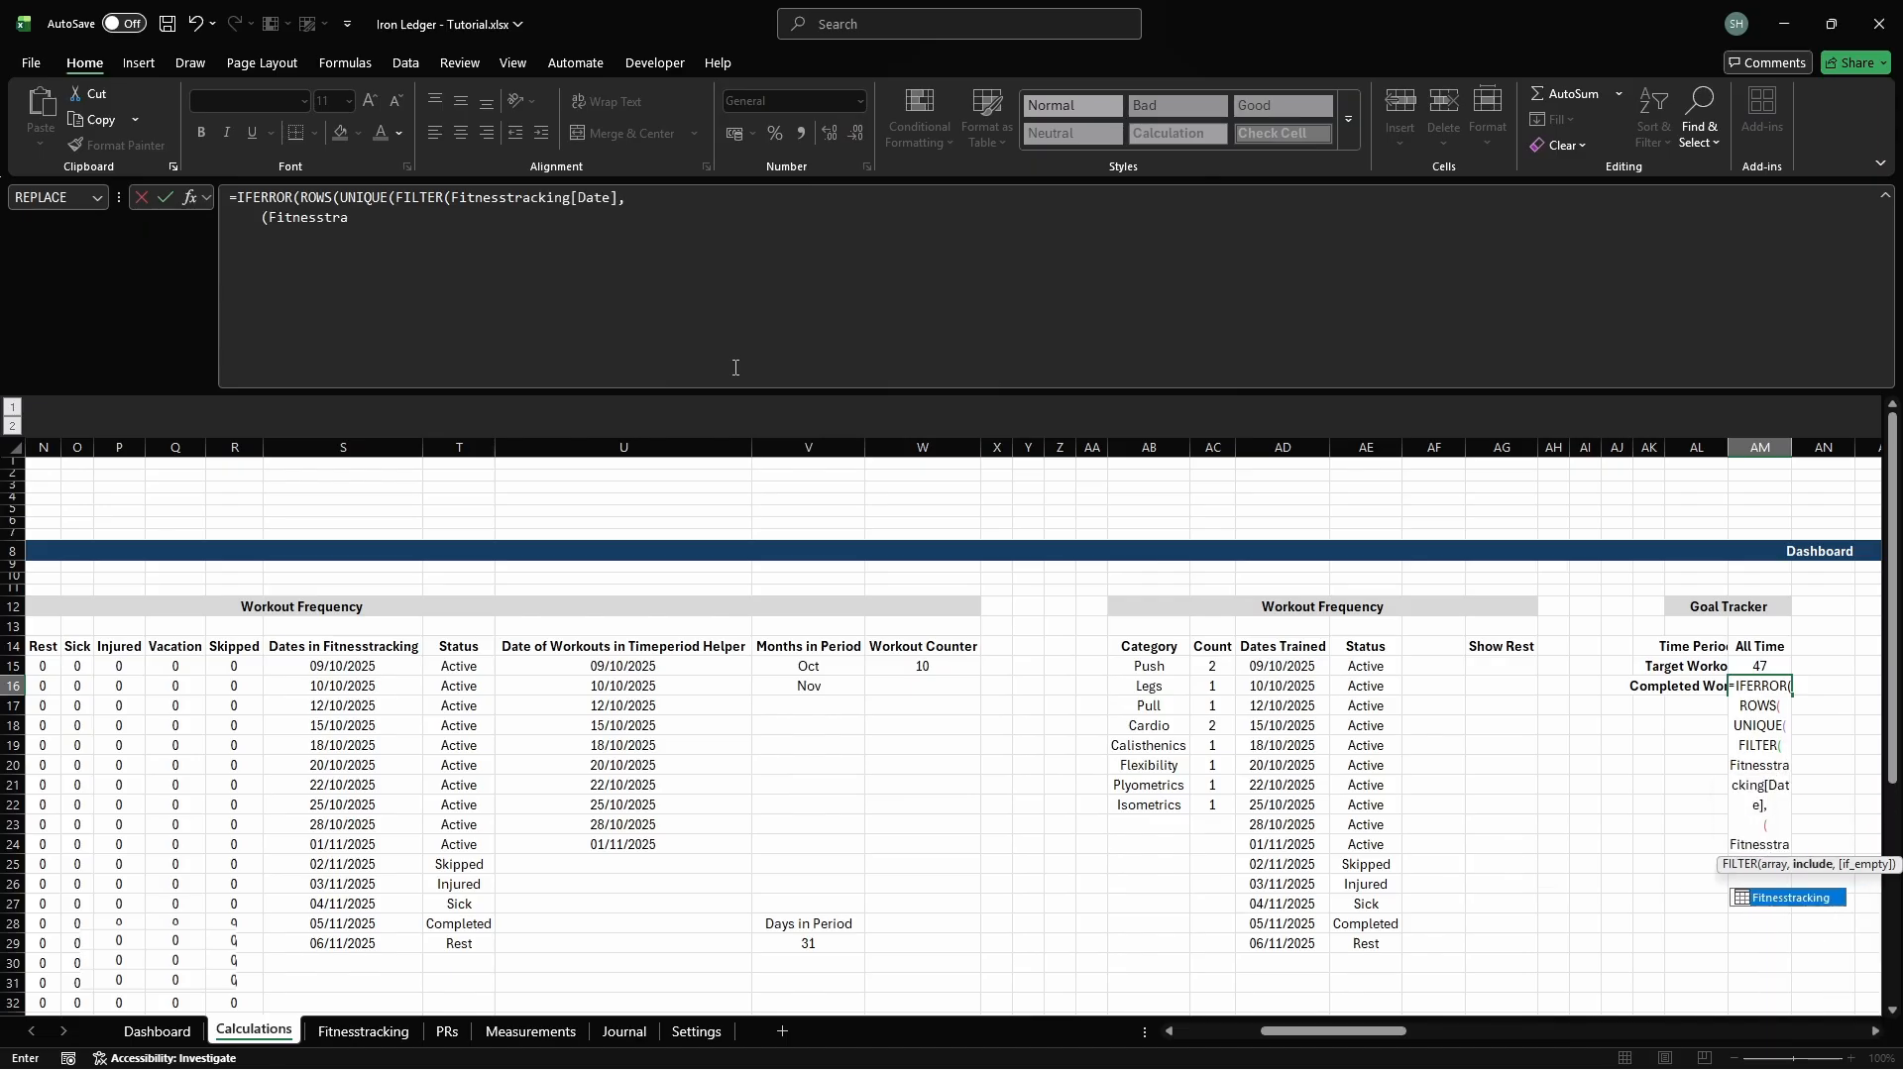
{"action": "type", "text": "cking[Date]>=cg_start_"}
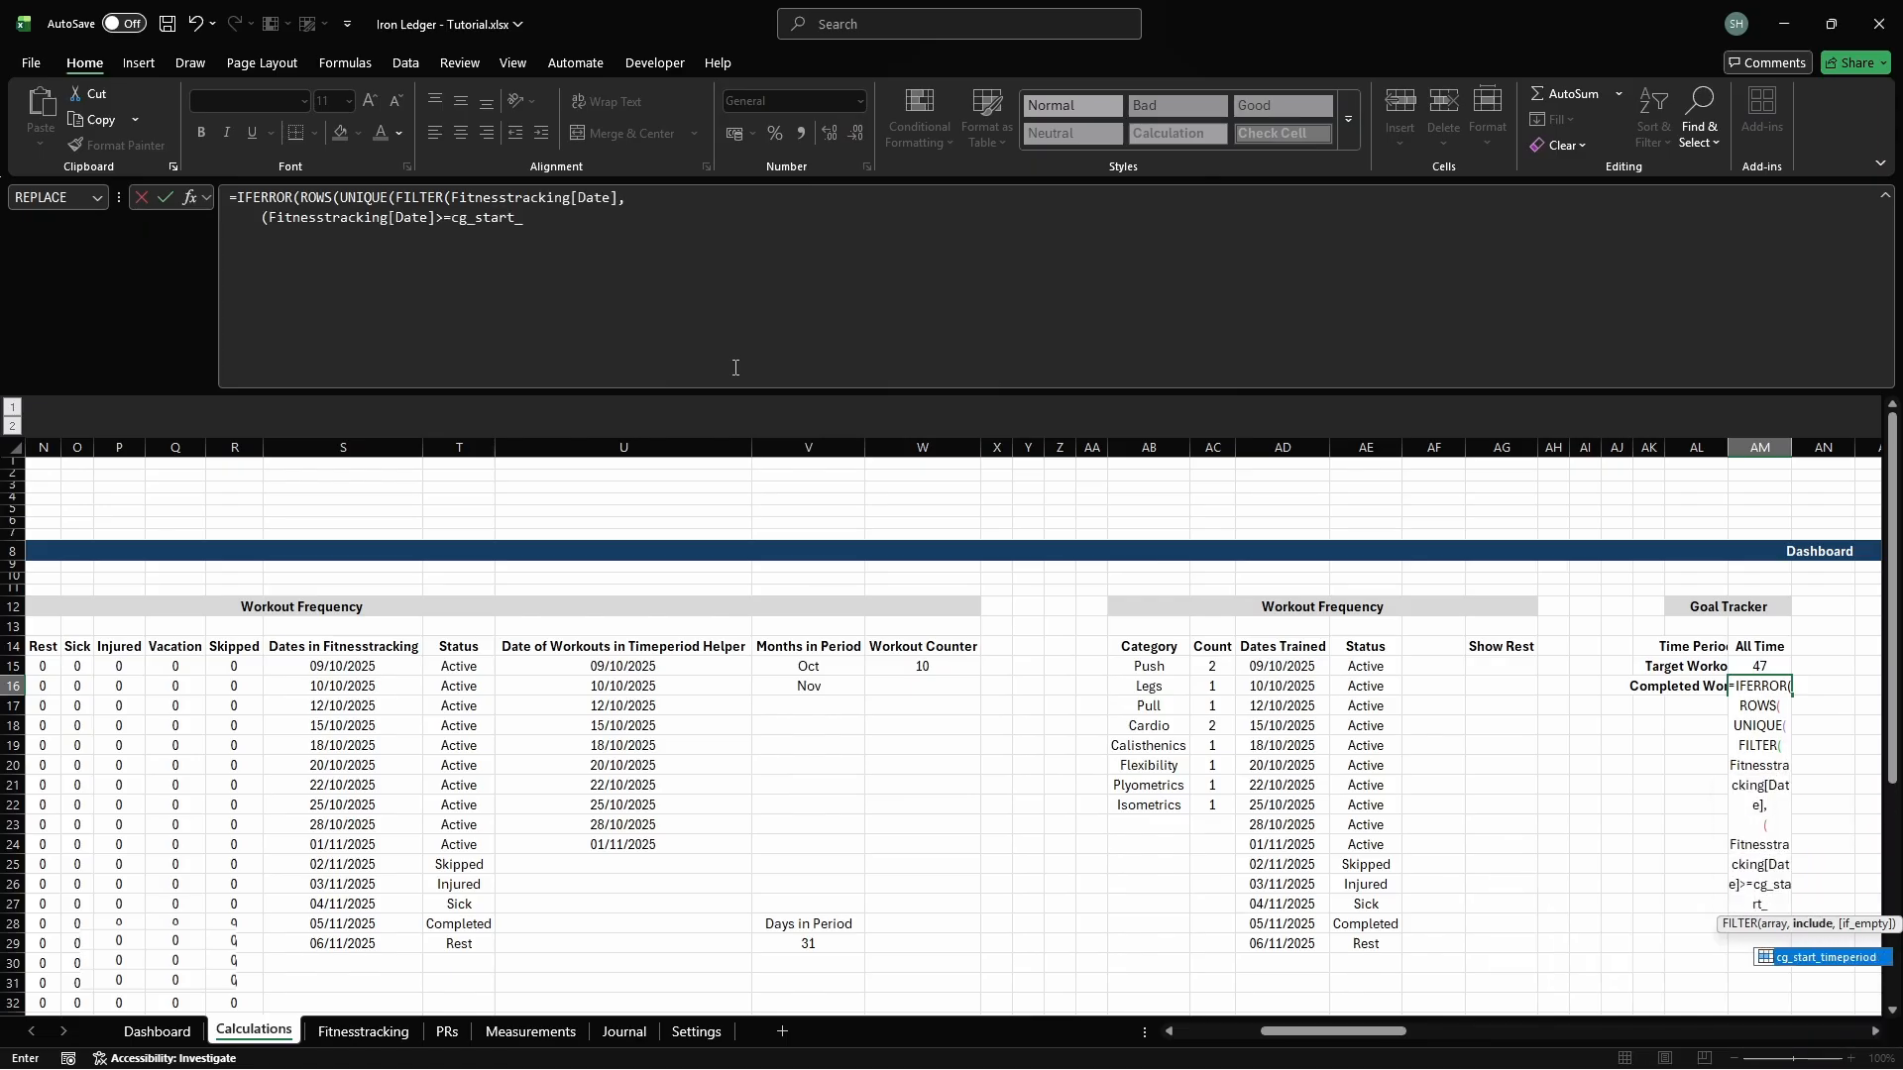
{"action": "type", "text": "timeperiod)*"}
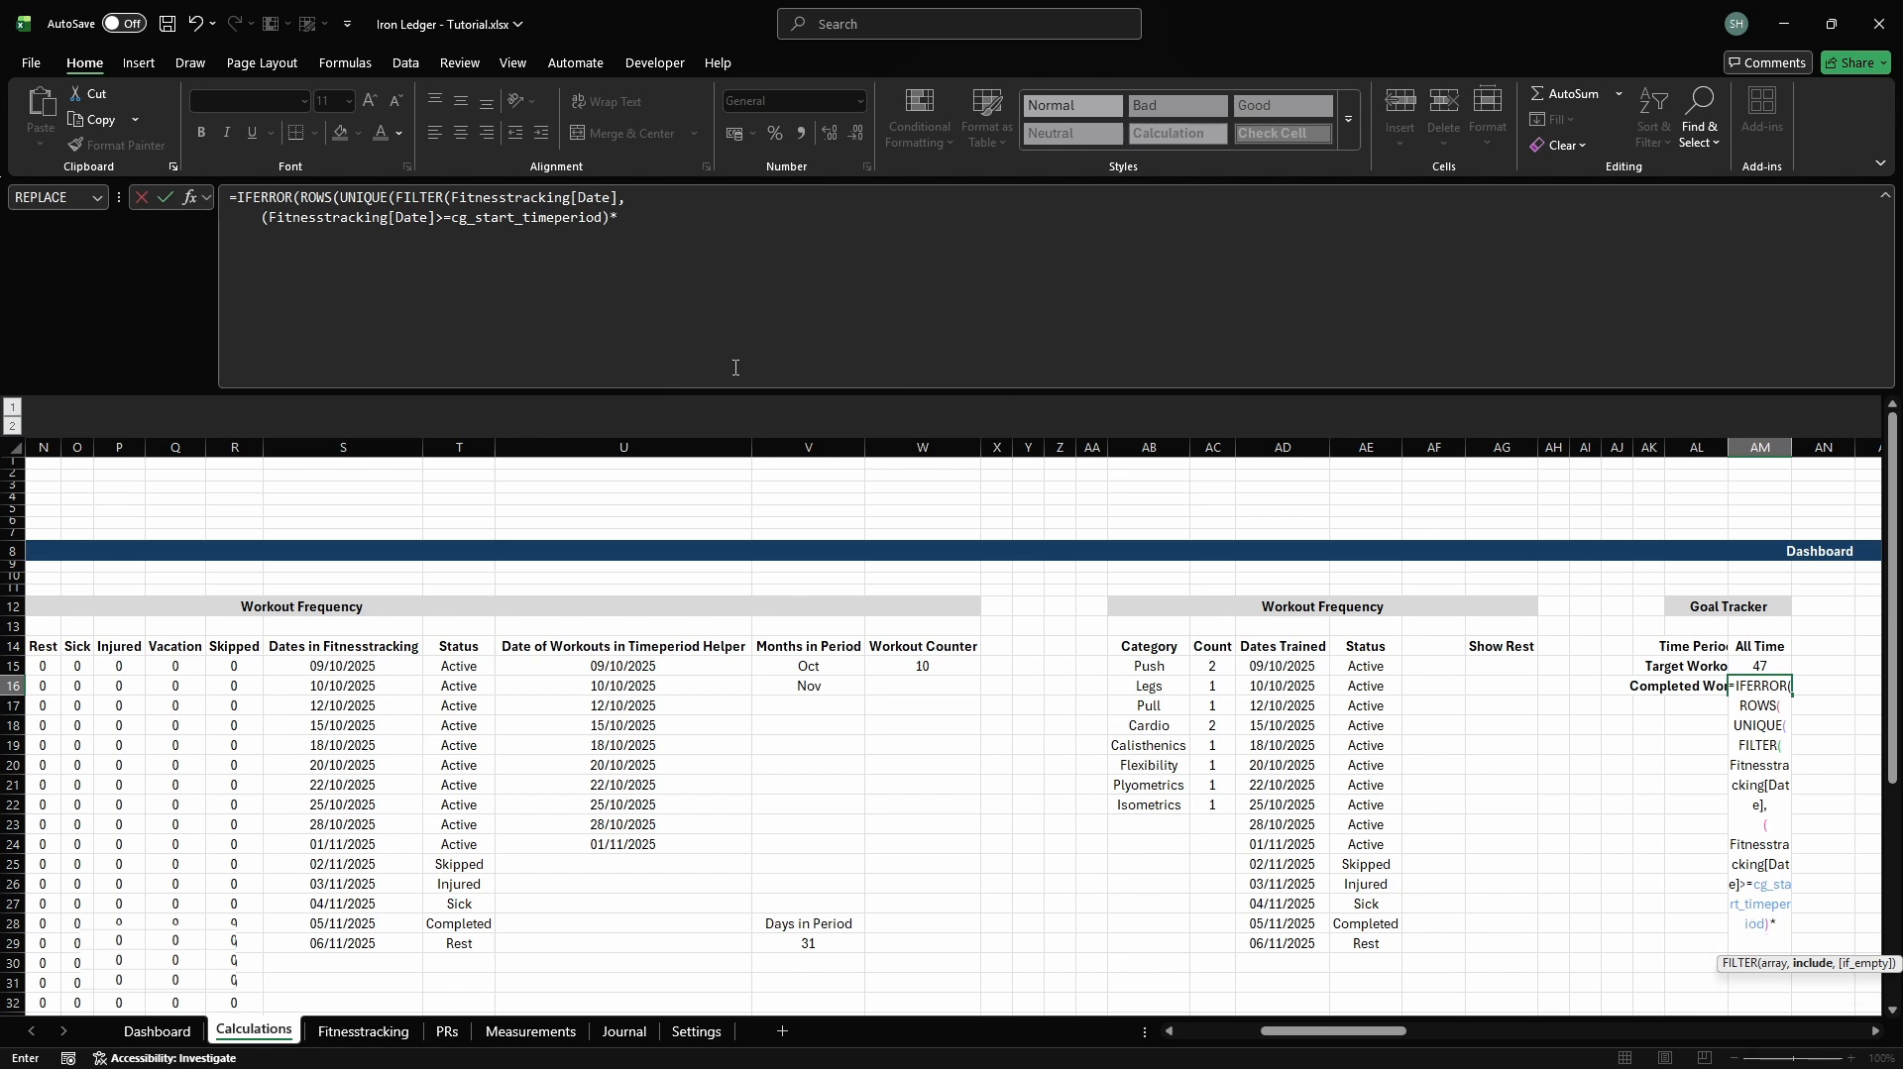
{"action": "key", "text": "alt+Return"}
{"action": "type", "text": "(Fitnesstracking[Date]<=today)*"}
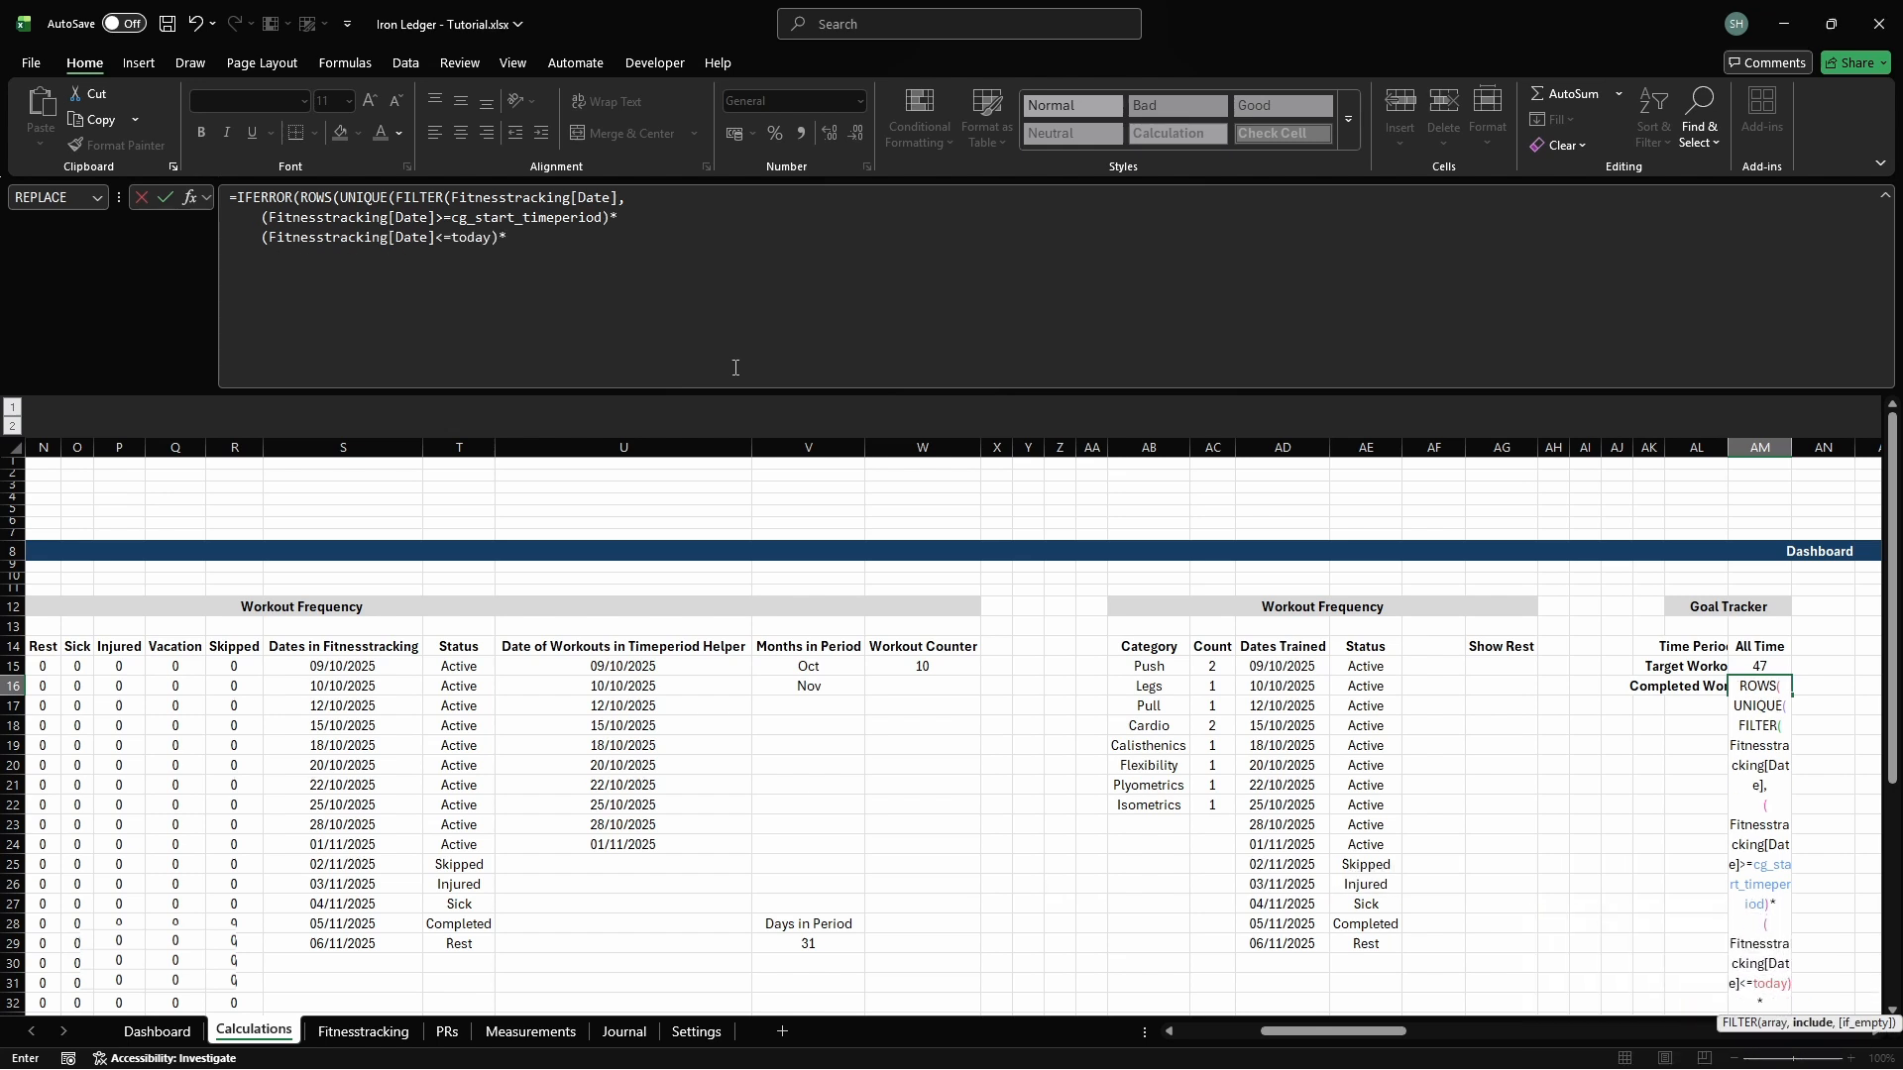
Complete AM16's formula by filtering Fitnesstracking[Status] for "Active" or "Completed", with 0 as the error fallback
{"action": "key", "text": "alt+Return"}
{"action": "type", "text": "((Fitnesstracking[St"}
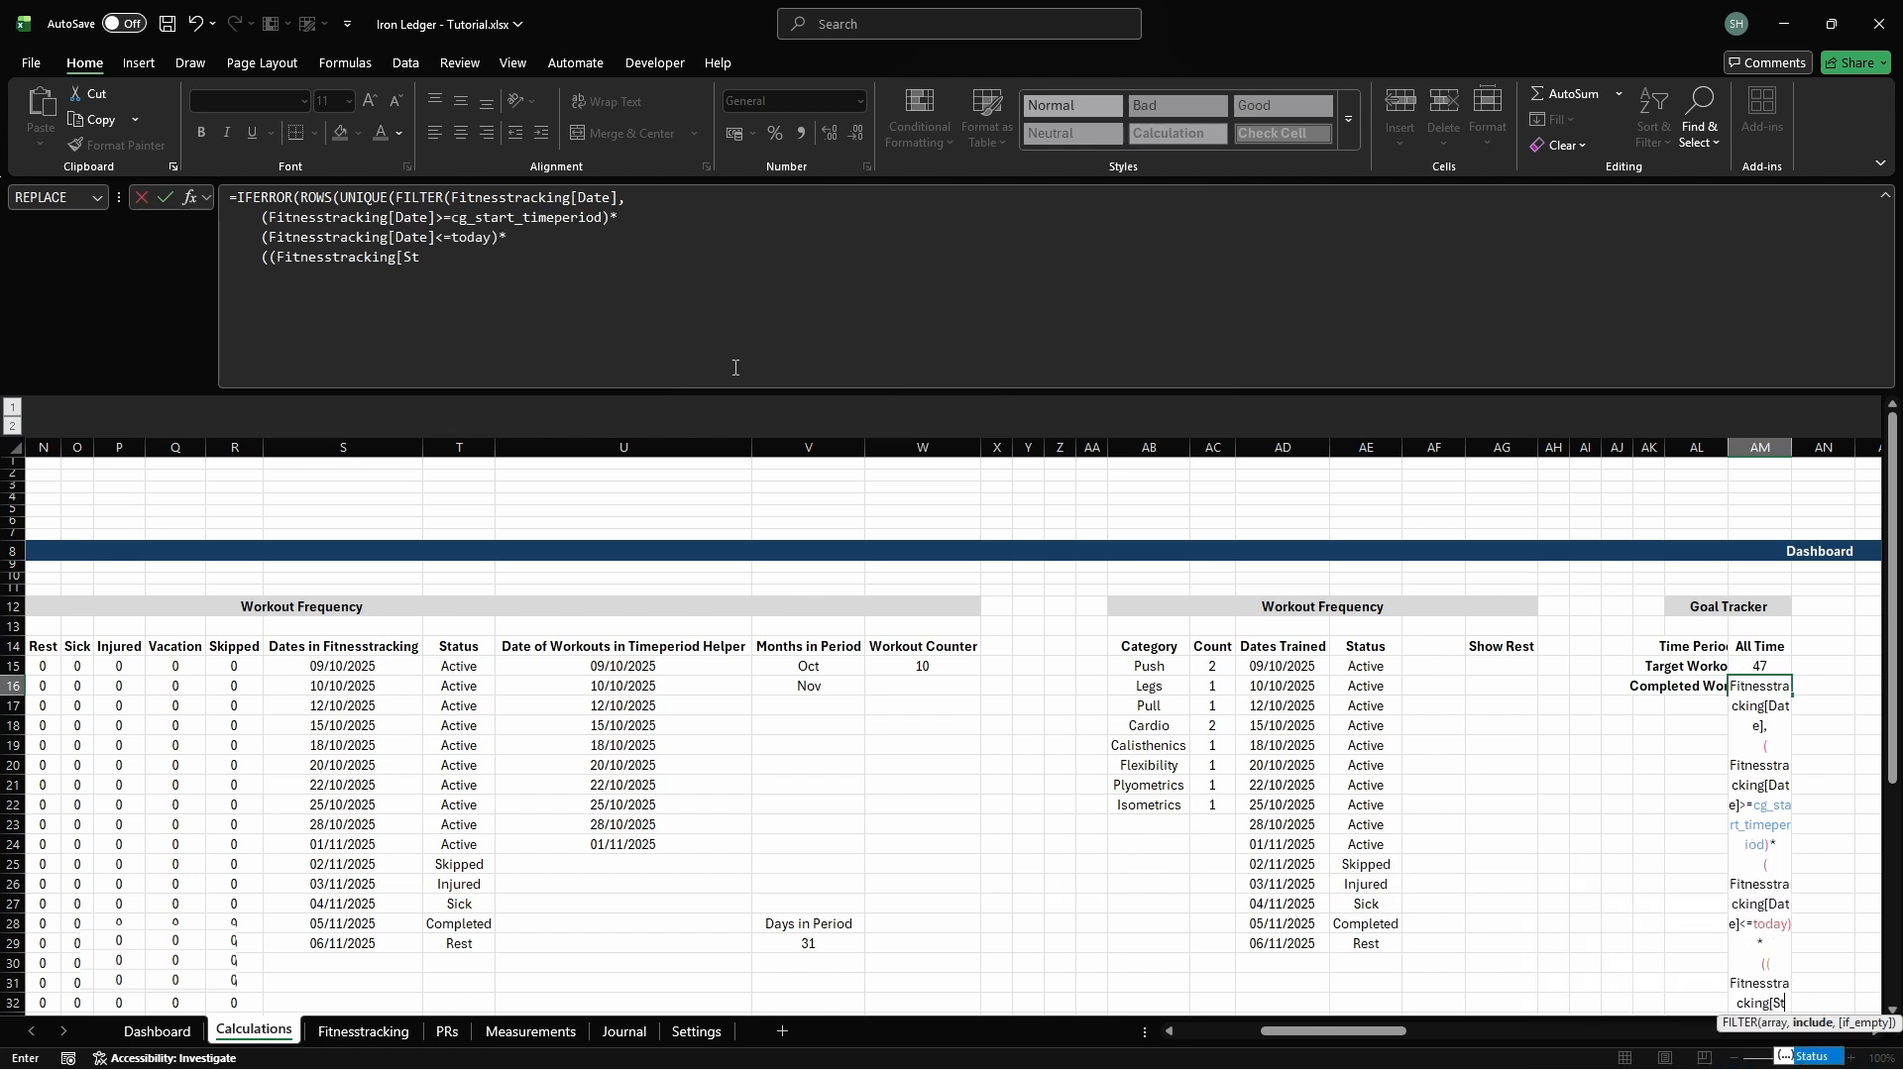
{"action": "key", "text": "Tab"}
{"action": "type", "text": "]=\"Act"}
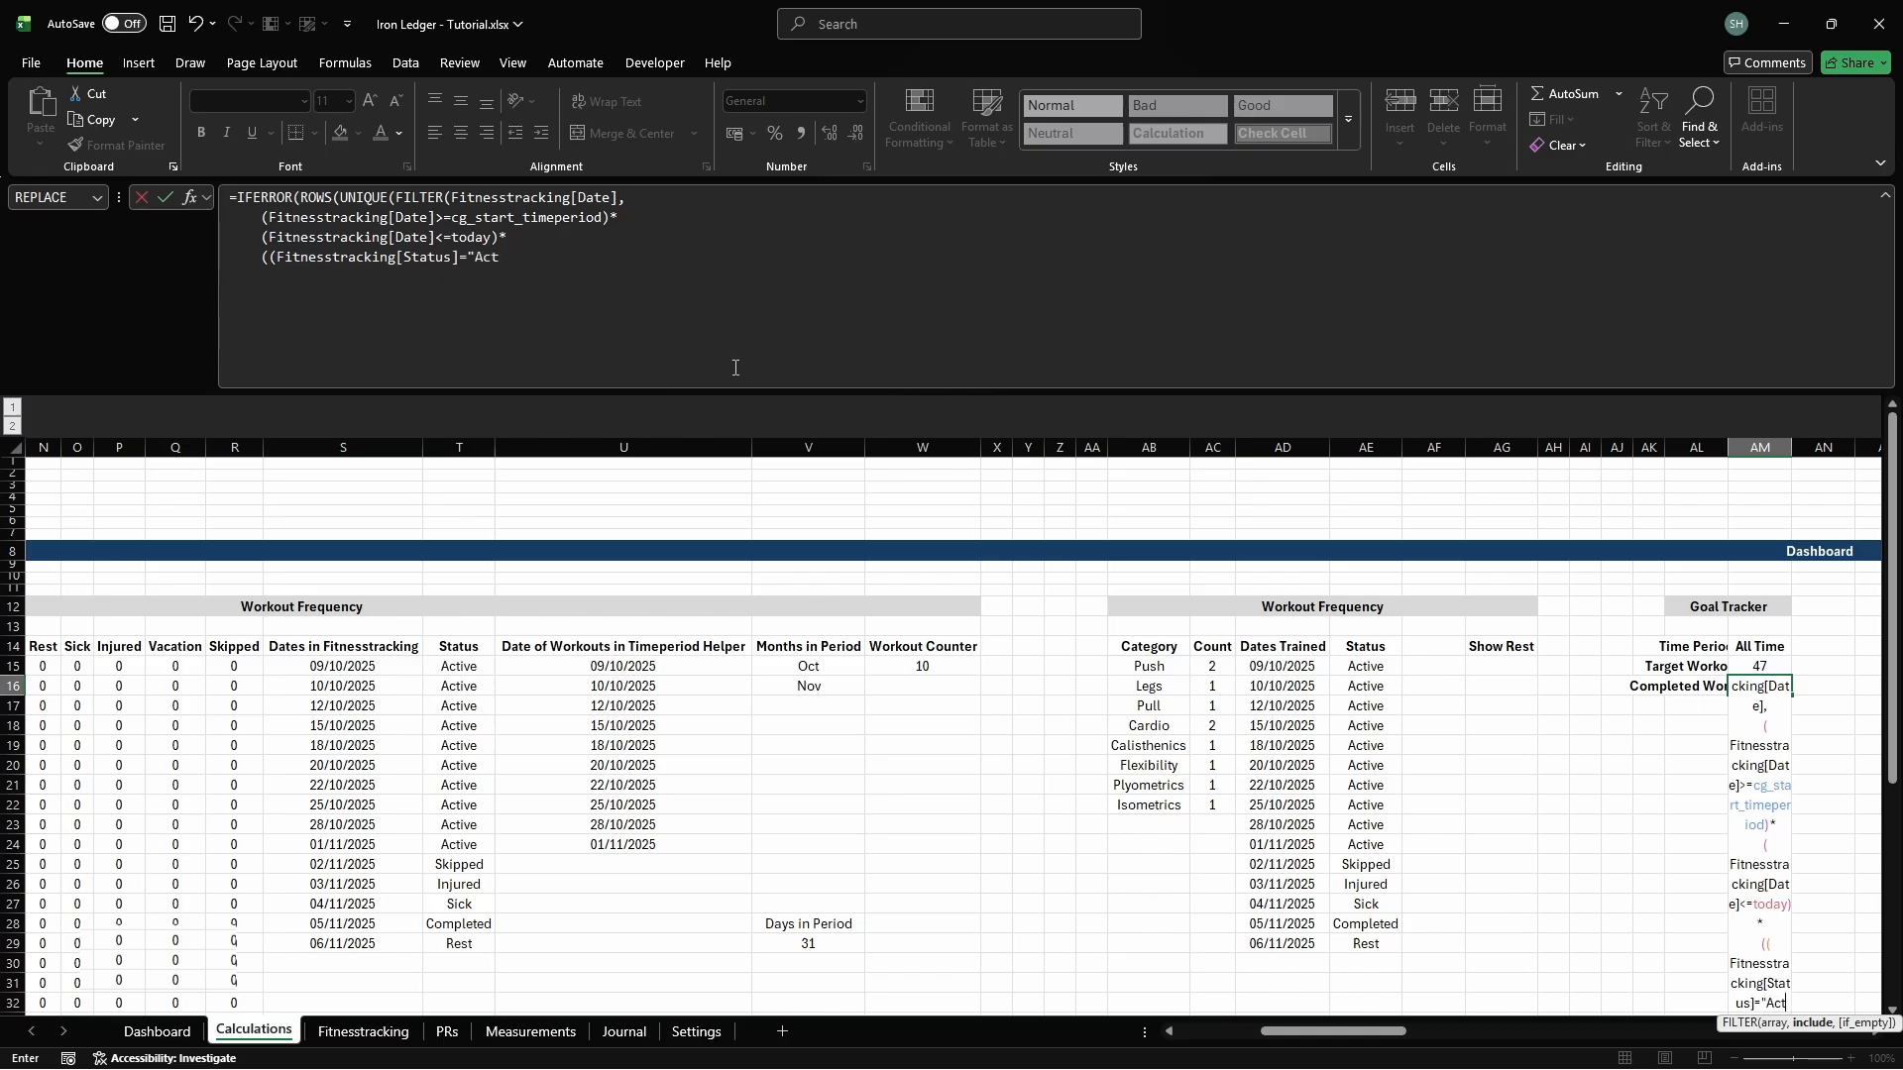
{"action": "type", "text": "ive\")+(Fitnesstracking[St"}
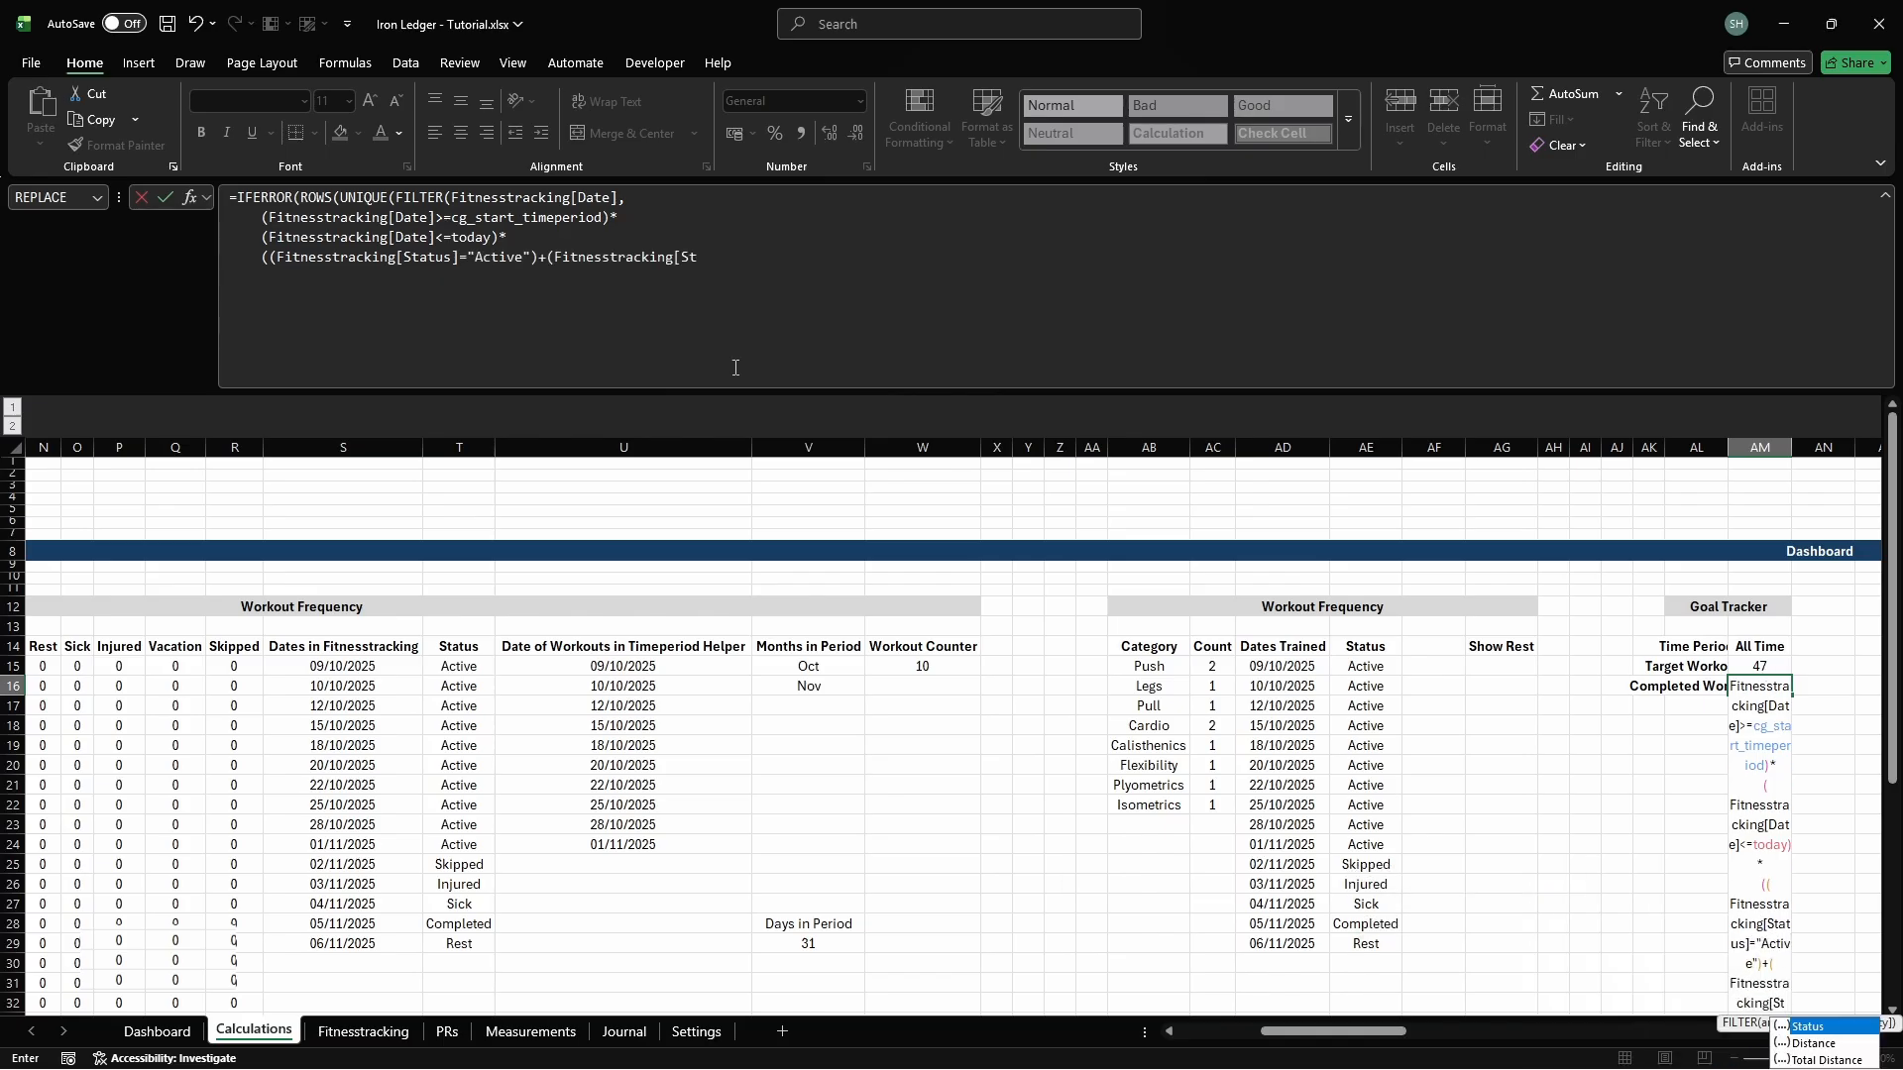
{"action": "key", "text": "Tab"}
{"action": "type", "text": "]=\"Compl"}
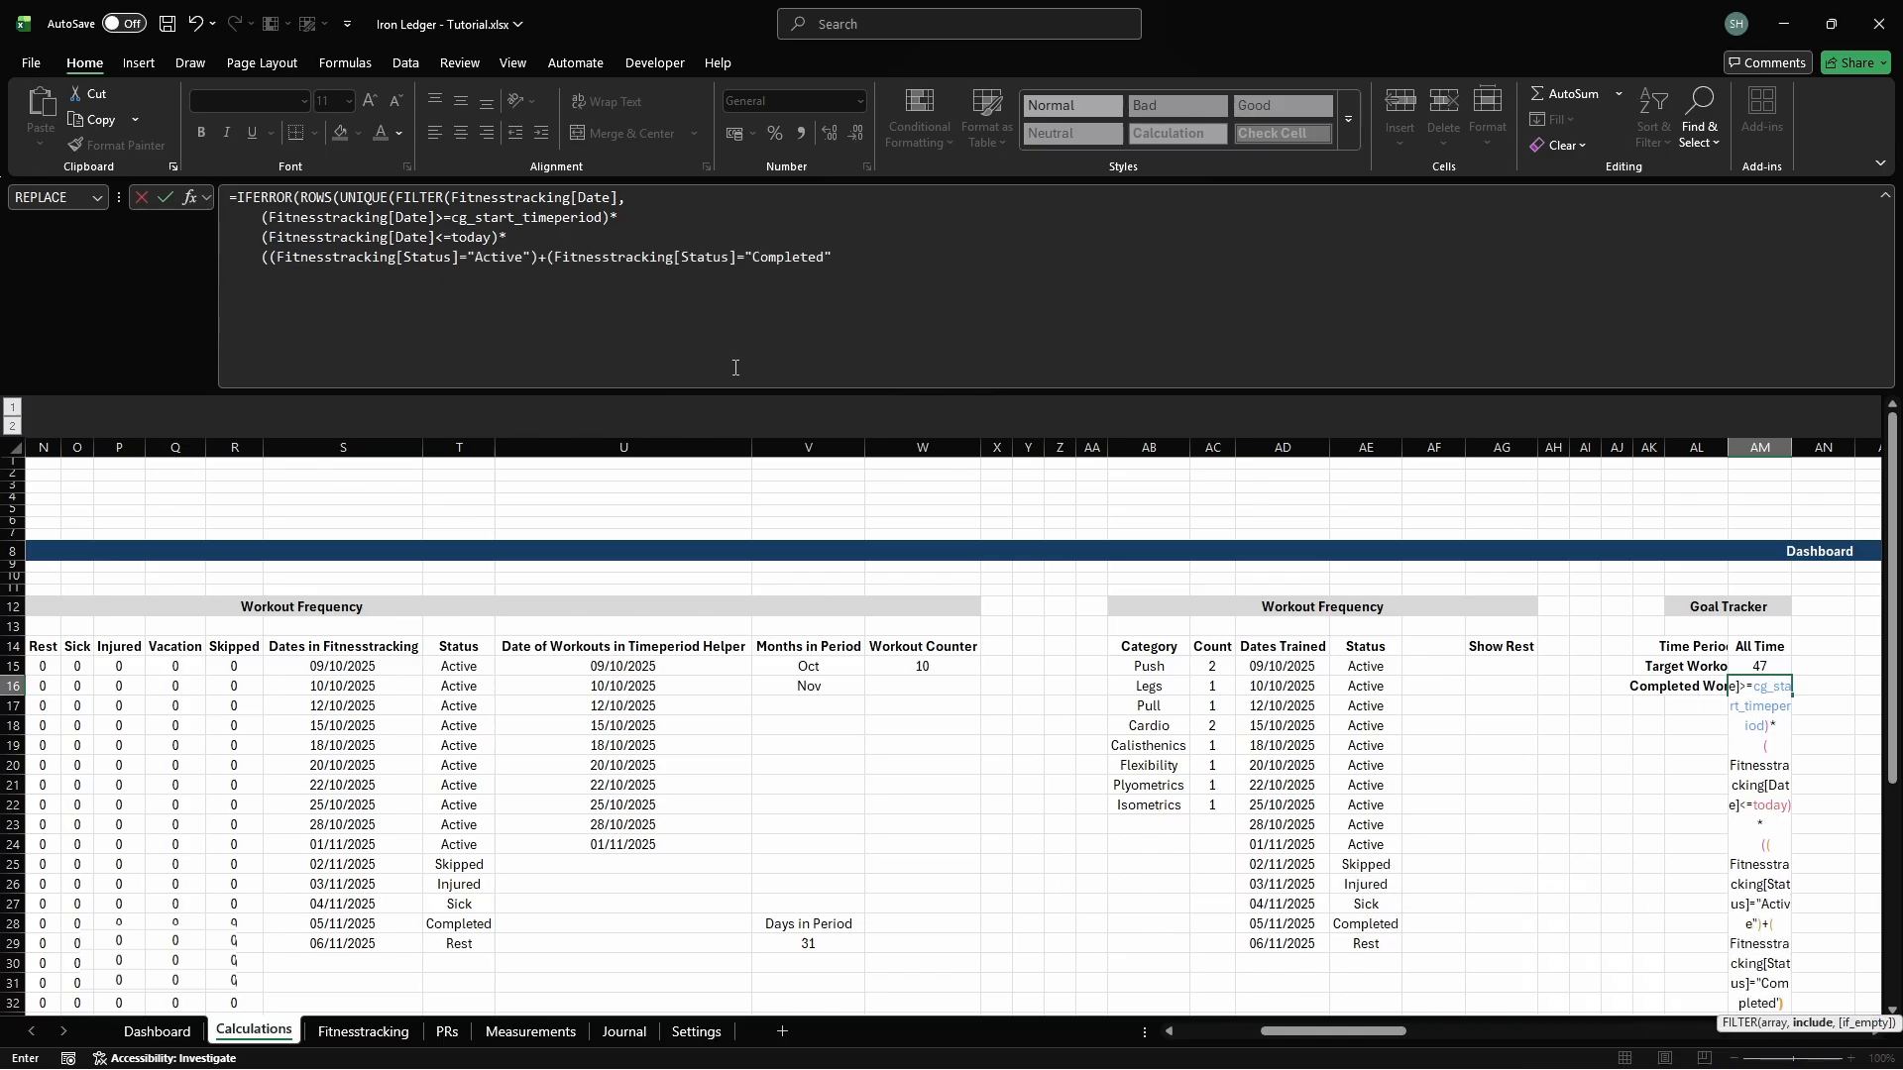
{"action": "type", "text": "))))), 0)"}
{"action": "key", "text": "Return"}
Label AL17 "Completion Rate" and define the workbook name cd_gtracker_completionrate for cell AM17
{"action": "type", "text": "Completion R"}
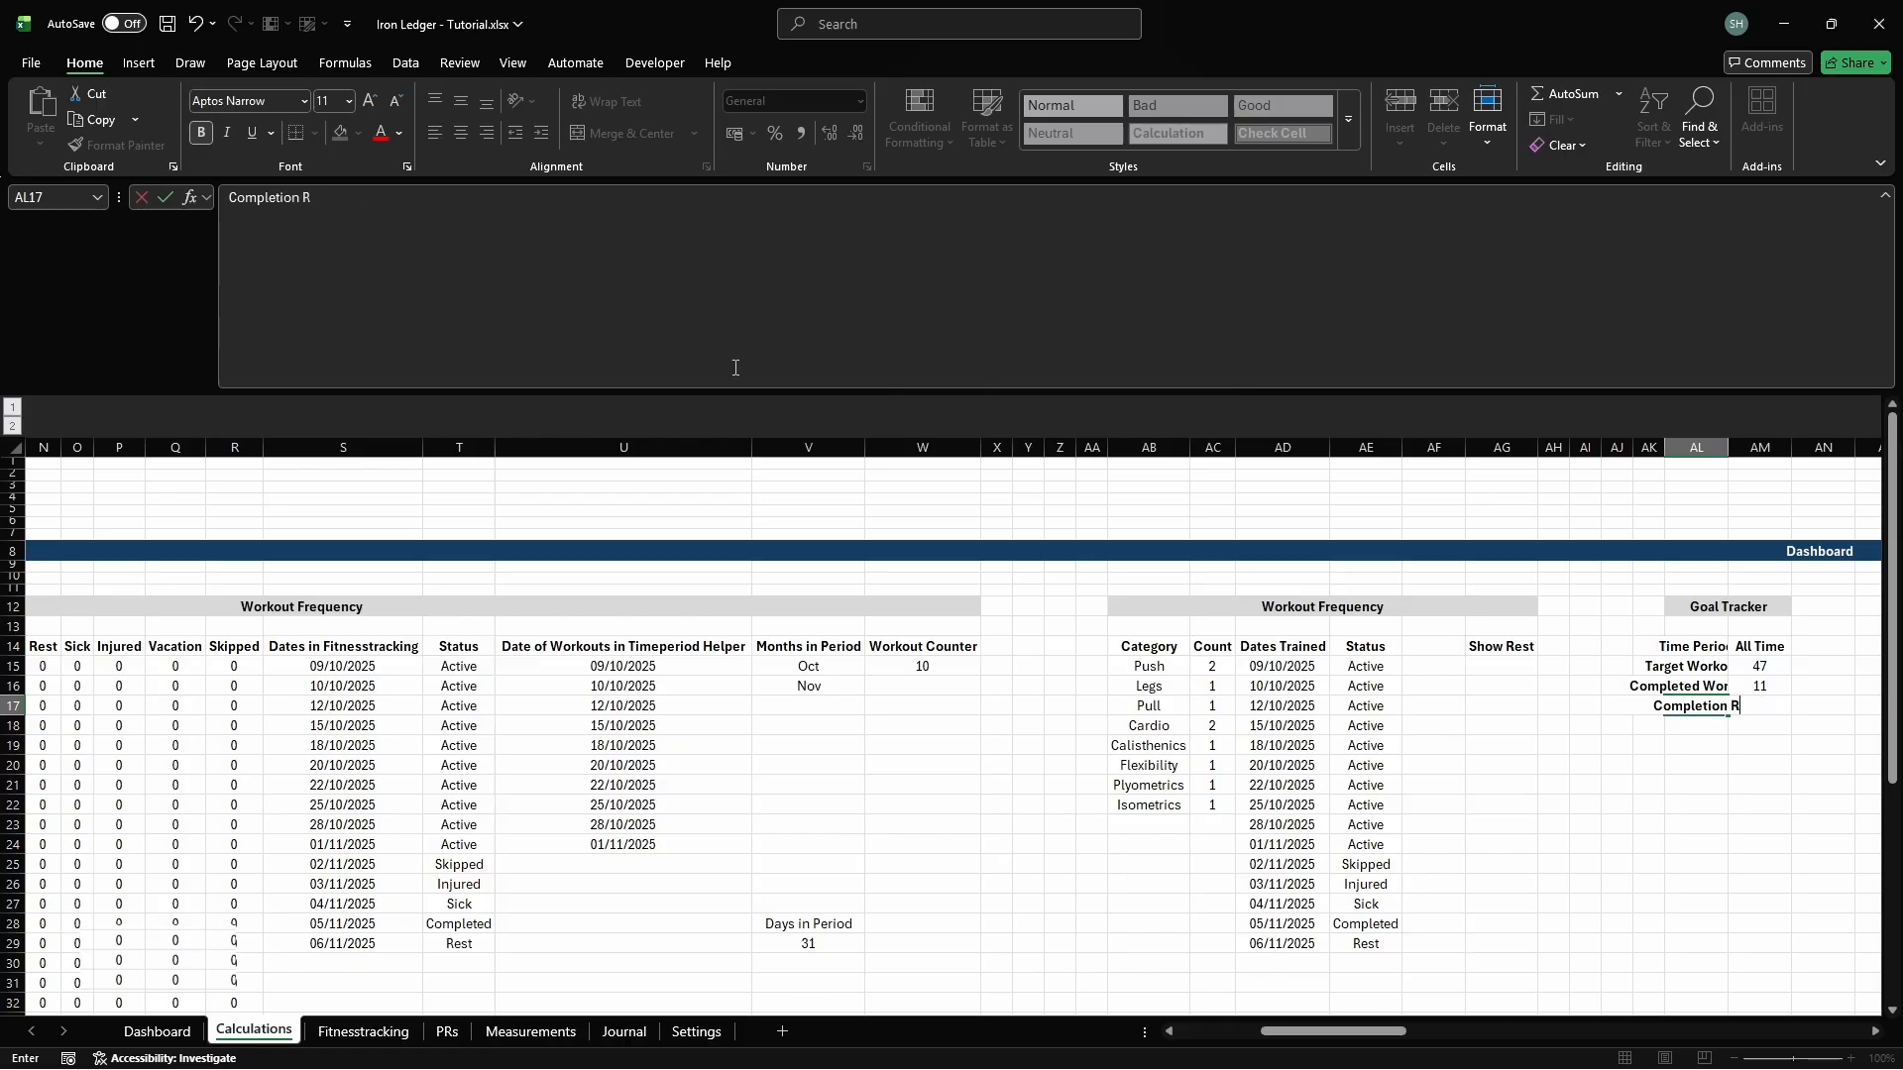
{"action": "type", "text": "ate"}
{"action": "key", "text": "Tab"}
{"action": "key", "text": "ctrl+F3"}
{"action": "key", "text": "alt+n"}
{"action": "type", "text": "cd_gtrack"}
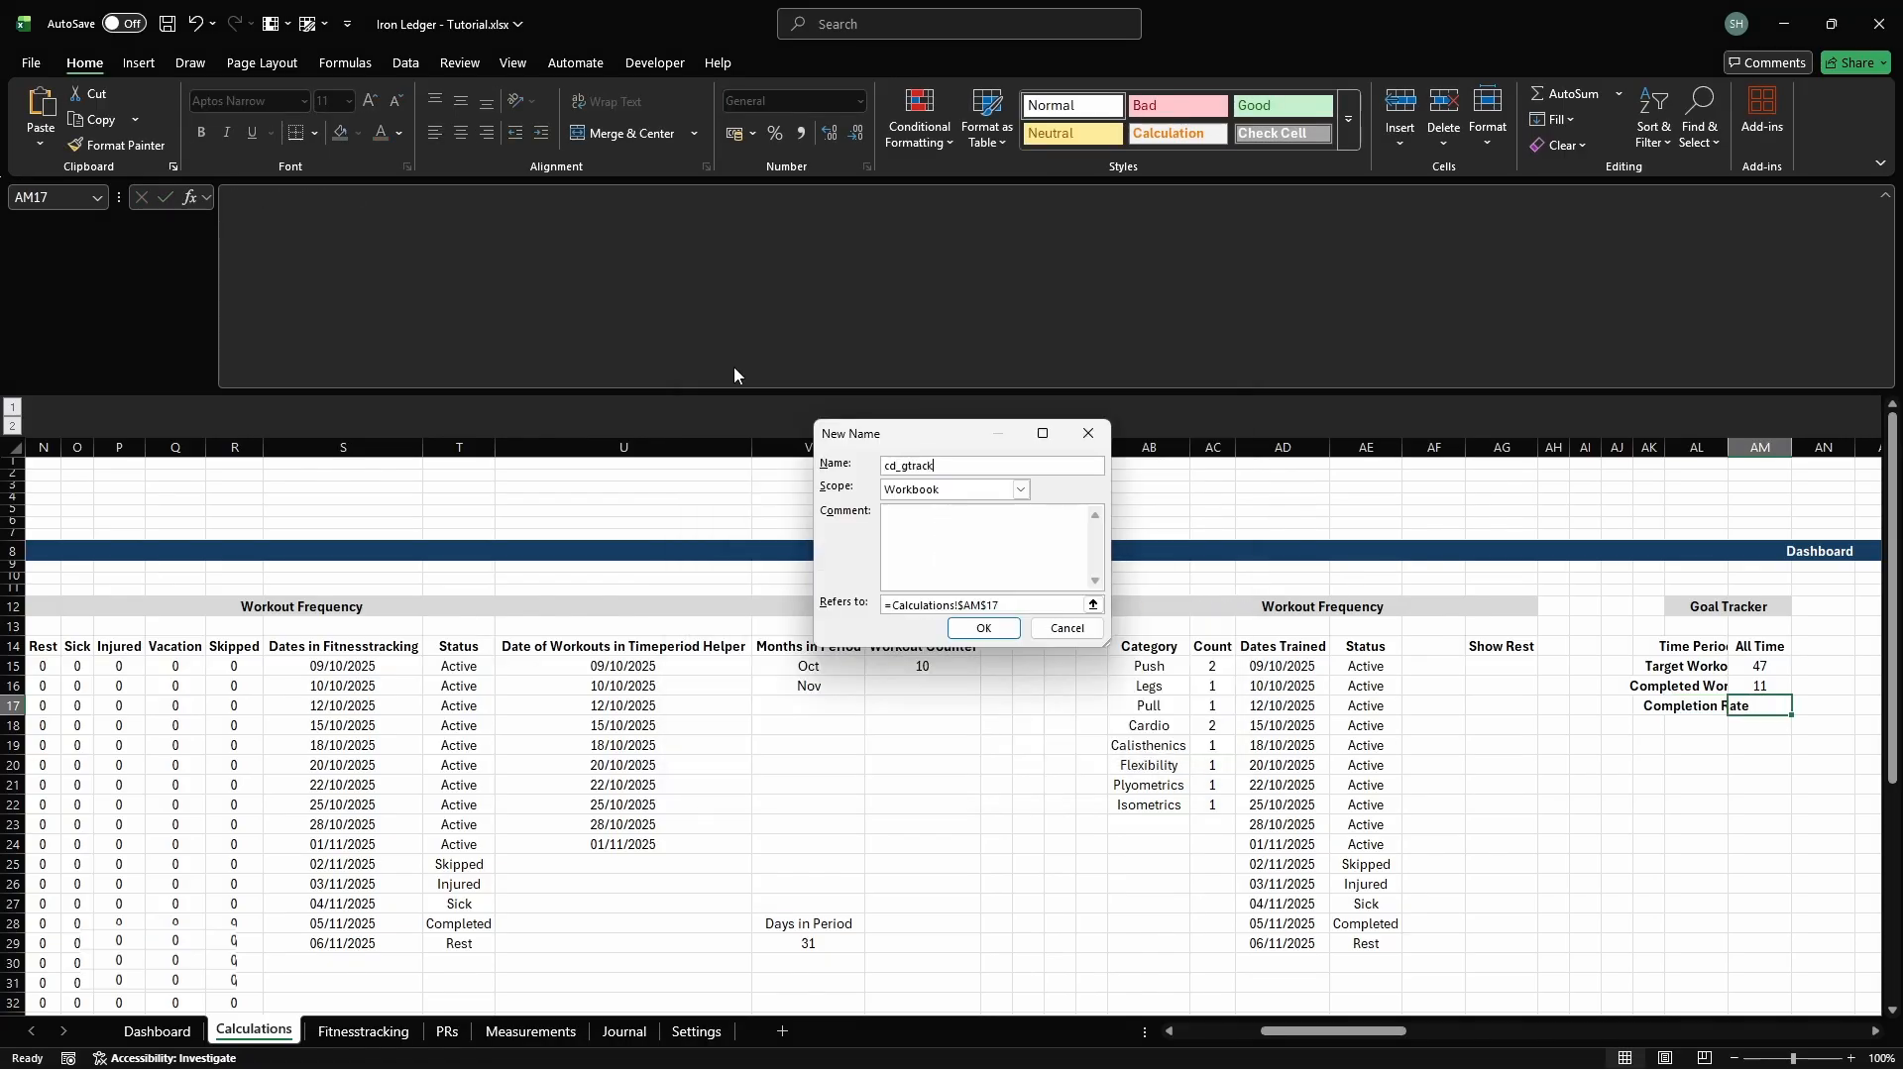
{"action": "type", "text": "er_completion_rate"}
{"action": "key", "text": "Return"}
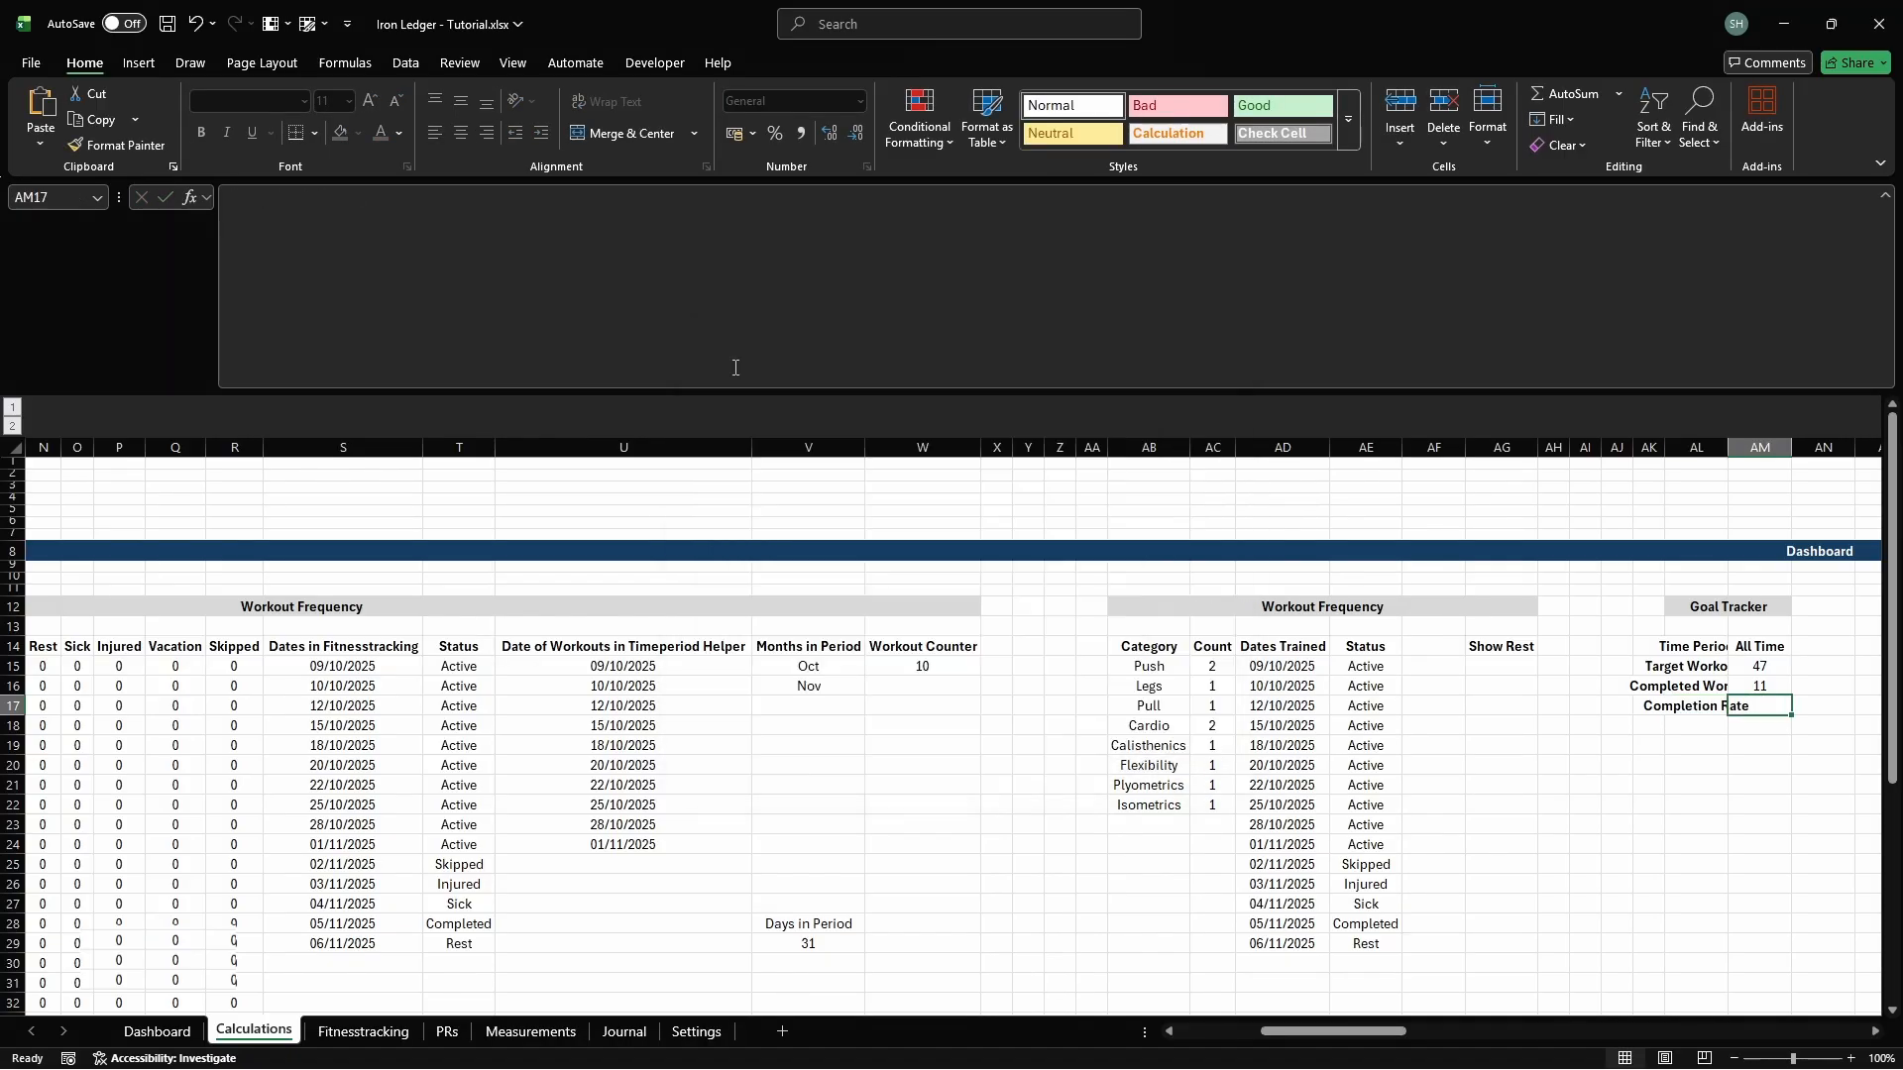
Enter =MIN(cd_gtracker_workouts_completed/cd_gtracker_target_workouts,1) in AM17
{"action": "type", "text": "=MIN(cd_gtracker_wo"}
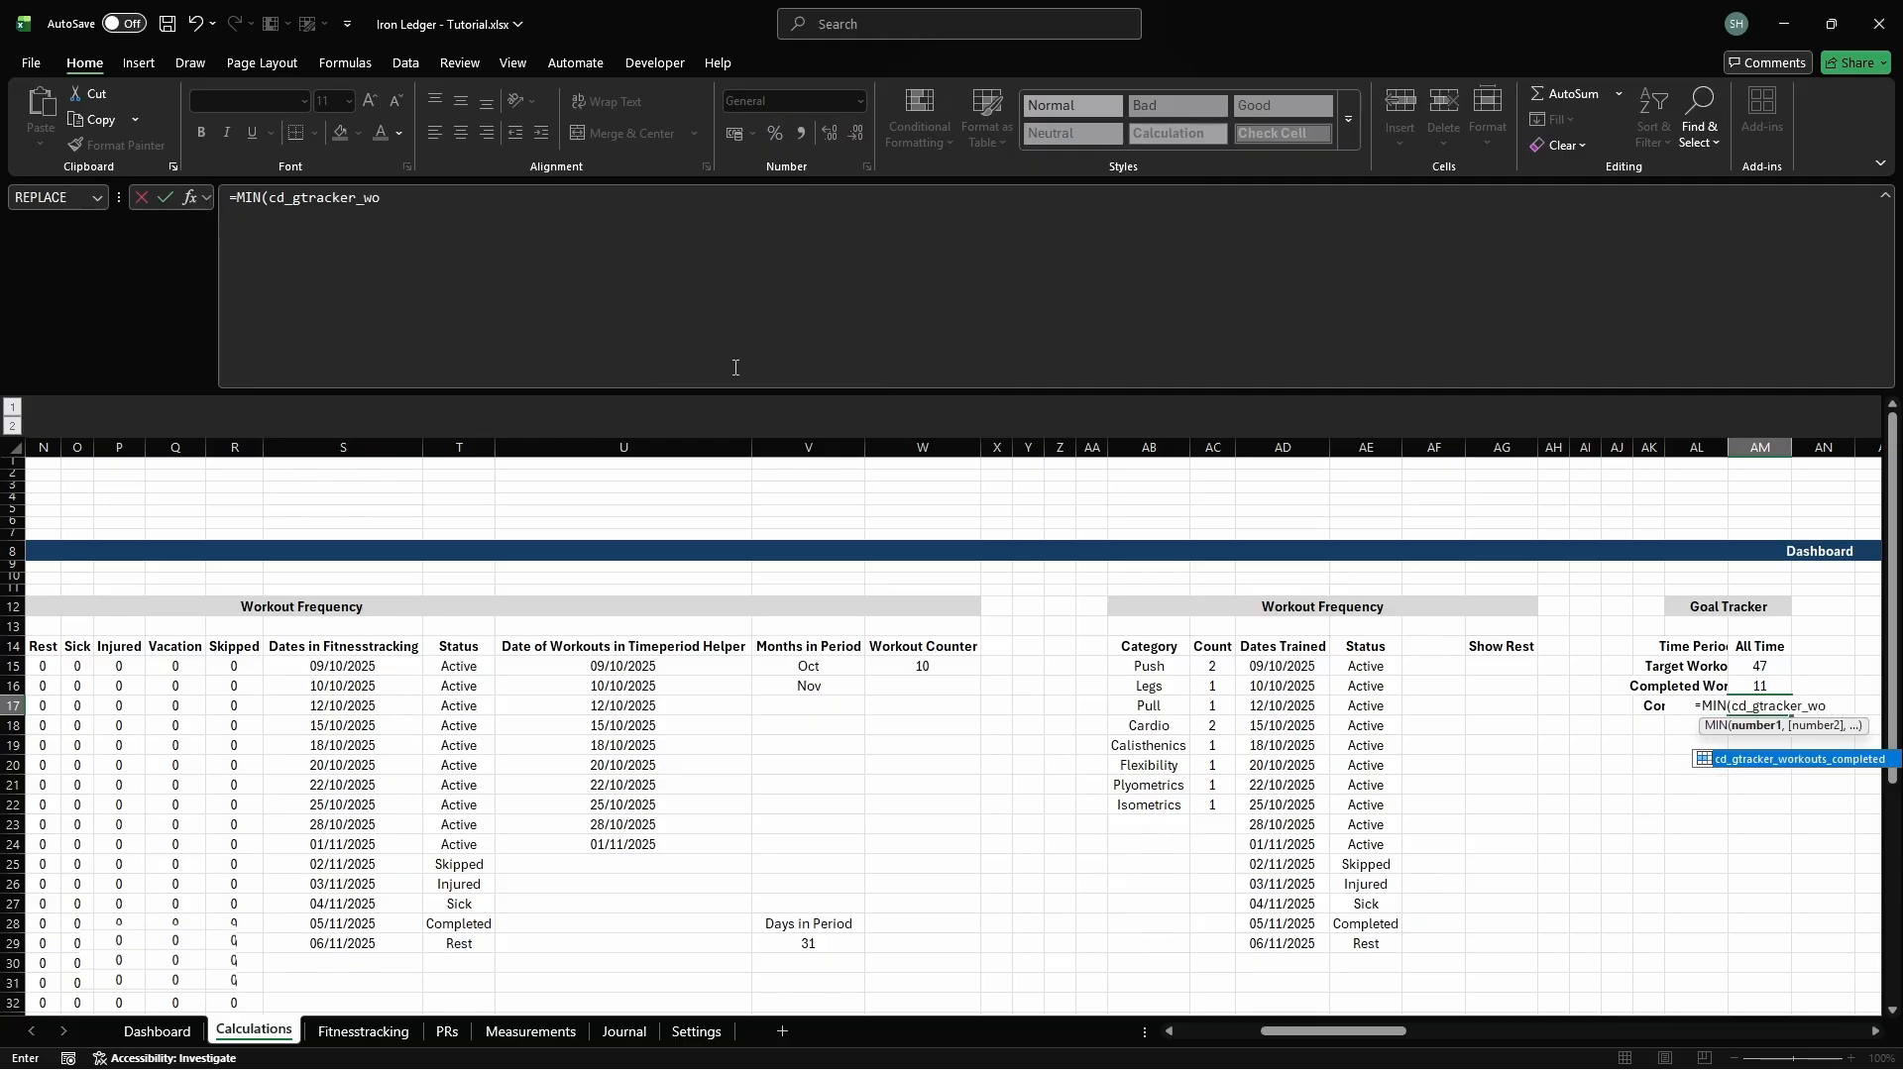
{"action": "type", "text": "rkouts_completed/cd_"}
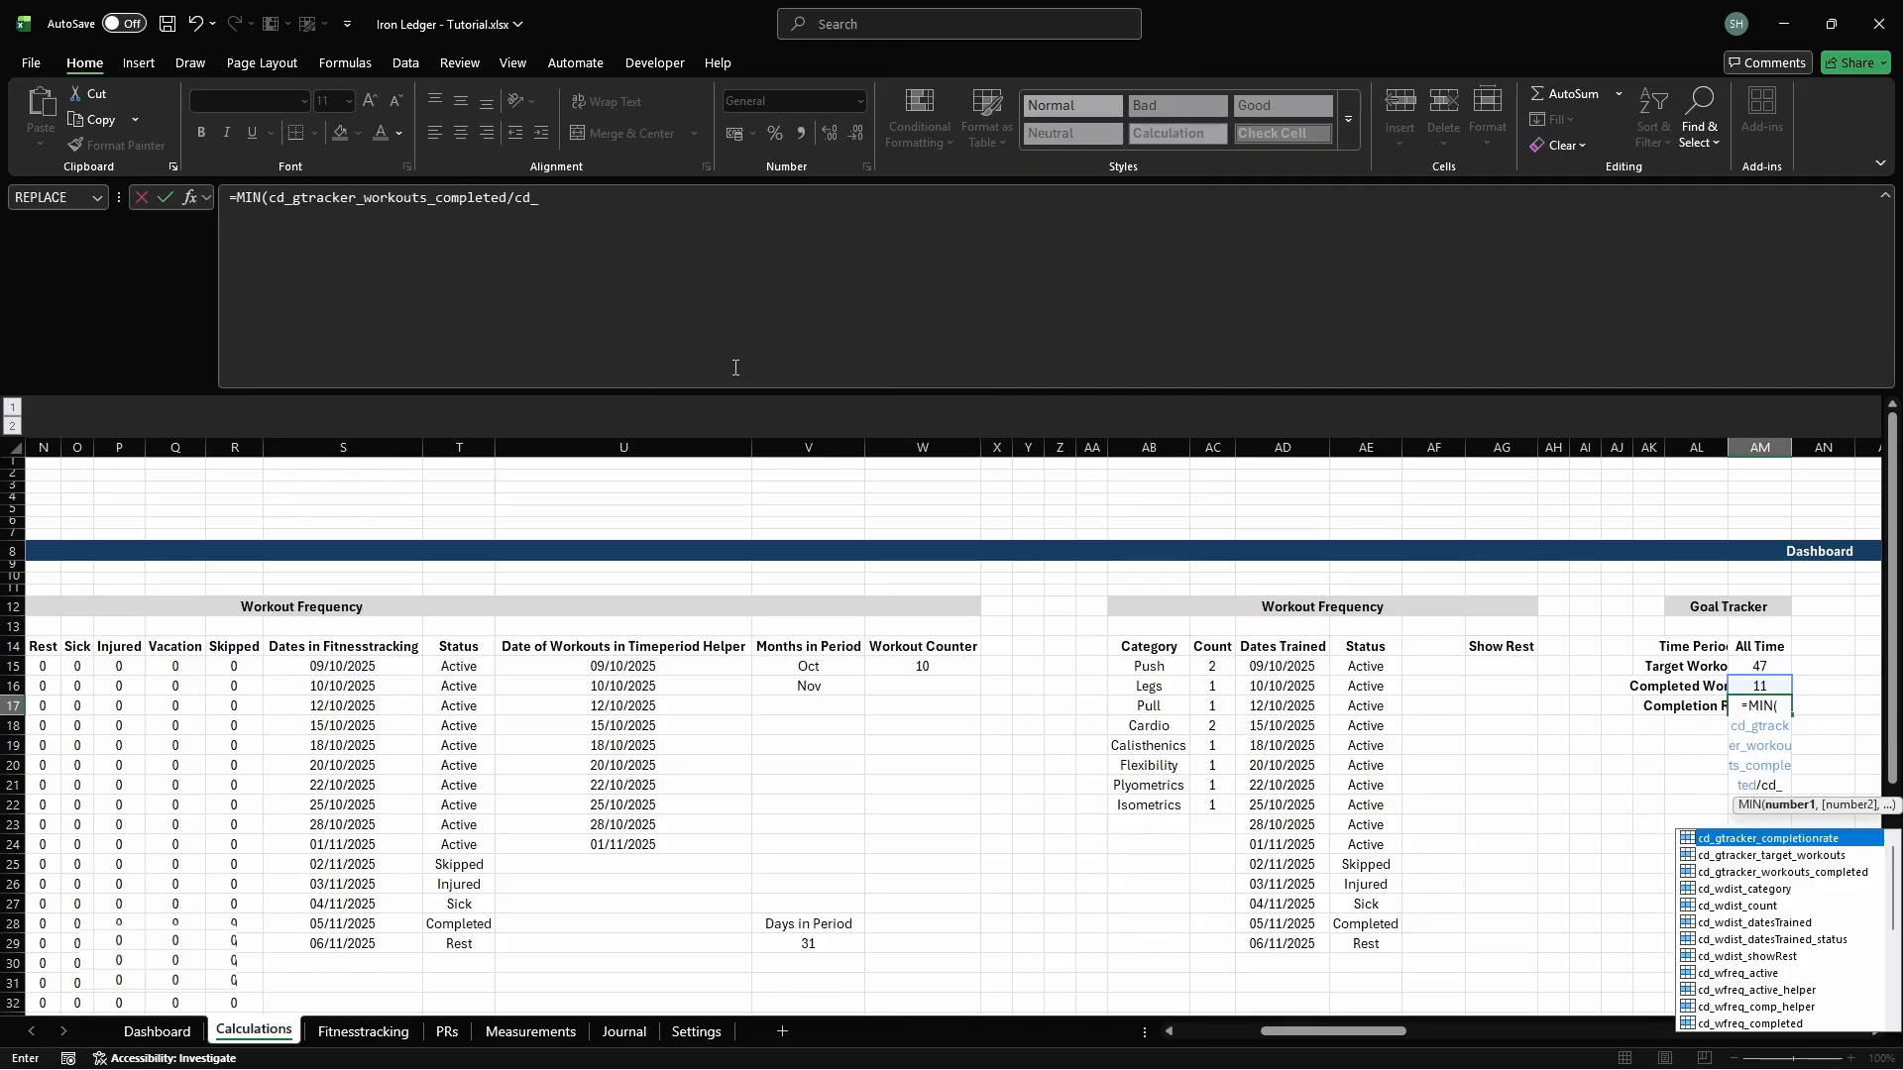
{"action": "type", "text": "gtracker_target_work"}
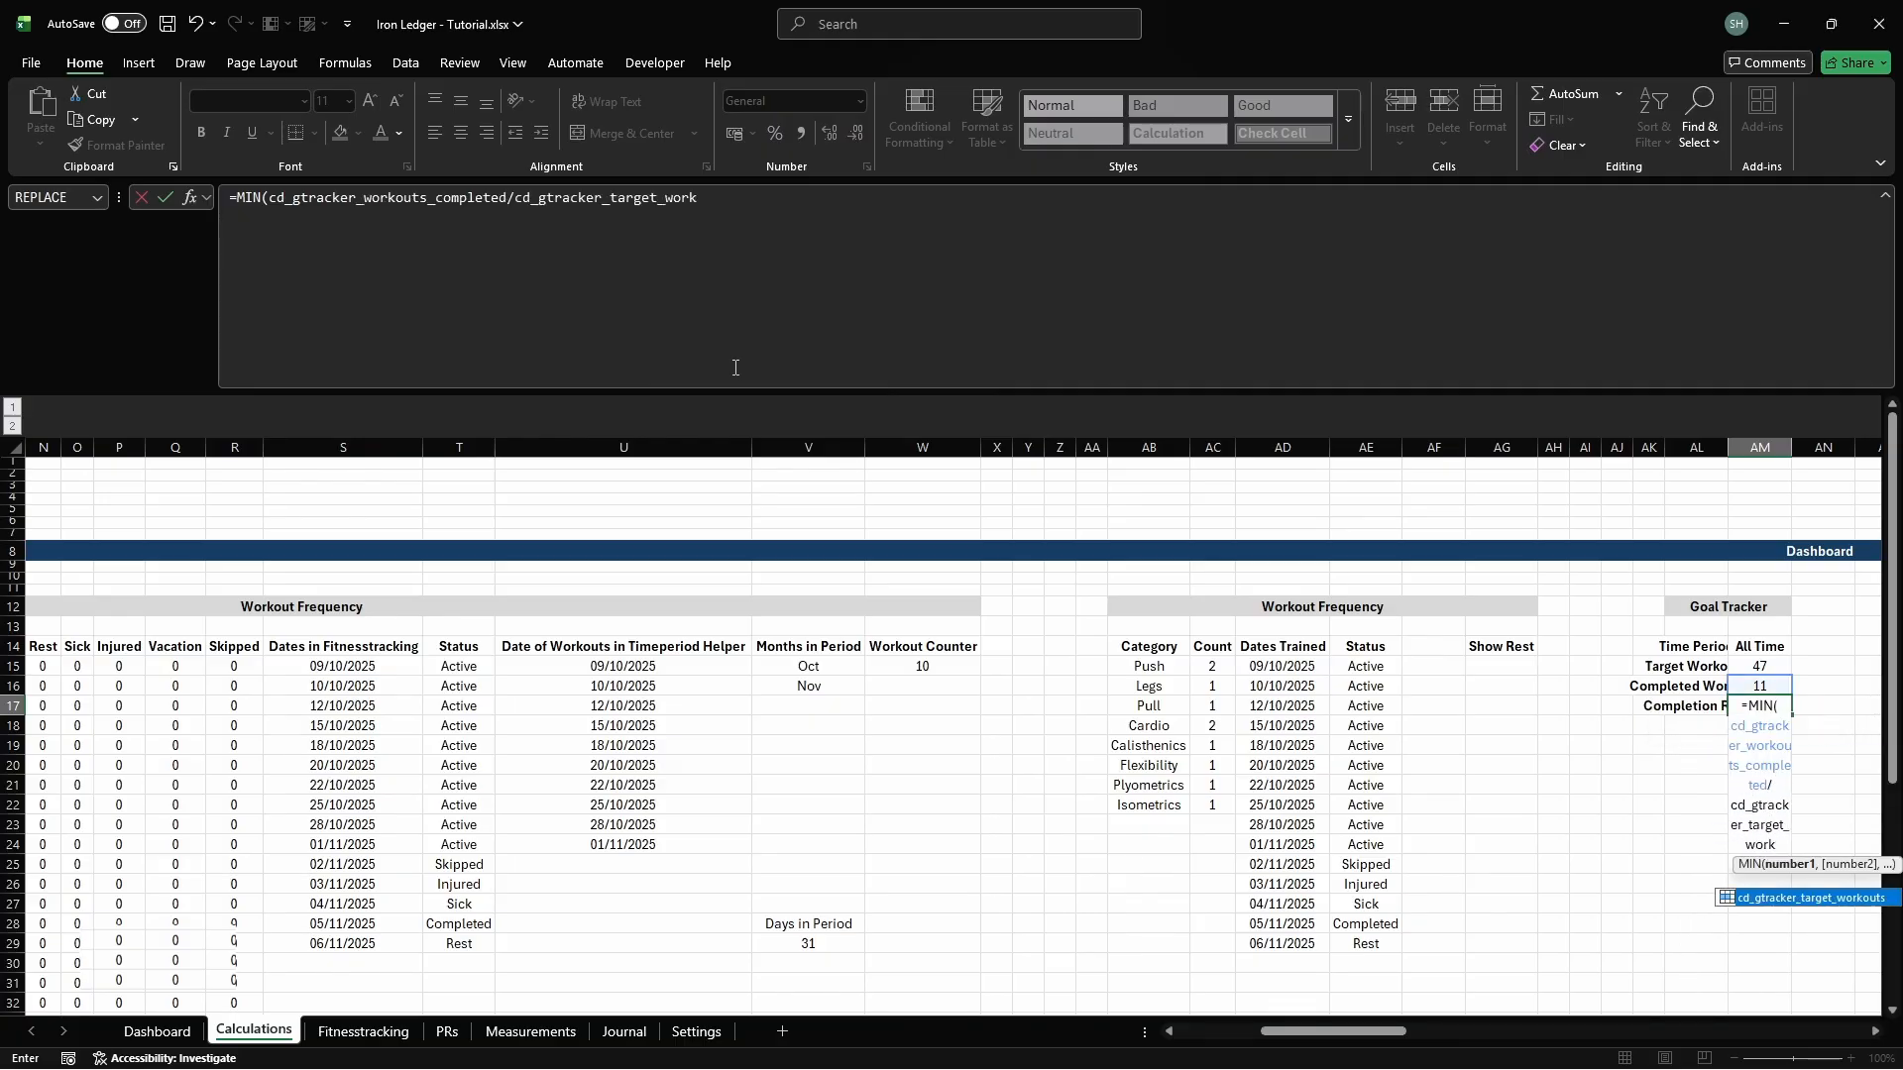
{"action": "type", "text": "outs,1)"}
{"action": "key", "text": "Return"}
Label AL18 "Completion Rate %" and define the workbook name cd_gtracker_completionrate_percentage for cell AM18
{"action": "type", "text": "Completion Rate"}
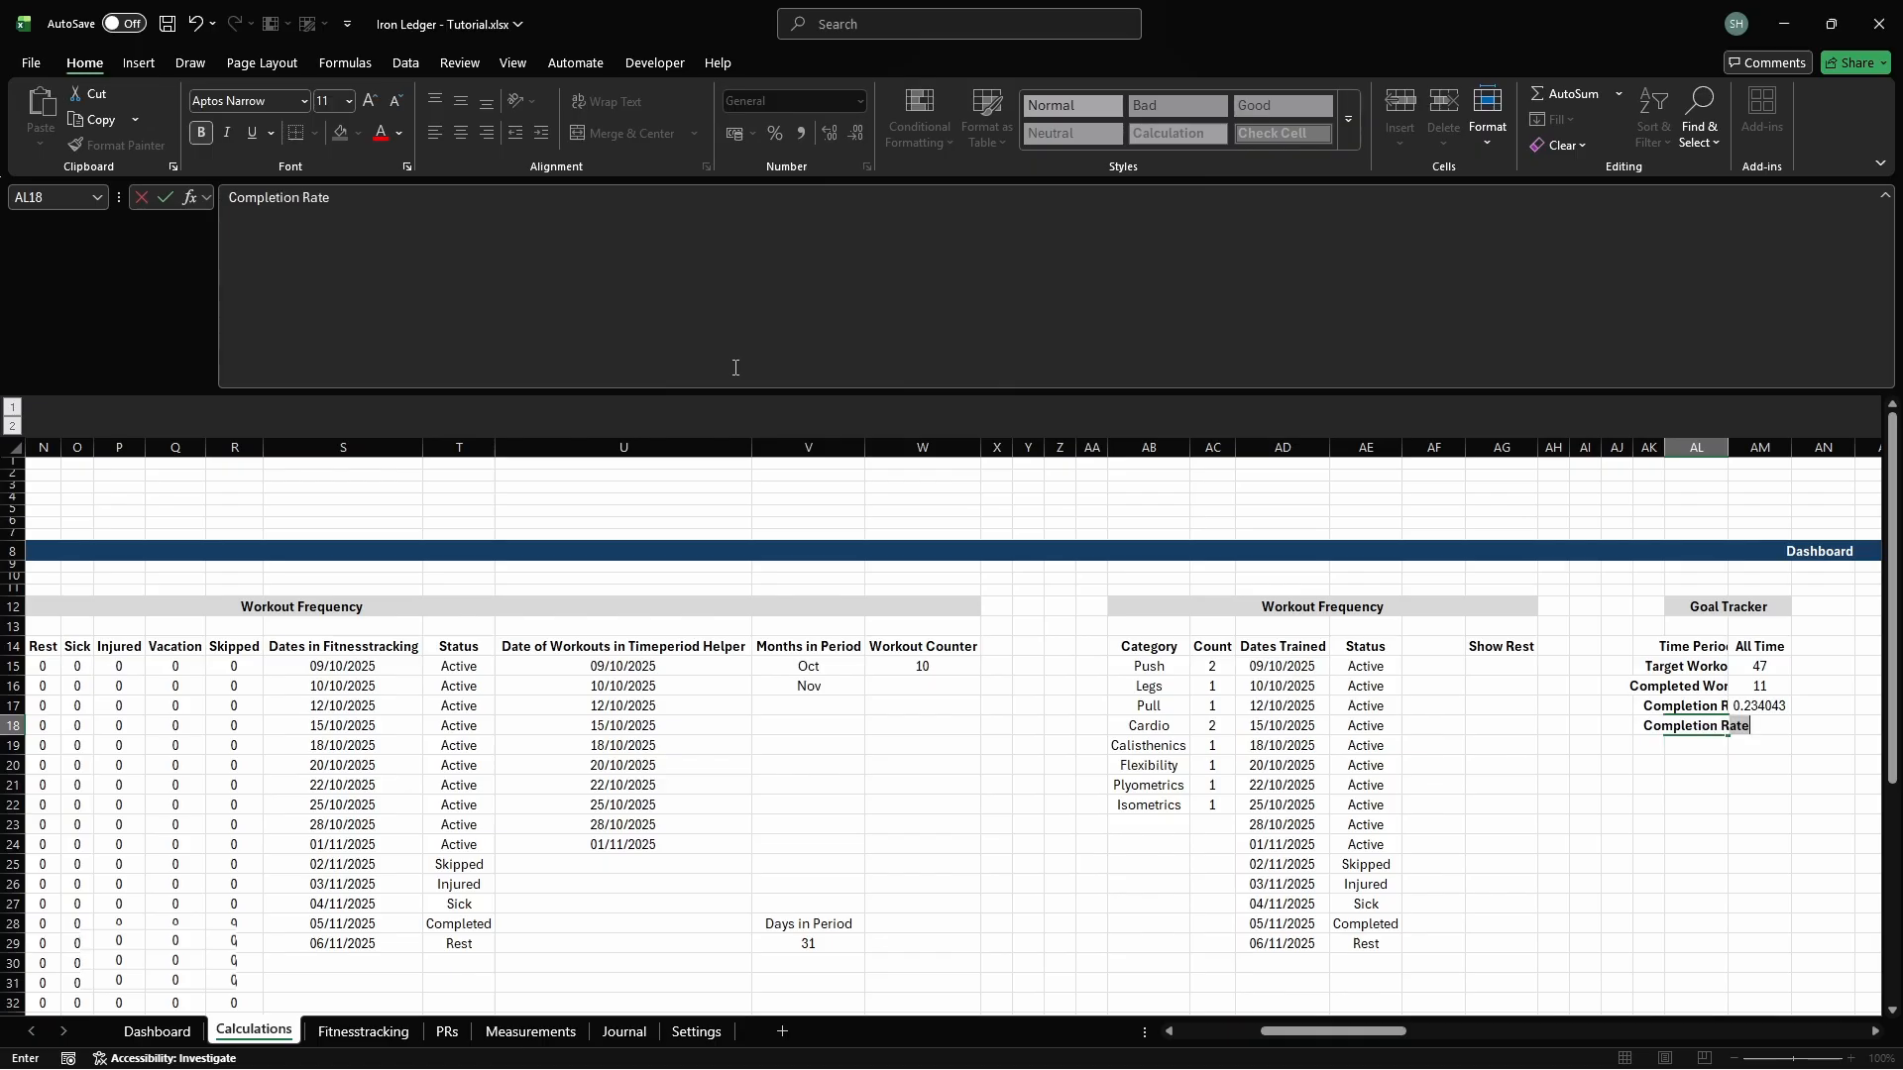
{"action": "type", "text": " %"}
{"action": "key", "text": "Tab"}
{"action": "key", "text": "alt+m"}
{"action": "type", "text": "mdcd_gtracker_completio"}
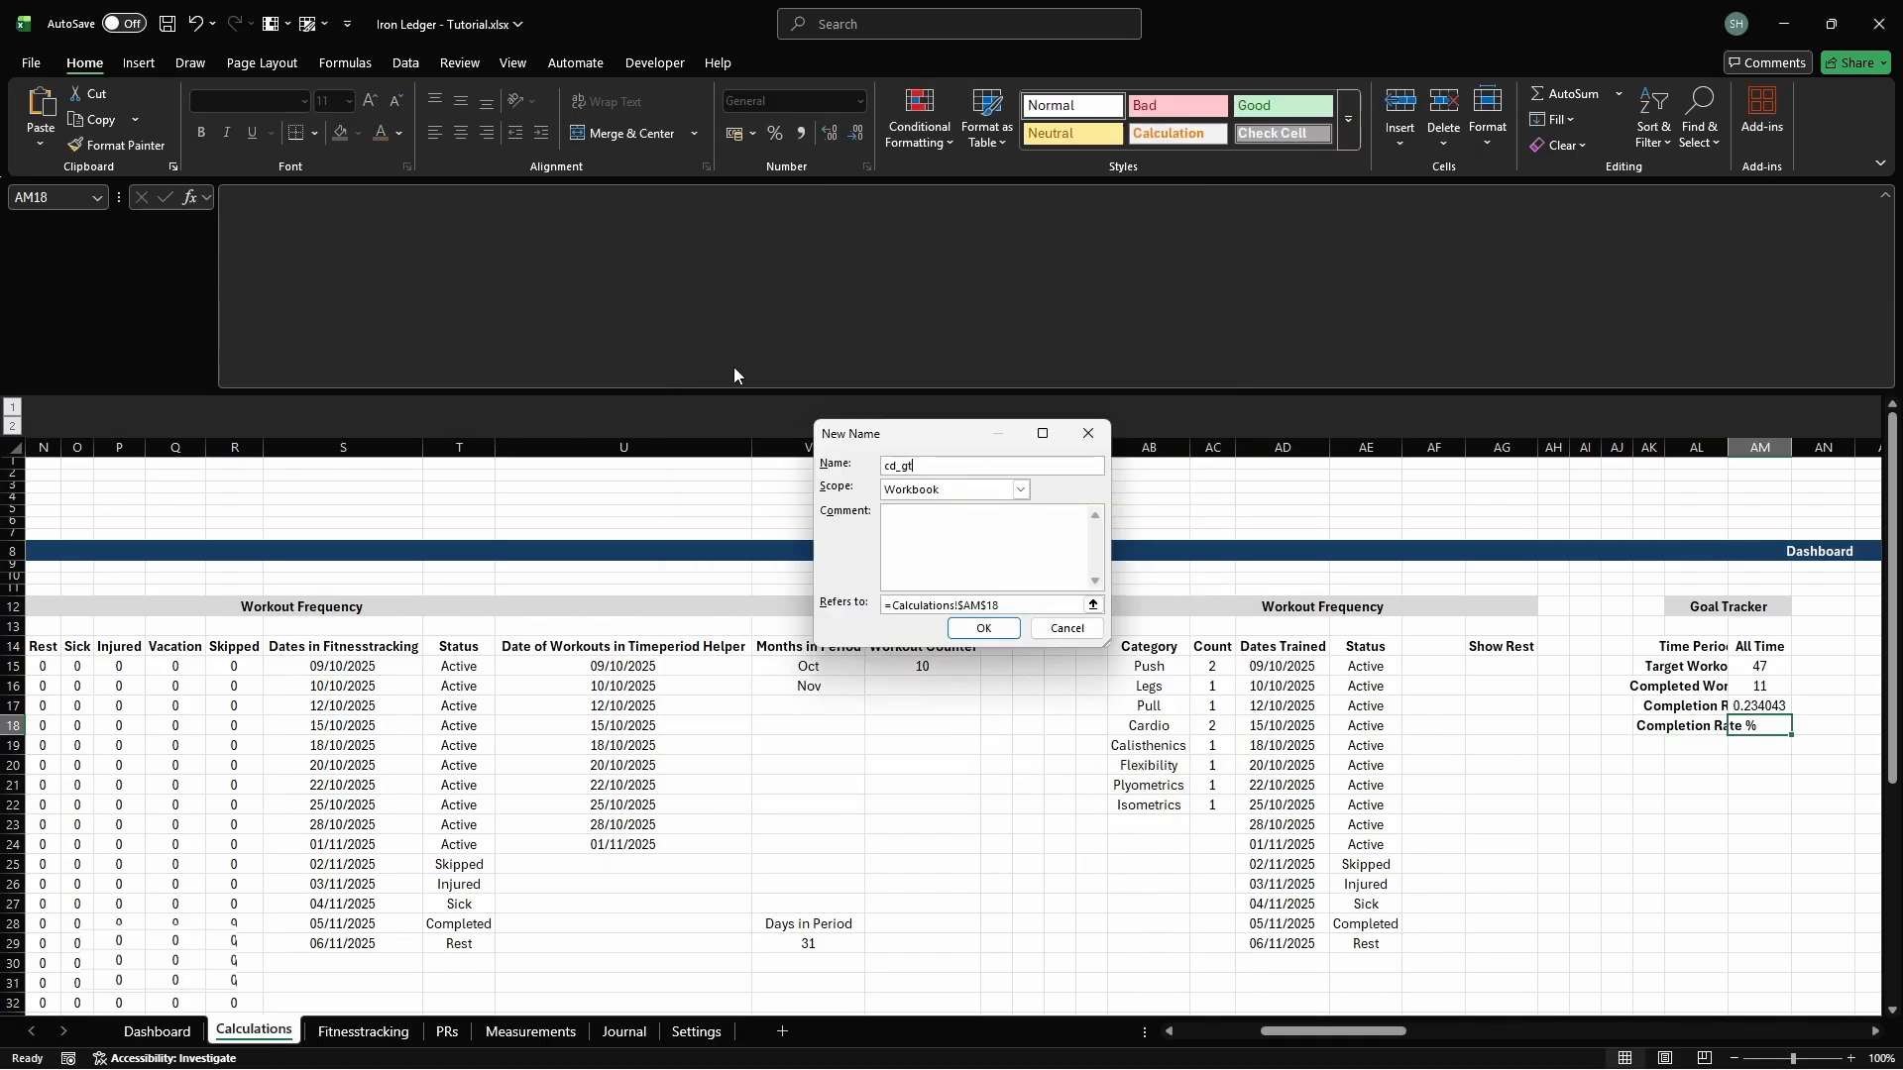
{"action": "type", "text": "nrate_percentage"}
{"action": "key", "text": "Return"}
{"action": "key", "text": "Escape"}
Enter =cd_gtracker_completionrate in AM18 and format the cell as a percentage without decimals
{"action": "type", "text": "=cd_g"}
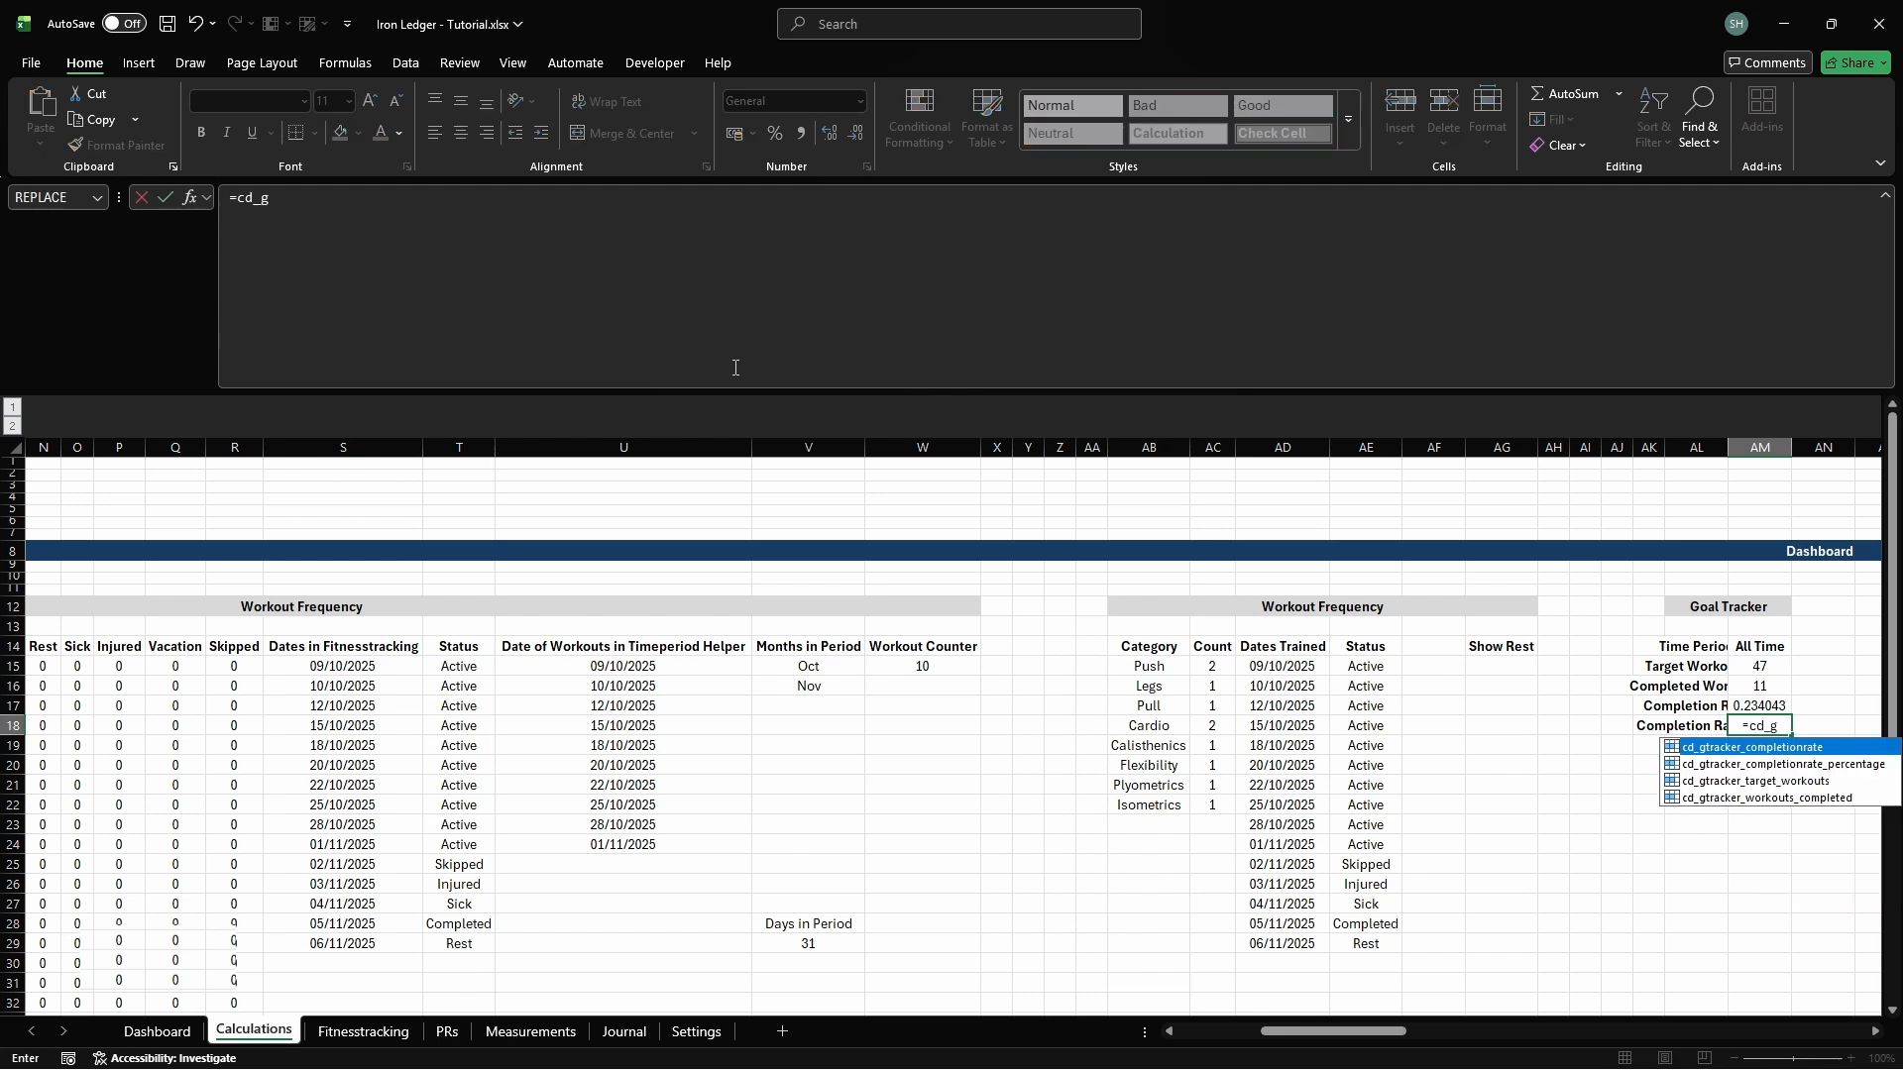
{"action": "type", "text": "tracker_completionrate"}
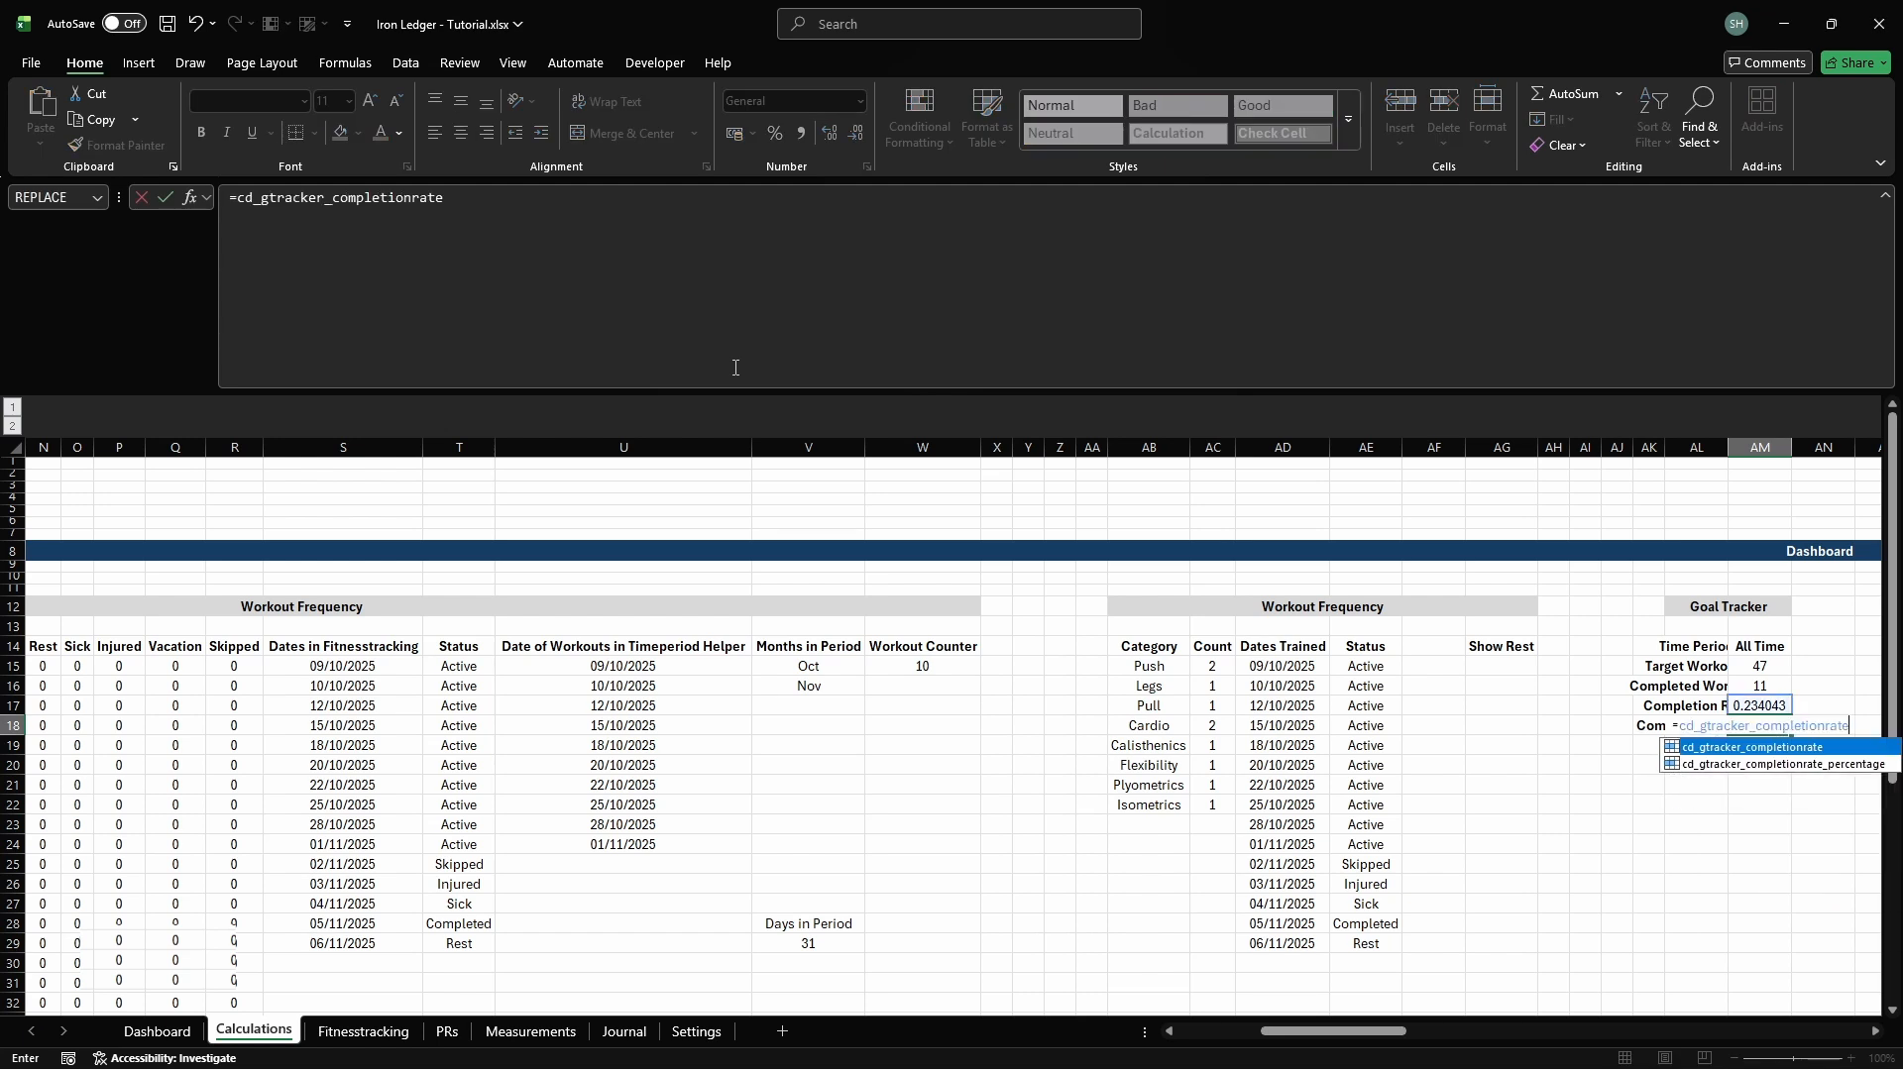
{"action": "key", "text": "Tab"}
{"action": "key", "text": "Tab"}
{"action": "key", "text": "Left"}
{"action": "left_click", "coordinate": [860, 100]}
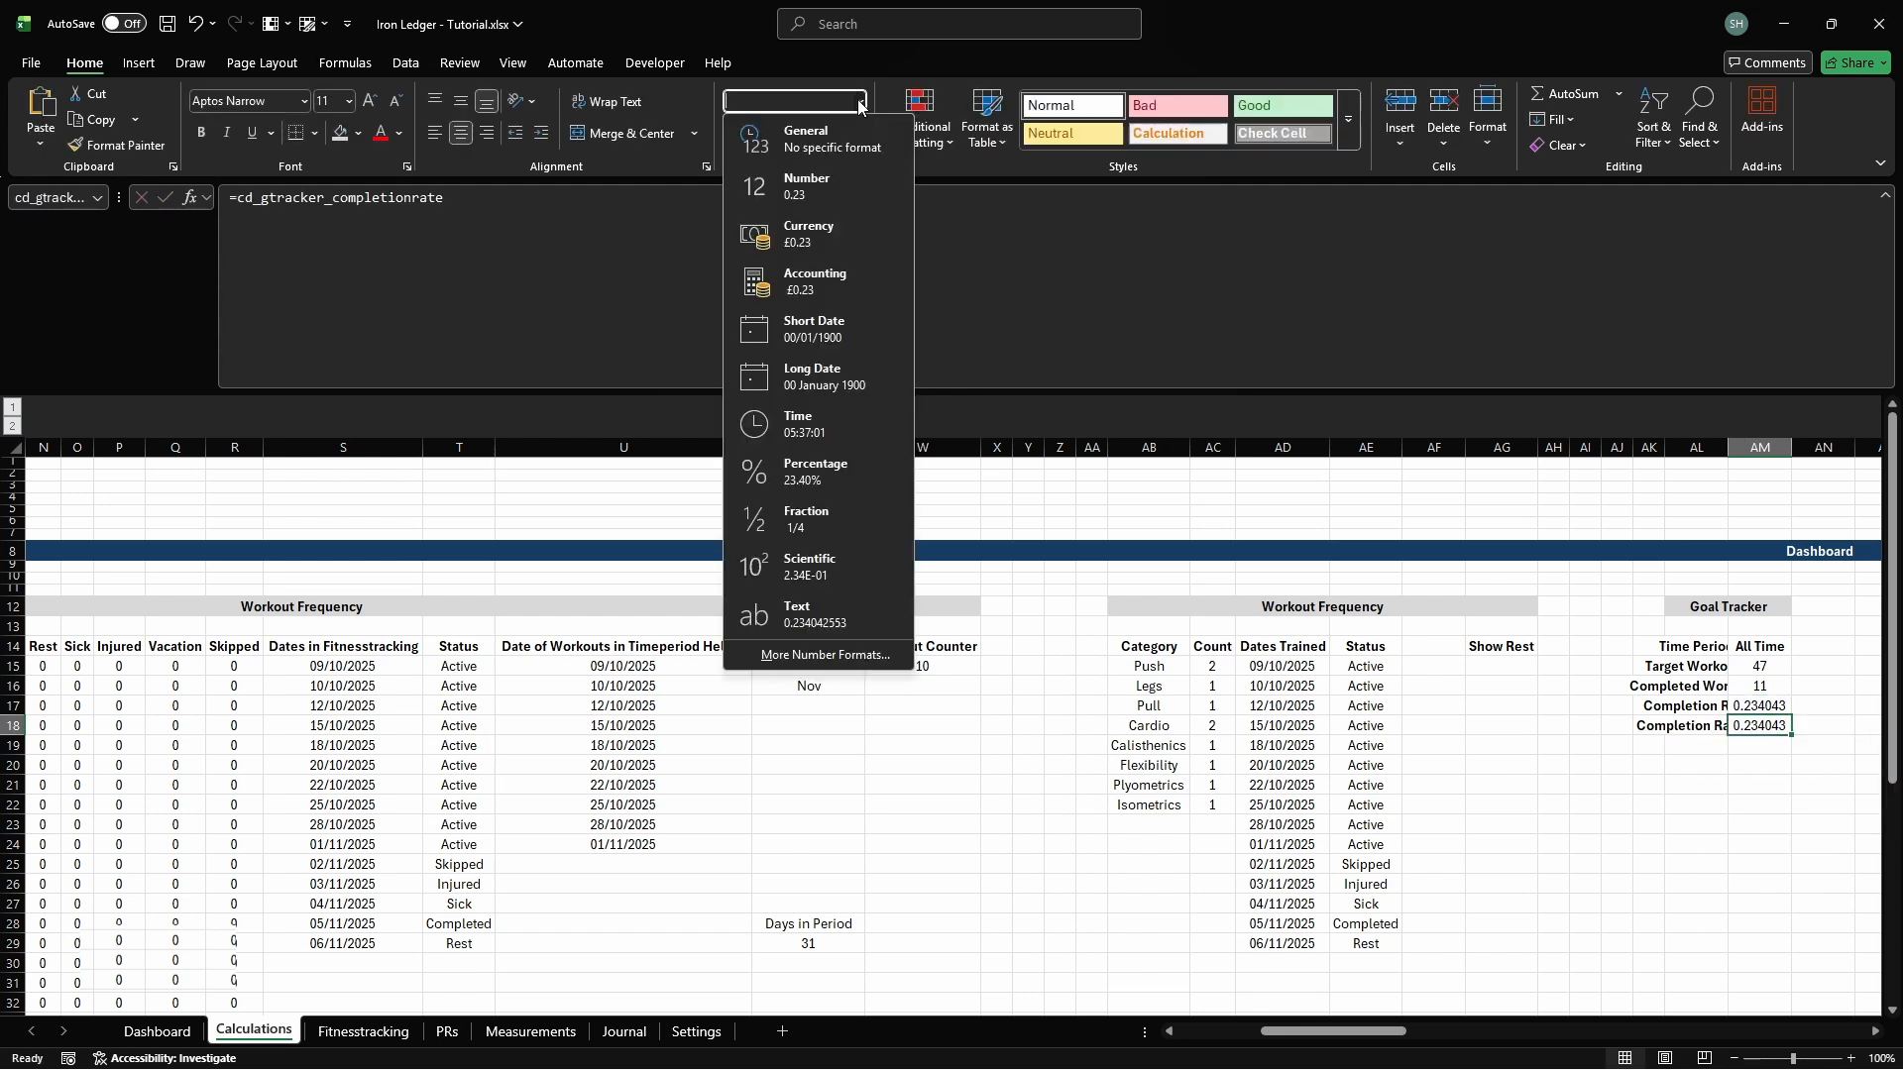
{"action": "left_click", "coordinate": [807, 471]}
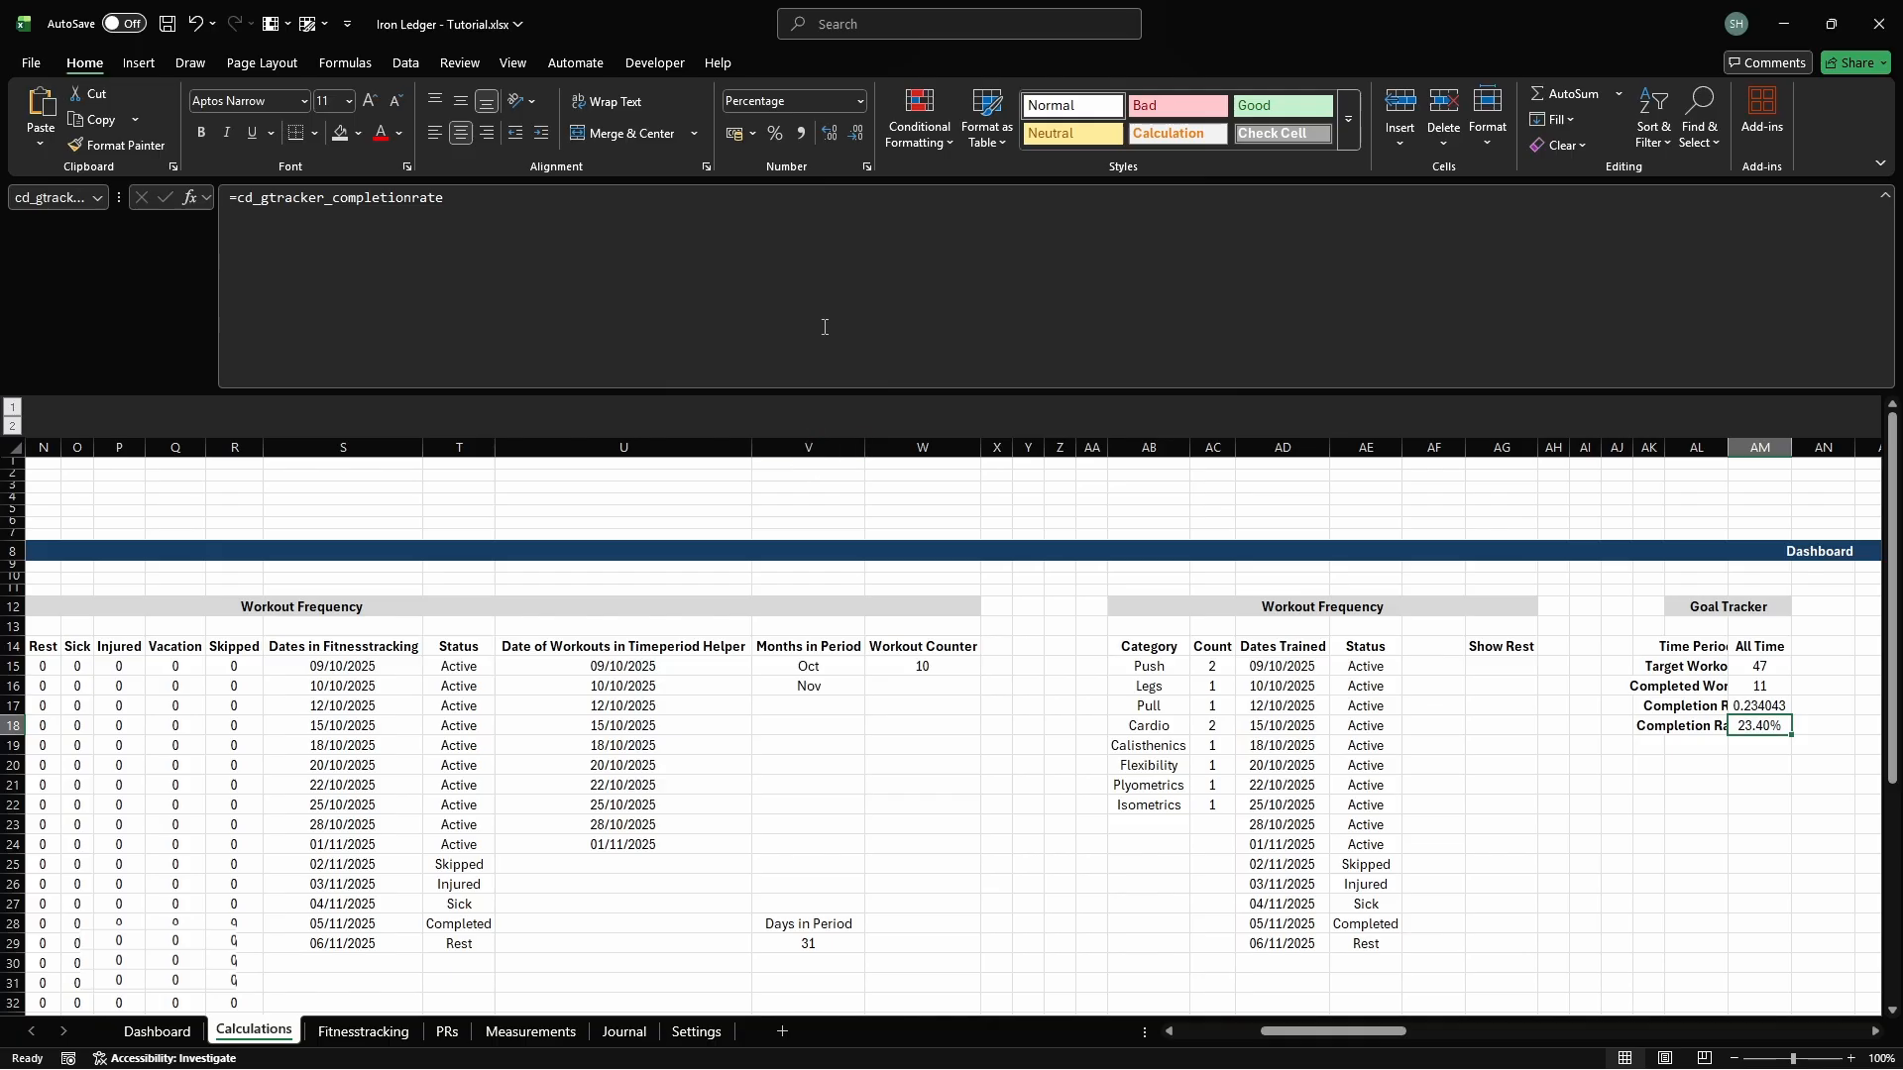
{"action": "left_click", "coordinate": [857, 134]}
Label AL19 "Anchor" and enter =IF(ISNUMBER(MATCH(d_exercise_selector,cft_combexer_distance,0)),1,0) in AM19
{"action": "key", "text": "Down"}
{"action": "key", "text": "Left"}
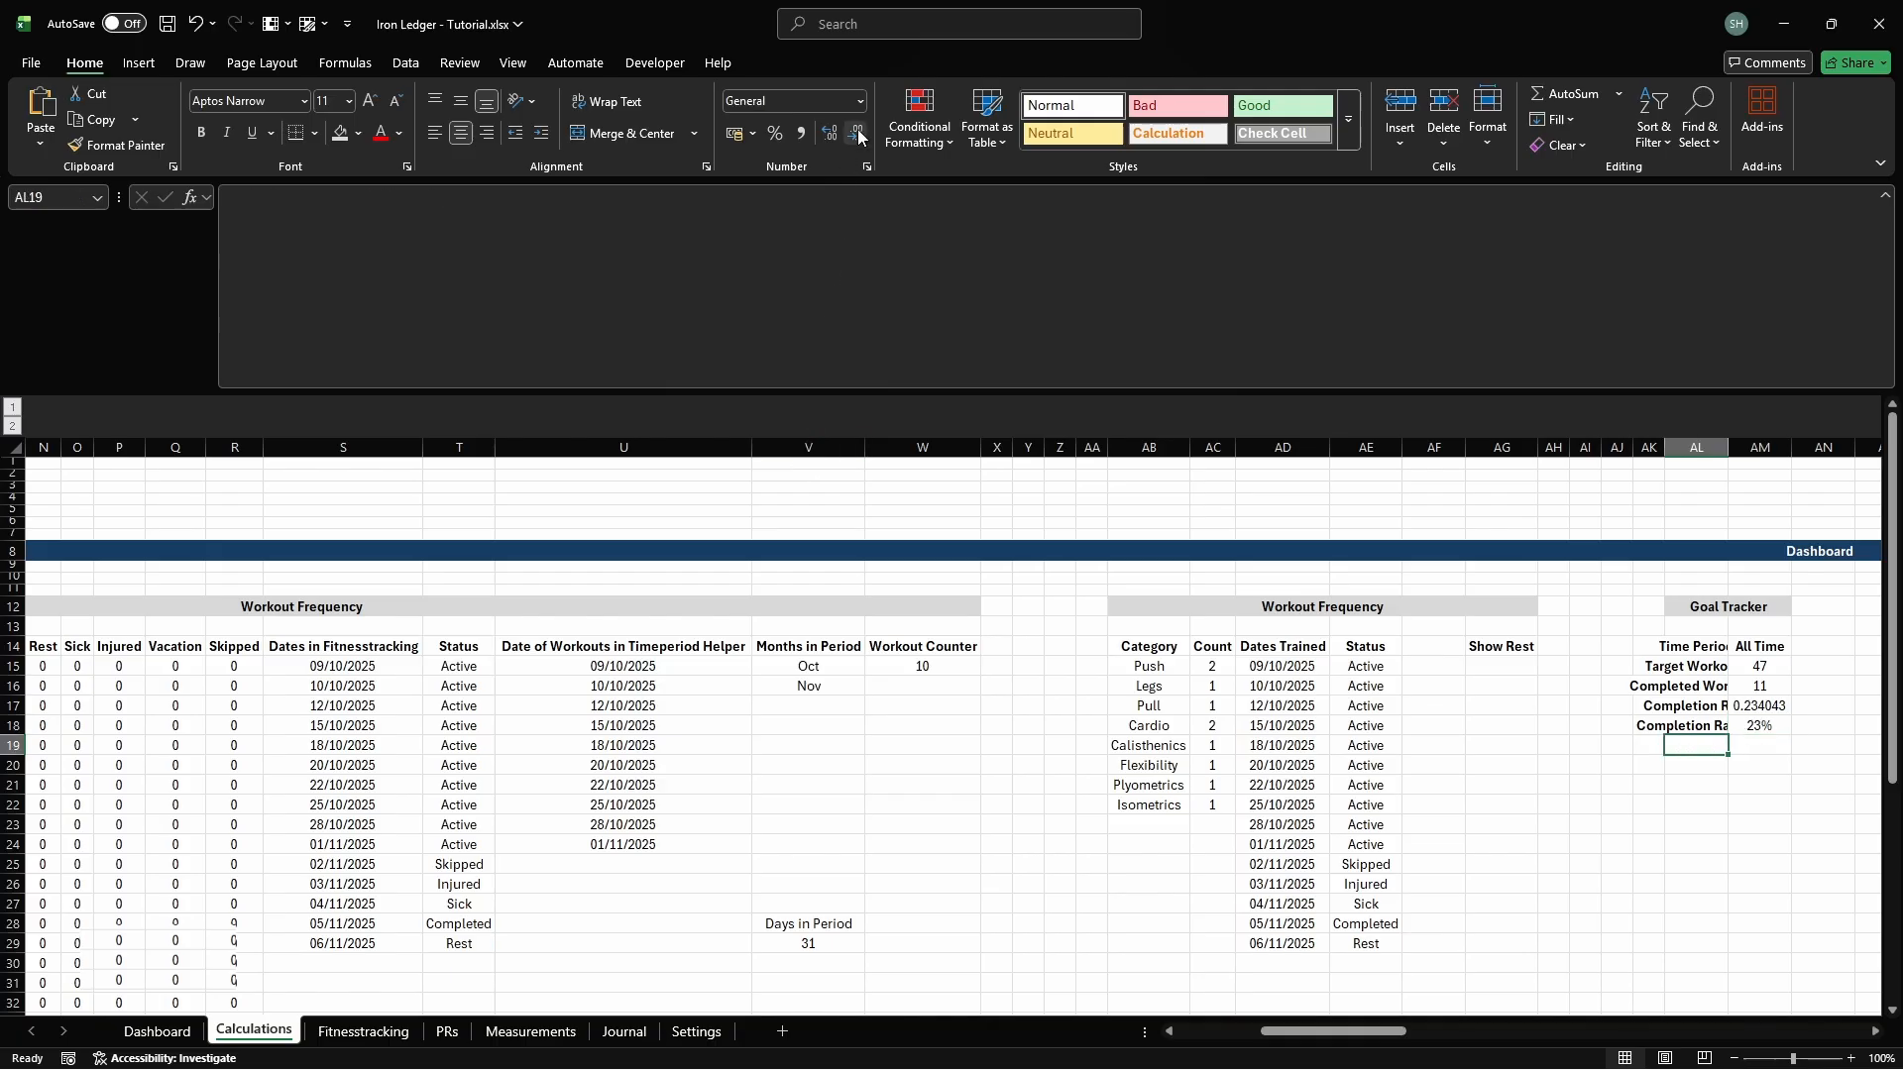
{"action": "type", "text": "Anchor"}
{"action": "key", "text": "Tab"}
{"action": "type", "text": "=IF(ISNUMBER(M"}
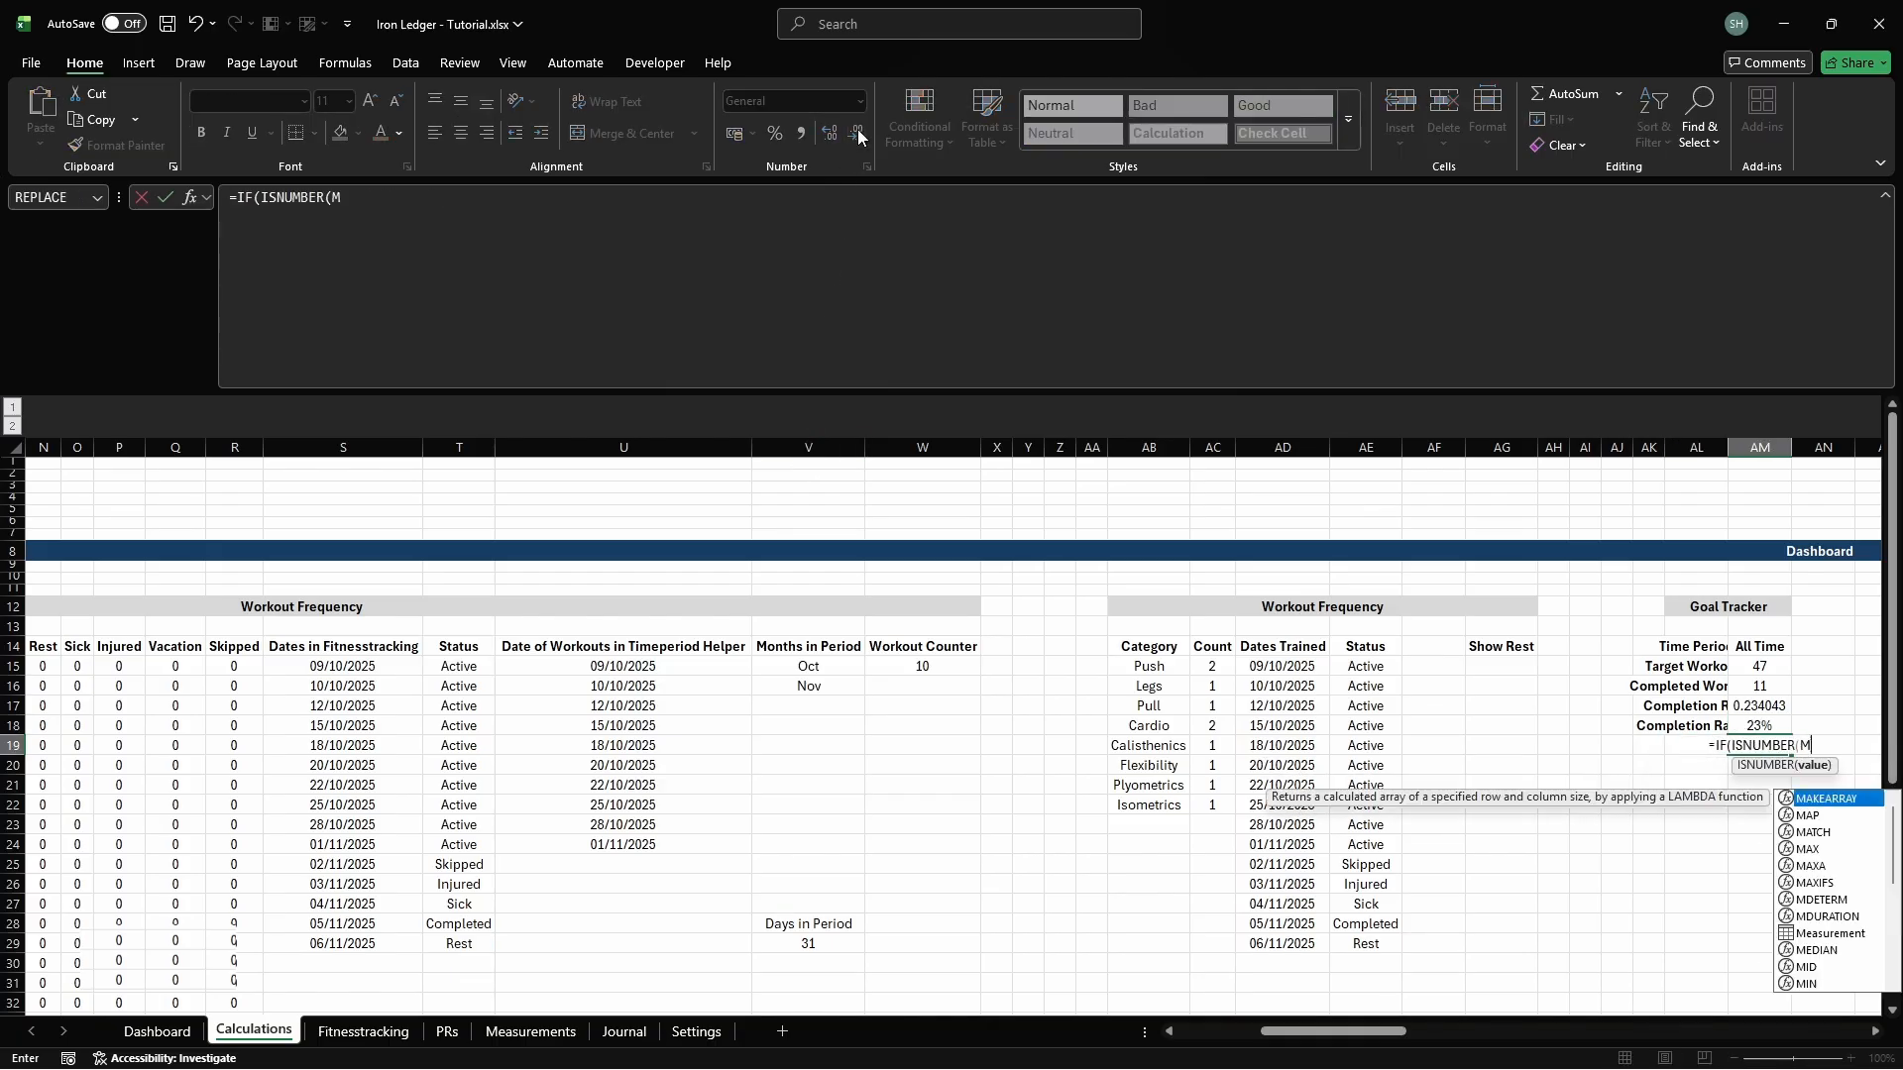
{"action": "type", "text": "ATCH(d_exercise_select"}
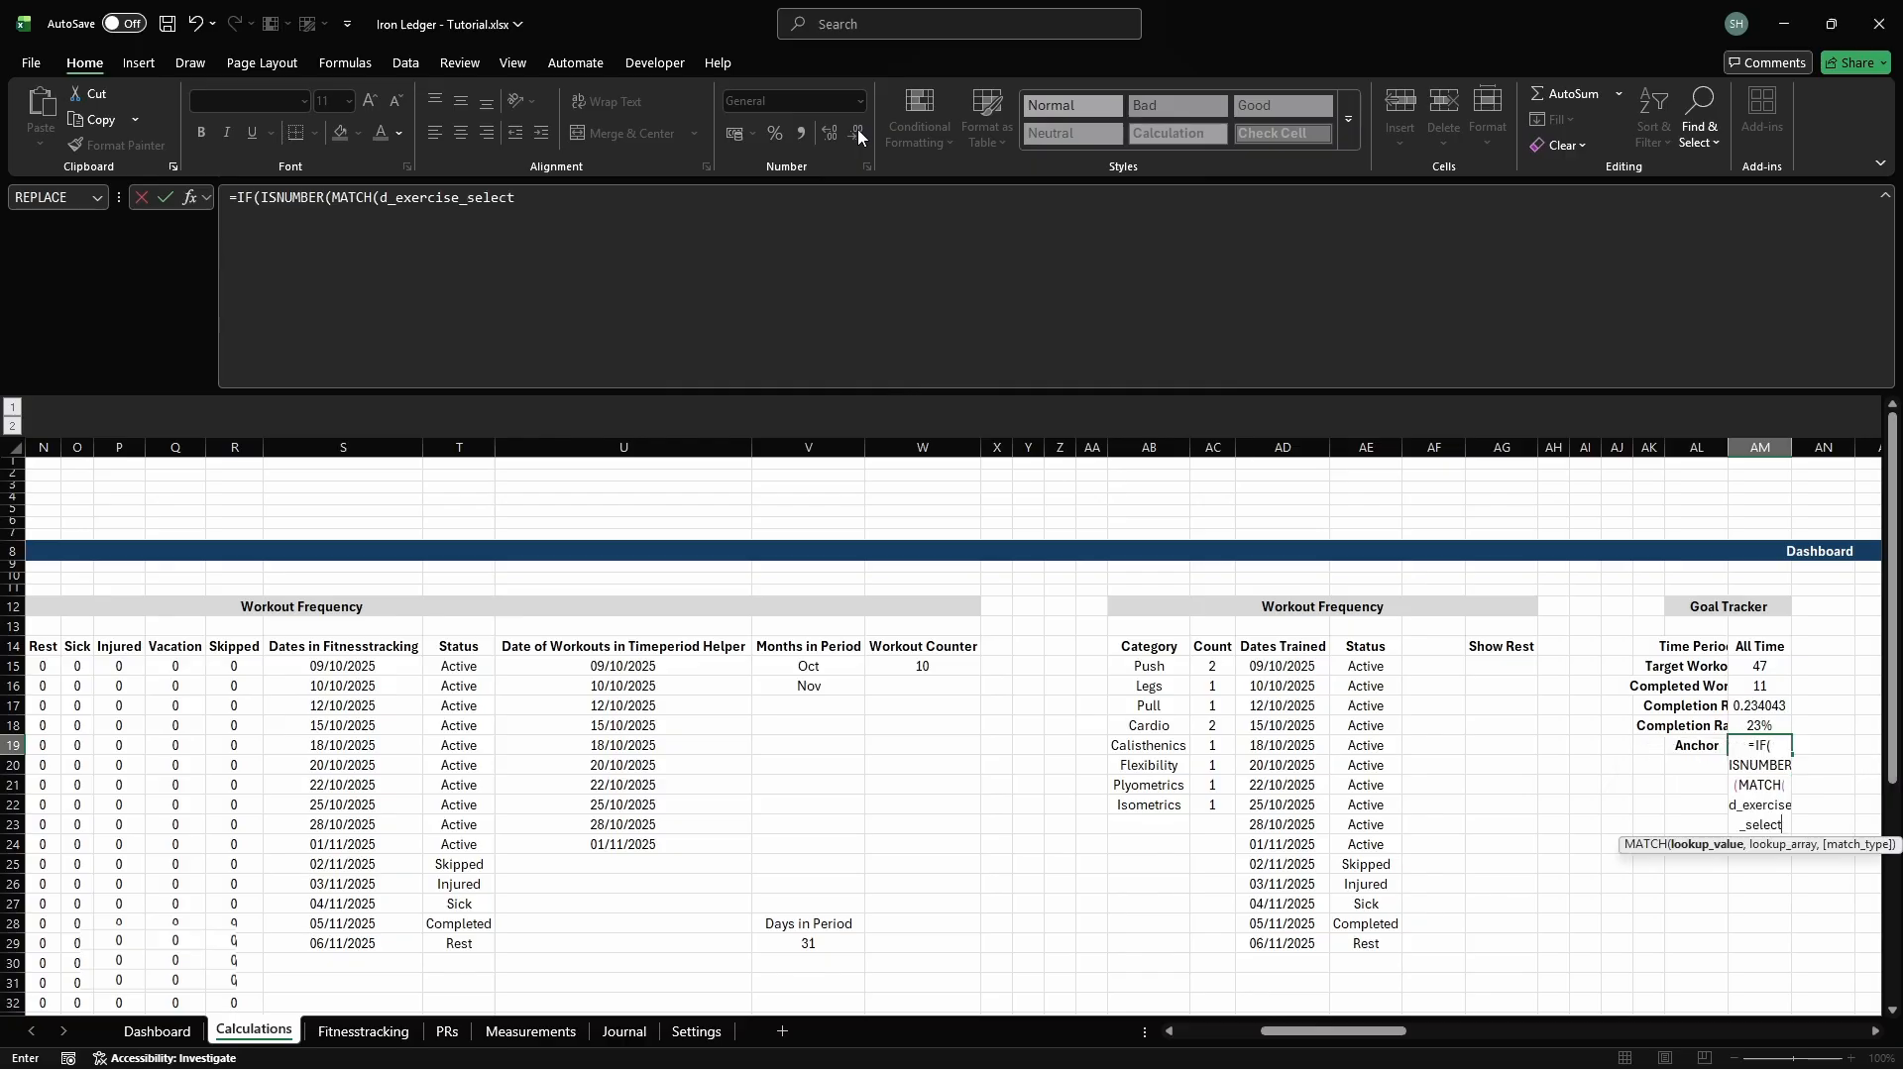
{"action": "type", "text": "or,cft_combexer_distance,0)),1,0)"}
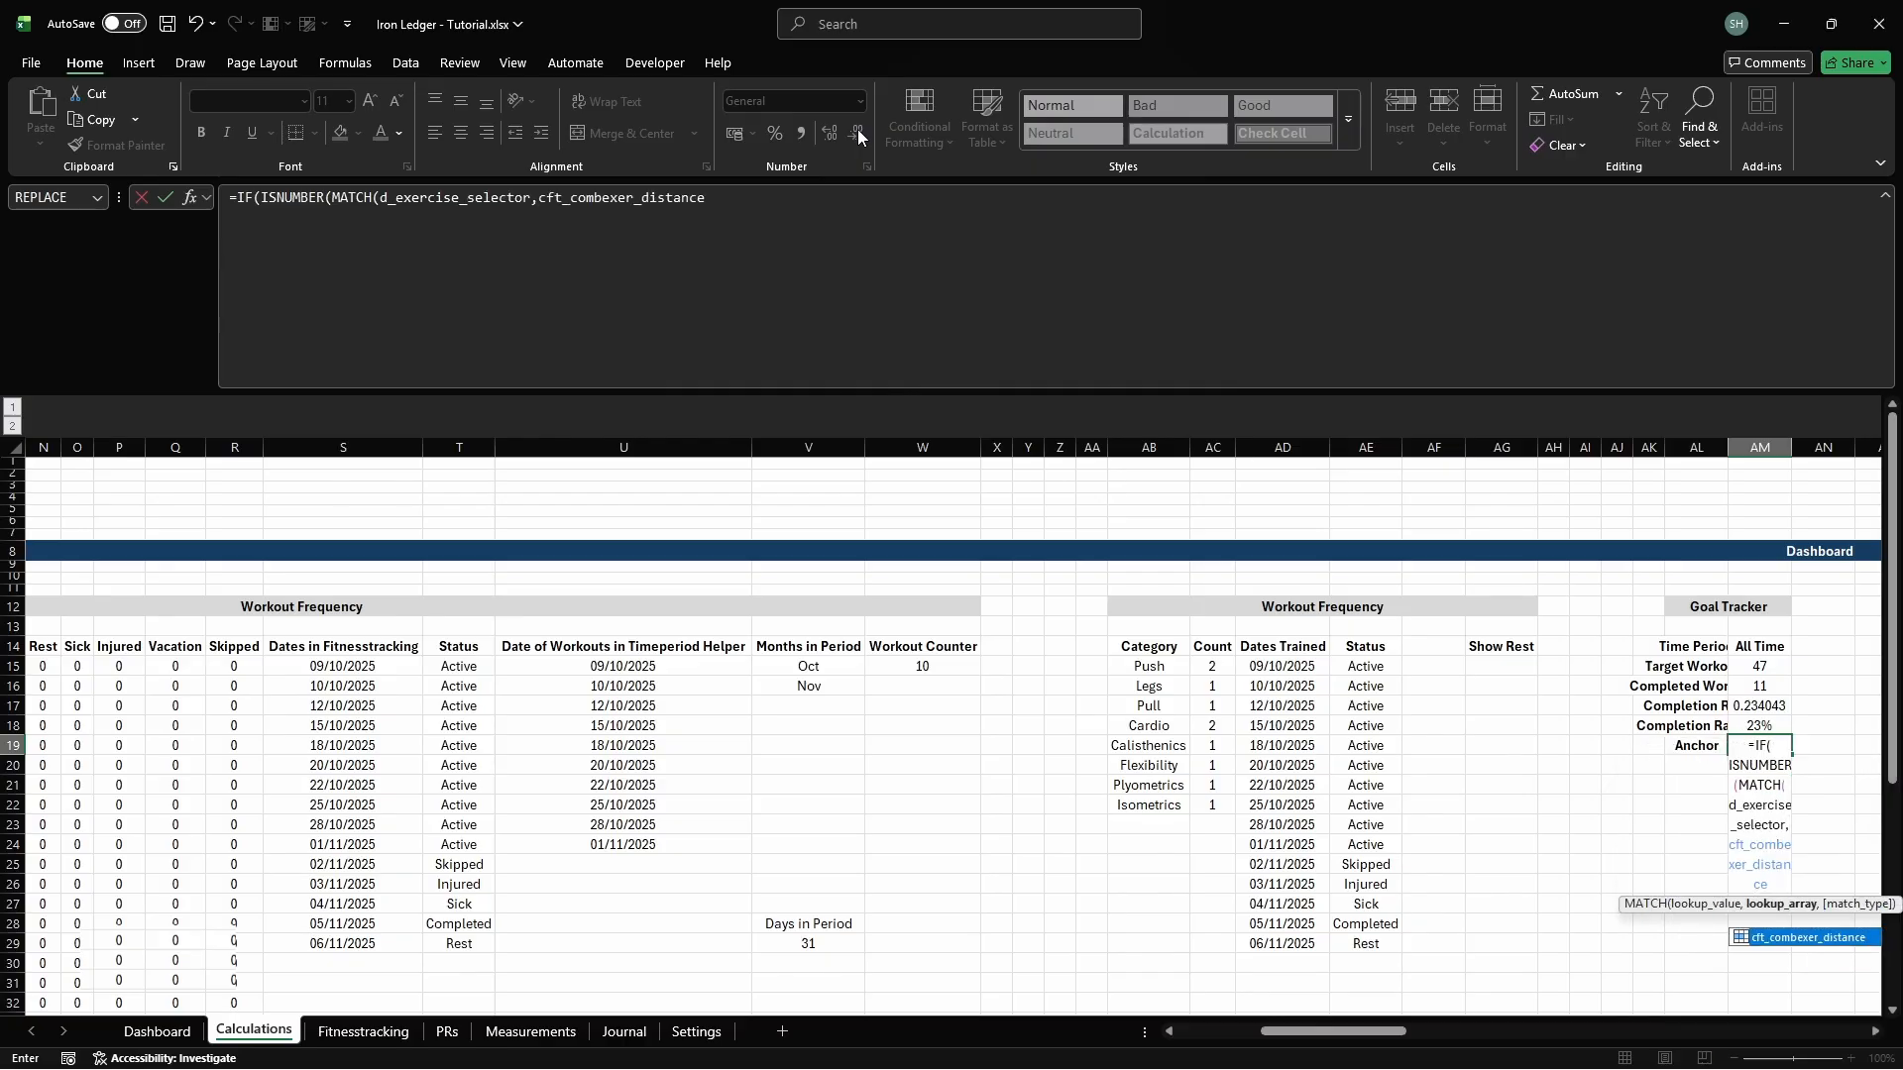
{"action": "key", "text": "Return"}
Label AL20 "Remaining Workouts" and define the workbook name cd_gtracker_workouts_remaining for cell AM20
{"action": "type", "text": "Rema"}
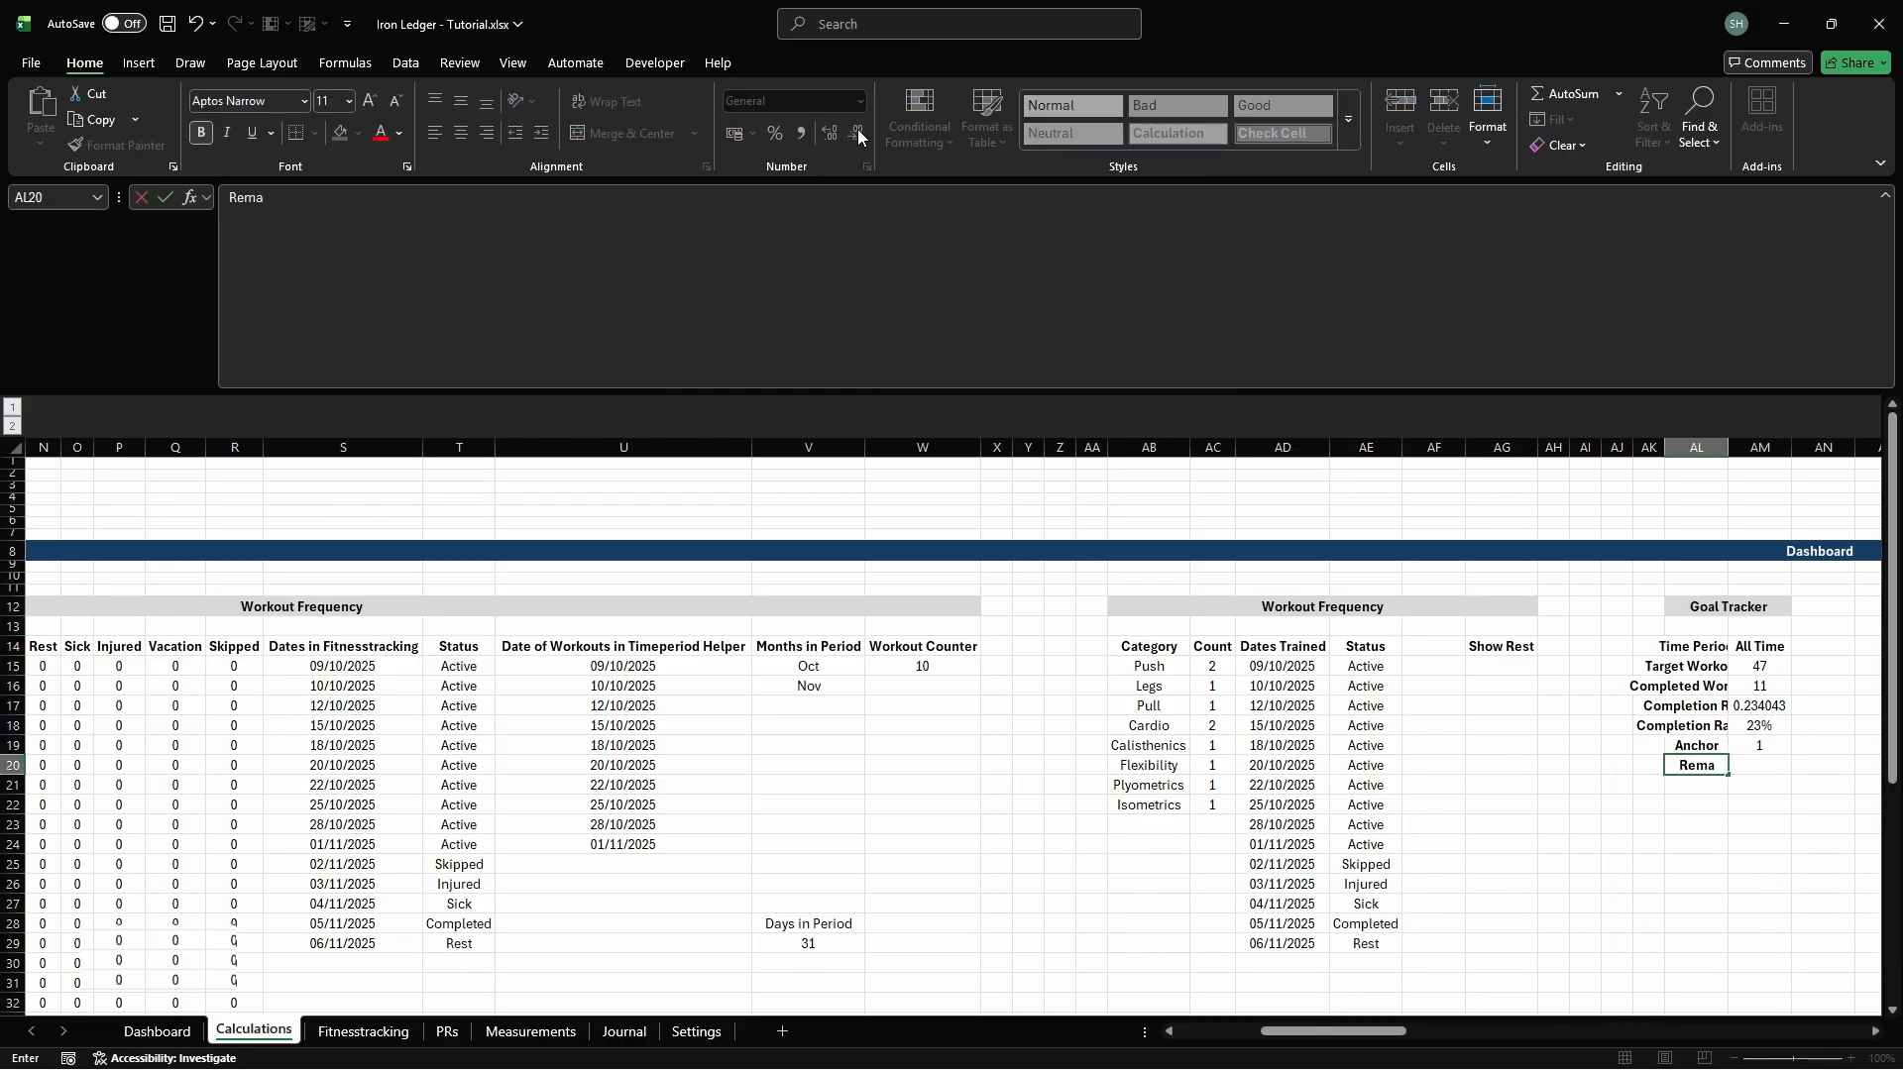
{"action": "type", "text": "ining Workouts"}
{"action": "key", "text": "Tab"}
{"action": "key", "text": "ctrl+F3"}
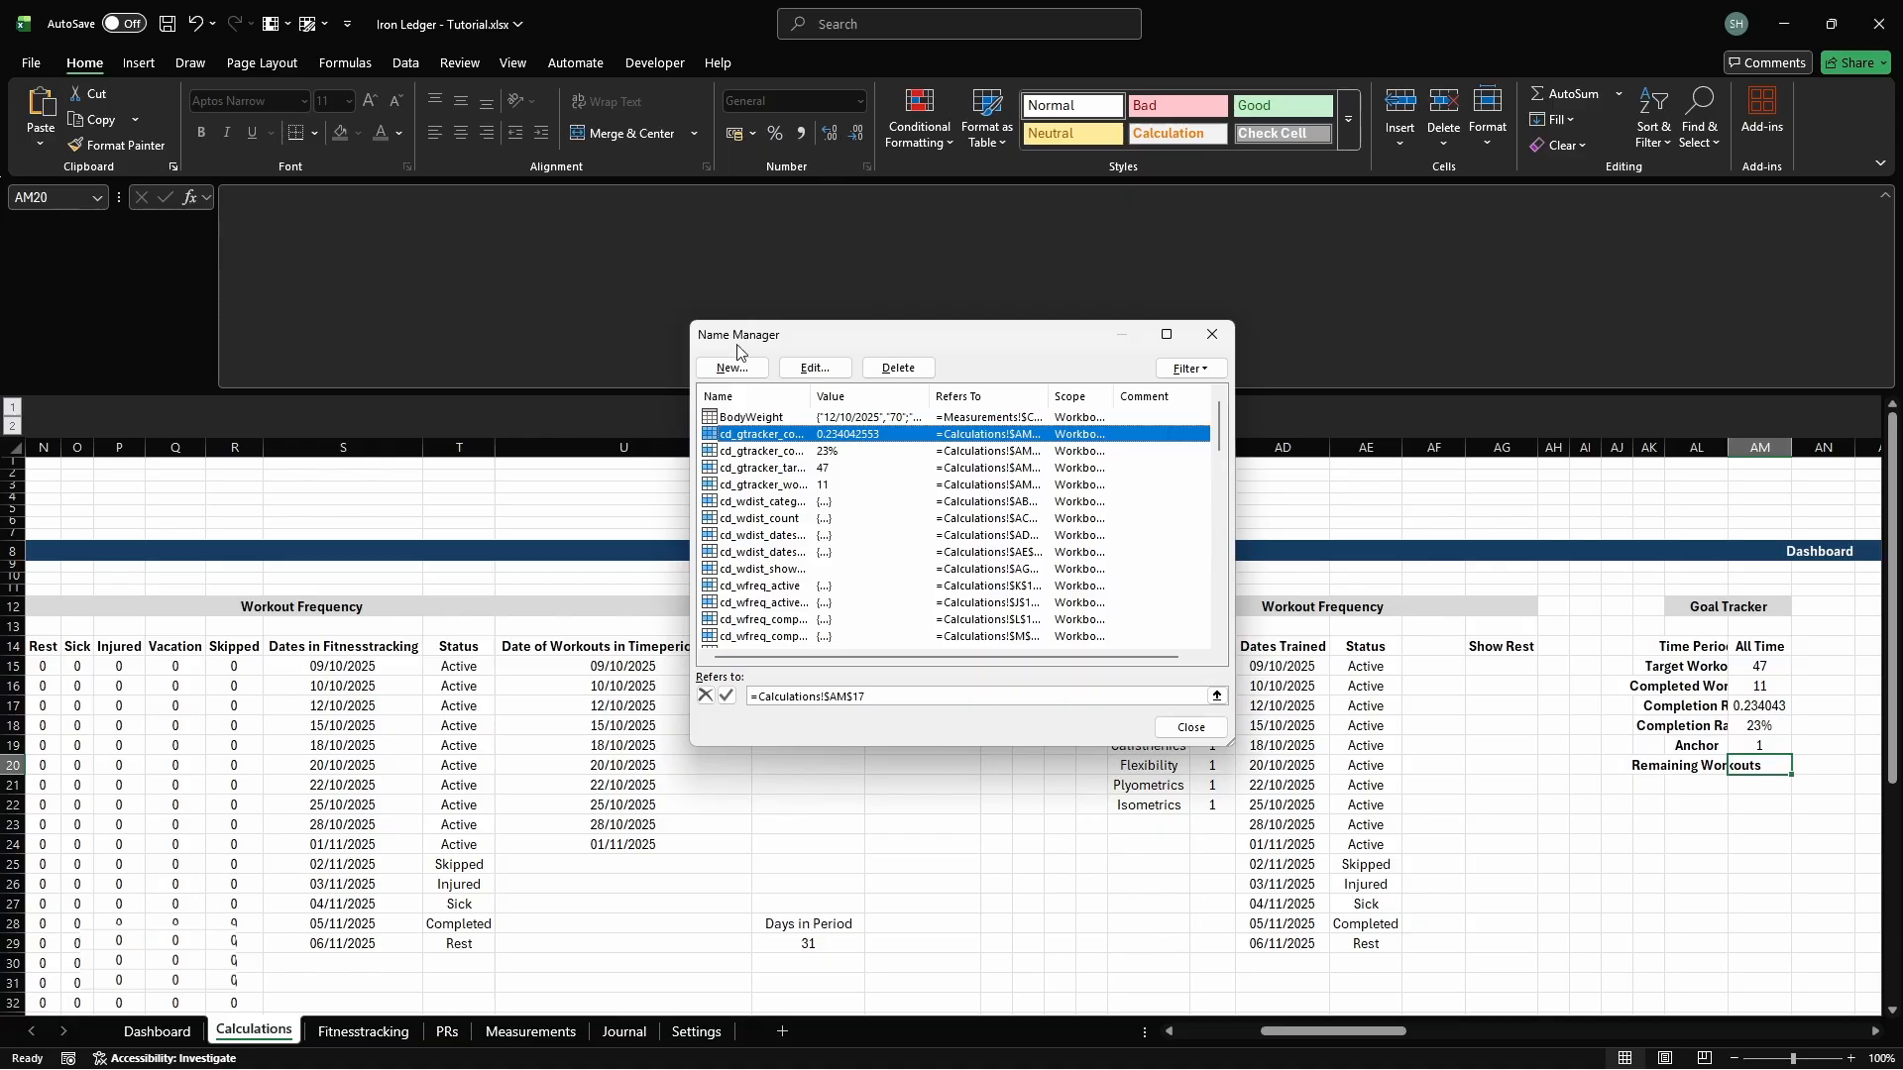
{"action": "left_click", "coordinate": [732, 367]}
{"action": "type", "text": "cd_gtracker_work"}
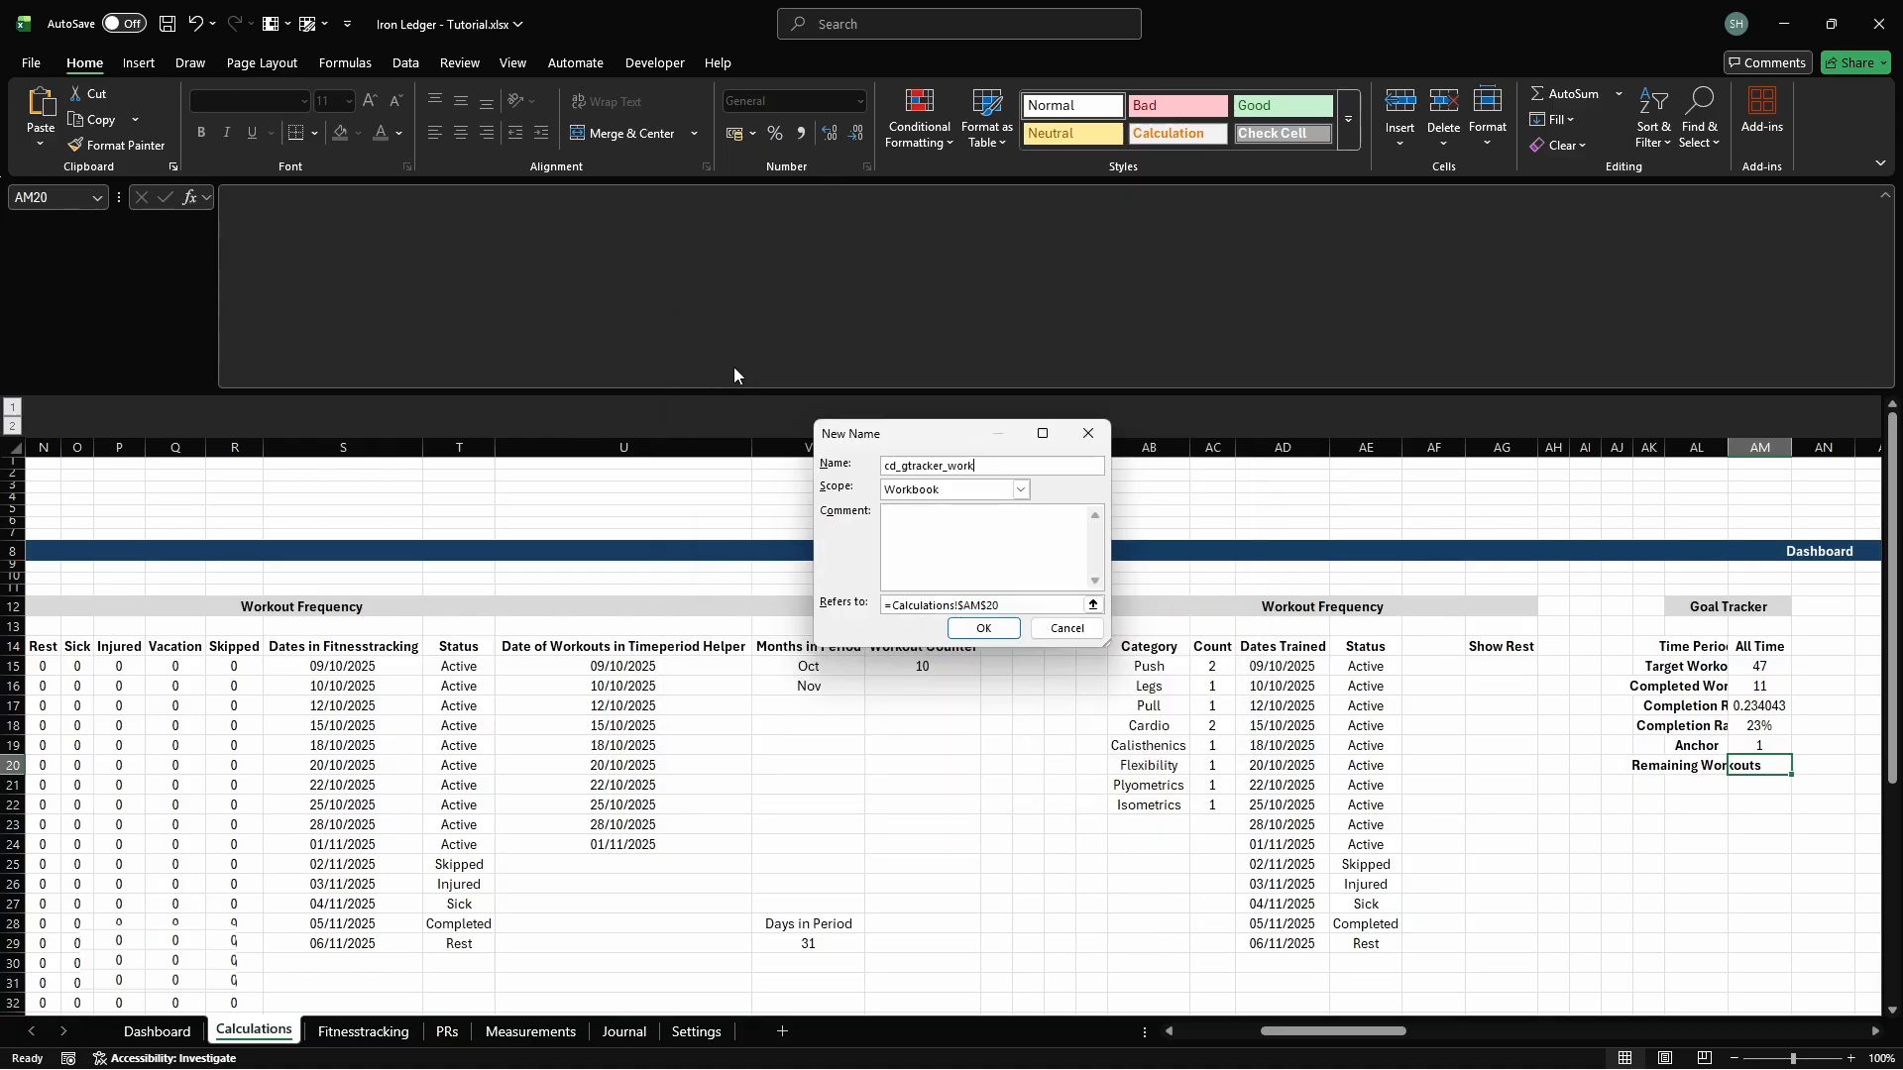
{"action": "type", "text": "outs_remainin"}
{"action": "key", "text": "Escape"}
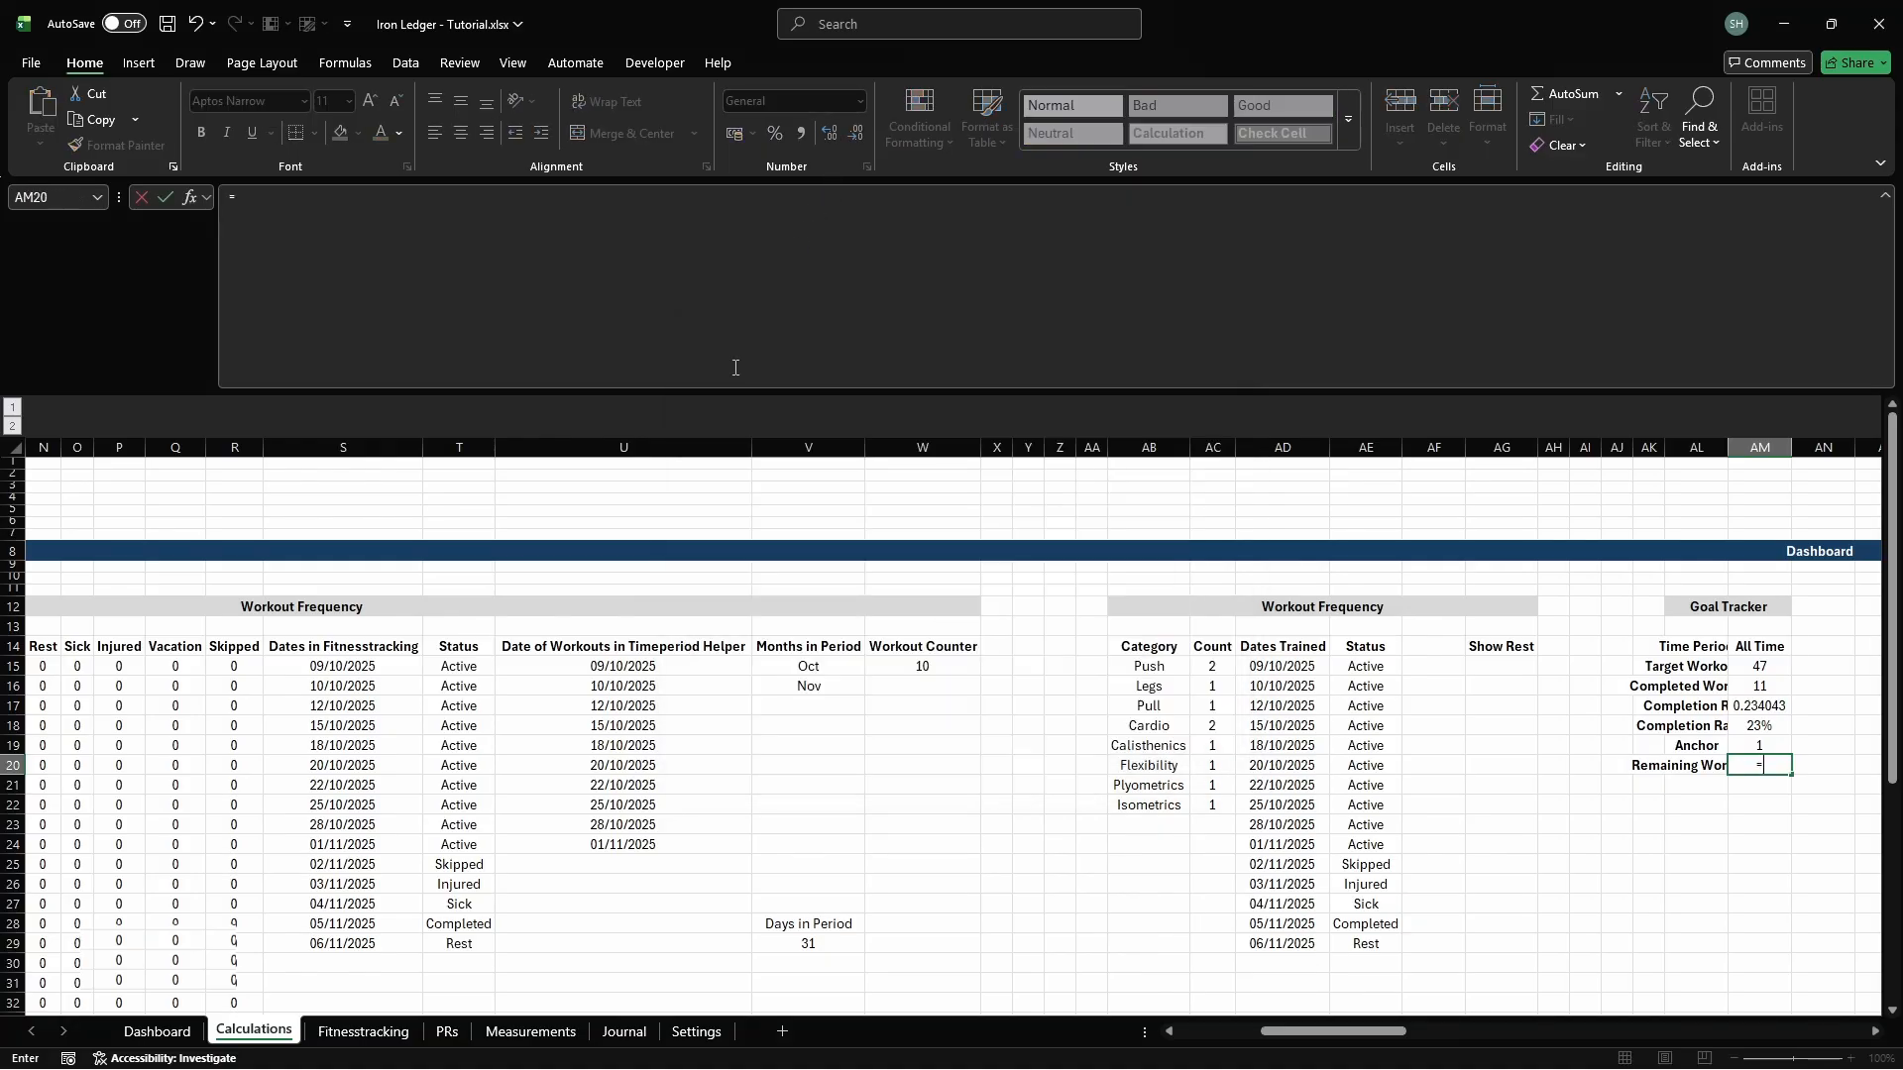
Enter =MAX(cd_gtracker_target_workouts-cd_gtracker_workouts_completed,0) in AM20
{"action": "type", "text": "=MAX(cd_gtracker_targe"}
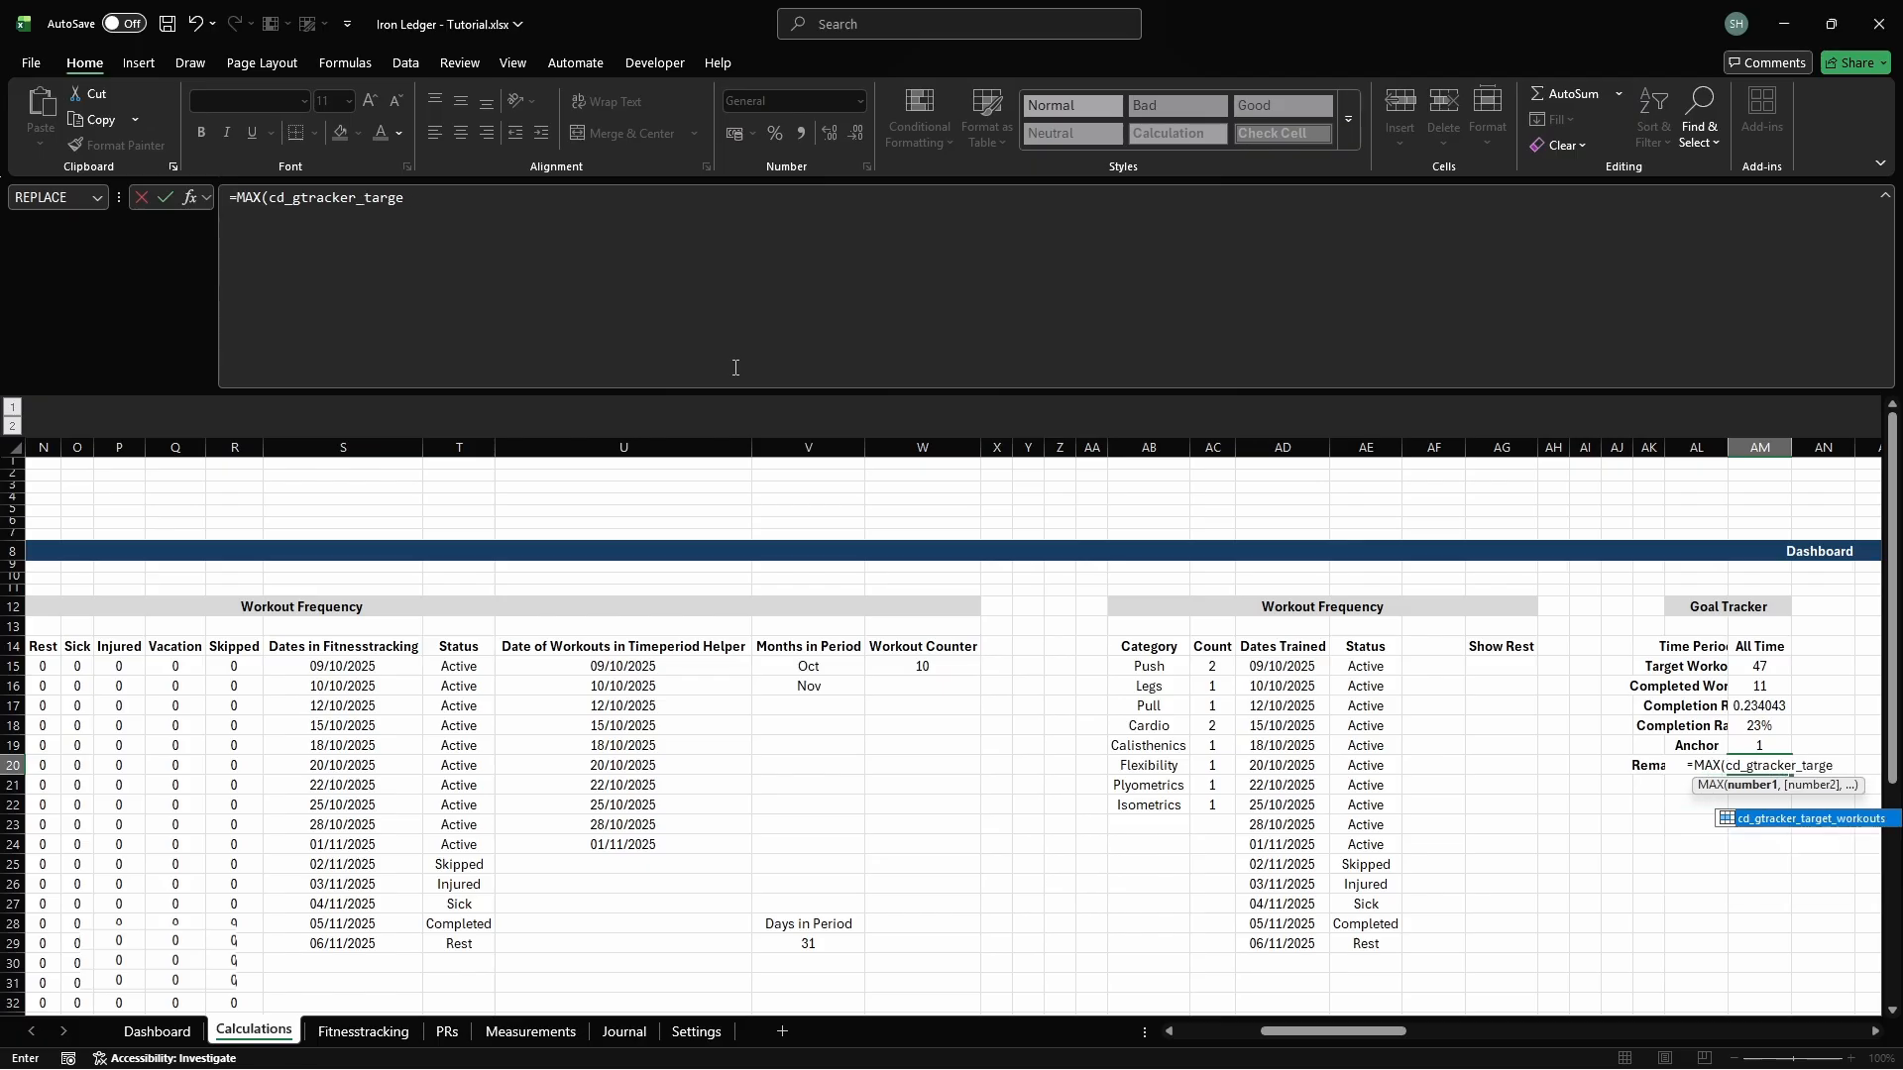
{"action": "type", "text": "t_workouts-cd_gtrac"}
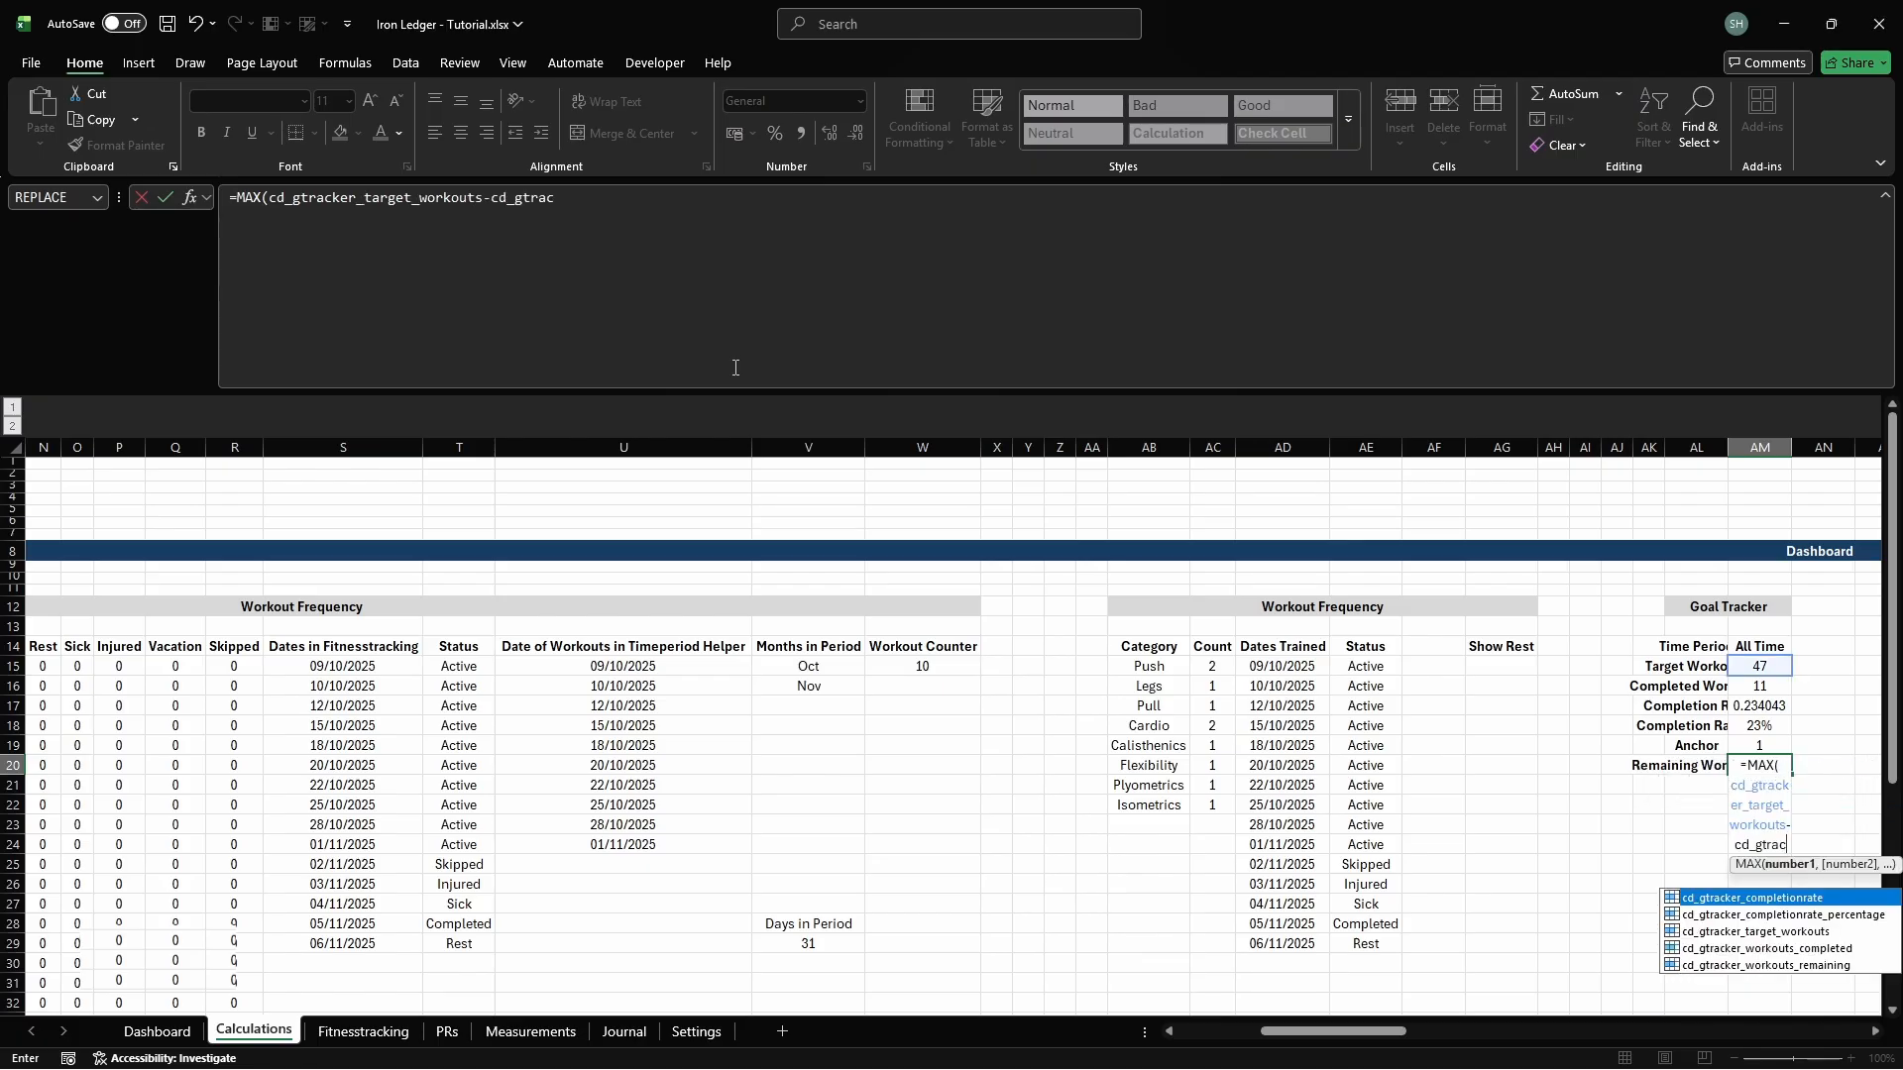
{"action": "type", "text": "ker_workouts_completed,0)"}
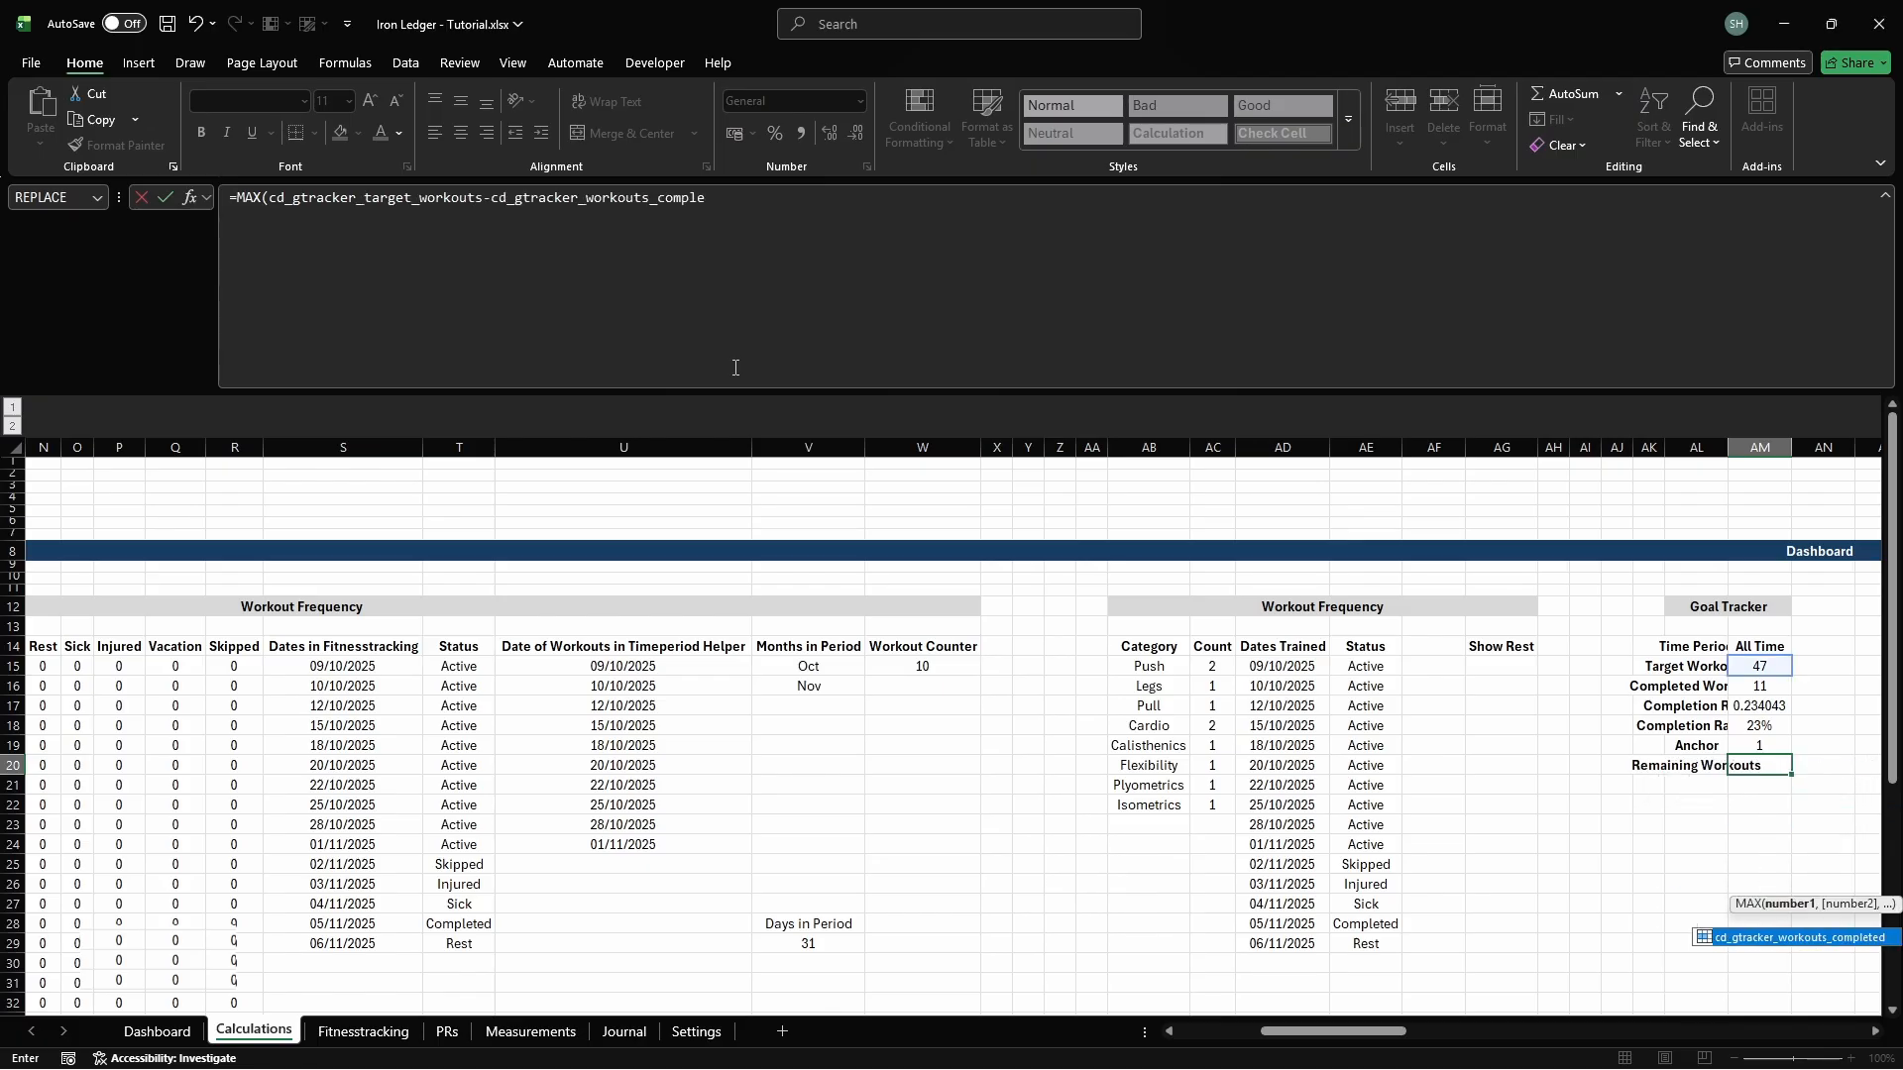
{"action": "key", "text": "Tab"}
AutoFit the widths of all columns on the Calculations sheet
{"action": "key", "text": "ctrl+a"}
{"action": "key", "text": "alt"}
{"action": "key", "text": "h"}
{"action": "key", "text": "o"}
{"action": "key", "text": "i"}
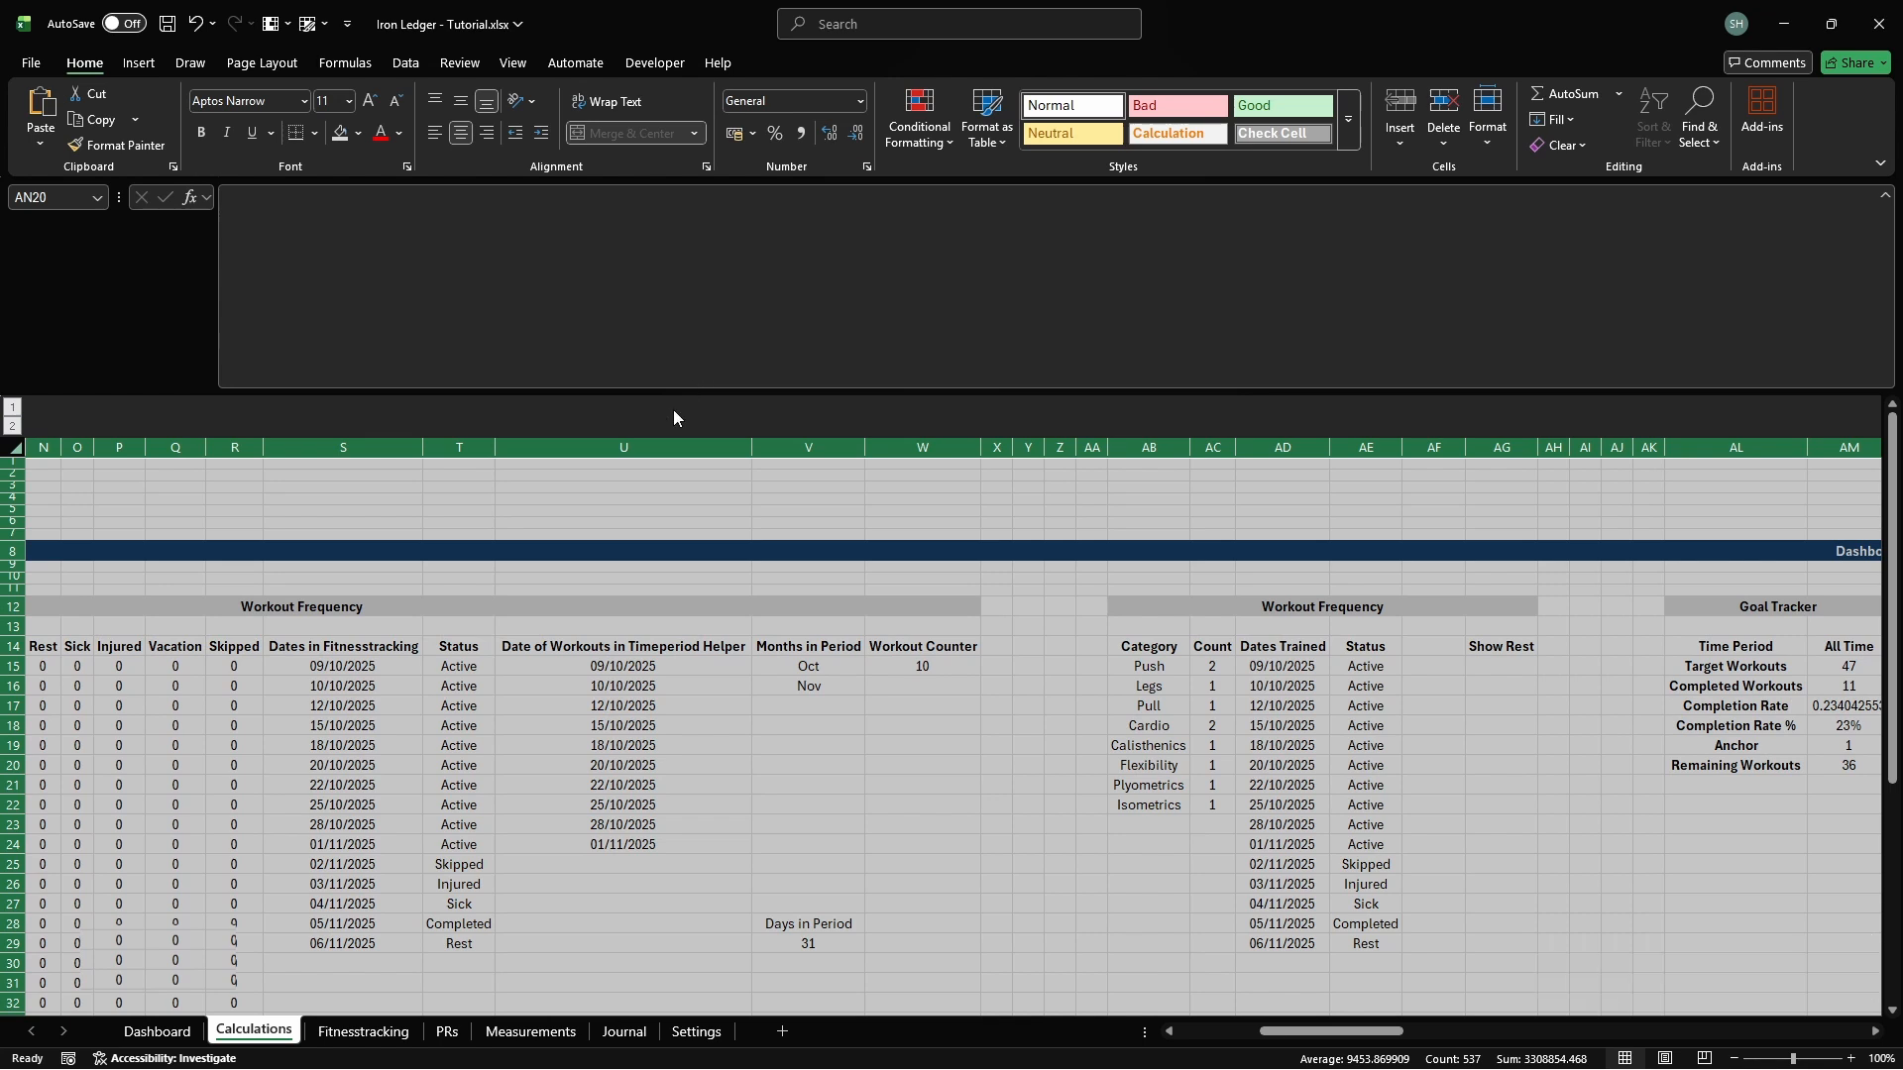
On the Dashboard sheet, duplicate the date range text box beside the dark card panels and enter "Goals" in the copy
{"action": "left_click", "coordinate": [151, 1033]}
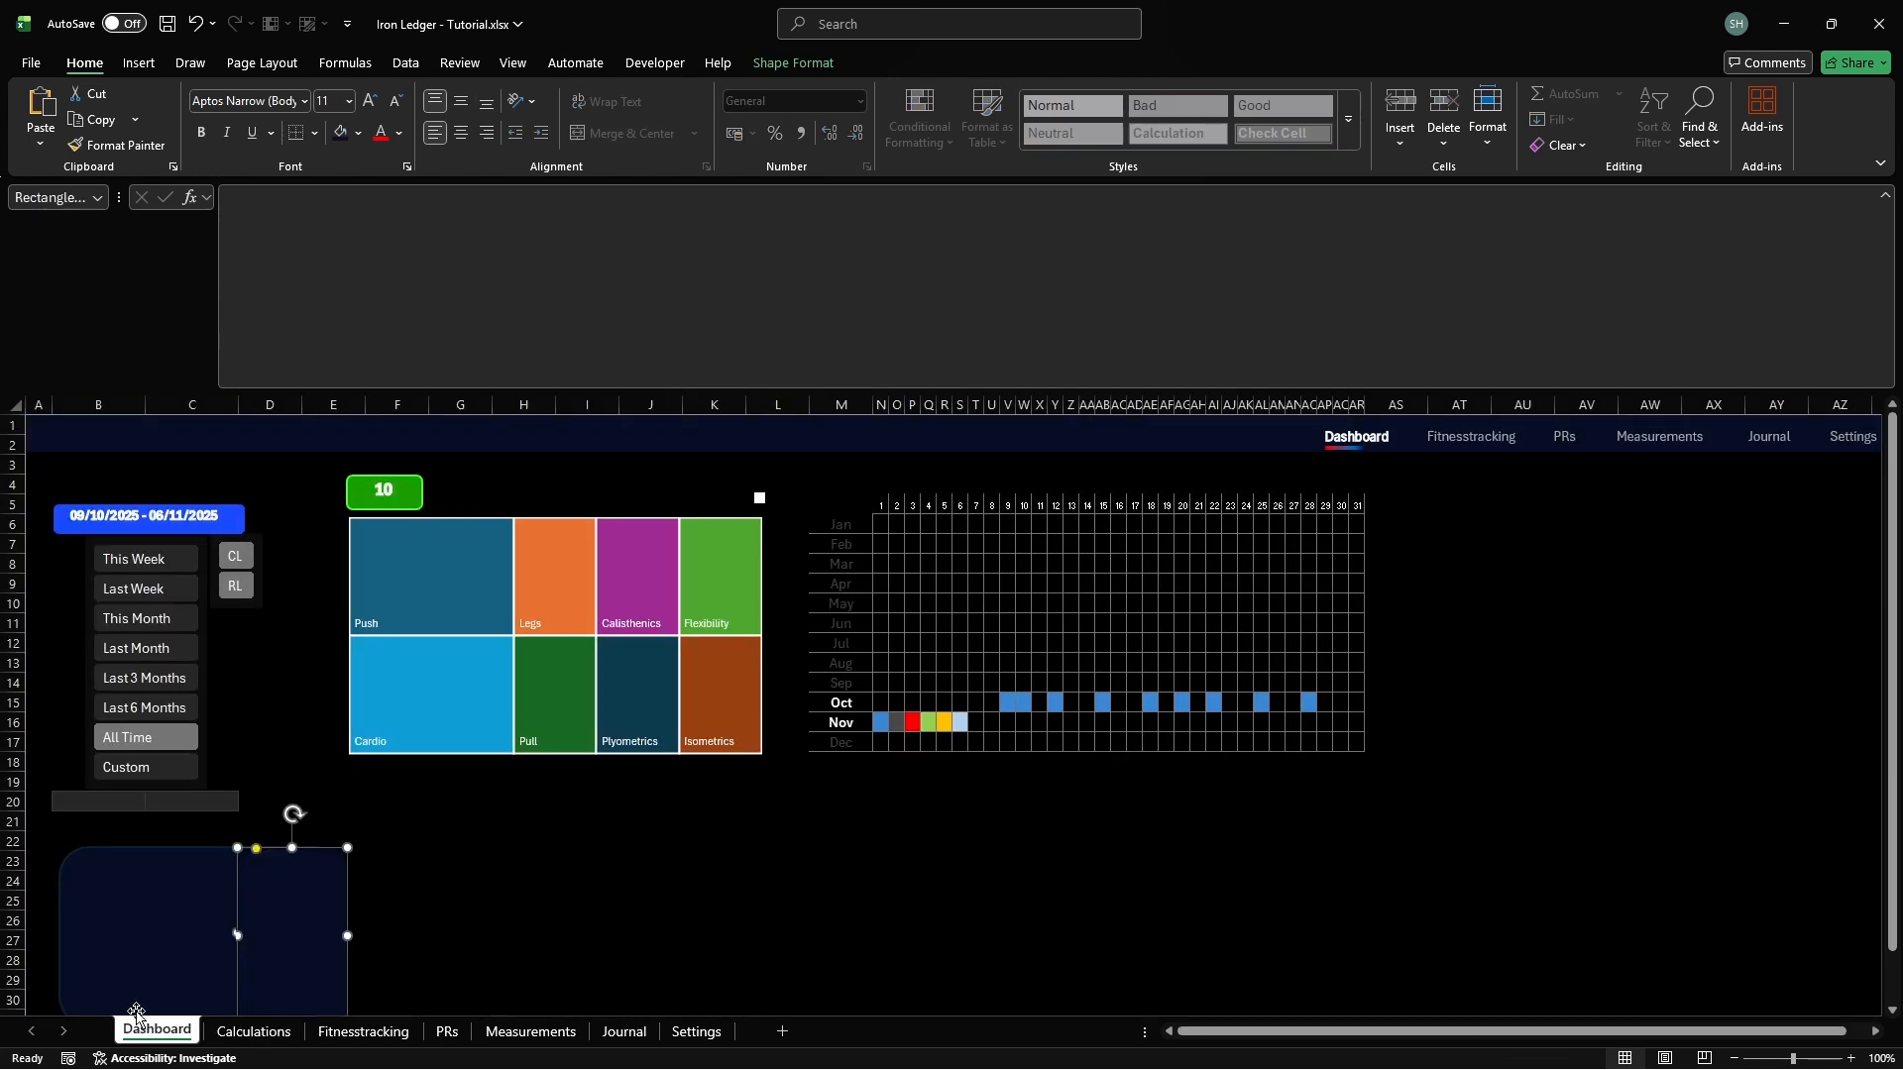
{"action": "left_click", "coordinate": [159, 516]}
{"action": "key", "text": "ctrl+c"}
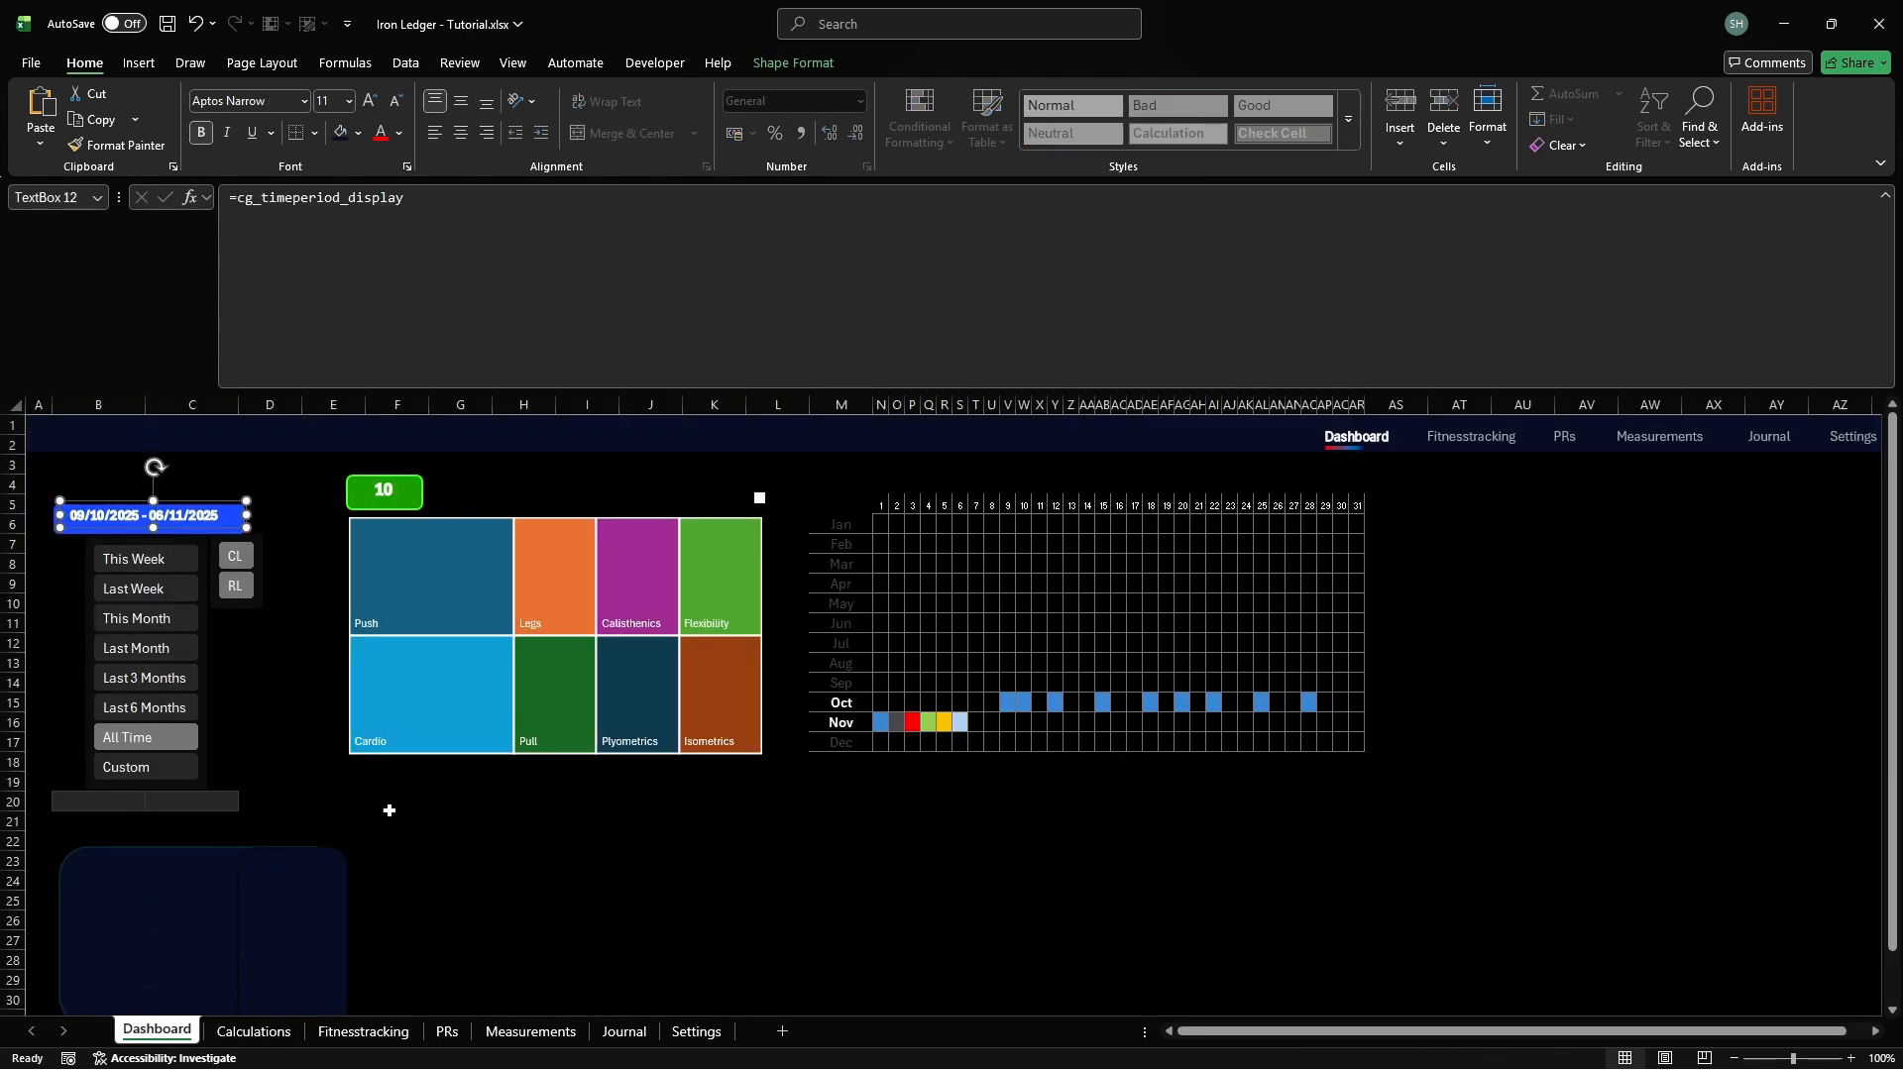
{"action": "left_click", "coordinate": [416, 863]}
{"action": "key", "text": "ctrl+v"}
{"action": "double_click", "coordinate": [420, 866]}
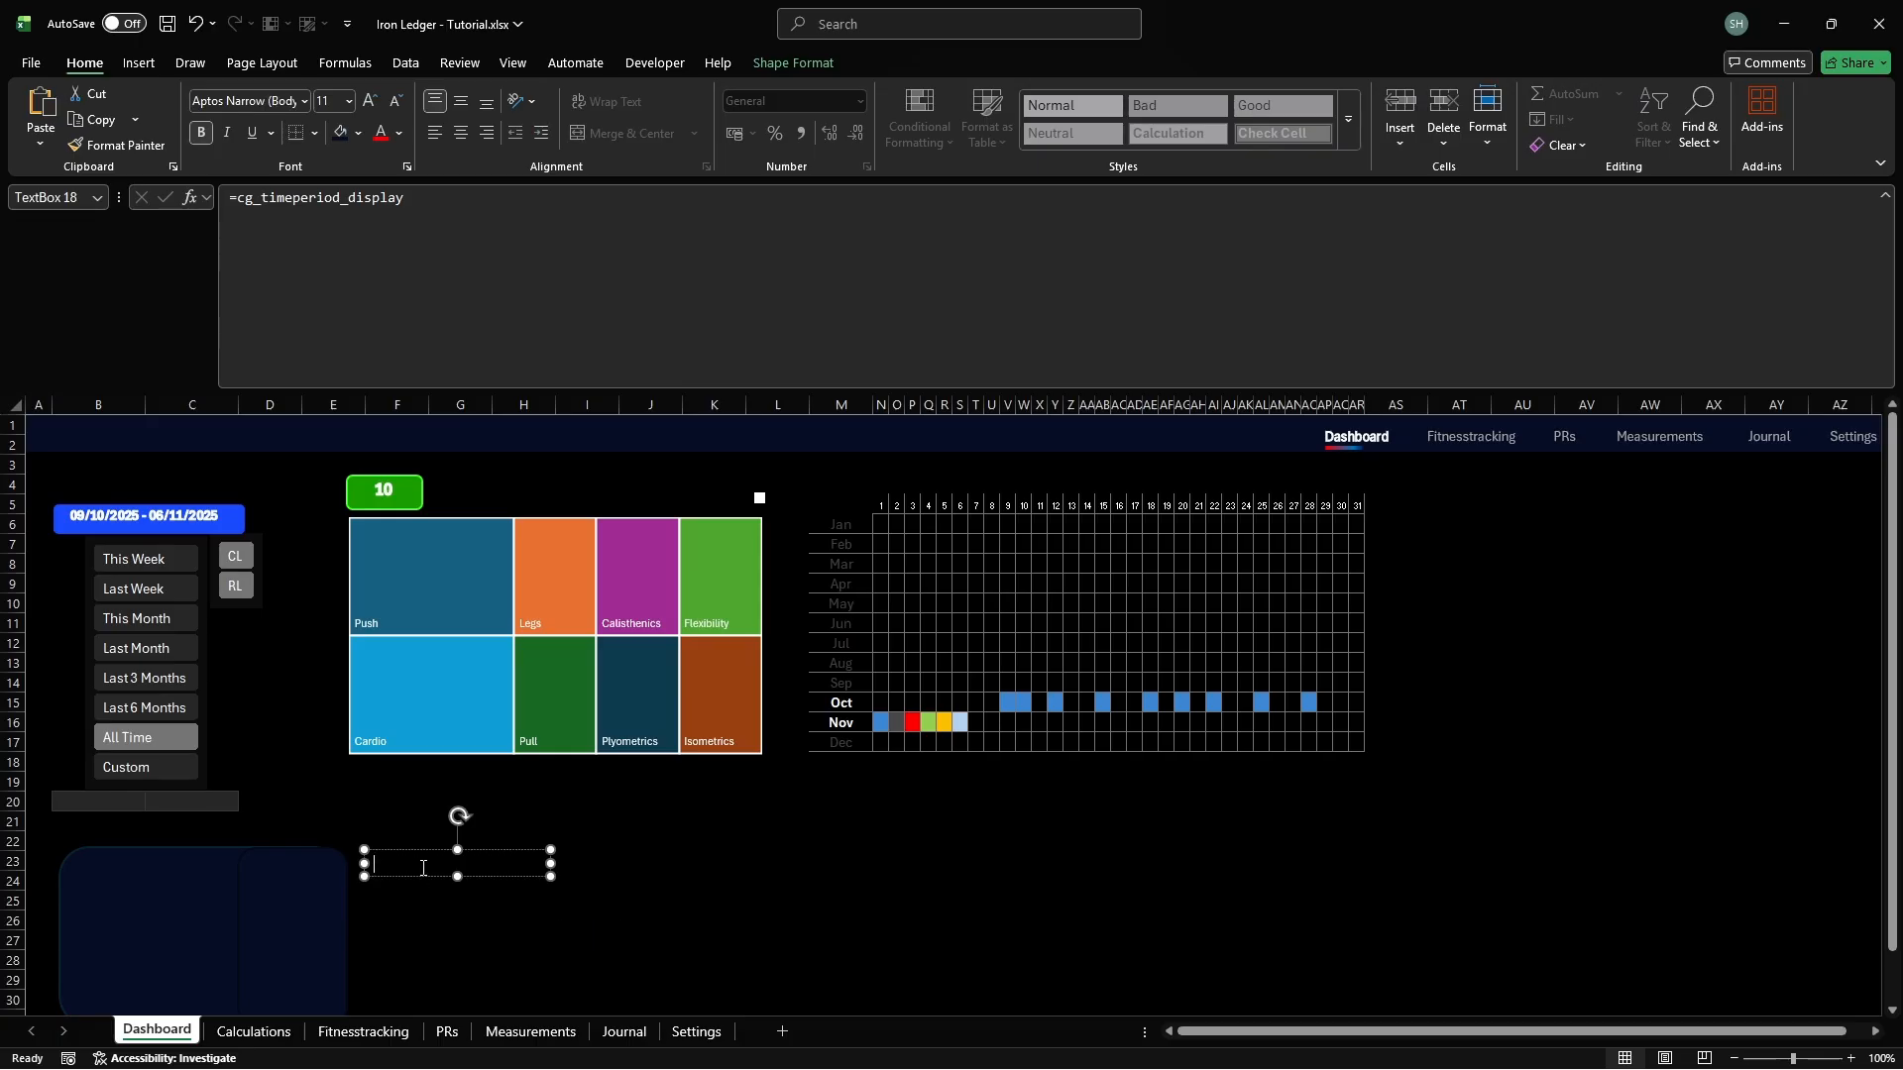
{"action": "type", "text": "Goals"}
Set the font size of the "Goals" text to 35
{"action": "key", "text": "ctrl+a"}
{"action": "left_click", "coordinate": [337, 101]}
{"action": "type", "text": "35"}
{"action": "key", "text": "Return"}
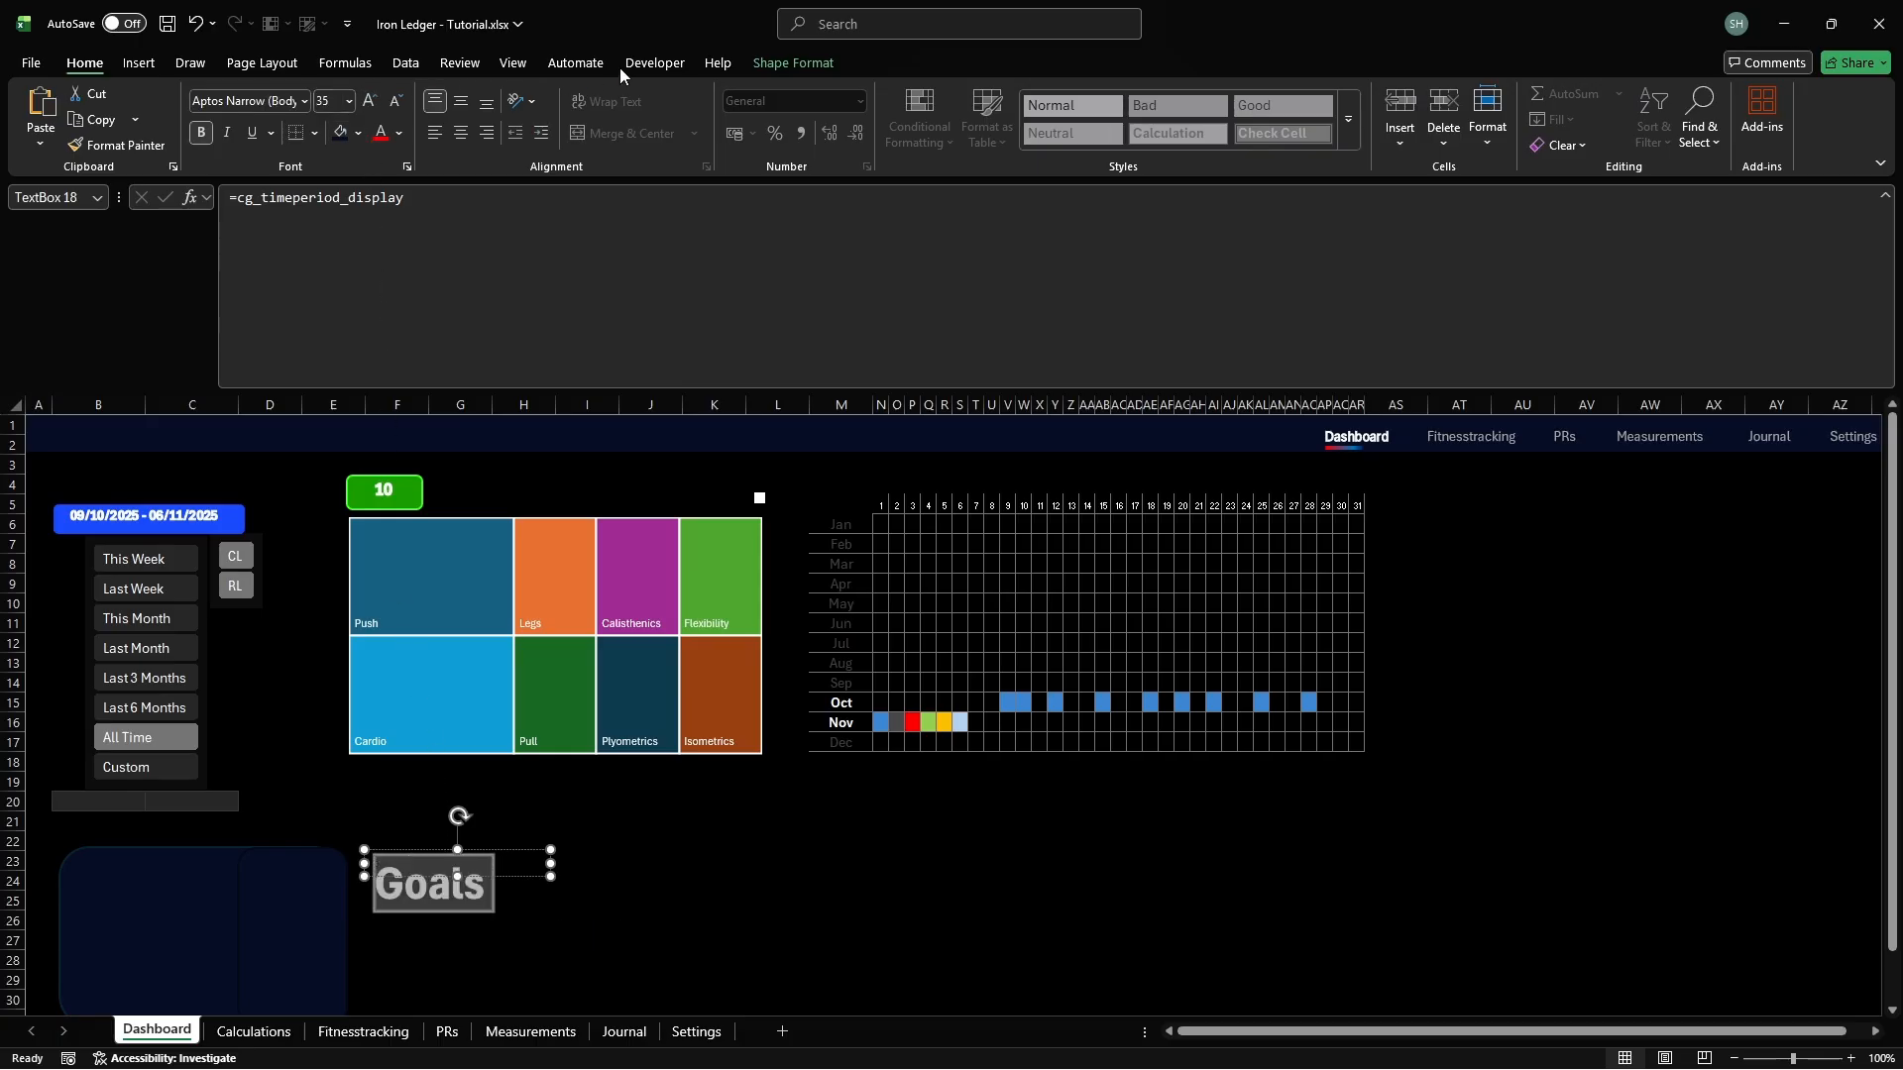
Resize the "Goals" text box to 1.6 cm high and 4 cm wide
{"action": "left_click", "coordinate": [791, 62]}
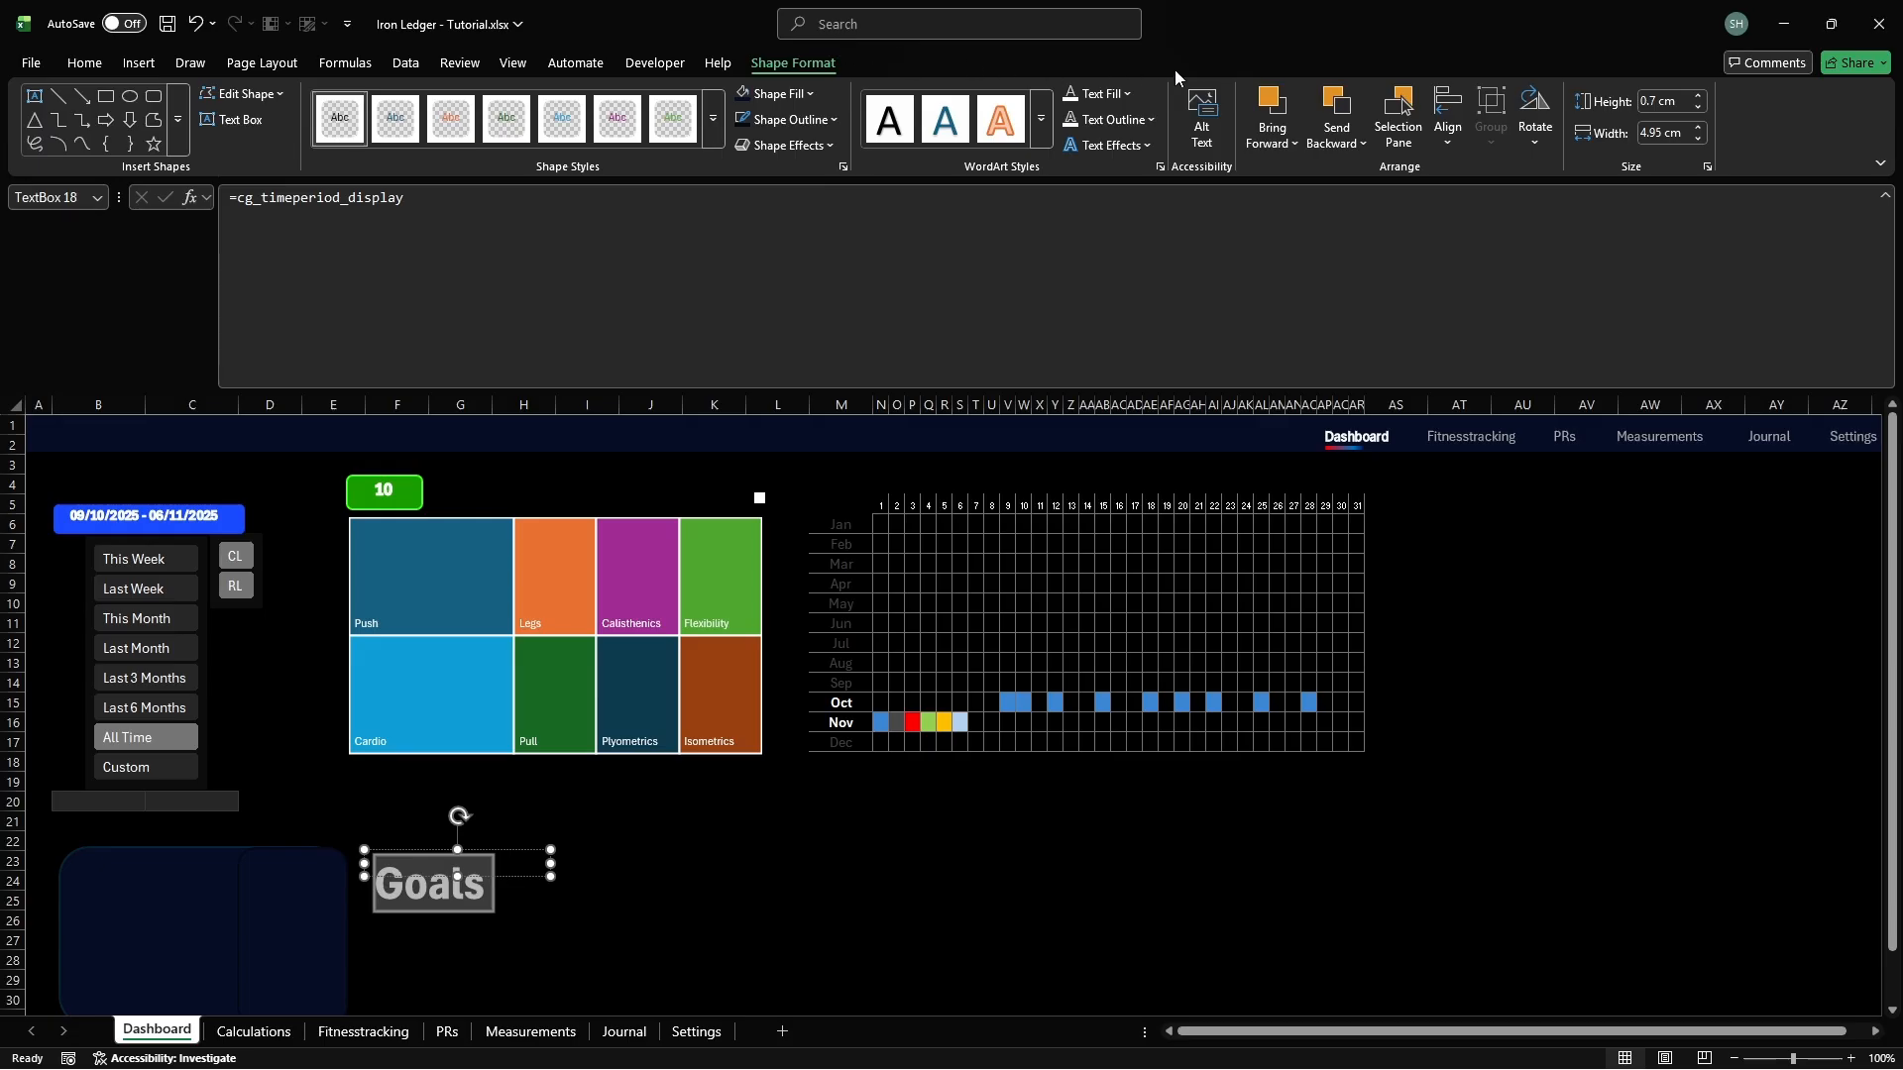
{"action": "type", "text": "1.6"}
{"action": "key", "text": "Return"}
{"action": "left_click", "coordinate": [1663, 132]}
{"action": "type", "text": "4"}
{"action": "key", "text": "Return"}
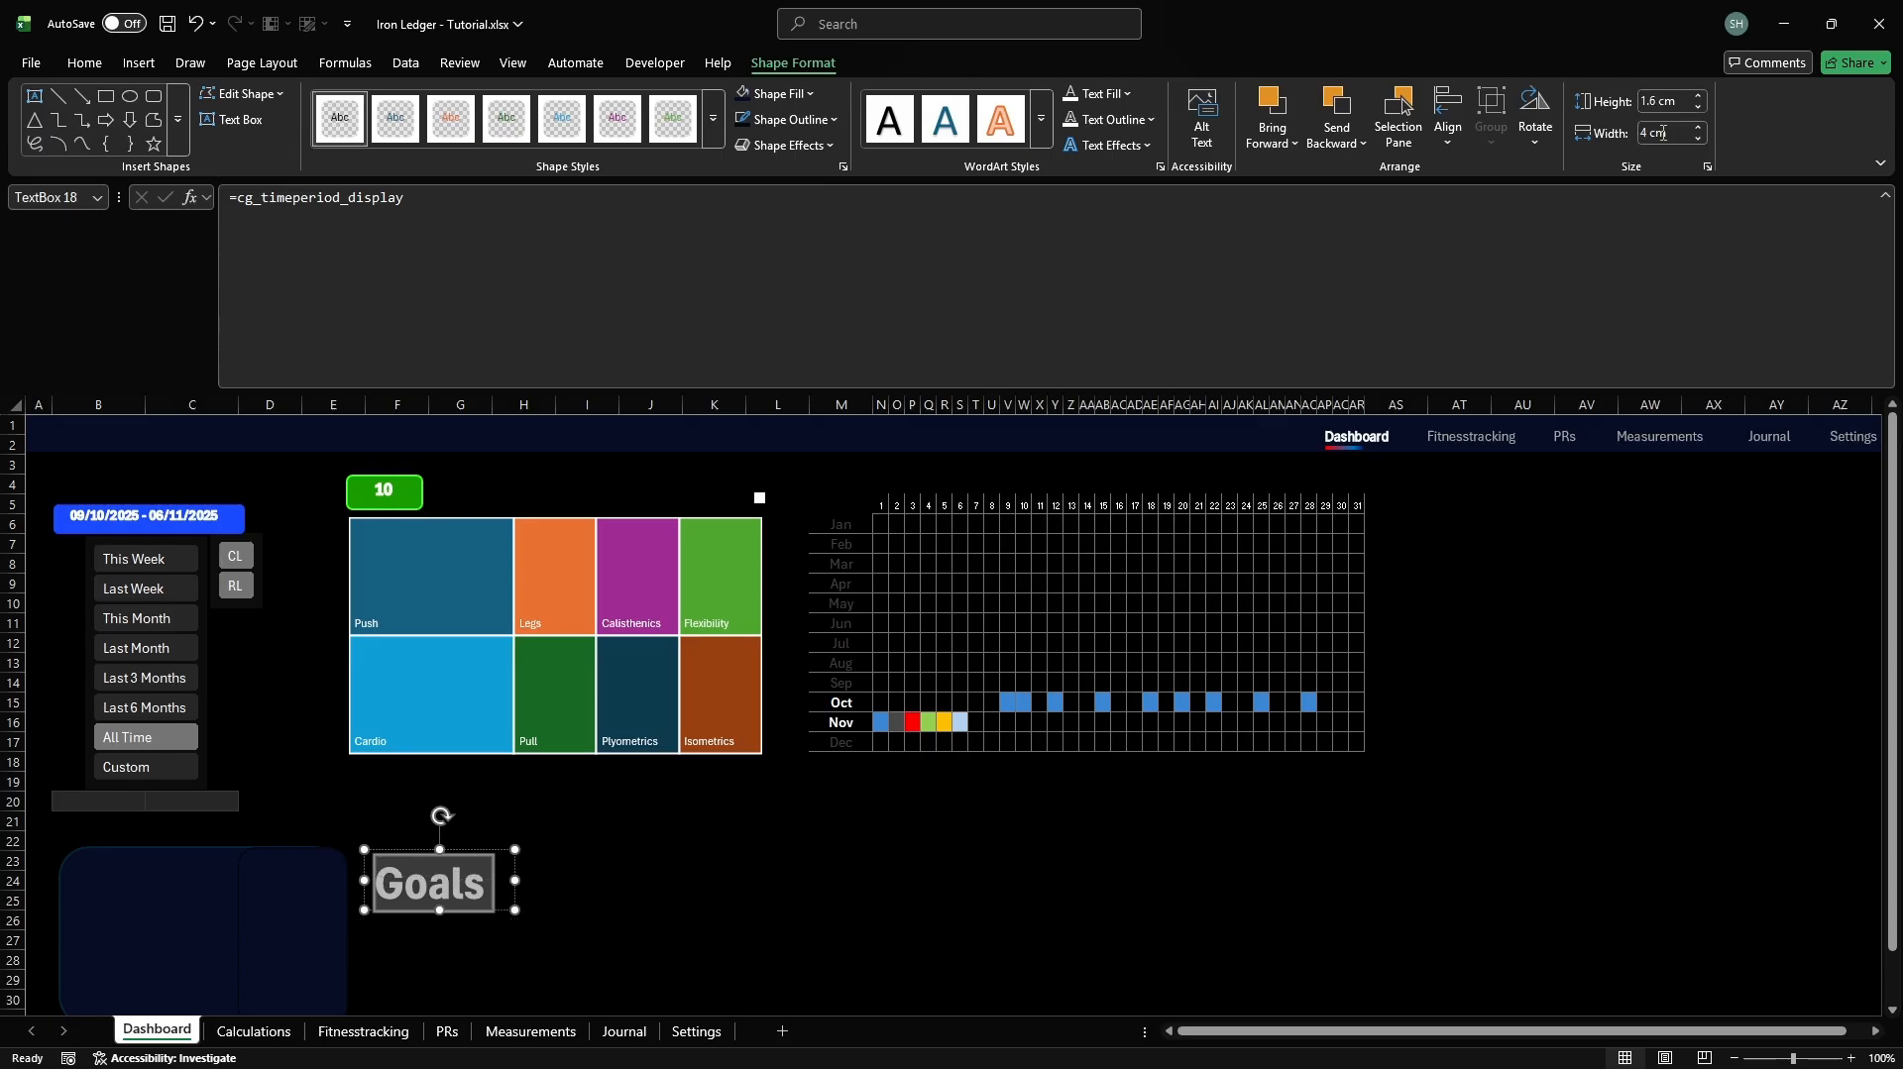
Fill the "Goals" text with the custom hex colour F9D601
{"action": "left_click", "coordinate": [1100, 93]}
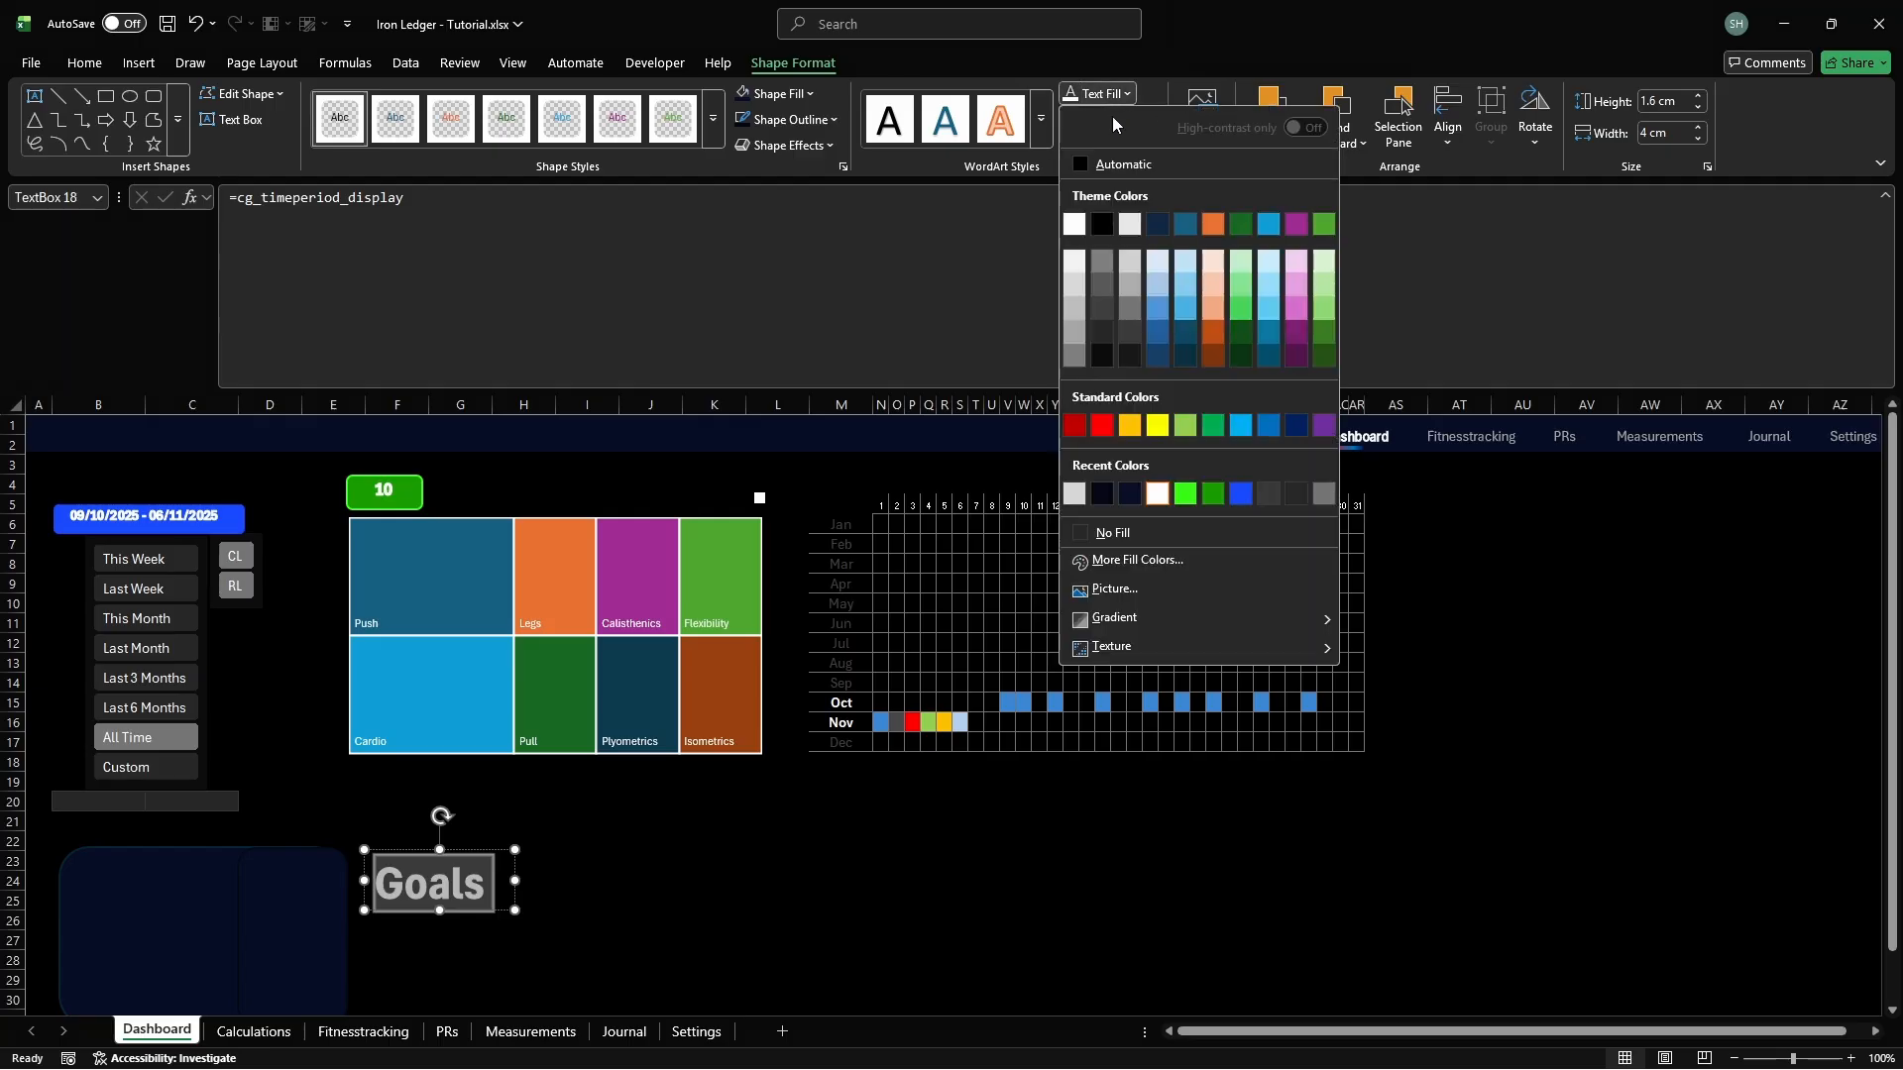
{"action": "left_click", "coordinate": [1137, 561]}
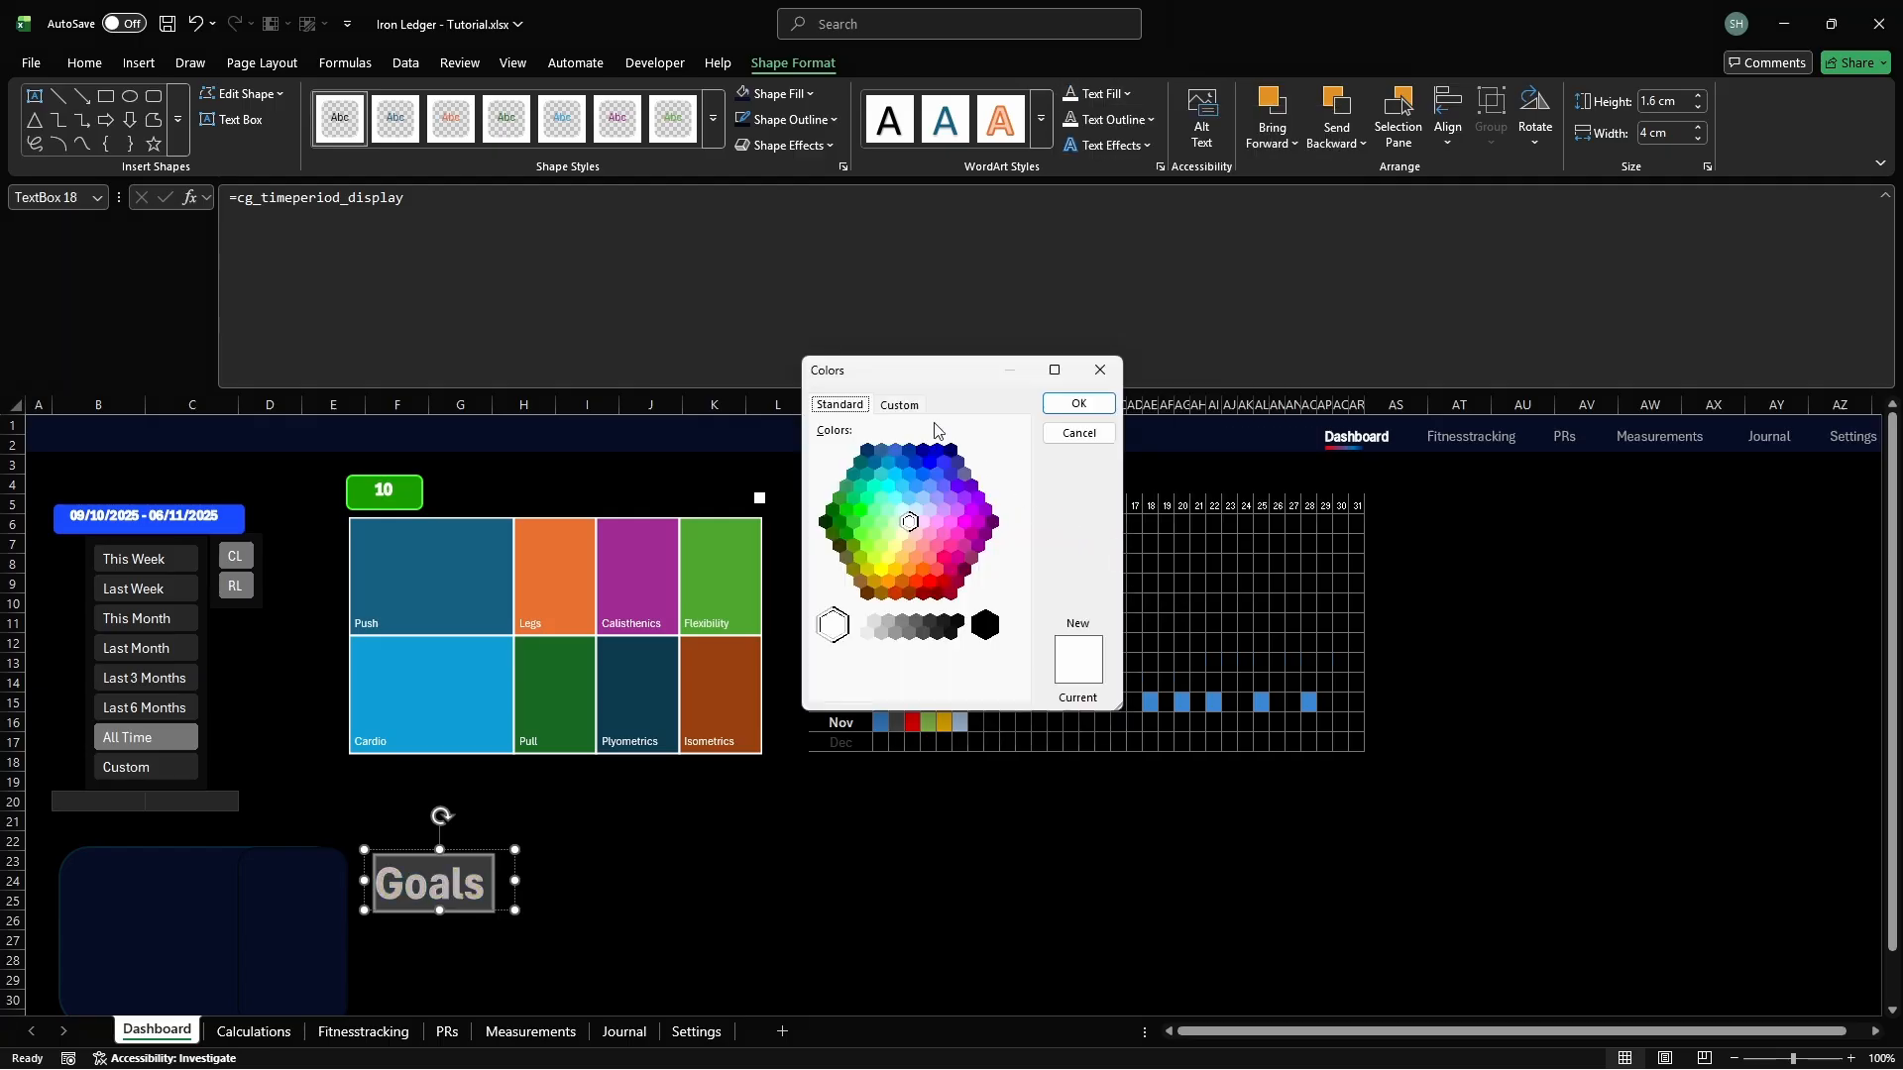
{"action": "left_click", "coordinate": [900, 405]}
{"action": "left_click", "coordinate": [938, 685]}
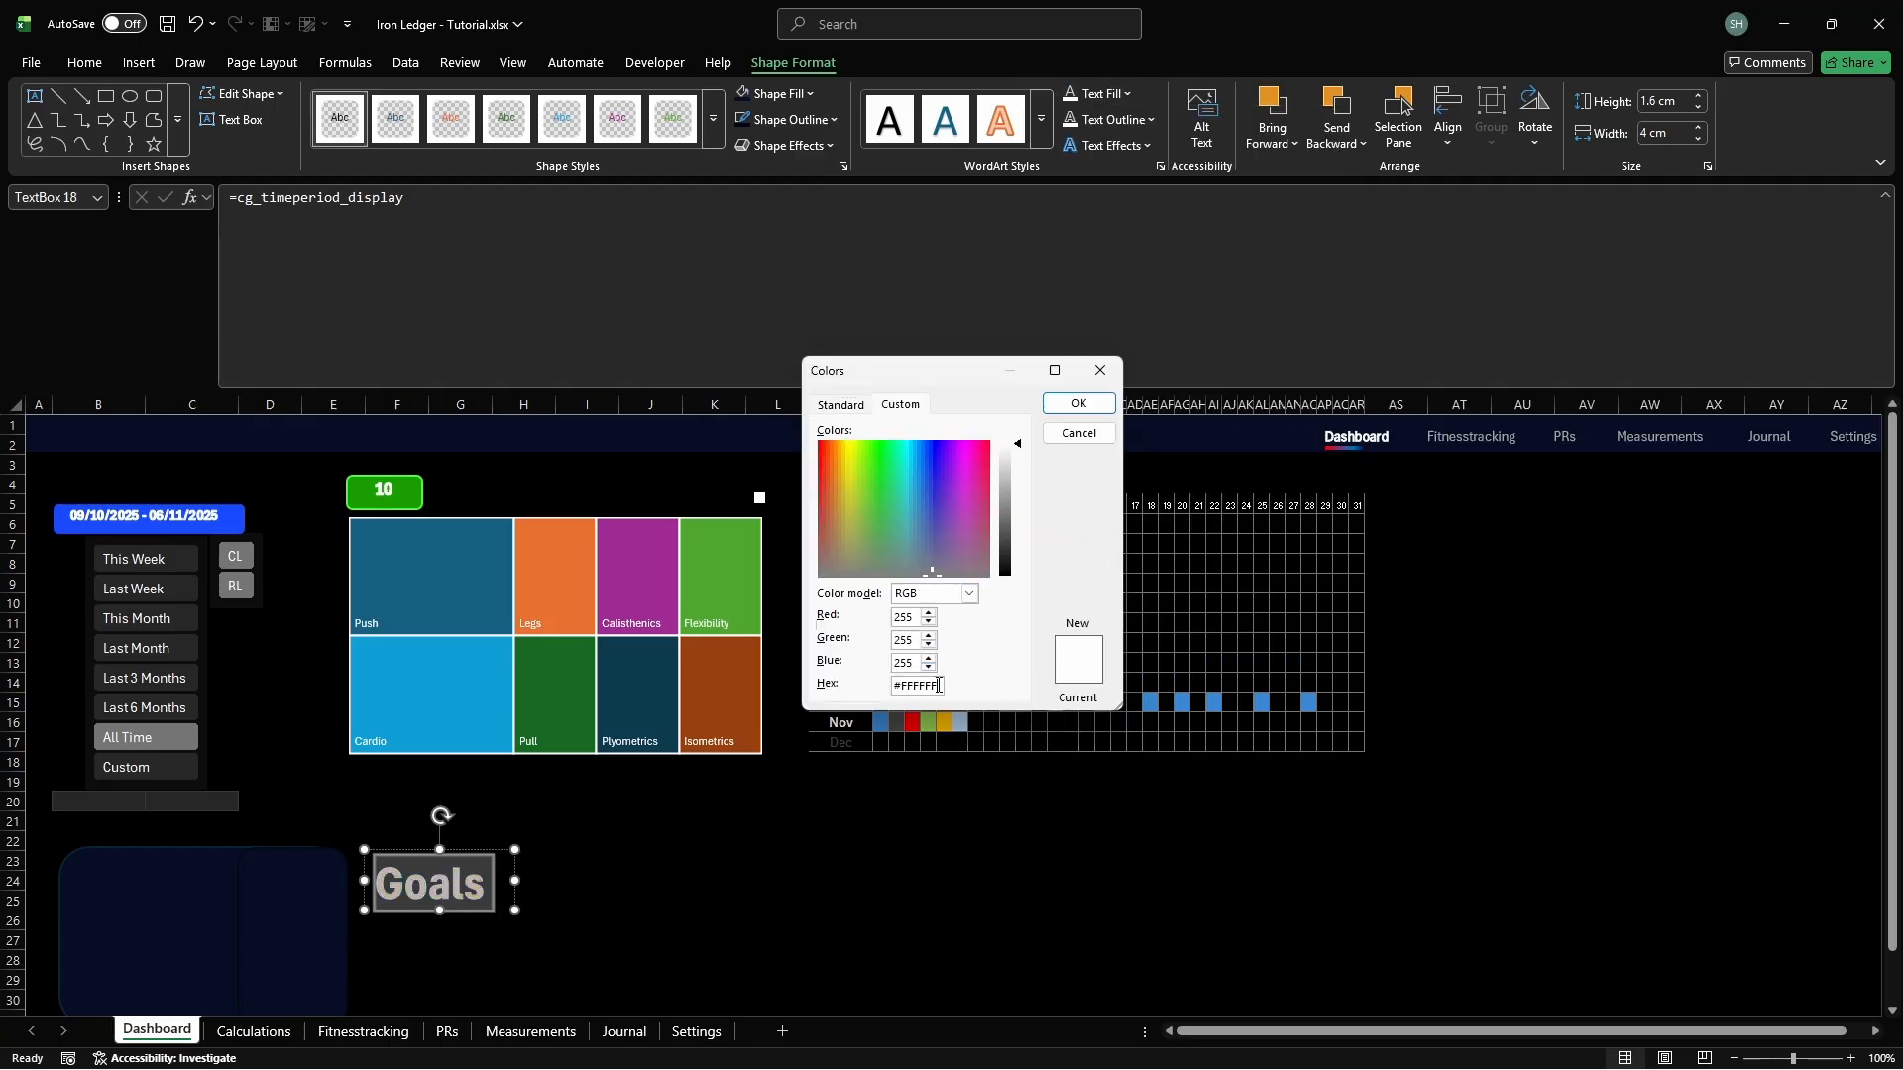
{"action": "key", "text": "ctrl+a"}
{"action": "key", "text": "BackSpace"}
{"action": "type", "text": "F9D601"}
{"action": "key", "text": "Return"}
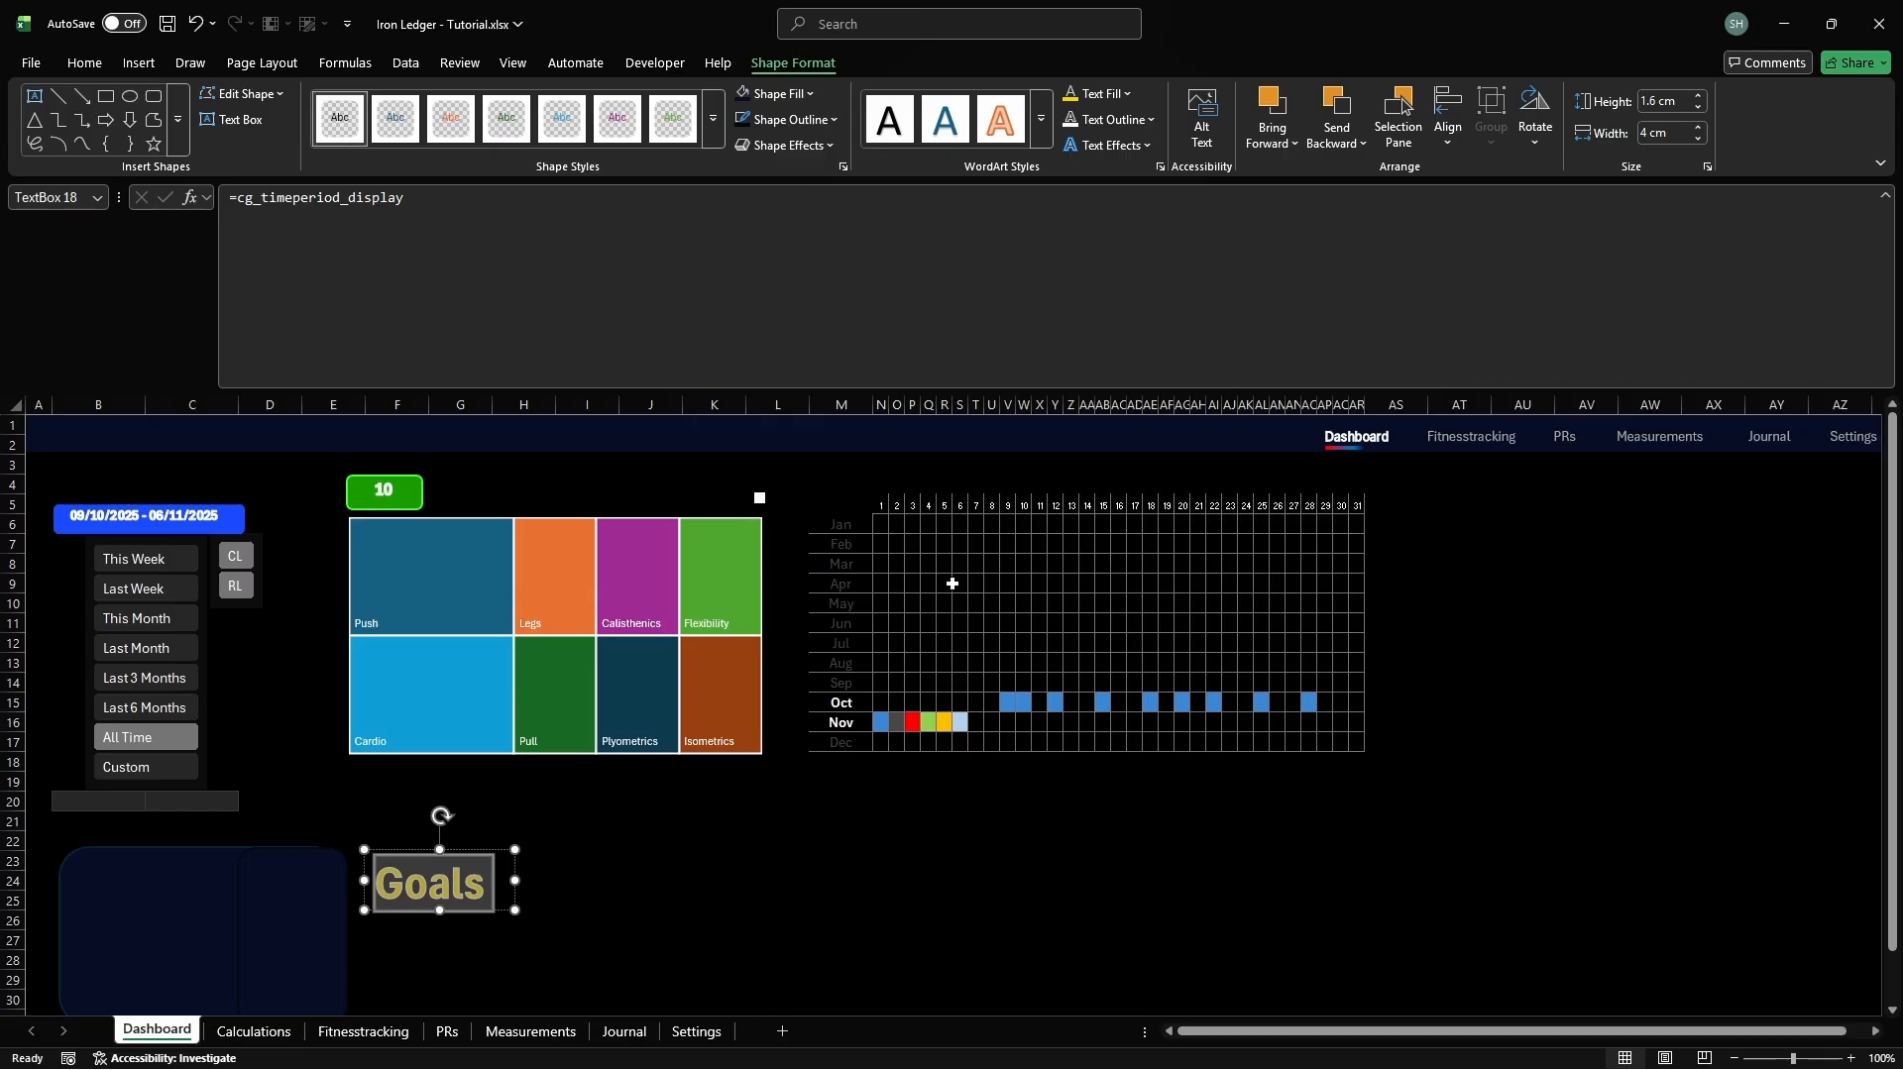
Outline the "Goals" text in the custom hex colour FFC000 with a 3 pt weight
{"action": "left_click", "coordinate": [1150, 120]}
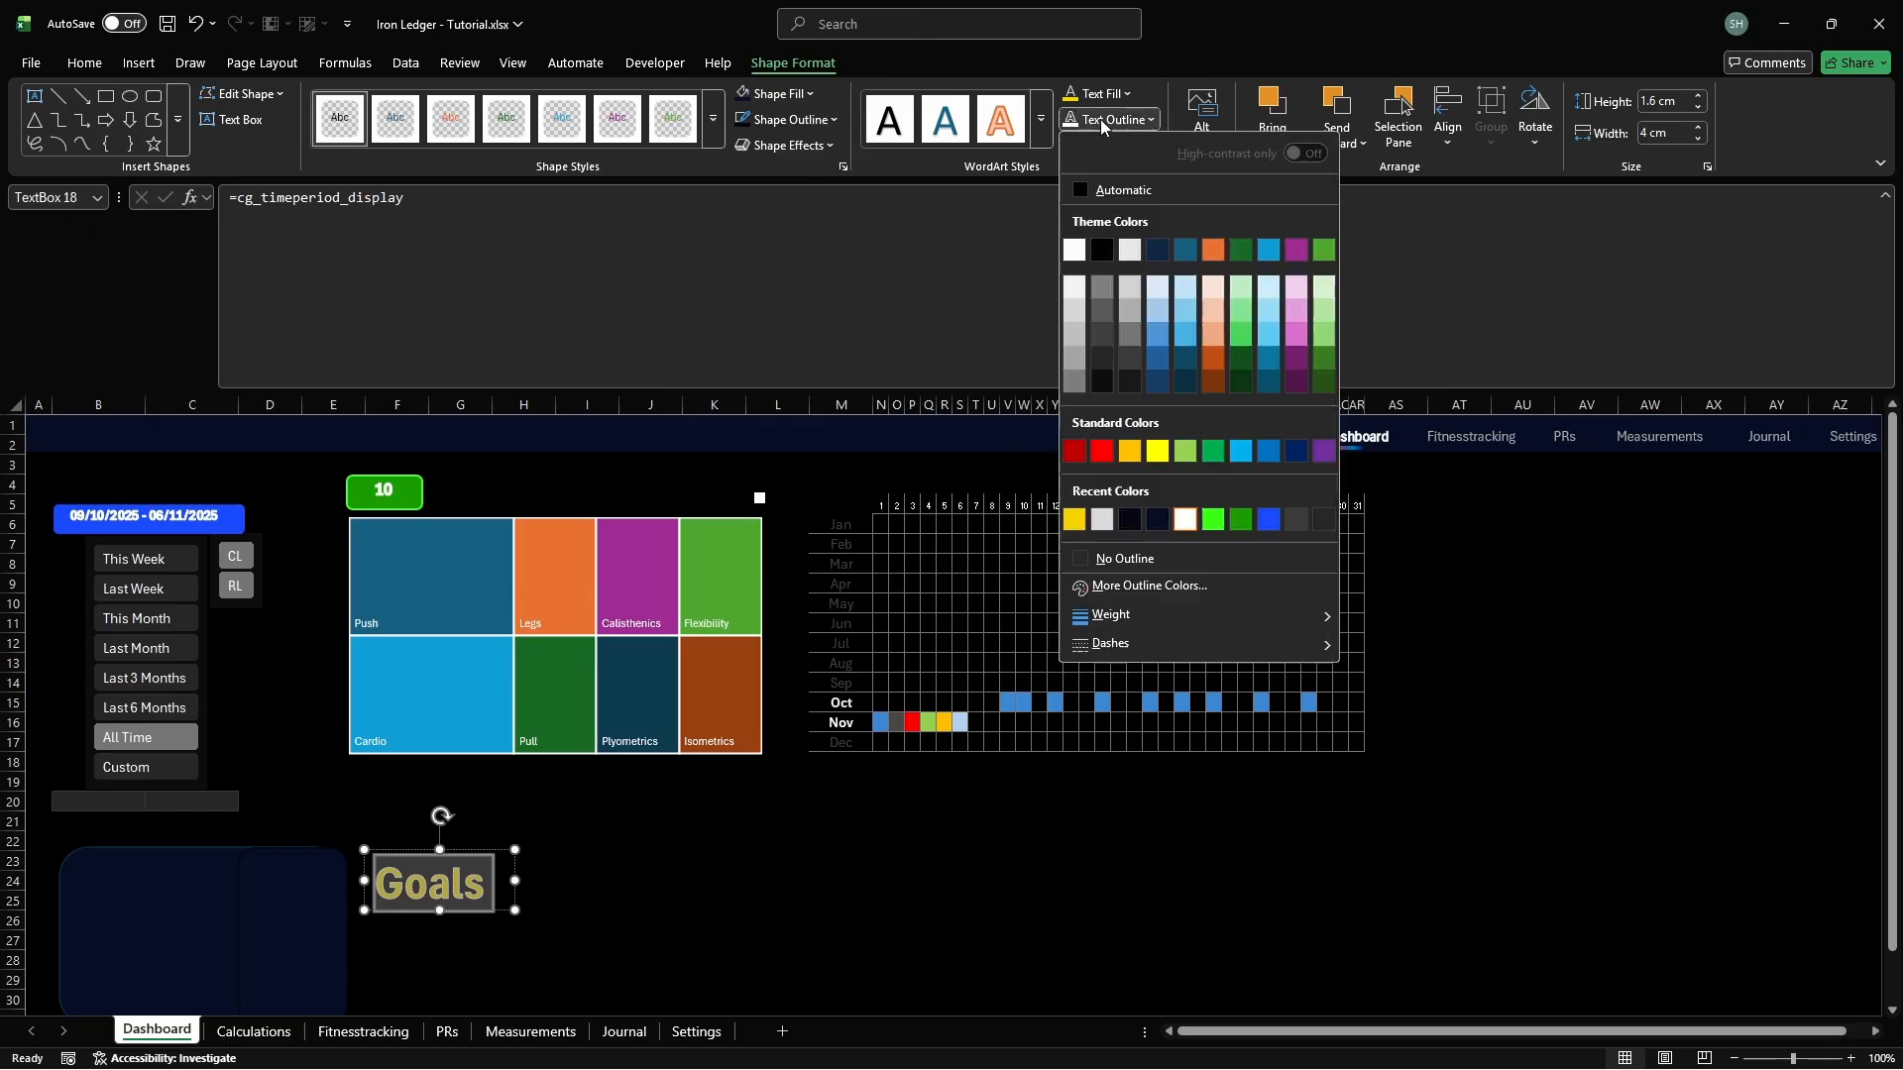
{"action": "left_click", "coordinate": [1145, 585]}
{"action": "left_click", "coordinate": [900, 406]}
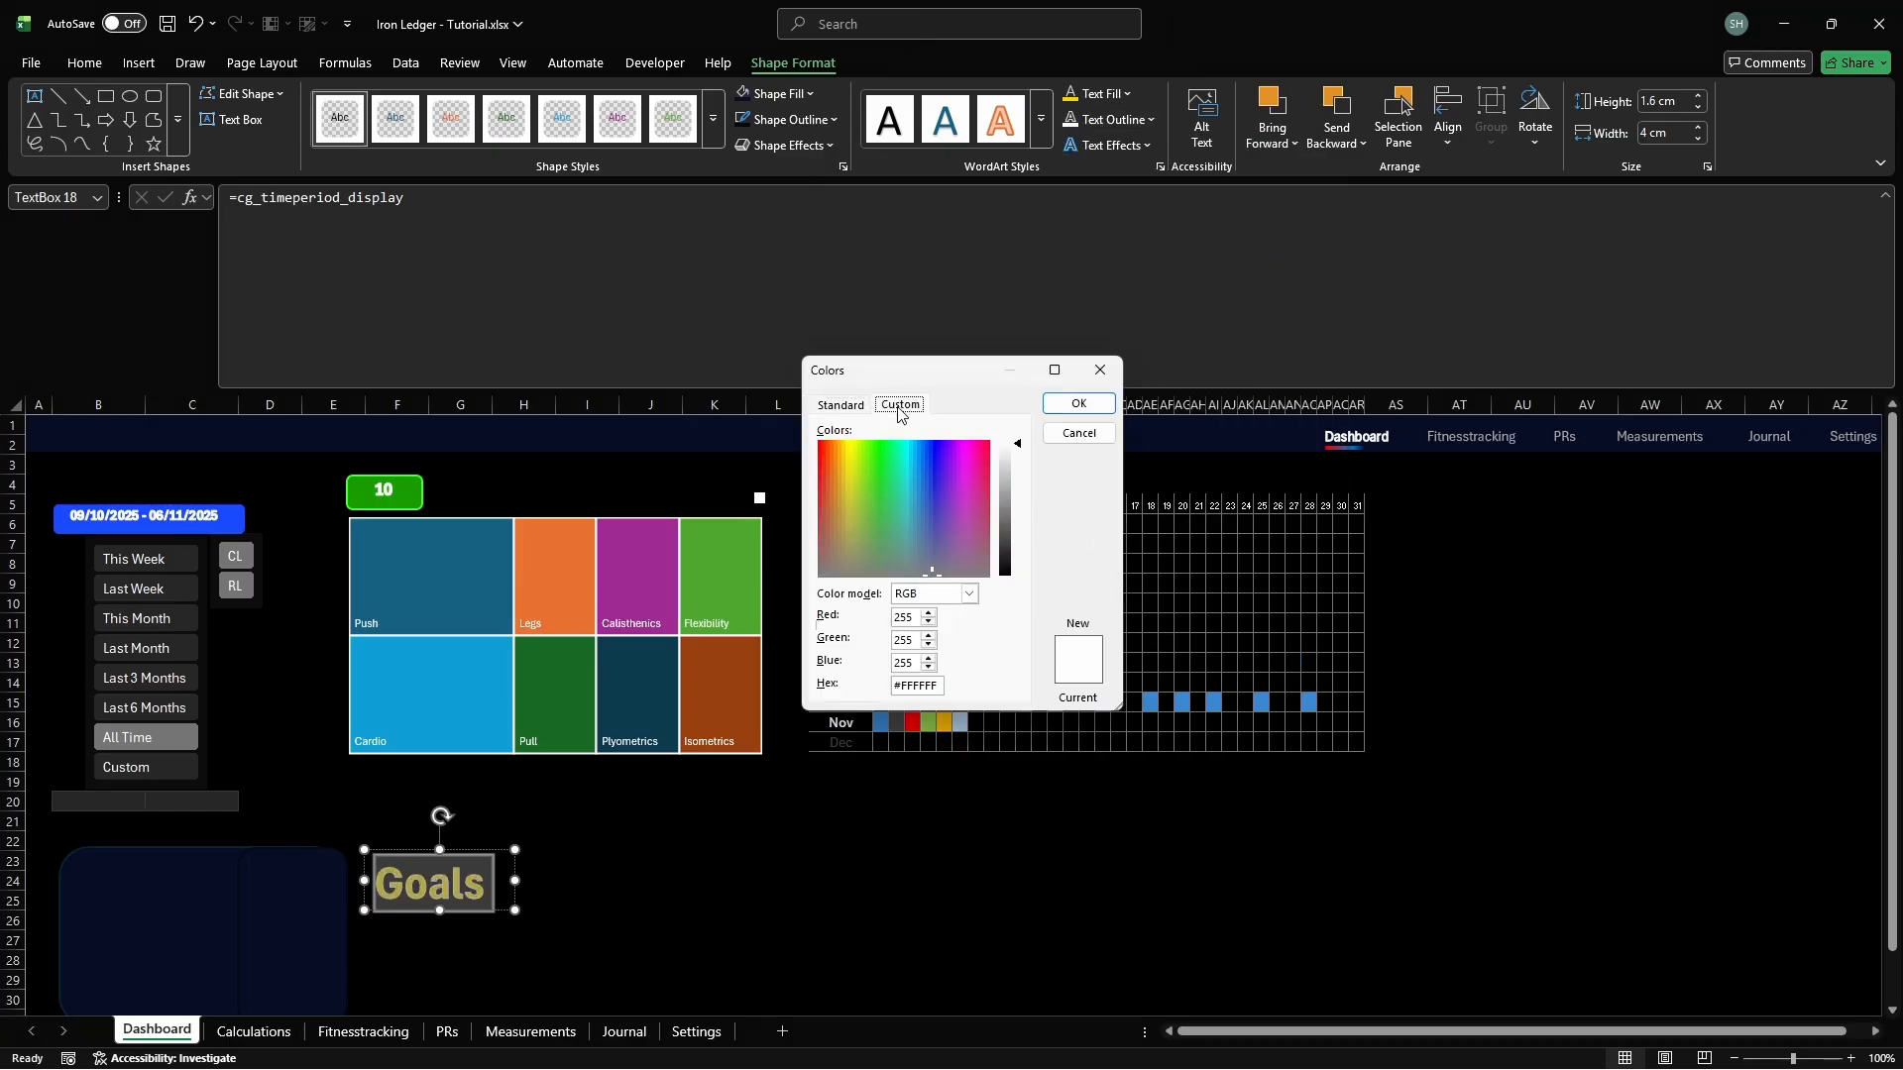
{"action": "double_click", "coordinate": [935, 686]}
{"action": "type", "text": "FFC000"}
{"action": "key", "text": "Return"}
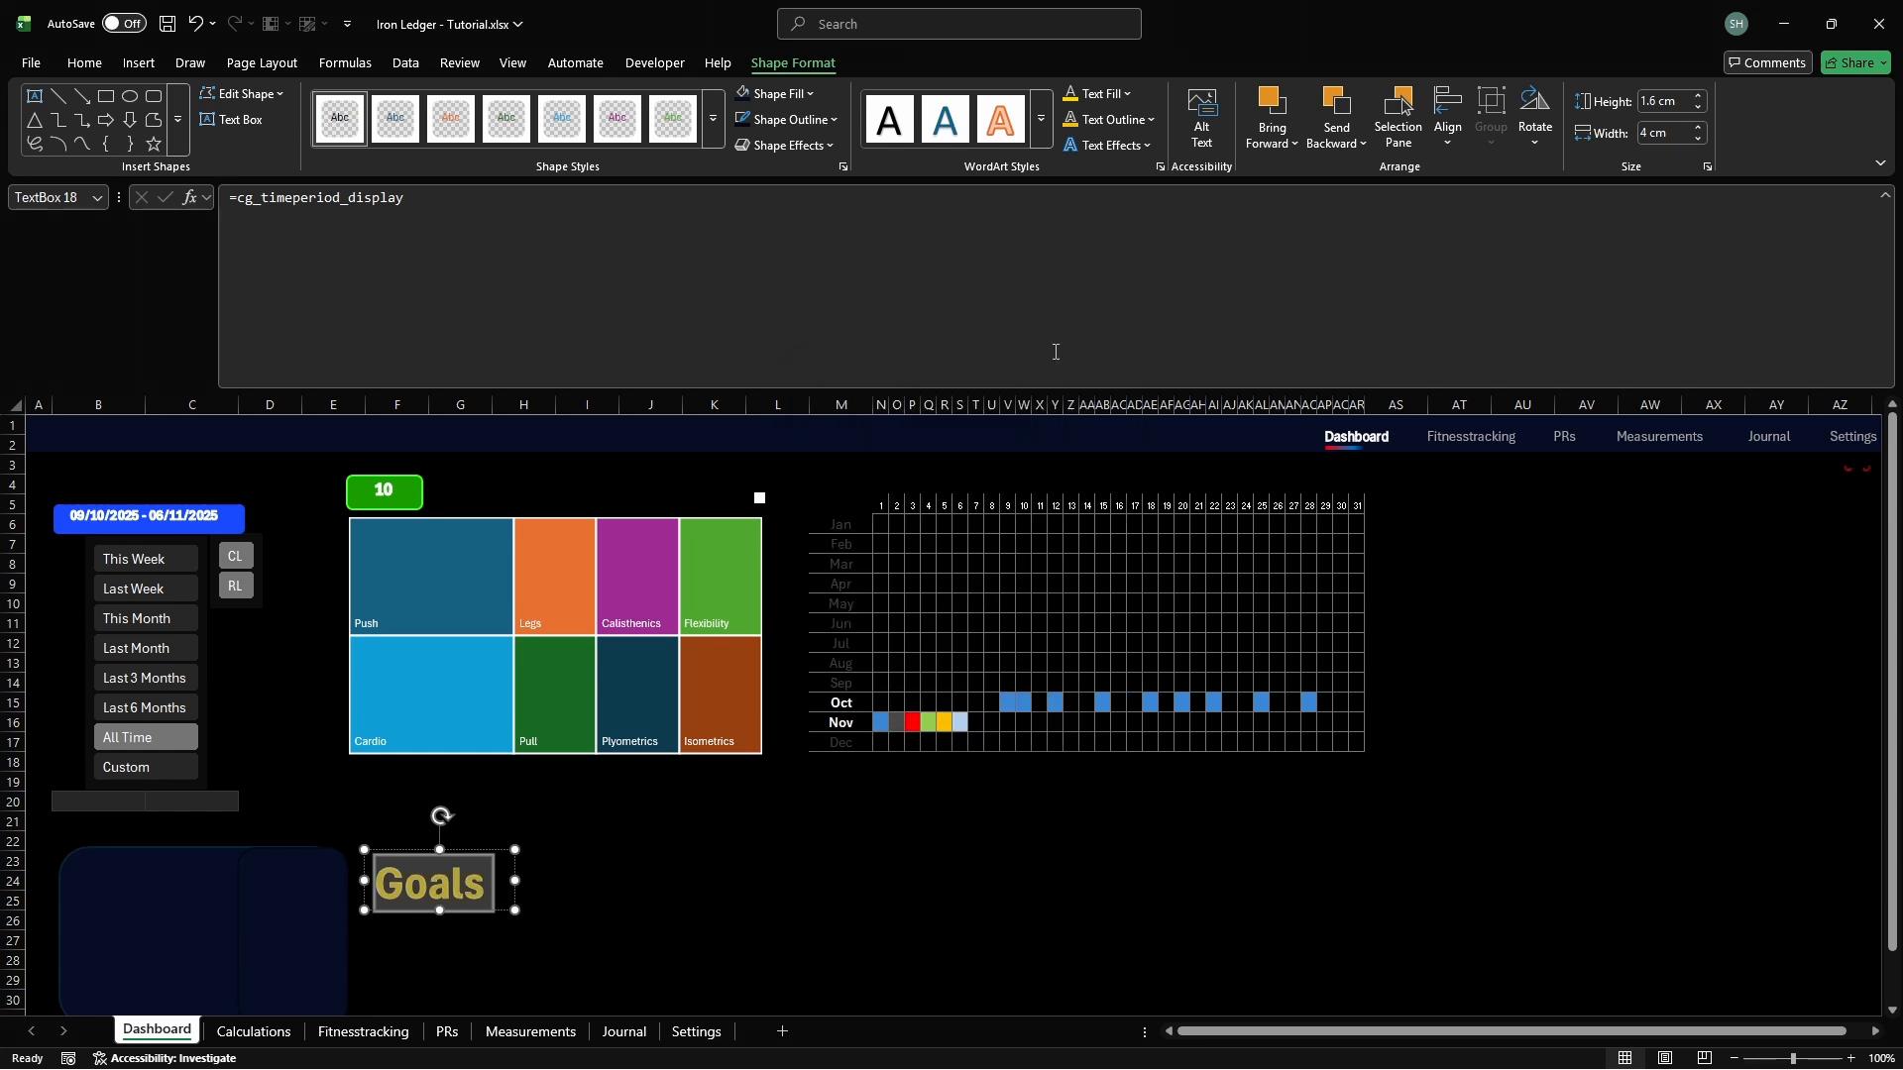
{"action": "left_click", "coordinate": [1112, 119]}
{"action": "mouse_move", "coordinate": [1140, 616]}
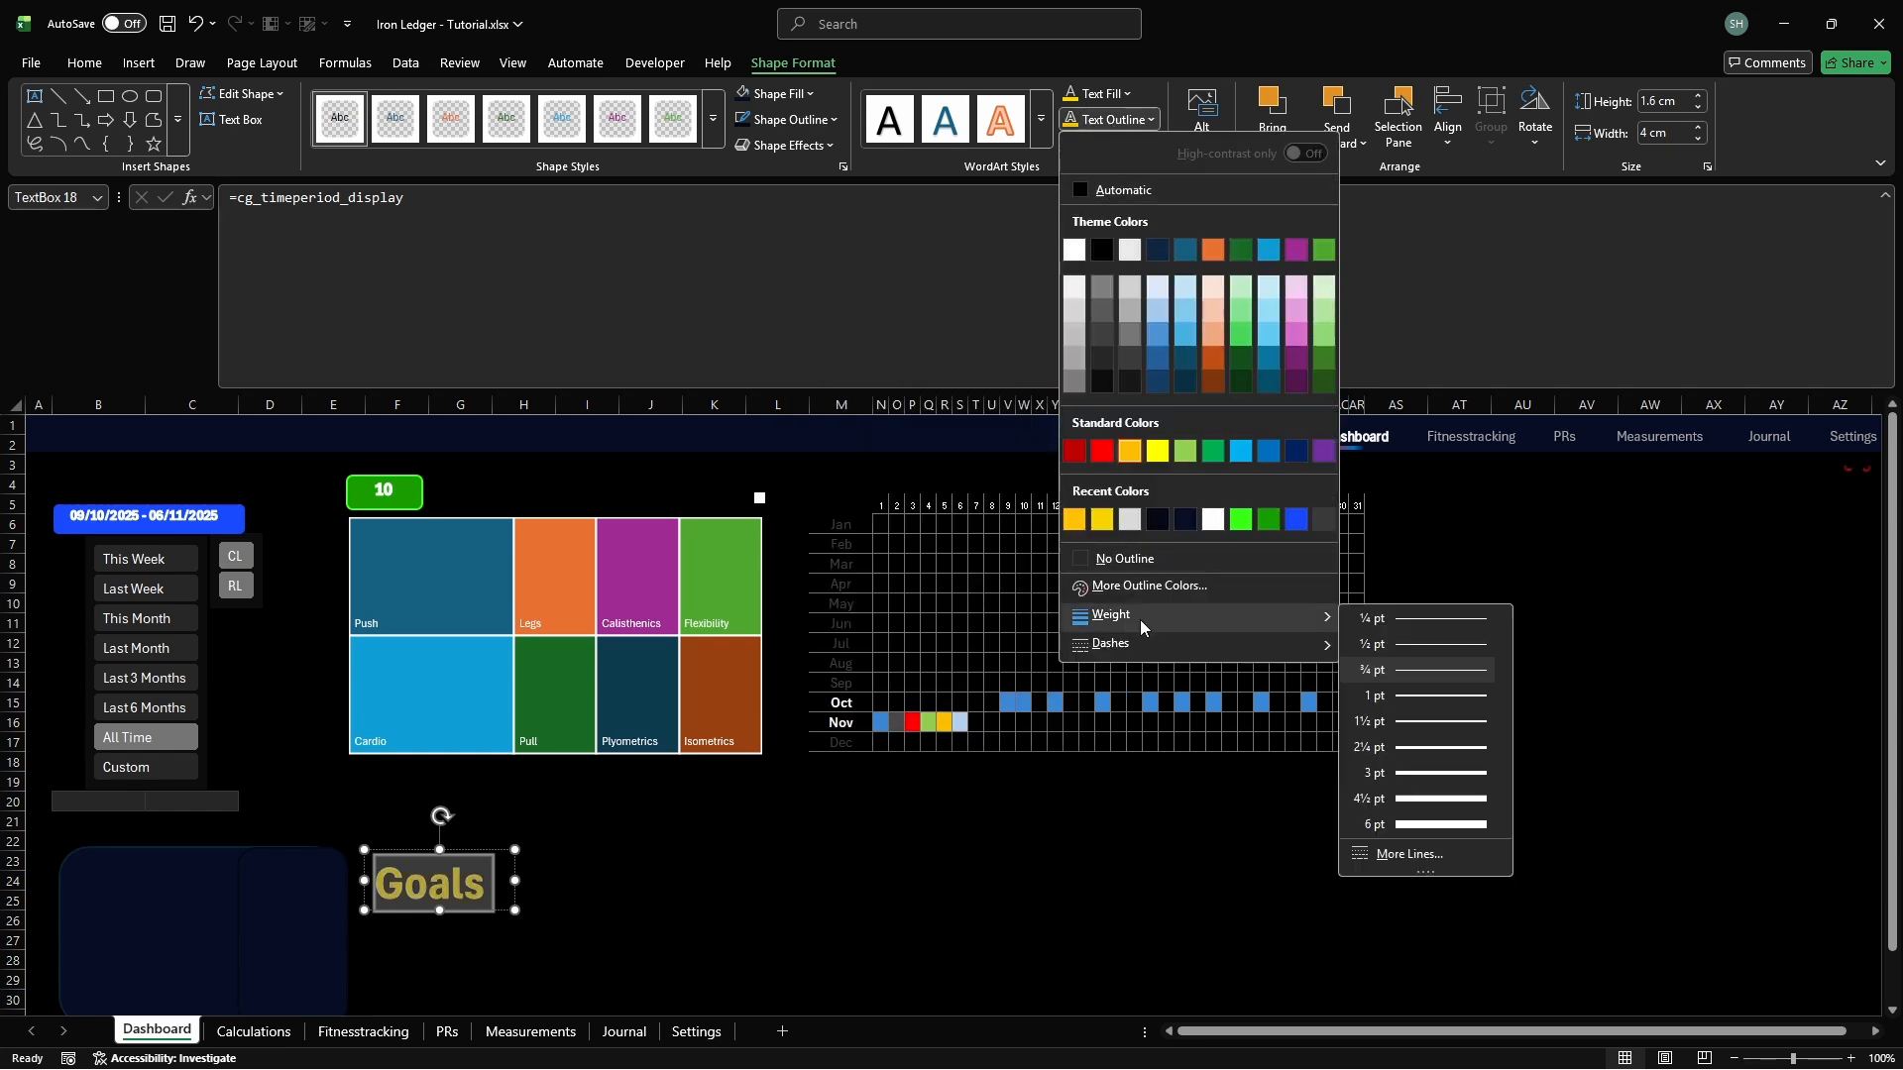
{"action": "left_click", "coordinate": [1408, 773]}
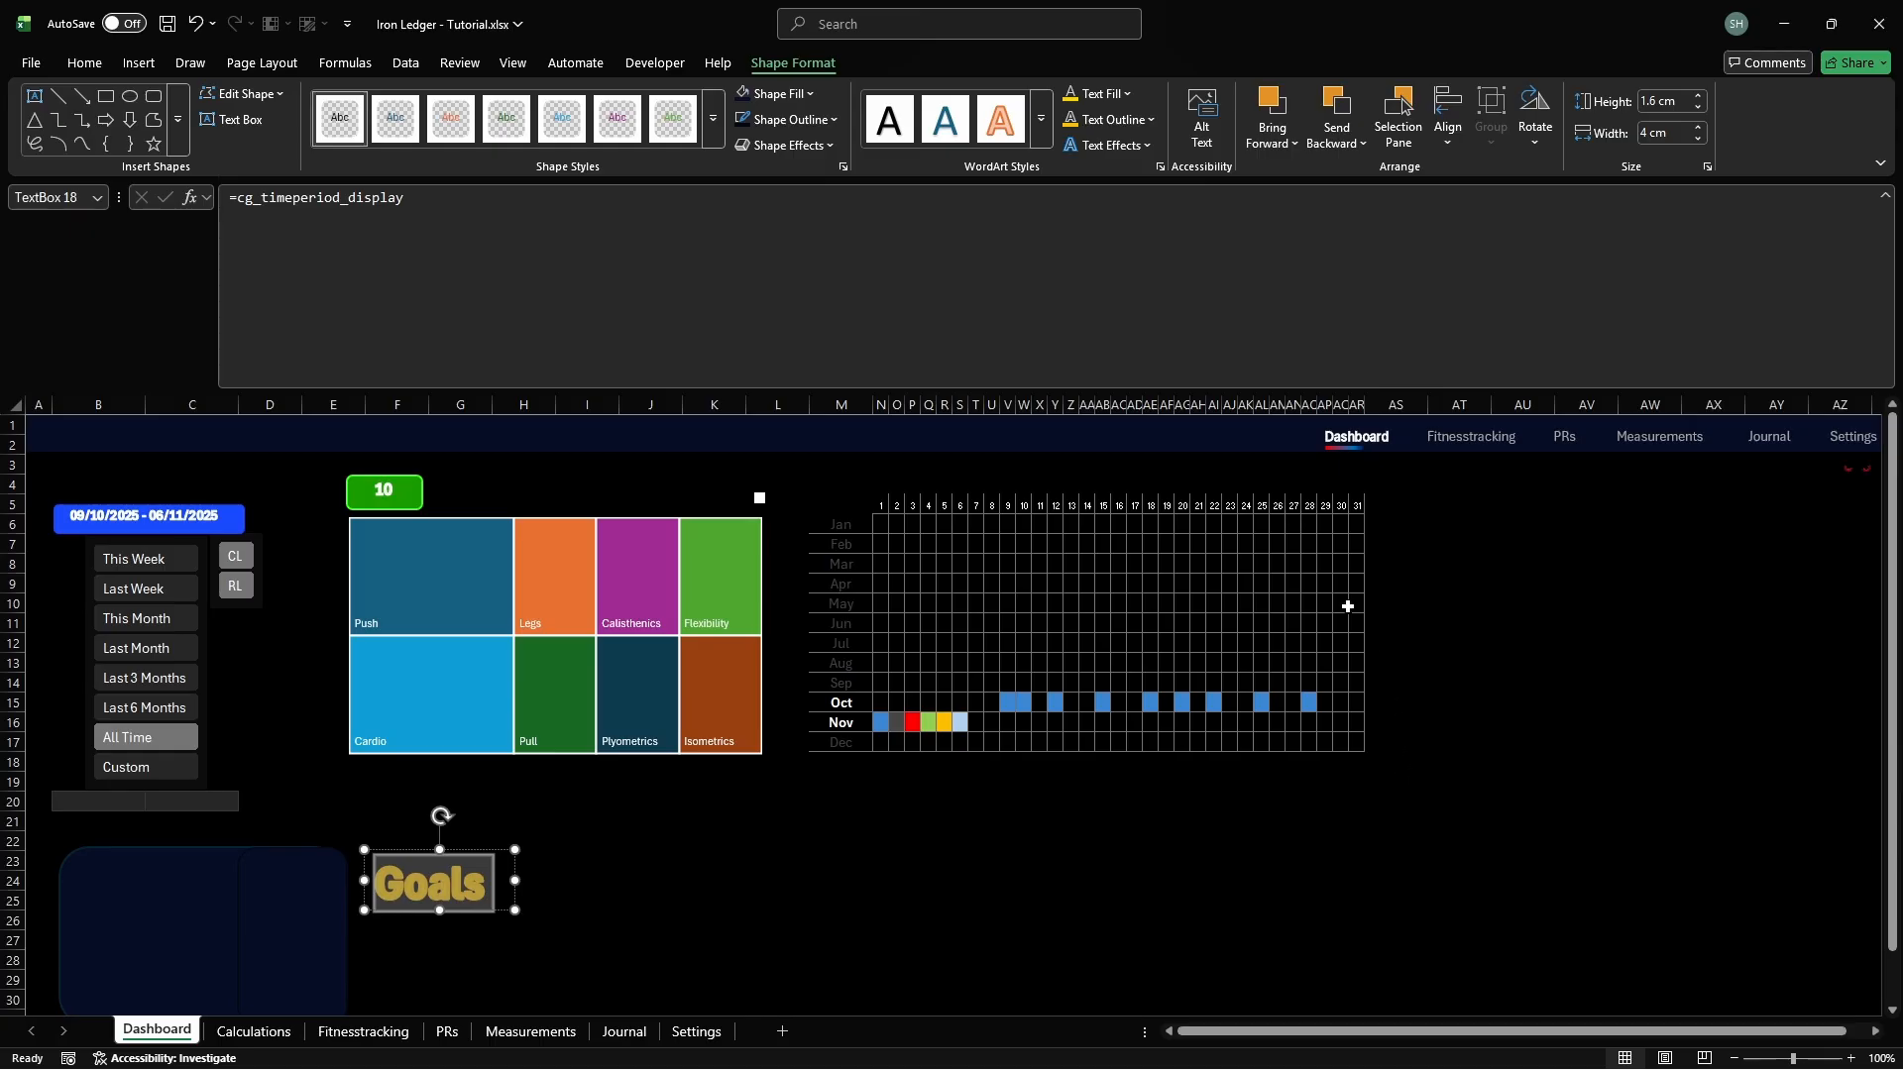
Apply the orange glow variation from the third row of presets to the "Goals" text
{"action": "left_click", "coordinate": [1116, 145]}
{"action": "key", "text": "Down"}
{"action": "key", "text": "Right"}
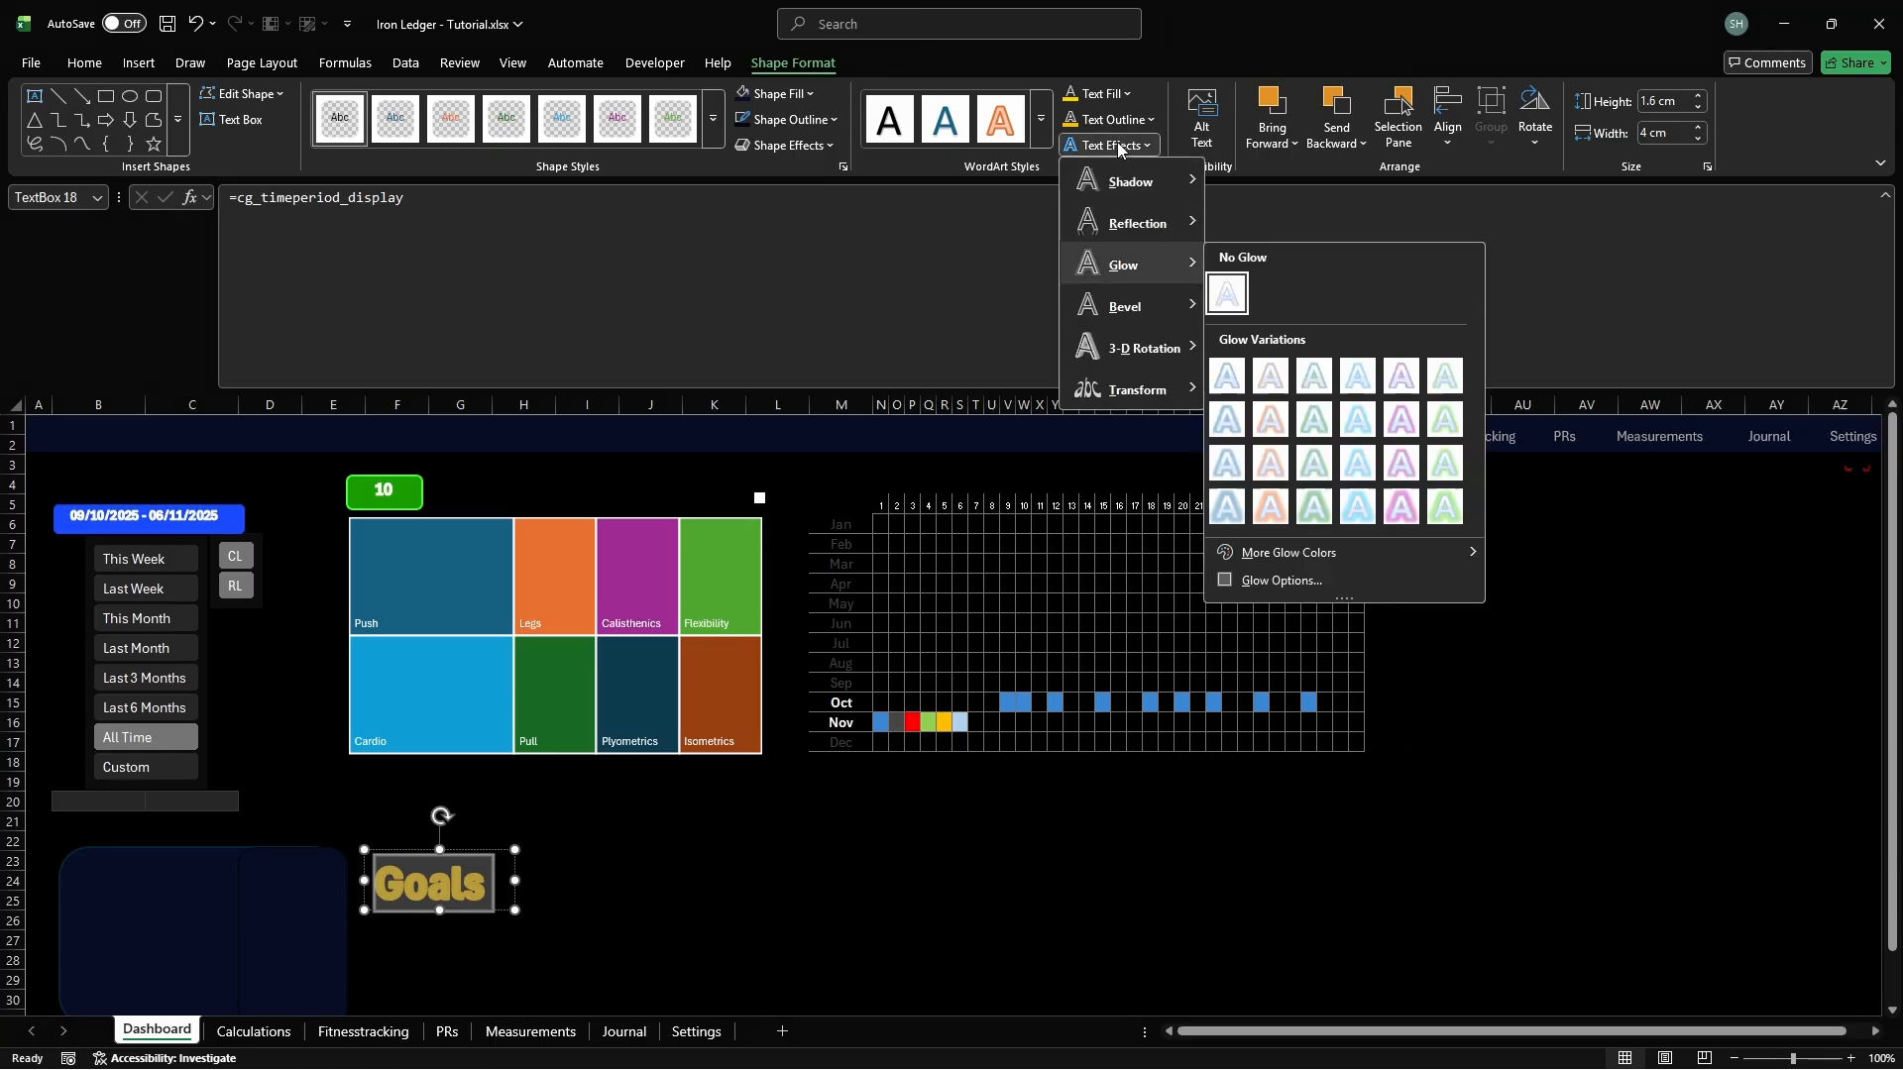
{"action": "key", "text": "Down"}
{"action": "key", "text": "Right"}
{"action": "key", "text": "Down"}
{"action": "key", "text": "Down"}
{"action": "key", "text": "Return"}
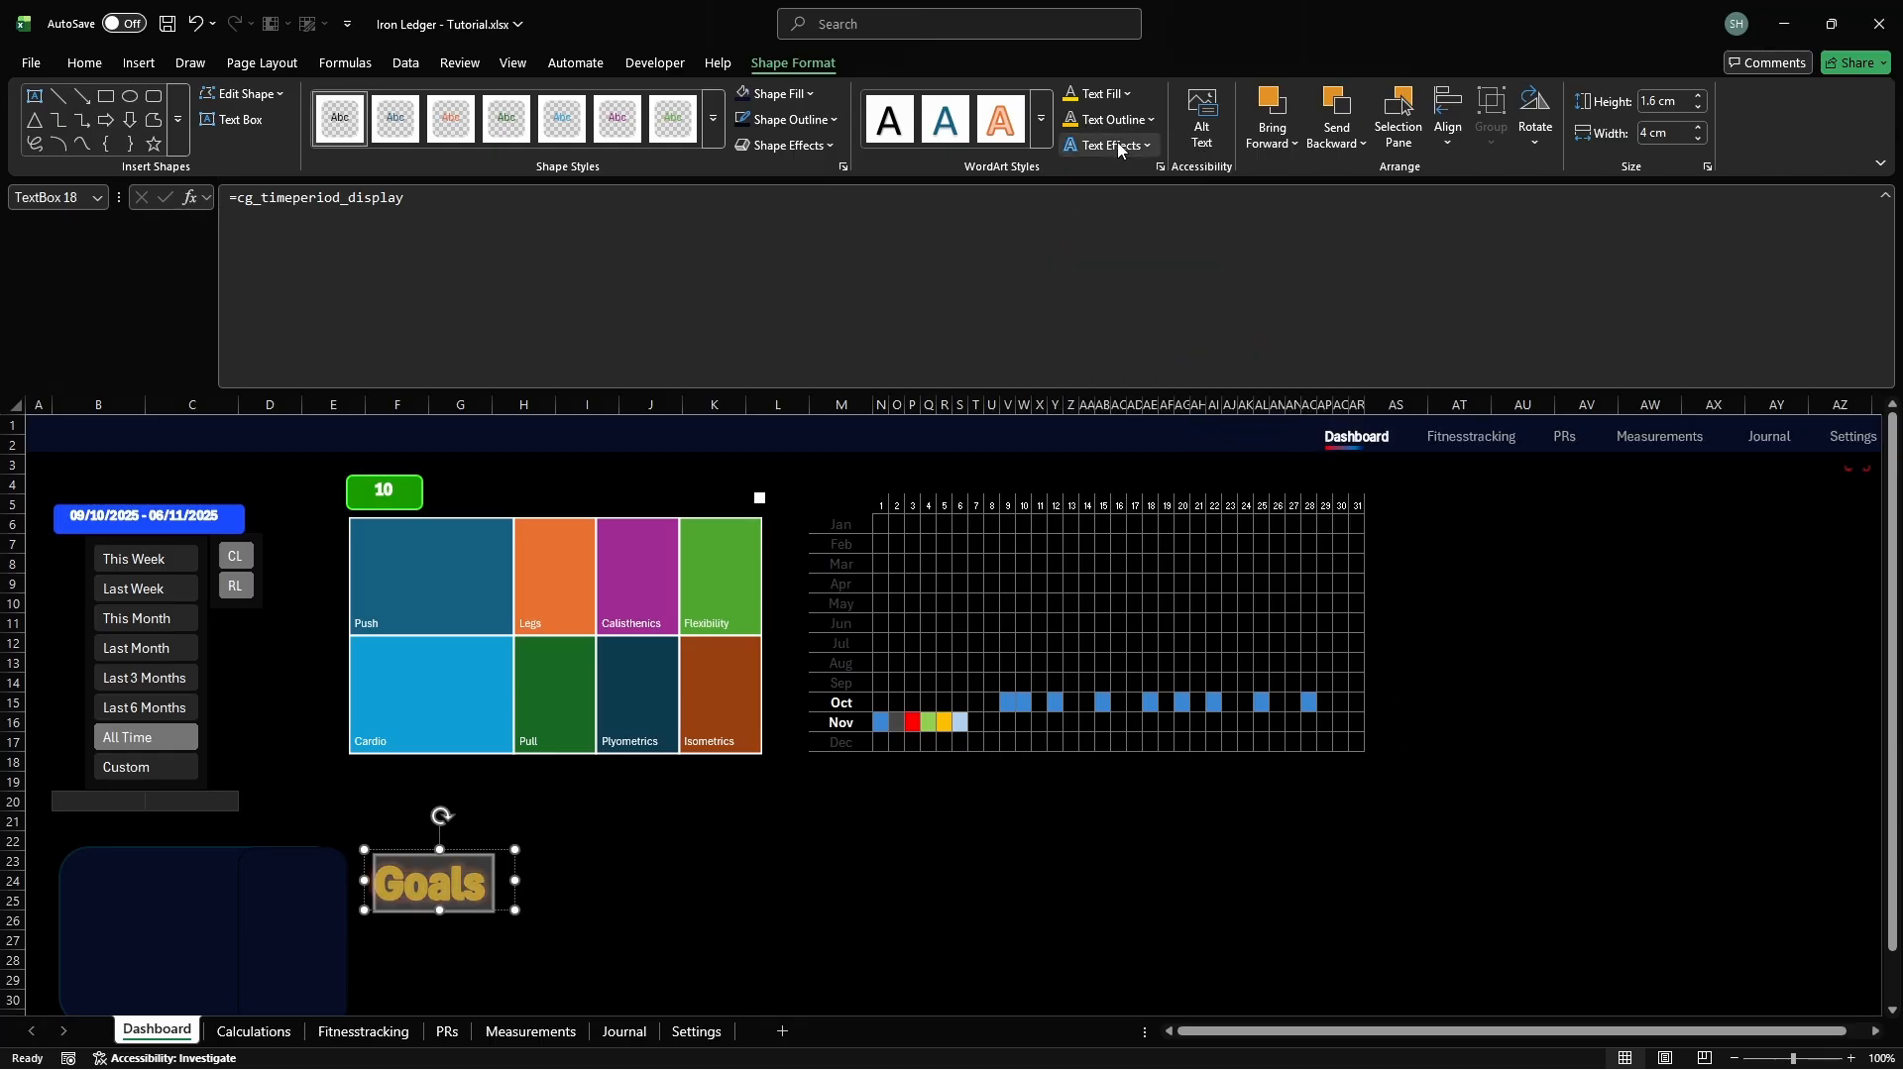
Change the glow colour of the "Goals" text to gold
{"action": "left_click", "coordinate": [1117, 145]}
{"action": "key", "text": "Down"}
{"action": "key", "text": "Down"}
{"action": "key", "text": "Down"}
{"action": "key", "text": "Right"}
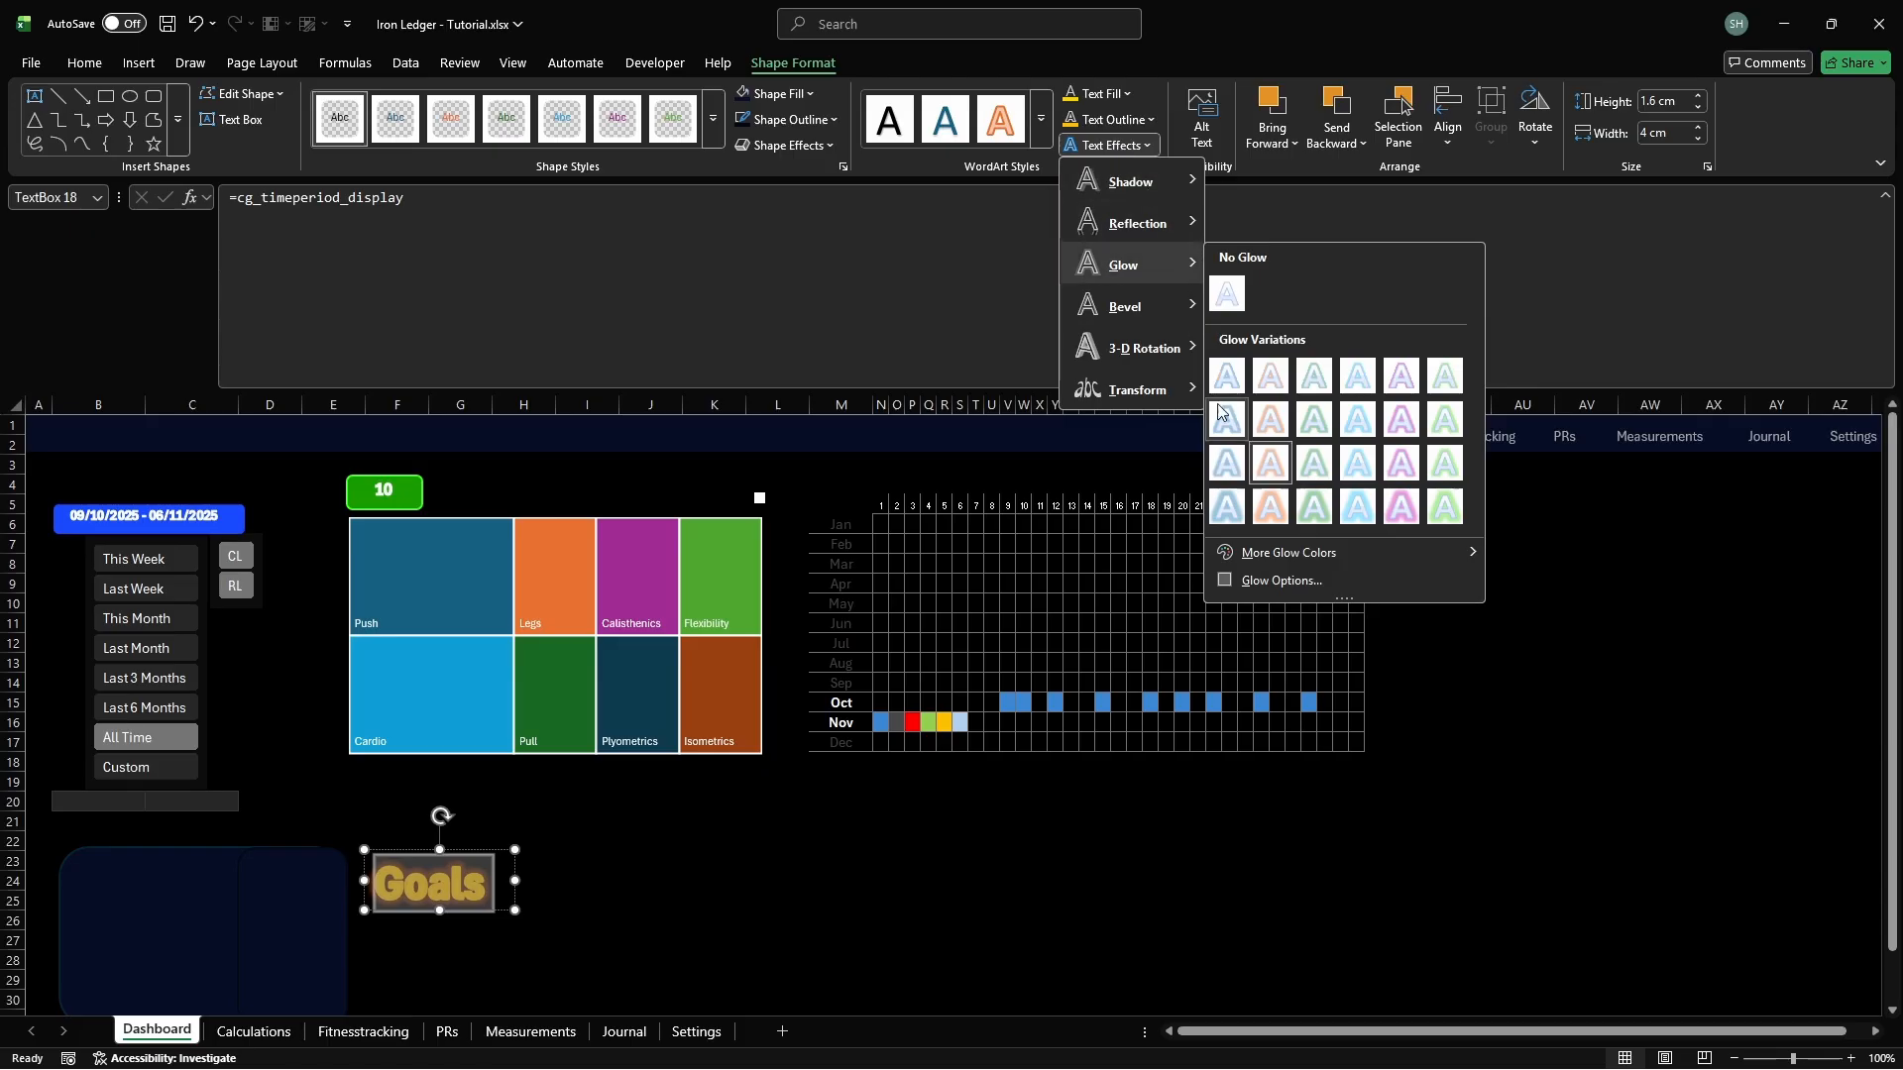
{"action": "left_click", "coordinate": [1556, 827]}
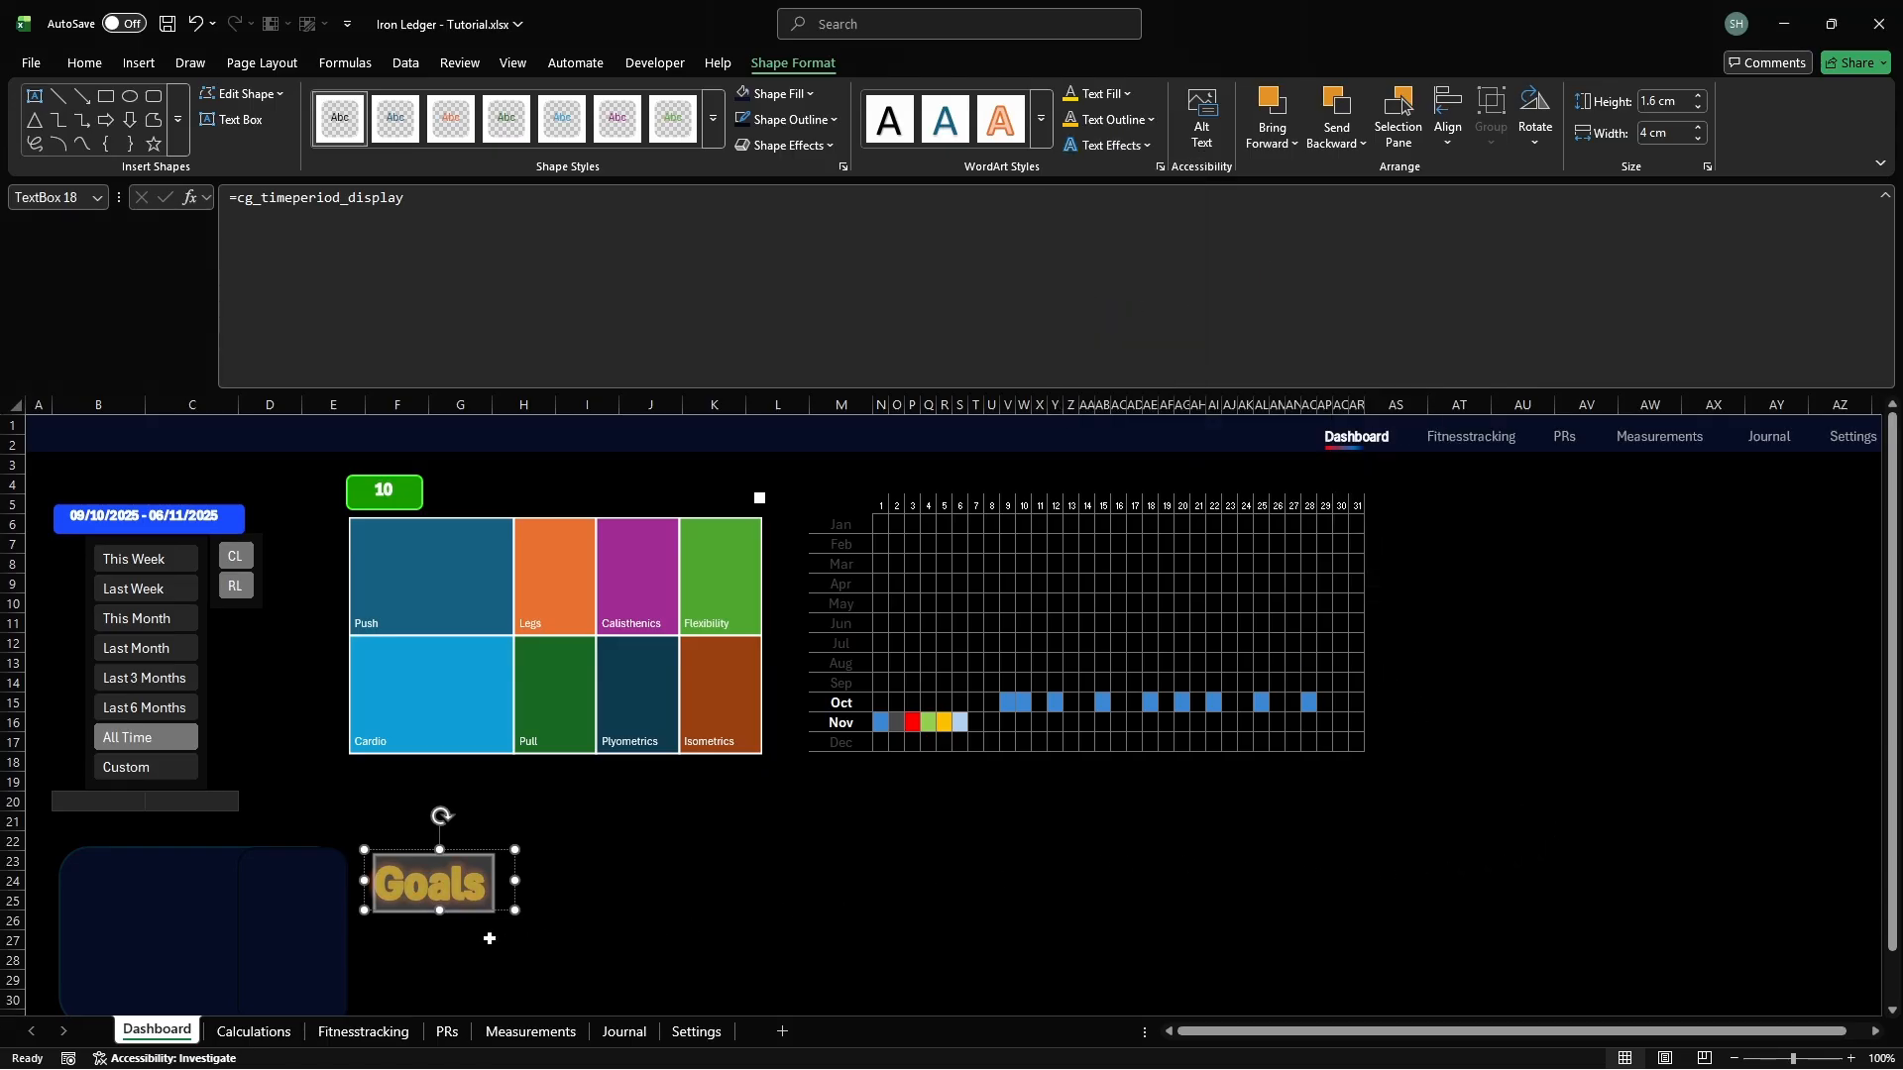
Move the "Goals" text onto the dark card and paste a copy of the date-range text box at F23, reading "Target W/Os" without bold
{"action": "left_click_drag", "start_coordinate": [426, 904], "coordinate": [142, 905]}
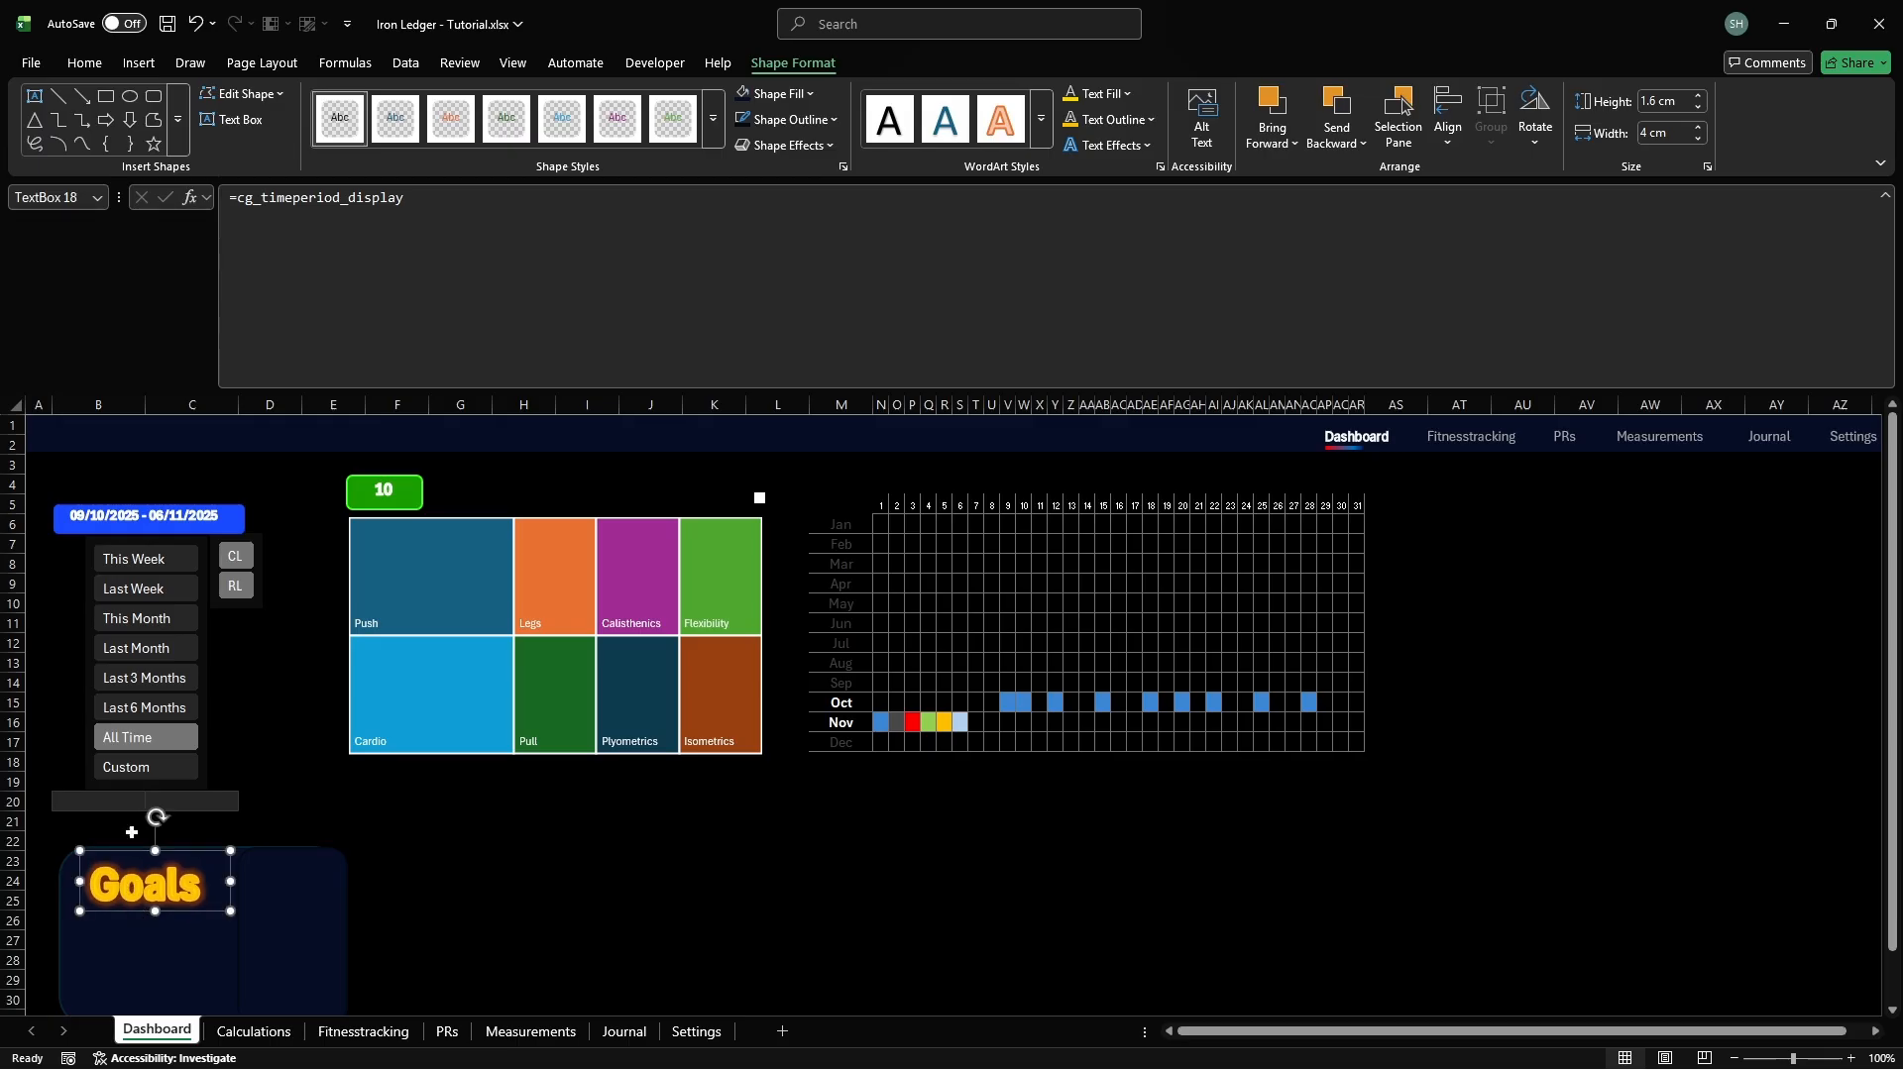
{"action": "left_click", "coordinate": [159, 516]}
{"action": "left_click", "coordinate": [416, 863]}
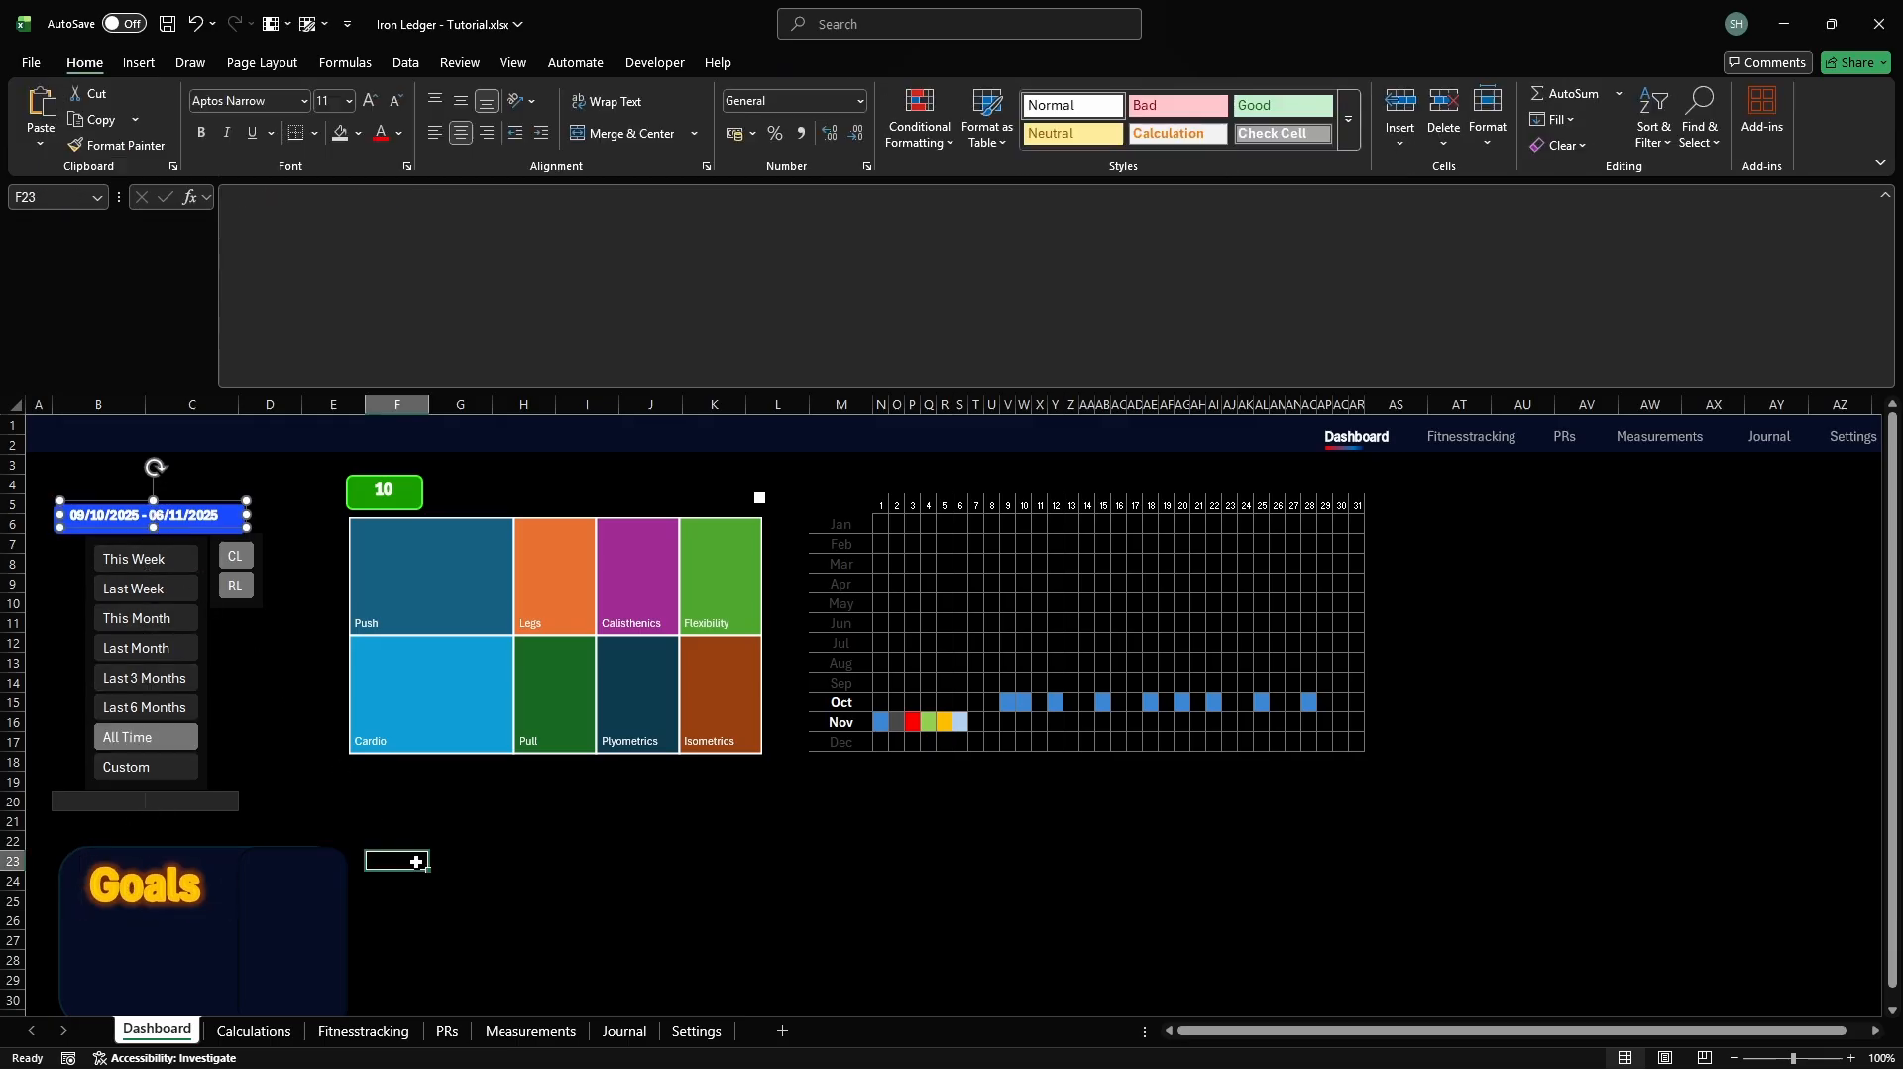
{"action": "key", "text": "ctrl+v"}
{"action": "type", "text": "Target W/Os"}
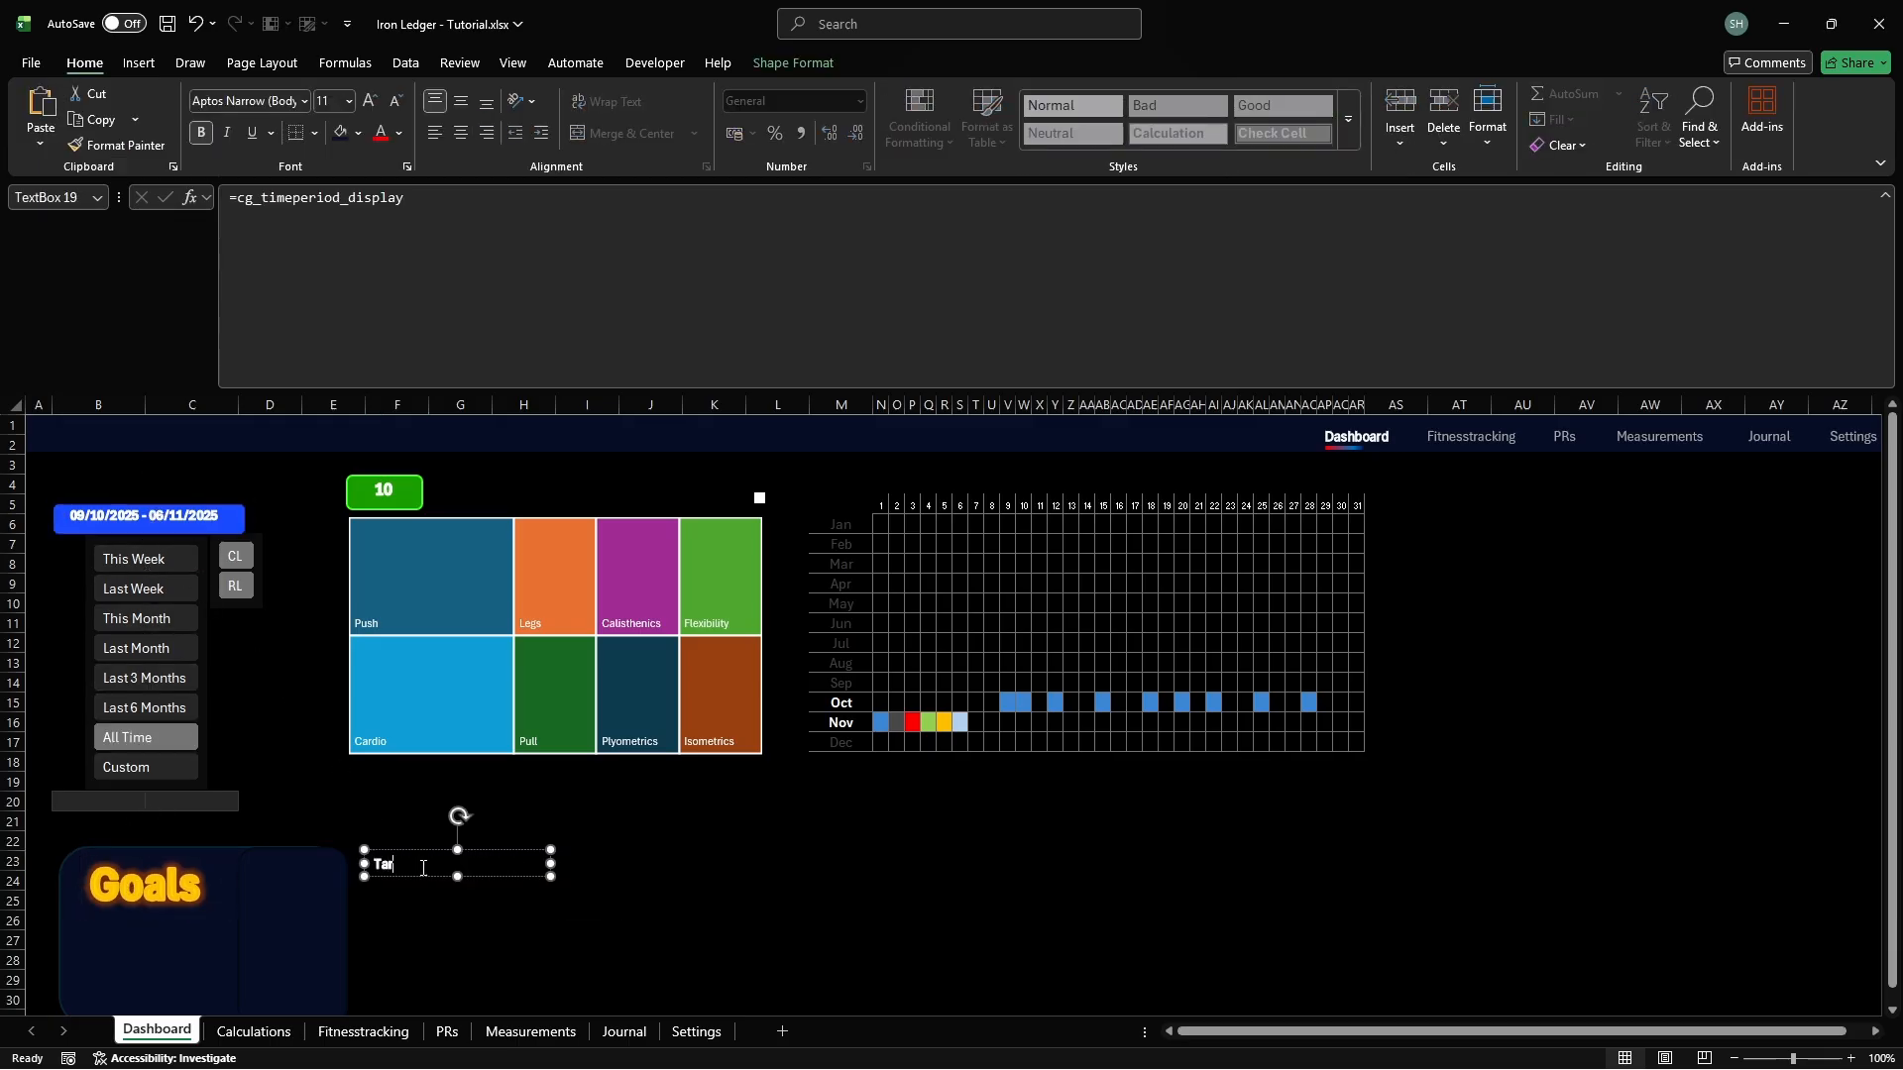
{"action": "key", "text": "ctrl+a"}
{"action": "key", "text": "ctrl+b"}
Size the "Target W/Os" text box to 0.6 cm high and 3.3 cm wide
{"action": "left_click", "coordinate": [773, 63]}
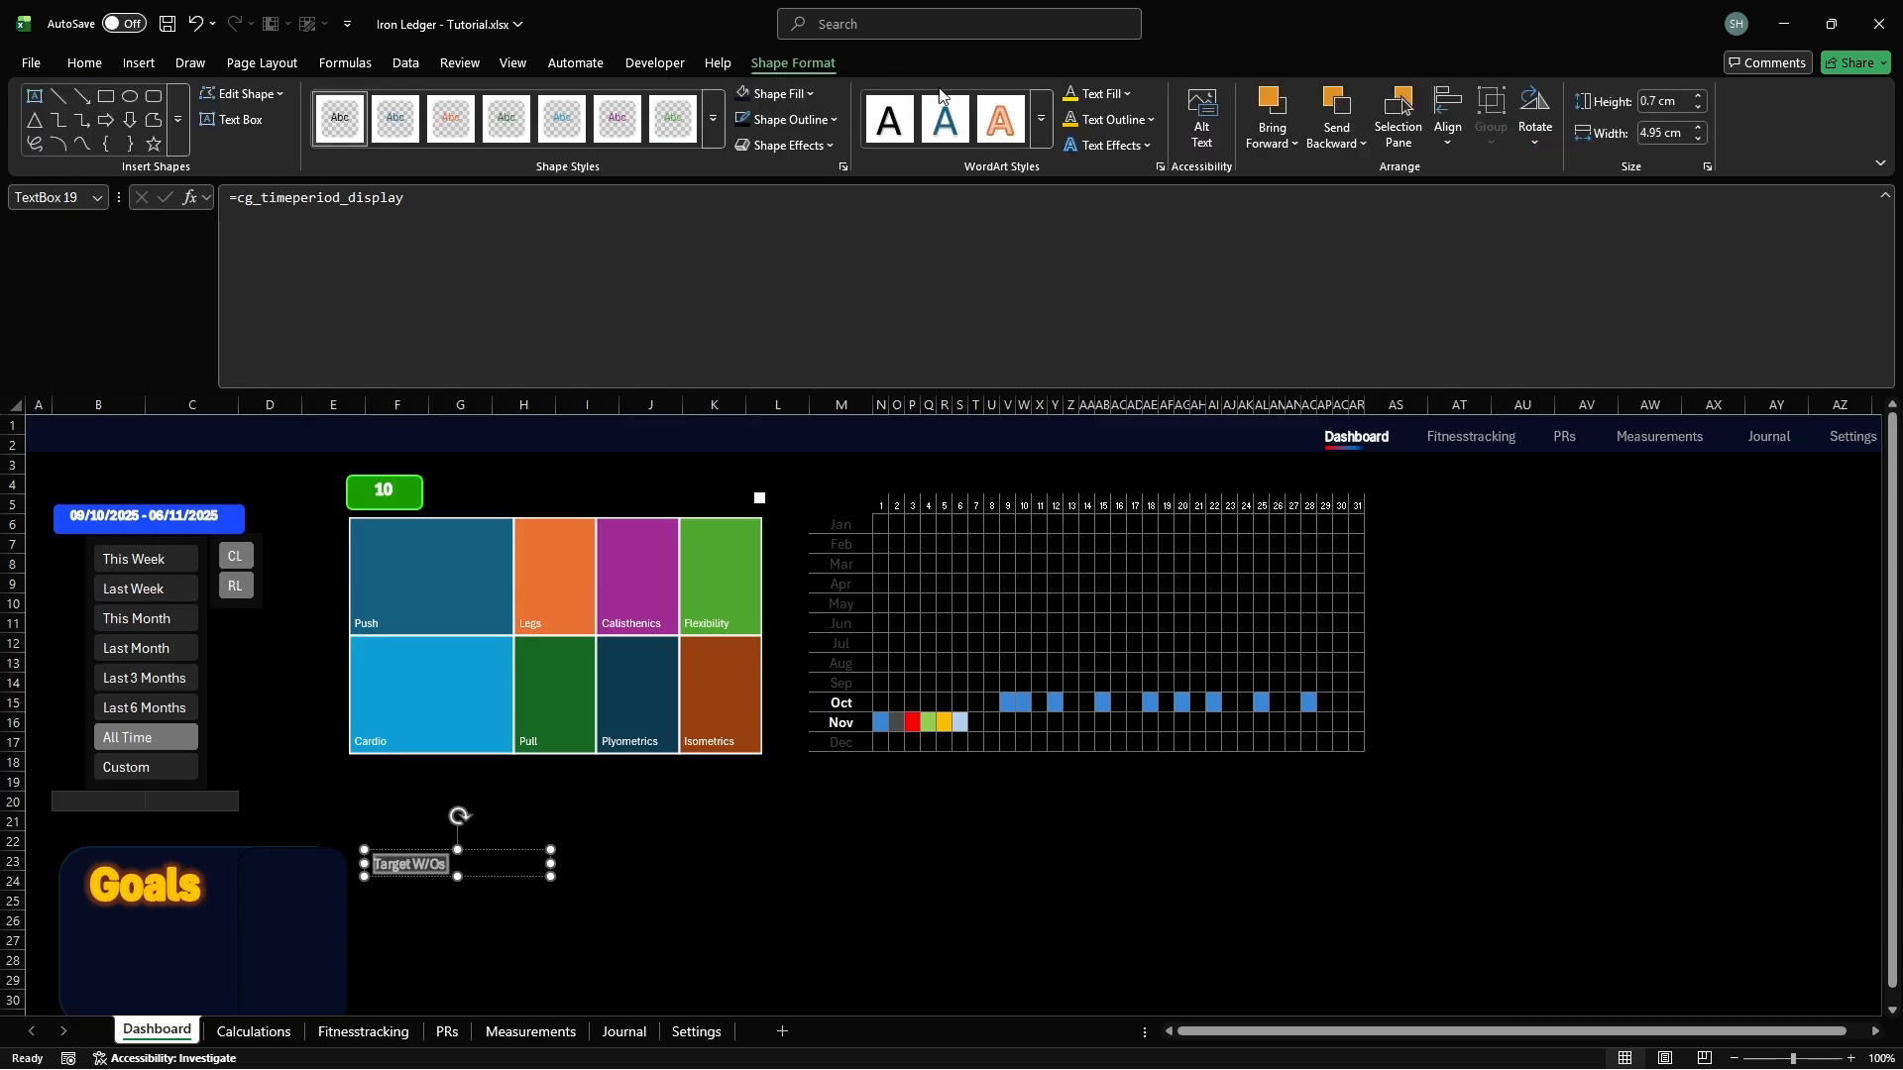
{"action": "left_click", "coordinate": [1657, 100]}
{"action": "type", "text": "0.6"}
{"action": "key", "text": "Return"}
{"action": "left_click", "coordinate": [1662, 132]}
{"action": "type", "text": "3.3"}
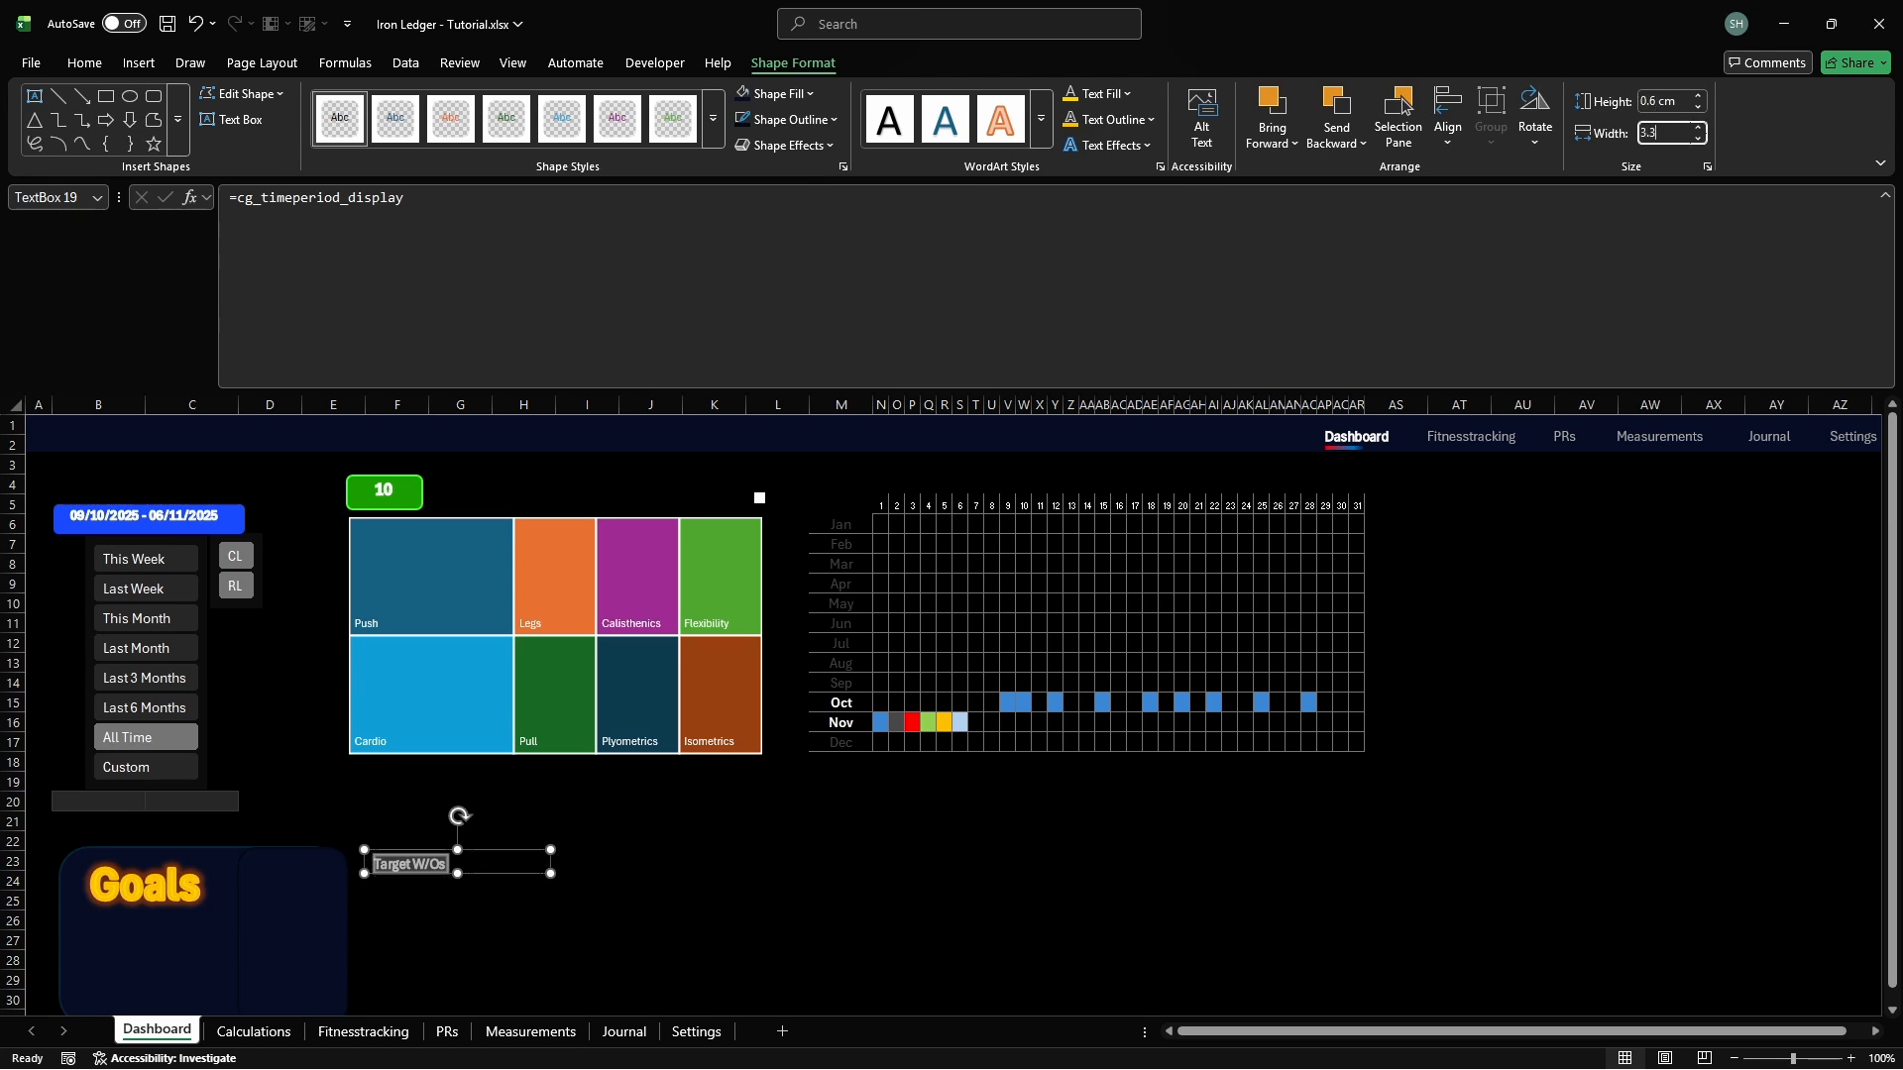
{"action": "key", "text": "Return"}
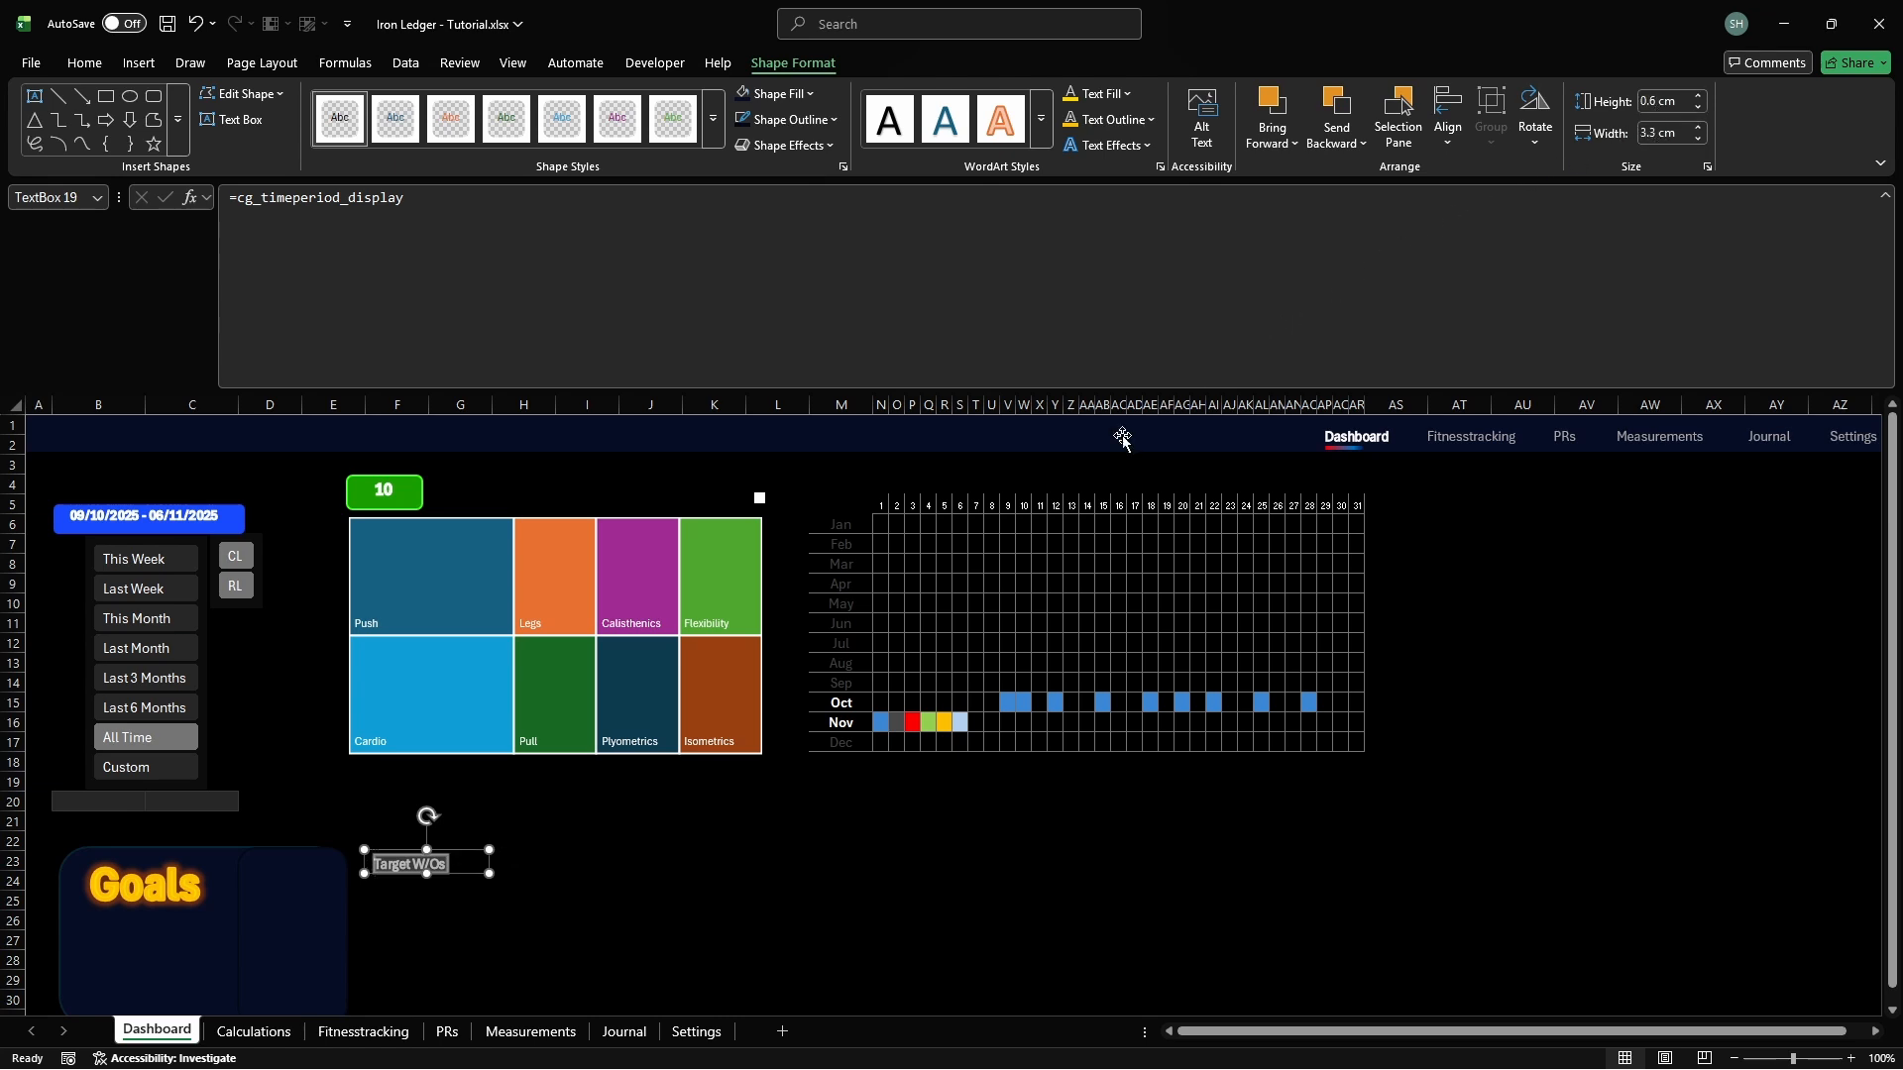
Duplicate the "Target W/Os" label directly below it and change the copy's text to "Completed W/Os"
{"action": "key", "text": "ctrl+c"}
{"action": "key", "text": "ctrl+v"}
{"action": "triple_click", "coordinate": [422, 889]}
{"action": "key", "text": "BackSpace"}
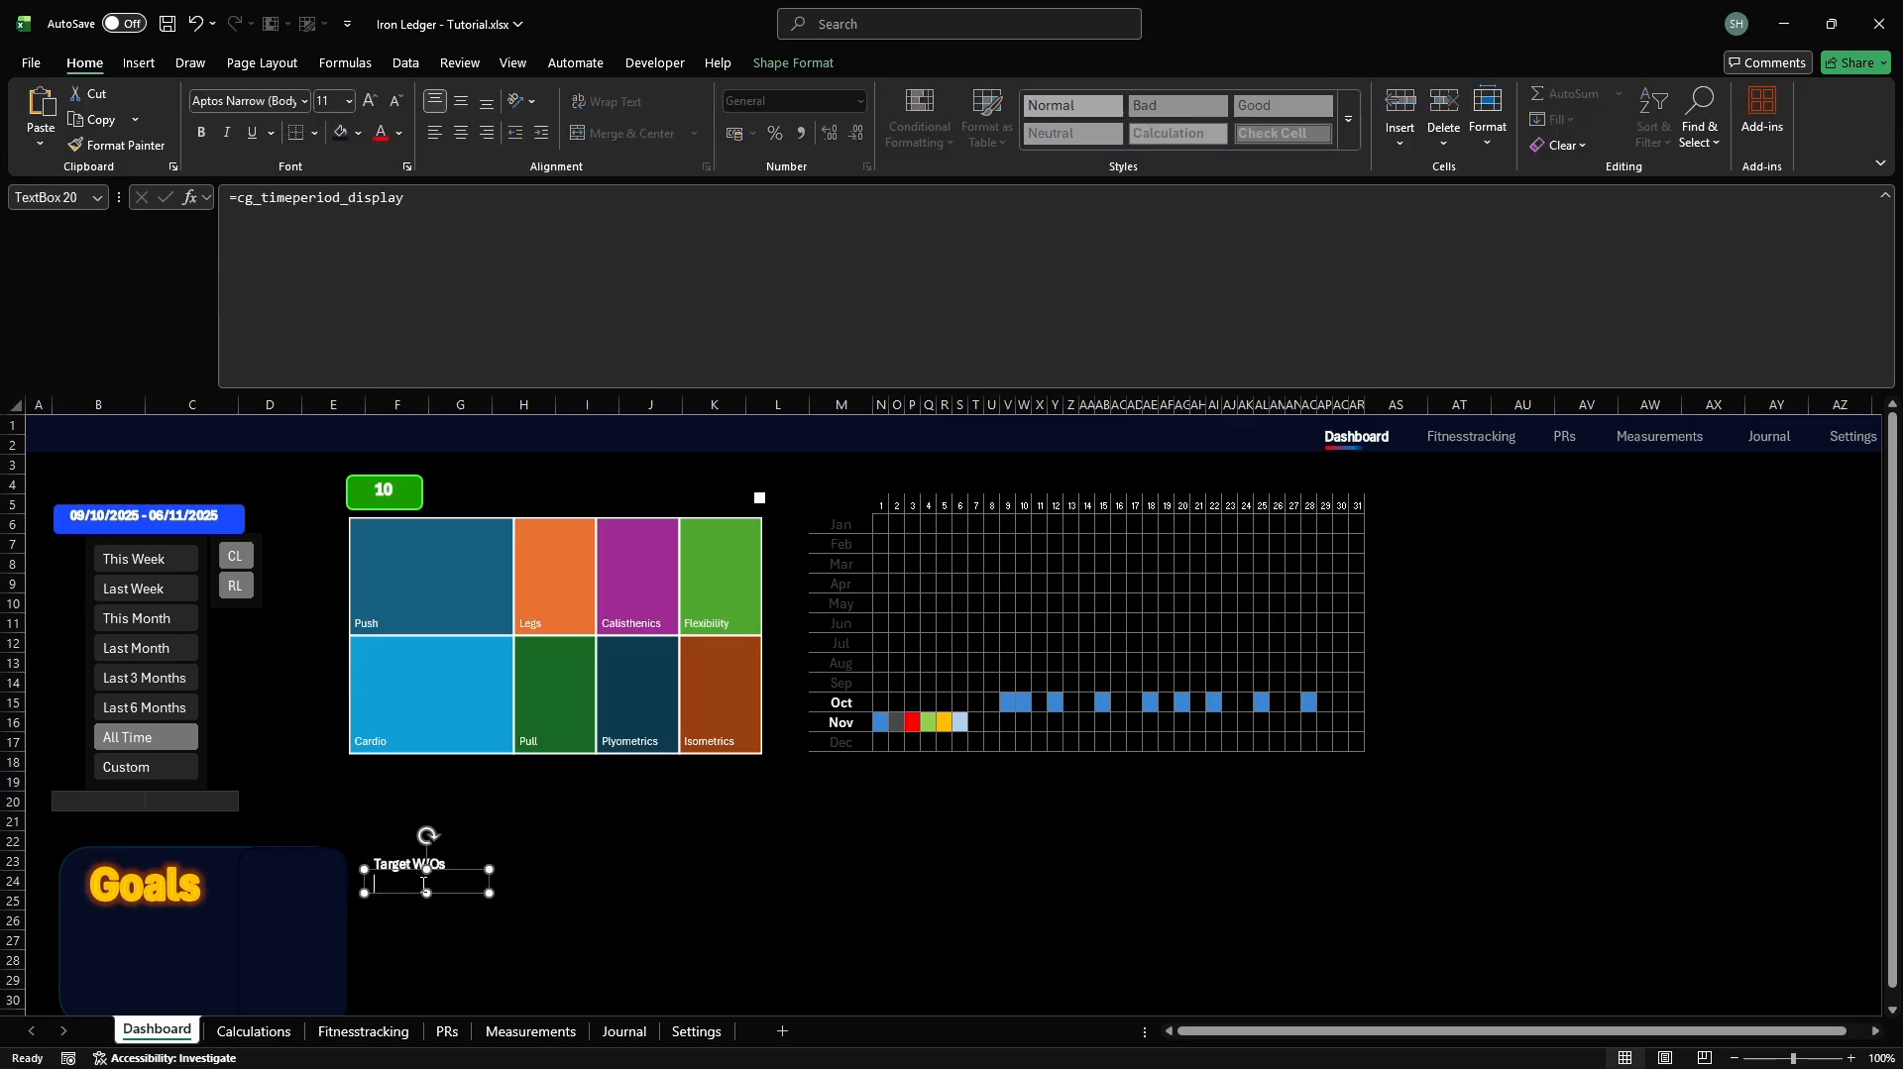
{"action": "type", "text": "Completed W/Os"}
Paste another label copy below "Completed W/Os" and change its text to "Remaining W/Os"
{"action": "left_click", "coordinate": [422, 909]}
{"action": "key", "text": "ctrl+v"}
{"action": "triple_click", "coordinate": [422, 905]}
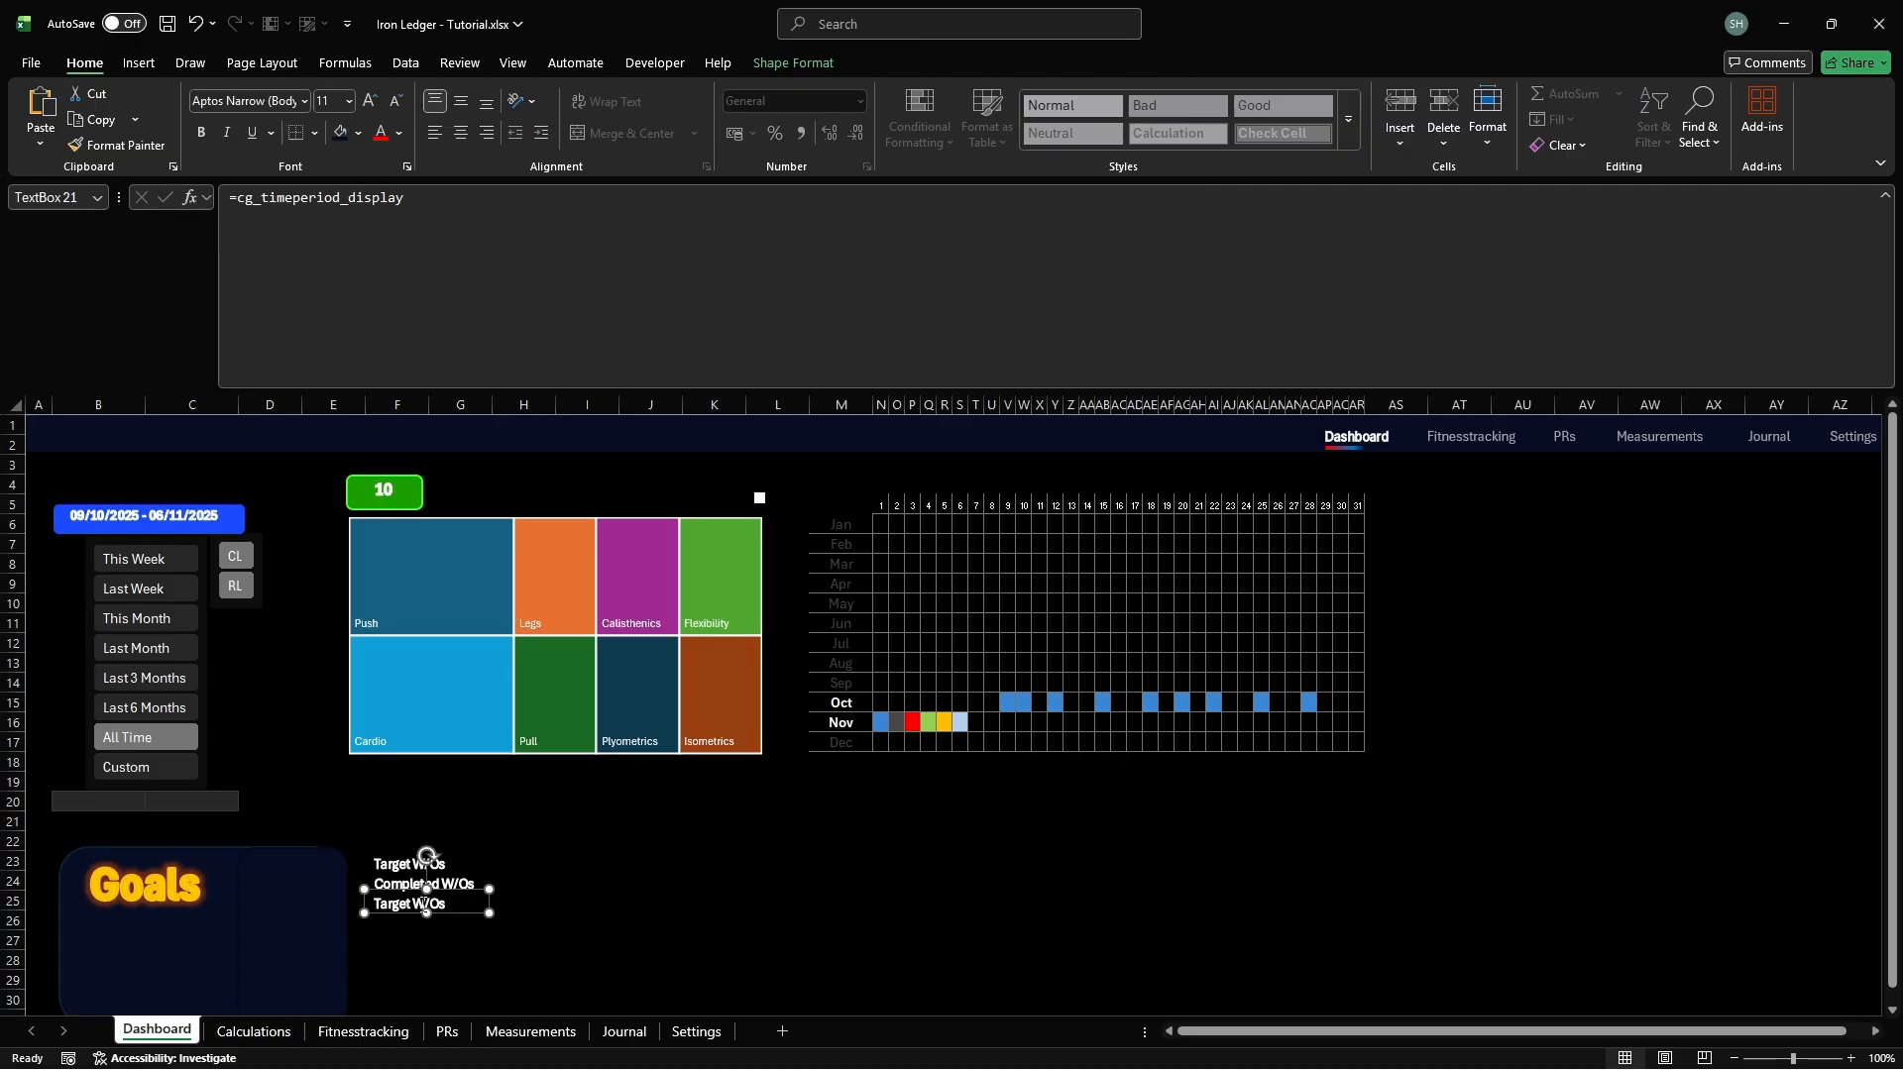
{"action": "key", "text": "BackSpace"}
{"action": "type", "text": "Remaining W/O"}
Paste a text box beside the "Target W/Os" label and link it to =cd_gtracker_target_workouts
{"action": "left_click", "coordinate": [505, 869]}
{"action": "key", "text": "ctrl+v"}
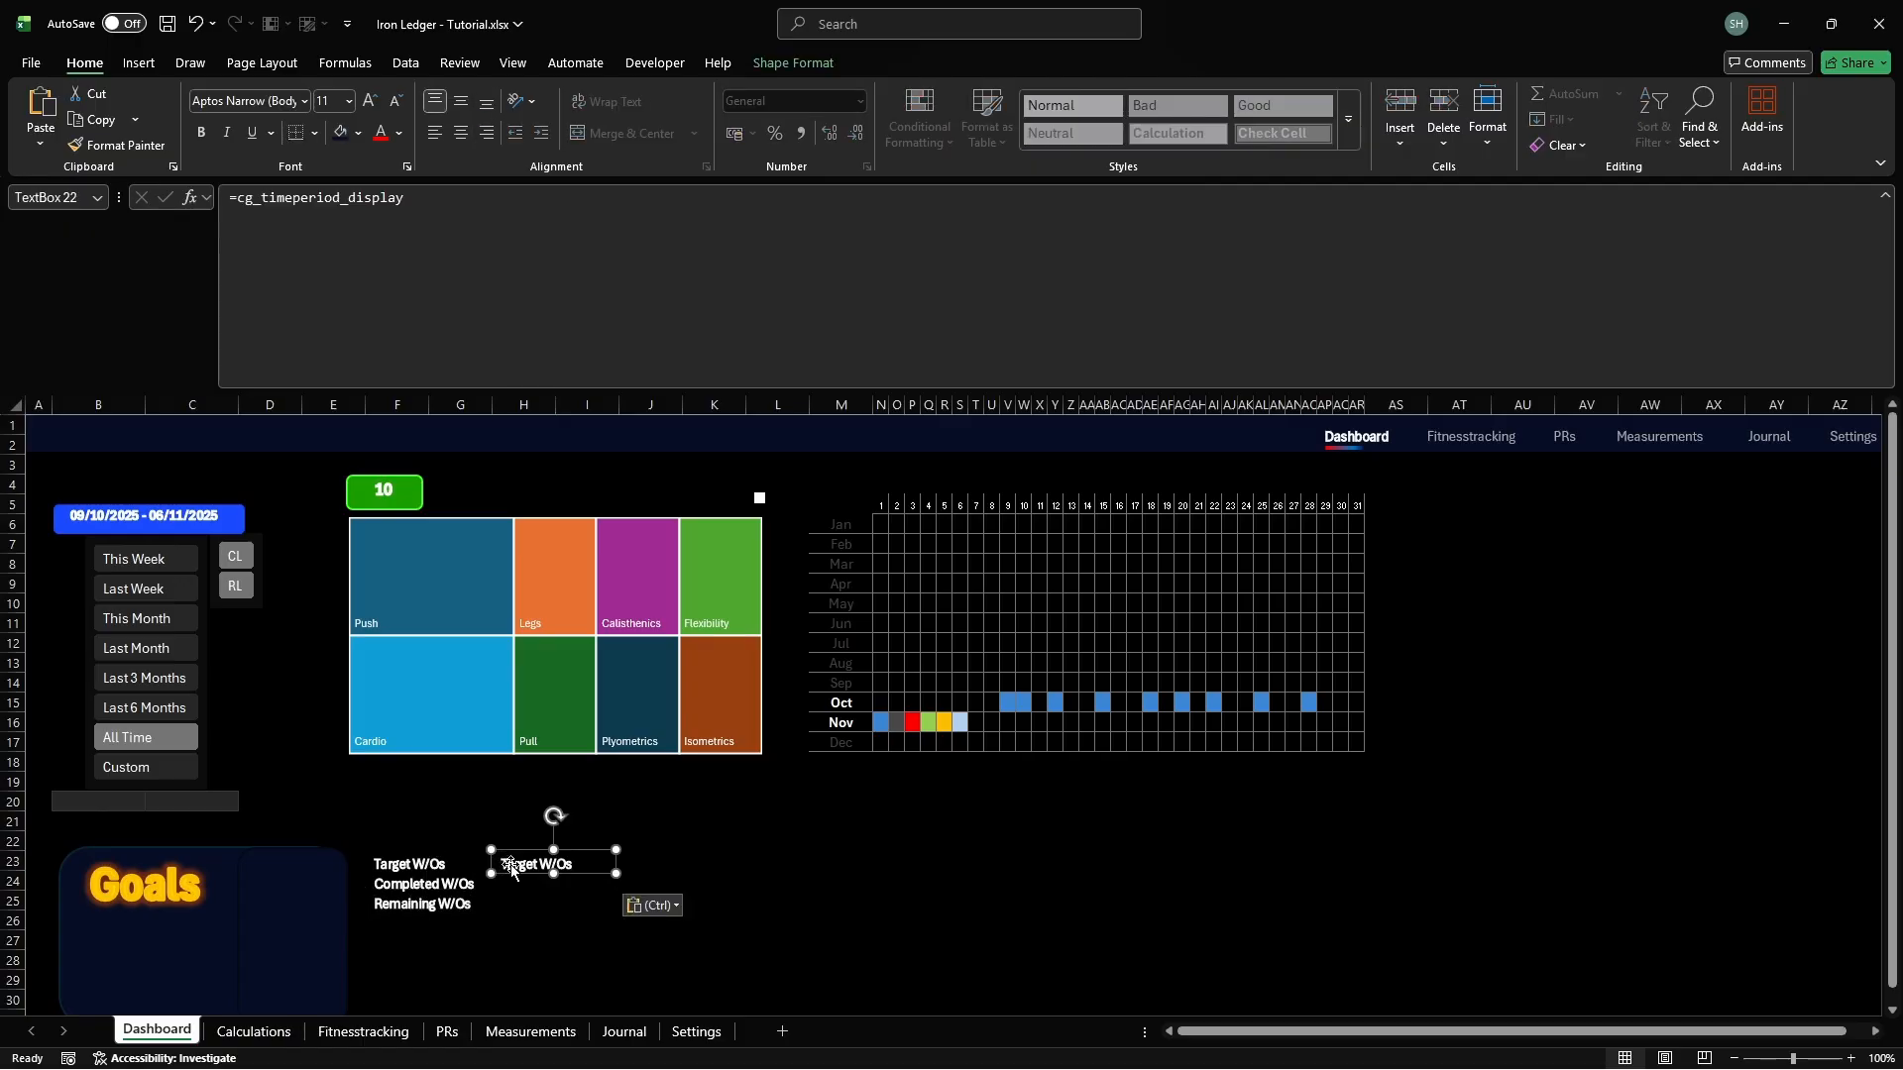
{"action": "key", "text": "Return"}
{"action": "left_click", "coordinate": [1270, 190]}
{"action": "key", "text": "BackSpace"}
{"action": "key", "text": "BackSpace"}
{"action": "key", "text": "BackSpace"}
{"action": "key", "text": "BackSpace"}
{"action": "key", "text": "BackSpace"}
{"action": "key", "text": "BackSpace"}
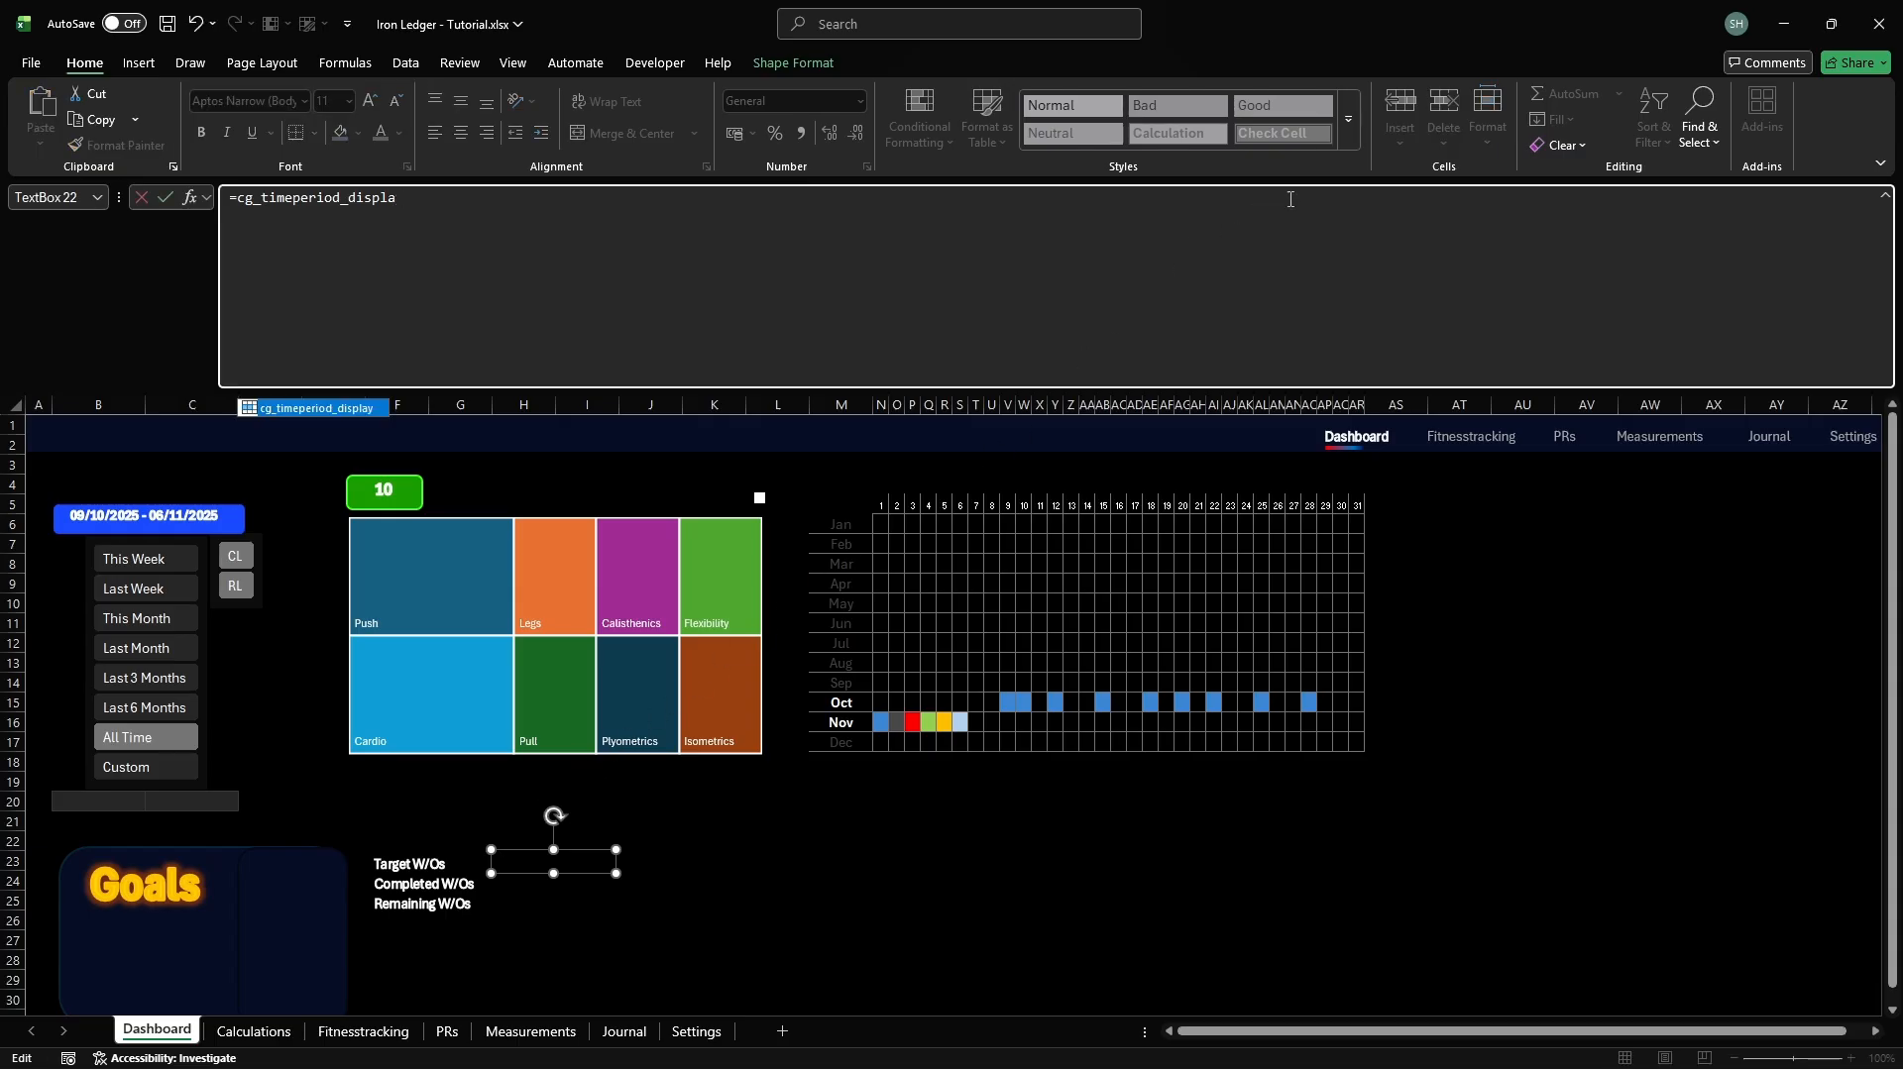
{"action": "key", "text": "BackSpace"}
{"action": "key", "text": "BackSpace"}
{"action": "key", "text": "BackSpace"}
{"action": "key", "text": "BackSpace"}
{"action": "key", "text": "BackSpace"}
{"action": "key", "text": "BackSpace"}
{"action": "key", "text": "BackSpace"}
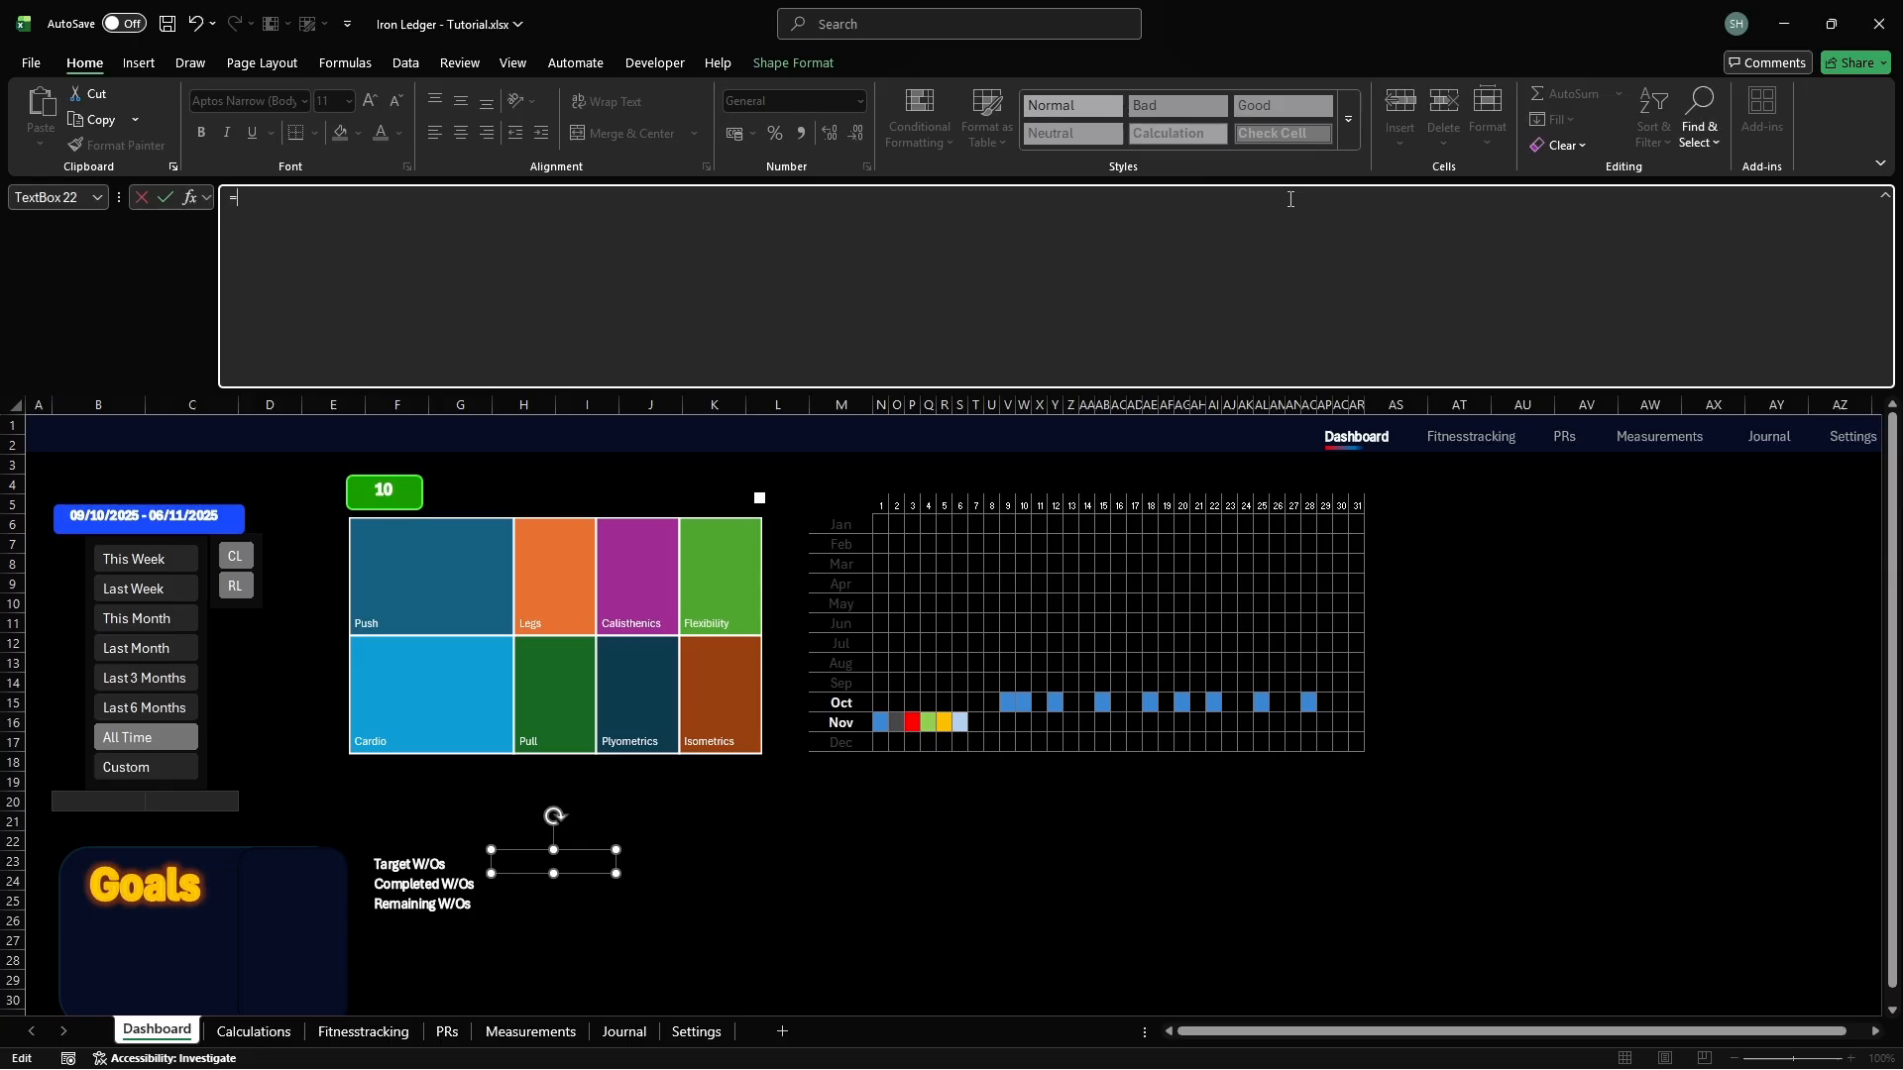
{"action": "type", "text": "=cd_gtracker_target_wor"}
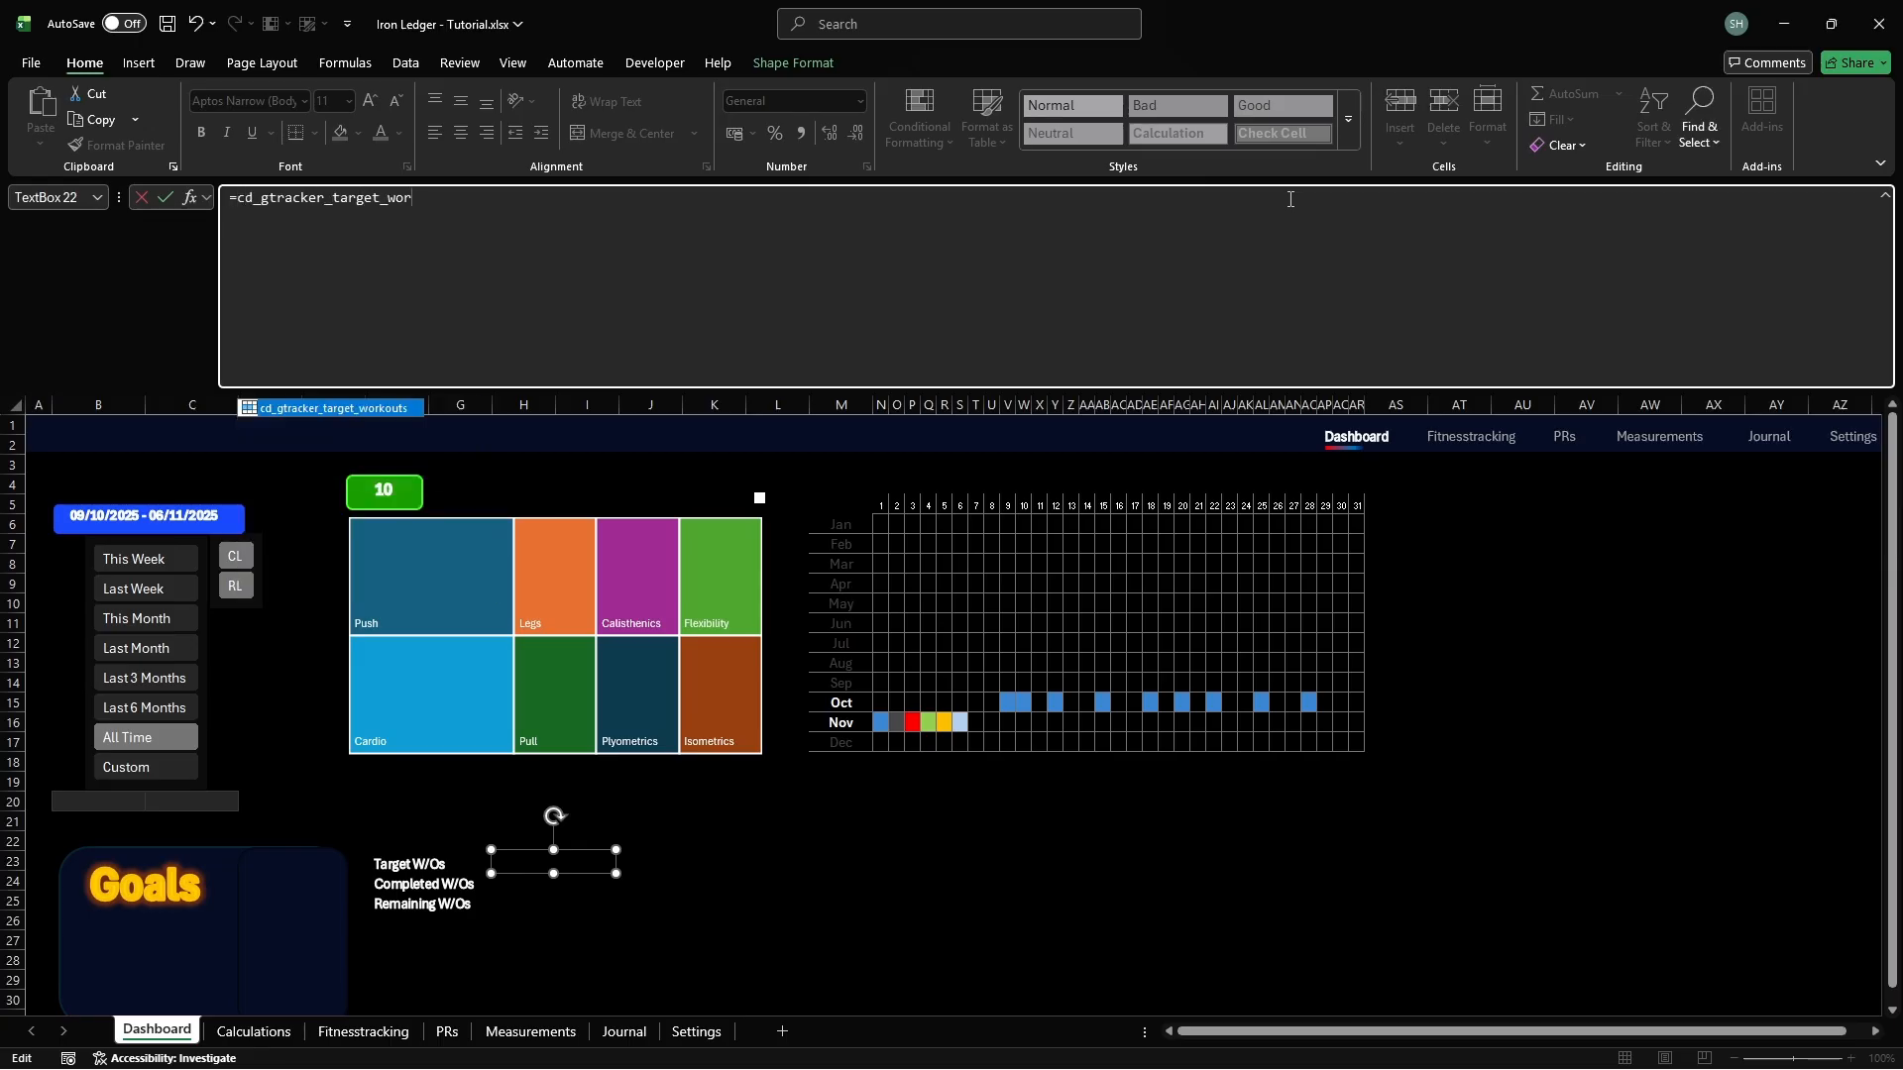
{"action": "type", "text": "kouts"}
{"action": "key", "text": "Return"}
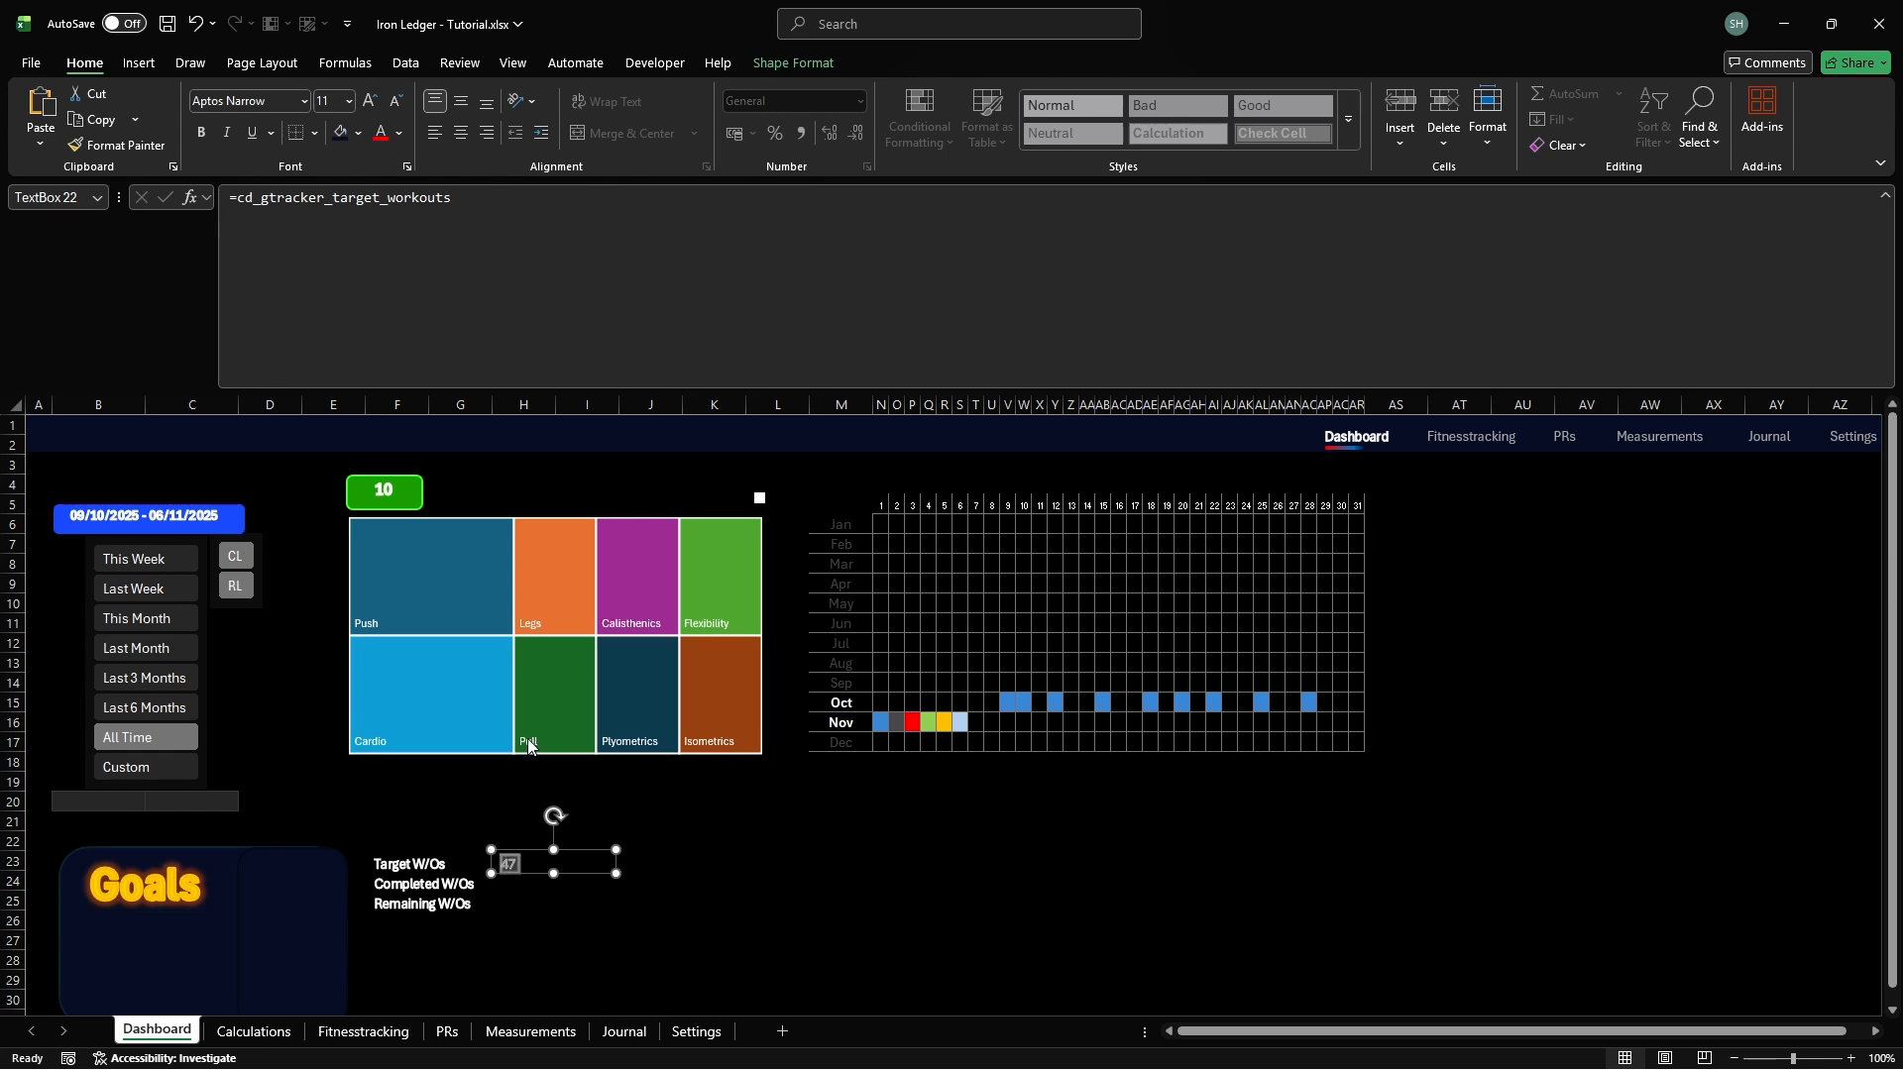
Set the width of the linked target-workouts value box to 1.6 cm
{"action": "left_click", "coordinate": [773, 61]}
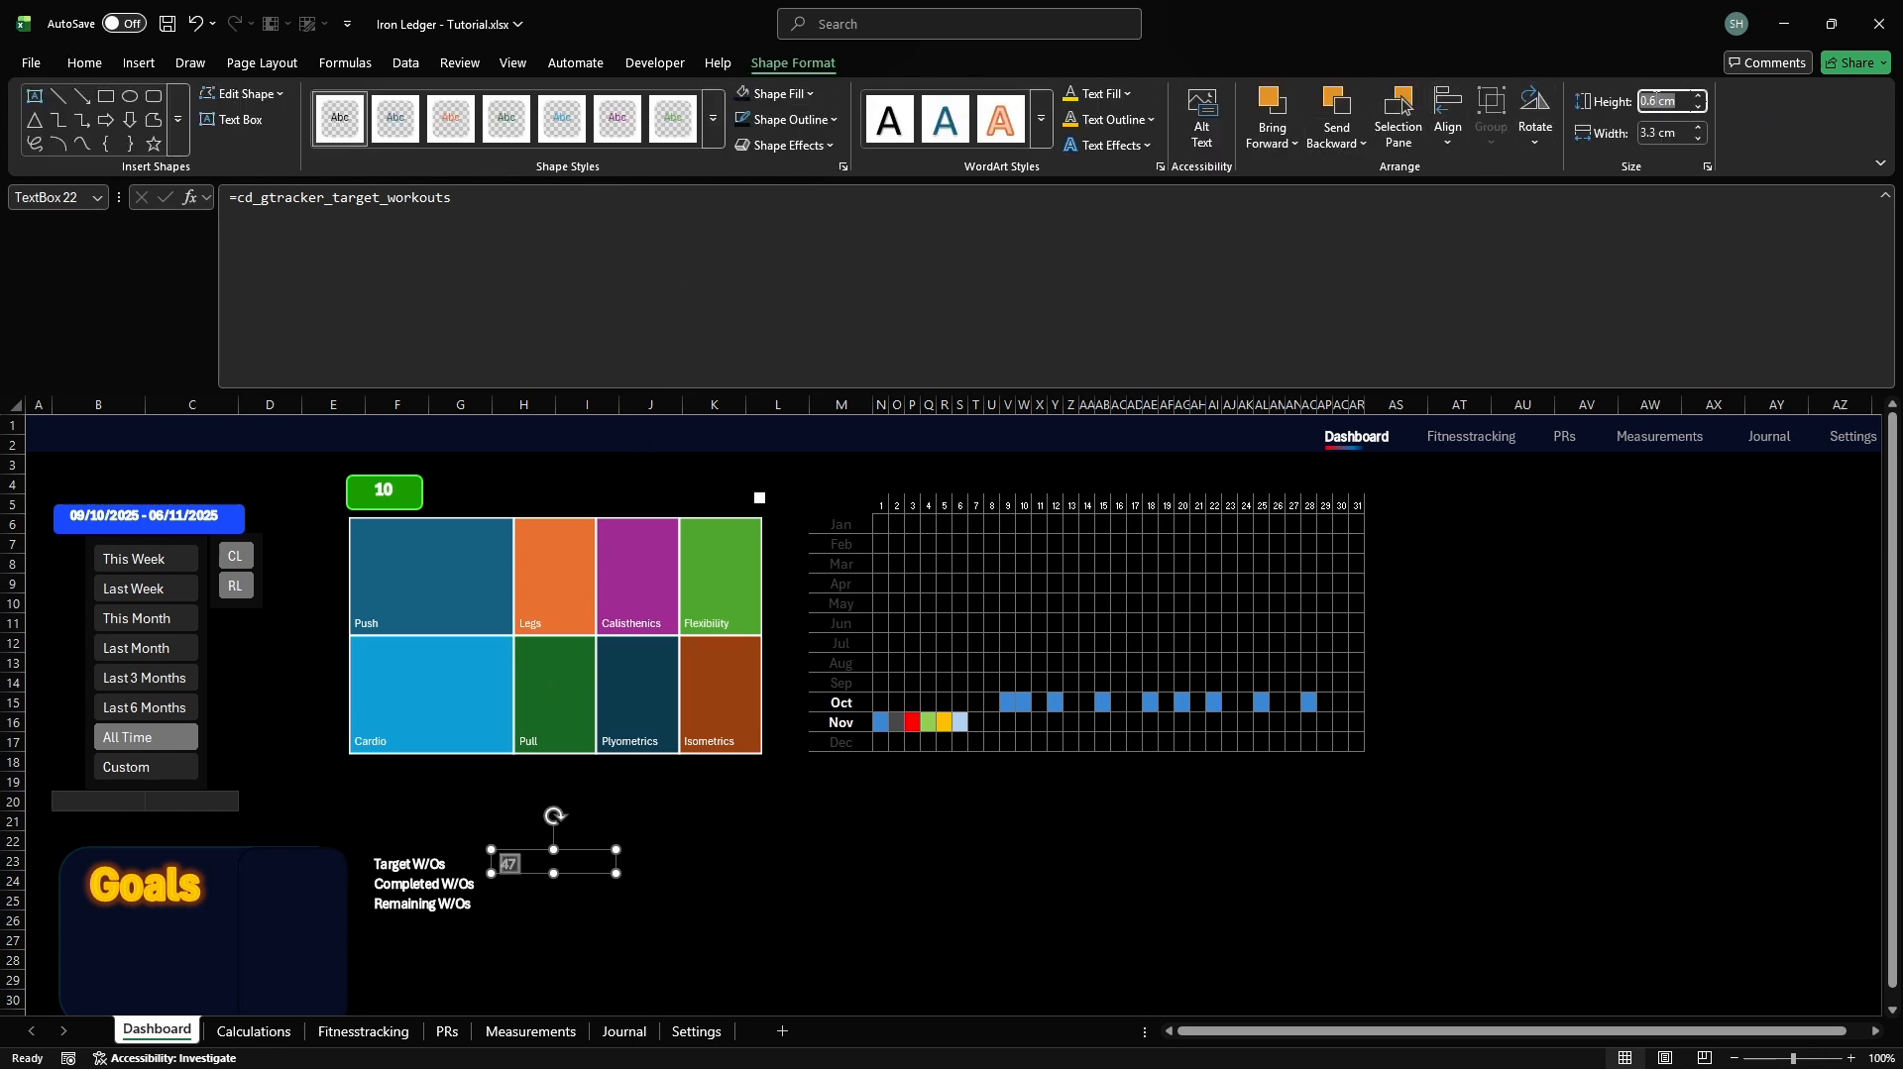
{"action": "left_click", "coordinate": [1664, 134]}
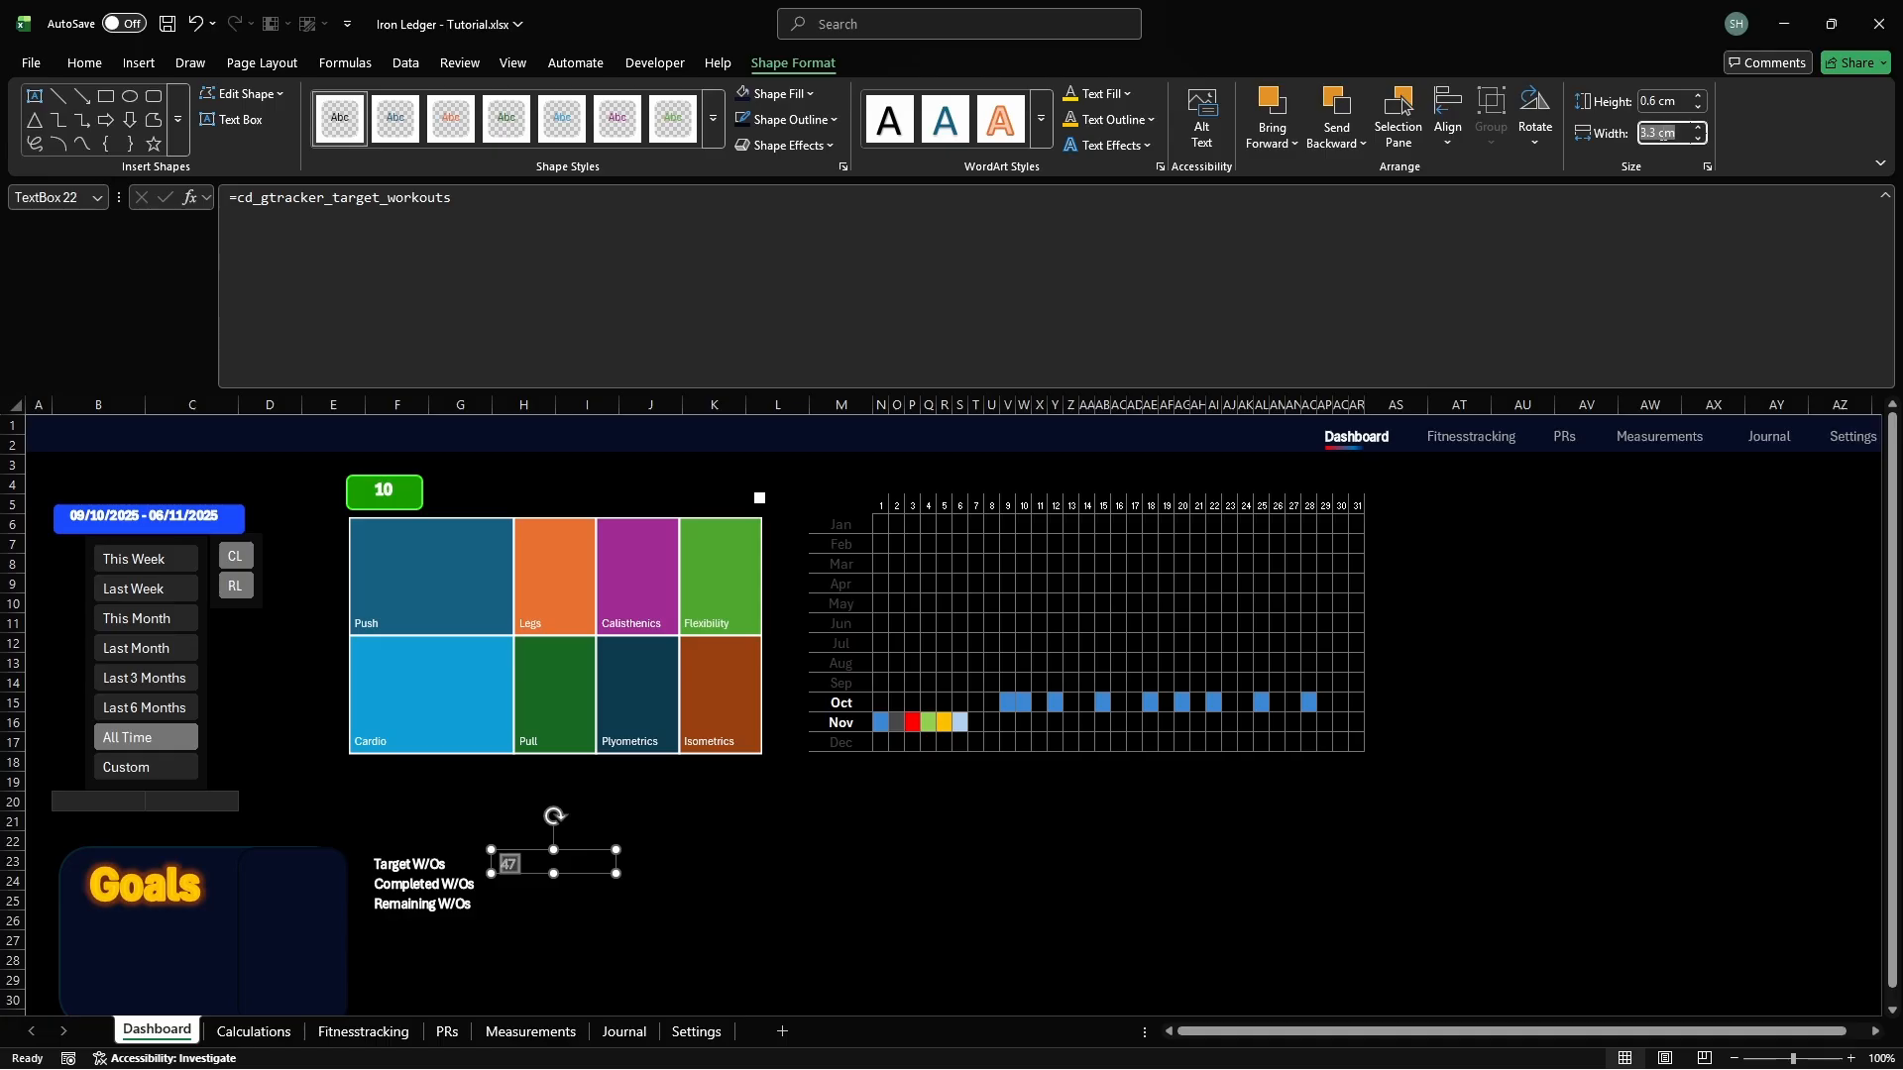
{"action": "type", "text": "1.6"}
{"action": "key", "text": "Return"}
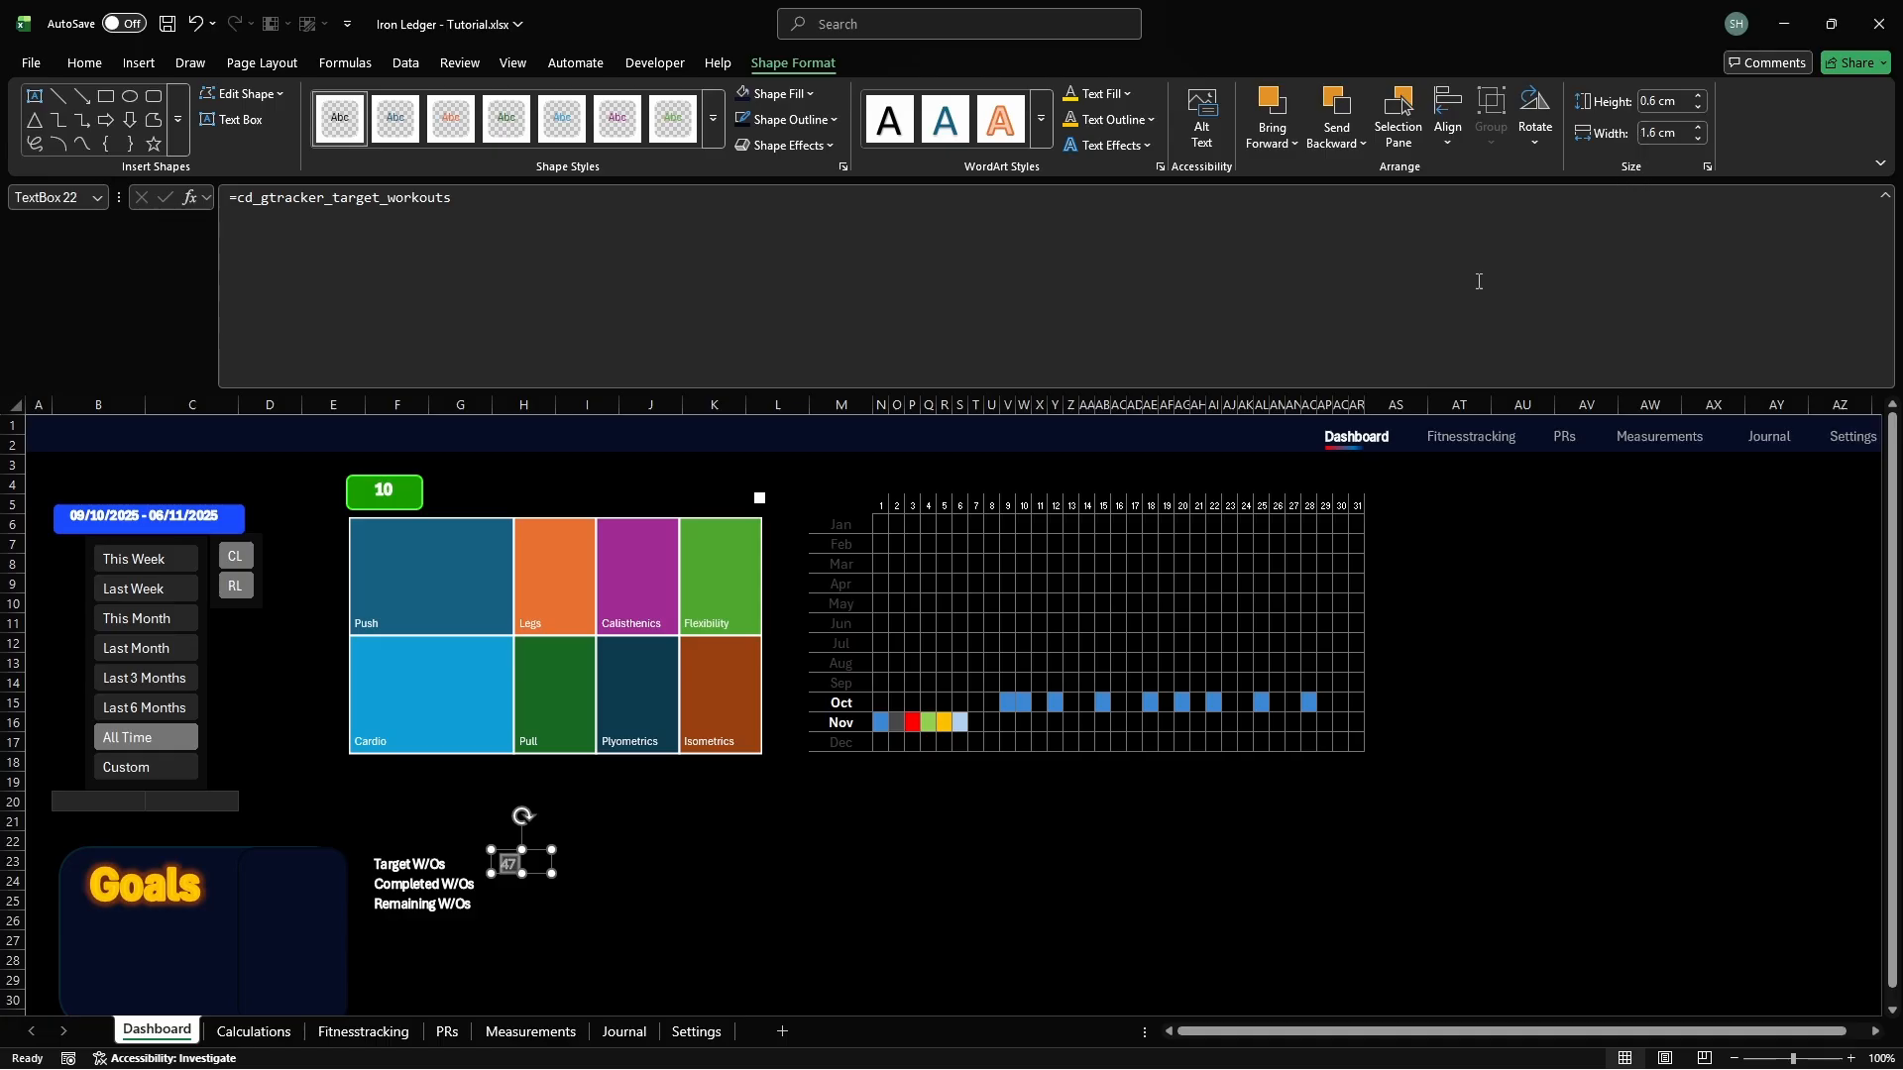
Paste a copy of the value box beside "Completed W/Os" and link it to =cd_gtracker_workouts_completed
{"action": "left_click", "coordinate": [502, 881]}
{"action": "key", "text": "ctrl+v"}
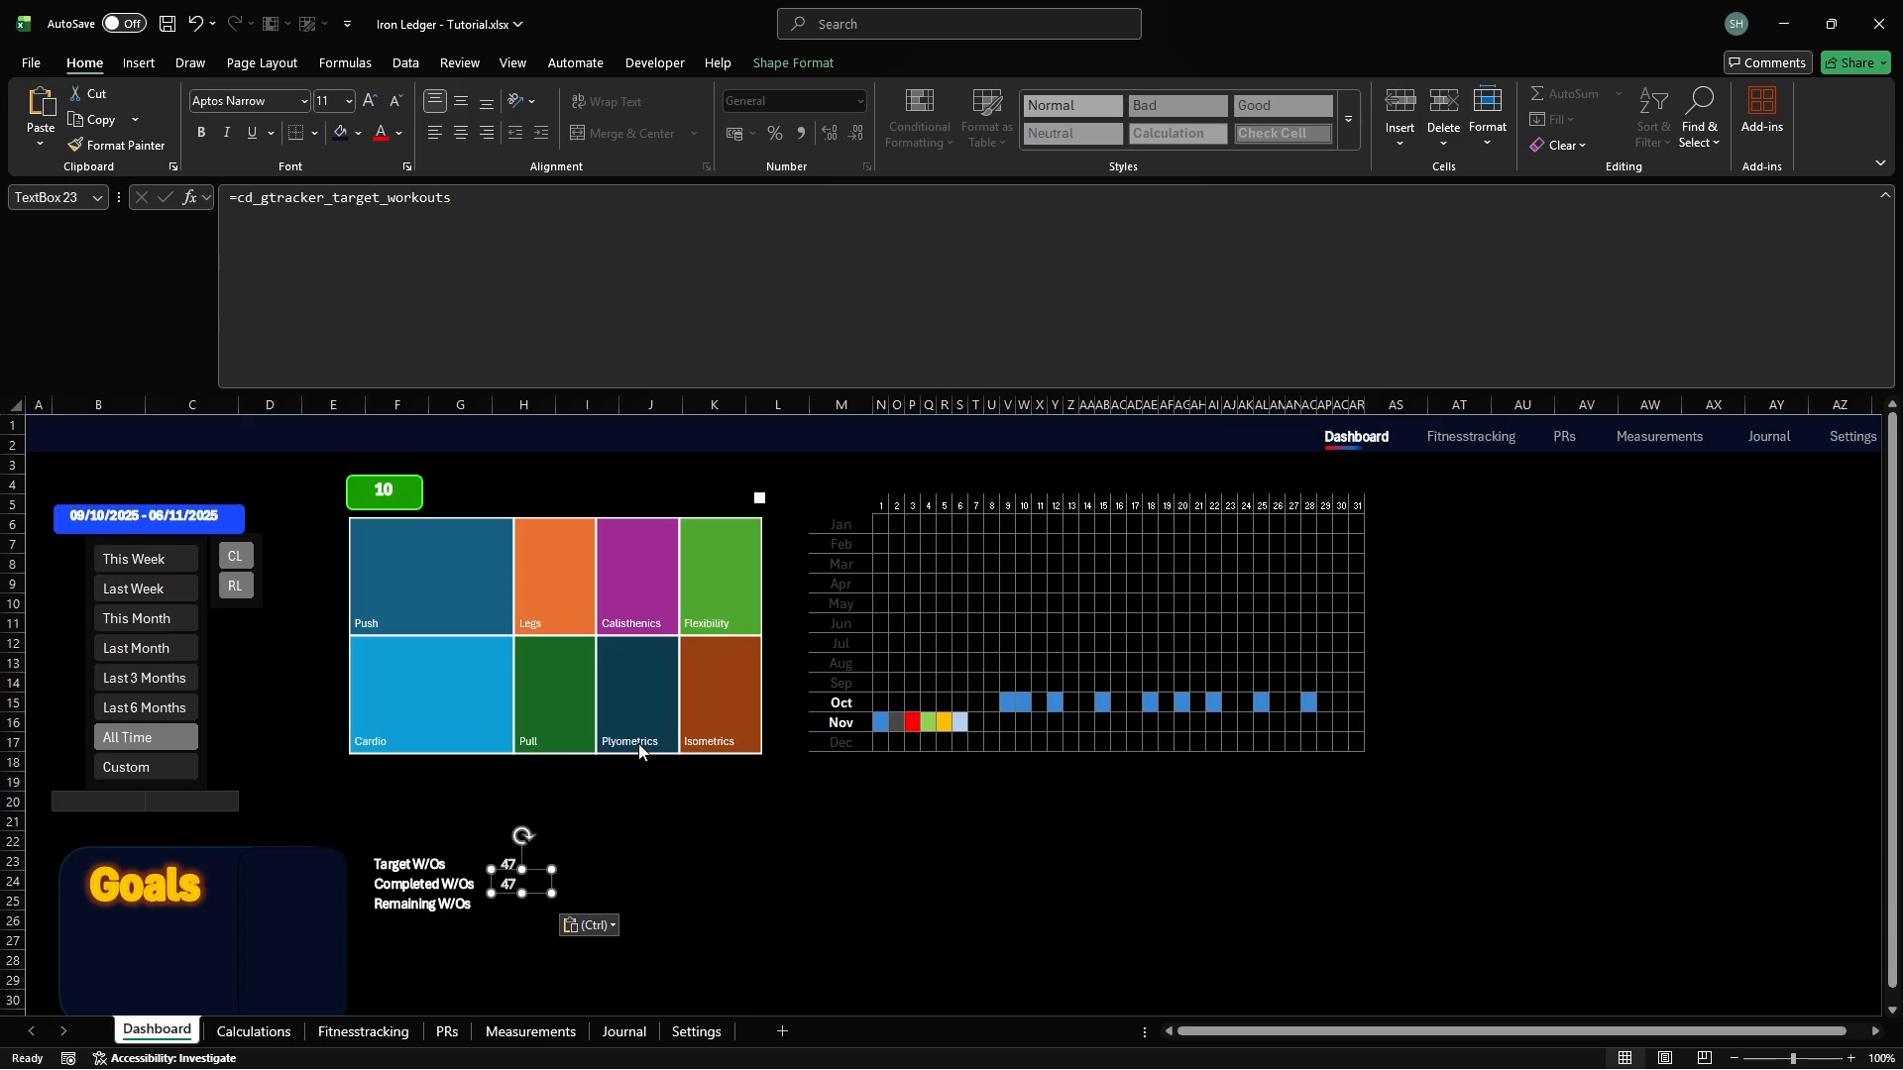
{"action": "left_click", "coordinate": [1291, 199]}
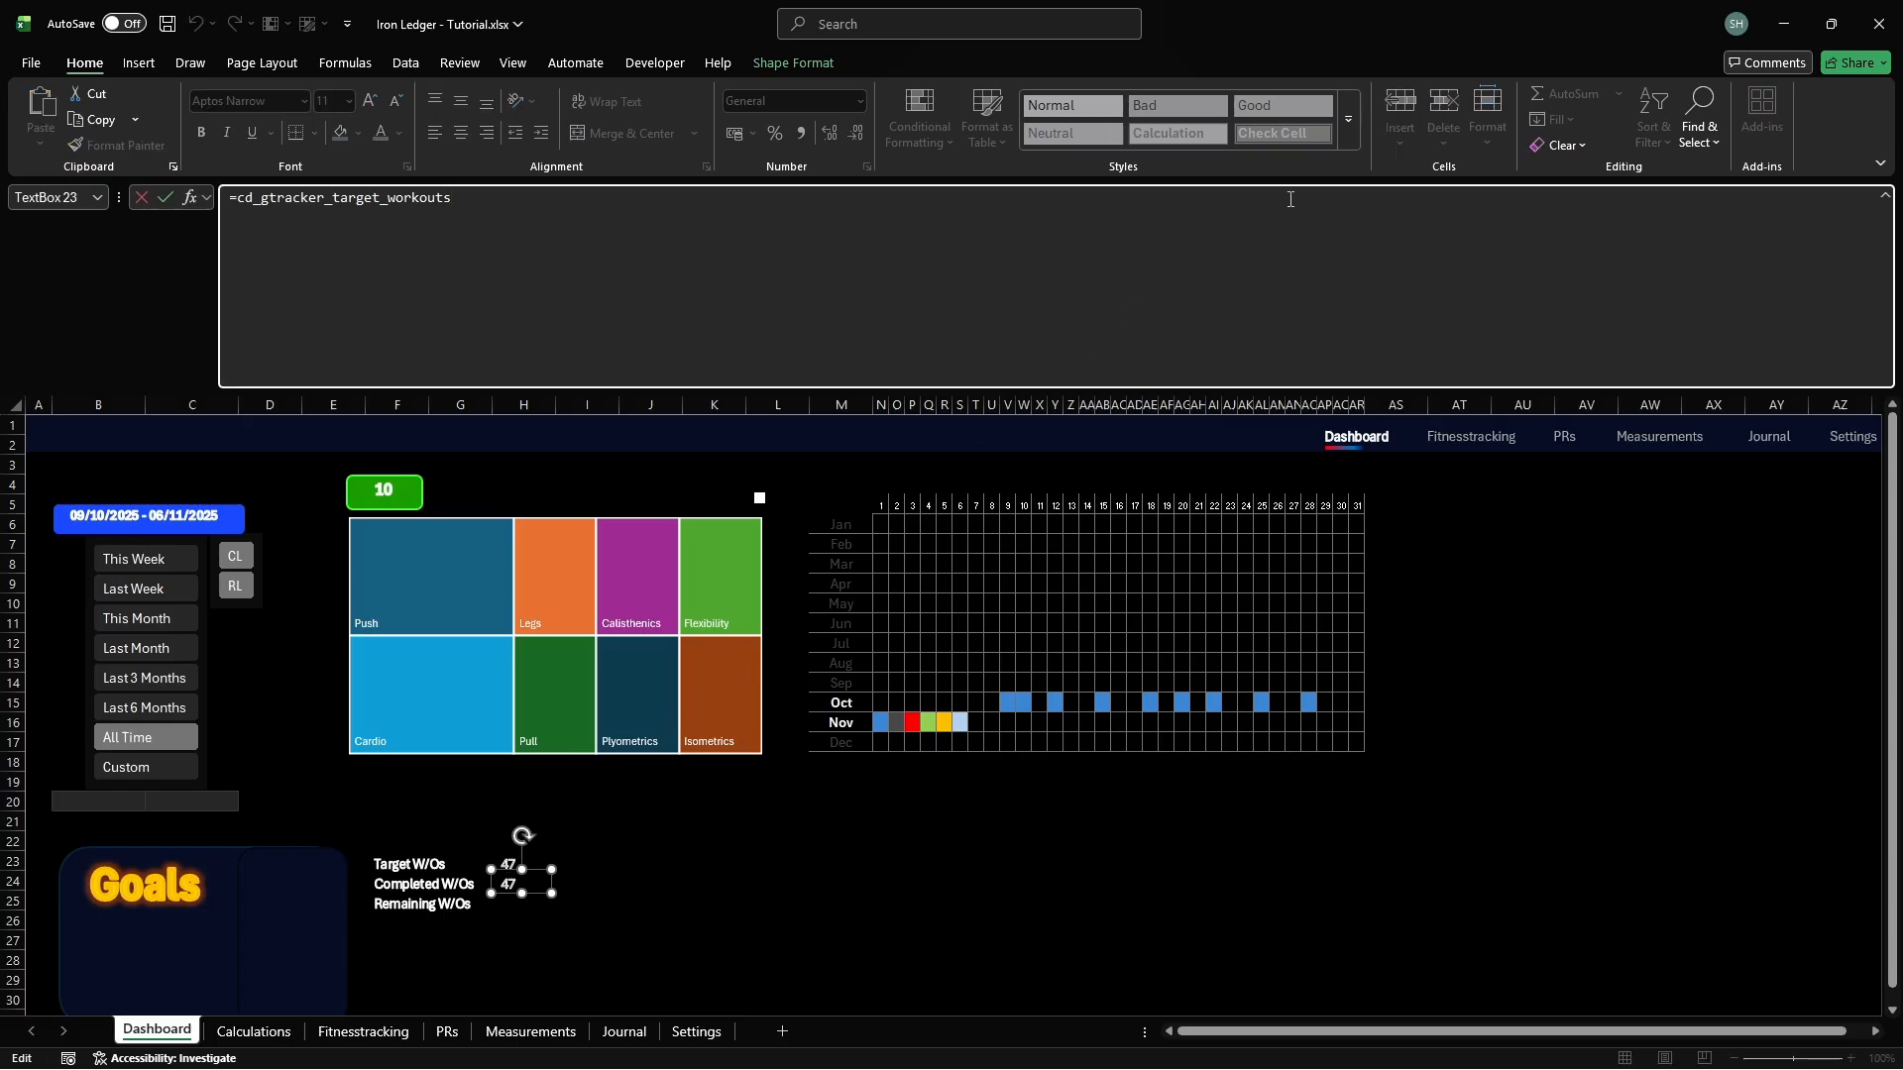
{"action": "key", "text": "BackSpace"}
{"action": "key", "text": "BackSpace"}
{"action": "key", "text": "BackSpace"}
{"action": "key", "text": "BackSpace"}
{"action": "key", "text": "BackSpace"}
{"action": "key", "text": "BackSpace"}
{"action": "key", "text": "BackSpace"}
{"action": "key", "text": "BackSpace"}
{"action": "key", "text": "BackSpace"}
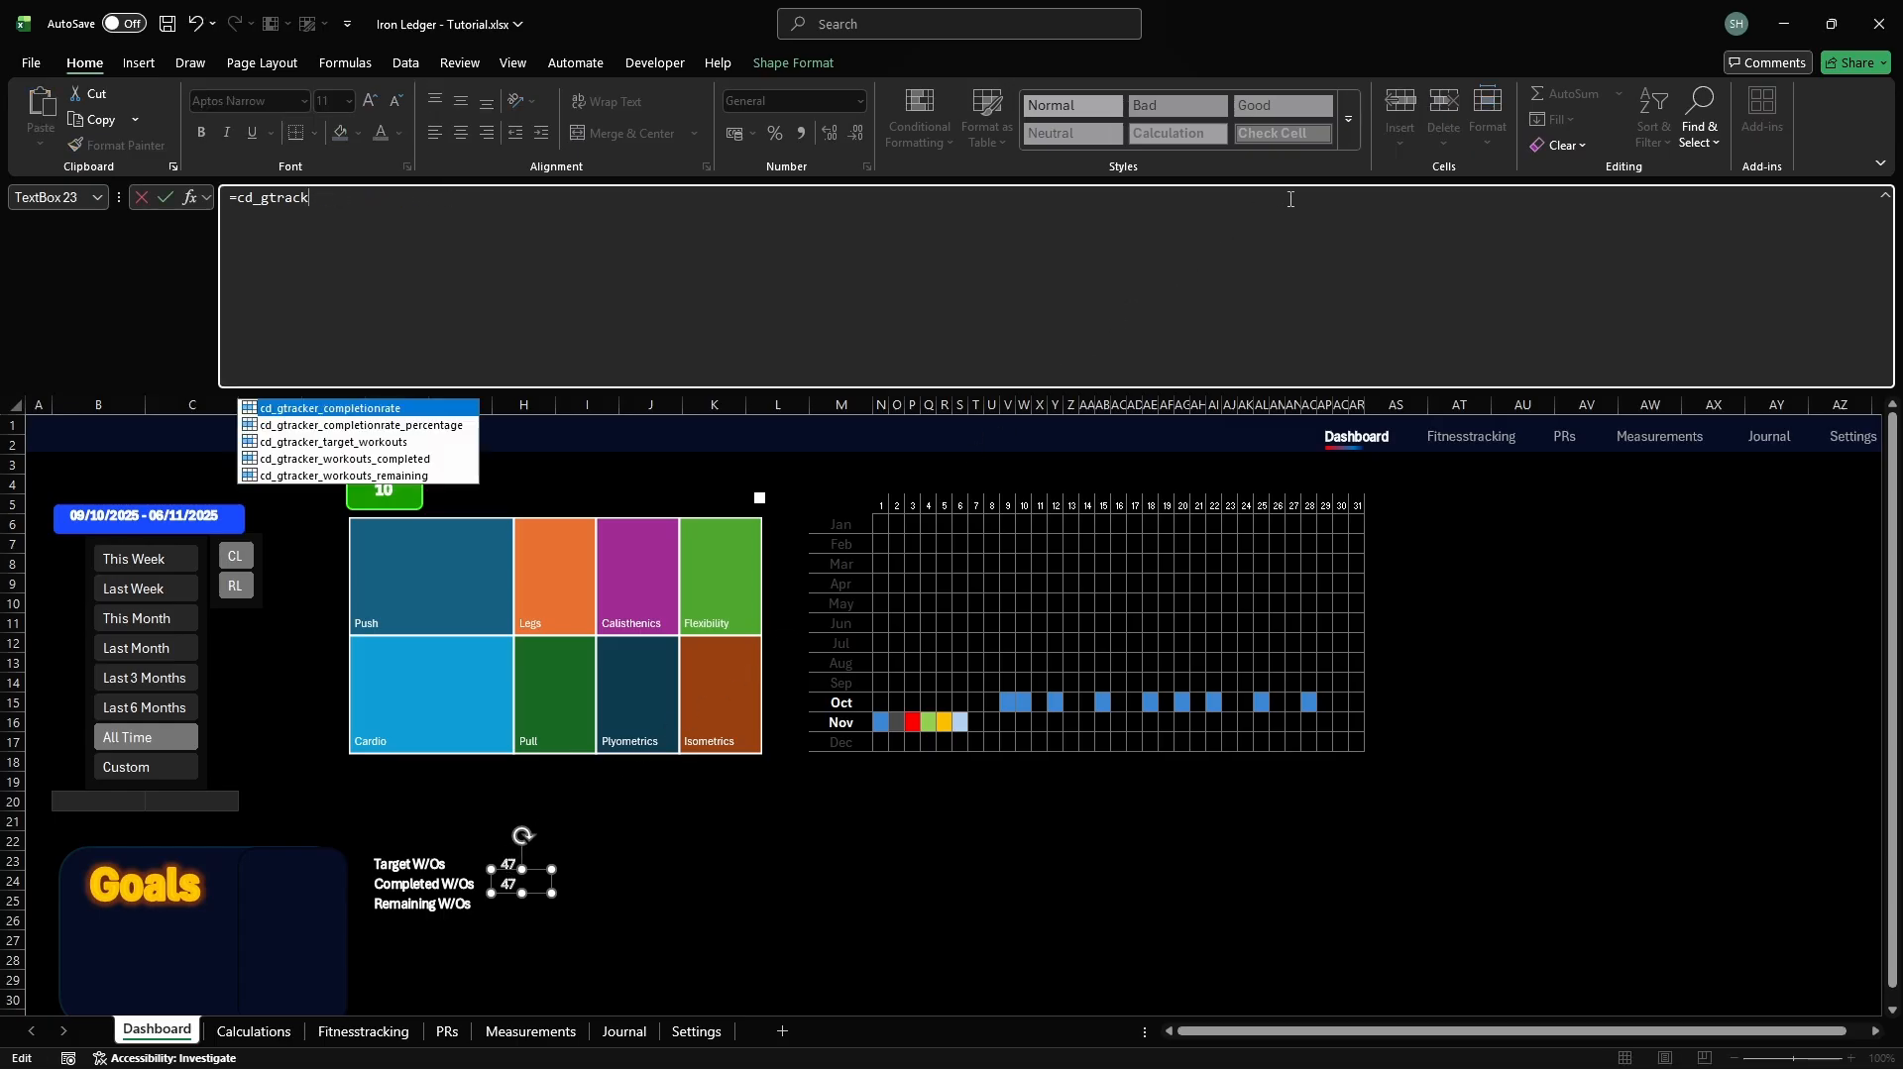
{"action": "key", "text": "BackSpace"}
{"action": "key", "text": "BackSpace"}
{"action": "key", "text": "BackSpace"}
{"action": "key", "text": "BackSpace"}
{"action": "key", "text": "BackSpace"}
{"action": "key", "text": "BackSpace"}
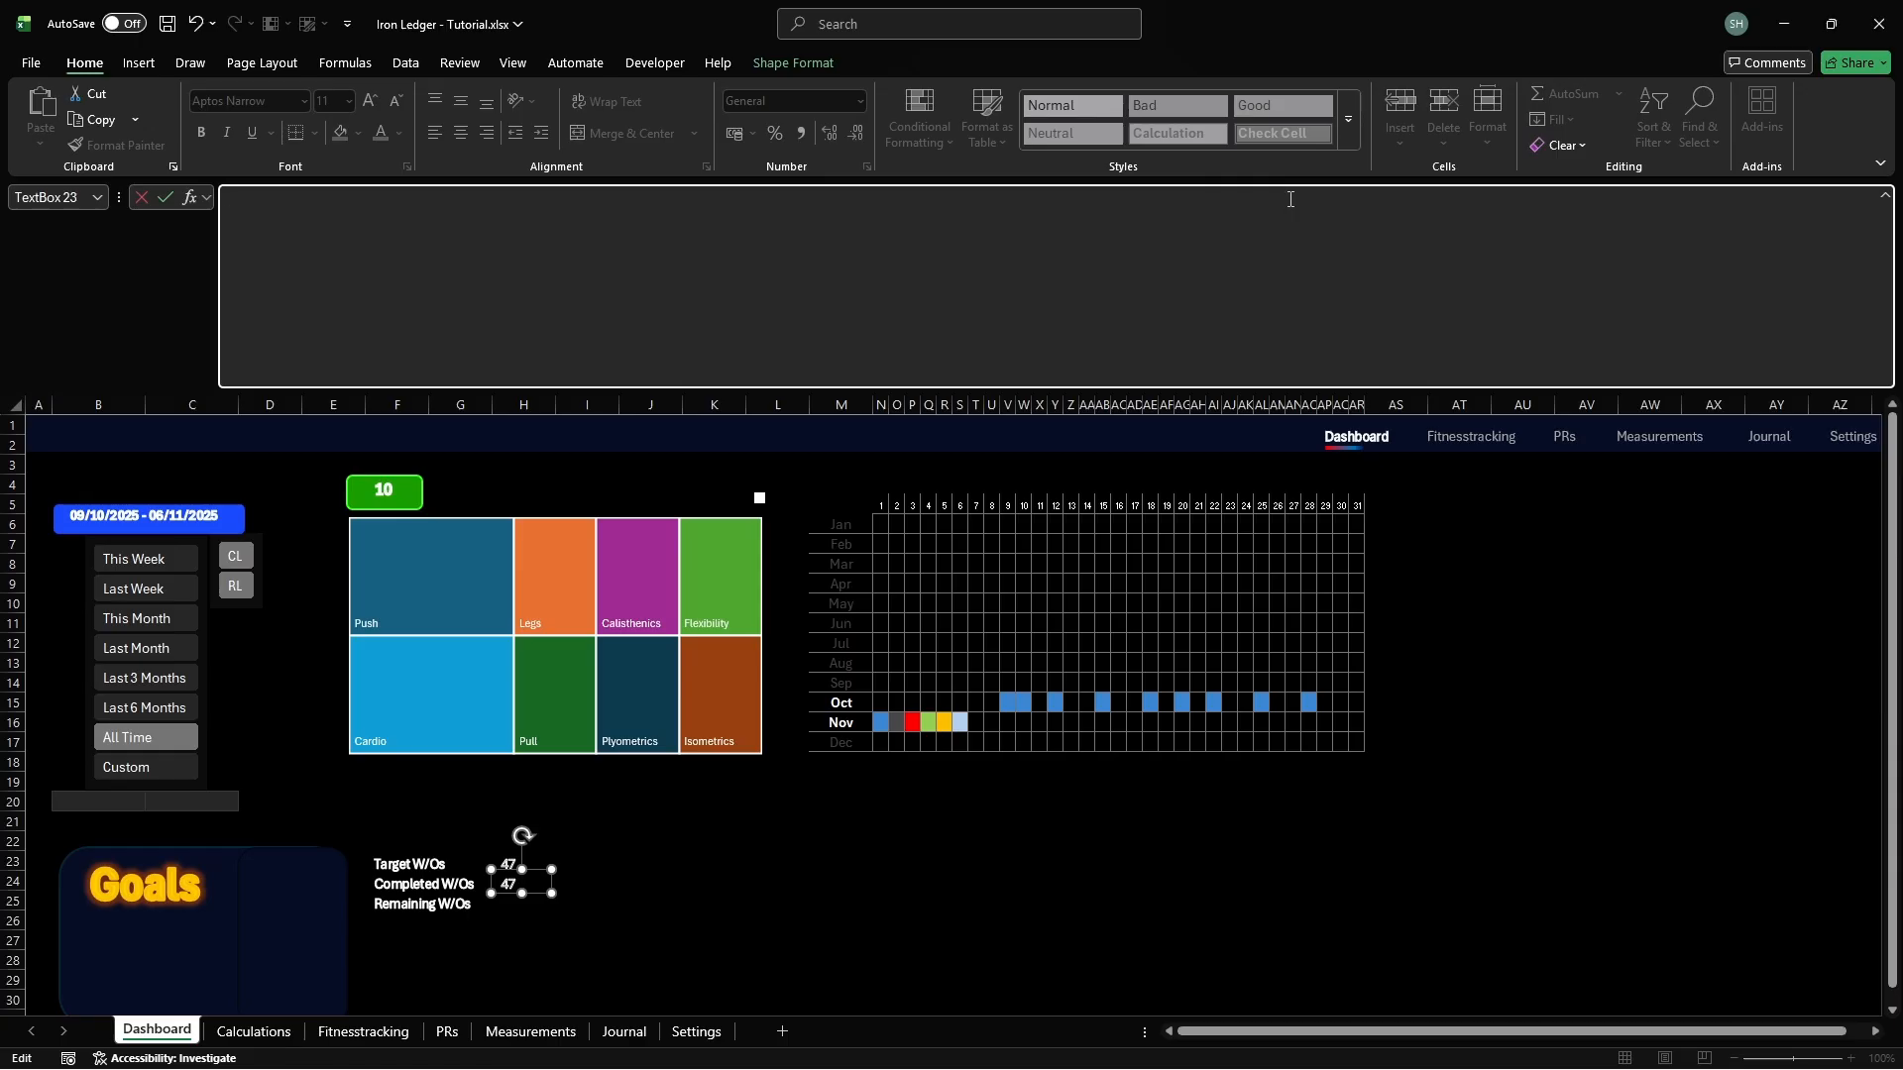
{"action": "type", "text": "=cd_gtracker_workout"}
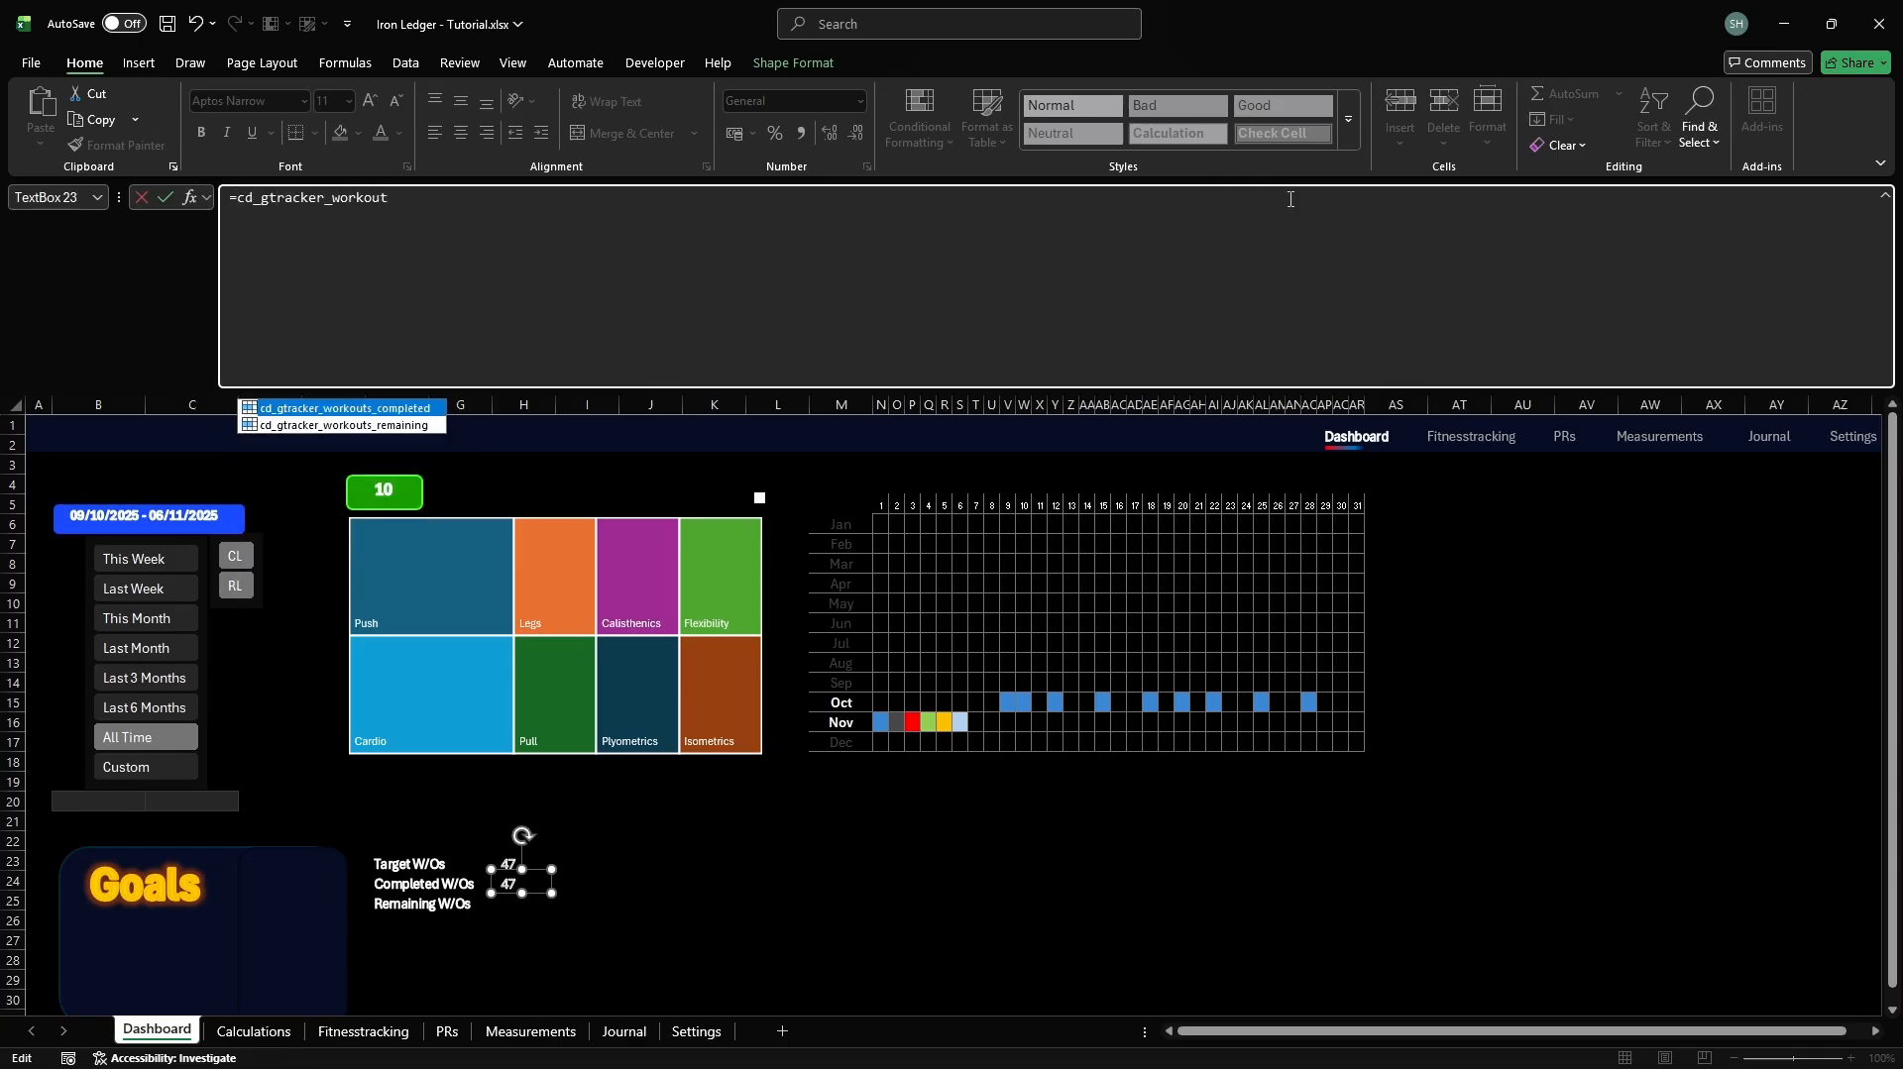
{"action": "type", "text": "s_completed"}
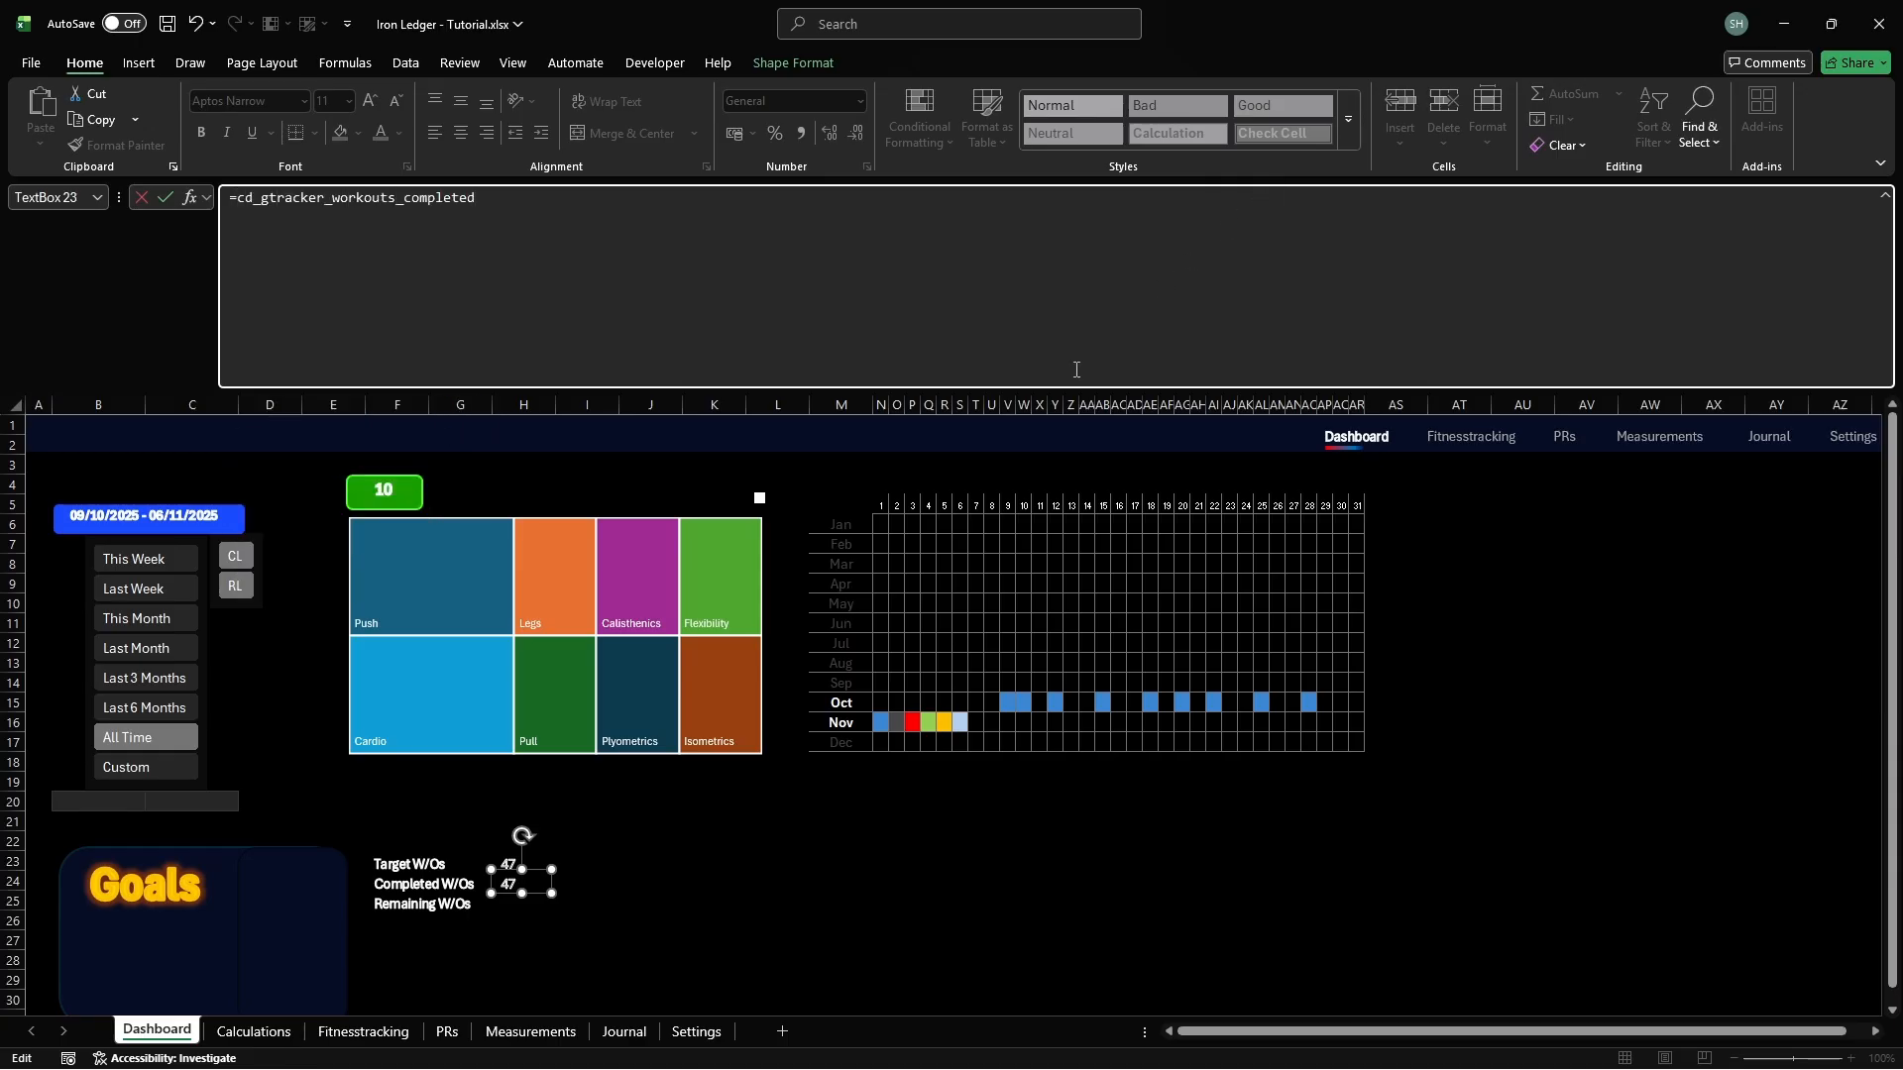
Paste a copy of the value box beside "Remaining W/Os" and link it to =cd_gtracker_workouts_remaining
{"action": "left_click", "coordinate": [502, 901]}
{"action": "key", "text": "ctrl+v"}
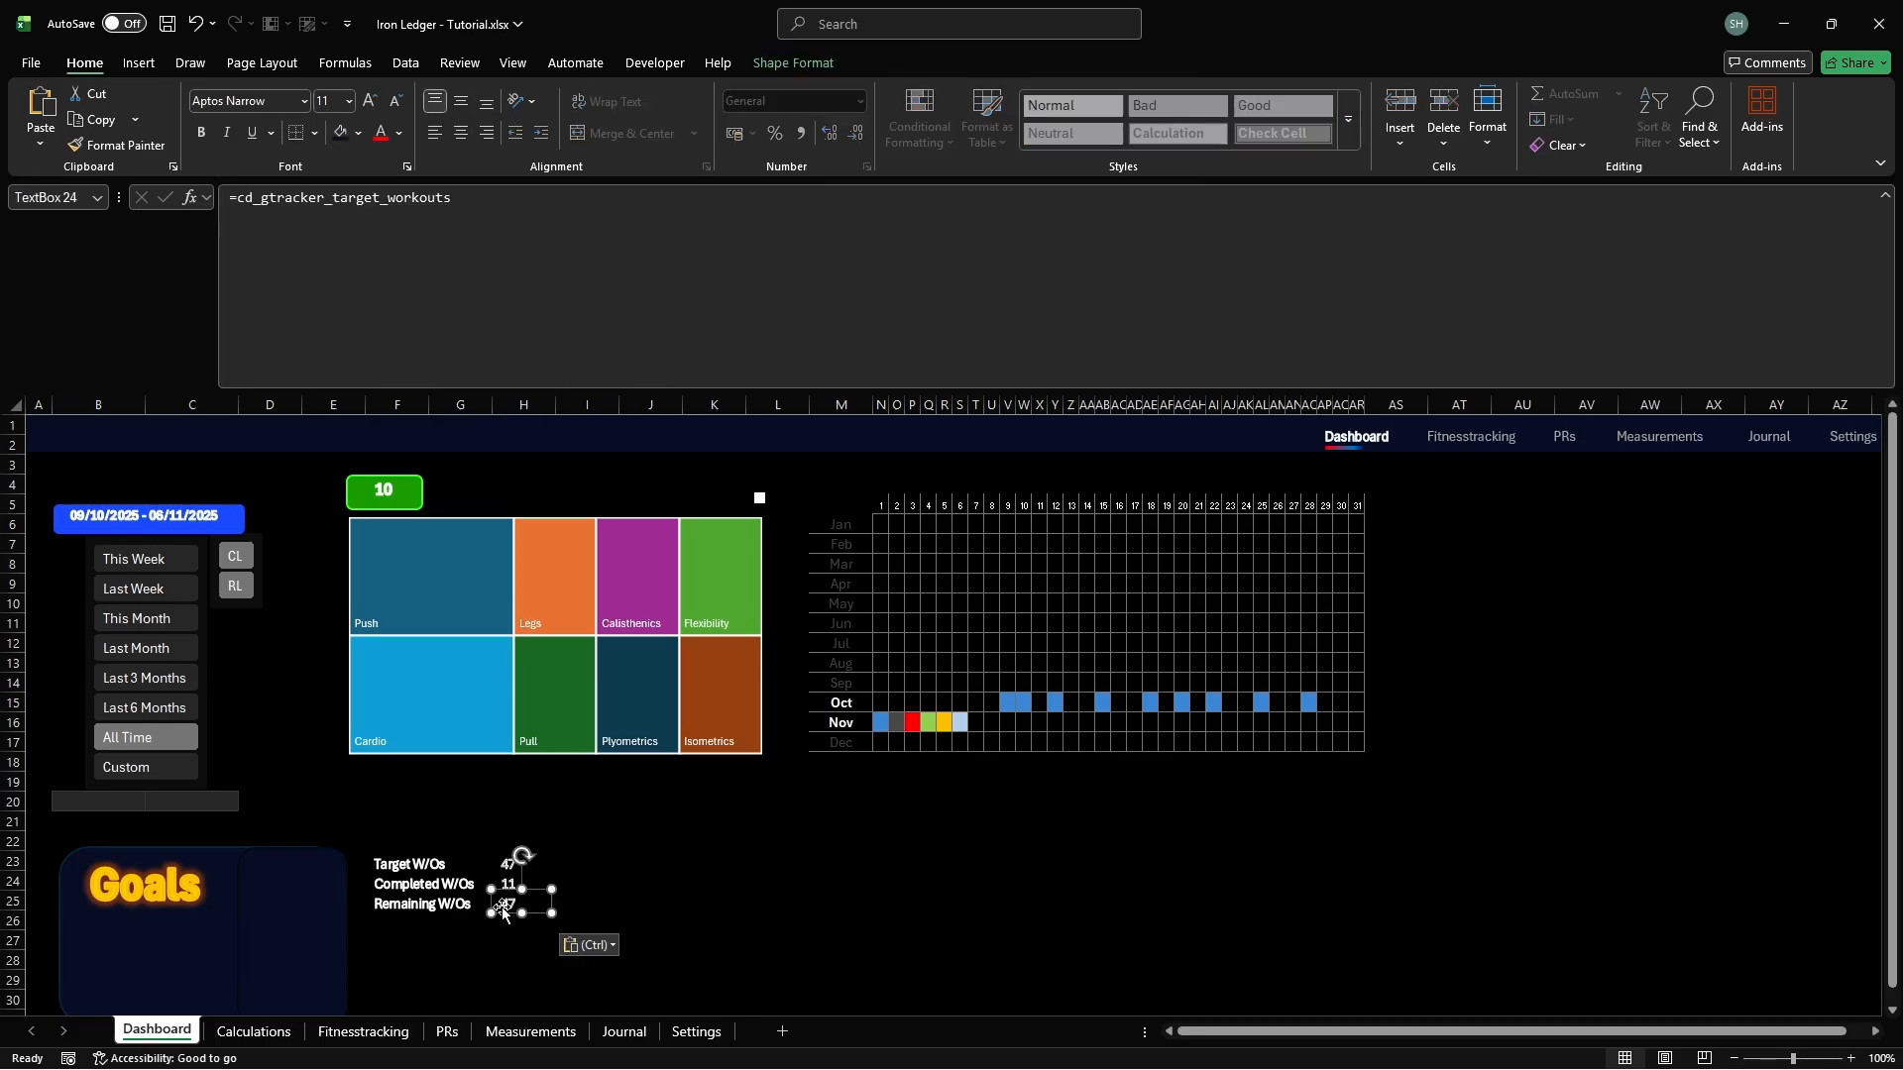
{"action": "left_click", "coordinate": [1290, 201]}
{"action": "key", "text": "BackSpace"}
{"action": "key", "text": "BackSpace"}
{"action": "key", "text": "BackSpace"}
{"action": "key", "text": "BackSpace"}
{"action": "key", "text": "BackSpace"}
{"action": "key", "text": "BackSpace"}
{"action": "key", "text": "BackSpace"}
{"action": "key", "text": "BackSpace"}
{"action": "key", "text": "BackSpace"}
{"action": "key", "text": "BackSpace"}
{"action": "key", "text": "BackSpace"}
{"action": "key", "text": "BackSpace"}
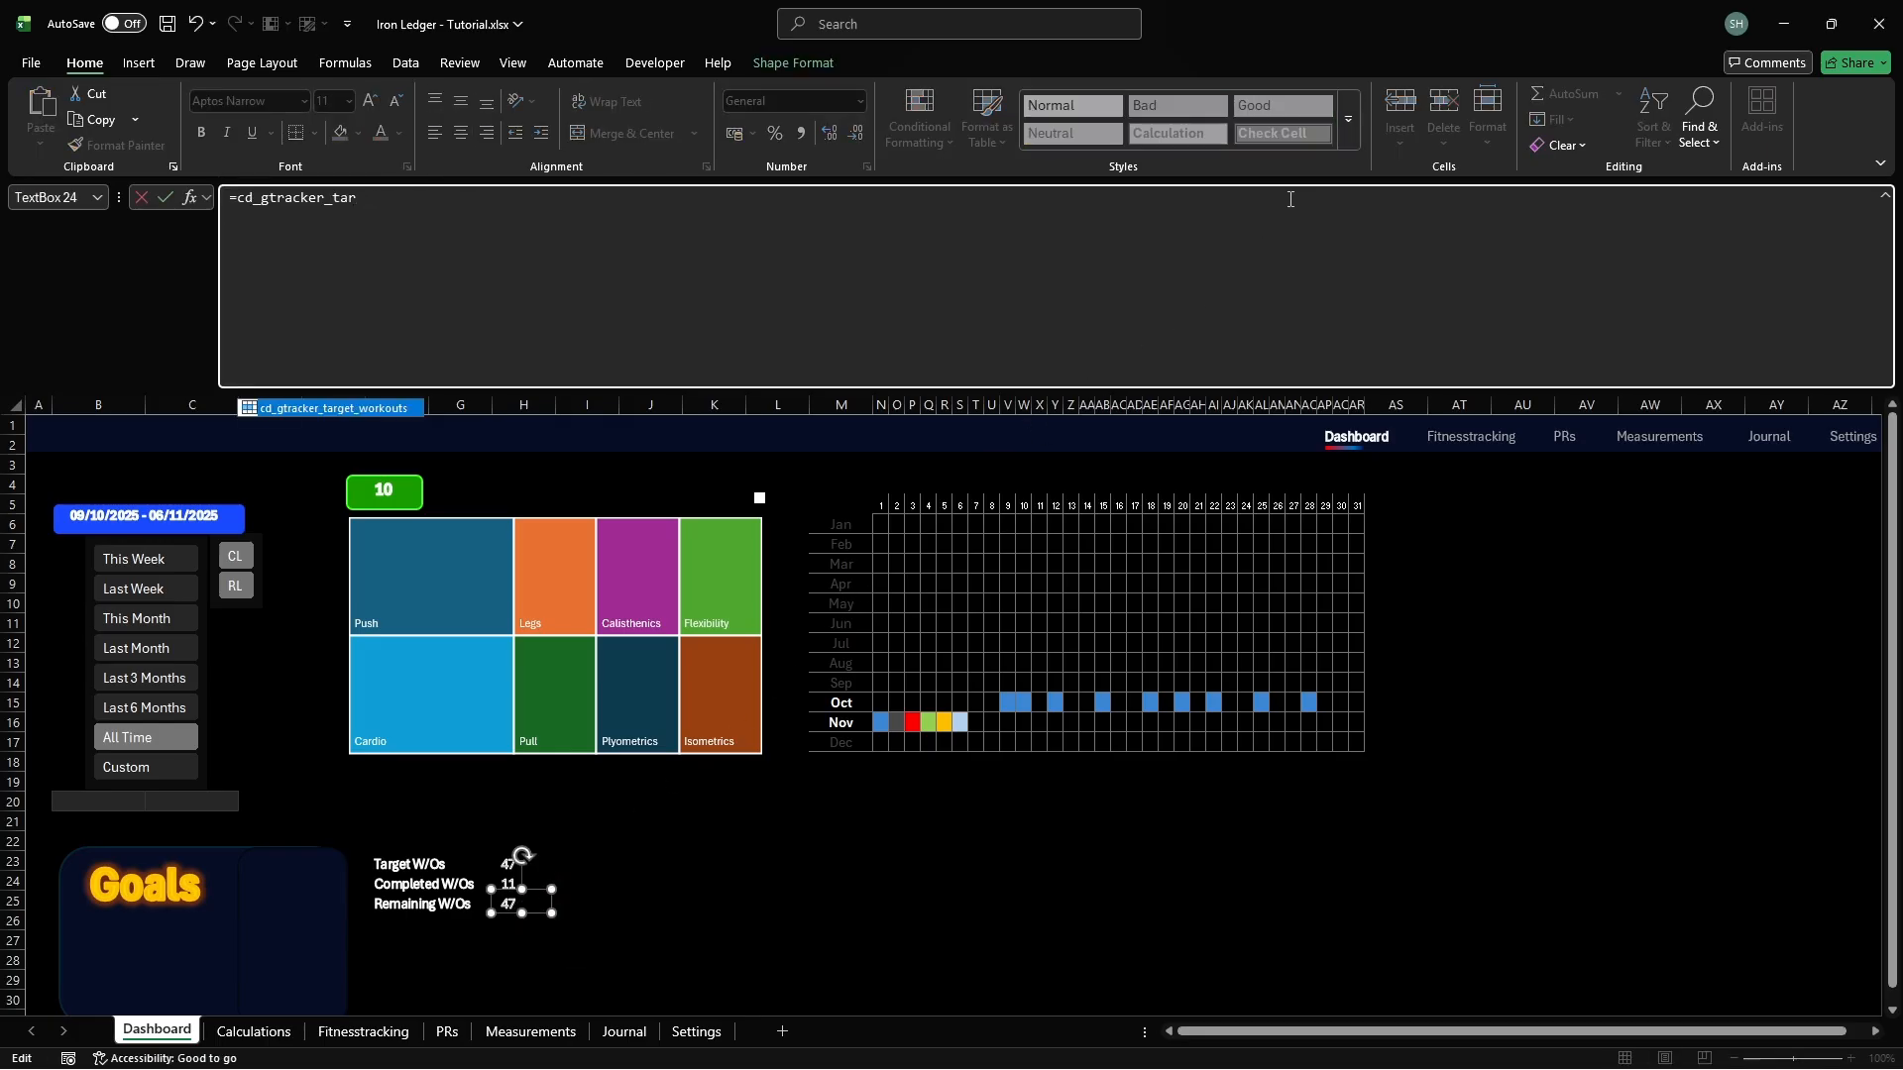
{"action": "key", "text": "BackSpace"}
{"action": "key", "text": "BackSpace"}
{"action": "key", "text": "BackSpace"}
{"action": "key", "text": "BackSpace"}
{"action": "key", "text": "BackSpace"}
{"action": "key", "text": "BackSpace"}
{"action": "key", "text": "BackSpace"}
{"action": "key", "text": "BackSpace"}
{"action": "key", "text": "BackSpace"}
{"action": "key", "text": "BackSpace"}
{"action": "key", "text": "BackSpace"}
{"action": "key", "text": "BackSpace"}
{"action": "key", "text": "BackSpace"}
{"action": "key", "text": "BackSpace"}
{"action": "key", "text": "BackSpace"}
{"action": "key", "text": "BackSpace"}
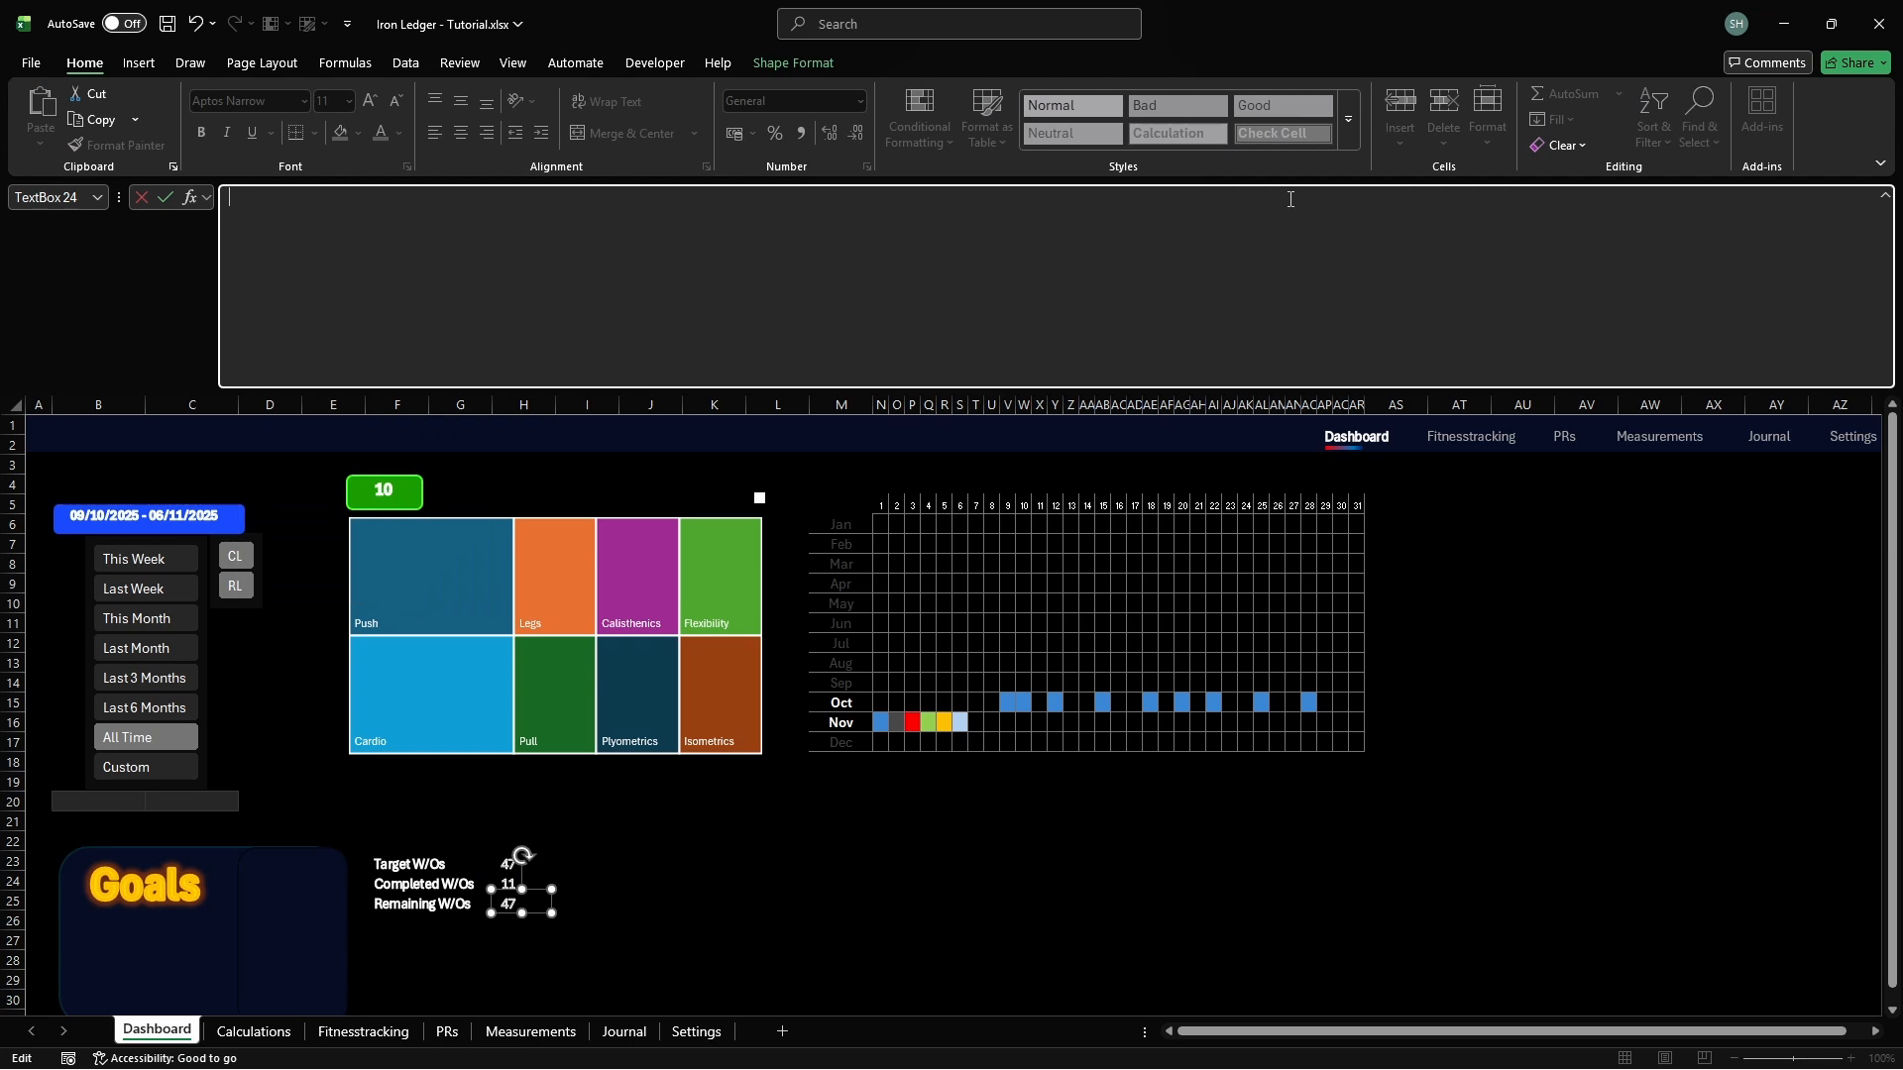
{"action": "type", "text": "=cd_gtracker"}
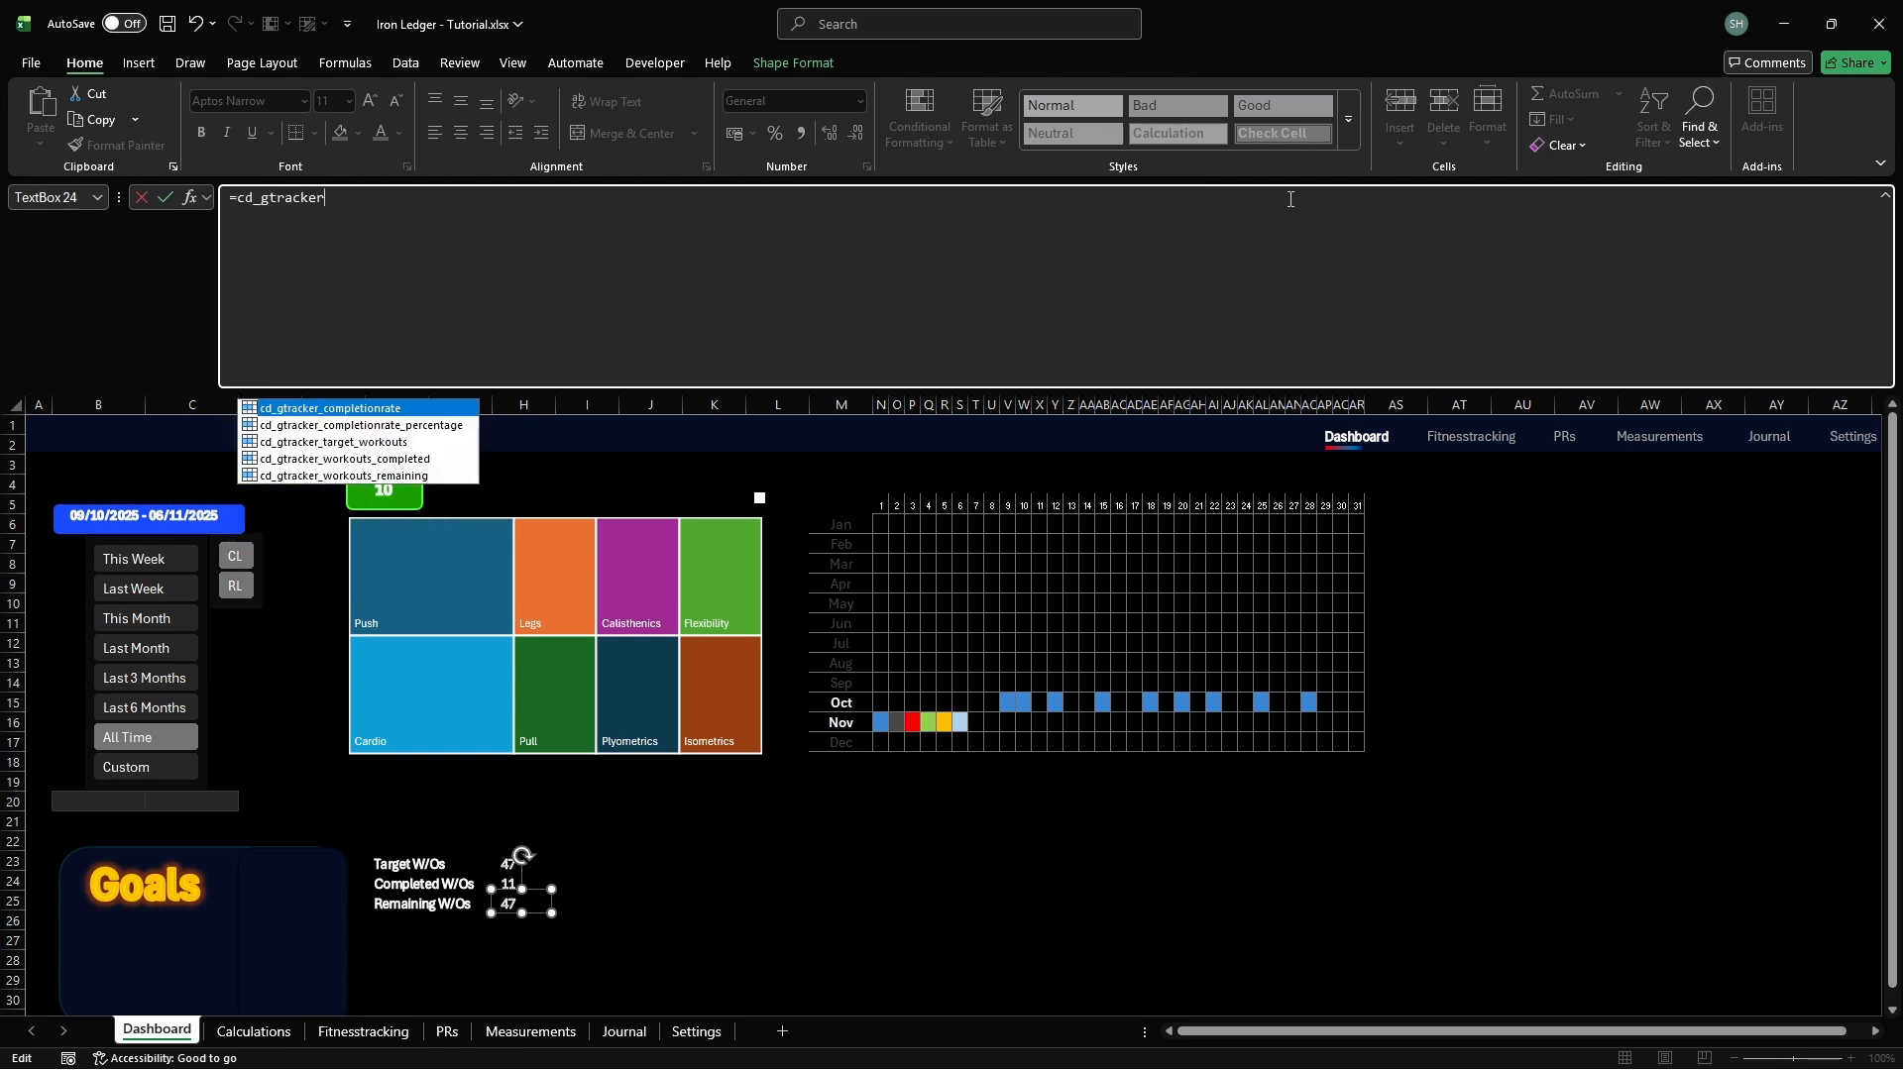
{"action": "type", "text": "_workouts_remaining"}
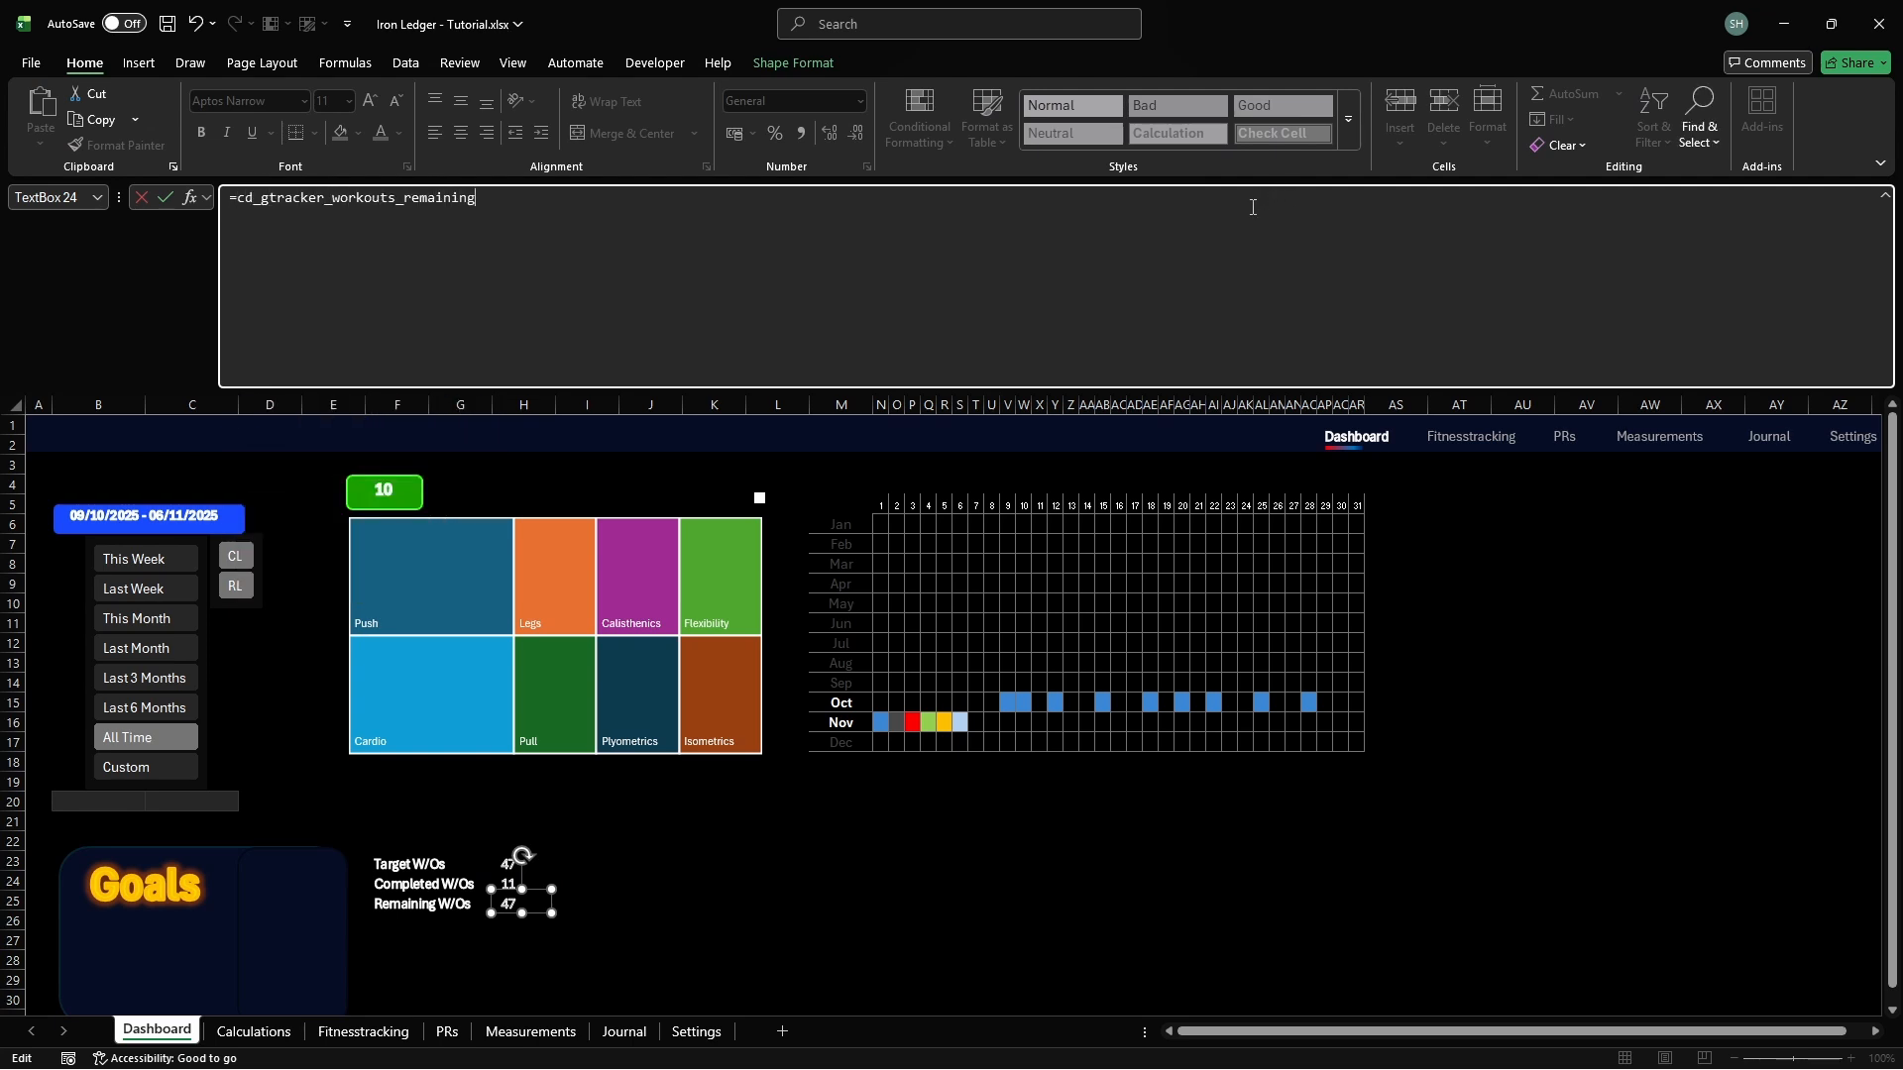
Paste one more copy of the linked value box at cell I23
{"action": "left_click", "coordinate": [573, 844]}
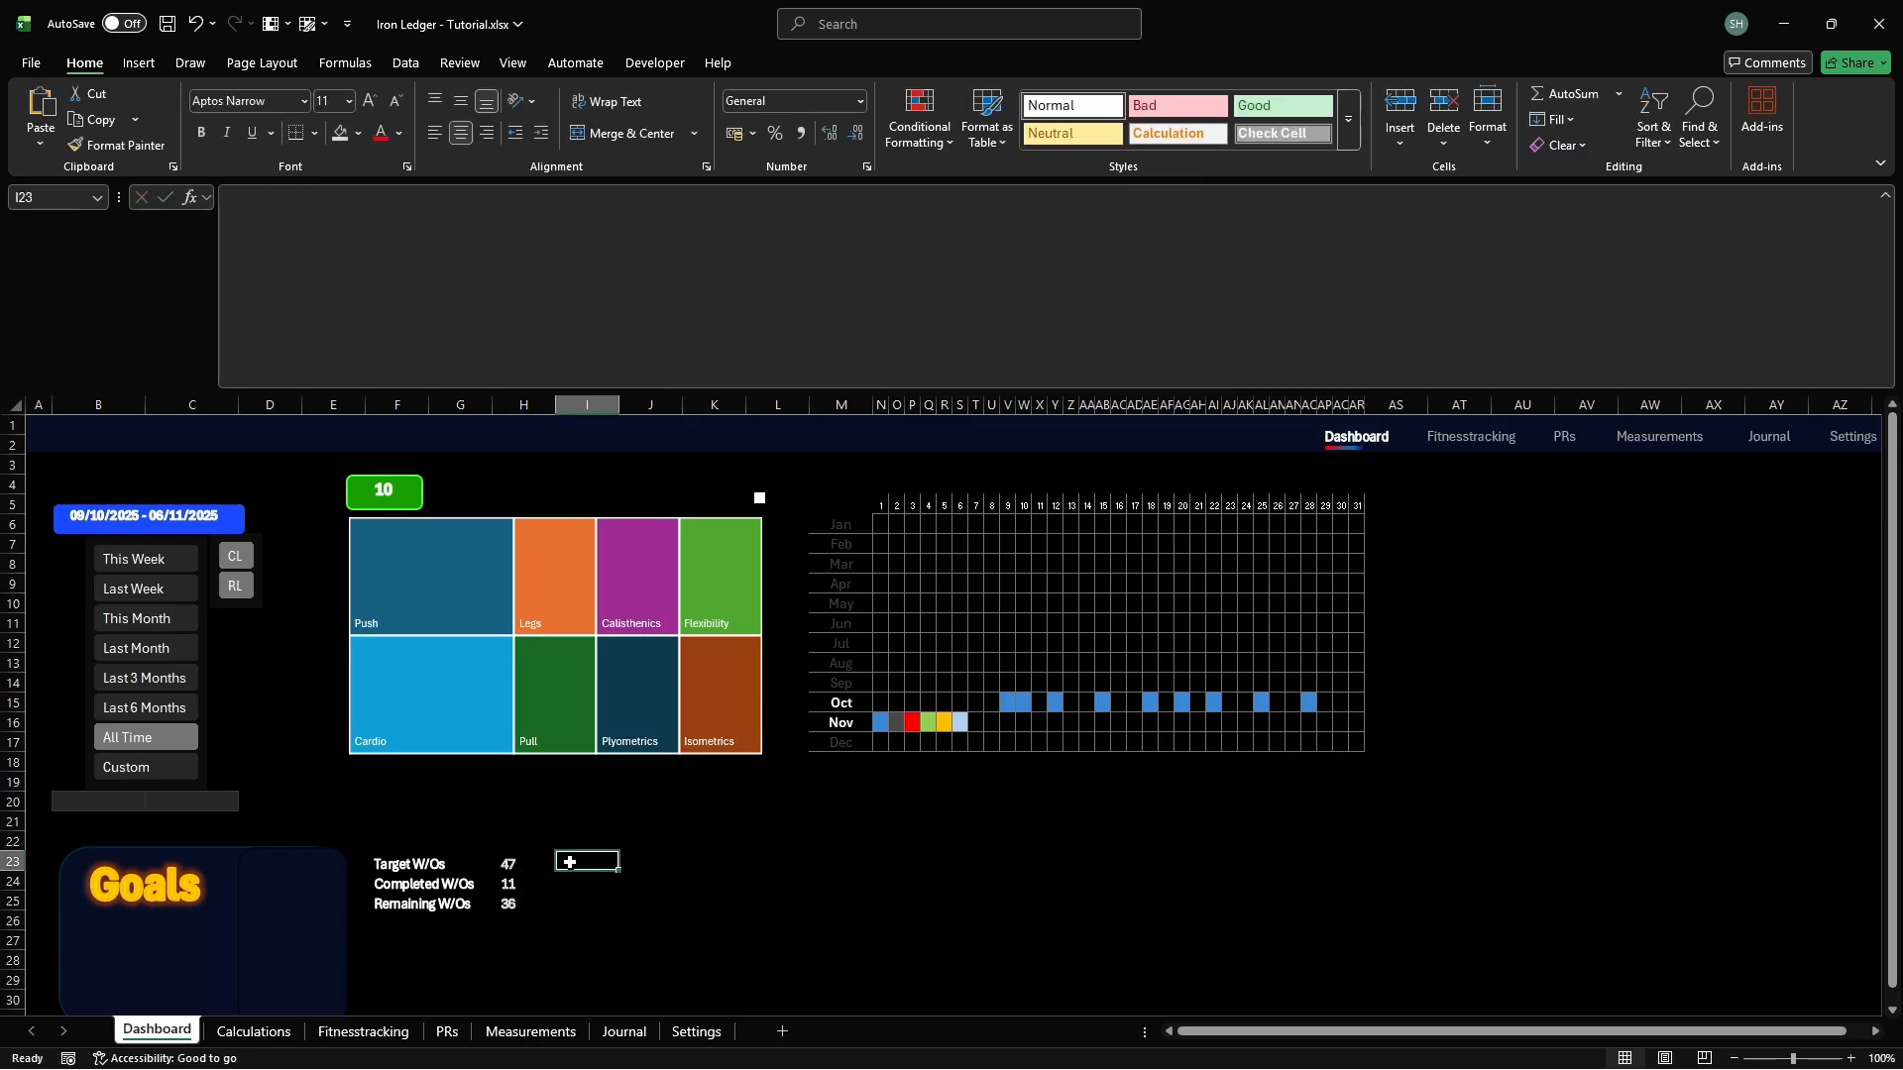
{"action": "key", "text": "ctrl+v"}
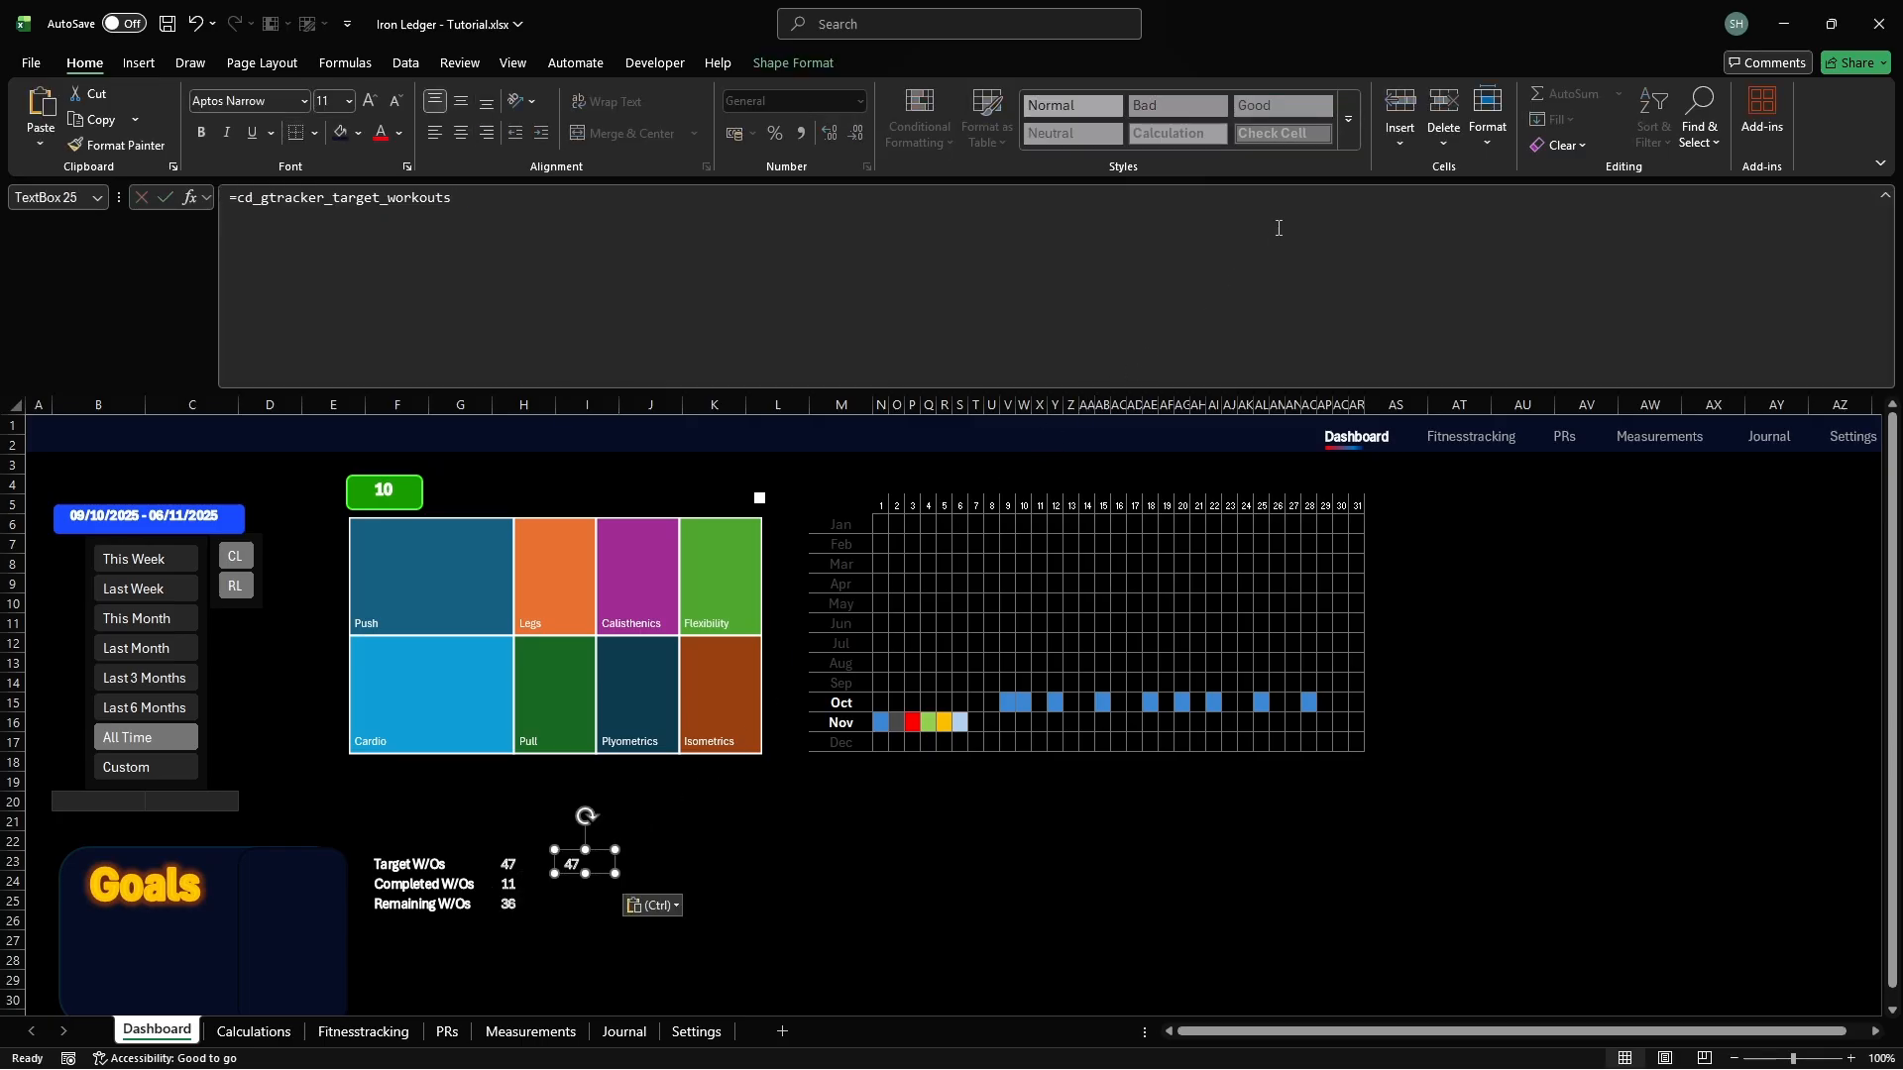
Replace the linked formula in the copied text box next to the Target W/Os value with a bullet symbol
{"action": "left_click", "coordinate": [1279, 228]}
{"action": "key", "text": "BackSpace"}
{"action": "key", "text": "BackSpace"}
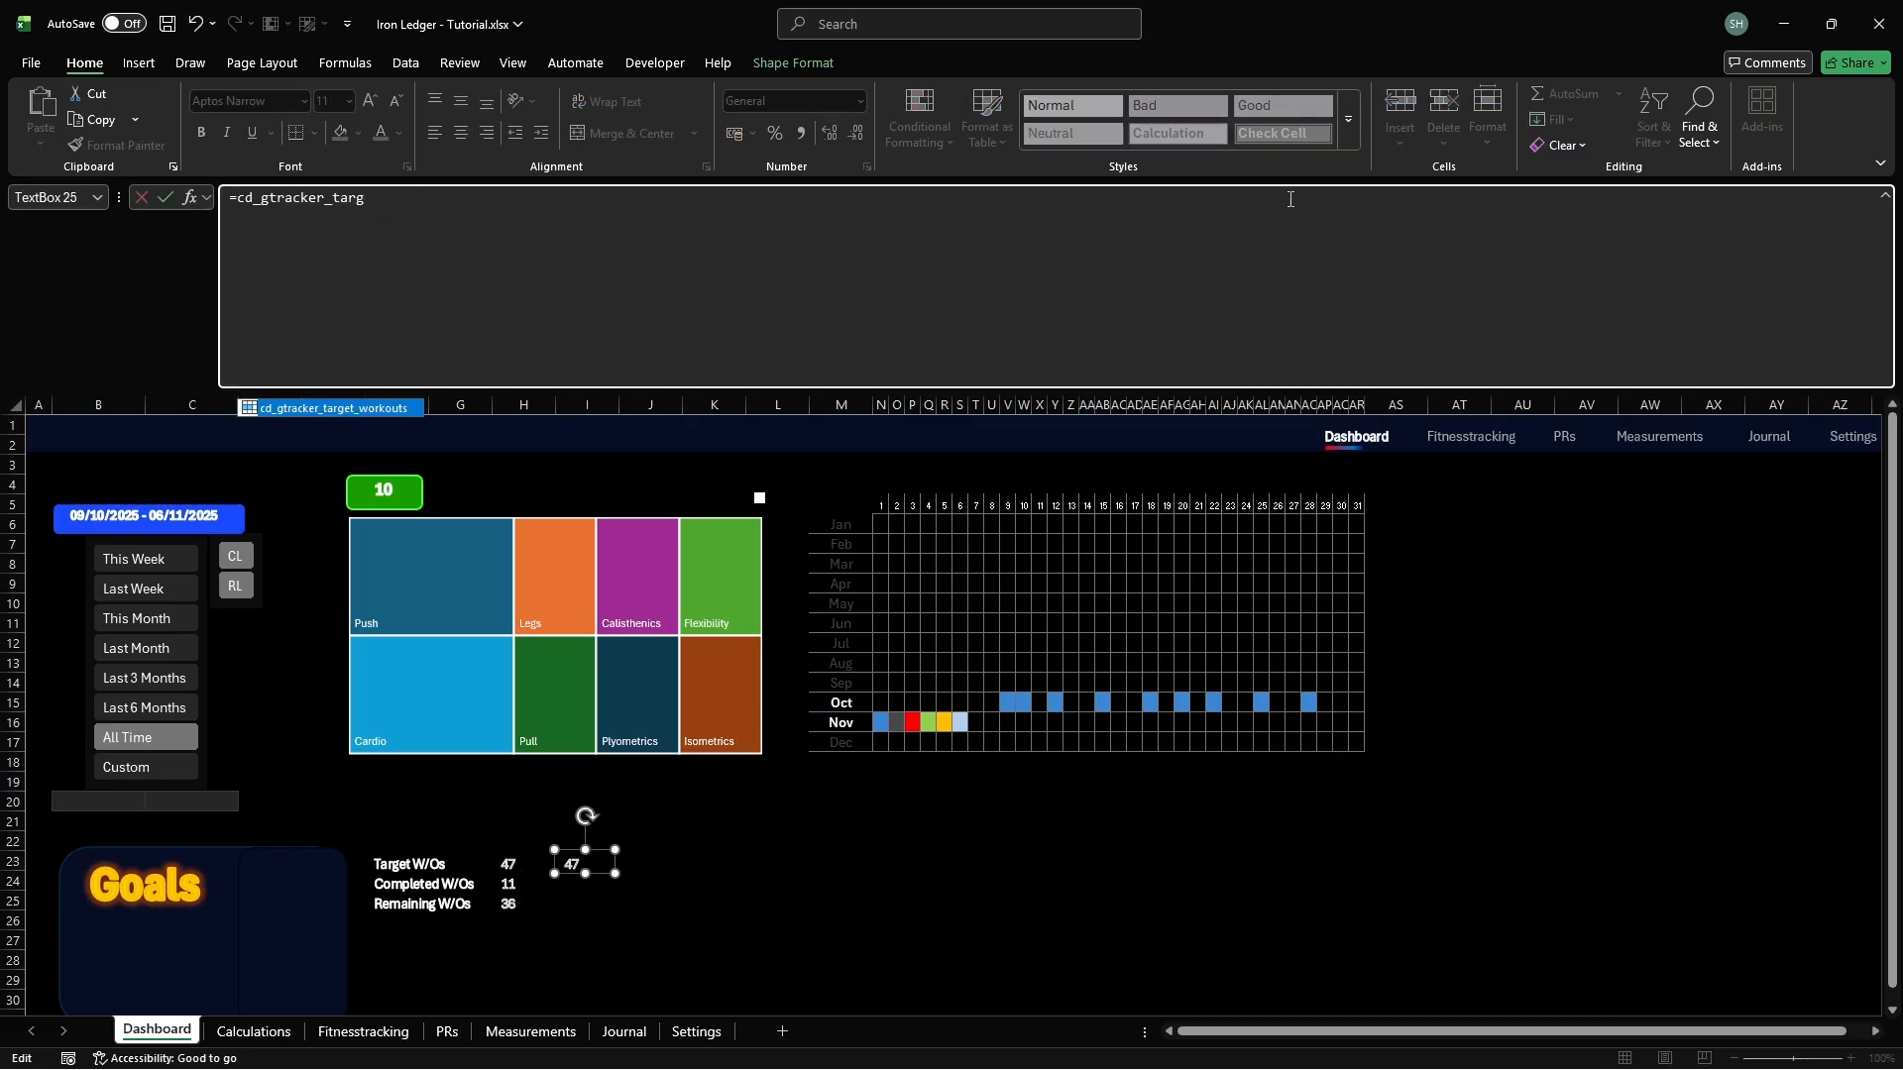
{"action": "key", "text": "BackSpace"}
{"action": "key", "text": "BackSpace"}
{"action": "key", "text": "BackSpace"}
{"action": "key", "text": "BackSpace"}
{"action": "key", "text": "BackSpace"}
{"action": "key", "text": "BackSpace"}
{"action": "key", "text": "BackSpace"}
{"action": "key", "text": "BackSpace"}
{"action": "key", "text": "BackSpace"}
{"action": "key", "text": "BackSpace"}
{"action": "key", "text": "BackSpace"}
{"action": "key", "text": "BackSpace"}
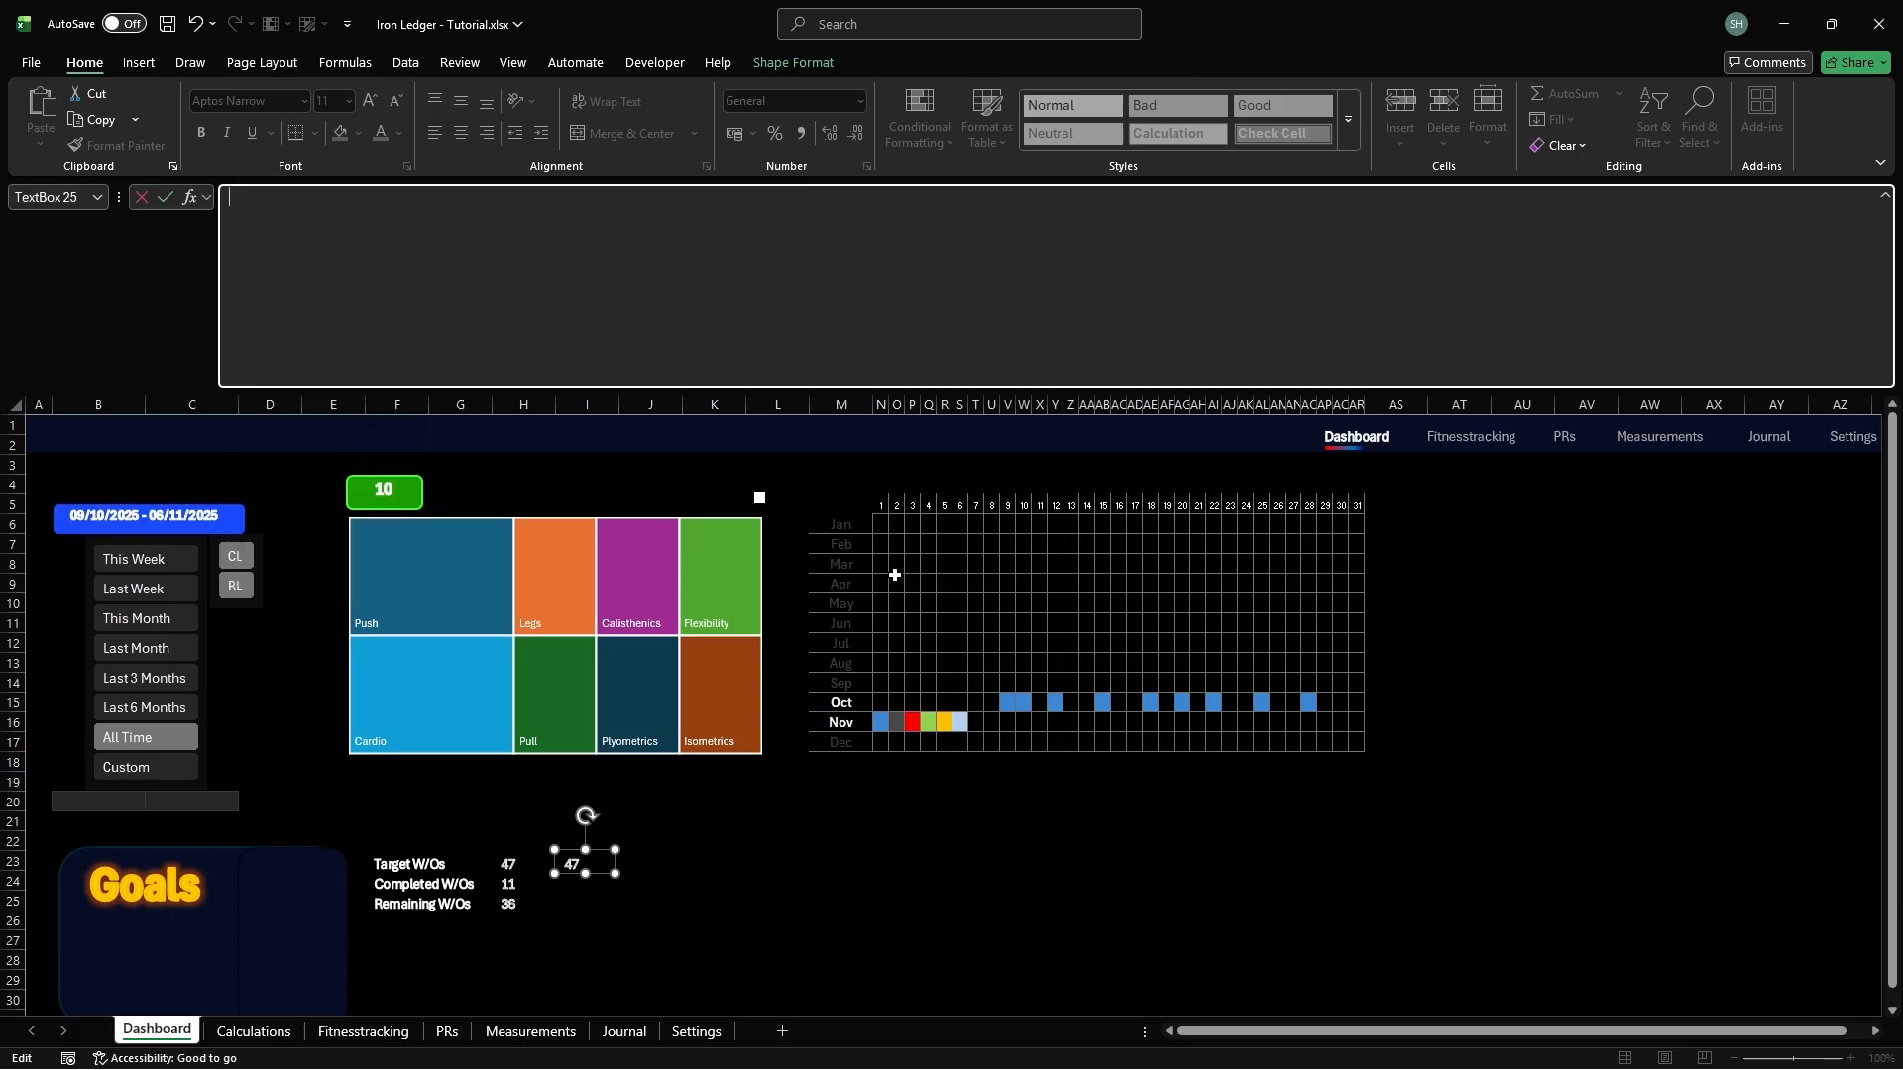
{"action": "left_click", "coordinate": [572, 867]}
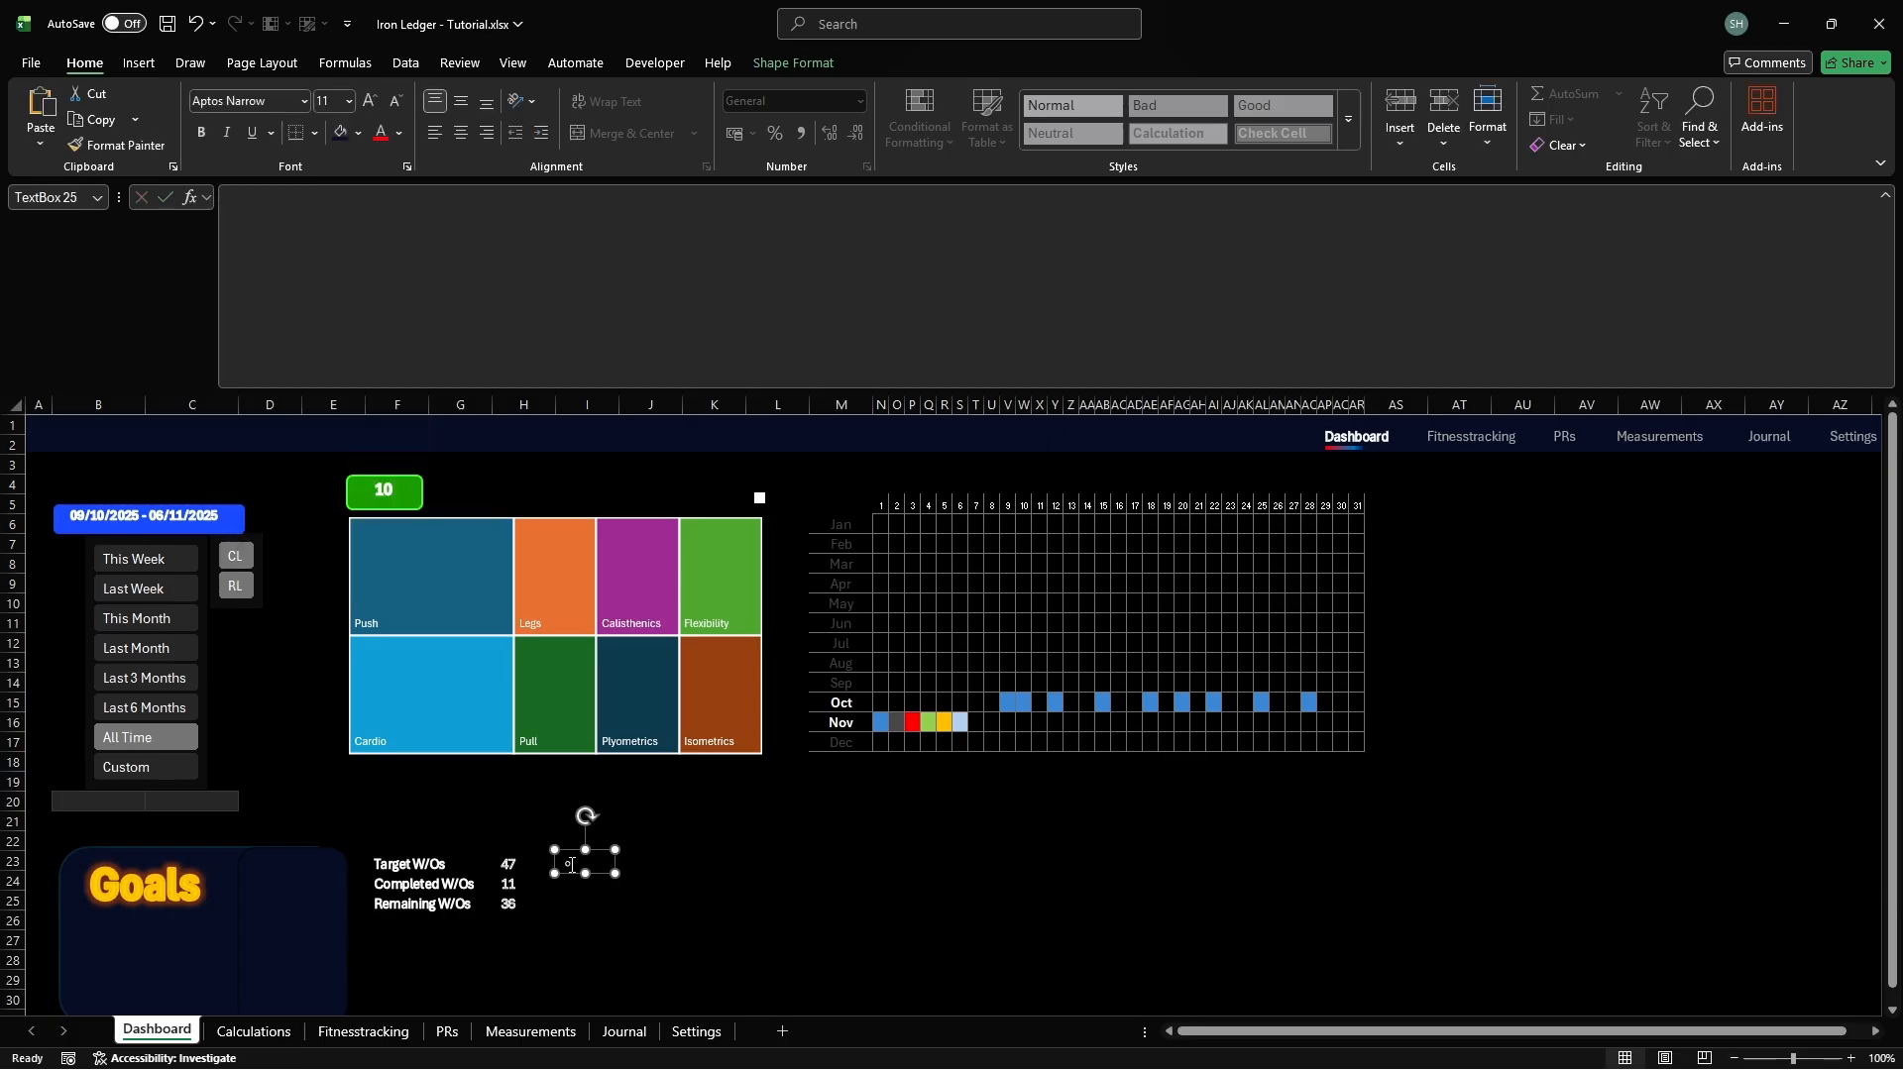
Set the bullet text box's height and width both to 0.6 cm
{"action": "left_click", "coordinate": [774, 62]}
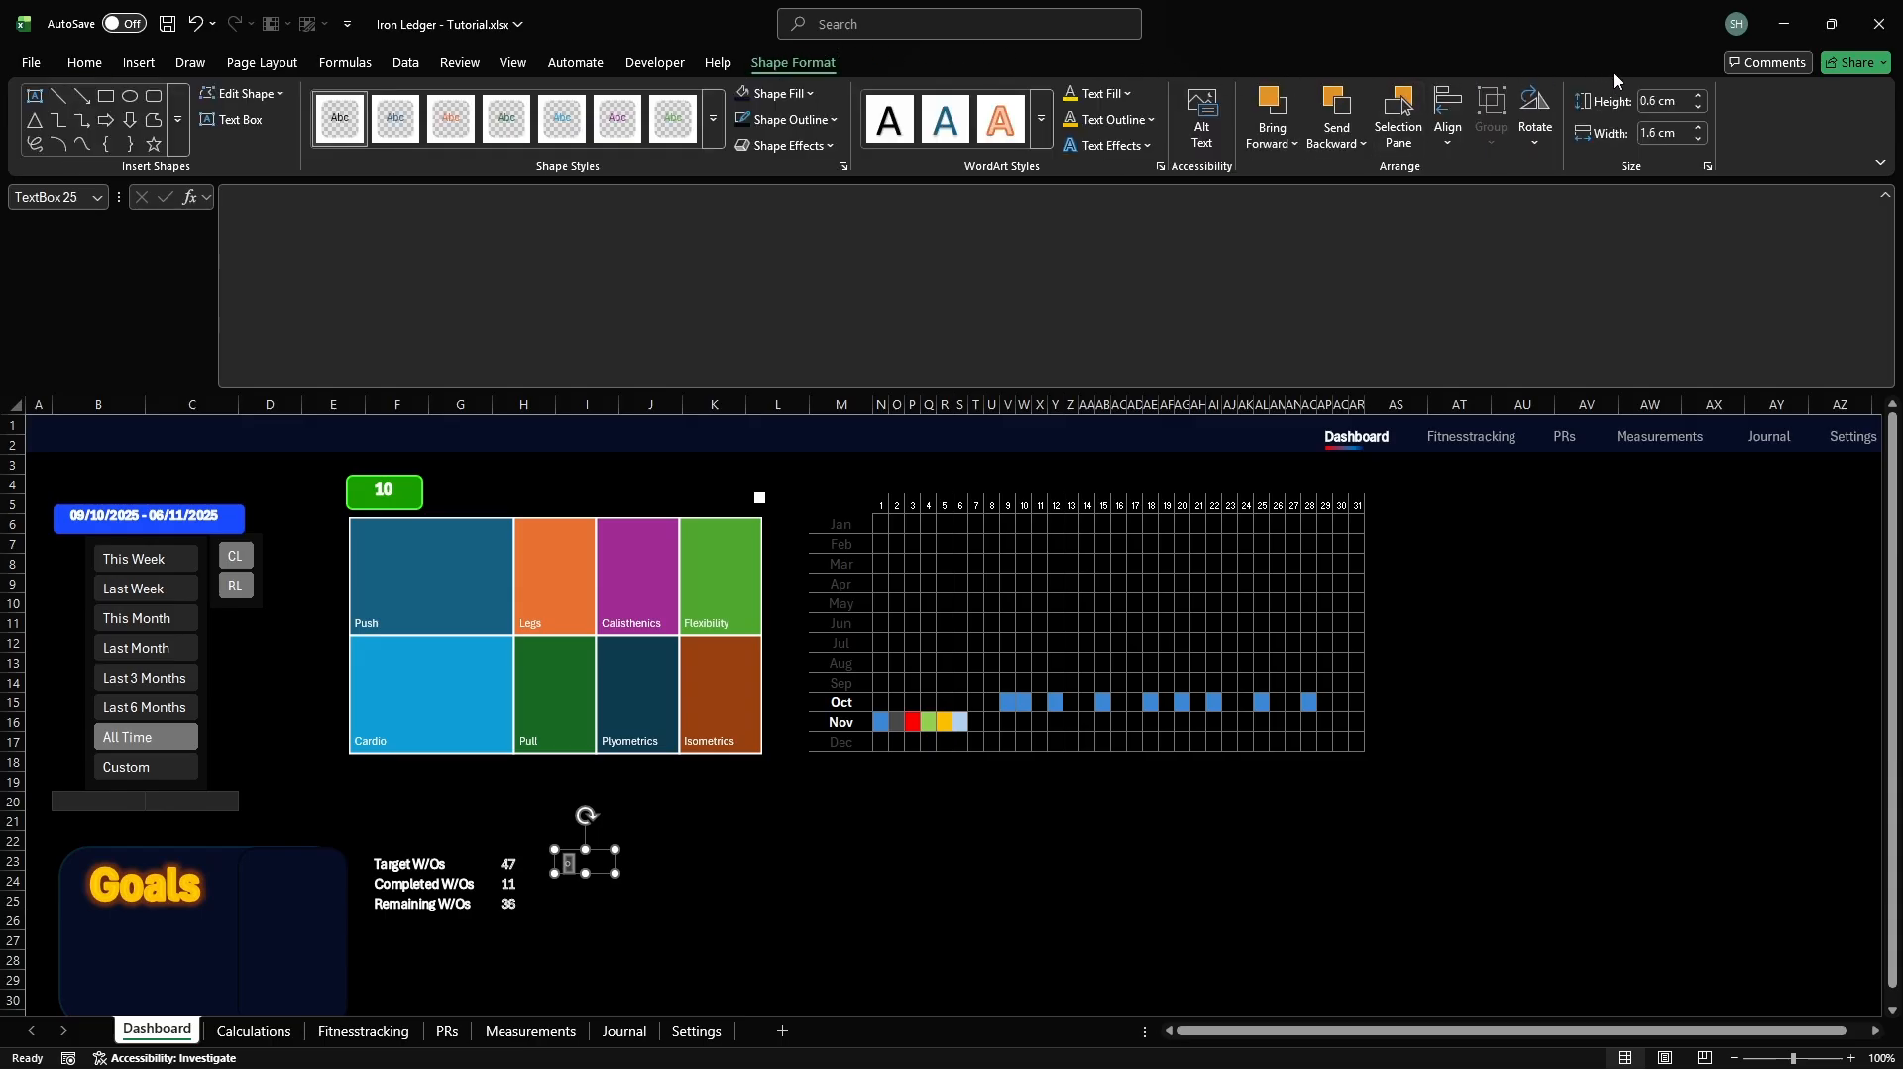
{"action": "left_click", "coordinate": [1656, 100]}
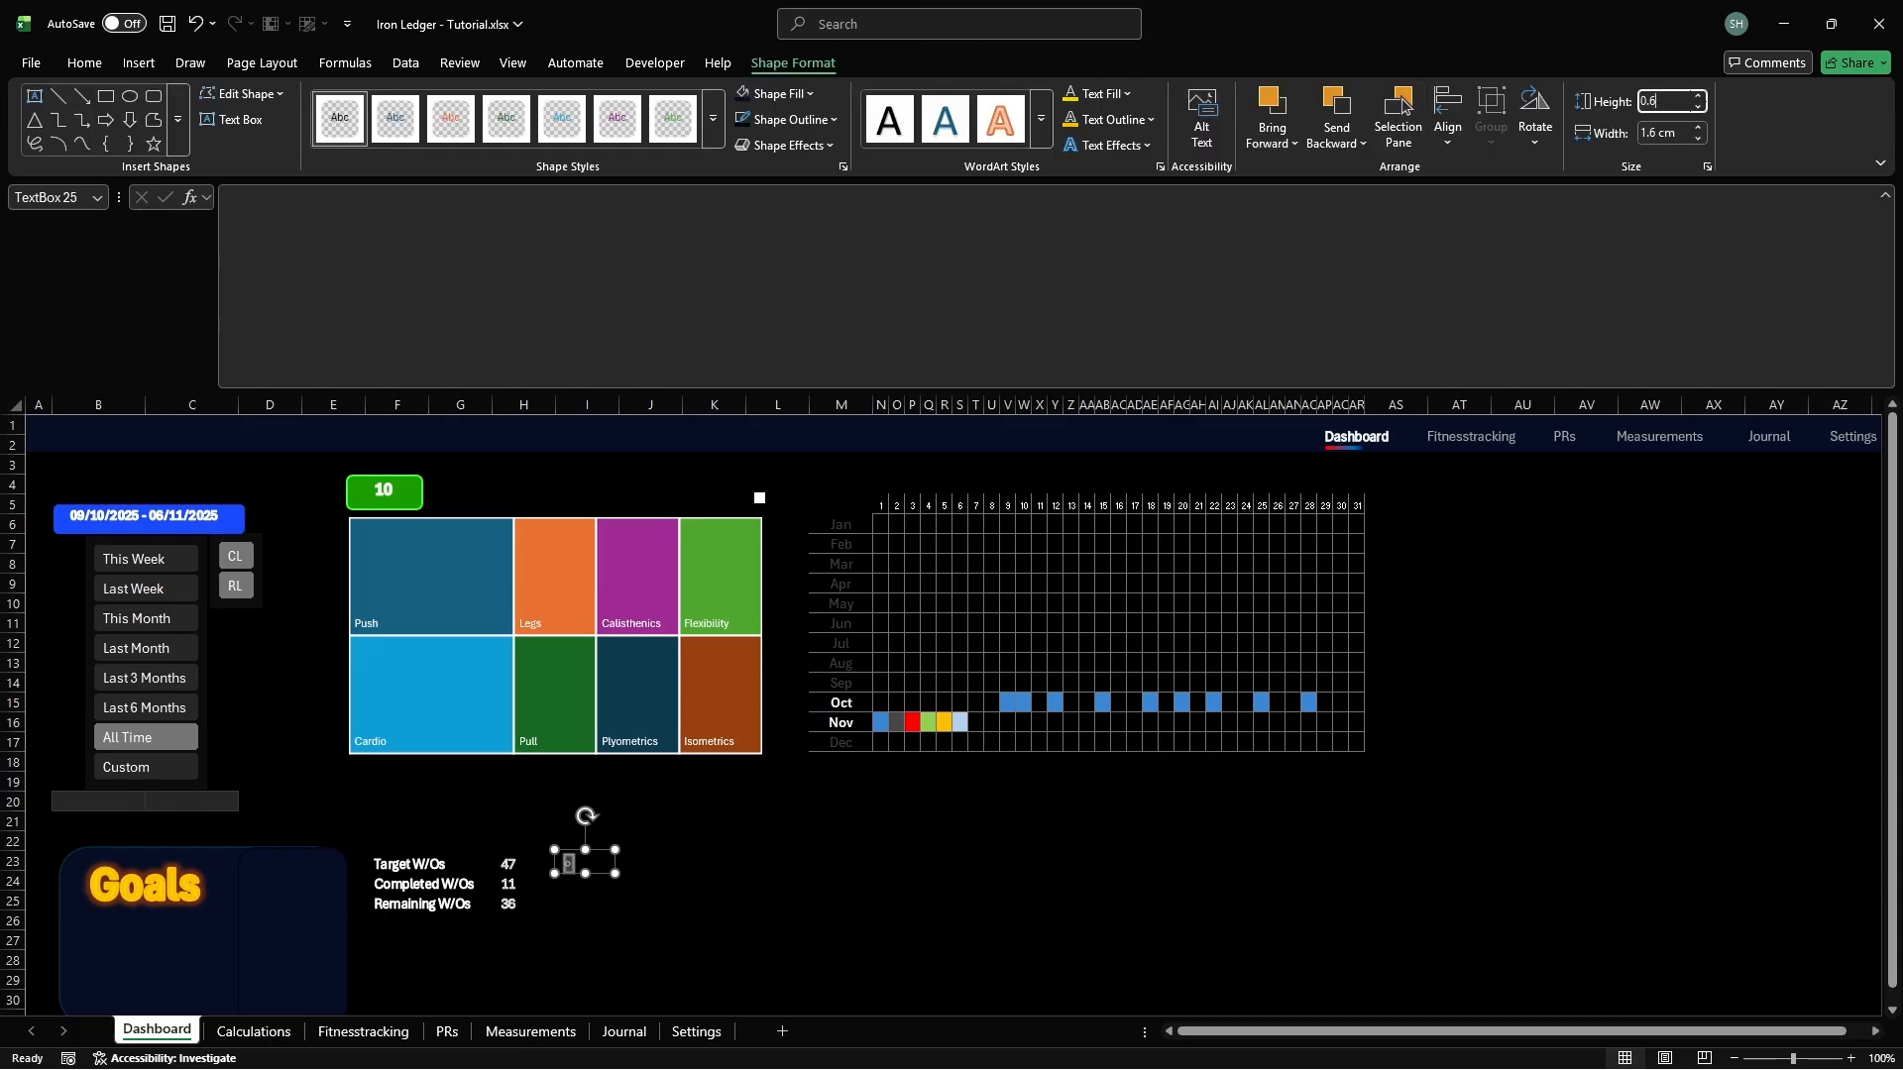
{"action": "left_click", "coordinate": [1663, 132]}
{"action": "type", "text": "0.6"}
{"action": "key", "text": "Return"}
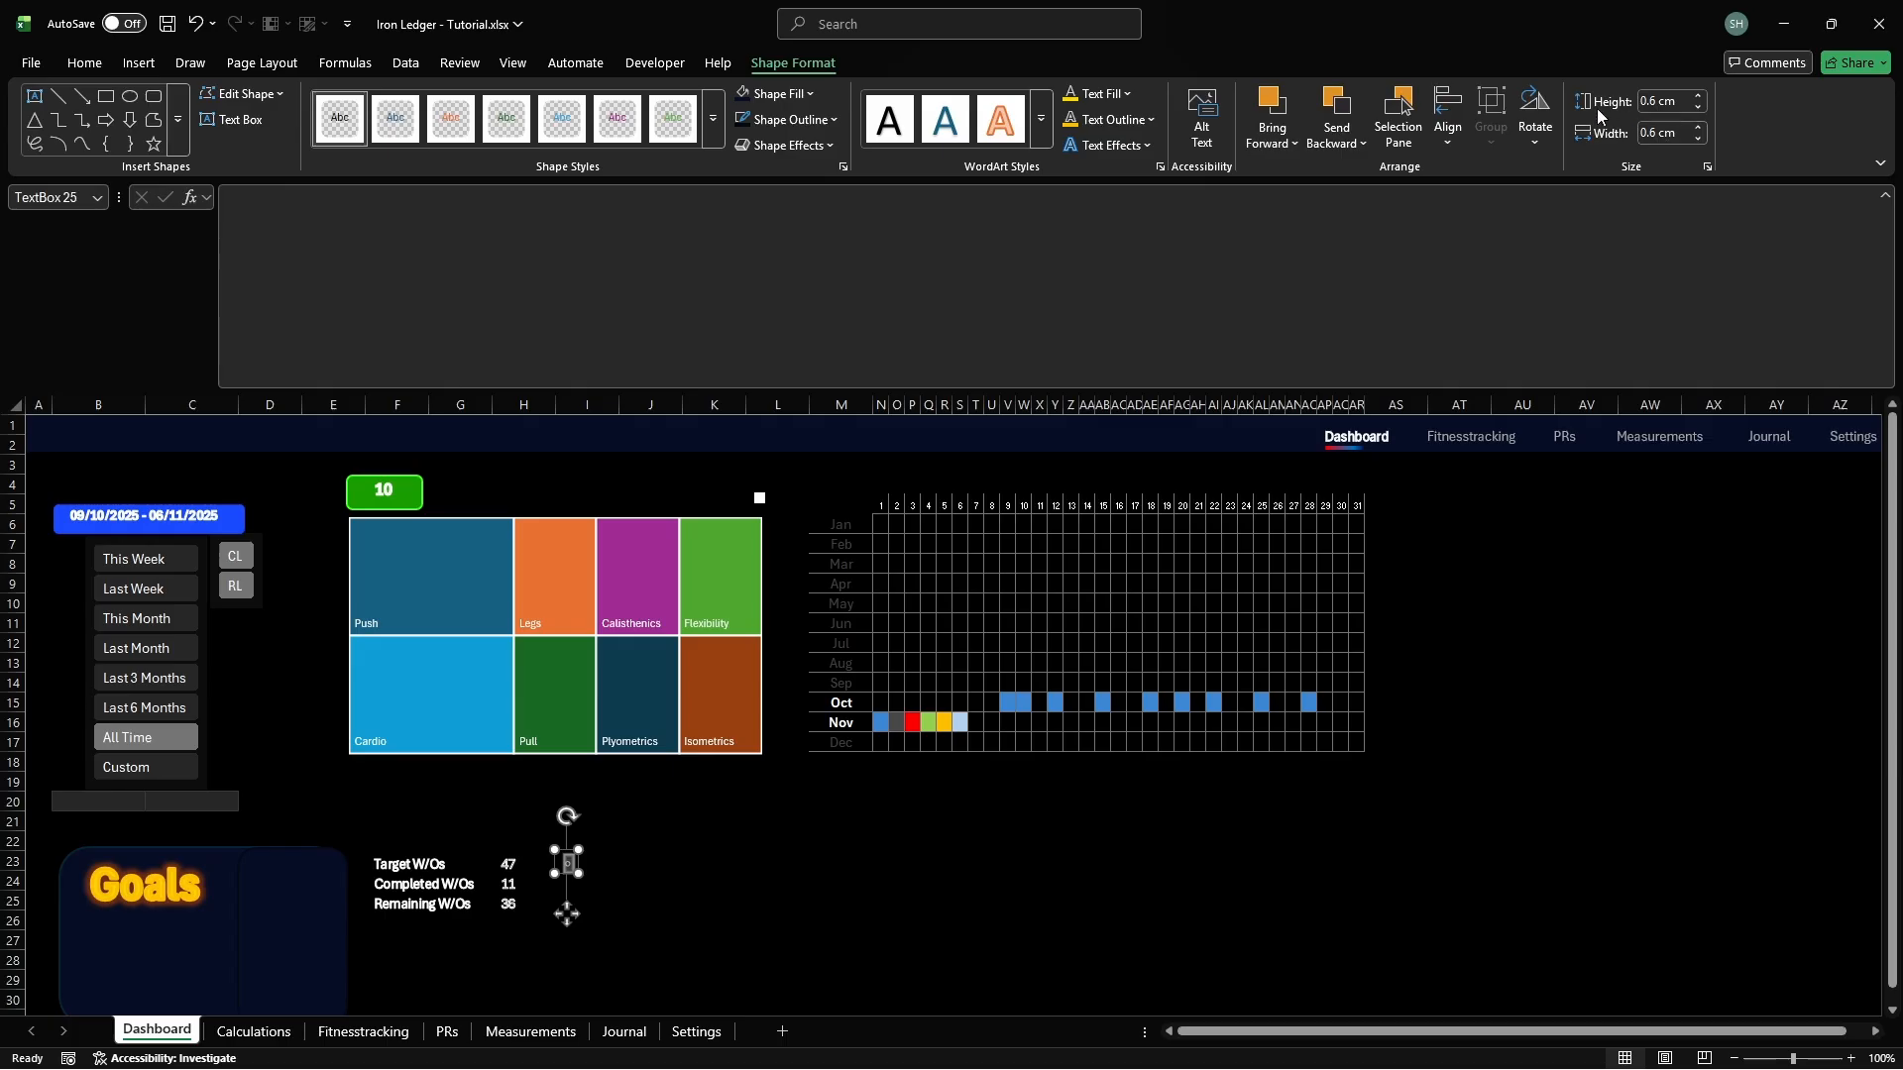
Give the bullet text a custom fill colour with hex code D43260
{"action": "left_click", "coordinate": [1100, 93]}
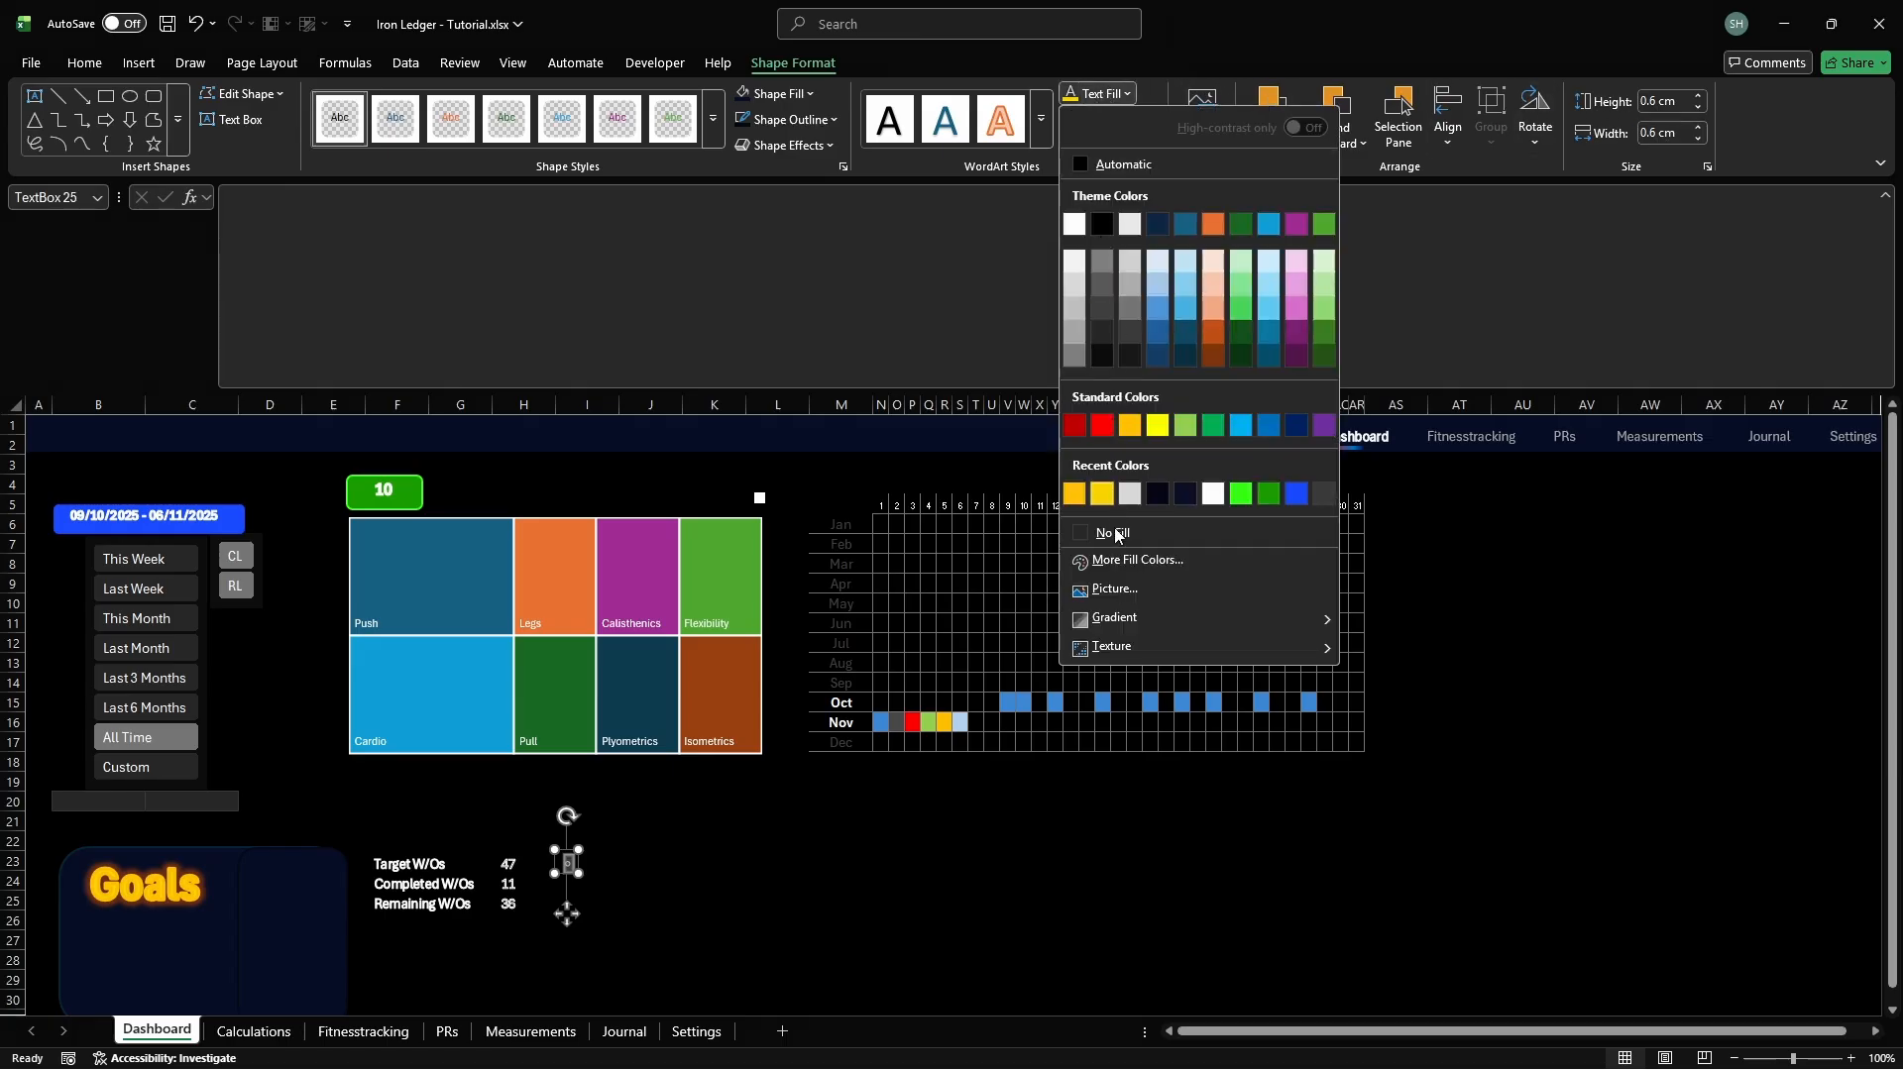
{"action": "left_click", "coordinate": [1130, 561]}
{"action": "left_click", "coordinate": [899, 405]}
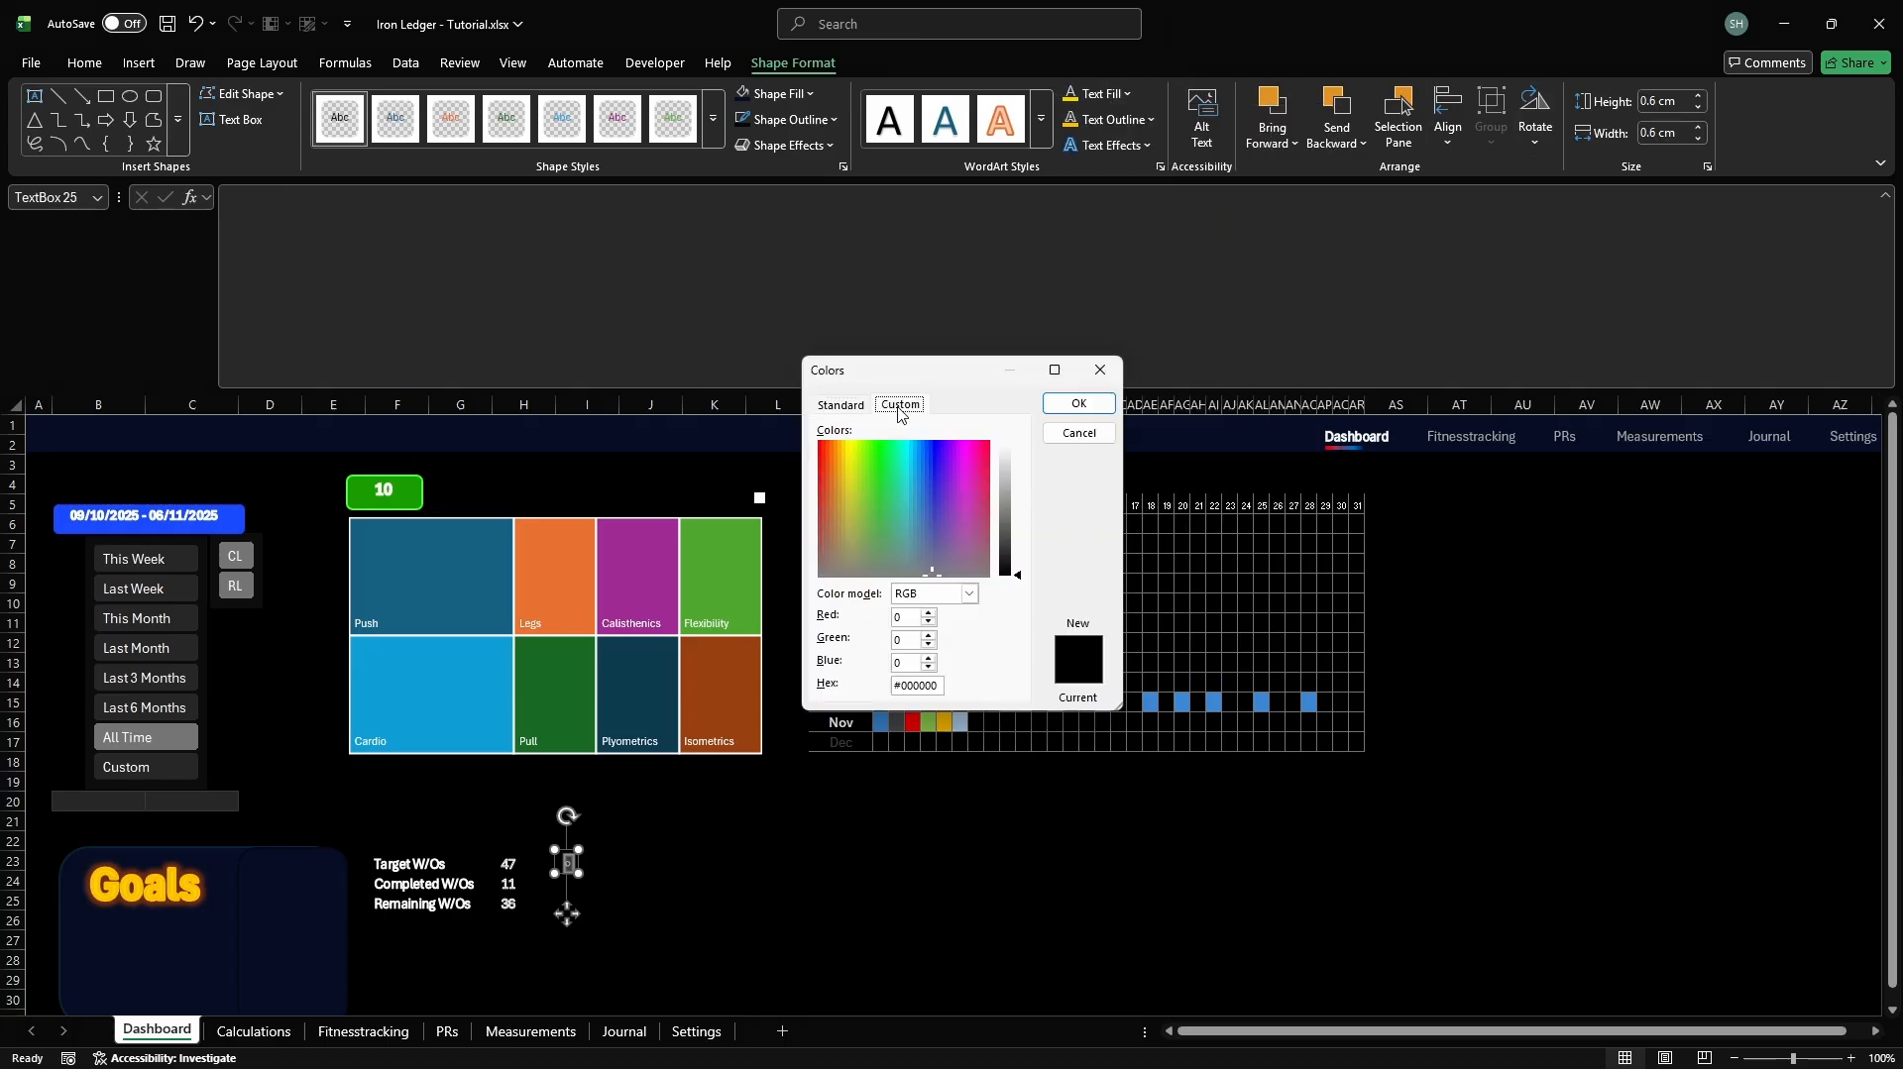
{"action": "double_click", "coordinate": [947, 686]}
{"action": "type", "text": "D43260"}
{"action": "key", "text": "Return"}
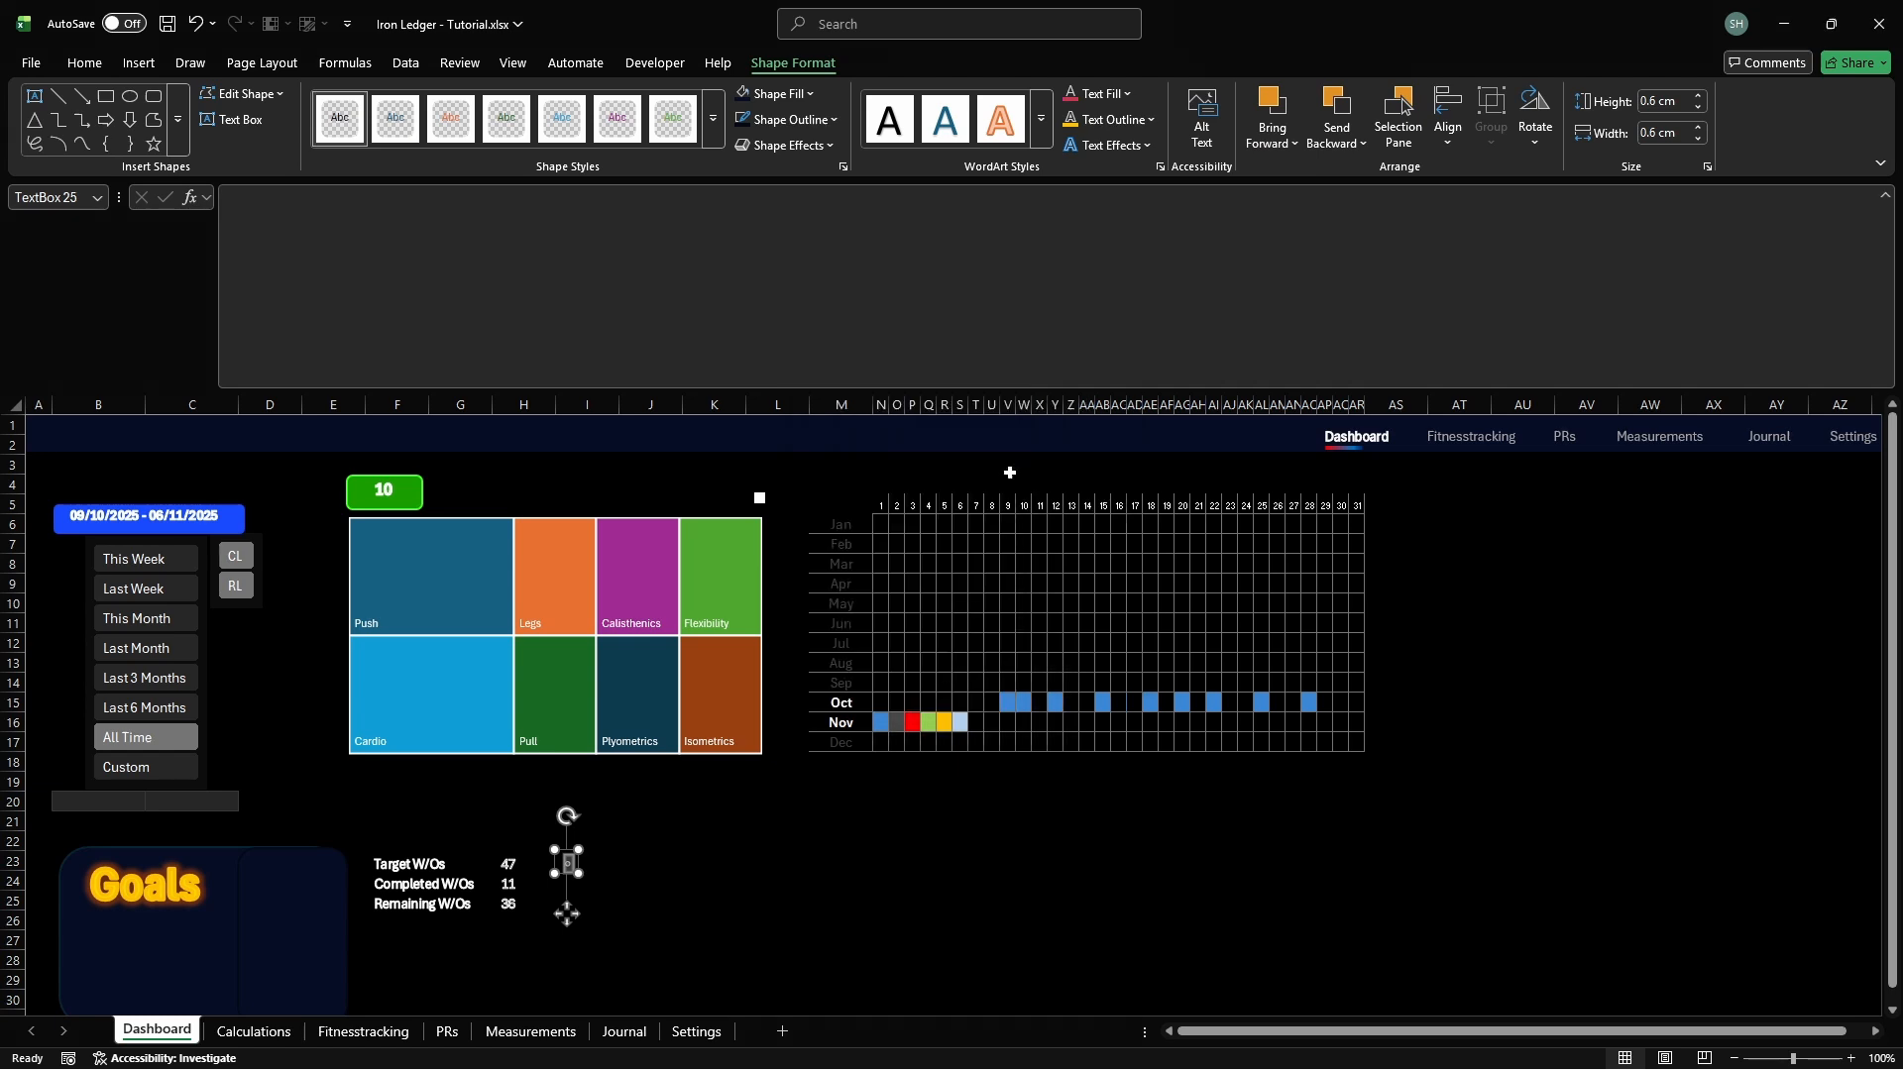
Give the bullet text a custom outline colour with hex code D43260
{"action": "left_click", "coordinate": [1100, 119]}
{"action": "left_click", "coordinate": [1130, 588]}
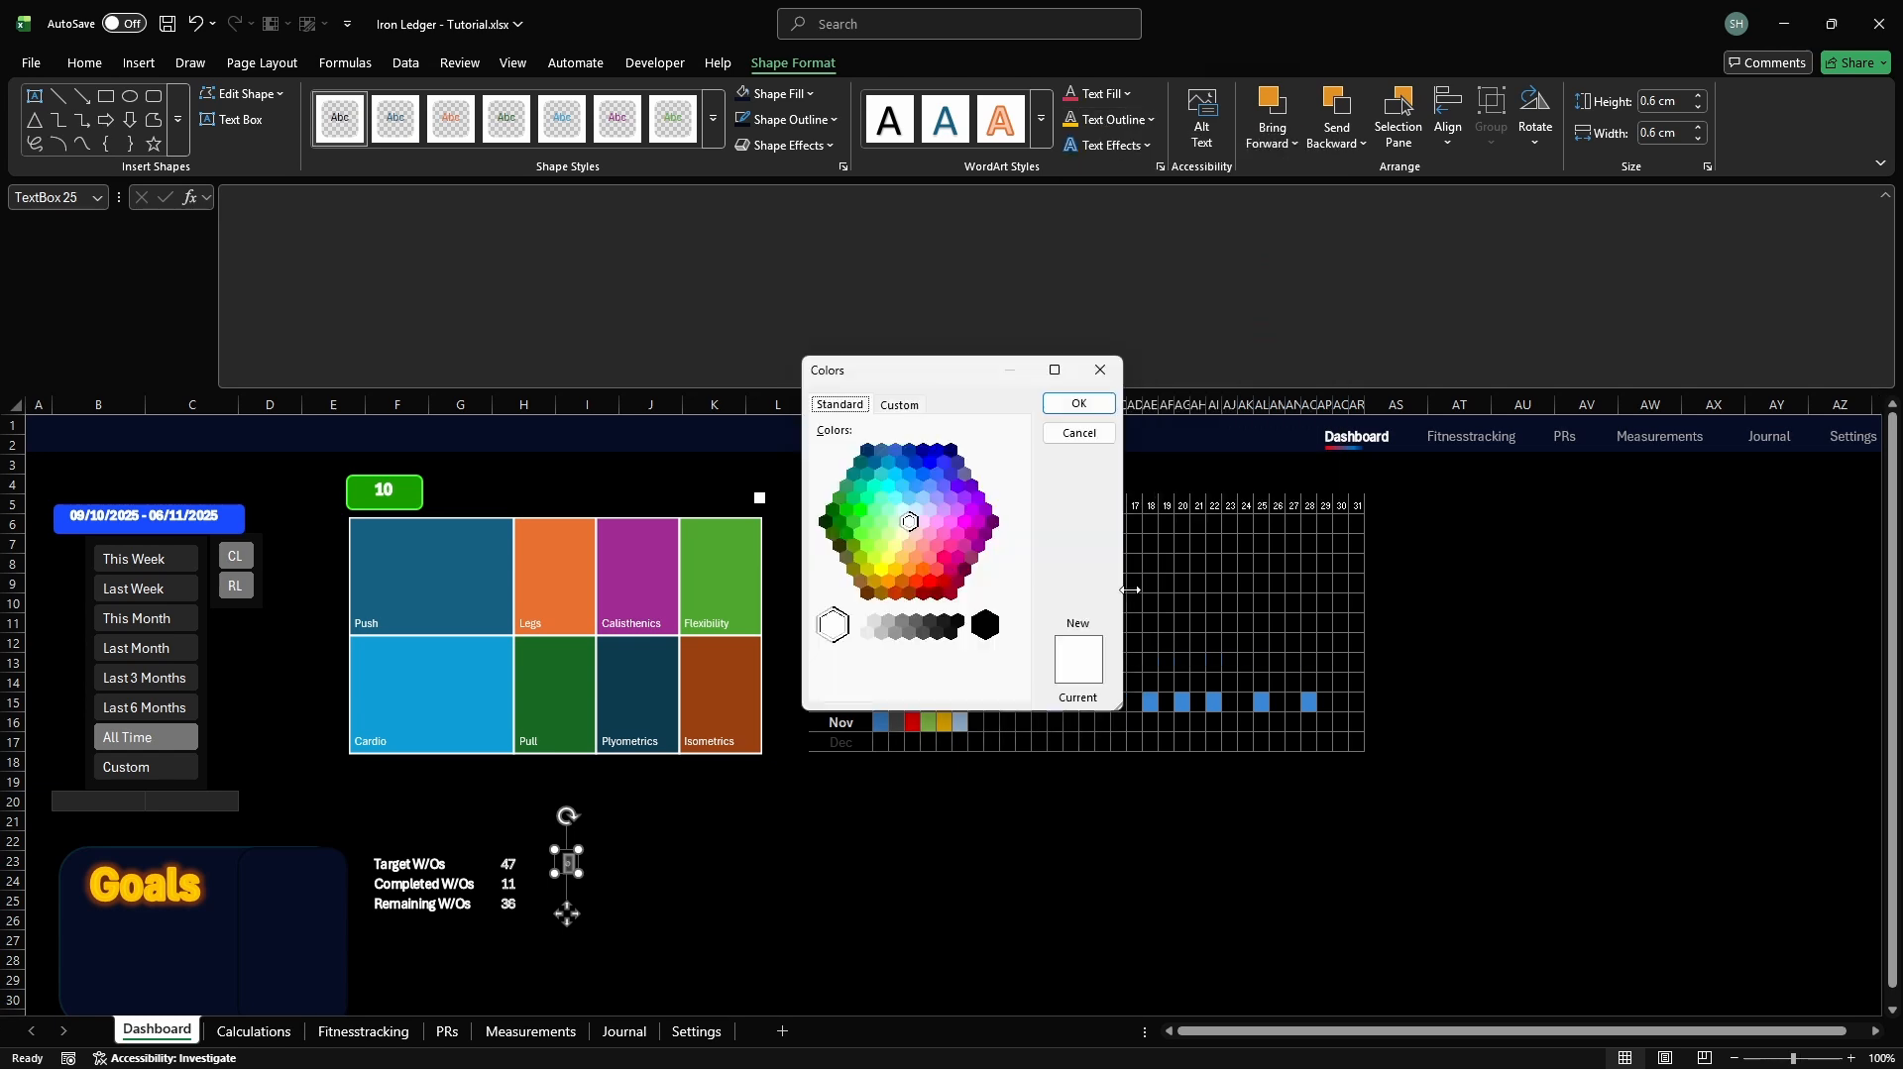
{"action": "left_click", "coordinate": [900, 409]}
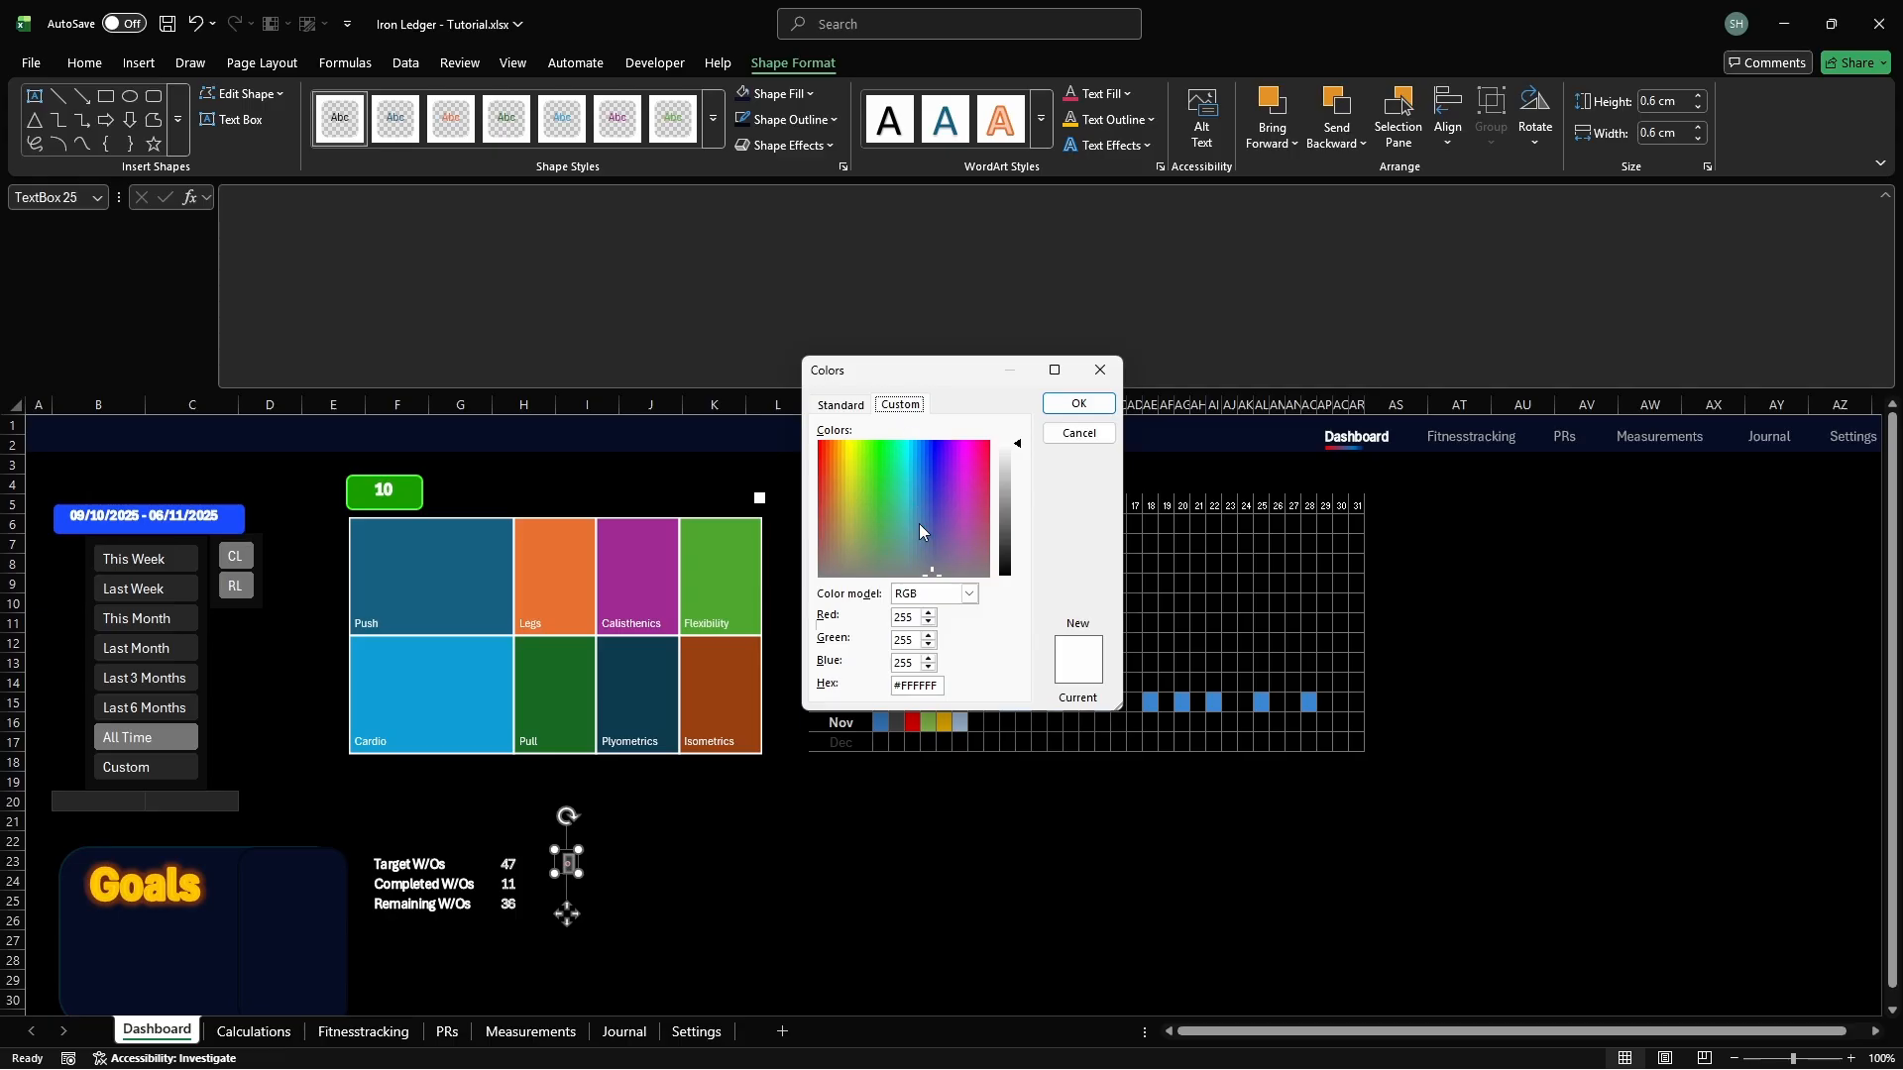
{"action": "double_click", "coordinate": [939, 685]}
{"action": "type", "text": "D43260"}
{"action": "key", "text": "Return"}
Duplicate the bullet text box twice and move all three bullets into the Goals panel below its heading
{"action": "left_click", "coordinate": [582, 862]}
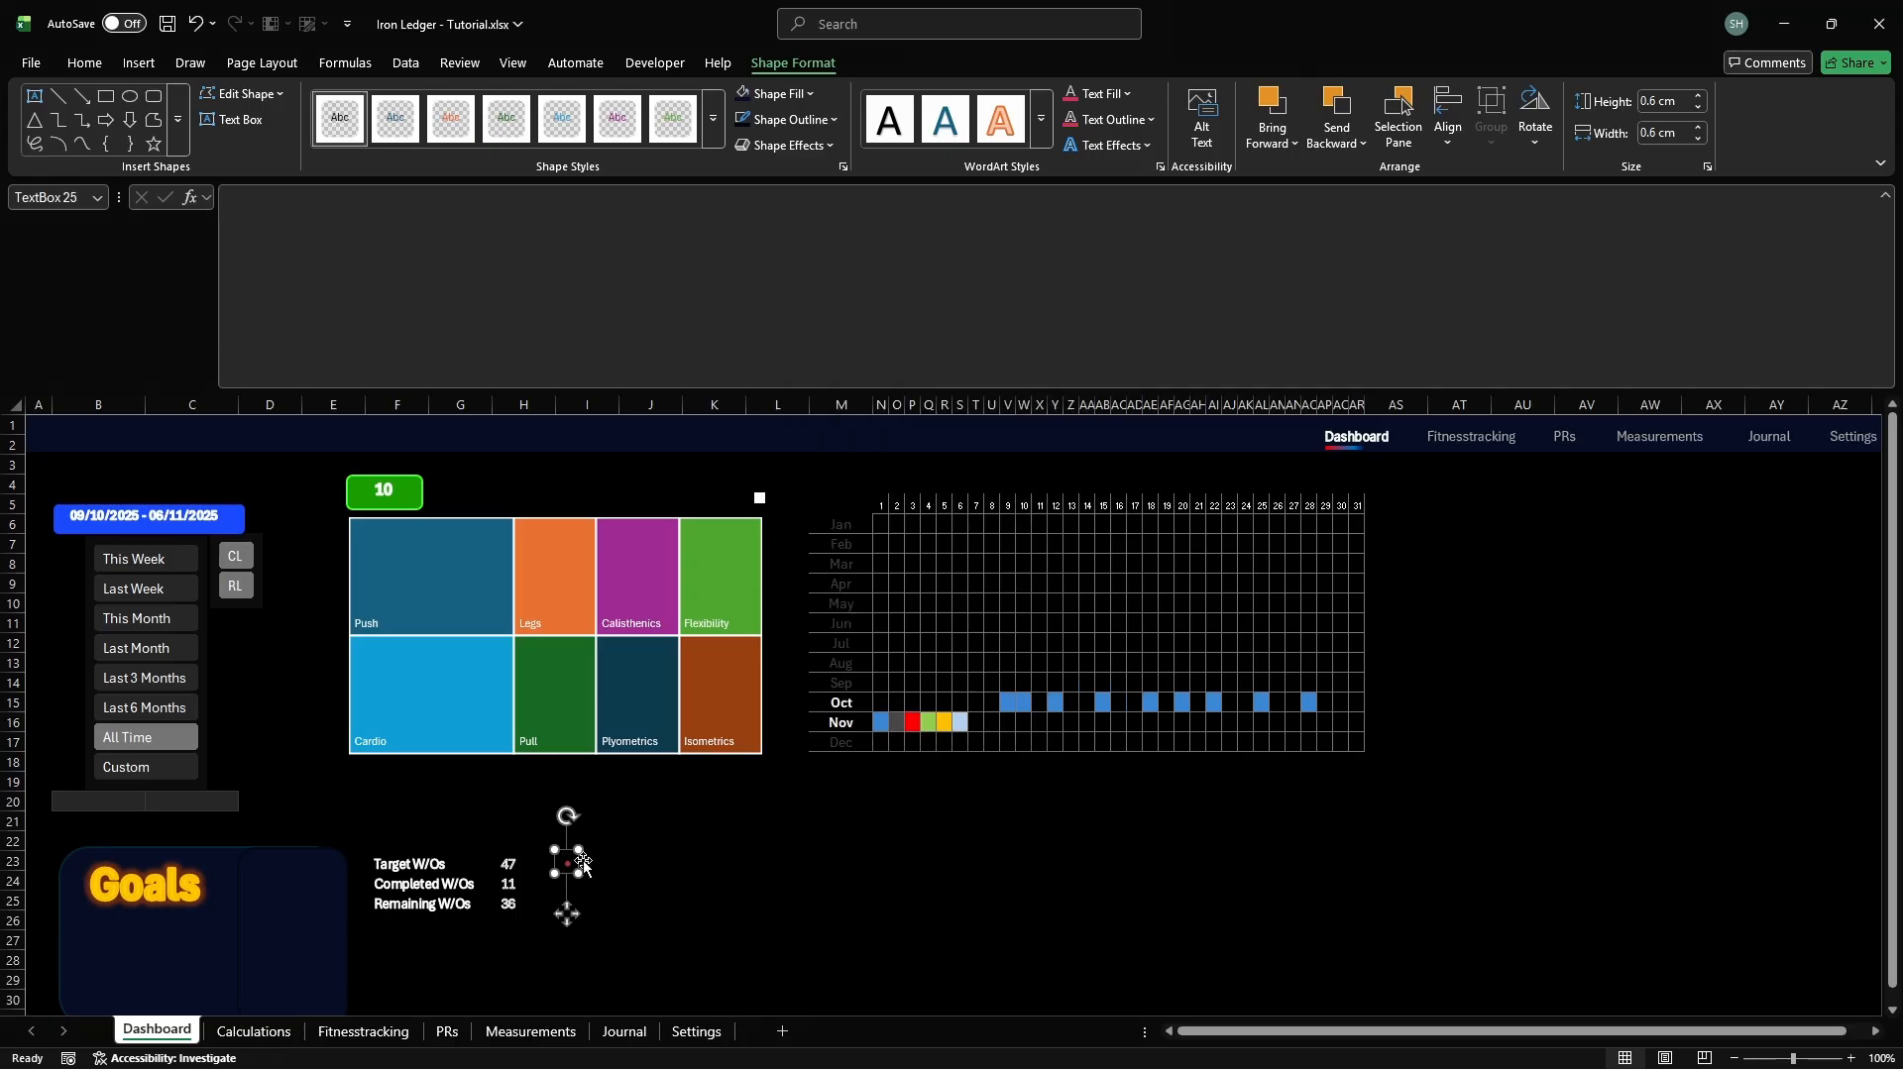
{"action": "key", "text": "ctrl+c"}
{"action": "left_click", "coordinate": [572, 882]}
{"action": "key", "text": "ctrl+v"}
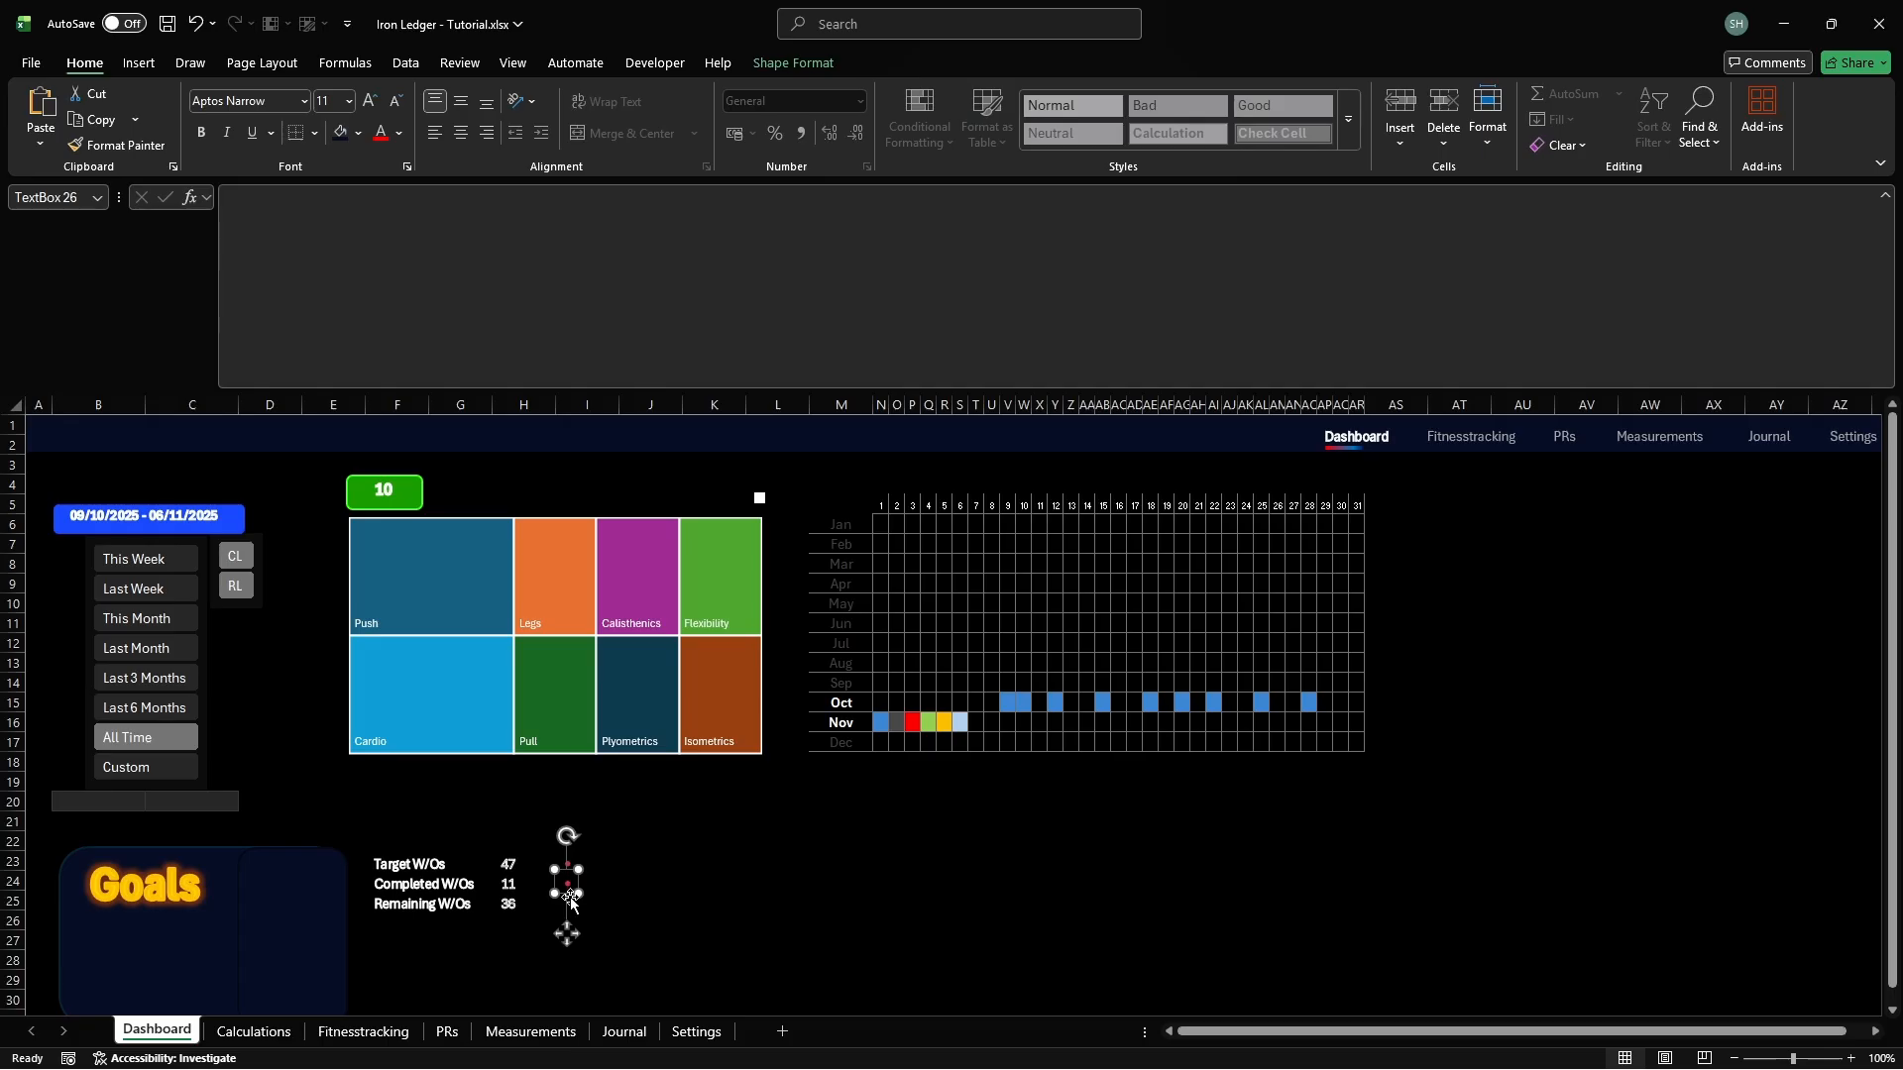
{"action": "key", "text": "ctrl+v"}
{"action": "left_click", "coordinate": [581, 883], "text": "ctrl"}
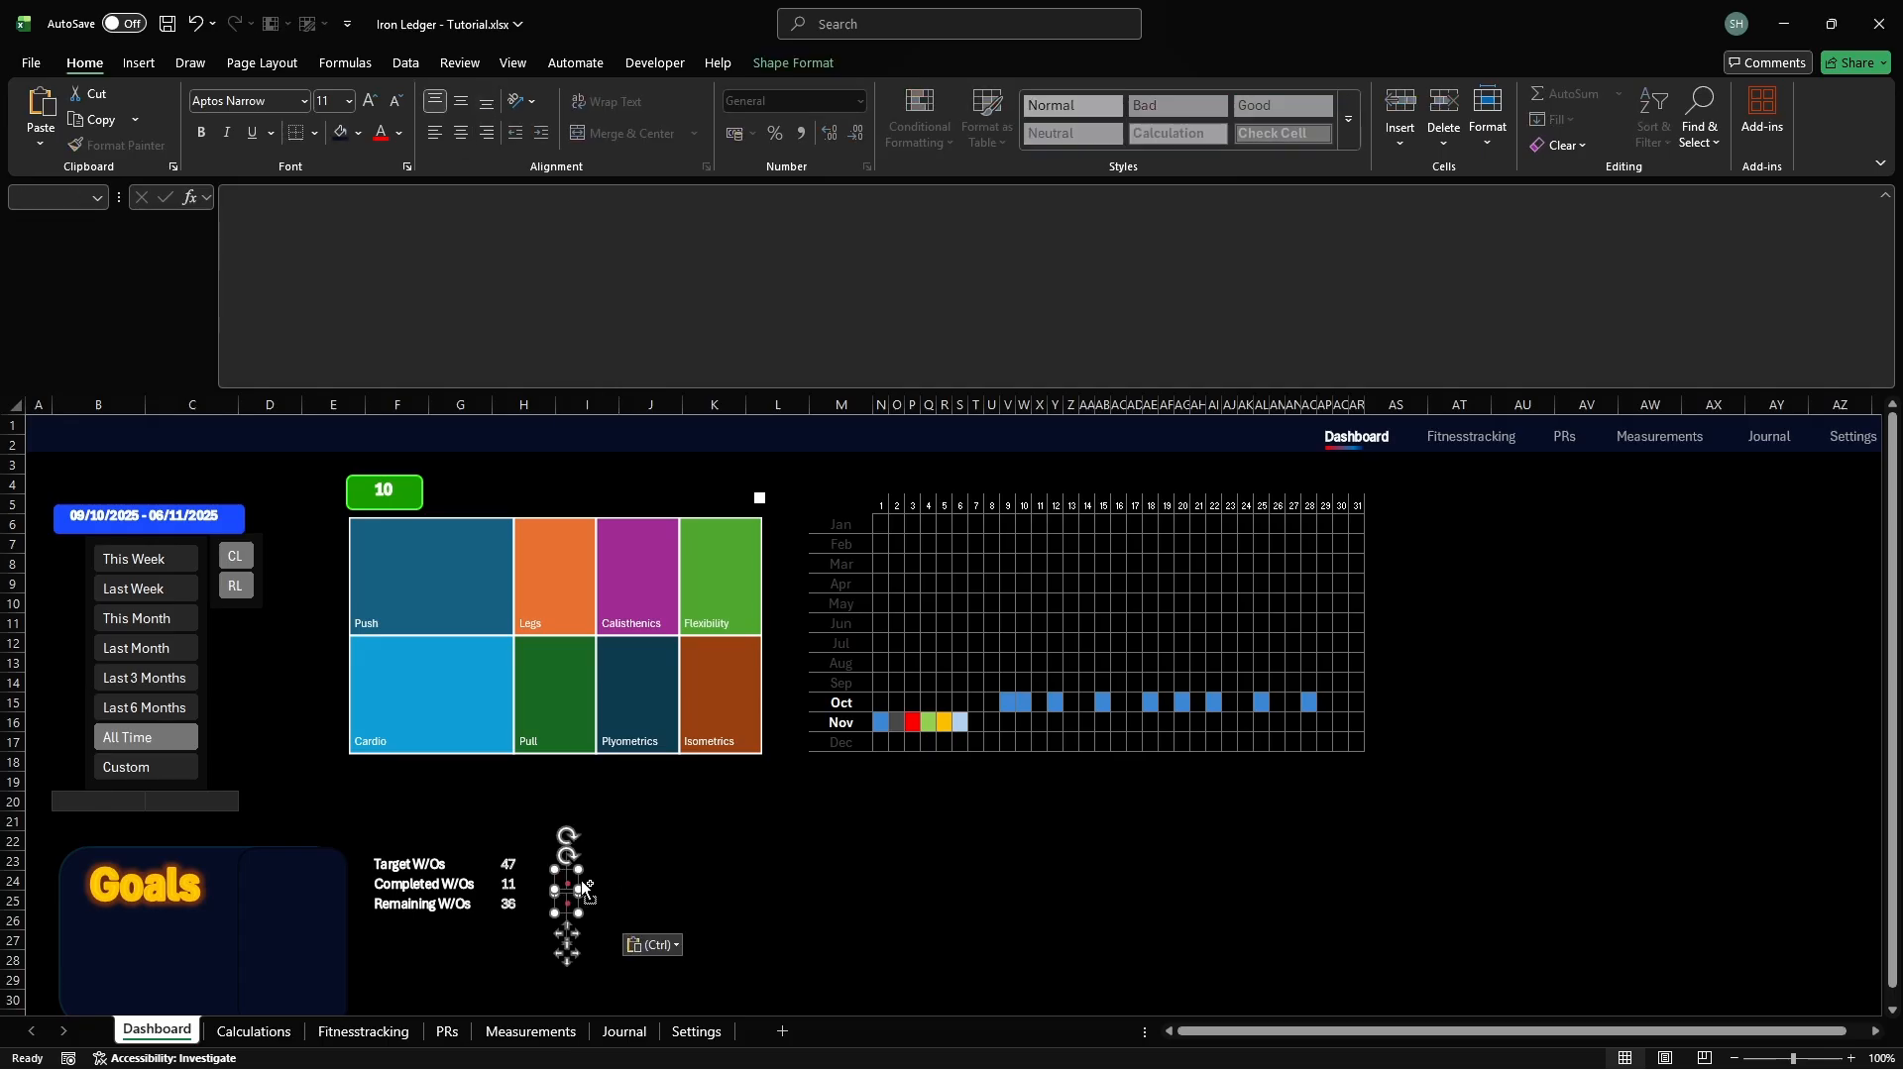
{"action": "left_click", "coordinate": [582, 862], "text": "ctrl"}
{"action": "left_click_drag", "start_coordinate": [581, 870], "coordinate": [87, 936]}
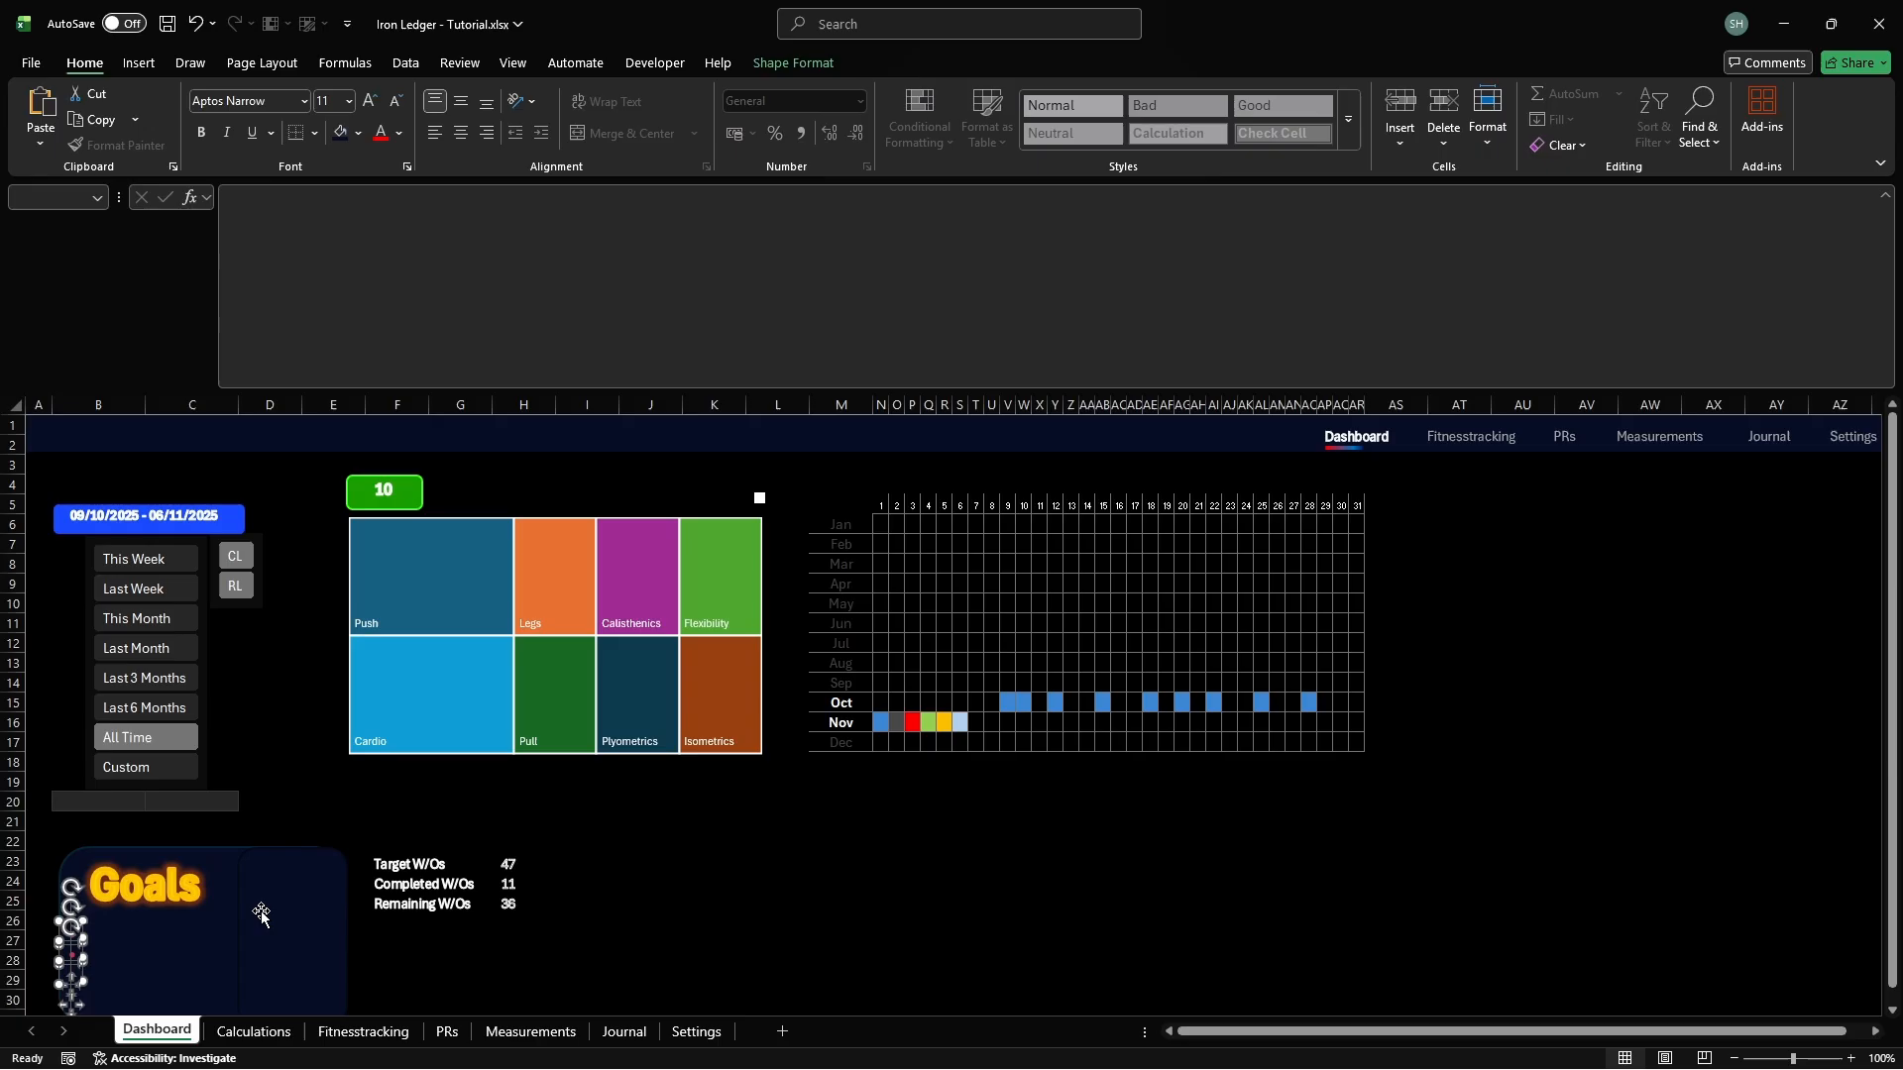
{"action": "left_click", "coordinate": [561, 863]}
Move the Target, Completed and Remaining W/Os labels with their values into the Goals panel beside the bullets
{"action": "left_click", "coordinate": [424, 864]}
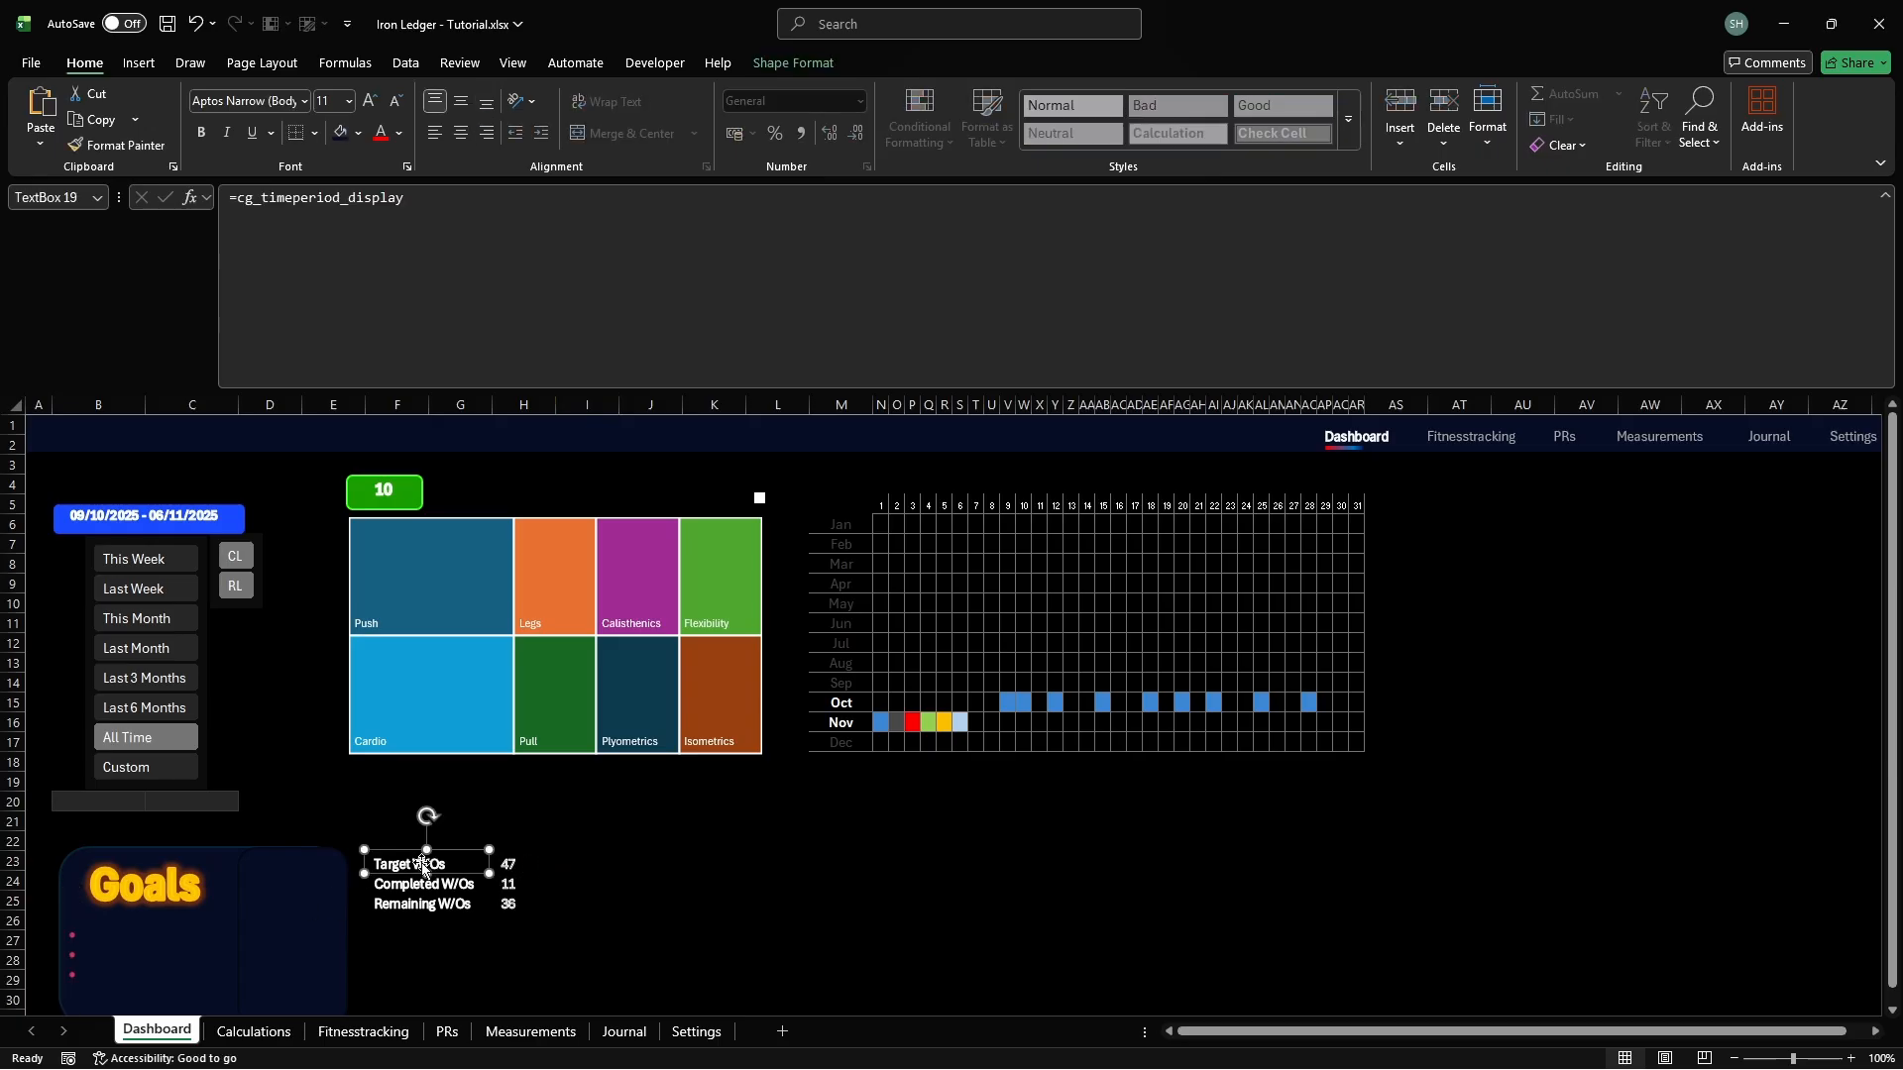
{"action": "left_click", "coordinate": [424, 884], "text": "ctrl"}
{"action": "left_click", "coordinate": [424, 904], "text": "ctrl"}
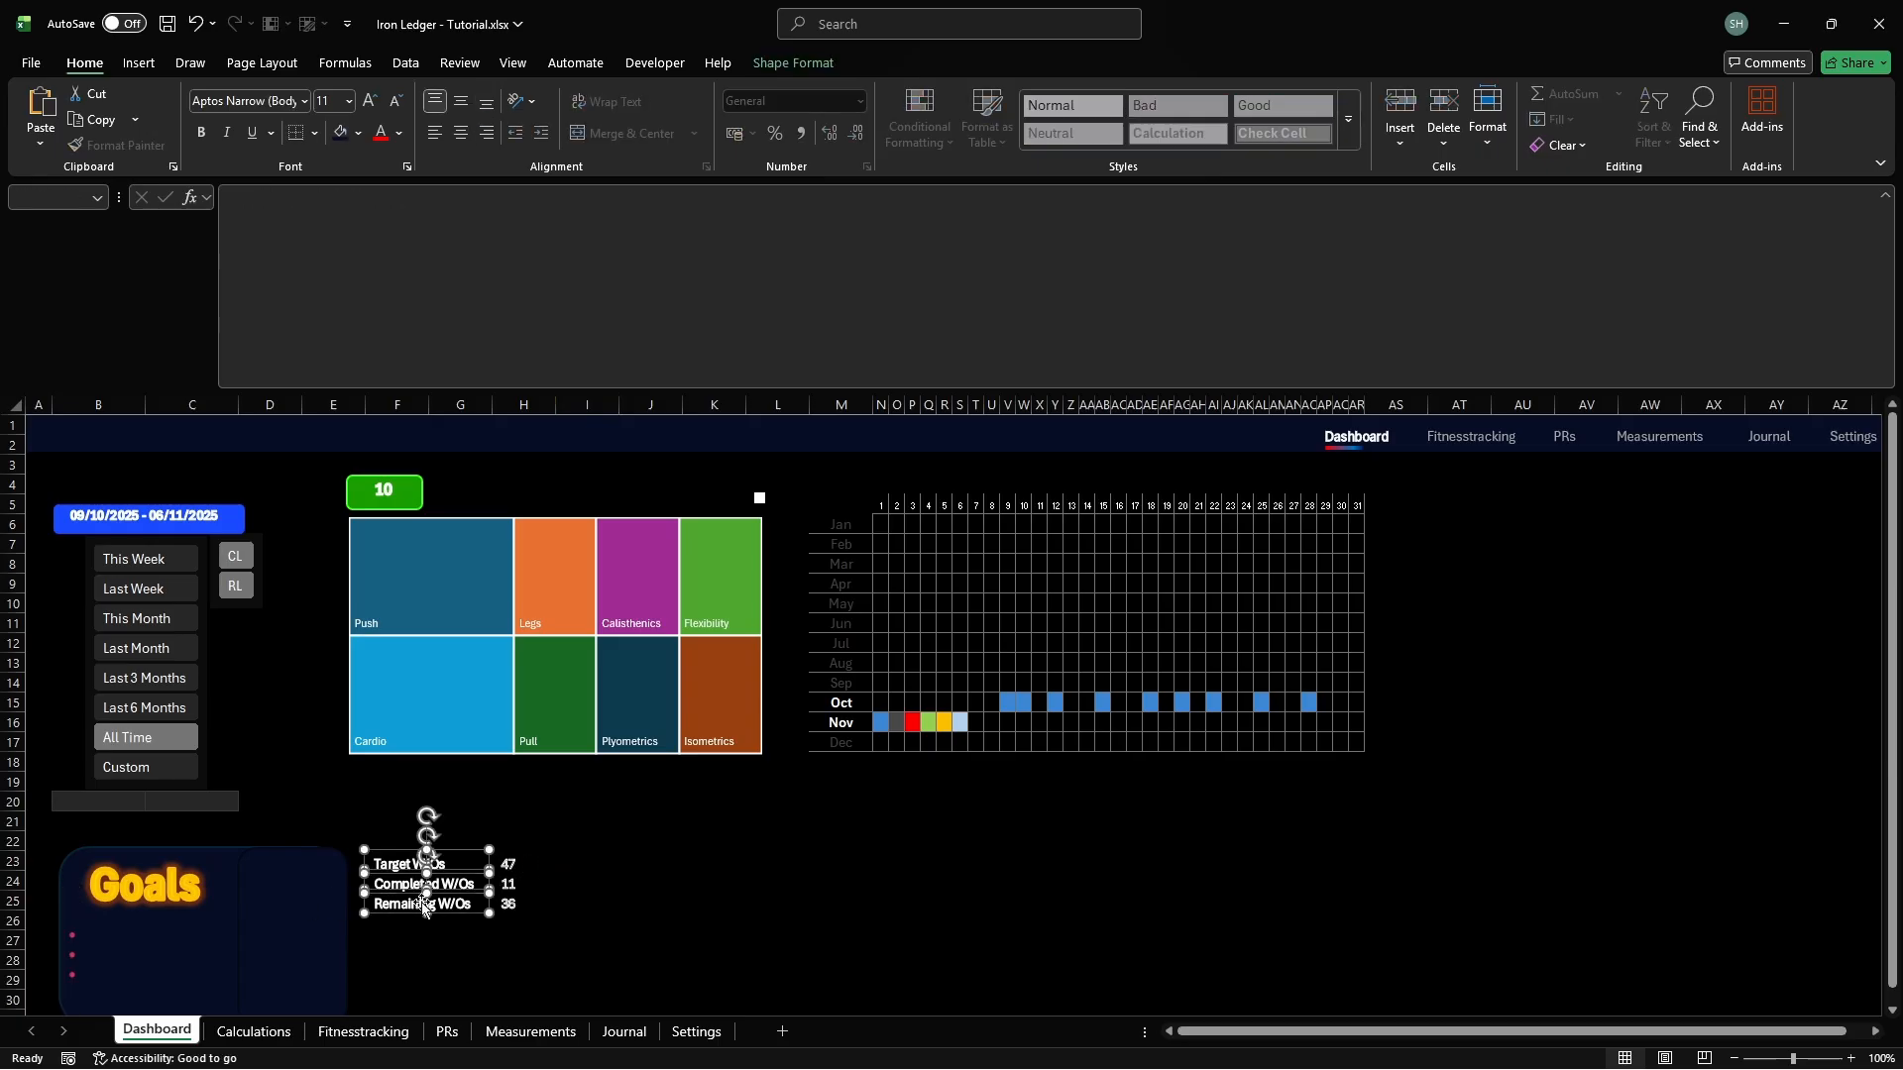
{"action": "left_click", "coordinate": [511, 865], "text": "ctrl"}
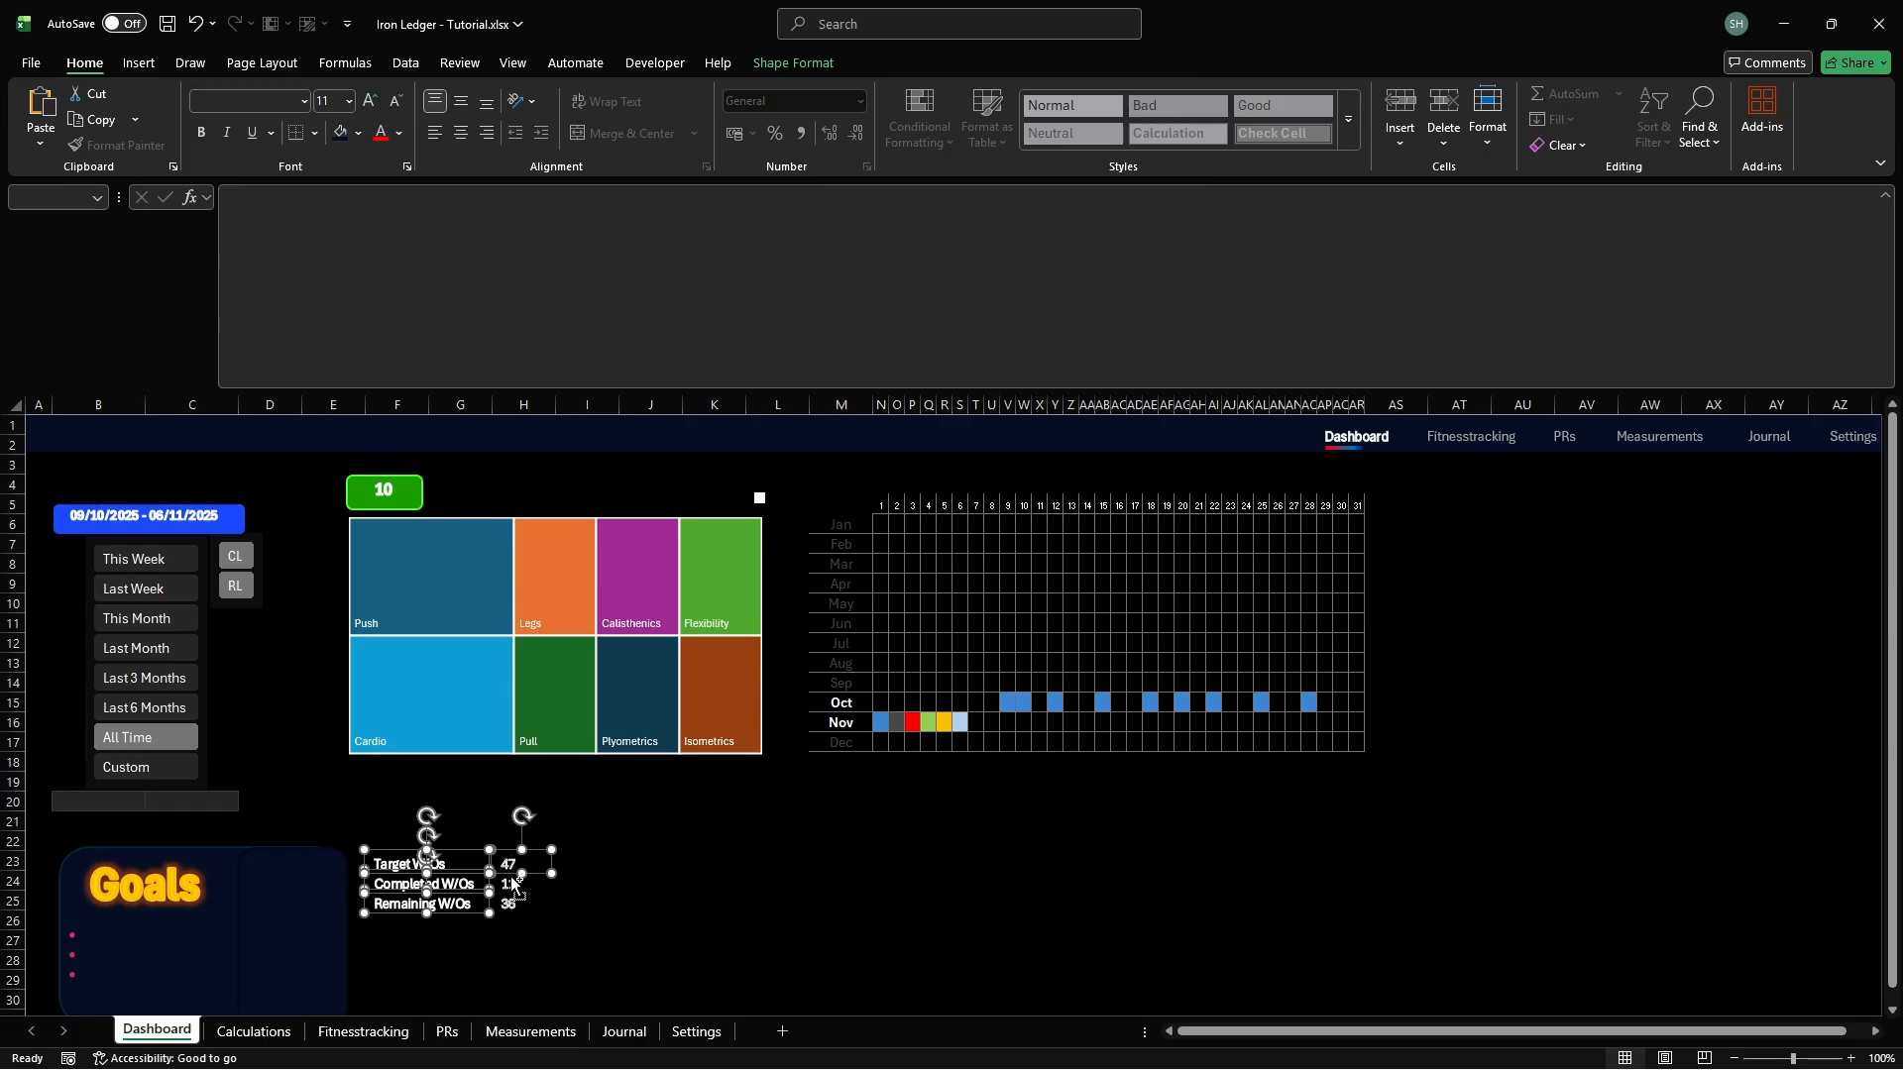
{"action": "left_click", "coordinate": [510, 884], "text": "ctrl"}
{"action": "left_click", "coordinate": [511, 904], "text": "ctrl"}
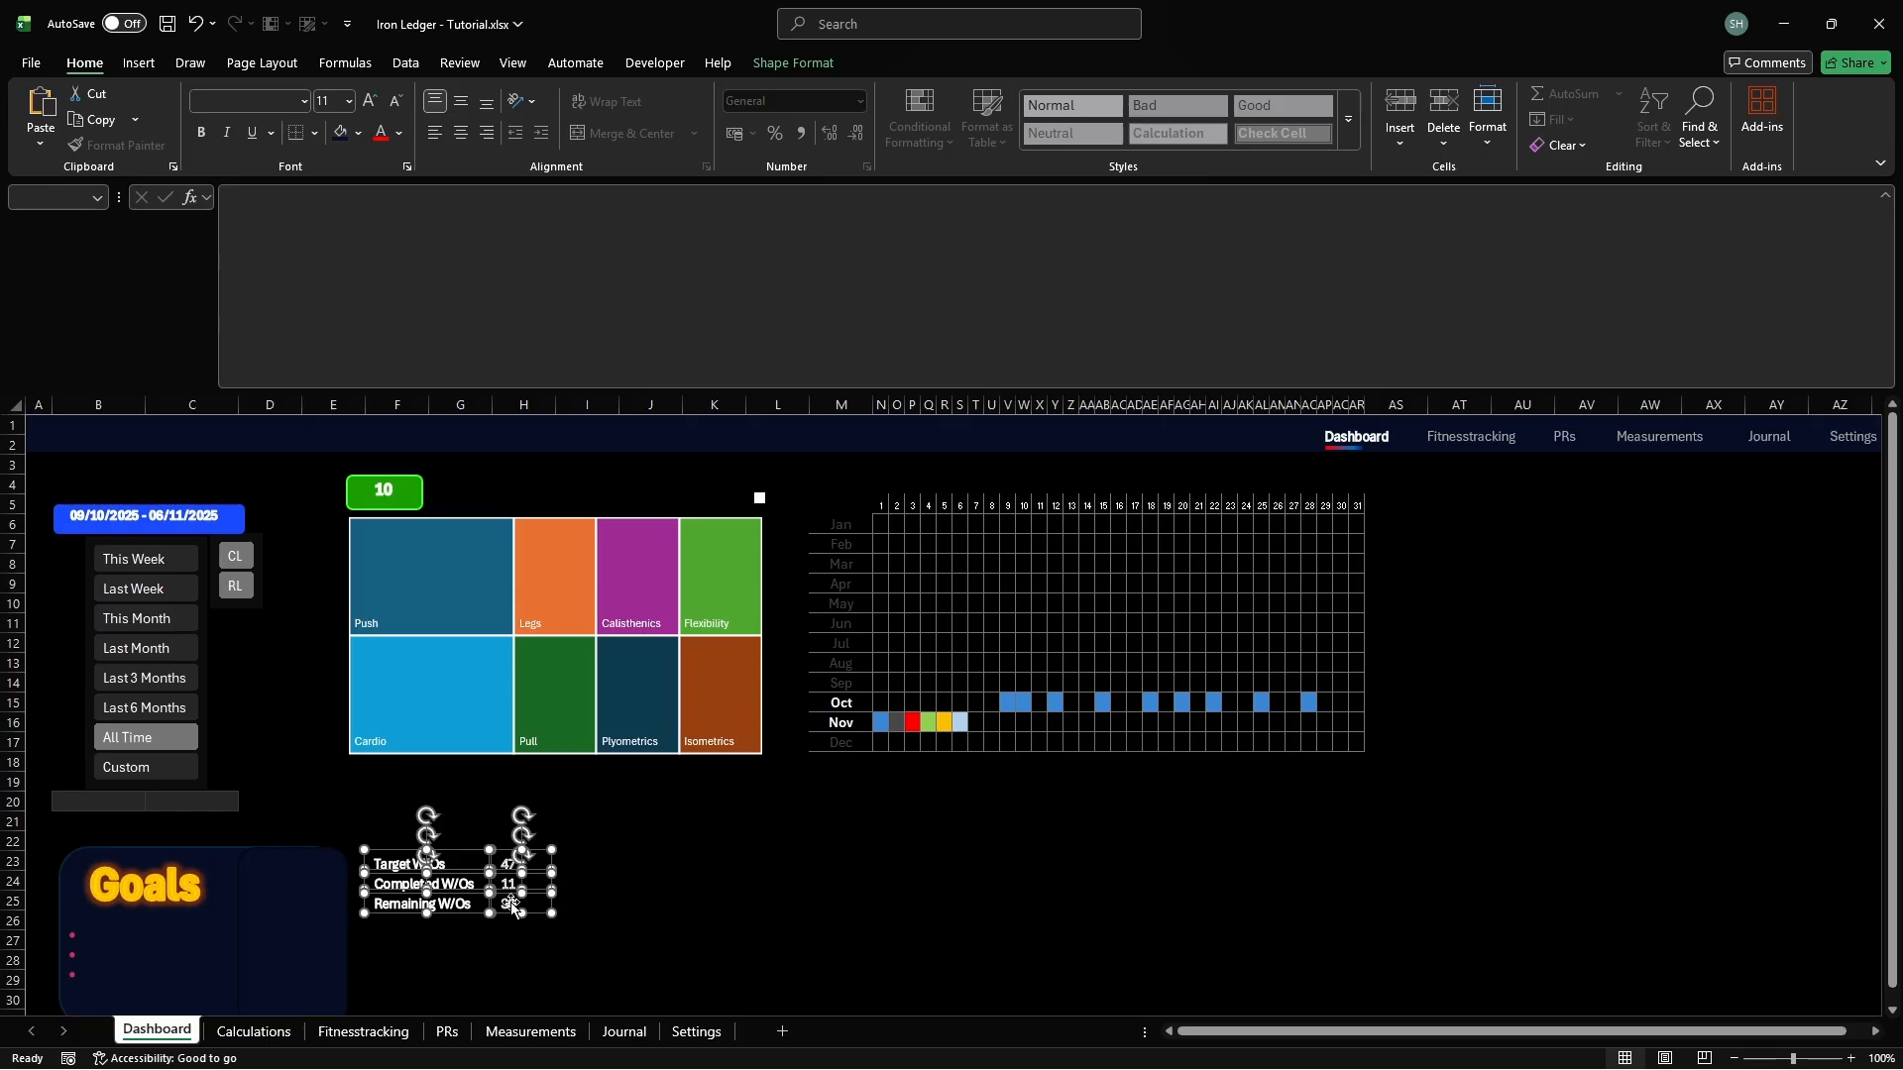
{"action": "left_click_drag", "start_coordinate": [362, 856], "coordinate": [87, 927]}
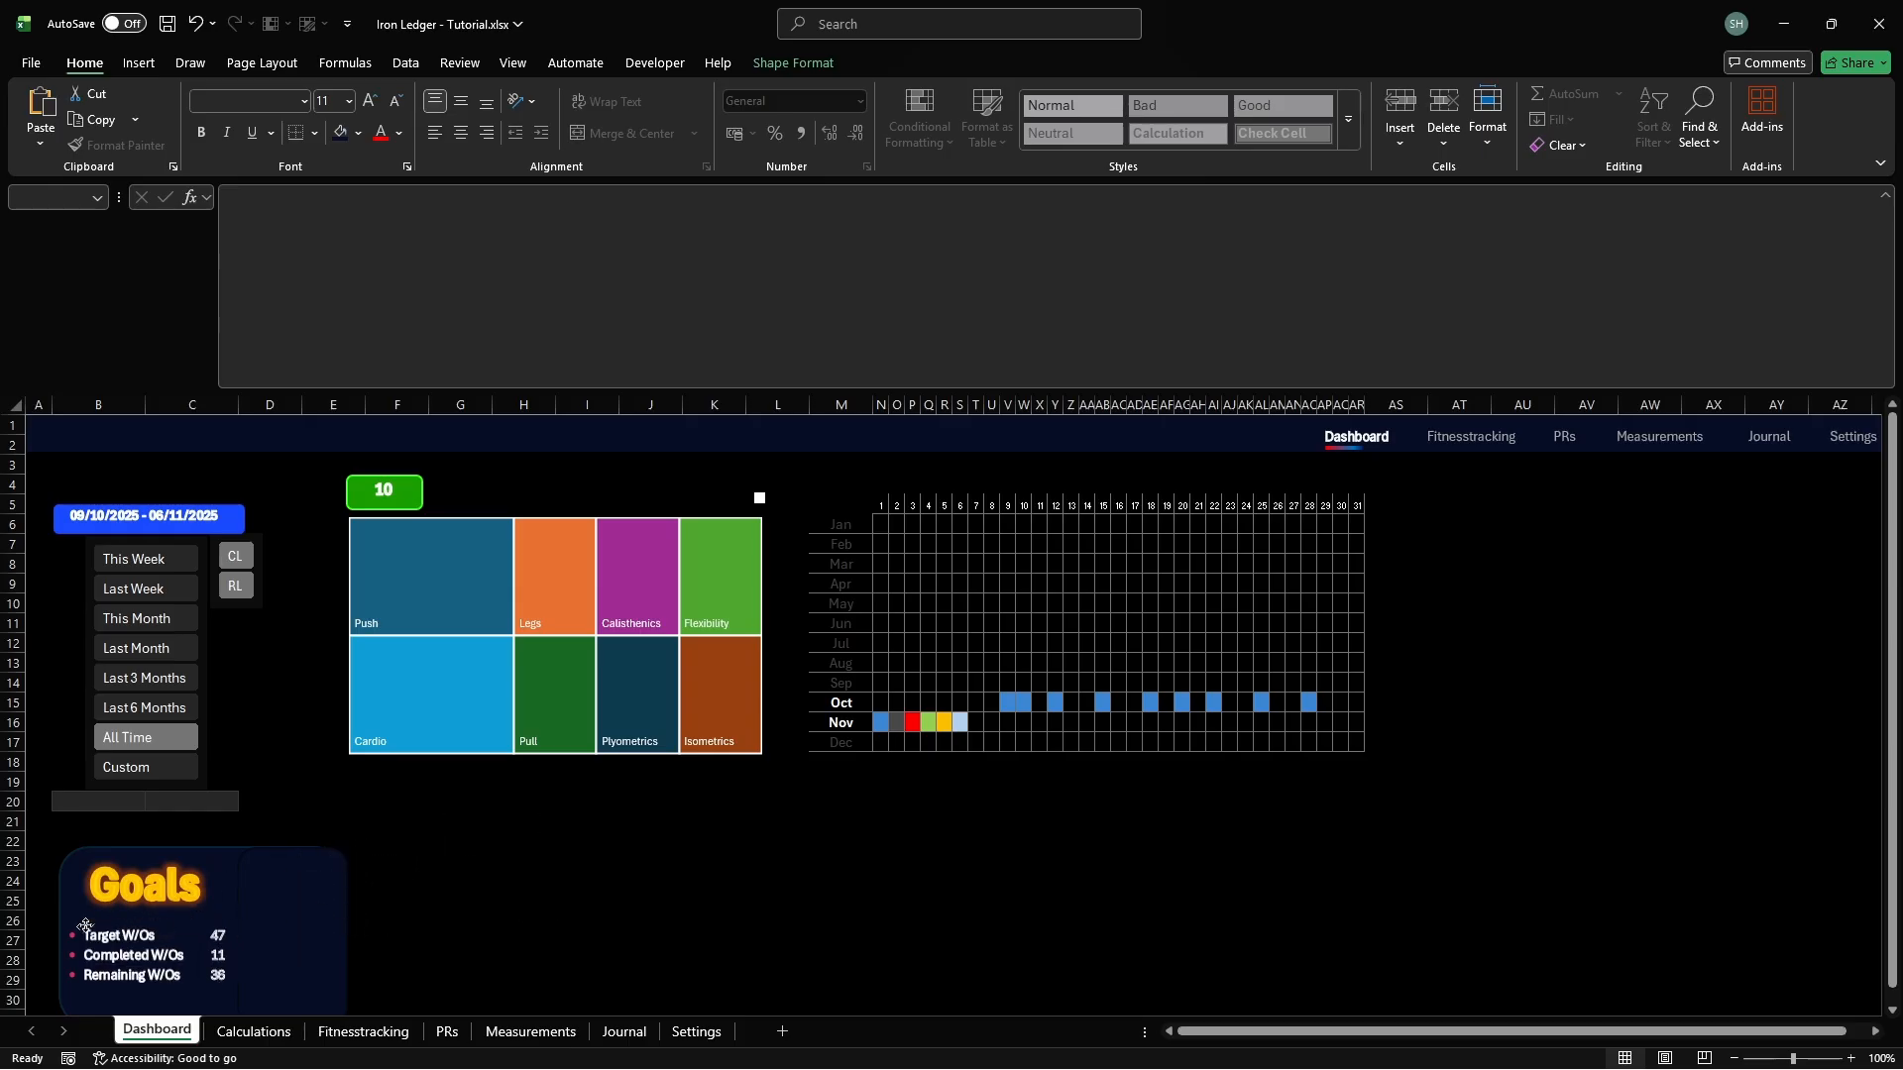
Insert an empty clustered column chart on the Dashboard sheet
{"action": "key", "text": "alt"}
{"action": "key", "text": "n"}
{"action": "key", "text": "c"}
{"action": "key", "text": "1"}
Add a chart series named "Completion Rate %" with the named range cd_gtracker_completionrate_percentage as its values
{"action": "key", "text": "alt"}
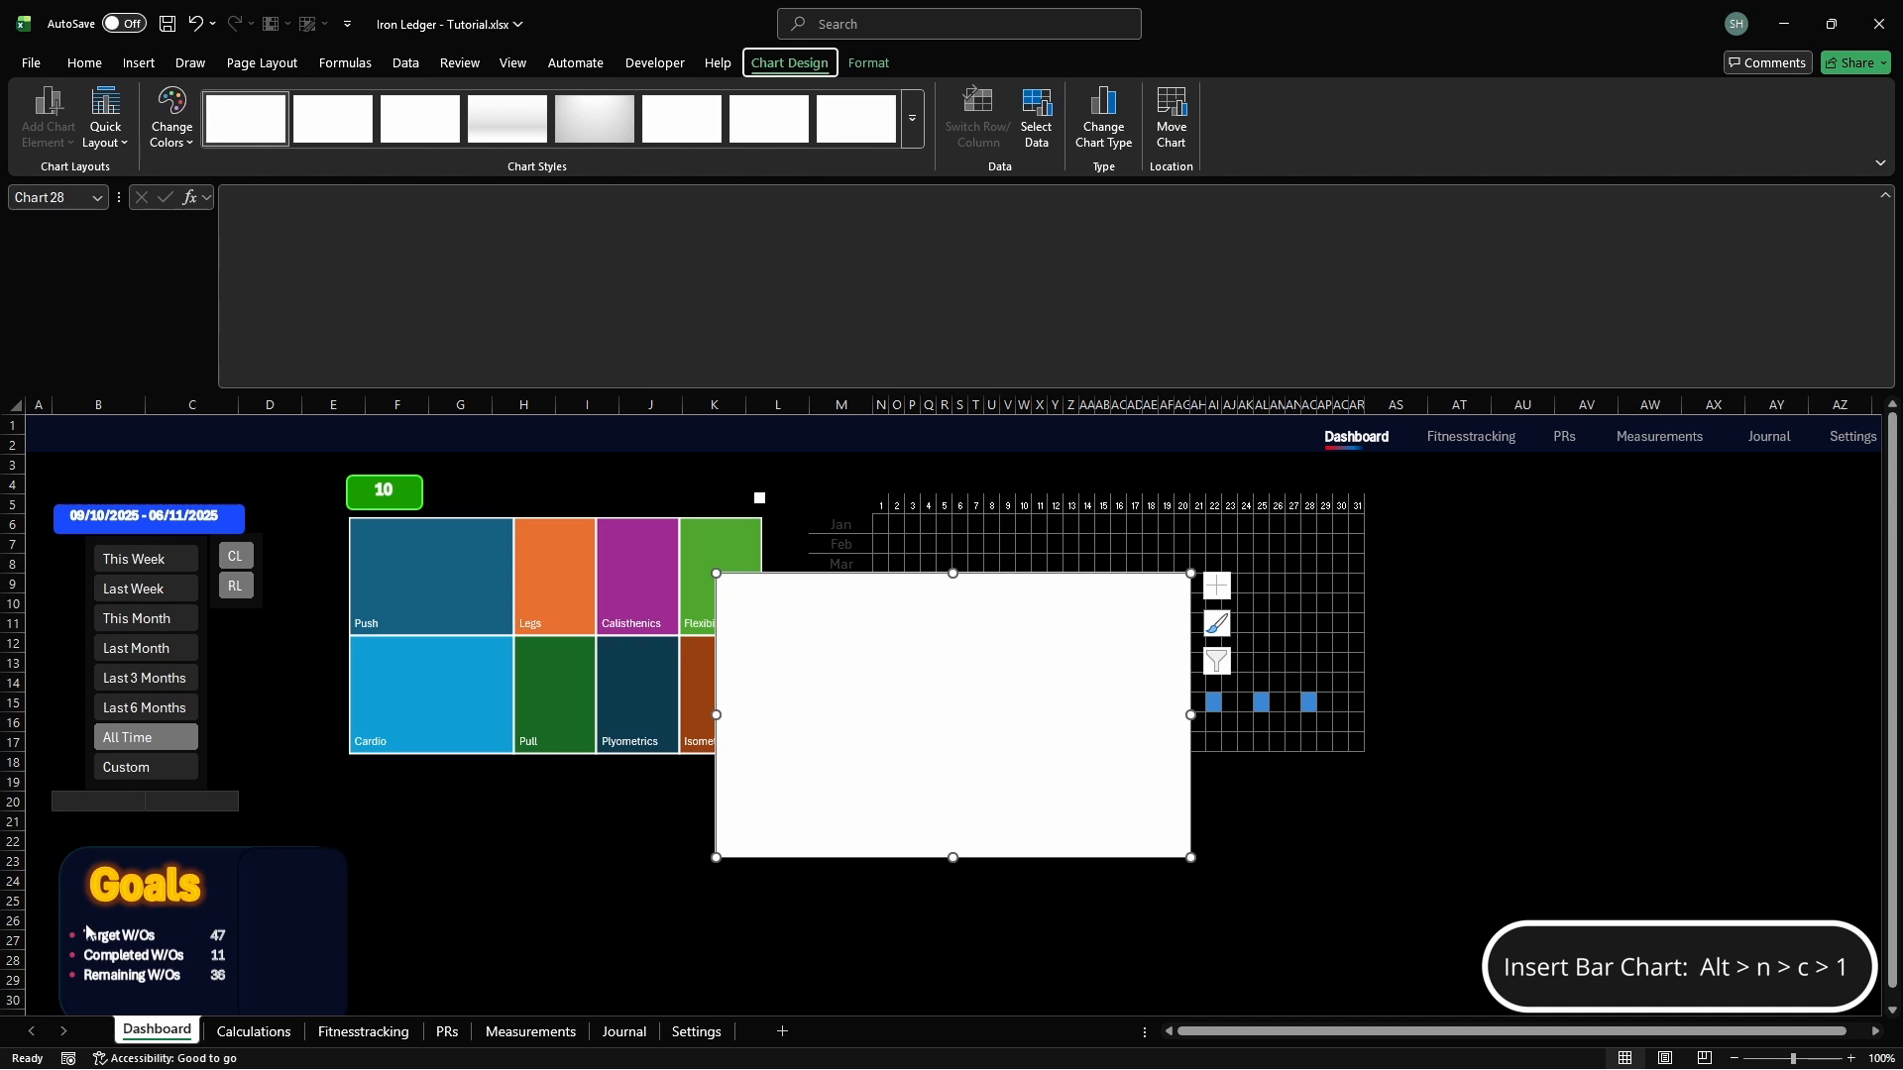
{"action": "key", "text": "j"}
{"action": "key", "text": "c"}
{"action": "key", "text": "e"}
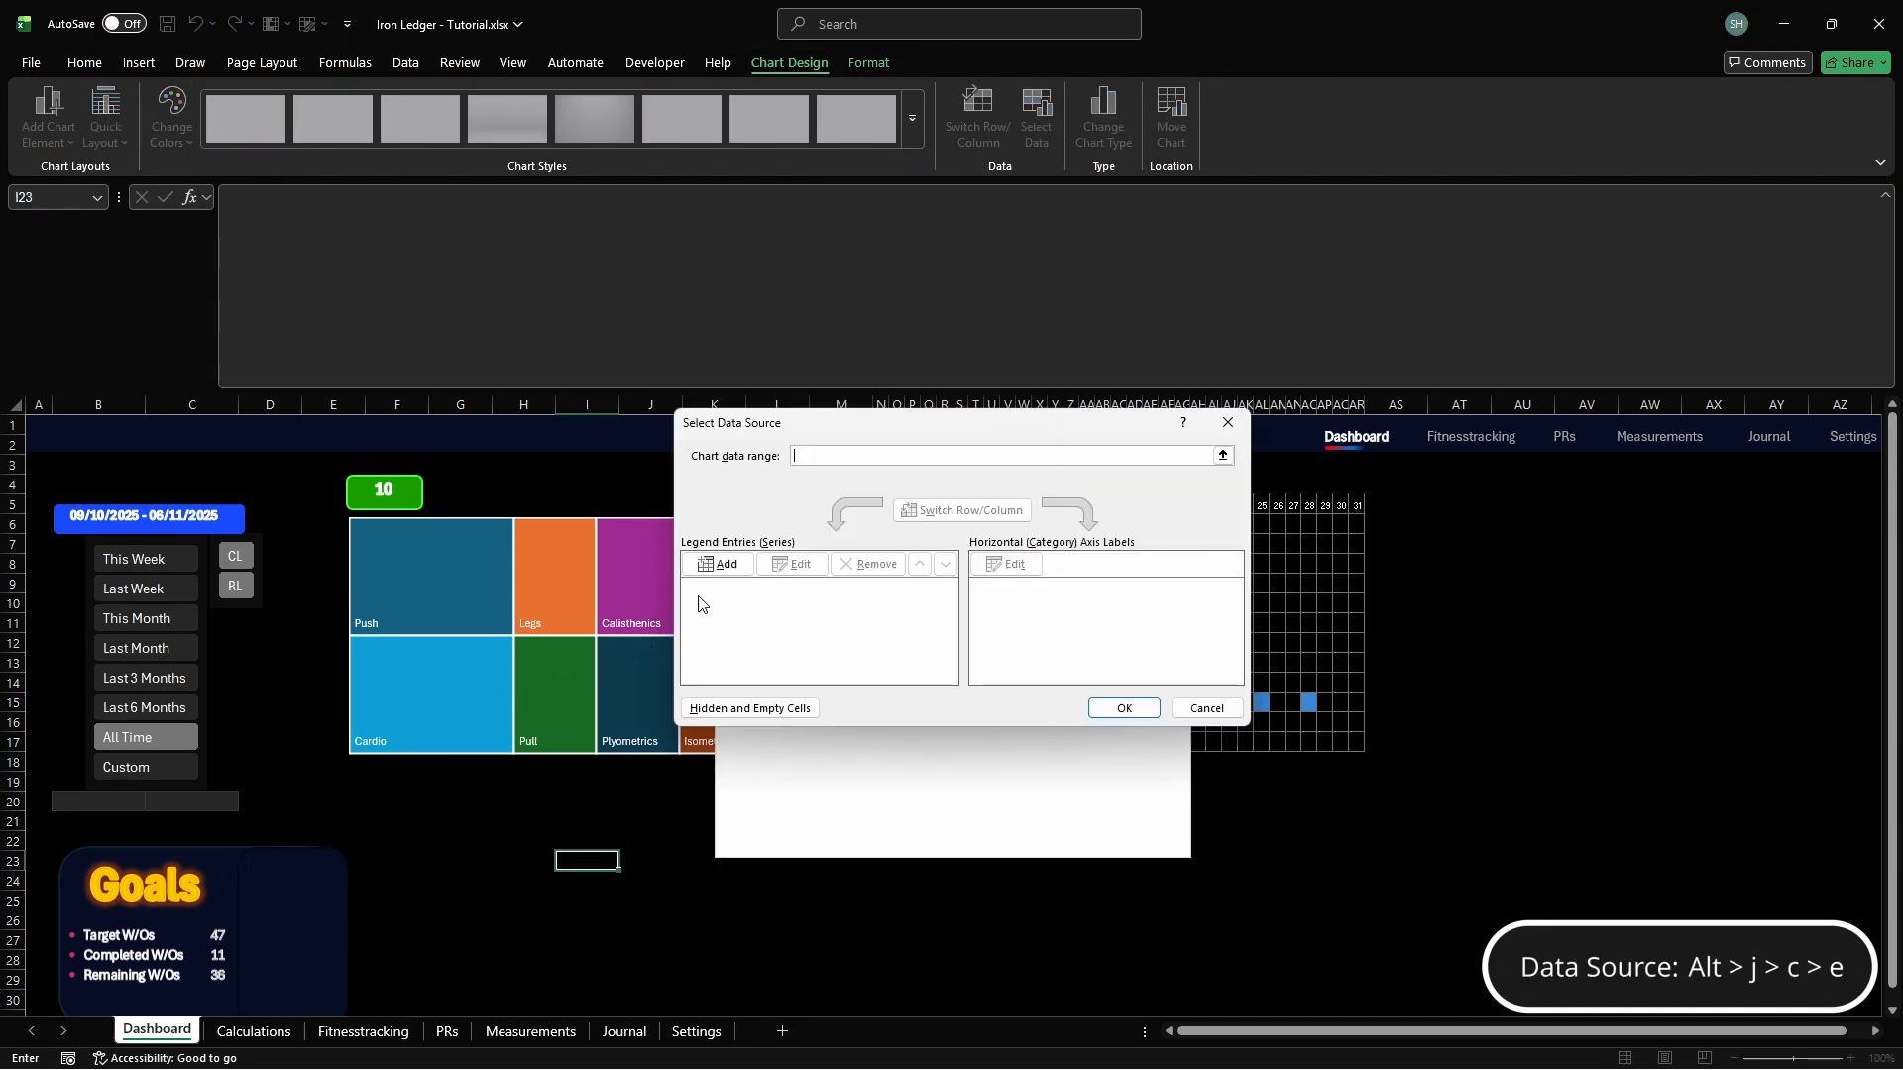
{"action": "left_click", "coordinate": [718, 564]}
{"action": "type", "text": "=\"Completion Rate"}
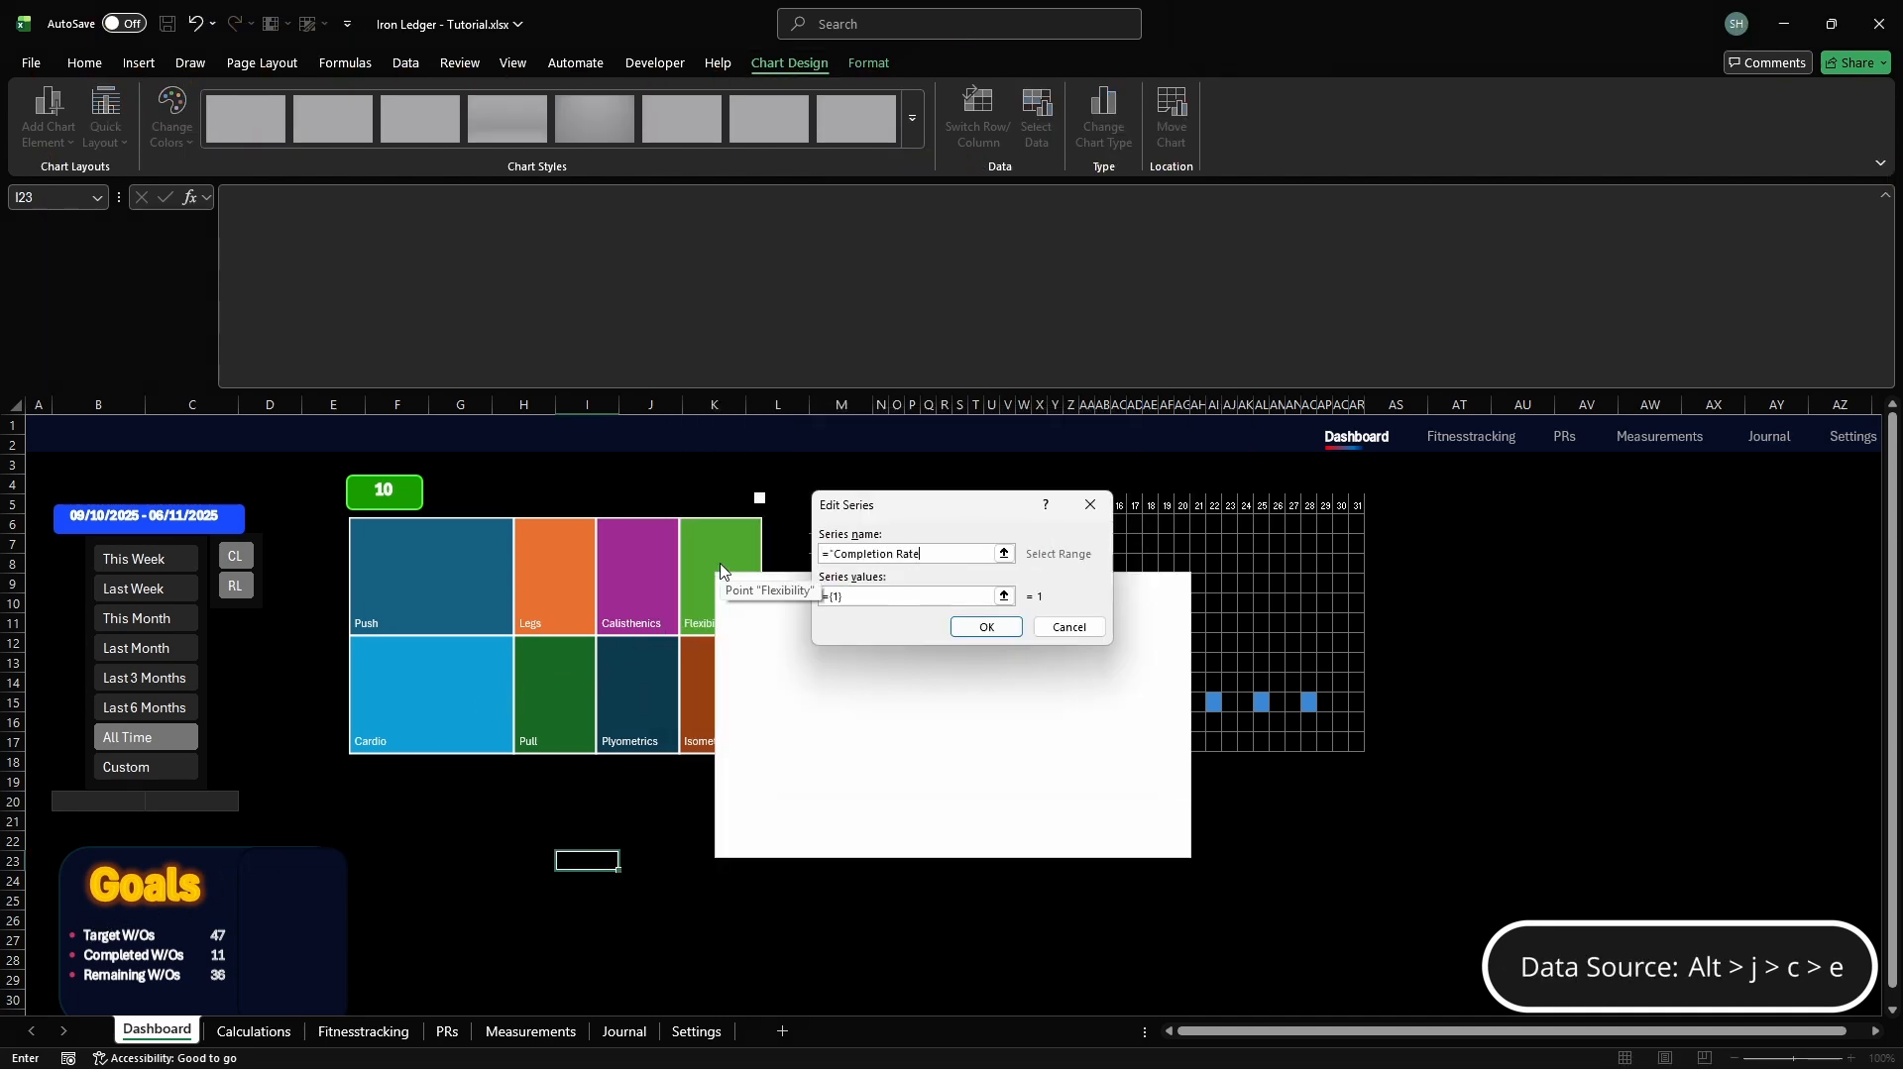
{"action": "type", "text": " %\""}
{"action": "triple_click", "coordinate": [988, 596]}
{"action": "key", "text": "BackSpace"}
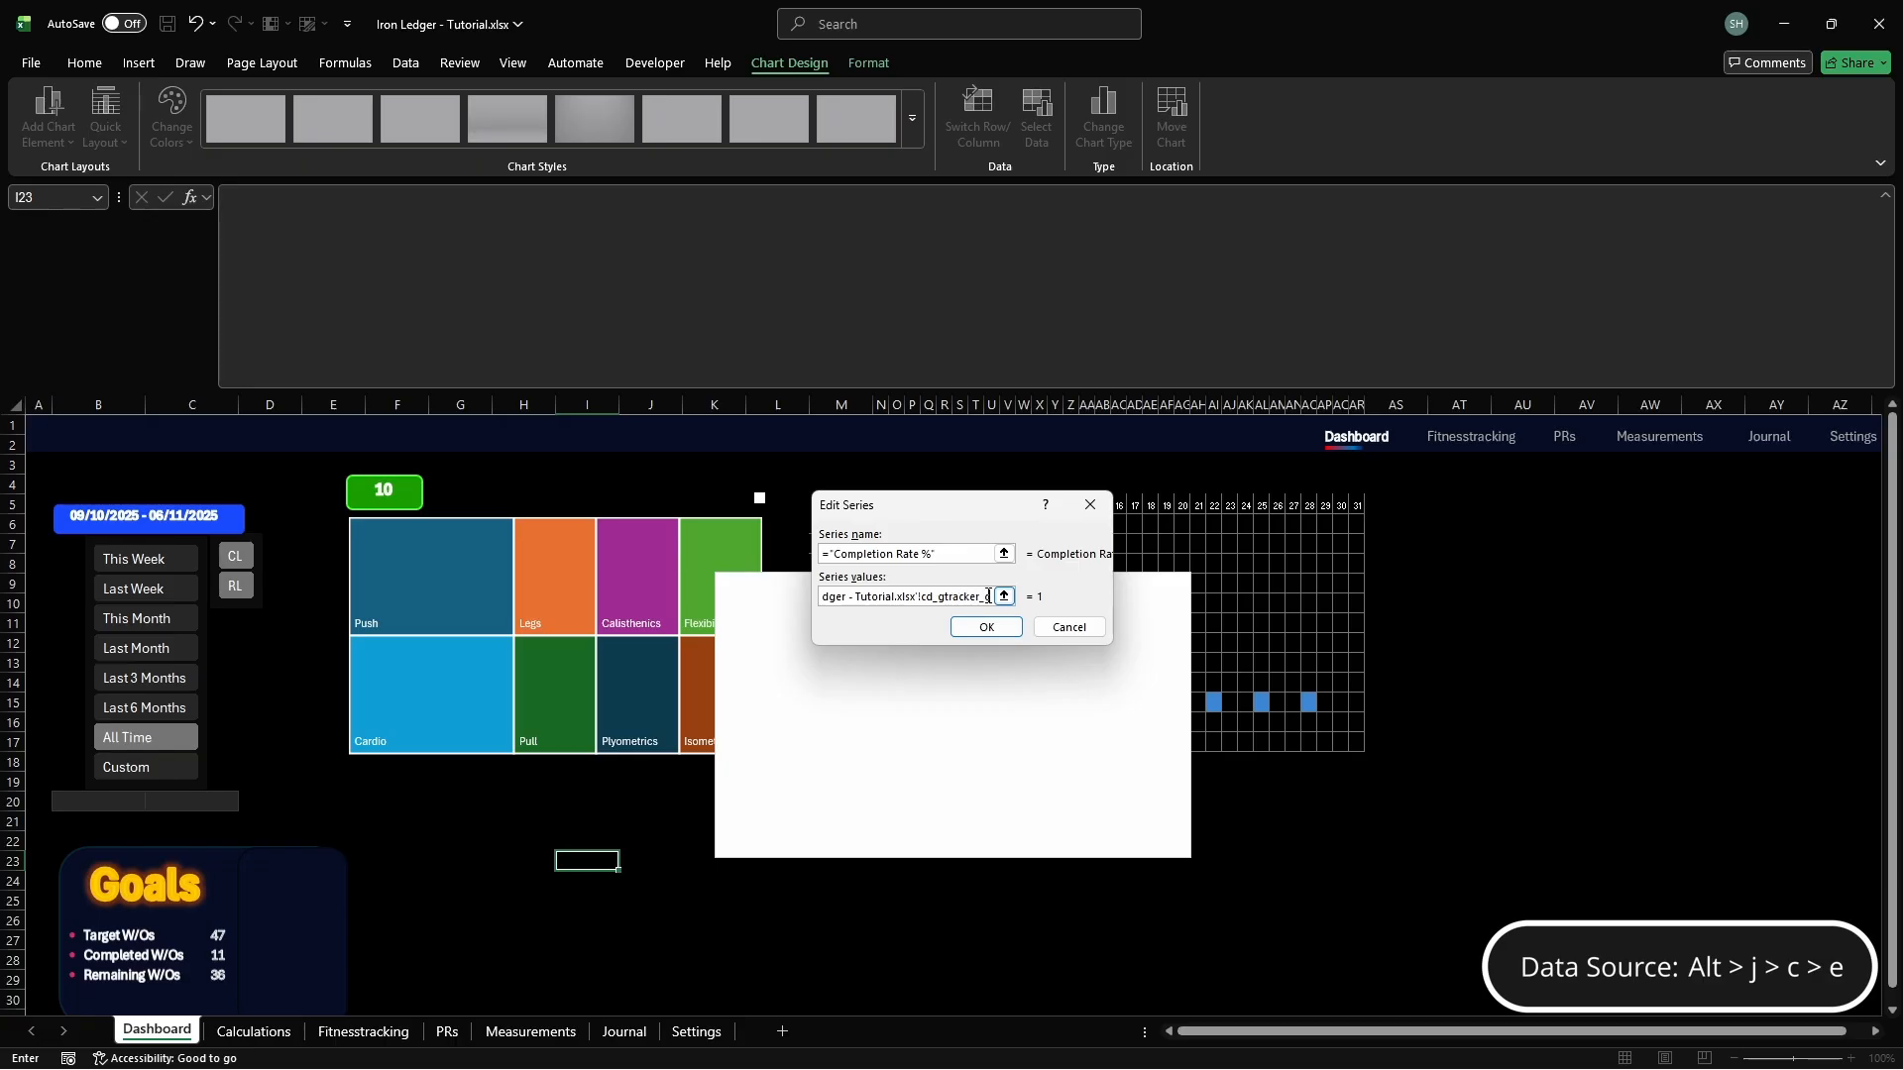
{"action": "type", "text": "ompletionrate_percentage"}
{"action": "key", "text": "Return"}
Add a second chart series named "Anchor" and apply the data source
{"action": "left_click", "coordinate": [721, 567]}
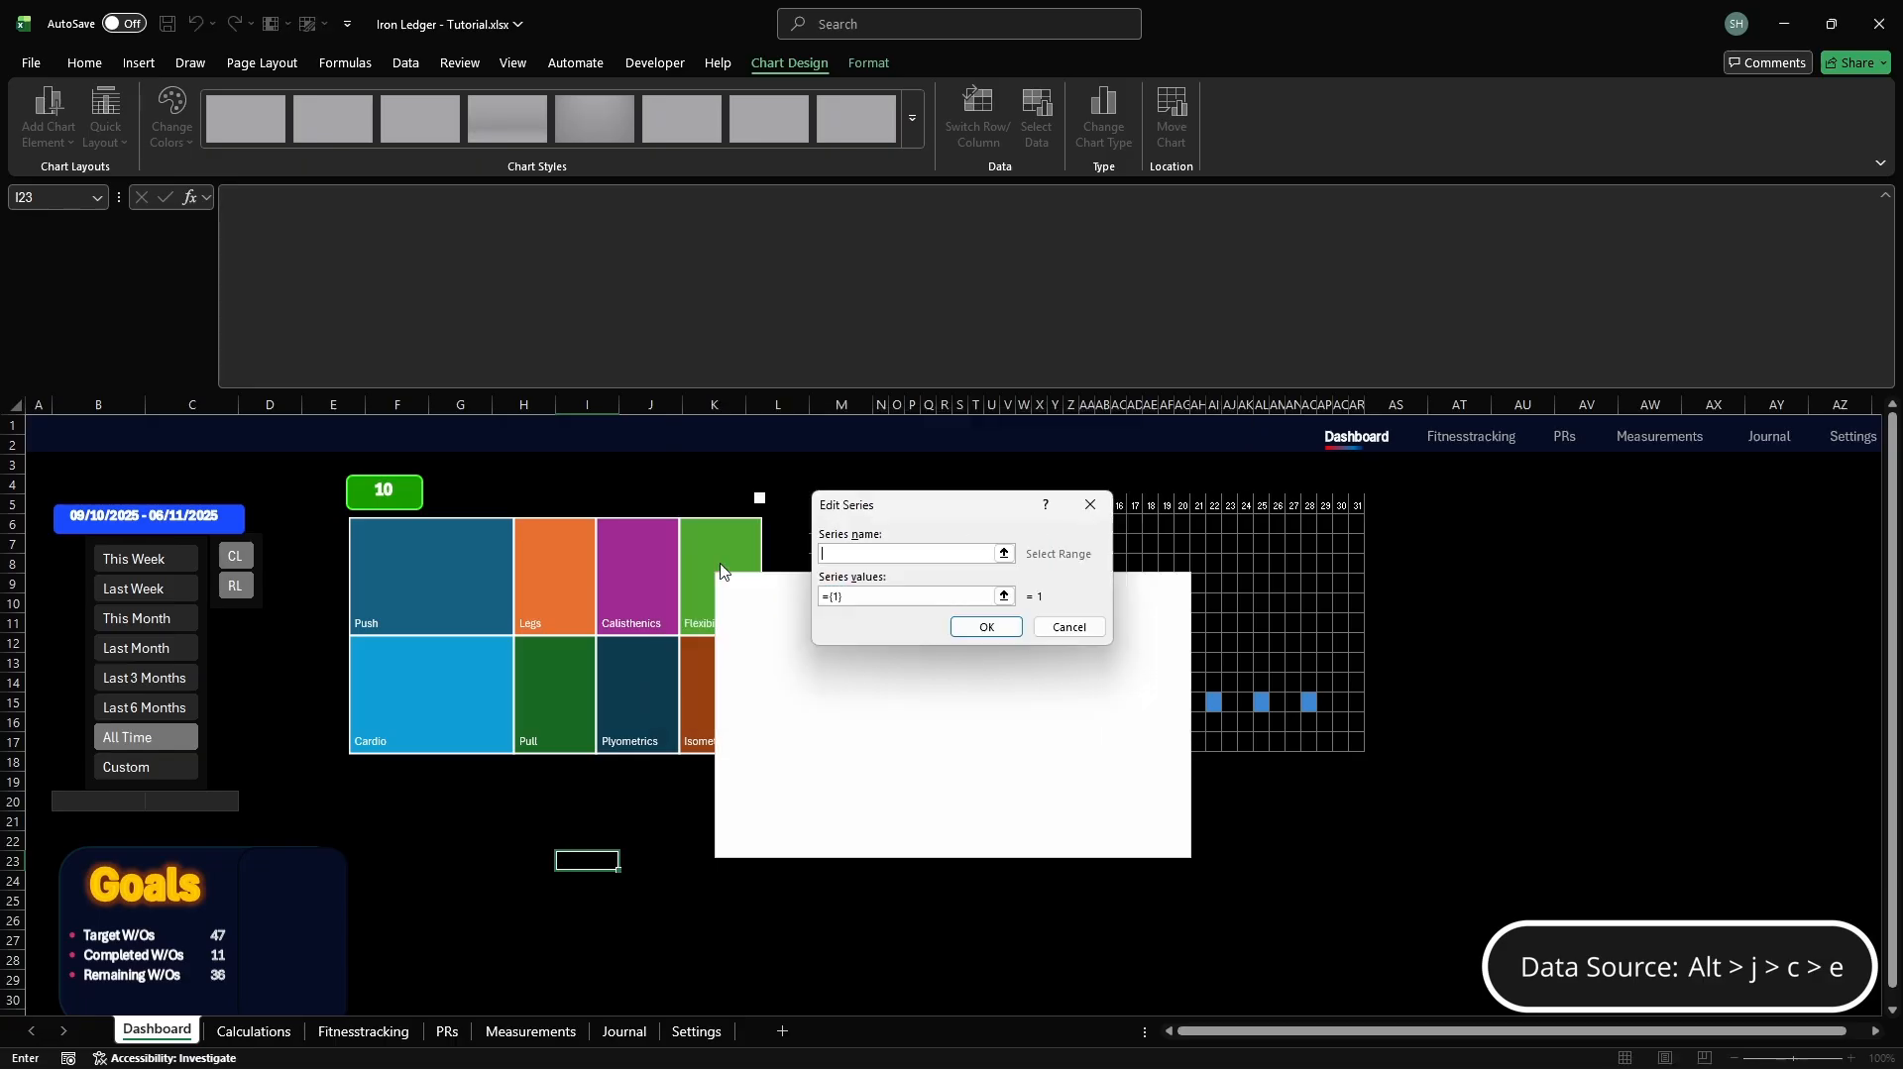
{"action": "type", "text": "=\"Anchor\""}
{"action": "left_click", "coordinate": [989, 596]}
{"action": "key", "text": "BackSpace"}
{"action": "key", "text": "Return"}
{"action": "left_click", "coordinate": [1124, 707]}
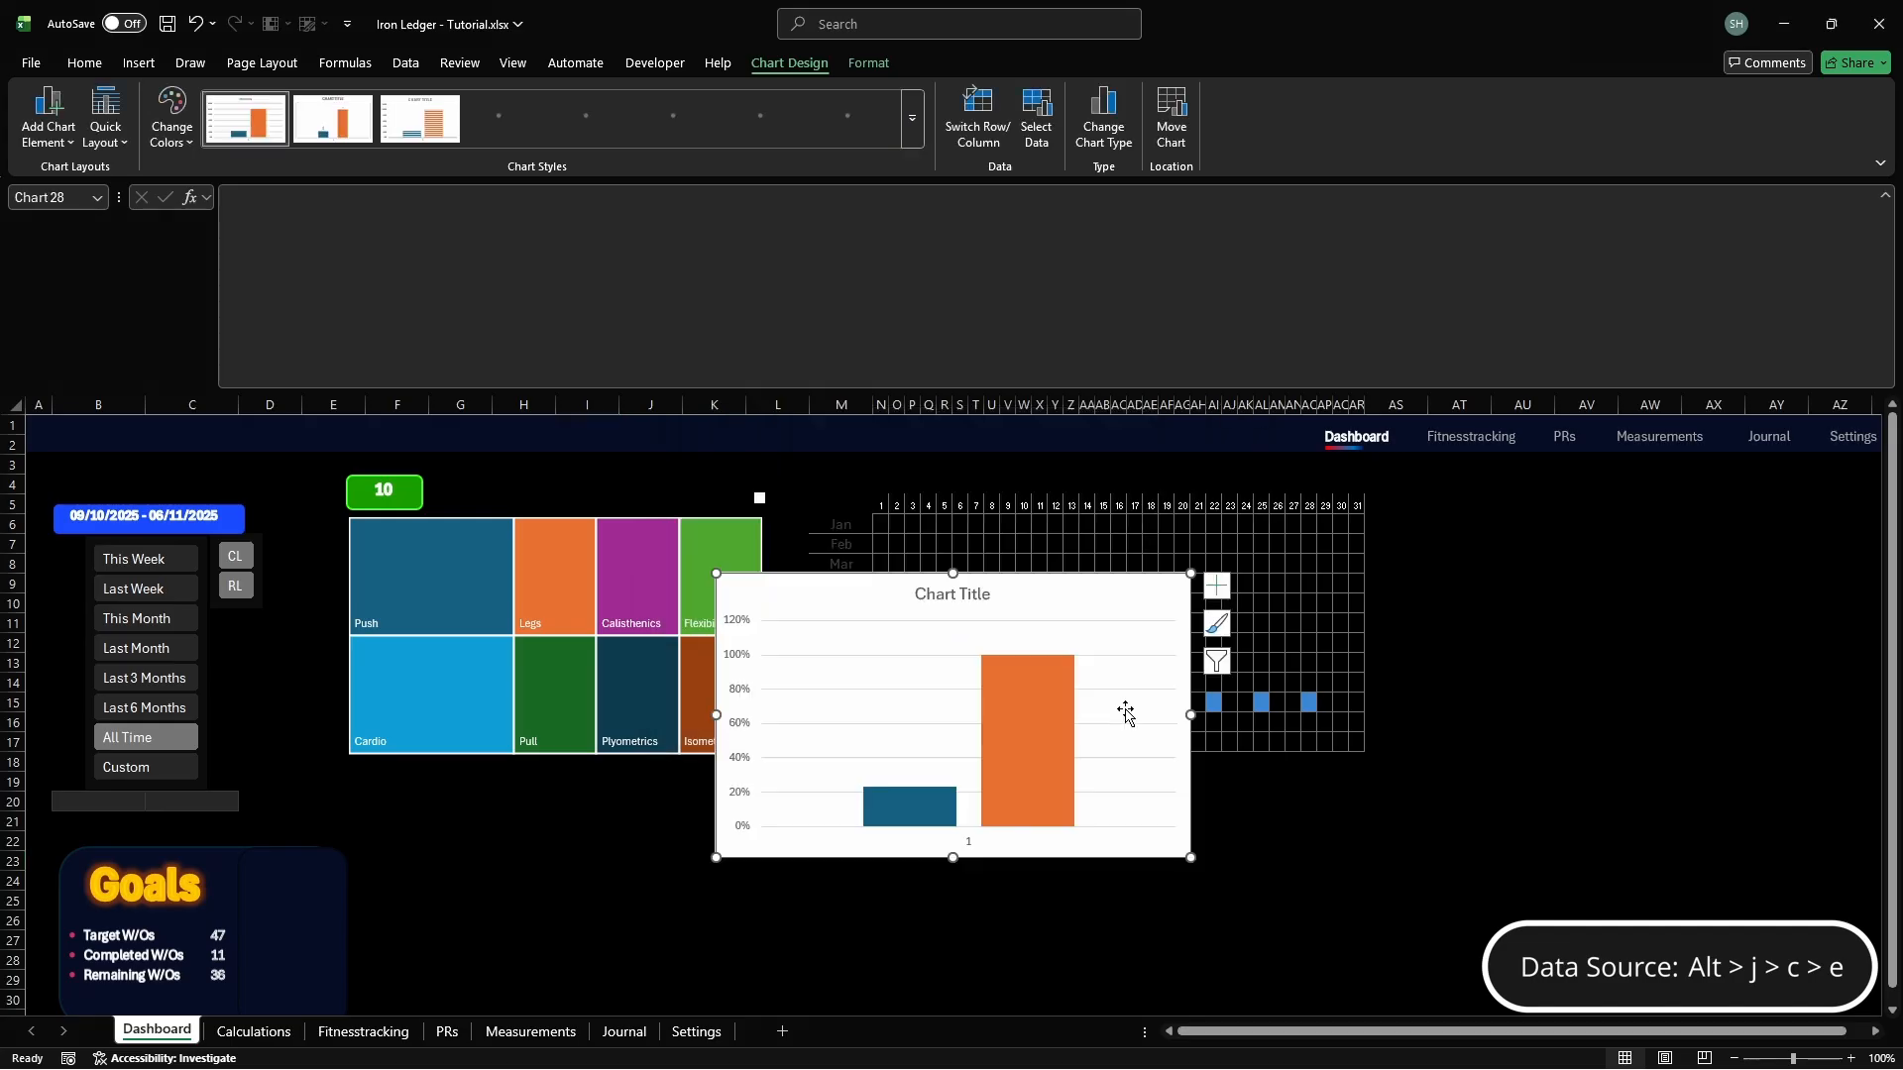
Hide the chart's primary horizontal and vertical axes
{"action": "key", "text": "alt"}
{"action": "key", "text": "j"}
{"action": "key", "text": "c"}
{"action": "key", "text": "a"}
{"action": "key", "text": "x"}
{"action": "key", "text": "h"}
{"action": "key", "text": "alt"}
{"action": "key", "text": "j"}
{"action": "key", "text": "c"}
{"action": "key", "text": "a"}
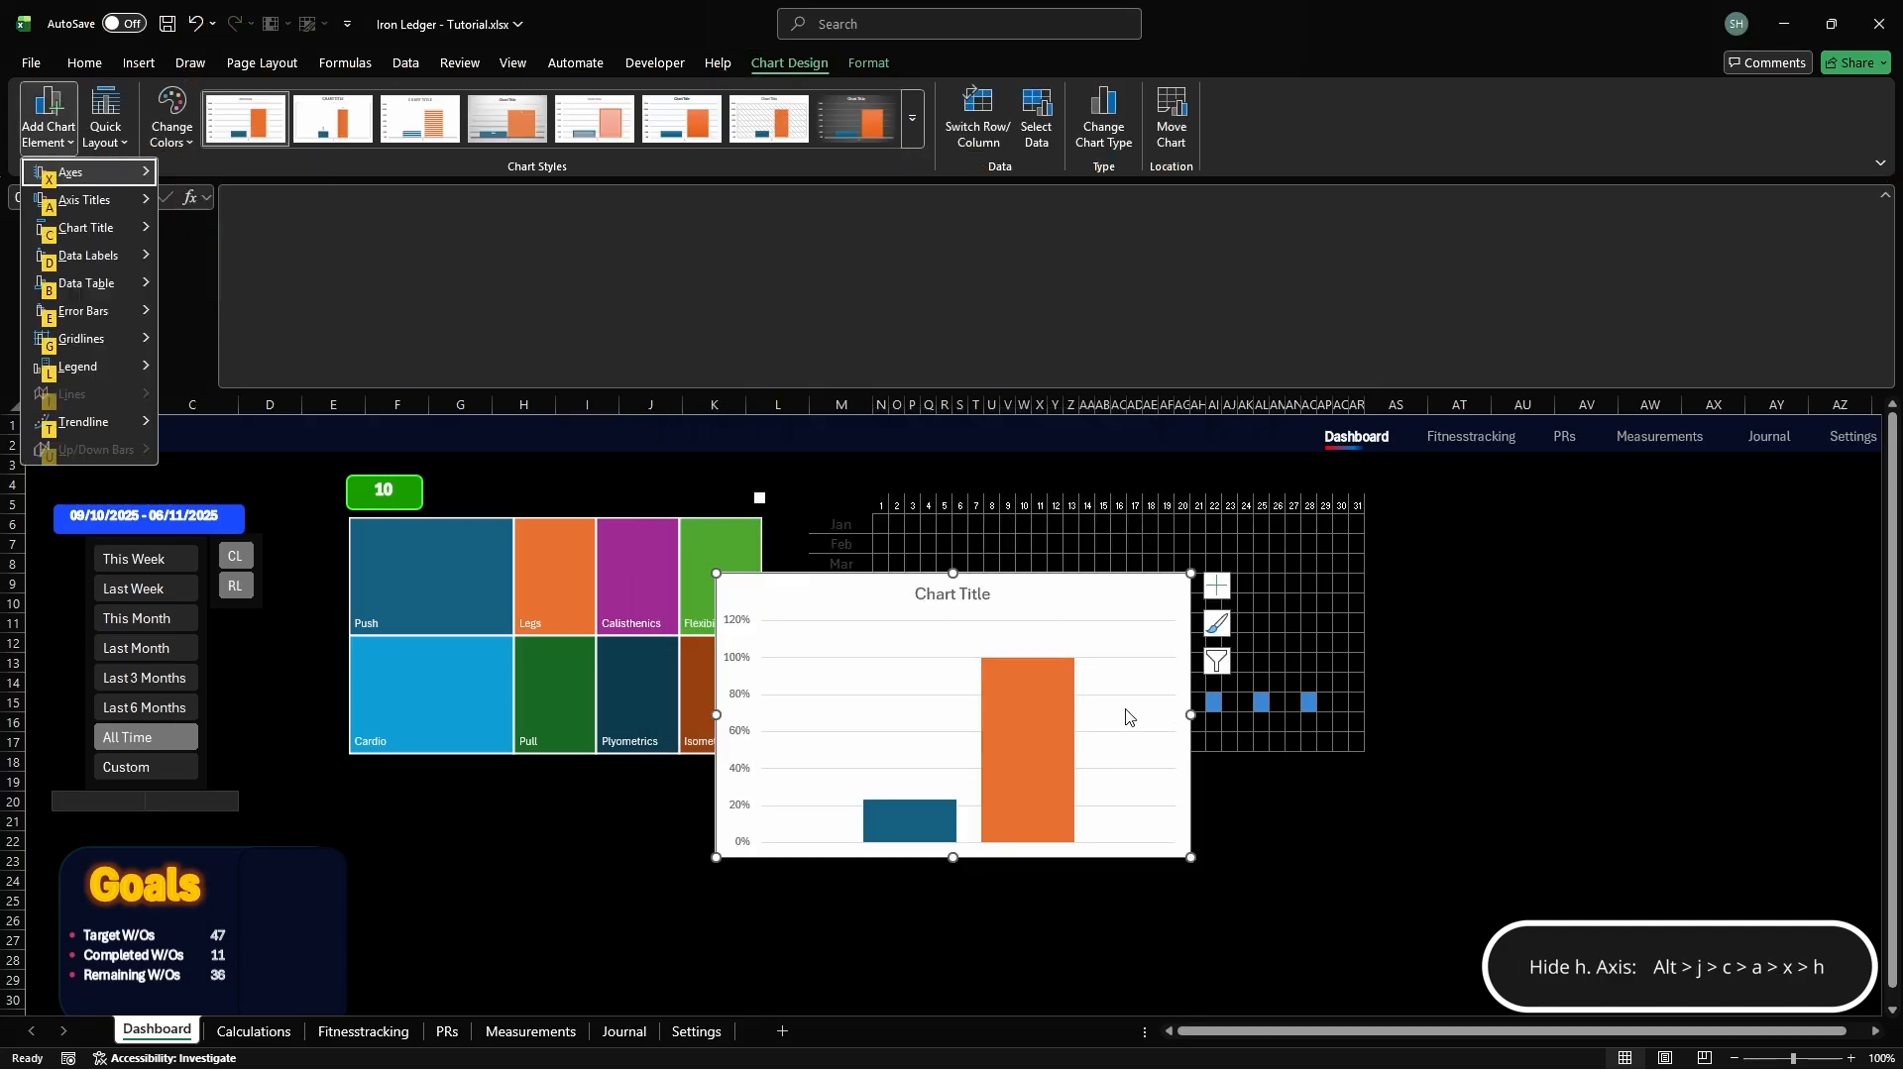
{"action": "key", "text": "x"}
{"action": "key", "text": "v"}
Set the chart's data labels to none and hide its horizontal gridlines
{"action": "key", "text": "alt"}
{"action": "key", "text": "j"}
{"action": "key", "text": "c"}
{"action": "key", "text": "a"}
{"action": "key", "text": "d"}
{"action": "key", "text": "n"}
{"action": "key", "text": "alt"}
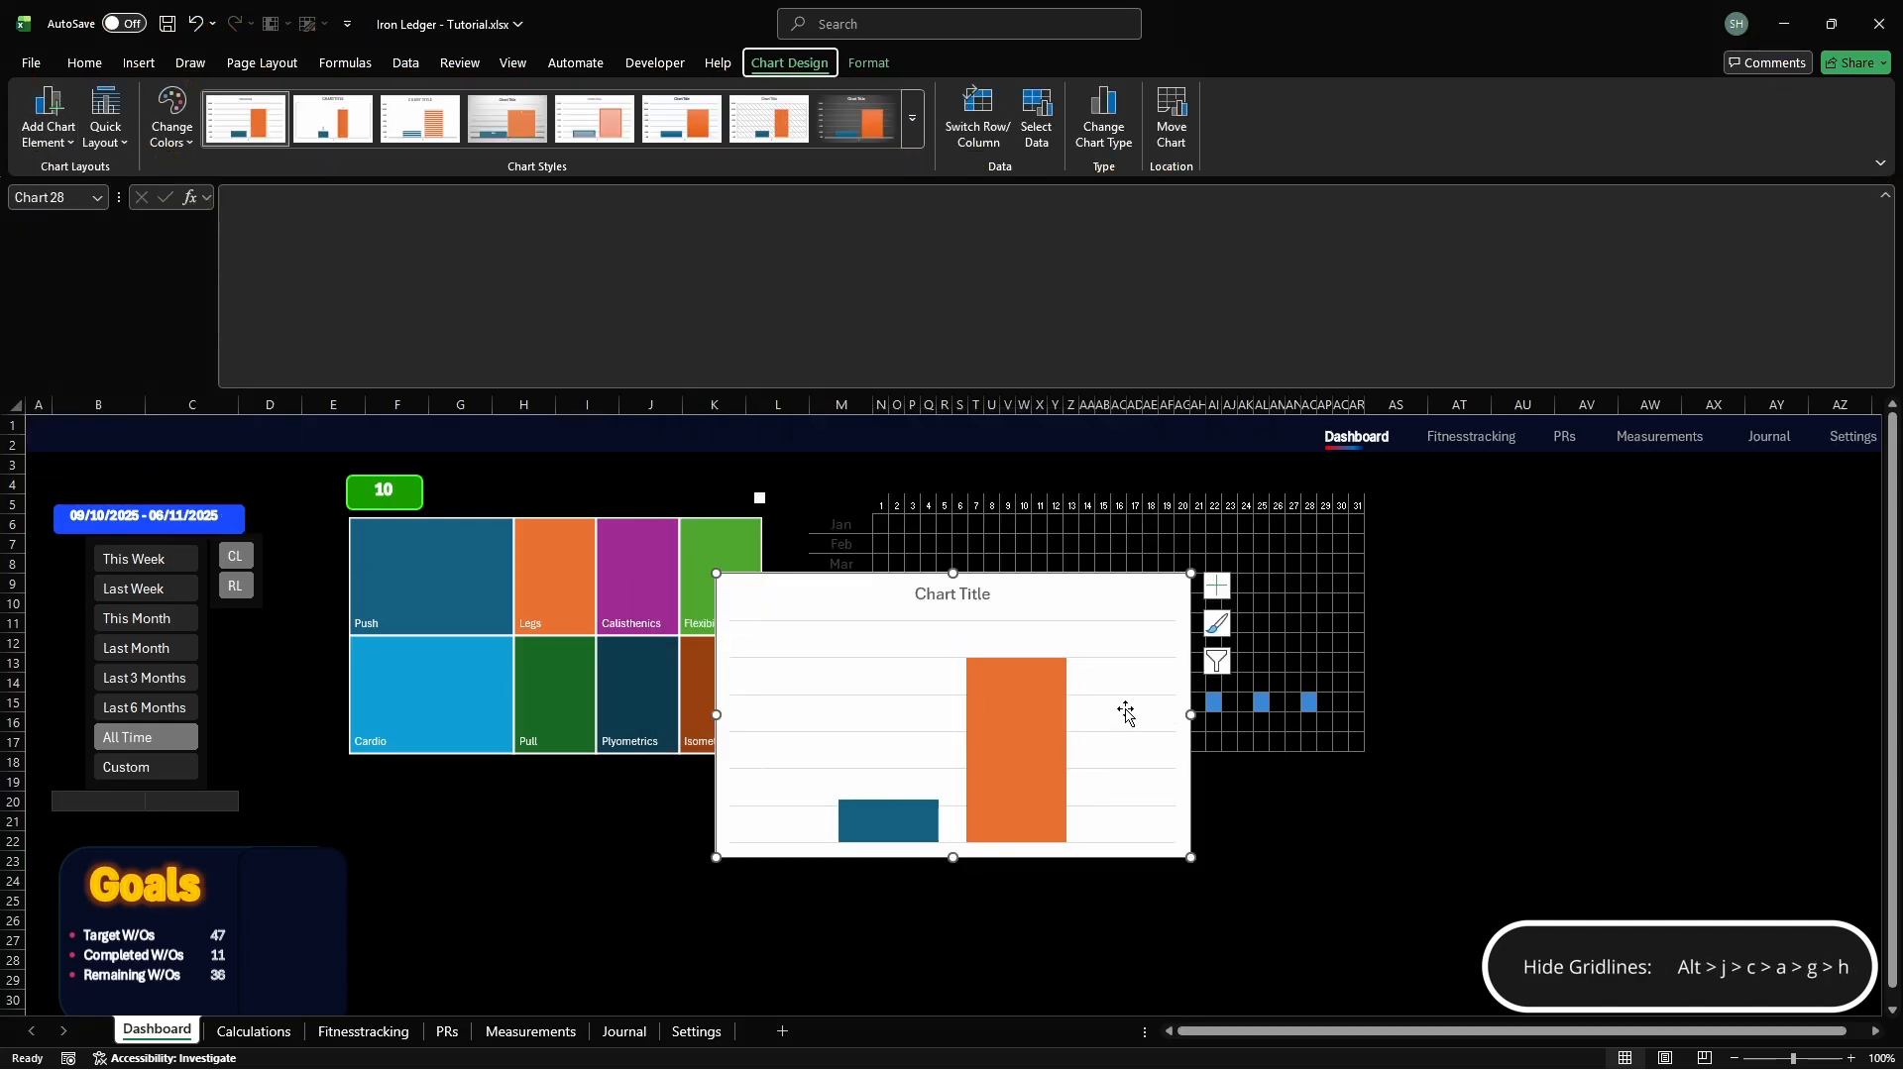
{"action": "key", "text": "j"}
{"action": "key", "text": "c"}
{"action": "key", "text": "a"}
{"action": "key", "text": "g"}
{"action": "key", "text": "h"}
Remove the chart title
{"action": "key", "text": "alt"}
{"action": "key", "text": "j"}
{"action": "key", "text": "c"}
{"action": "key", "text": "a"}
{"action": "key", "text": "c"}
{"action": "key", "text": "n"}
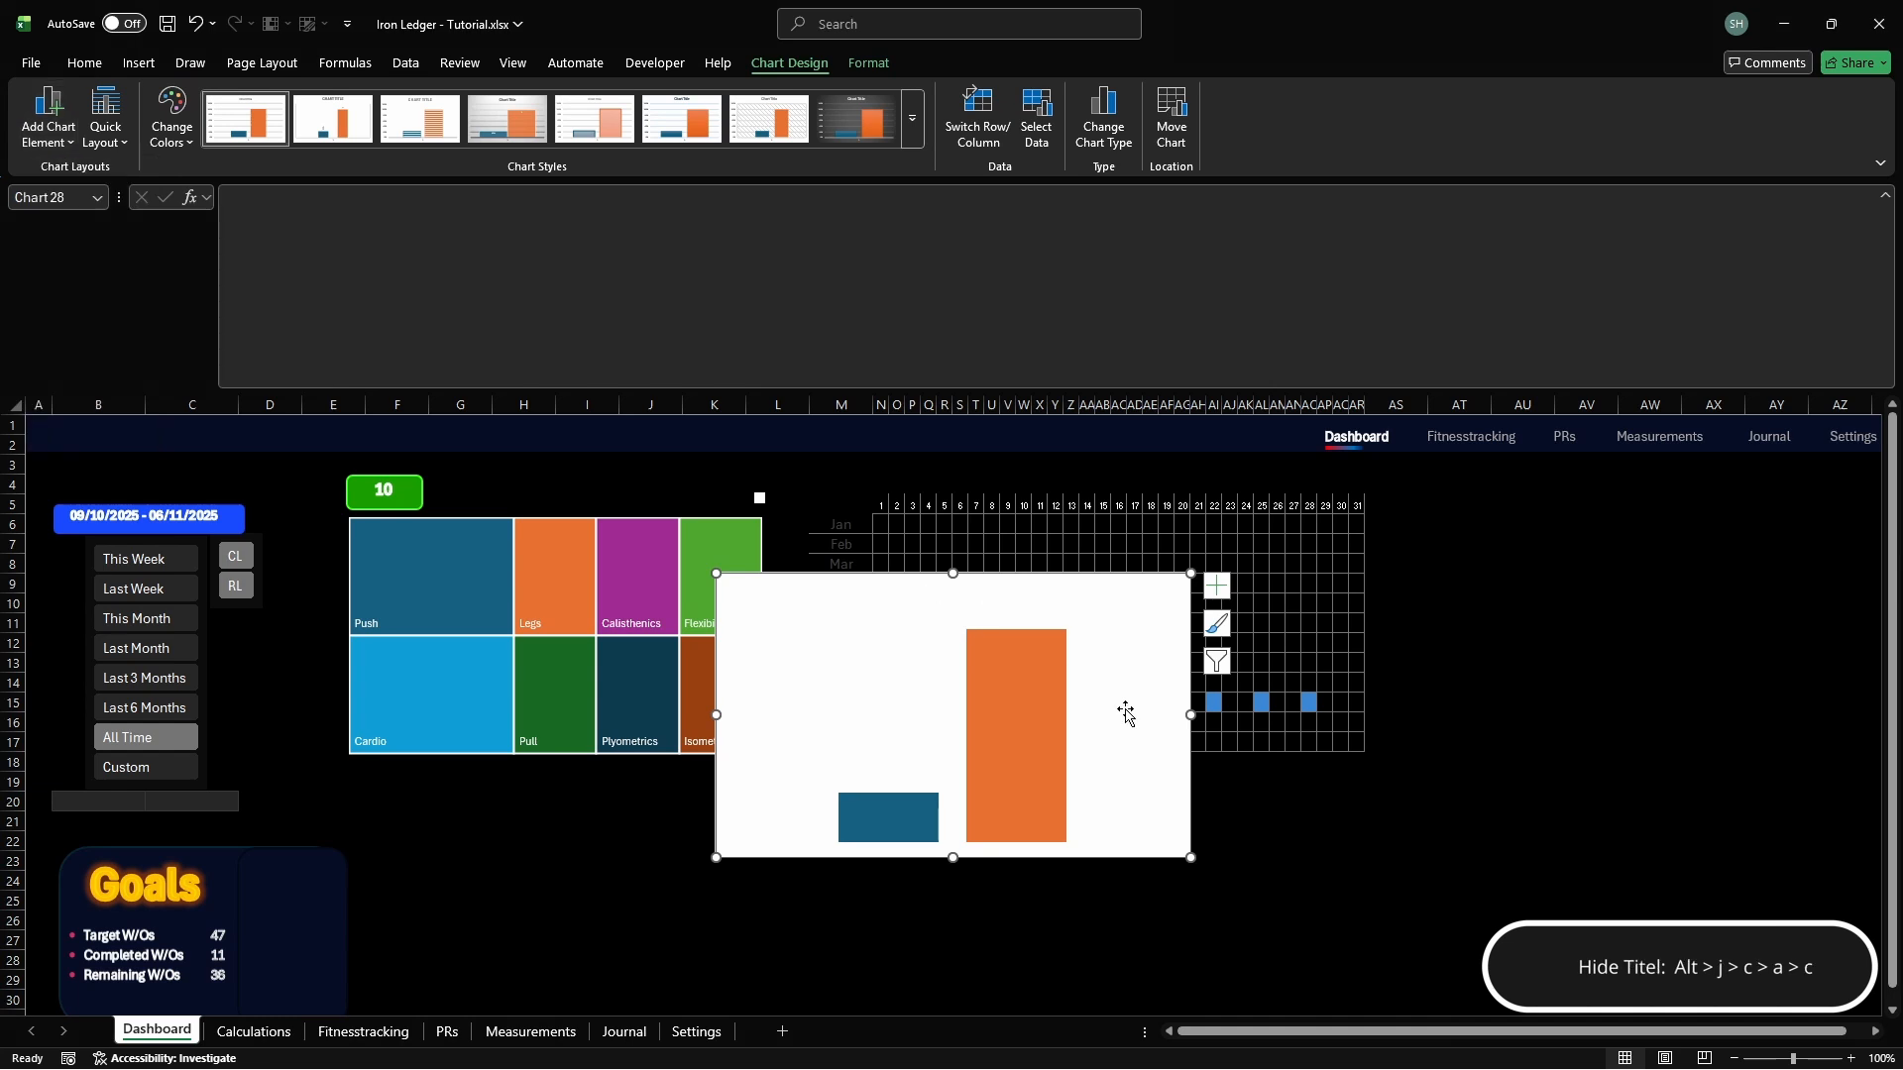
Search the stock icons for "Cup" and insert the solid trophy icon at cell AN21
{"action": "left_click", "coordinate": [1293, 819]}
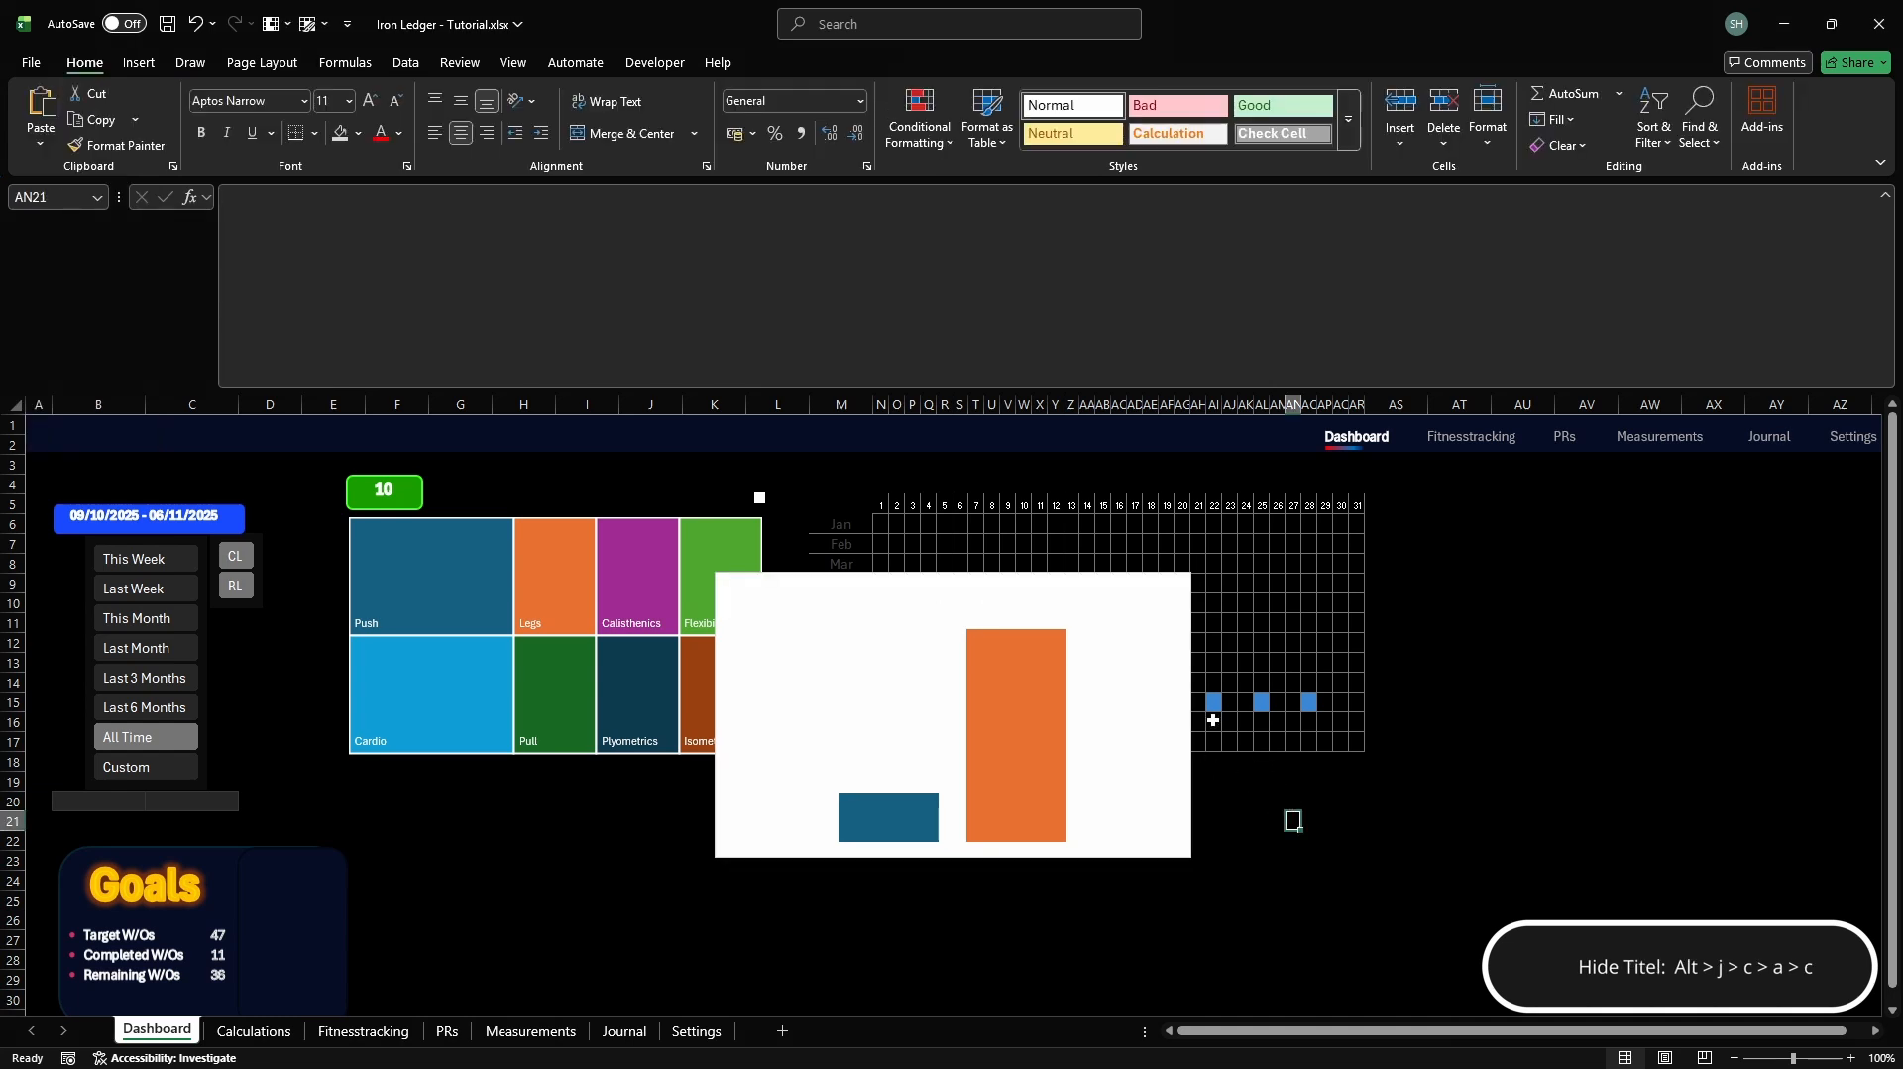
{"action": "left_click", "coordinate": [138, 66]}
{"action": "left_click", "coordinate": [383, 104]}
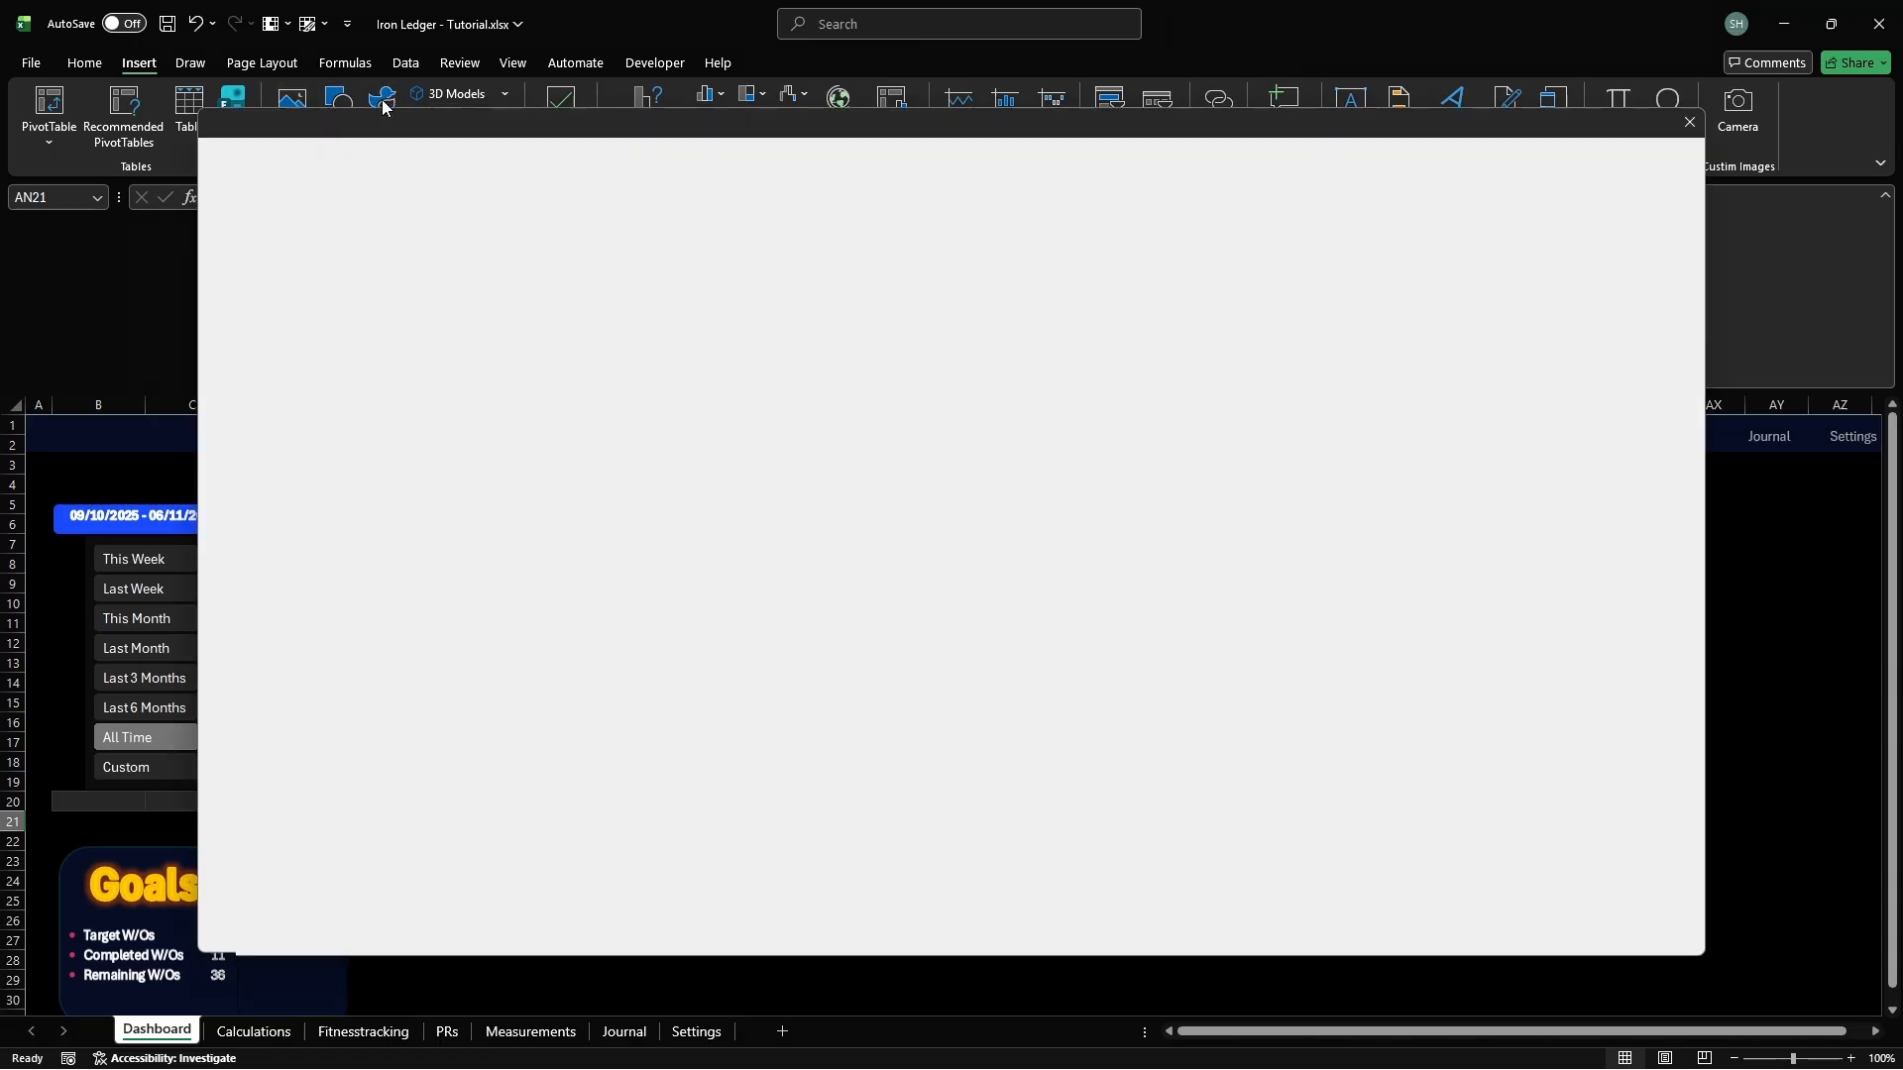
{"action": "type", "text": "Cup"}
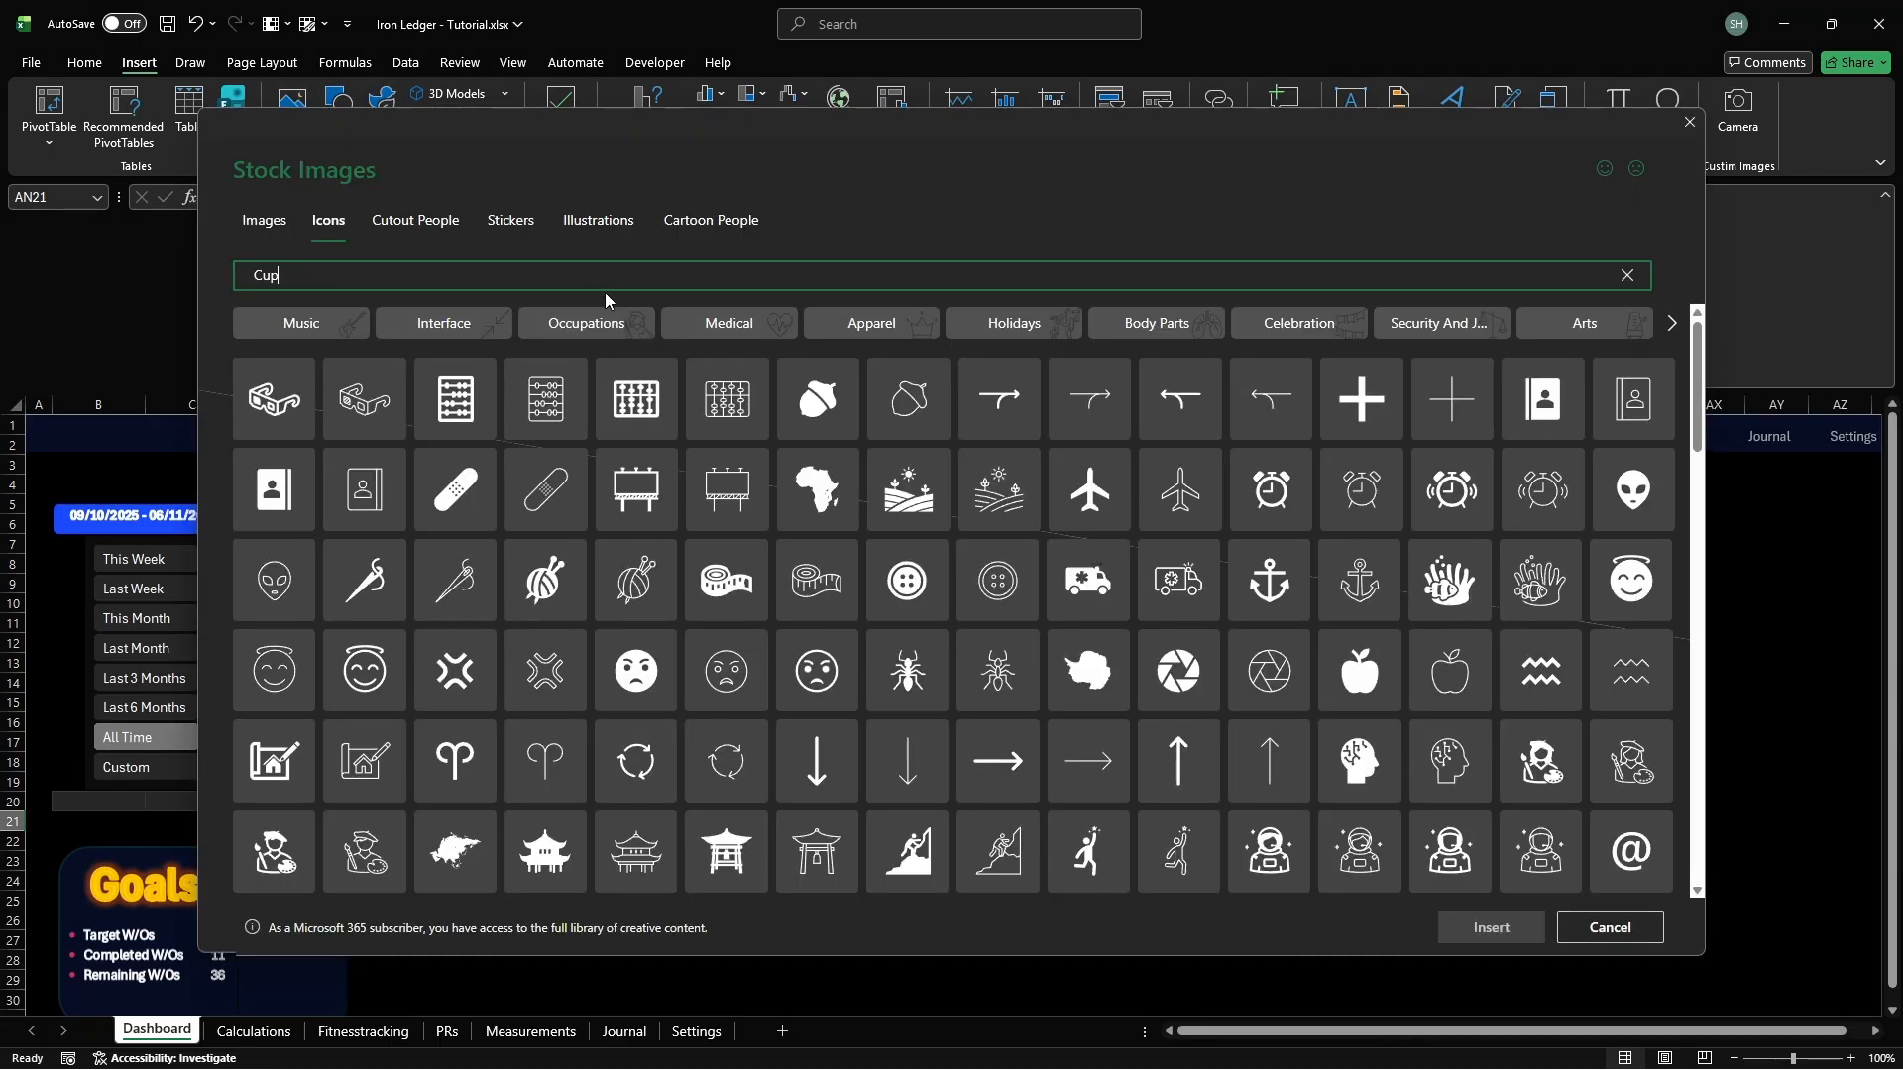
{"action": "left_click", "coordinate": [981, 349]}
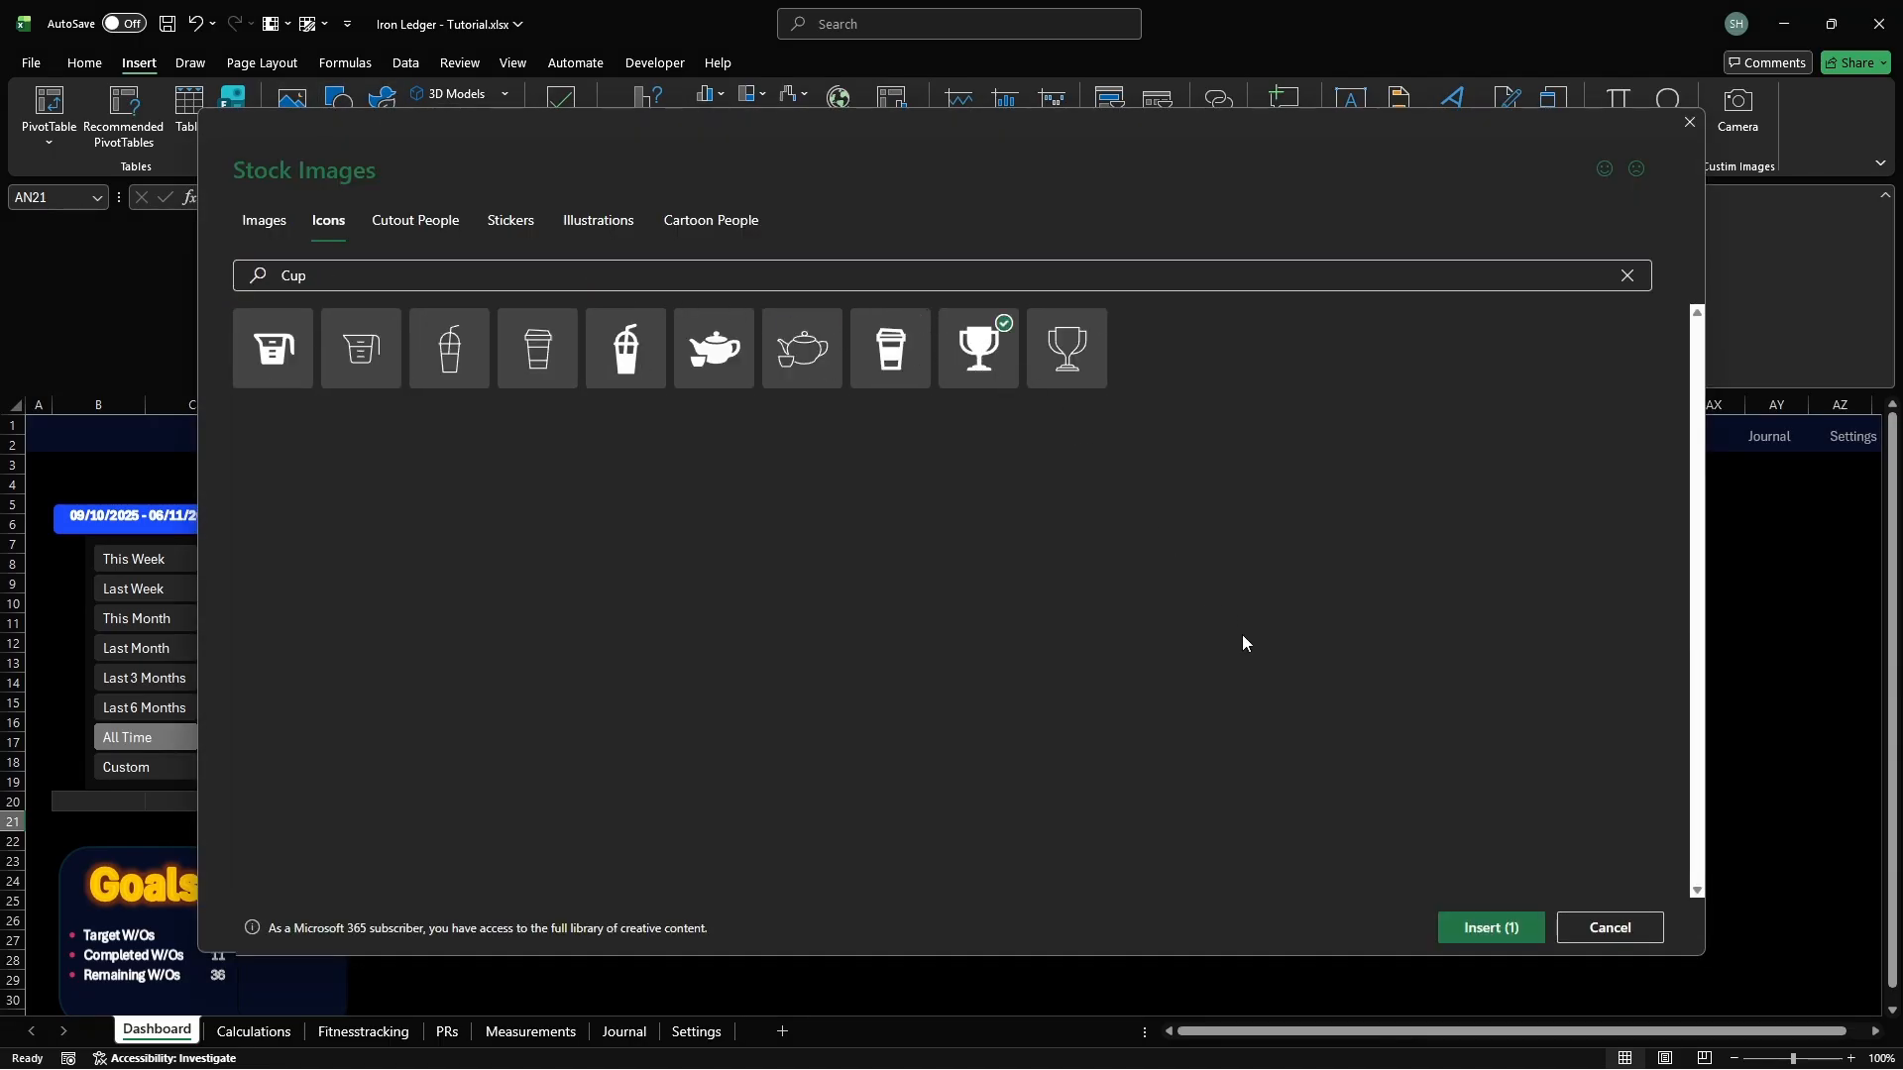
{"action": "left_click", "coordinate": [1484, 927]}
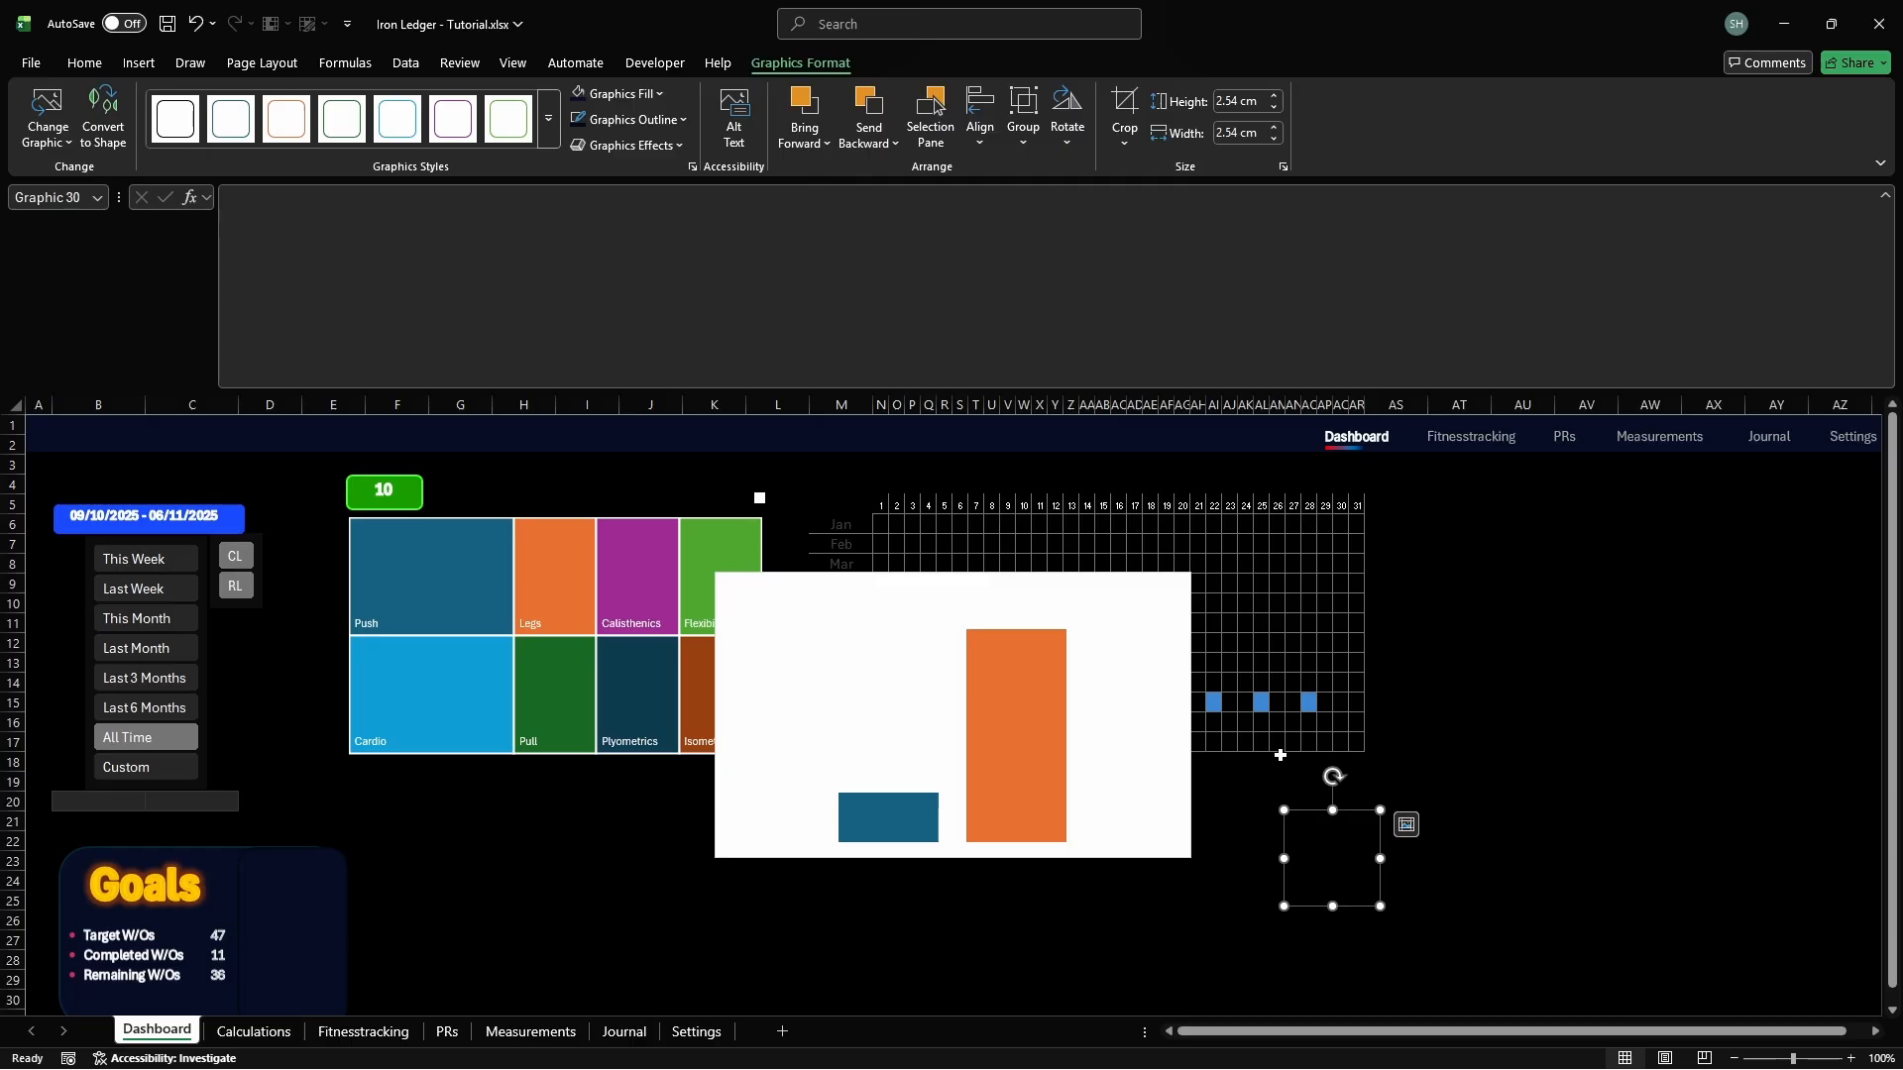
Fill the trophy icon with standard gold and remove its outline
{"action": "left_click", "coordinate": [622, 93]}
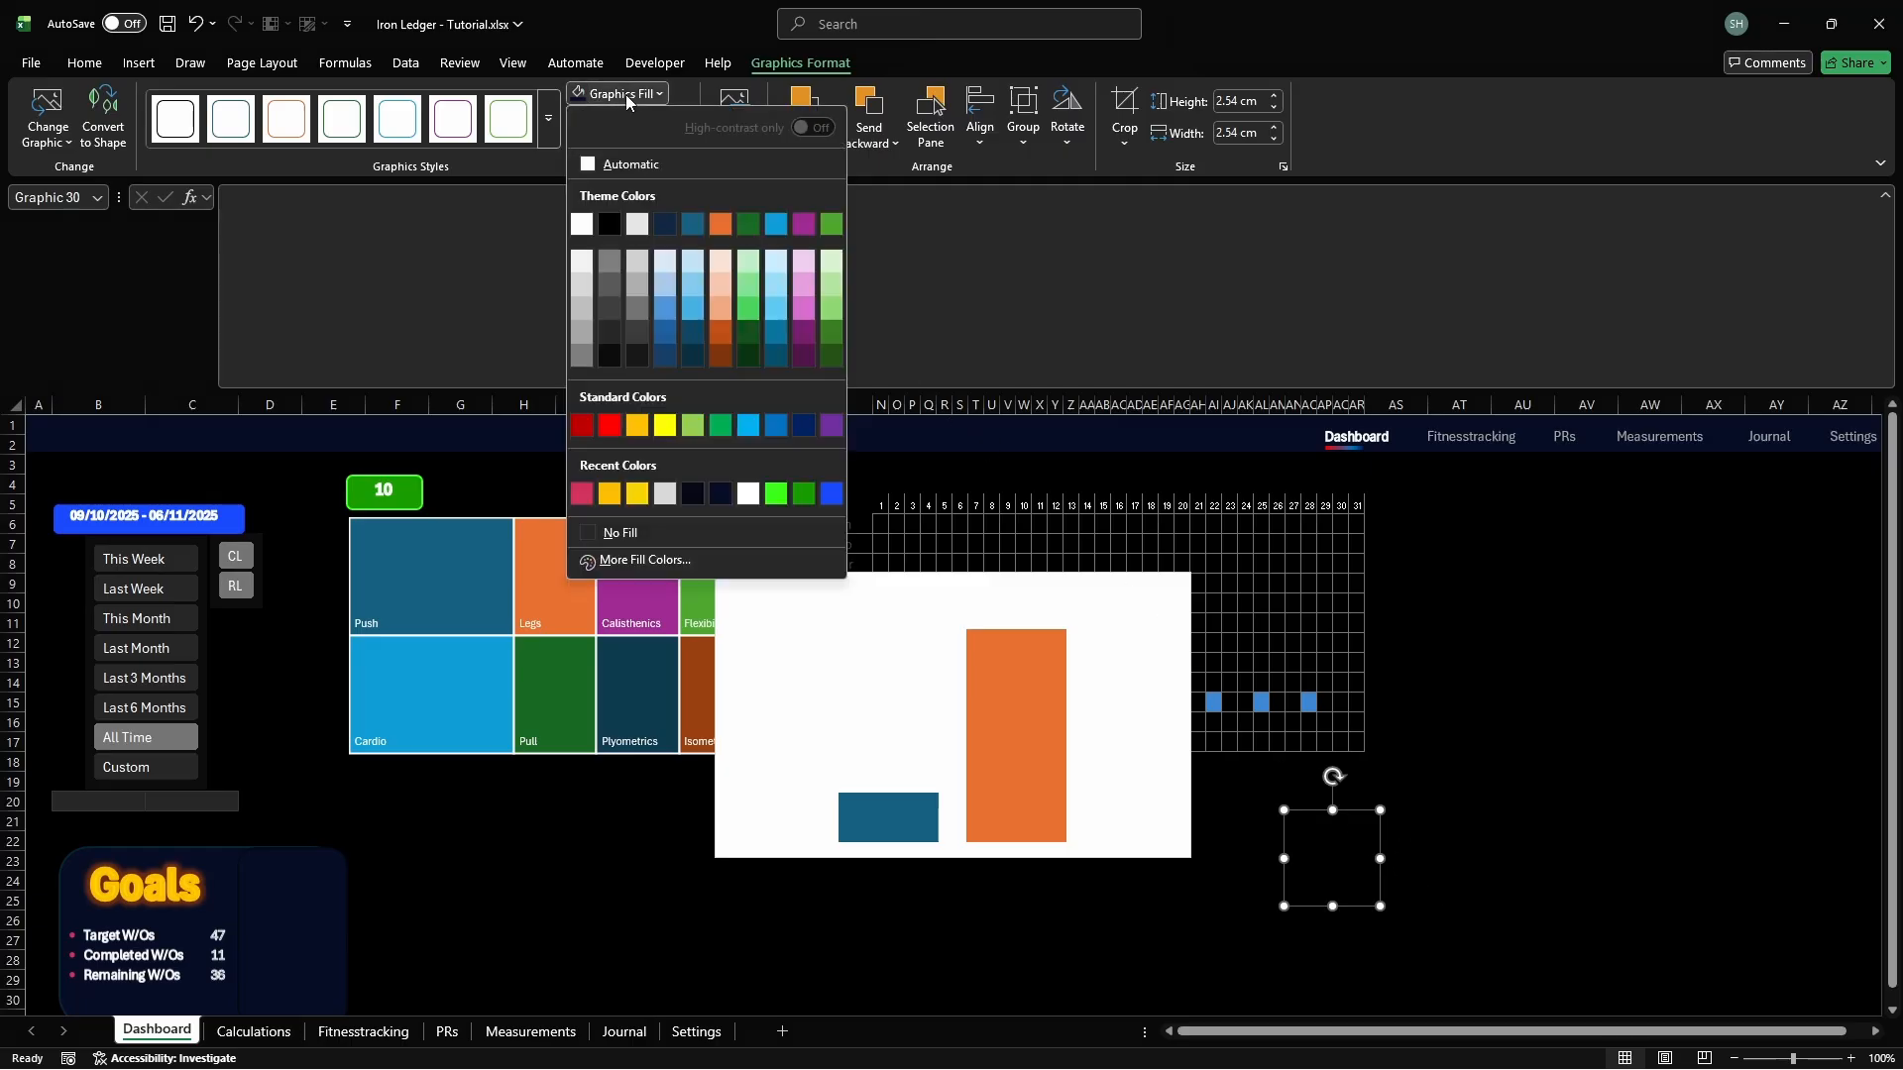
{"action": "left_click", "coordinate": [638, 431]}
{"action": "left_click", "coordinate": [624, 120]}
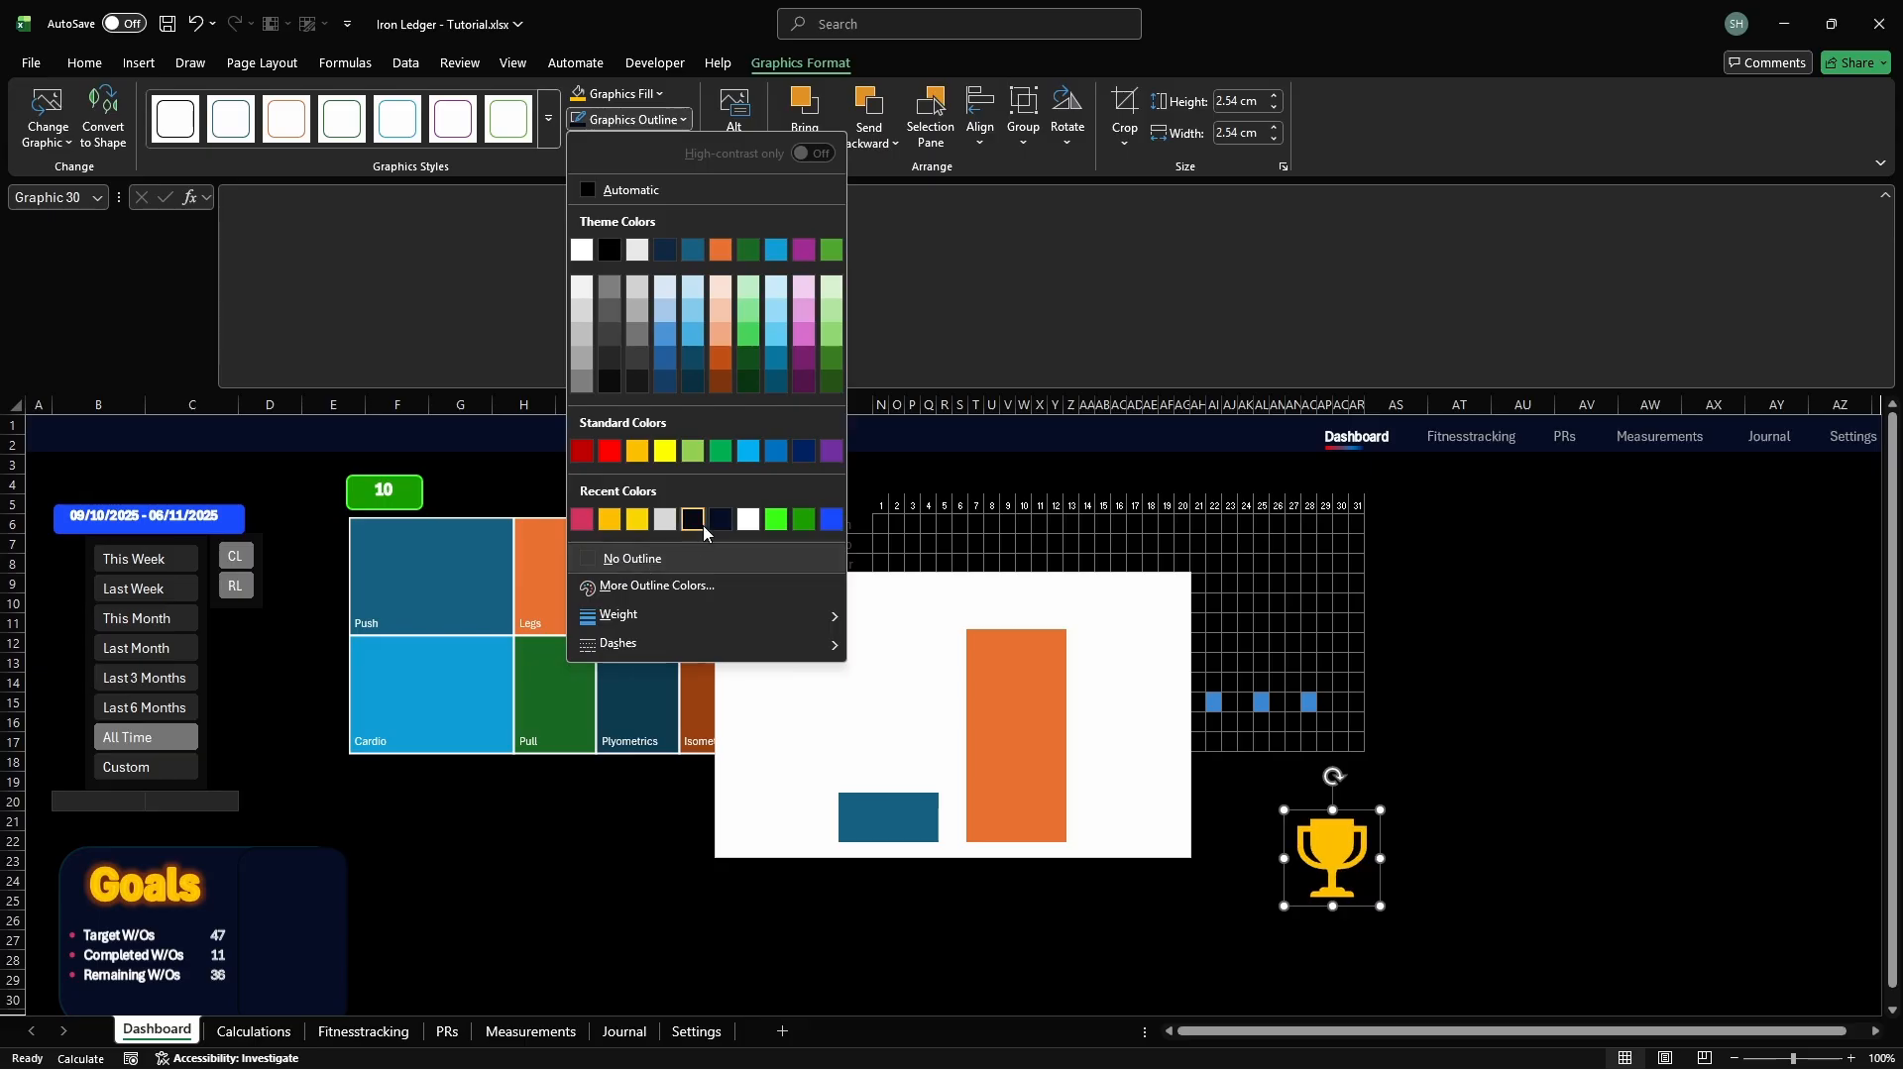
Set the gold trophy icon's height to 3 cm
{"action": "left_click", "coordinate": [1239, 133]}
{"action": "type", "text": "3"}
{"action": "key", "text": "Return"}
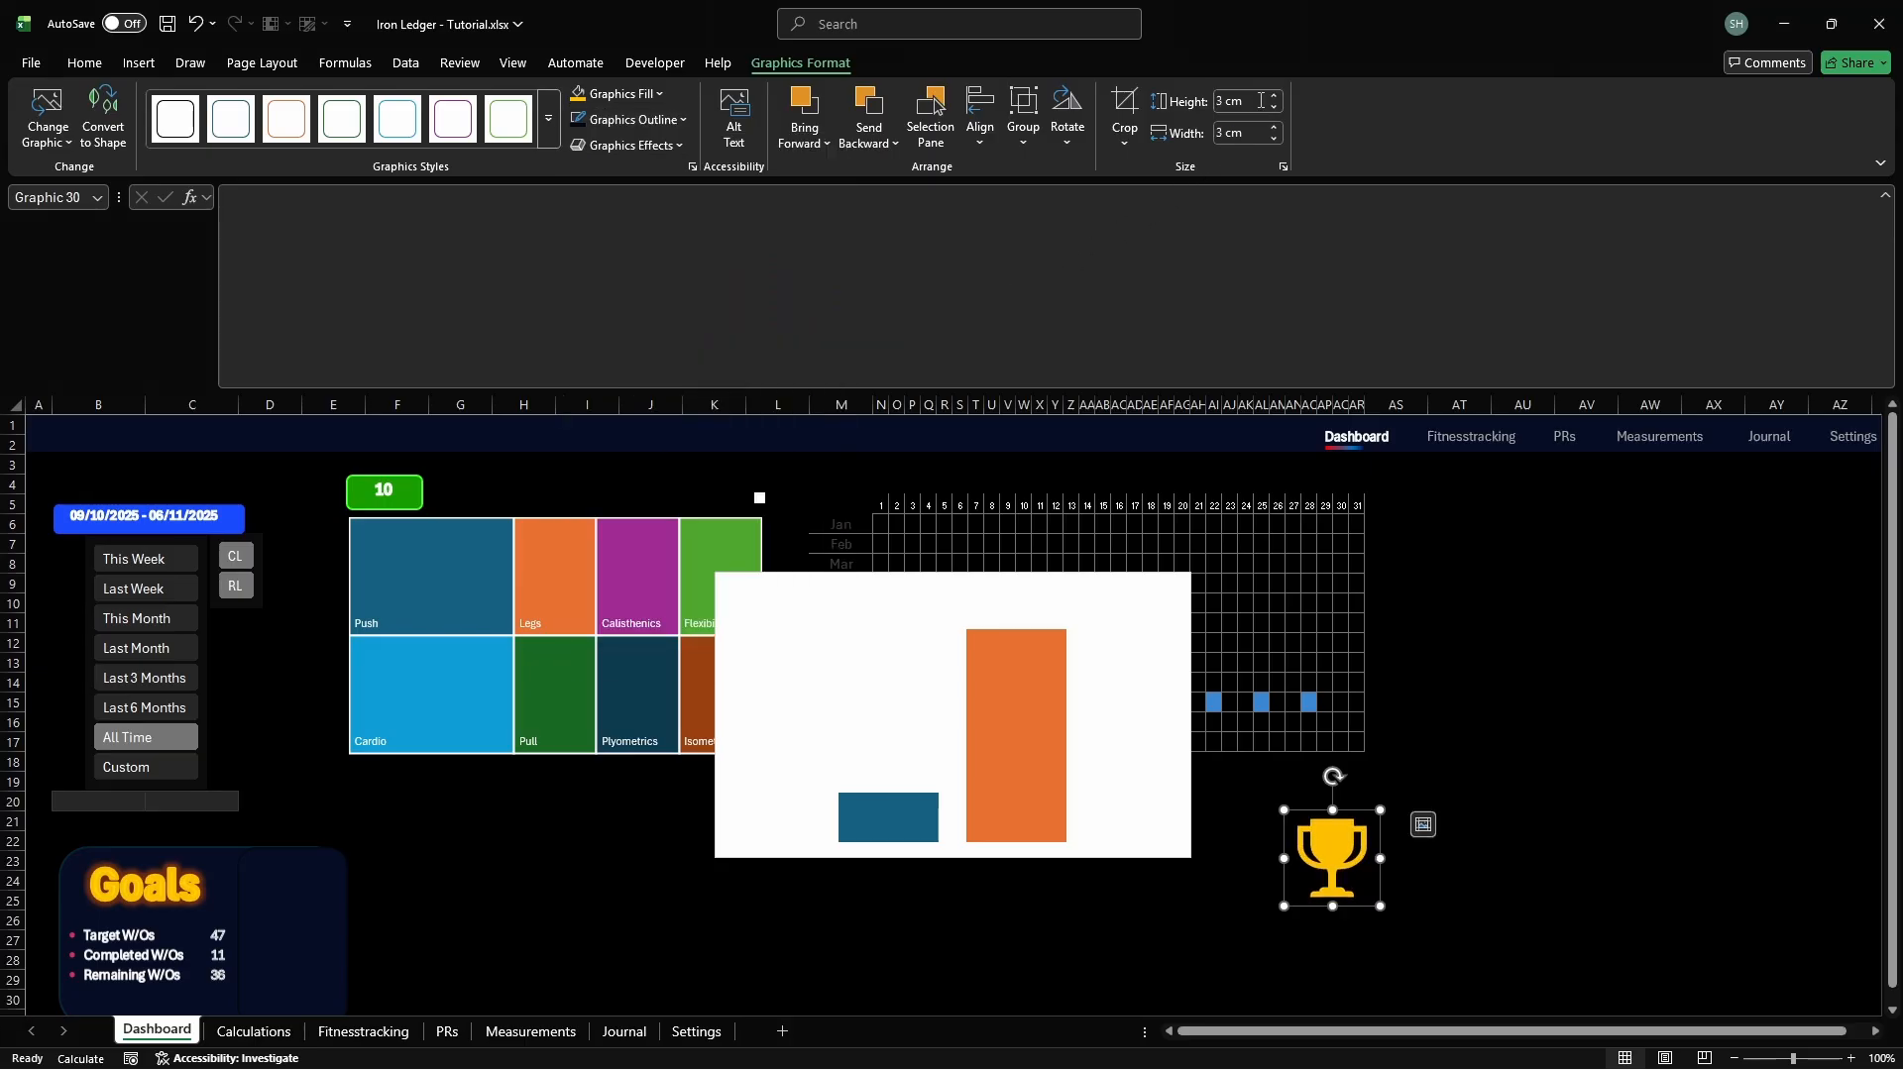
Paste a copy of the trophy icon at cell AT21 and give it no fill and a white outline
{"action": "left_click", "coordinate": [1443, 822]}
{"action": "key", "text": "ctrl+v"}
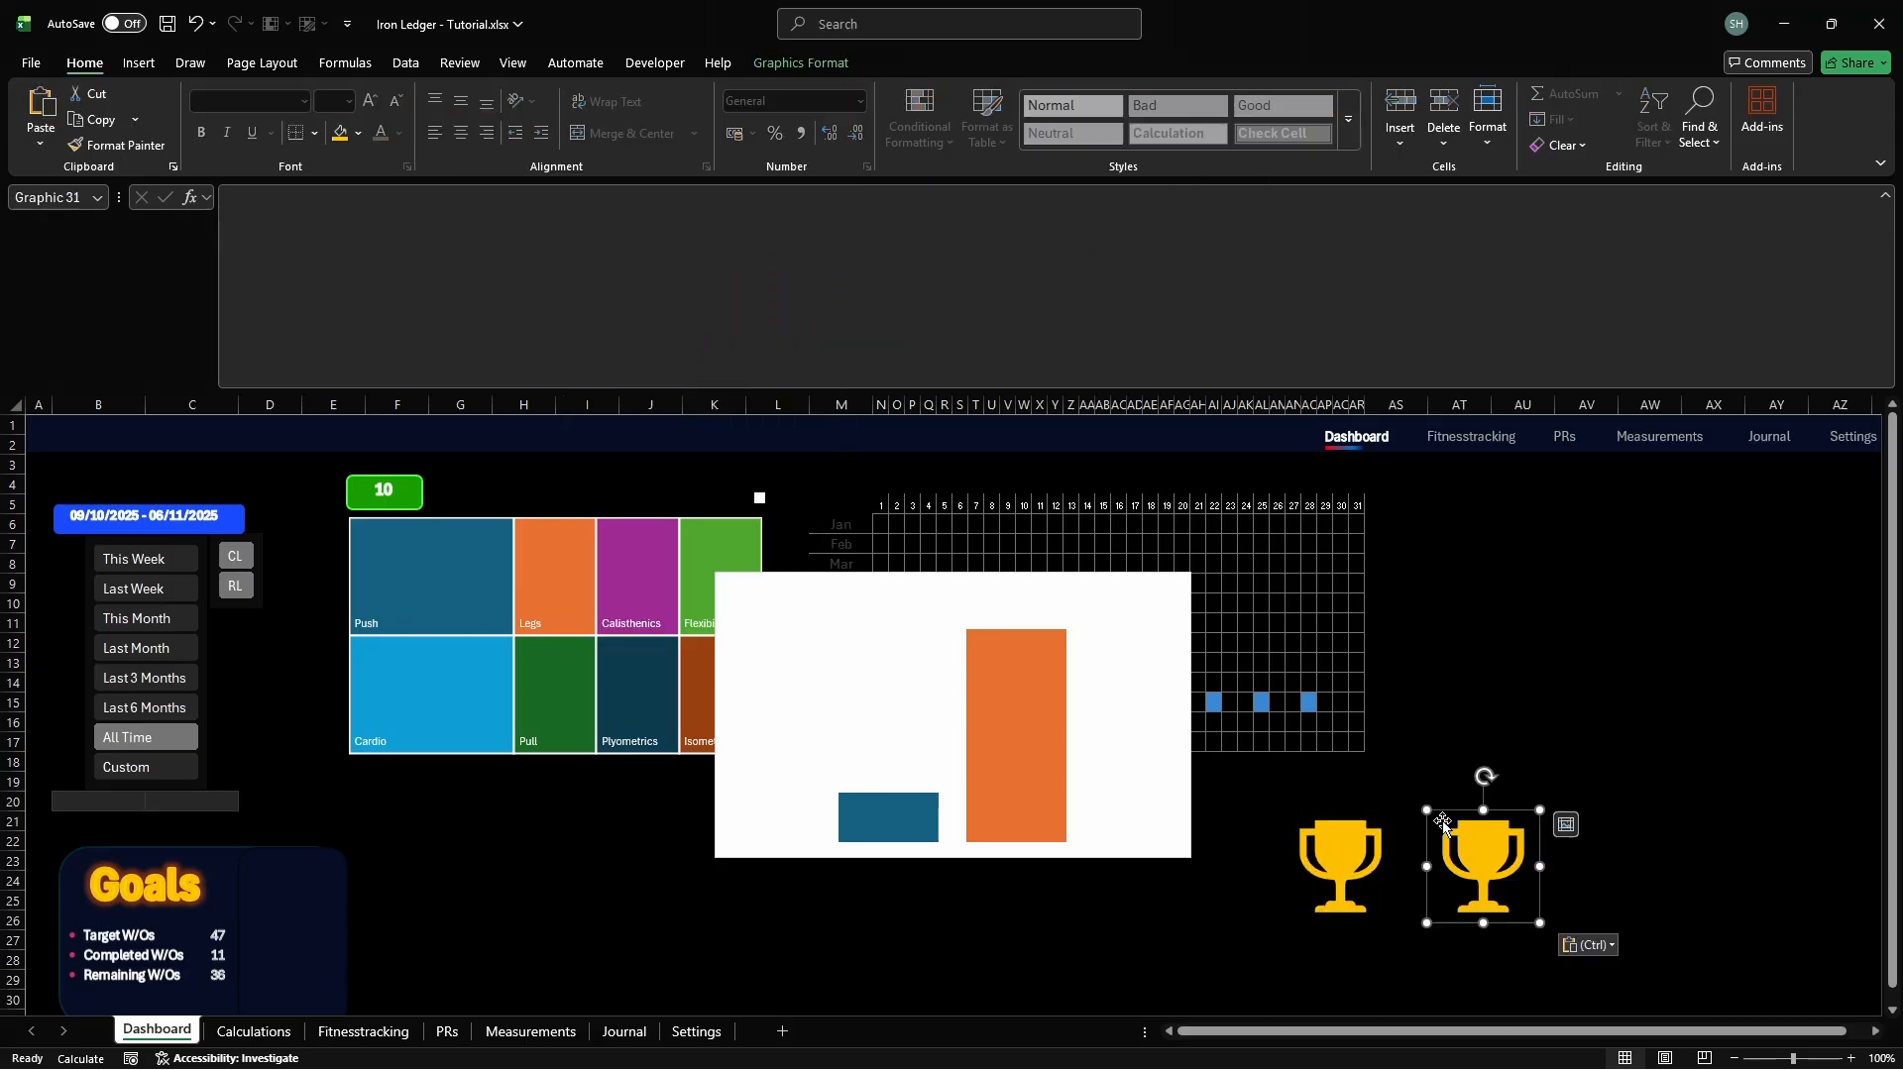
{"action": "left_click", "coordinate": [773, 61]}
{"action": "left_click", "coordinate": [627, 95]}
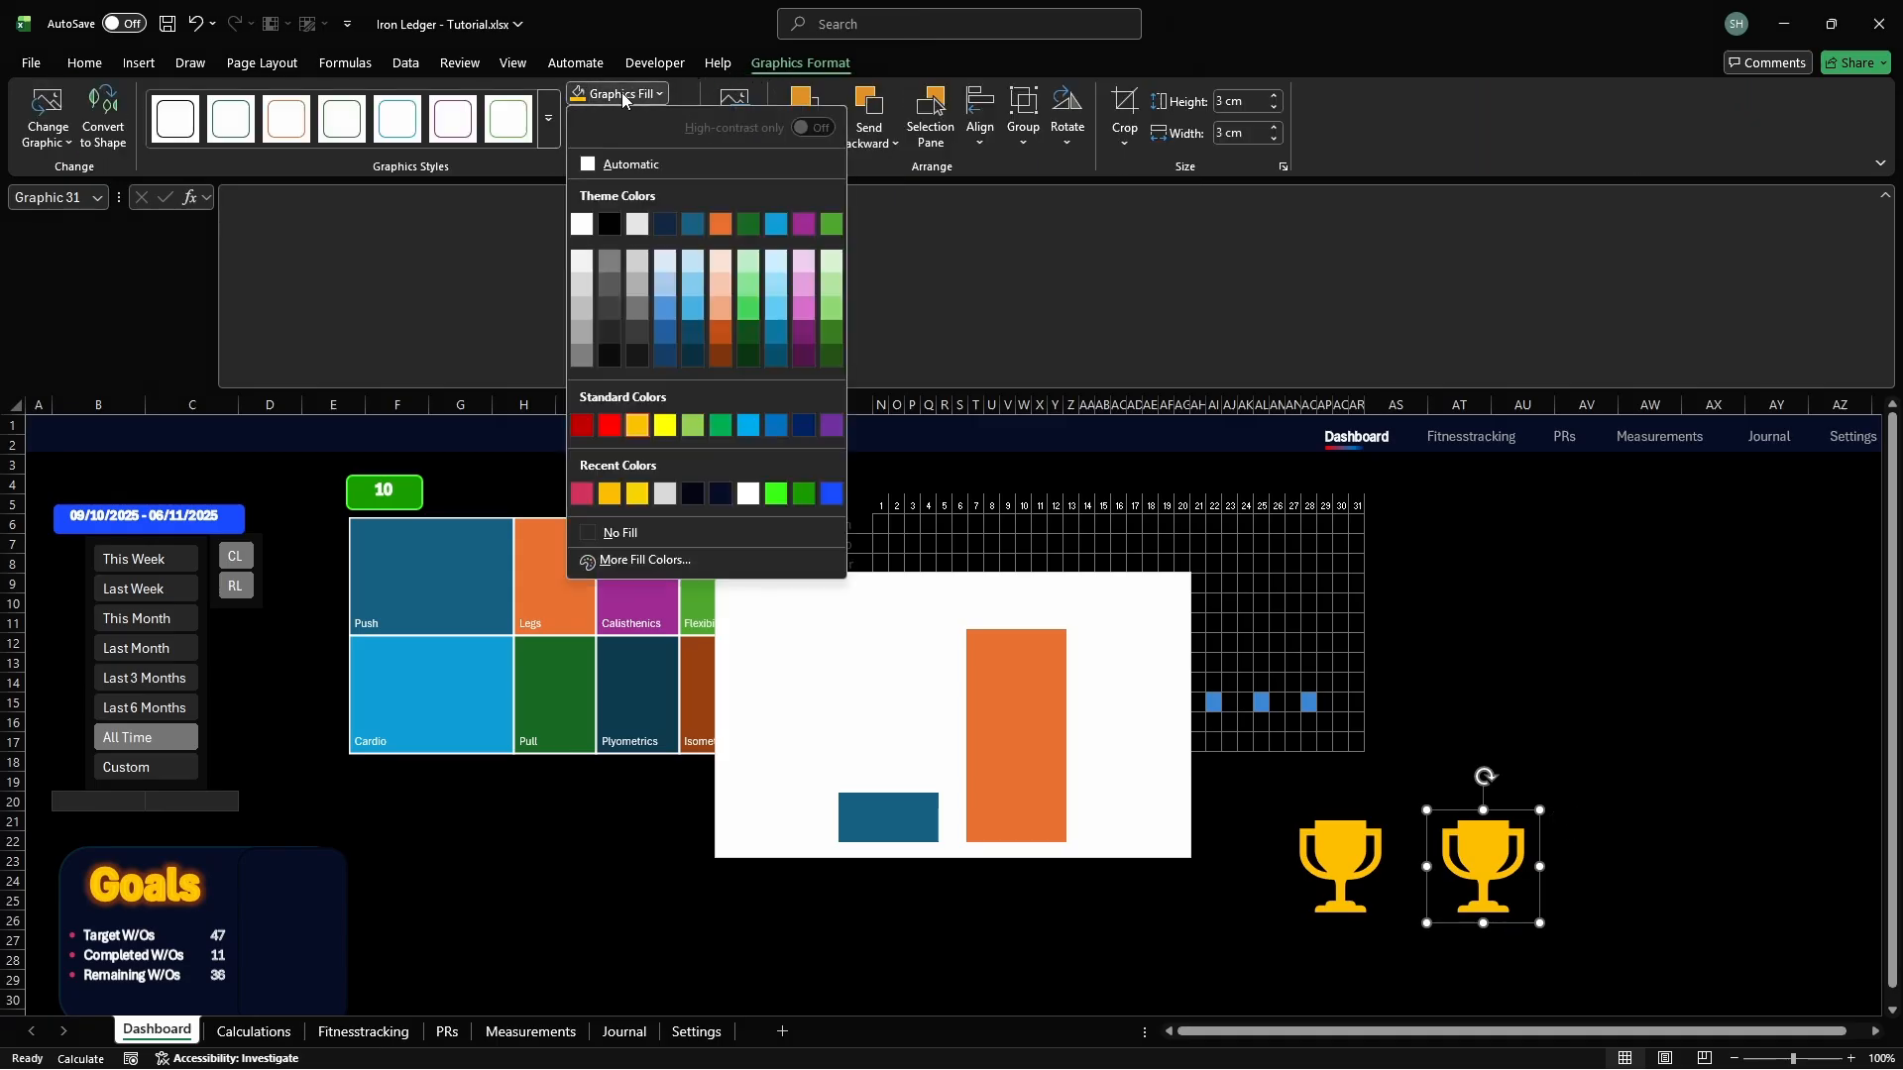
{"action": "left_click", "coordinate": [631, 532]}
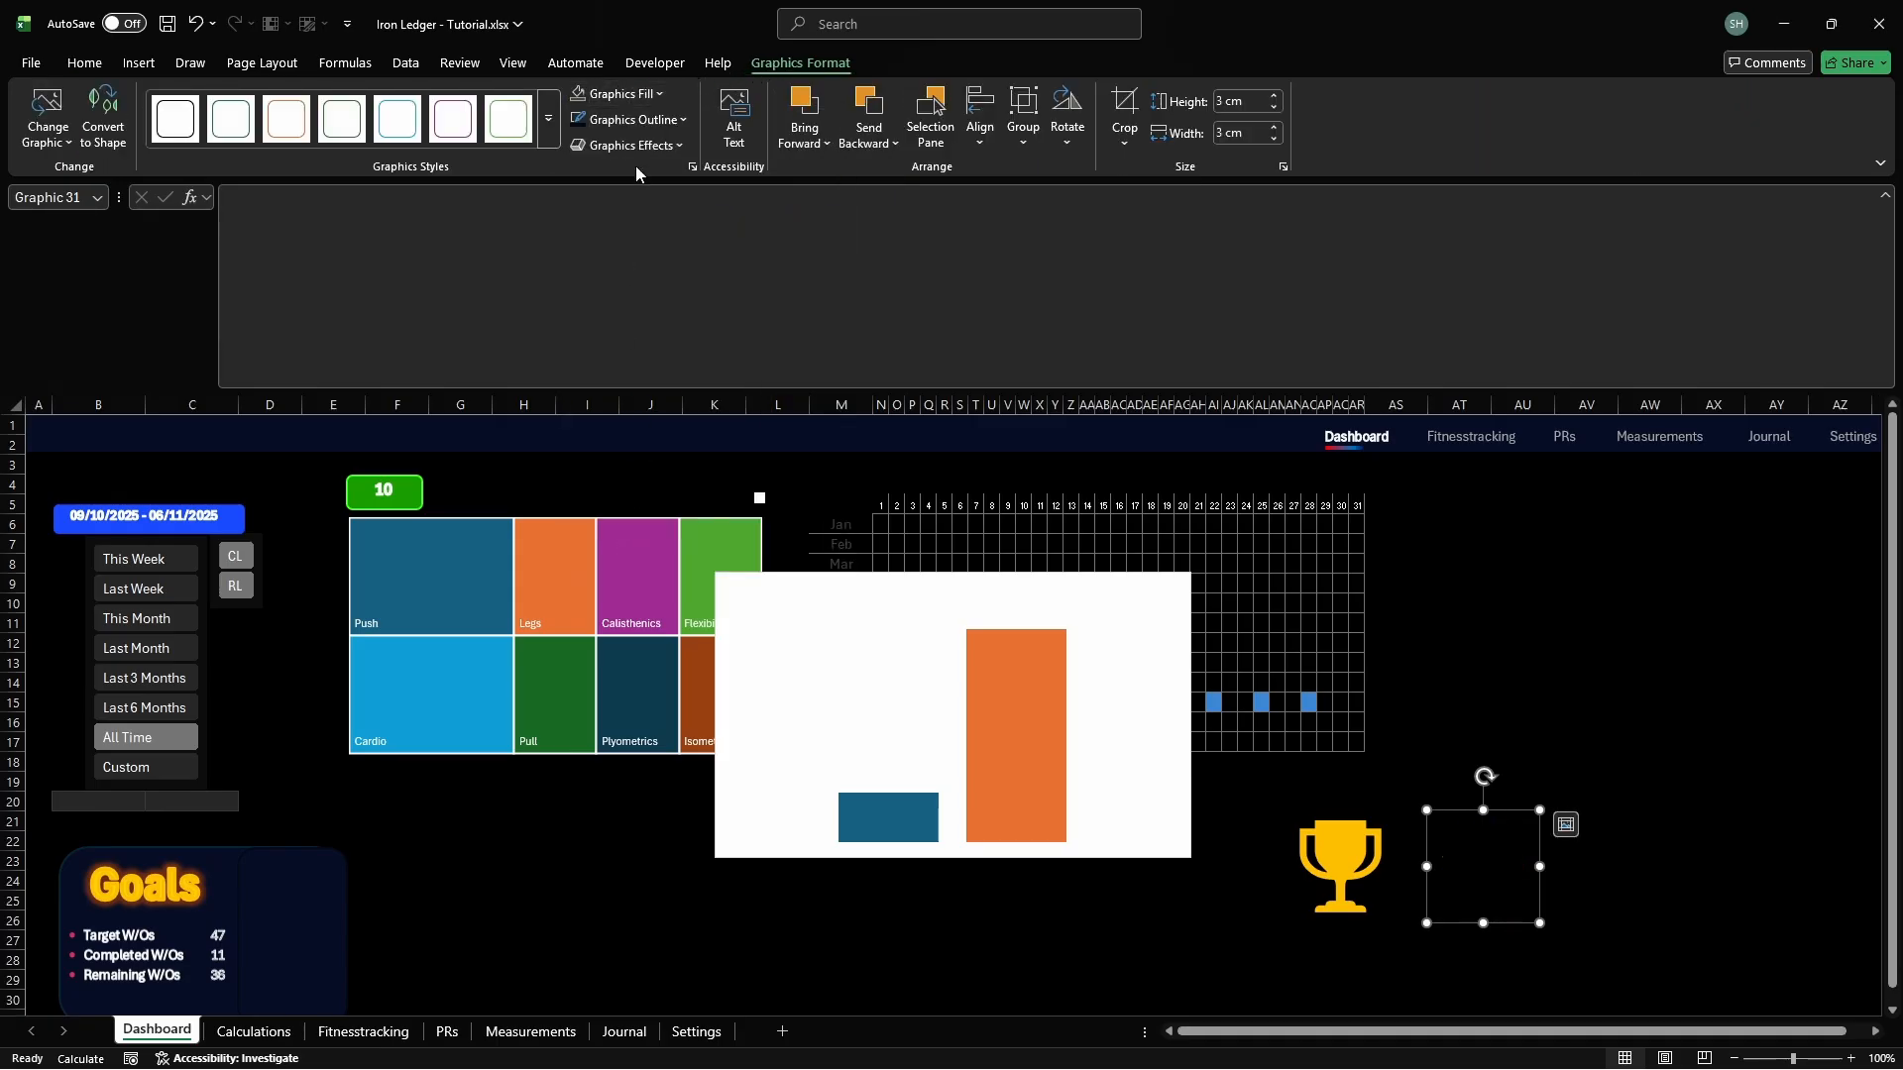
{"action": "left_click", "coordinate": [626, 120]}
{"action": "left_click", "coordinate": [584, 251]}
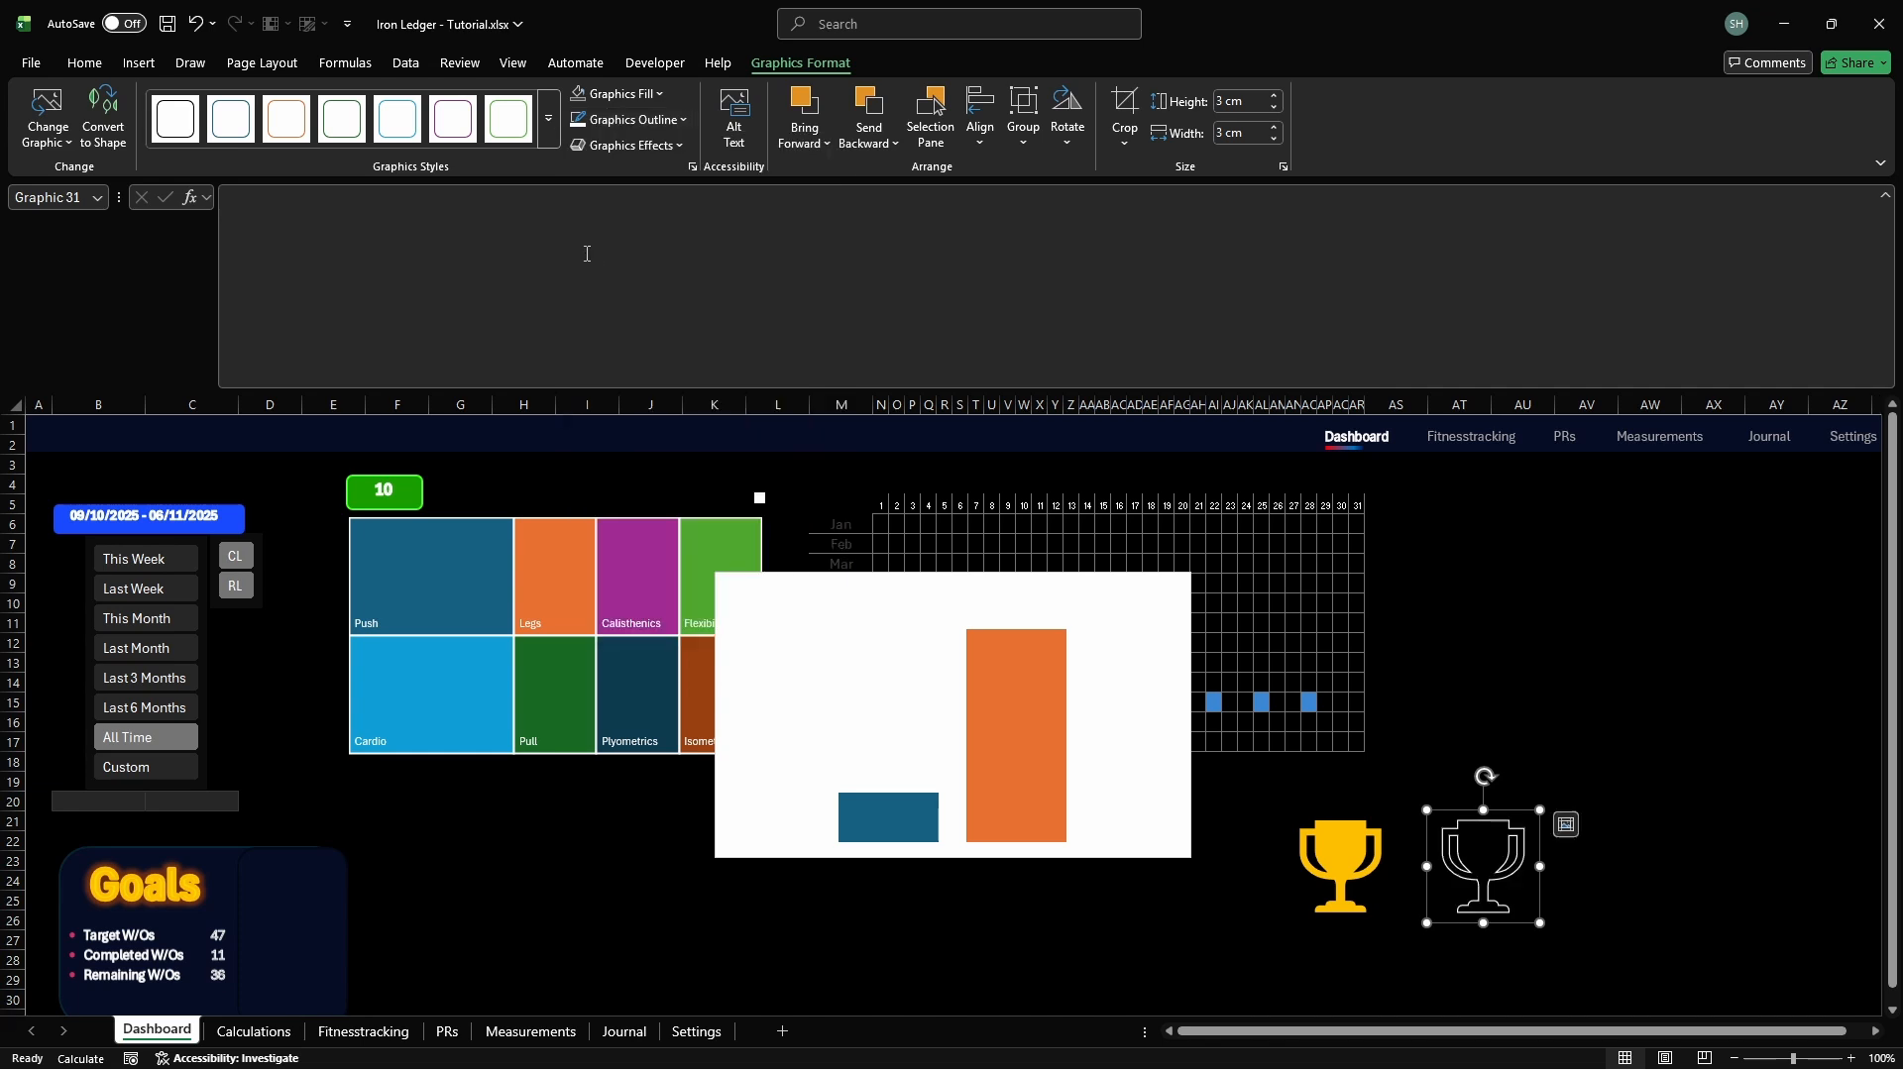
Cut both trophies and paste the outlined one into the chart's Anchor column and the gold one into the Completion Rate % column
{"action": "key", "text": "Delete"}
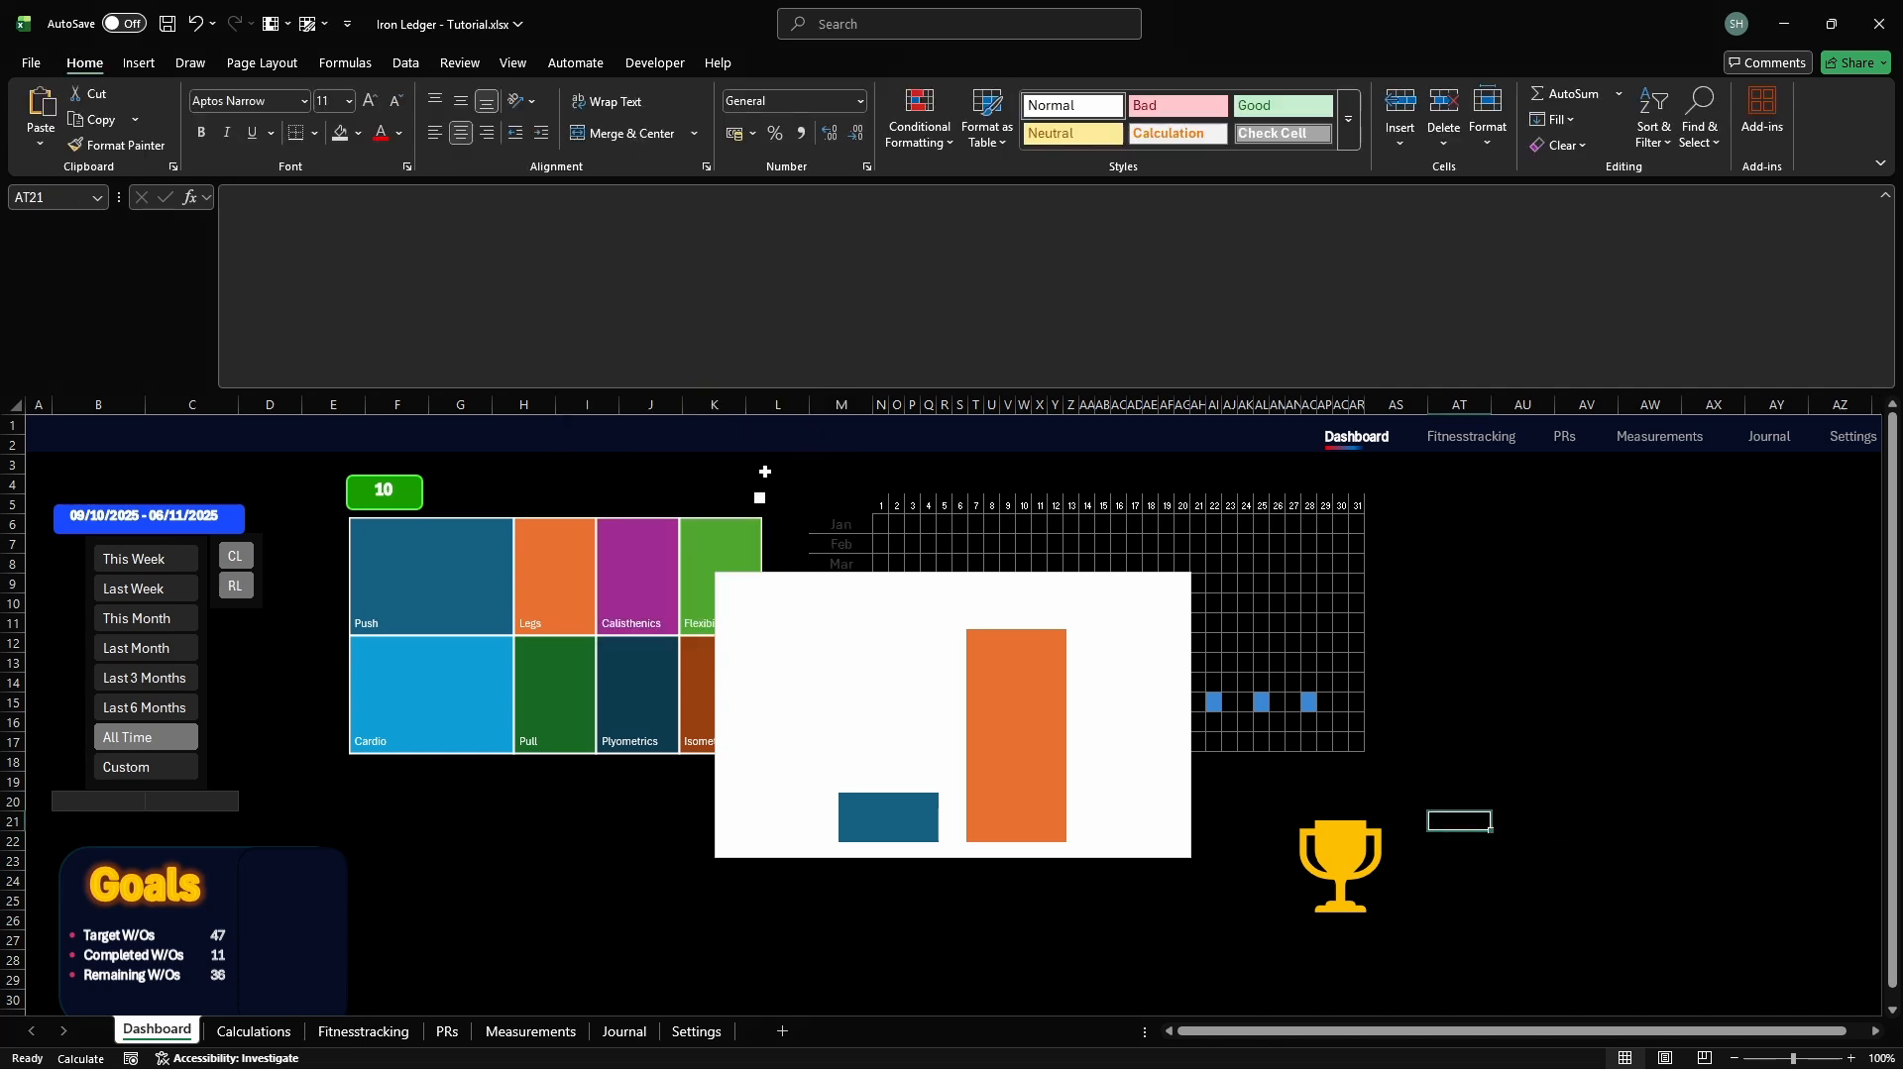
{"action": "left_click", "coordinate": [1011, 773]}
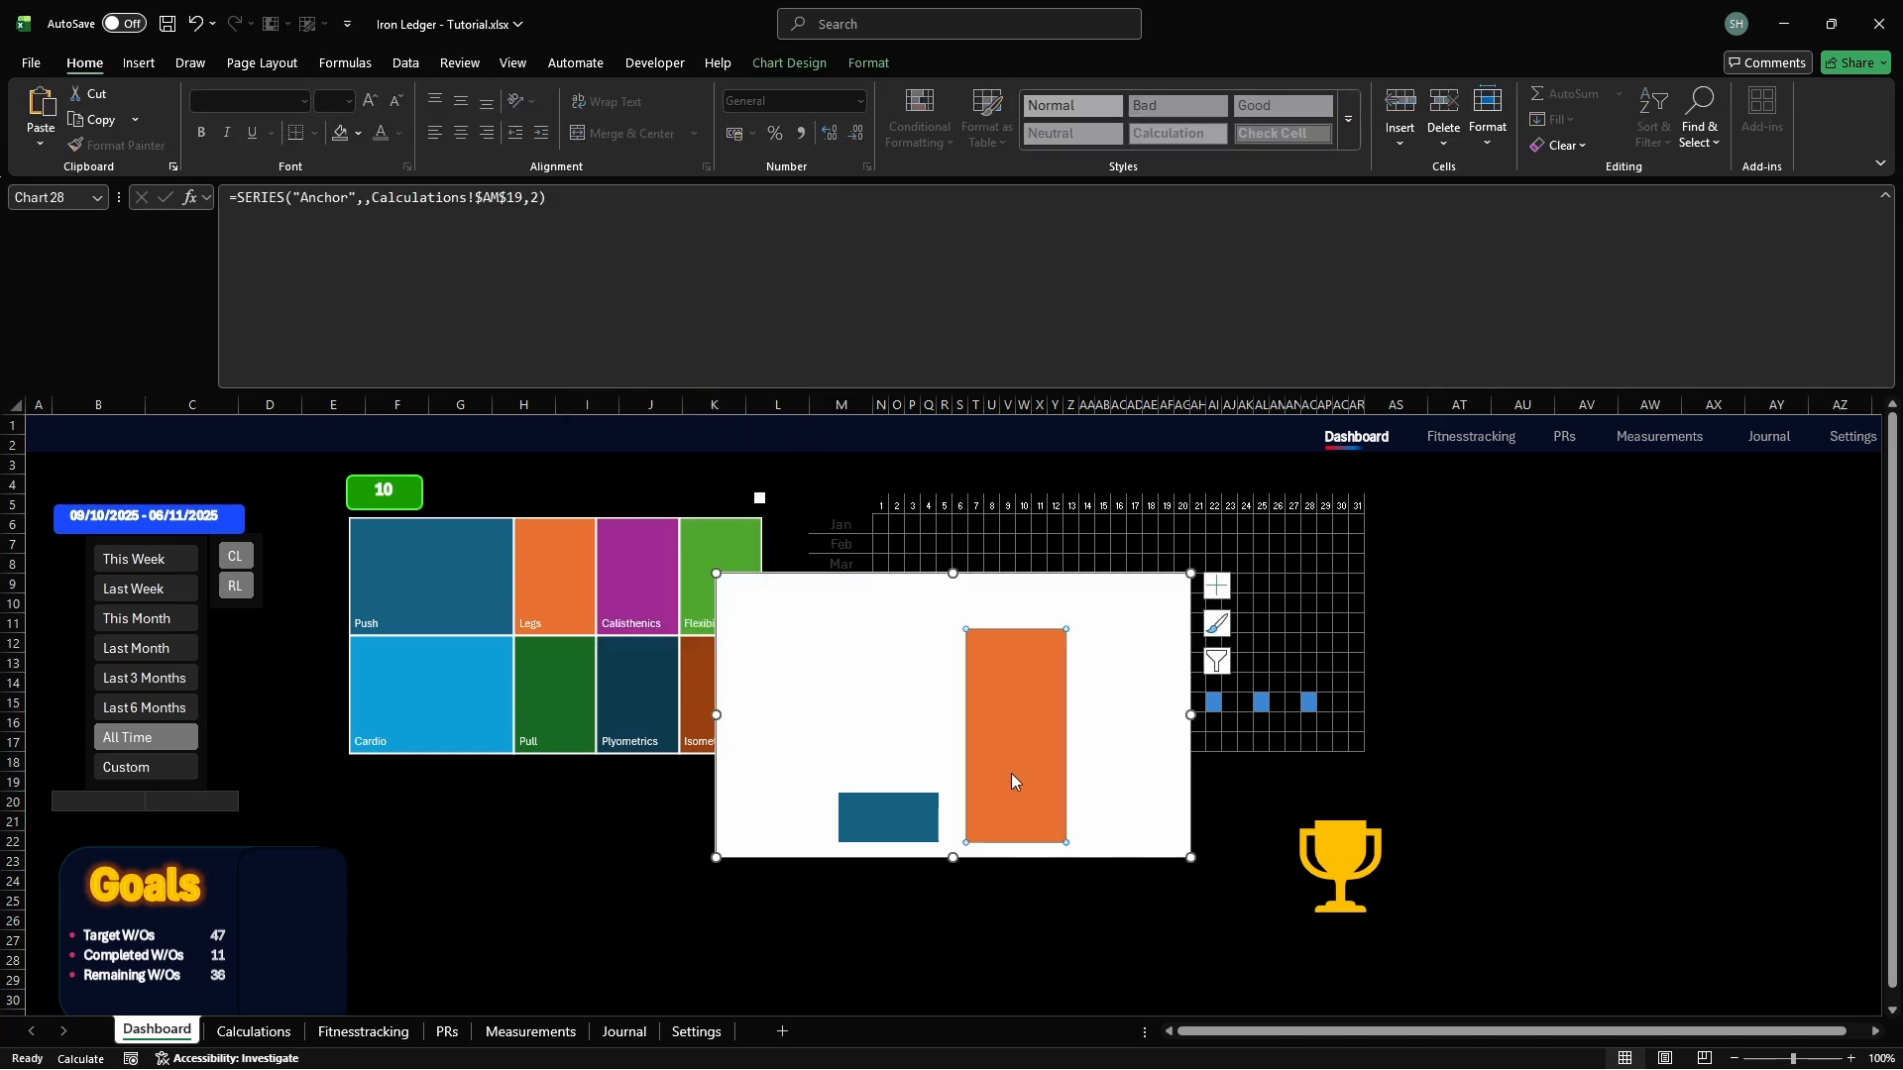
{"action": "left_click", "coordinate": [1348, 853]}
{"action": "key", "text": "ctrl+x"}
{"action": "left_click", "coordinate": [884, 818]}
{"action": "left_click", "coordinate": [883, 815]}
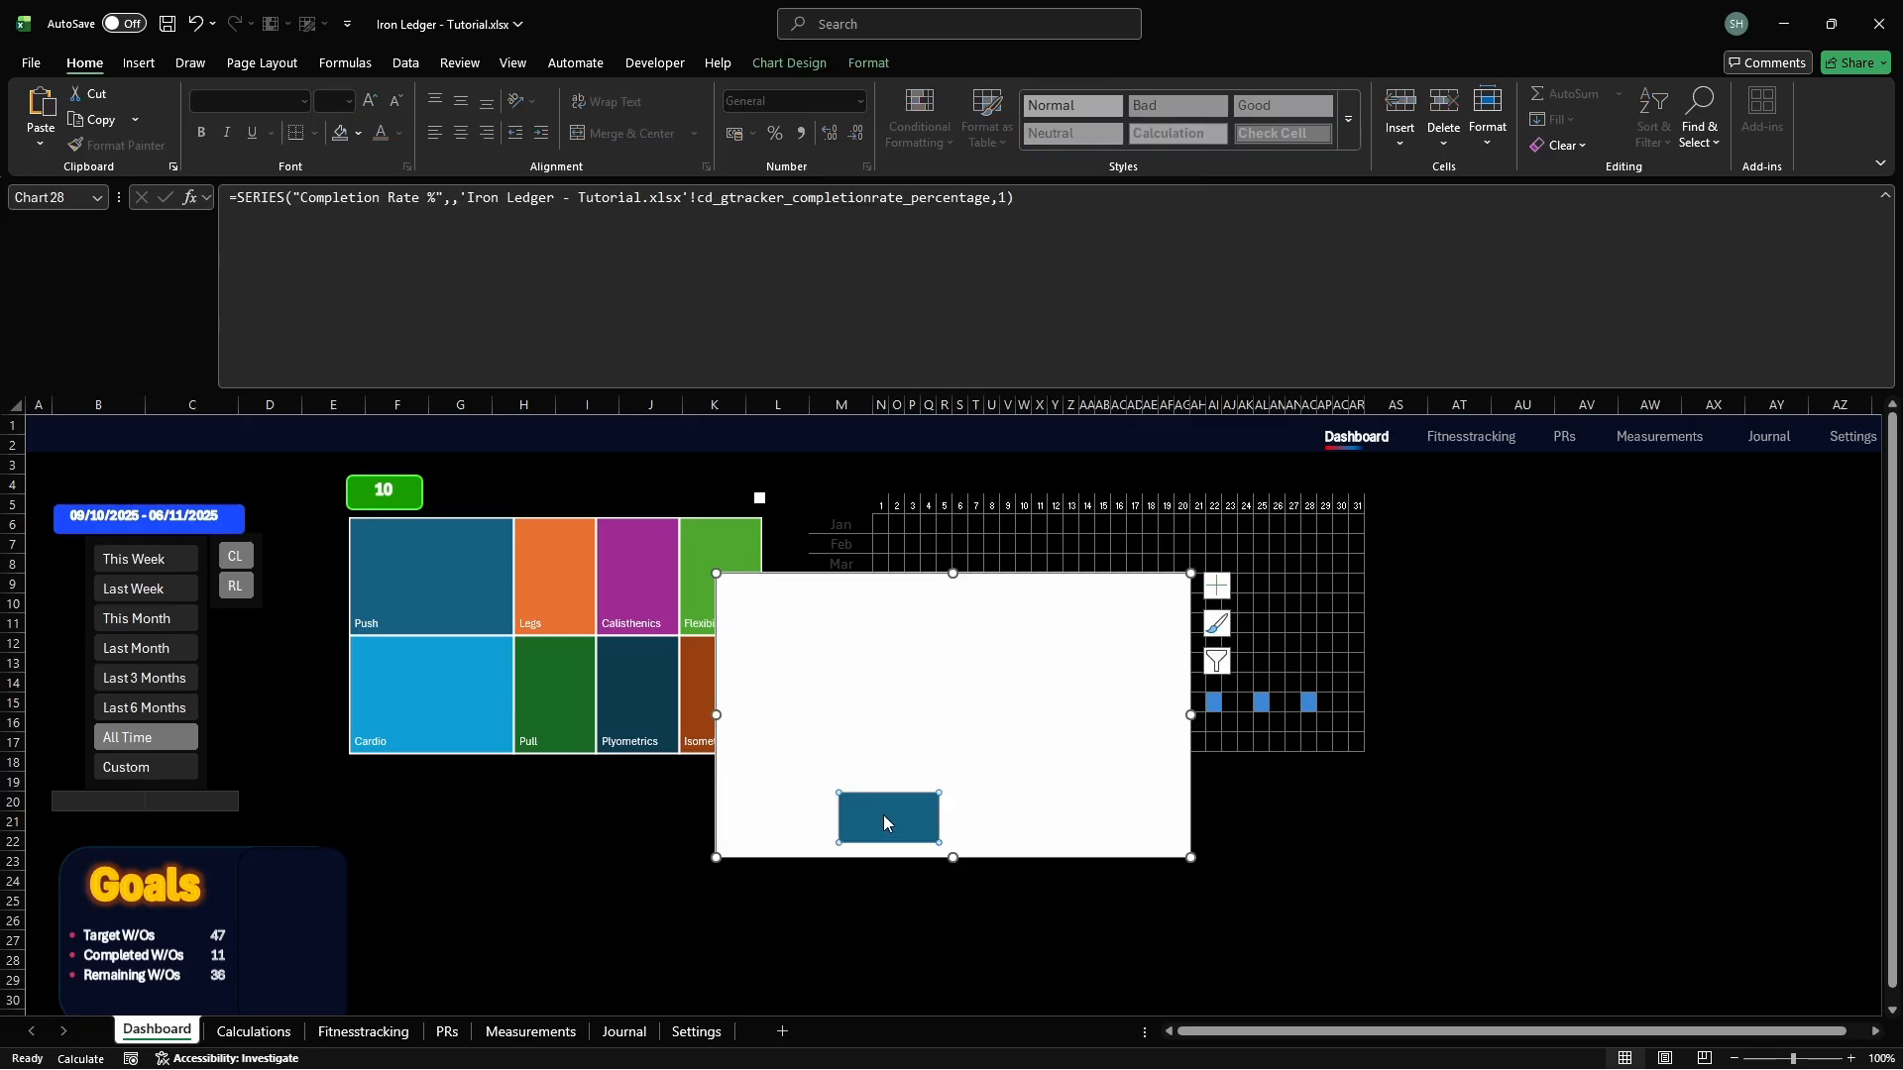
{"action": "key", "text": "ctrl+v"}
Set the chart area to no fill and no border line
{"action": "double_click", "coordinate": [1193, 772]}
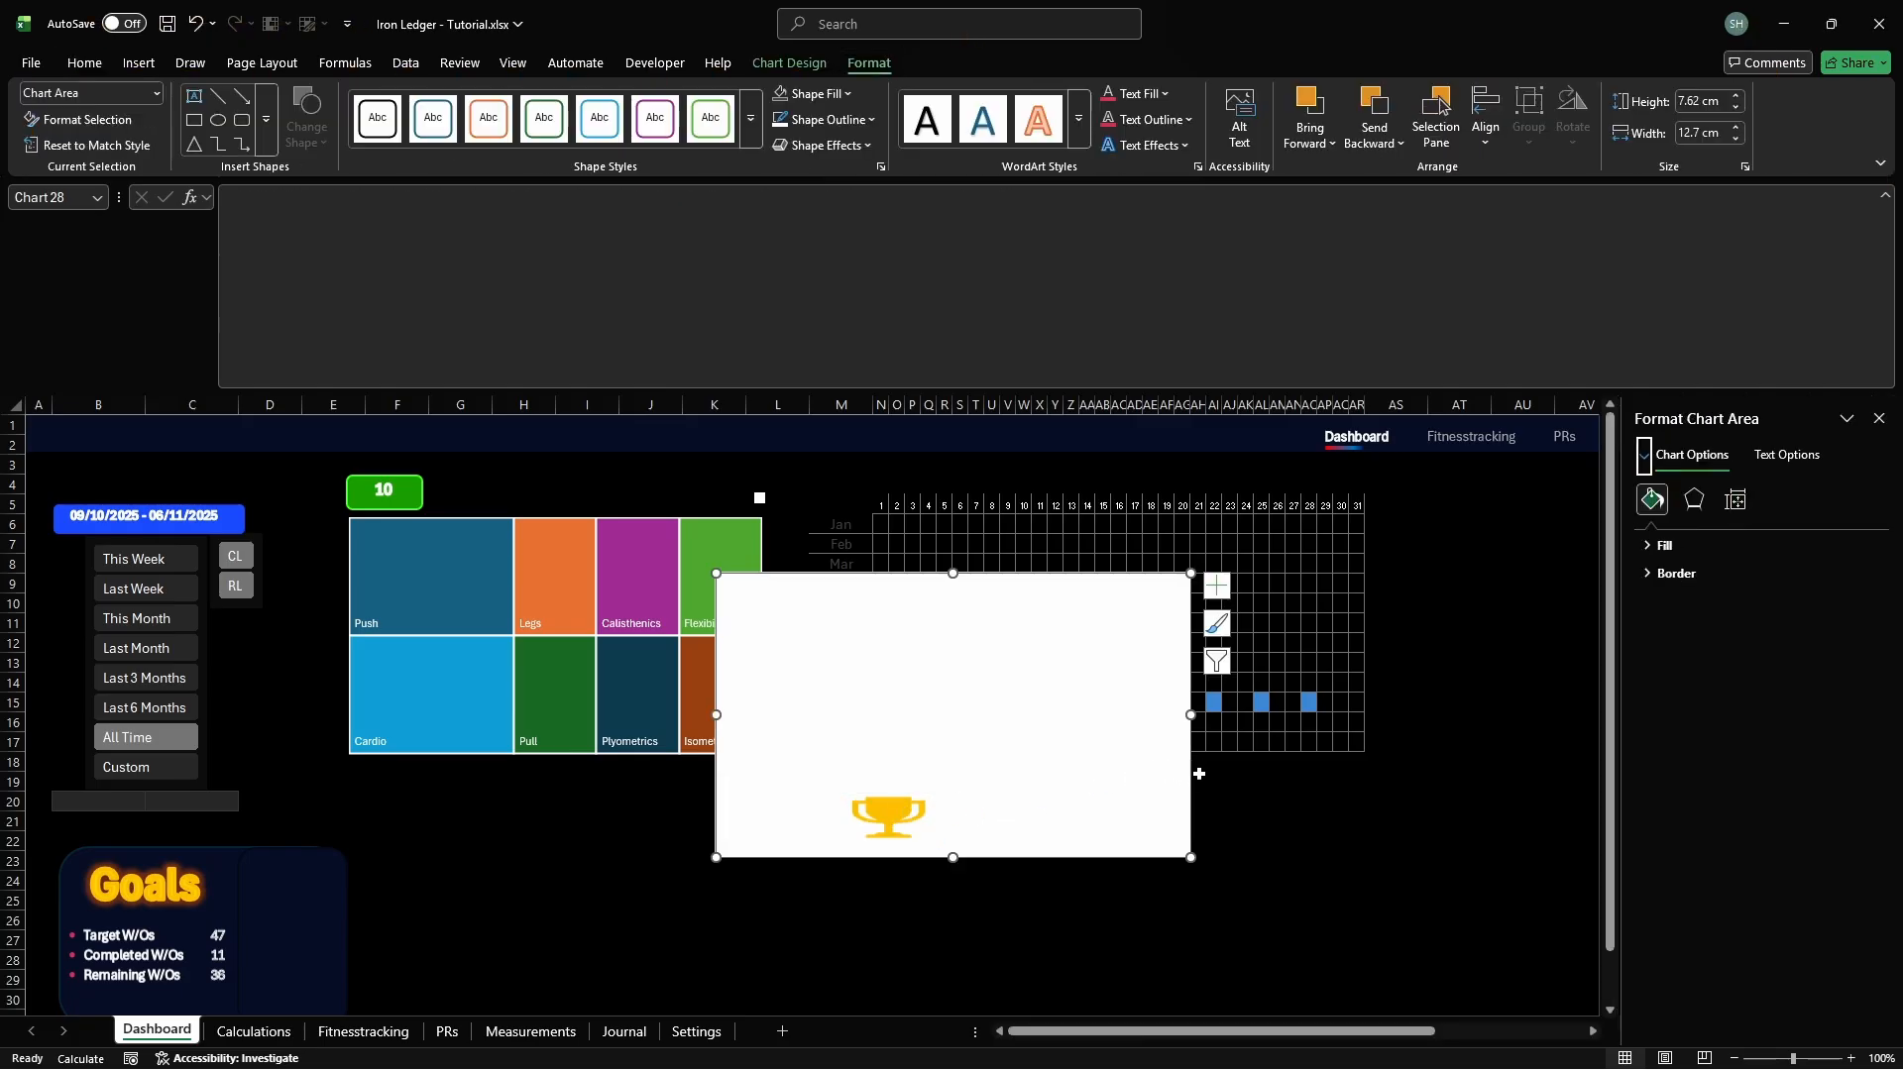
{"action": "left_click", "coordinate": [1664, 548]}
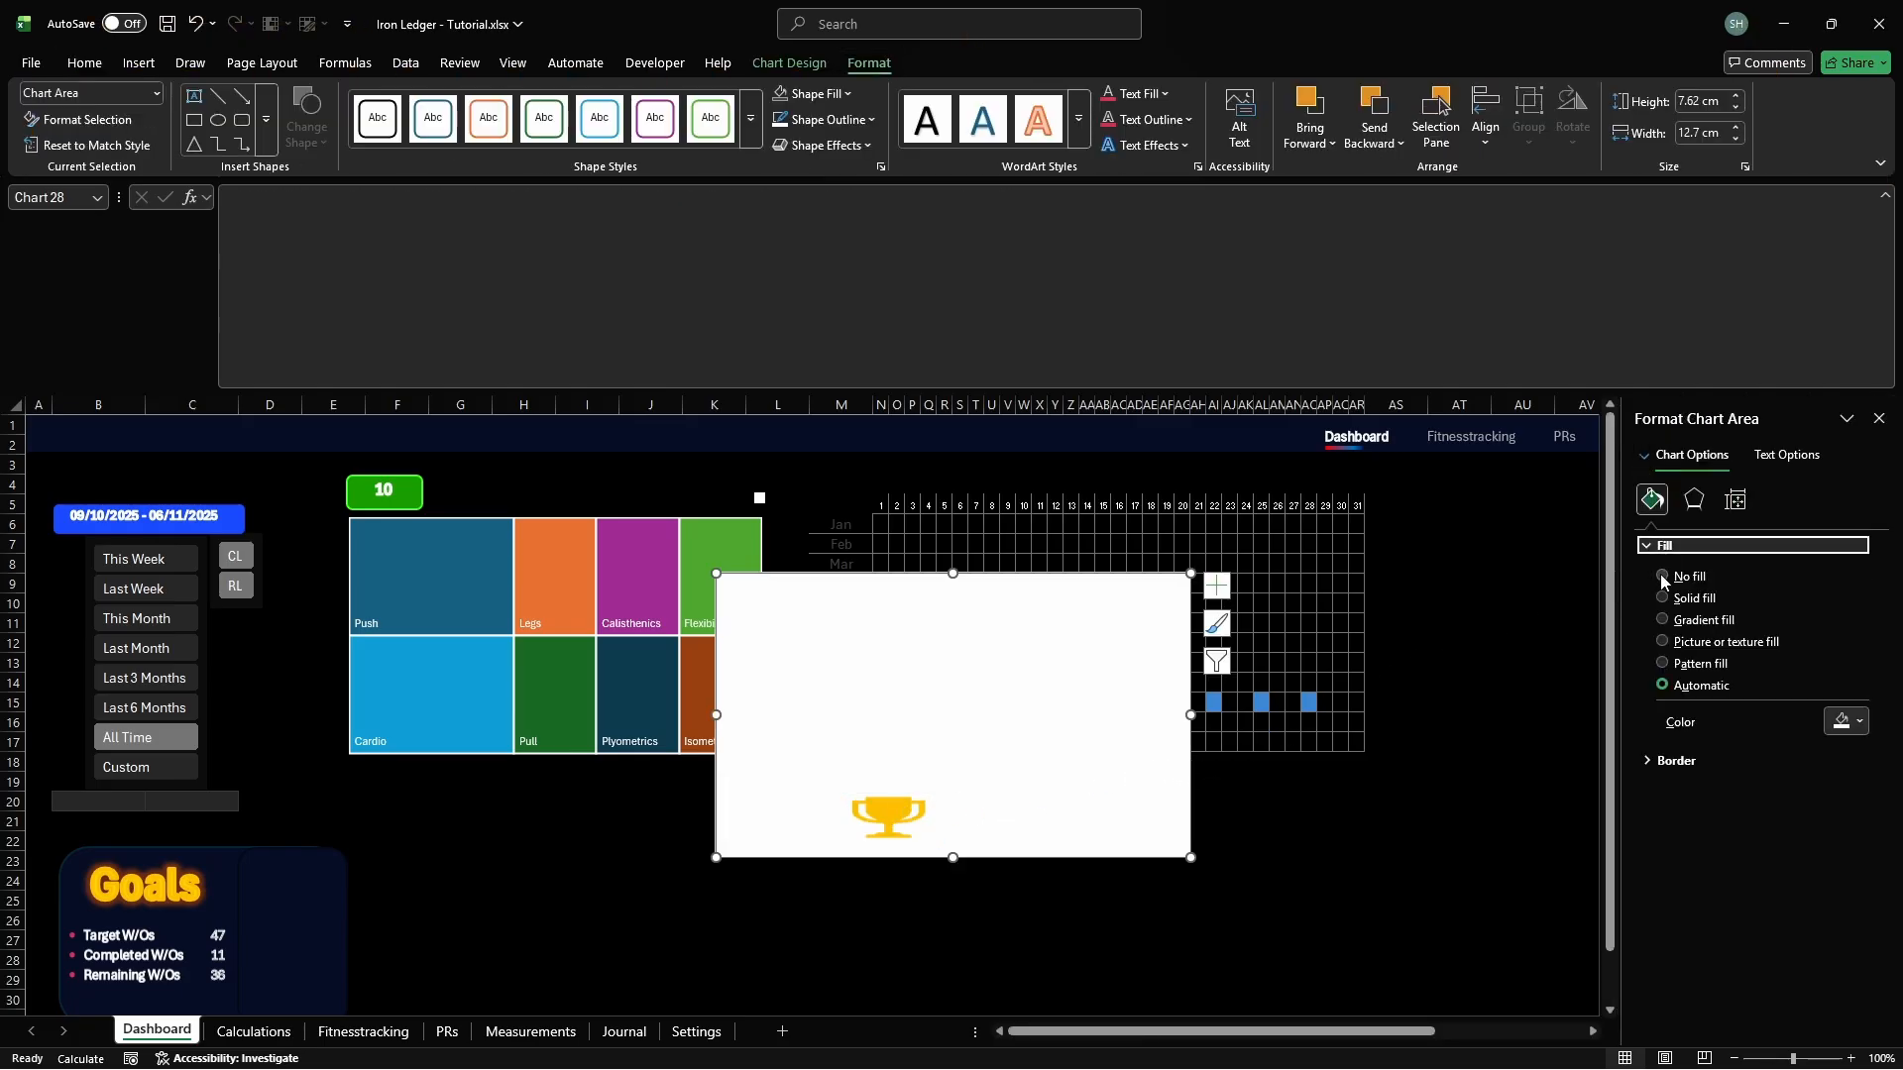
{"action": "left_click", "coordinate": [1663, 578]}
{"action": "left_click", "coordinate": [1664, 548]}
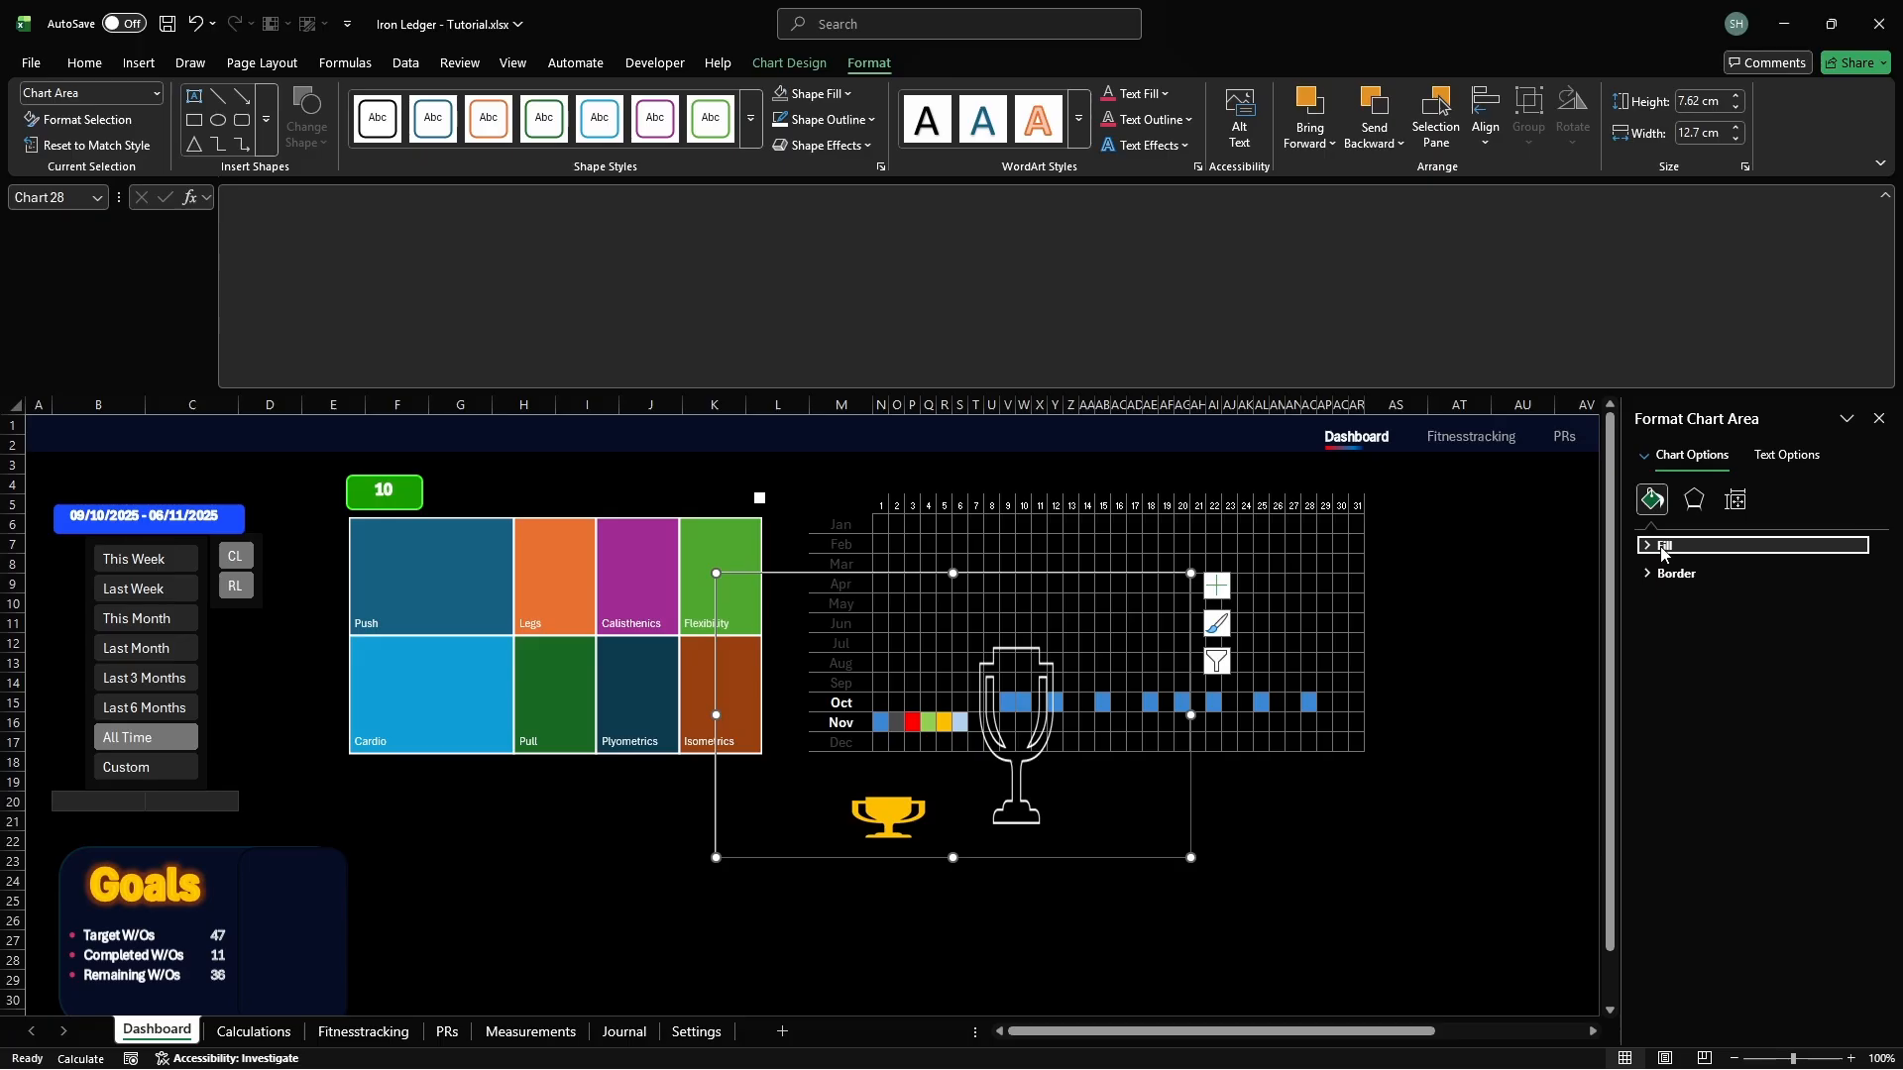
{"action": "left_click", "coordinate": [1665, 575]}
{"action": "left_click", "coordinate": [1663, 604]}
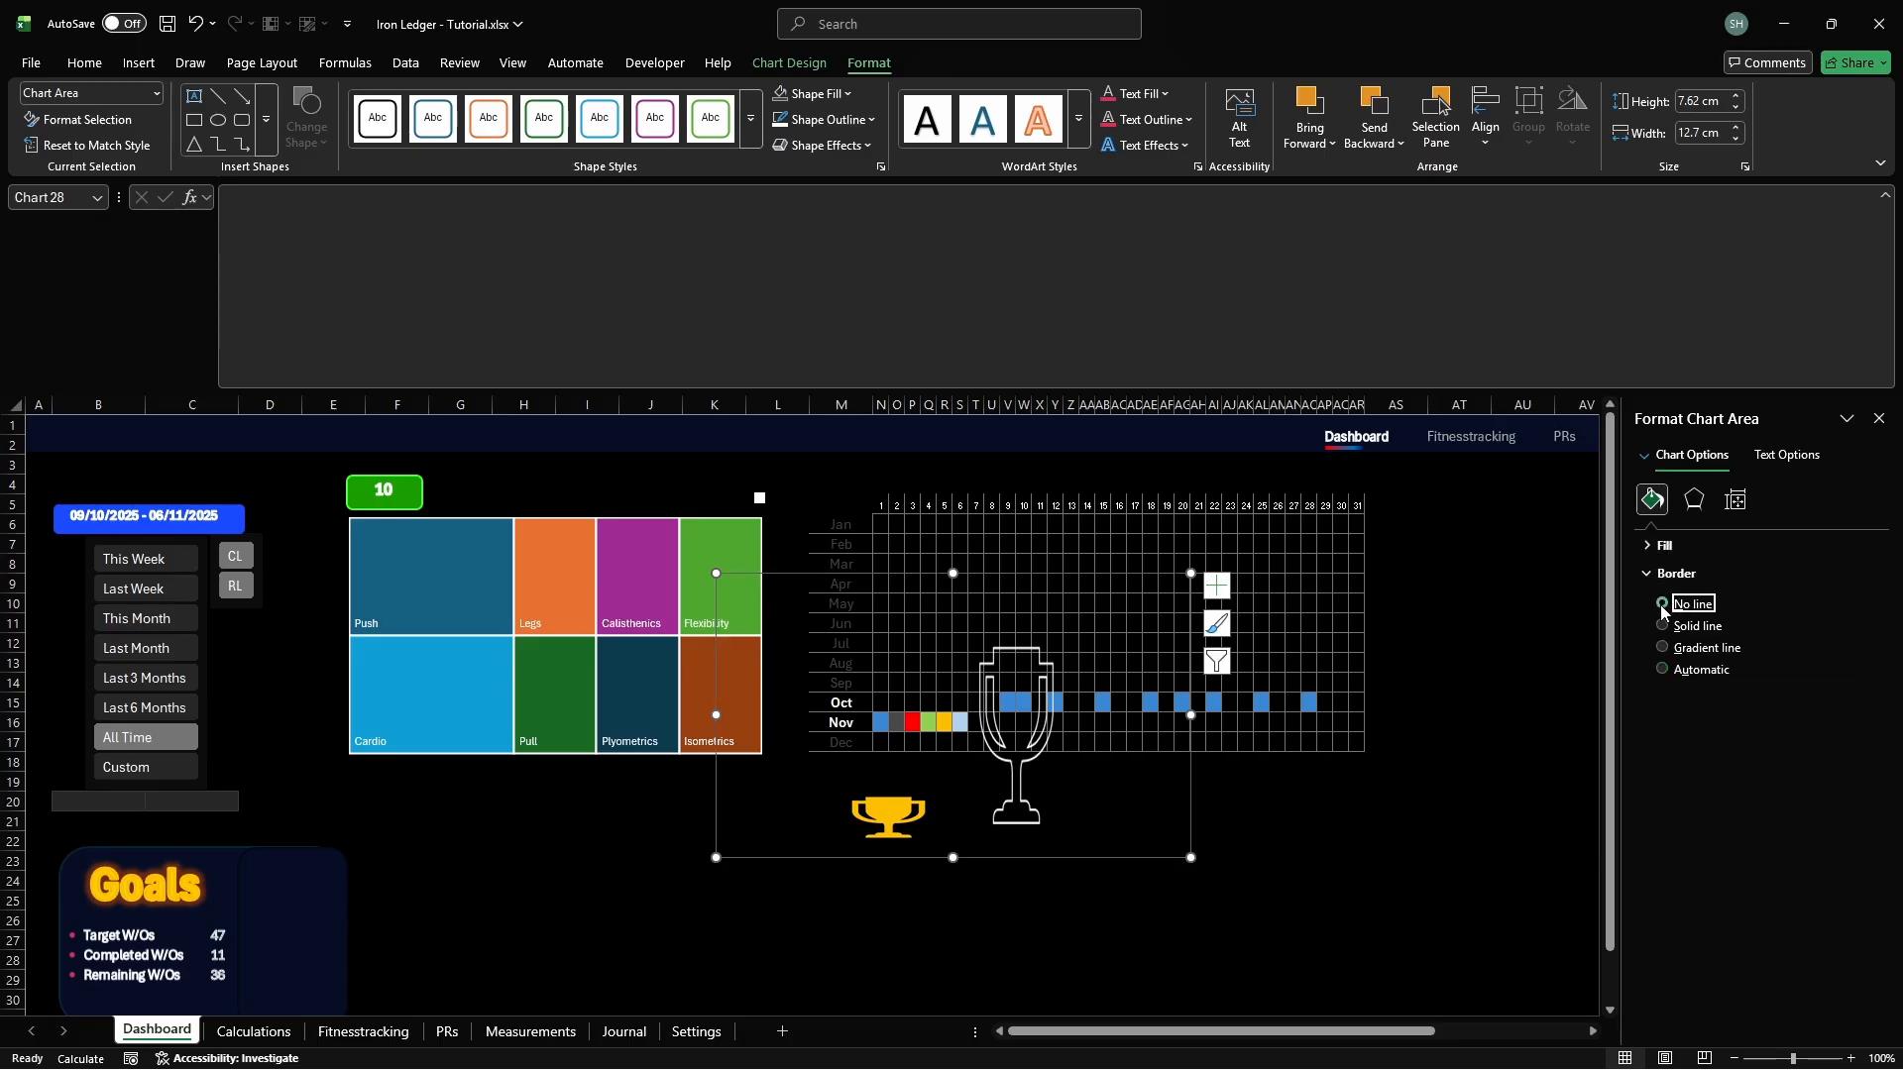
{"action": "left_click", "coordinate": [1666, 574]}
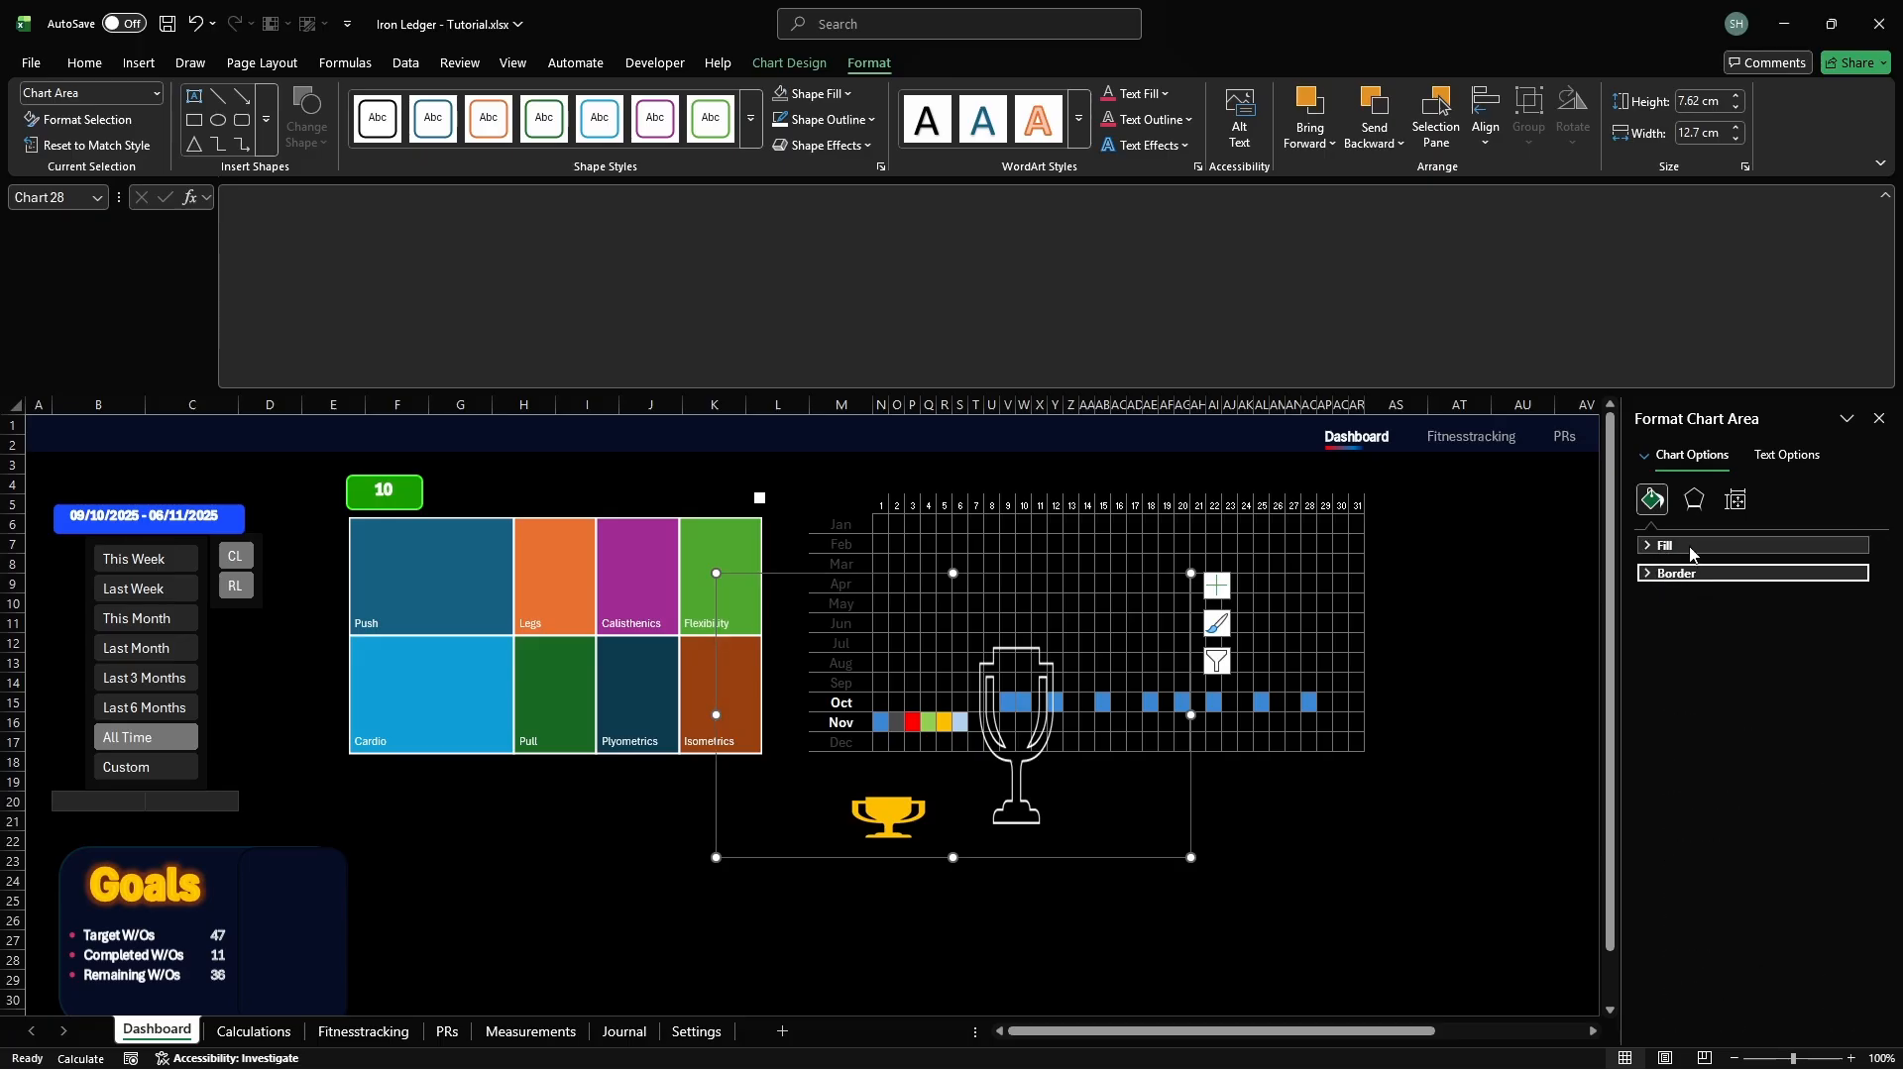
Set the chart's object positioning to Don't move or size with cells
{"action": "left_click", "coordinate": [1735, 502]}
{"action": "left_click", "coordinate": [1680, 577]}
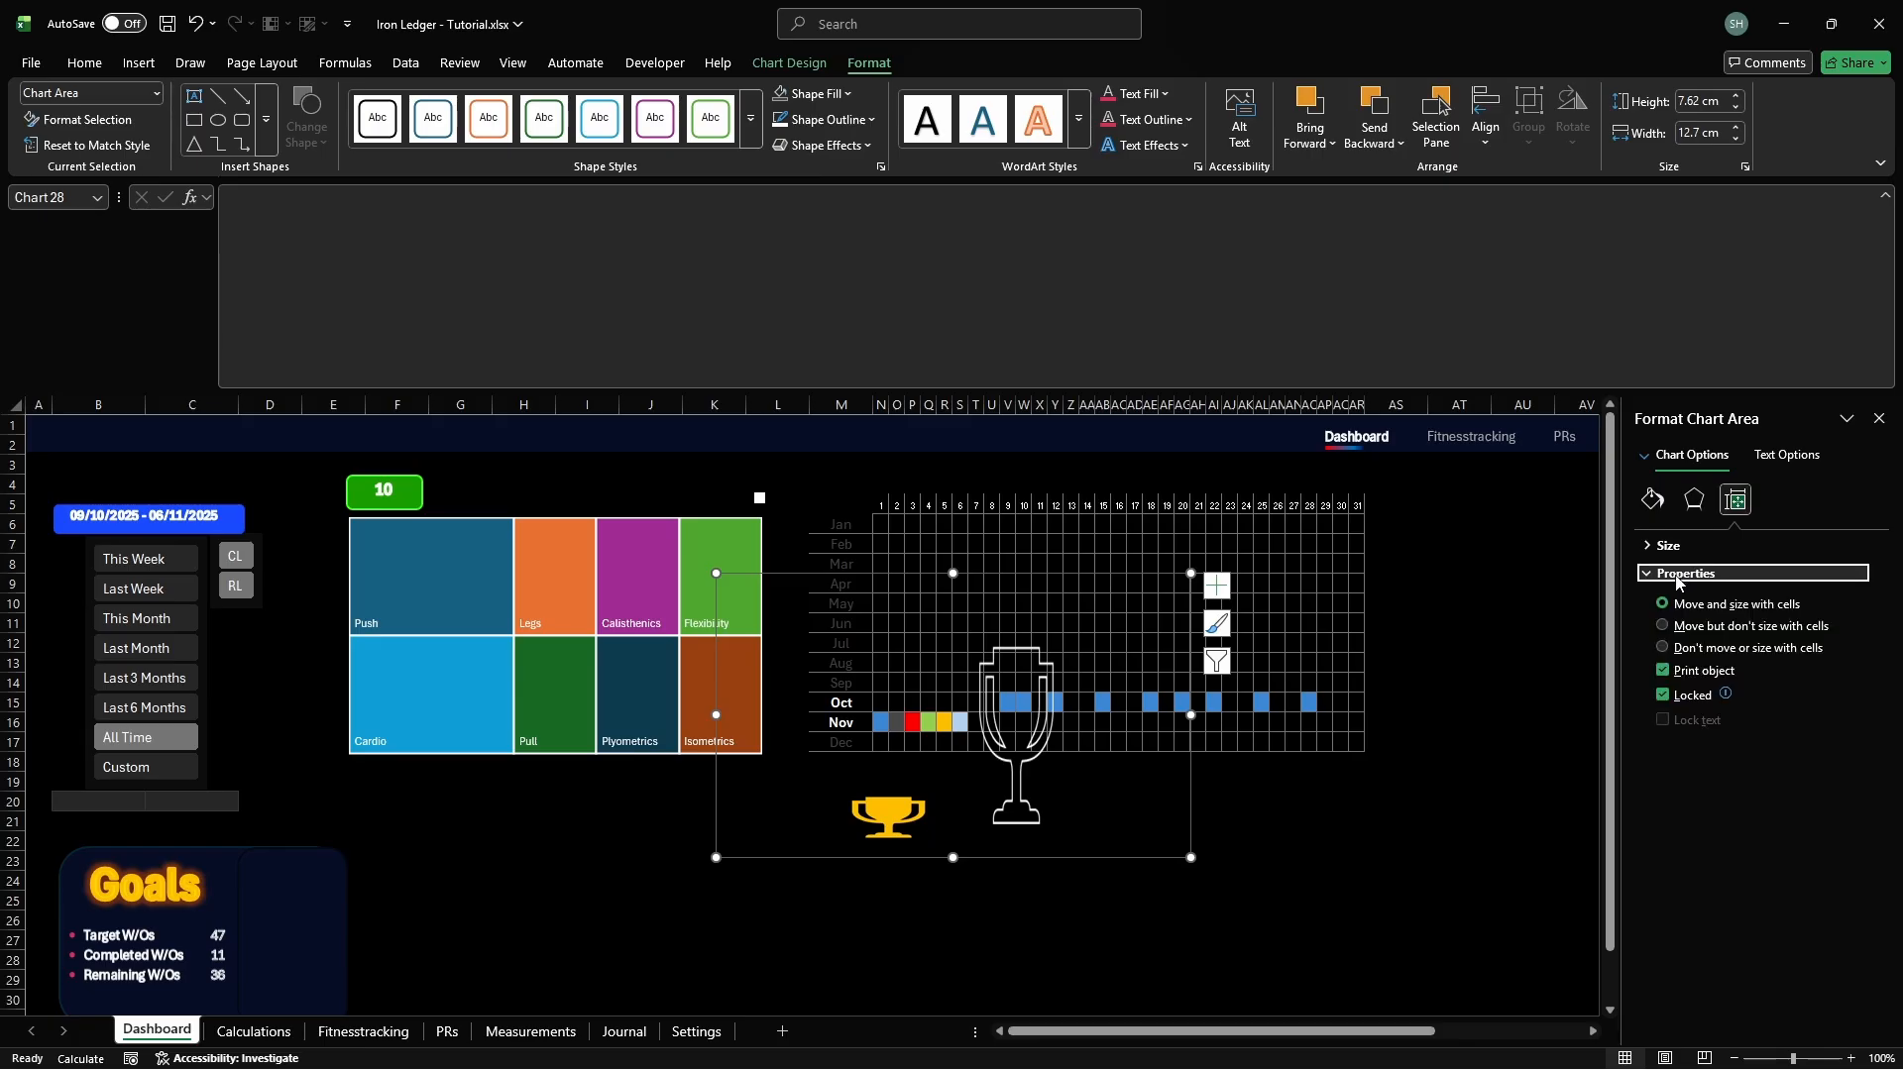
{"action": "left_click", "coordinate": [1663, 648]}
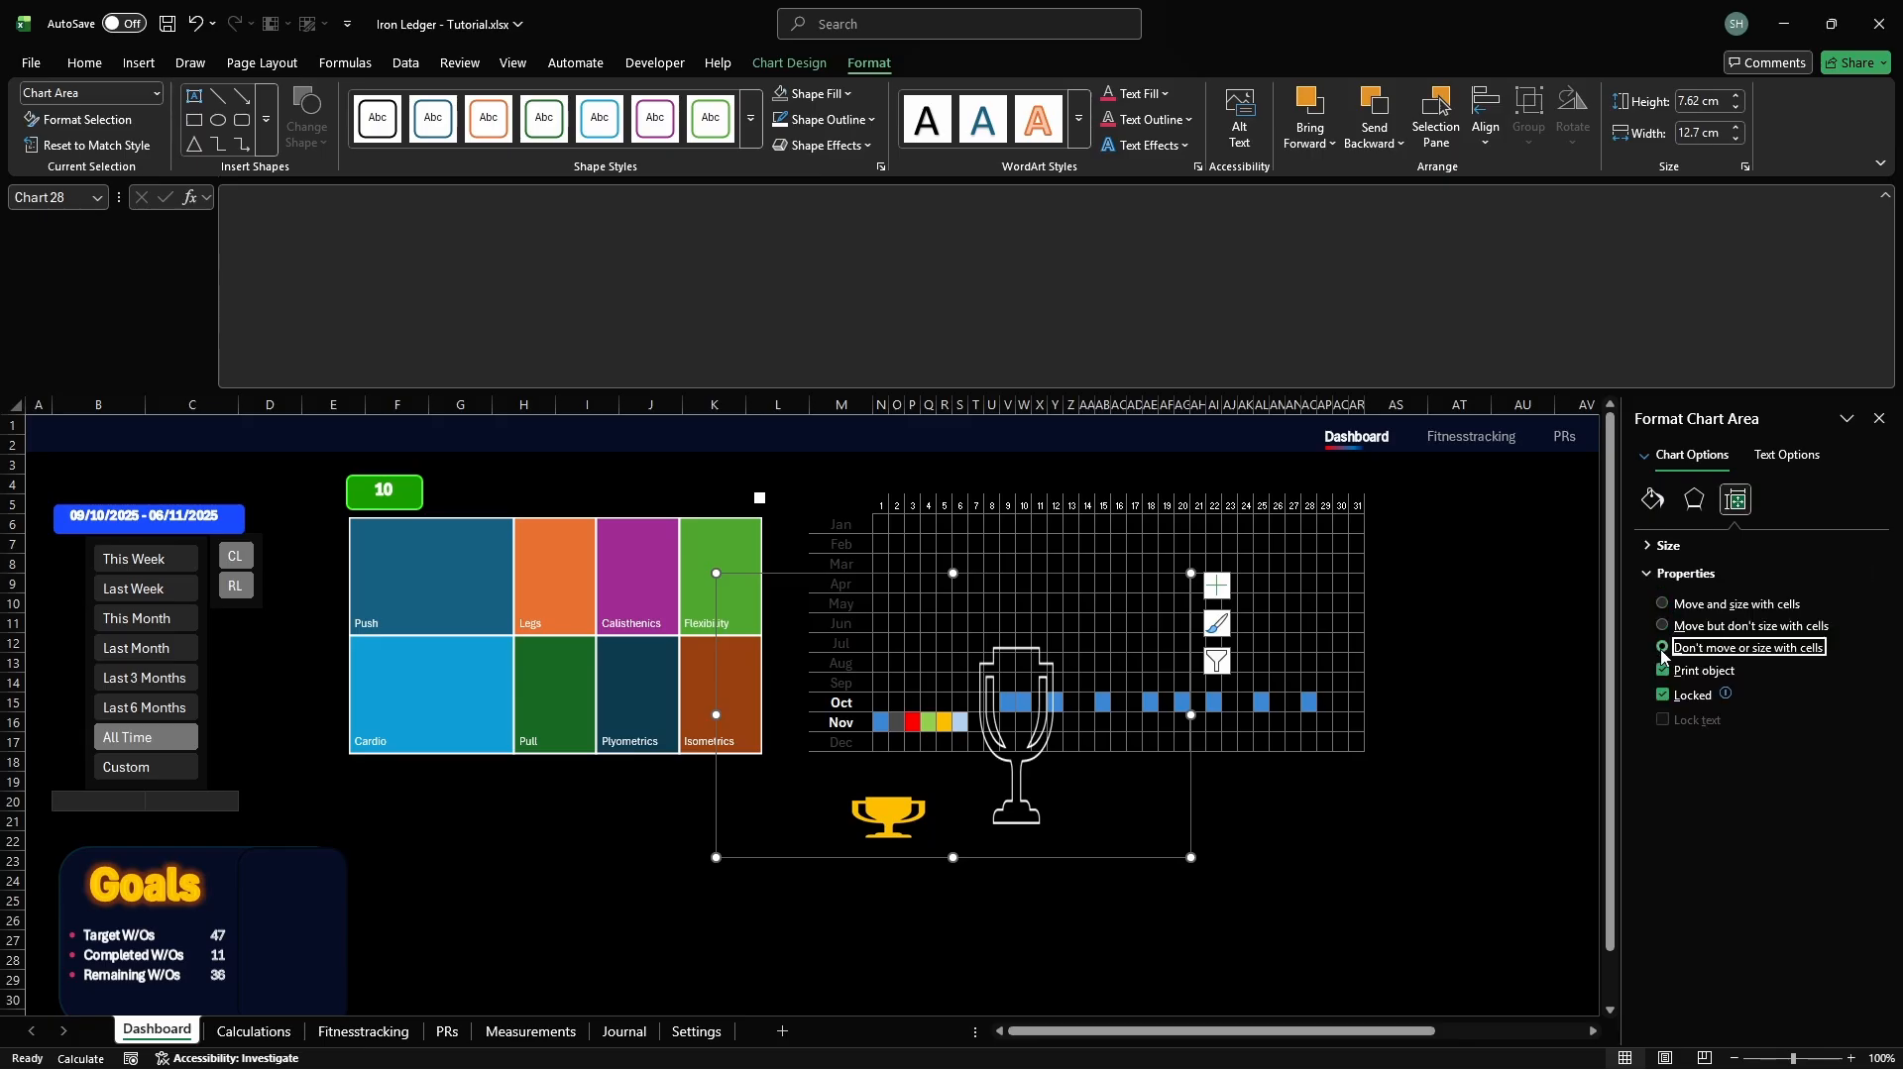
{"action": "left_click", "coordinate": [1675, 576]}
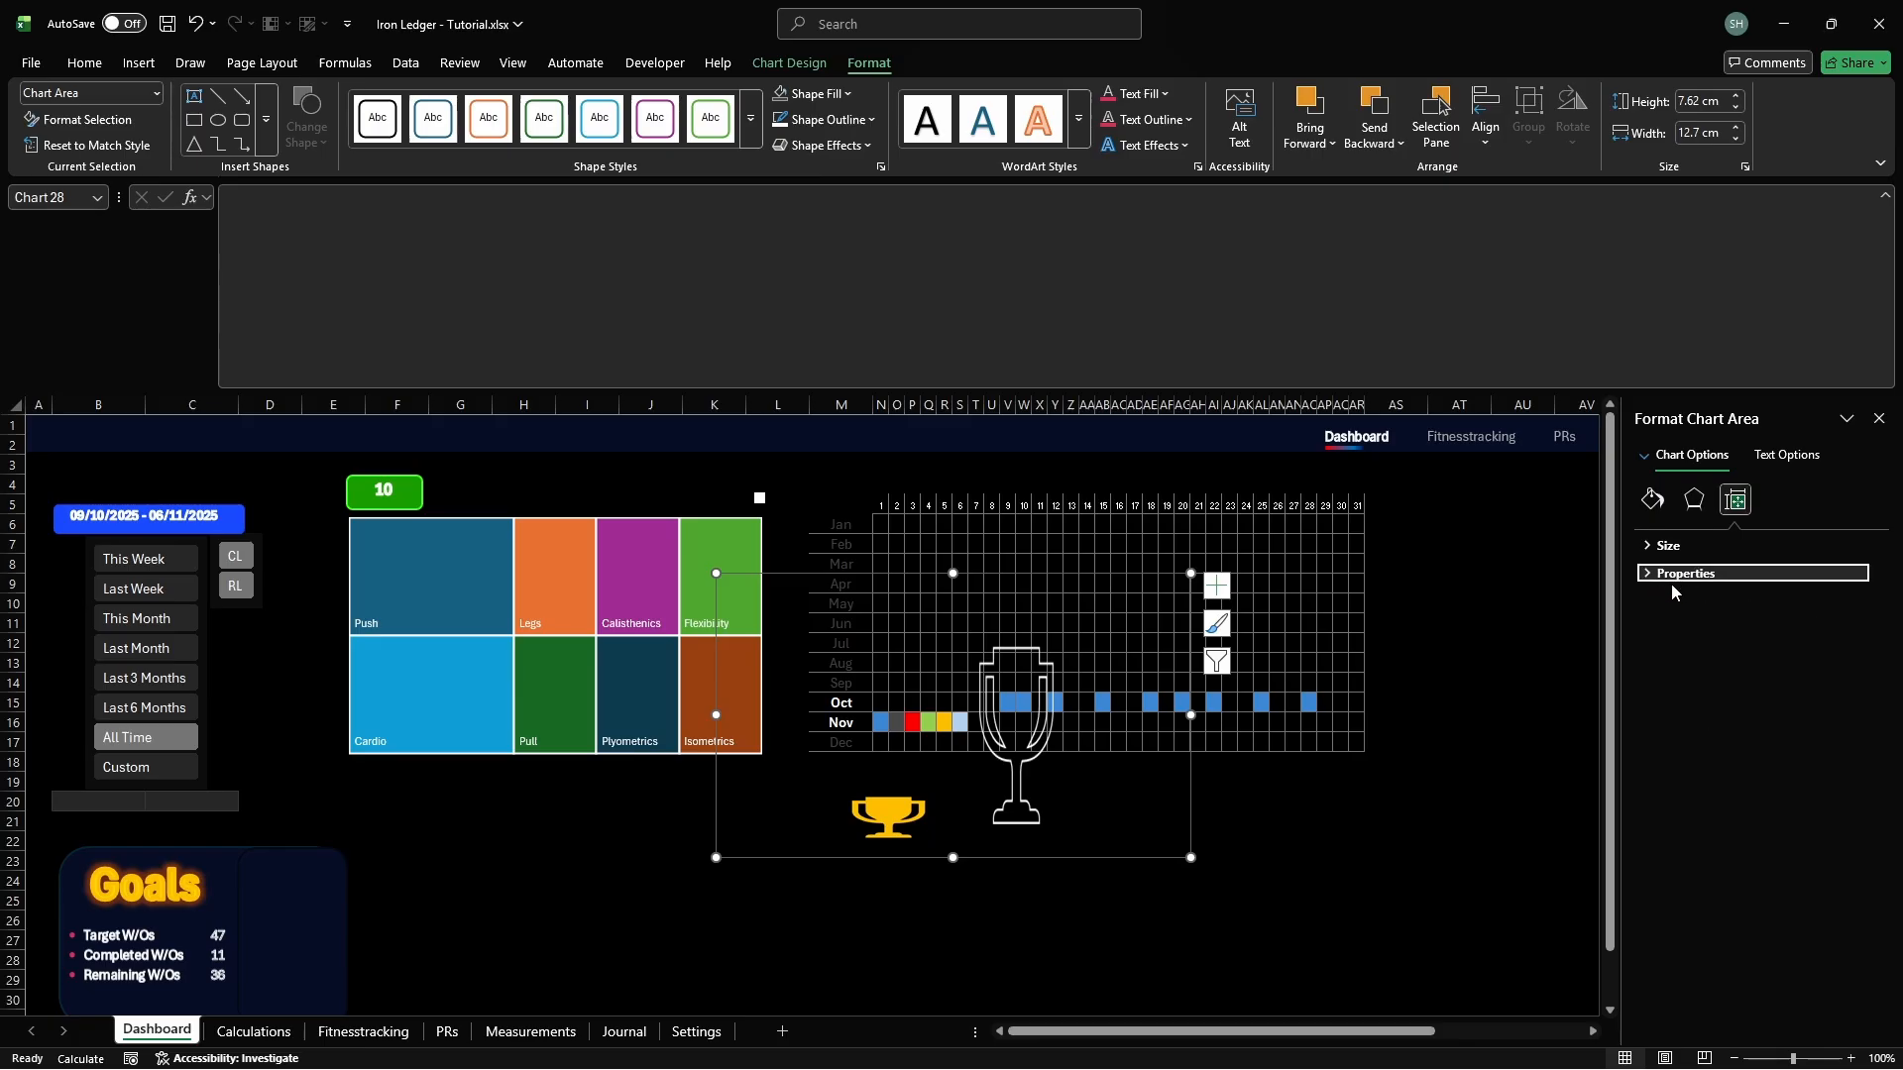
Change the Completion Rate % series' picture fill from stretched to Stack
{"action": "left_click", "coordinate": [887, 826]}
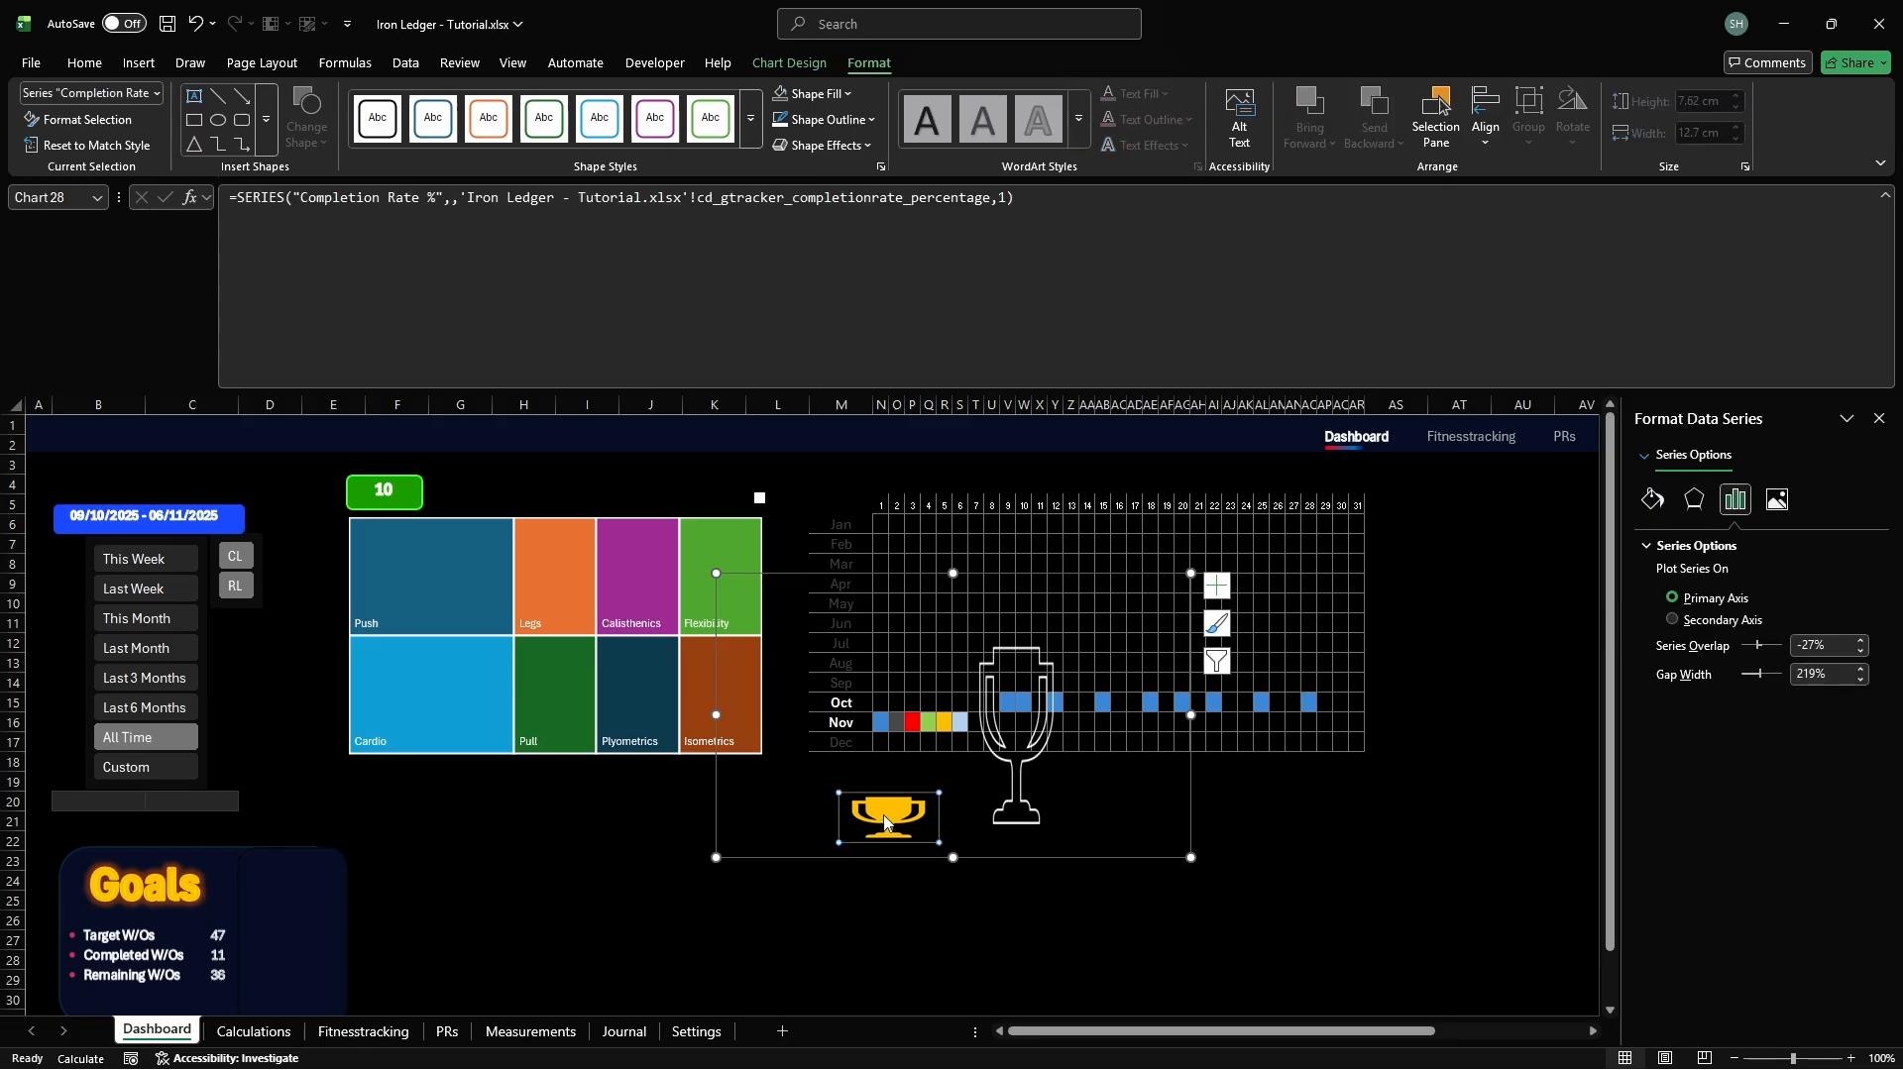
{"action": "left_click", "coordinate": [1652, 500]}
{"action": "left_click", "coordinate": [1663, 543]}
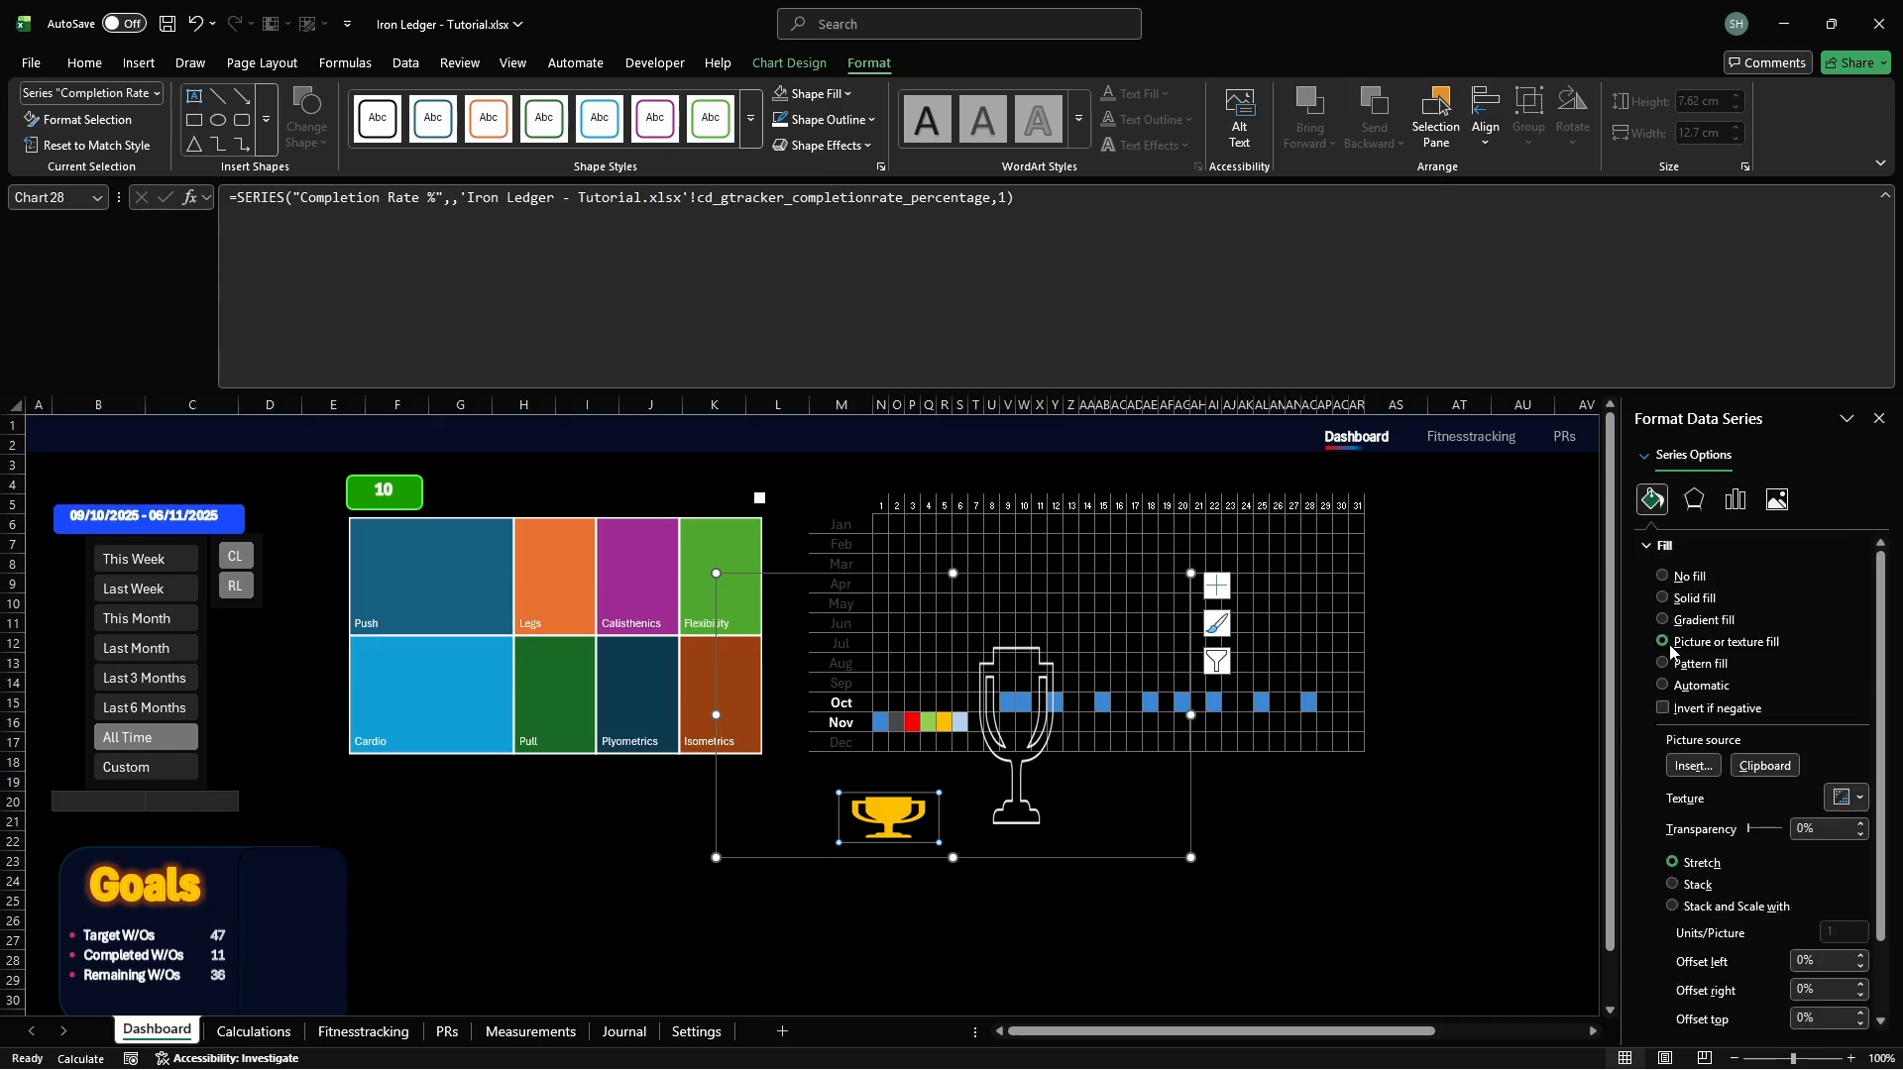
{"action": "left_click", "coordinate": [1674, 885]}
{"action": "left_click", "coordinate": [1665, 545]}
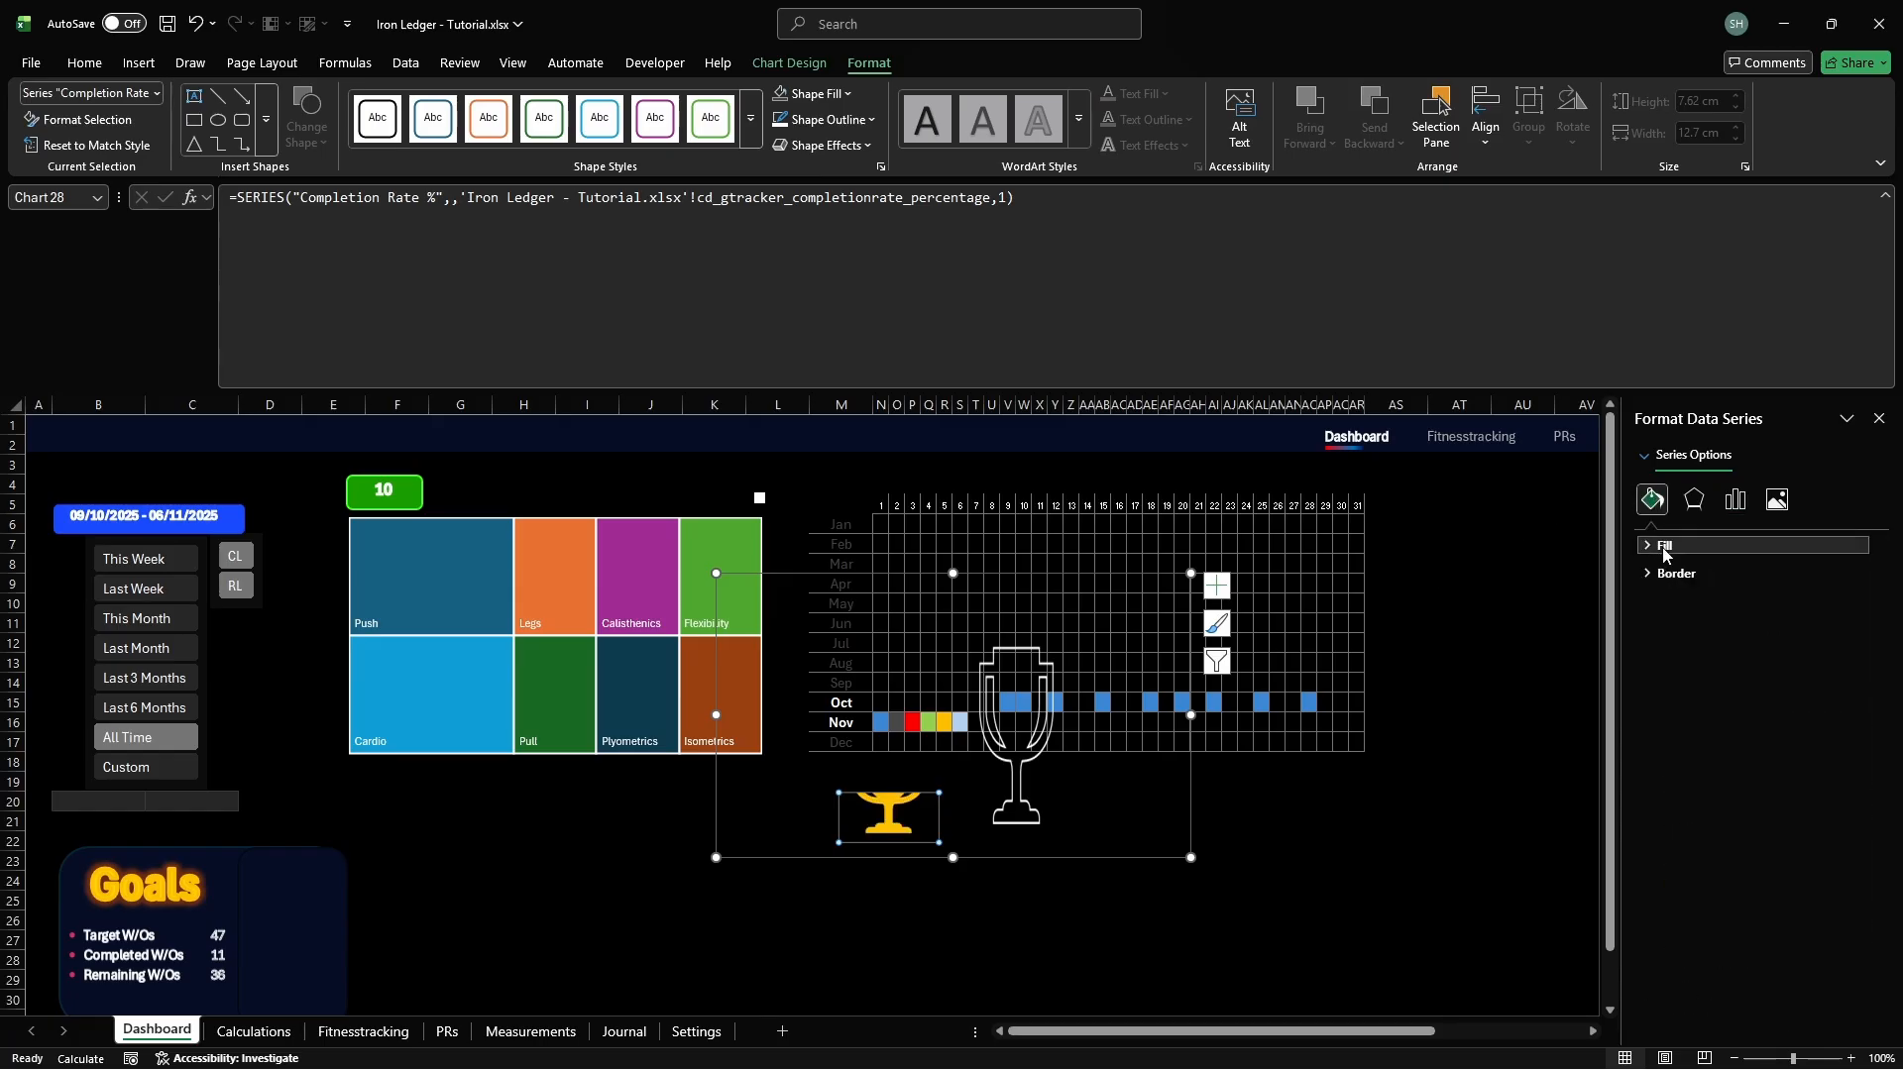
Set the series overlap to 100% and the gap width to 300% for the trophy columns
{"action": "left_click", "coordinate": [1735, 500]}
{"action": "left_click", "coordinate": [1829, 645]}
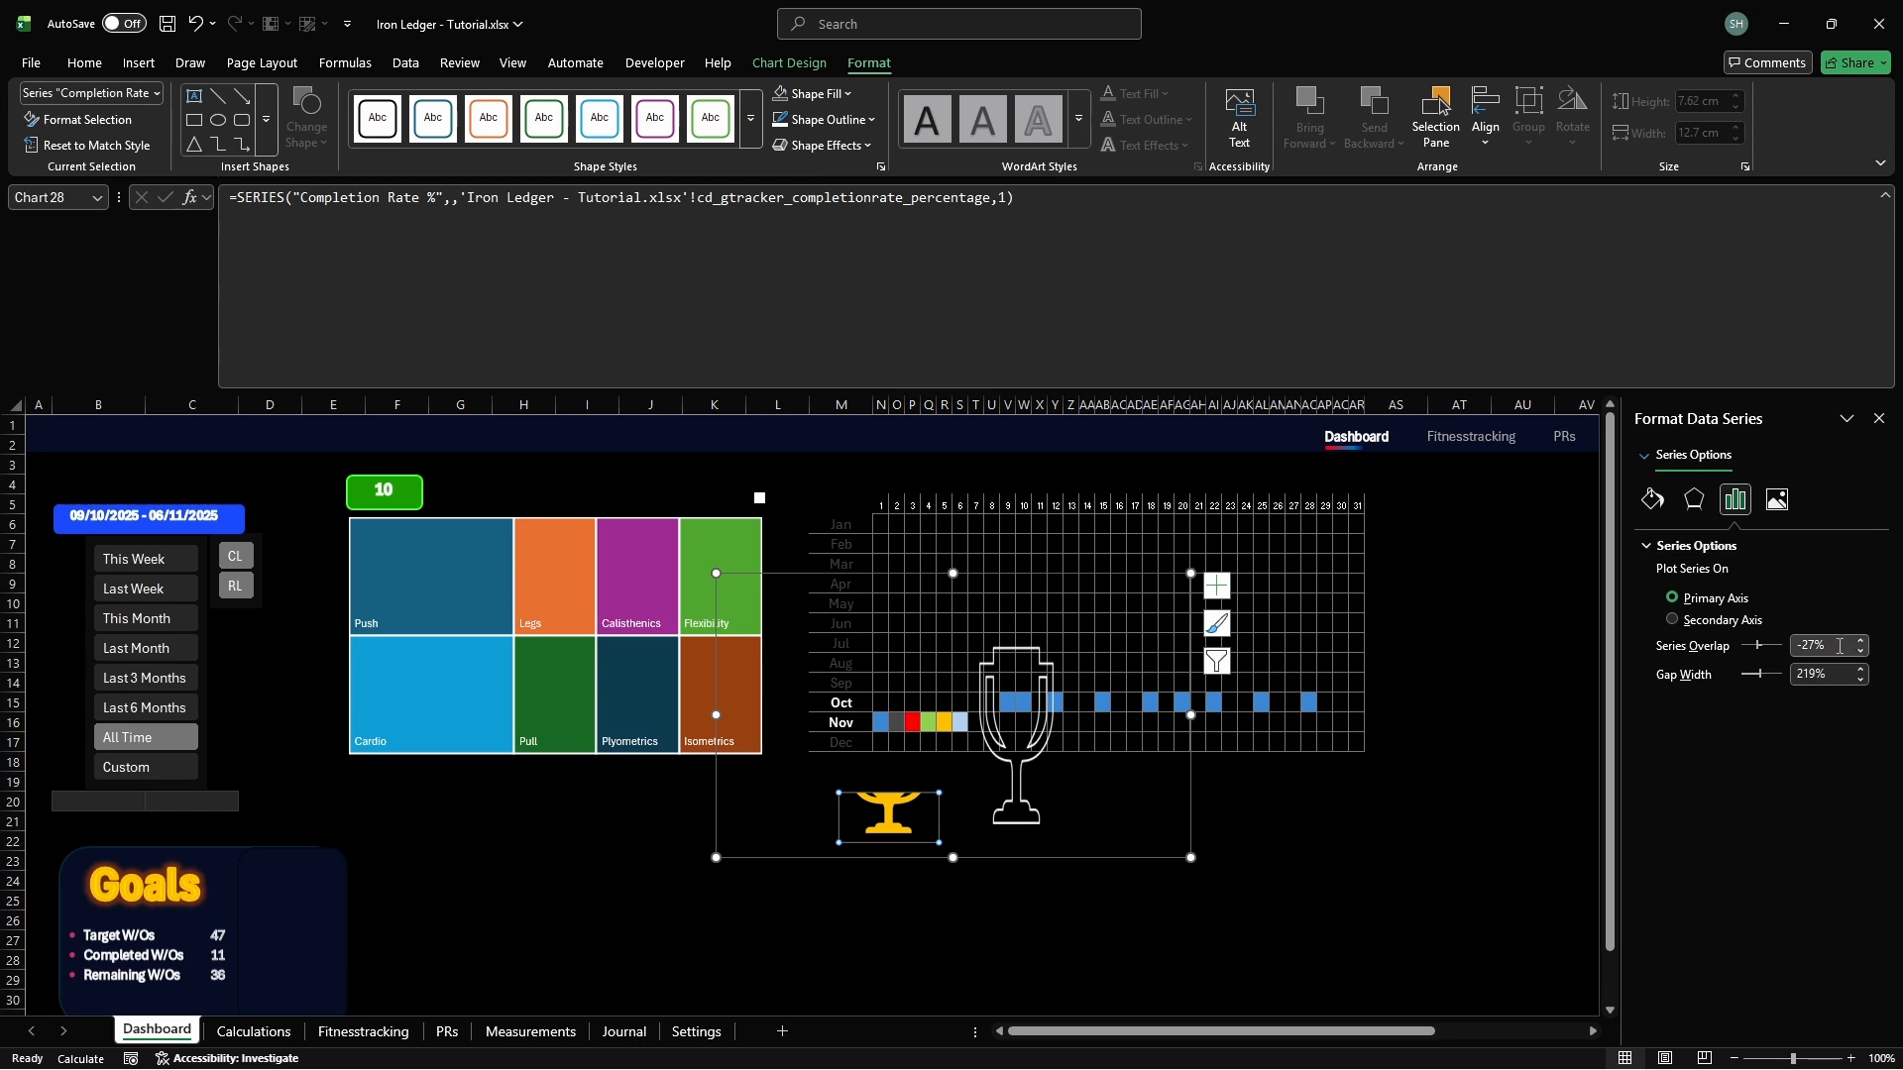
{"action": "key", "text": "BackSpace"}
{"action": "left_click", "coordinate": [1841, 677]}
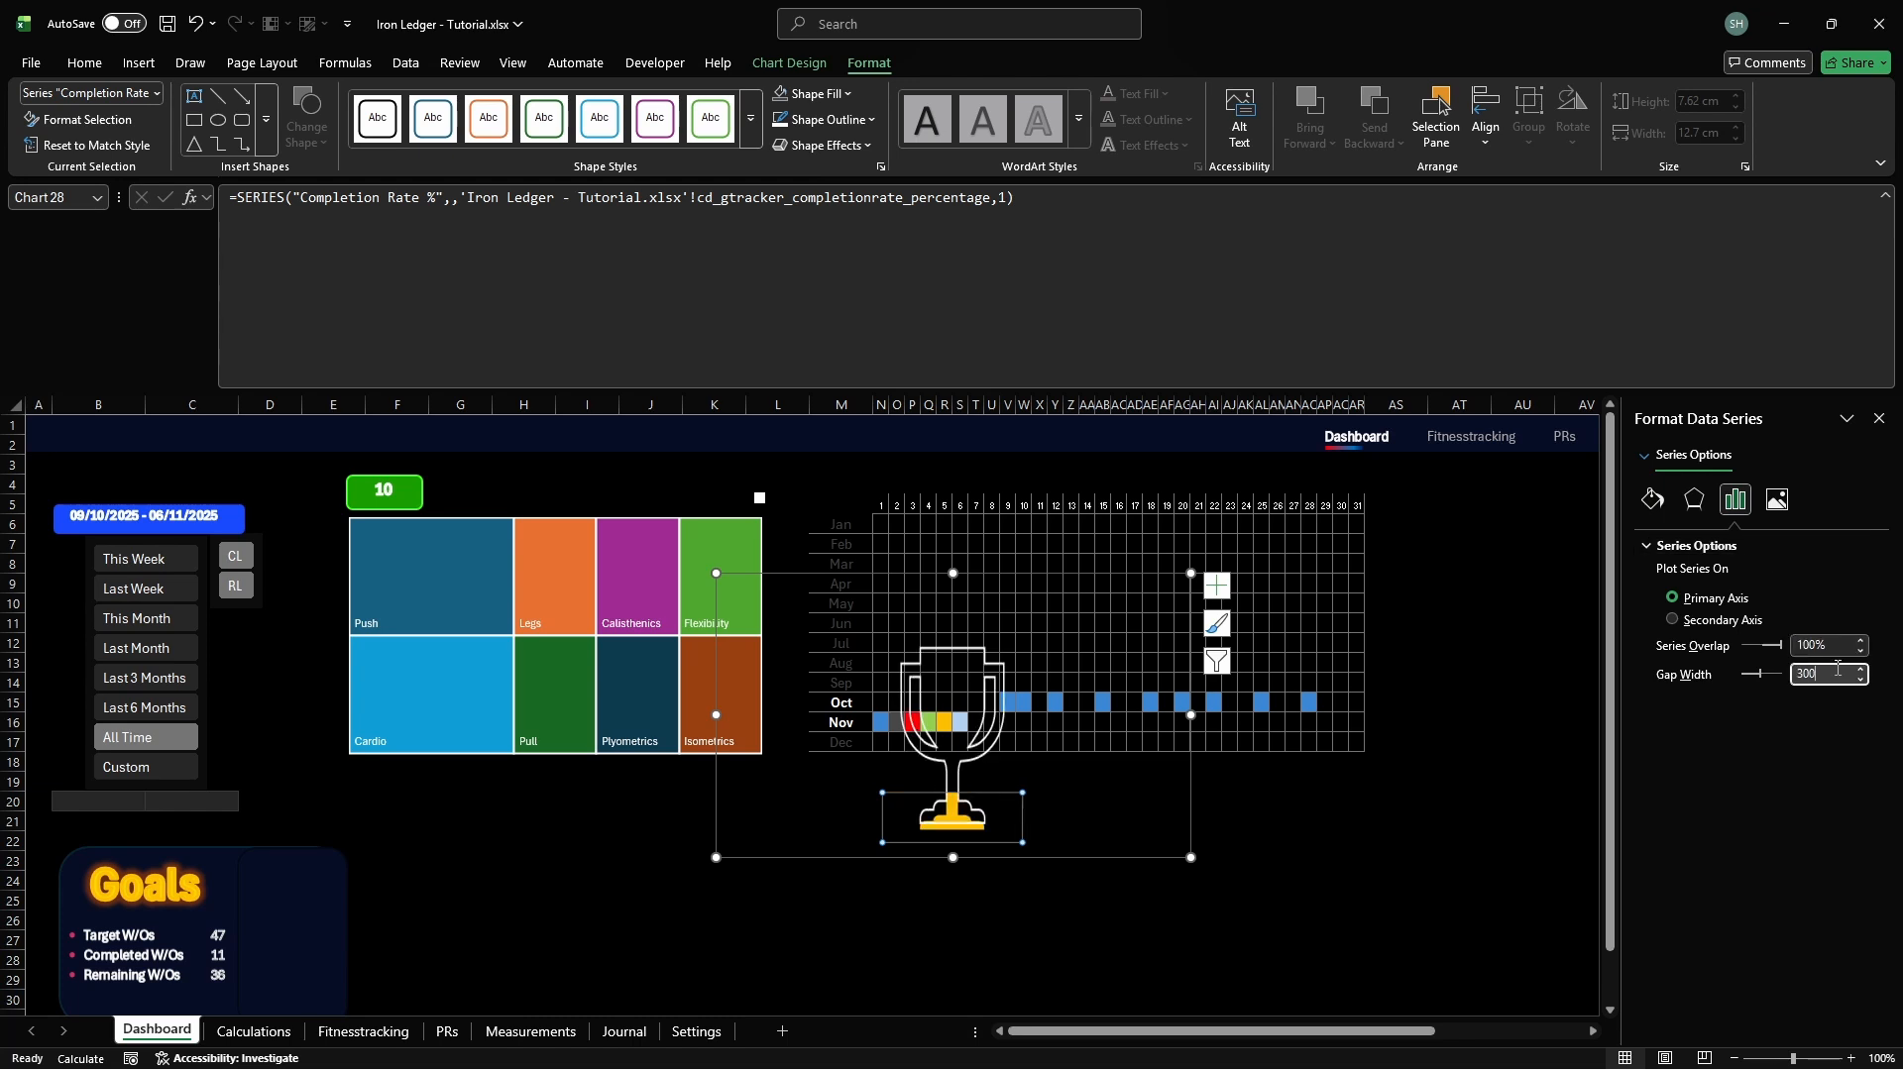
{"action": "left_click", "coordinate": [1736, 505]}
{"action": "left_click", "coordinate": [1879, 419]}
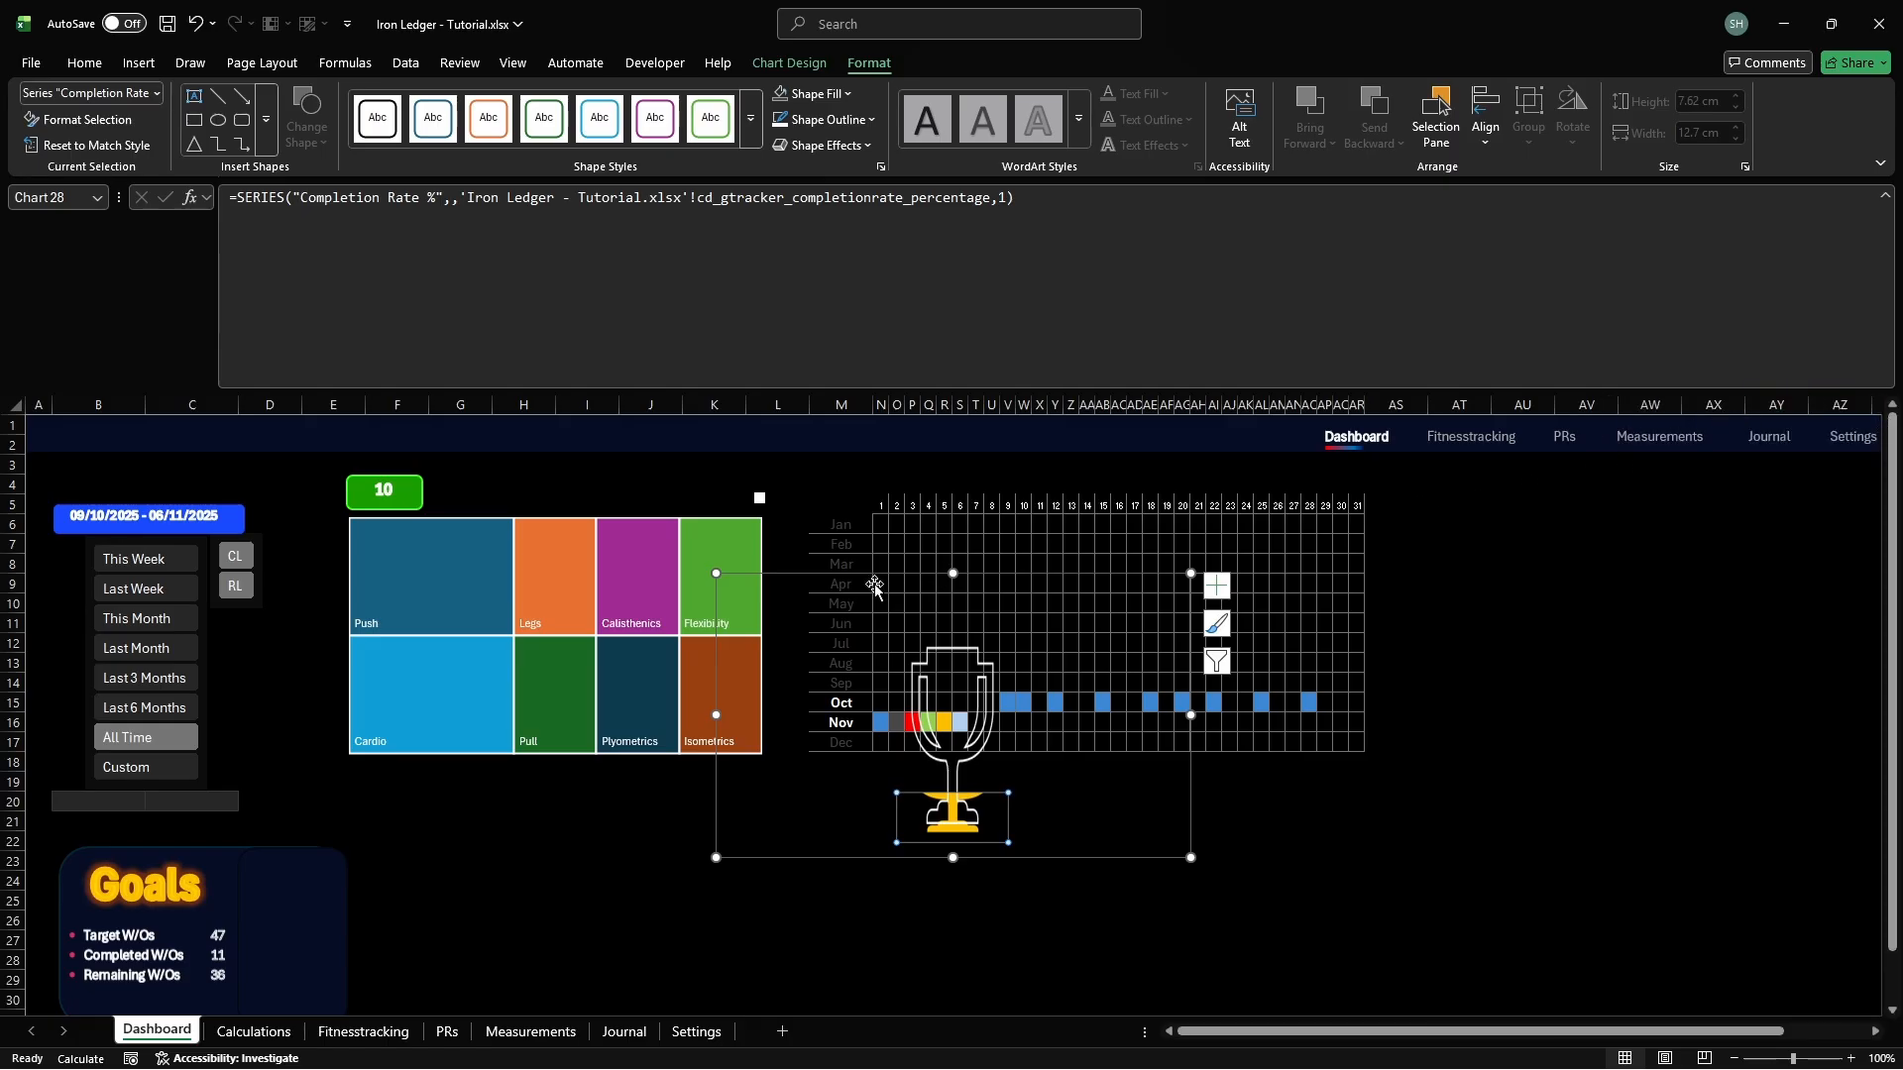
Enlarge the plot area so it fills the whole chart area
{"action": "left_click", "coordinate": [788, 609]}
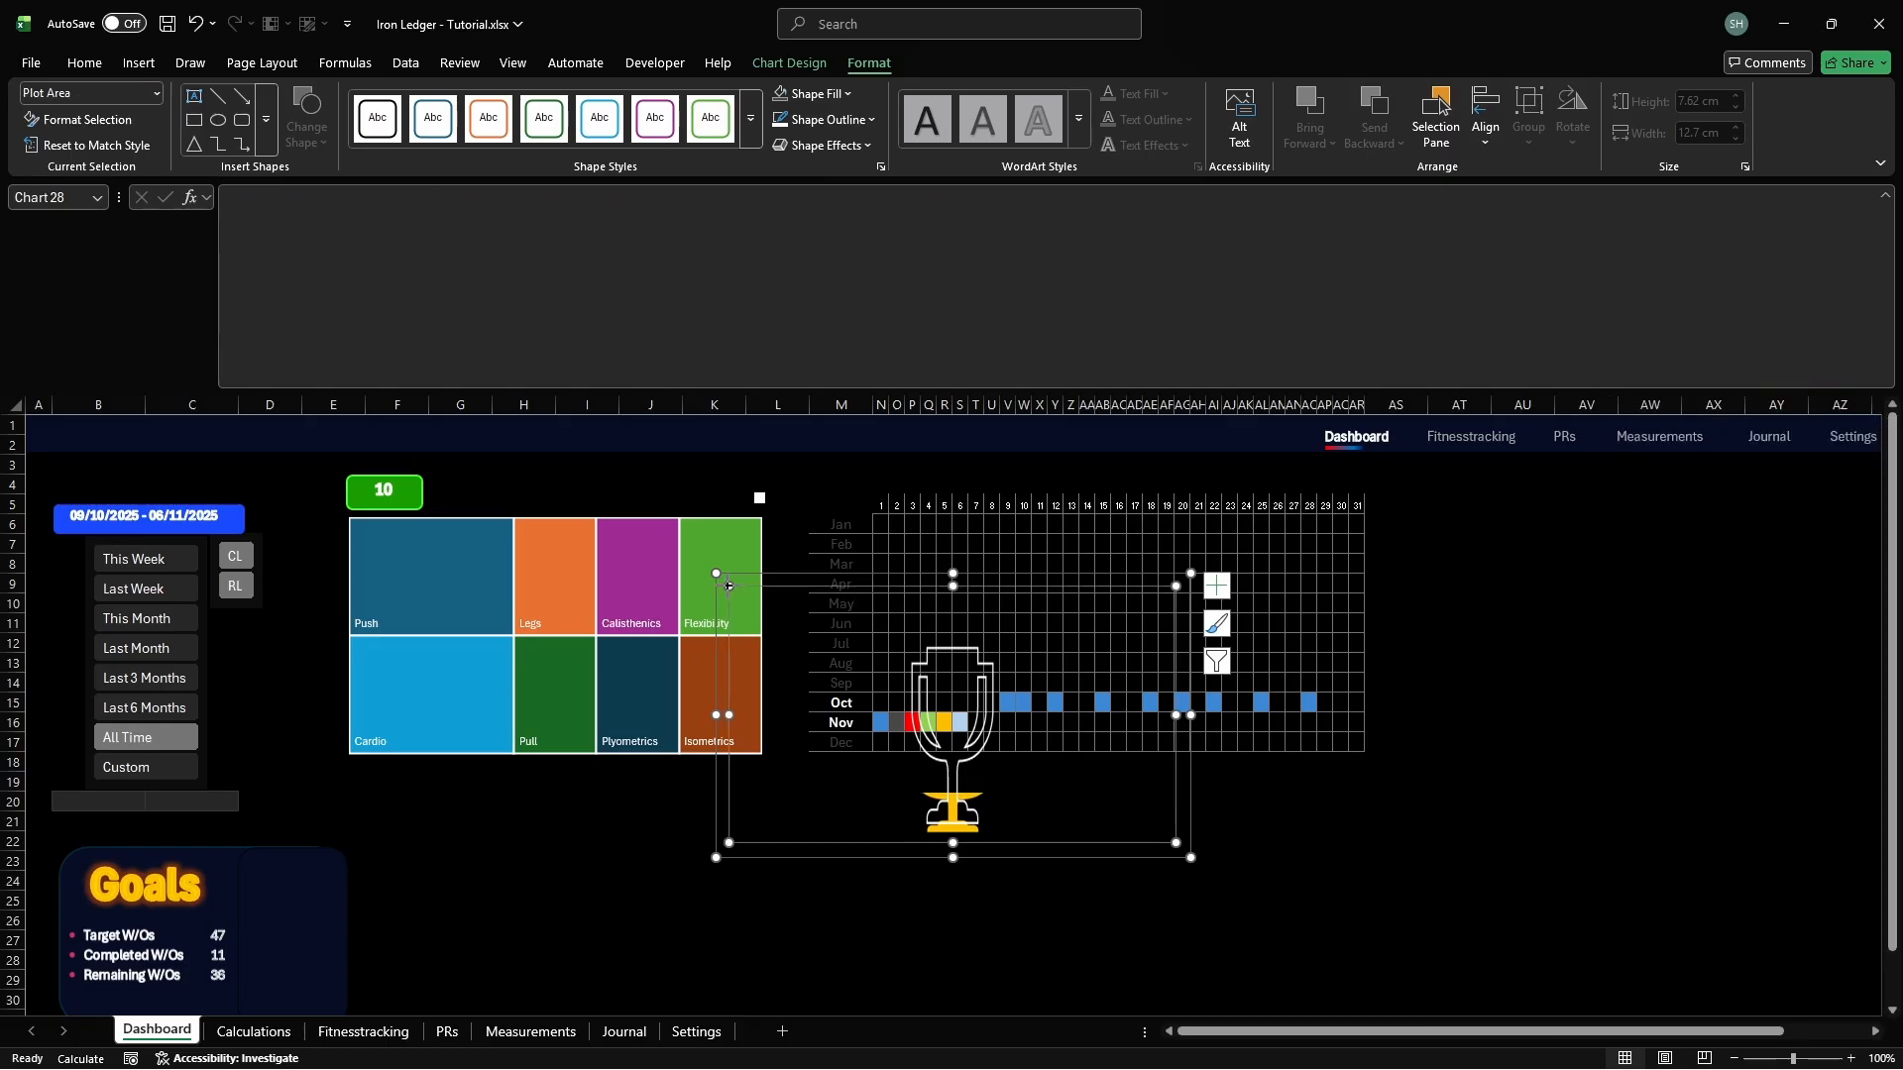
{"action": "left_click_drag", "start_coordinate": [729, 586], "coordinate": [694, 553]}
Set the trophy chart's height to 4 cm and move it so the trophy sits beside the workout figures in the Goals card
{"action": "left_click", "coordinate": [819, 574]}
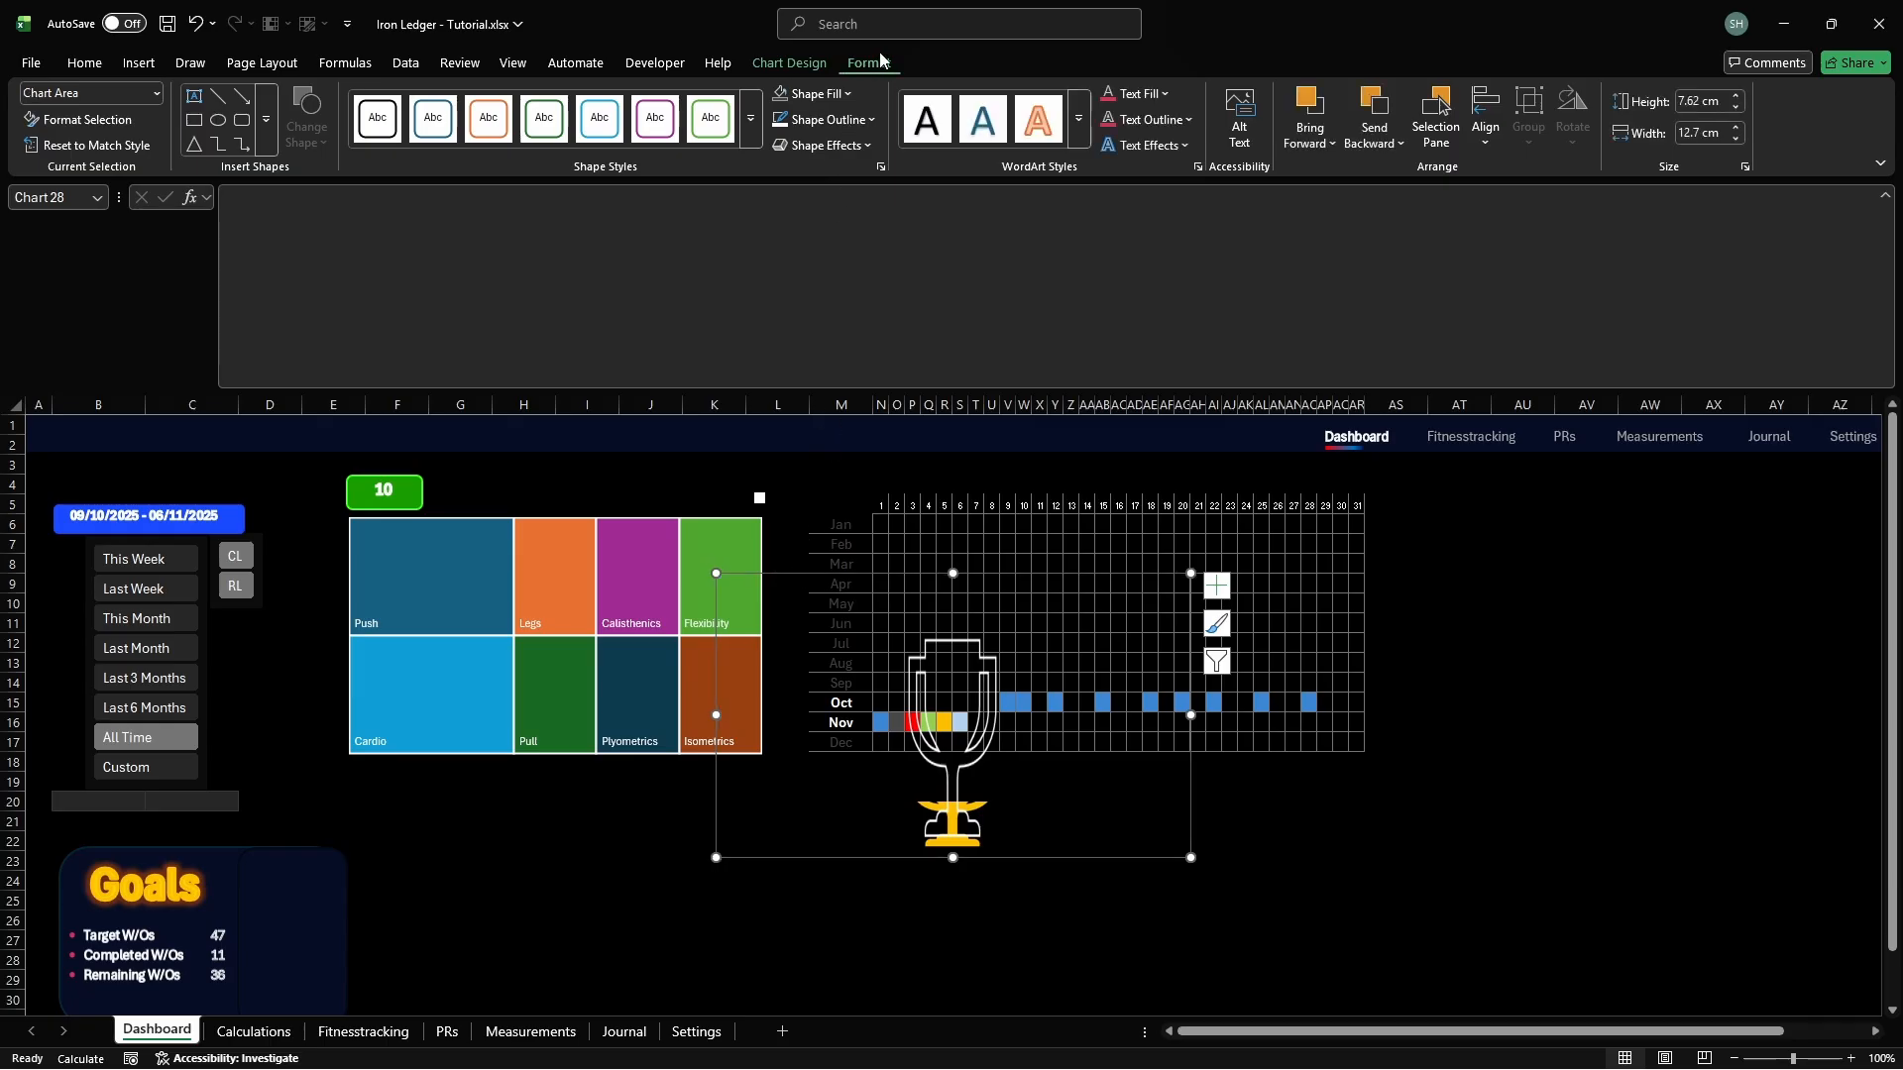
{"action": "left_click", "coordinate": [1726, 96]}
{"action": "type", "text": "4"}
{"action": "key", "text": "Return"}
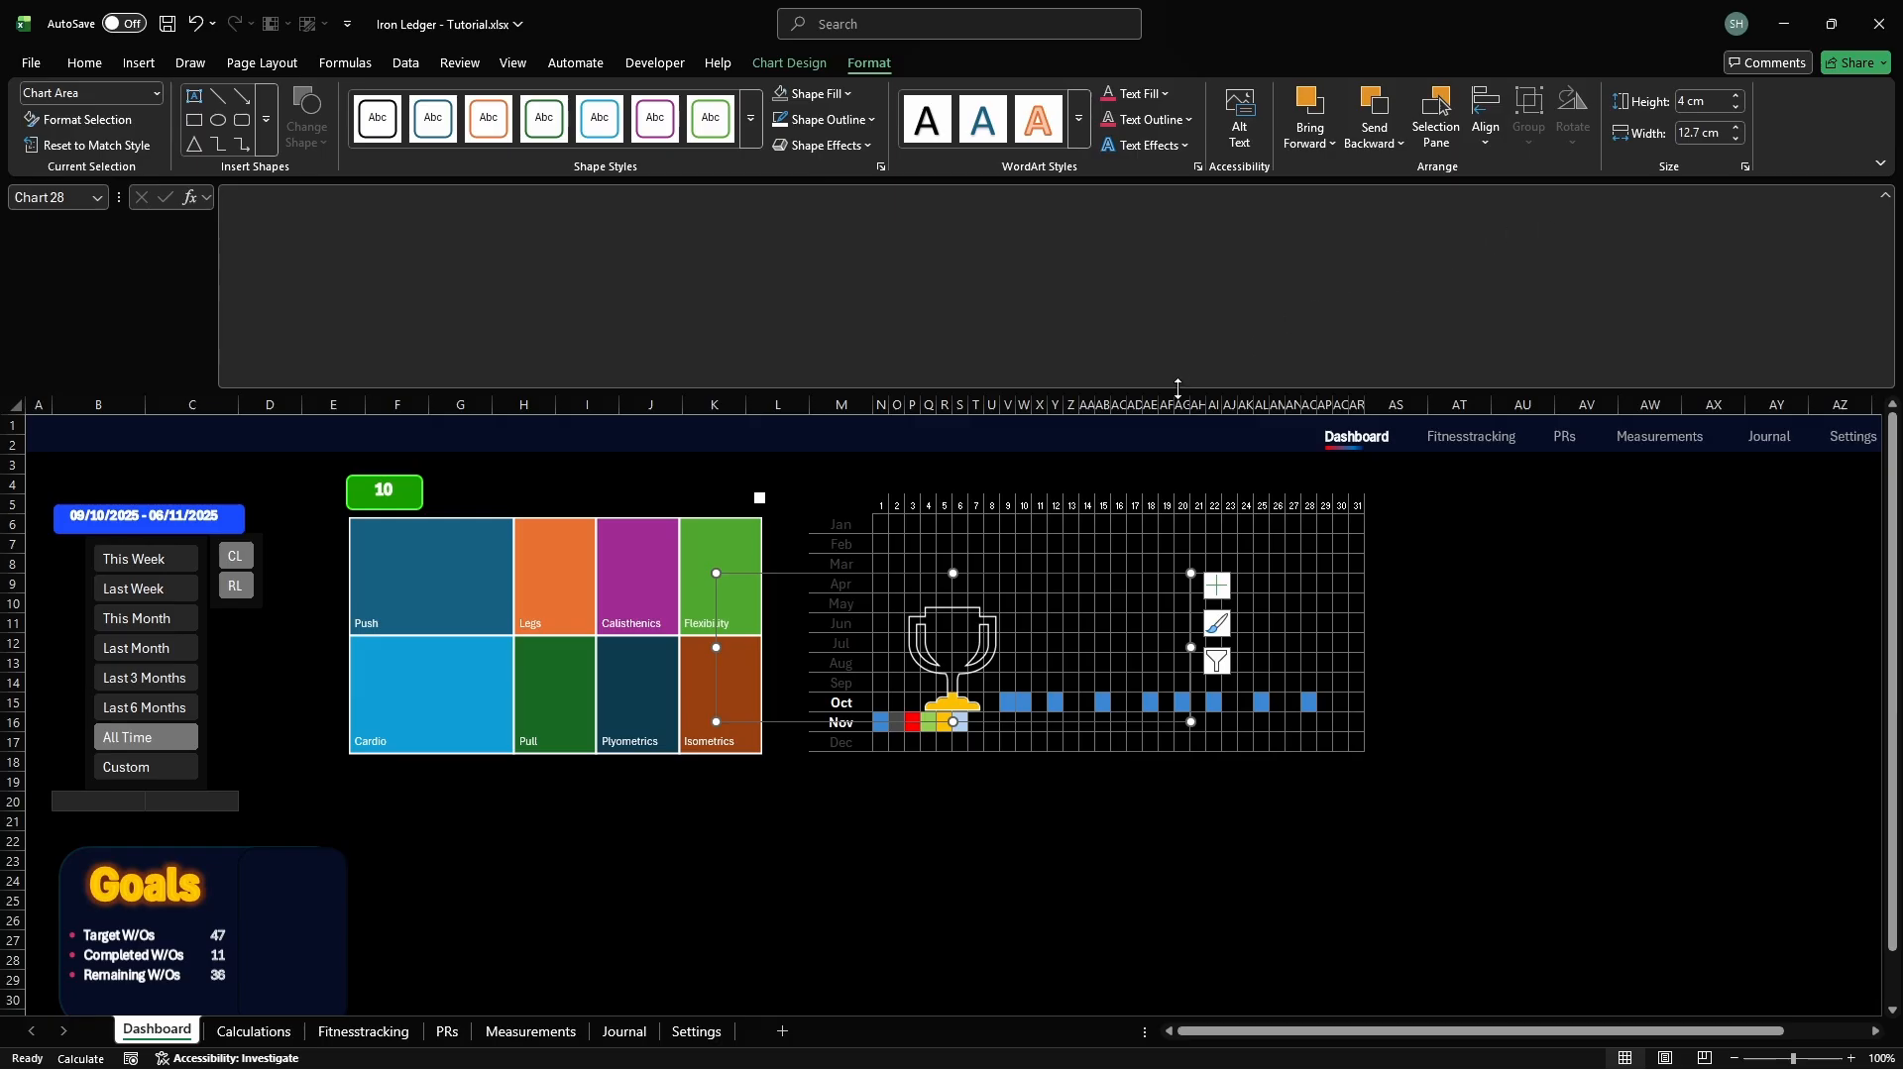
{"action": "left_click_drag", "start_coordinate": [786, 582], "coordinate": [129, 875]}
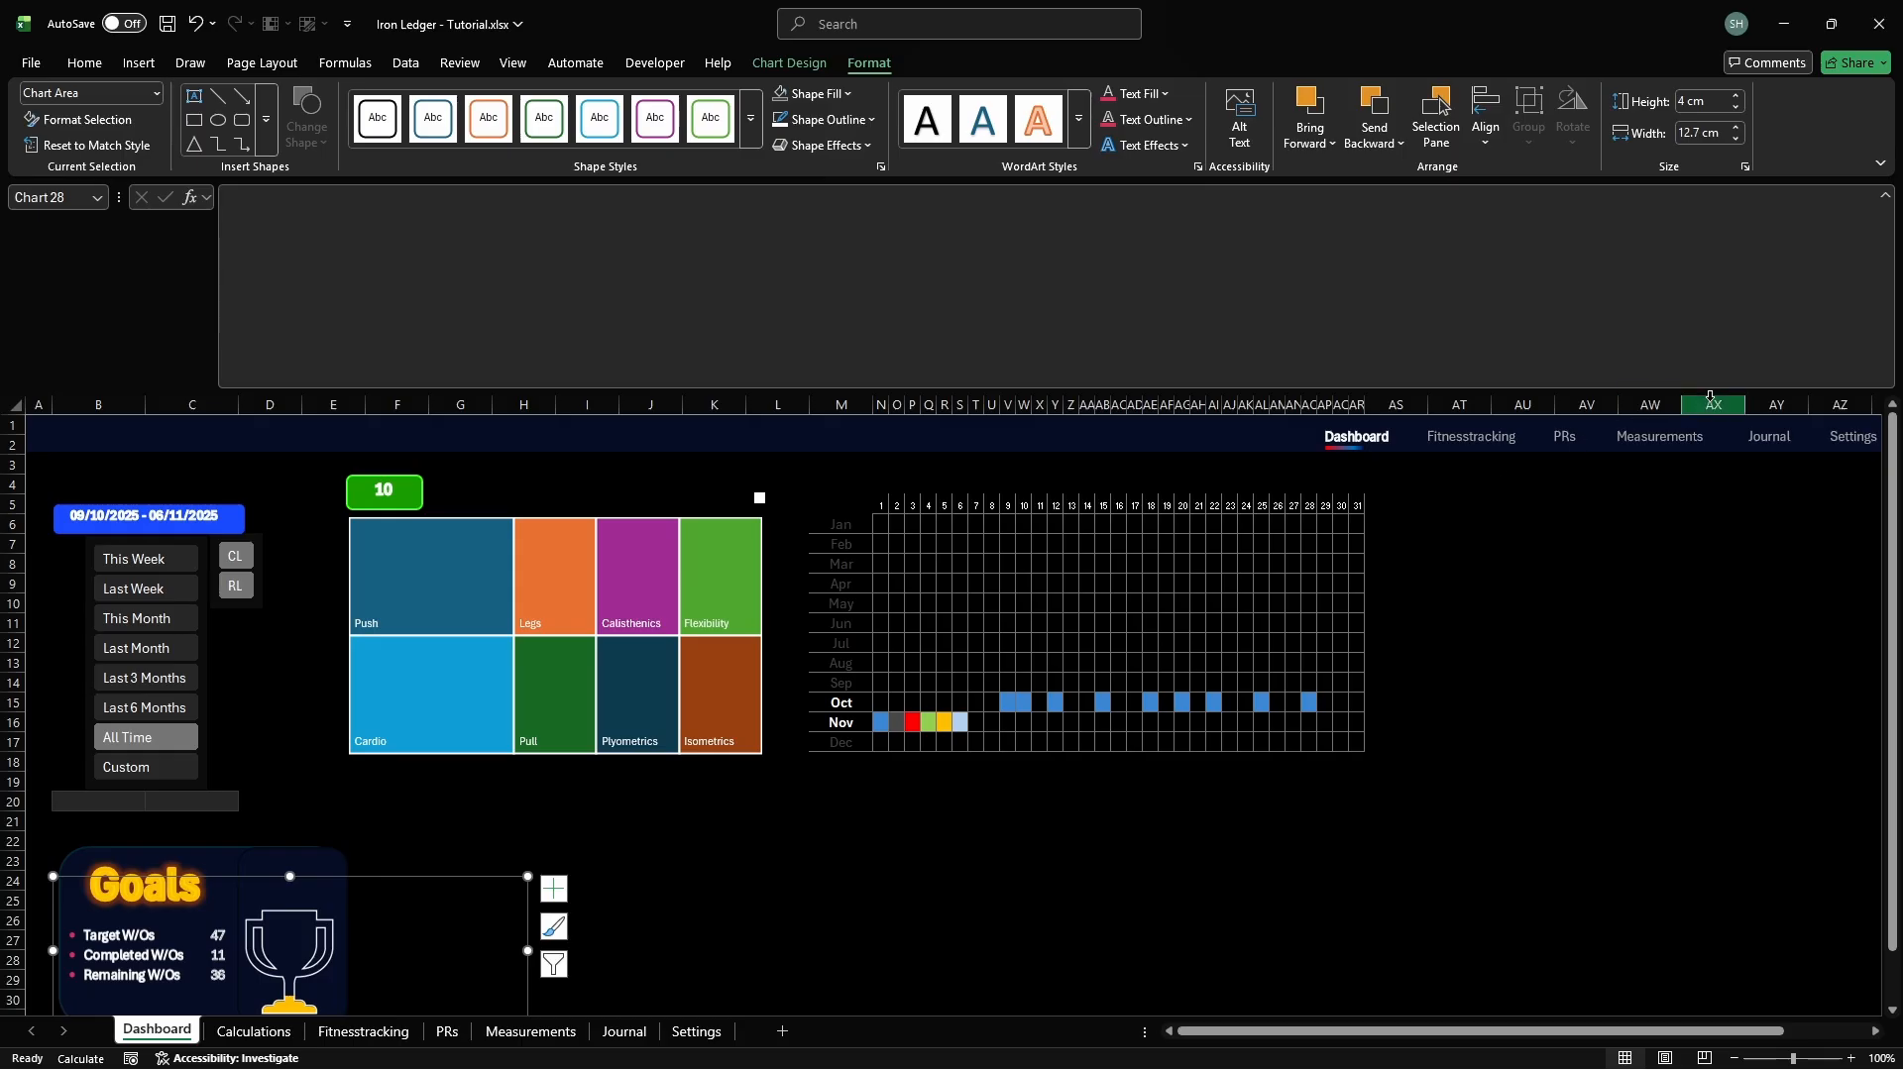
{"action": "left_click", "coordinate": [1880, 425]}
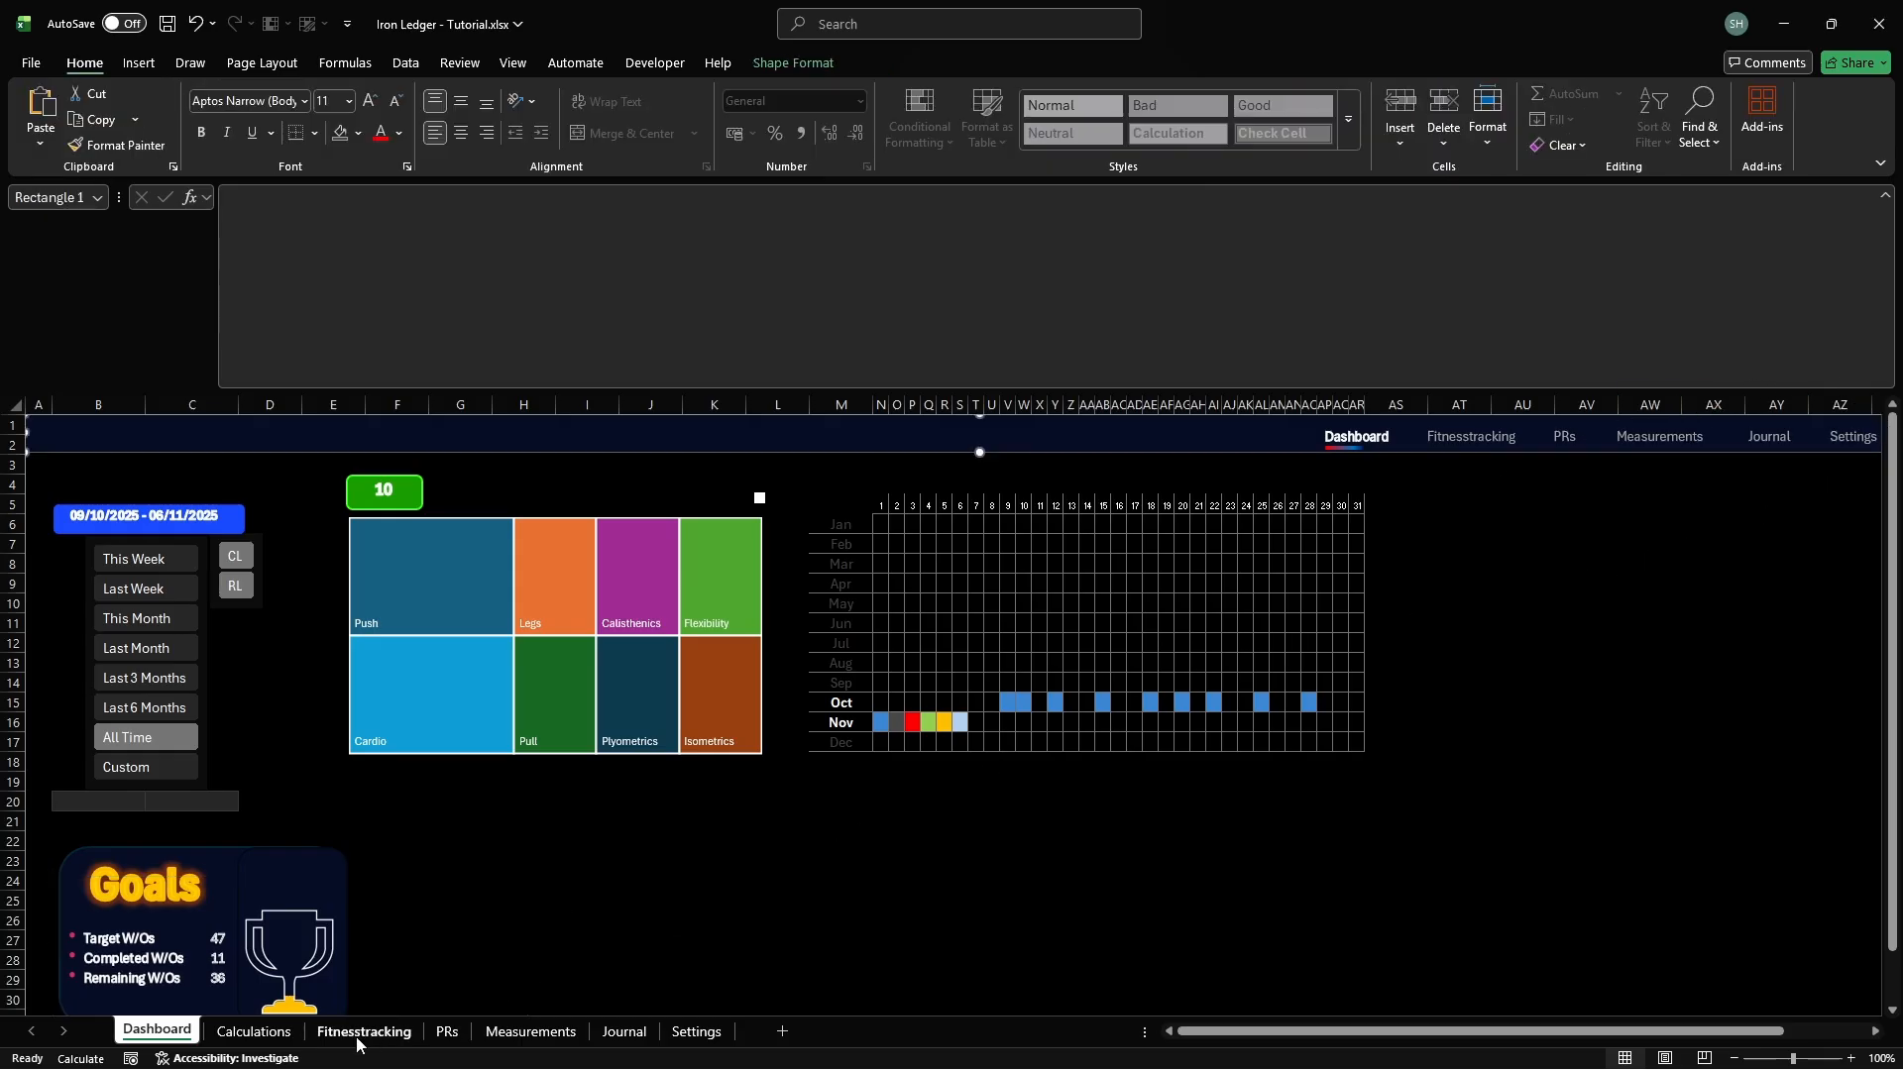
On the Calculations sheet, set the width of columns AN to AQ to 4
{"action": "left_click", "coordinate": [254, 1031]}
{"action": "key", "text": "F5"}
{"action": "type", "text": "AN12"}
{"action": "key", "text": "Return"}
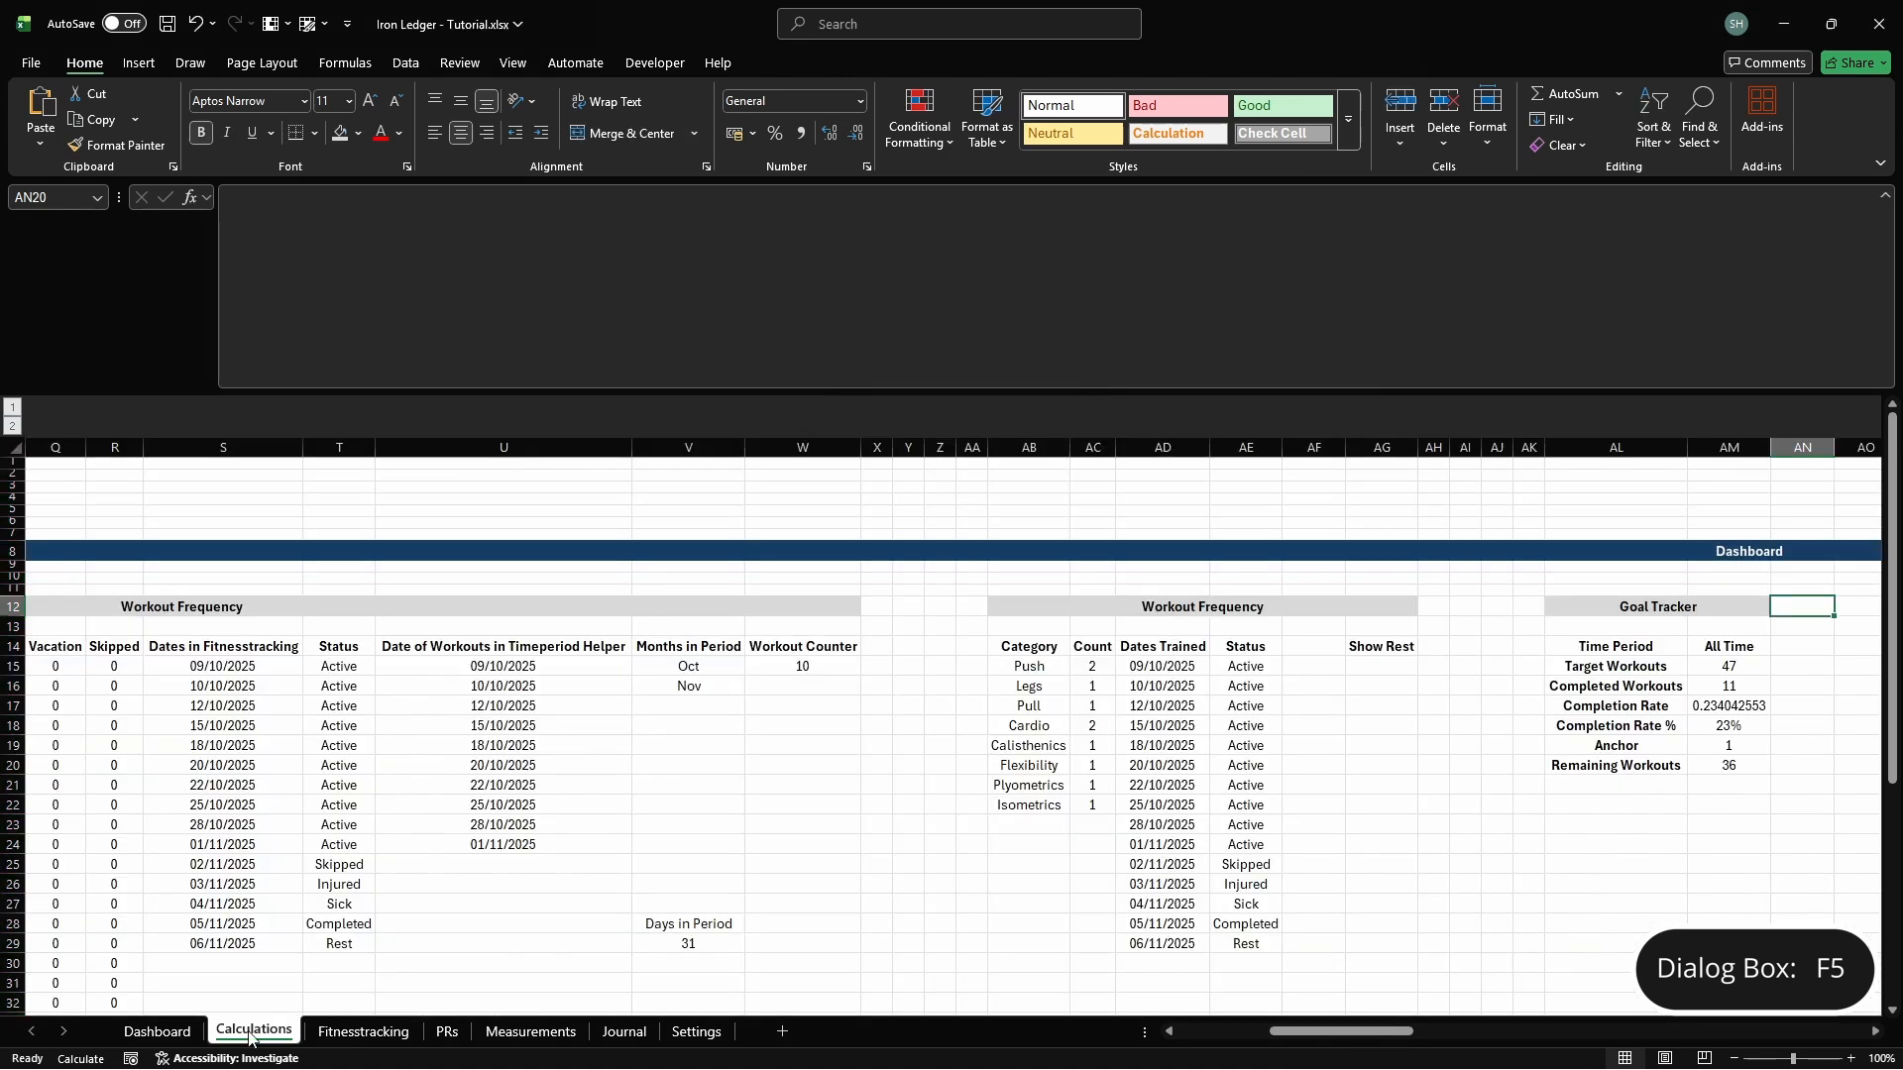
{"action": "key", "text": "shift+Right"}
{"action": "key", "text": "shift+Right"}
{"action": "key", "text": "shift+Right"}
{"action": "key", "text": "alt"}
{"action": "type", "text": "how"}
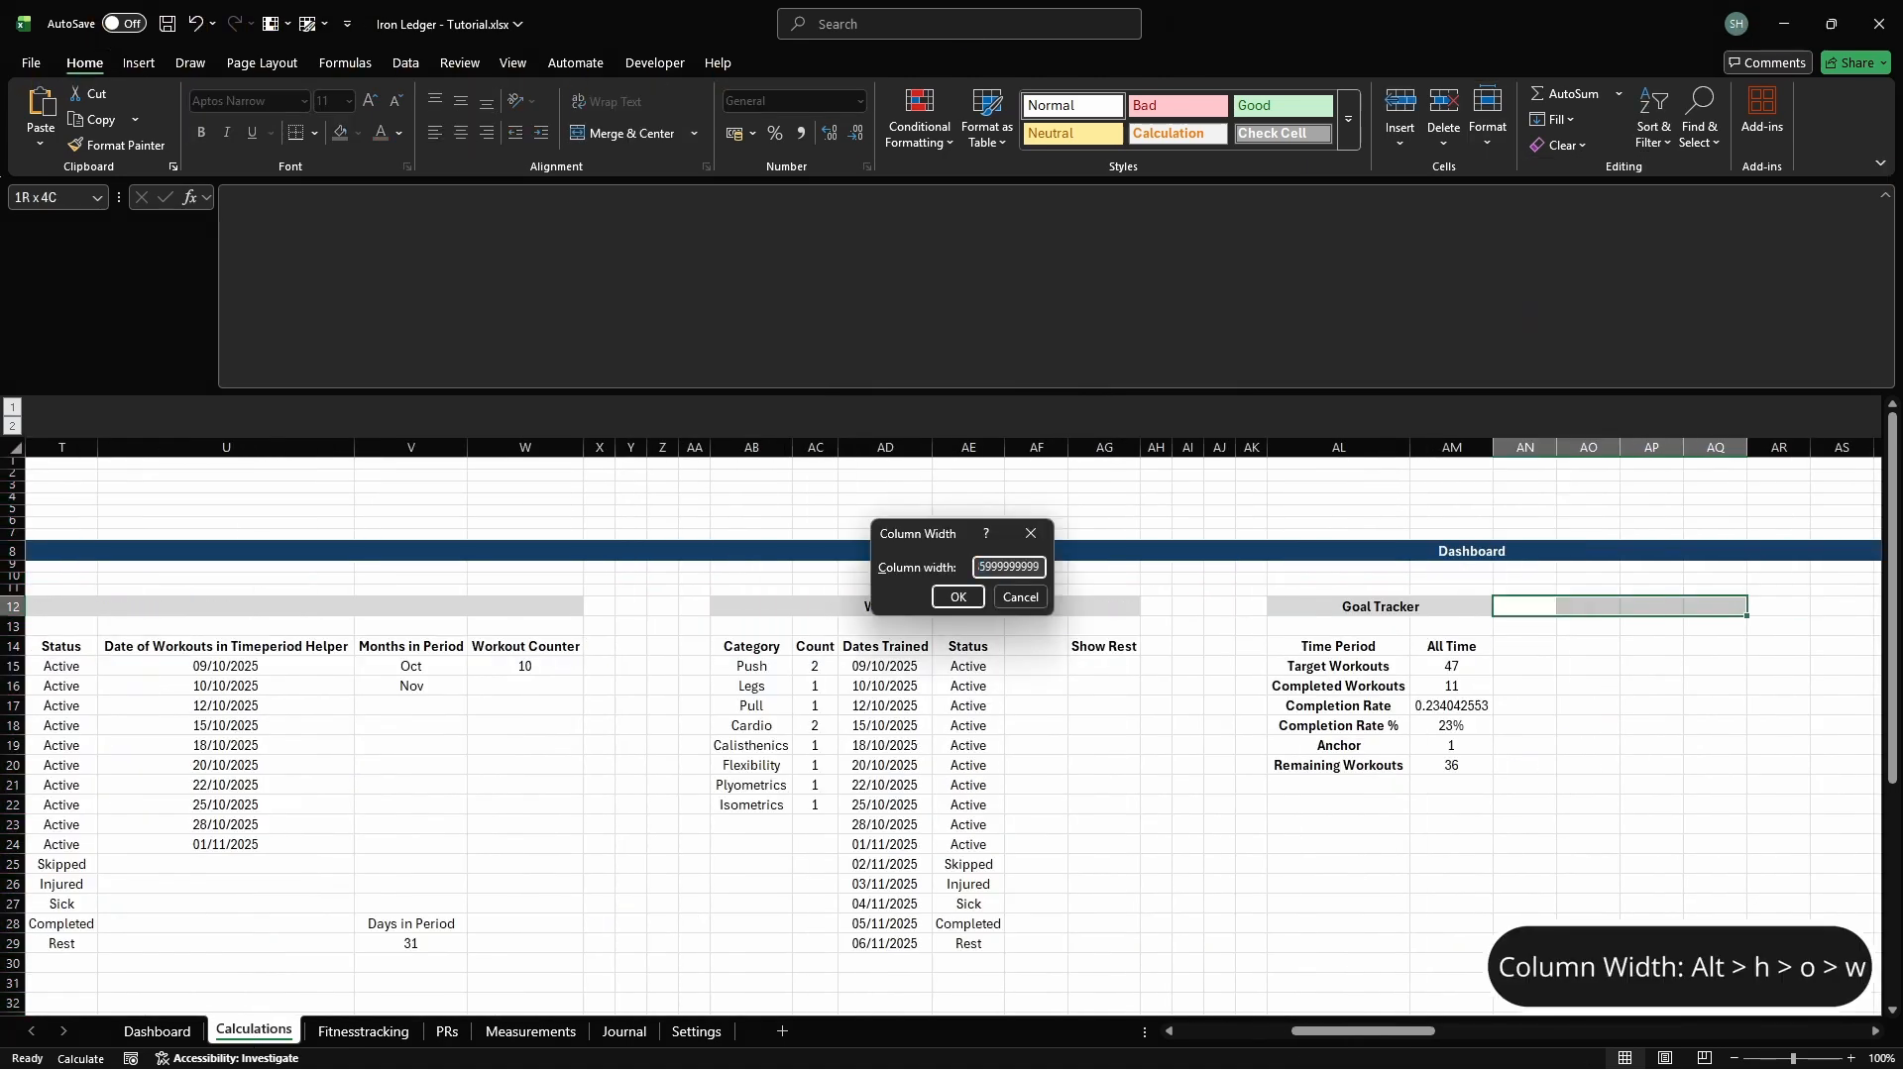
{"action": "type", "text": "4"}
{"action": "key", "text": "Return"}
Fill cell AR12 with the custom grey #D9D9D9
{"action": "key", "text": "Right"}
{"action": "key", "text": "Right"}
{"action": "key", "text": "Right"}
{"action": "key", "text": "Right"}
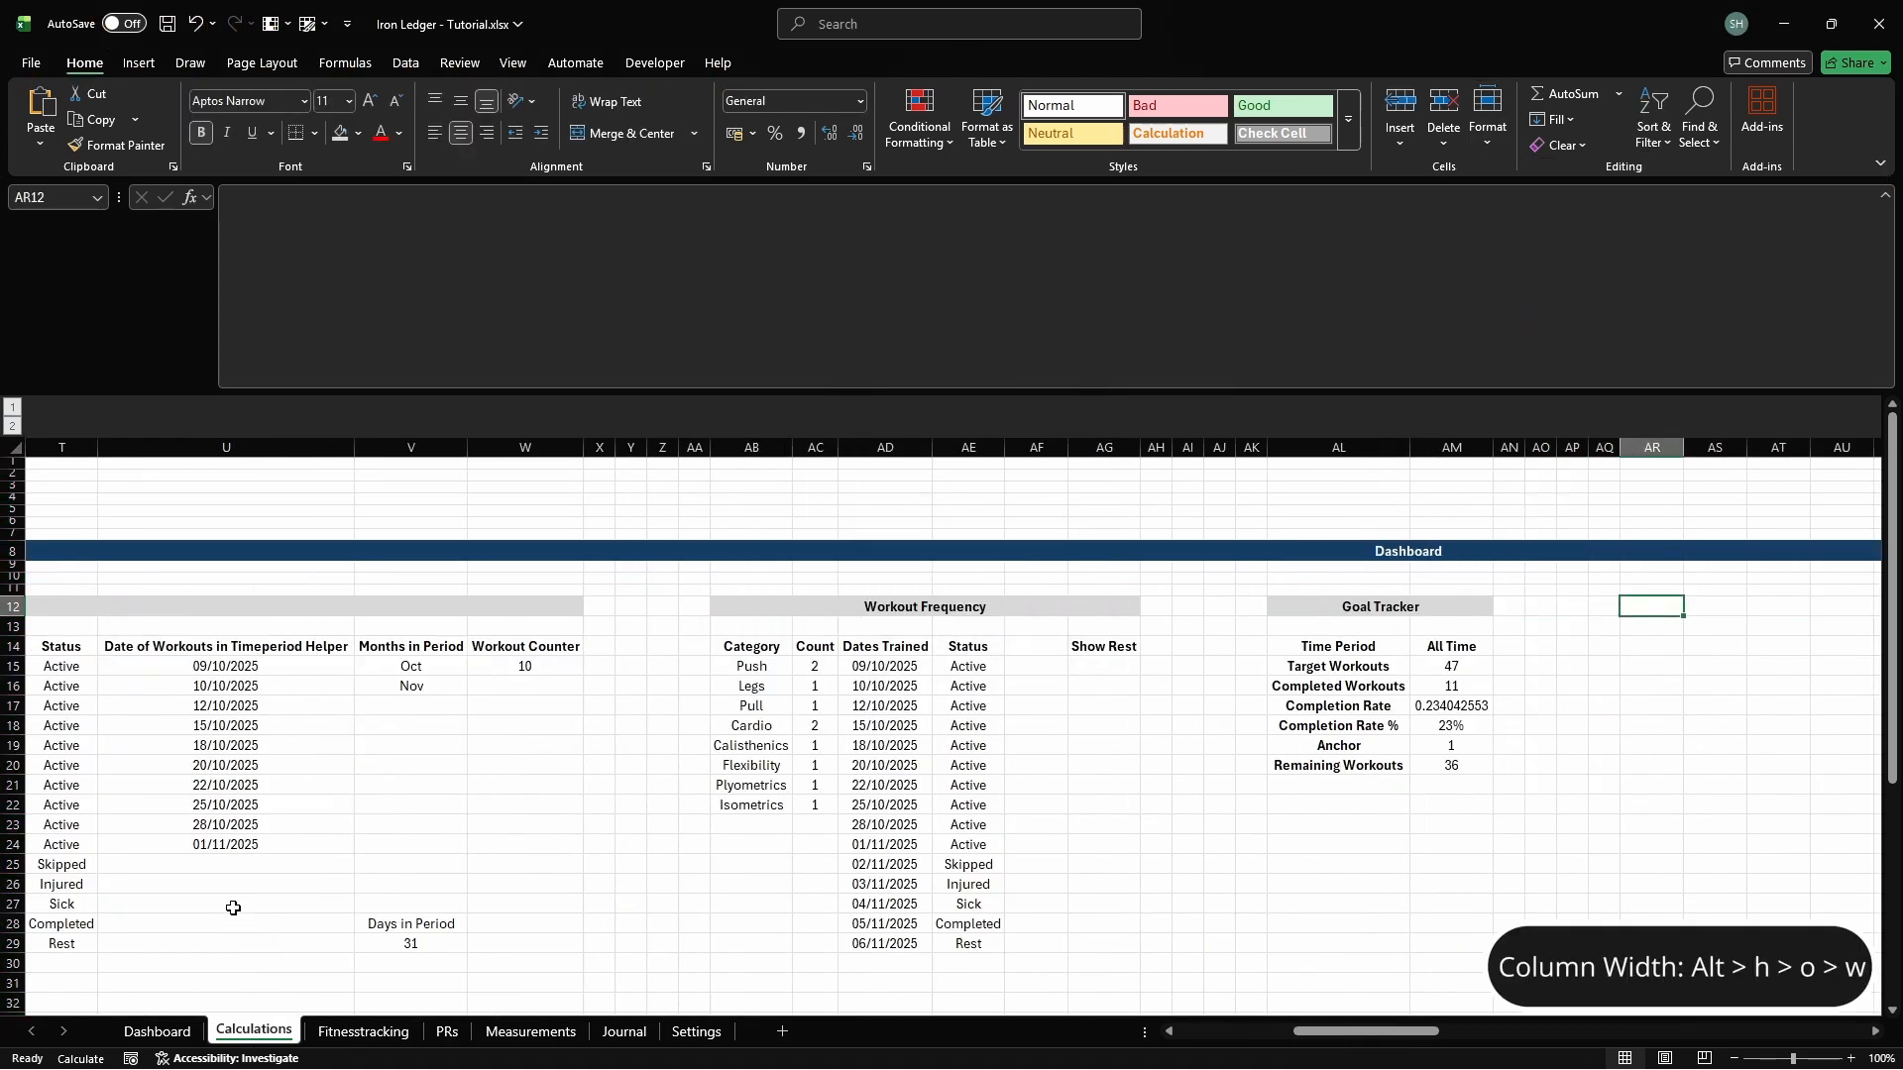
{"action": "left_click", "coordinate": [359, 134]}
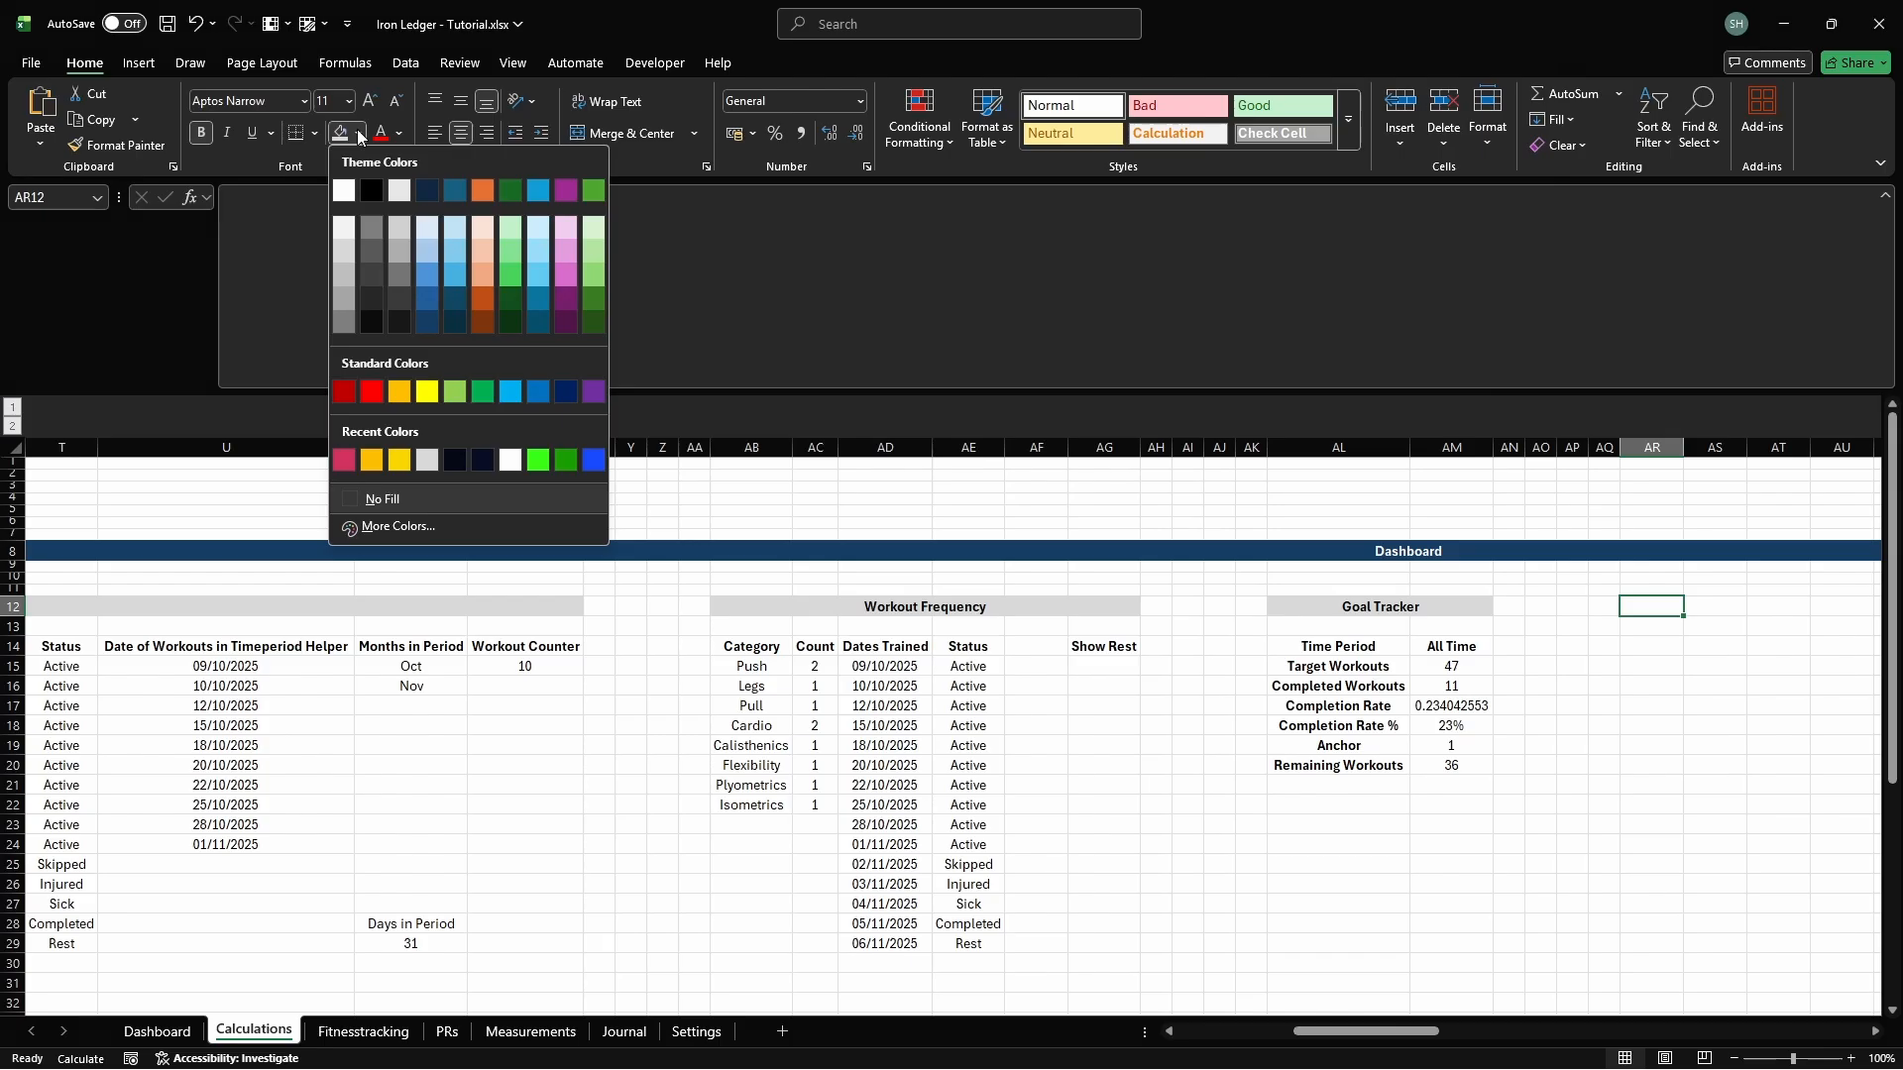
{"action": "left_click", "coordinate": [353, 528]}
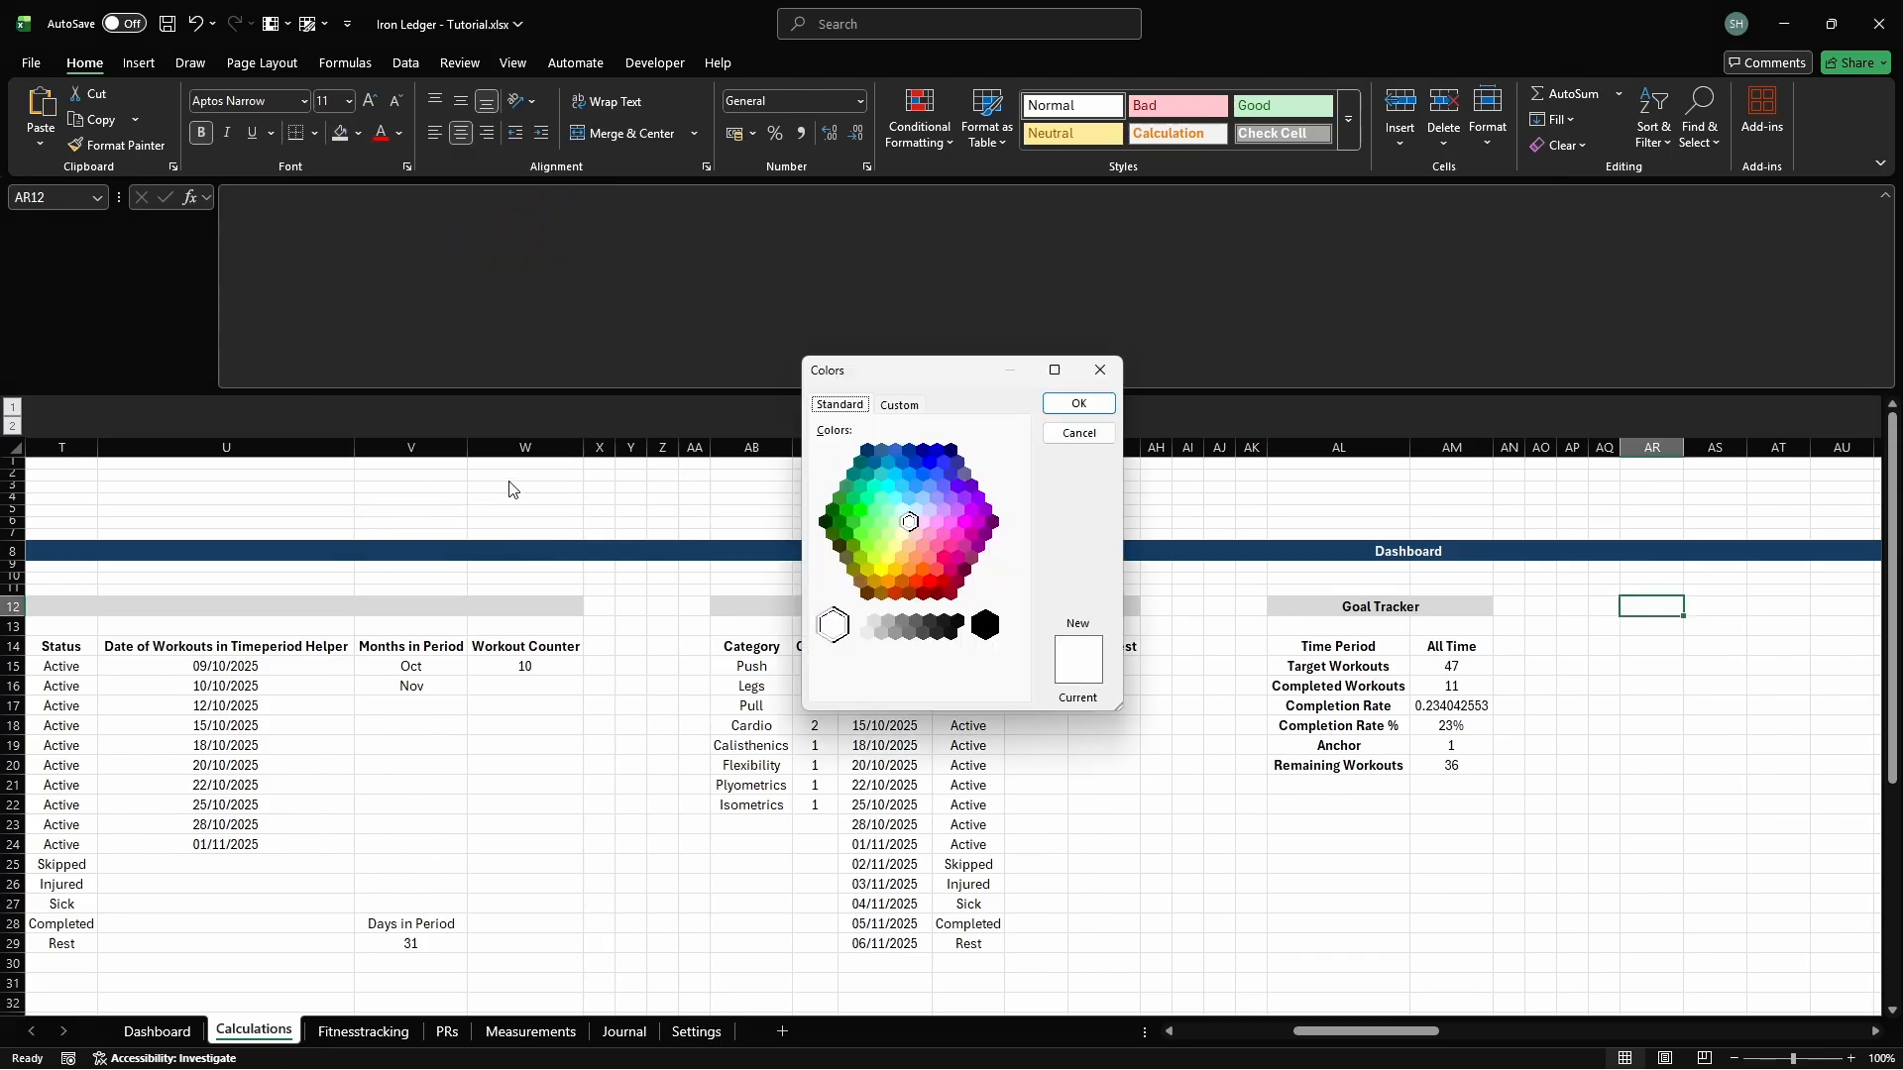
{"action": "left_click", "coordinate": [899, 405]}
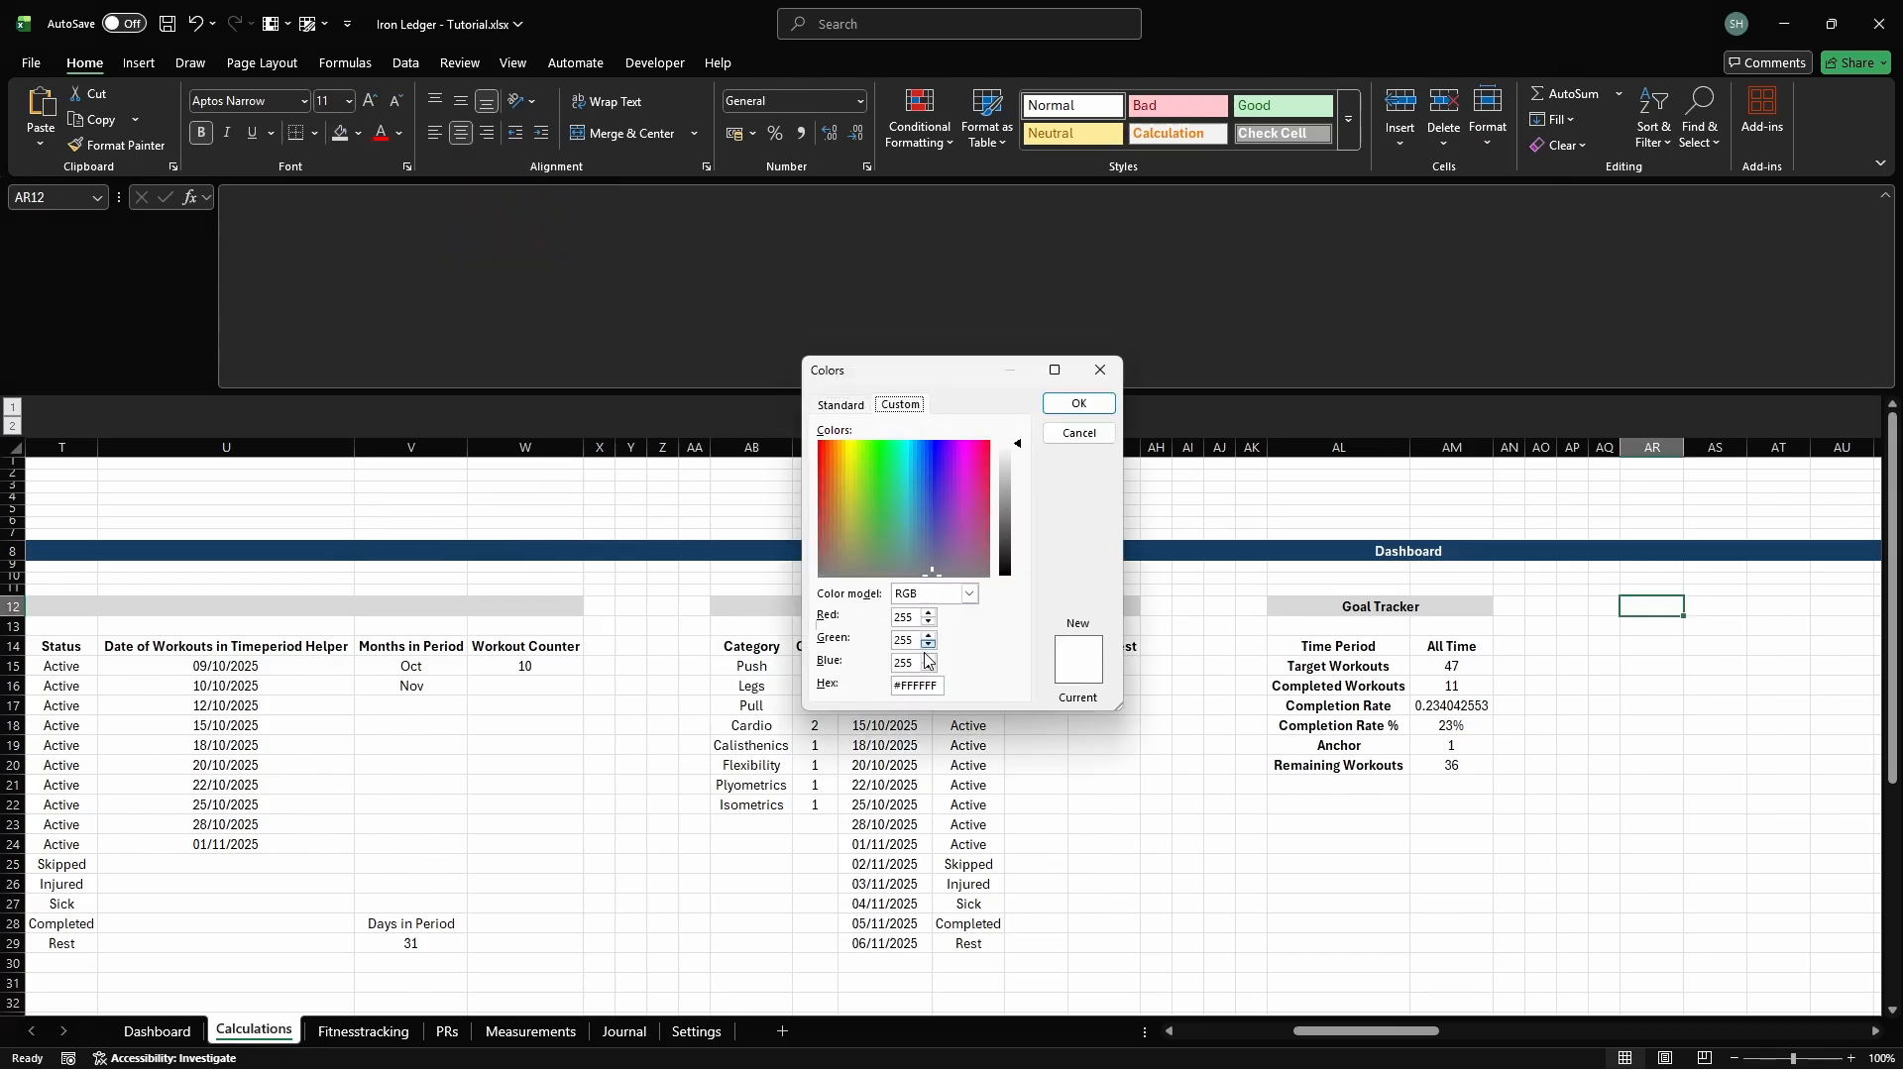
{"action": "left_click", "coordinate": [938, 686]}
{"action": "type", "text": "D9D9D9"}
{"action": "key", "text": "Return"}
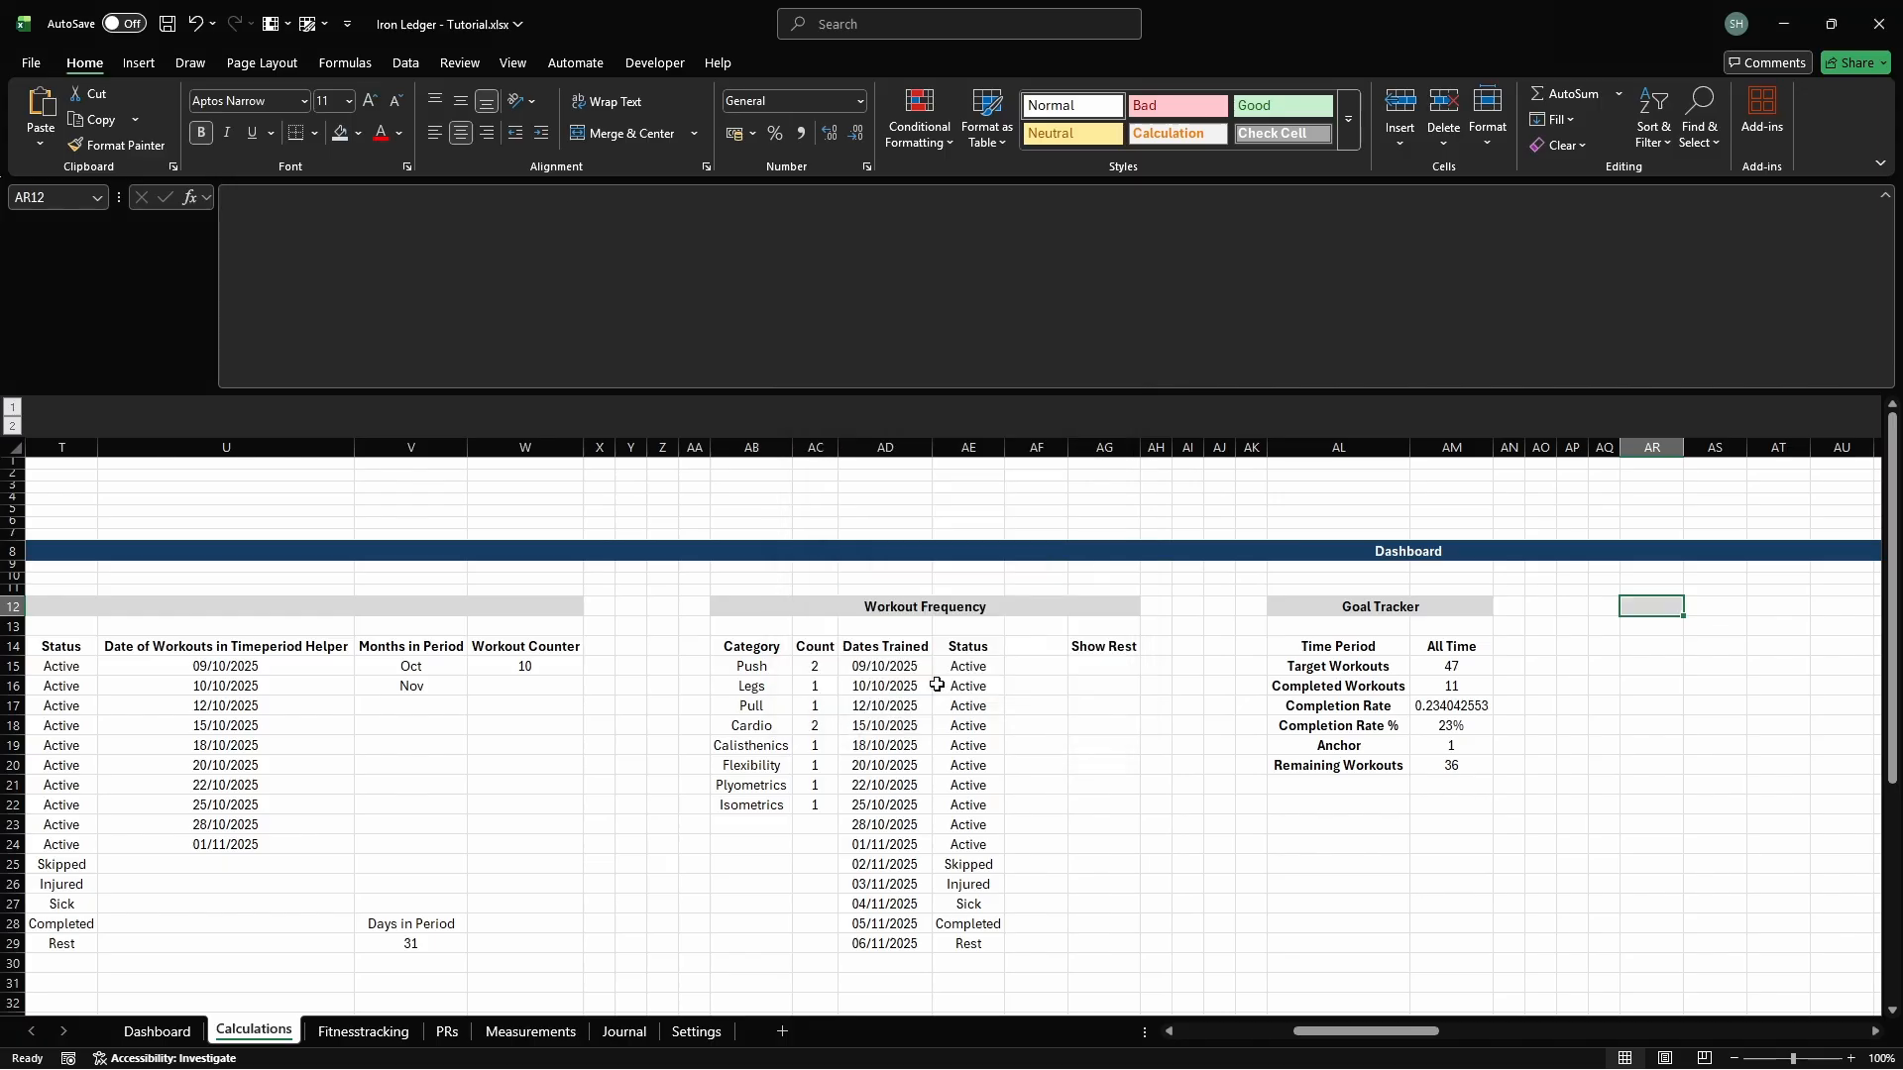
Enter the section title "Volume Progression" in AR12 and merge and centre it across AR12 to AV12
{"action": "type", "text": "Volume Progression"}
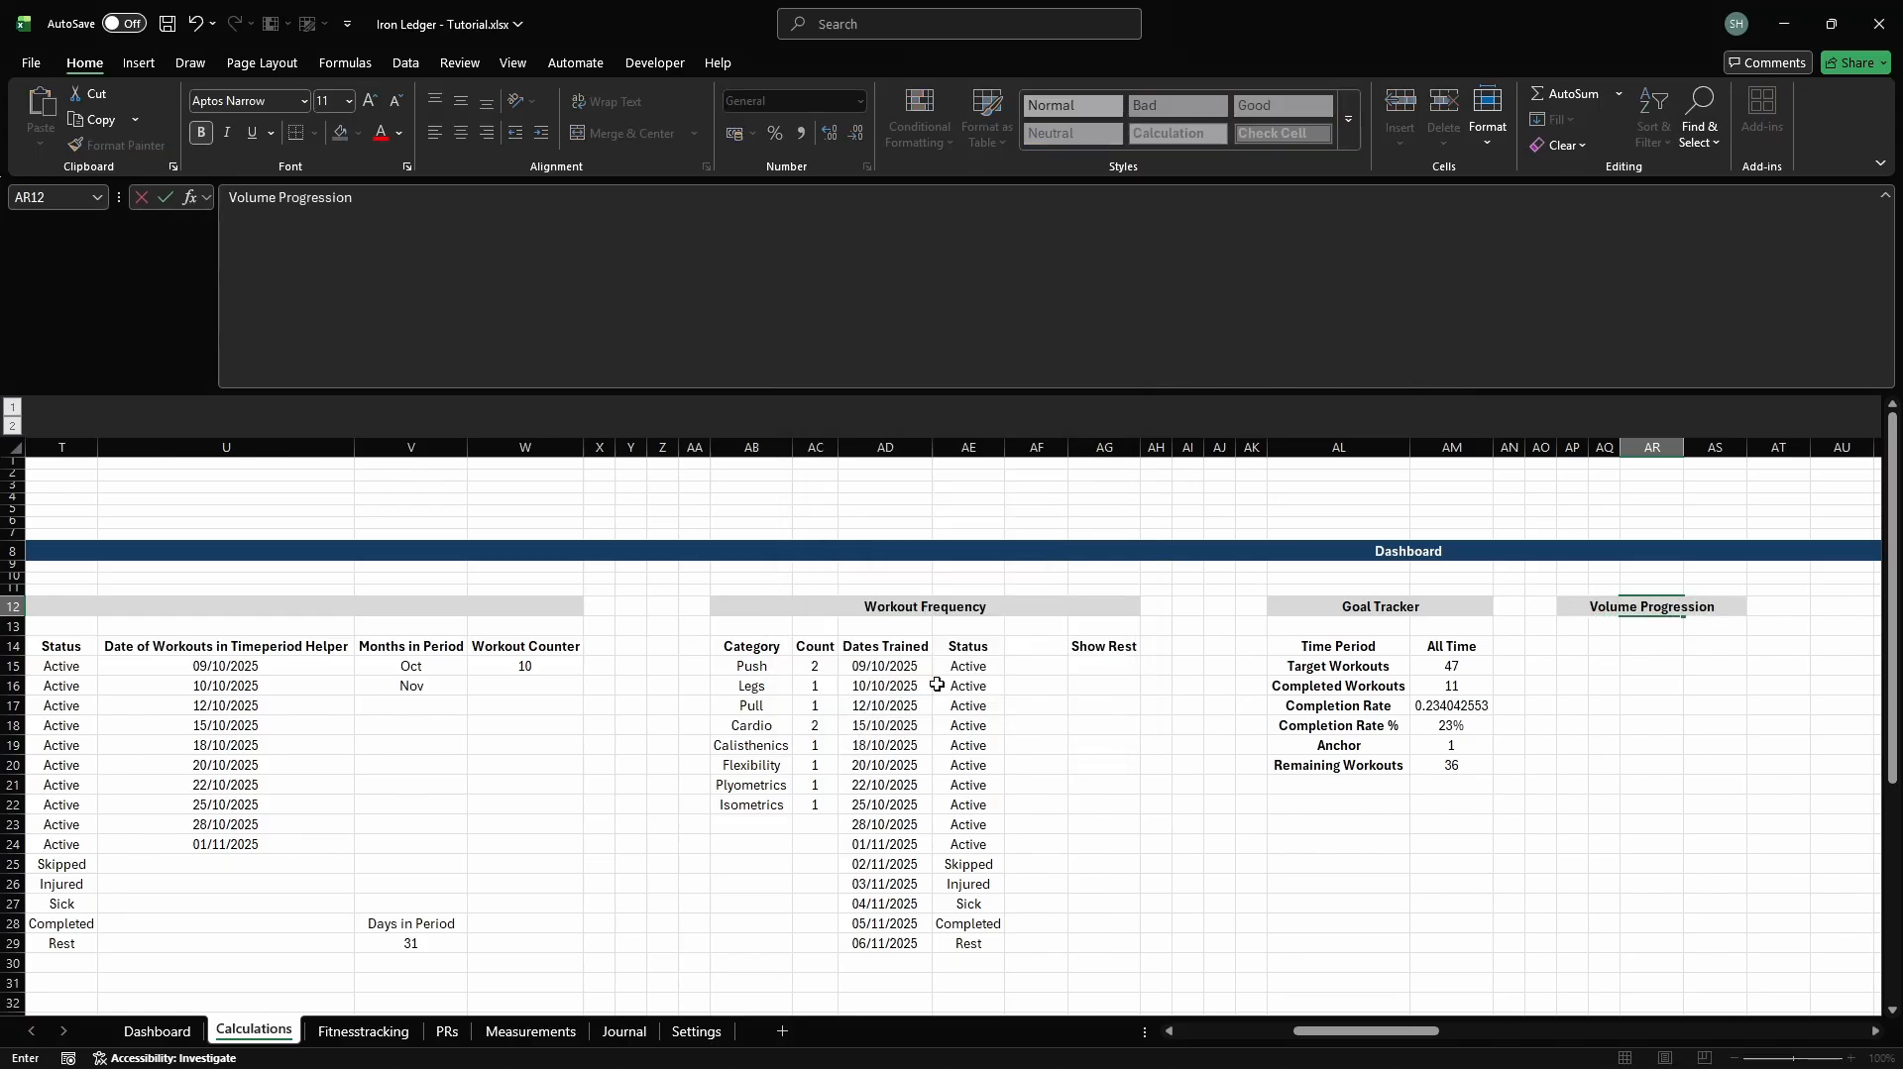
{"action": "key", "text": "shift+Right"}
{"action": "key", "text": "shift+Right"}
{"action": "key", "text": "shift+Right"}
{"action": "key", "text": "shift+Right"}
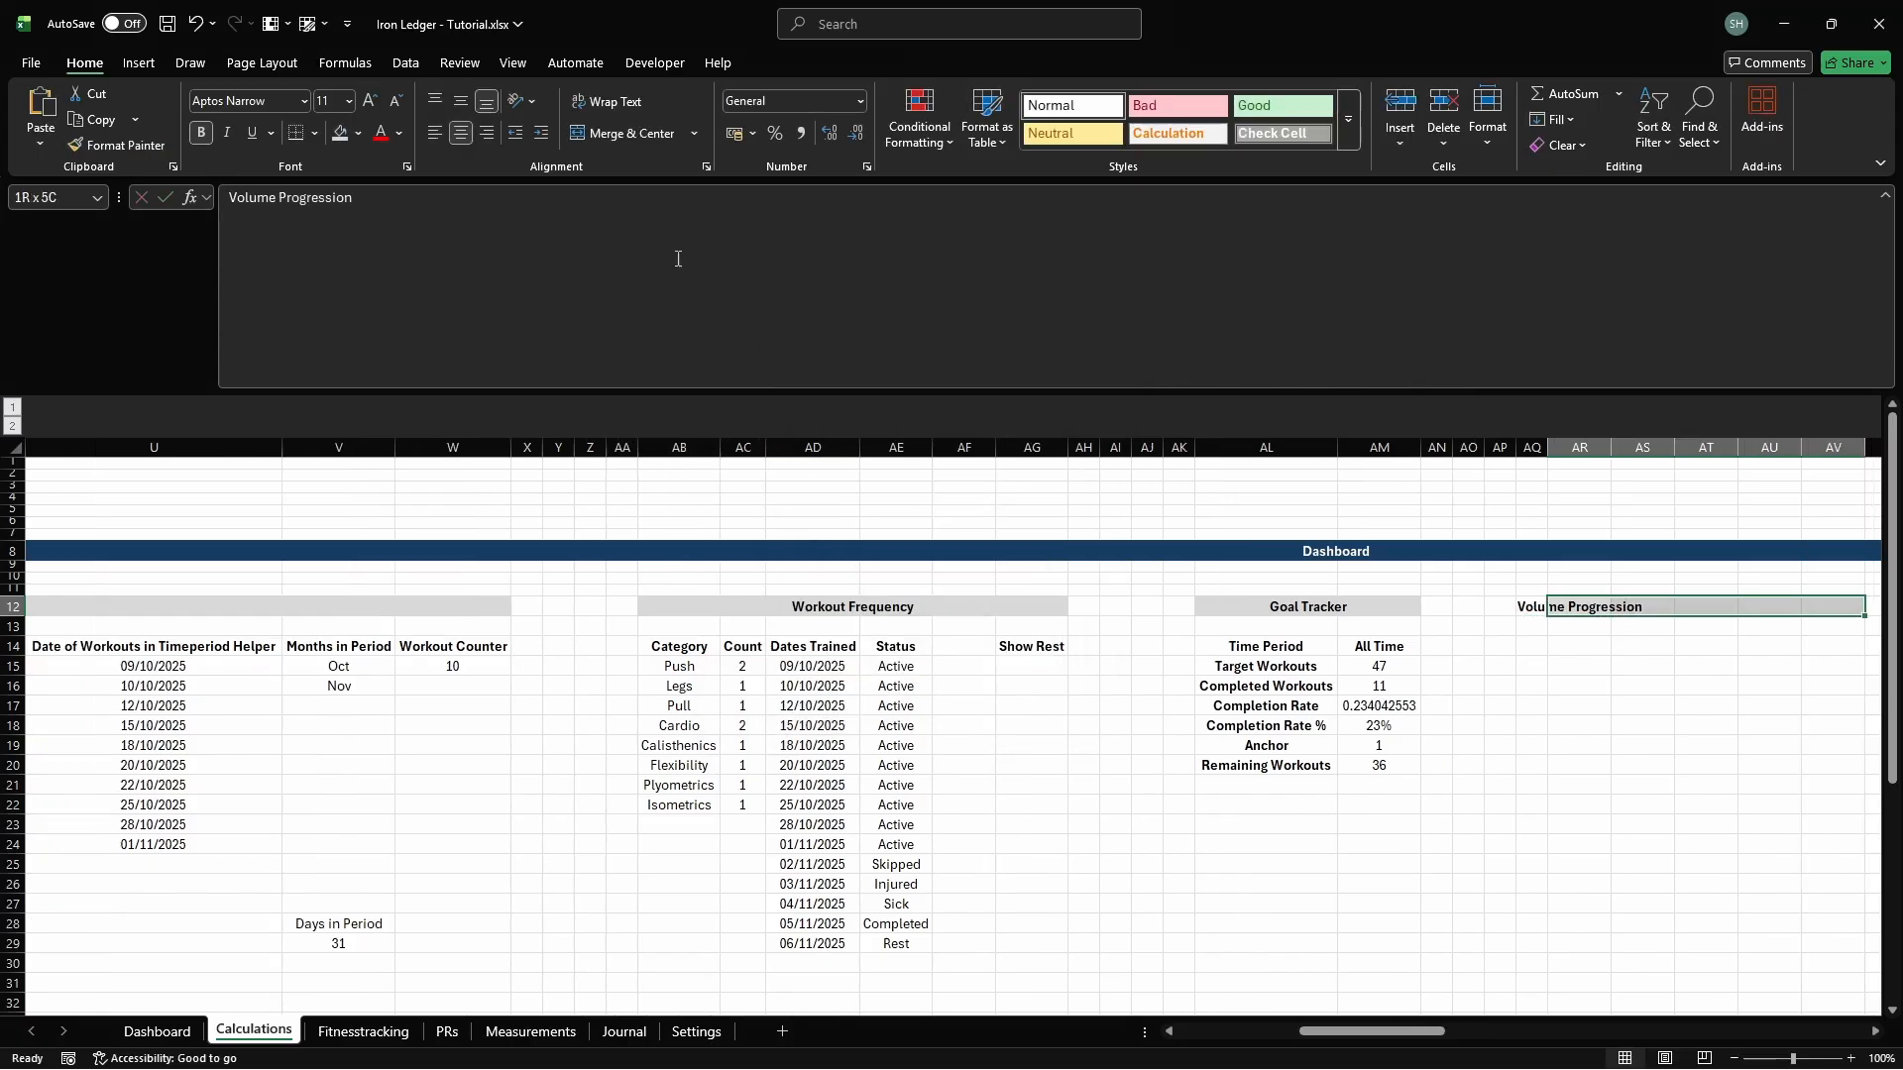
{"action": "left_click", "coordinate": [617, 133]}
Enter the heading "VP Start Date" in AR14
{"action": "key", "text": "Down"}
{"action": "key", "text": "Down"}
{"action": "type", "text": "VP Start D"}
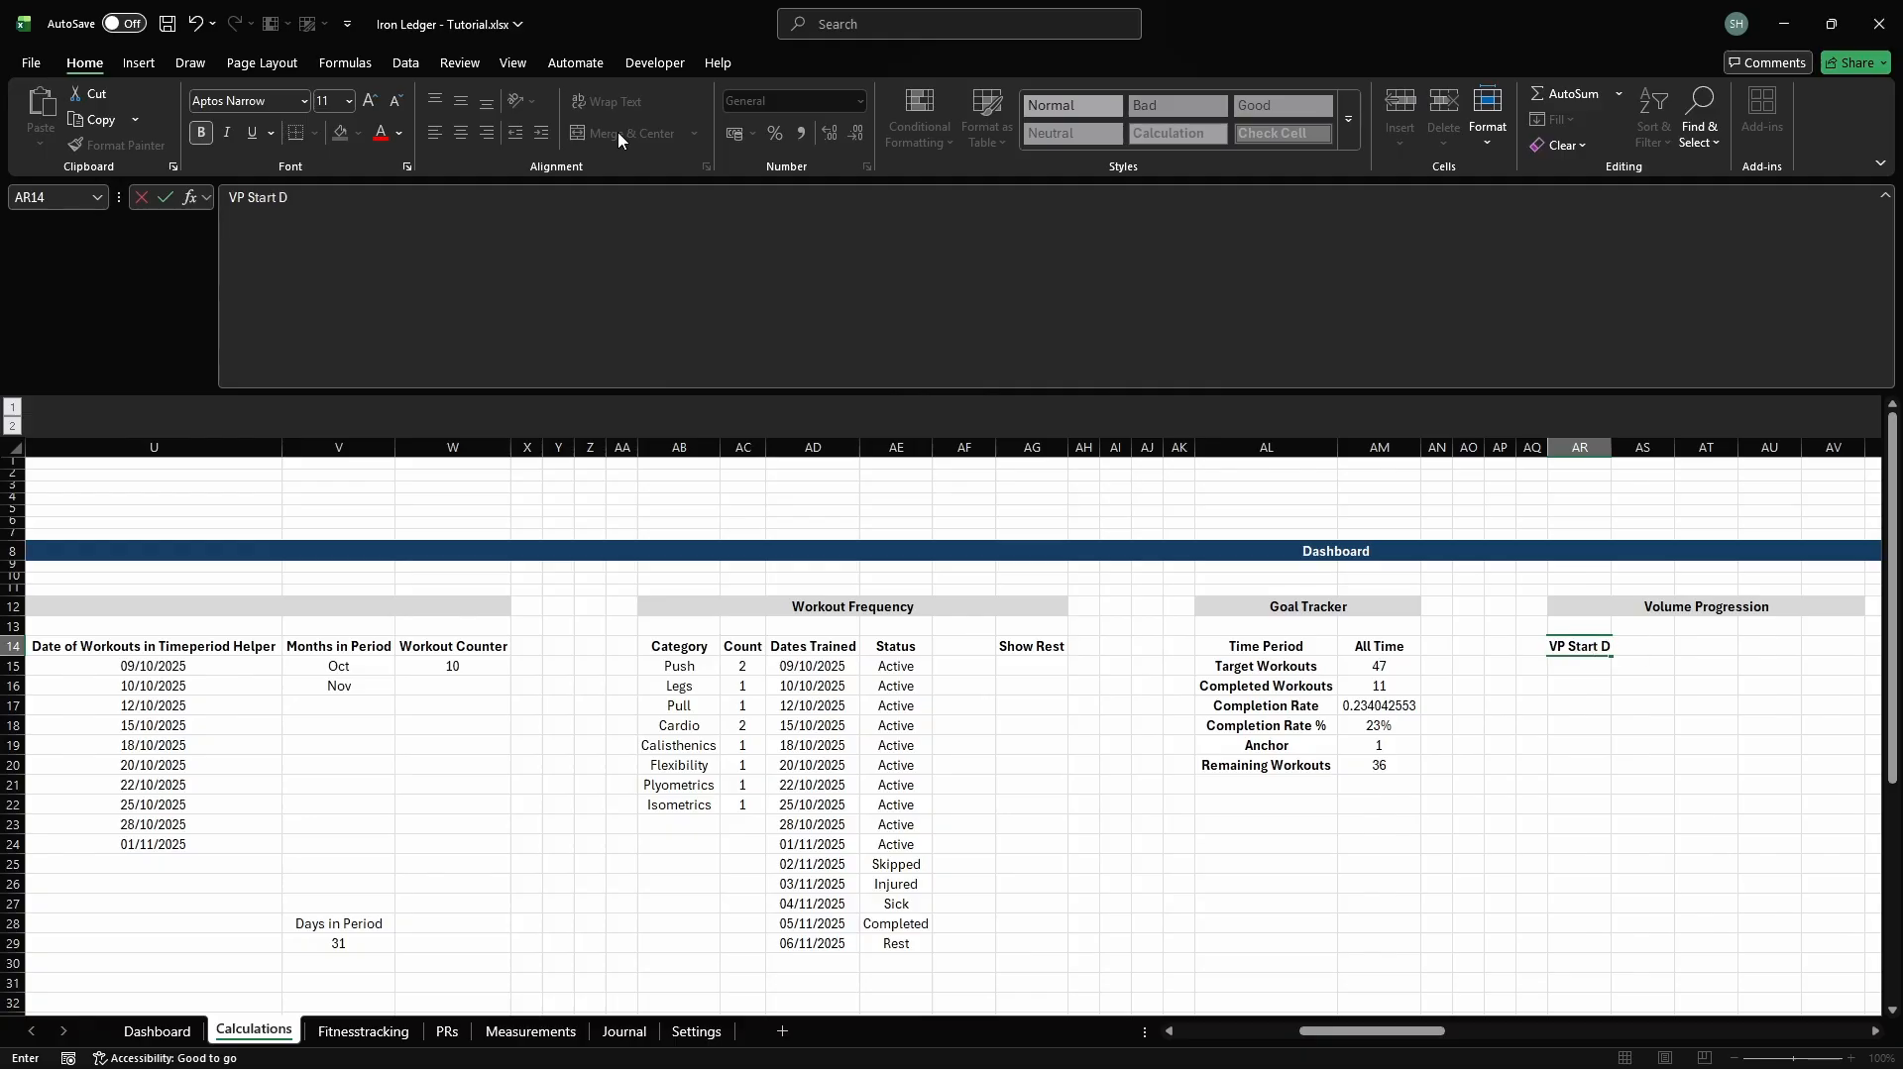
{"action": "type", "text": "ate"}
{"action": "key", "text": "Return"}
Define the workbook-scoped name cd_vprog_start_timeperiod for cell AR15
{"action": "key", "text": "ctrl+F3"}
{"action": "left_click", "coordinate": [733, 367]}
{"action": "type", "text": "c"}
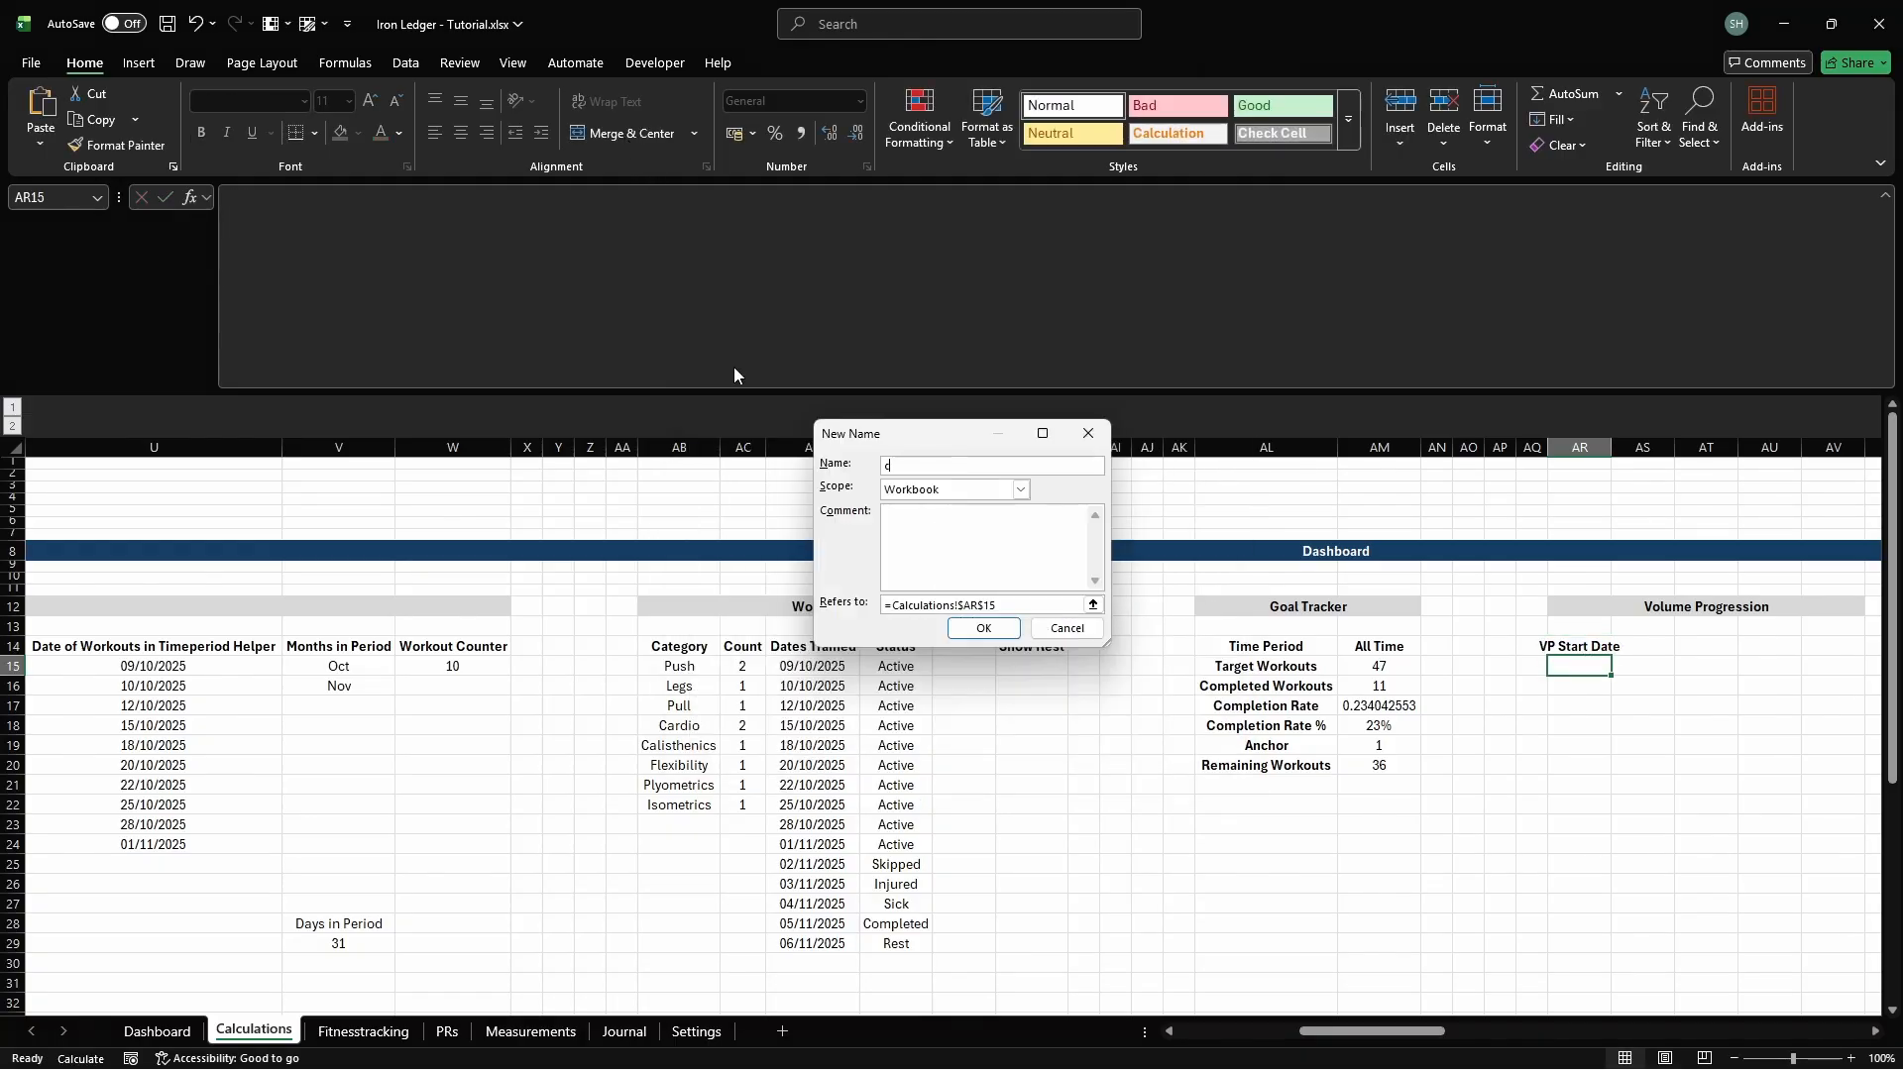
{"action": "type", "text": "d_vprog_start_timeperiod"}
{"action": "key", "text": "Return"}
{"action": "key", "text": "Escape"}
In AR15, start a SWITCH on cg_selected_timeperiod with "This Week" returning IF(cg_cl_or_rl="CL", DATE(YEAR(today), MONTH(today), 1), today-29)
{"action": "type", "text": "=SWITCH(cg"}
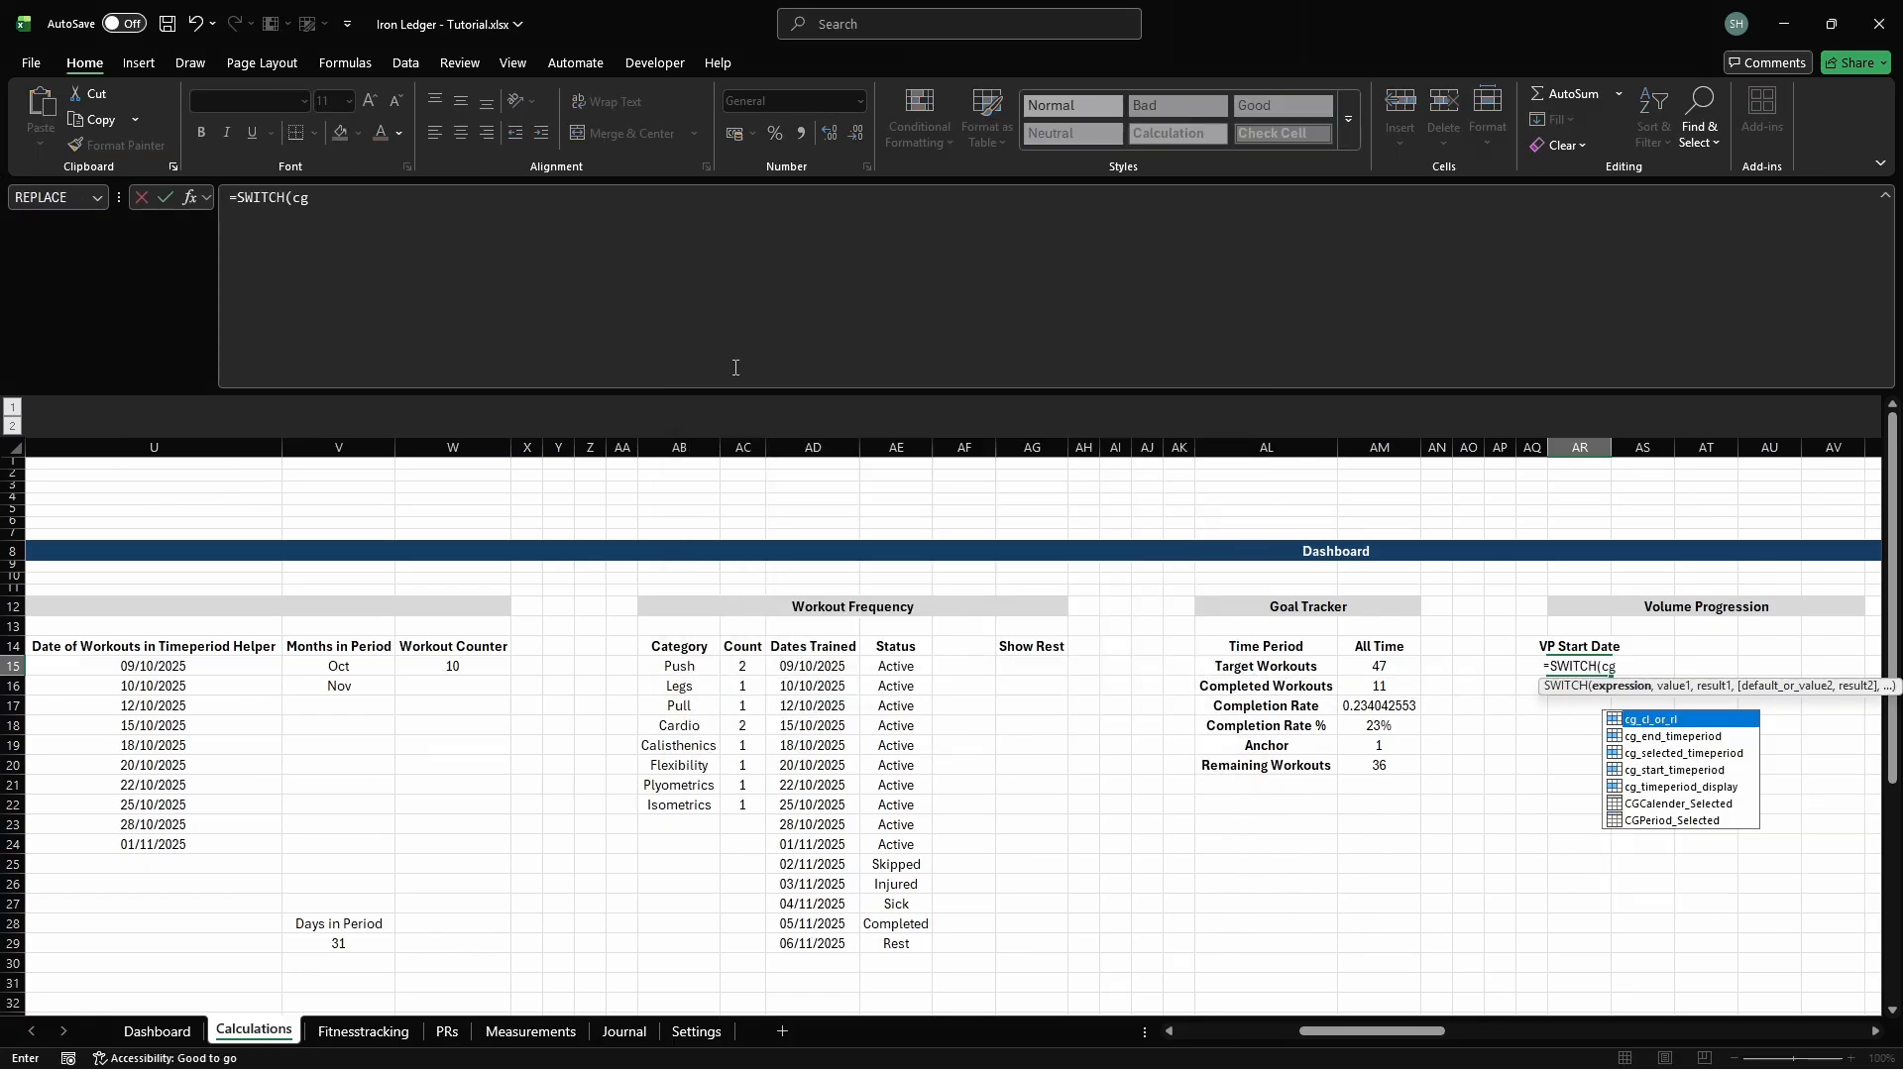
{"action": "type", "text": "_selected_timeperi"}
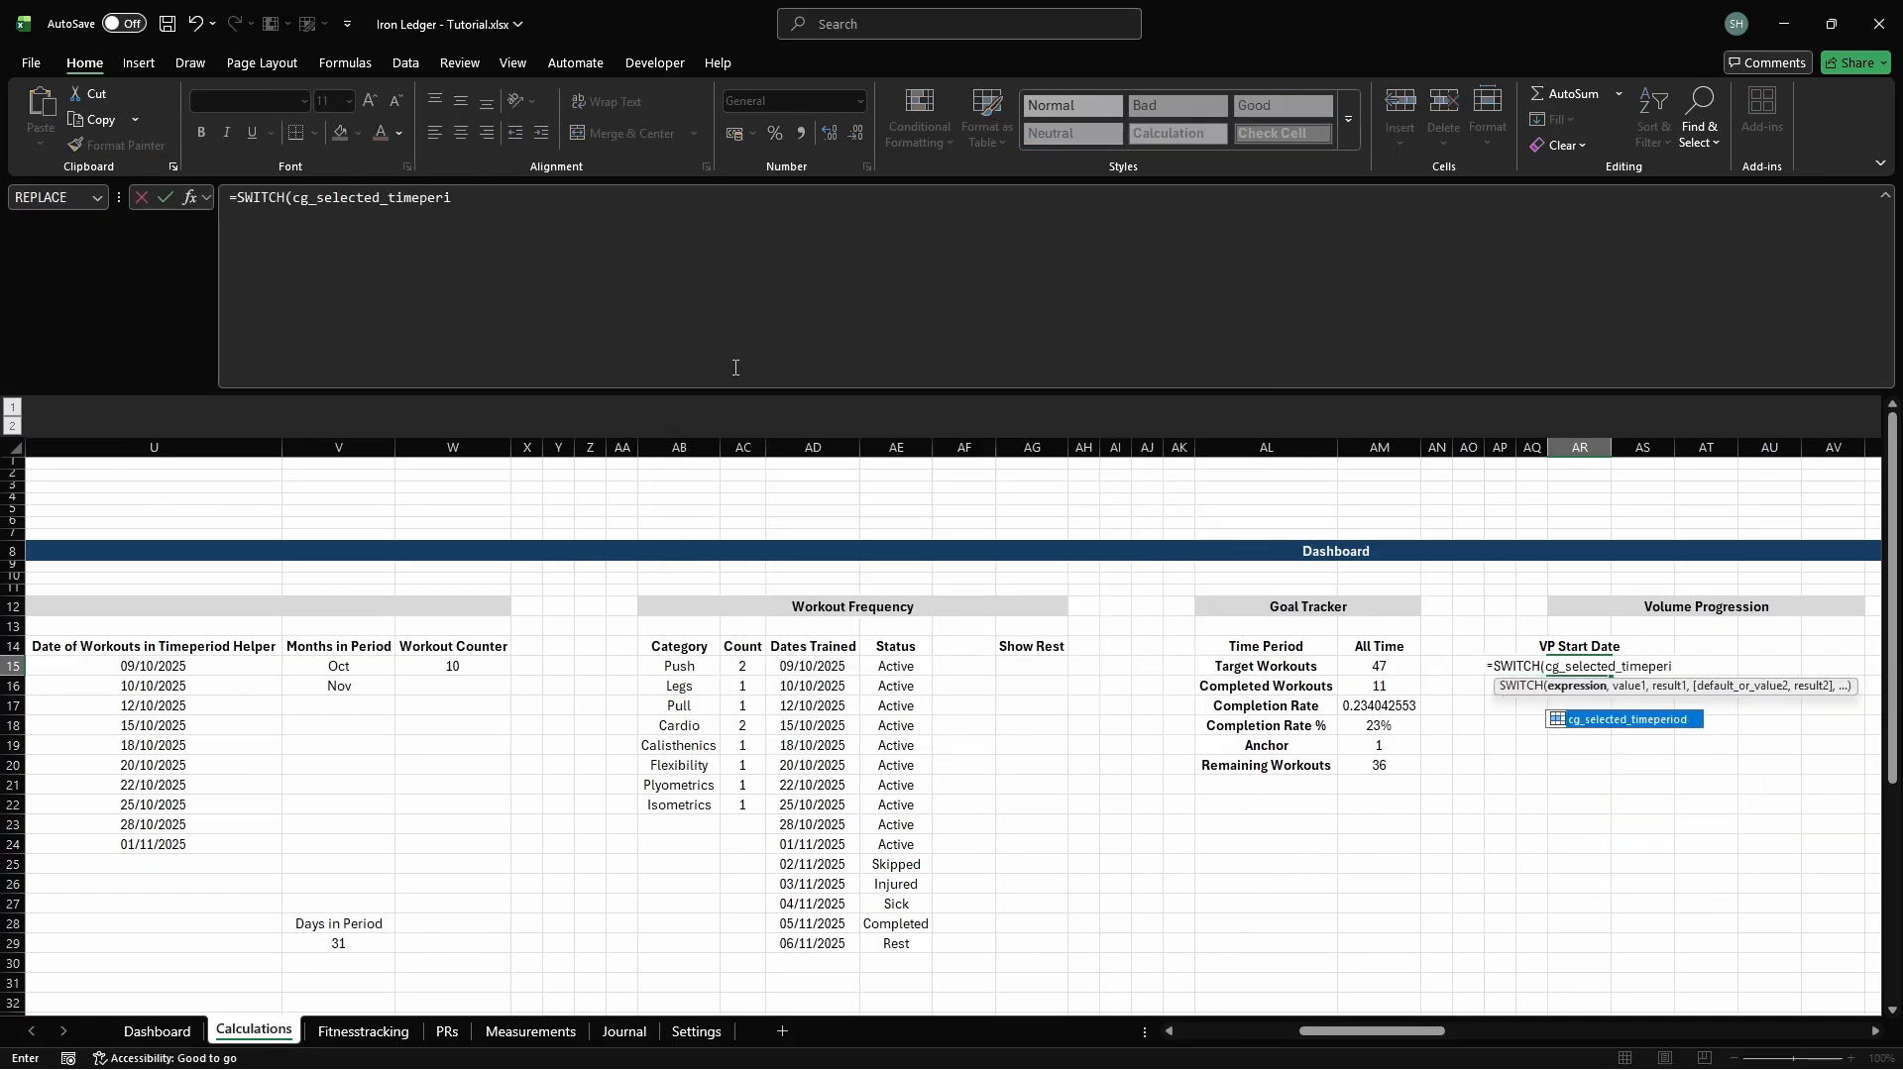
{"action": "type", "text": "od,     \"This Week\", I"}
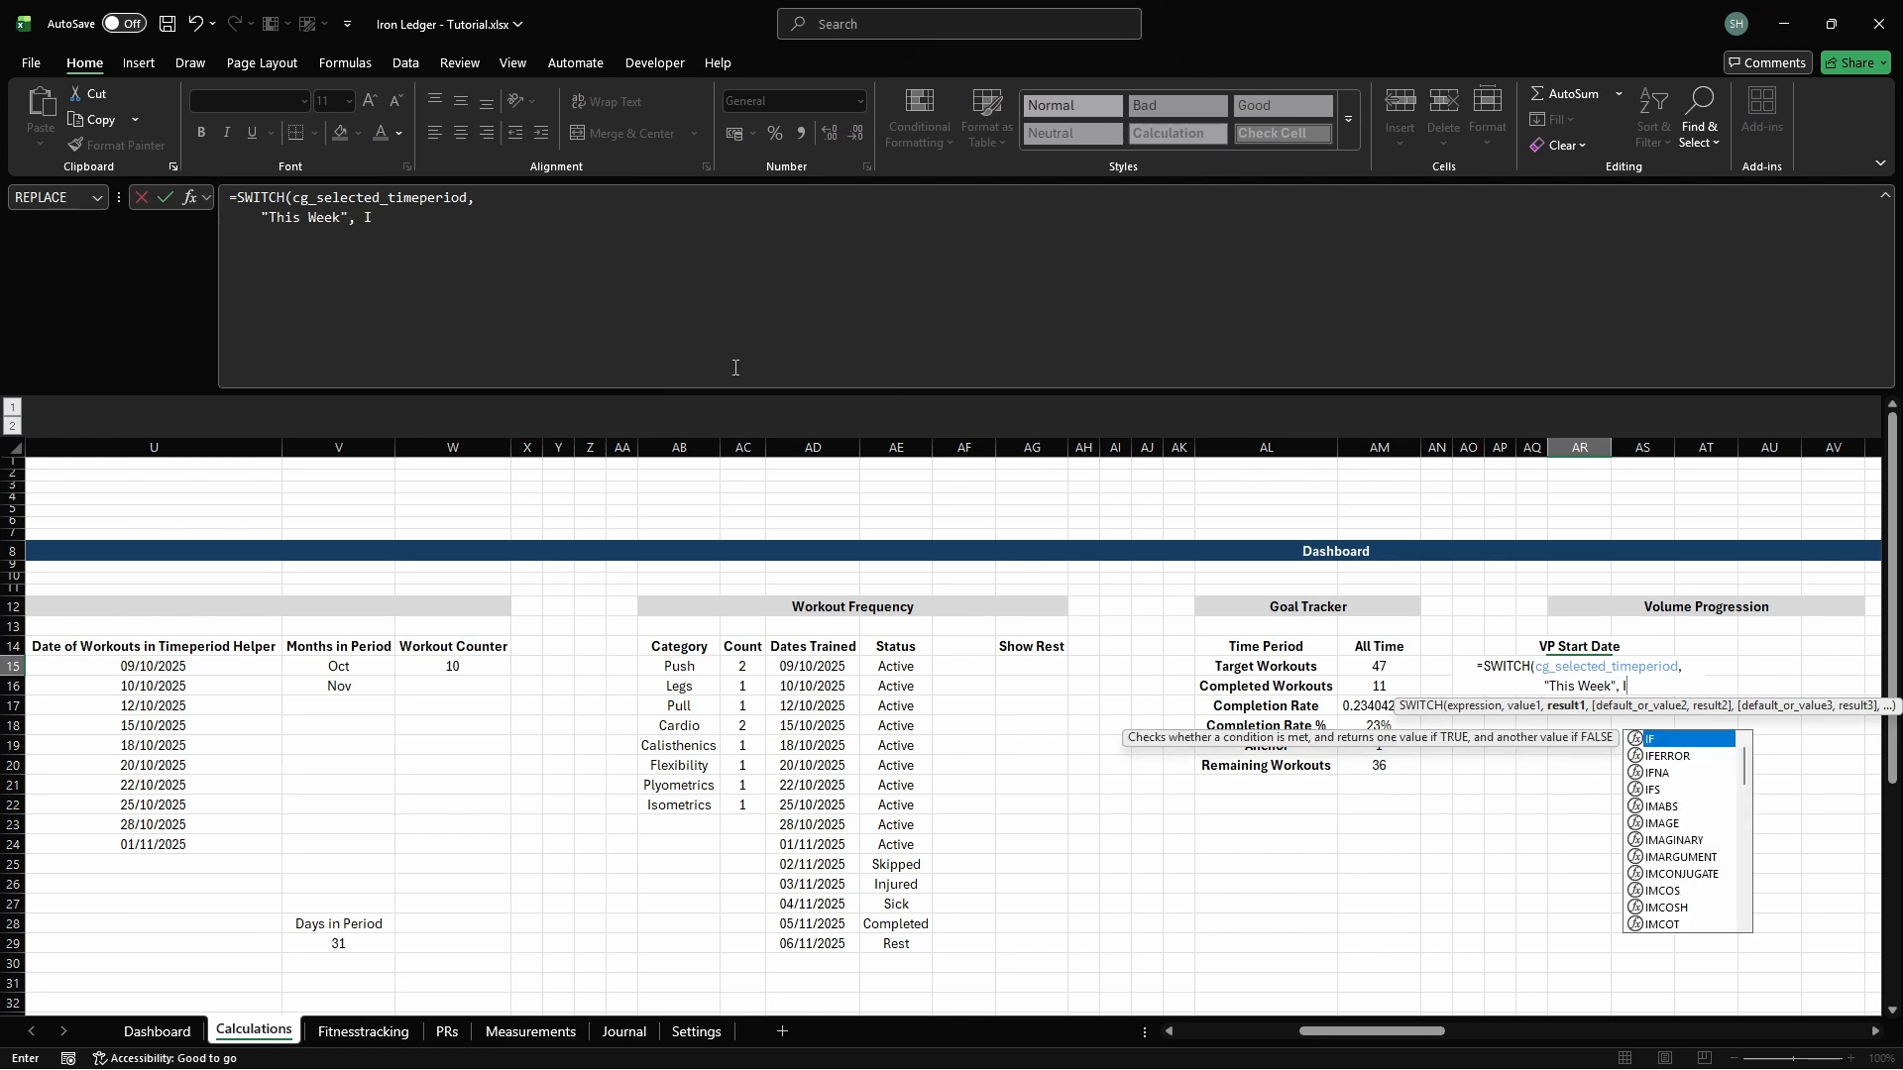
{"action": "type", "text": "F(cg_cl_or_rl=\"CL\", DATE(Y"}
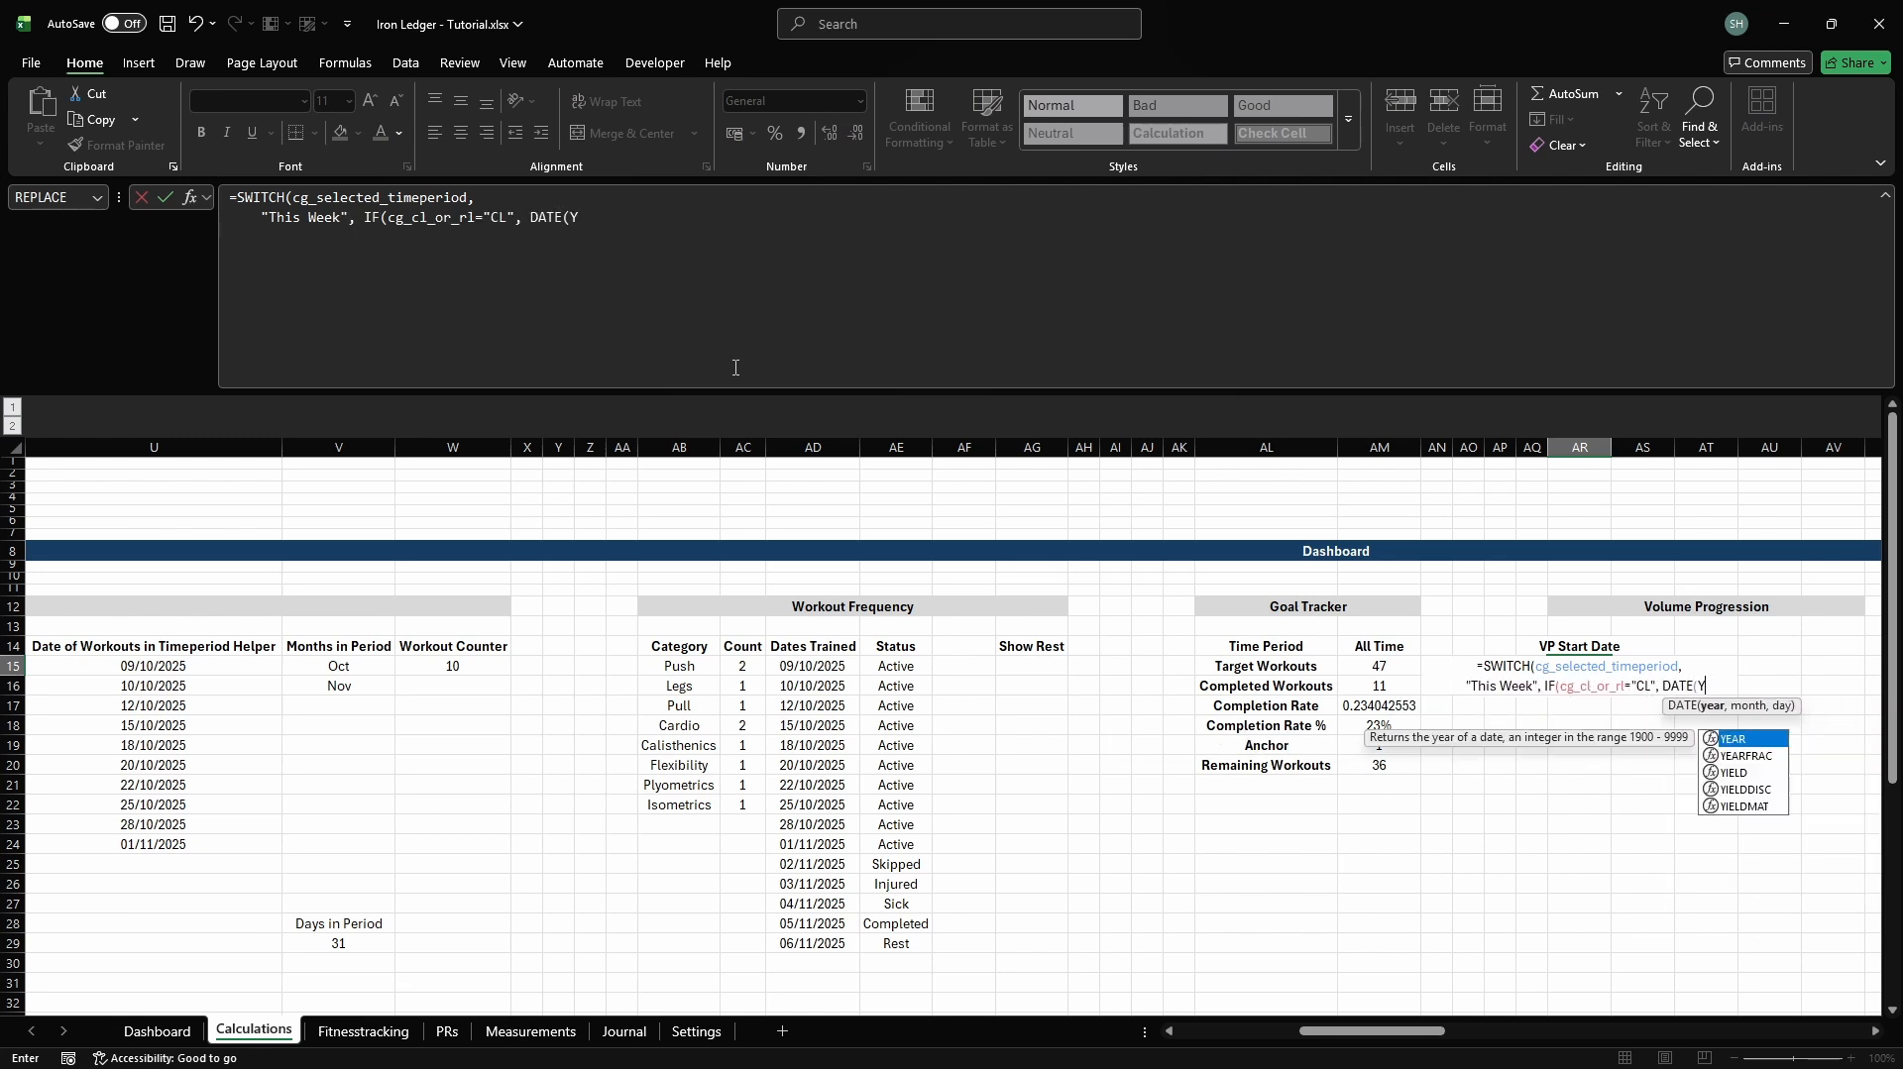
{"action": "type", "text": "EAR(today), MONTH(today),"}
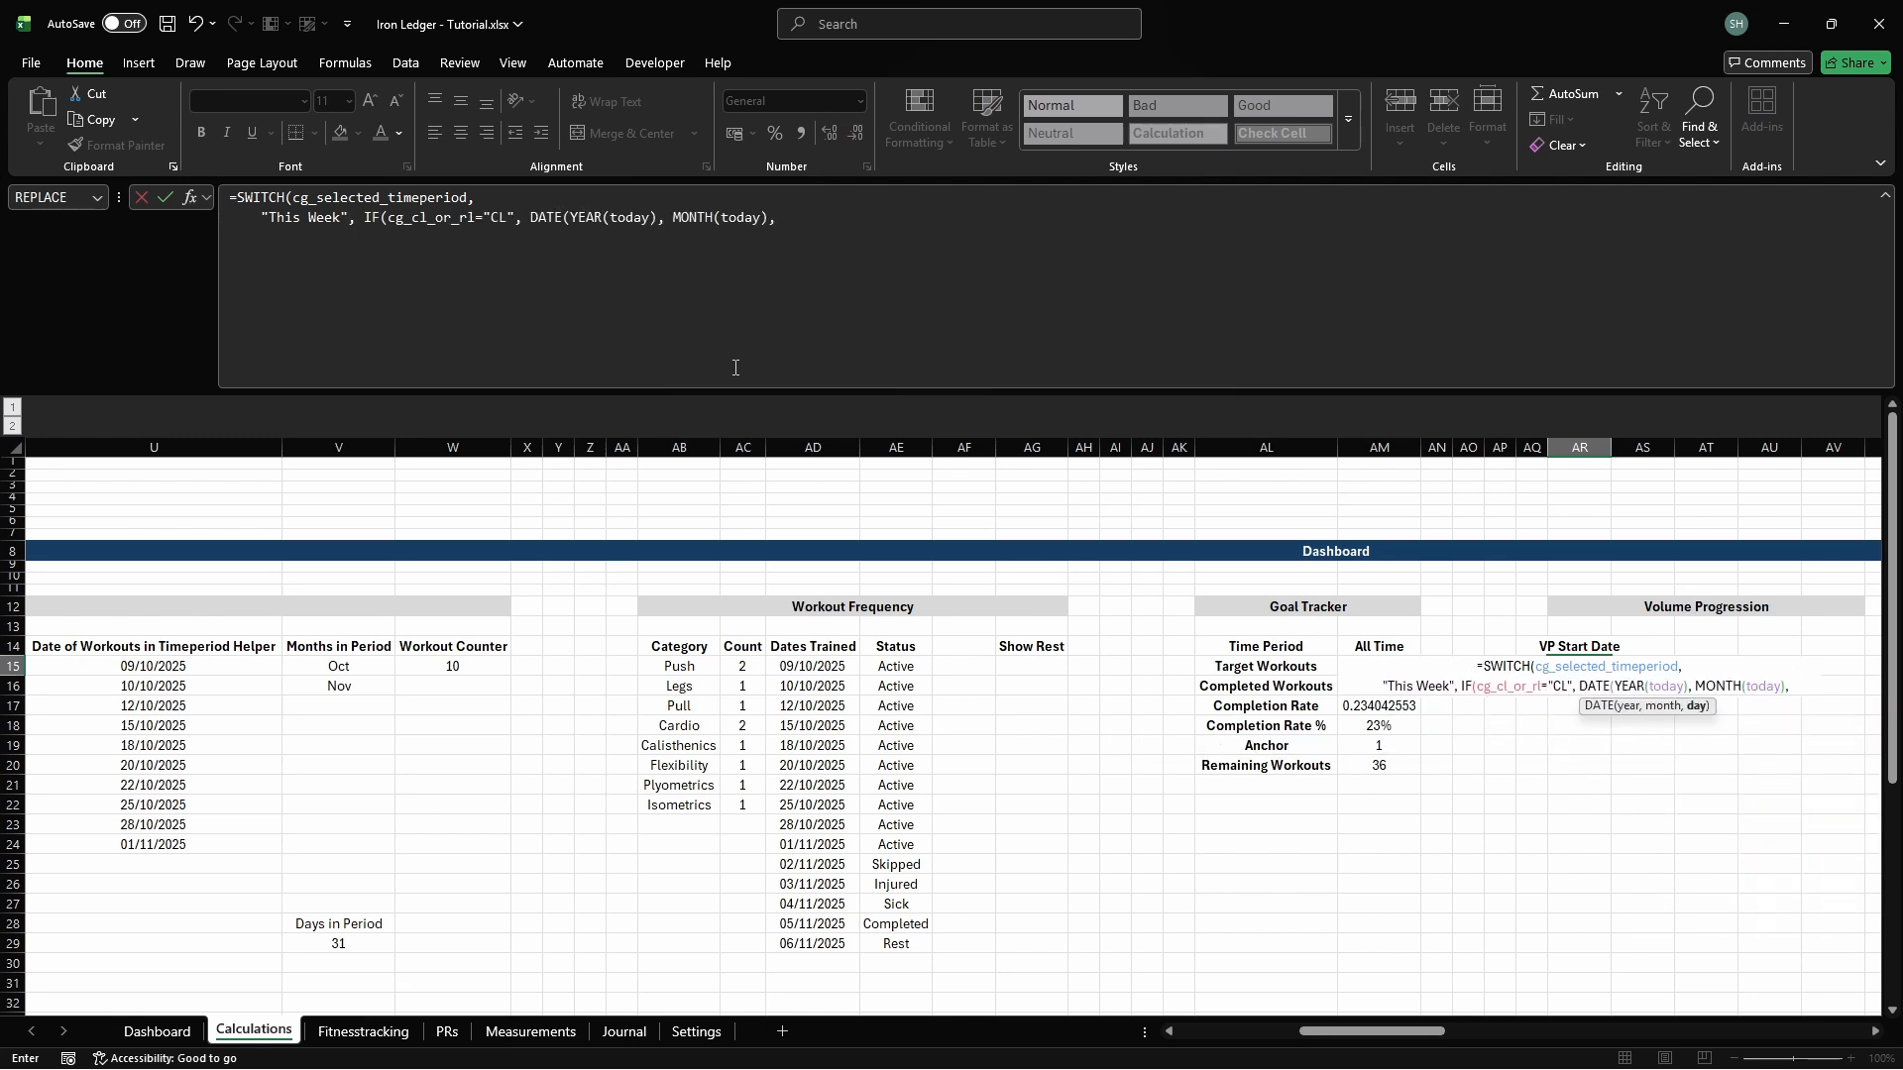
{"action": "type", "text": " 1), today-29),"}
{"action": "key", "text": "alt+Return"}
Add the "Last Week" case to the SWITCH formula, returning IF(cg_cl_or_rl="CL", DATE(YEAR(today), MONTH(today), 1), today-29)
{"action": "type", "text": "\"Last W"}
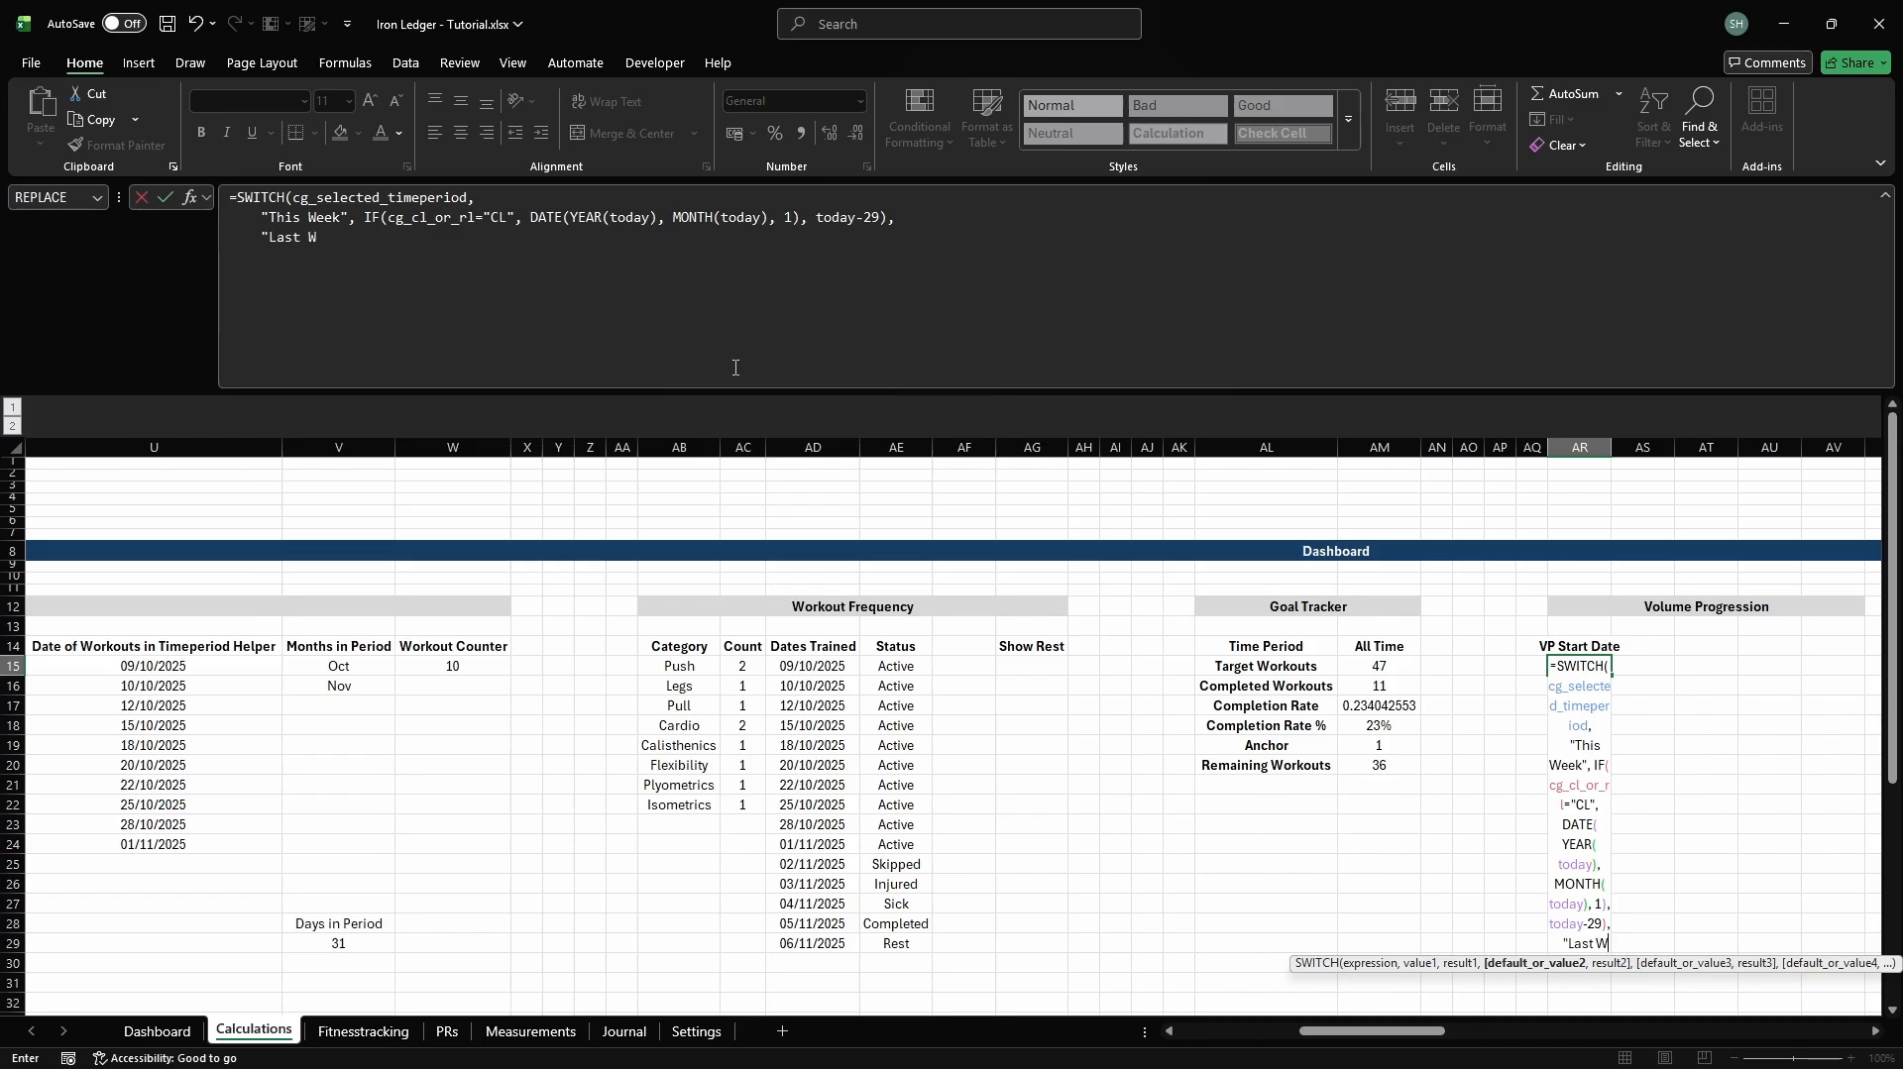
{"action": "type", "text": "eek\", IF(cg_cl_or_rl="}
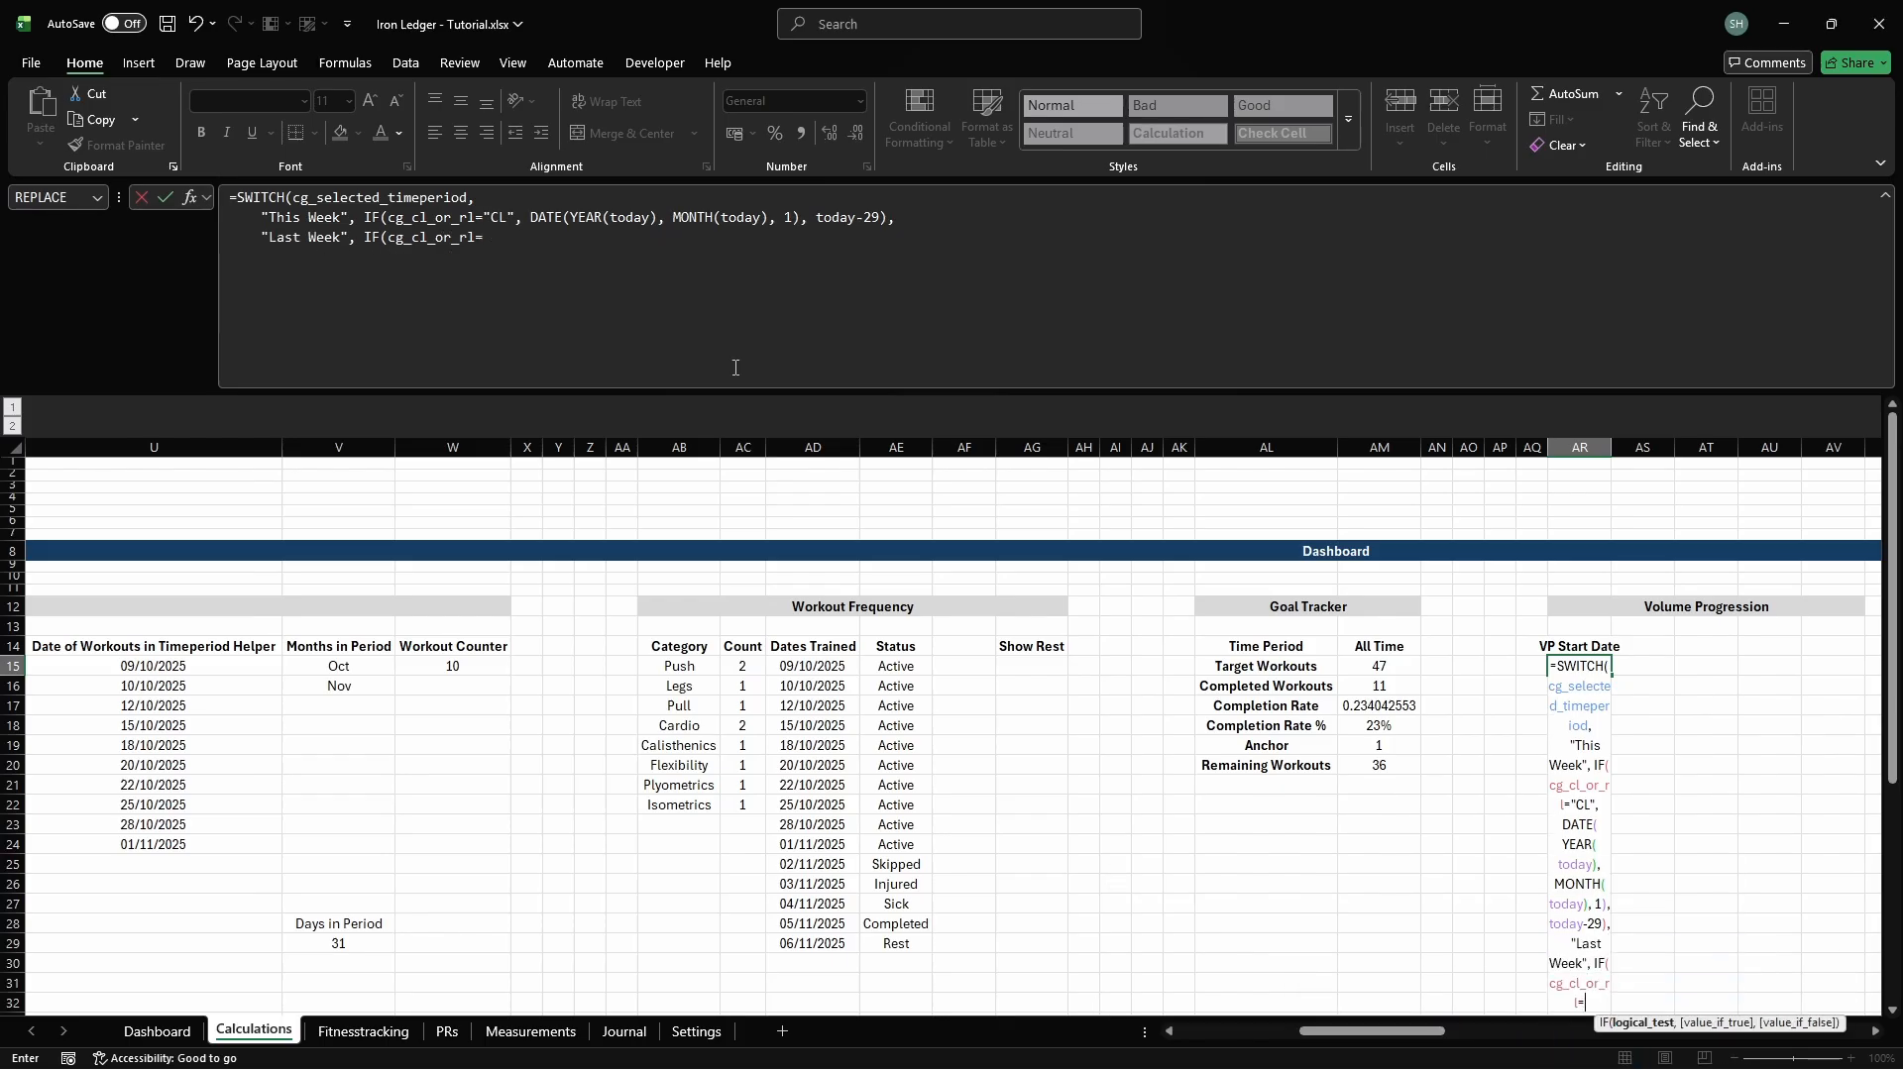
{"action": "type", "text": "\"CL\", DATE(YEAR(today),"}
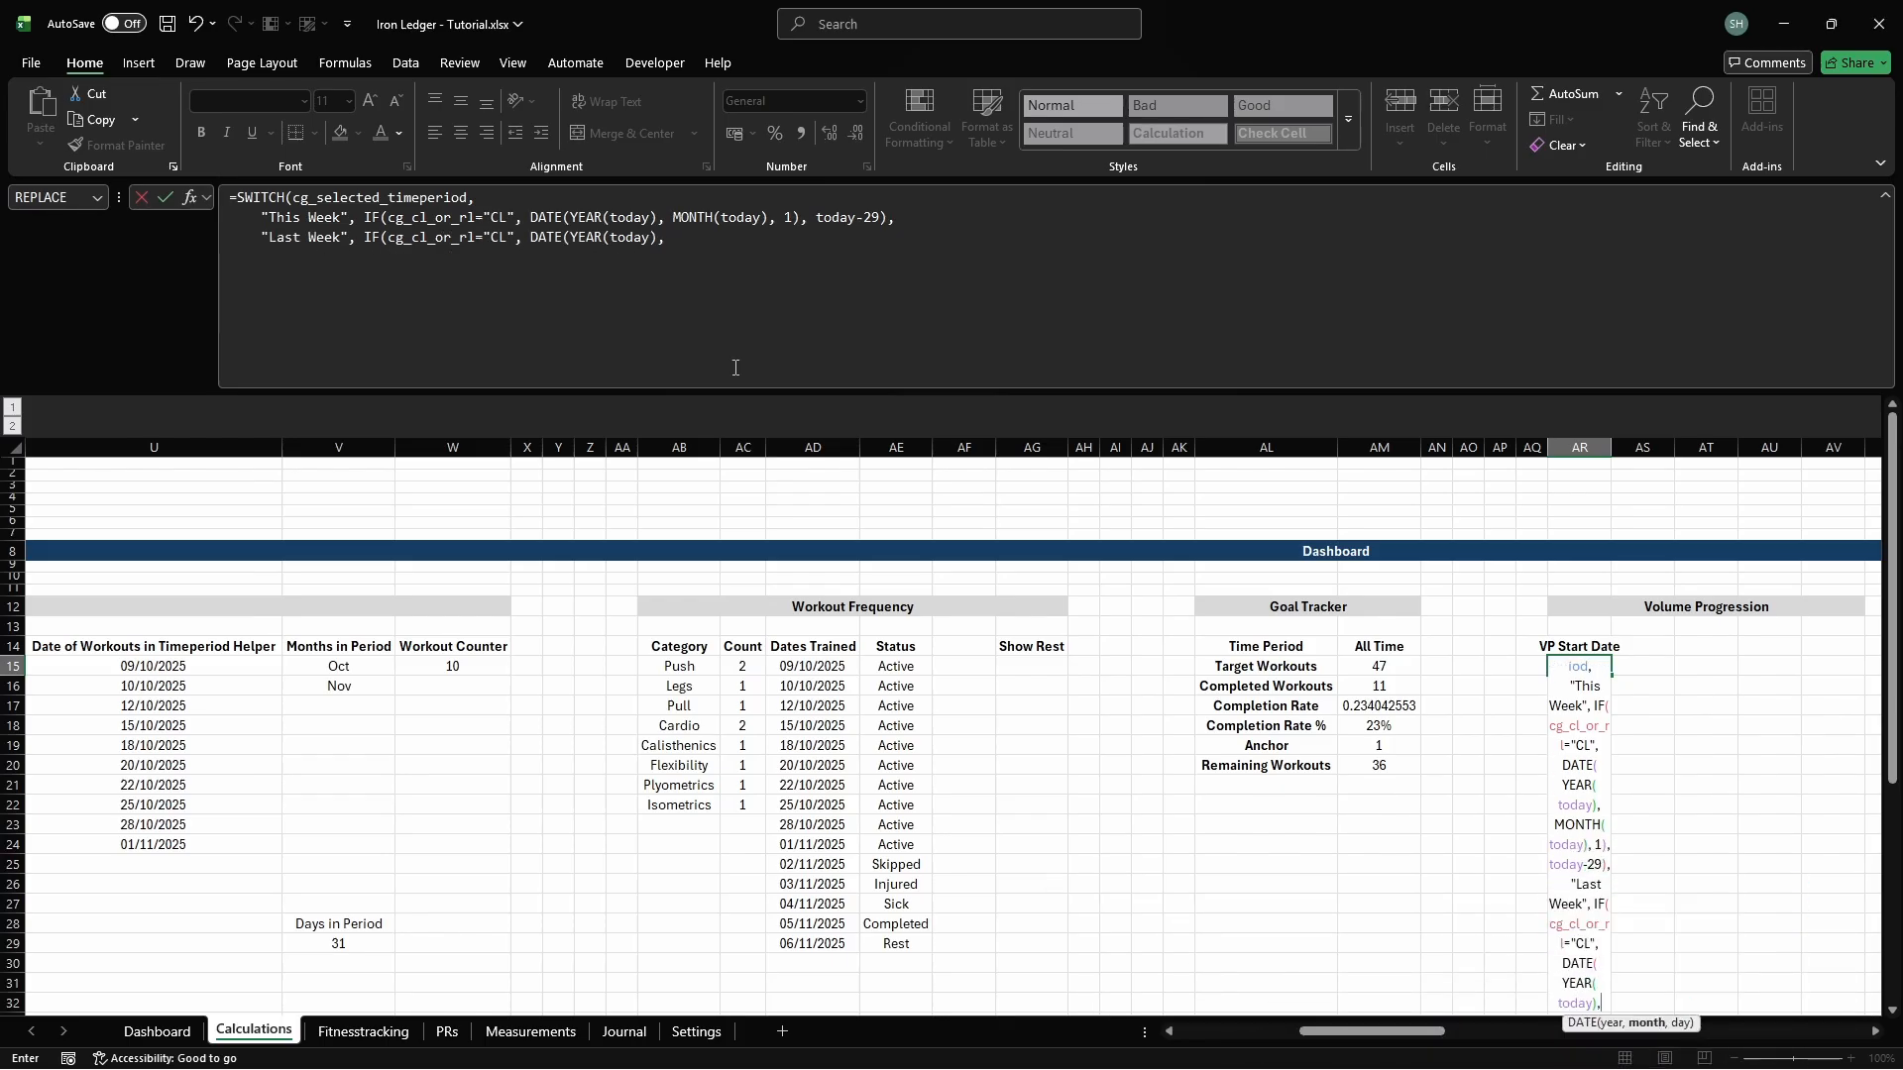
{"action": "type", "text": " MONTH(today), 1), today-29),"}
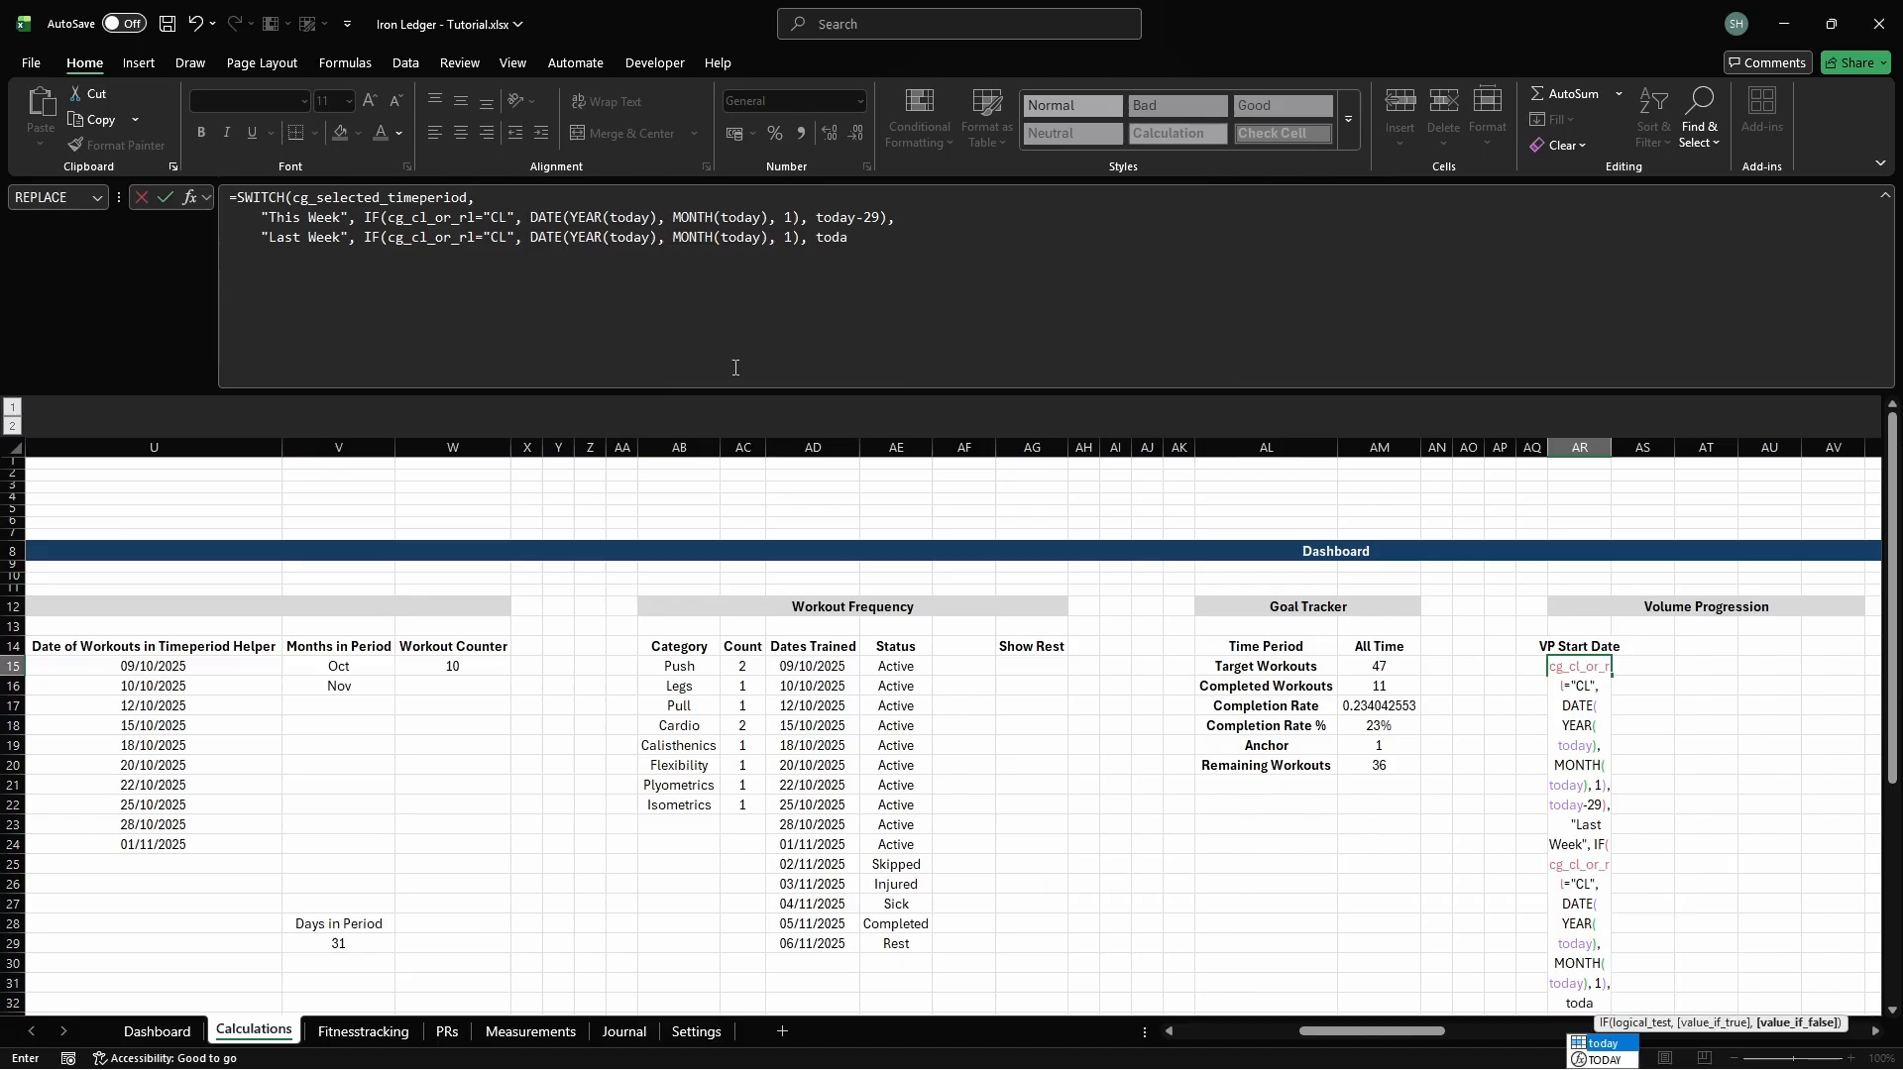
{"action": "key", "text": "alt+Return"}
Add the "This Month" case as IF(cg_cl_or_rl="CL", DATE(YEAR(today), MONTH(today), 1), today-29) and start the "Last Month" case
{"action": "type", "text": "\"This Month\""}
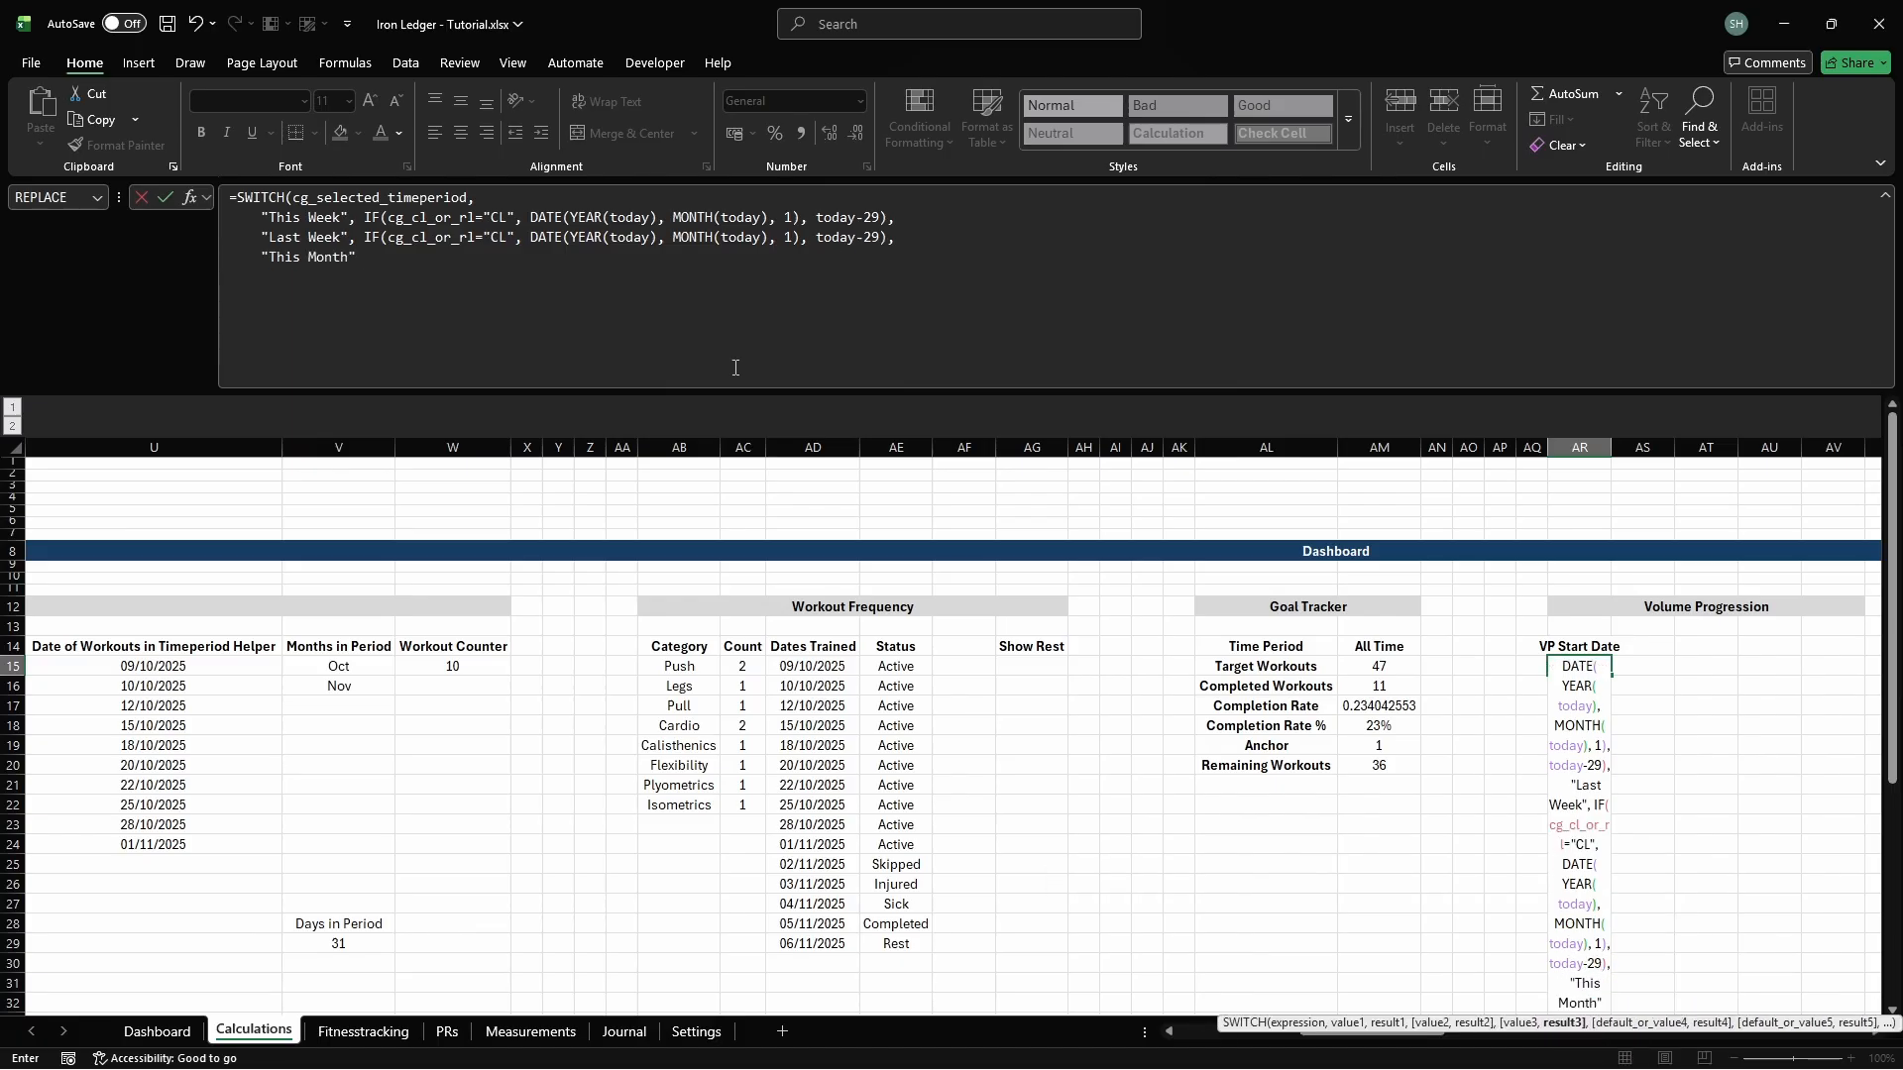
{"action": "type", "text": ", IF(cg_cl_or_rl=\"CL"}
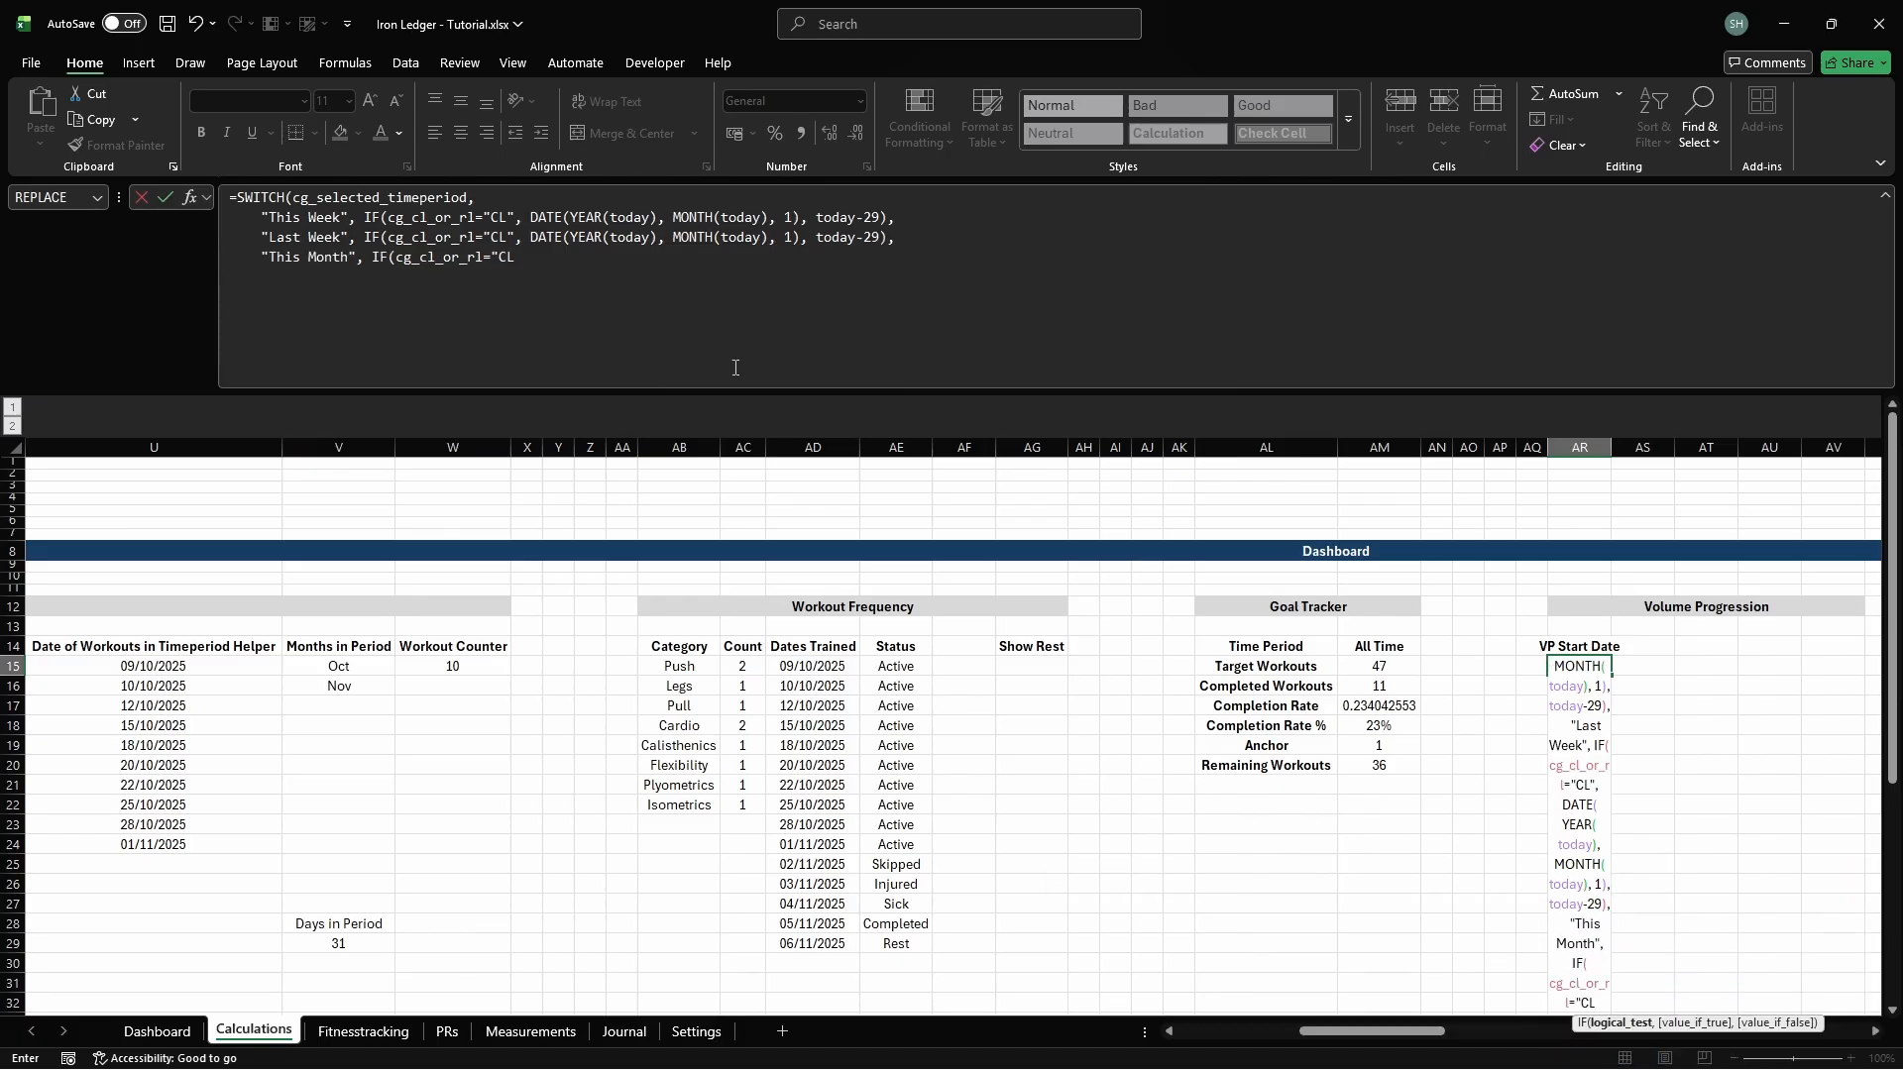
{"action": "type", "text": "\", DATE(YEAR(today), MO"}
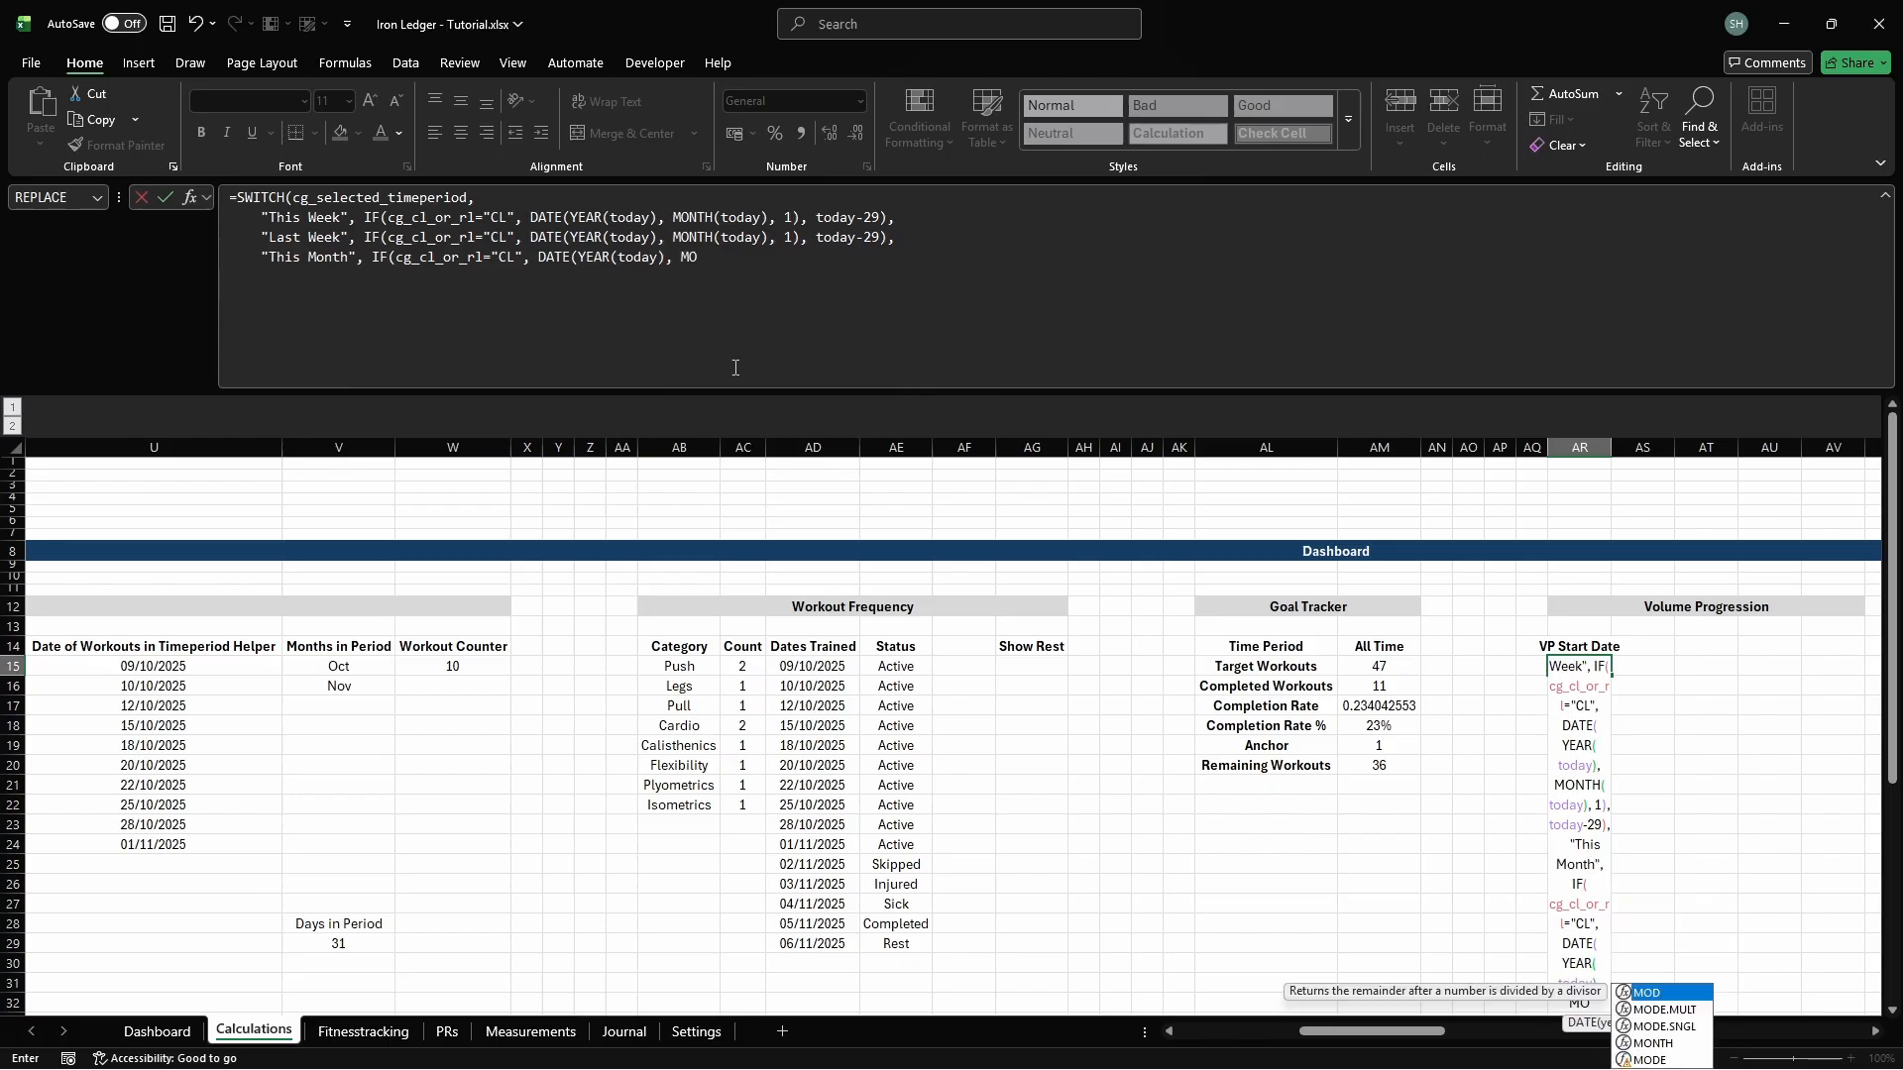
{"action": "type", "text": "NTH(today), 1), t"}
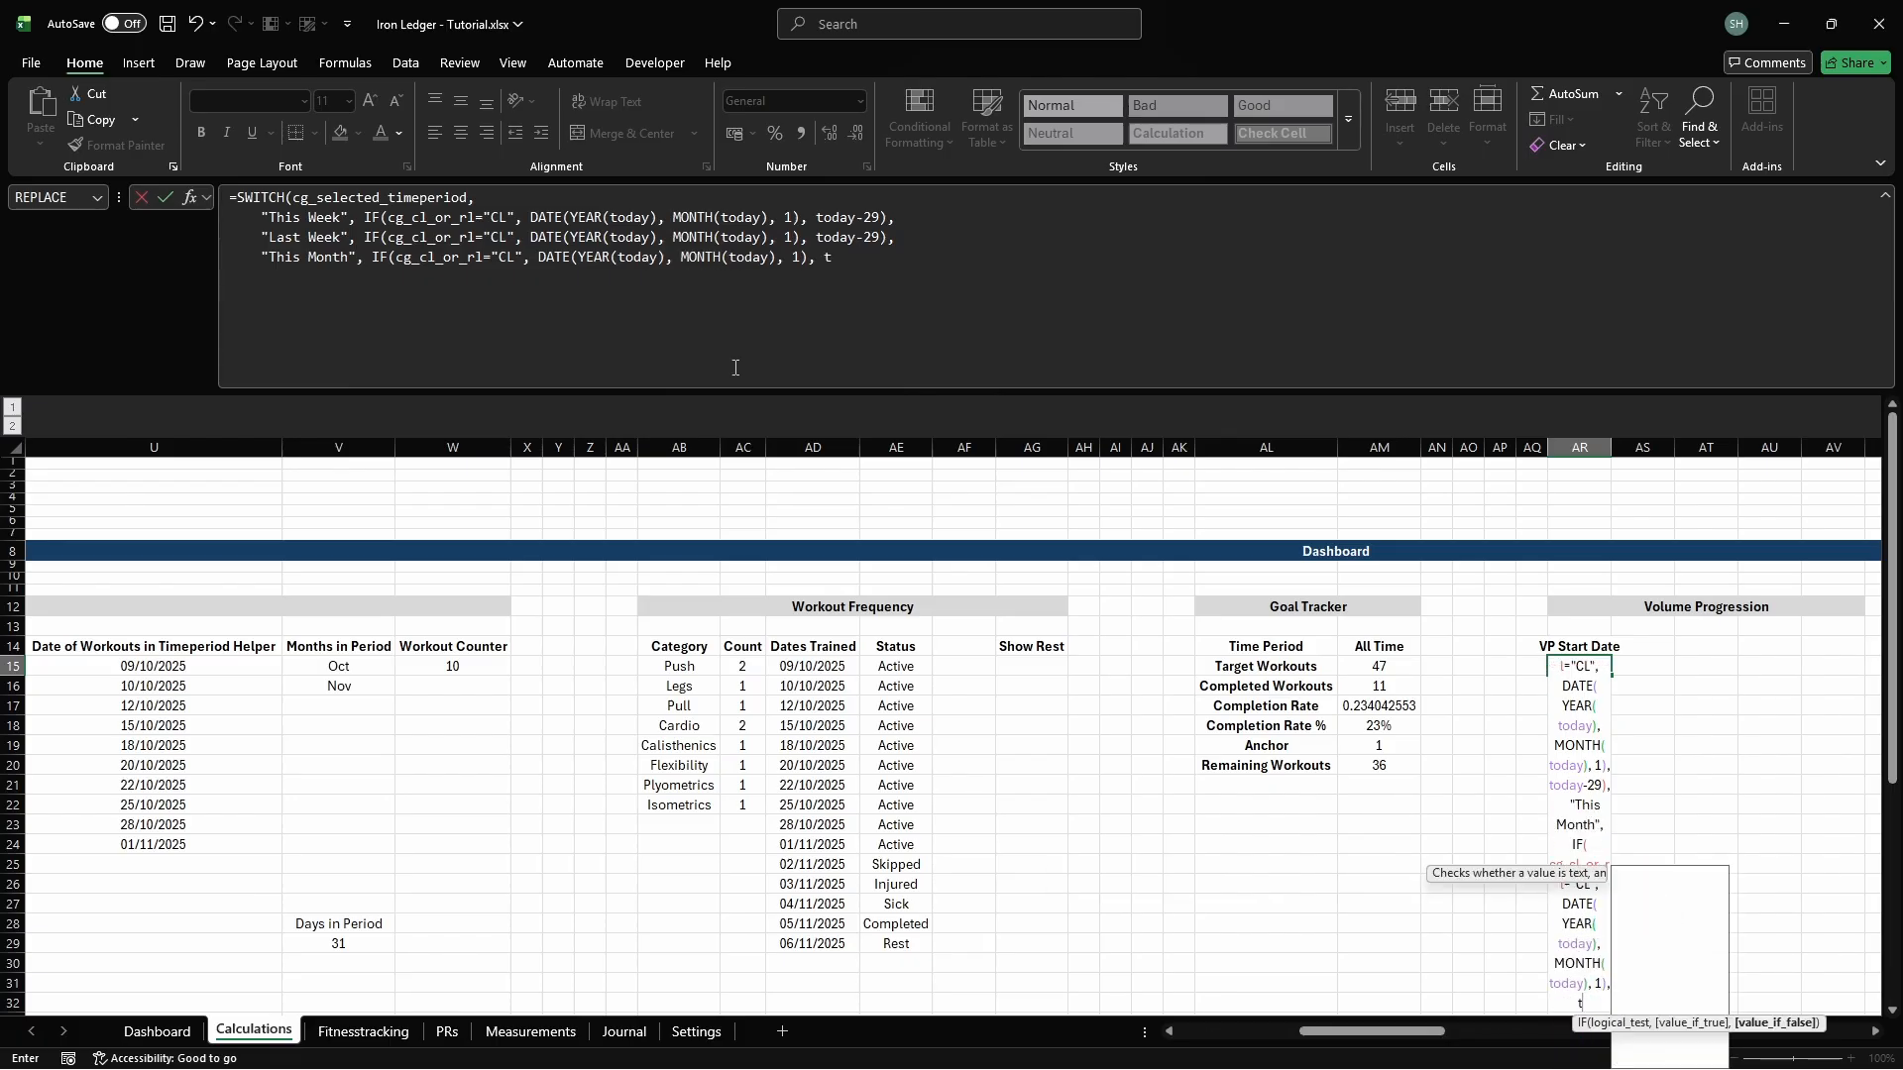
{"action": "type", "text": "oday-29),     \"Last Month"}
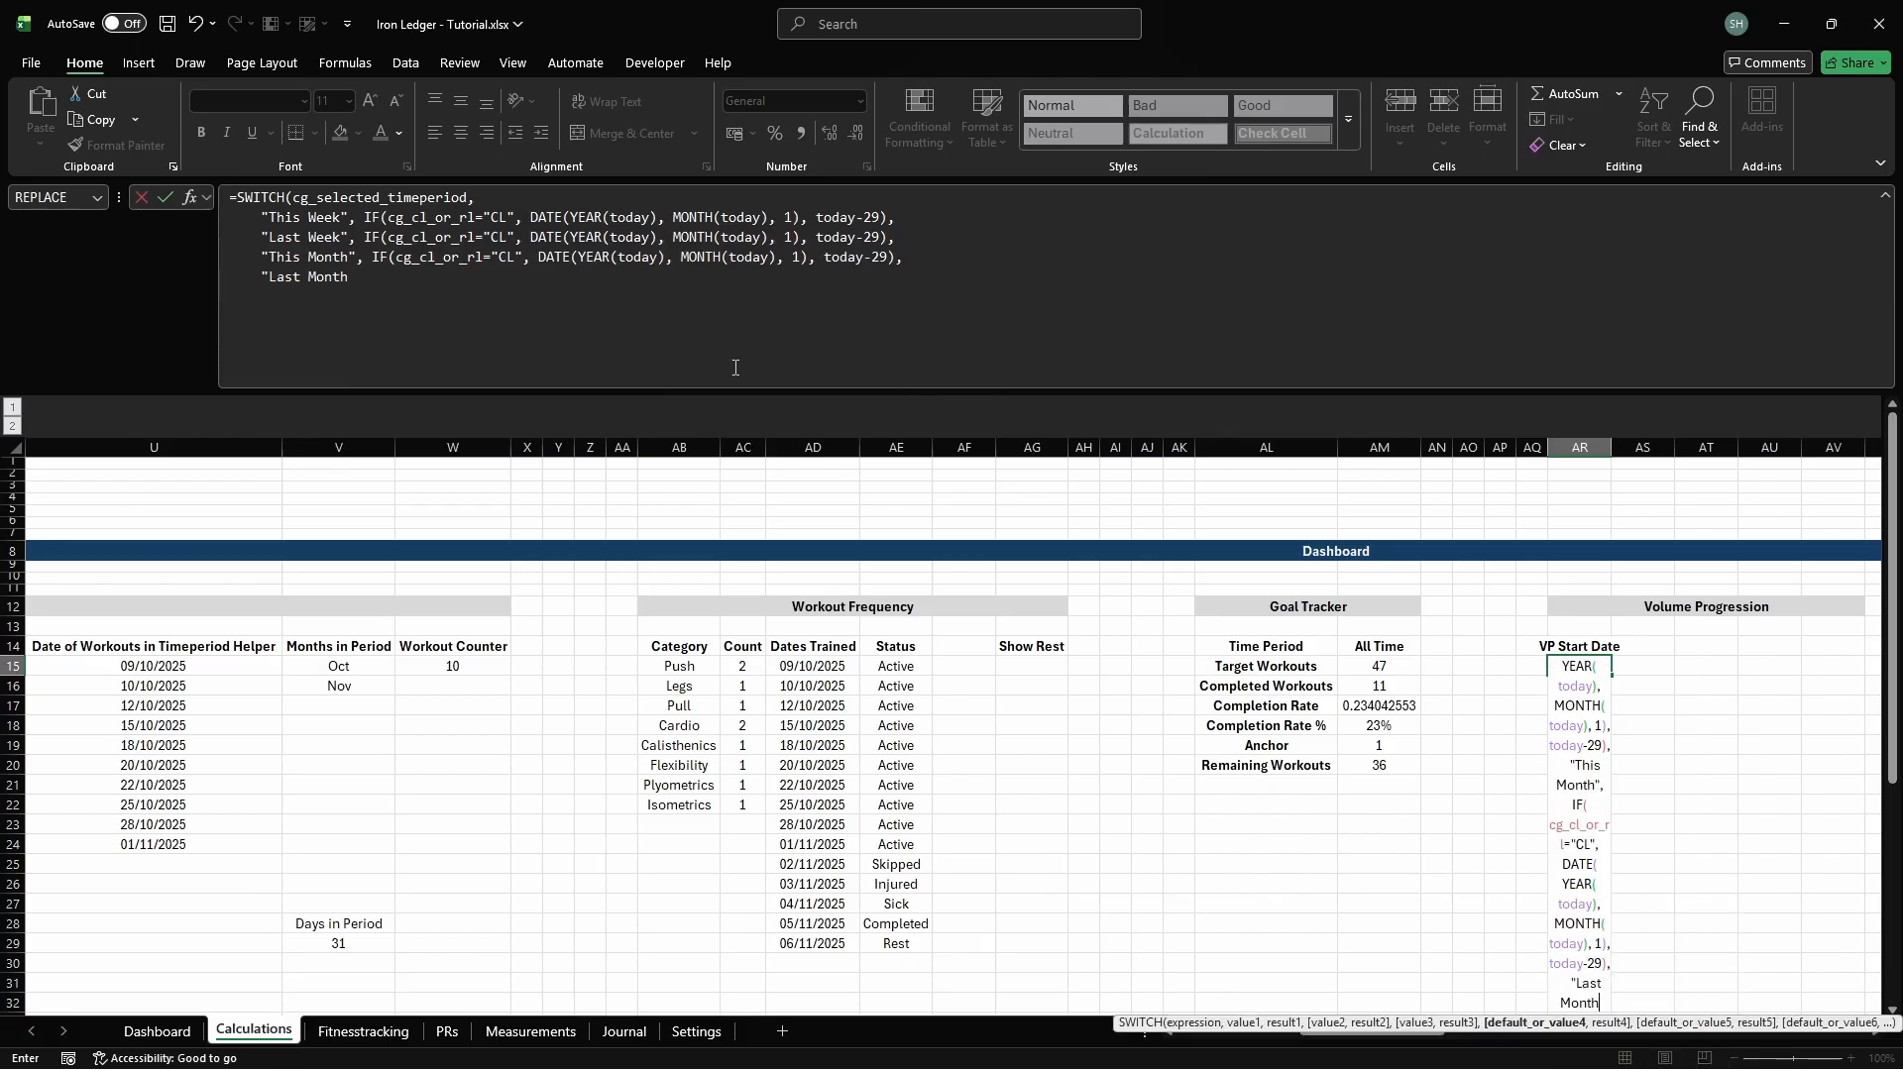
Complete the "Last Month" case with IF(cg_cl_or_rl="CL", EOMONTH(today, -2) + 1, today-59)
{"action": "type", "text": "\", IF(cg_cl_or_rl=\"CL\", EOMONTH("}
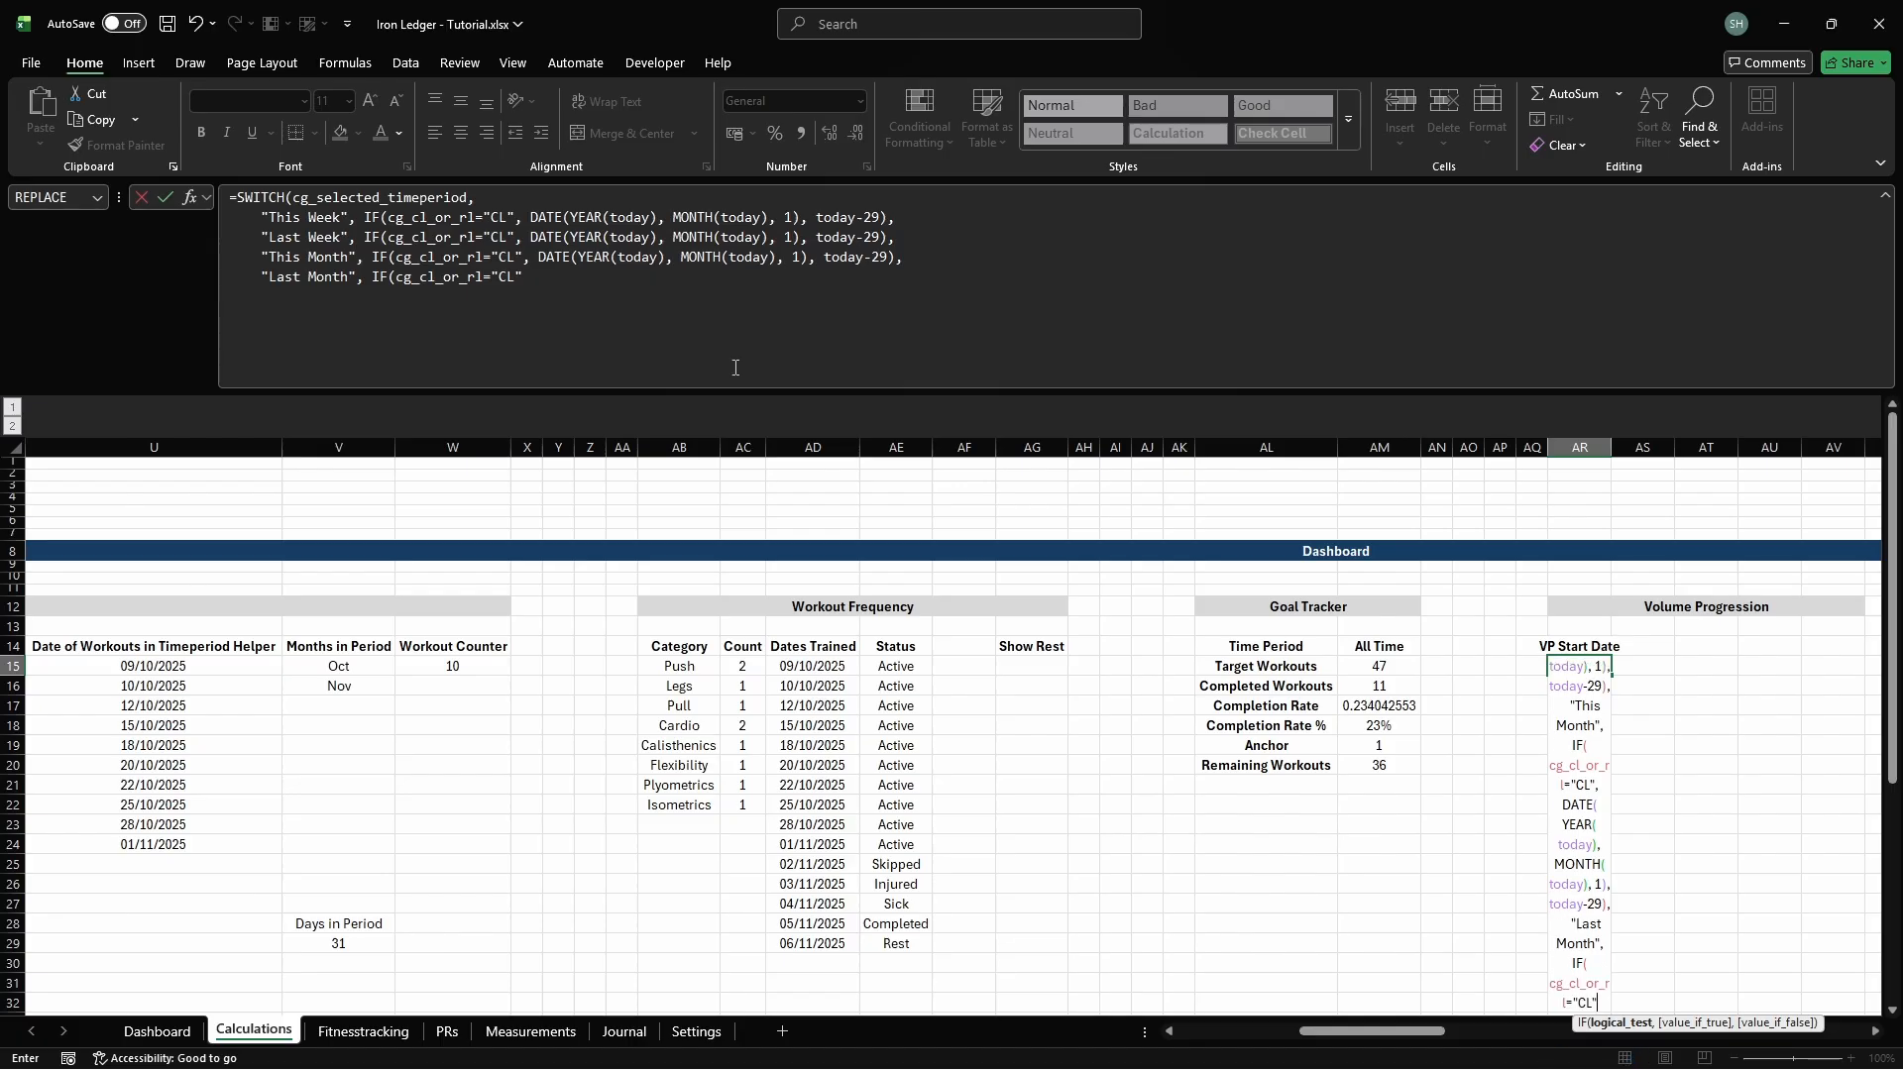
{"action": "type", "text": "today, -2) + 1, today-59),"}
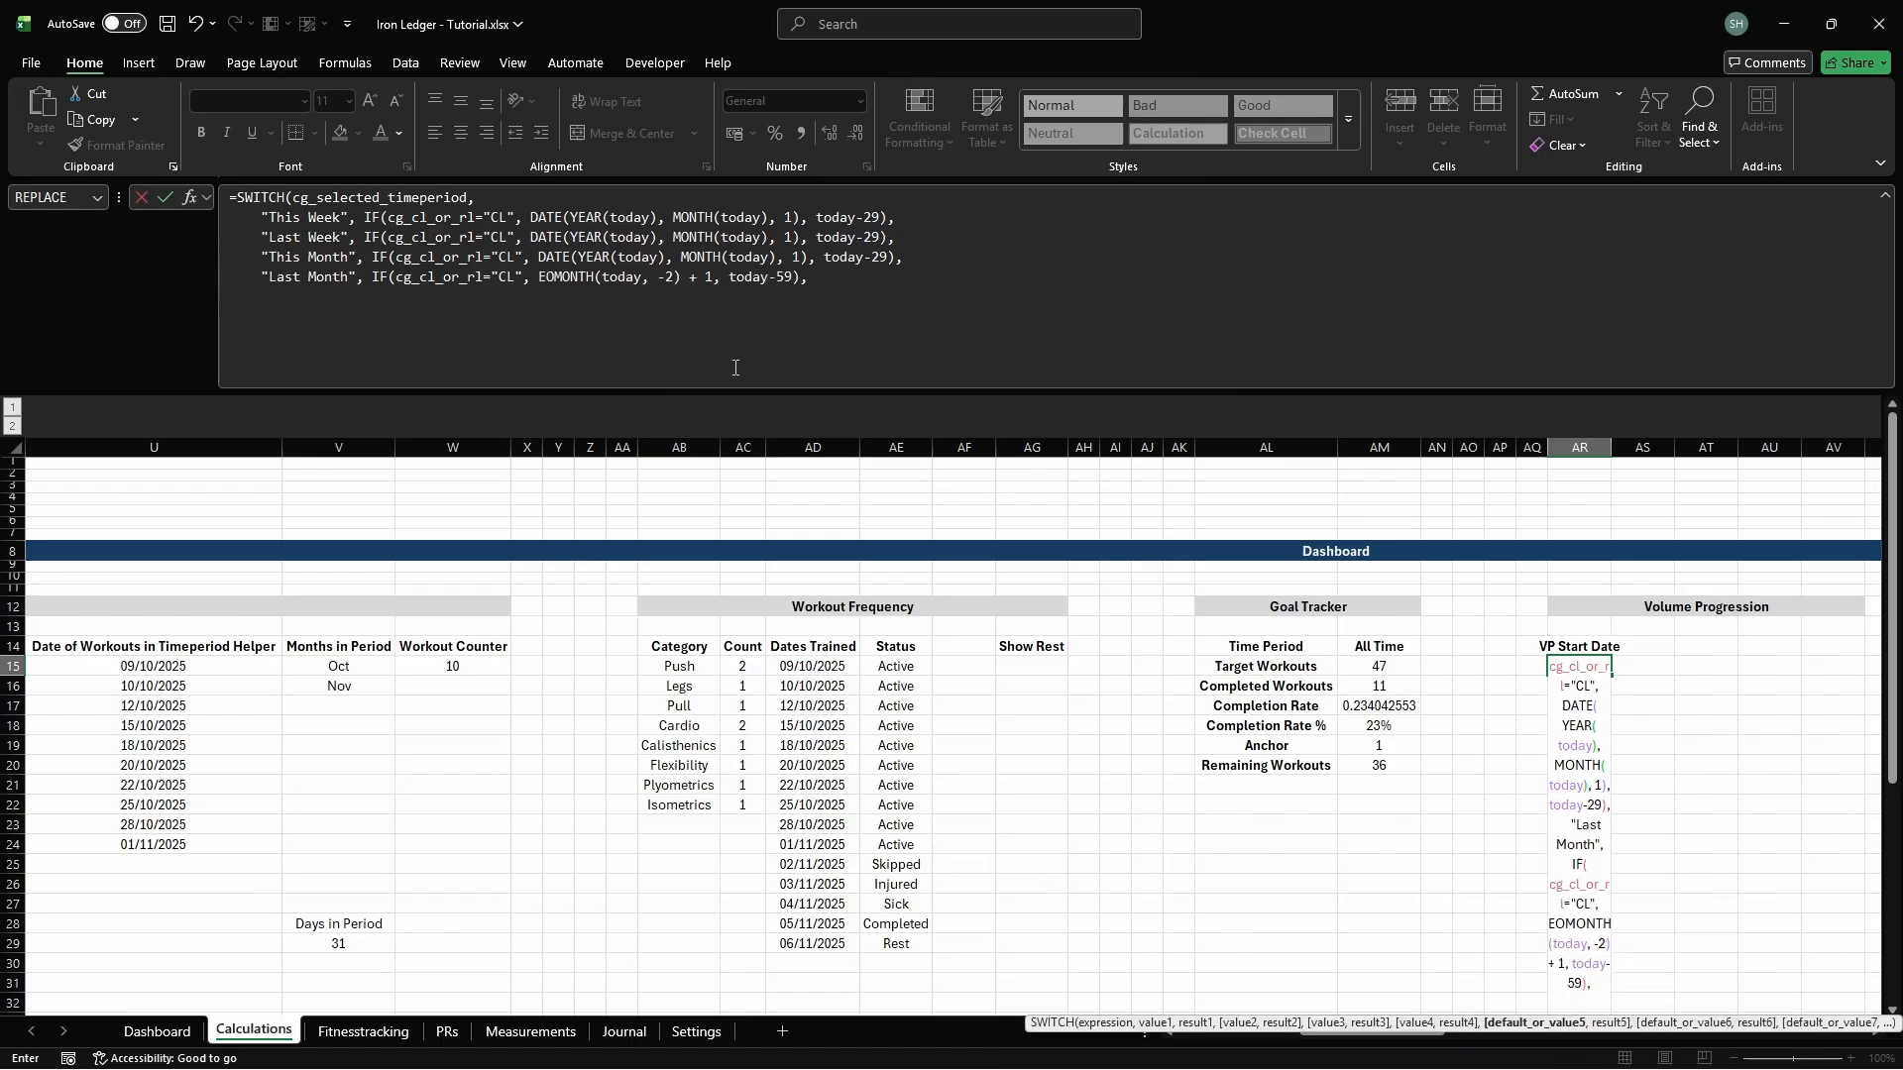
{"action": "key", "text": "alt+Return"}
Add the "Last 3 Months" case as IF(cg_cl_or_rl="CL", EOMONTH(today, -4) + 1, today-89) and start the "Last 6 Months" case
{"action": "type", "text": "\"Last 3 Months\", IF(cg"}
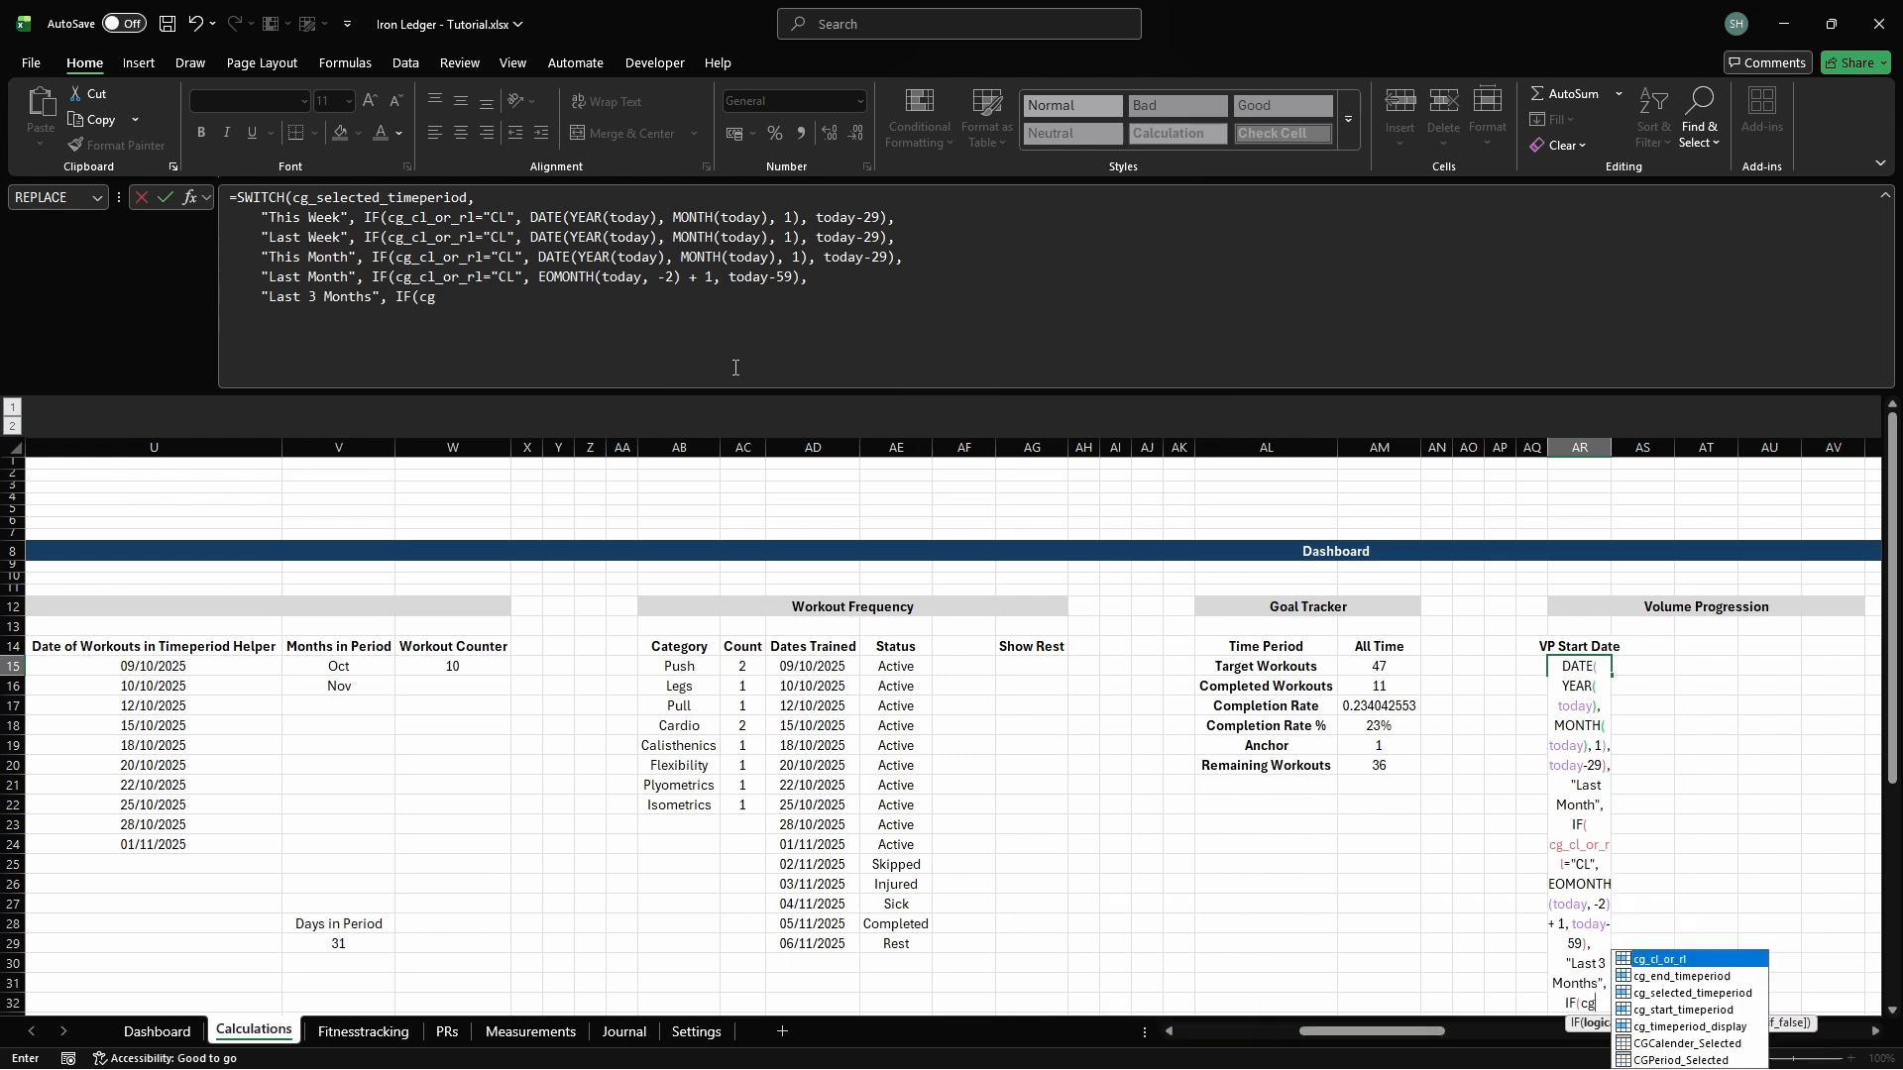
{"action": "type", "text": "_cl_or_rl=\"CL\", EOMONTH"}
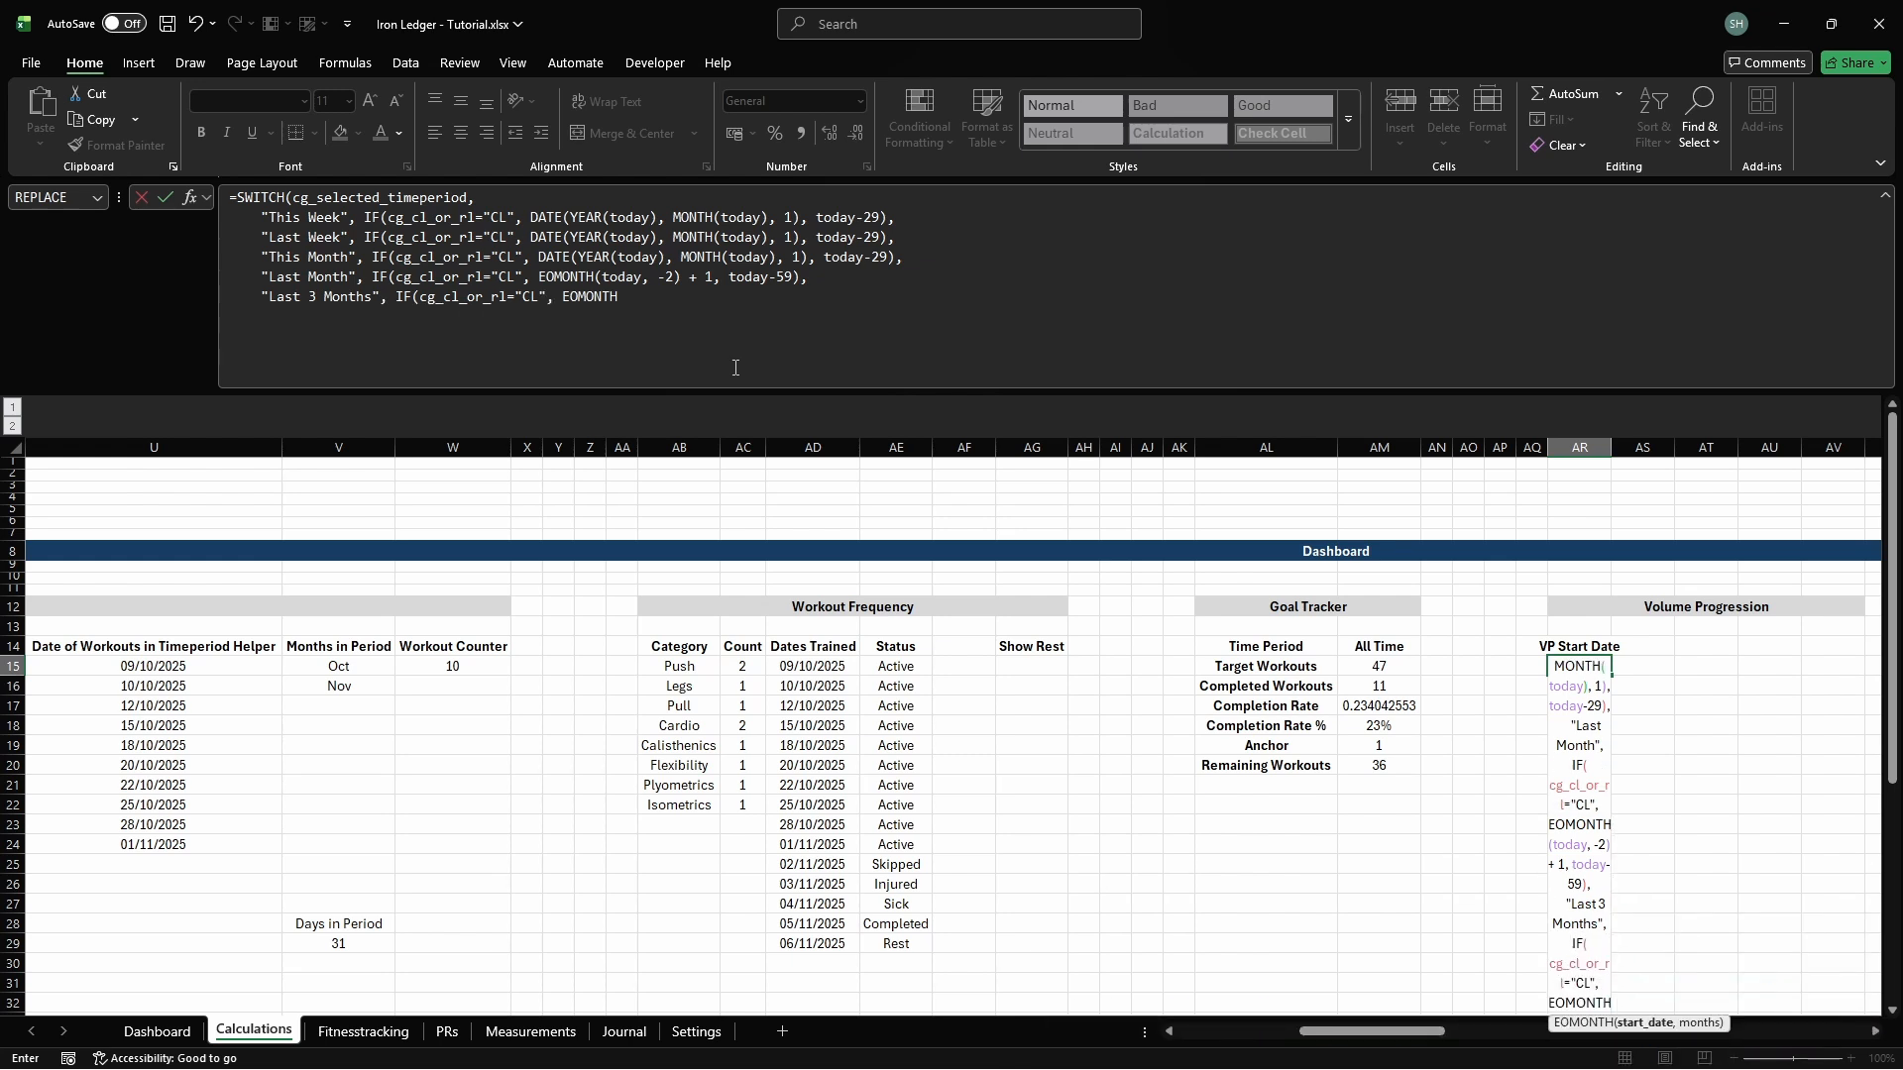
{"action": "type", "text": "(today, -4) + 1, today-89"}
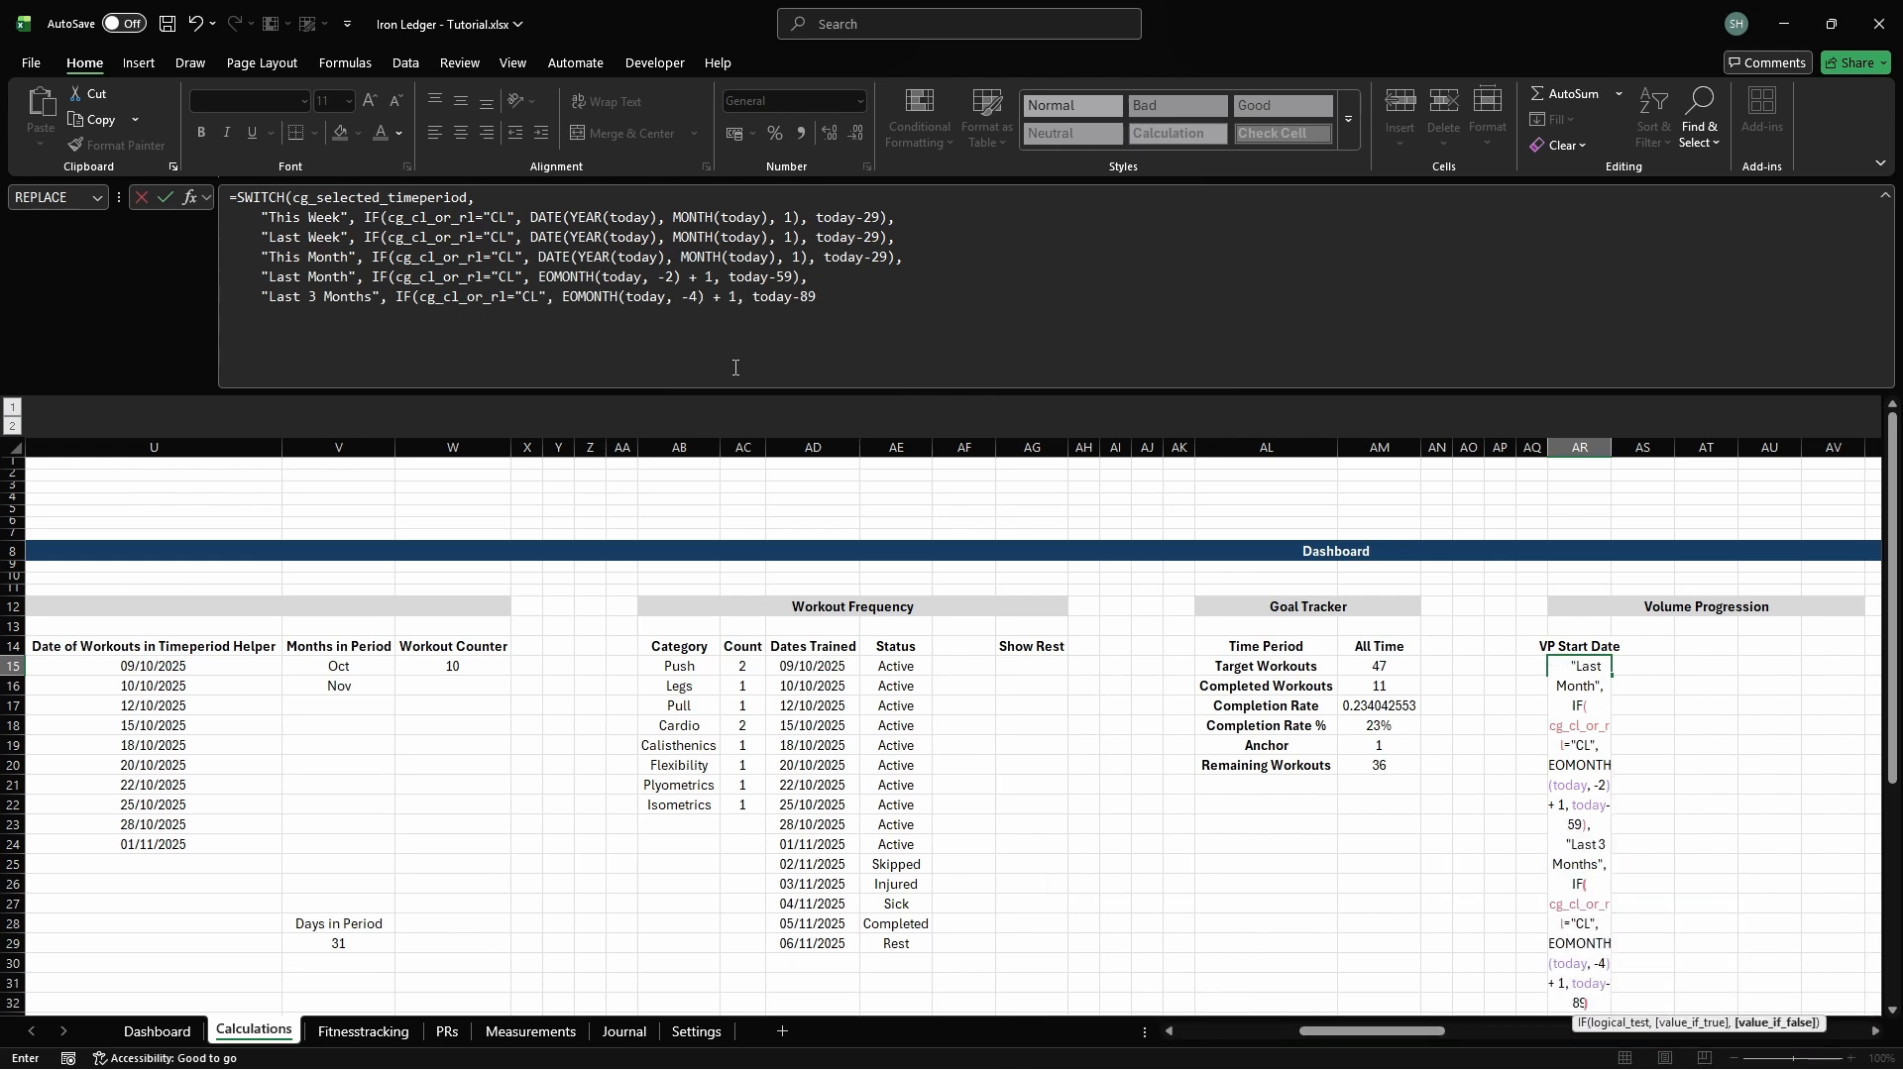
{"action": "type", "text": "),     \"Last 6 Months\","}
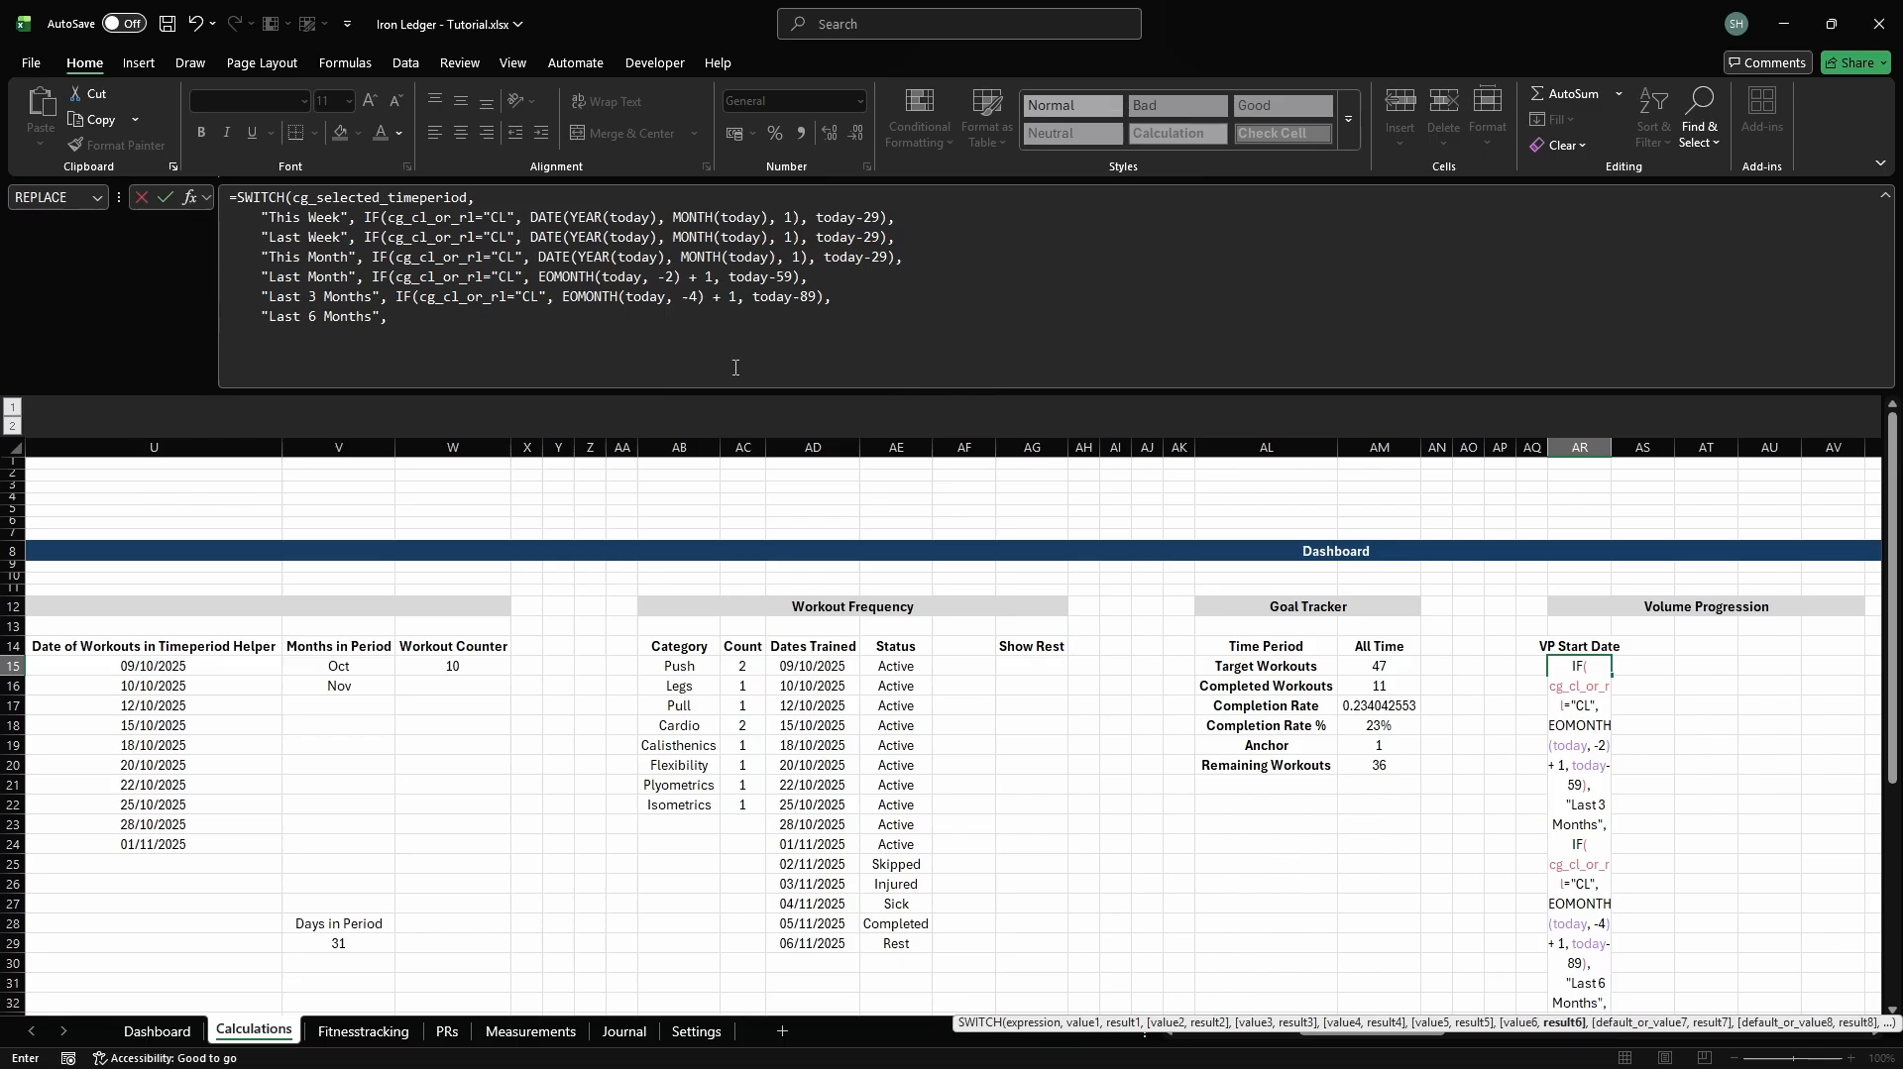
Complete the "Last 6 Months" case with IF(cg_cl_or_rl="CL", EOMONTH(today, -7) + 1, today-179) and start the "This Year" case
{"action": "type", "text": " IF(cg_cl_or_rl=\"CL\", E"}
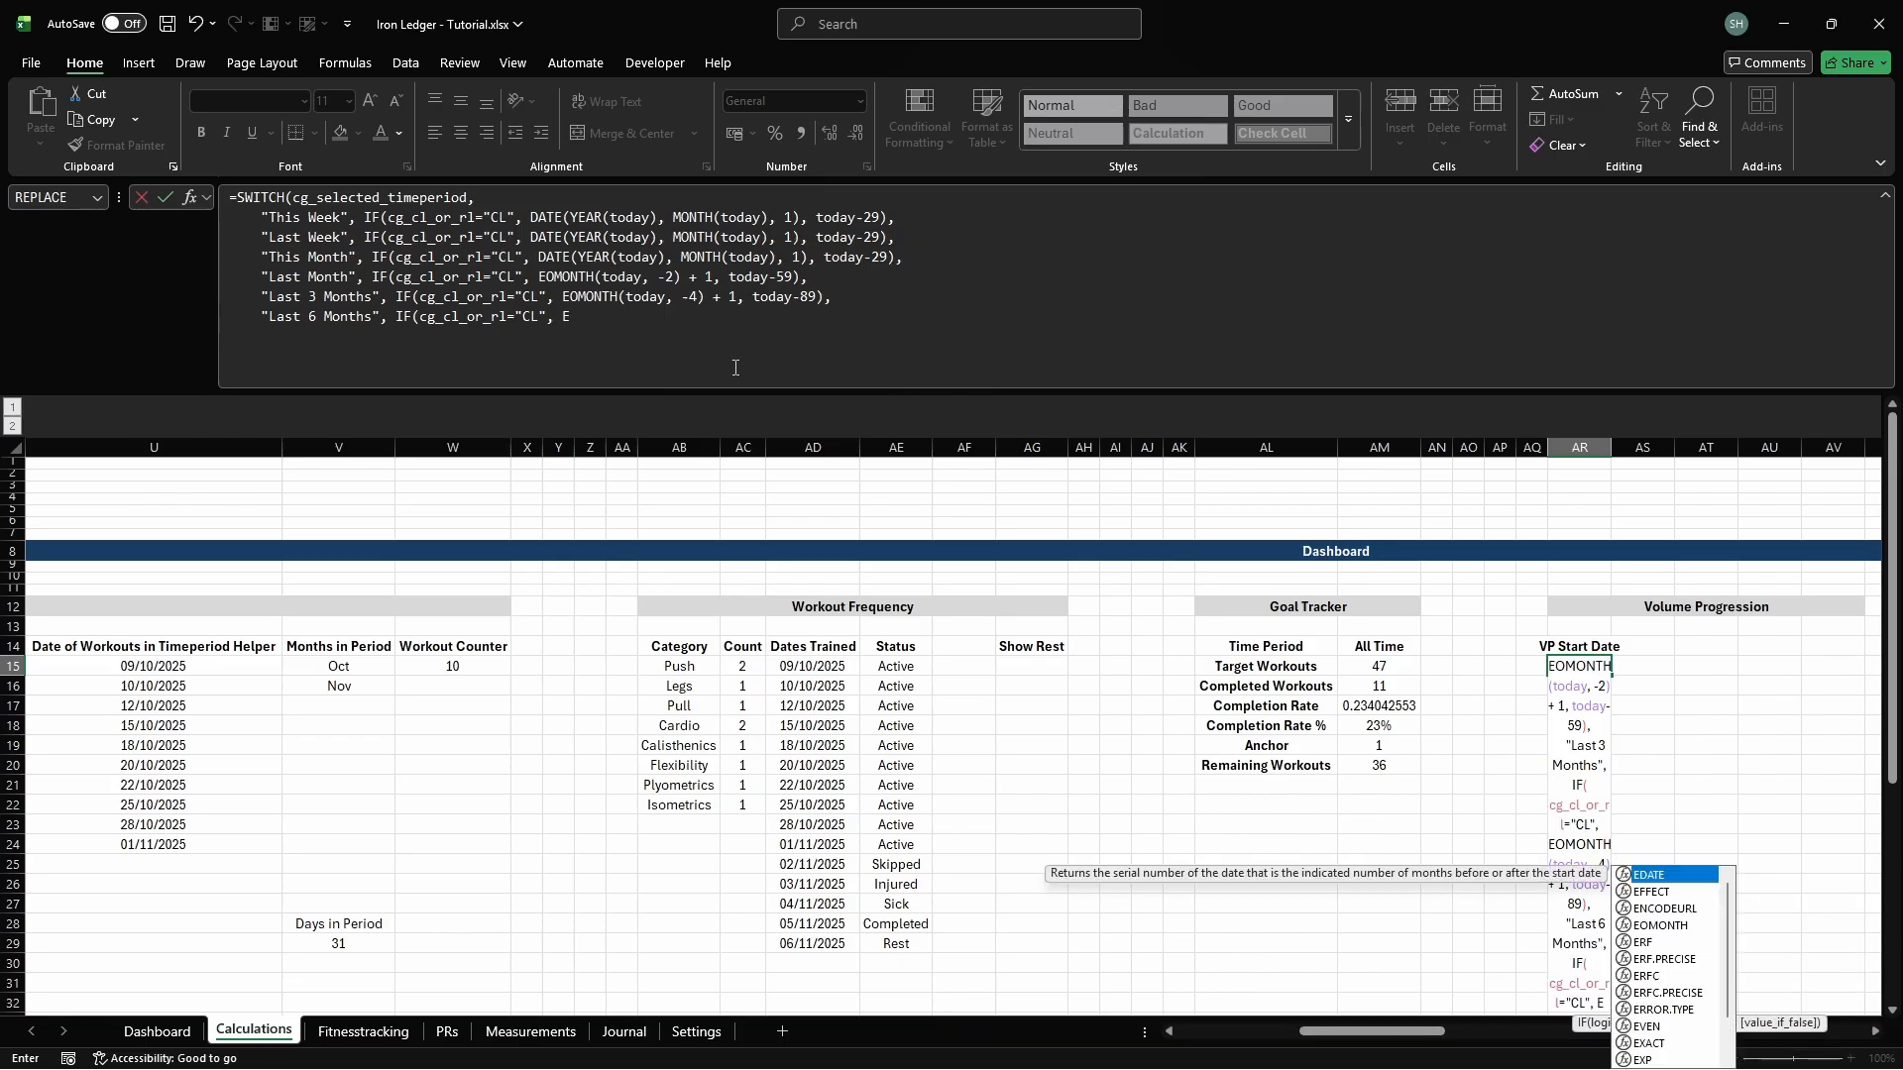
{"action": "type", "text": "OMONTH(today, -7) + 1,"}
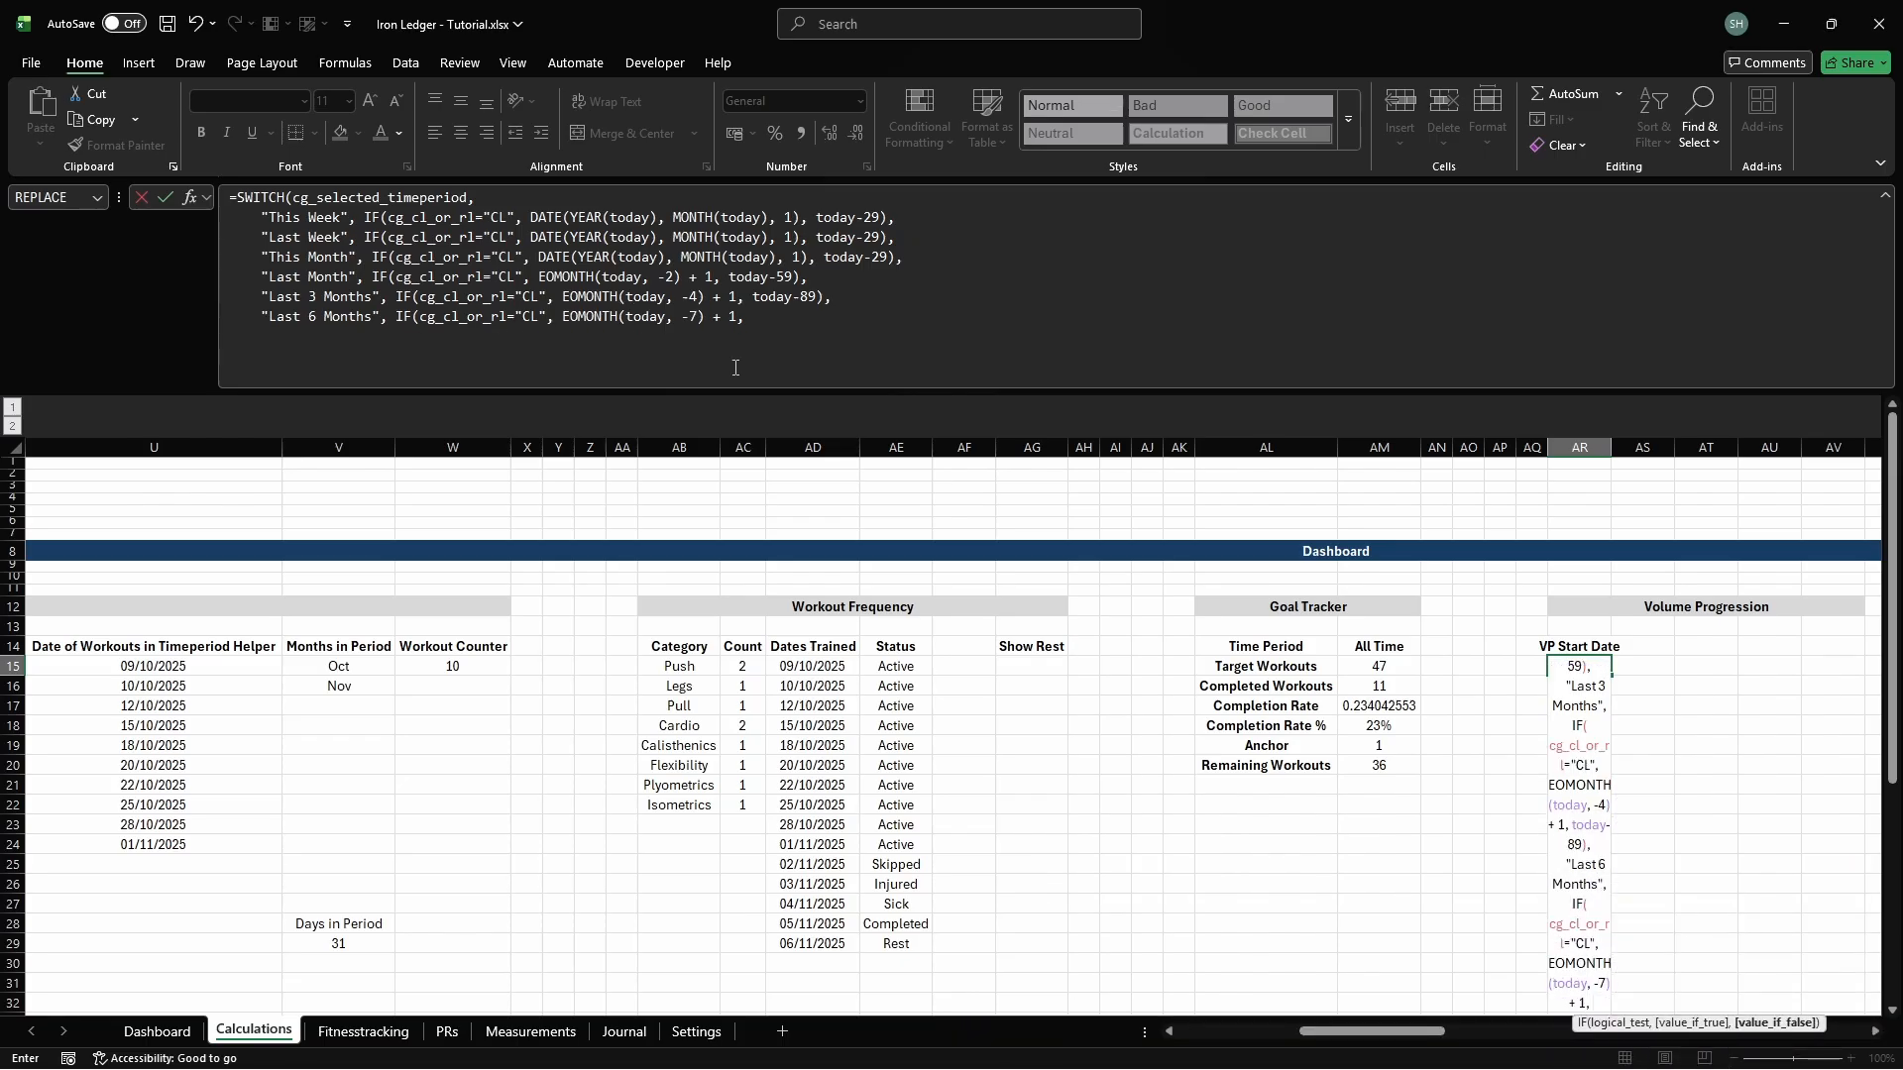
{"action": "type", "text": " today-179),     \"This"}
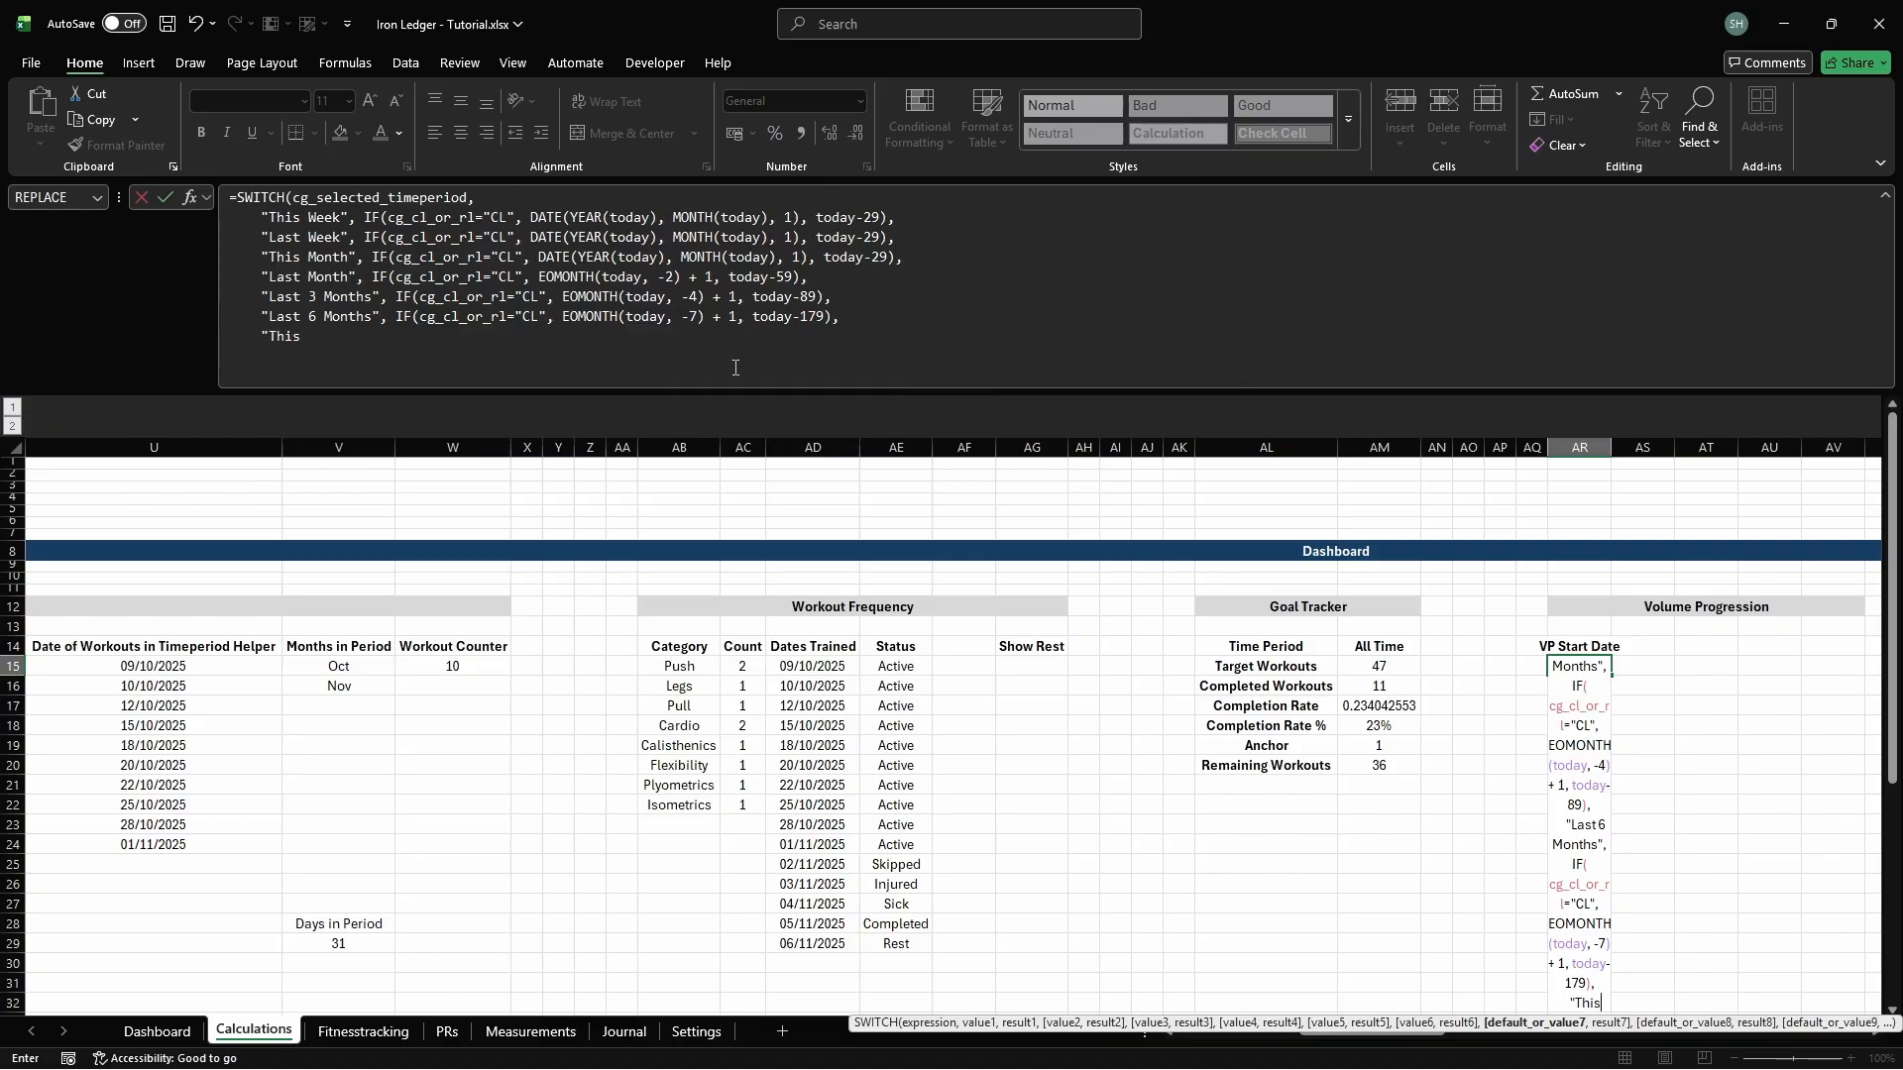
Complete the "This Year" case with IF(cg_cl_or_rl="CL", DATE(YEAR(today), 1, 1), today-364)
{"action": "type", "text": " Year\", IF(cg_cl_or_rl=\"CL\","}
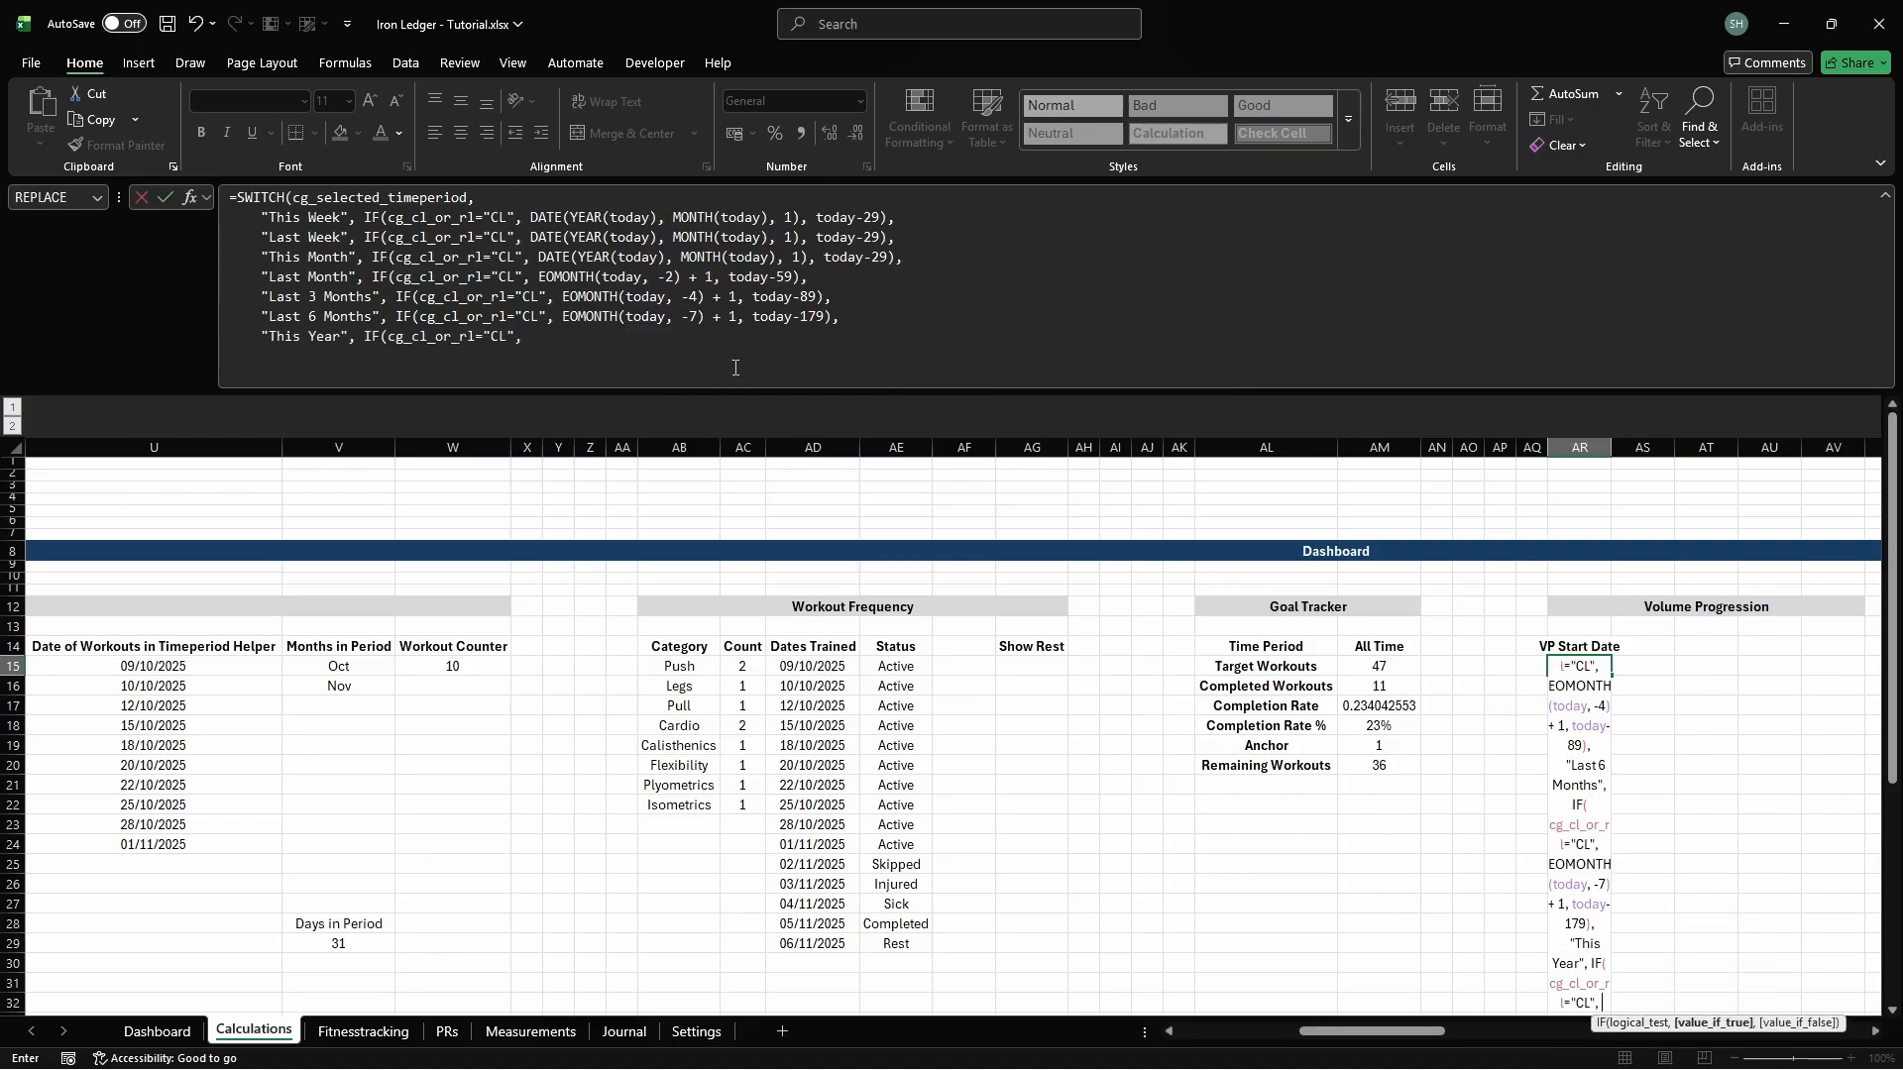
{"action": "type", "text": " DATE(YEAR(today), 1, 1),"}
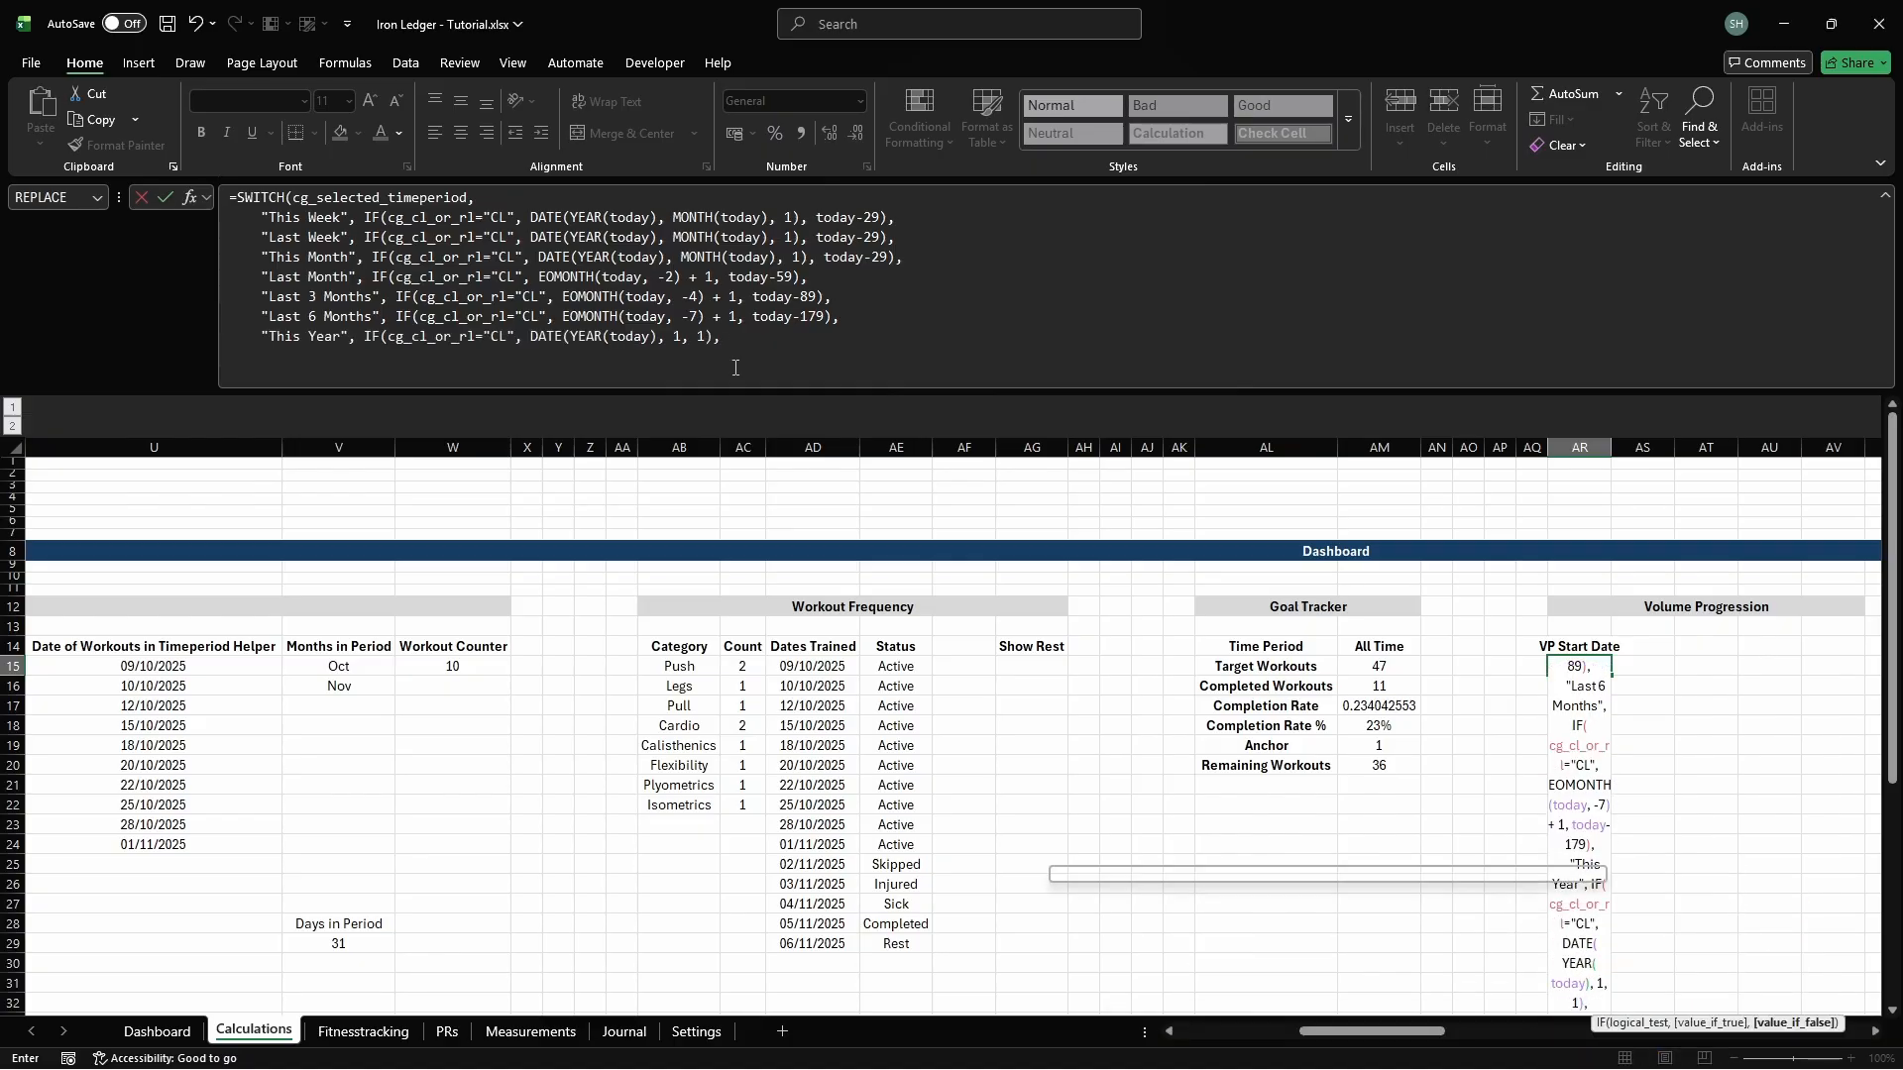
{"action": "type", "text": " today-364),     "}
Add the "All Time" case as MIN(Fitnesstracking[Date]) and the "Custom" case as d_custom_startDate, and enter the start date formula
{"action": "type", "text": "\"All"}
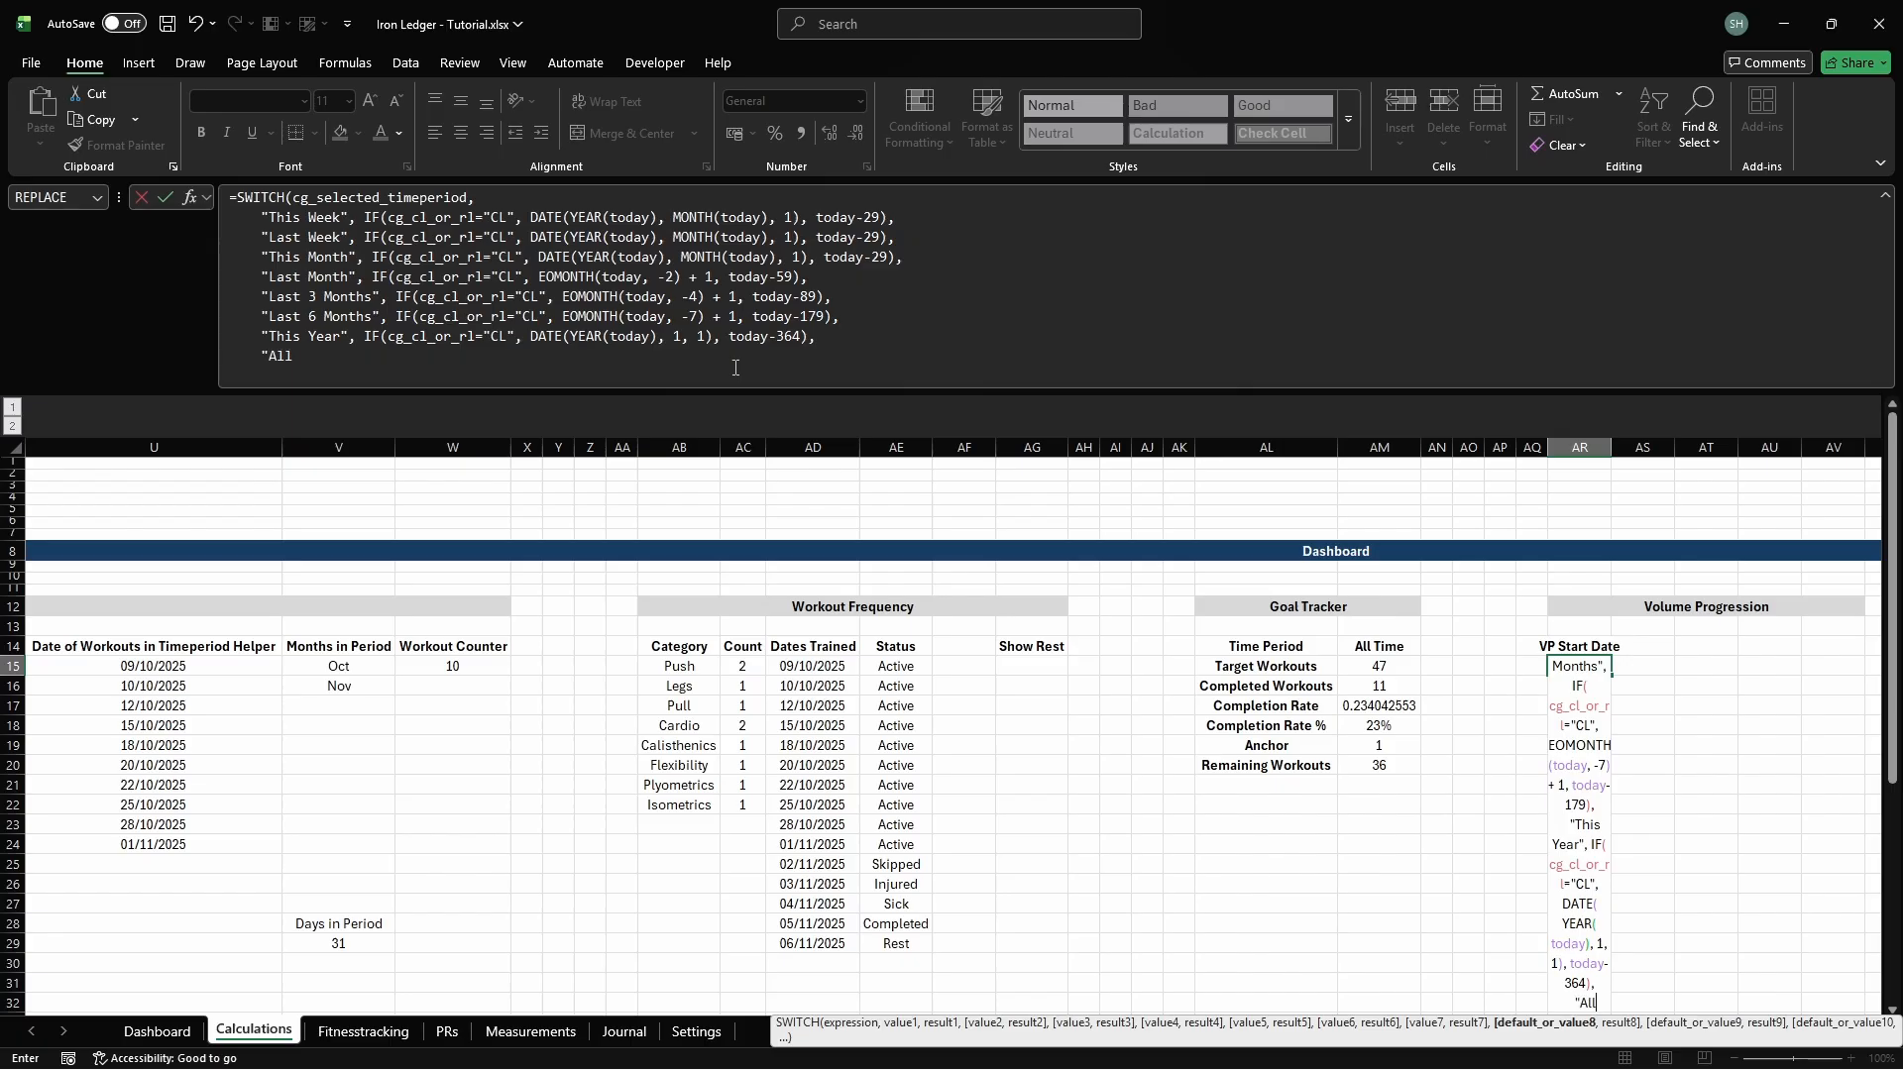
{"action": "type", "text": " Time\", MIN(Fitnesst"}
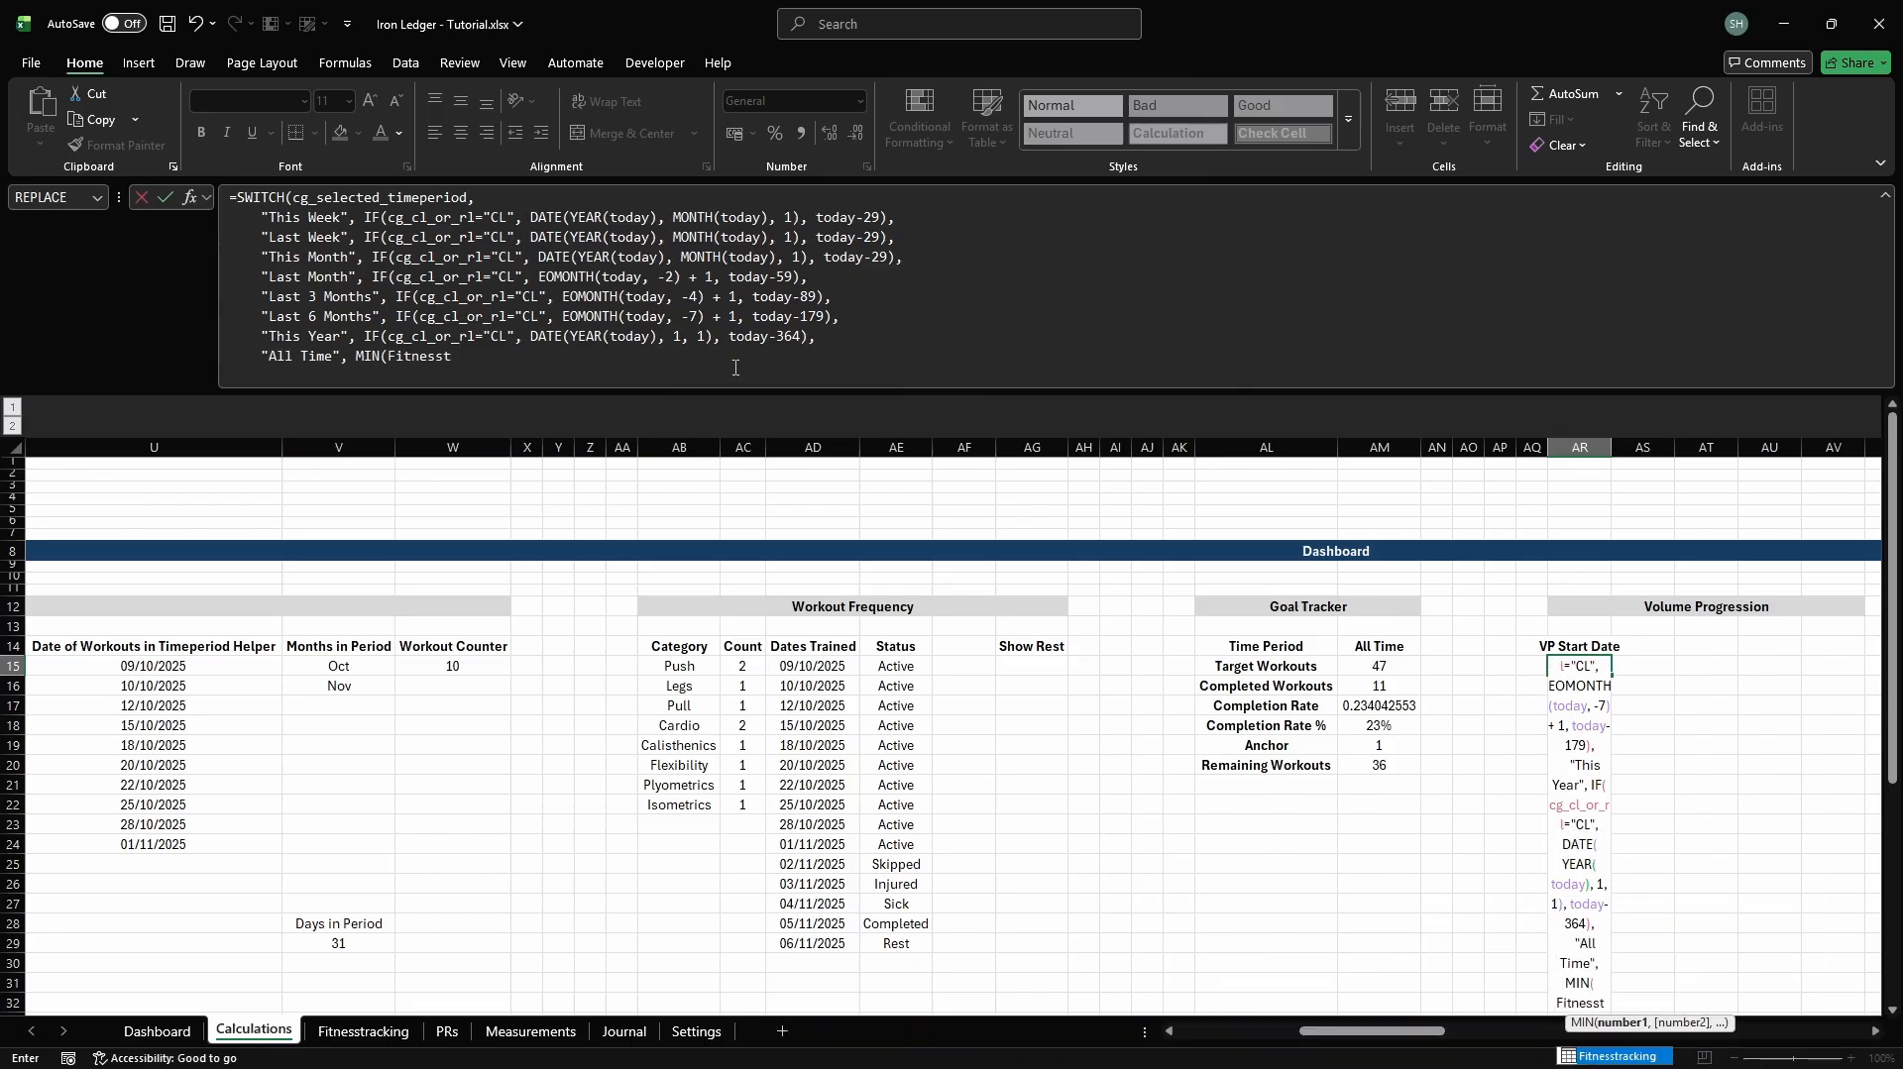
{"action": "type", "text": "racking[Date]),     "}
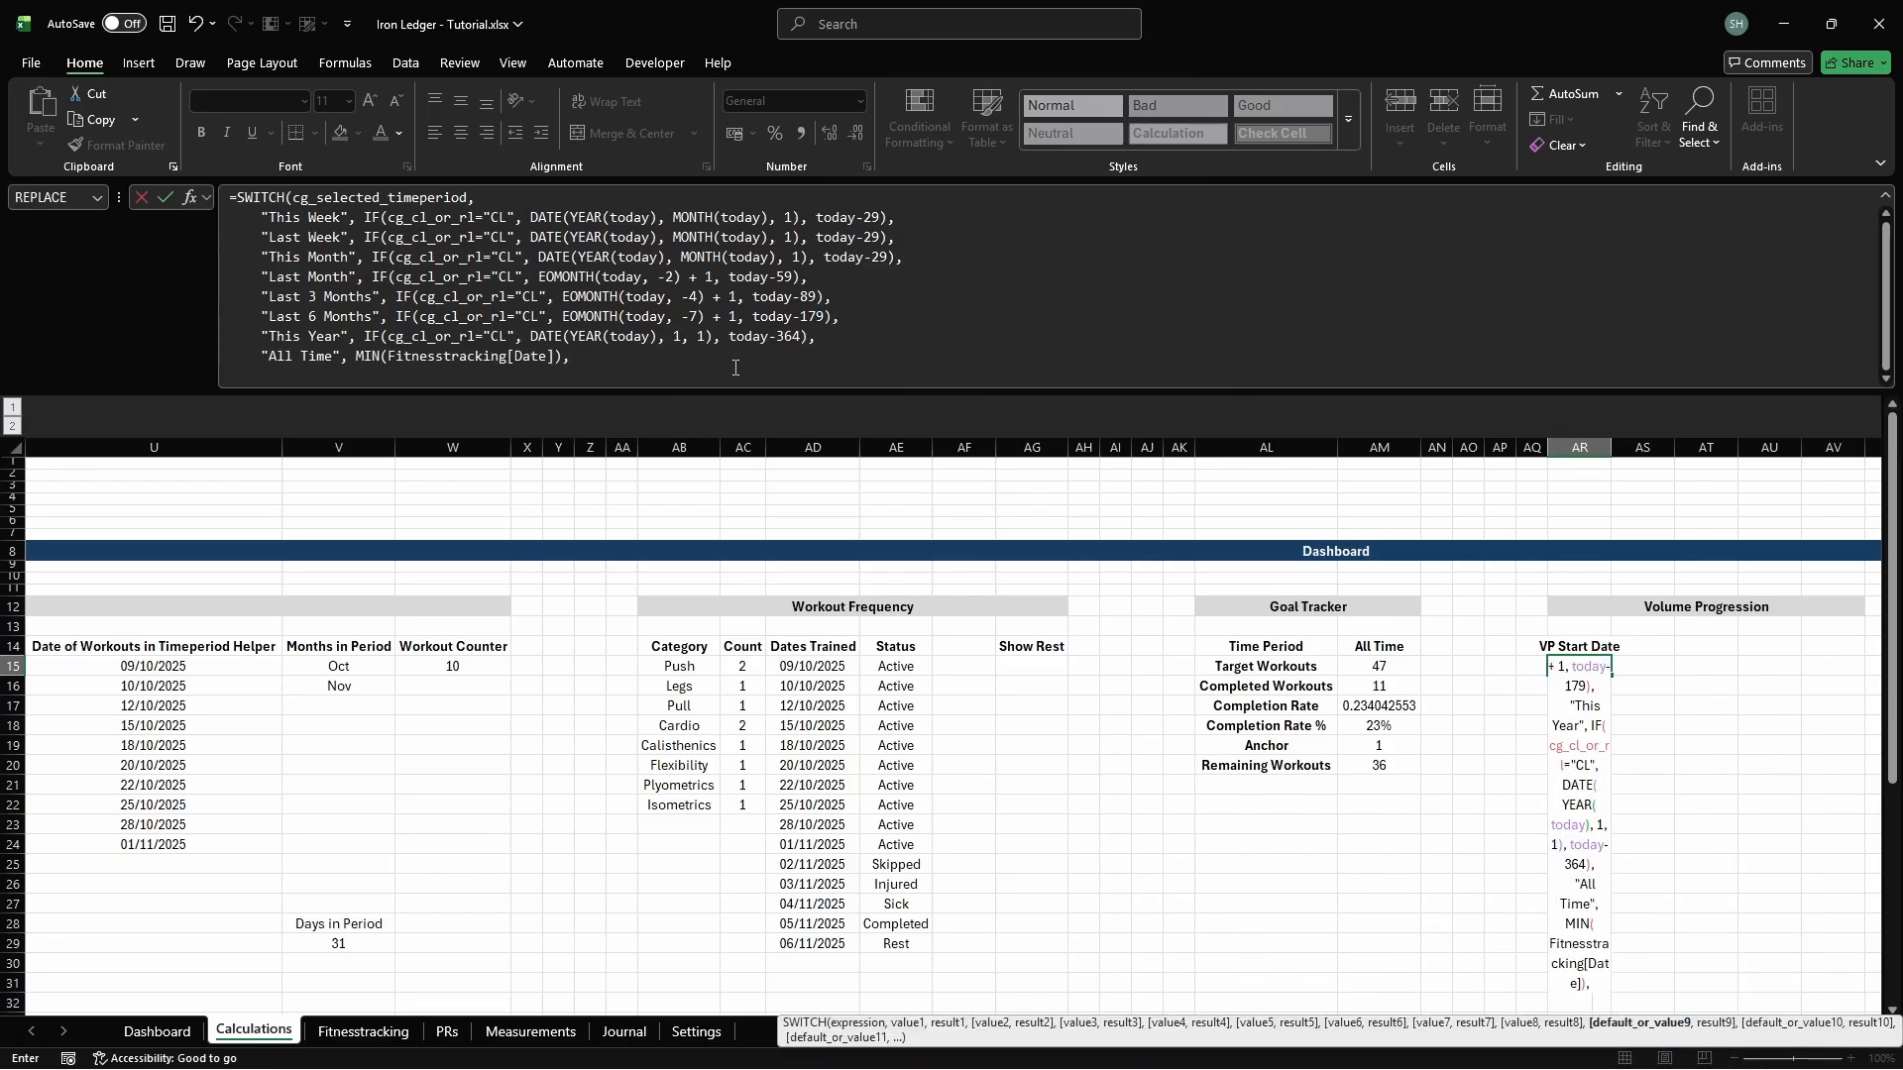
{"action": "type", "text": "\"Custom\", d_custom_start"}
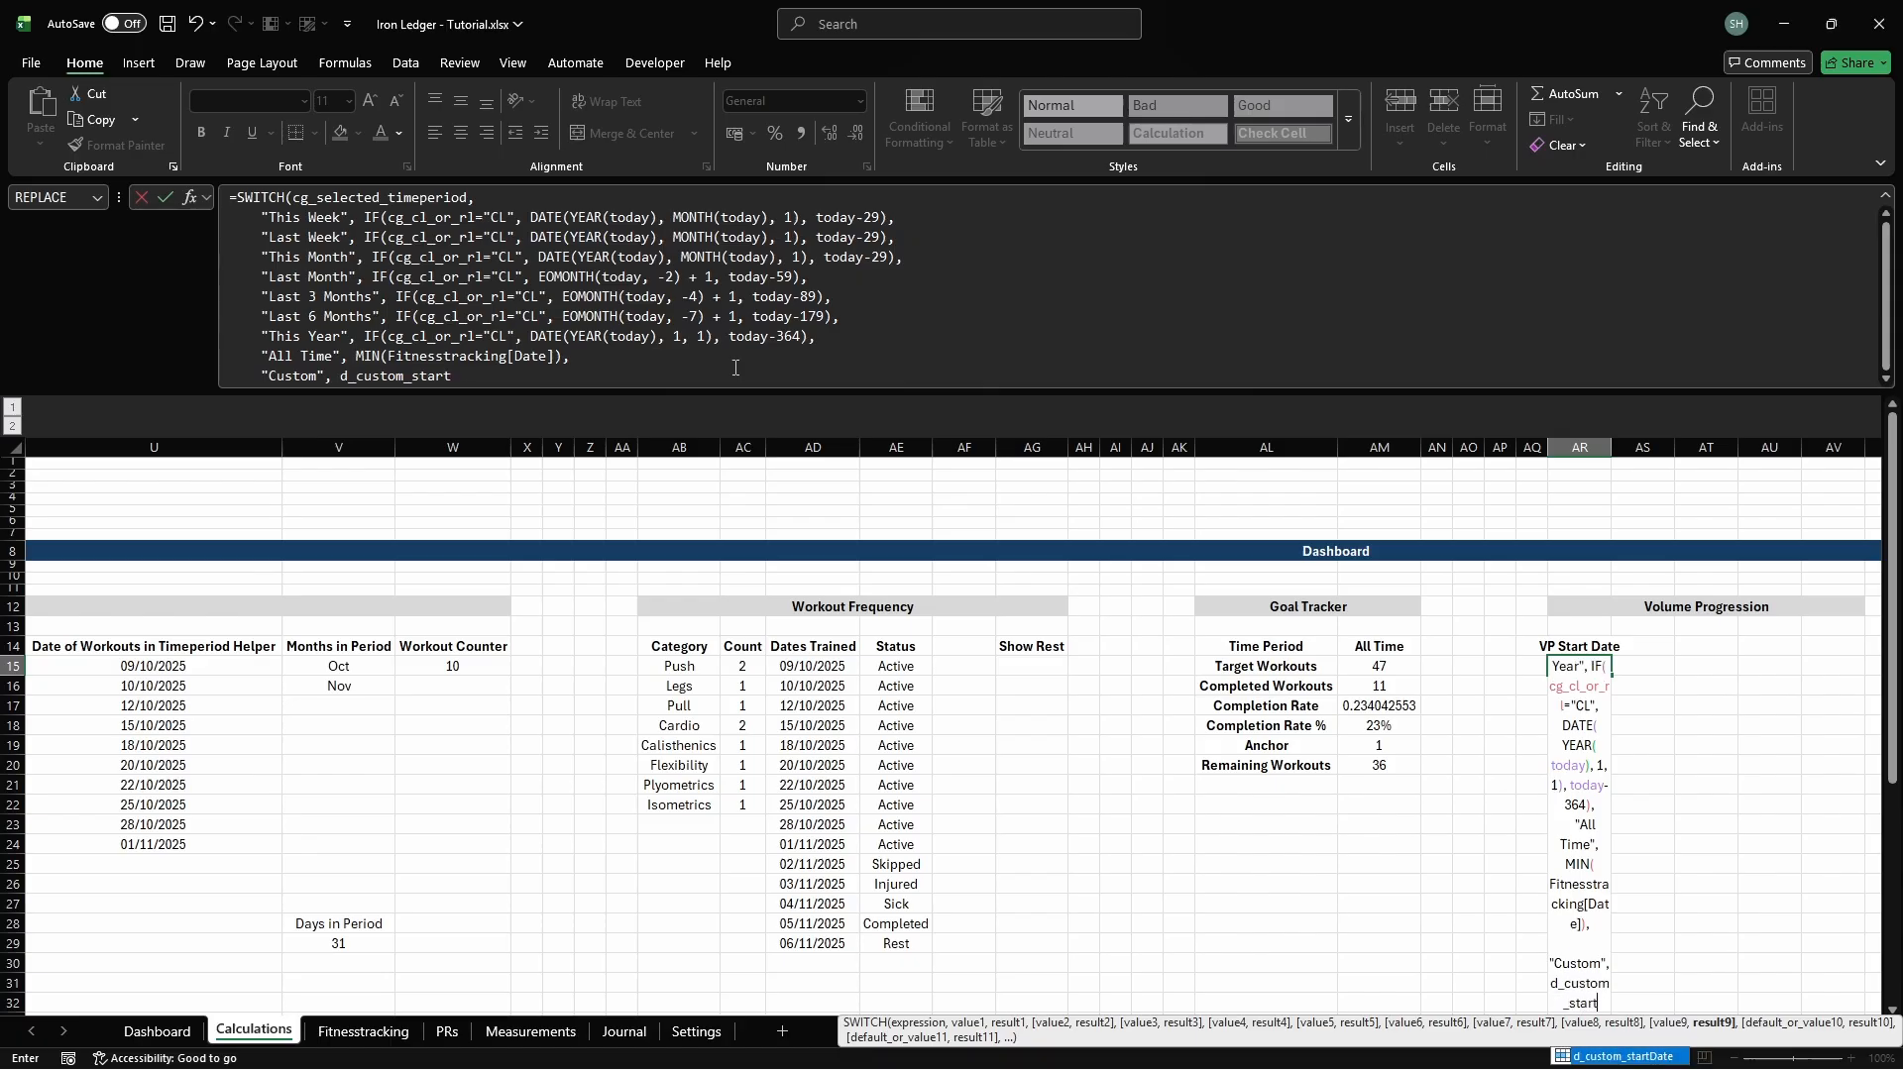
{"action": "key", "text": "Tab"}
{"action": "key", "text": "ctrl+Return"}
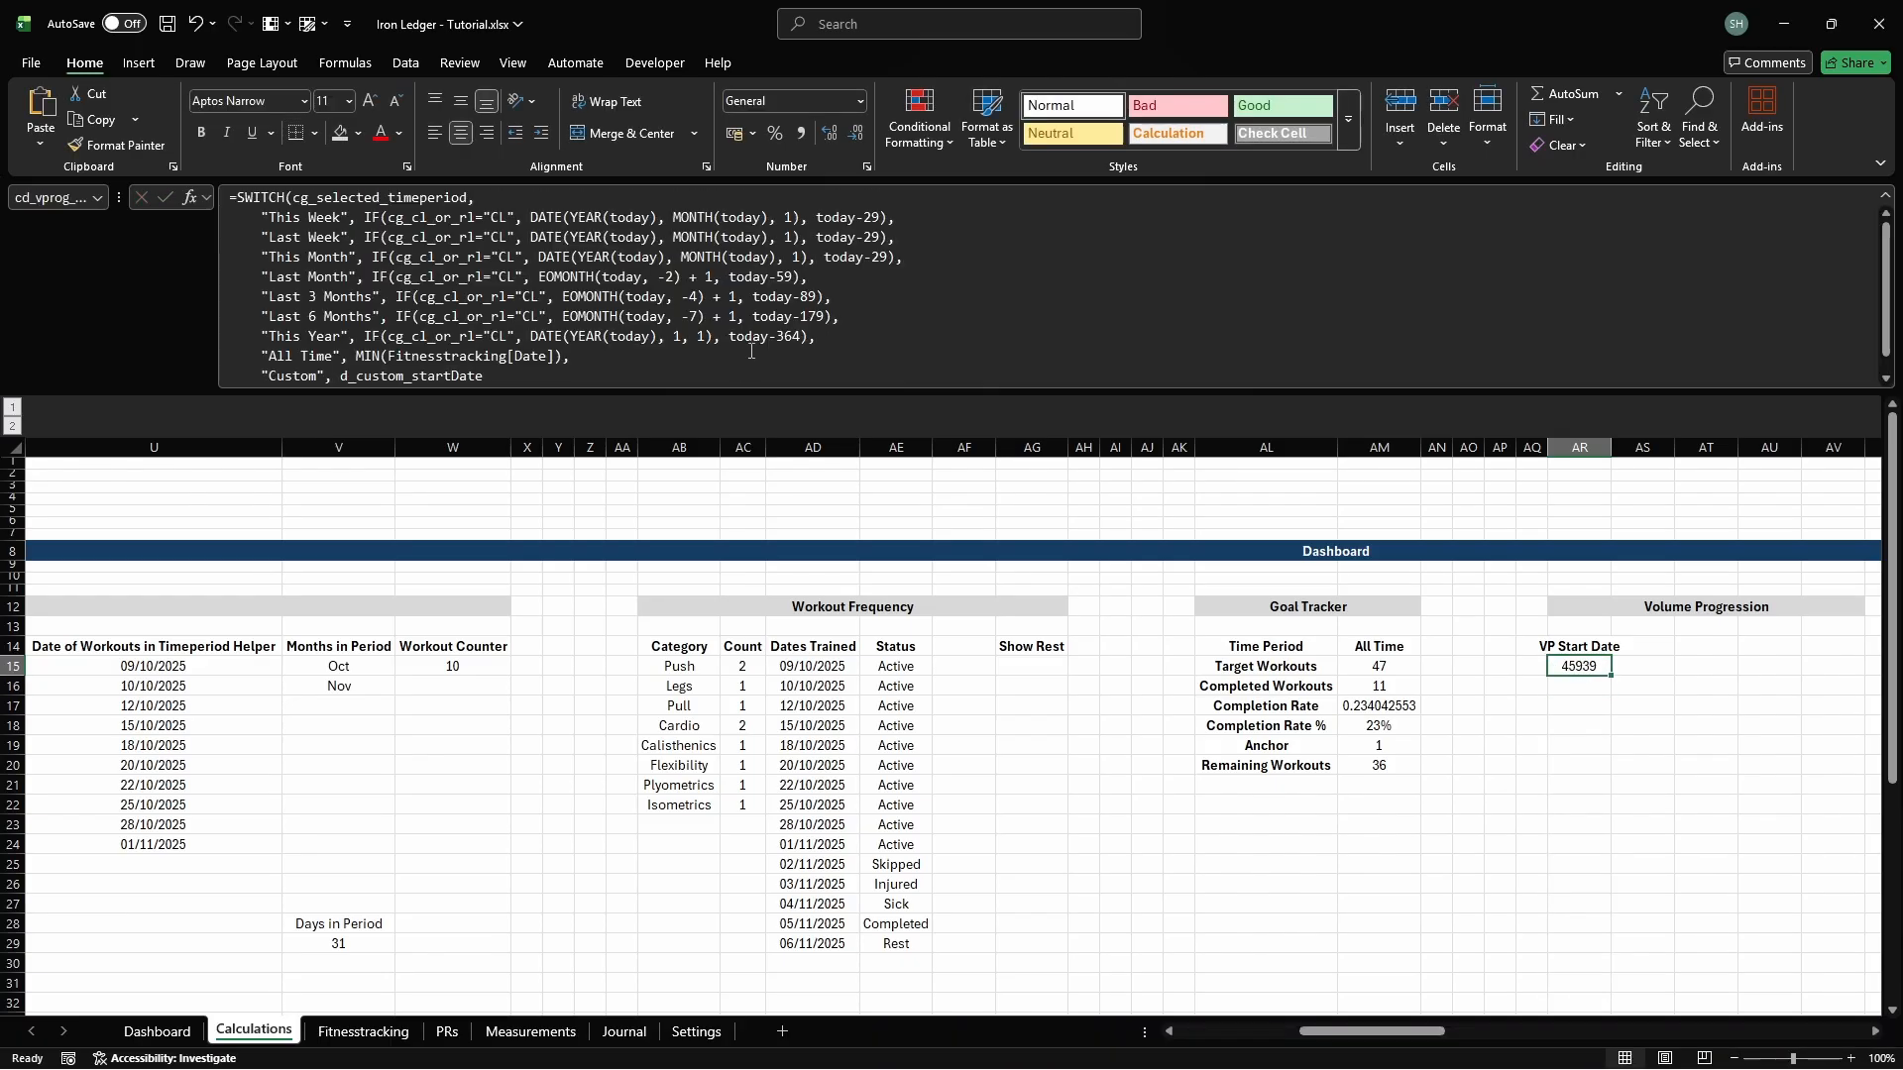
Format the VP start date cell AR15 as a date and enter the label "VP End Date" in AR17
{"action": "left_click", "coordinate": [859, 101]}
{"action": "left_click", "coordinate": [810, 332]}
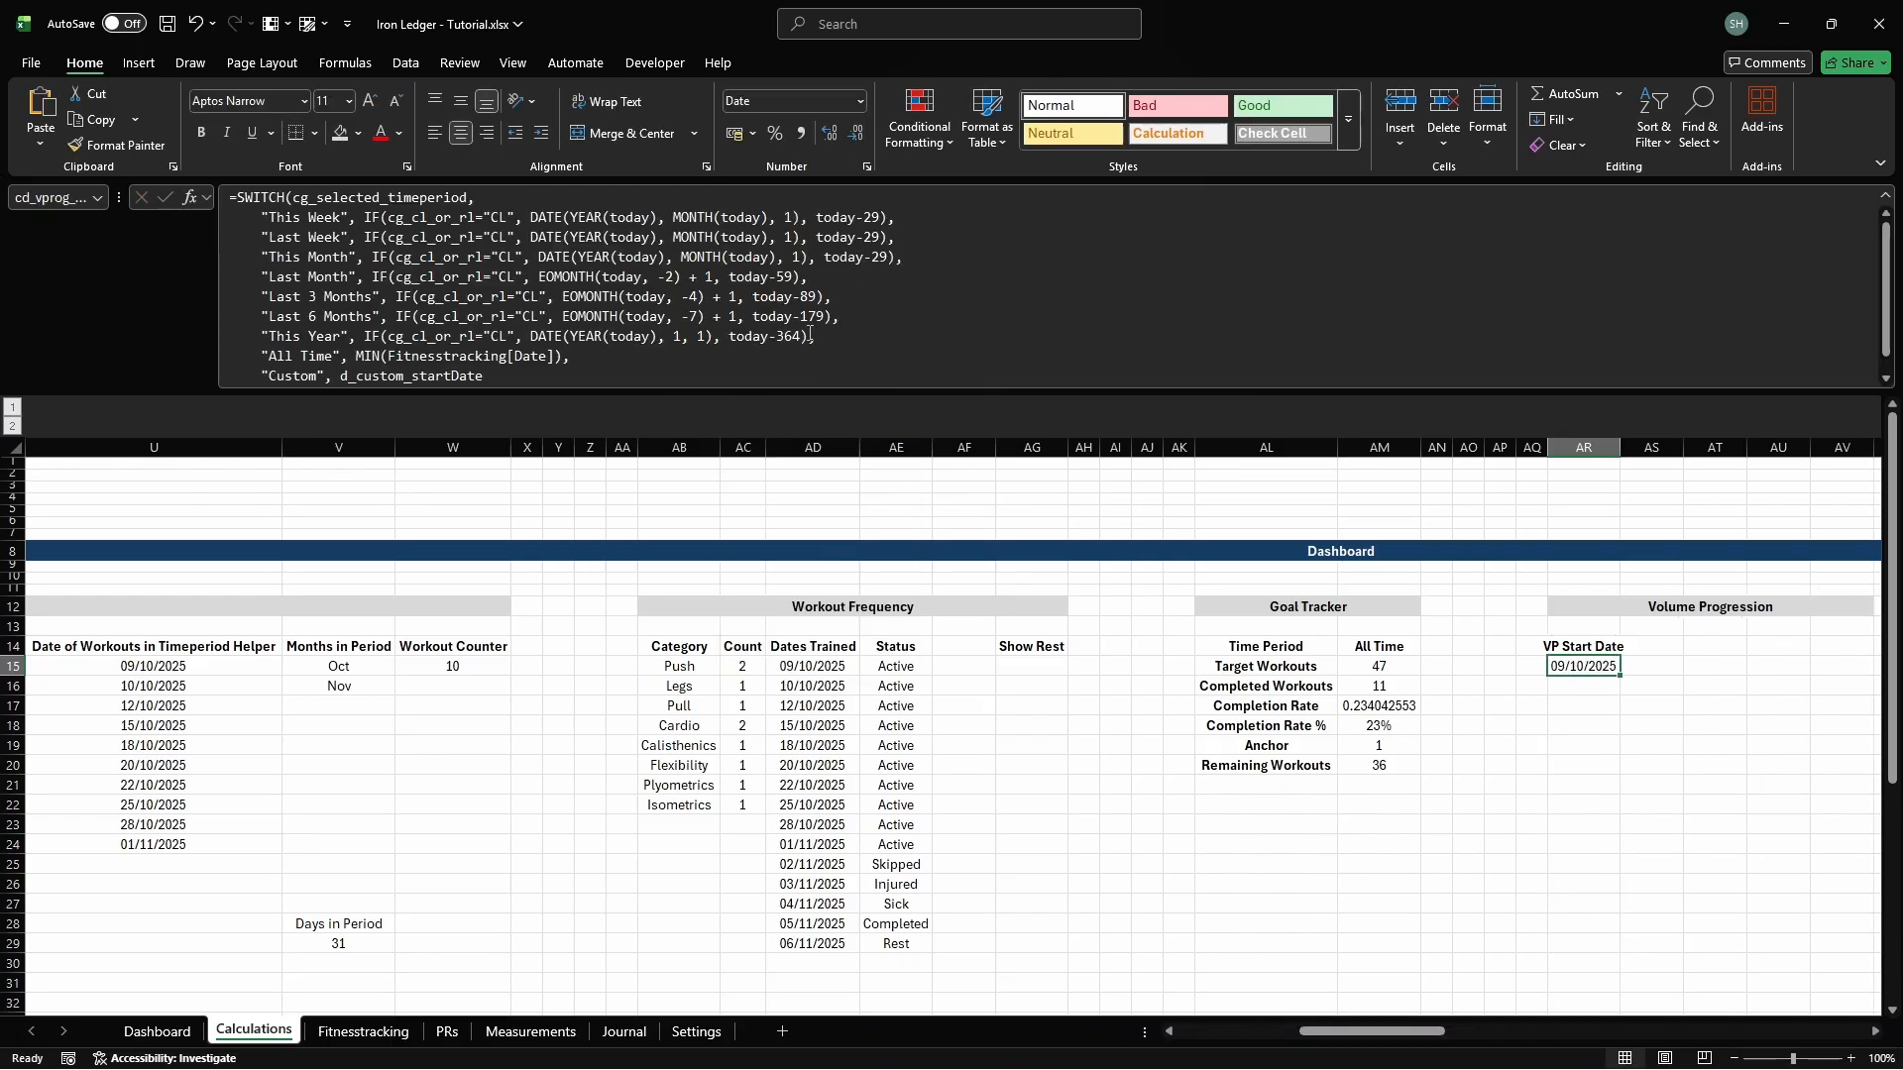
{"action": "key", "text": "Down"}
{"action": "key", "text": "Down"}
{"action": "type", "text": "VP End Date"}
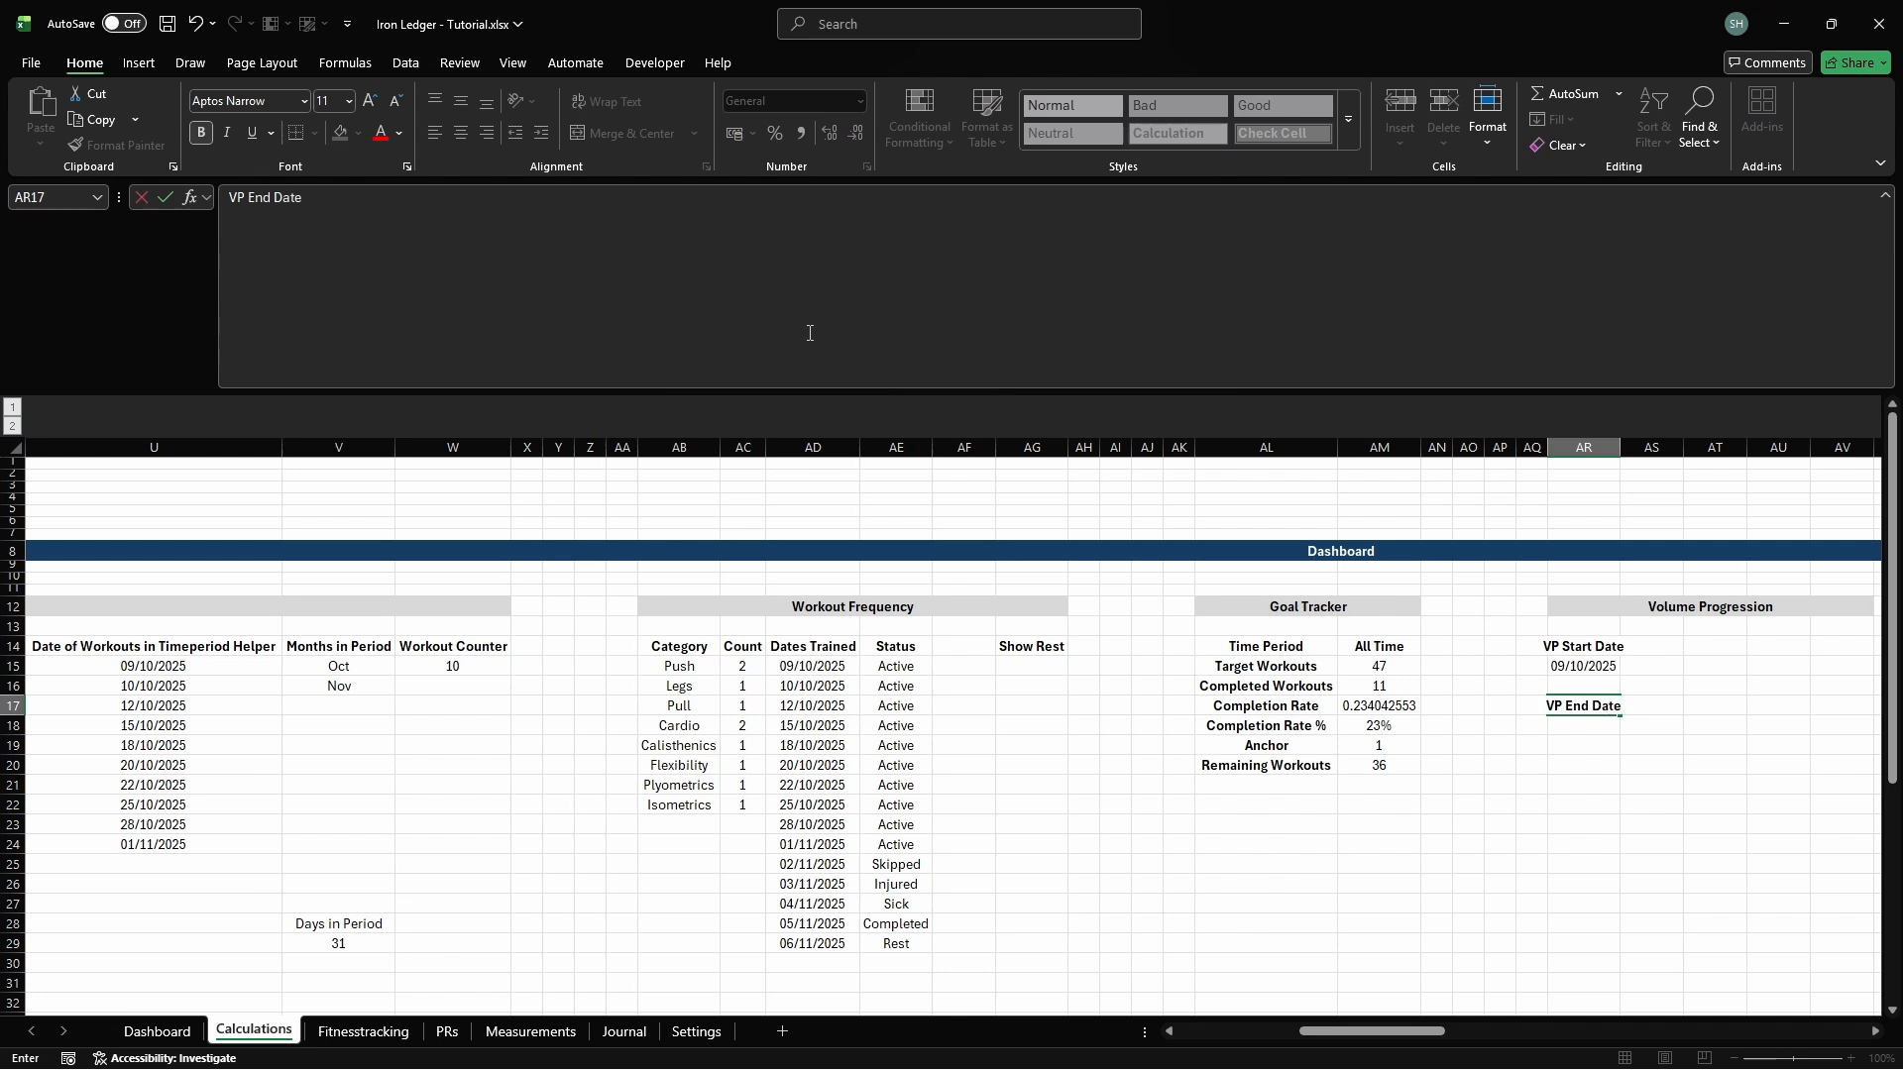
{"action": "key", "text": "Return"}
Define the workbook-scoped name cd_vprog_end_timeperiod referring to =Calculations!$AR$18#
{"action": "key", "text": "ctrl+F3"}
{"action": "type", "text": "cd_vpr"}
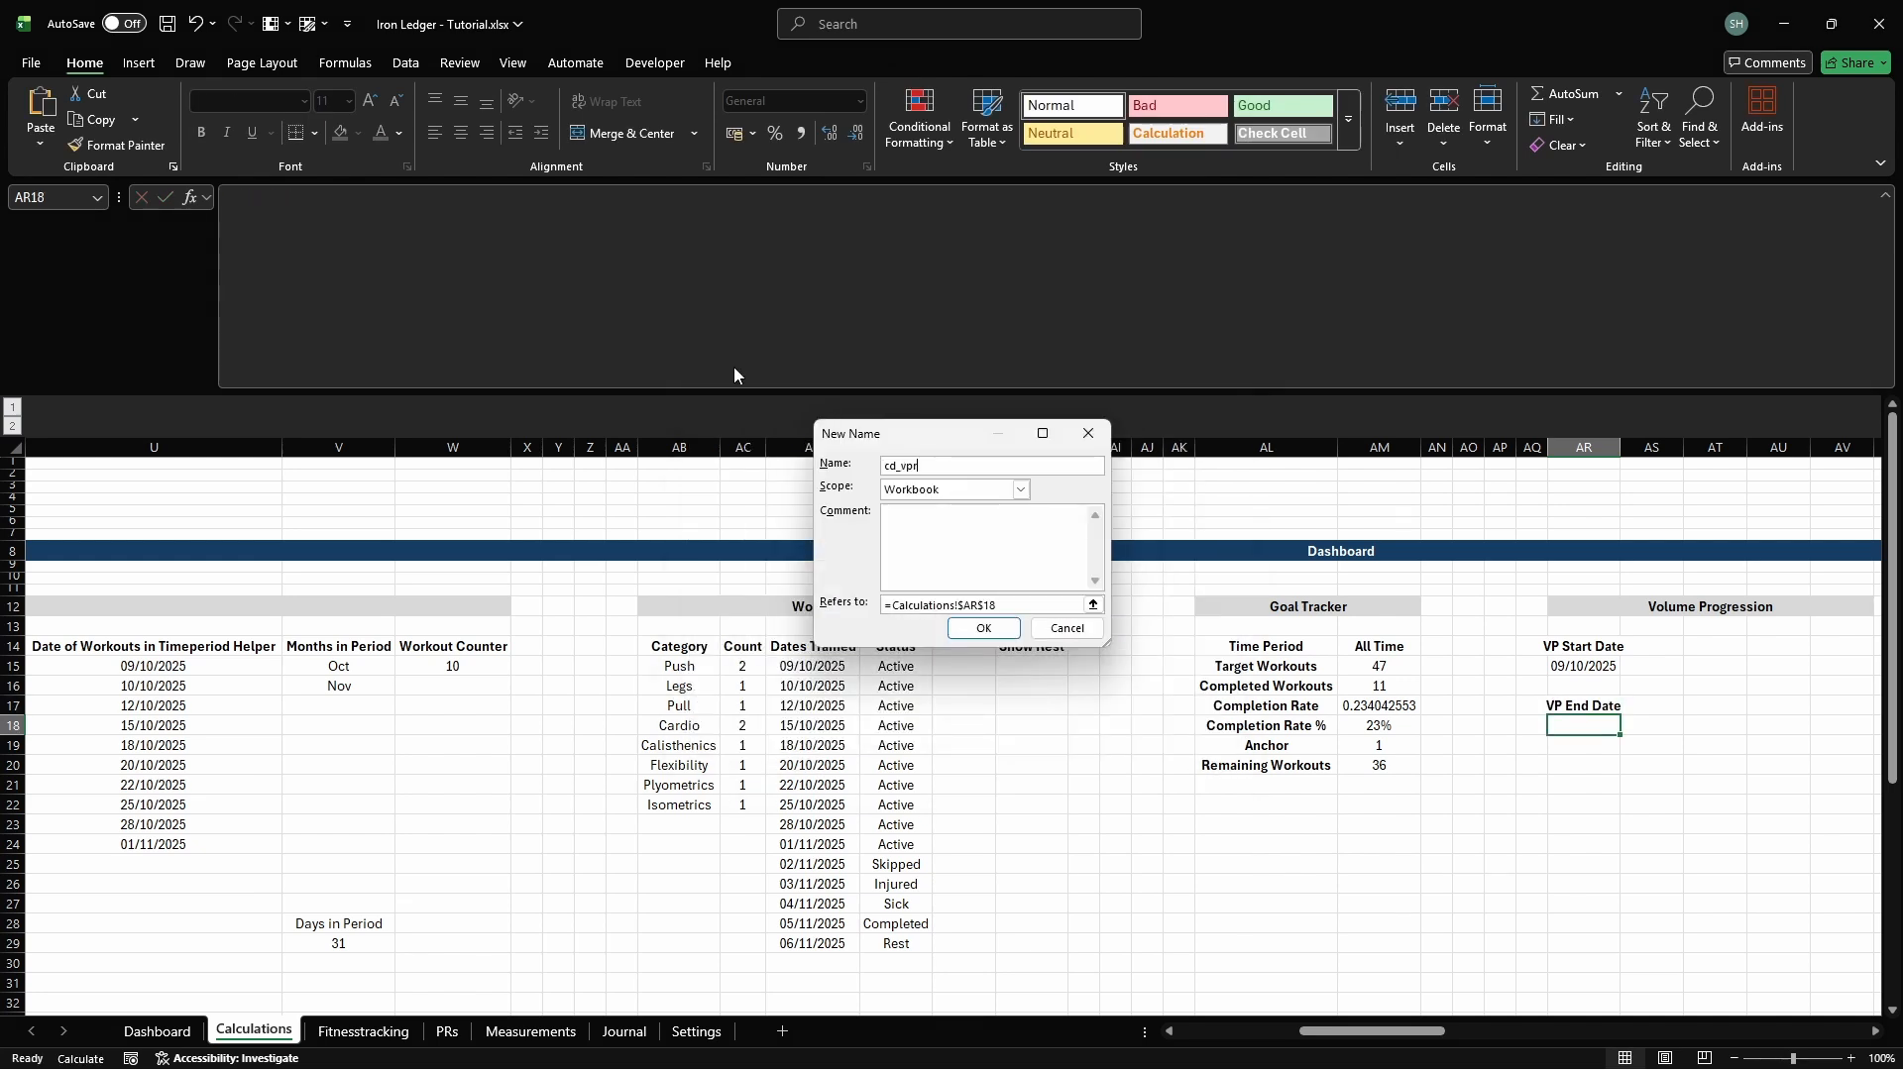
{"action": "type", "text": "og_end_timeperiod"}
{"action": "left_click", "coordinate": [1072, 606]}
{"action": "key", "text": "Return"}
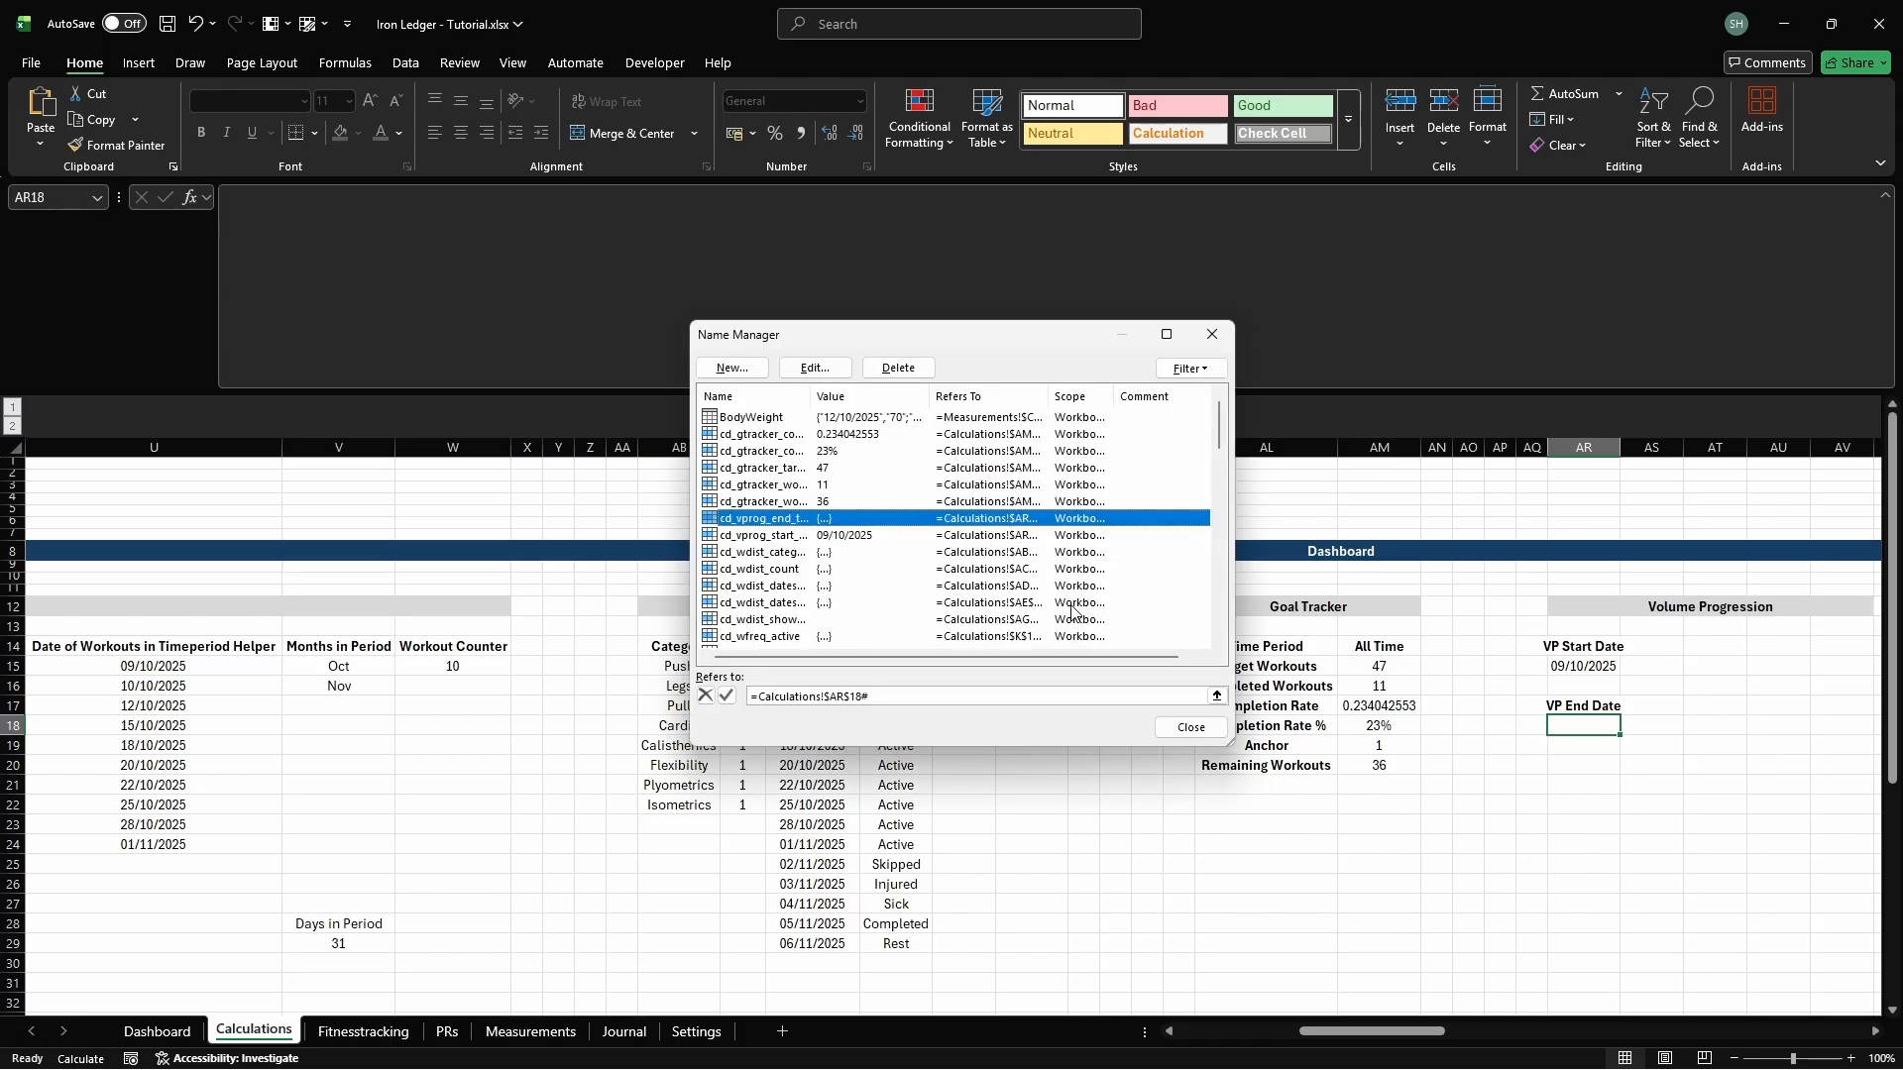
{"action": "key", "text": "Escape"}
Start a SWITCH formula on cg_selected_timeperiod in AR18 with the "This Week" case as IF(cg_cl_or_rl="CL", EOMONTH(today, 0), today)
{"action": "type", "text": "=sw"}
{"action": "key", "text": "Tab"}
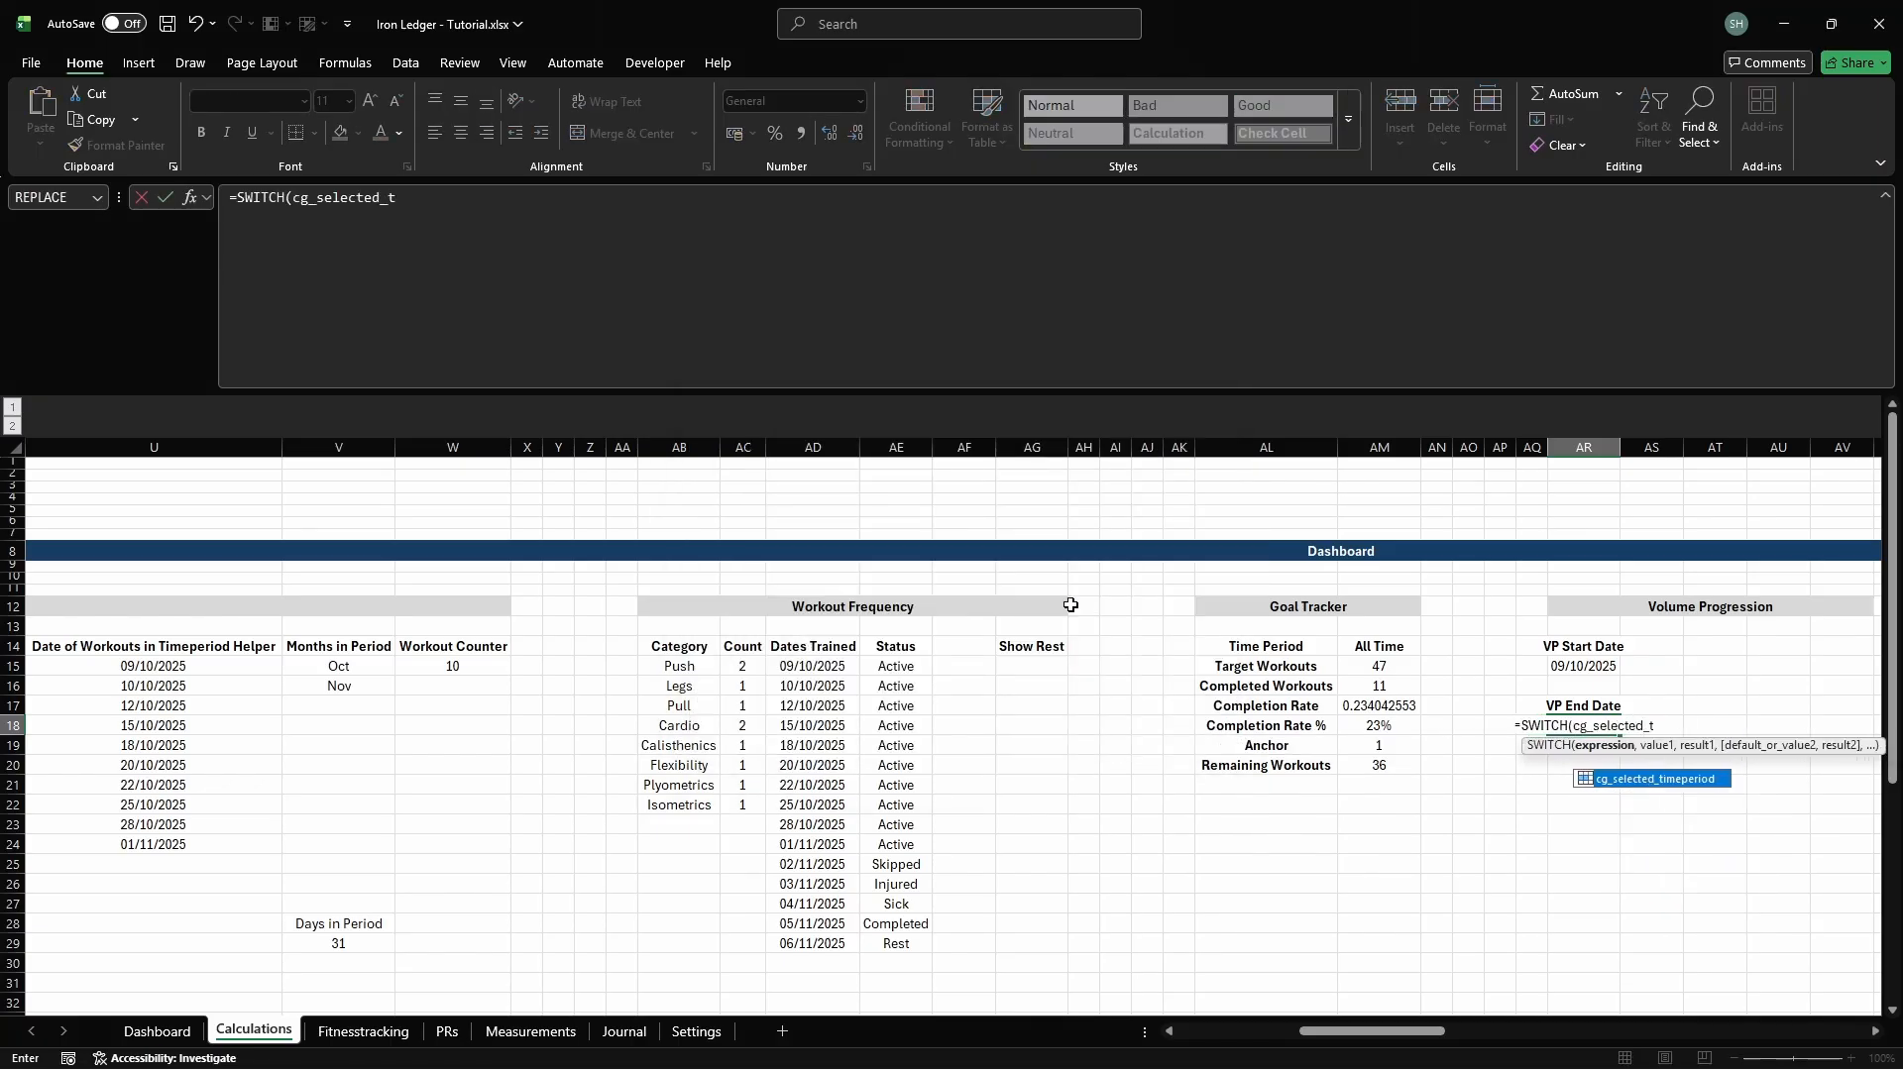
{"action": "type", "text": "cg_selected_timeperio"}
{"action": "key", "text": "Tab"}
{"action": "type", "text": ","}
{"action": "key", "text": "alt+Return"}
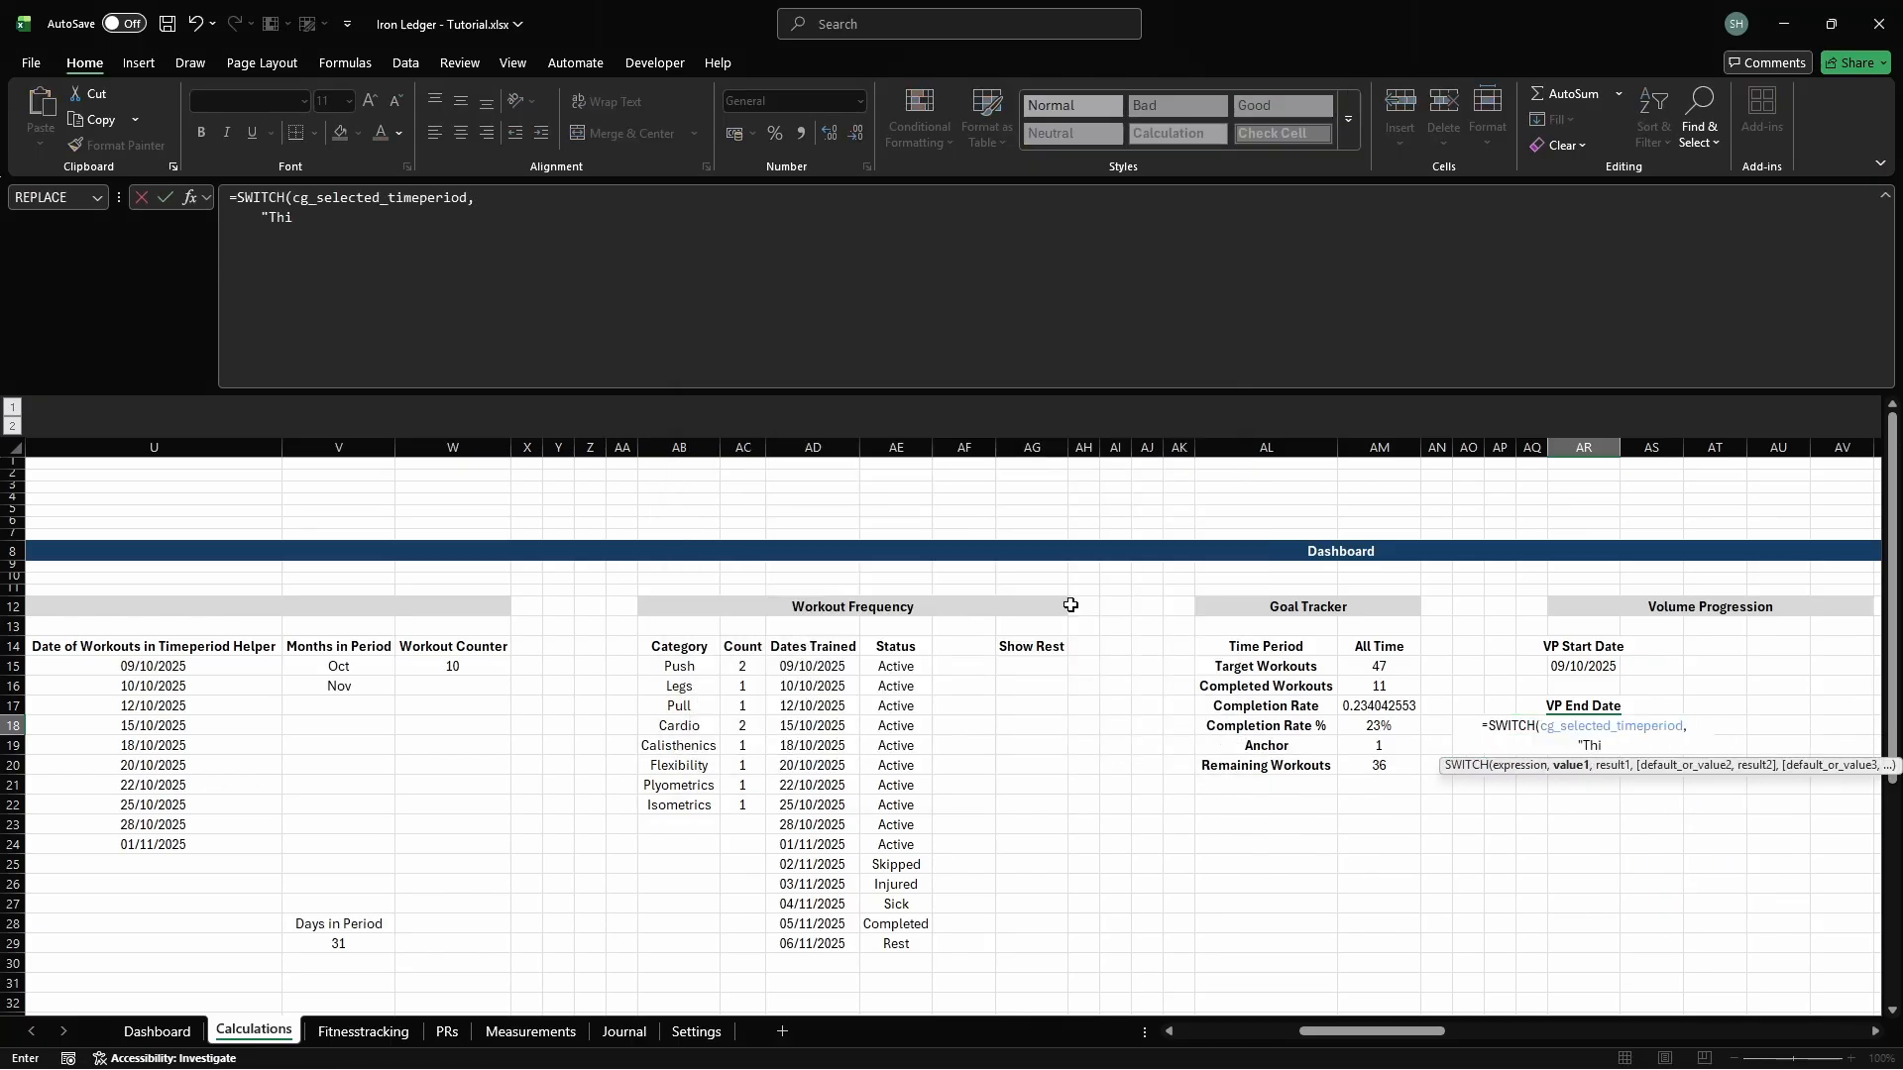
{"action": "type", "text": "\"This Week\", IF(cg_cl"}
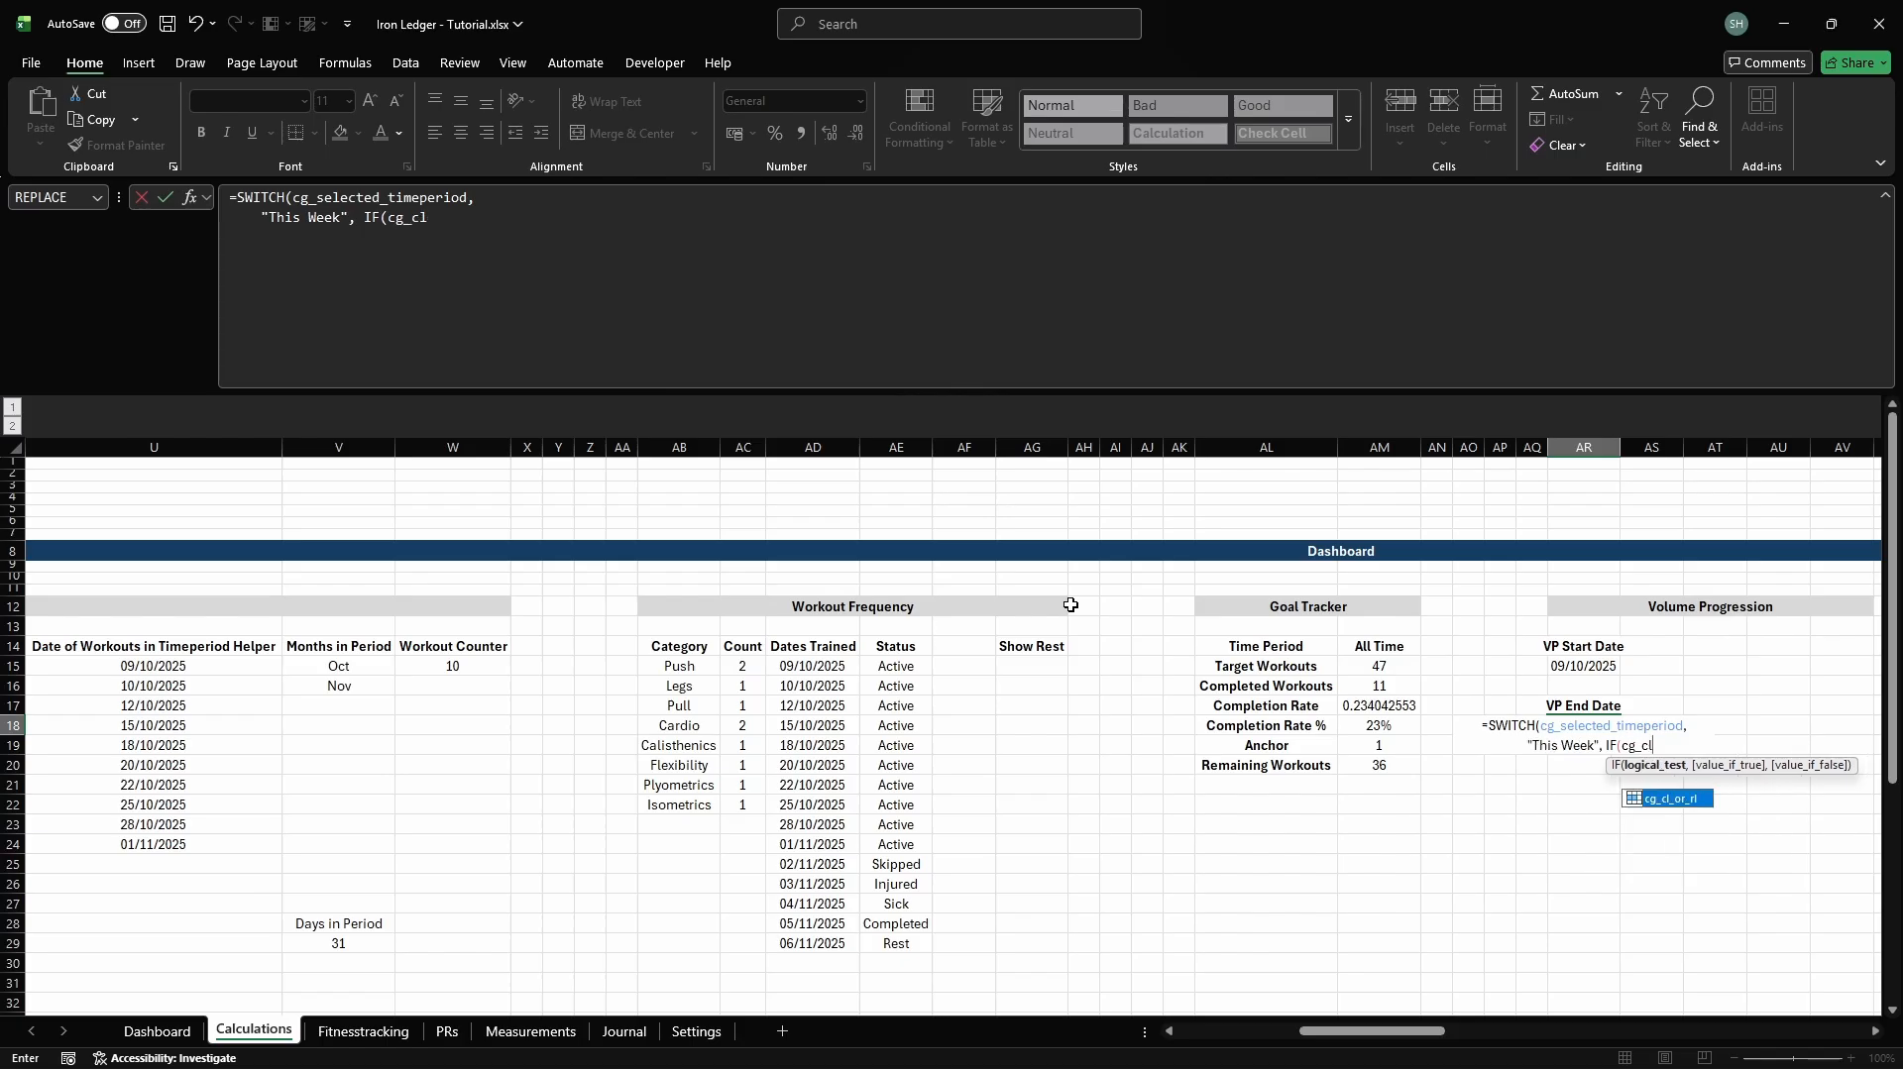
{"action": "type", "text": "_or_rl=\"CL\", EOMONTH"}
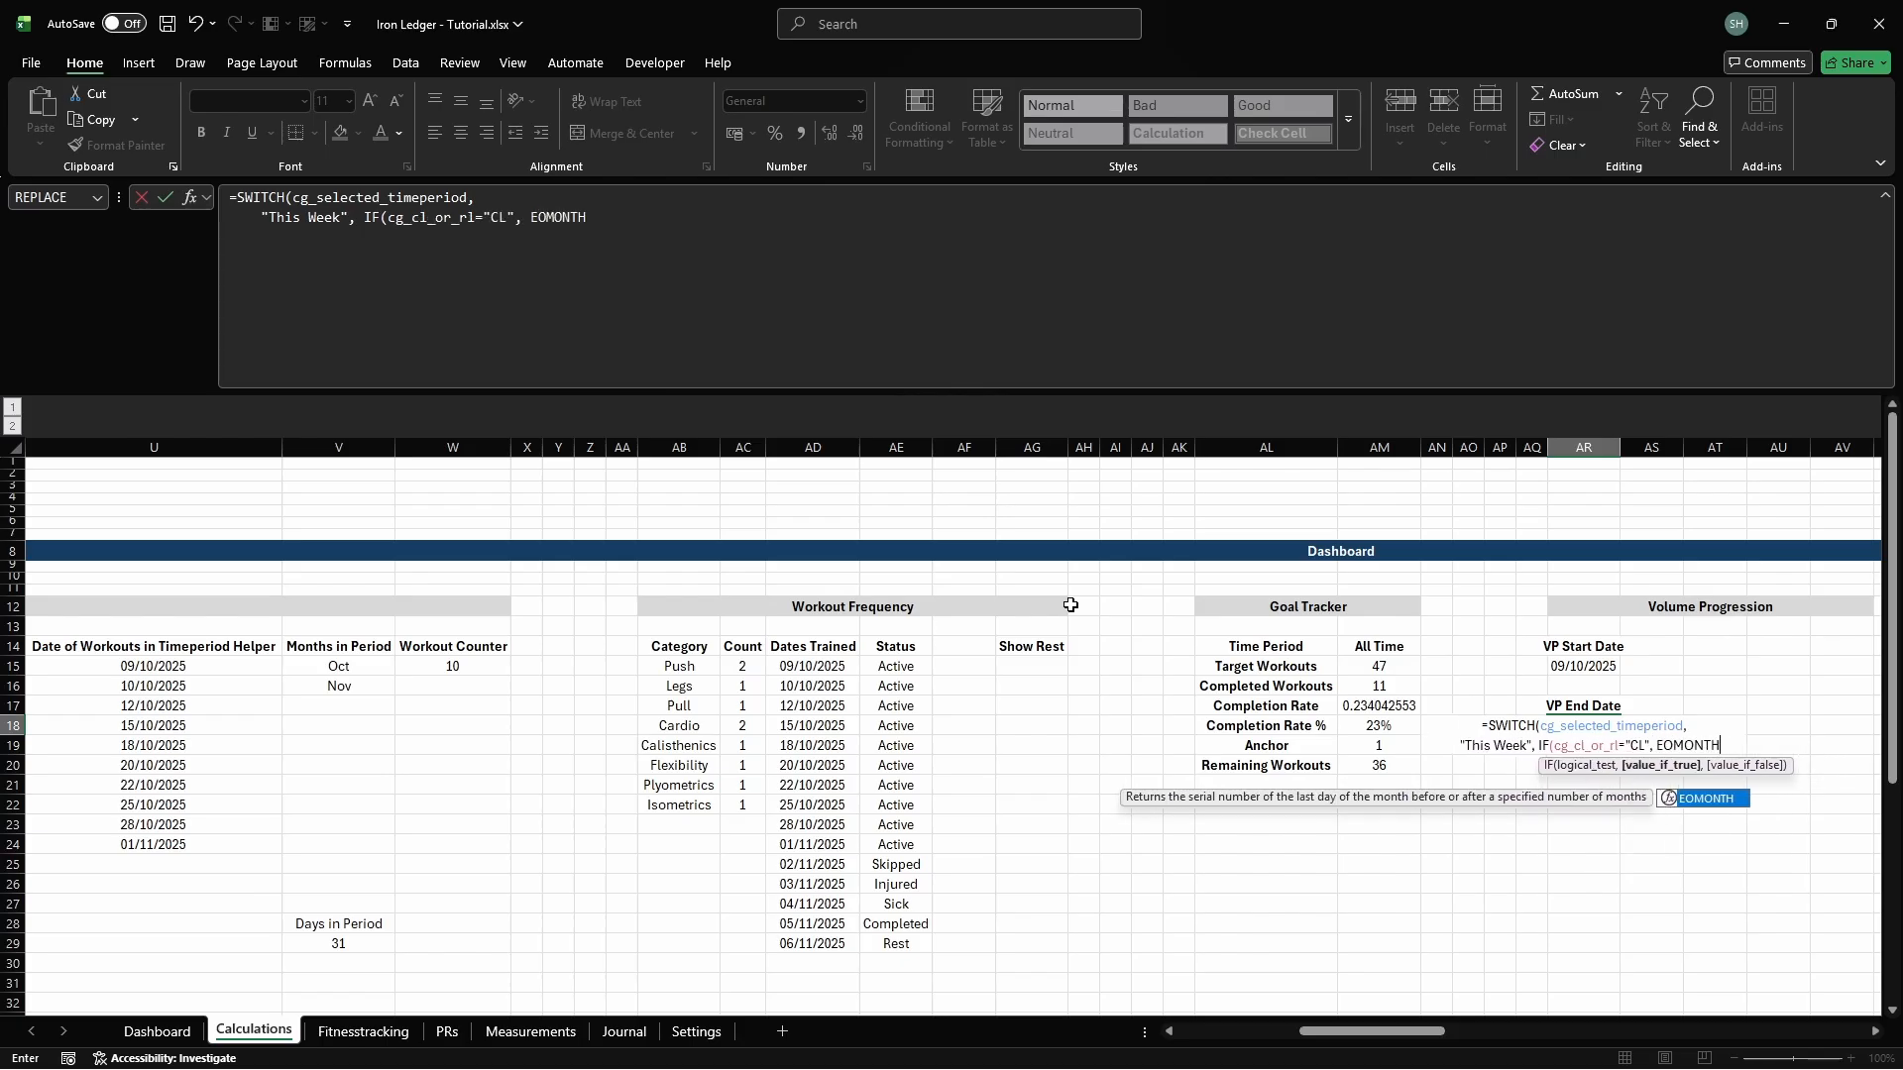
{"action": "type", "text": "(today, 0), today), "}
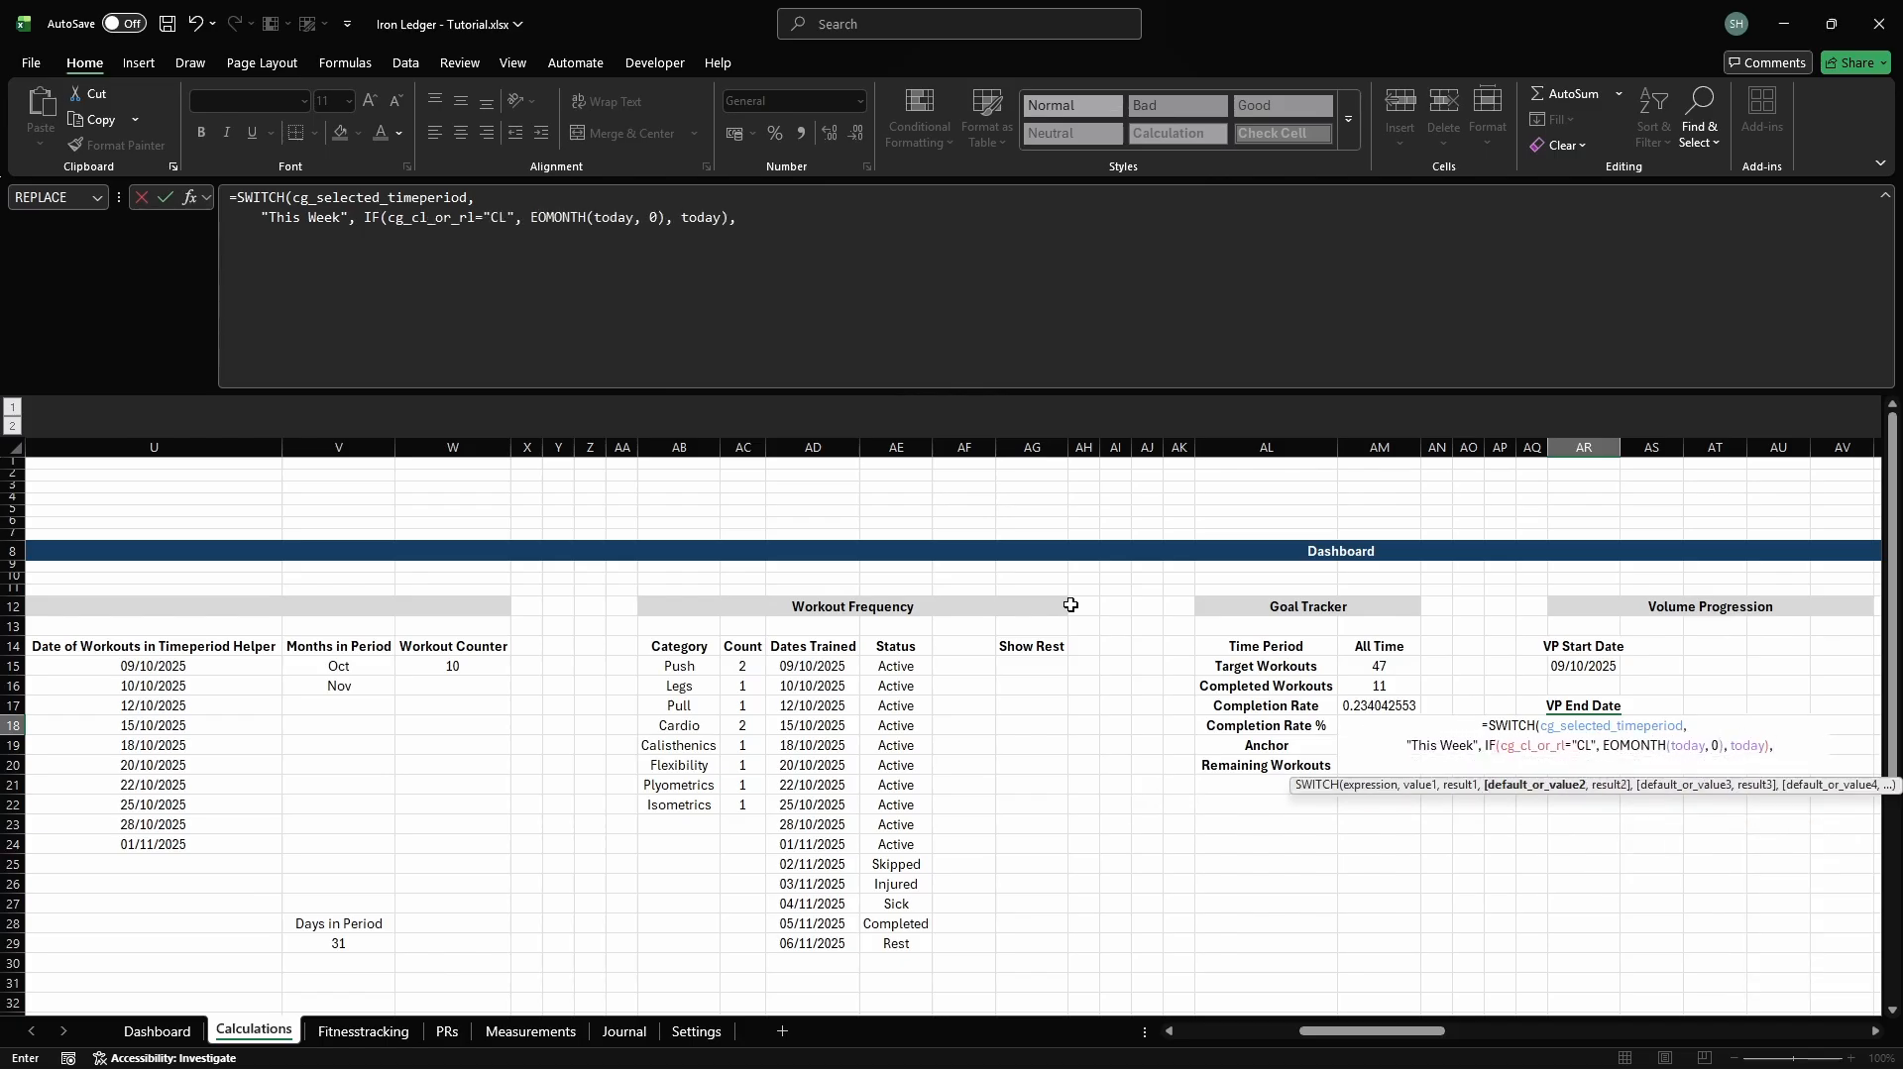
Add the "Last Week" case as IF(cg_cl_or_rl="CL", EOMONTH(today, 0), today)
{"action": "type", "text": "    \"Last Week\", IF(cg_cl"}
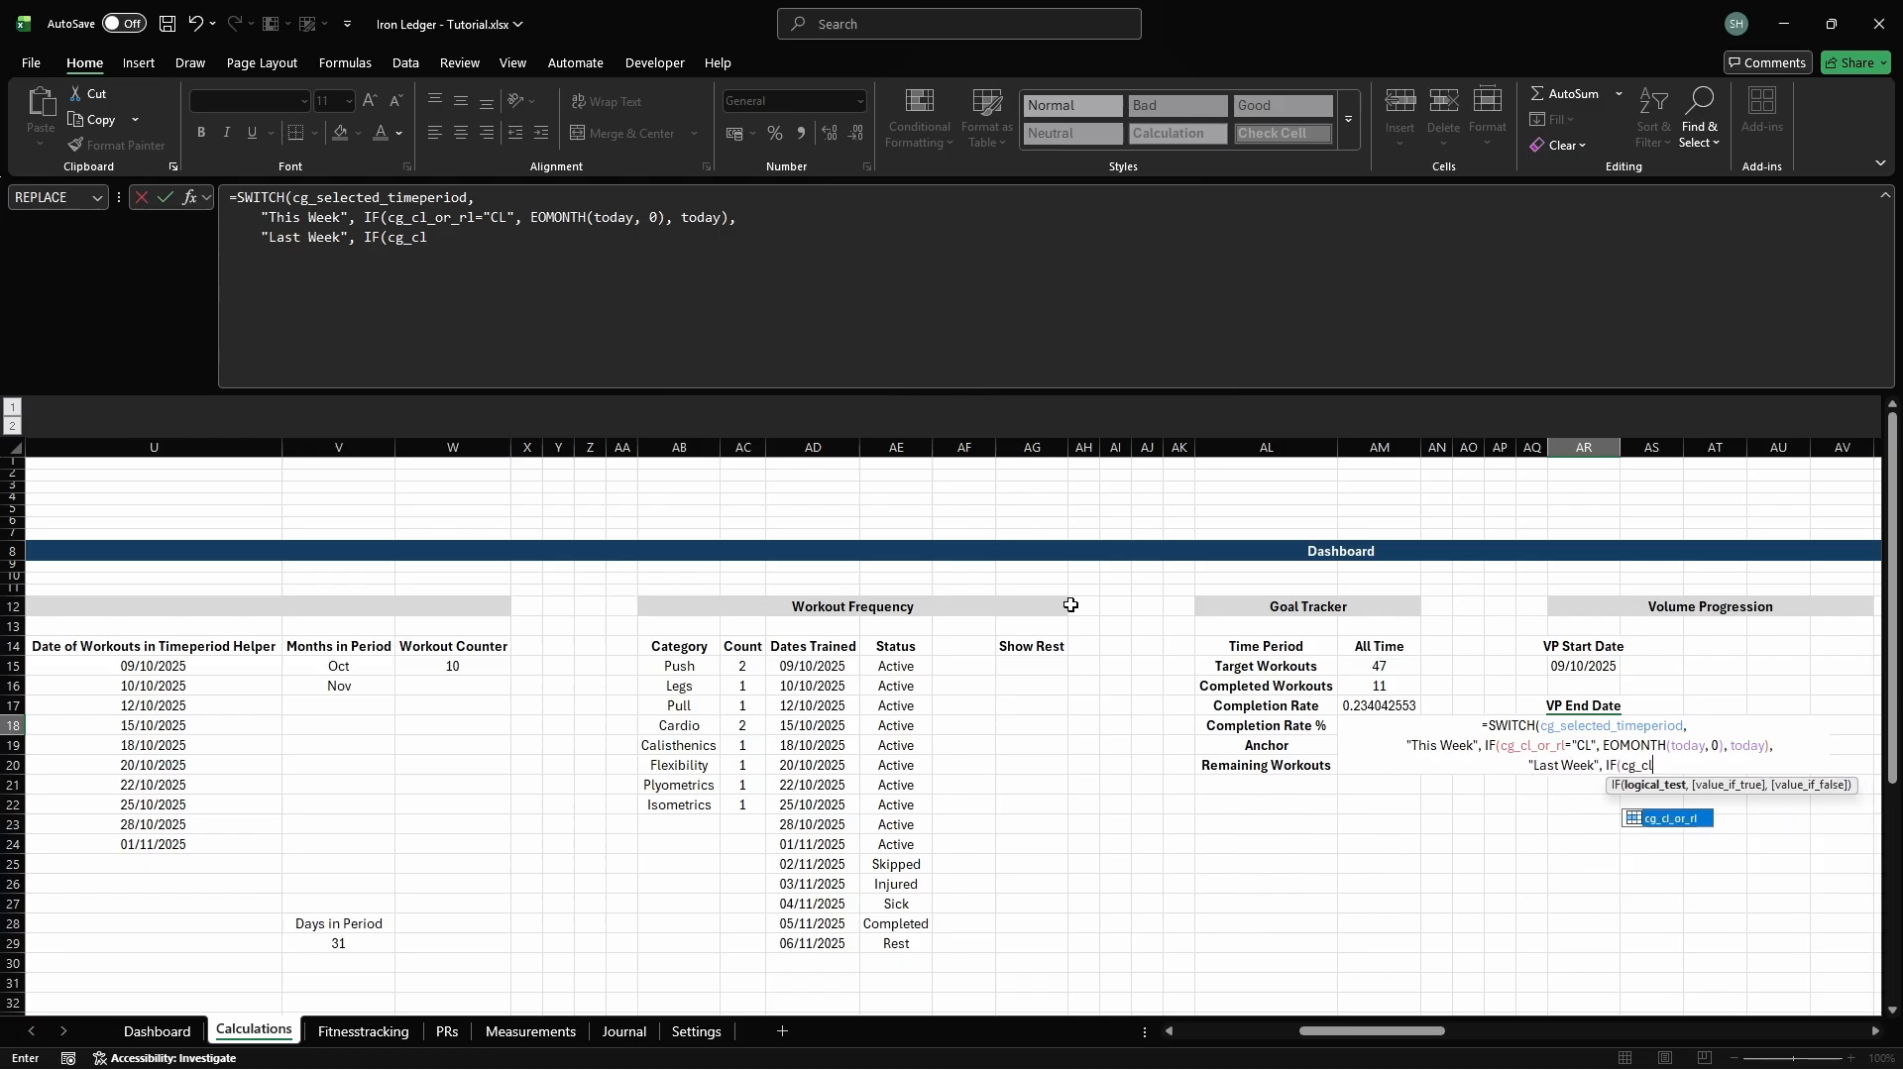
{"action": "type", "text": "_or_rl=\"CL\", EOMONTH(to"}
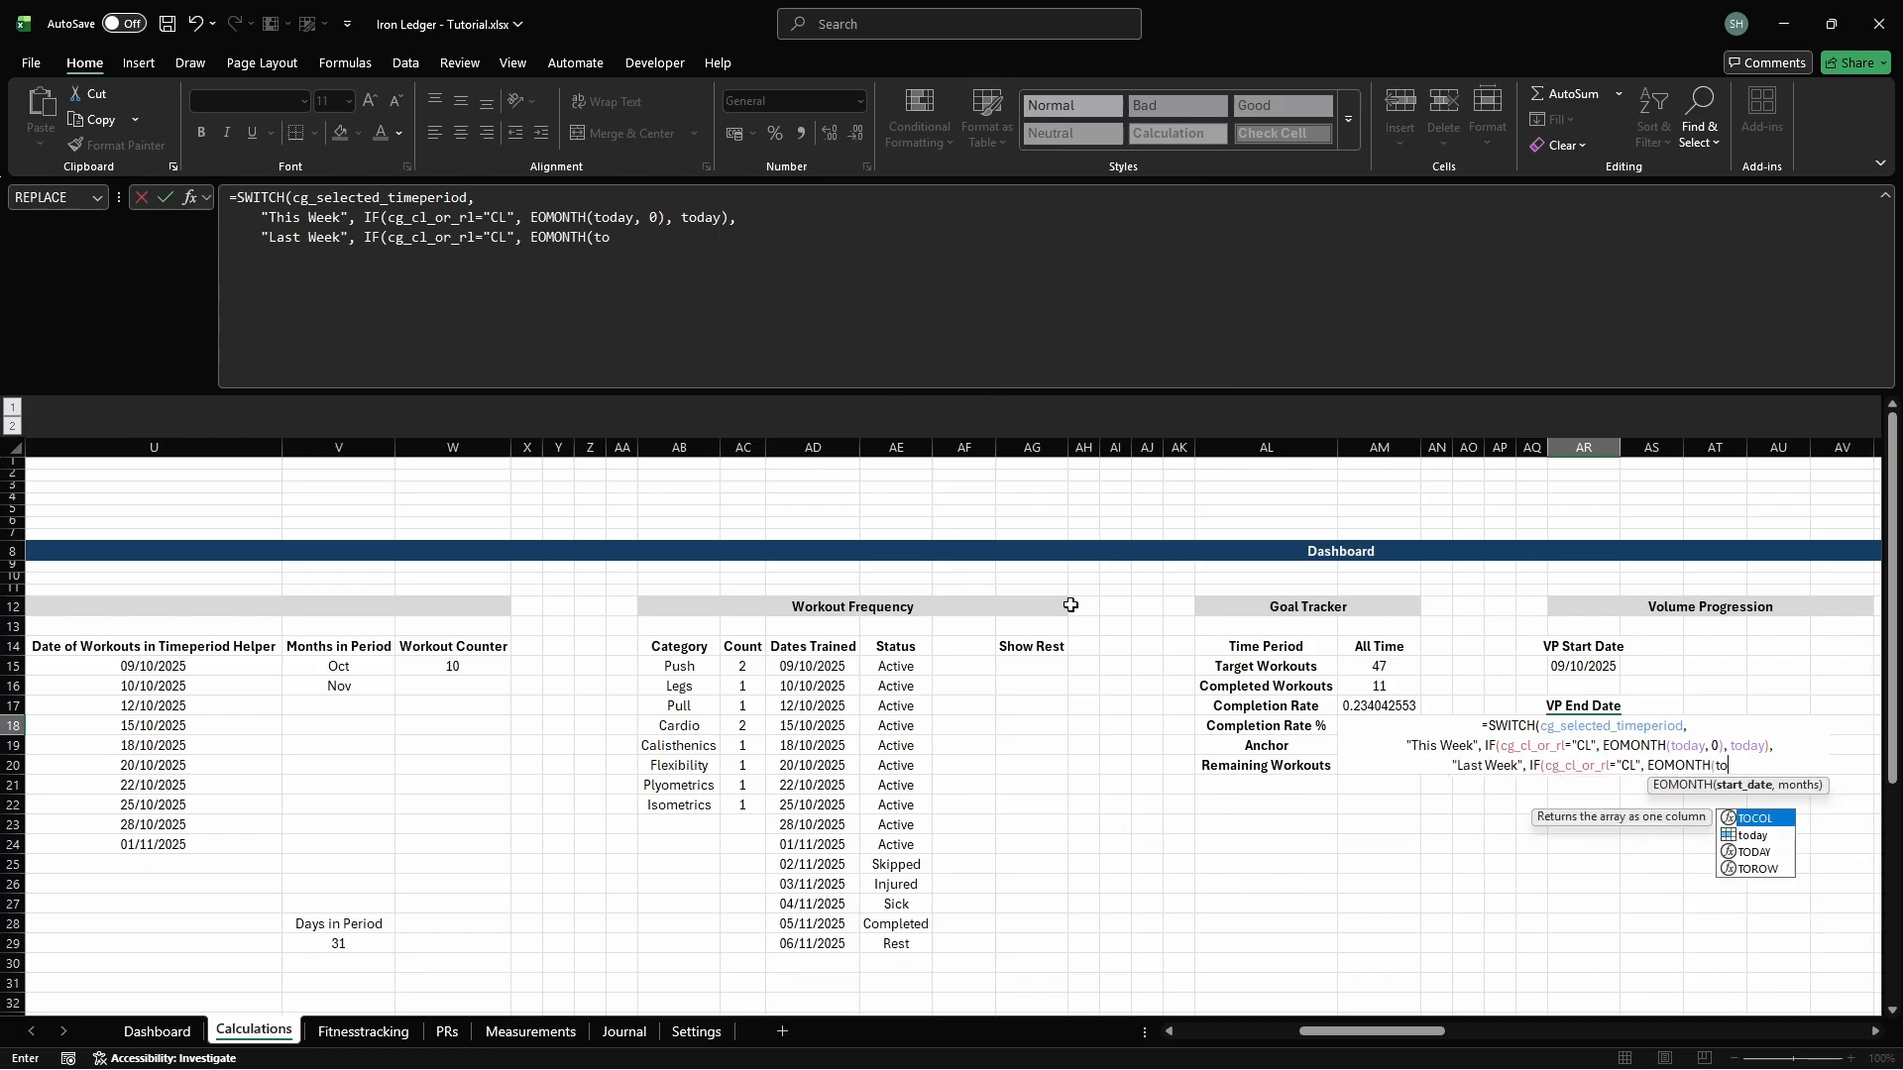
{"action": "type", "text": "day, 0), today), "}
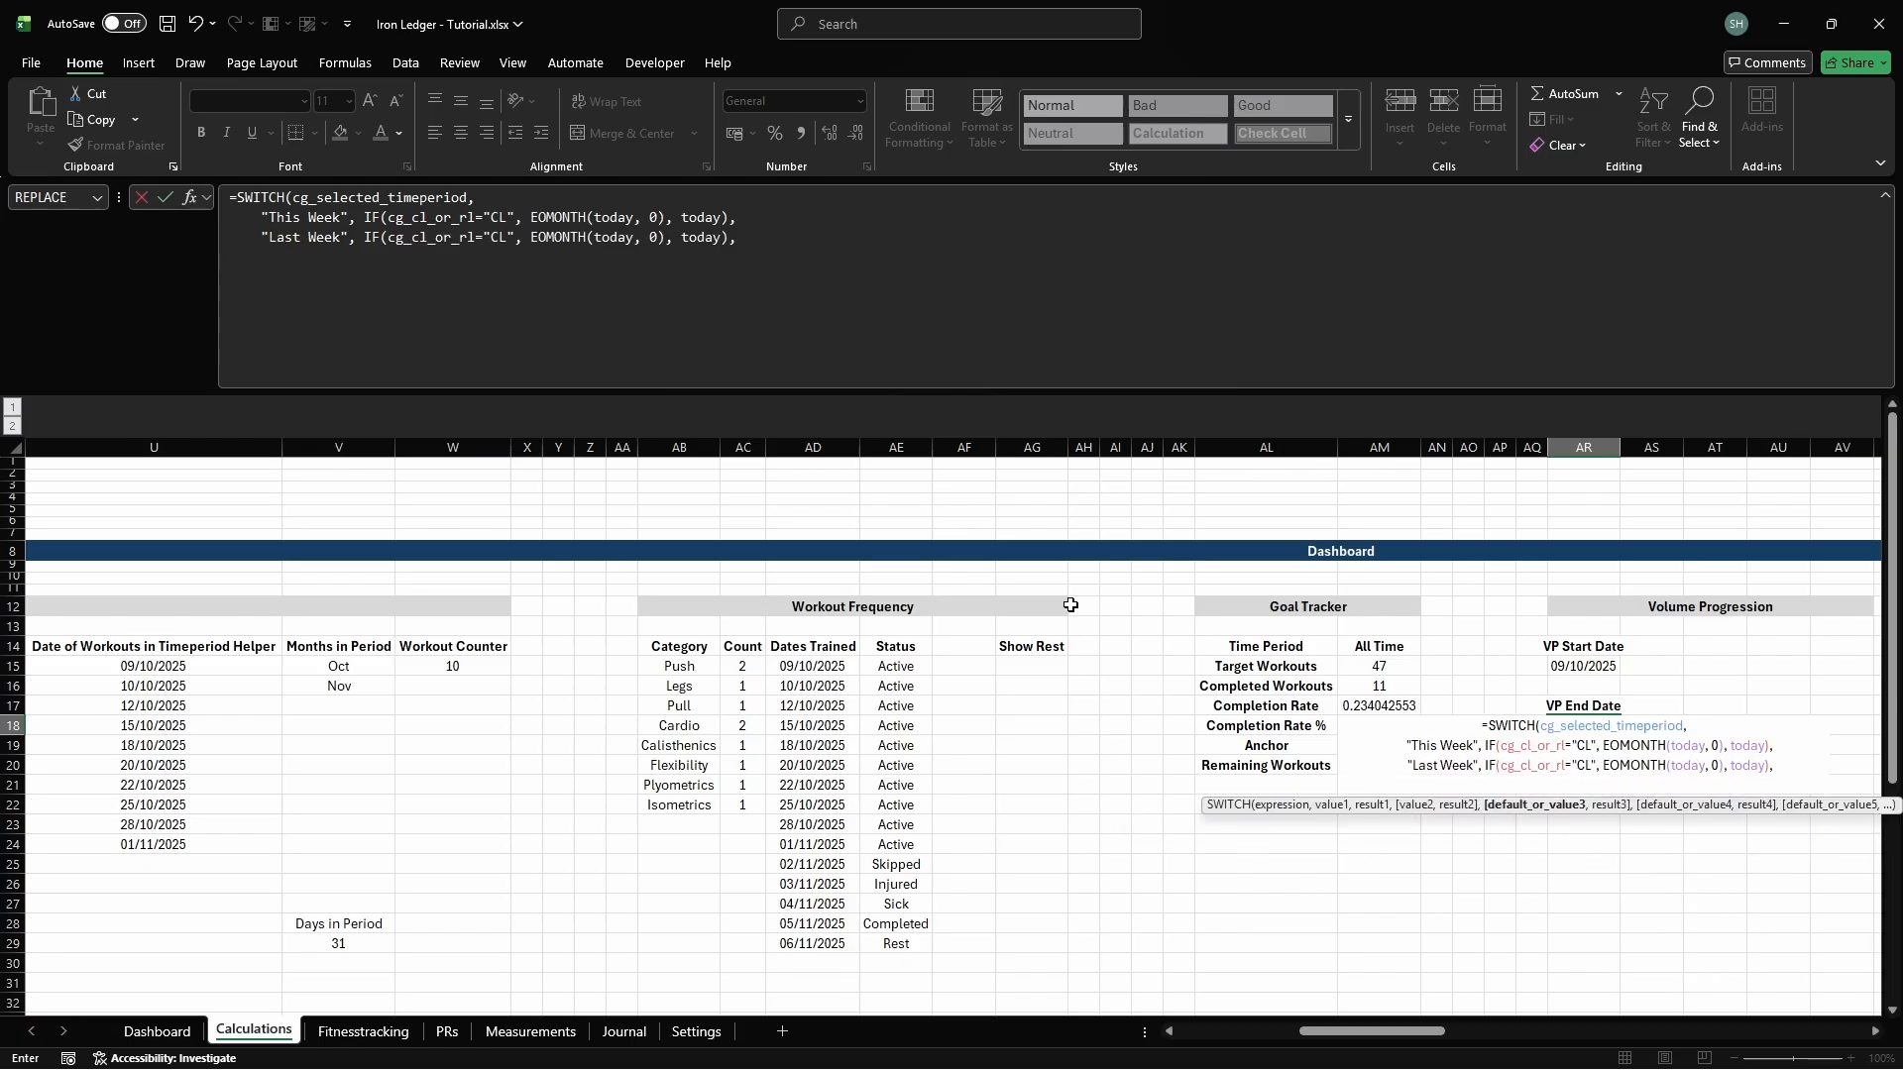
Add the "This Month" case as IF(cg_cl_or_rl="CL", EOMONTH(cd_vprog_start_timeperiod, 0), today) and start the "Last Month" case
{"action": "type", "text": "    \"This Month\", IF(cg_cl"}
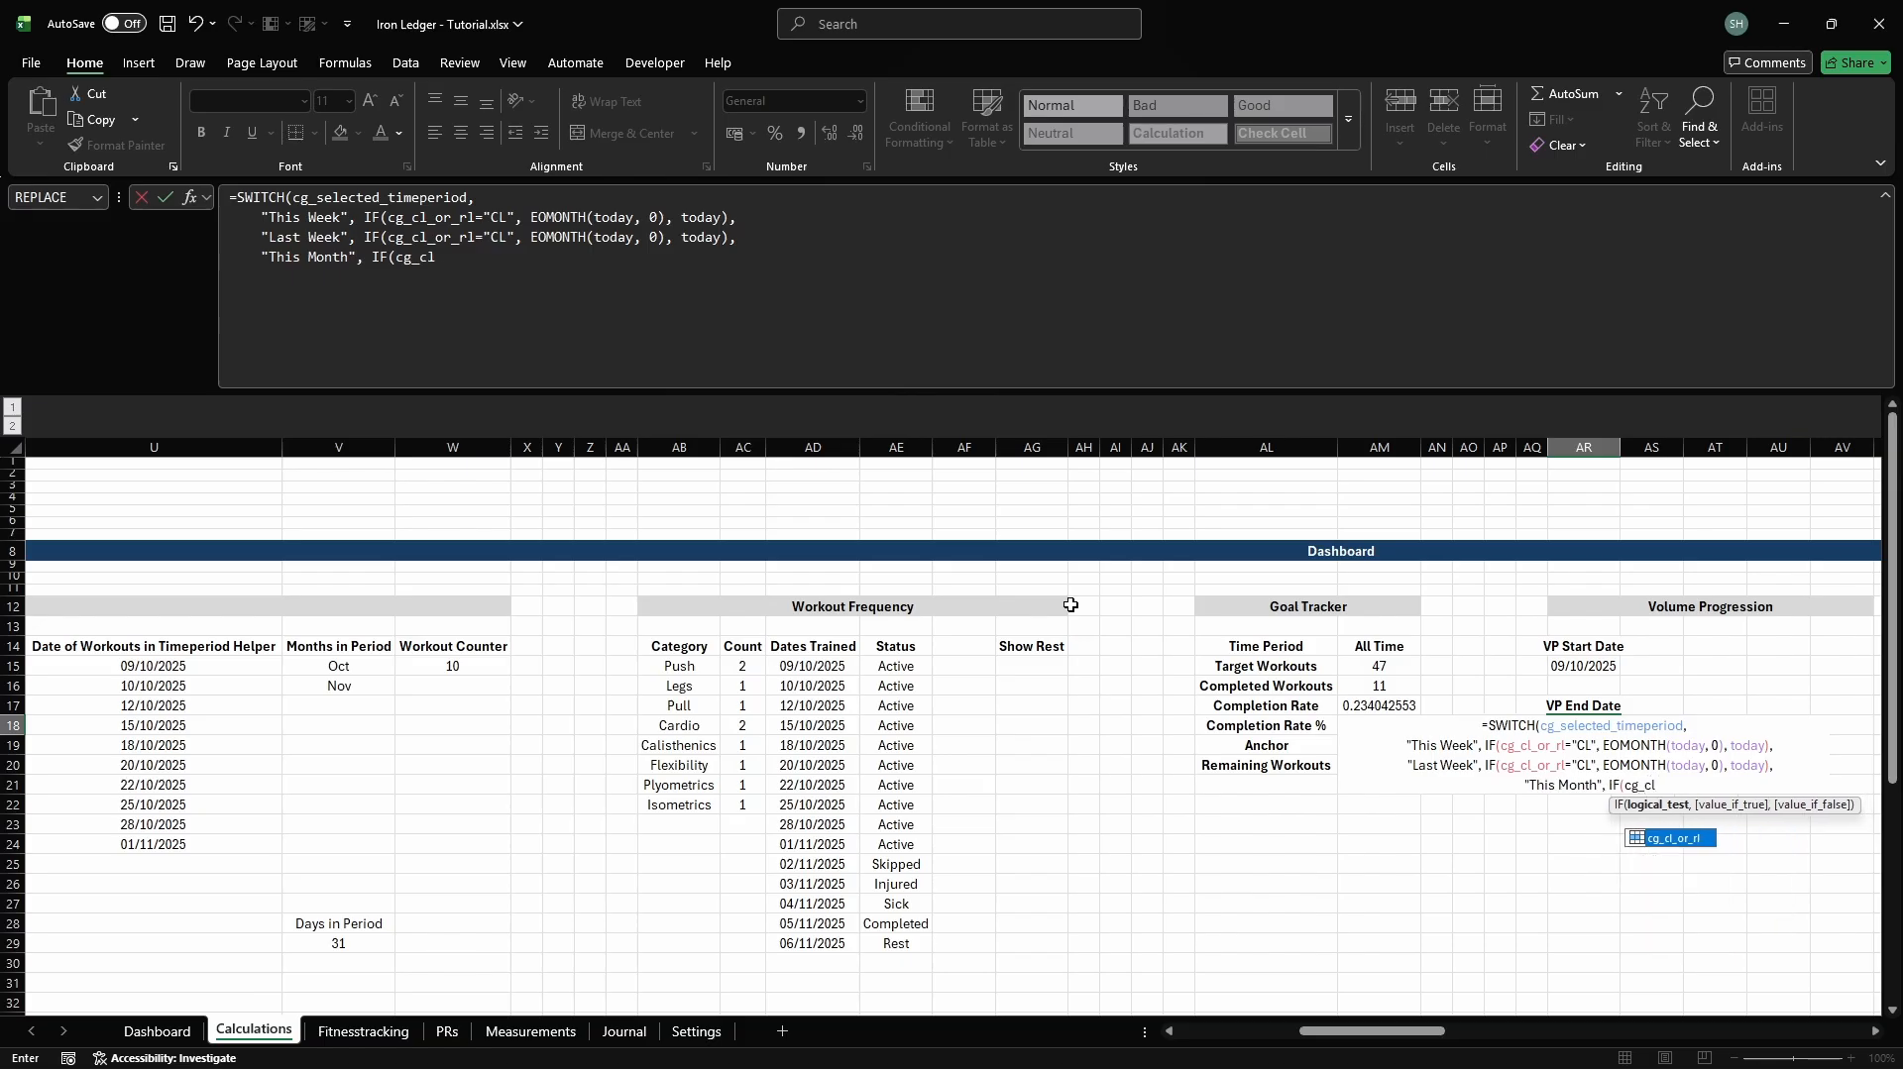
{"action": "type", "text": "_or_rl=\"CL\", EOMONTH(cd_vp"}
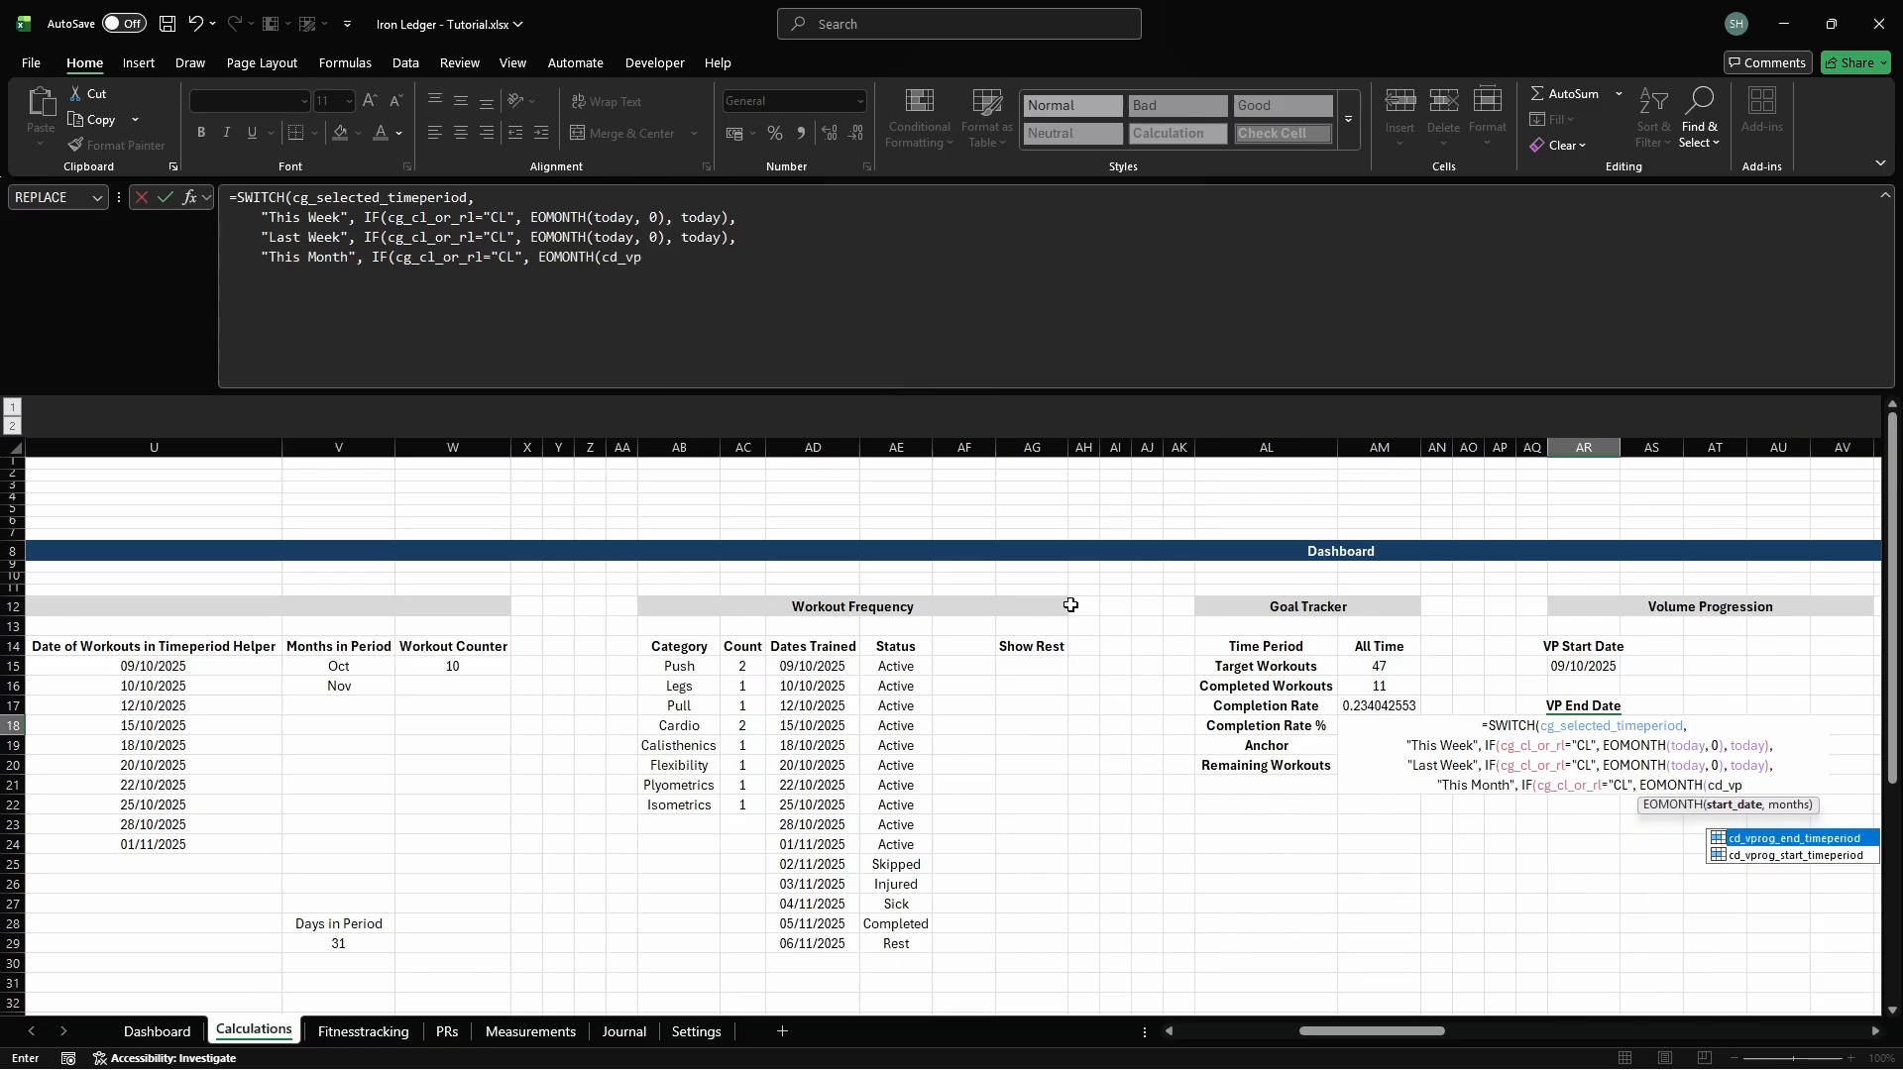
{"action": "type", "text": "rog_start_timeperiod, 0"}
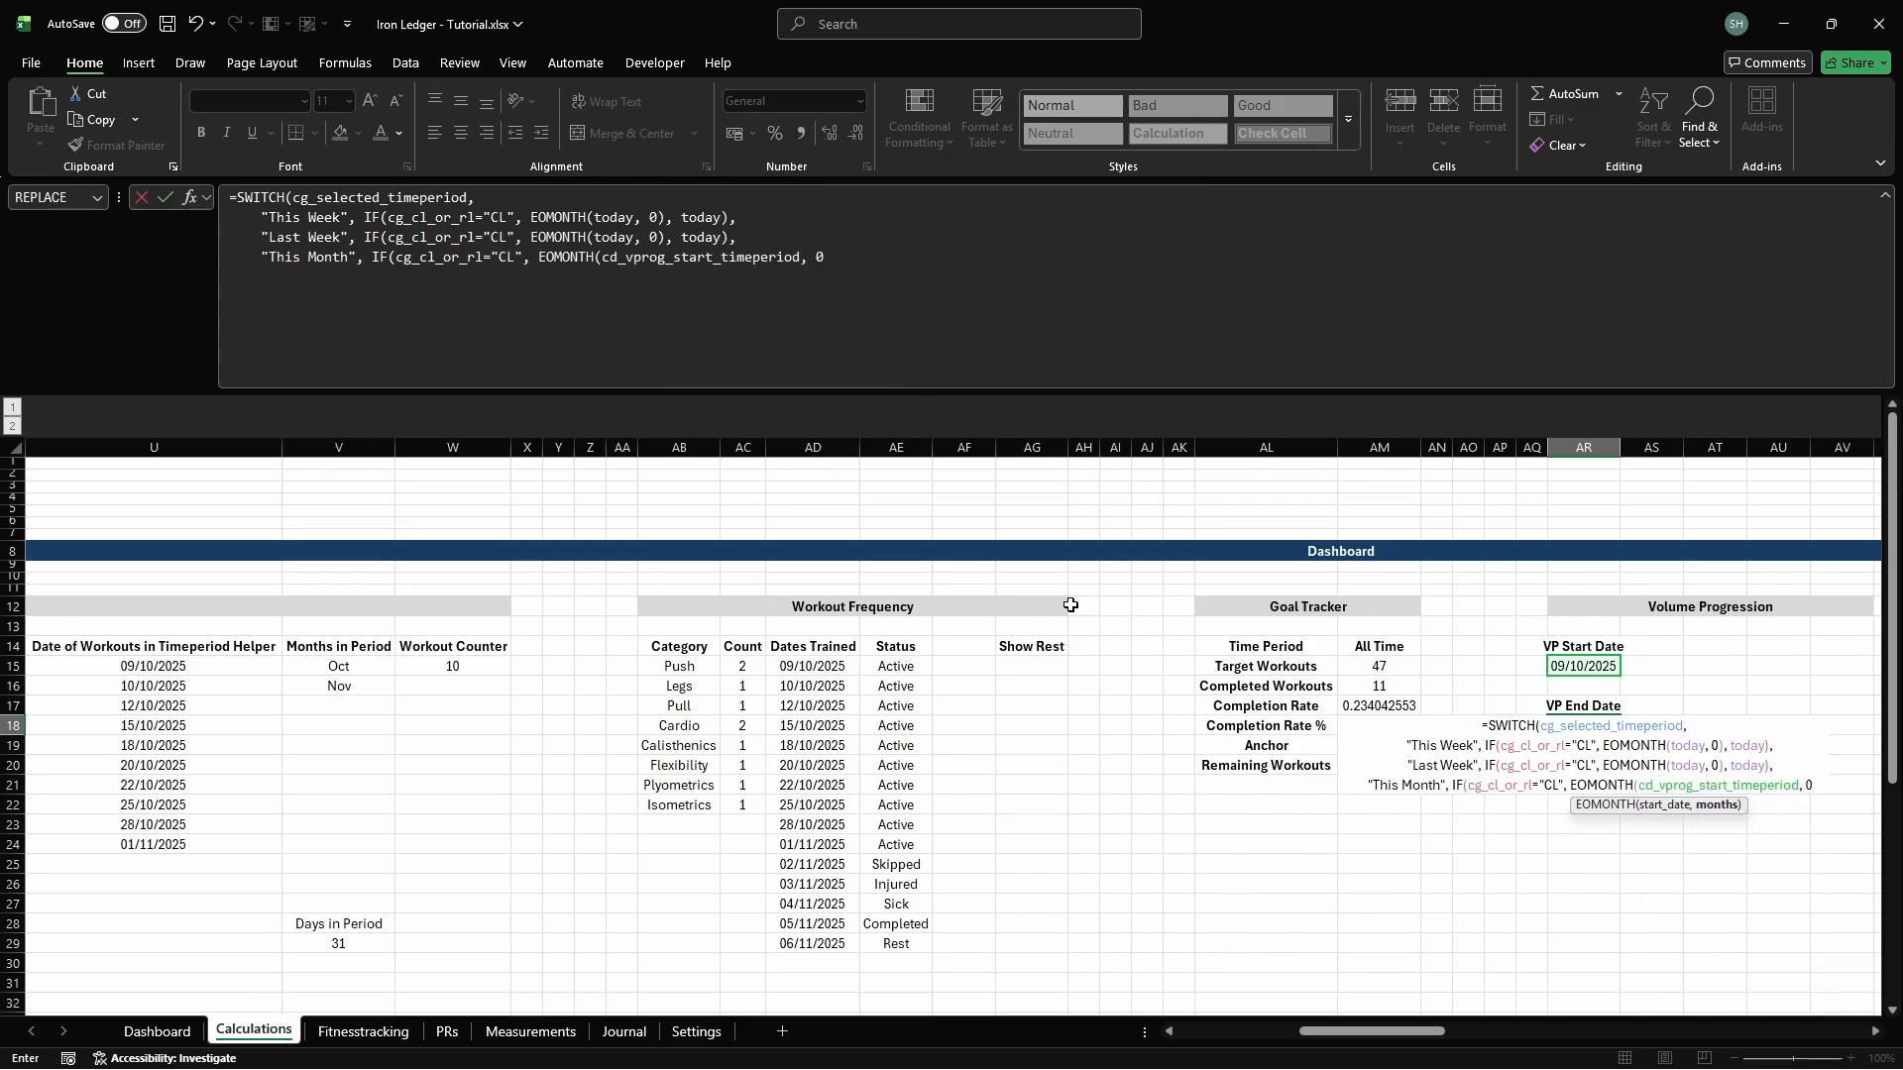
{"action": "type", "text": "), today),     \"Last Month\", IF(cg_cl_or_r"}
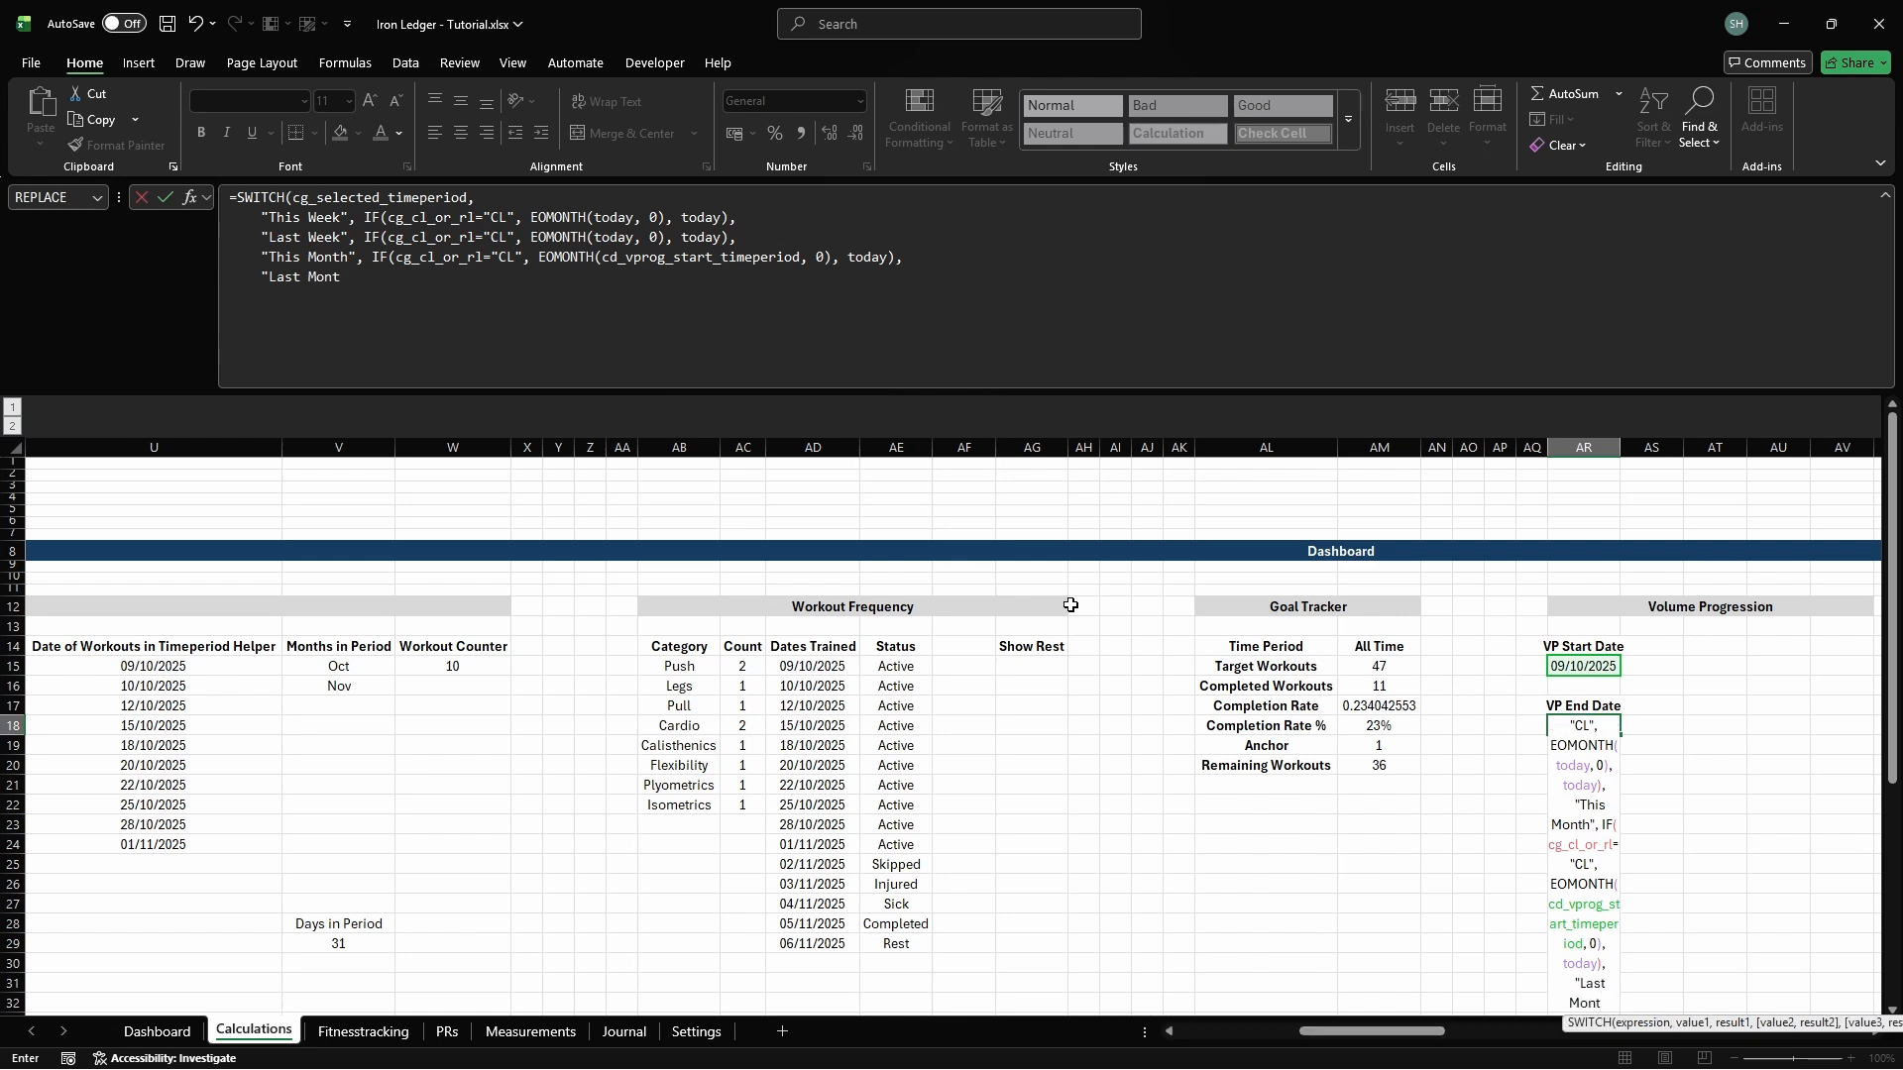
Complete the "Last Month" case with EOMONTH(cd_vprog_start_timeperiod, 0) for "CL", otherwise today-30, and start the "Last 3 Months" case
{"action": "type", "text": "l=\"CL\", EOMONTH(cd_vprog_start_"}
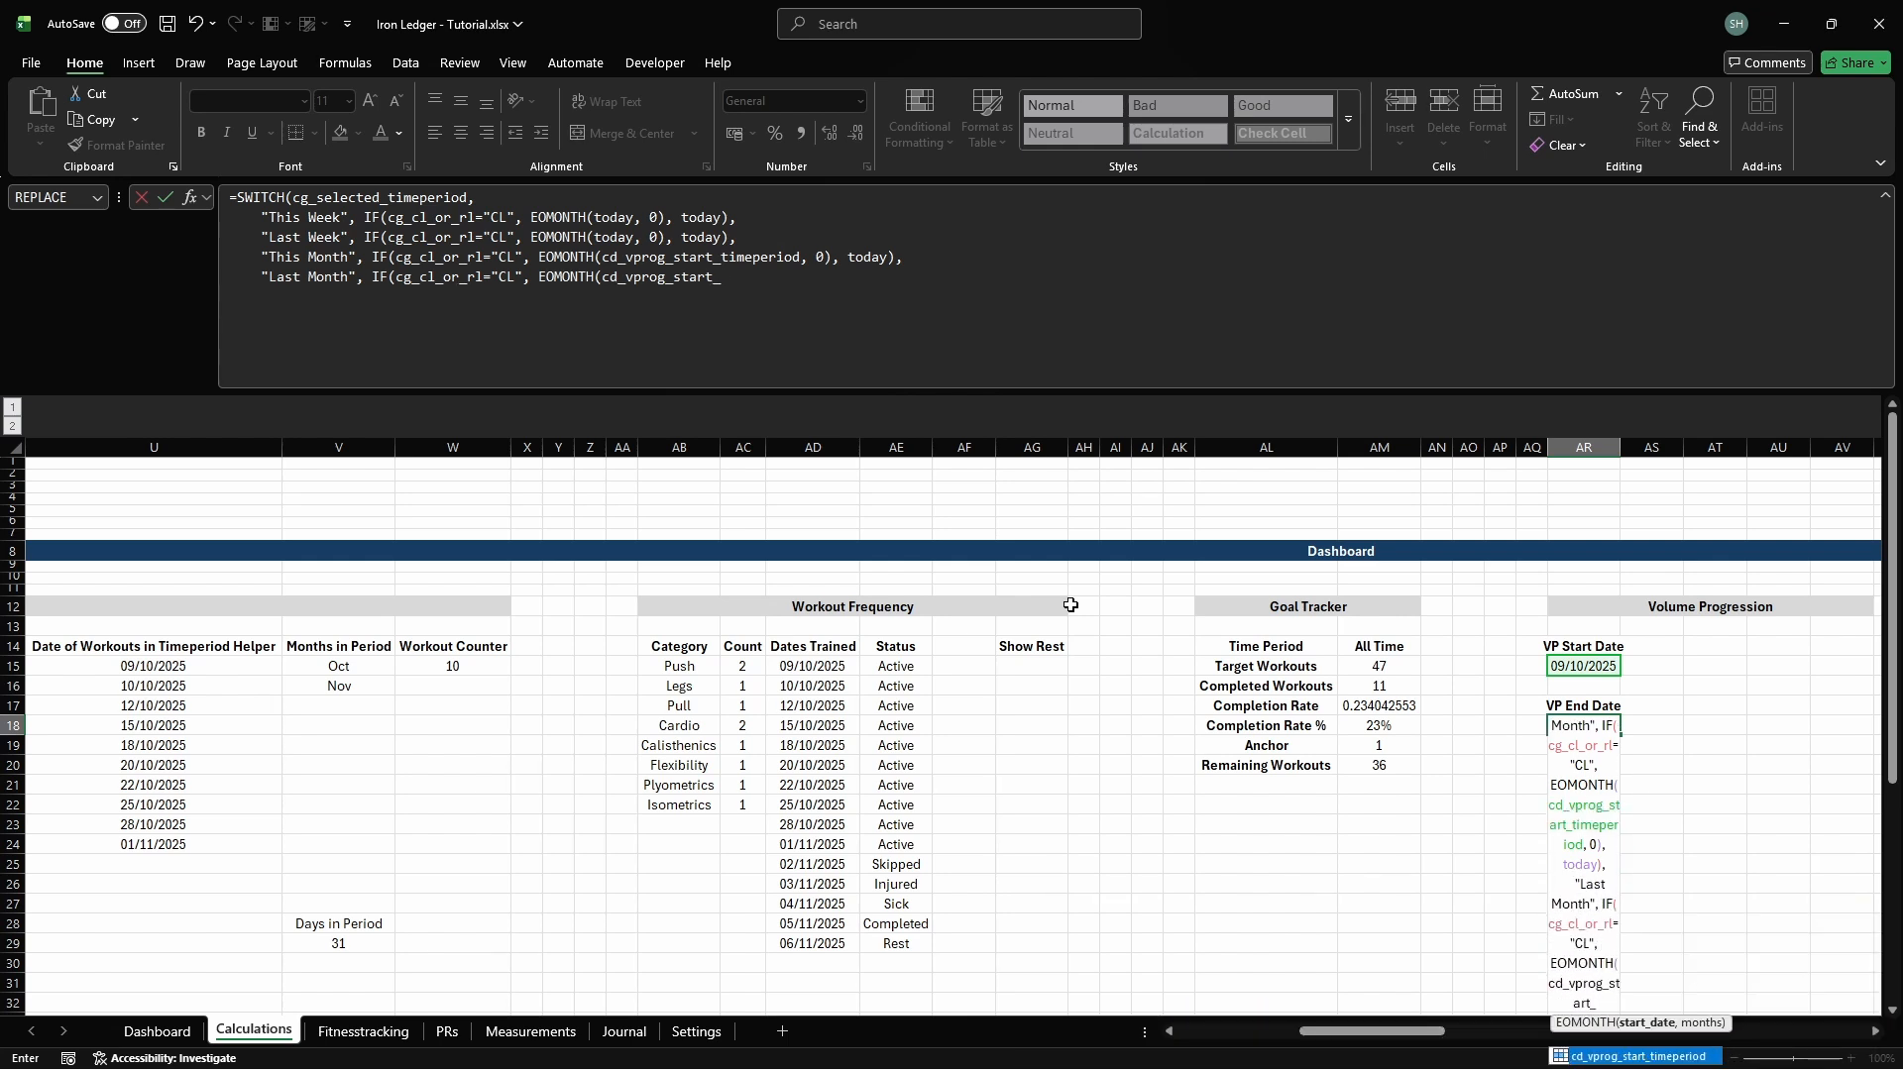
{"action": "type", "text": "timeperiod, 0), today-30"}
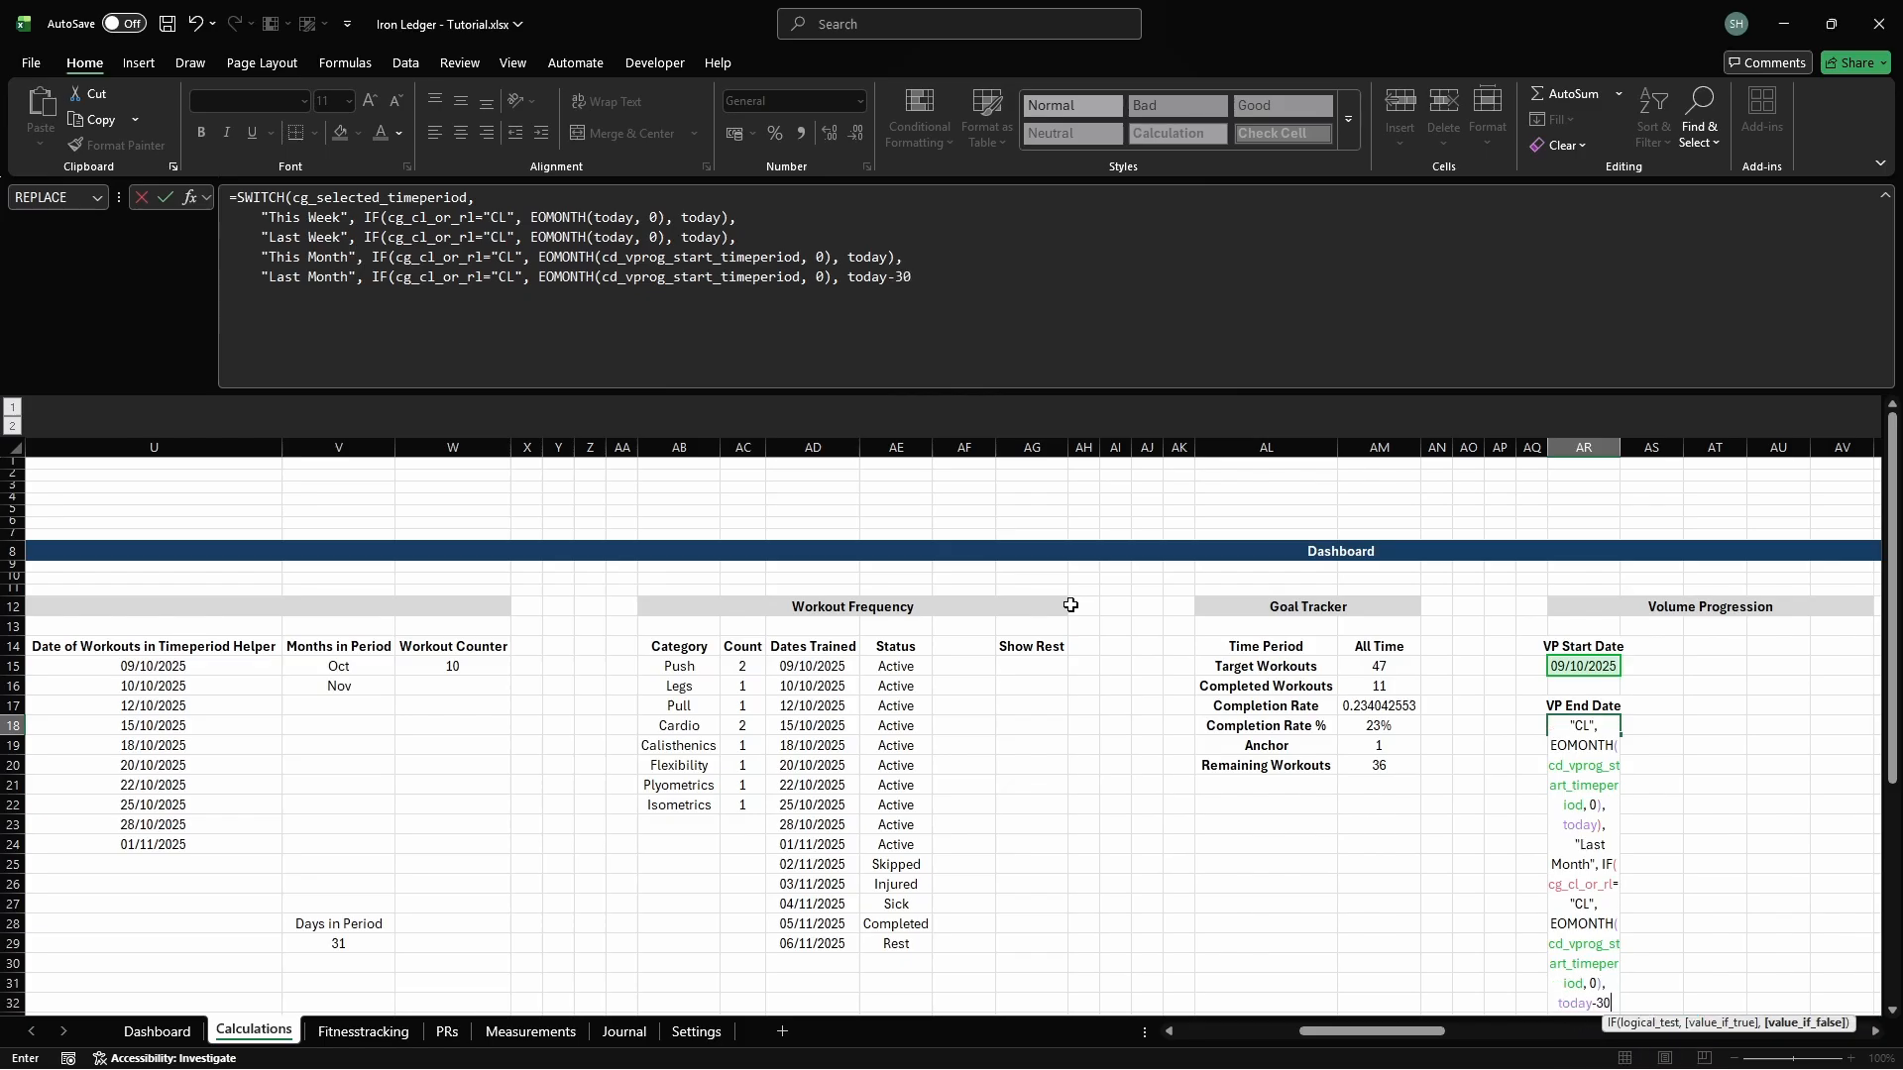
{"action": "type", "text": "),     \"Last 3 Month"}
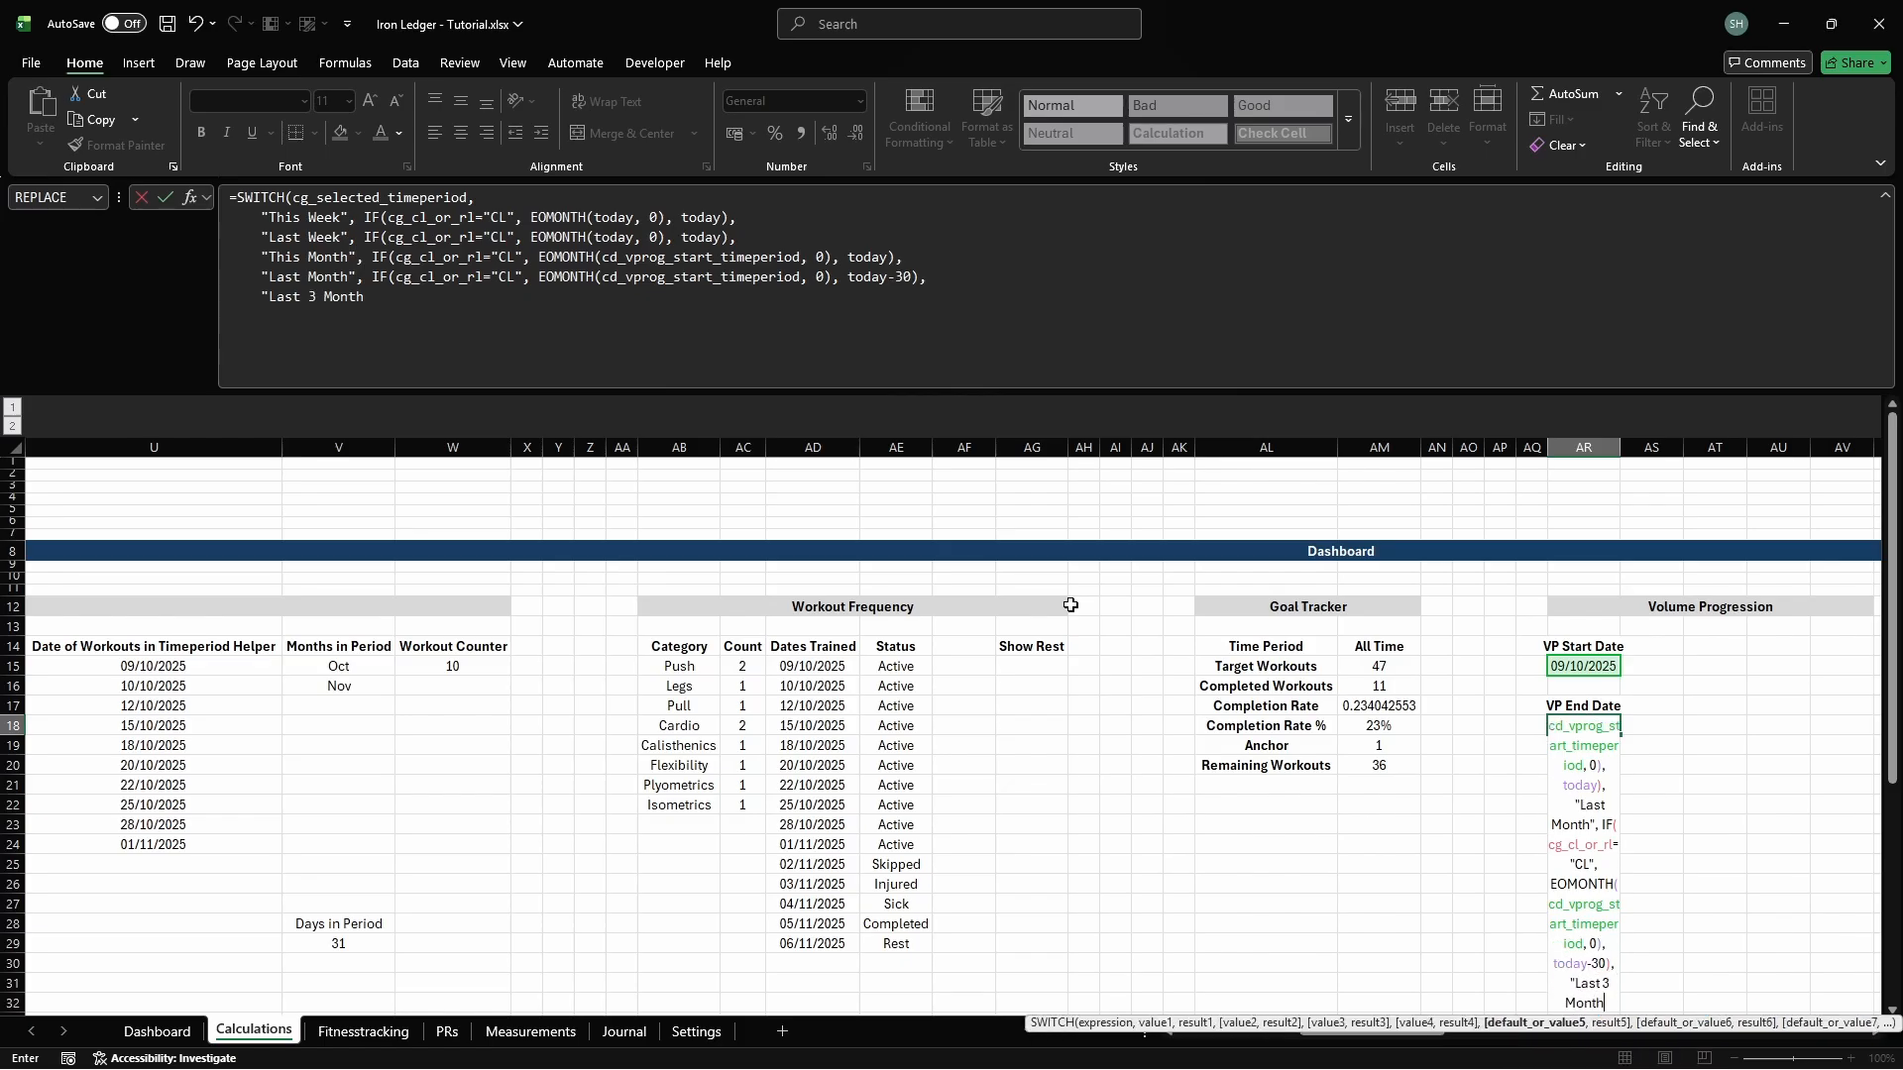
Complete the "Last 3 Months" case with IF(cg_cl_or_rl="CL", EOMONTH(today, -1), today) and start the "Last 6 Months" case
{"action": "type", "text": "s\", IF(cg_cl_or_rl=\"CL"}
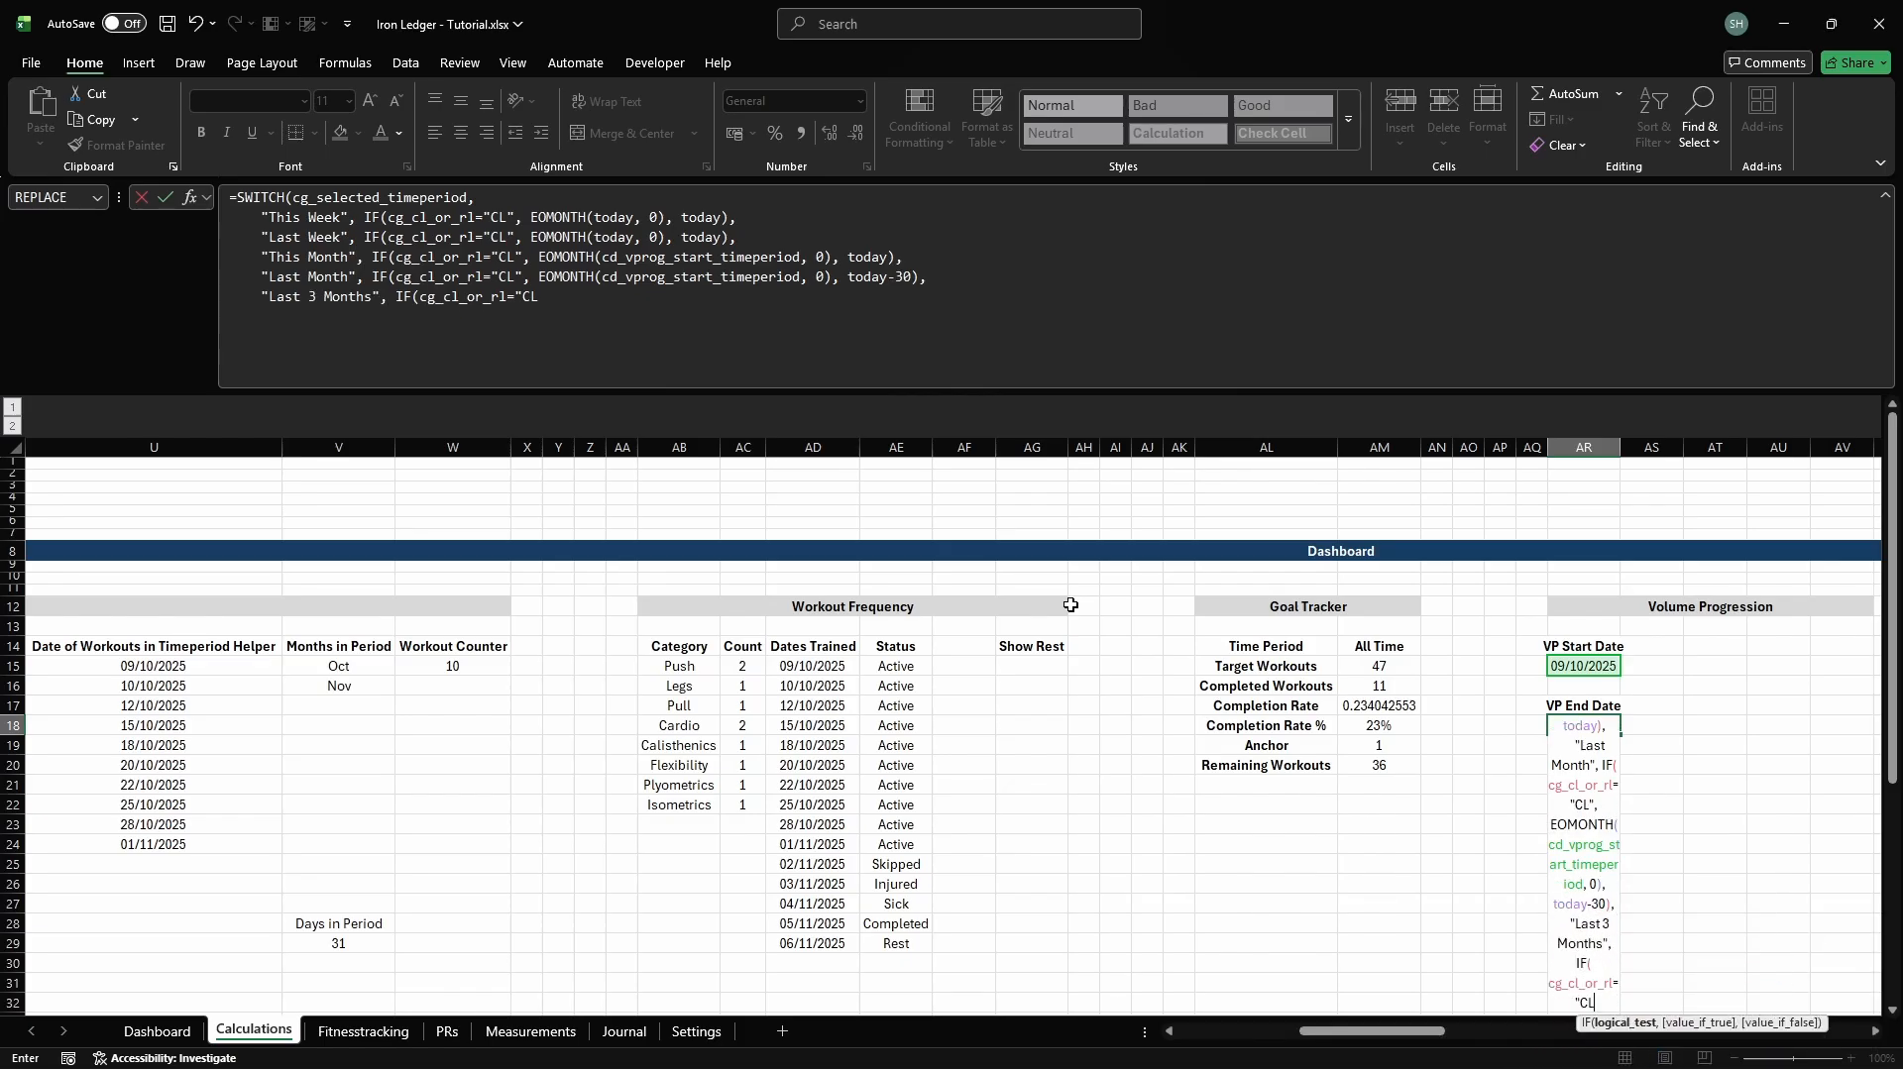
{"action": "type", "text": "\", EOMONTH(today, -1),"}
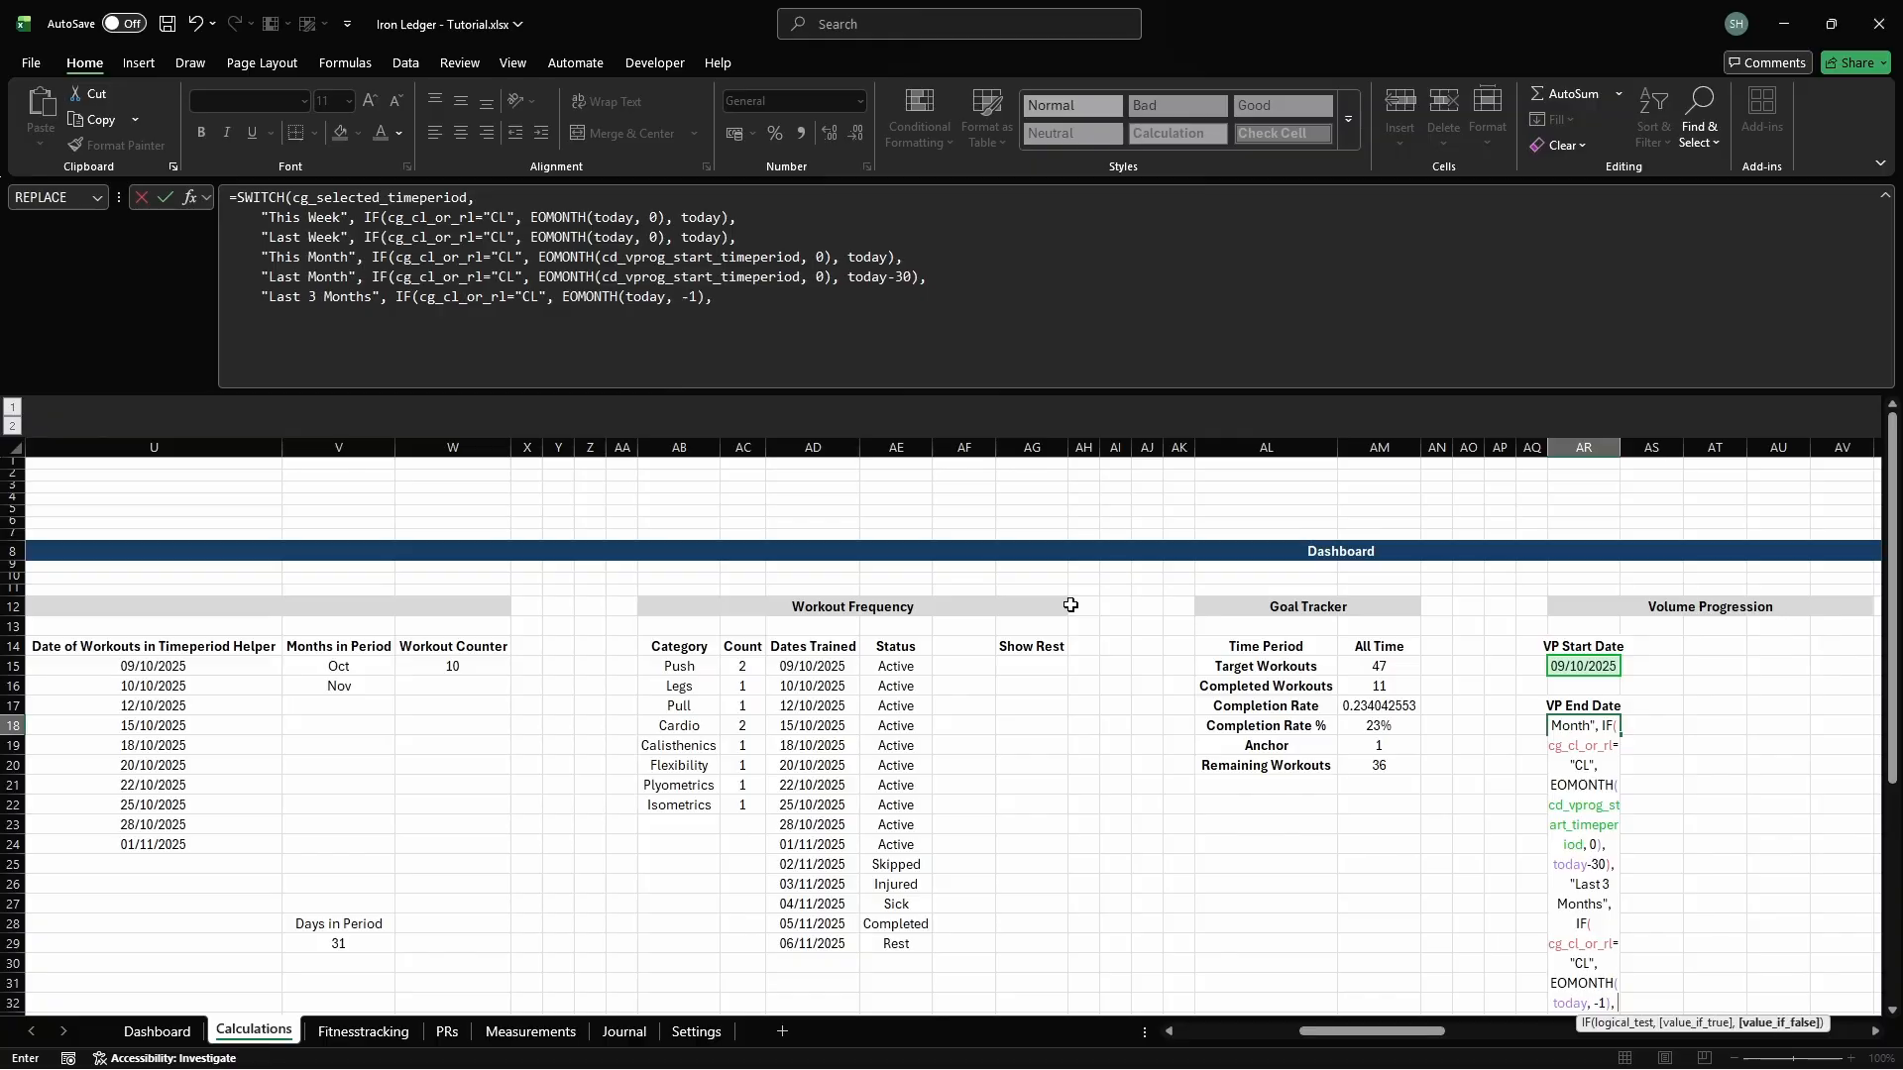
{"action": "type", "text": " today),"}
{"action": "key", "text": "alt+Return"}
{"action": "type", "text": "\"Last 6"}
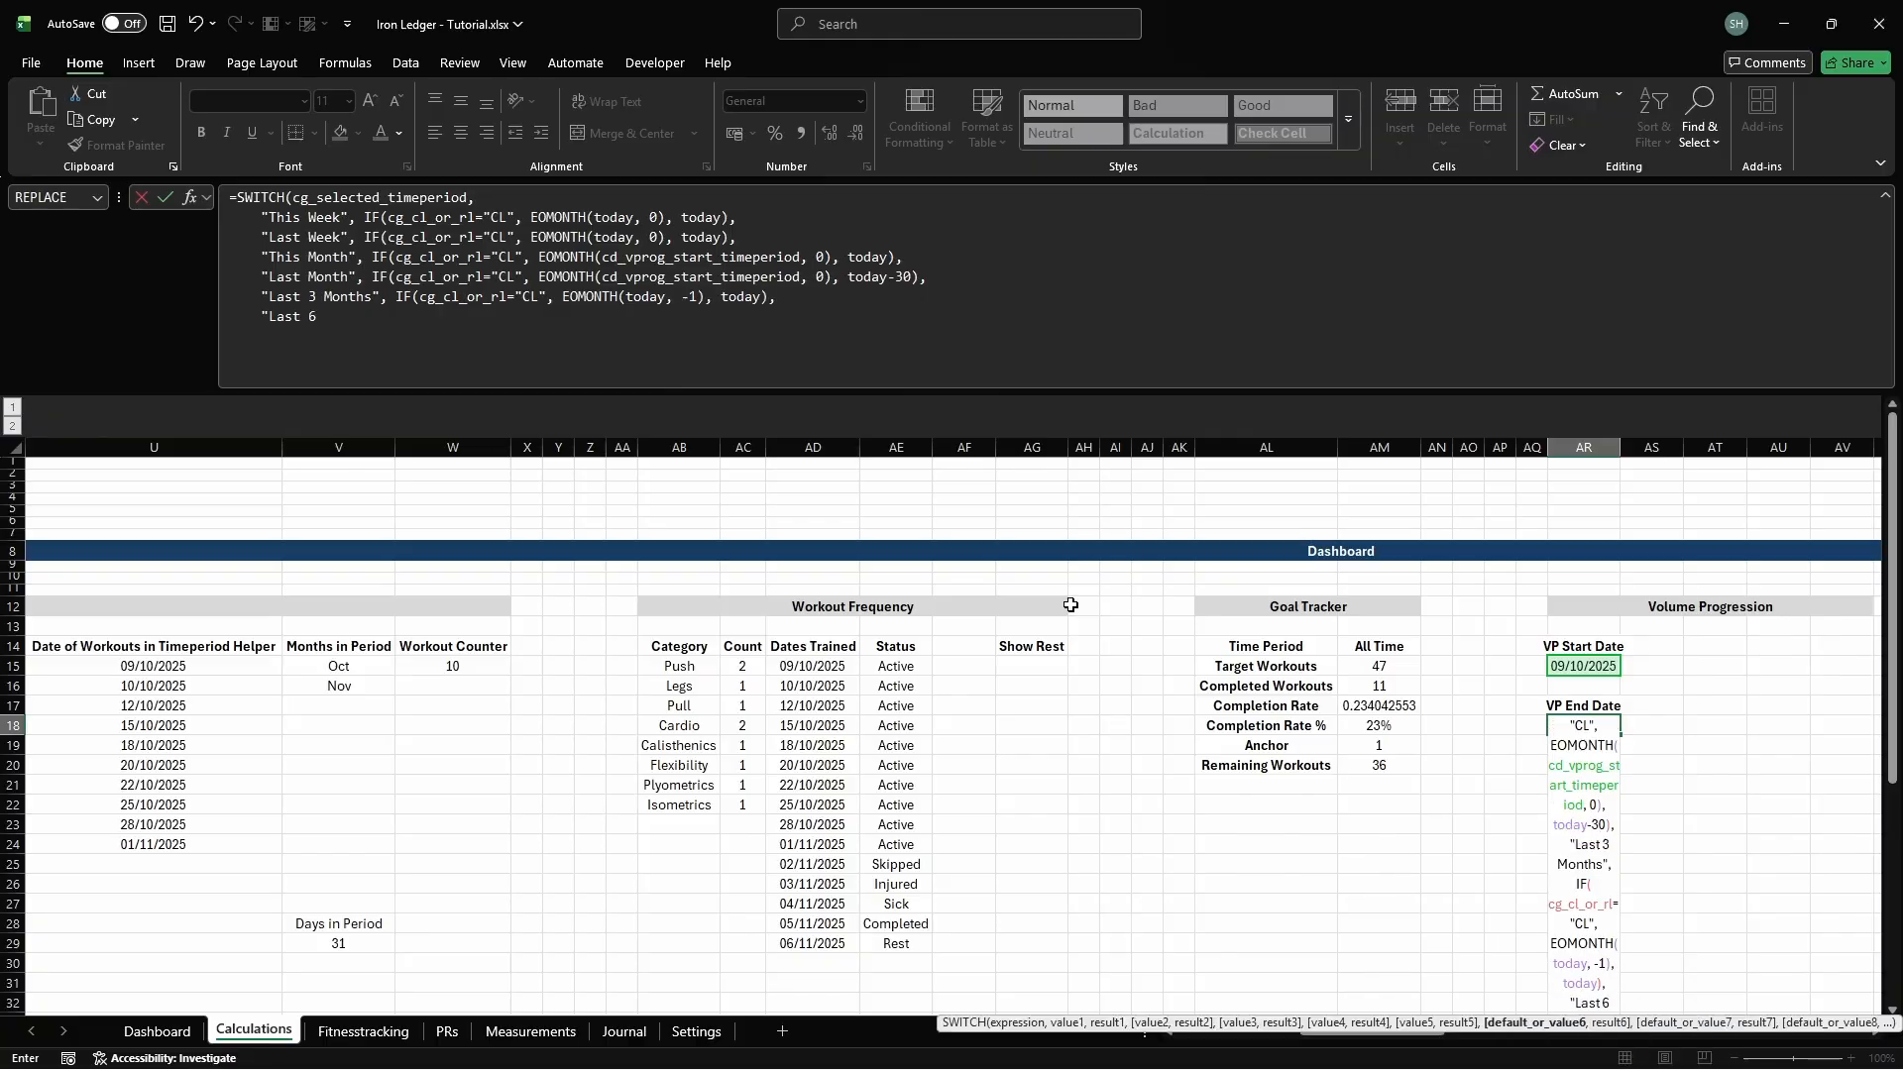
Complete the "Last 6 Months" case with IF(cg_cl_or_rl="CL", EOMONTH(today, -1), today)
{"action": "type", "text": " Months\", IF(cg_cl_o"}
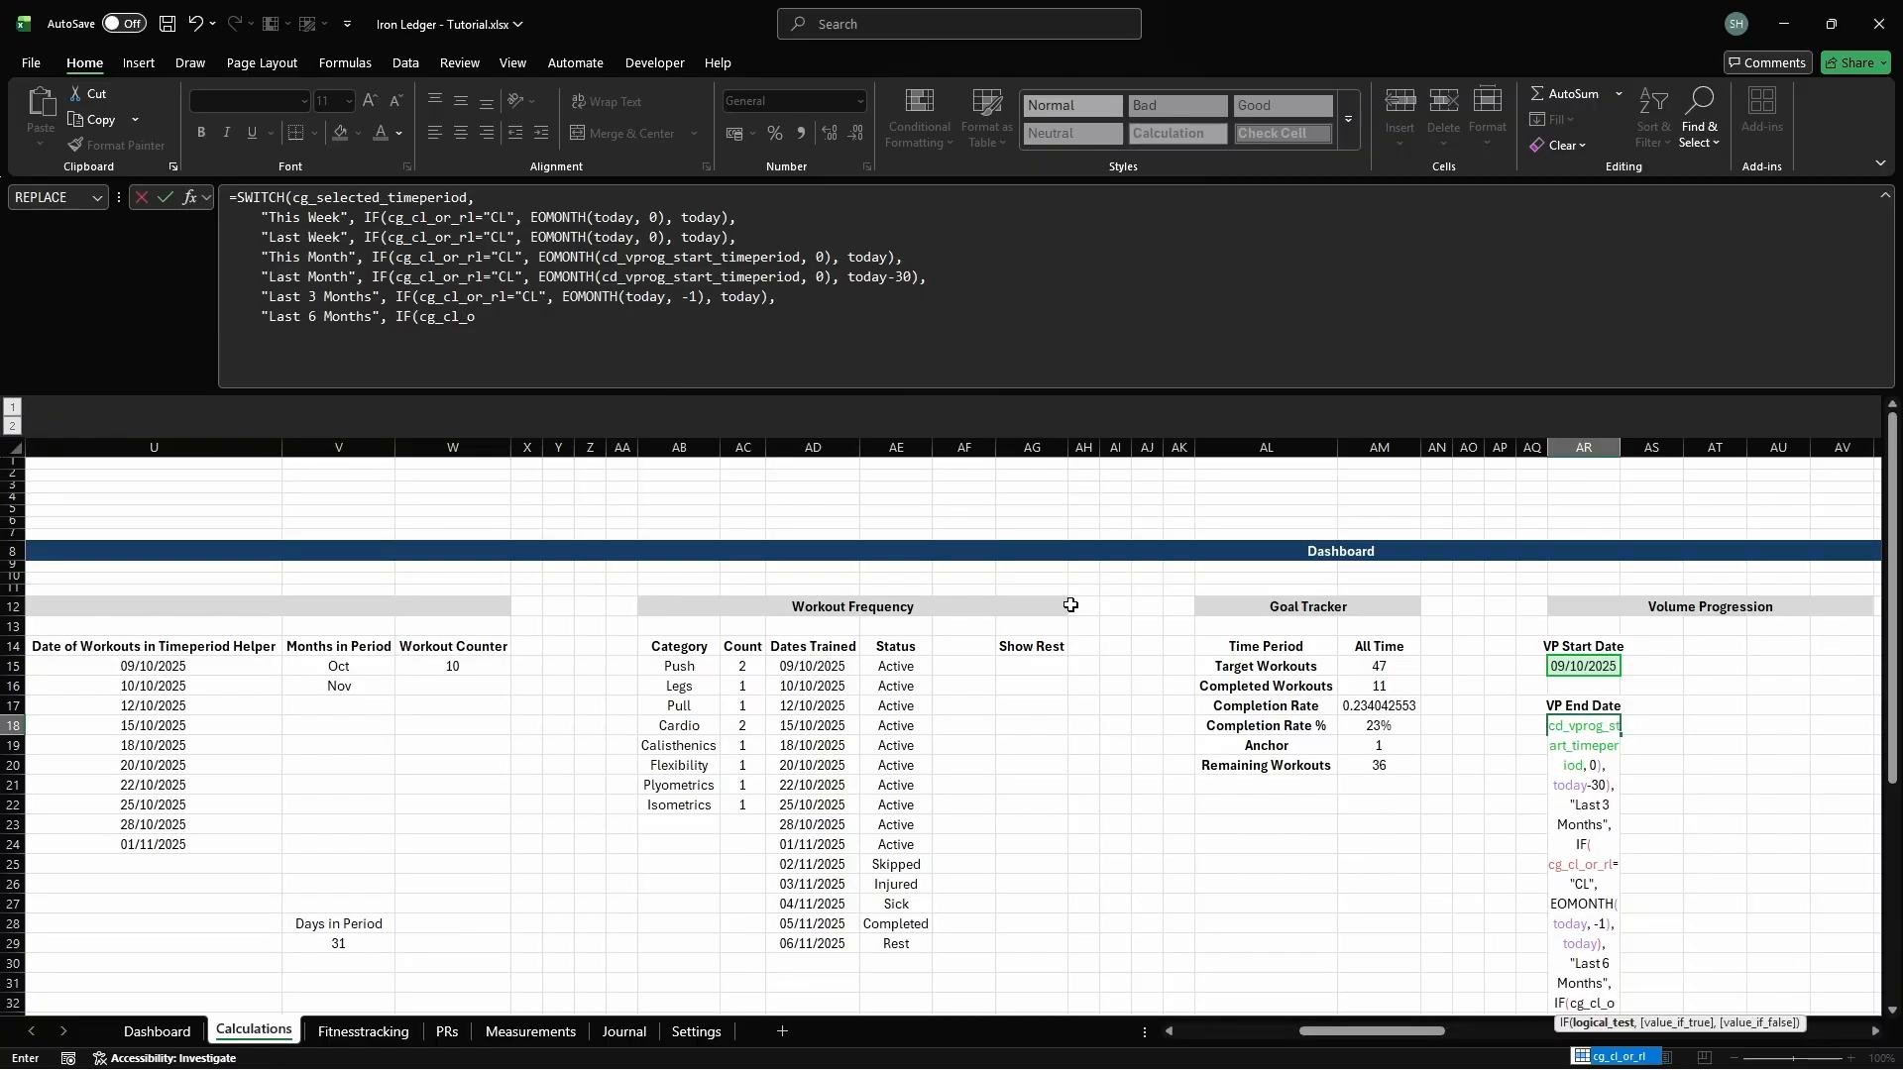
{"action": "type", "text": "r_rl=\"CL\", EOMONTH(toda"}
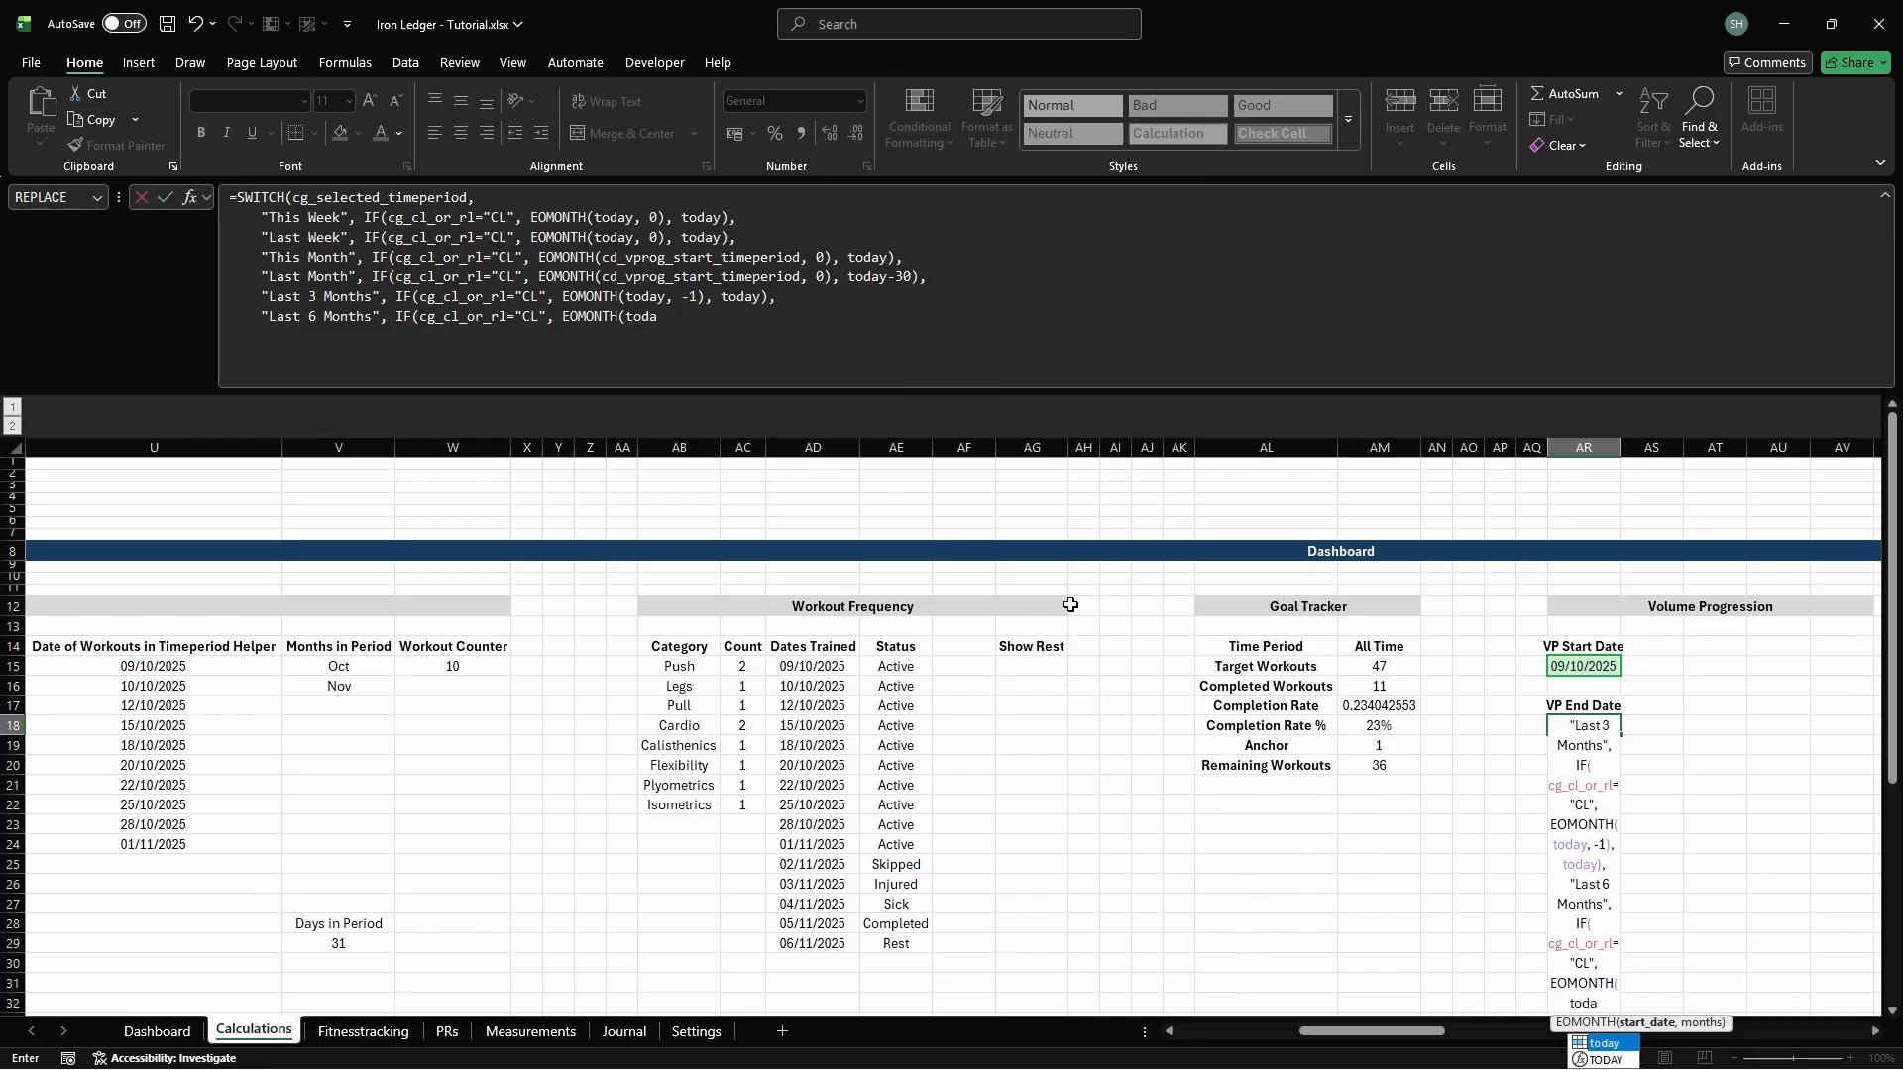
{"action": "type", "text": "y, -1), today),"}
{"action": "key", "text": "alt+Return"}
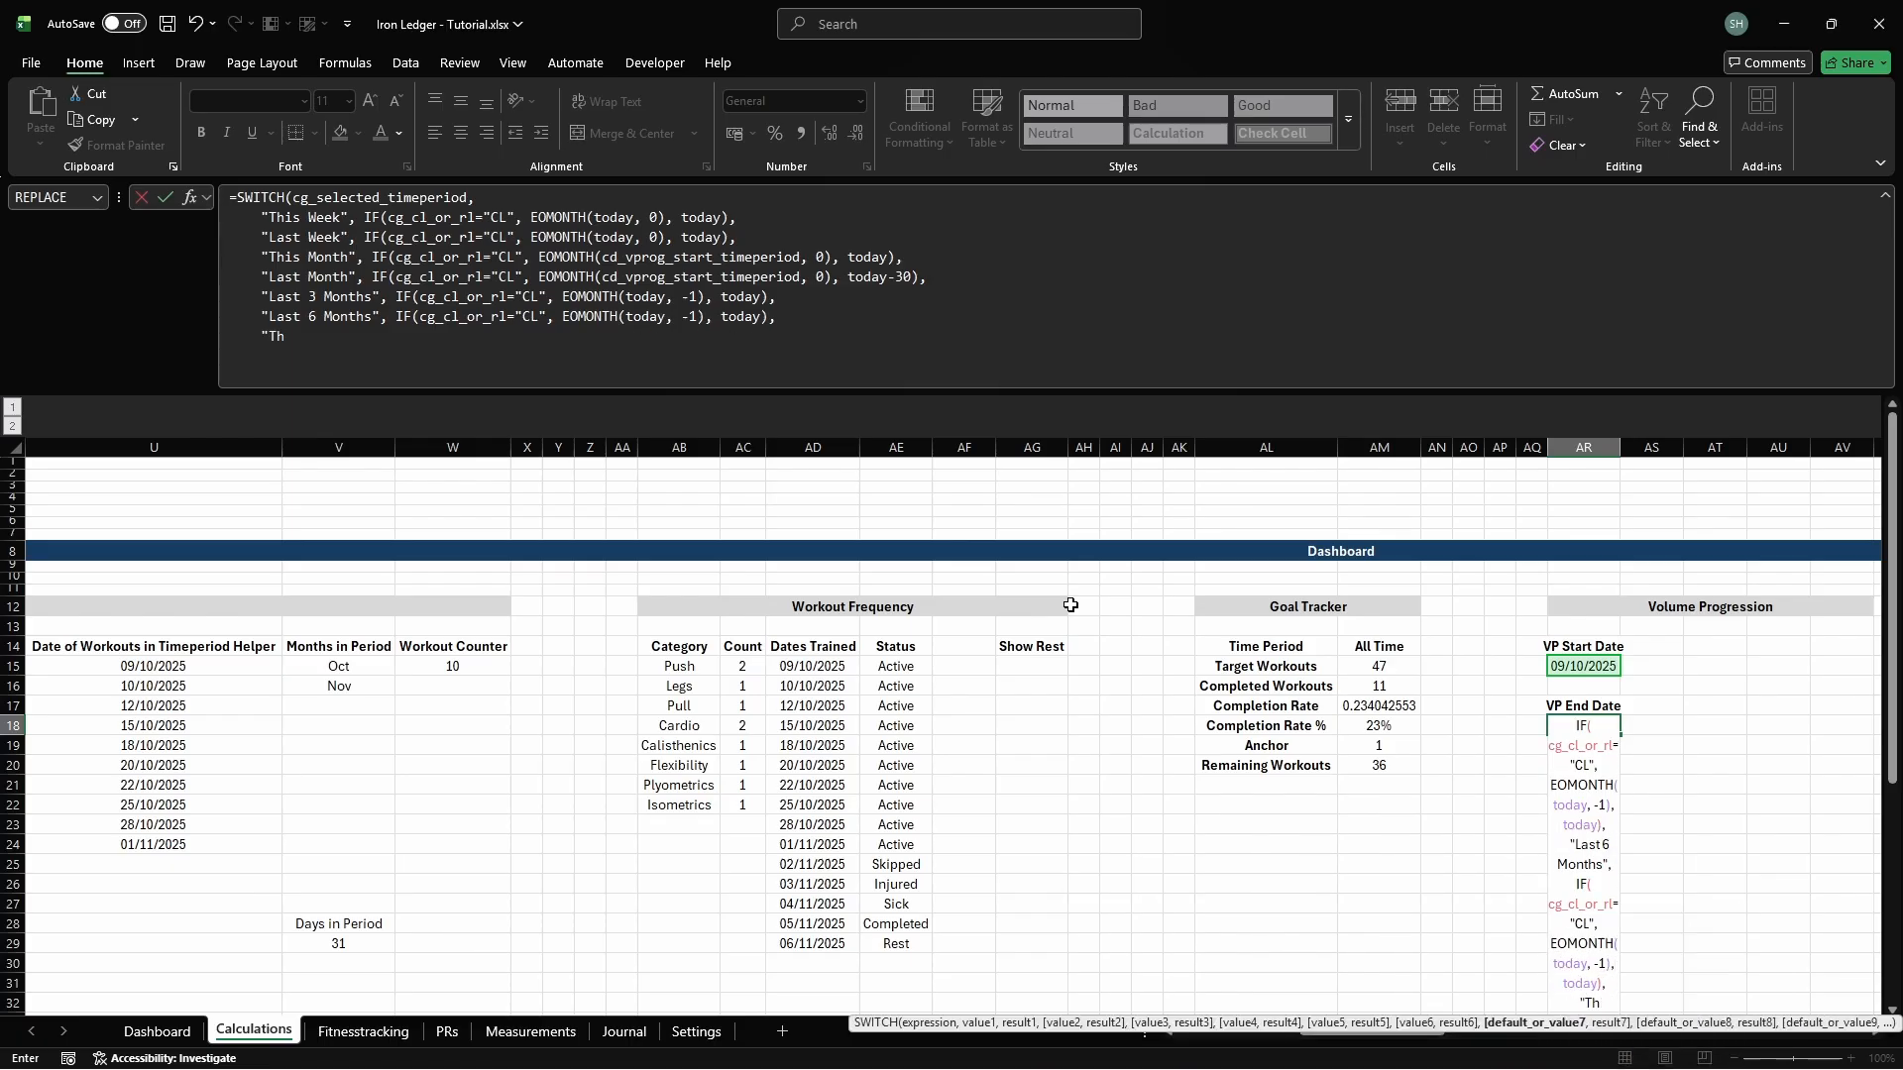
Add the "This Year" case as IF(cg_cl_or_rl="CL", DATE(YEAR(cd_vprog_start_timeperiod), 12, 31), today)
{"action": "type", "text": "\"This Year\", IF(cg_cl_or_rl"}
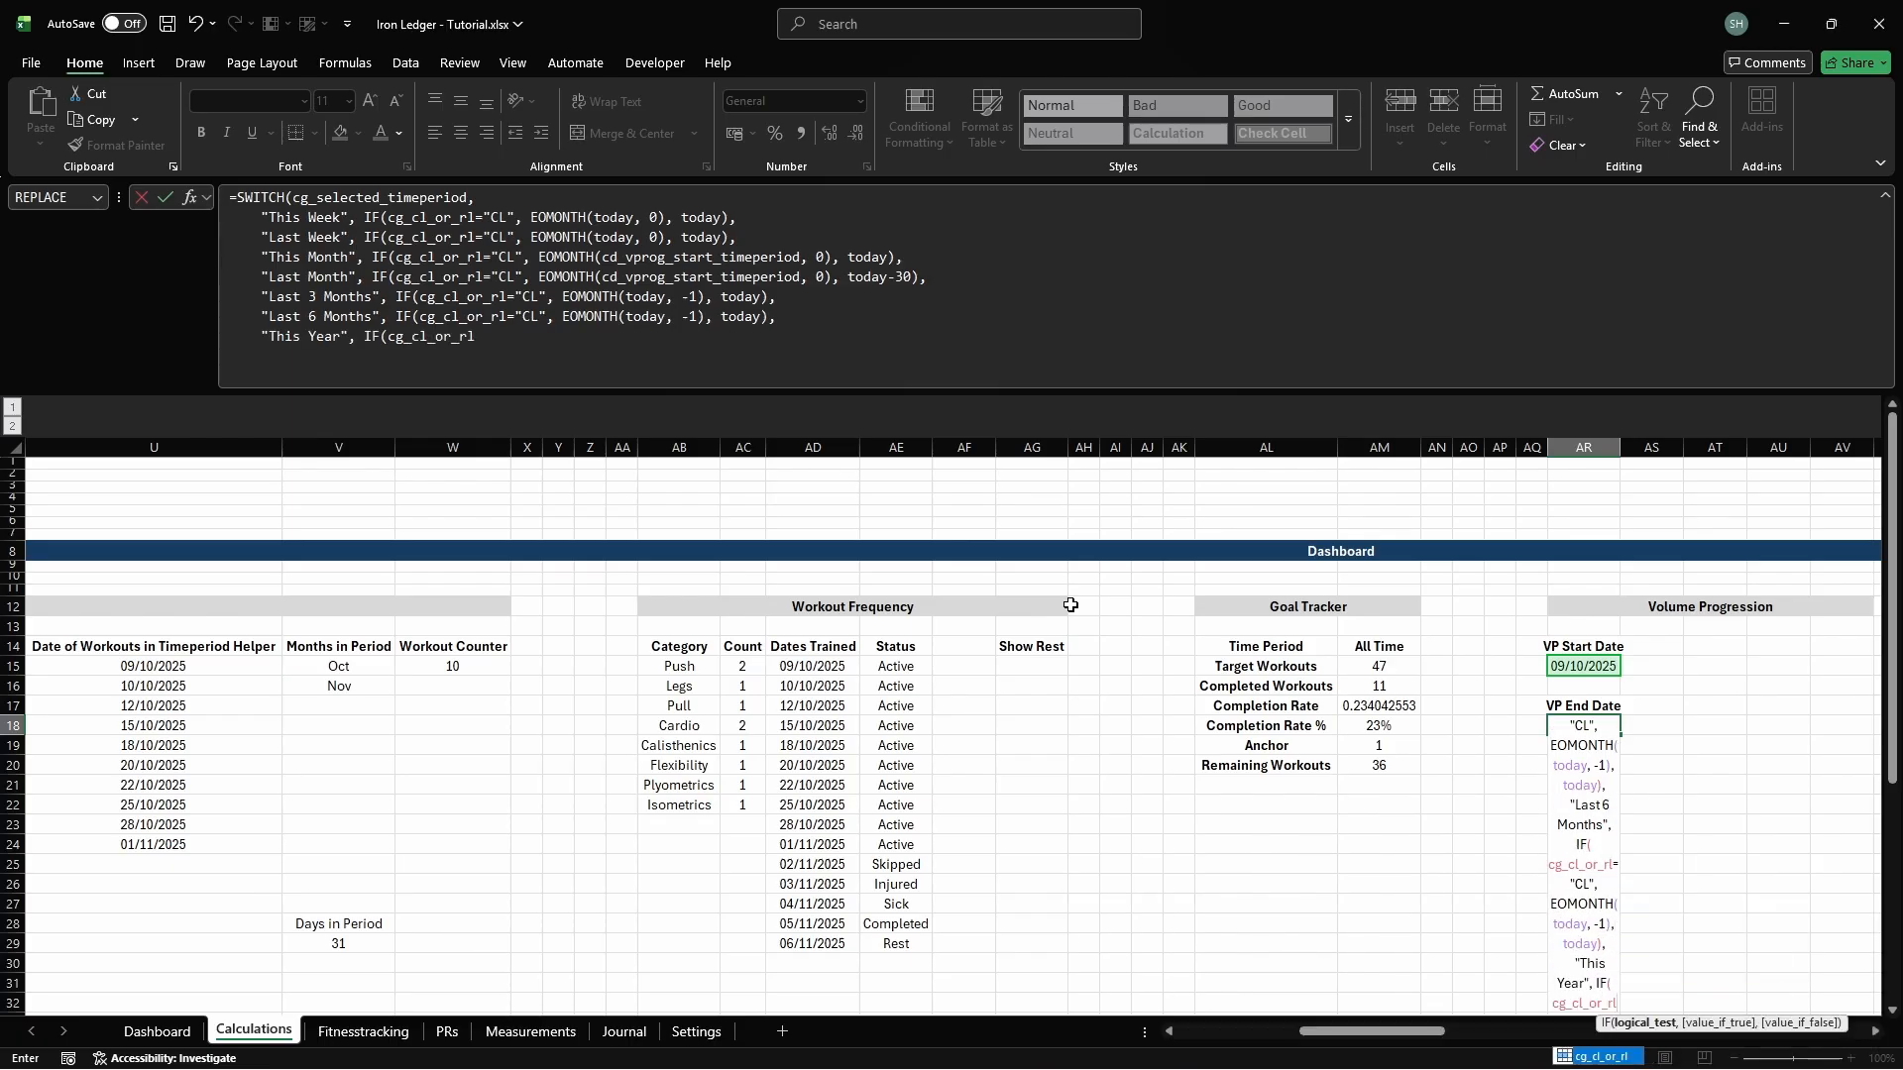
{"action": "type", "text": "=\"CL\", DATE(YEAR(cd_vpr"}
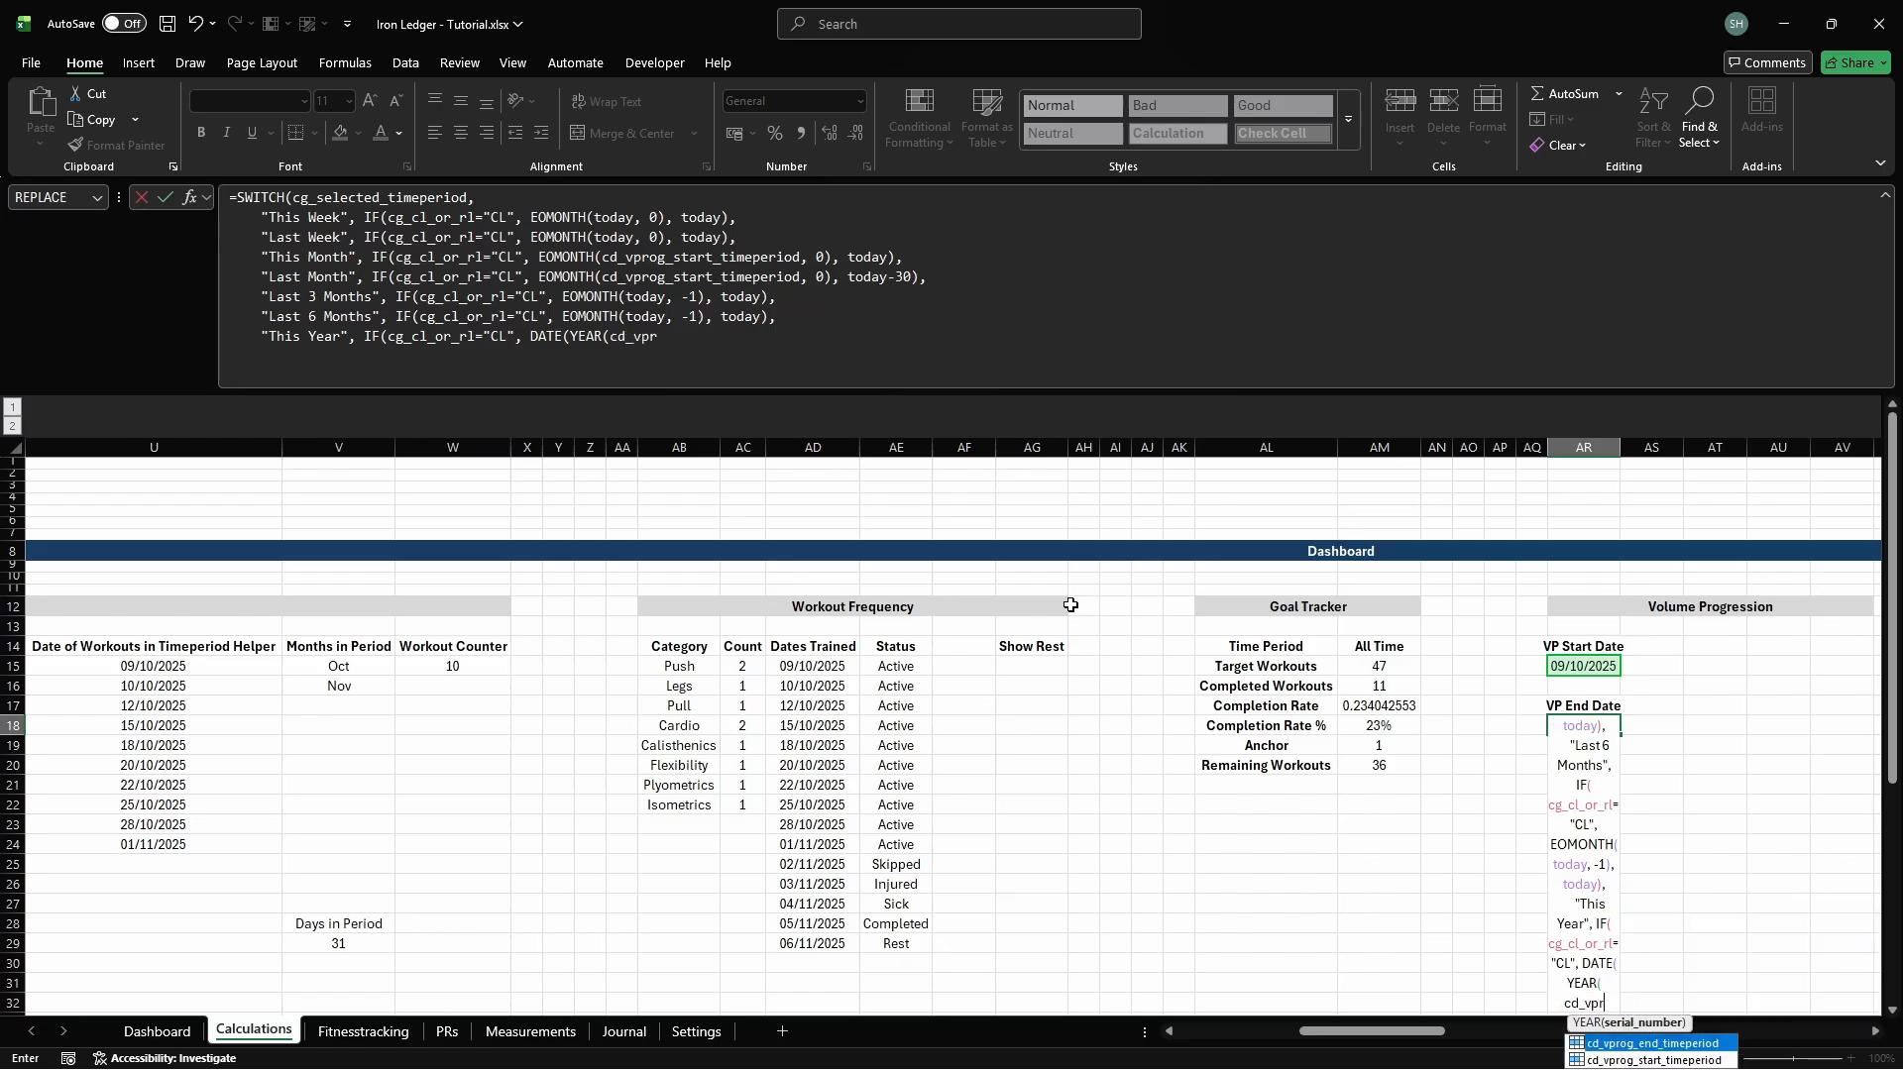
{"action": "type", "text": "og_start_timep"}
{"action": "key", "text": "Tab"}
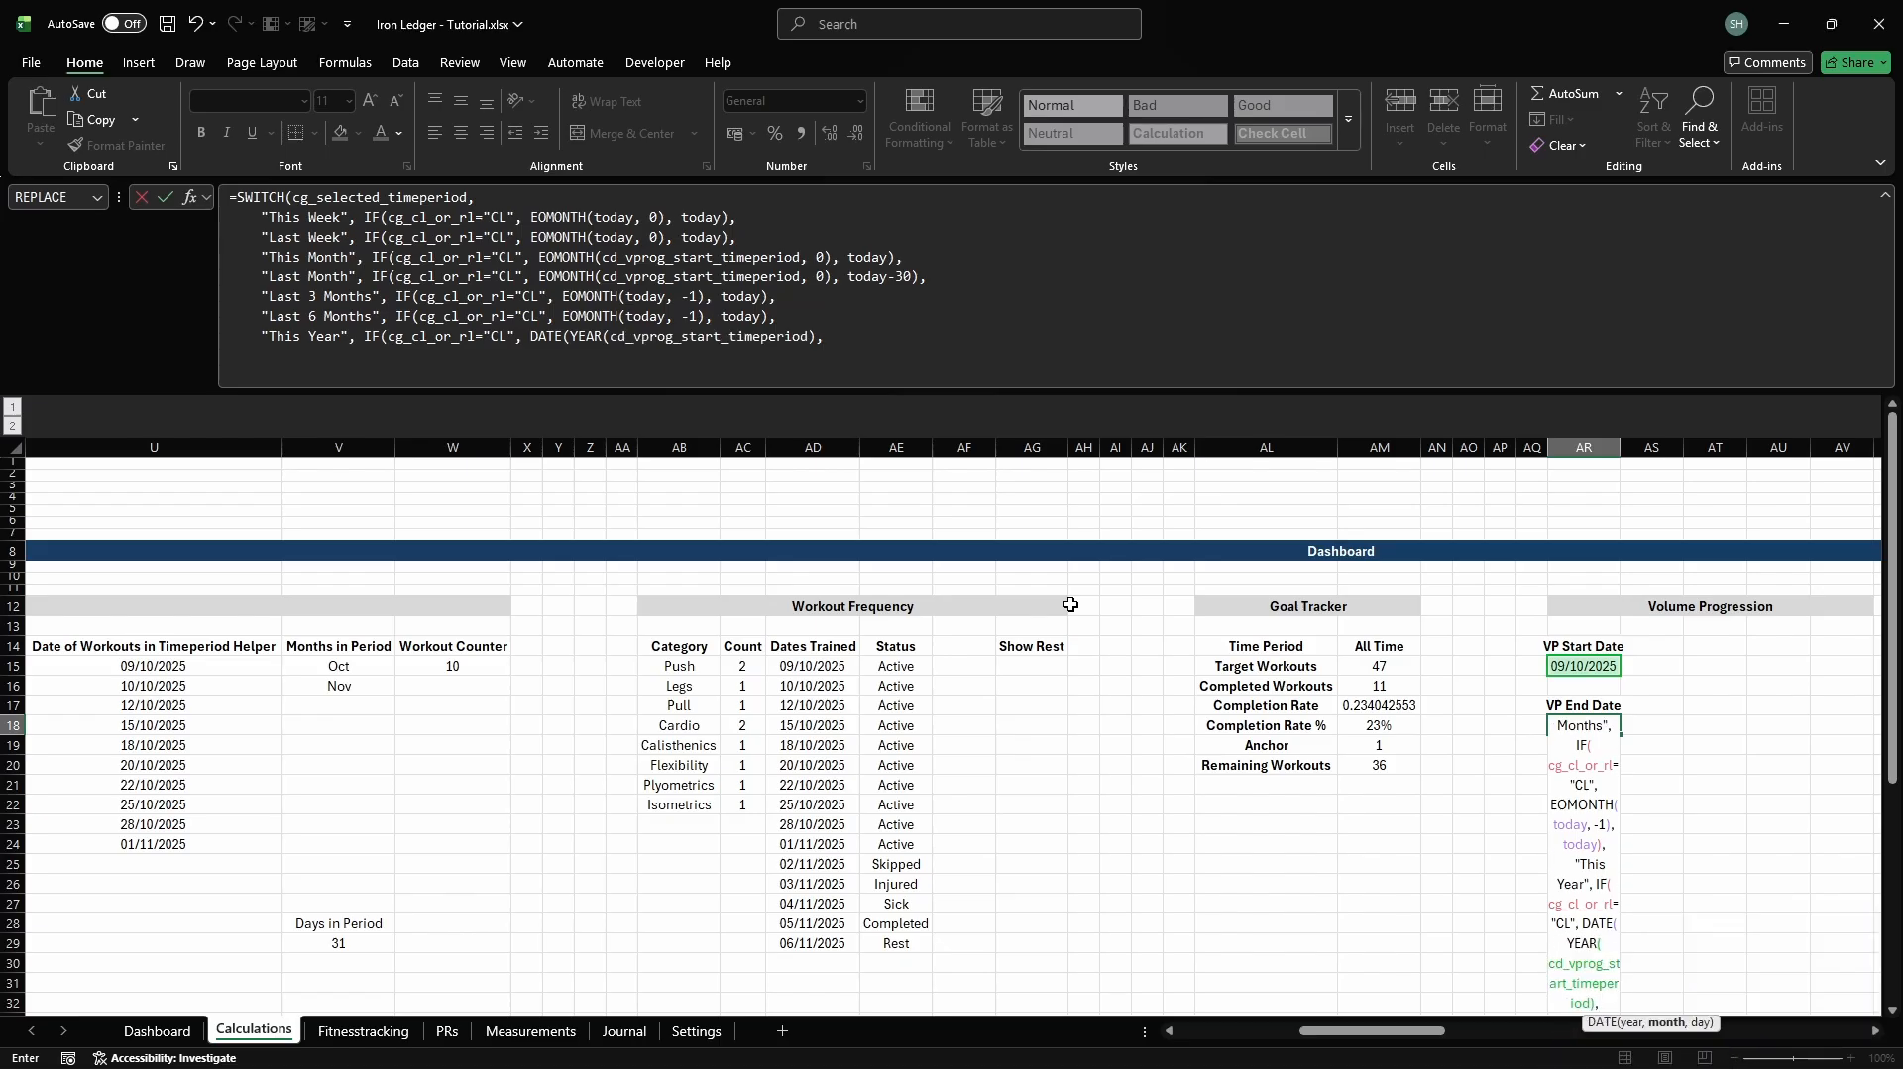
{"action": "type", "text": "), 12, 31), today),"}
{"action": "key", "text": "alt+Return"}
{"action": "type", "text": "\""}
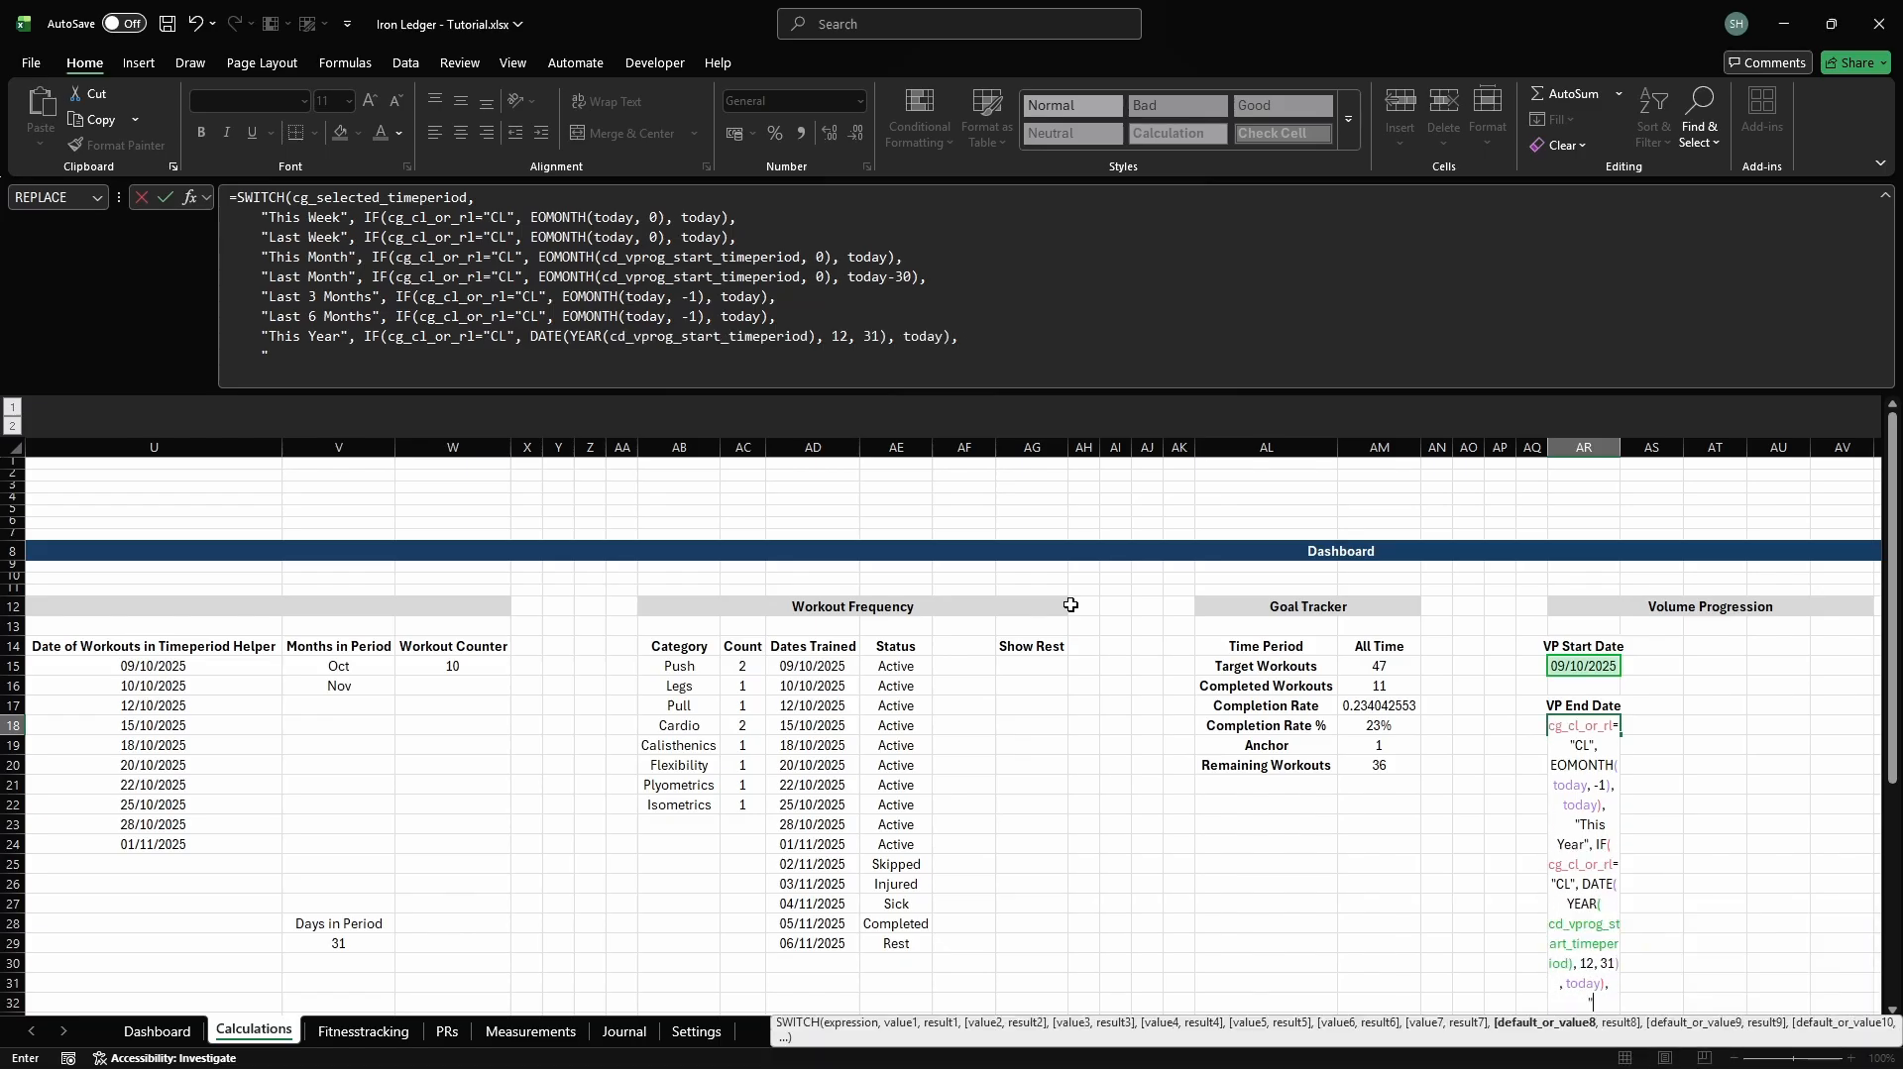
Finish the end date formula with "All Time" as MAX(Fitnesstracking[Date]) and "Custom" as d_custom_endDate, and format AR18 as a date
{"action": "type", "text": "All Time\", MAX(Fitnesstrac"}
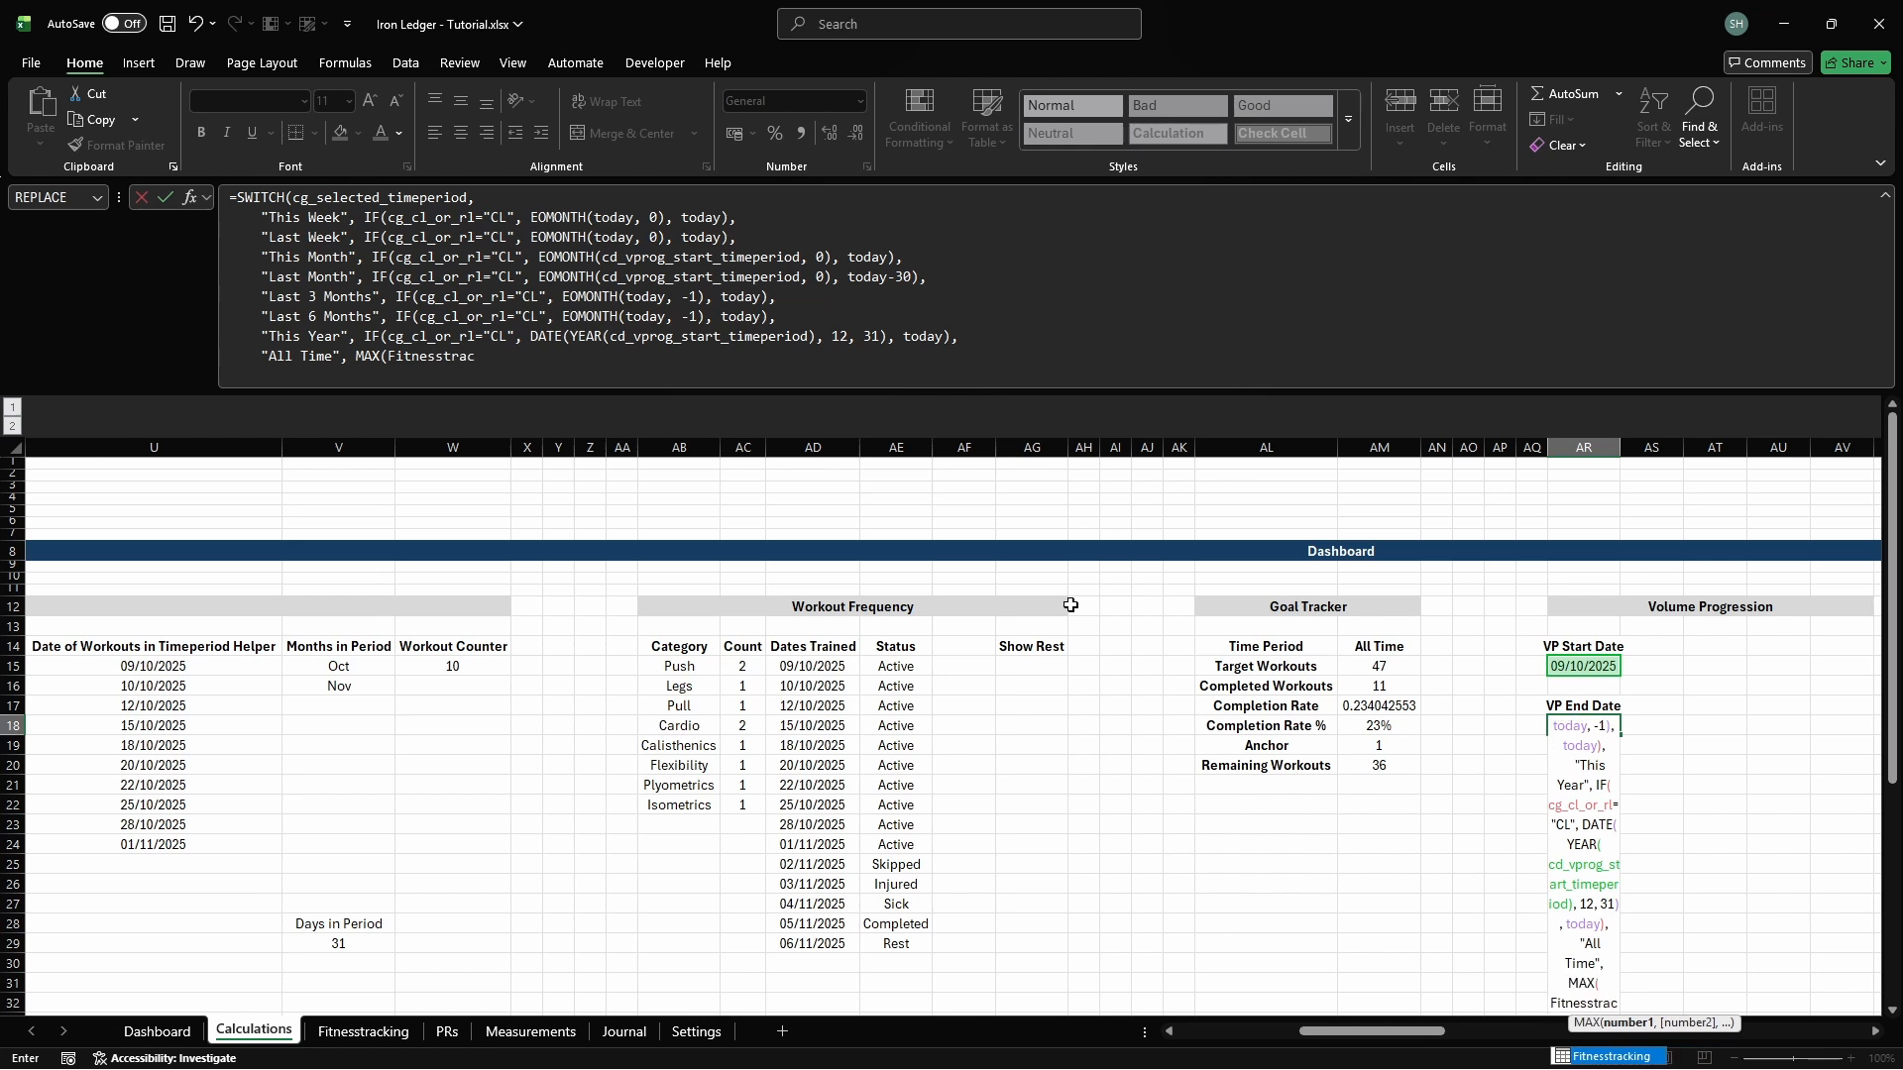
{"action": "type", "text": "king[Date]), "}
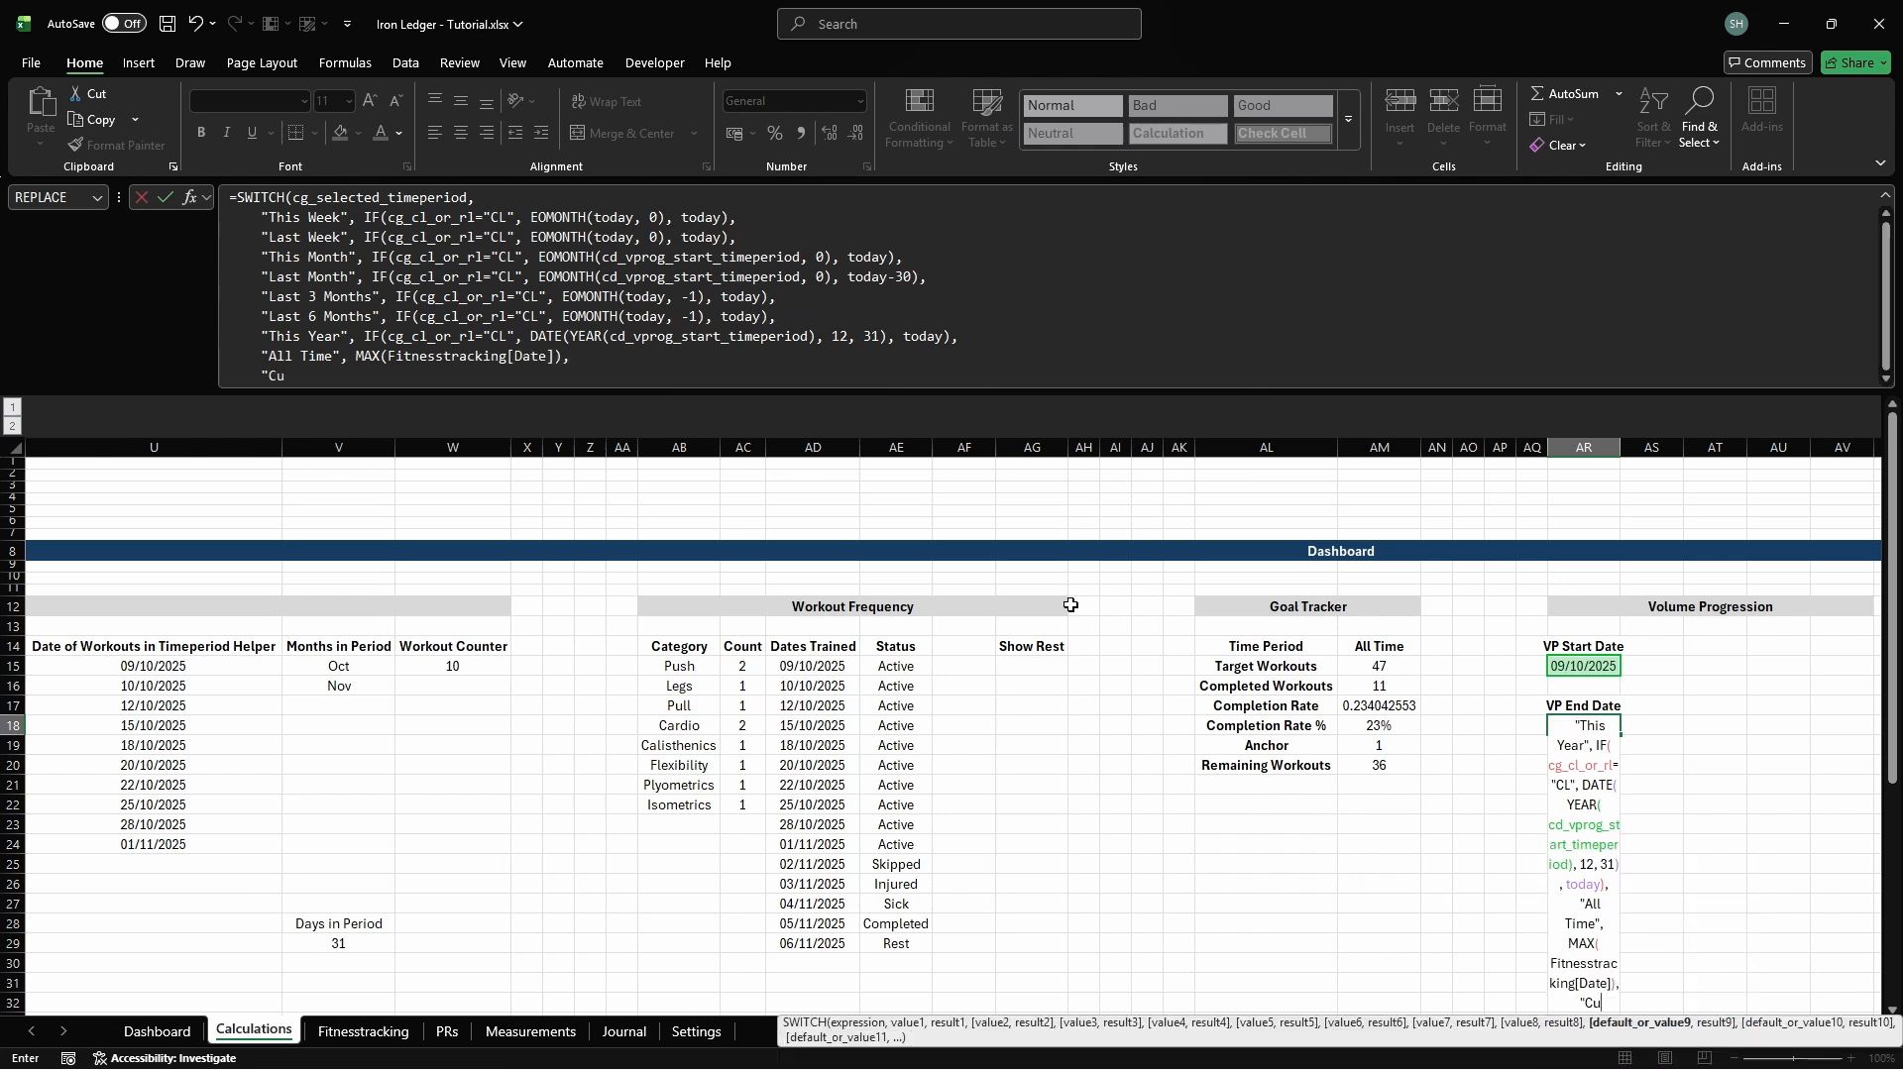
{"action": "type", "text": "    \"Custom\", d_custom_endDate"}
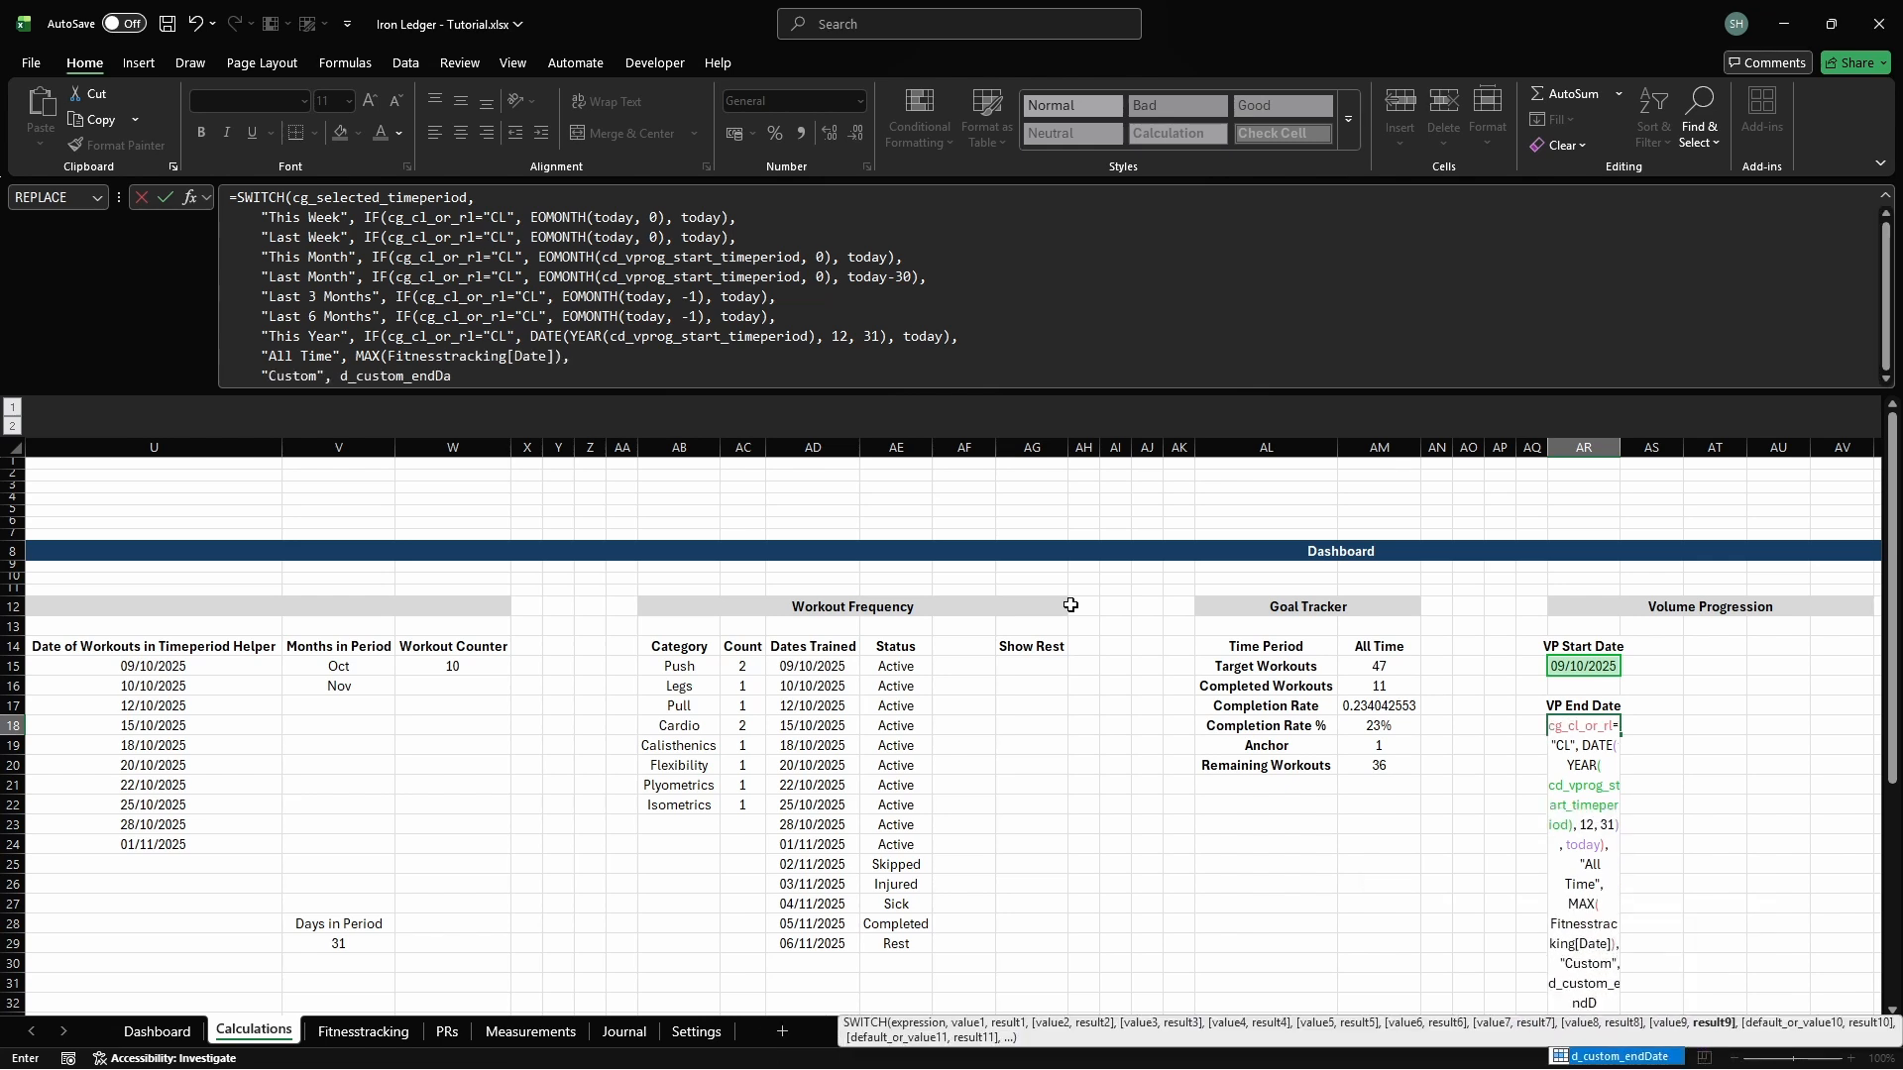
{"action": "key", "text": "alt+Return"}
{"action": "key", "text": "ctrl+Return"}
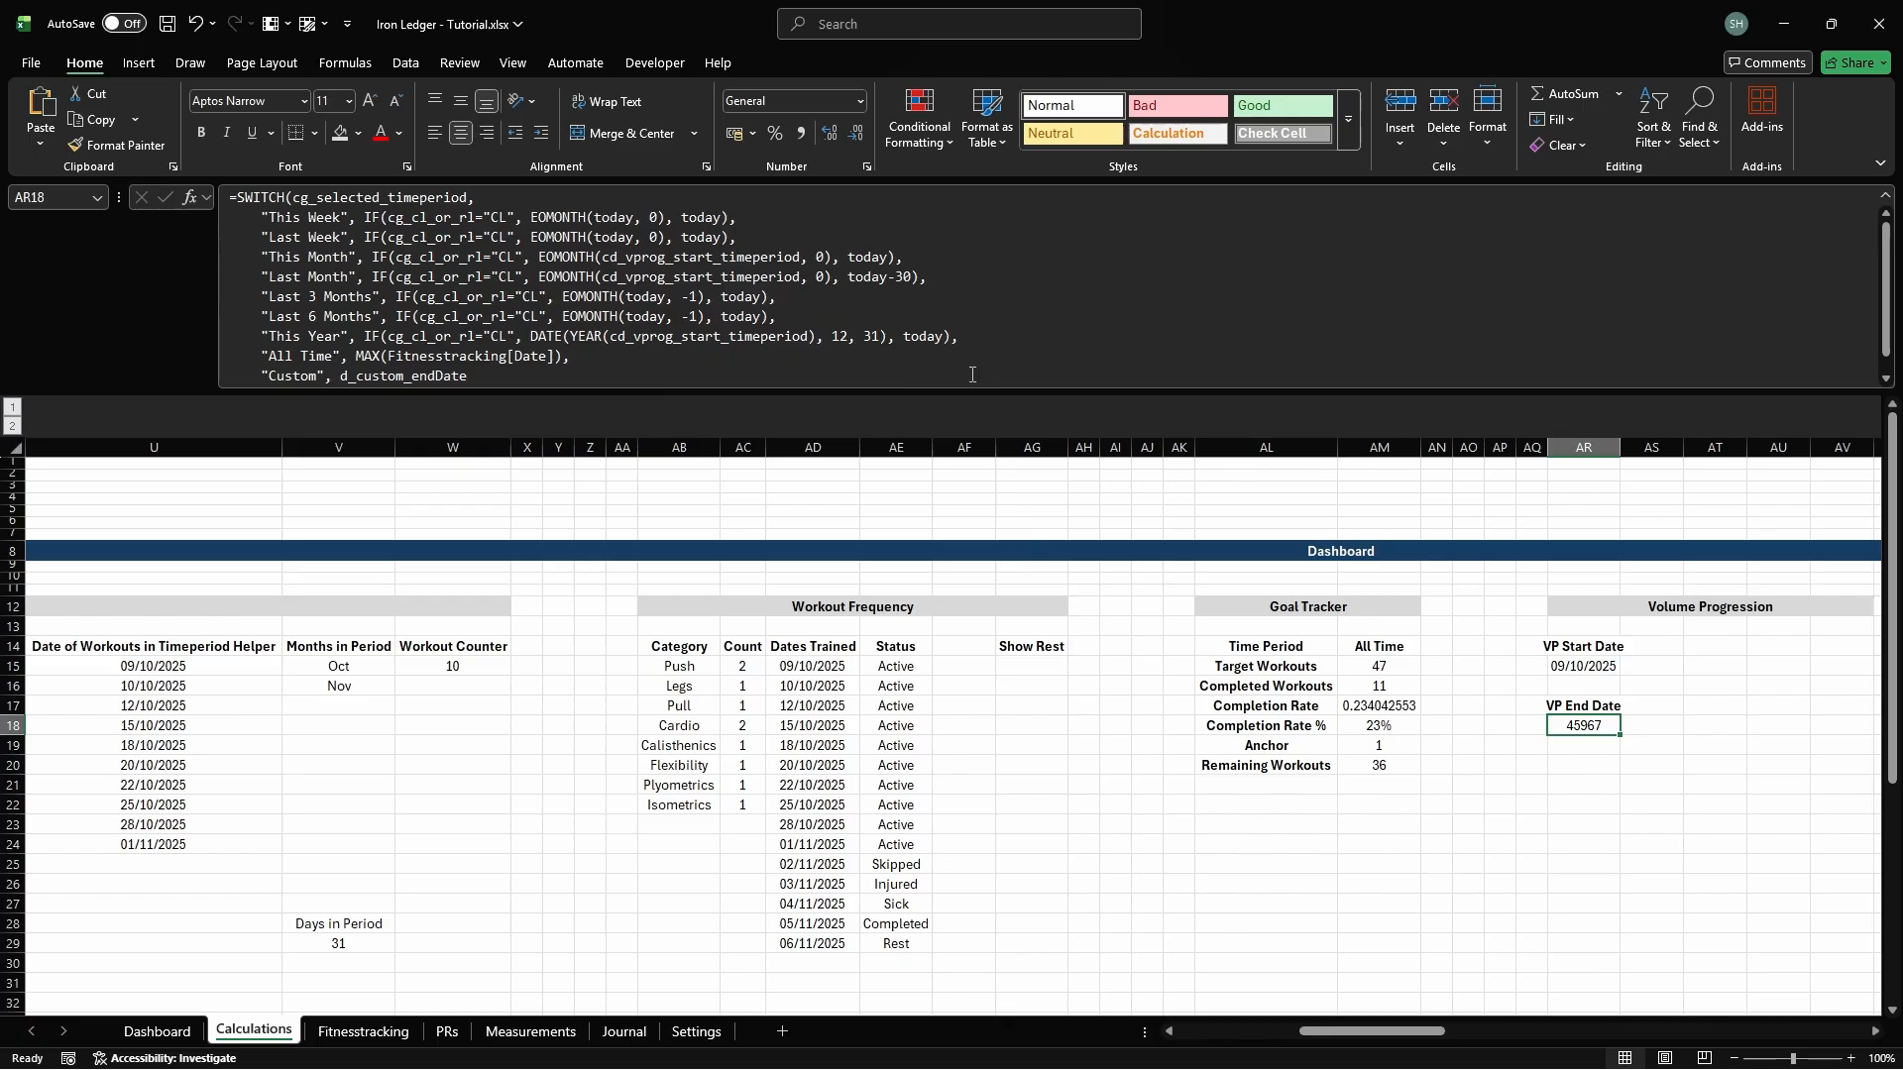
{"action": "left_click", "coordinate": [859, 101]}
{"action": "left_click", "coordinate": [793, 330]}
Enter the header "Date of Workouts" in AS14 of the Volume Progression section
{"action": "key", "text": "Right"}
{"action": "key", "text": "Up"}
{"action": "key", "text": "Up"}
{"action": "key", "text": "Up"}
{"action": "key", "text": "Up"}
{"action": "type", "text": "Date of Workouts"}
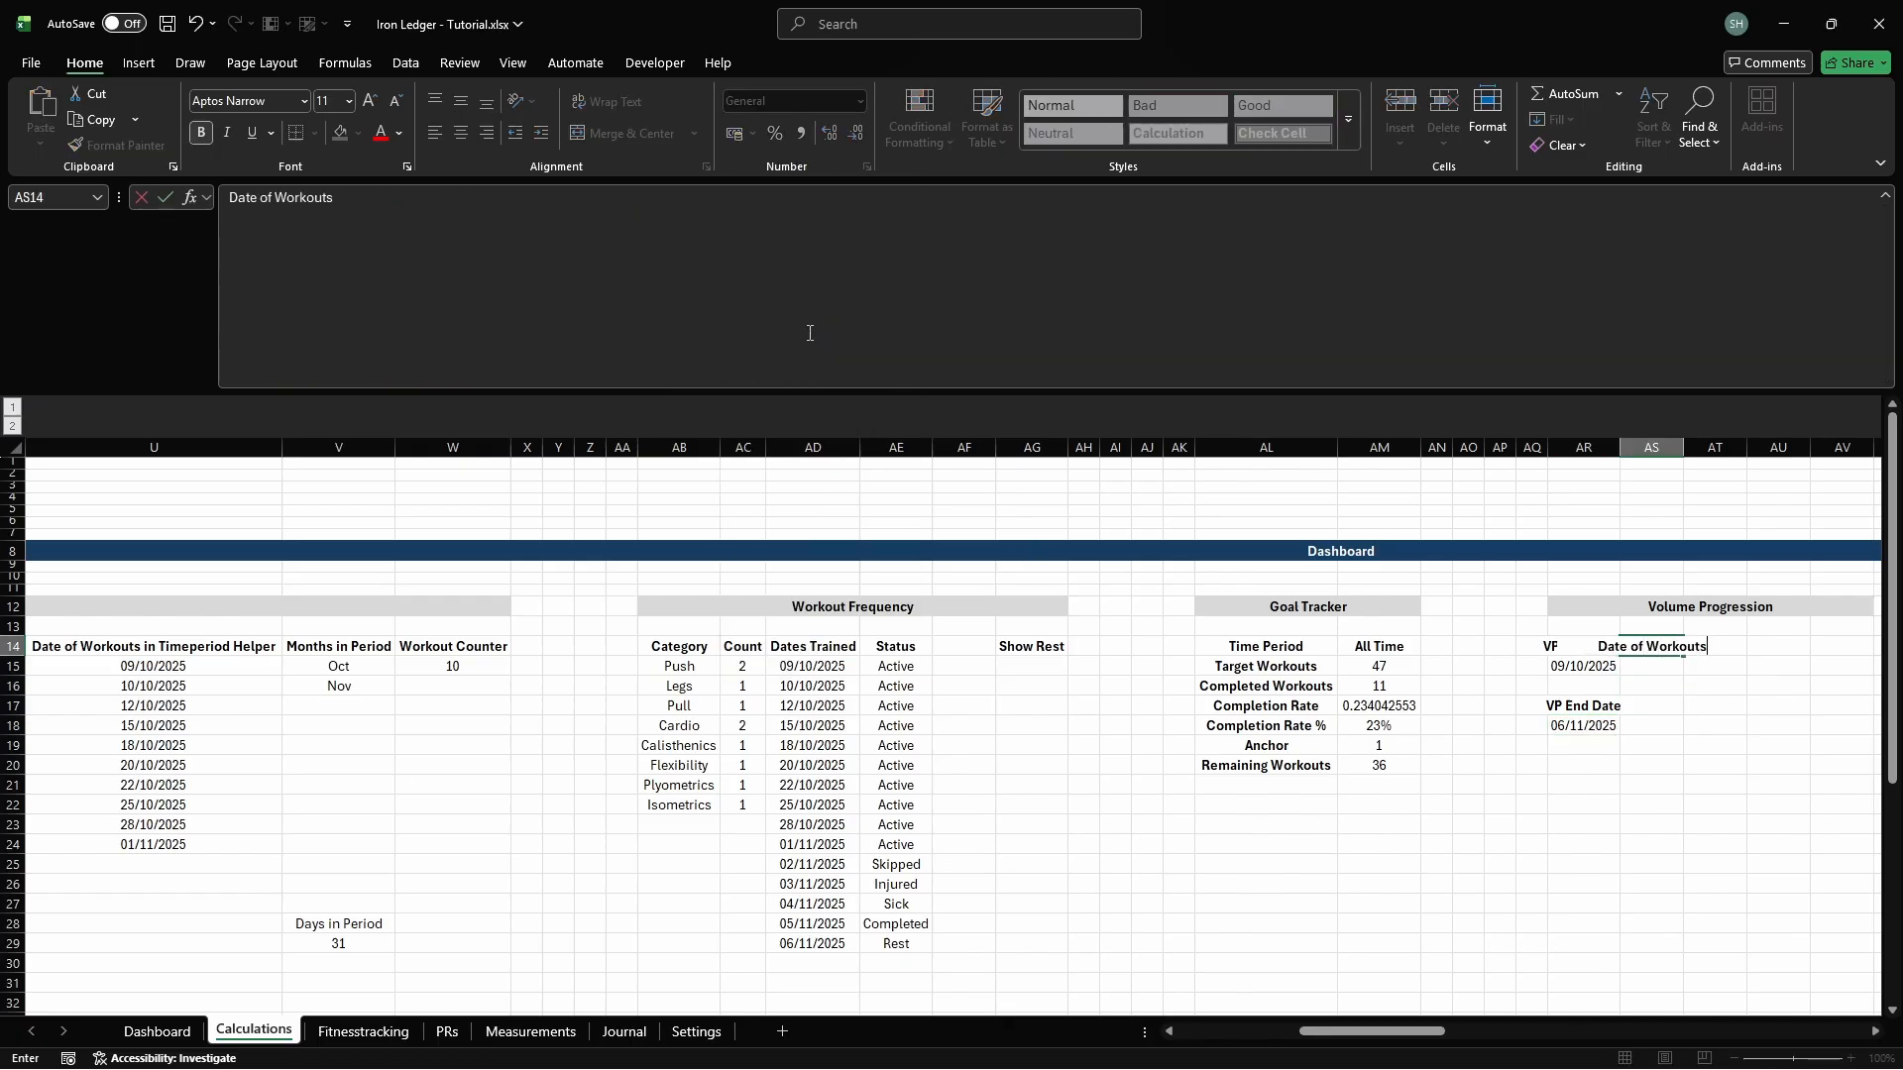
{"action": "key", "text": "Return"}
Define the workbook-scoped name cd_vprog_workouts_timeperiod for the workout dates starting in AS15
{"action": "key", "text": "ctrl+F3"}
{"action": "left_click", "coordinate": [731, 367]}
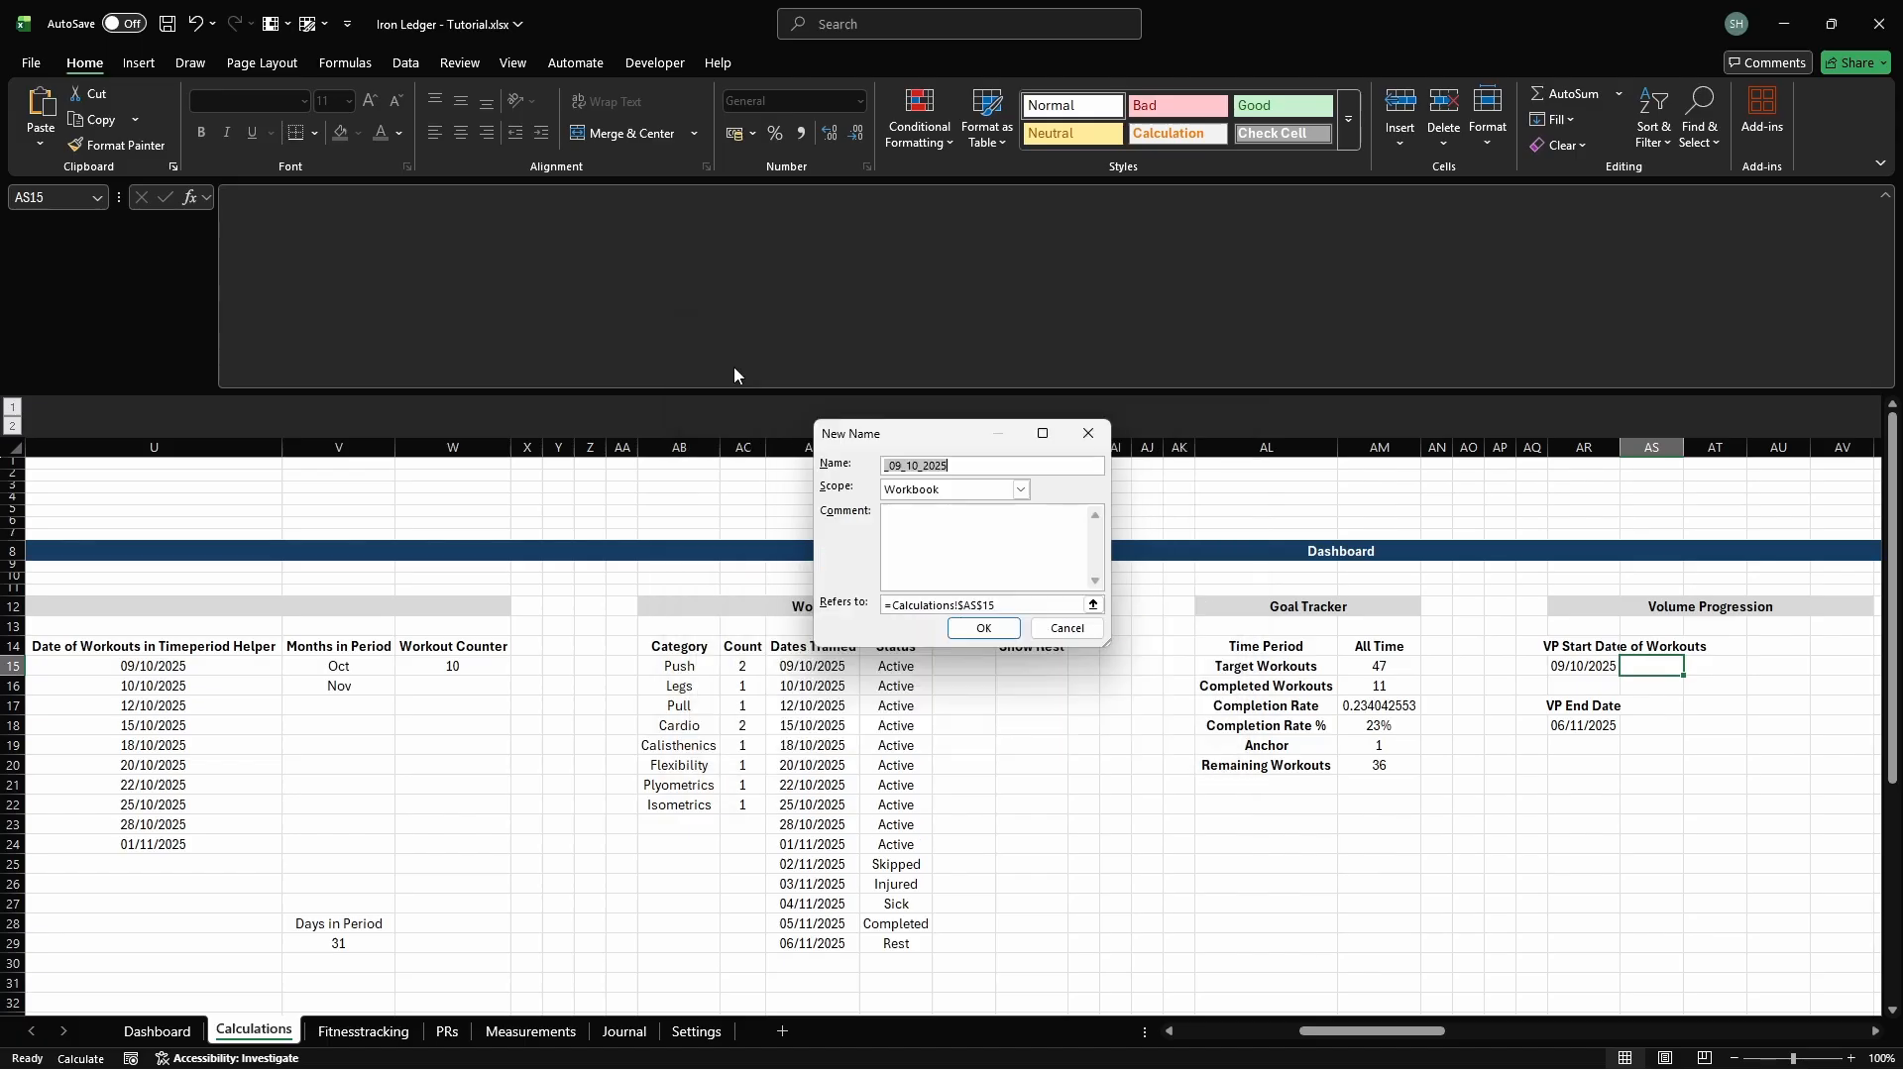
{"action": "type", "text": "cd_vprog_workouts_timeperiod"}
{"action": "left_click", "coordinate": [1072, 605]}
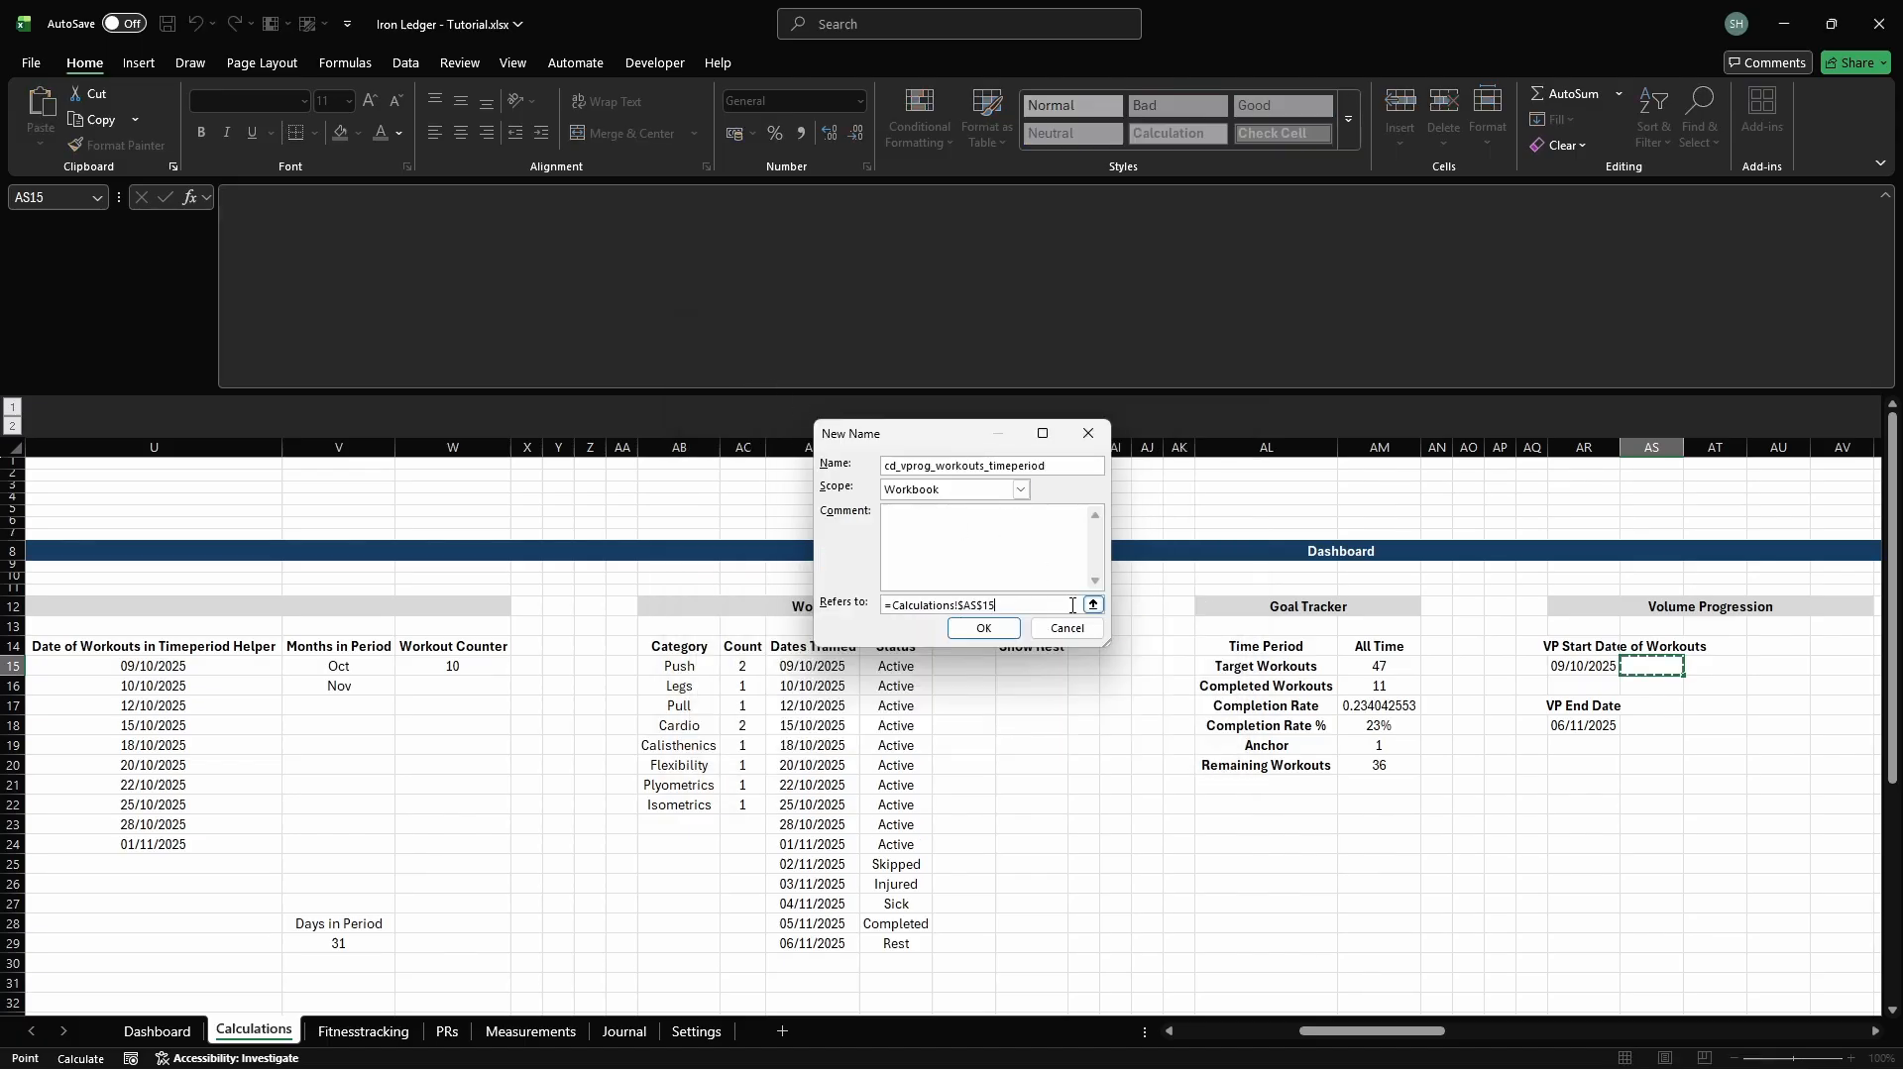
{"action": "key", "text": "Return"}
{"action": "key", "text": "Escape"}
Start a UNIQUE(FILTER()) formula in AS15 on Fitnesstracking[Date] with the condition Fitnesstracking[Date]>=cd_vprog_start_timeperiod
{"action": "type", "text": "=UNIQU"}
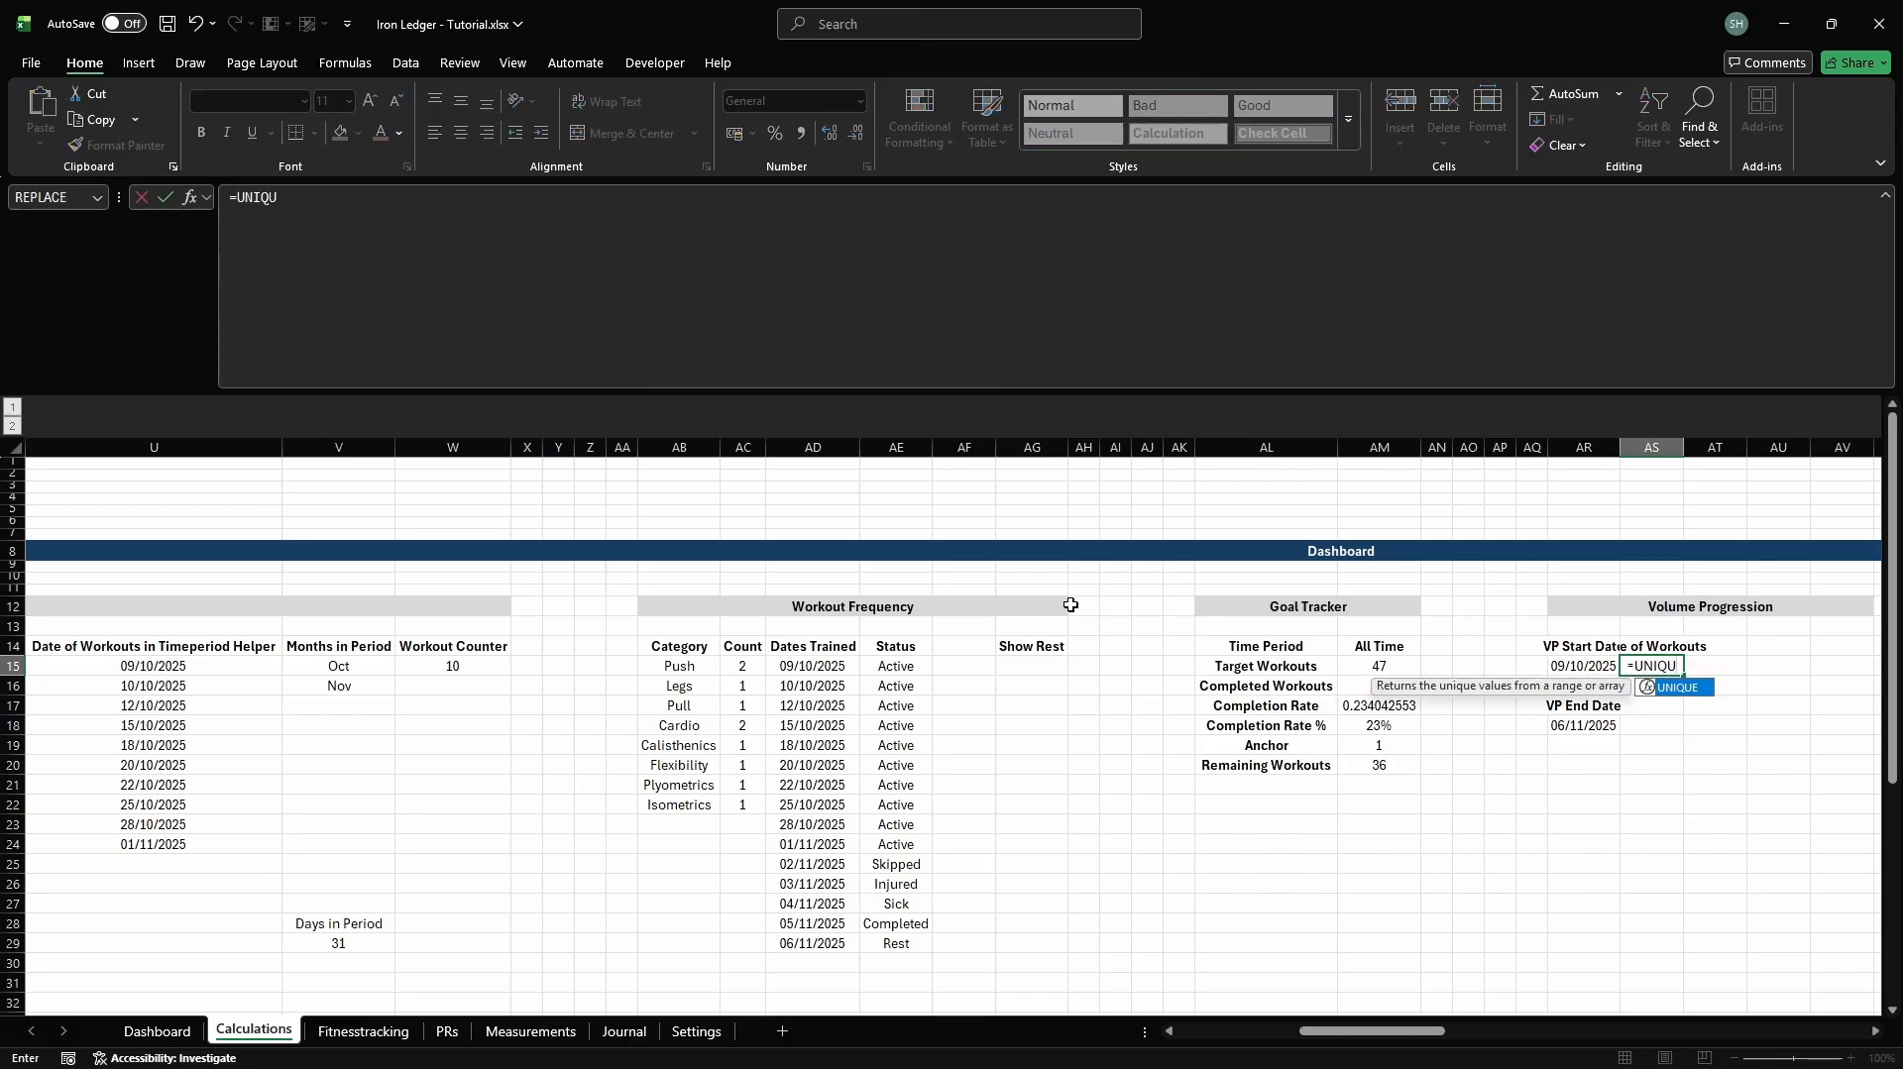
{"action": "type", "text": "E(FILTER(Fitnesstra"}
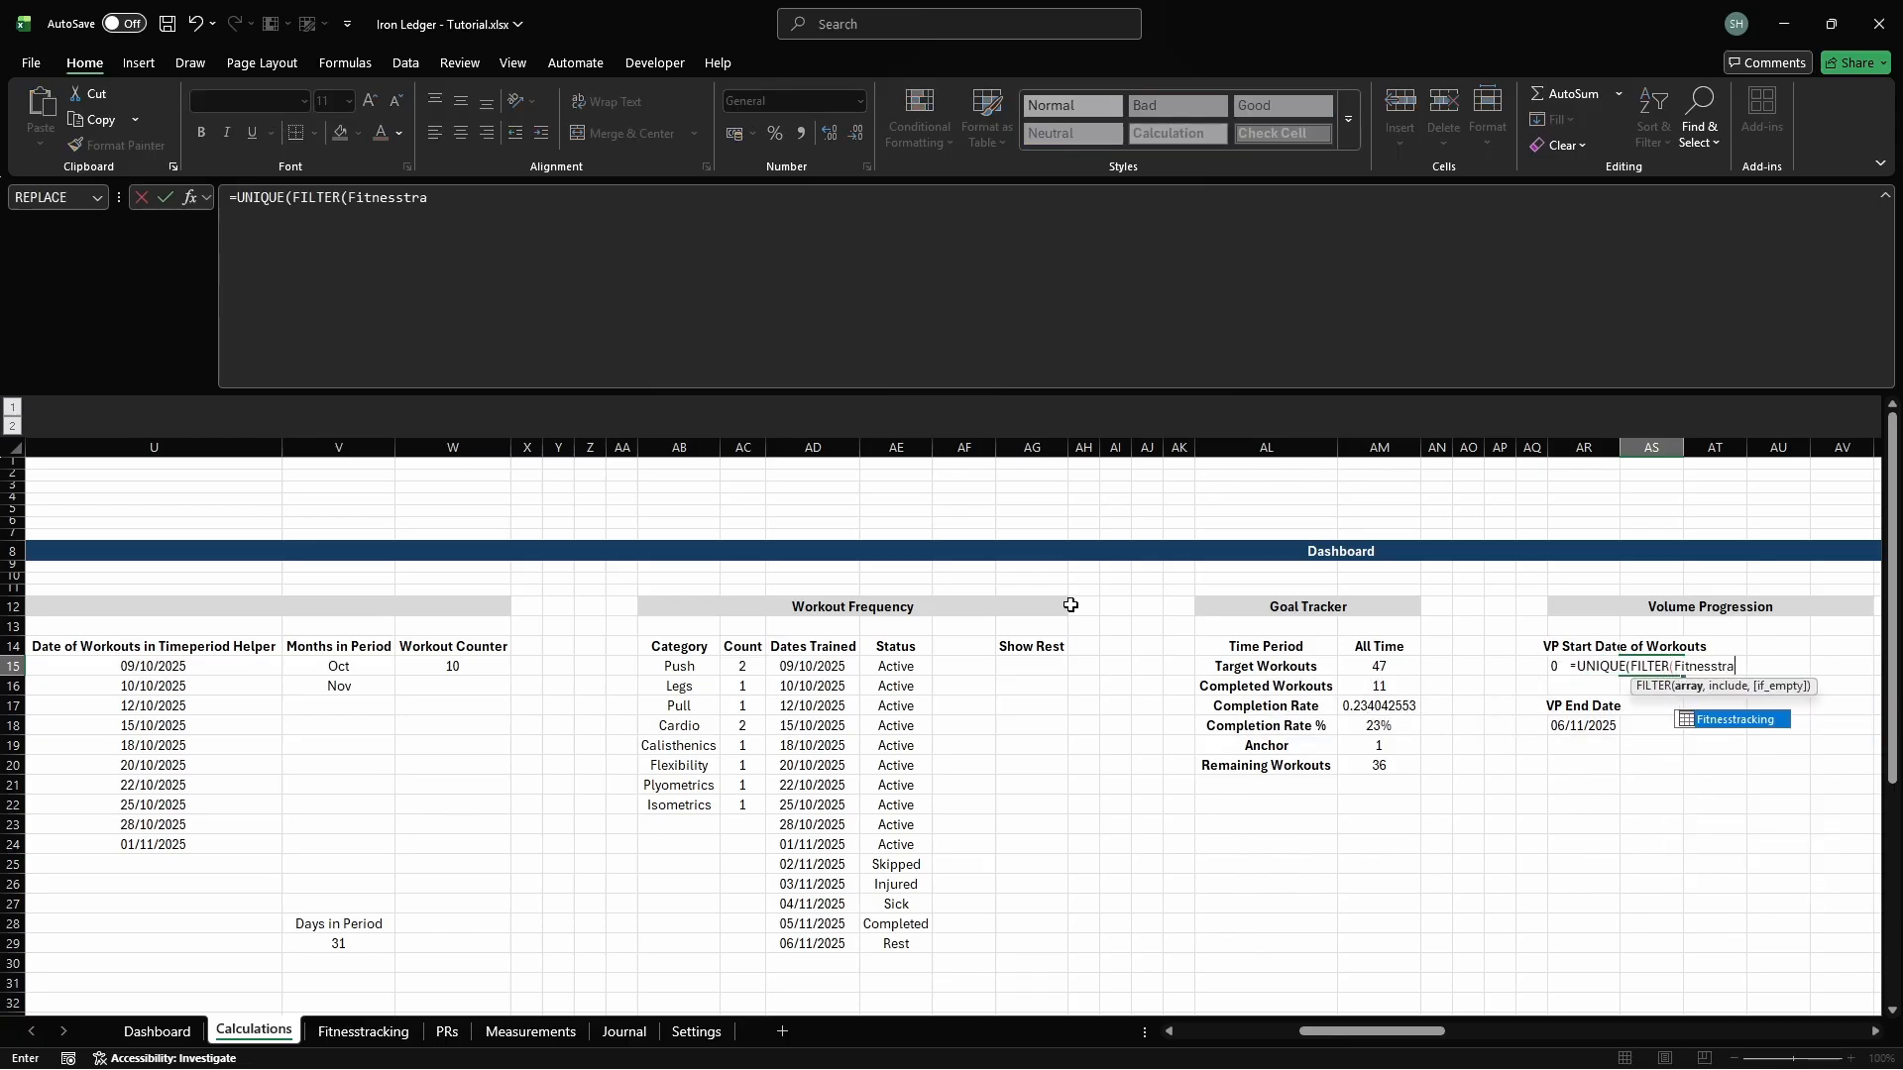
{"action": "type", "text": "cking[Date],     "}
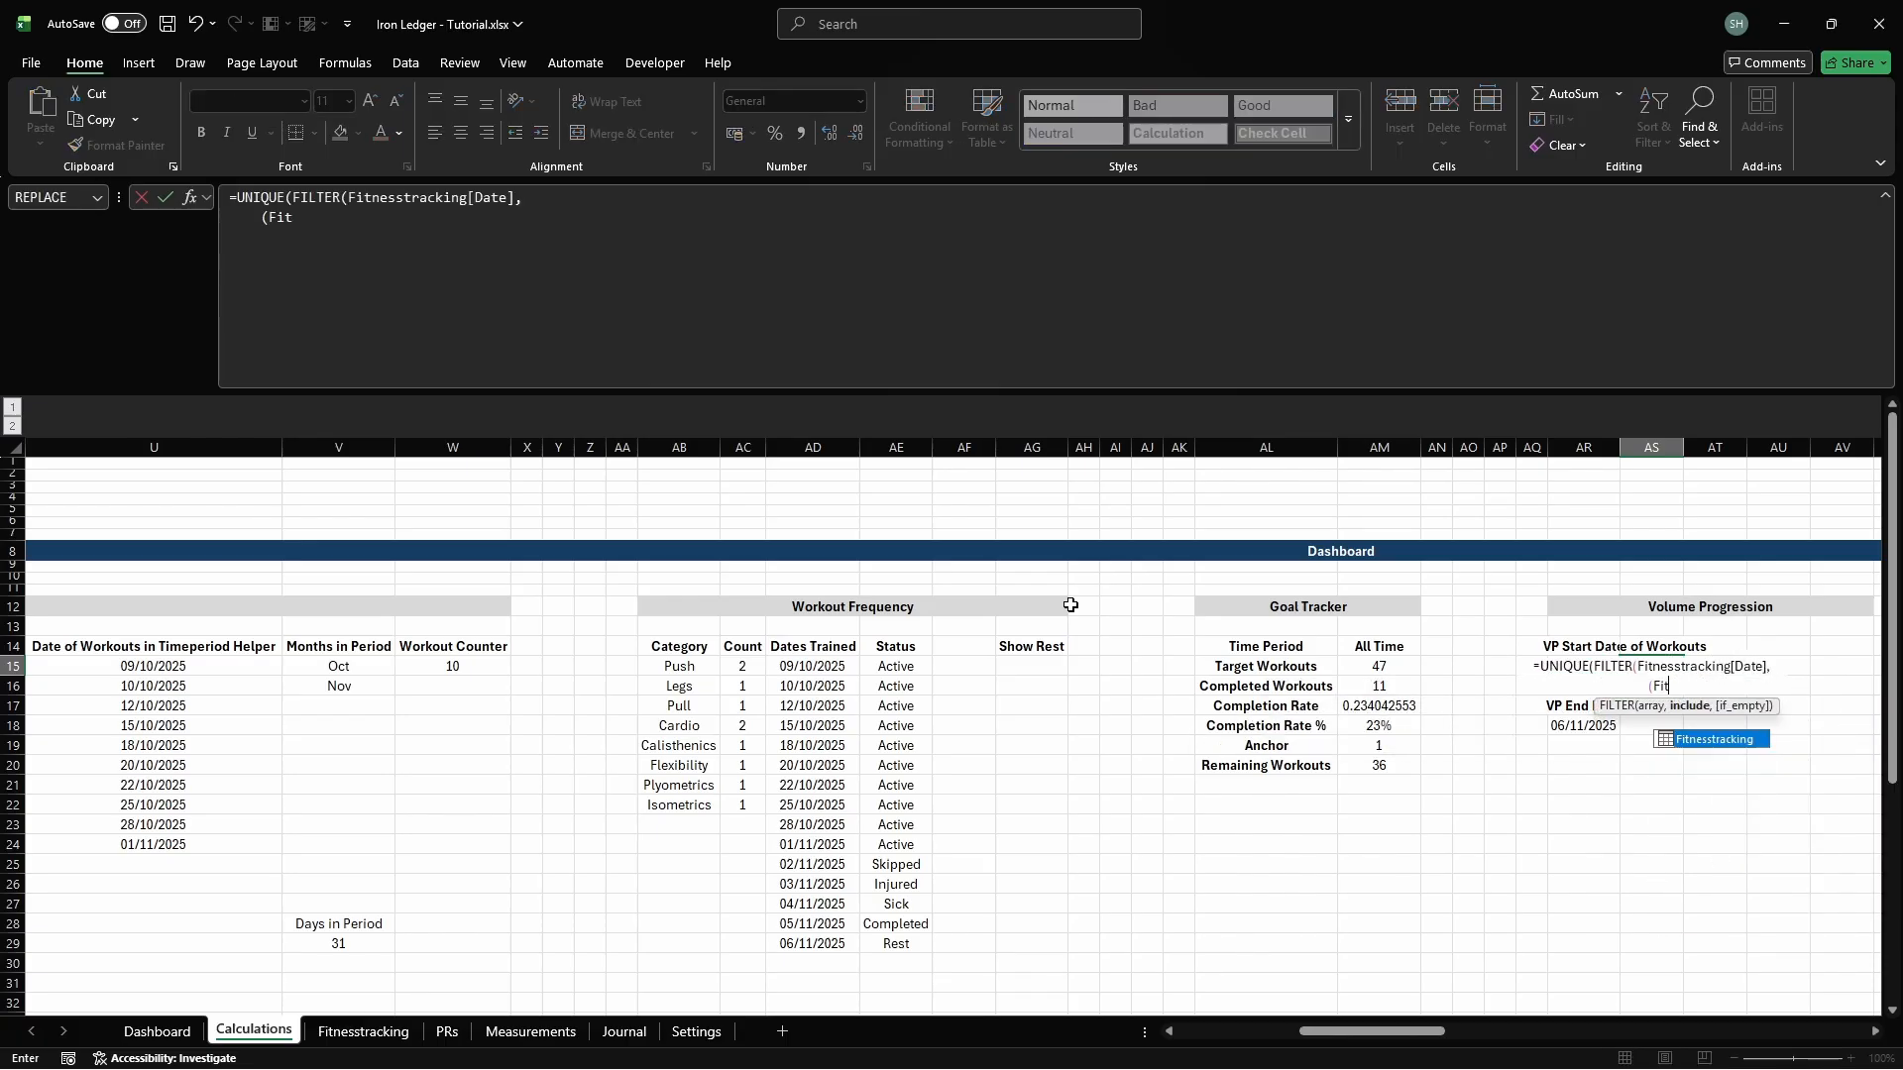
{"action": "type", "text": "(Fitnesstracking[Date]>=cd"}
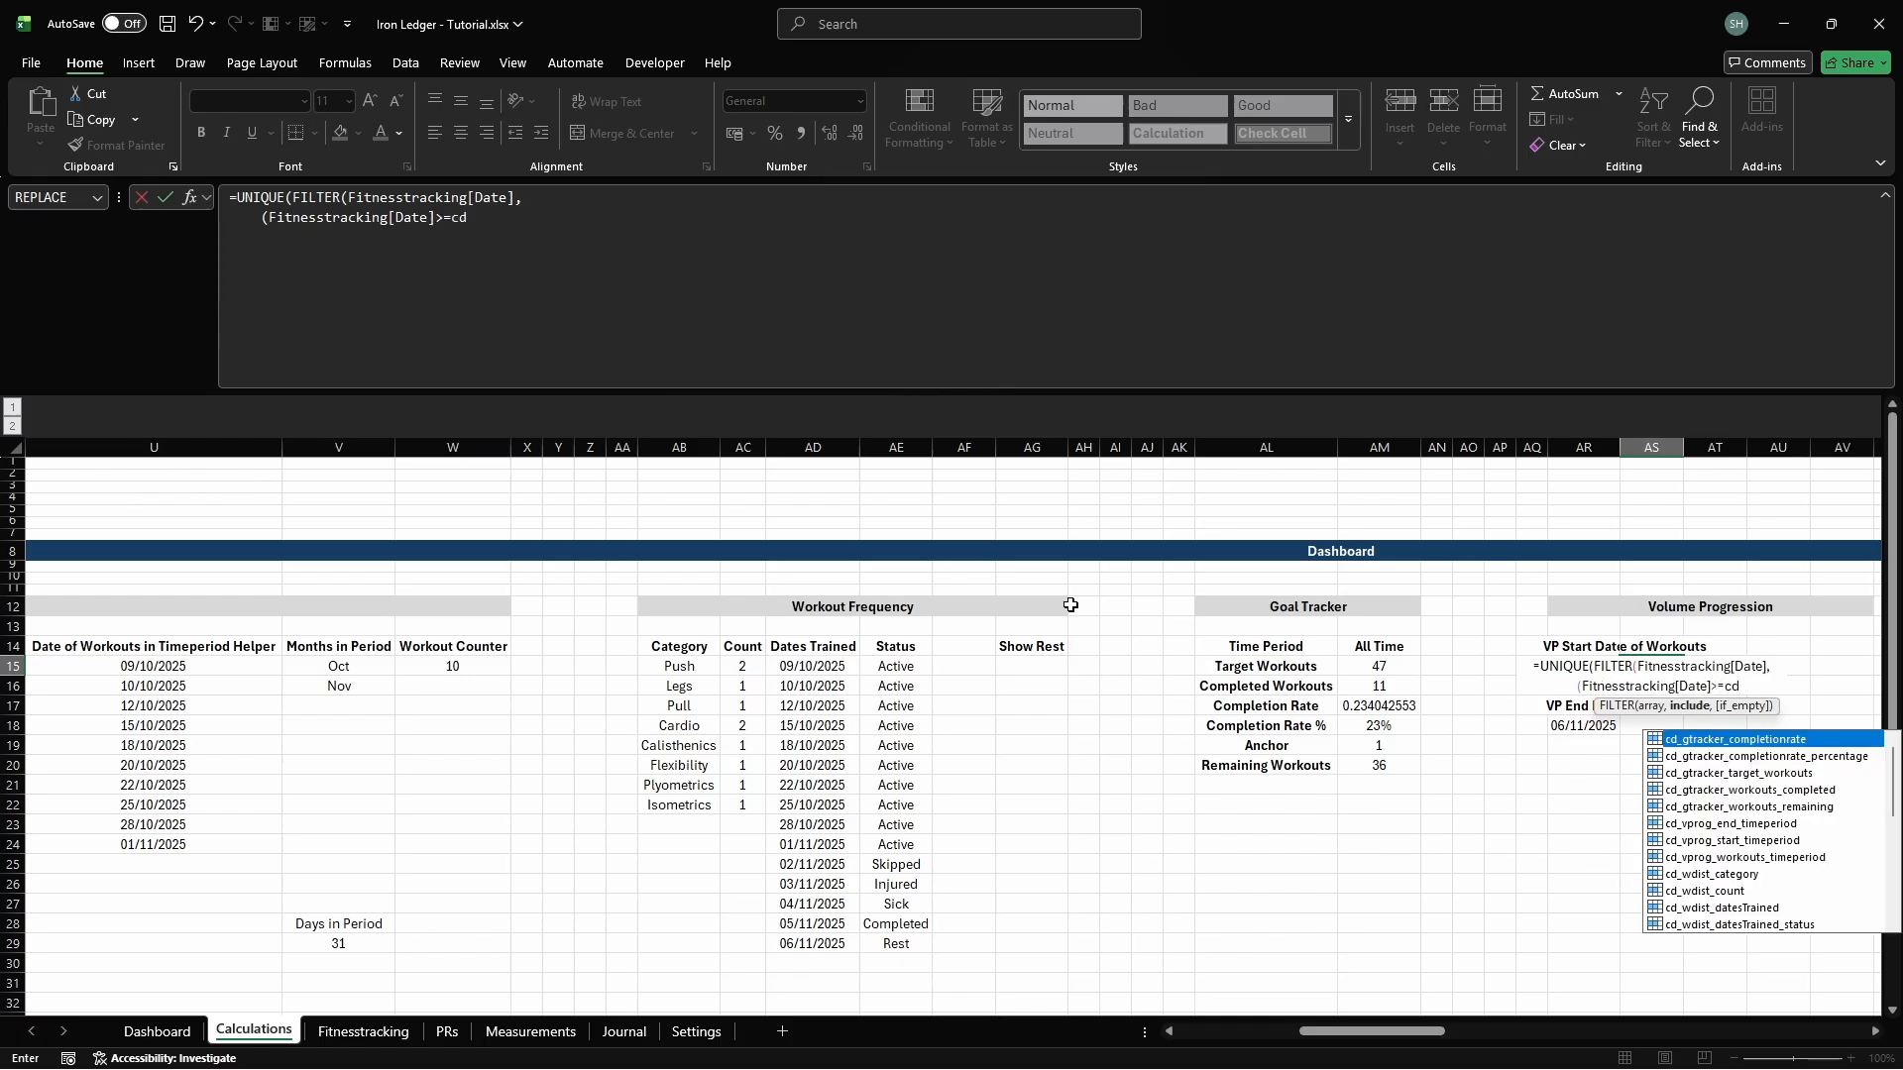
{"action": "type", "text": "_vprog_start_timeperiod)*"}
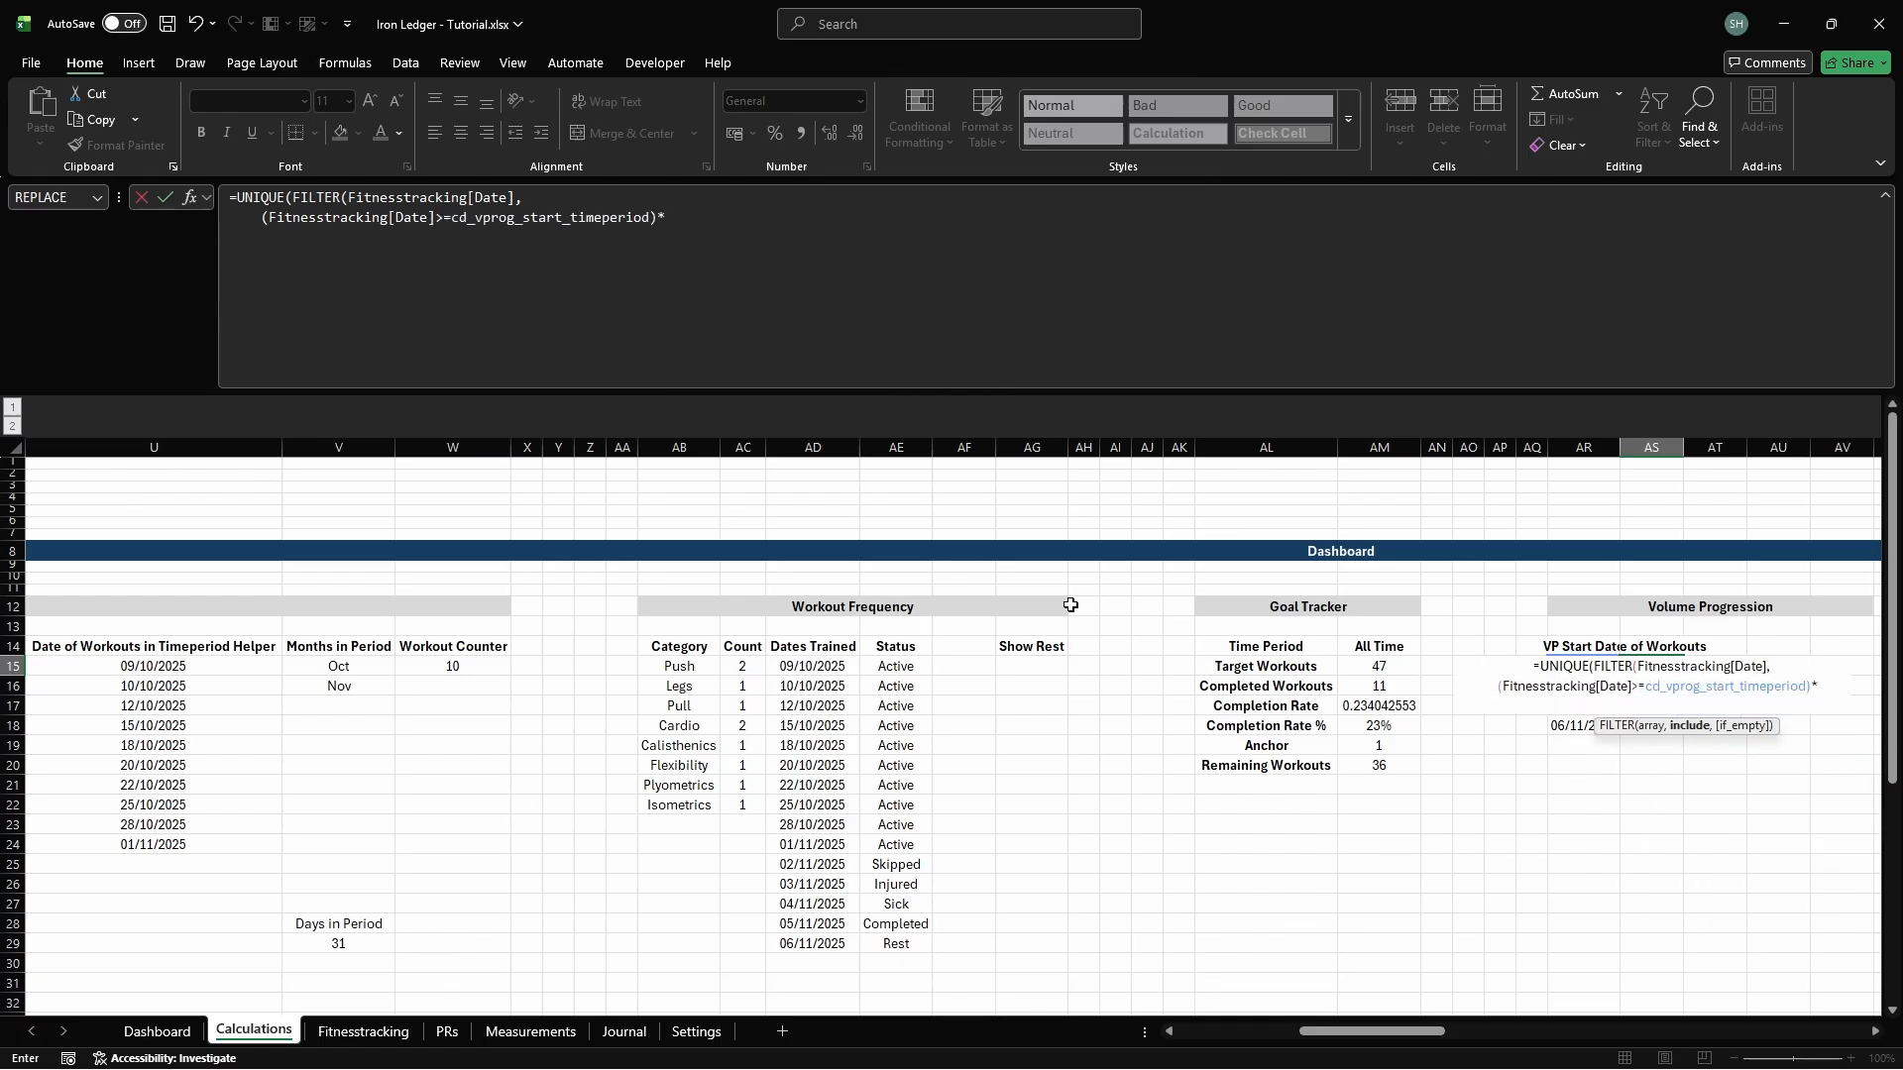
Complete the filter with the conditions Fitnesstracking[Date]<=cd_vprog_end_timeperiod and NOT(ISBLANK(Fitnesstracking[Workout]))
{"action": "key", "text": "alt+Return"}
{"action": "type", "text": "(Fitnesstr"}
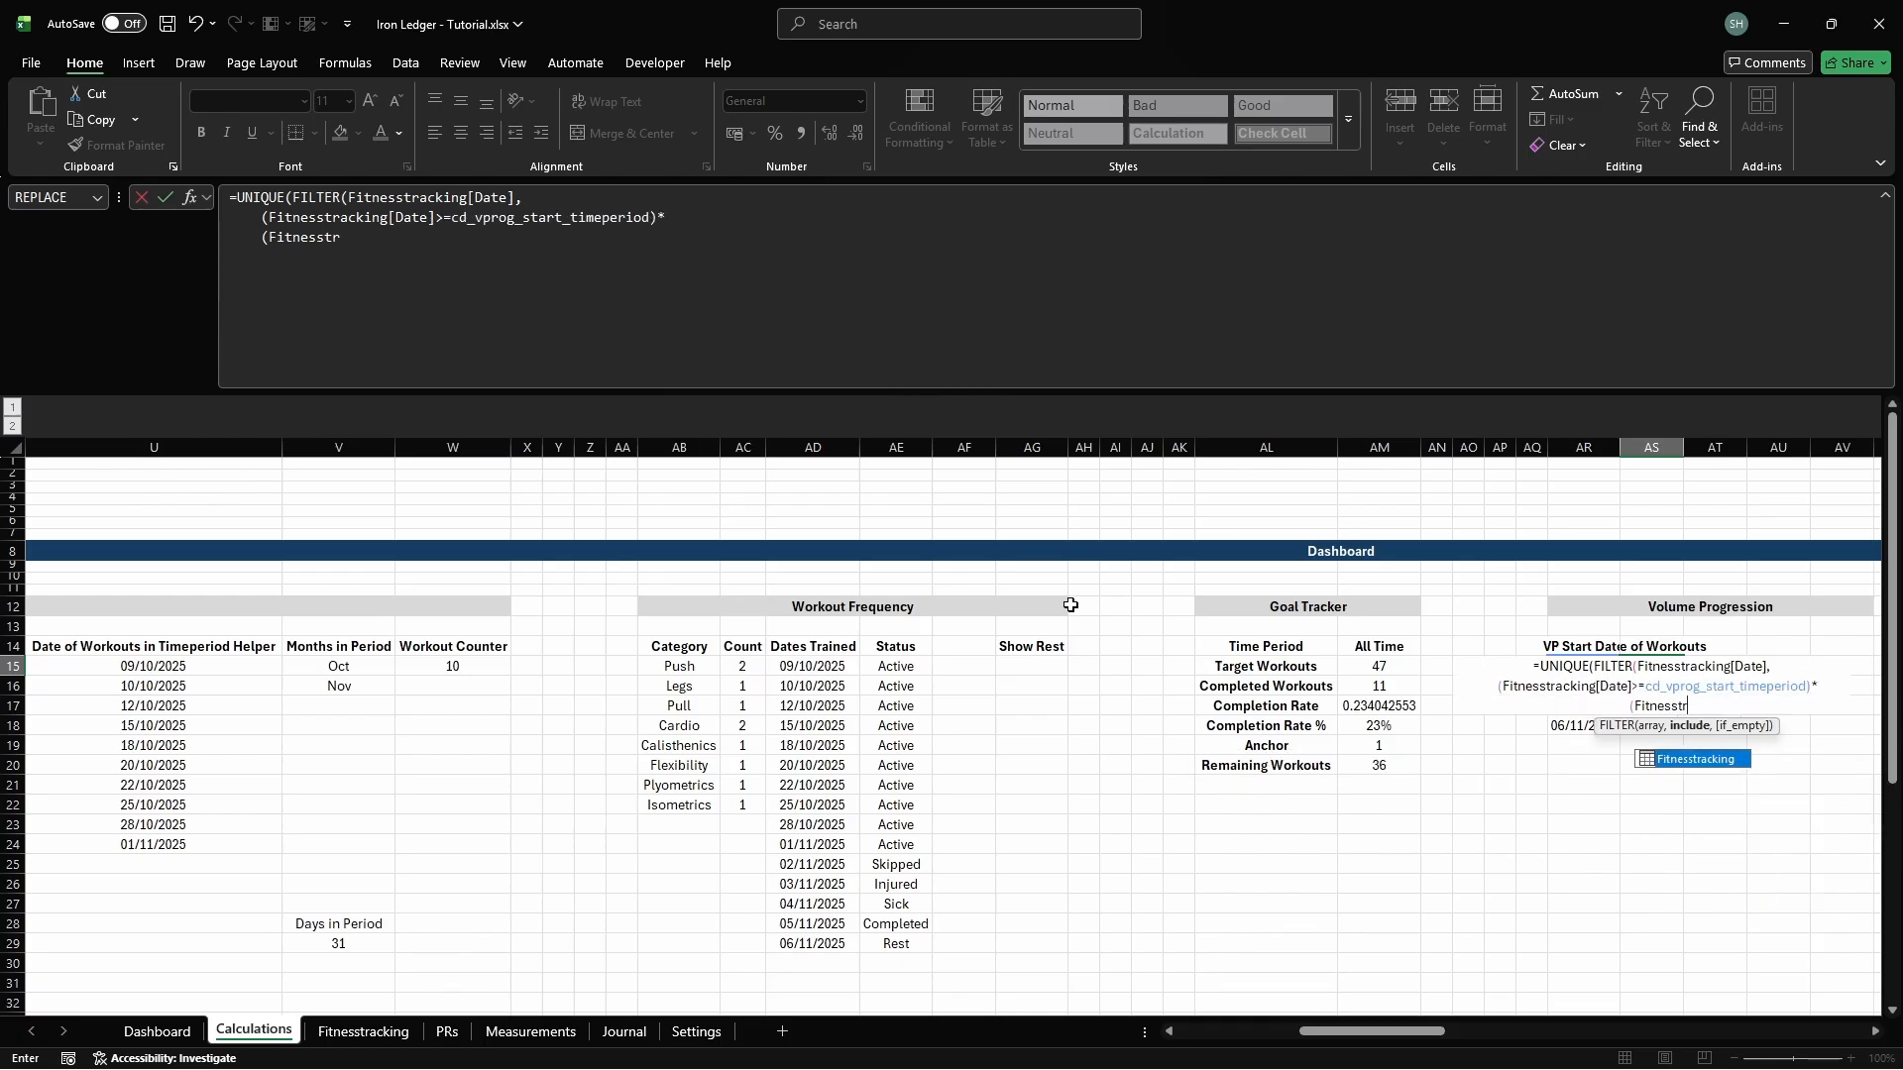
{"action": "type", "text": "acking[Date]<=cd_vprog_"}
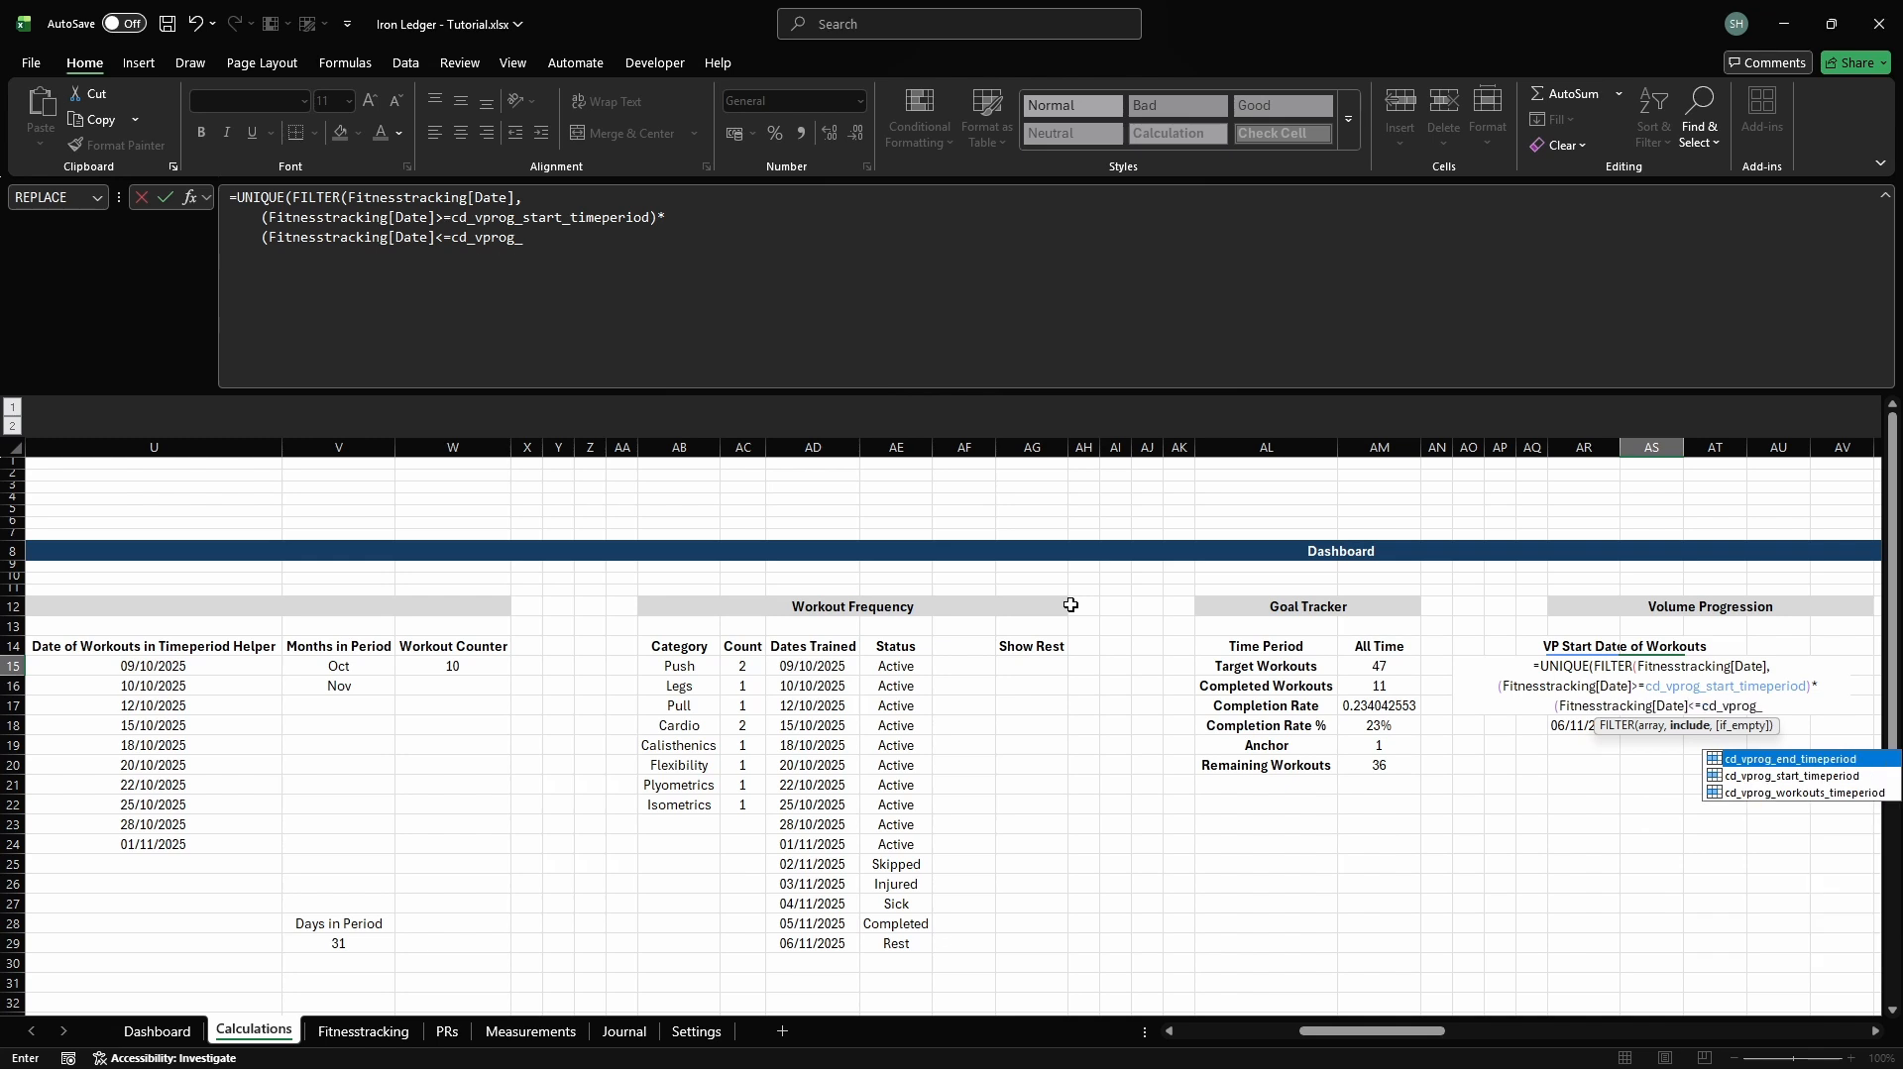
{"action": "type", "text": "end_timeperiod)*"}
{"action": "key", "text": "alt+Return"}
{"action": "type", "text": "(NOT(I"}
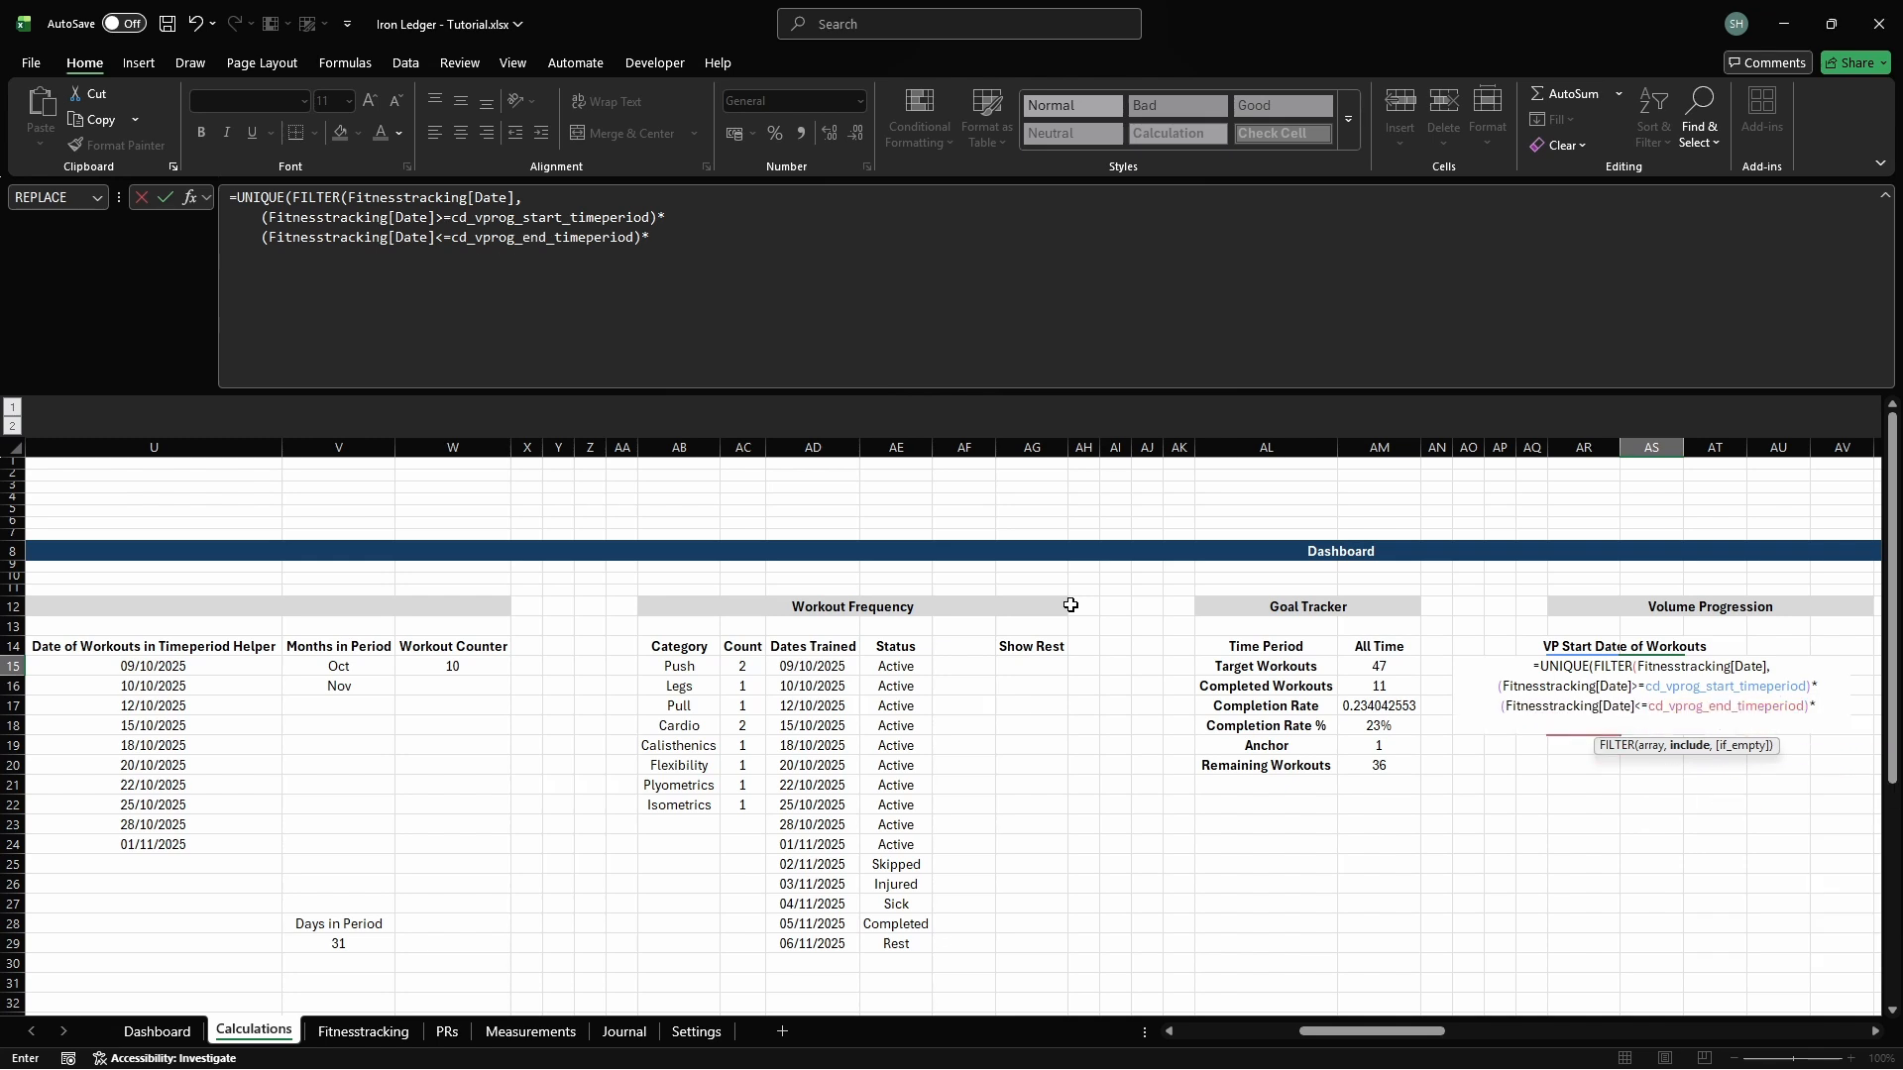
{"action": "type", "text": "SBLANK(Fitness"}
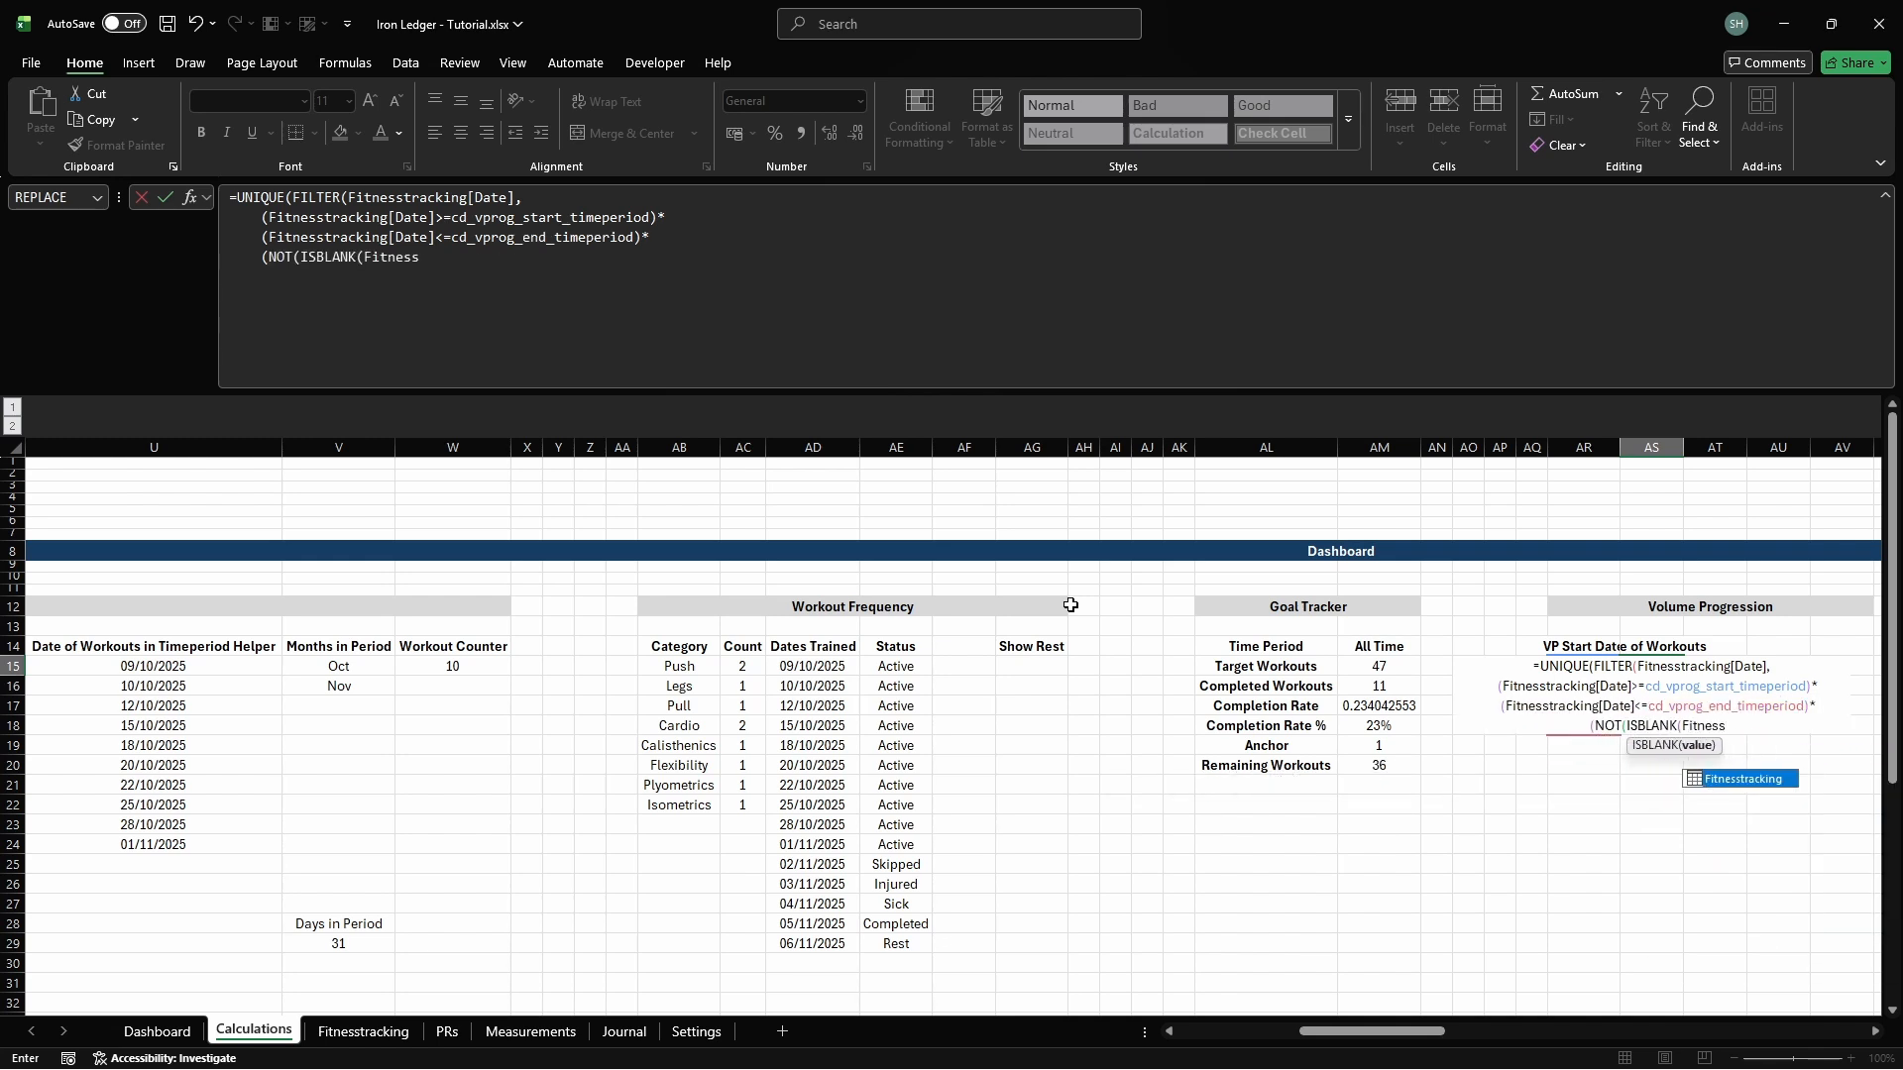
{"action": "type", "text": "tracking[Workout])))))"}
{"action": "key", "text": "Tab"}
Enter the header "Week Dates (Start Monday)" in AT14
{"action": "key", "text": "Up"}
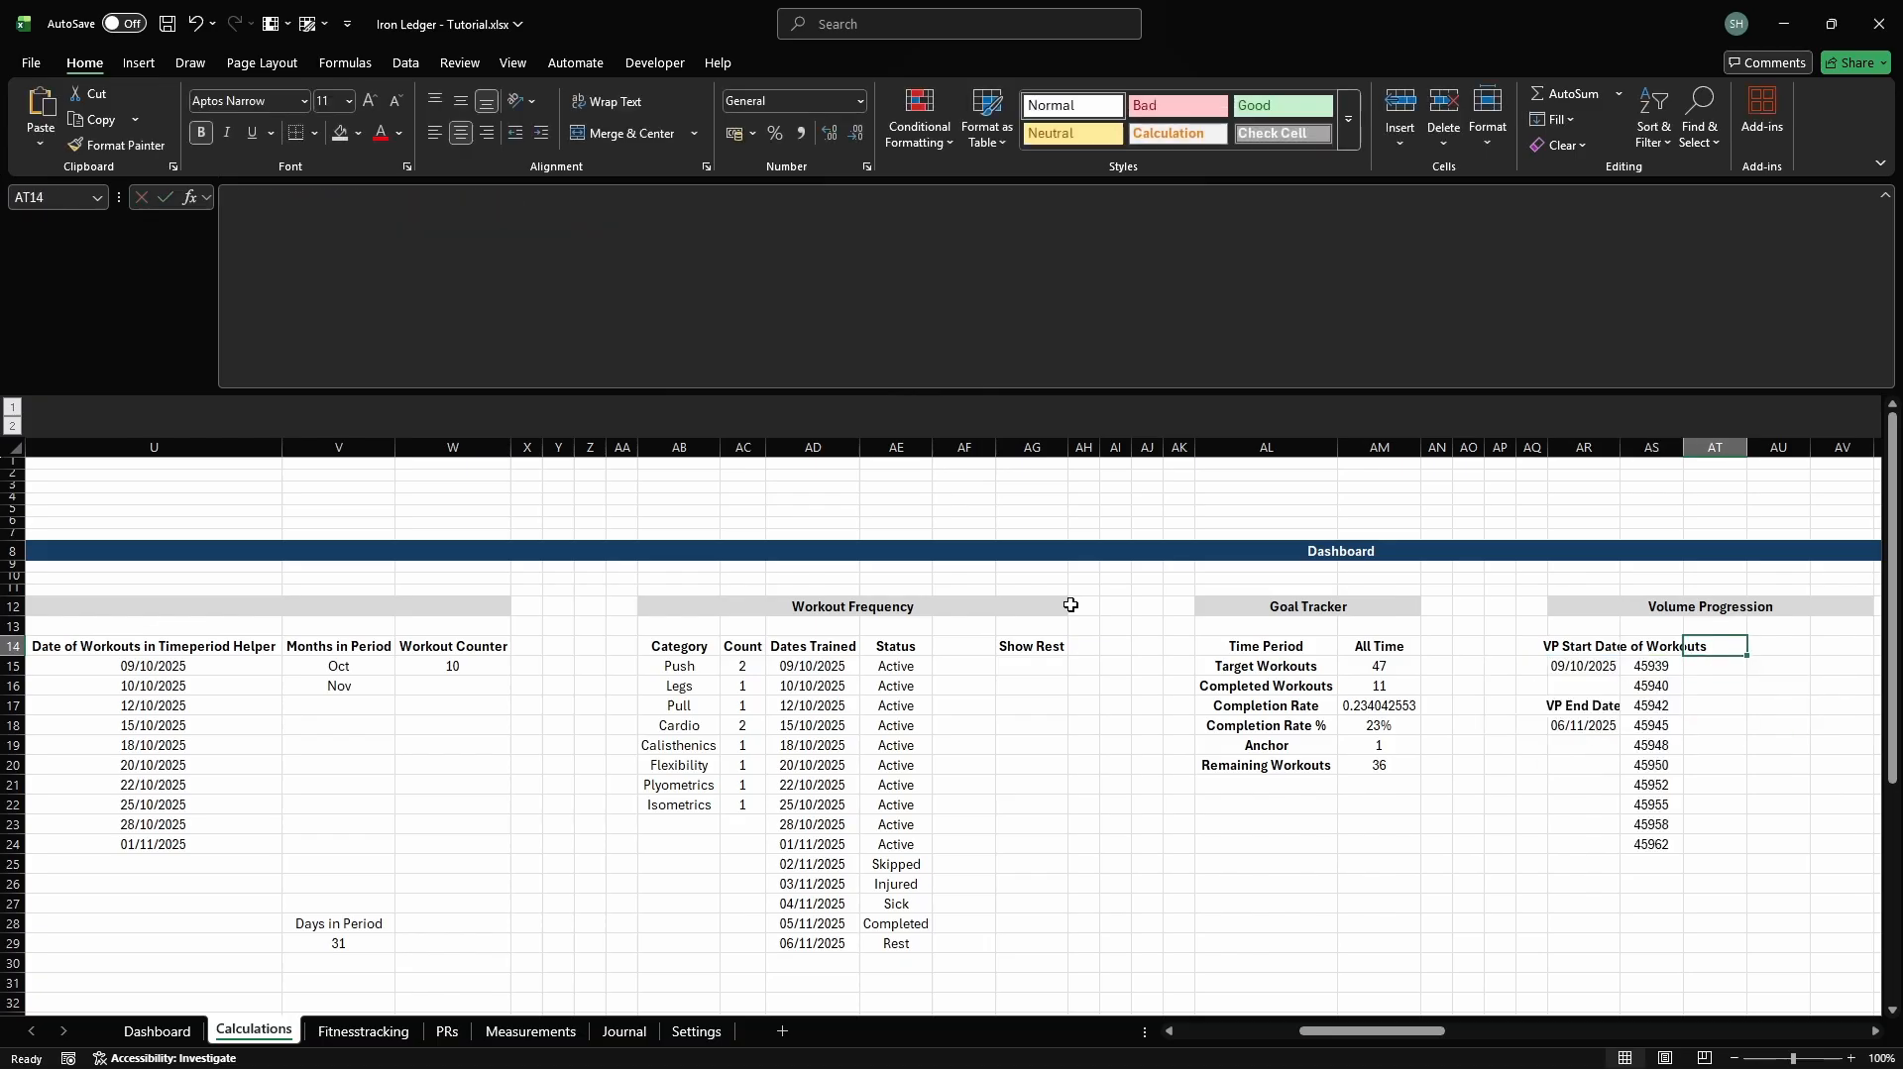
{"action": "type", "text": "Week Dates (Start"}
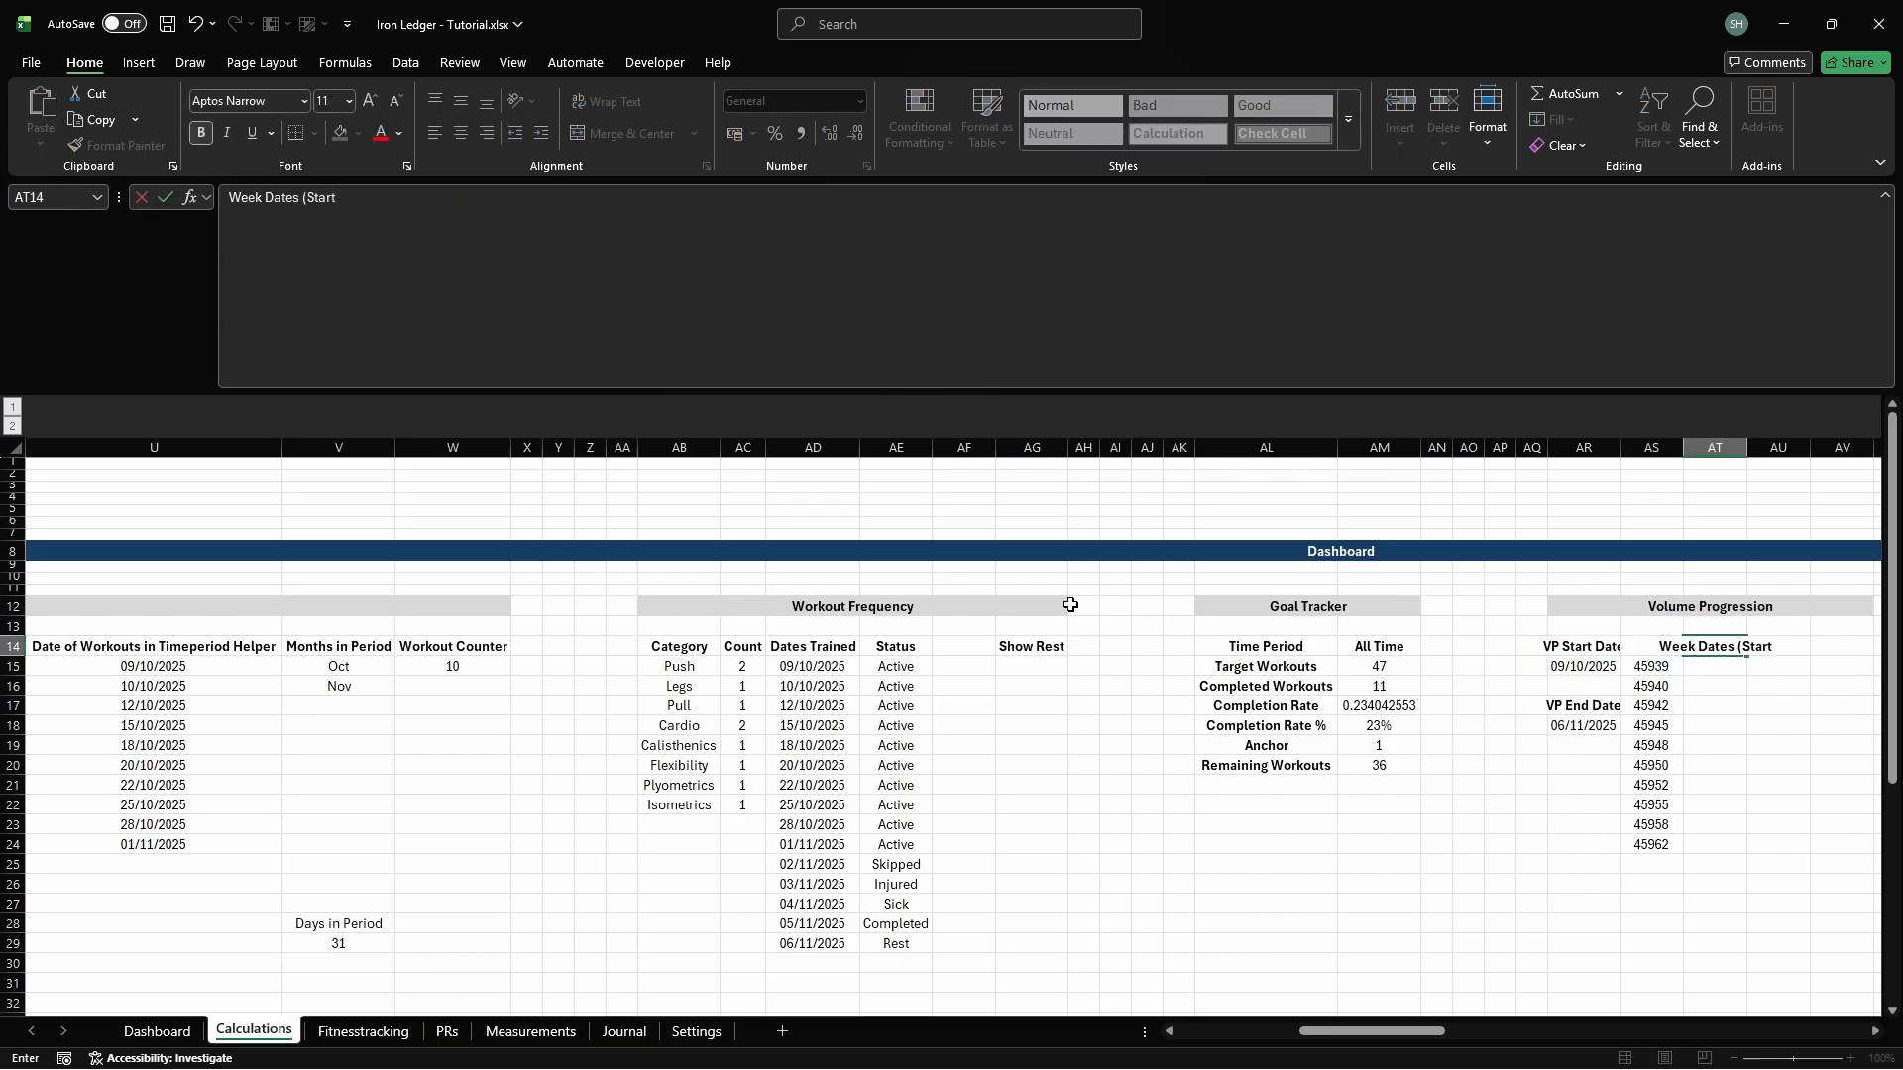
{"action": "type", "text": " Monday)"}
{"action": "key", "text": "Return"}
Define the workbook-scoped name cd_vprog_wt_weeks for the week dates starting in AT15
{"action": "key", "text": "ctrl+F3"}
{"action": "left_click", "coordinate": [735, 368]}
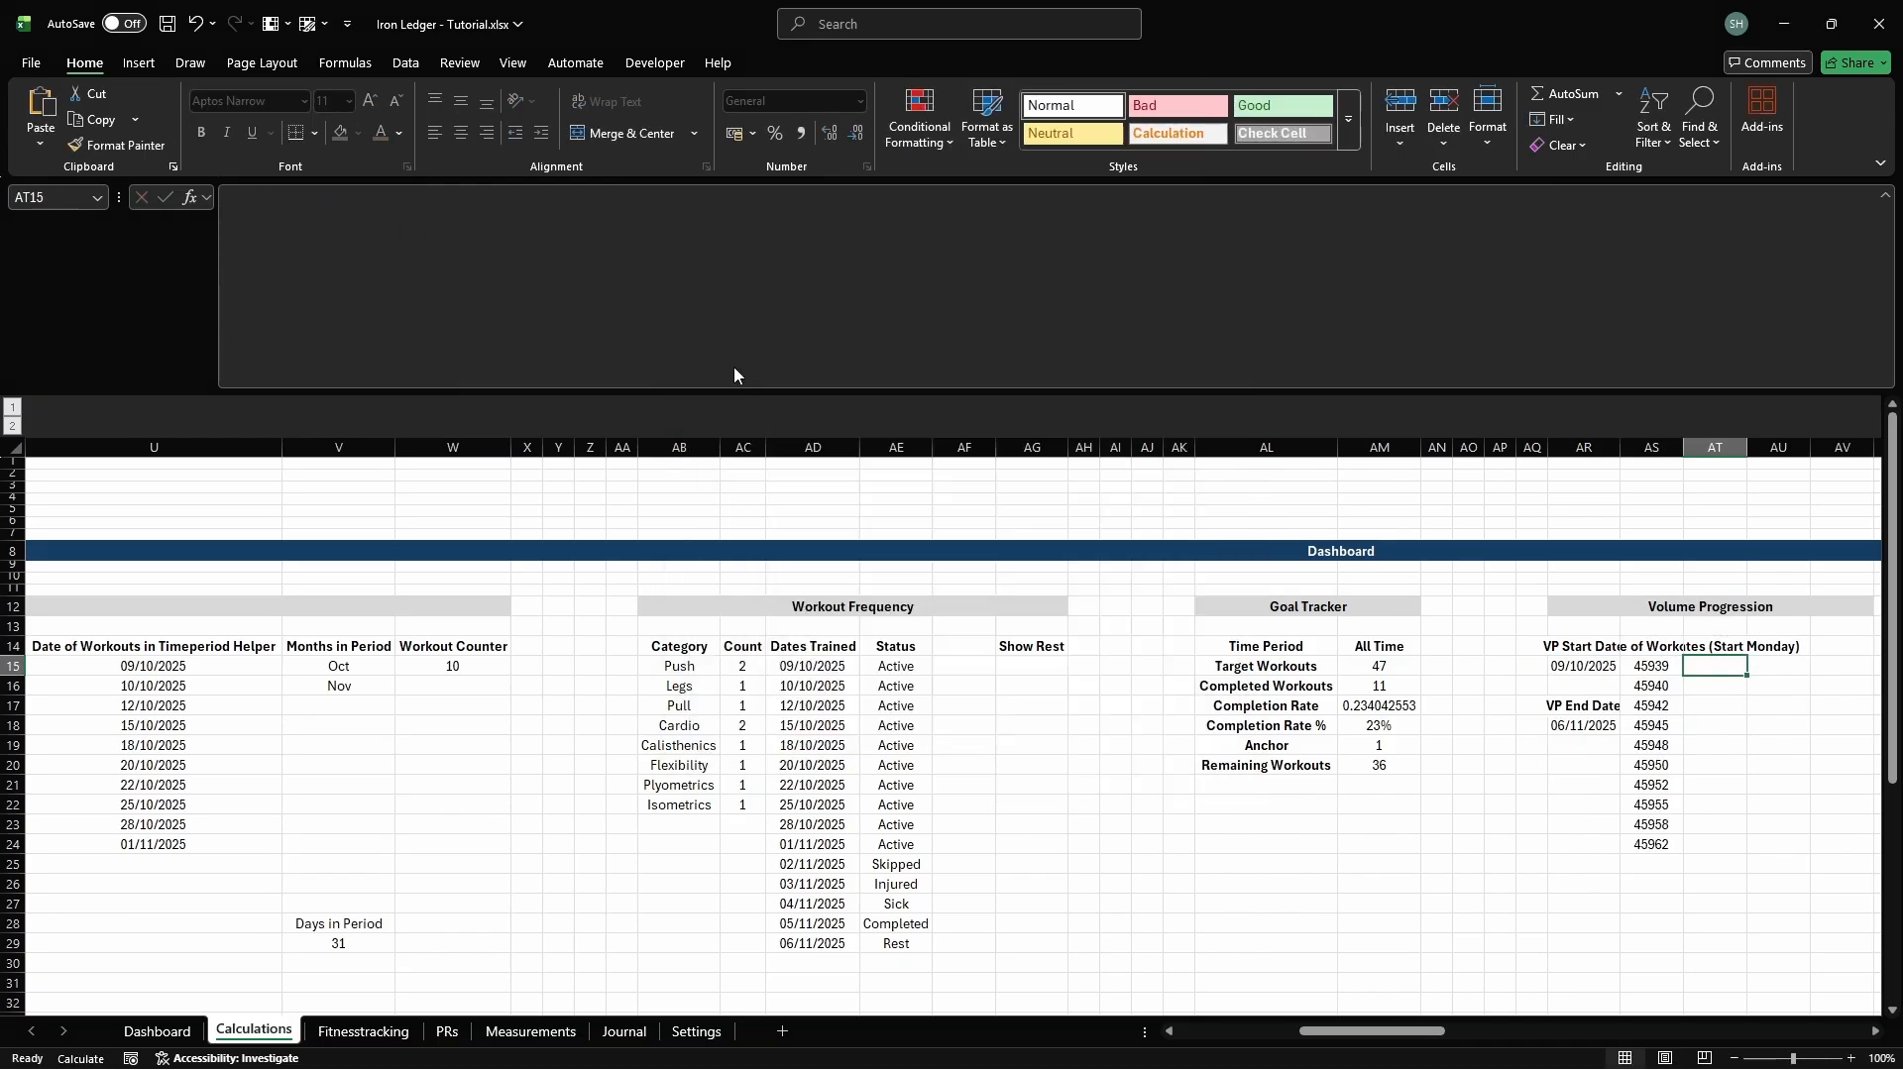
{"action": "type", "text": "cd_vprog_wt_weeks"}
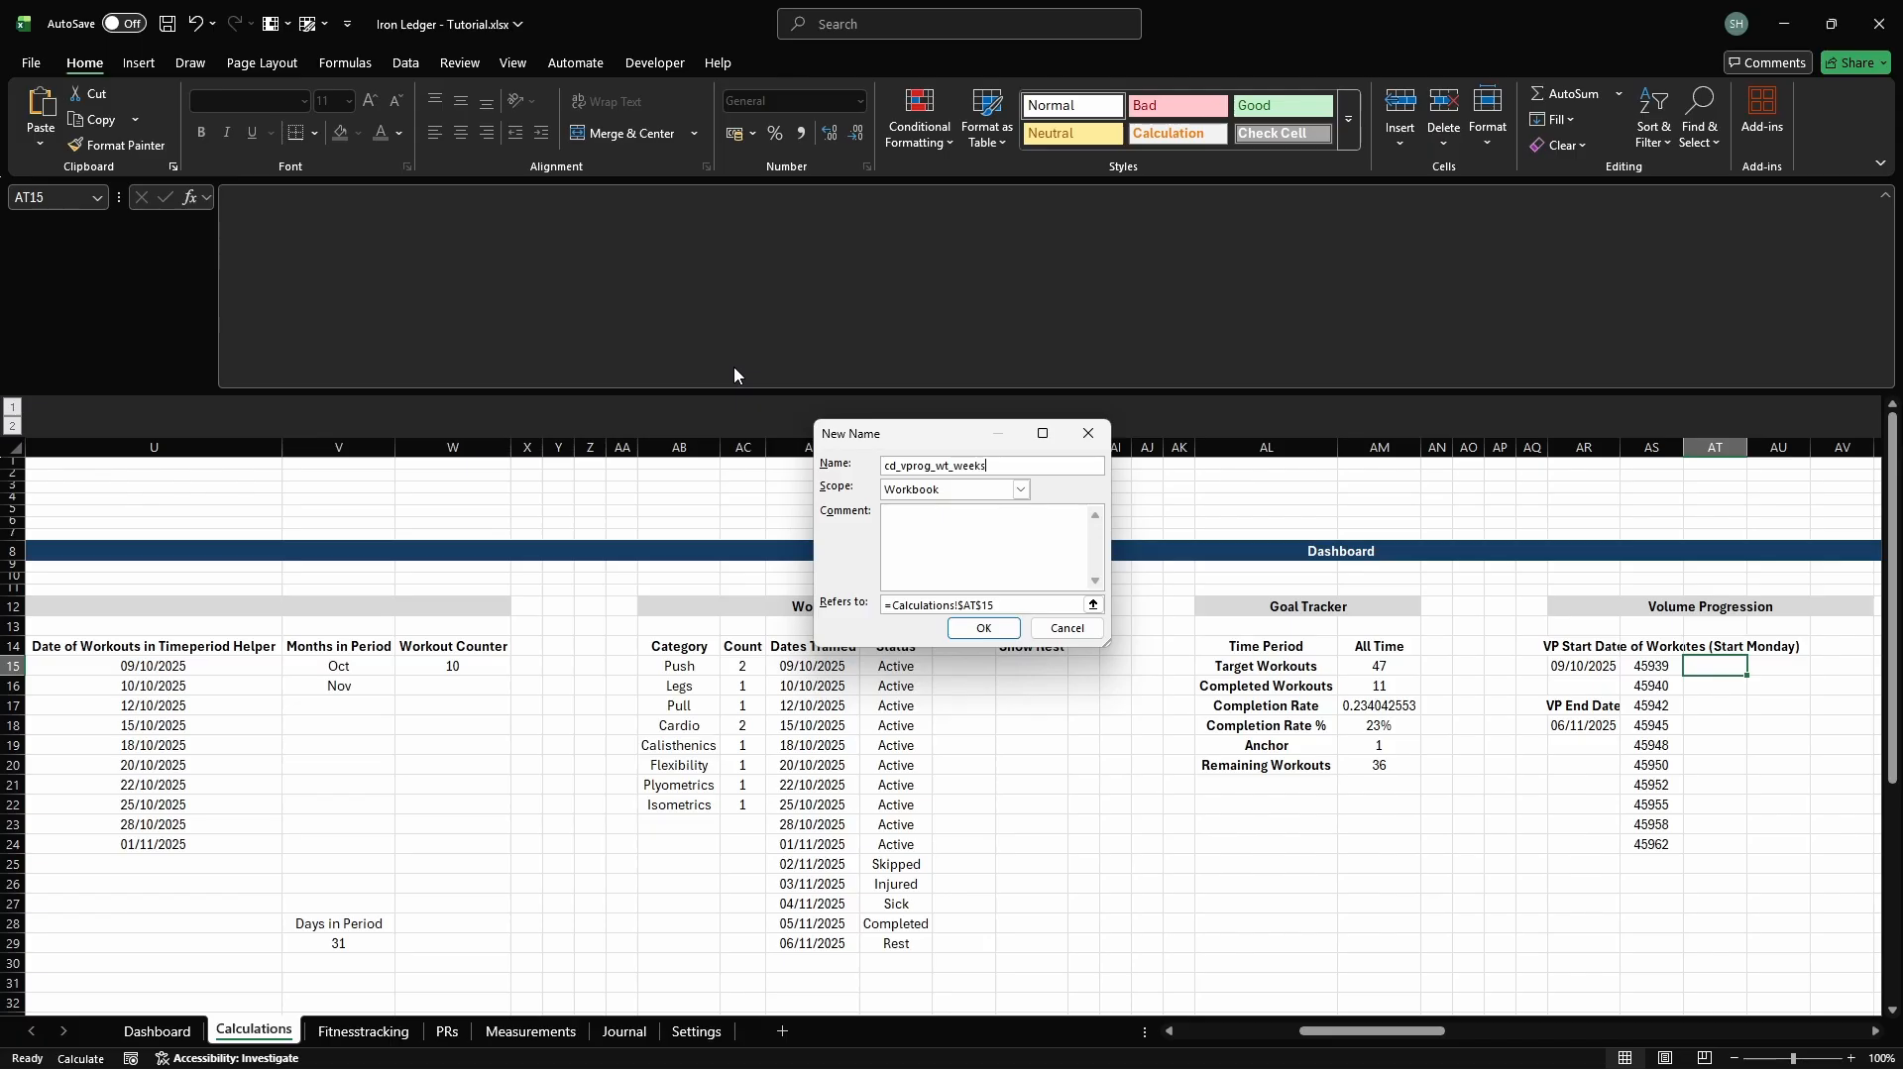
{"action": "left_click", "coordinate": [1072, 605]}
{"action": "key", "text": "Return"}
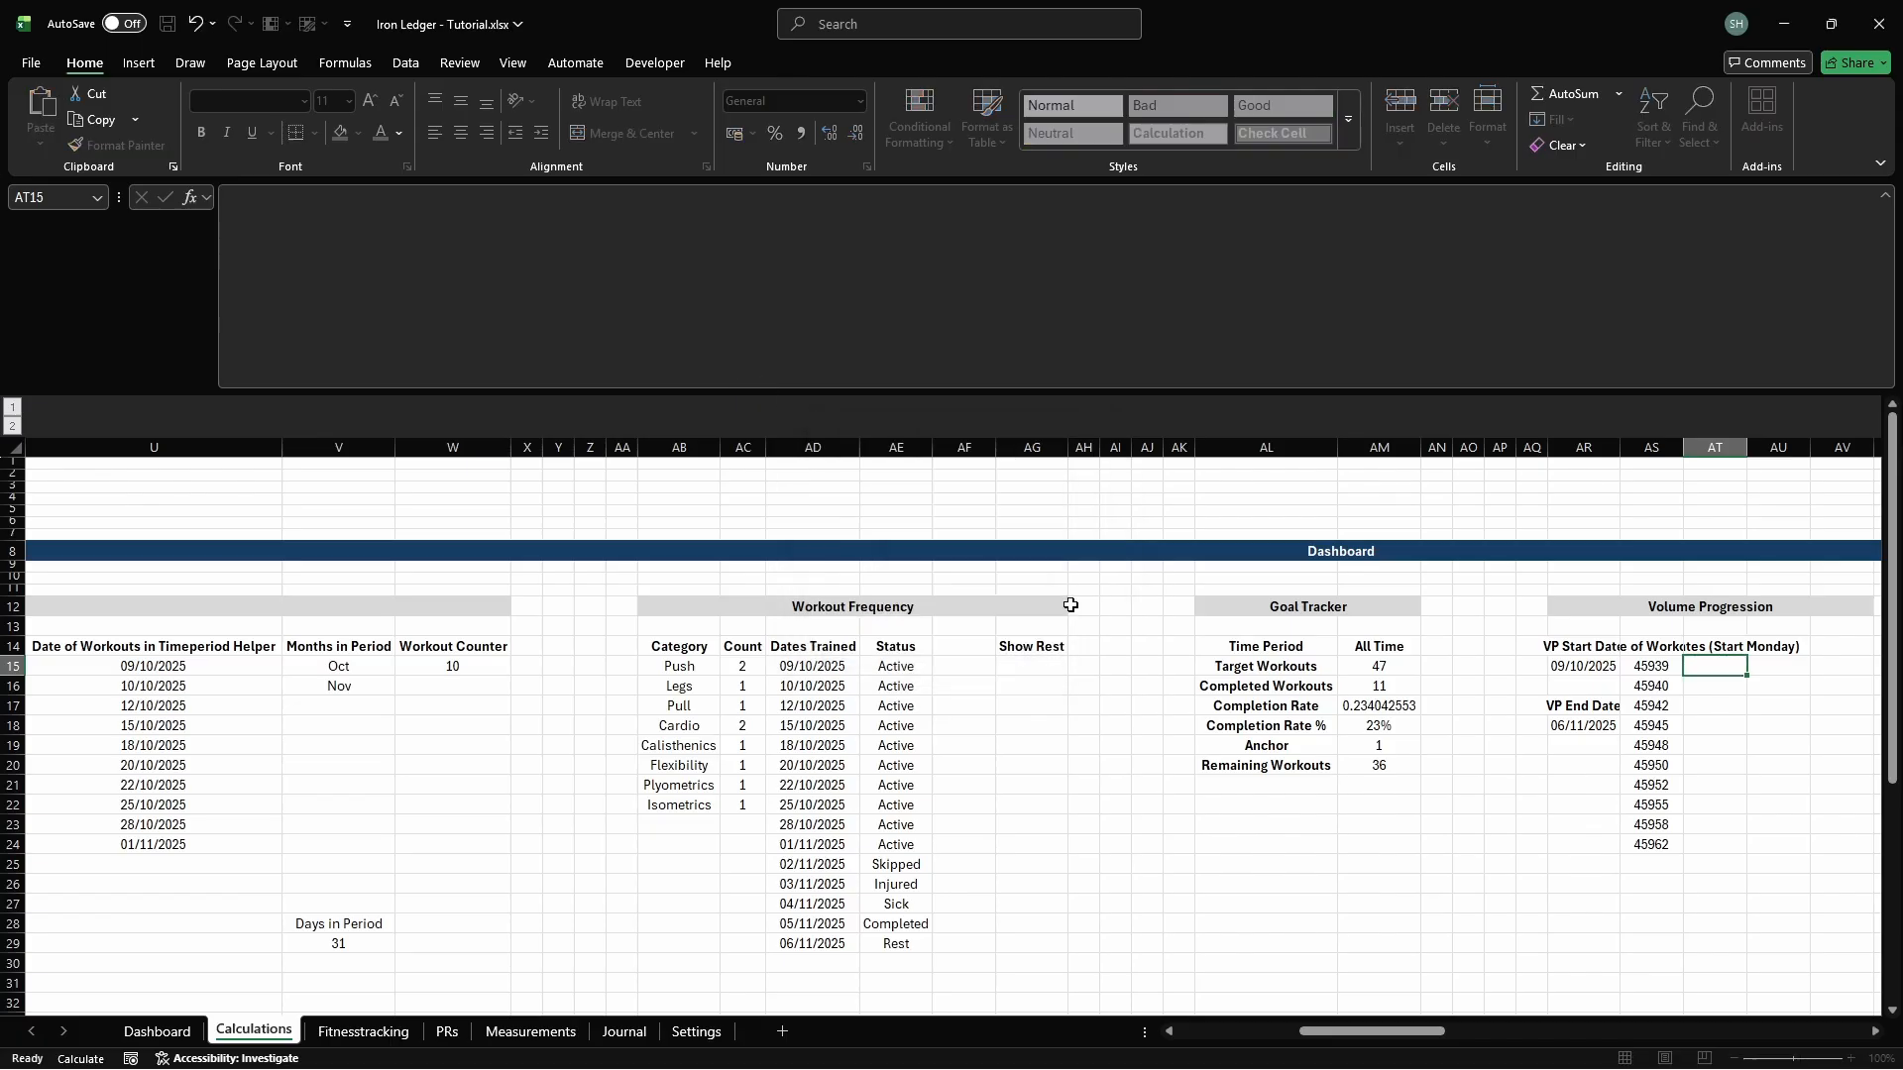
{"action": "key", "text": "Escape"}
Start a SEQUENCE formula in AT15 with rows ROUNDUP((MAX(cd_vprog_workouts_timeperiod)-cd_vprog_start_timeperiod+1)/7, 0) and 1 column
{"action": "type", "text": "=SEQUENCE("}
{"action": "key", "text": "alt+Return"}
{"action": "type", "text": "R"}
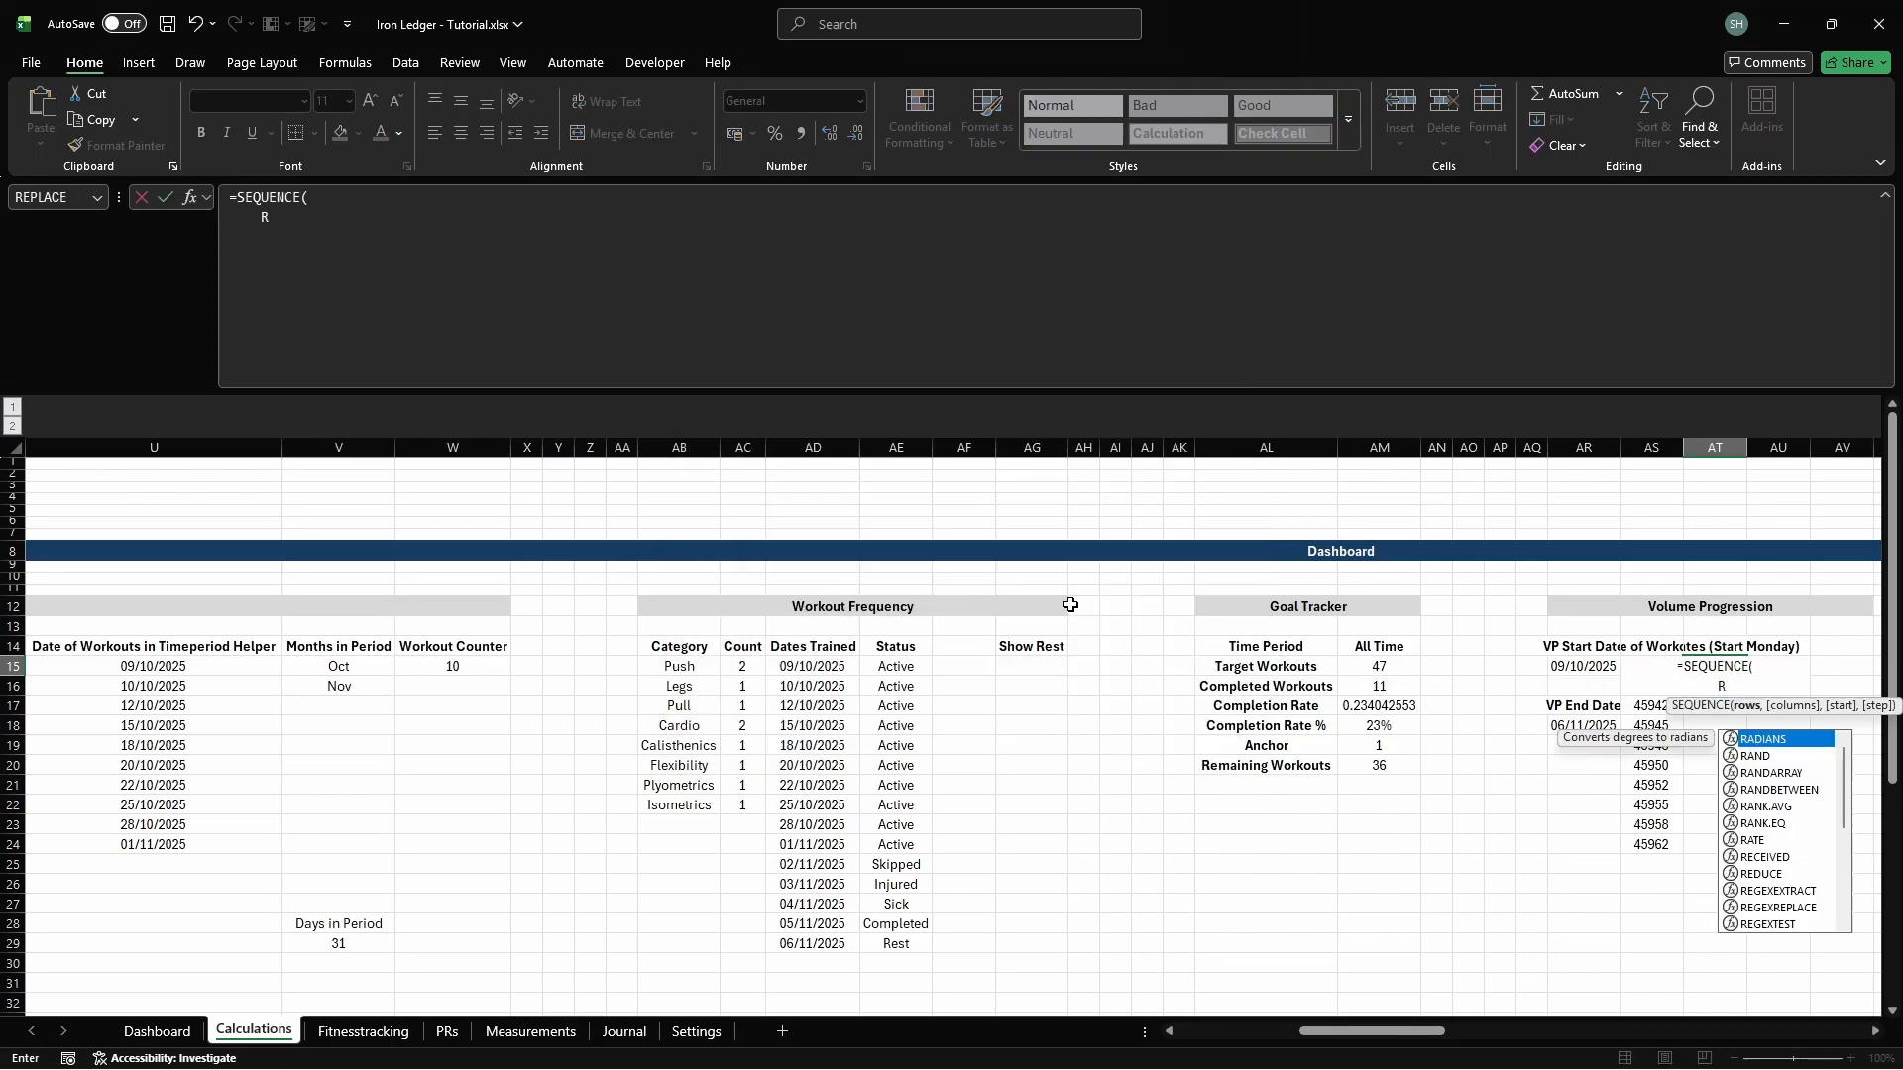
{"action": "type", "text": "OUNDUP((MAX(cd_vprog_w"}
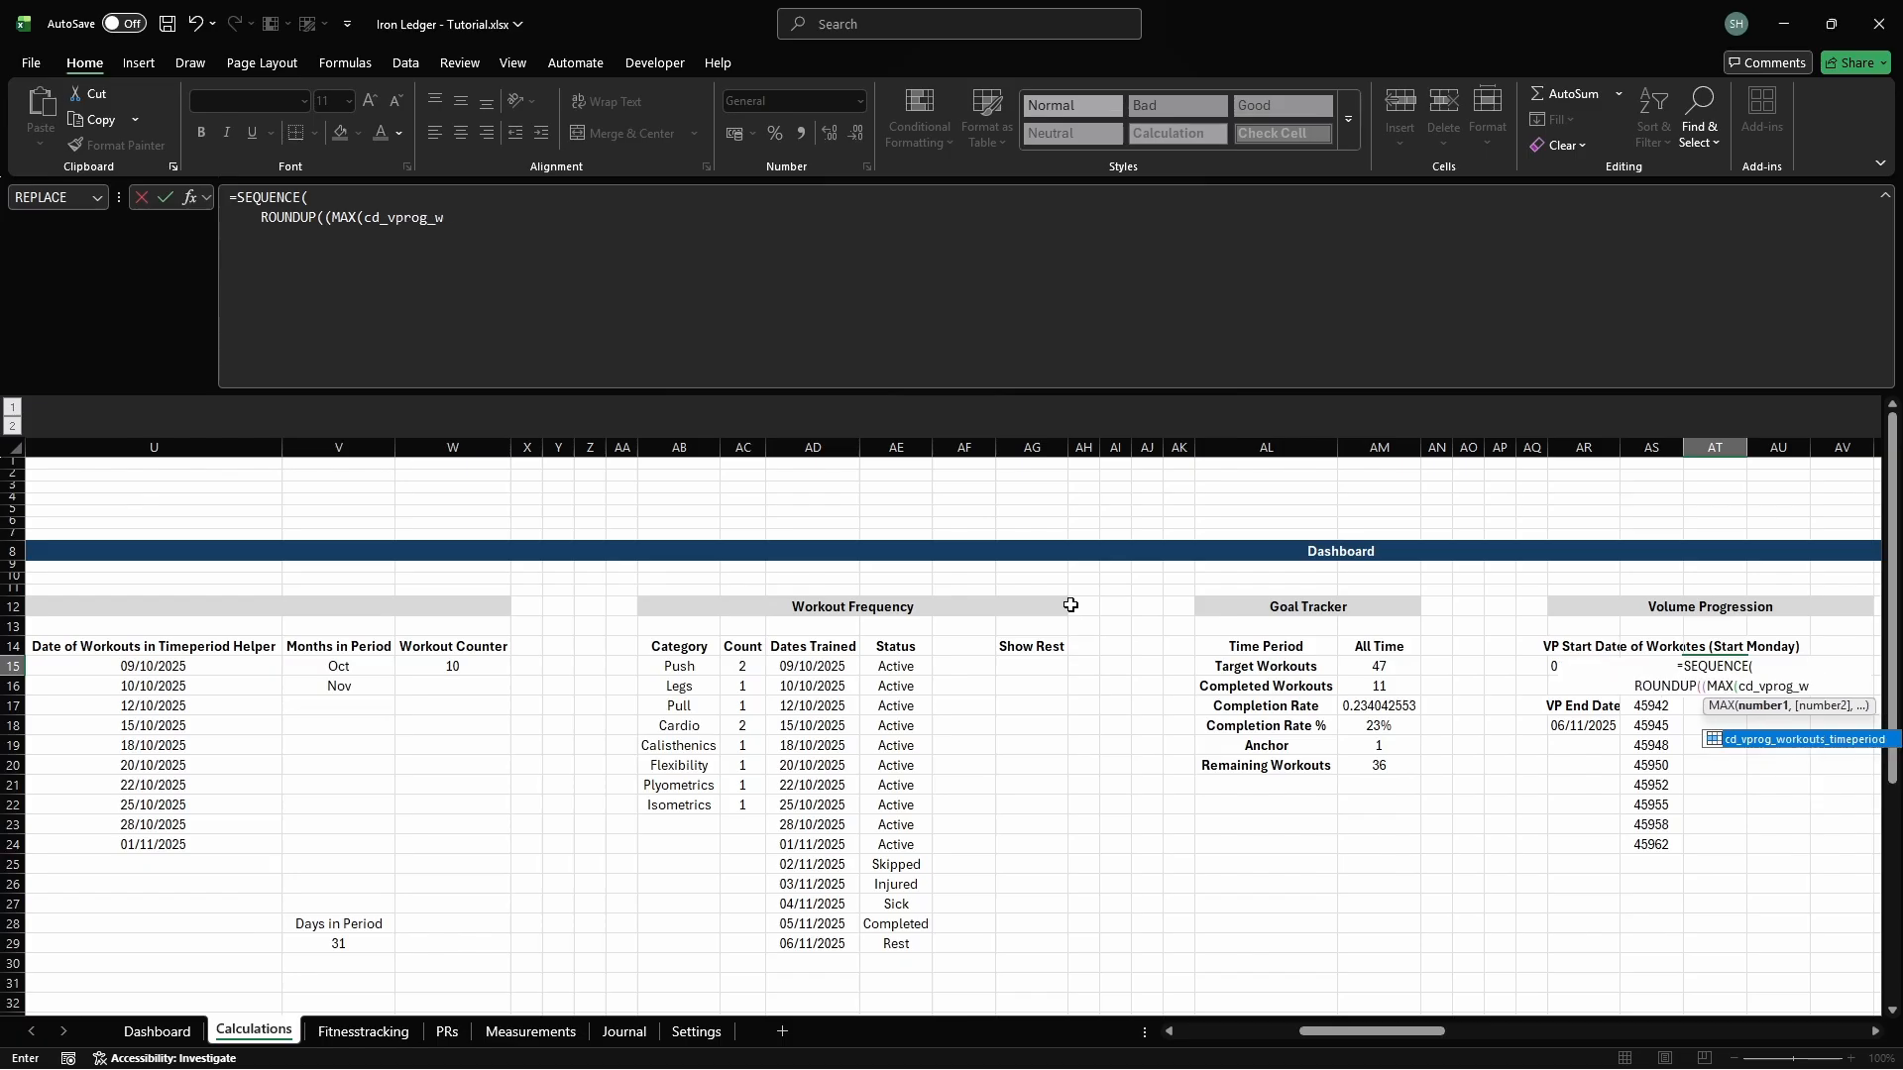
{"action": "type", "text": "orkouts_timeperiod)-cd"}
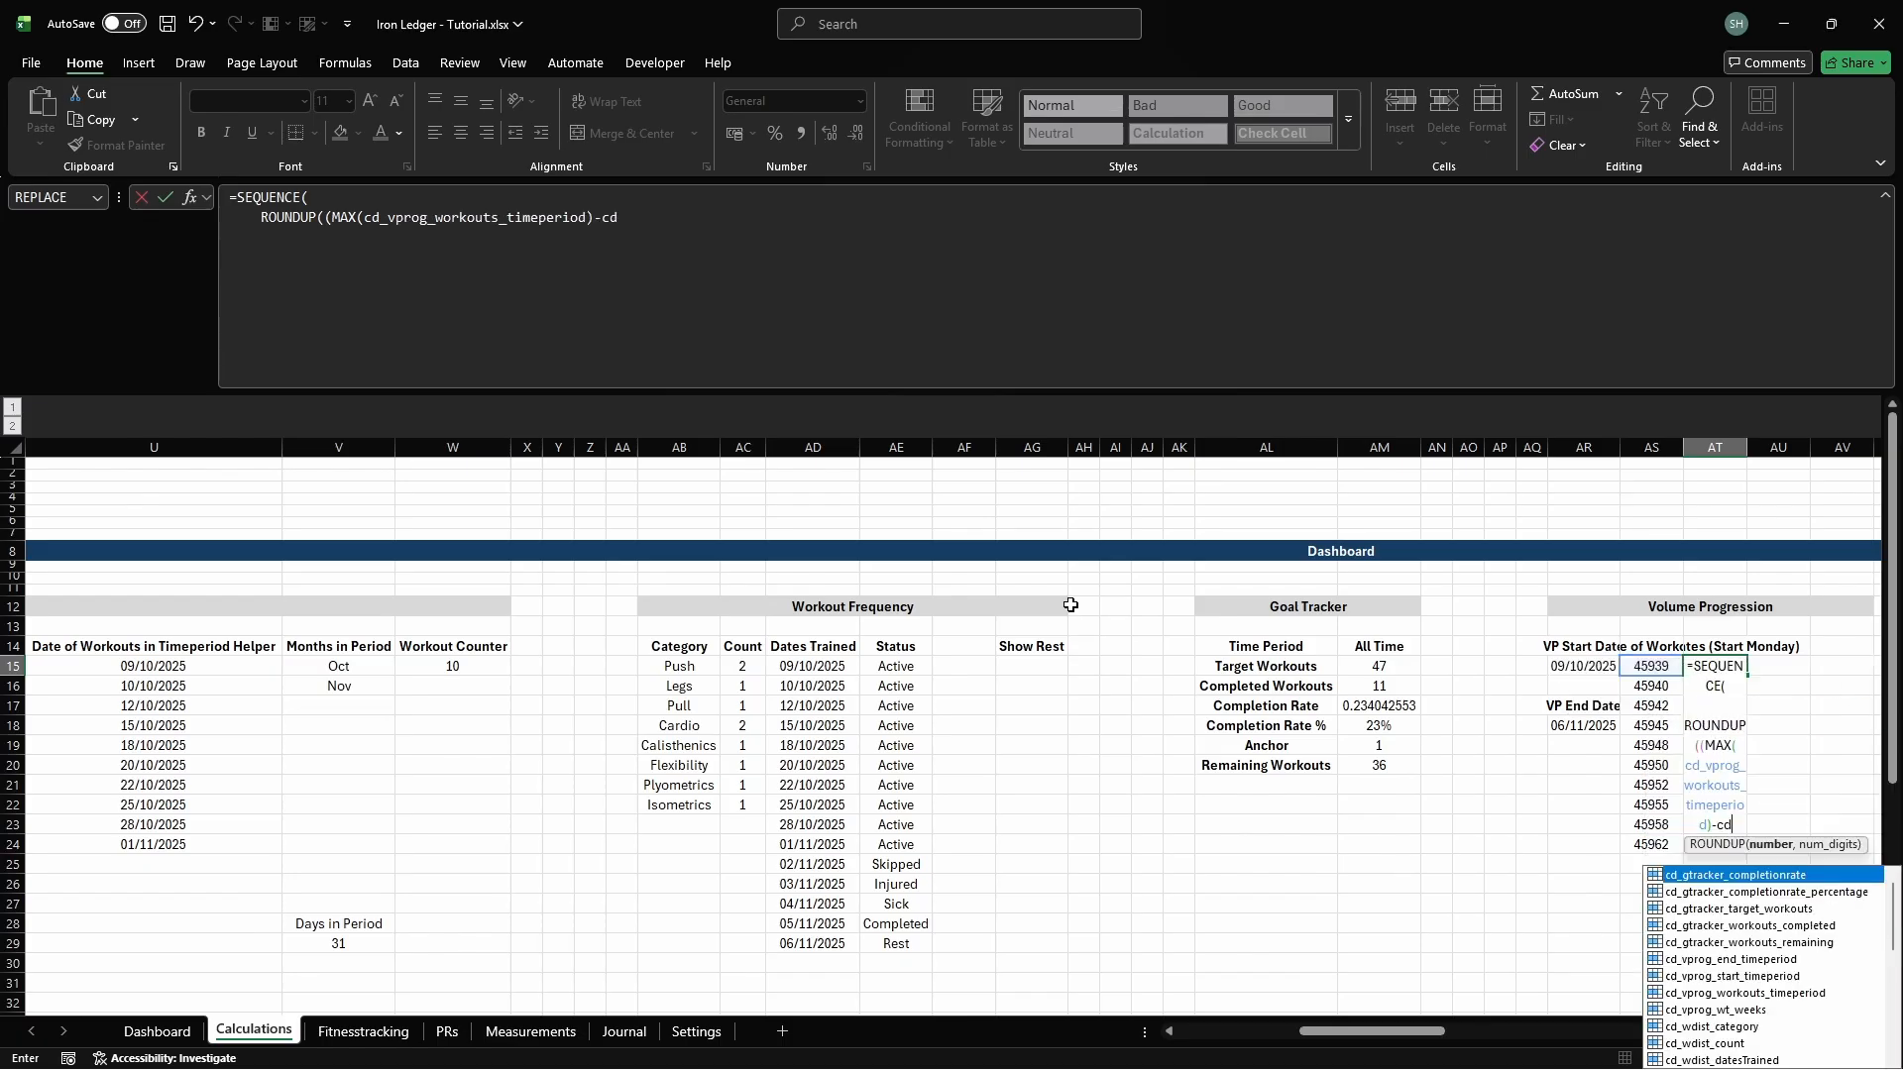
{"action": "type", "text": "_vprog_start_timeperio"}
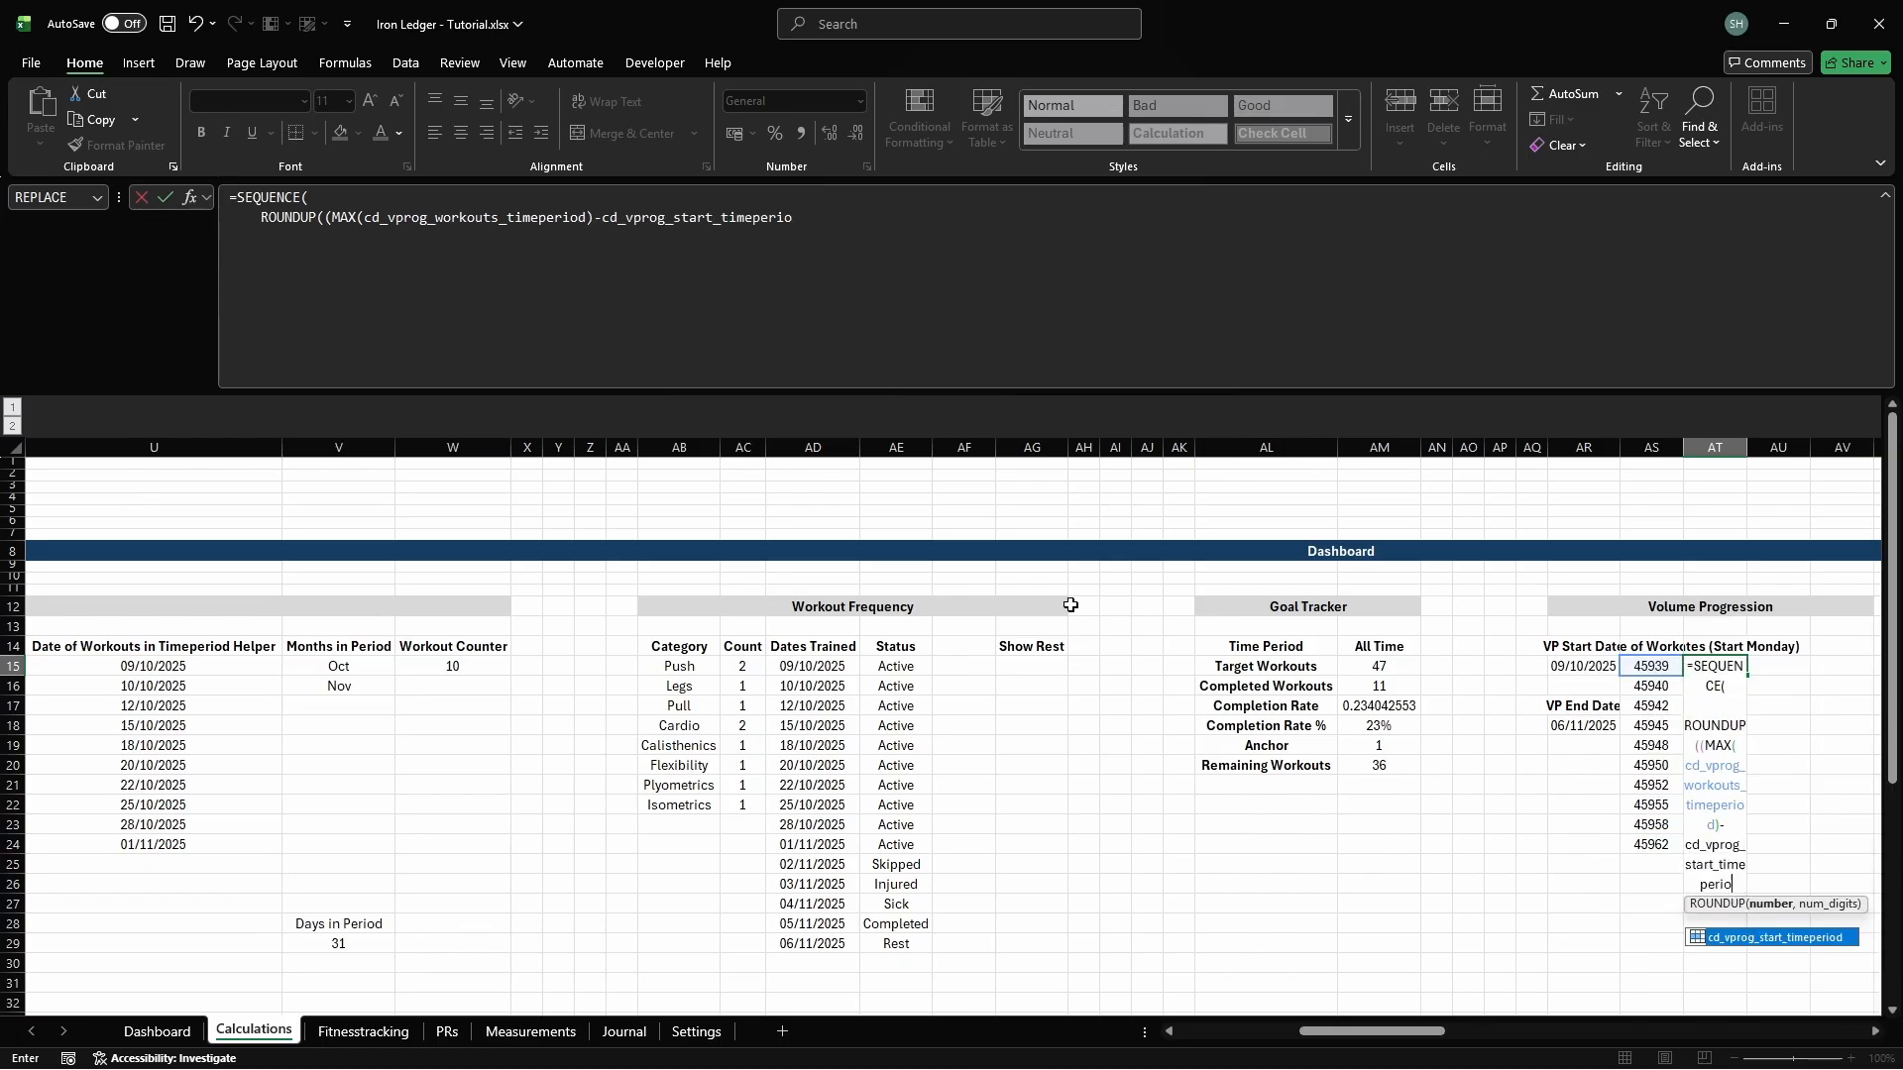
{"action": "type", "text": "d+1)/7, 0),"}
{"action": "key", "text": "alt+Return"}
{"action": "type", "text": "1,"}
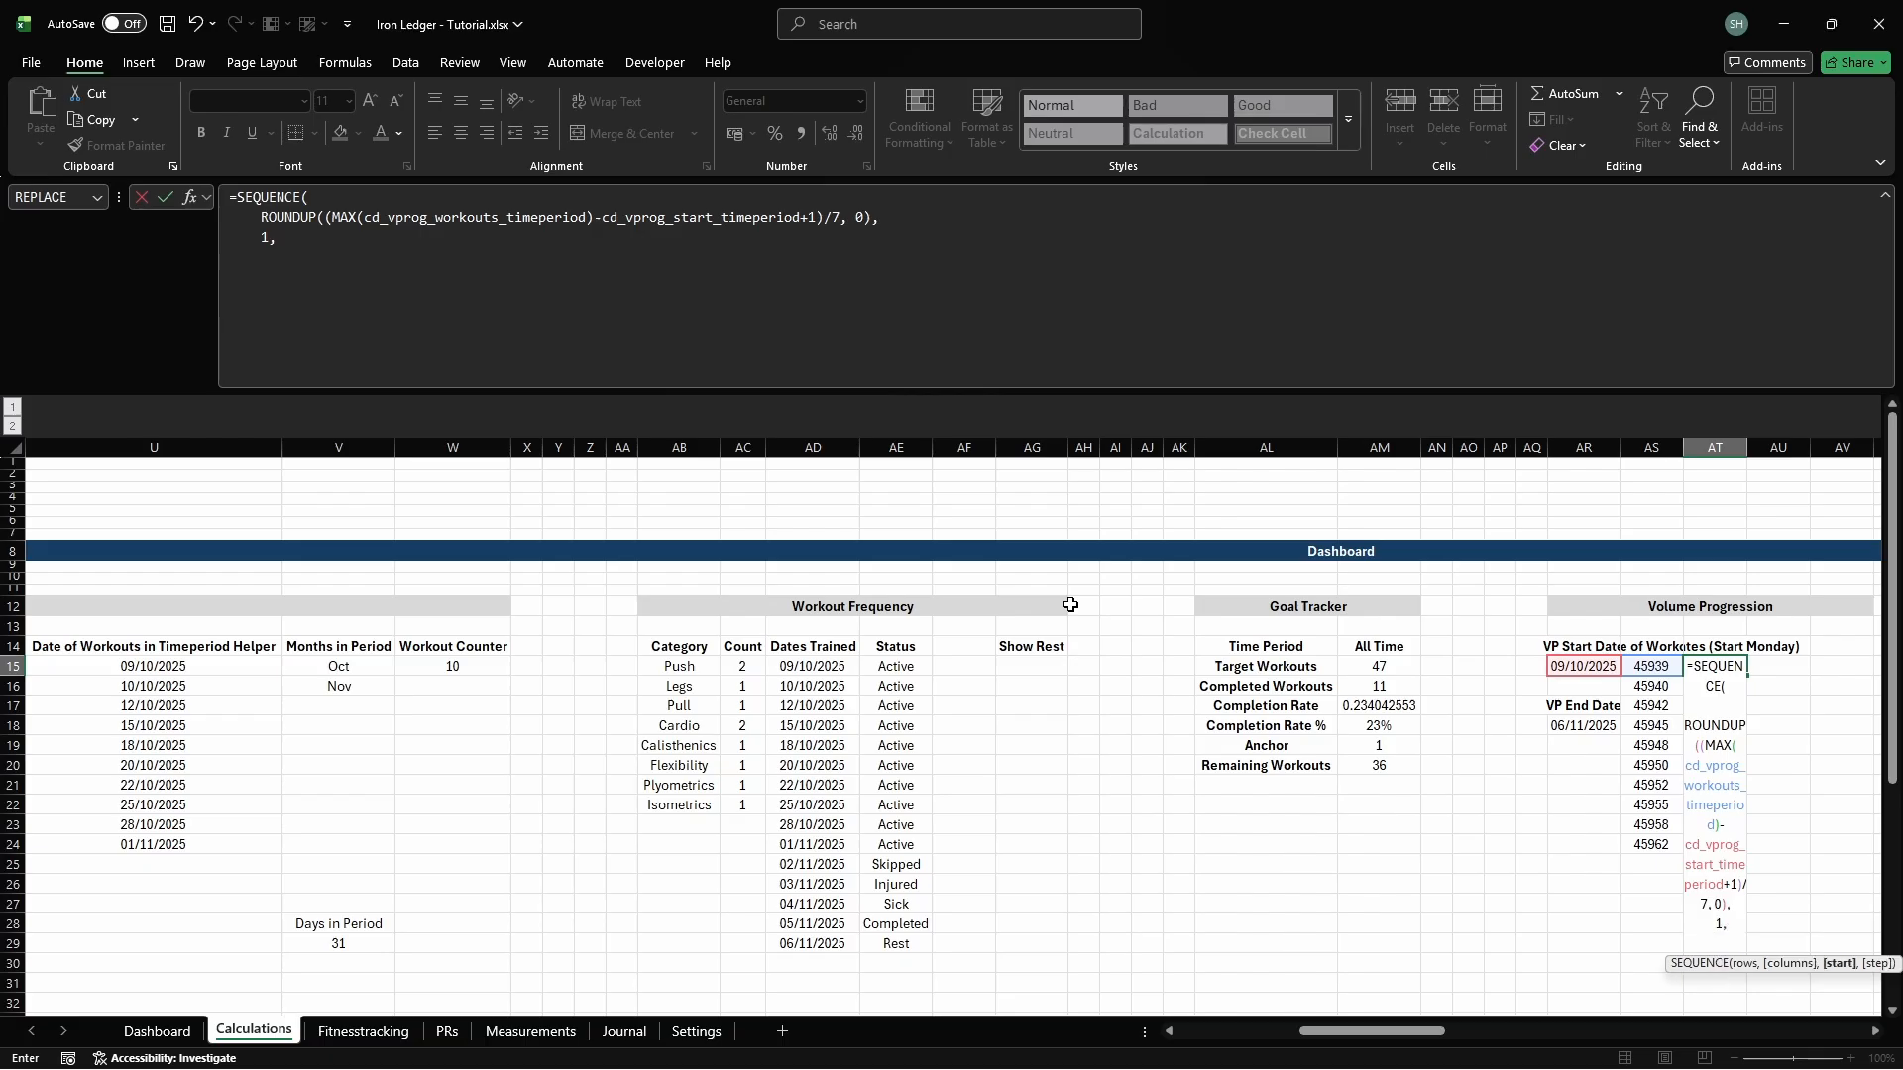
Complete the SEQUENCE with start cd_vprog_start_timeperiod-WEEKDAY(cd_vprog_start_timeperiod, 2)+1 and step 7
{"action": "type", "text": "cd_vprog_start_timeperio"}
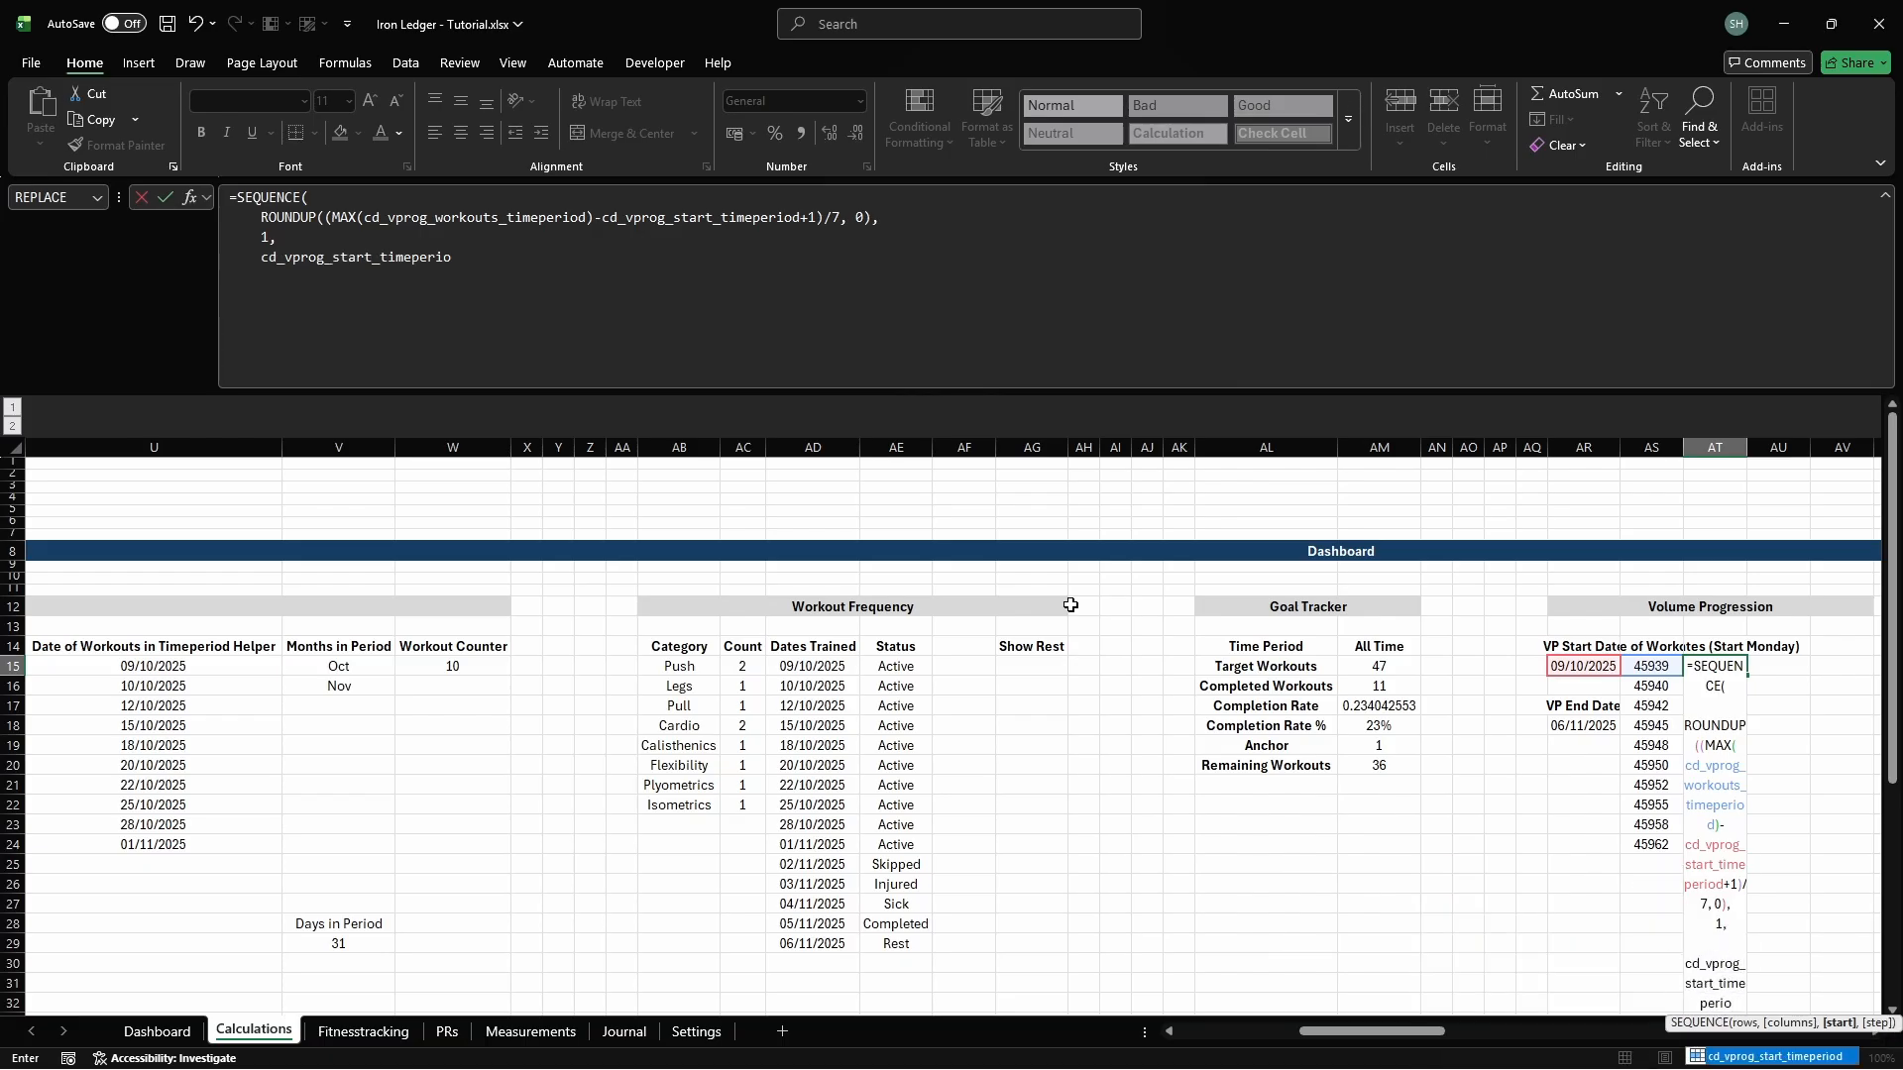
{"action": "type", "text": "d-WEEKDAY(cd_vprog_start_t"}
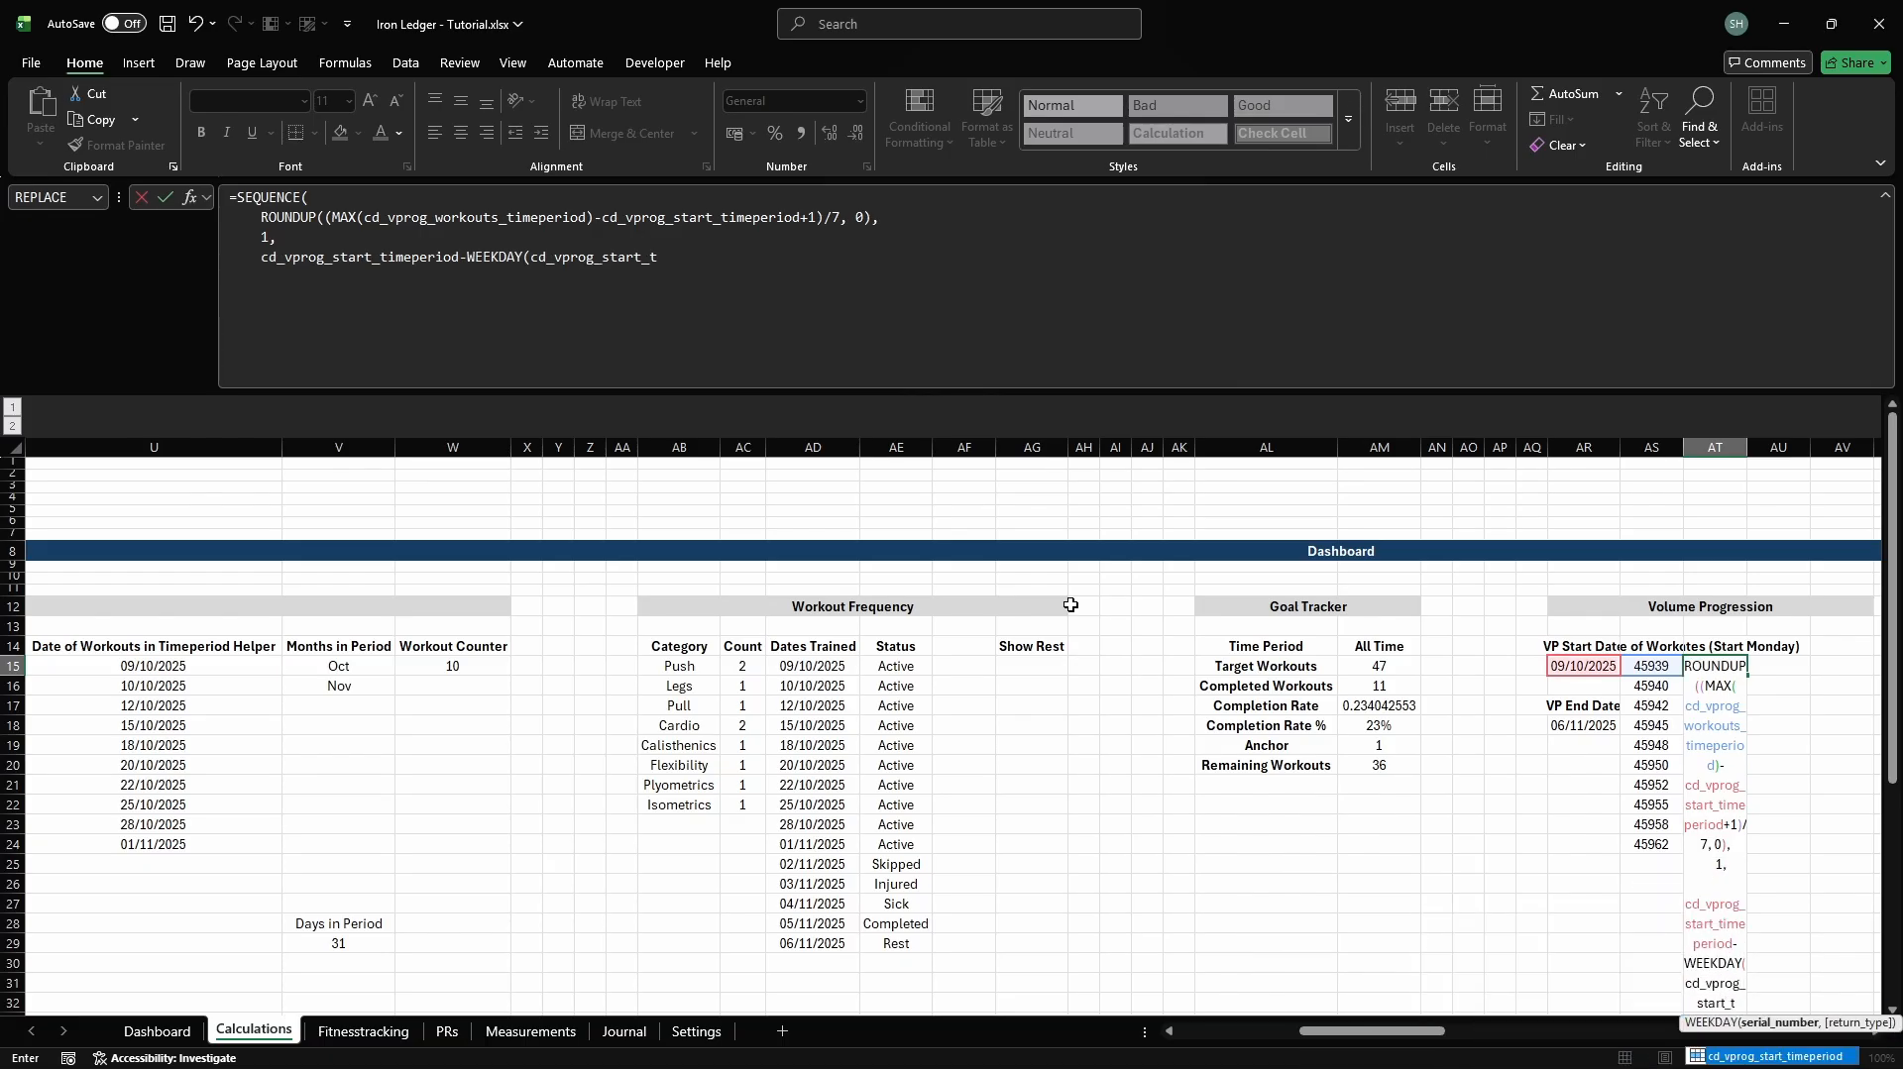
{"action": "type", "text": "imeperiod, 2)+1,"}
{"action": "key", "text": "alt+Return"}
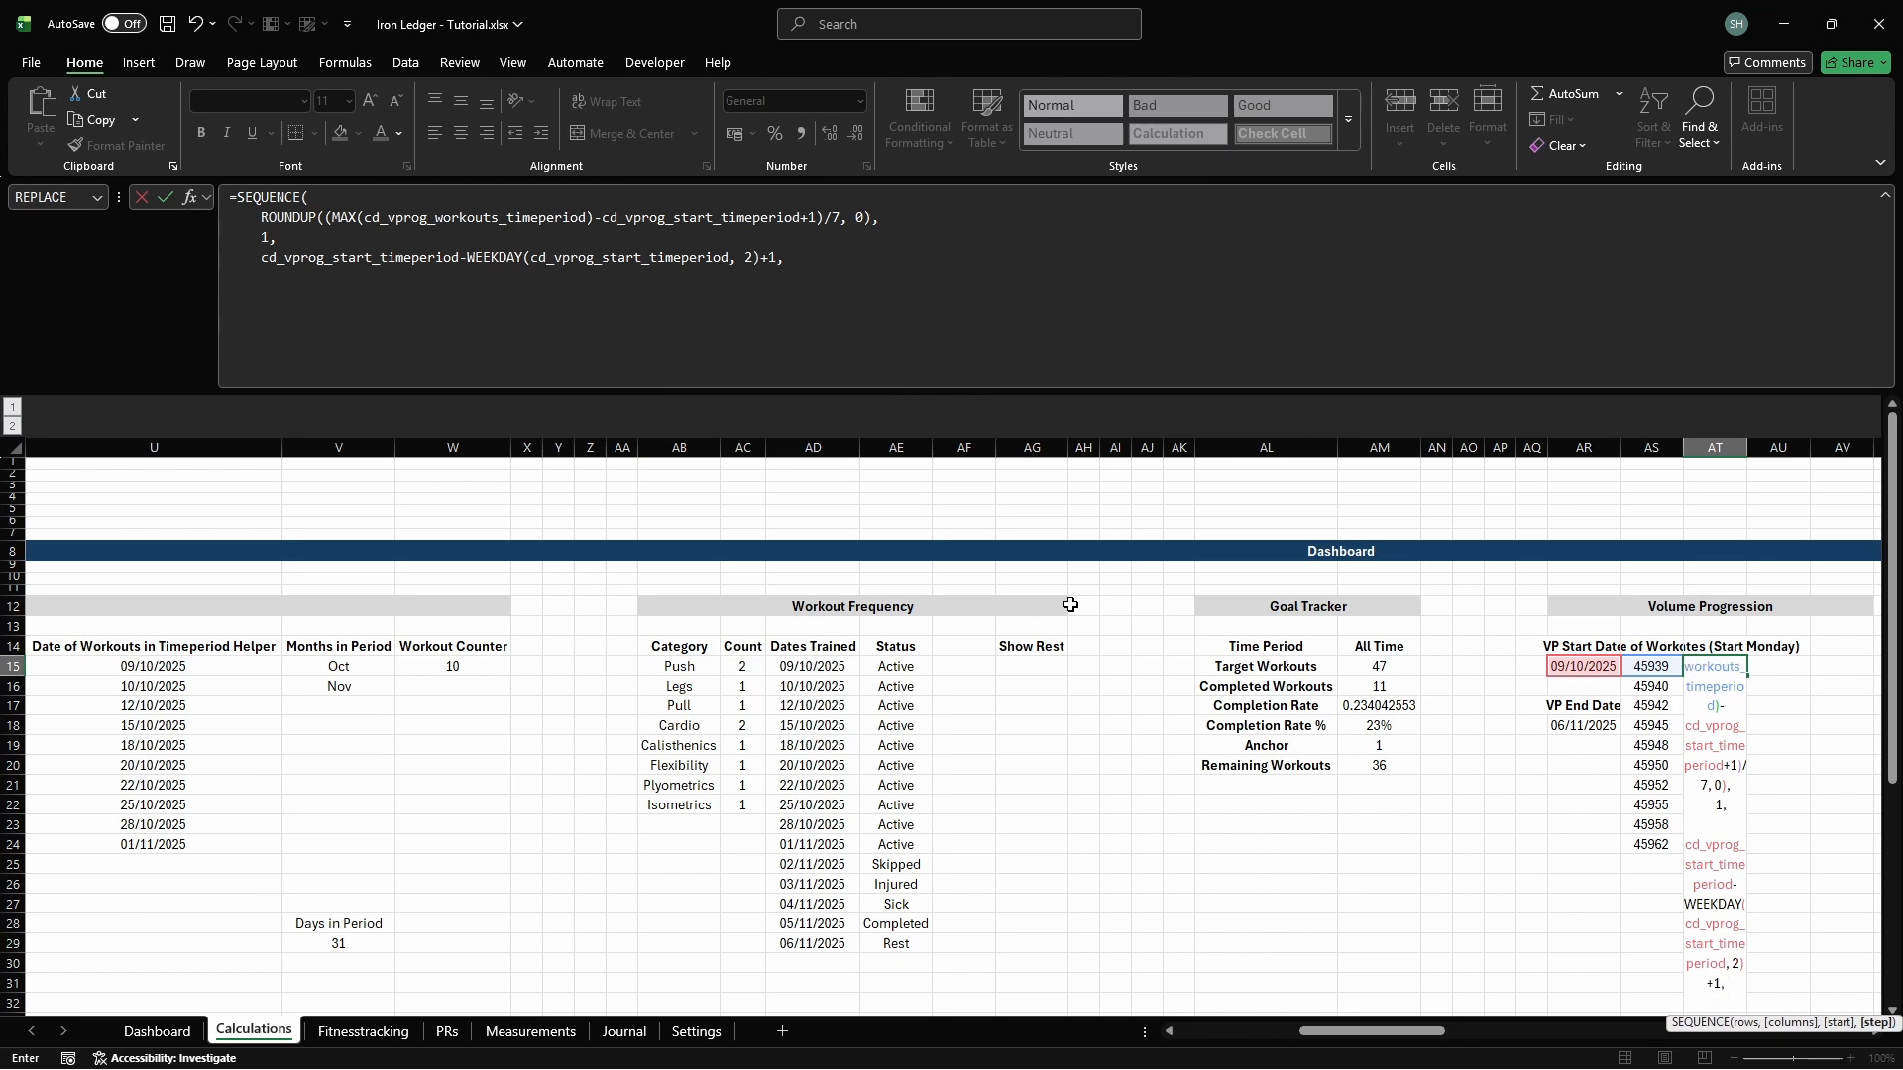
{"action": "type", "text": "7)"}
{"action": "key", "text": "Tab"}
Enter the header "Volume" in AU14 of the Volume Progression section
{"action": "key", "text": "Up"}
{"action": "type", "text": "Volume"}
{"action": "key", "text": "Return"}
Define the workbook-scoped name cd_vprog_volumetrend for the volume results starting in AU15
{"action": "key", "text": "ctrl+F3"}
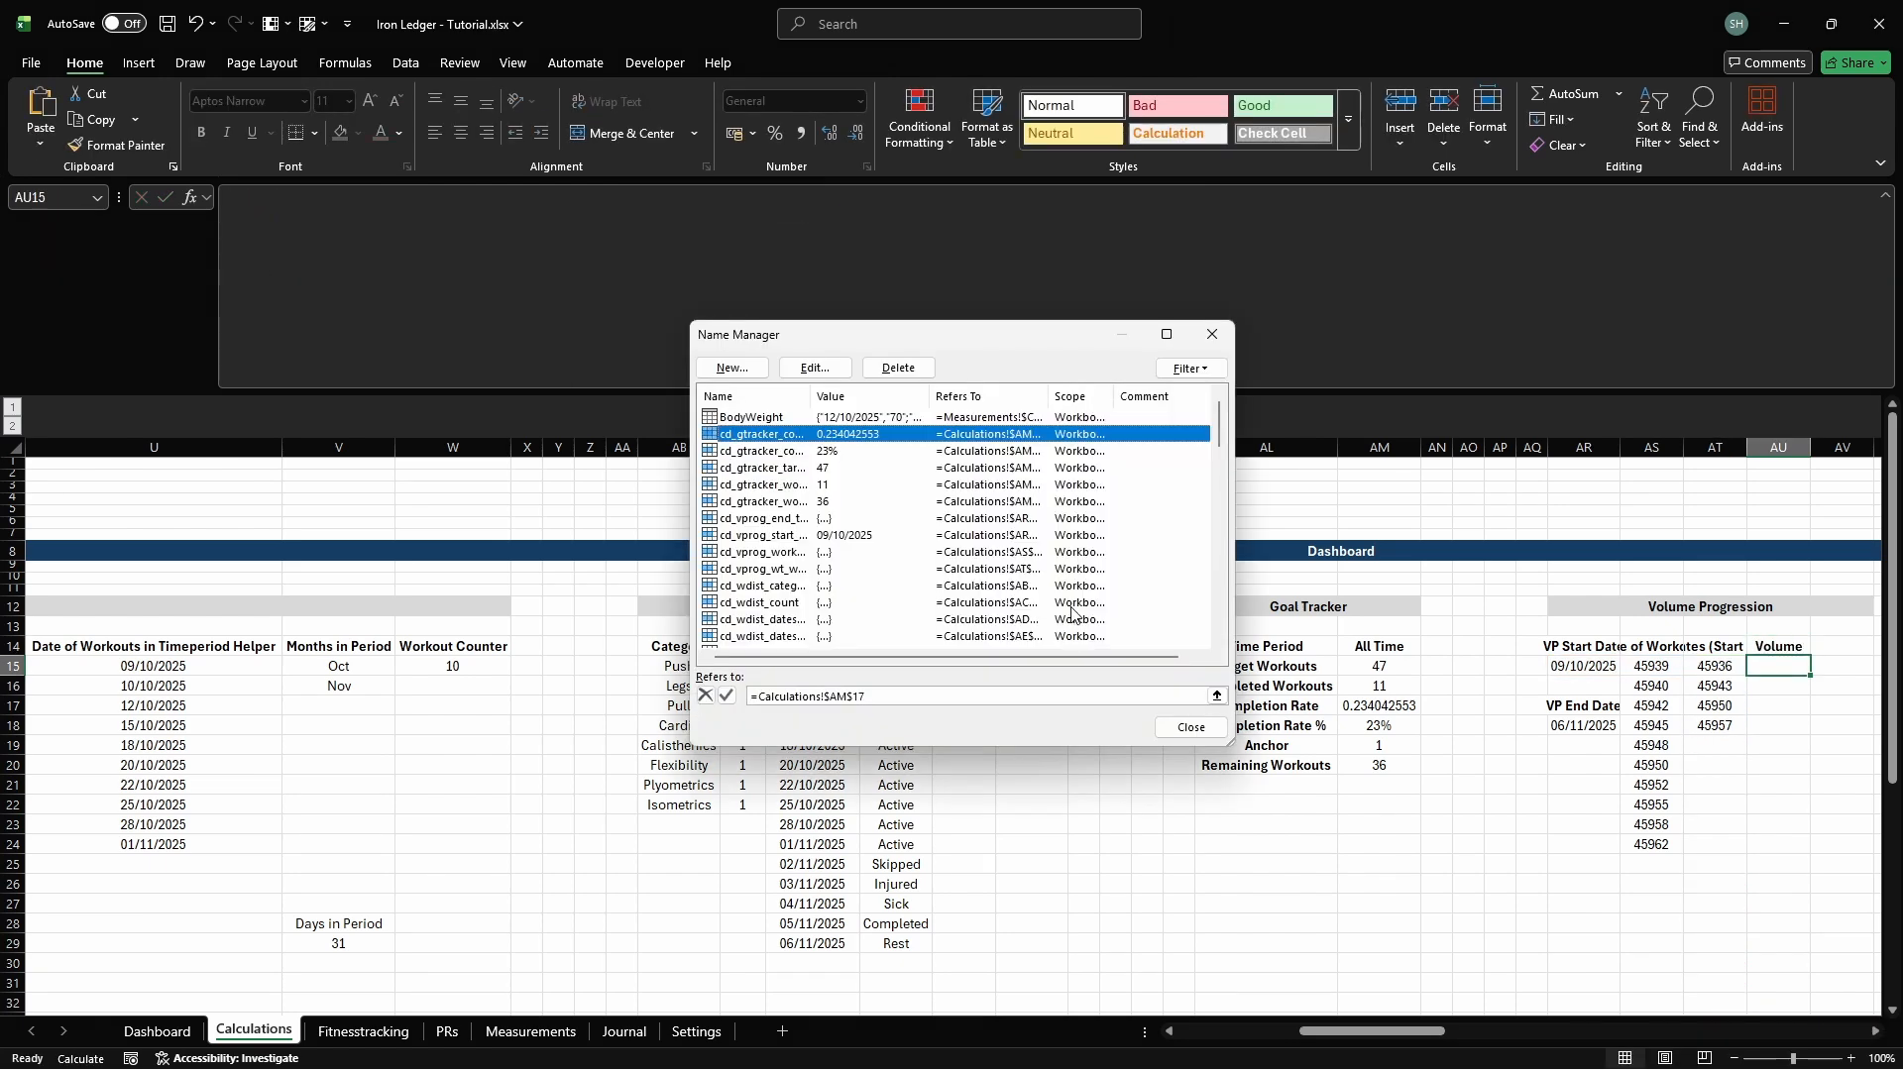
{"action": "left_click", "coordinate": [733, 368]}
{"action": "type", "text": "cd_vprog_v"}
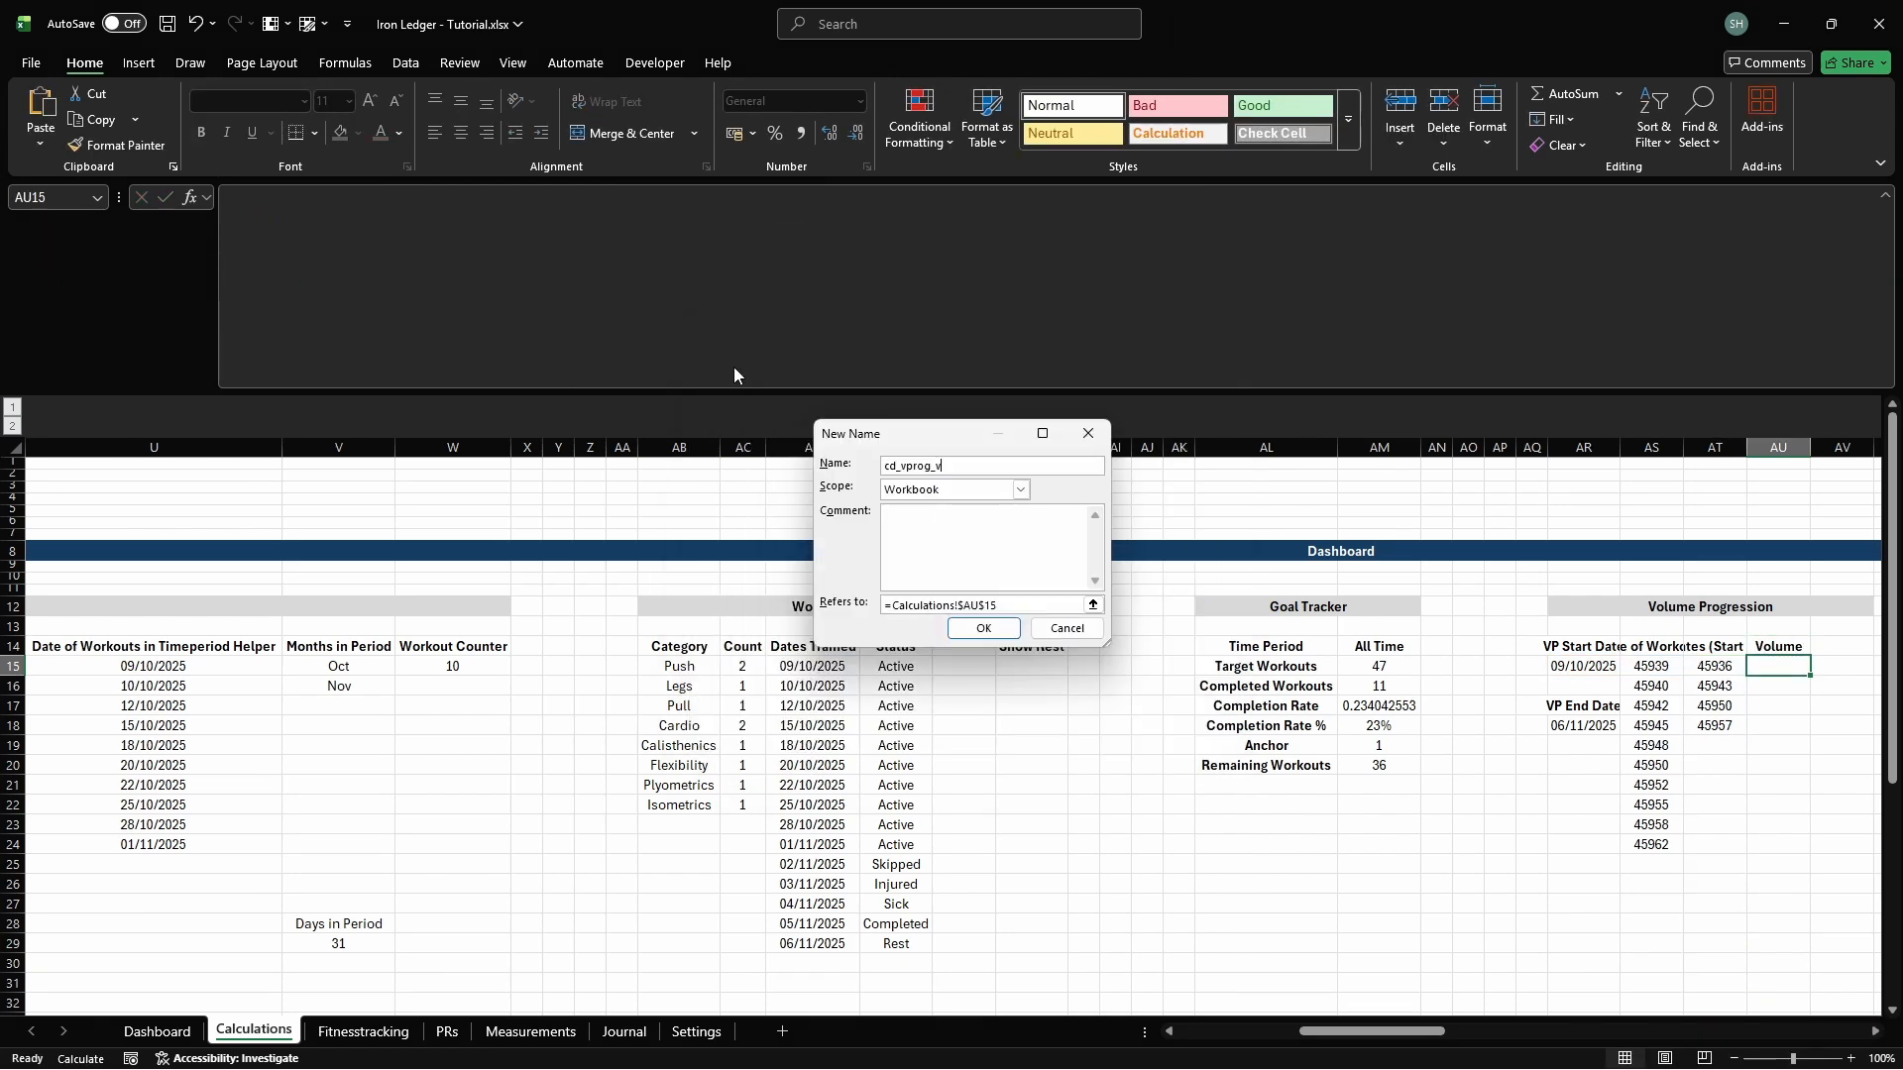
{"action": "type", "text": "olumetrend"}
{"action": "left_click", "coordinate": [1073, 605]}
{"action": "key", "text": "Return"}
{"action": "key", "text": "Escape"}
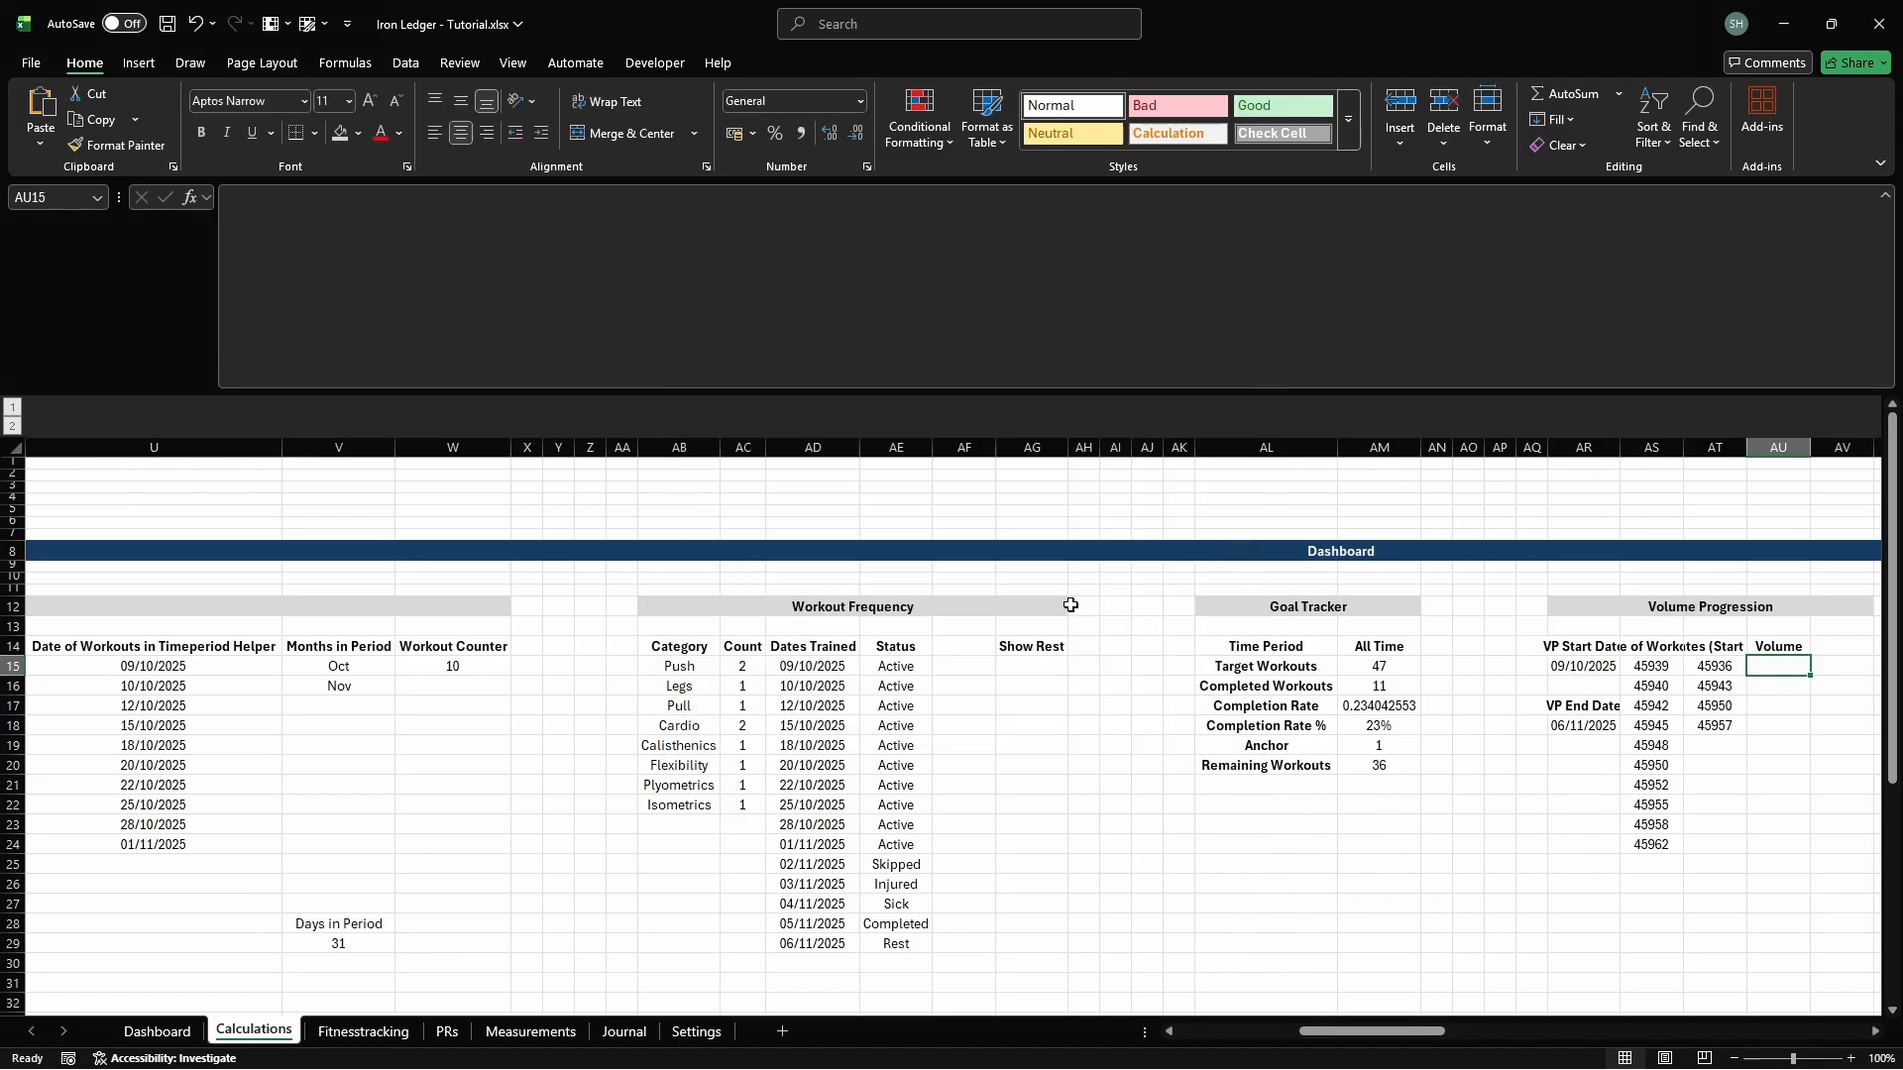
In AU15, enter =SUMIFS(Fitnesstracking[Total Volume], Fitnesstracking[Date], ">="&cd_vprog_wt_weeks, Fitnesstracking[Date], "<"&cd_vprog_wt_weeks+7)
{"action": "type", "text": "=SUMIFS(Fitnesstrac"}
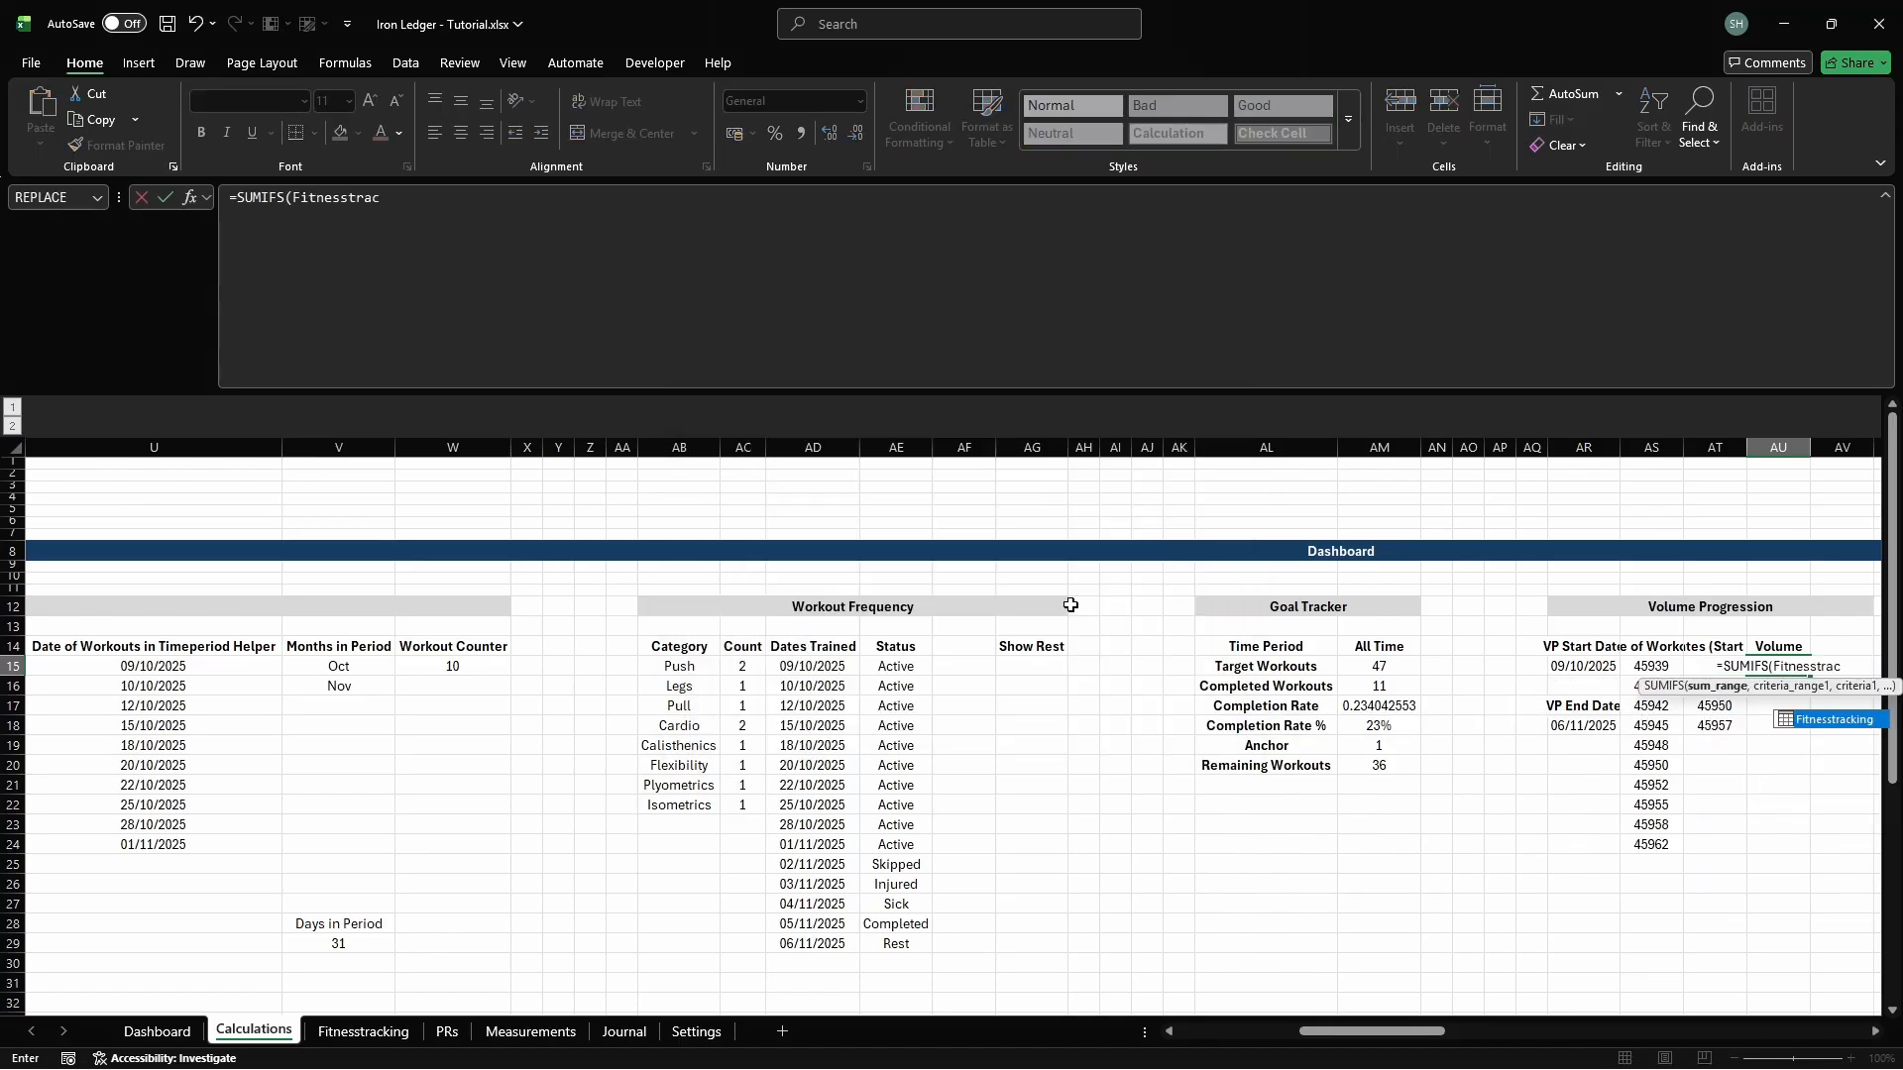
{"action": "type", "text": "king[Total Volume],"}
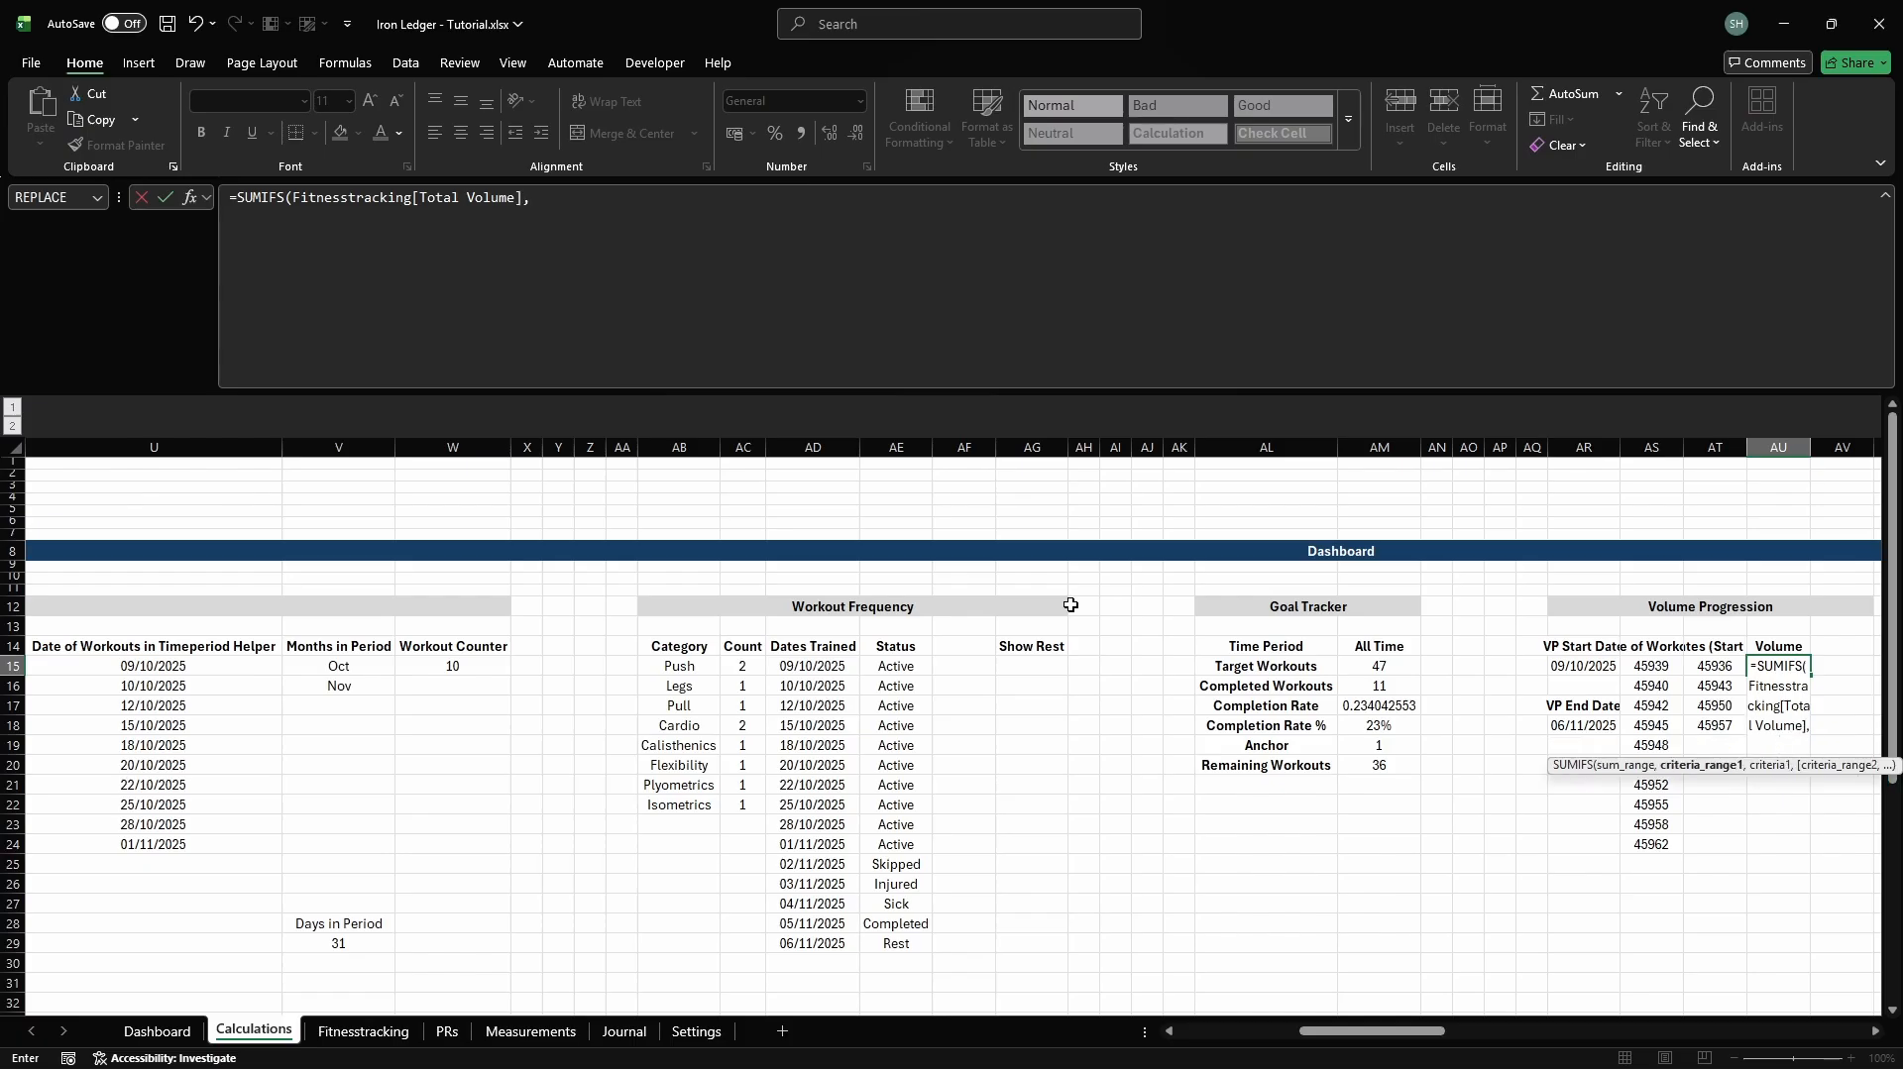
{"action": "key", "text": "alt+Return"}
{"action": "type", "text": "Fitnesstracking[Date"}
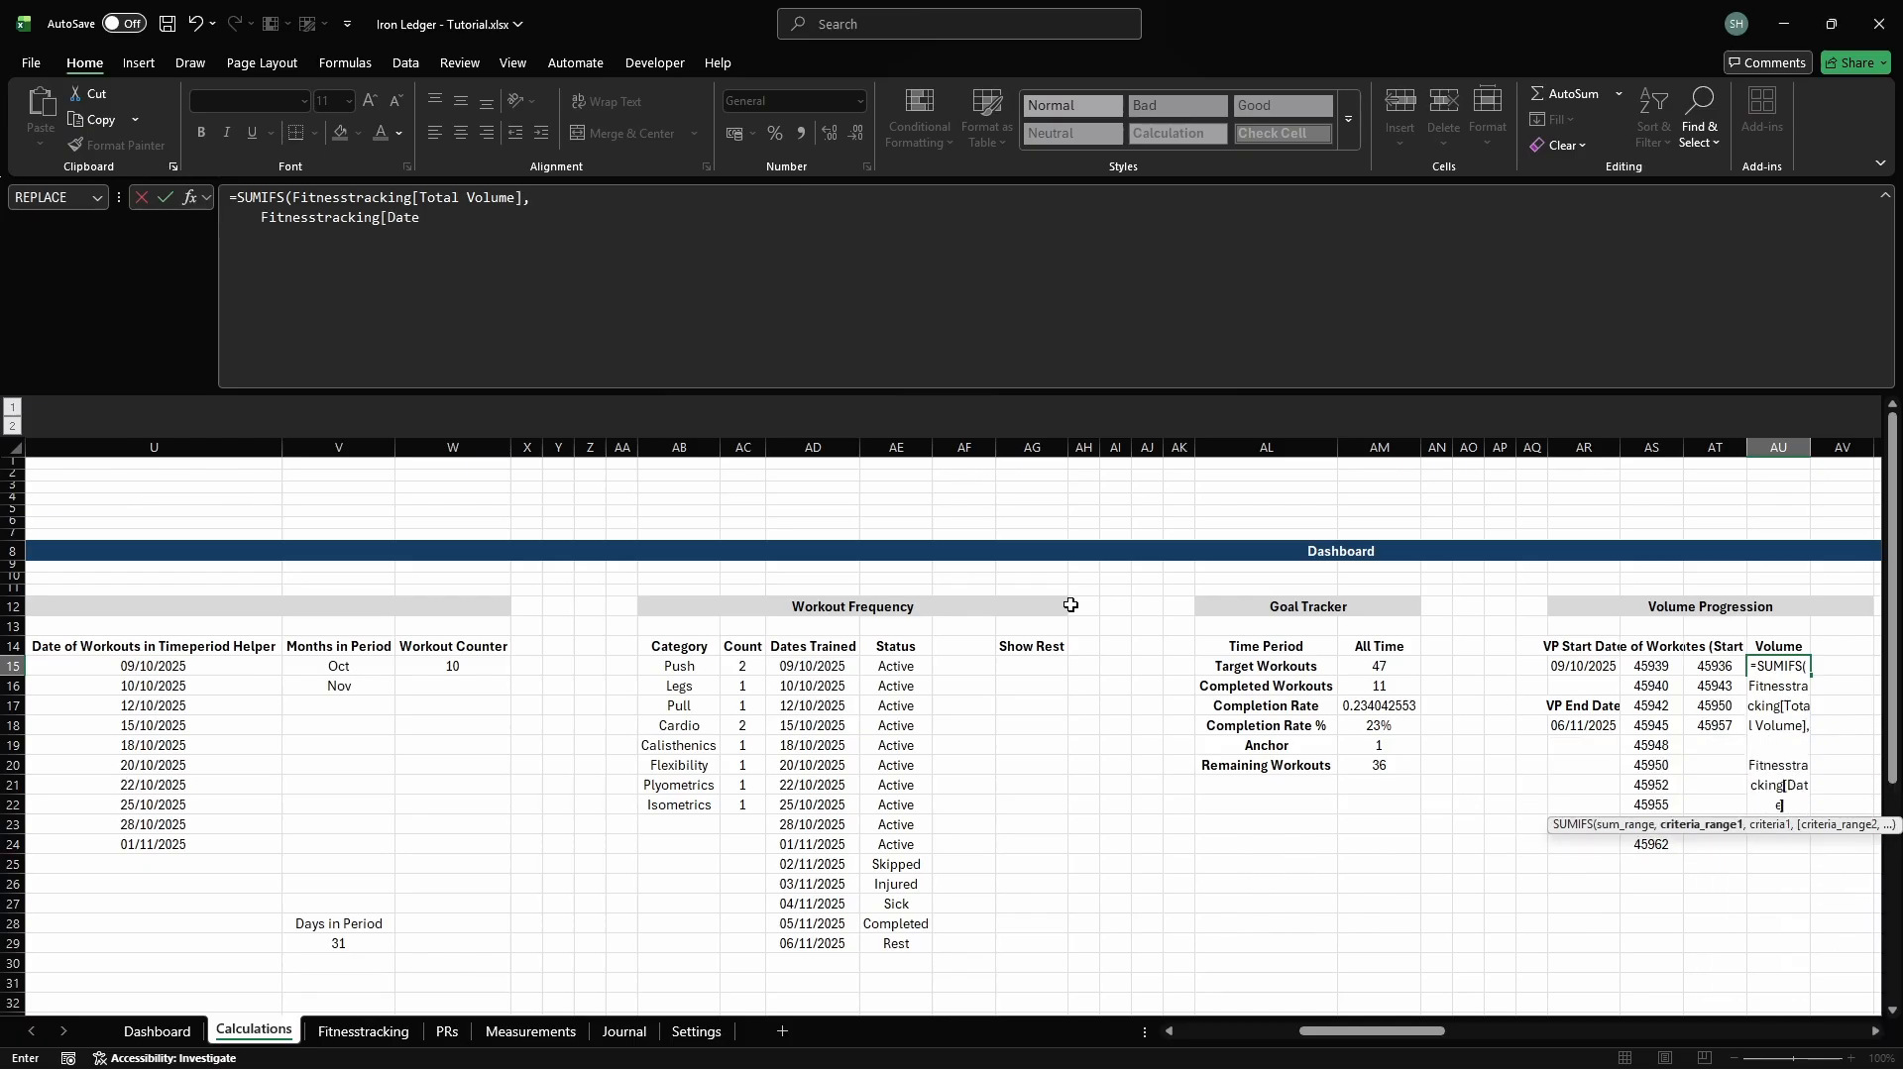
{"action": "type", "text": "], \">=\"&cd_vprog_wt_wee"}
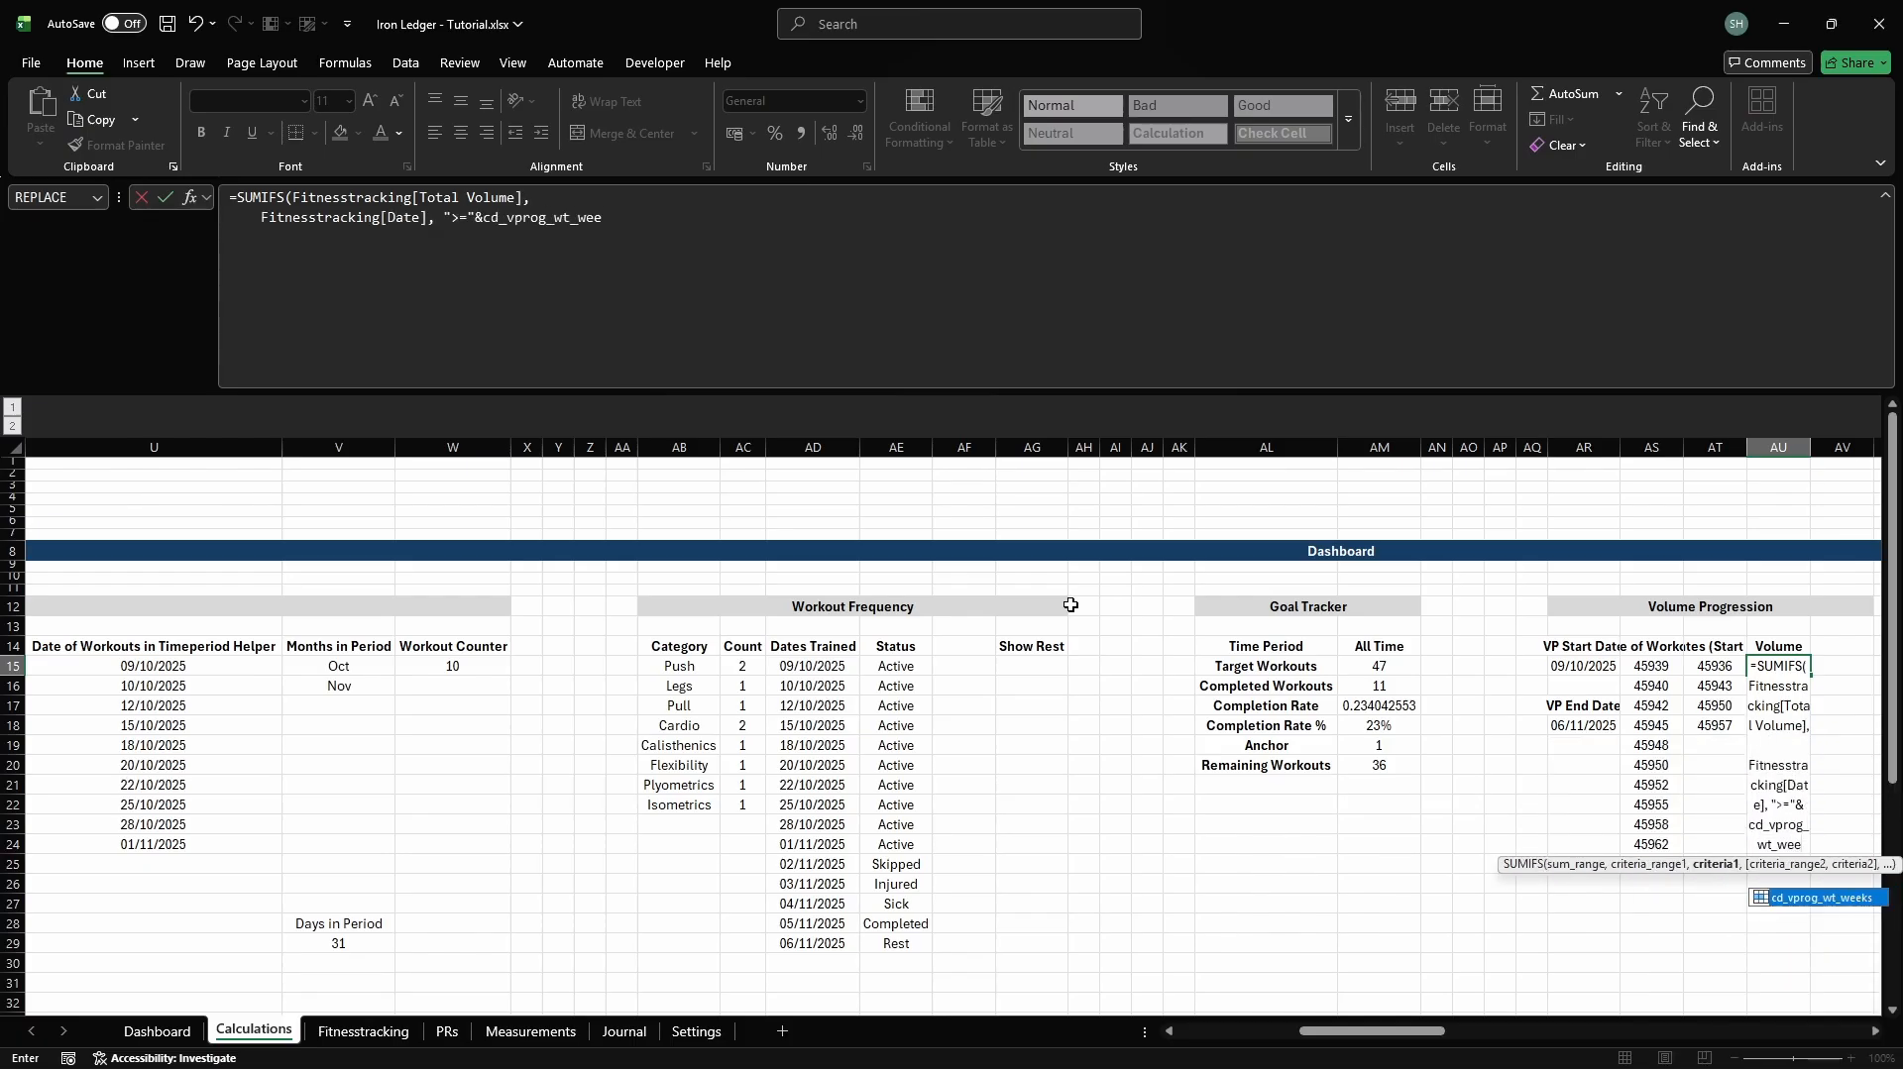
{"action": "type", "text": "ks,"}
{"action": "key", "text": "alt+Return"}
{"action": "type", "text": "Fitnesstracking[D"}
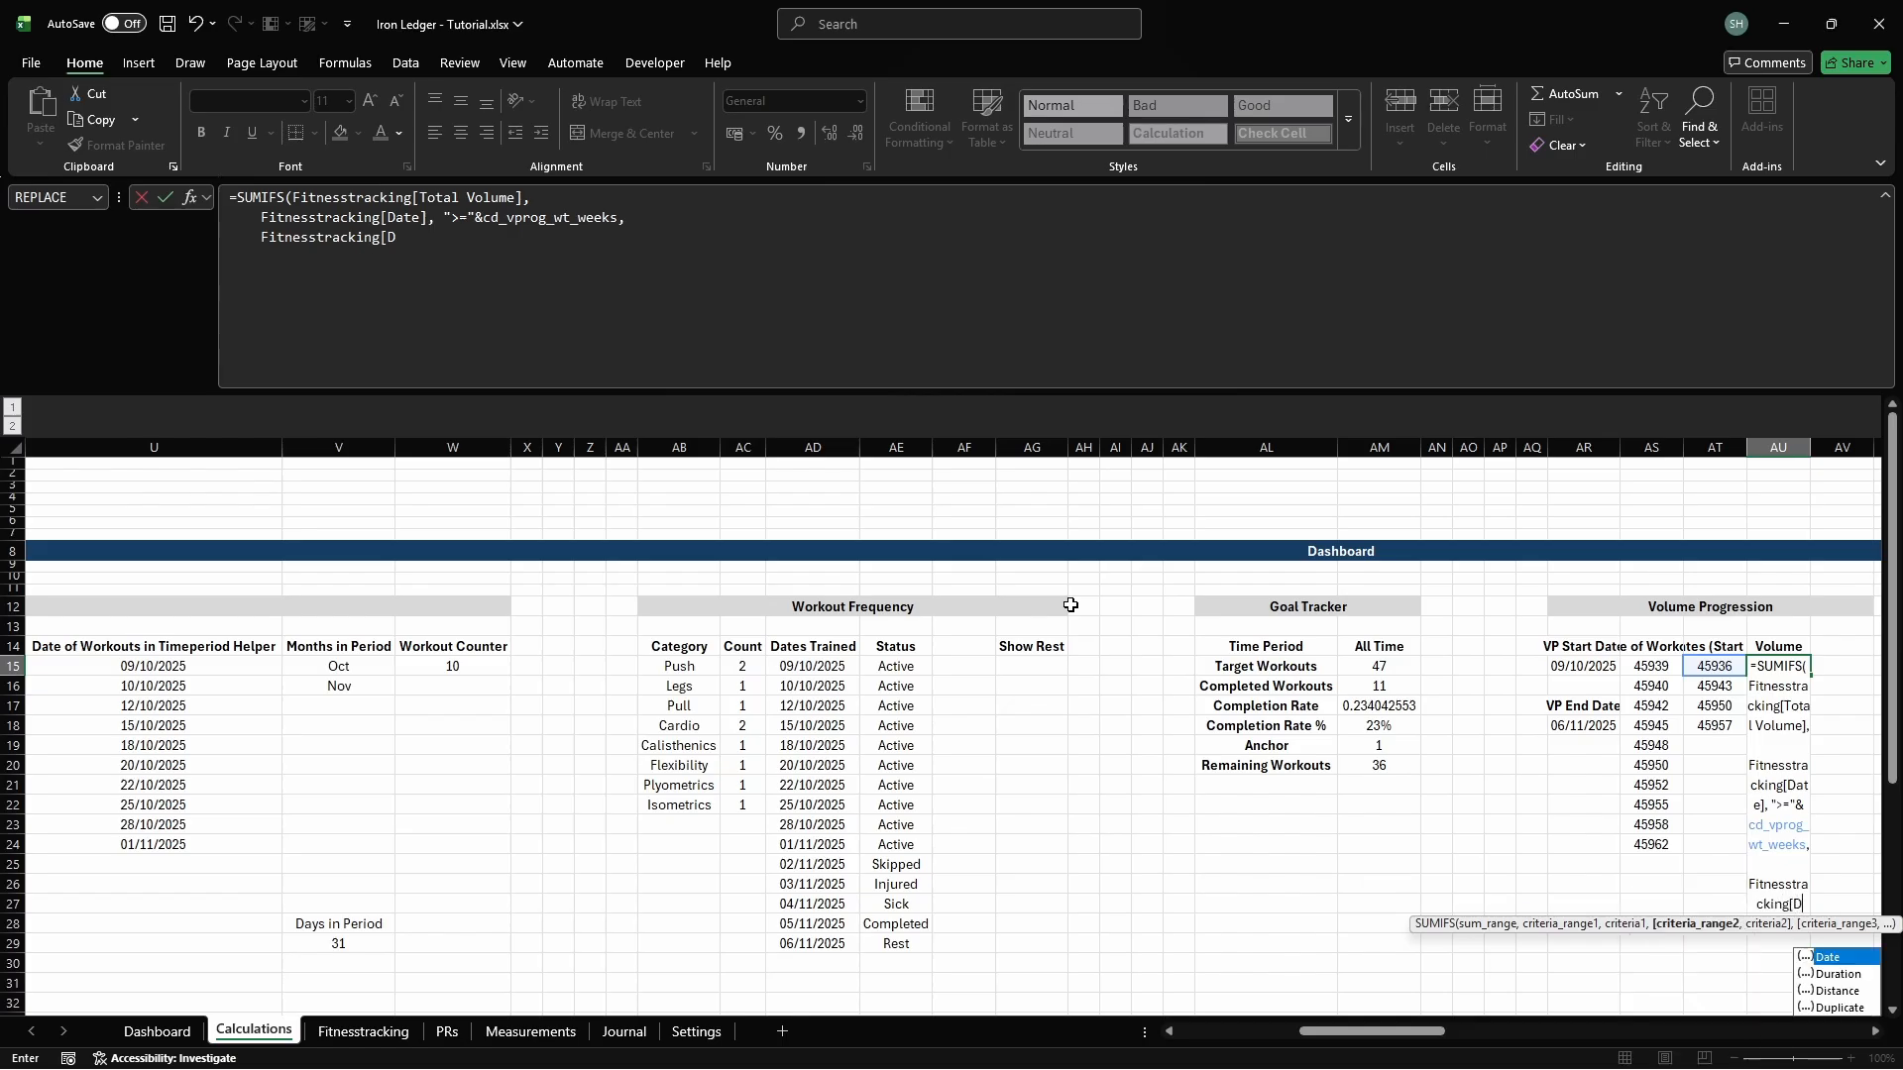
{"action": "type", "text": "ate], \"<\"&cd_vprog_wt_we"}
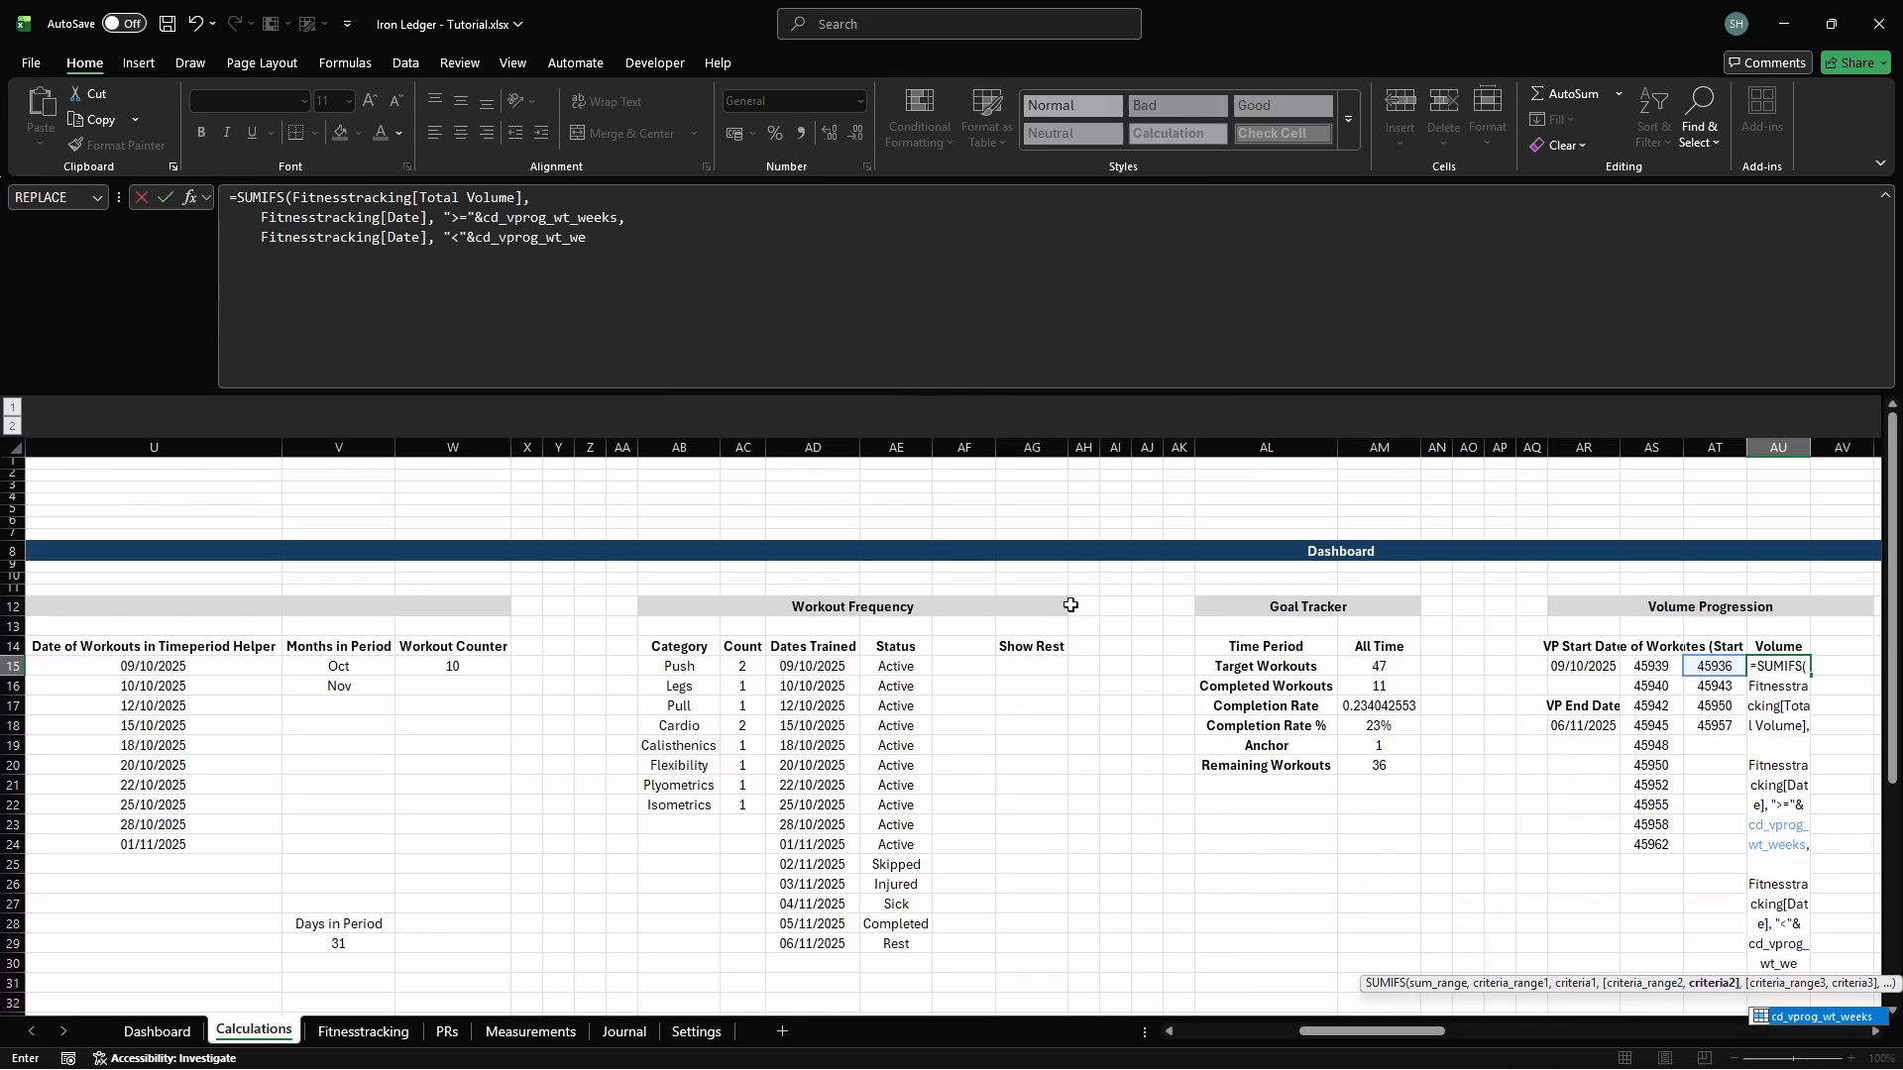
{"action": "type", "text": "eks+7)"}
{"action": "key", "text": "Tab"}
Enter the header "Frequency" in AV14, beside the Volume header
{"action": "key", "text": "Up"}
{"action": "type", "text": "Frequency"}
{"action": "key", "text": "Return"}
Define the workbook-scoped name cd_vprog_wfreq_week for the weekly workout frequency starting in AV15
{"action": "key", "text": "ctrl+F3"}
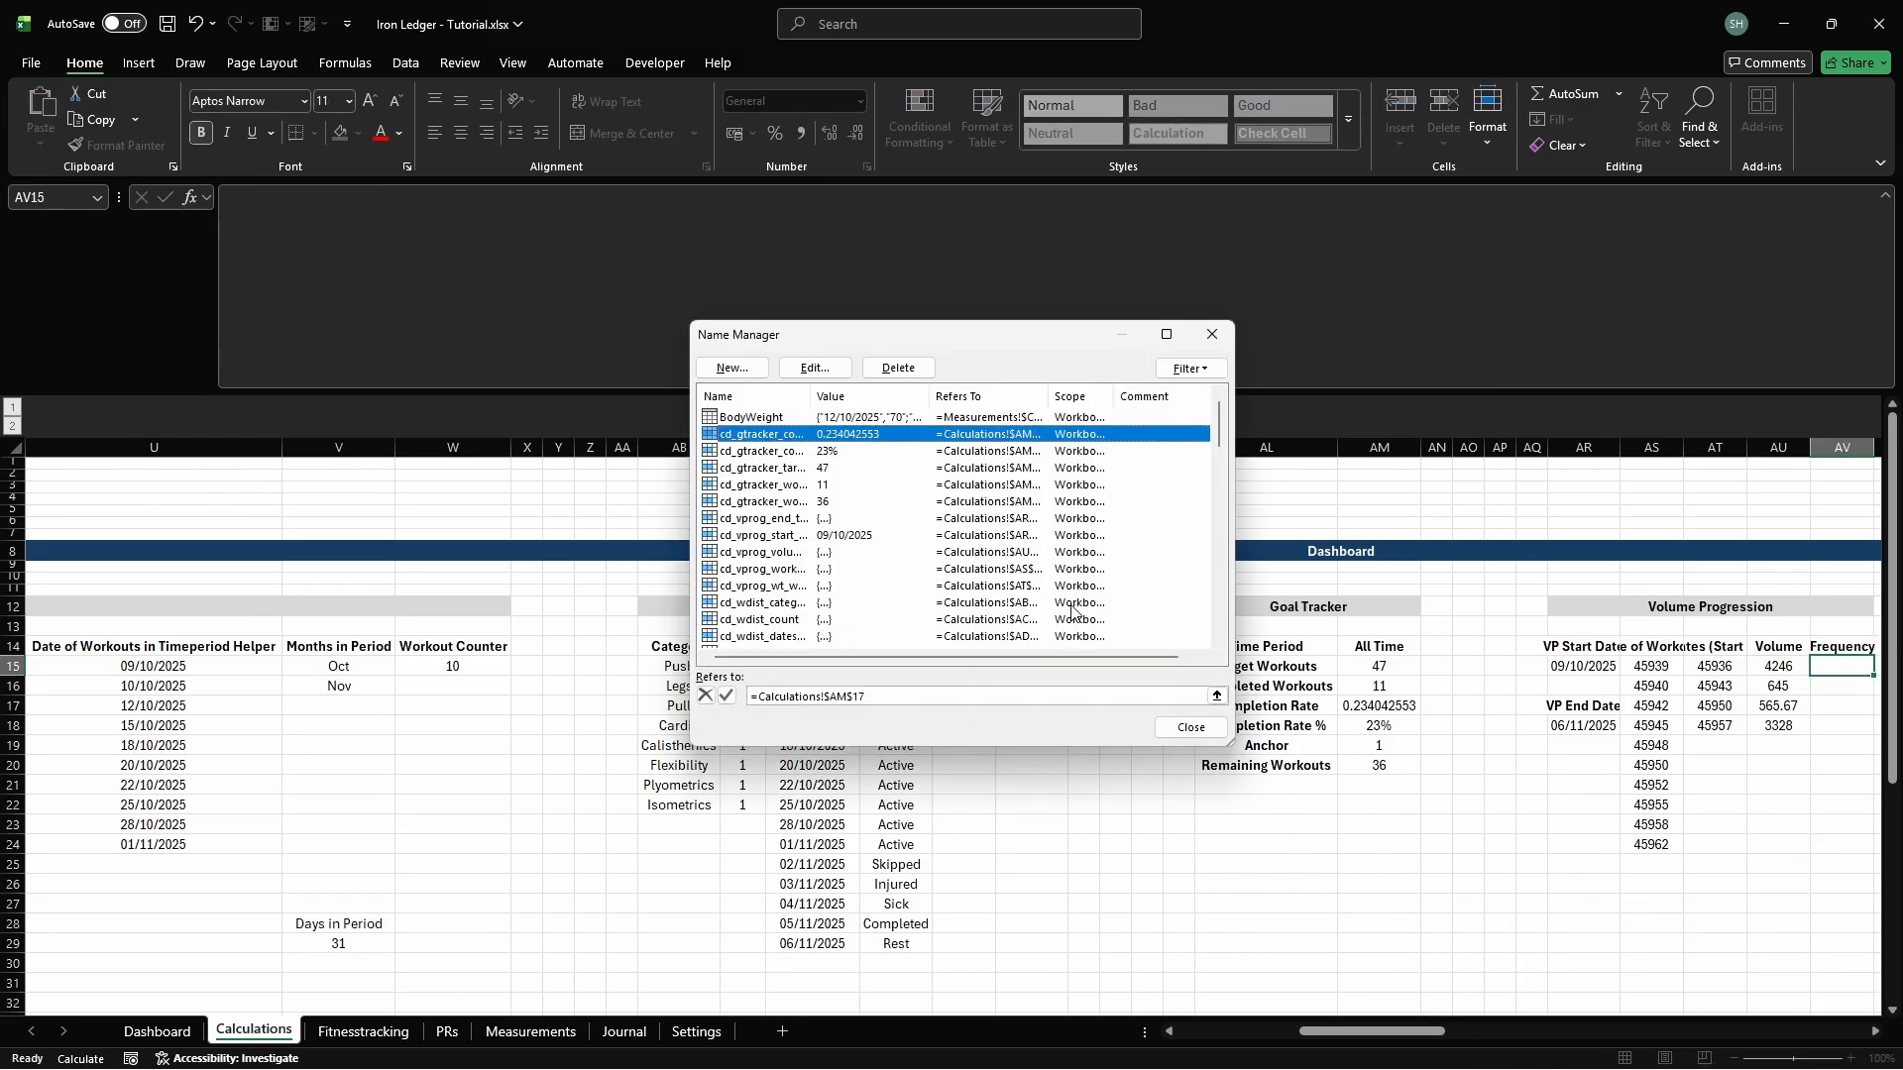
{"action": "left_click", "coordinate": [732, 367]}
{"action": "type", "text": "cd_vprog_"}
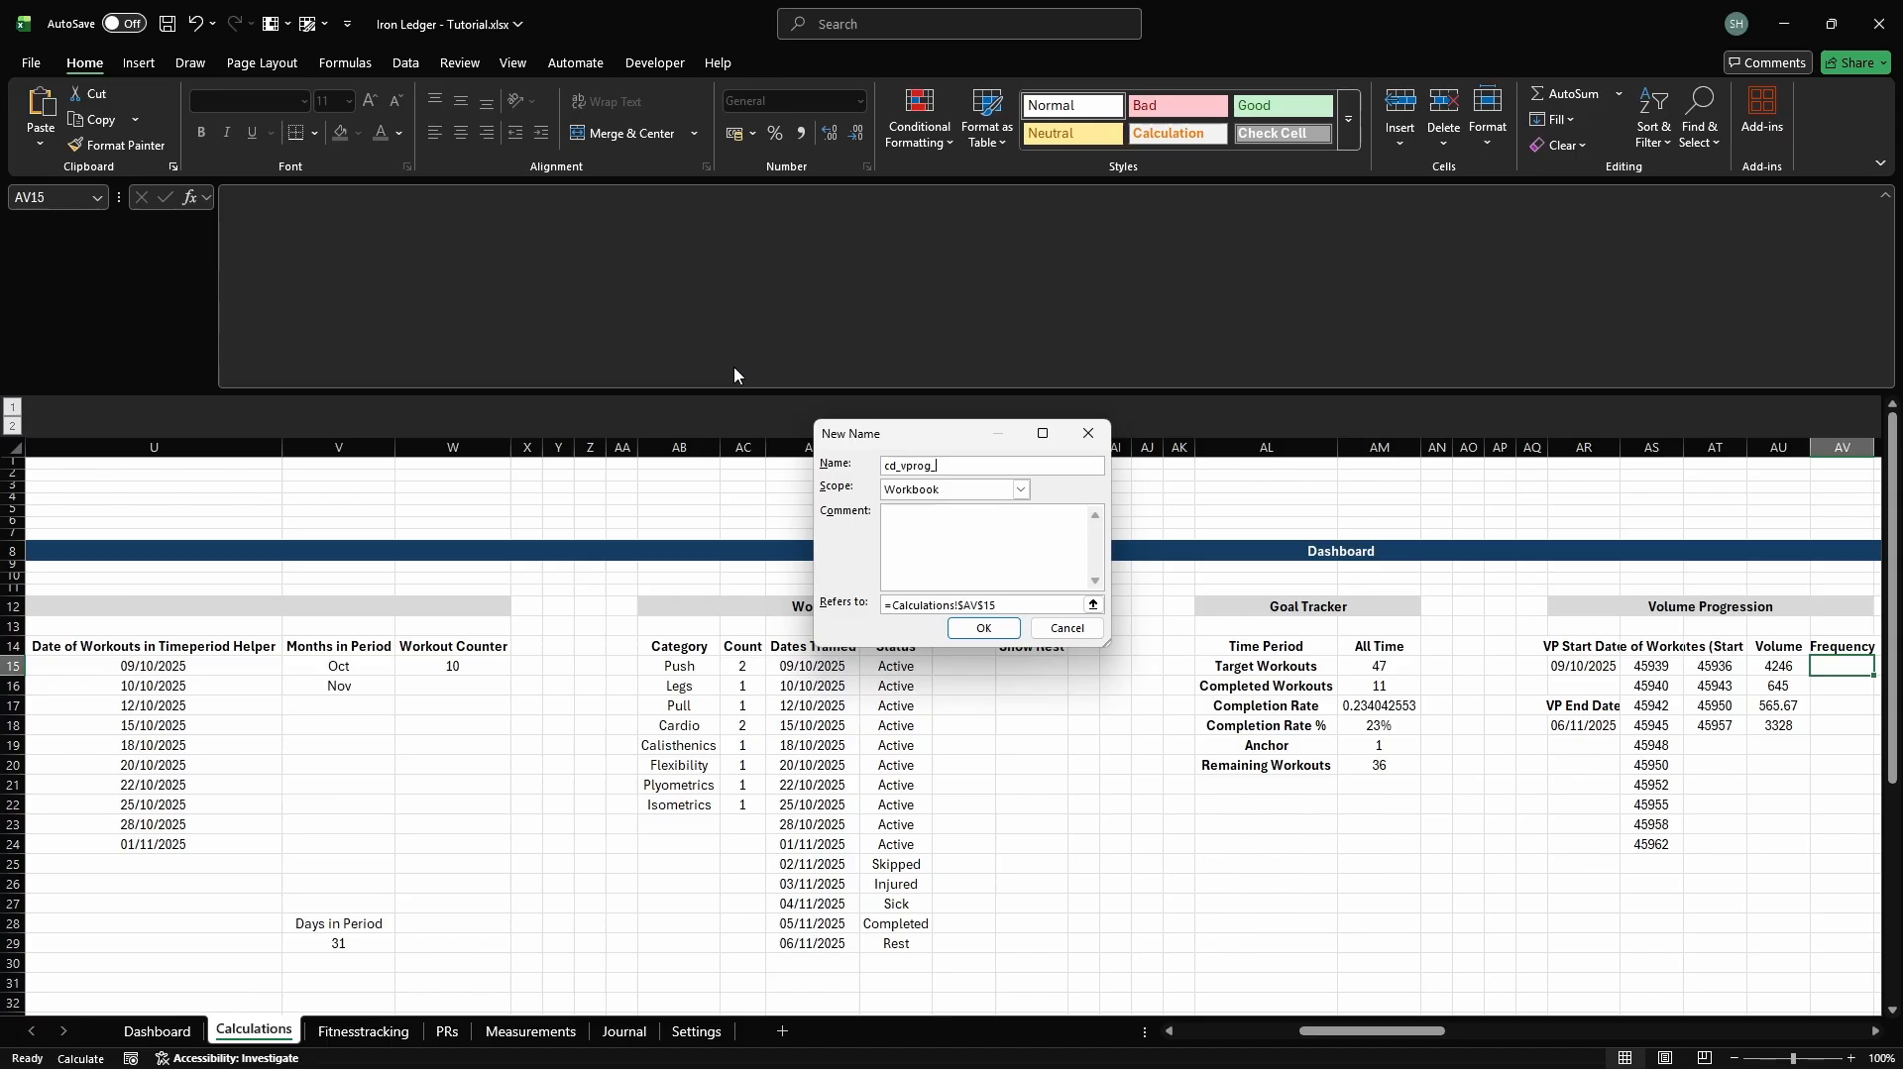
{"action": "type", "text": "wfreq_week"}
{"action": "left_click", "coordinate": [1071, 606]}
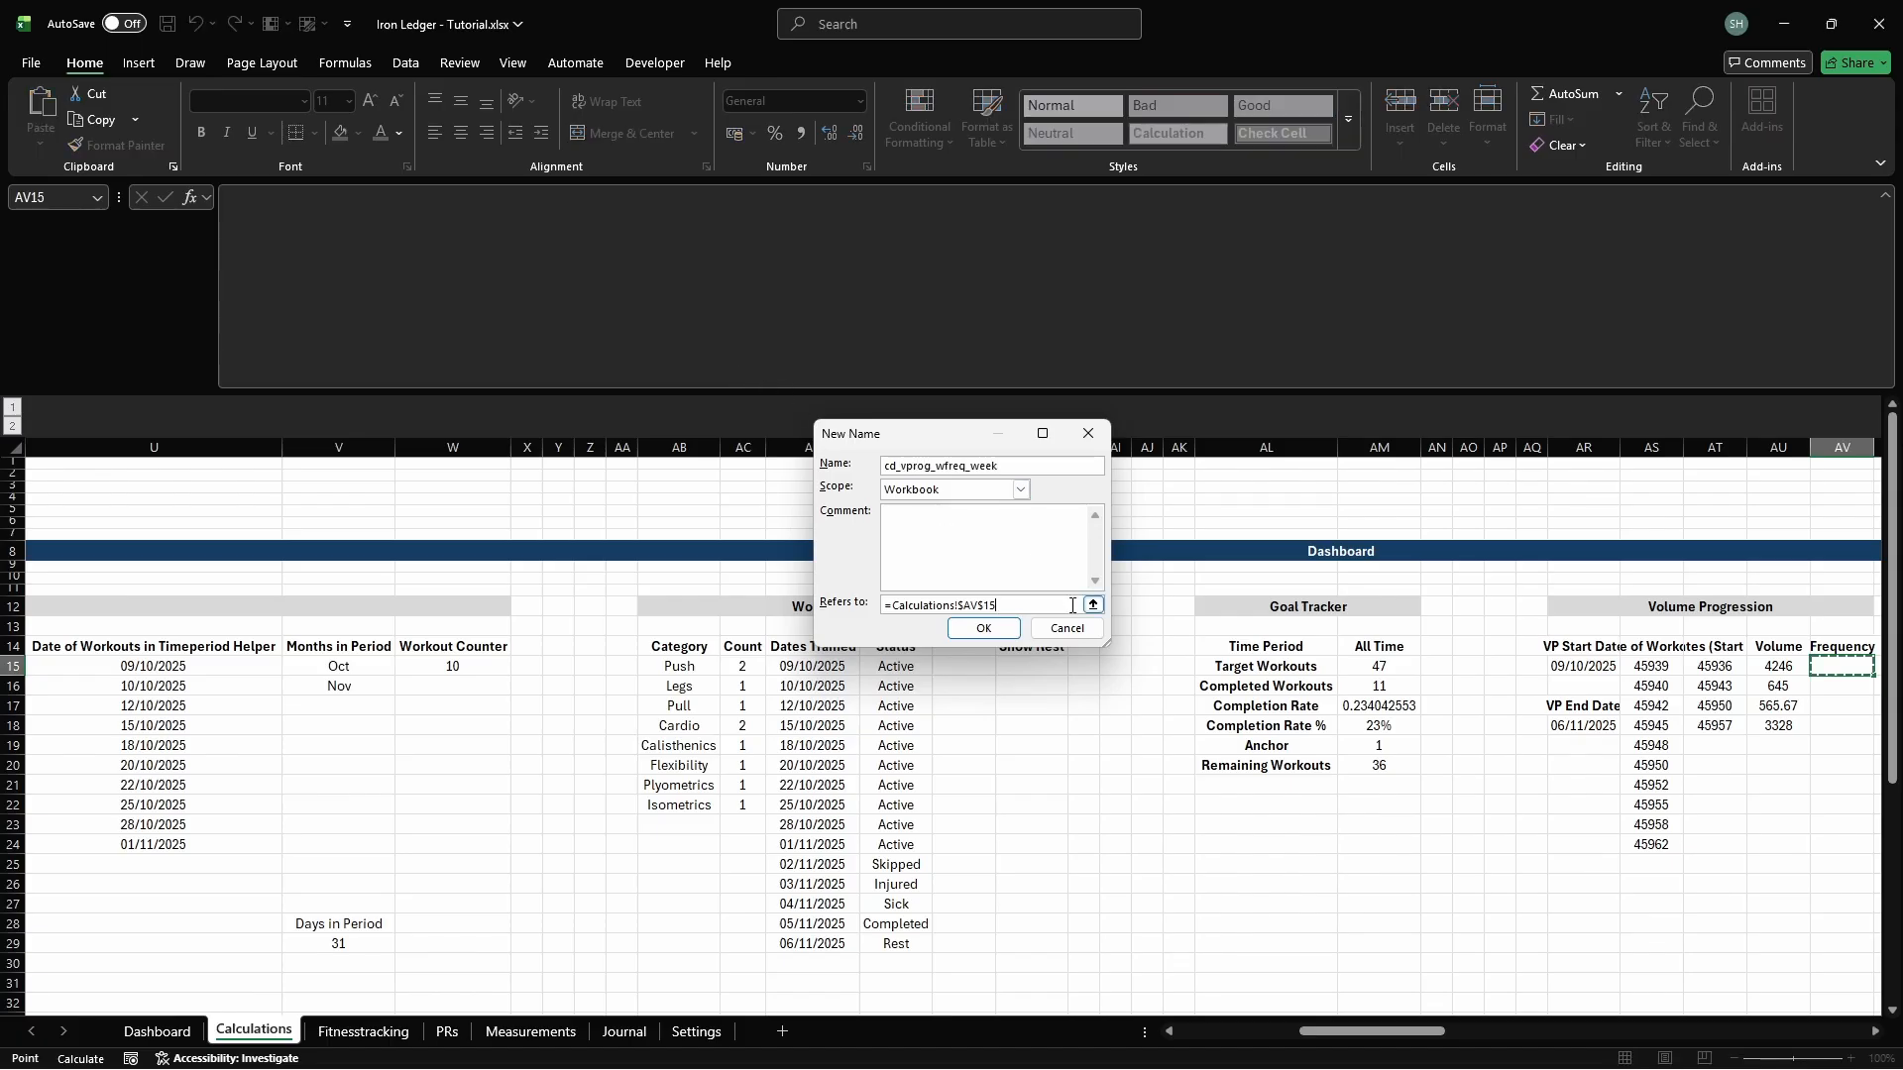
{"action": "key", "text": "Return"}
{"action": "key", "text": "Escape"}
In AV15, enter =COUNTIFS(cd_vprog_workouts_timeperiod, ">="&cd_vprog_wt_weeks, cd_vprog_workouts_timeperiod, "<"&cd_vprog_wt_weeks+7)
{"action": "type", "text": "=COUNTIF"}
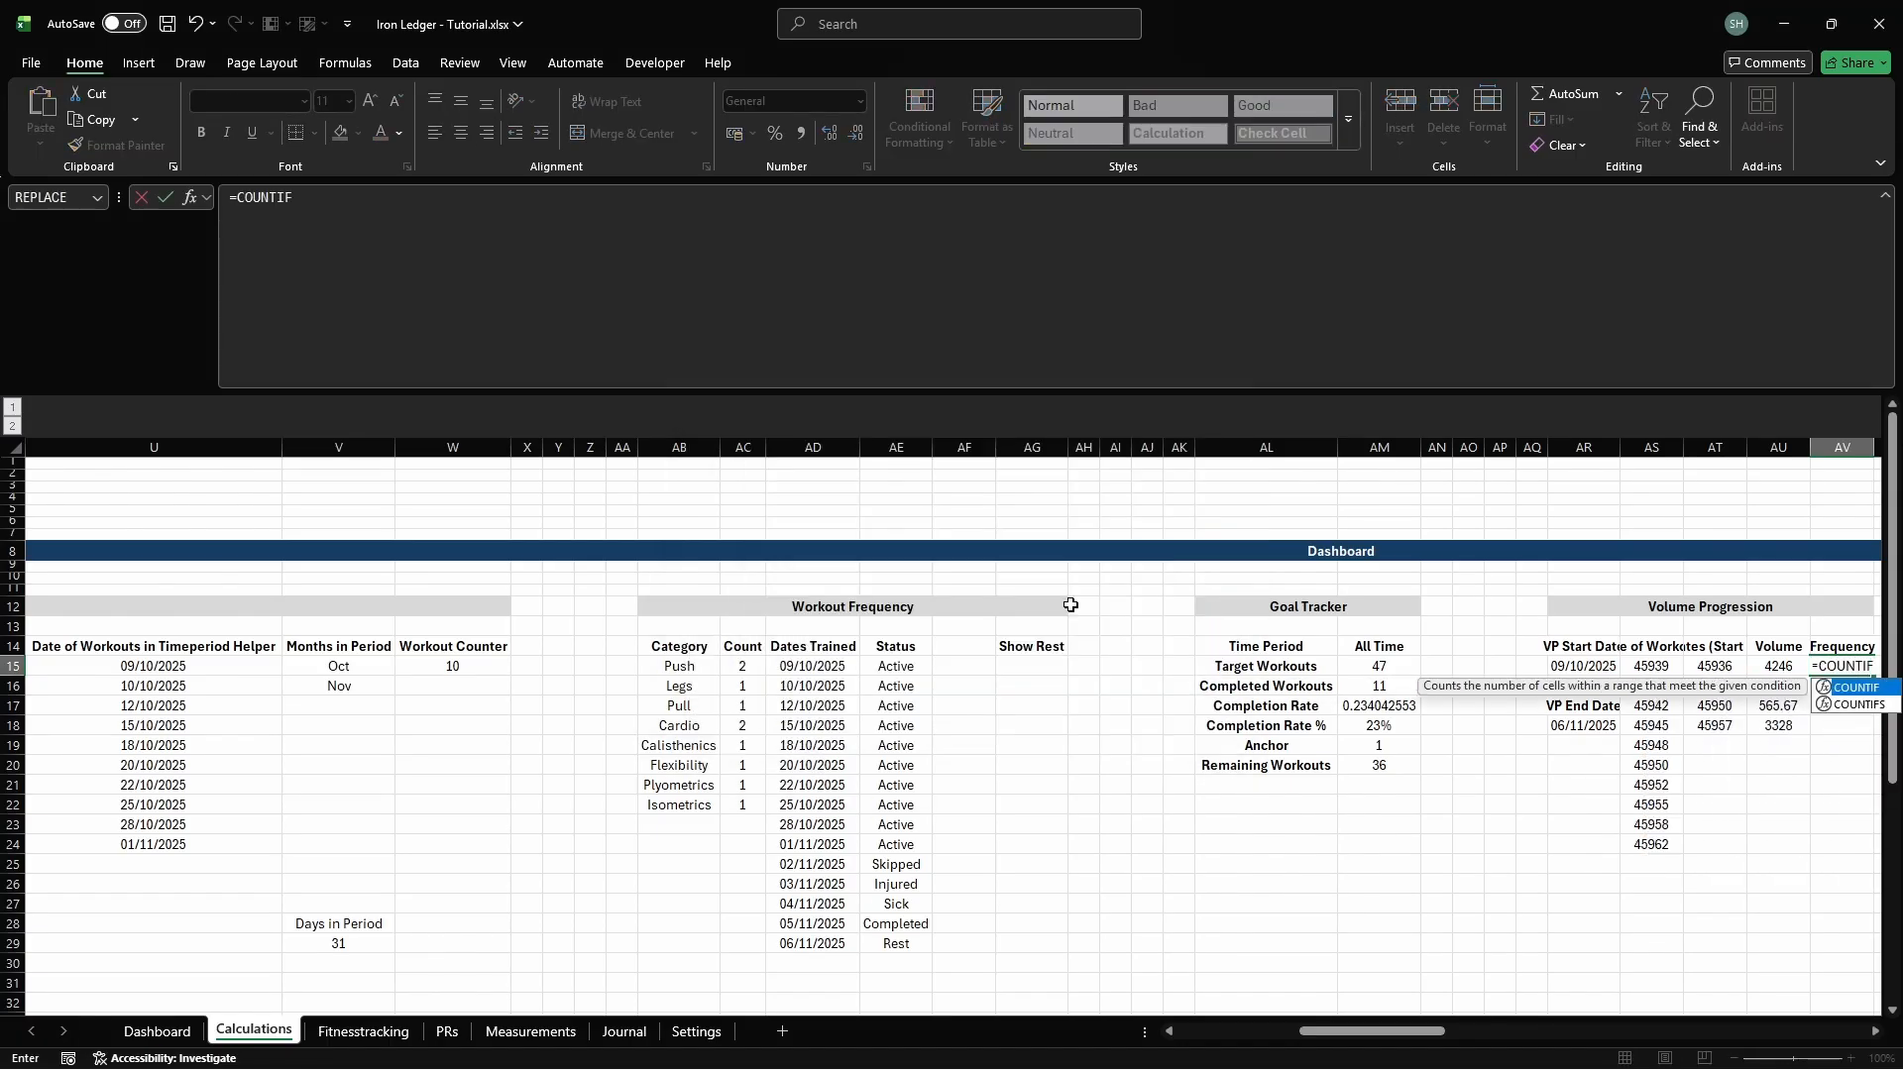
{"action": "type", "text": "S(cd_vprog_workouts_ti"}
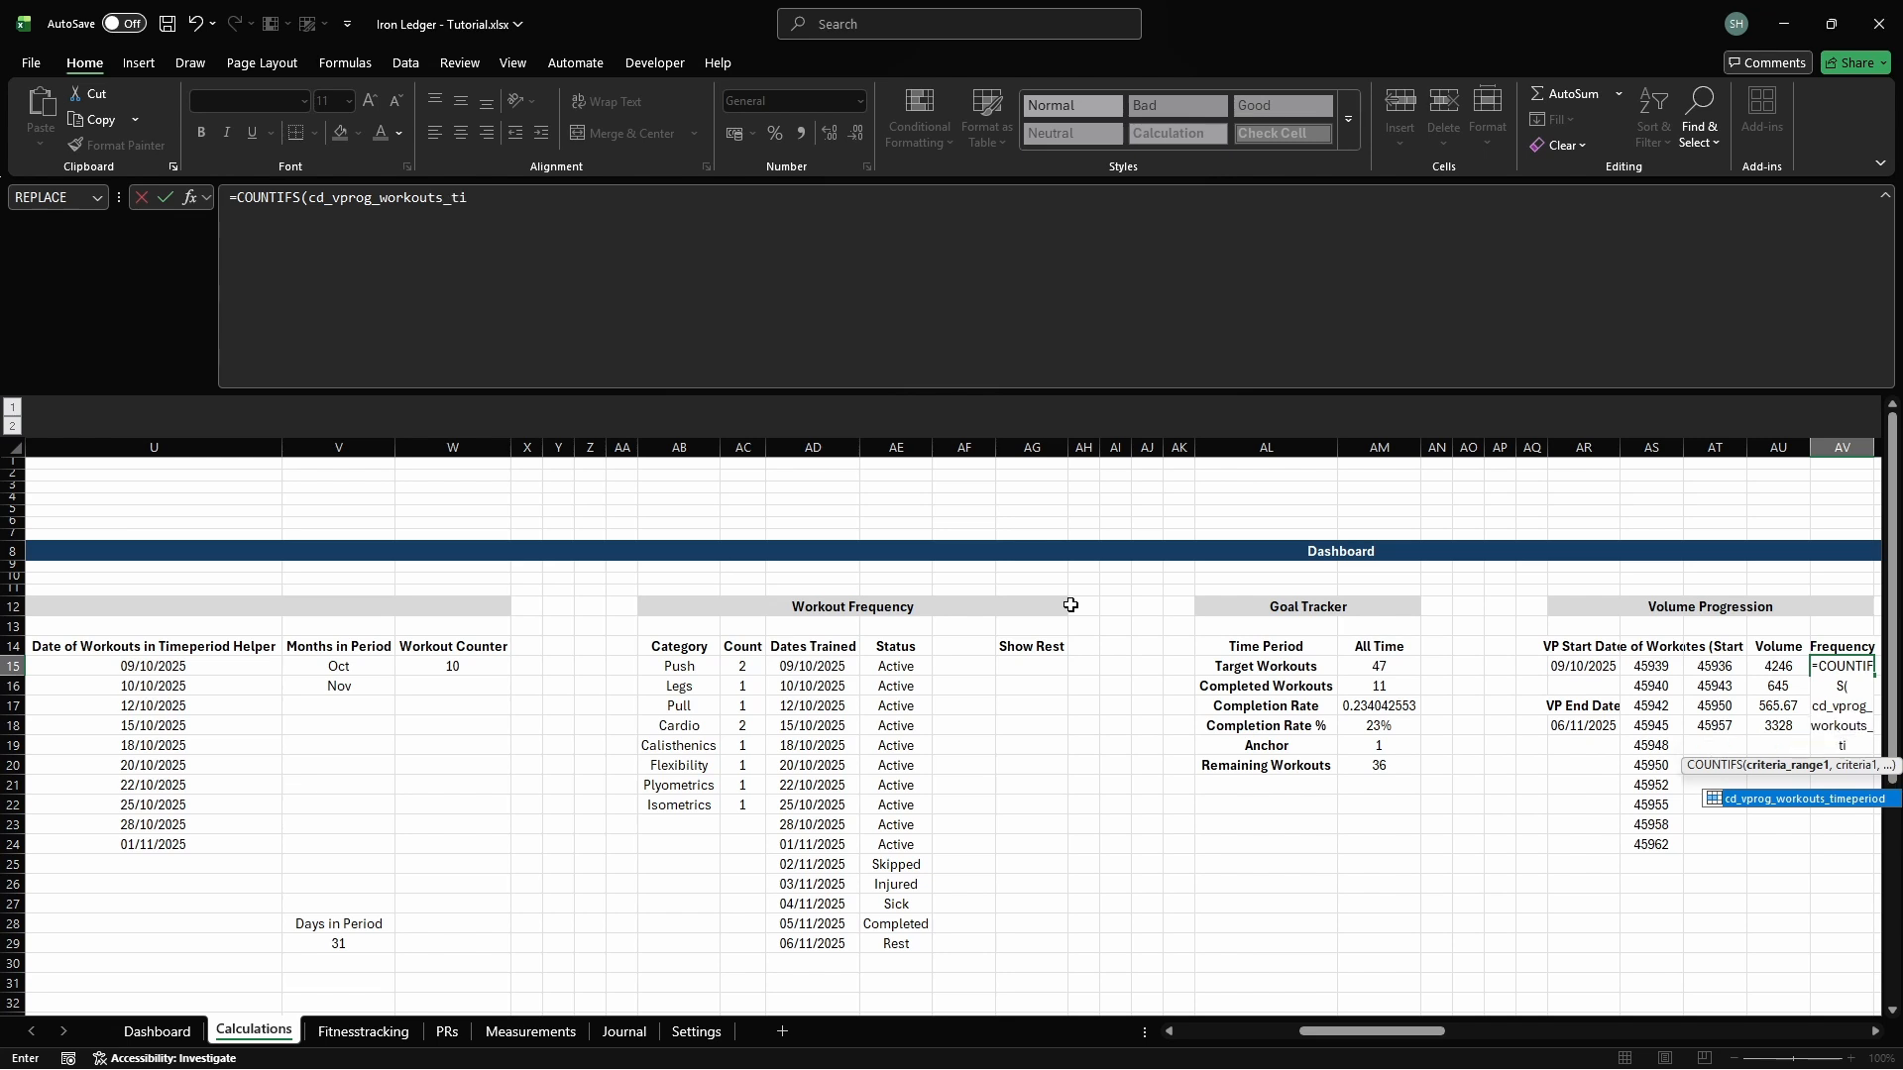
{"action": "type", "text": "meperiod, \">=\"&cd_vprog_wt_w"}
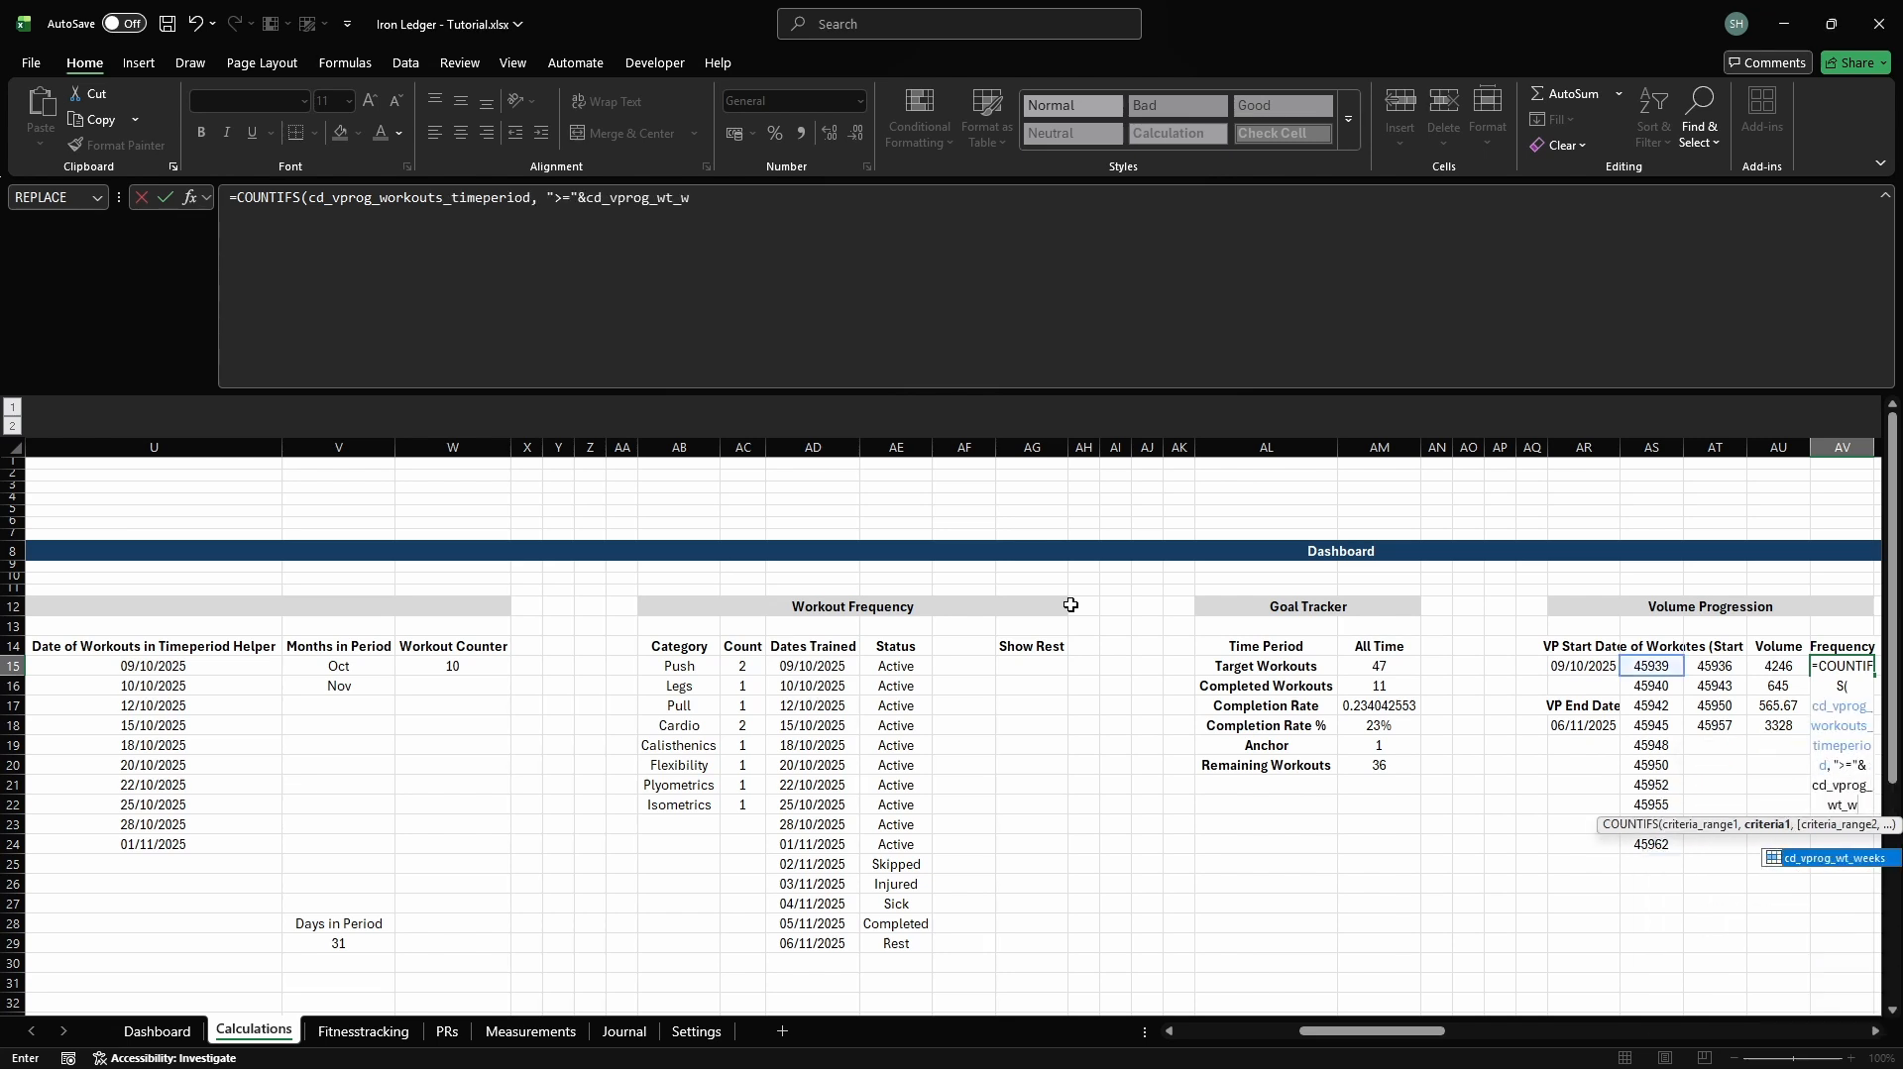
{"action": "key", "text": "Tab"}
{"action": "type", "text": ","}
{"action": "key", "text": "alt+Return"}
{"action": "type", "text": "cd_vprog_w"}
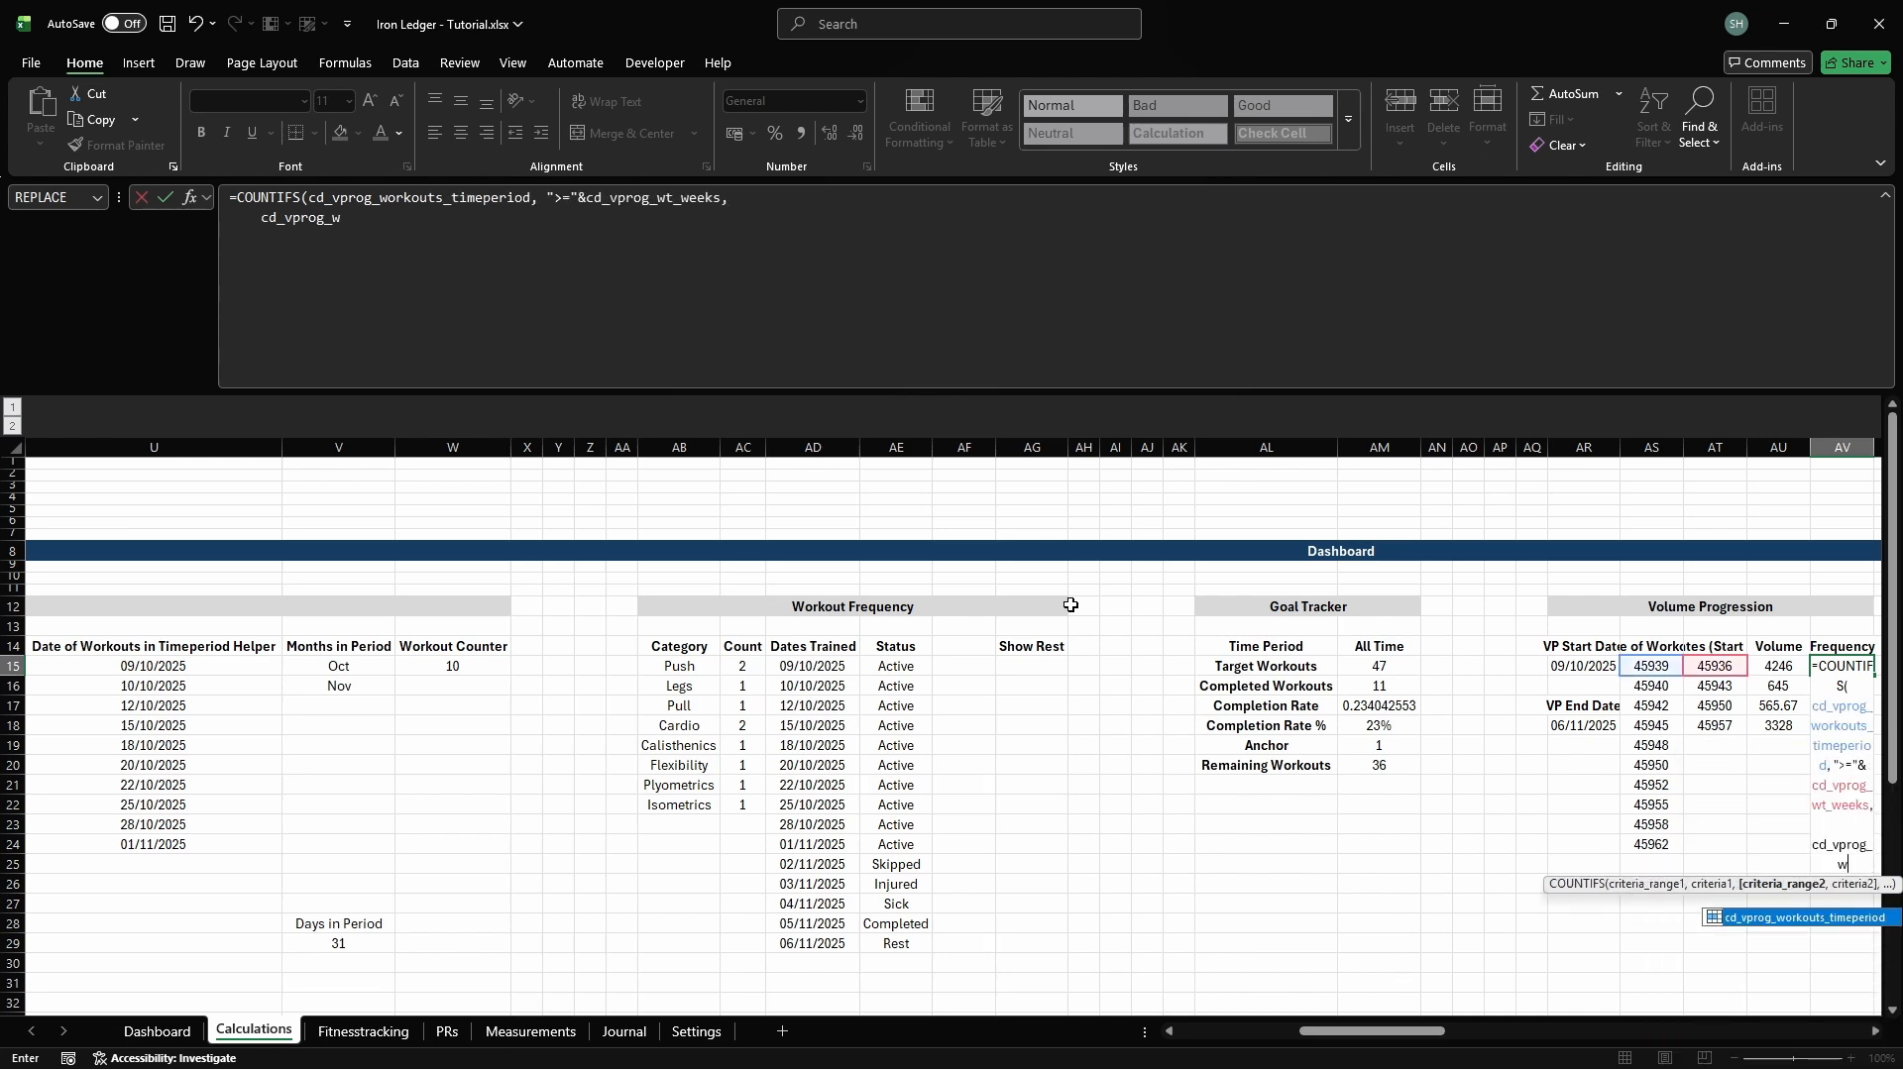
{"action": "type", "text": "orkouts_timperiod,"}
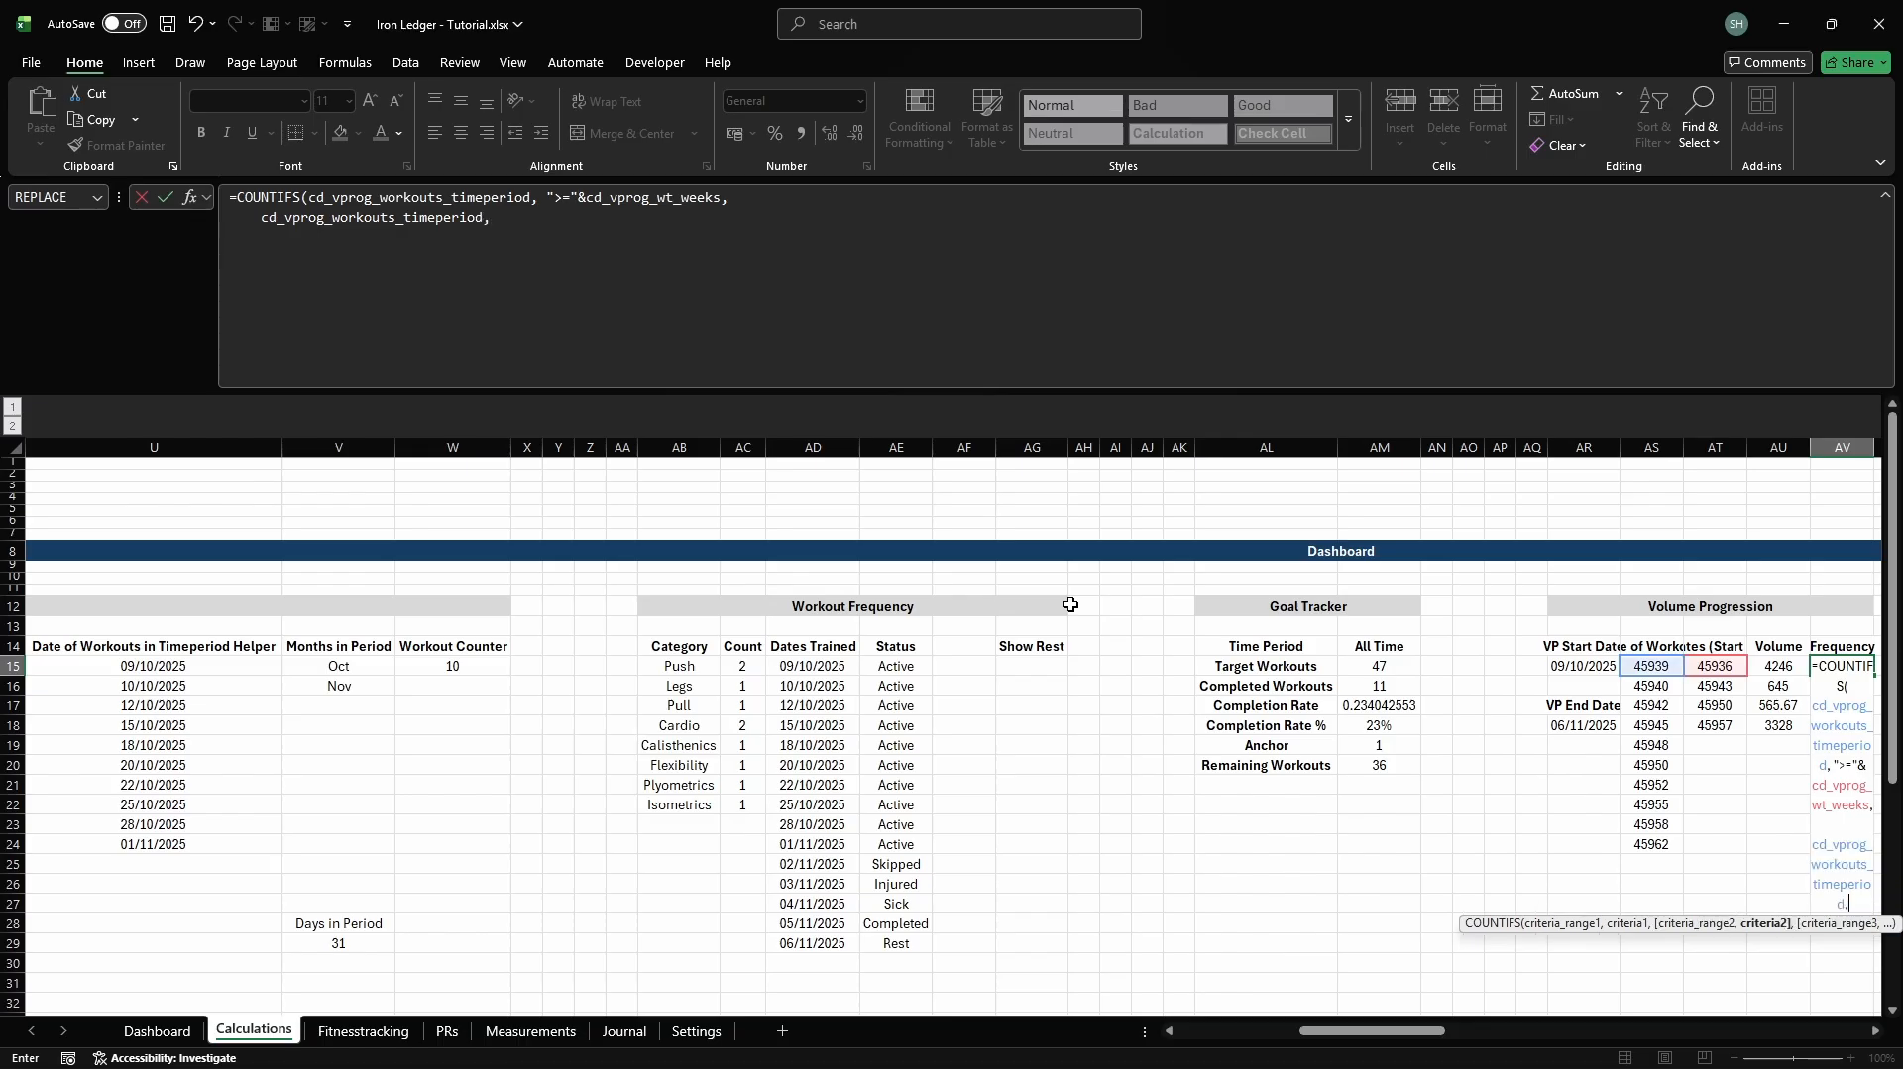
{"action": "type", "text": " \"<\"&cd_vprog_wt_weeks+7)"}
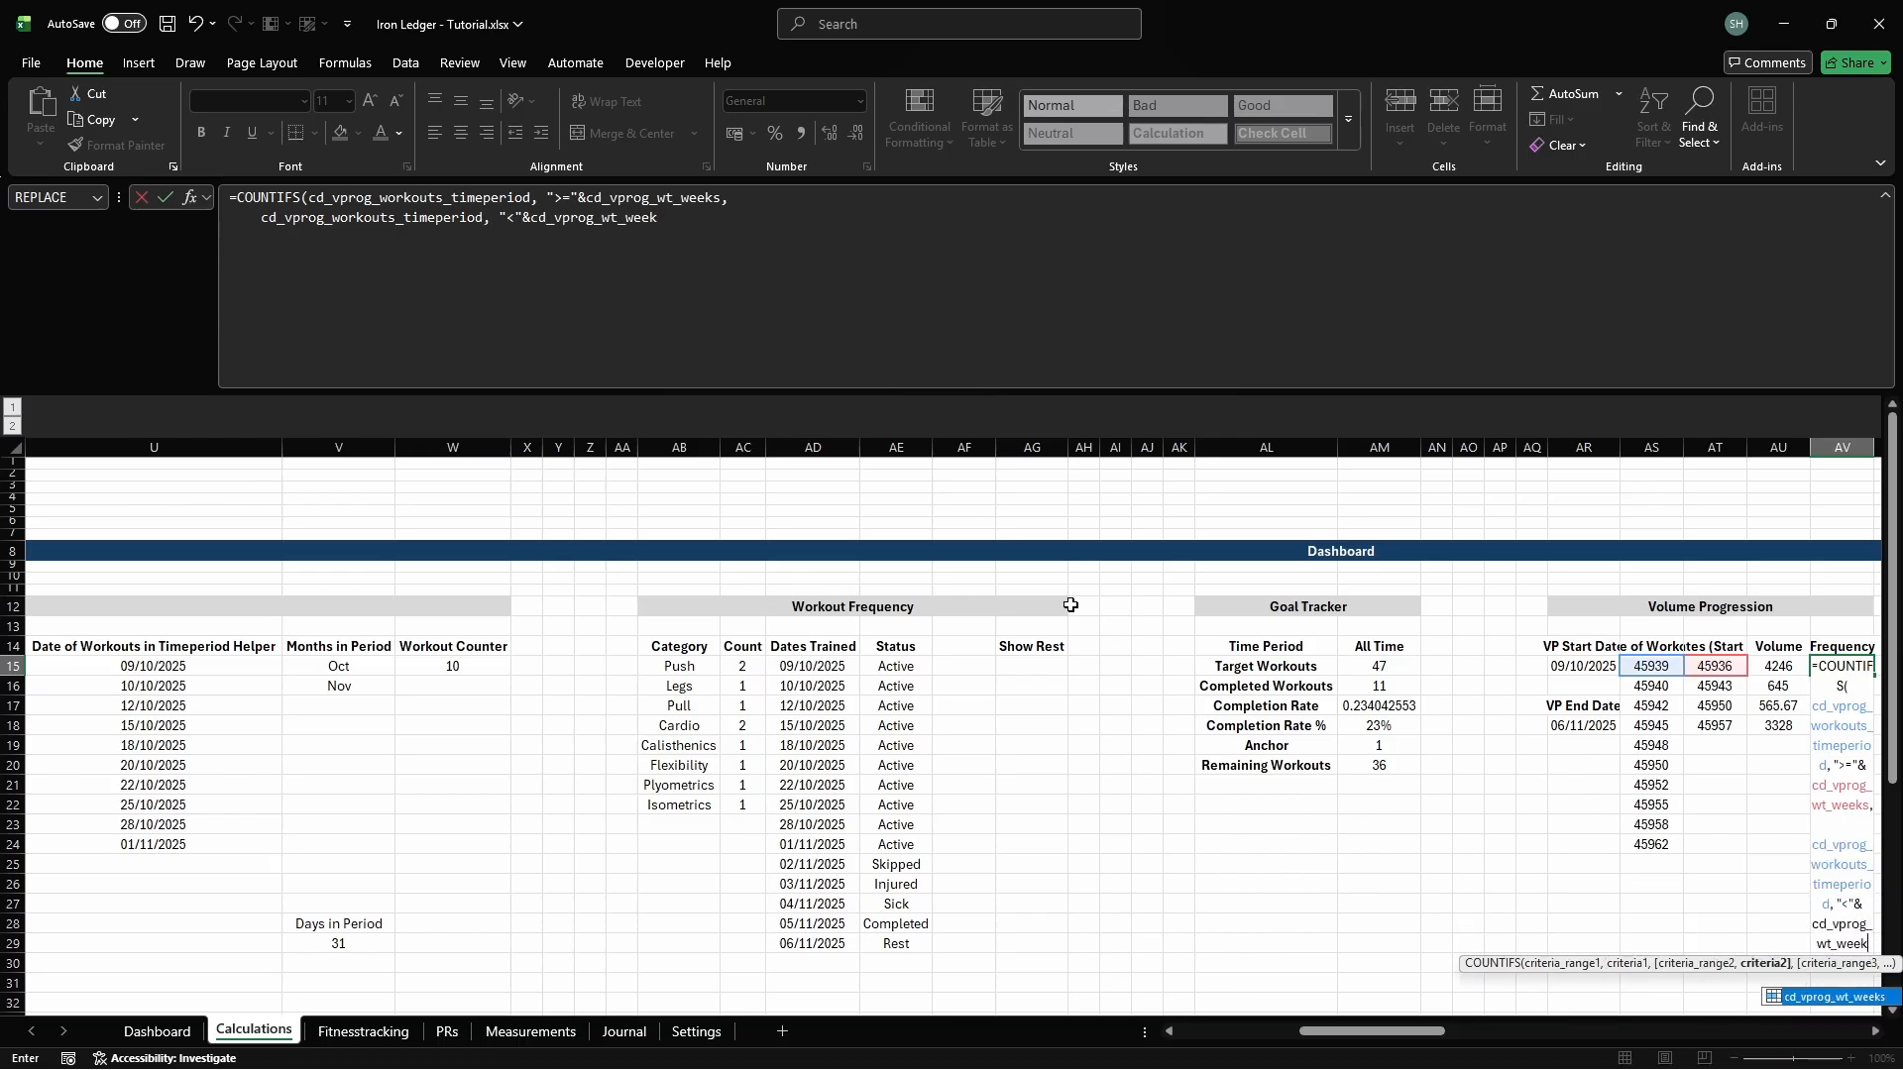
{"action": "key", "text": "Return"}
AutoFit the widths of all columns on the Calculations sheet
{"action": "key", "text": "Up"}
{"action": "key", "text": "Up"}
{"action": "key", "text": "Right"}
{"action": "key", "text": "ctrl+a"}
{"action": "key", "text": "alt+h"}
{"action": "key", "text": "o"}
{"action": "key", "text": "i"}
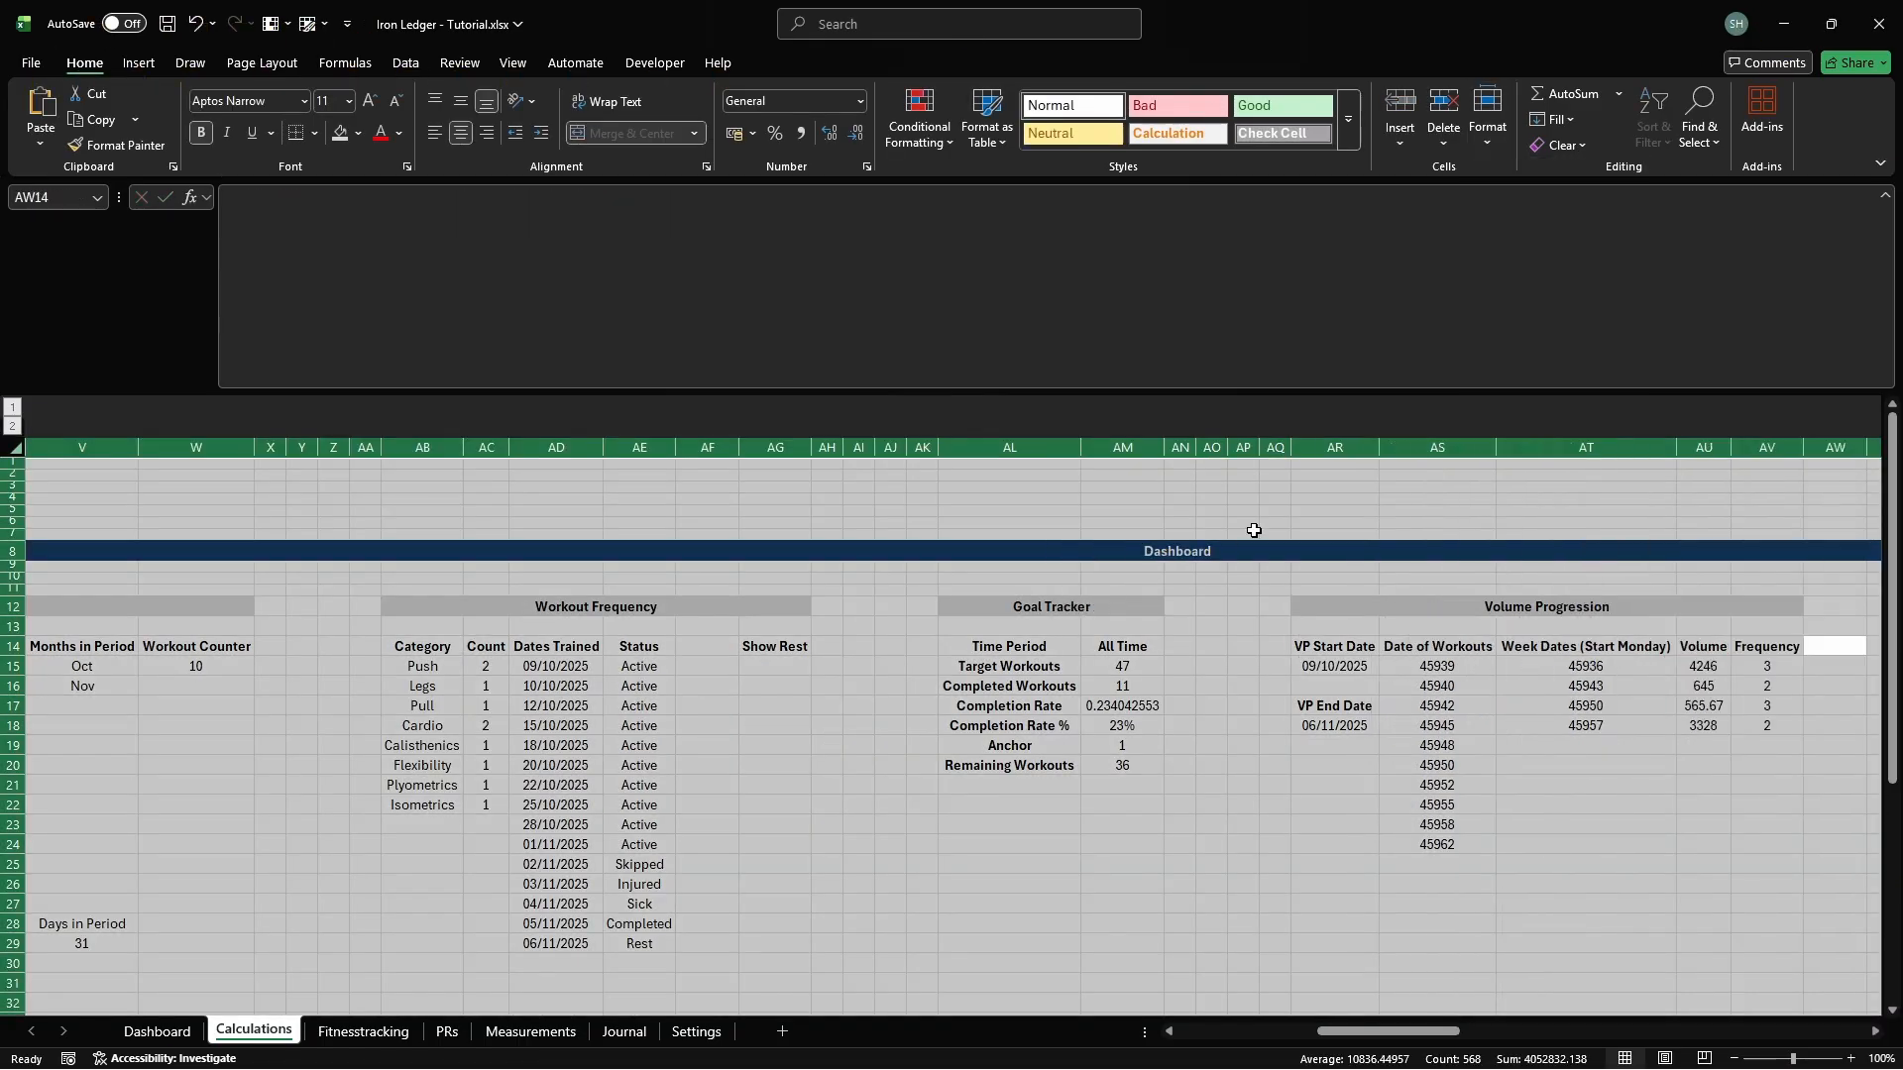
Format the Date of Workouts and Week Dates columns (AS and AT) as Short Date
{"action": "left_click_drag", "start_coordinate": [1438, 447], "coordinate": [1534, 452]}
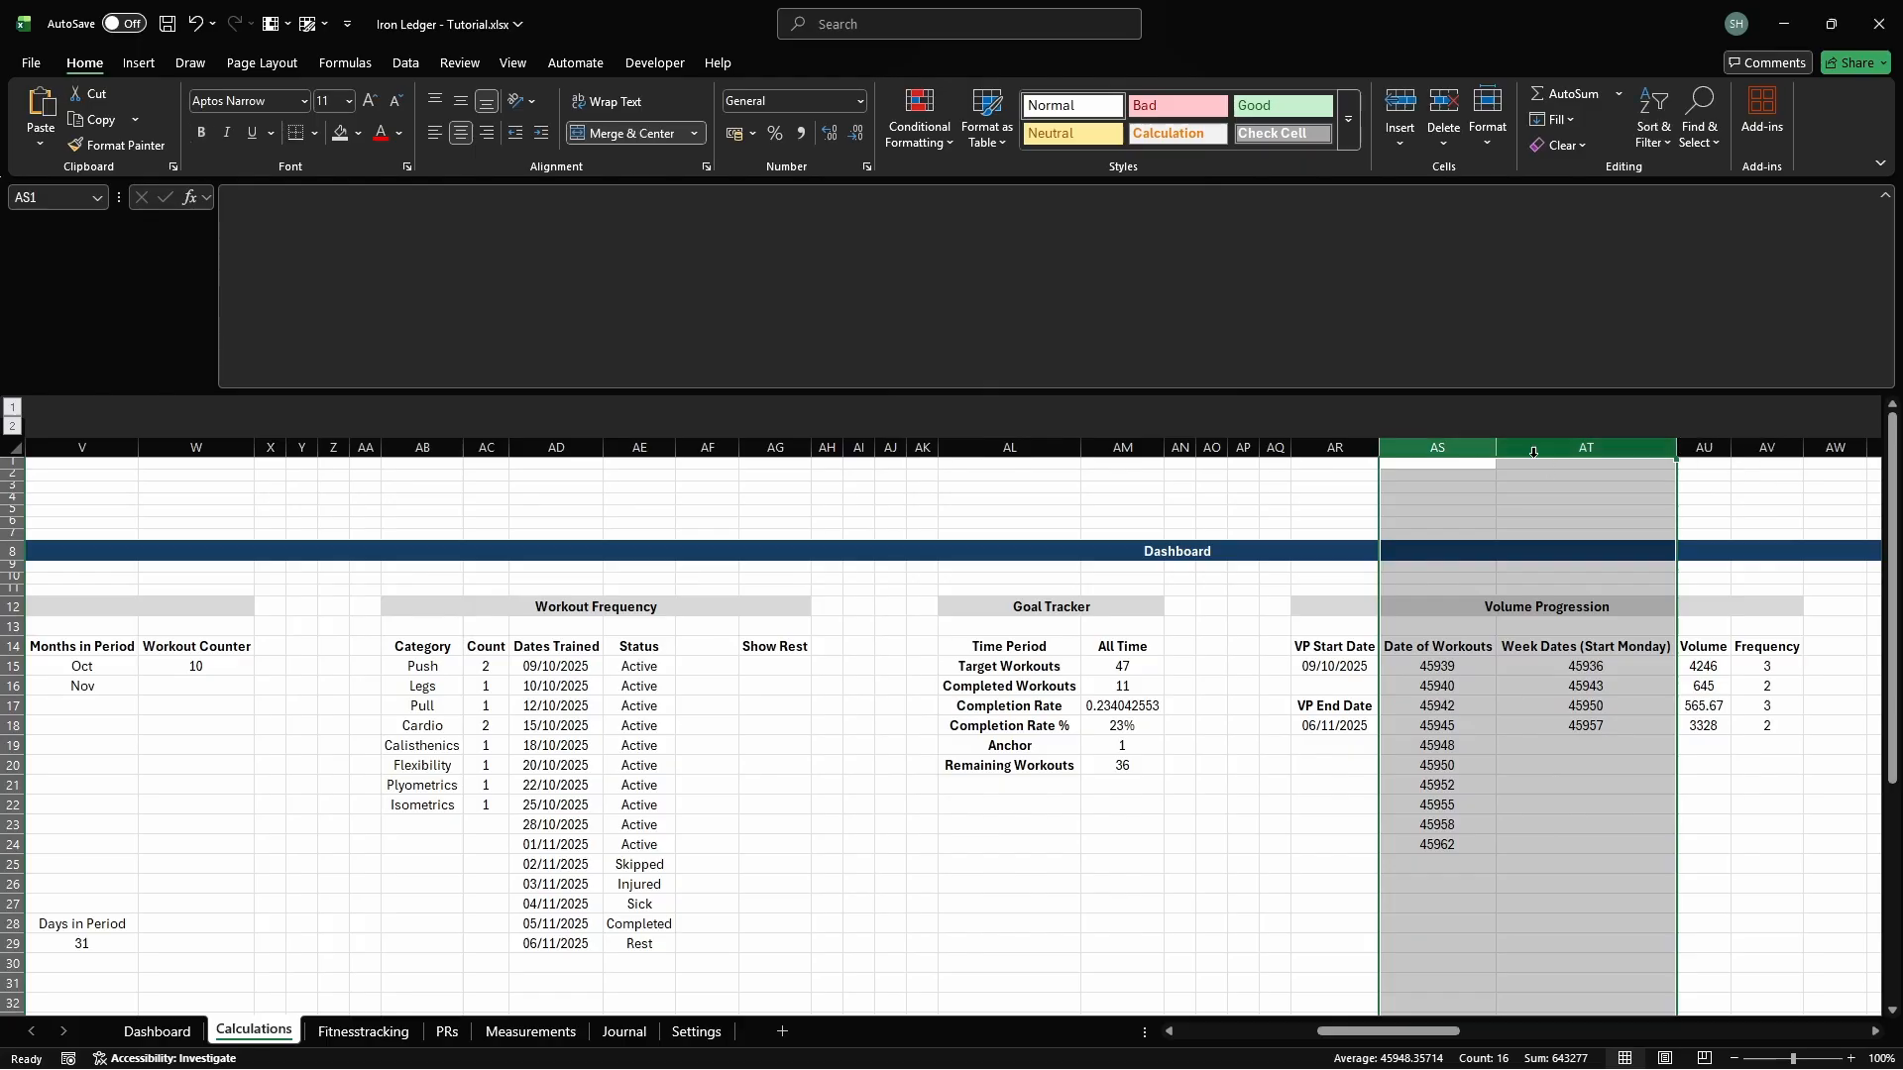
{"action": "left_click", "coordinate": [860, 100]}
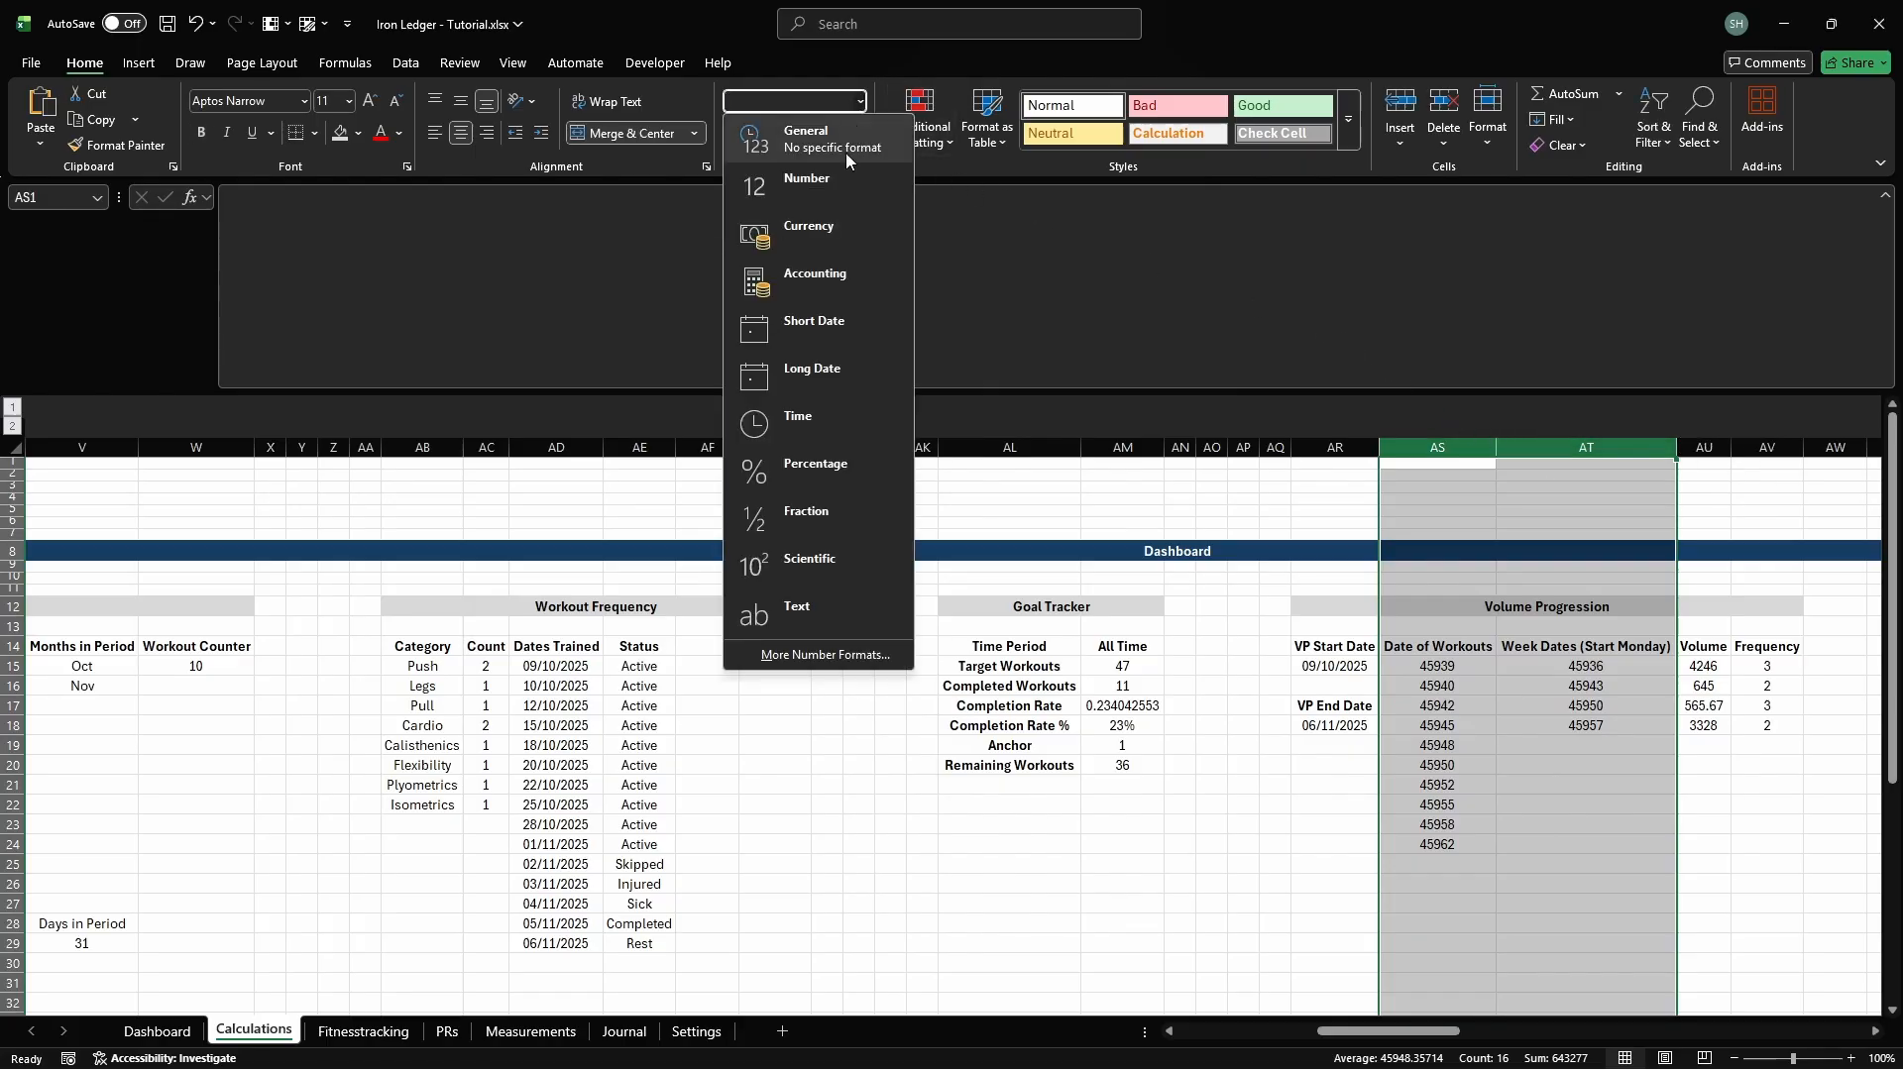
{"action": "left_click", "coordinate": [809, 331]}
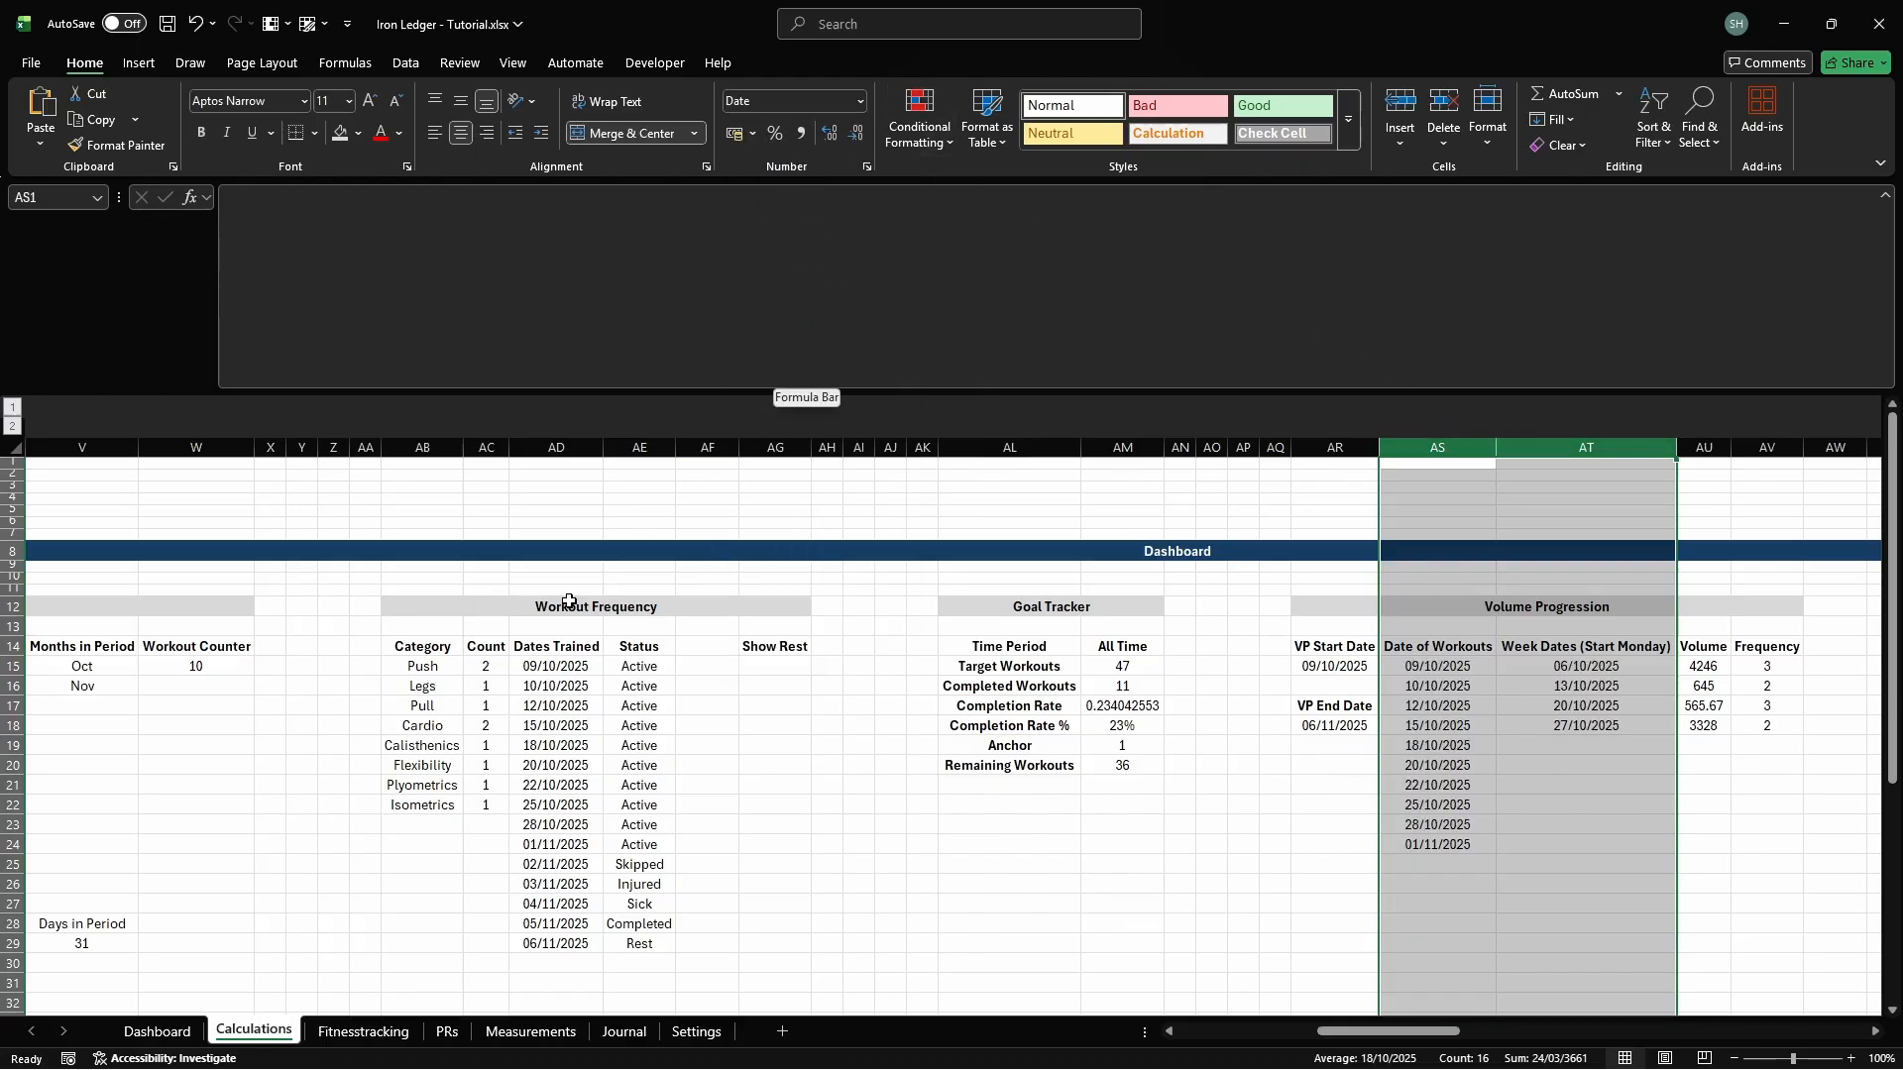
Insert a blank area chart on the Dashboard sheet
{"action": "left_click", "coordinate": [158, 1036]}
{"action": "key", "text": "alt+n"}
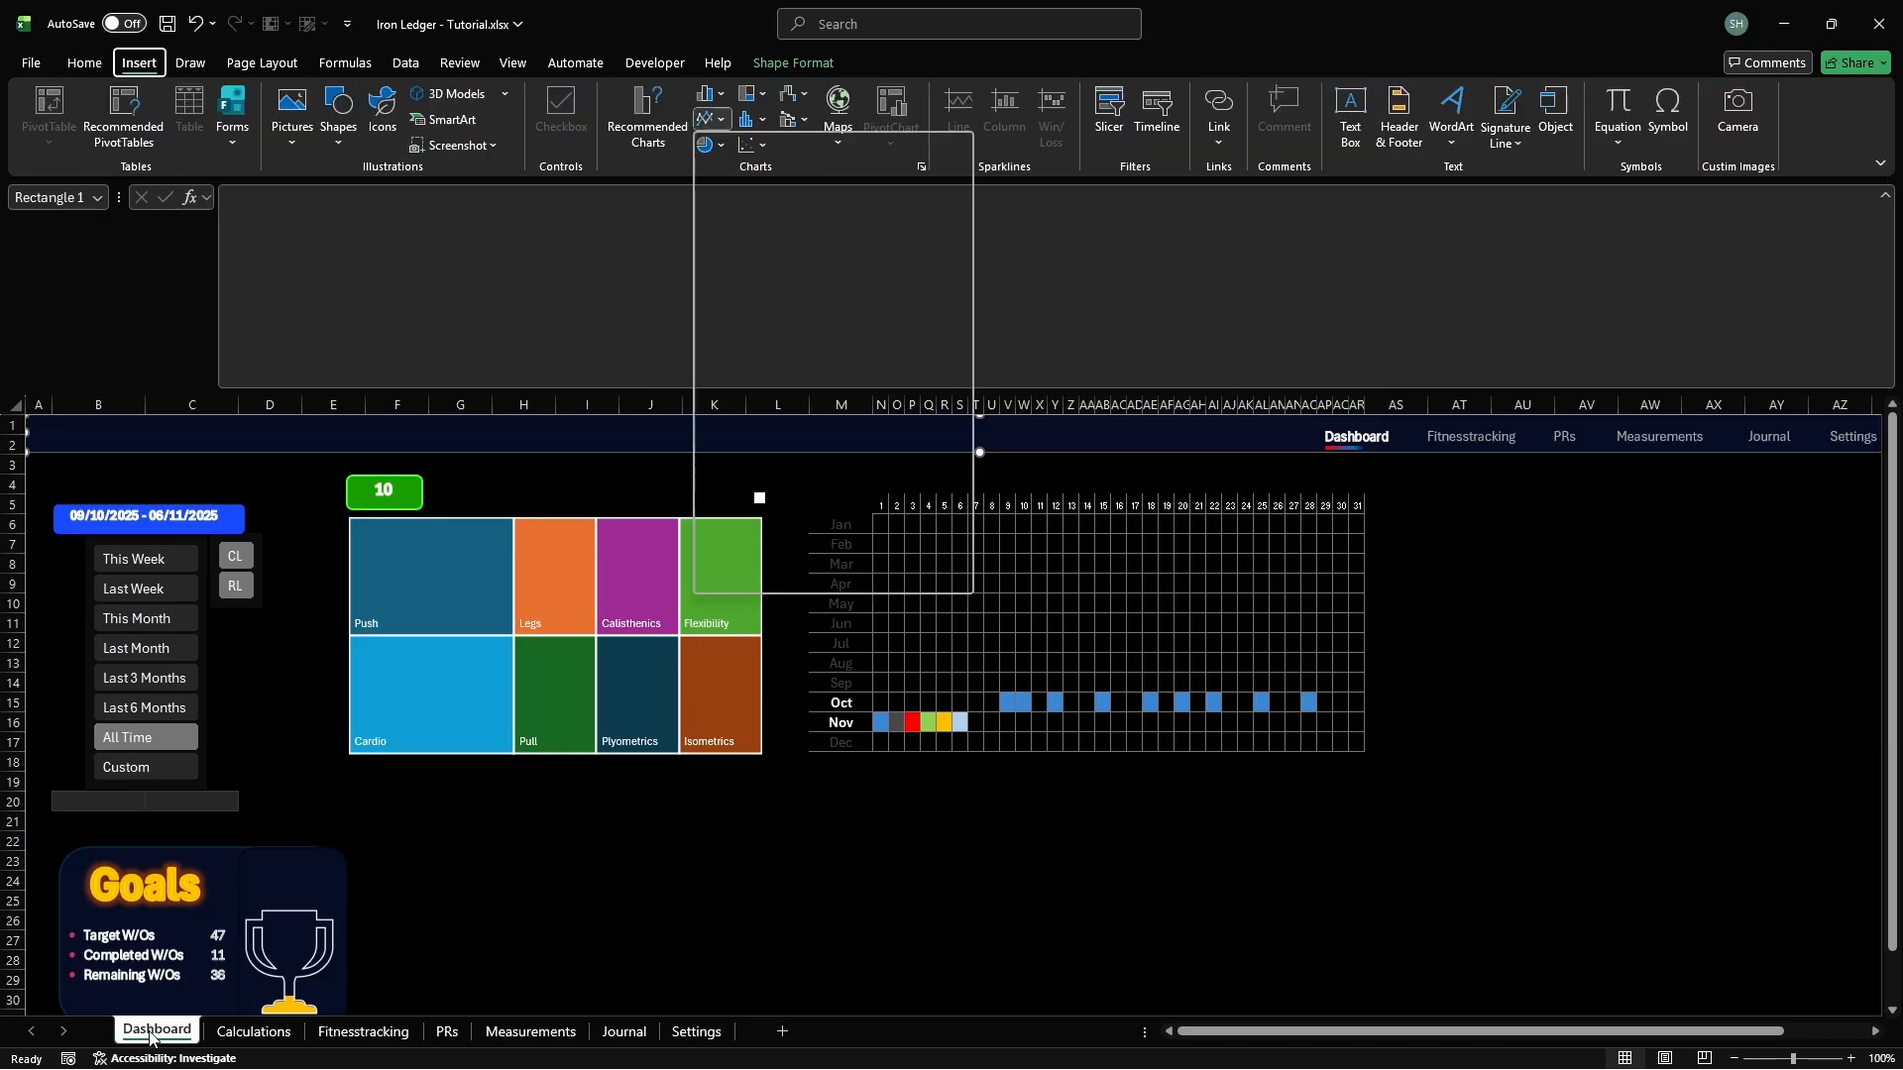
{"action": "key", "text": "n"}
{"action": "key", "text": "1"}
{"action": "key", "text": "Return"}
Add a series named "Gradient" to the new chart's data source, with the workbook's named weekly volume range as its values
{"action": "key", "text": "alt"}
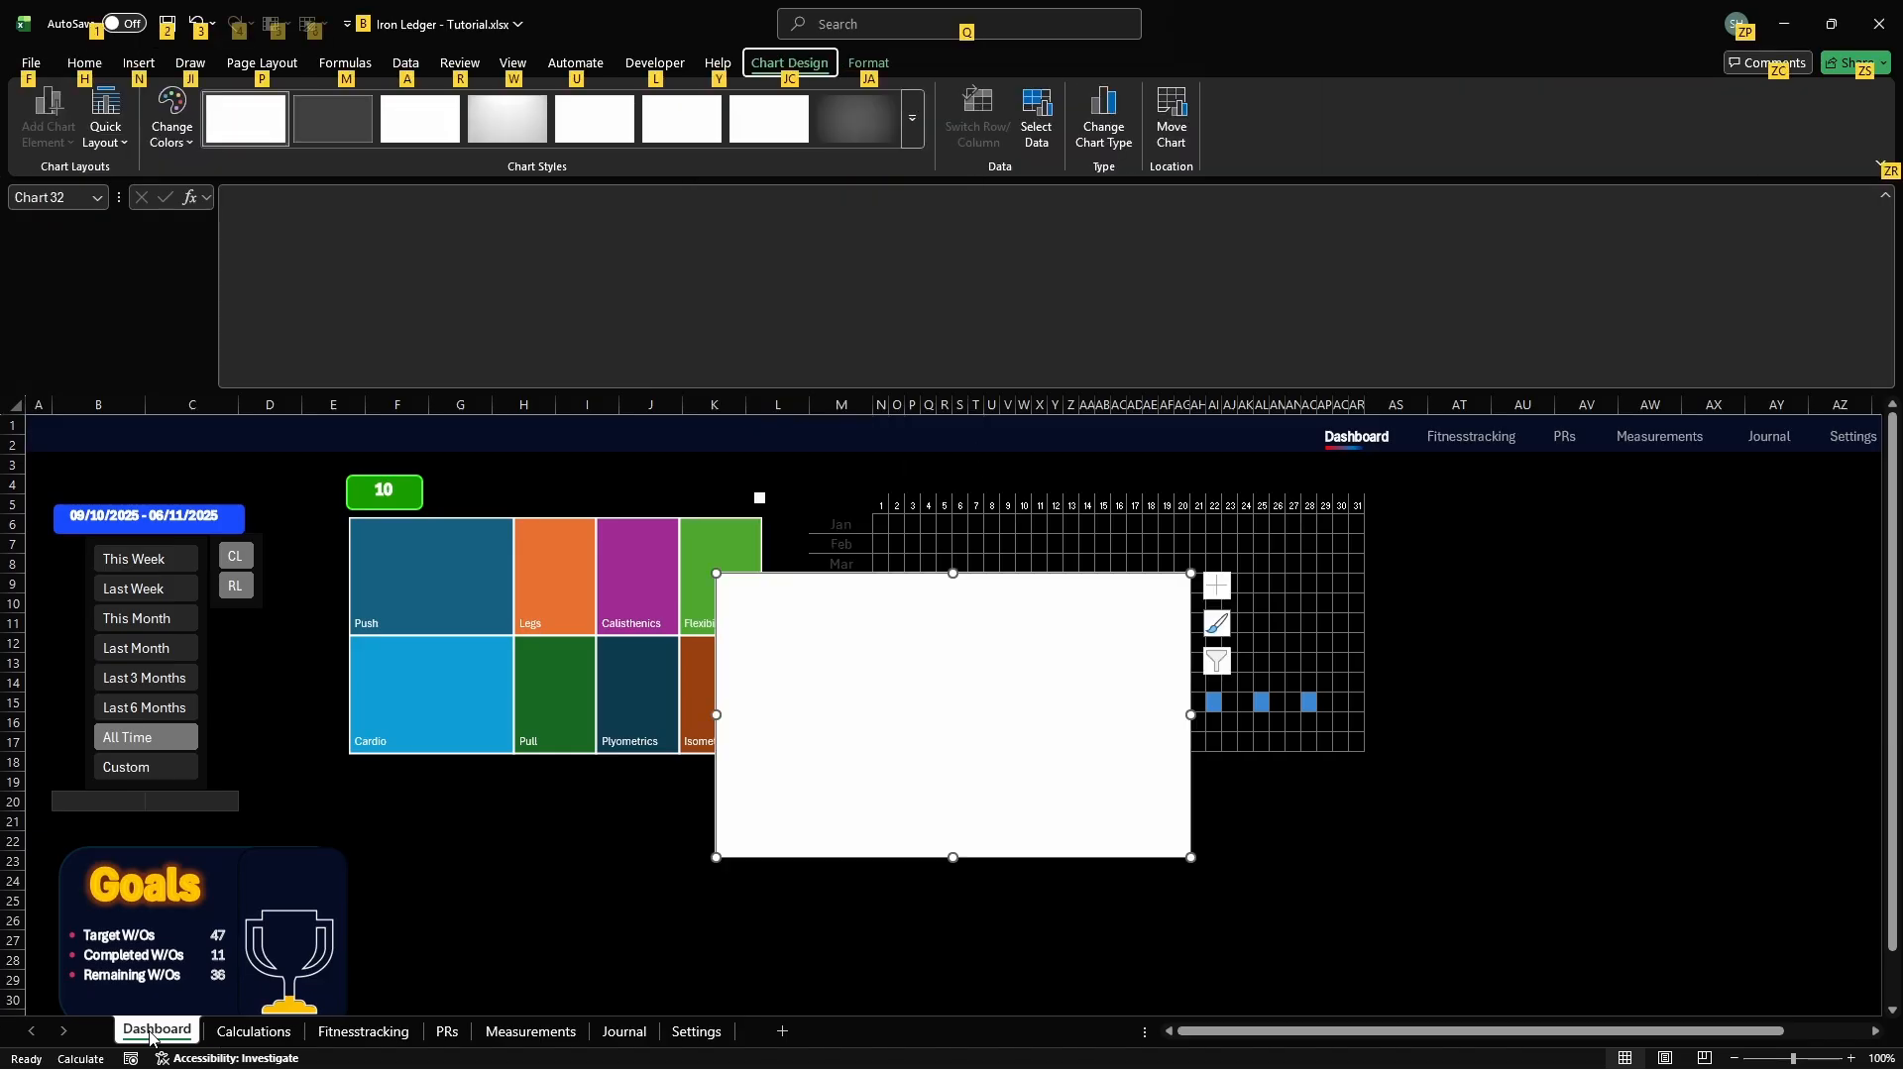
{"action": "key", "text": "j"}
{"action": "key", "text": "c"}
{"action": "key", "text": "e"}
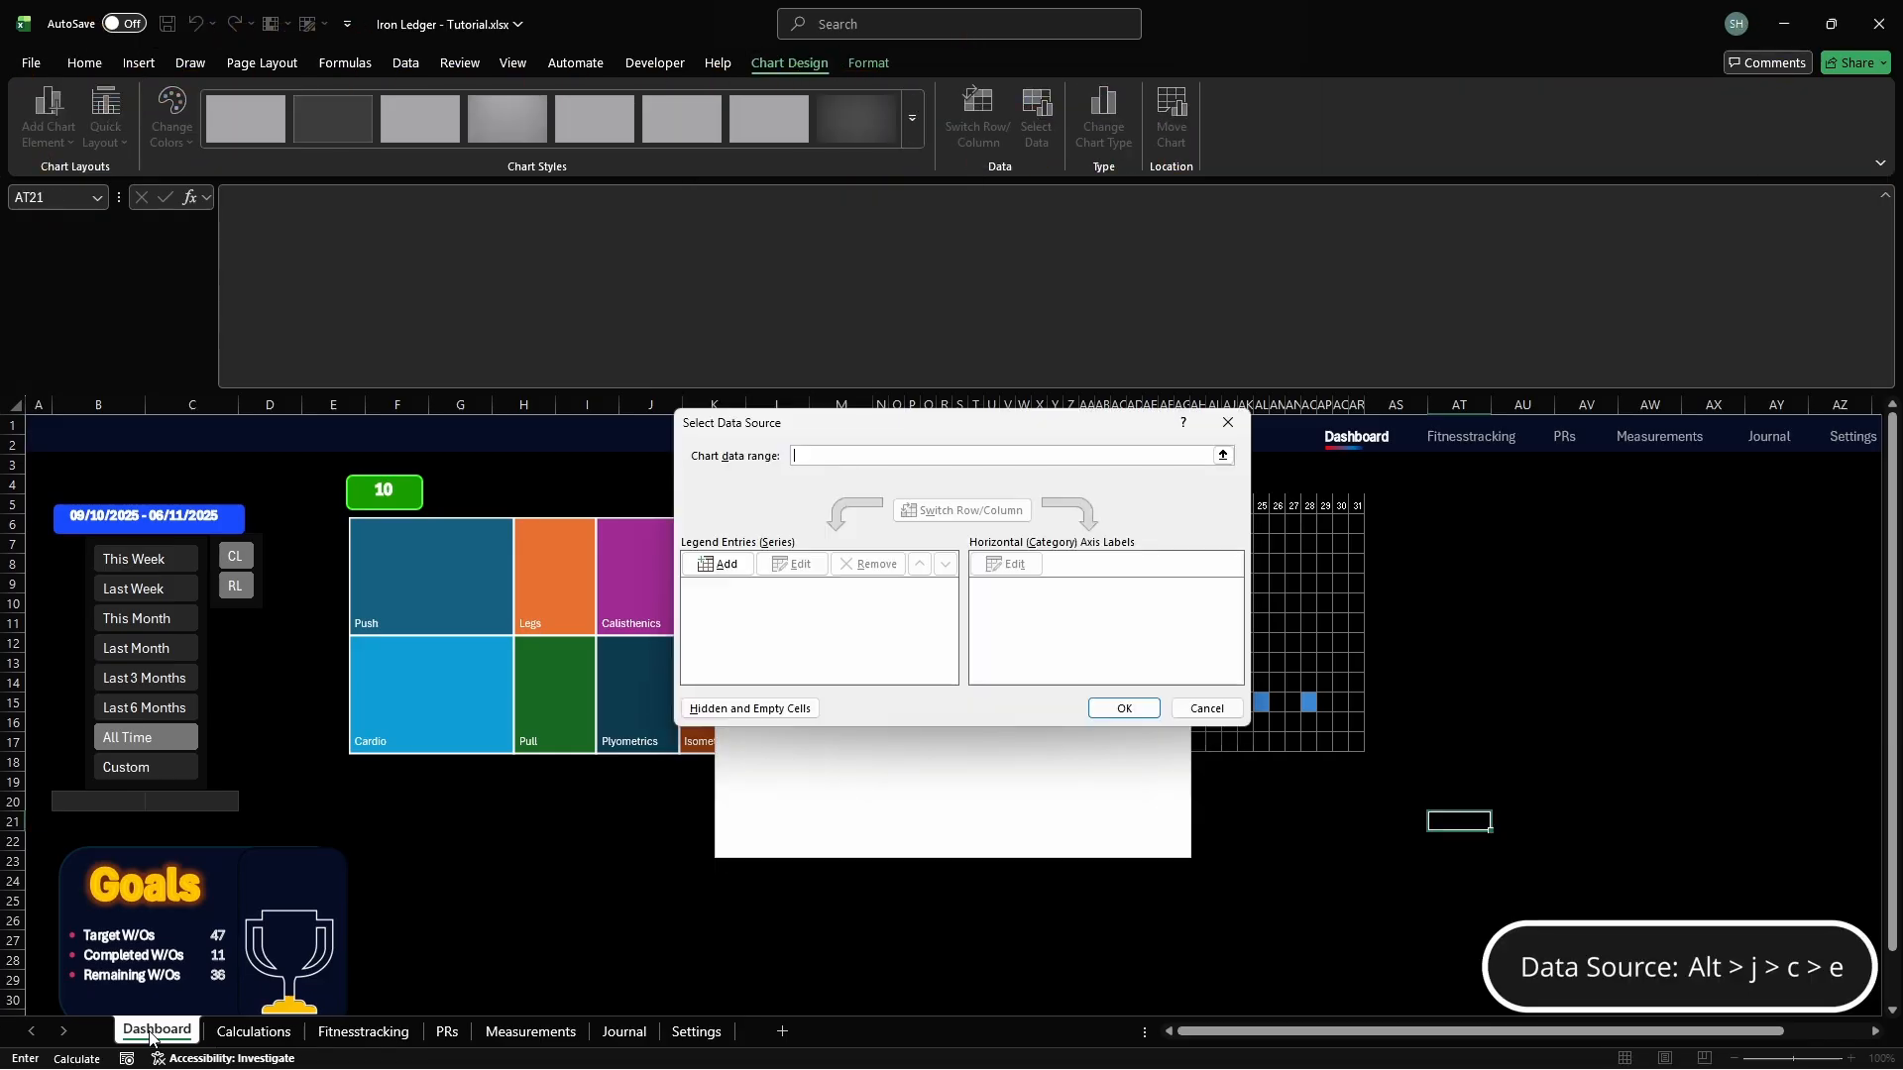
{"action": "left_click", "coordinate": [718, 565]}
{"action": "type", "text": "=\"Gradient"}
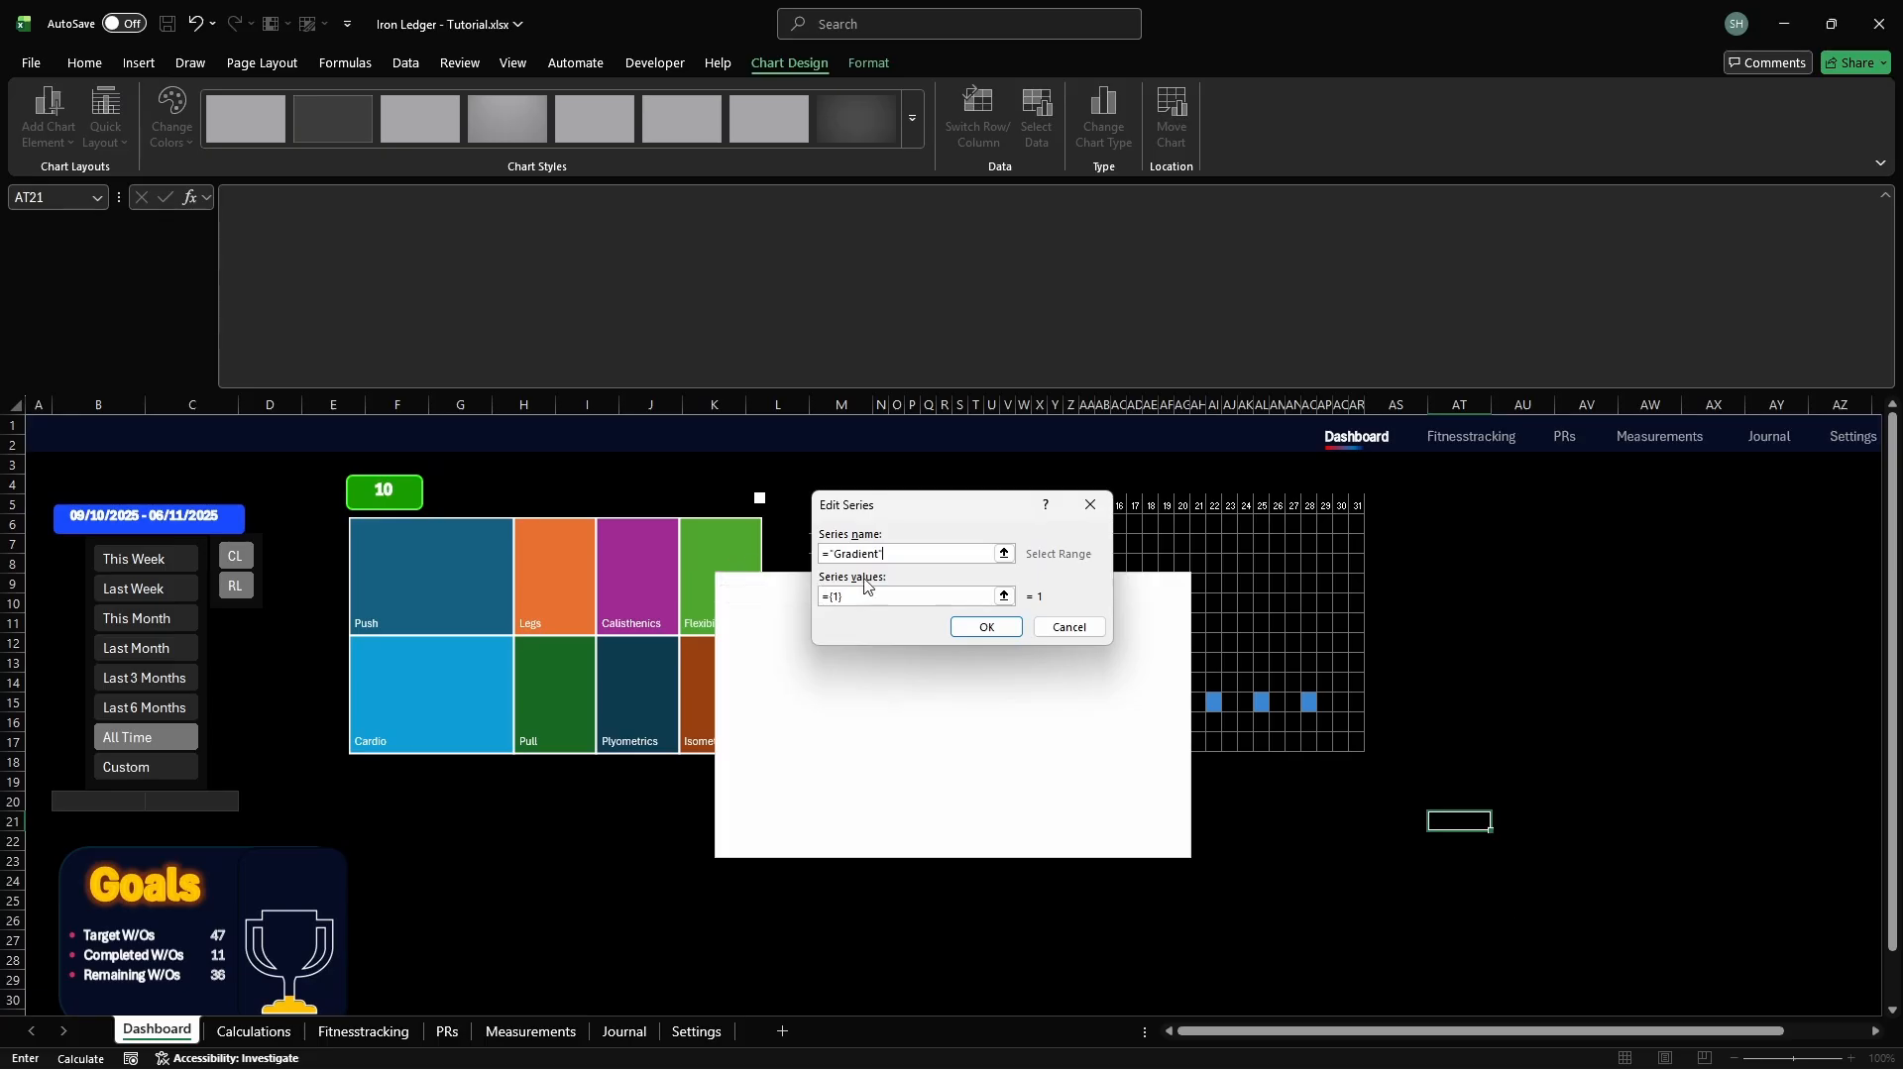
{"action": "left_click", "coordinate": [988, 595]}
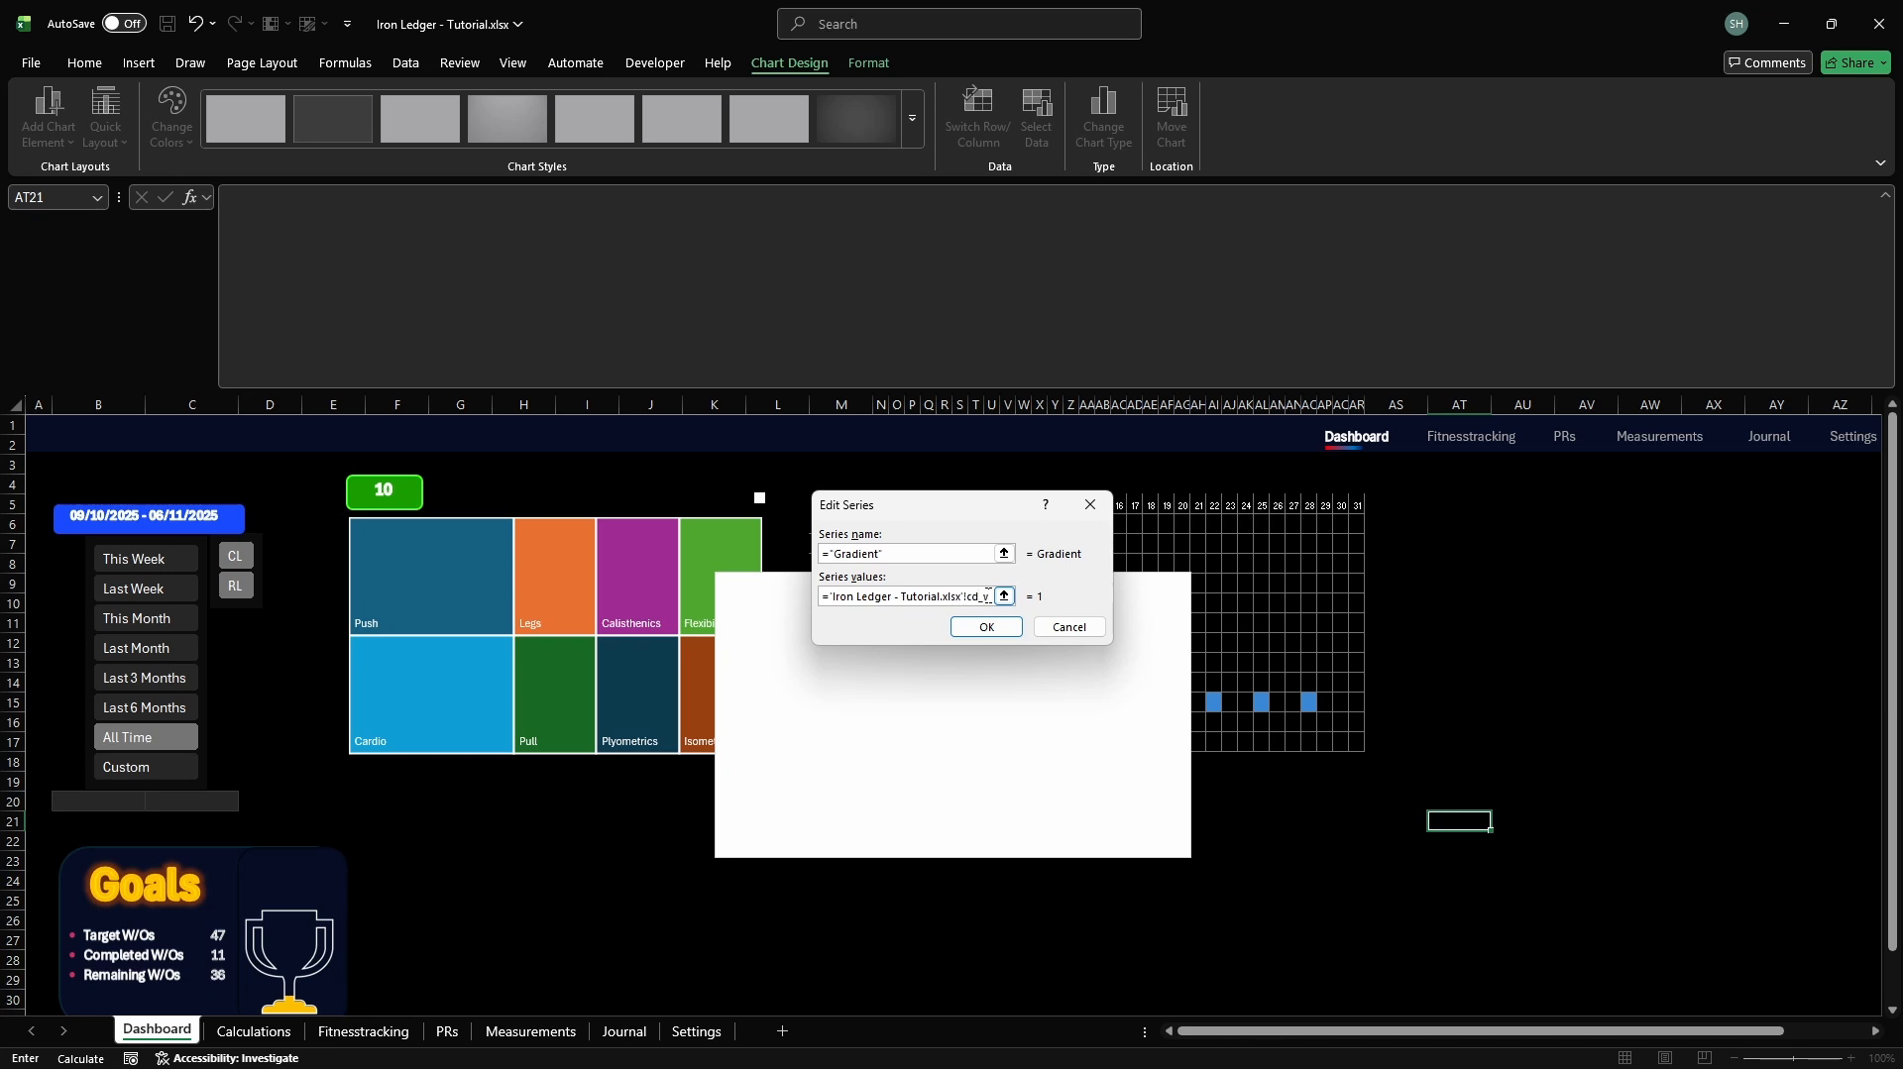
{"action": "key", "text": "Return"}
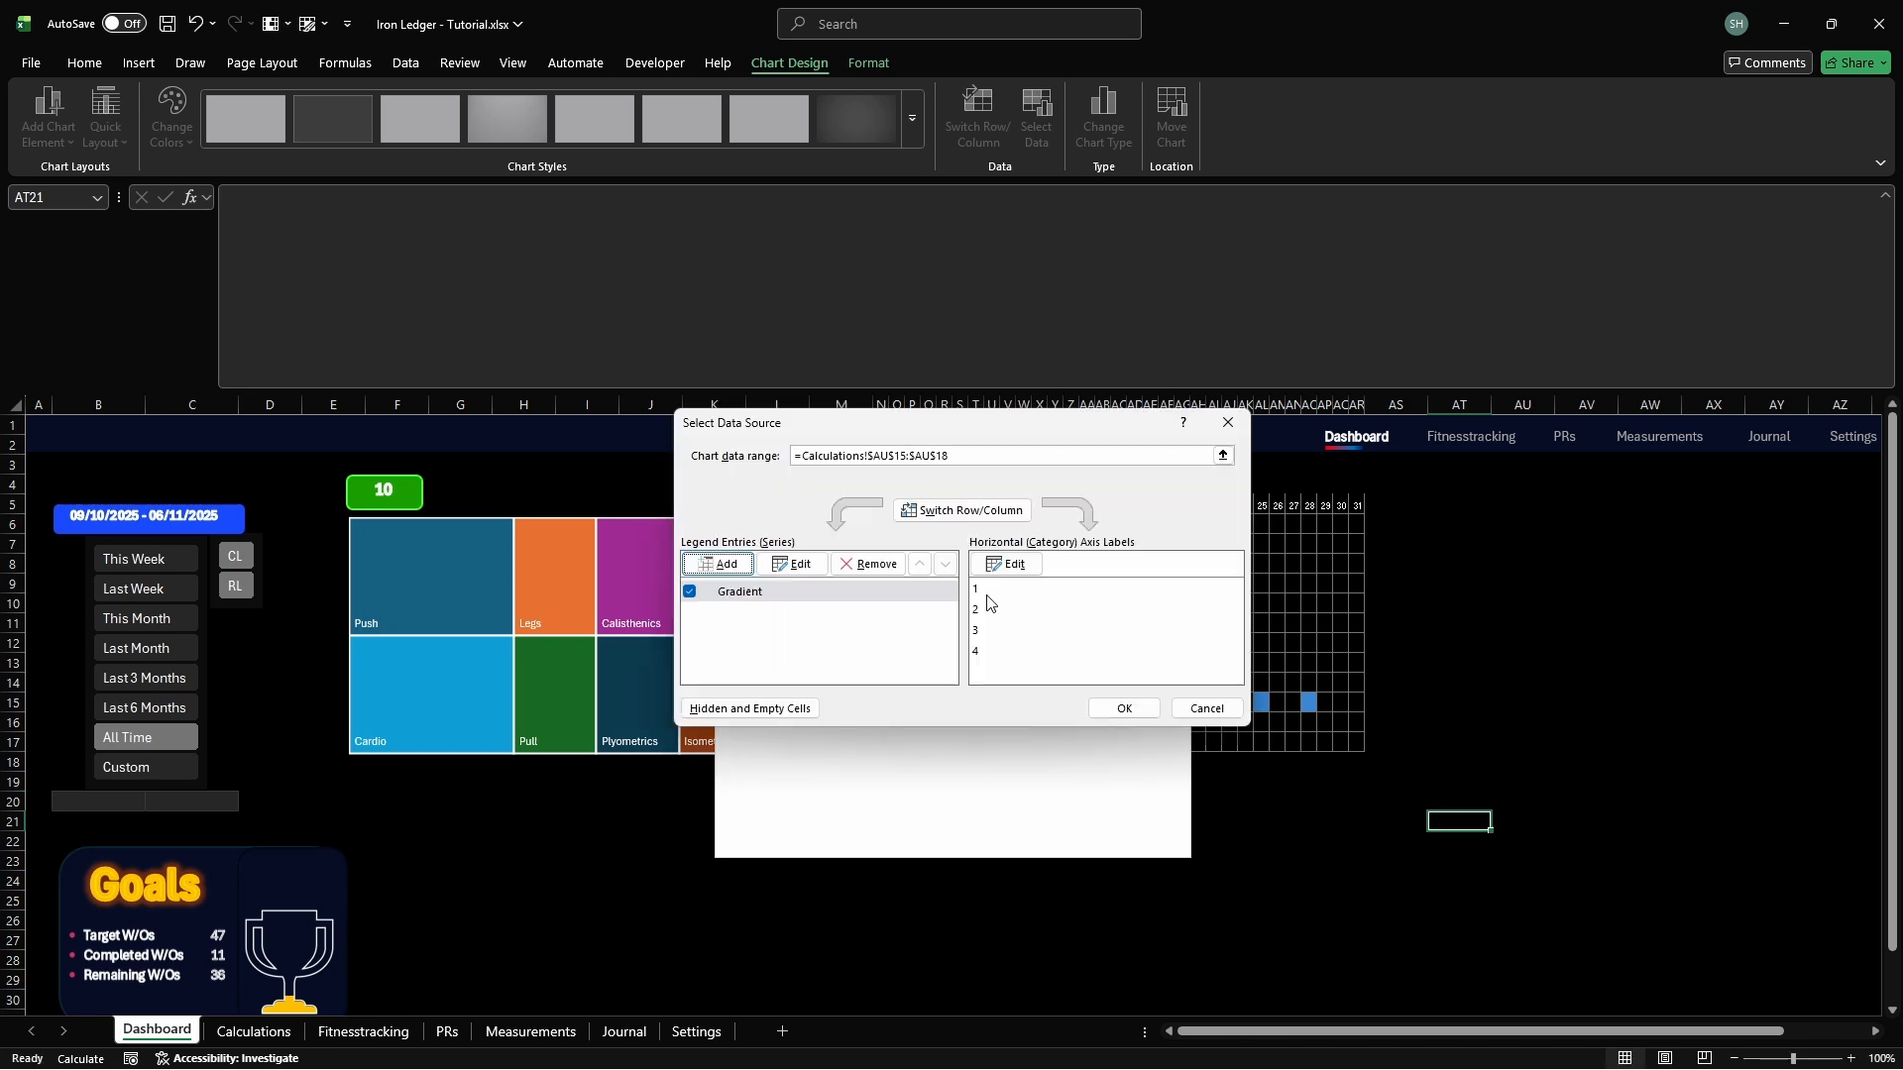
Add a second series named "Volume (kg)" that also takes its values from the workbook's named weekly volume range
{"action": "left_click", "coordinate": [718, 563]}
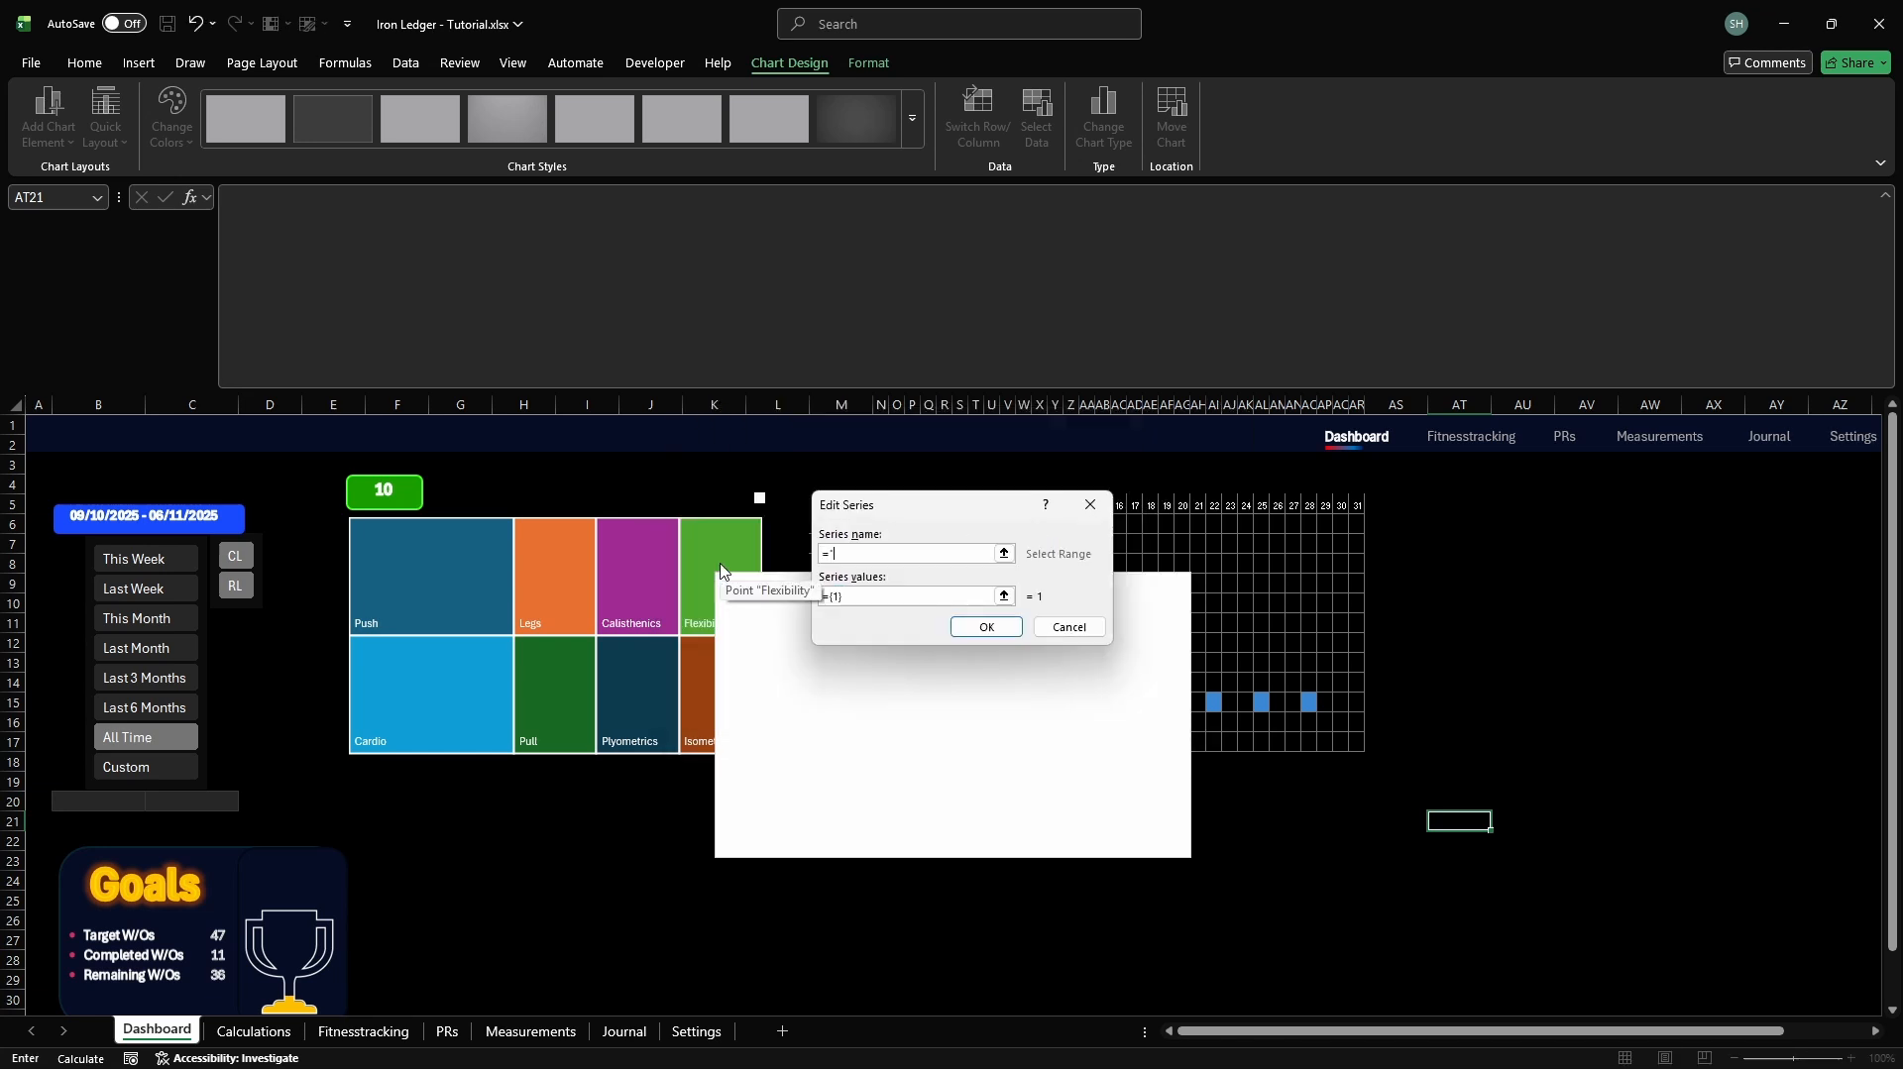
{"action": "type", "text": "=\"Volume (kg)\""}
{"action": "left_click", "coordinate": [989, 596]}
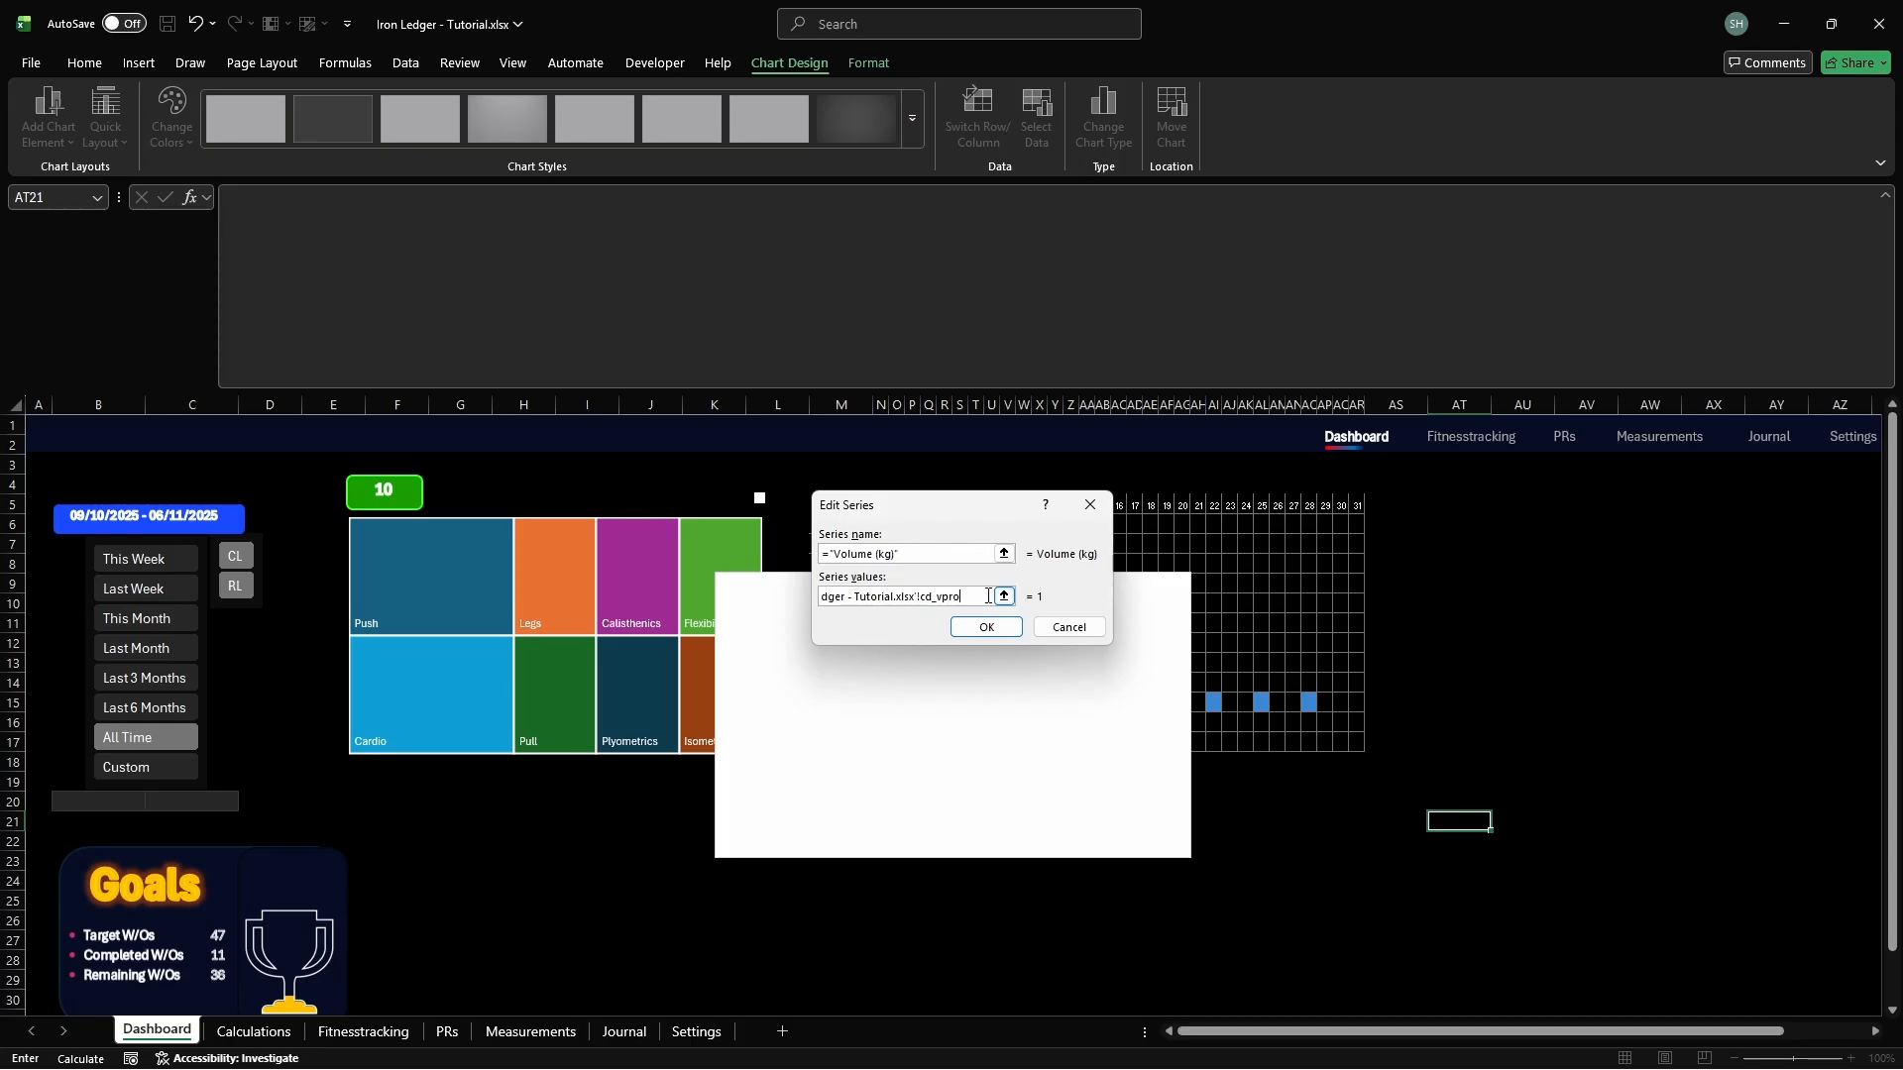
{"action": "key", "text": "Return"}
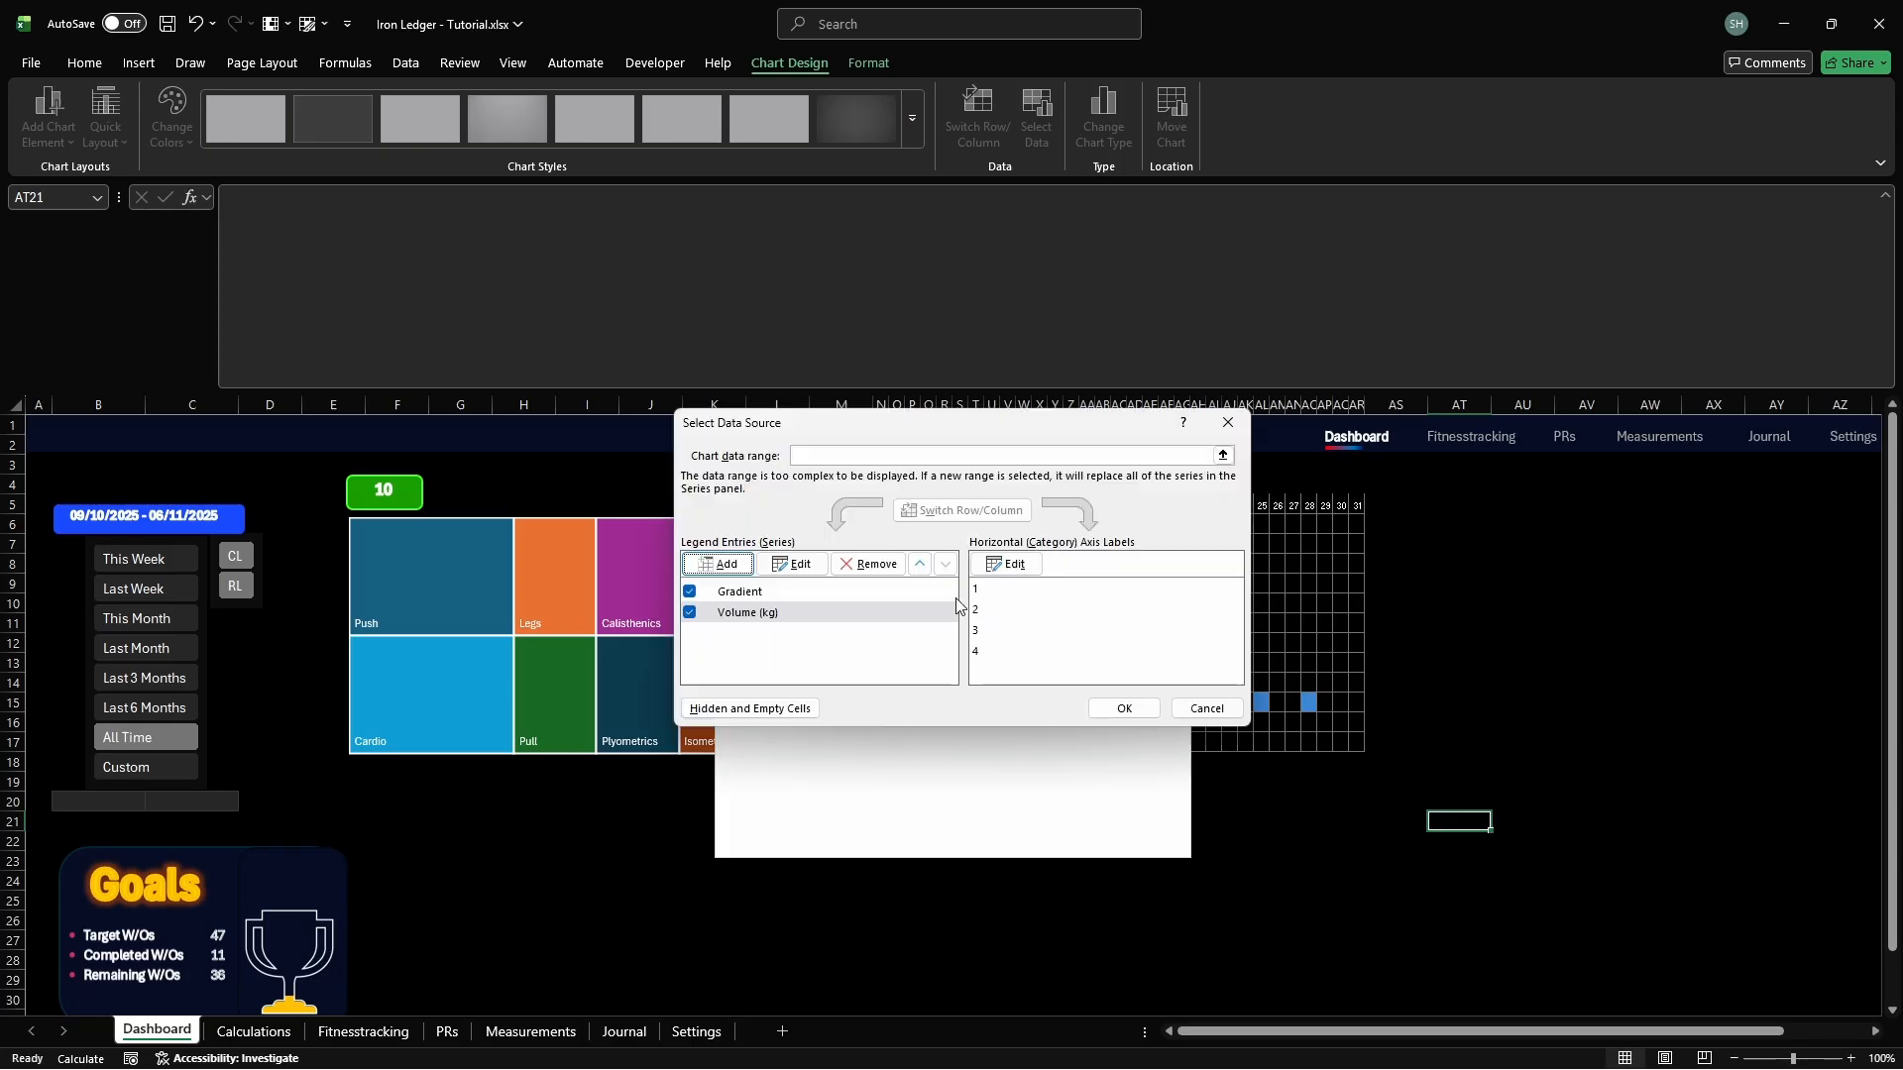
Add a third series named "Frequency" with values from 'Iron Ledger - Tutorial.xlsx'!cd_vprog_wfreq_week
{"action": "left_click", "coordinate": [718, 564]}
{"action": "type", "text": "=\"Frequenc"}
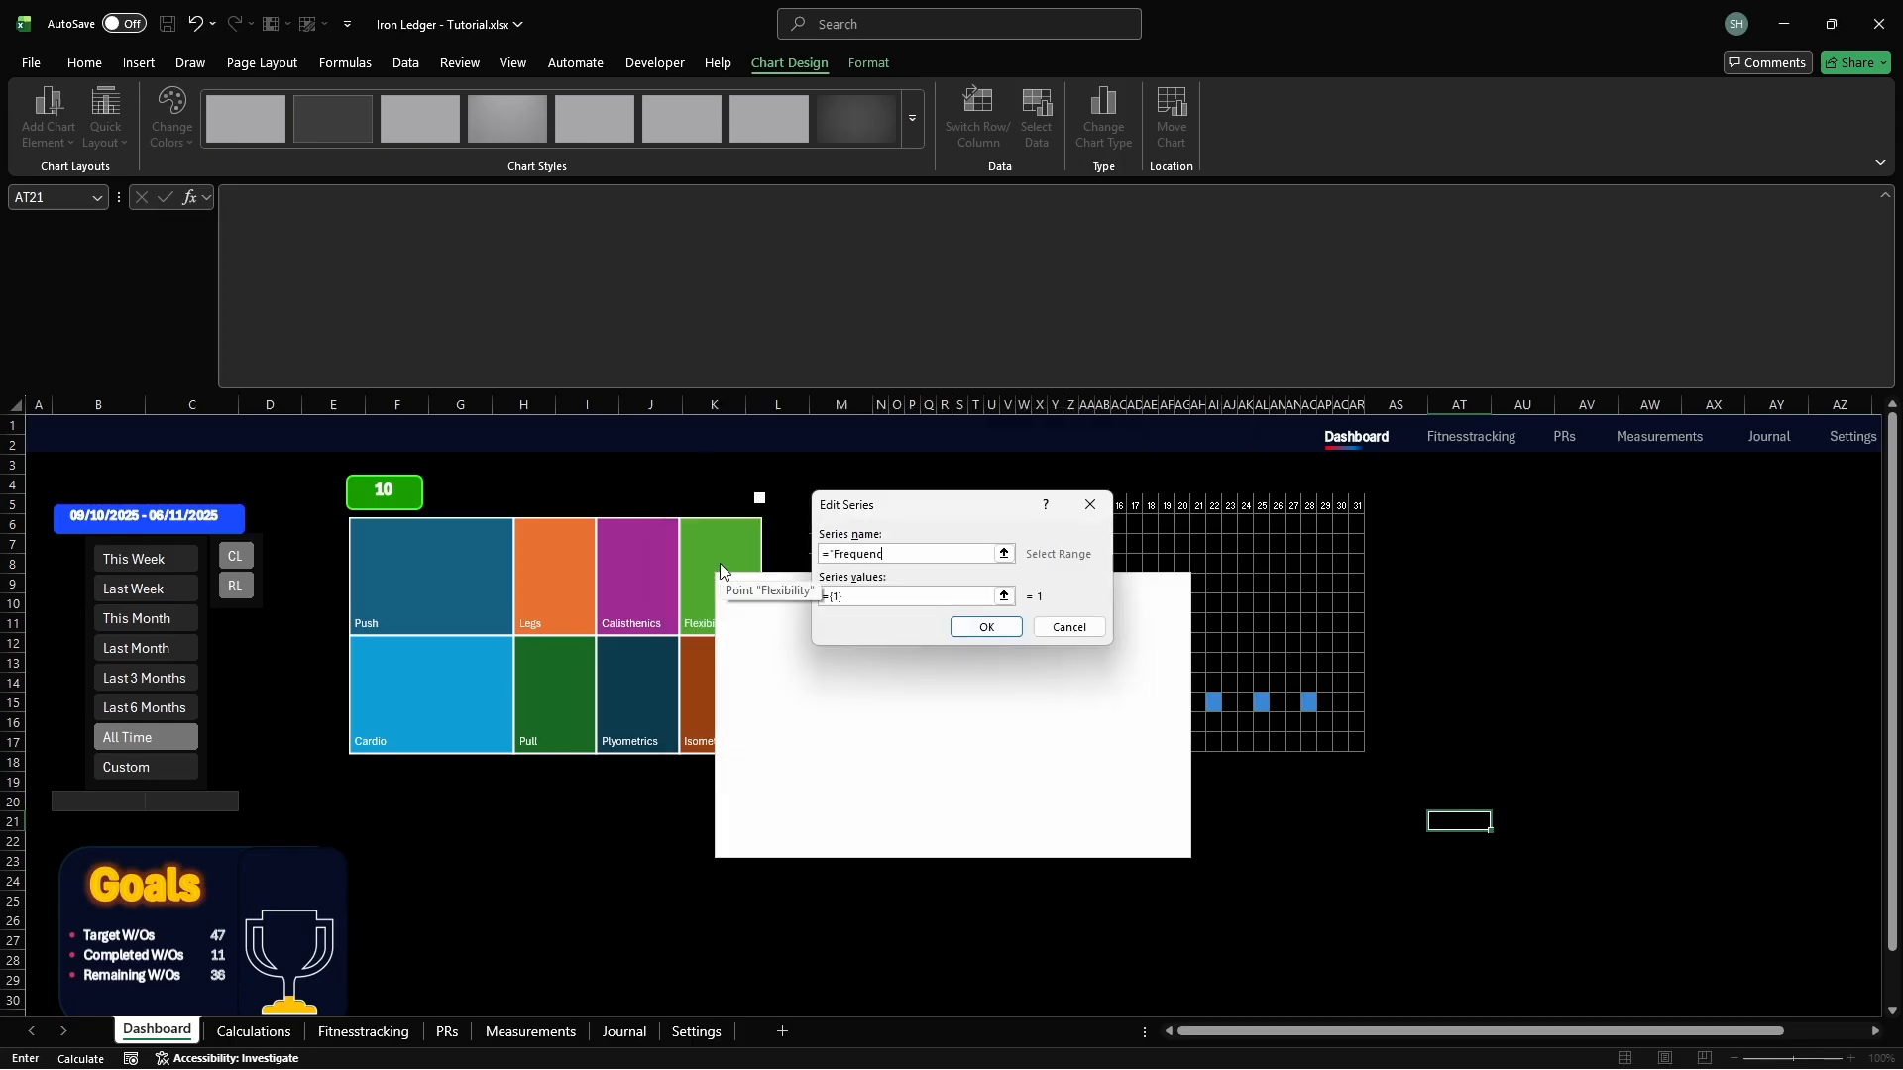
{"action": "type", "text": "y\""}
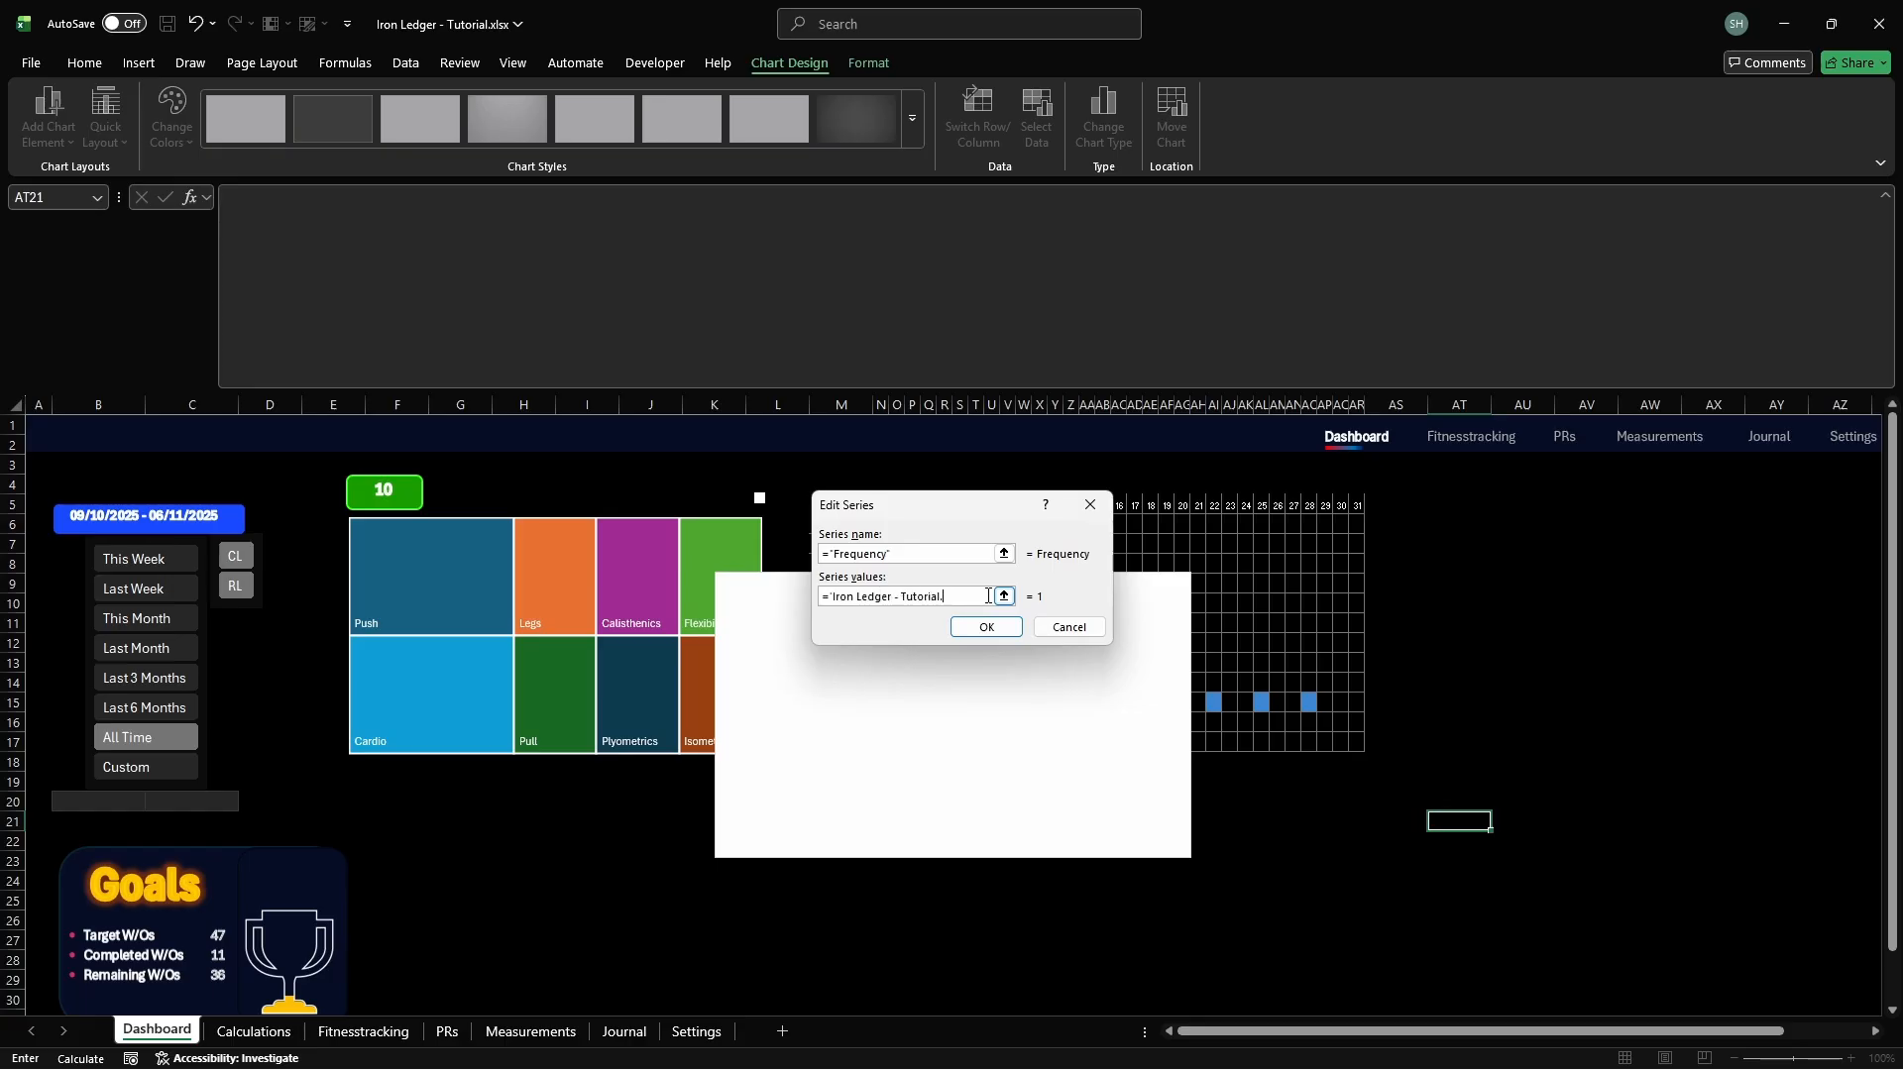
{"action": "type", "text": "d_vprog_wfreq_we"}
{"action": "key", "text": "Return"}
Set the chart's horizontal axis labels to 'Iron Ledger - Tutorial.xlsx'!cd_vprog_wt_weeks and accept the data source
{"action": "left_click", "coordinate": [1007, 570]}
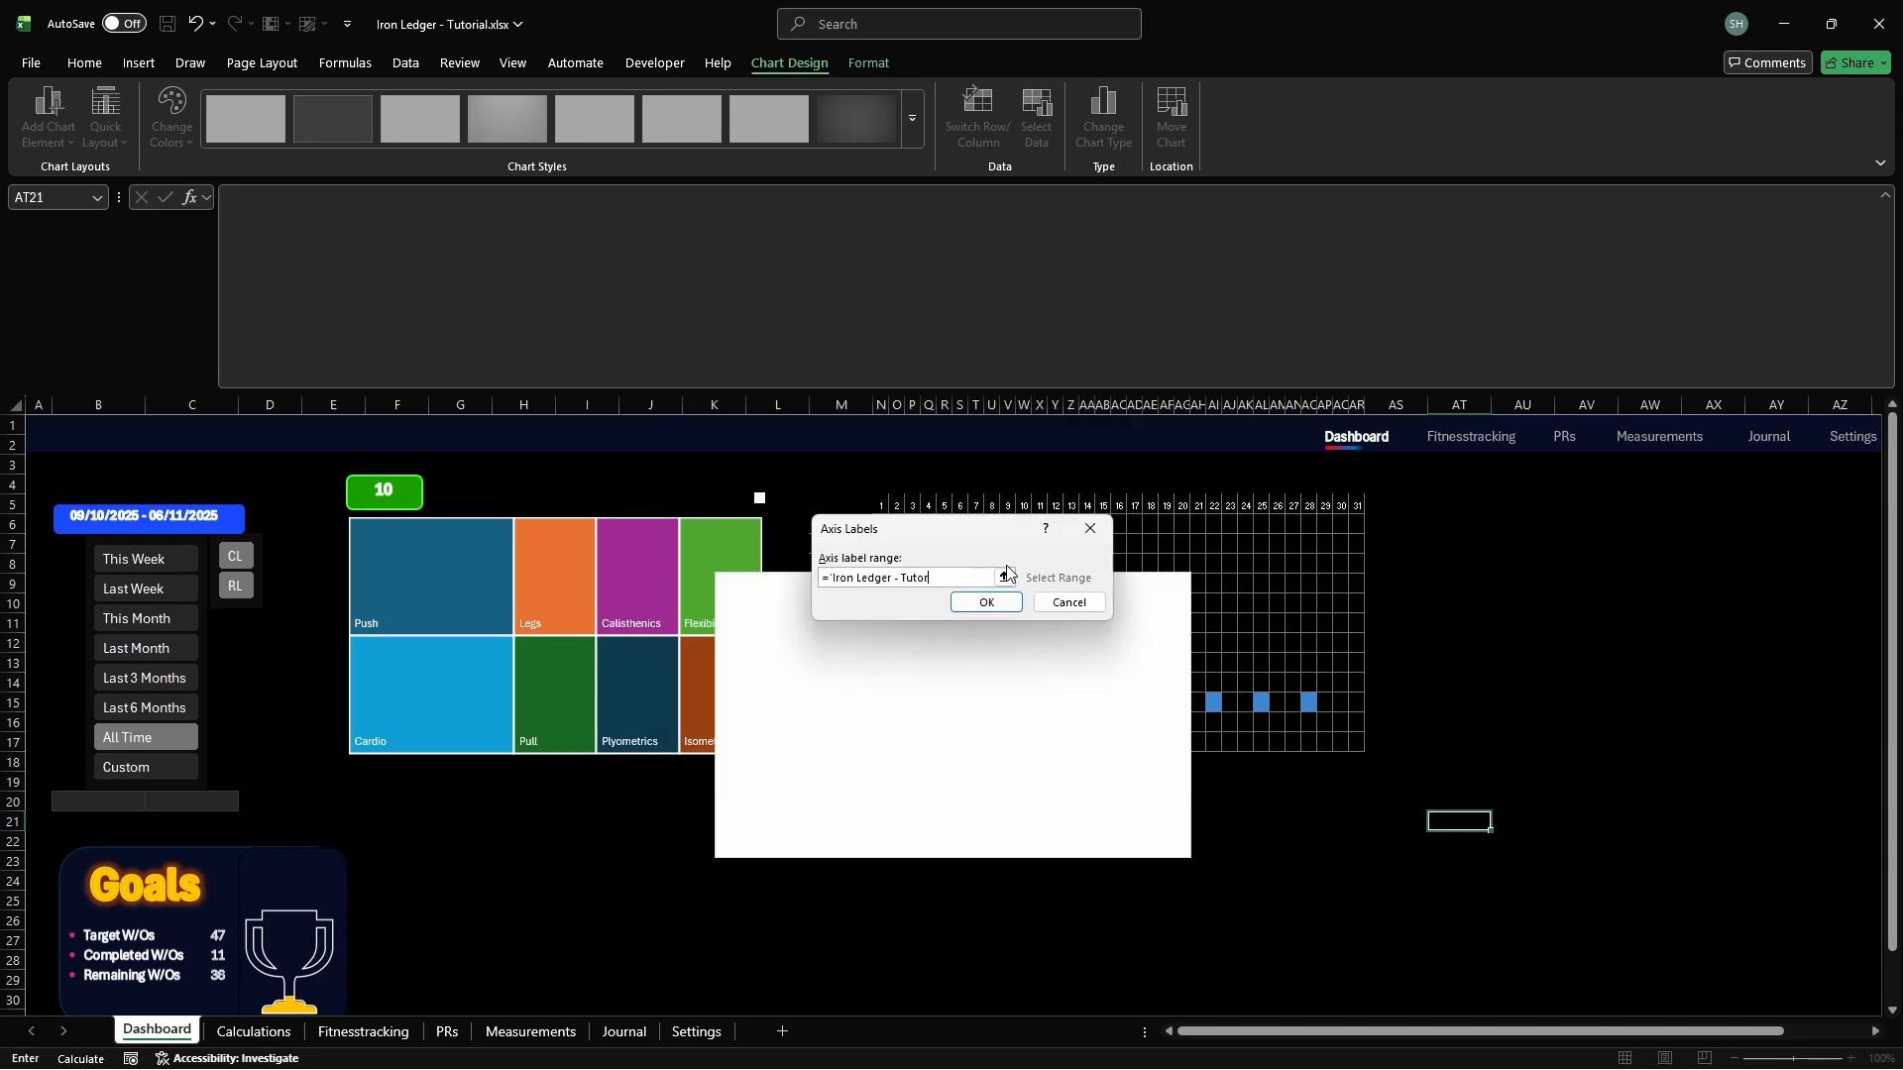
{"action": "type", "text": "_vprog_wt_weeks"}
{"action": "key", "text": "Return"}
{"action": "left_click", "coordinate": [1126, 710]}
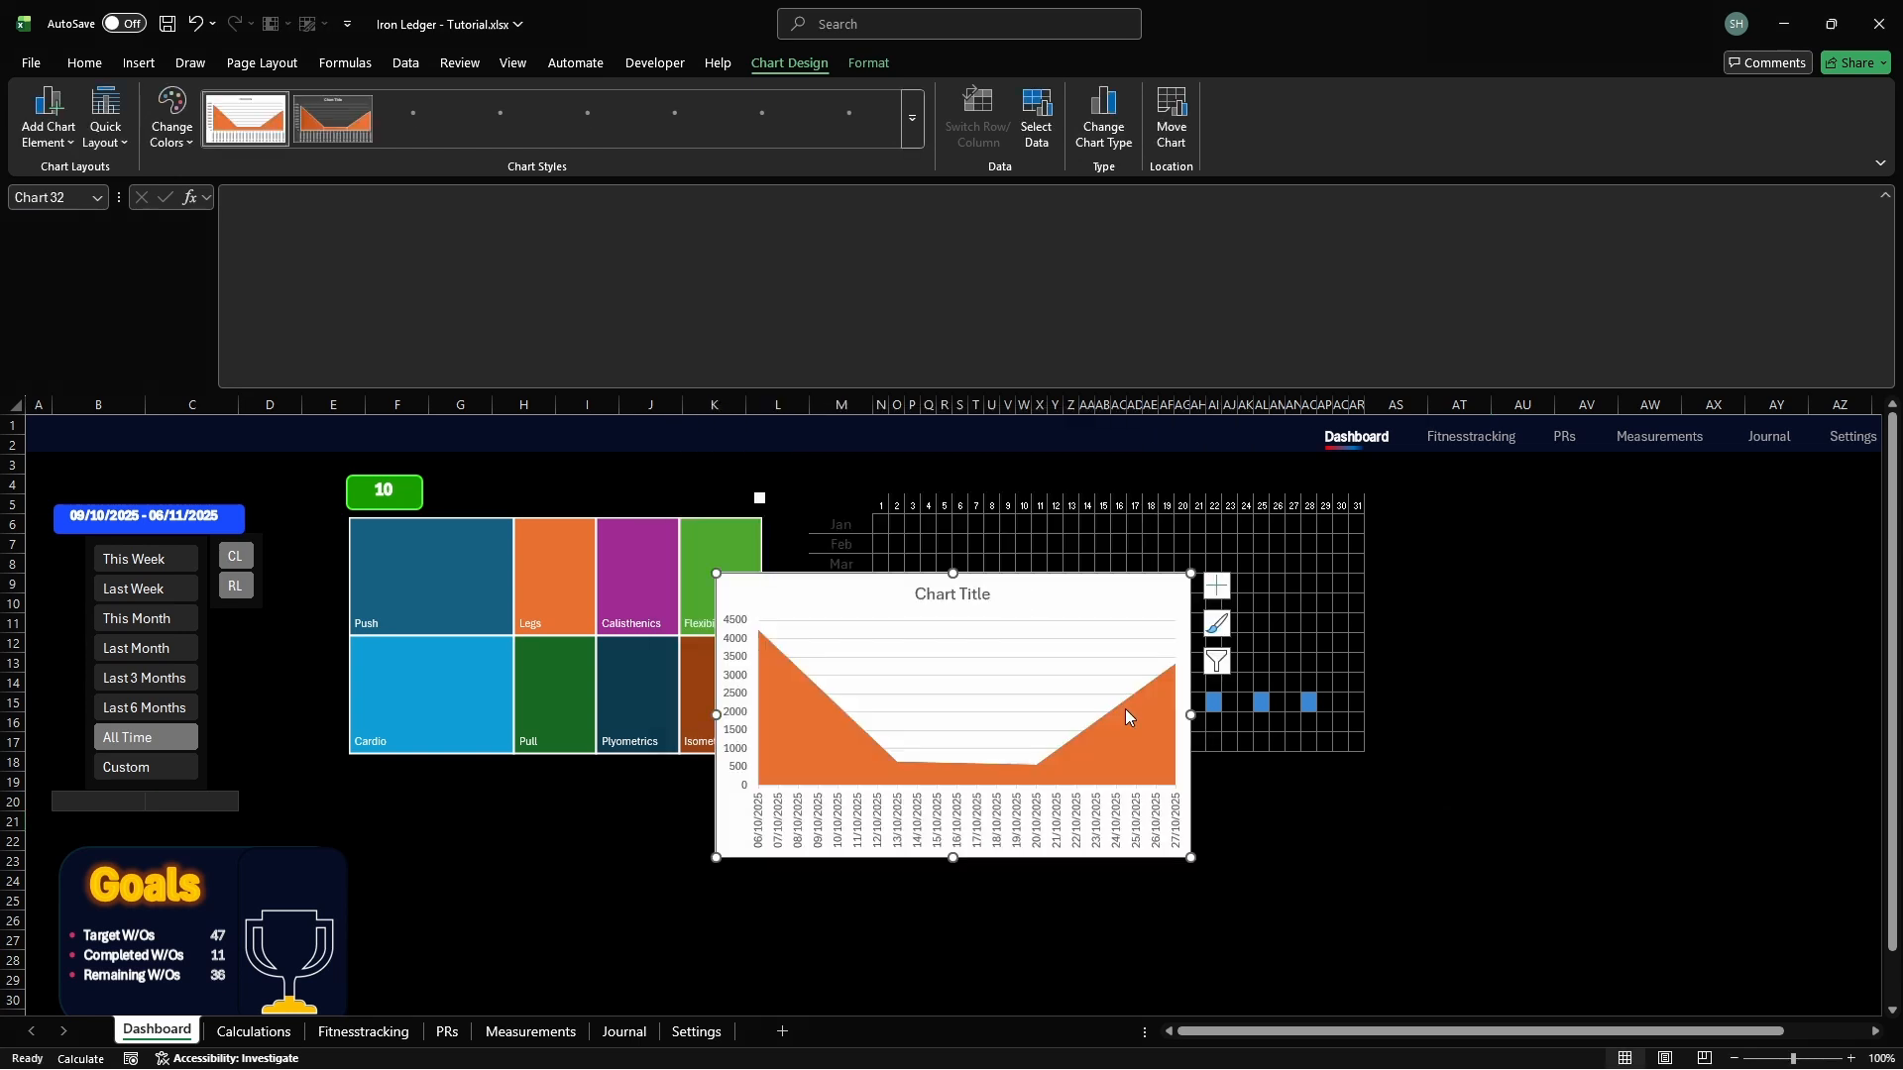
Change the chart to a combo type and set both the Gradient and Volume (kg) series to Area
{"action": "key", "text": "alt+j"}
{"action": "key", "text": "c"}
{"action": "key", "text": "c"}
{"action": "left_click", "coordinate": [719, 754]}
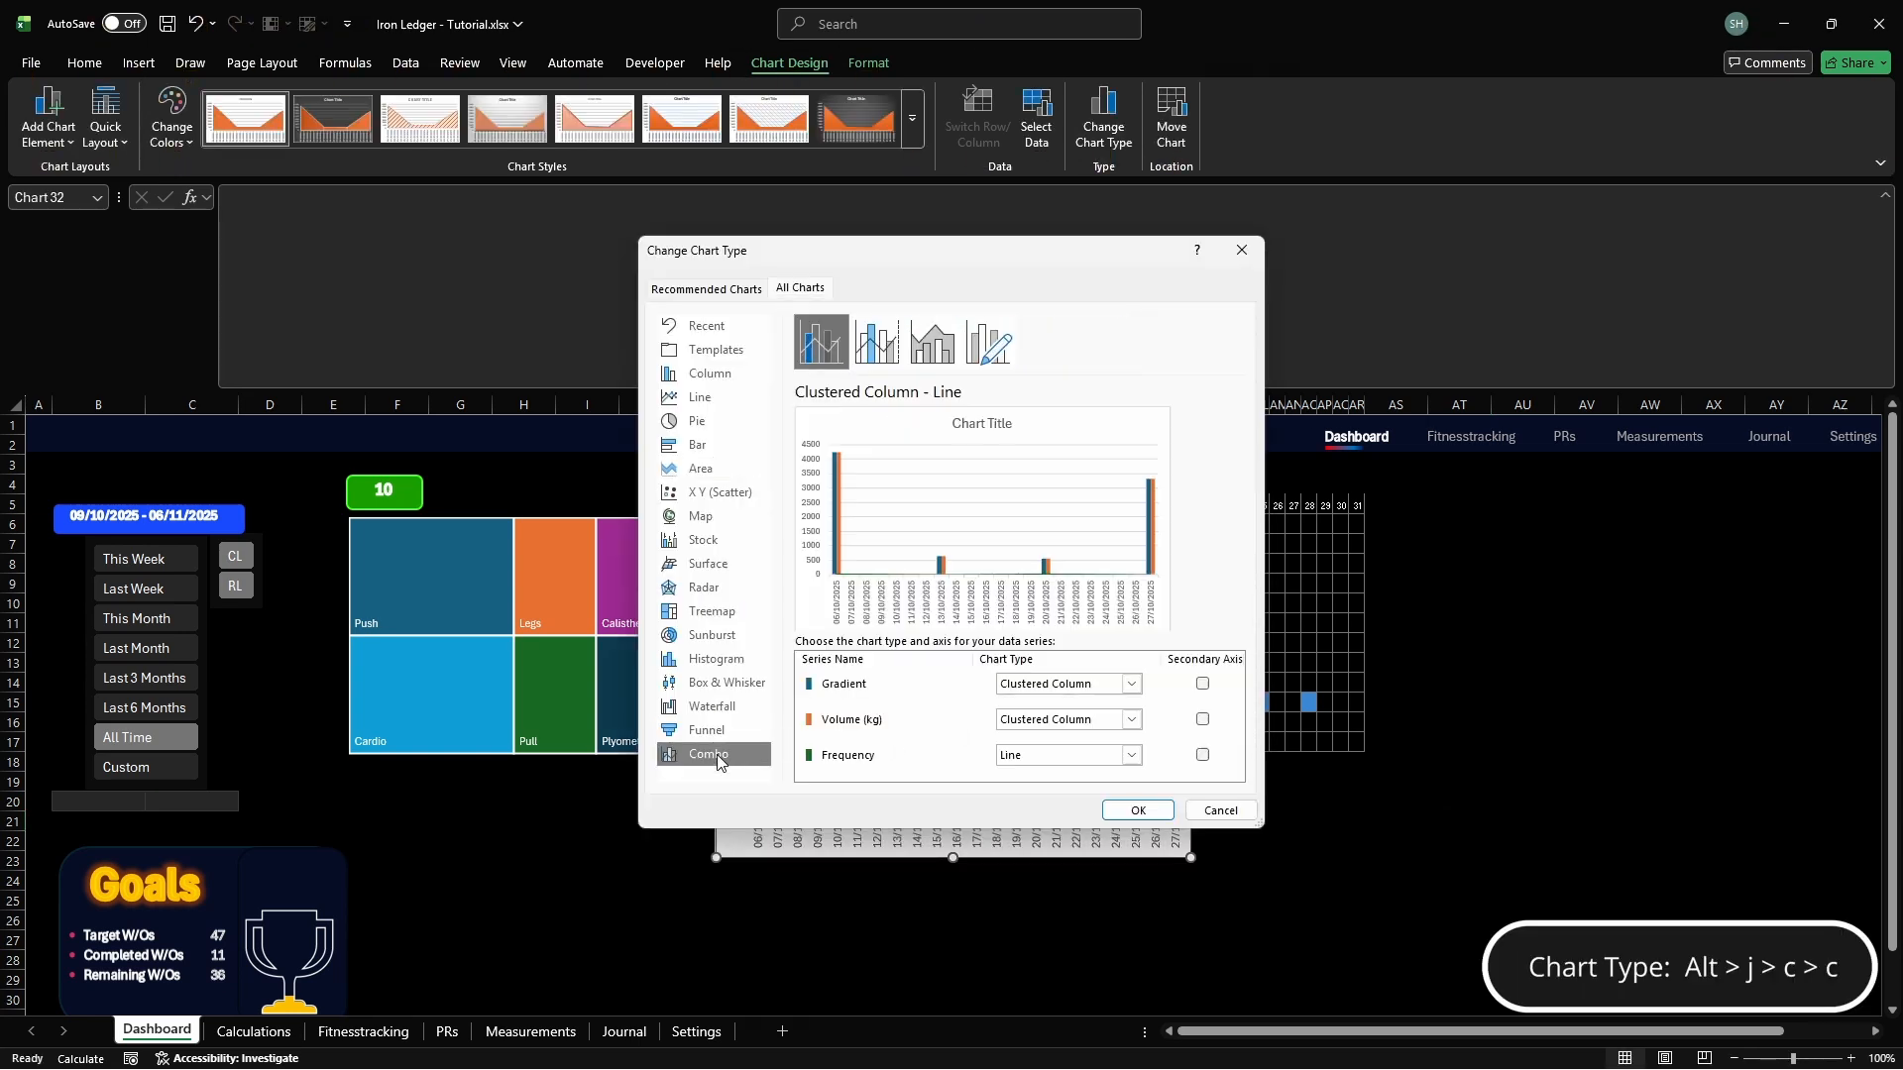
{"action": "left_click", "coordinate": [1093, 686]}
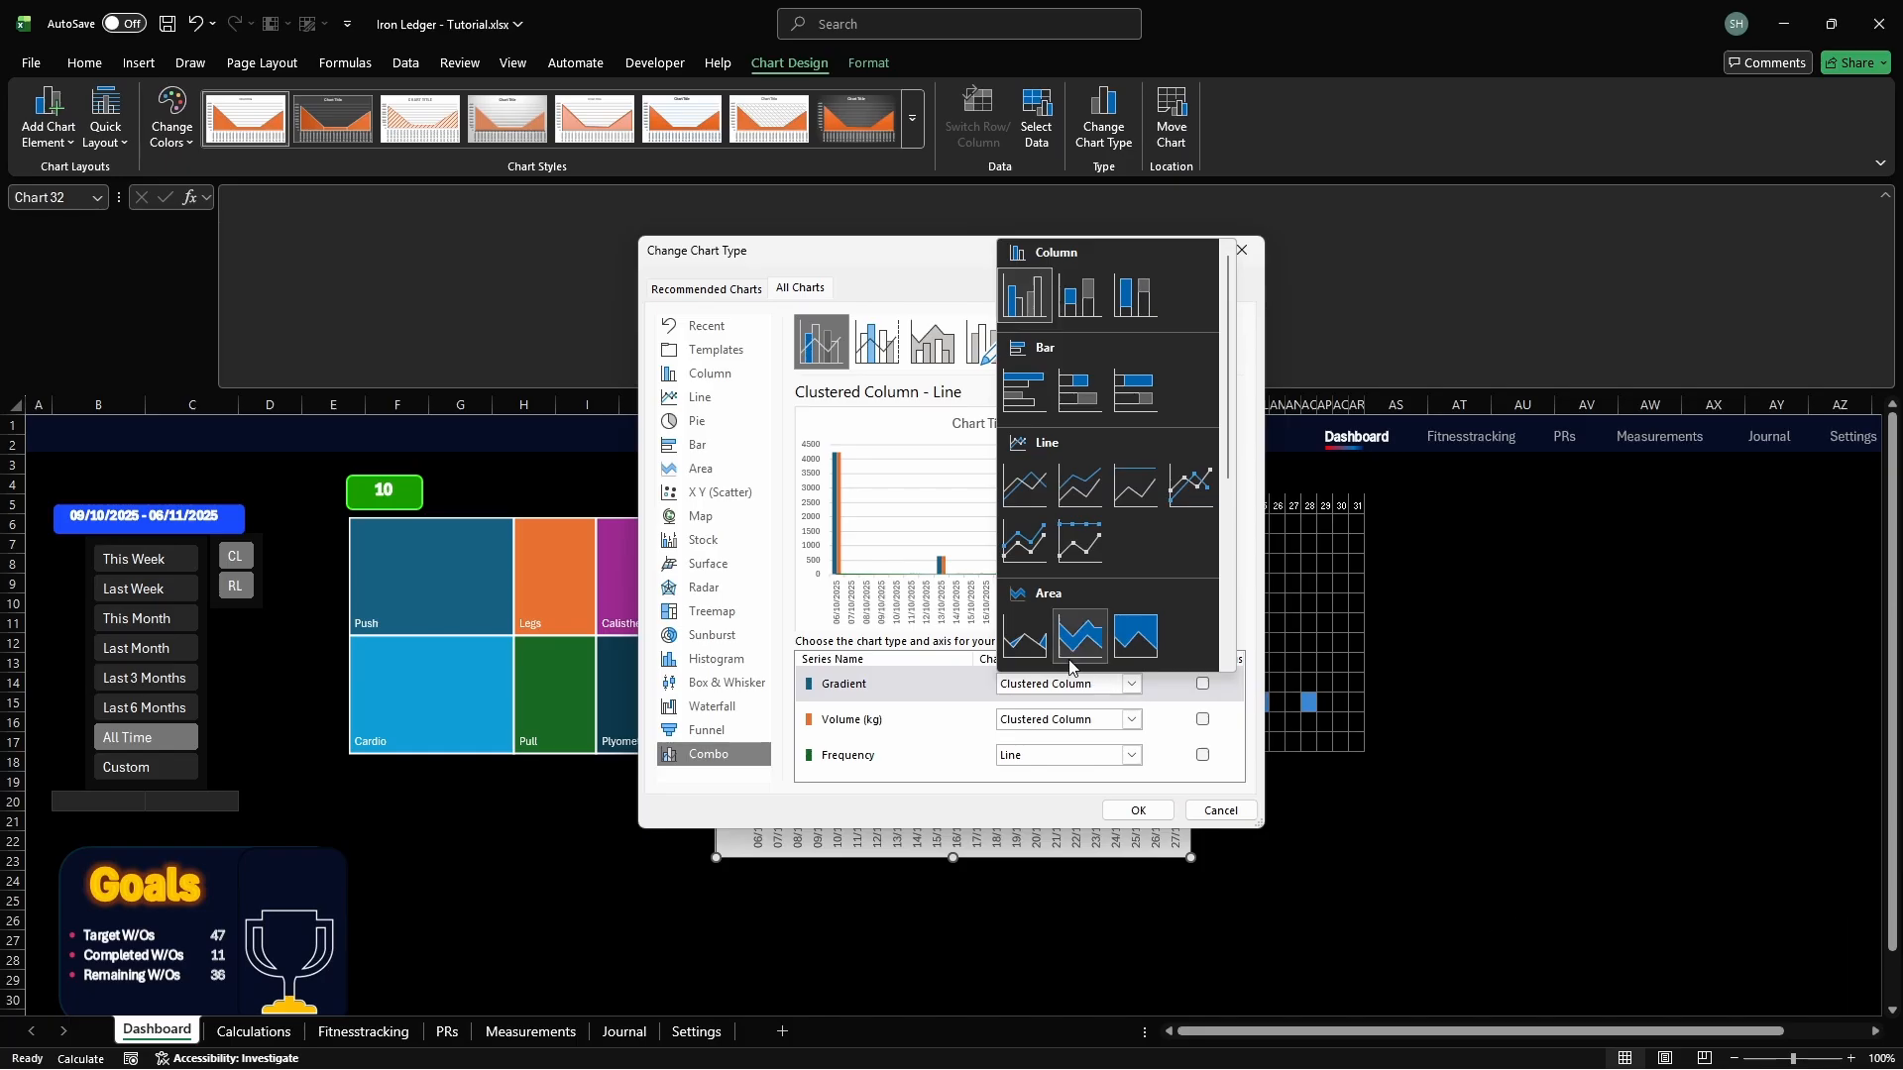
{"action": "left_click", "coordinate": [1028, 650]}
{"action": "left_click", "coordinate": [1133, 721]}
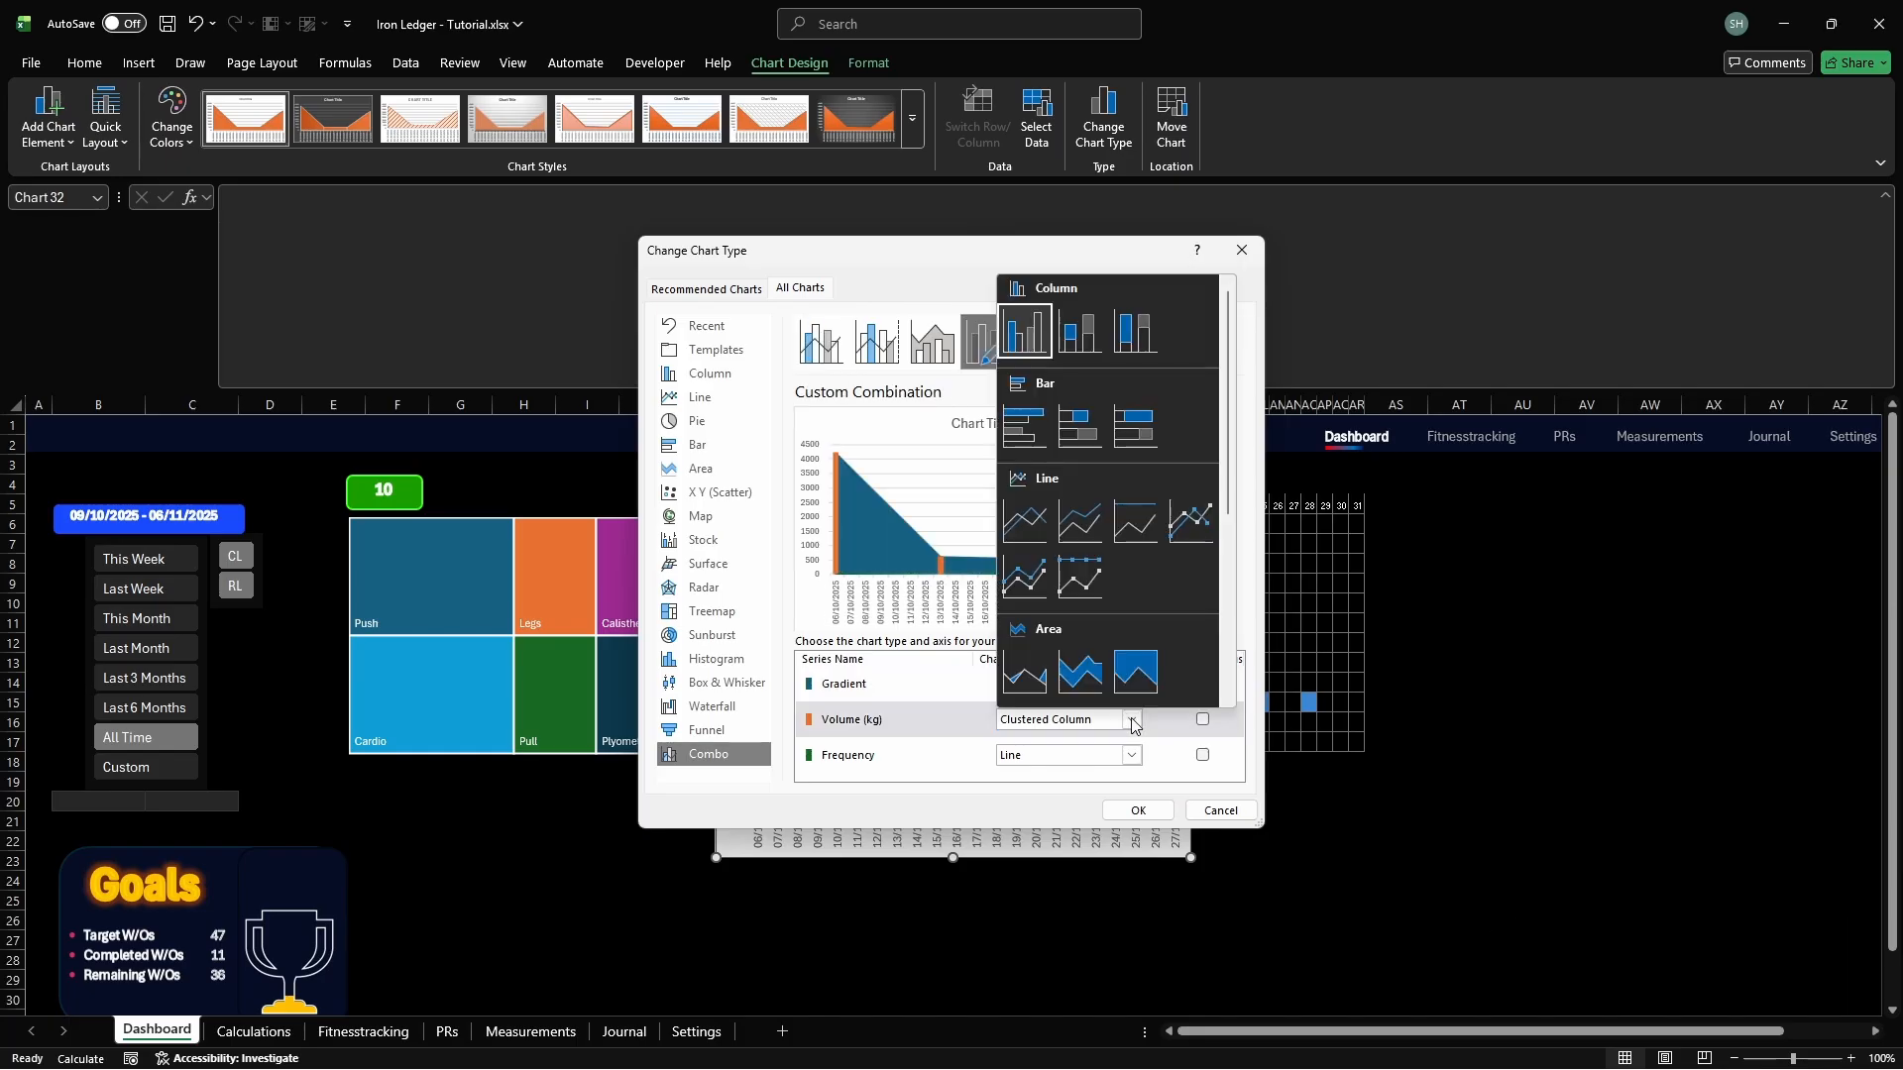
{"action": "left_click", "coordinate": [1028, 680]}
Set the Frequency series to Area on the secondary axis and apply the combo chart type
{"action": "left_click", "coordinate": [1132, 757]}
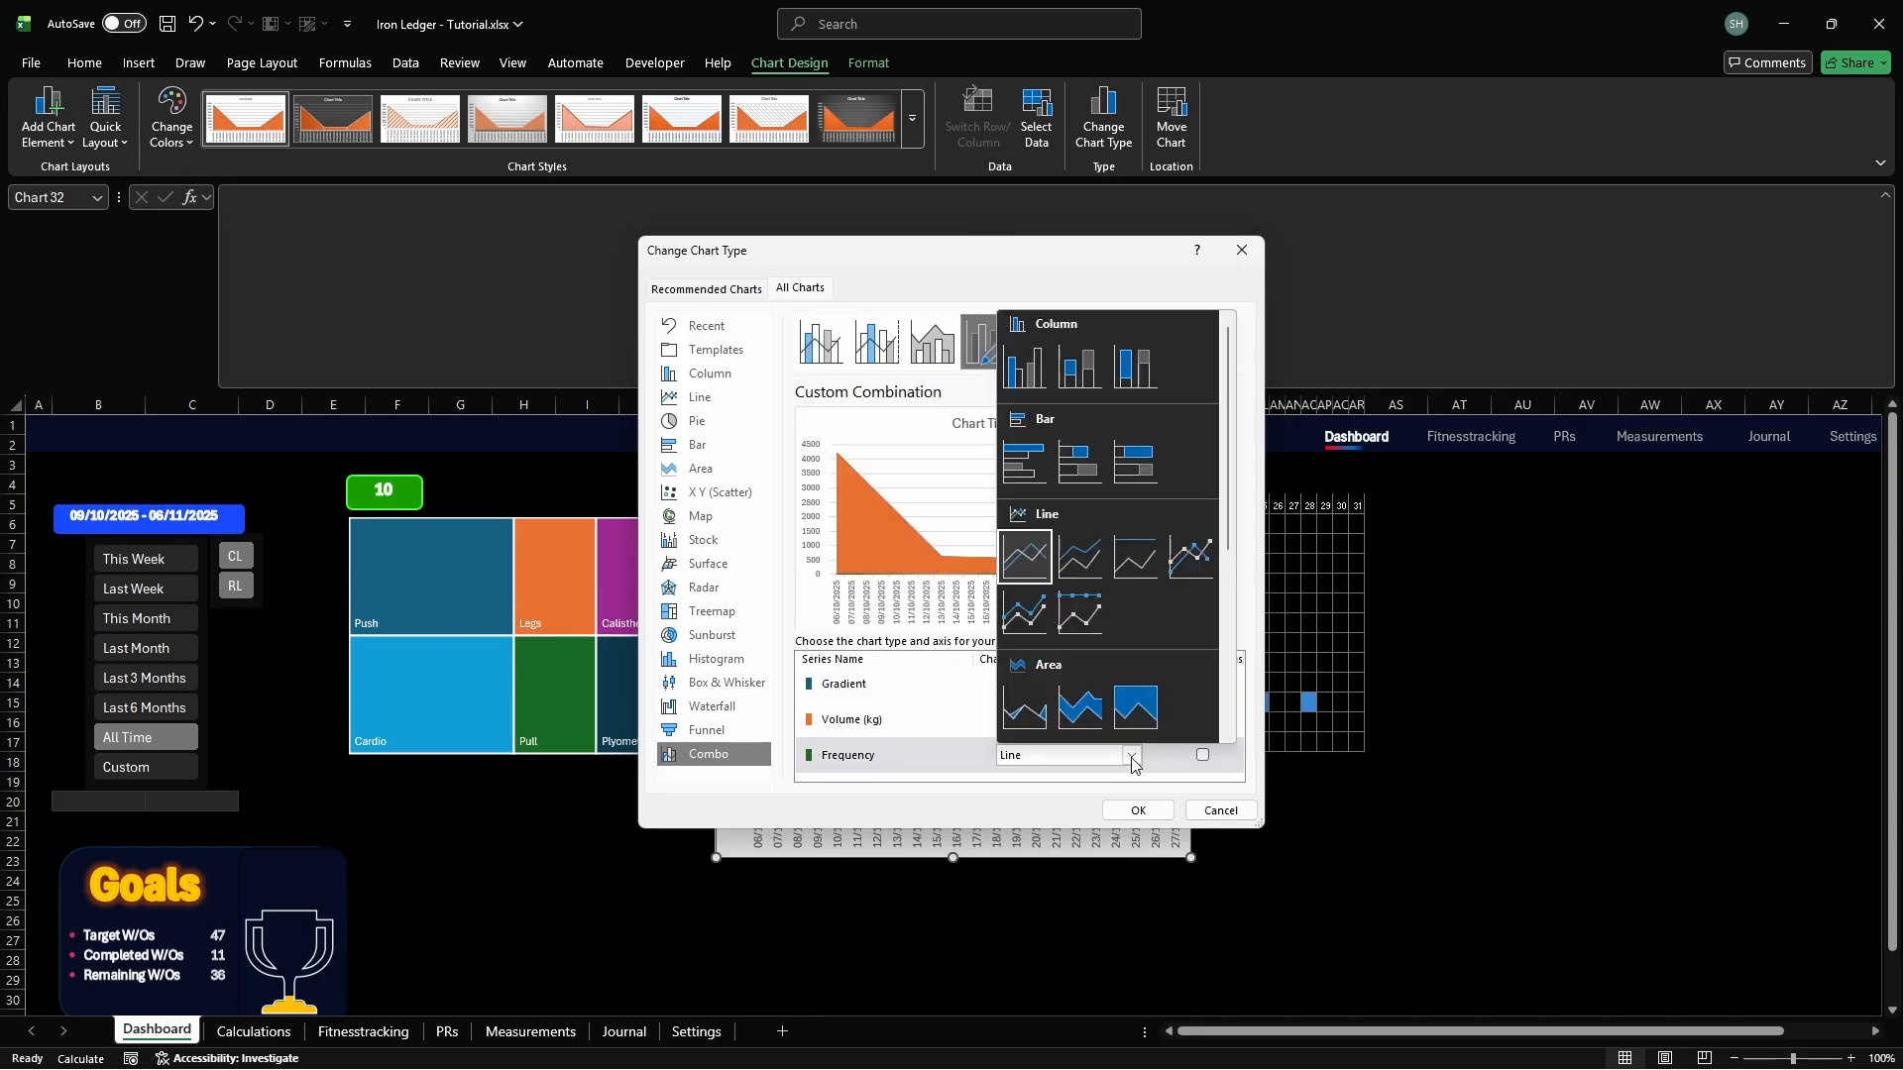
{"action": "left_click", "coordinate": [1026, 709]}
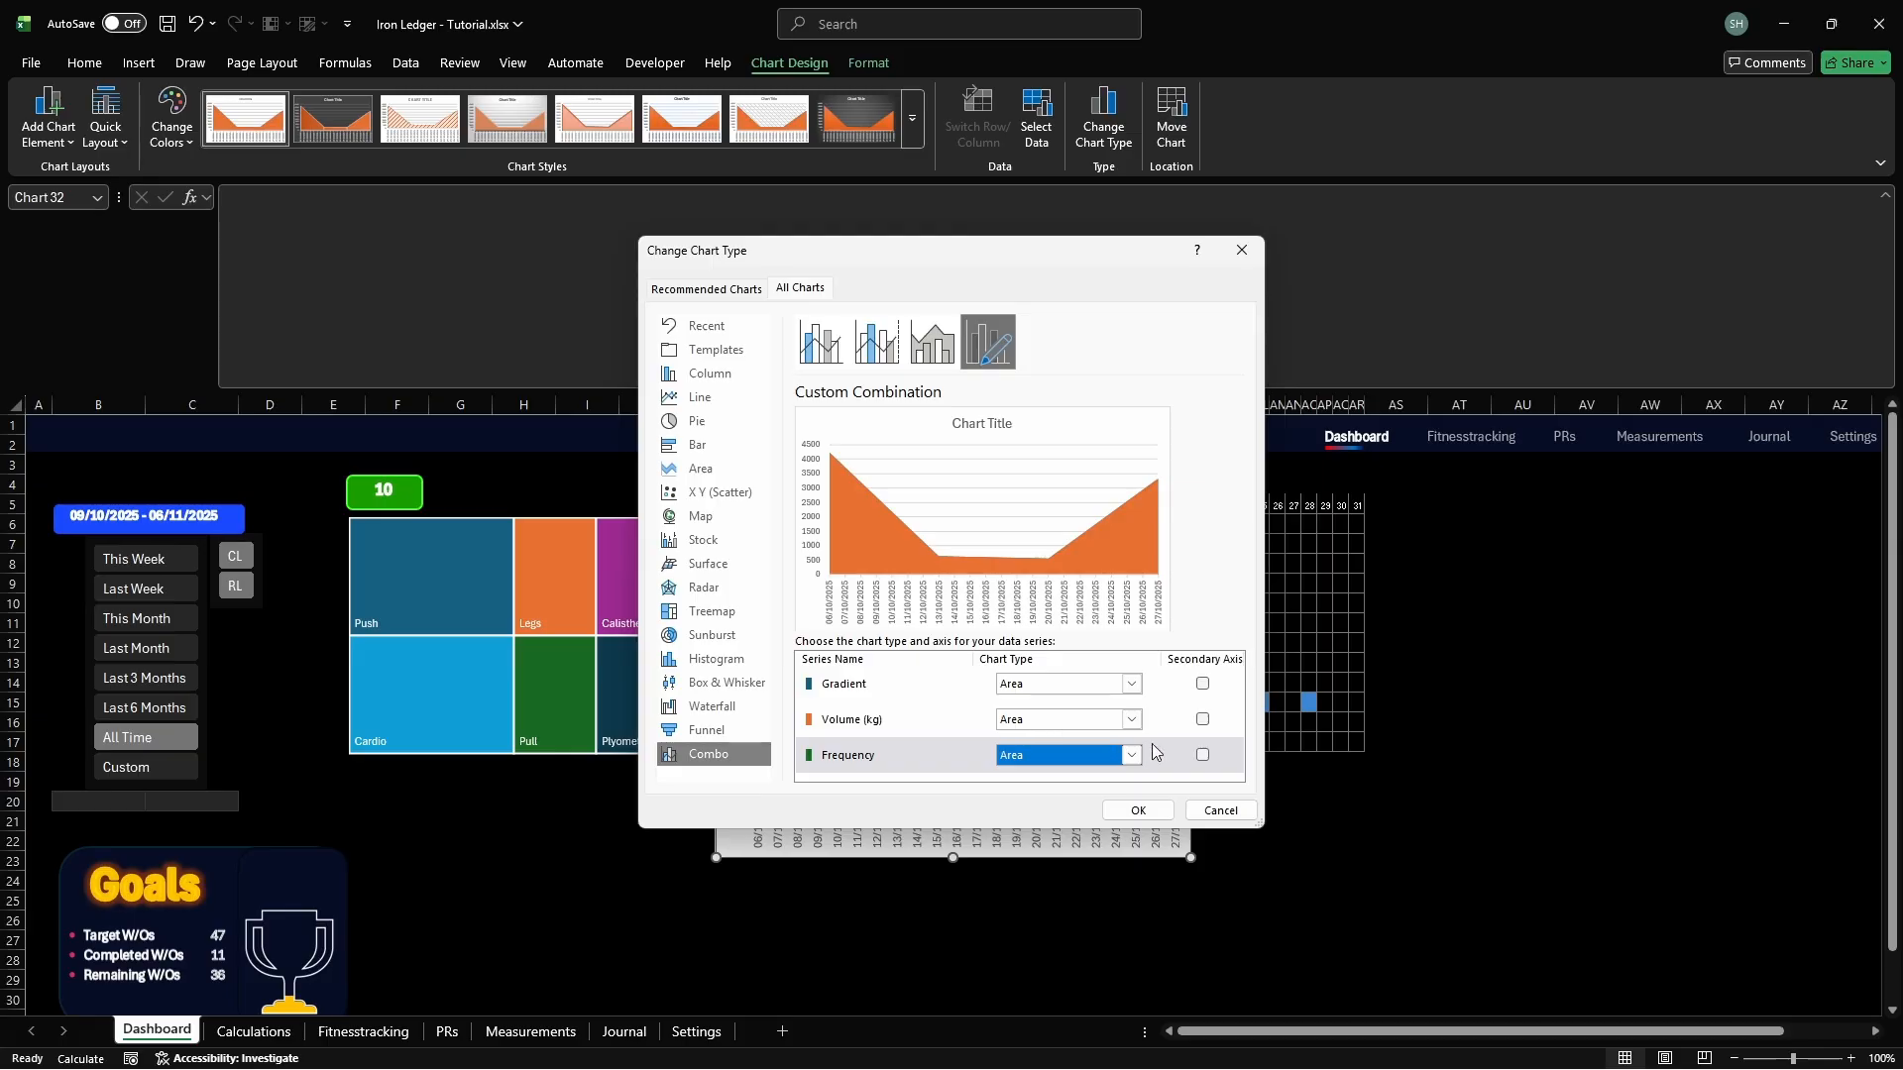
{"action": "left_click", "coordinate": [1202, 755]}
{"action": "key", "text": "Return"}
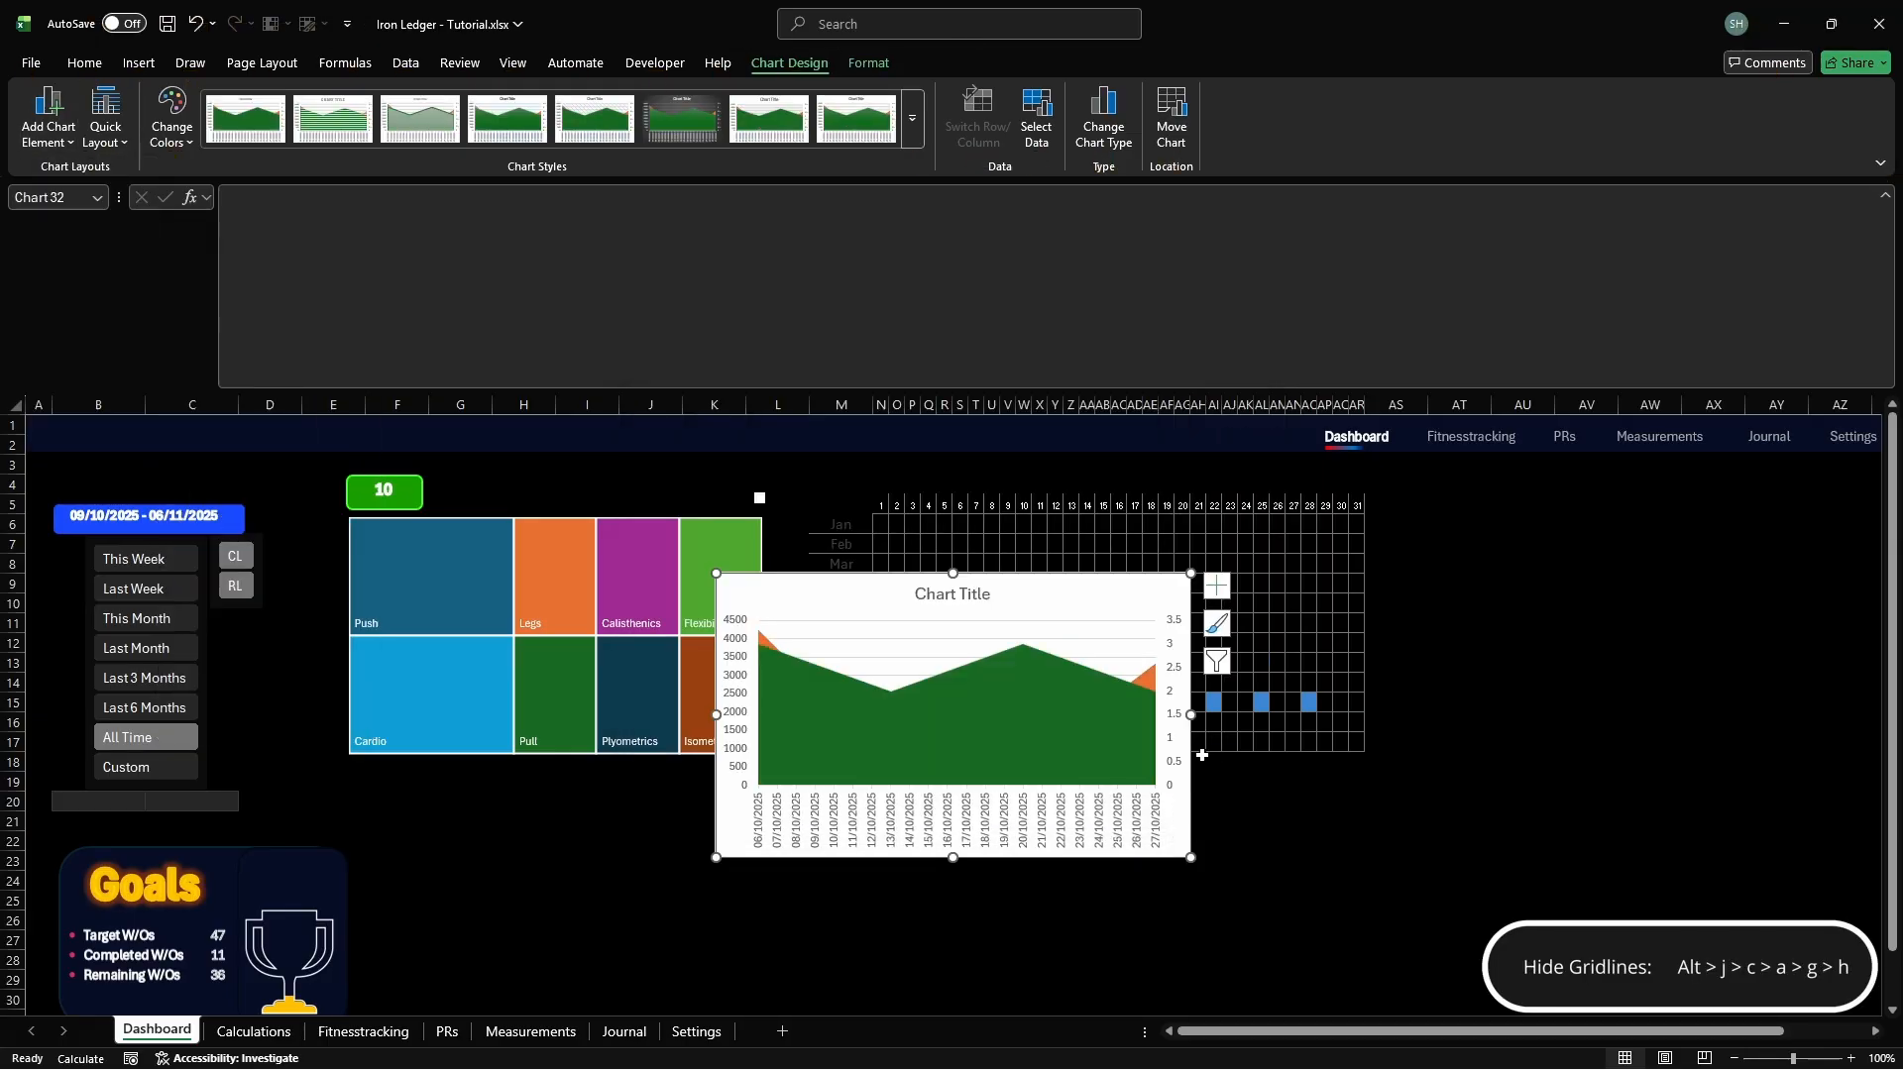
Remove the gridlines and the title from the volume progression chart
{"action": "key", "text": "alt+j"}
{"action": "key", "text": "c"}
{"action": "key", "text": "a"}
{"action": "key", "text": "c"}
{"action": "key", "text": "n"}
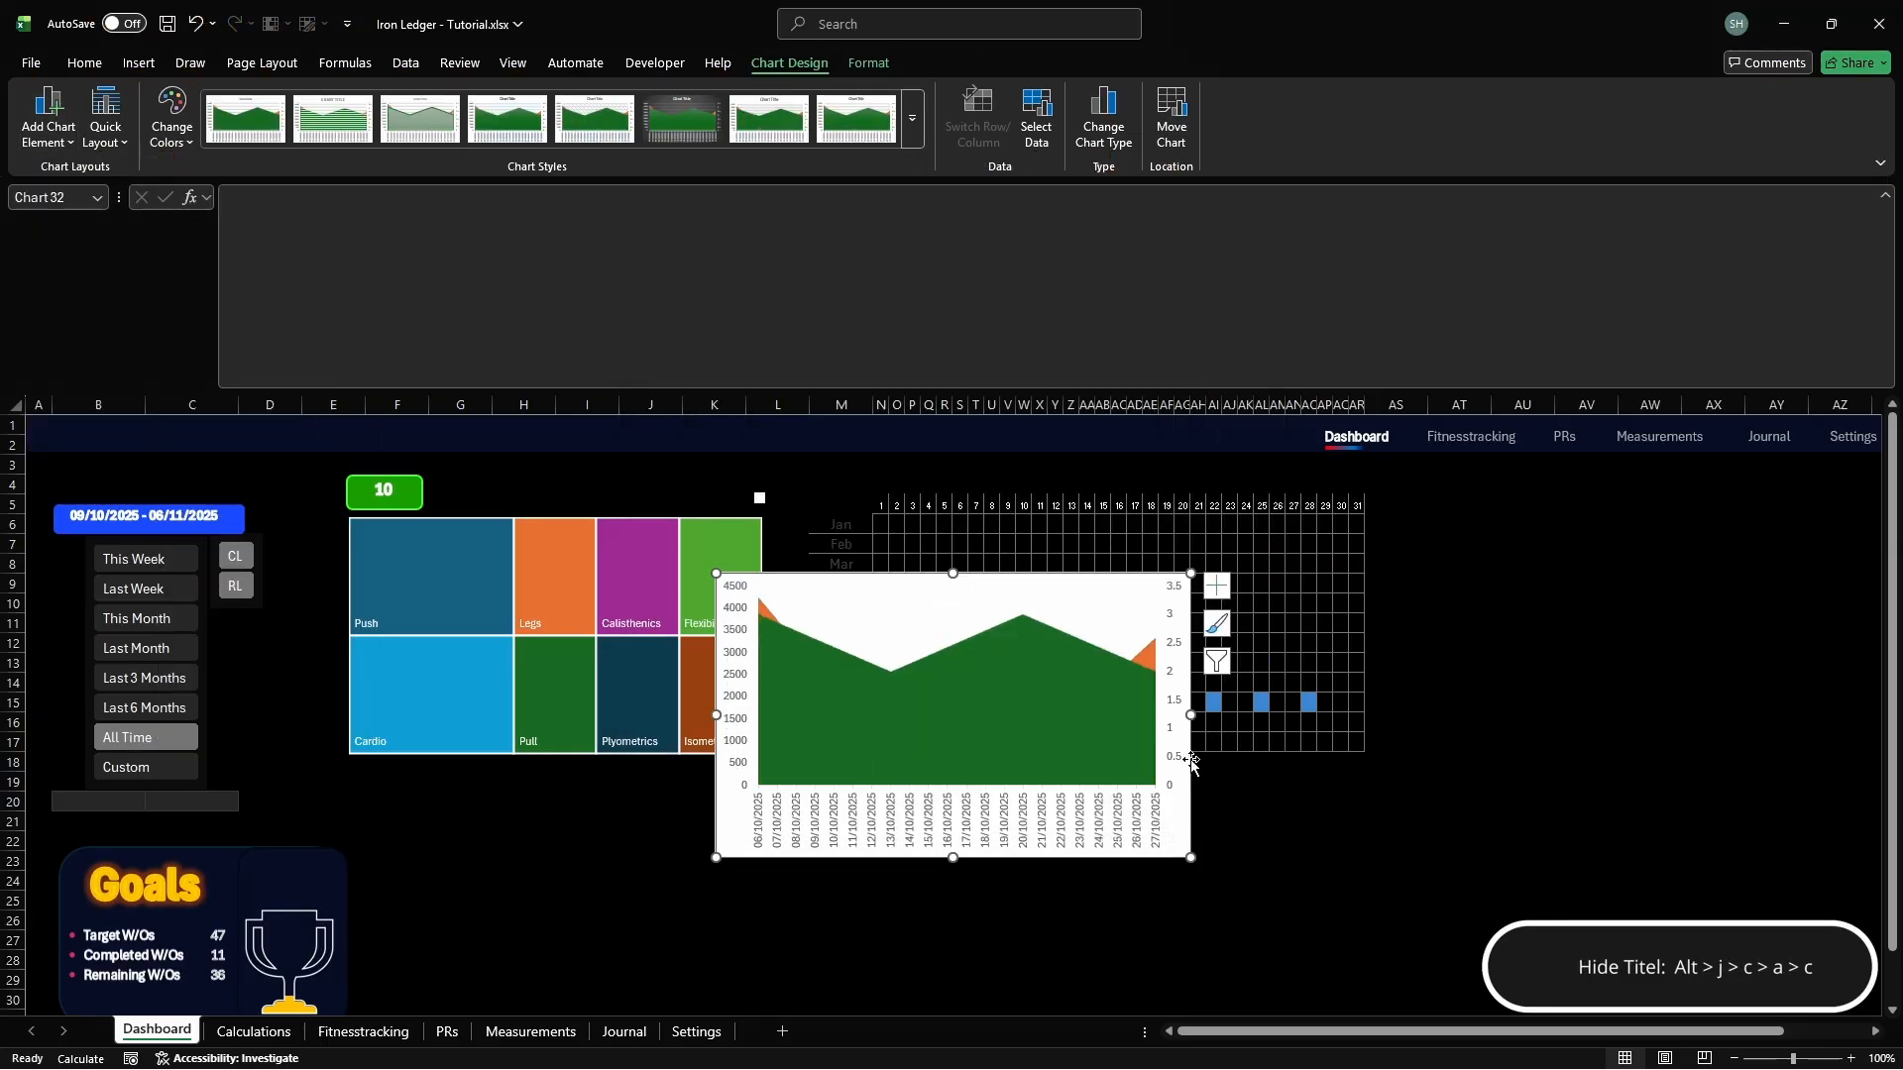
Set the text direction of the chart's date axis labels to Horizontal
{"action": "right_click", "coordinate": [968, 826]}
{"action": "left_click", "coordinate": [996, 809]}
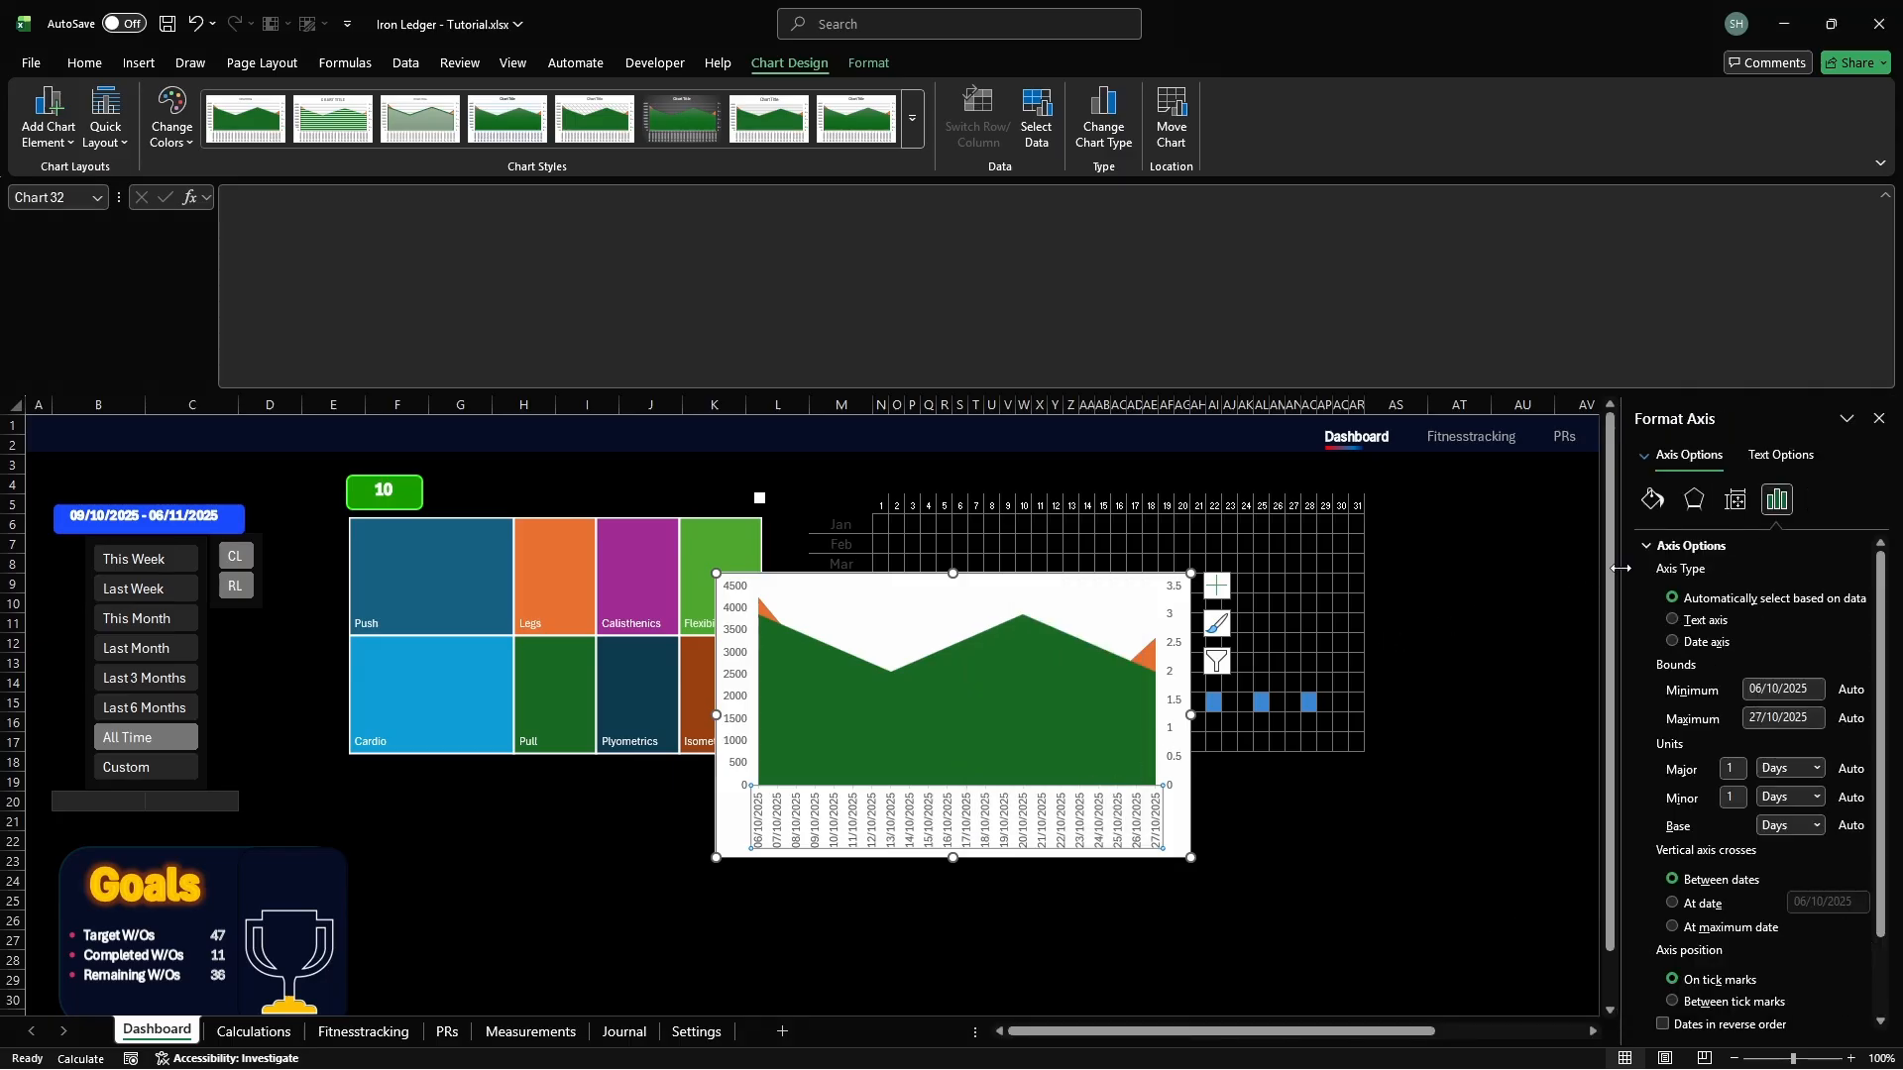
{"action": "left_click", "coordinate": [1736, 499]}
{"action": "left_click", "coordinate": [1829, 604]}
{"action": "key", "text": "Down"}
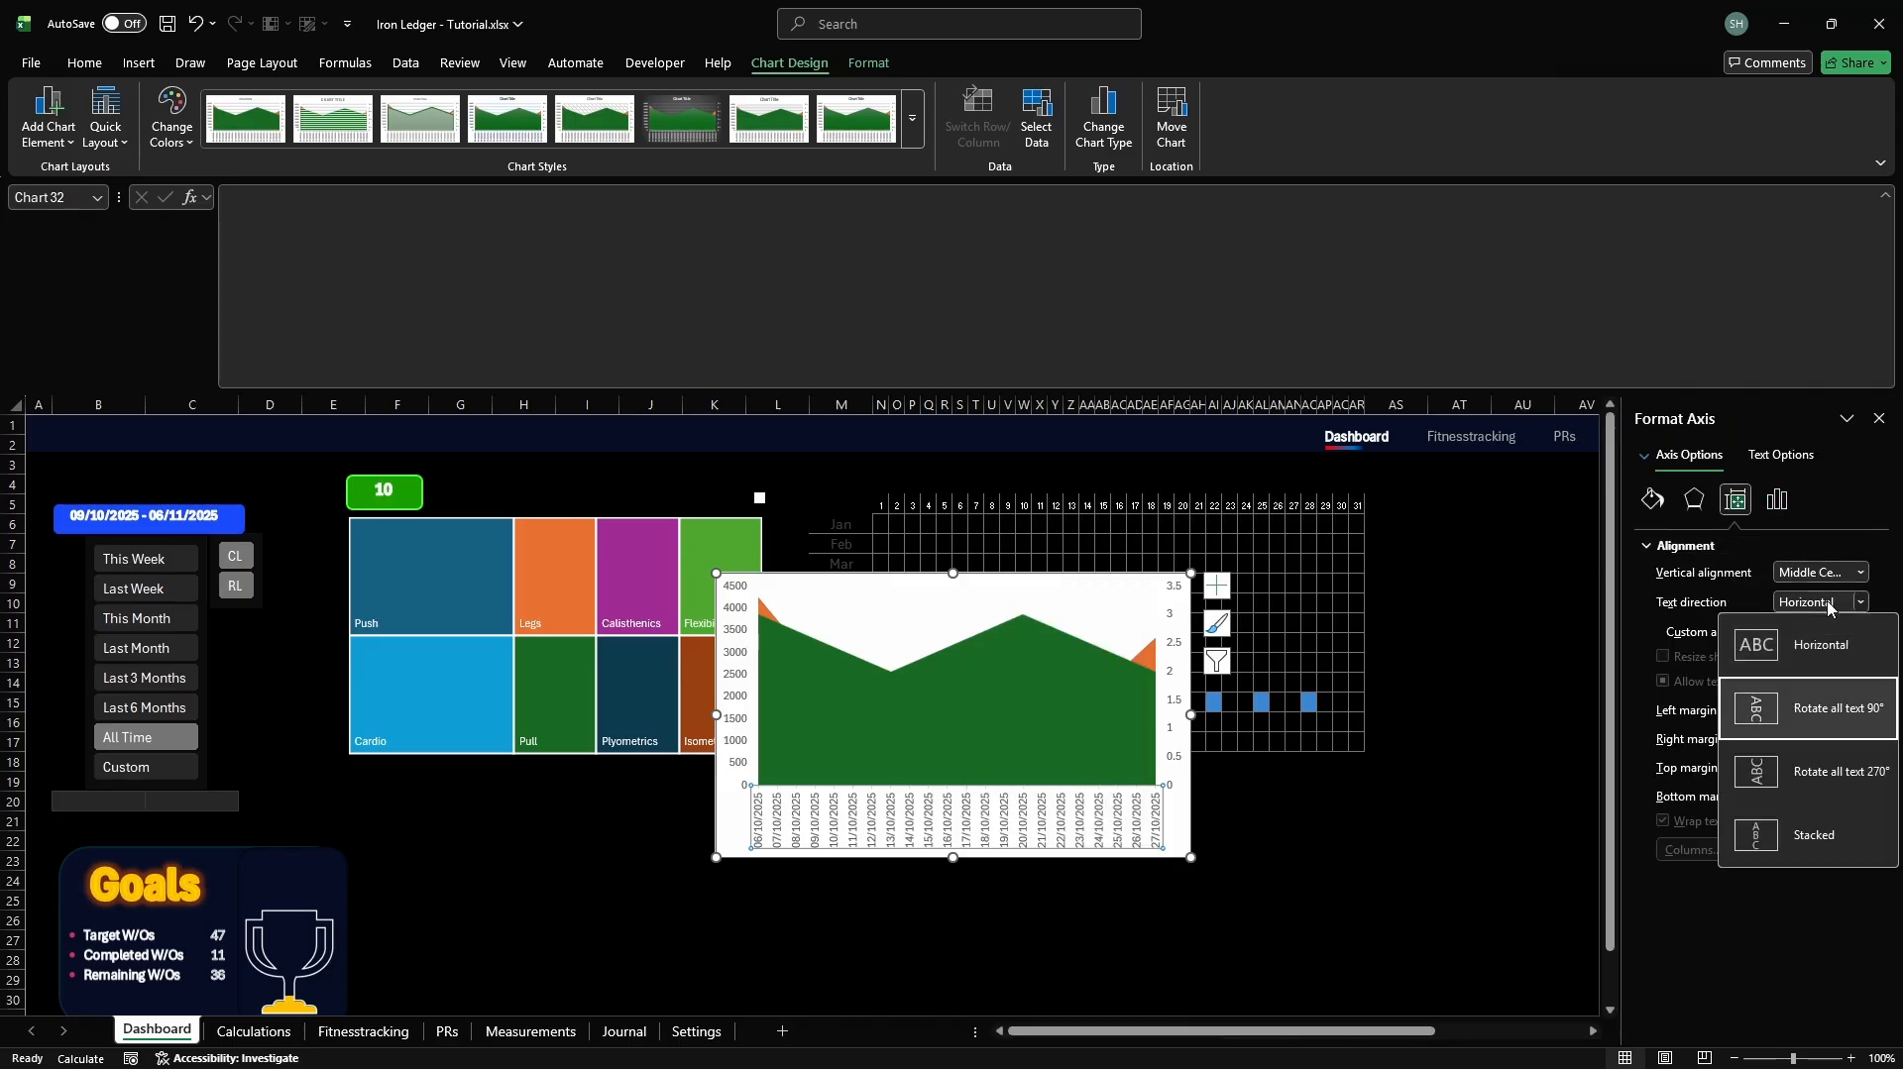
{"action": "key", "text": "Return"}
{"action": "left_click", "coordinate": [1829, 604]}
{"action": "key", "text": "Up"}
{"action": "key", "text": "Return"}
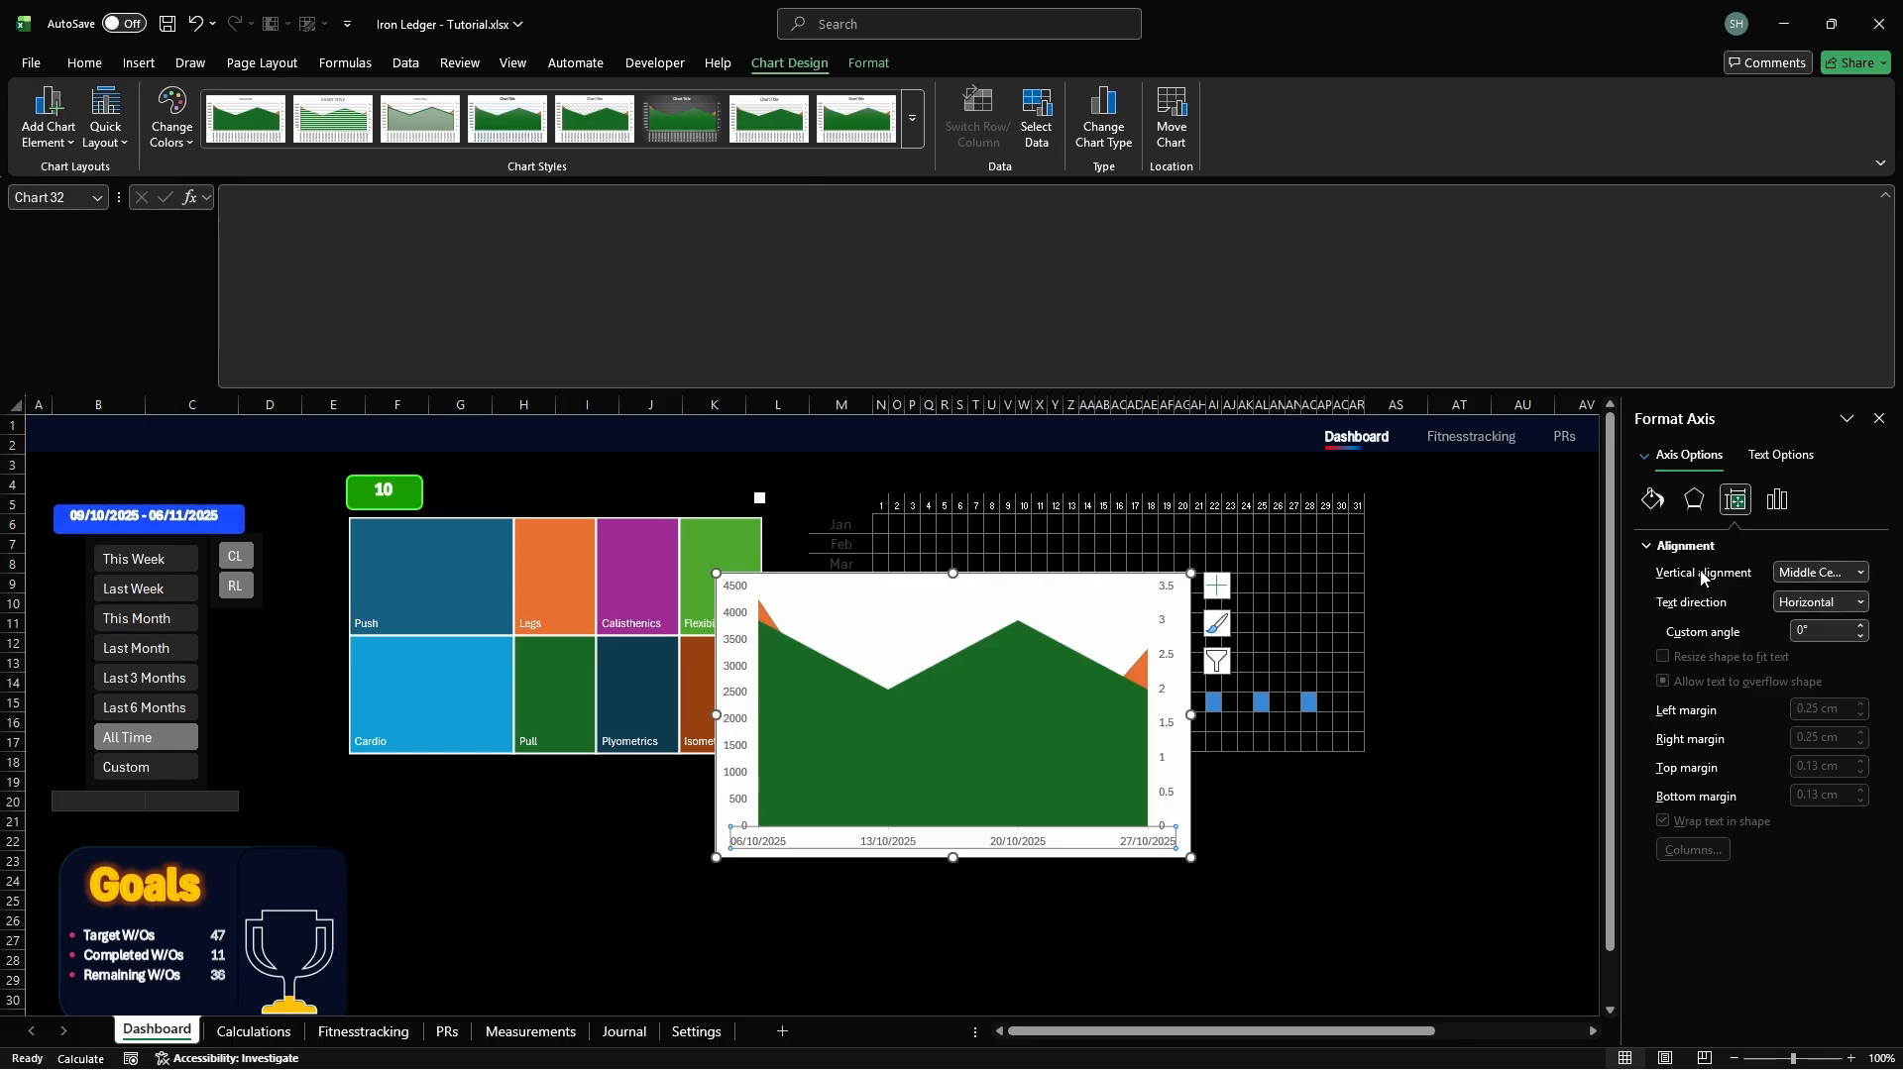
Add a legend at the top of the chart
{"action": "left_click", "coordinate": [999, 585]}
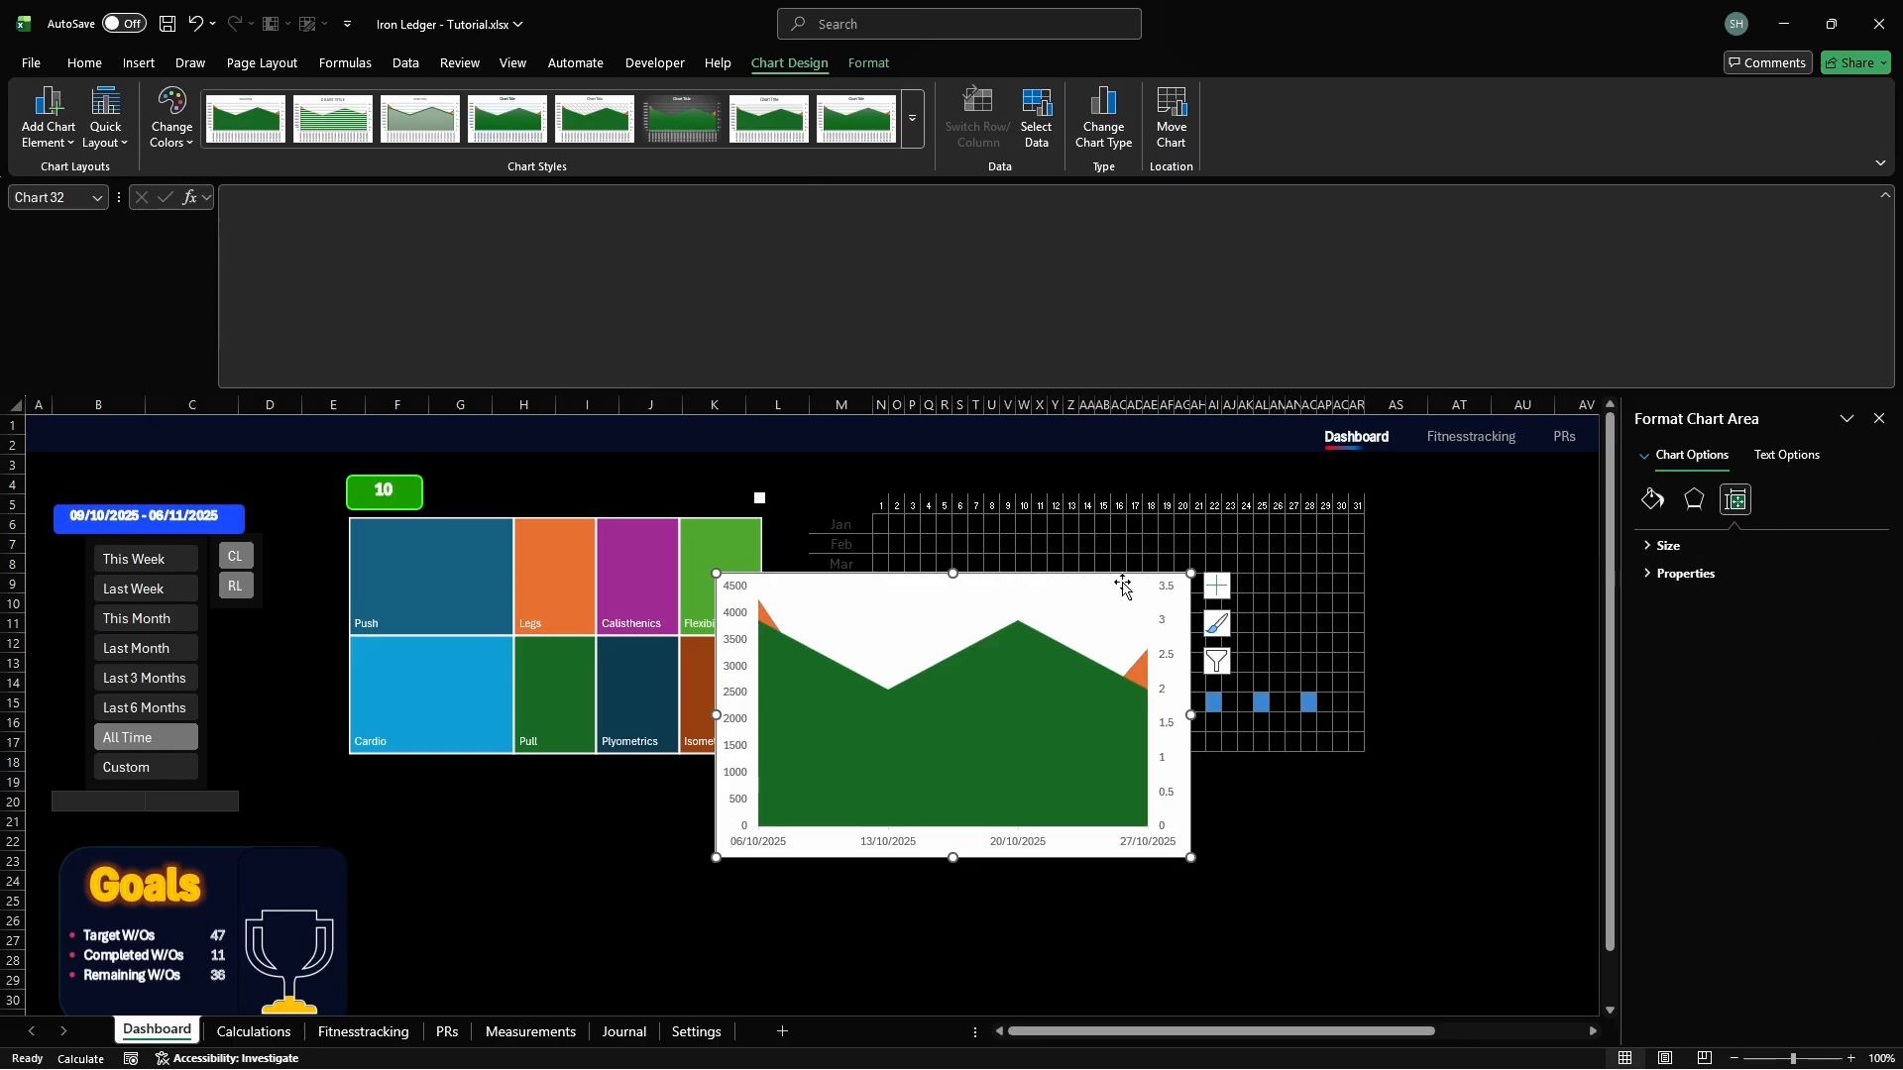
{"action": "left_click", "coordinate": [1217, 586]}
{"action": "left_click", "coordinate": [1391, 750]}
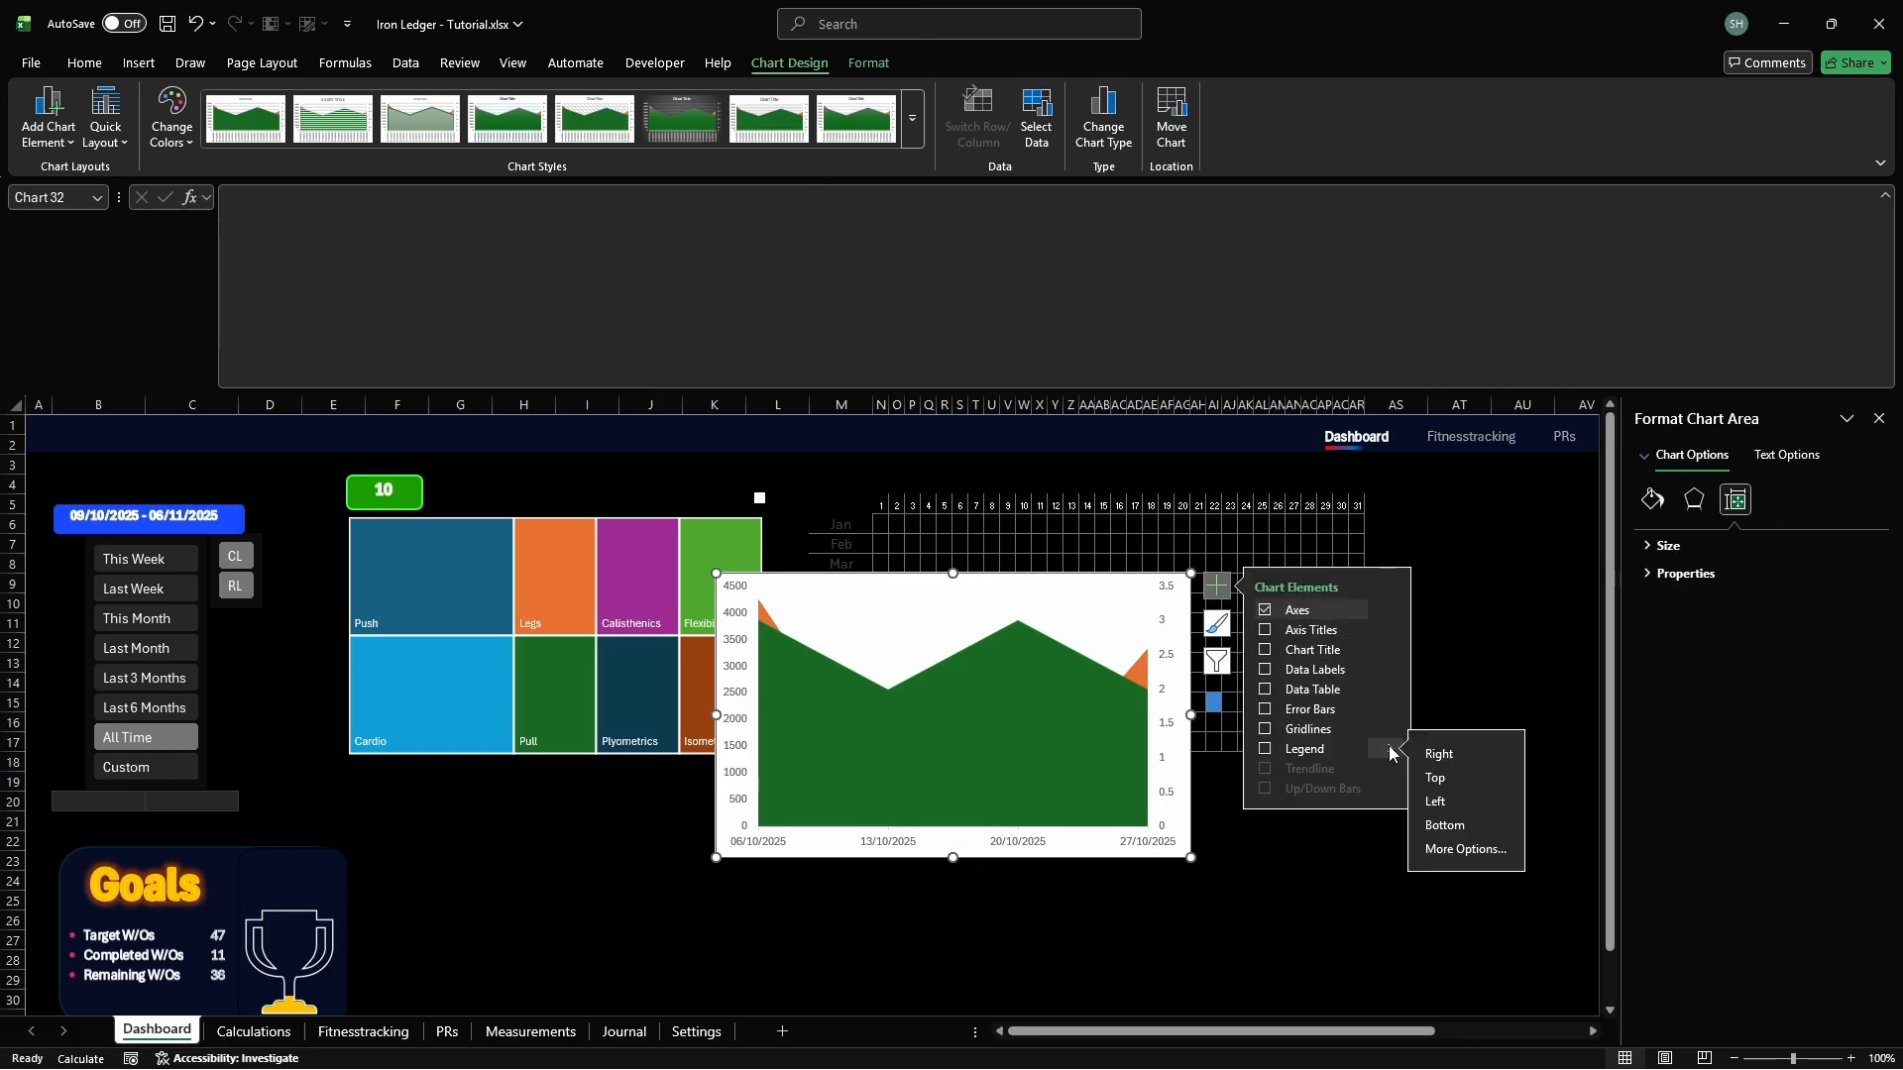
{"action": "left_click", "coordinate": [1437, 778]}
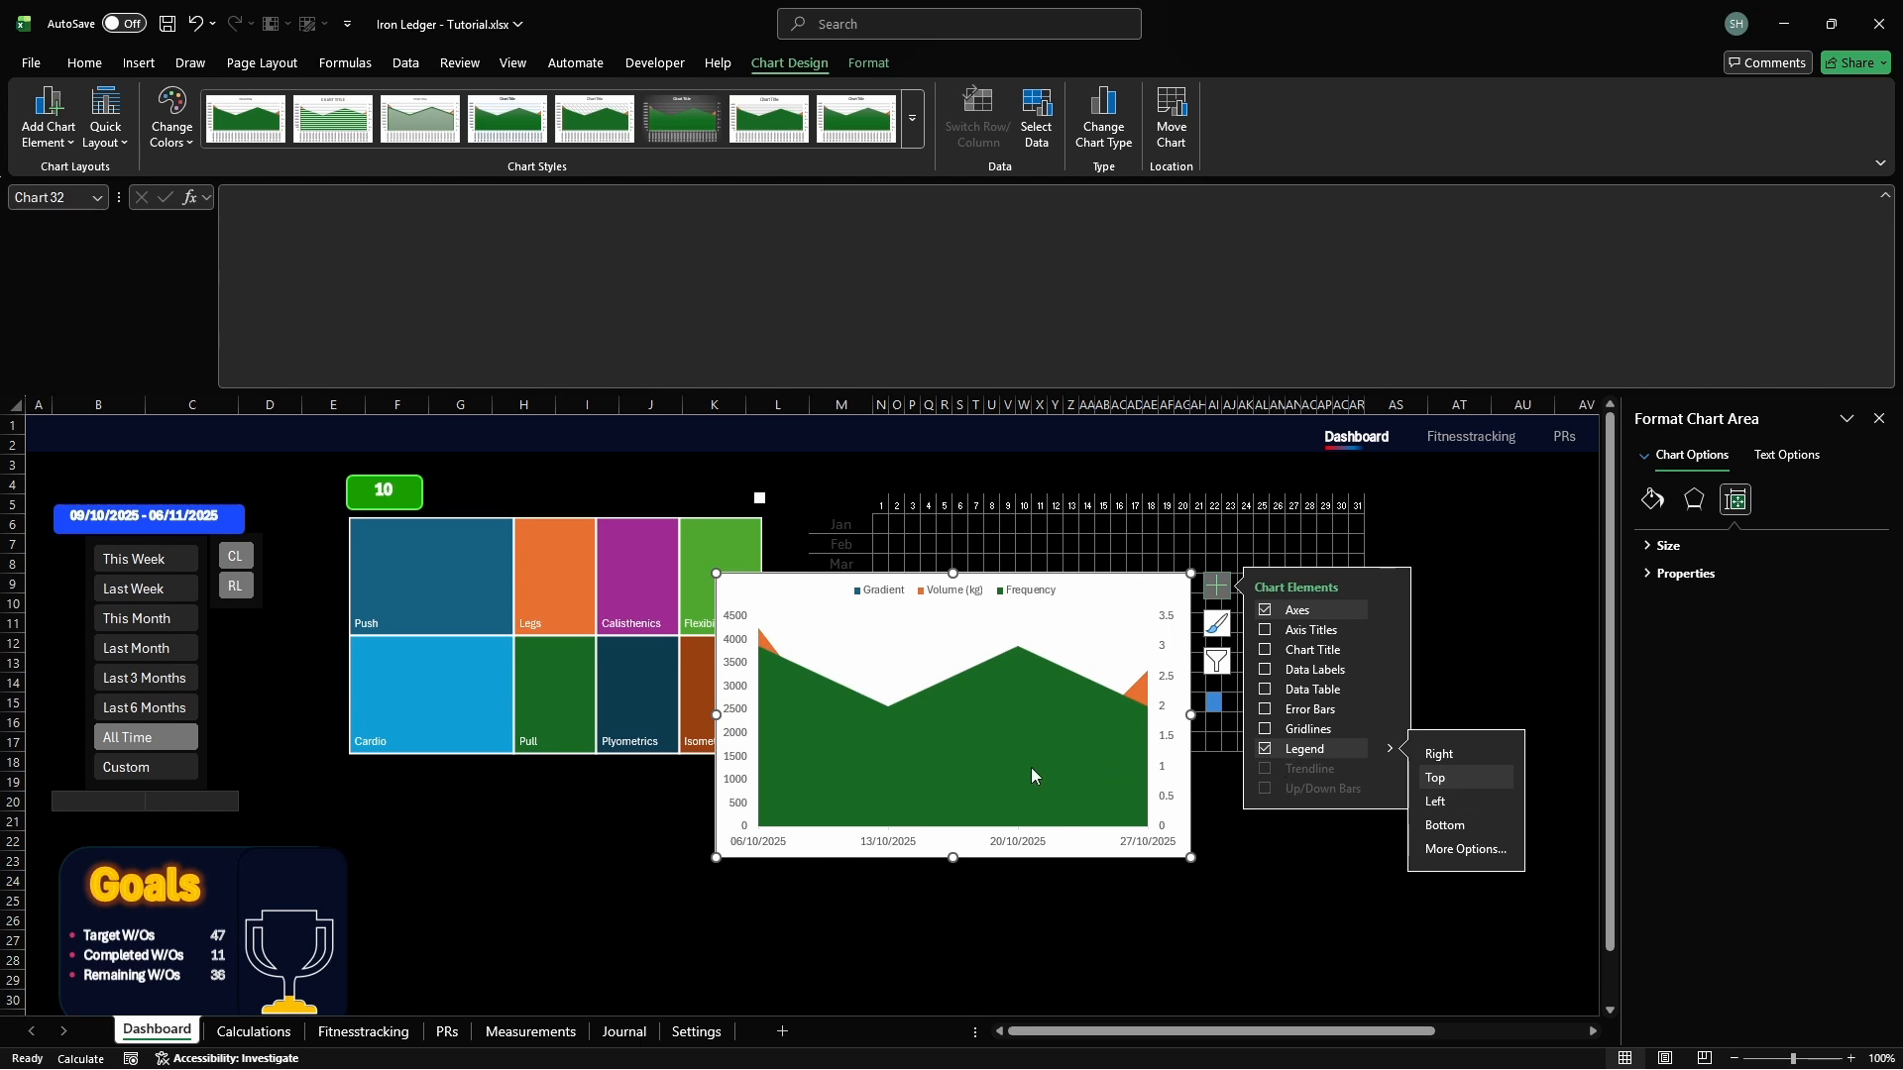
Fill the Frequency area with the custom pink colour by pasting its copied hex code
{"action": "left_click", "coordinate": [958, 745]}
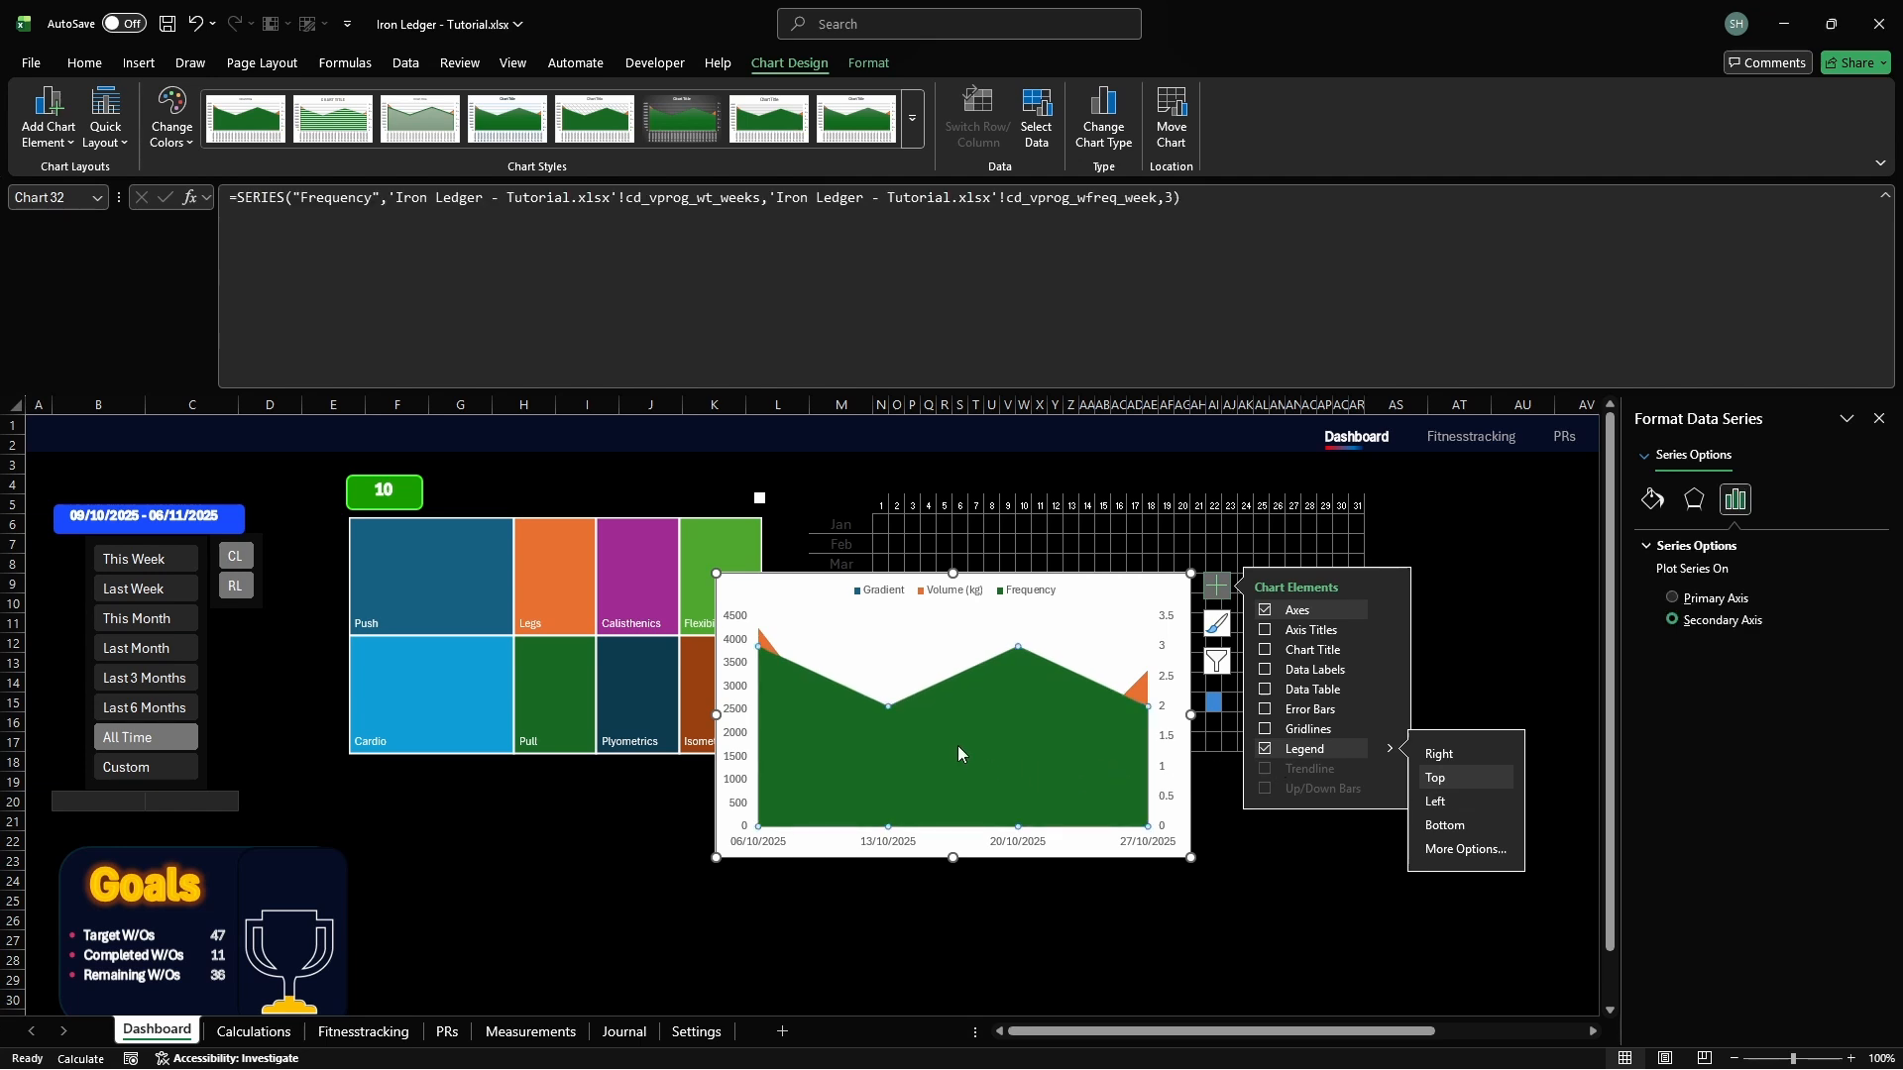
{"action": "left_click", "coordinate": [1652, 501]}
{"action": "left_click", "coordinate": [1663, 548]}
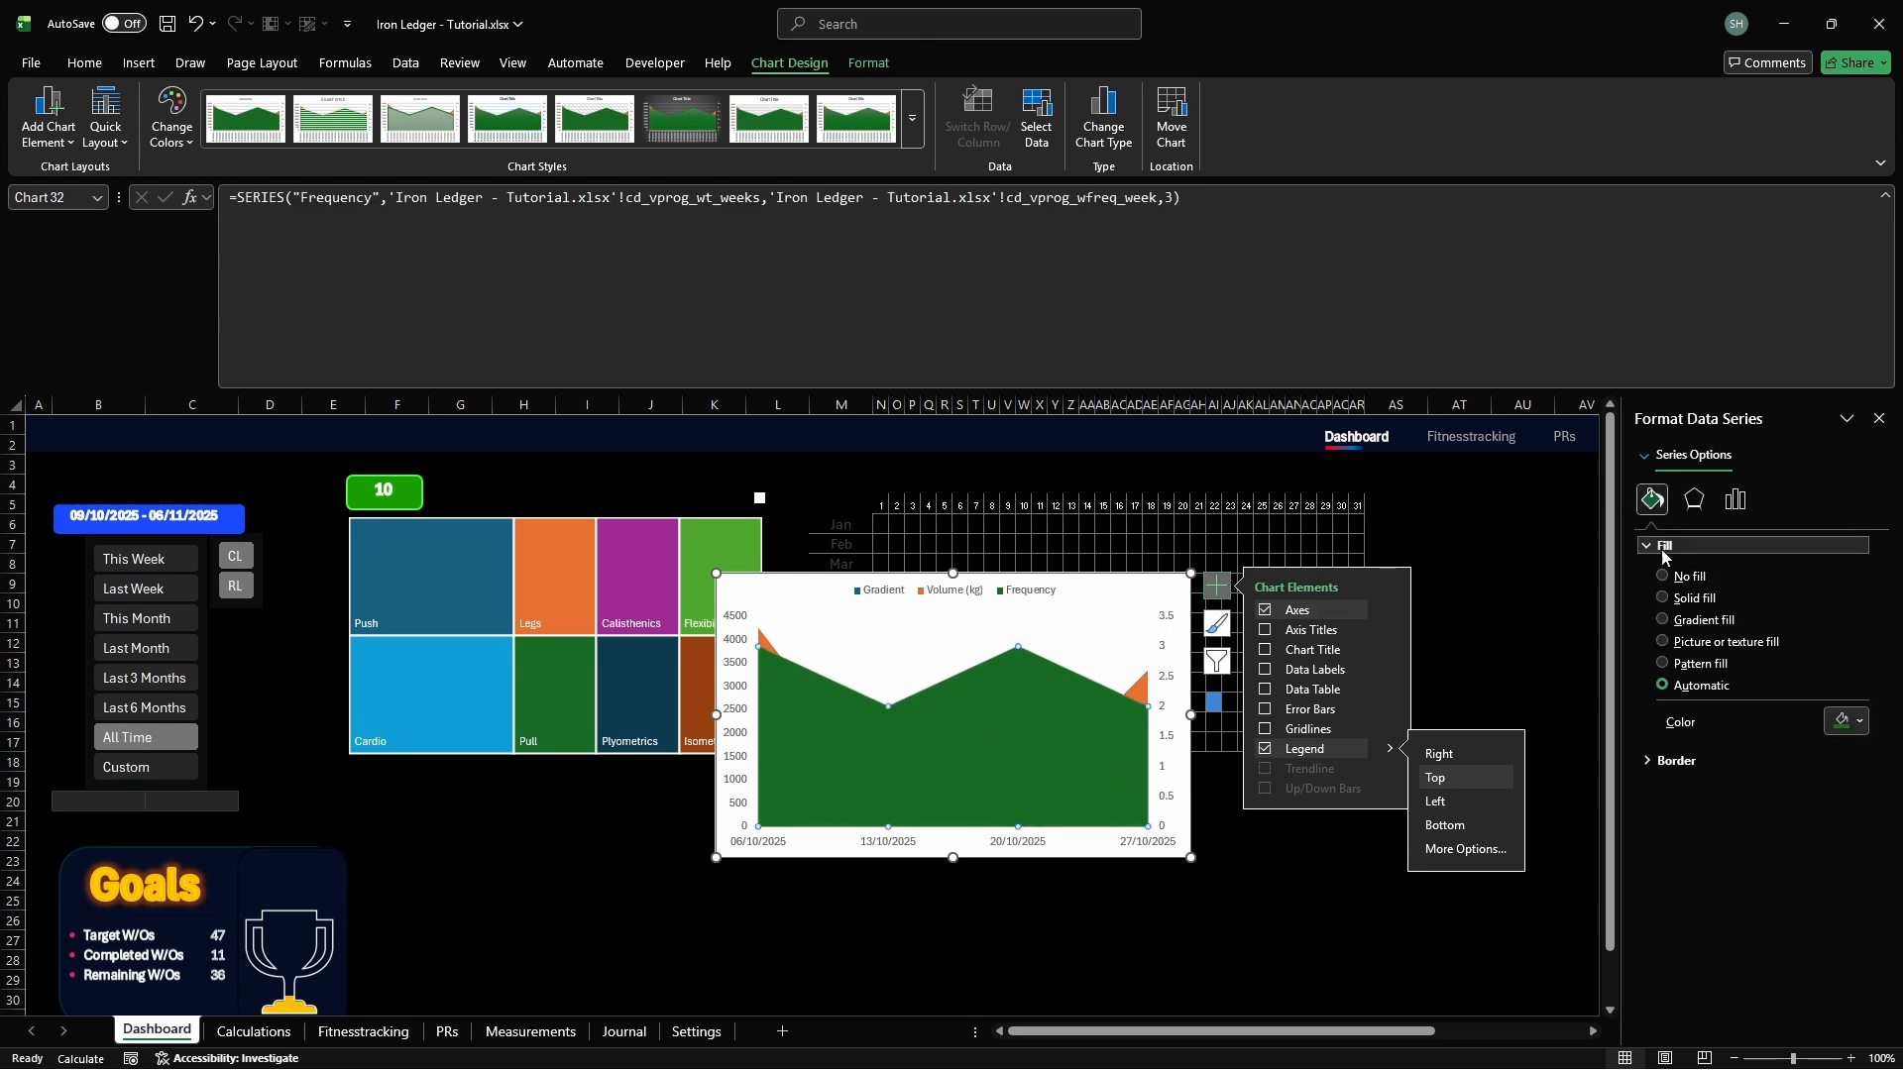
{"action": "left_click", "coordinate": [1850, 724]}
{"action": "left_click", "coordinate": [1724, 694]}
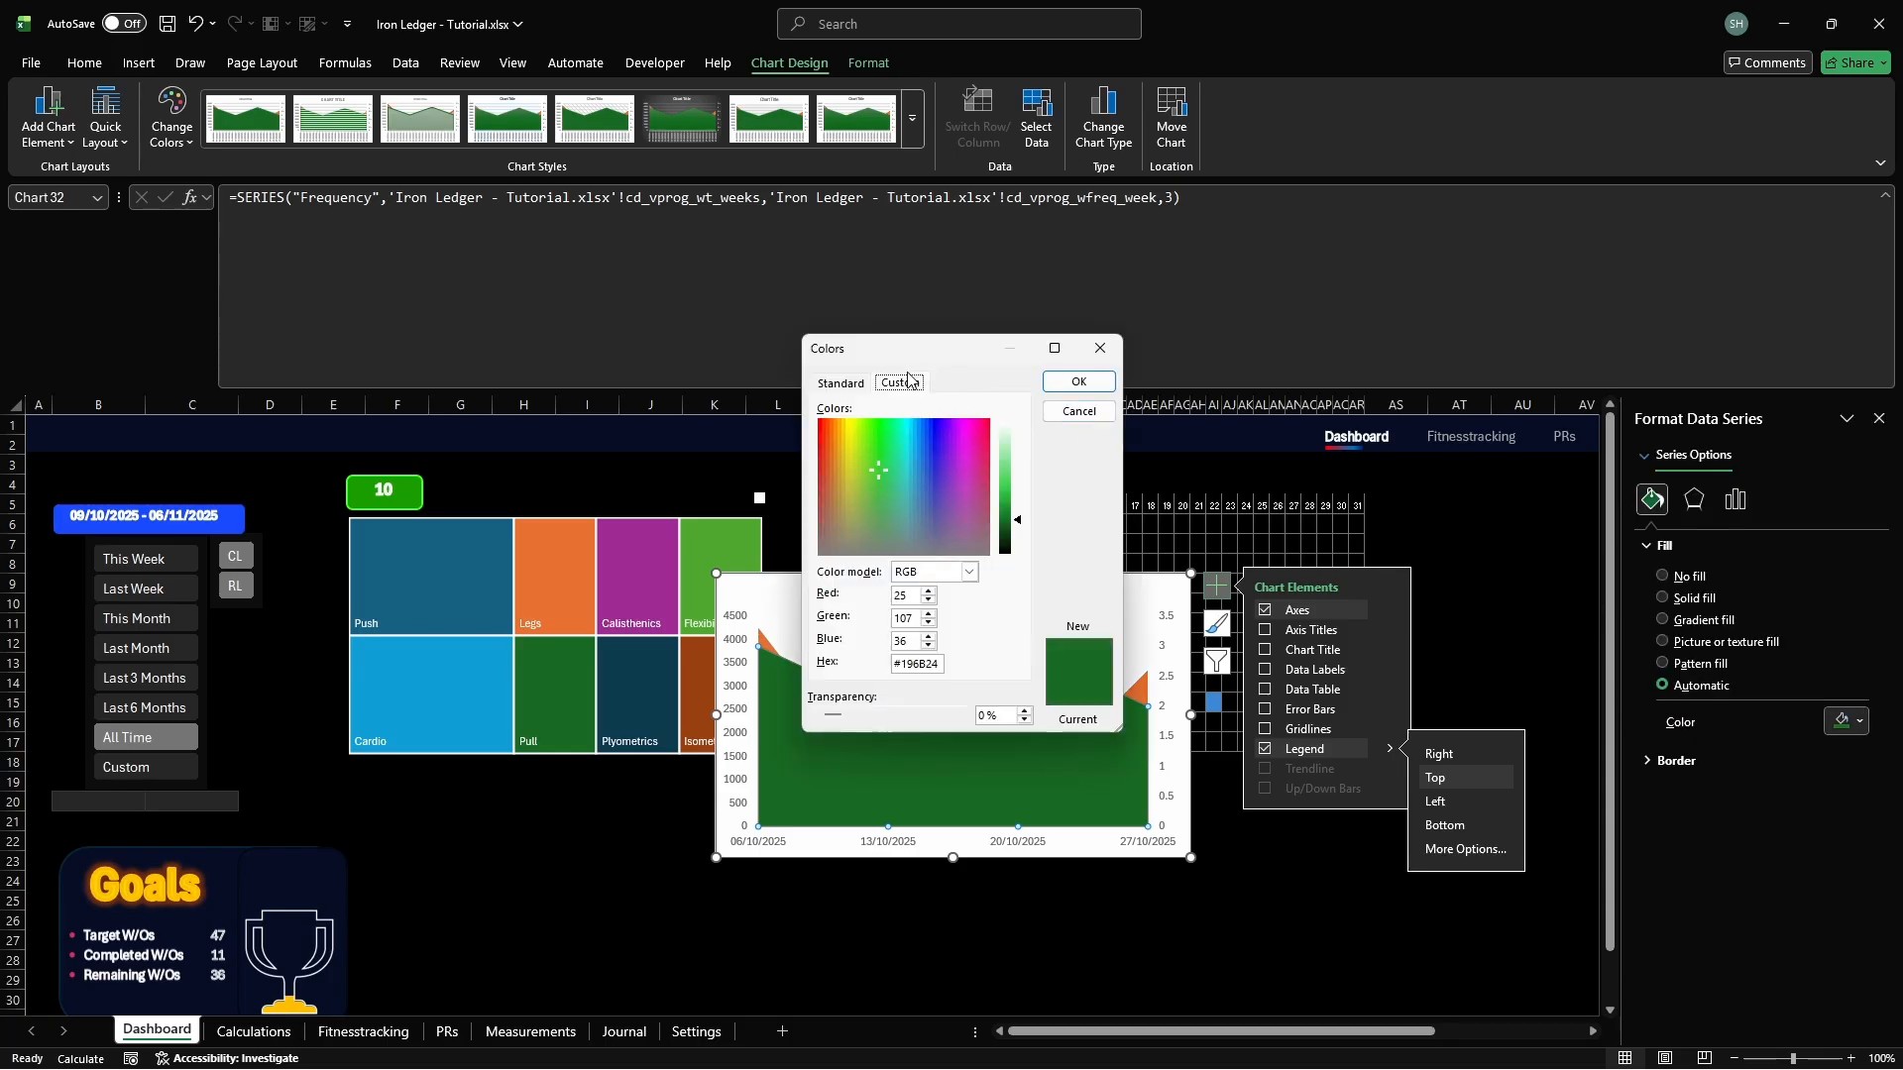
{"action": "double_click", "coordinate": [922, 665]}
{"action": "key", "text": "BackSpace"}
{"action": "key", "text": "ctrl+v"}
{"action": "key", "text": "Return"}
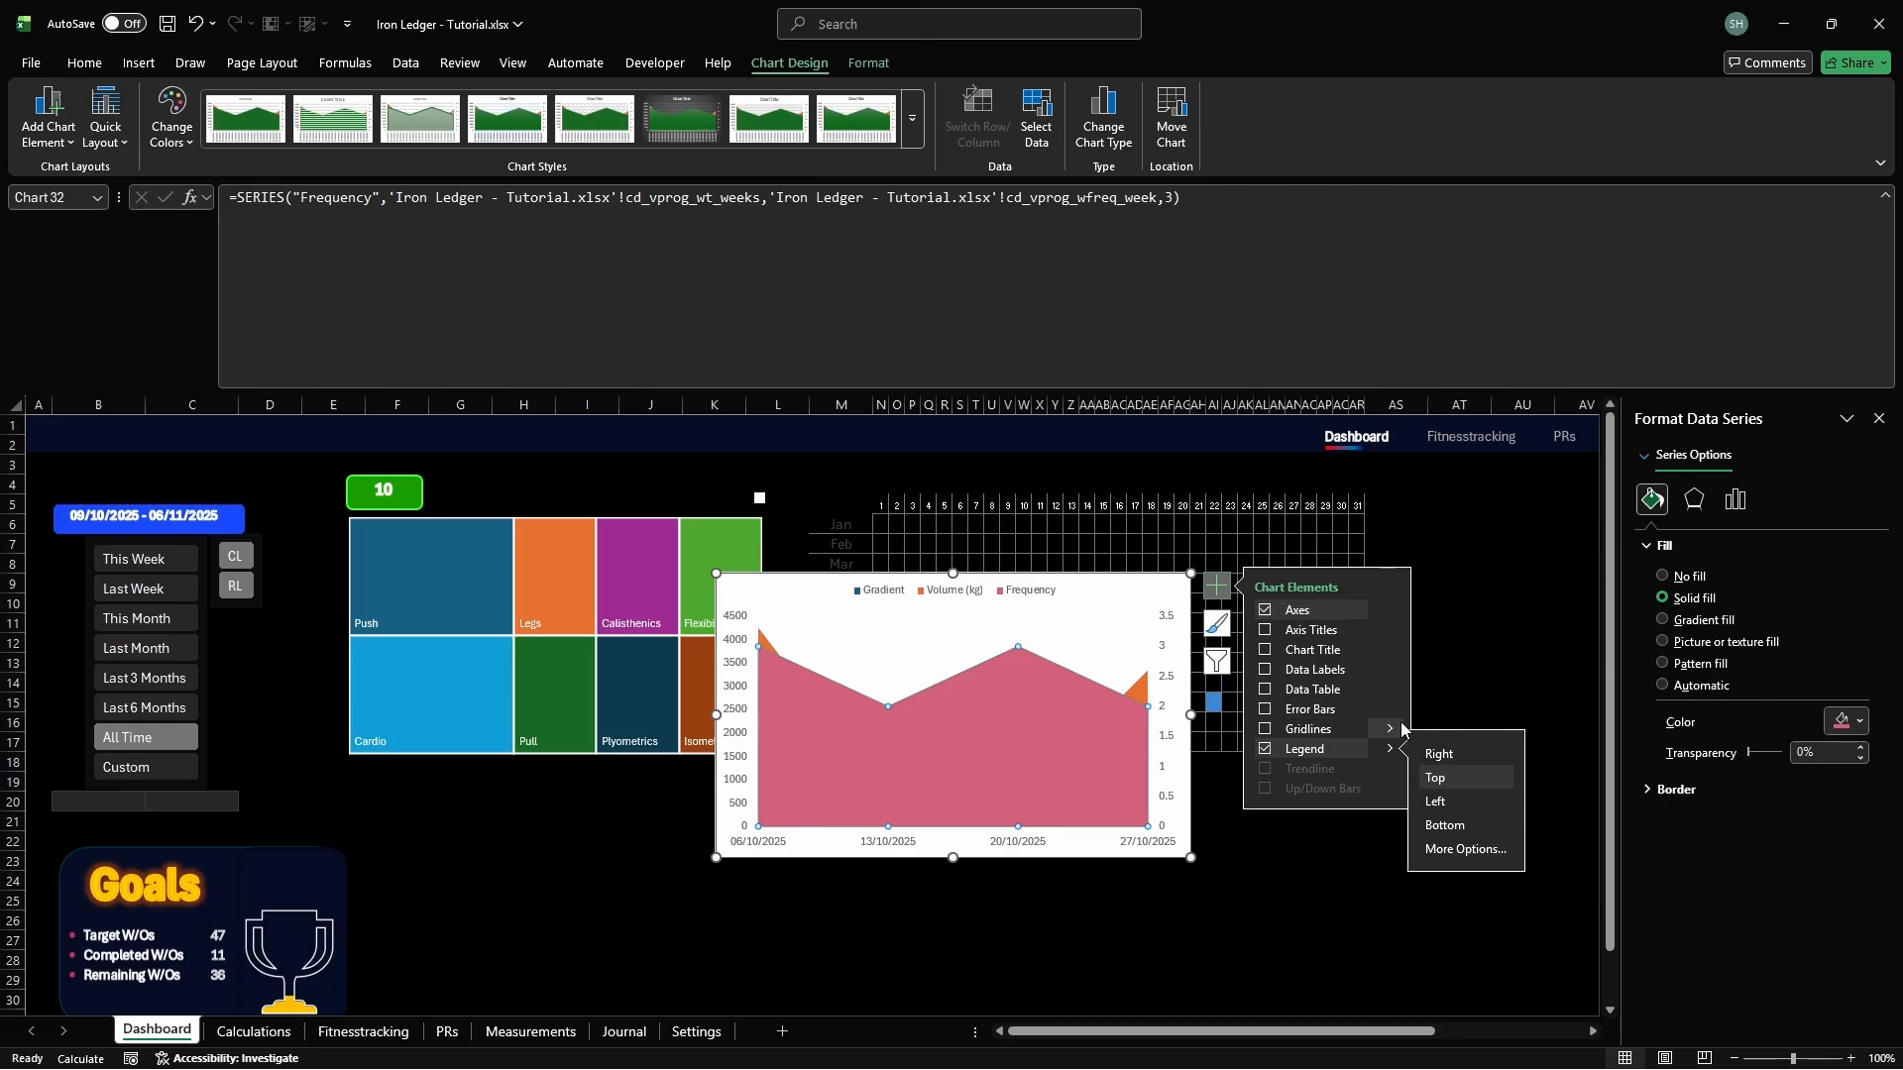
Set the Frequency area's fill transparency to 25%
{"action": "left_click", "coordinate": [1846, 754]}
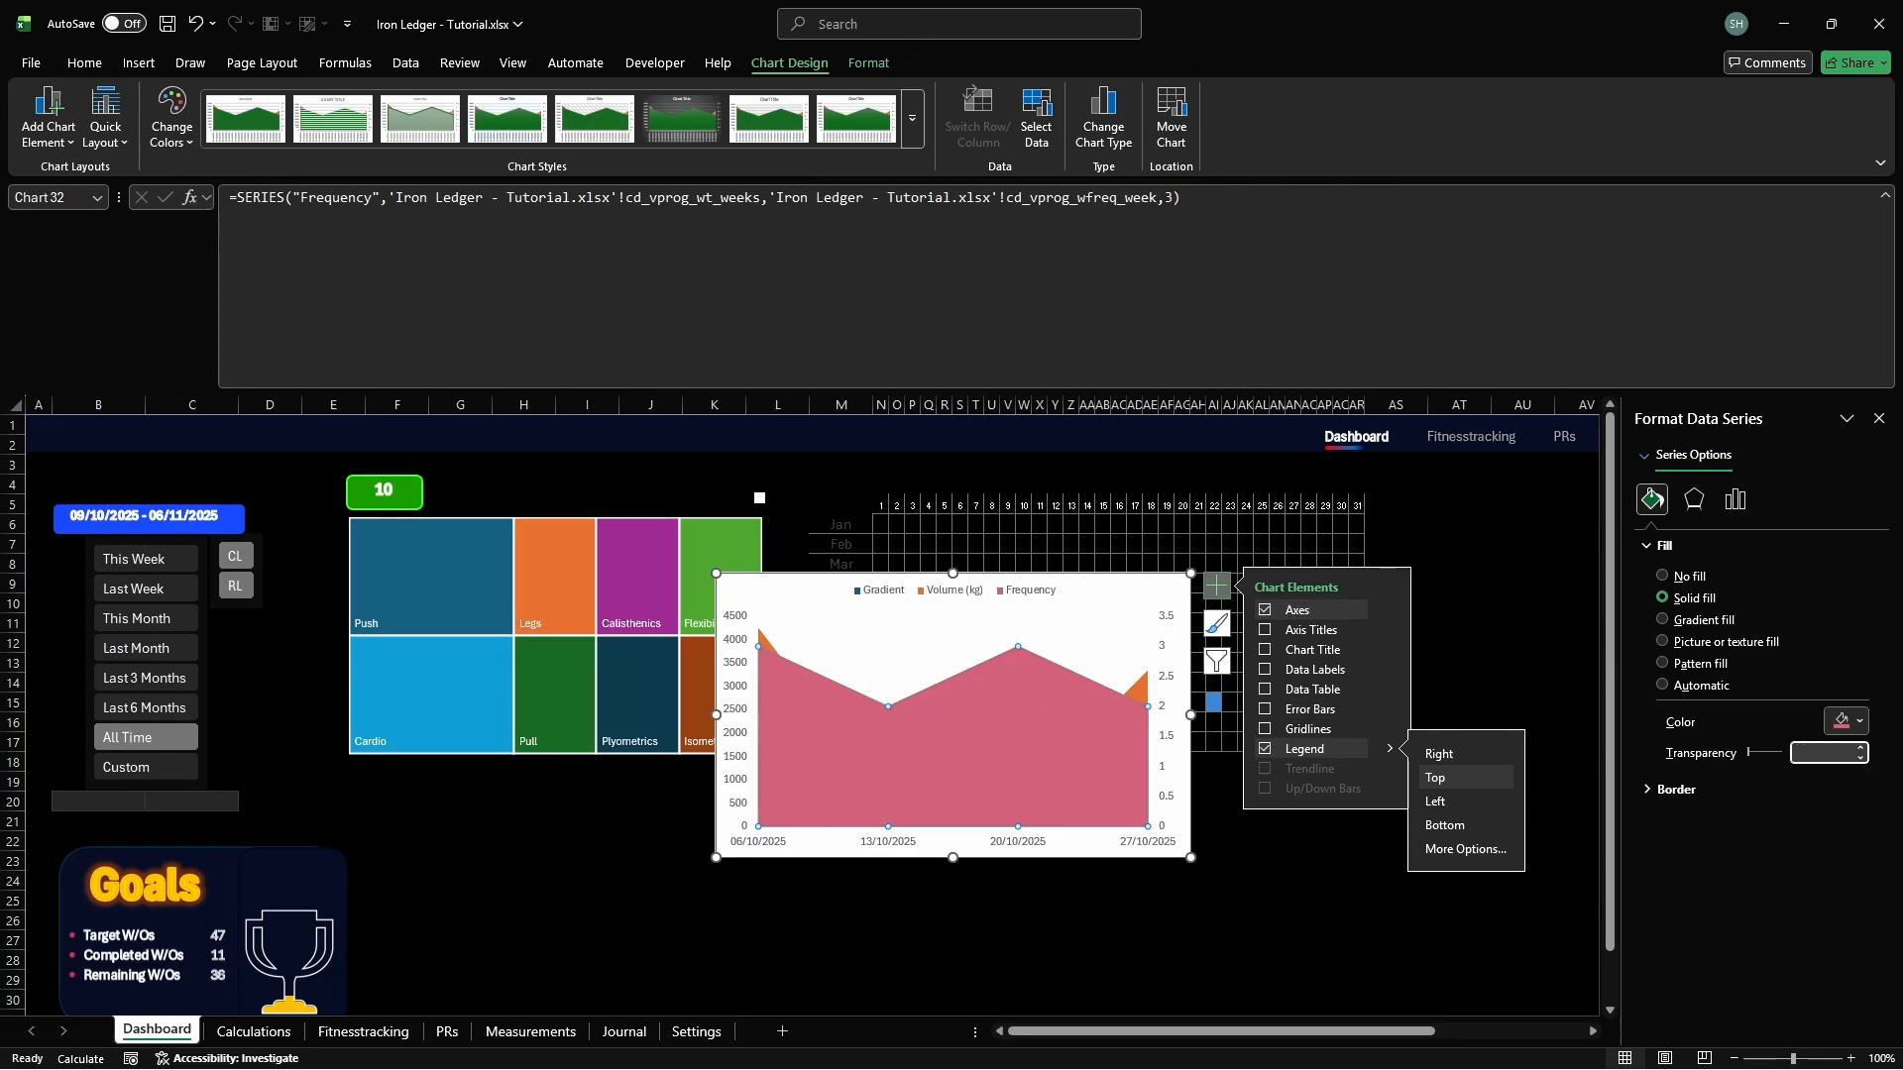
{"action": "type", "text": "25"}
{"action": "key", "text": "Return"}
{"action": "left_click", "coordinate": [1664, 548]}
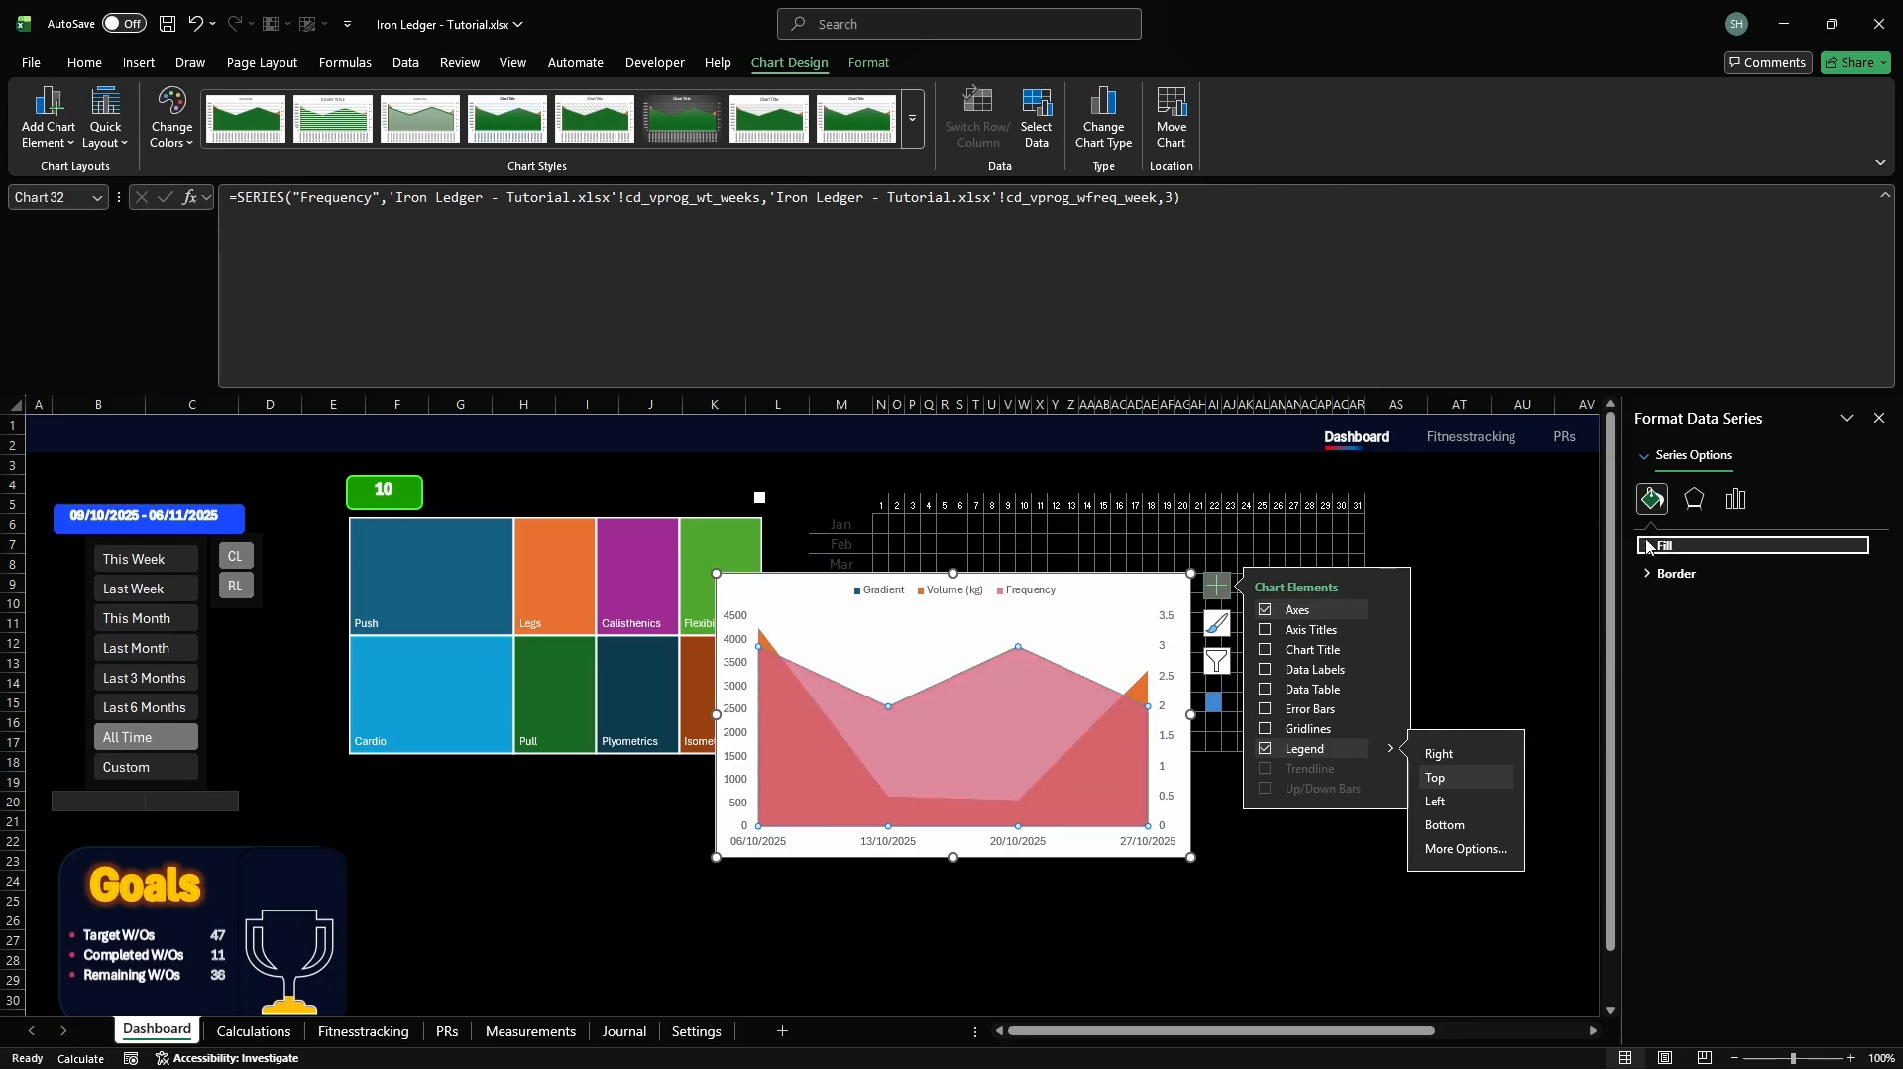
Fill the Volume (kg) area with the custom colour #7030A0 and make that fill partly transparent
{"action": "left_click", "coordinate": [1139, 692]}
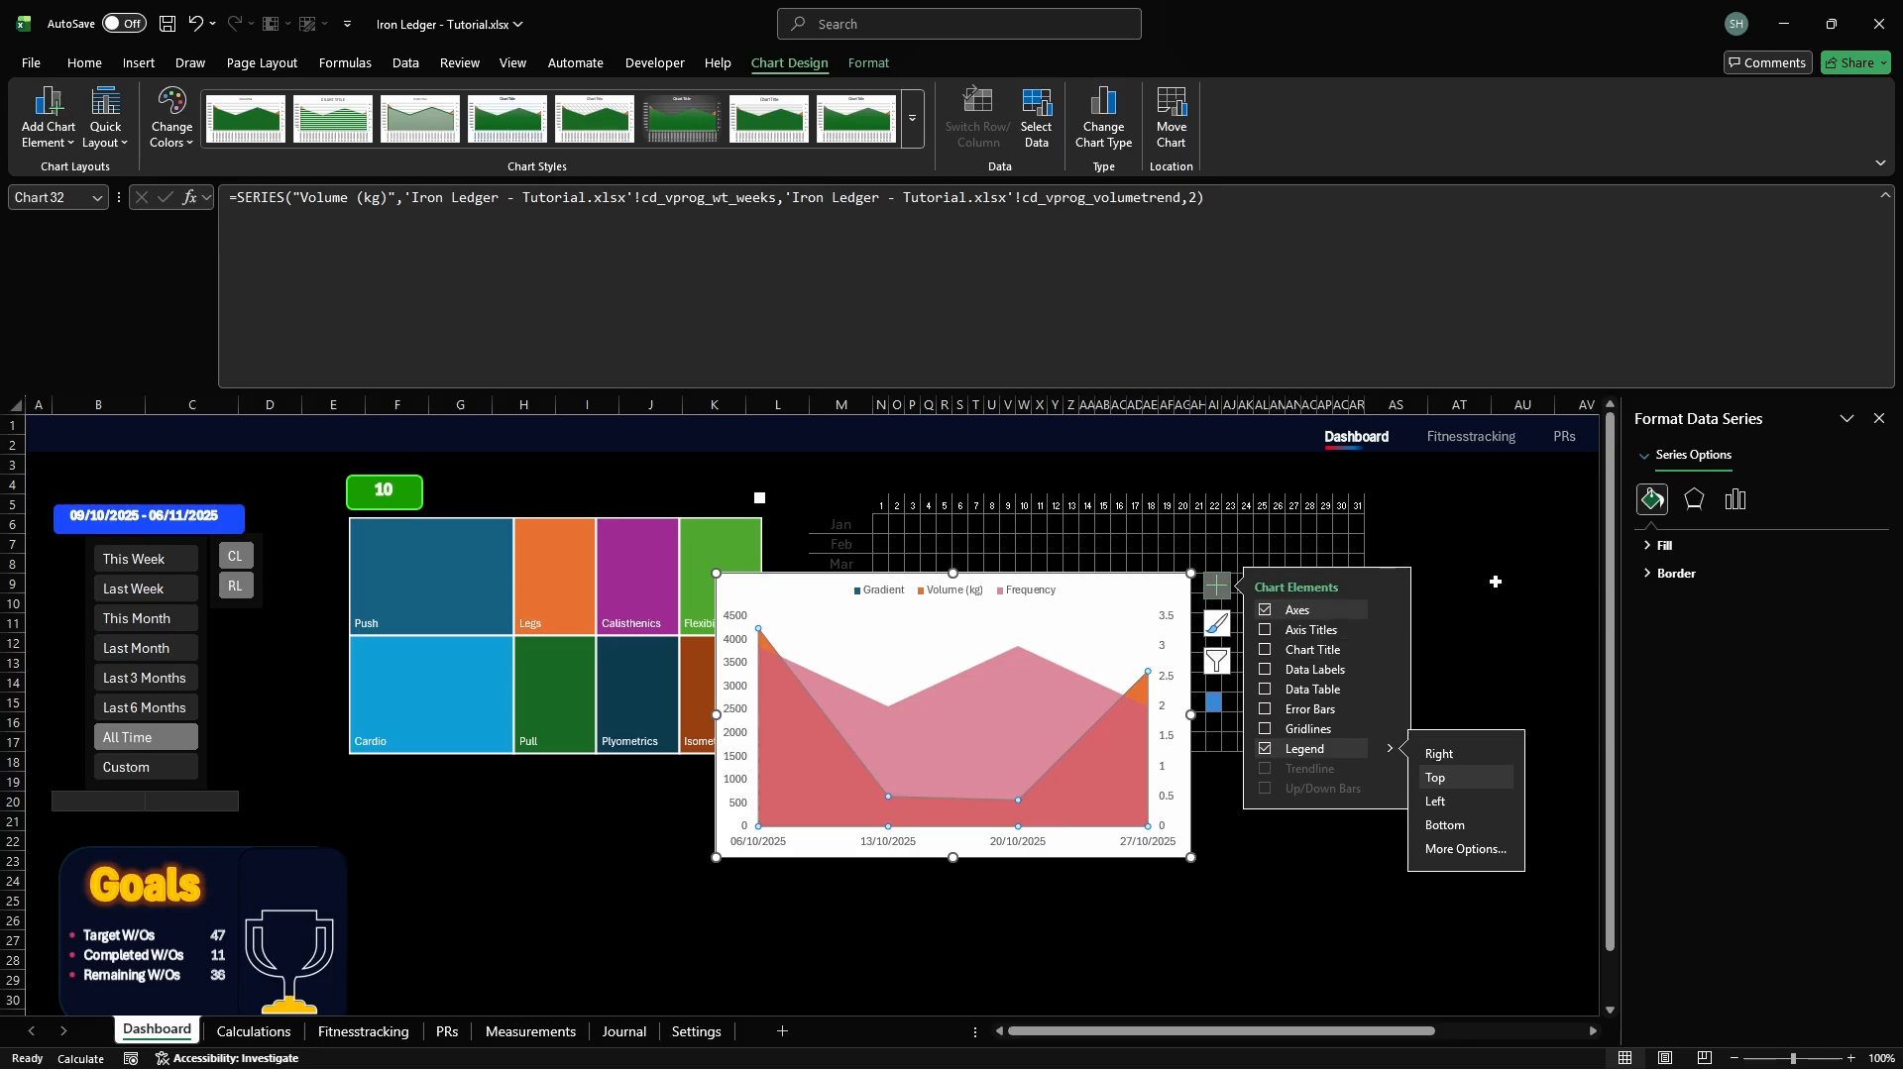
{"action": "left_click", "coordinate": [1664, 546]}
{"action": "left_click", "coordinate": [1850, 723]}
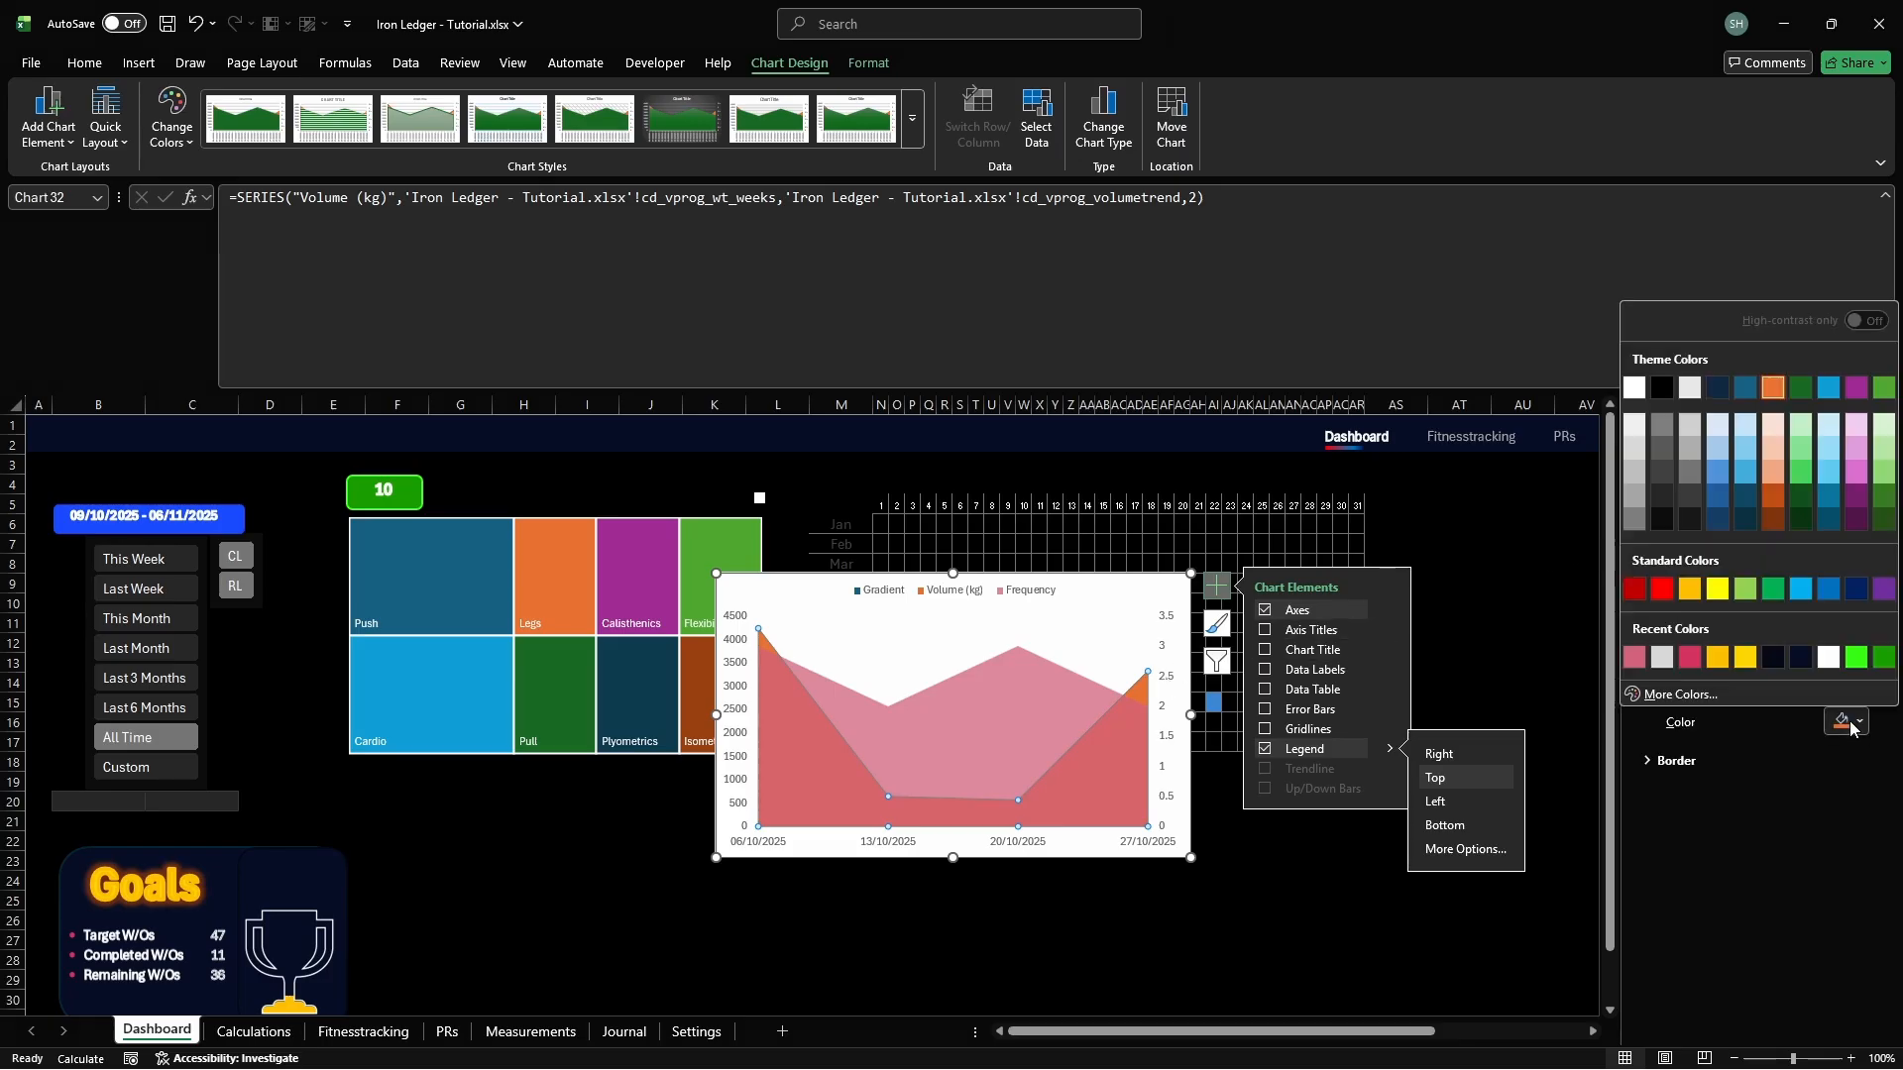
{"action": "left_click", "coordinate": [1681, 694]}
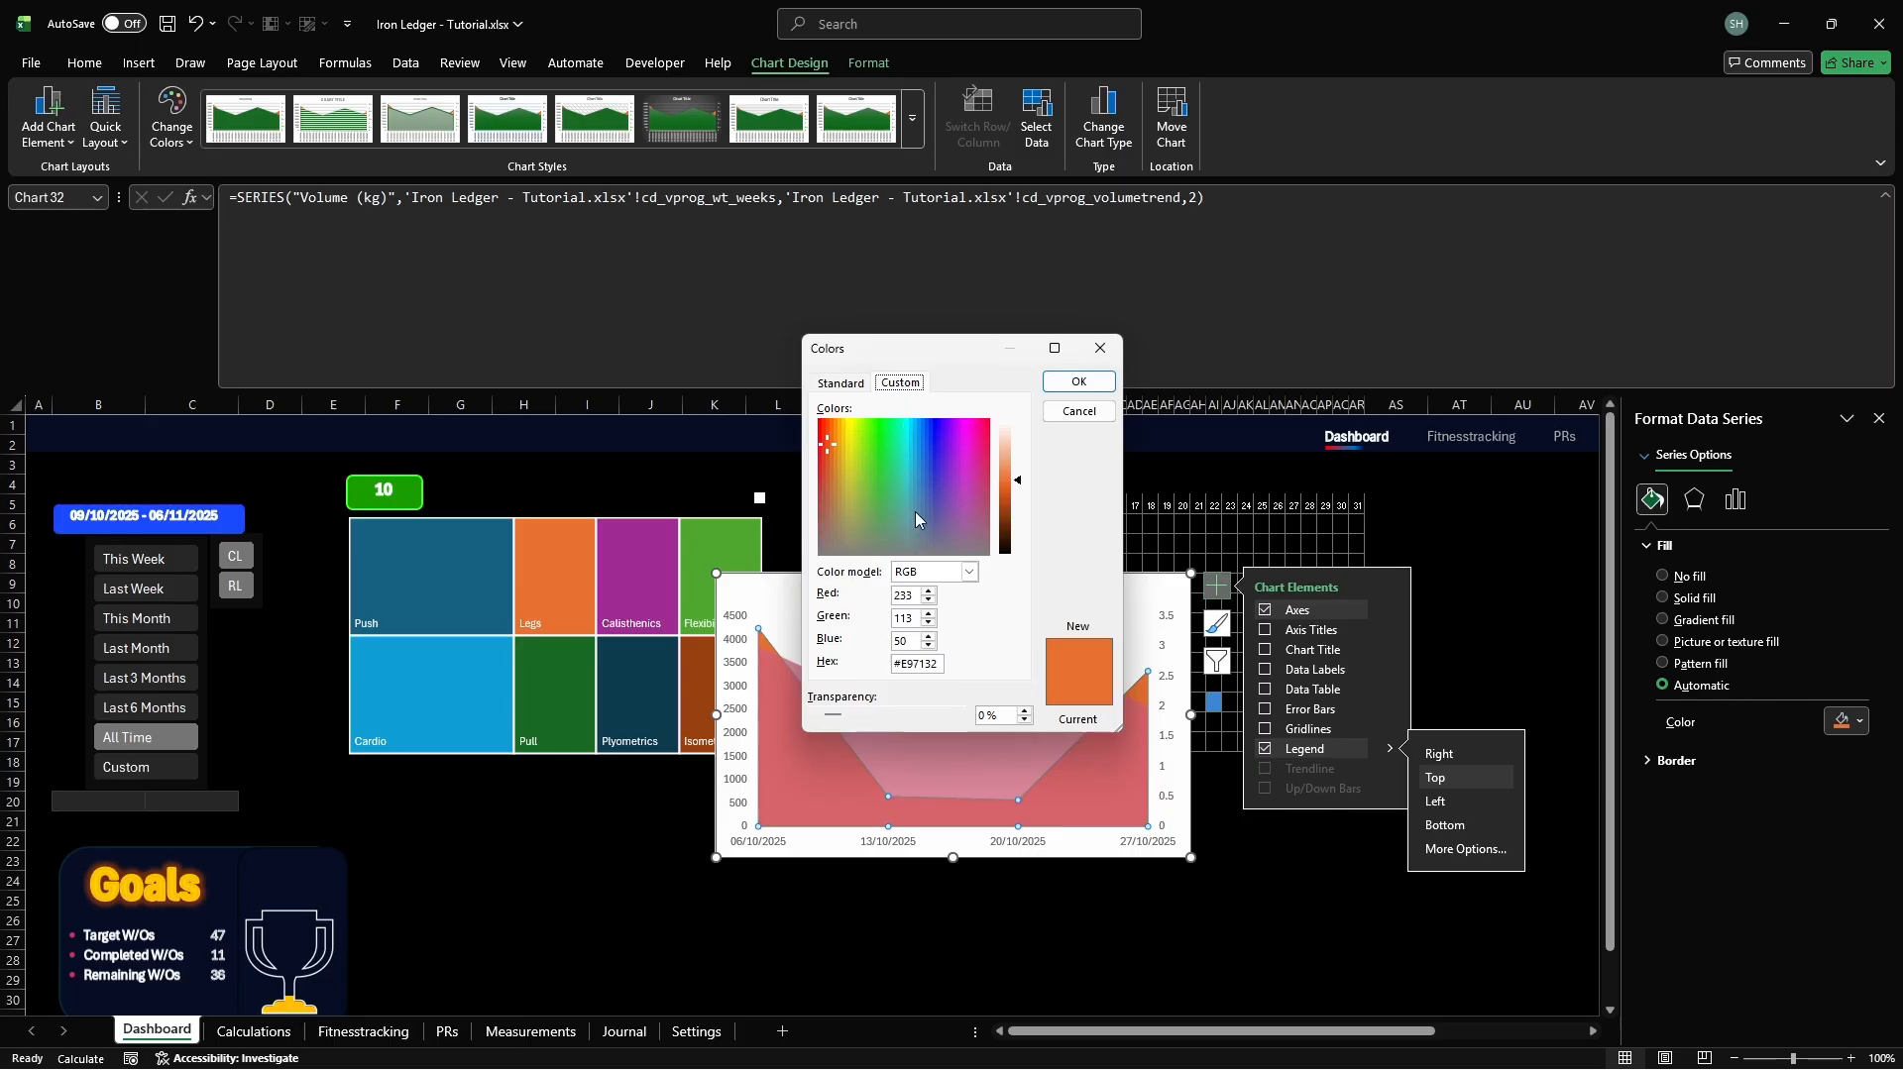
{"action": "type", "text": "7030a0"}
{"action": "key", "text": "Return"}
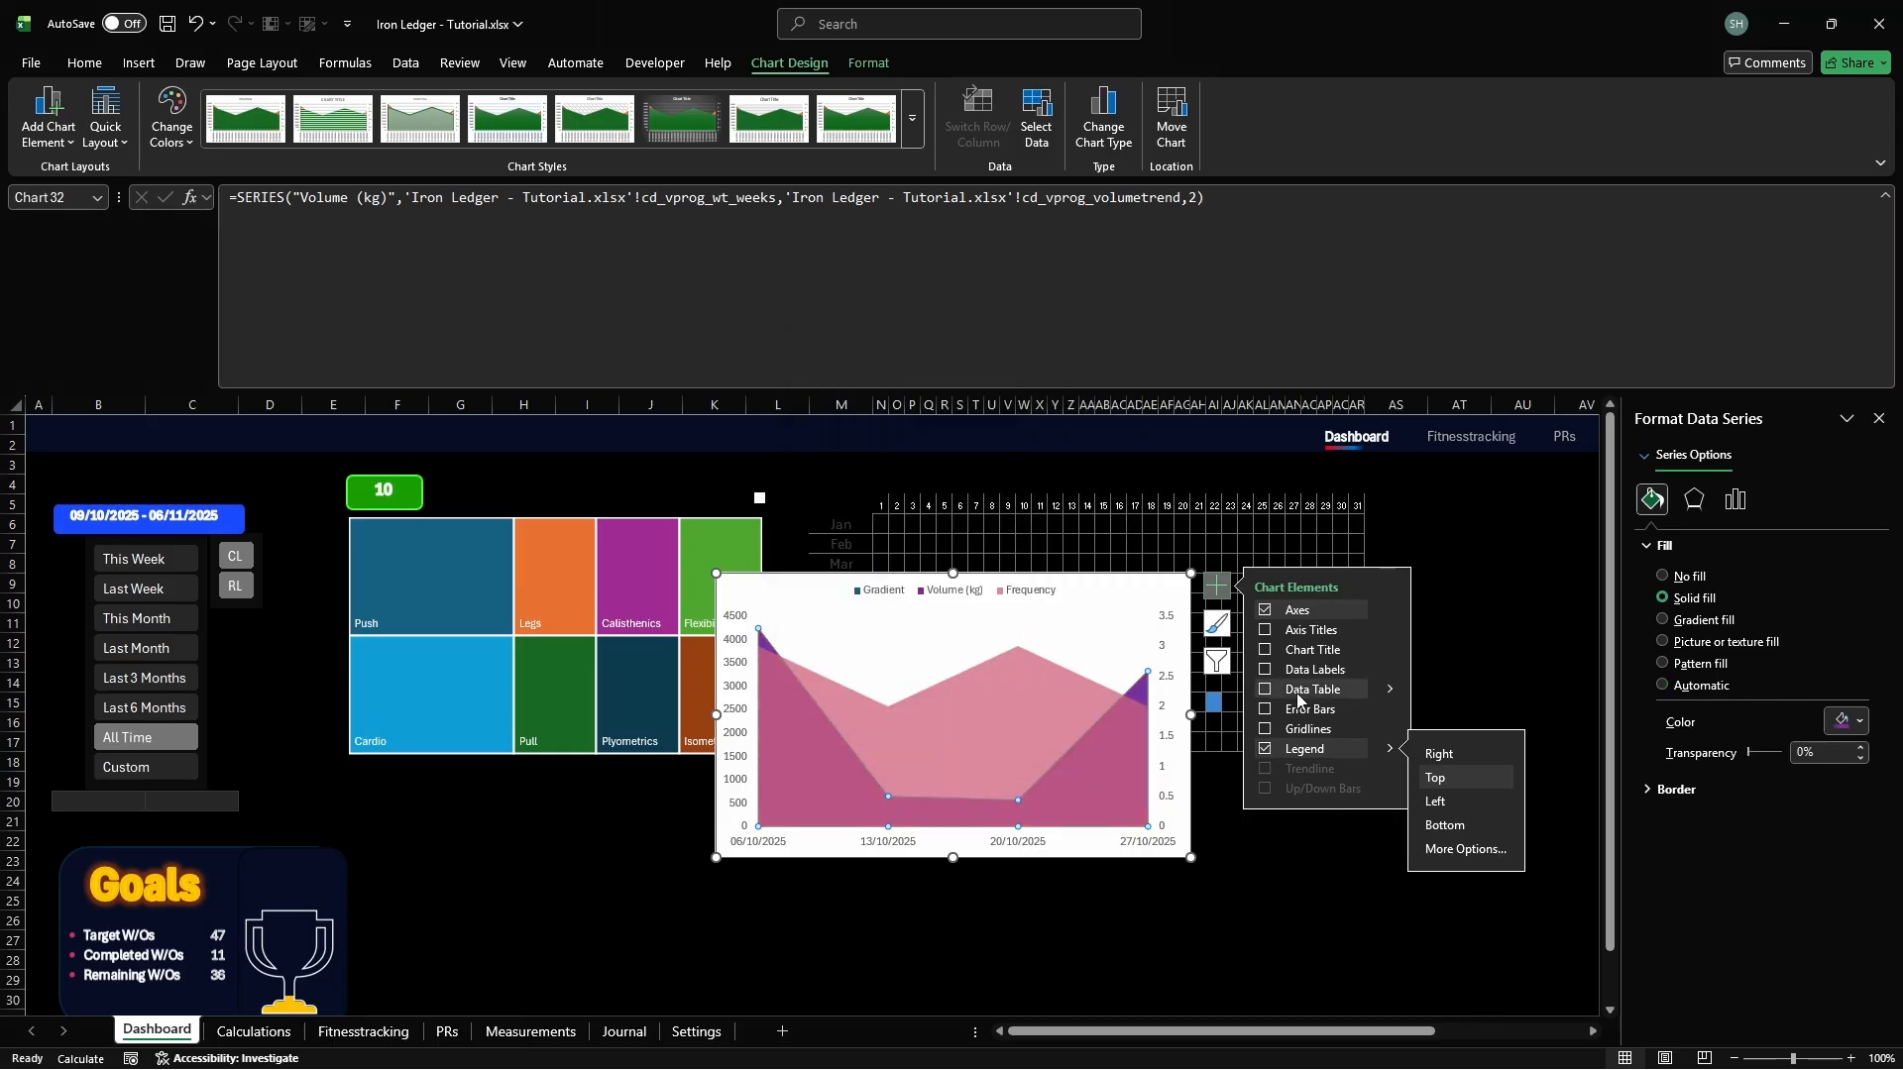
{"action": "left_click", "coordinate": [1820, 753]}
{"action": "key", "text": "BackSpace"}
{"action": "key", "text": "BackSpace"}
{"action": "left_click", "coordinate": [1662, 548]}
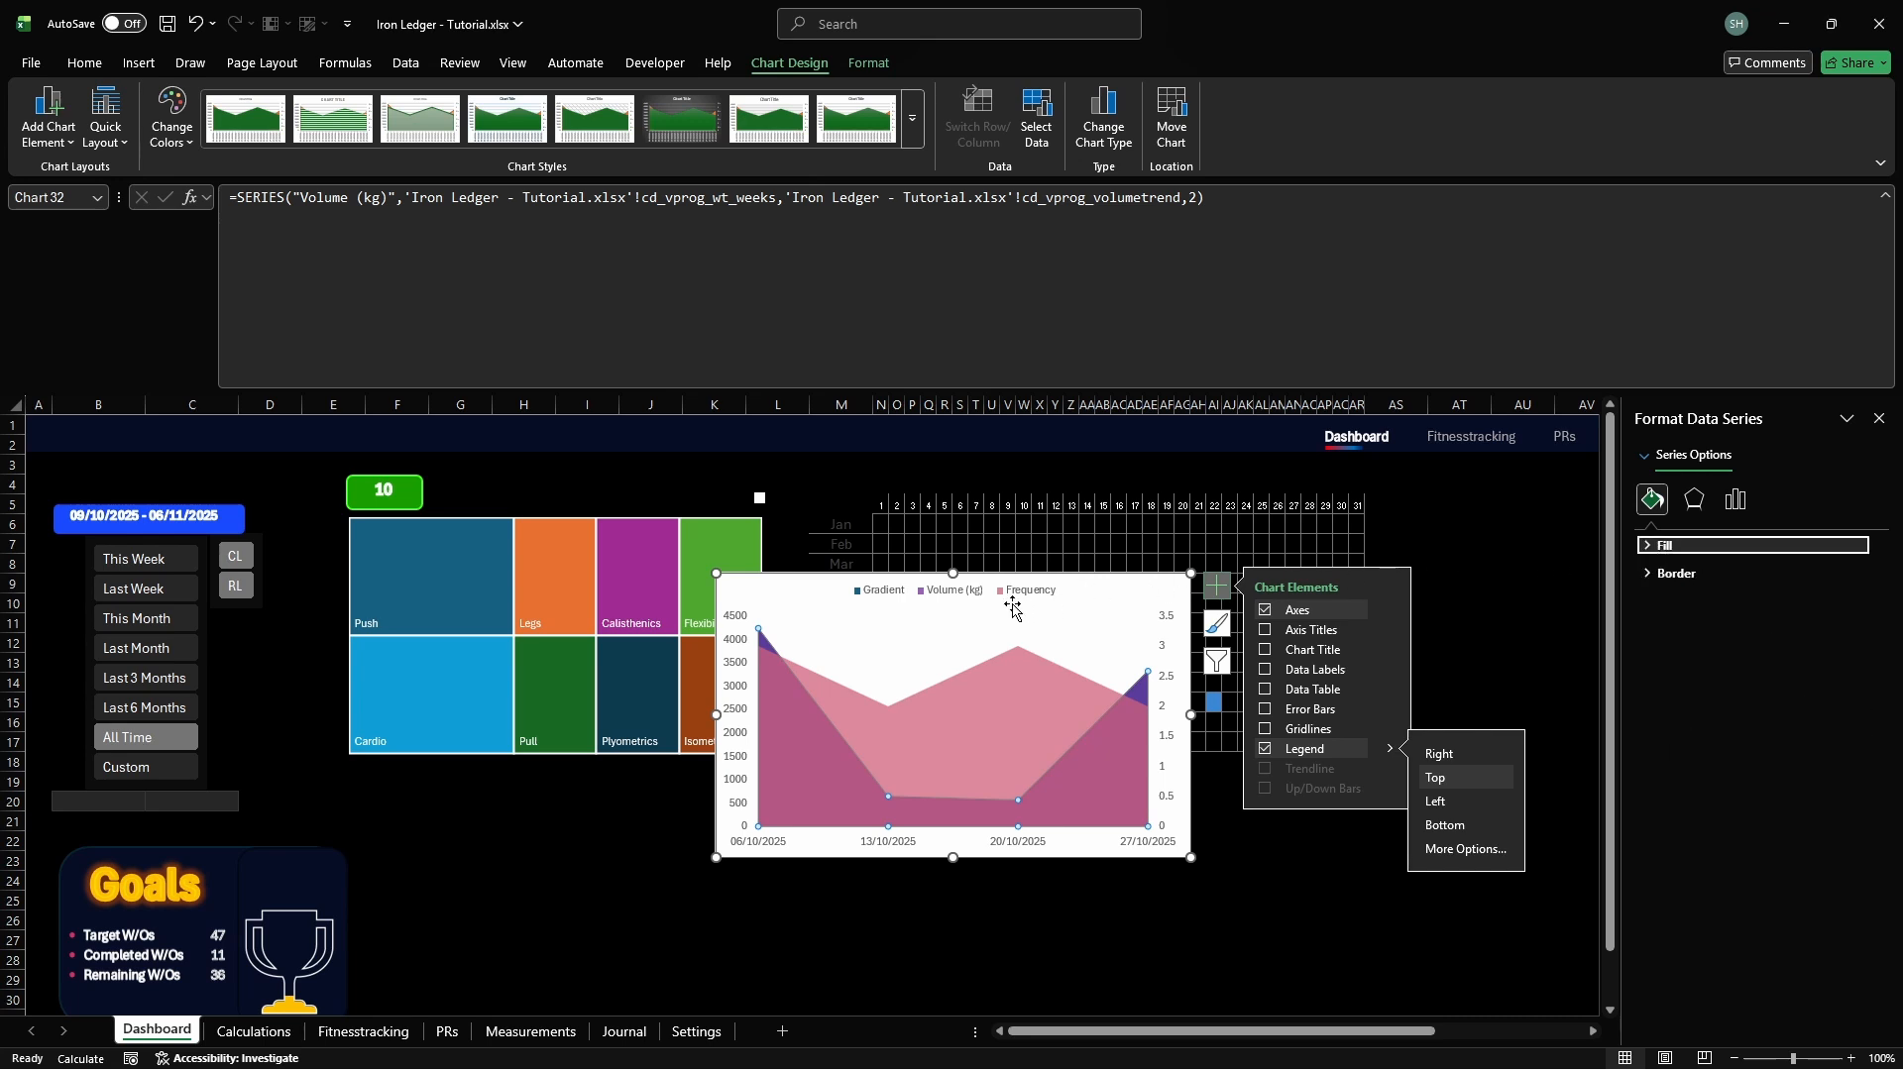
Delete the Gradient entry from the chart legend
{"action": "left_click", "coordinate": [906, 599]}
{"action": "left_click", "coordinate": [880, 599]}
{"action": "key", "text": "Delete"}
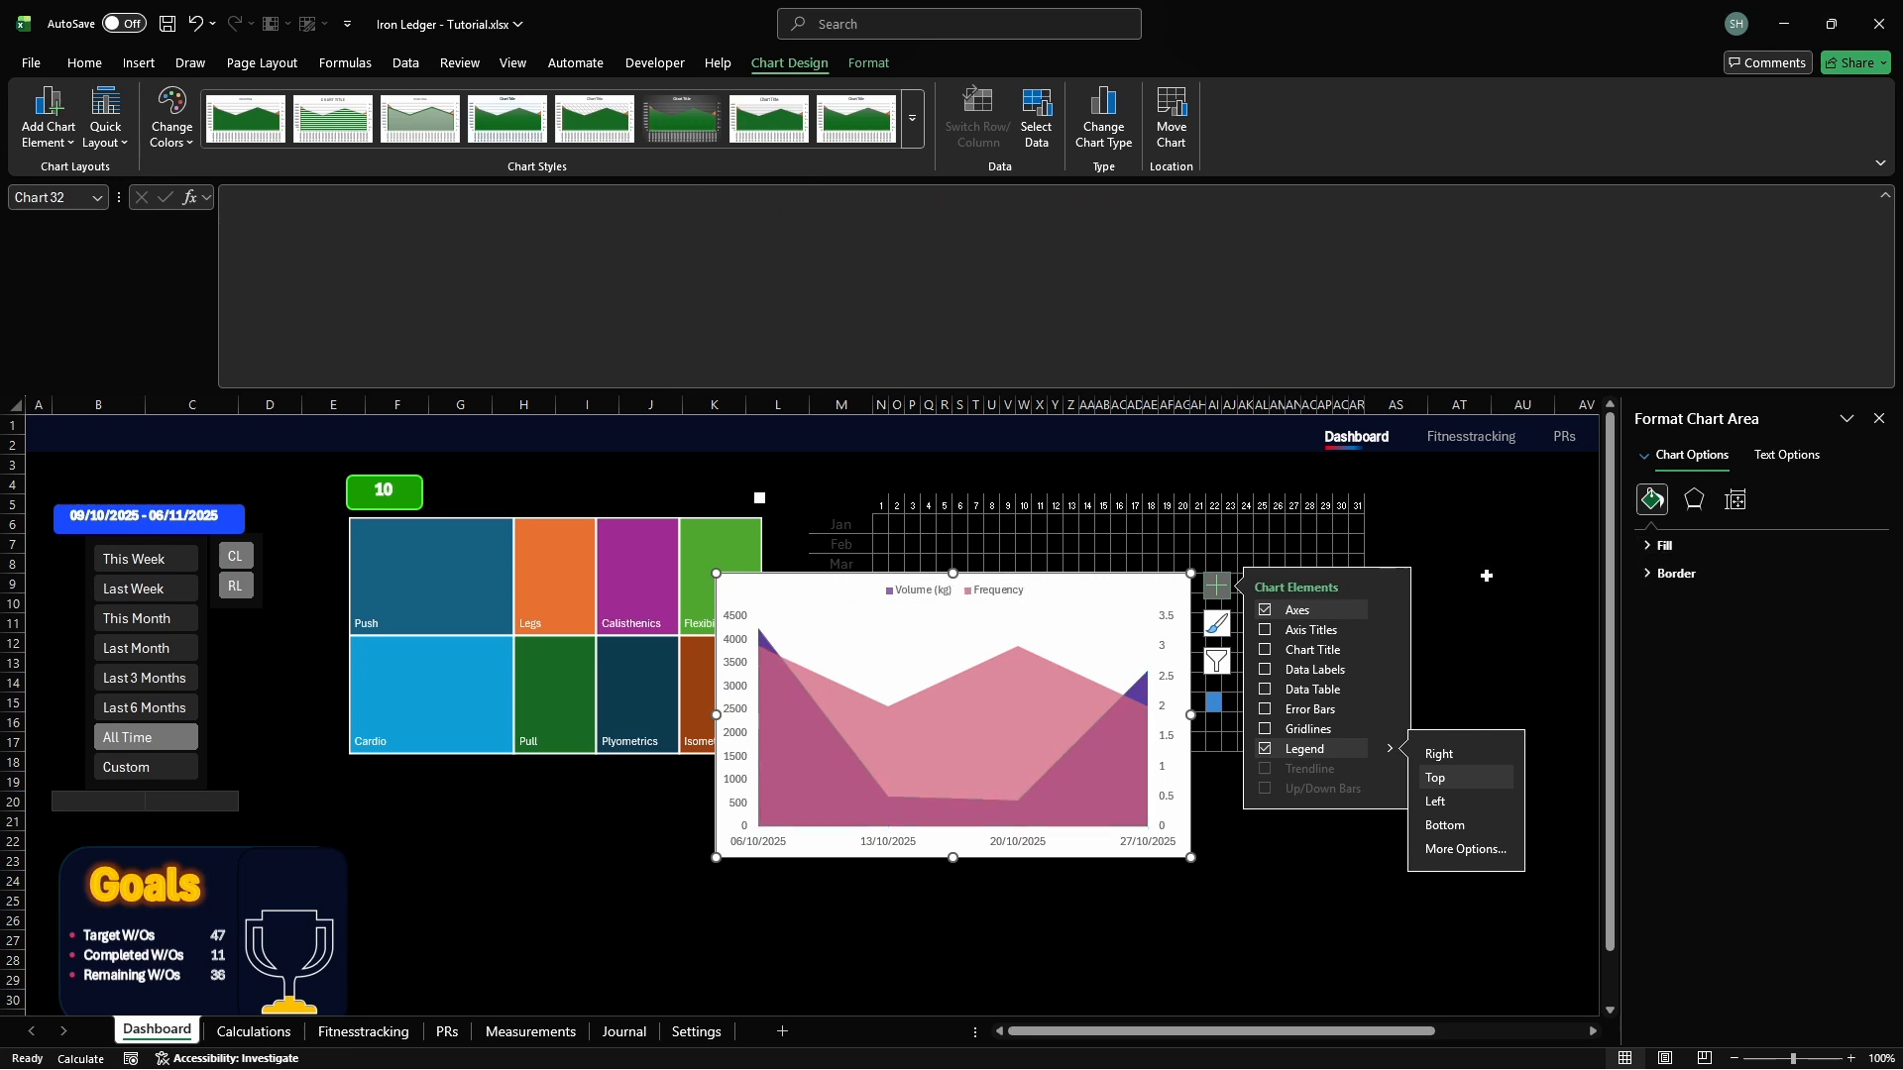
Set the chart area to No fill and its border to No line
{"action": "left_click", "coordinate": [1662, 548]}
{"action": "left_click", "coordinate": [1663, 576]}
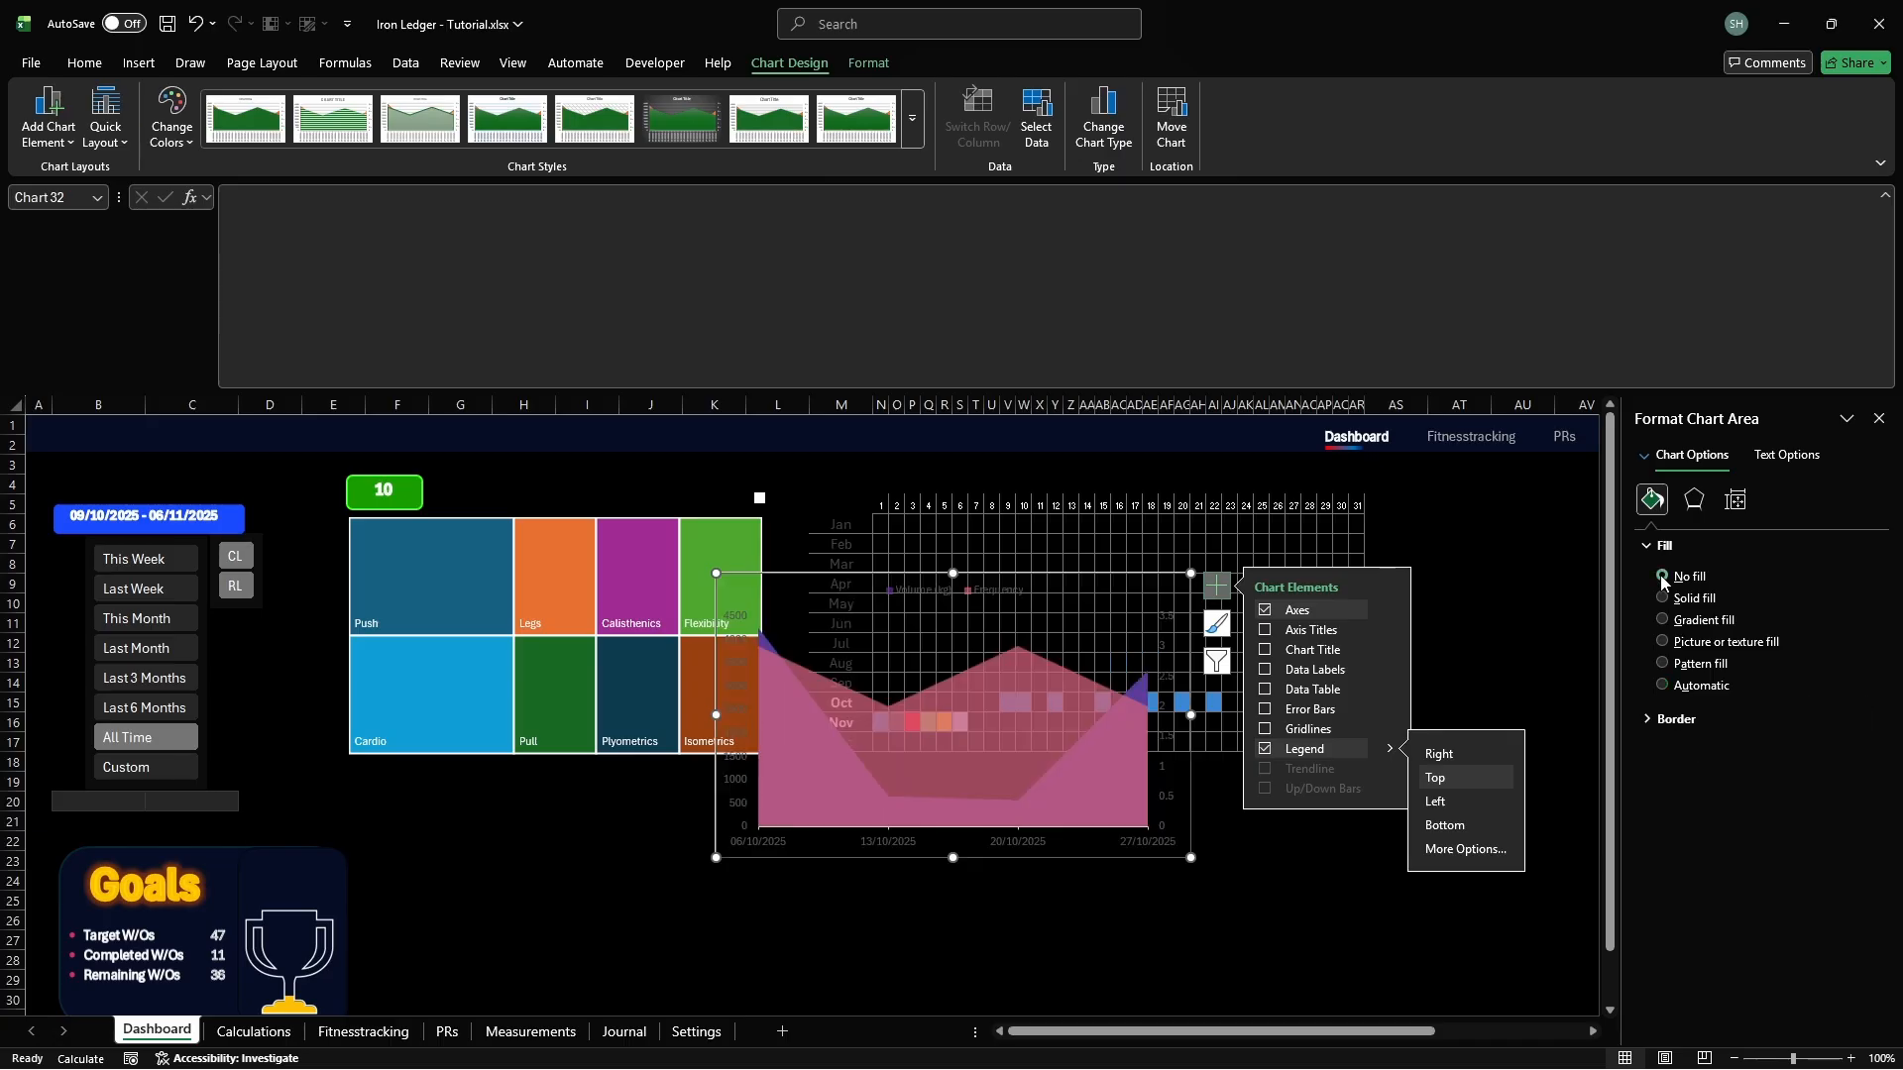
{"action": "left_click", "coordinate": [1663, 548]}
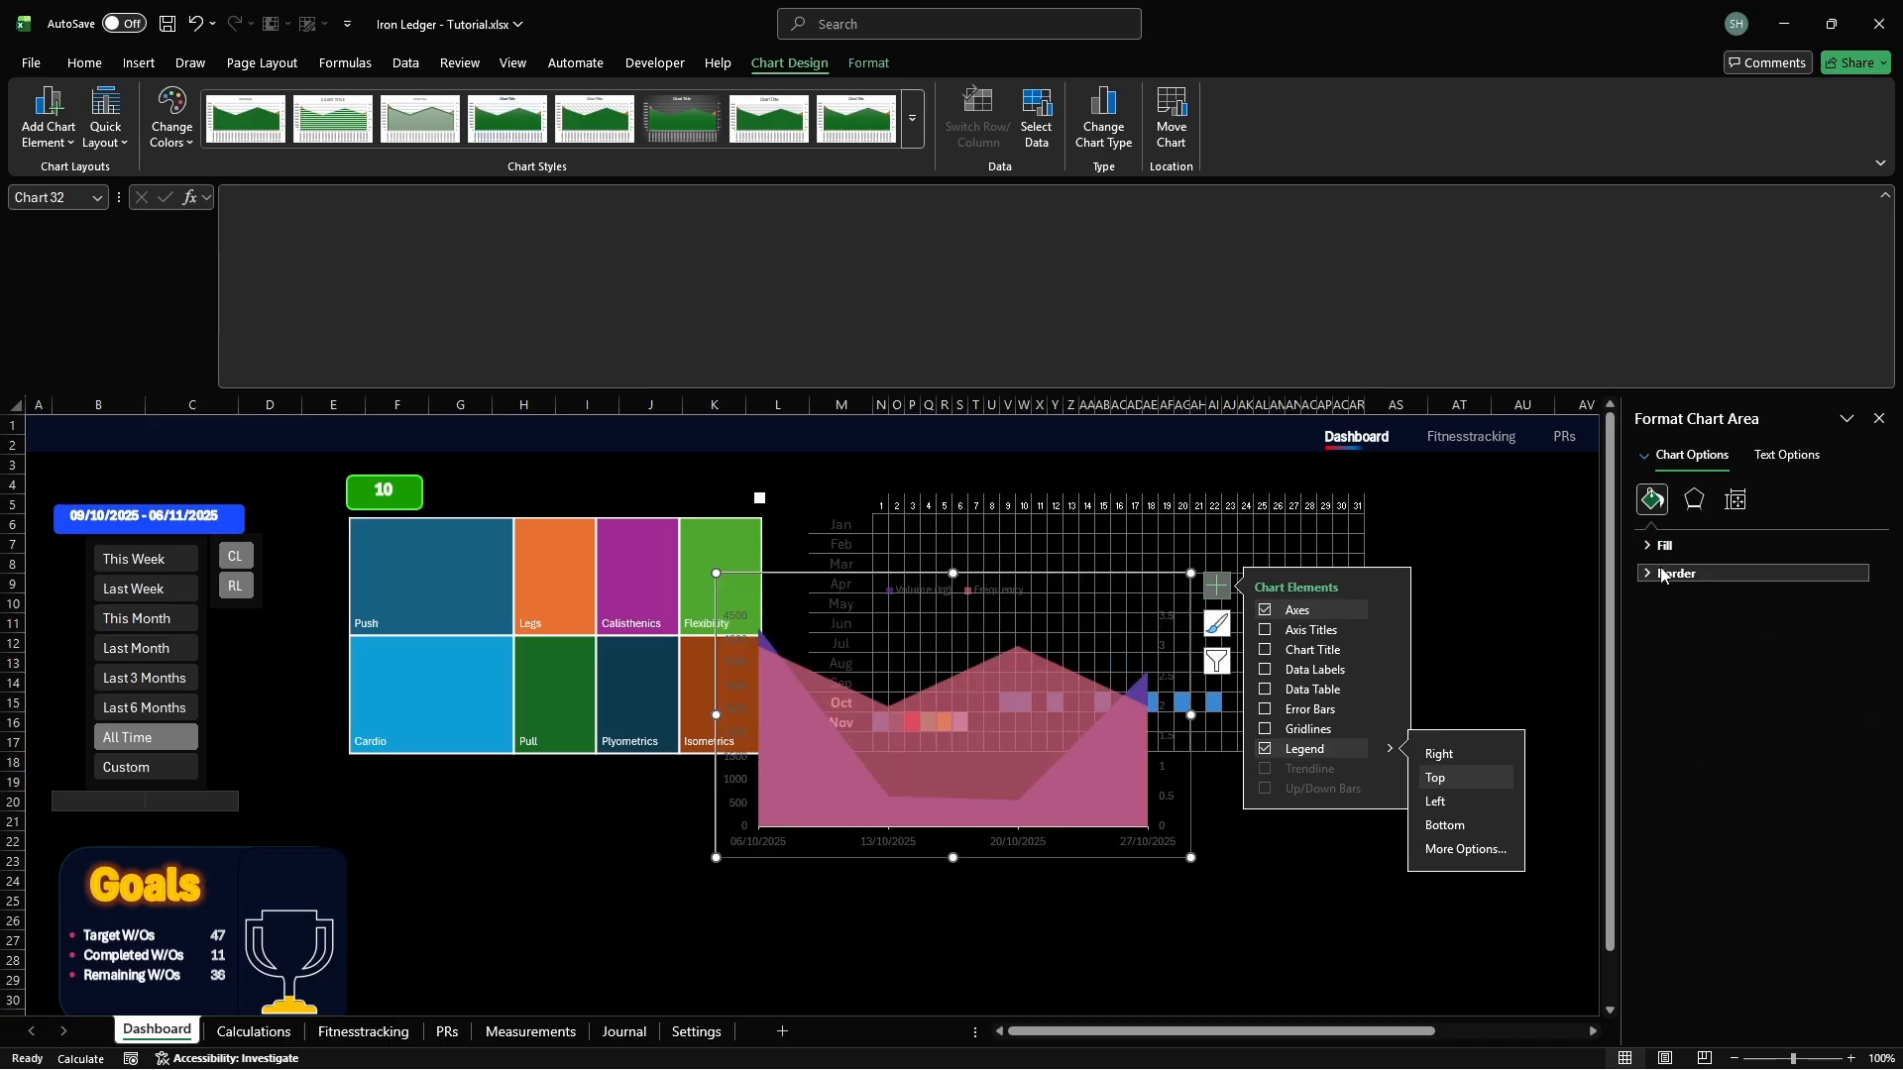
{"action": "left_click", "coordinate": [1663, 575]}
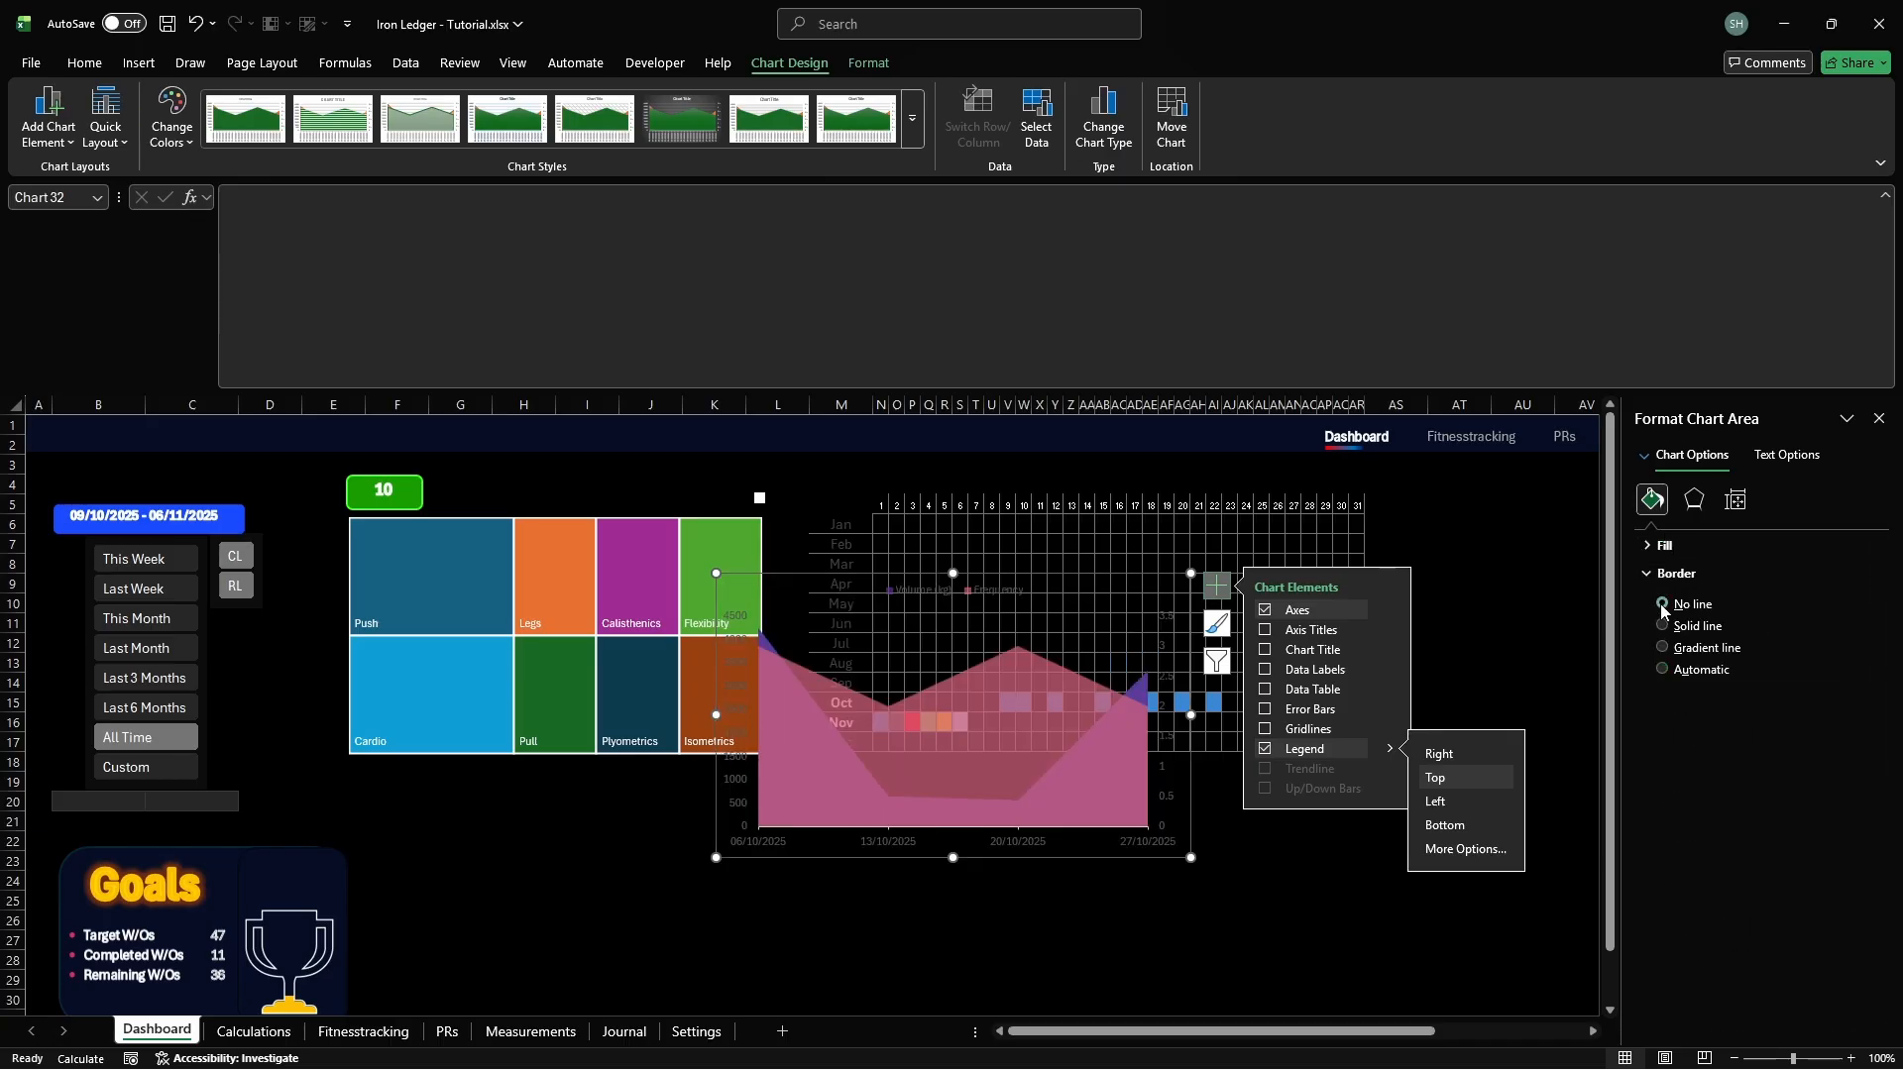
{"action": "left_click", "coordinate": [1672, 573]}
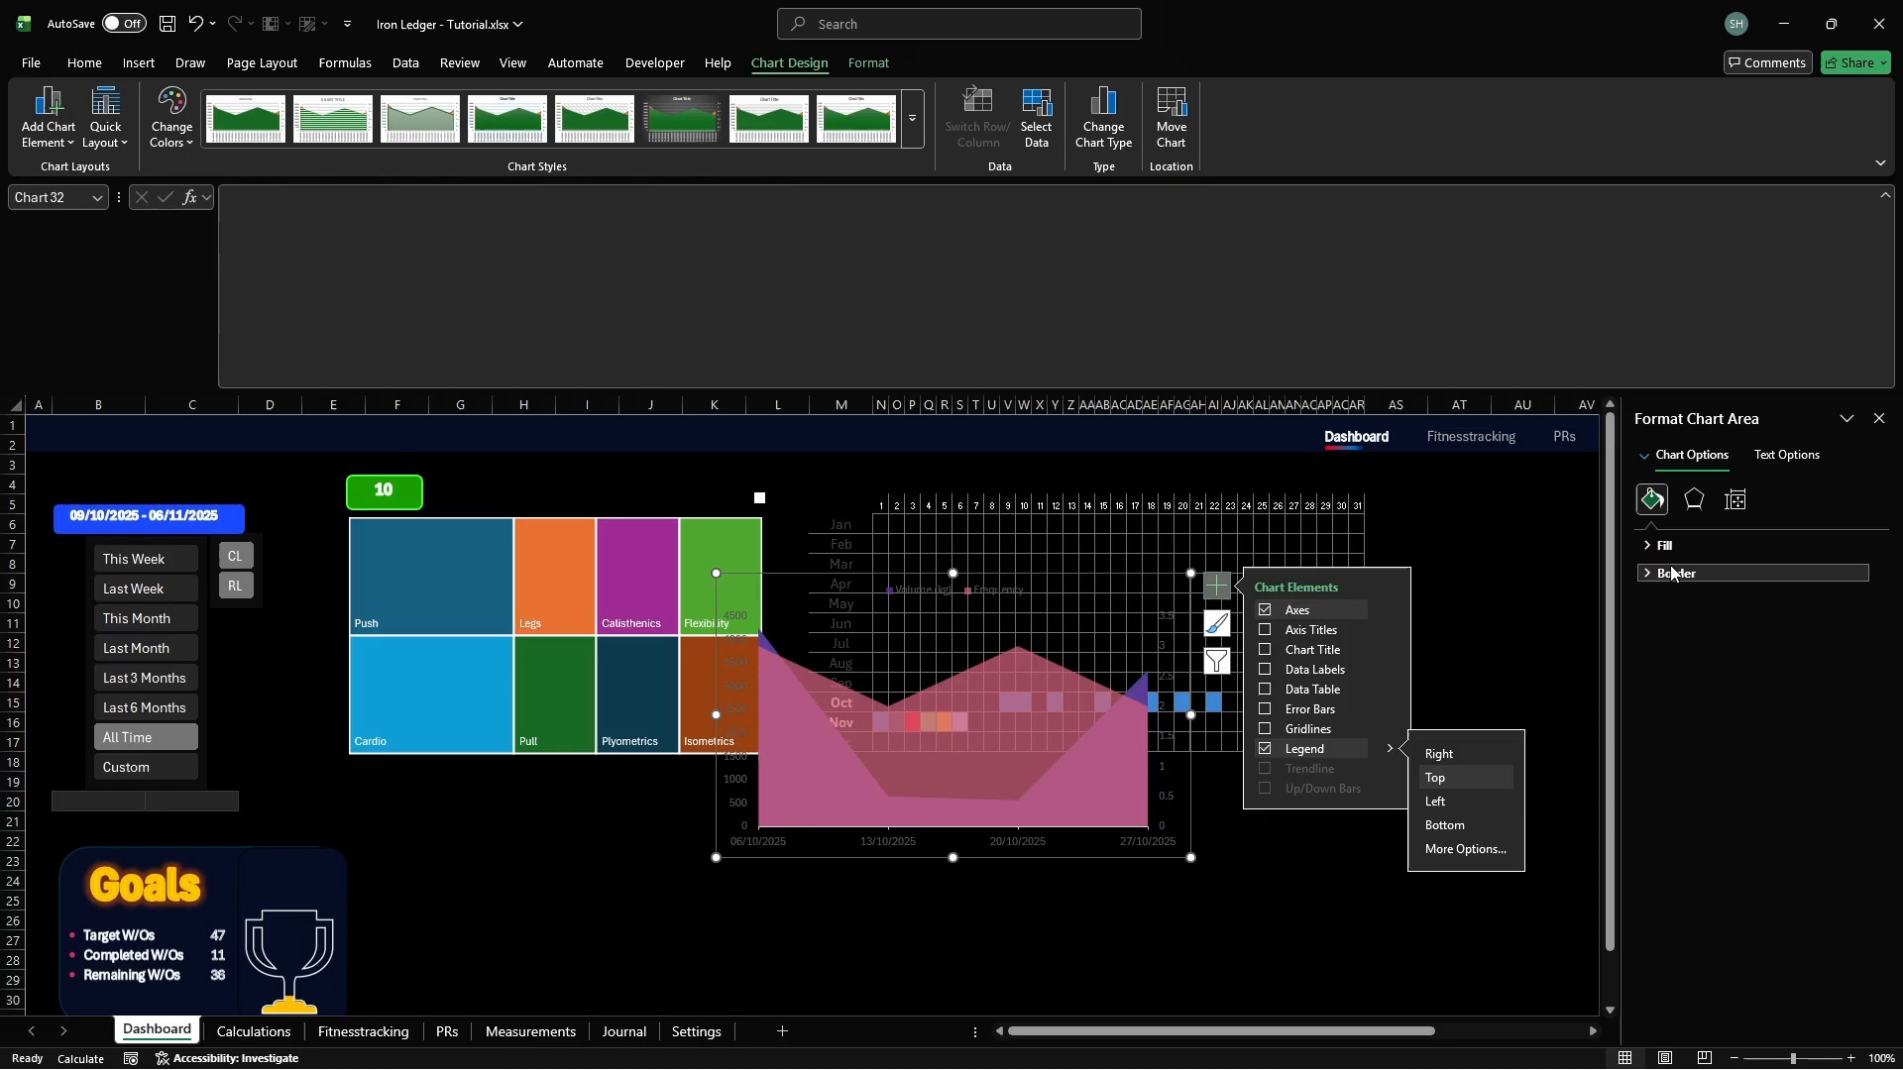
Set the chart's properties to Don't move or size with cells
{"action": "left_click", "coordinate": [1735, 500]}
{"action": "left_click", "coordinate": [1676, 576]}
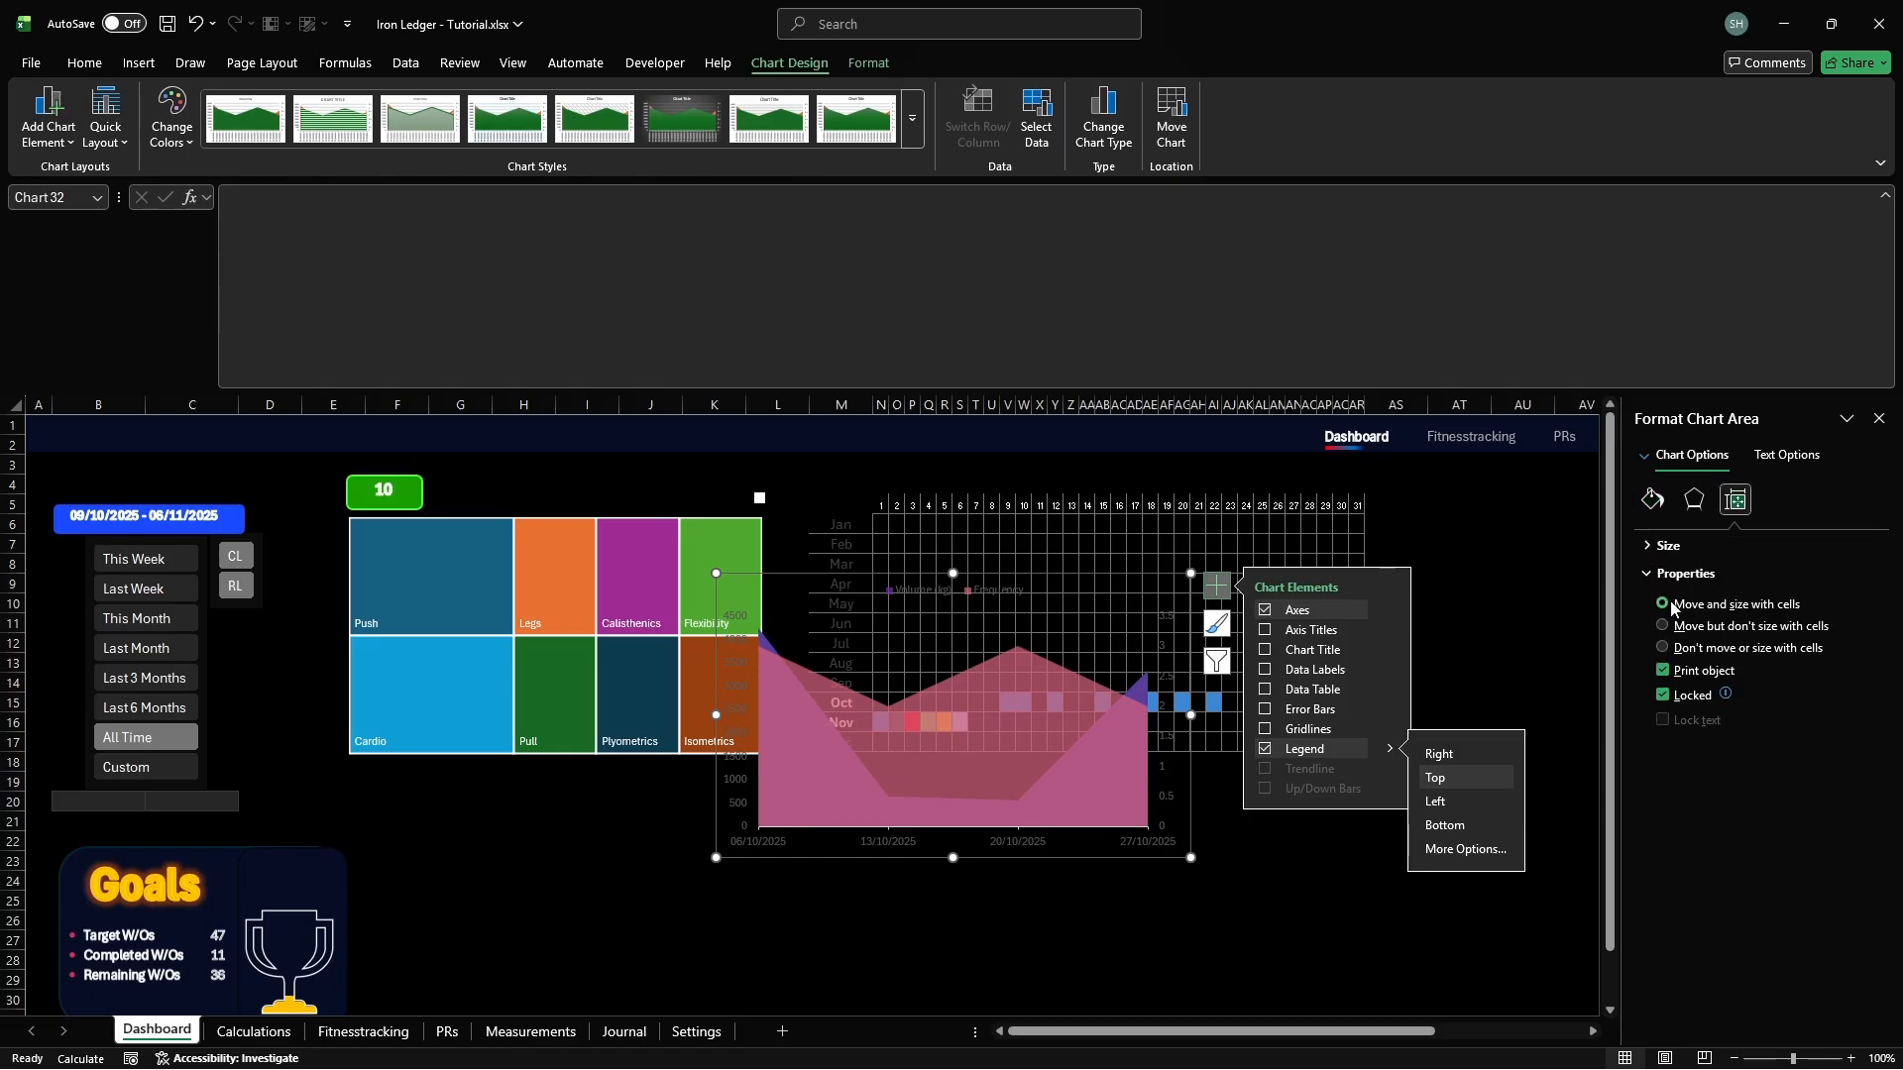
{"action": "left_click", "coordinate": [1663, 650]}
{"action": "left_click", "coordinate": [1685, 574]}
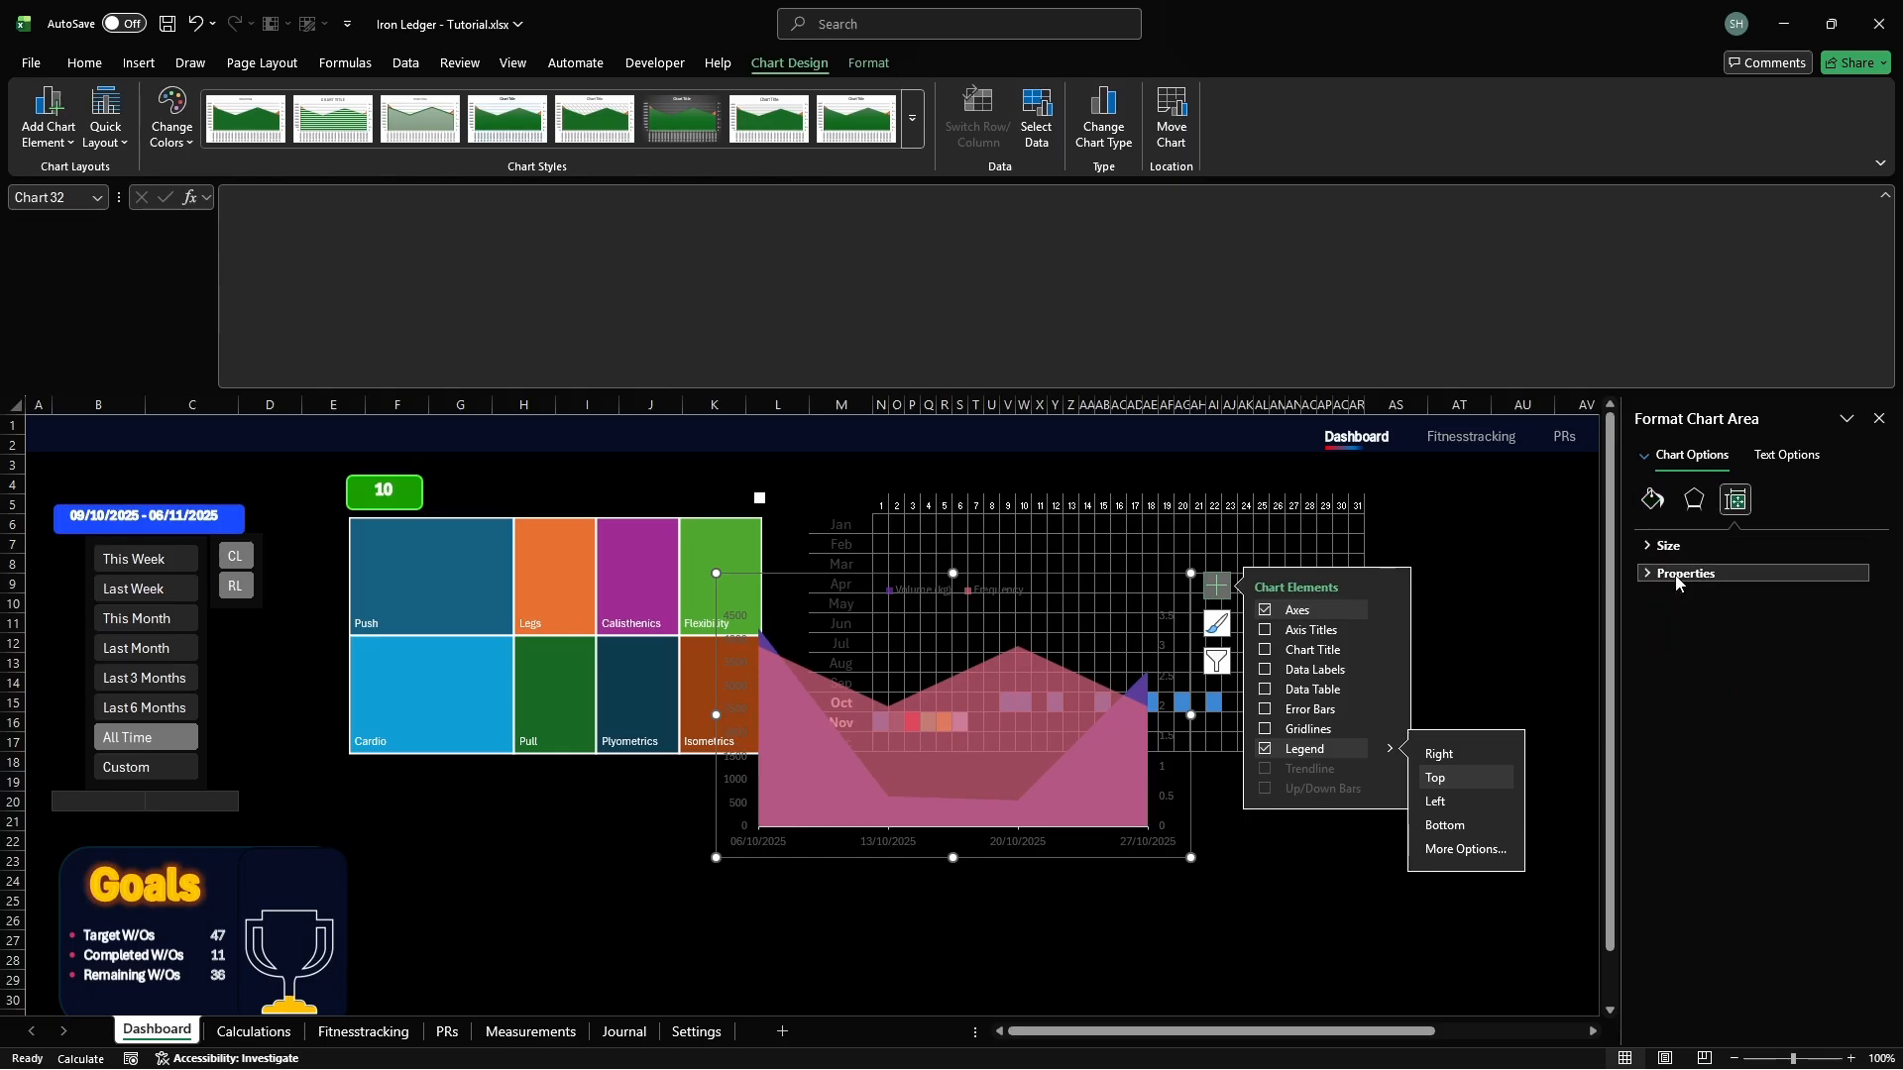
Change the font colour of the chart's secondary vertical axis labels to white
{"action": "left_click", "coordinate": [1166, 699]}
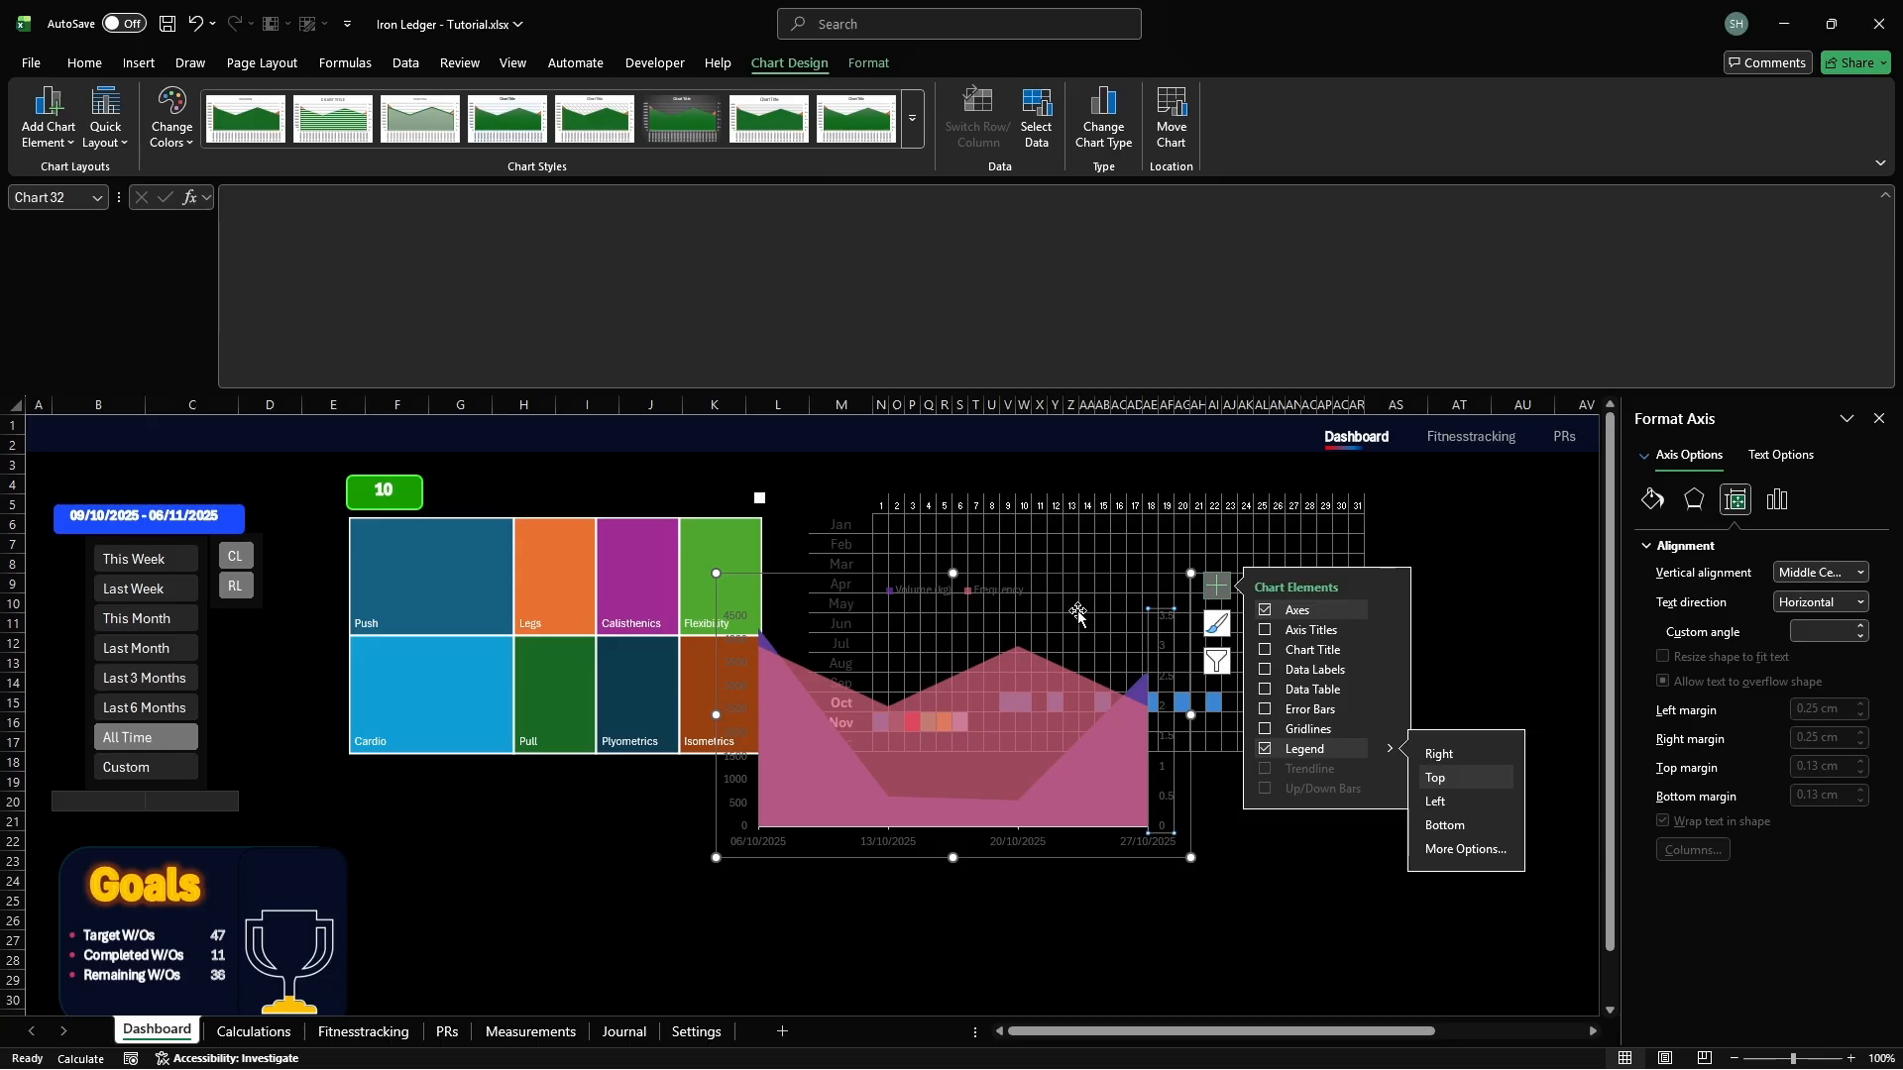
{"action": "left_click", "coordinate": [85, 64]}
{"action": "left_click", "coordinate": [398, 133]}
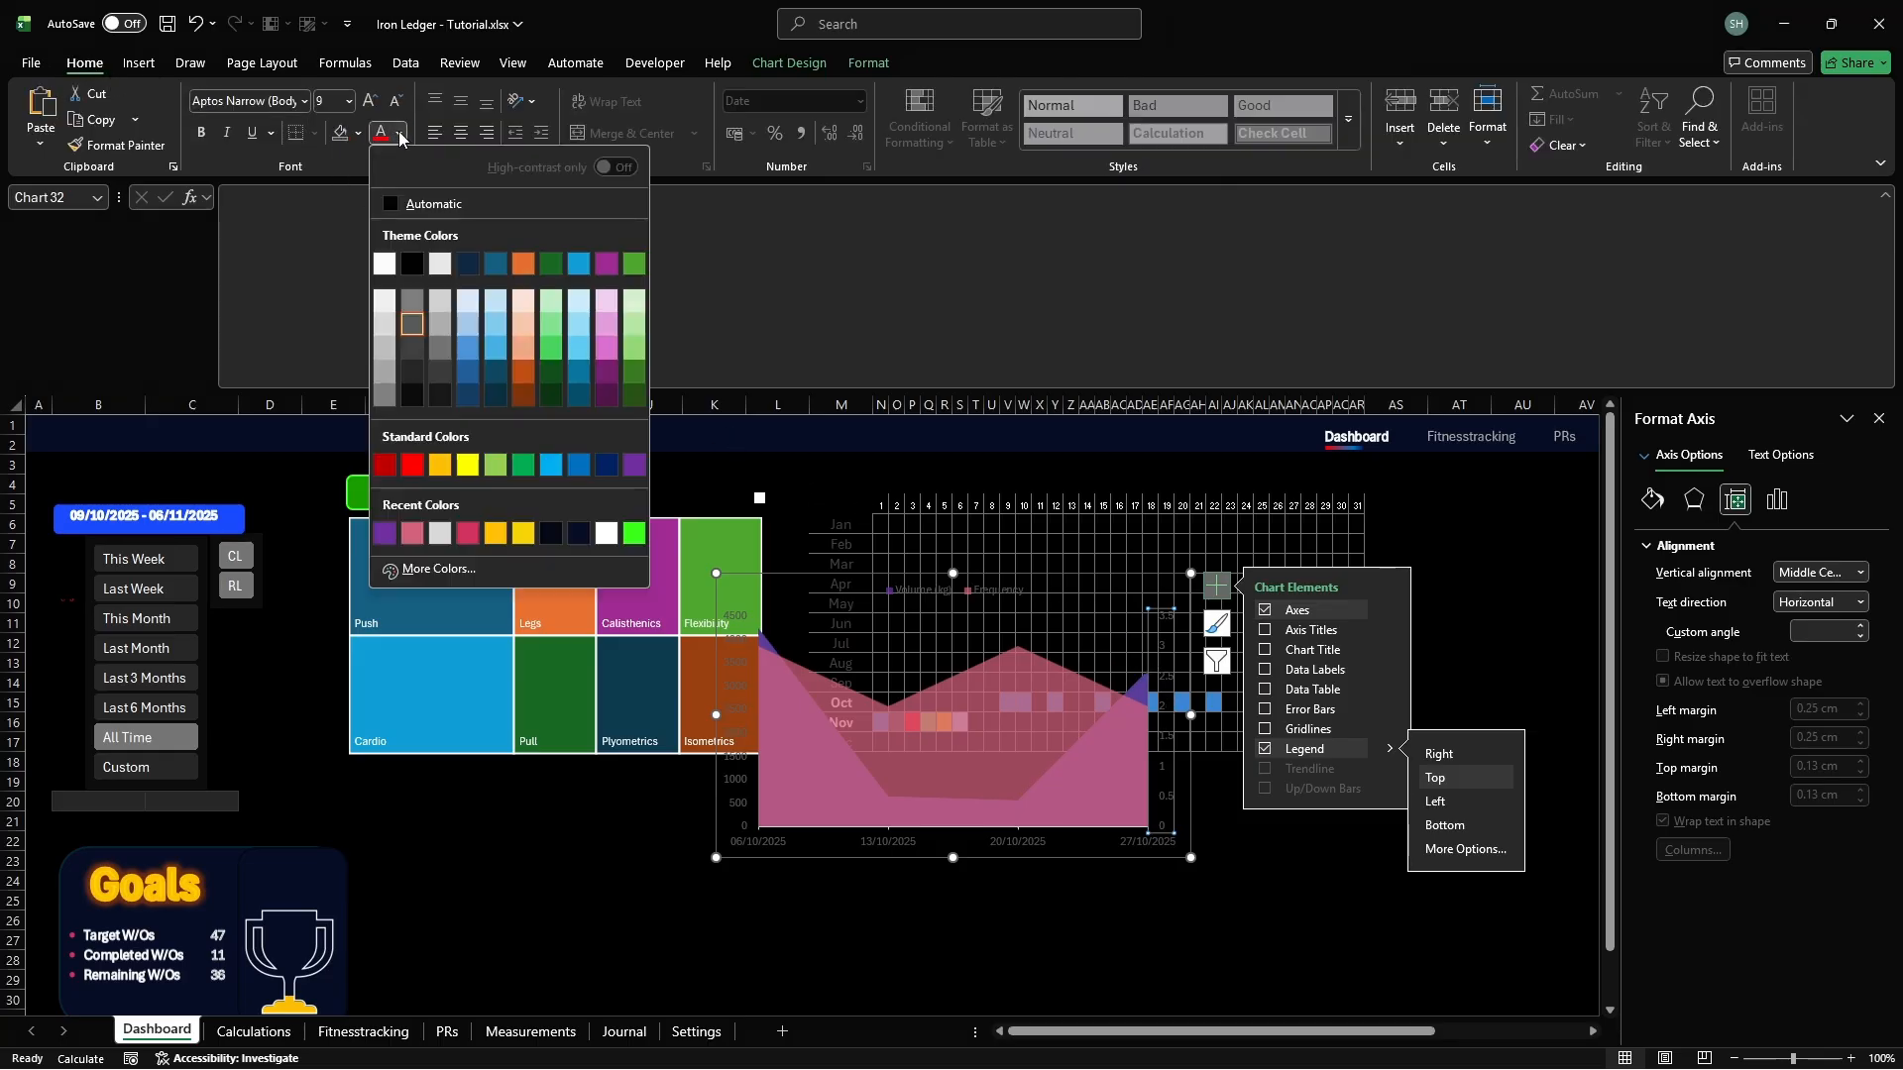
{"action": "left_click", "coordinate": [383, 273]}
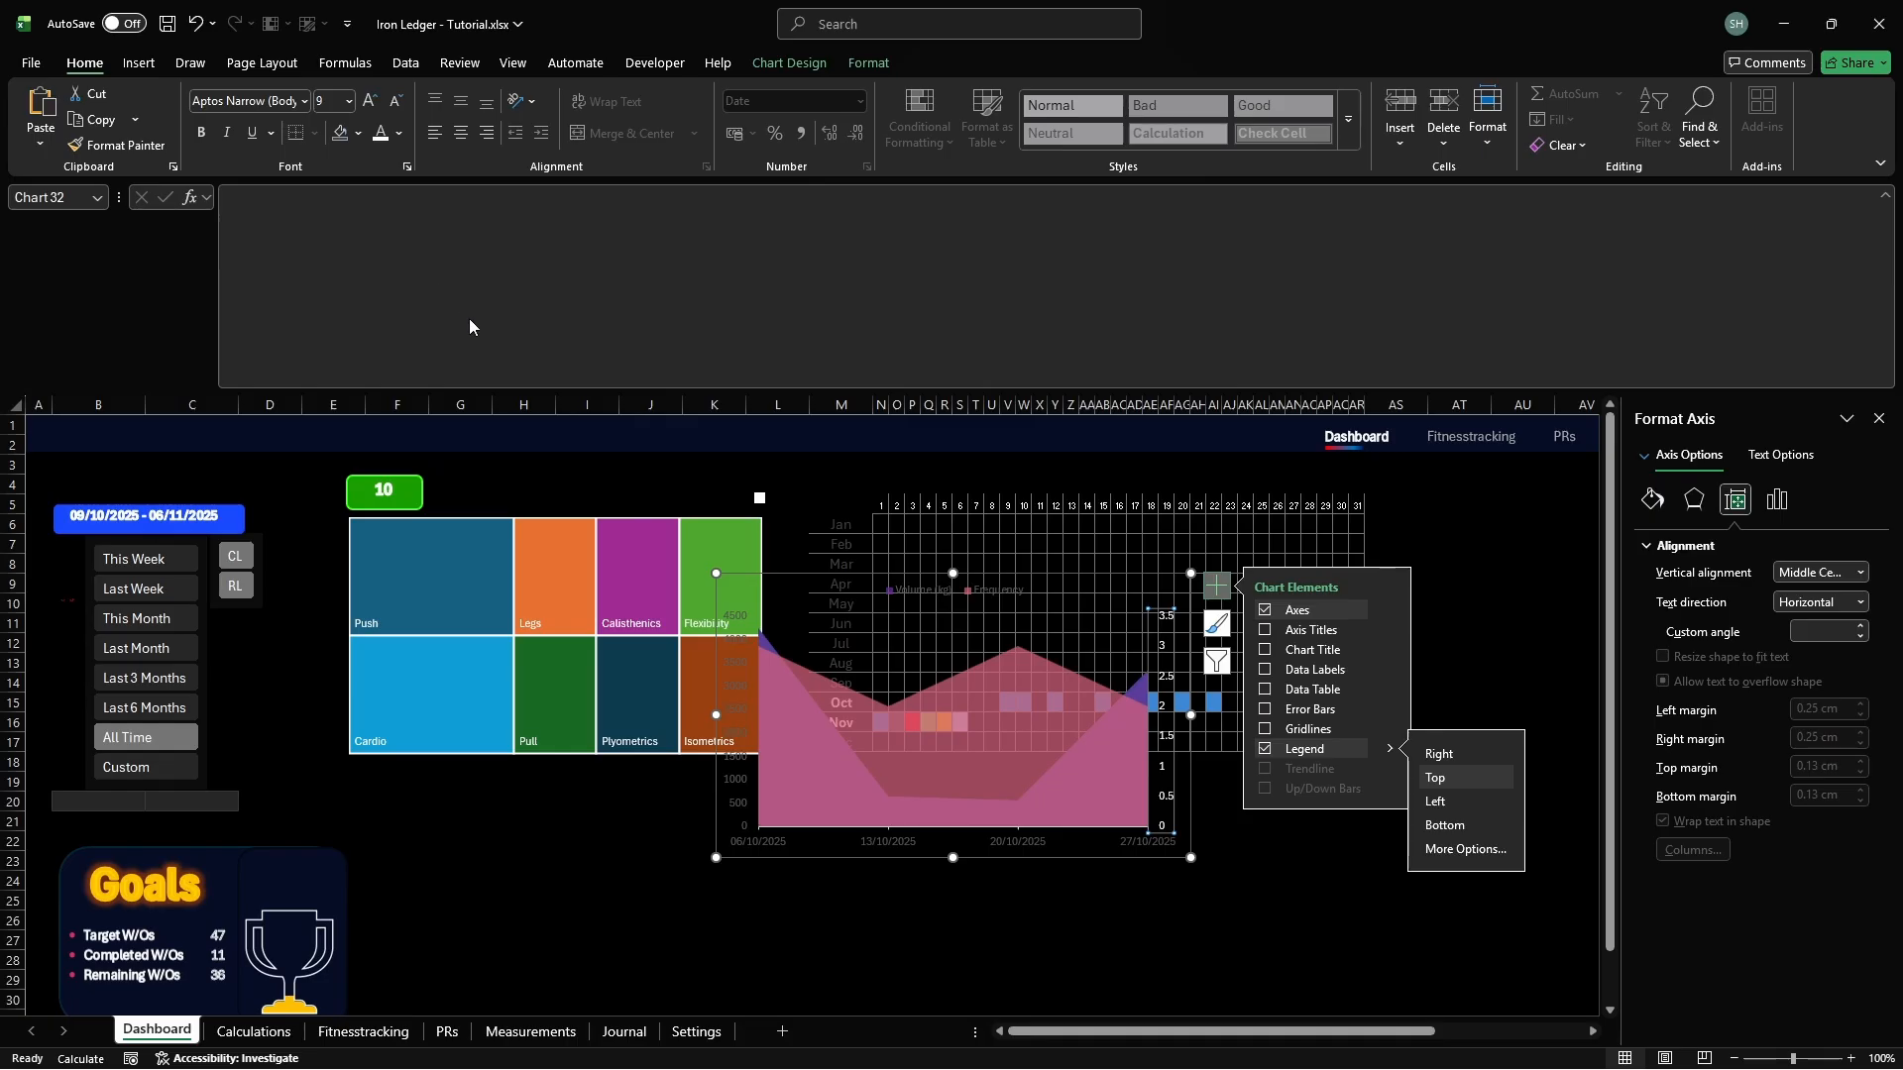
Change the font colour of the chart's horizontal date axis and primary vertical axis labels to white
{"action": "left_click", "coordinate": [1012, 845]}
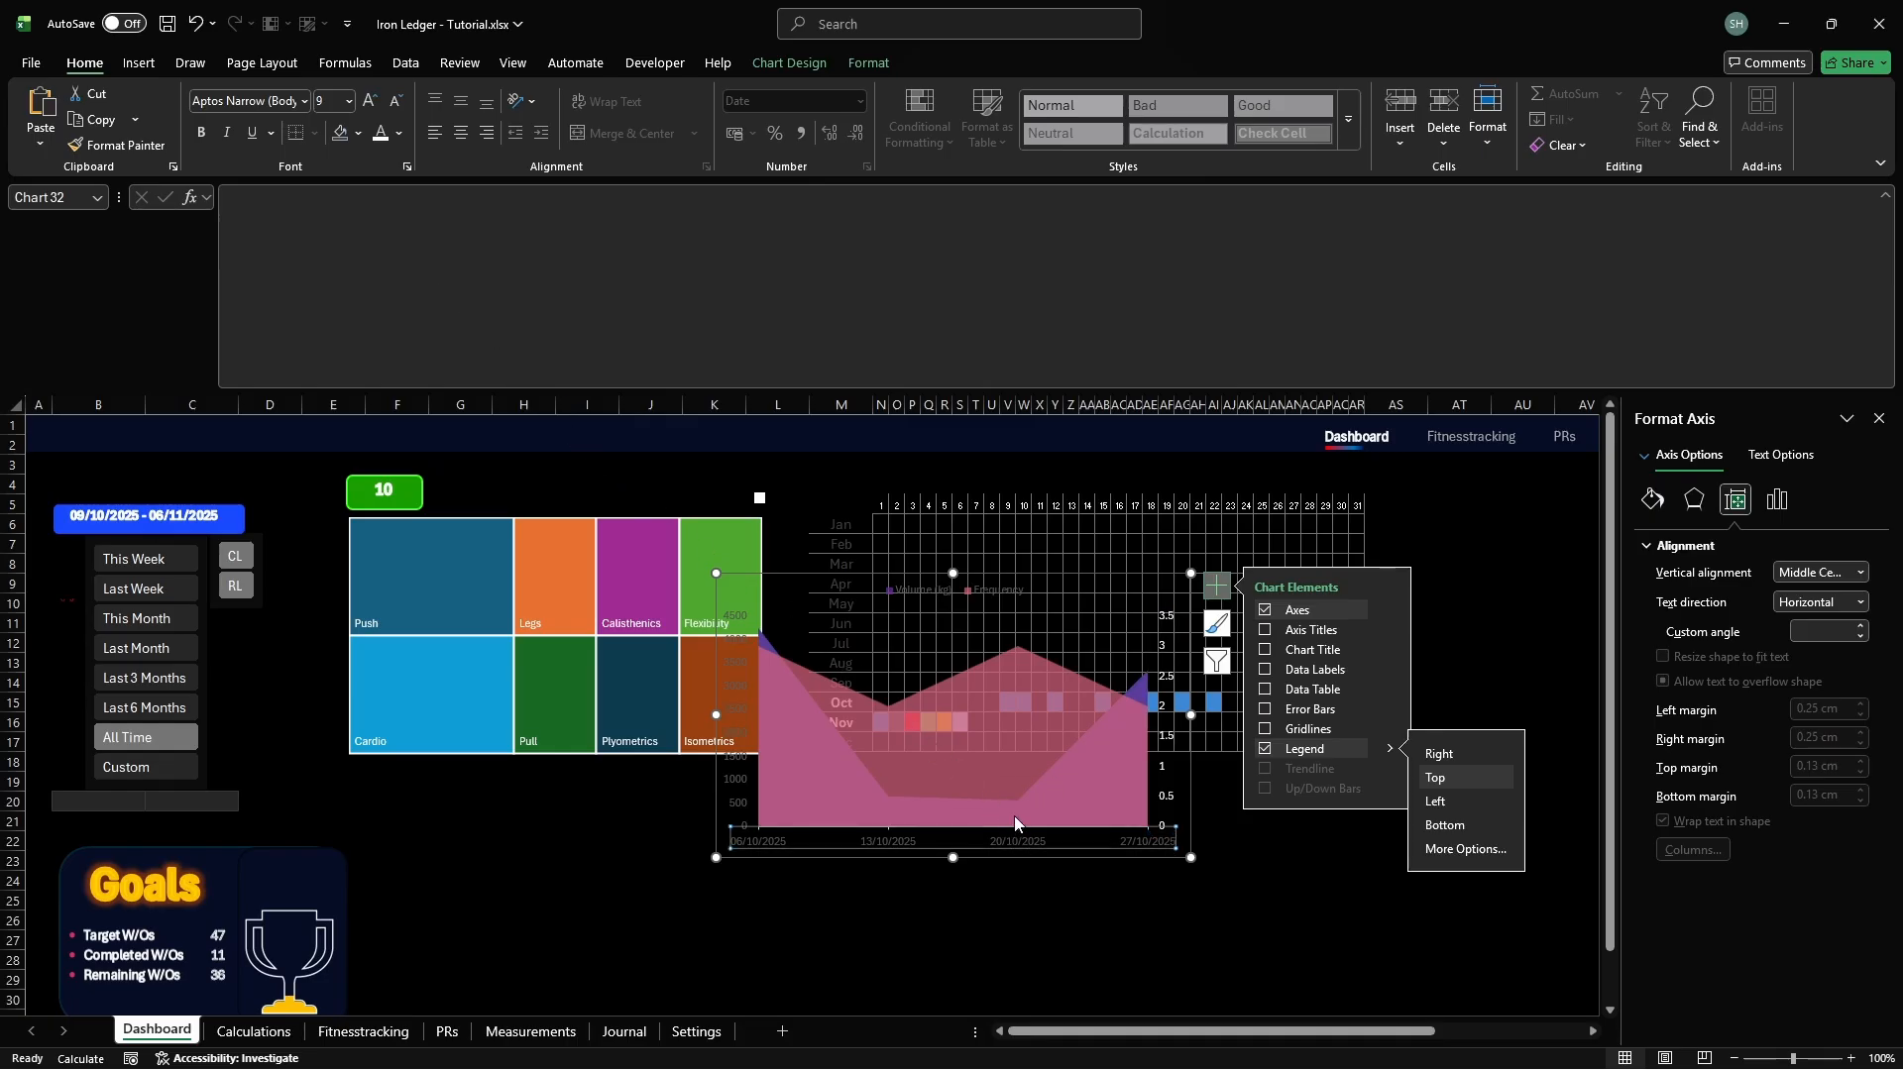
{"action": "left_click", "coordinate": [379, 135]}
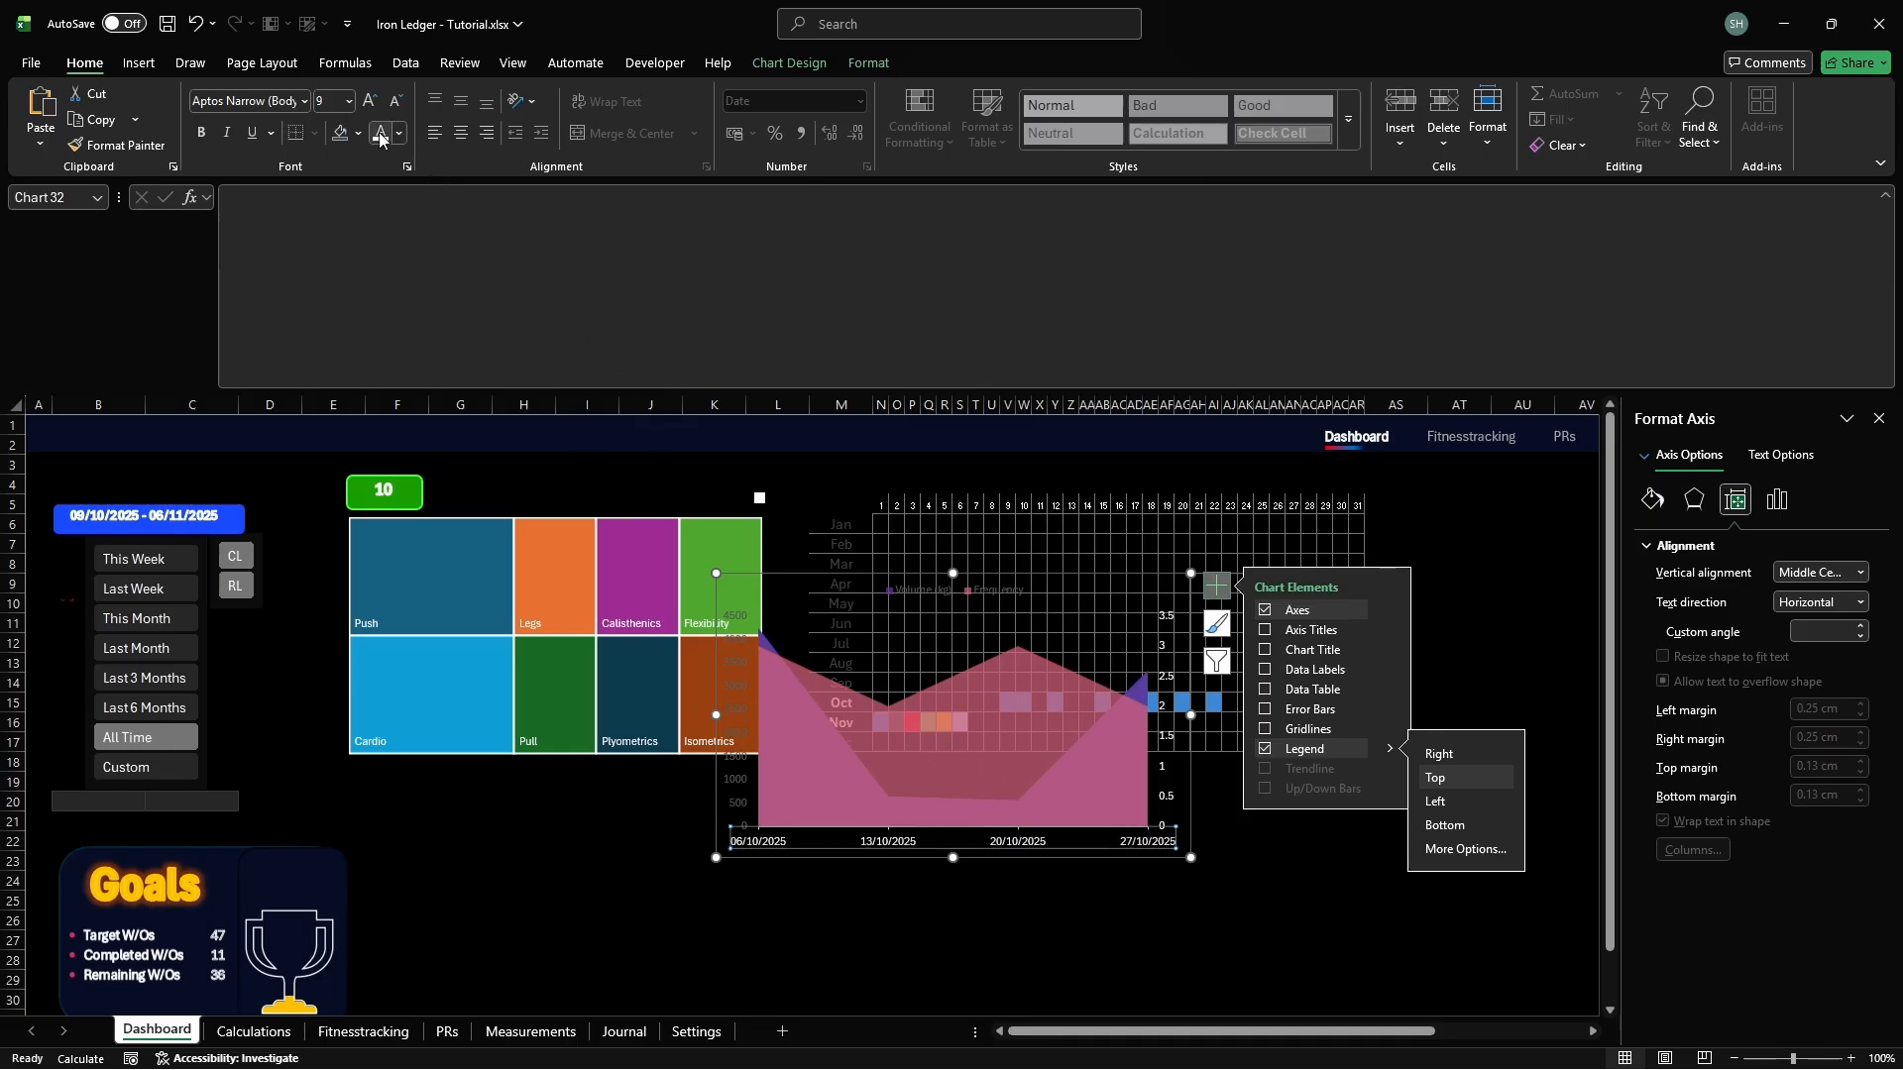
{"action": "left_click", "coordinate": [734, 712]}
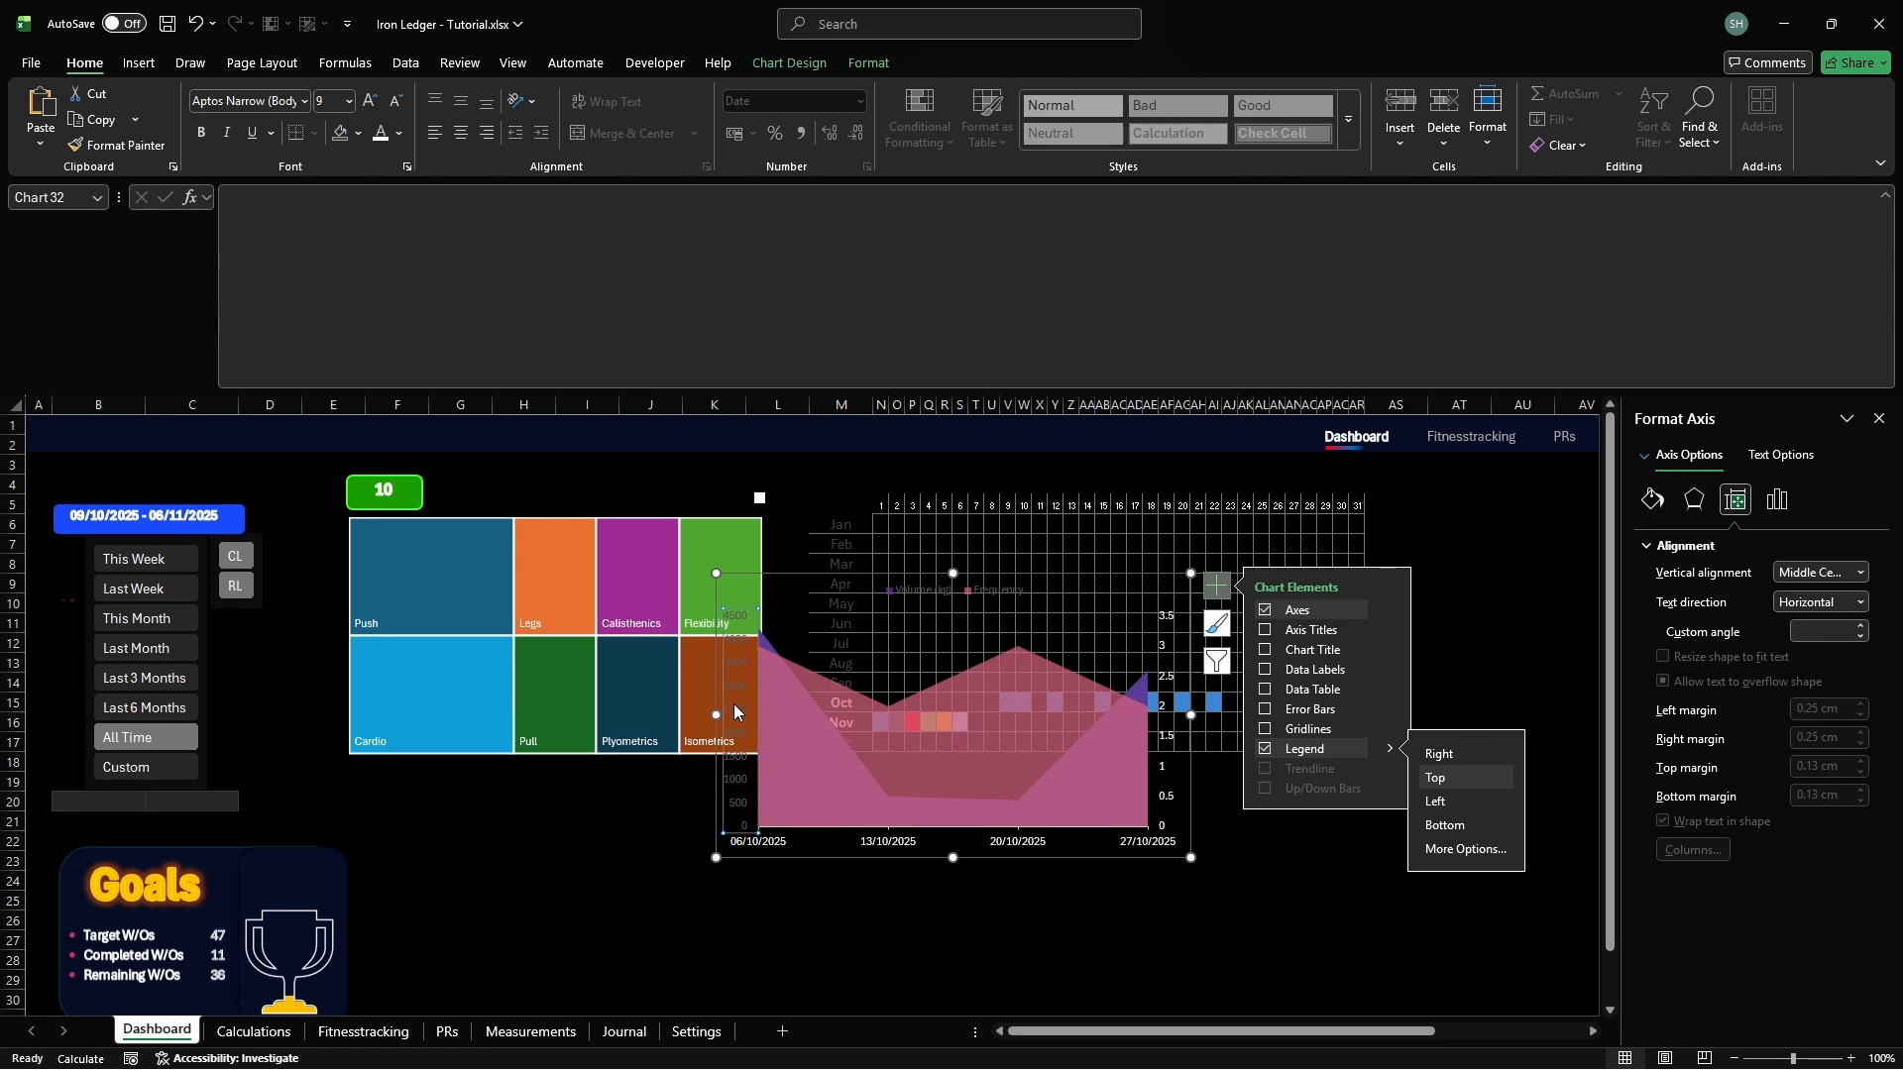
{"action": "left_click", "coordinate": [379, 135]}
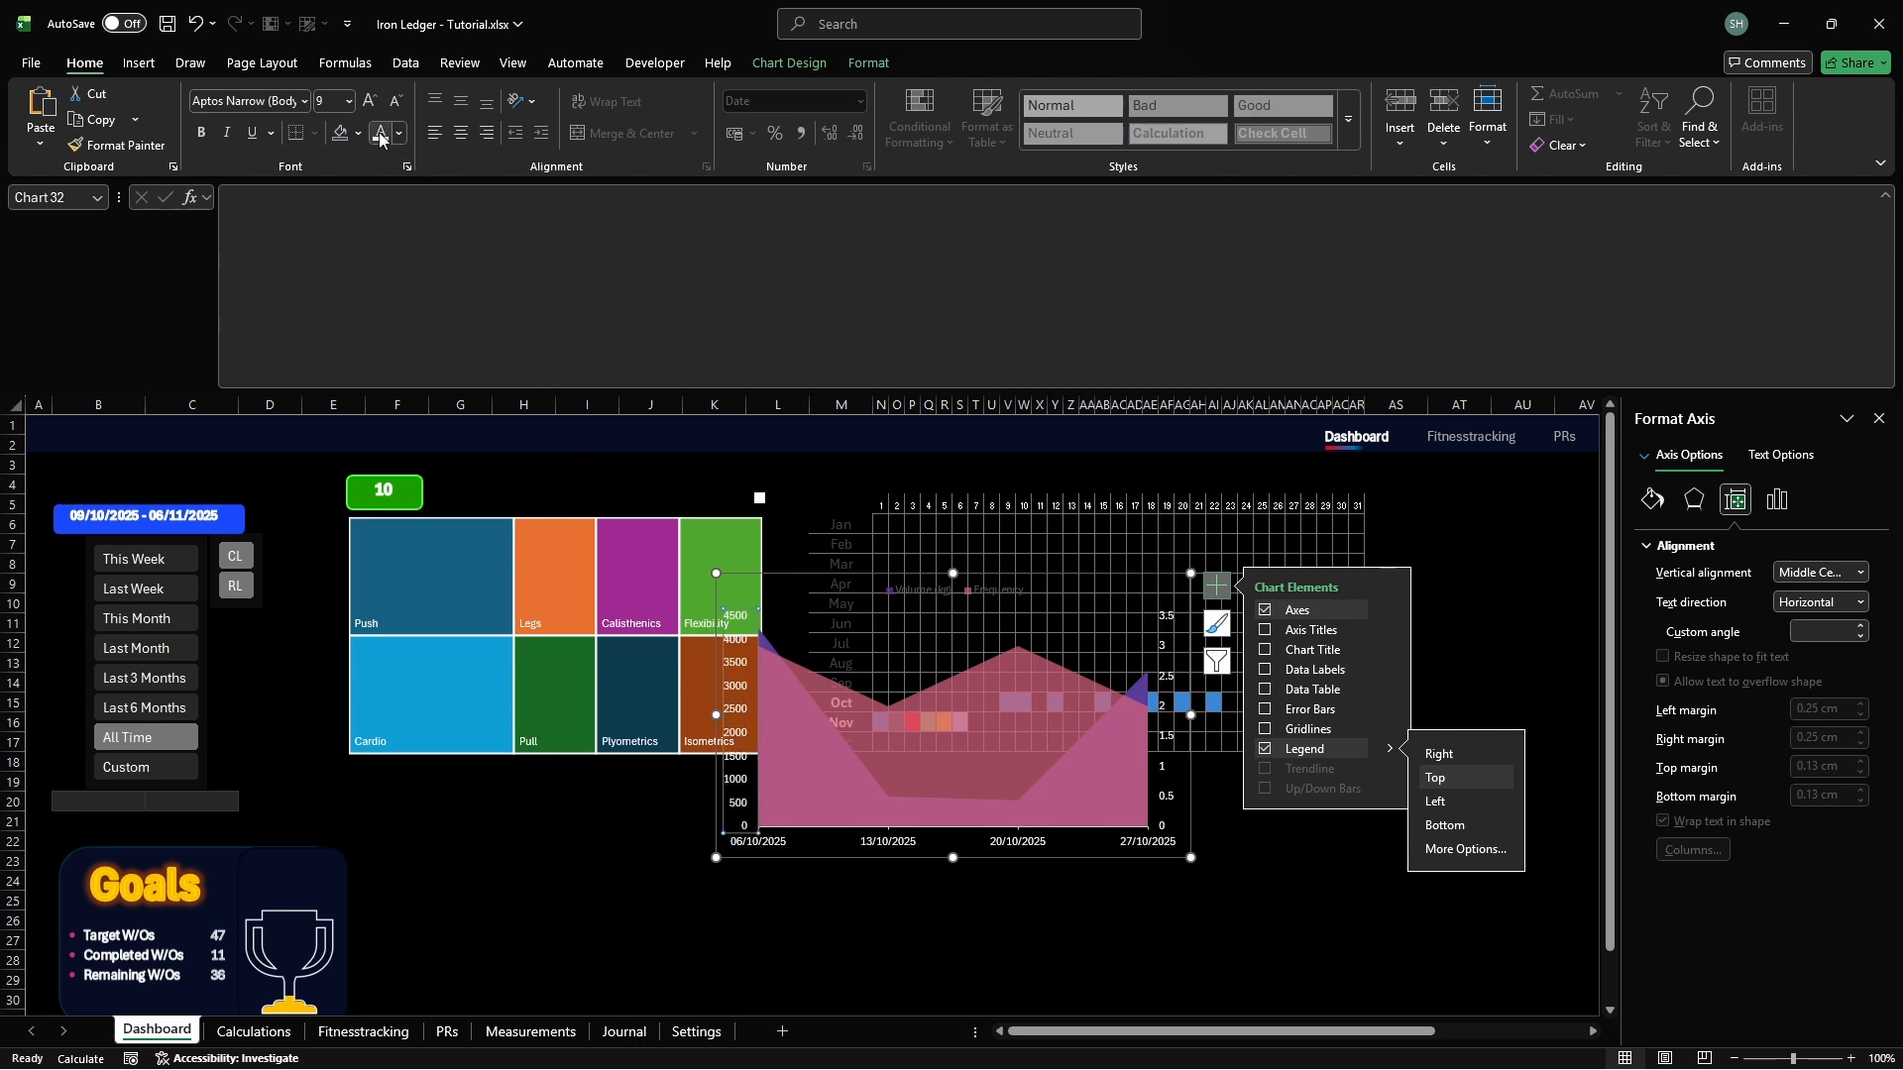
Close the formatting pane and move the volume and frequency chart to the right of the monthly workout calendar
{"action": "left_click", "coordinate": [836, 562]}
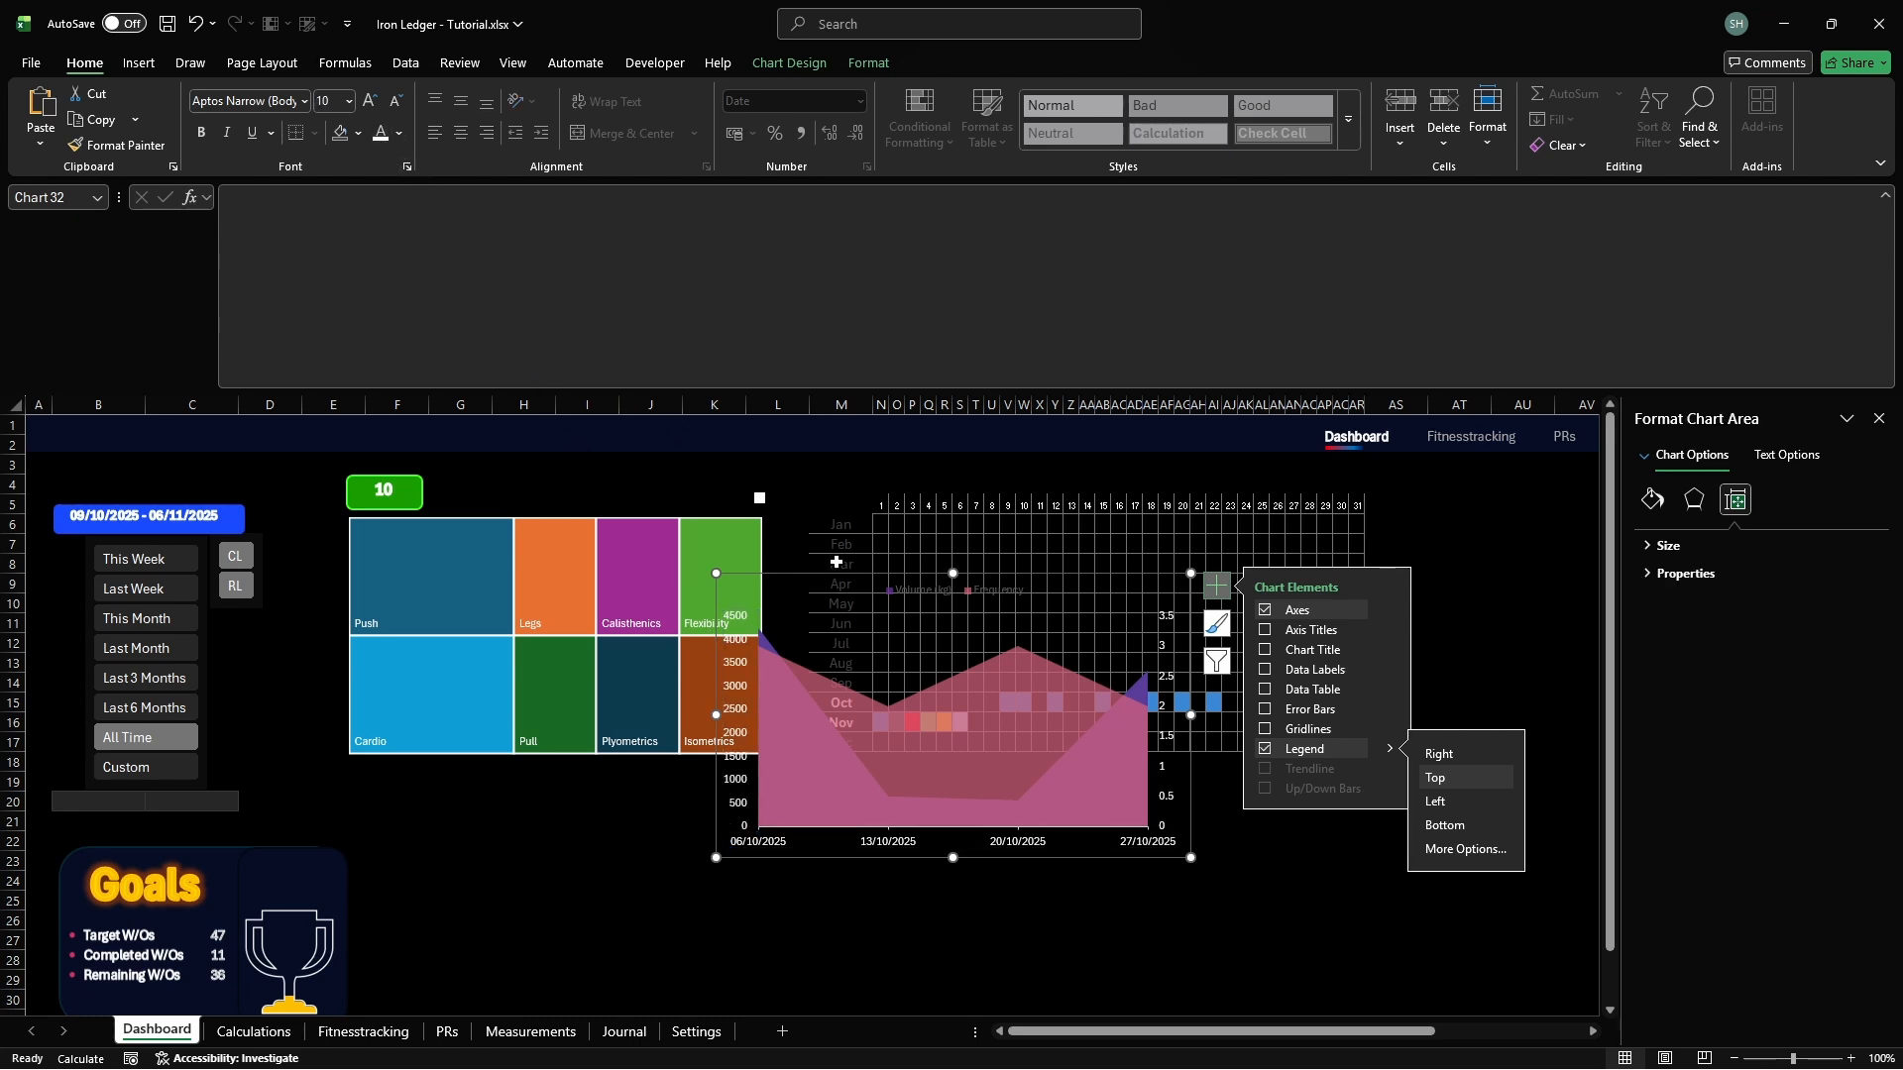
{"action": "left_click", "coordinate": [1878, 421]}
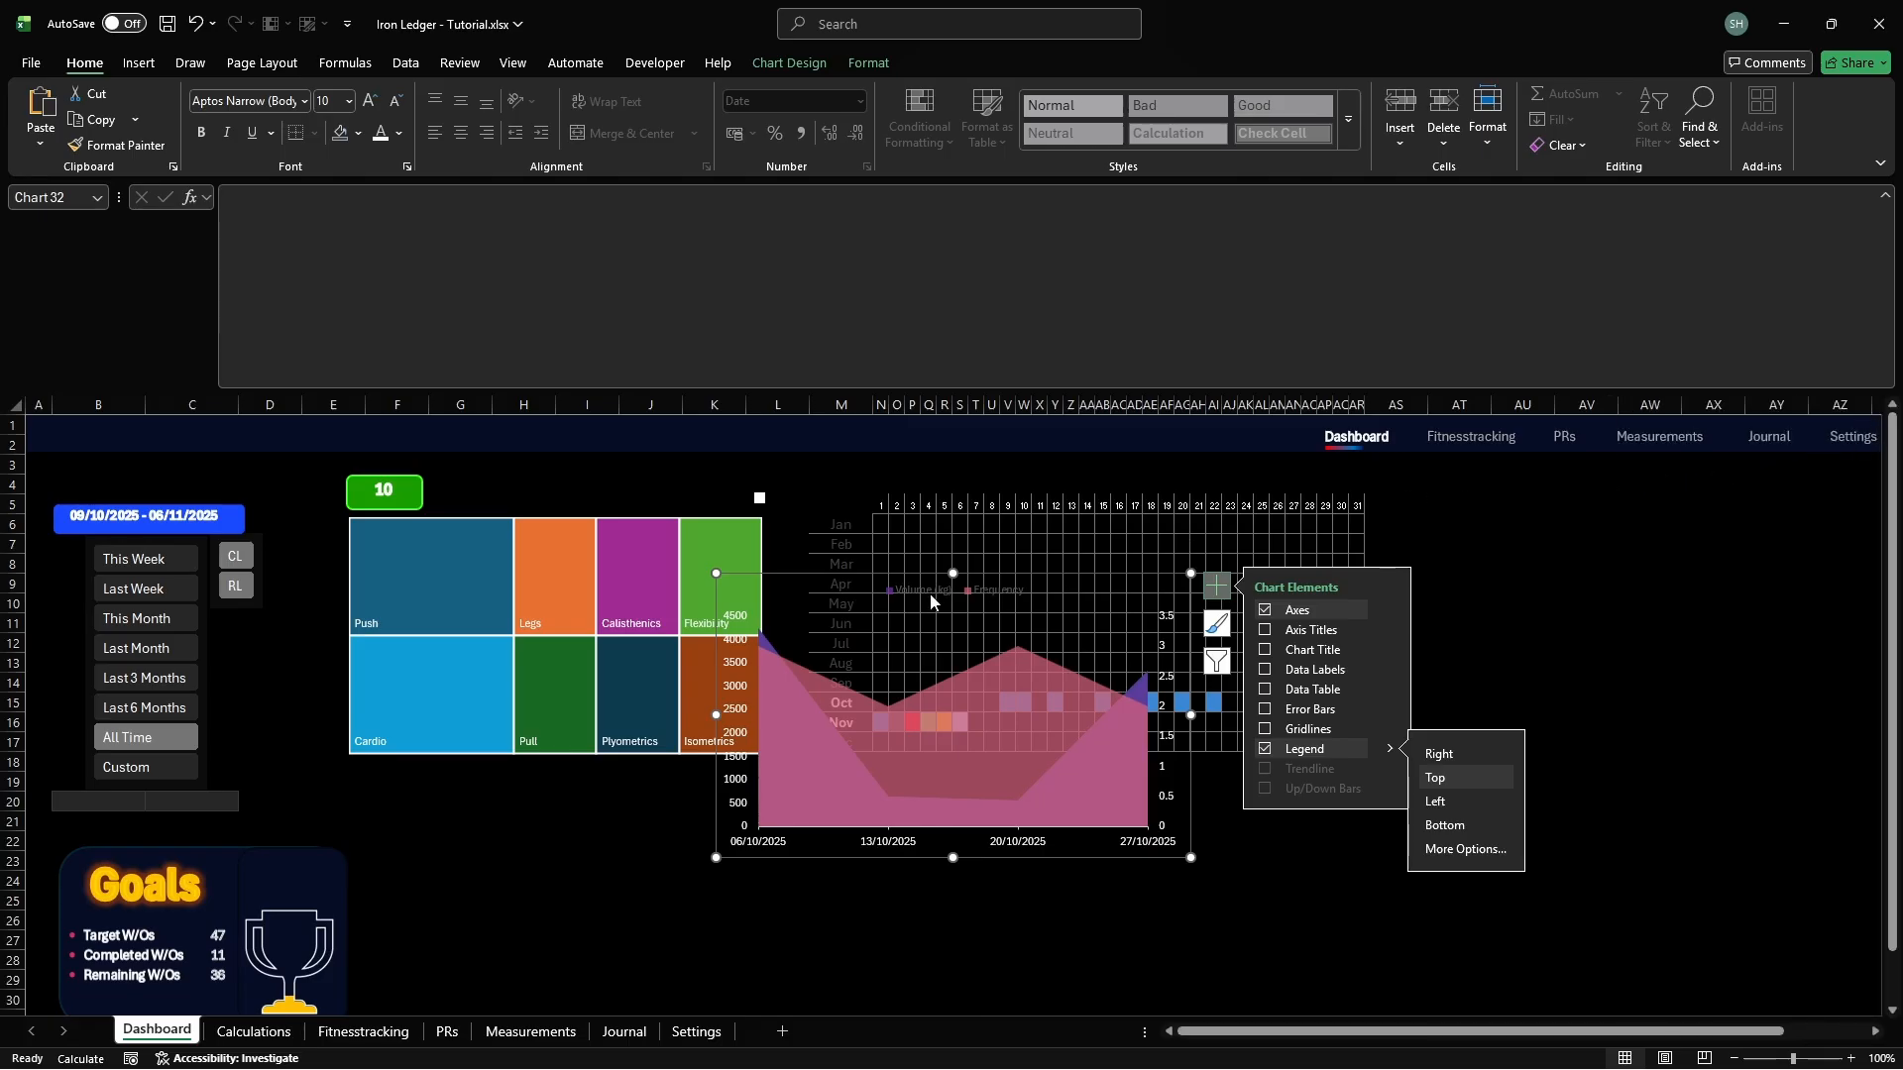
{"action": "left_click_drag", "start_coordinate": [840, 567], "coordinate": [1359, 567]}
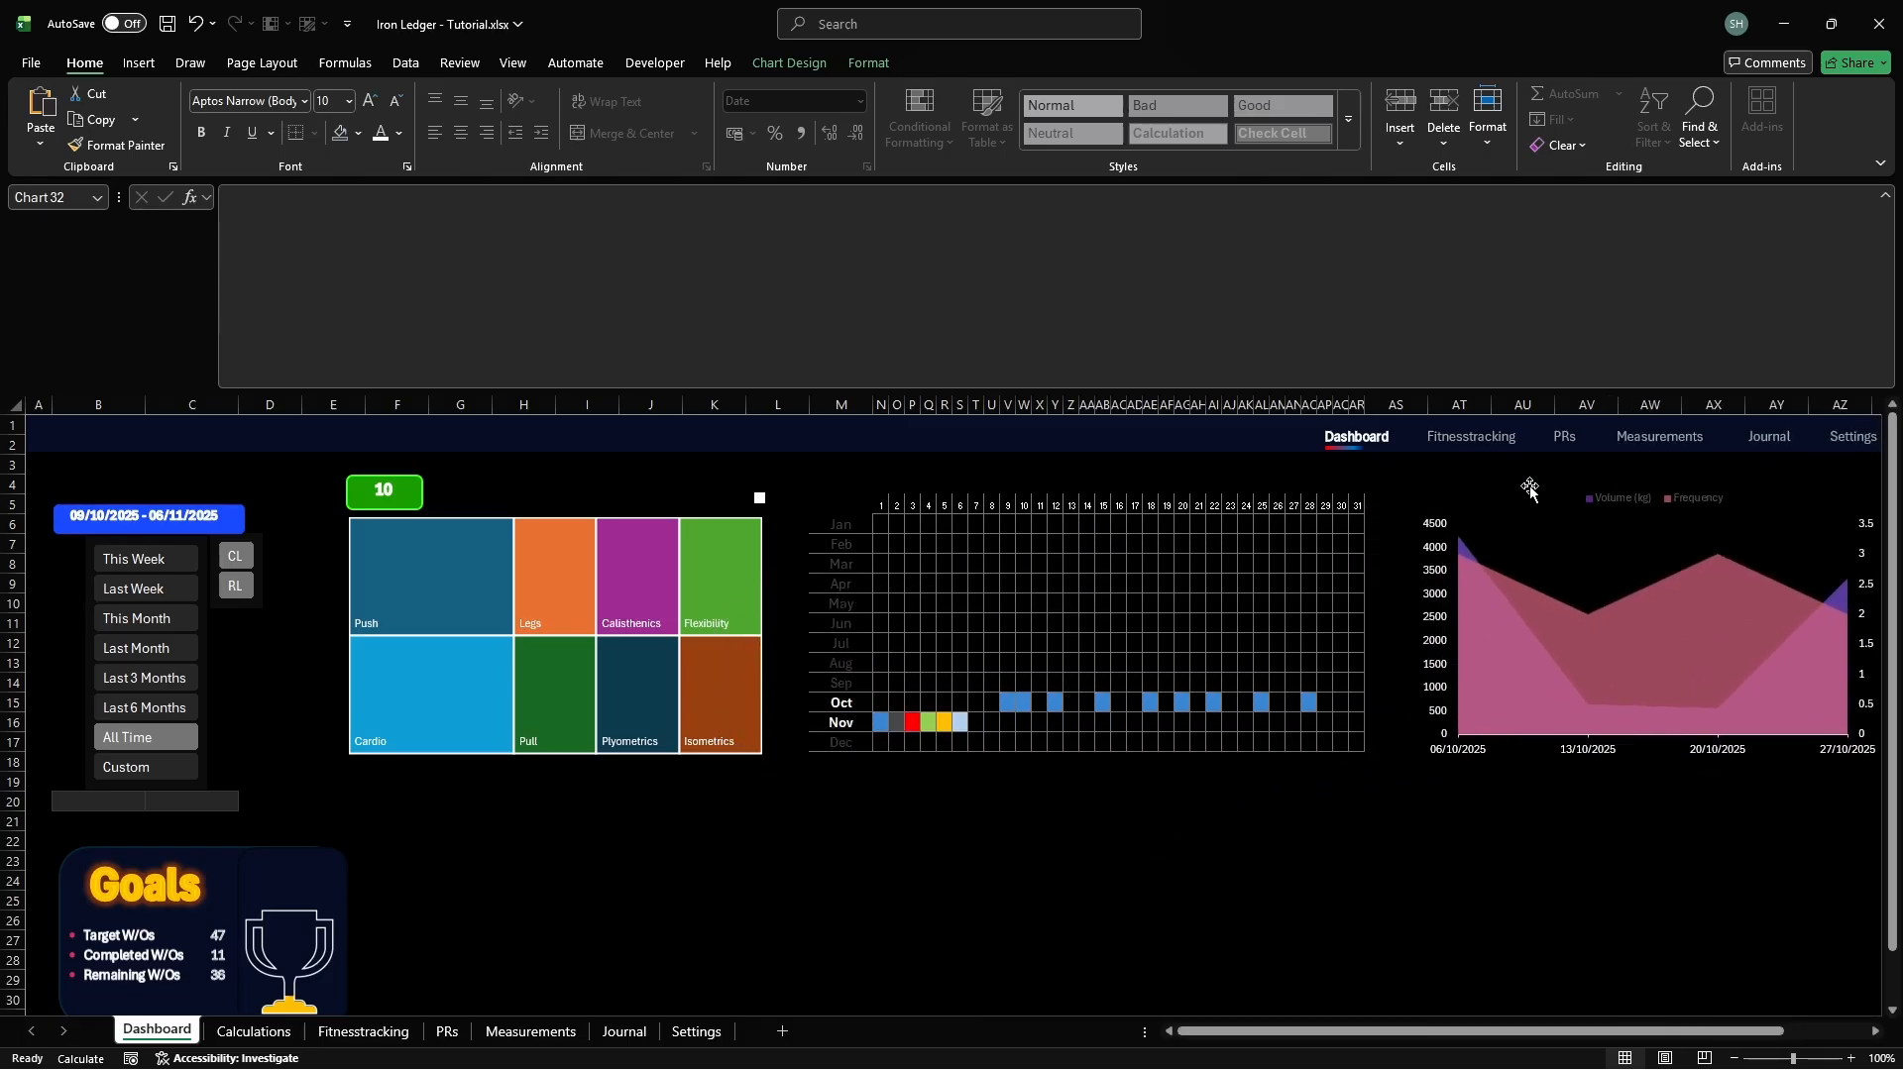
Go to cell I19 and fill it with the custom colour FFFFFF
{"action": "left_click", "coordinate": [739, 782]}
{"action": "key", "text": "ctrl+g"}
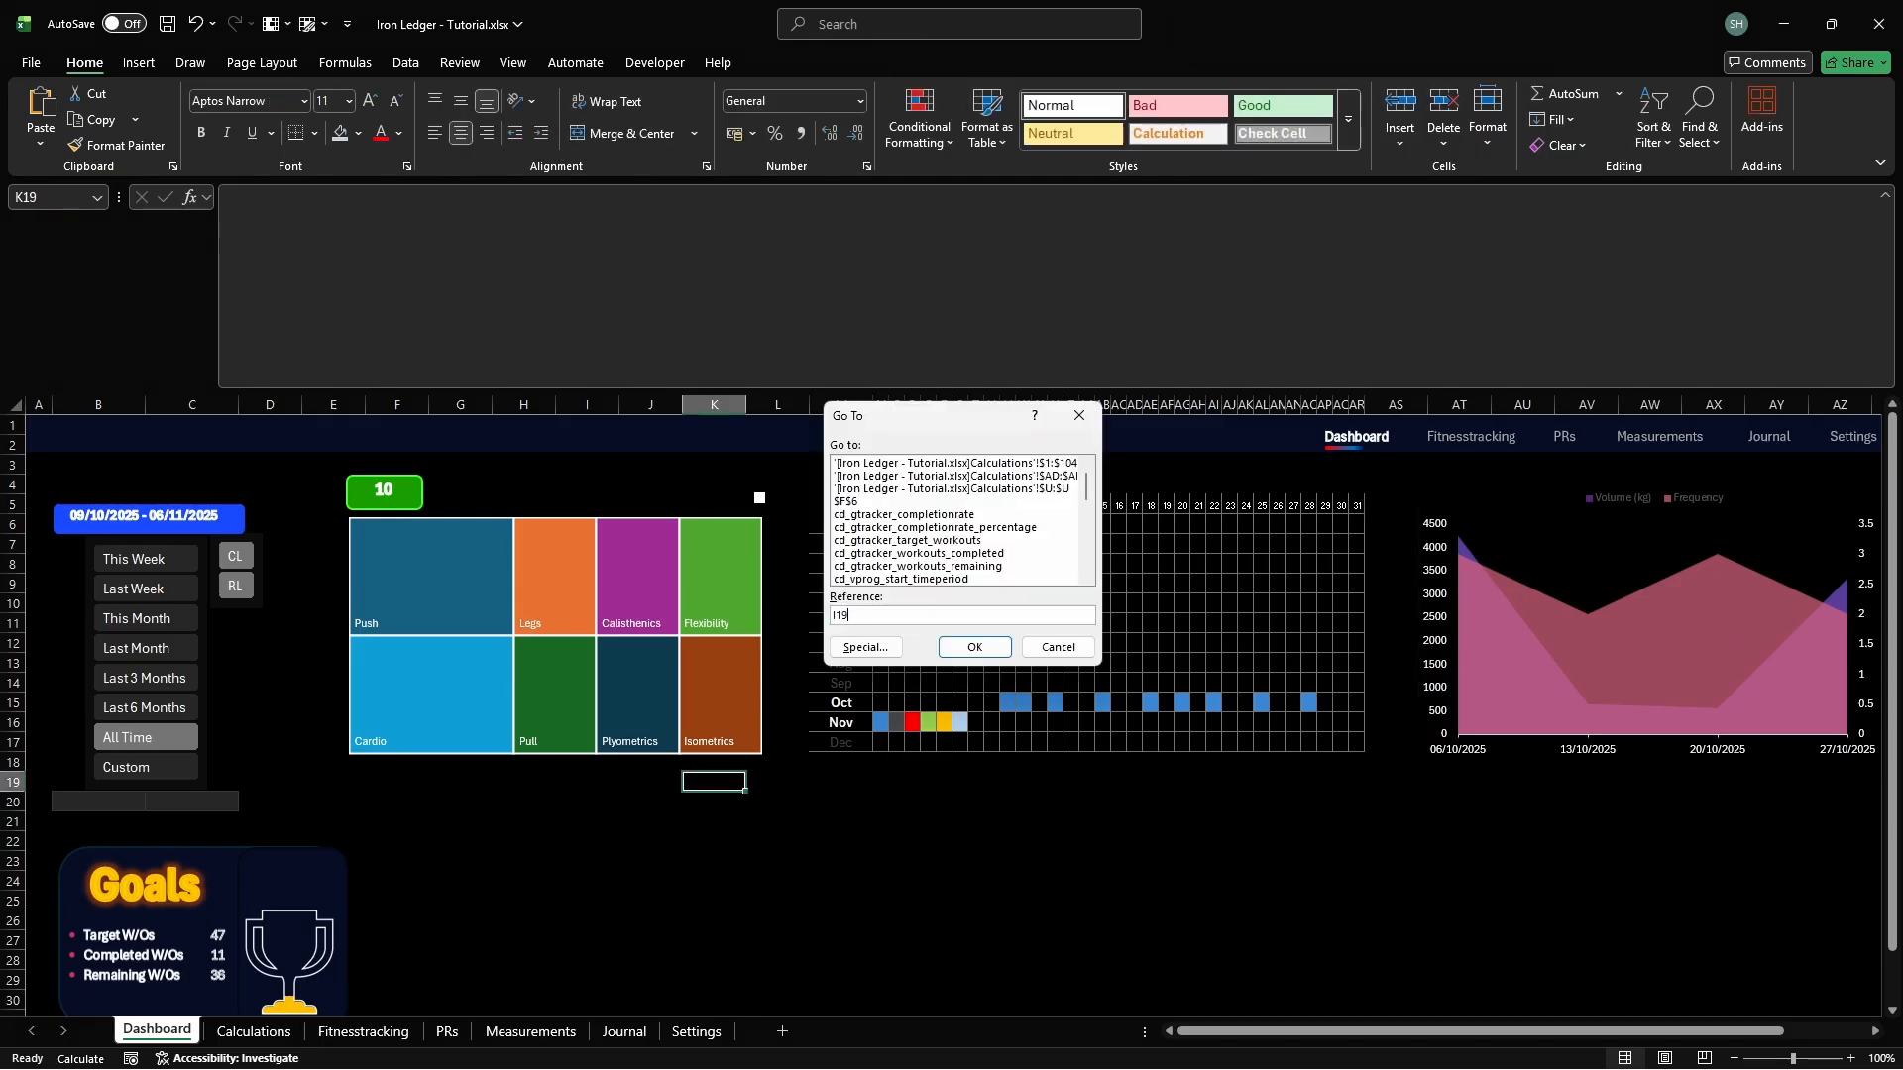
{"action": "key", "text": "Return"}
{"action": "left_click", "coordinate": [359, 135]}
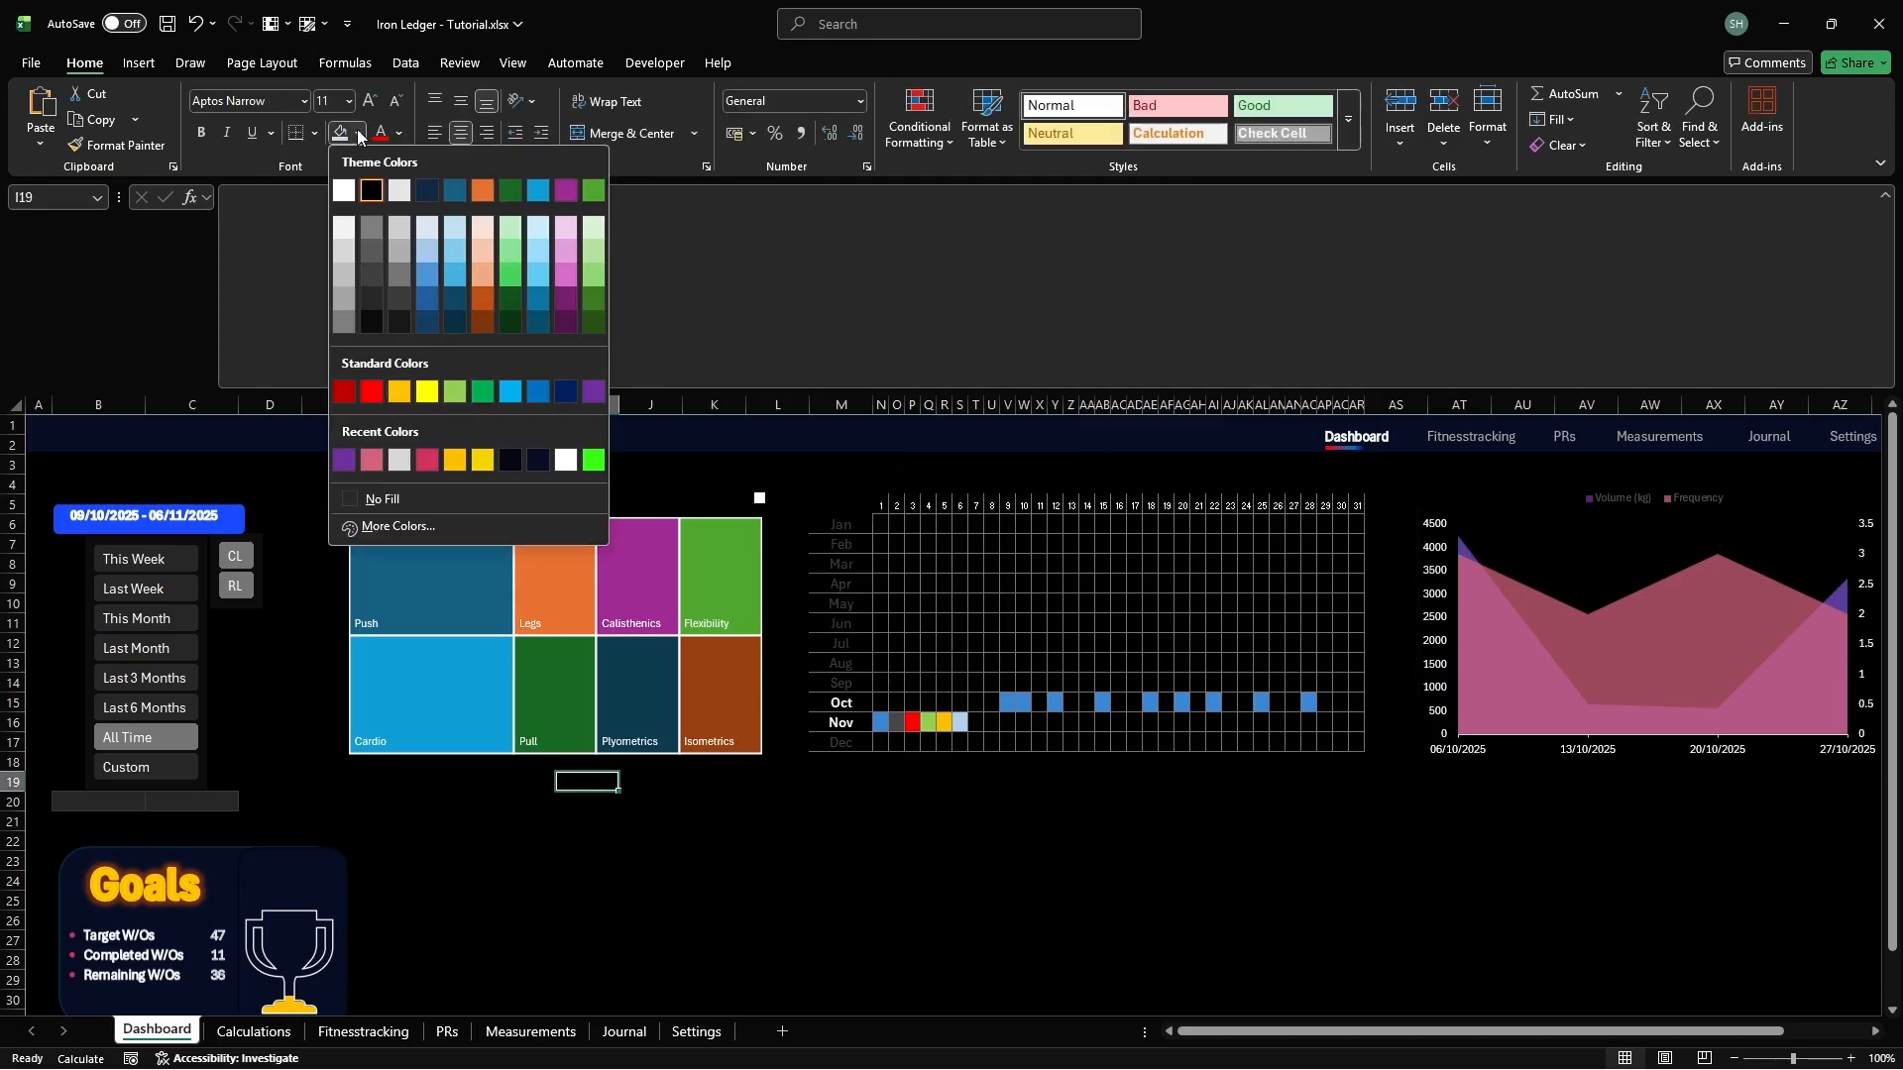
{"action": "left_click", "coordinate": [352, 528]}
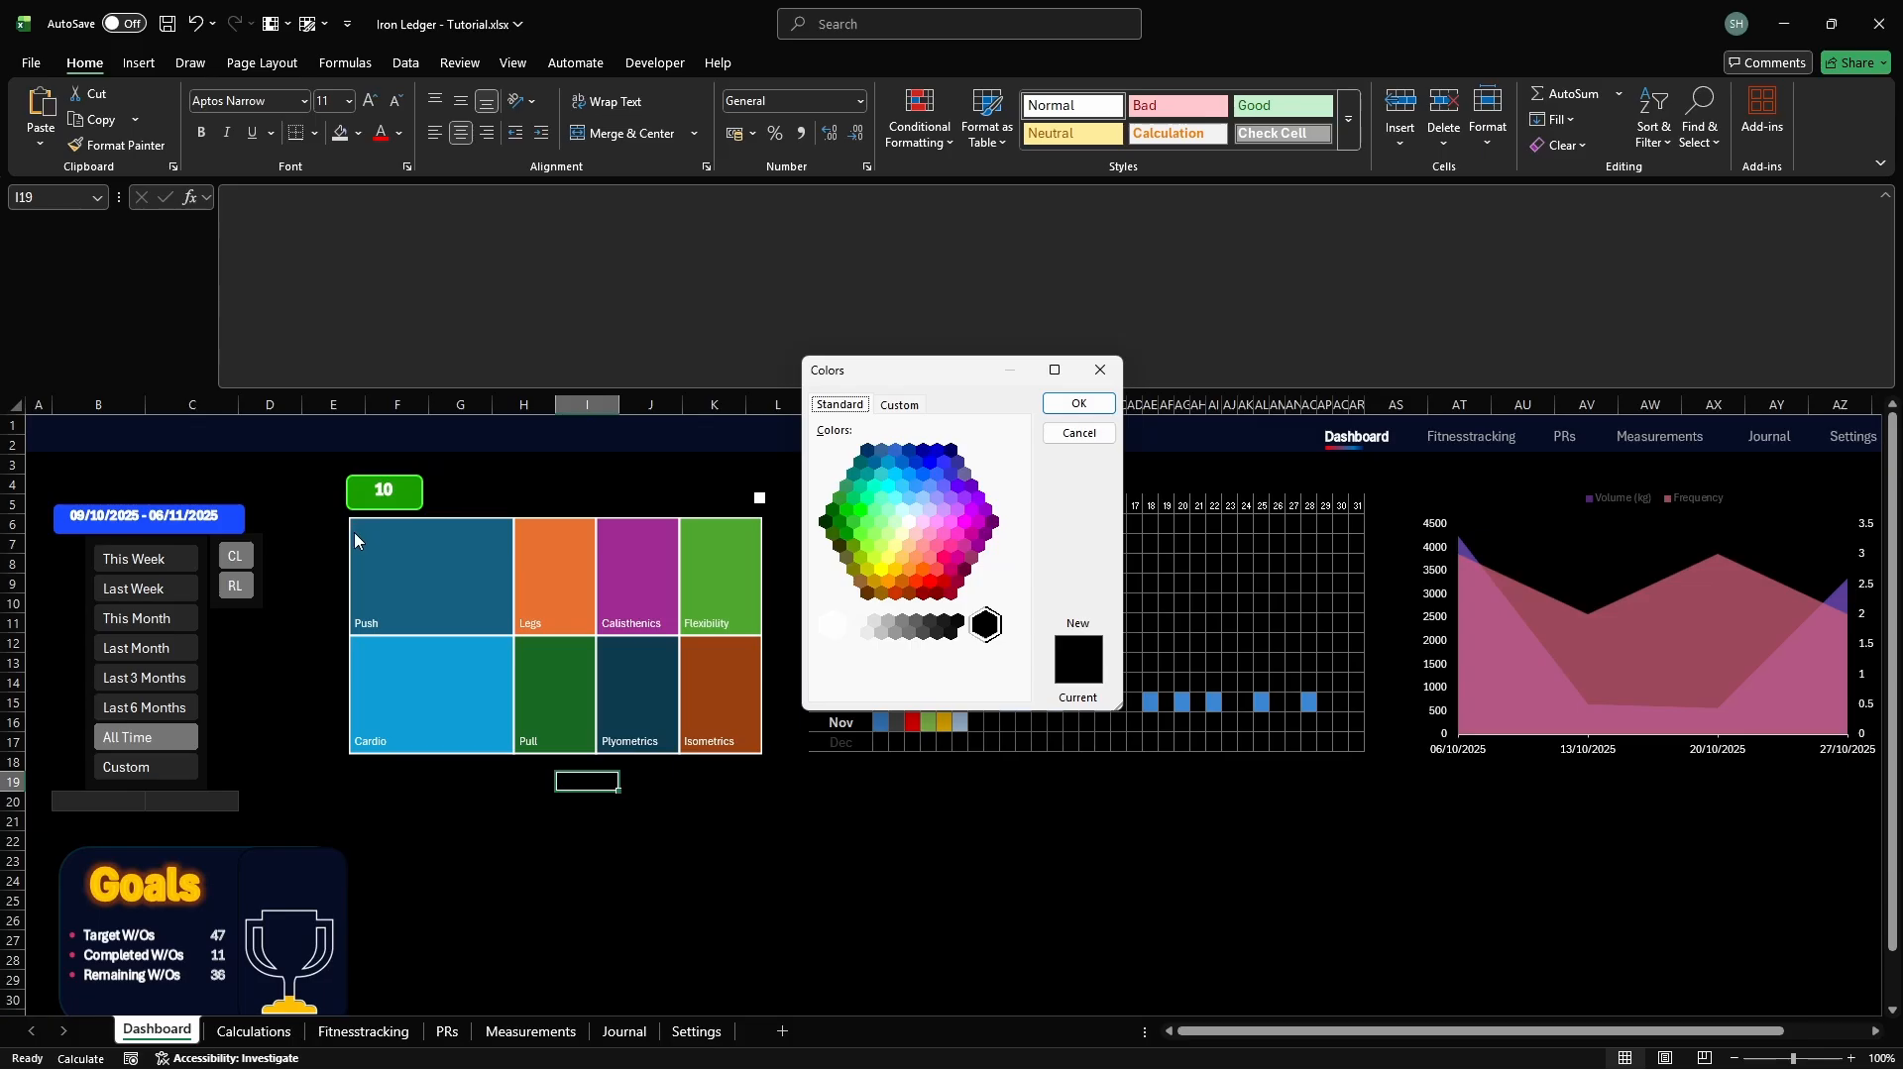
{"action": "left_click", "coordinate": [899, 406]}
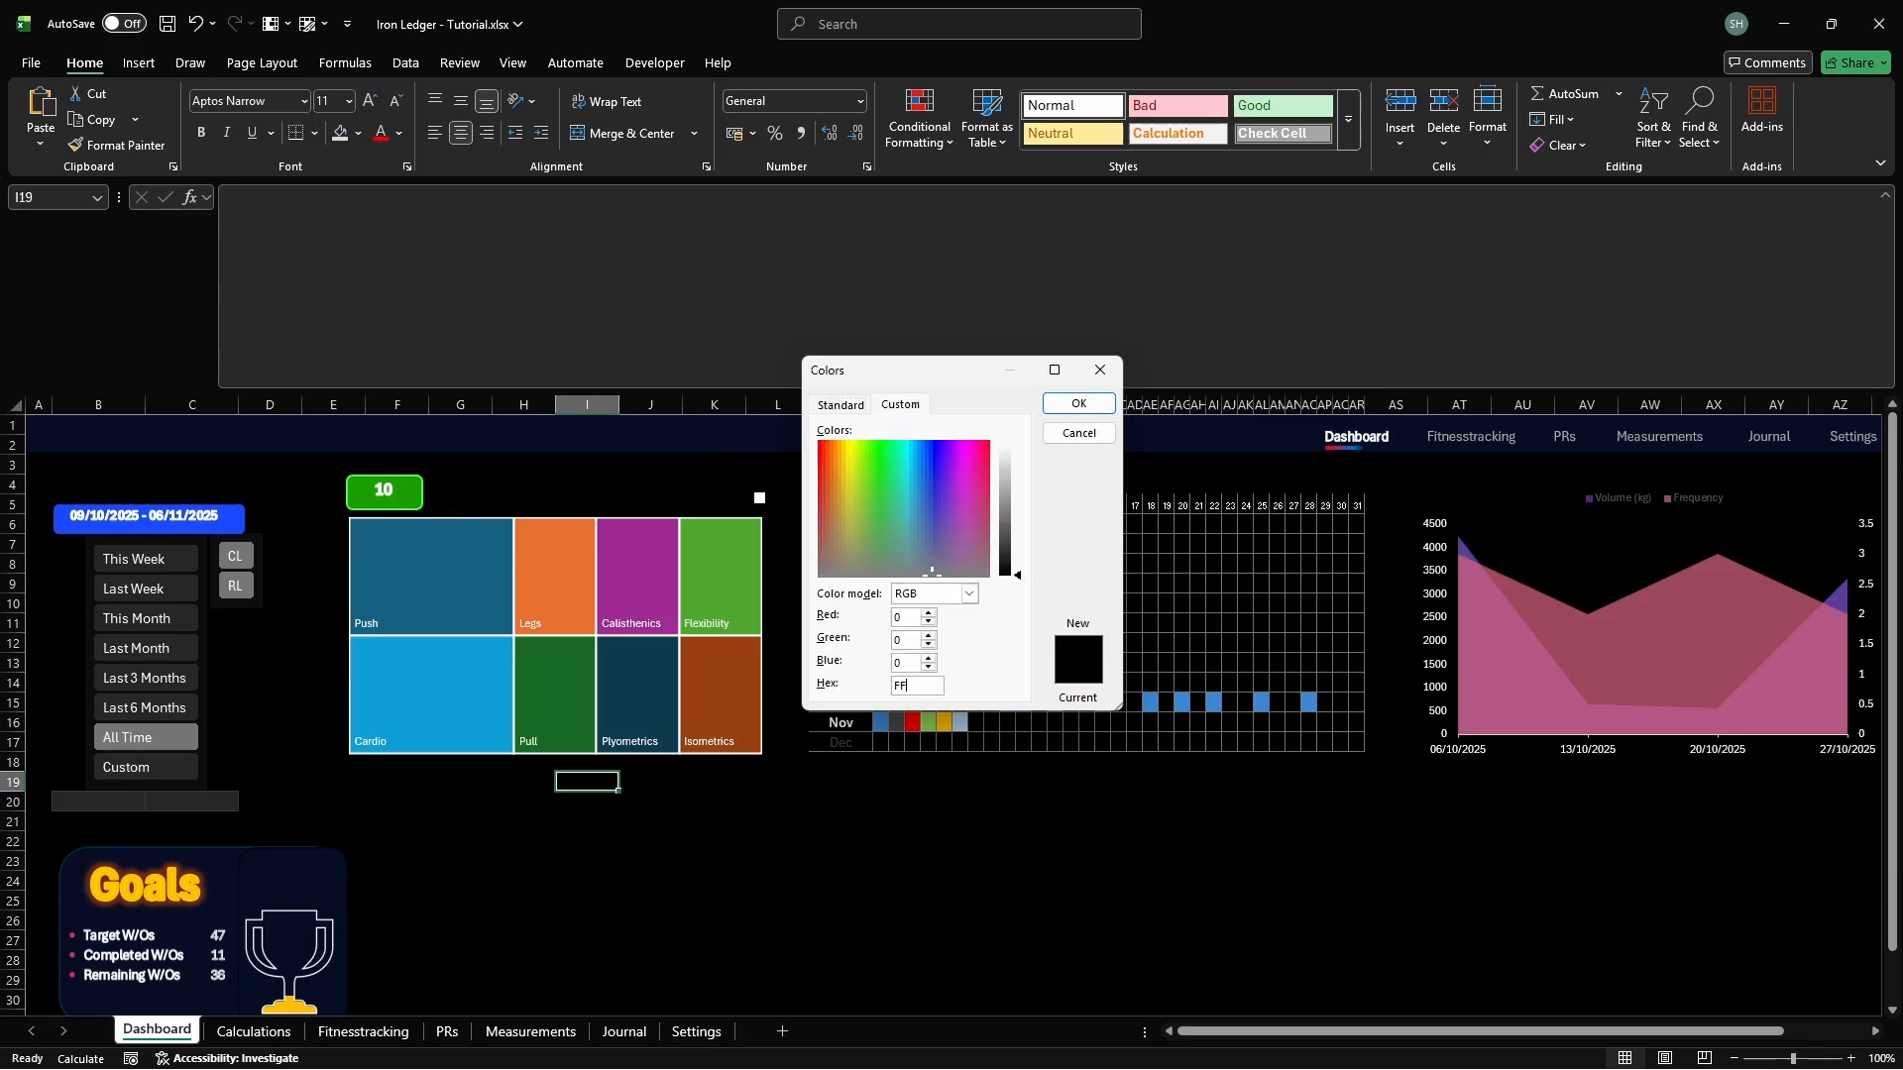
{"action": "key", "text": "Return"}
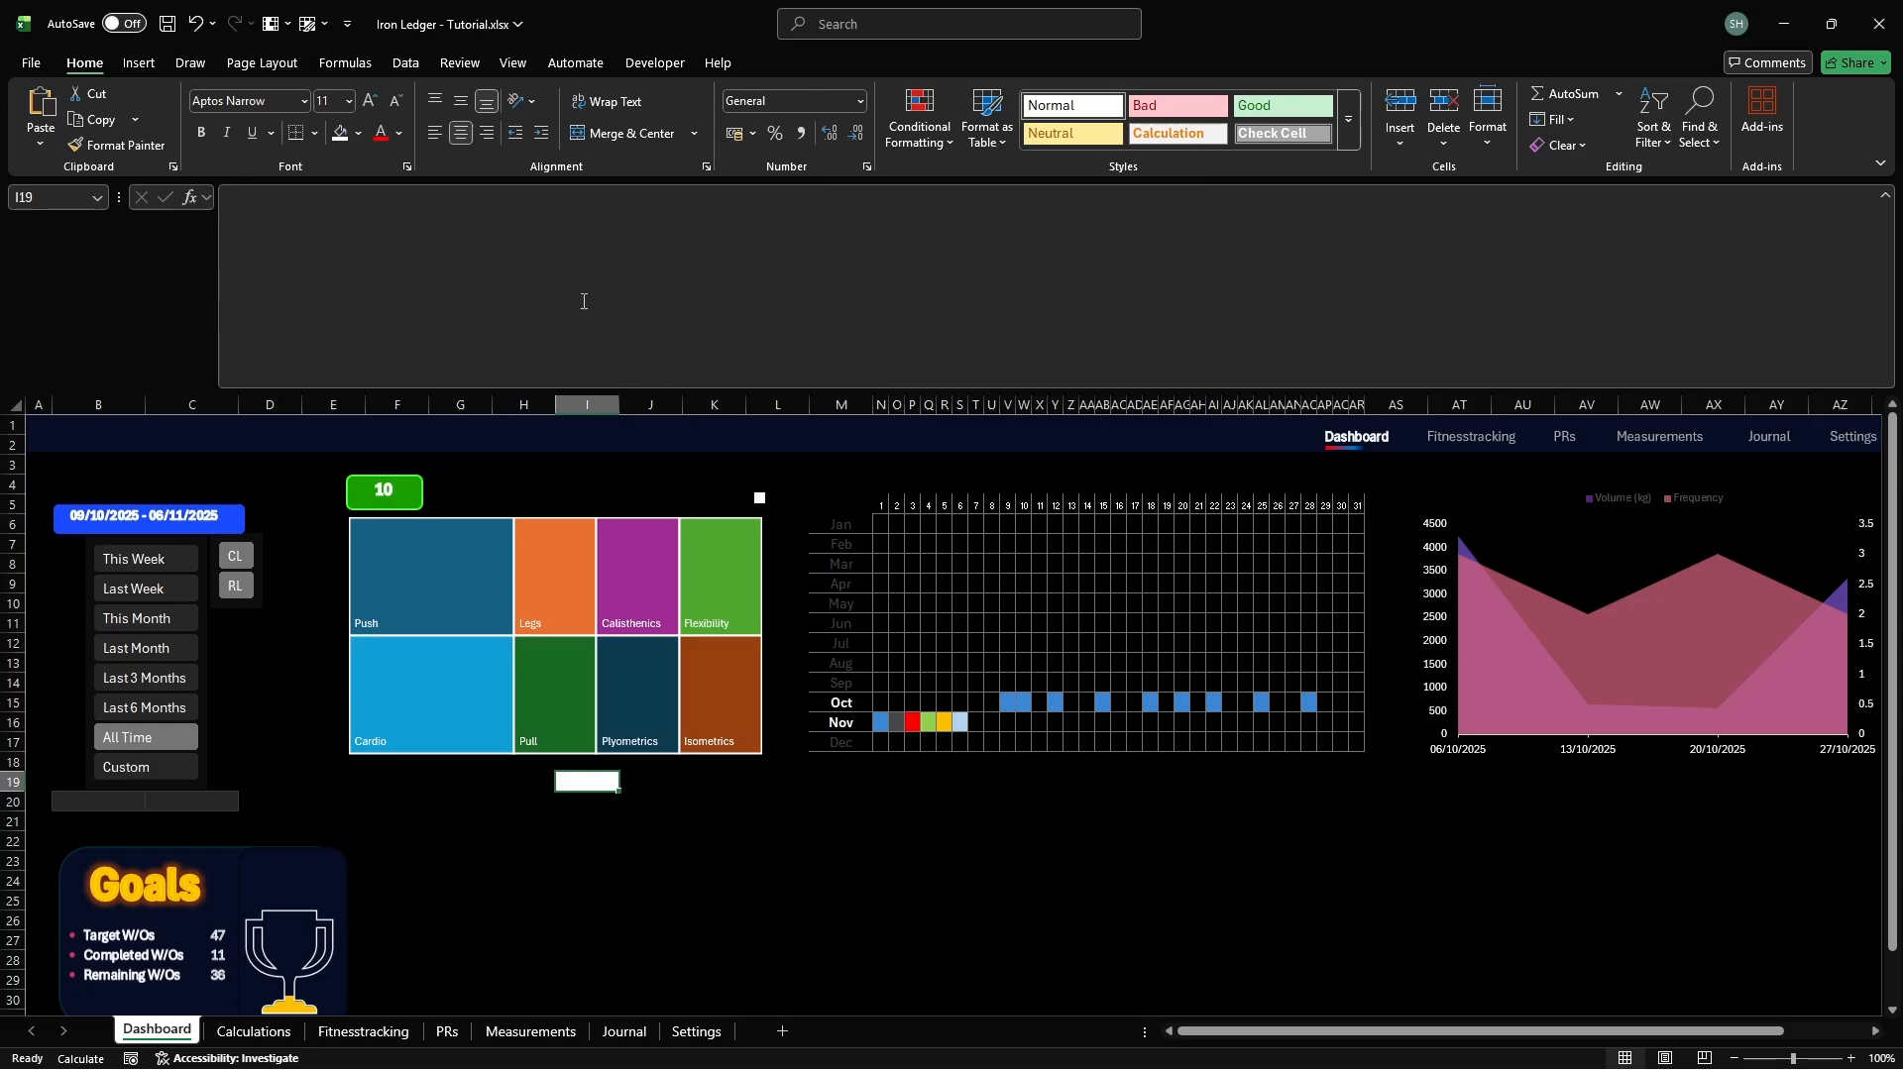
Set the font colour of cell I19 to 000000 and merge and center it with J19
{"action": "left_click", "coordinate": [399, 133]}
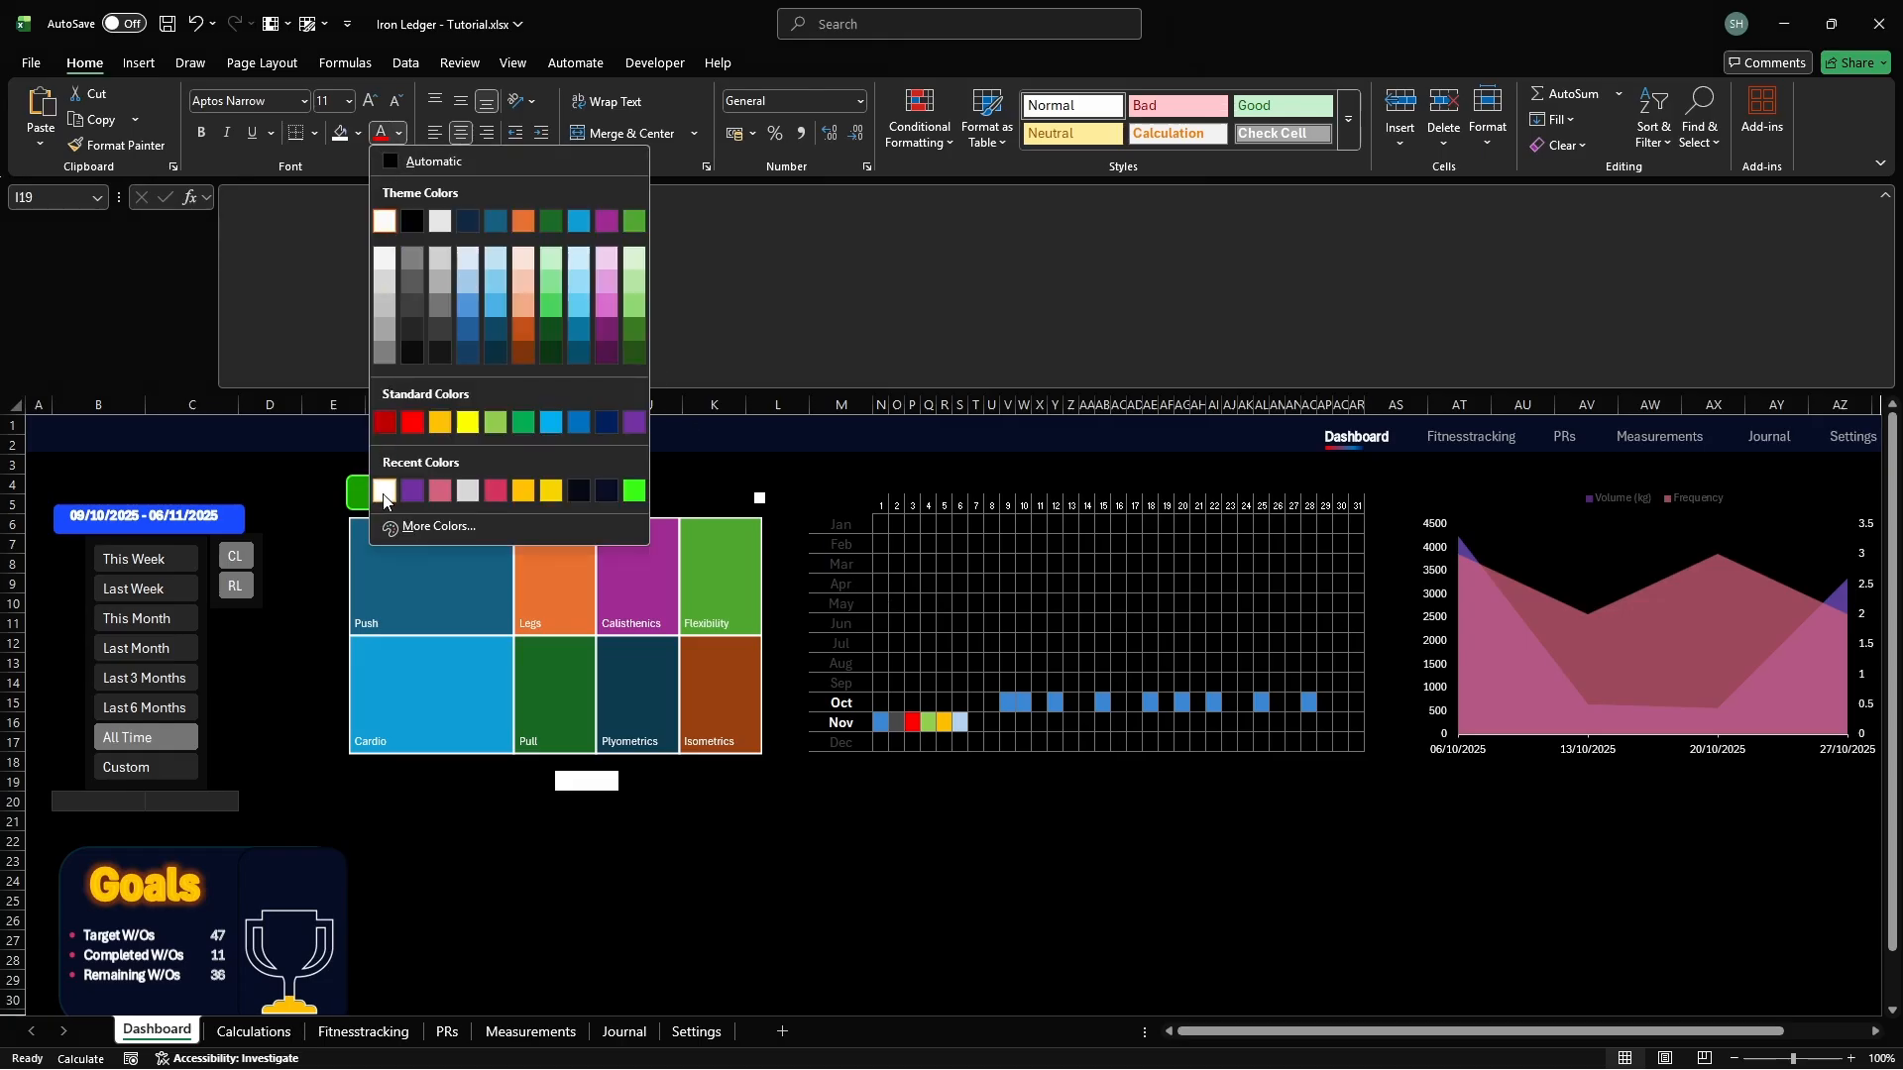
{"action": "left_click", "coordinate": [395, 526]}
{"action": "left_click", "coordinate": [899, 407]}
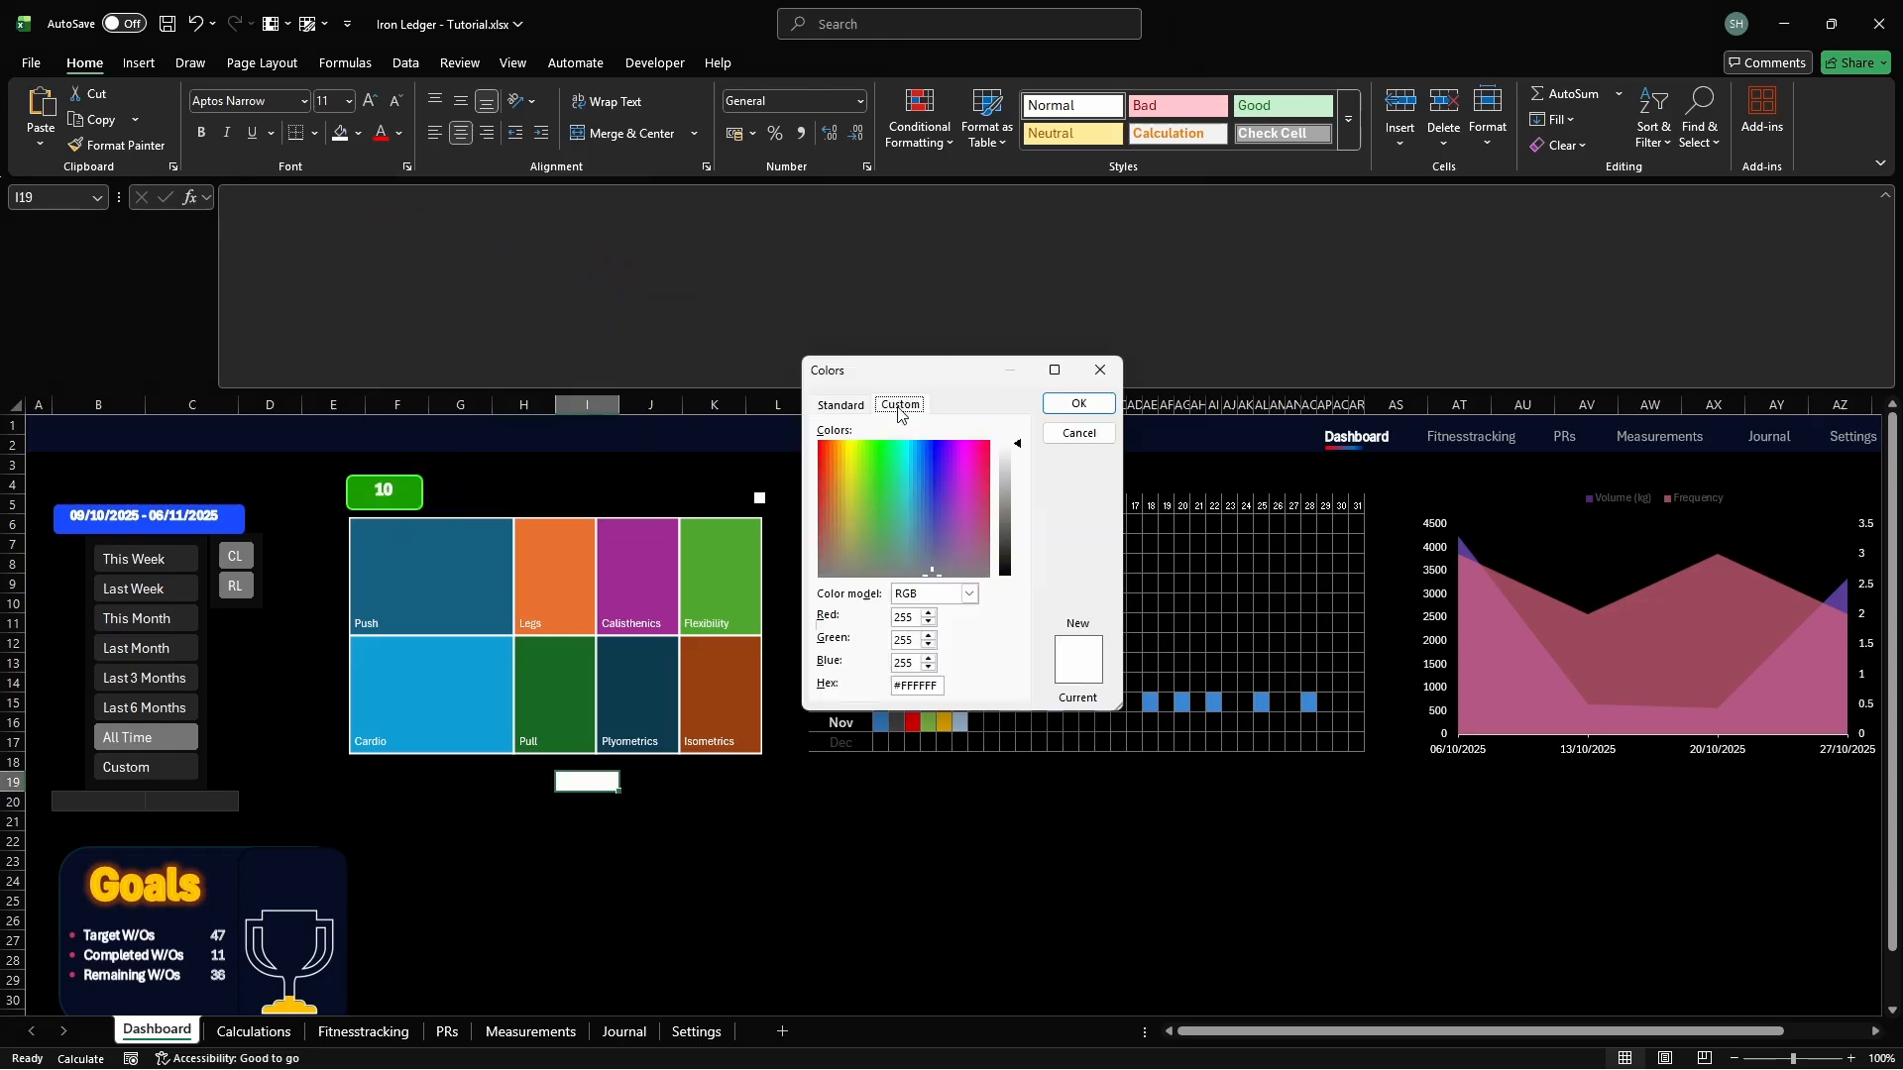
{"action": "left_click", "coordinate": [938, 686]}
{"action": "type", "text": "000000"}
{"action": "key", "text": "Return"}
{"action": "key", "text": "shift+Right"}
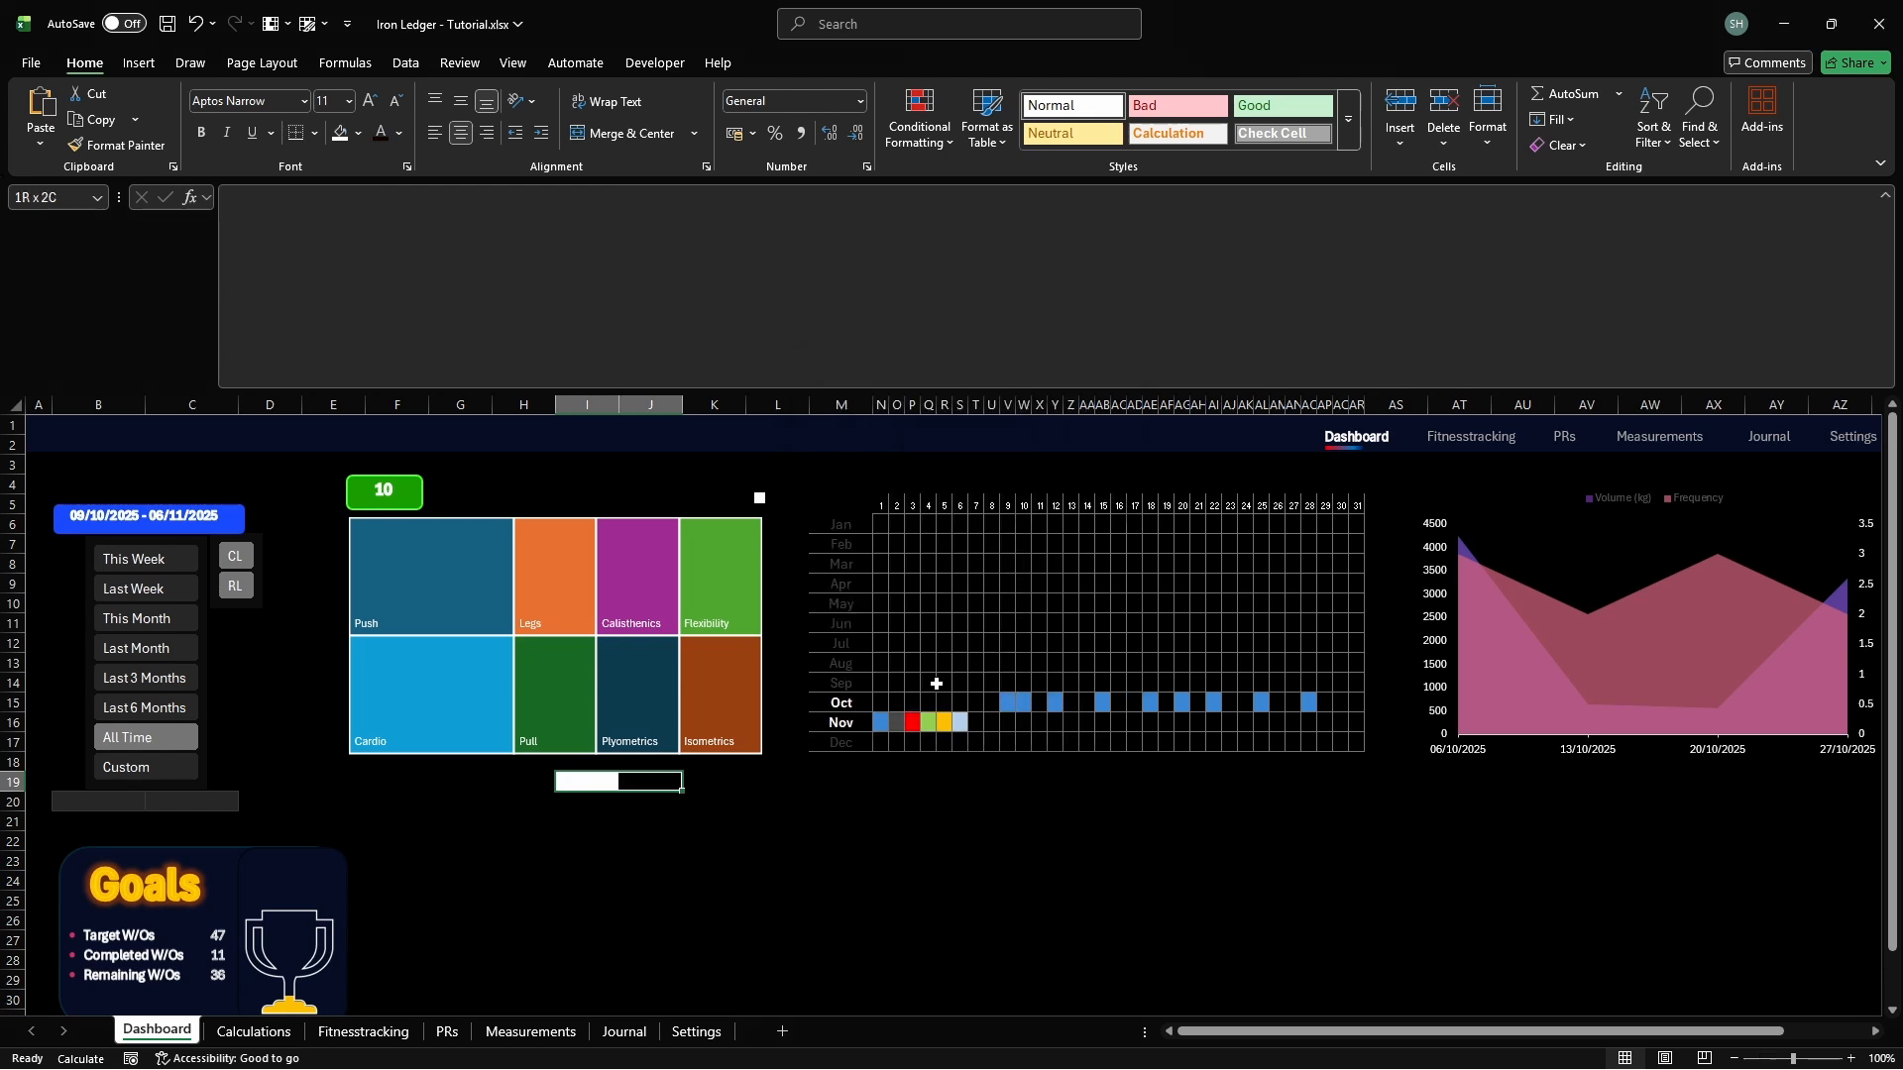
{"action": "left_click", "coordinate": [583, 131]}
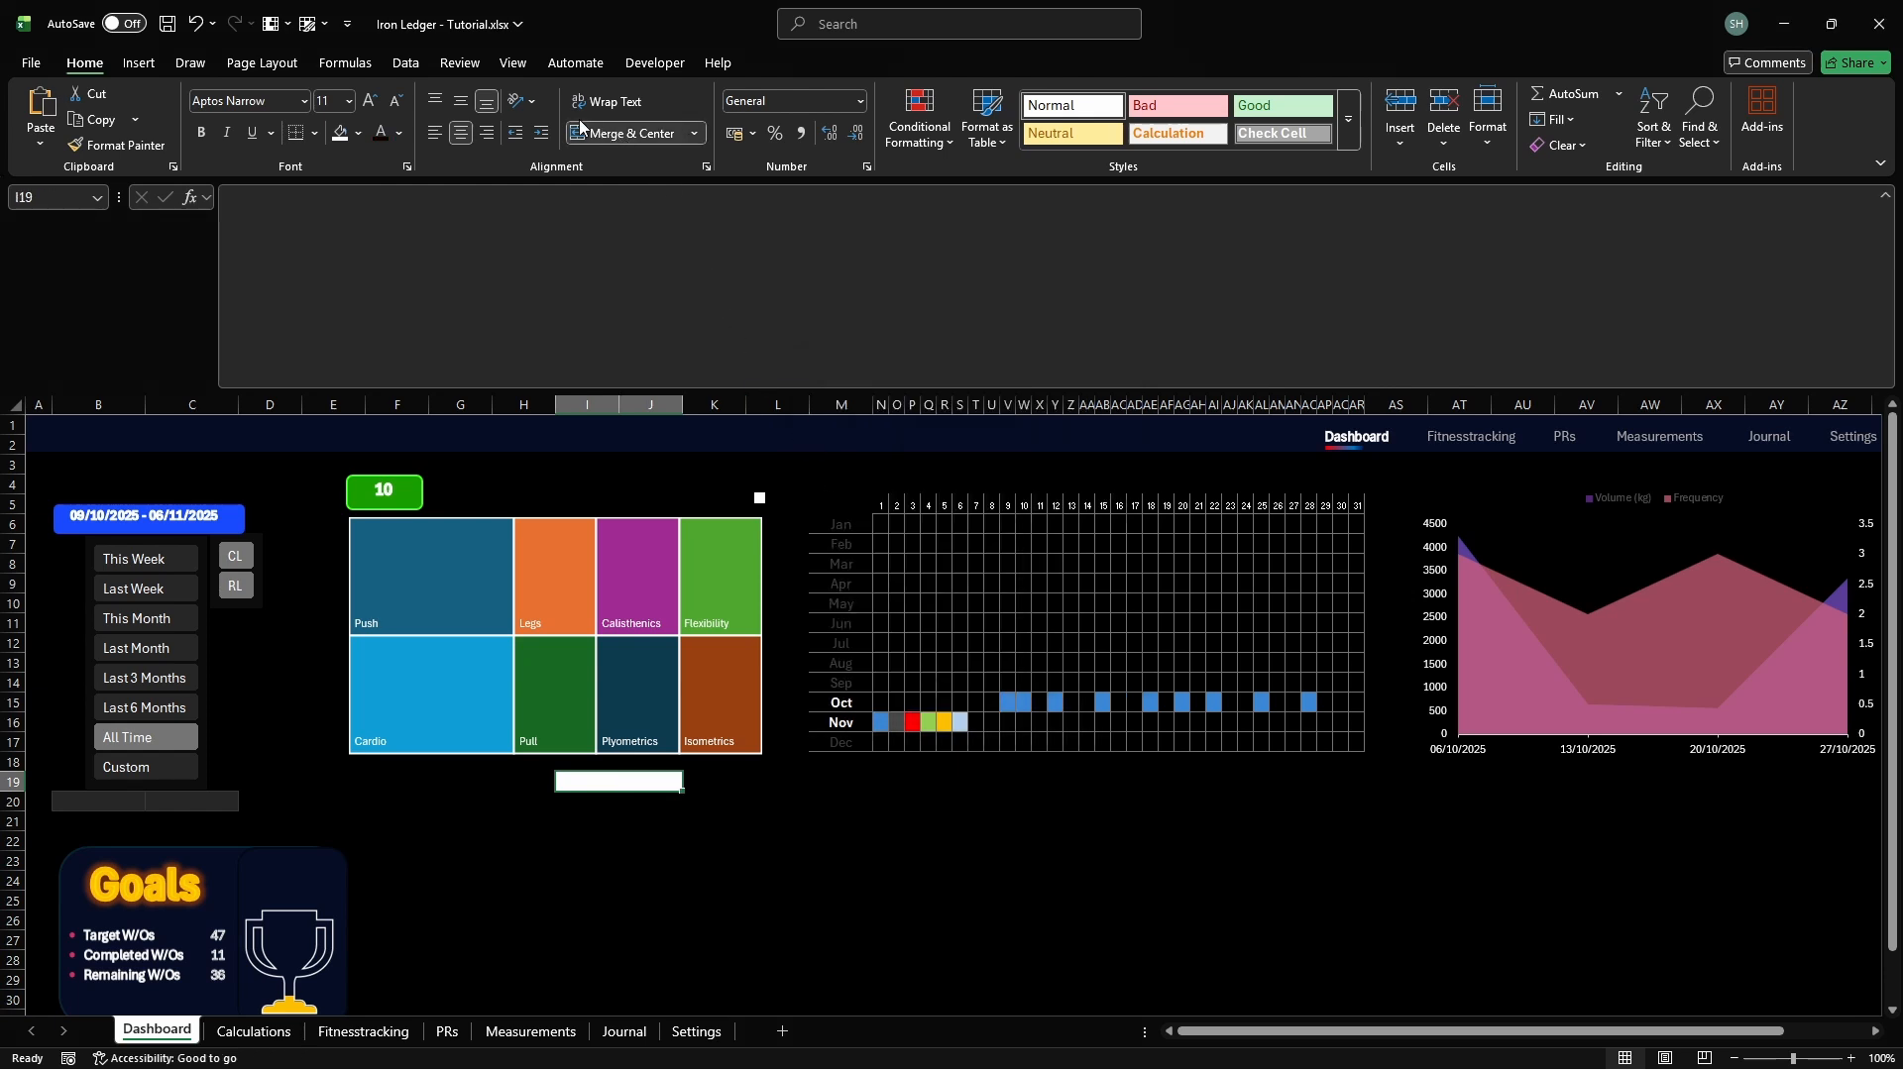
Add list data validation to the merged cell I19 with the source =cft_exercises_info
{"action": "left_click", "coordinate": [404, 65]}
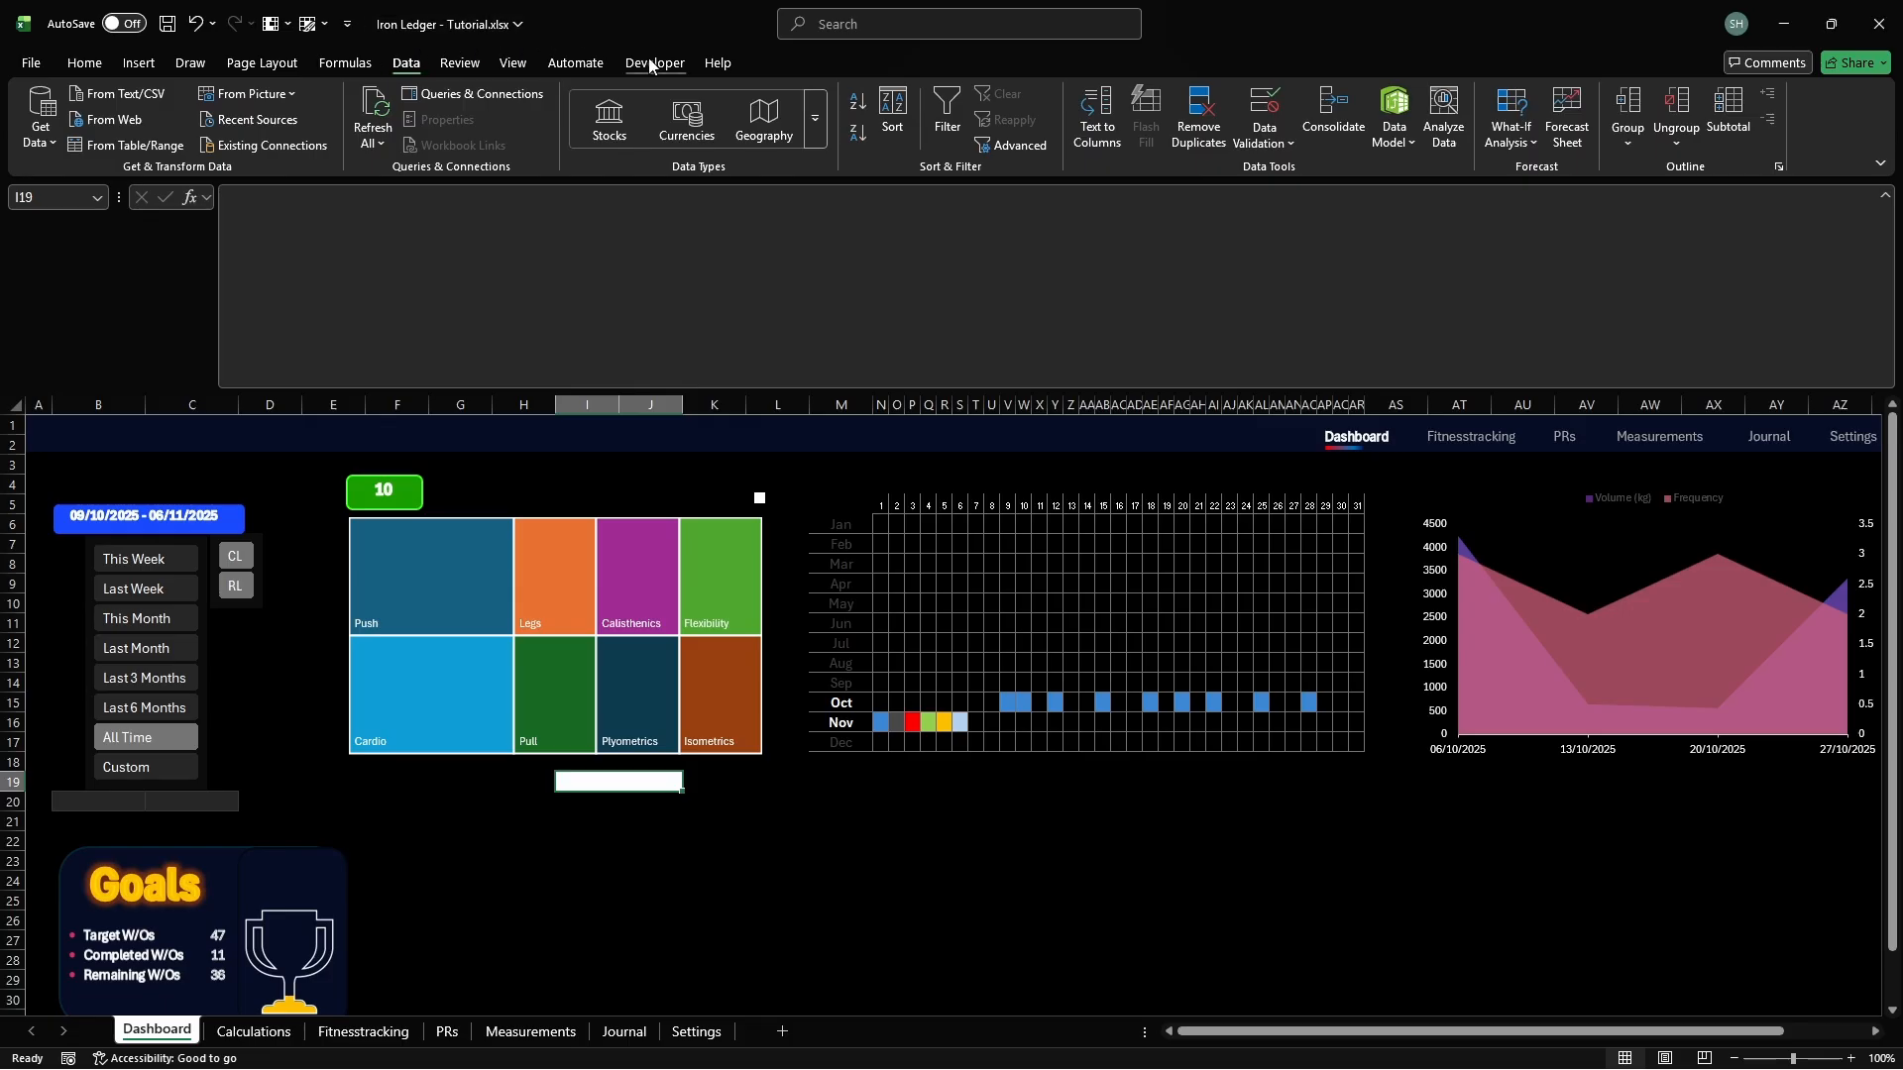
{"action": "left_click", "coordinate": [1259, 106]}
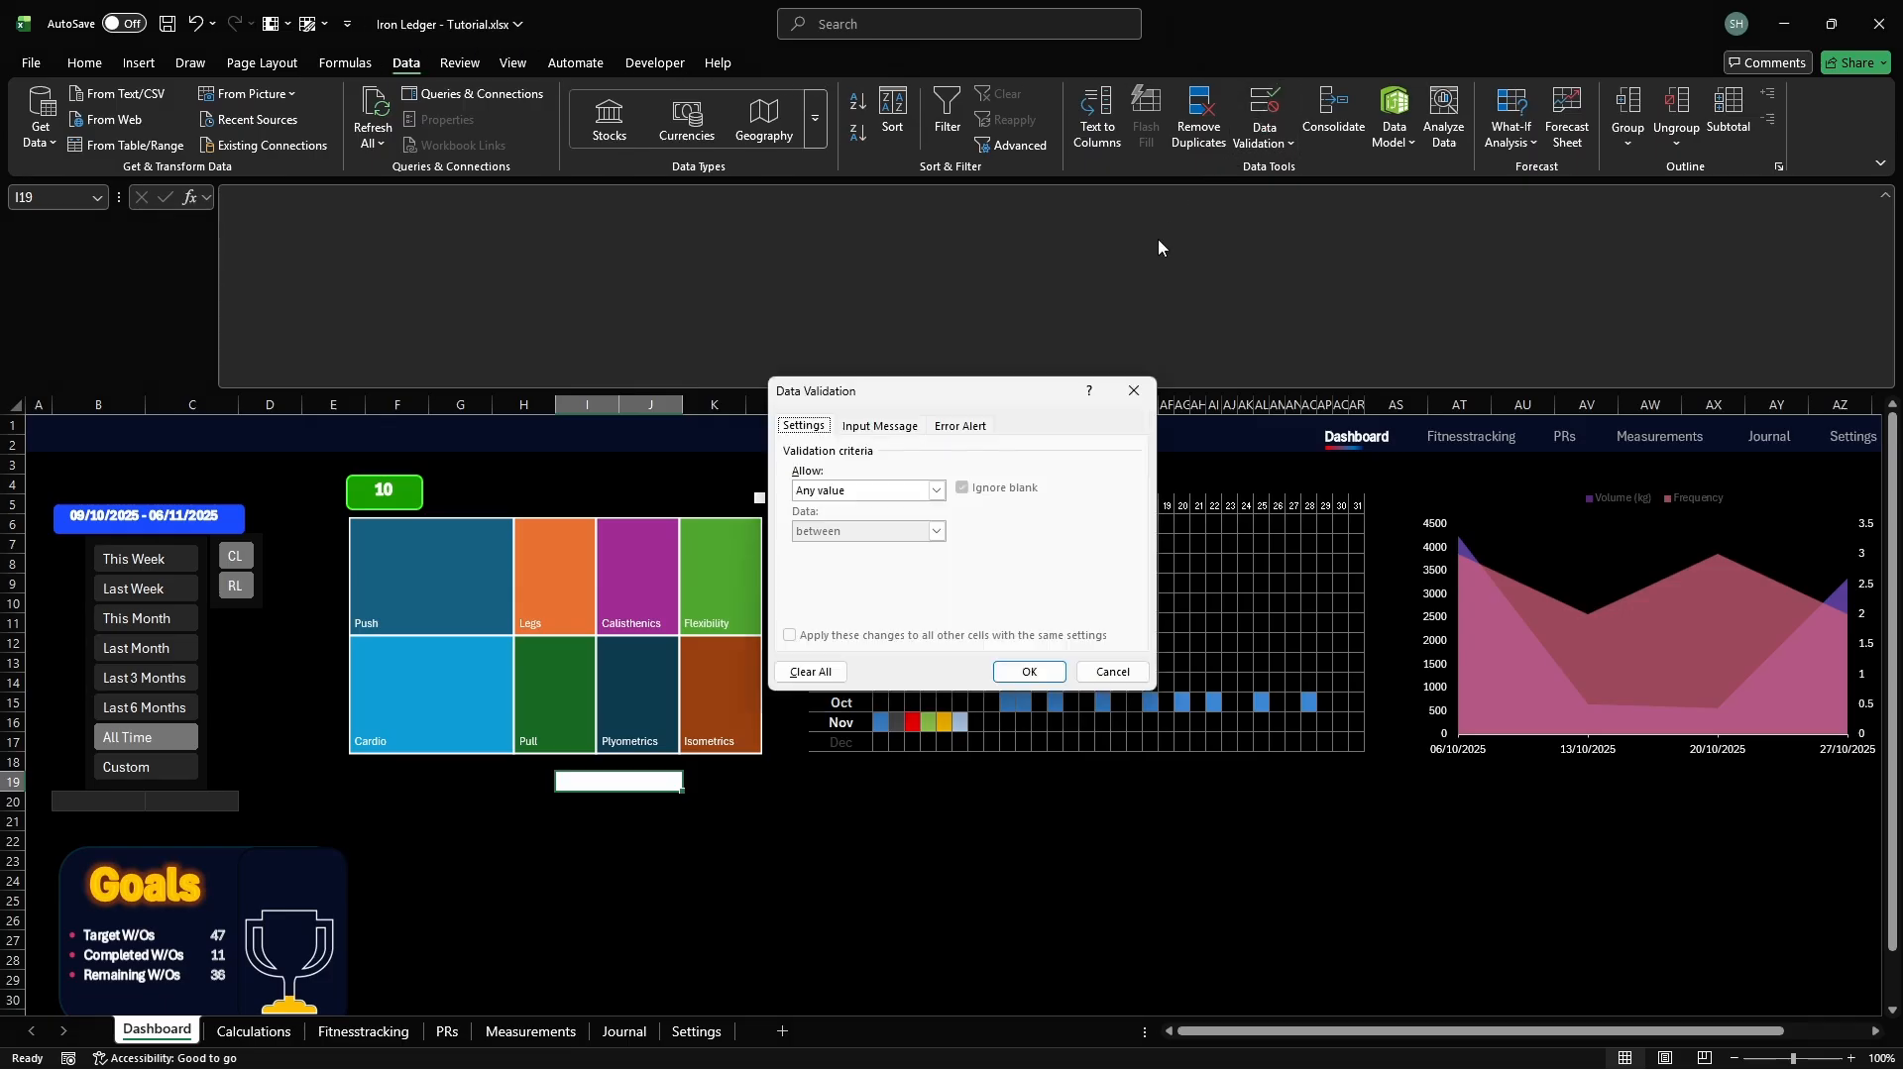
{"action": "left_click", "coordinate": [936, 490]}
{"action": "left_click", "coordinate": [833, 549]}
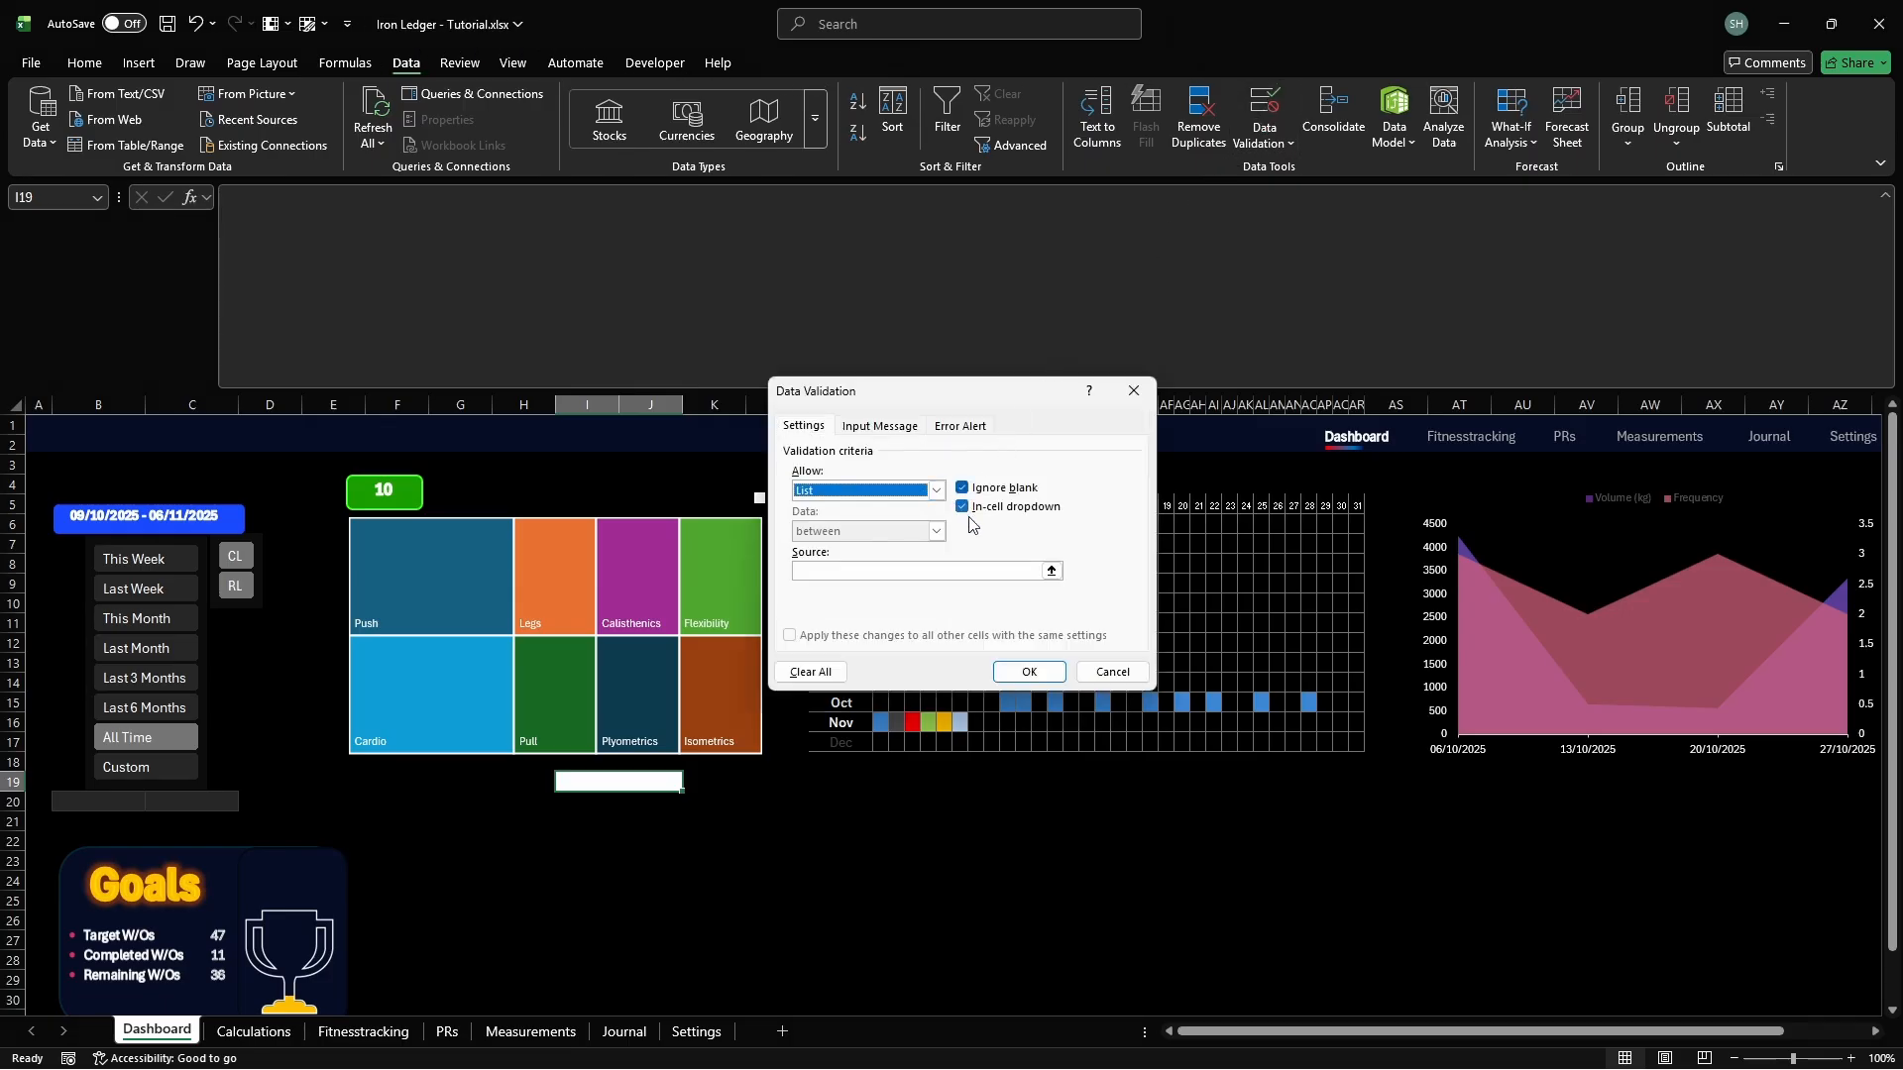
{"action": "left_click", "coordinate": [1027, 571]}
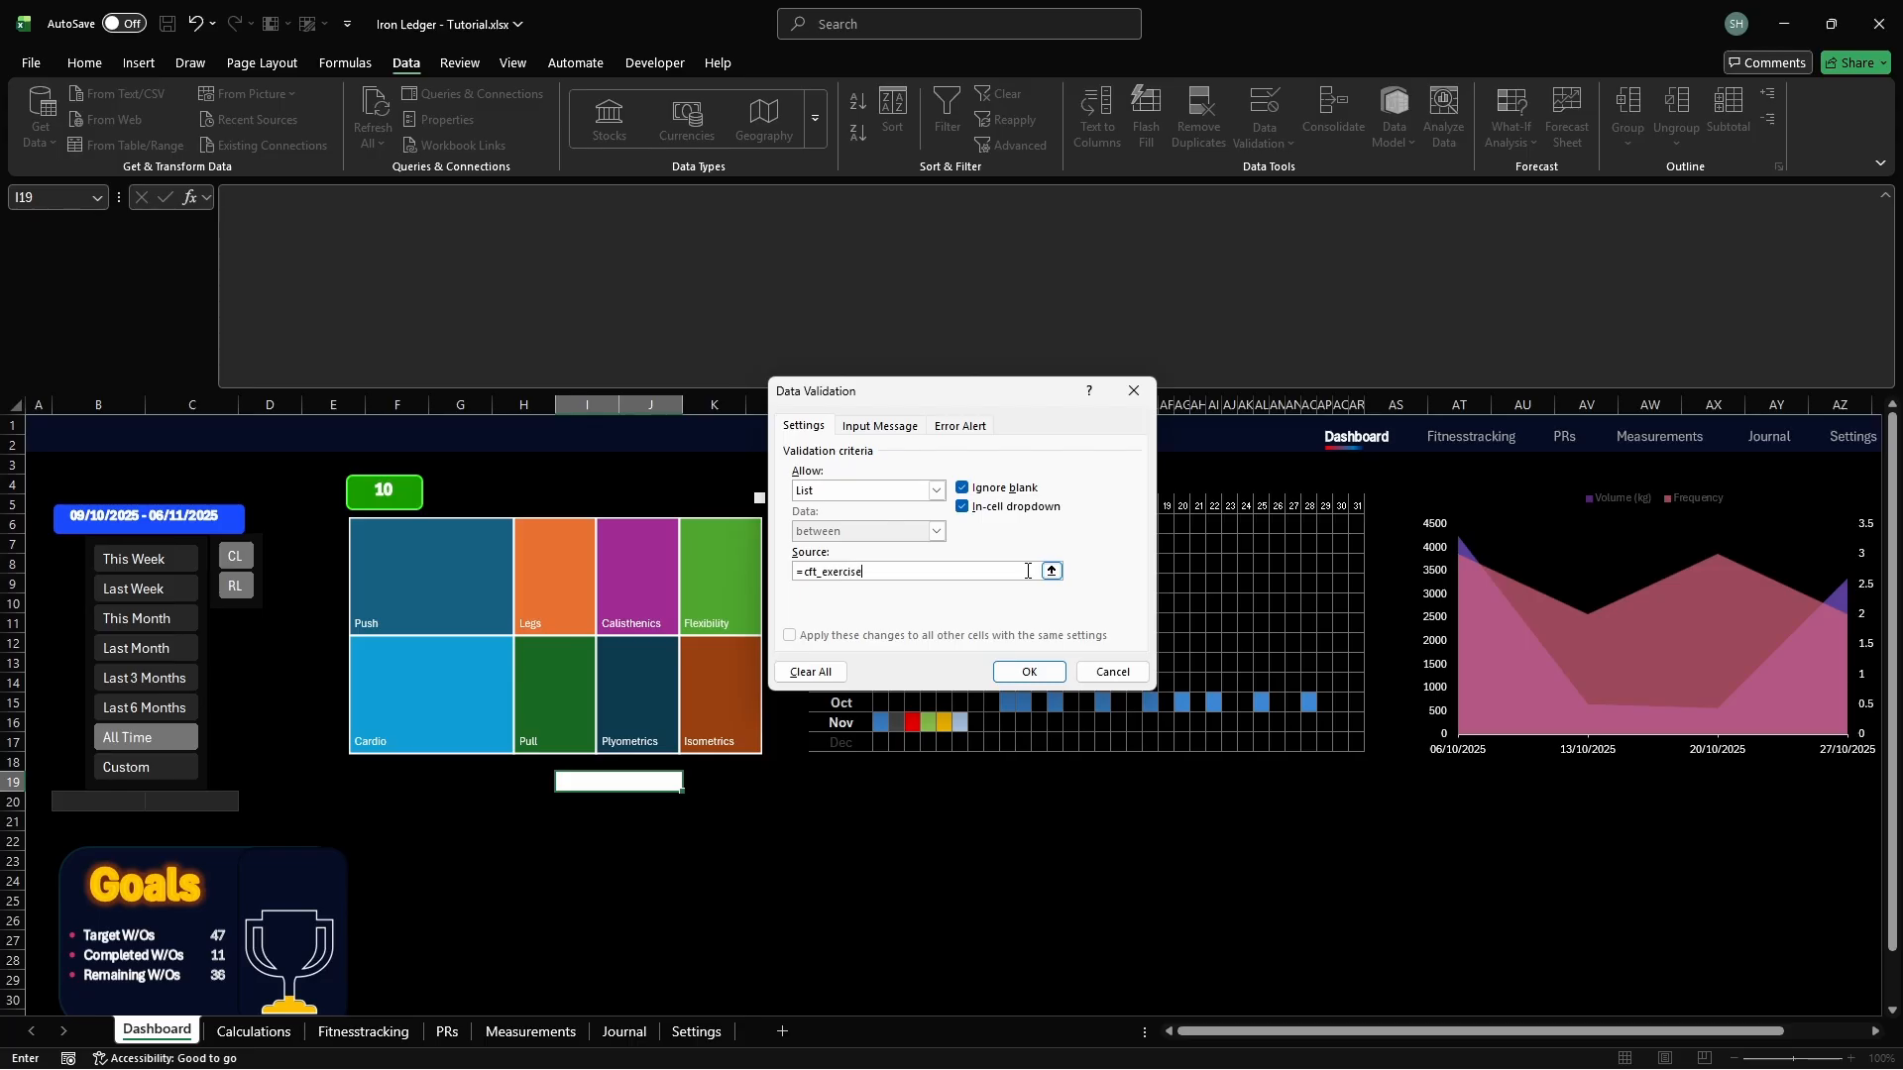
{"action": "type", "text": "=cft_exercises_info"}
{"action": "key", "text": "Return"}
Define the workbook name d_exercise_select for the dropdown cell I19
{"action": "key", "text": "ctrl+F3"}
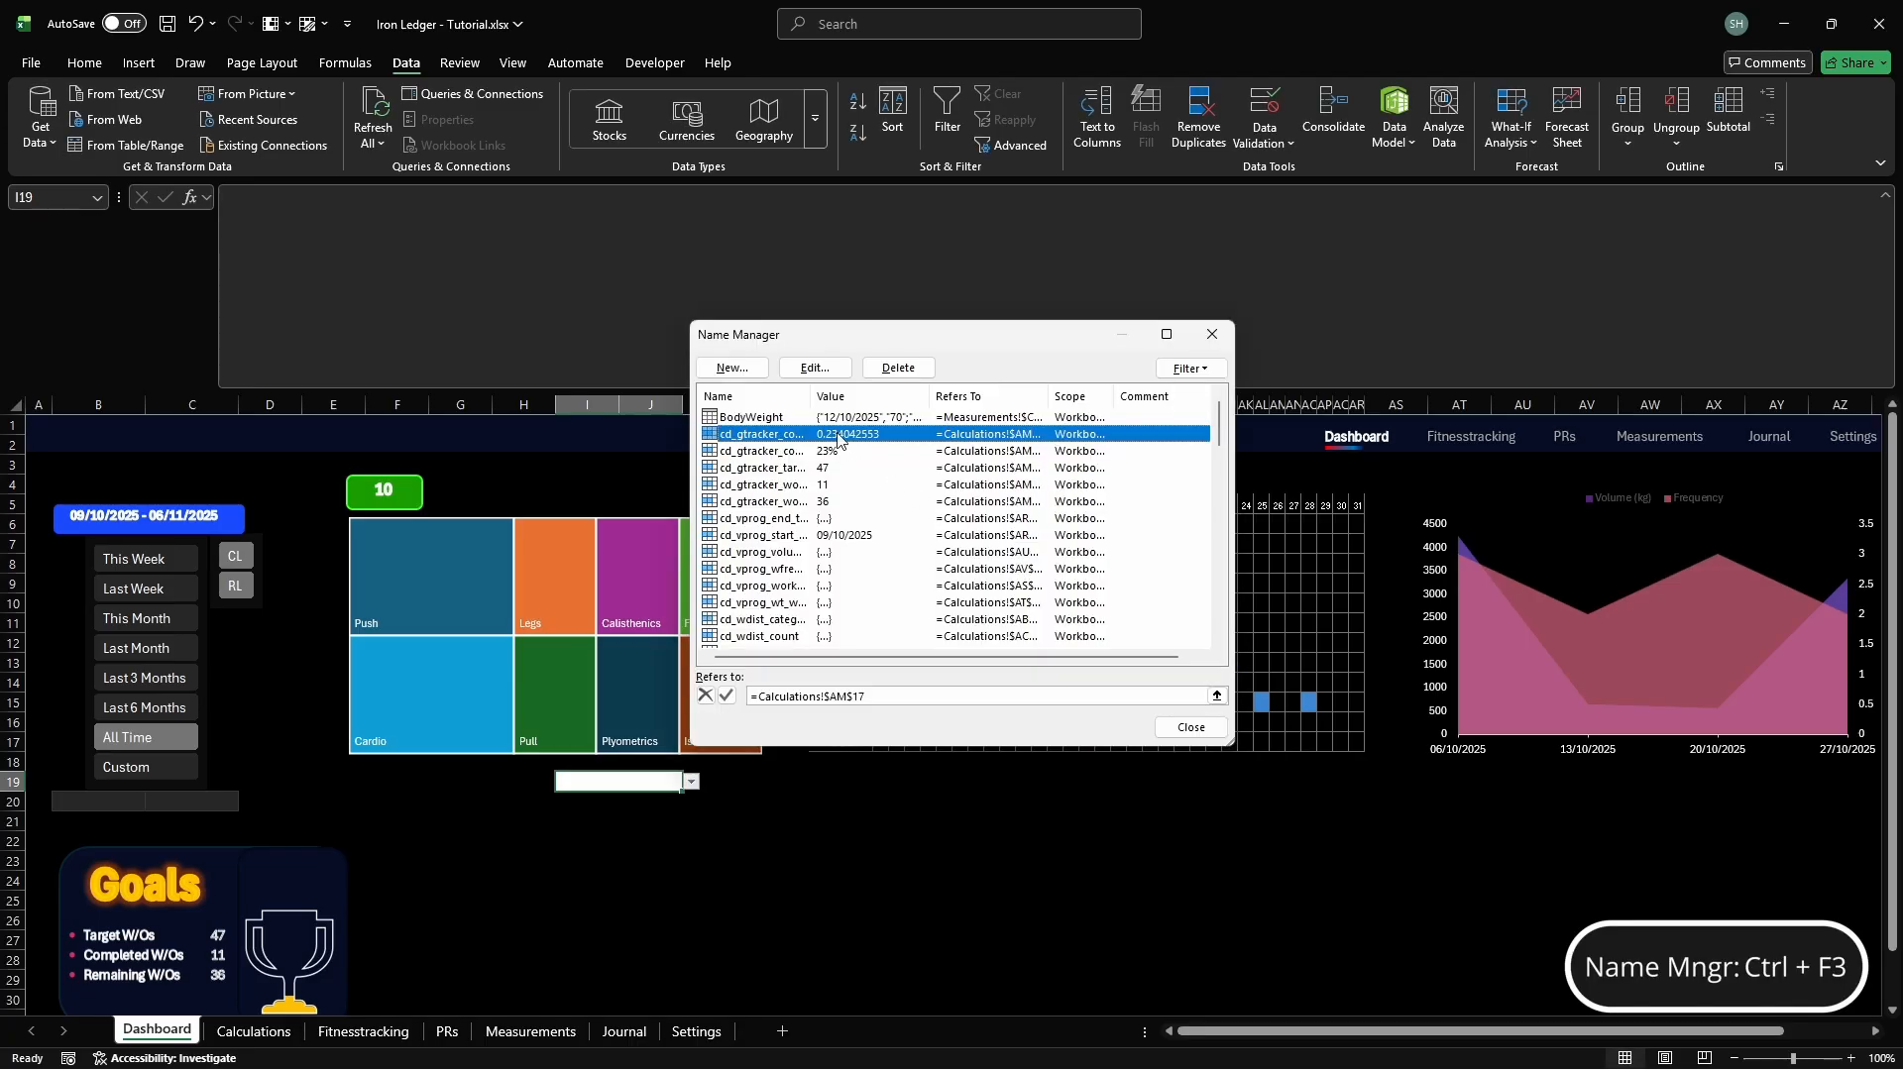
{"action": "left_click", "coordinate": [732, 368]}
{"action": "type", "text": "d_exercise_sele"}
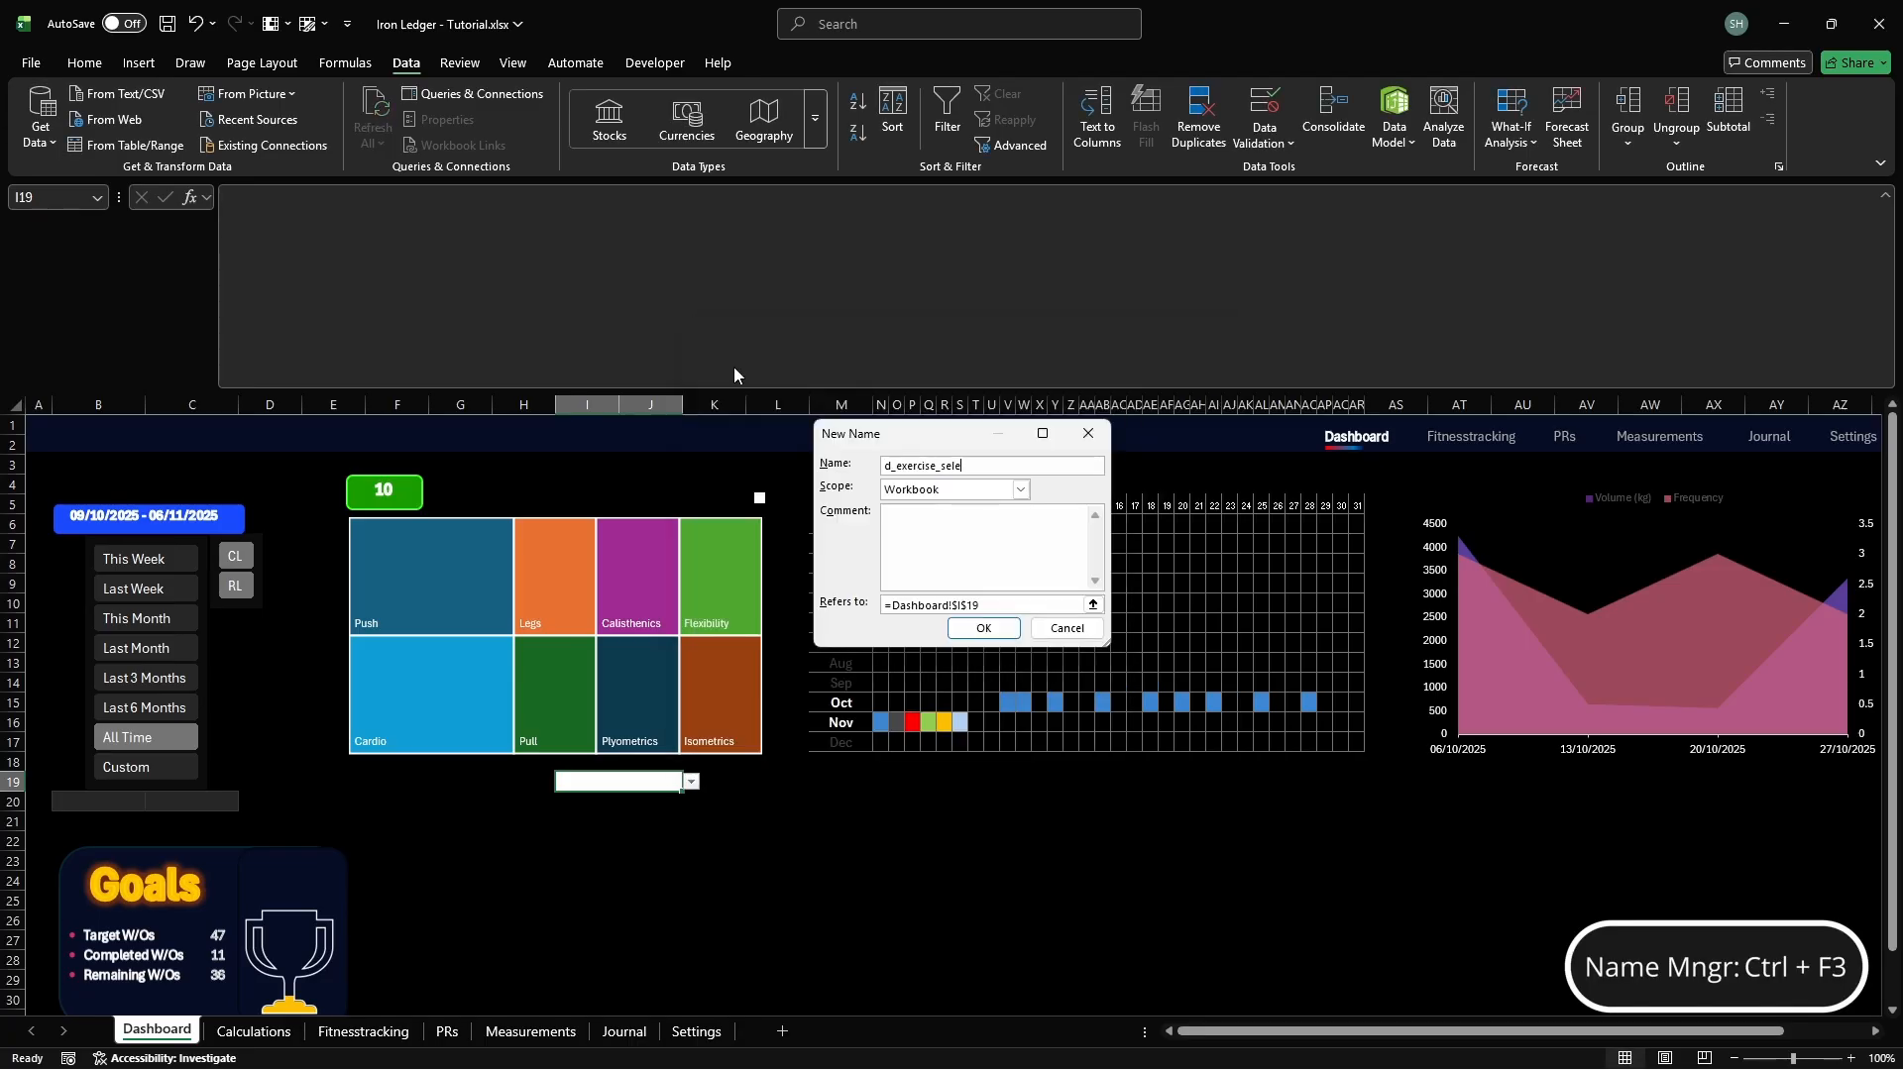
{"action": "type", "text": "ct"}
{"action": "key", "text": "Return"}
{"action": "key", "text": "Escape"}
Set the width of columns I and J to 13 and of columns K and L to 4
{"action": "key", "text": "alt+h"}
{"action": "type", "text": "ow13"}
{"action": "key", "text": "Return"}
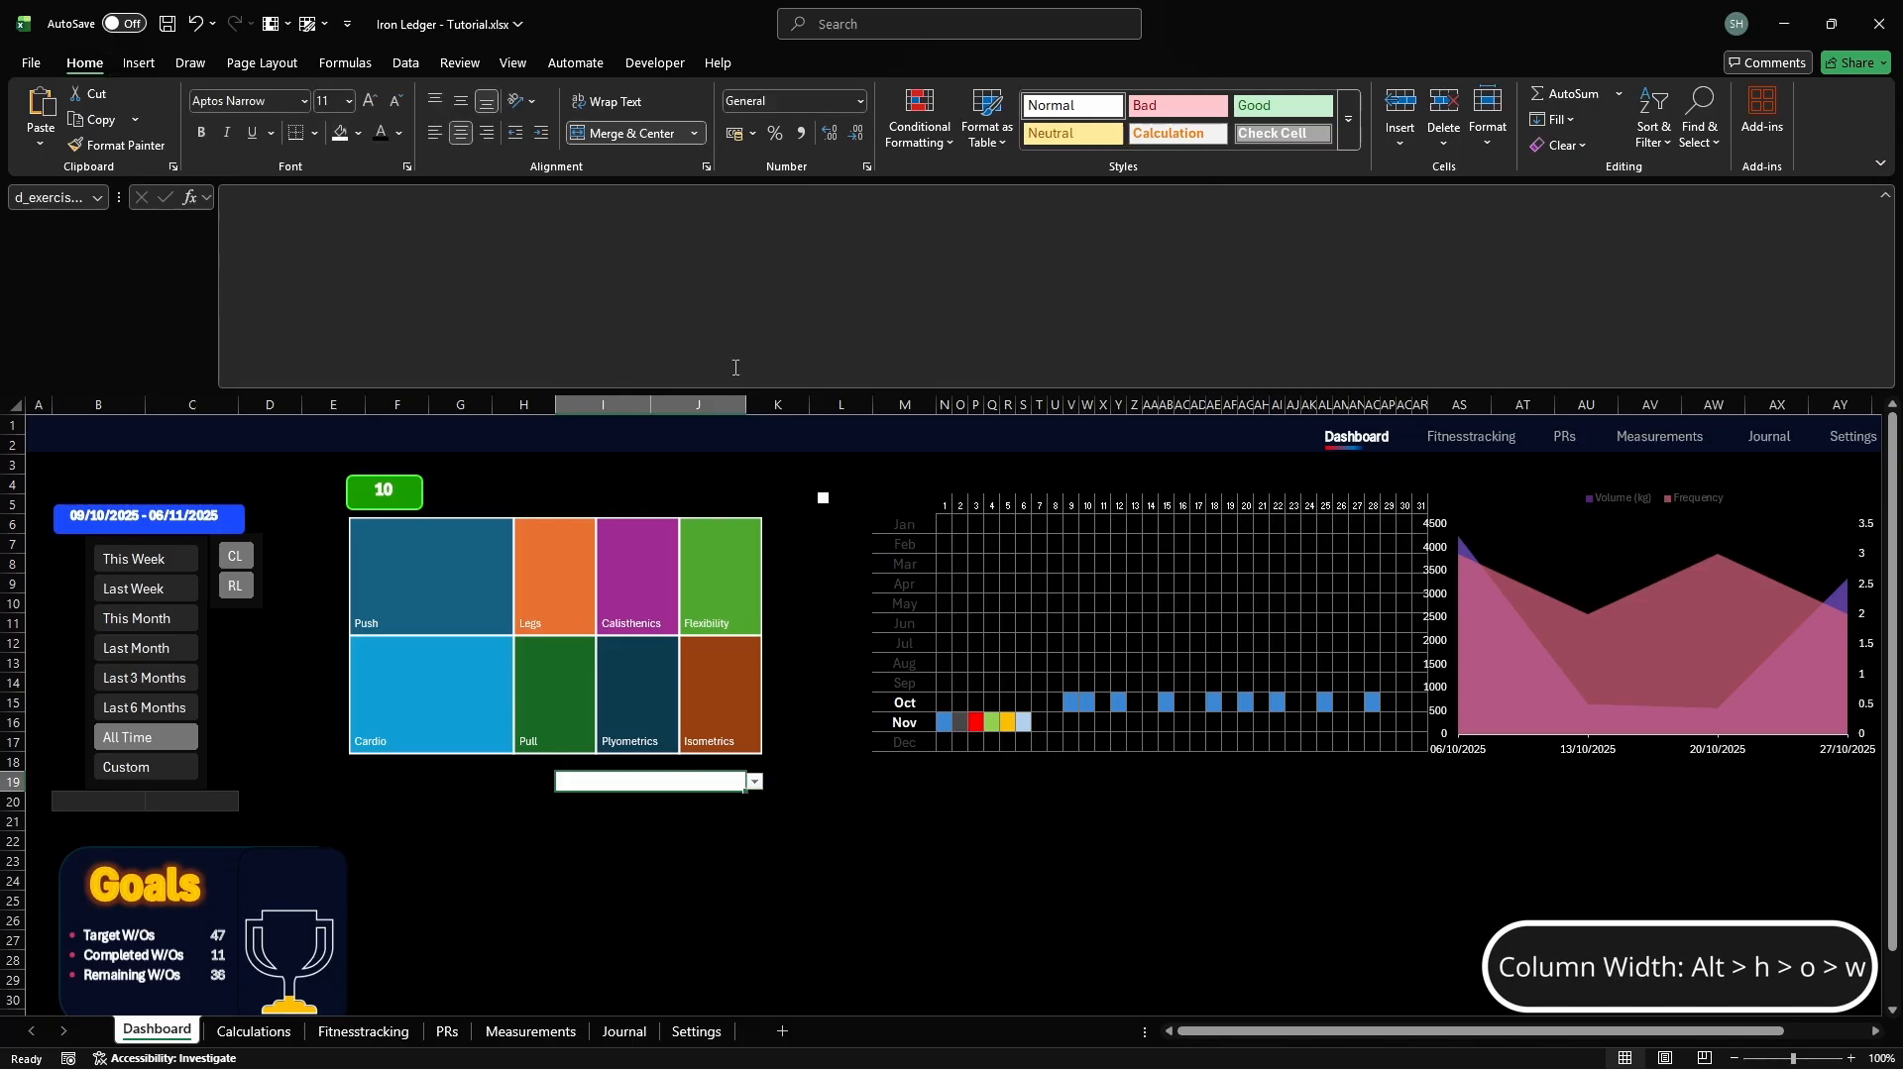
{"action": "key", "text": "Right"}
{"action": "key", "text": "shift+Right"}
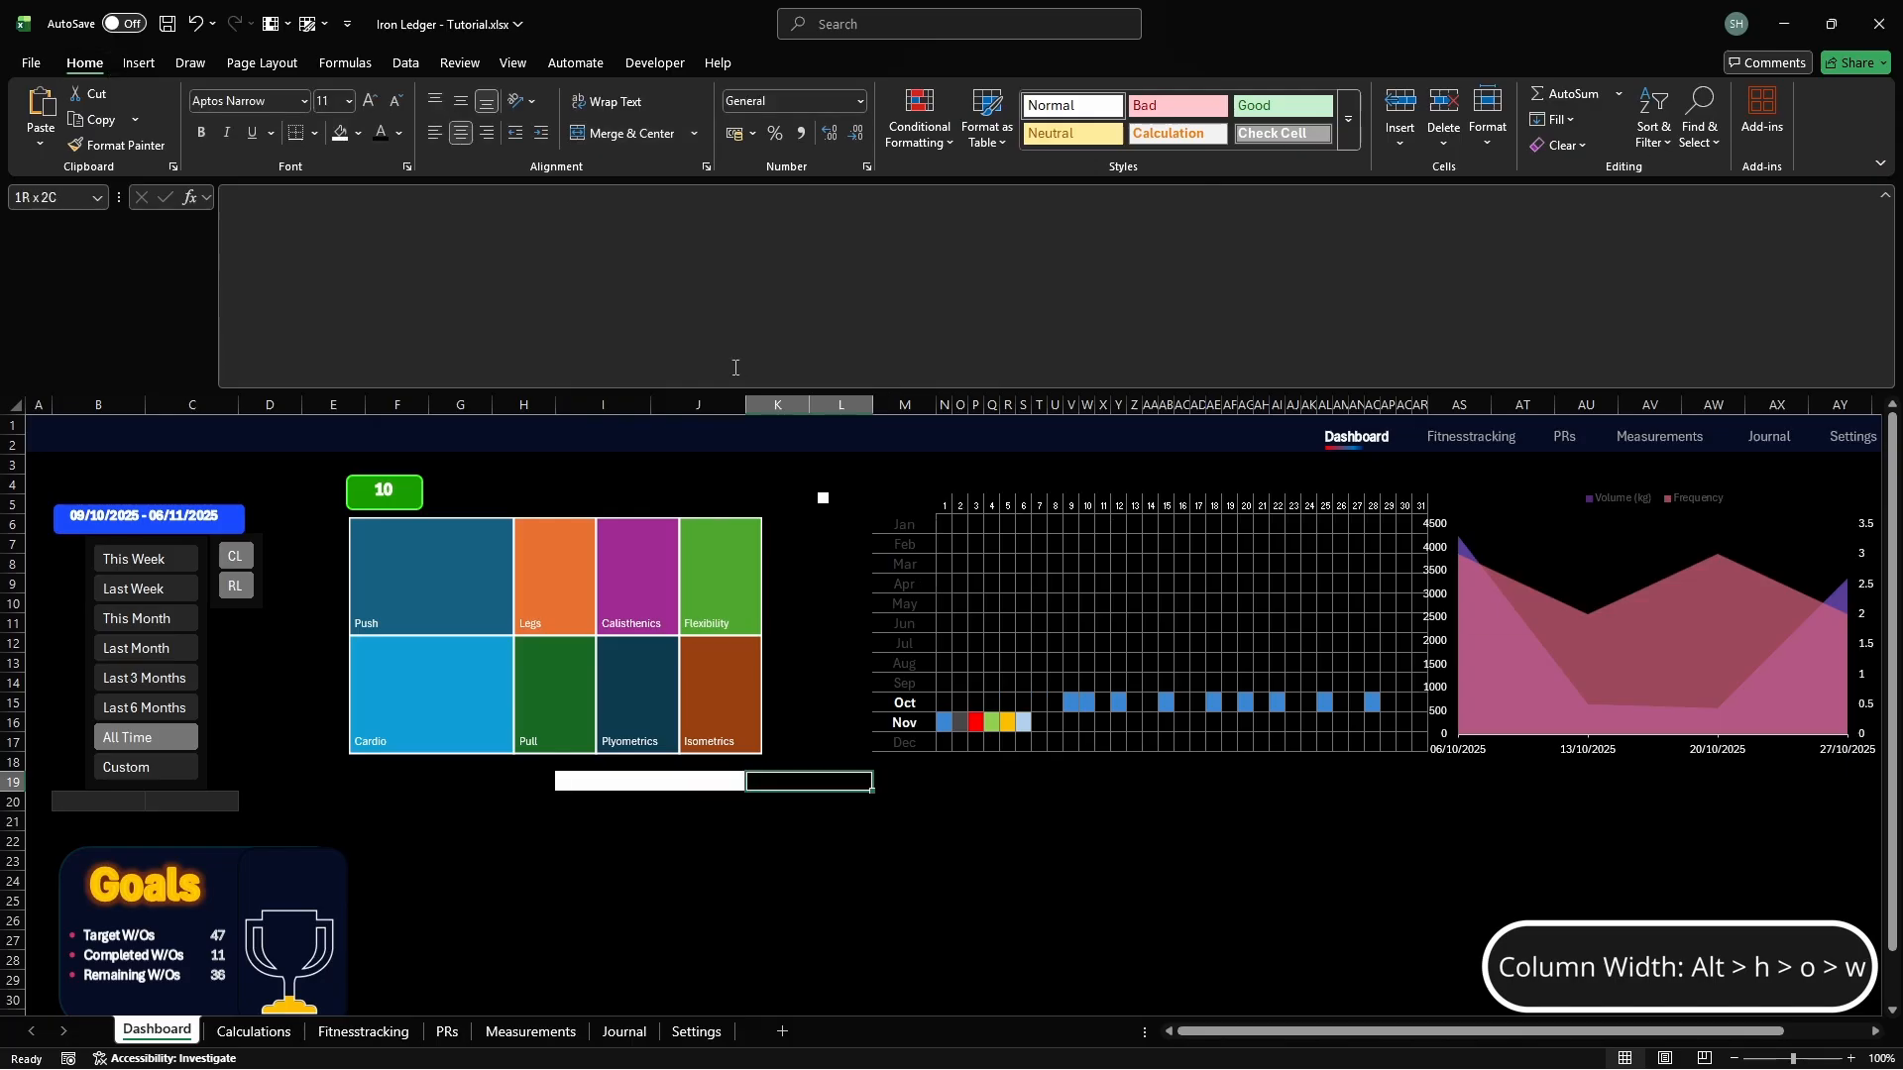
{"action": "type", "text": "ow4"}
{"action": "key", "text": "Return"}
{"action": "key", "text": "Left"}
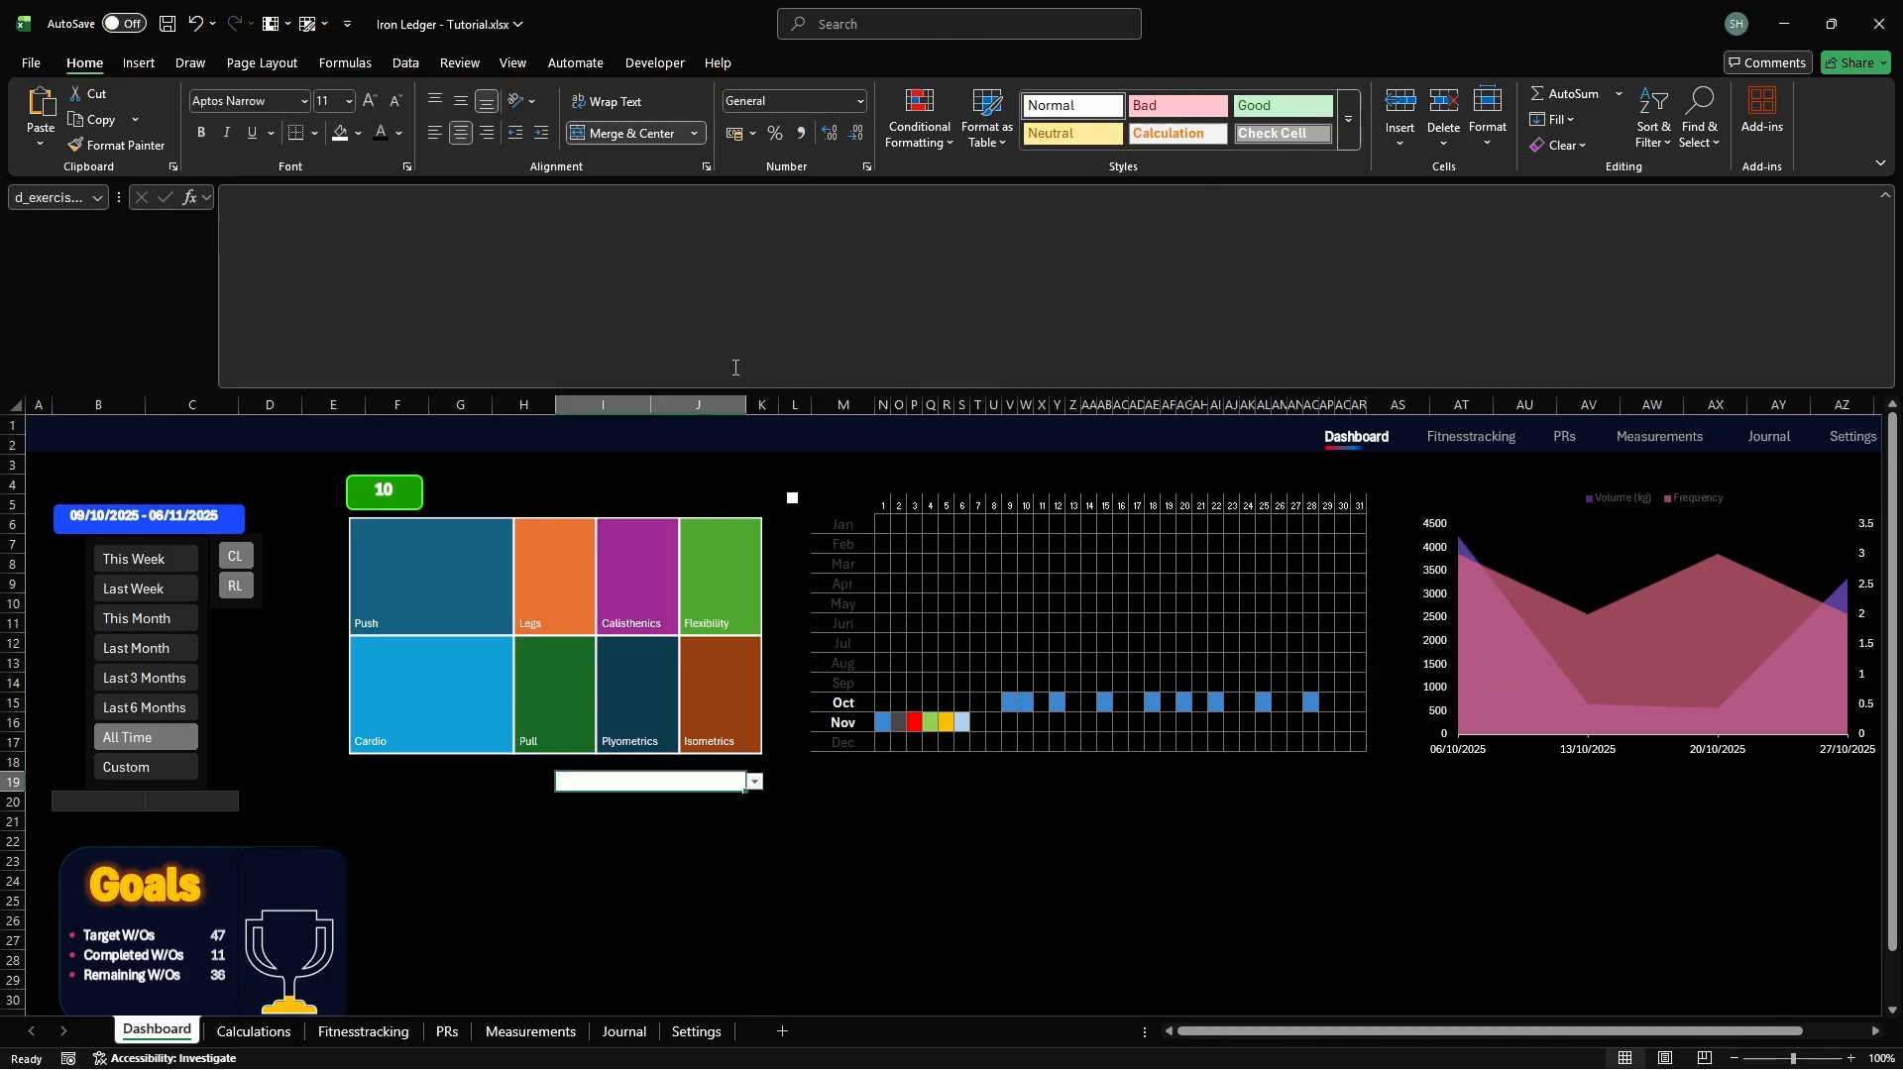
Set the dropdown cell's horizontal alignment to Left (Indent) with an indent of 1
{"action": "key", "text": "ctrl+1"}
{"action": "left_click", "coordinate": [800, 345]}
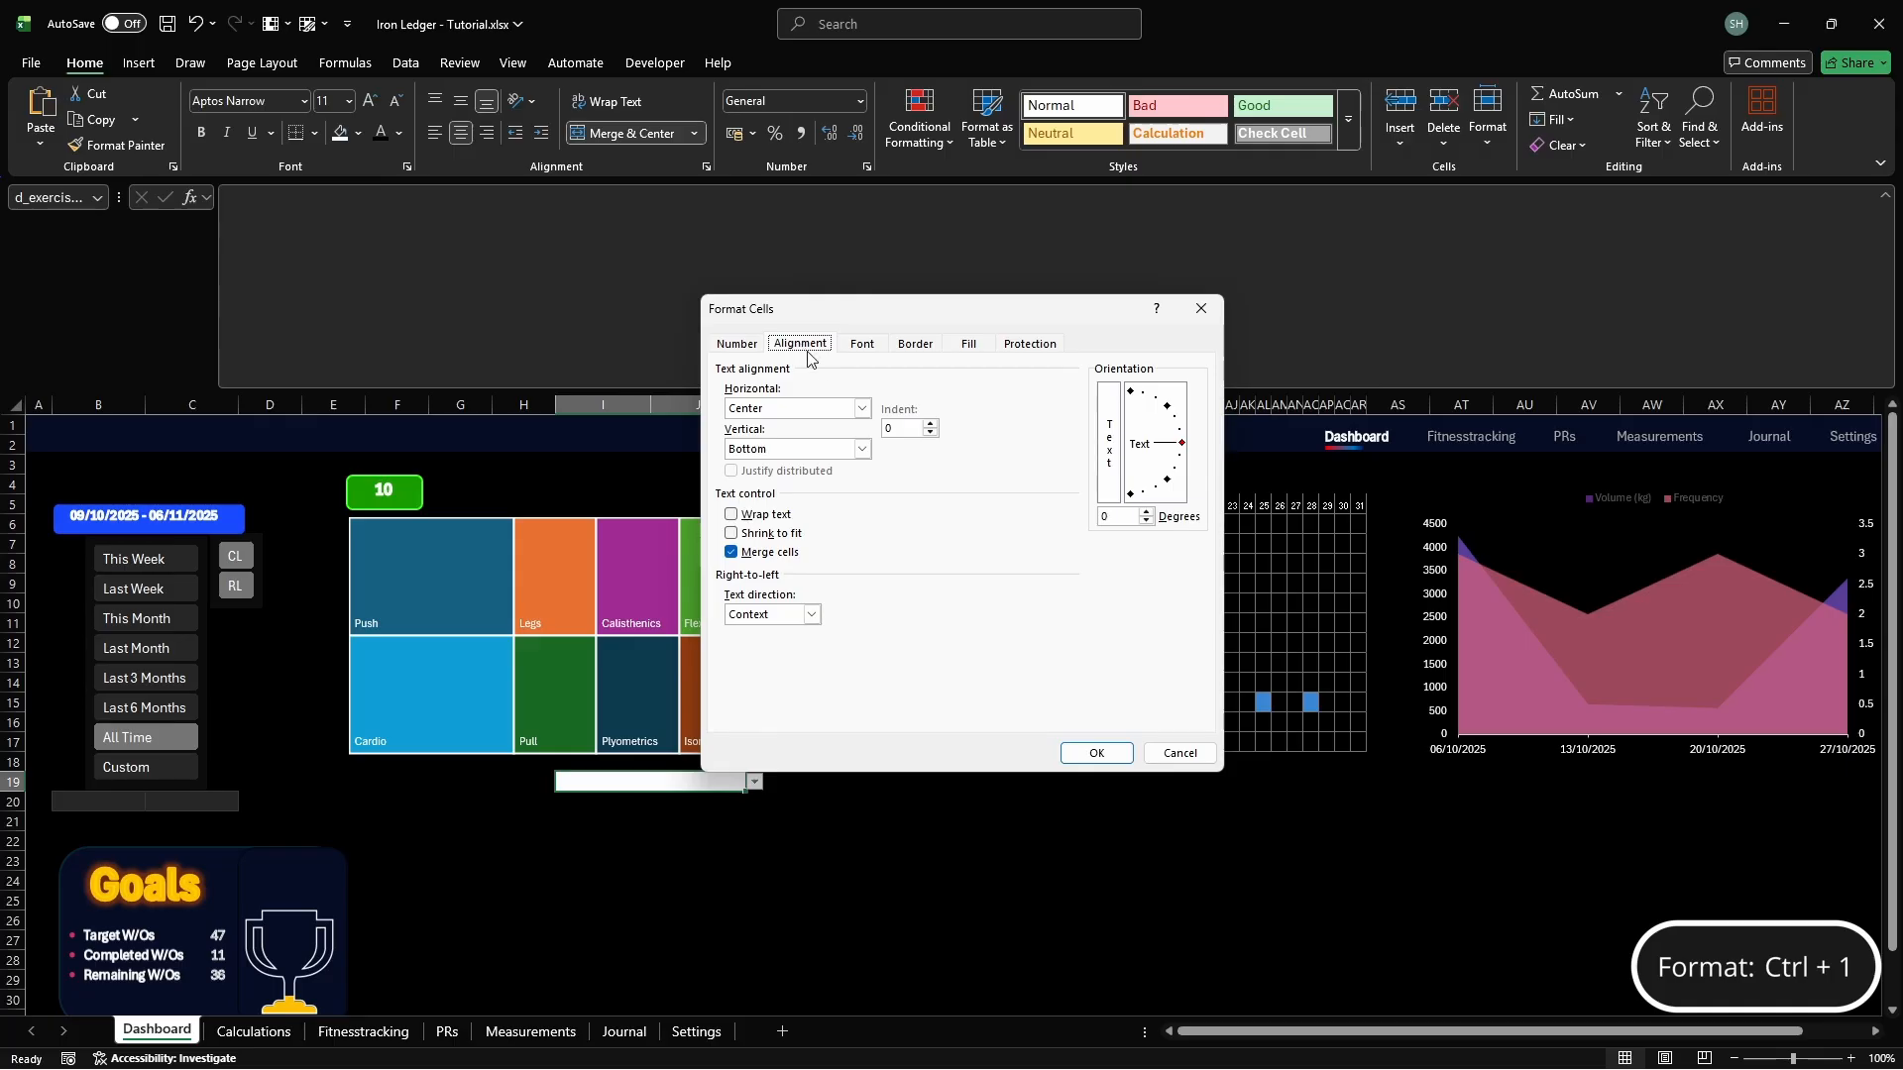
{"action": "left_click", "coordinate": [862, 408]}
{"action": "left_click", "coordinate": [832, 434]}
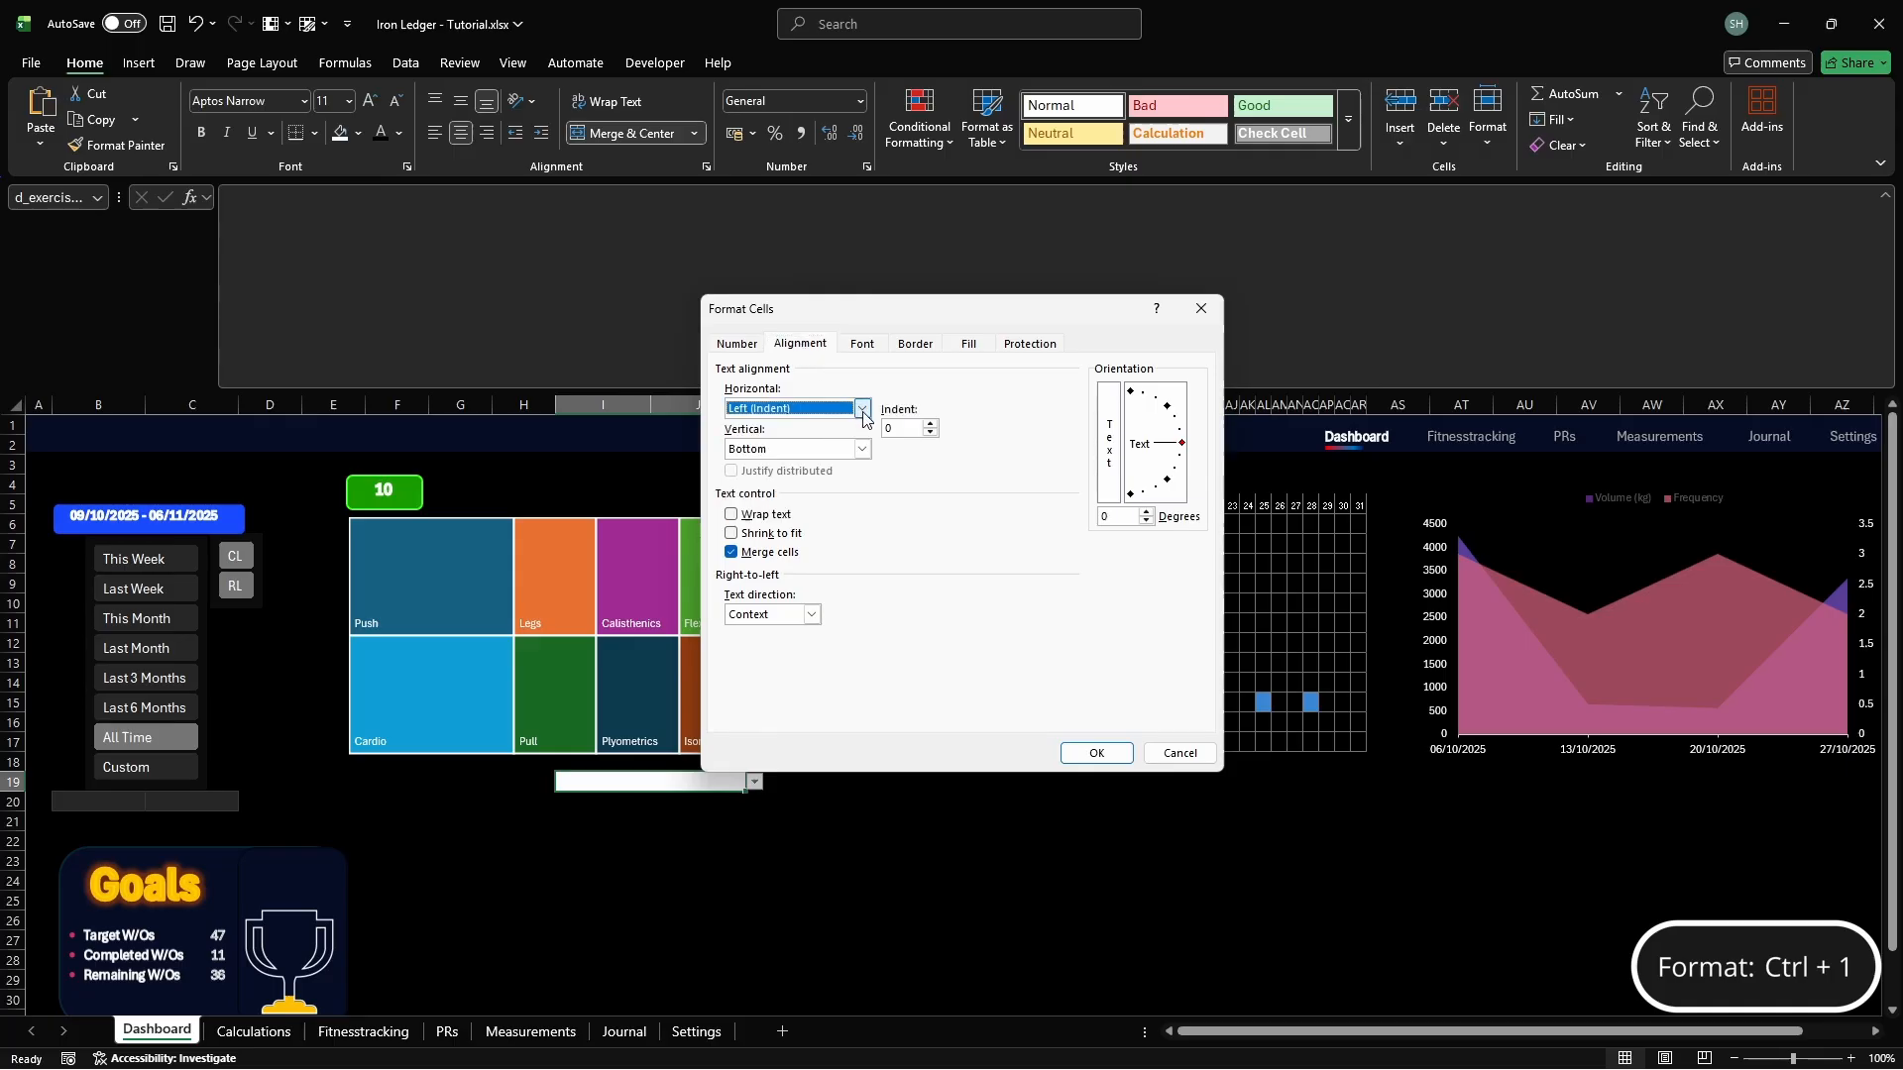
{"action": "left_click", "coordinate": [918, 428]}
{"action": "type", "text": "1"}
{"action": "left_click", "coordinate": [1096, 754]}
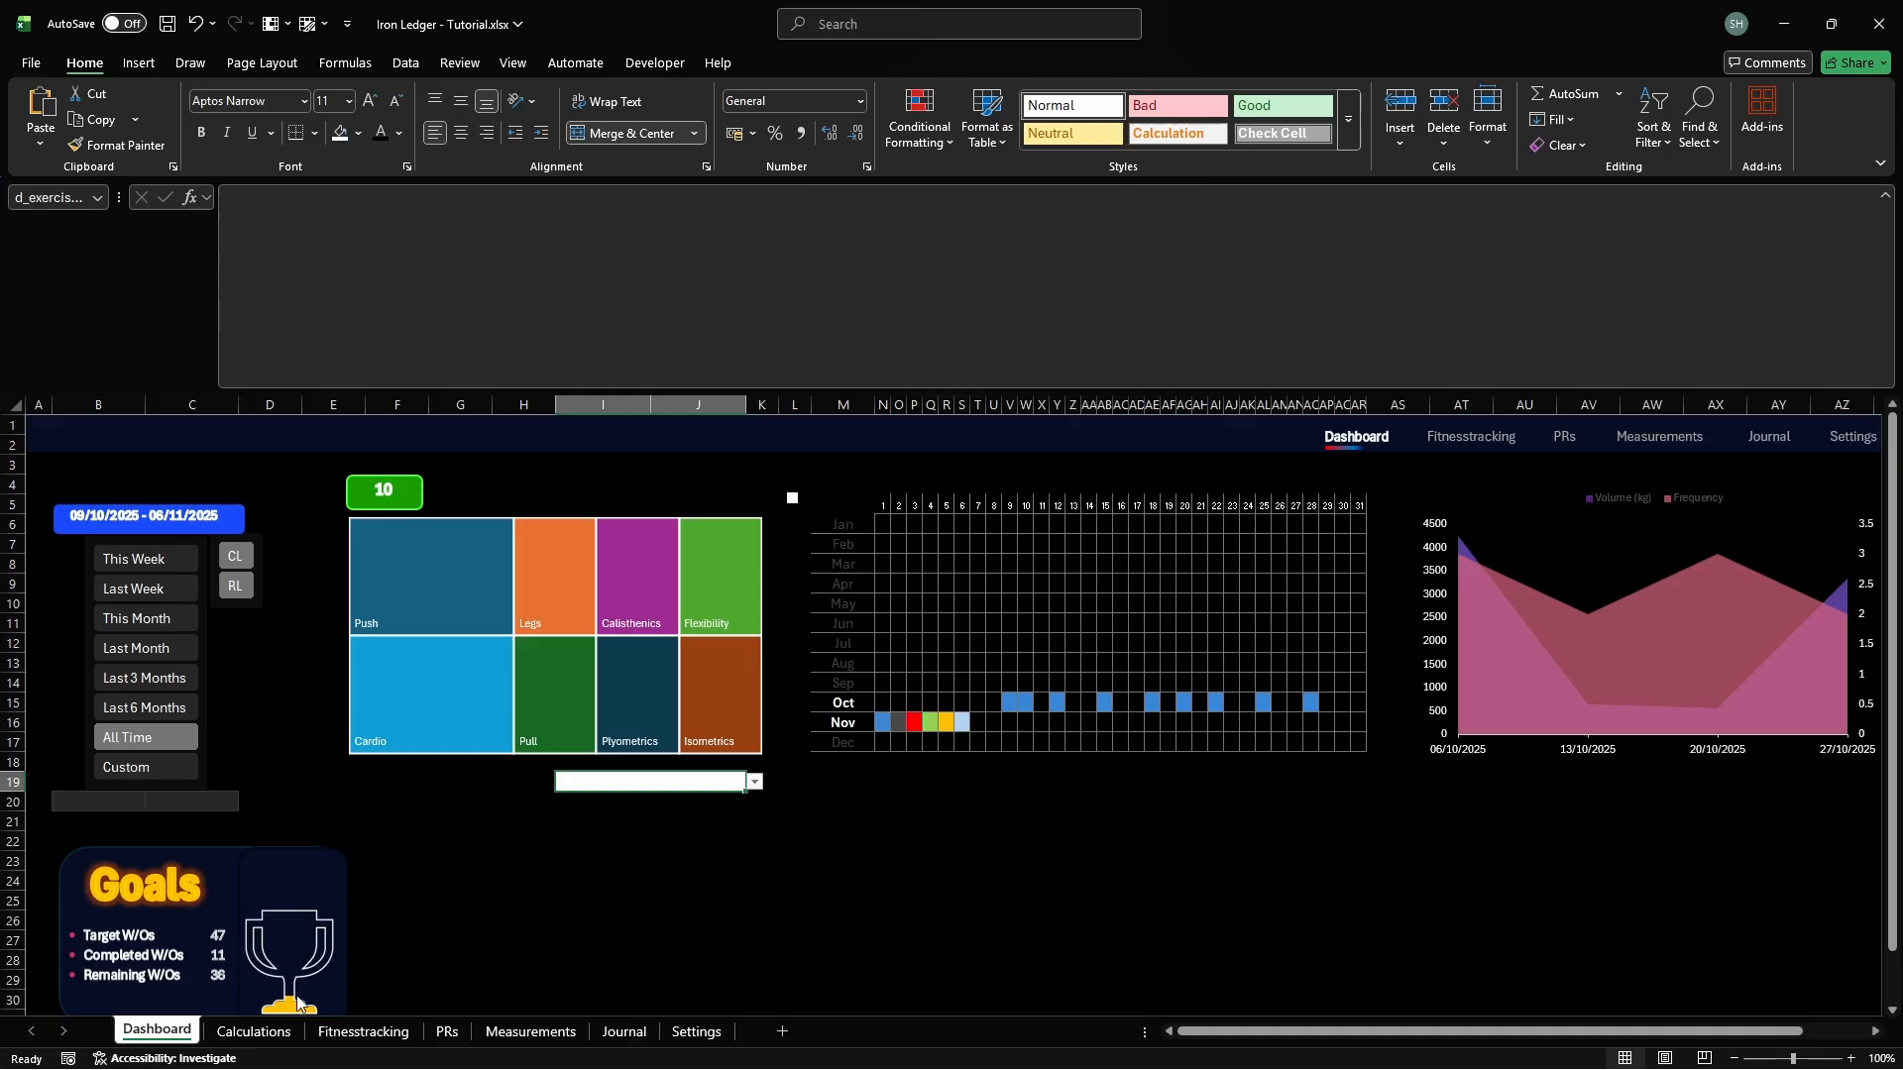
On the Calculations sheet, set the width of spacer columns AW to AZ to 4
{"action": "left_click", "coordinate": [253, 1031]}
{"action": "key", "text": "F5"}
{"action": "key", "text": "Return"}
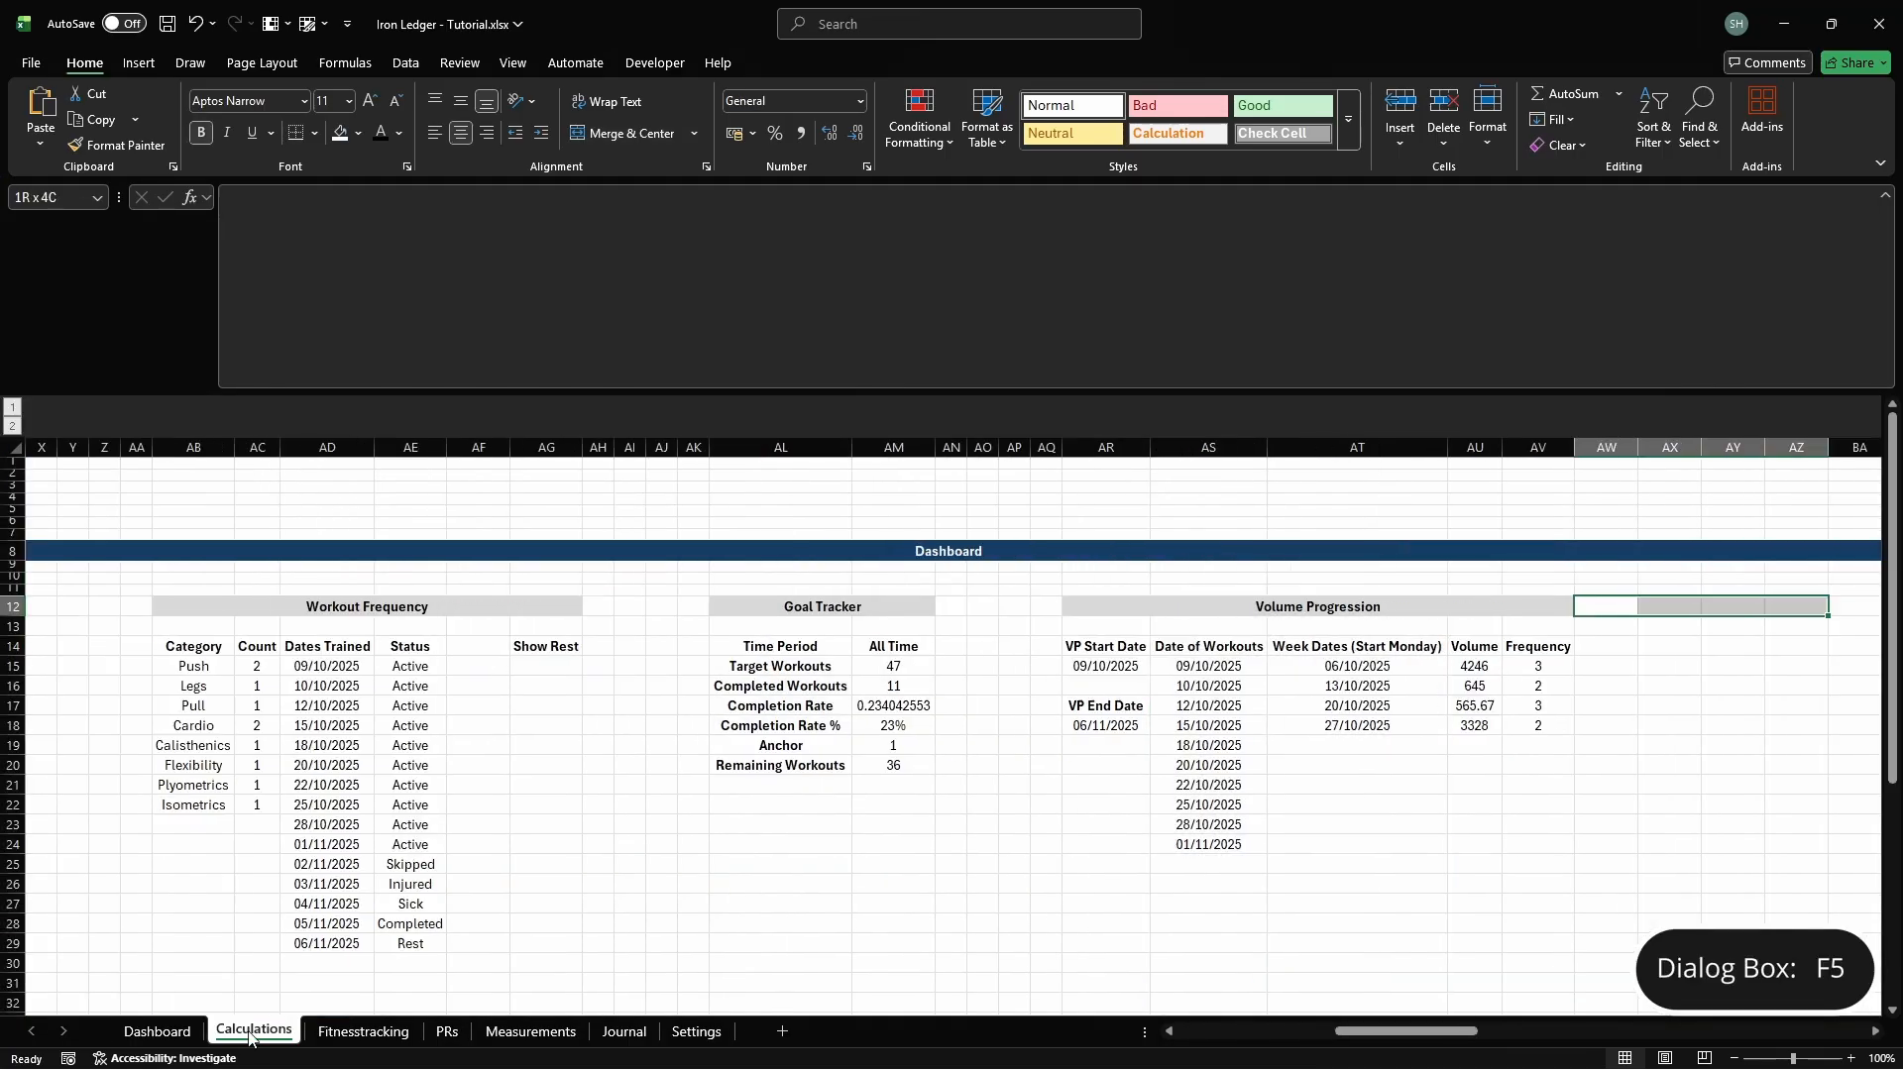
{"action": "key", "text": "alt"}
{"action": "type", "text": "how4"}
{"action": "key", "text": "Return"}
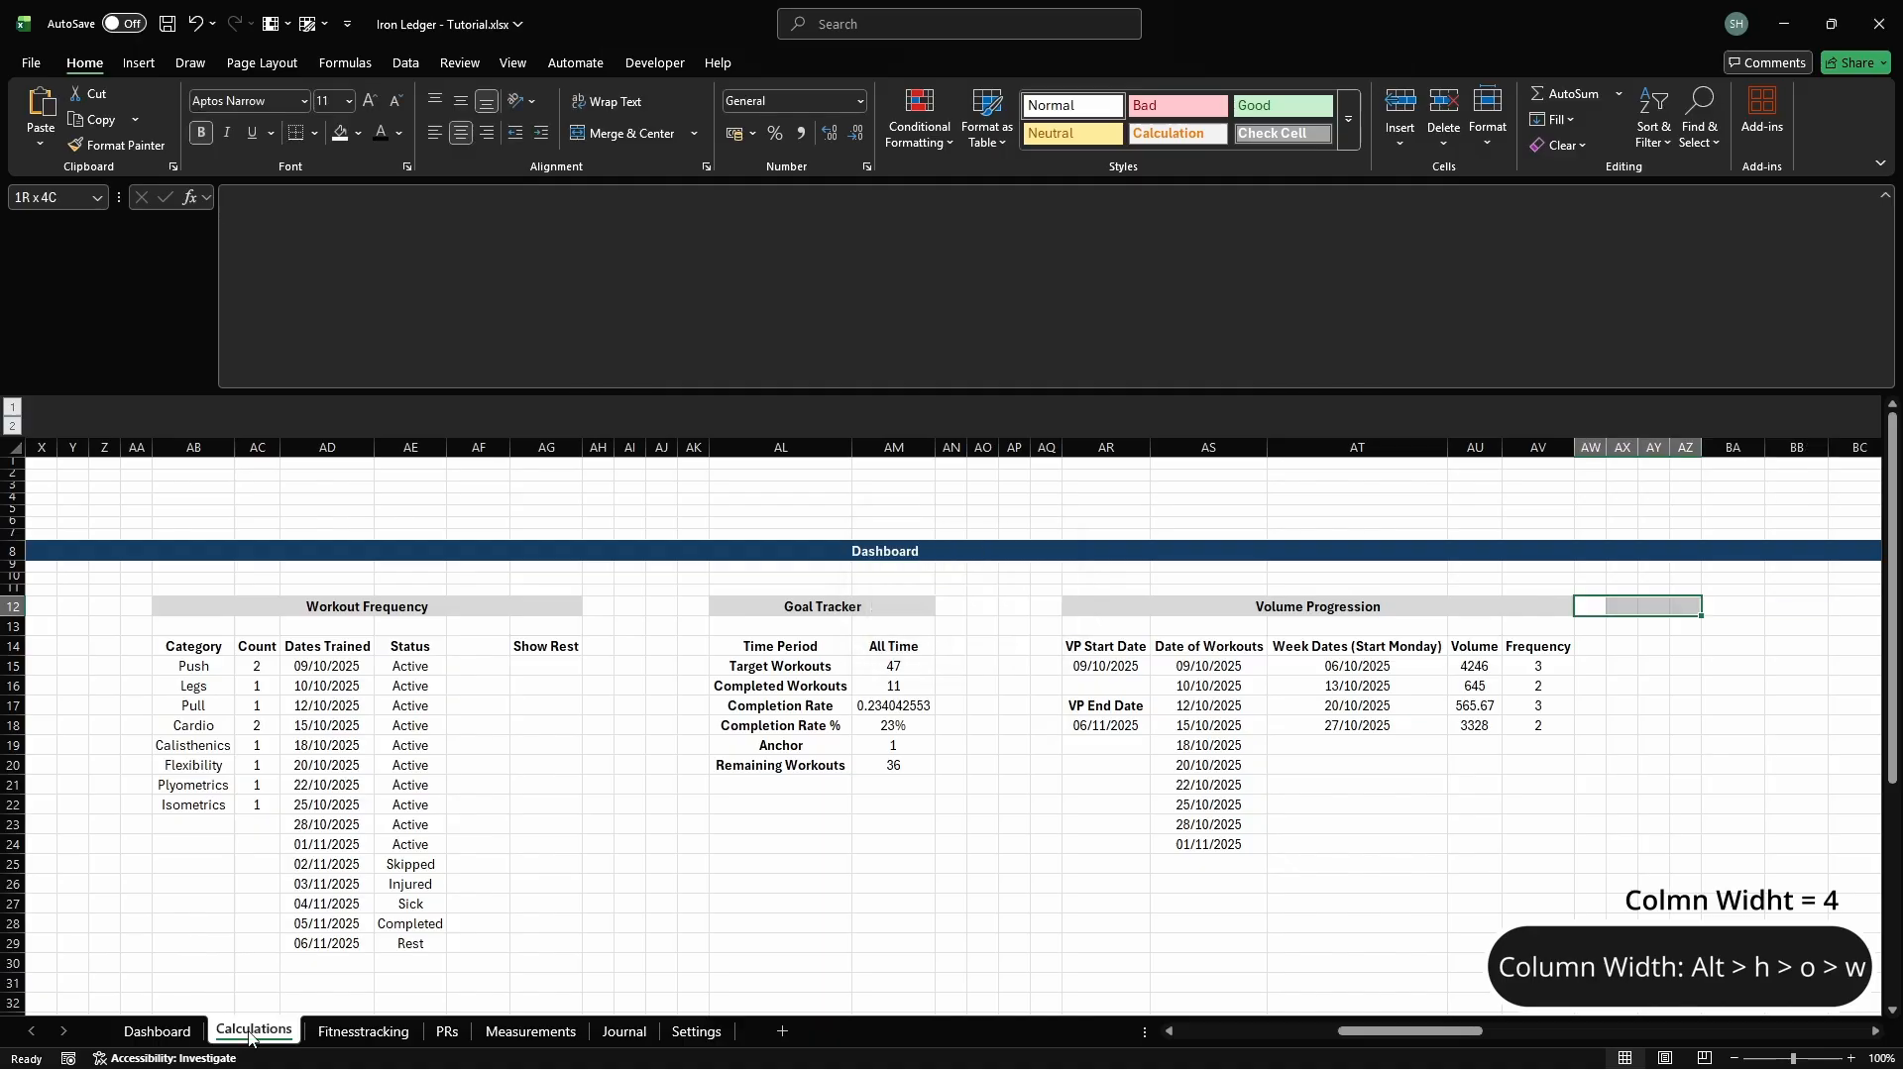
Fill cell BA12 with the custom colour D9D9D9
{"action": "key", "text": "Right"}
{"action": "key", "text": "Right"}
{"action": "key", "text": "Right"}
{"action": "key", "text": "Right"}
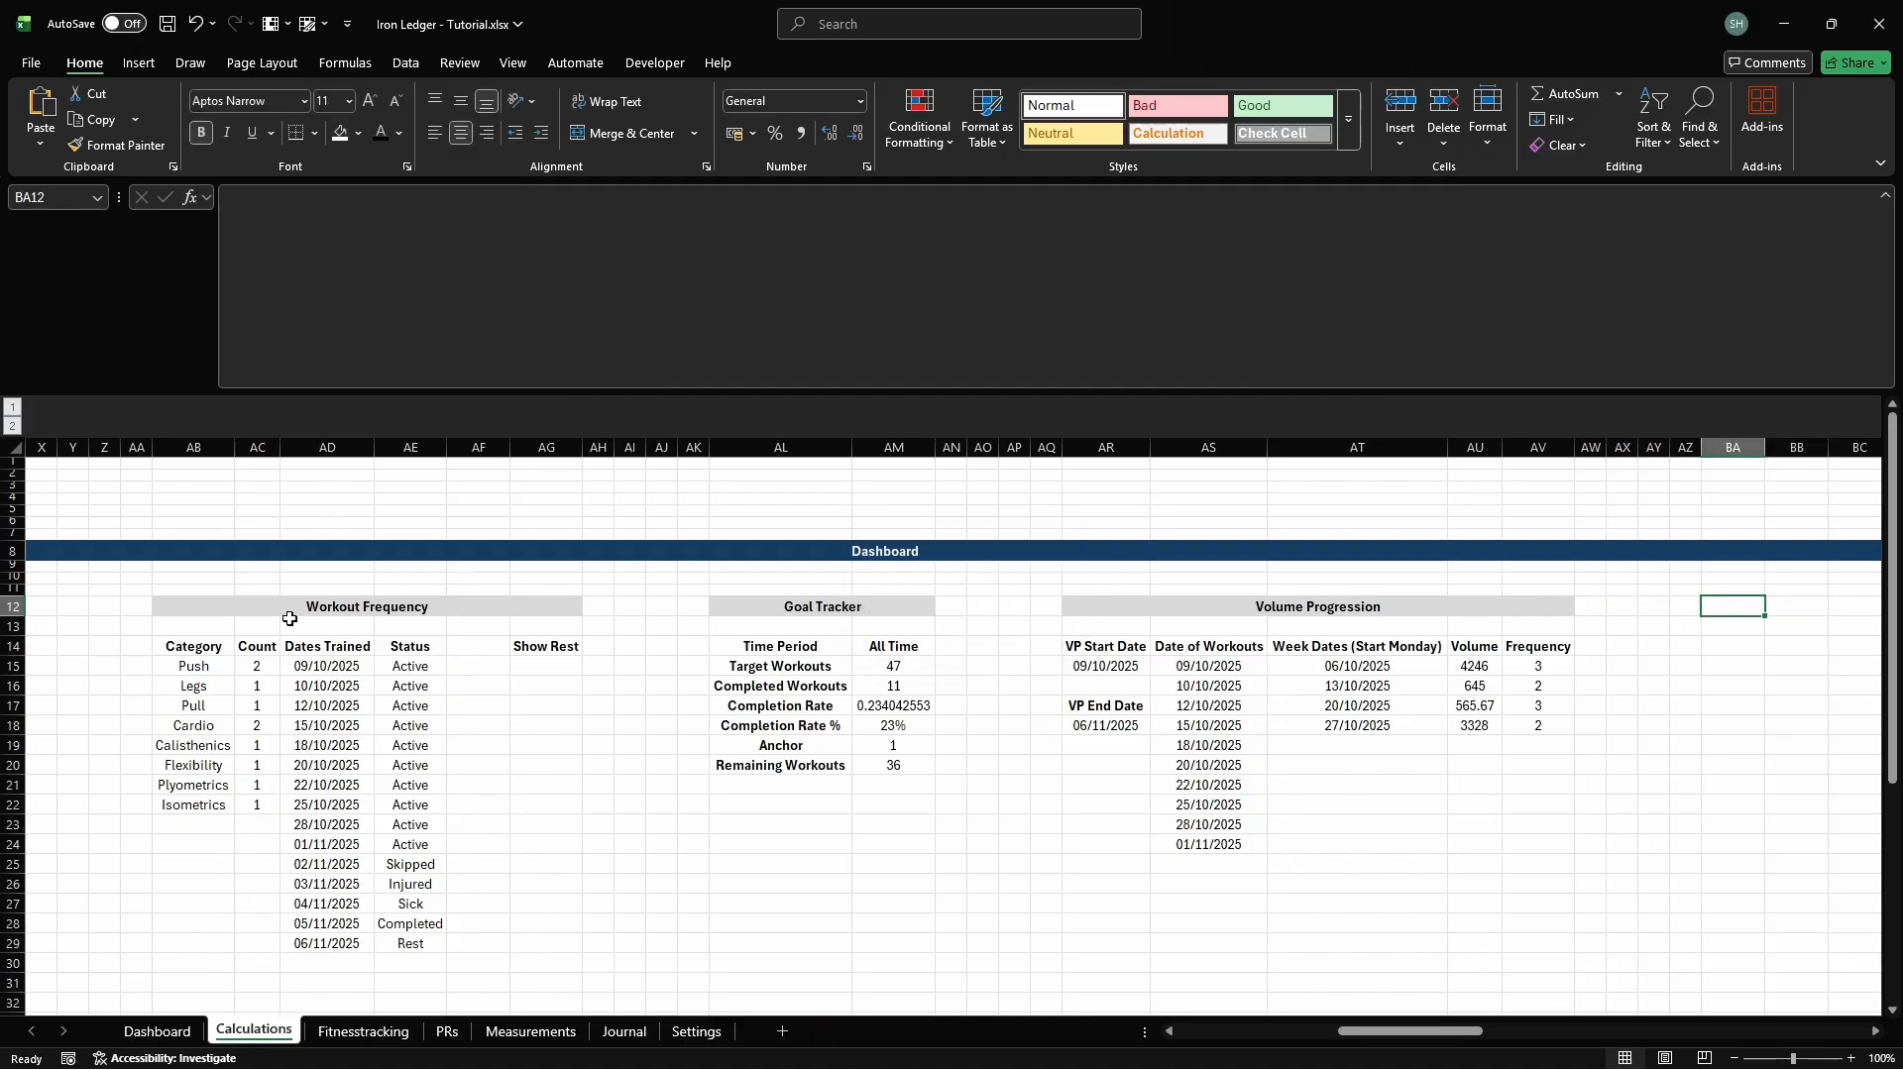
{"action": "left_click", "coordinate": [359, 135]}
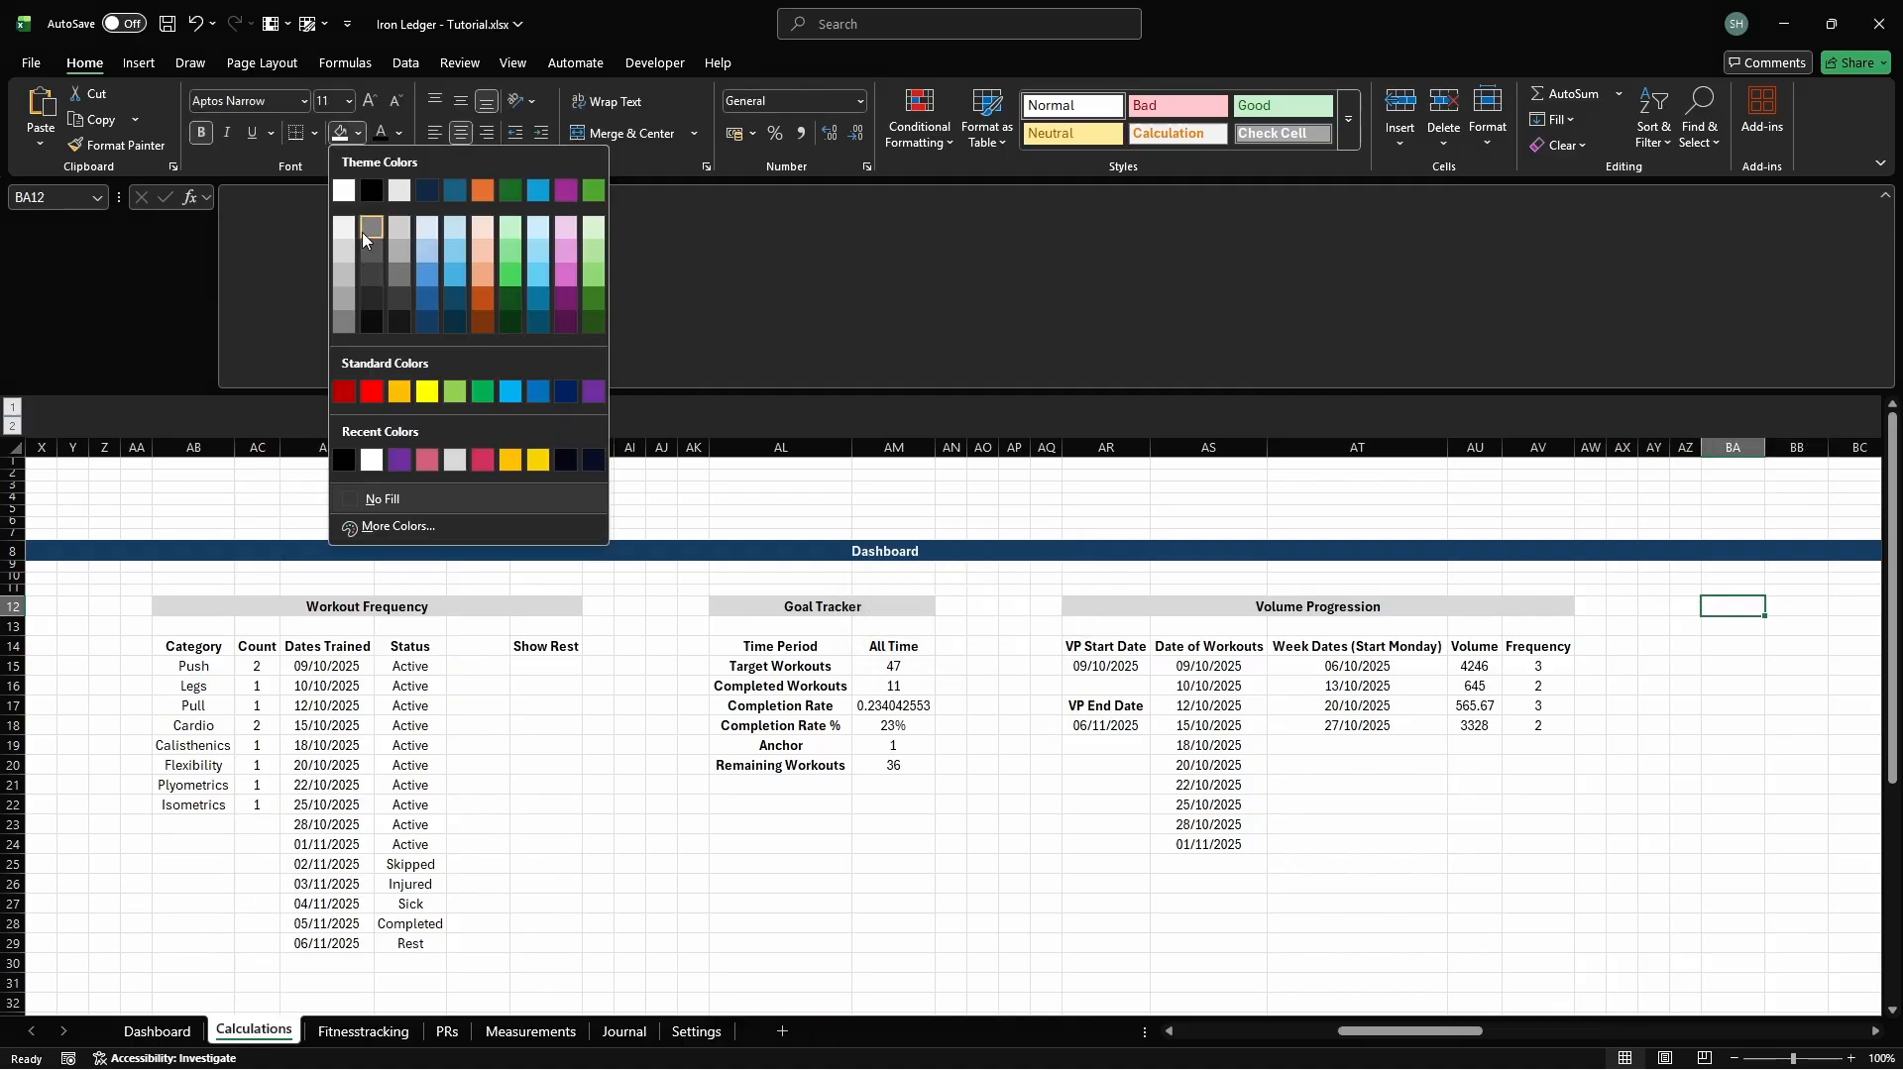
{"action": "left_click", "coordinate": [352, 527]}
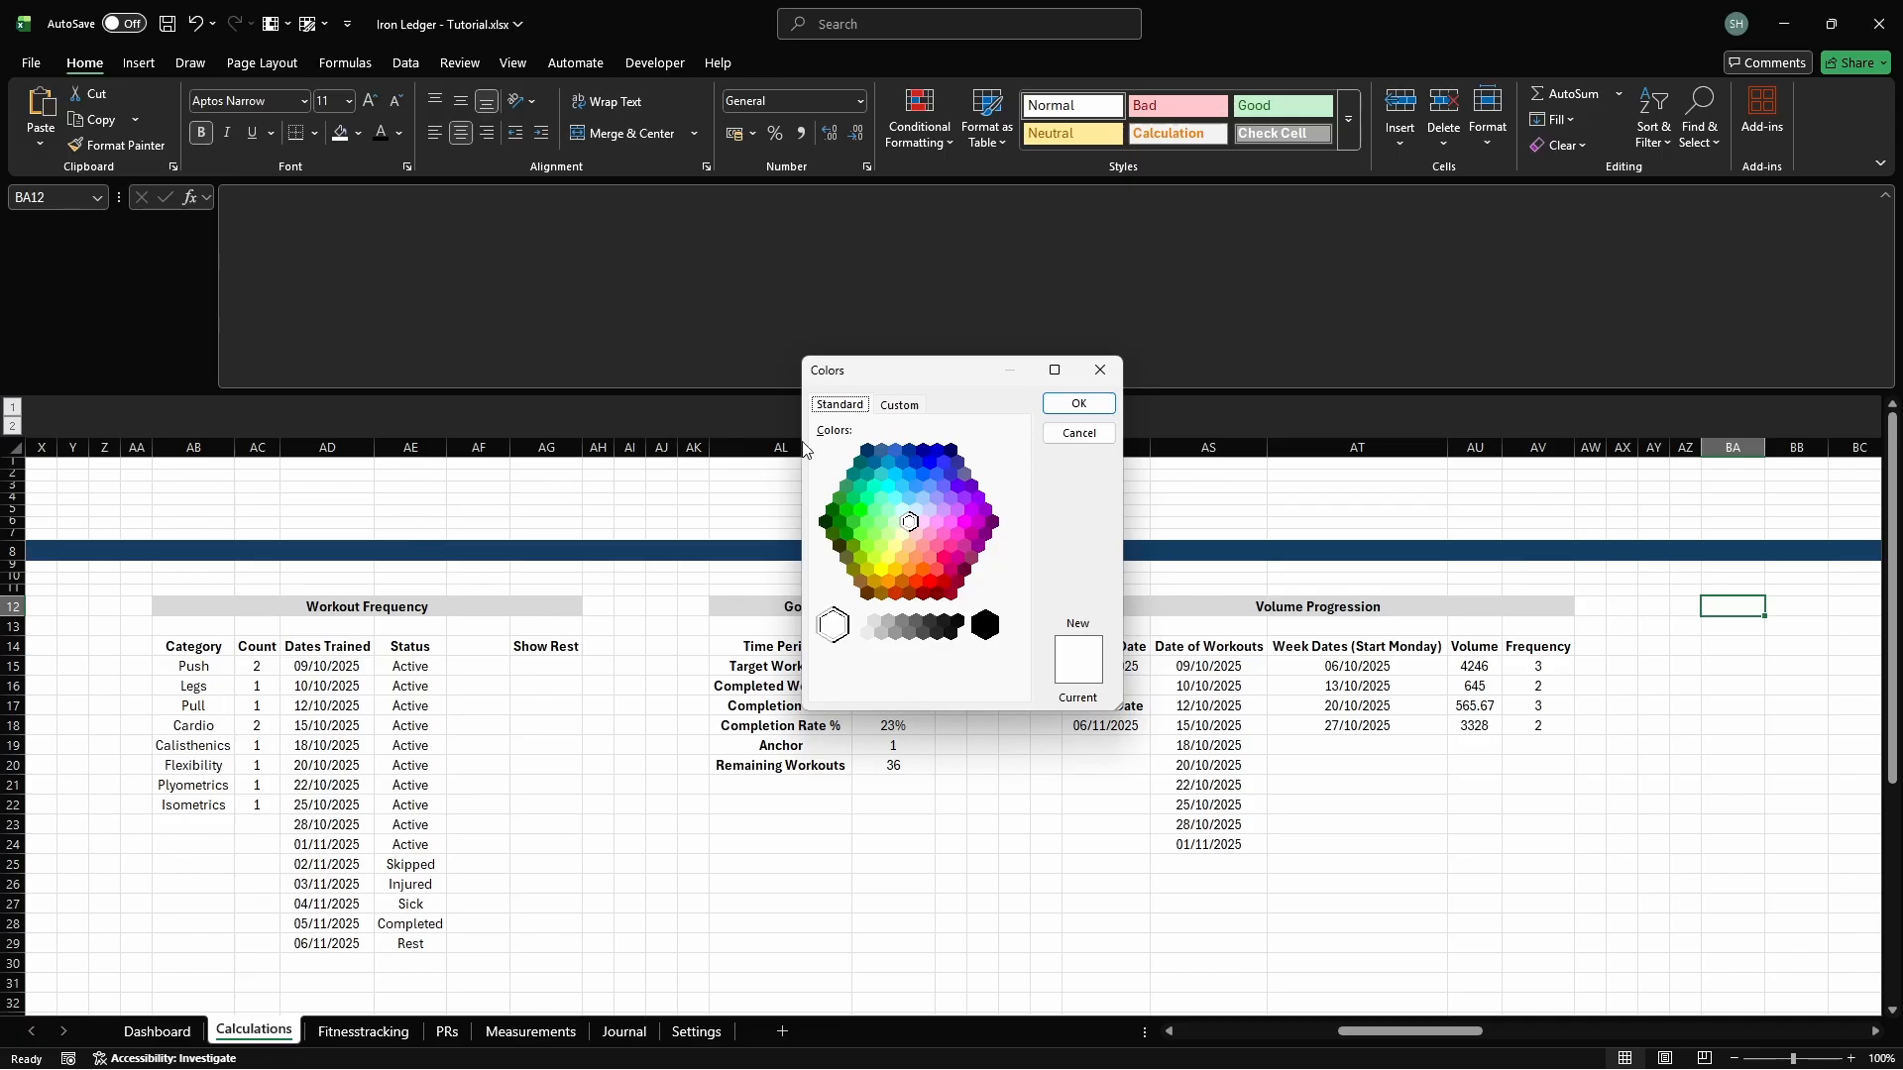
{"action": "left_click", "coordinate": [900, 407]}
{"action": "left_click", "coordinate": [939, 686]}
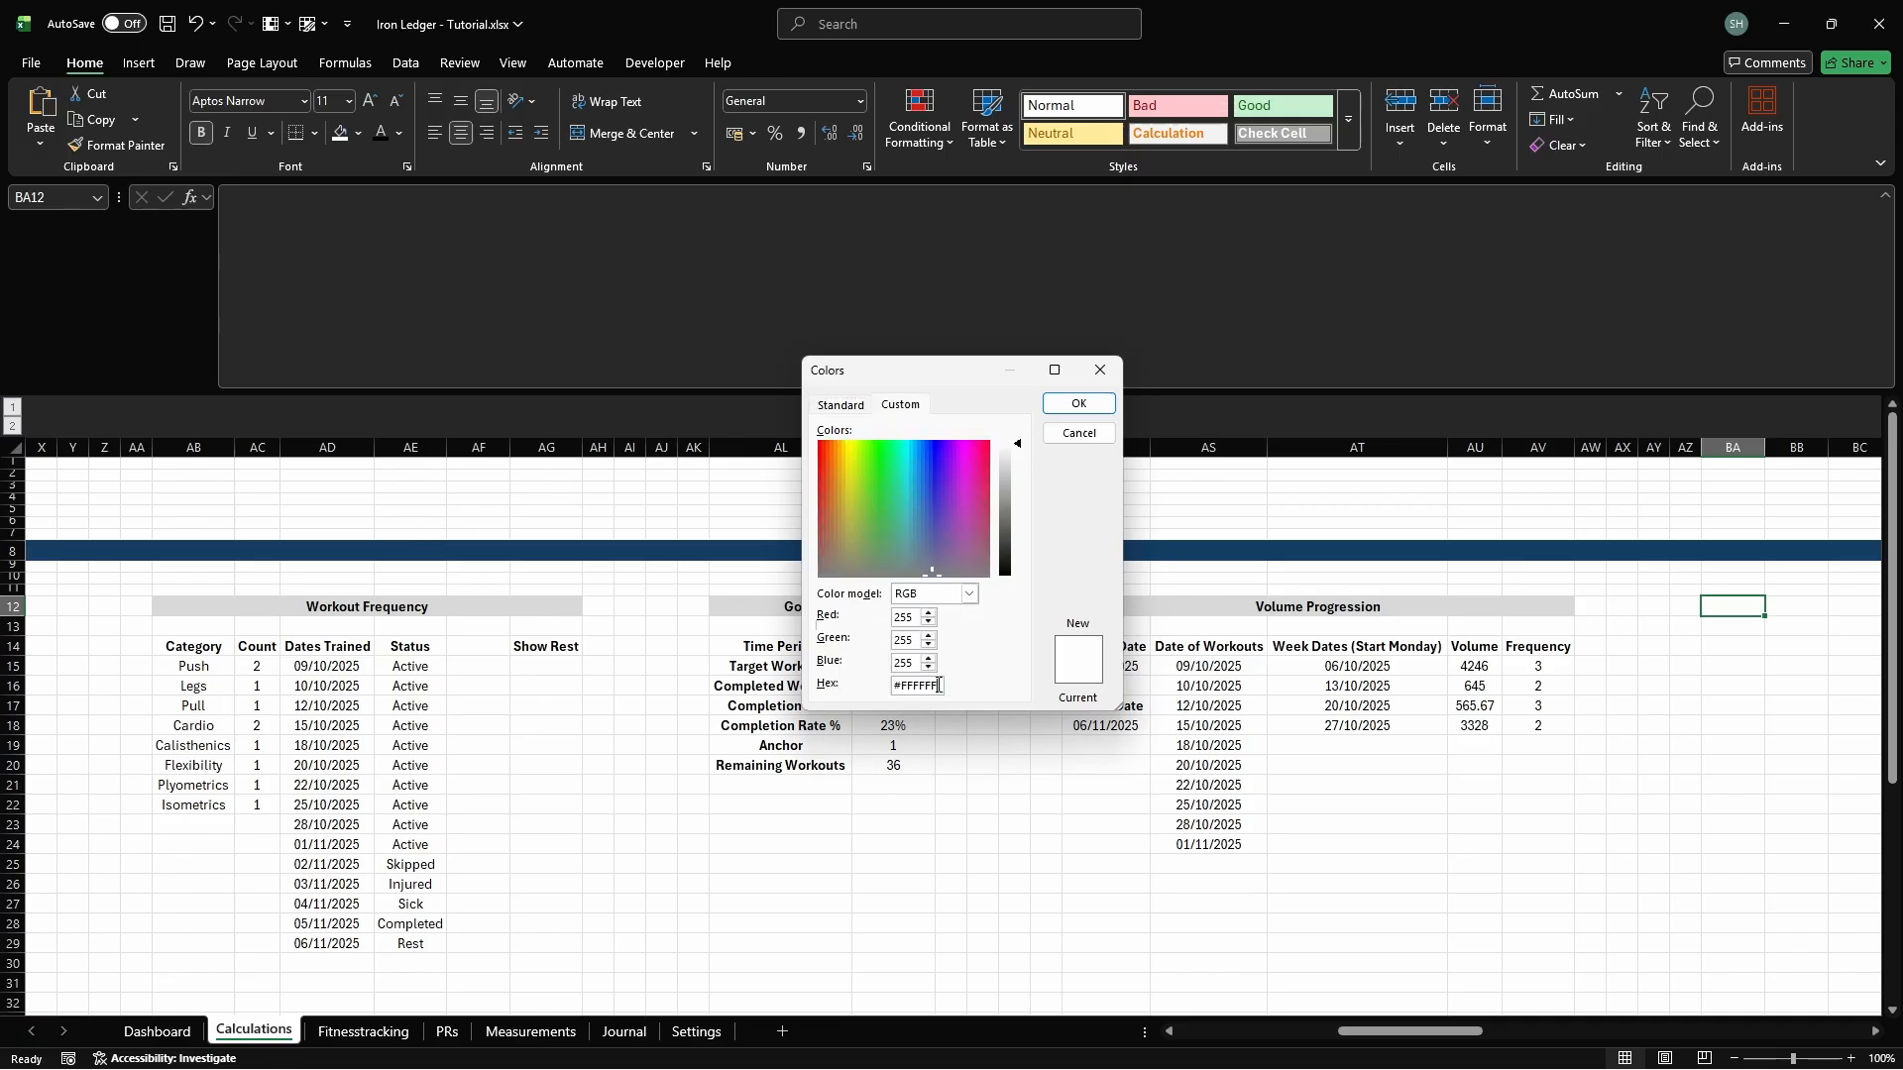
{"action": "type", "text": "D9D9D9"}
{"action": "key", "text": "Return"}
Enter the heading "Exercise Progression" in BA12 and merge and center it across BA12:BF12
{"action": "type", "text": "Exe"}
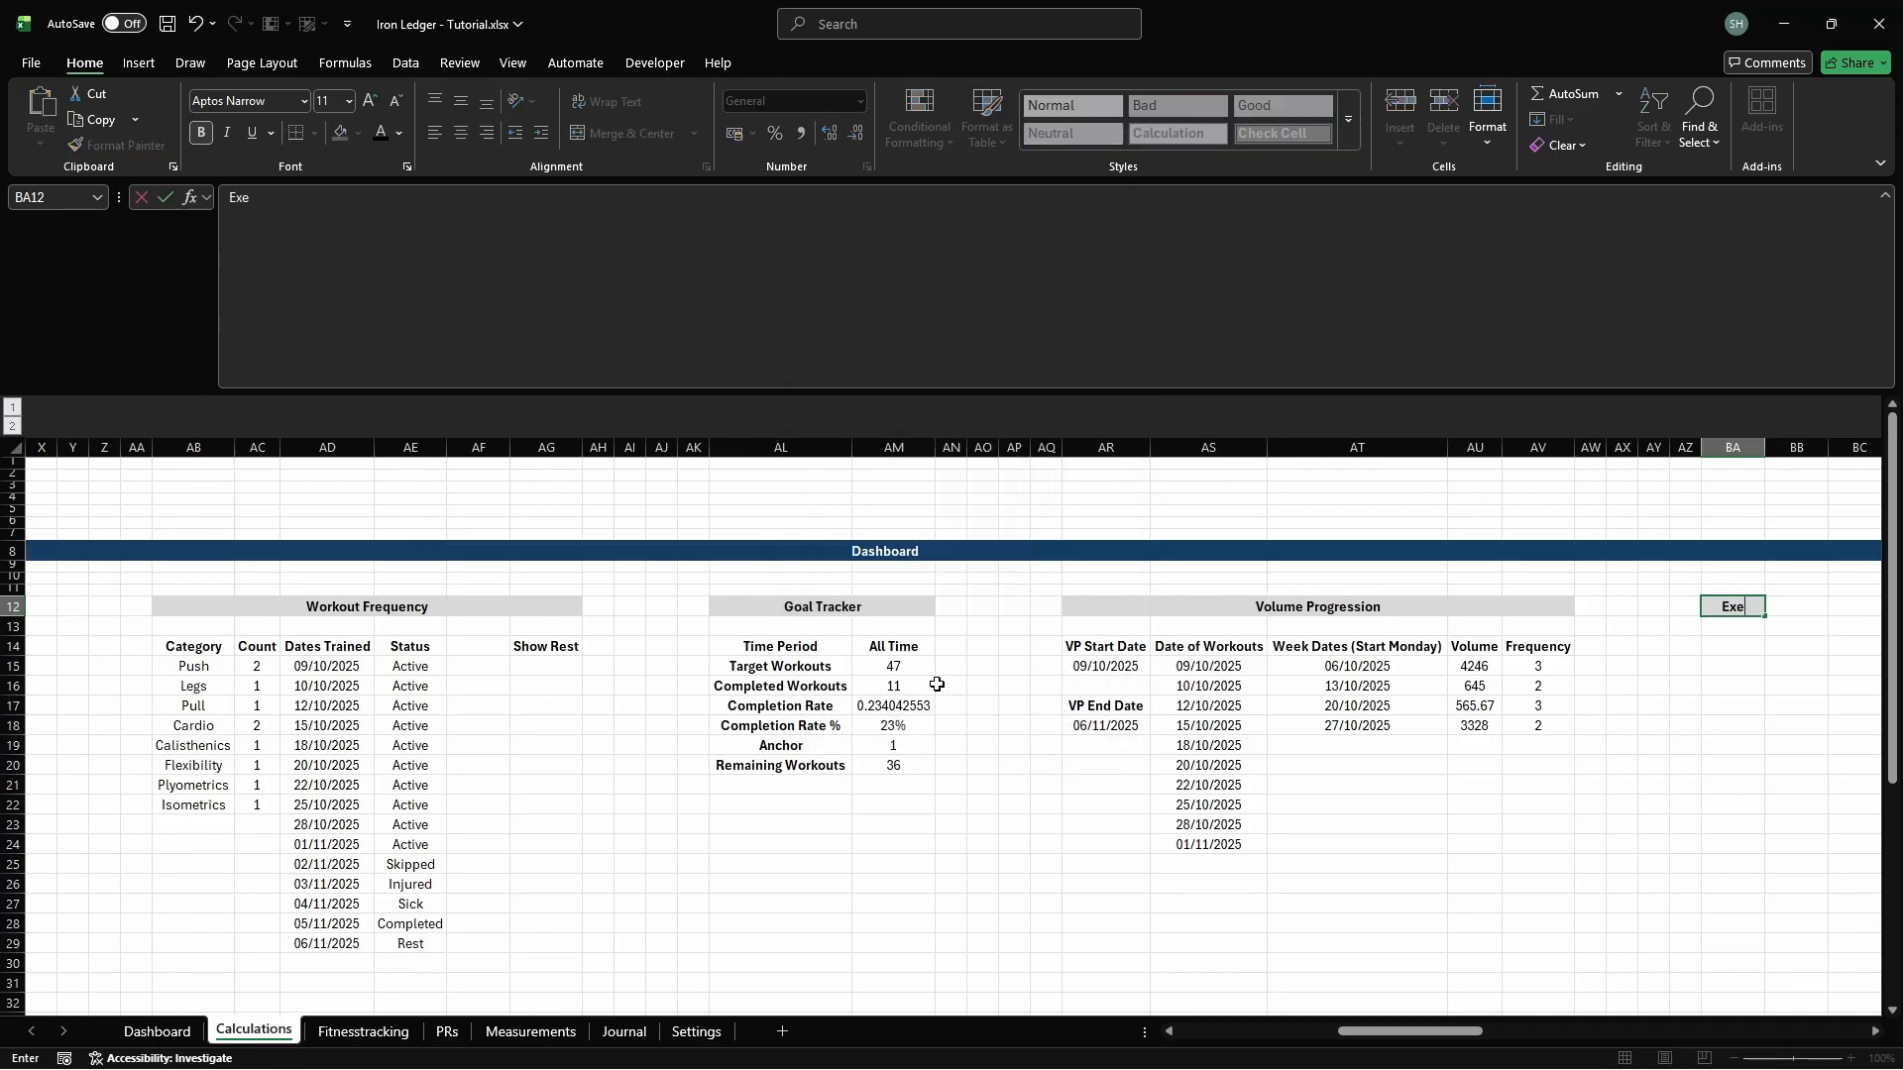
{"action": "type", "text": "rcise Progression"}
{"action": "key", "text": "shift+Right"}
{"action": "key", "text": "shift+Right"}
{"action": "key", "text": "shift+Right"}
{"action": "key", "text": "shift+Right"}
{"action": "key", "text": "shift+Right"}
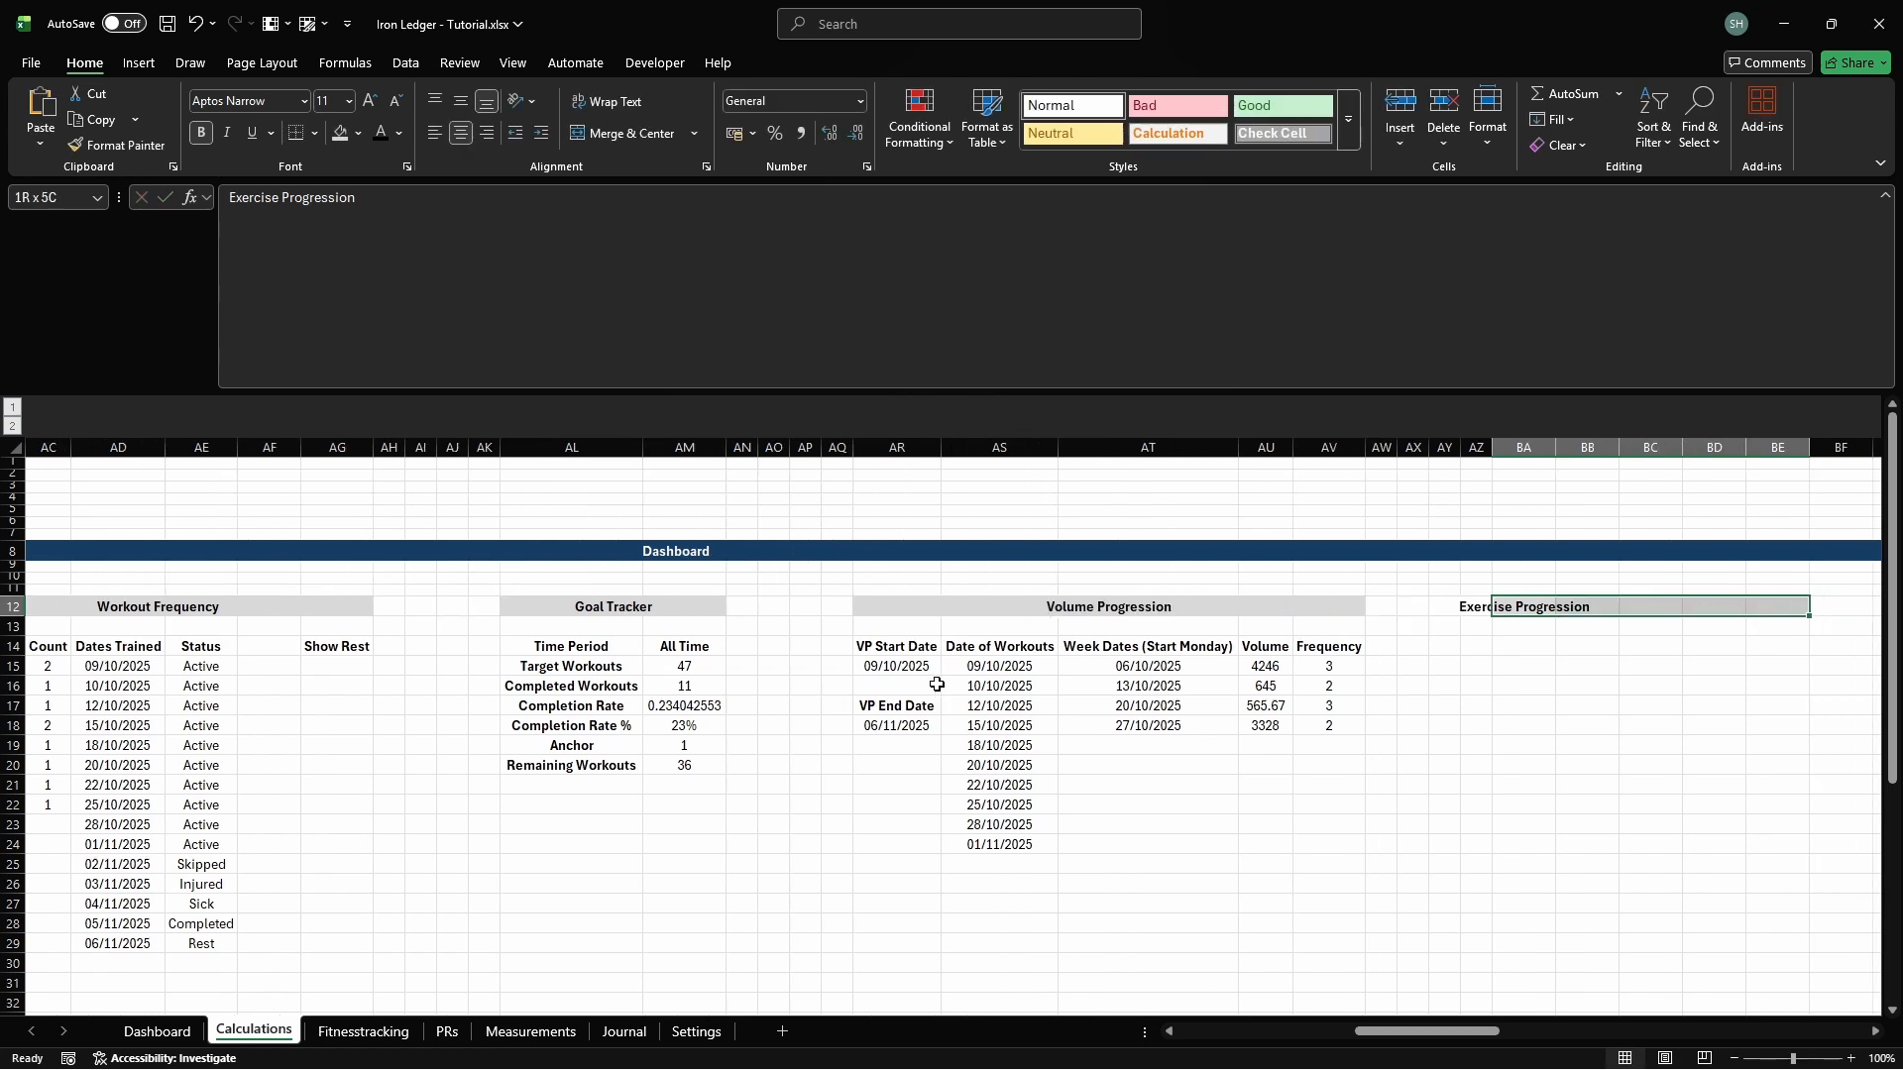
{"action": "left_click", "coordinate": [616, 133]}
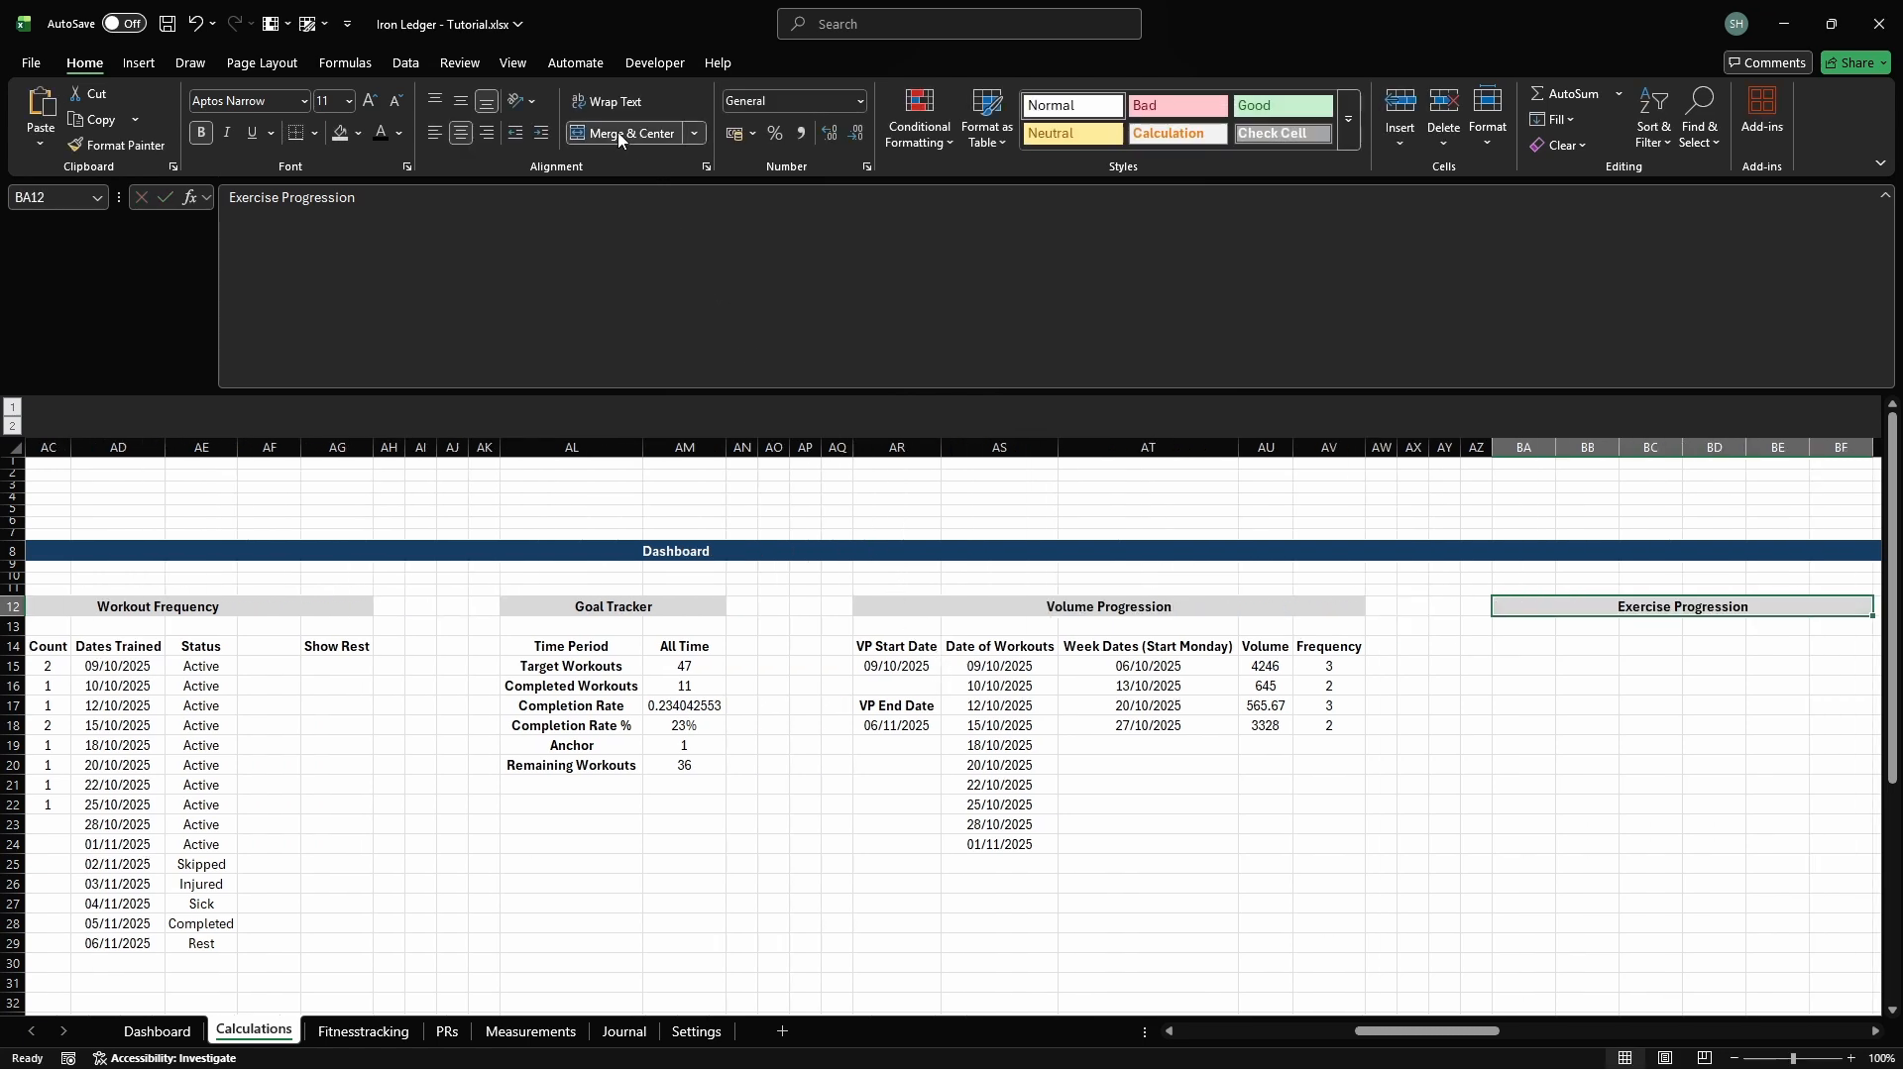
Add the column header "Date Workouts" in BA14 under the Exercise Progression heading
{"action": "key", "text": "Down"}
{"action": "key", "text": "Down"}
{"action": "type", "text": "Date Workouts"}
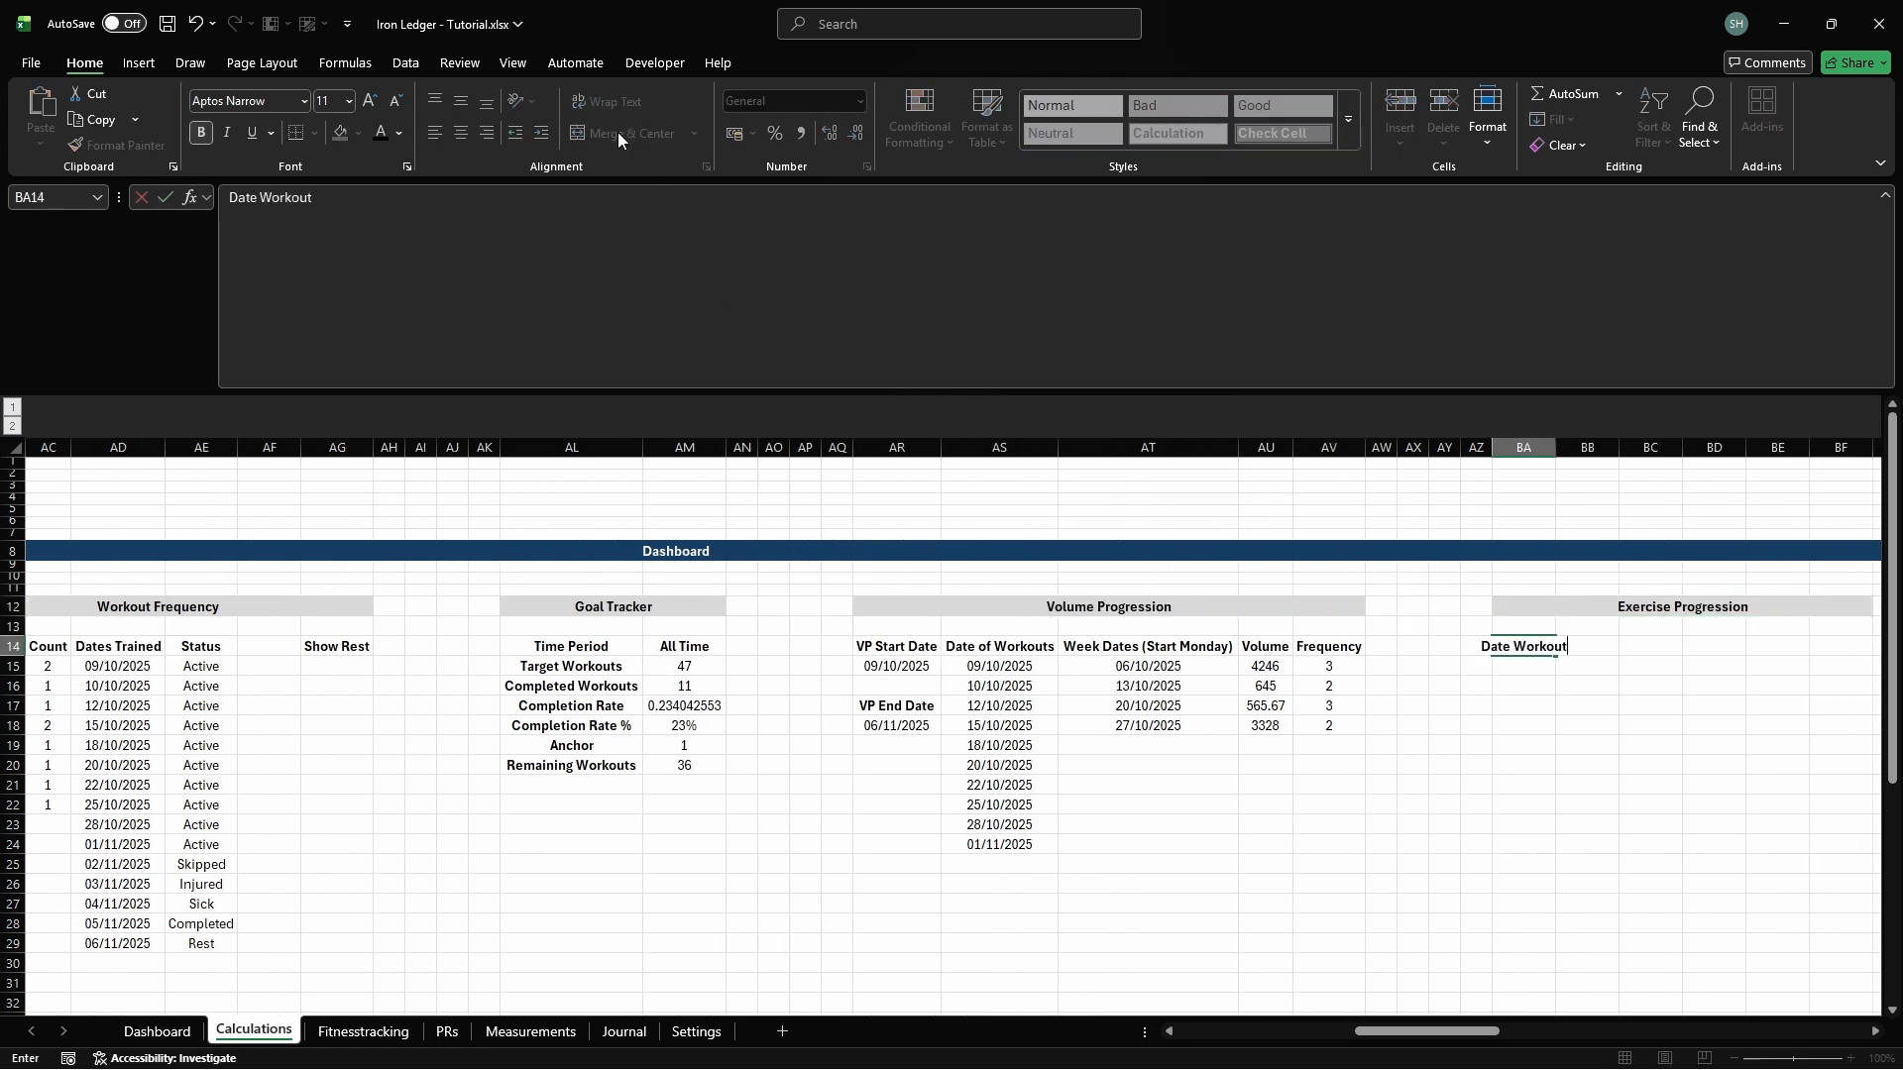
{"action": "key", "text": "Return"}
Define the workbook name cd_eprog_date_selected_exercise for the spill range =Calculations!$BA$15#
{"action": "key", "text": "ctrl+F3"}
{"action": "left_click", "coordinate": [732, 368]}
{"action": "type", "text": "cd"}
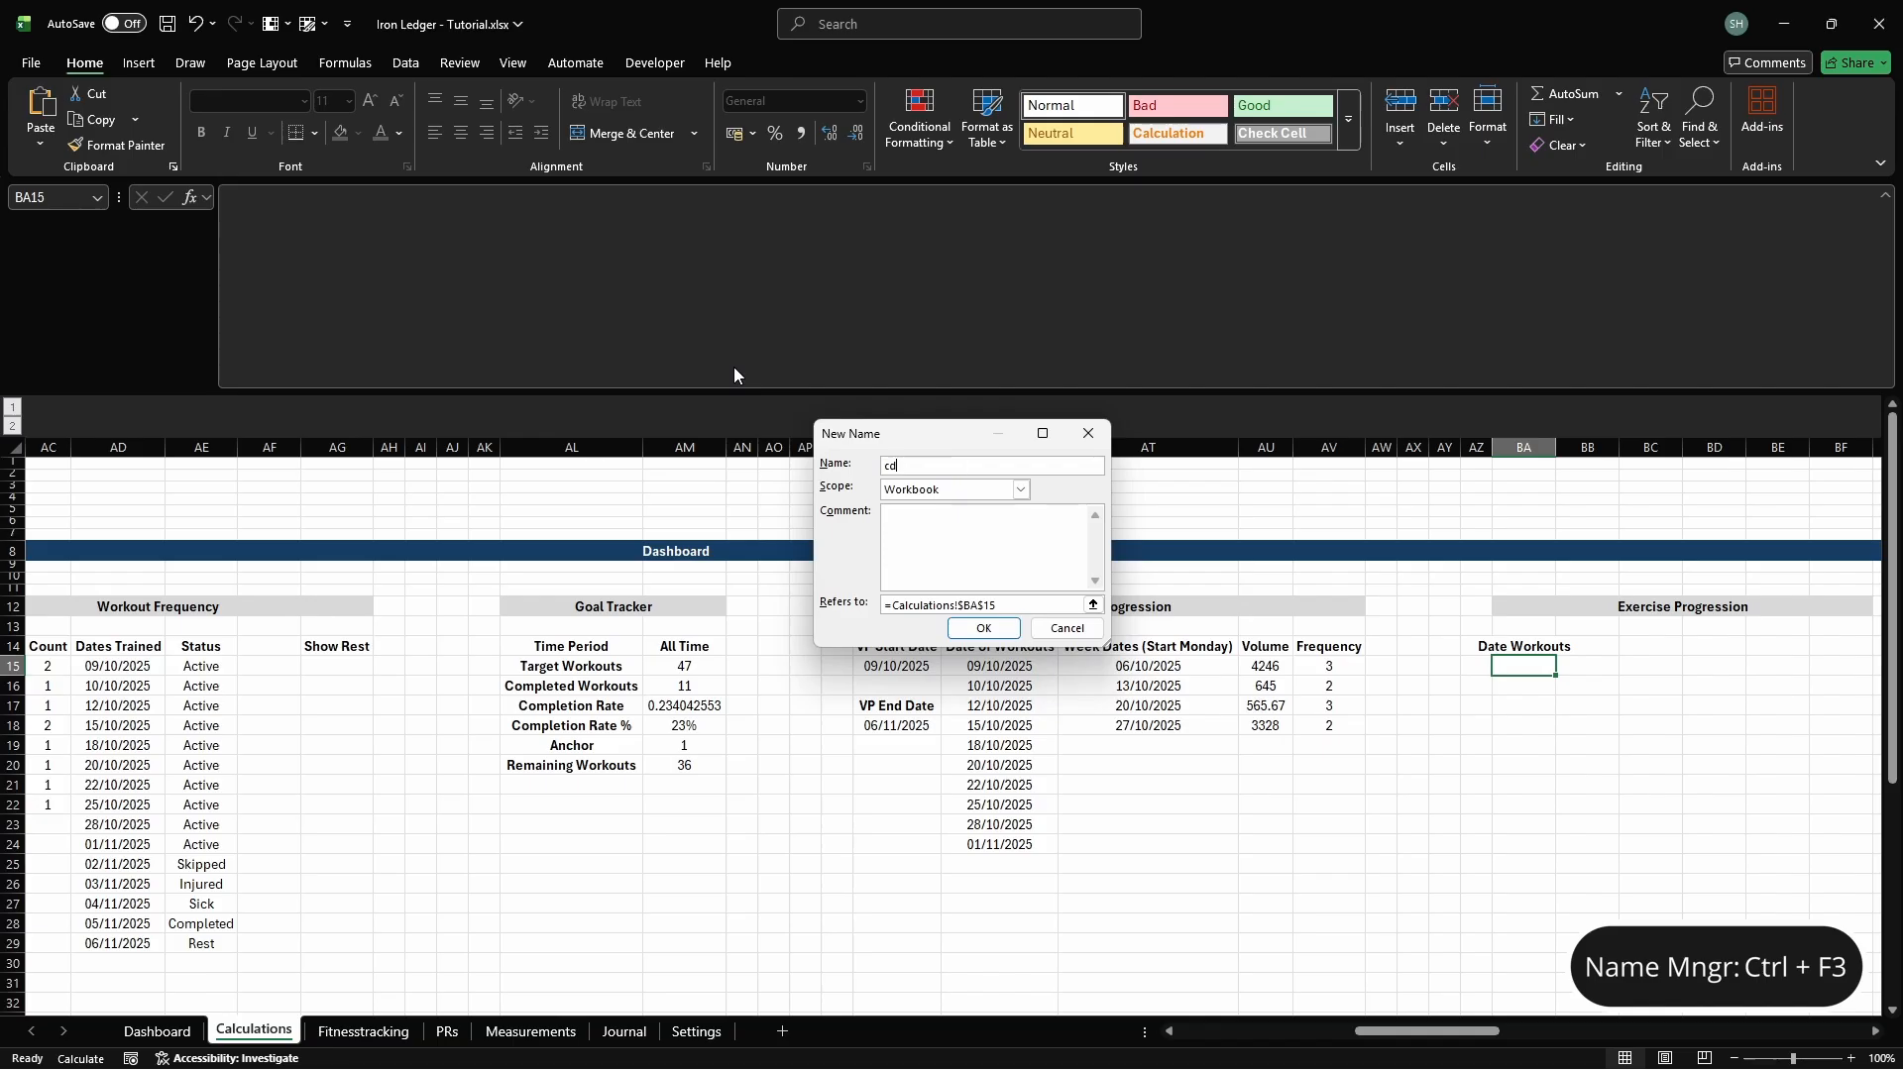
{"action": "type", "text": "_eprog_date_selected_exercise"}
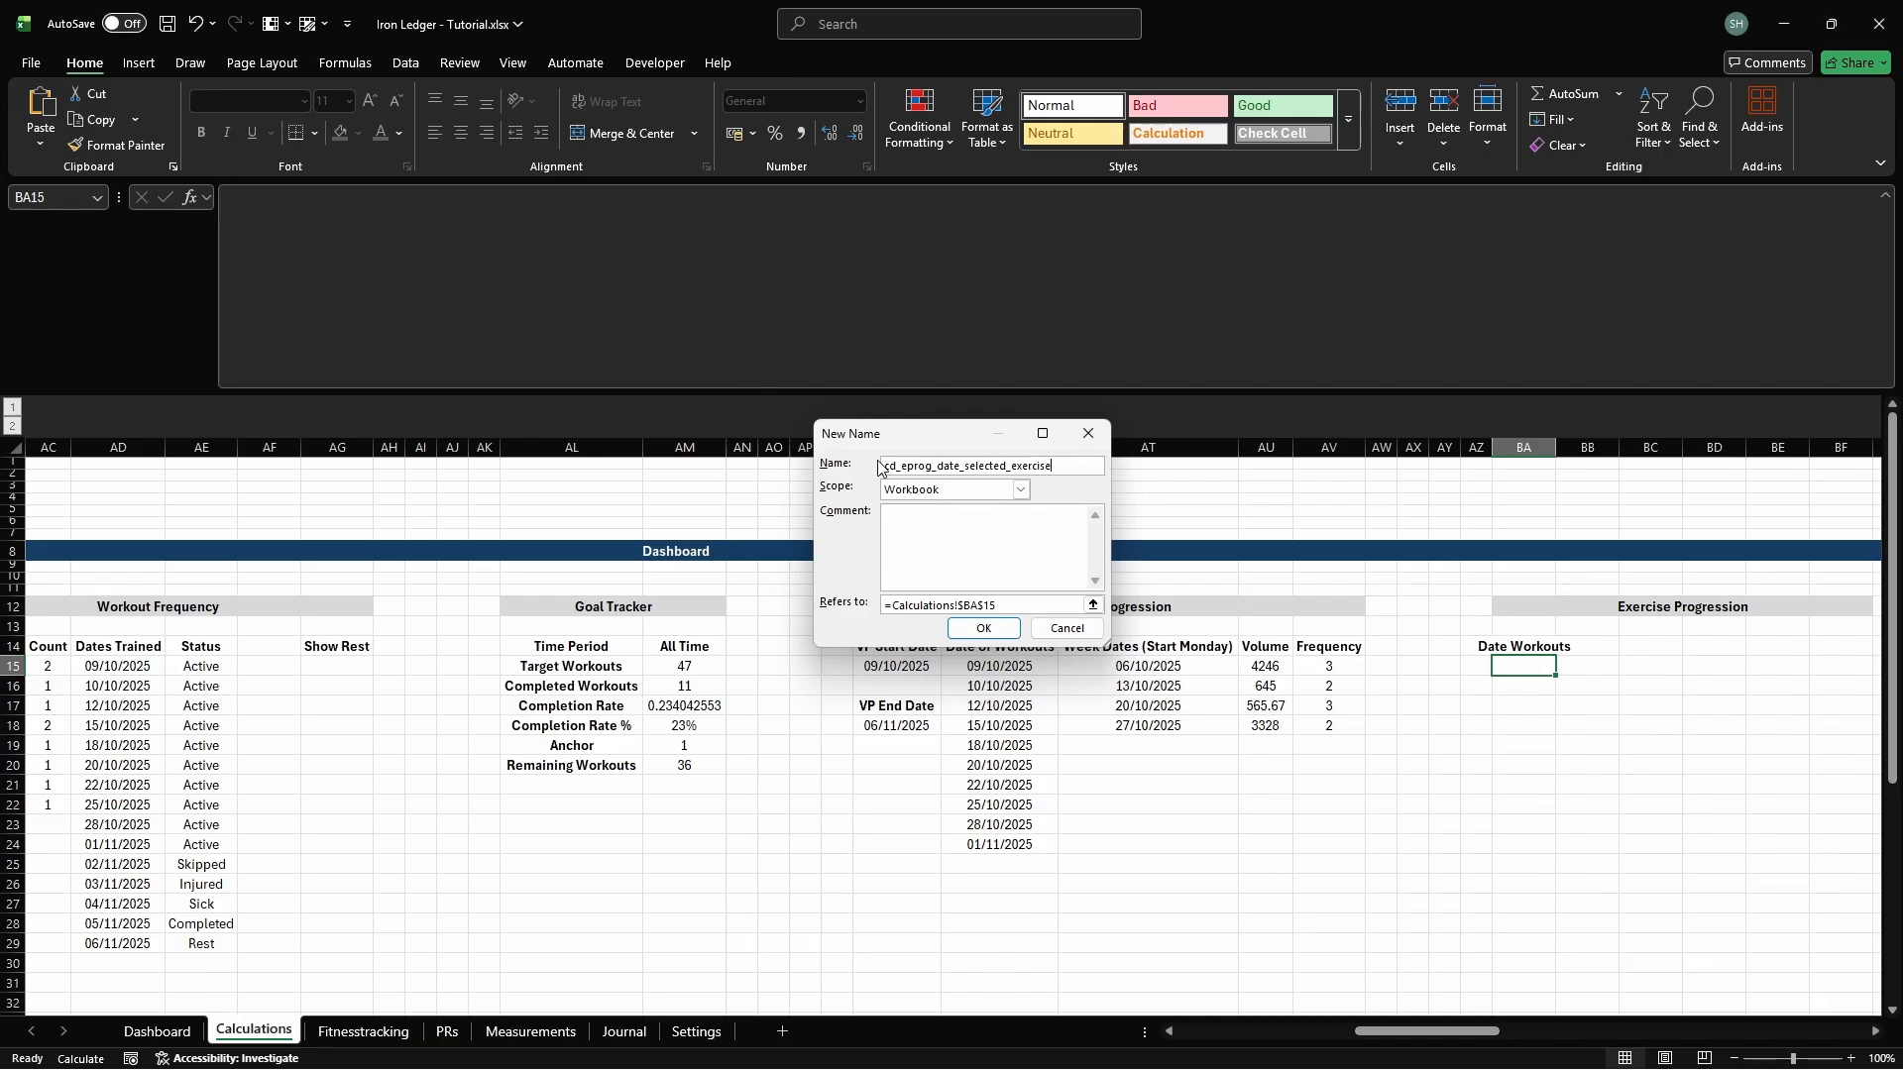
{"action": "left_click", "coordinate": [1072, 606]}
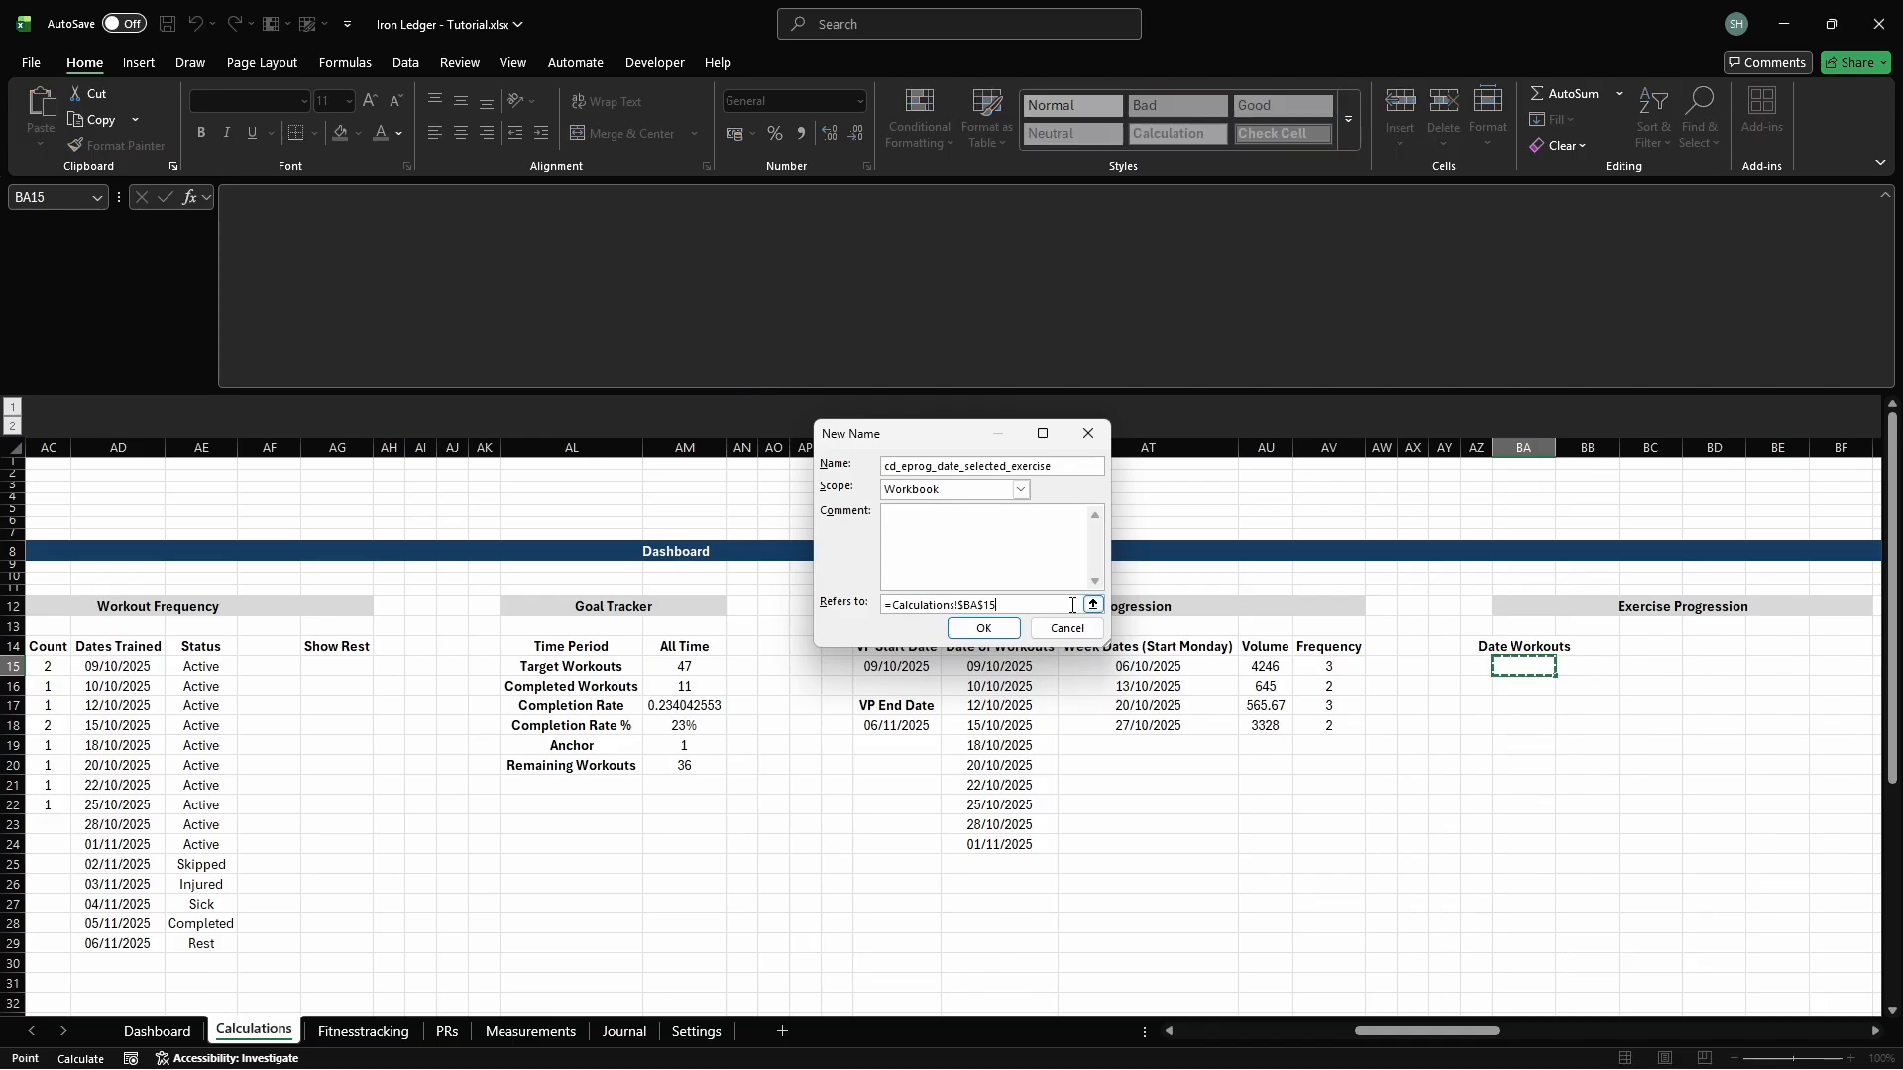
{"action": "type", "text": "#"}
{"action": "key", "text": "Return"}
In BA15, FILTER cd_wfreq_workouts_timeperiod using COUNTIFS that matches Fitnesstracking[Date] to cd_wfreq_workouts_timeperiod and Fitnesstracking[Exercise] to d_exercise_selector
{"action": "type", "text": "=FIL"}
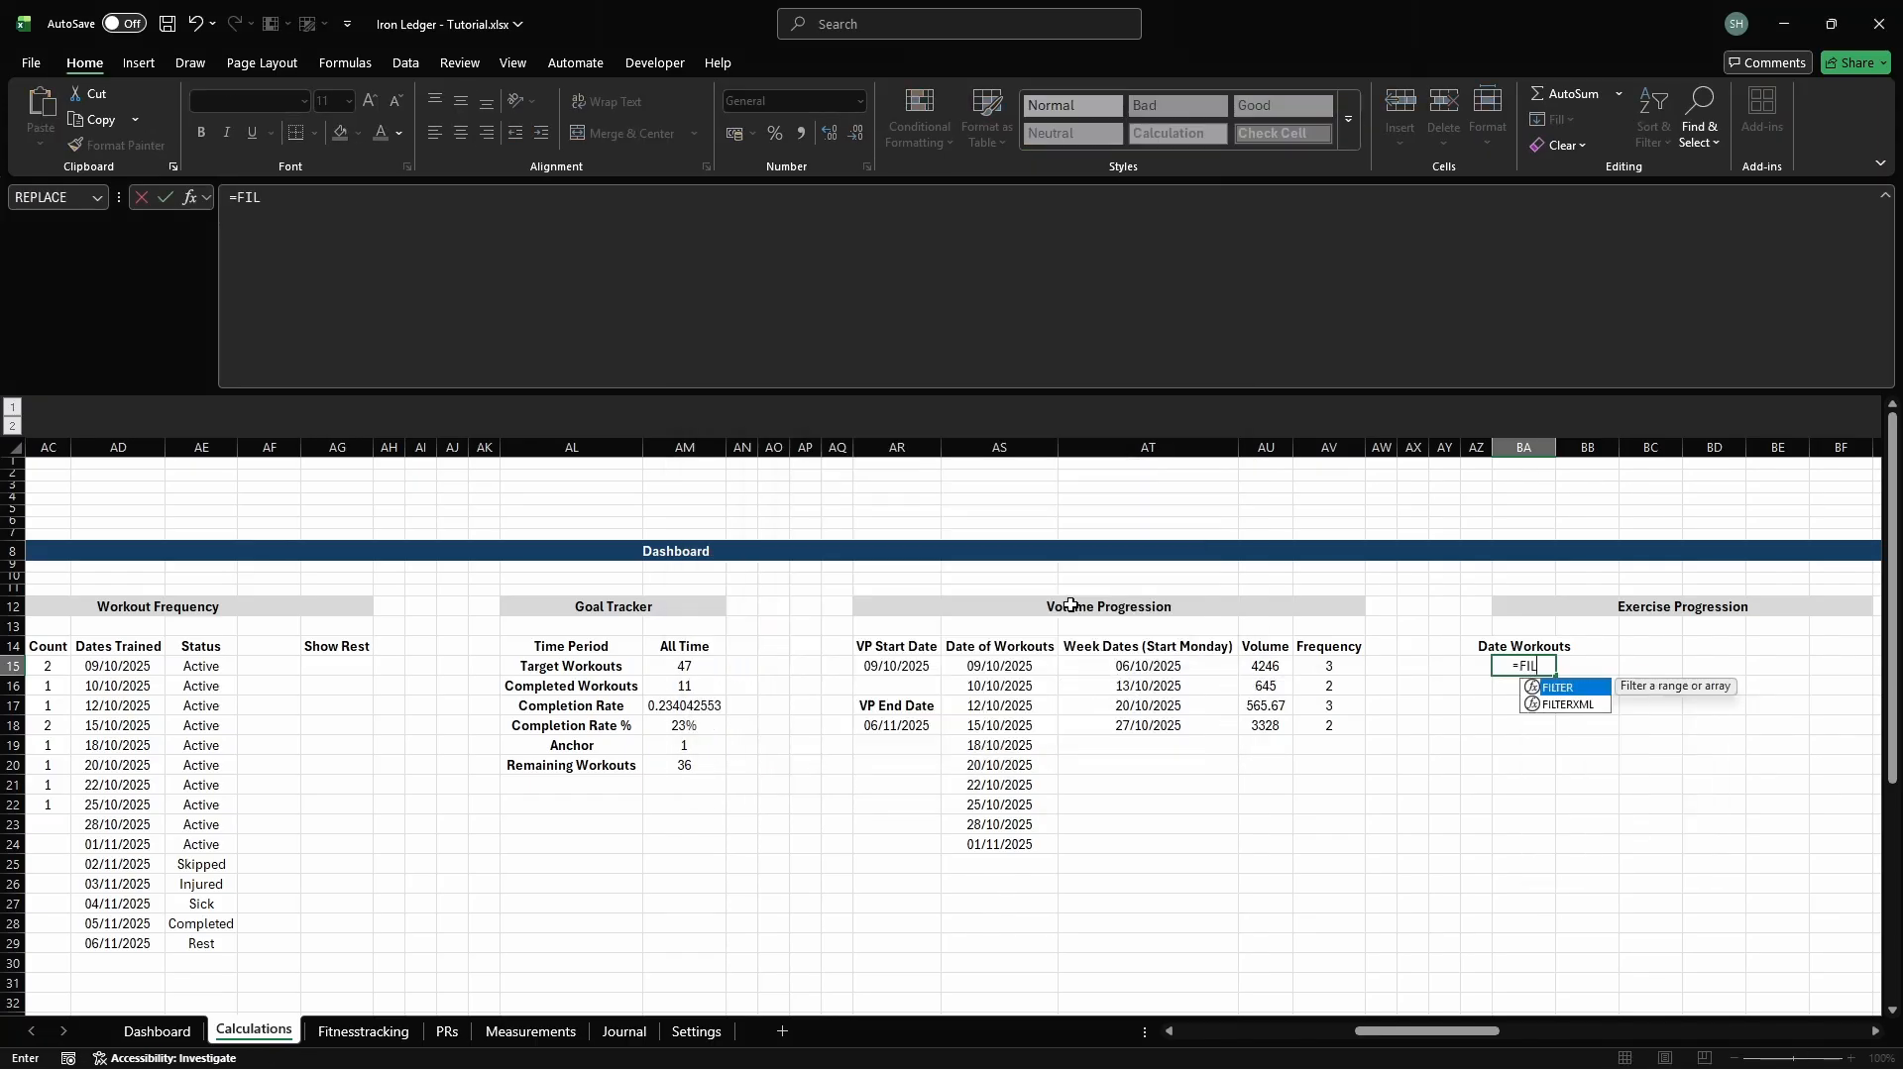
{"action": "type", "text": "TER(cd_wfreq_workouts_timeperiod,"}
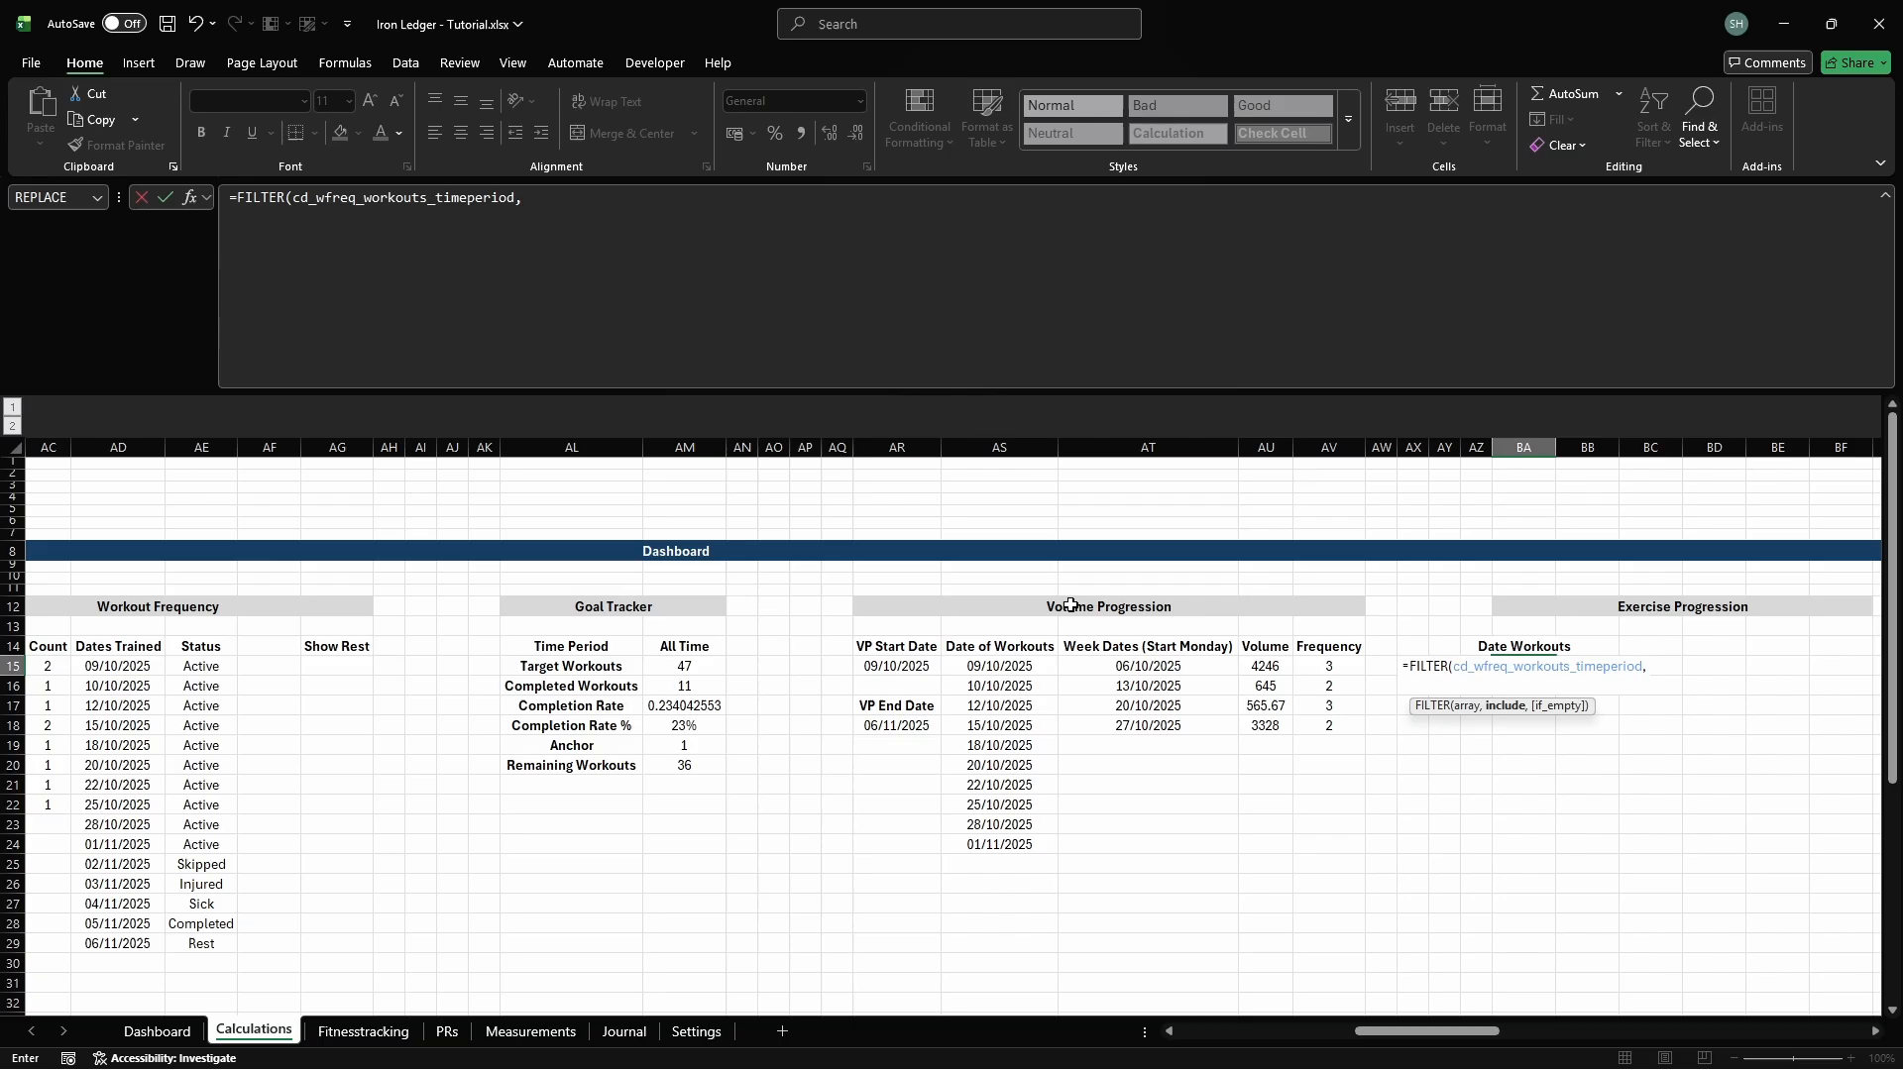
{"action": "key", "text": "alt+Return"}
{"action": "type", "text": "COUNTIFS(Fitnesstr"}
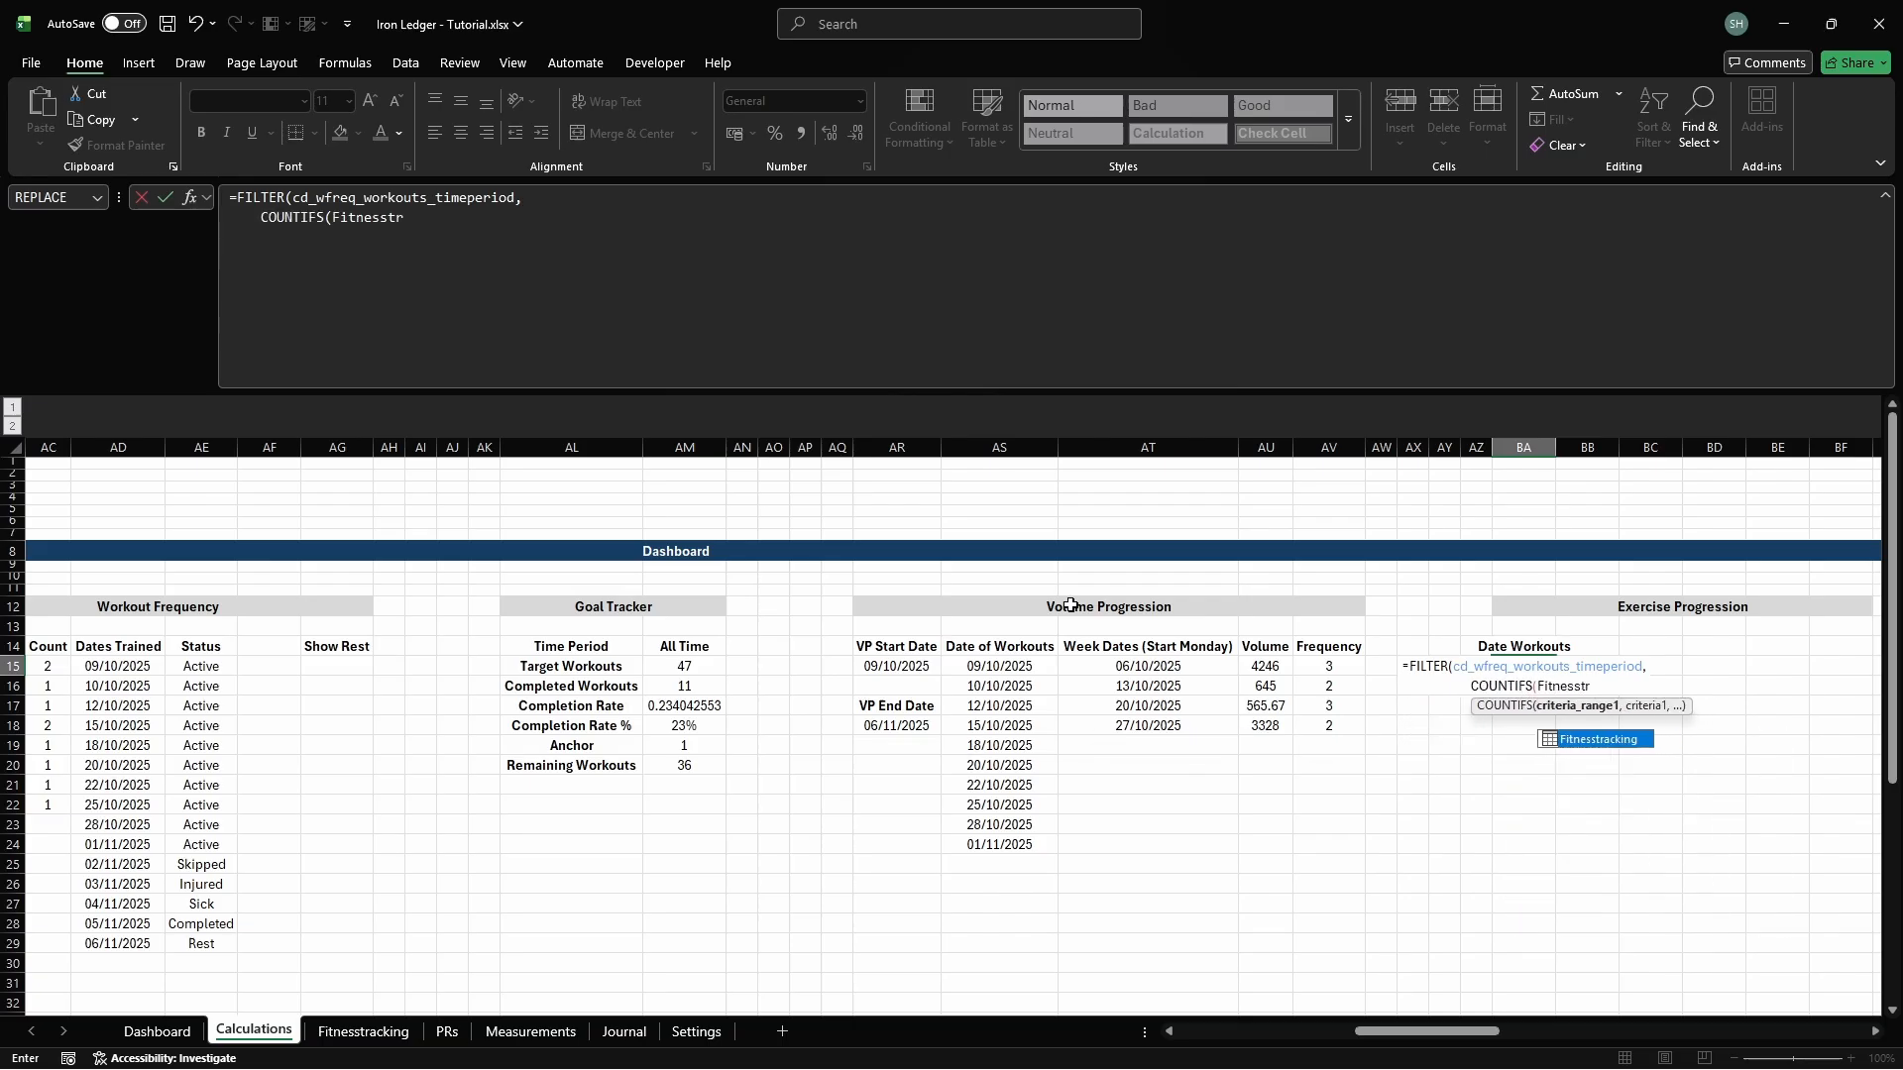
{"action": "key", "text": "Tab"}
{"action": "type", "text": "[Date], cd_wfreq"}
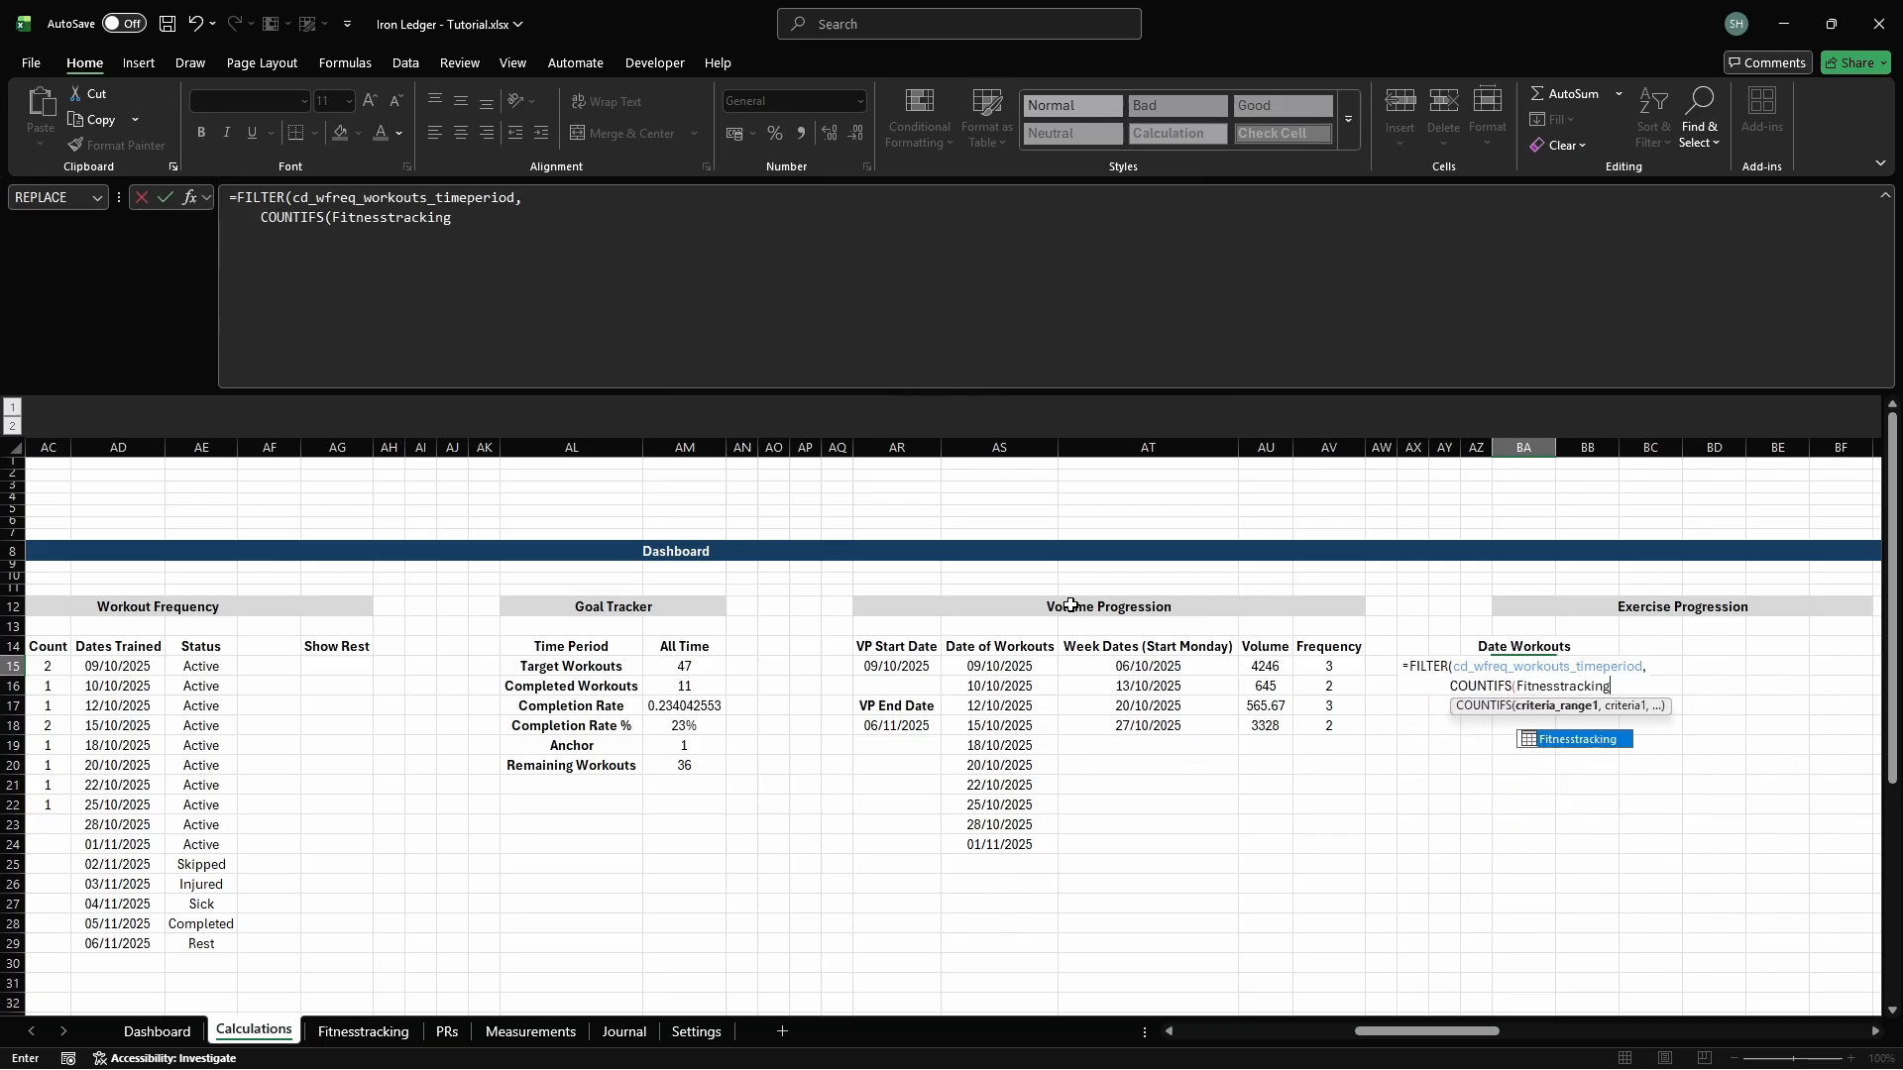
{"action": "type", "text": "_workouts_timeper"}
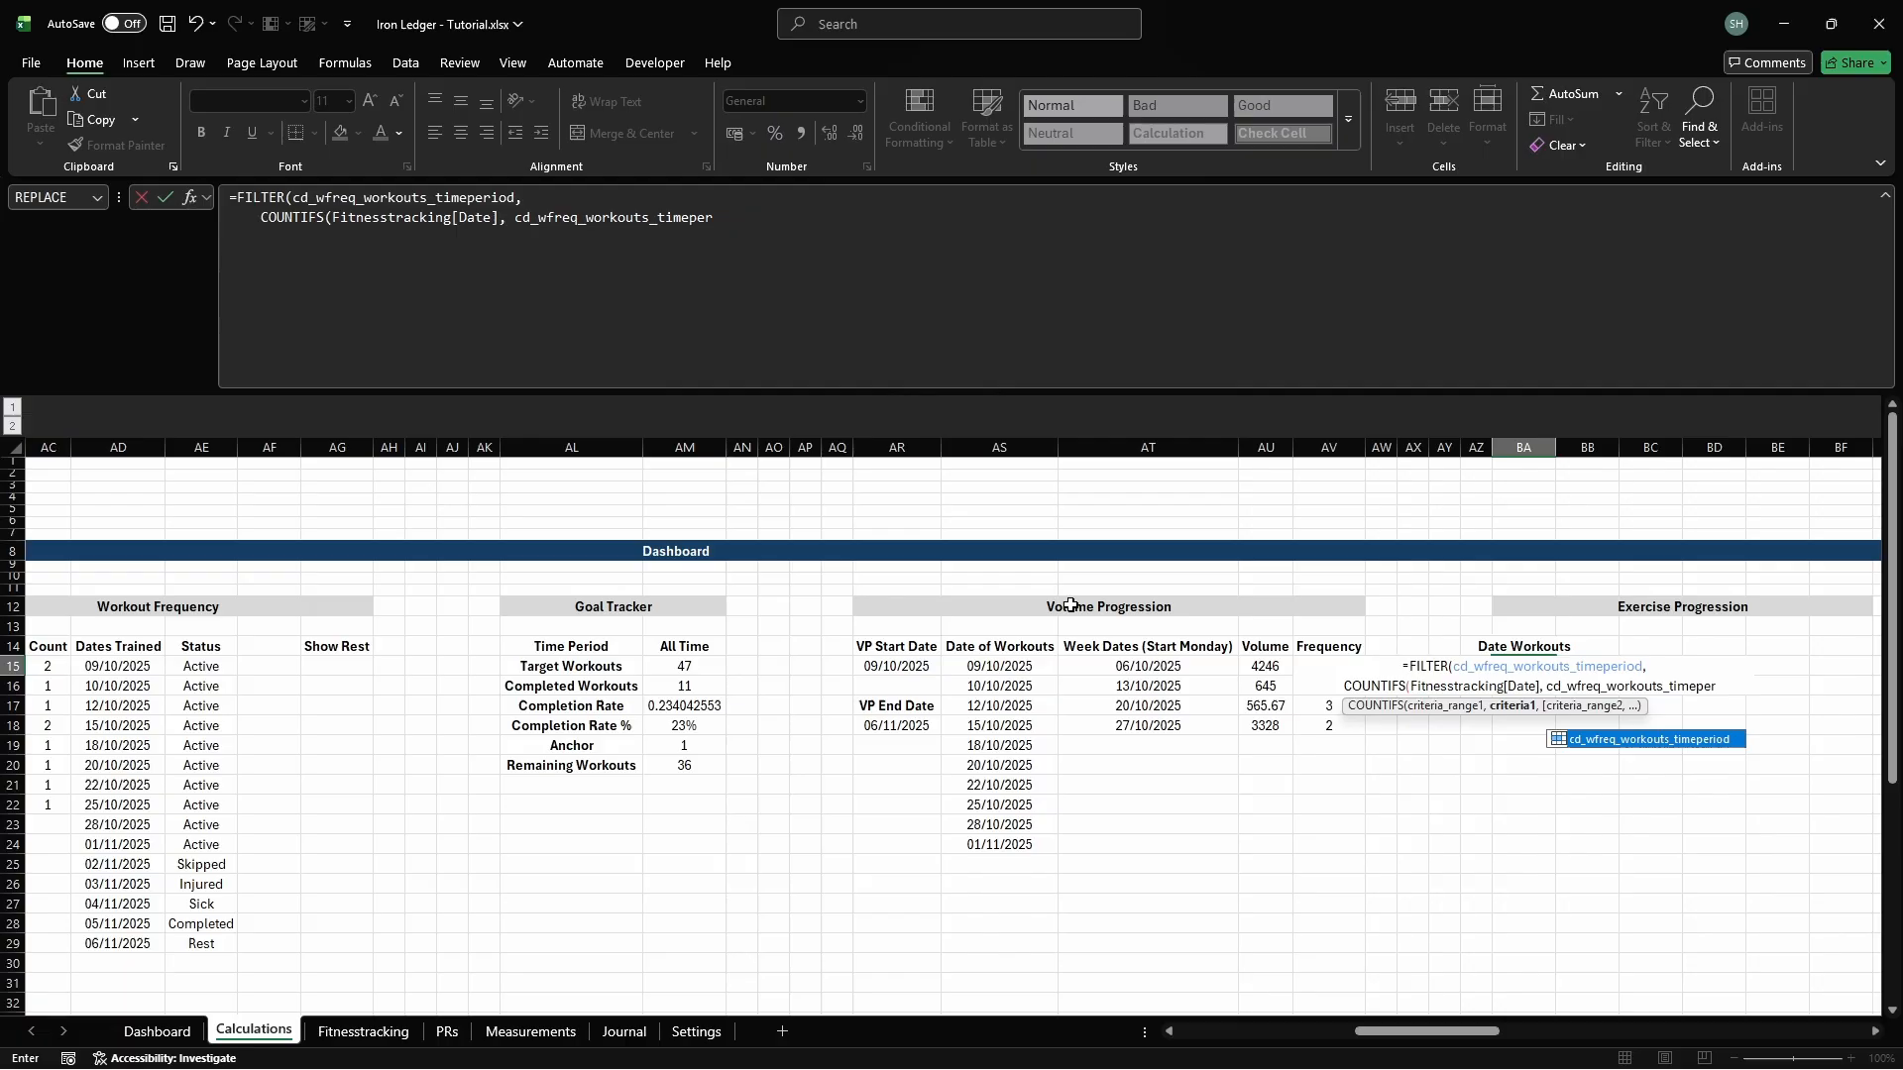
{"action": "key", "text": "Tab"}
{"action": "type", "text": ","}
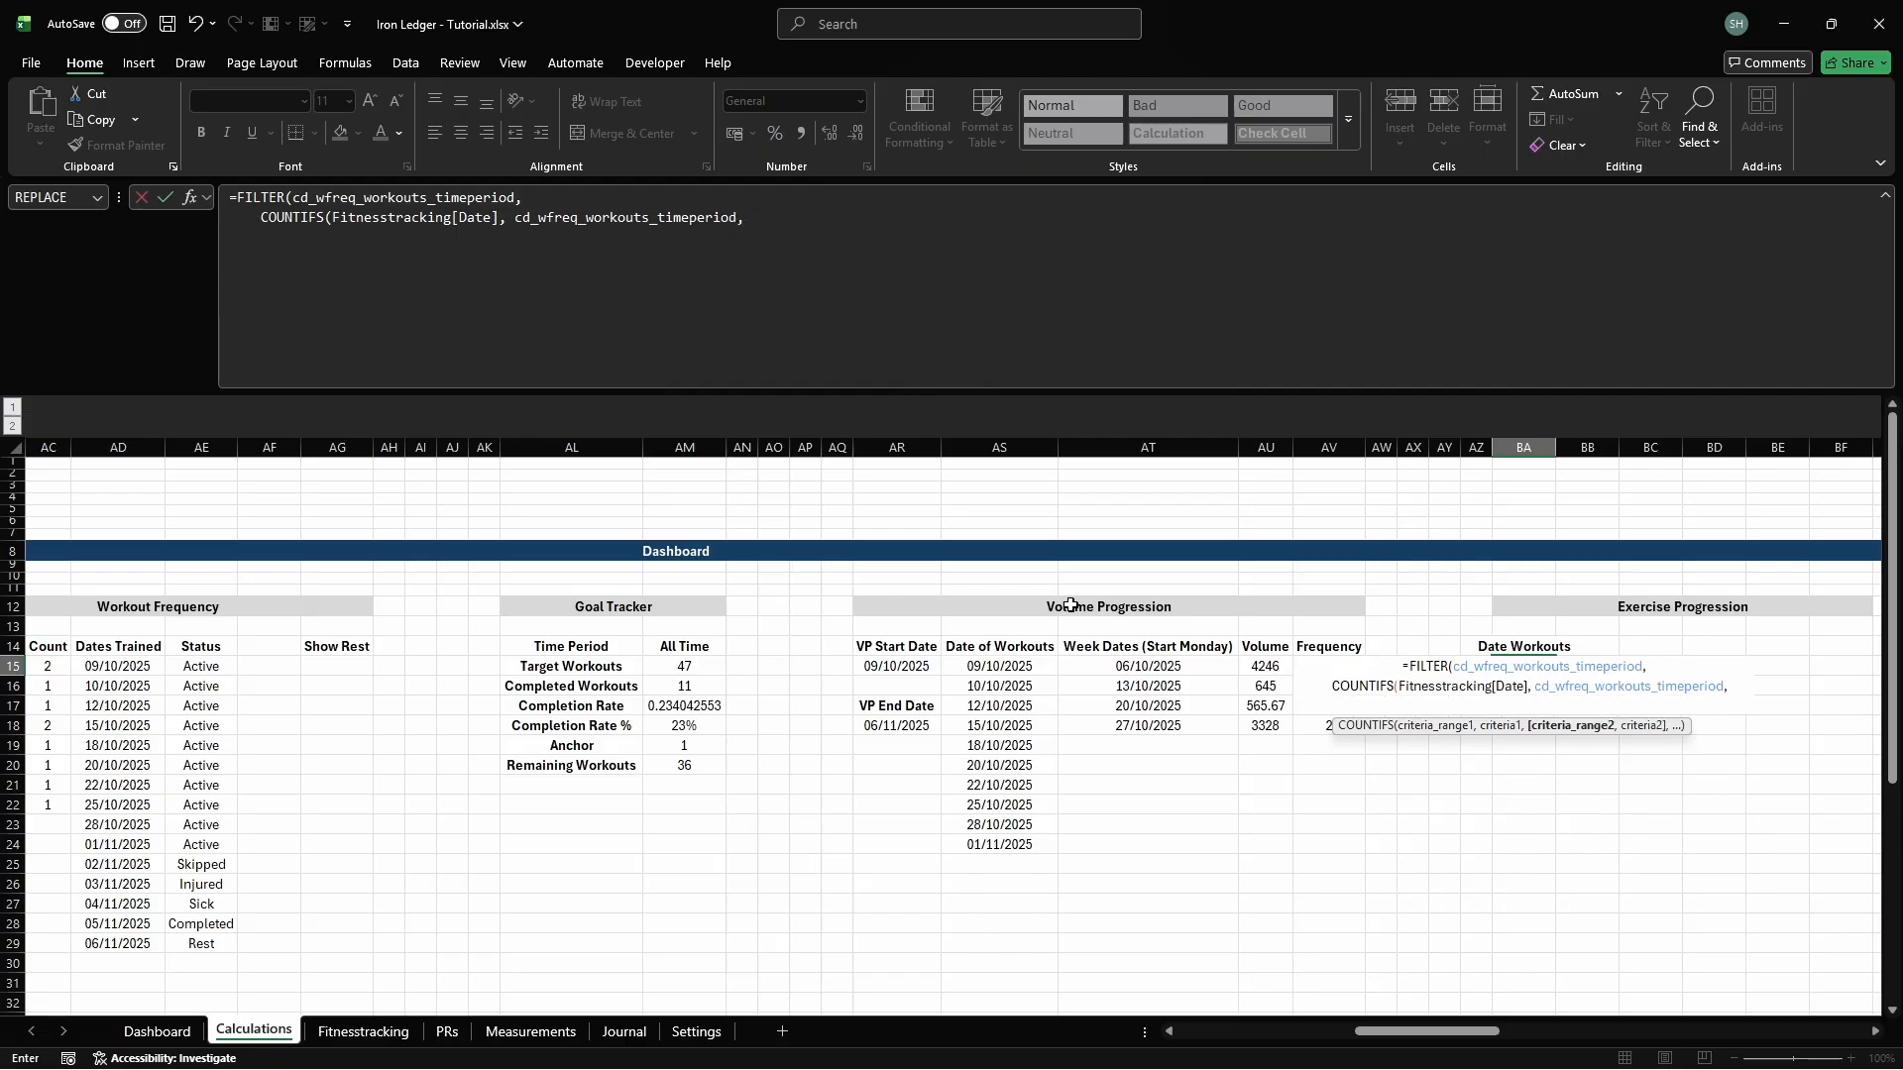
{"action": "type", "text": "Fitnesstrackin"}
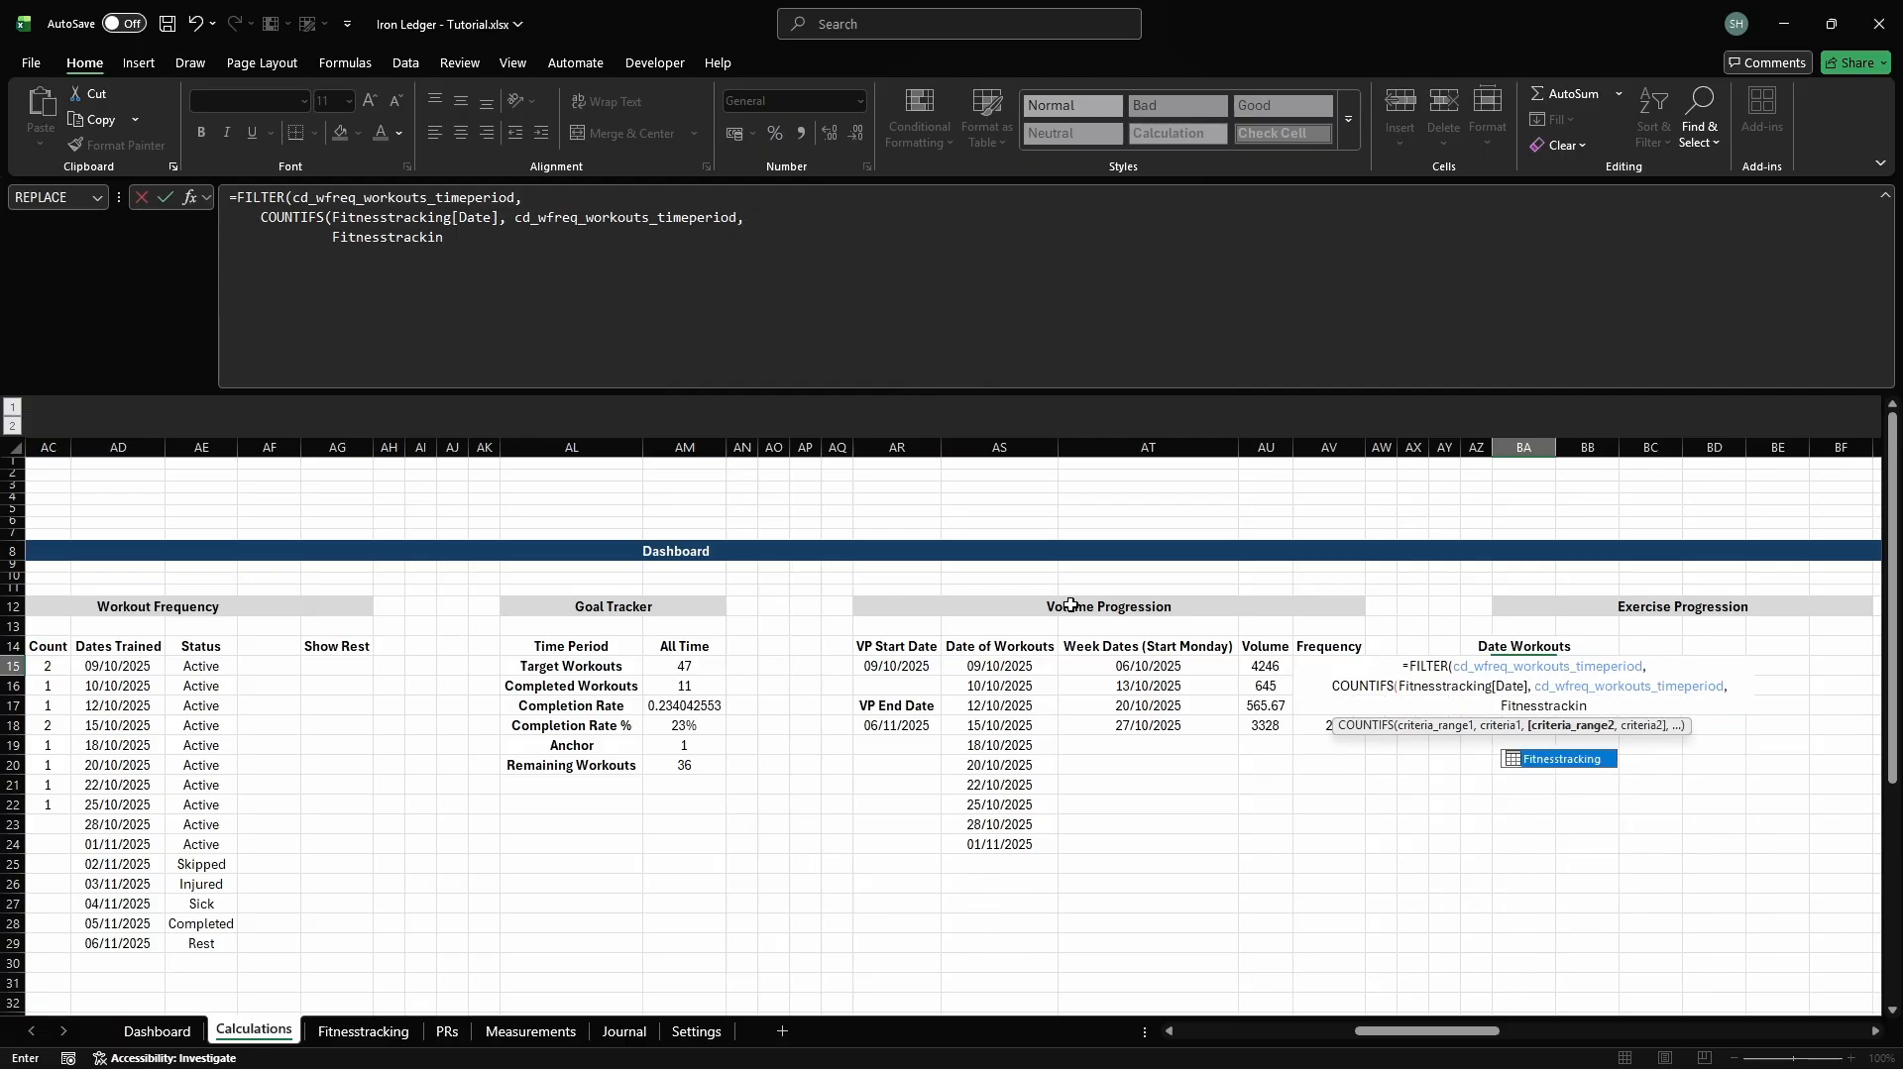
{"action": "type", "text": " d_exercise_"}
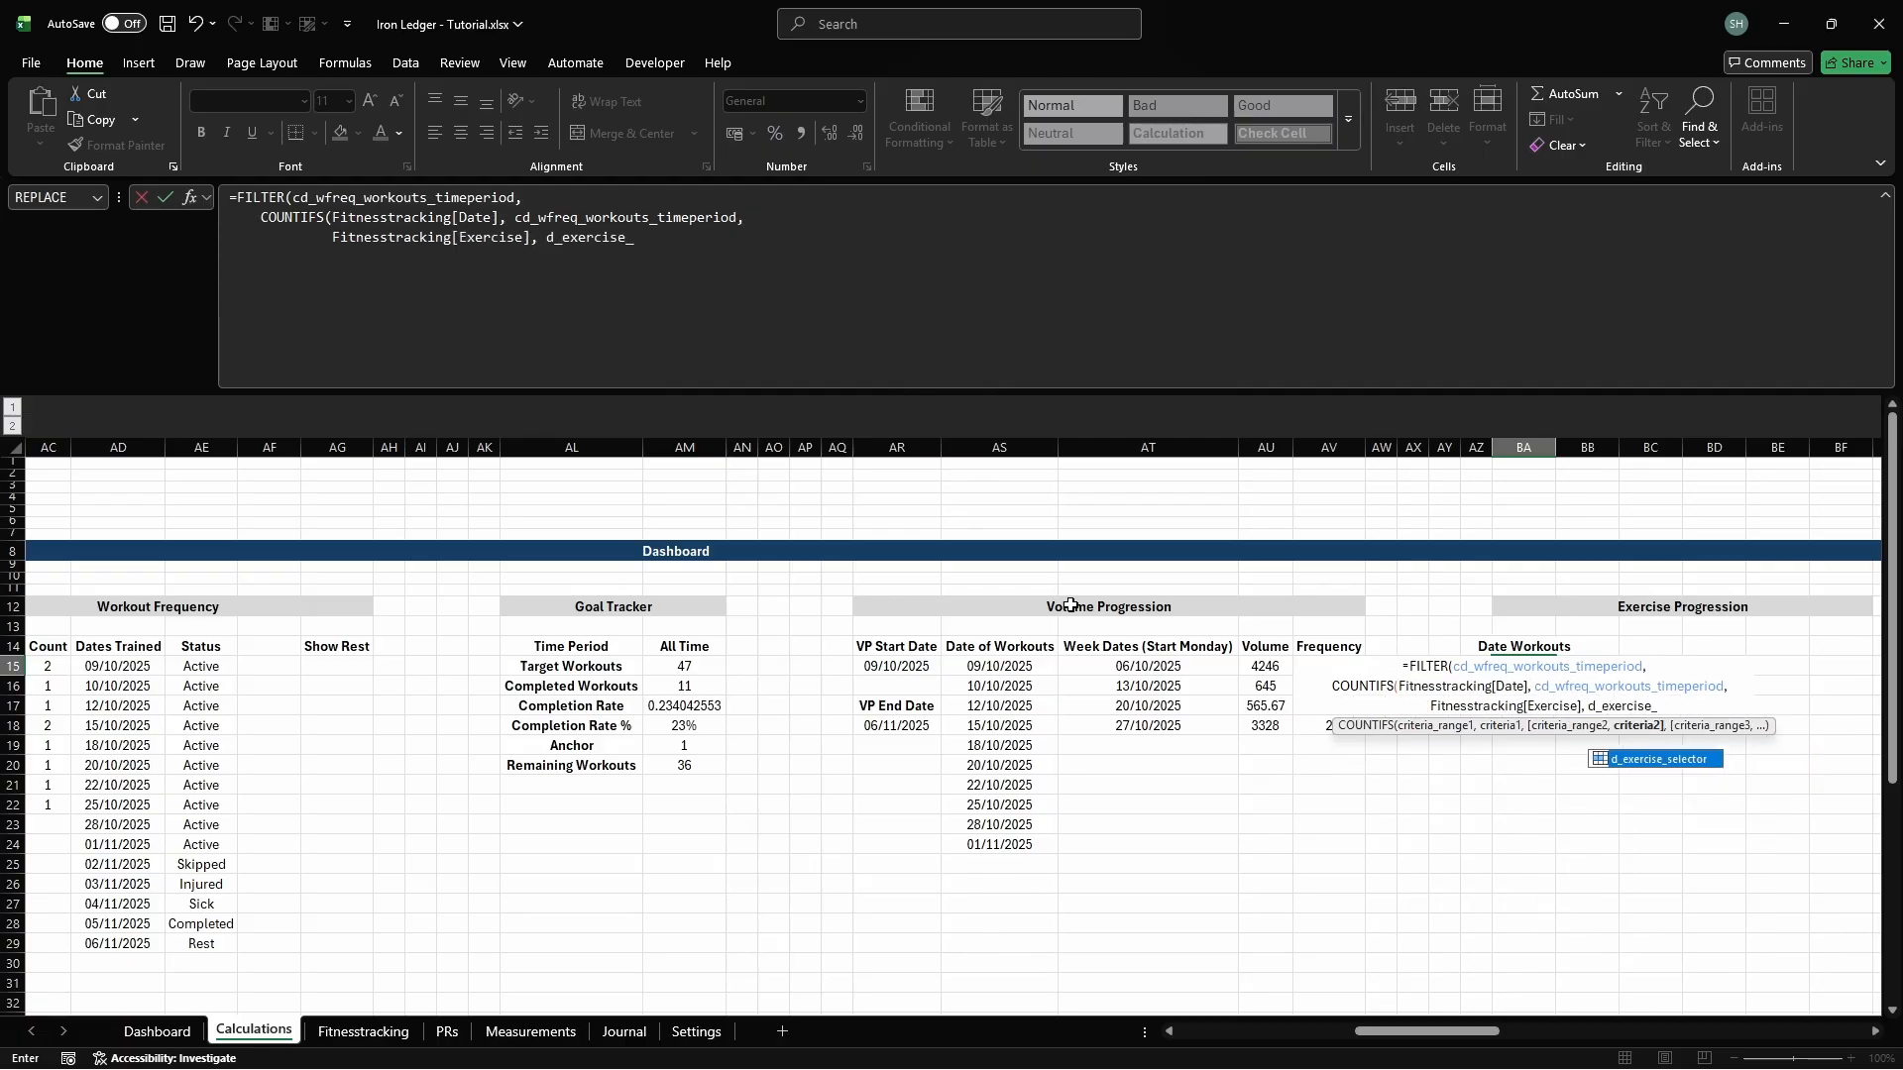
{"action": "type", "text": "selec"}
{"action": "key", "text": "Tab"}
{"action": "key", "text": "Tab"}
Add the column header "Max Weight" in BB14
{"action": "key", "text": "Up"}
{"action": "type", "text": "Max Weight"}
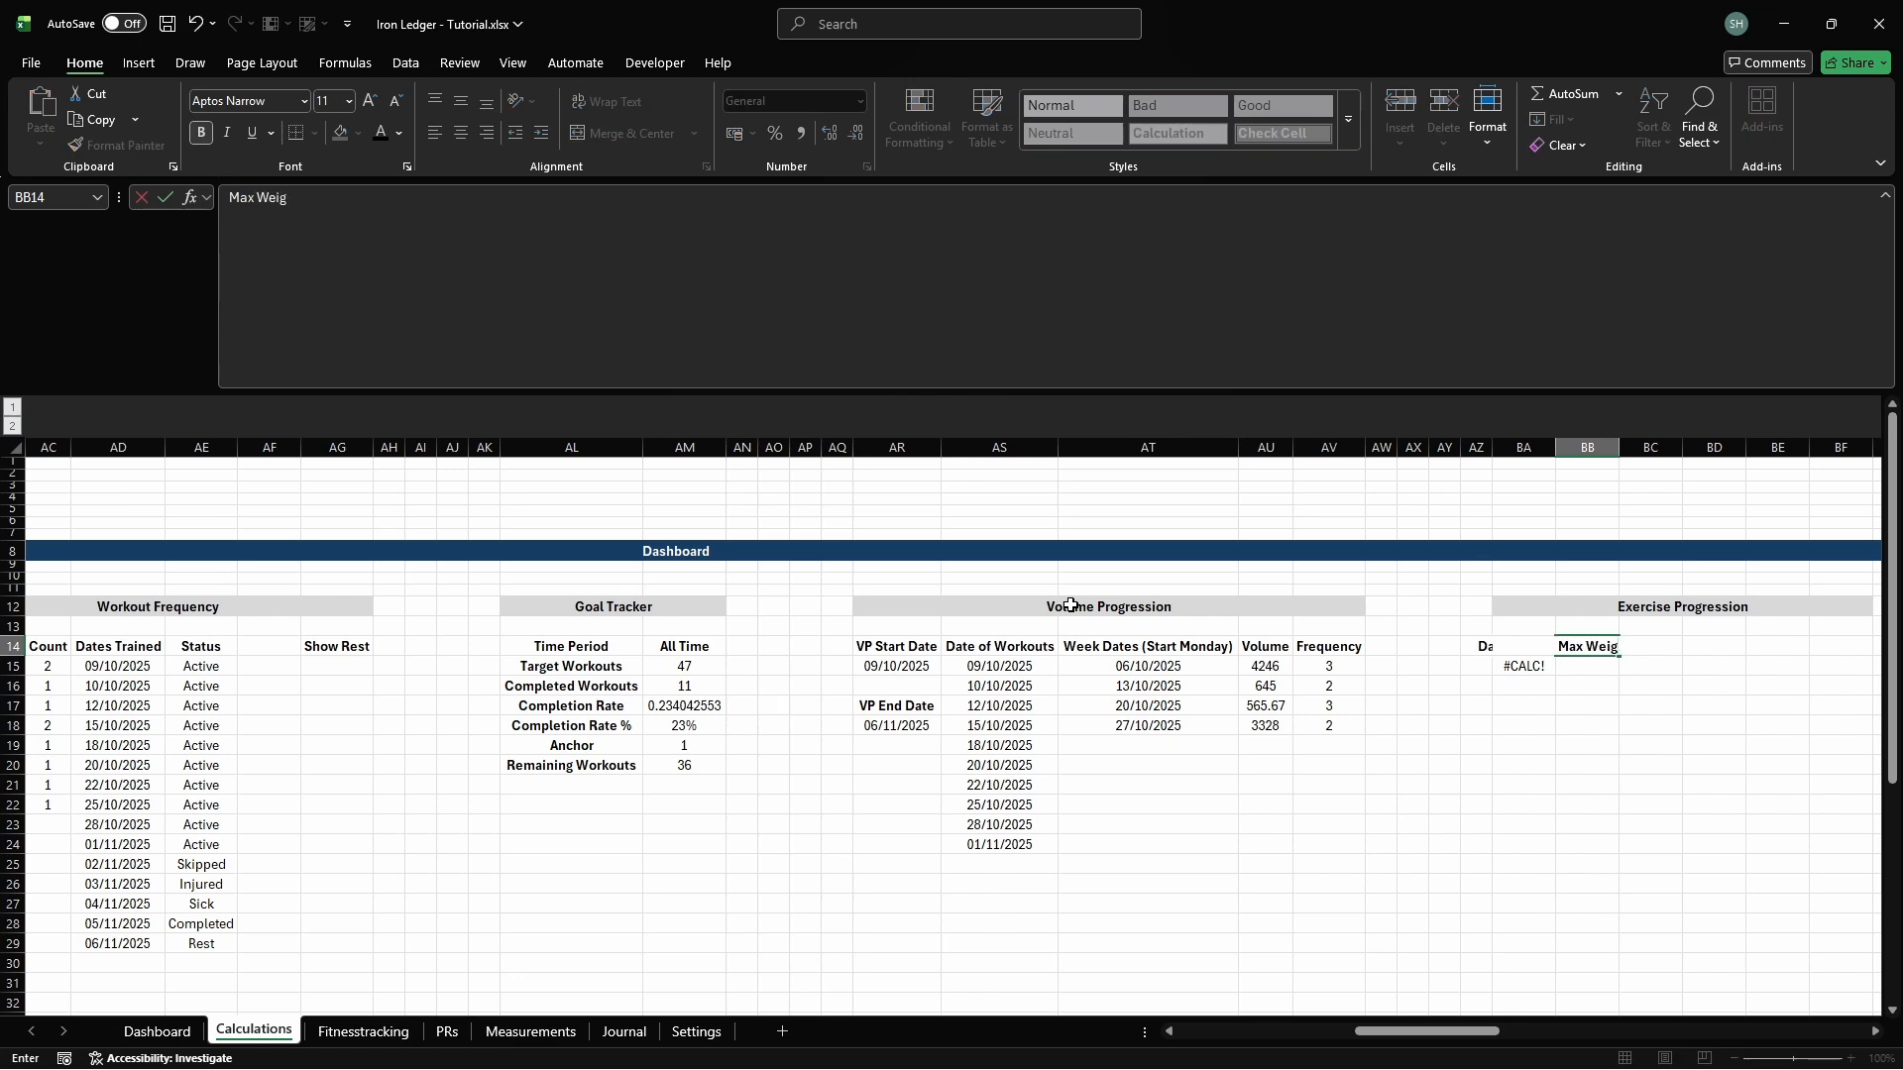
{"action": "key", "text": "Return"}
Define the workbook name cd_eprog_maxweight for the spill range =Calculations!$BB$15#
{"action": "key", "text": "ctrl+F3"}
{"action": "left_click", "coordinate": [735, 371]}
{"action": "type", "text": "c"}
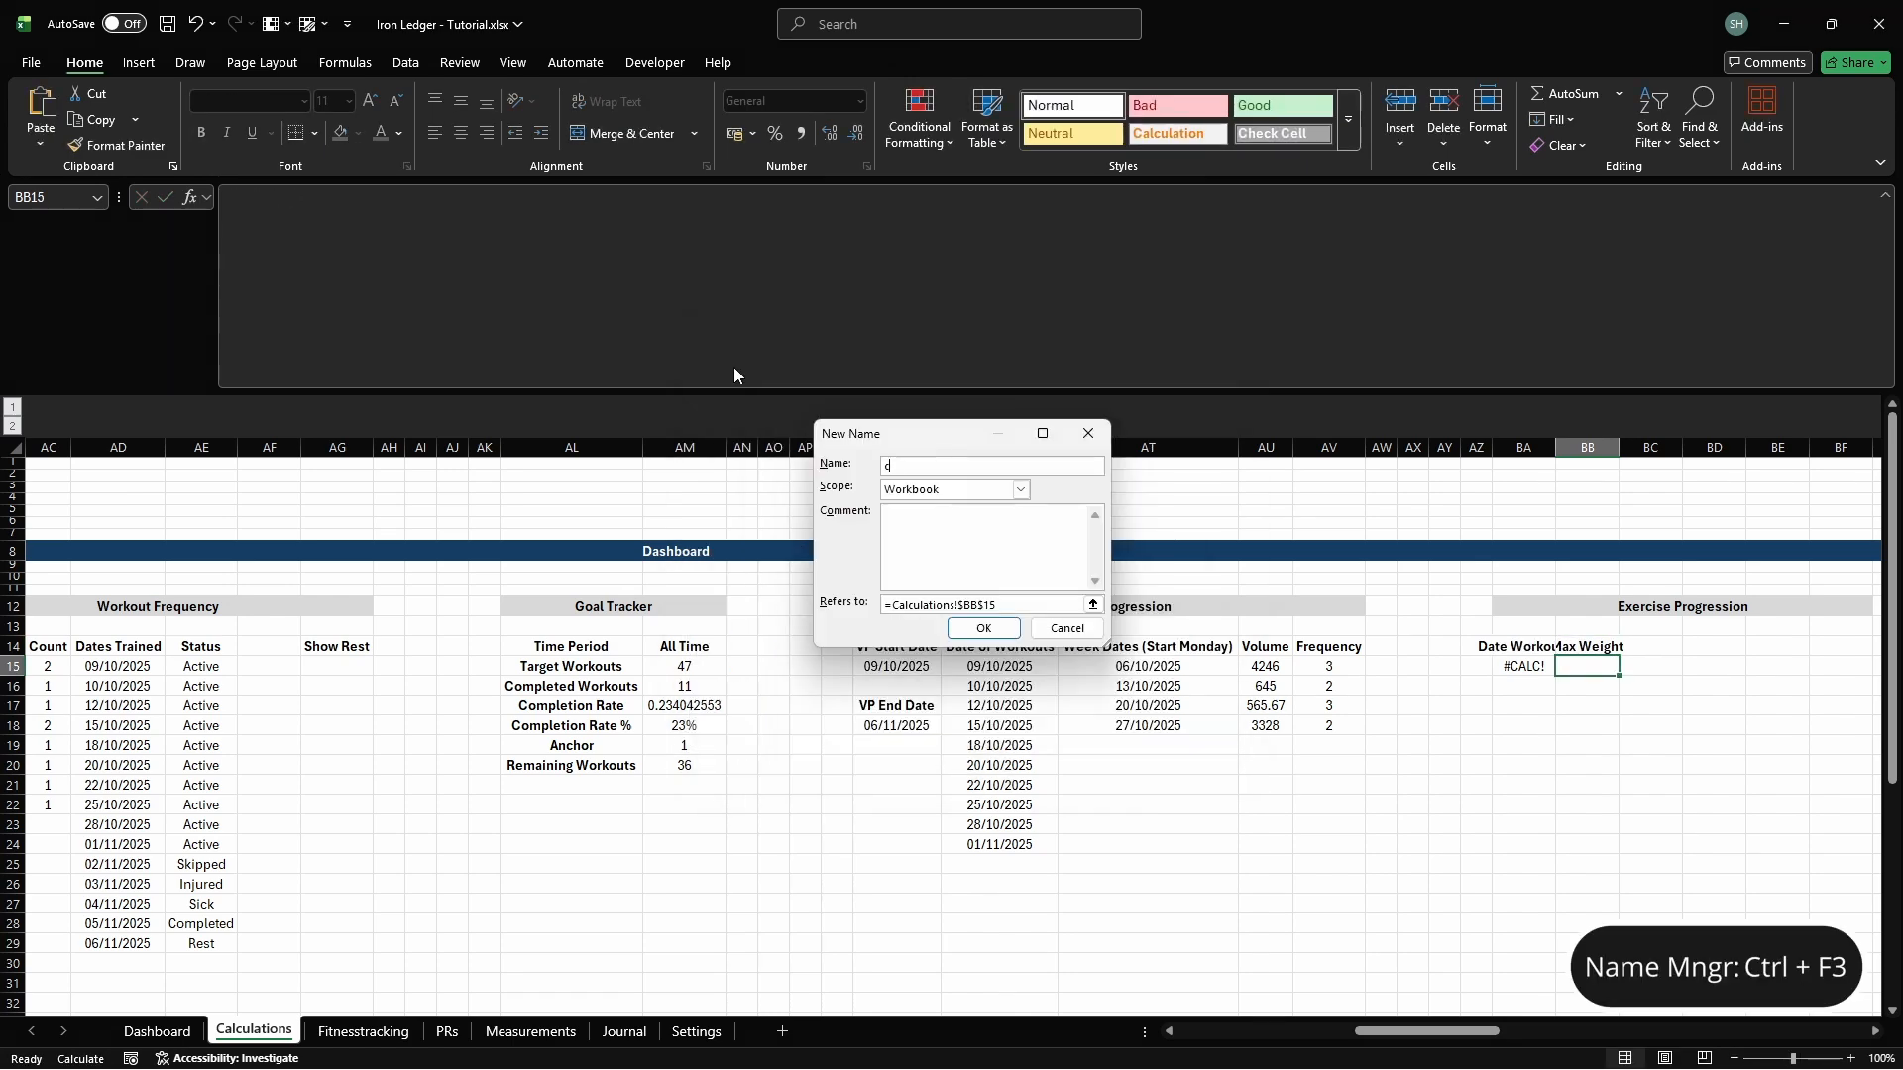
{"action": "type", "text": "d_eprog_maxweight"}
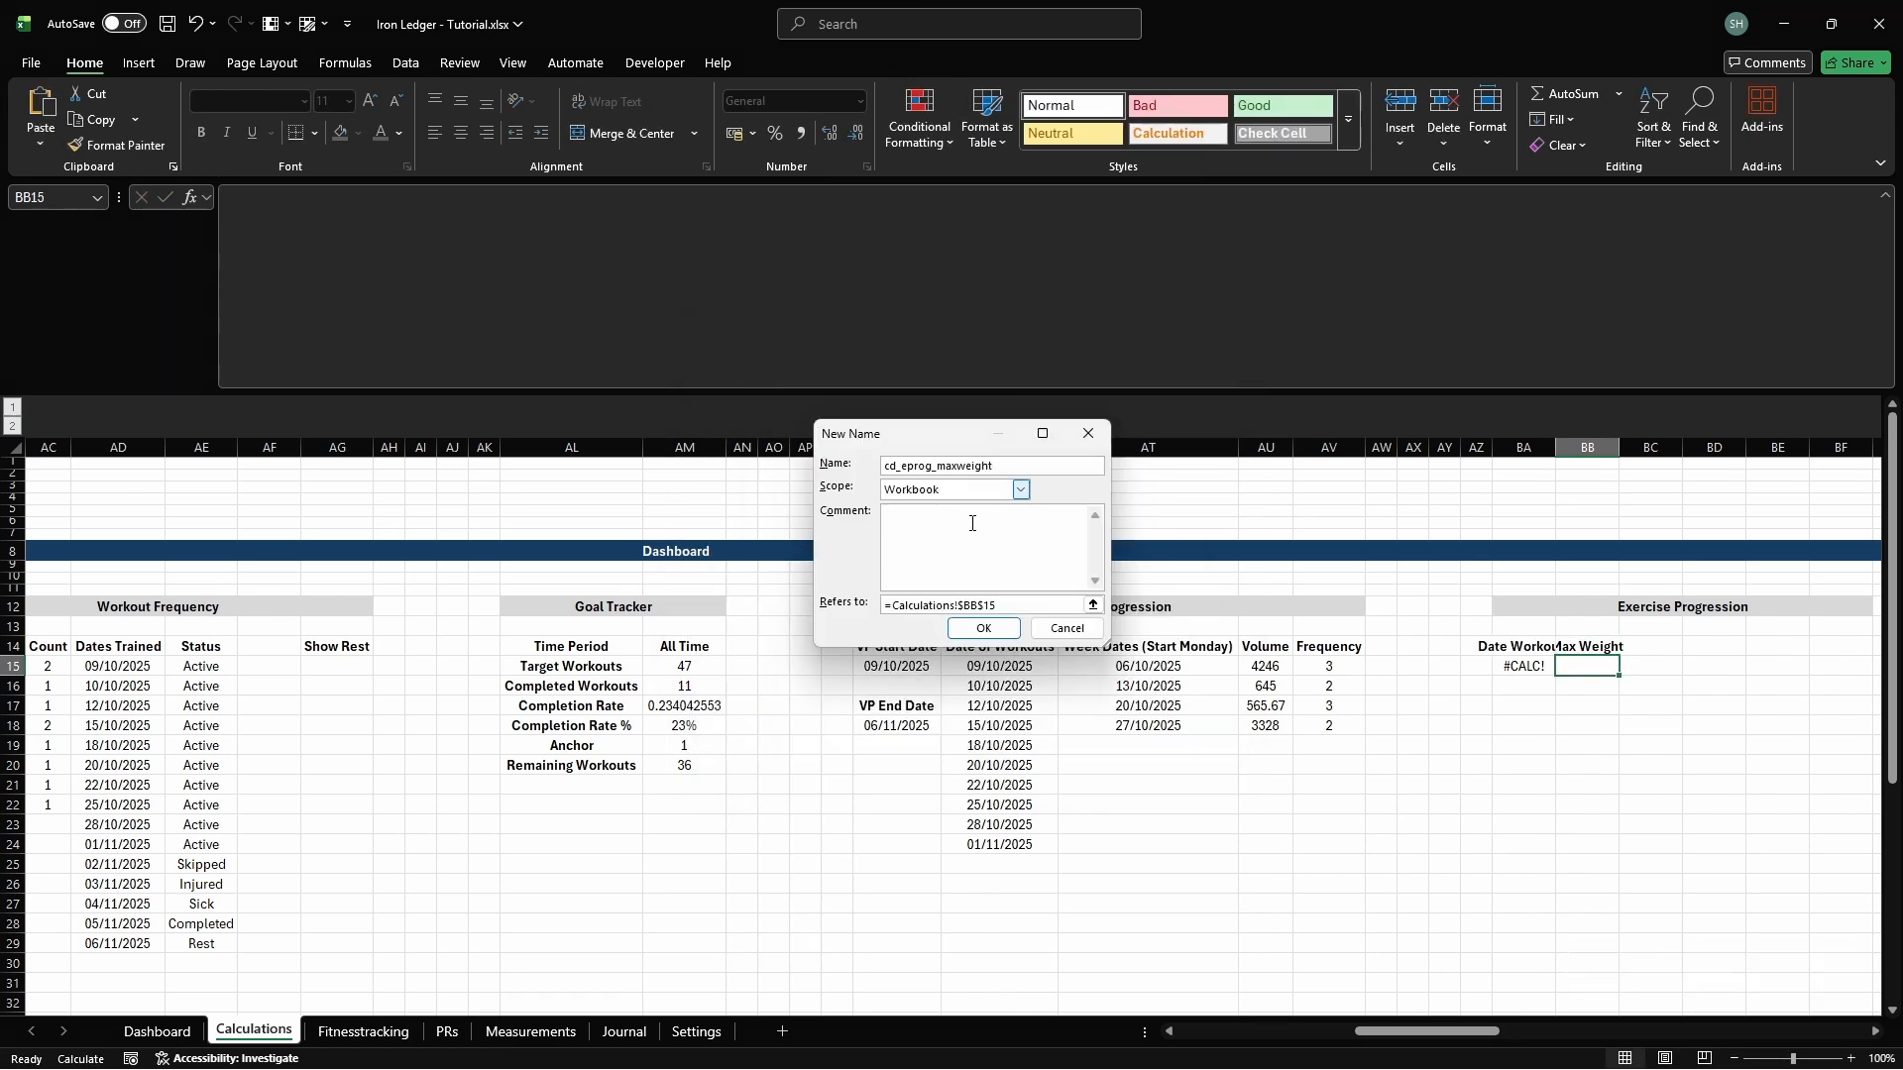
{"action": "left_click", "coordinate": [1072, 606]}
{"action": "type", "text": "#"}
{"action": "key", "text": "Return"}
{"action": "key", "text": "Escape"}
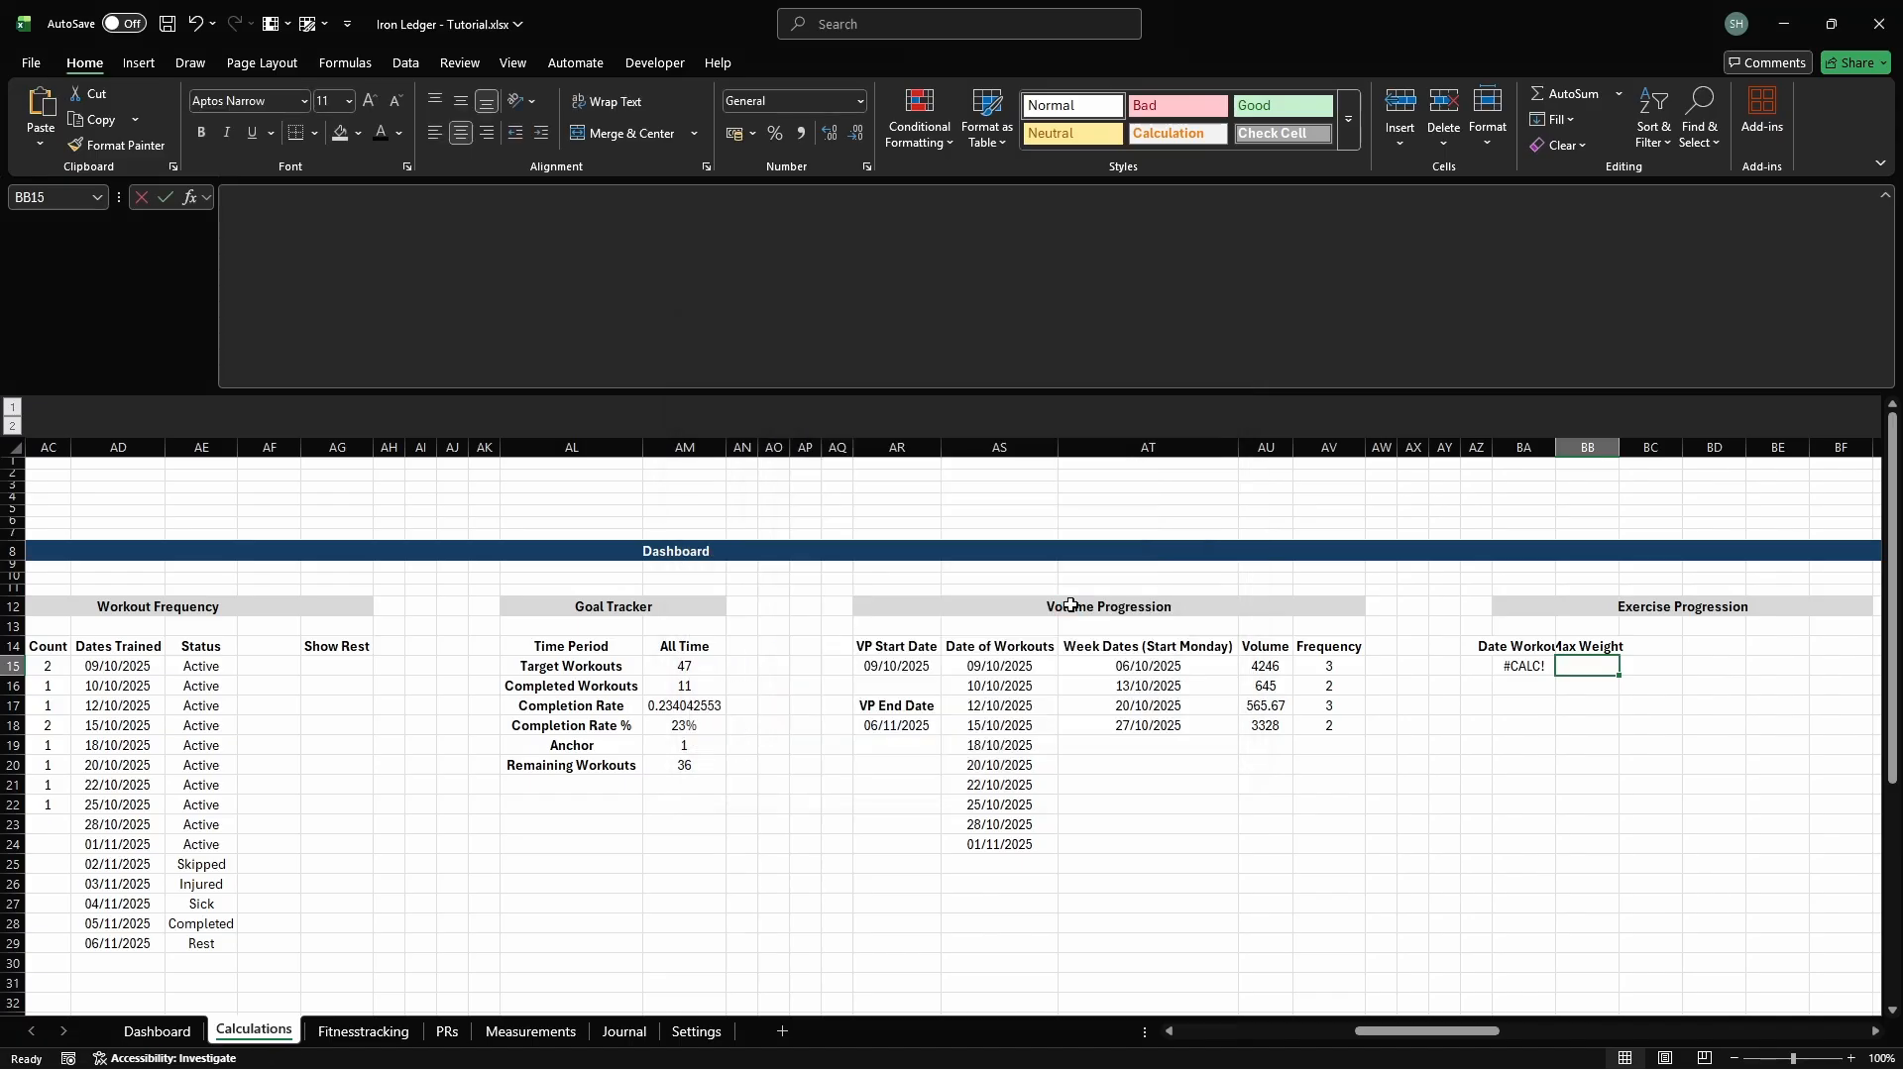
Begin the BB15 formula with an IFERROR-wrapped FILTER of Fitnesstracking[Max Weight] and the first condition Fitnesstracking[Exercise]=d_exercise_selector
{"action": "type", "text": "=IFERROR(FILT"}
{"action": "key", "text": "Tab"}
{"action": "type", "text": "Fitnesst"}
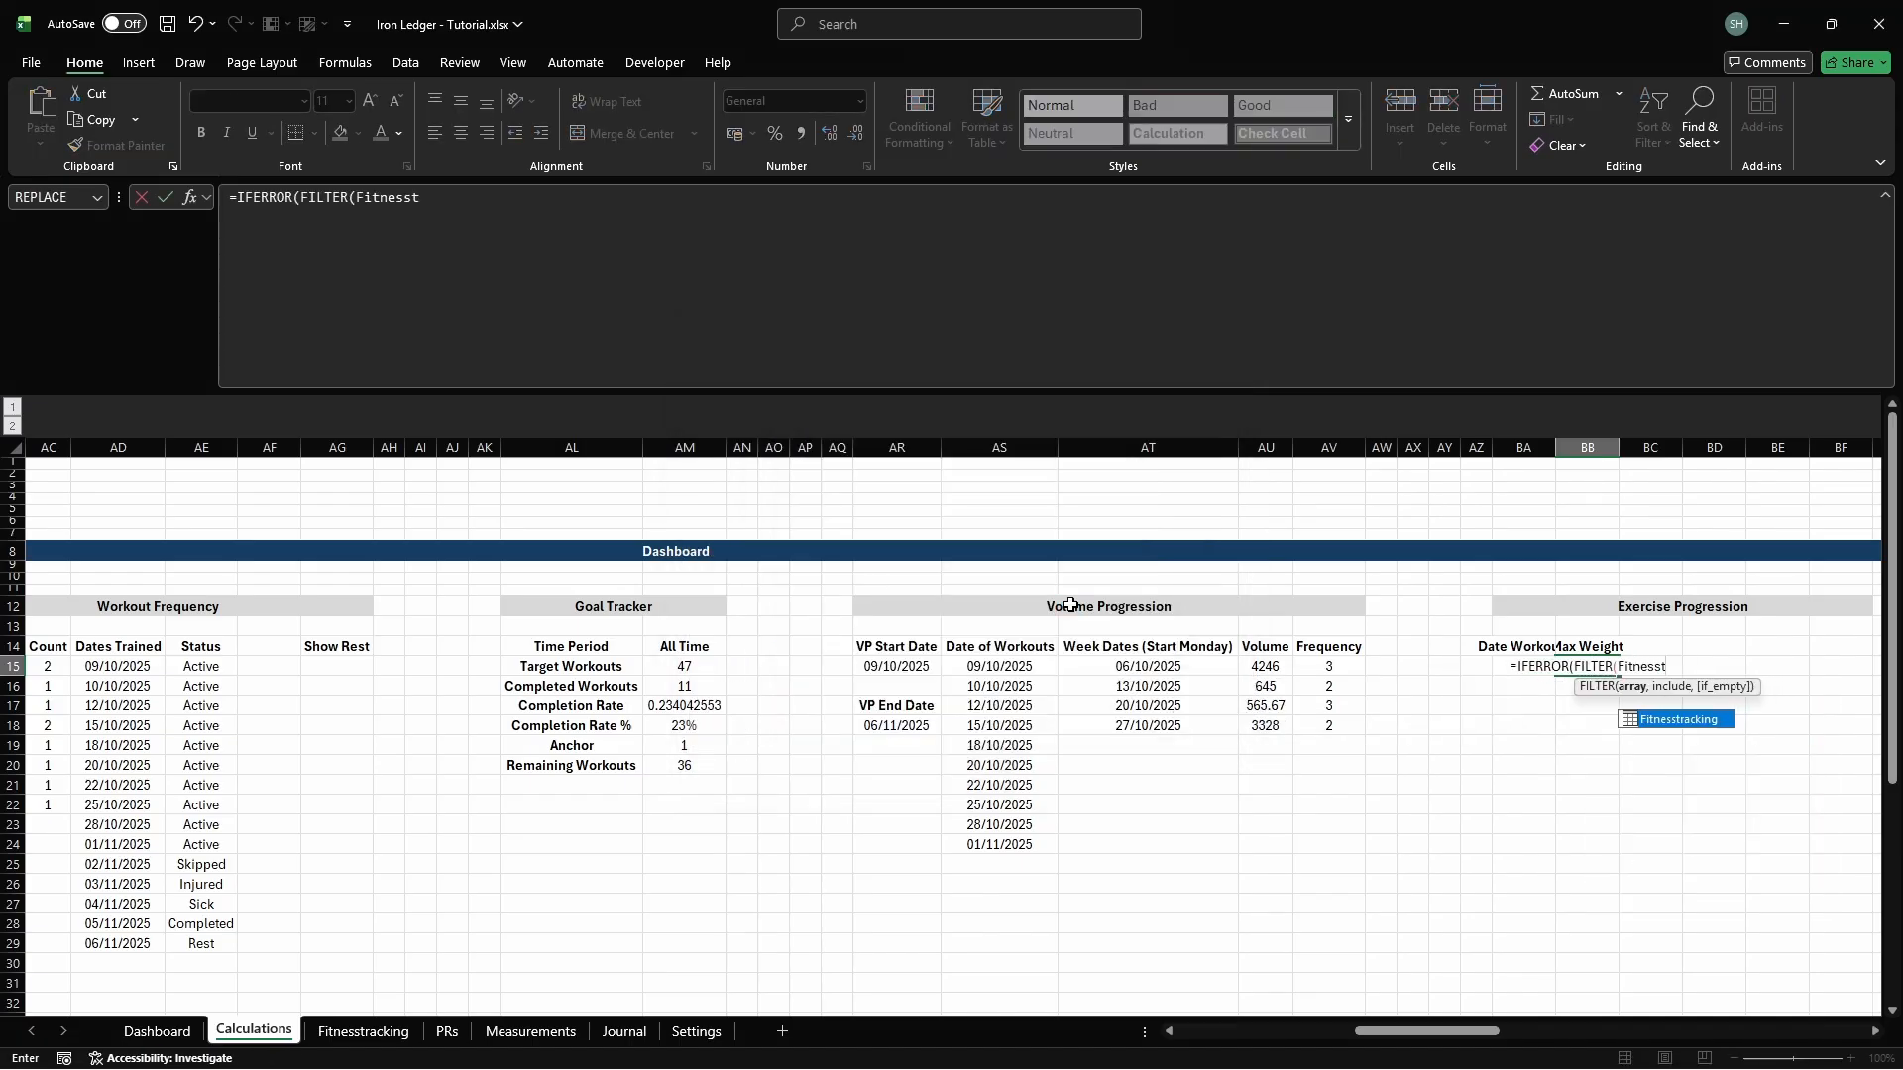
{"action": "type", "text": "racking[Max Weight],"}
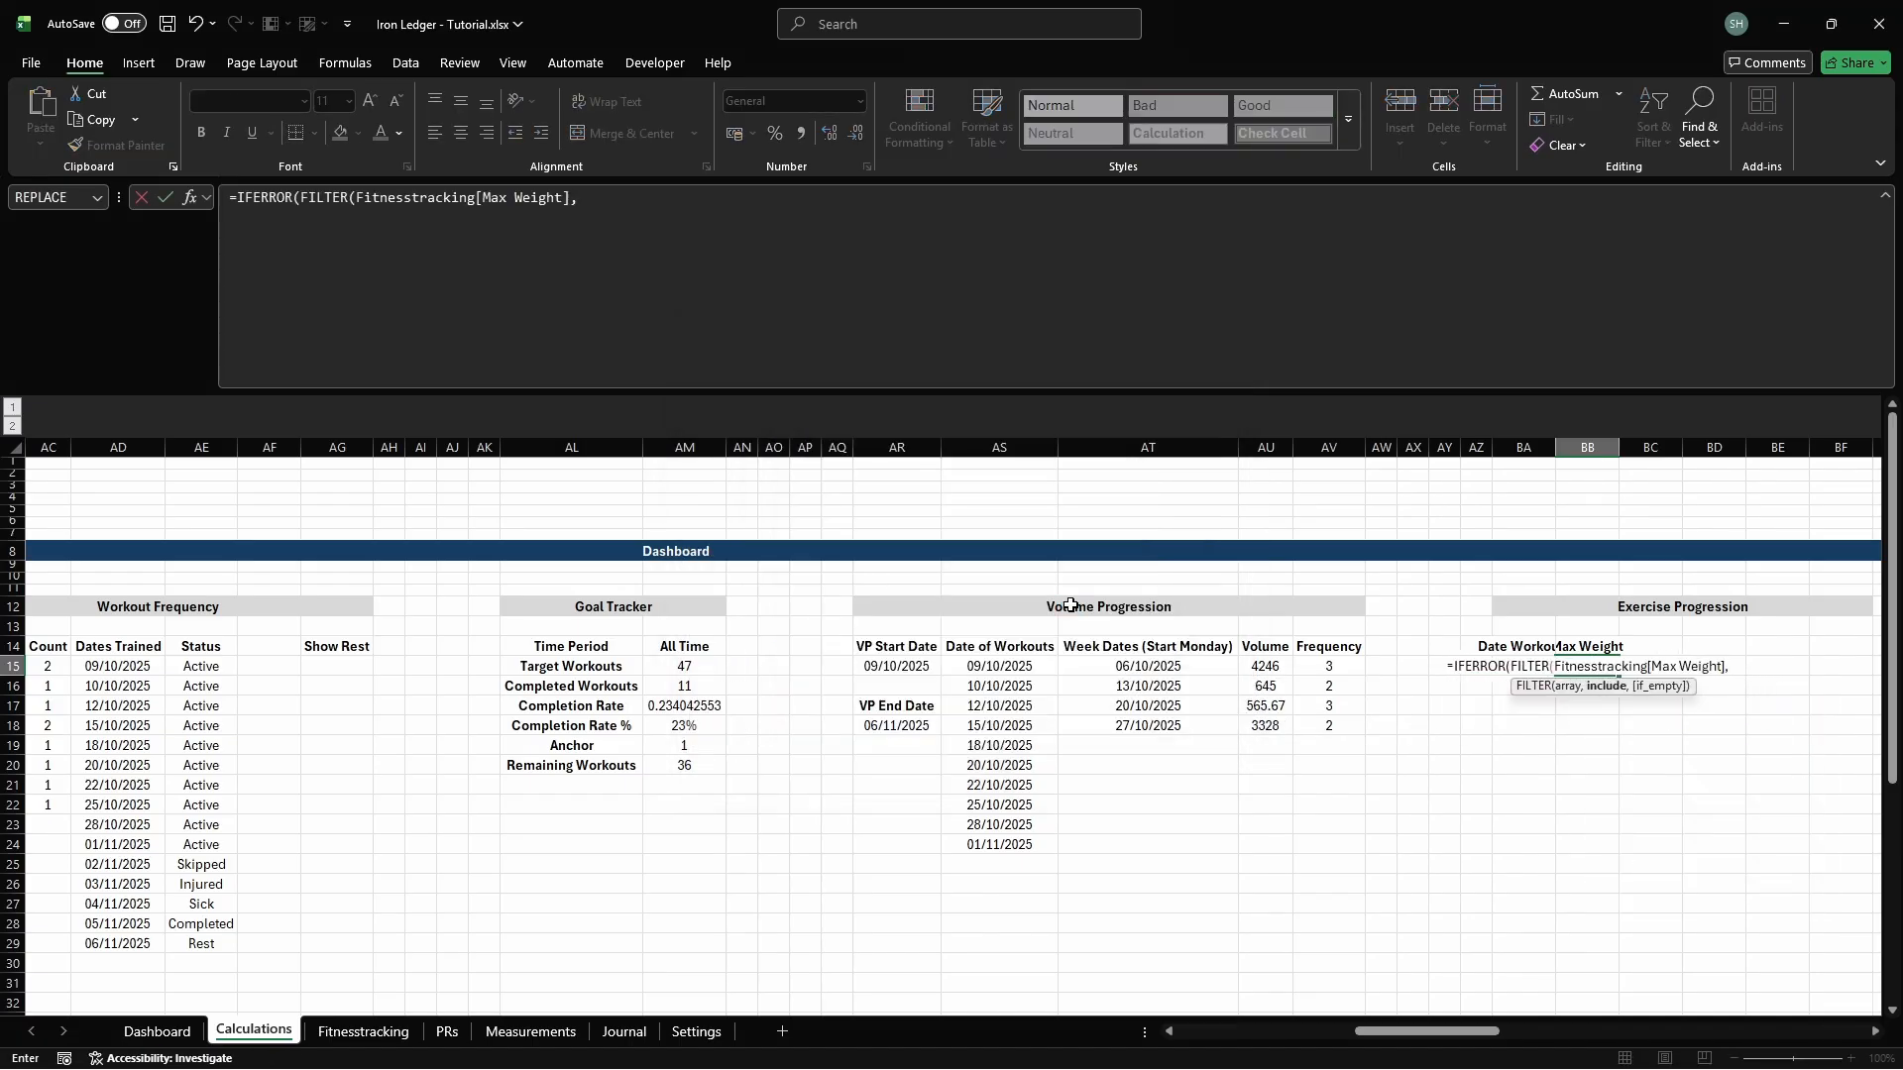
{"action": "key", "text": "alt+Return"}
{"action": "type", "text": "(Fitnesstracking[Ex"}
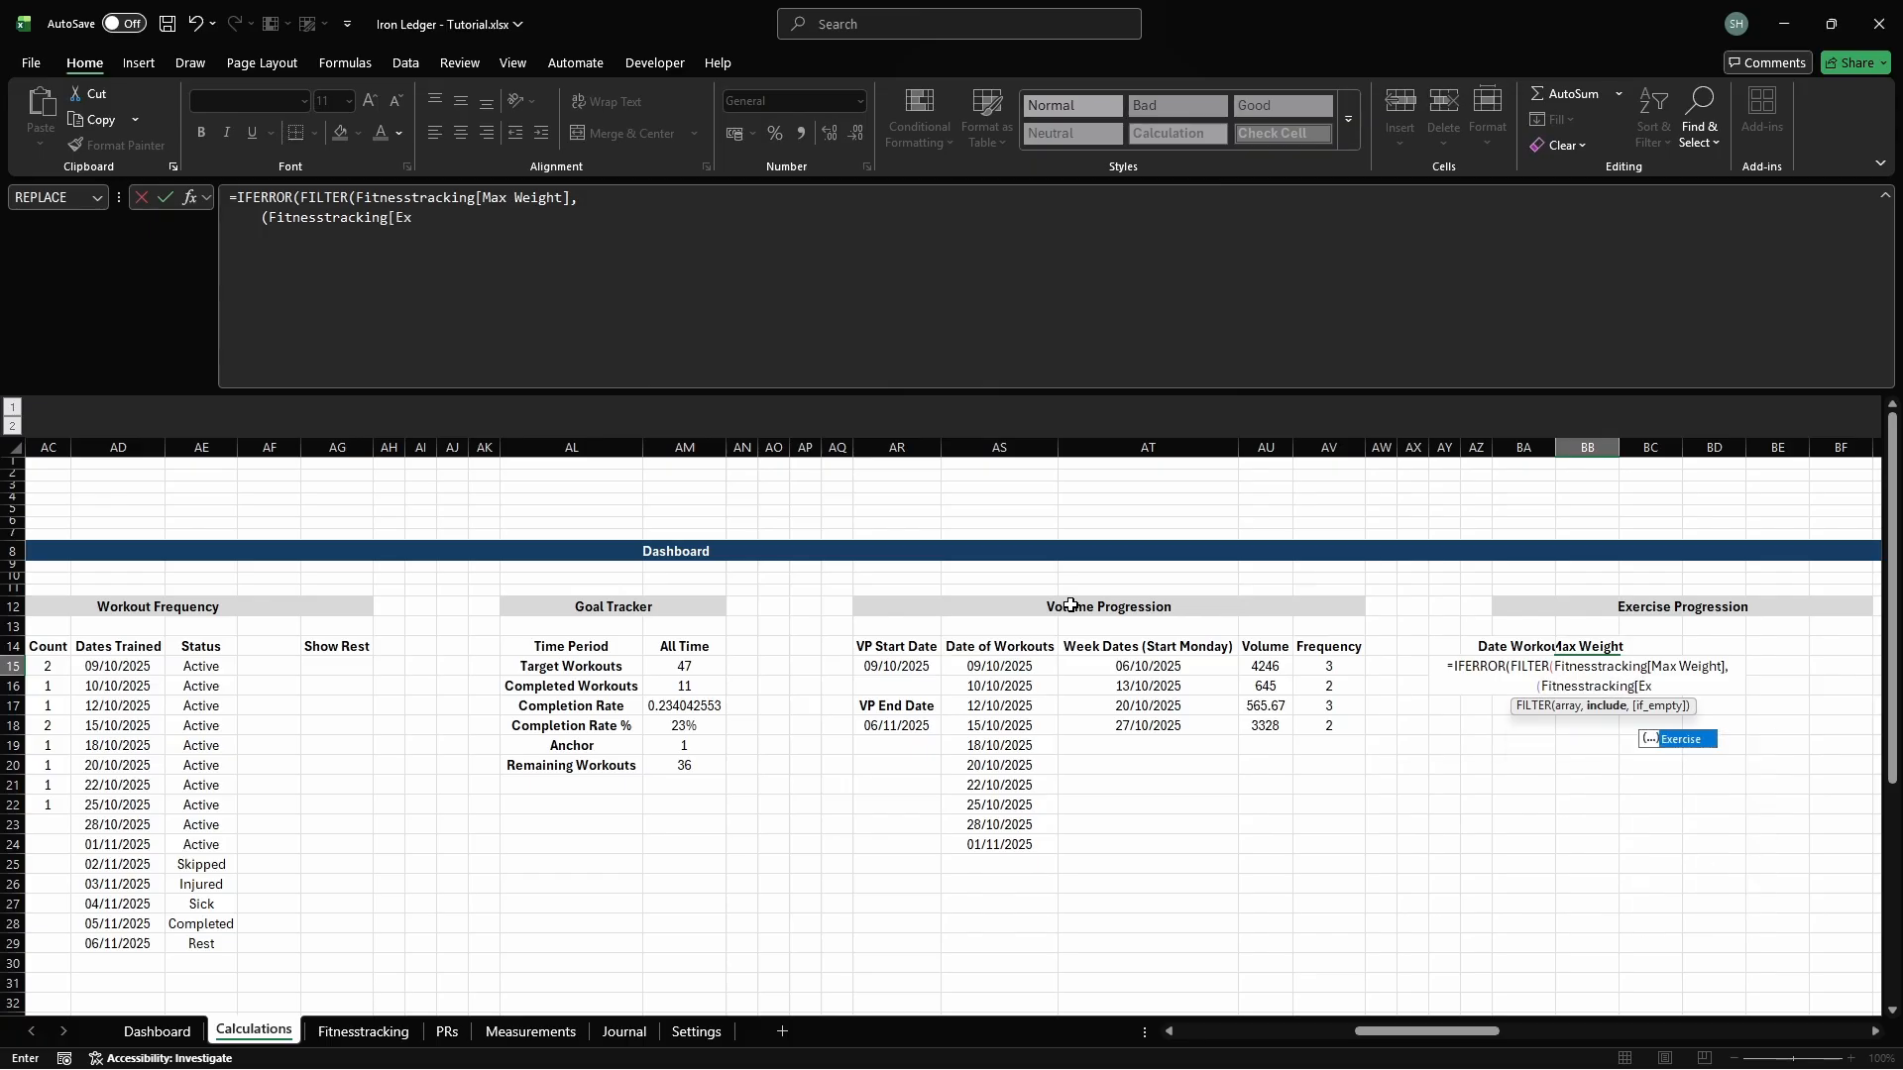
{"action": "type", "text": "ercise]=d_exercise_sel"}
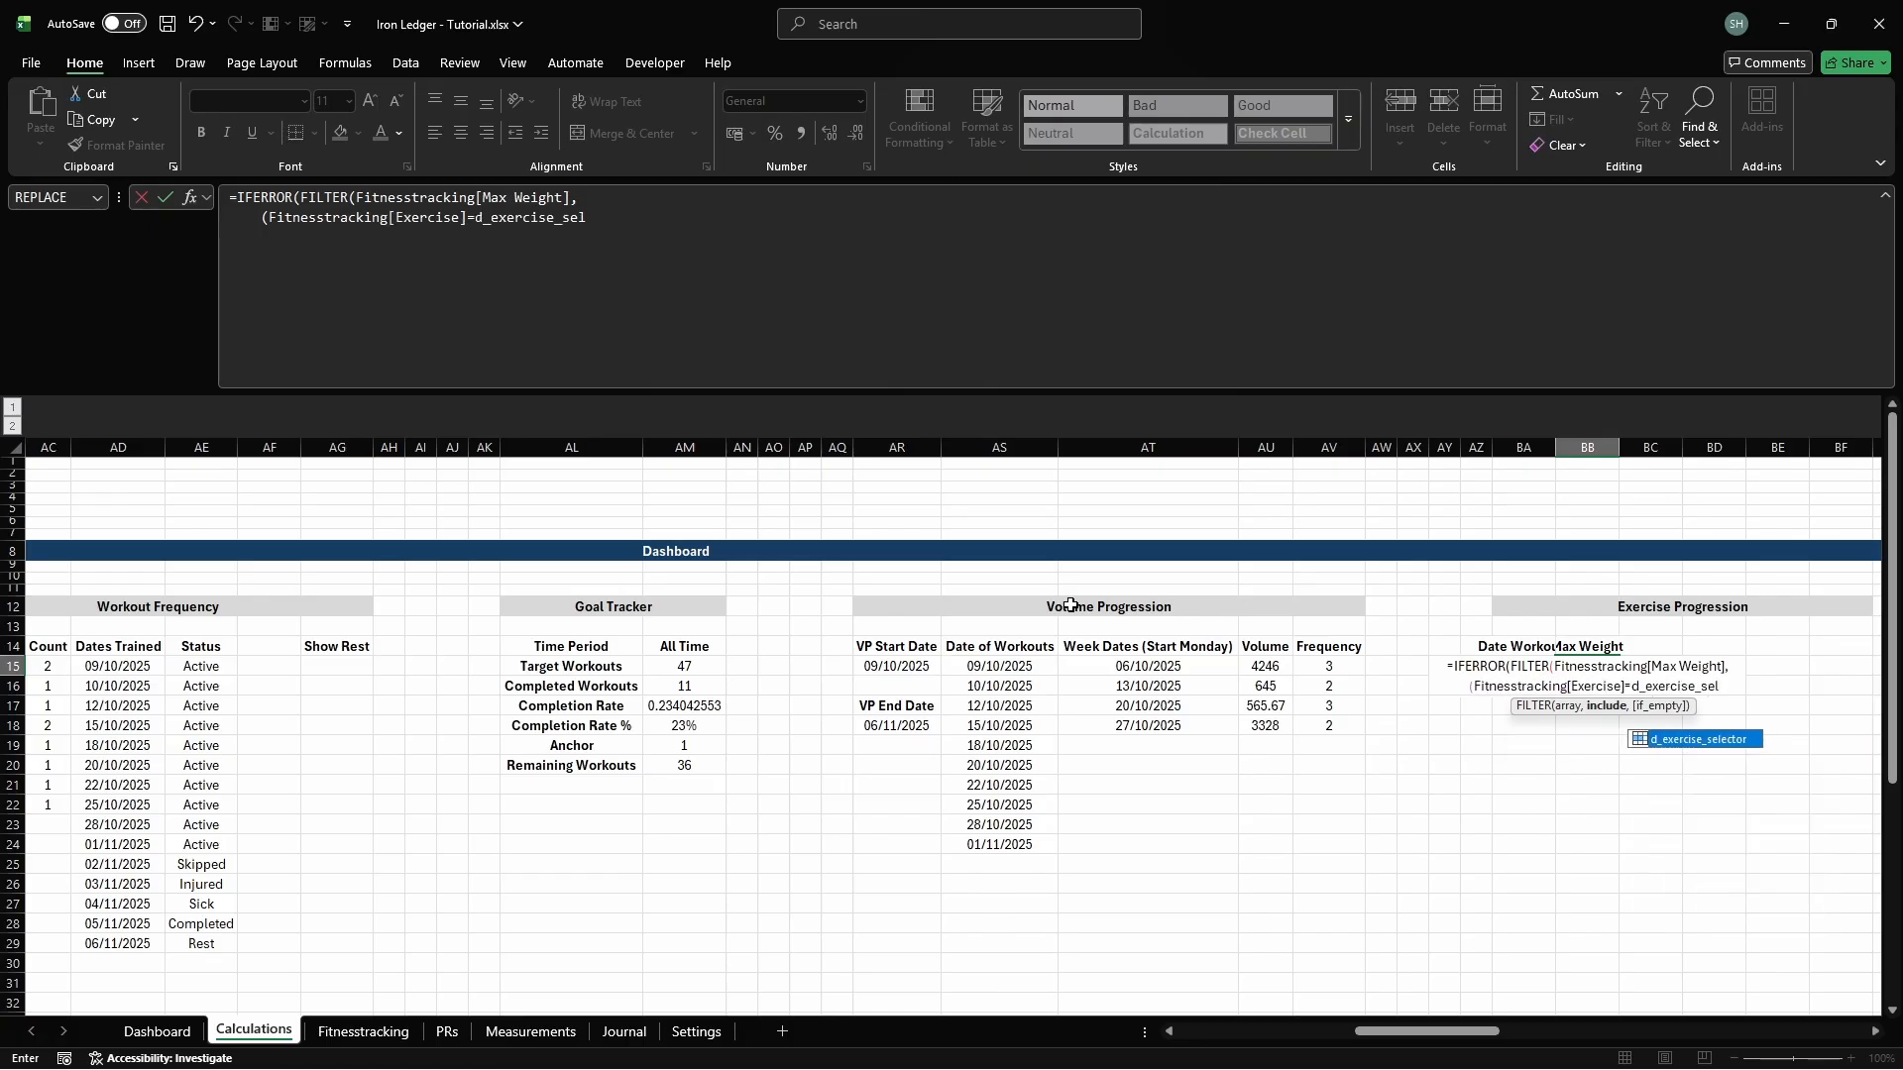
{"action": "type", "text": "ector)*"}
{"action": "key", "text": "alt+Return"}
Complete the Max Weight formula with the condition ISNUMBER(MATCH(Fitnesstracking[Date], cd_eprog_date_selected_exercise, 0)) and NA() as the error value
{"action": "type", "text": "(ISNUMBER(MA"}
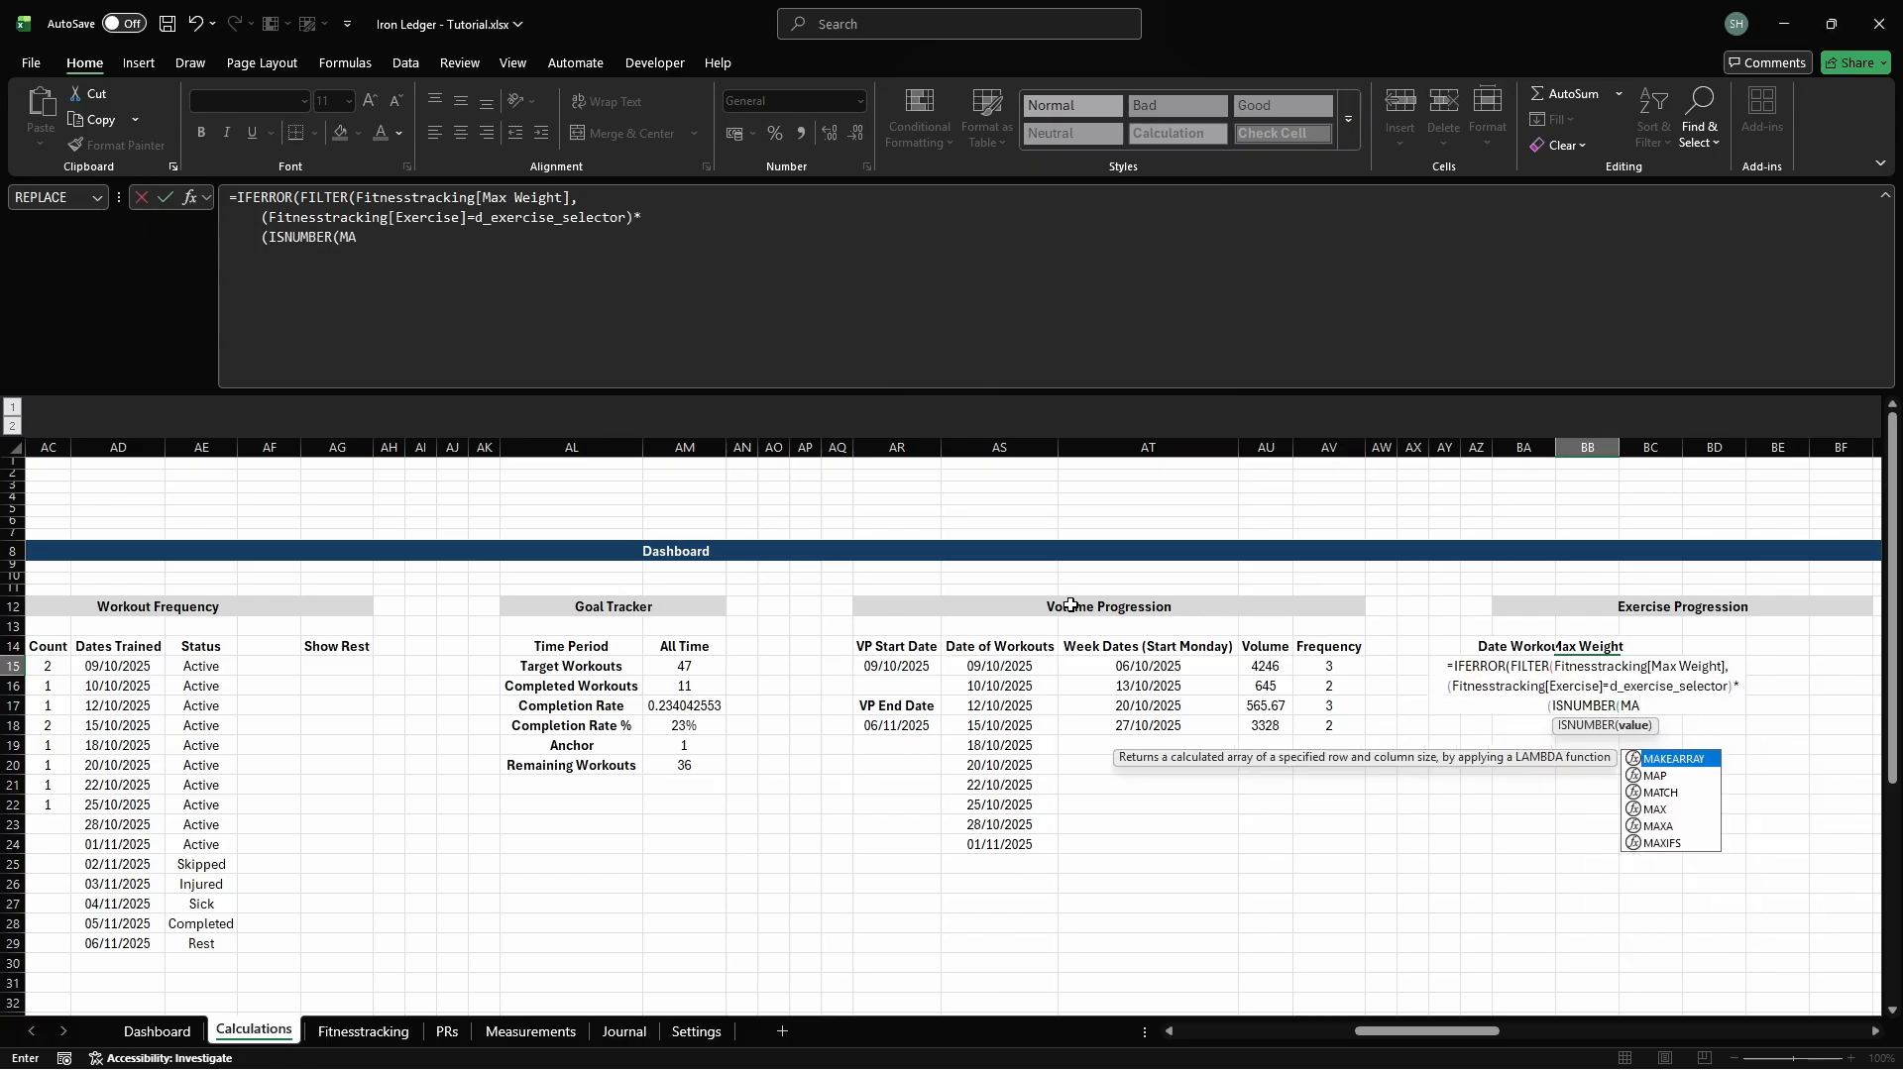
{"action": "type", "text": "TCH(Fitnesstracking[Date"}
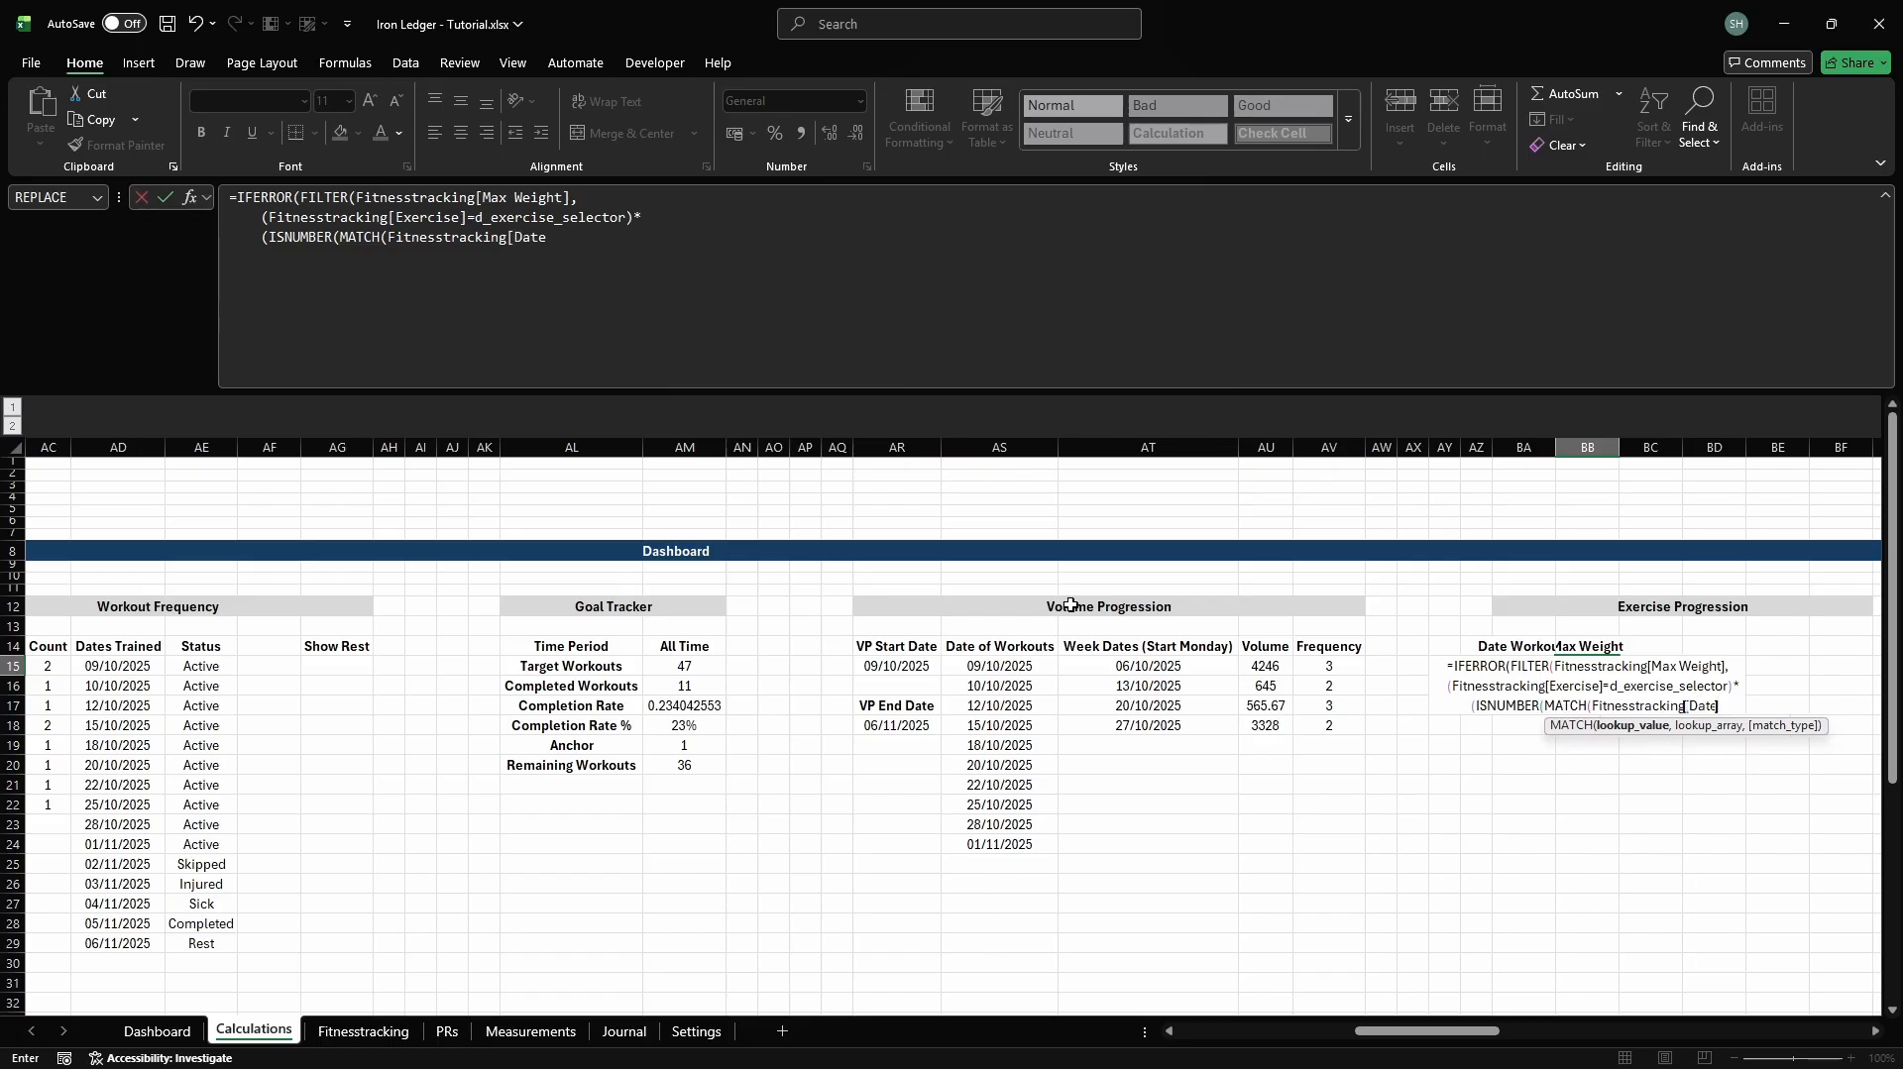
{"action": "type", "text": "], cd_eprog_date_selected_e"}
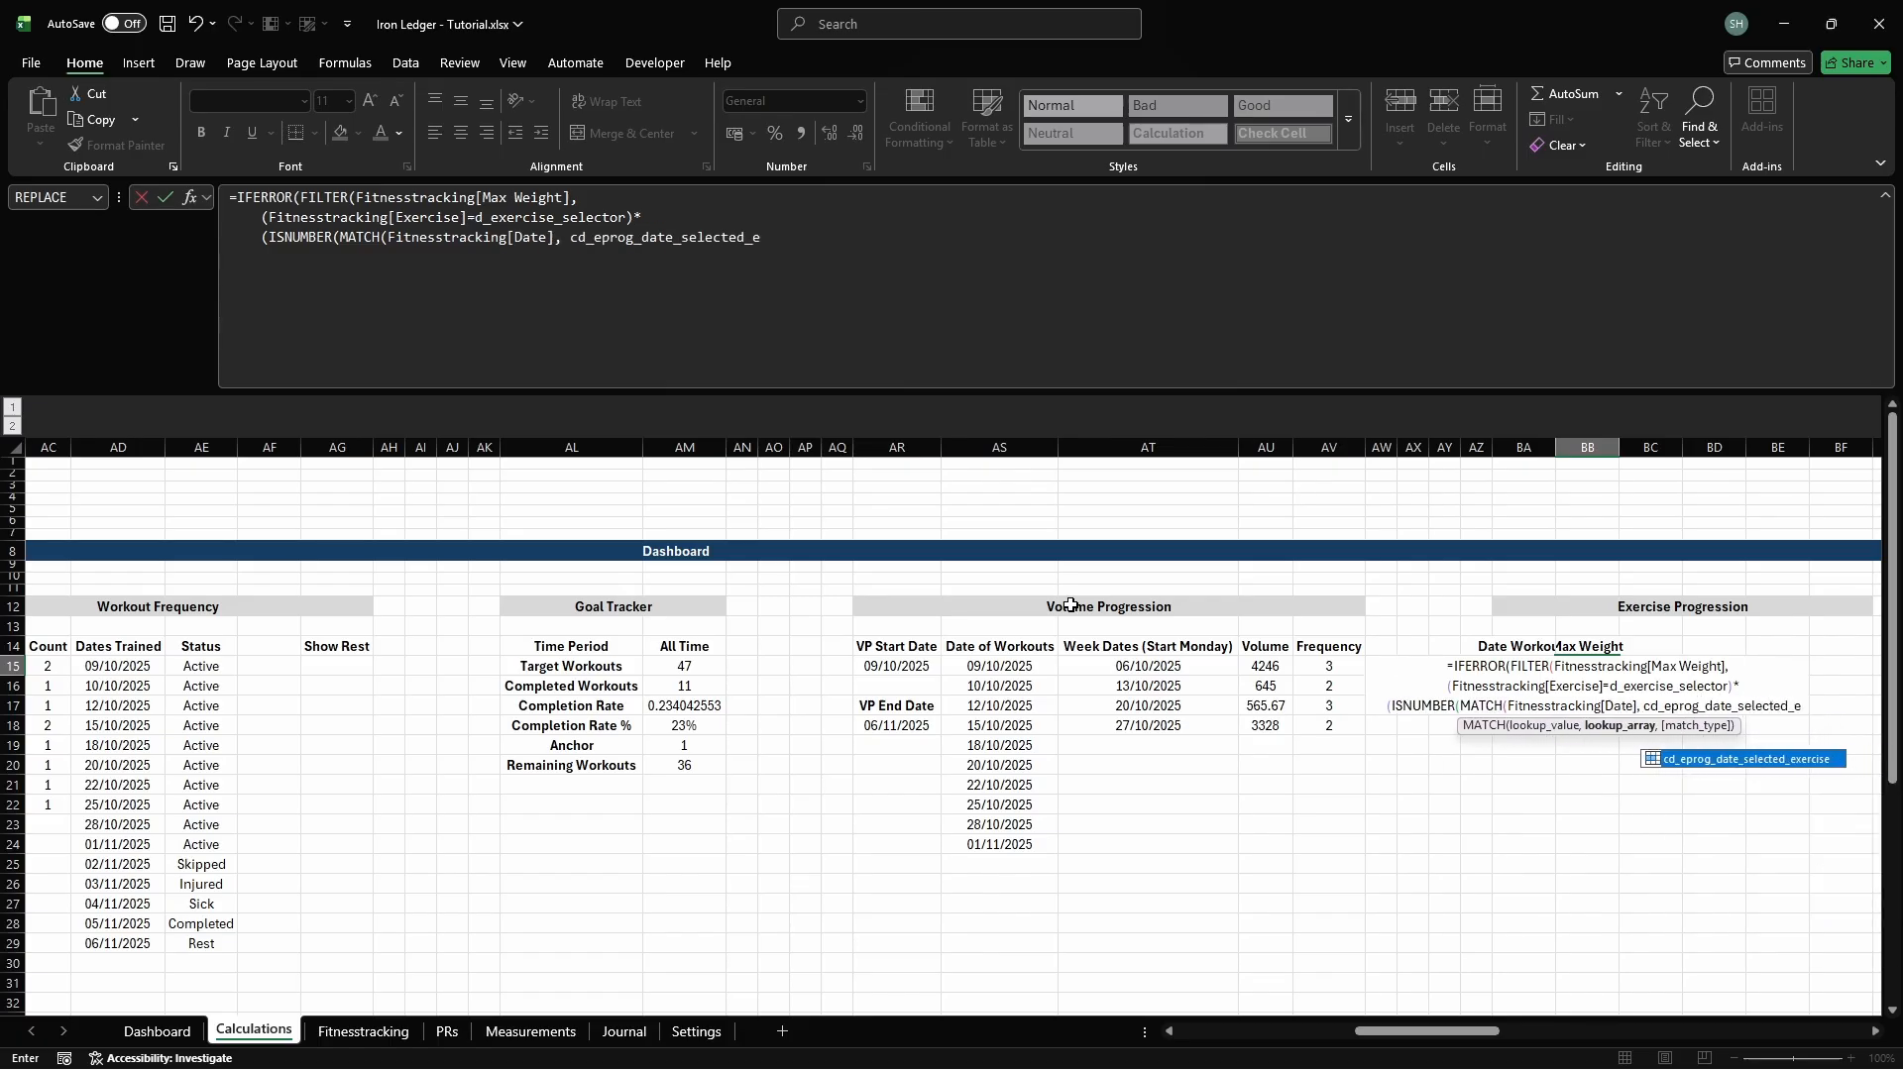
{"action": "key", "text": "Tab"}
{"action": "type", "text": ", 0)))),"}
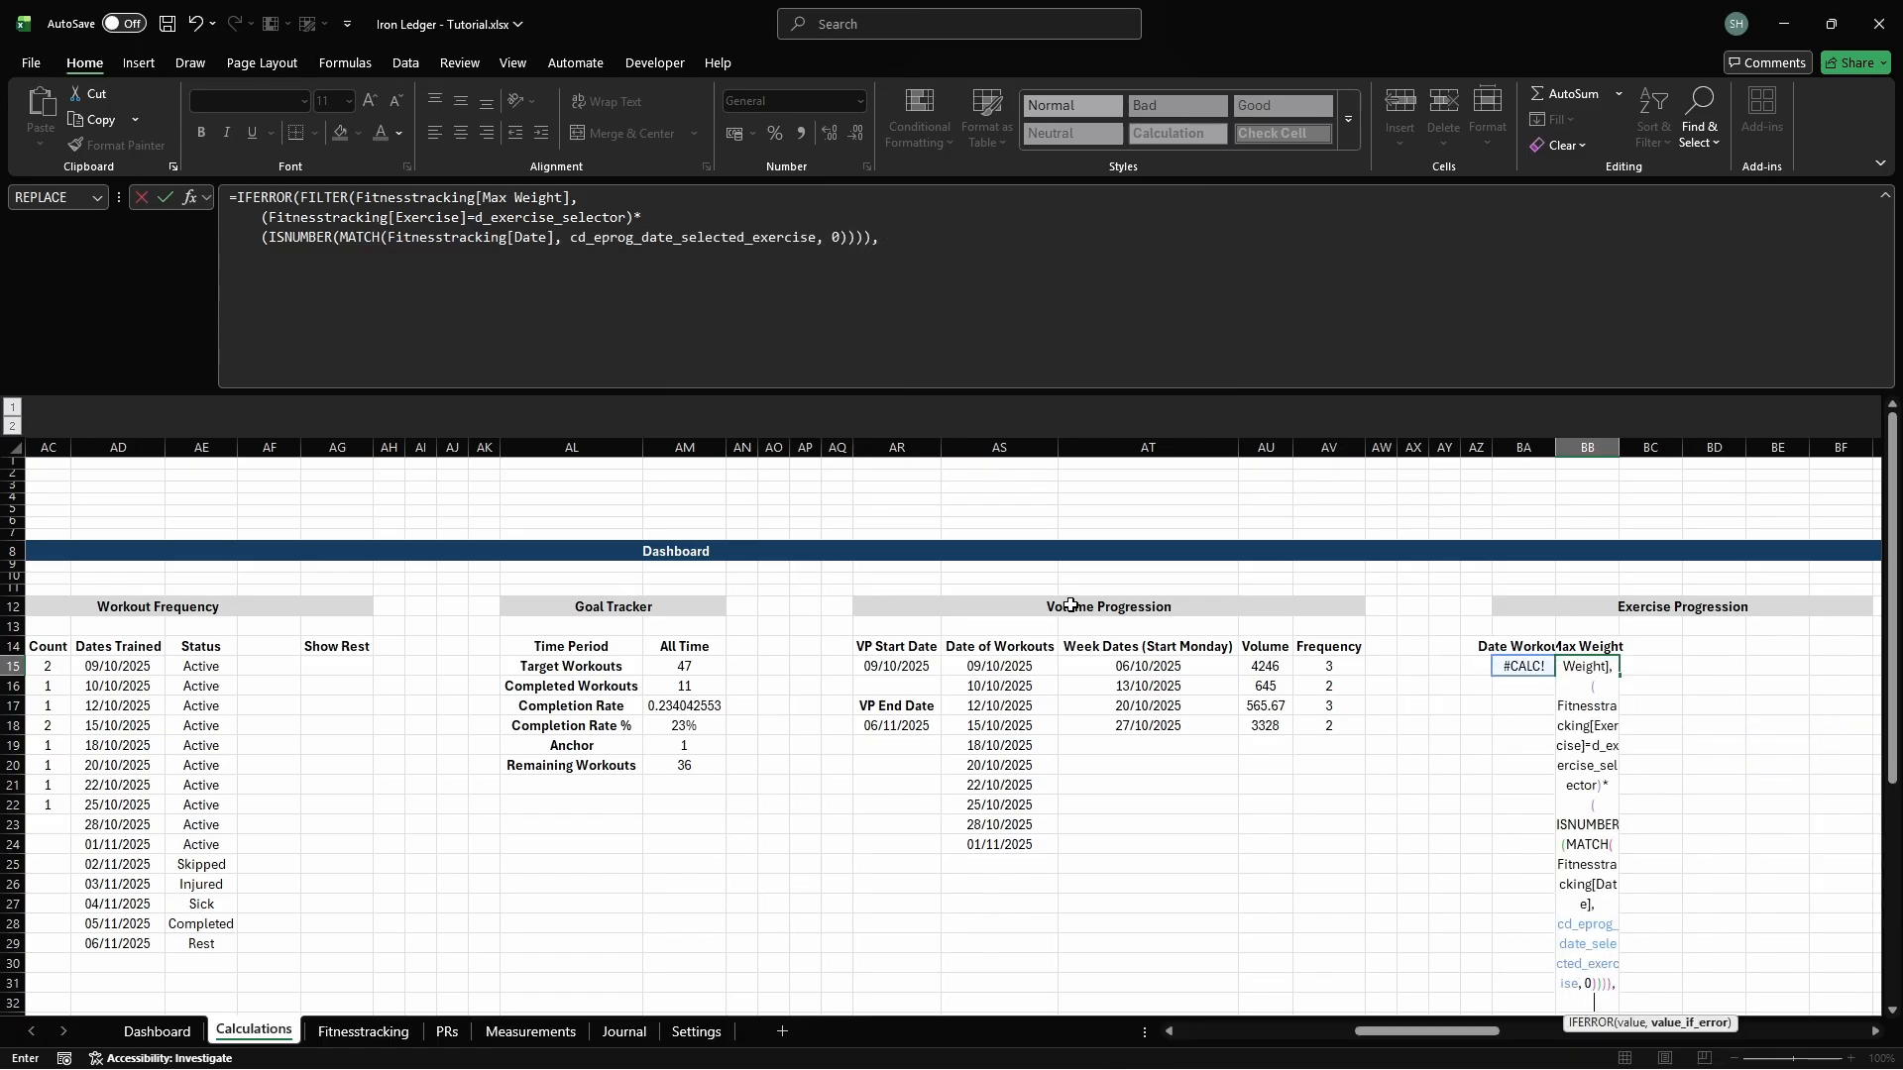
{"action": "key", "text": "alt+Return"}
{"action": "type", "text": "NA())"}
{"action": "key", "text": "Tab"}
Add the column header "Max Reps" in BC14
{"action": "key", "text": "Up"}
{"action": "type", "text": "Max"}
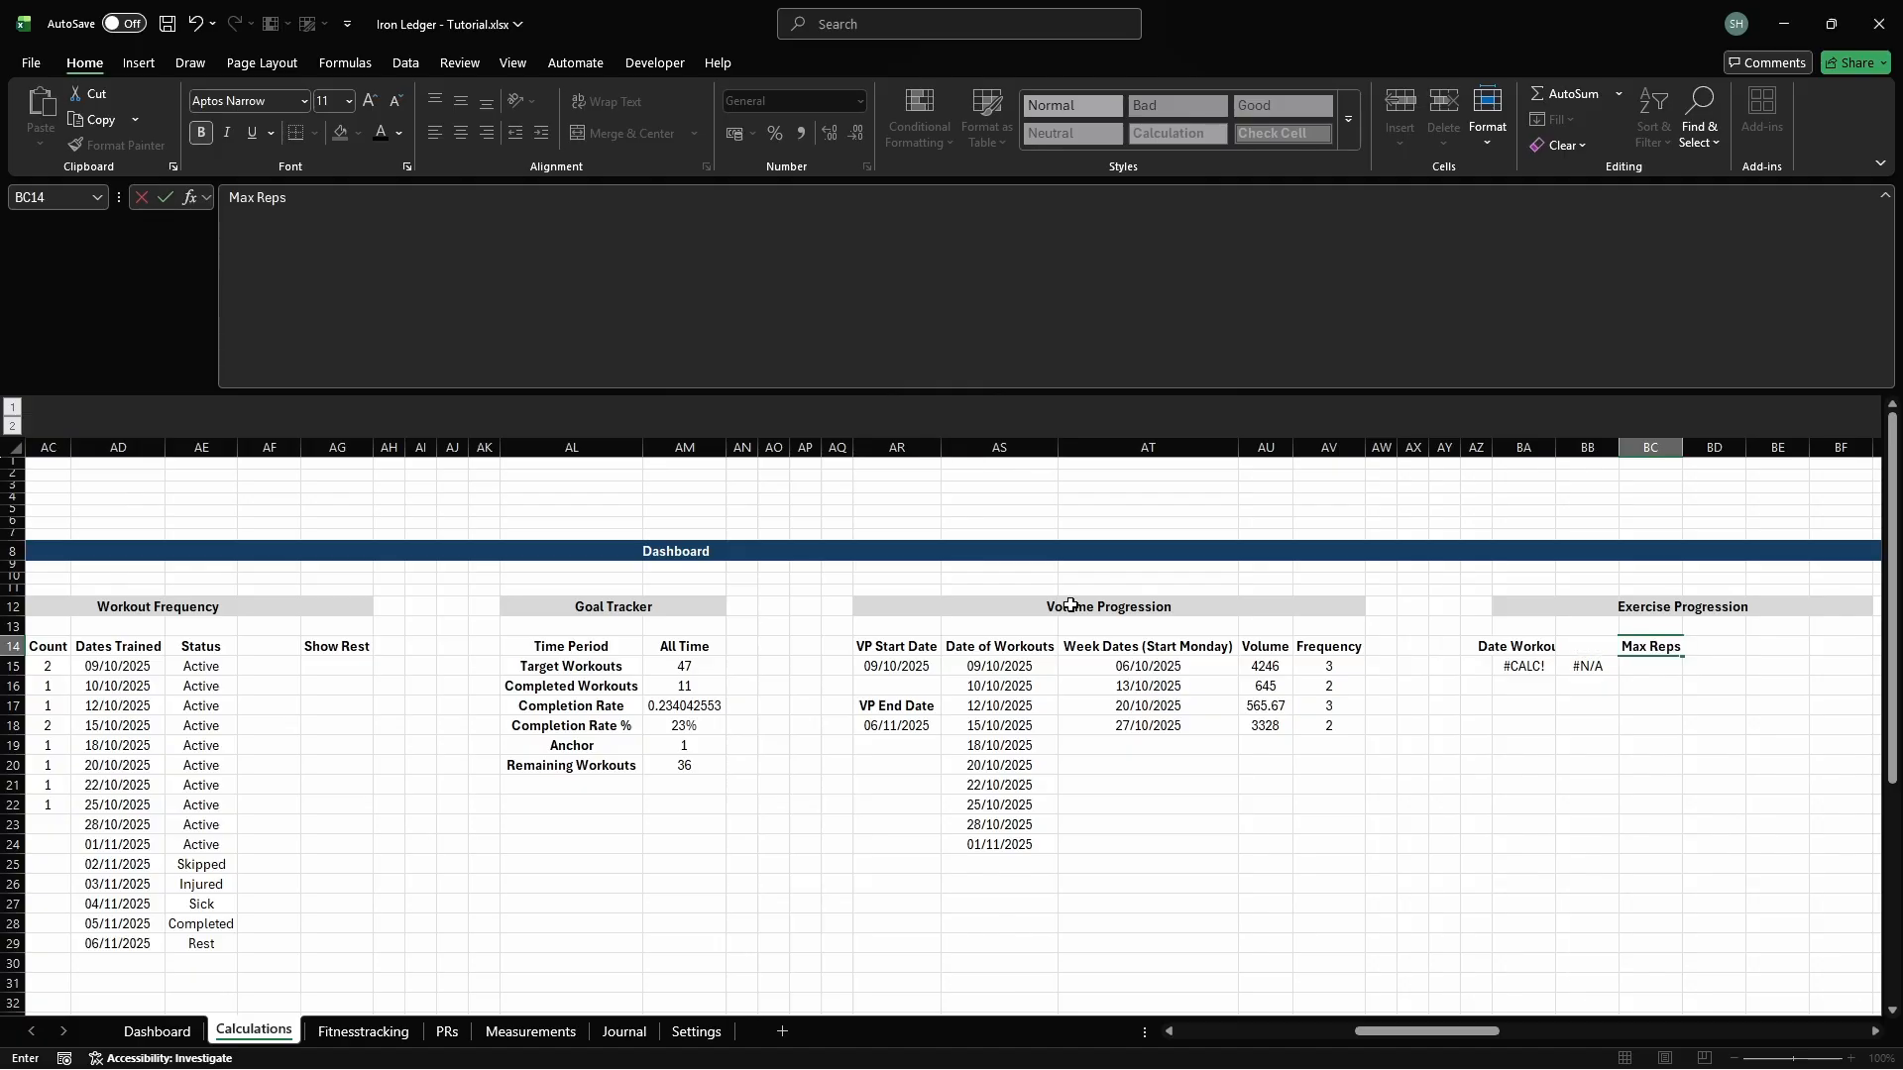
{"action": "key", "text": "Return"}
Define the workbook name cd_eprog_maxreps for the Max Reps results starting at Calculations!$BC$15
{"action": "key", "text": "ctrl+F3"}
{"action": "left_click", "coordinate": [733, 367]}
{"action": "type", "text": "cd_eprog_maxreps"}
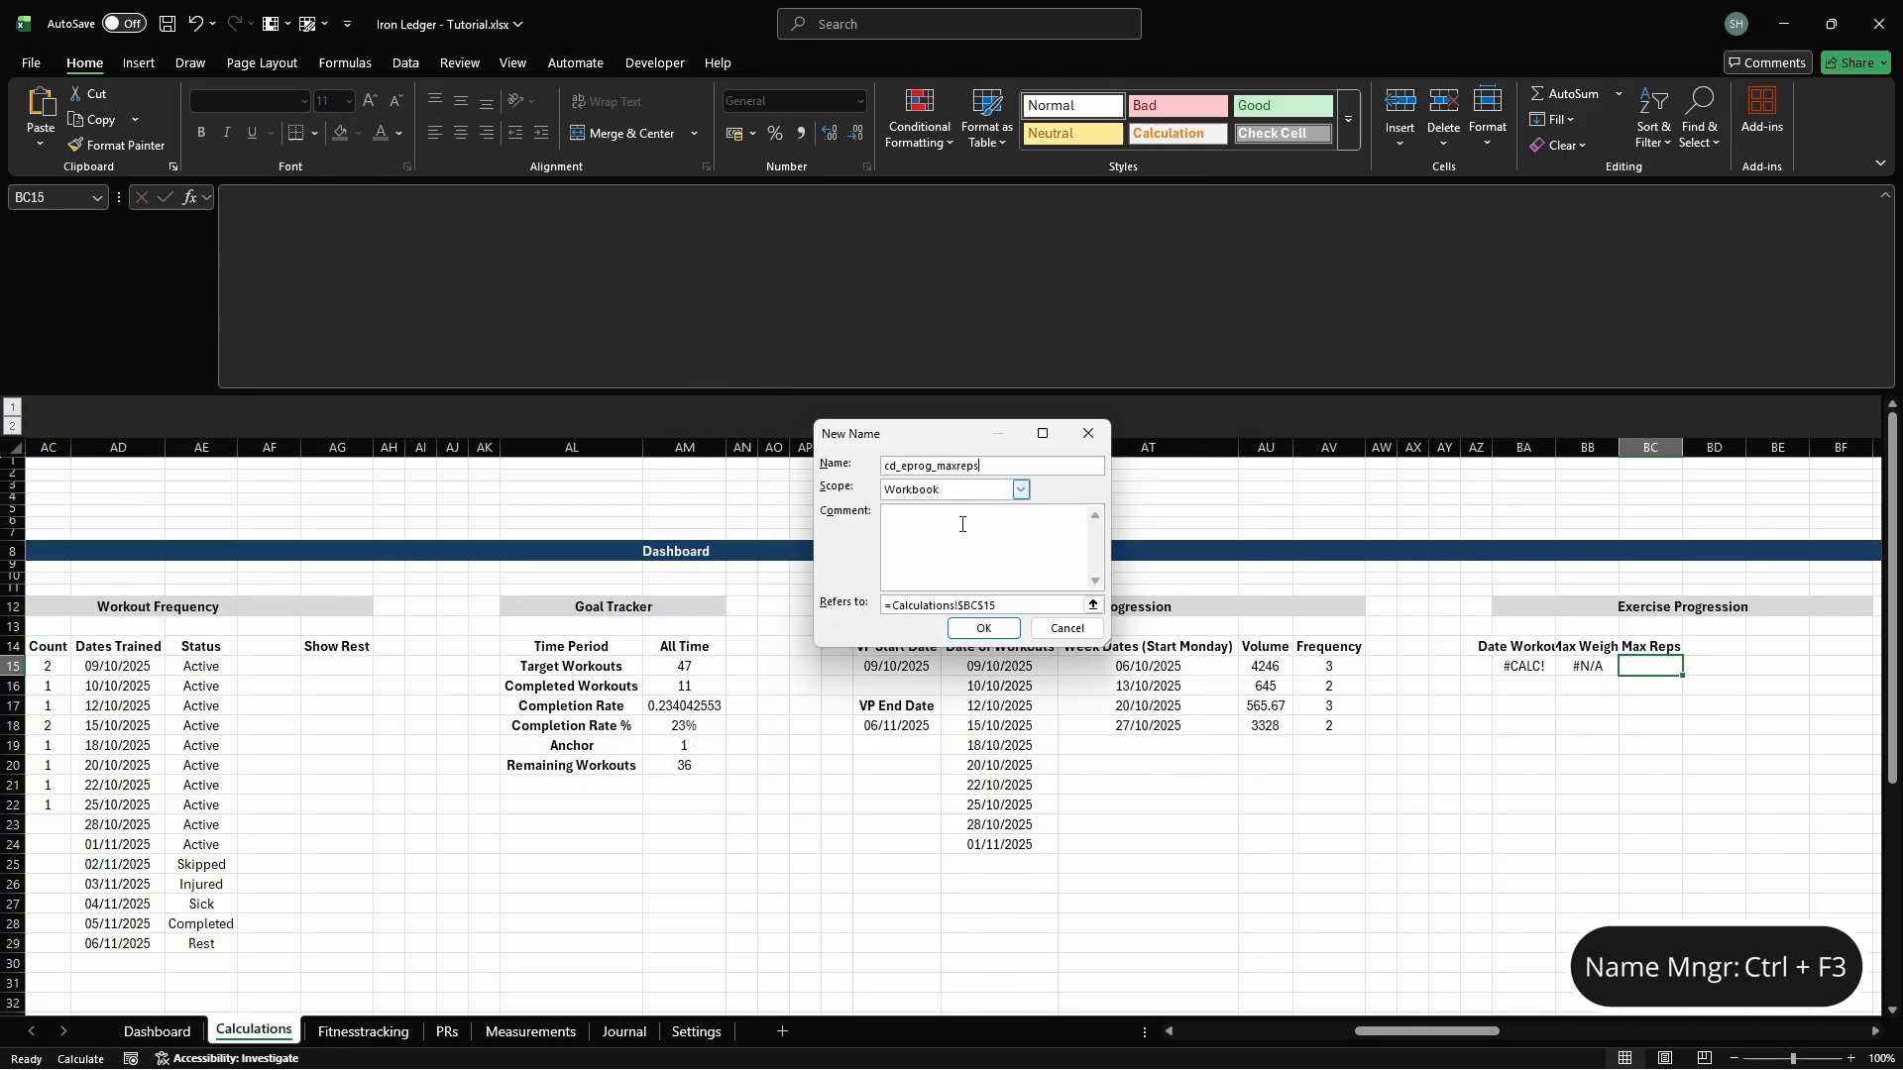
{"action": "left_click", "coordinate": [1071, 606]}
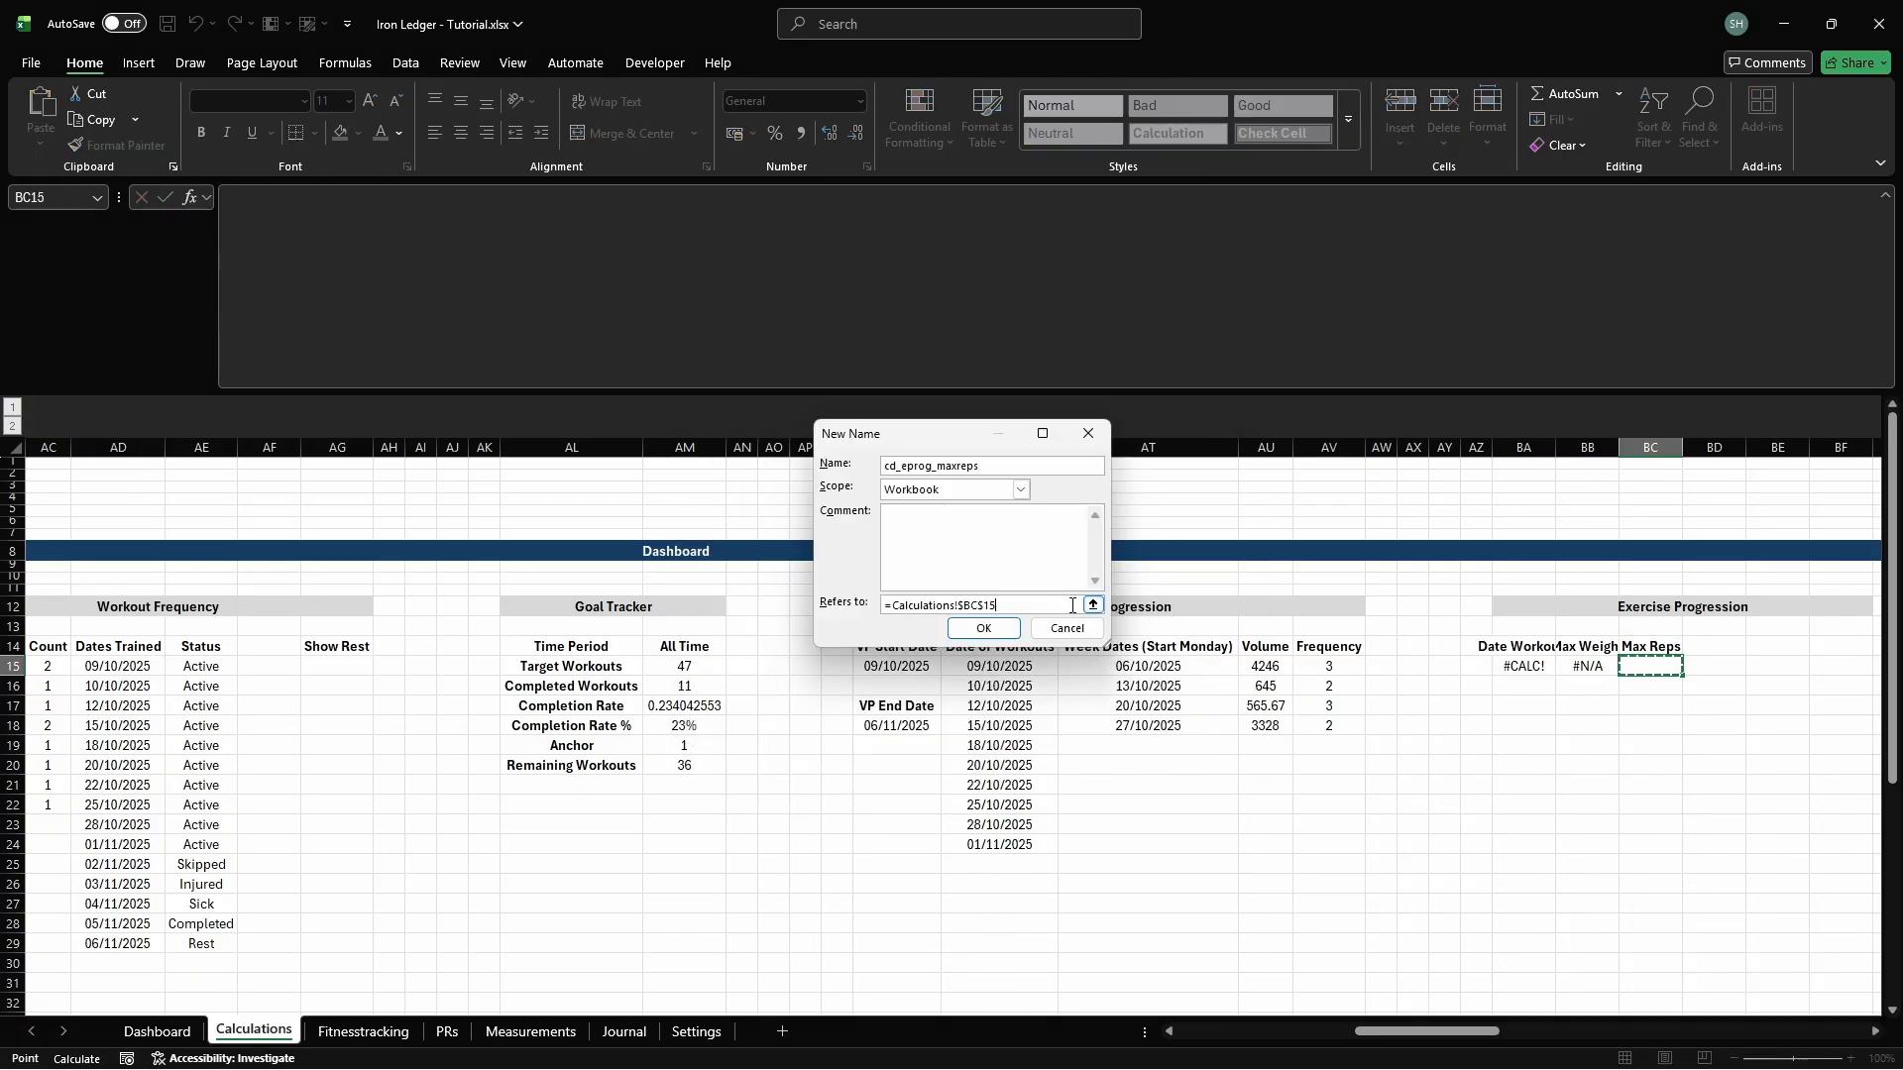
{"action": "key", "text": "Return"}
{"action": "key", "text": "Escape"}
Begin the BC15 formula with an IFERROR-wrapped FILTER of Fitnesstracking[Max Reps] and the first condition Fitnesstracking[Exercise]=d_exercise_selector
{"action": "type", "text": "=IFER"}
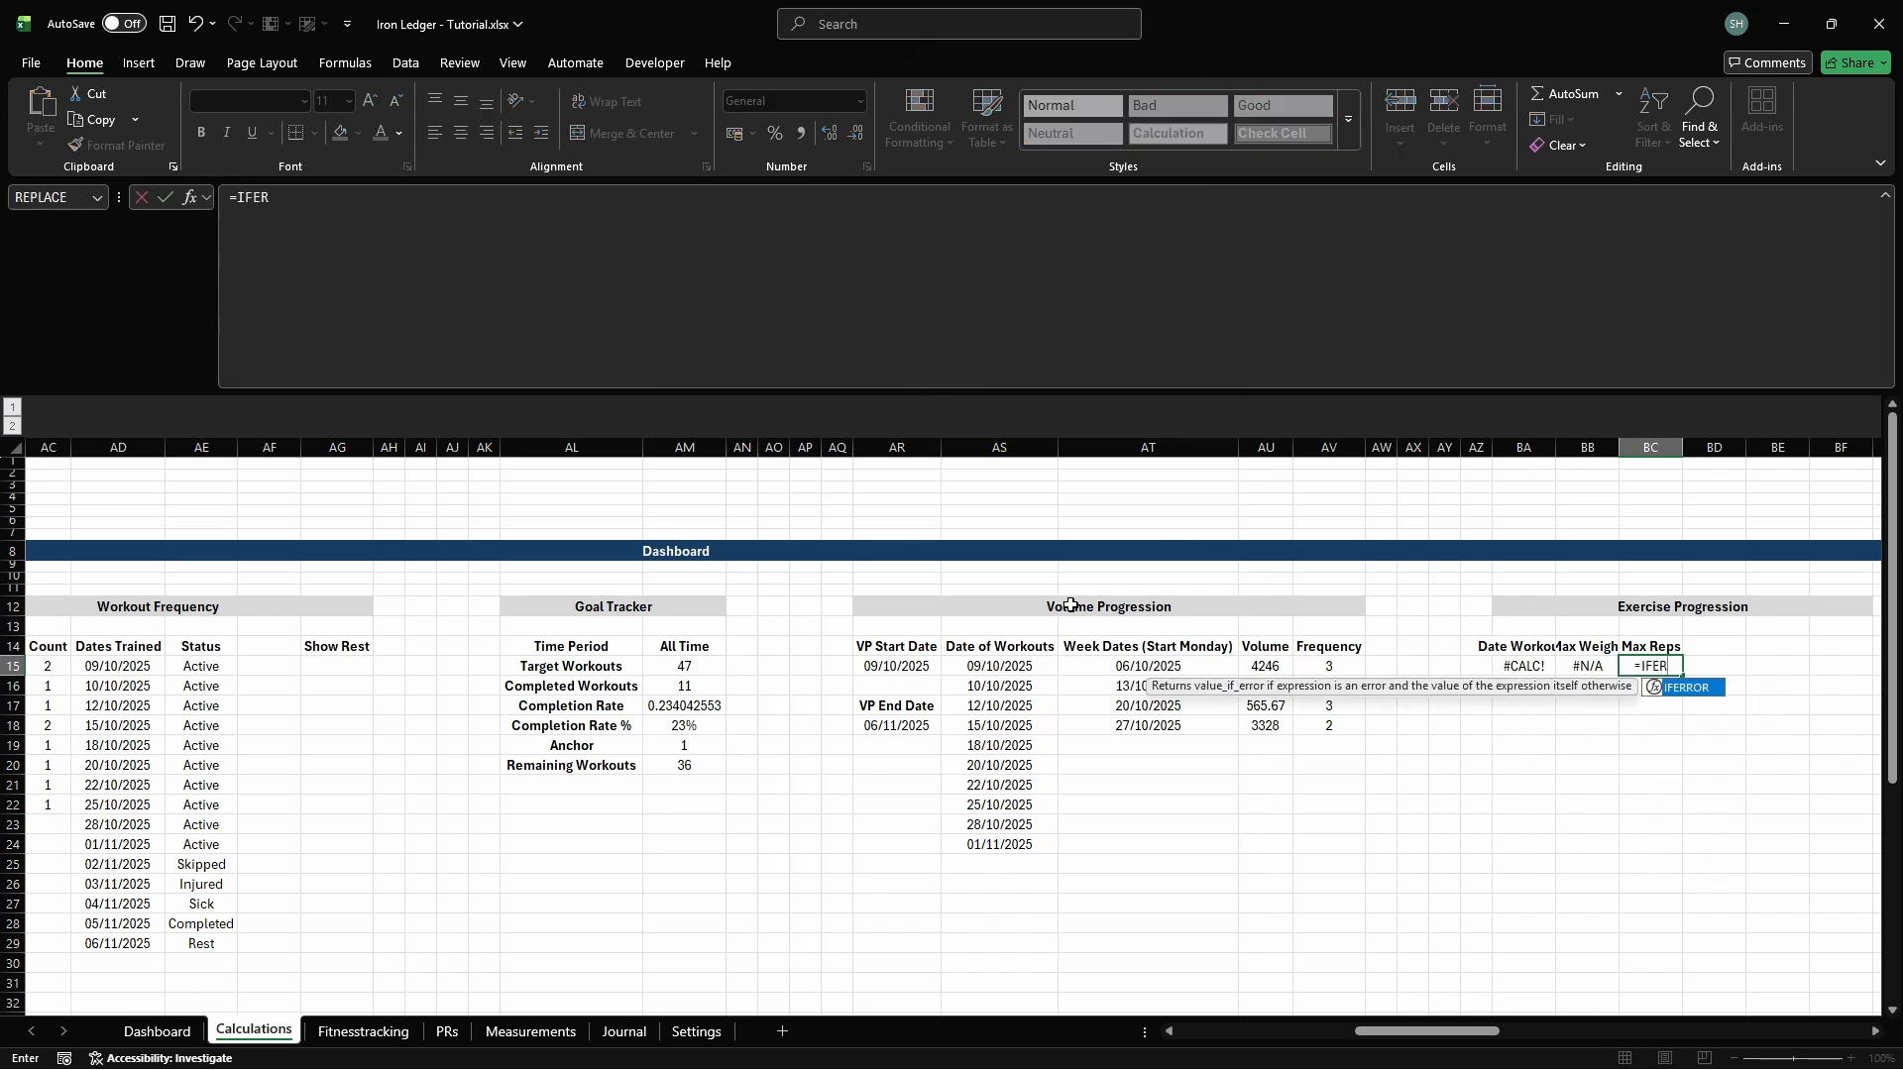
{"action": "type", "text": "ROR(FILTER(Fitnesstr"}
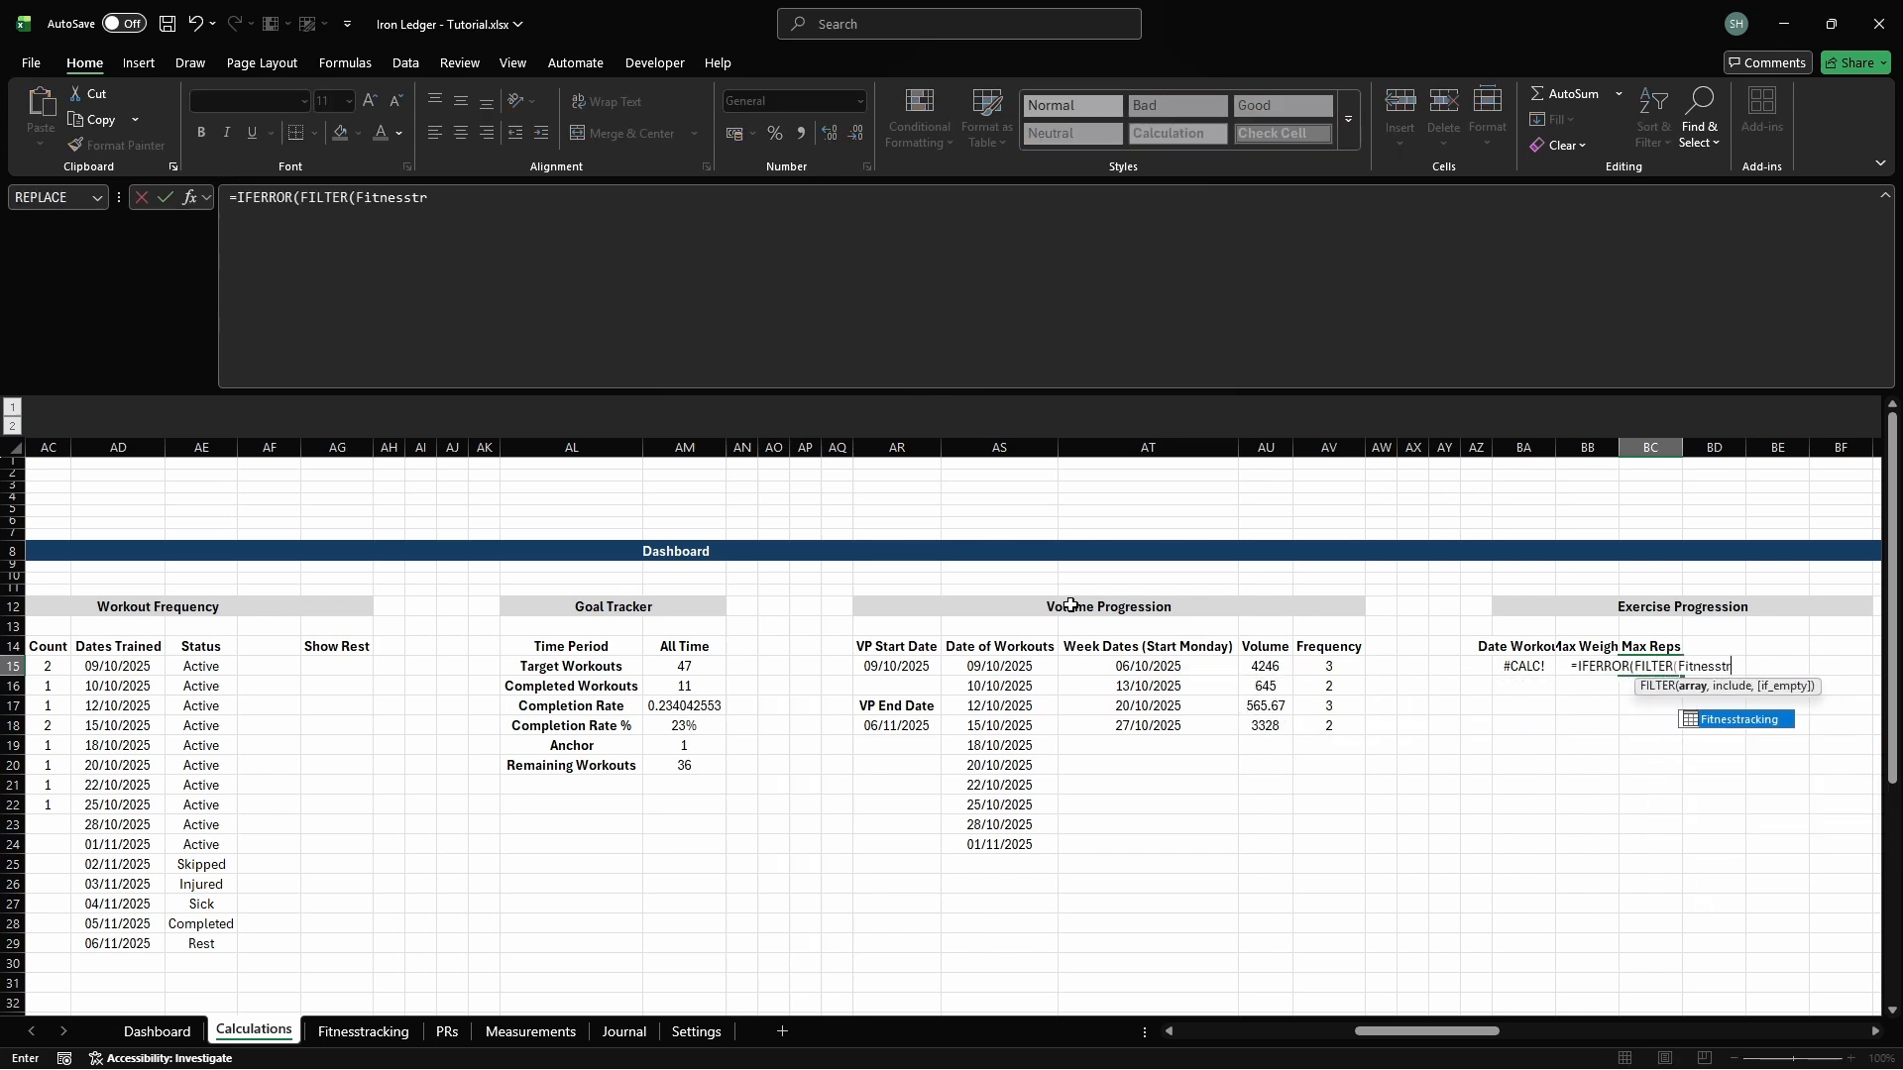
{"action": "type", "text": "acking[Max Reps],"}
{"action": "key", "text": "alt+Return"}
{"action": "type", "text": "(F"}
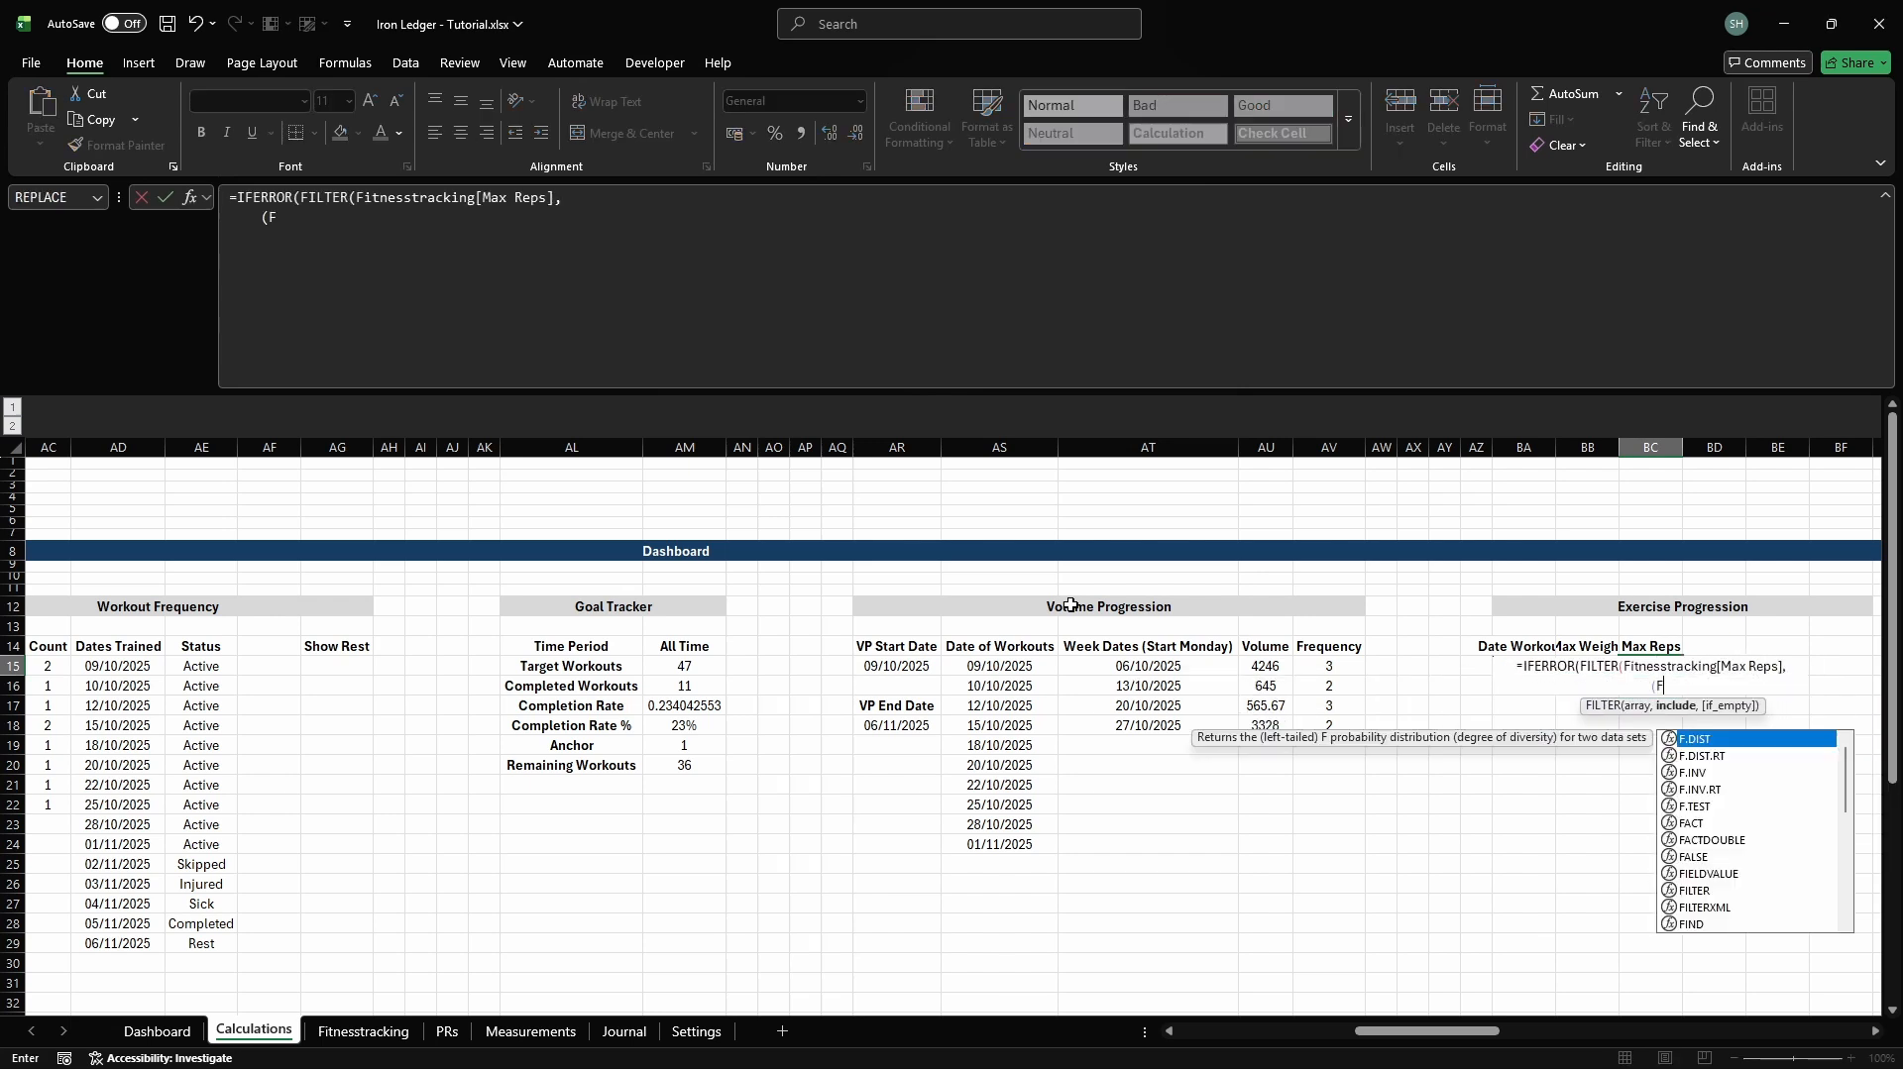
{"action": "type", "text": "itnesstracking[Exer"}
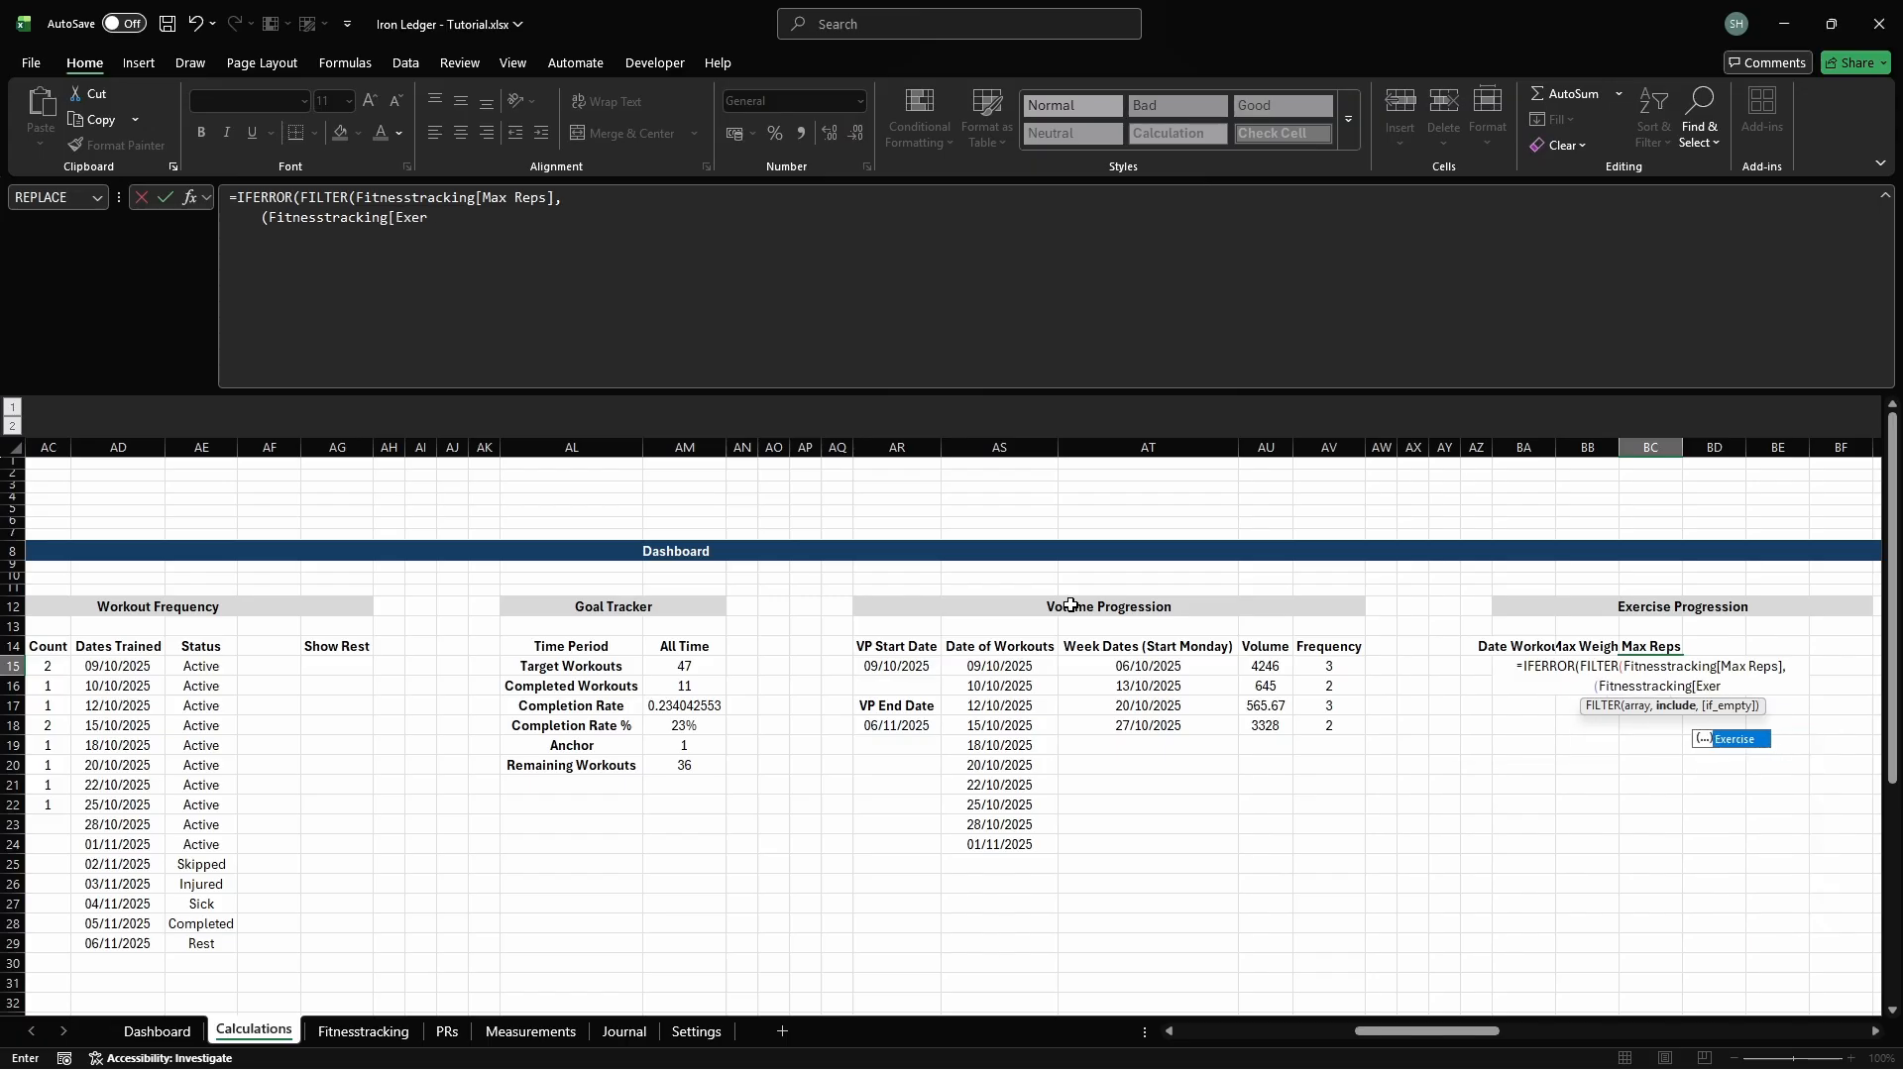
{"action": "type", "text": "cise]=d_exercise_select"}
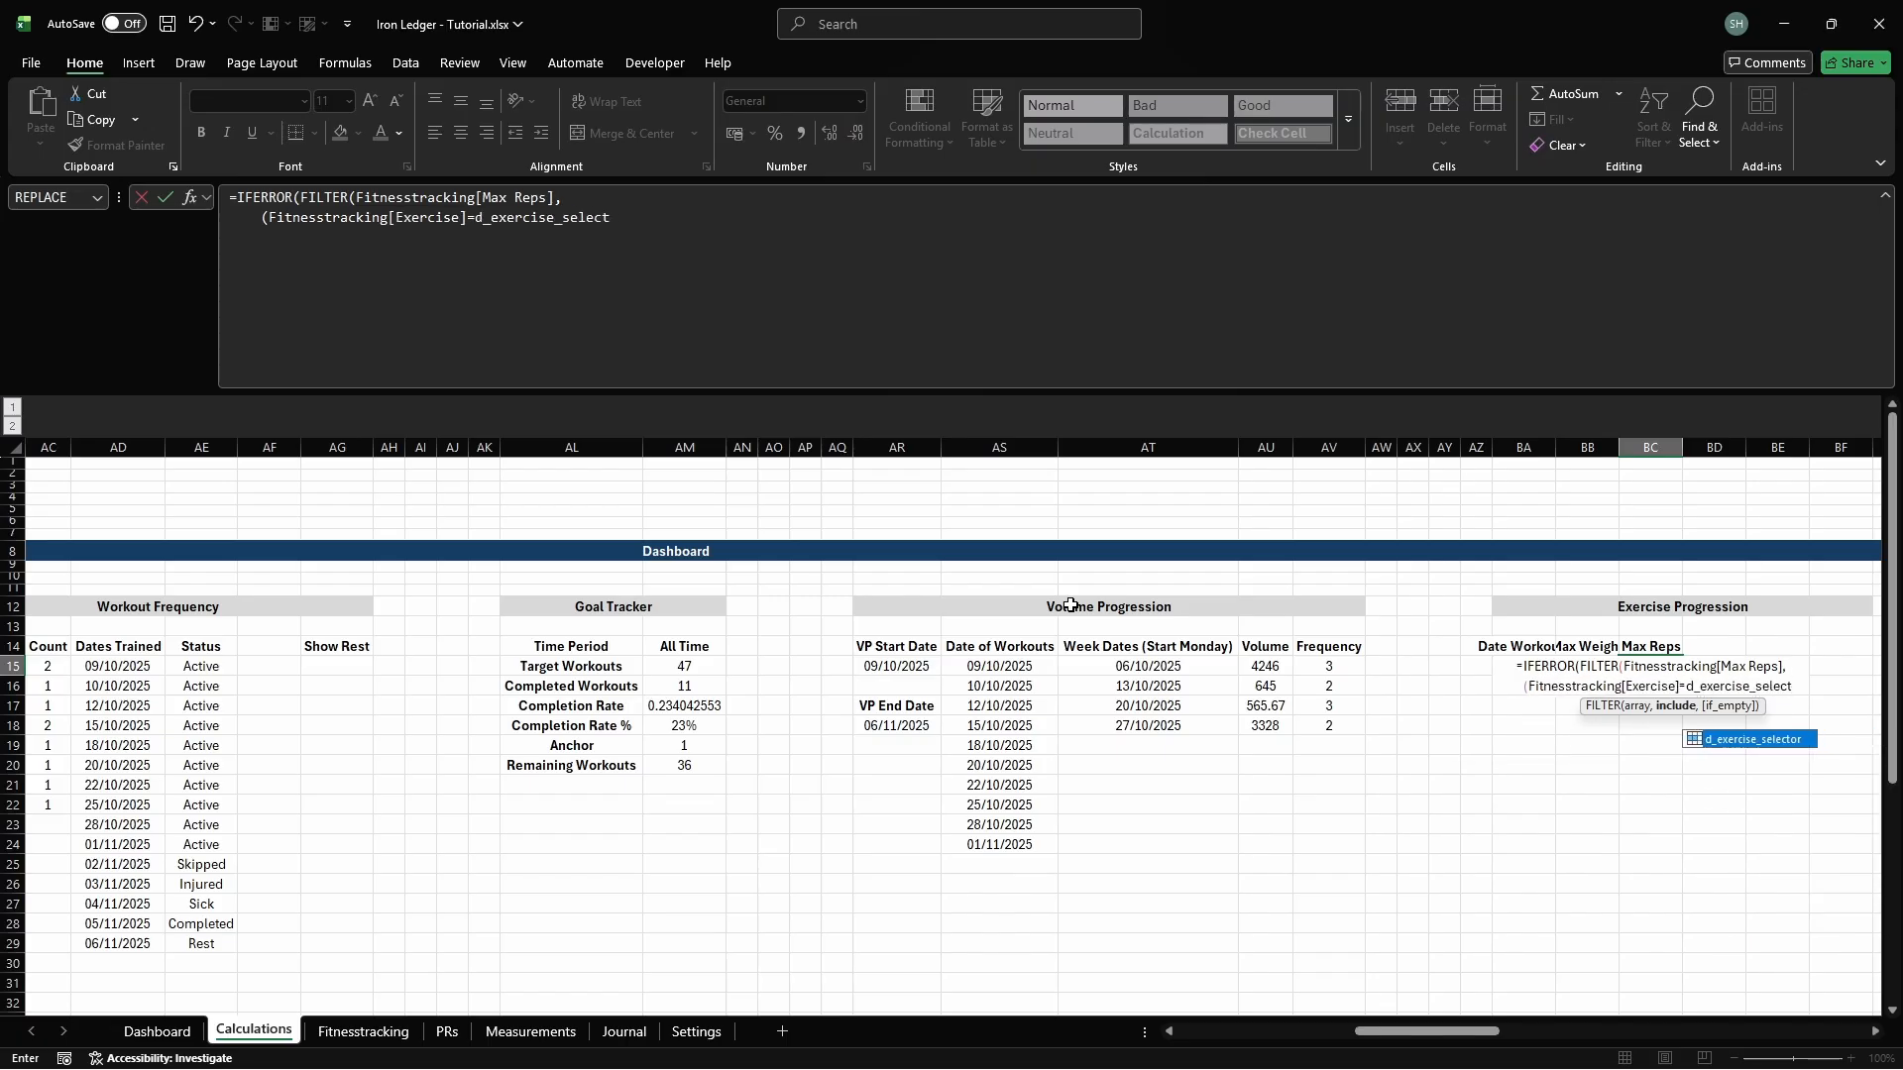
{"action": "type", "text": "or)*"}
Complete the Max Reps formula with the condition ISNUMBER(MATCH(Fitnesstracking[Date], cd_eprog_date_selected_exercise, 0)) and NA() as the error value
{"action": "key", "text": "alt+Return"}
{"action": "type", "text": "(ISNUMBER(MATC"}
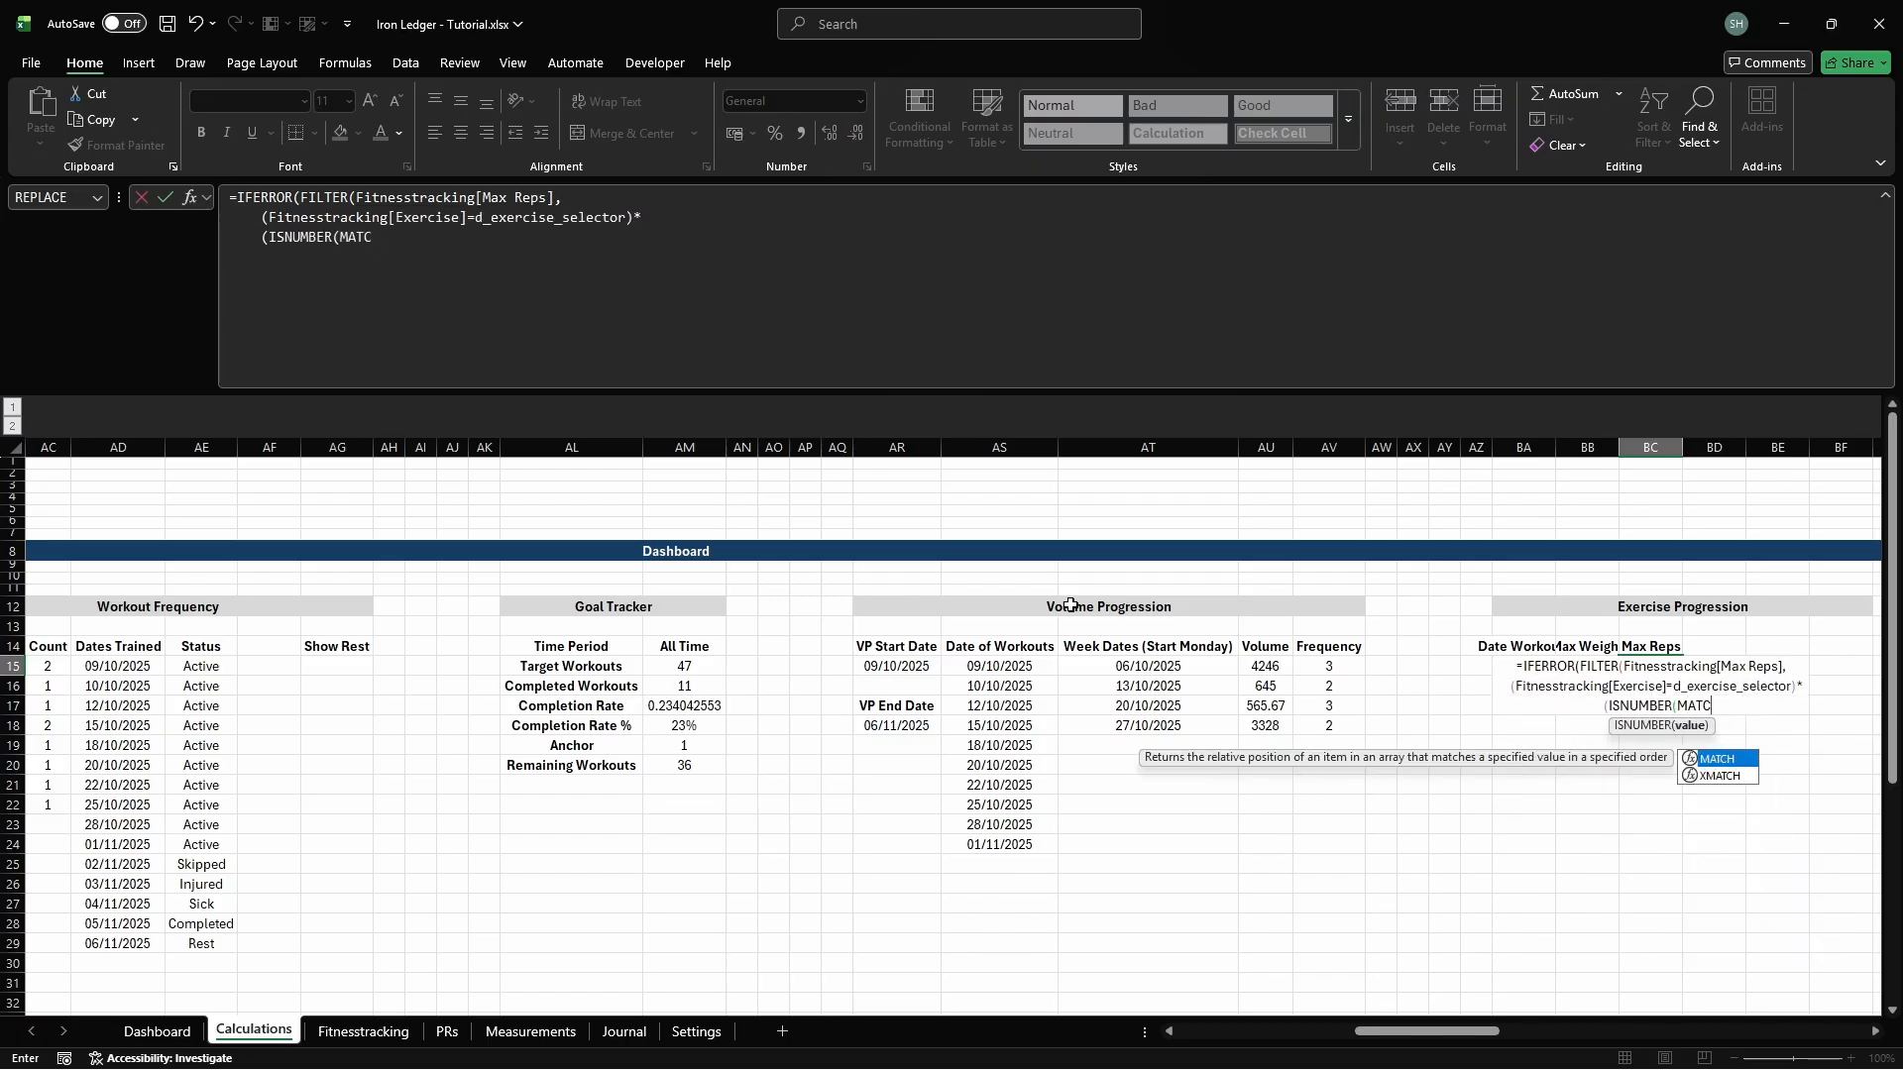
{"action": "type", "text": "H(Fitnesstracking[Date"}
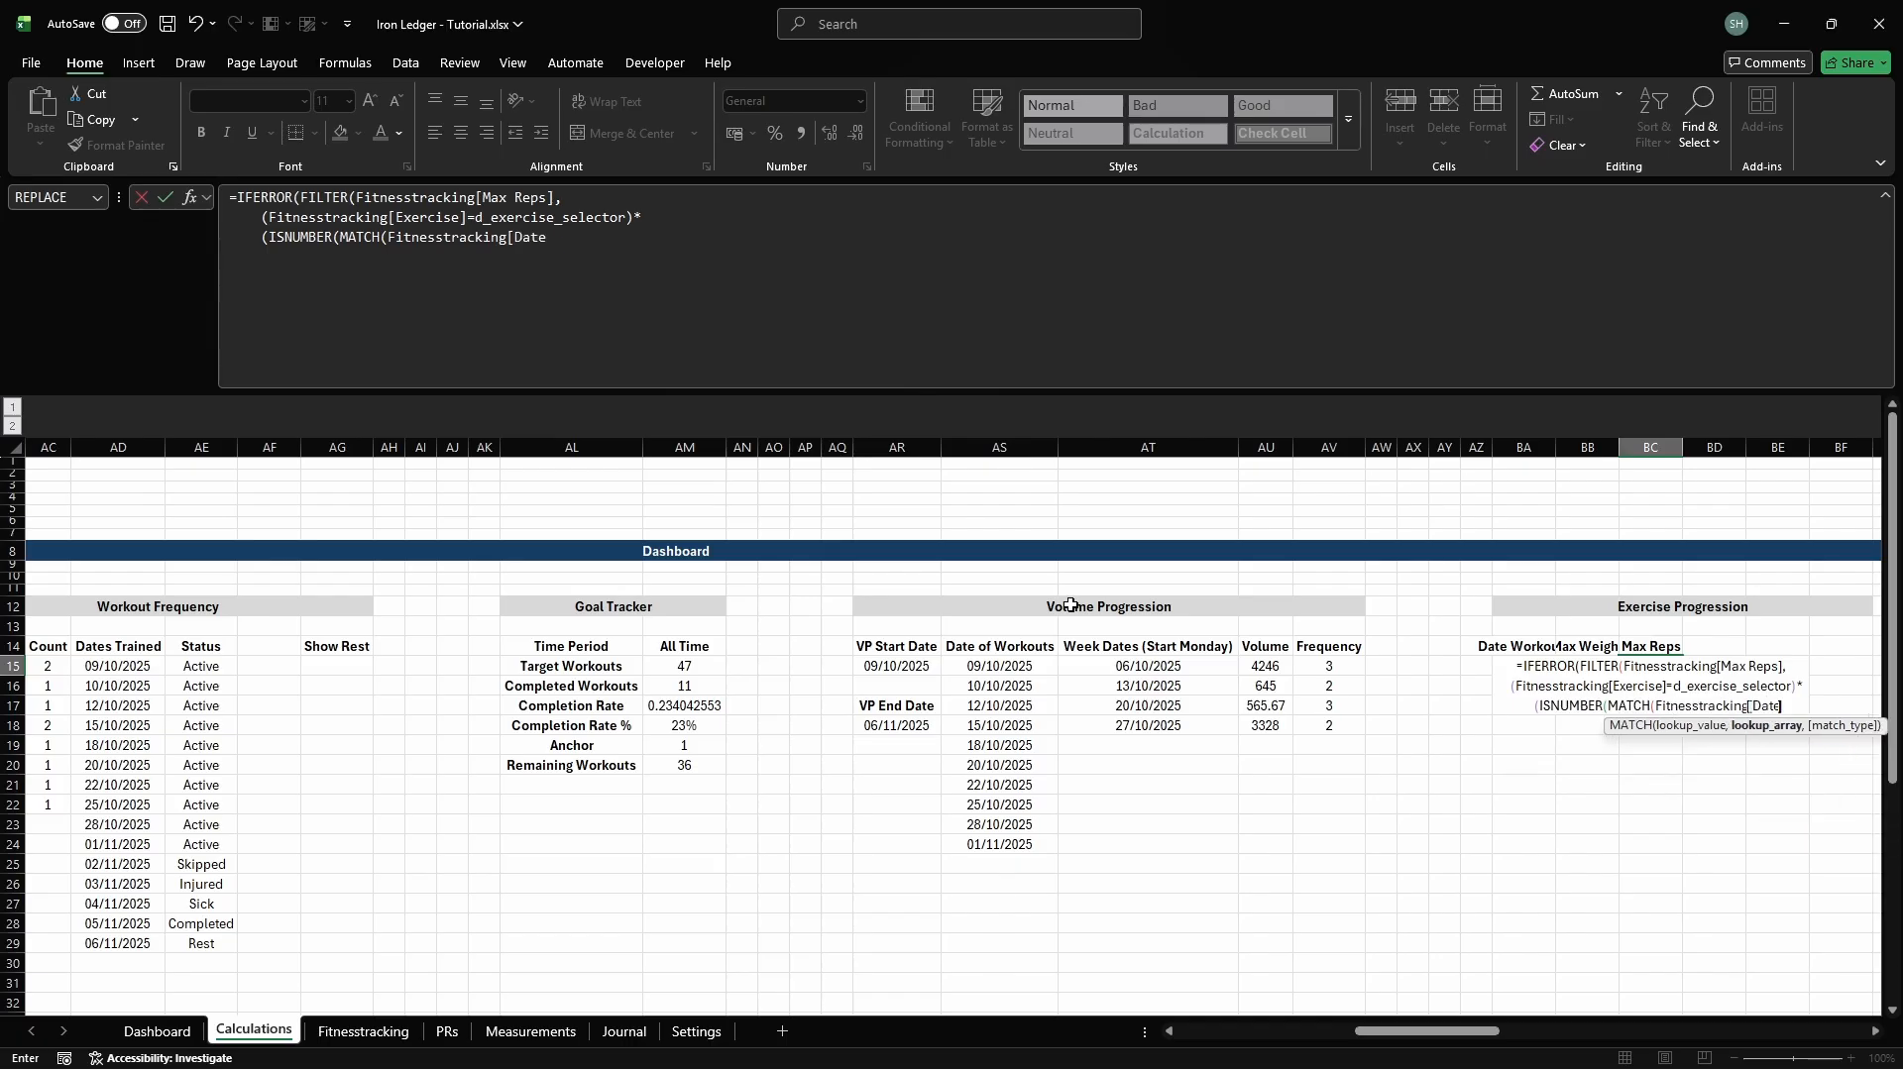
{"action": "type", "text": "], cd_eprog_date_selecte"}
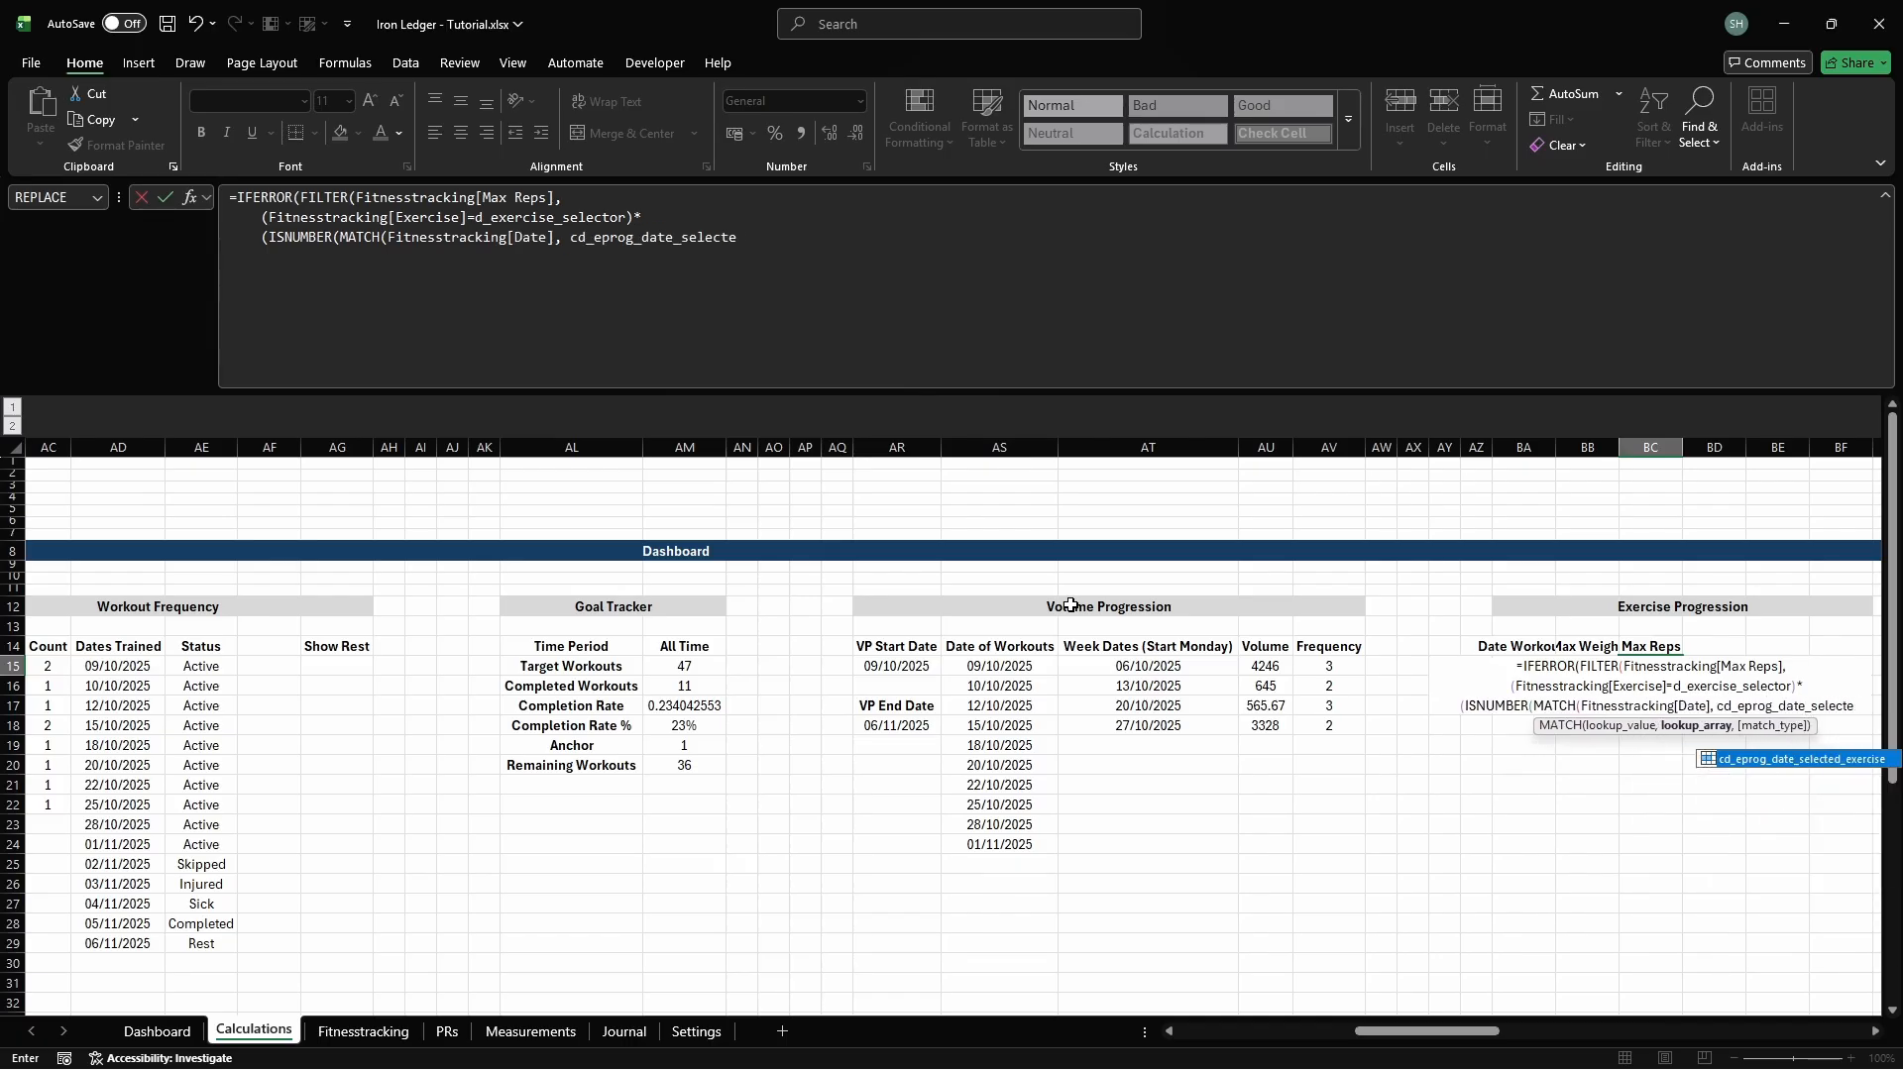
{"action": "type", "text": "d_exercise, 0)))),"}
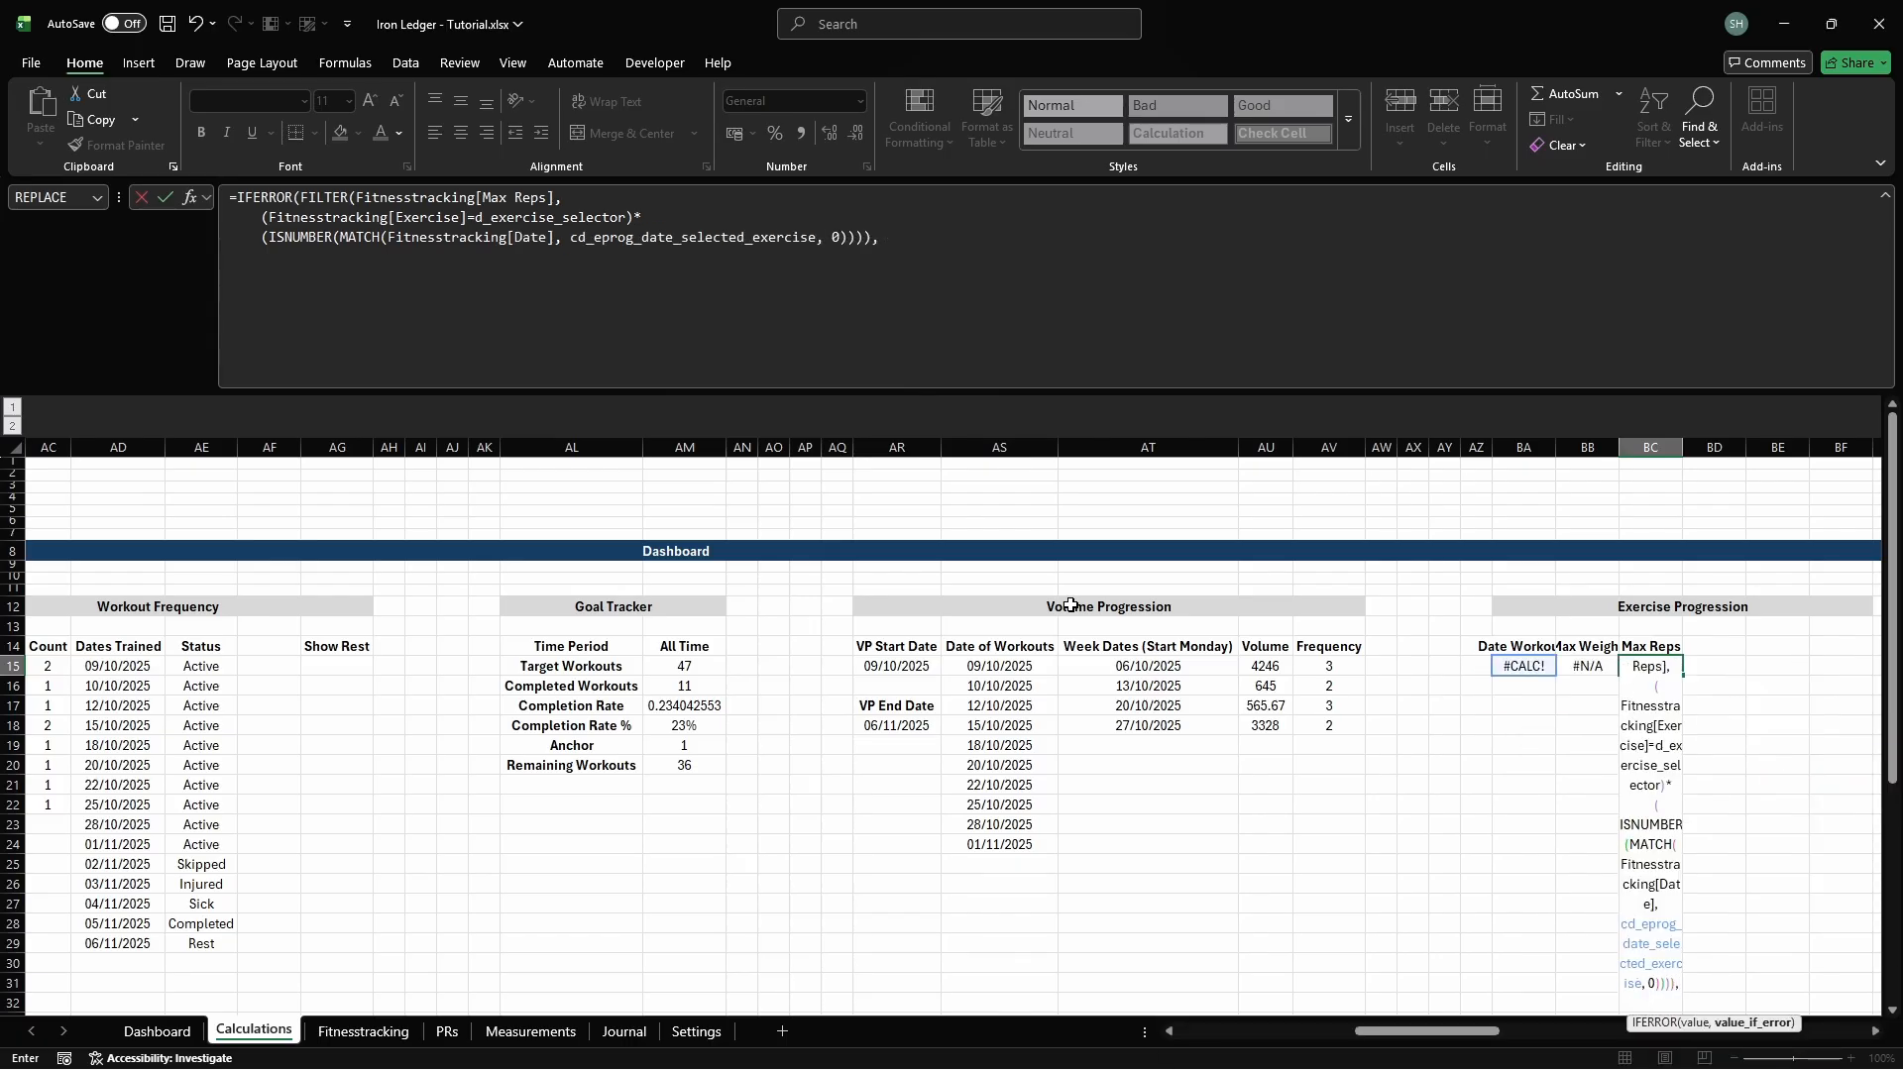
{"action": "key", "text": "alt+Return"}
{"action": "type", "text": "NA())"}
{"action": "key", "text": "Tab"}
Add the column header "Distance" in BD14
{"action": "key", "text": "Up"}
{"action": "type", "text": "Distance"}
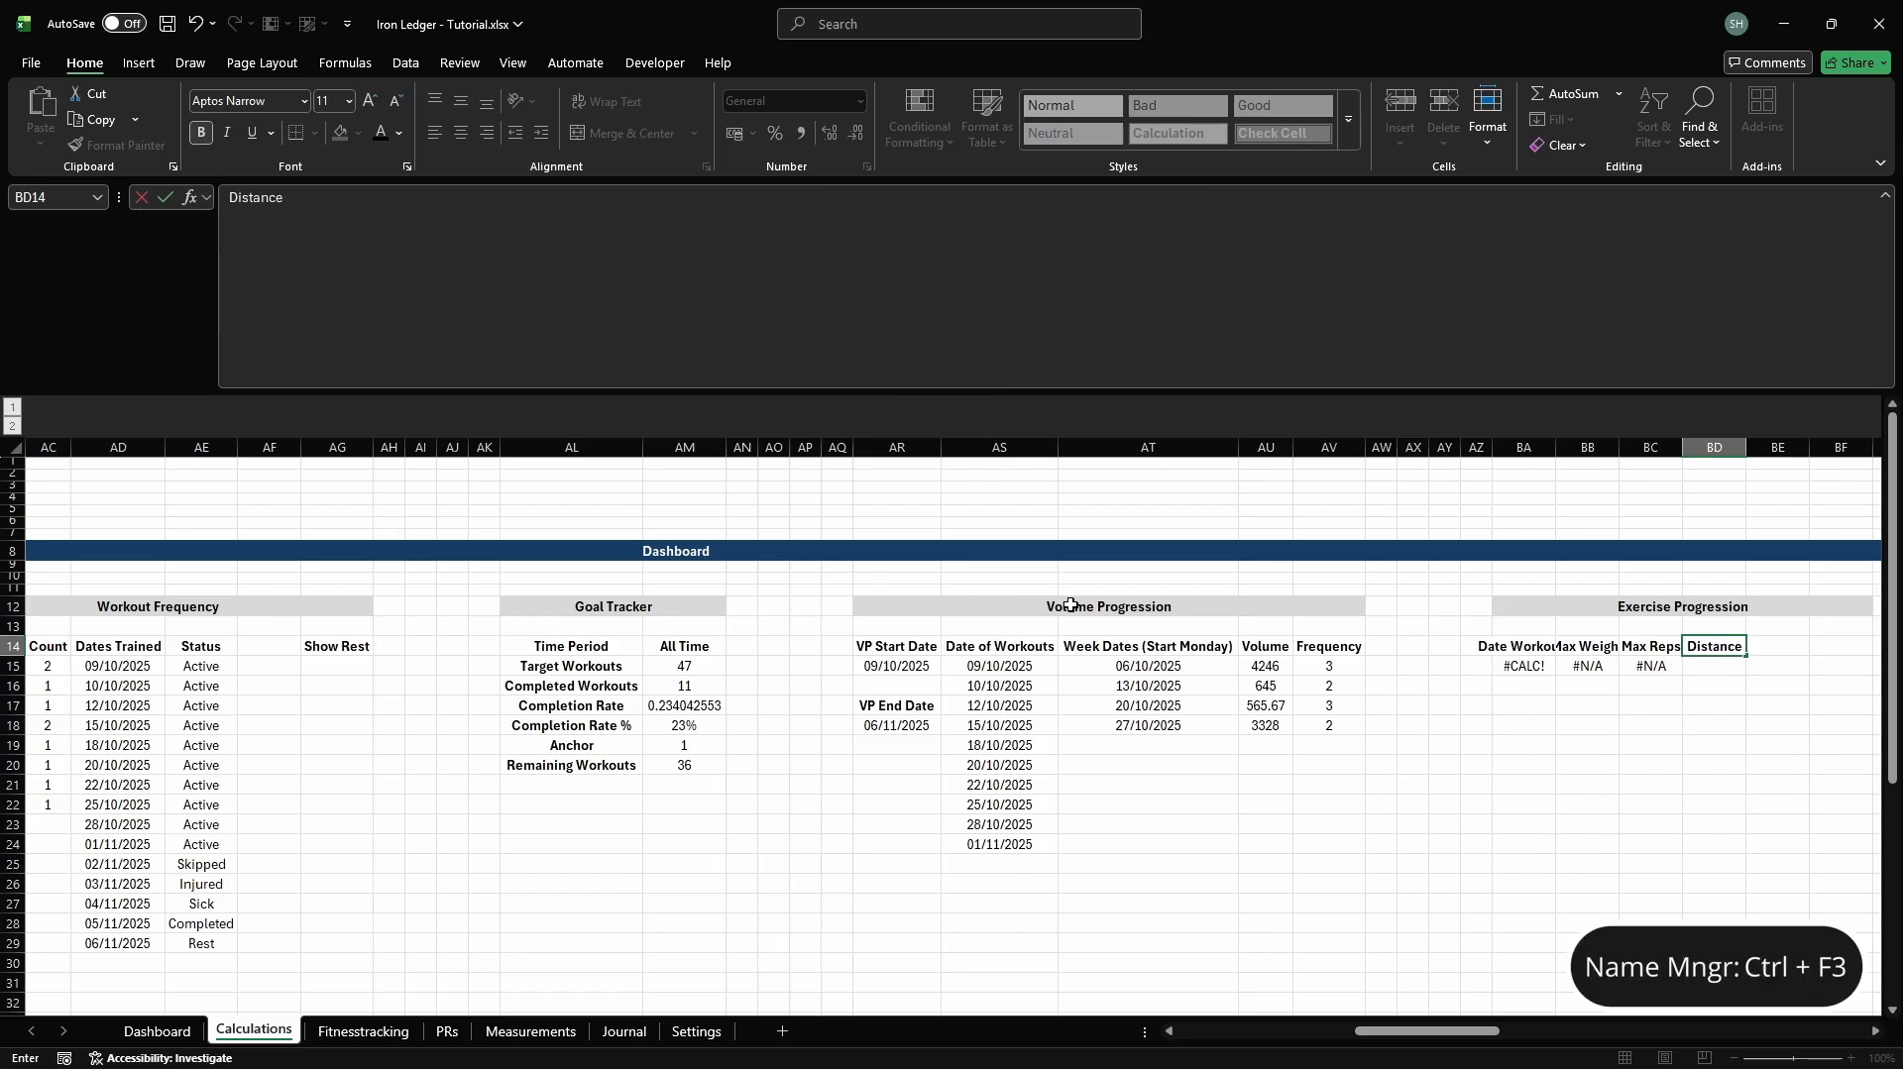
{"action": "key", "text": "Return"}
Define the workbook name cd_eprog_distance for the Distance results starting at Calculations!$BD$15
{"action": "key", "text": "ctrl+F3"}
{"action": "left_click", "coordinate": [733, 367]}
{"action": "type", "text": "cd_epr"}
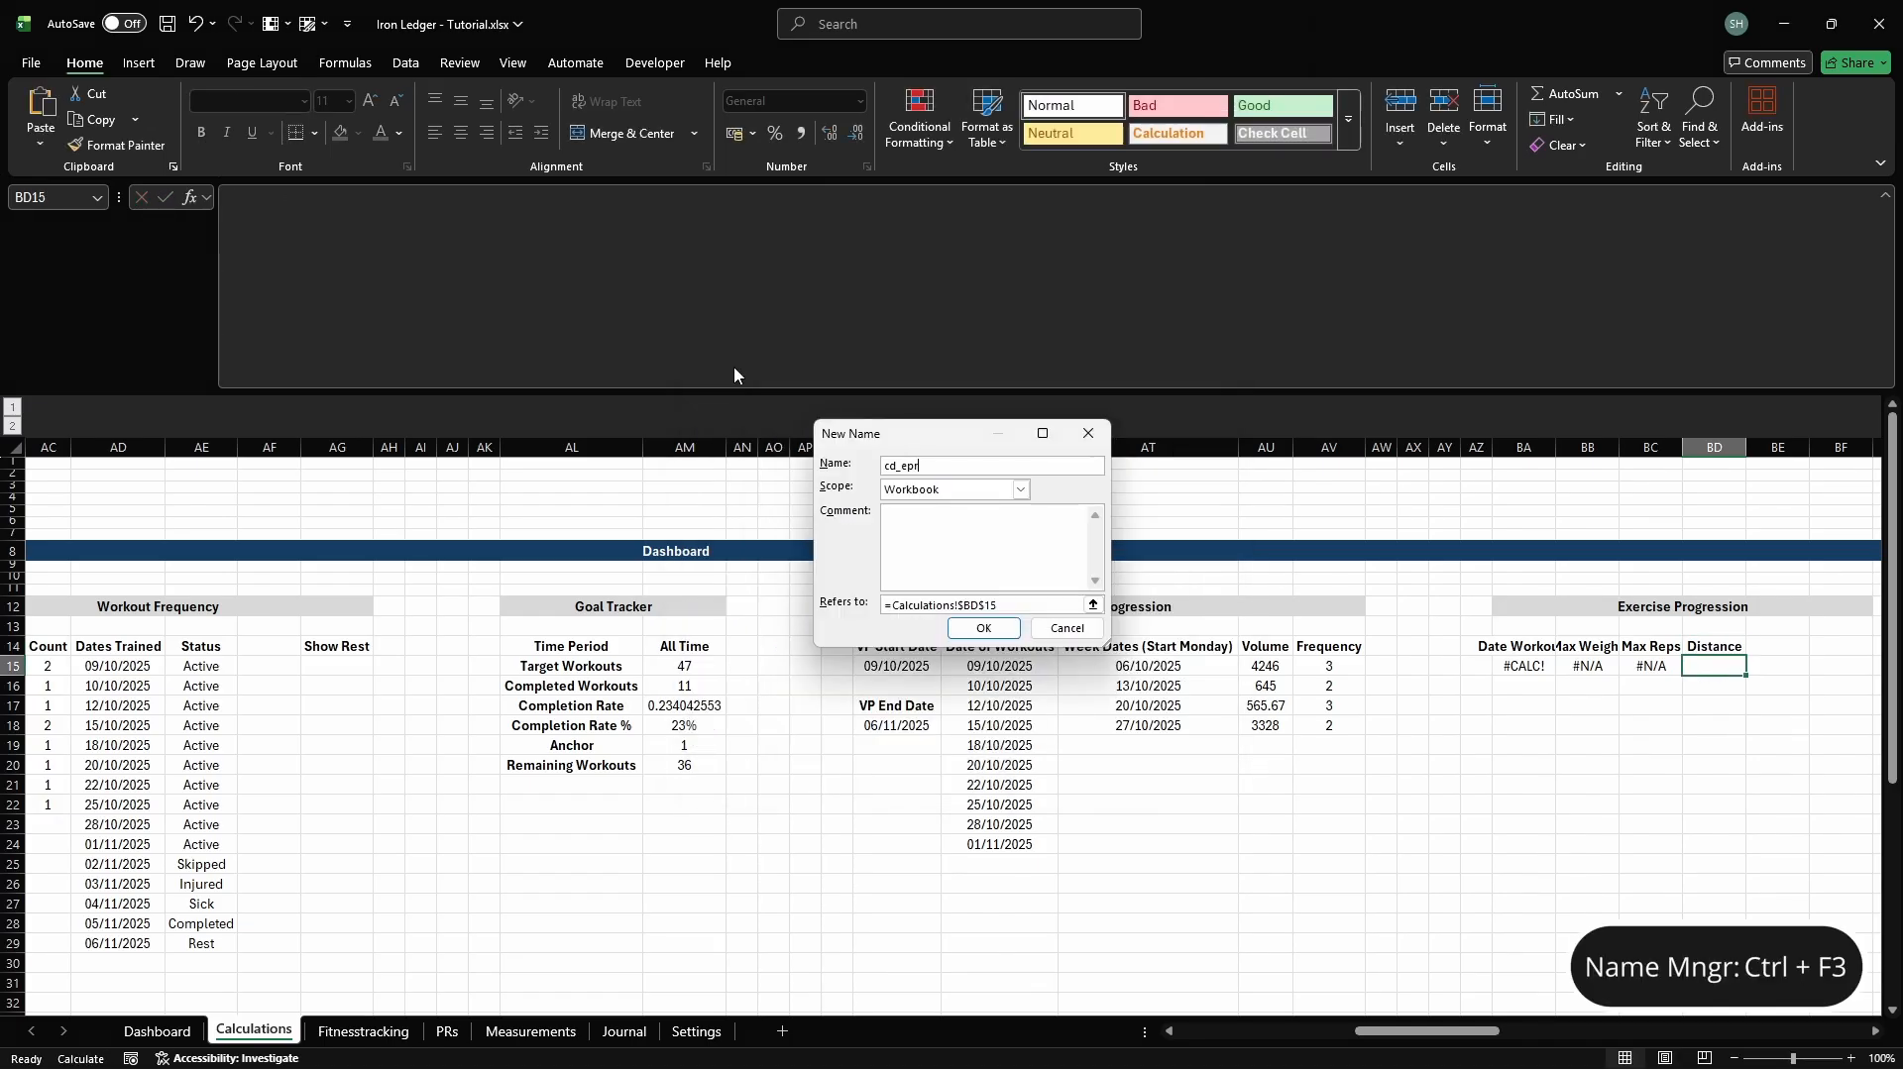
{"action": "type", "text": "og_distance"}
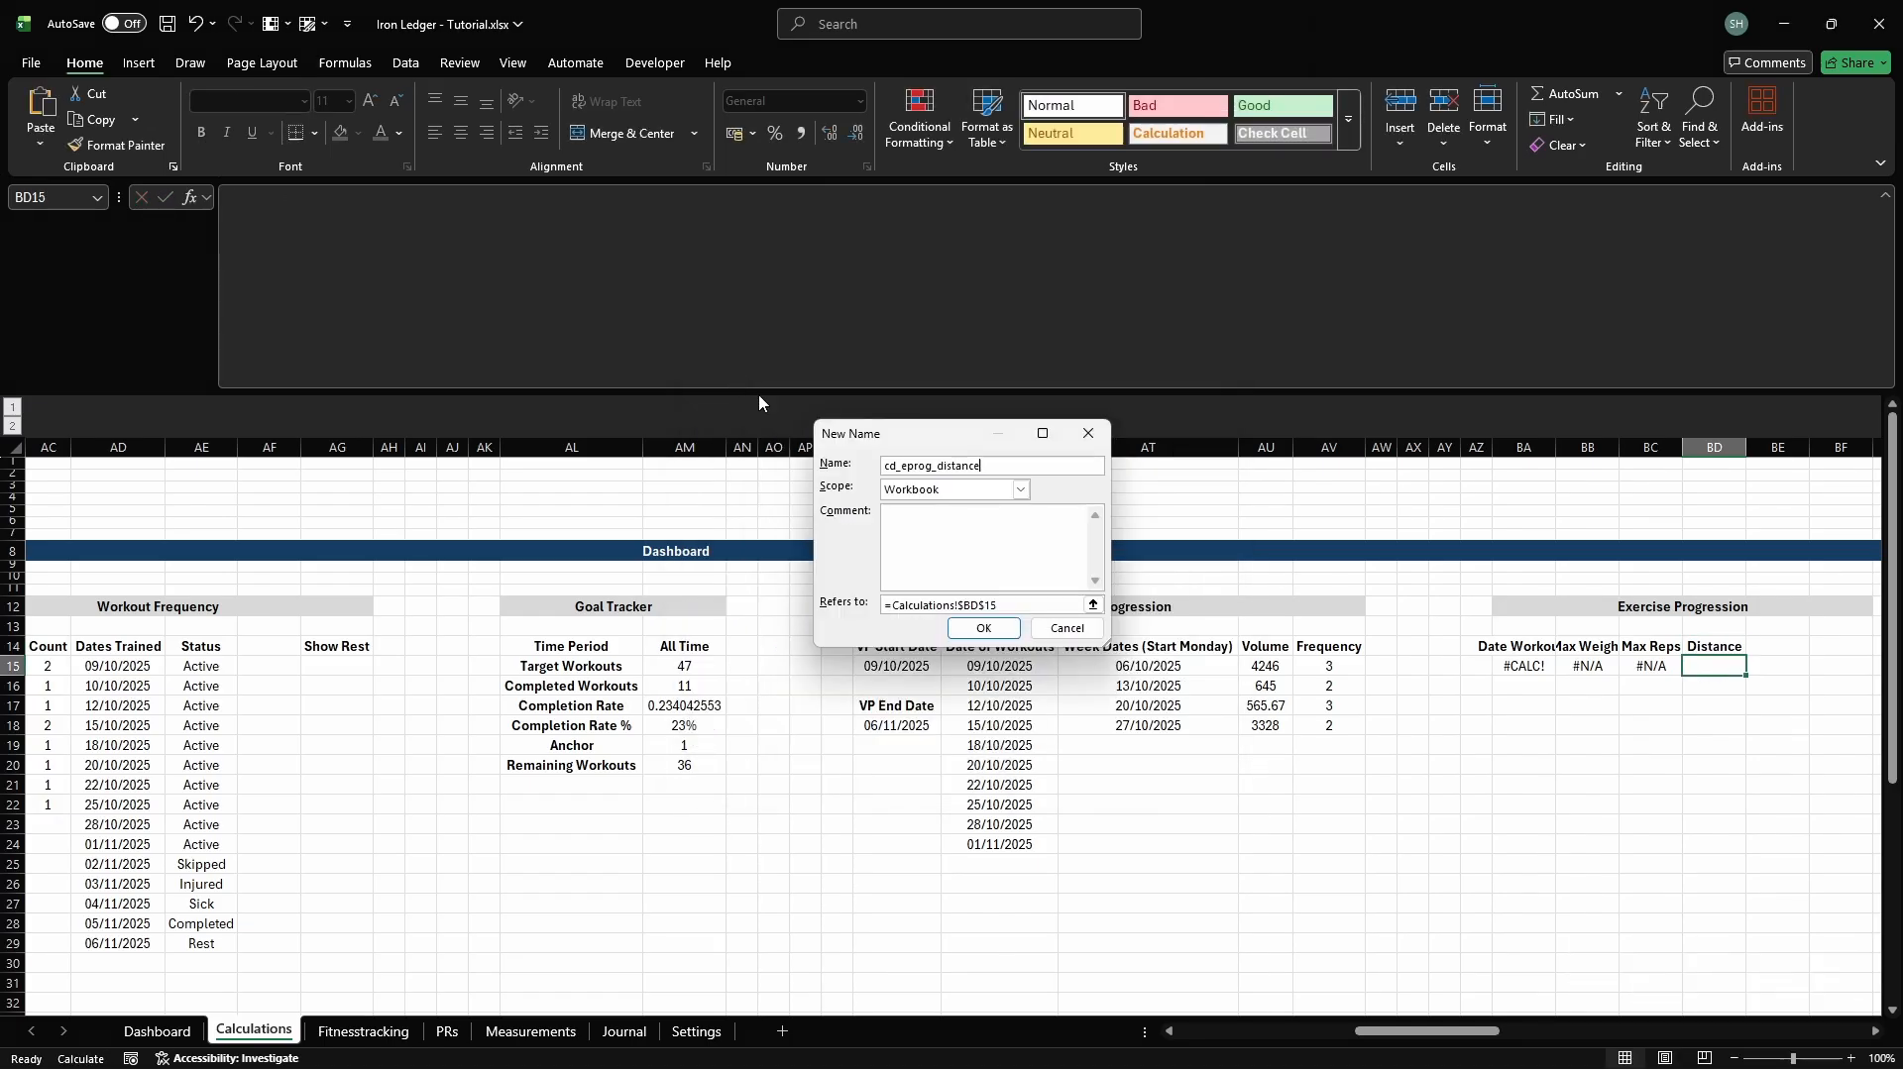
{"action": "left_click", "coordinate": [1072, 605]}
{"action": "key", "text": "Return"}
{"action": "key", "text": "Escape"}
Begin the BD15 formula with an IFERROR-wrapped FILTER of Fitnesstracking[Distance] and the first condition Fitnesstracking[Exercise]=d_exercise_selector
{"action": "type", "text": "=IF"}
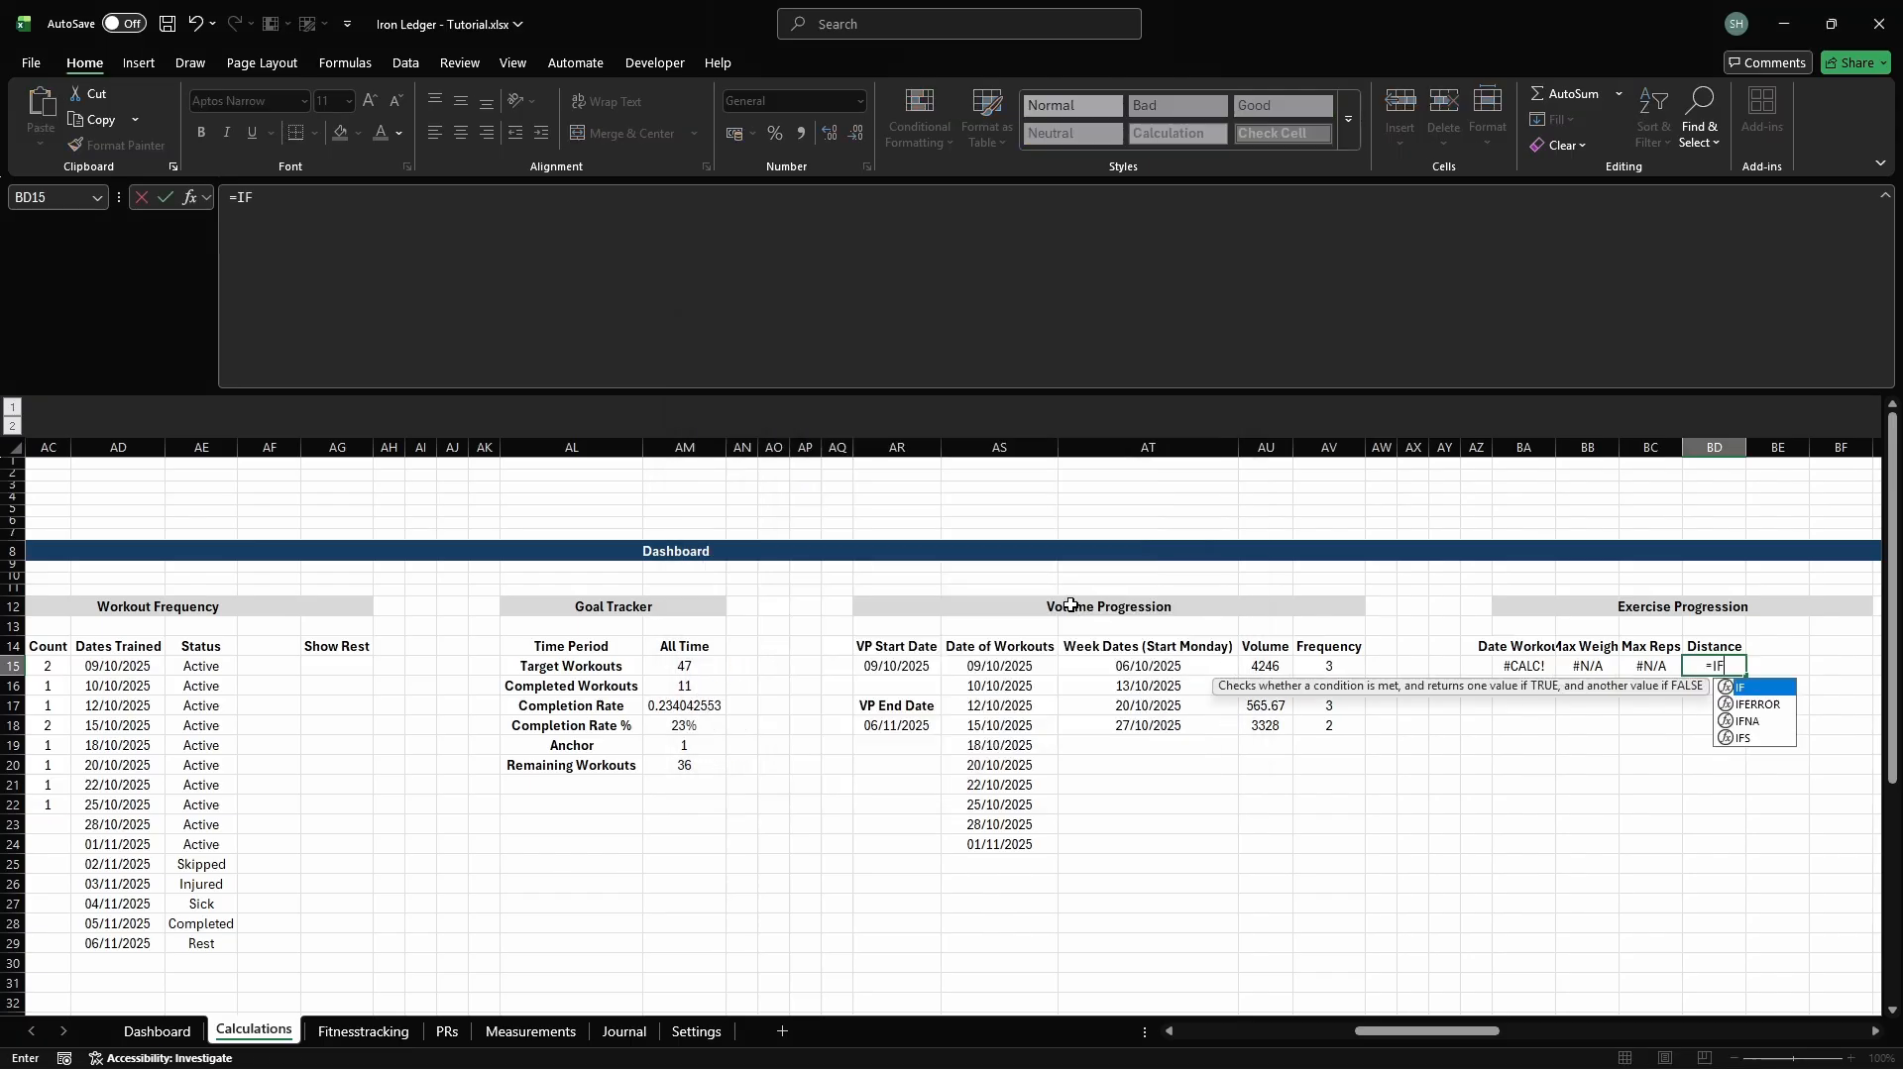
{"action": "type", "text": "ERROR(FILTER(Fit"}
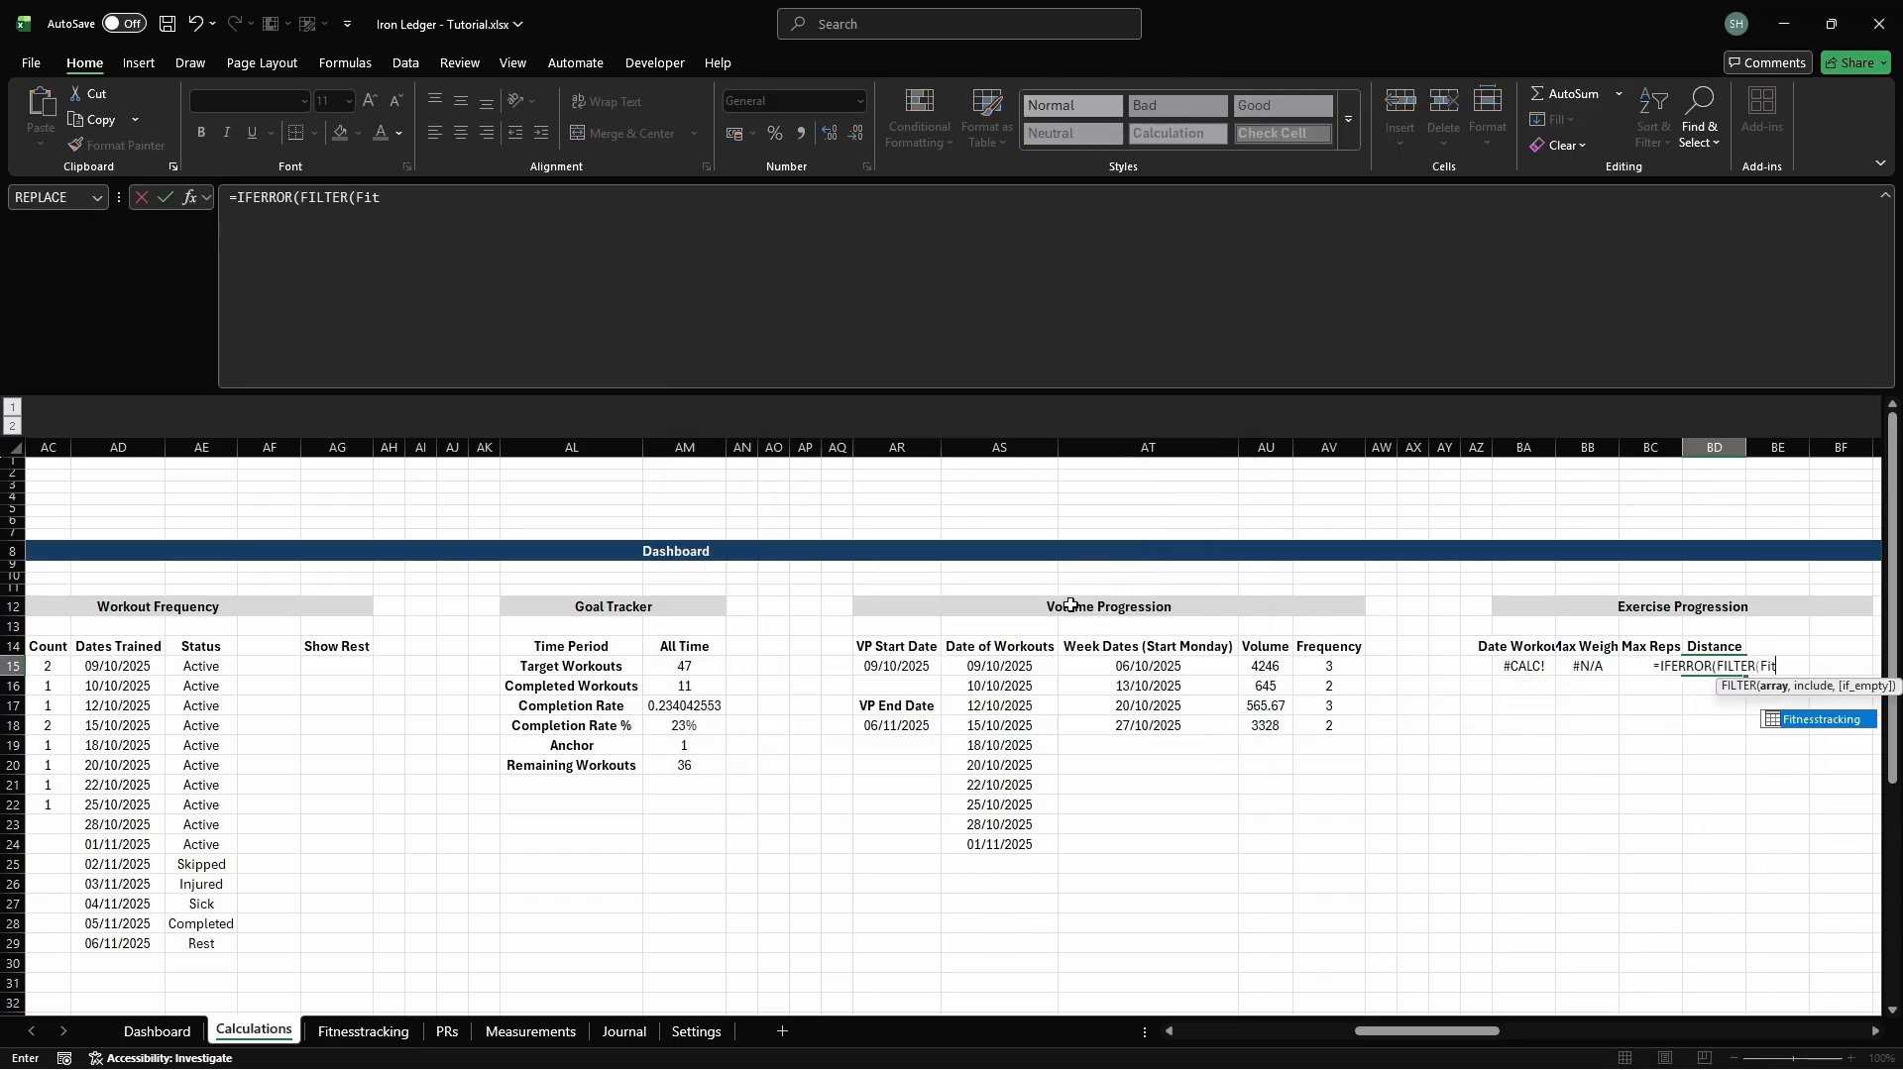
{"action": "type", "text": "nesstracking[Distance],"}
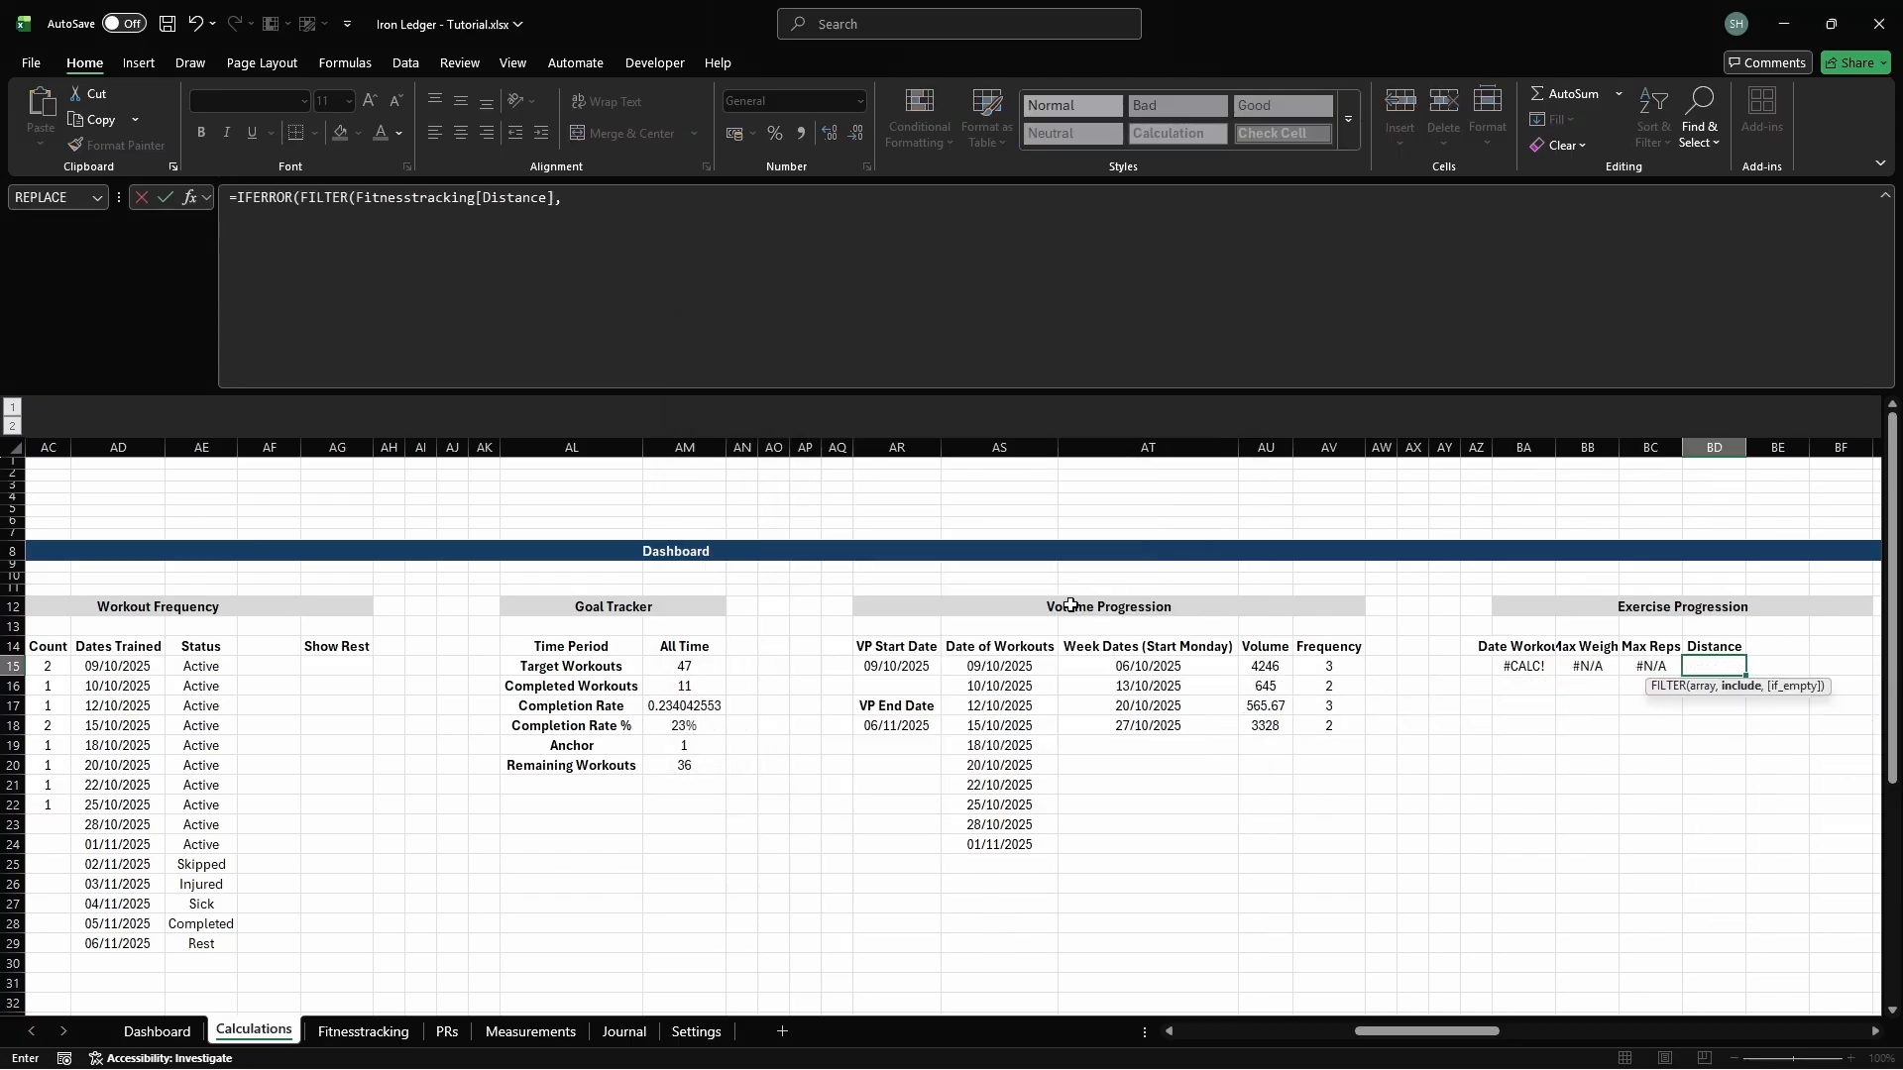
{"action": "key", "text": "alt+Return"}
{"action": "type", "text": "(Fitnesstracki"}
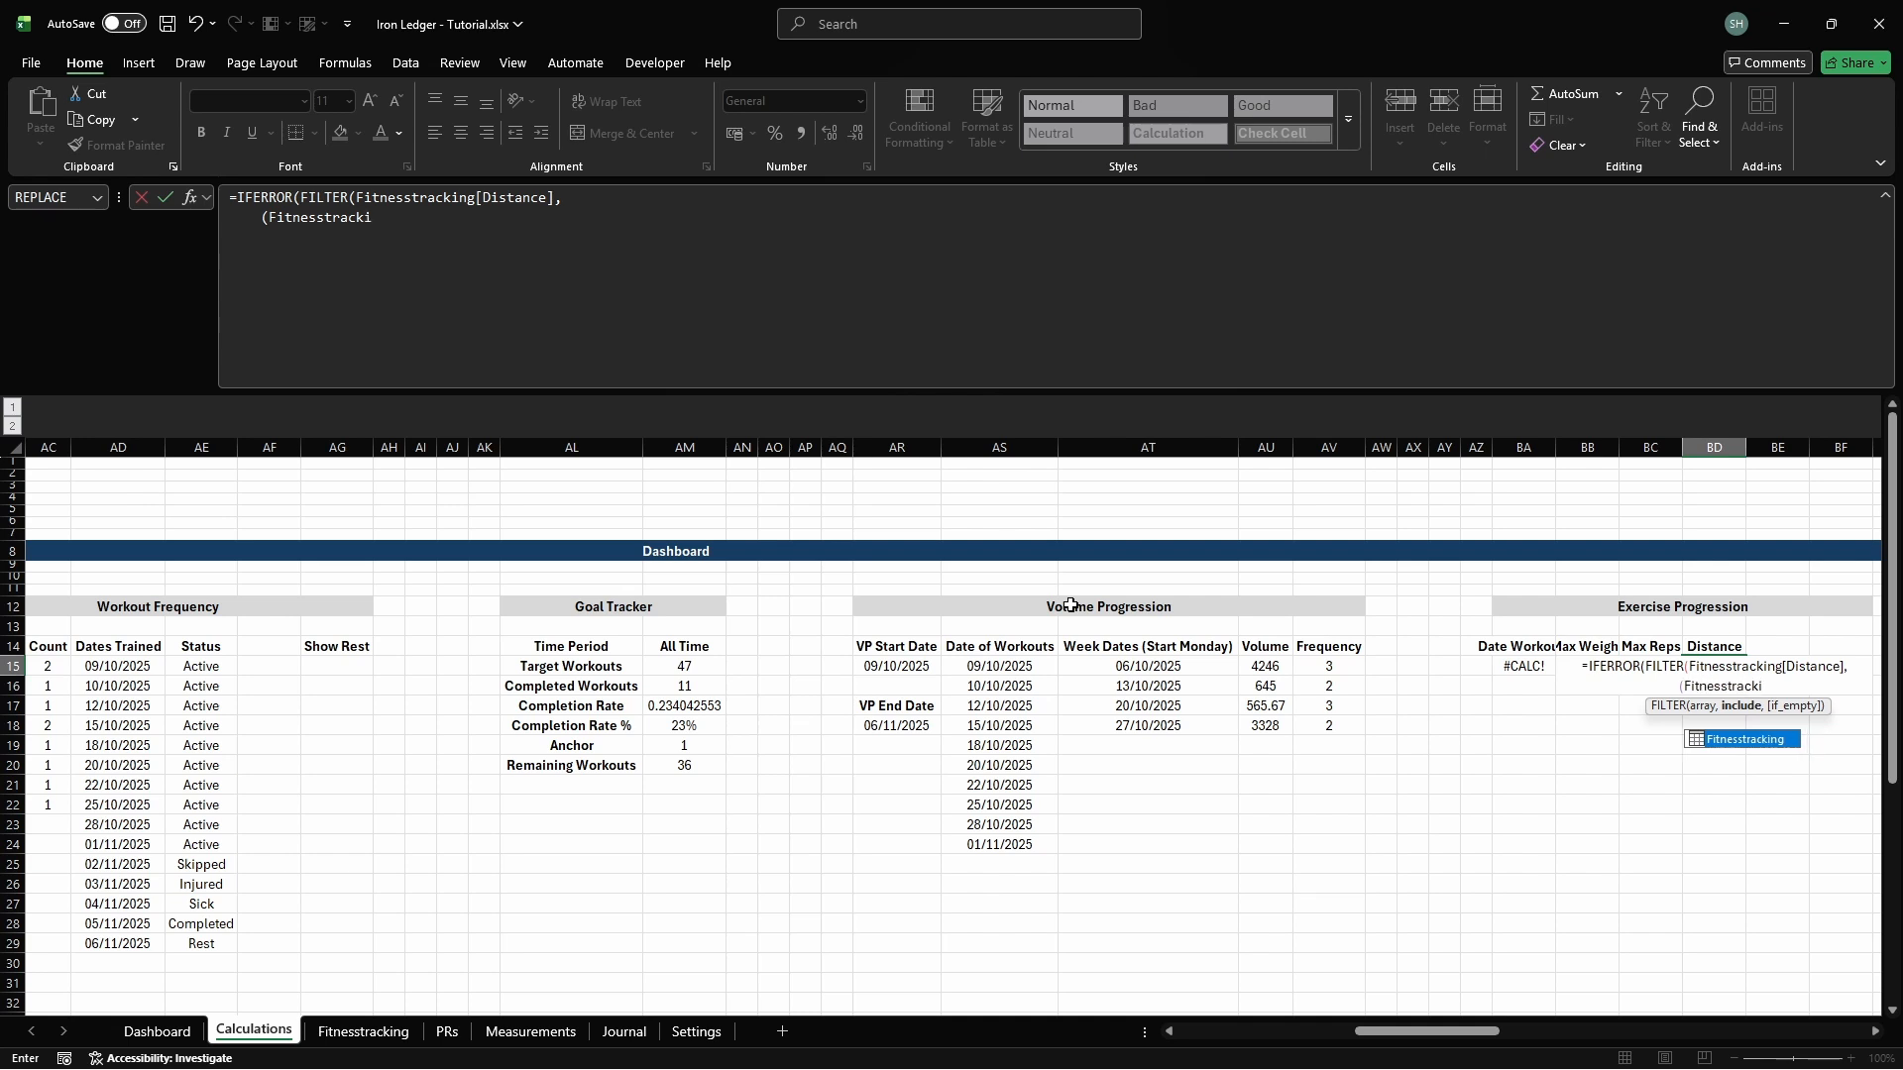
{"action": "type", "text": "ng[Exercise]=d_exercise_s"}
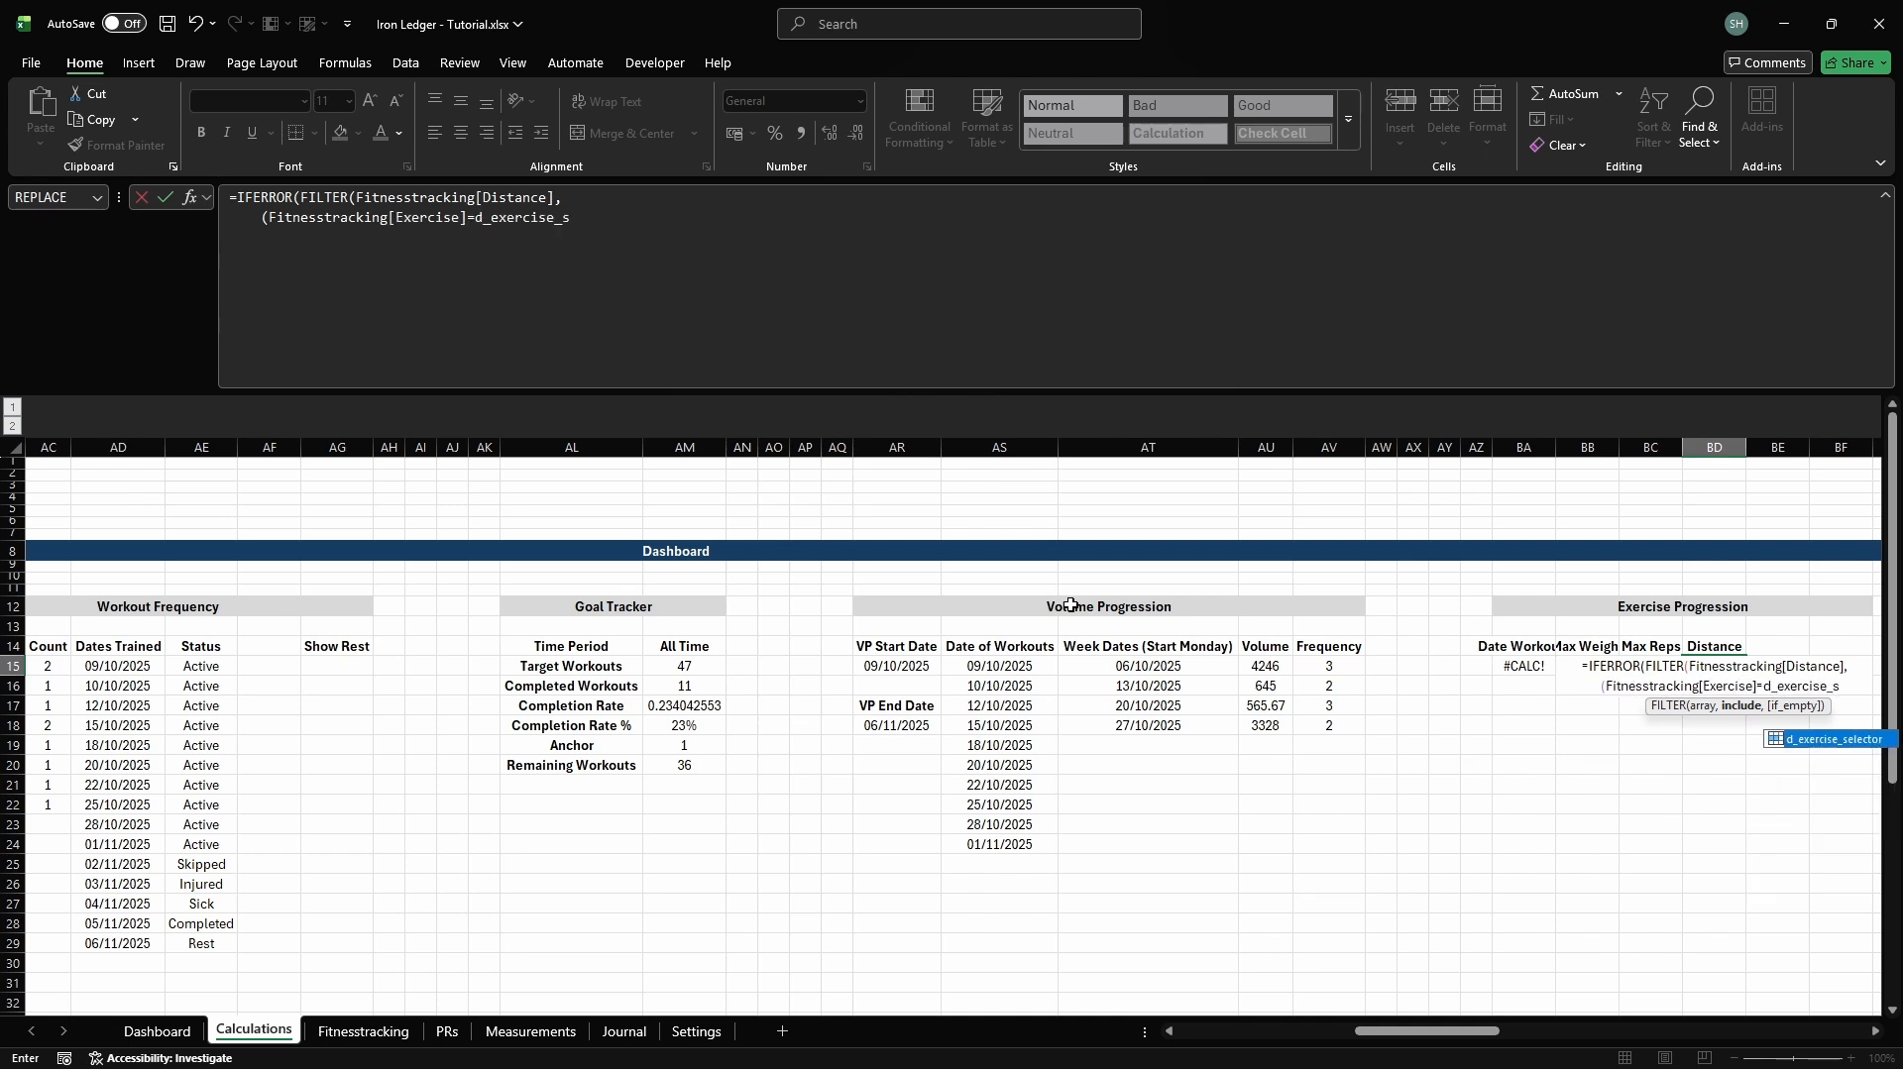
{"action": "type", "text": "elector)*"}
Complete the Distance formula with the condition ISNUMBER(MATCH(Fitnesstracking[Date], cd_eprog_date_selected_exercise, 0)) and NA() as the error value
{"action": "key", "text": "alt+Return"}
{"action": "type", "text": "(ISN"}
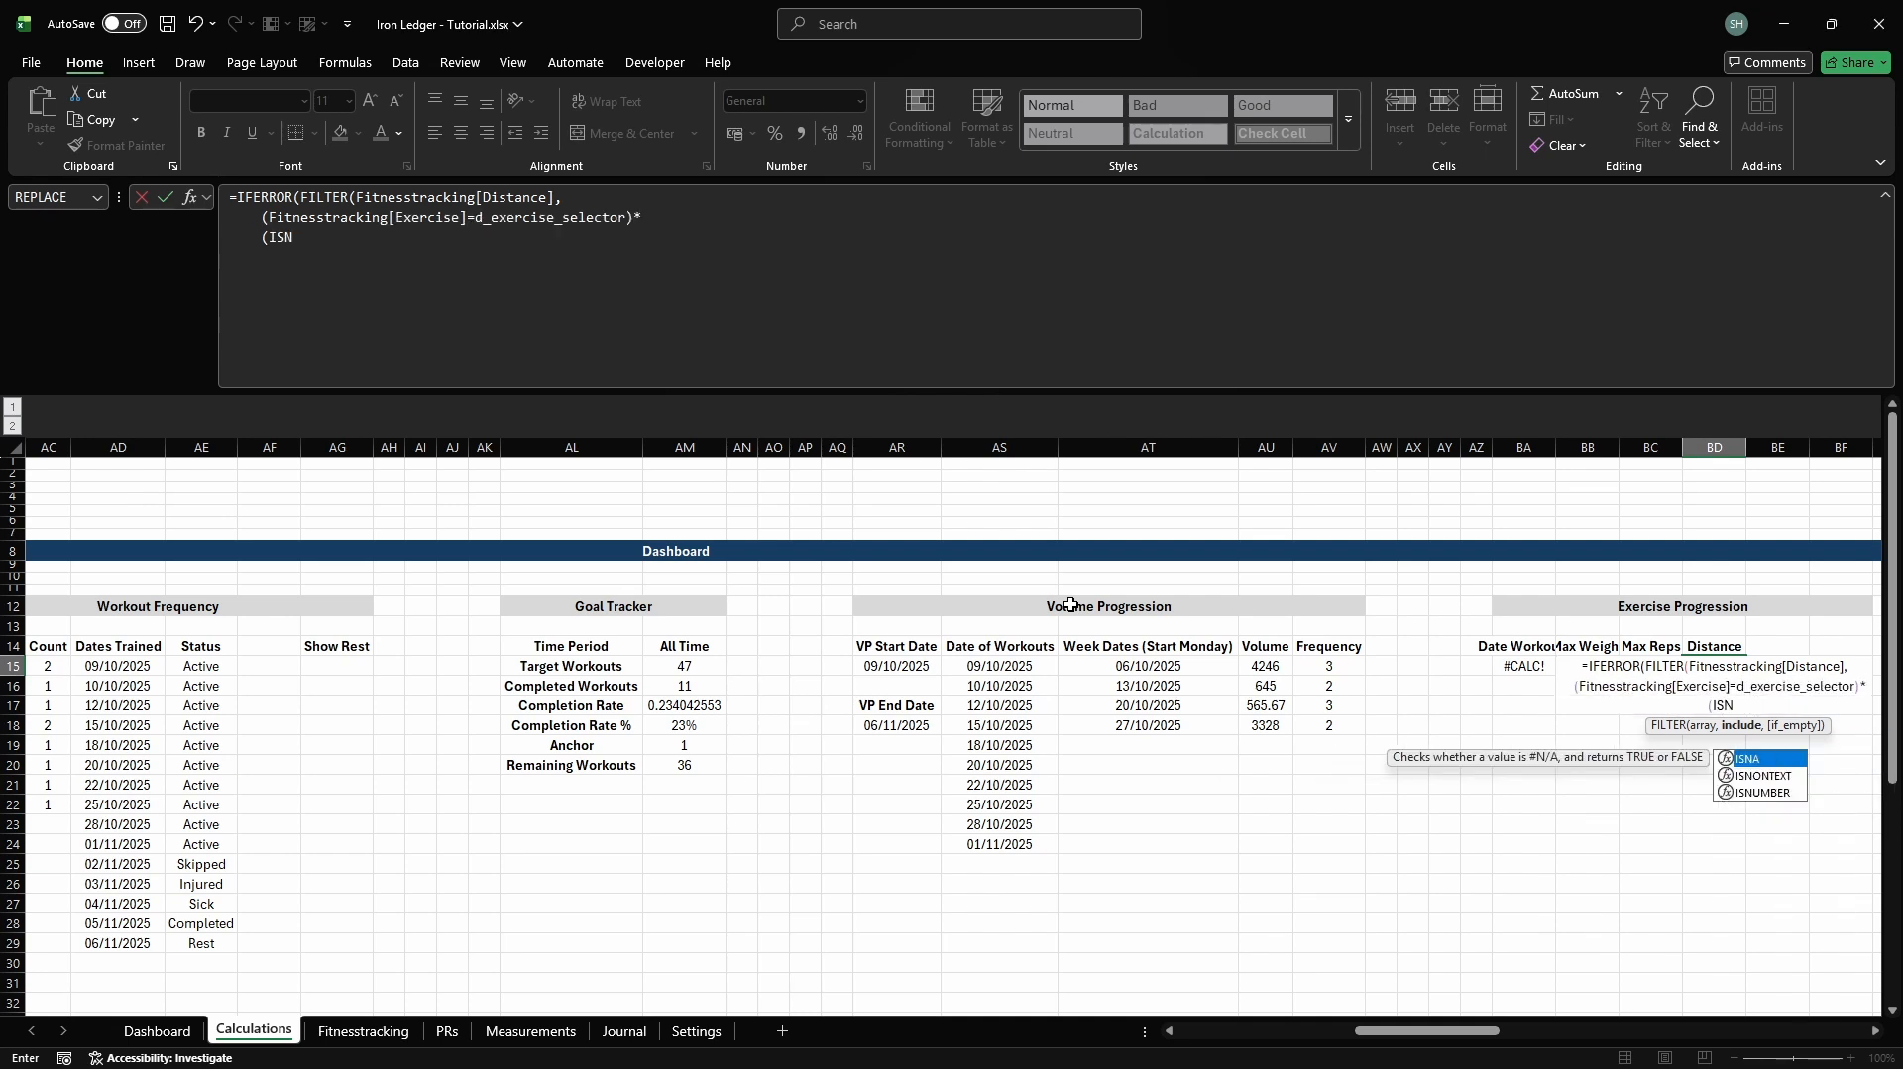
{"action": "type", "text": "UMBER(MATCH(Fitnes"}
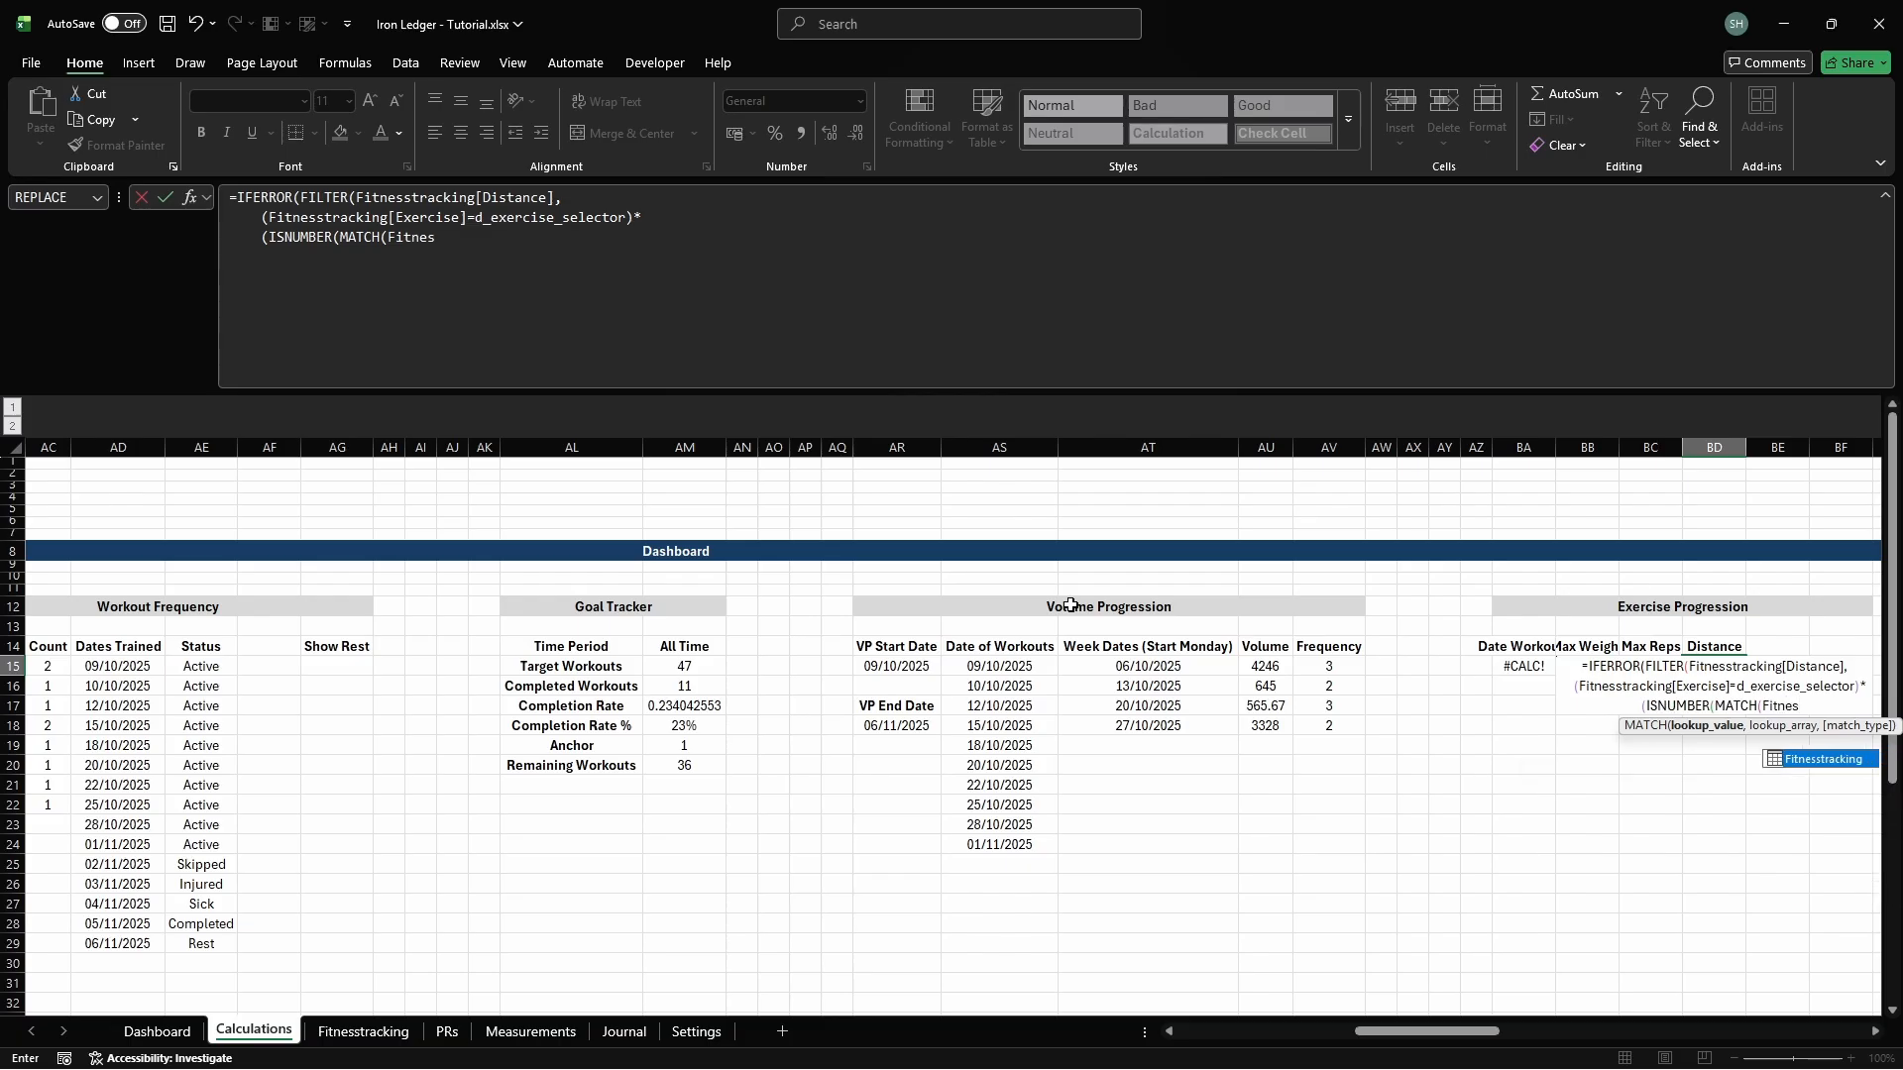
{"action": "type", "text": "stracking[Date], cd_epr"}
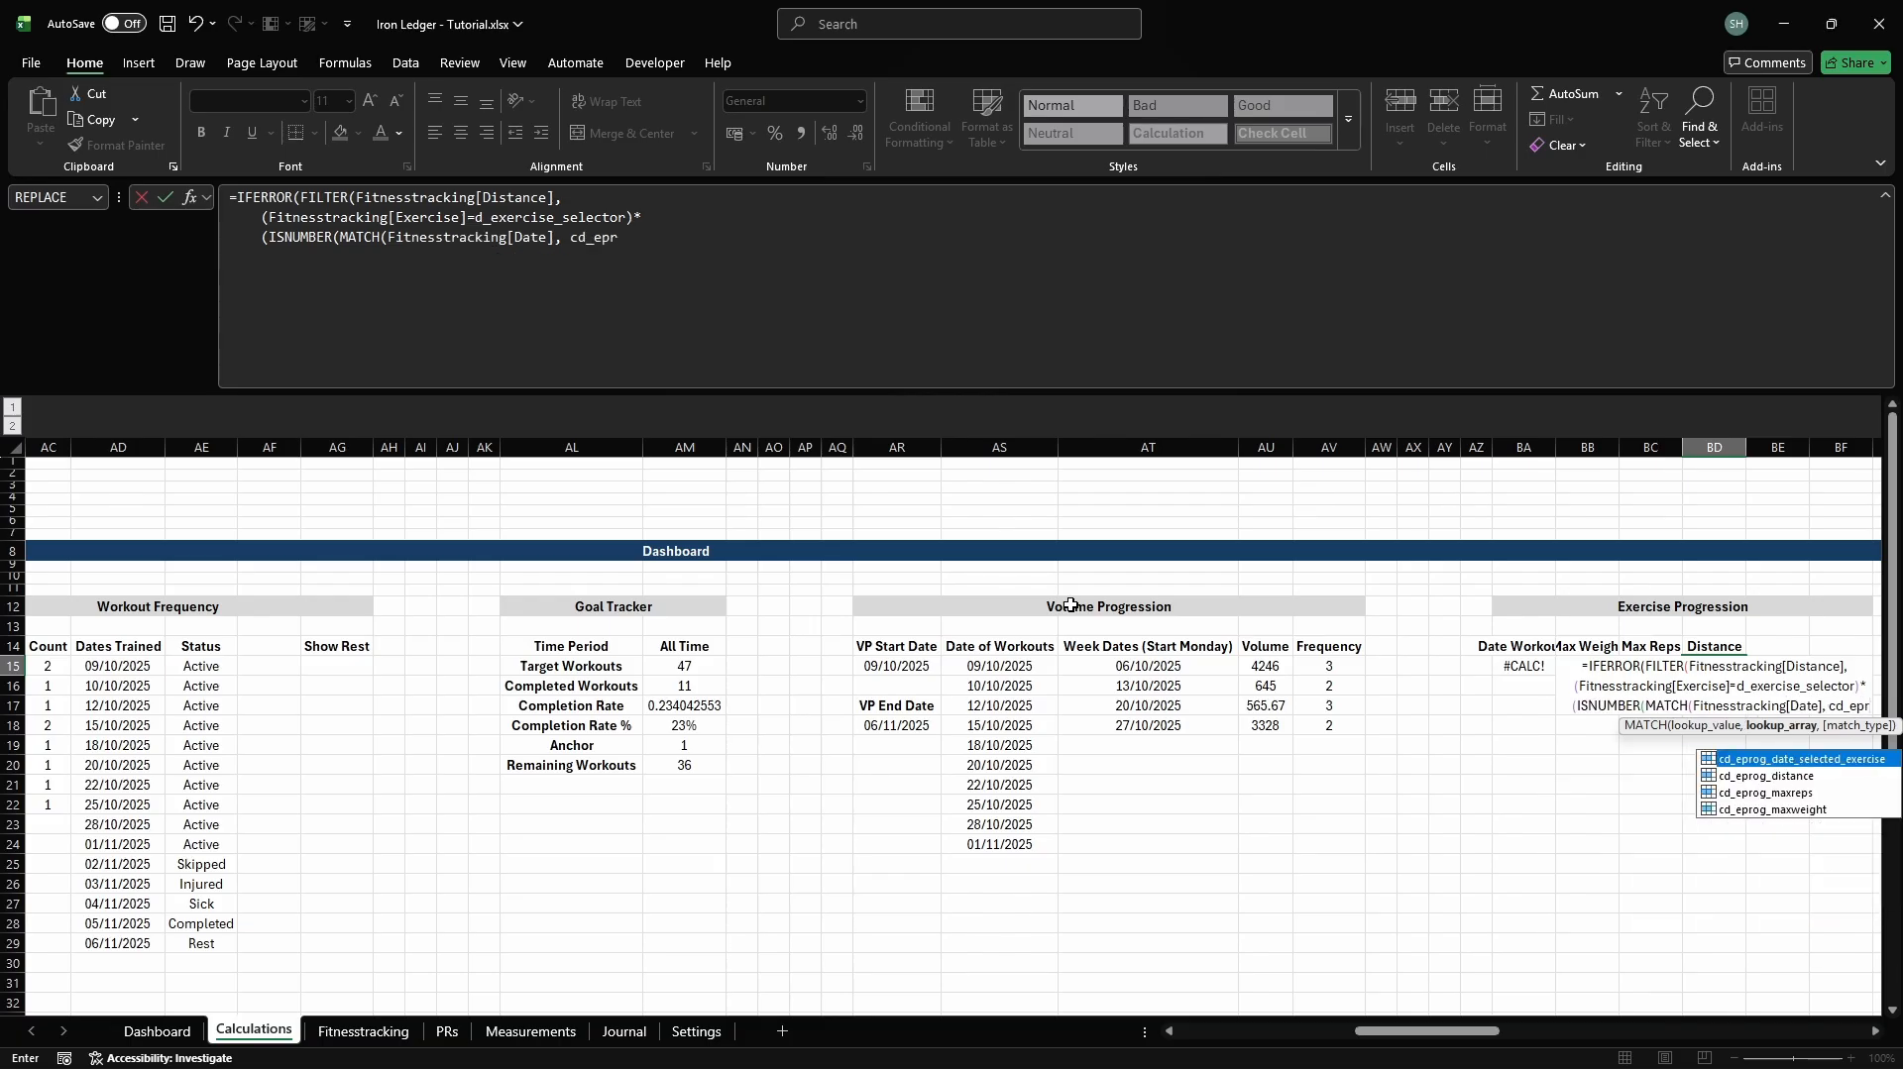
{"action": "type", "text": "og_date_selected_exerc"}
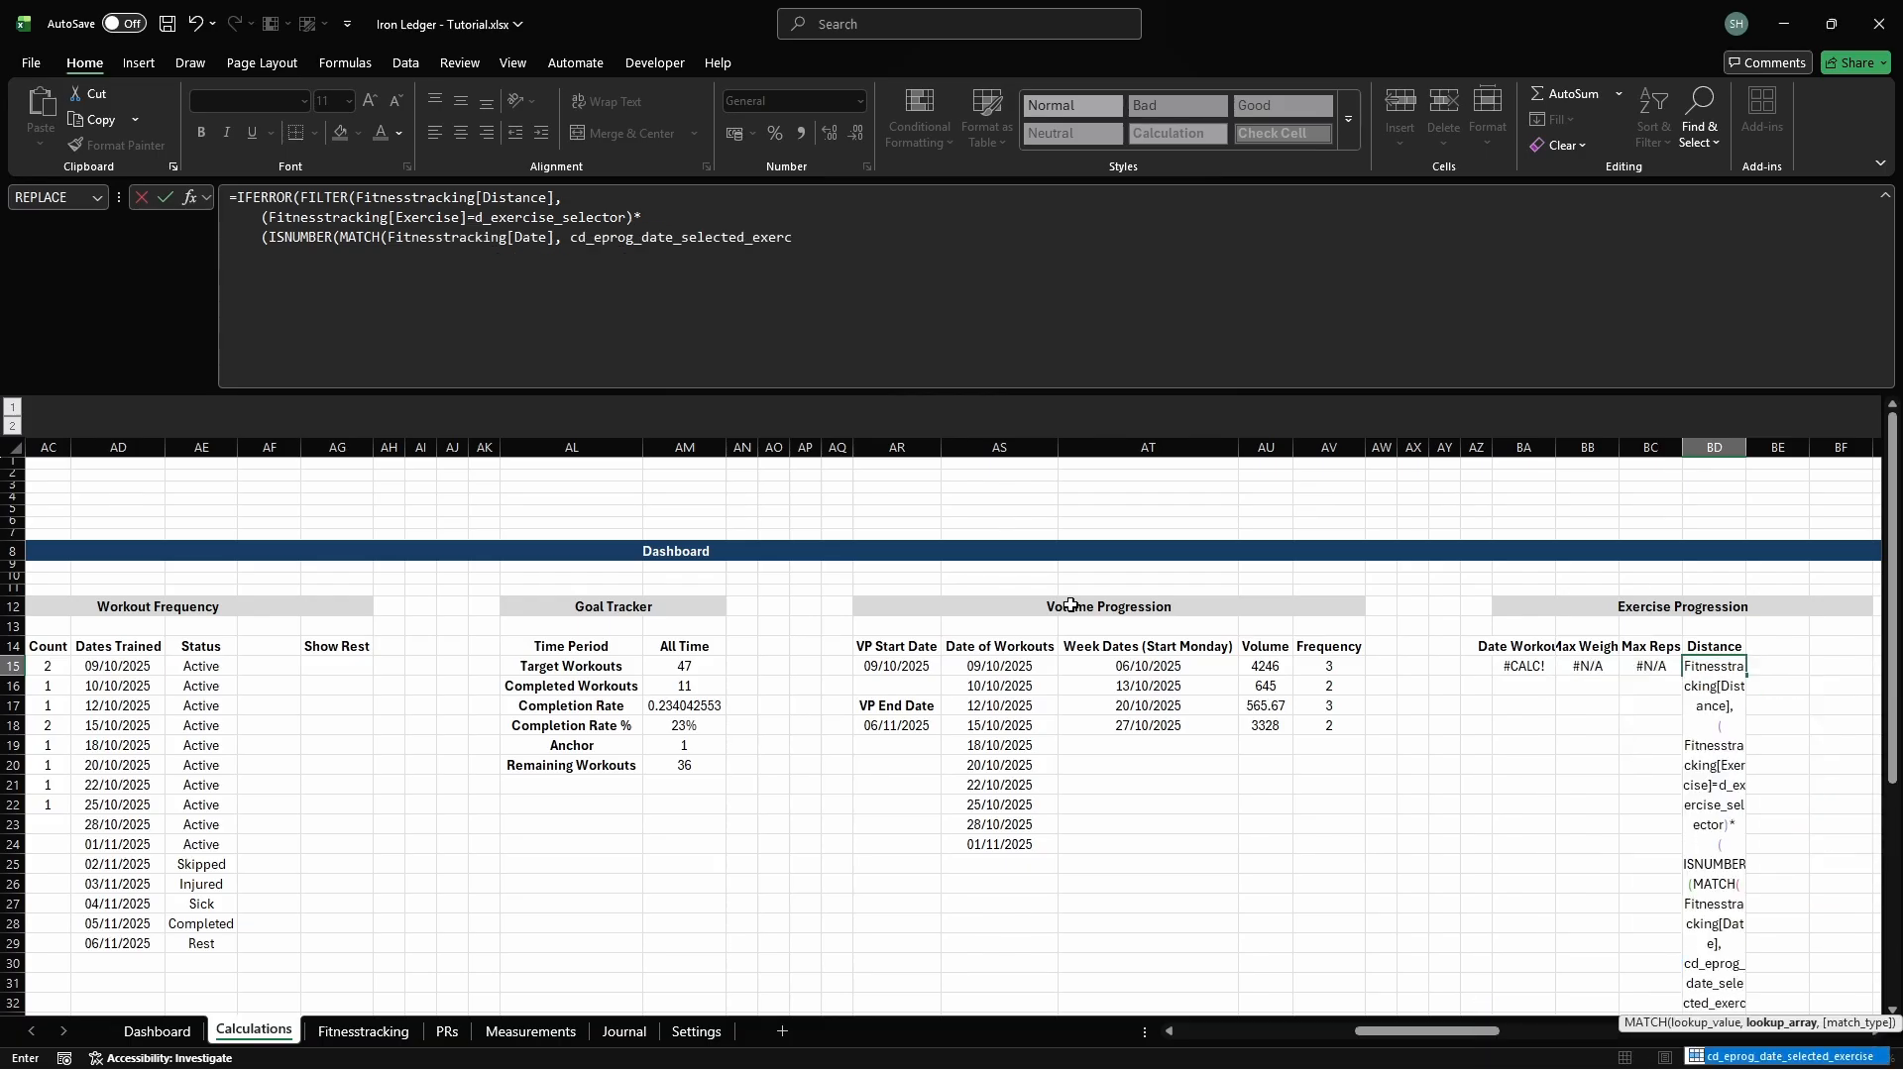
{"action": "type", "text": "ise, 0)))),"}
{"action": "key", "text": "alt+Return"}
{"action": "type", "text": "NA("}
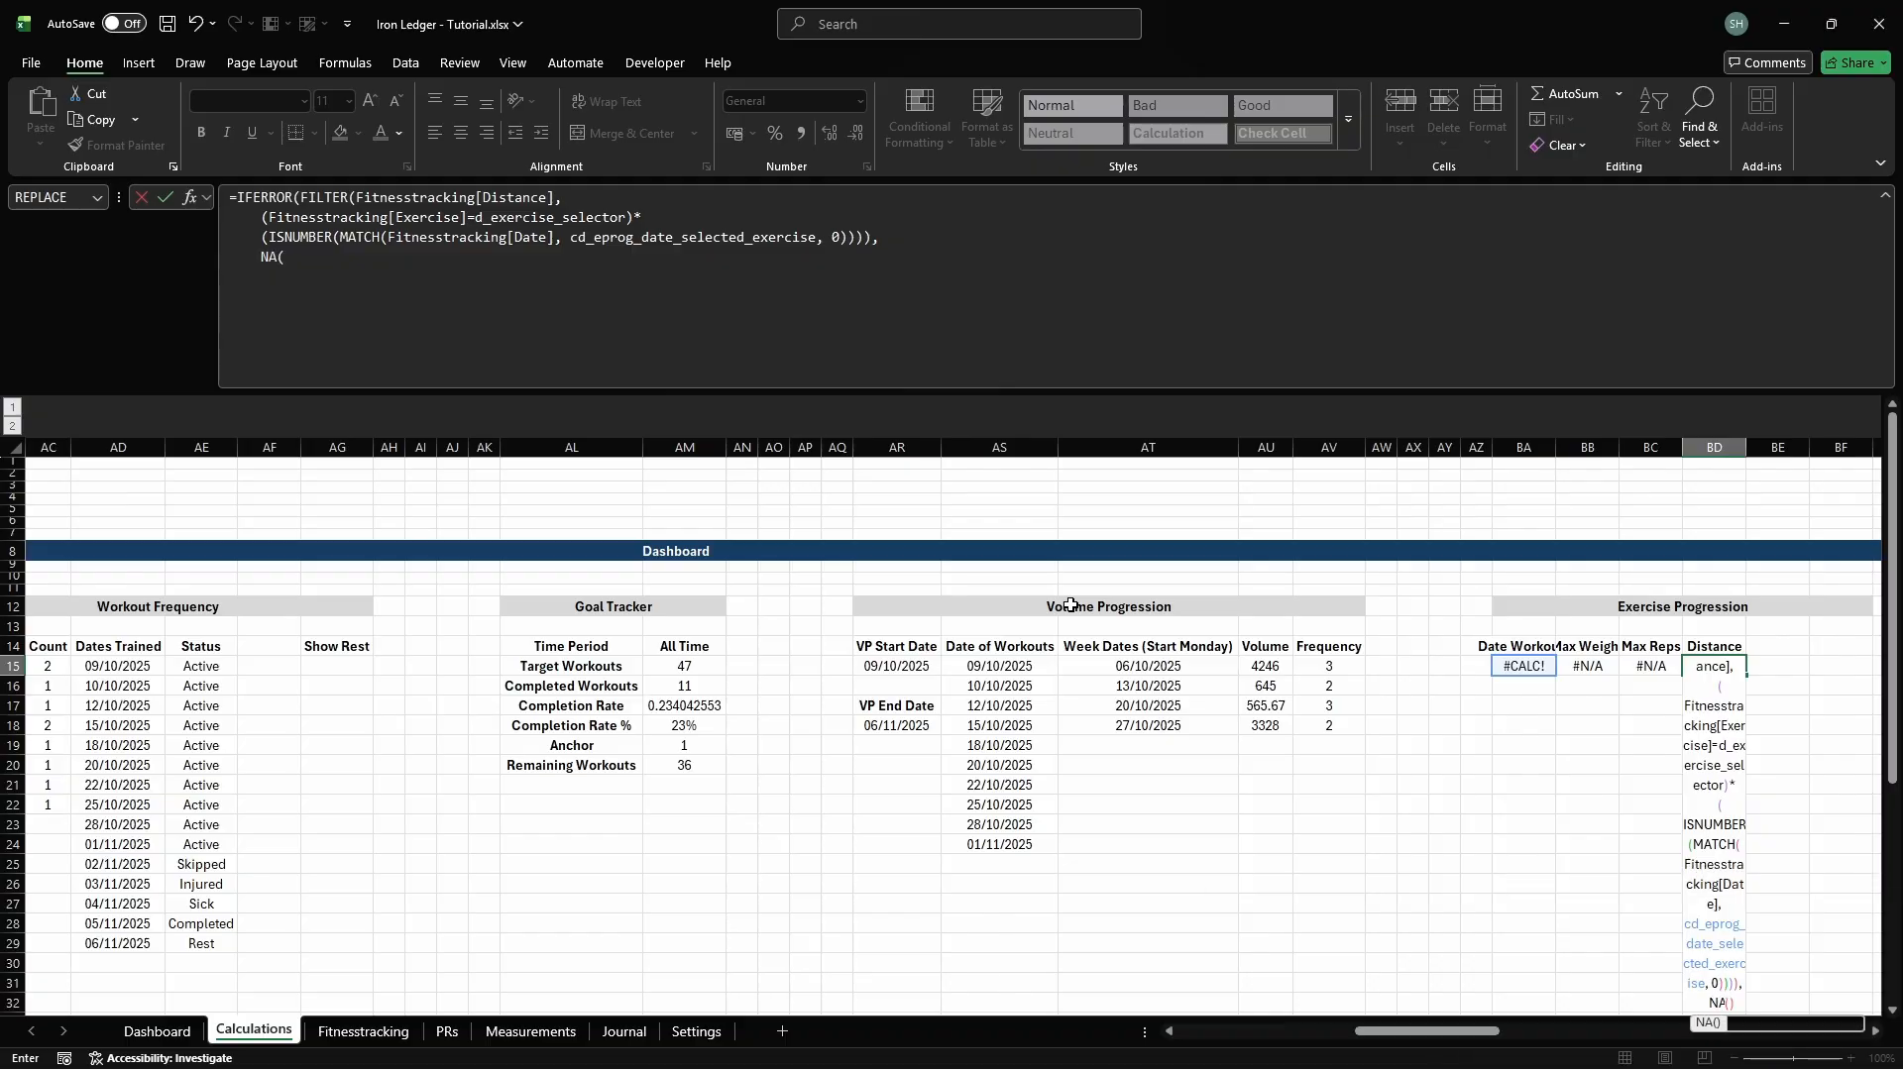
{"action": "key", "text": "Tab"}
Add the column header "Pace" in BE14
{"action": "key", "text": "Up"}
{"action": "type", "text": "Pace"}
{"action": "key", "text": "Return"}
Define the workbook name cd_eprog_pace for the Pace results starting at Calculations!$BE$15
{"action": "key", "text": "ctrl+F3"}
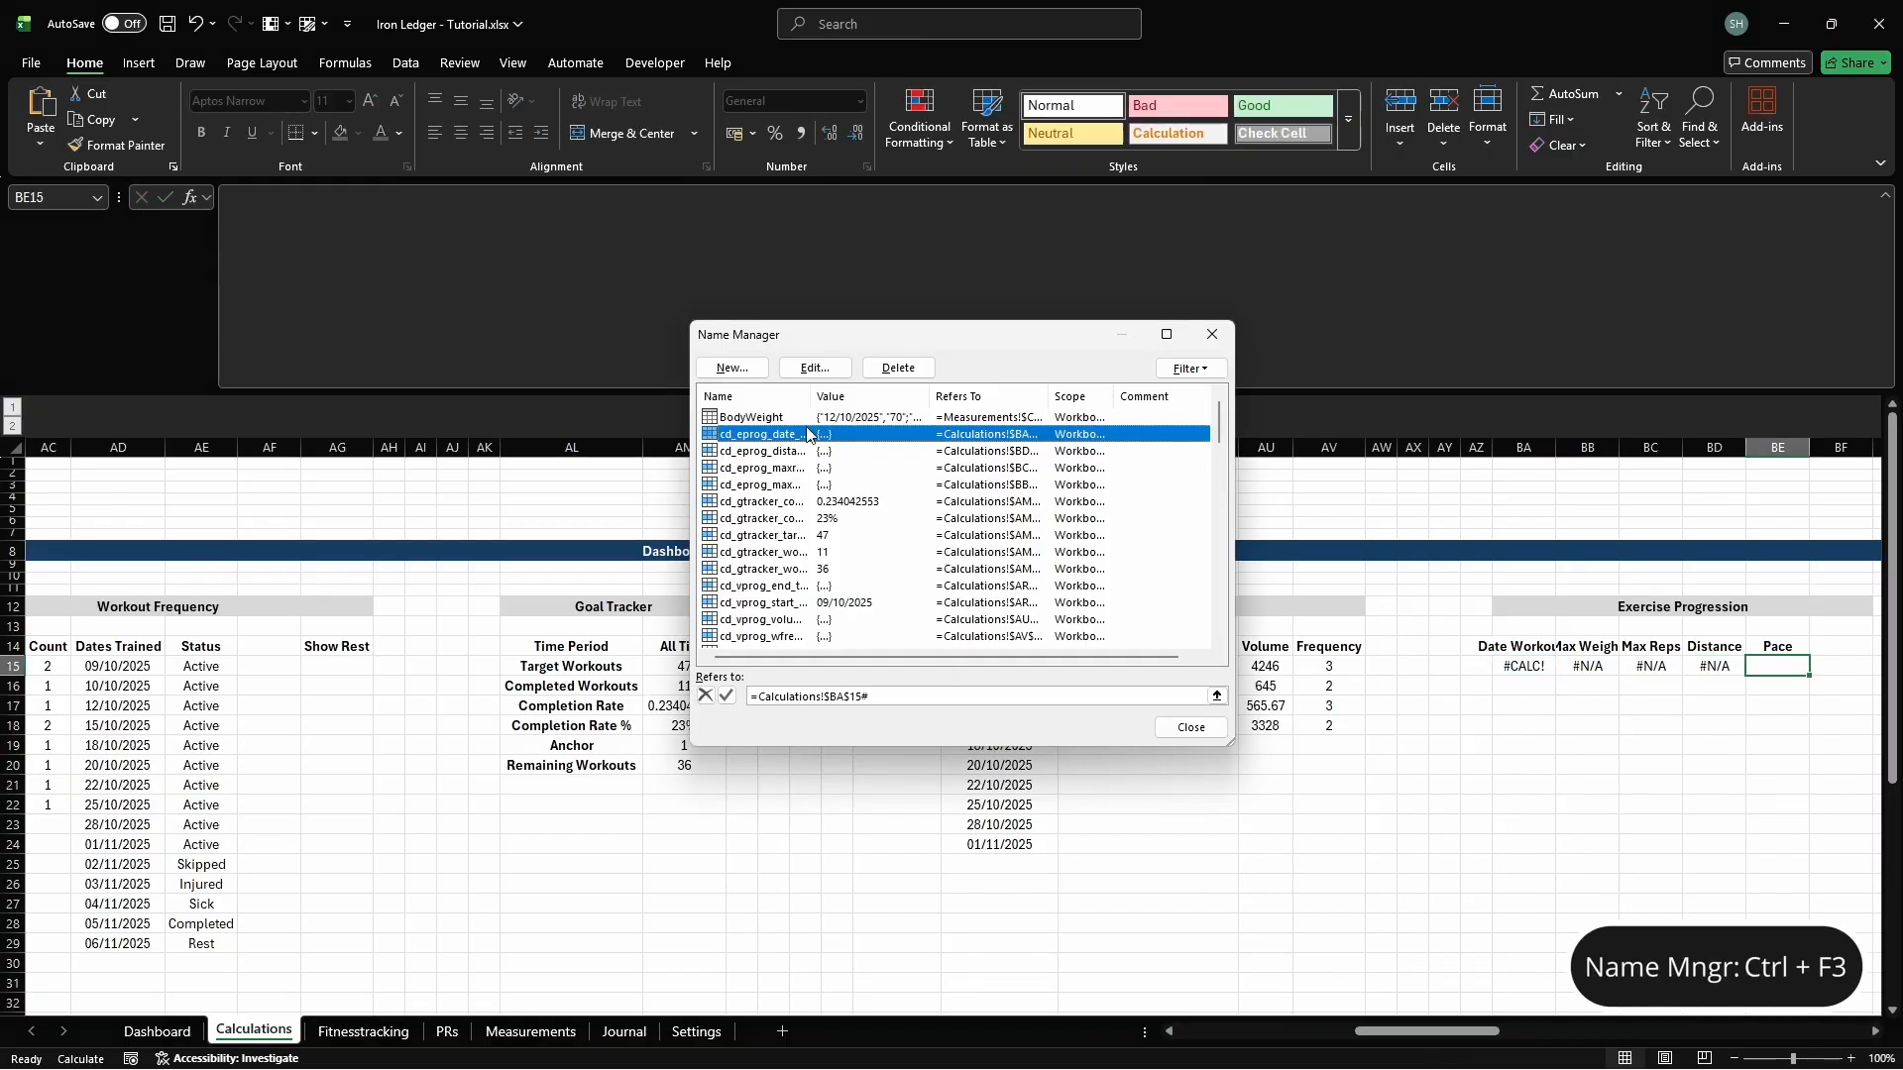
{"action": "left_click", "coordinate": [734, 367]}
{"action": "type", "text": "cd_eprog_pace"}
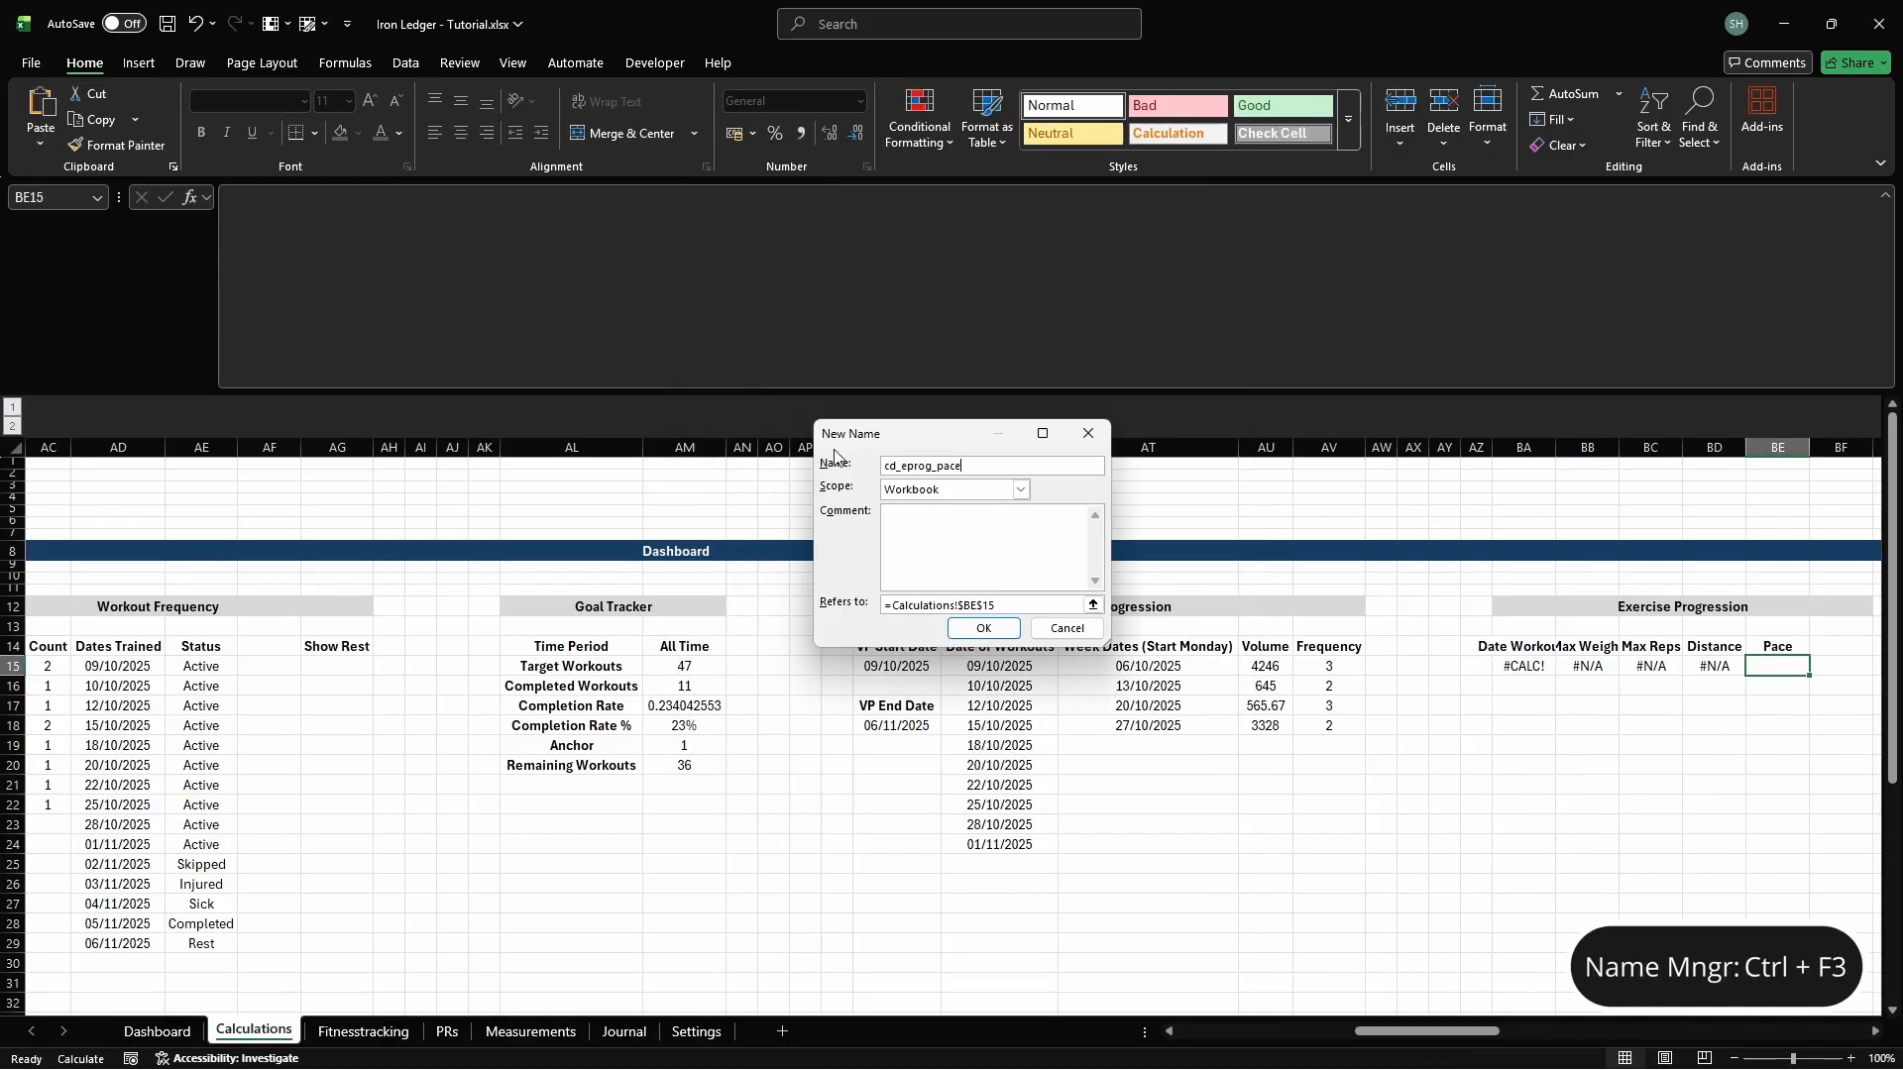
{"action": "left_click", "coordinate": [1072, 606]}
{"action": "key", "text": "Return"}
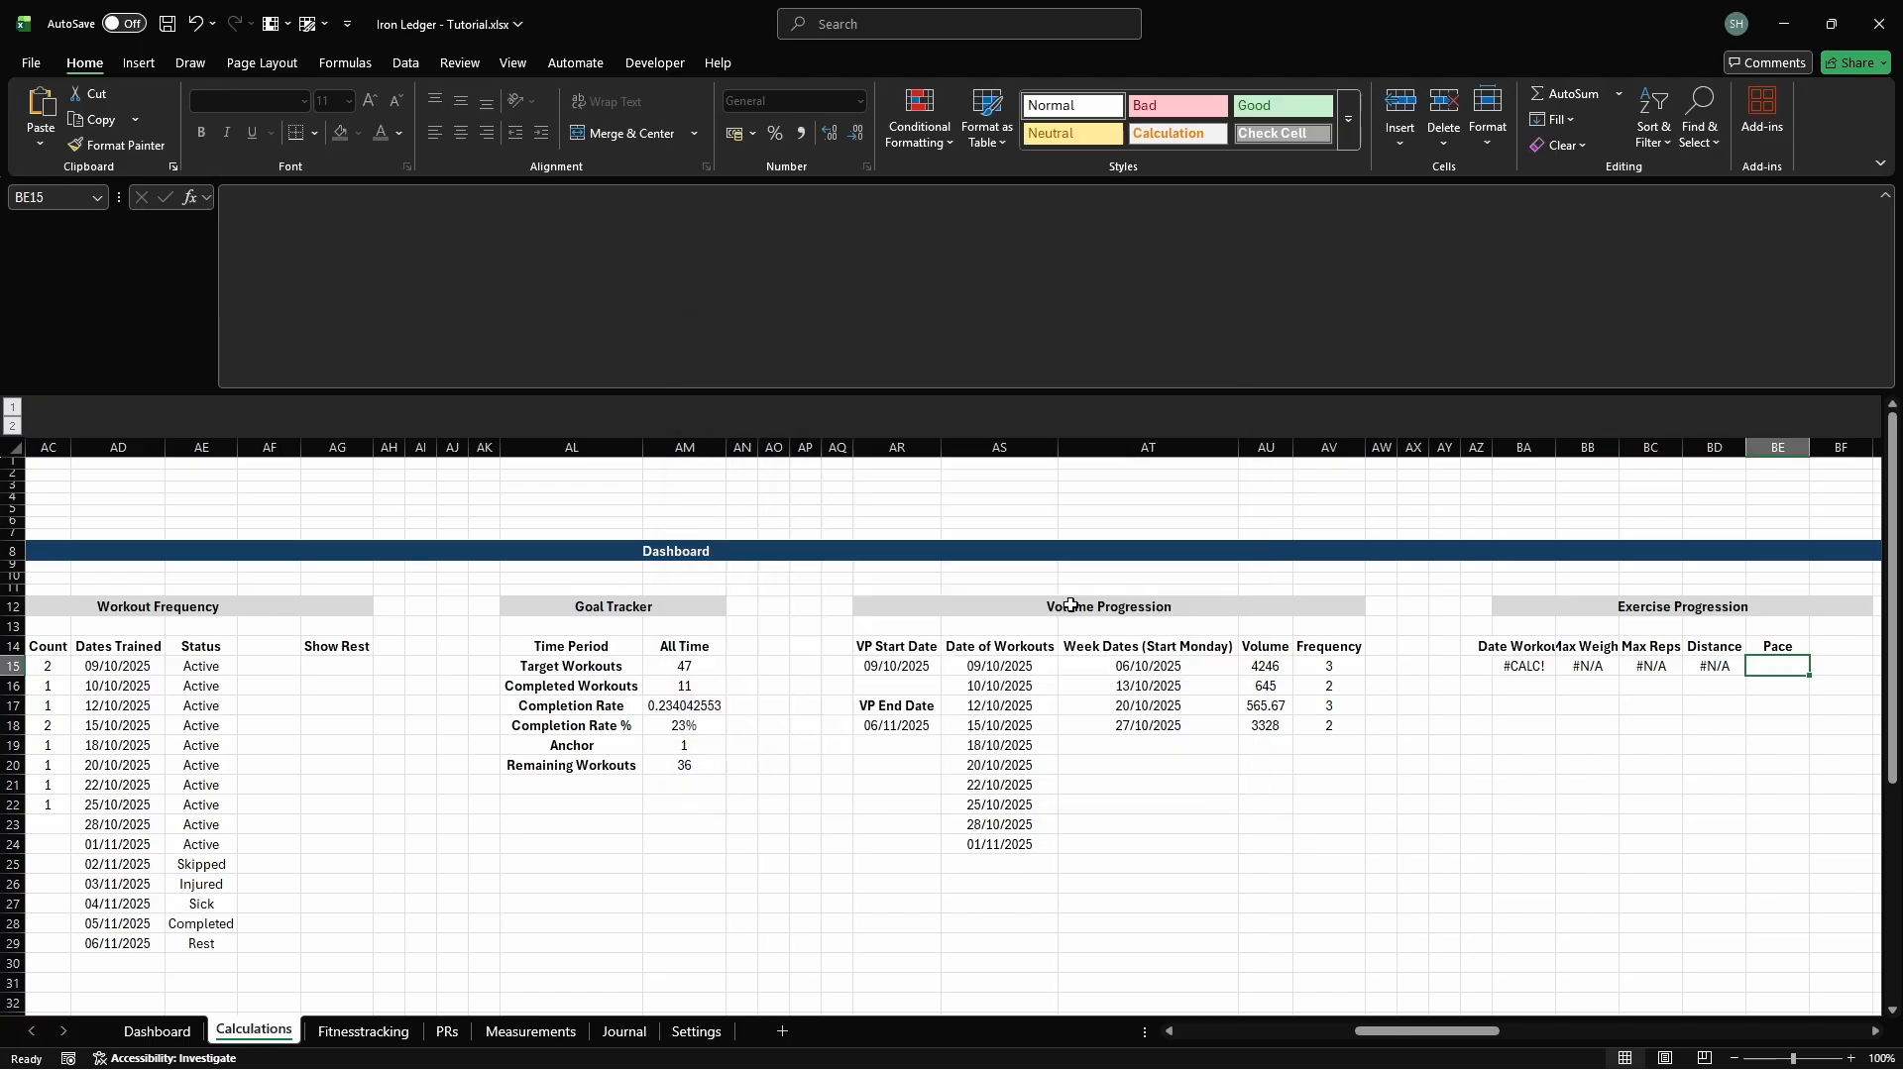
Begin the BE15 formula with an IFERROR-wrapped FILTER of Fitnesstracking[Pace] and the first condition Fitnesstracking[Exercise]=d_exercise_selector
{"action": "type", "text": "=IFERROR(FILTER(Fitn"}
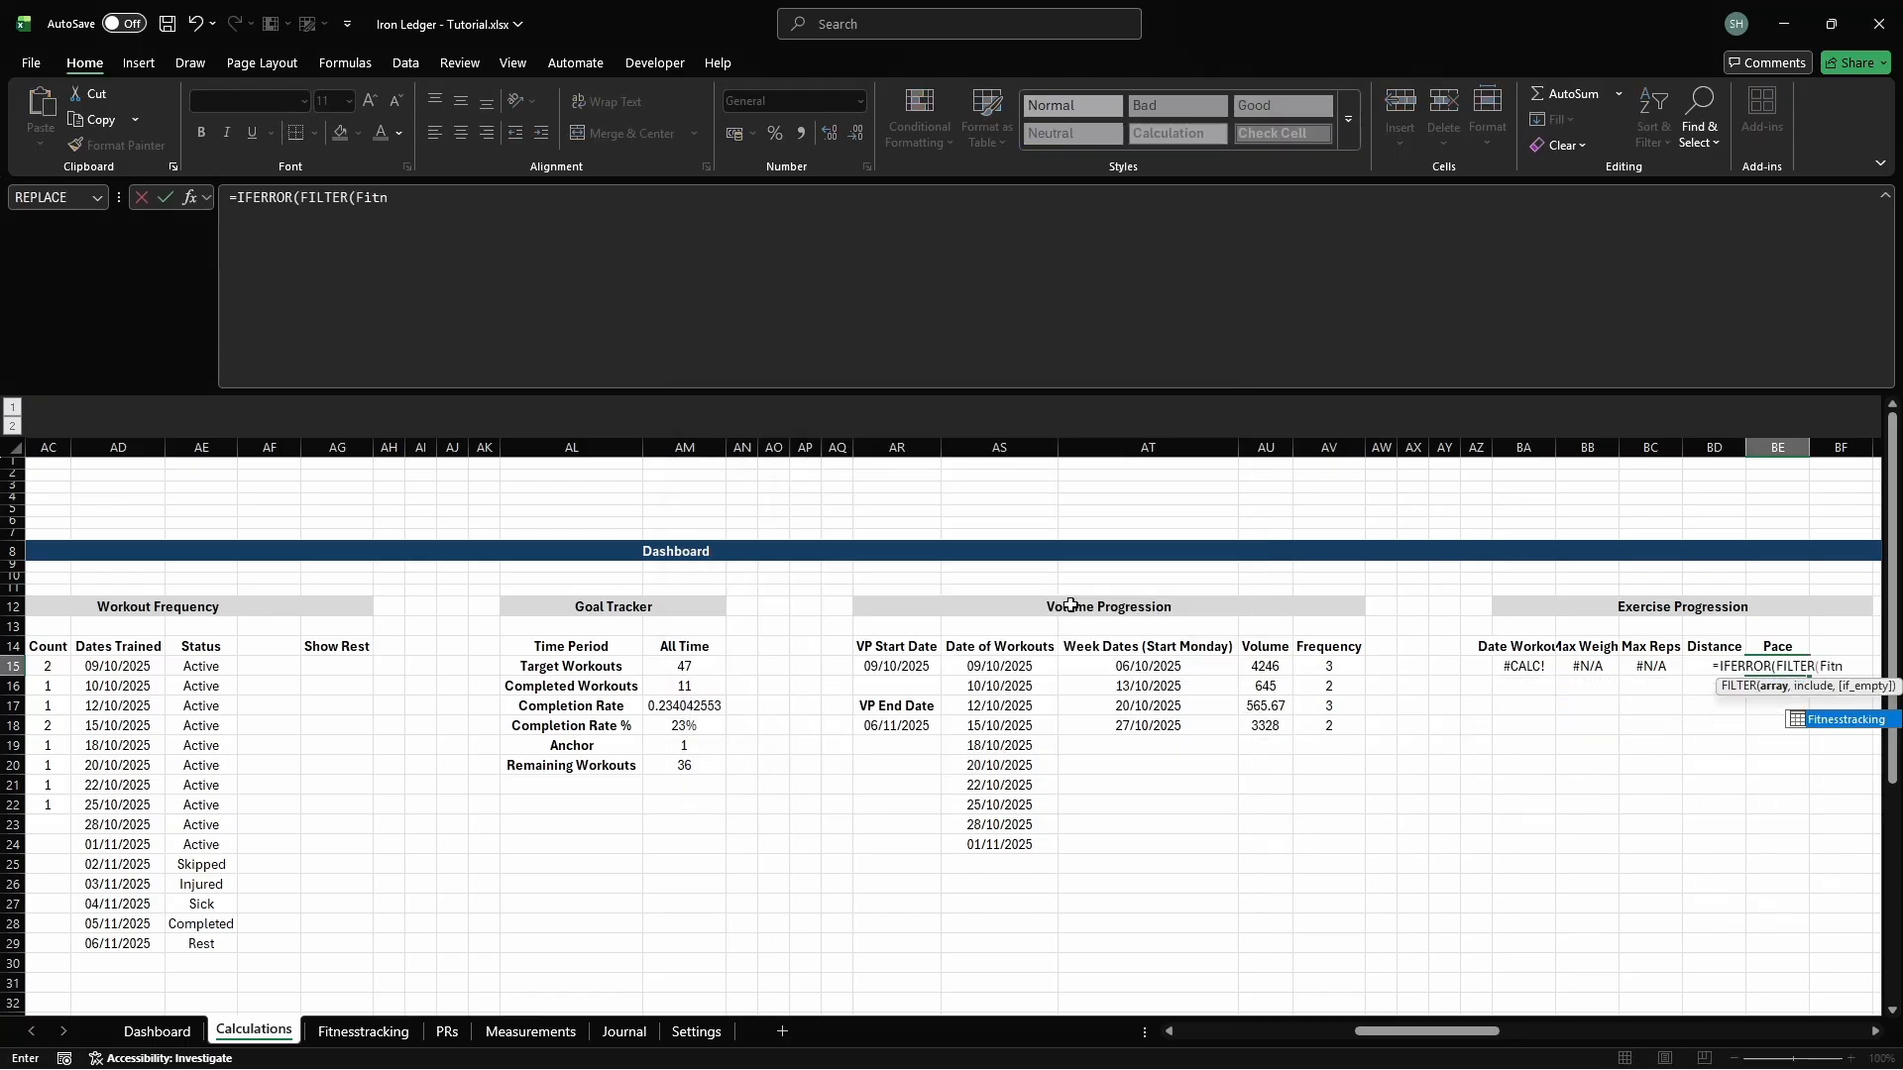
{"action": "type", "text": "esstracking[Pace],"}
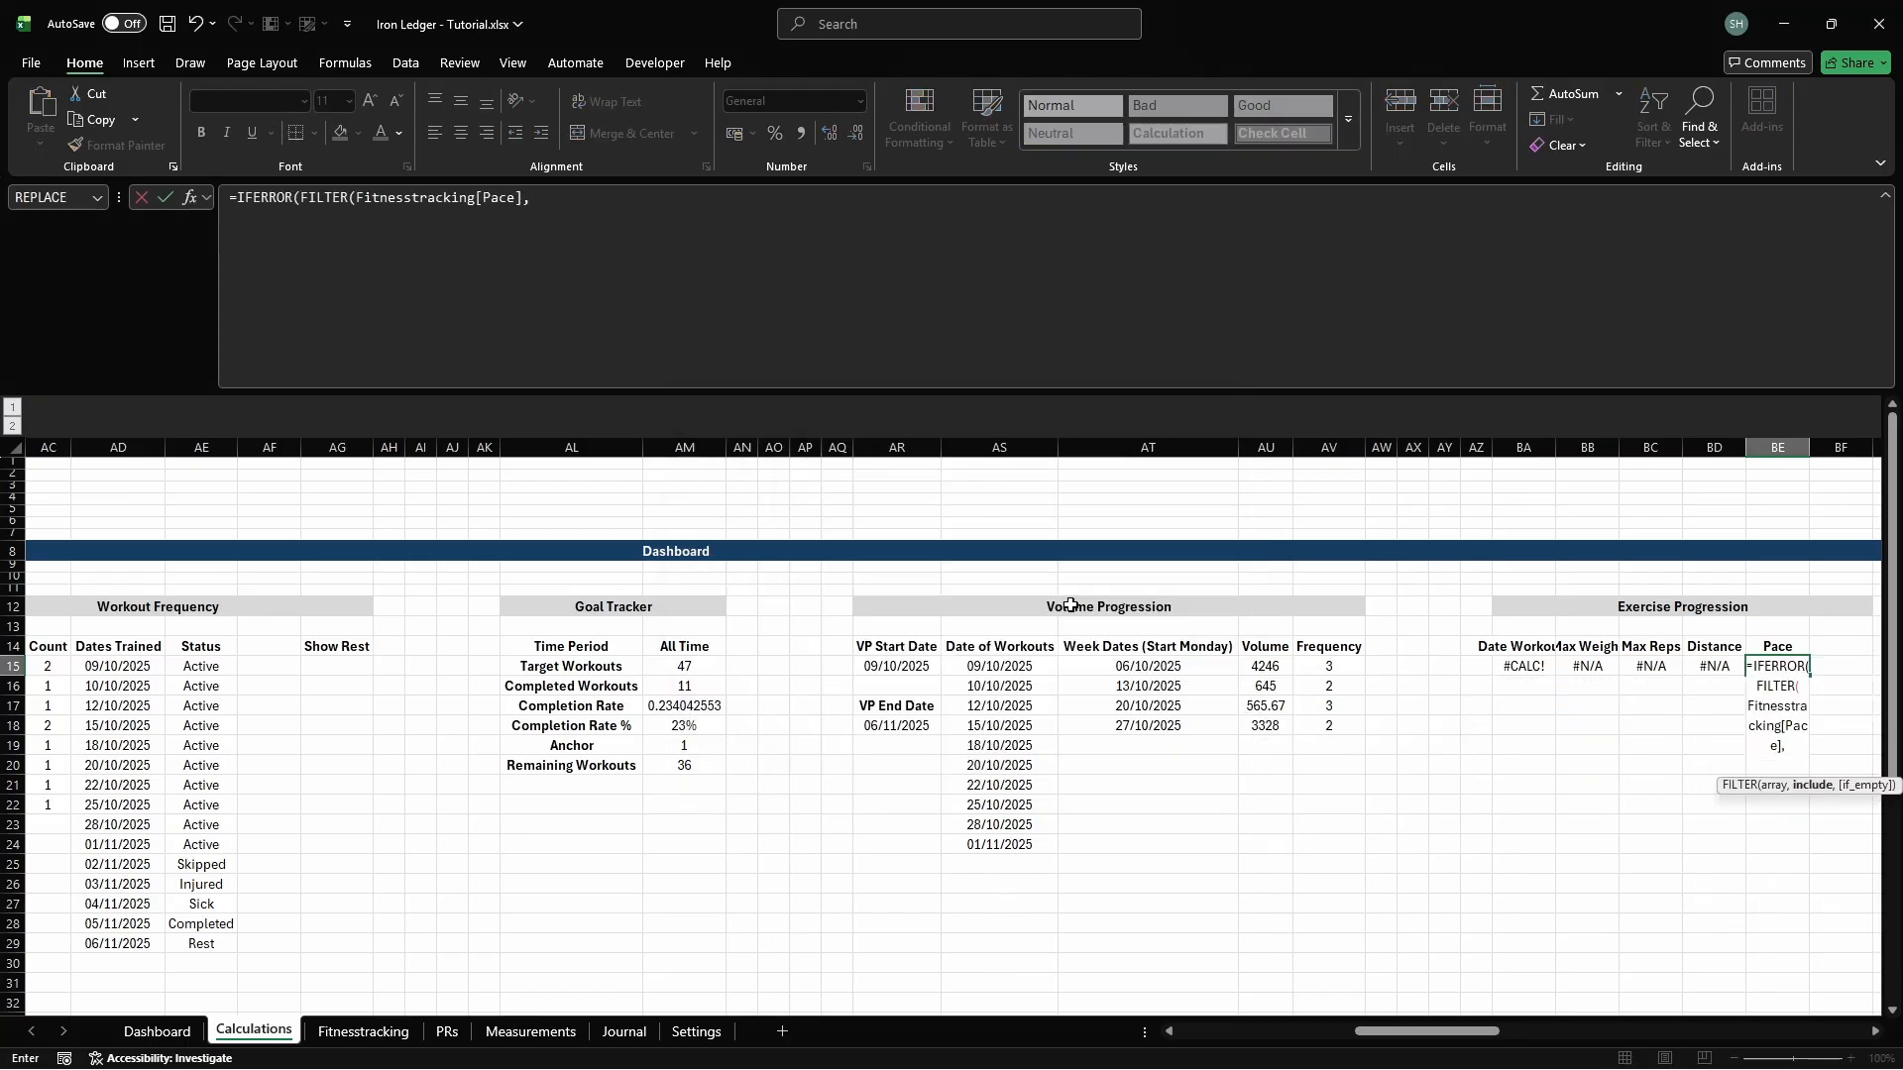
{"action": "key", "text": "alt+Return"}
{"action": "type", "text": "(Fitnesstracking"}
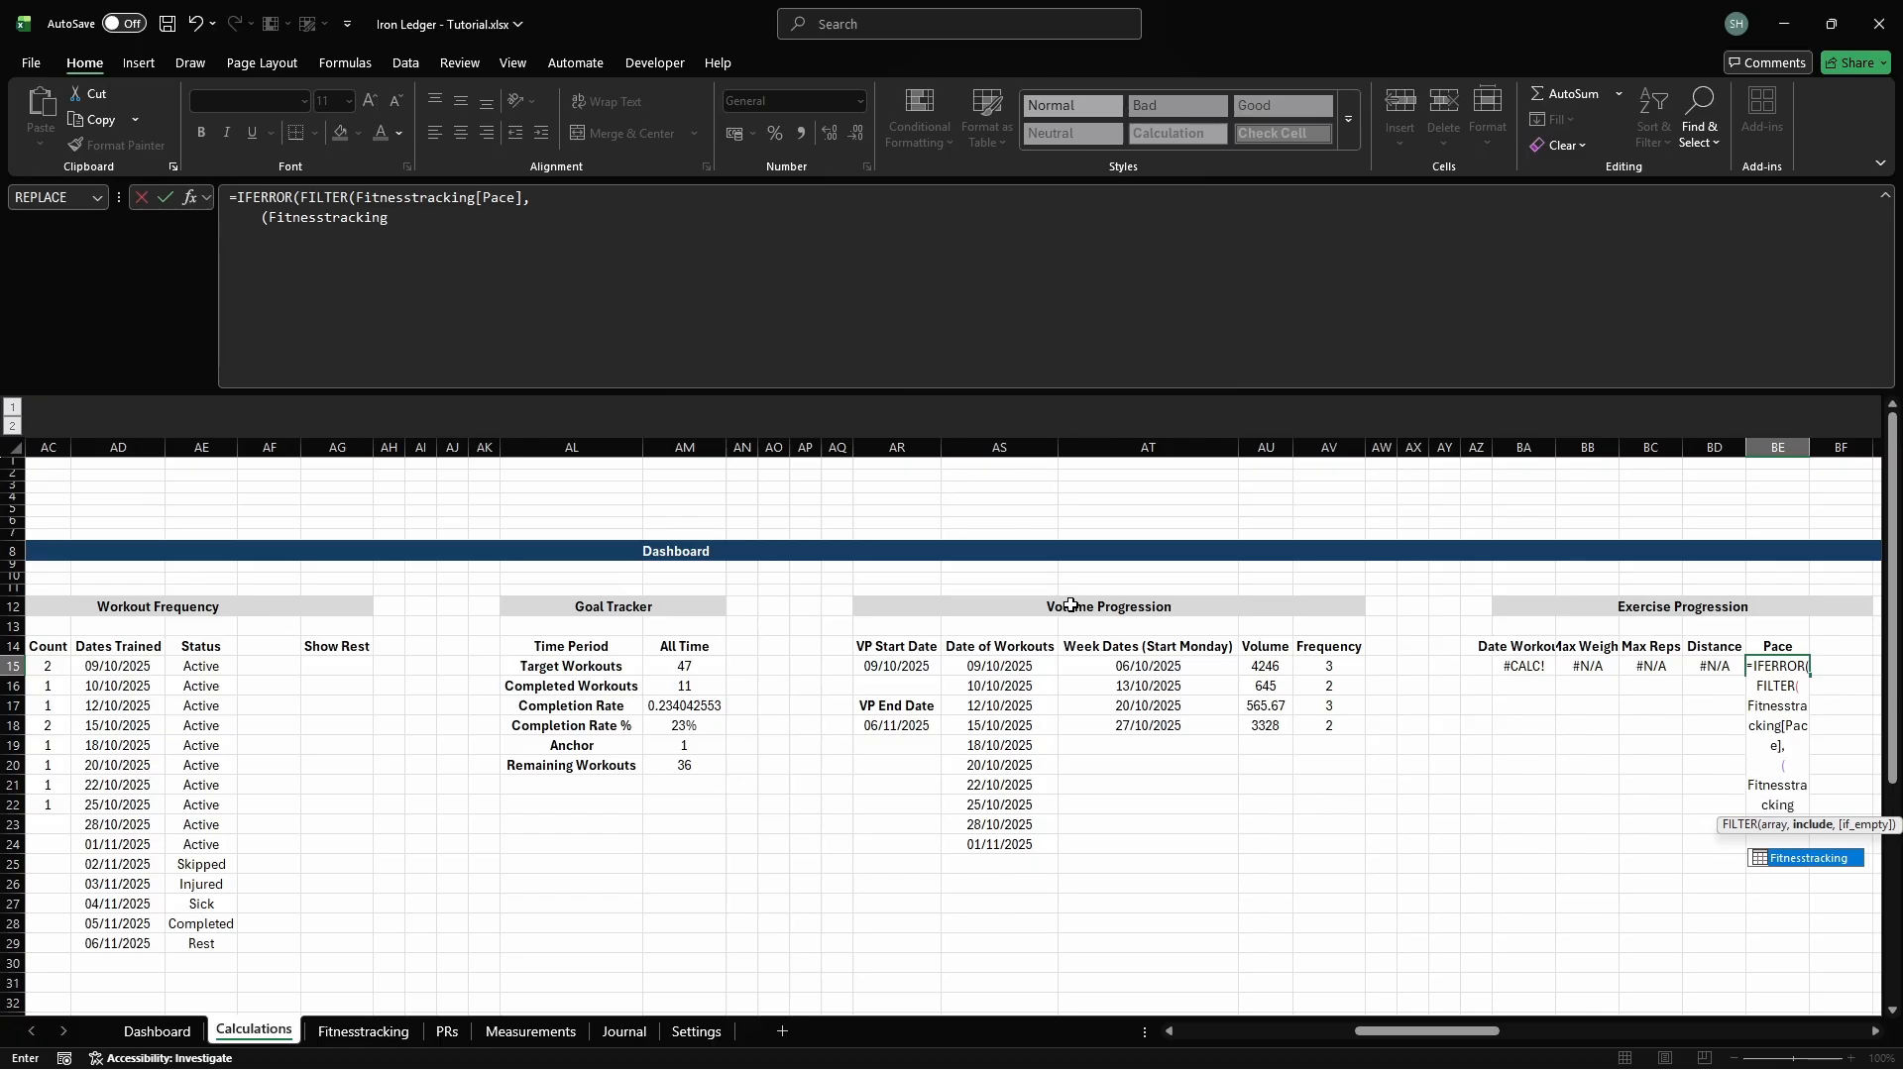
{"action": "type", "text": "[Exercise]=d_exercise_selector)*"}
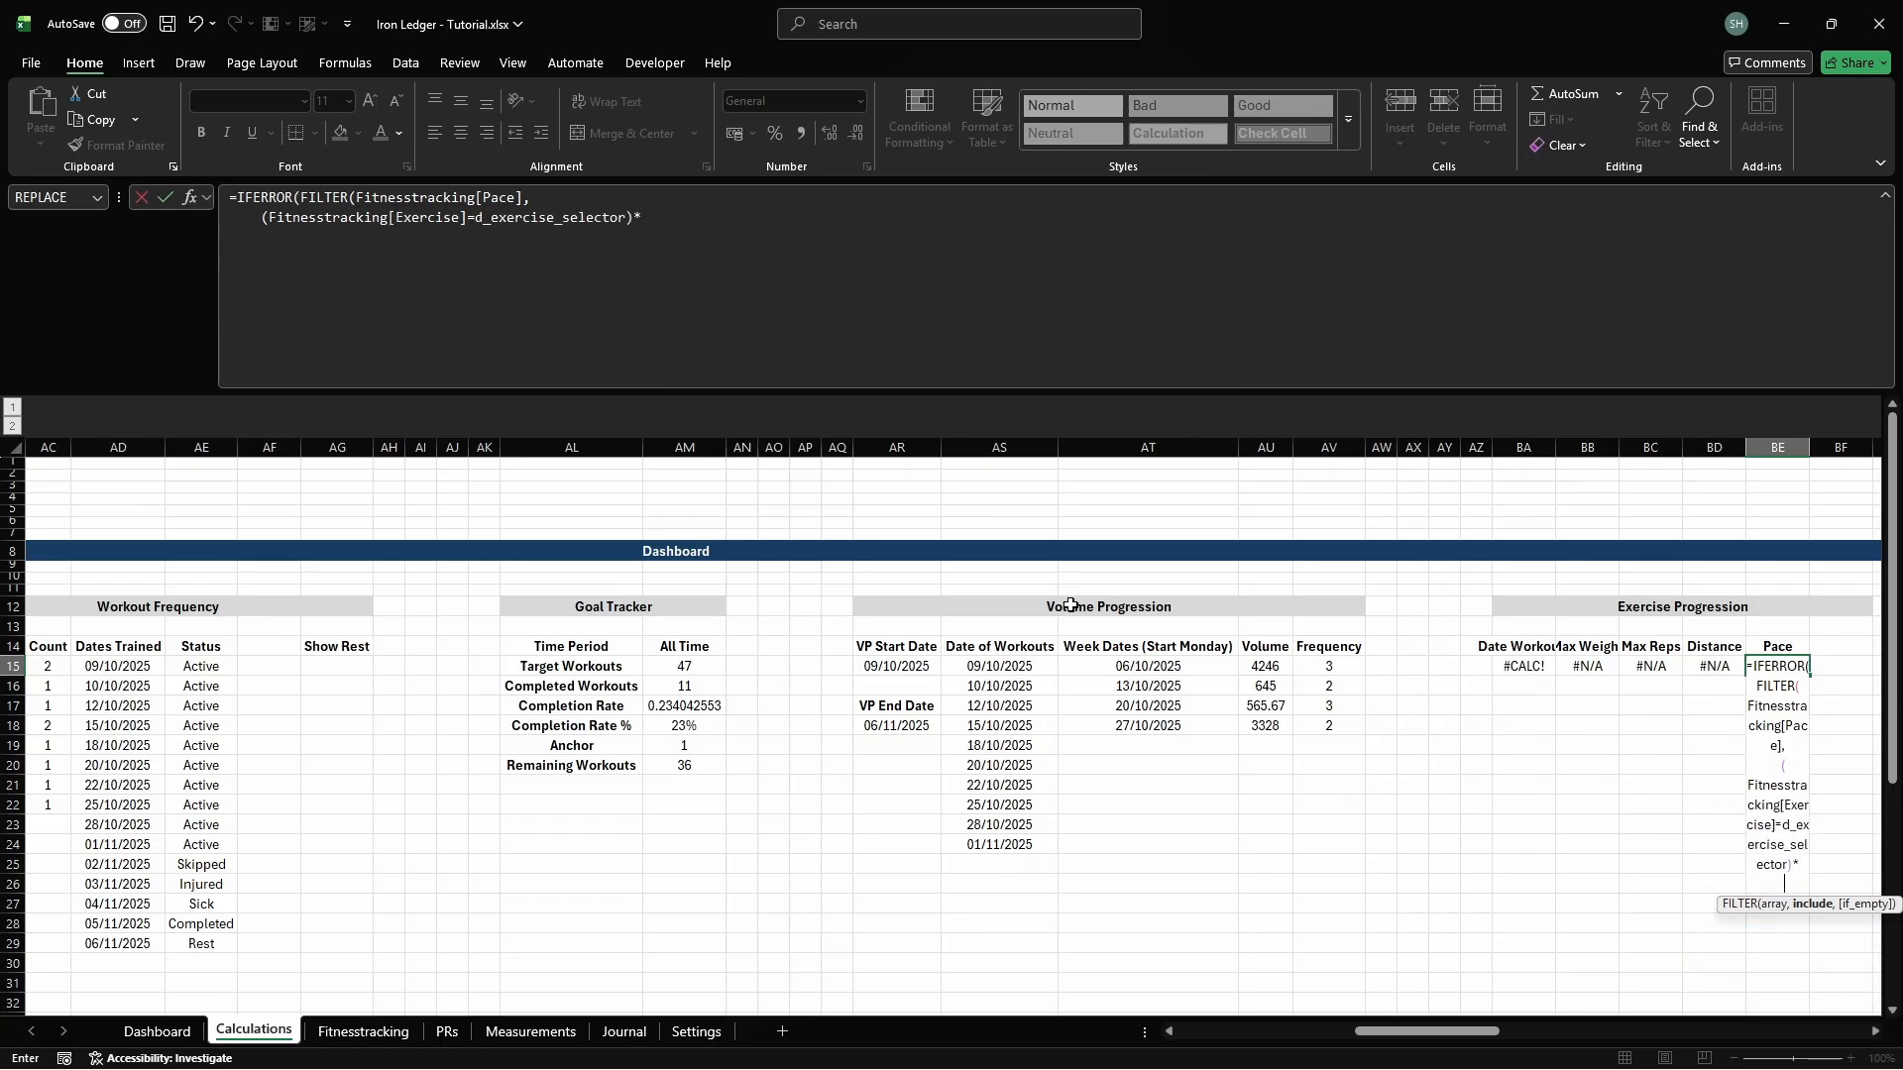
Complete the Pace formula with the condition ISNUMBER(MATCH(Fitnesstracking[Date], cd_eprog_date_selected_exercise, 0)) and NA() as the error value
{"action": "key", "text": "alt+Return"}
{"action": "type", "text": "(ISNUMBER(MA"}
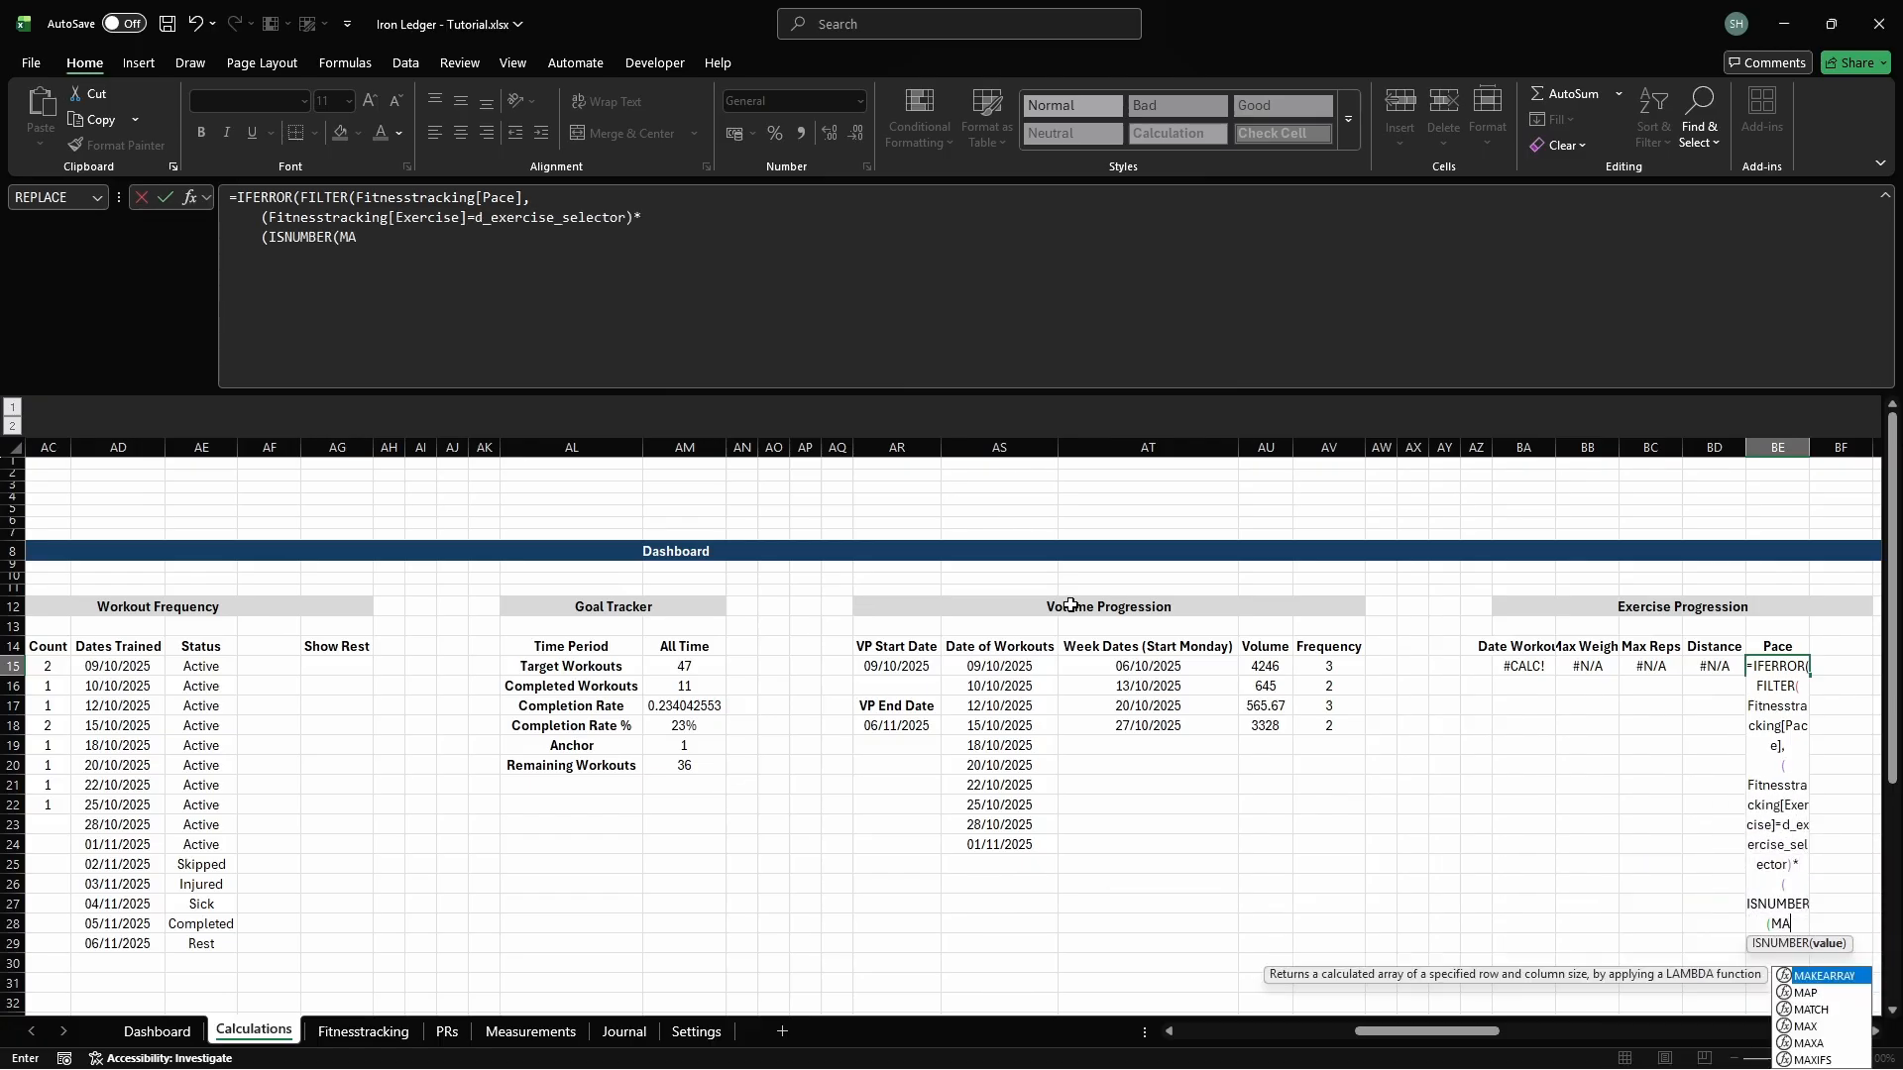
{"action": "type", "text": "TCH(Fitnesstracking[D"}
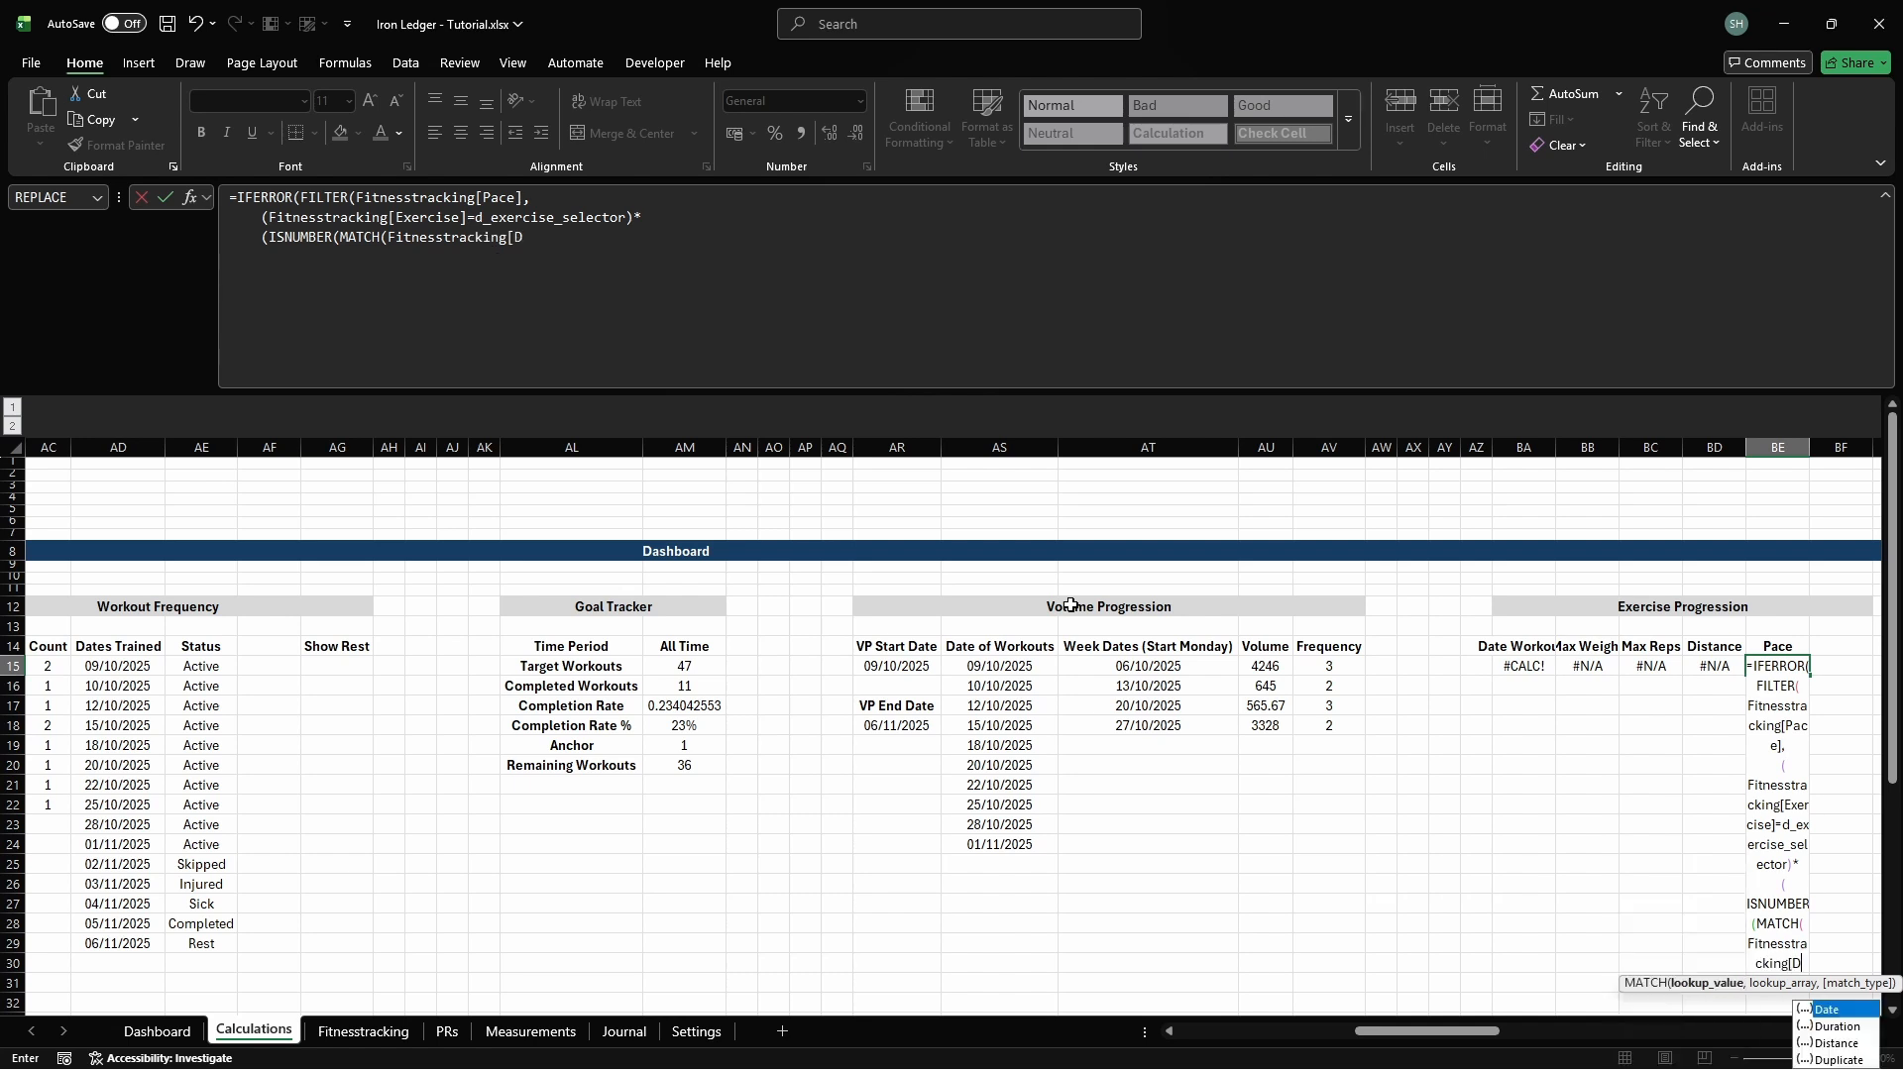
{"action": "type", "text": "ate], cd_eprog_date_s"}
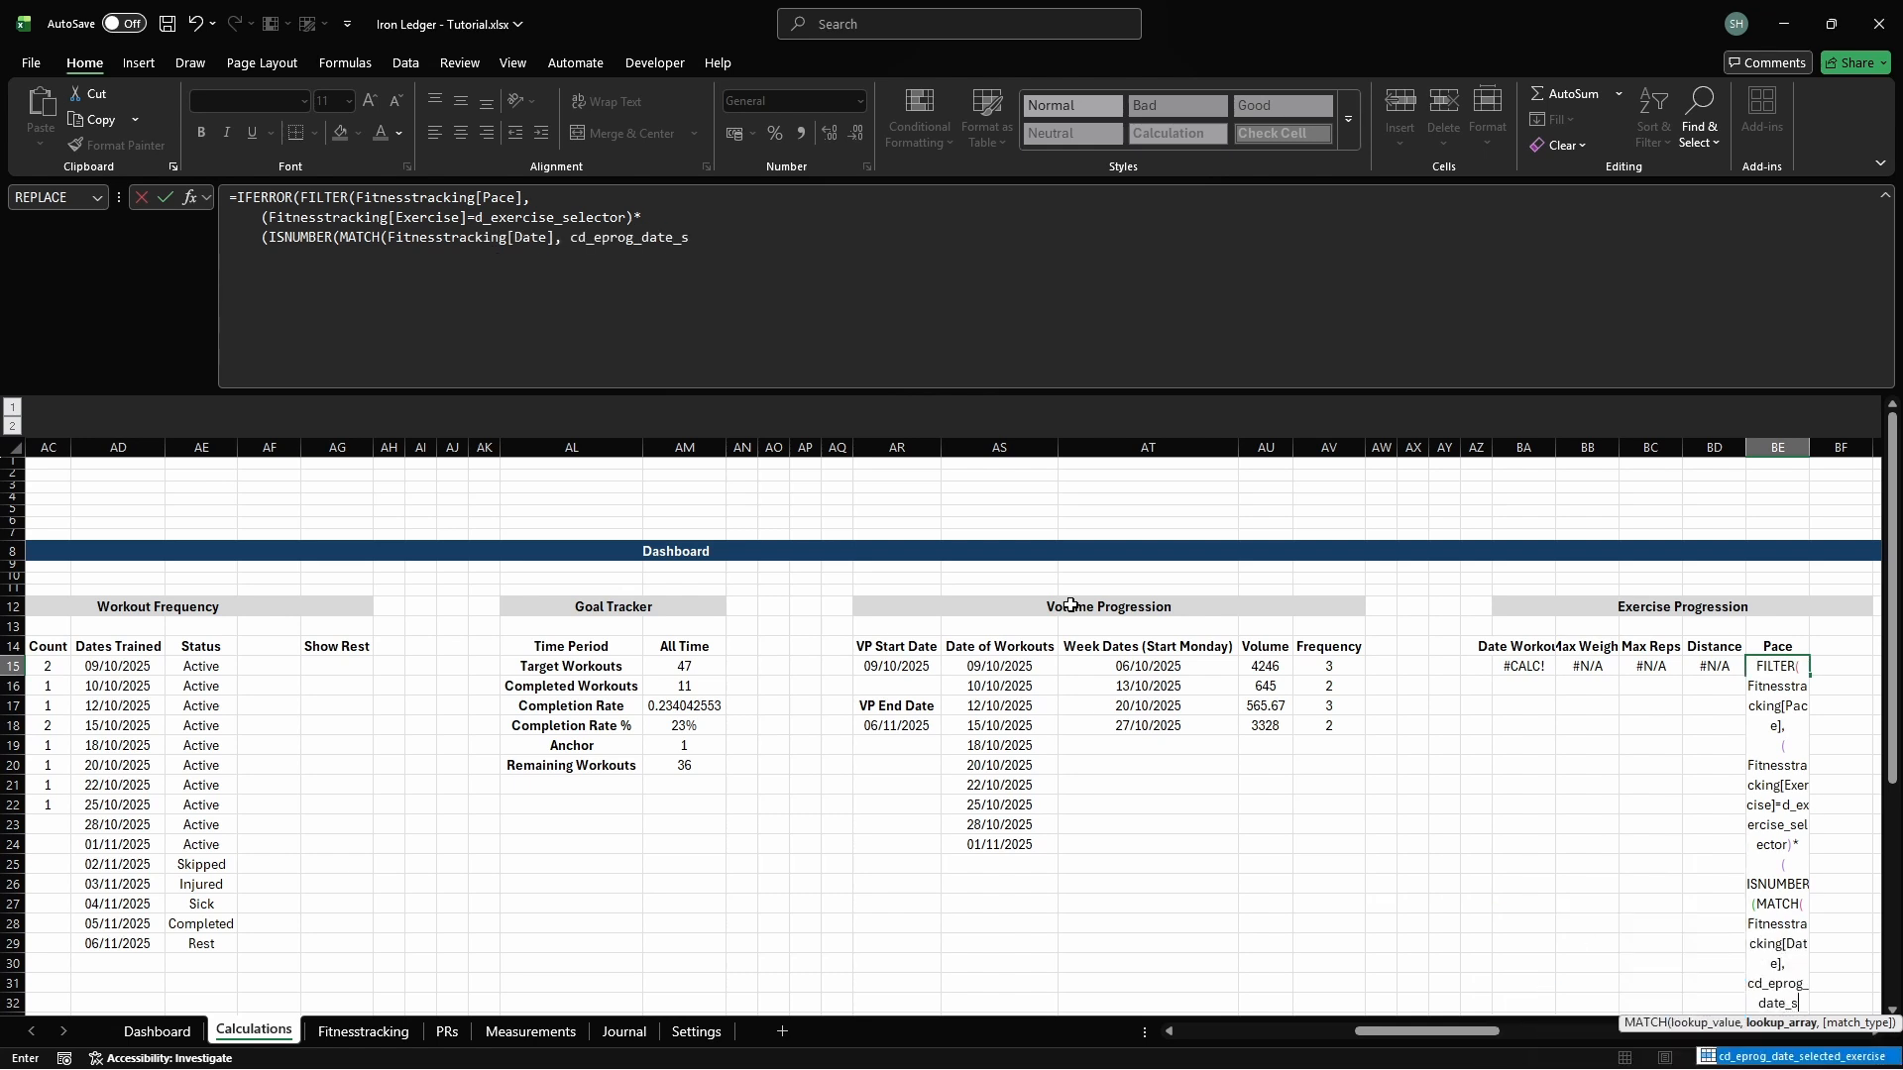
{"action": "type", "text": "elected_exercise, 0)))),"}
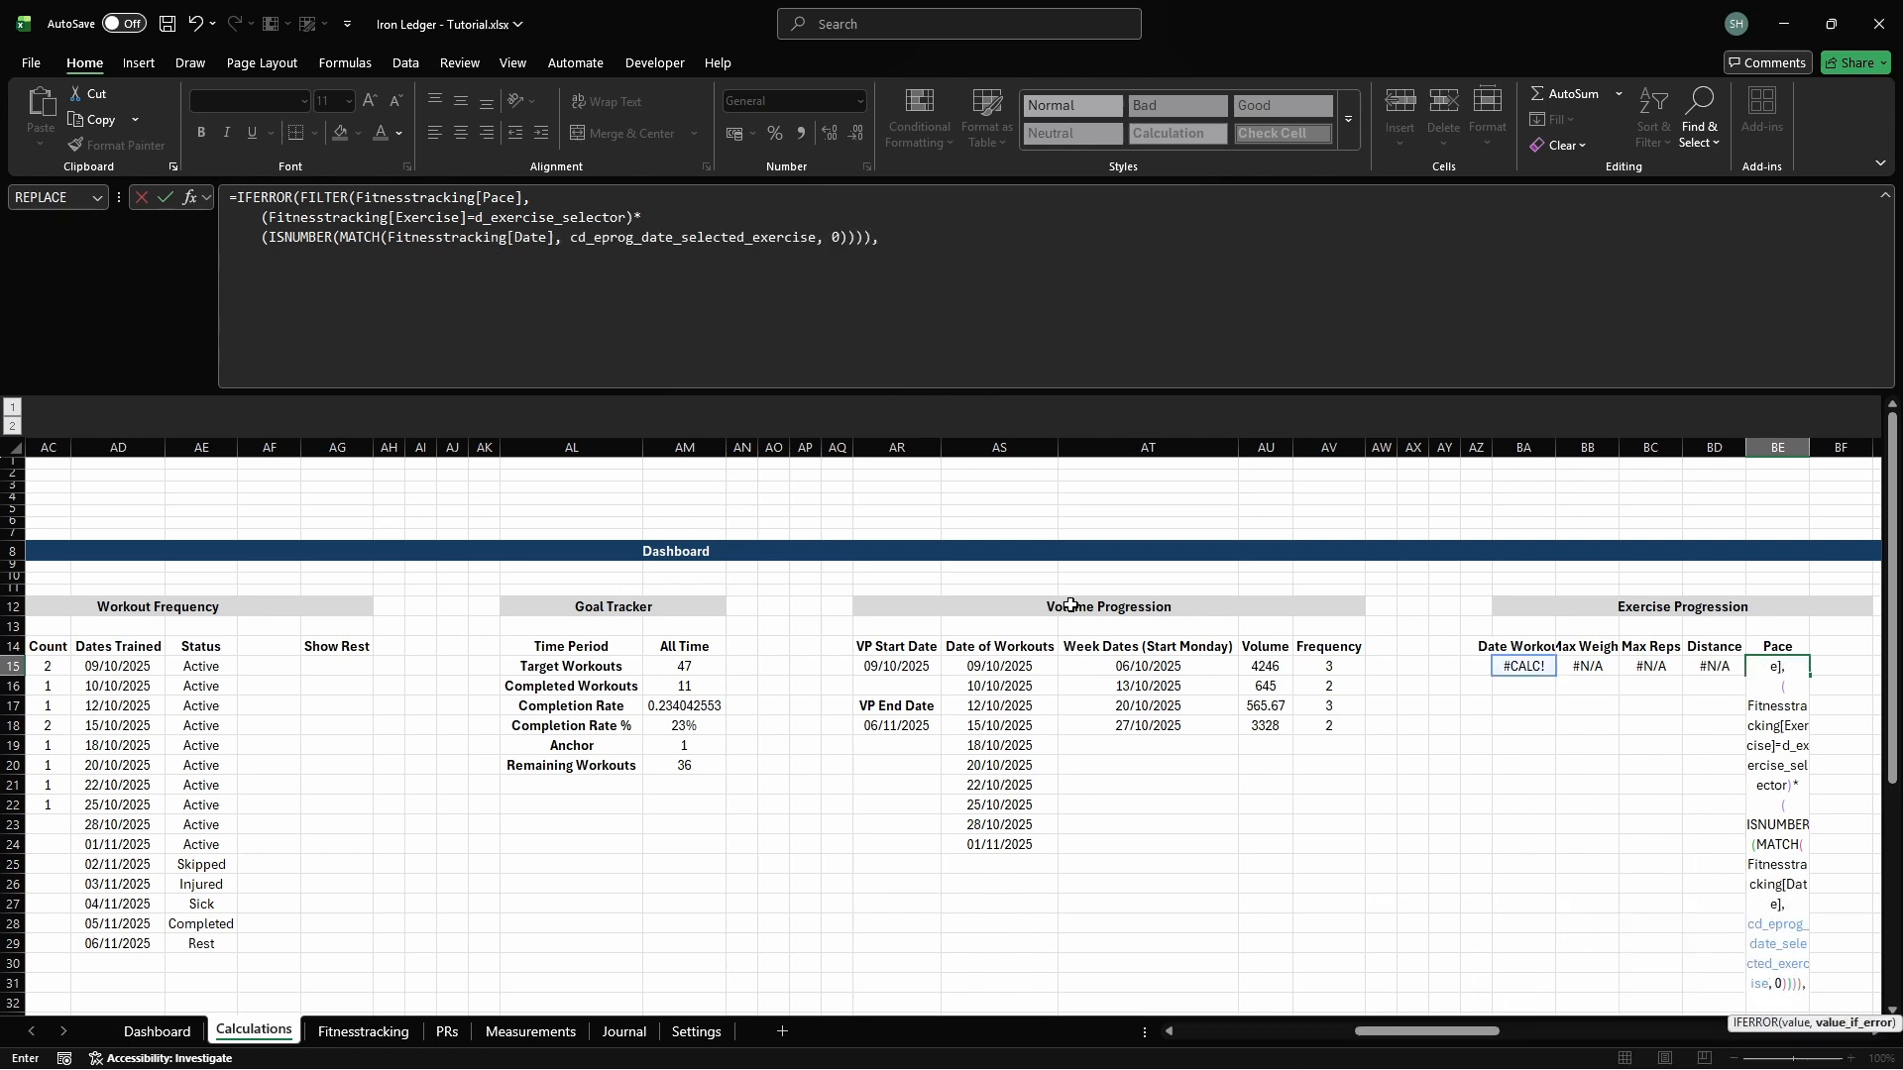
{"action": "key", "text": "alt+Return"}
{"action": "type", "text": "NA())"}
{"action": "key", "text": "Tab"}
Add the column header "Dist and Pace" in BF14
{"action": "key", "text": "Up"}
{"action": "type", "text": "Dist and Pace"}
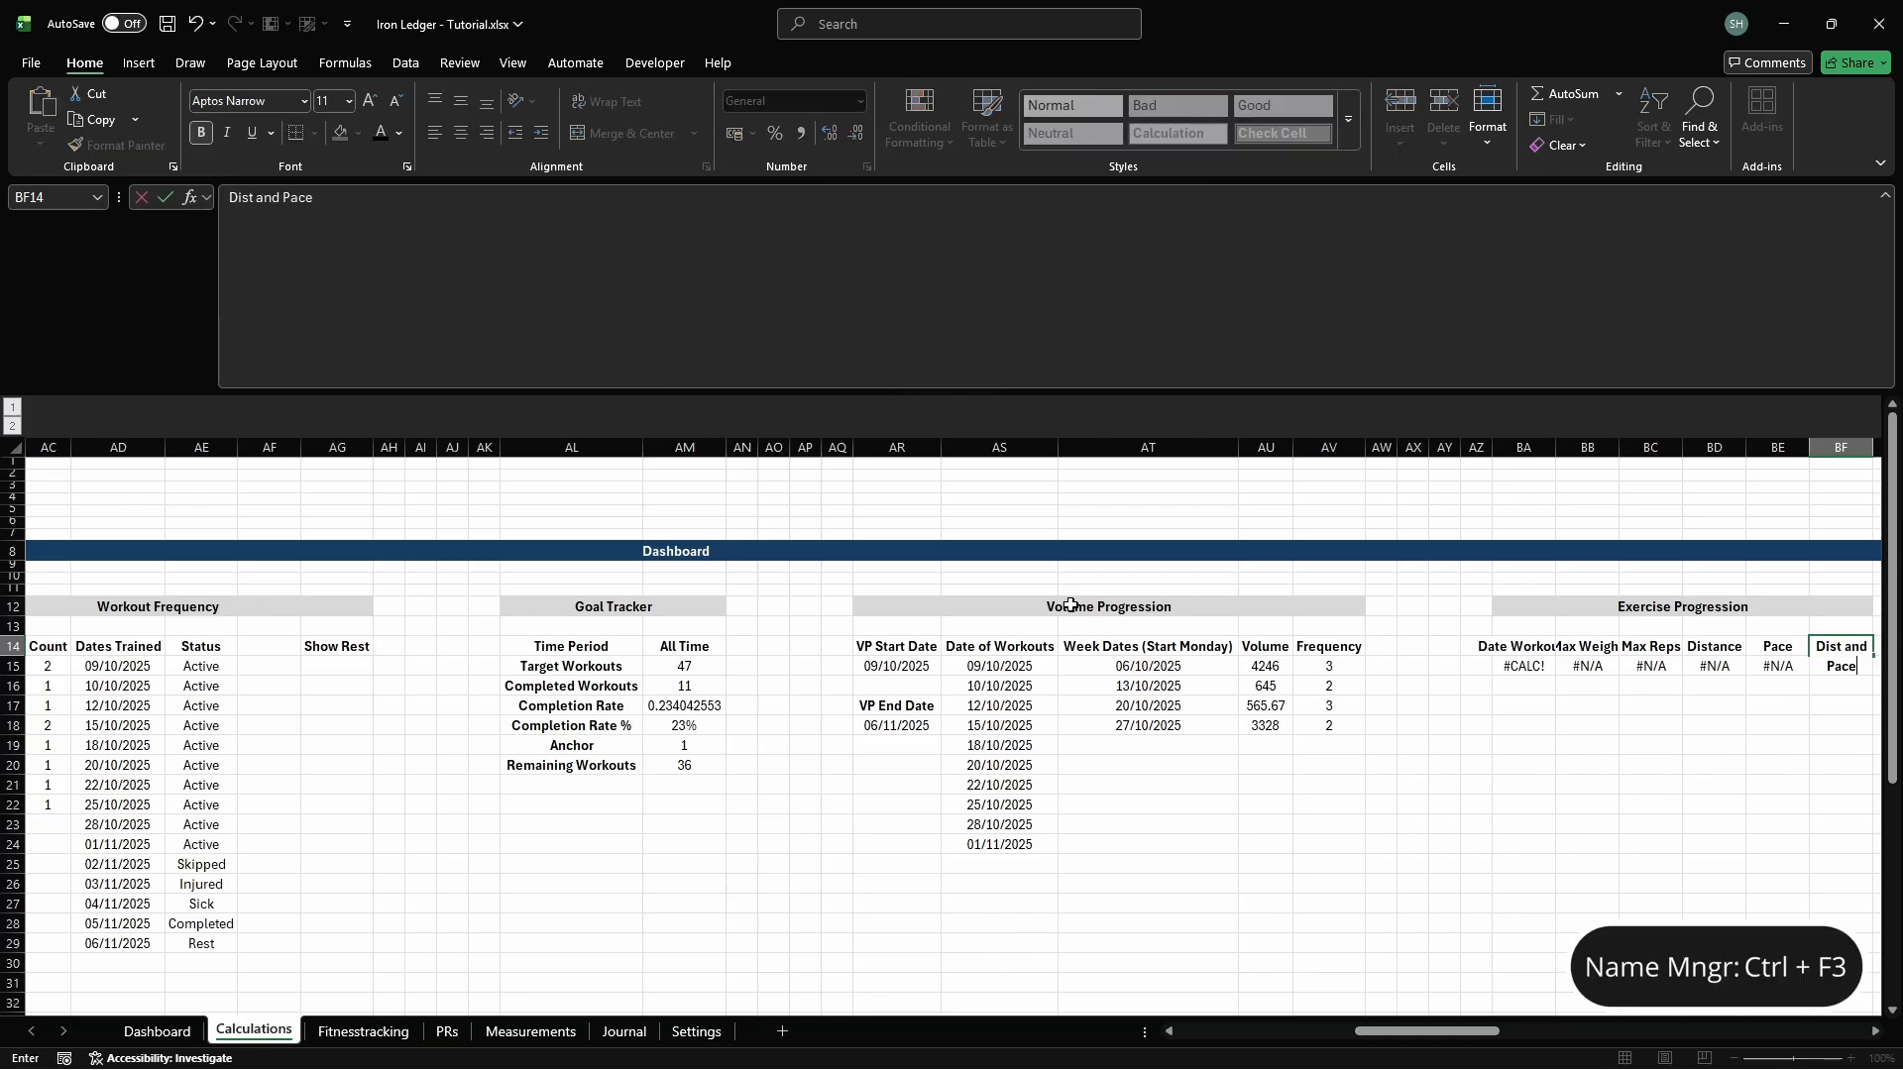
{"action": "key", "text": "Return"}
Define the workbook name cd_epgl_distpace for the Dist and Pace result starting at Calculations!$BF$15
{"action": "key", "text": "ctrl+F3"}
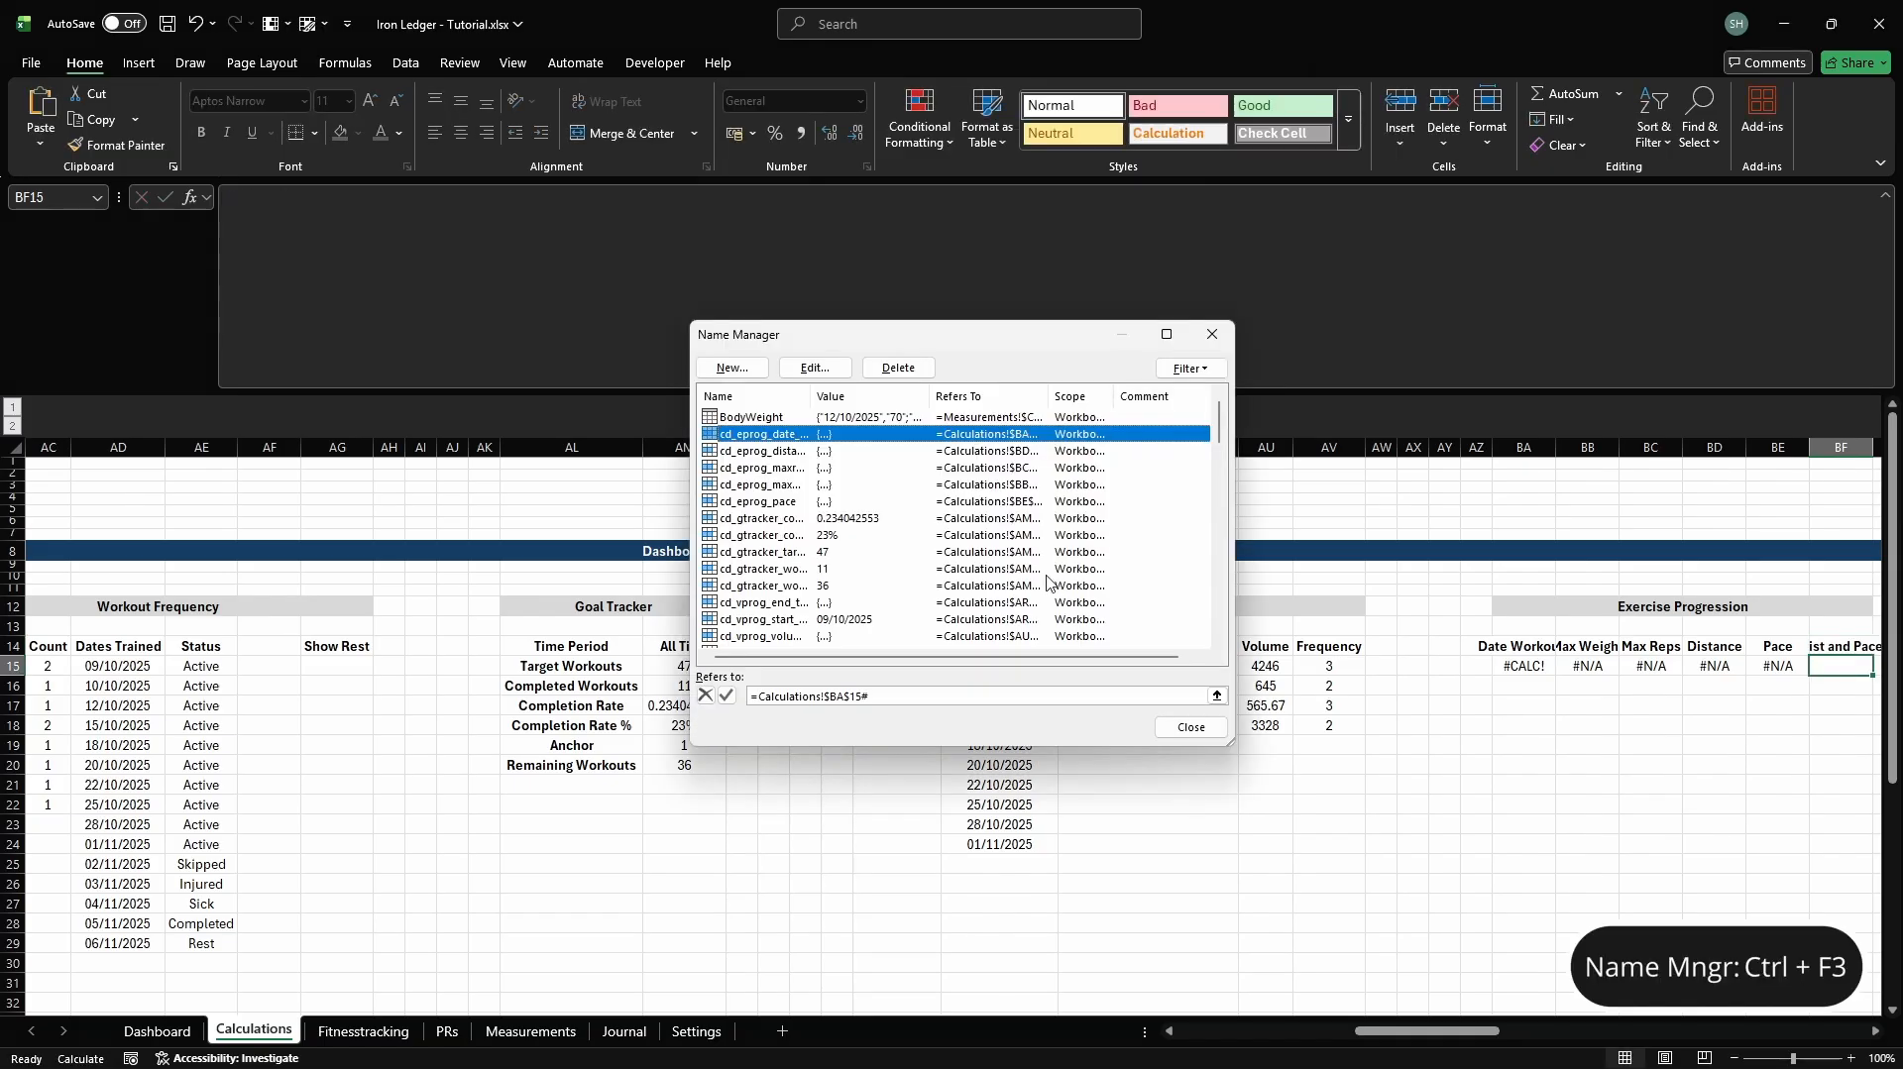
{"action": "left_click", "coordinate": [734, 367]}
{"action": "type", "text": "cd_epgl_distpace"}
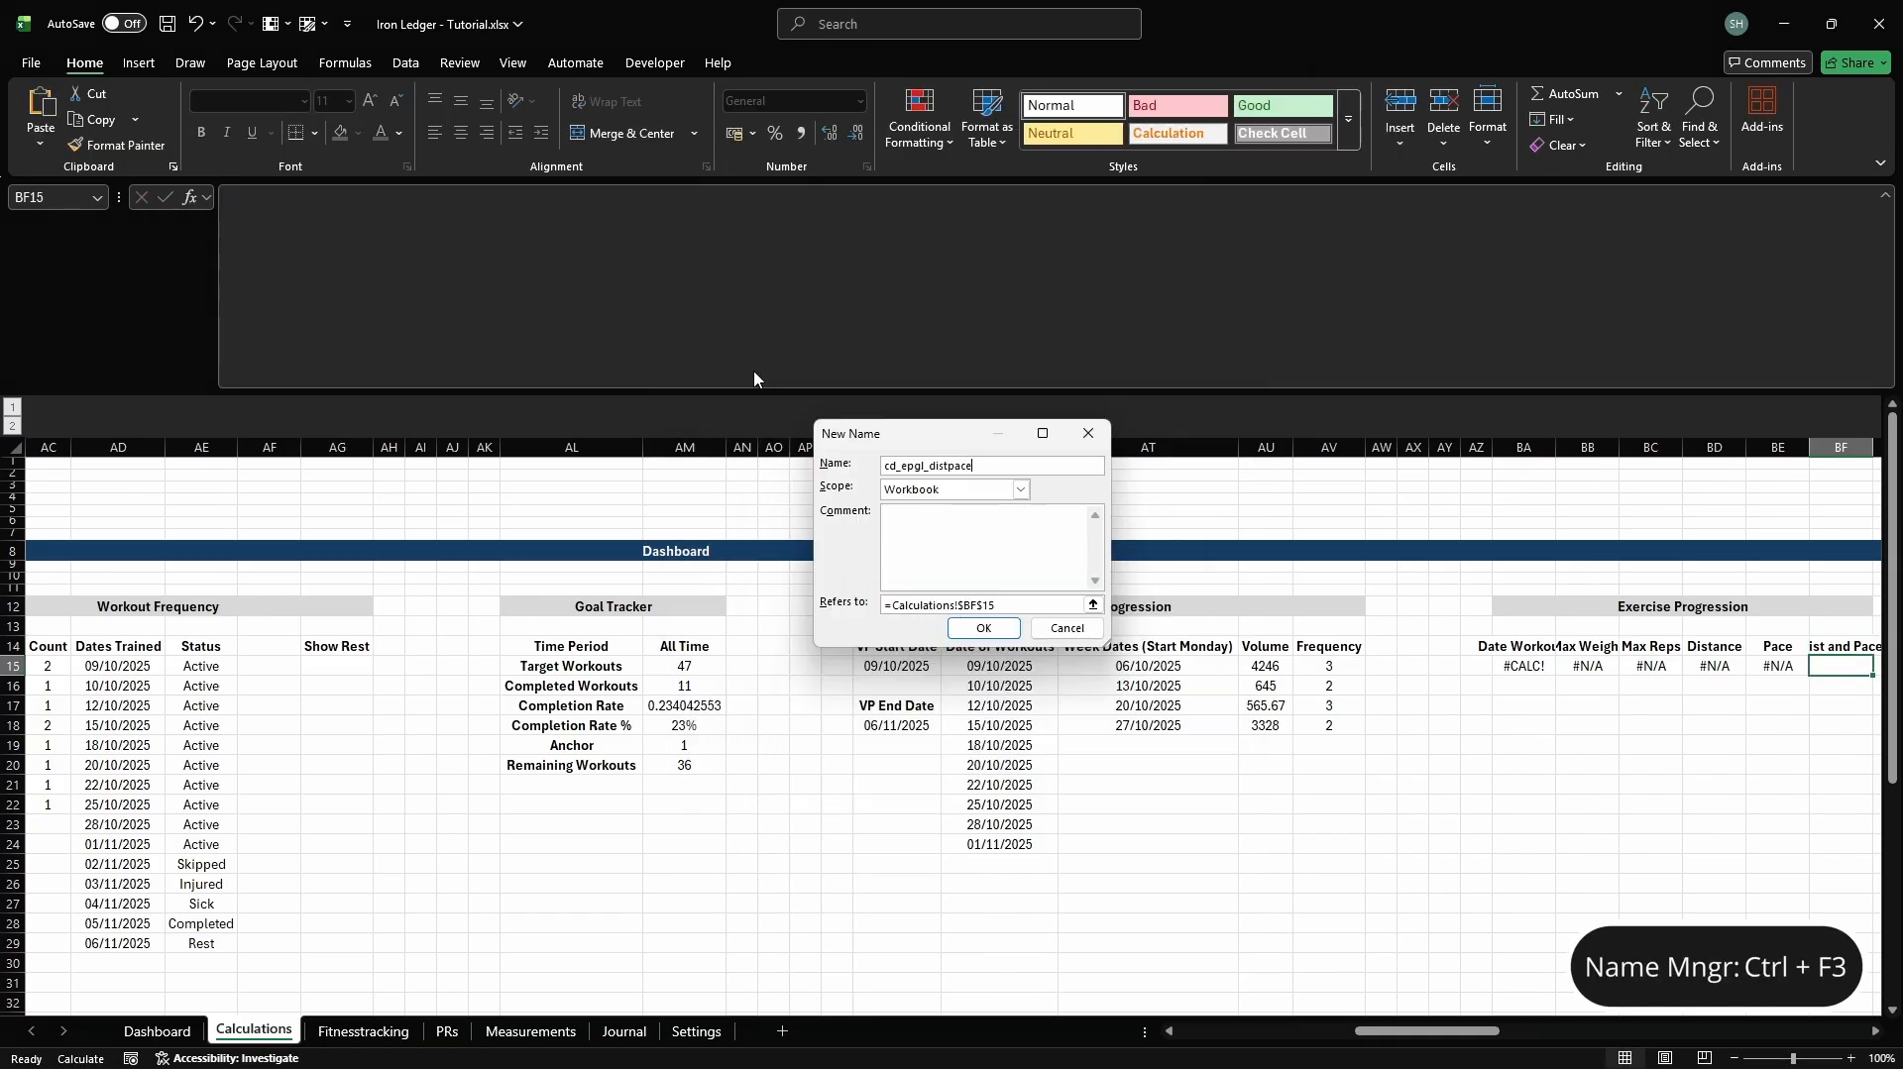
{"action": "left_click", "coordinate": [1071, 605]}
{"action": "key", "text": "Return"}
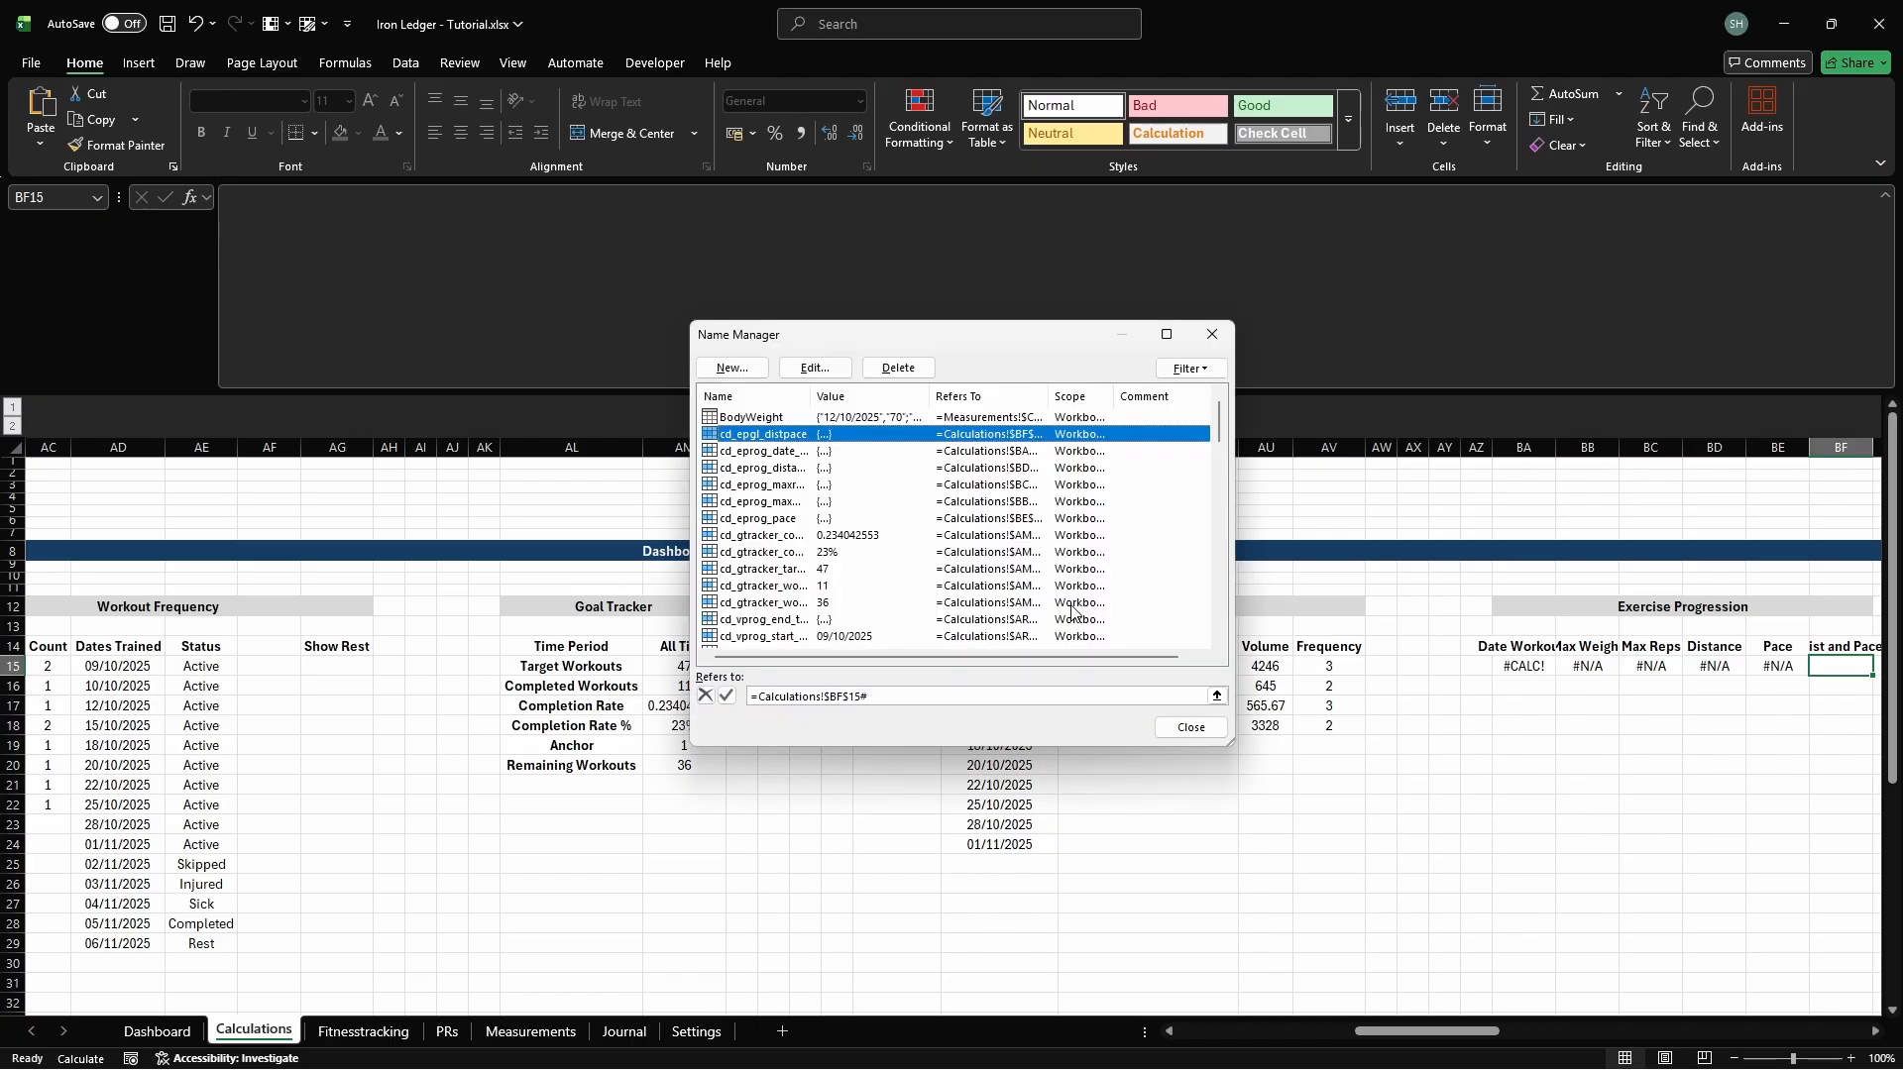
{"action": "key", "text": "Escape"}
Enter the formula =ISNUMBER(SEARCH("- Distance",d_exercise_selector)) in BF15 under the Dist and Pace header
{"action": "type", "text": "=ISNUMBER(SEAR"}
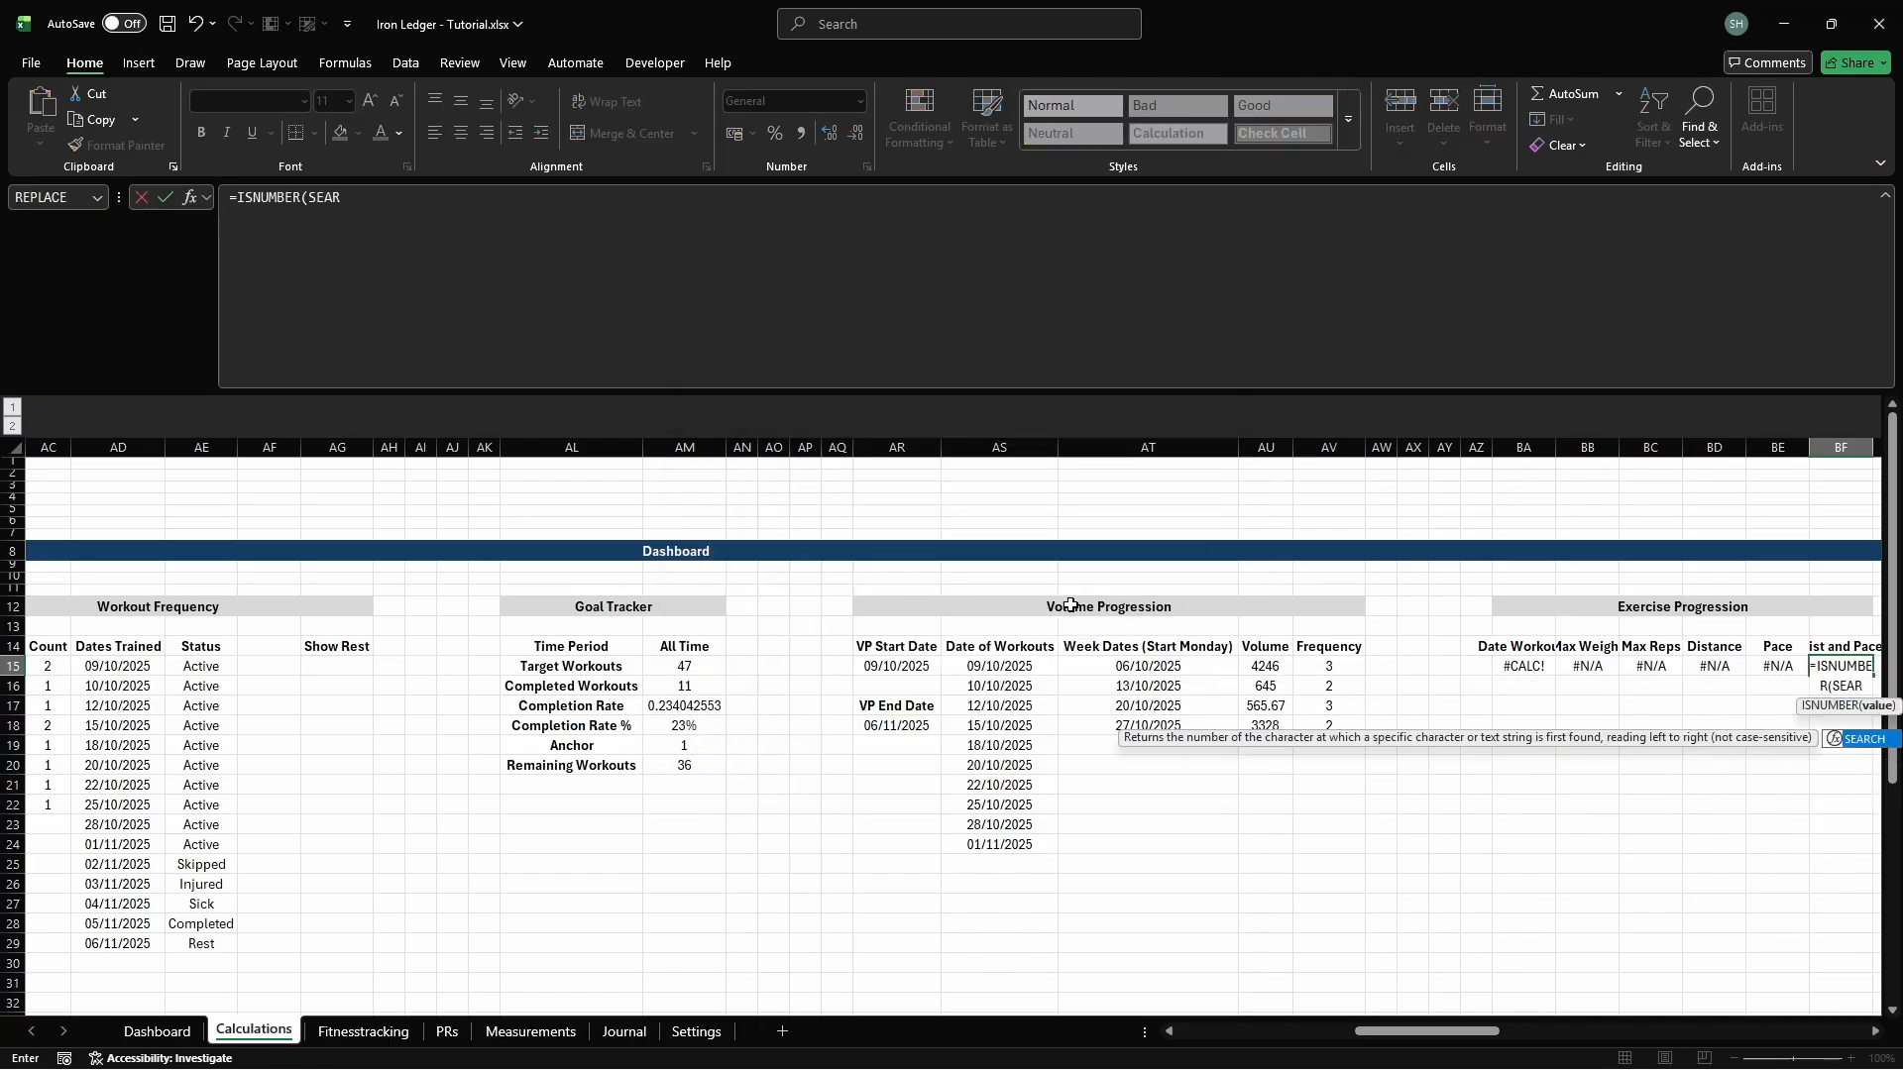
{"action": "type", "text": "CH(\"- Distance\",d_exer"}
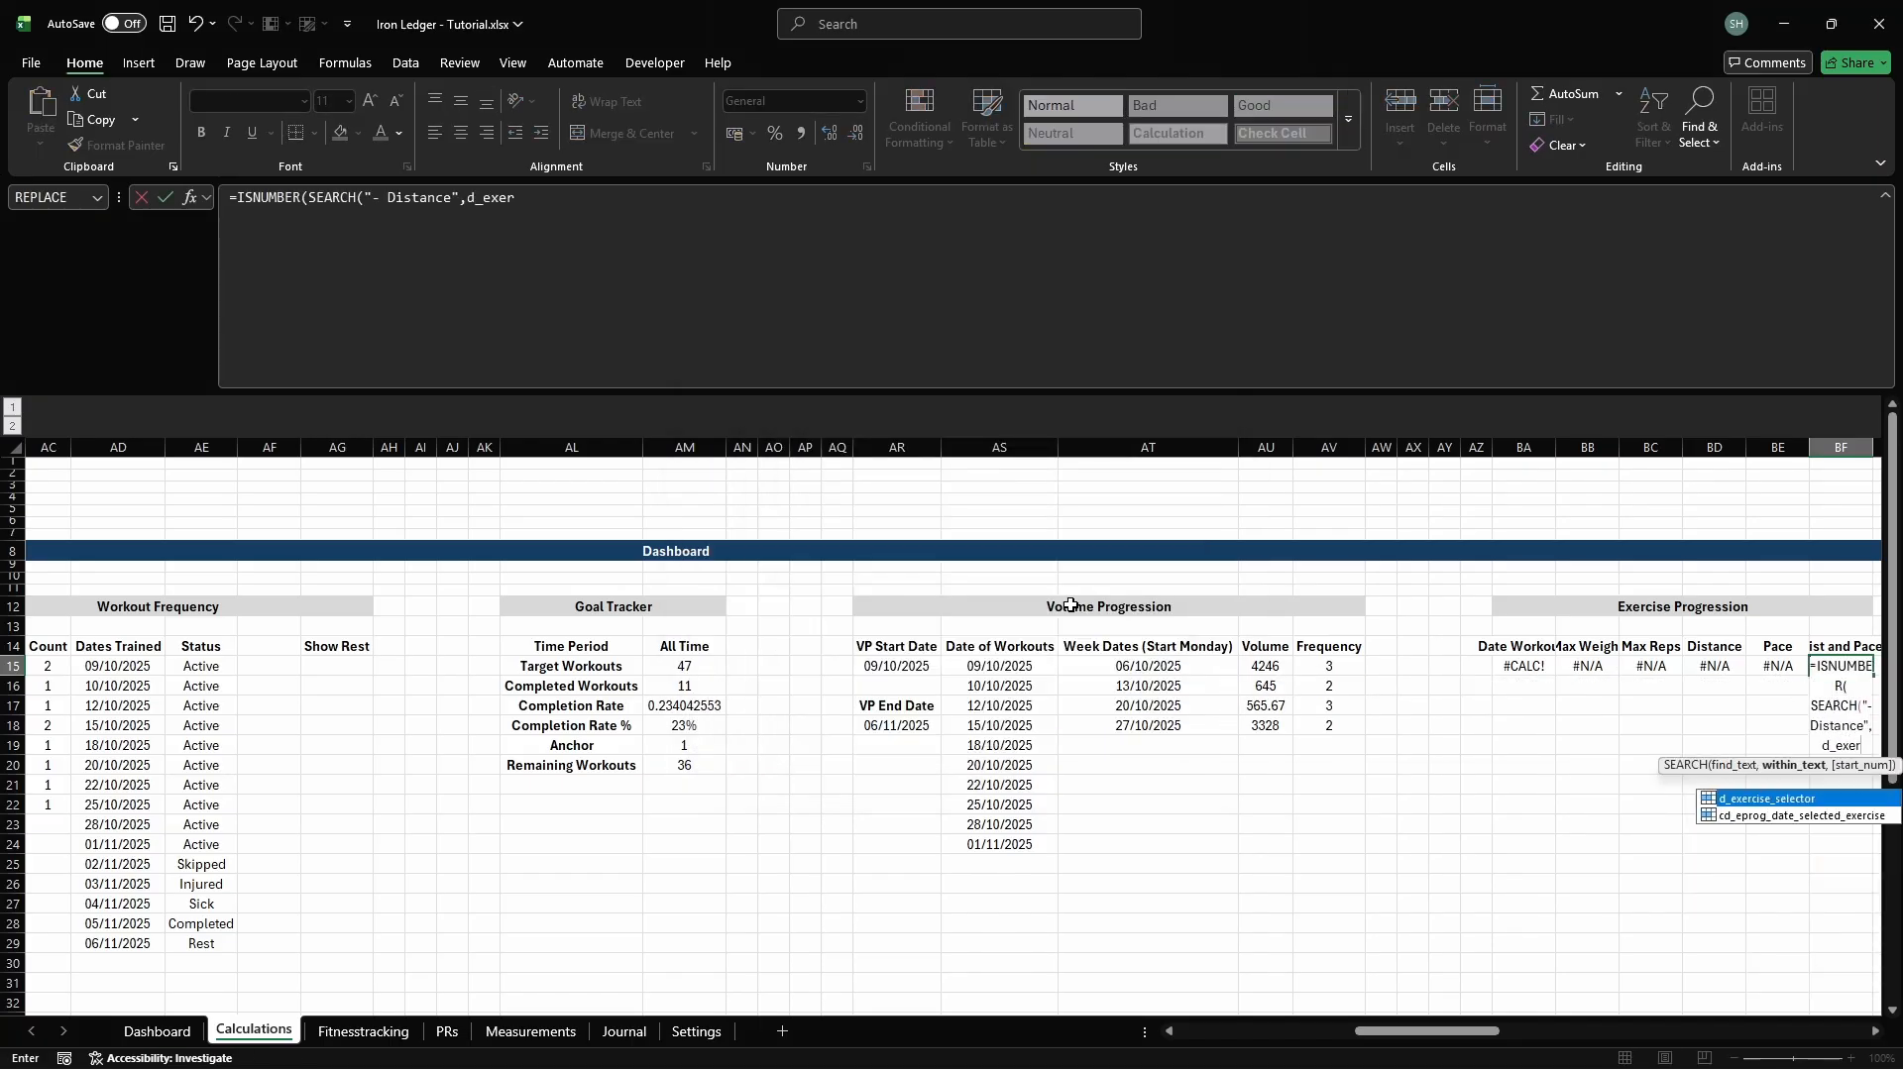
{"action": "type", "text": "cise_sele"}
{"action": "type", "text": "))"}
{"action": "key", "text": "Tab"}
{"action": "key", "text": "Up"}
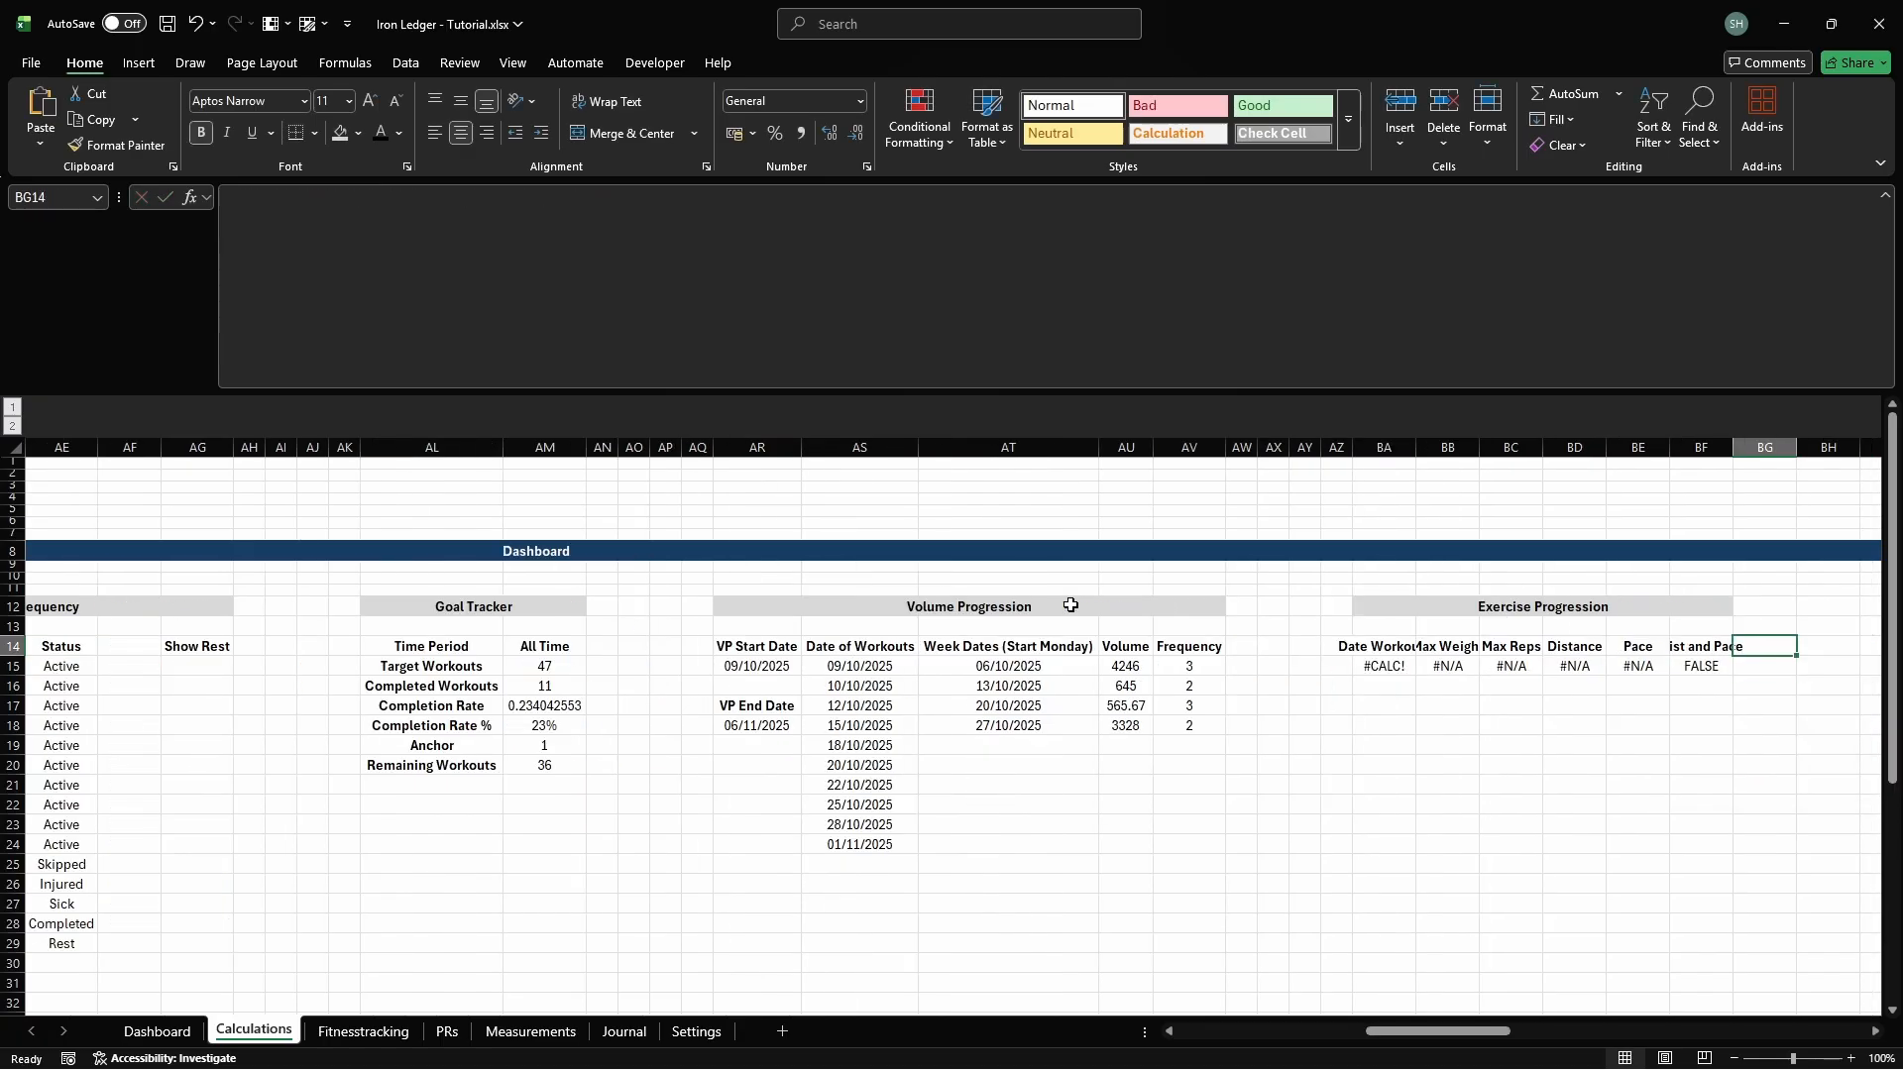
Apply the custom number format [m]:ss to the whole Pace column BE
{"action": "left_click", "coordinate": [1640, 449]}
{"action": "key", "text": "ctrl+1"}
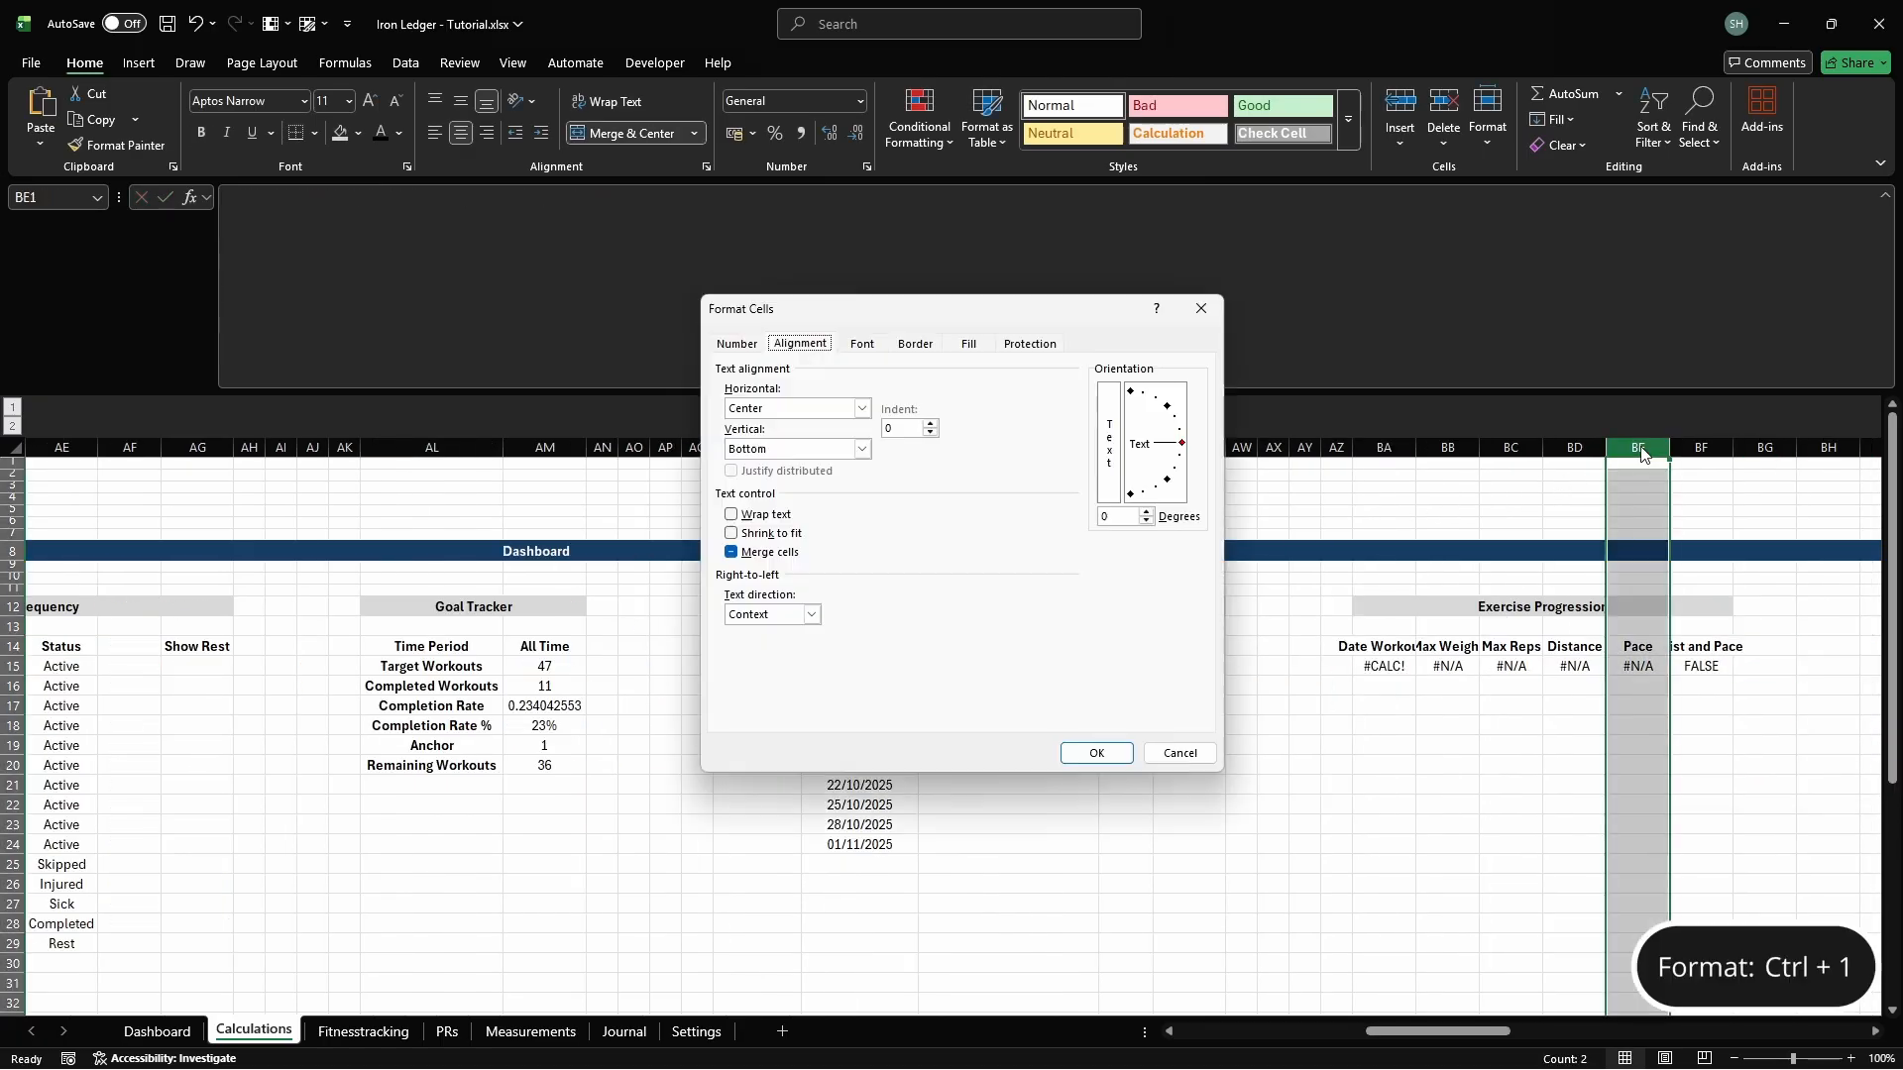
{"action": "left_click", "coordinate": [736, 344]}
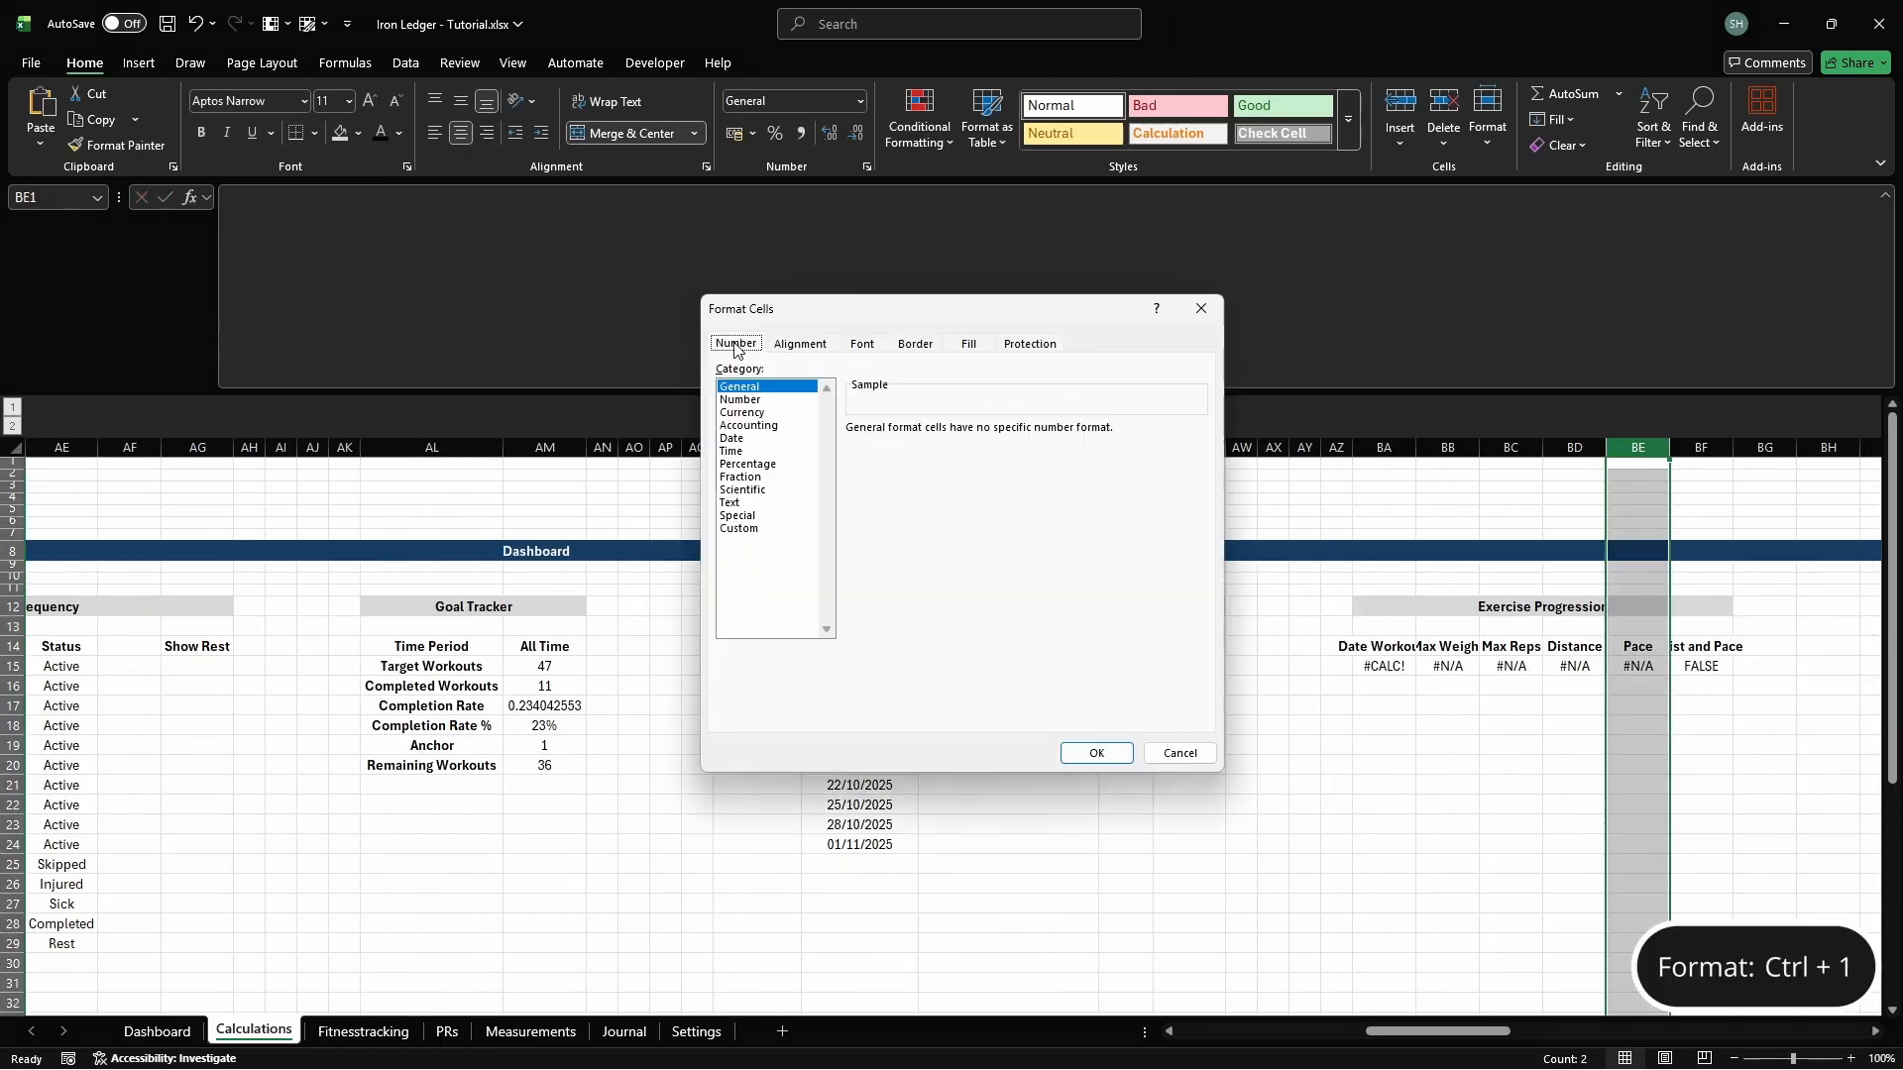
{"action": "left_click", "coordinate": [741, 530]}
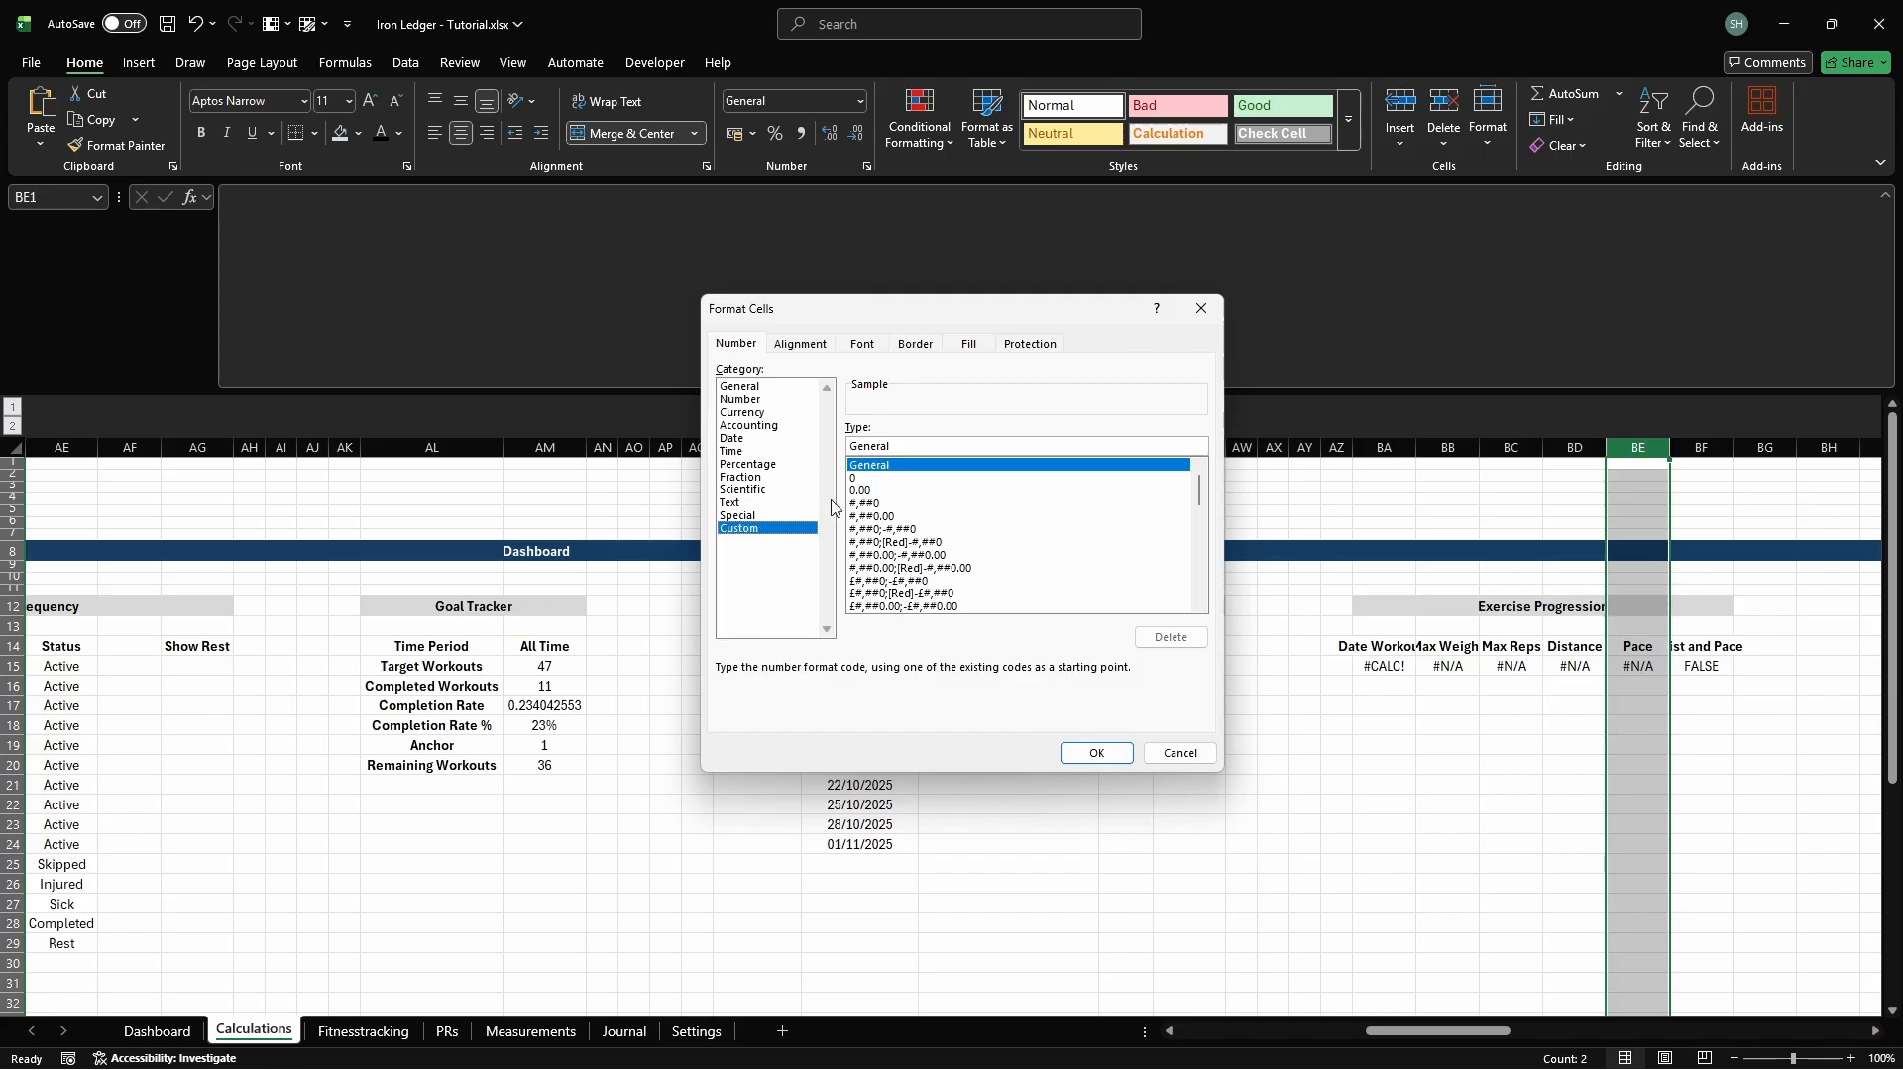
{"action": "type", "text": "[m]:ss"}
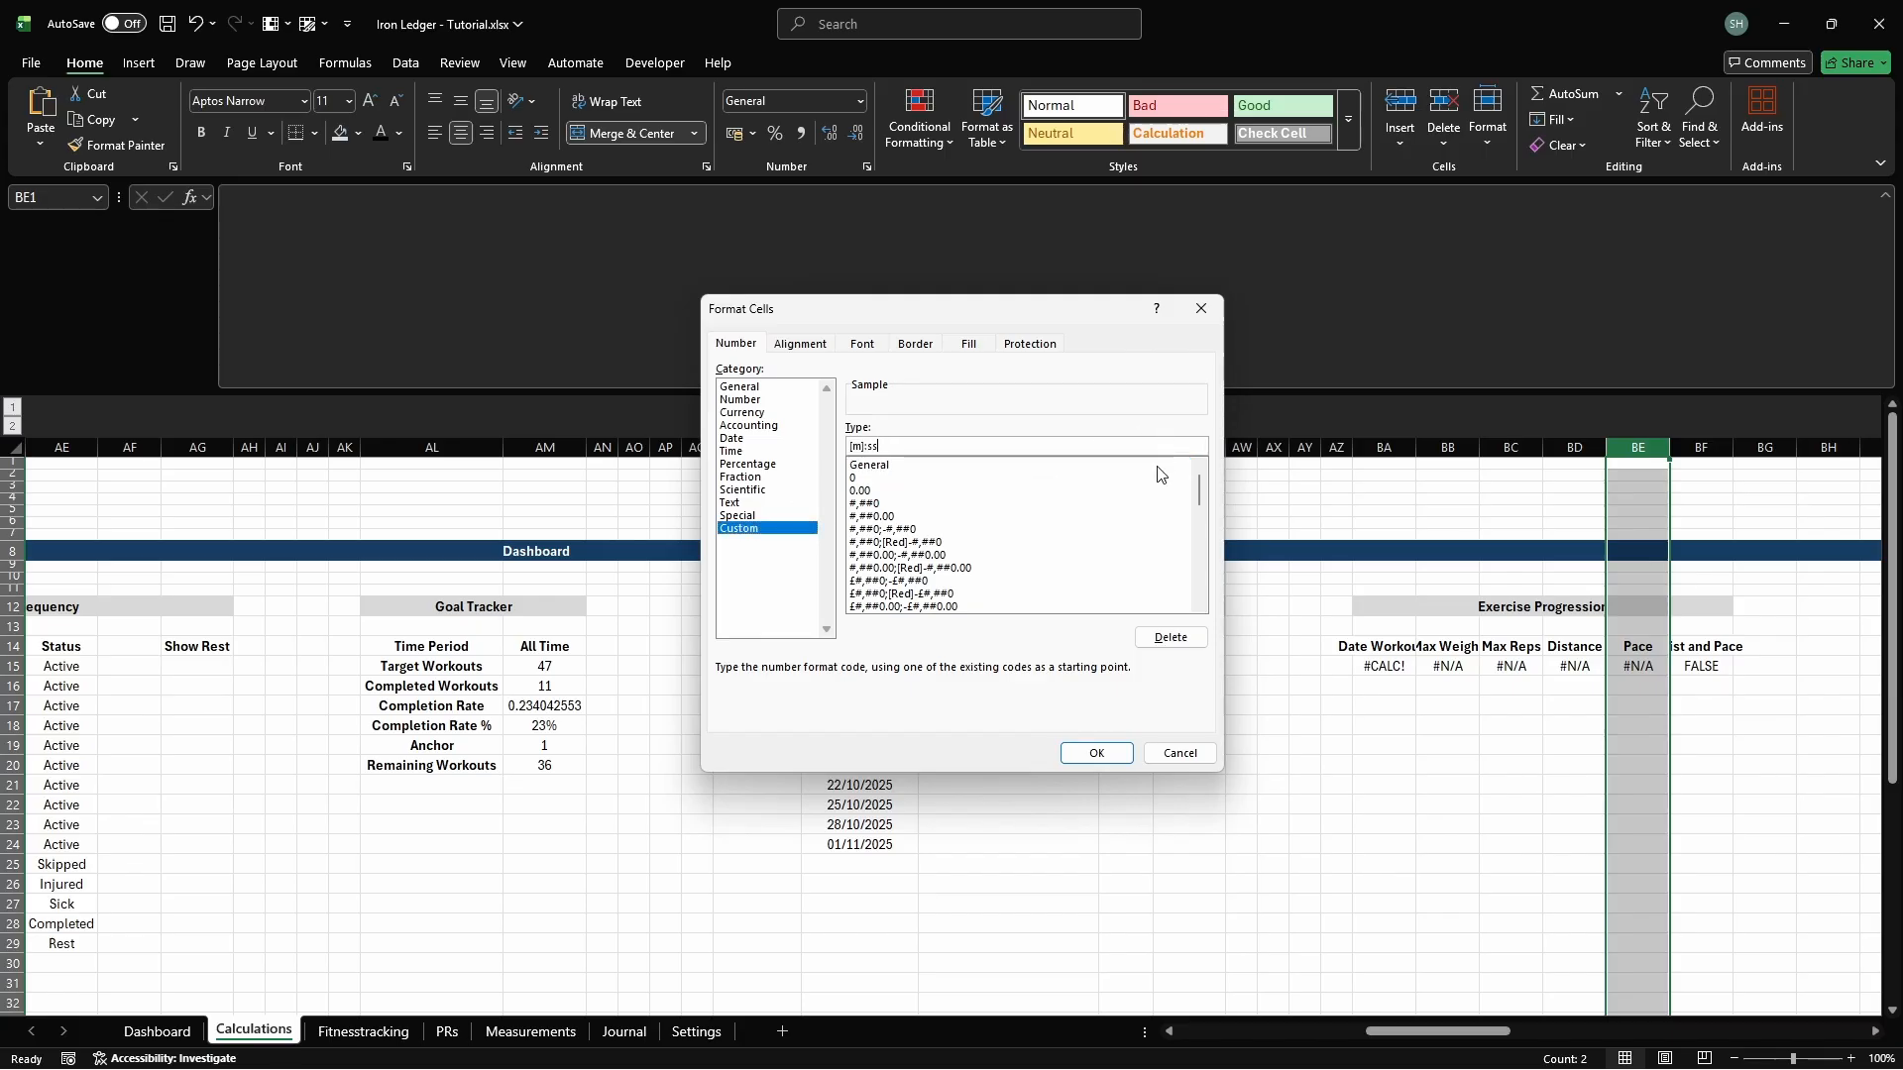
{"action": "left_click", "coordinate": [1095, 751]}
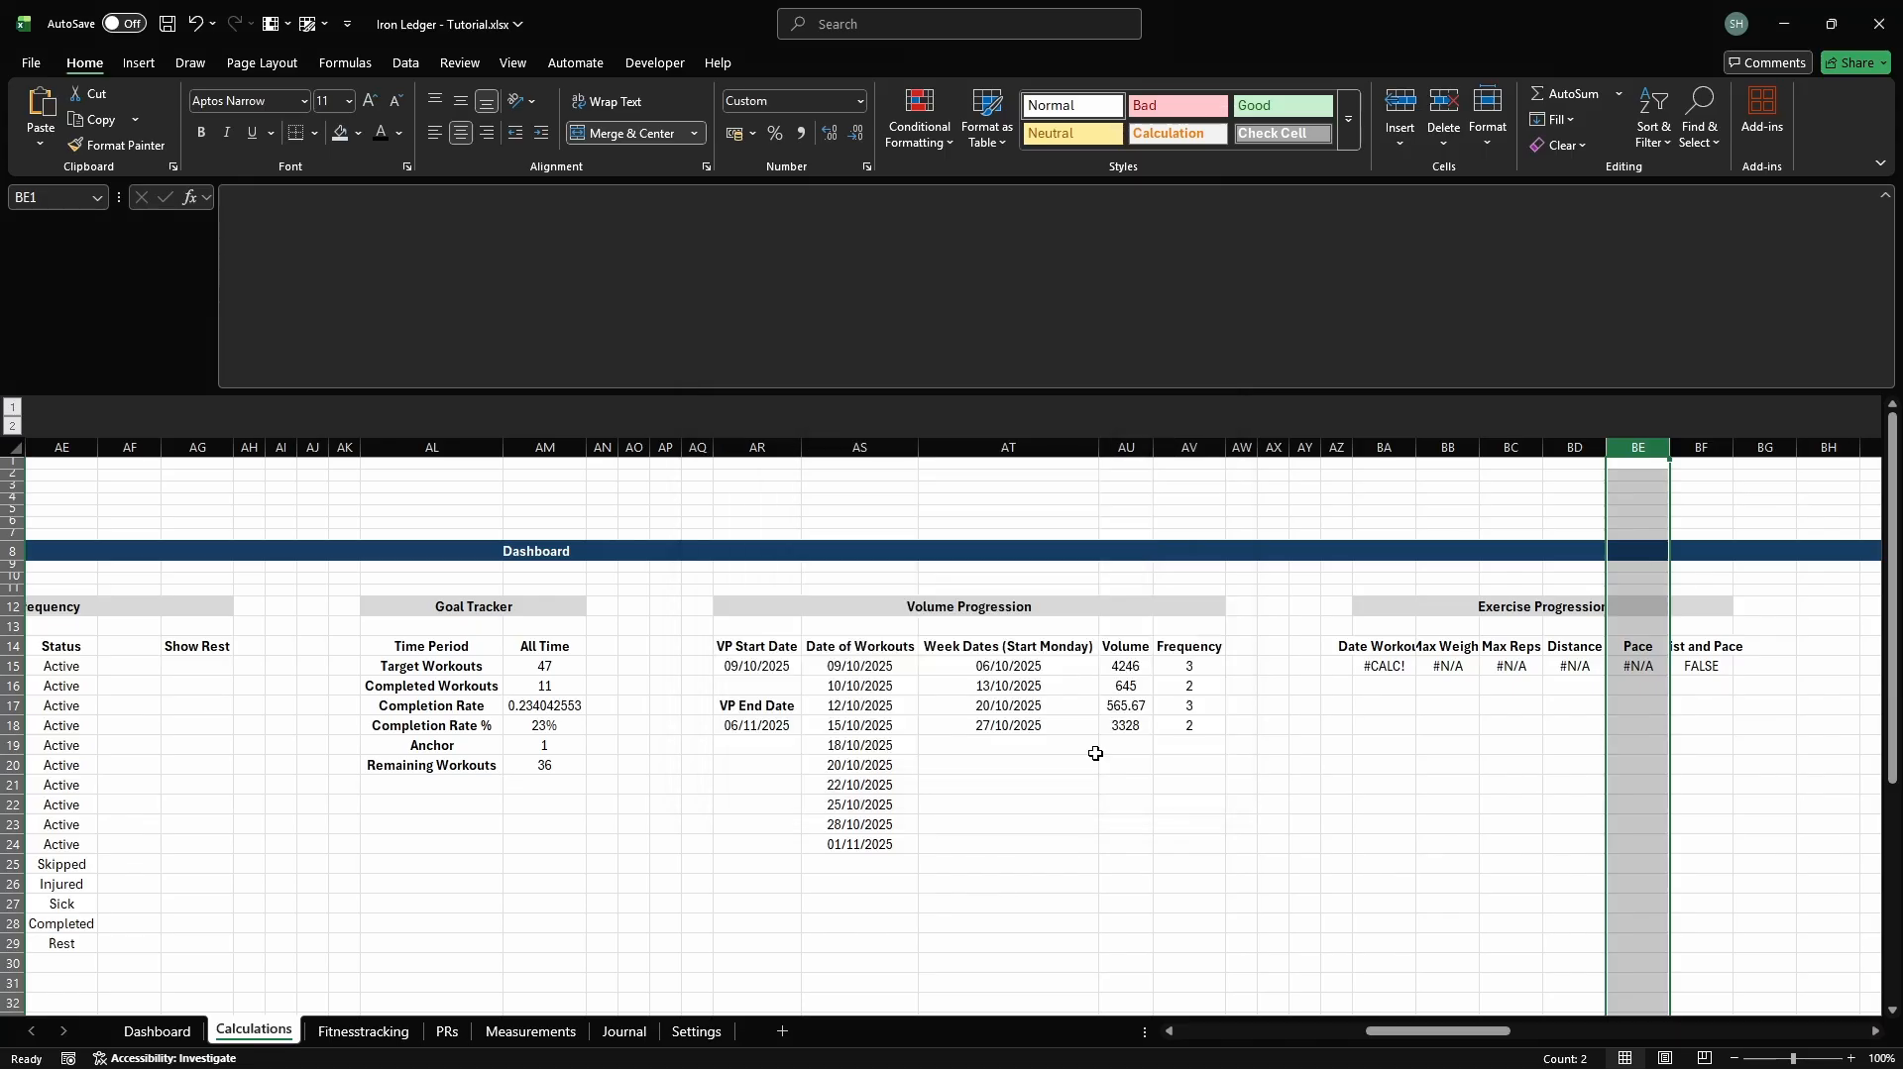
Format the workout dates column BA as Short Date
{"action": "left_click", "coordinate": [1385, 447]}
{"action": "left_click", "coordinate": [859, 100]}
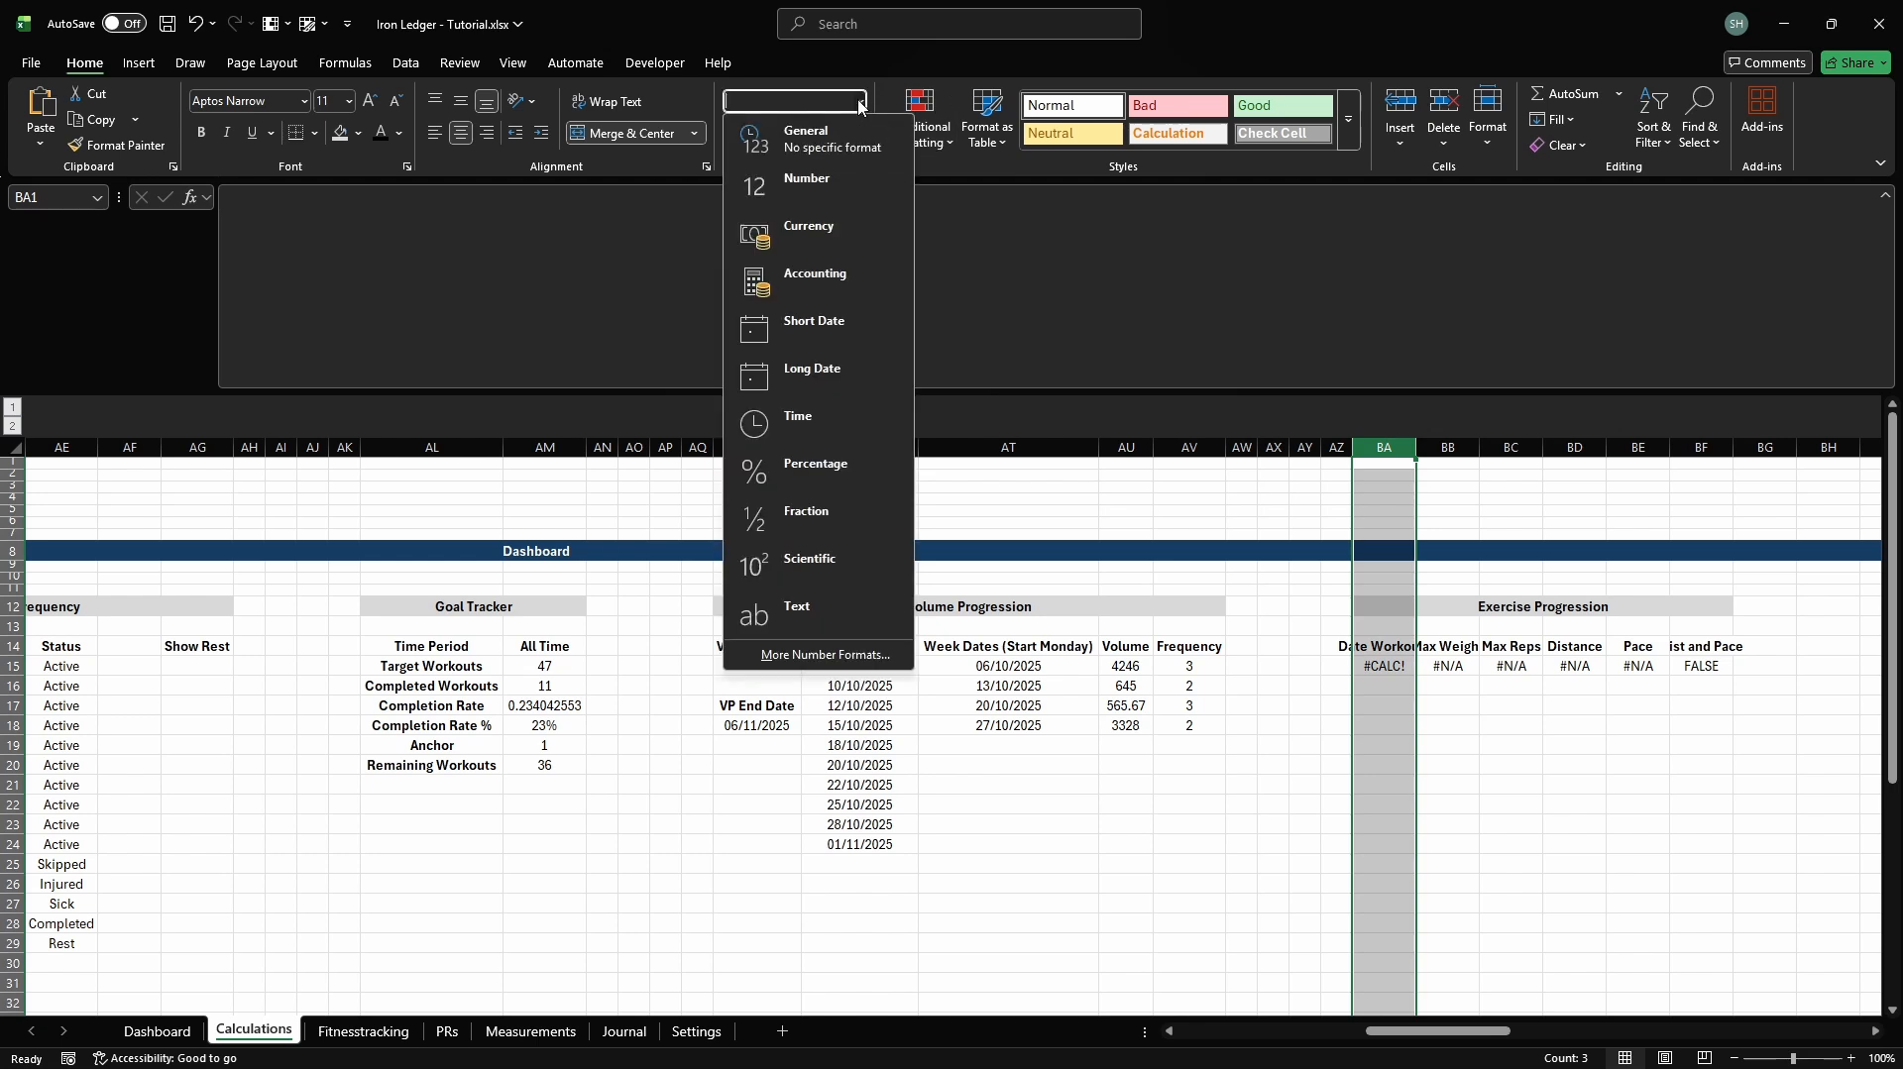
{"action": "left_click", "coordinate": [809, 333]}
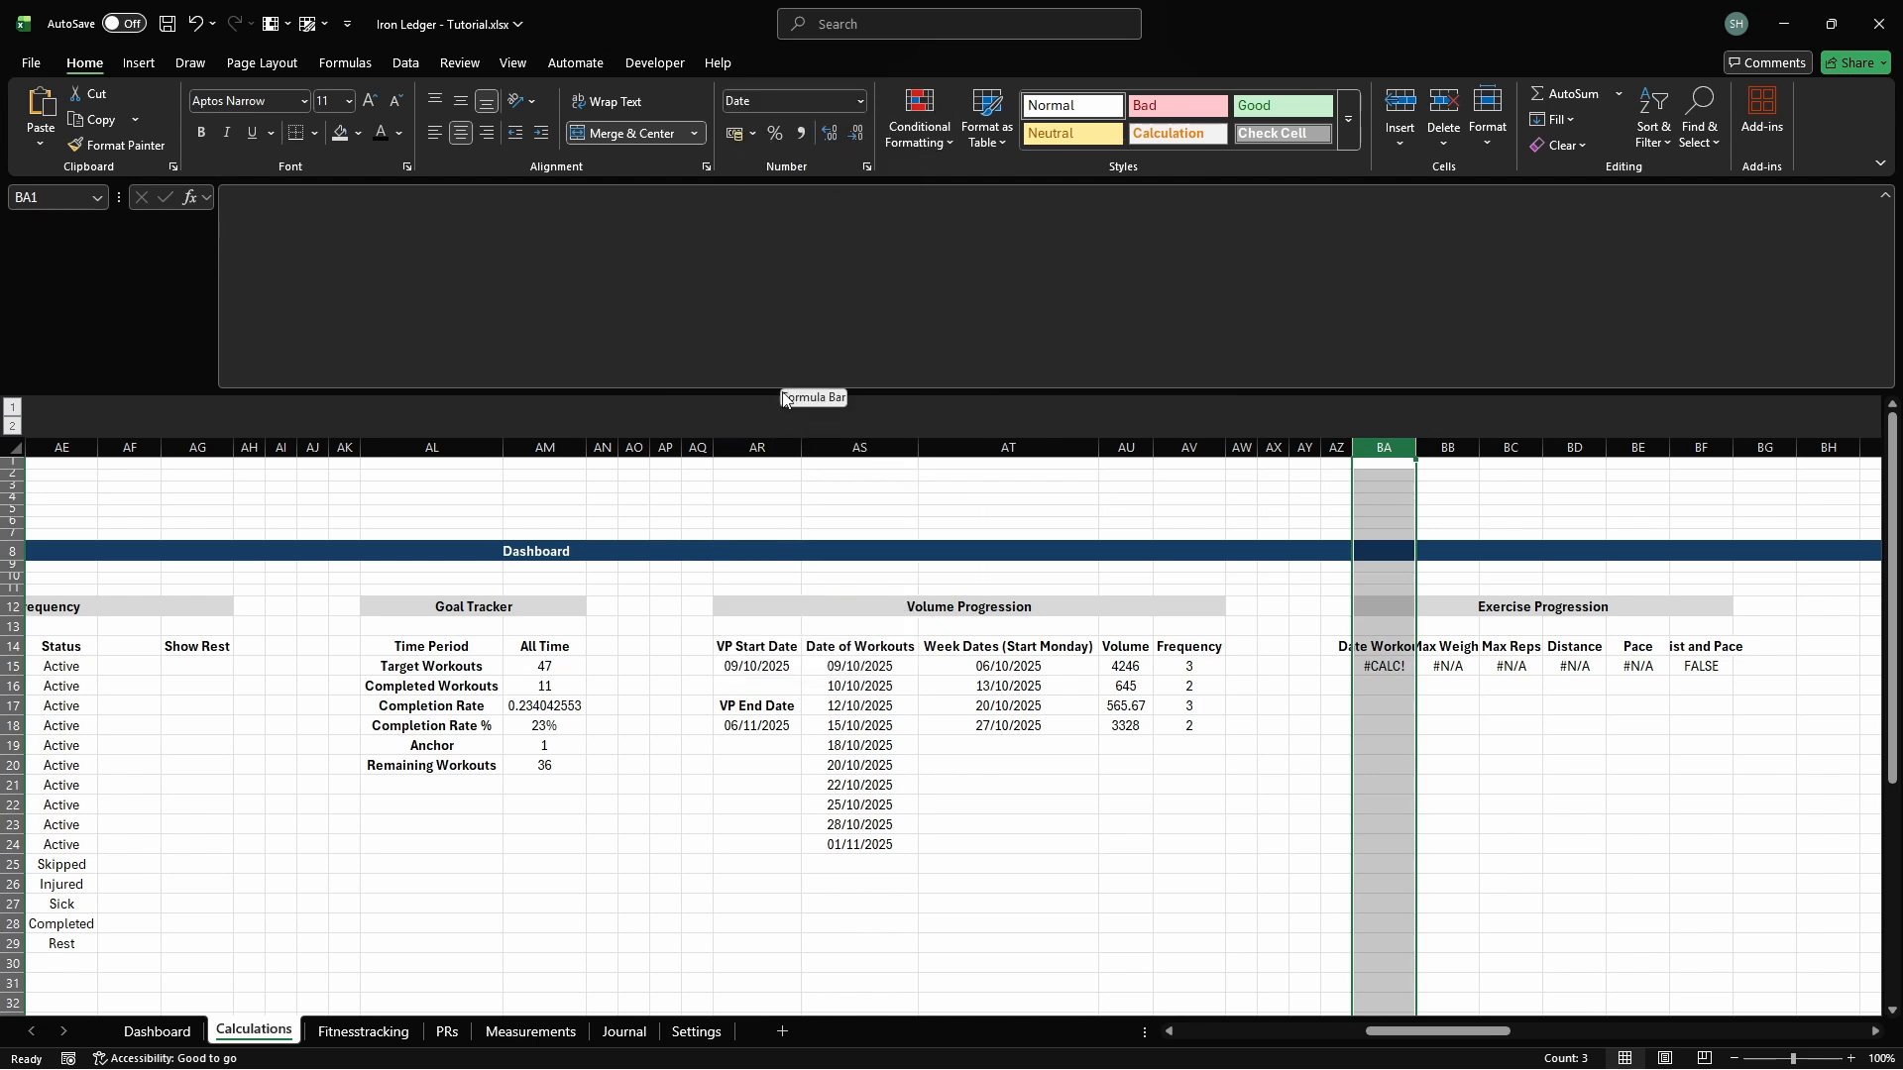
On the Dashboard sheet, nudge the blue date-range text box slightly down and to the right above the time period list
{"action": "left_click", "coordinate": [150, 1032]}
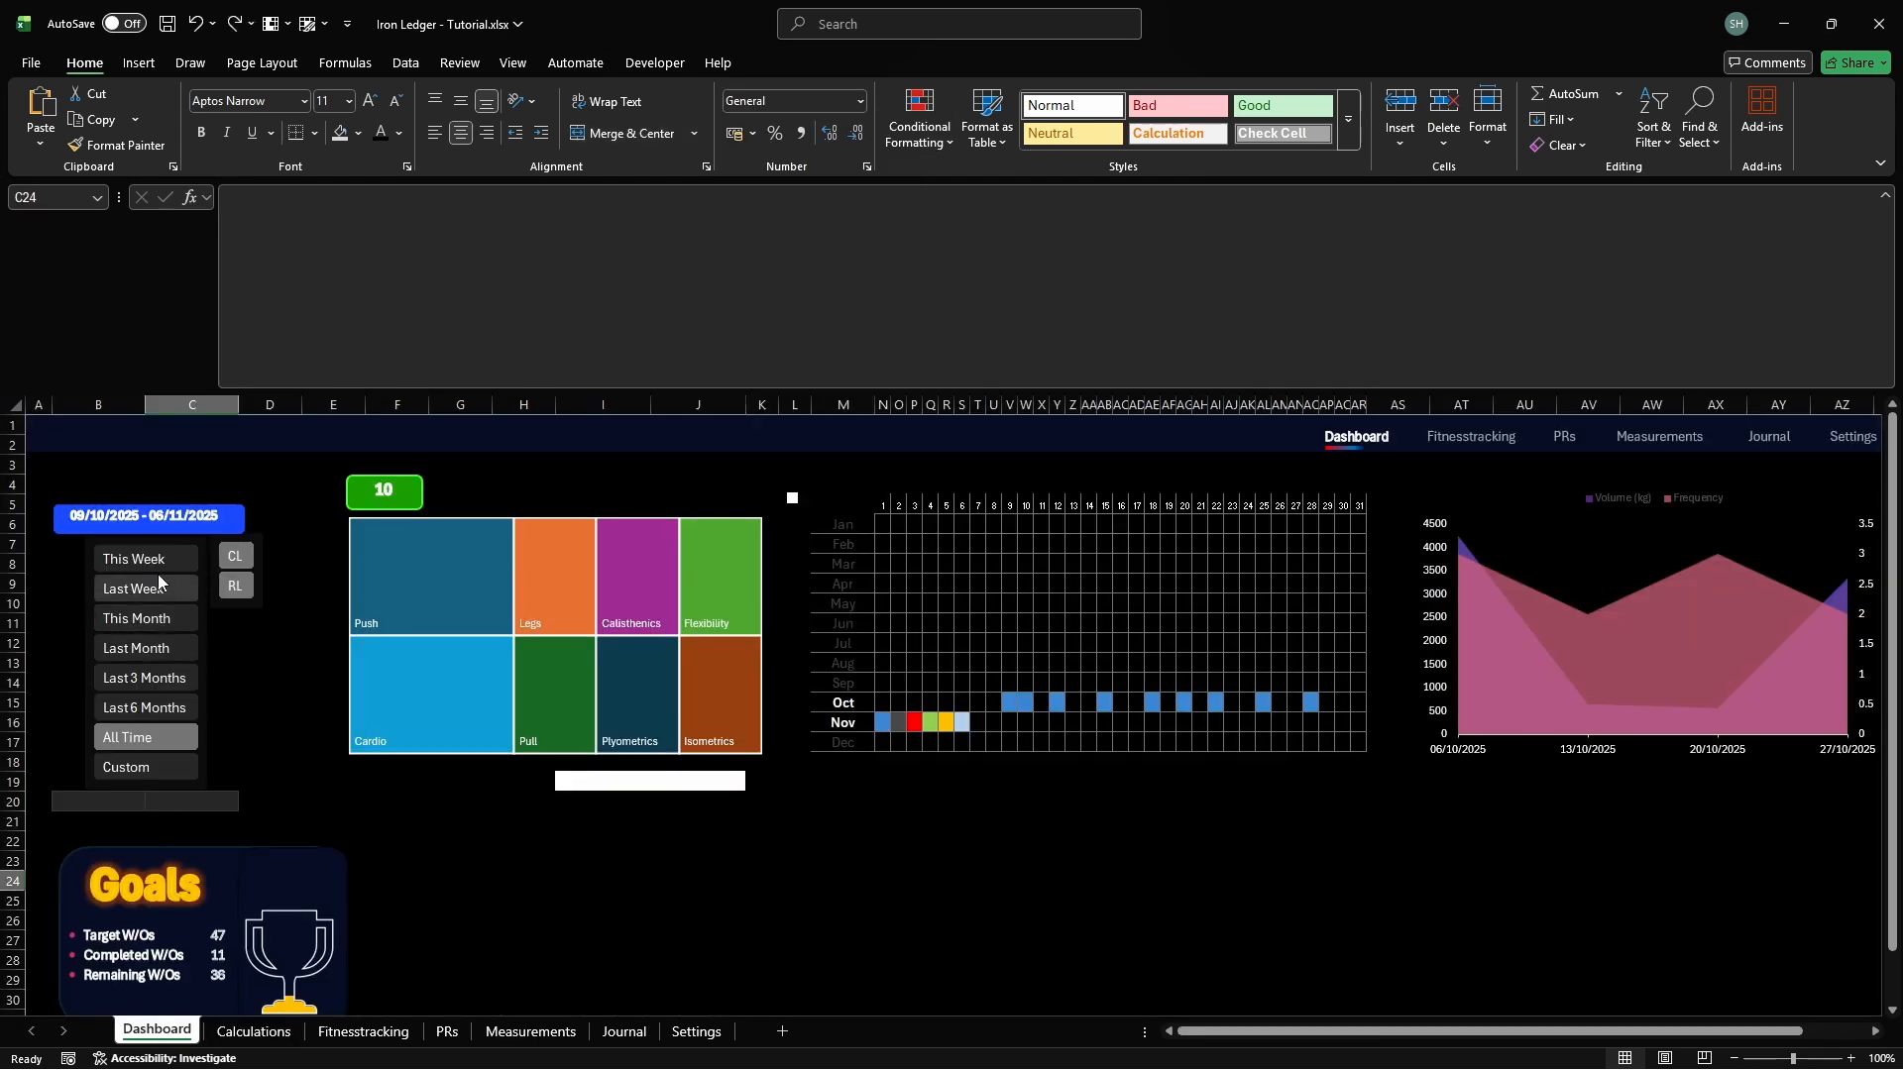
{"action": "left_click", "coordinate": [157, 516]}
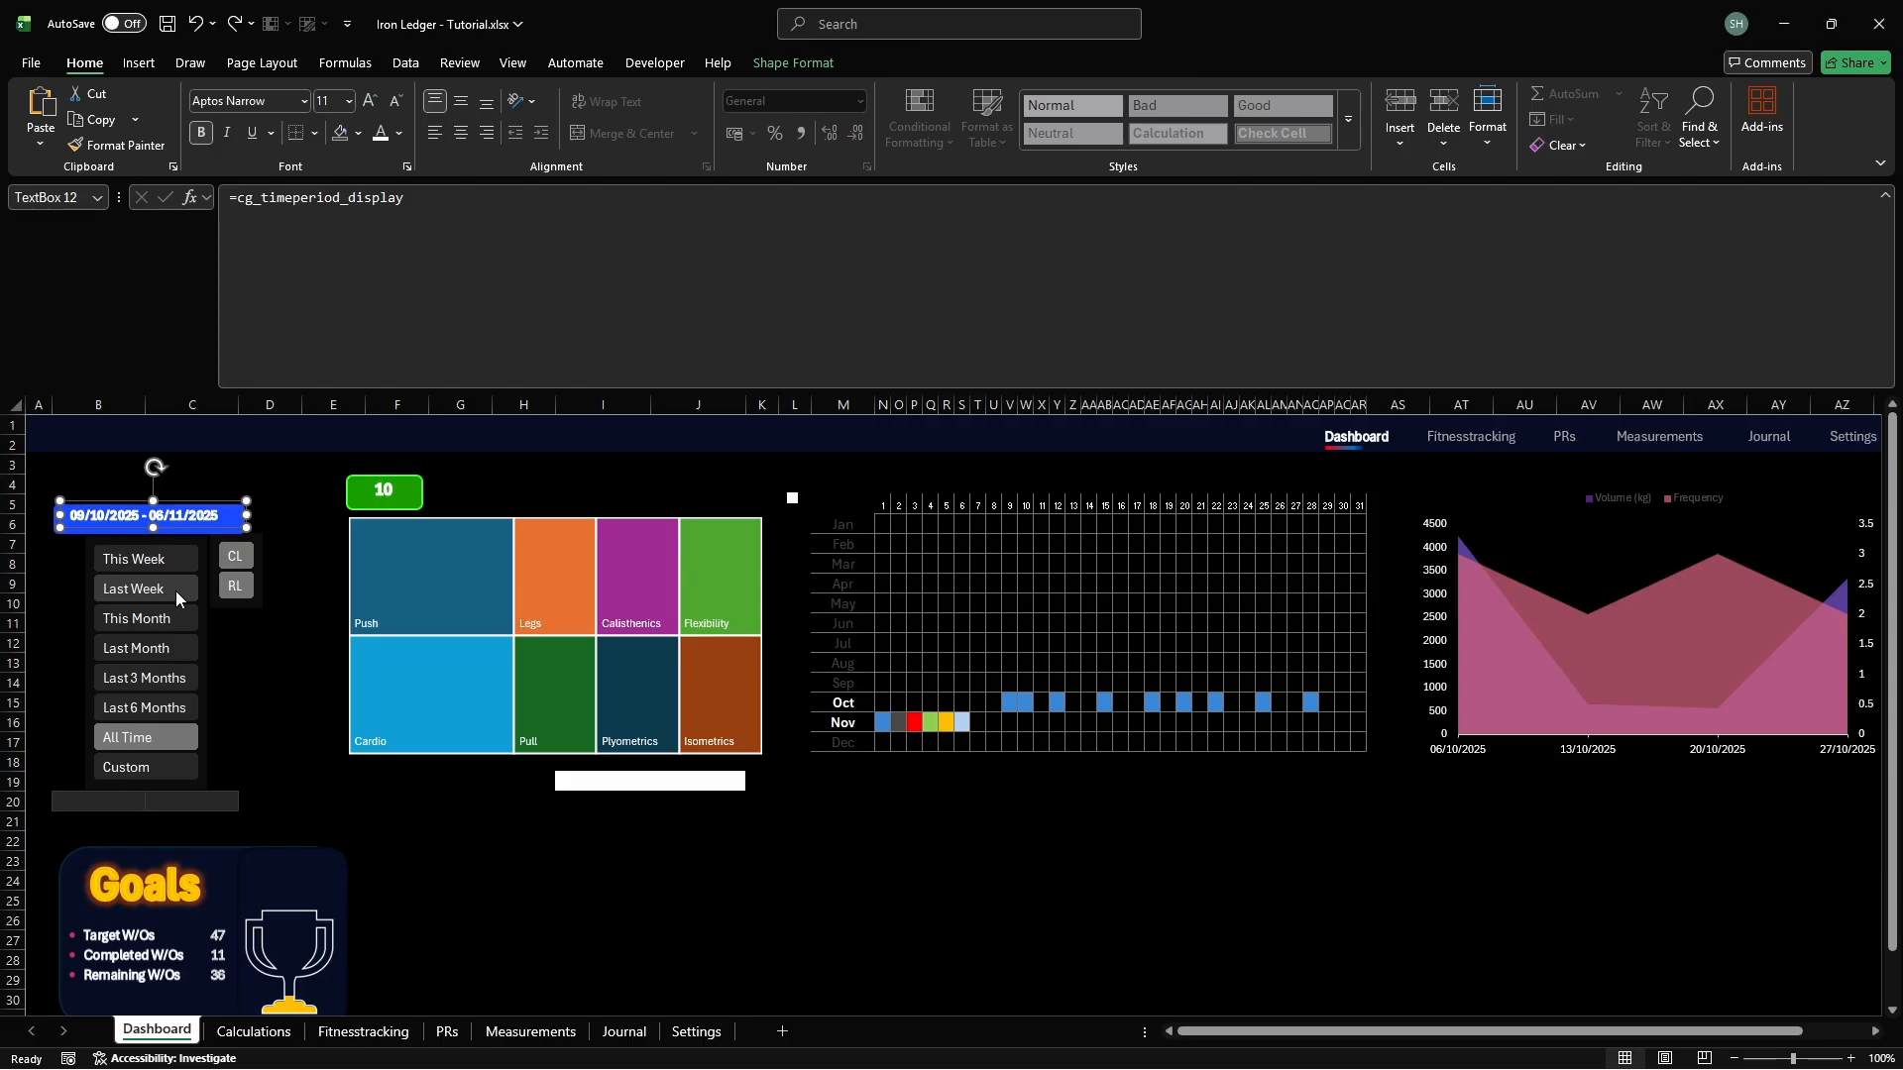
{"action": "key", "text": "Down"}
{"action": "key", "text": "Down"}
{"action": "key", "text": "Down"}
{"action": "key", "text": "Right"}
{"action": "key", "text": "Right"}
{"action": "key", "text": "Right"}
{"action": "key", "text": "Right"}
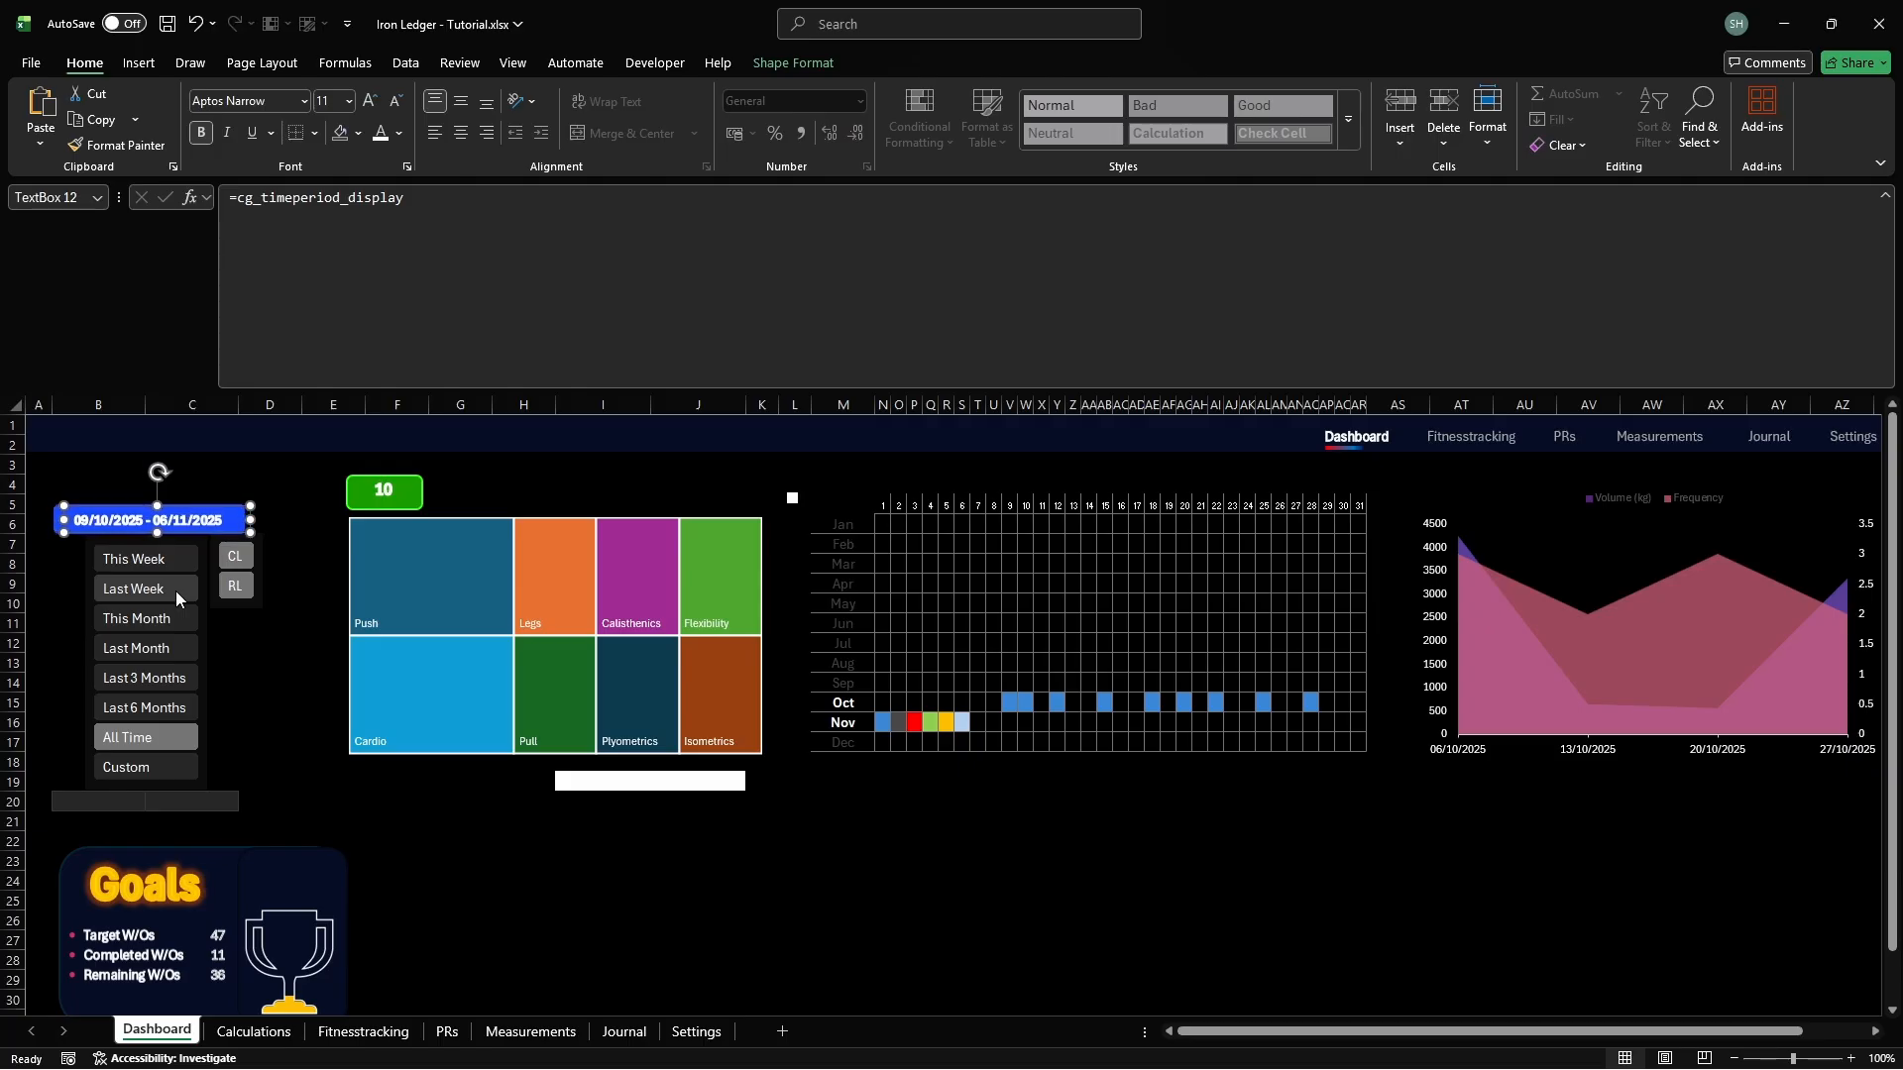
Nudge the green workout counter text box slightly down, closer to the treemap chart
{"action": "left_click", "coordinate": [384, 489]}
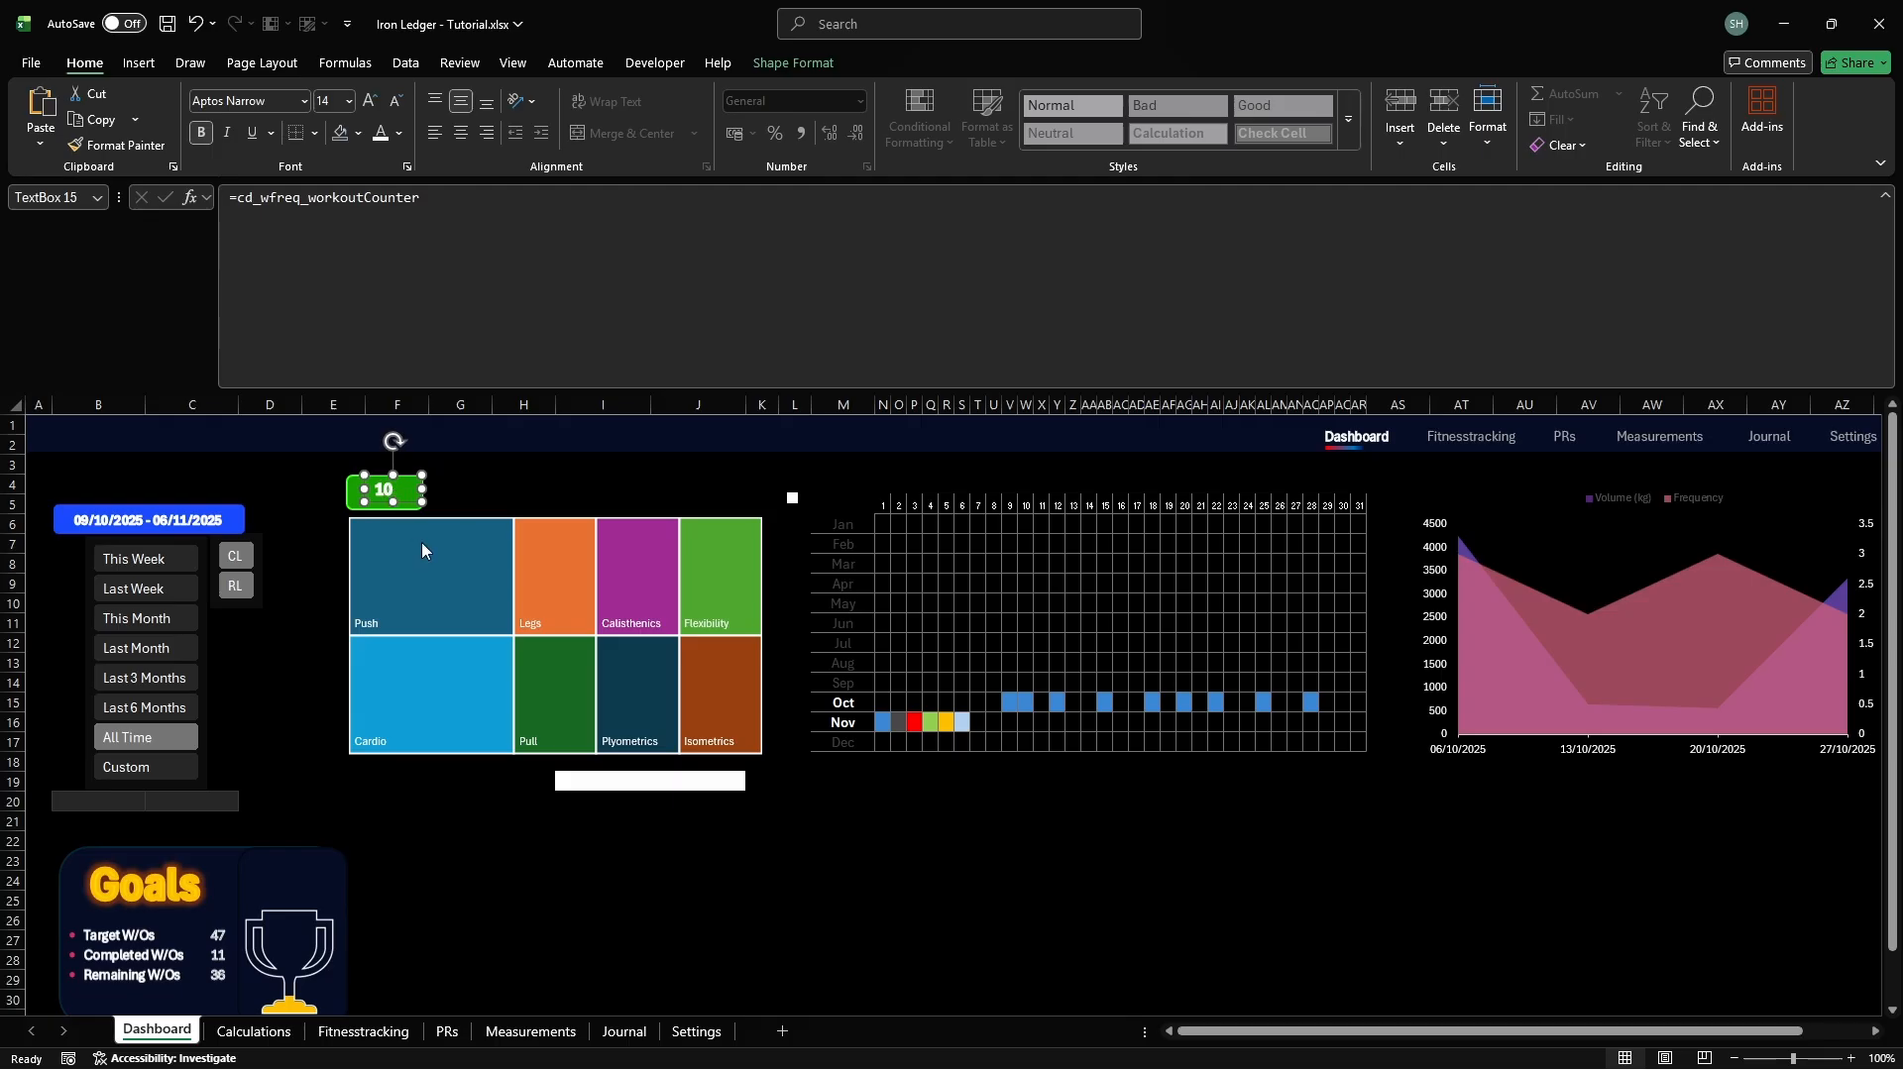
{"action": "key", "text": "Down"}
{"action": "key", "text": "Down"}
{"action": "key", "text": "Down"}
{"action": "key", "text": "Down"}
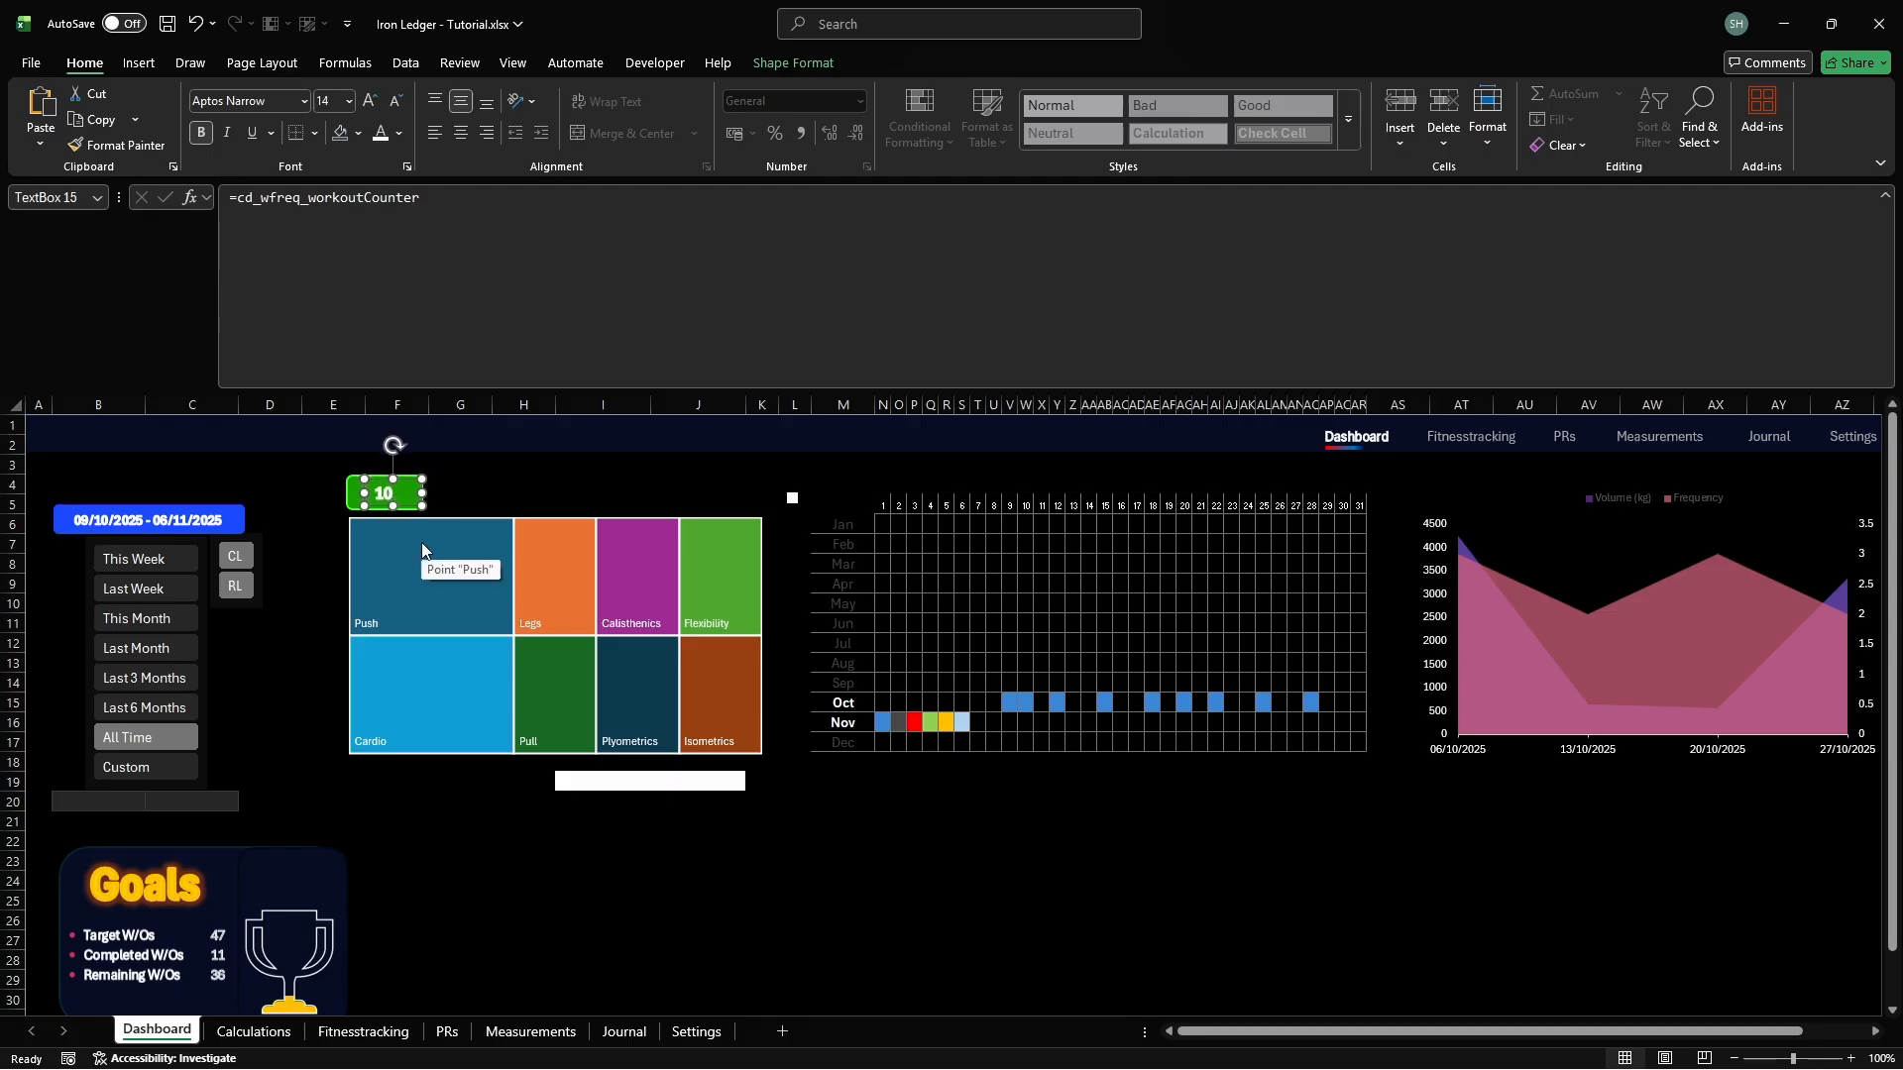
{"action": "key", "text": "Up"}
{"action": "key", "text": "Down"}
{"action": "key", "text": "Up"}
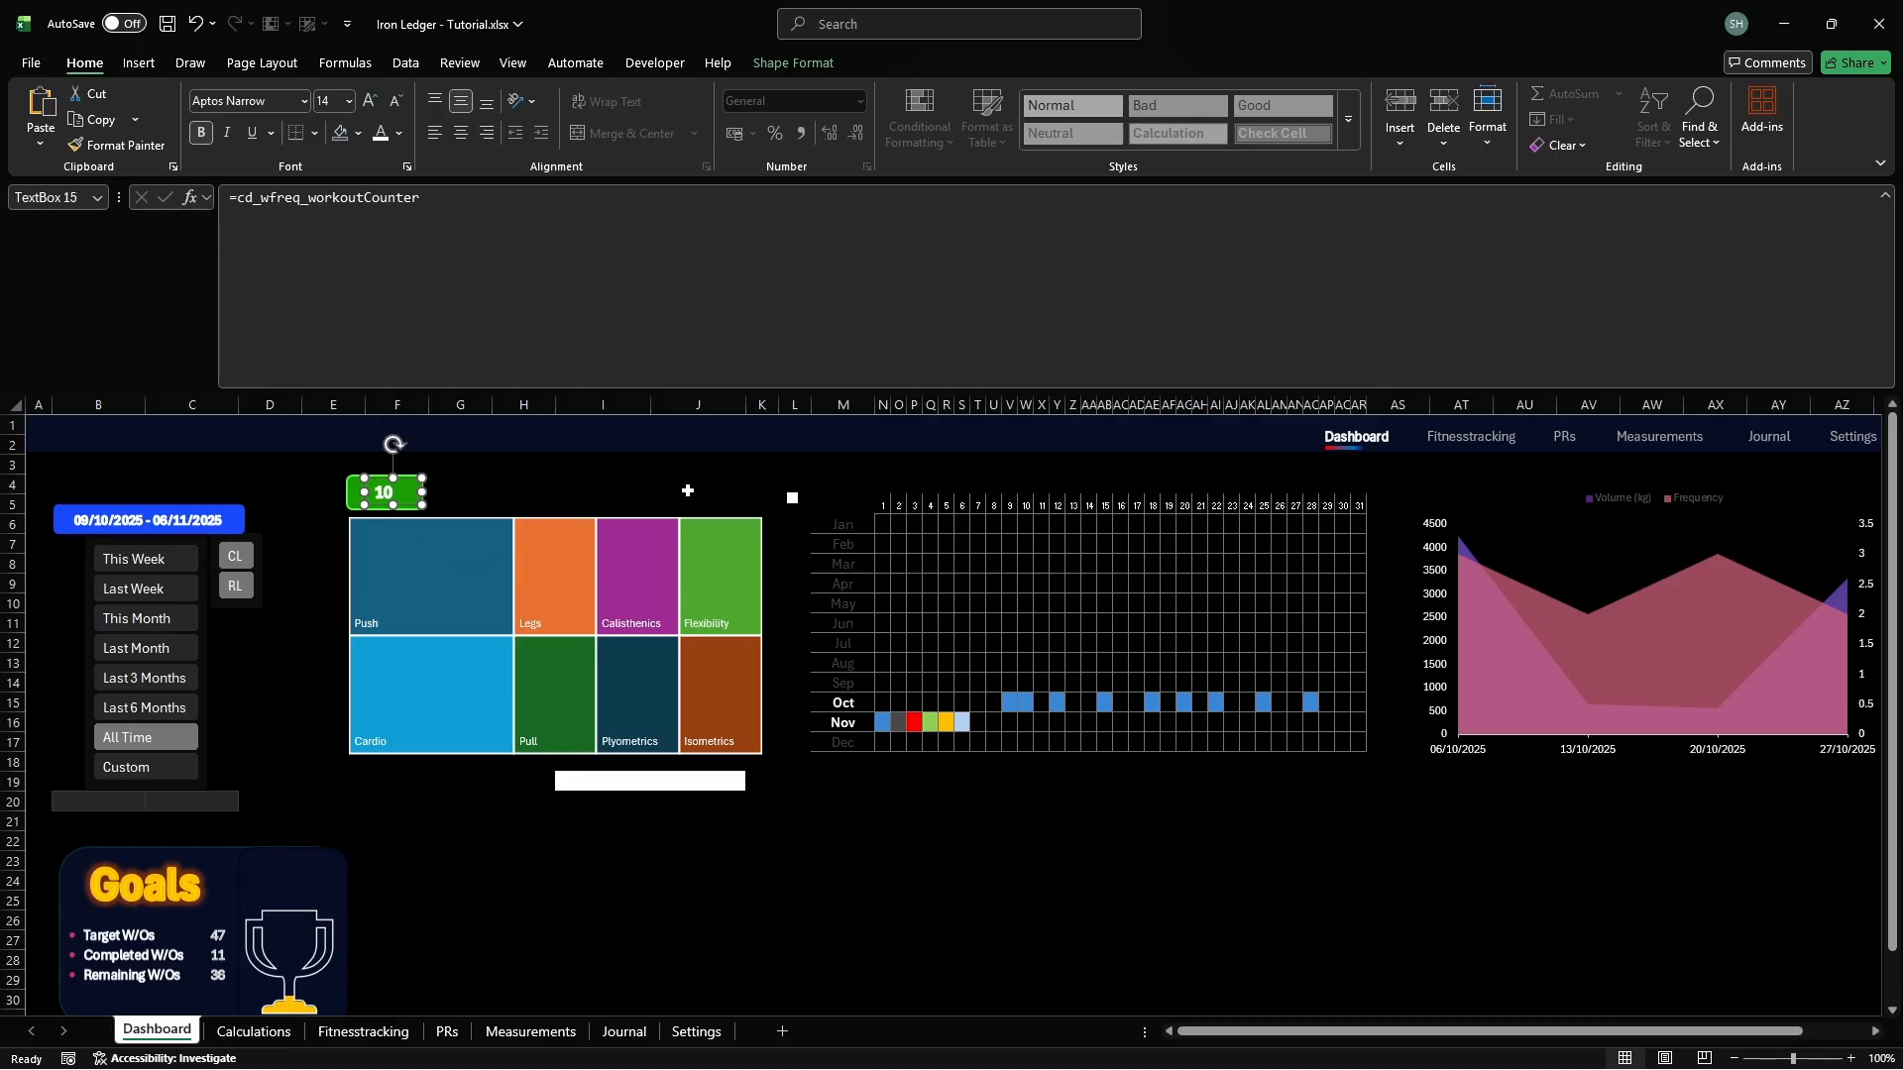
Shift the check box linked to Calculations!$AG$15 left until it sits above the right end of the treemap
{"action": "left_click", "coordinate": [743, 491]}
{"action": "left_click", "coordinate": [793, 500], "text": "ctrl"}
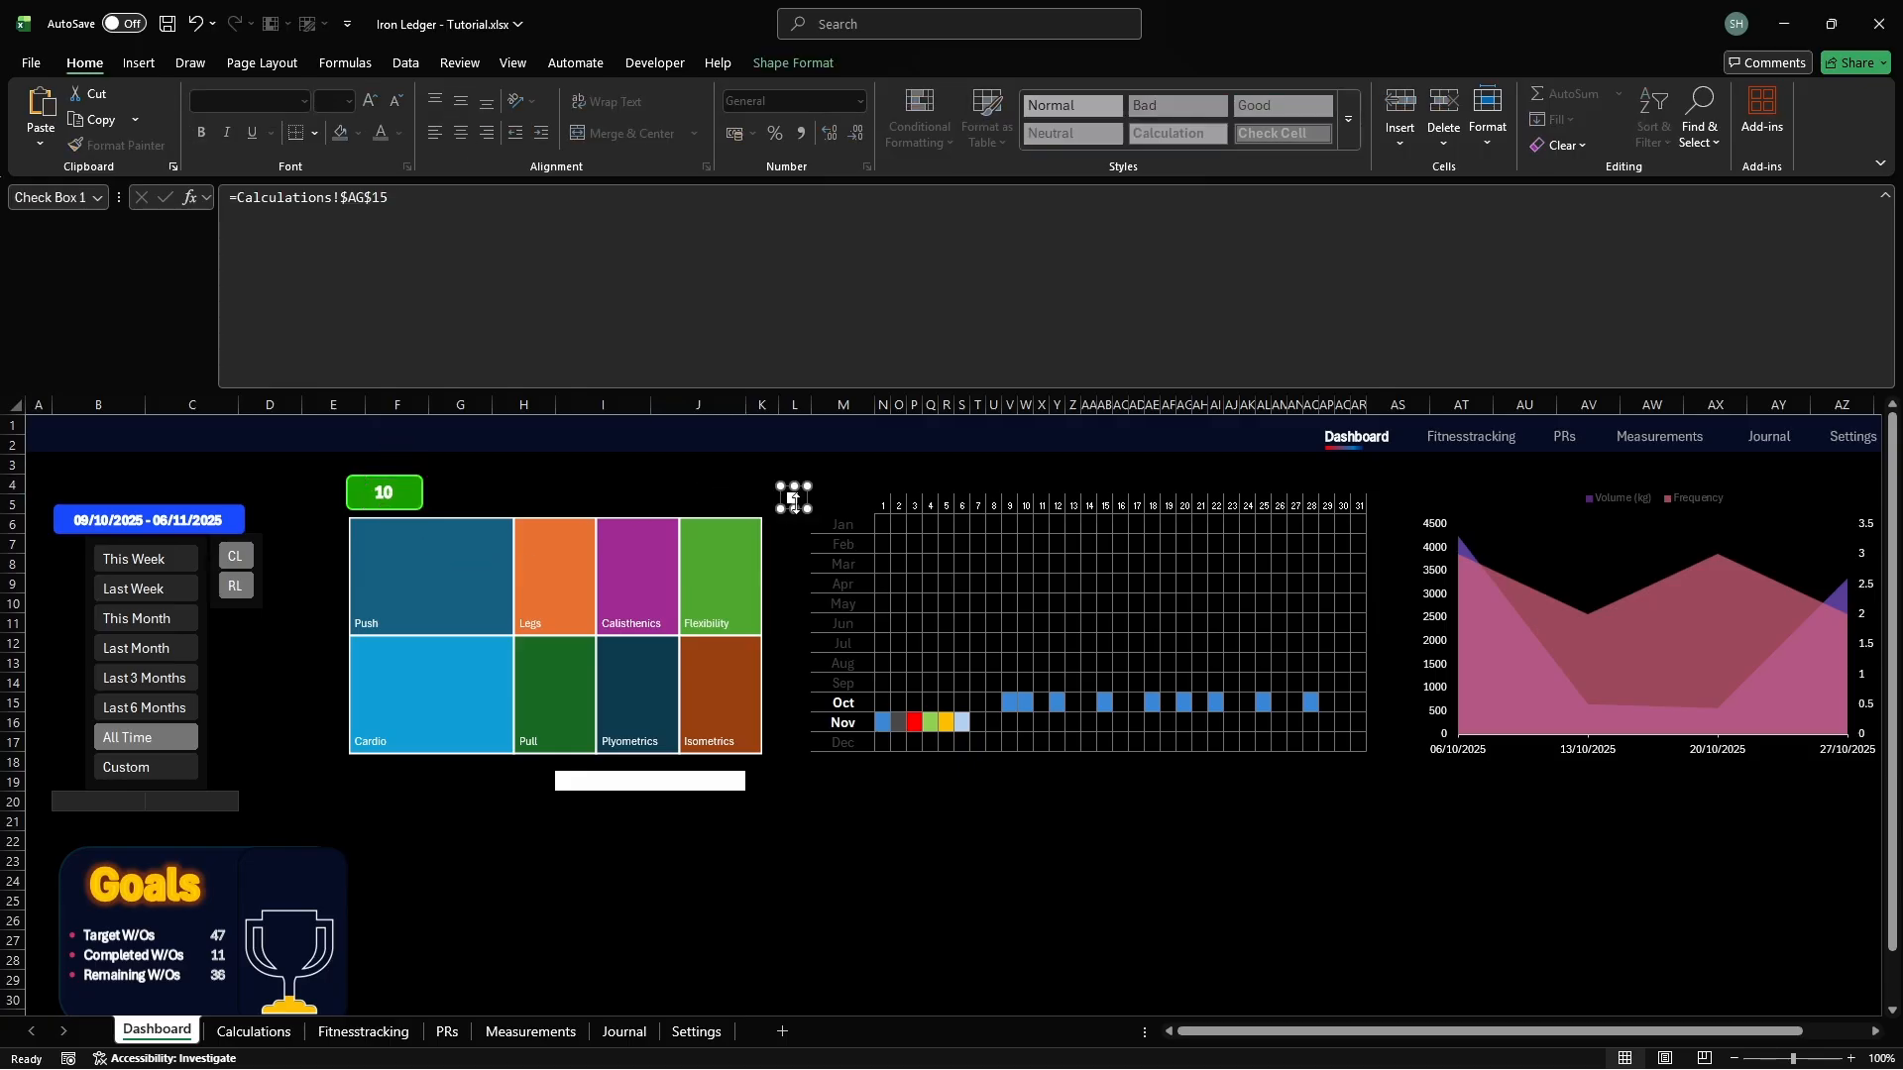
{"action": "key", "text": "Left"}
{"action": "key", "text": "Left"}
{"action": "key", "text": "Left"}
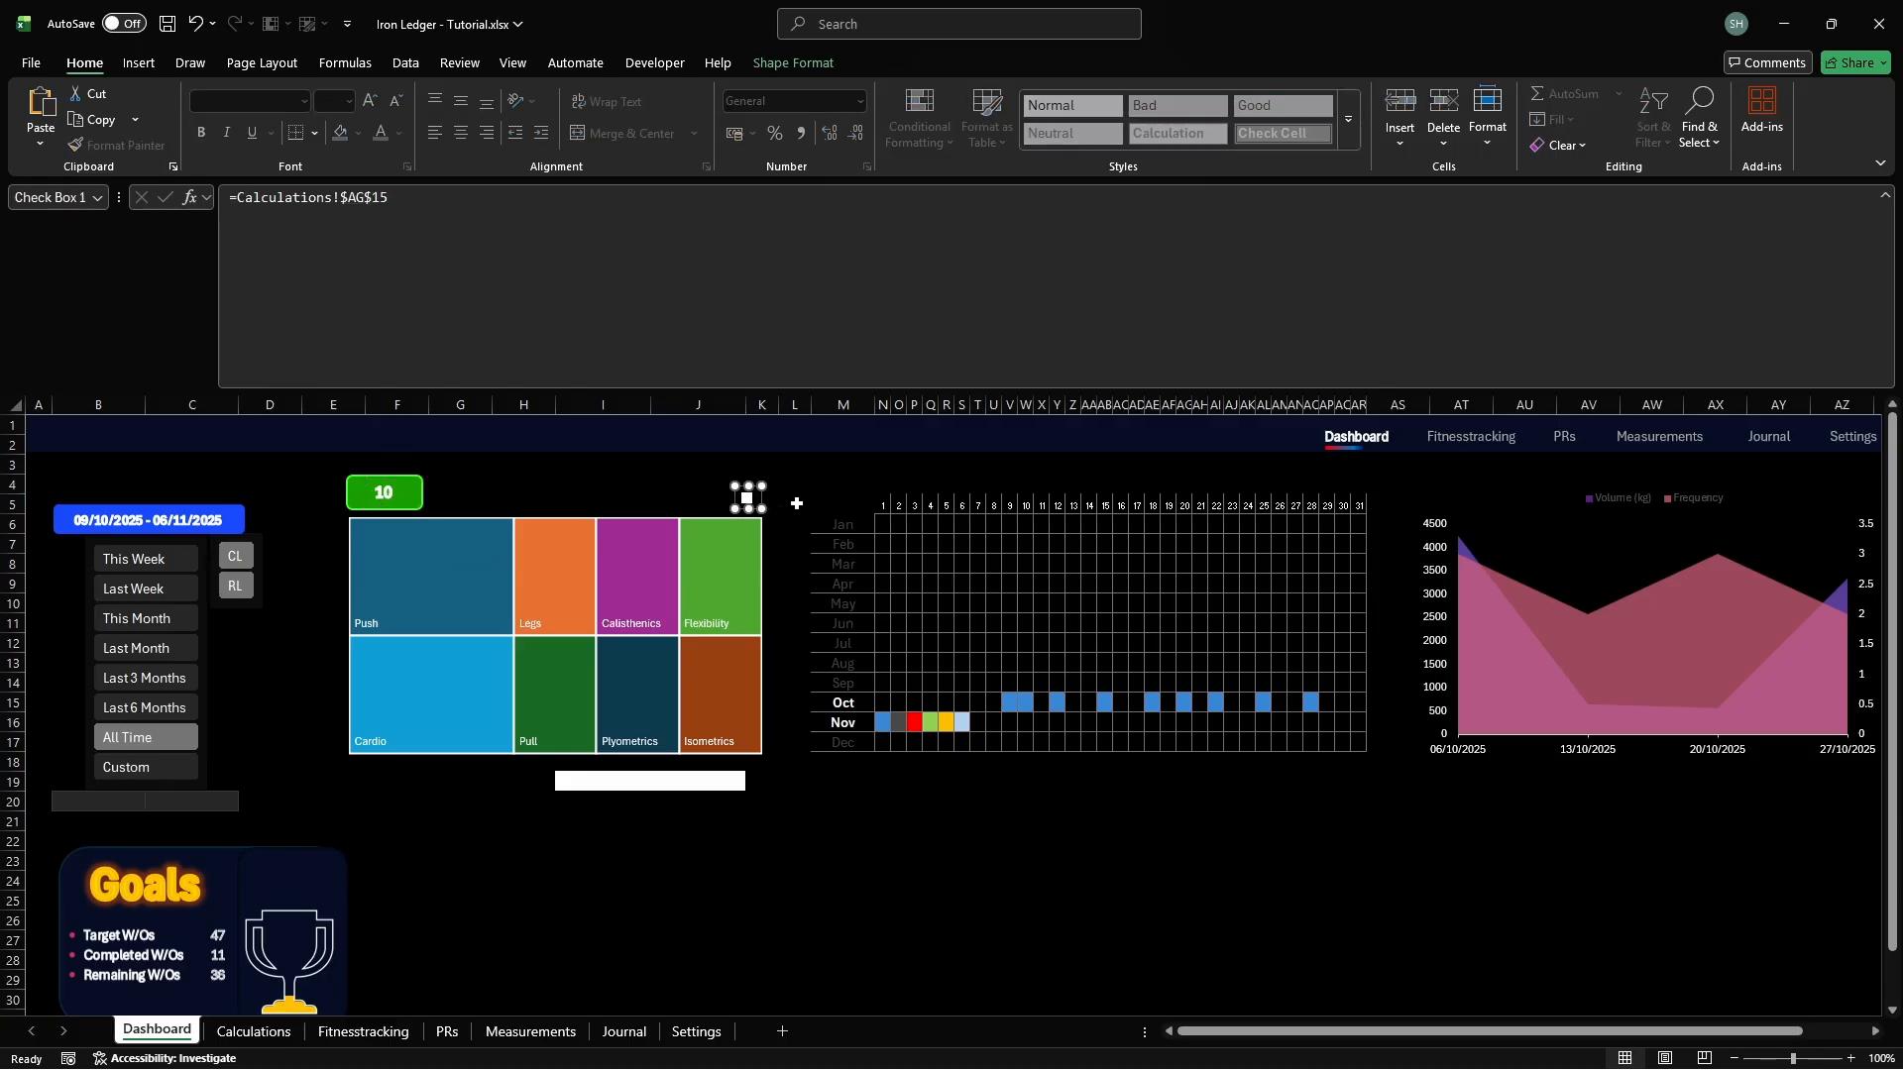
{"action": "key", "text": "ctrl+Right"}
{"action": "left_click", "coordinate": [795, 504]}
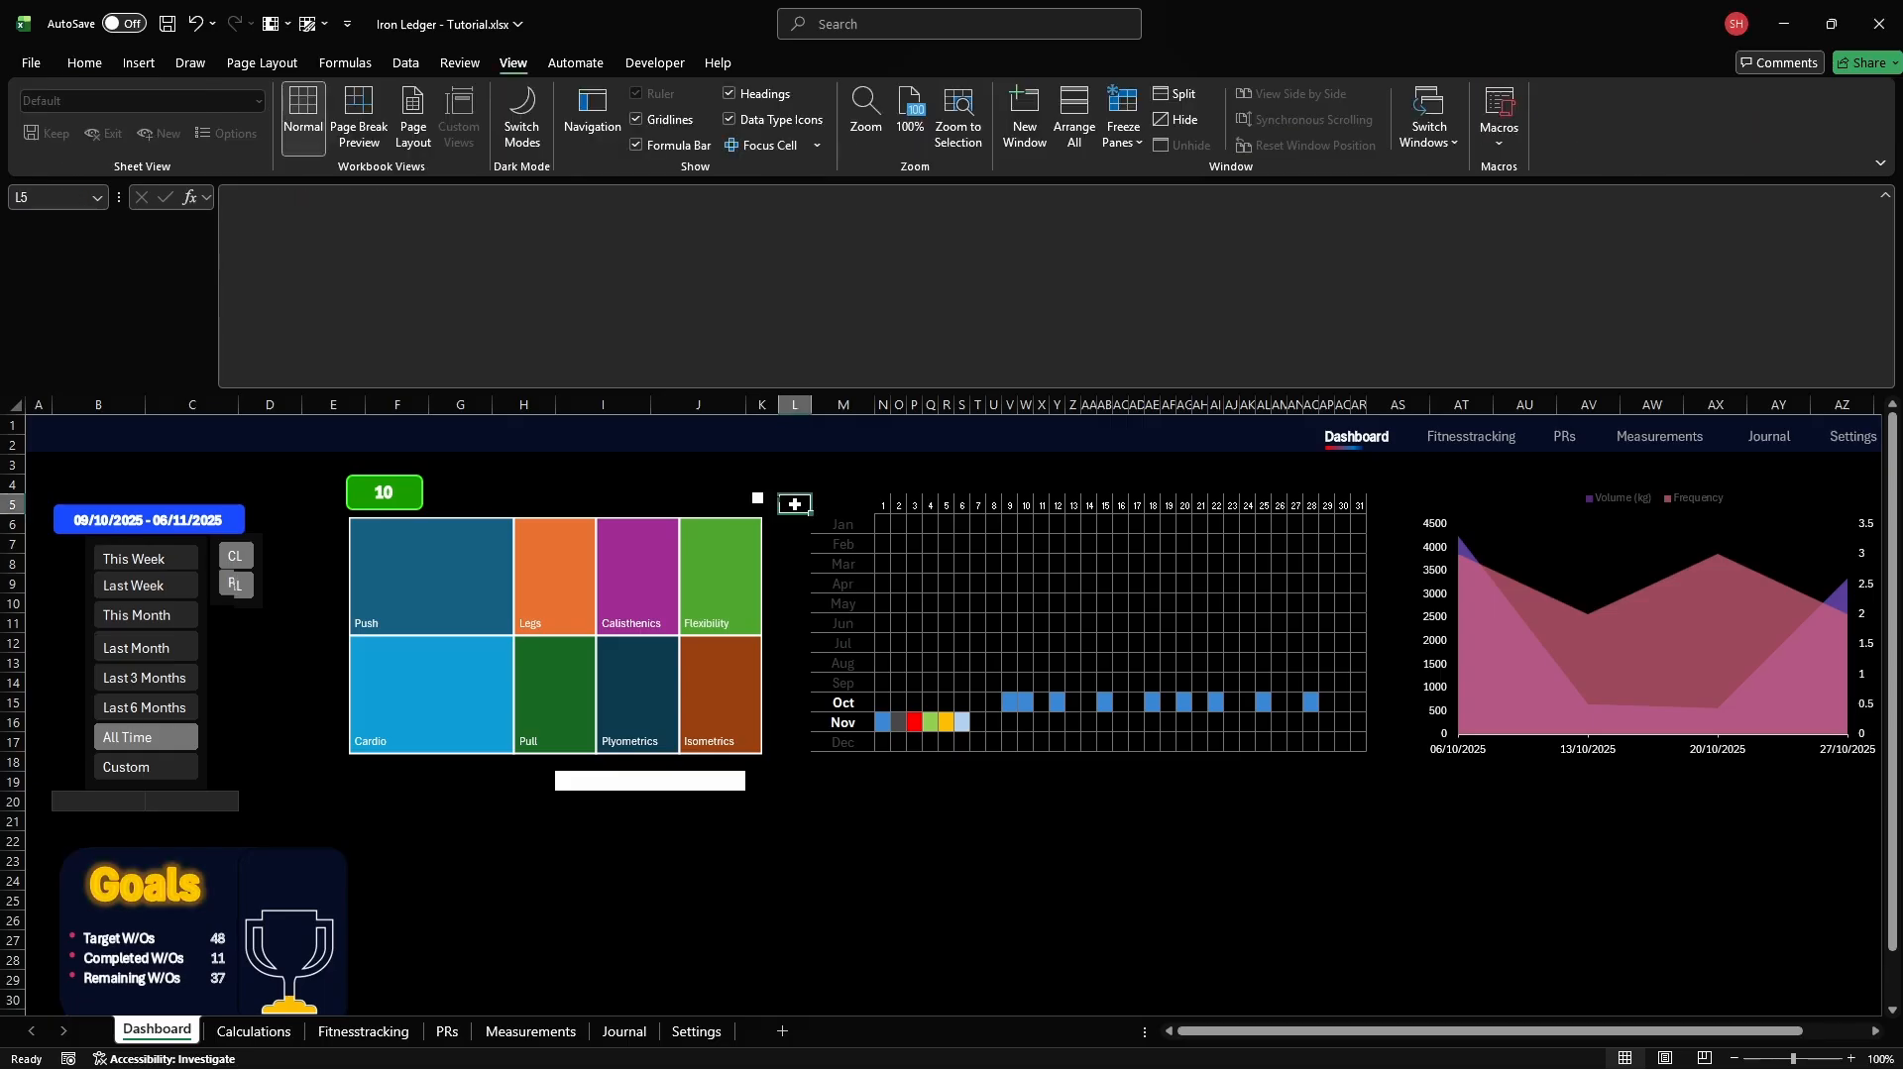
Insert an empty Scatter with Smooth Lines chart in the free area around P33, below the existing dashboard charts
{"action": "scroll", "coordinate": [795, 505], "scroll_direction": "down", "scroll_amount": 6}
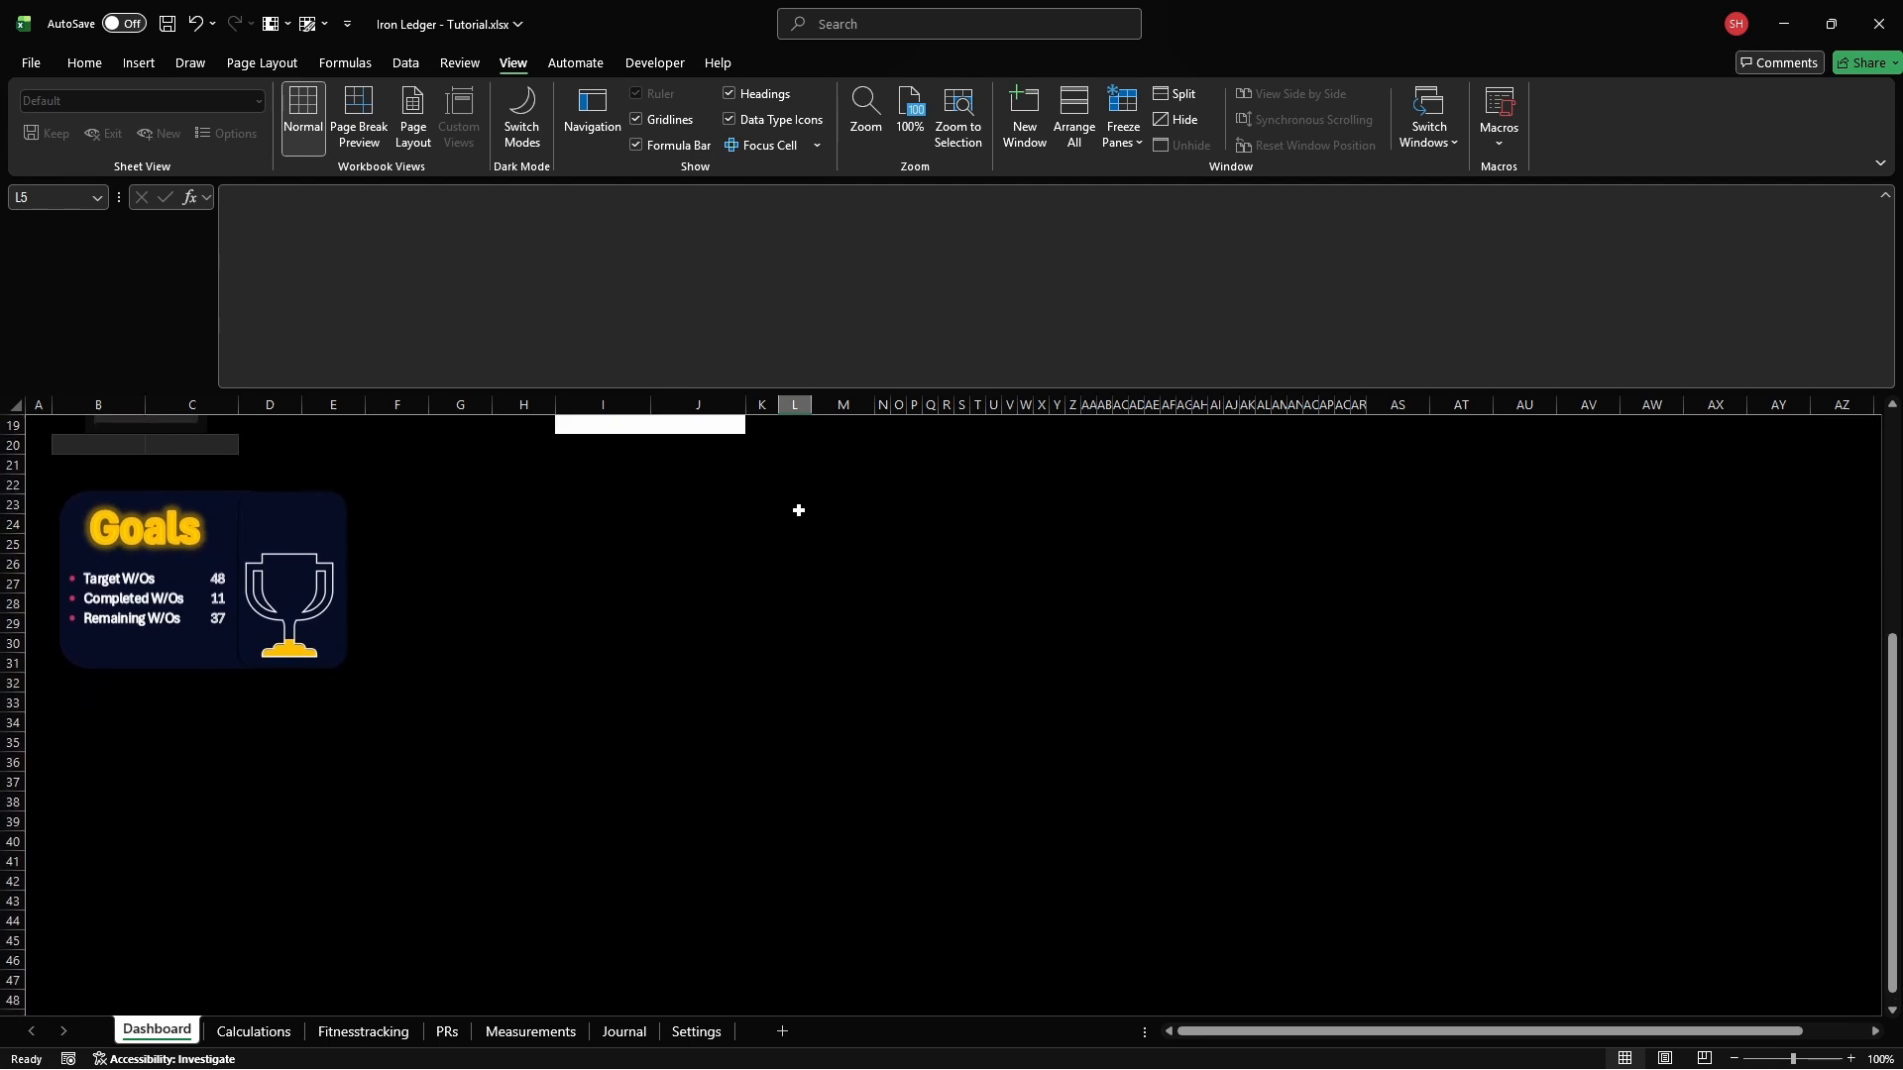
{"action": "left_click", "coordinate": [914, 701]}
{"action": "key", "text": "alt"}
{"action": "key", "text": "n"}
{"action": "key", "text": "d"}
{"action": "key", "text": "Right"}
{"action": "key", "text": "Right"}
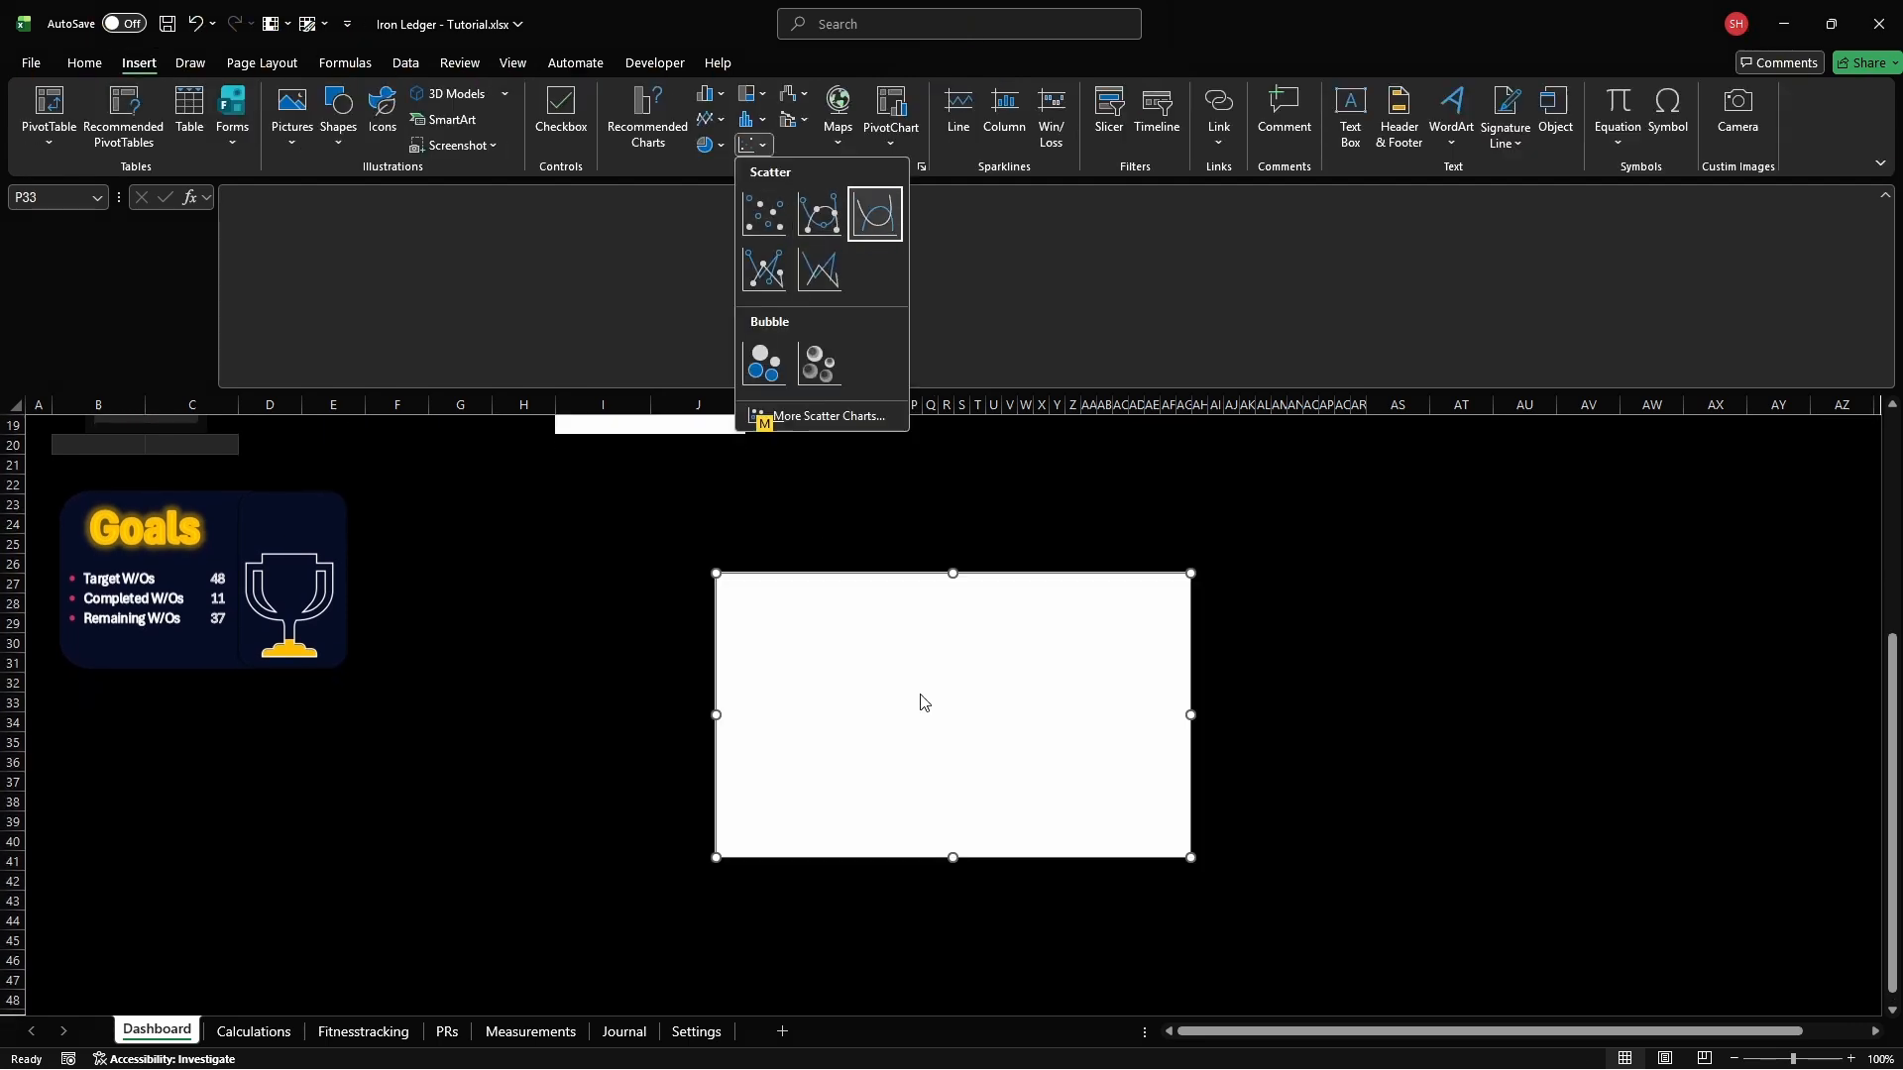
{"action": "key", "text": "Return"}
Add a data series named Max Weight (kg) to the scatter chart with cd_eprog_date_selected_exercise as its X values
{"action": "key", "text": "alt"}
{"action": "key", "text": "j"}
{"action": "key", "text": "c"}
{"action": "key", "text": "e"}
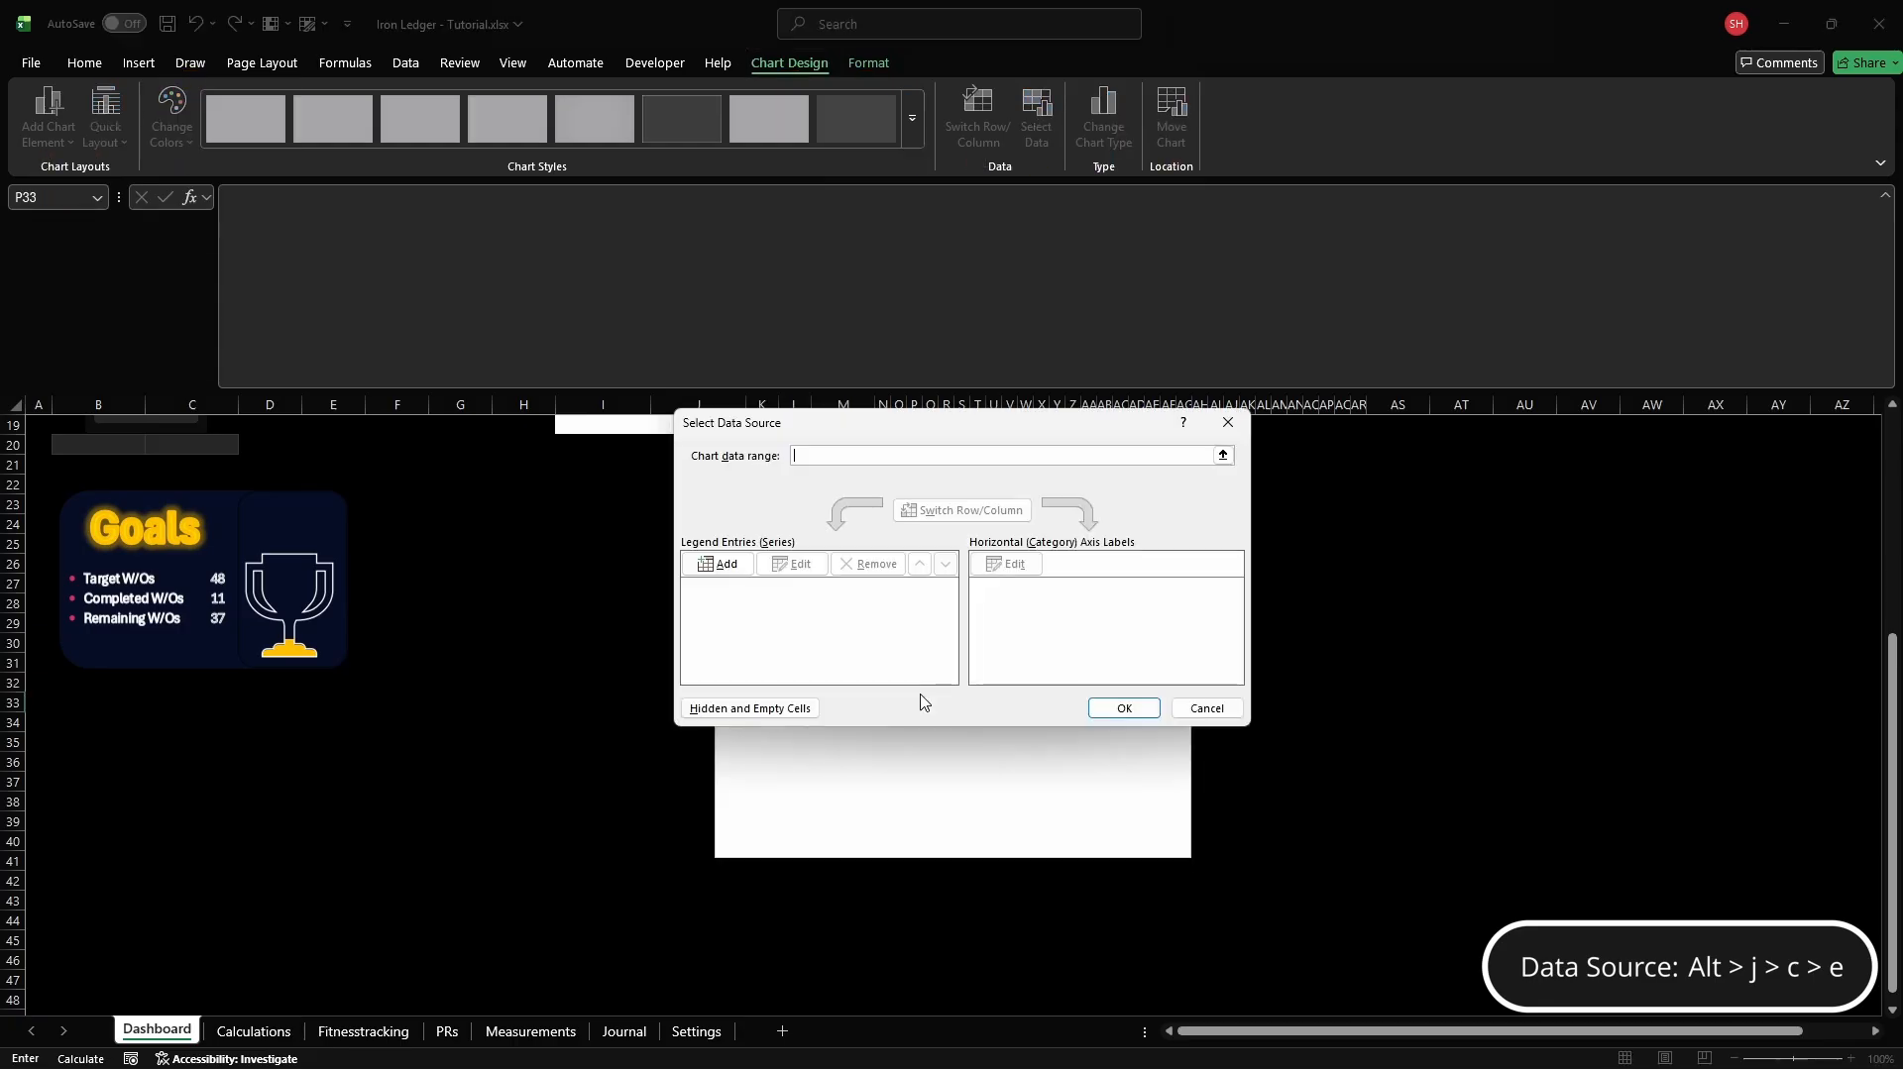
{"action": "left_click", "coordinate": [720, 563]}
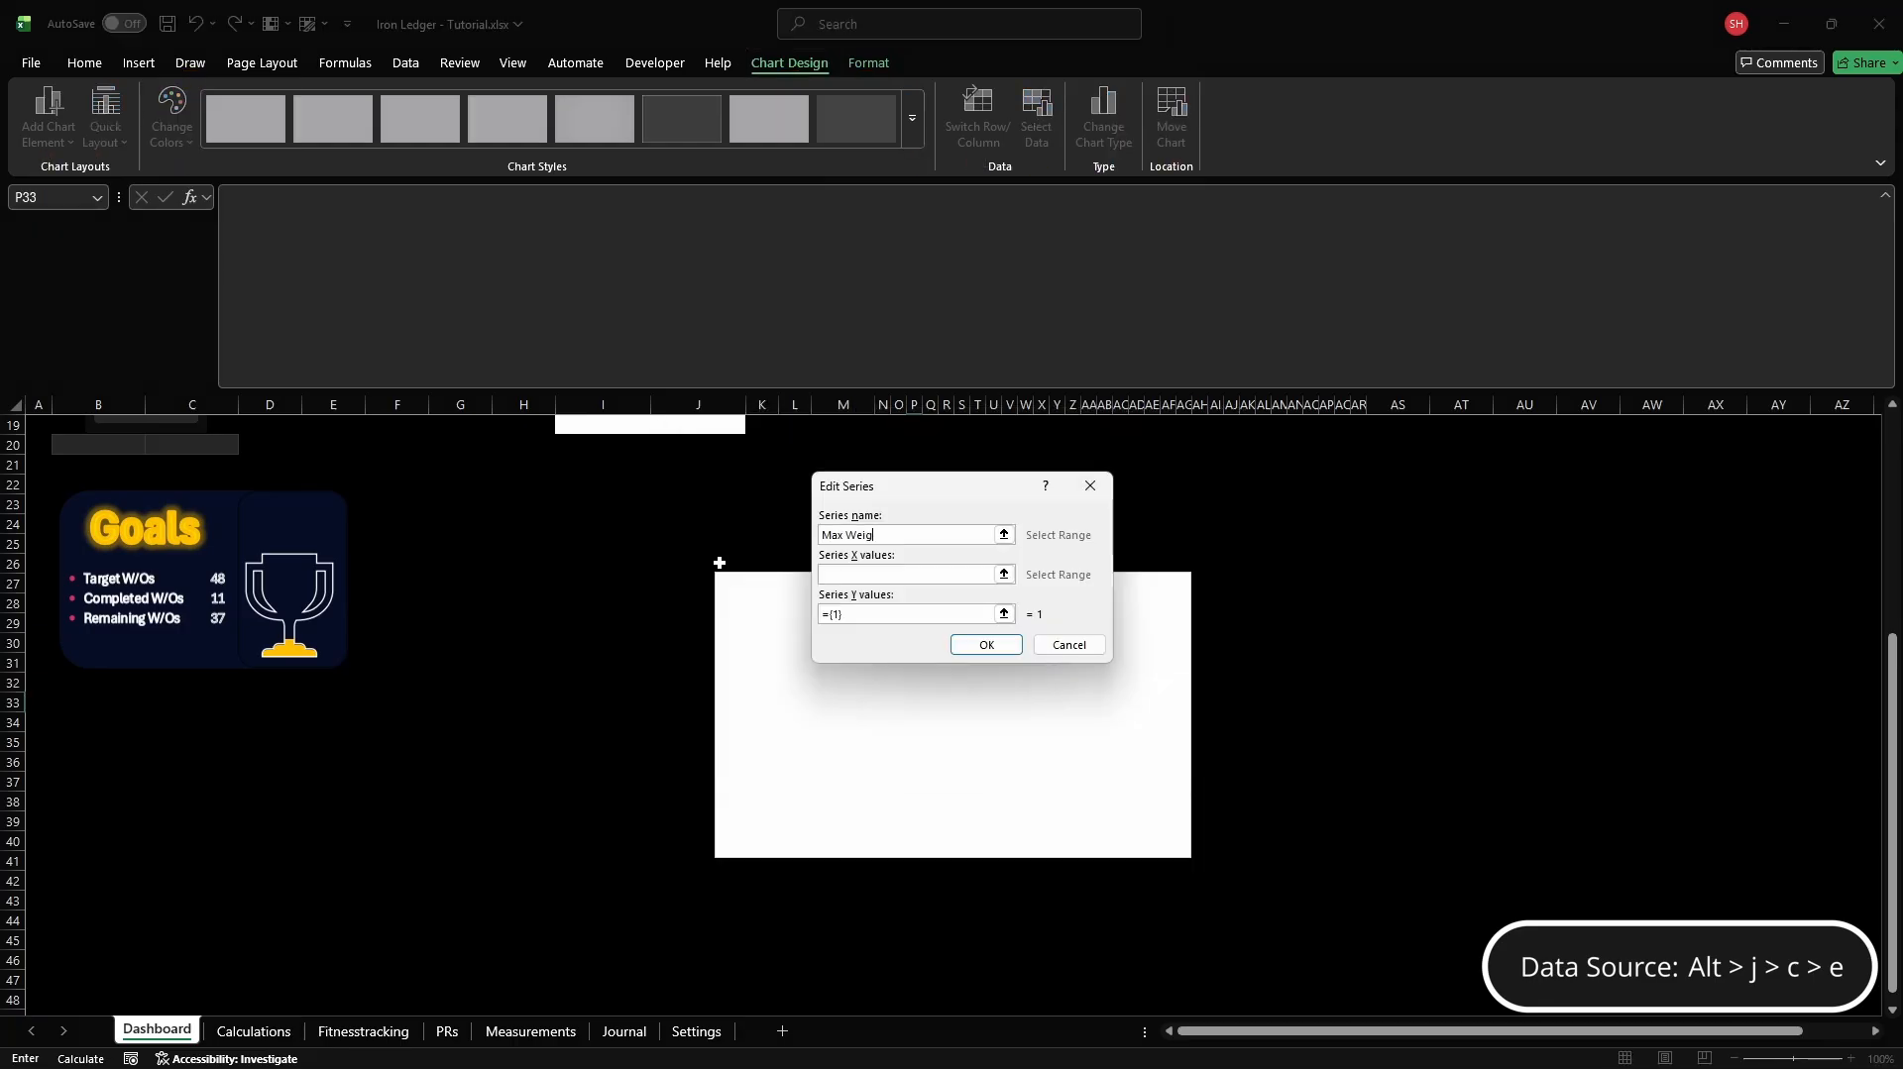
{"action": "type", "text": "Max Weight (kg)"}
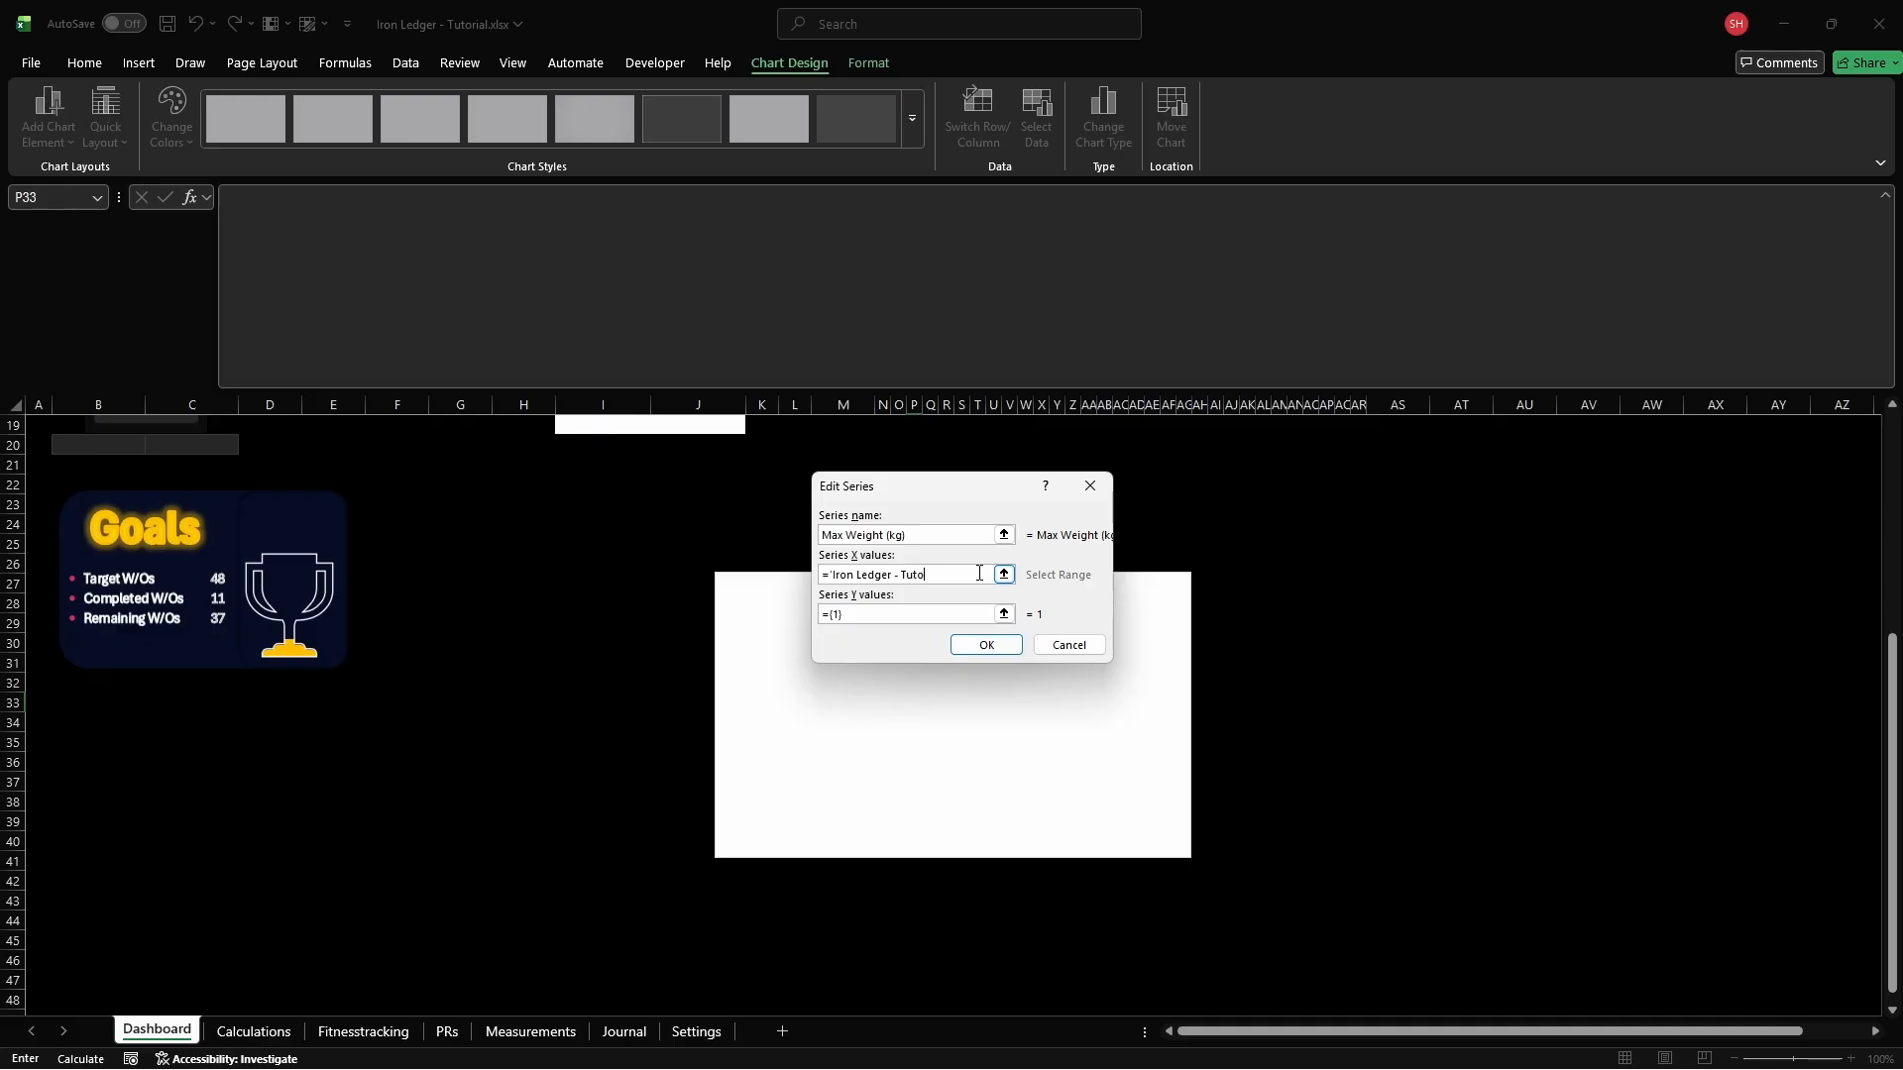
{"action": "type", "text": "_eprog_date_"}
{"action": "type", "text": "selected_exercise"}
Set the Y values of the Max Weight (kg) series to the workbook's named max weight results
{"action": "left_click", "coordinate": [982, 614]}
{"action": "key", "text": "BackSpace"}
{"action": "key", "text": "BackSpace"}
{"action": "key", "text": "BackSpace"}
{"action": "key", "text": "BackSpace"}
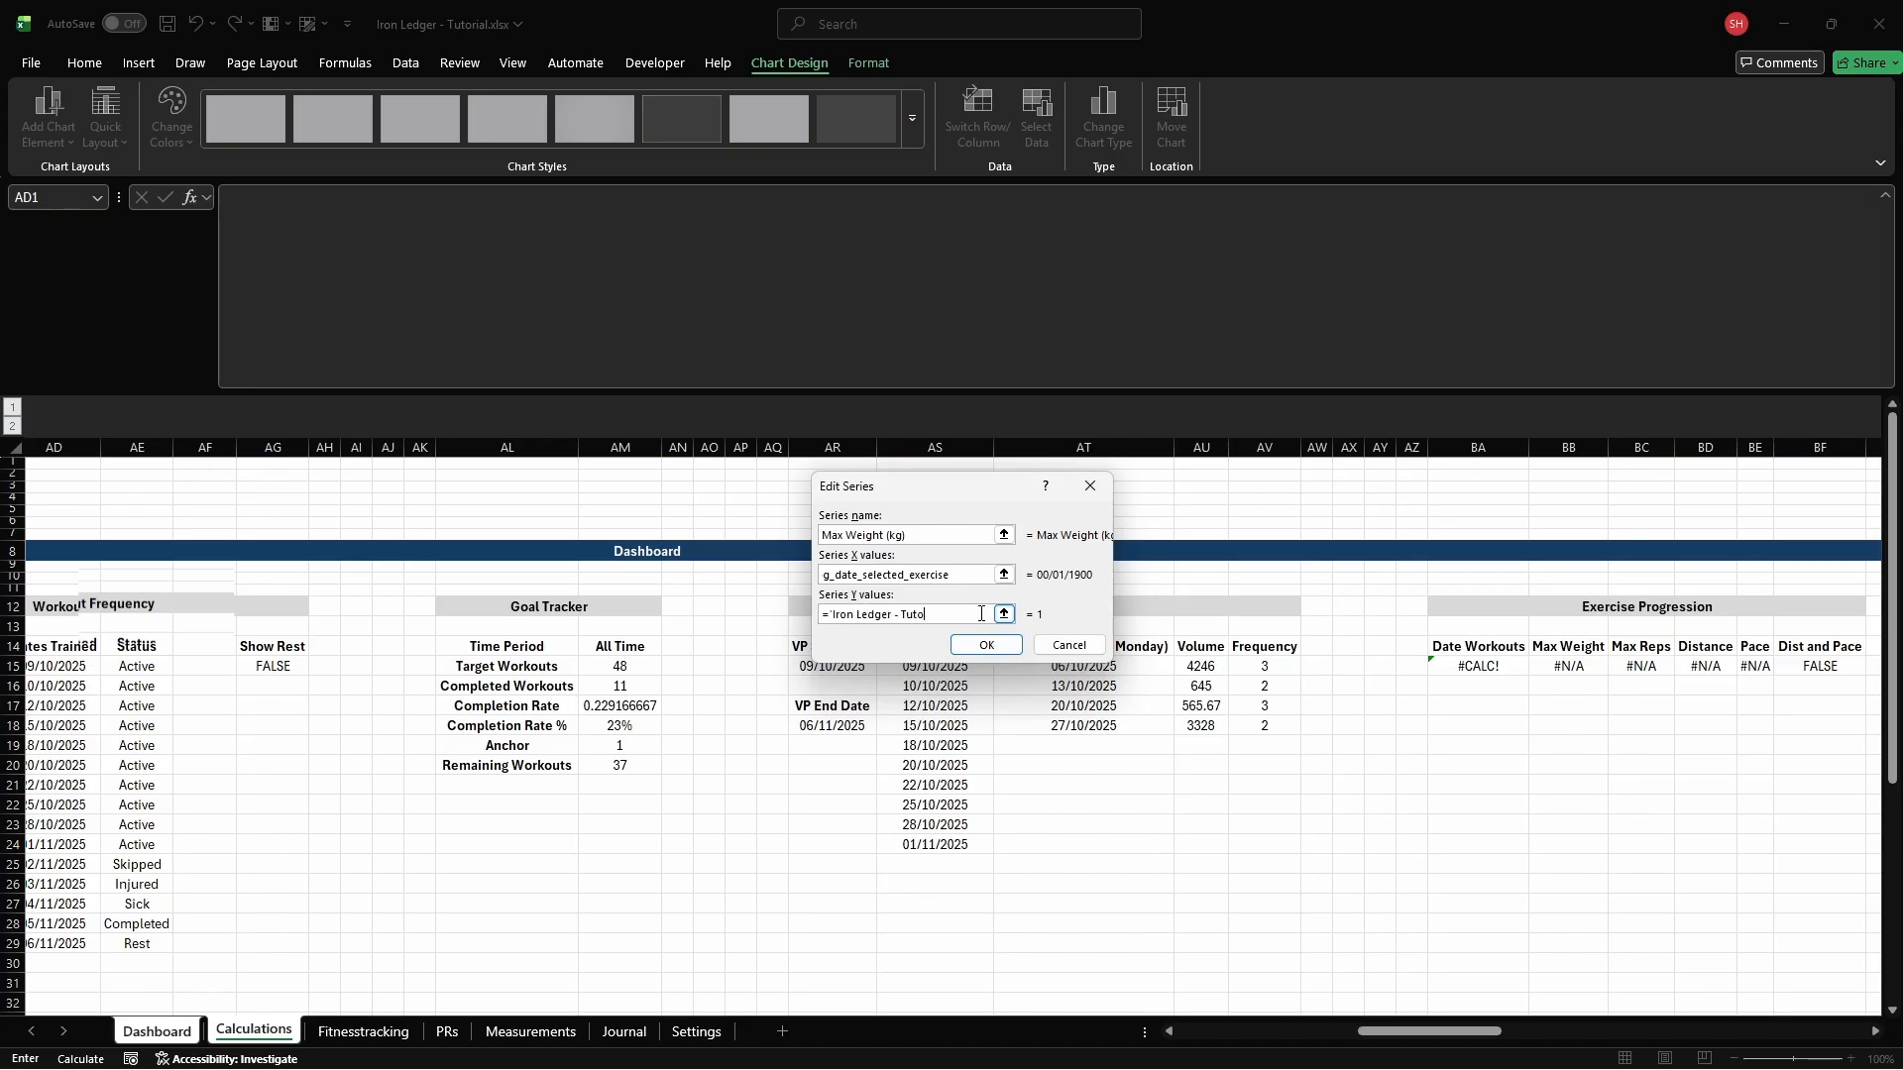
{"action": "type", "text": "eprog_max_weight"}
{"action": "key", "text": "Return"}
Add a Max Reps series with cd_eprog_date_selected_exercise as X values and the named max reps results as Y values
{"action": "left_click", "coordinate": [720, 563]}
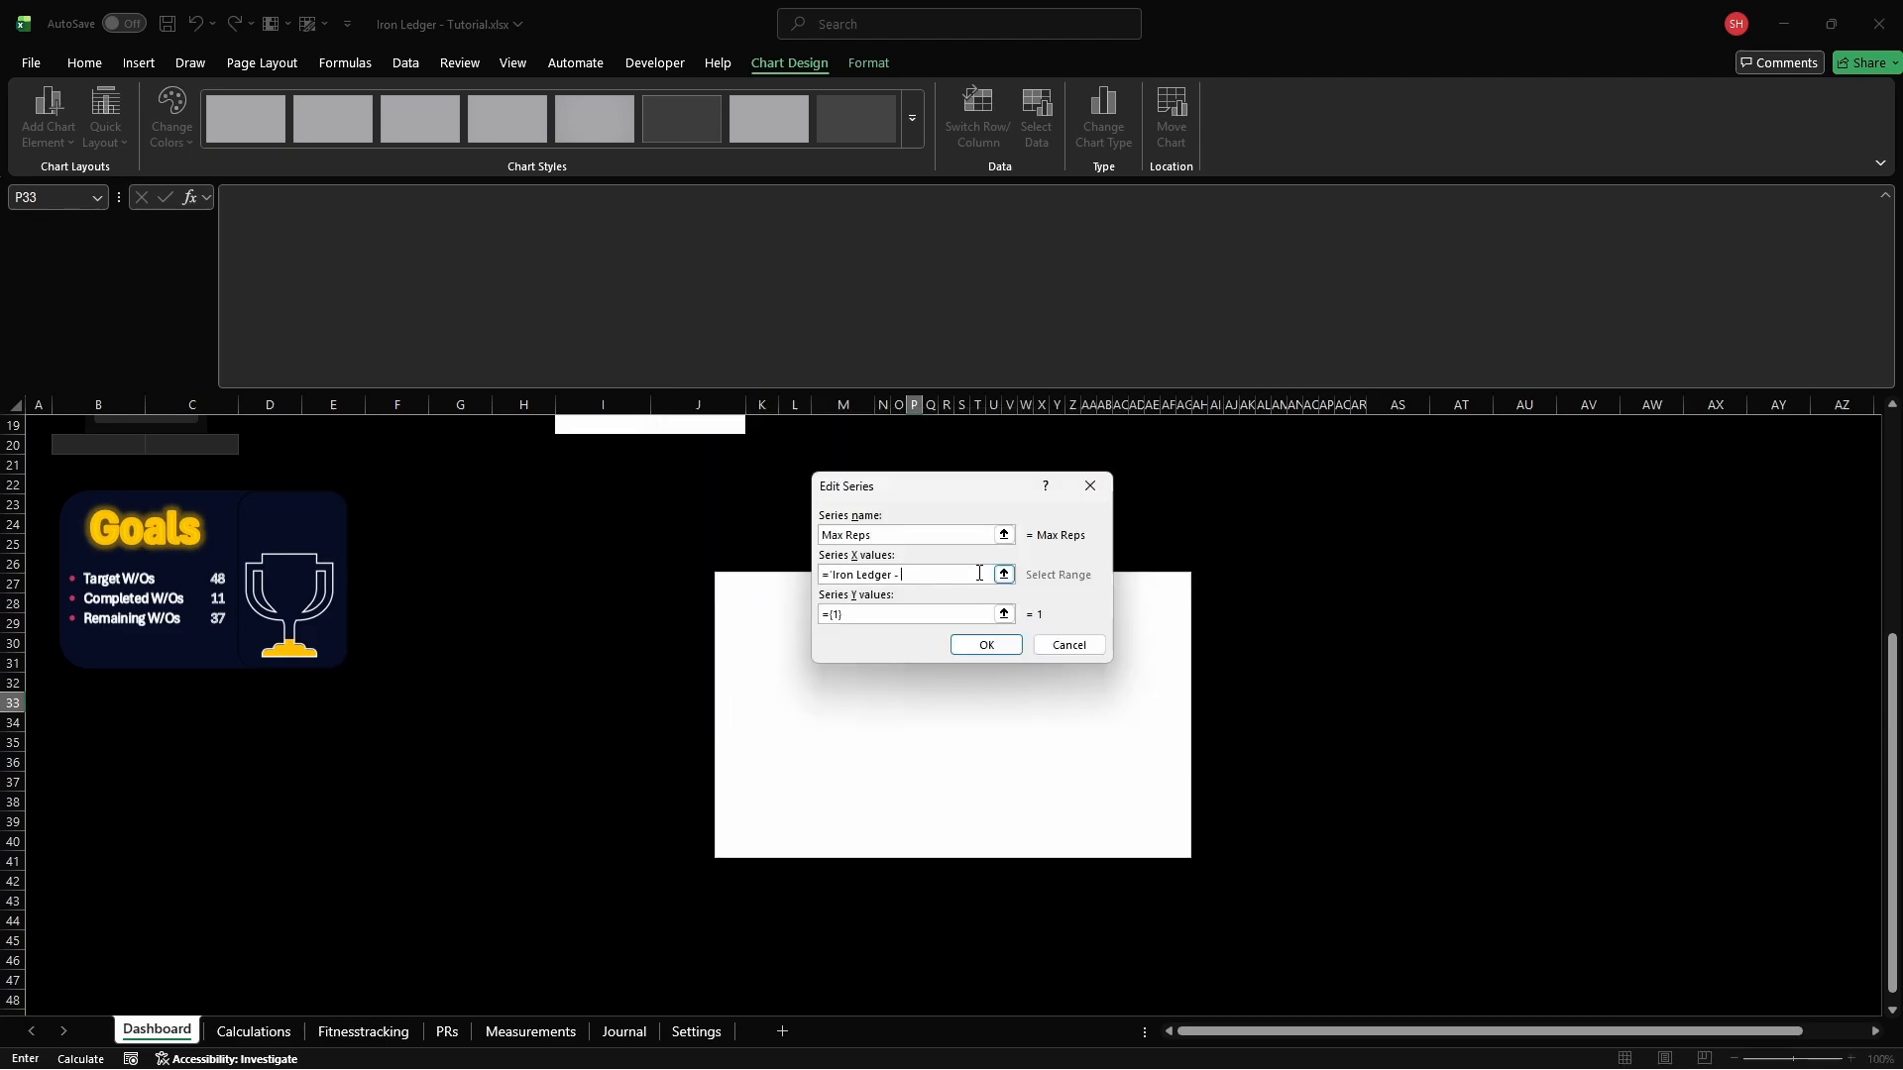
{"action": "type", "text": "!cd_ep"}
{"action": "type", "text": "rog_date_selected_e"}
{"action": "type", "text": "xercise"}
{"action": "left_click", "coordinate": [981, 614]}
{"action": "key", "text": "BackSpace"}
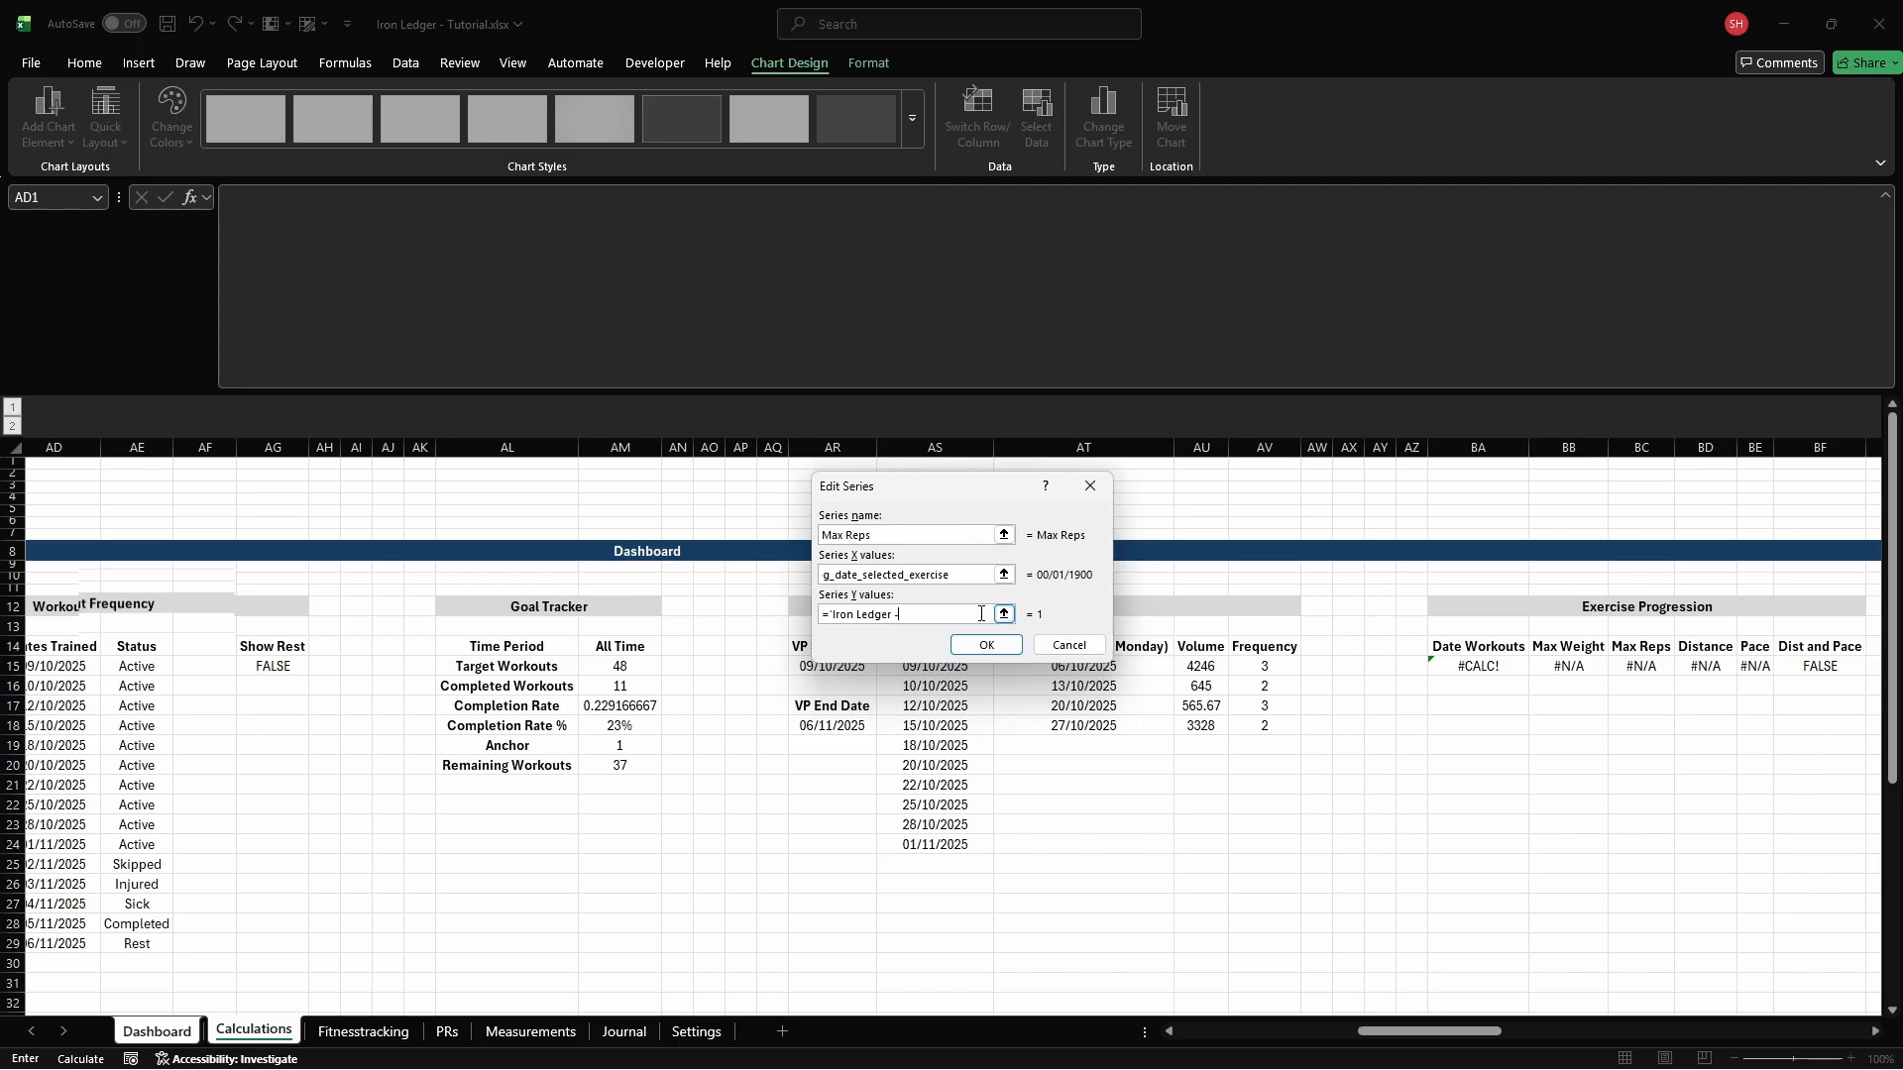
{"action": "type", "text": "prog_max_reps"}
{"action": "key", "text": "Return"}
{"action": "key", "text": "Return"}
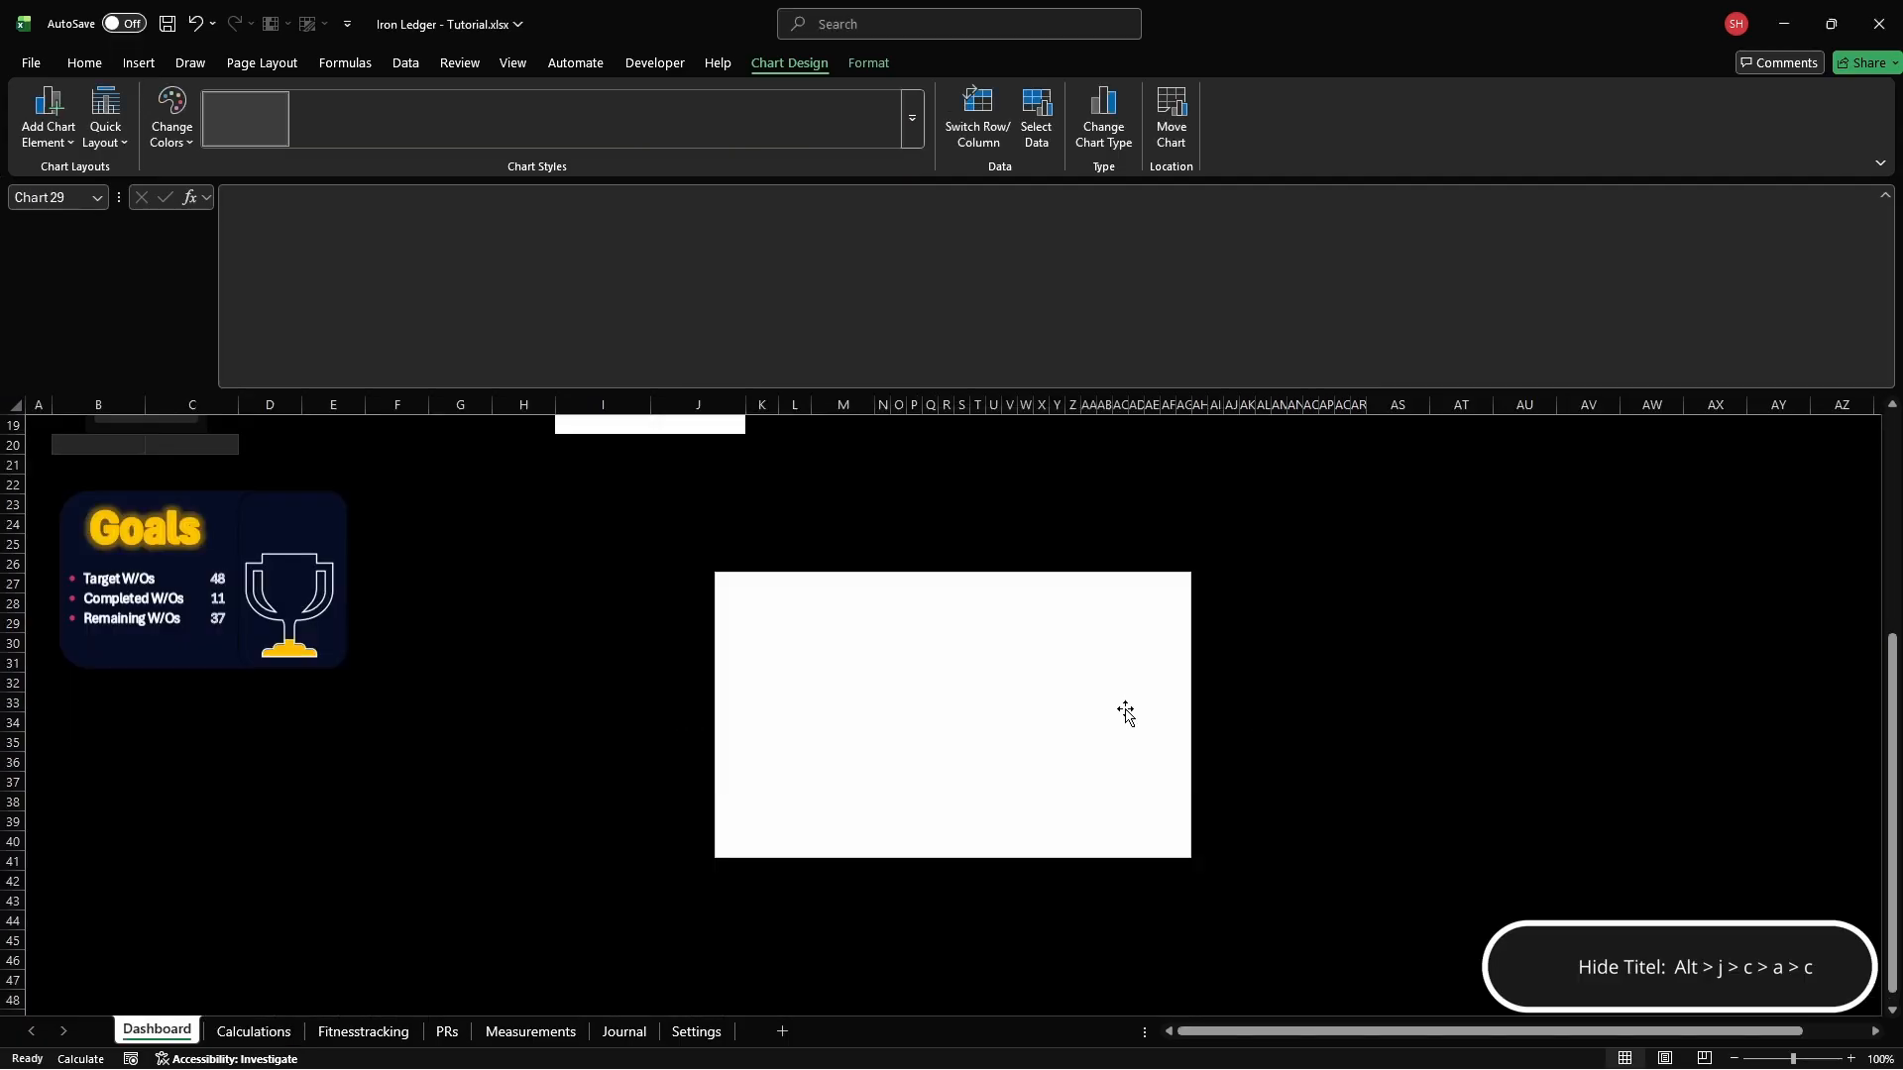
Remove the vertical gridlines and the title from the scatter chart
{"action": "key", "text": "alt"}
{"action": "key", "text": "j"}
{"action": "key", "text": "c"}
{"action": "key", "text": "a"}
{"action": "key", "text": "g"}
{"action": "key", "text": "v"}
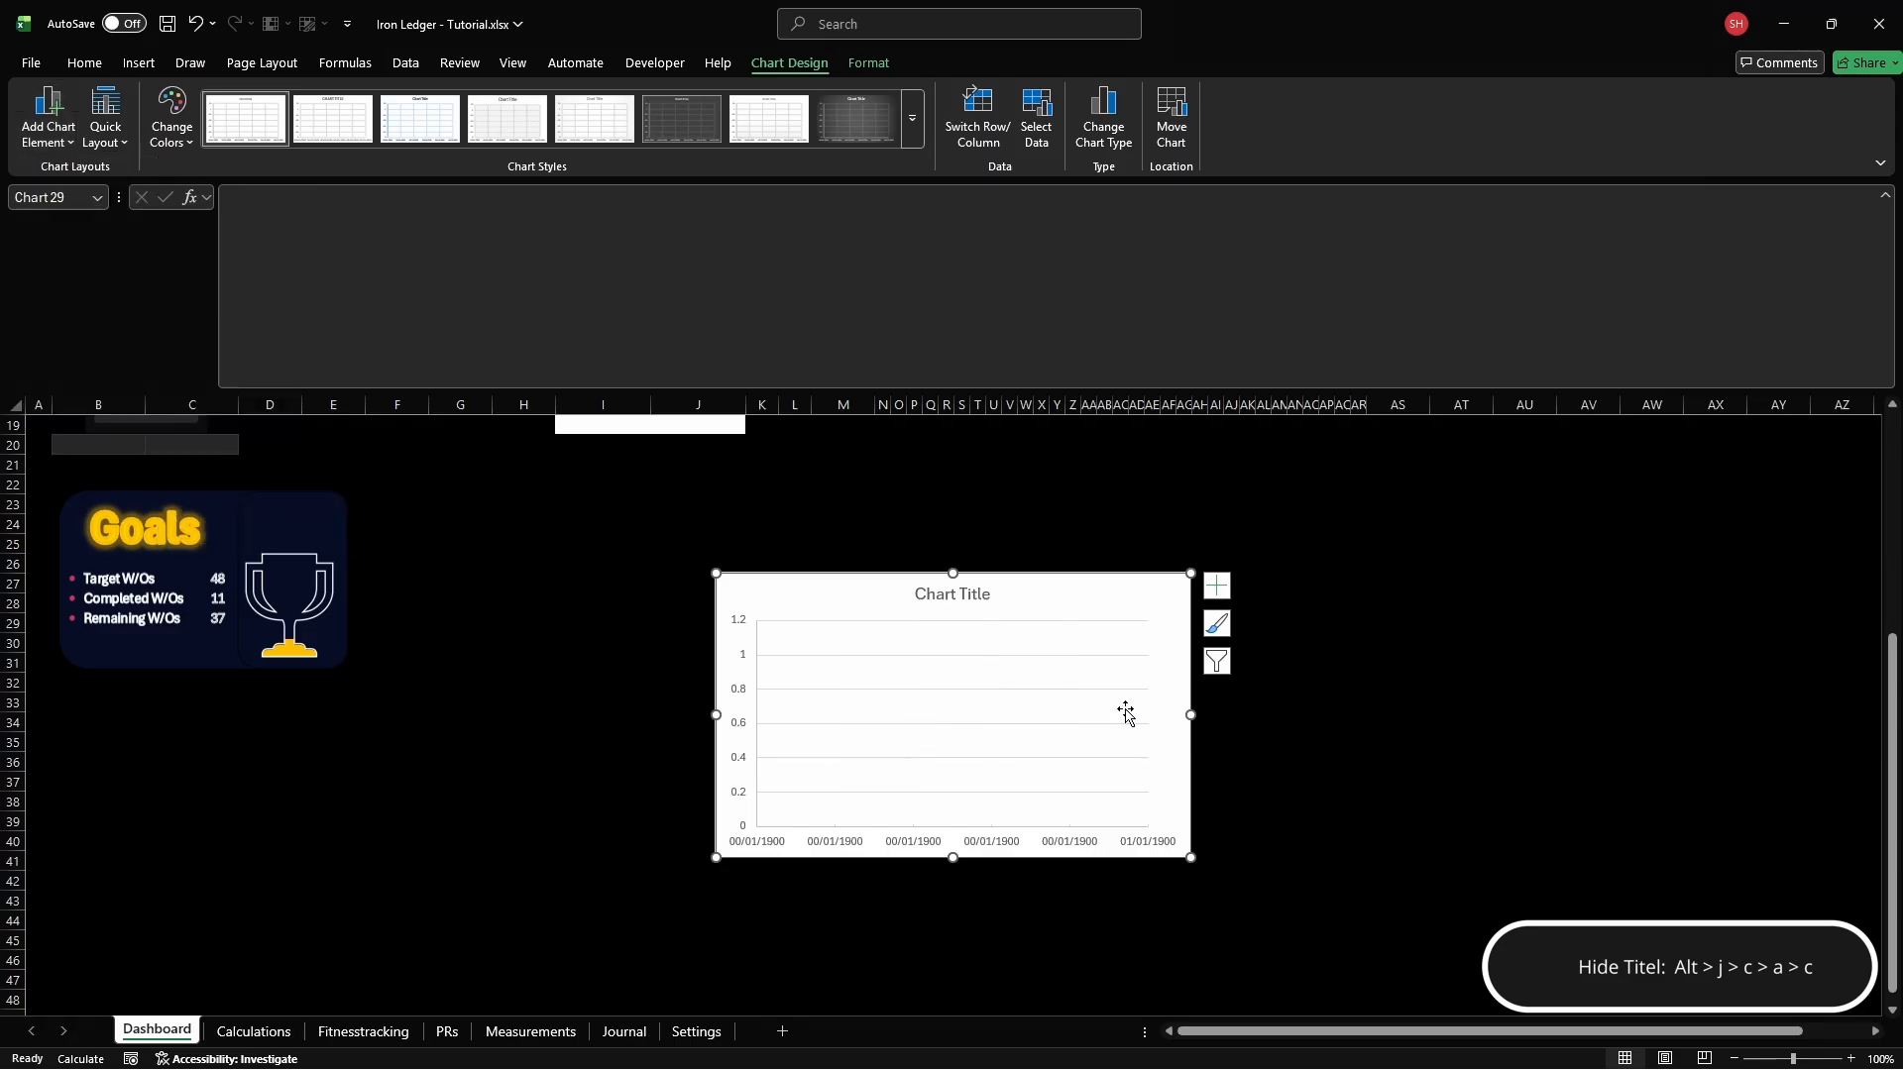
{"action": "key", "text": "alt+j"}
{"action": "key", "text": "c"}
{"action": "key", "text": "a"}
{"action": "key", "text": "c"}
{"action": "key", "text": "n"}
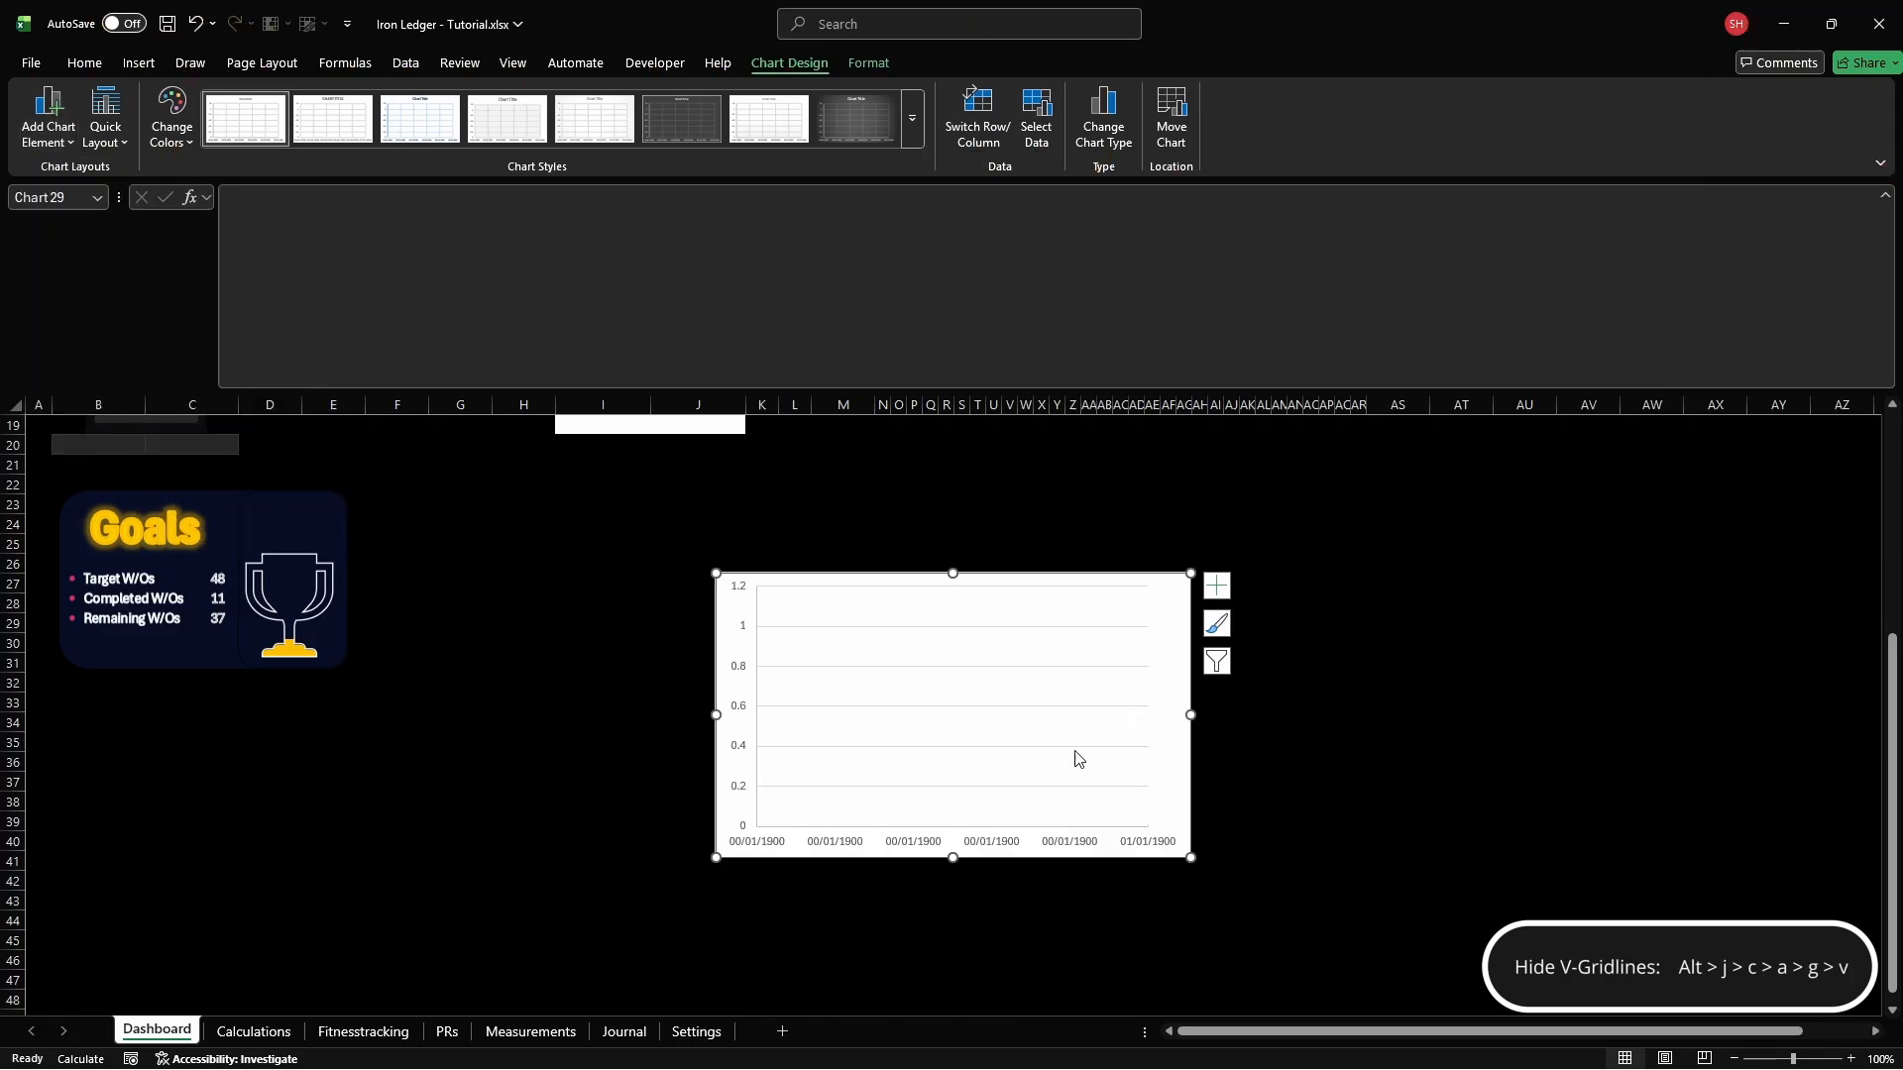
Apply the custom date format dd/mm/yy to the scatter chart's horizontal axis labels
{"action": "right_click", "coordinate": [970, 843]}
{"action": "left_click", "coordinate": [1077, 823]}
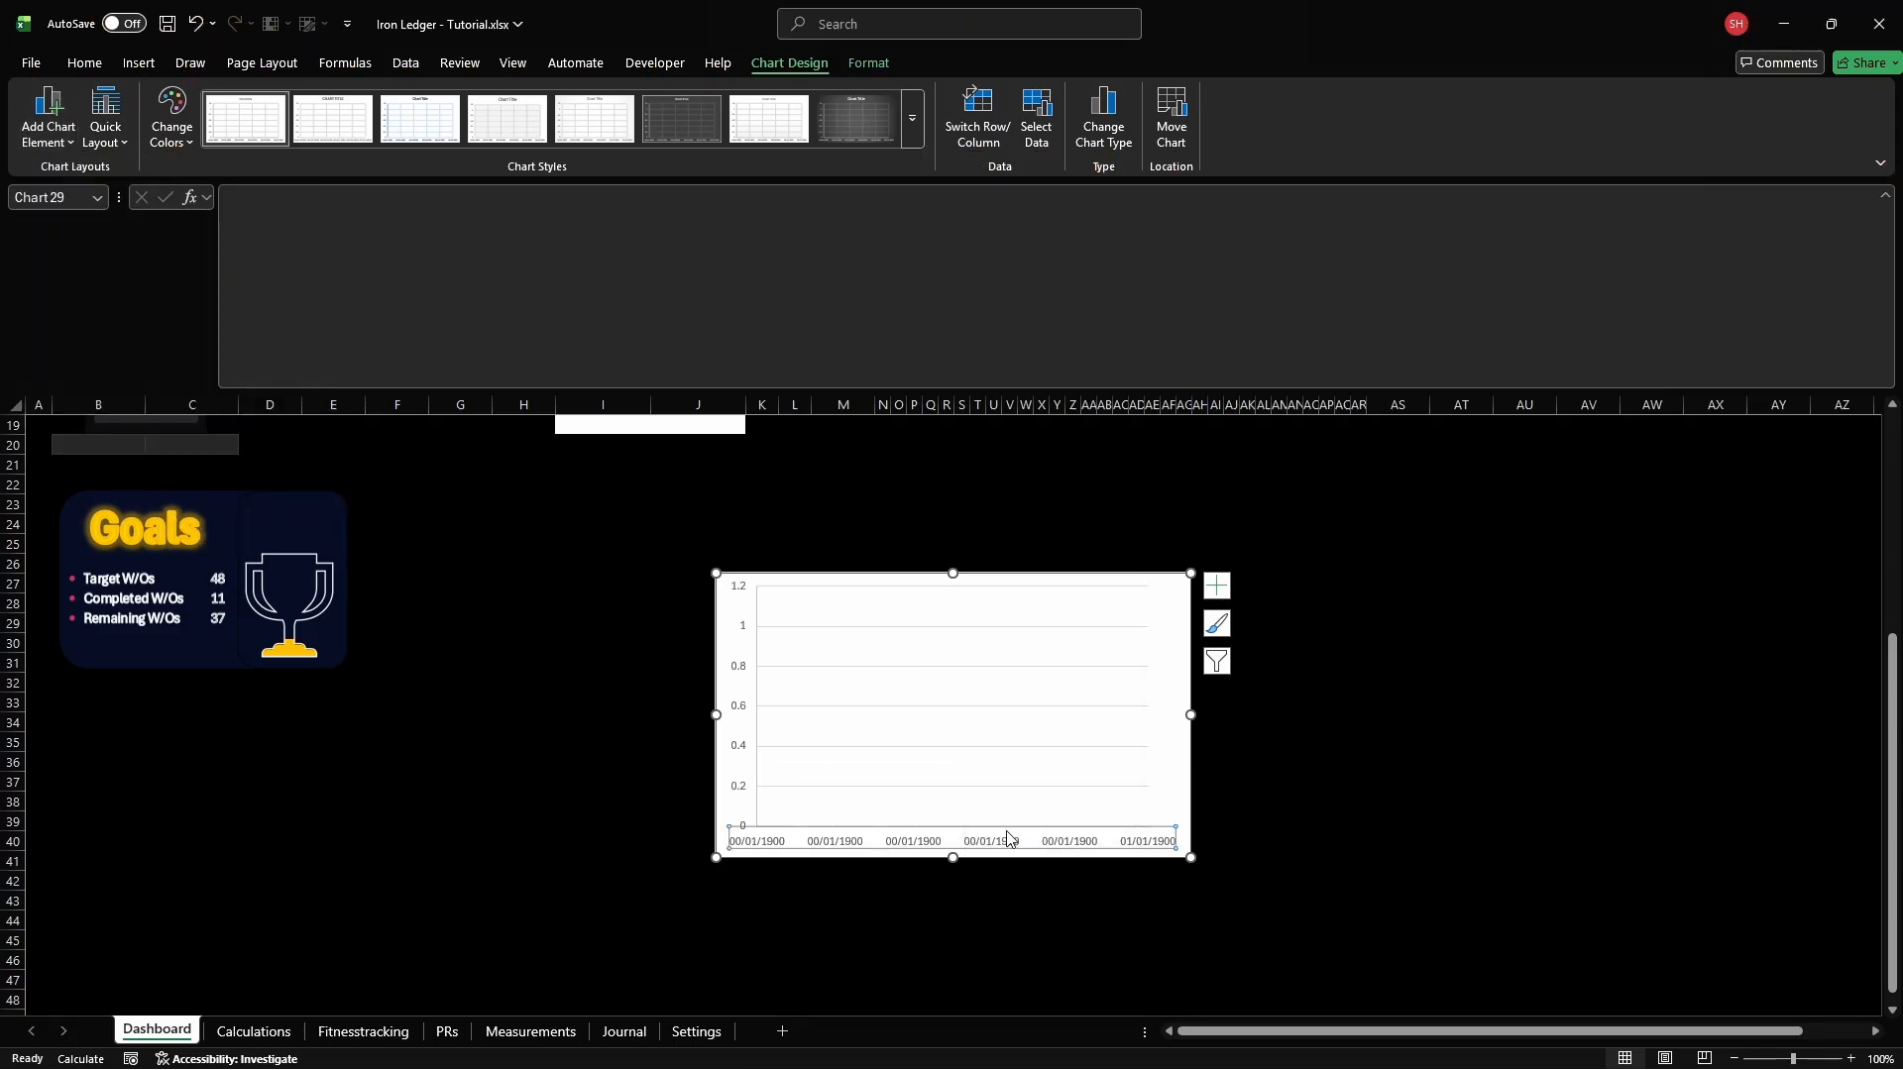
{"action": "left_click", "coordinate": [1685, 545]}
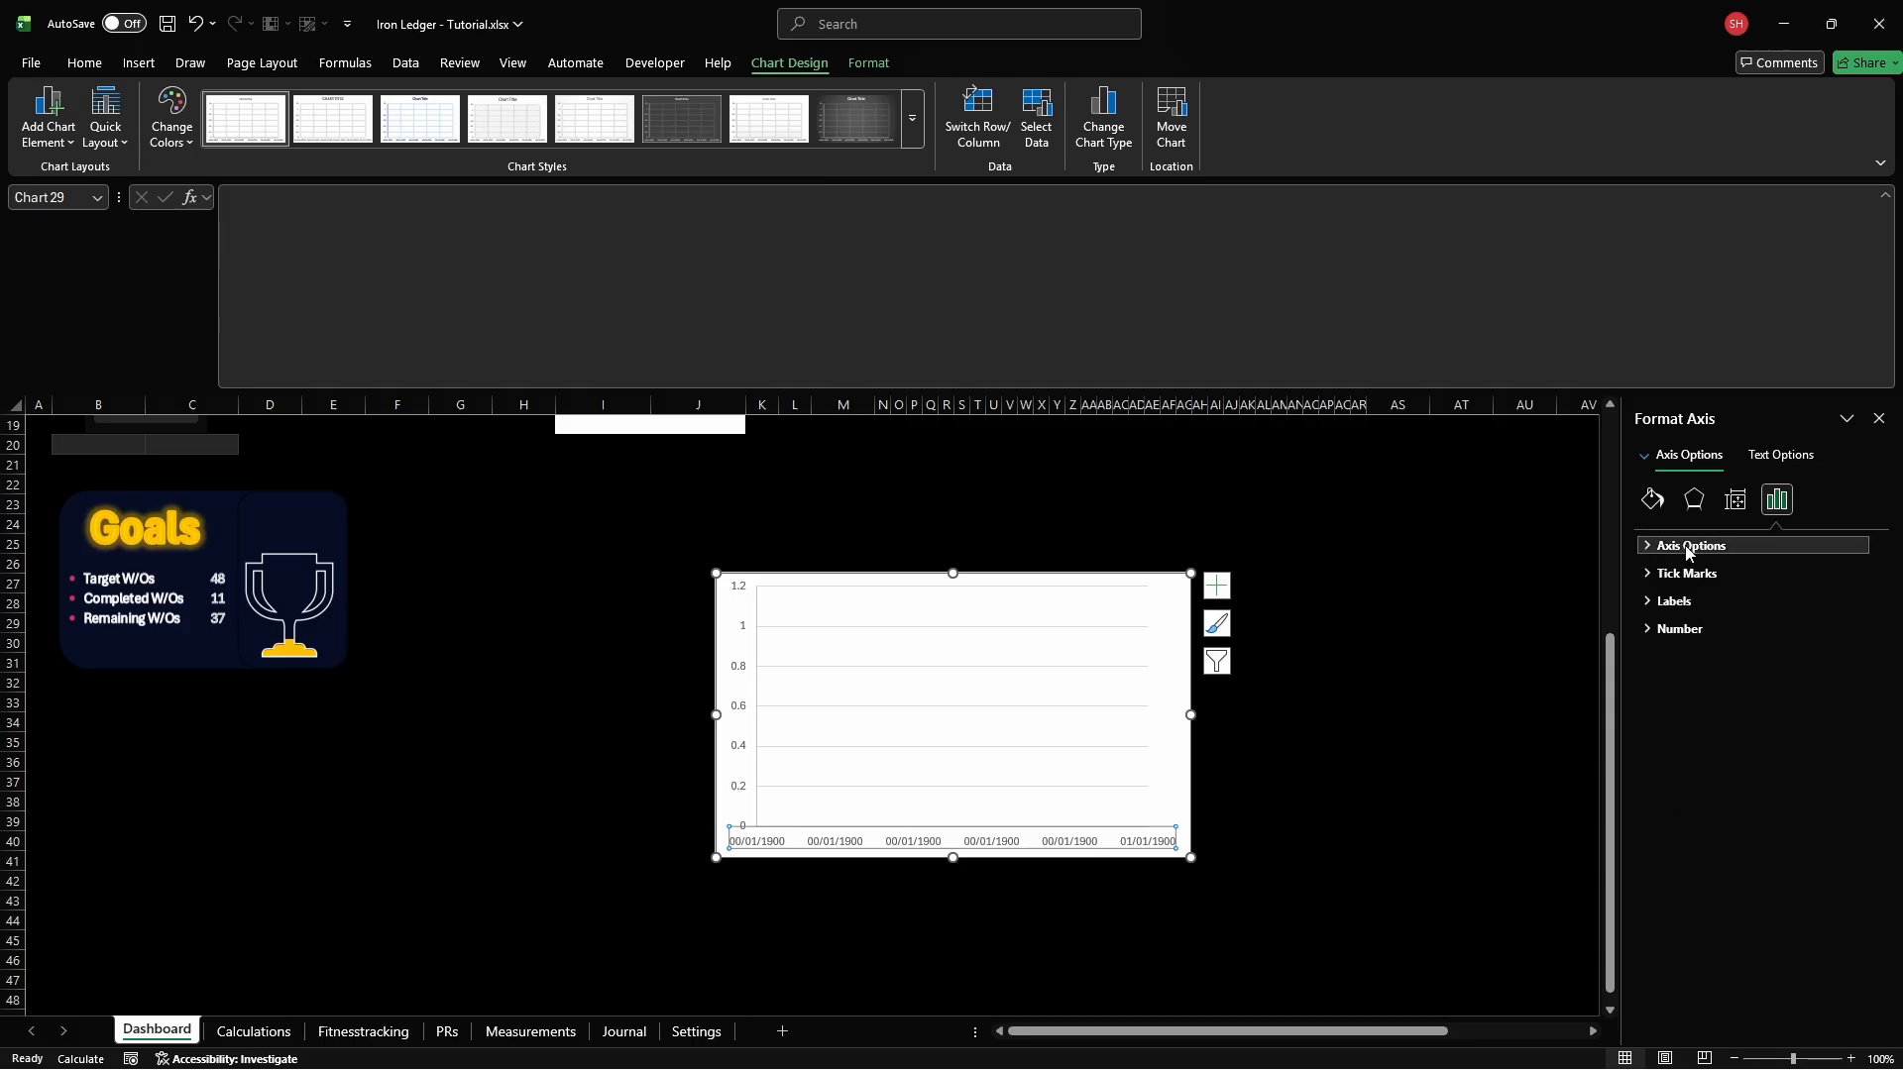
{"action": "left_click", "coordinate": [1681, 628]}
{"action": "left_click", "coordinate": [1775, 825]}
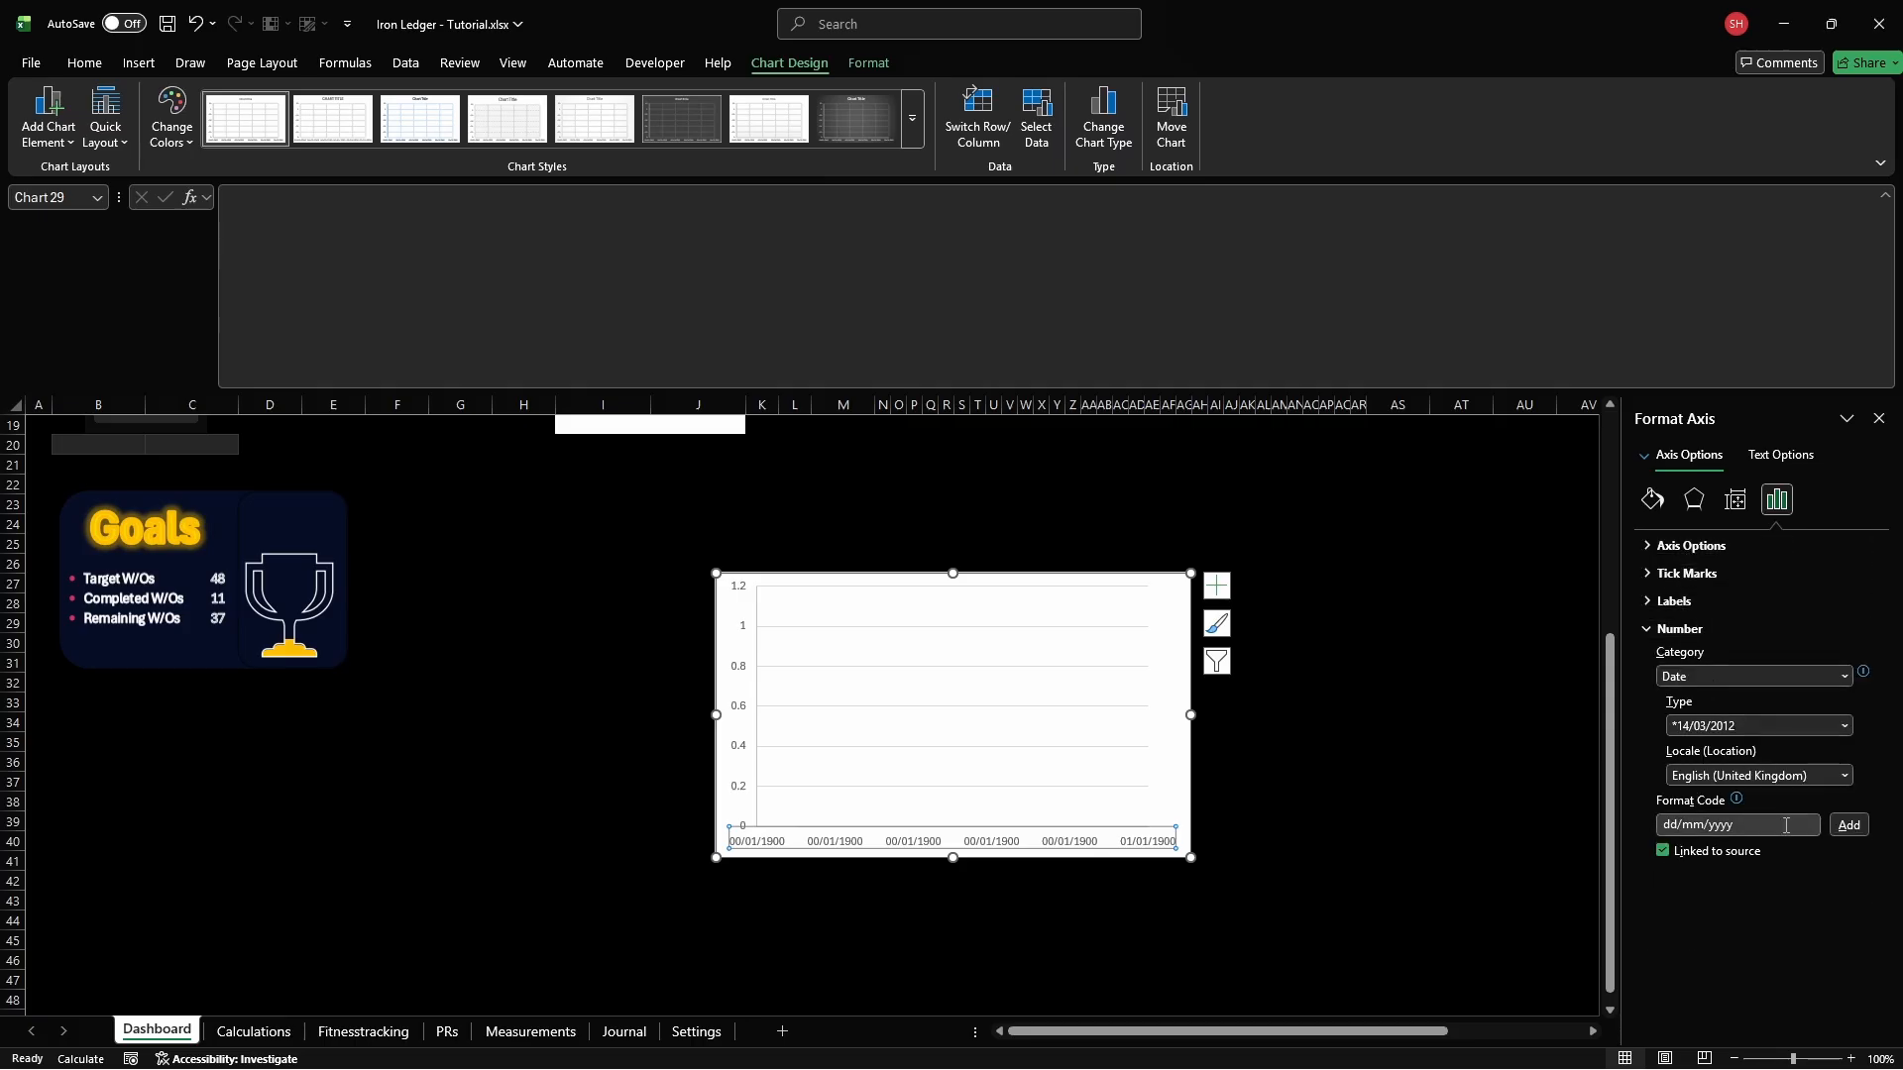
{"action": "key", "text": "BackSpace"}
{"action": "left_click", "coordinate": [1849, 824]}
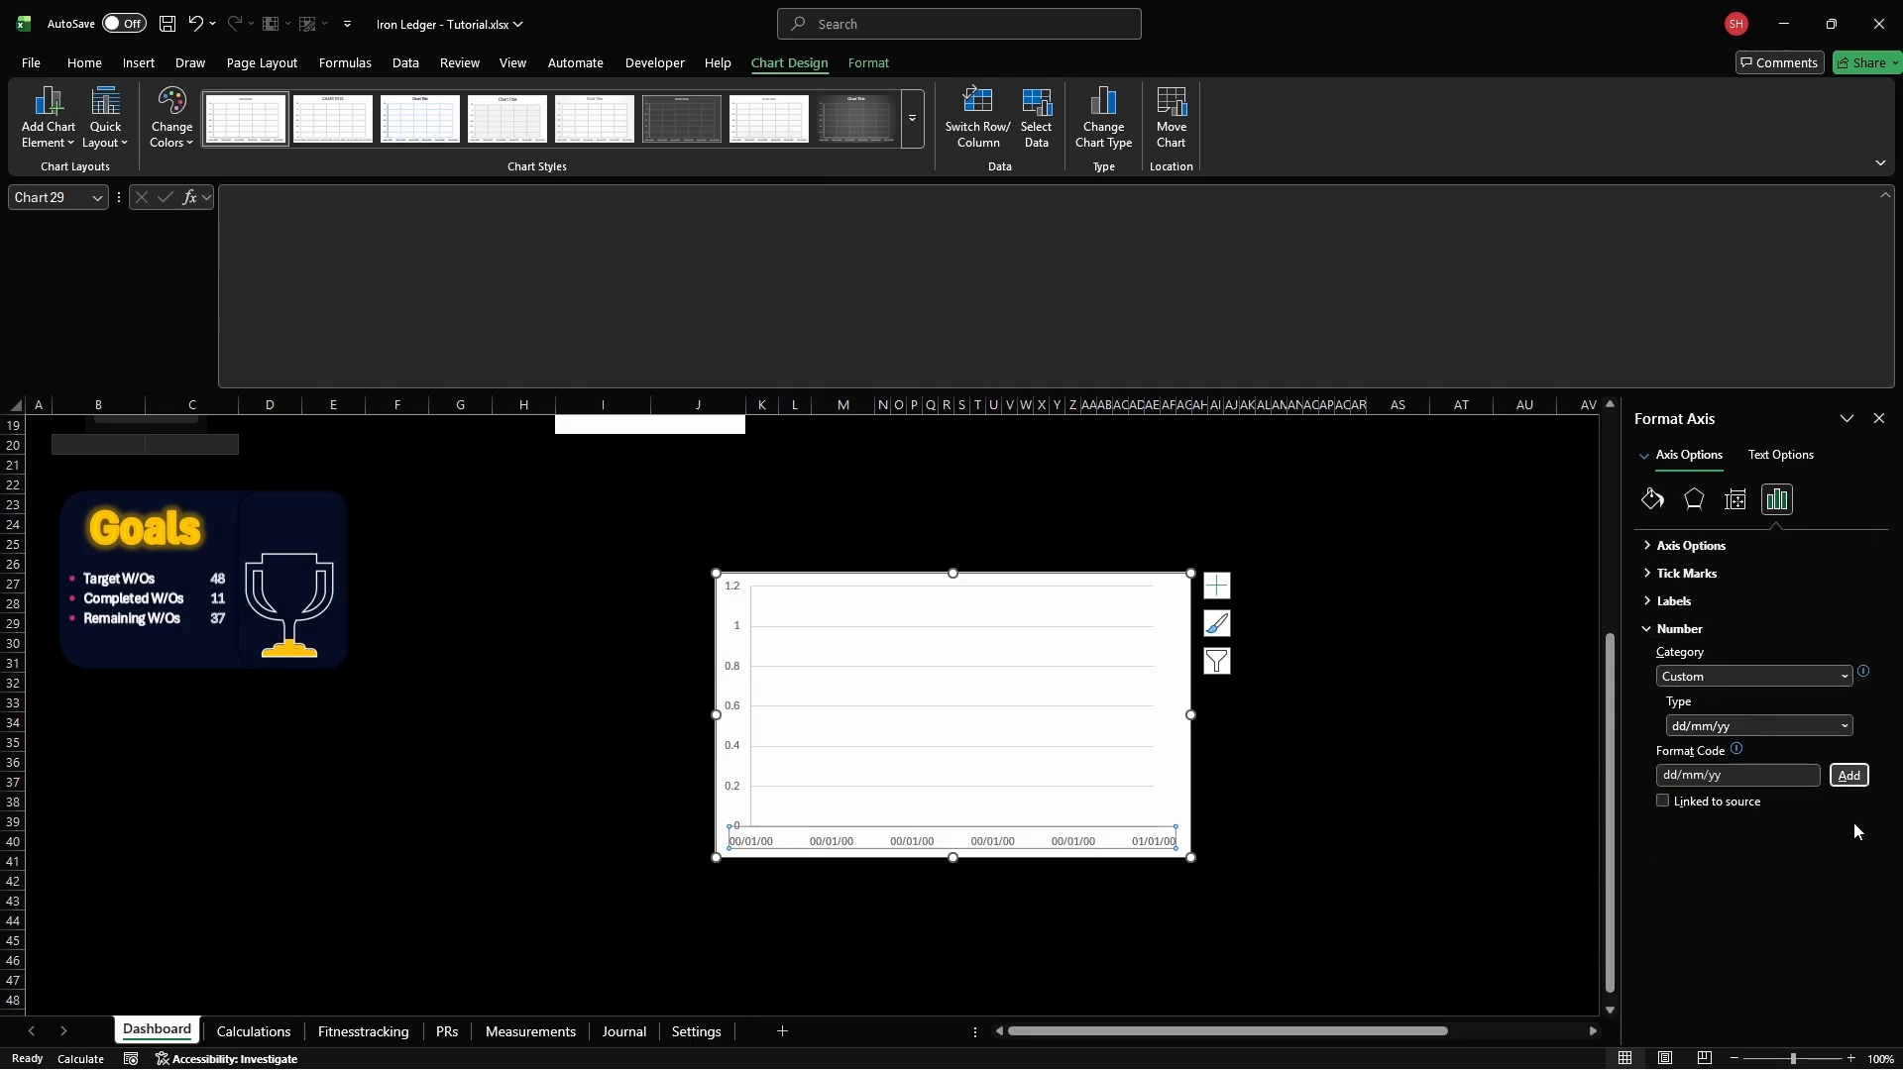
Add a legend at the top of the scatter chart
{"action": "left_click", "coordinate": [1185, 686]}
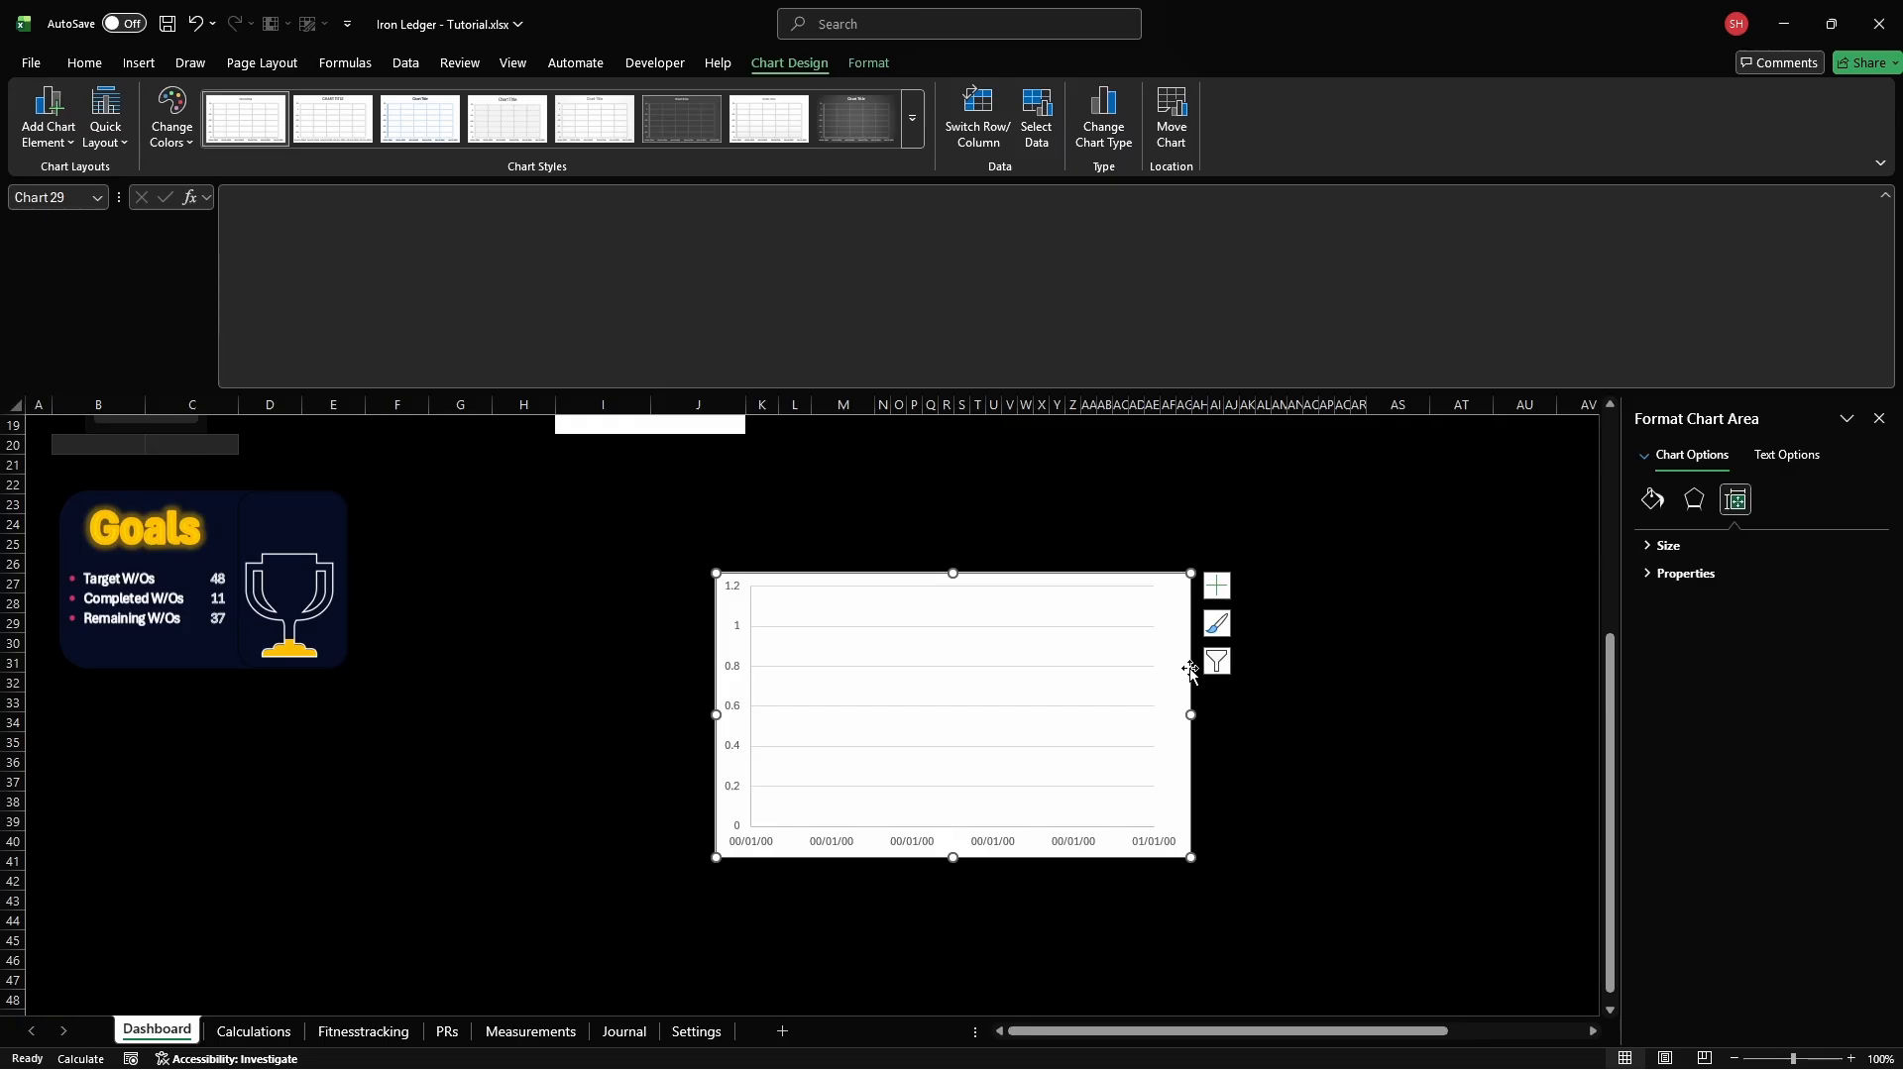
{"action": "left_click", "coordinate": [1216, 586]}
{"action": "left_click", "coordinate": [1374, 729]}
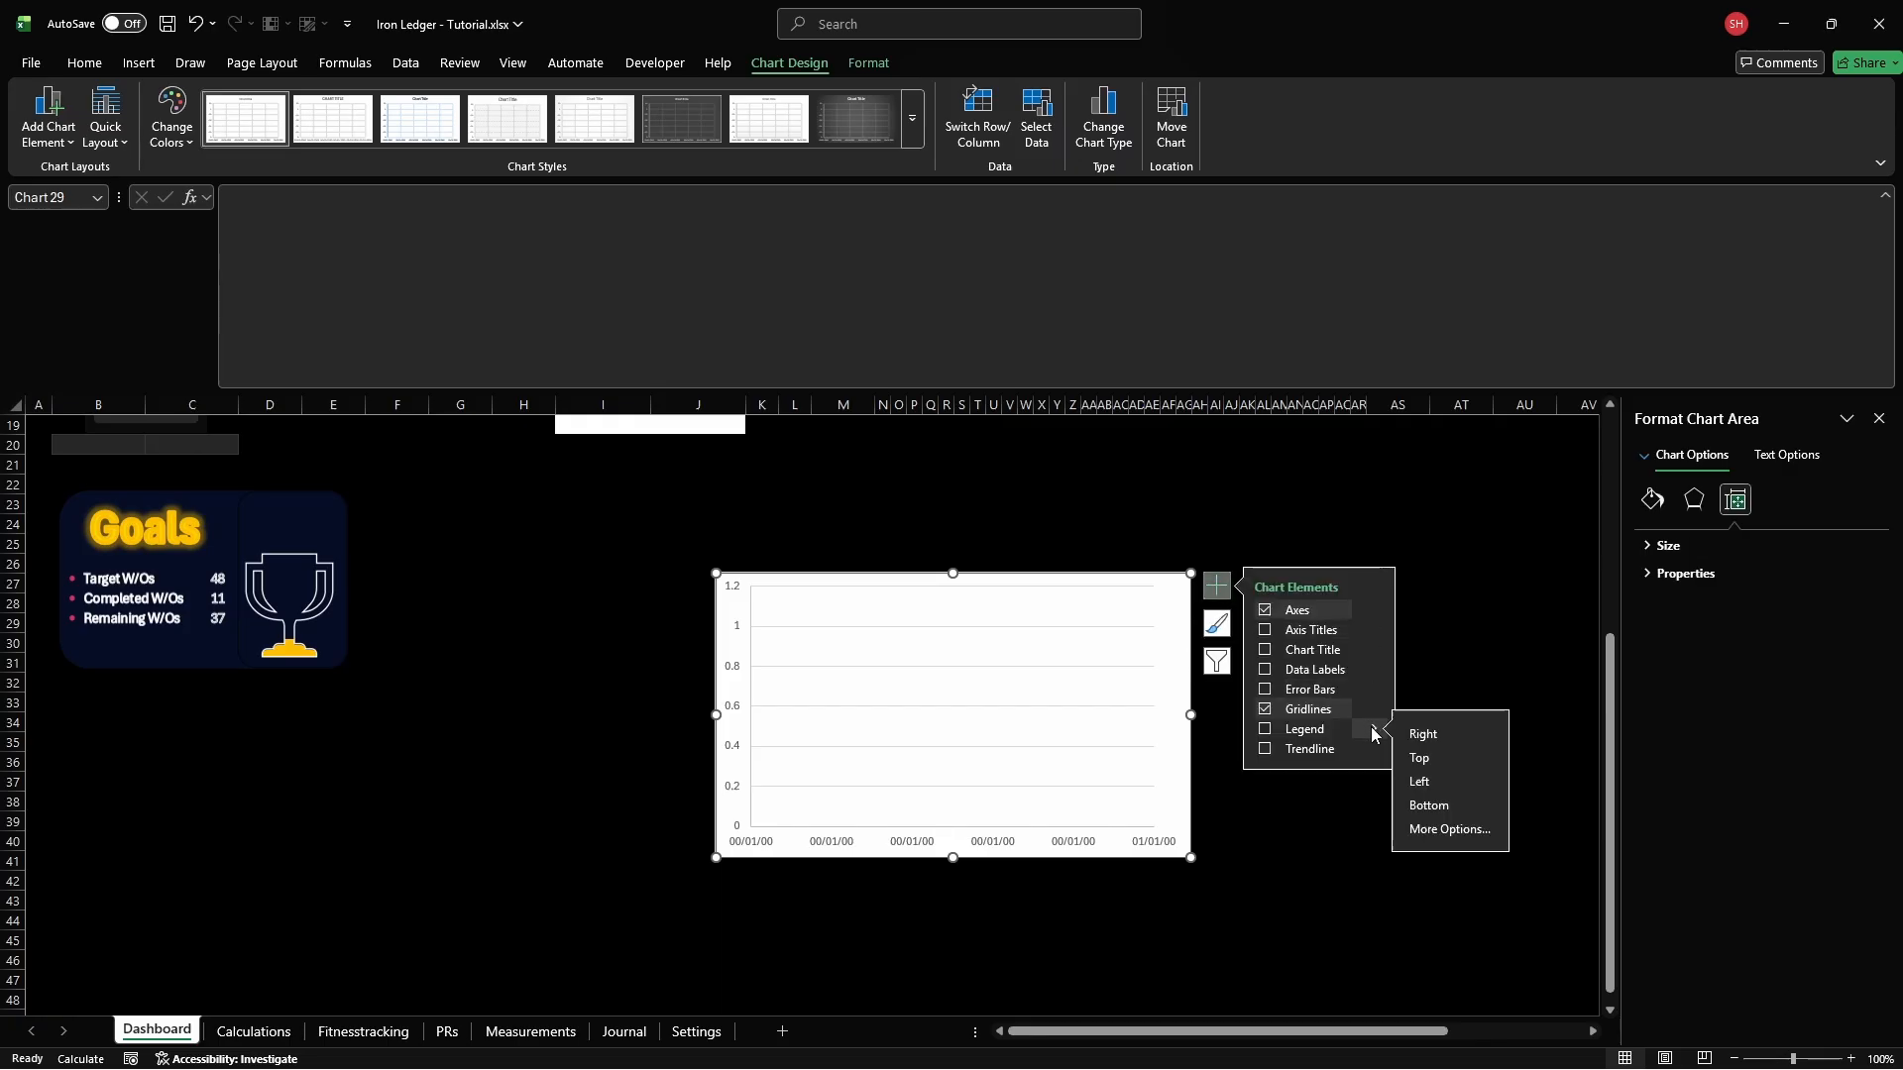
{"action": "left_click", "coordinate": [1437, 759]}
Change the chart to a Combo type with the Max Reps series as Scatter with Smooth Lines on the secondary axis
{"action": "key", "text": "alt+j"}
{"action": "key", "text": "c"}
{"action": "key", "text": "c"}
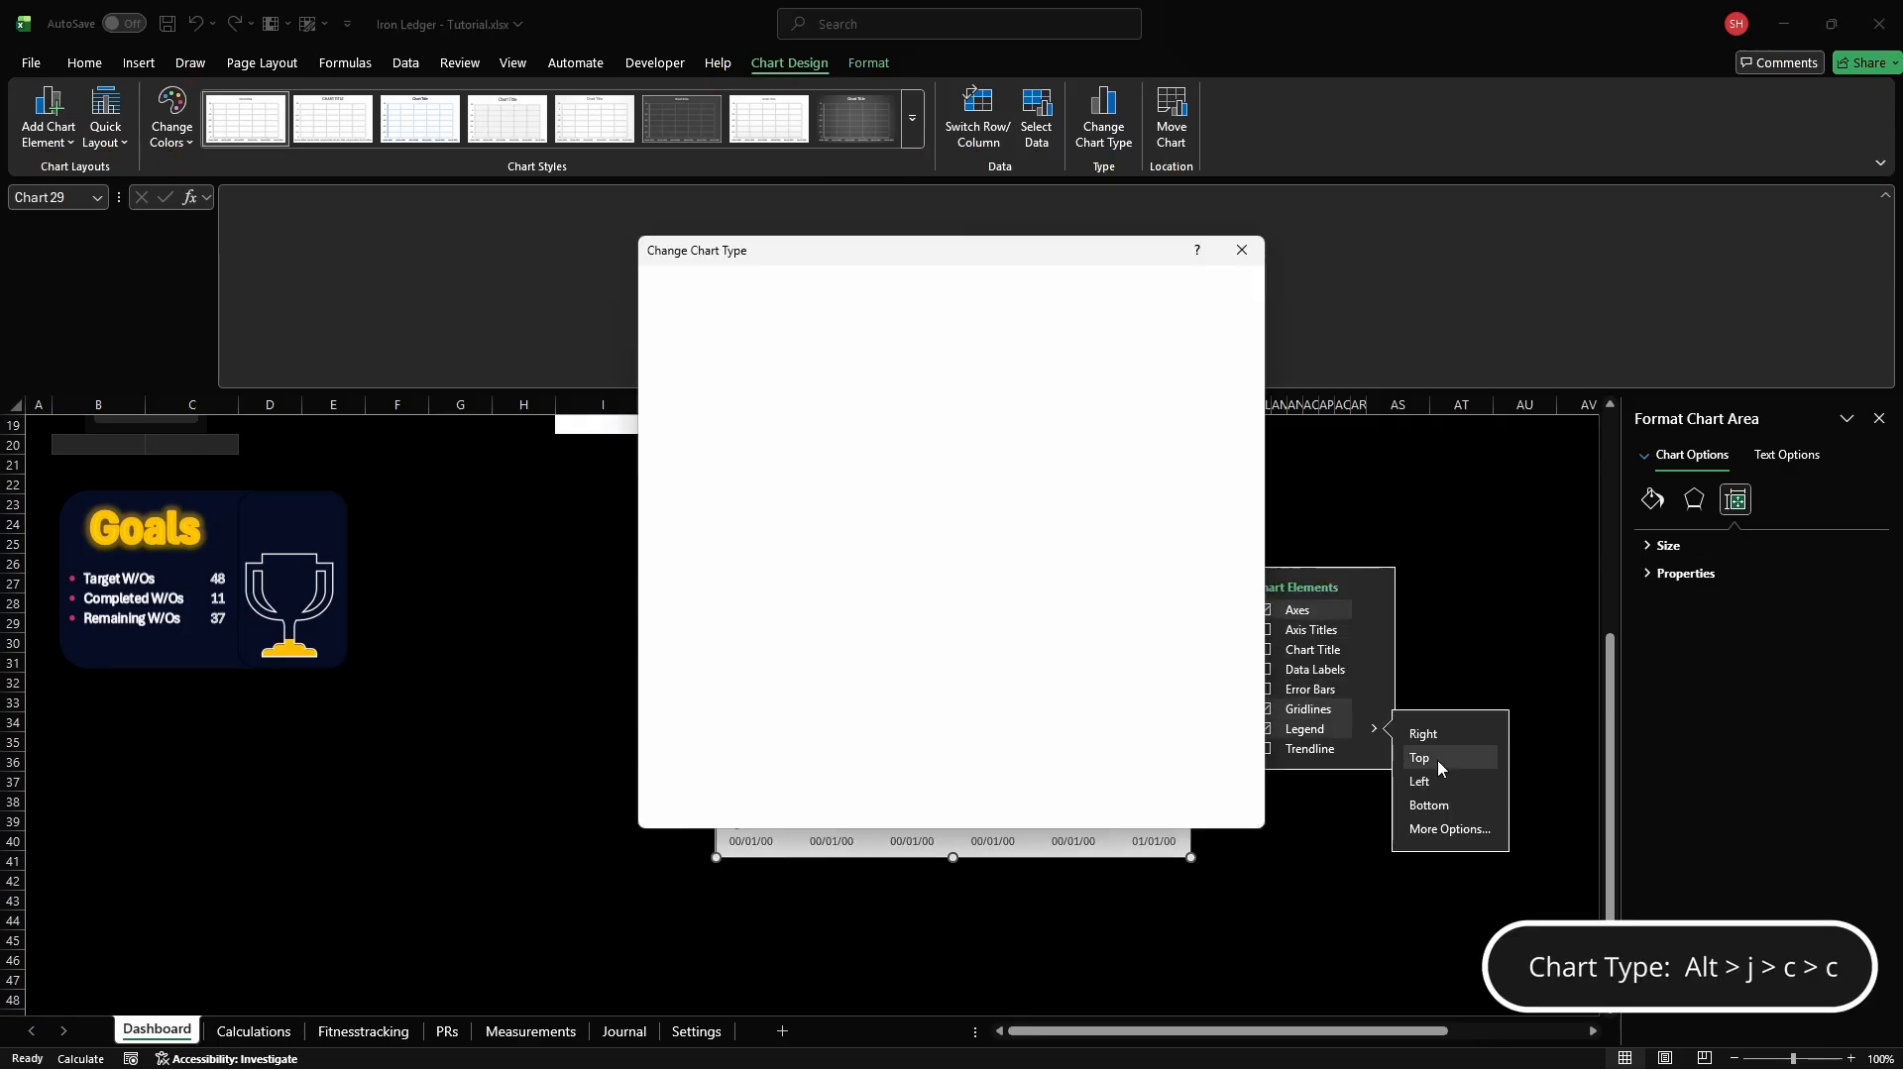
{"action": "left_click", "coordinate": [708, 754]}
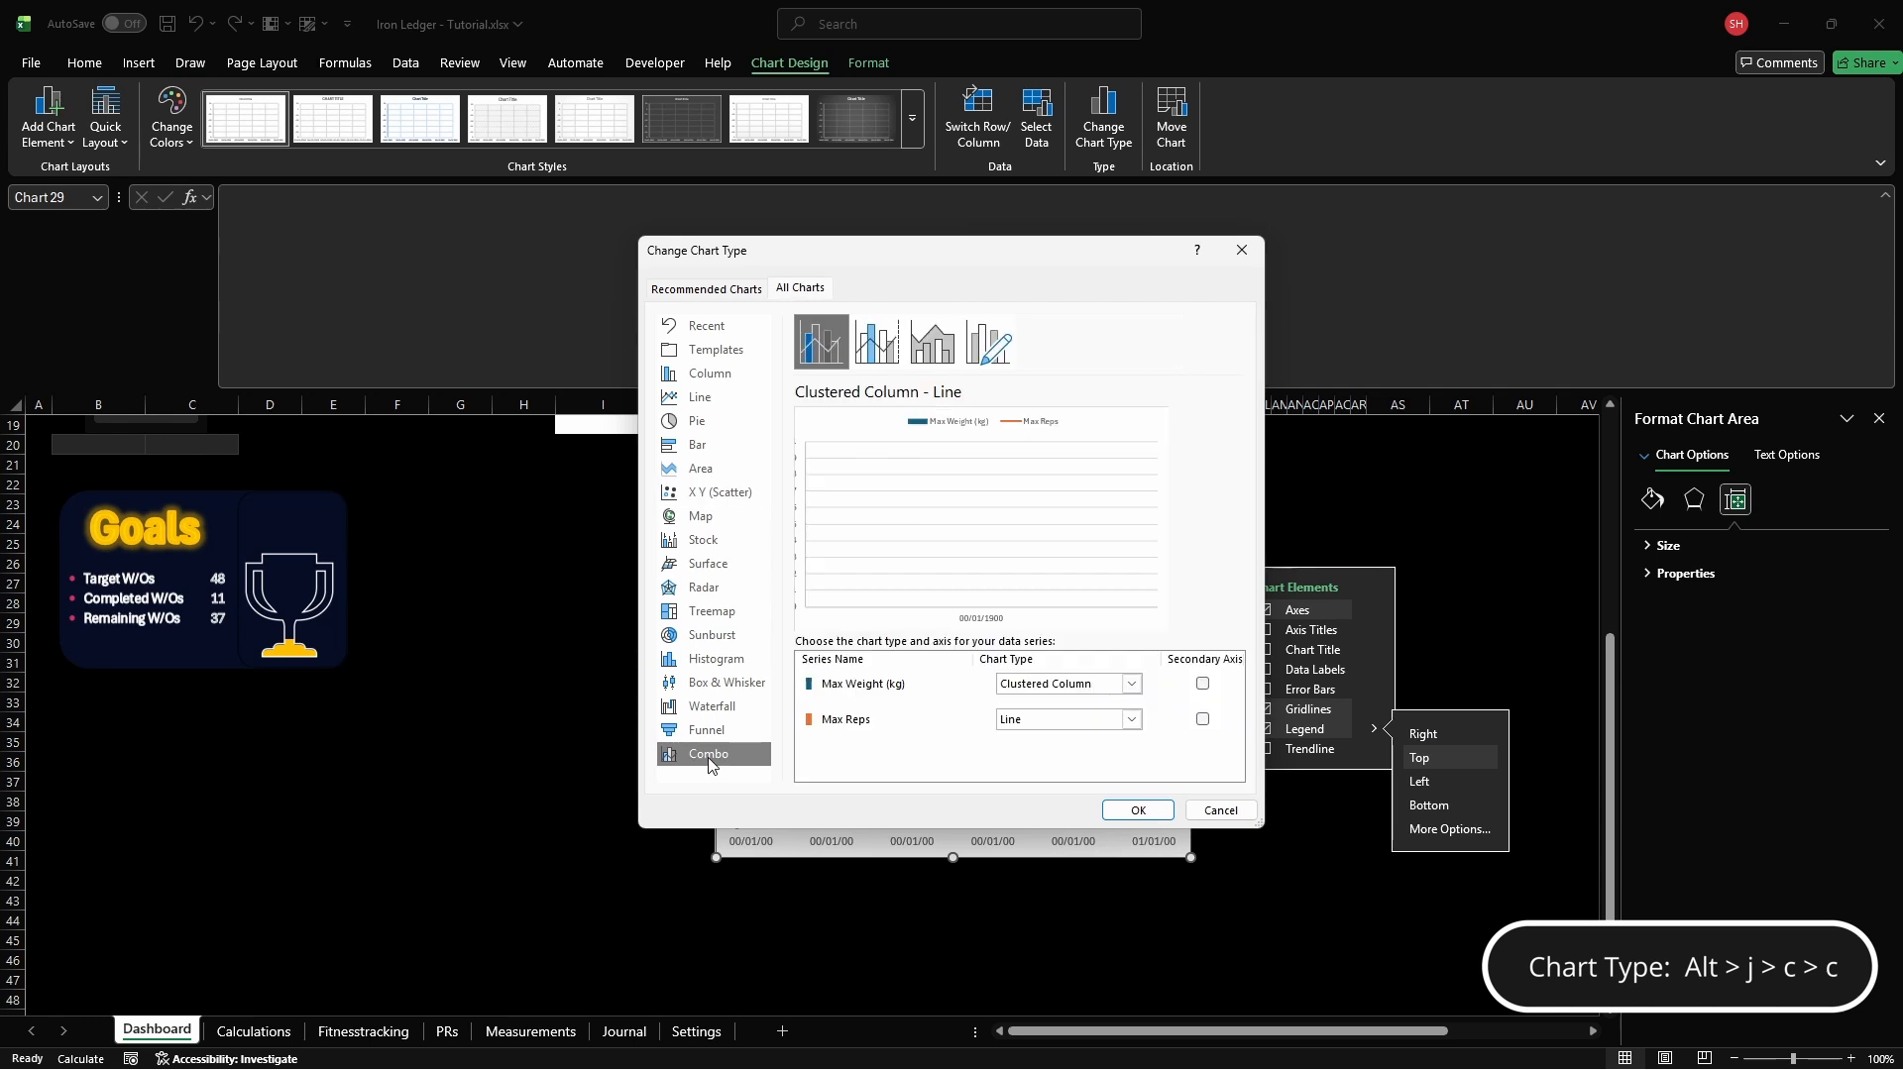
{"action": "left_click", "coordinate": [1132, 721]}
{"action": "key", "text": "Down"}
{"action": "key", "text": "Down"}
{"action": "key", "text": "Down"}
{"action": "key", "text": "Down"}
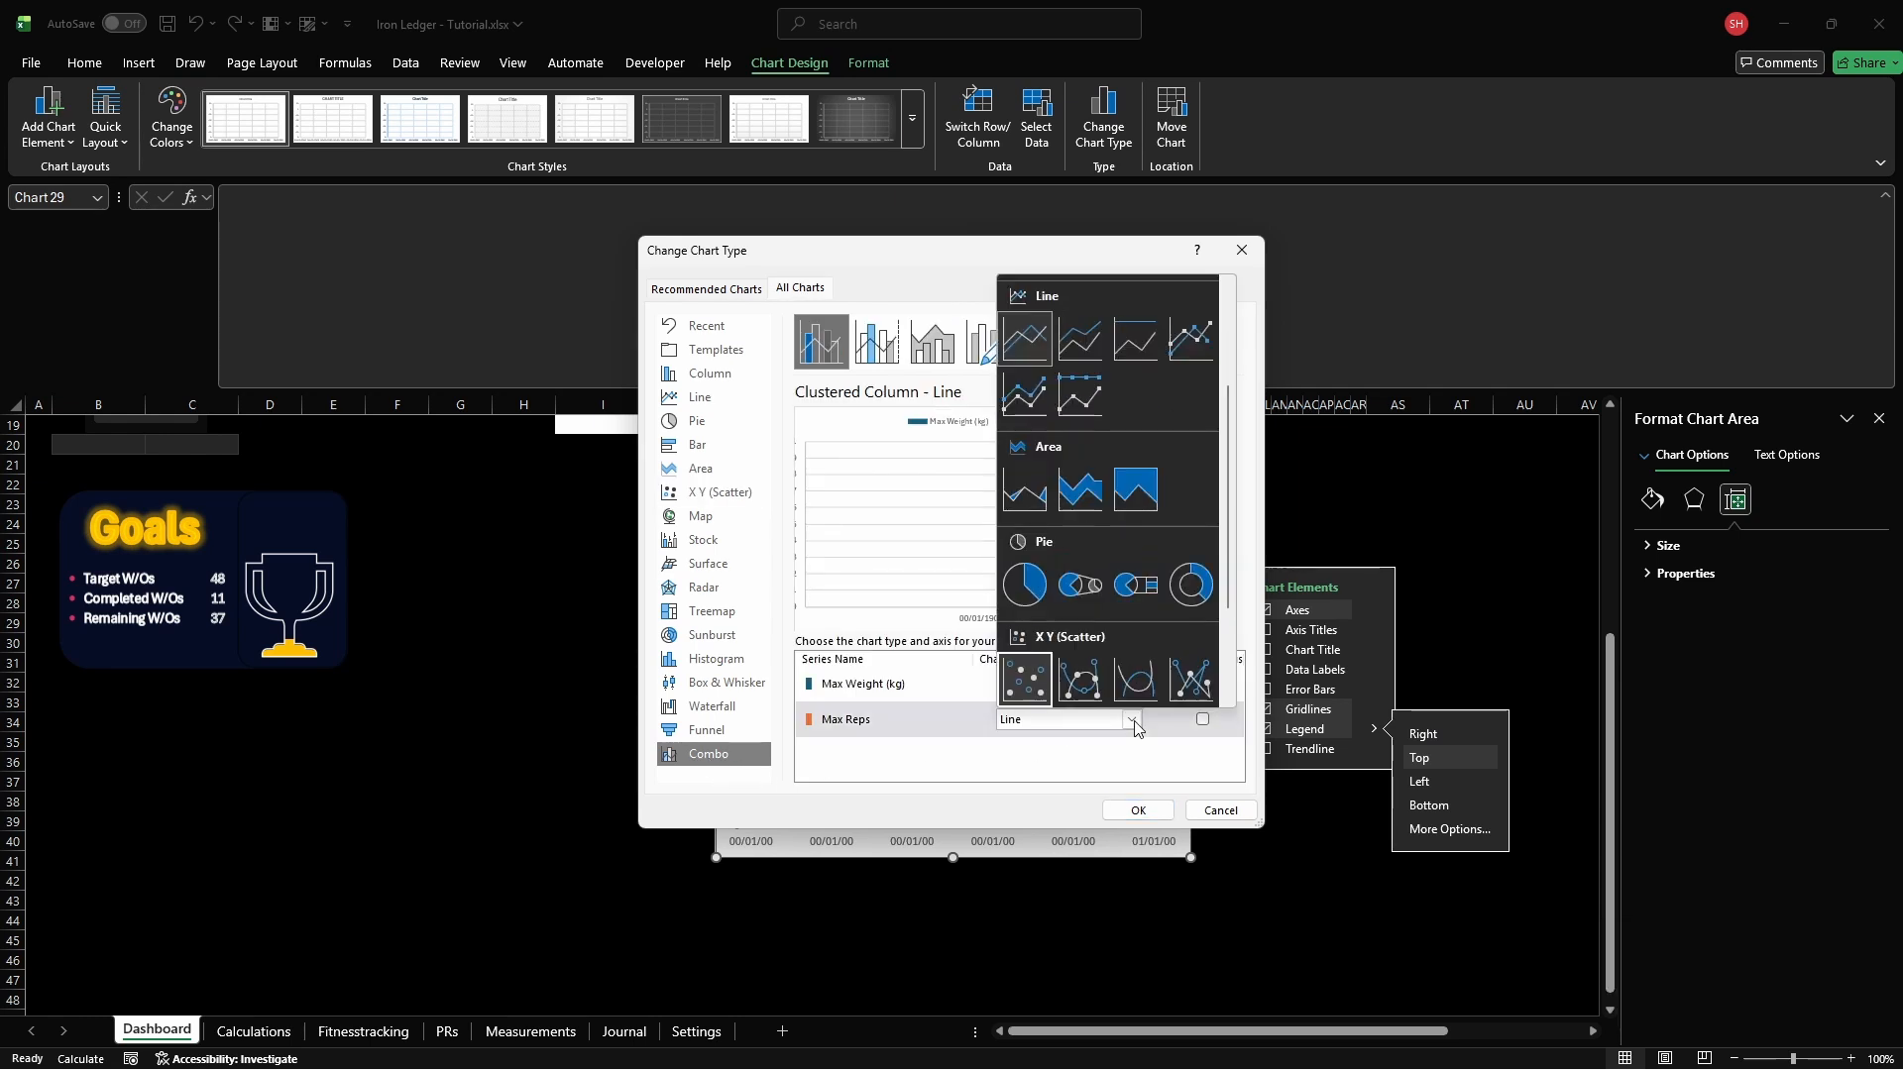
{"action": "key", "text": "Right"}
{"action": "key", "text": "Right"}
{"action": "key", "text": "Return"}
Set the Max Weight (kg) series to Scatter with Smooth Lines on the primary axis and apply the combo chart
{"action": "left_click", "coordinate": [1132, 685]}
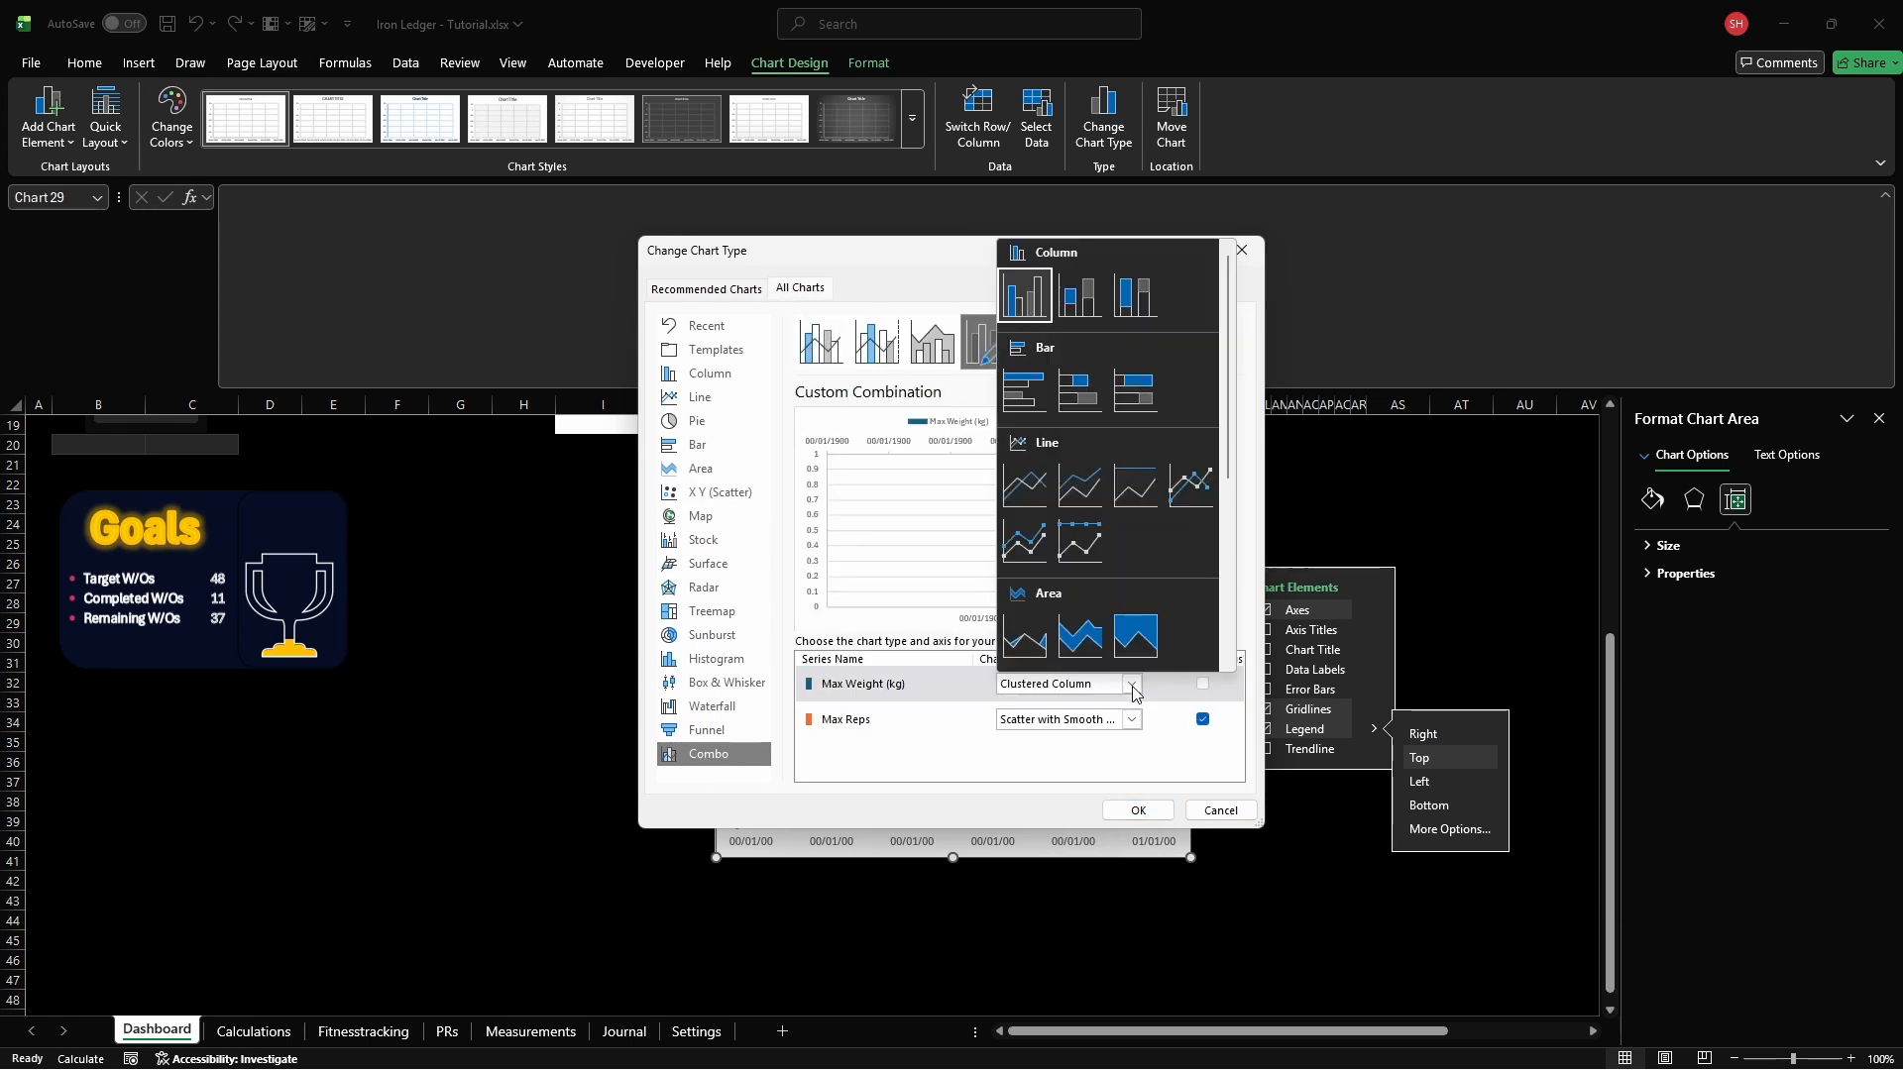
{"action": "key", "text": "Down"}
{"action": "key", "text": "Down"}
{"action": "key", "text": "Down"}
{"action": "key", "text": "Down"}
{"action": "key", "text": "Down"}
{"action": "key", "text": "Down"}
{"action": "key", "text": "Down"}
{"action": "key", "text": "Down"}
{"action": "key", "text": "Right"}
{"action": "key", "text": "Right"}
{"action": "key", "text": "Return"}
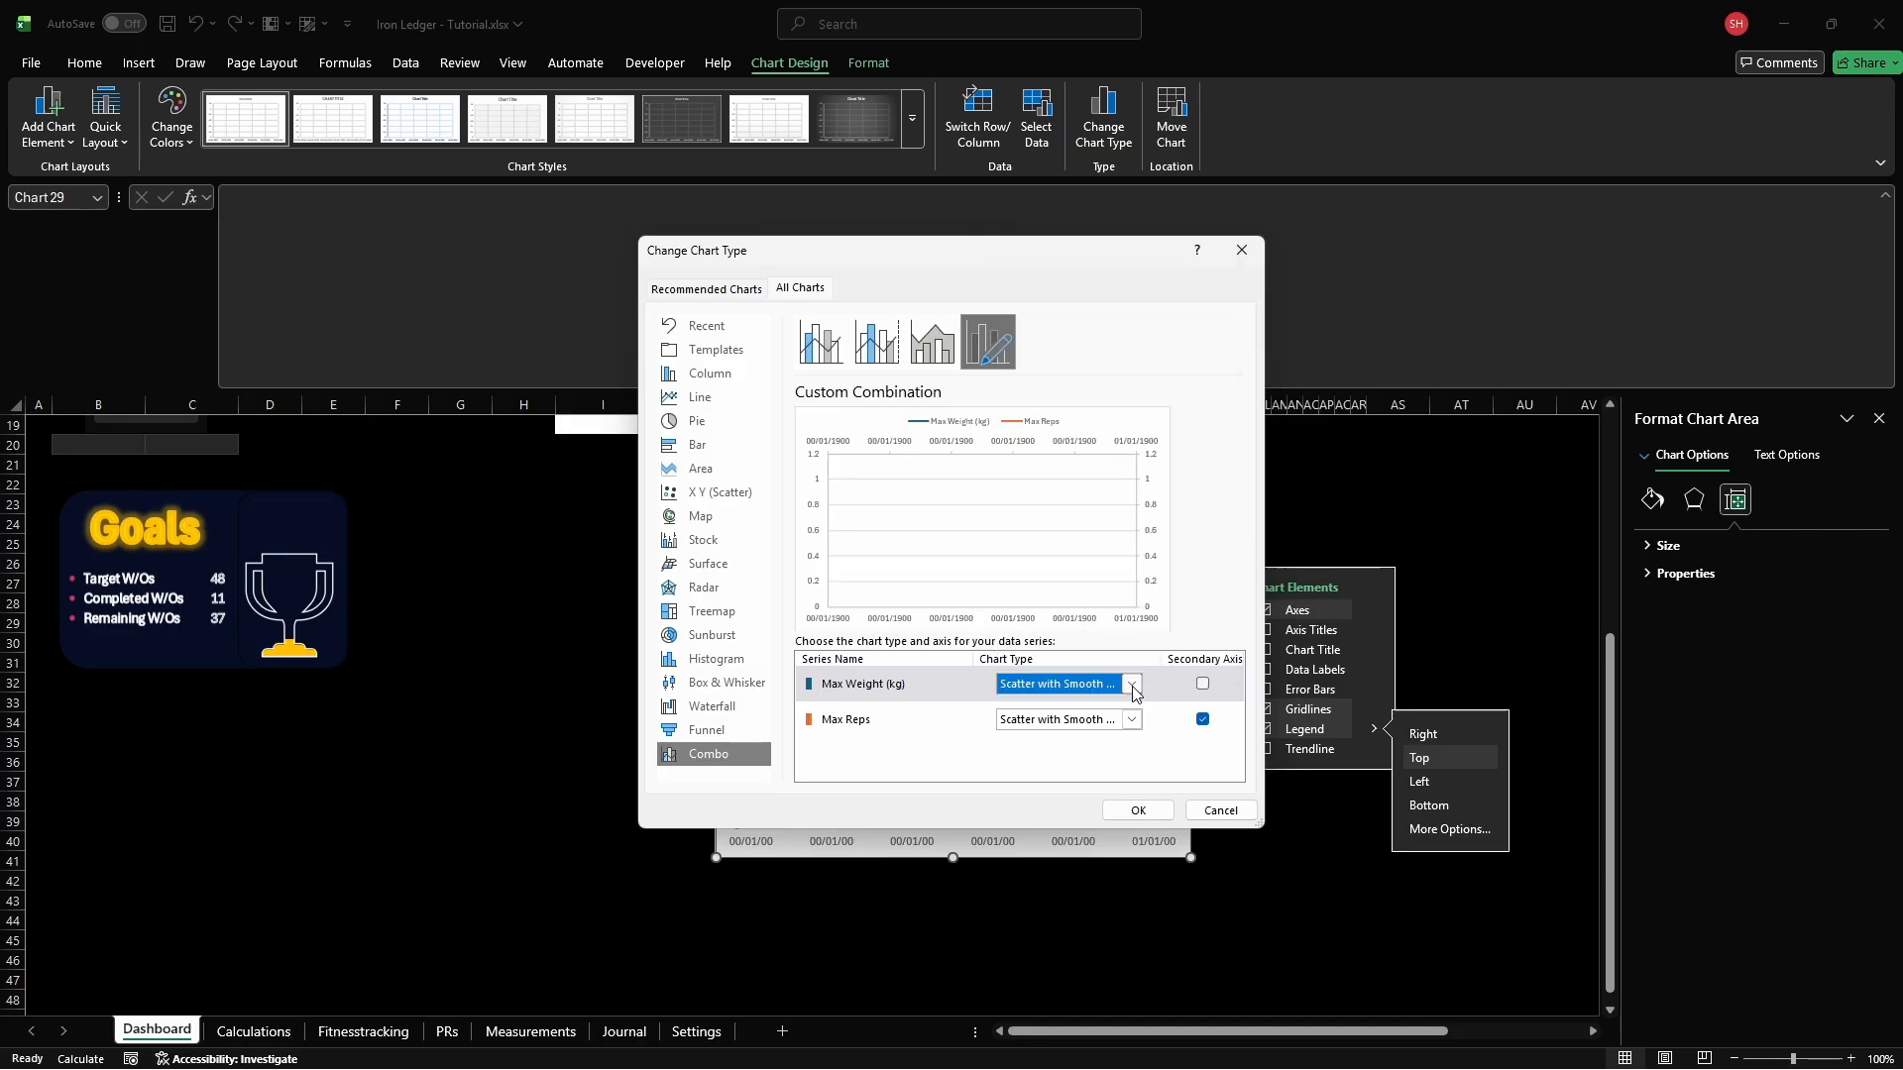
{"action": "left_click", "coordinate": [1139, 810]}
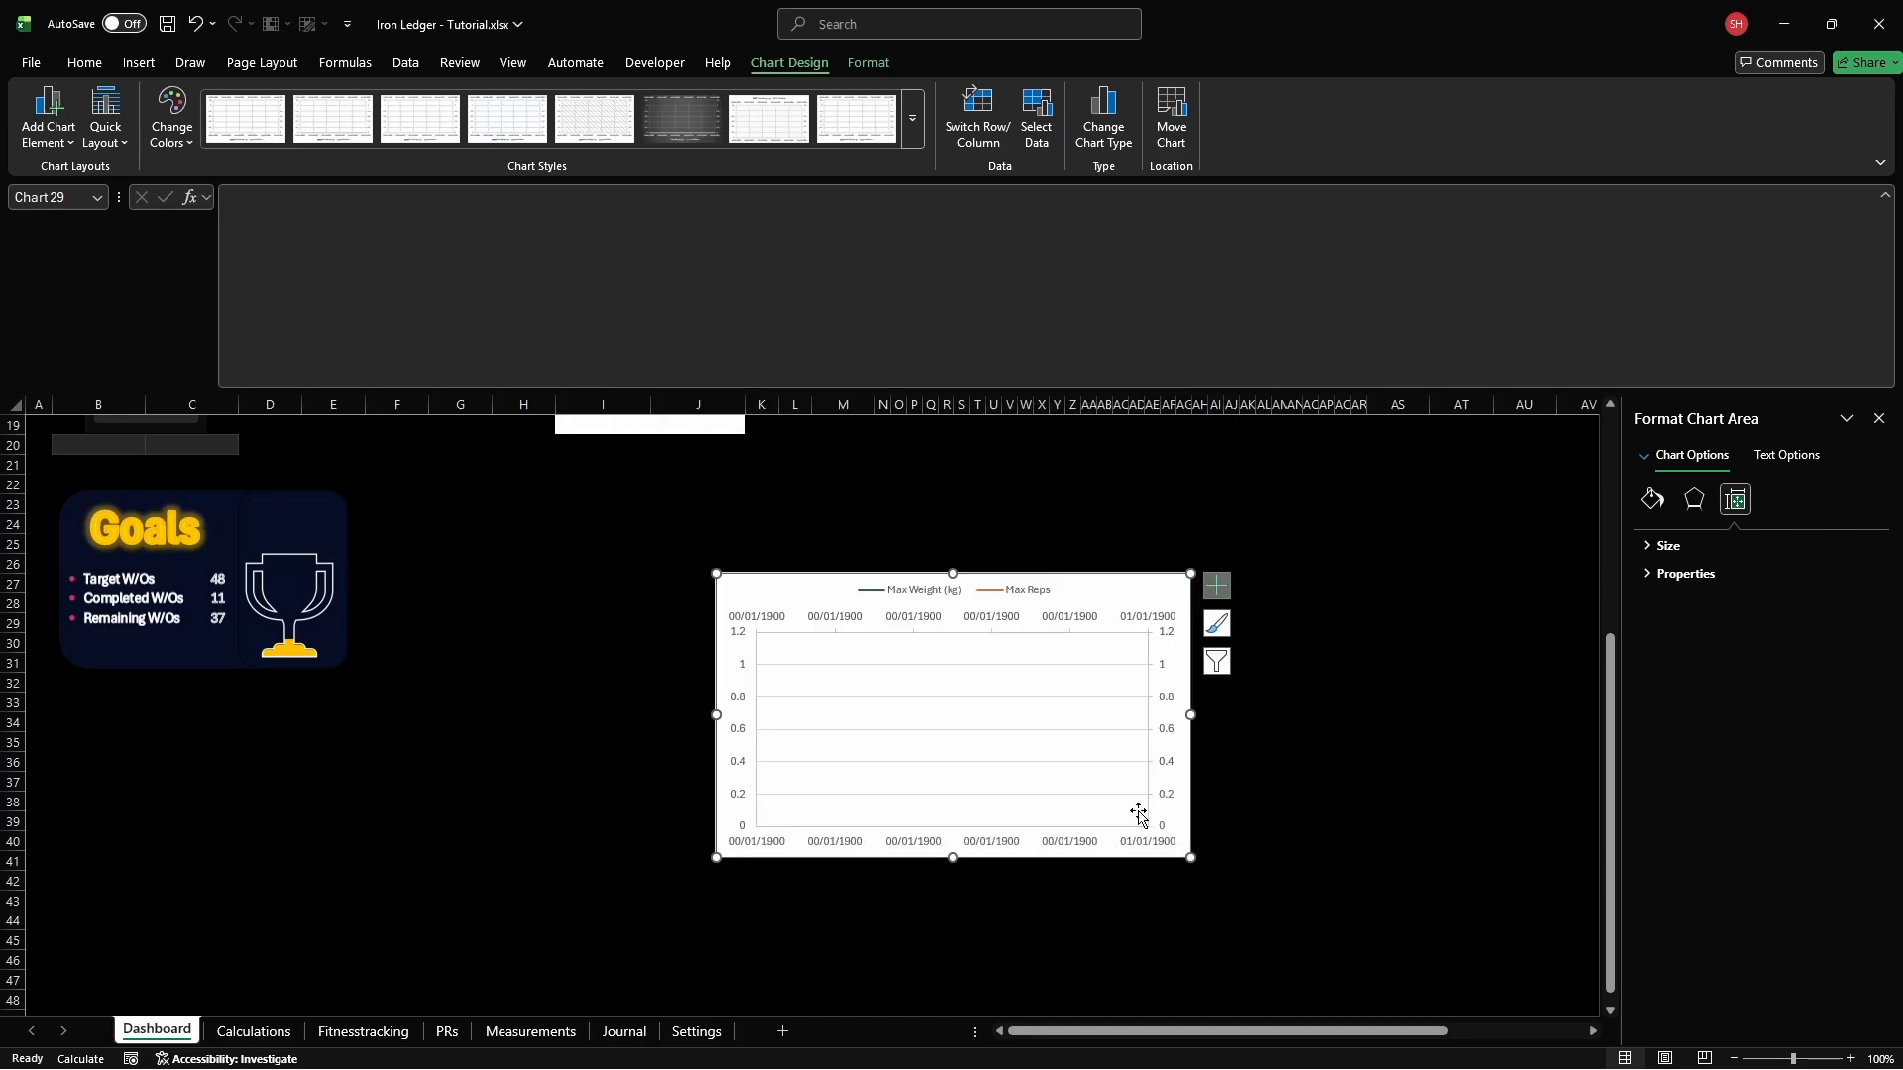
Delete the combo chart's secondary horizontal date axis and set the chart area to No fill
{"action": "left_click", "coordinate": [994, 629]}
{"action": "key", "text": "Delete"}
{"action": "left_click", "coordinate": [1653, 502]}
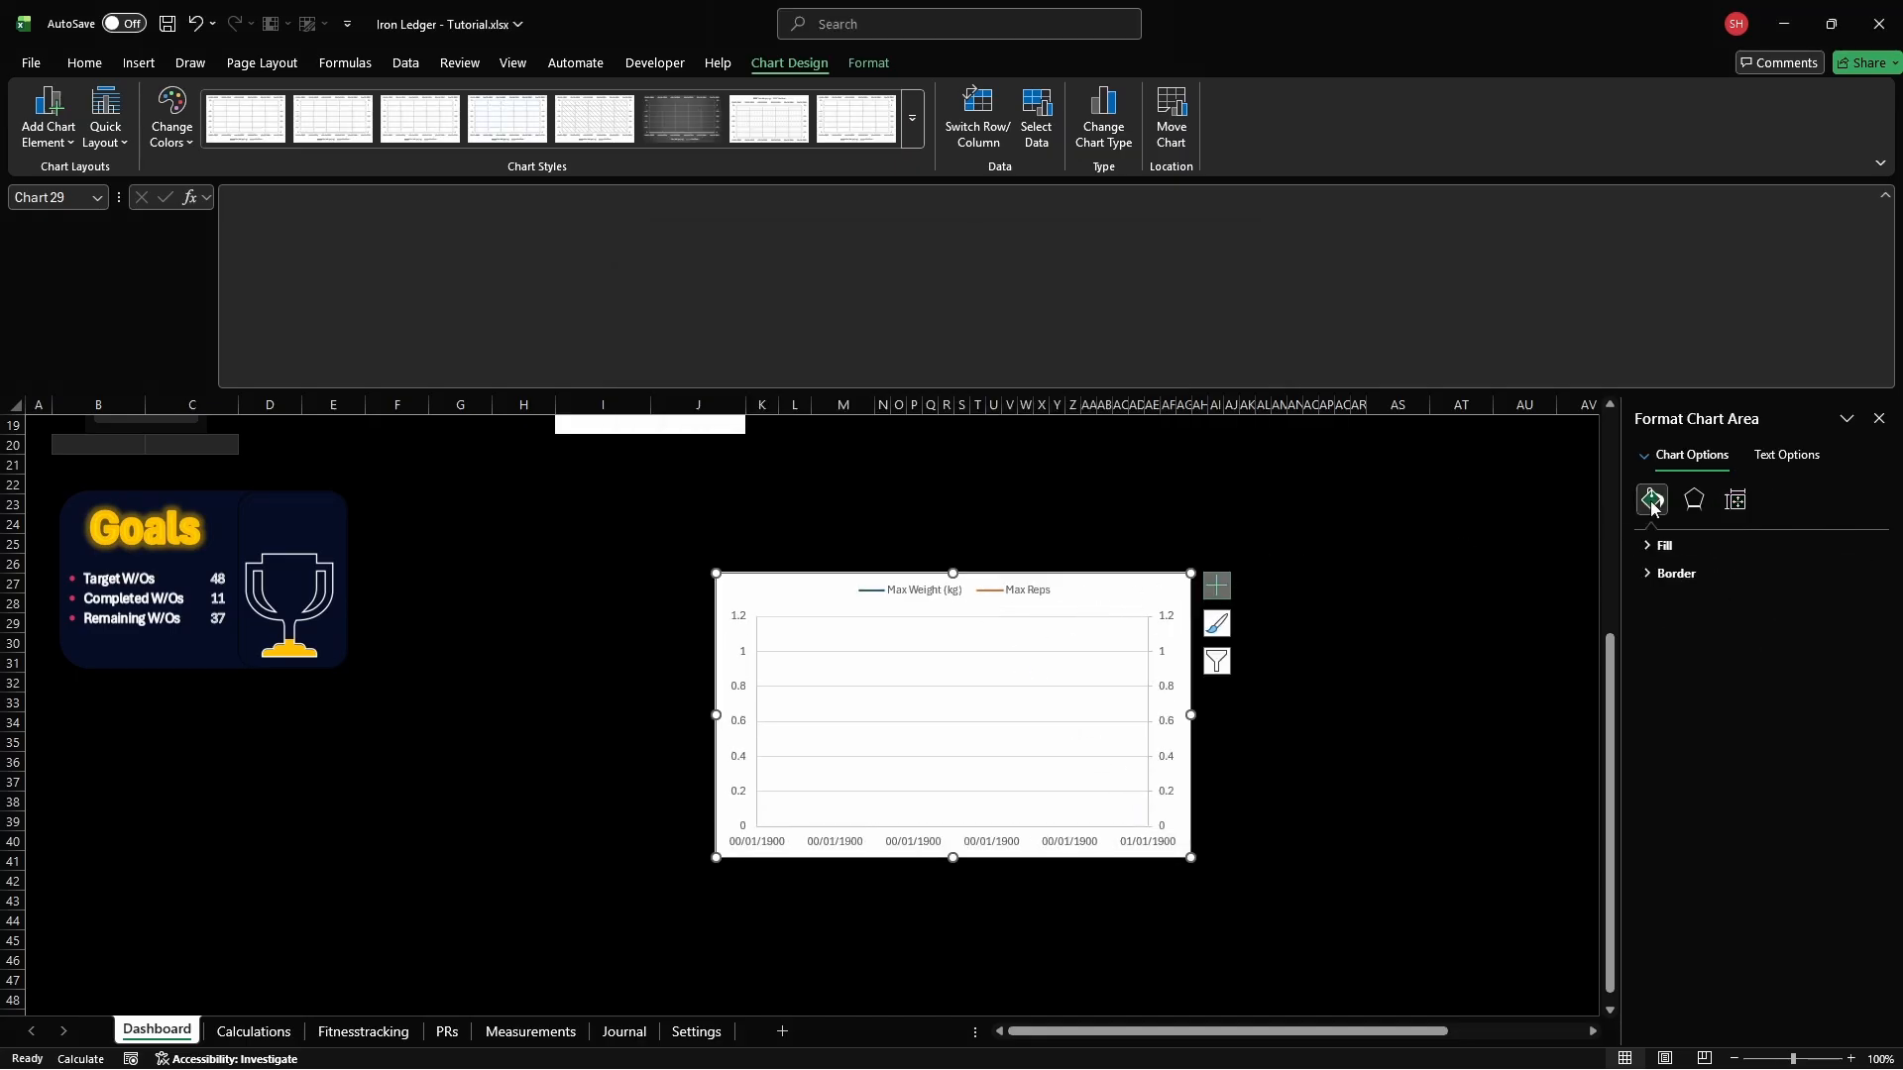
{"action": "left_click", "coordinate": [1664, 547]}
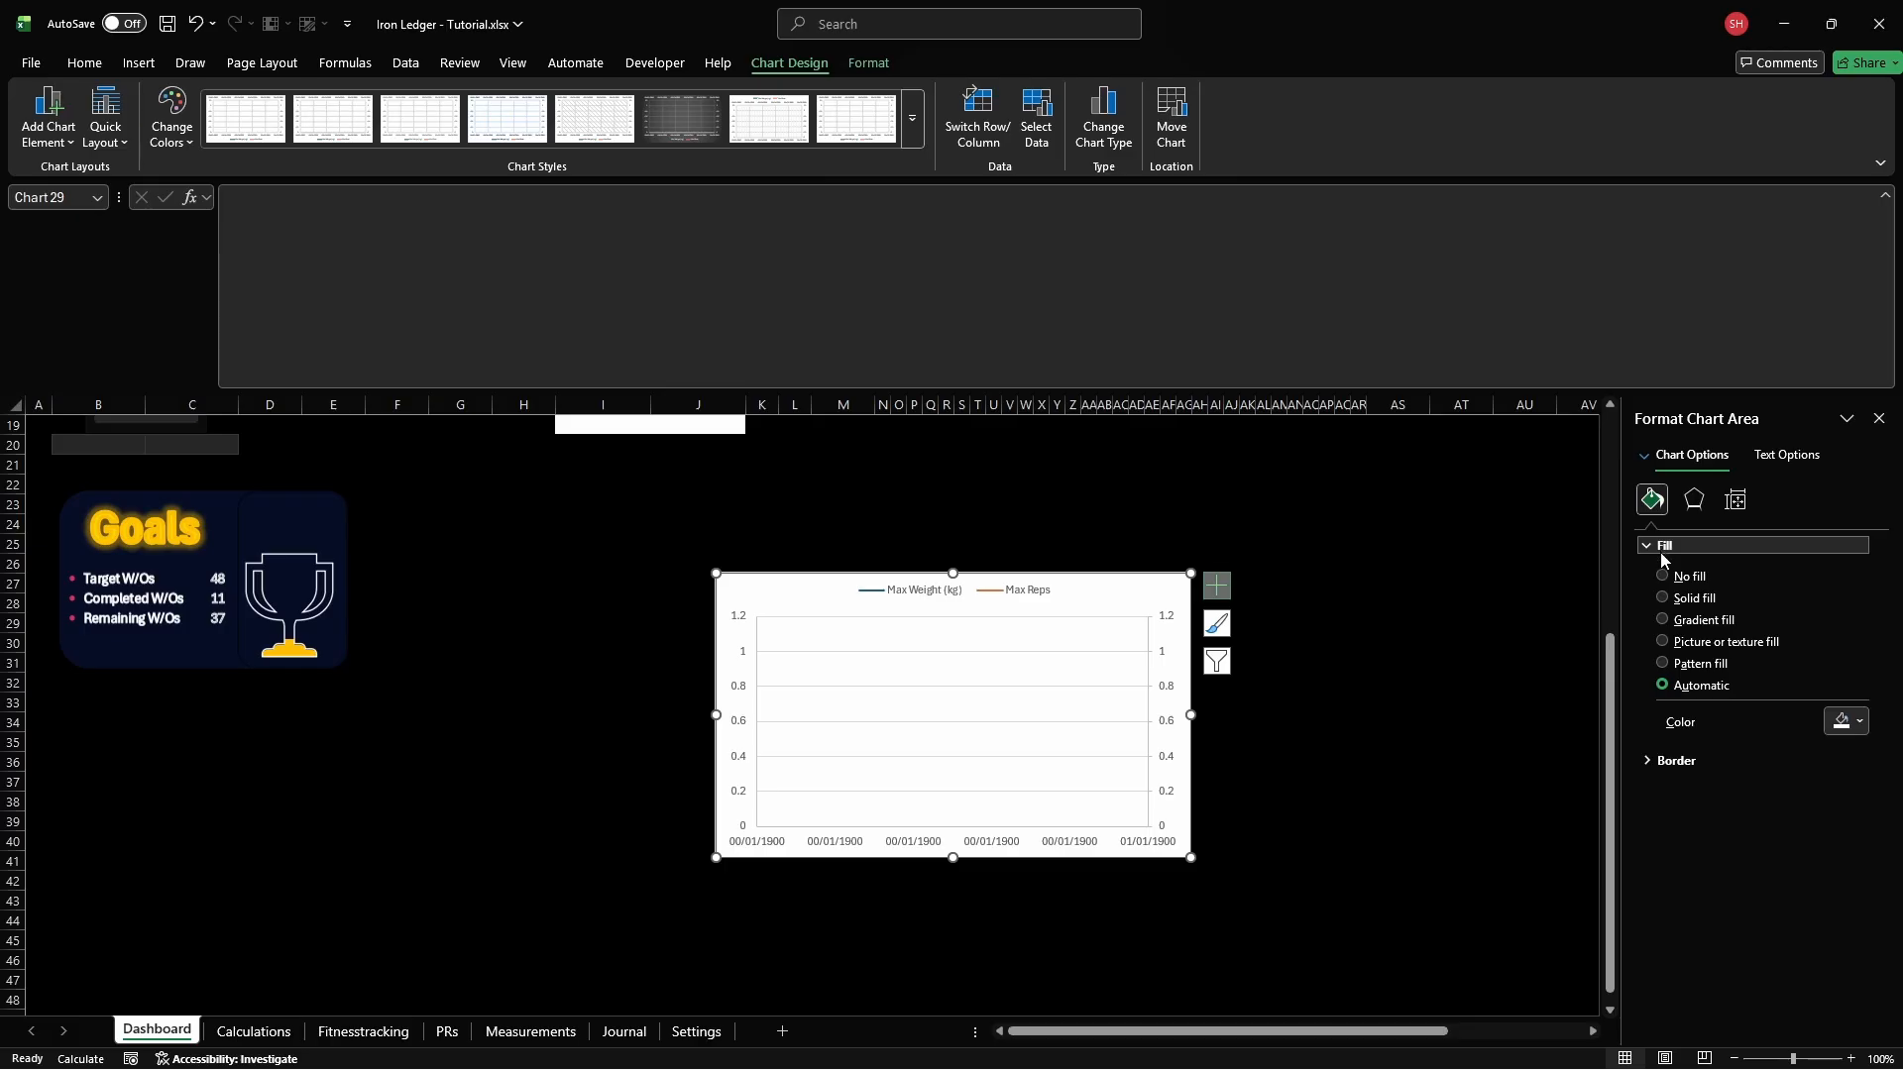
{"action": "left_click", "coordinate": [1662, 576]}
{"action": "left_click", "coordinate": [1665, 547]}
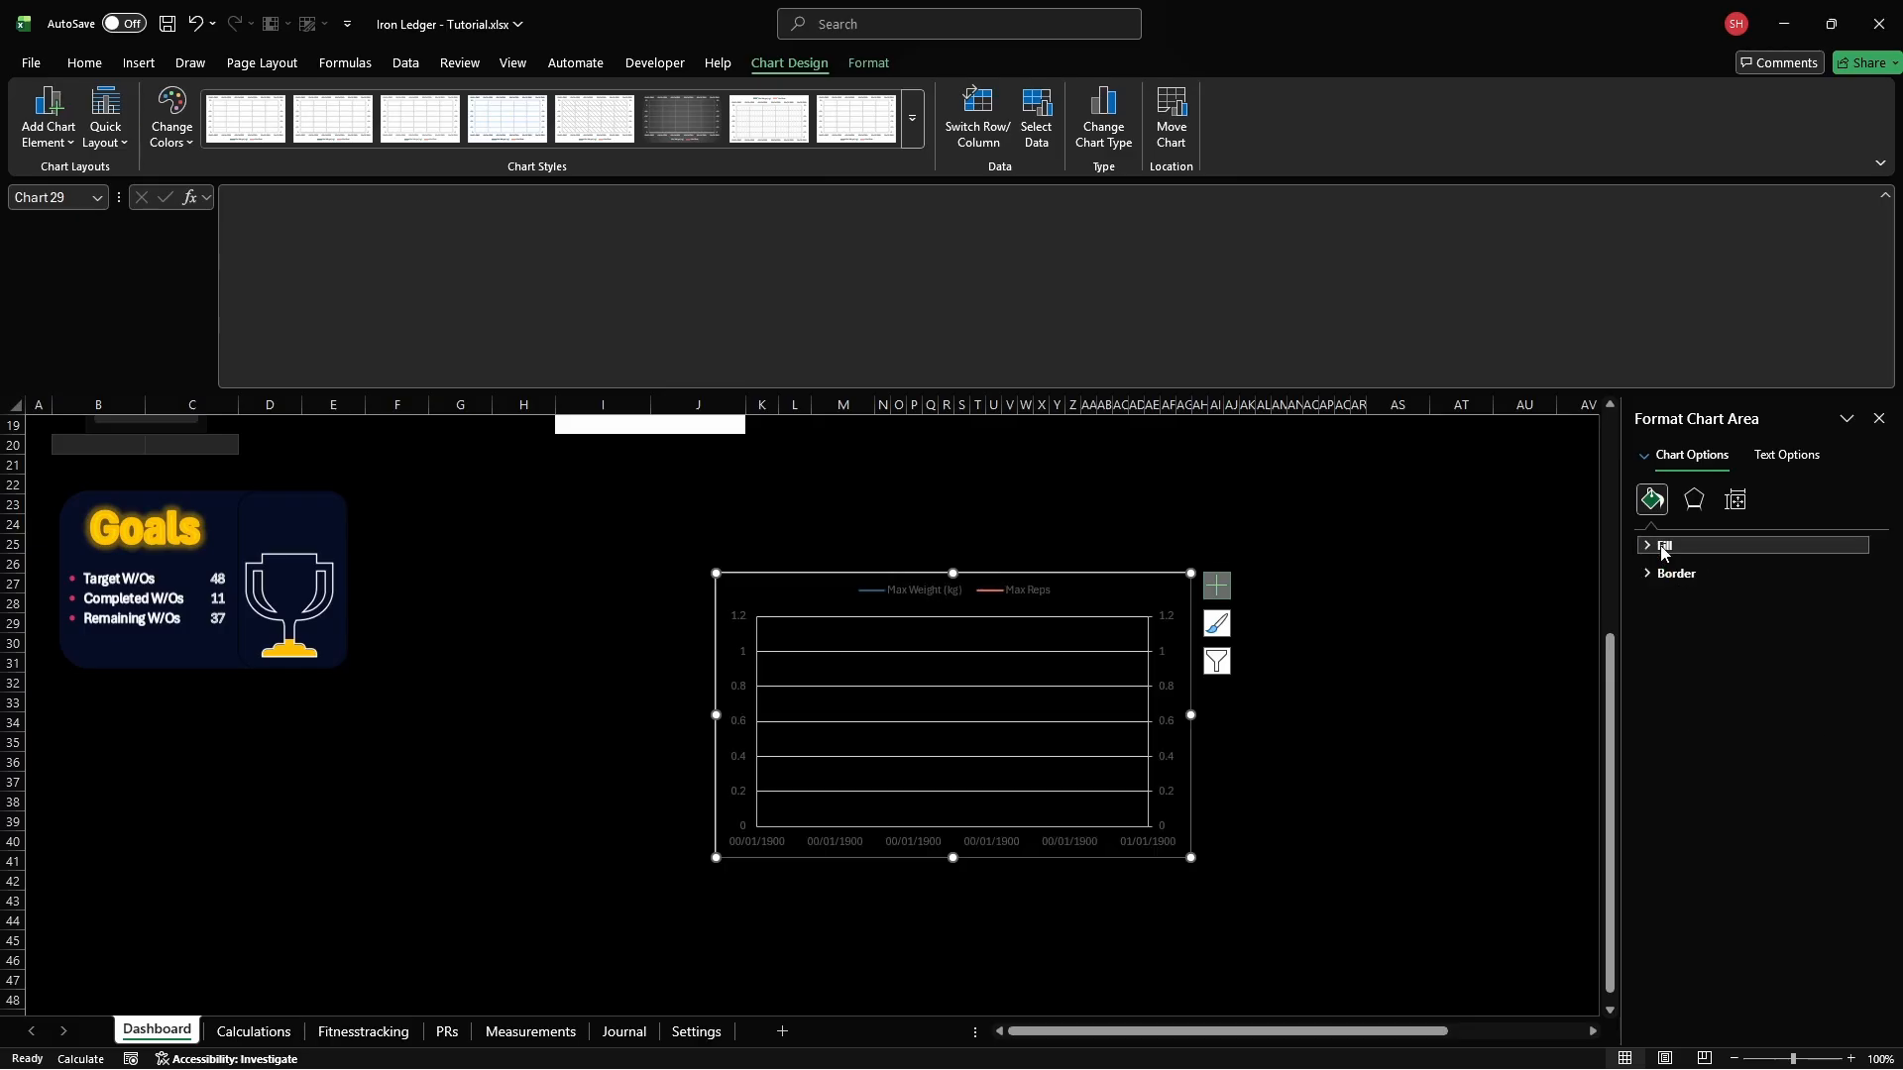
Remove the chart area's border line and set the chart not to move or size with cells
{"action": "left_click", "coordinate": [1673, 574]}
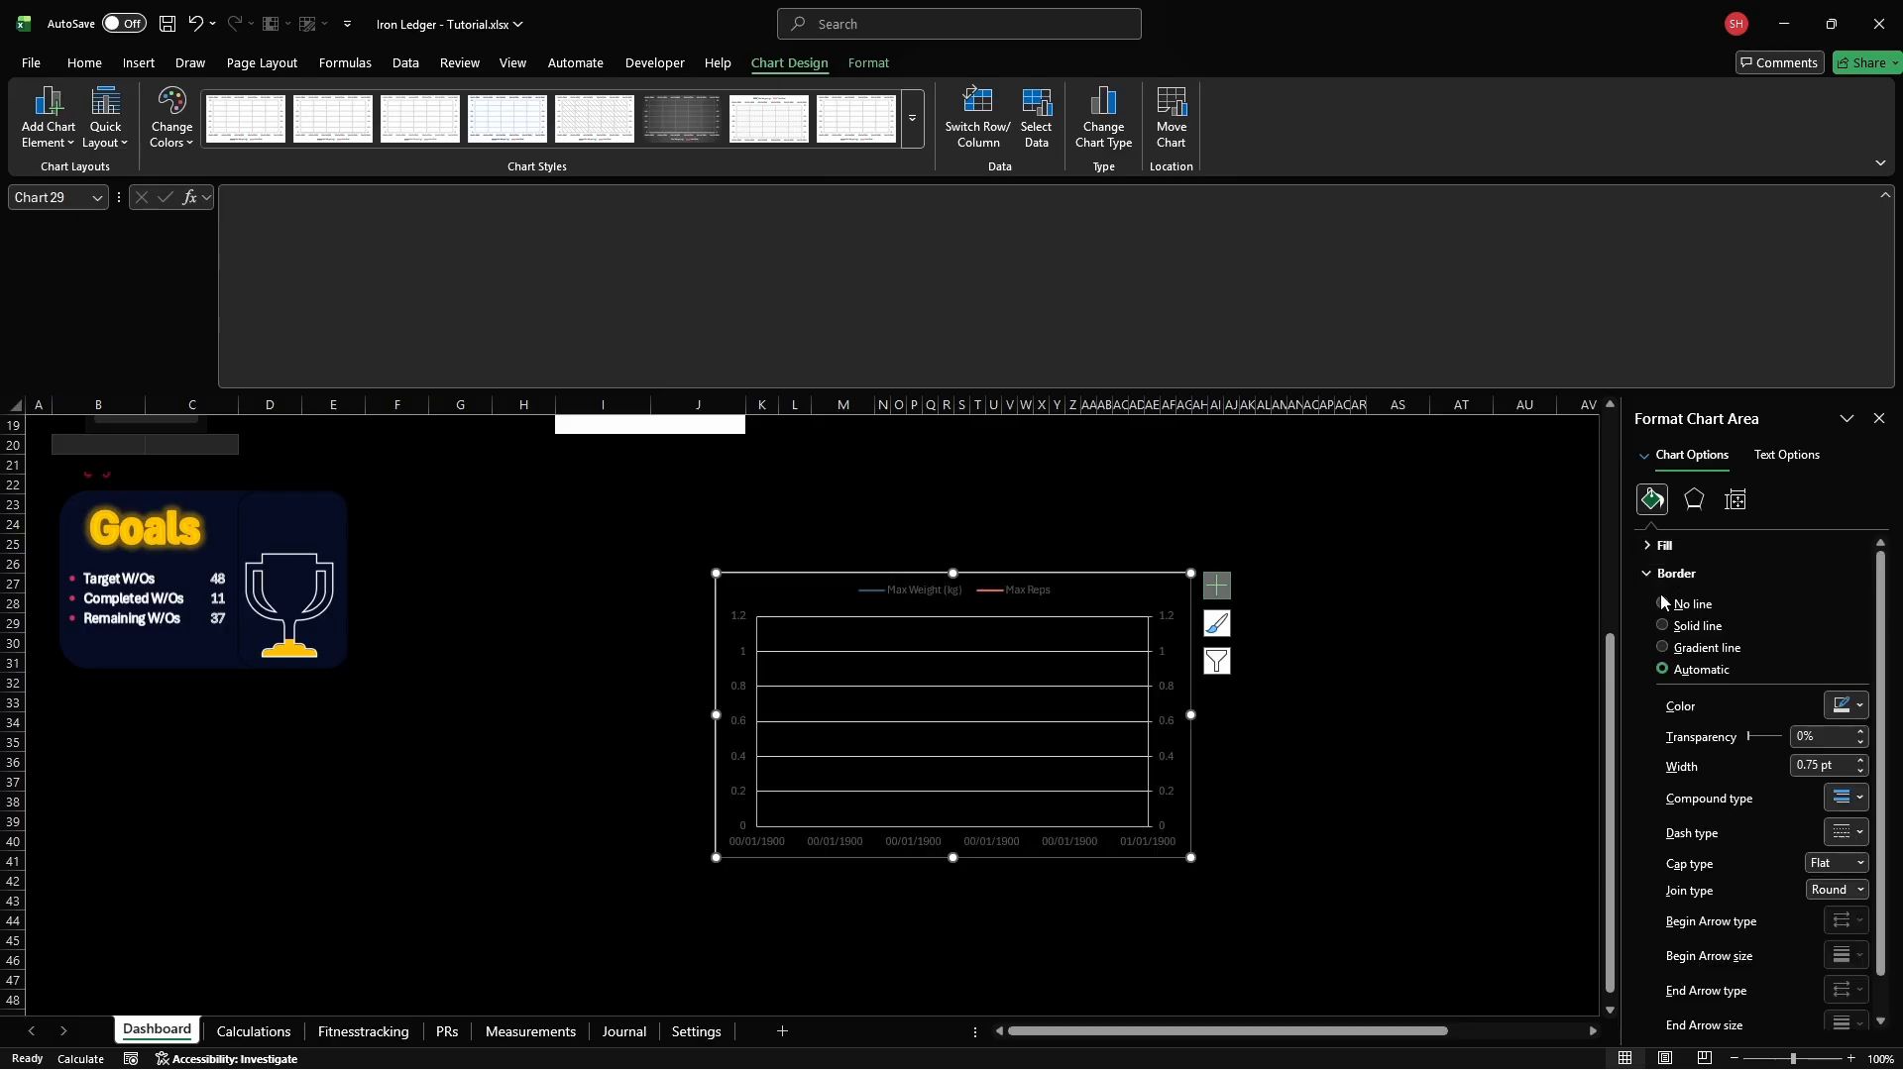
{"action": "left_click", "coordinate": [1662, 604]}
{"action": "left_click", "coordinate": [1676, 574]}
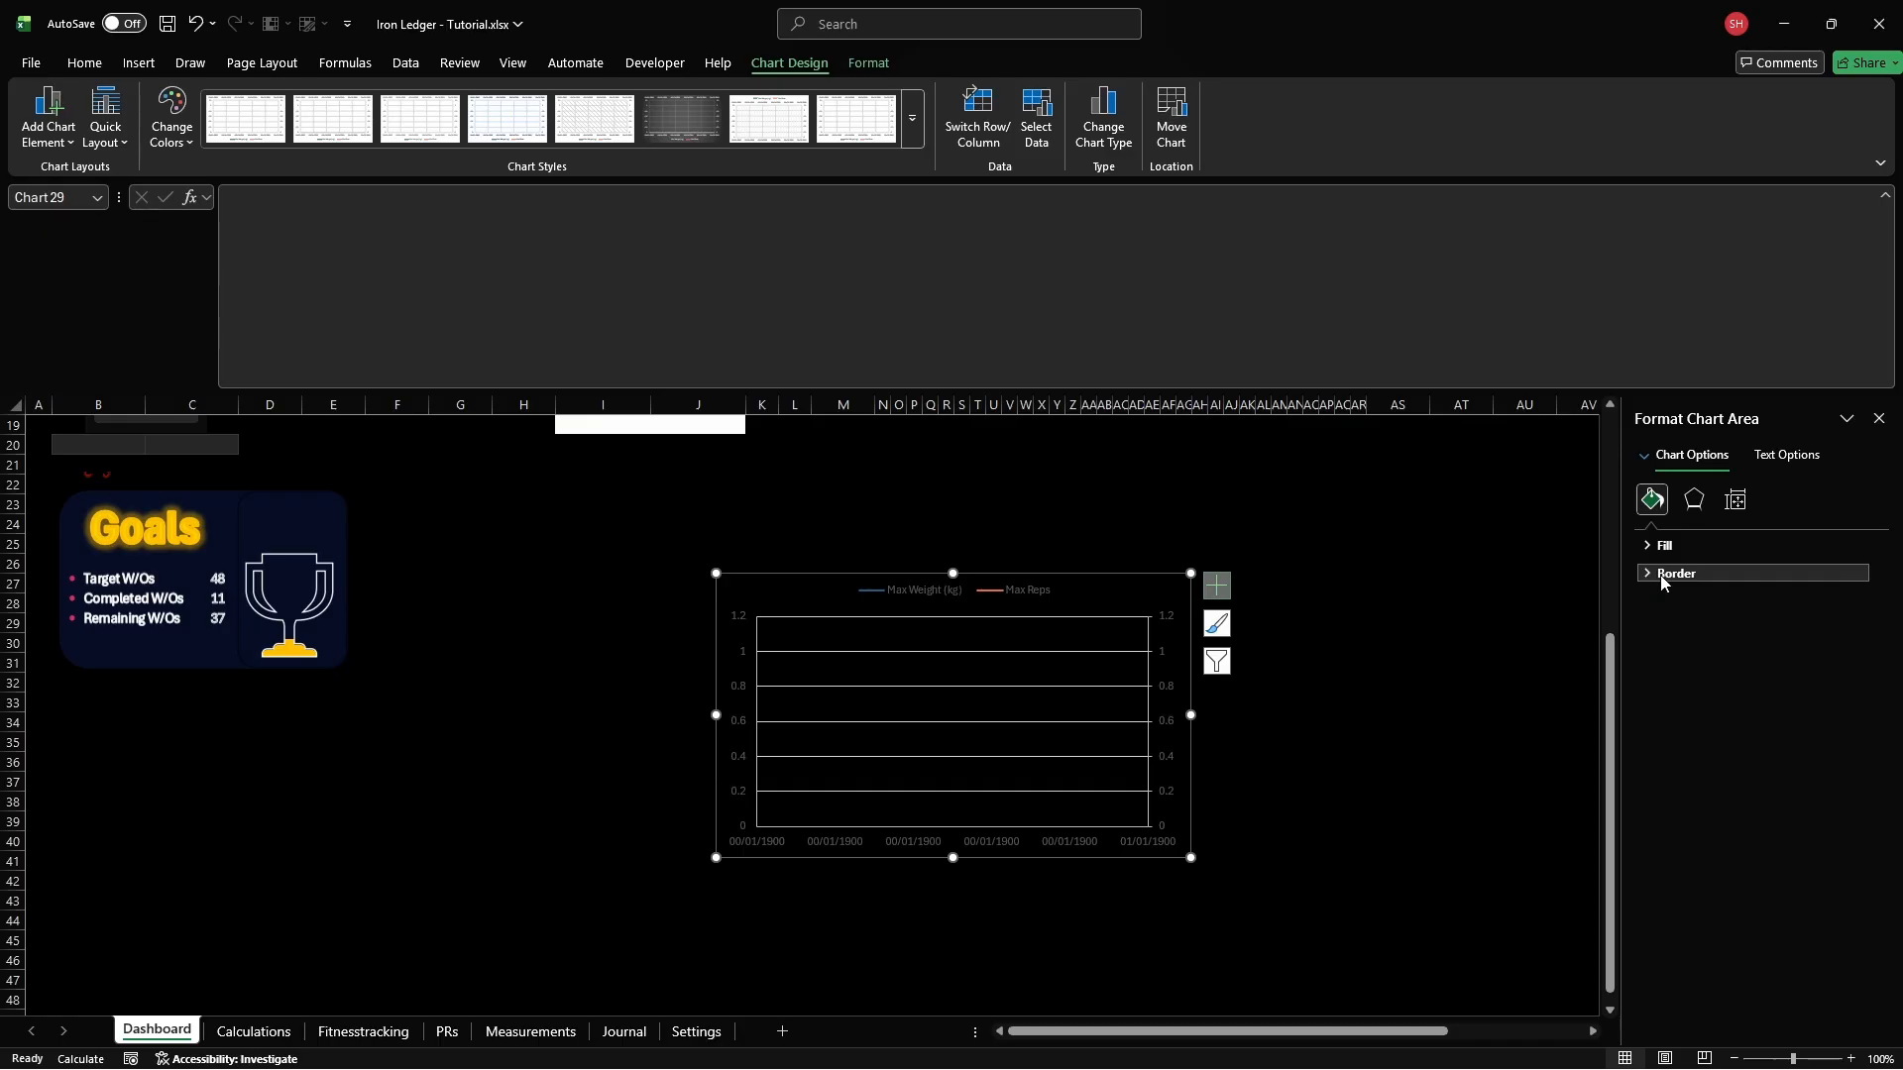
{"action": "left_click", "coordinate": [1736, 501]}
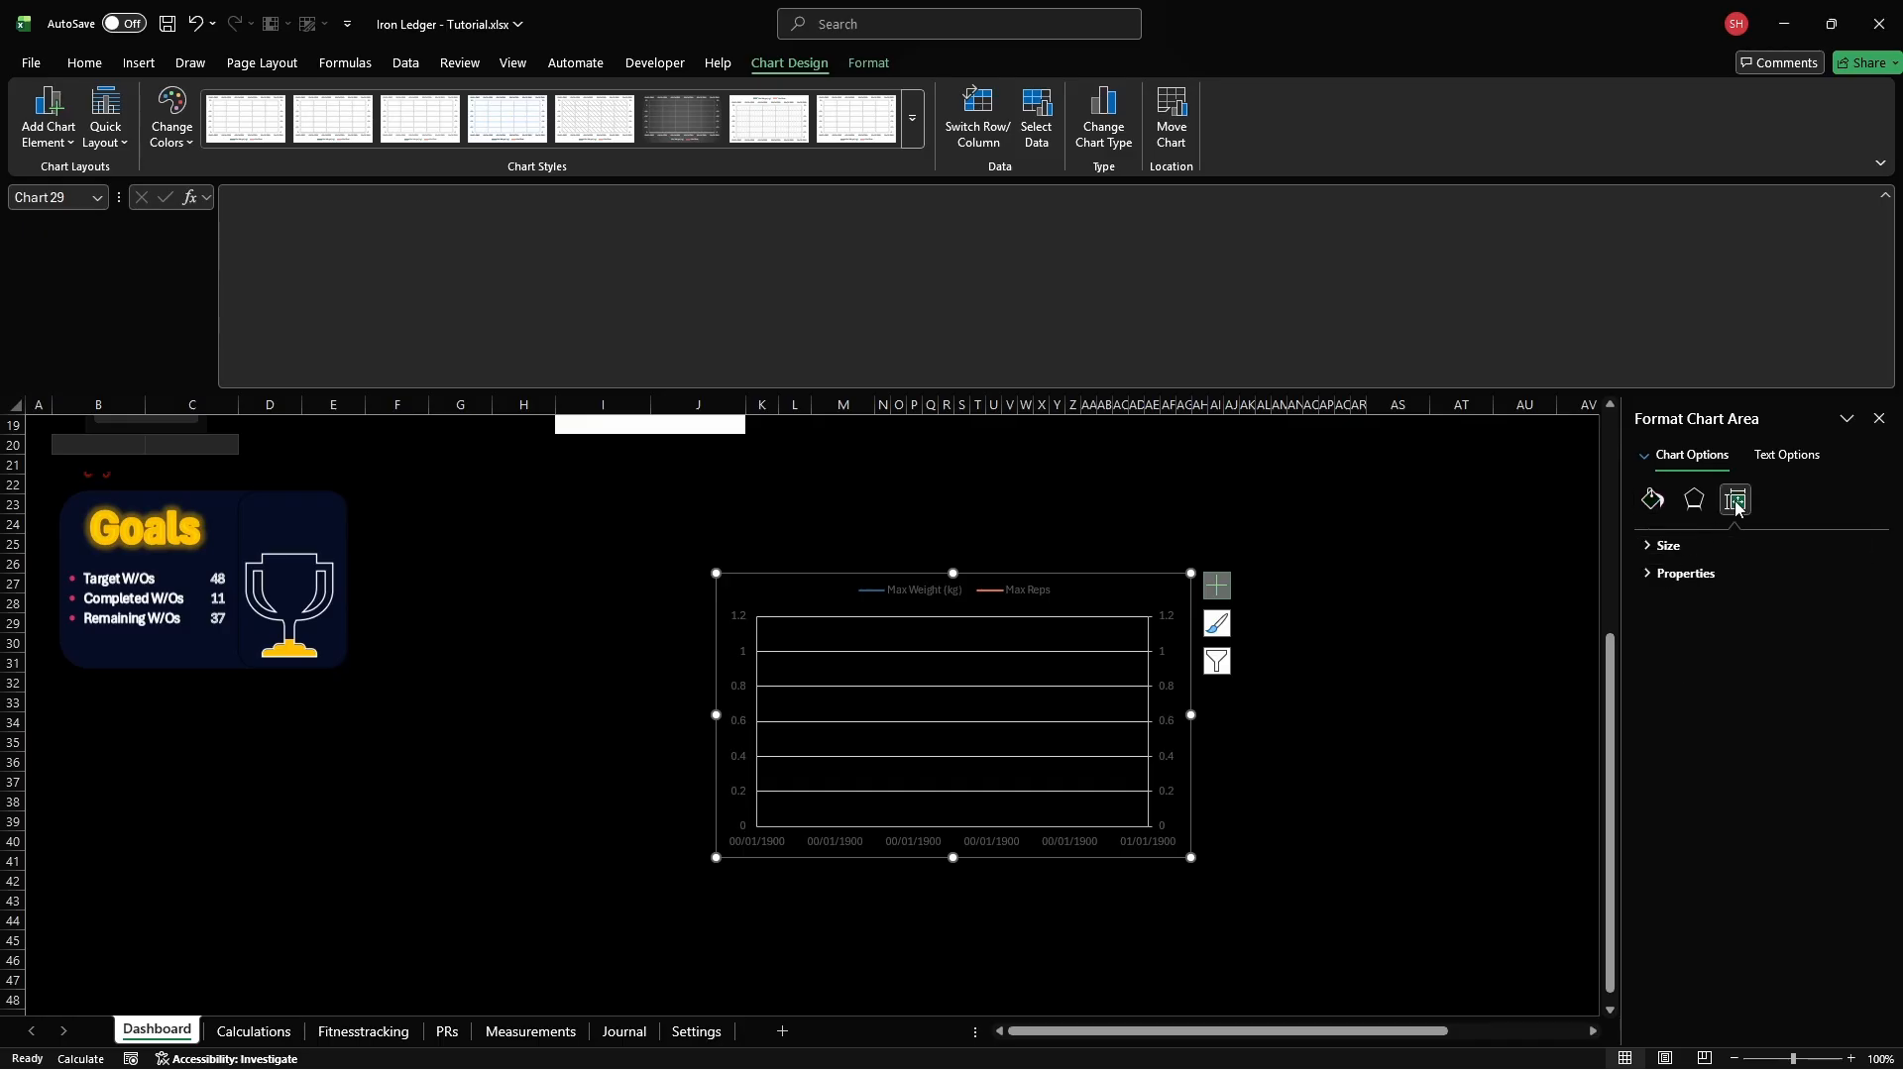
{"action": "left_click", "coordinate": [1685, 574]}
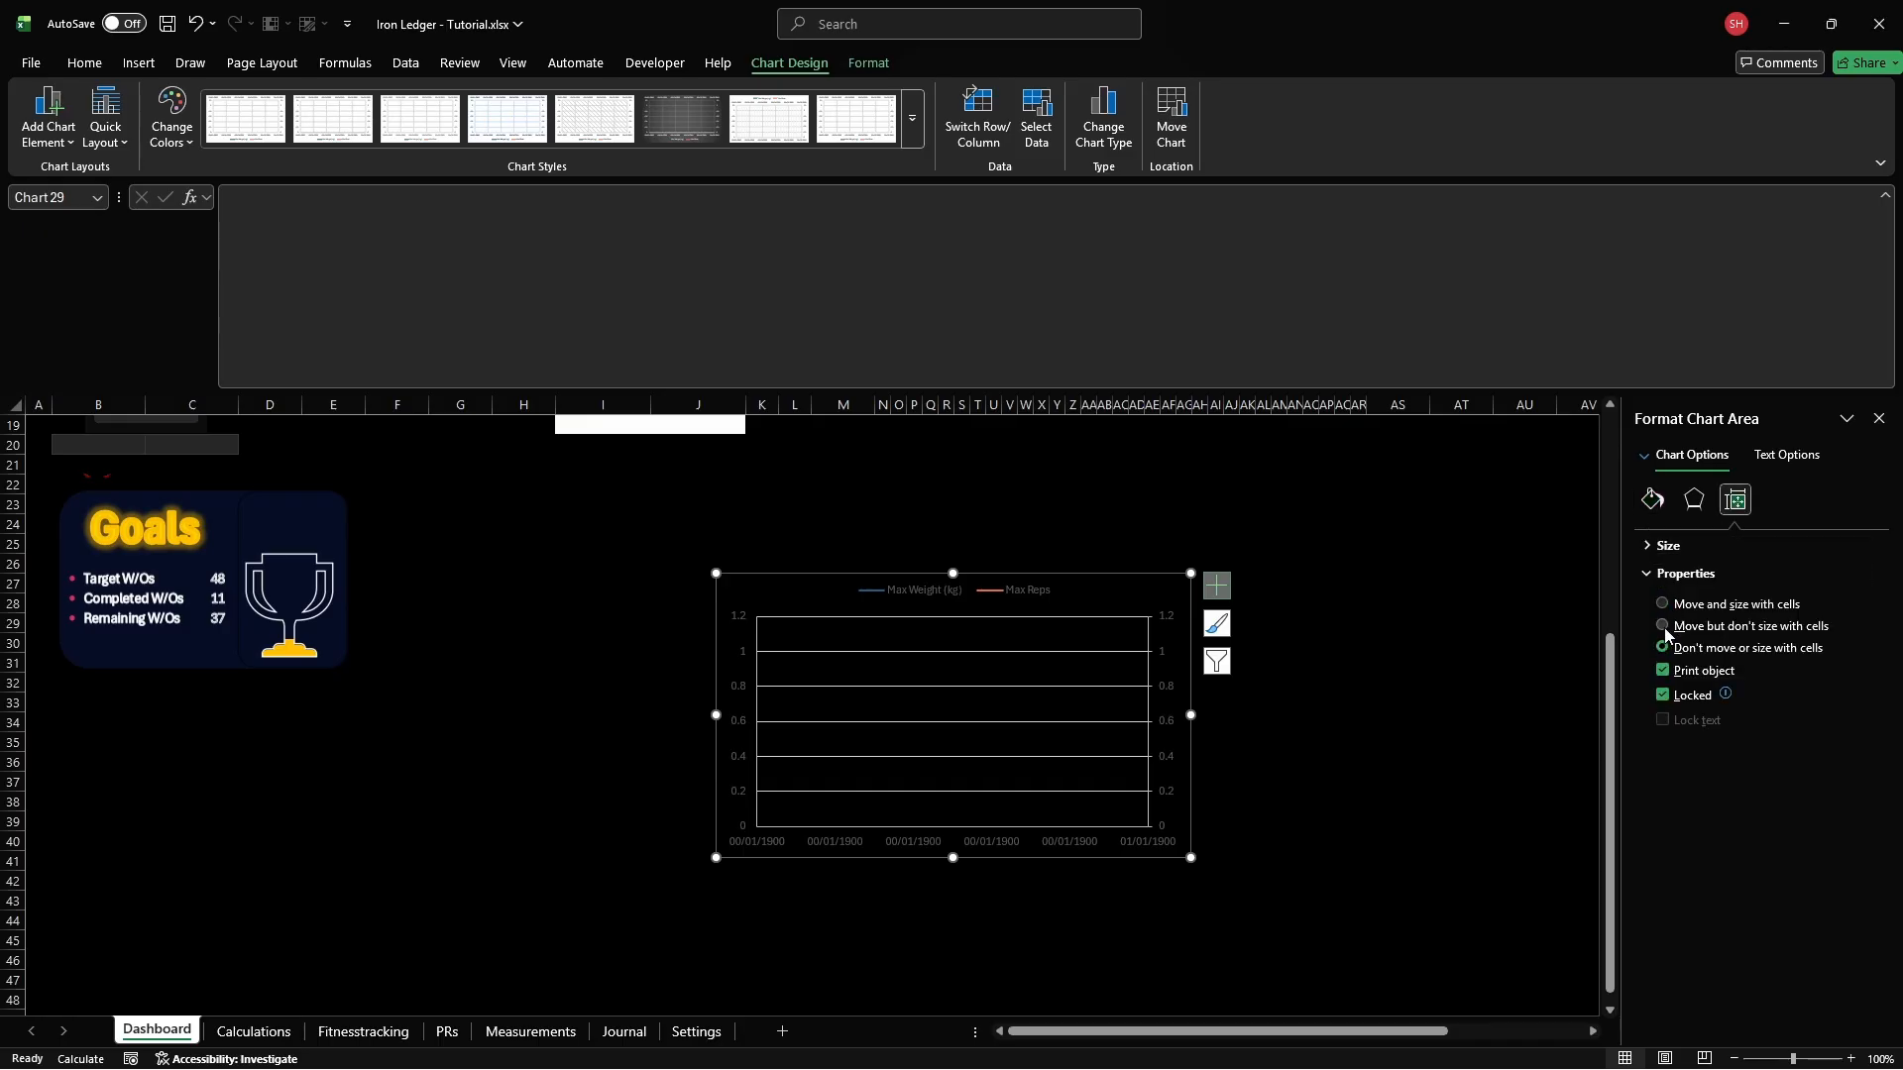
{"action": "left_click", "coordinate": [1677, 574]}
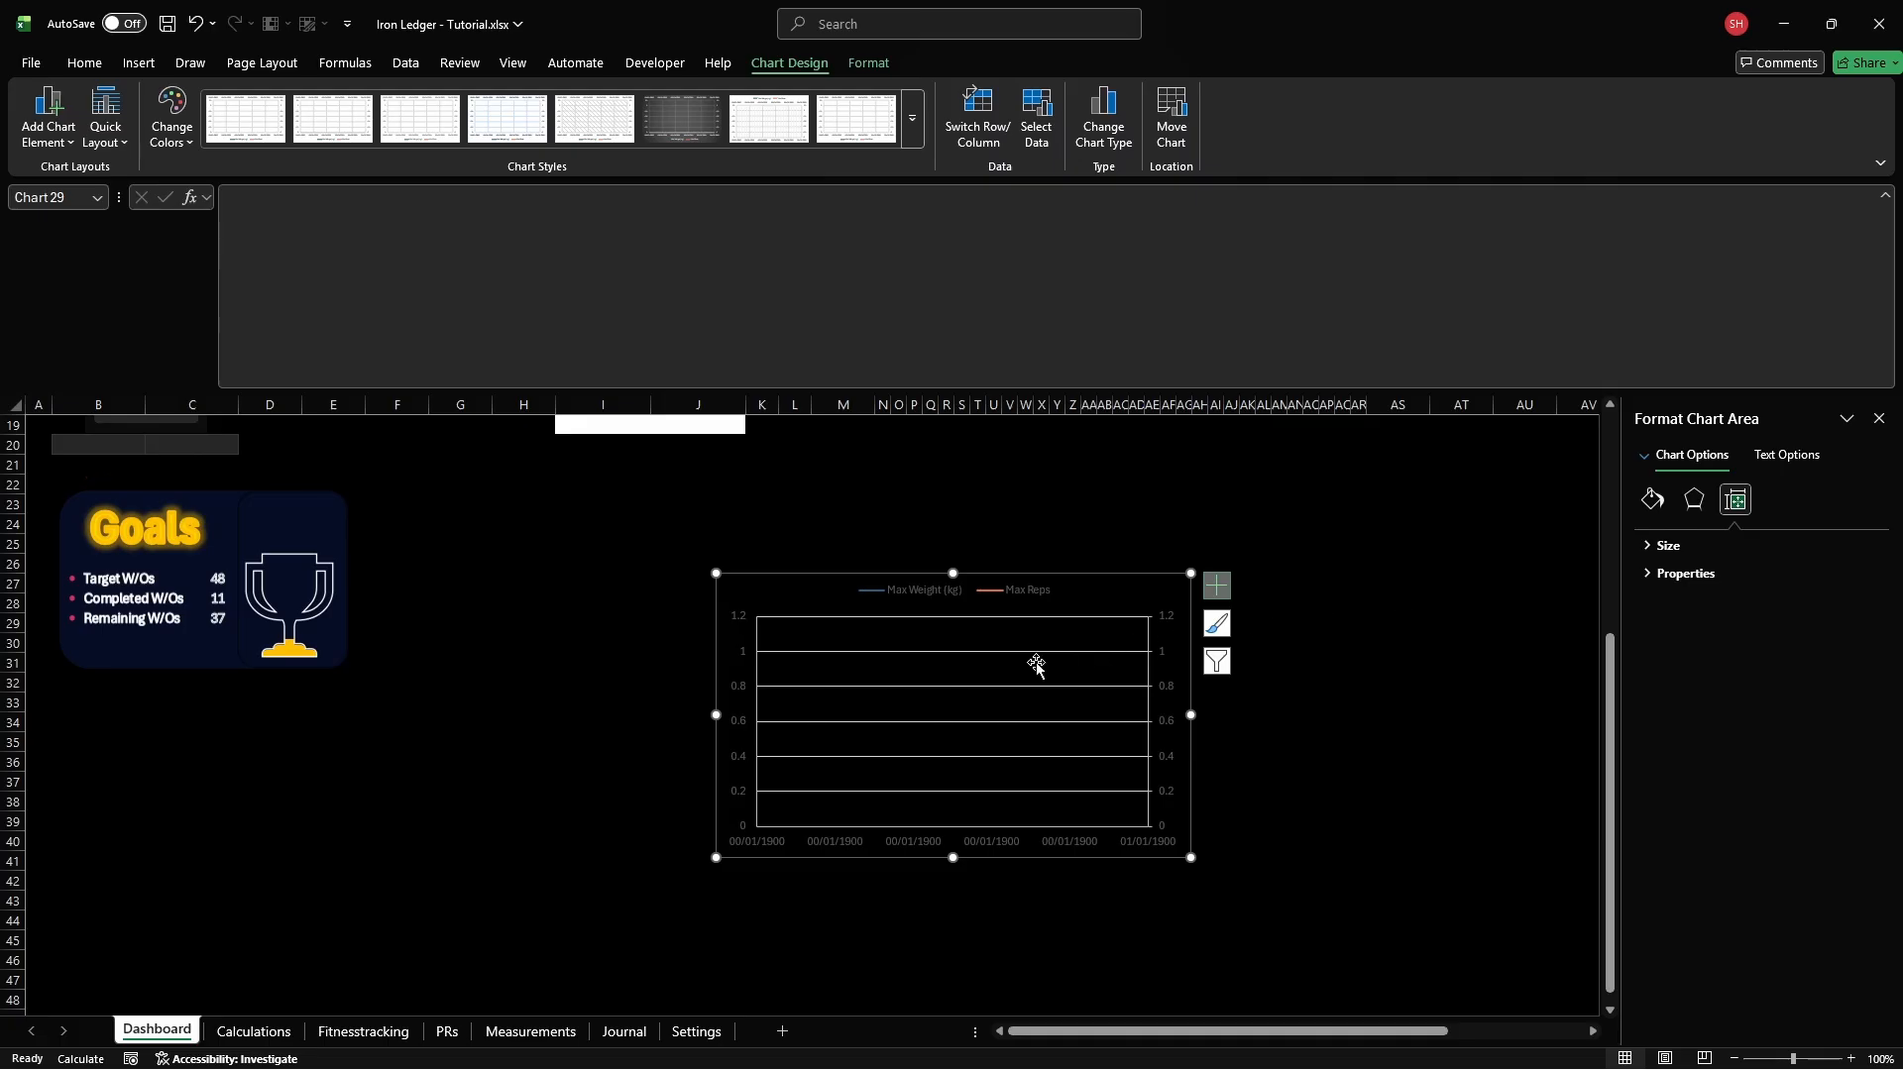
Recolor the chart's major horizontal gridlines to a dark grey from the theme colors
{"action": "left_click", "coordinate": [987, 687]}
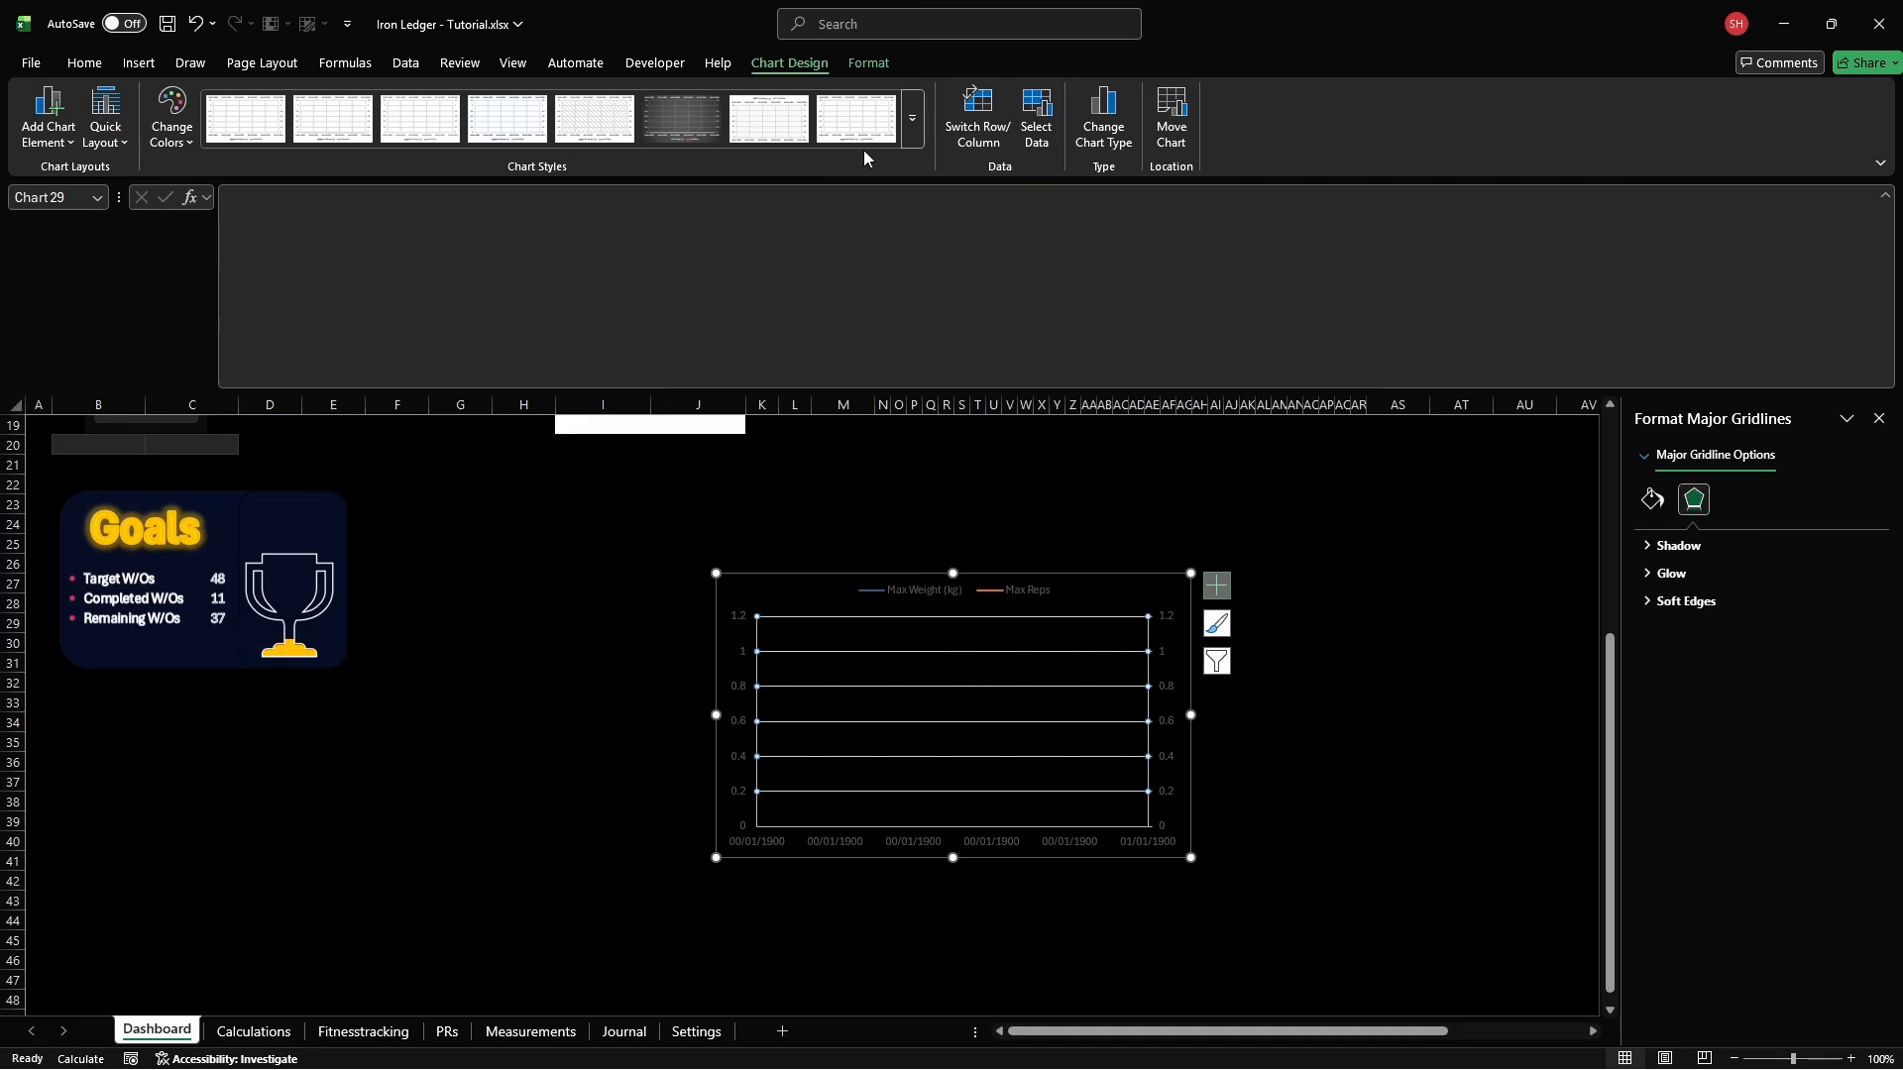
{"action": "left_click", "coordinate": [866, 64]}
{"action": "left_click", "coordinate": [817, 120]}
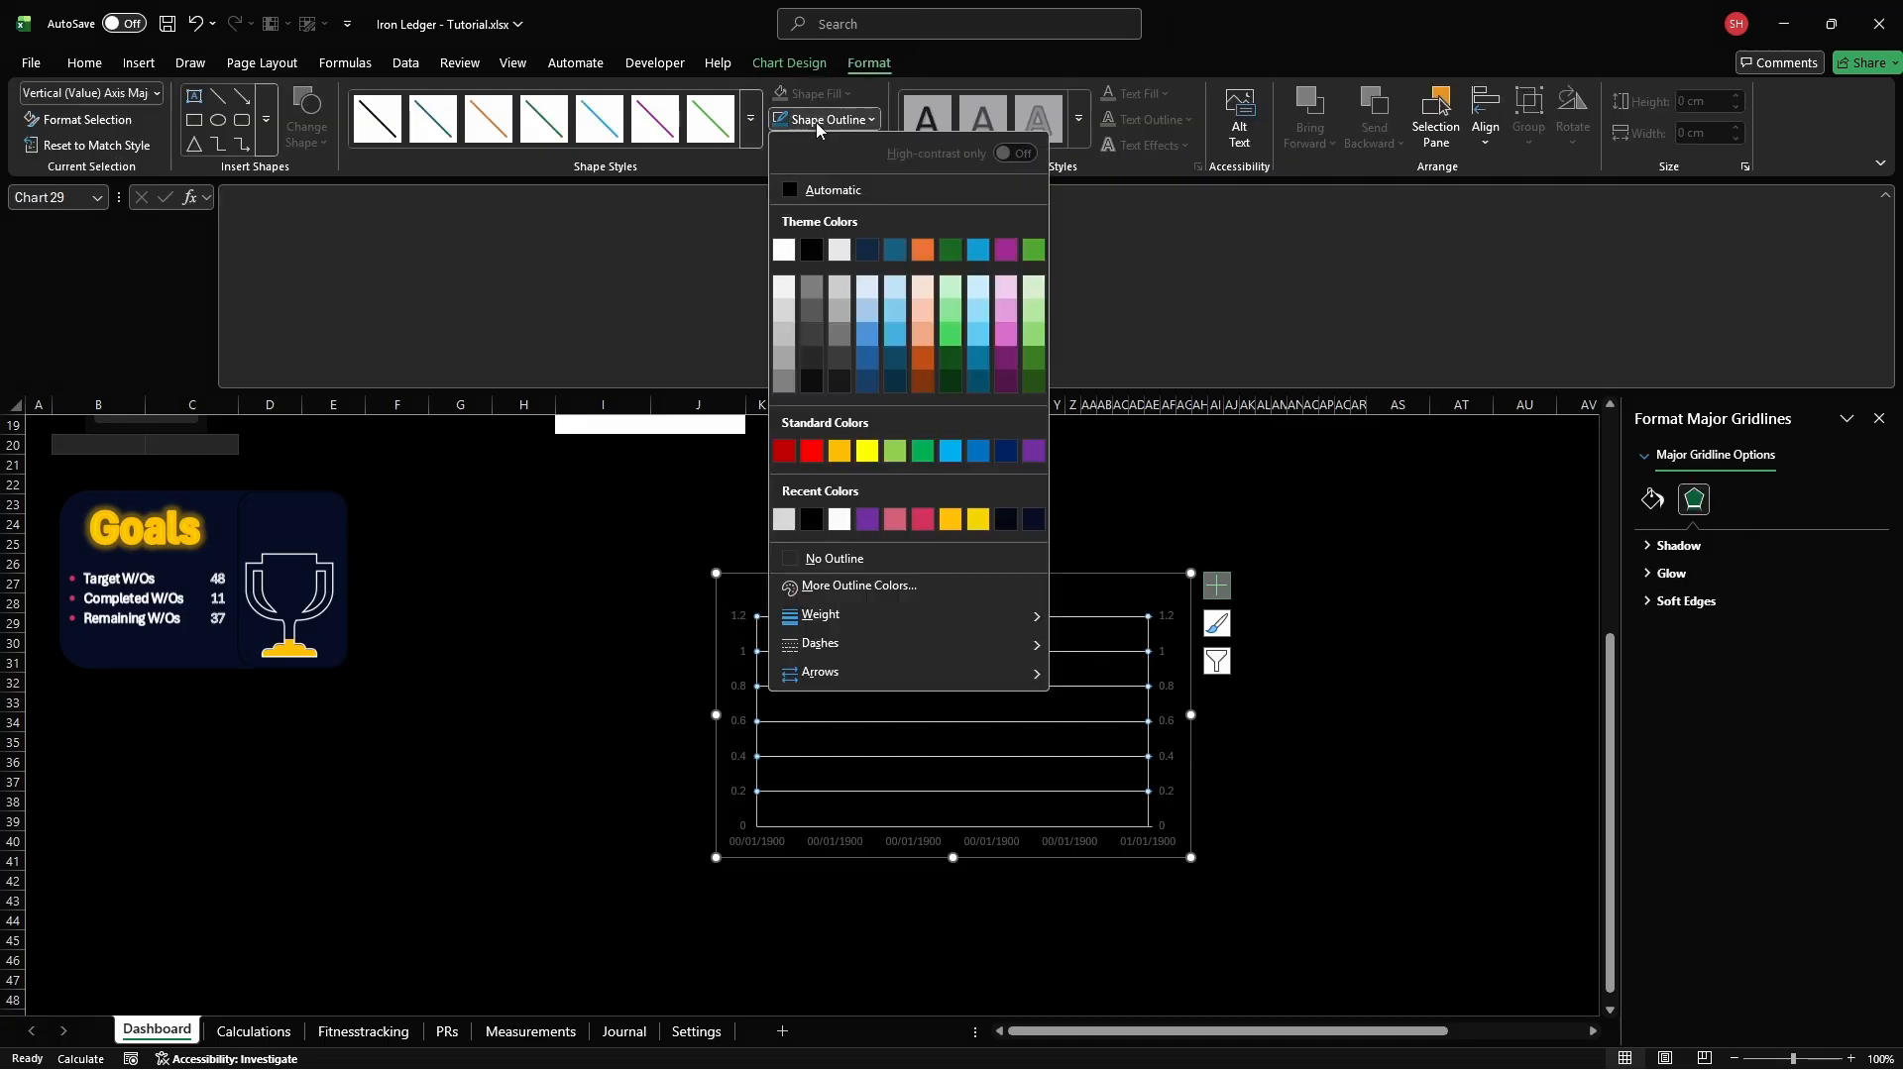
{"action": "left_click", "coordinate": [812, 358]}
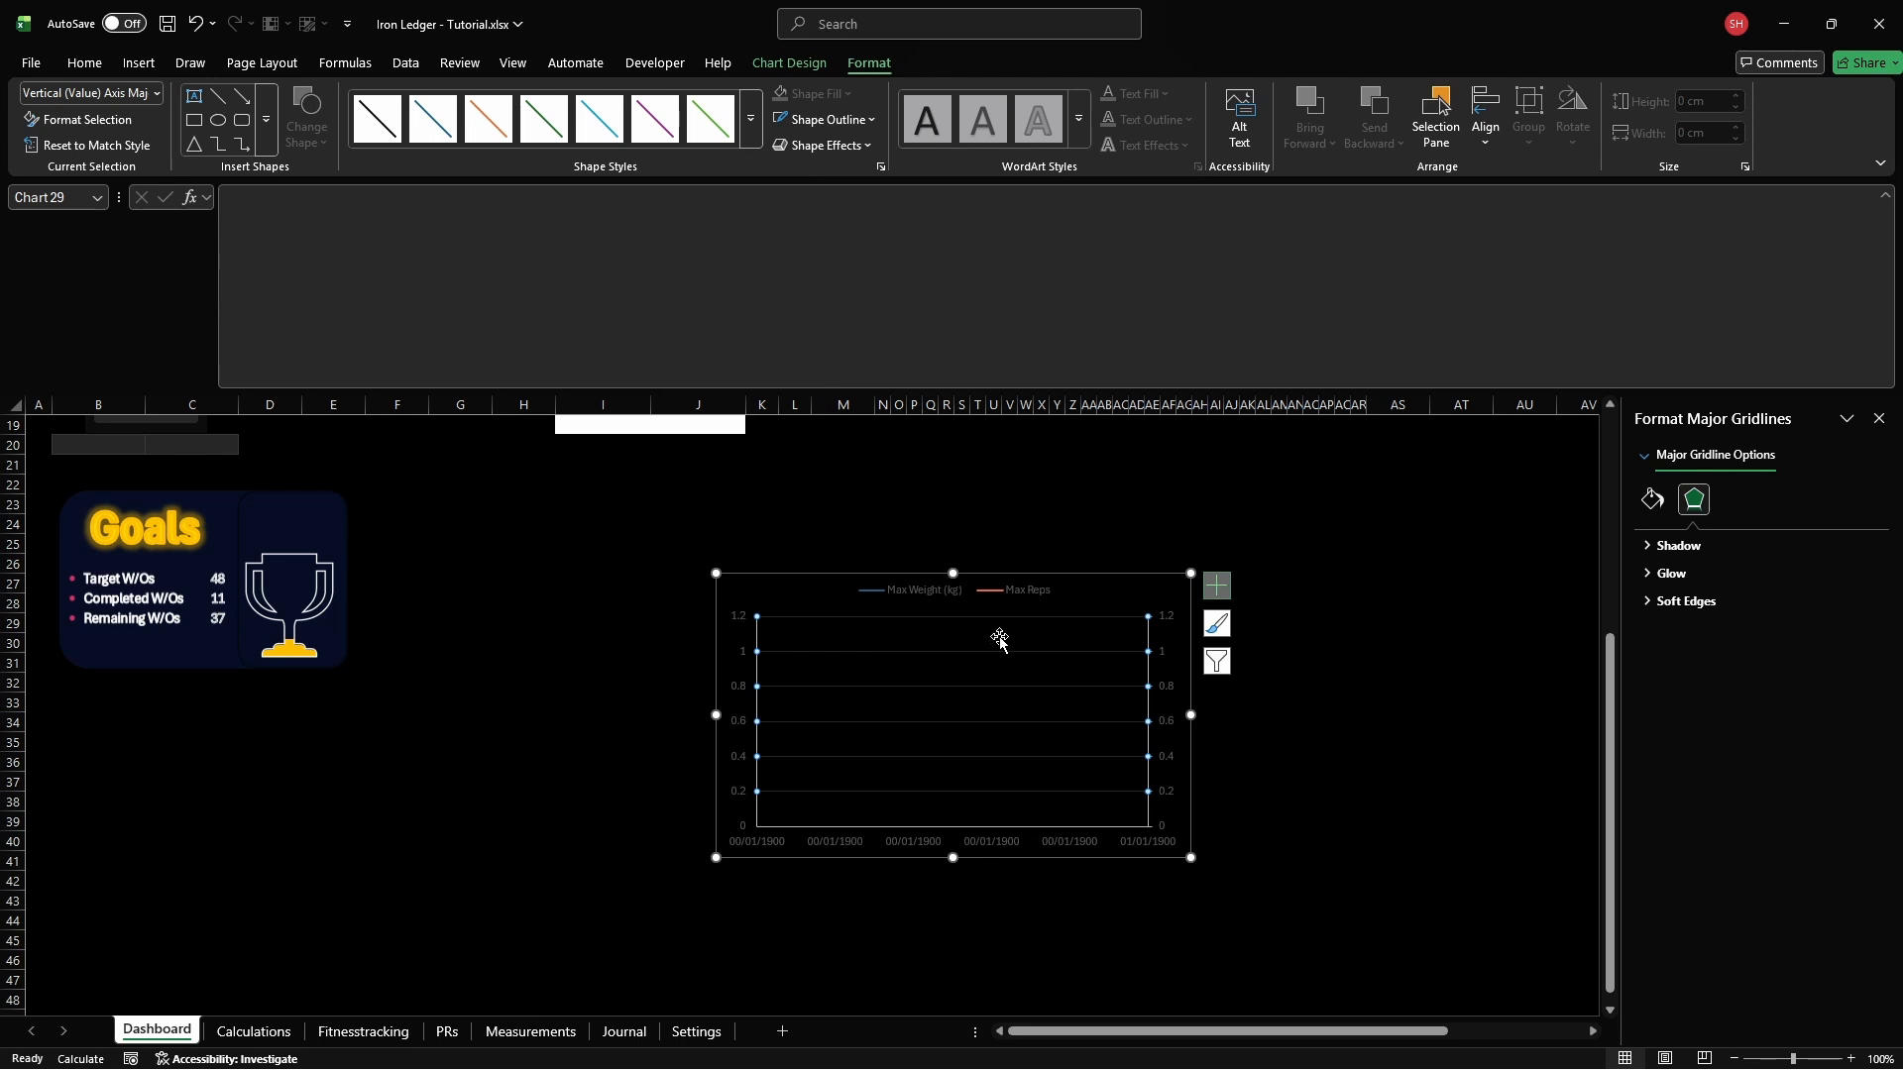
{"action": "left_click", "coordinate": [1182, 897]}
Make the chart's text white, covering the secondary axis, the date axis, the primary axis and the legend
{"action": "left_click", "coordinate": [1173, 734]}
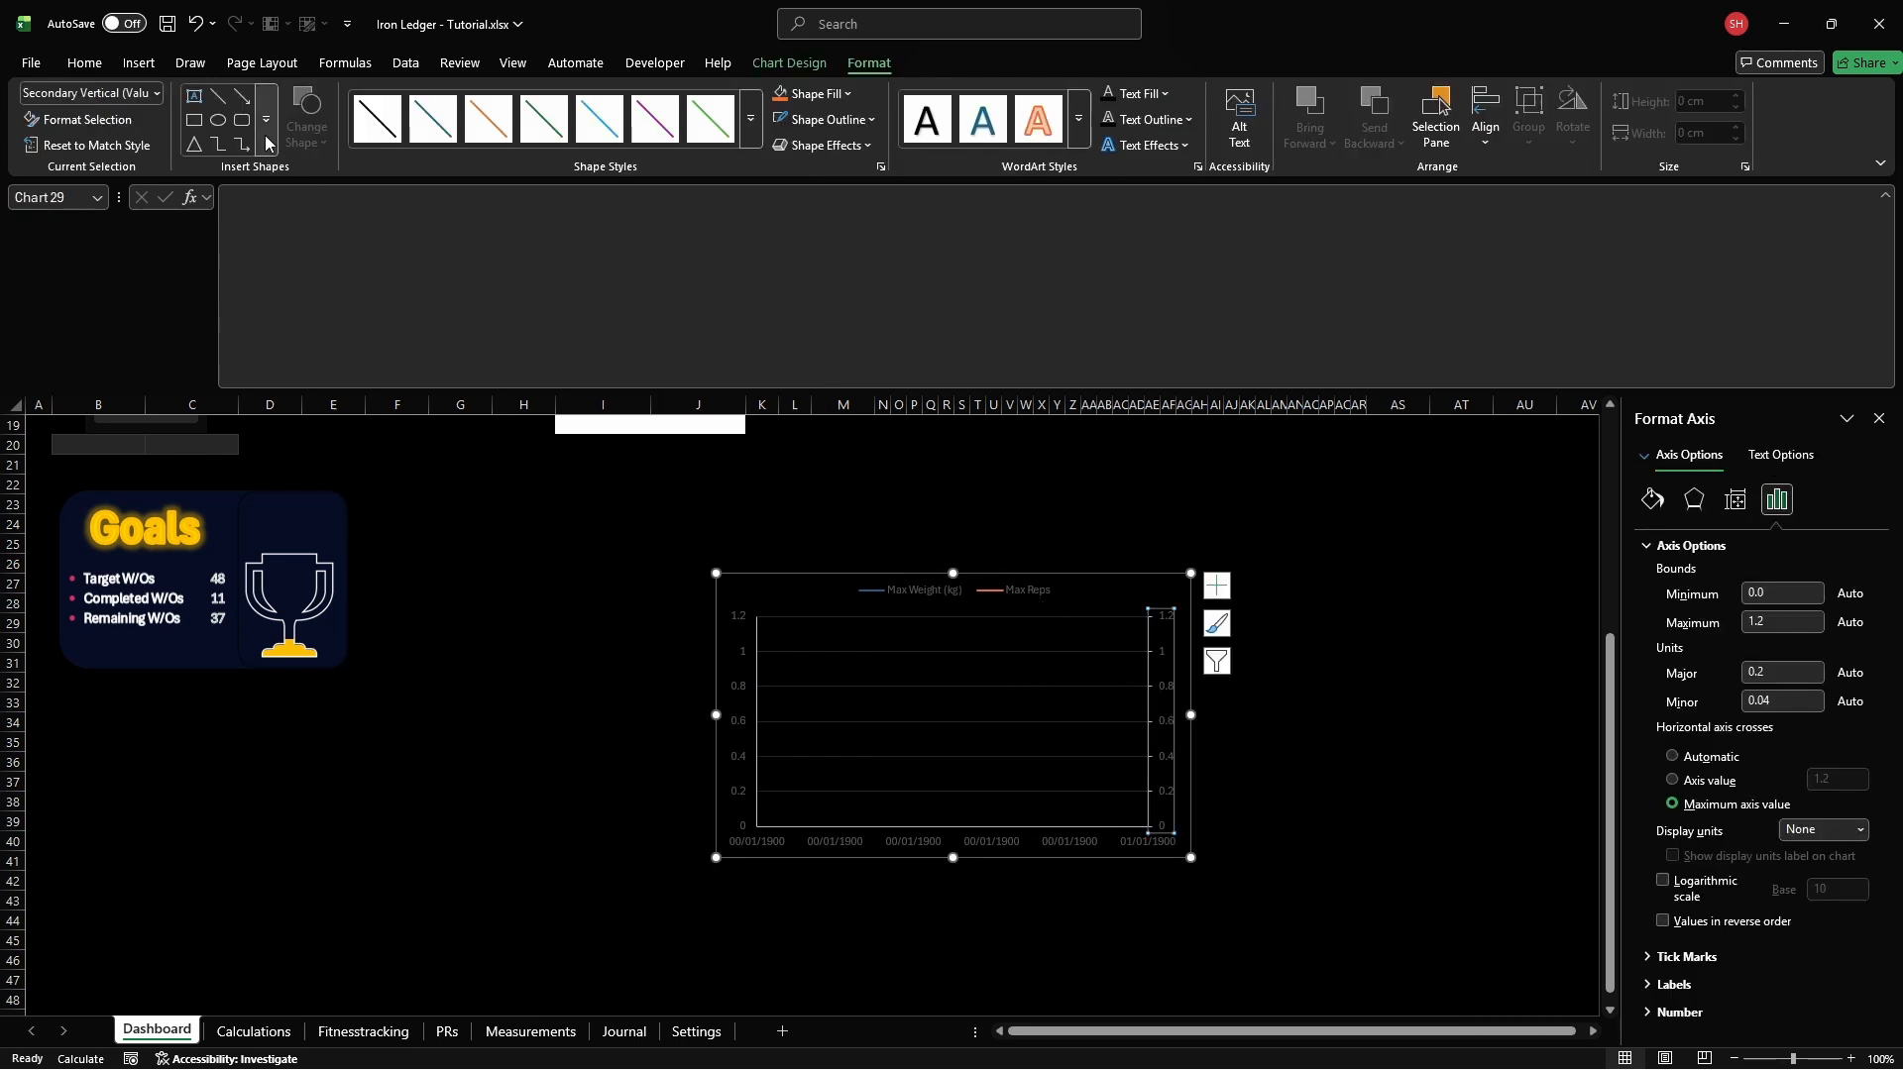
{"action": "left_click", "coordinate": [85, 64]}
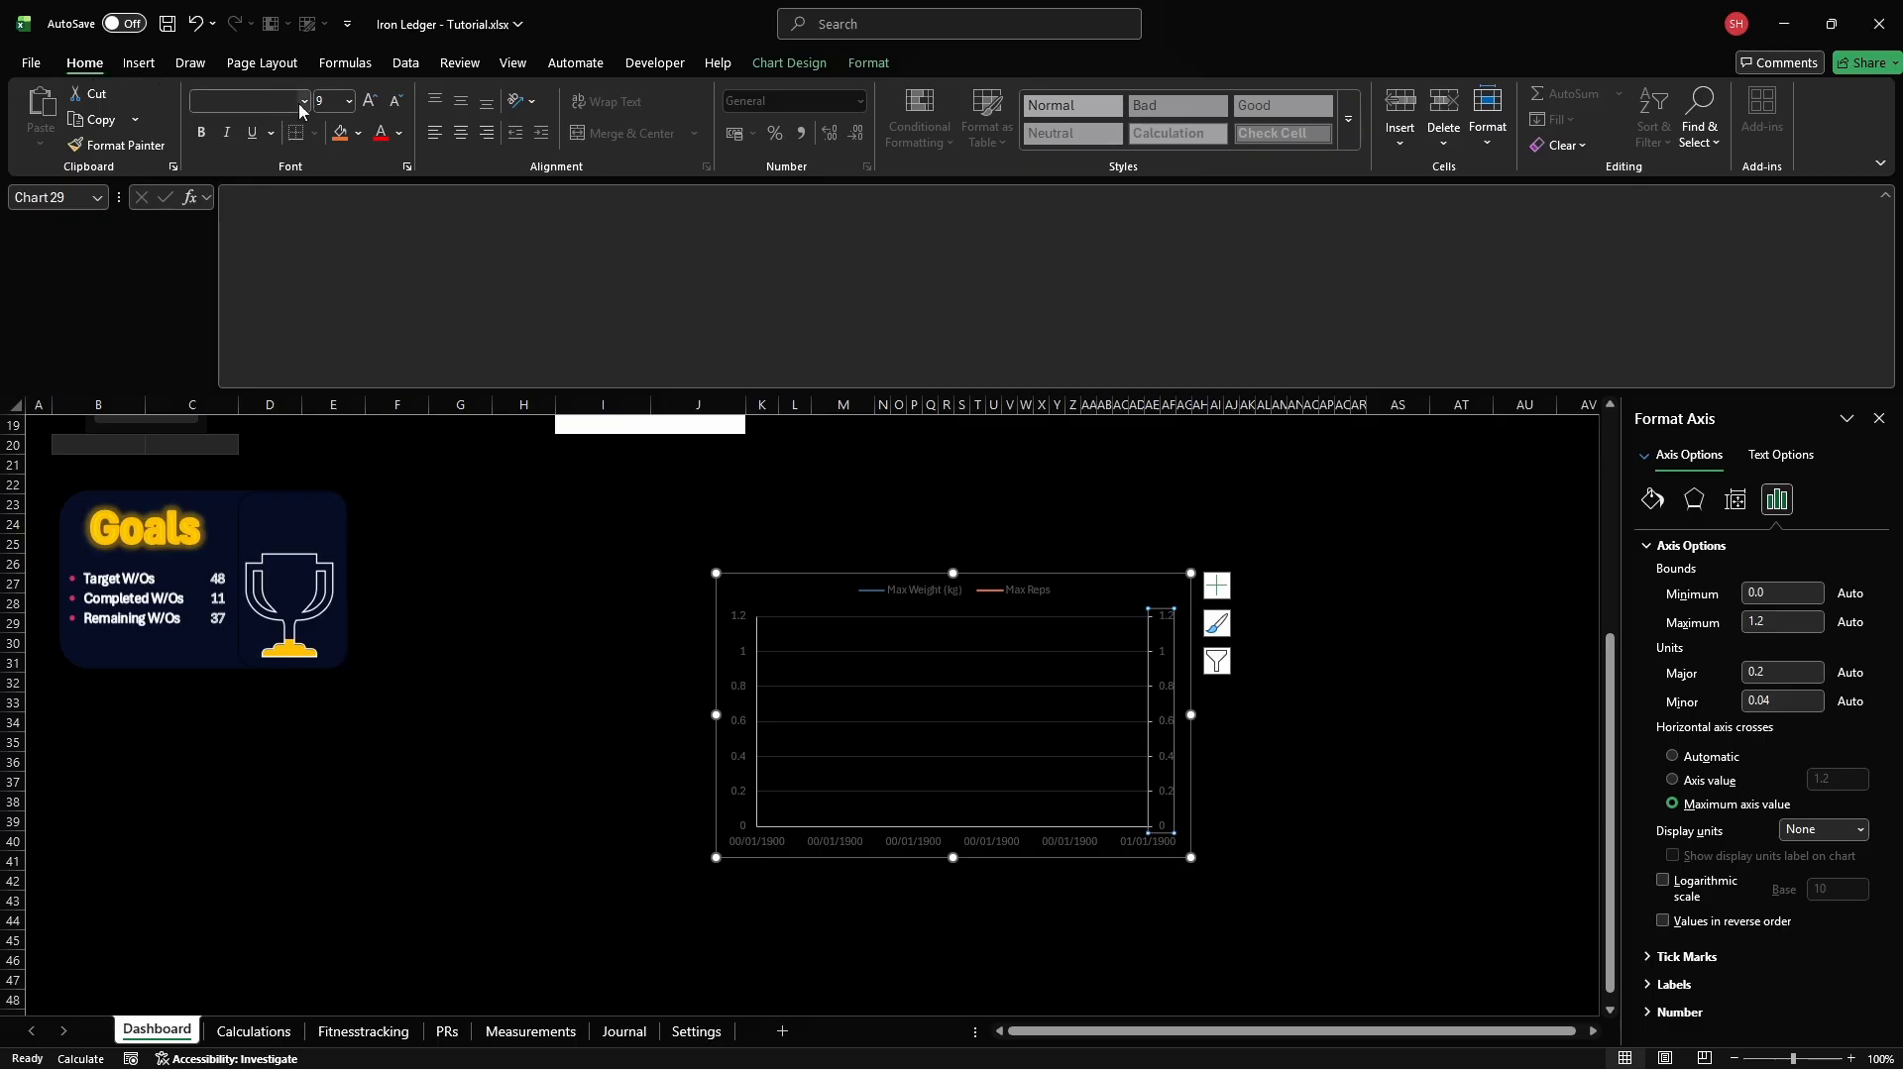
{"action": "left_click", "coordinate": [399, 134]}
{"action": "left_click", "coordinate": [385, 264]}
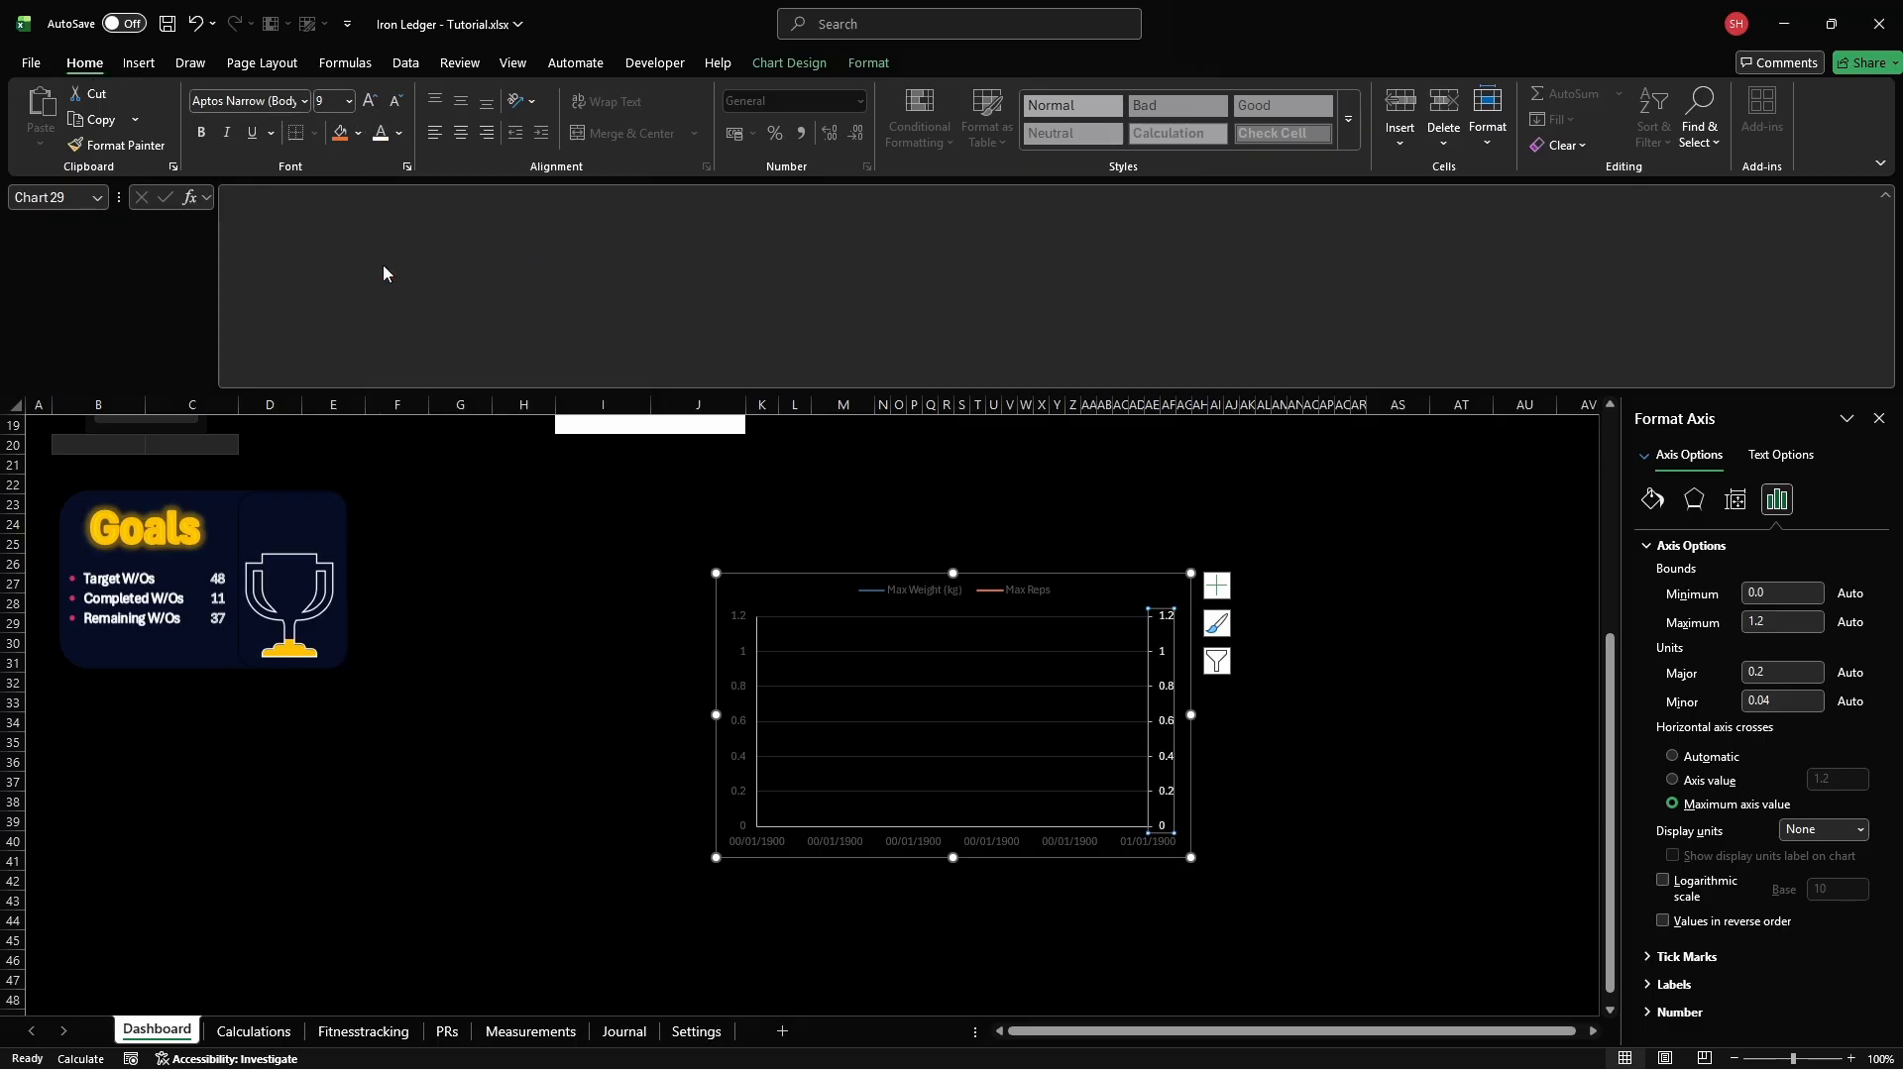
{"action": "left_click", "coordinate": [981, 842]}
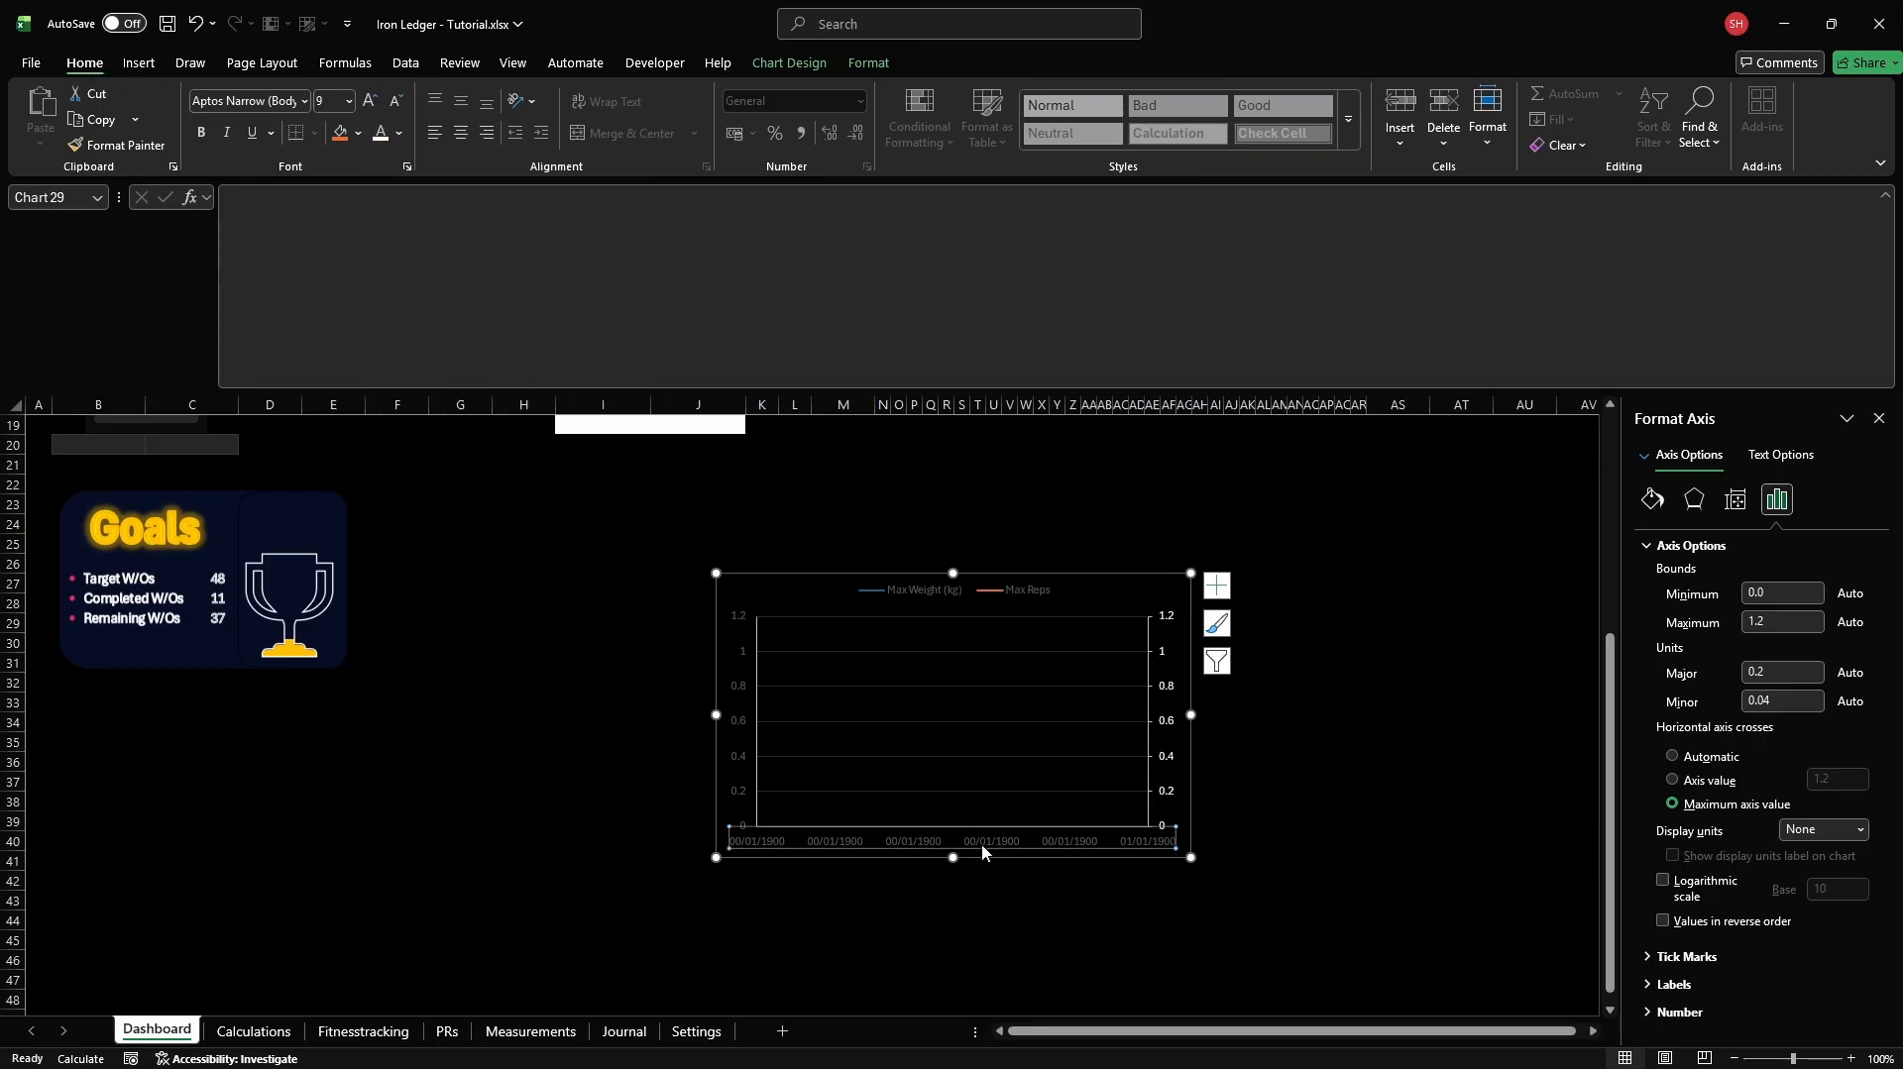
{"action": "left_click", "coordinate": [380, 133]}
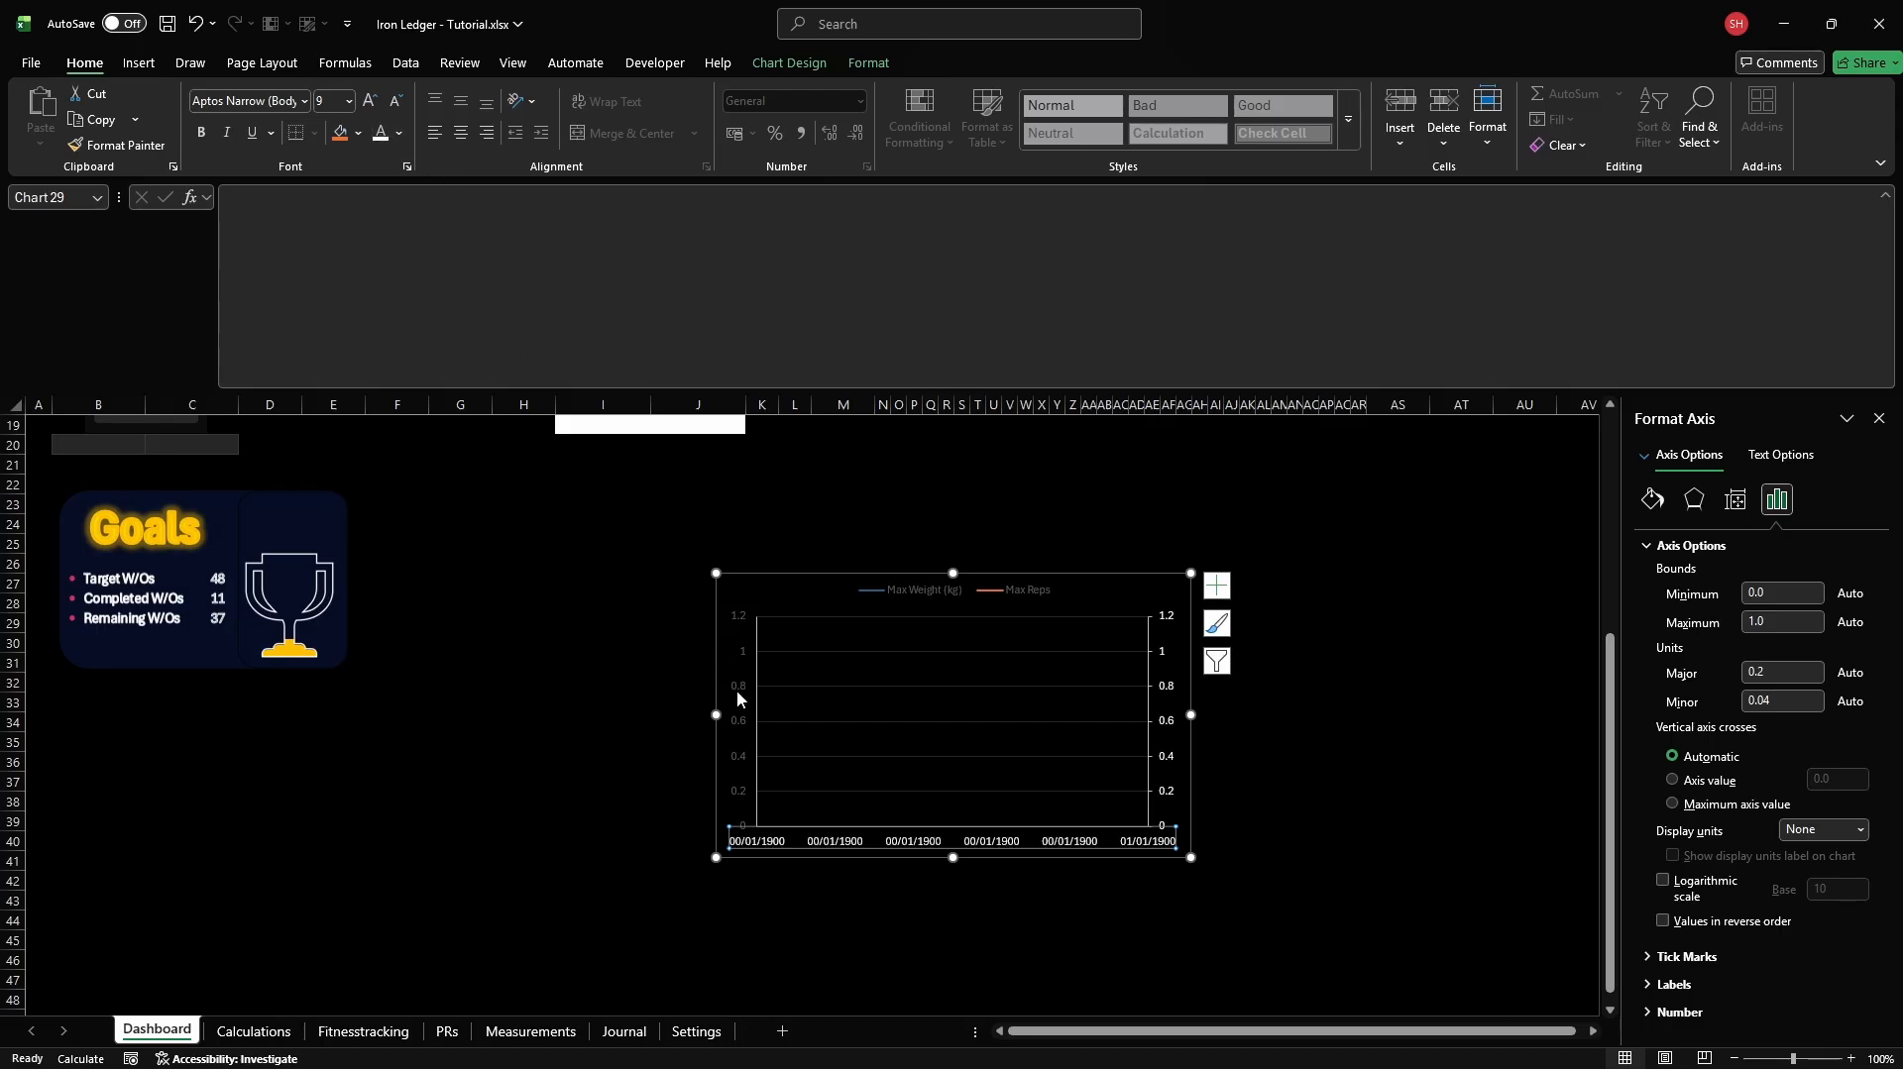
{"action": "left_click", "coordinate": [735, 705]}
{"action": "left_click", "coordinate": [381, 137]}
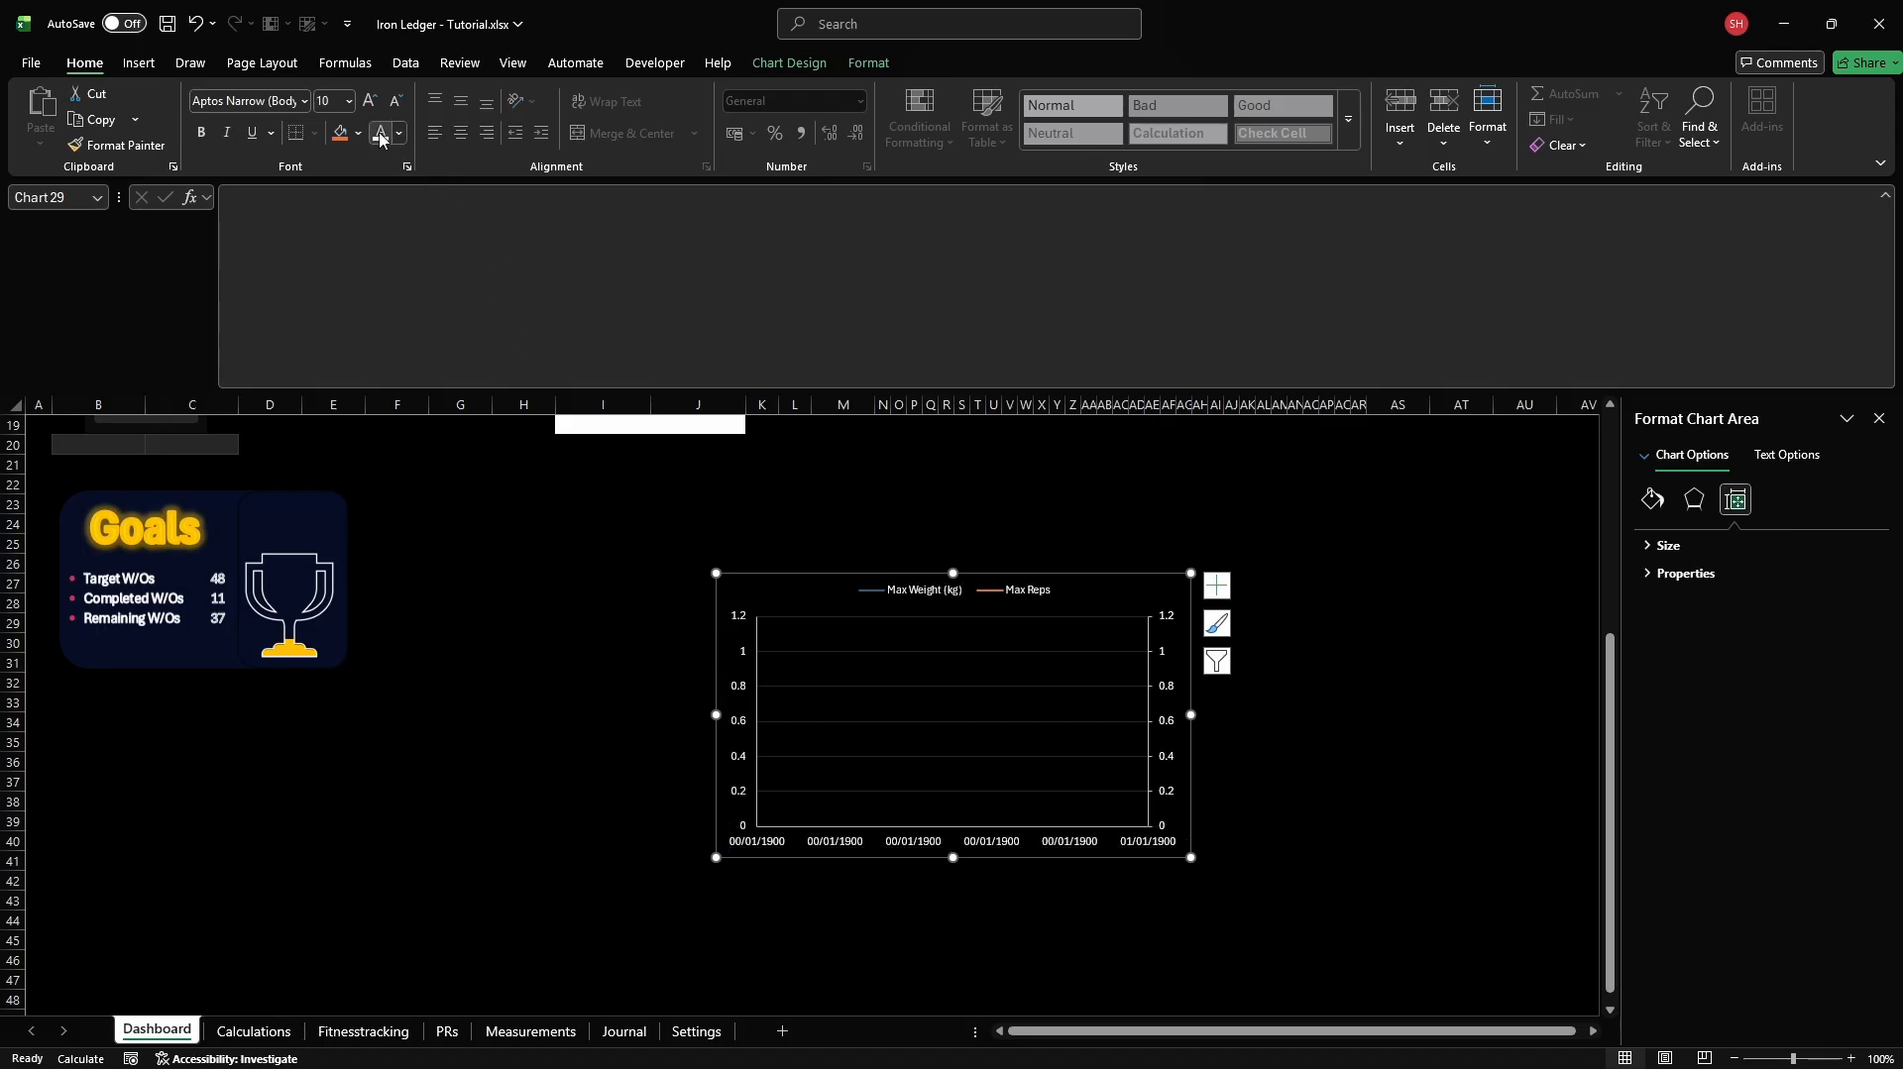
Resize the chart to a height of 8.1 cm and a width of 16.2 cm
{"action": "left_click", "coordinate": [866, 62]}
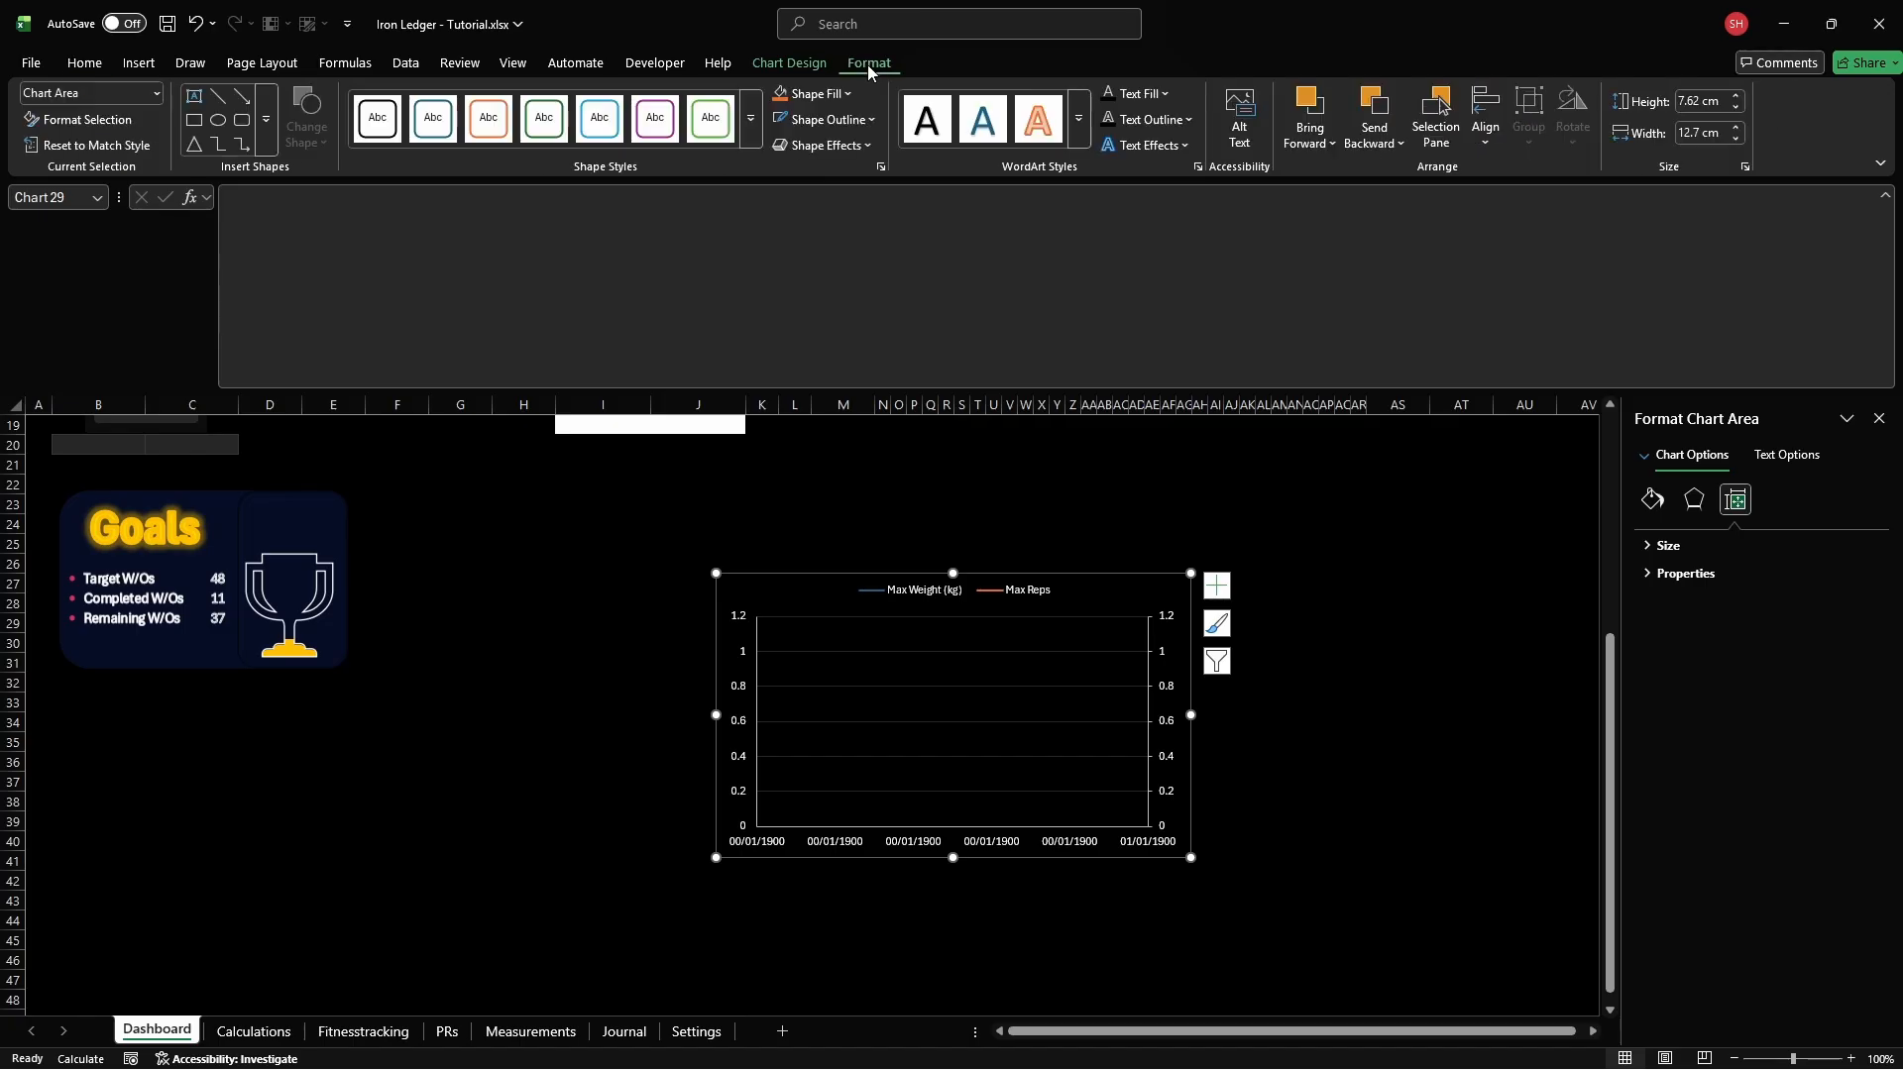
{"action": "left_click", "coordinate": [1726, 101]}
{"action": "type", "text": "8.1"}
{"action": "key", "text": "Return"}
{"action": "left_click", "coordinate": [1726, 132]}
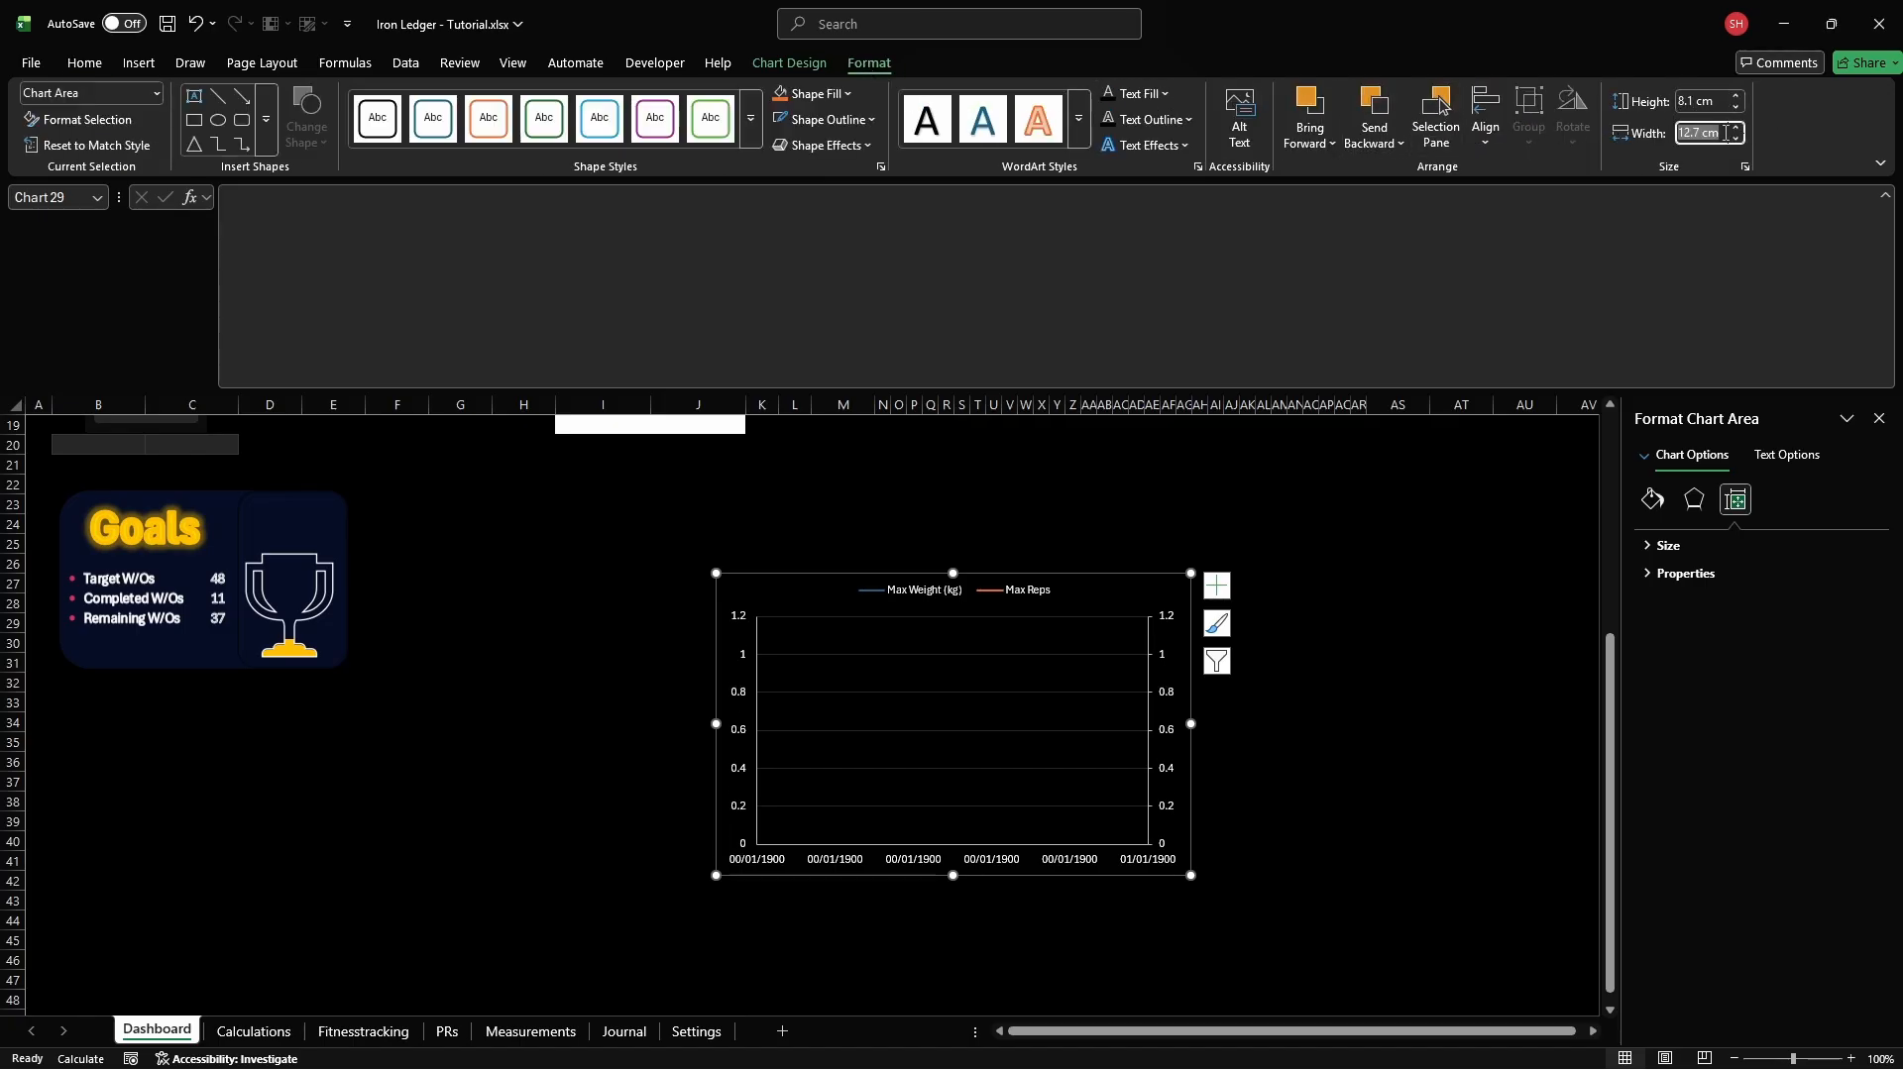
{"action": "type", "text": "16.2"}
{"action": "key", "text": "Return"}
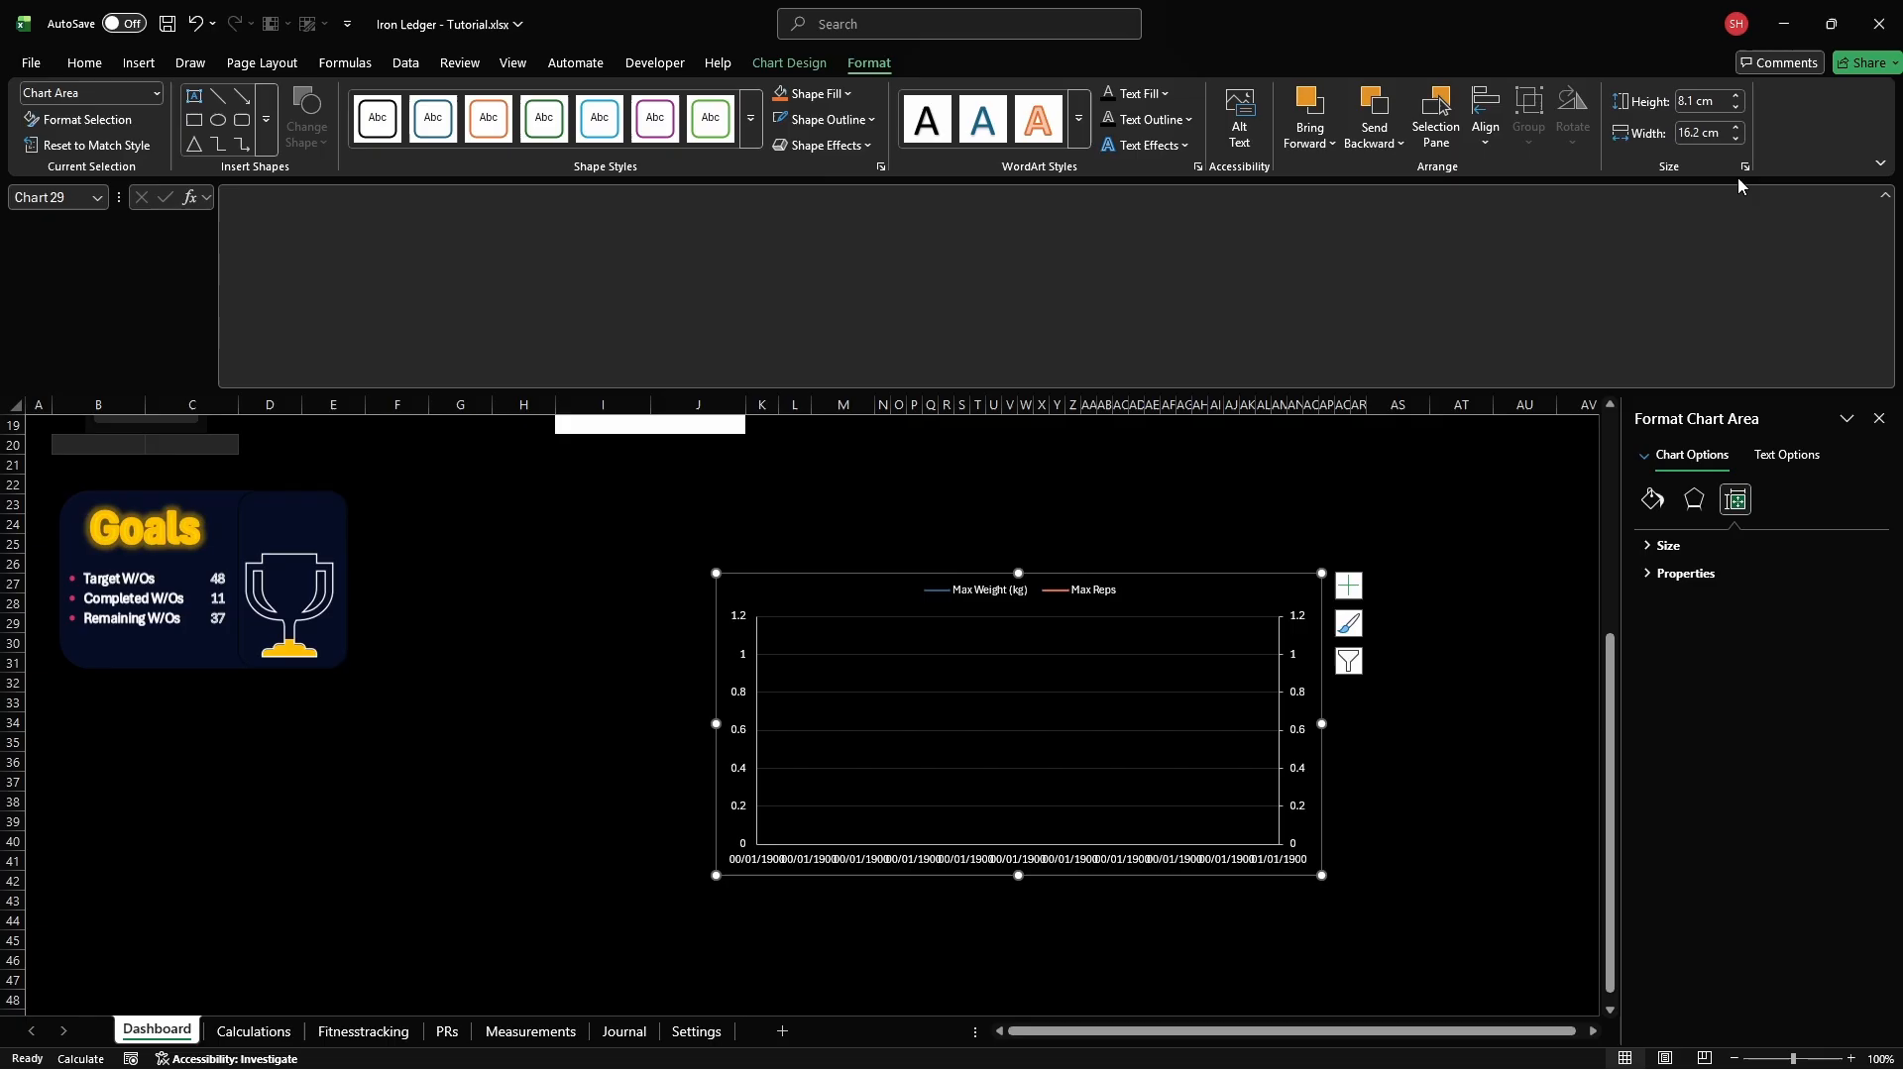
Close the formatting pane and move the chart directly beneath the exercise selector cell in I19:J19
{"action": "left_click", "coordinate": [1879, 418]}
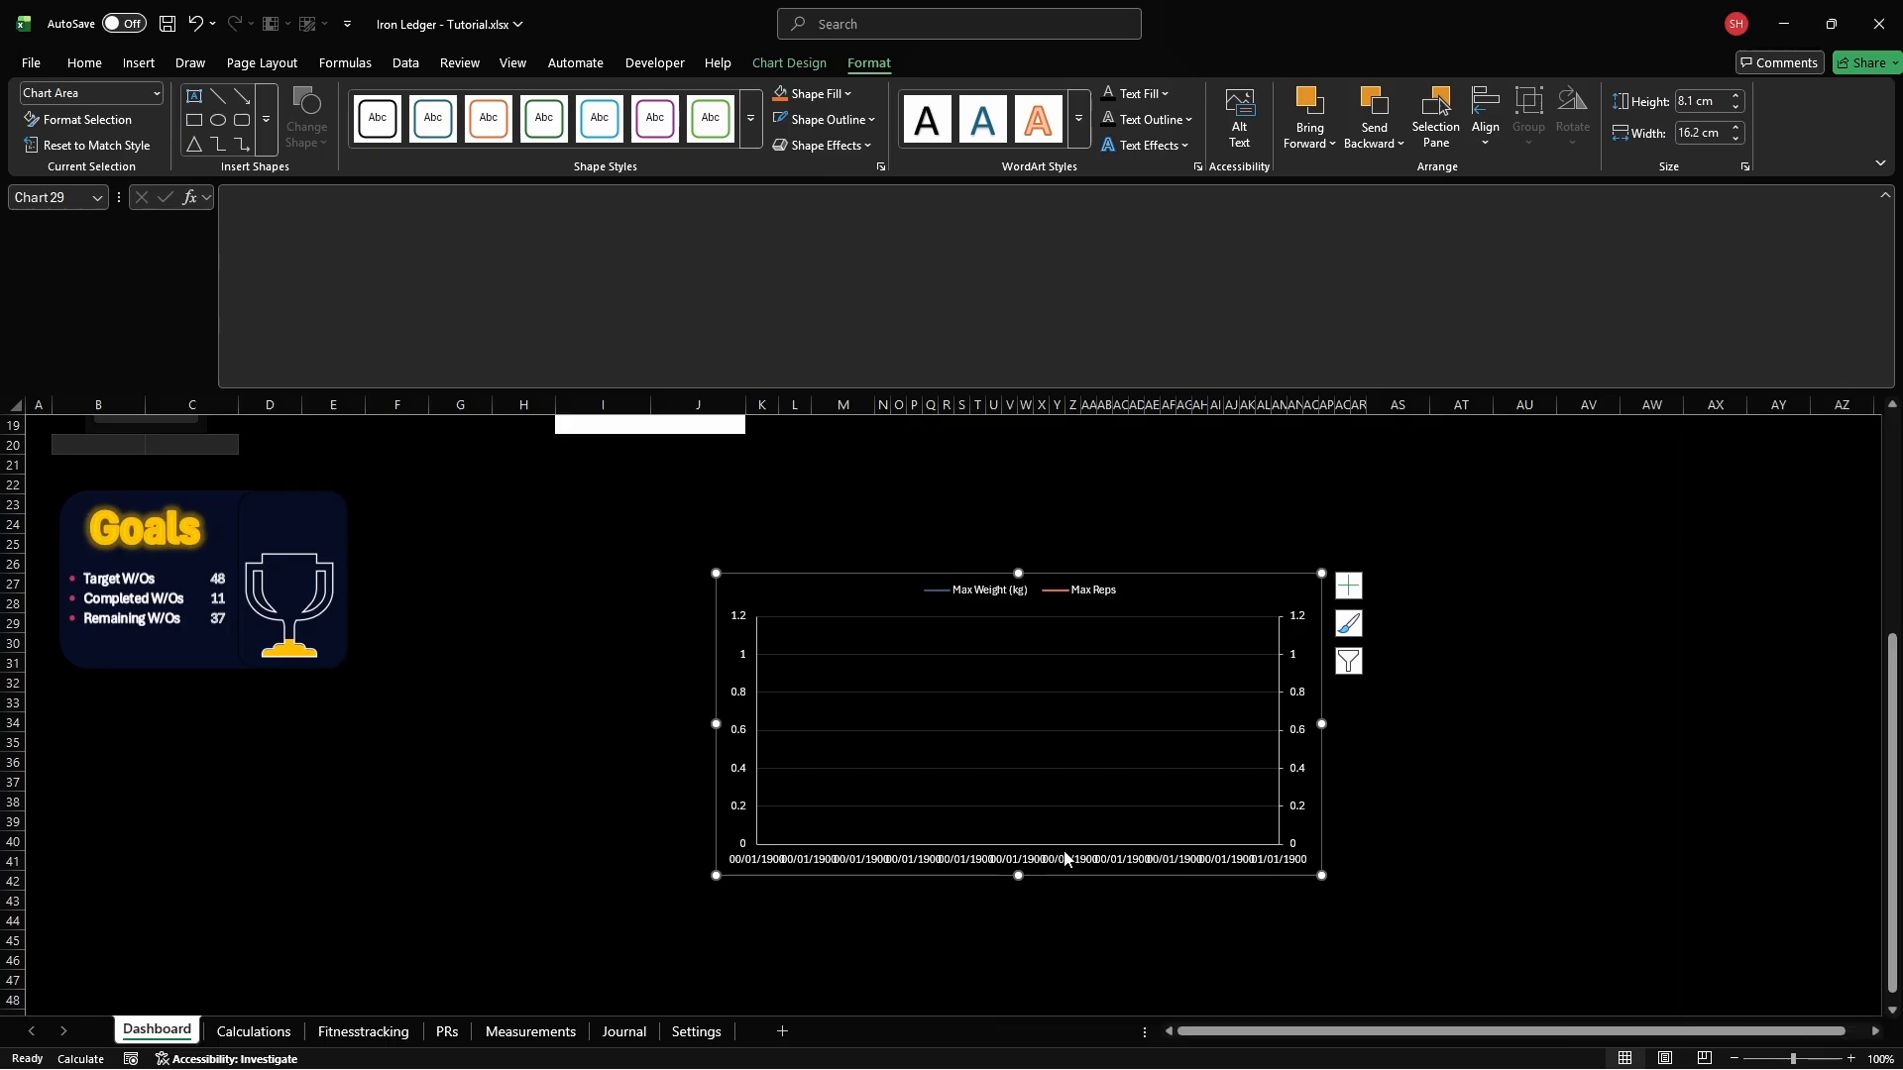
{"action": "left_click_drag", "start_coordinate": [947, 877], "coordinate": [774, 756]}
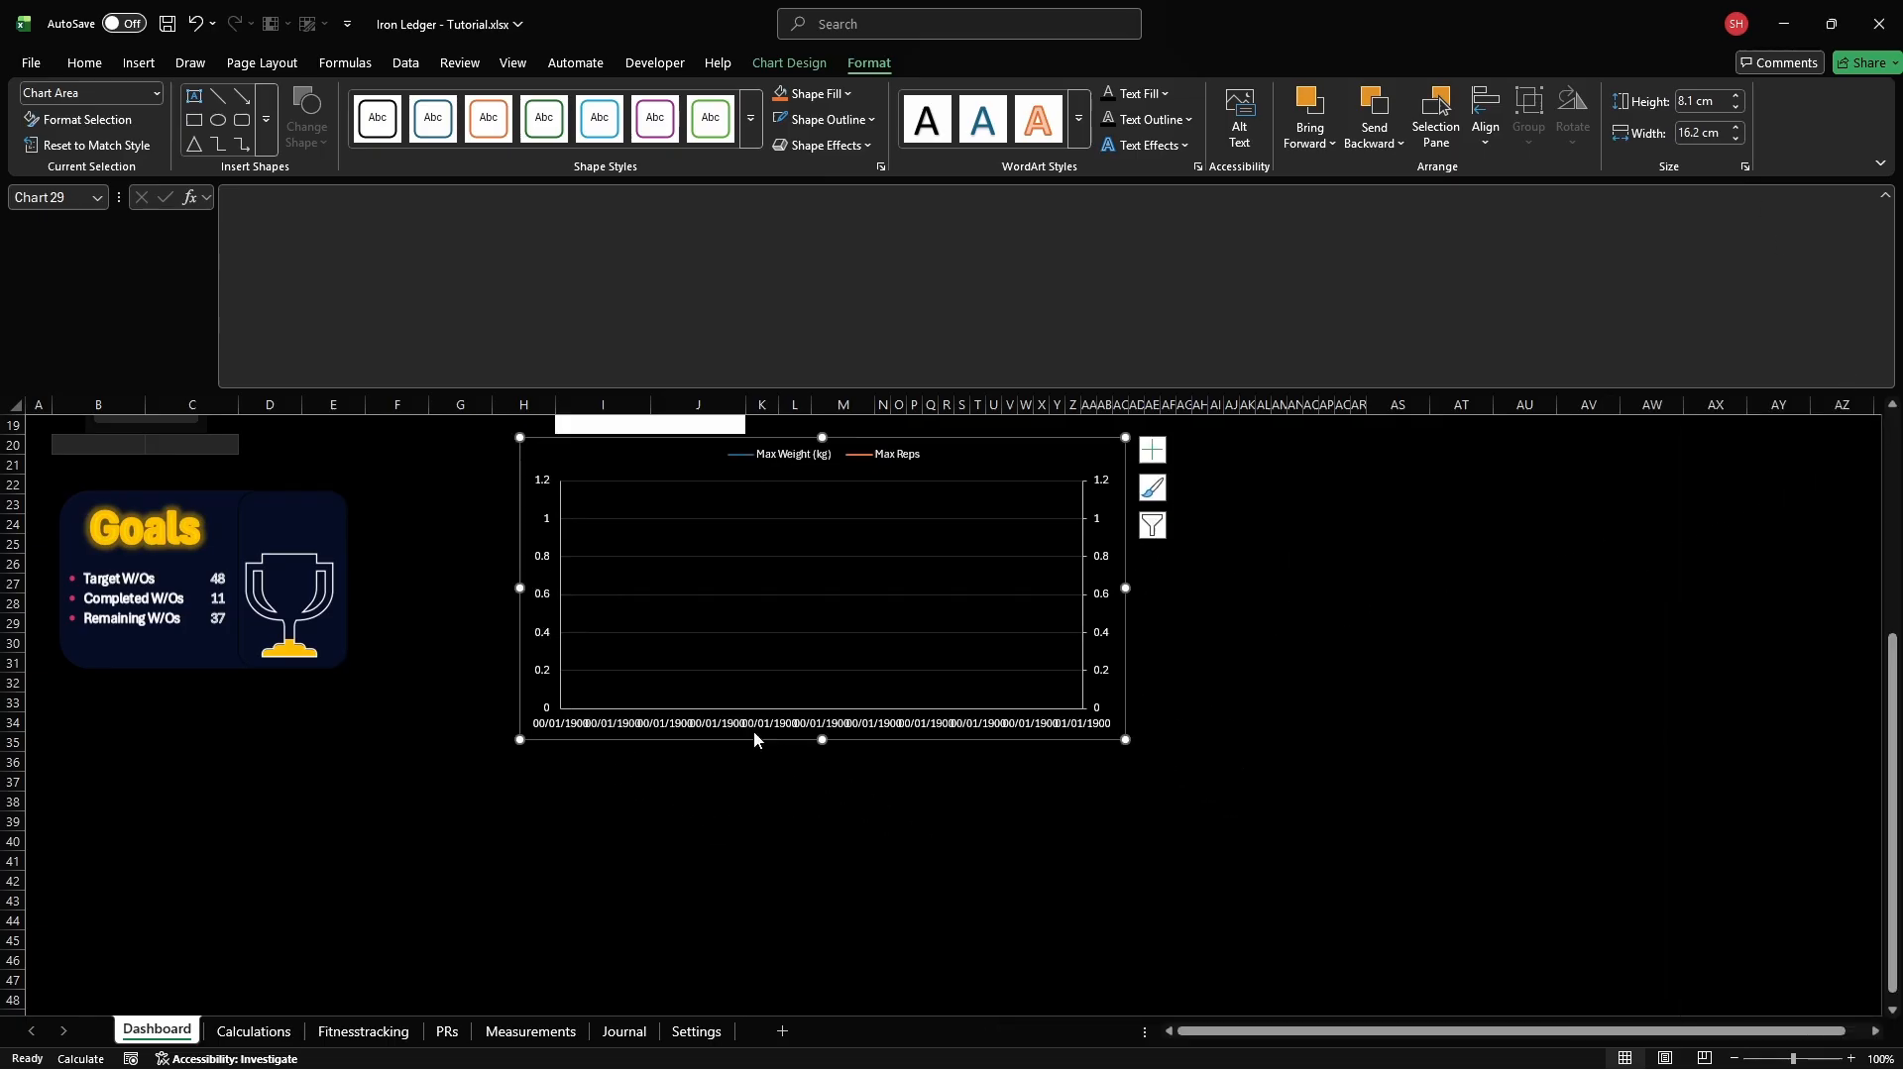
{"action": "left_click", "coordinate": [668, 422]}
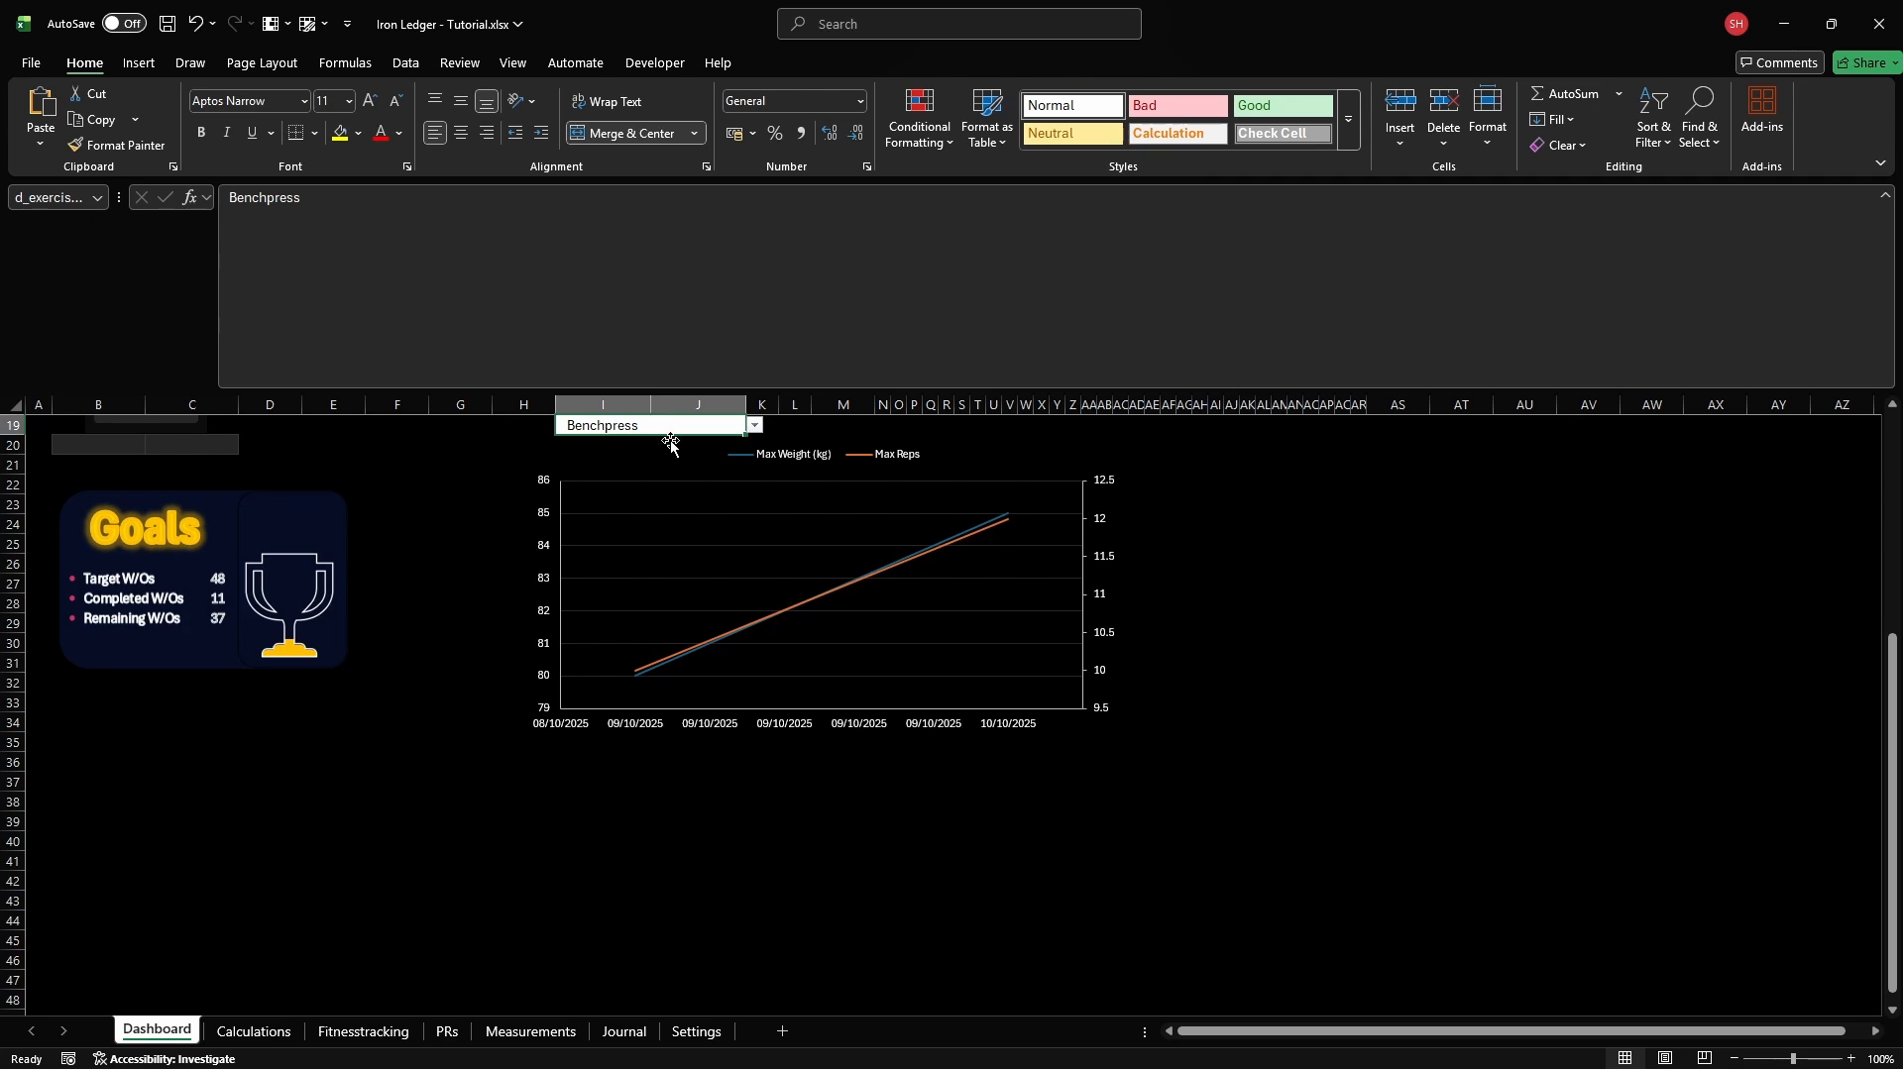
On the Calculations sheet, set the width of the spacer columns BG to BJ beside the Exercise Progression section to 4
{"action": "left_click", "coordinate": [254, 1032]}
{"action": "key", "text": "F5"}
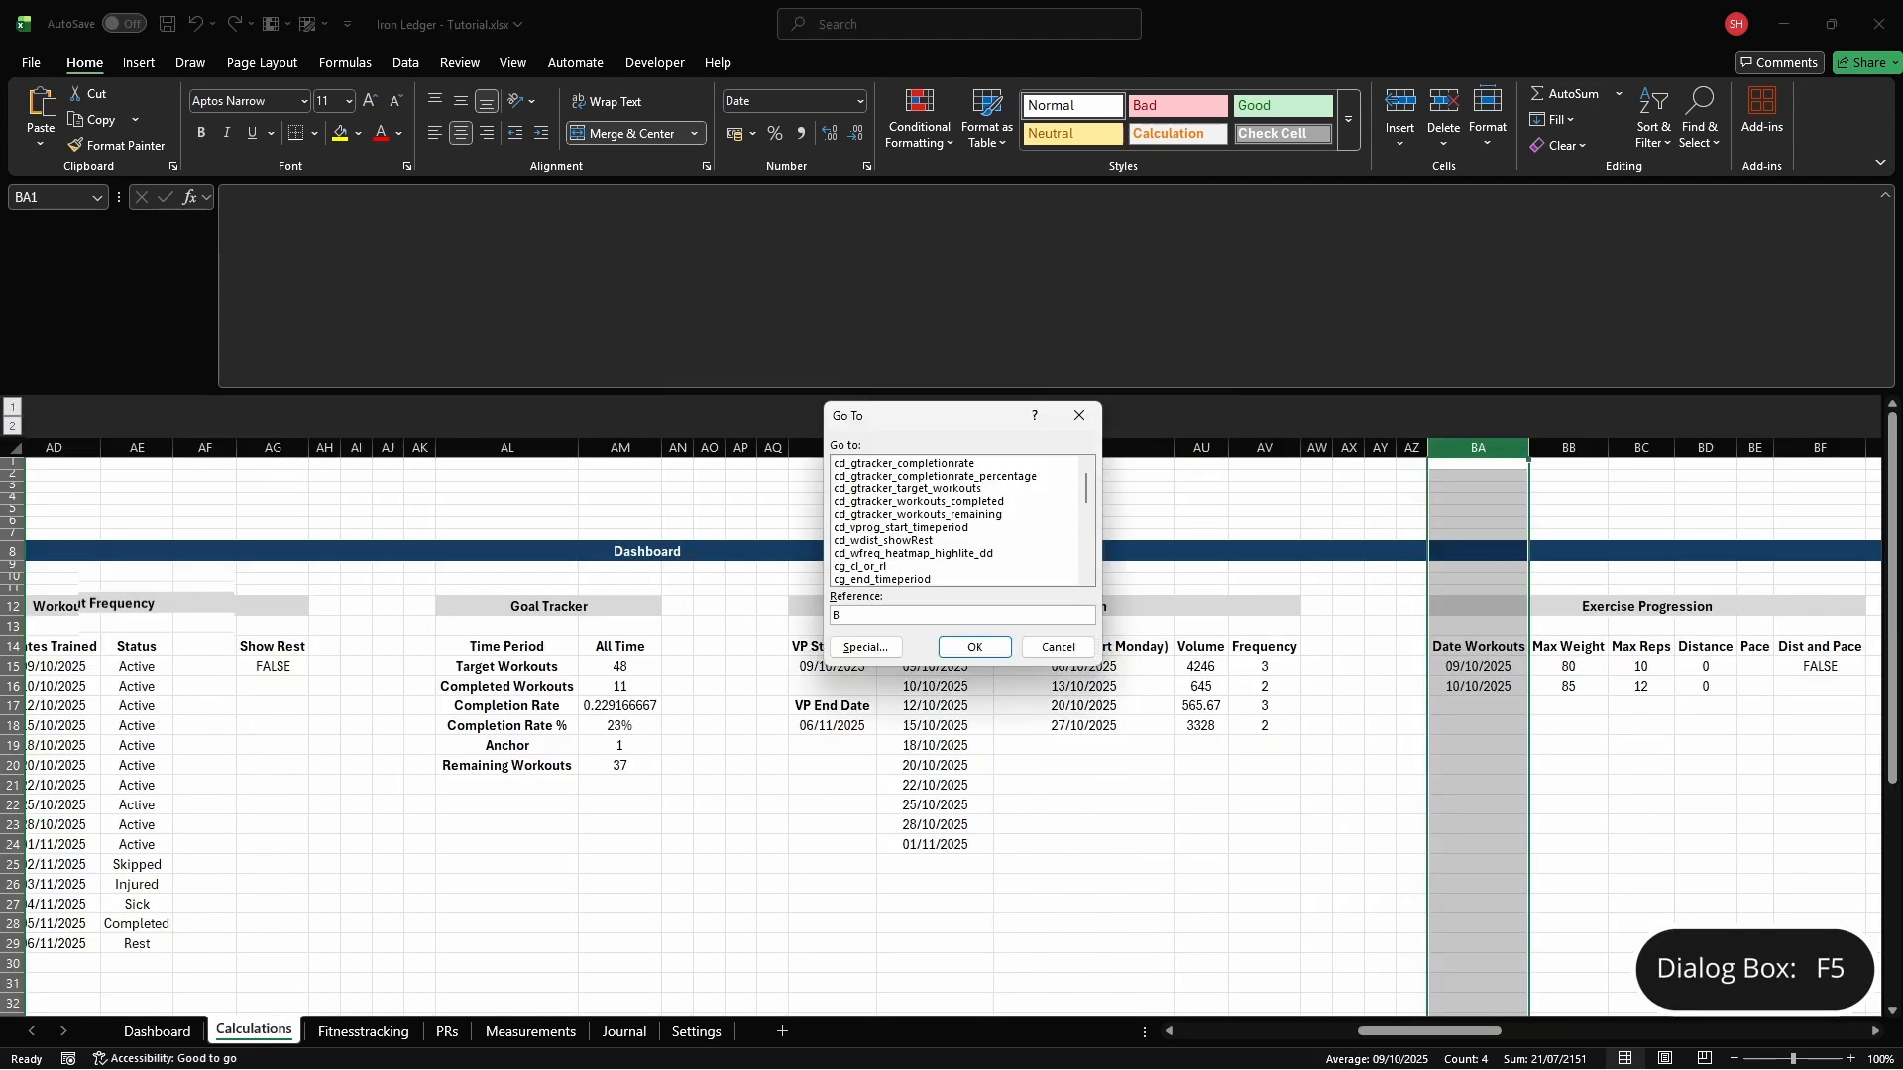
{"action": "key", "text": "Return"}
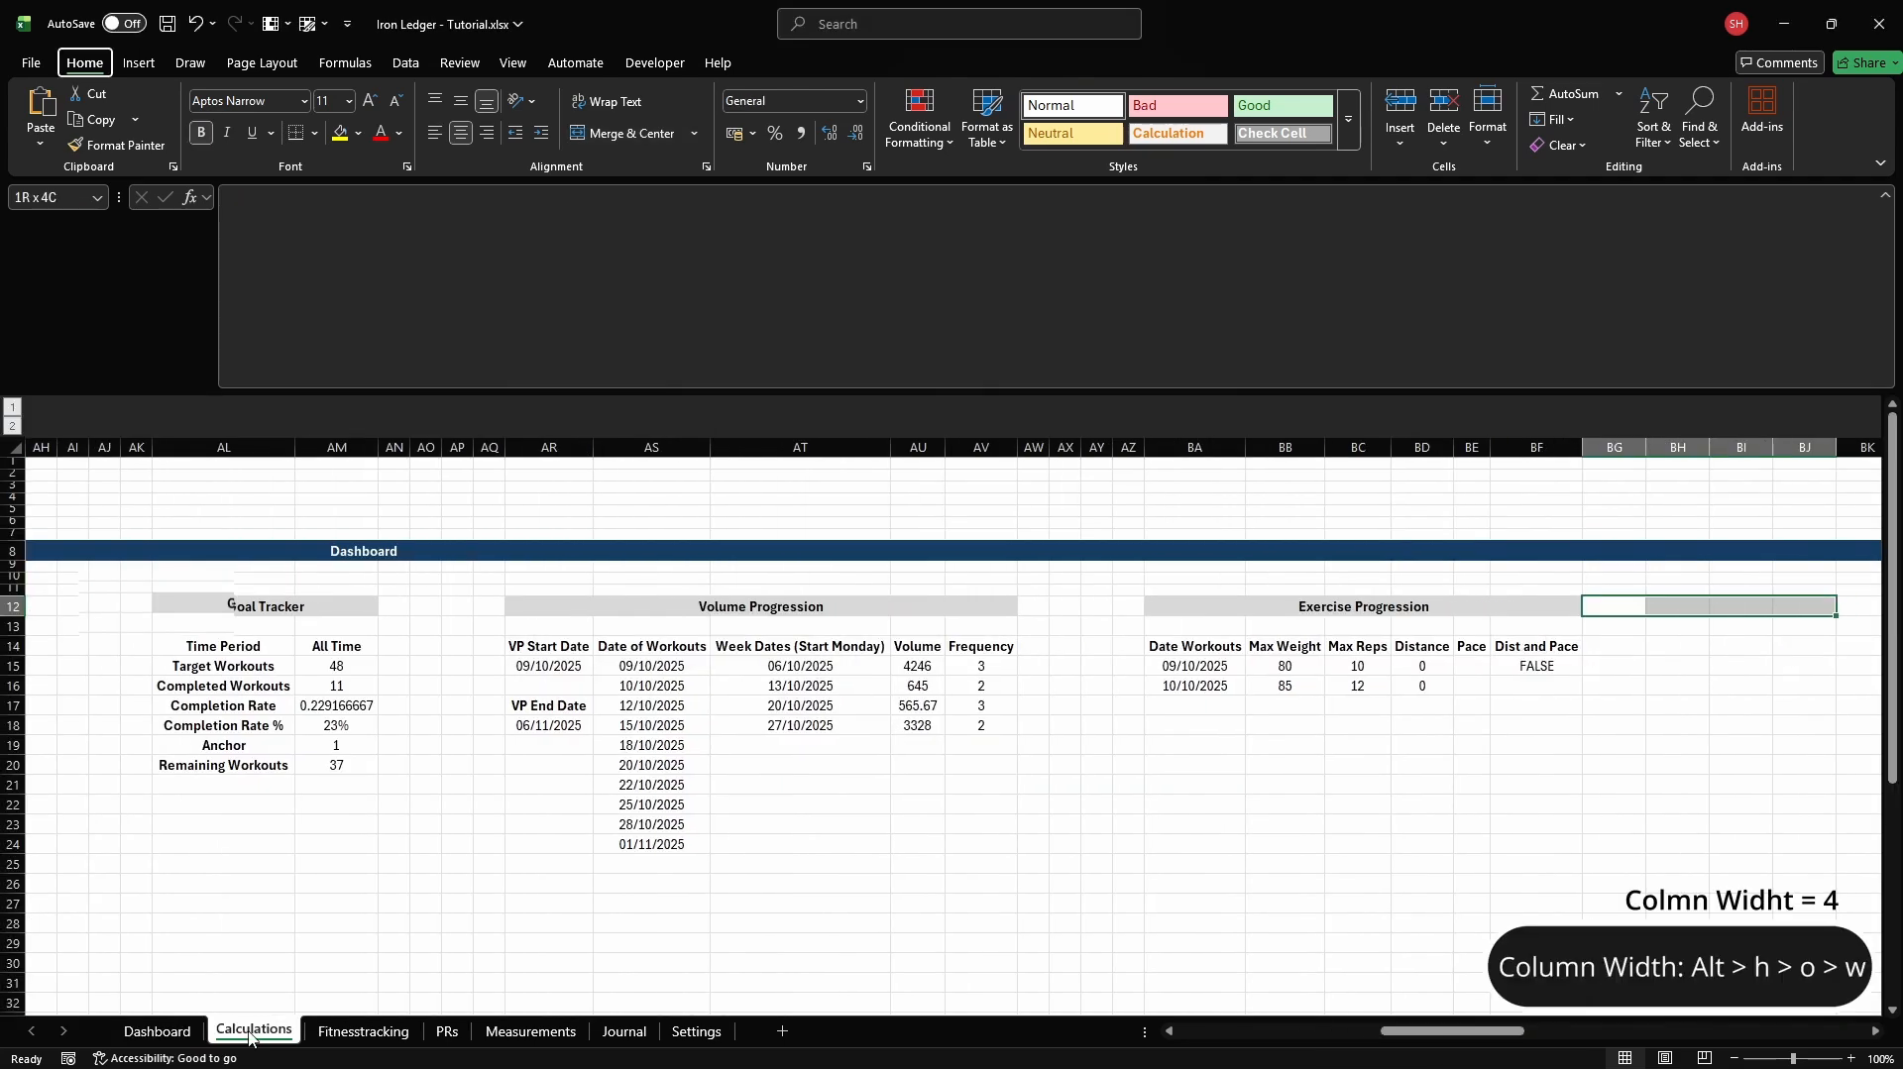
{"action": "key", "text": "alt+h"}
{"action": "type", "text": "ow4"}
{"action": "key", "text": "Return"}
Fill the new section's header cell BK12 with the custom color #D9D9D9
{"action": "key", "text": "Right"}
{"action": "key", "text": "Right"}
{"action": "key", "text": "Right"}
{"action": "key", "text": "Right"}
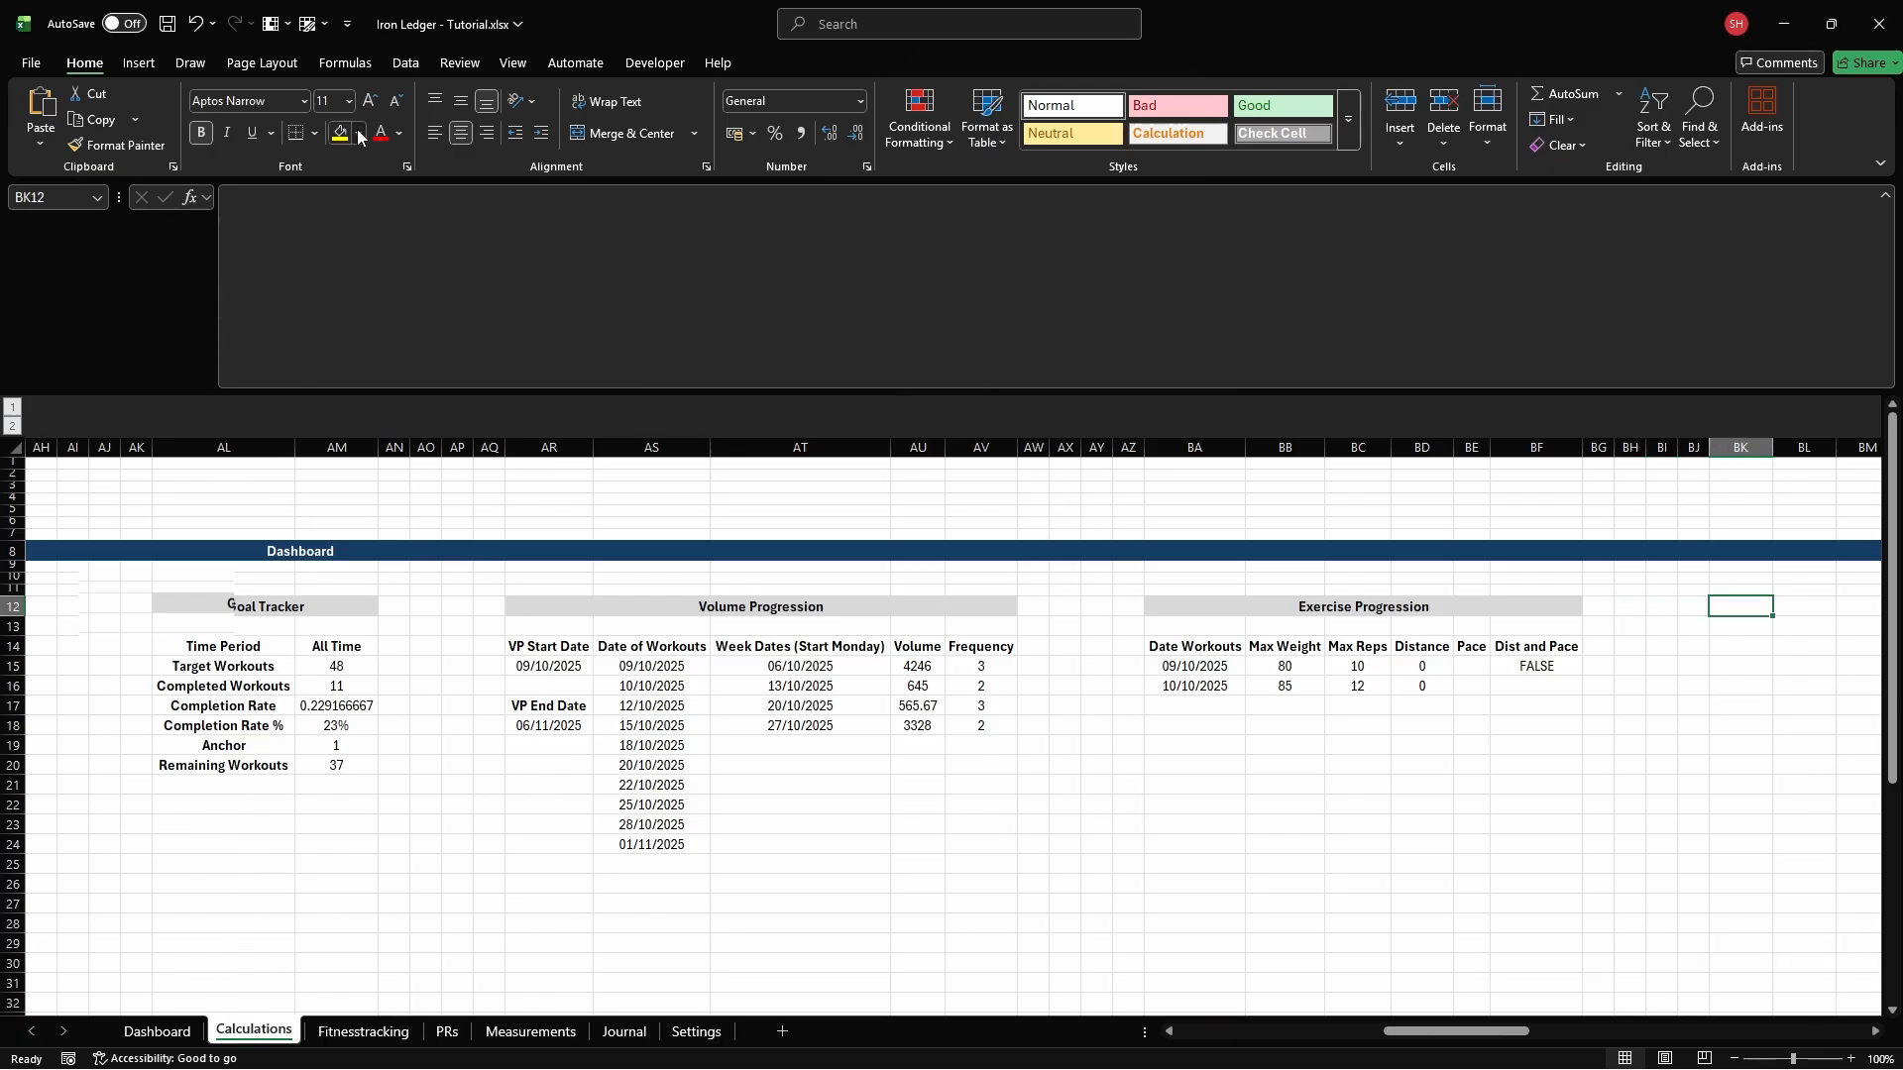
{"action": "left_click", "coordinate": [359, 134]}
{"action": "left_click", "coordinate": [353, 532]}
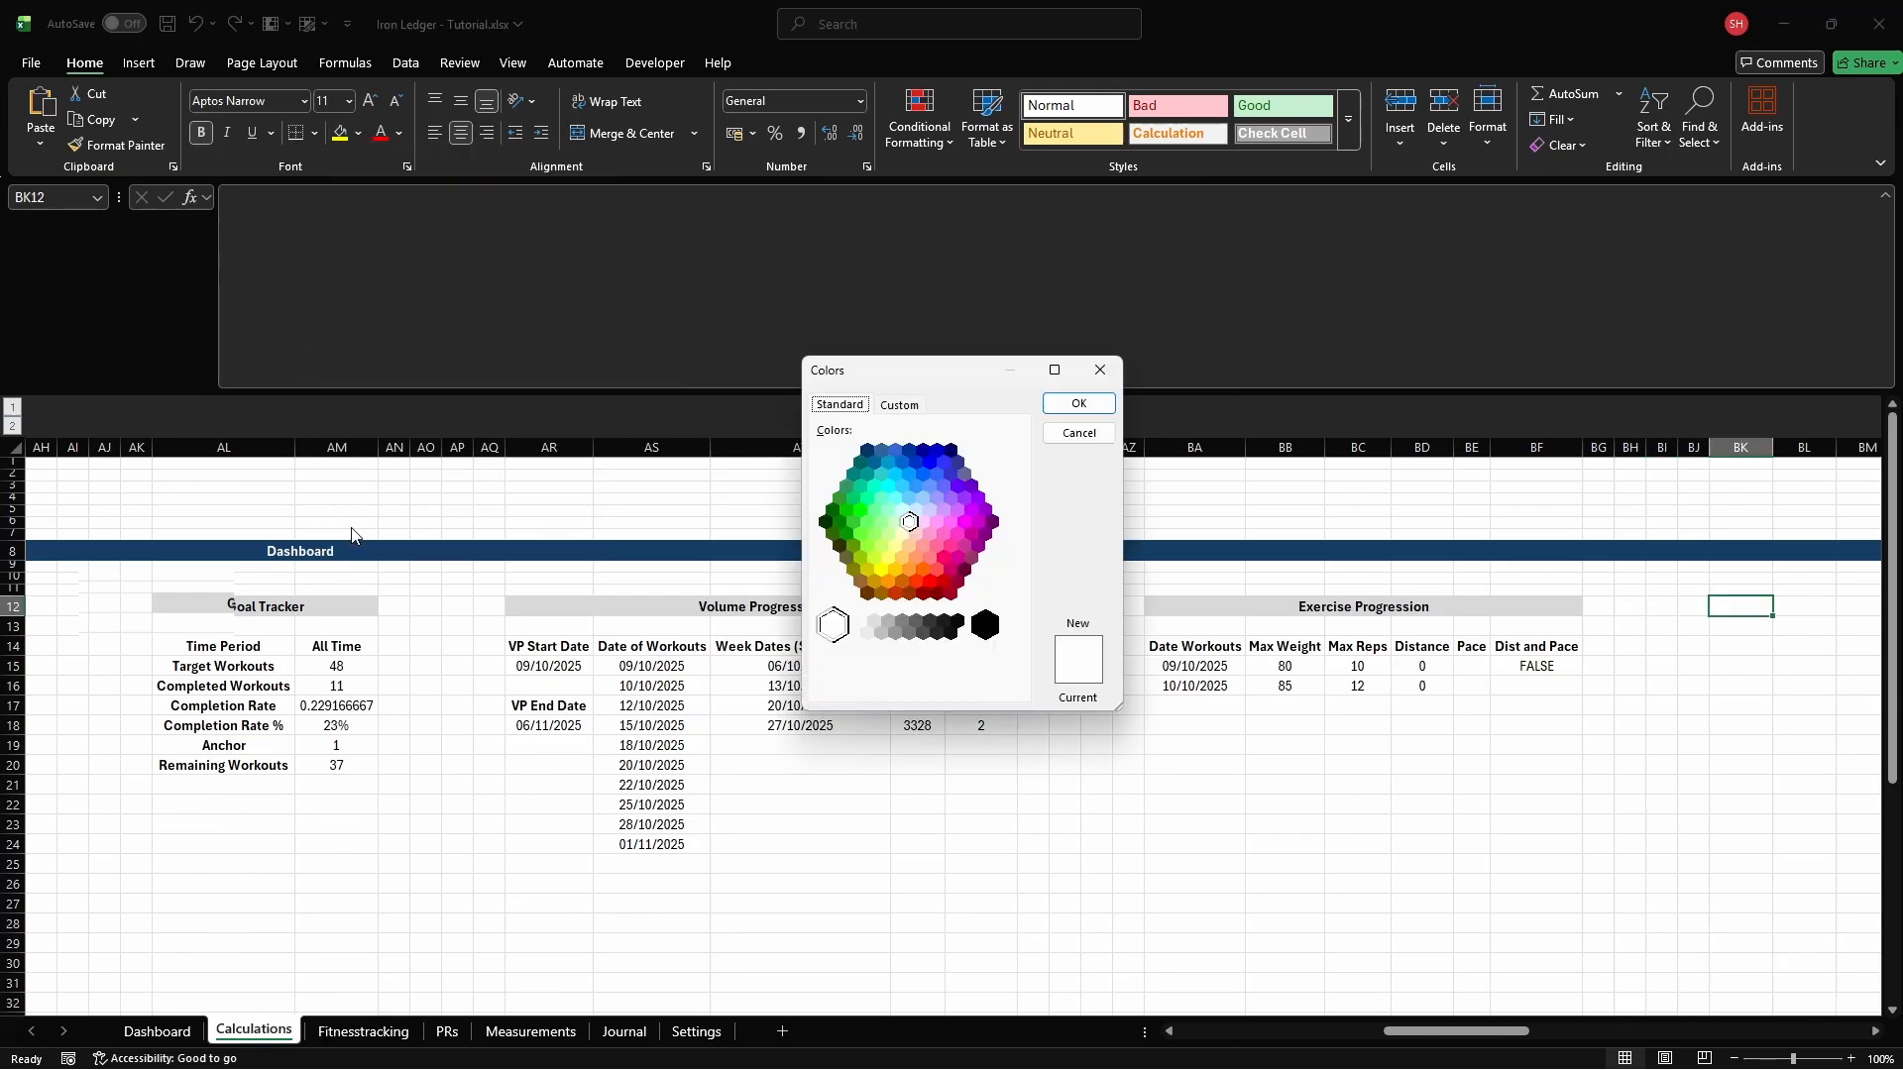
{"action": "left_click", "coordinate": [900, 406]}
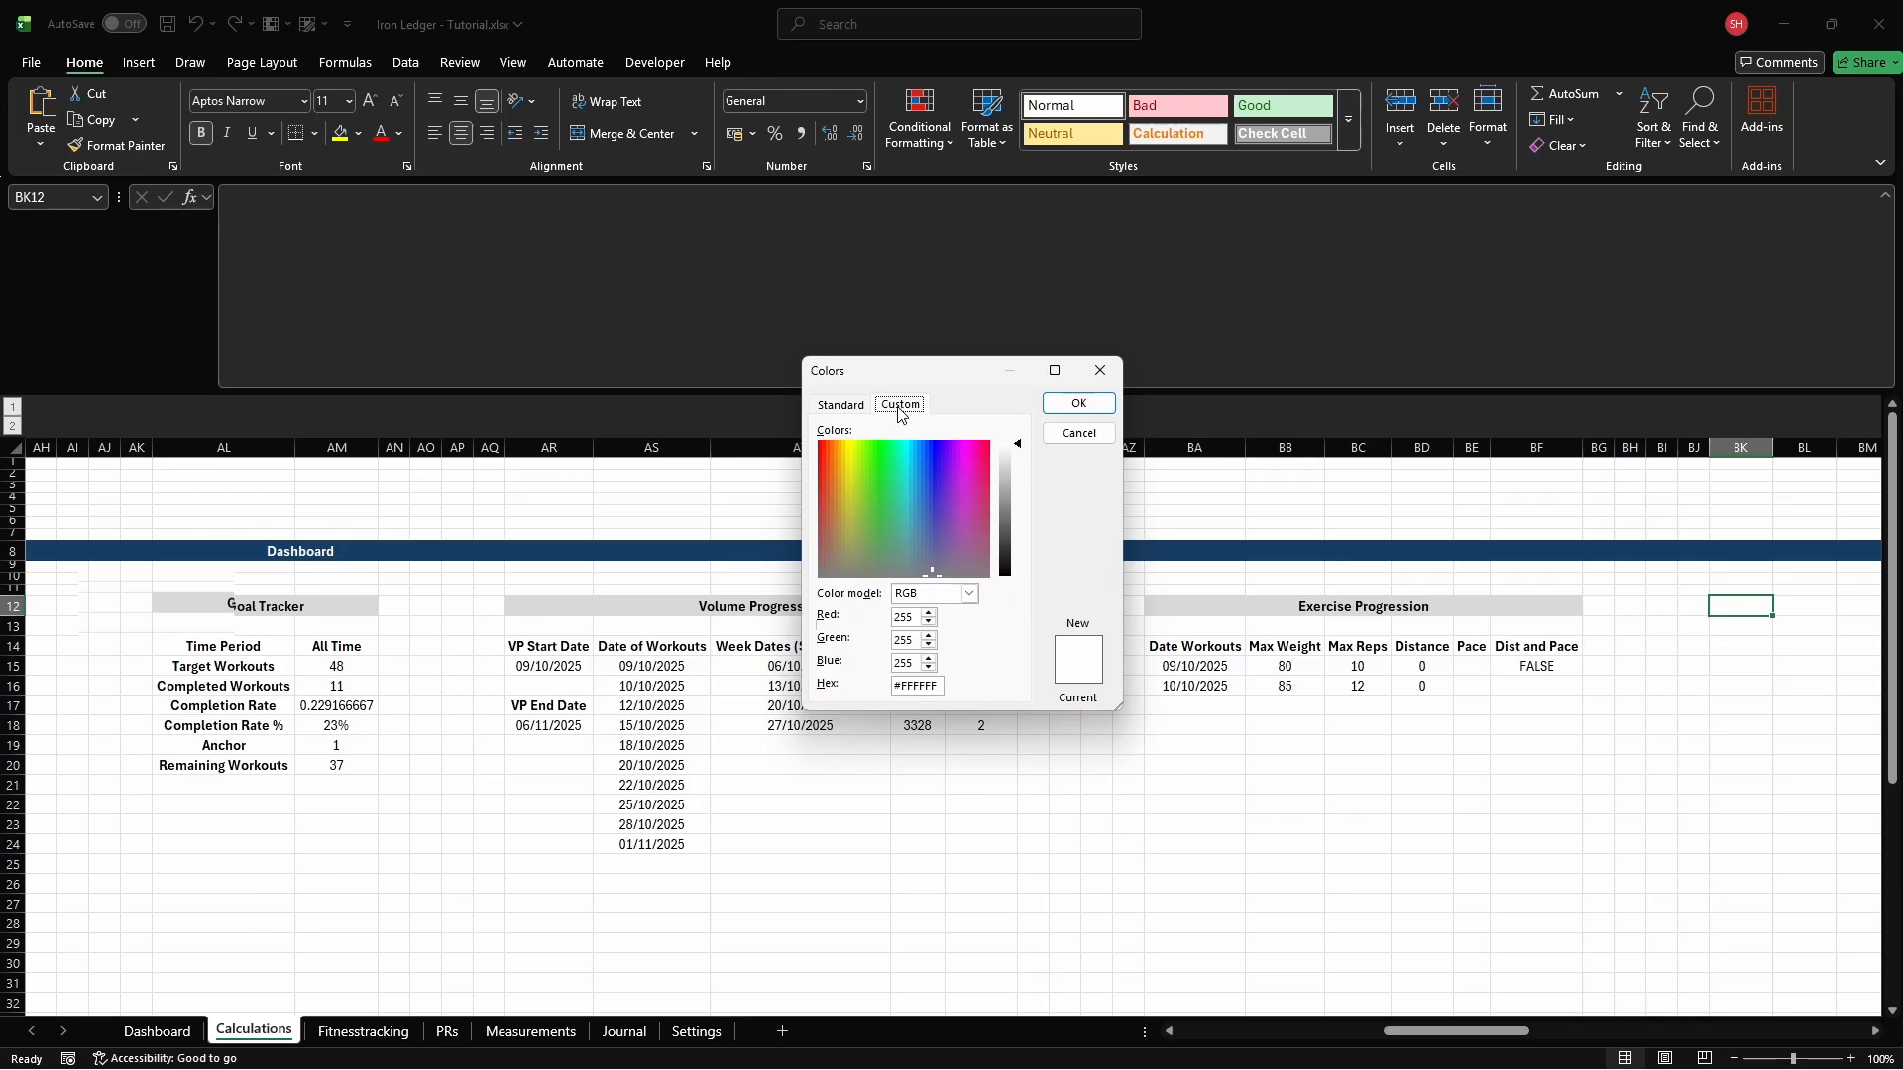
{"action": "left_click", "coordinate": [932, 685]}
{"action": "type", "text": "D9D9D9"}
{"action": "key", "text": "Return"}
Title the new section "Volume and Duration" in BK12 and merge and center it across BK12:BL12
{"action": "type", "text": "Volume and Durat"}
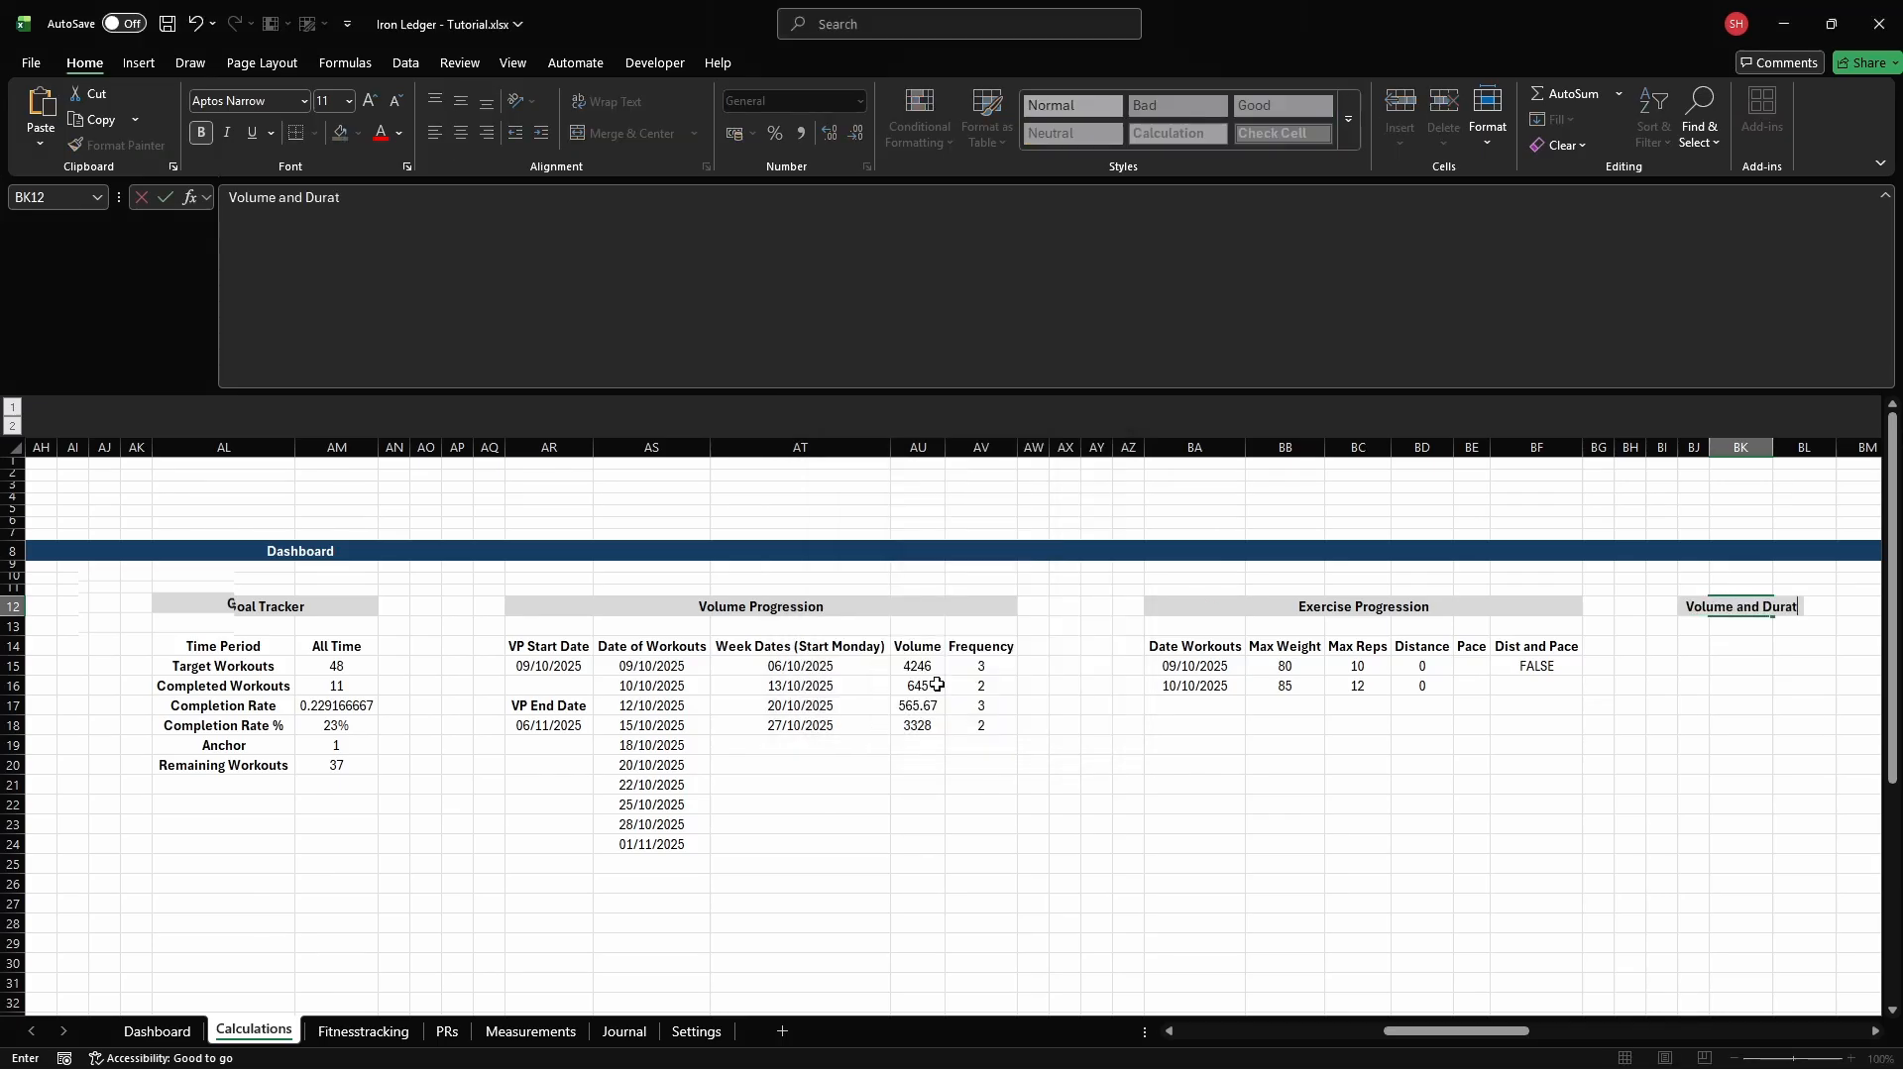
{"action": "type", "text": "ion"}
{"action": "key", "text": "shift+Right"}
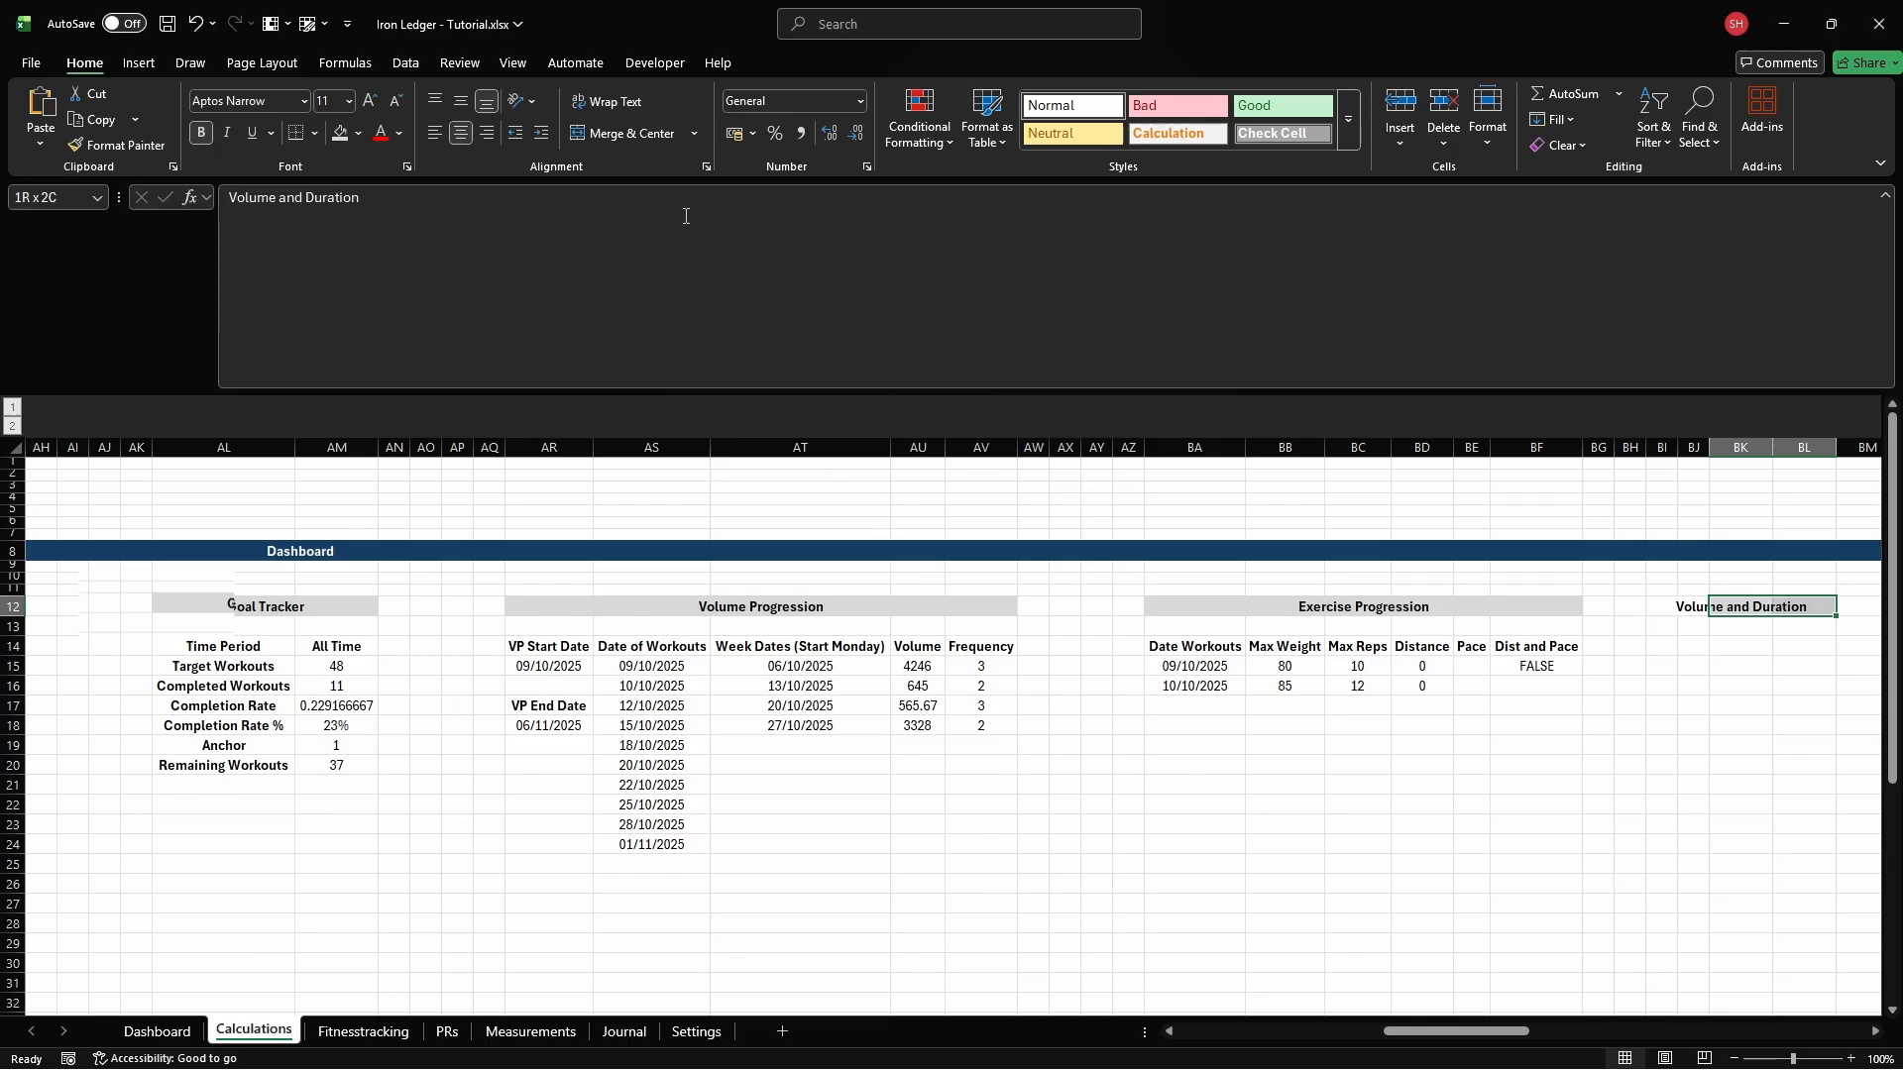
{"action": "left_click", "coordinate": [614, 133]}
Enter a heading formula in BK14: =IF(cd_epgl_distpace, "Volume (km)", "Volume (kg)")
{"action": "key", "text": "Down"}
{"action": "key", "text": "Down"}
{"action": "type", "text": "=IF(cd_epg"}
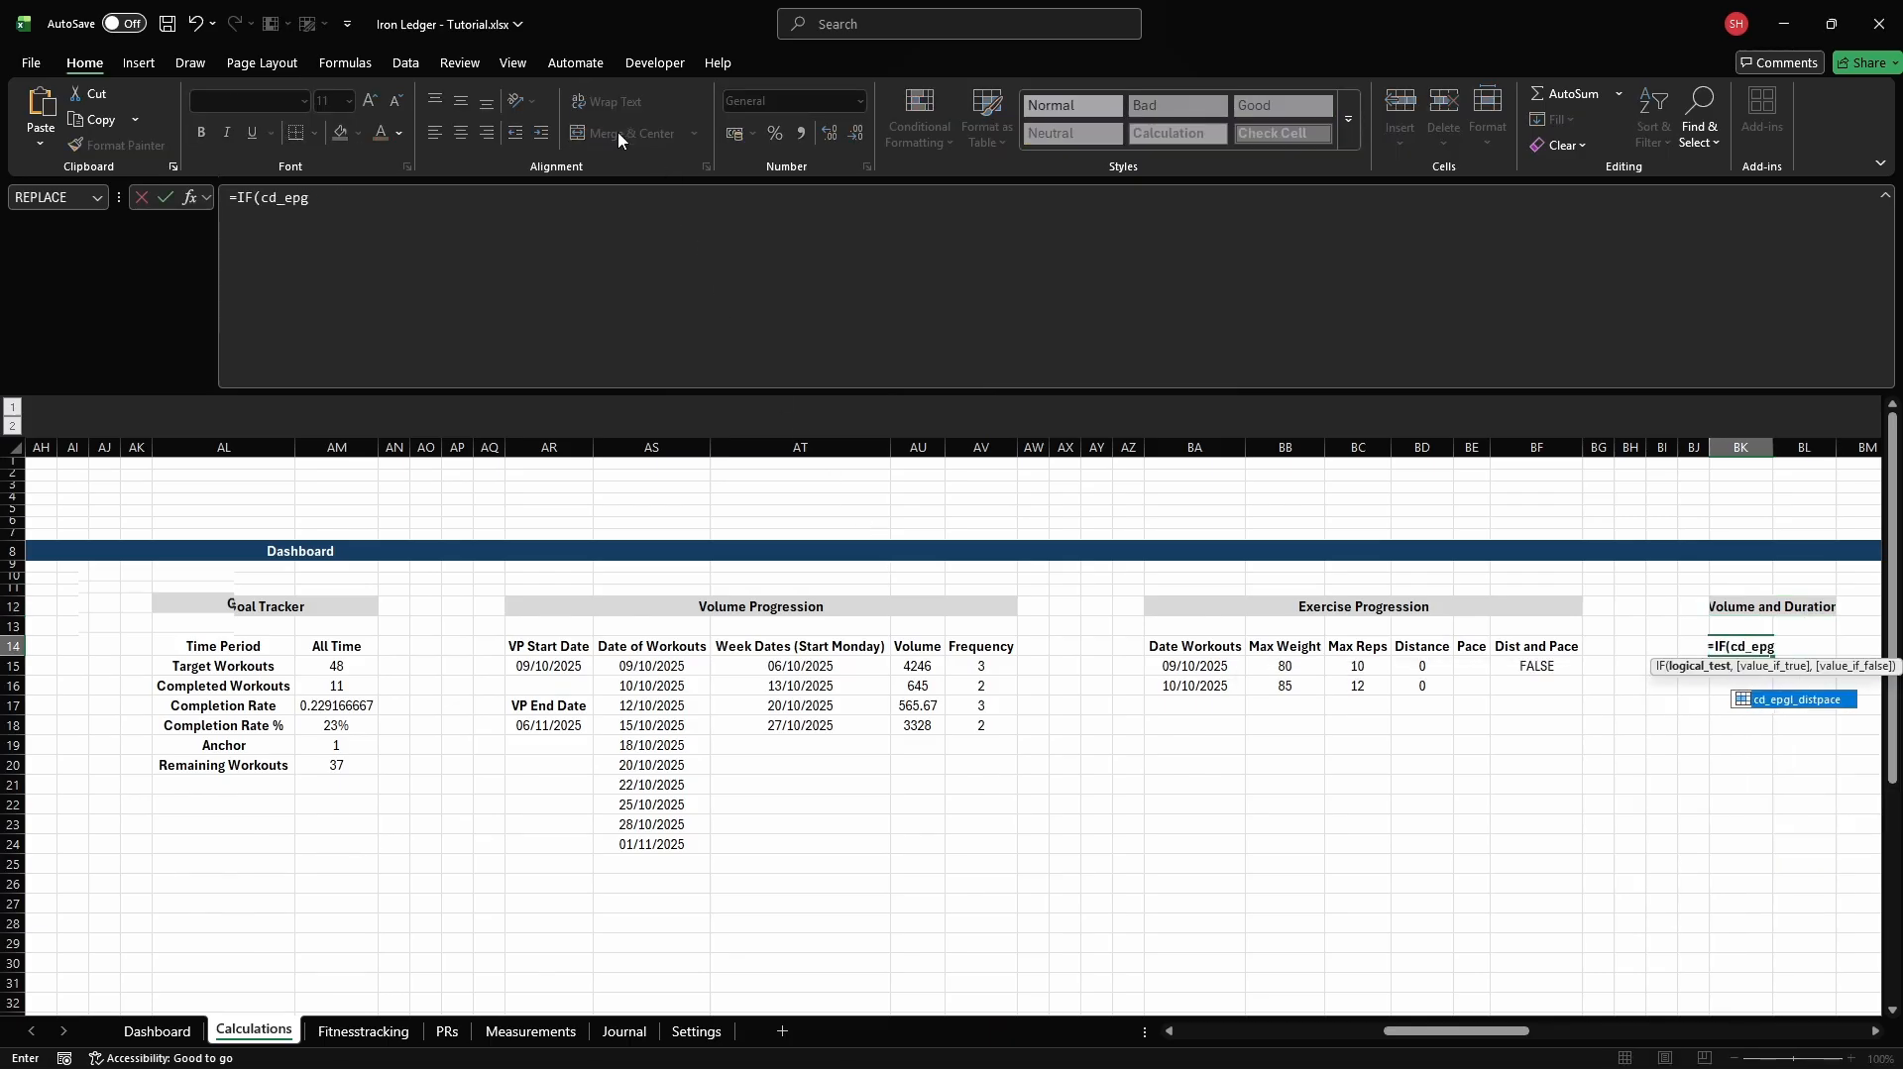
{"action": "type", "text": "l_distpace, \"Volume (km)\", \"Volume (kg)\""}
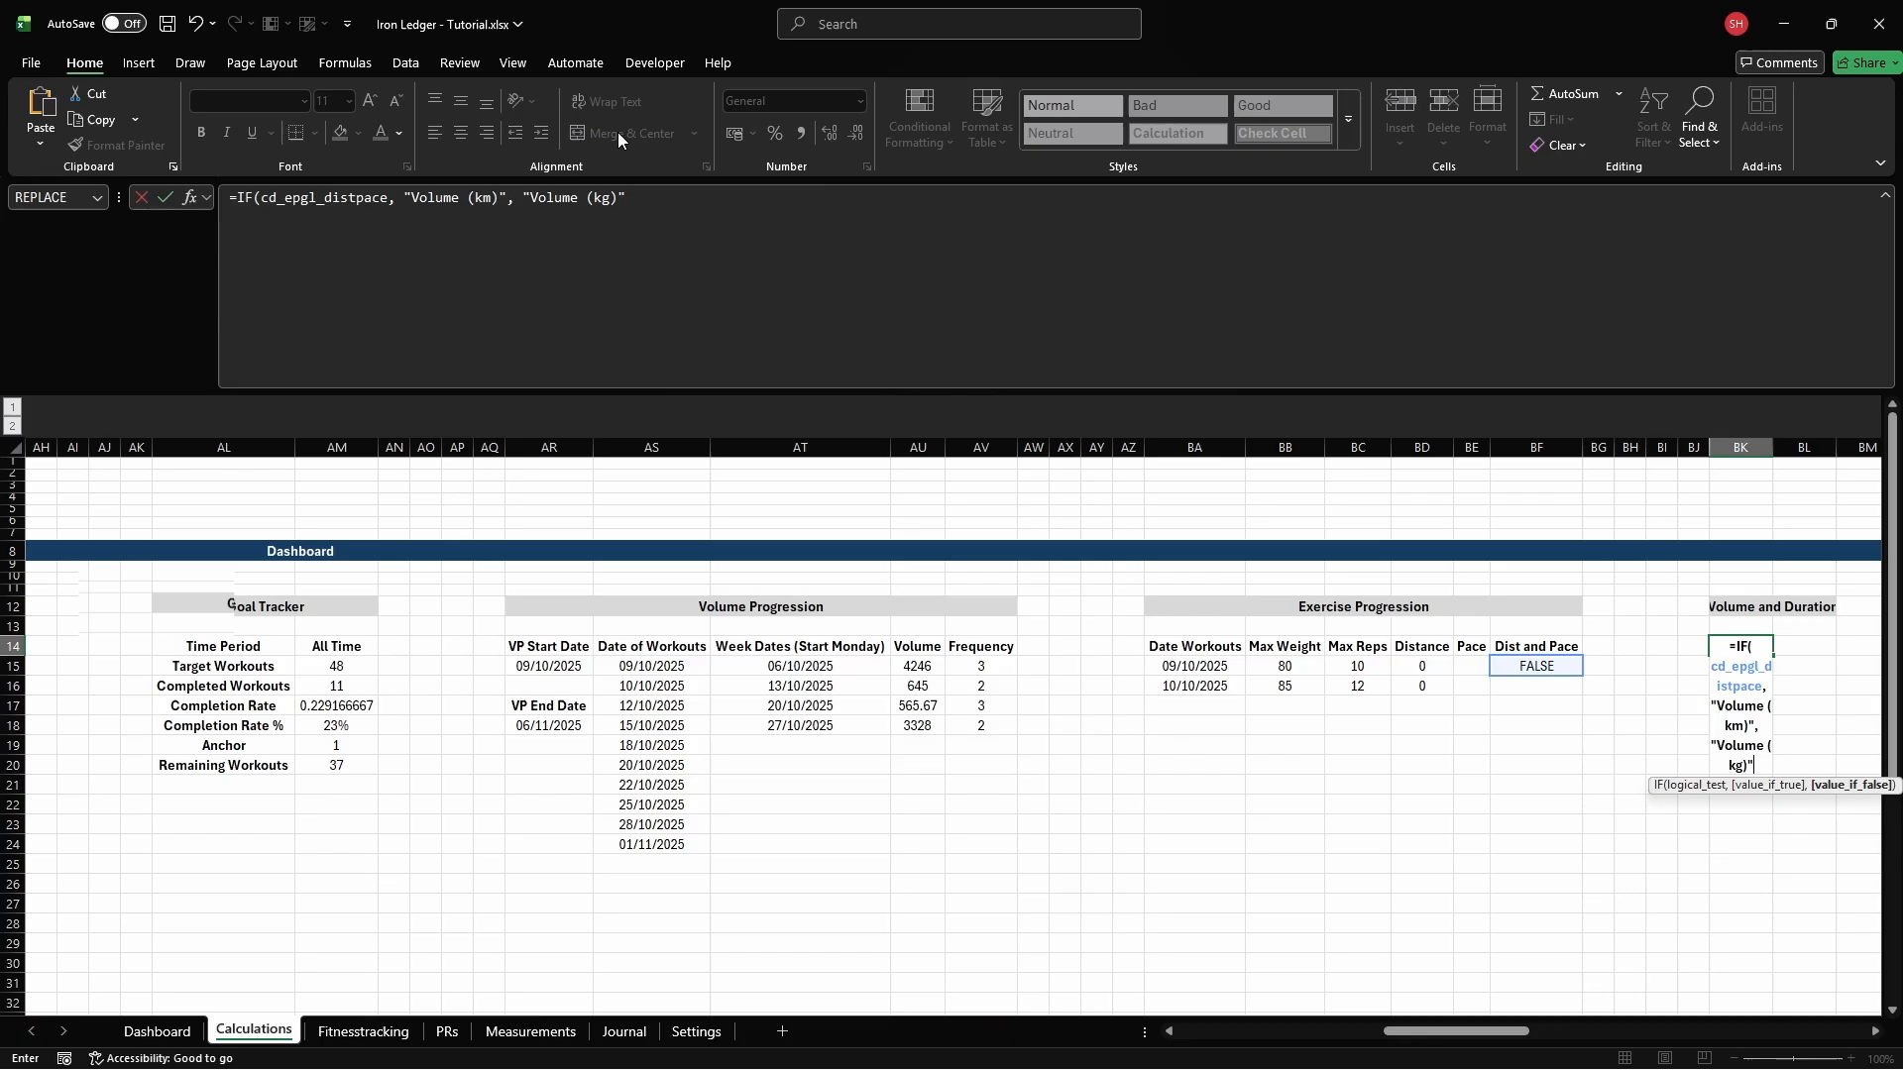
{"action": "key", "text": "Return"}
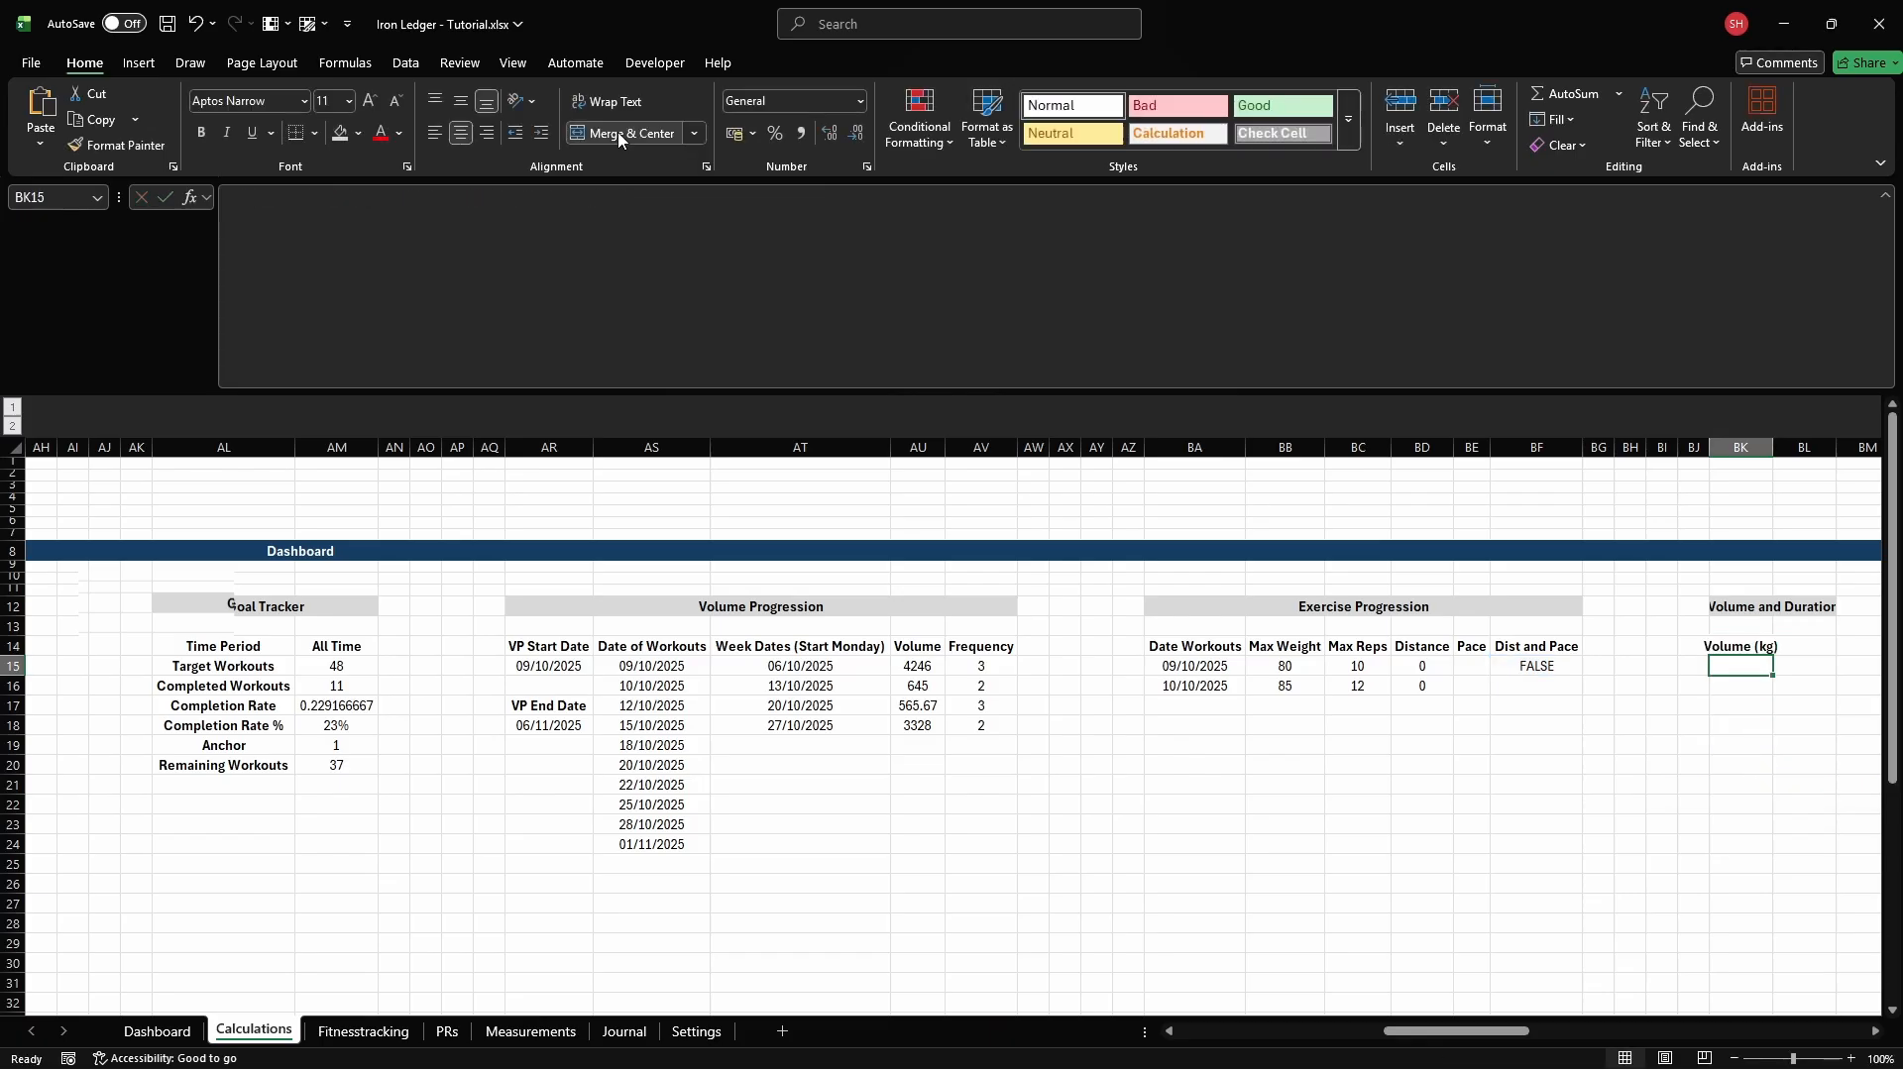
Define the workbook-scoped name cd_eprog_volume for cell BK15 on the Calculations sheet
{"action": "key", "text": "ctrl+F3"}
{"action": "left_click", "coordinate": [732, 368]}
{"action": "type", "text": "cd_eprog_volume"}
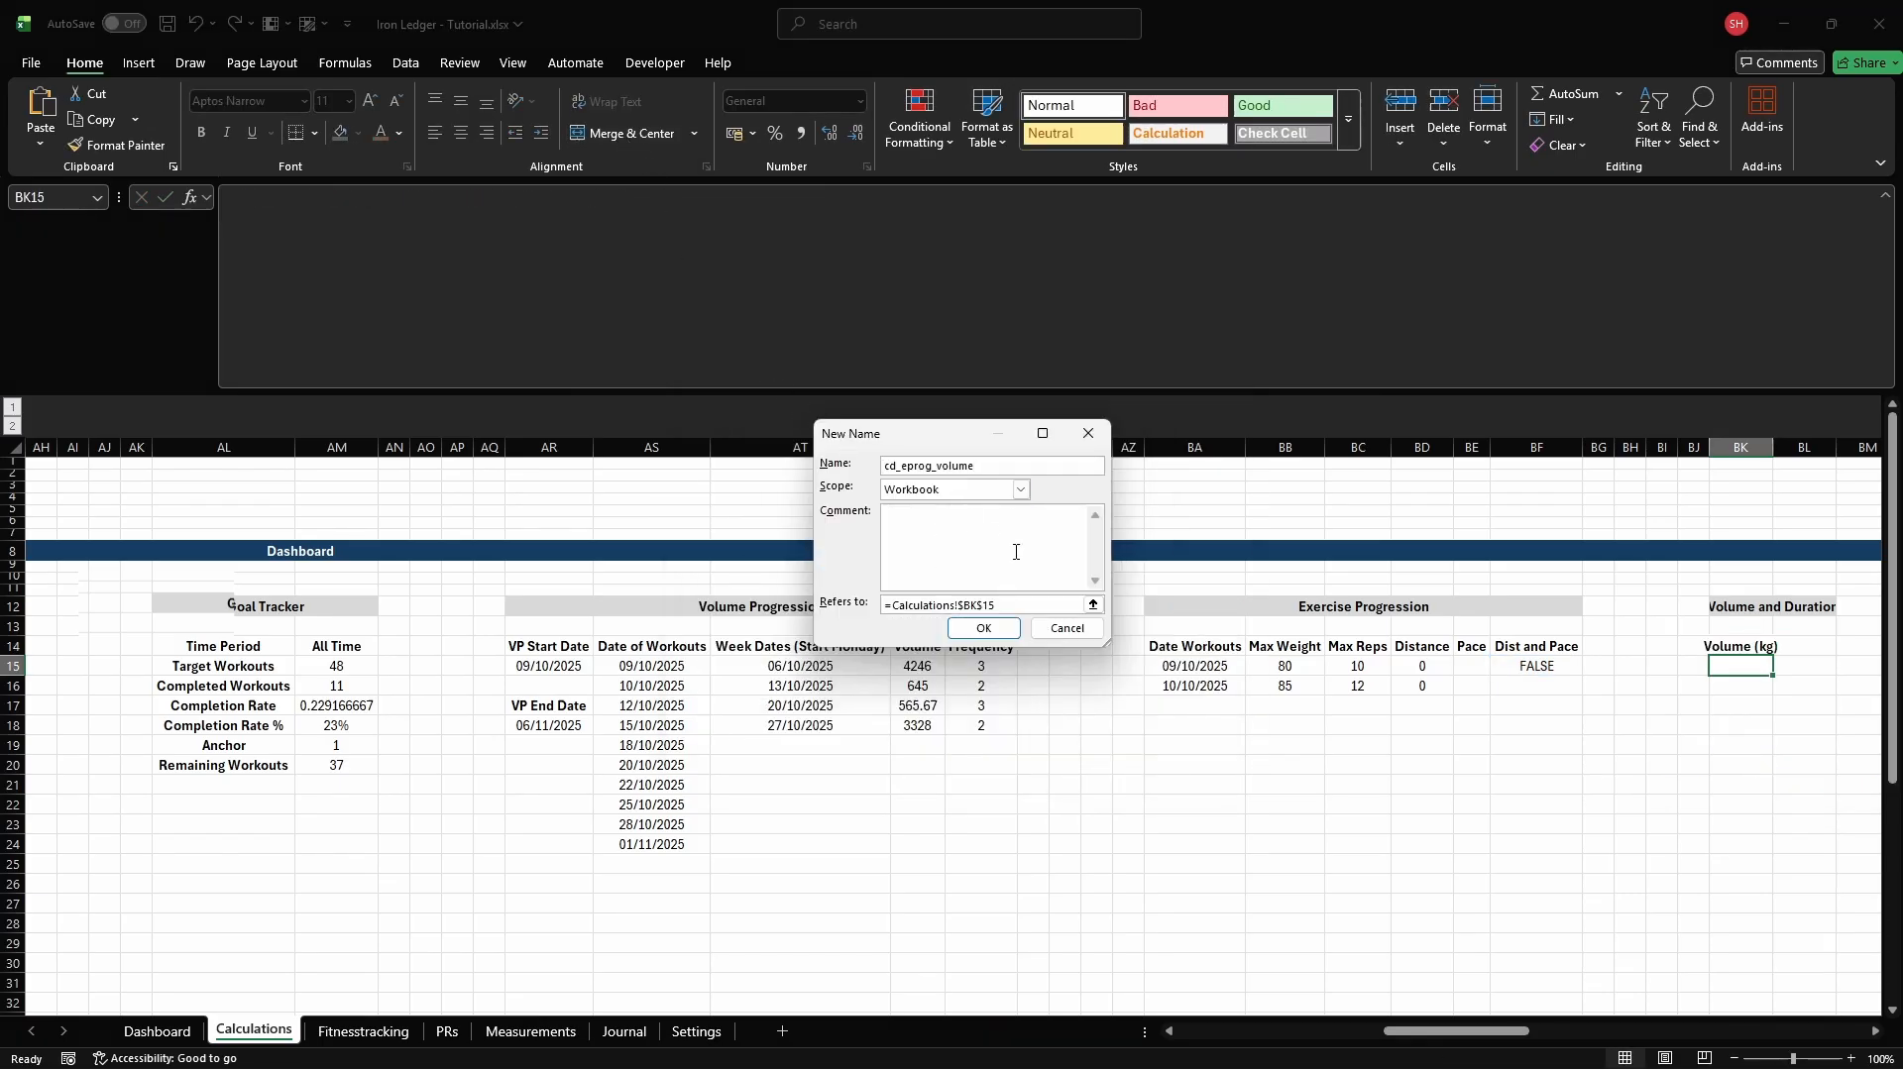
{"action": "left_click", "coordinate": [1071, 604]}
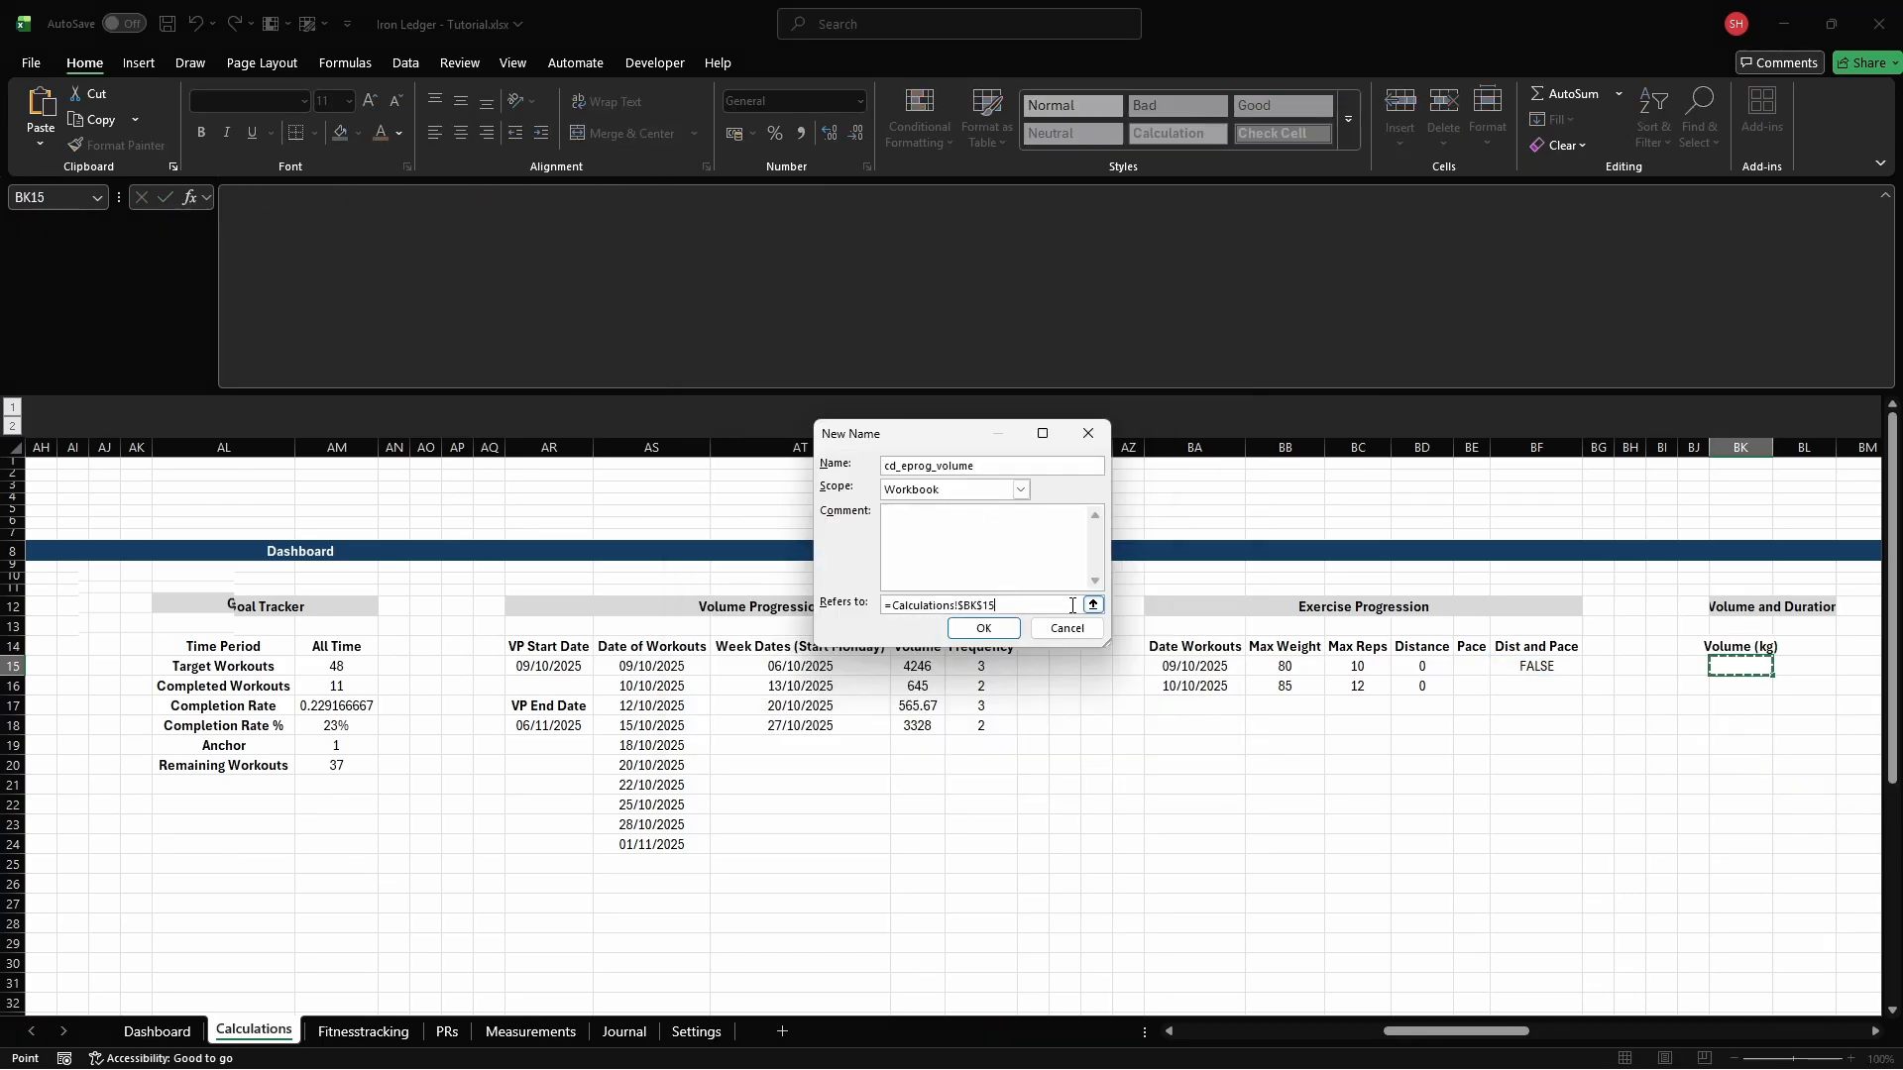
{"action": "key", "text": "Return"}
{"action": "key", "text": "Escape"}
Enter in BK15 the formula =FILTER(Fitnesstracking[Total Volume], (Fitnesstracking[Exercise]=d_exercise_selector)*(ISNUMBER(MATCH(Fitnesstracking[Date], cd_eprog_date_selected_exercise, 0))))
{"action": "type", "text": "=FILTER"}
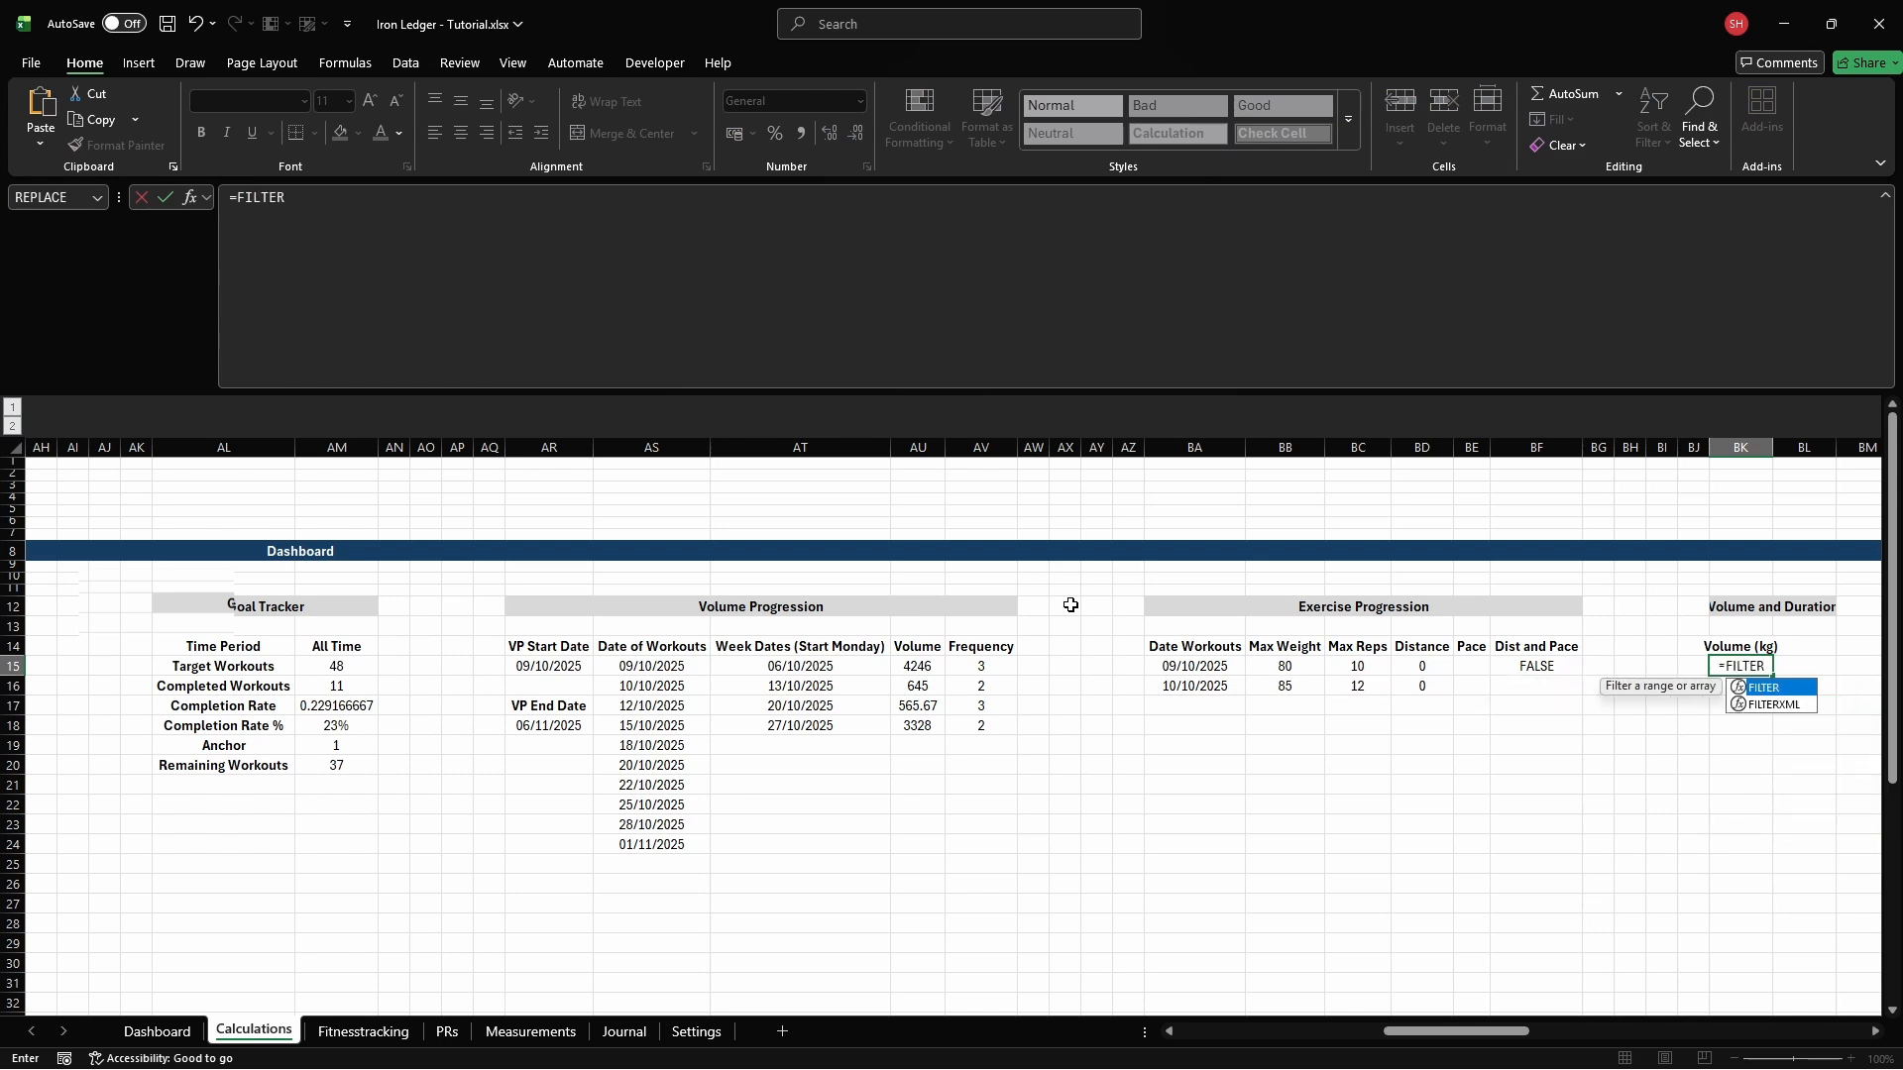
{"action": "type", "text": "(Fitnesstracking[Total Volume],"}
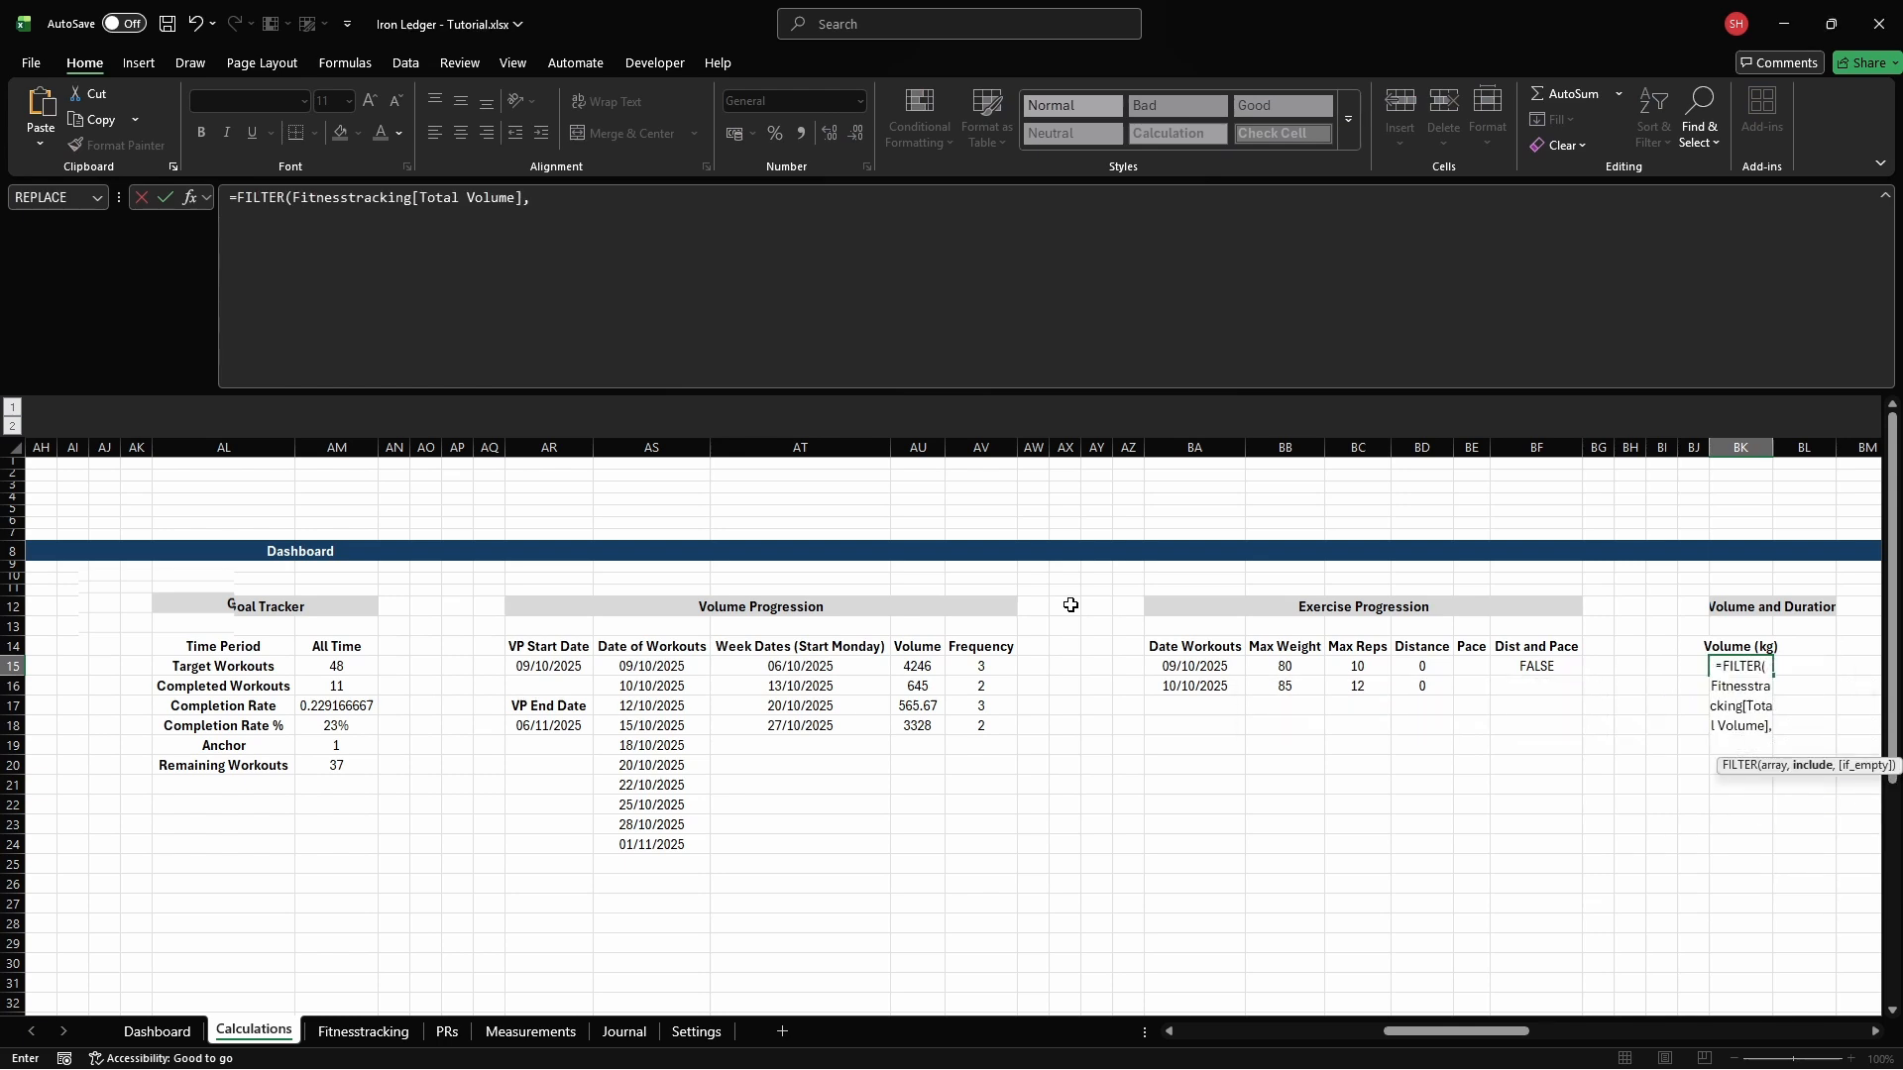
{"action": "key", "text": "alt+Return"}
{"action": "type", "text": "("}
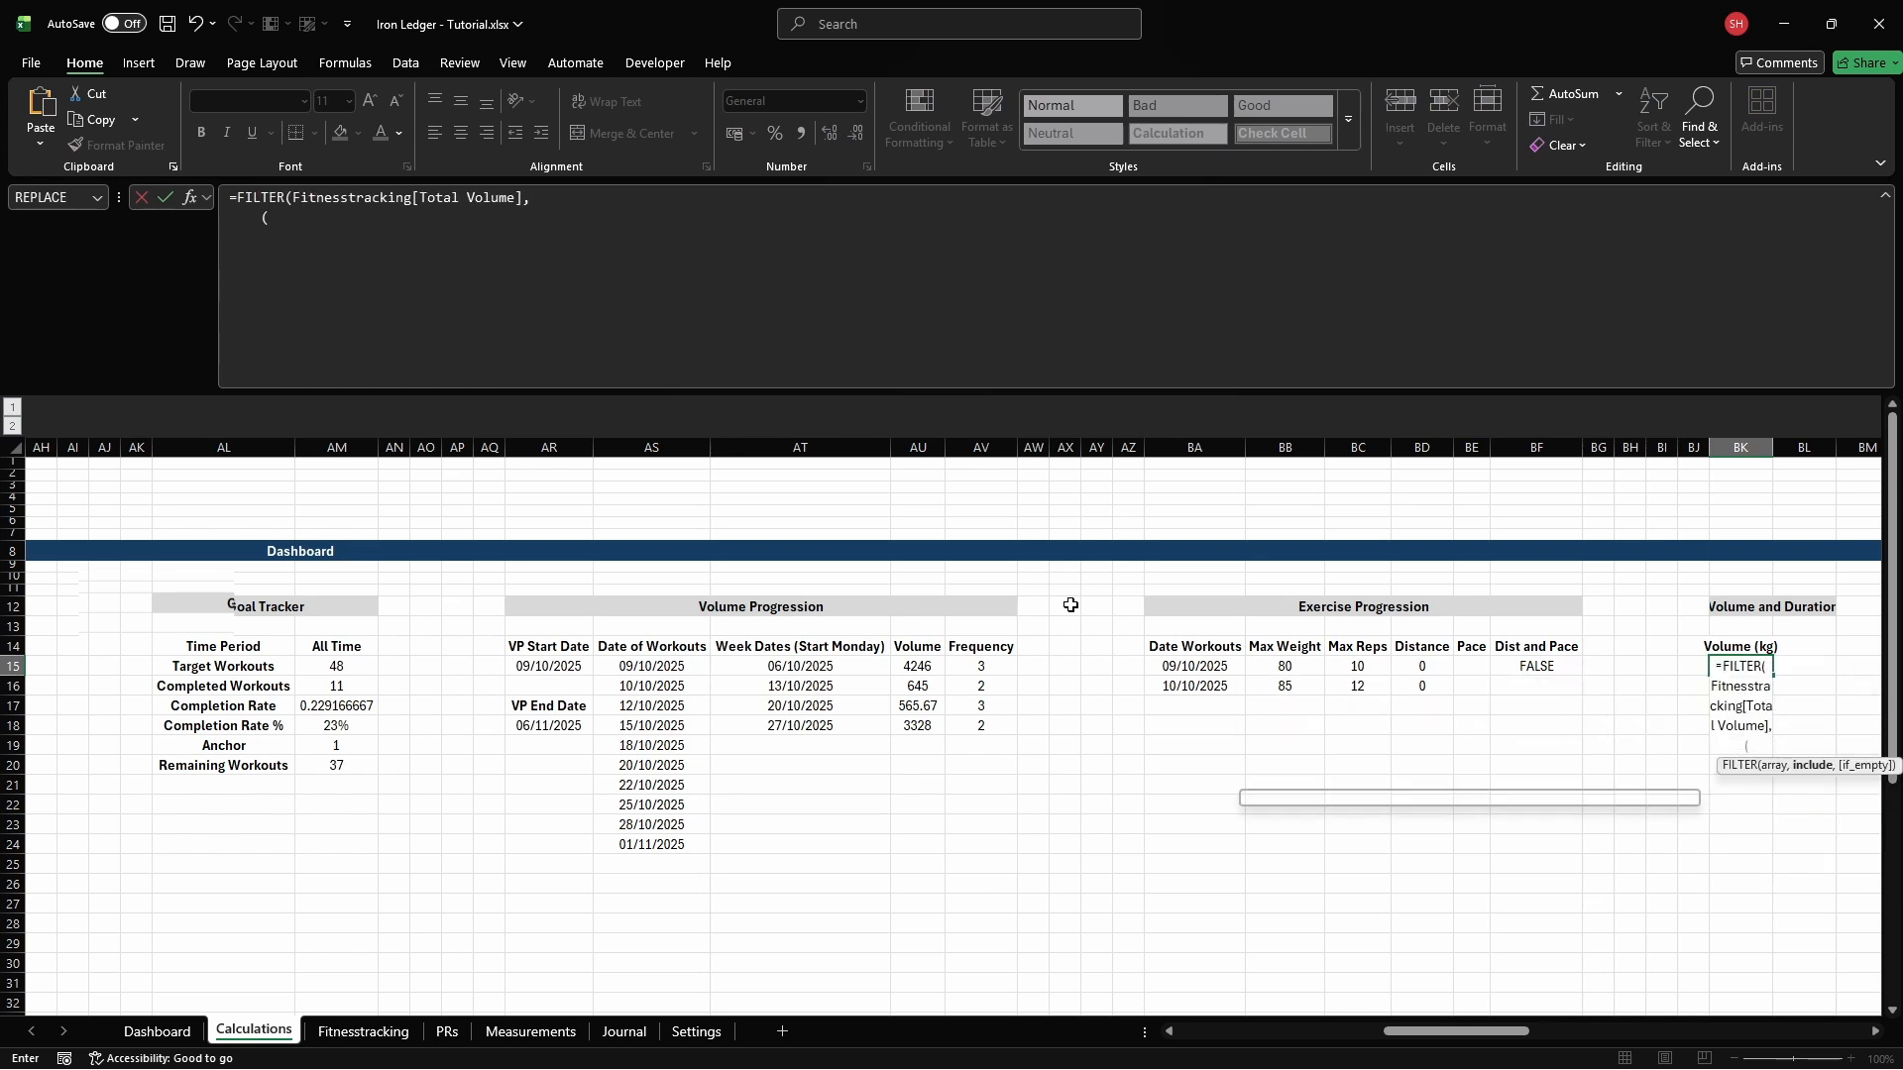
{"action": "type", "text": "Fitnesstracking[Exercis"}
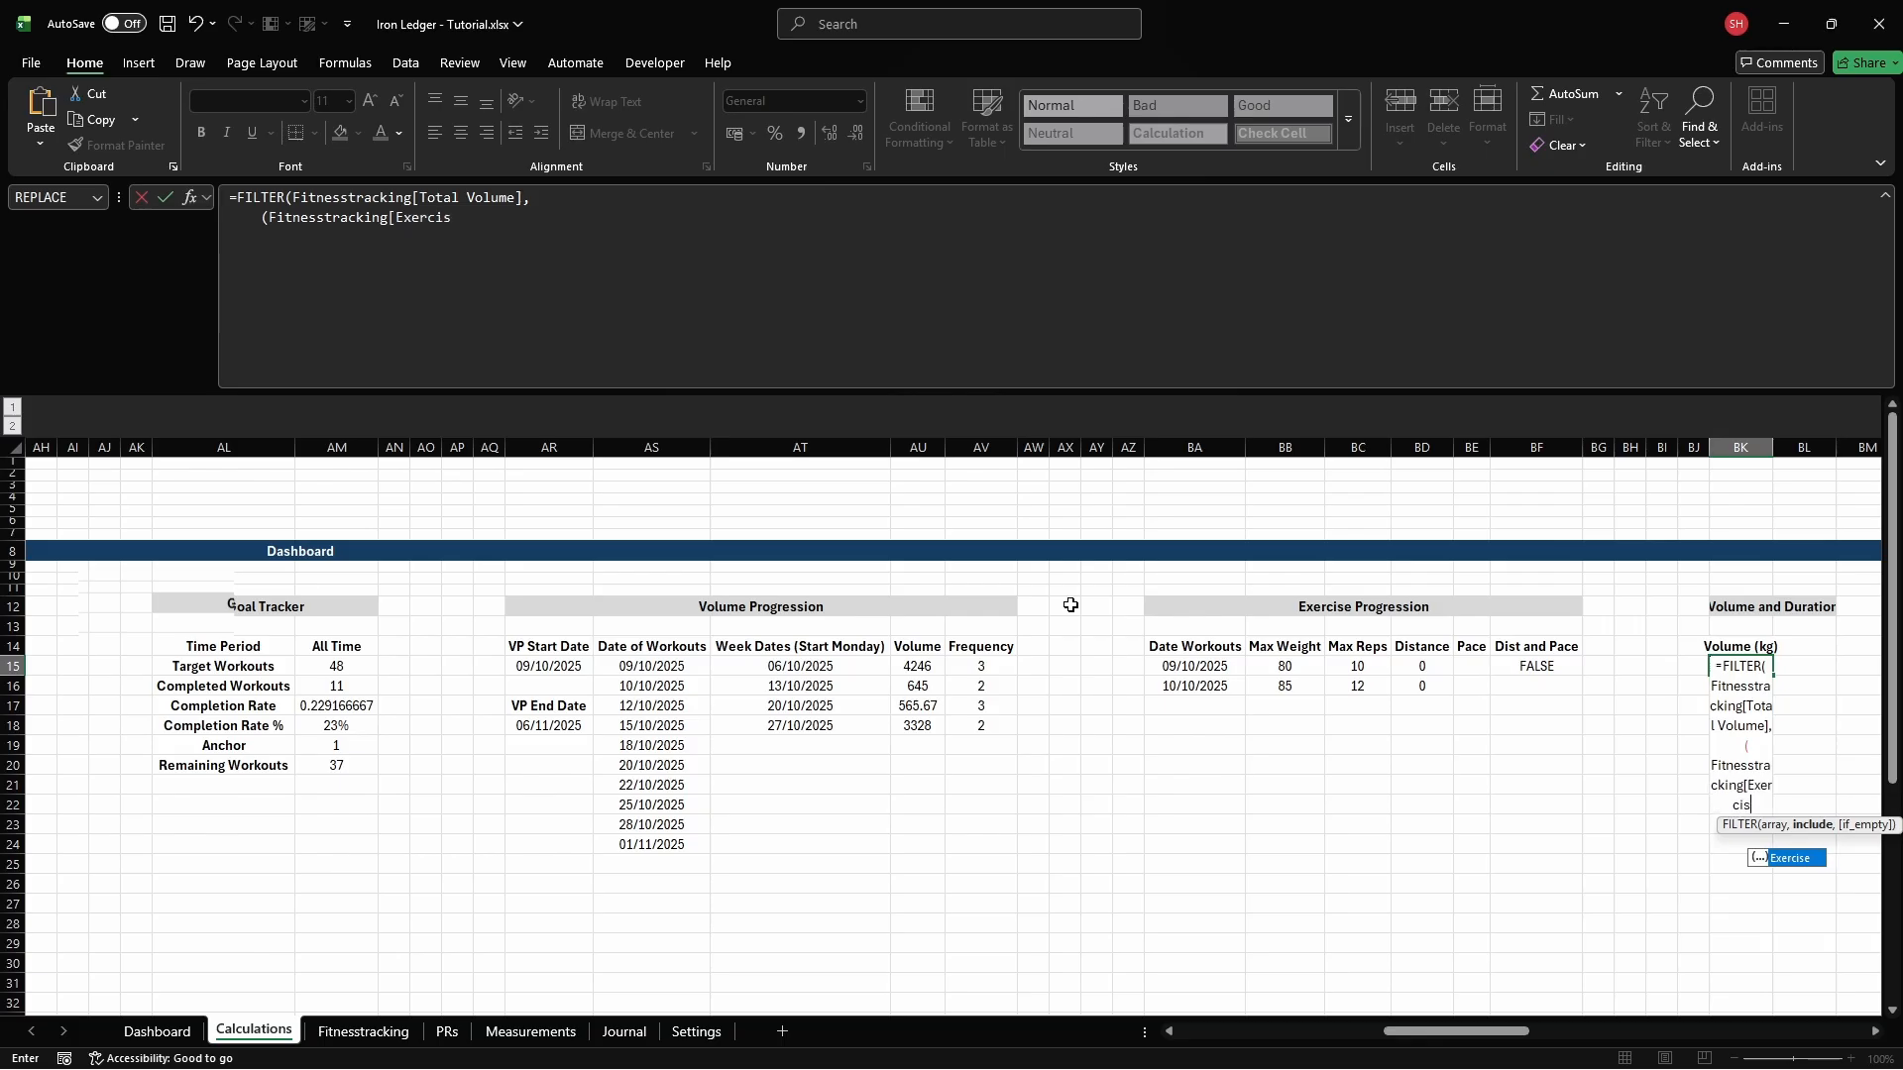
{"action": "type", "text": "e]=d_exercise_selec"}
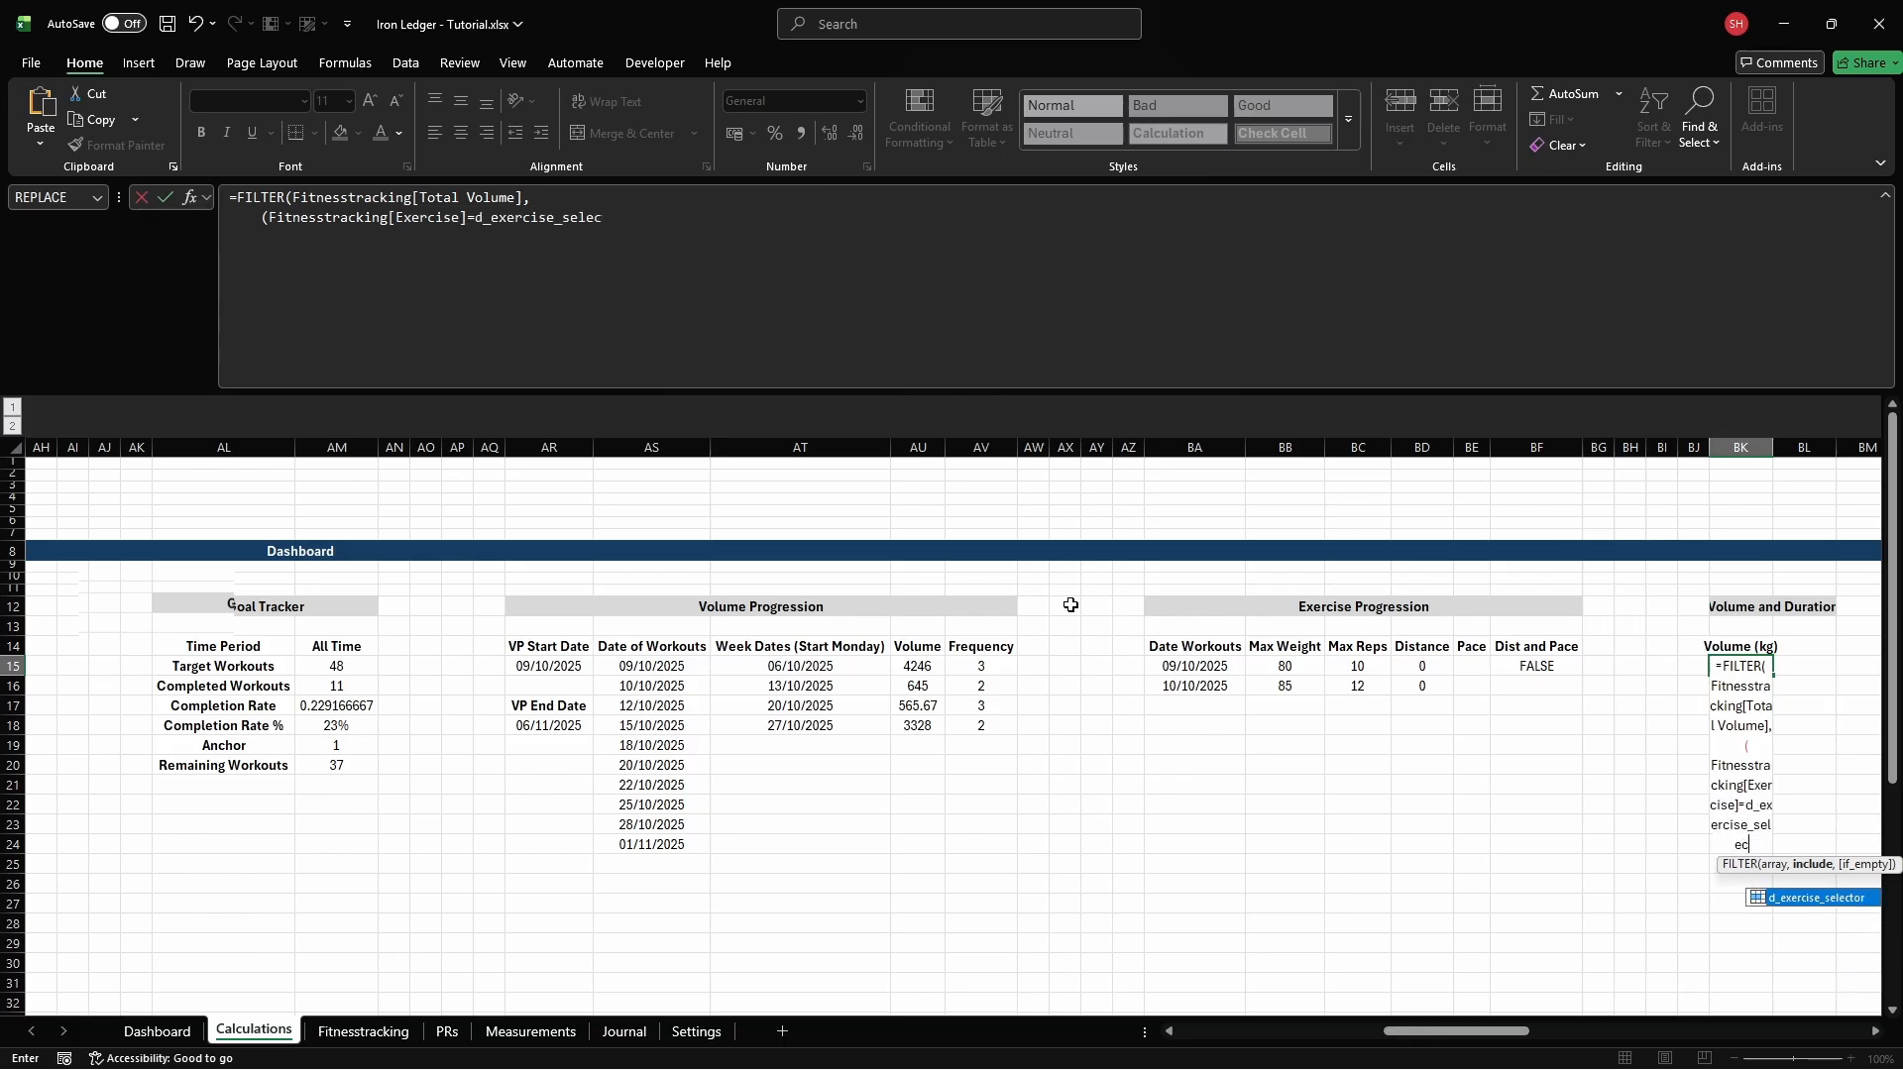
{"action": "type", "text": "tor)*    (ISNUMBER"}
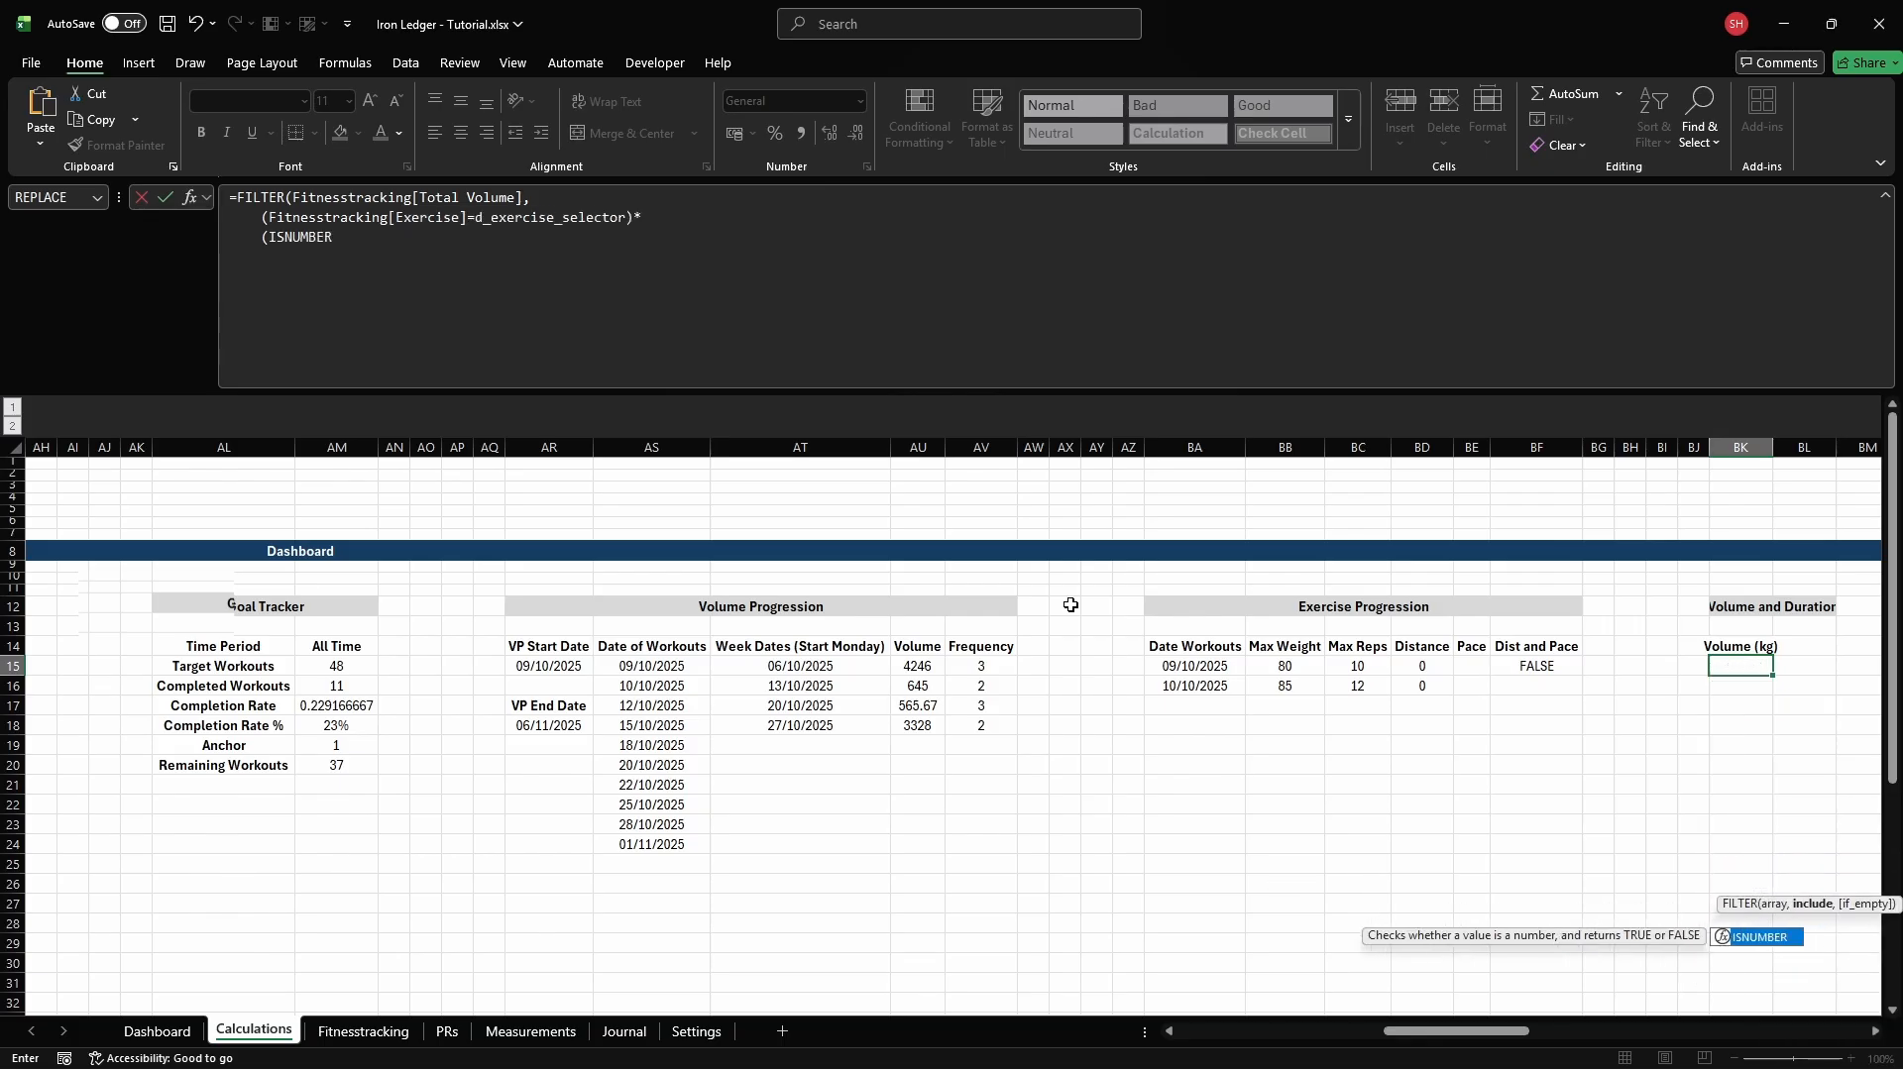
{"action": "type", "text": "(MATCH(Fitnesstracking["}
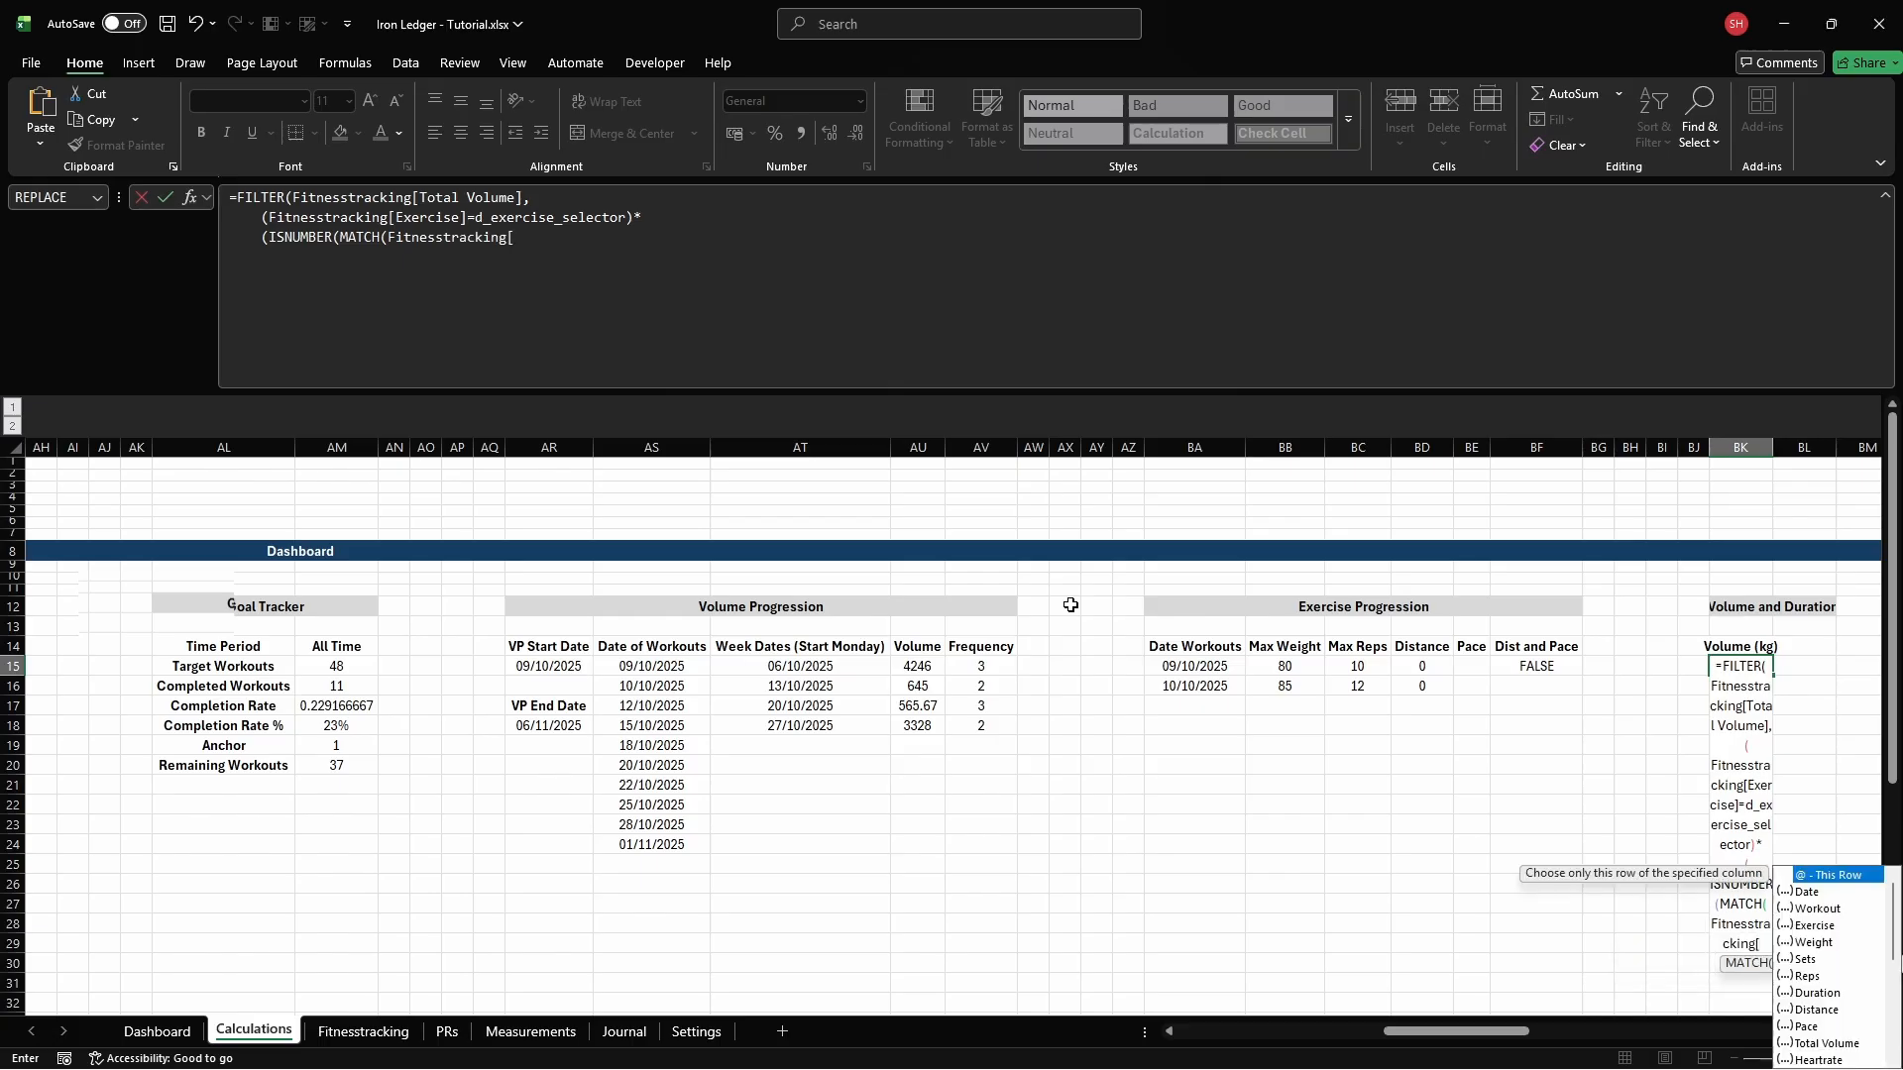
{"action": "type", "text": "Date], cd_eprog_"}
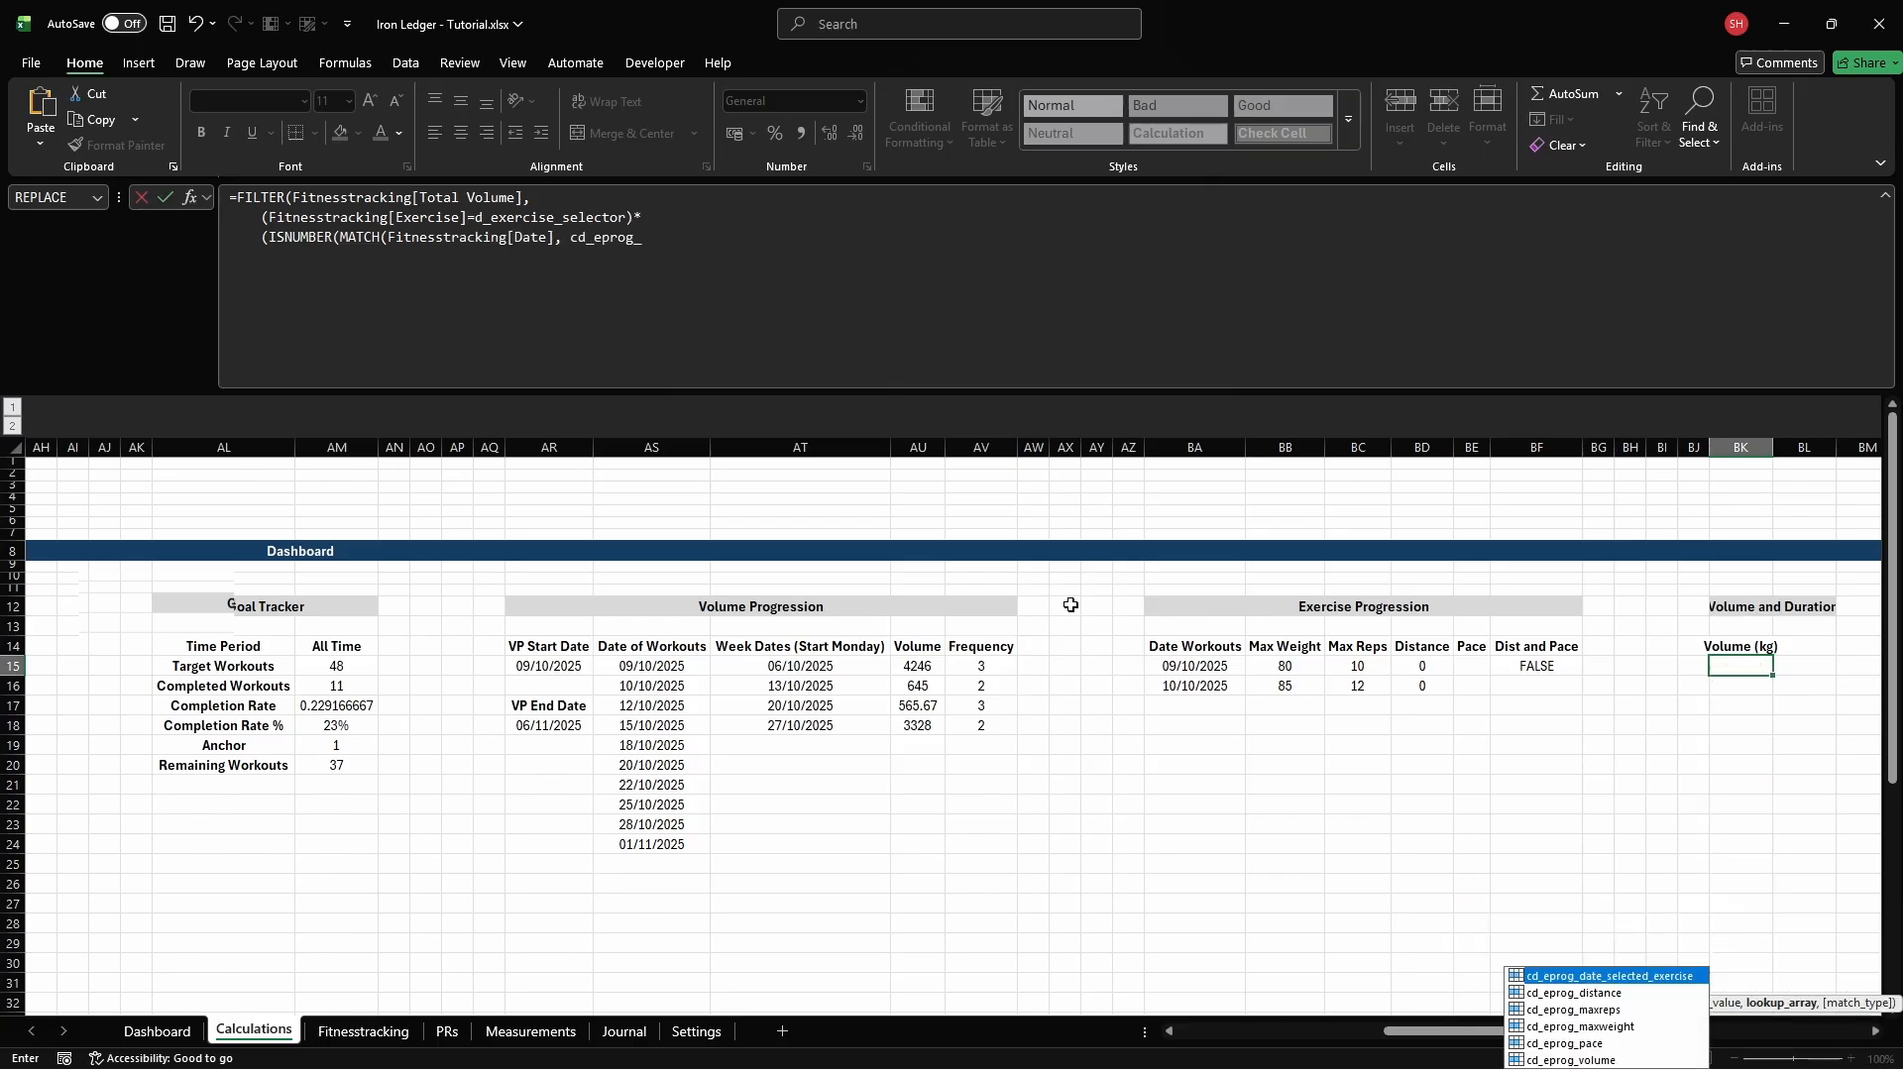
{"action": "type", "text": "date_selected_exercise, 0))))"}
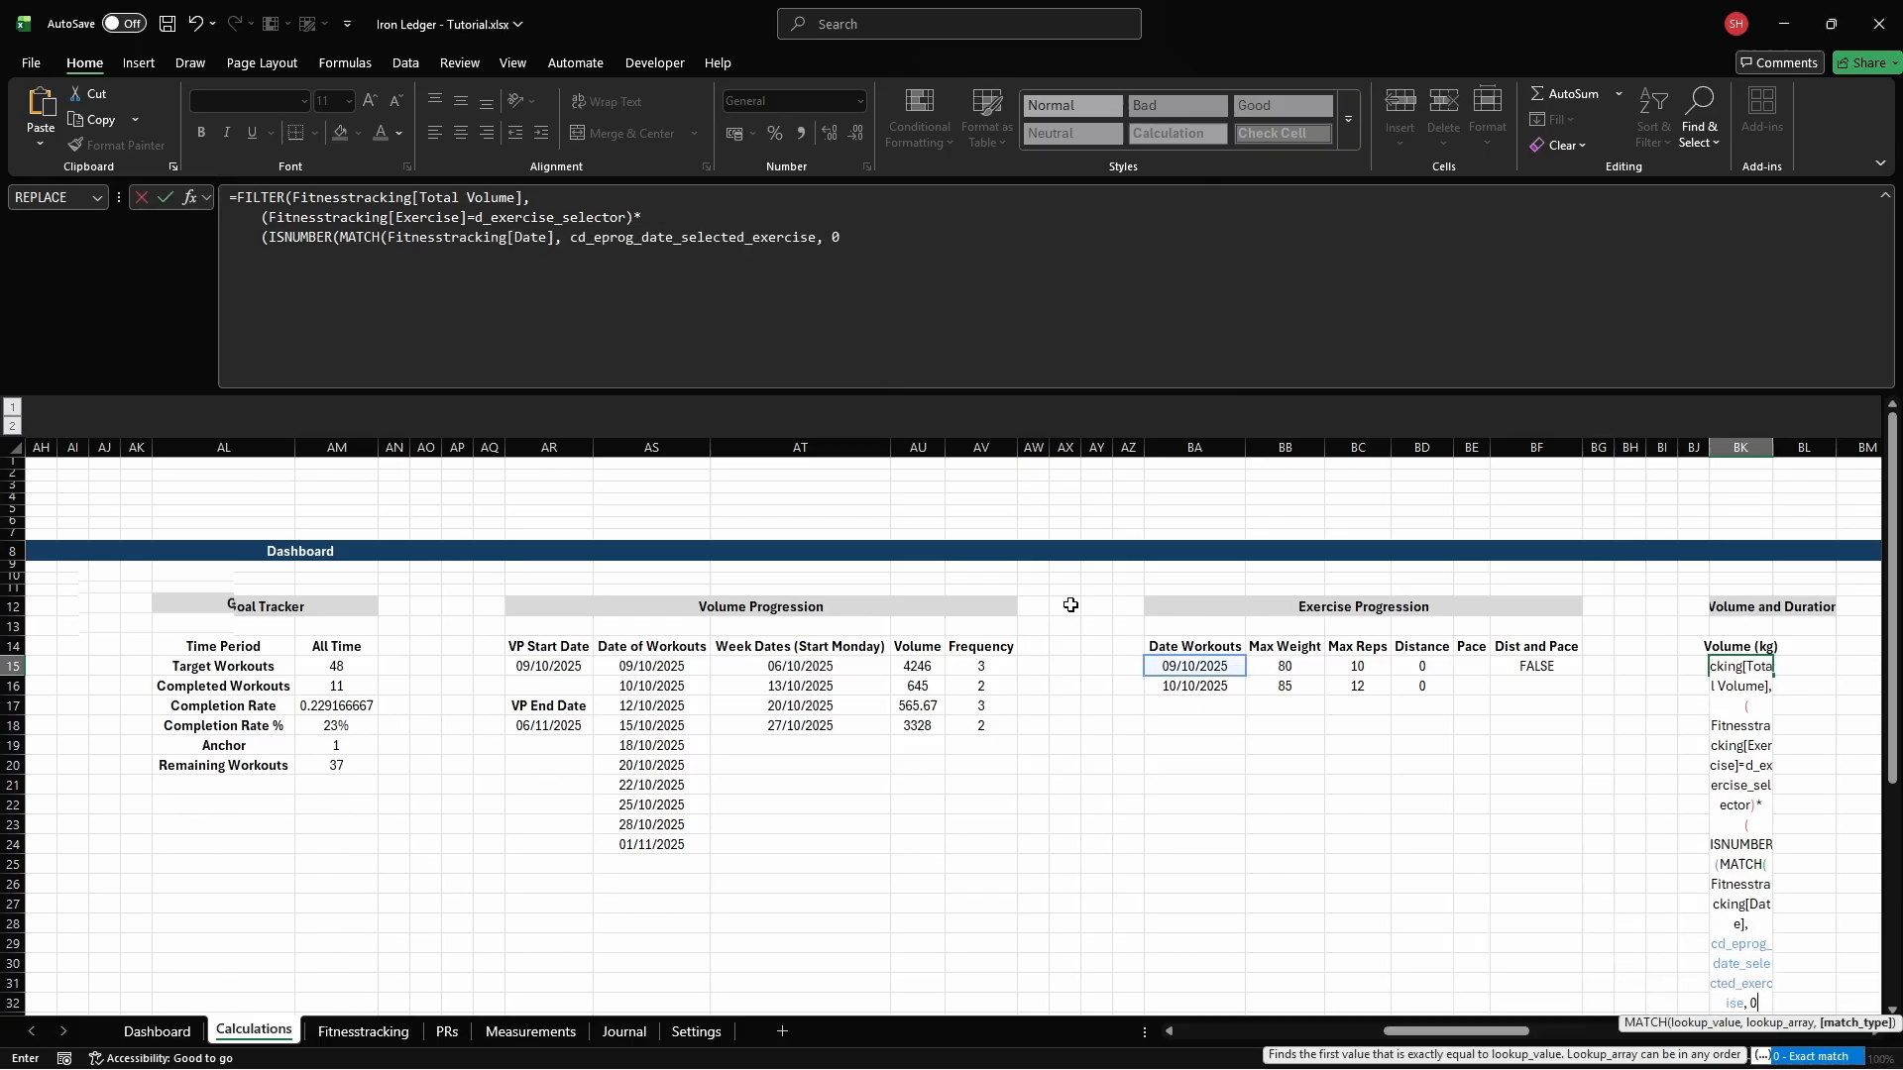
{"action": "key", "text": "Tab"}
Enter the heading "Duration" in BL14, beside the volume heading
{"action": "key", "text": "Up"}
{"action": "type", "text": "Duration"}
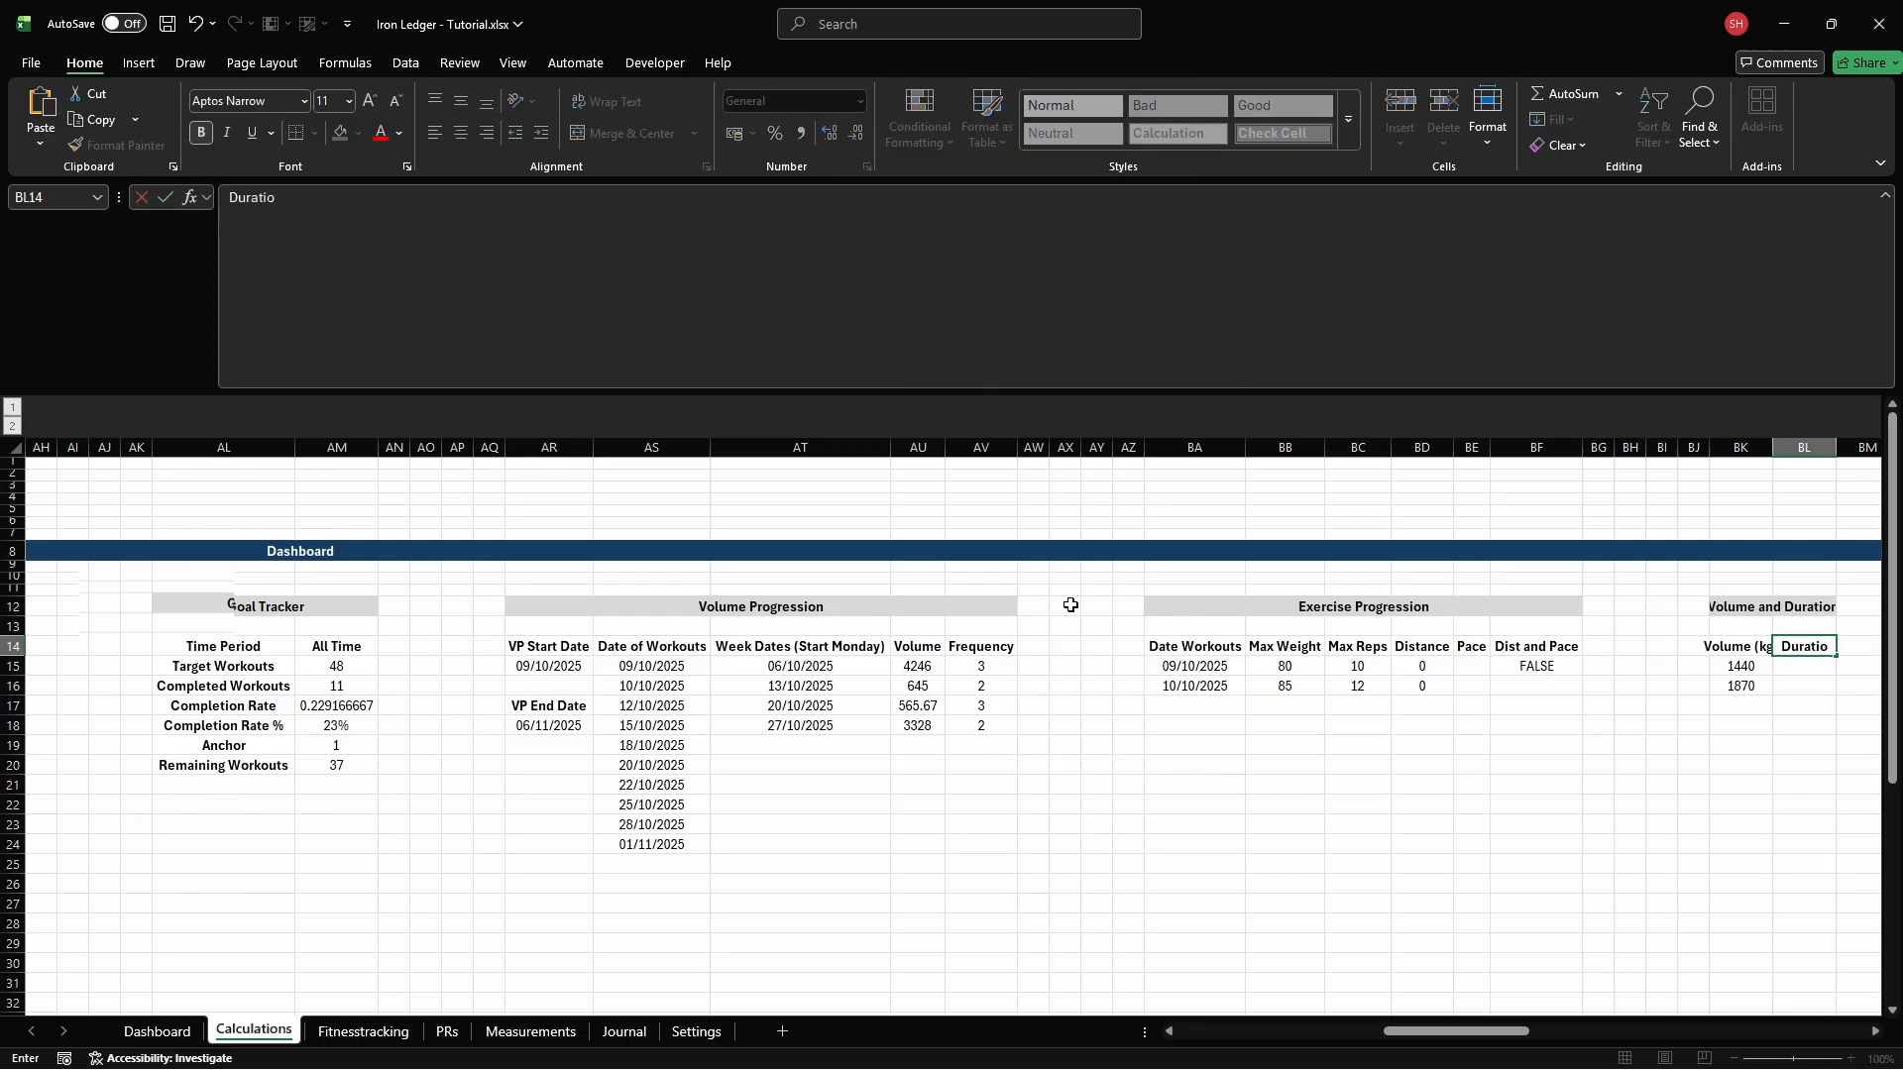
{"action": "key", "text": "Return"}
Define the workbook-scoped name cd_eprog_duration referring to the spill range =Calculations!$BL$15#
{"action": "key", "text": "ctrl+F3"}
{"action": "left_click", "coordinate": [733, 368]}
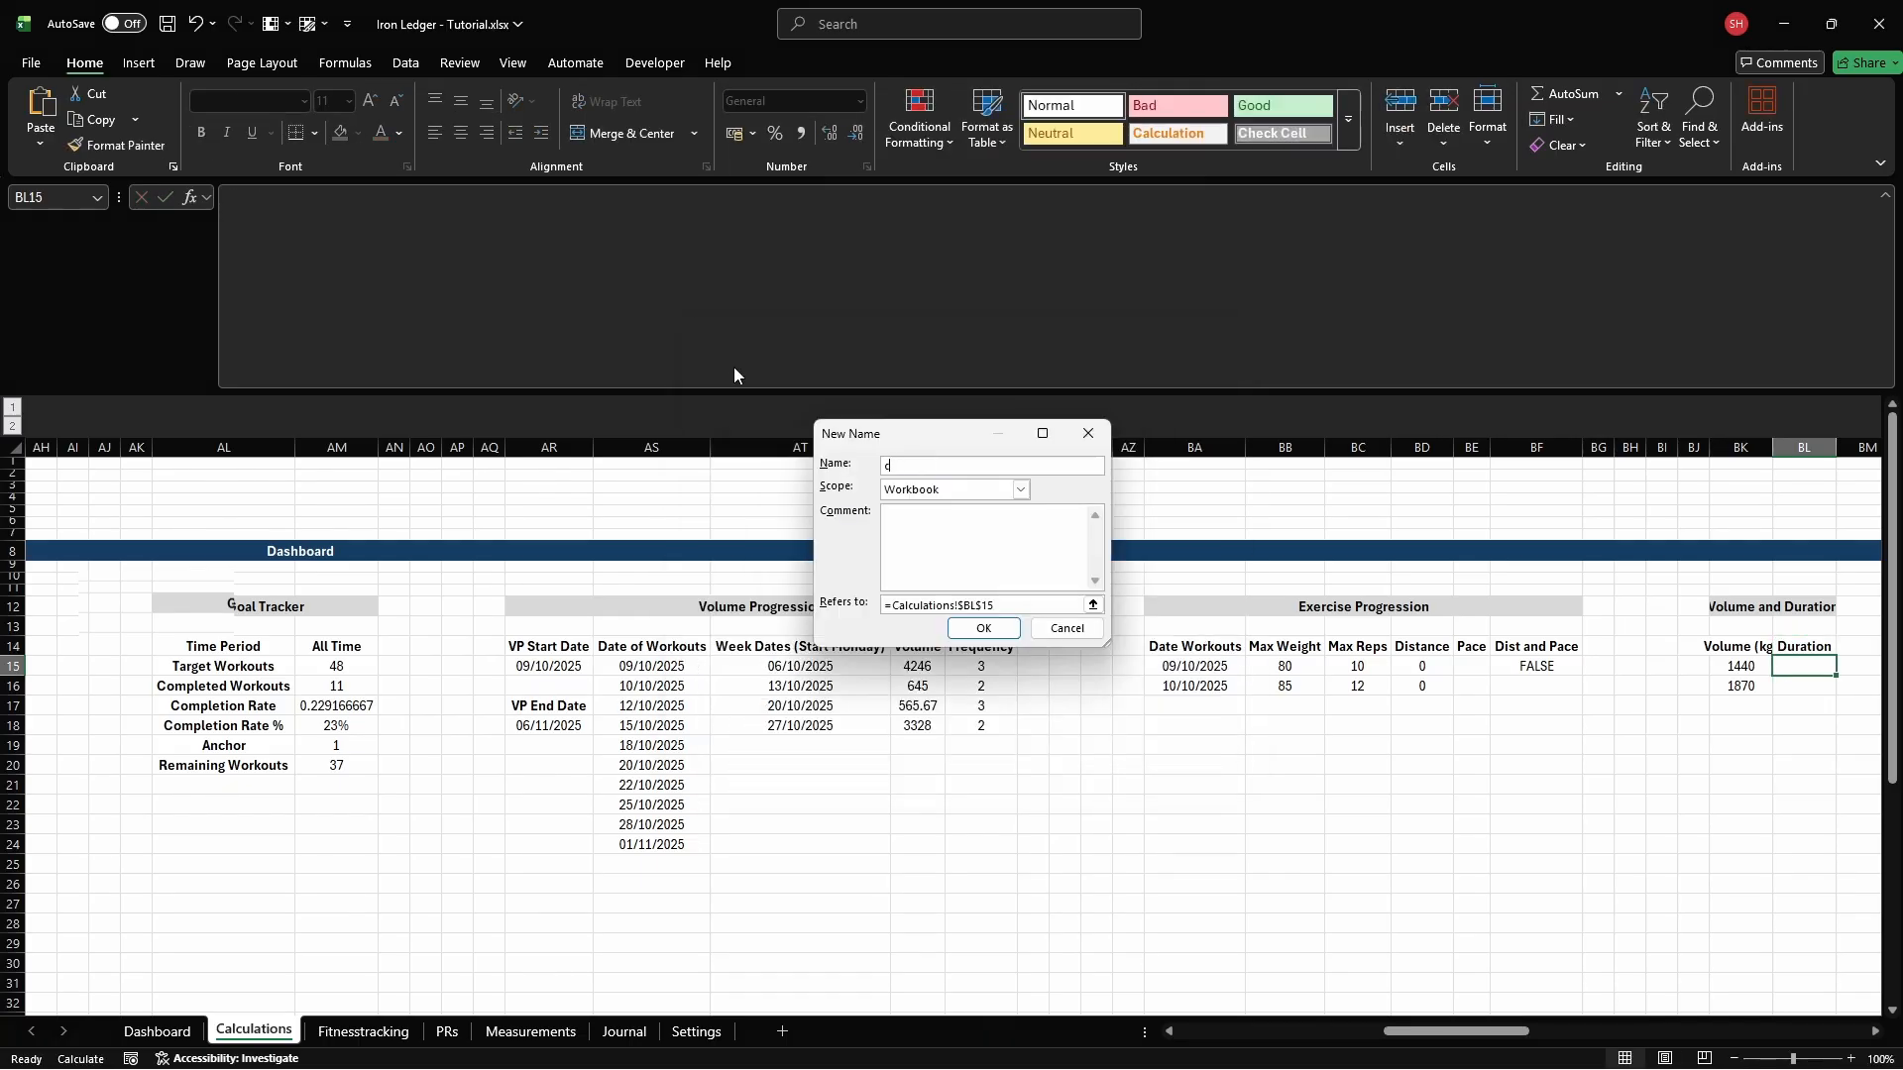
{"action": "type", "text": "cd_eprog_duration"}
{"action": "left_click", "coordinate": [1073, 605]}
{"action": "type", "text": "#"}
{"action": "key", "text": "Return"}
{"action": "key", "text": "Escape"}
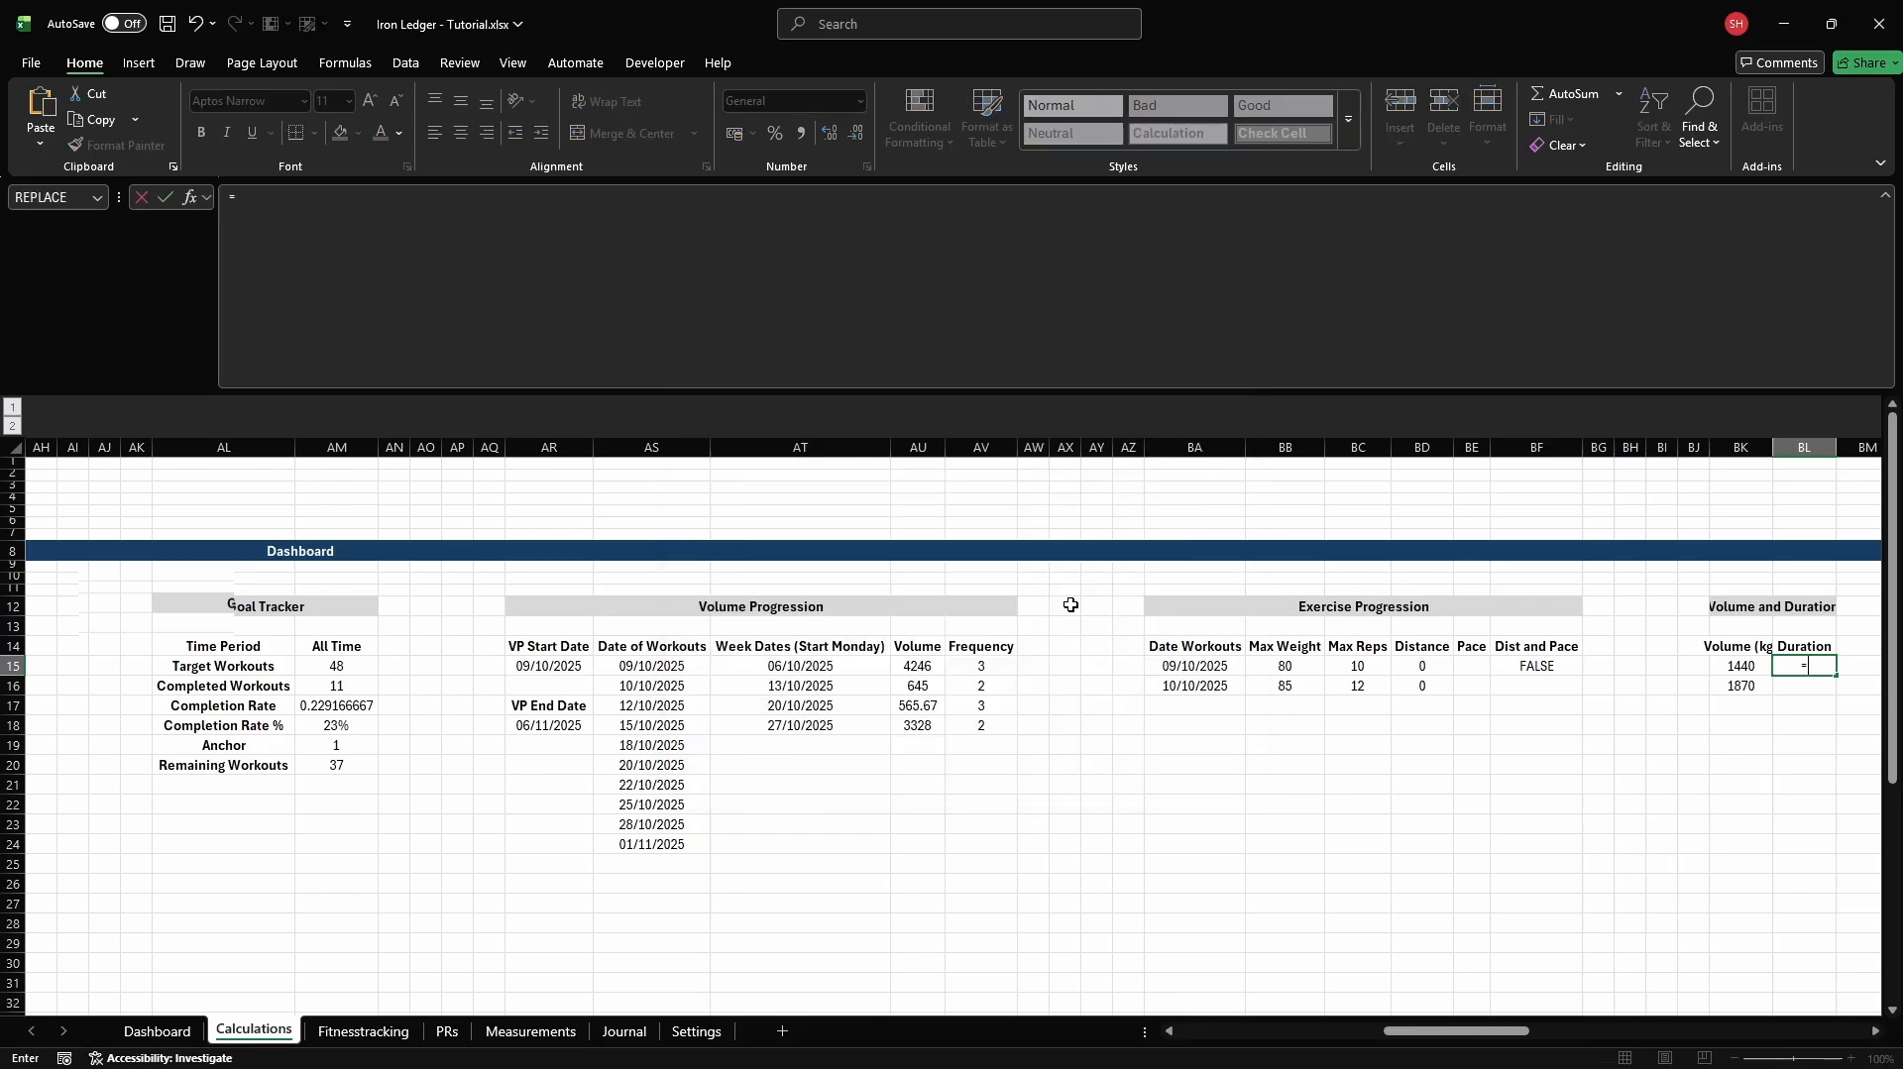
Enter in BL15 the formula =FILTER(Fitnesstracking[Duration], (Fitnesstracking[Exercise]=d_exercise_selector)*(ISNUMBER(MATCH(Fitnesstracking[Date], cd_eprog_date_selected_exercise, 0))))
{"action": "type", "text": "=FILTER(Fitnesstra"}
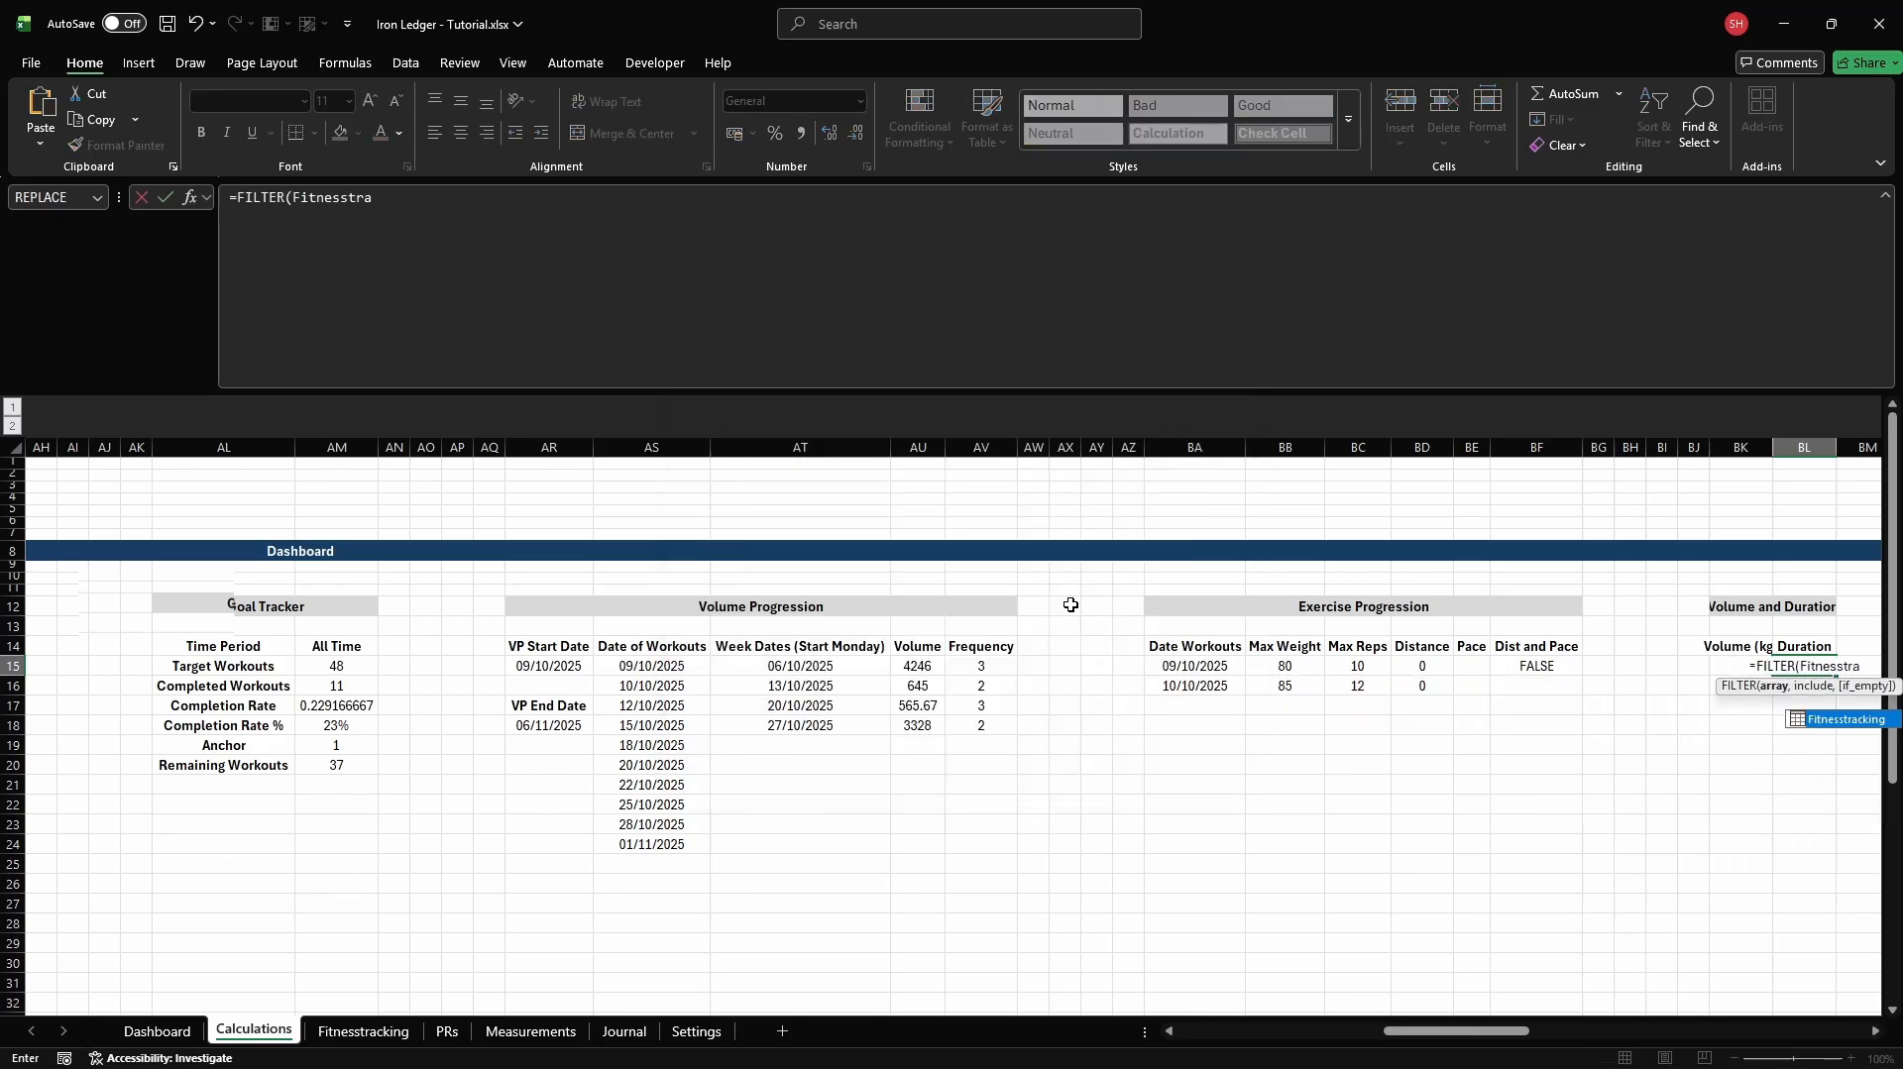
{"action": "type", "text": "cking[Duration],     ("}
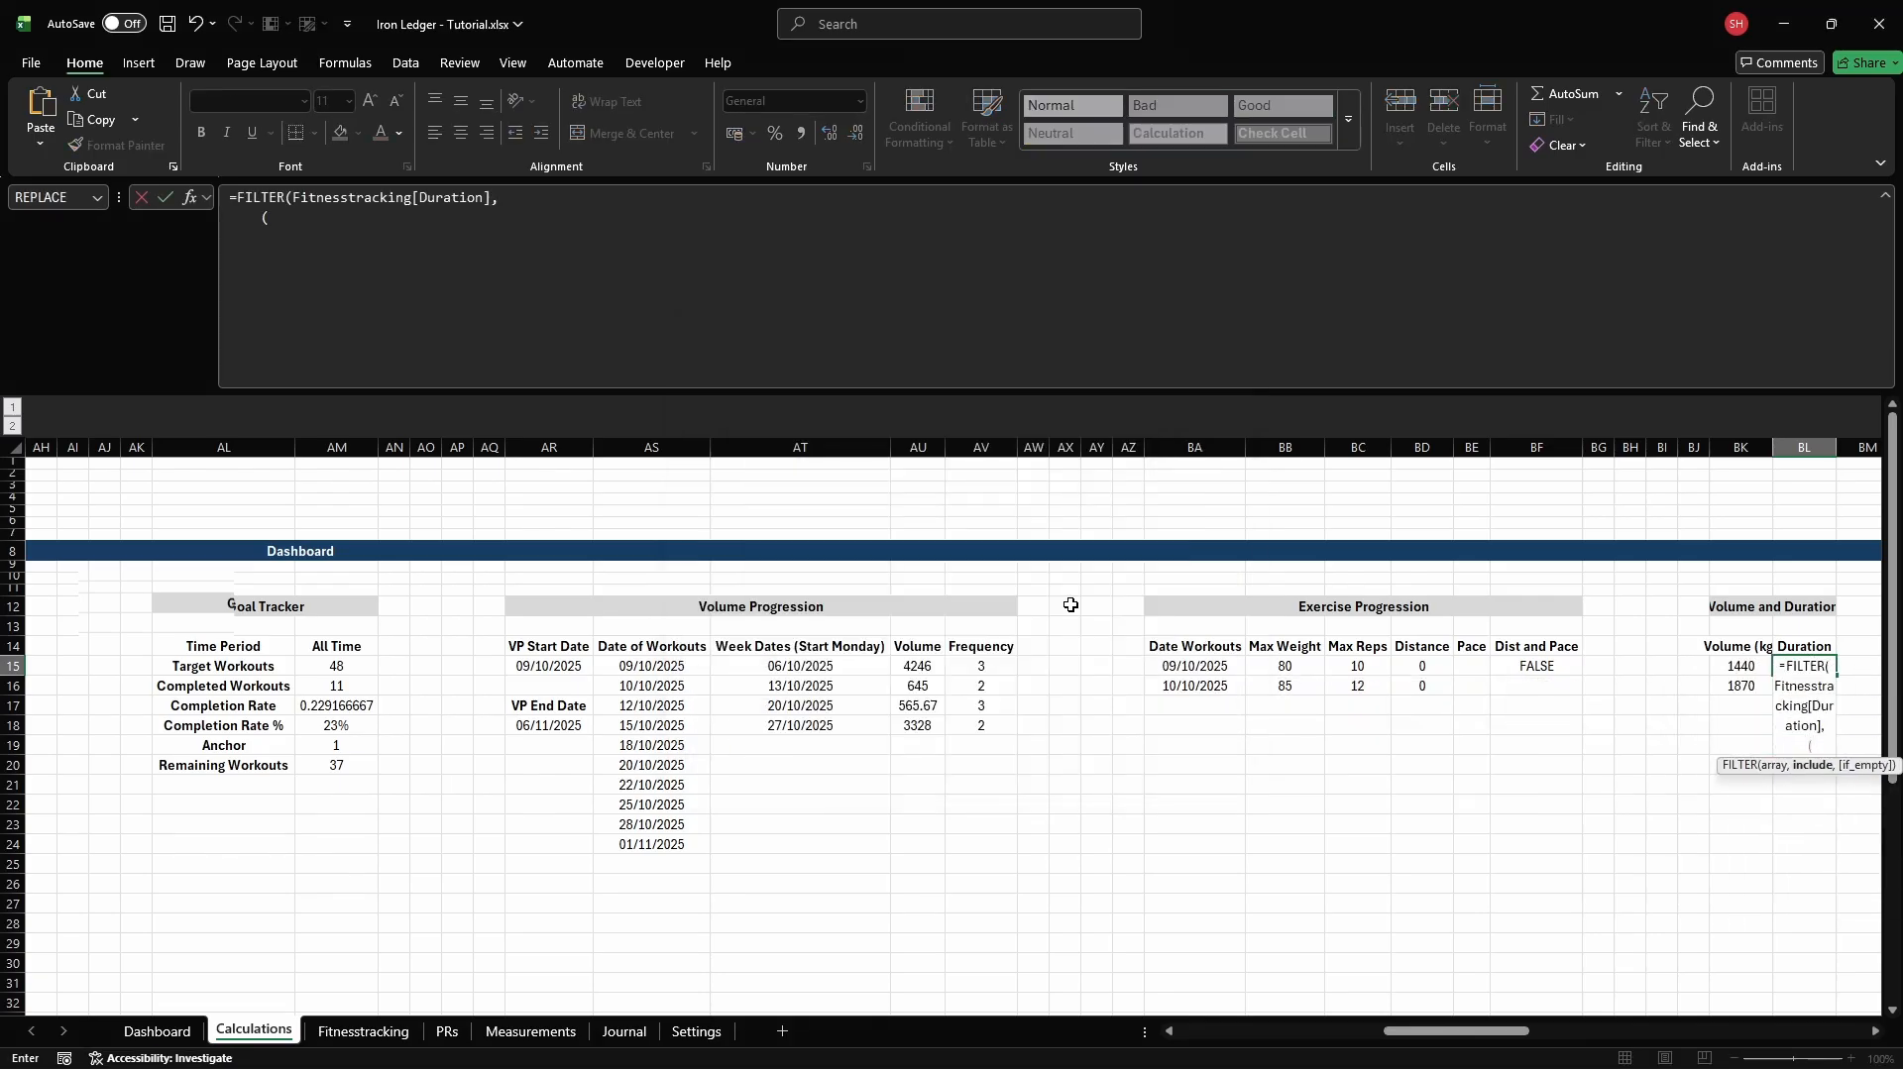
{"action": "type", "text": "Fitnesstracking[Exercis"}
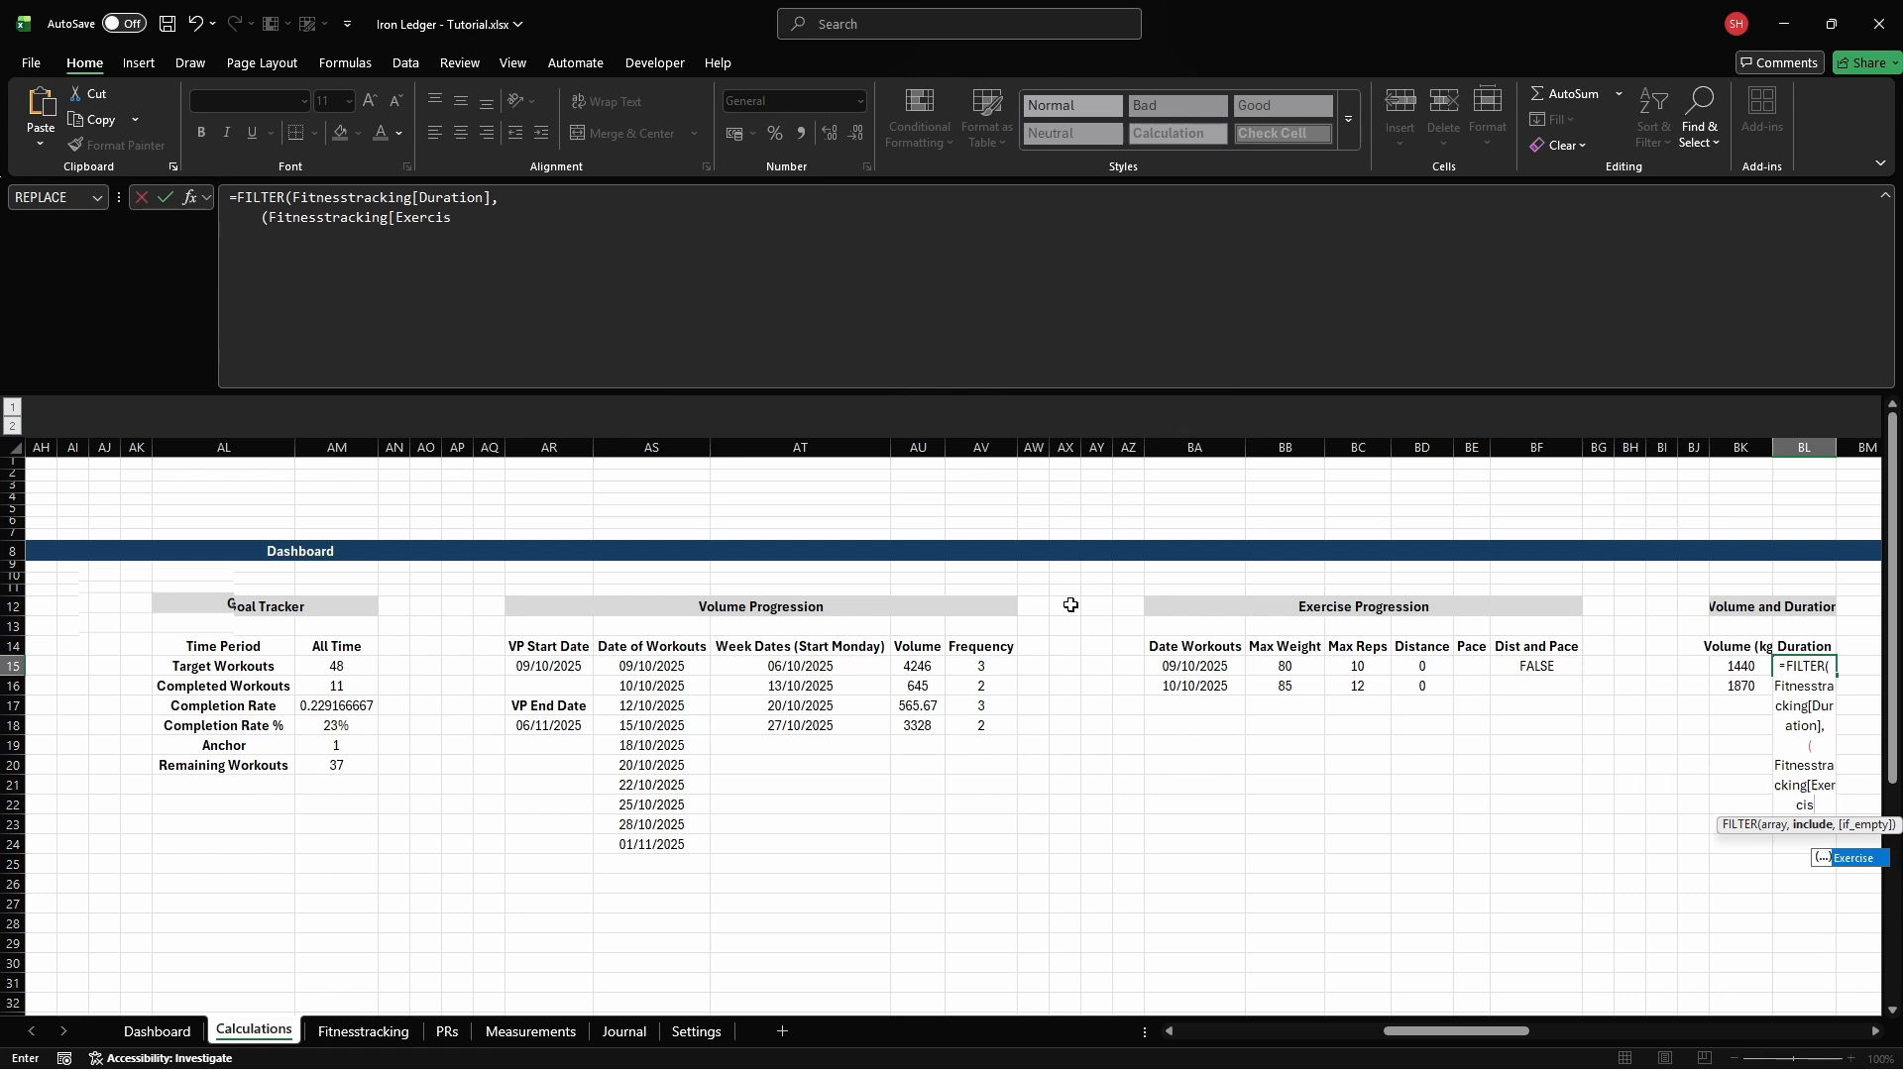
{"action": "type", "text": "e]=d_exercise_sele"}
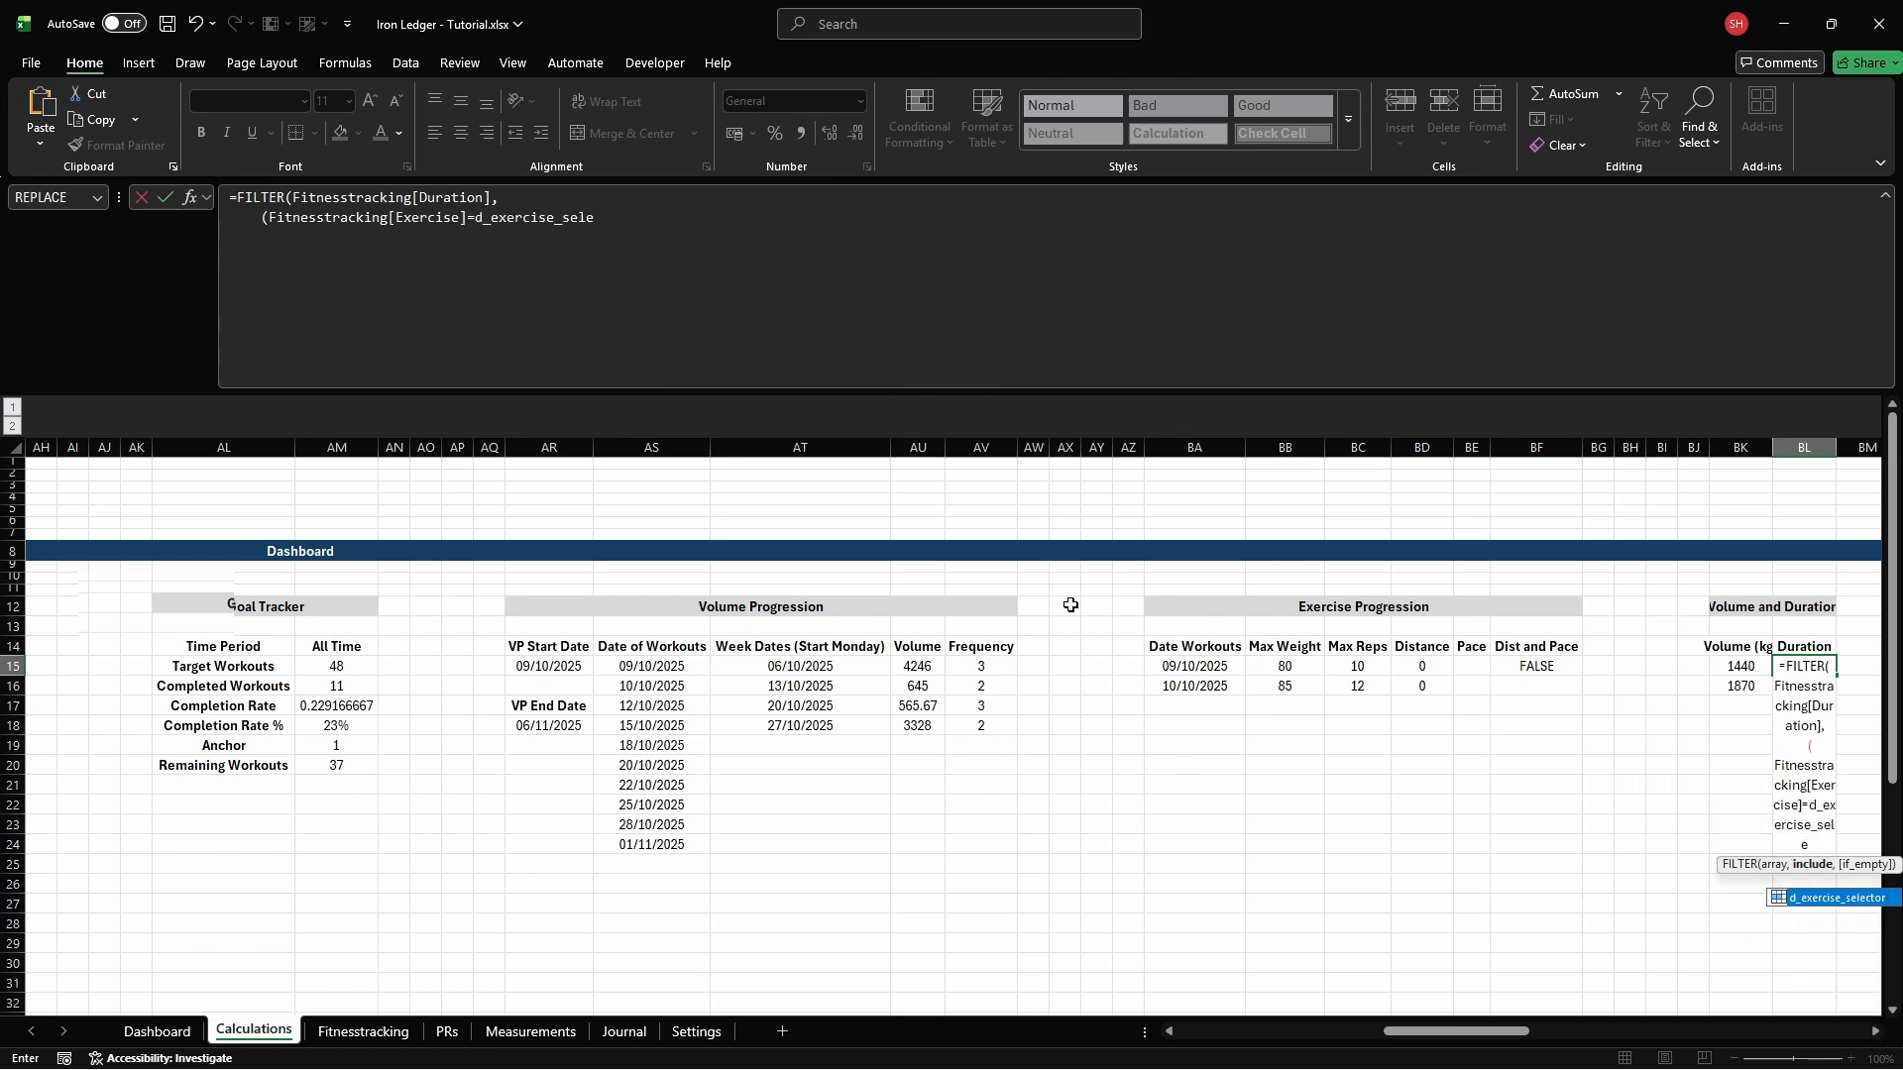
{"action": "type", "text": "ctor)*"}
{"action": "key", "text": "alt+Return"}
{"action": "type", "text": "(ISNUMBER(MAT"}
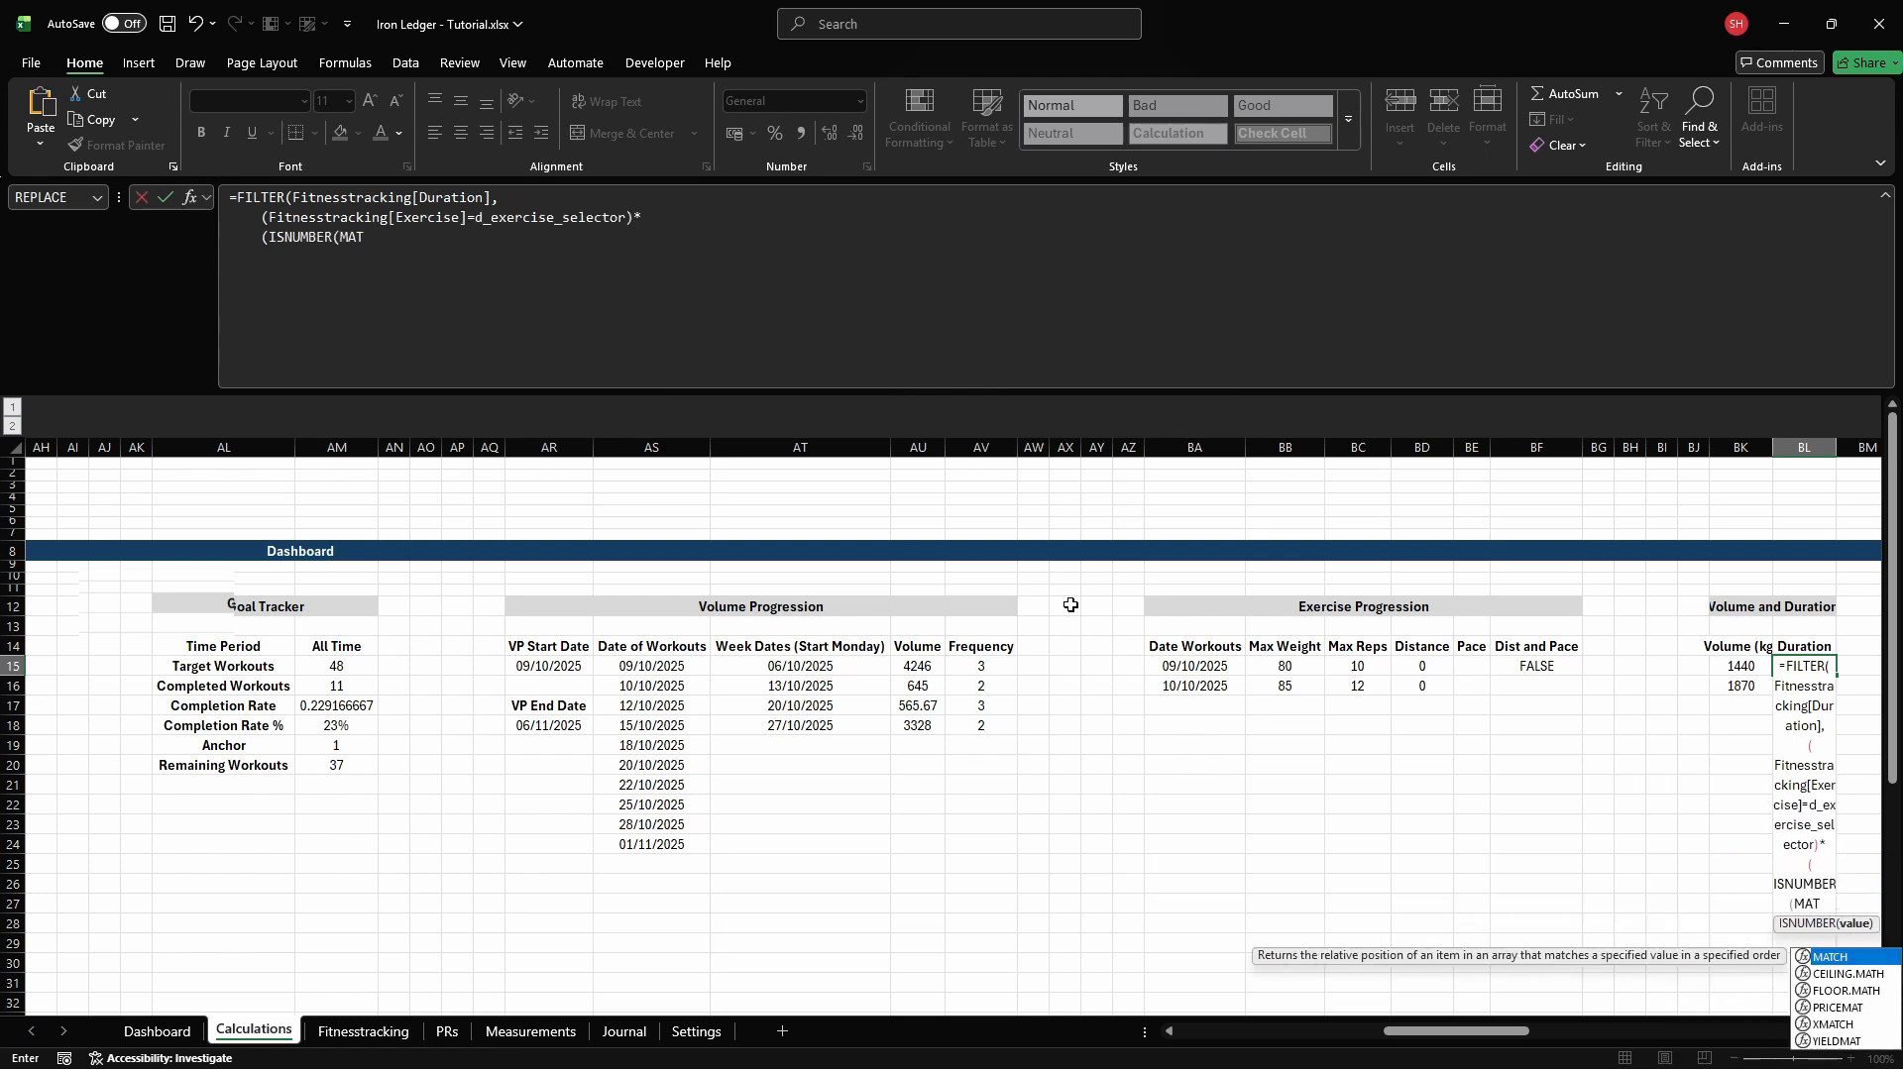
{"action": "type", "text": "CH(Fitnesstracking[Dat"}
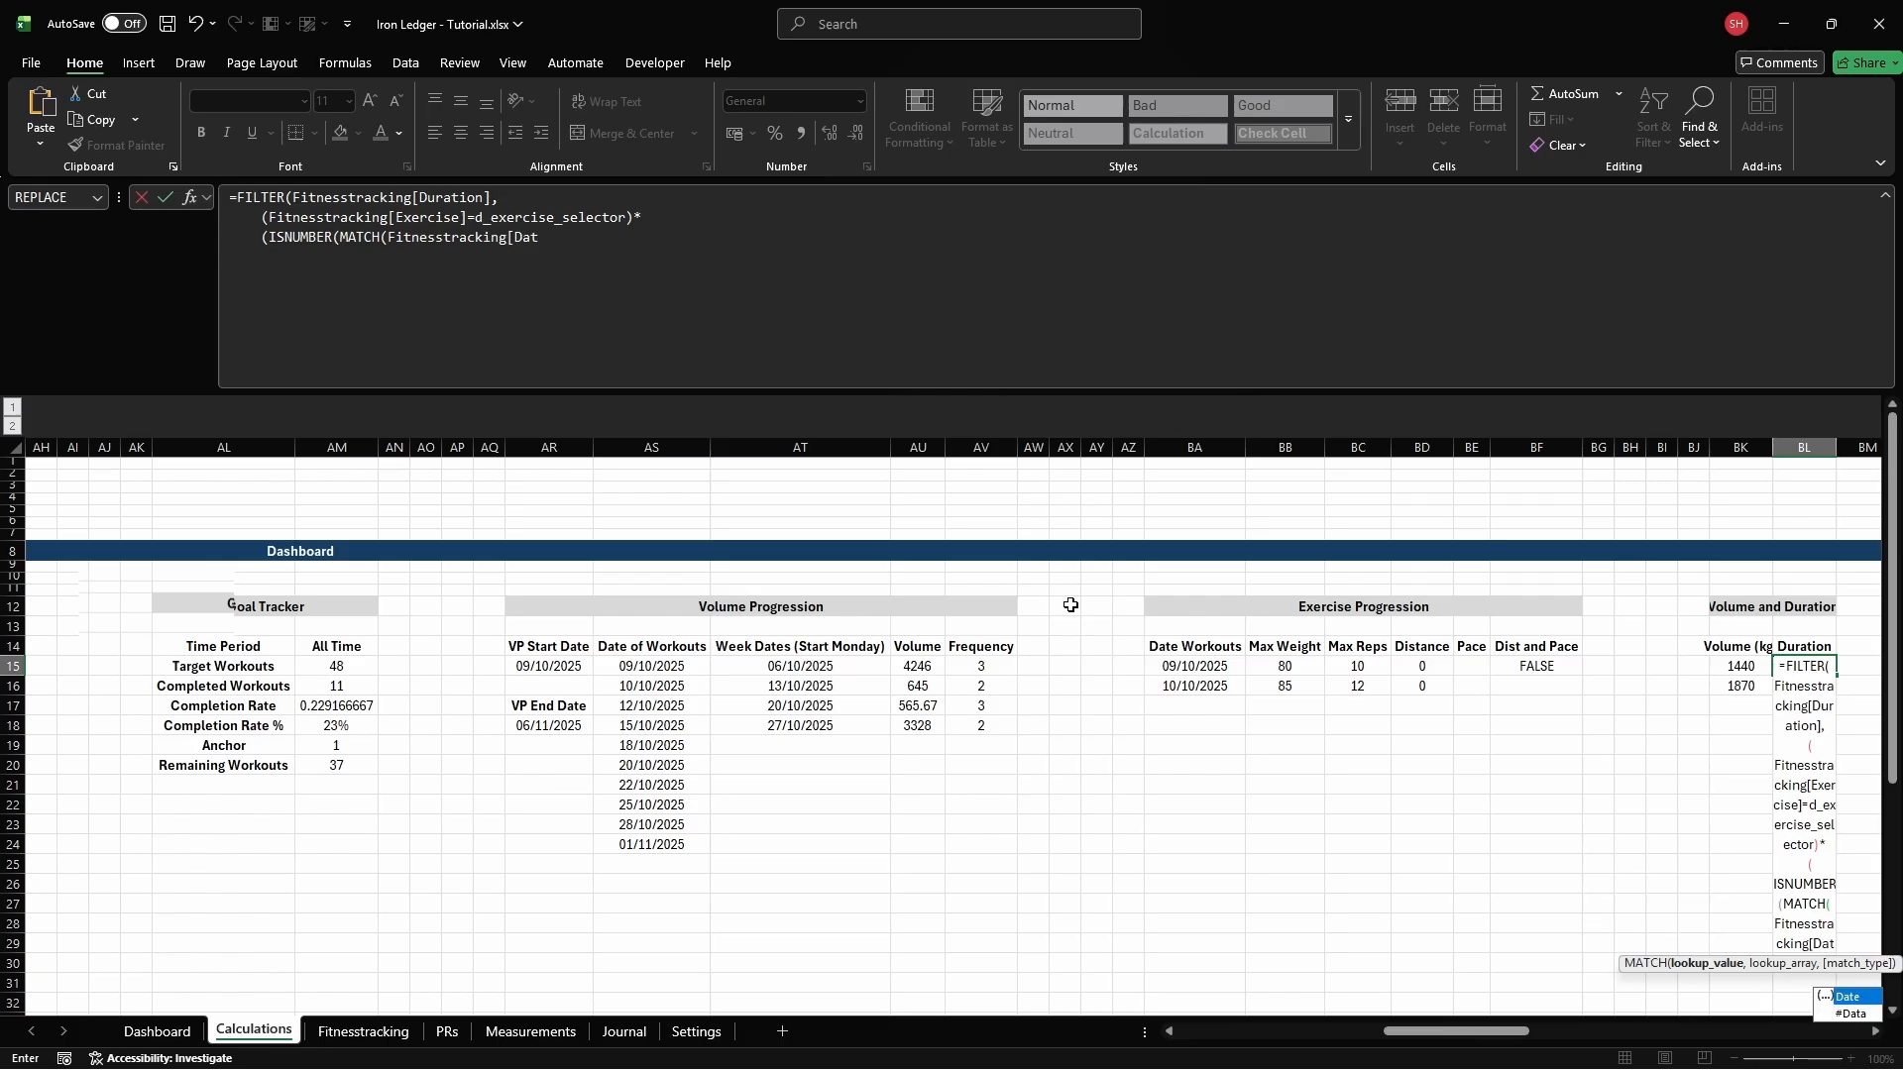
{"action": "type", "text": "e], cd_eprog_date_se"}
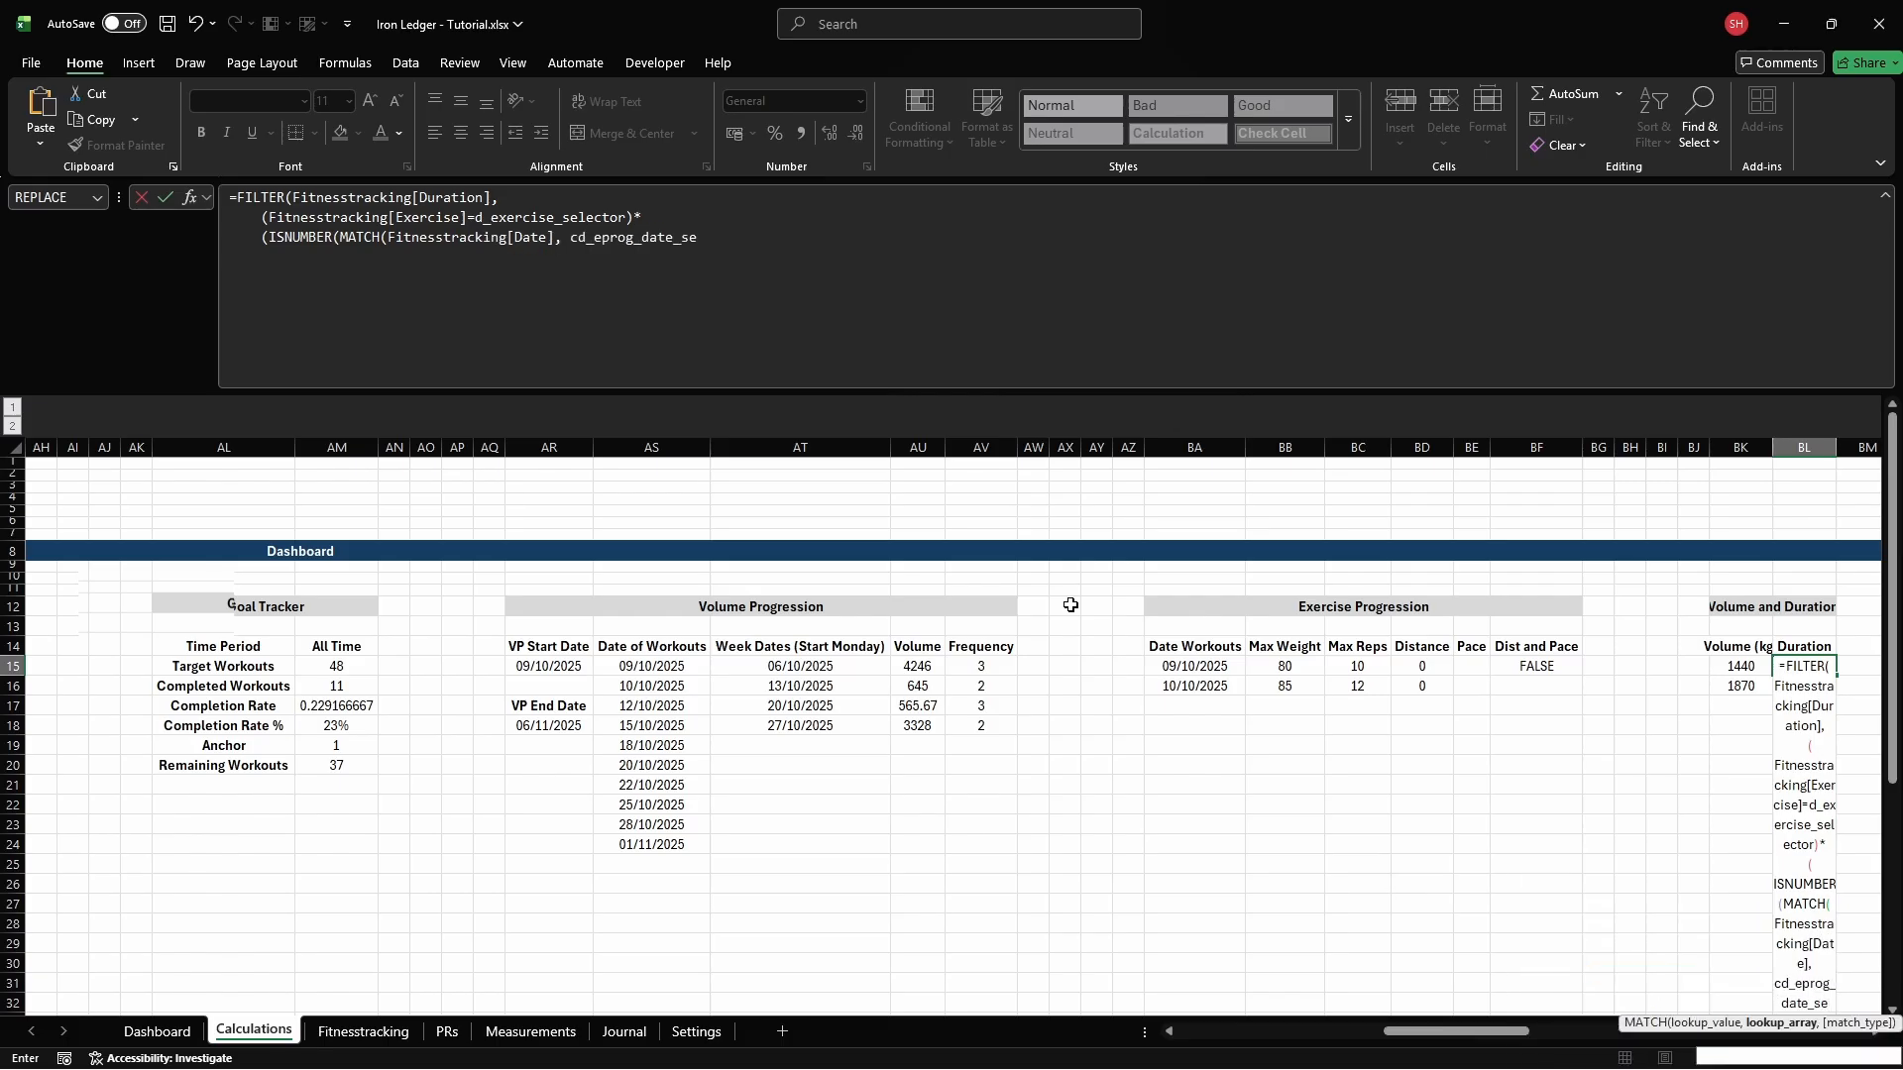
{"action": "type", "text": "lected_exercise, 0"}
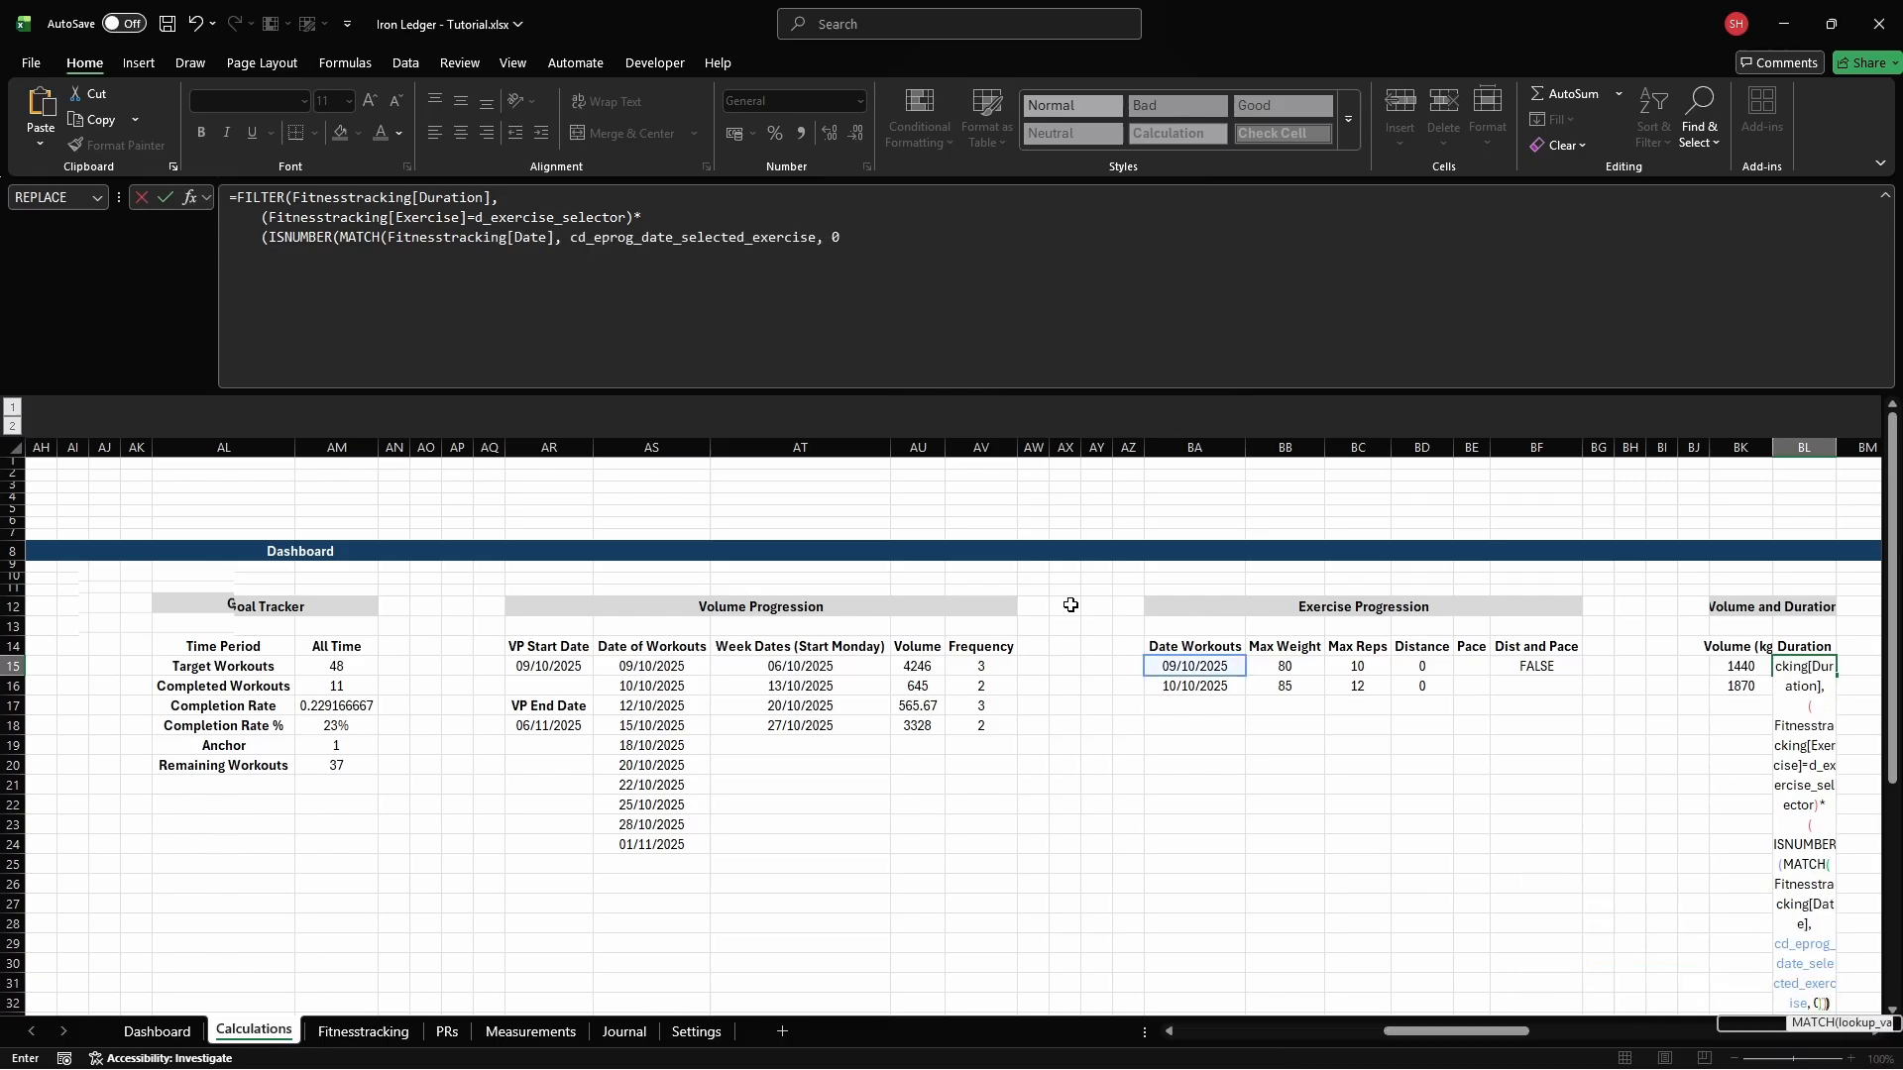
{"action": "type", "text": "))))"}
{"action": "key", "text": "Tab"}
{"action": "key", "text": "Up"}
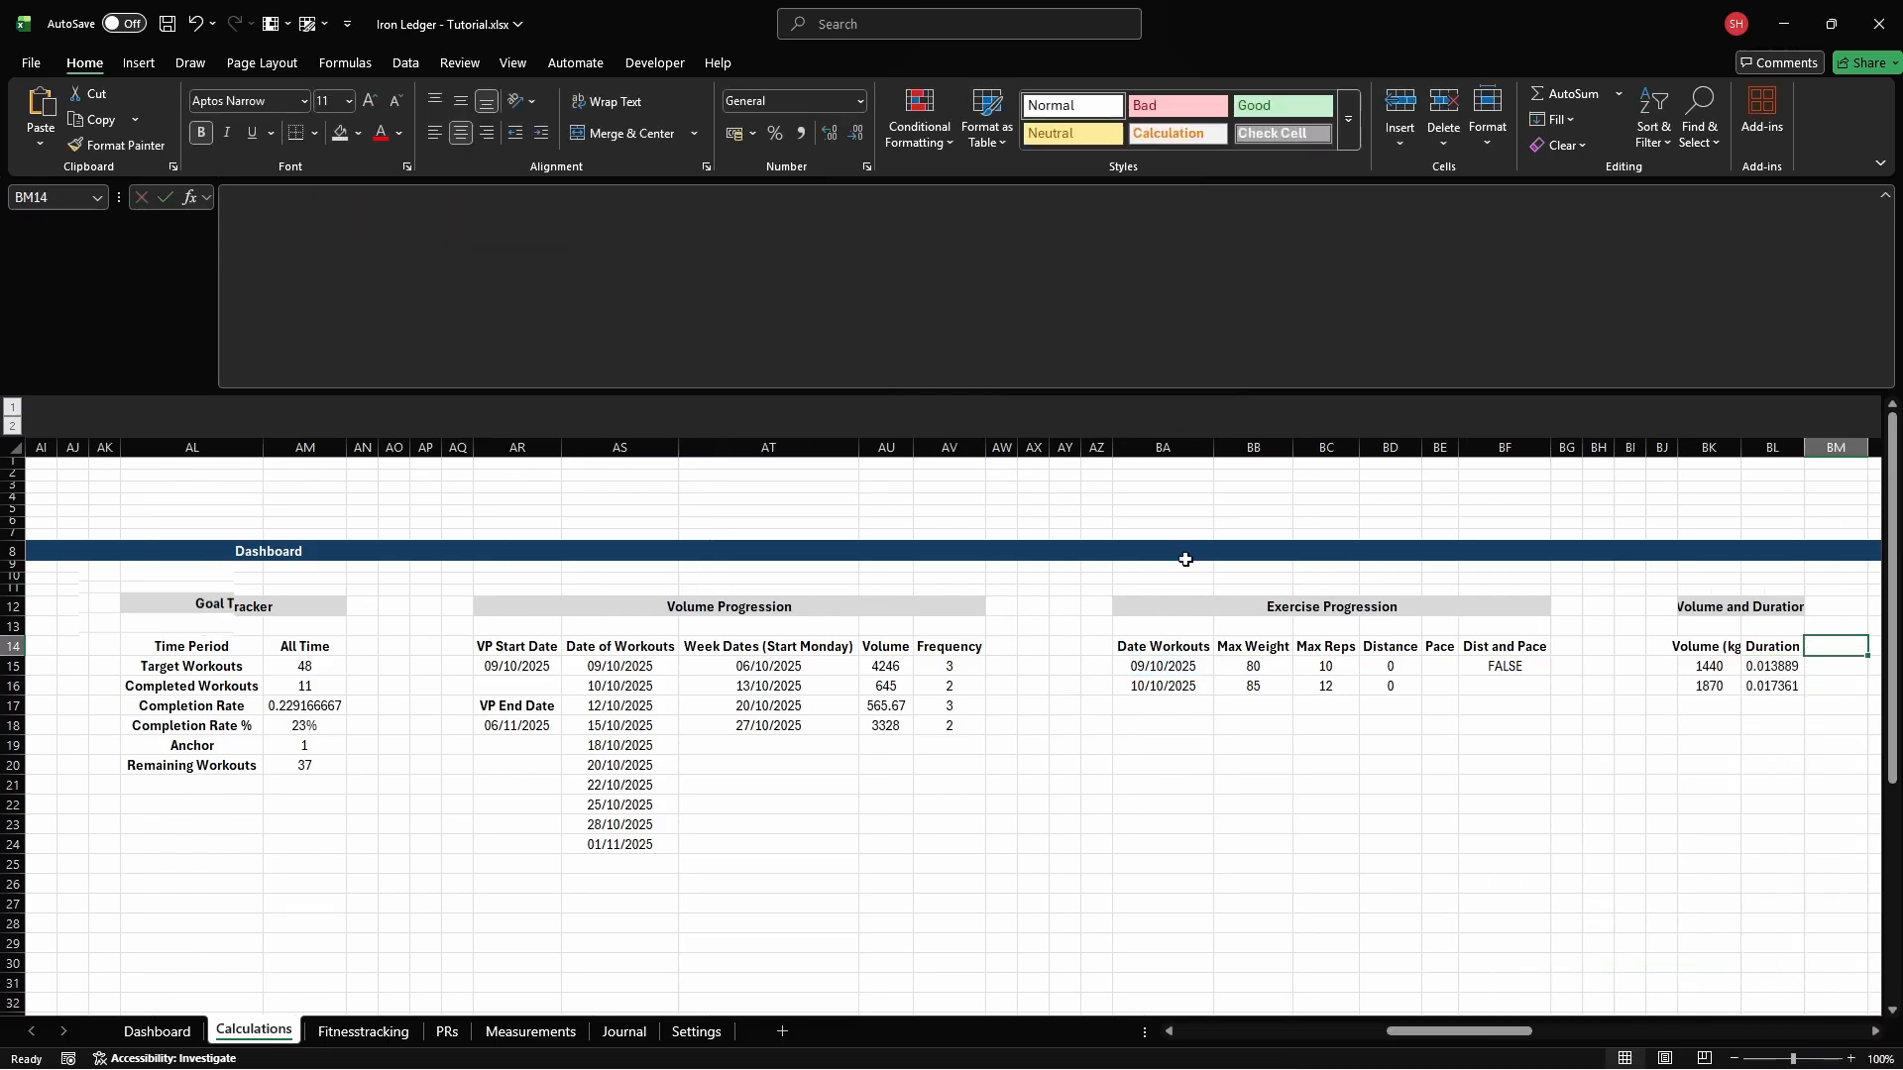
Apply the custom number format [hh]:mm to the whole Duration column BL
{"action": "left_click", "coordinate": [1746, 448]}
{"action": "key", "text": "ctrl+1"}
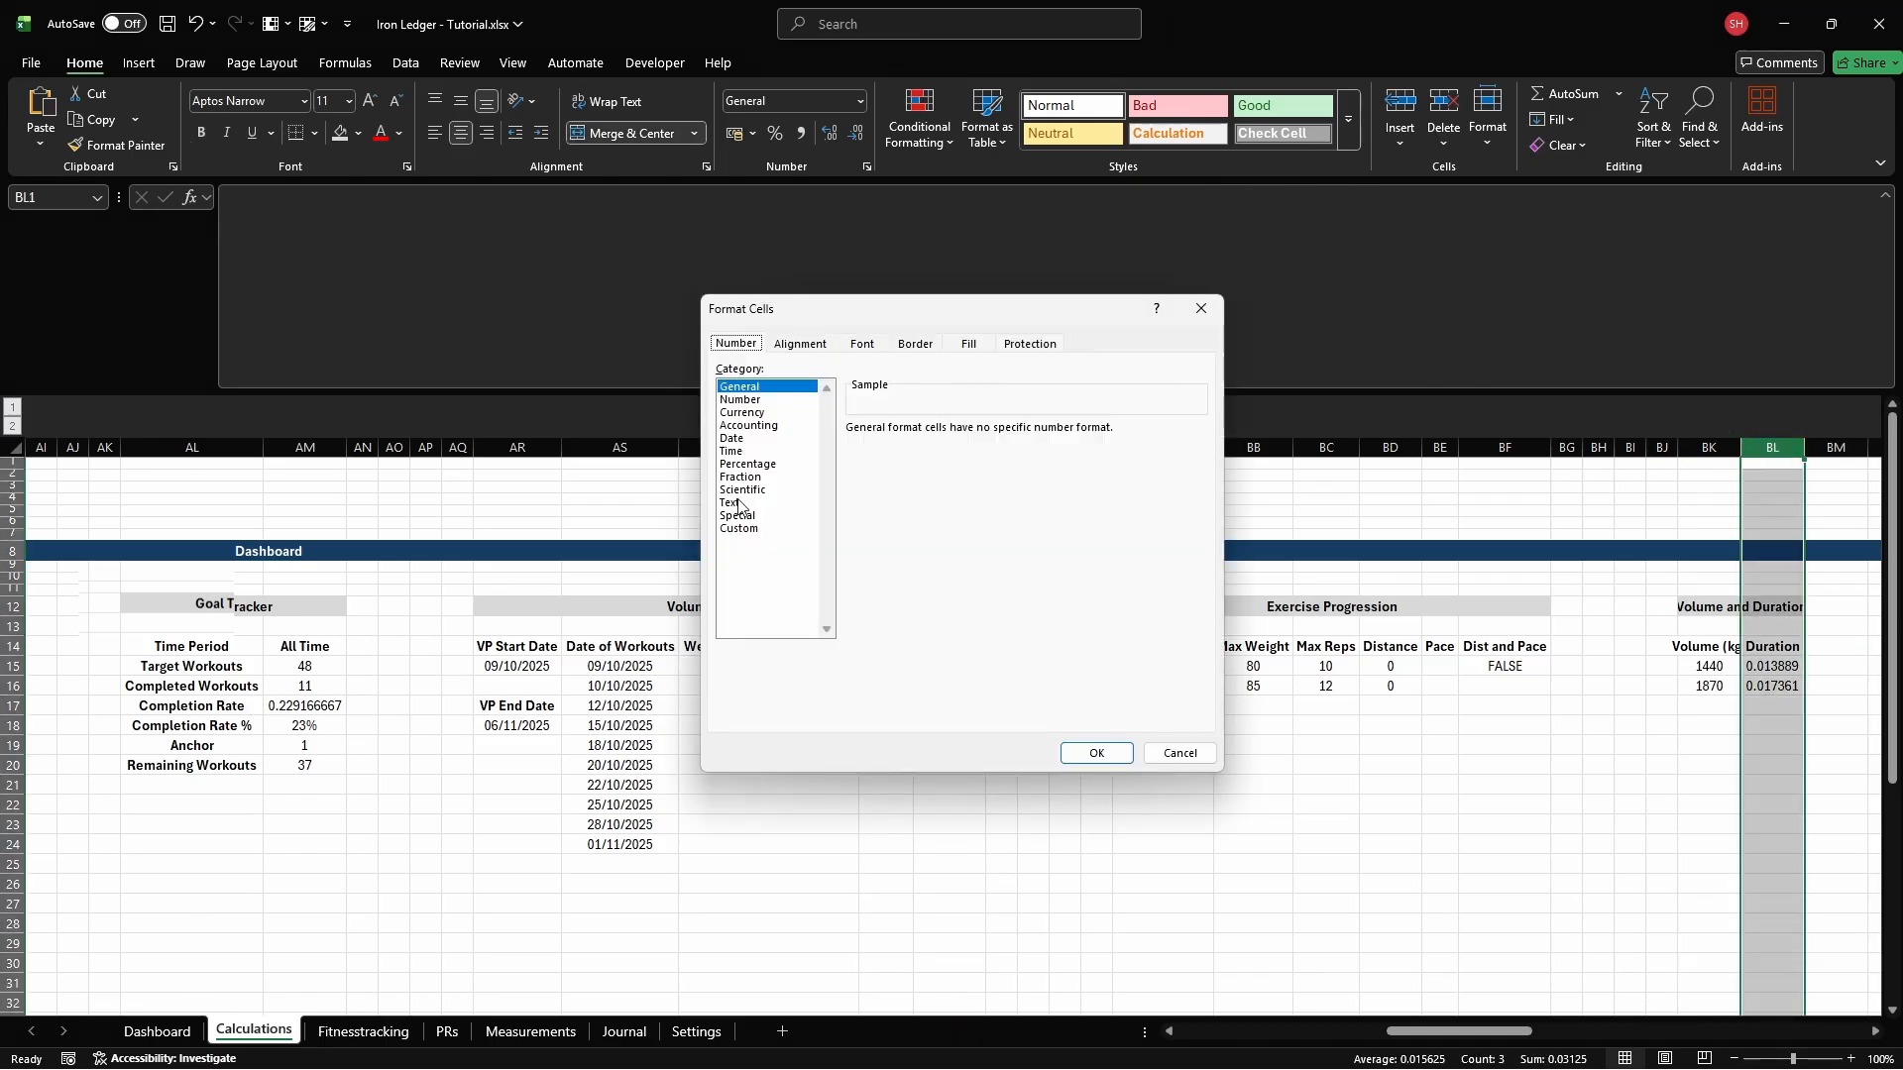
{"action": "left_click", "coordinate": [739, 529]}
{"action": "double_click", "coordinate": [1173, 448]}
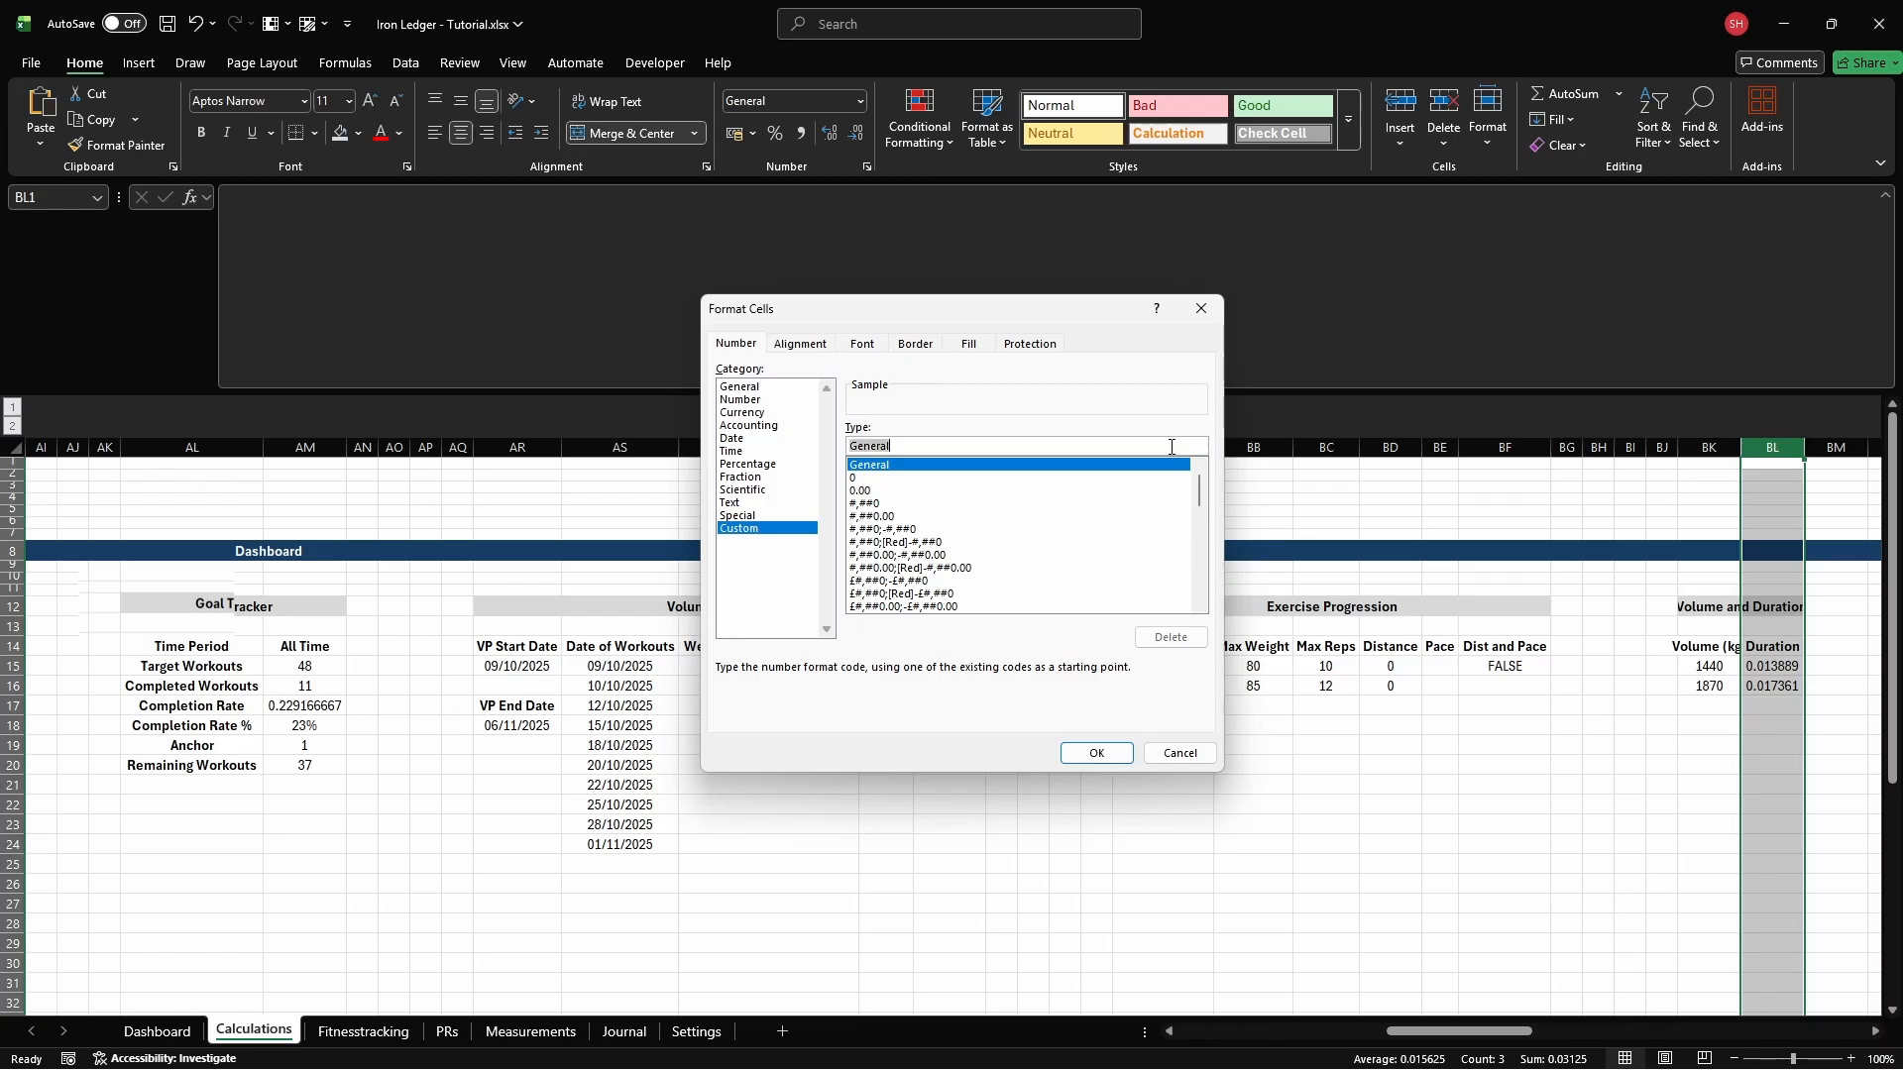
{"action": "type", "text": "[hh]:mm"}
{"action": "left_click", "coordinate": [1096, 754]}
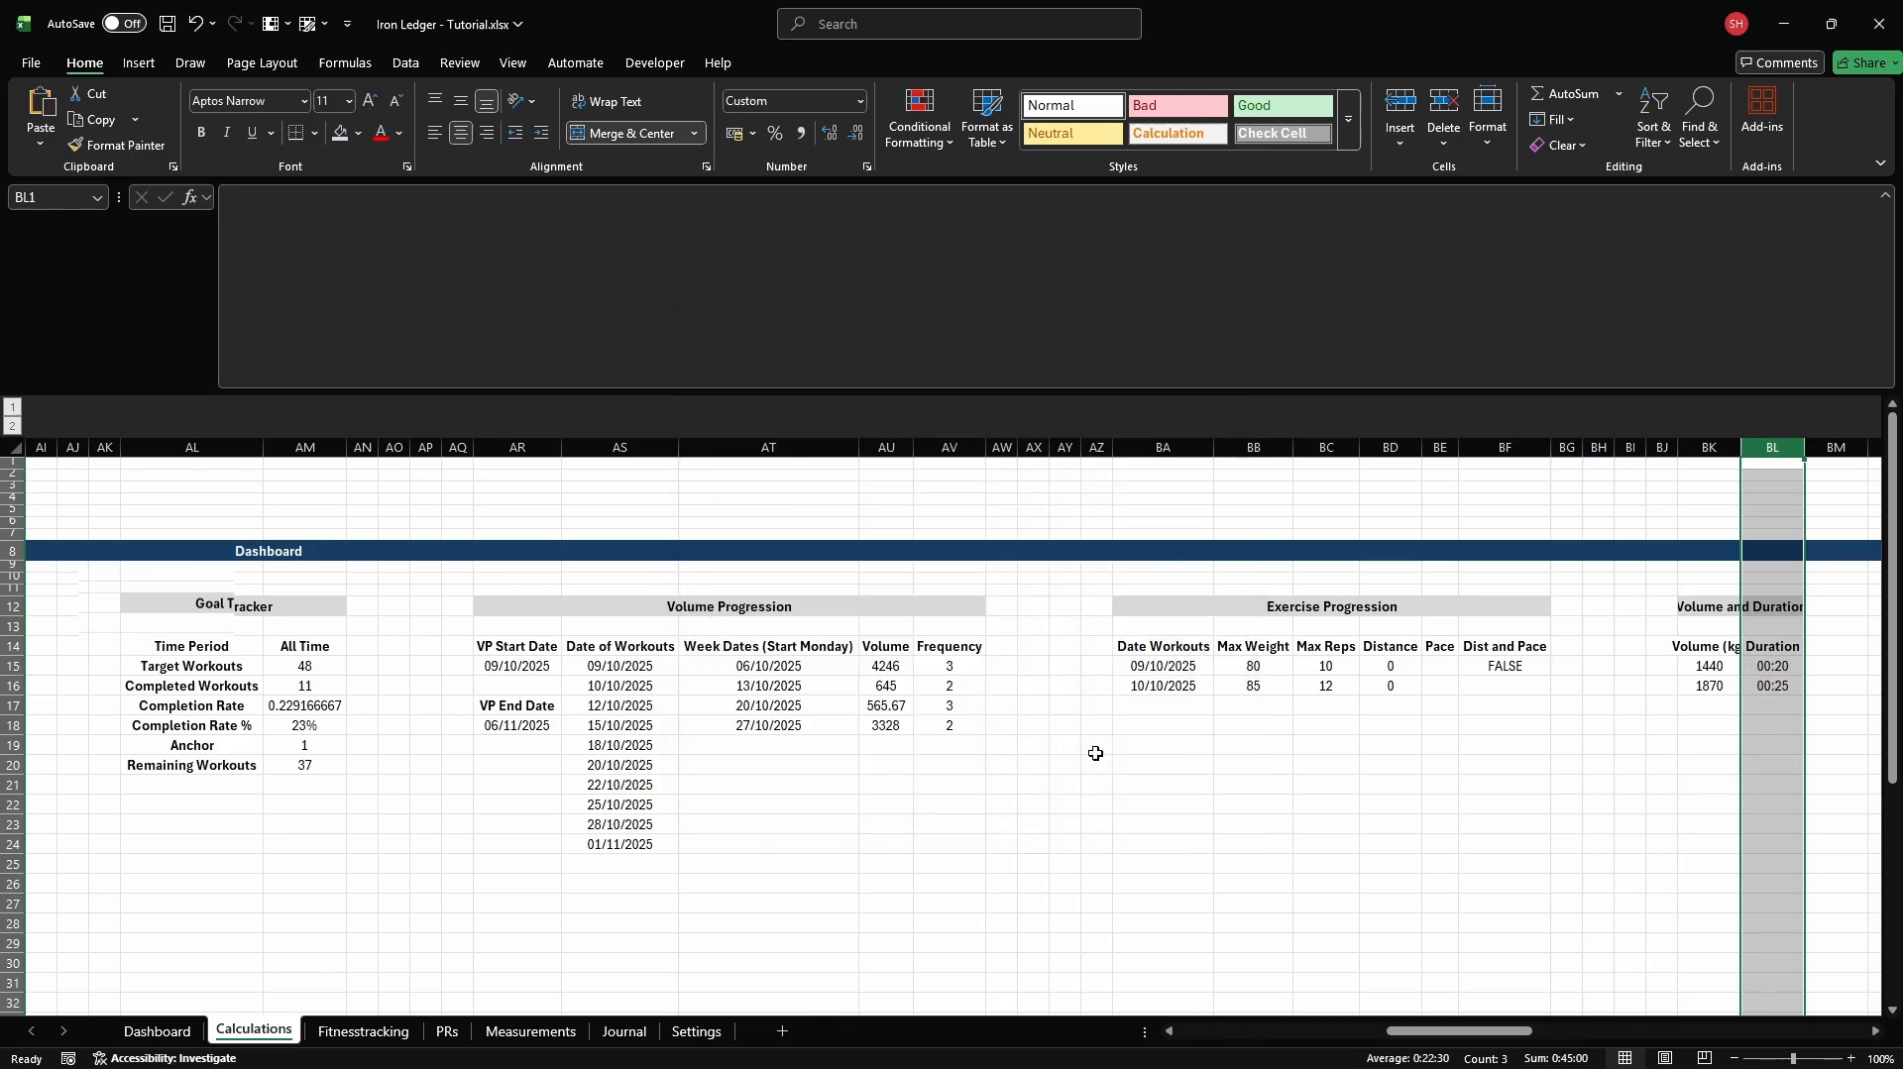
AutoFit the width of all columns on the Calculations sheet
{"action": "key", "text": "ctrl+a"}
{"action": "key", "text": "alt+h"}
{"action": "key", "text": "o"}
{"action": "key", "text": "i"}
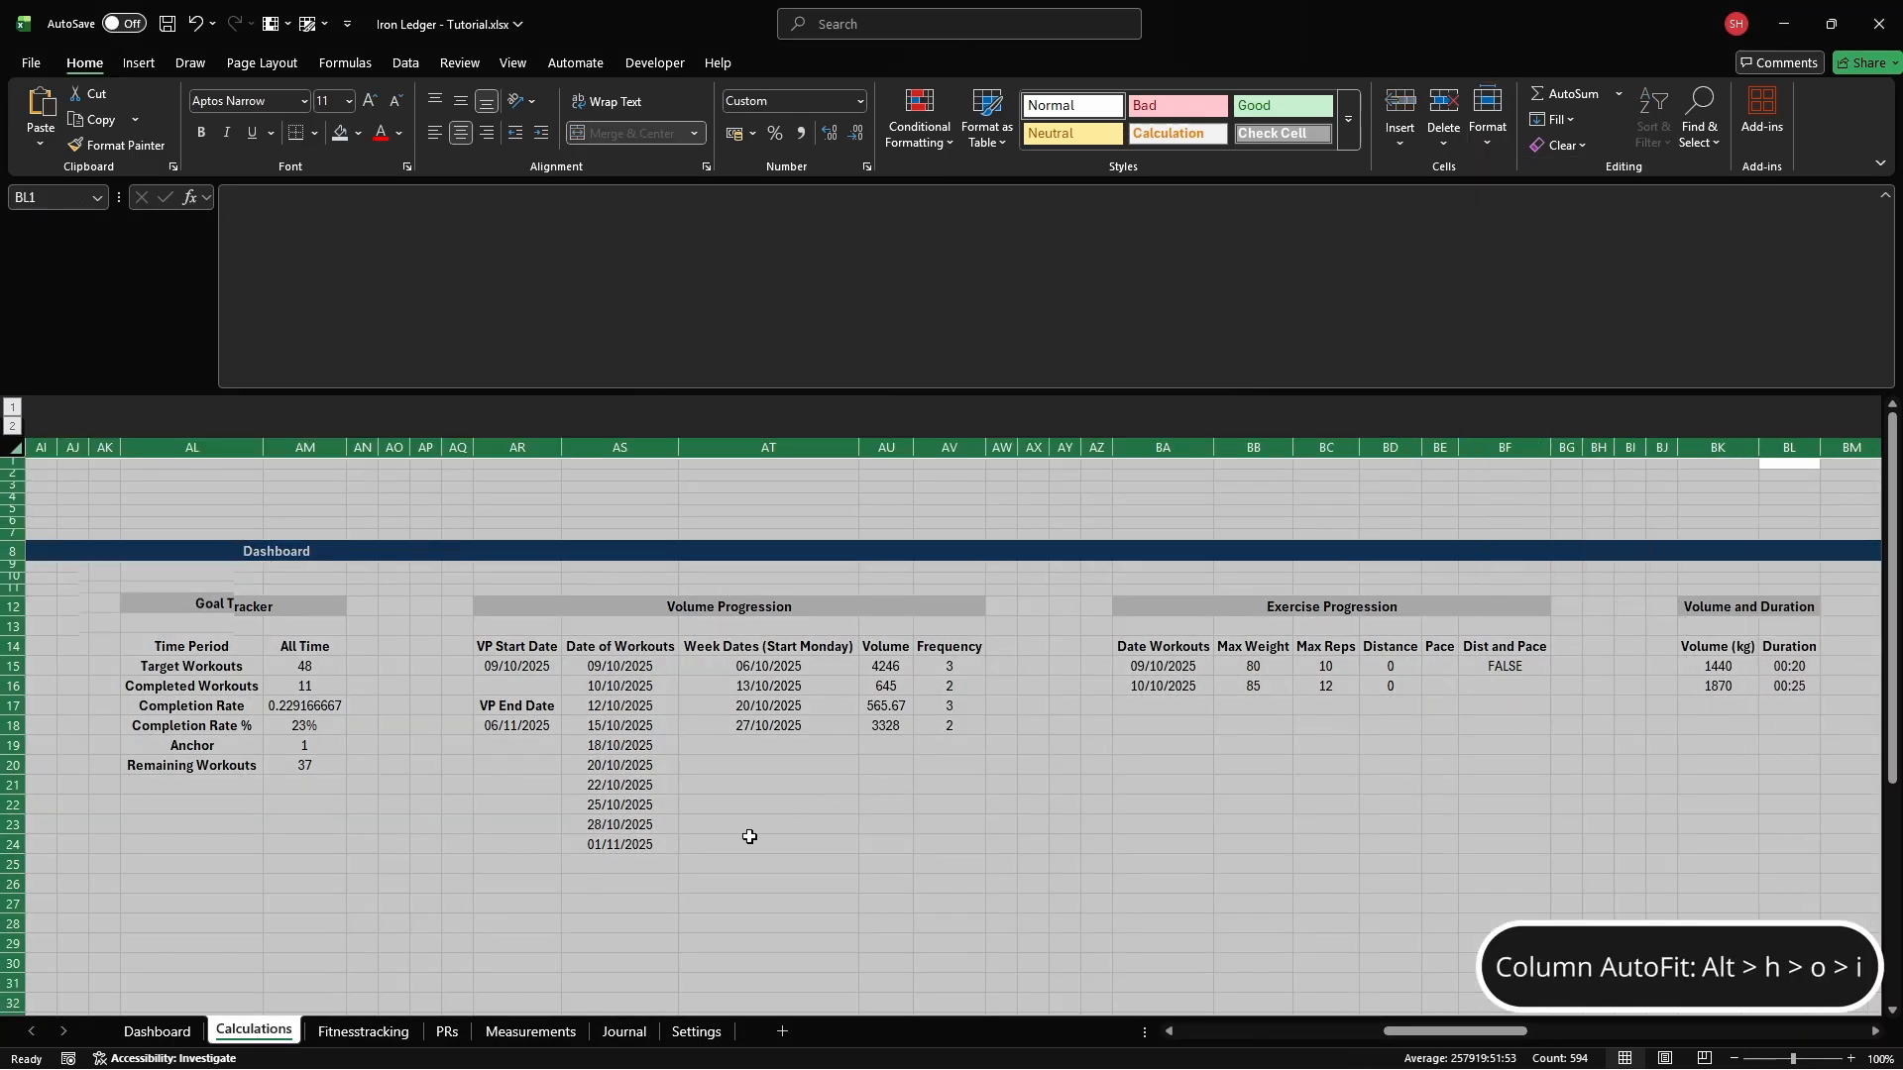
Duplicate the exercise progression chart on the Dashboard sheet and paste the copy at cell AE20
{"action": "left_click", "coordinate": [156, 1031]}
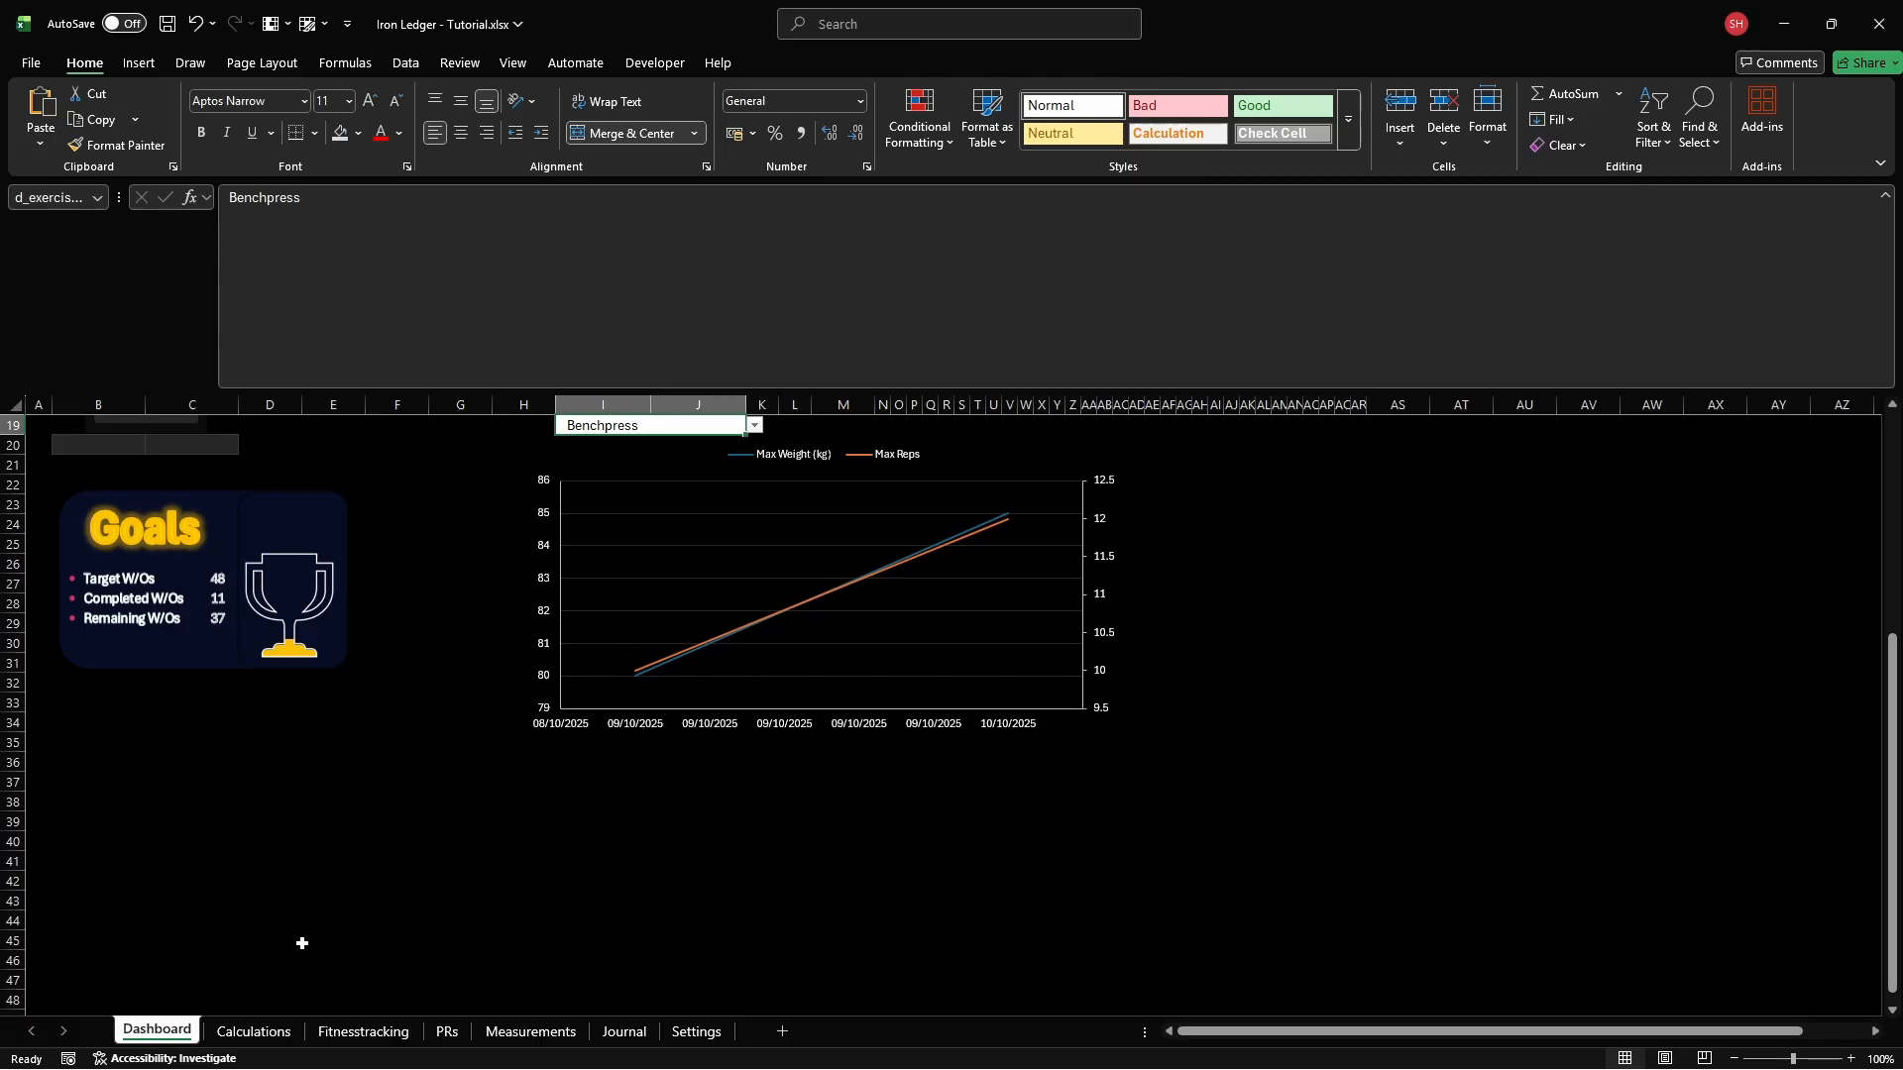
{"action": "left_click", "coordinate": [743, 736]}
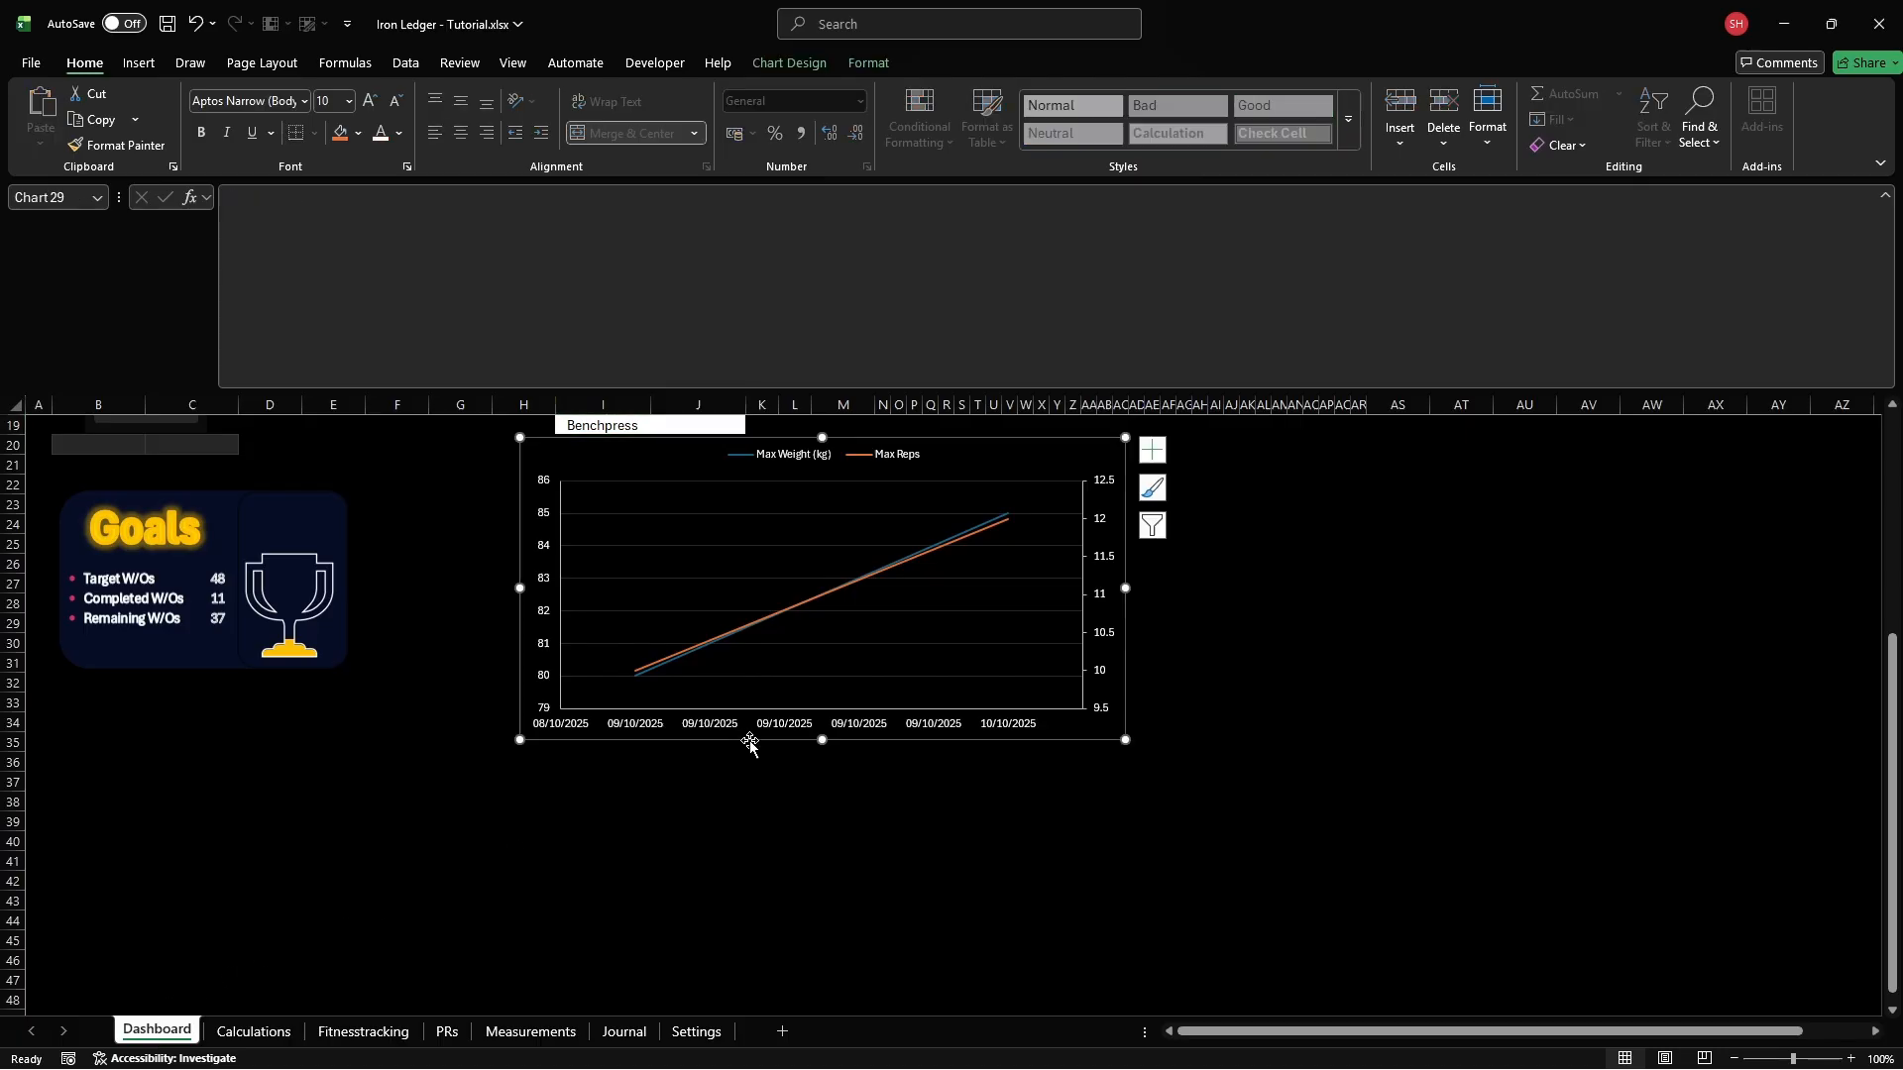
{"action": "left_click", "coordinate": [1152, 785]}
{"action": "left_click", "coordinate": [1151, 446]}
{"action": "key", "text": "ctrl+v"}
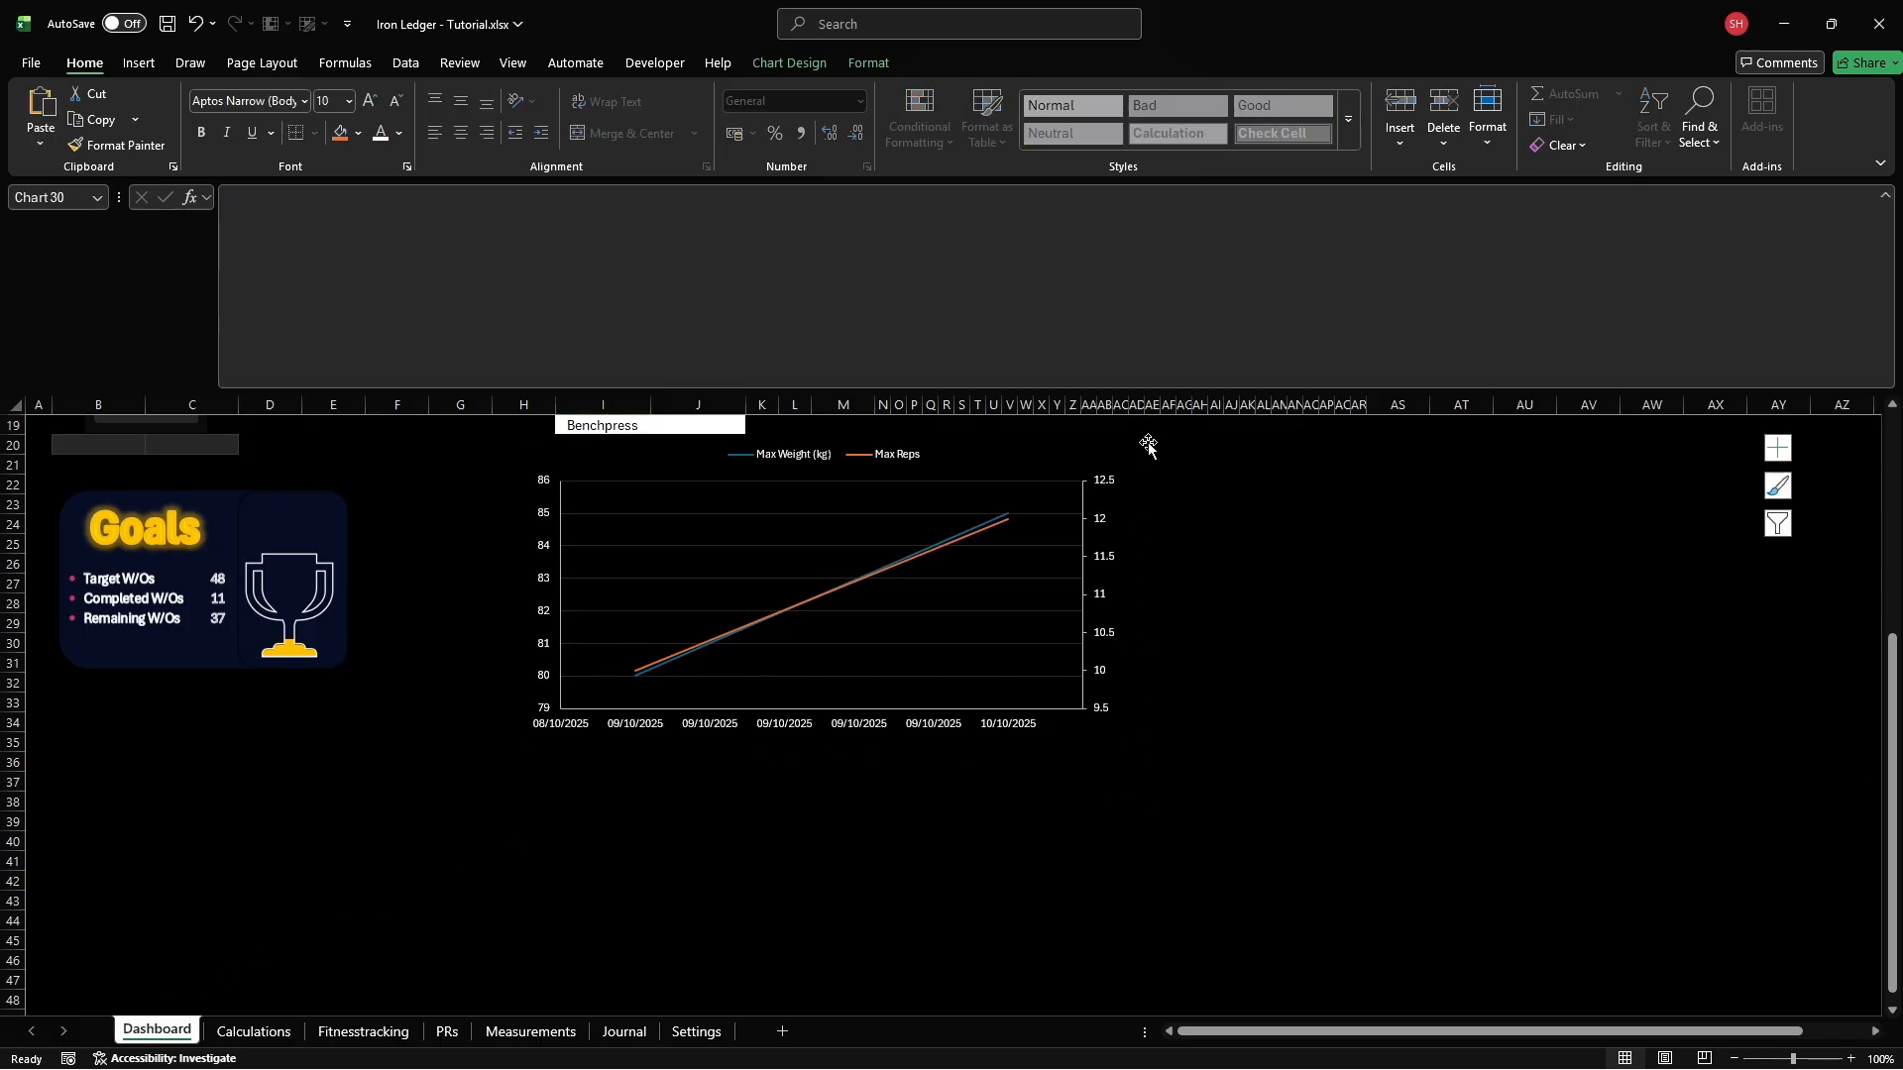
Remove the Max Weight (kg) and Max Reps series from the copied chart's data source
{"action": "key", "text": "alt+j"}
{"action": "key", "text": "c"}
{"action": "key", "text": "e"}
{"action": "left_click", "coordinate": [869, 563]}
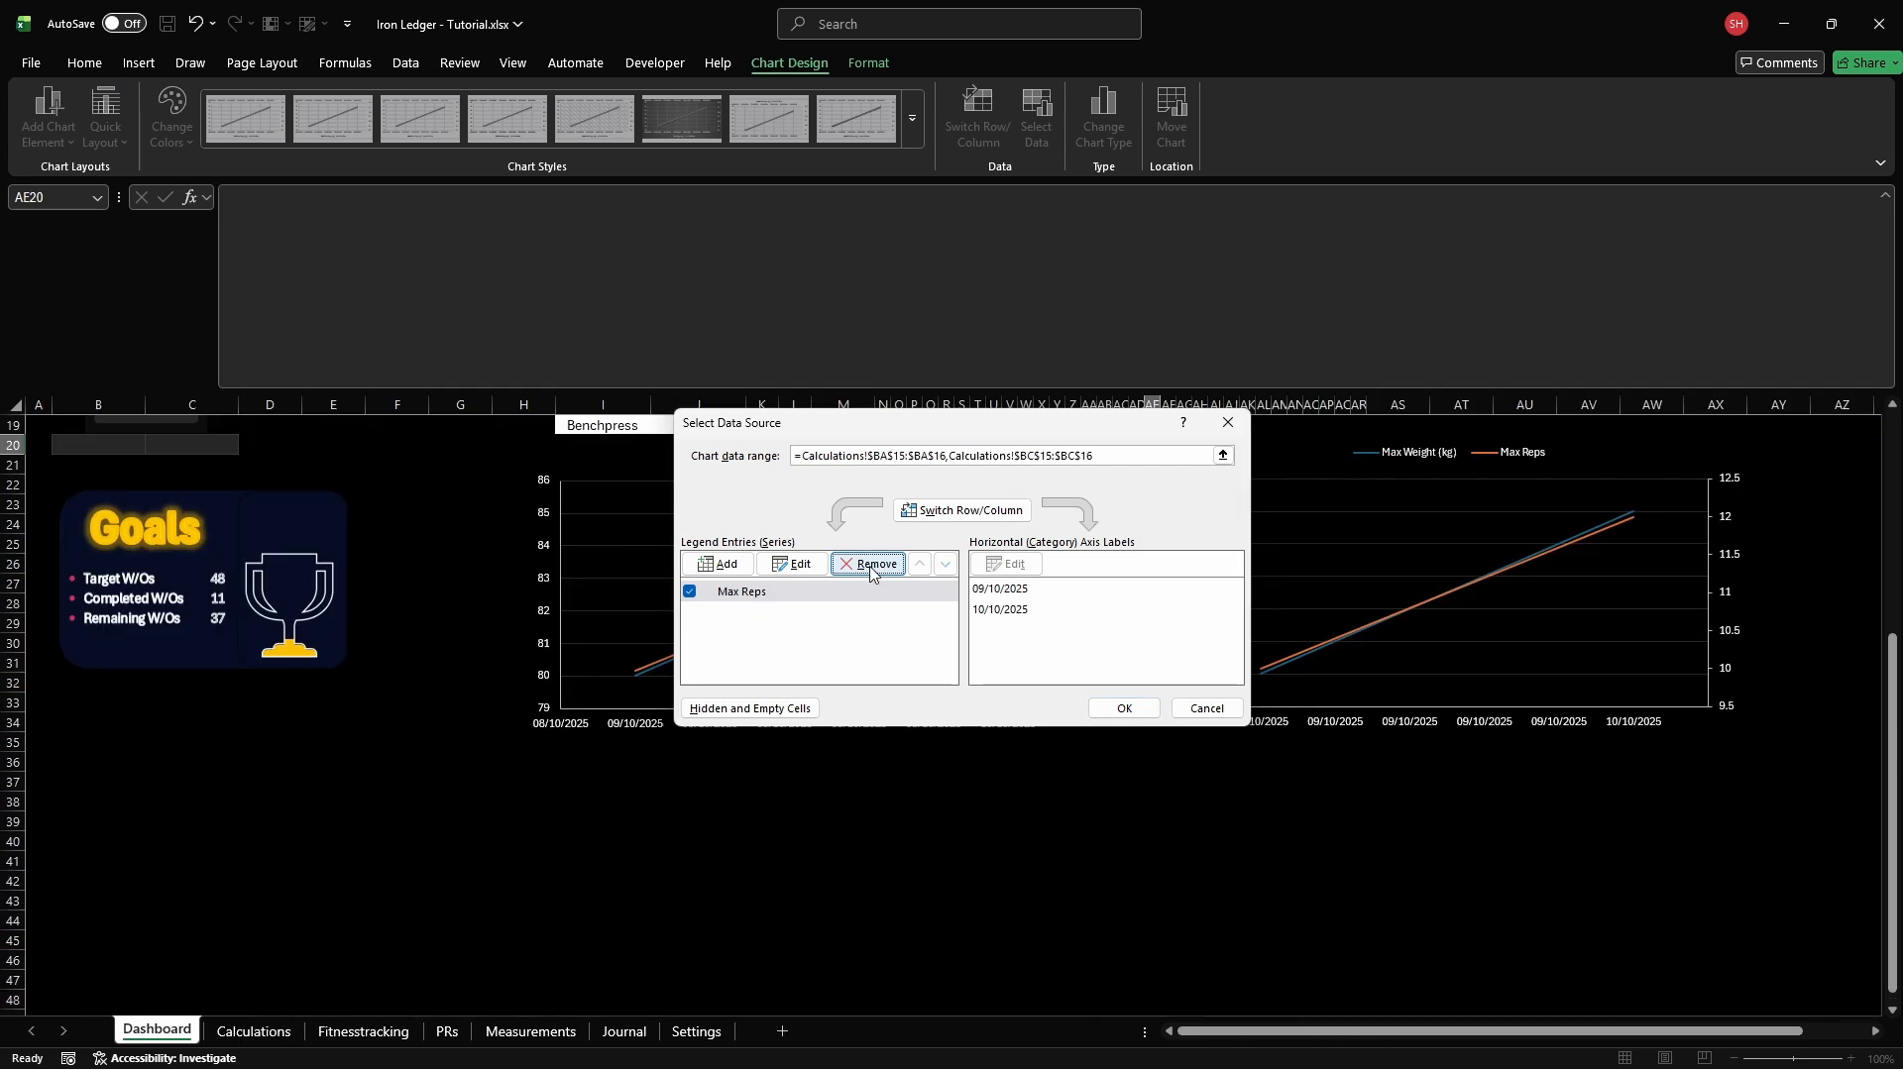
{"action": "left_click", "coordinate": [869, 563]}
Add a series named "Distance (km)" to the copied chart with X values cd_eprog_date_selected_exercise and Y values cd_eprog_distance from 'Iron Ledger - Tutorial.xlsx'
{"action": "left_click", "coordinate": [719, 564]}
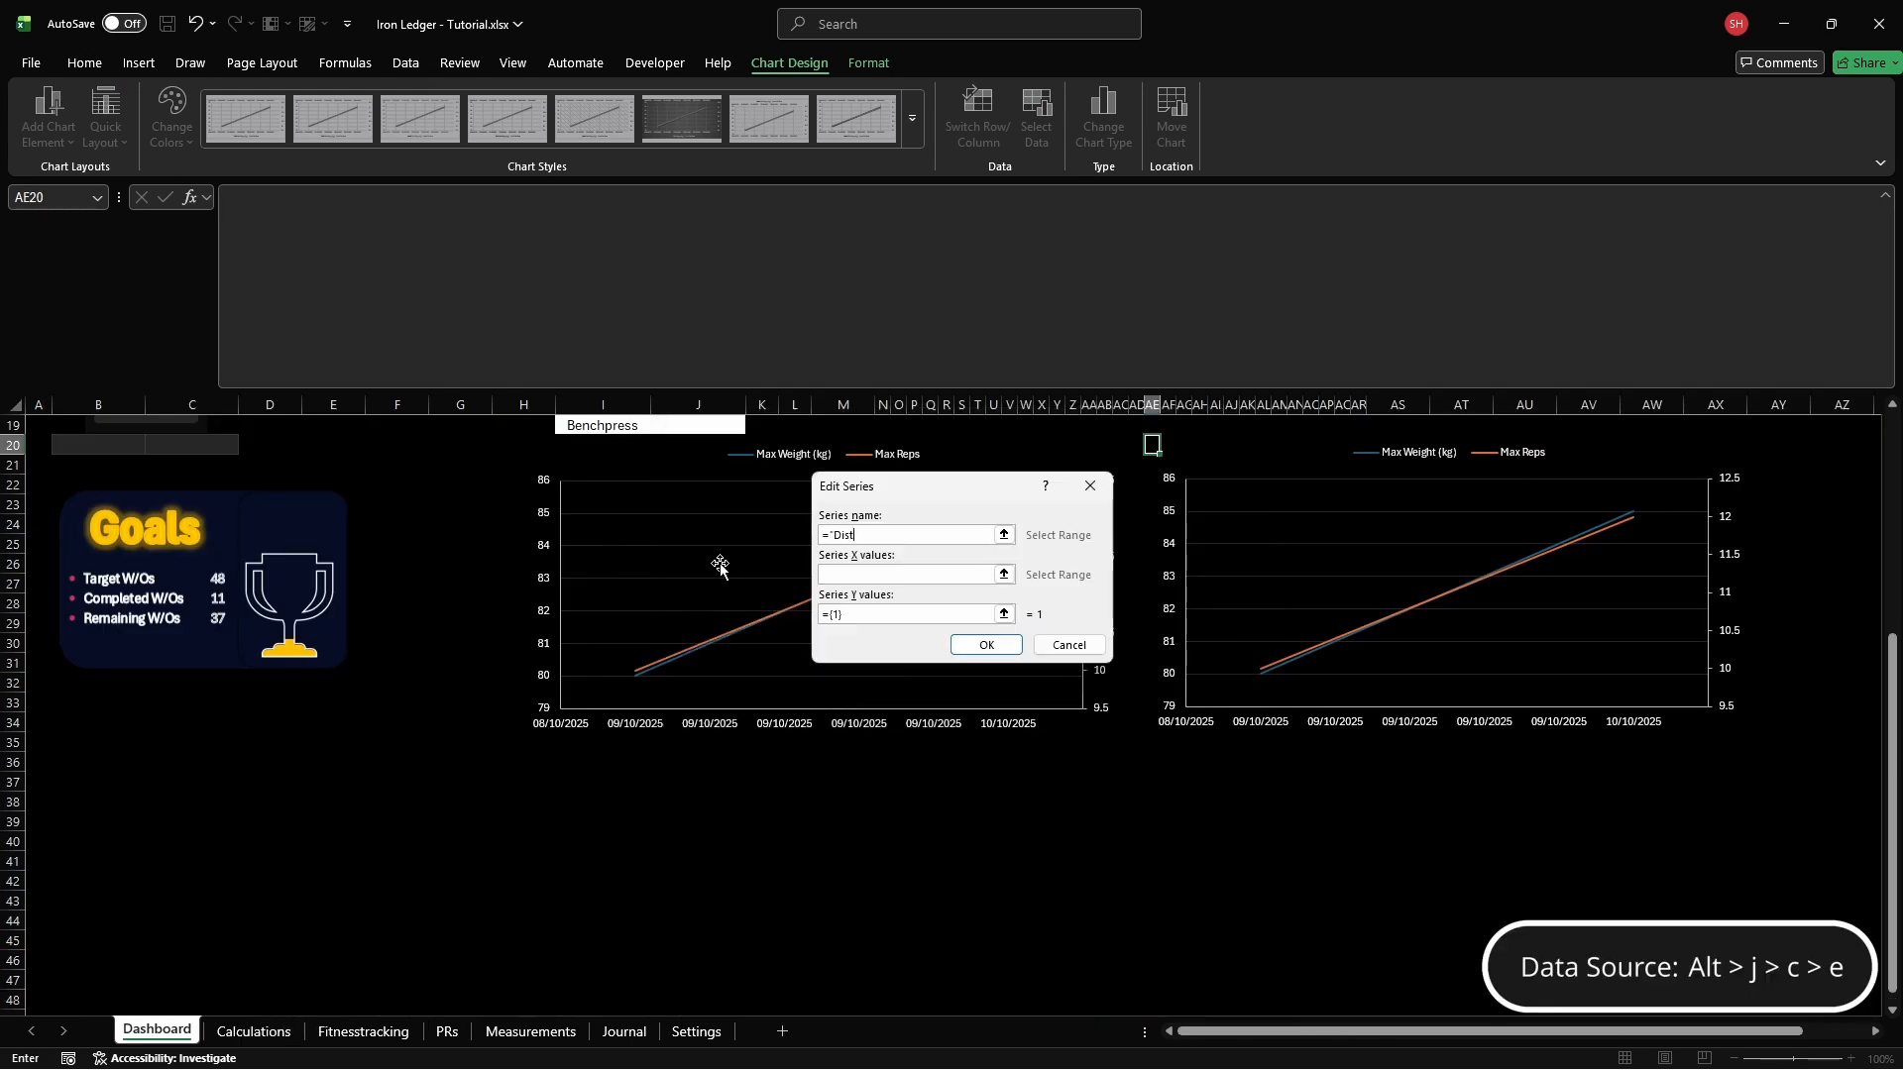
{"action": "left_click", "coordinate": [980, 573]}
{"action": "type", "text": "='Iron Ledger - Tuto"}
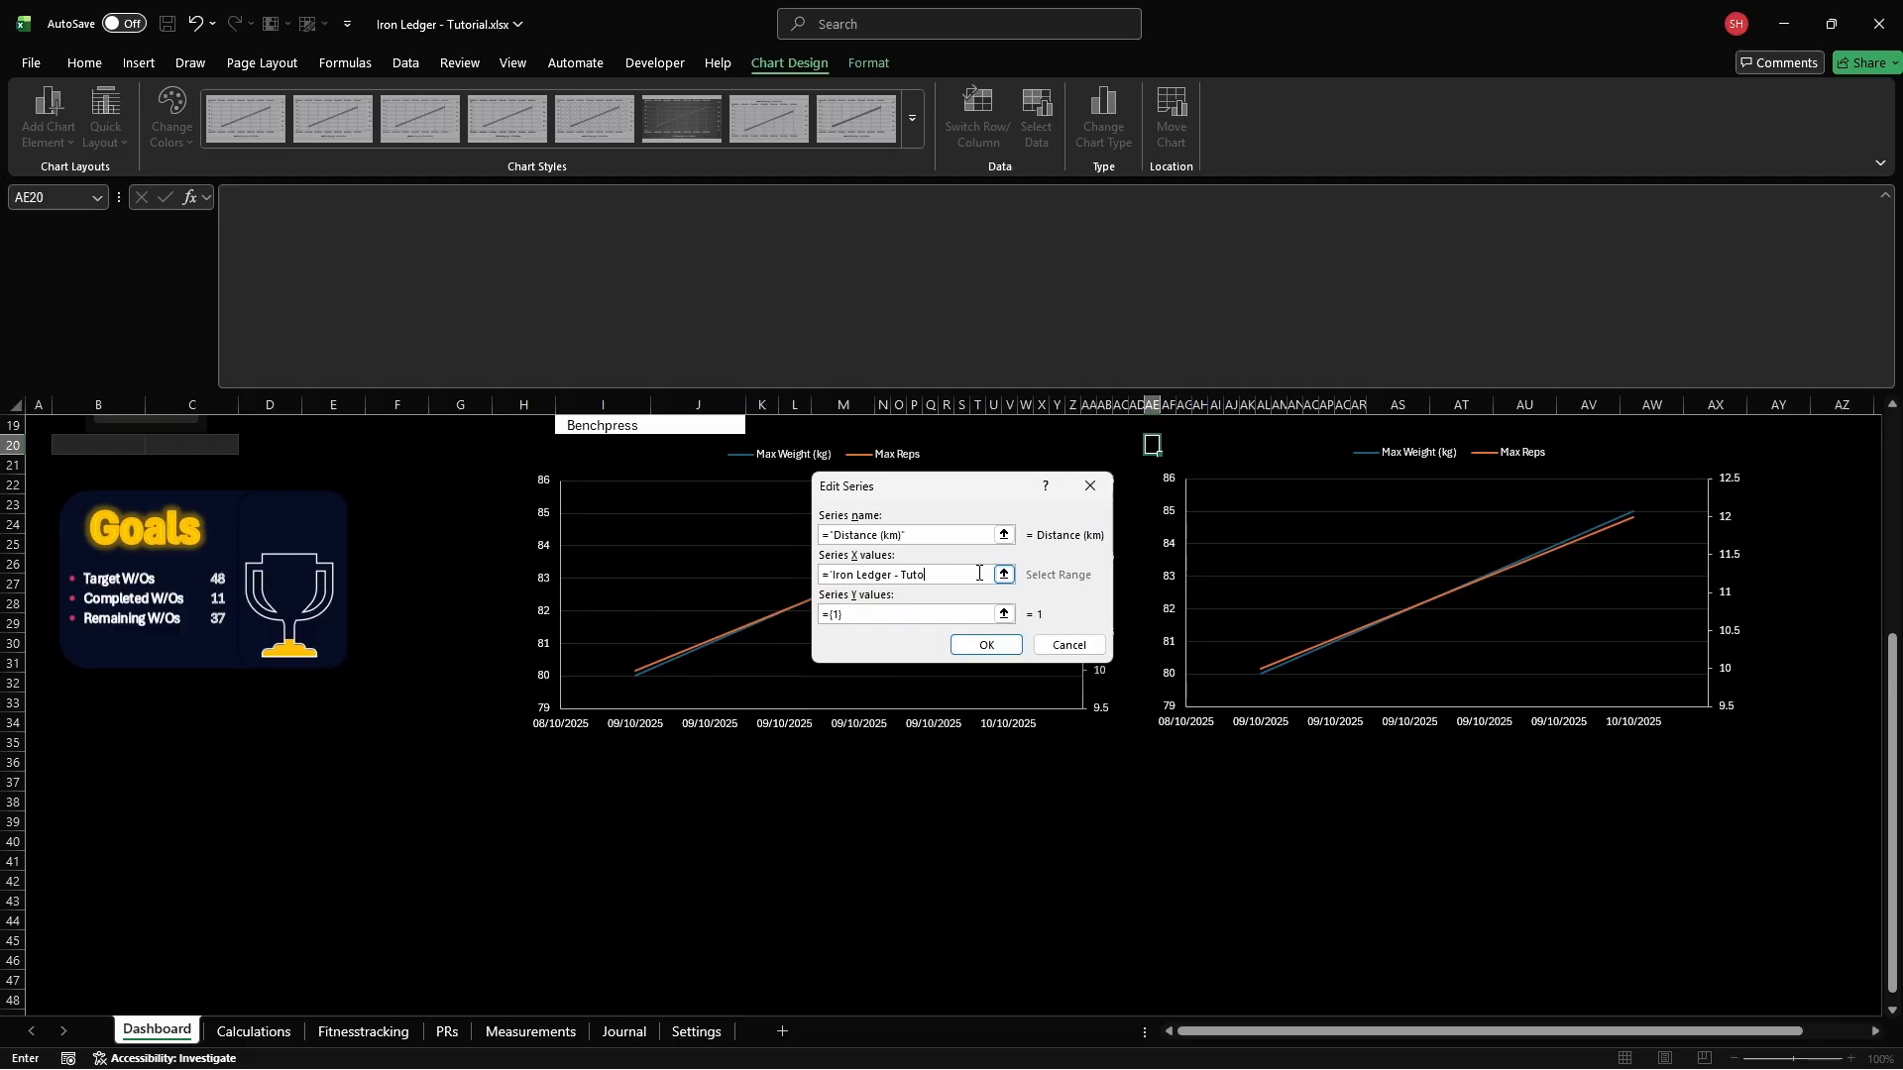
{"action": "type", "text": "_eprog_date_selected_exercise"}
{"action": "left_click", "coordinate": [979, 612]}
{"action": "key", "text": "BackSpace"}
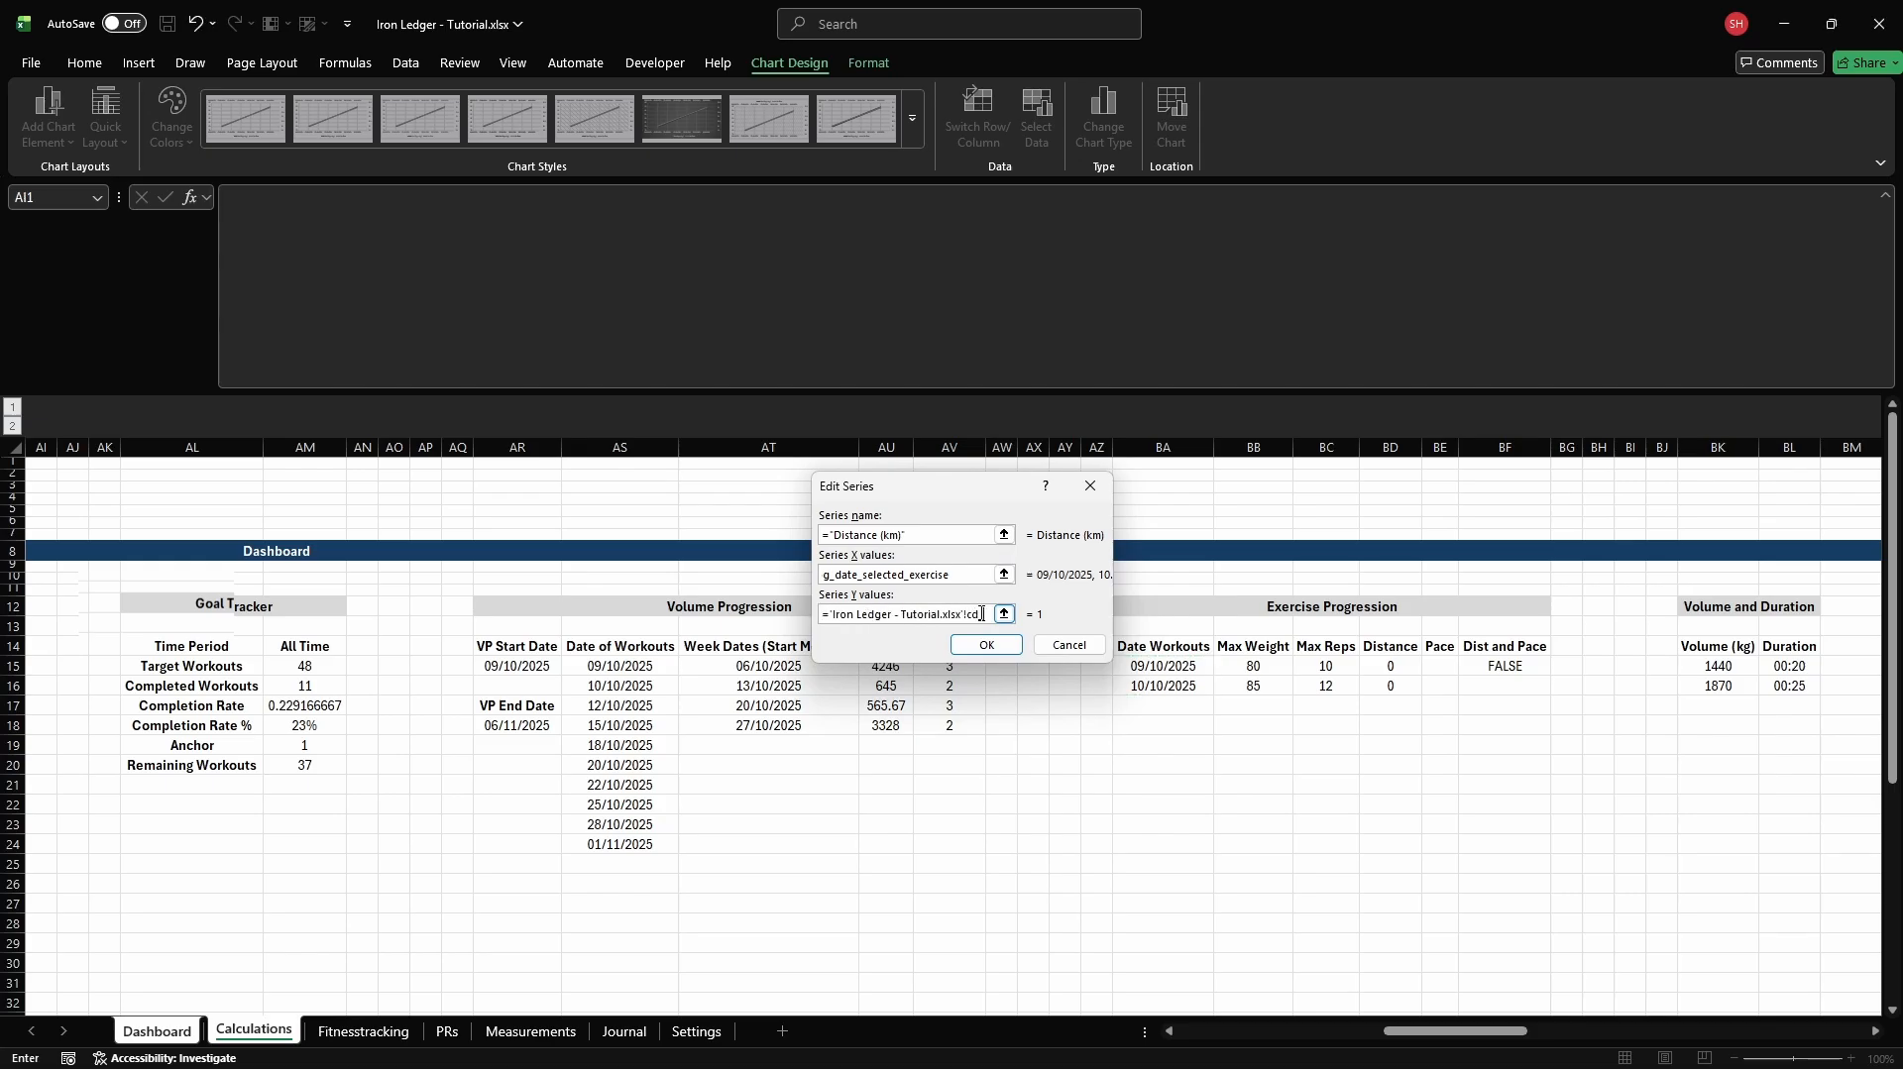
{"action": "type", "text": "_eprog_distance"}
{"action": "key", "text": "Return"}
Add a series named "Pace" to the copied chart with X values cd_eprog_date_selected_exercise and Y values cd_eprog_pace from 'Iron Ledger - Tutorial.xlsx'
{"action": "left_click", "coordinate": [721, 565]}
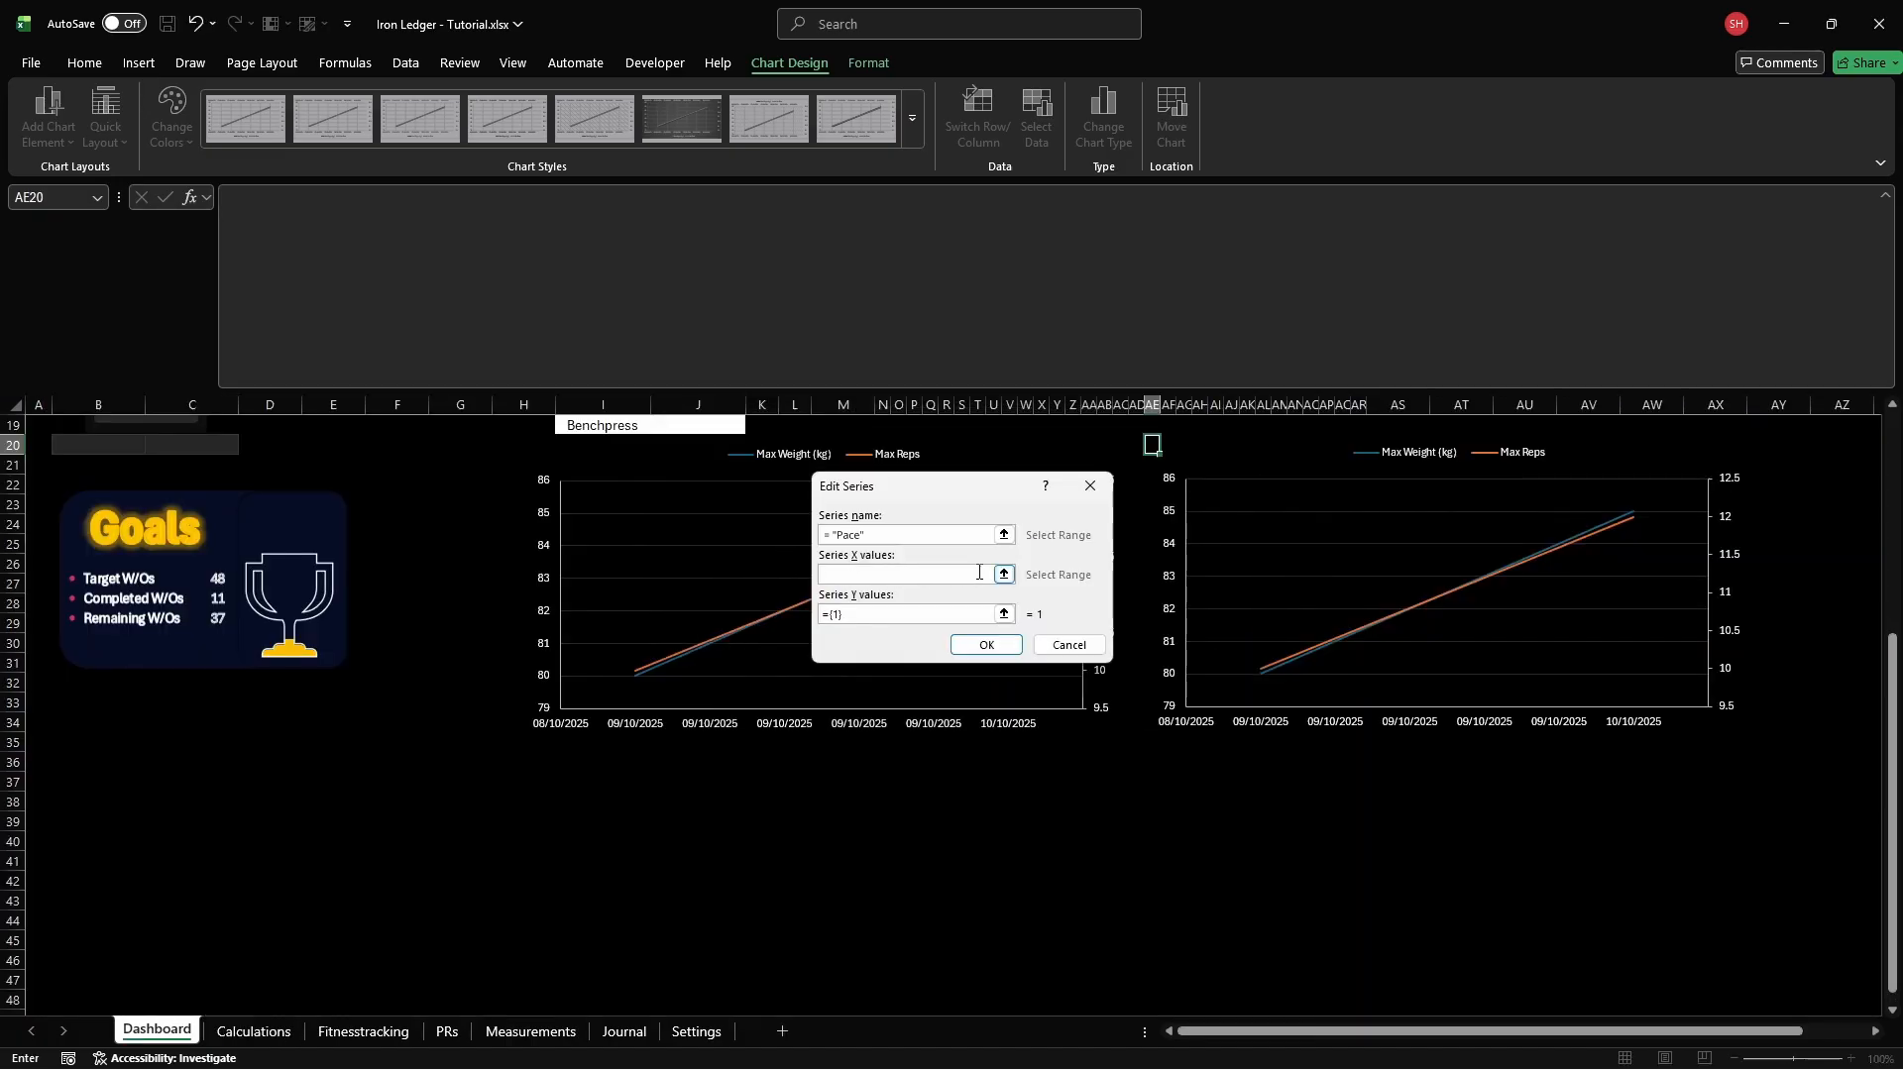
{"action": "left_click", "coordinate": [980, 573]}
{"action": "type", "text": "="}
{"action": "type", "text": "'Iron Ledger - Tutorial.xlsx'!cd"}
{"action": "type", "text": "_epro"}
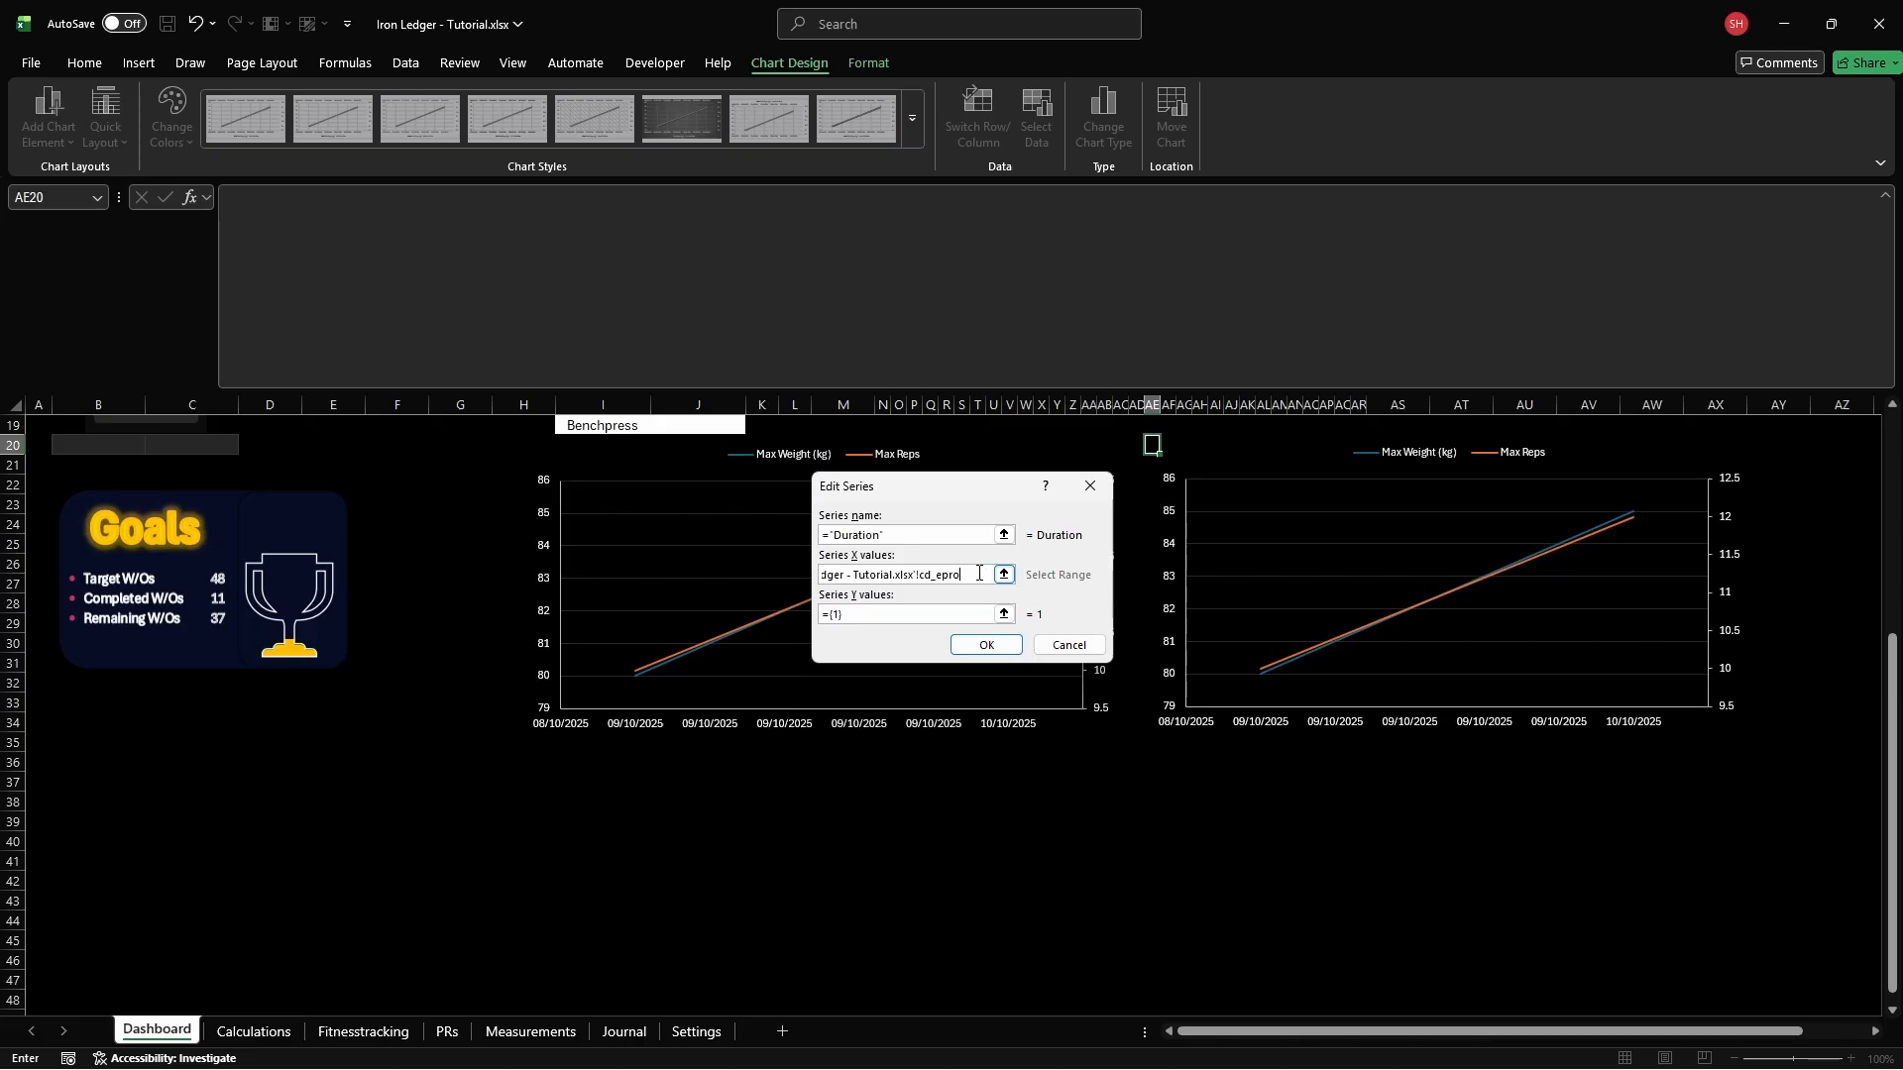
{"action": "type", "text": "g_date_selected_exercise"}
{"action": "left_click", "coordinate": [982, 614]}
{"action": "key", "text": "BackSpace"}
{"action": "key", "text": "BackSpace"}
{"action": "key", "text": "BackSpace"}
{"action": "key", "text": "BackSpace"}
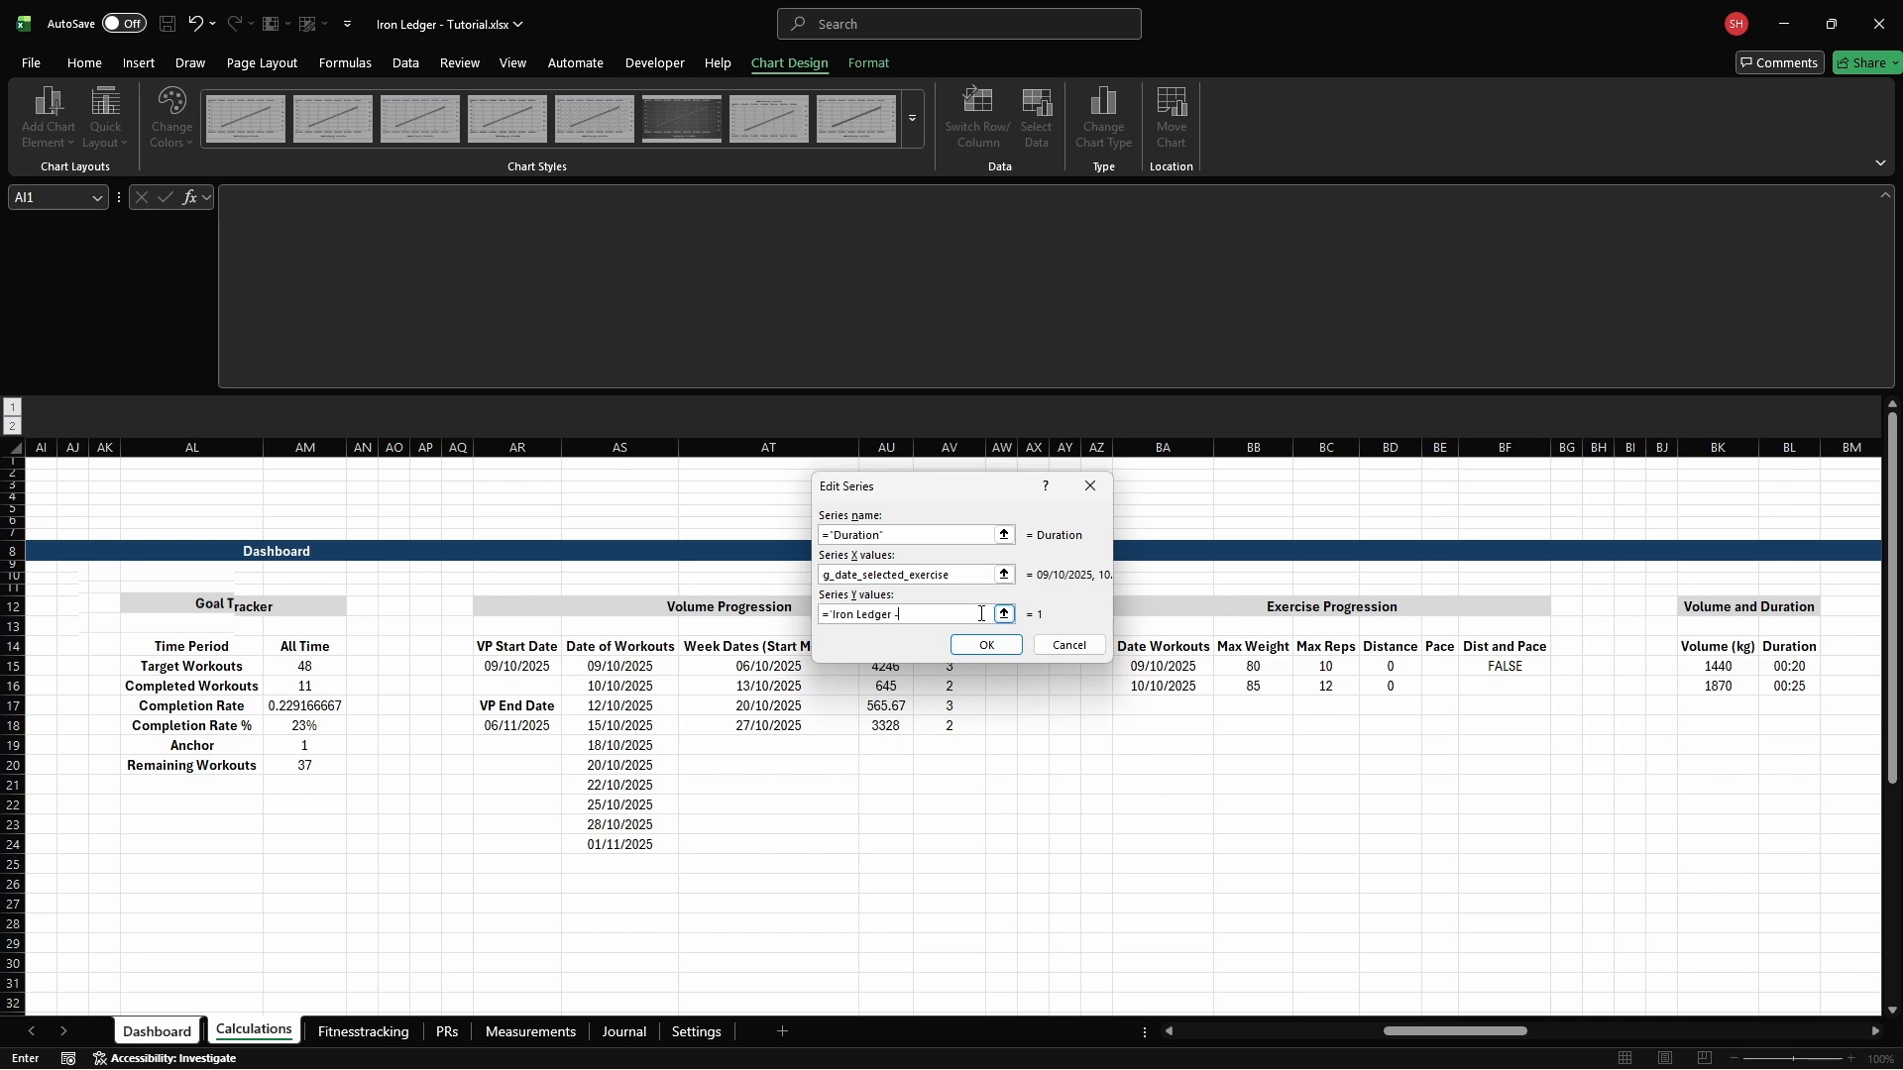
{"action": "type", "text": "d_eprog_pace"}
{"action": "left_click", "coordinate": [987, 644]}
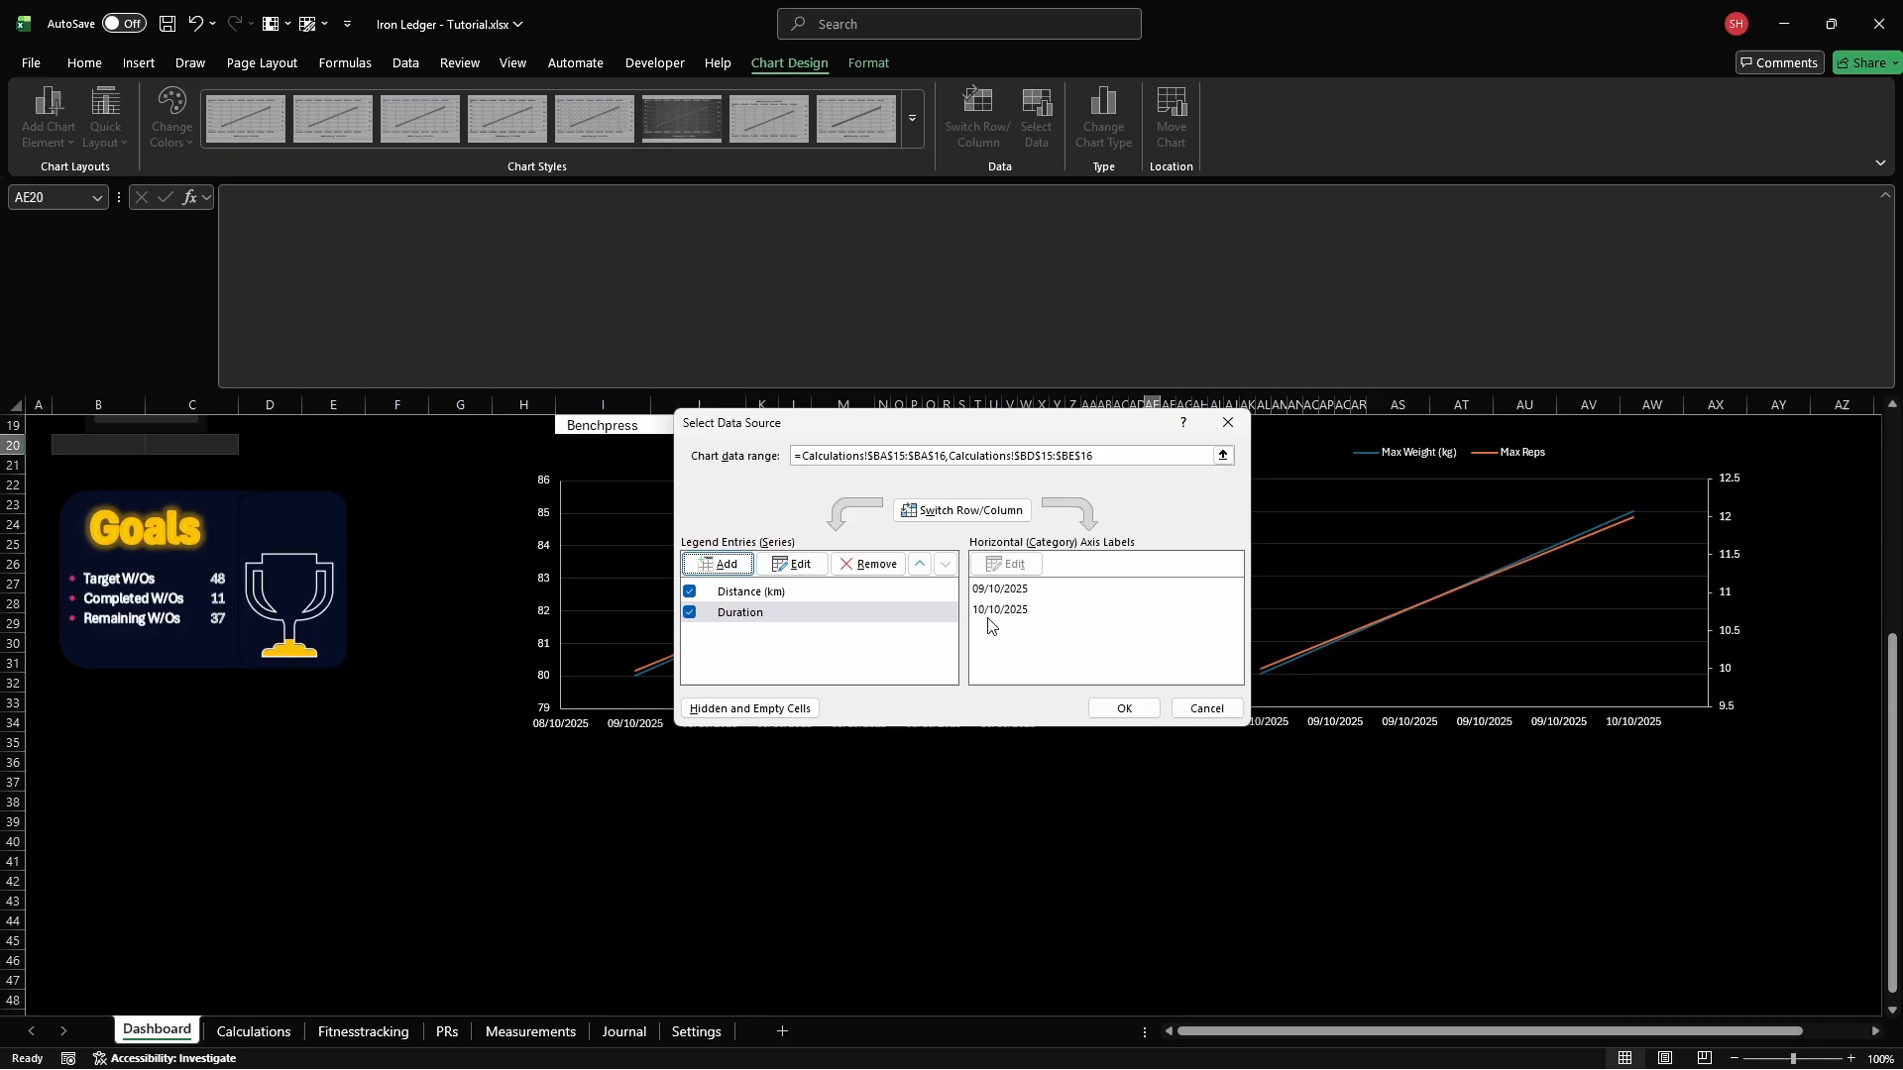
{"action": "left_click", "coordinate": [1113, 707]}
Change the copied chart to a custom combo with its second series as Scatter with Smooth Lines on the secondary axis
{"action": "key", "text": "alt"}
{"action": "key", "text": "j"}
{"action": "key", "text": "c"}
{"action": "key", "text": "c"}
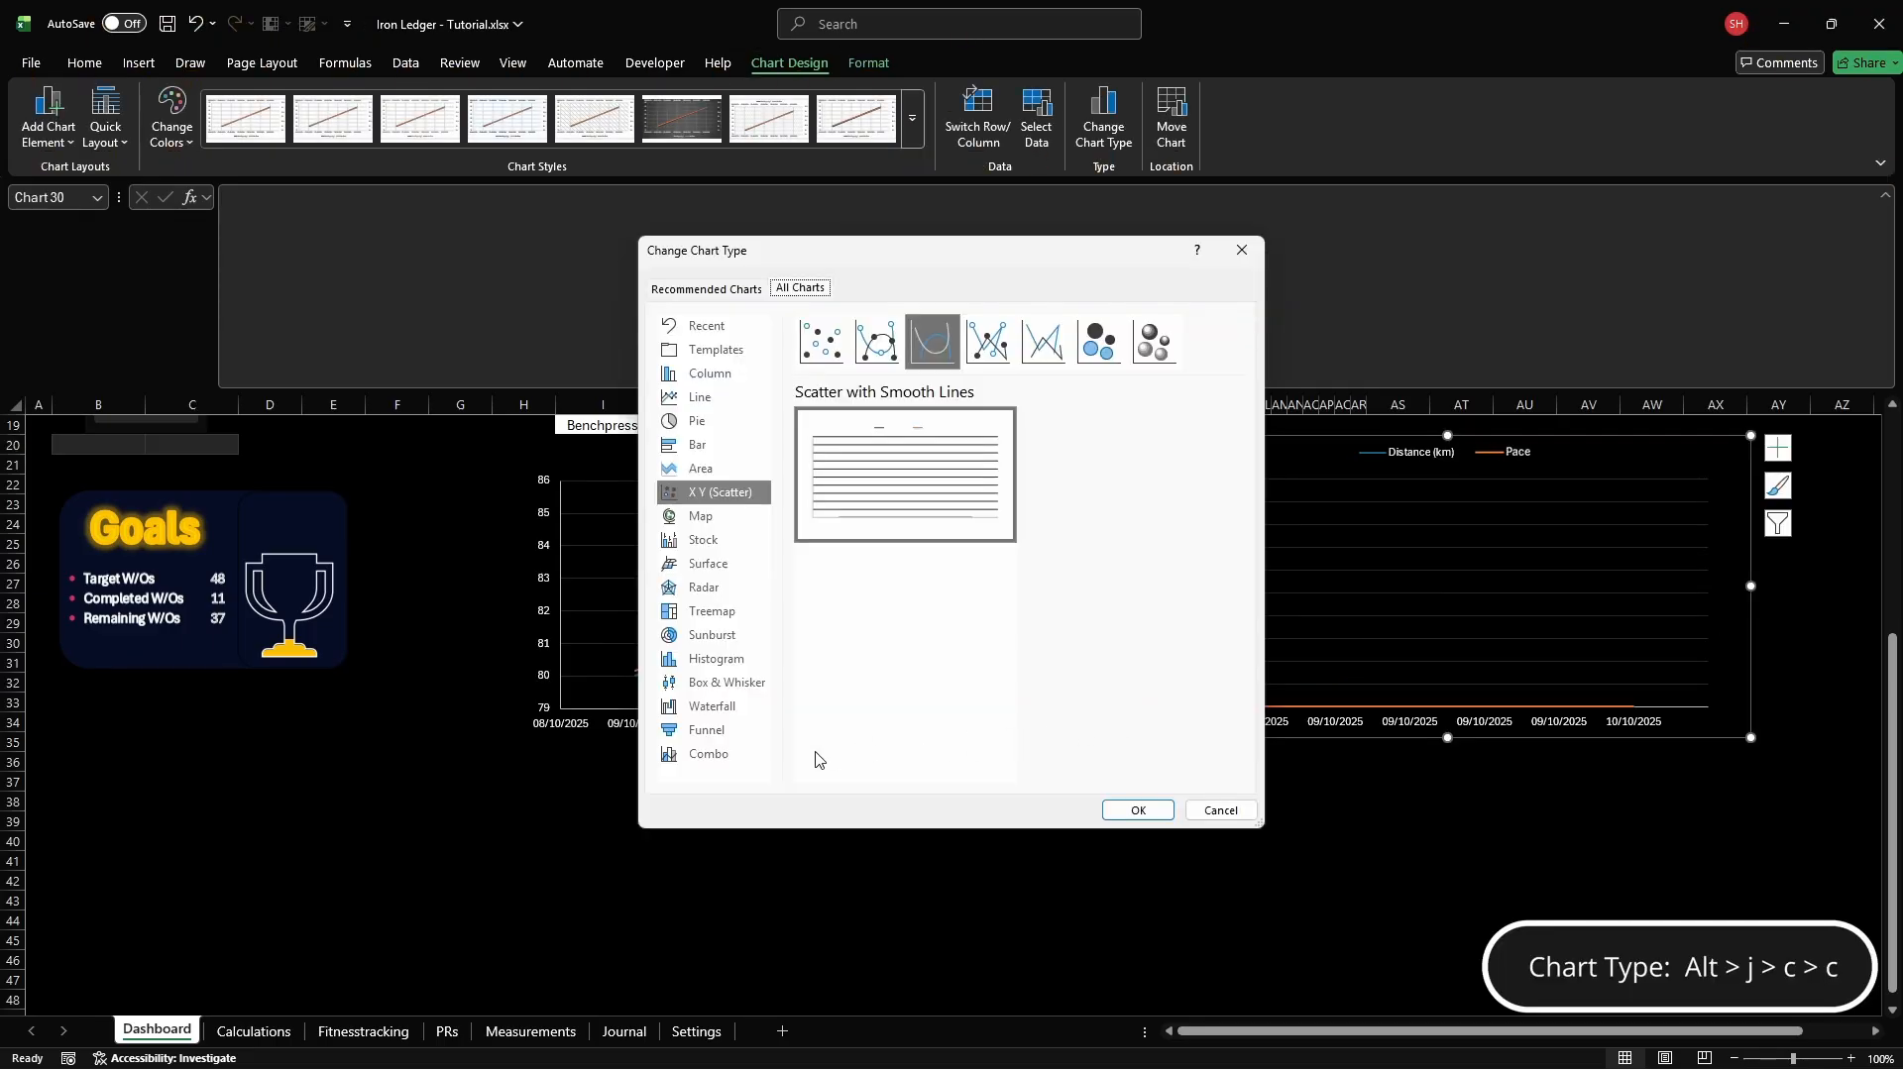
{"action": "left_click", "coordinate": [708, 755]}
{"action": "left_click", "coordinate": [1131, 720]}
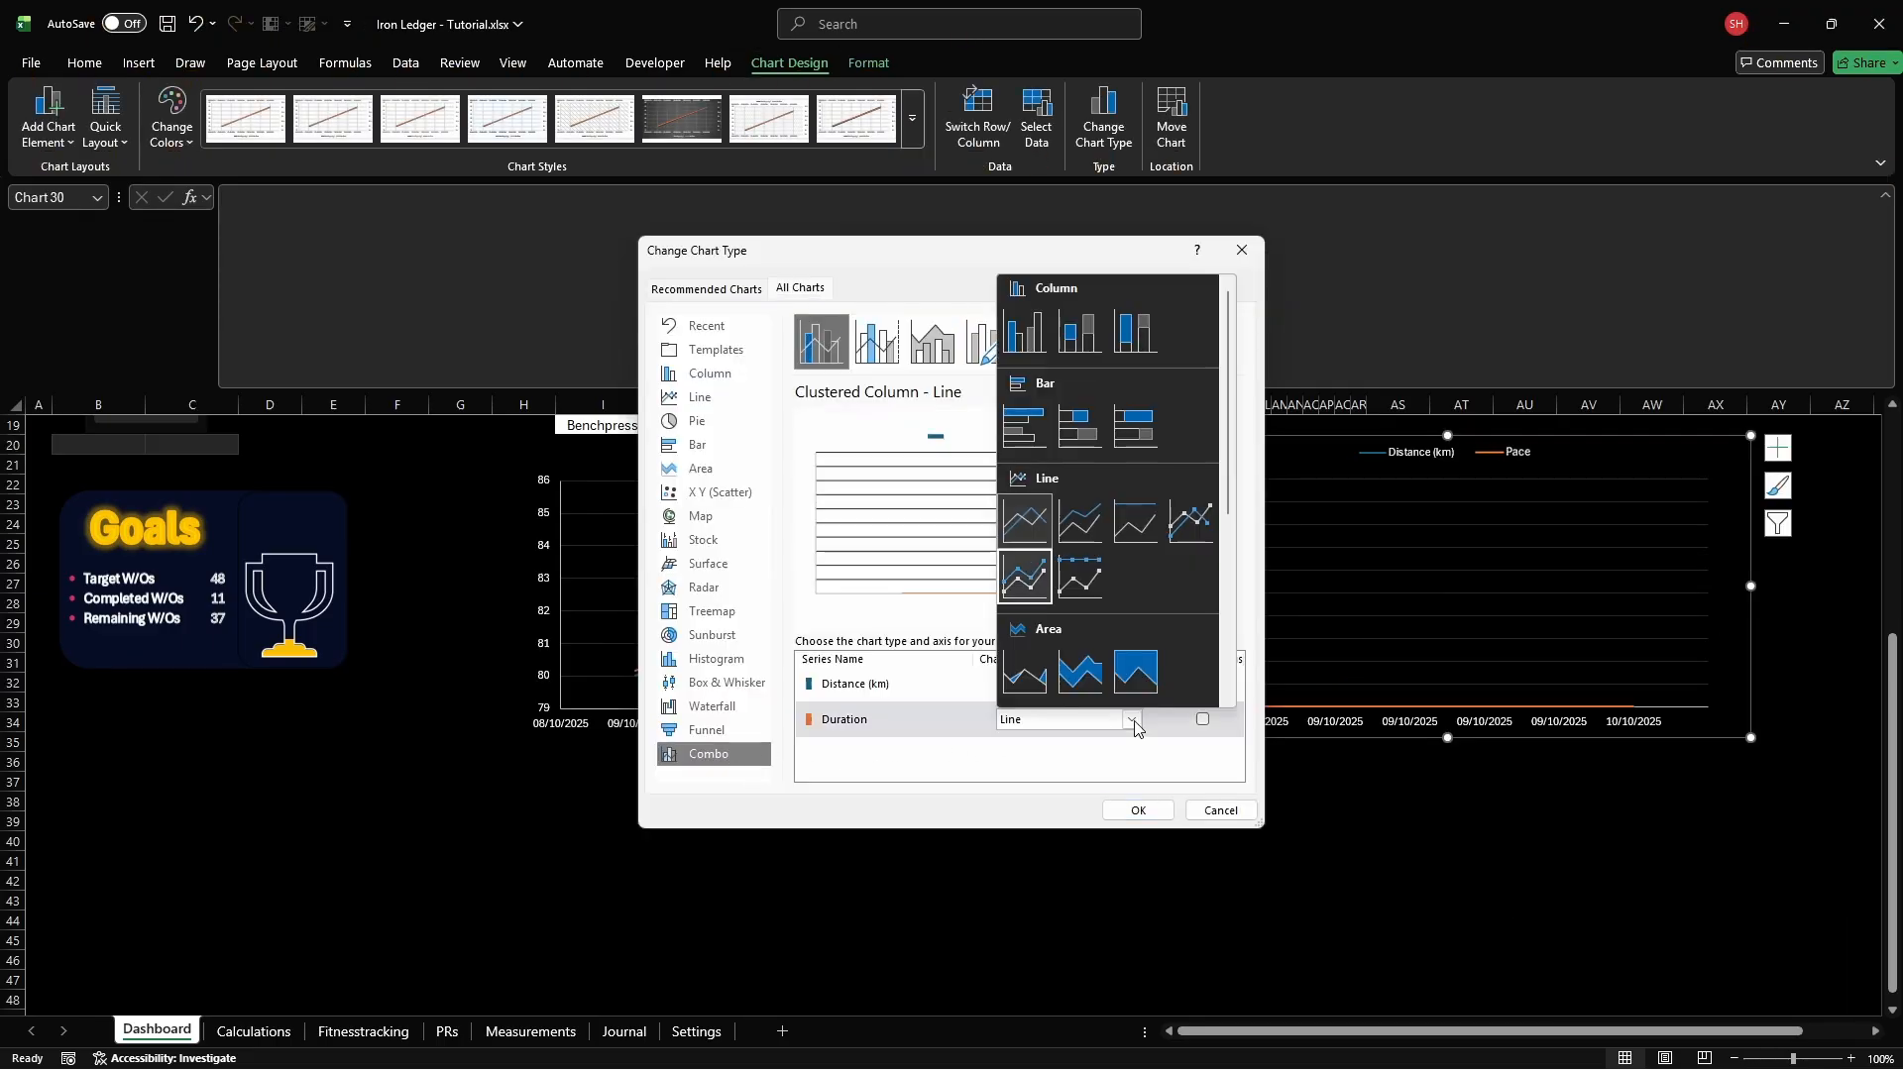
{"action": "scroll", "coordinate": [1136, 729], "scroll_direction": "down", "scroll_amount": 3}
{"action": "left_click", "coordinate": [1136, 680]}
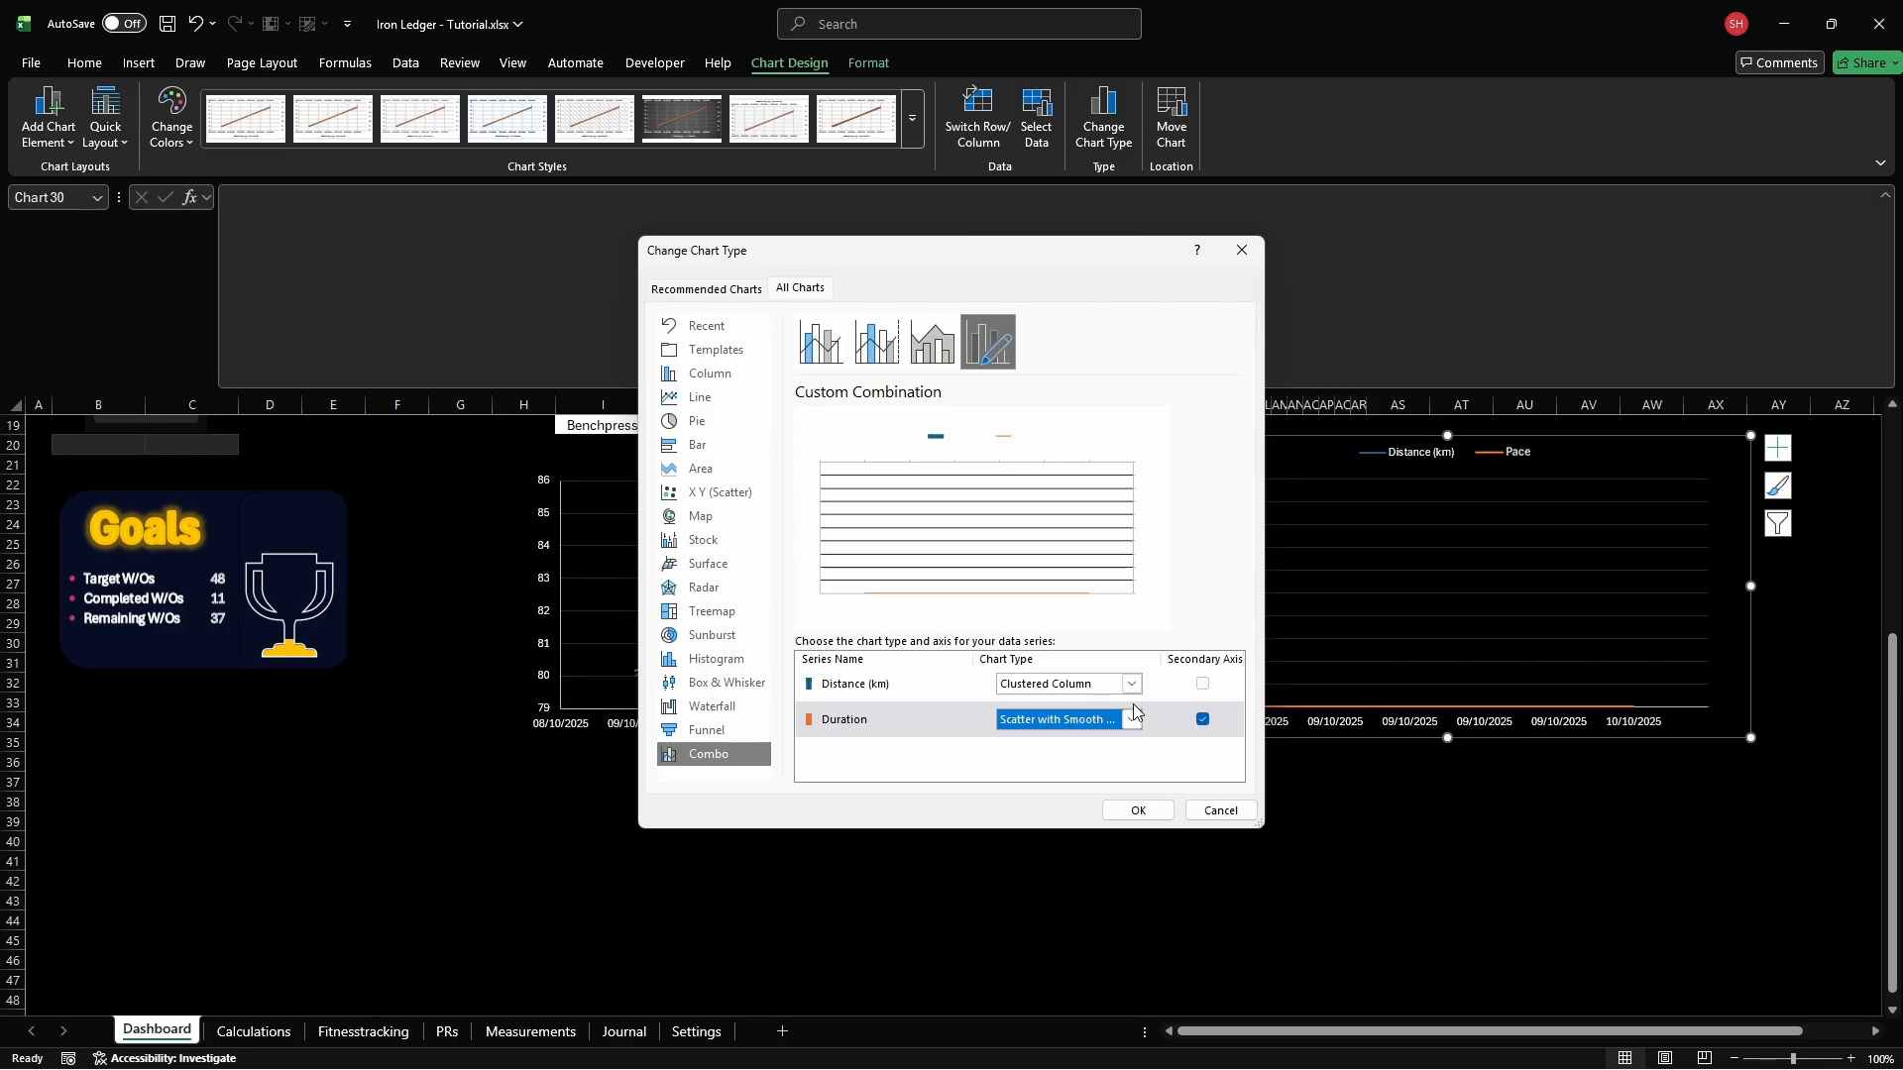
Set the Distance (km) series to Scatter with Smooth Lines and apply the combo chart type
{"action": "left_click", "coordinate": [1132, 685]}
{"action": "scroll", "coordinate": [1136, 694], "scroll_direction": "down", "scroll_amount": 3}
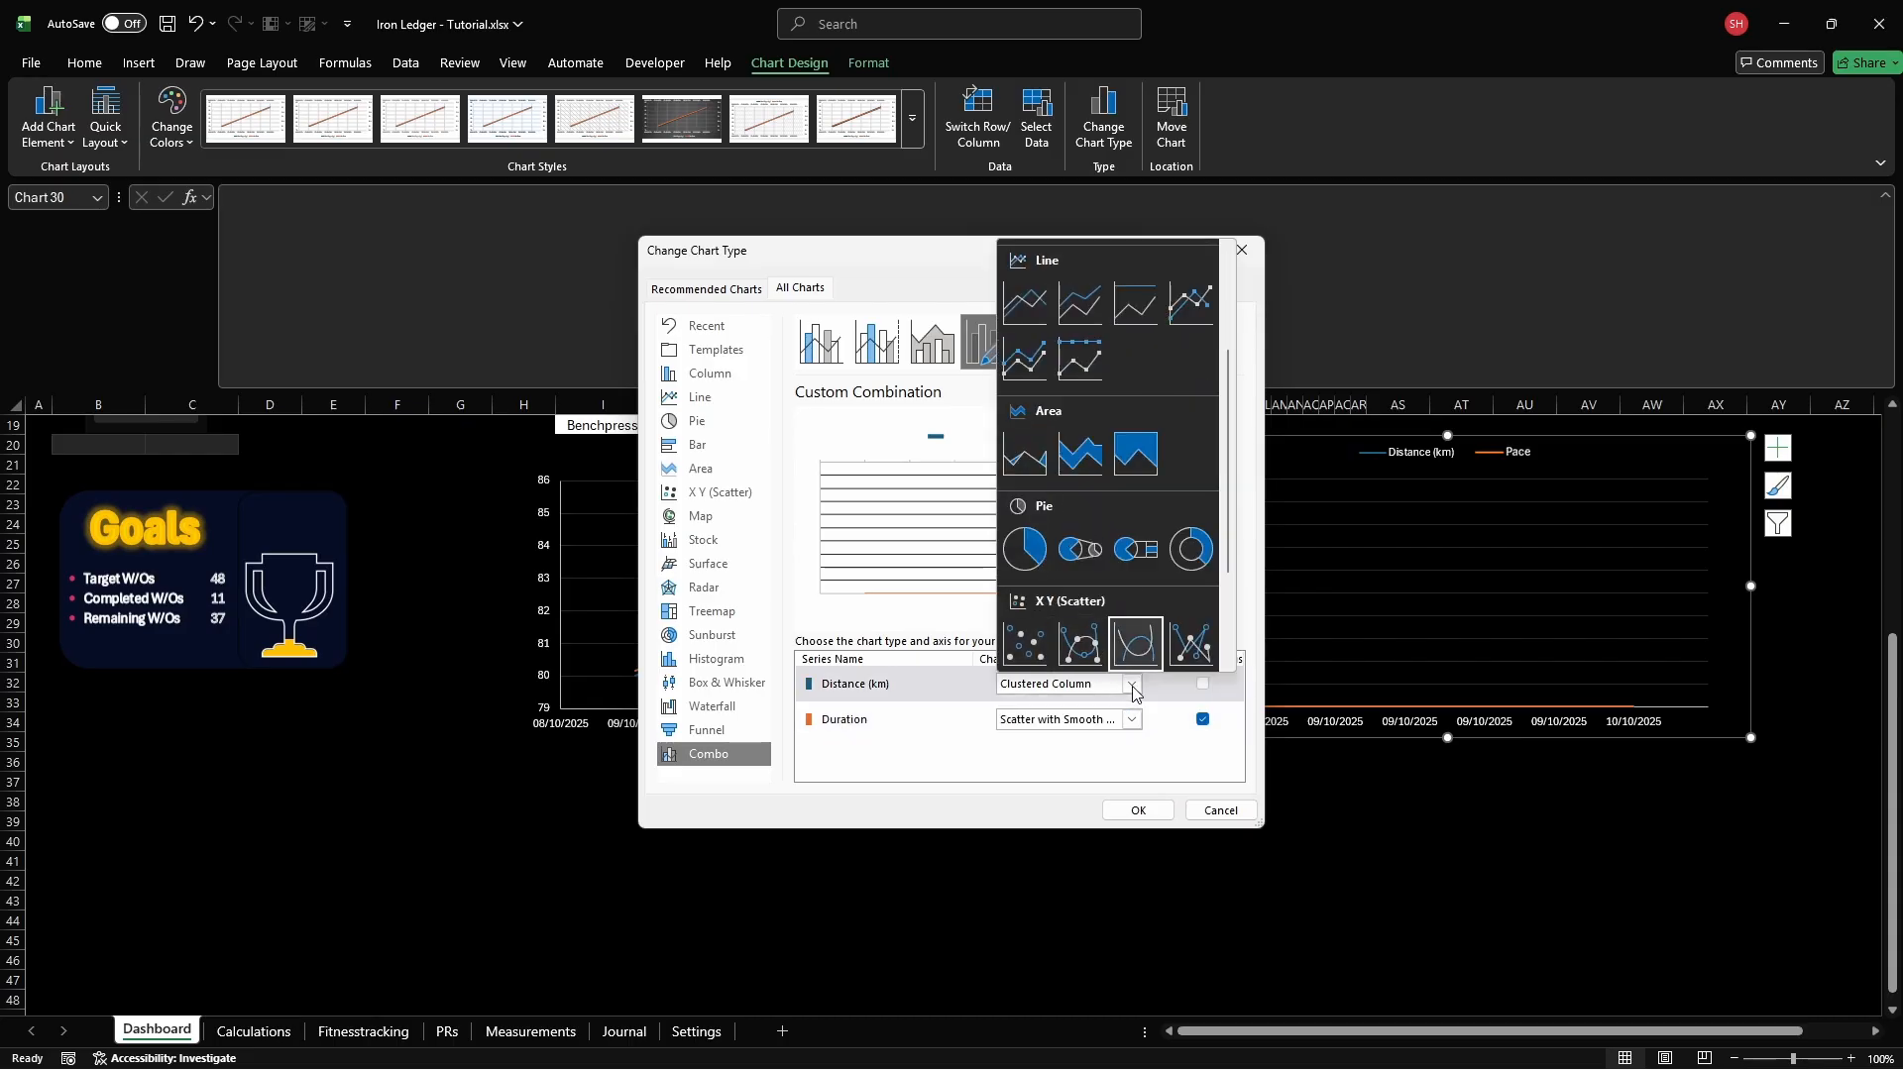
{"action": "left_click", "coordinate": [1136, 644]}
{"action": "left_click", "coordinate": [1138, 809]}
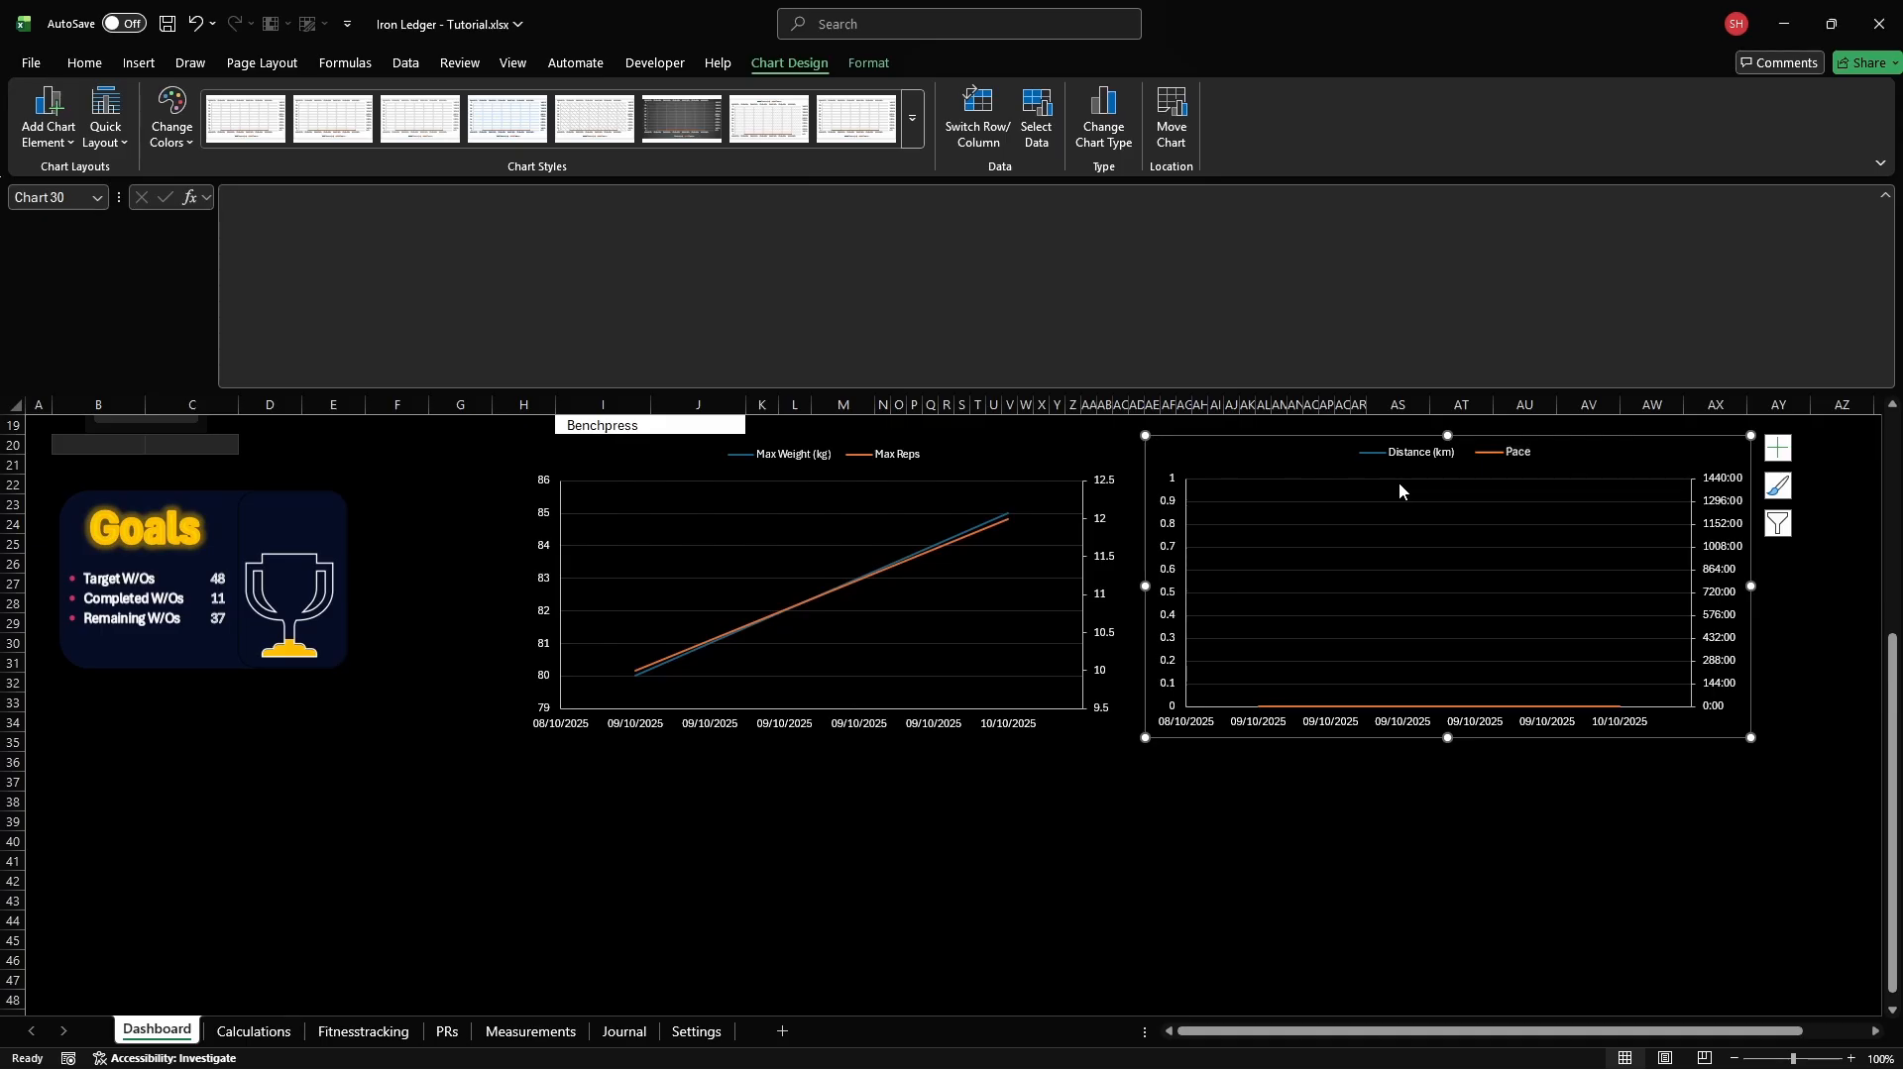
Paste another copy of the progression chart at cell H35 on the Dashboard sheet
{"action": "scroll", "coordinate": [1399, 483], "scroll_direction": "down", "scroll_amount": 3}
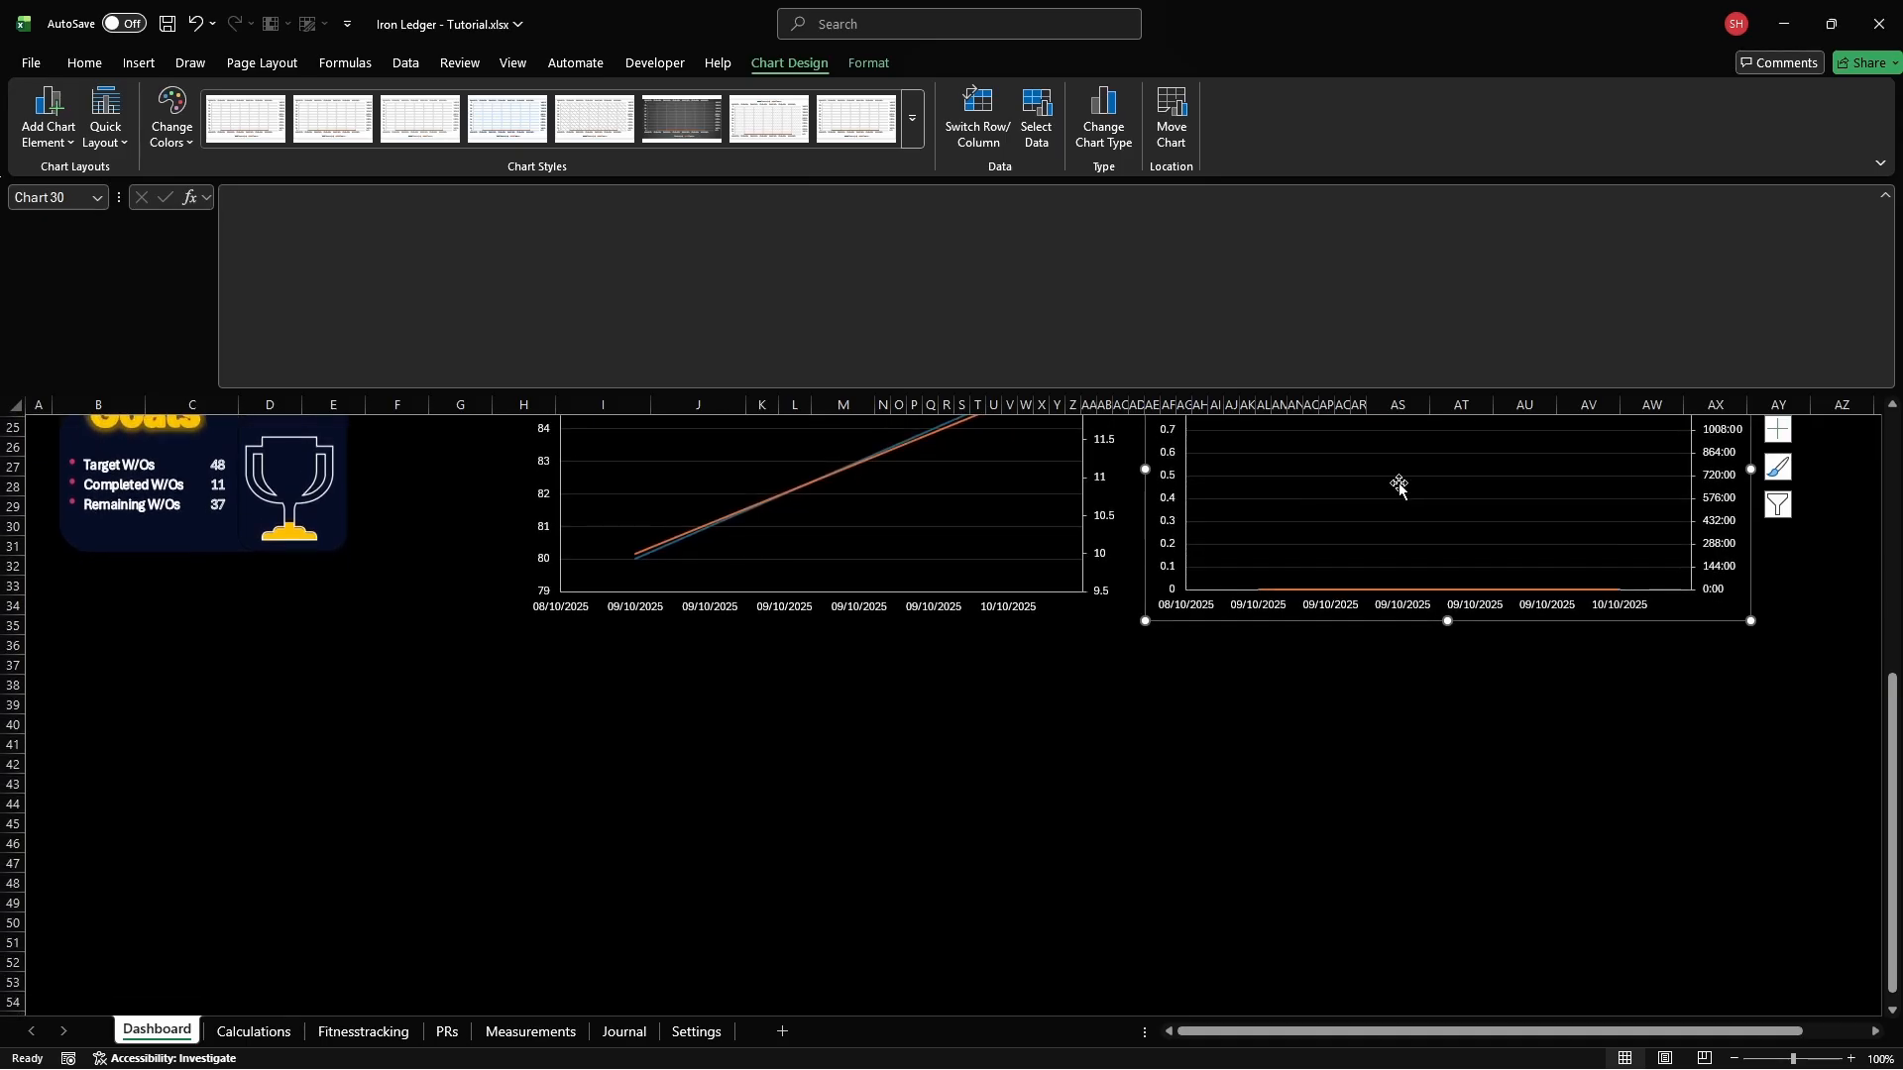
{"action": "scroll", "coordinate": [1399, 486], "scroll_direction": "down", "scroll_amount": 2}
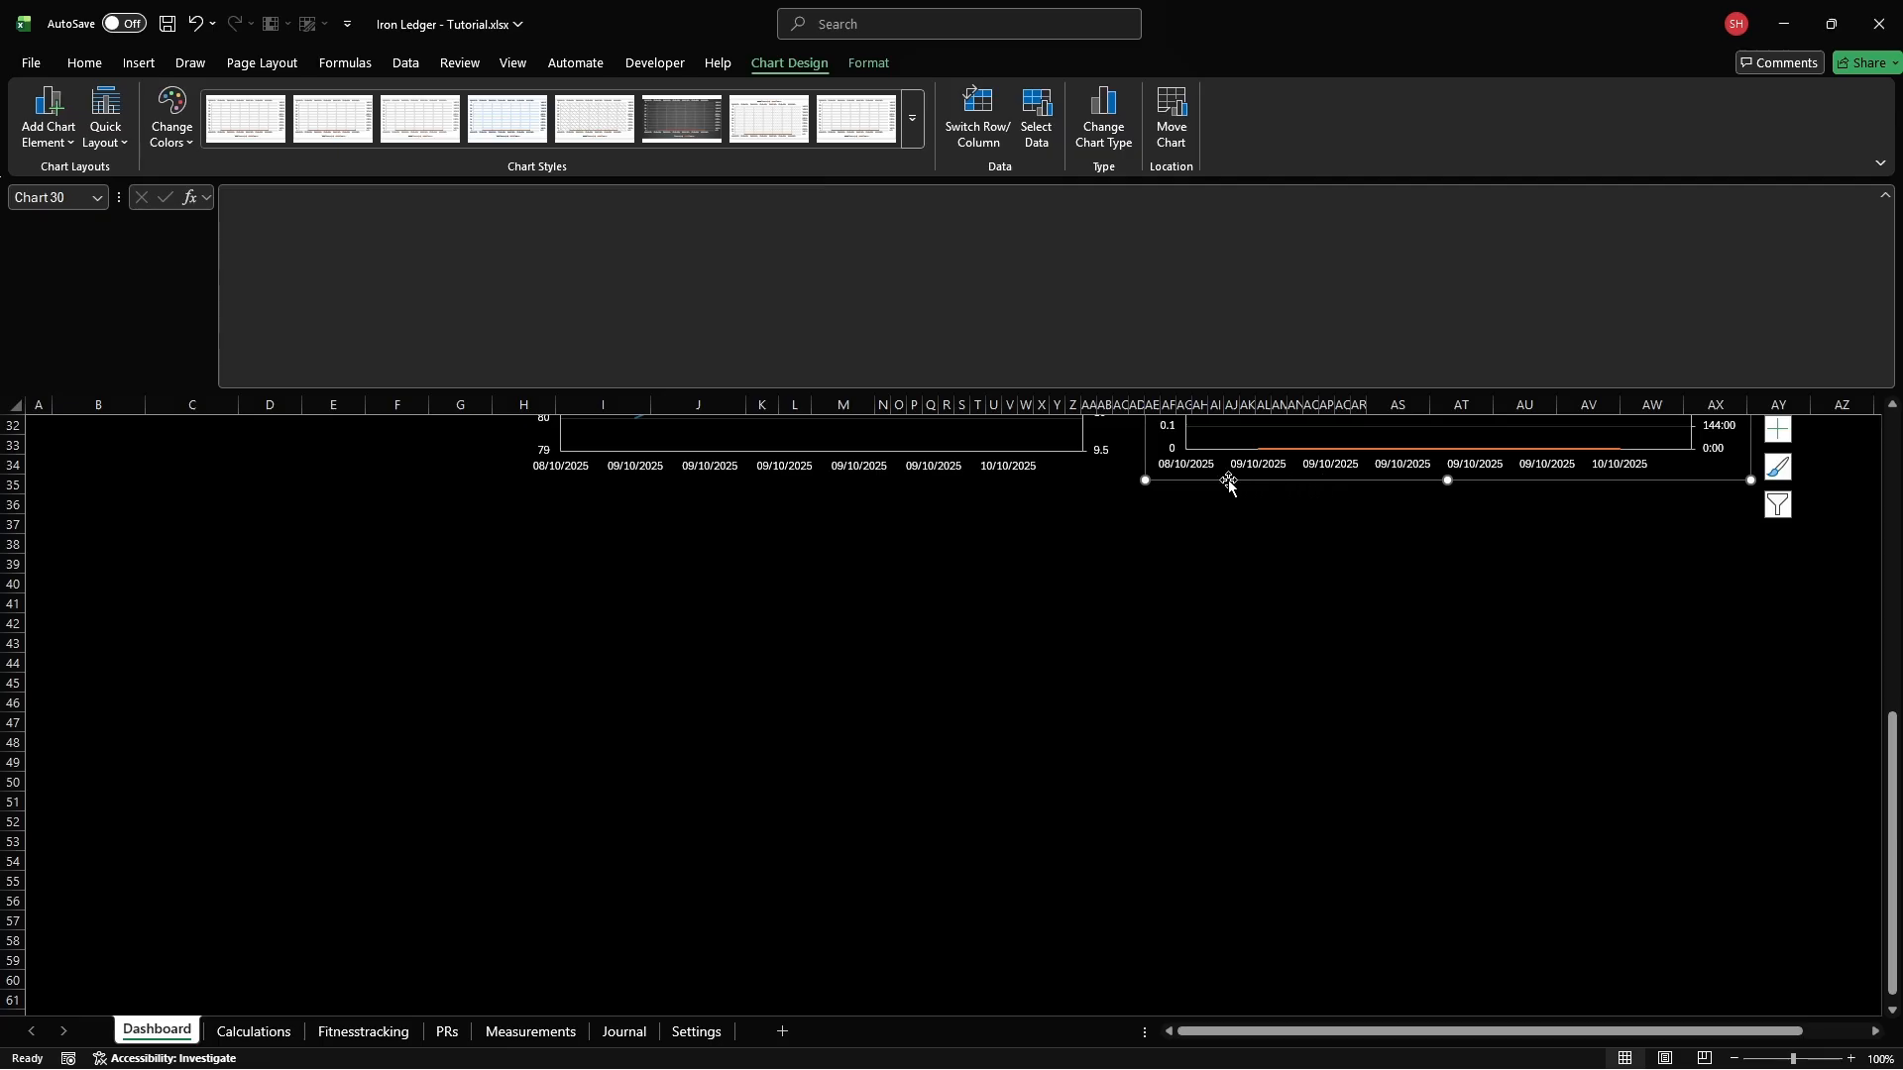
{"action": "left_click", "coordinate": [506, 483]}
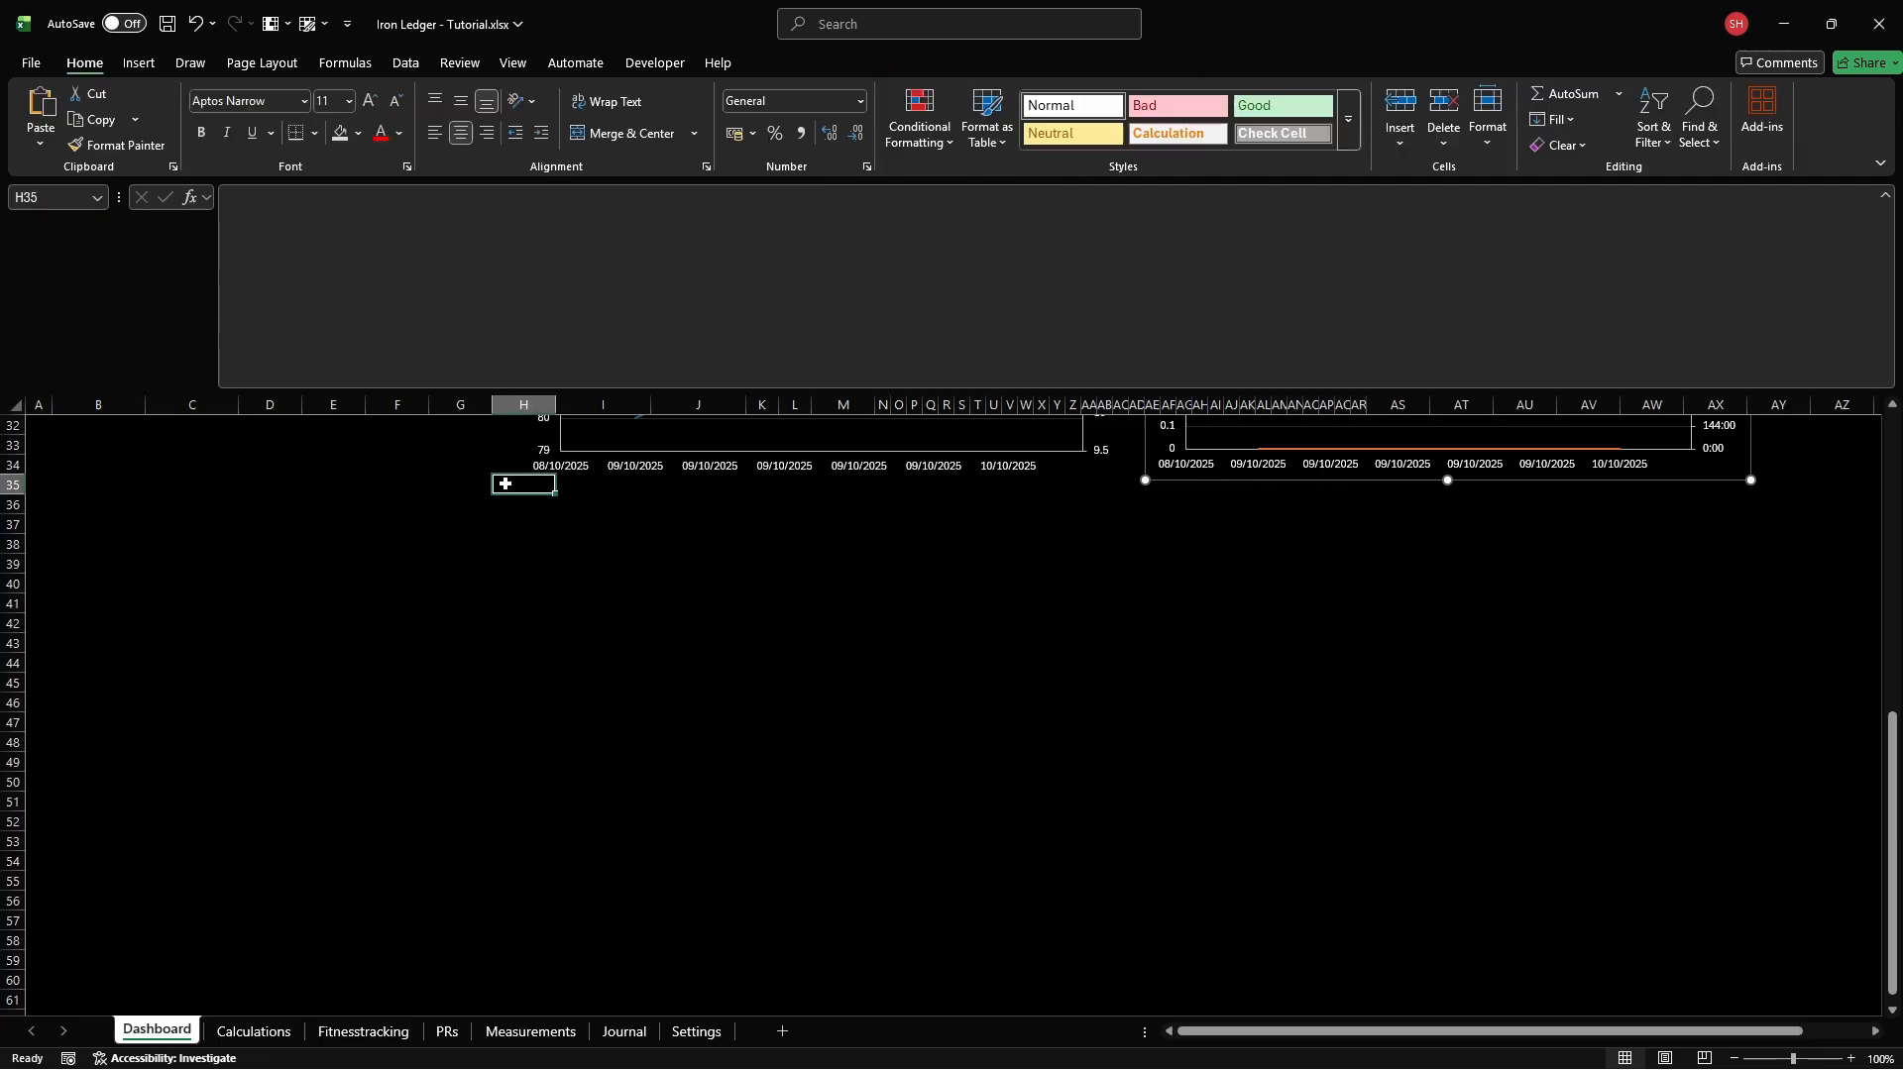
{"action": "key", "text": "ctrl+v"}
Remove both existing series from the data source of the chart pasted at H35
{"action": "key", "text": "alt+j"}
{"action": "key", "text": "c"}
{"action": "key", "text": "e"}
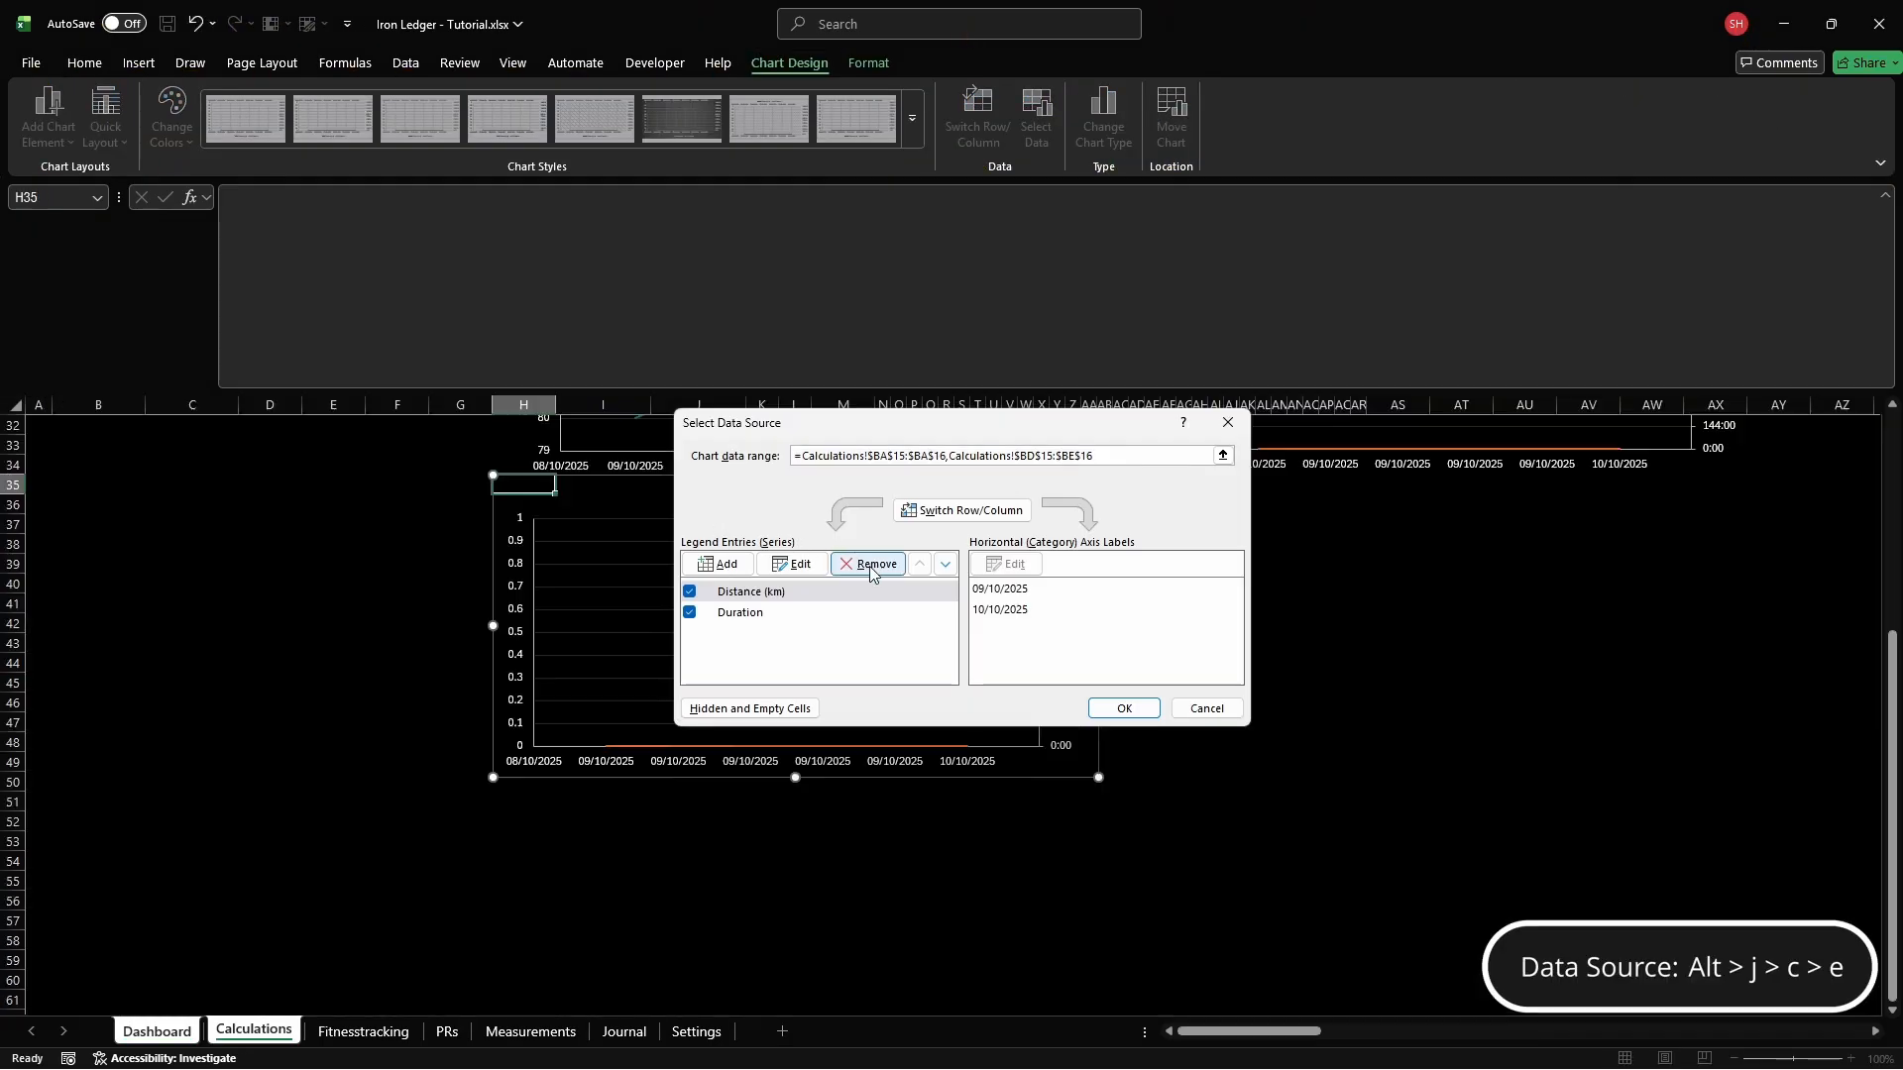
{"action": "left_click", "coordinate": [866, 565]}
{"action": "left_click", "coordinate": [866, 565]}
Add a series named "Volume (kg)" with X values cd_eprog_date_selected_exercise and Y values cd_eprog_volume from 'Iron Ledger - Tutorial.xlsx'
{"action": "left_click", "coordinate": [720, 562]}
{"action": "type", "text": "=\"Volume (kg)\""}
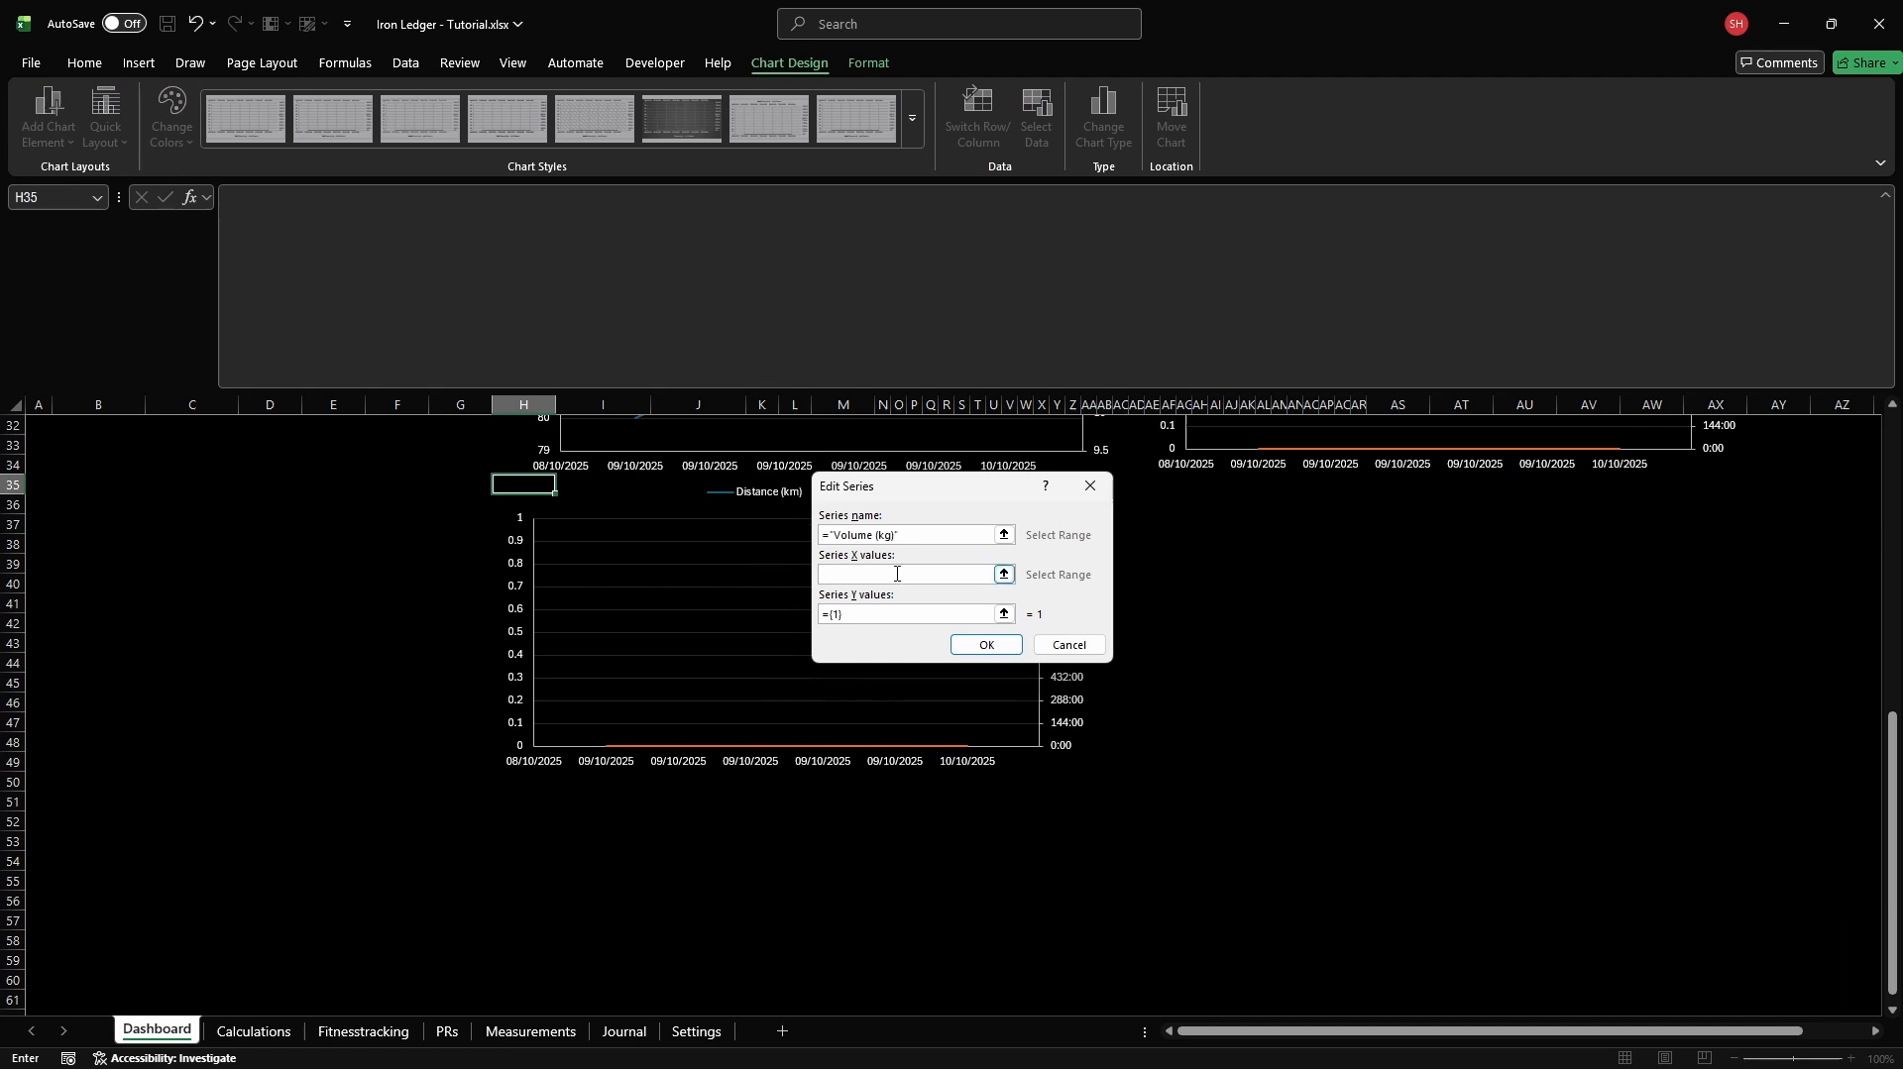
{"action": "left_click", "coordinate": [979, 573]}
{"action": "type", "text": "='"}
{"action": "type", "text": "Iron Ledger - Tutorial.xlsx'!cd_eprog_date_se"}
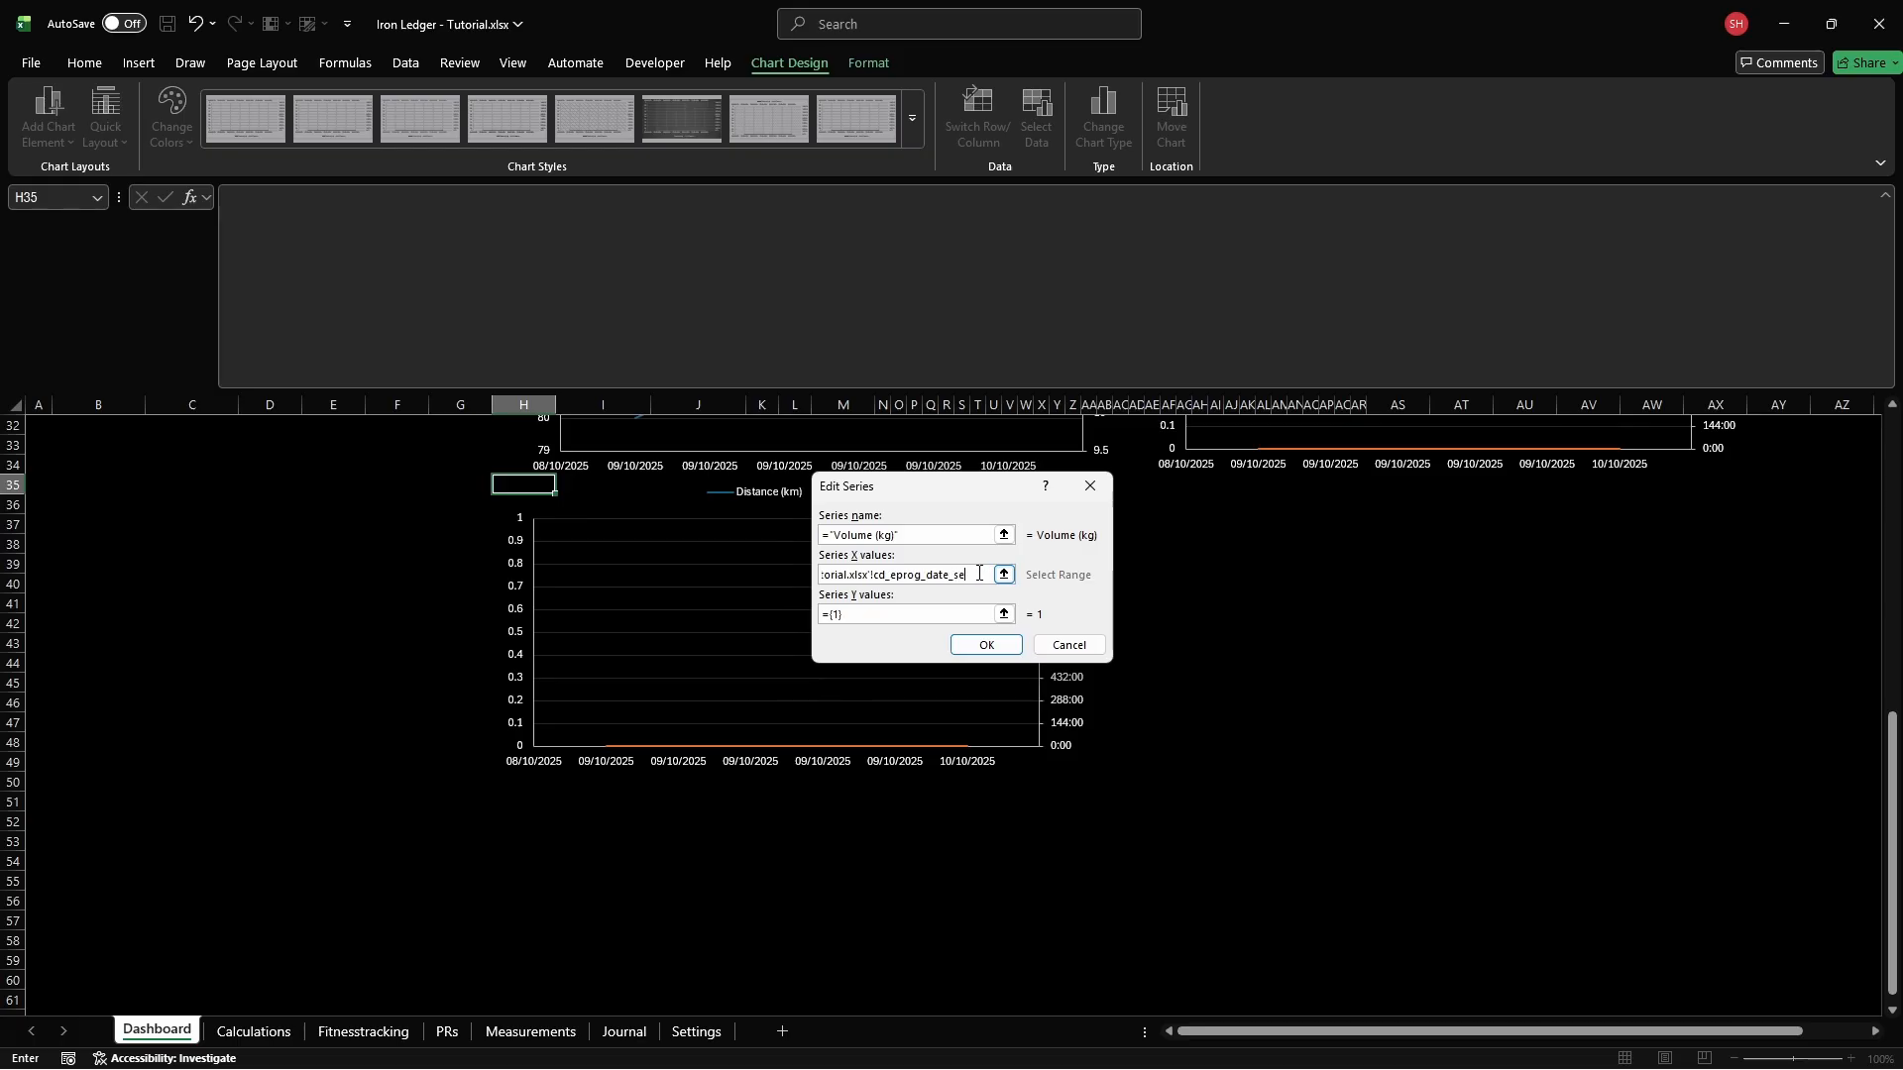
{"action": "type", "text": "lected_exercise"}
{"action": "left_click", "coordinate": [981, 614]}
{"action": "key", "text": "BackSpace"}
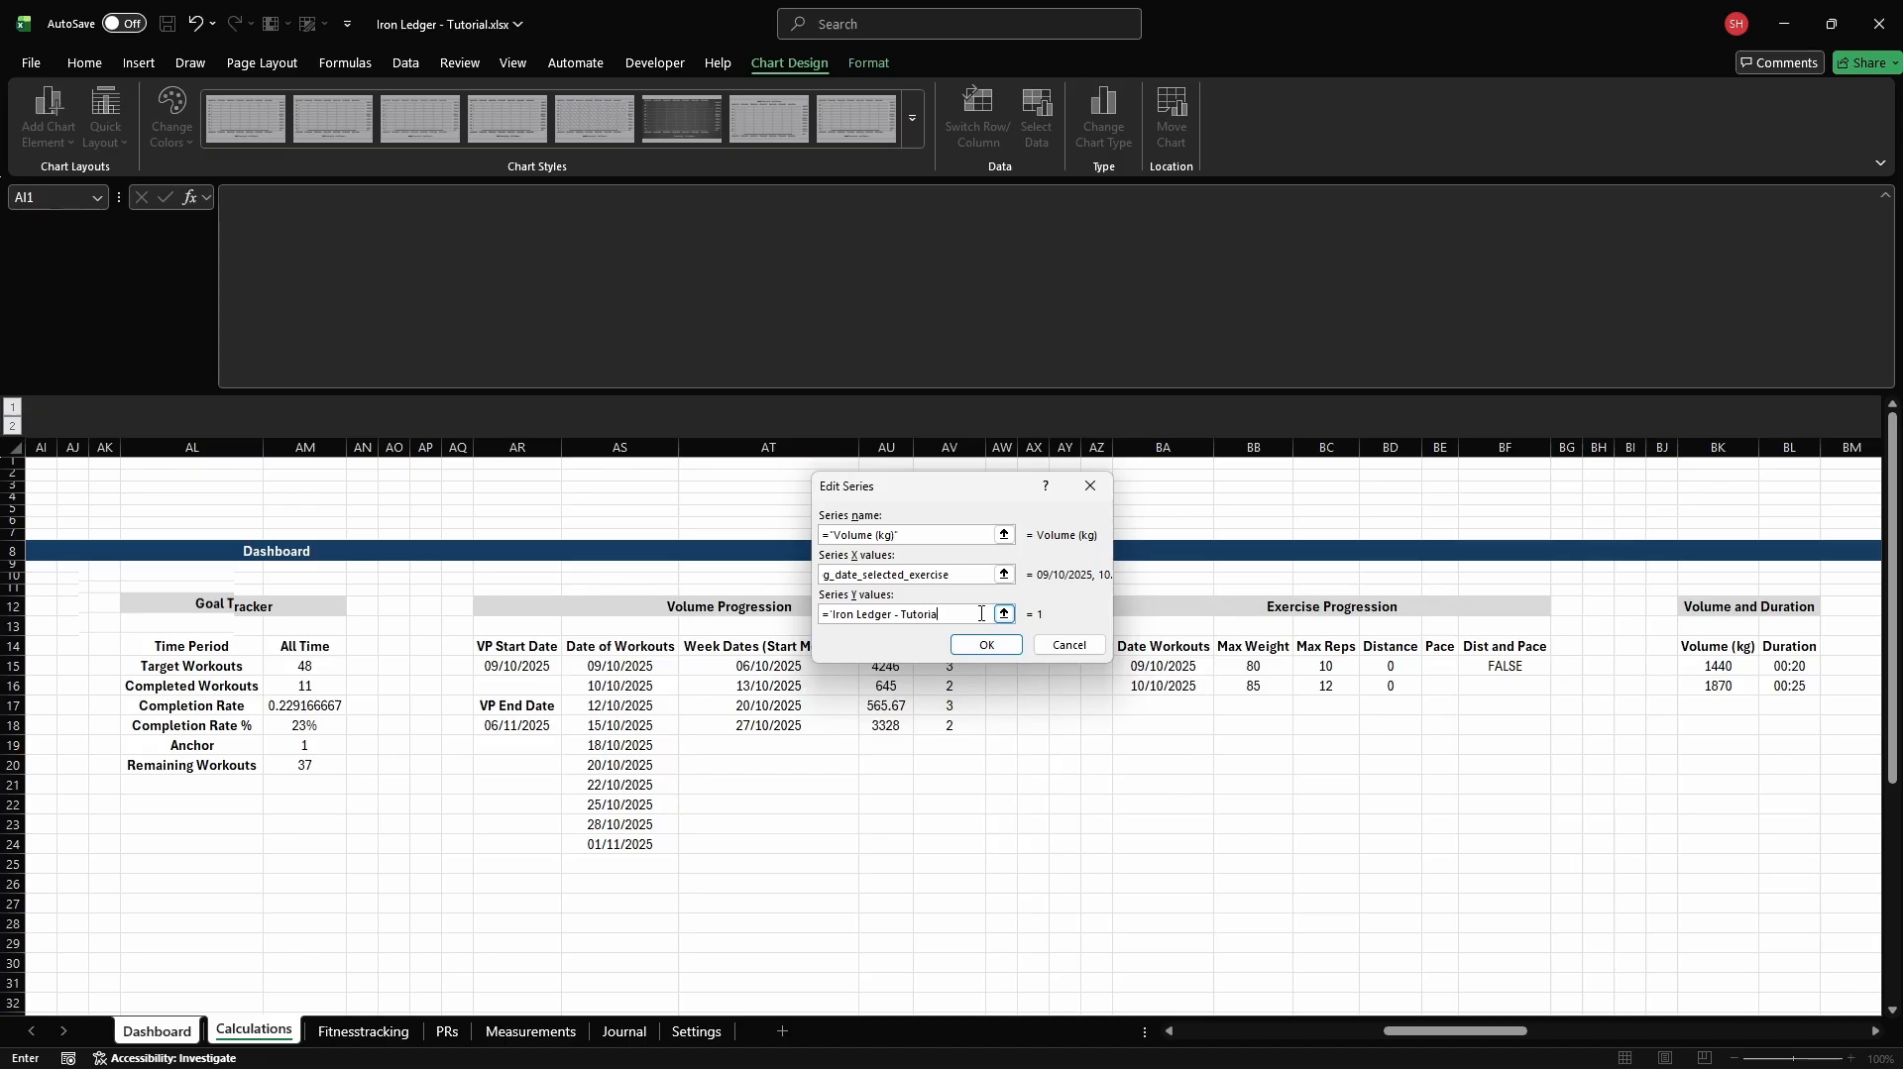
{"action": "type", "text": "cd_eprog_volume"}
{"action": "key", "text": "Return"}
Add a series named "Duration" with X values cd_eprog_date_selected_exercise and Y values cd_eprog_duration, and apply the new chart data source
{"action": "left_click", "coordinate": [720, 562]}
{"action": "type", "text": "=\"Duration\""}
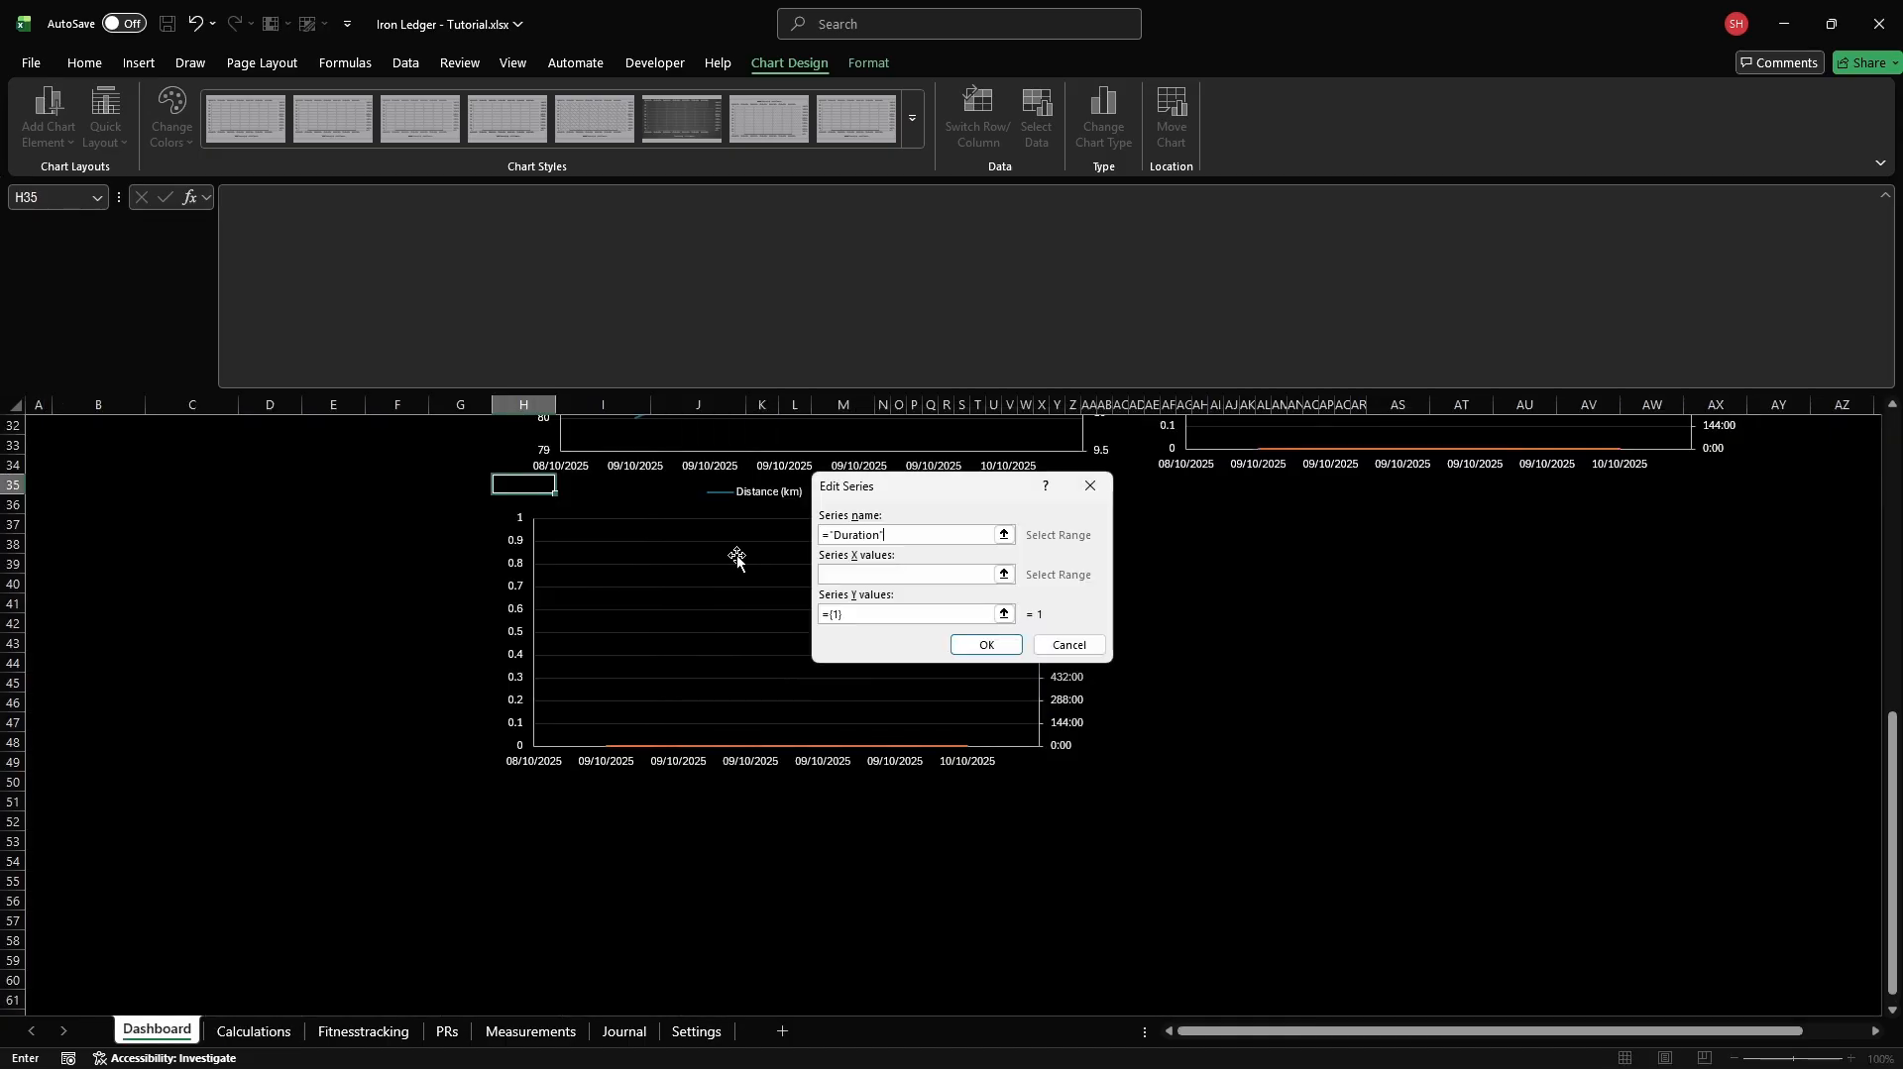
{"action": "left_click", "coordinate": [976, 574]}
{"action": "type", "text": "='Iron Ledger - Tutorial.xl"}
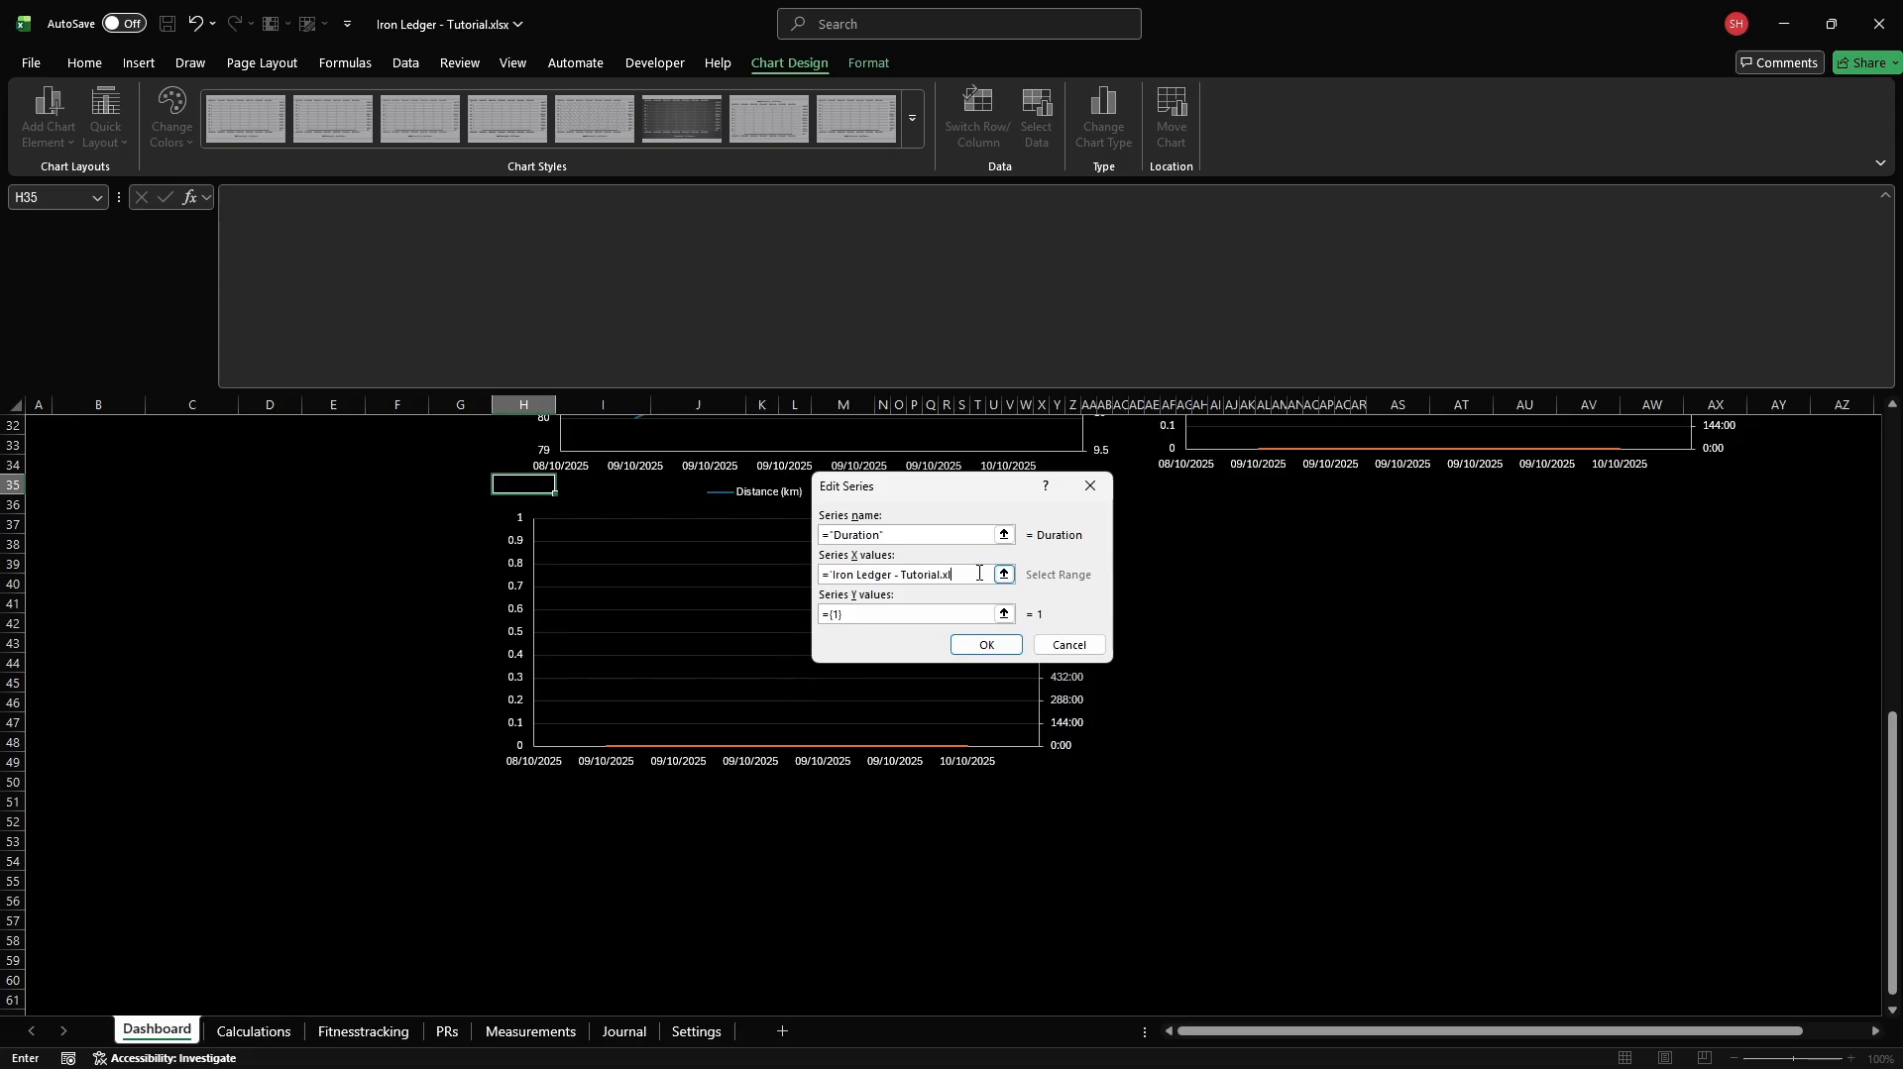
{"action": "type", "text": "sx'!cd_eprog_date_selected"}
{"action": "type", "text": "_exercise"}
{"action": "left_click", "coordinate": [981, 614]}
{"action": "key", "text": "BackSpace"}
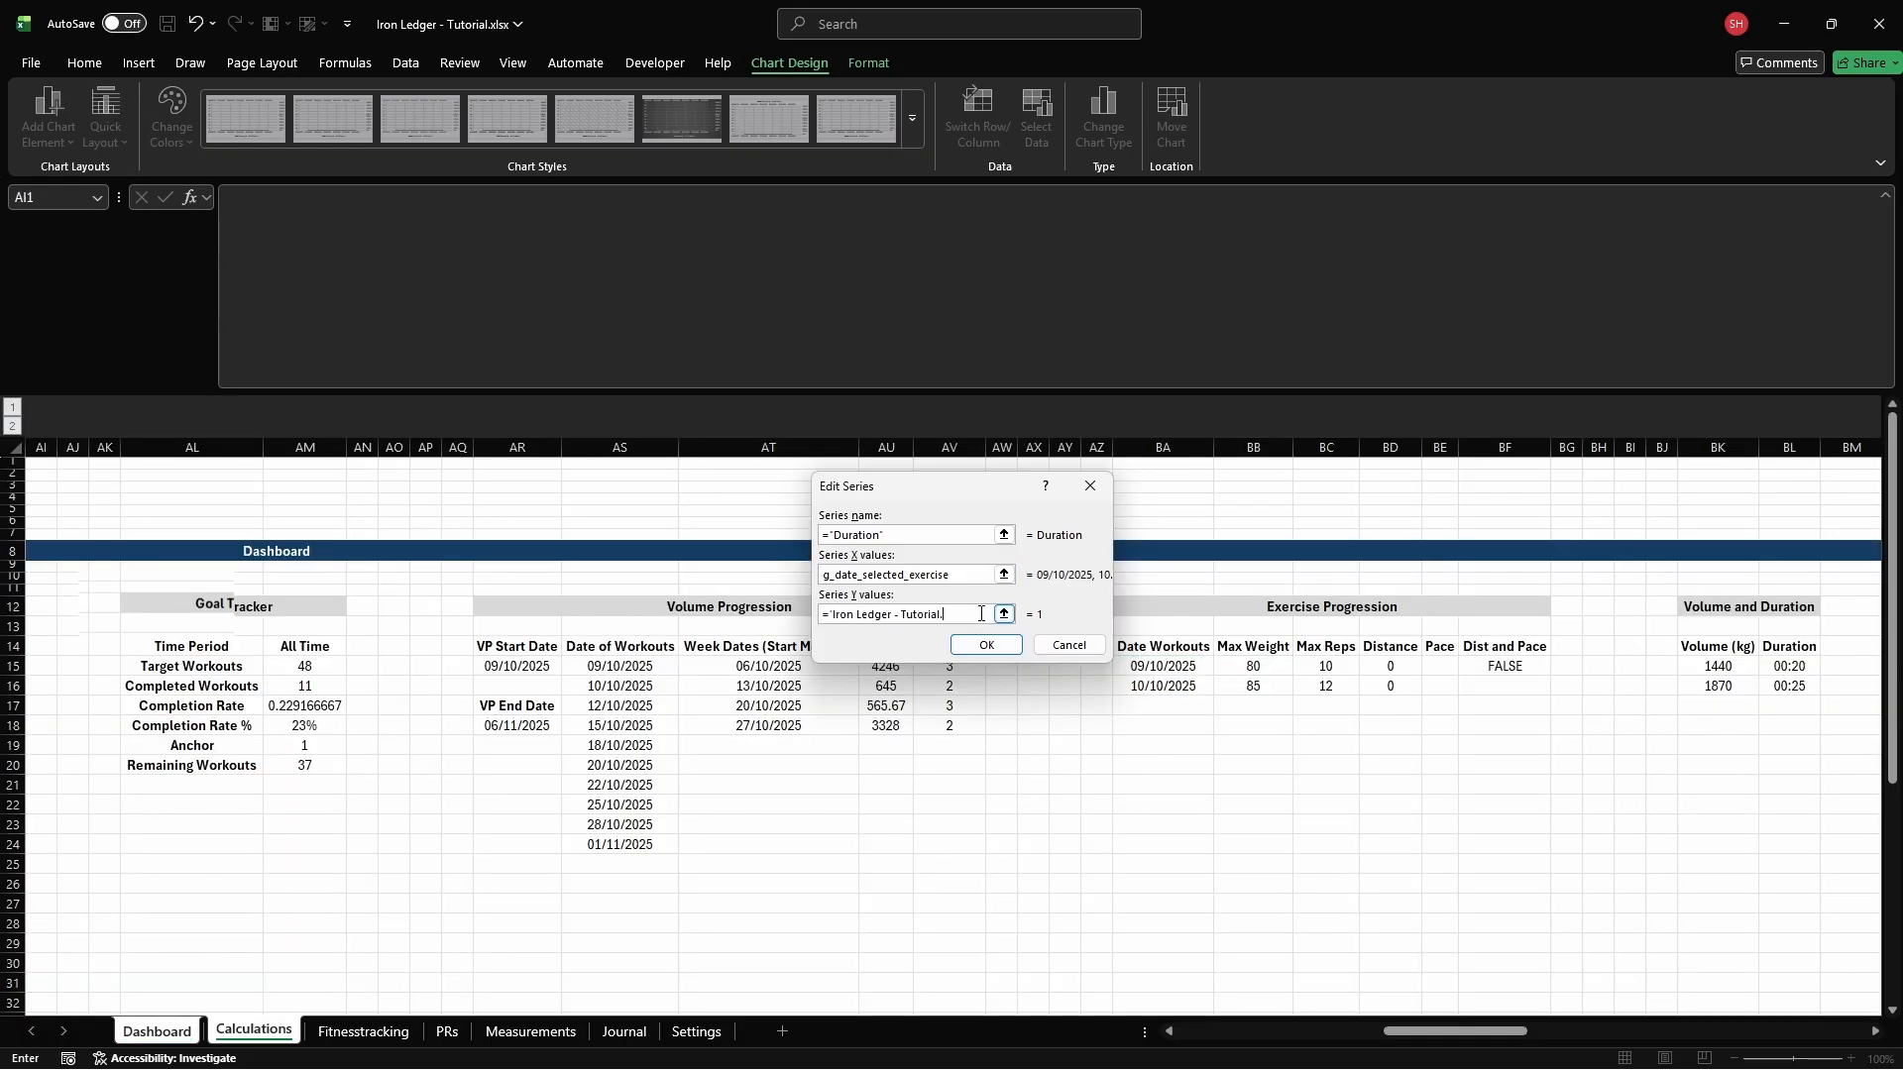
{"action": "type", "text": "='Iron Ledger - Tutorial.xlsx'!cd_eprog_duration"}
{"action": "key", "text": "Return"}
{"action": "left_click", "coordinate": [1125, 709]}
Change the Volume and Duration chart to a combo with Duration as Scatter with Smooth Lines on the secondary axis
{"action": "key", "text": "alt"}
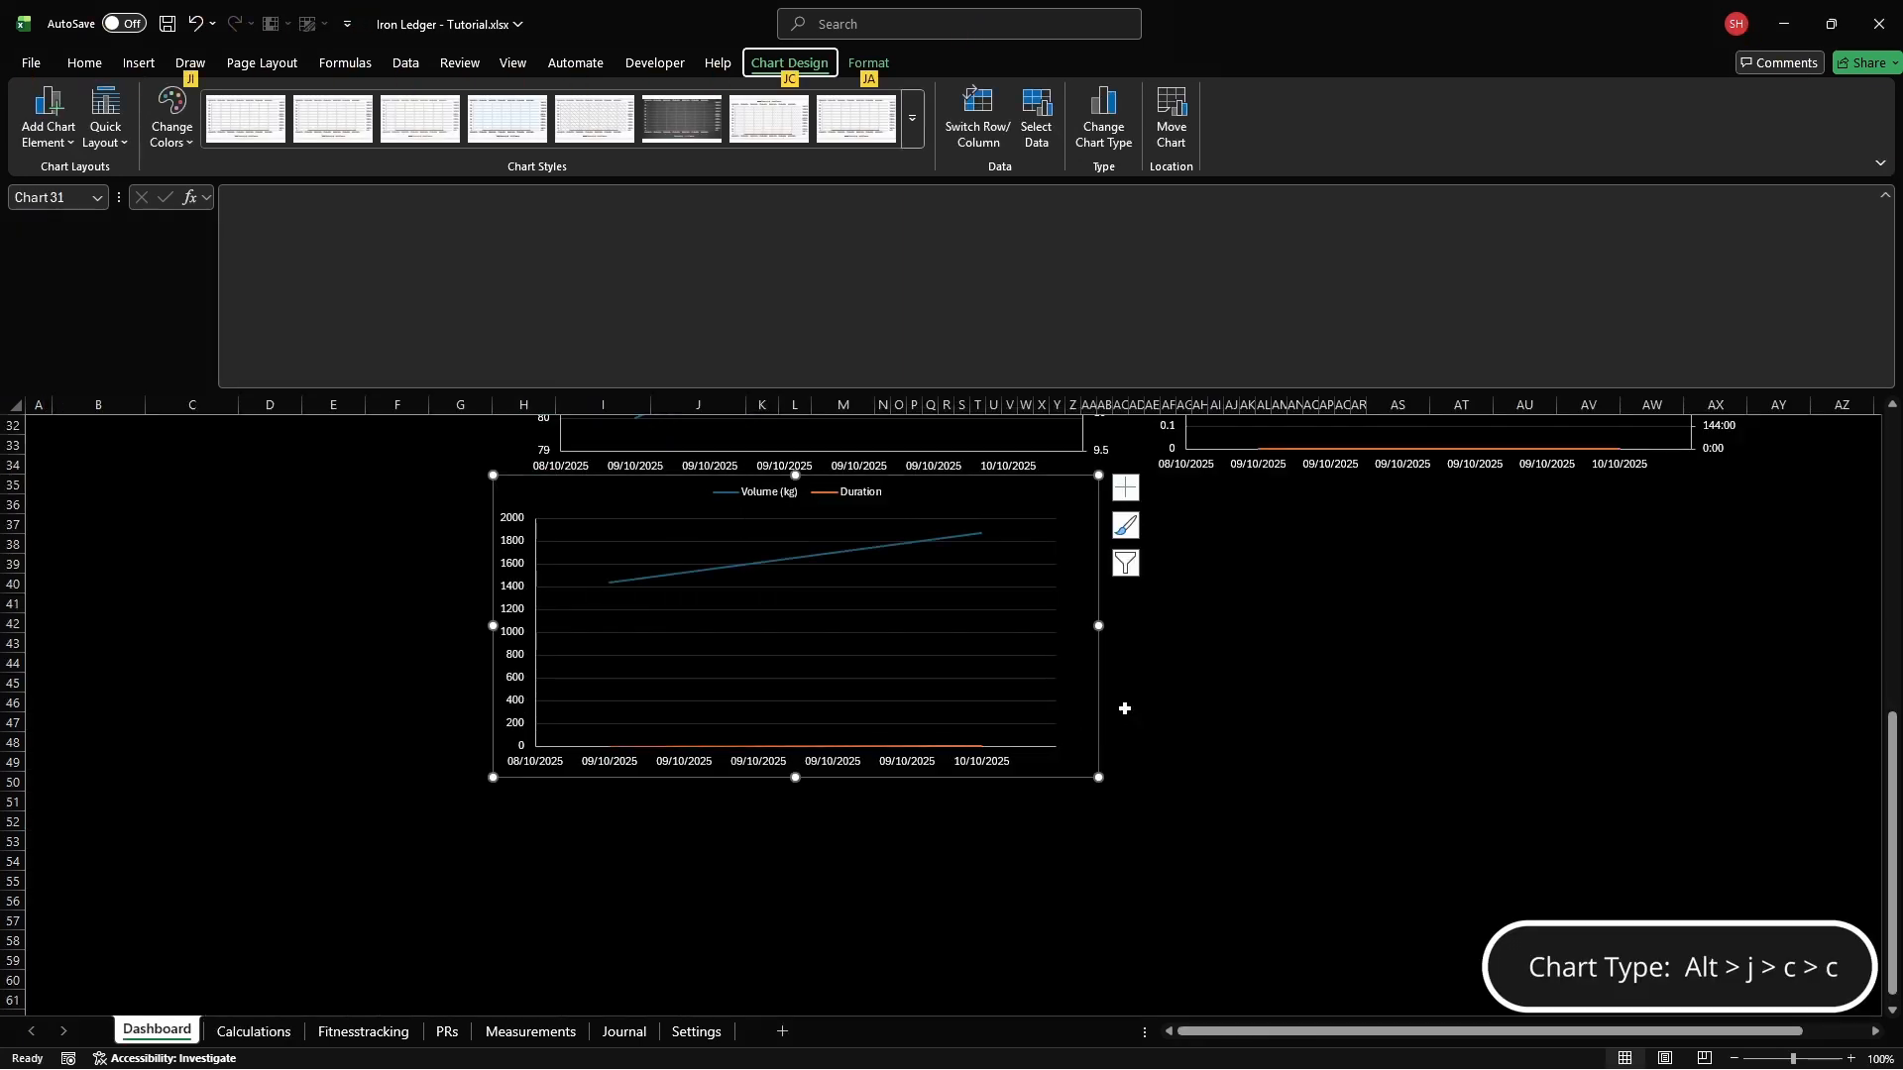
{"action": "key", "text": "j"}
{"action": "key", "text": "c"}
{"action": "key", "text": "c"}
{"action": "left_click", "coordinate": [709, 756]}
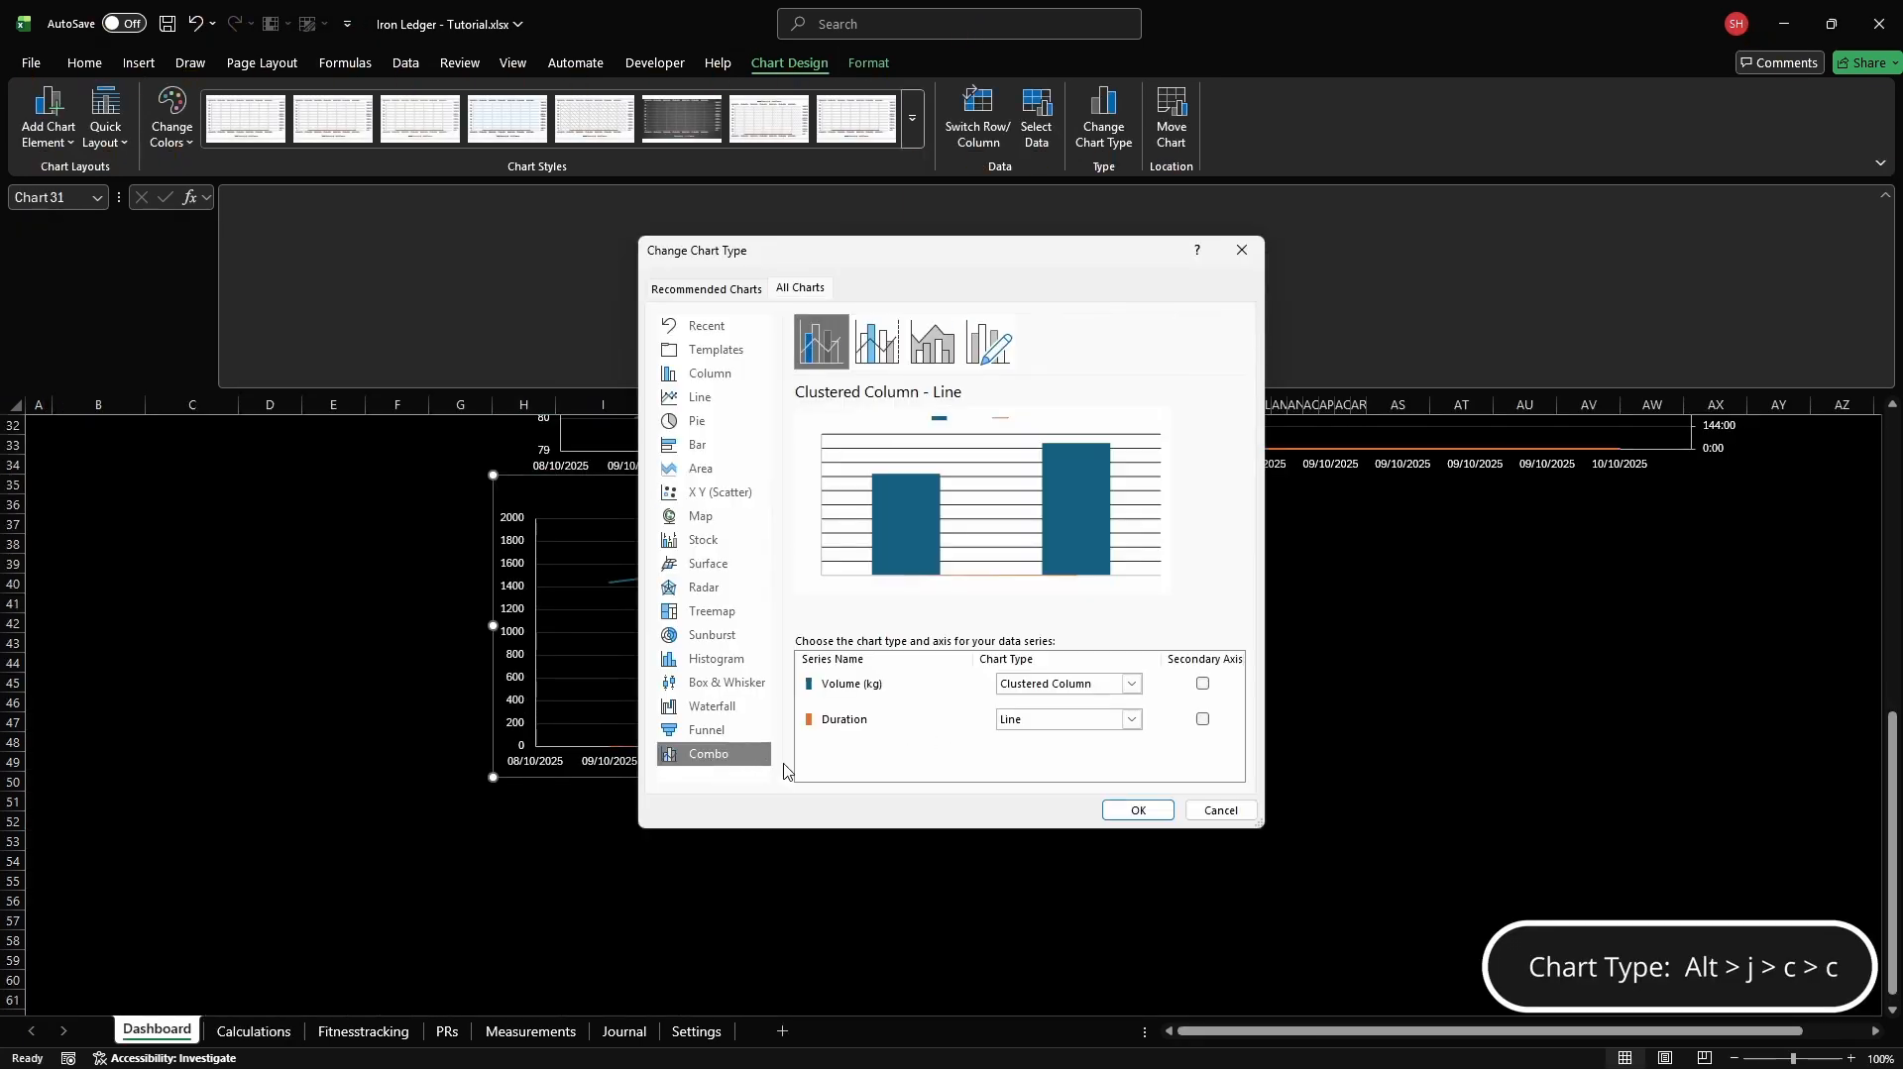
{"action": "left_click", "coordinate": [1130, 720]}
{"action": "scroll", "coordinate": [1130, 693], "scroll_direction": "down", "scroll_amount": 3}
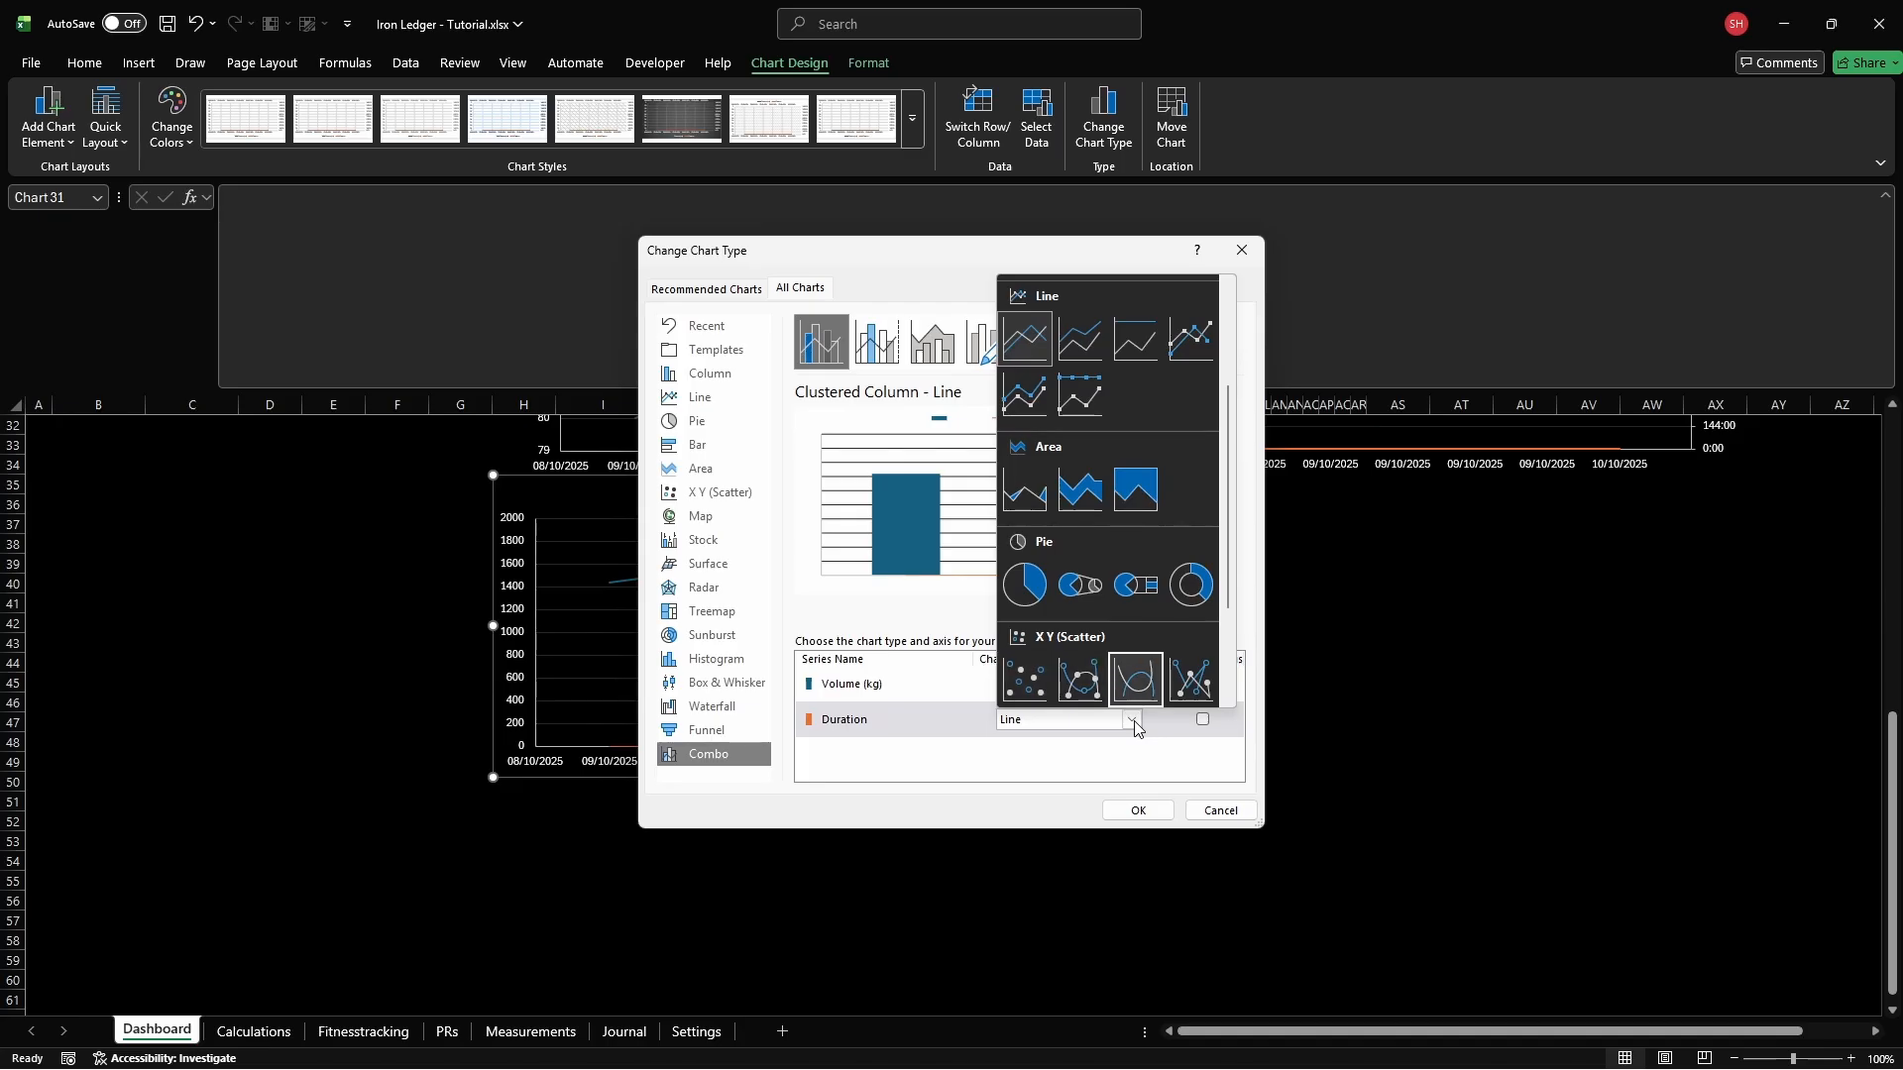
{"action": "left_click", "coordinate": [1136, 680]}
Set the Volume (kg) series to Scatter with Smooth Lines and delete the chart's upper secondary date axis
{"action": "left_click", "coordinate": [1136, 693]}
{"action": "key", "text": "Down"}
{"action": "key", "text": "Down"}
{"action": "key", "text": "Down"}
{"action": "key", "text": "Down"}
{"action": "key", "text": "Down"}
{"action": "key", "text": "Down"}
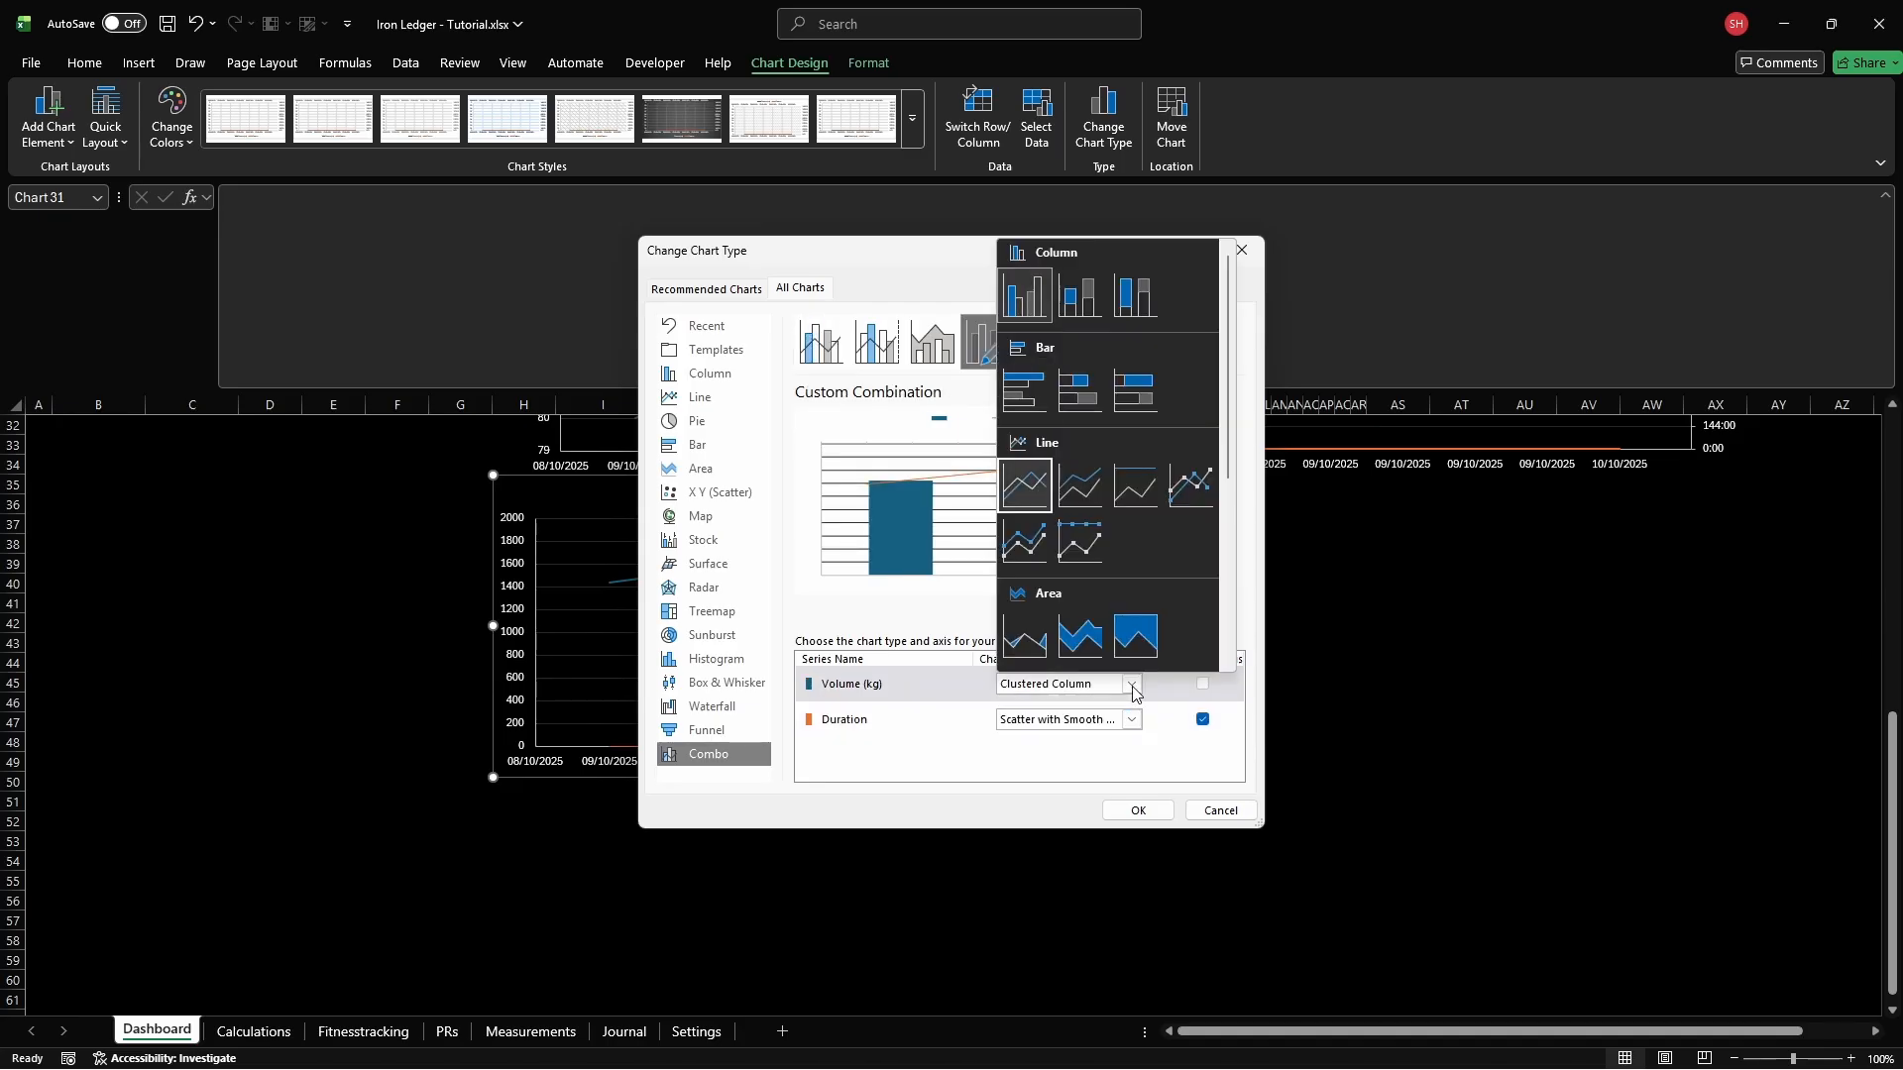
{"action": "key", "text": "Right"}
{"action": "key", "text": "Right"}
{"action": "key", "text": "Return"}
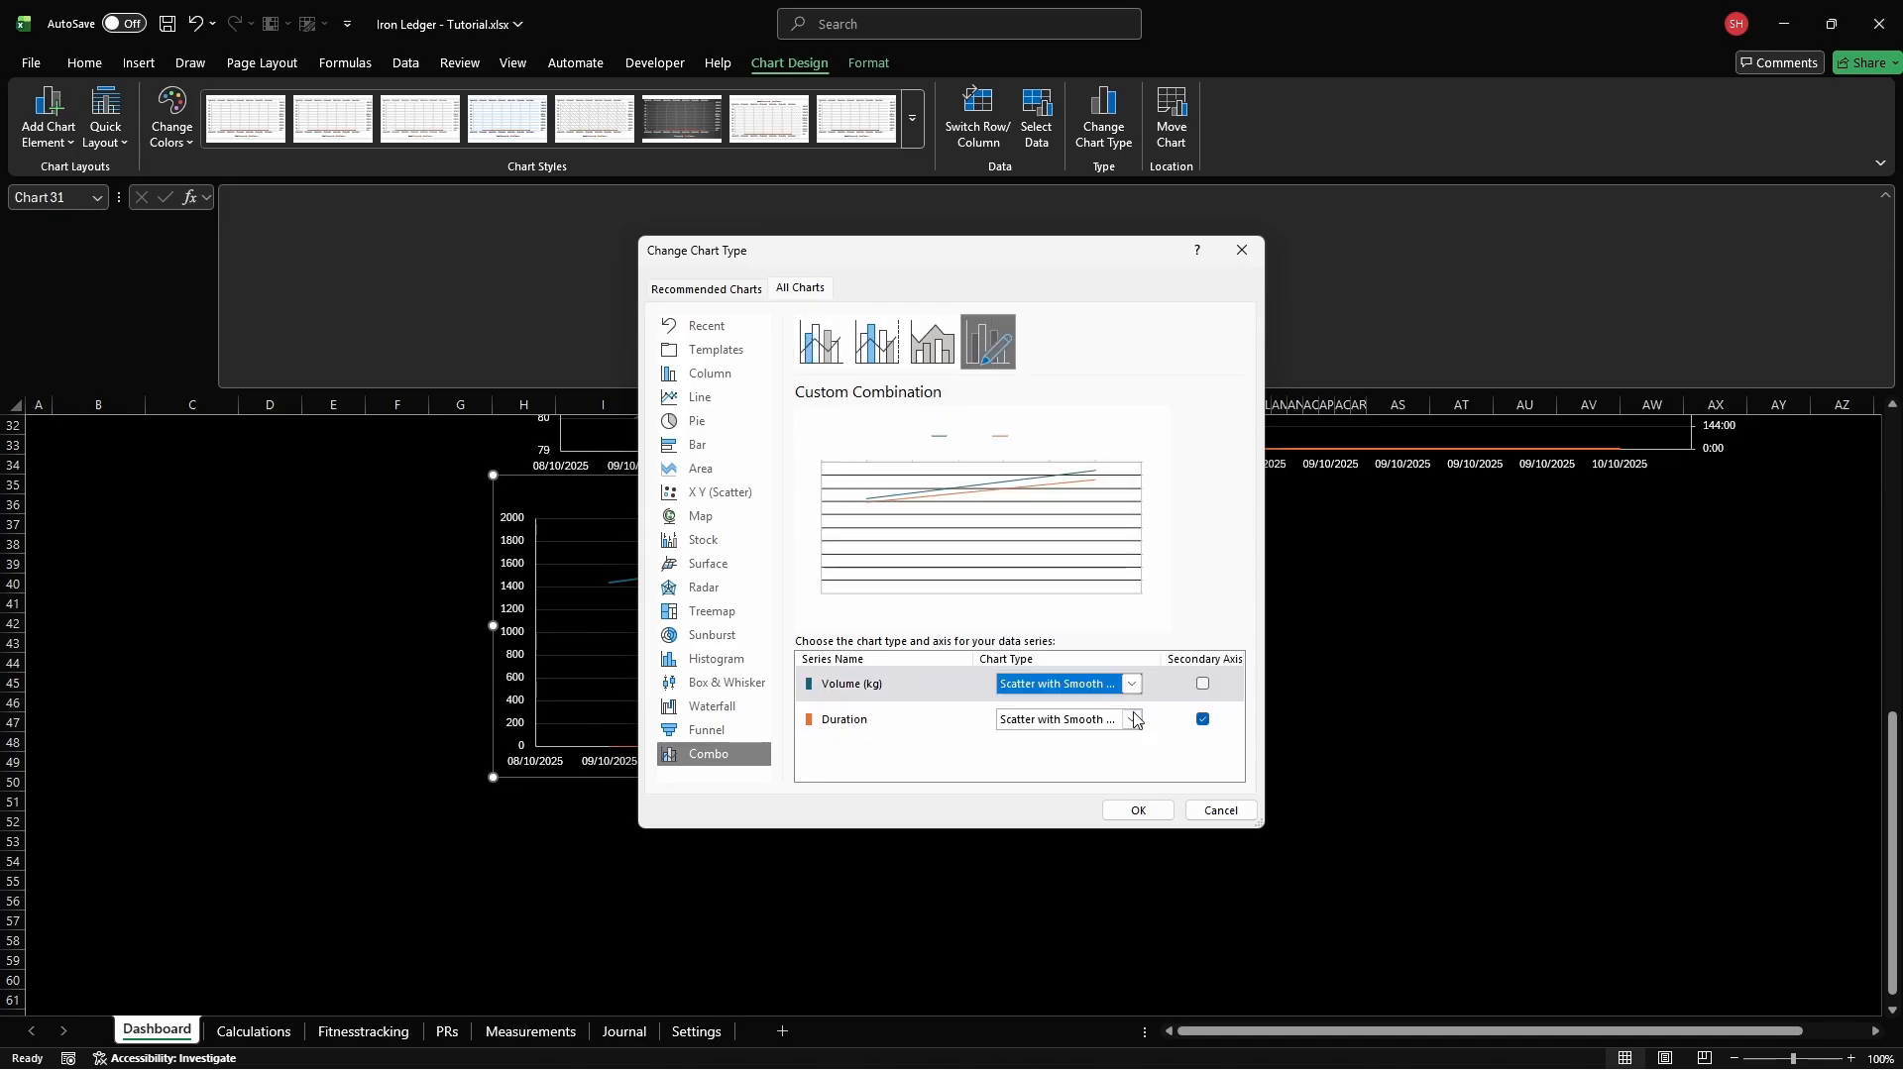
{"action": "left_click", "coordinate": [1138, 811]}
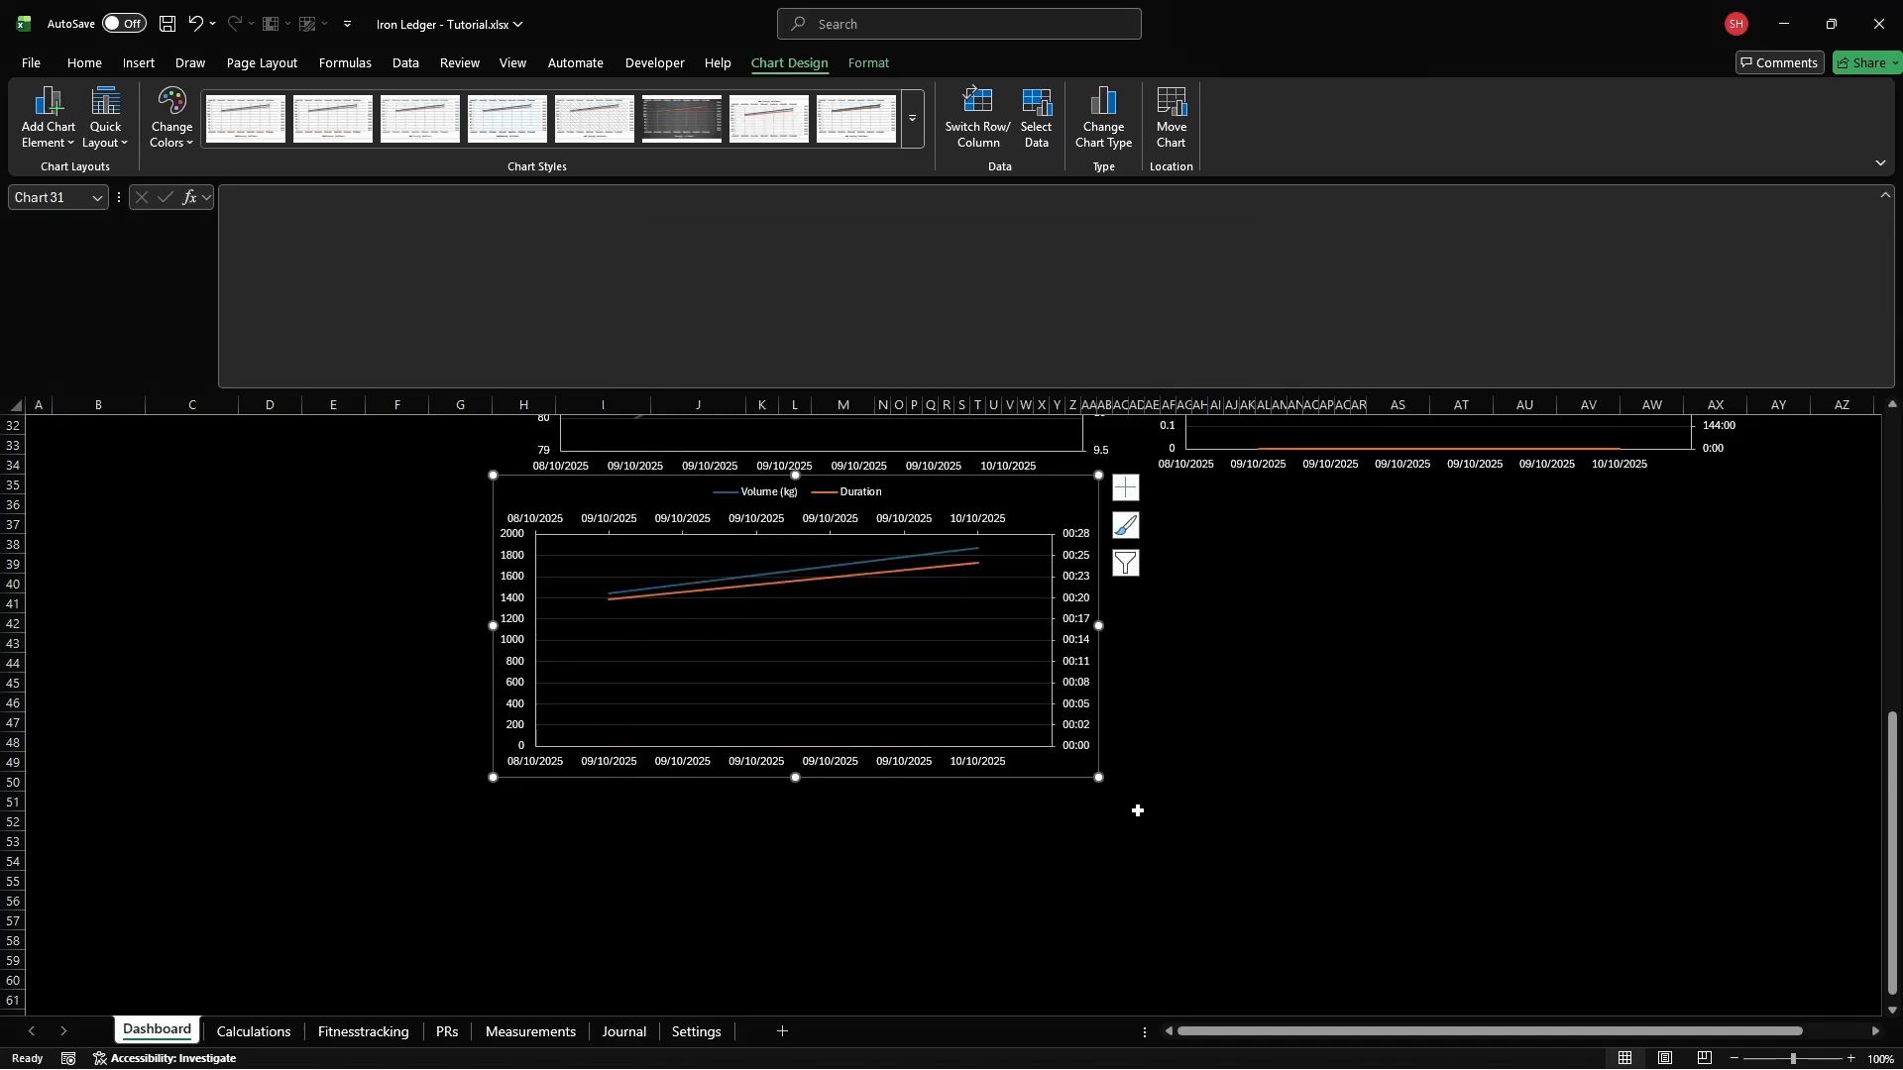
{"action": "left_click", "coordinate": [814, 520]}
{"action": "key", "text": "Delete"}
Set the width of columns BM to BP on the Calculations sheet to 4
{"action": "left_click", "coordinate": [253, 1032]}
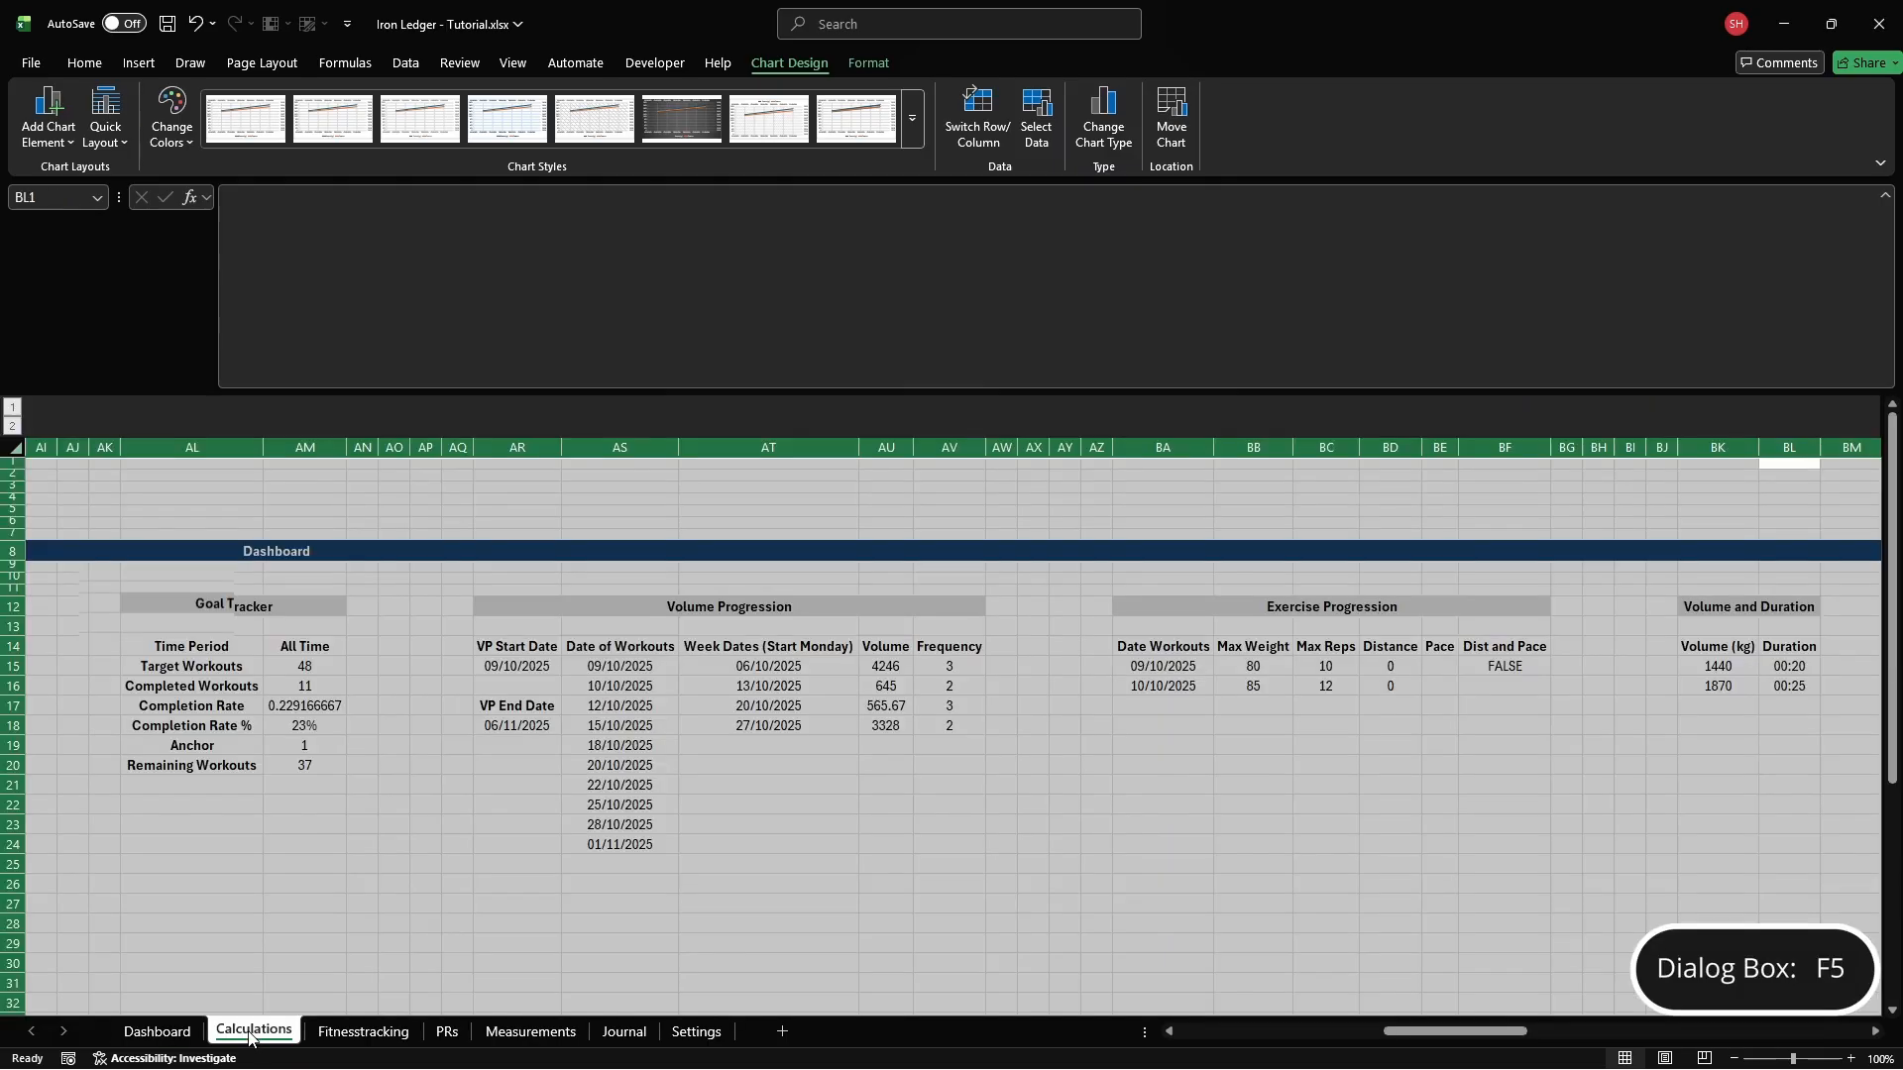
{"action": "key", "text": "F5"}
{"action": "type", "text": "BM12"}
{"action": "key", "text": "Return"}
{"action": "key", "text": "shift+Right"}
{"action": "key", "text": "shift+Right"}
{"action": "key", "text": "shift+Right"}
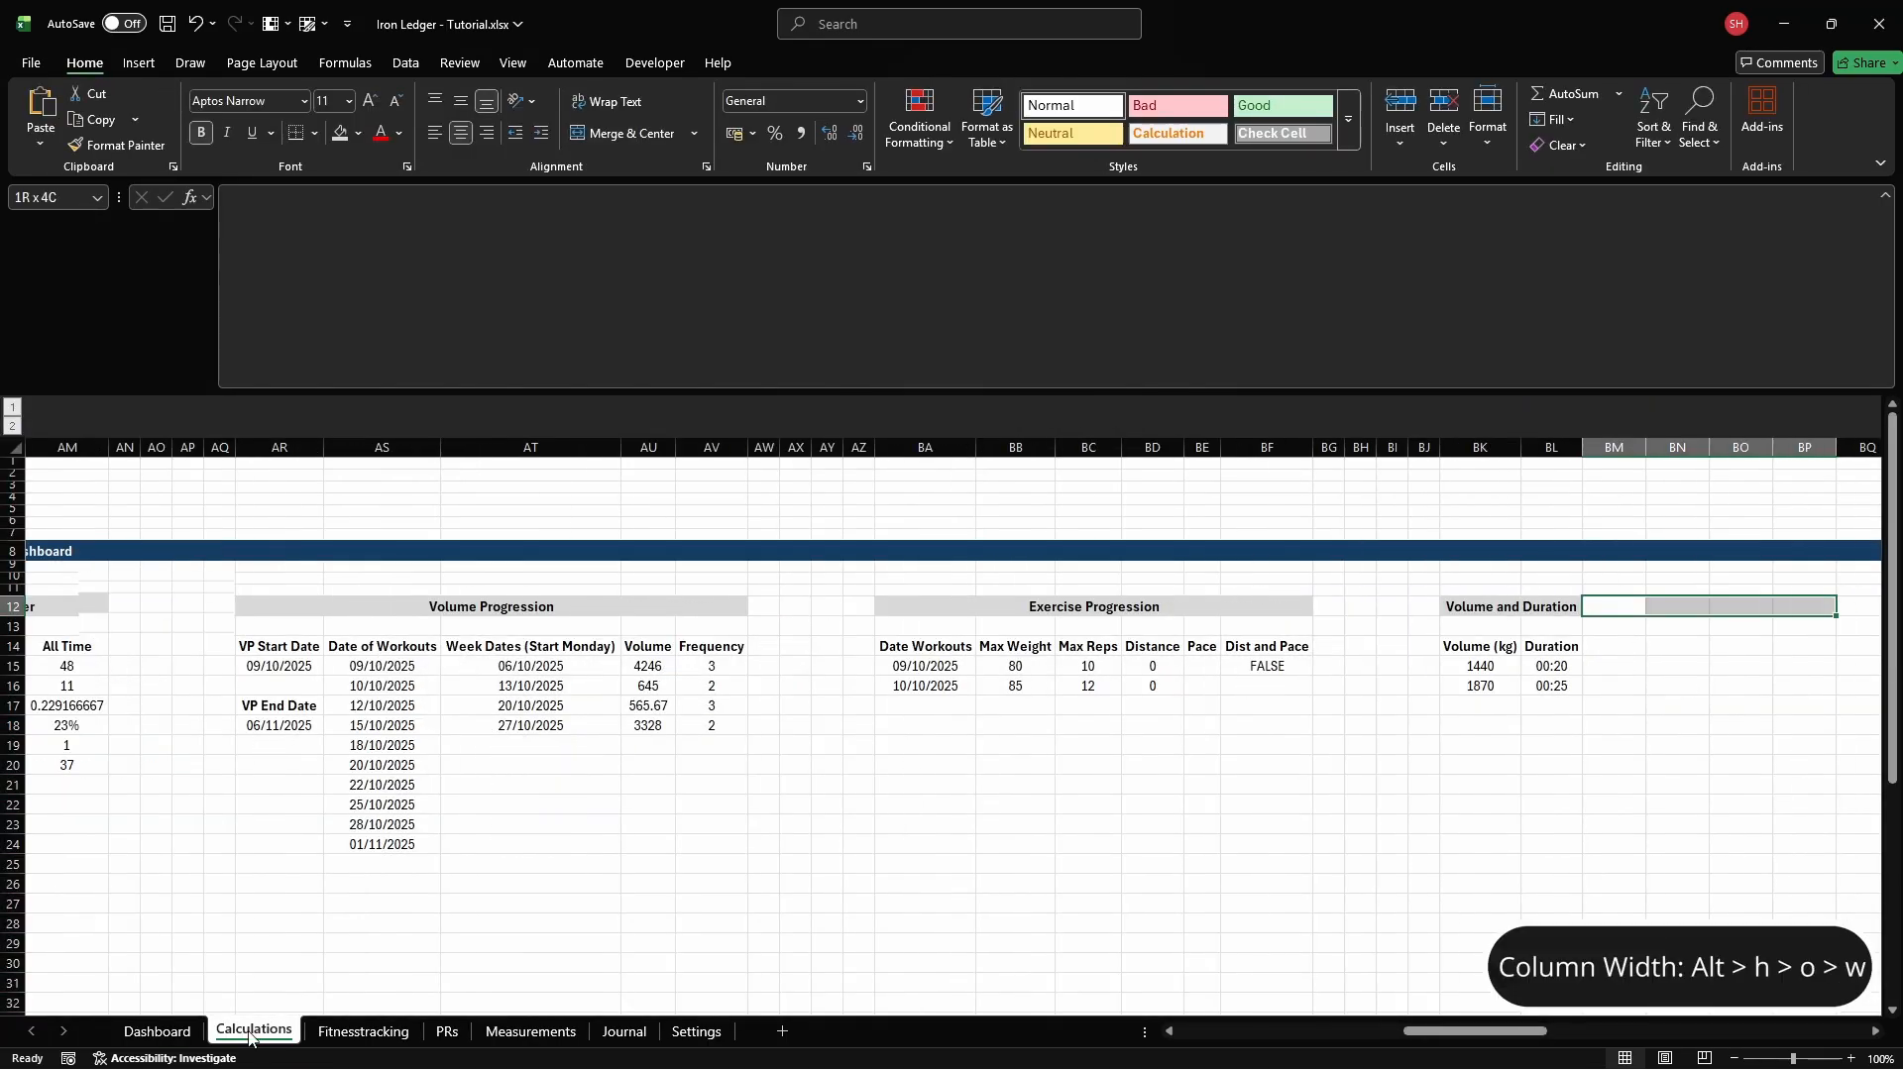
{"action": "key", "text": "alt"}
{"action": "type", "text": "how4"}
{"action": "key", "text": "Return"}
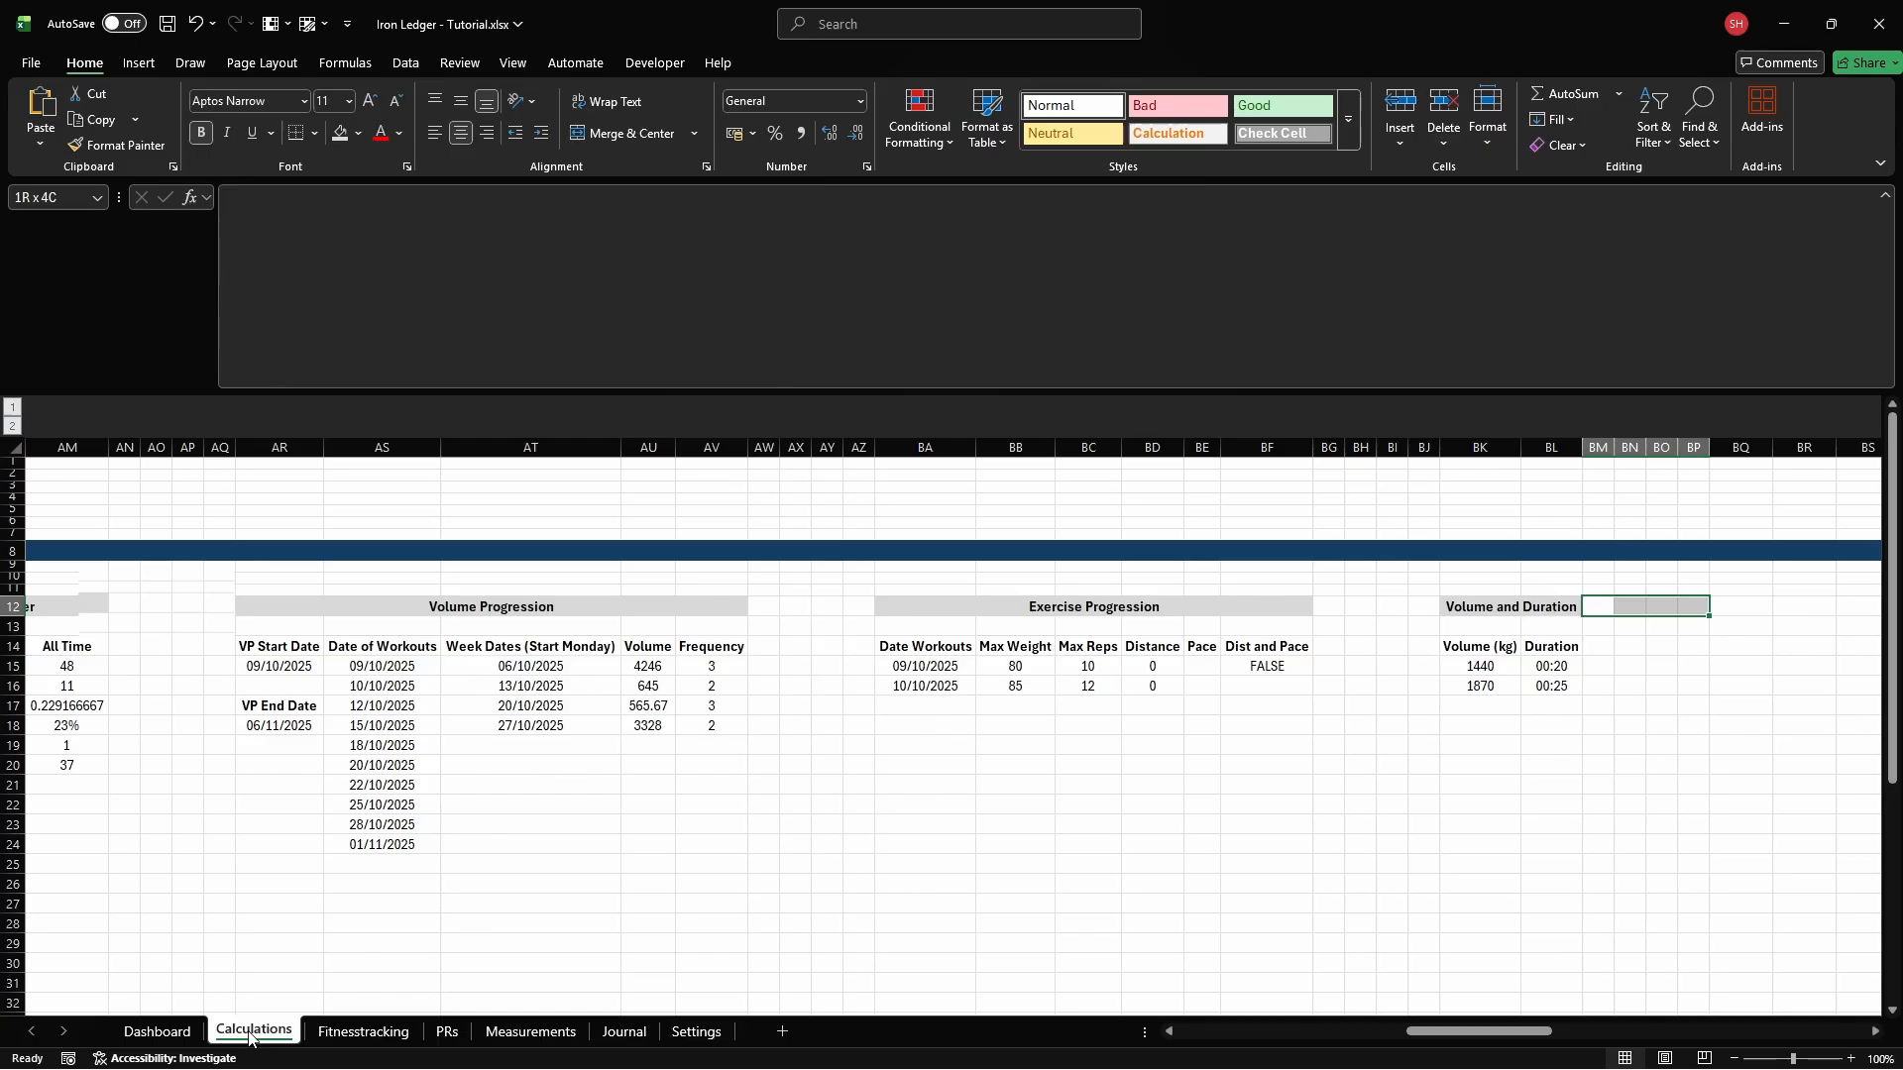
Fill cell BQ12 with the custom grey colour D9D9D9
{"action": "key", "text": "Right"}
{"action": "key", "text": "Right"}
{"action": "key", "text": "Right"}
{"action": "key", "text": "Right"}
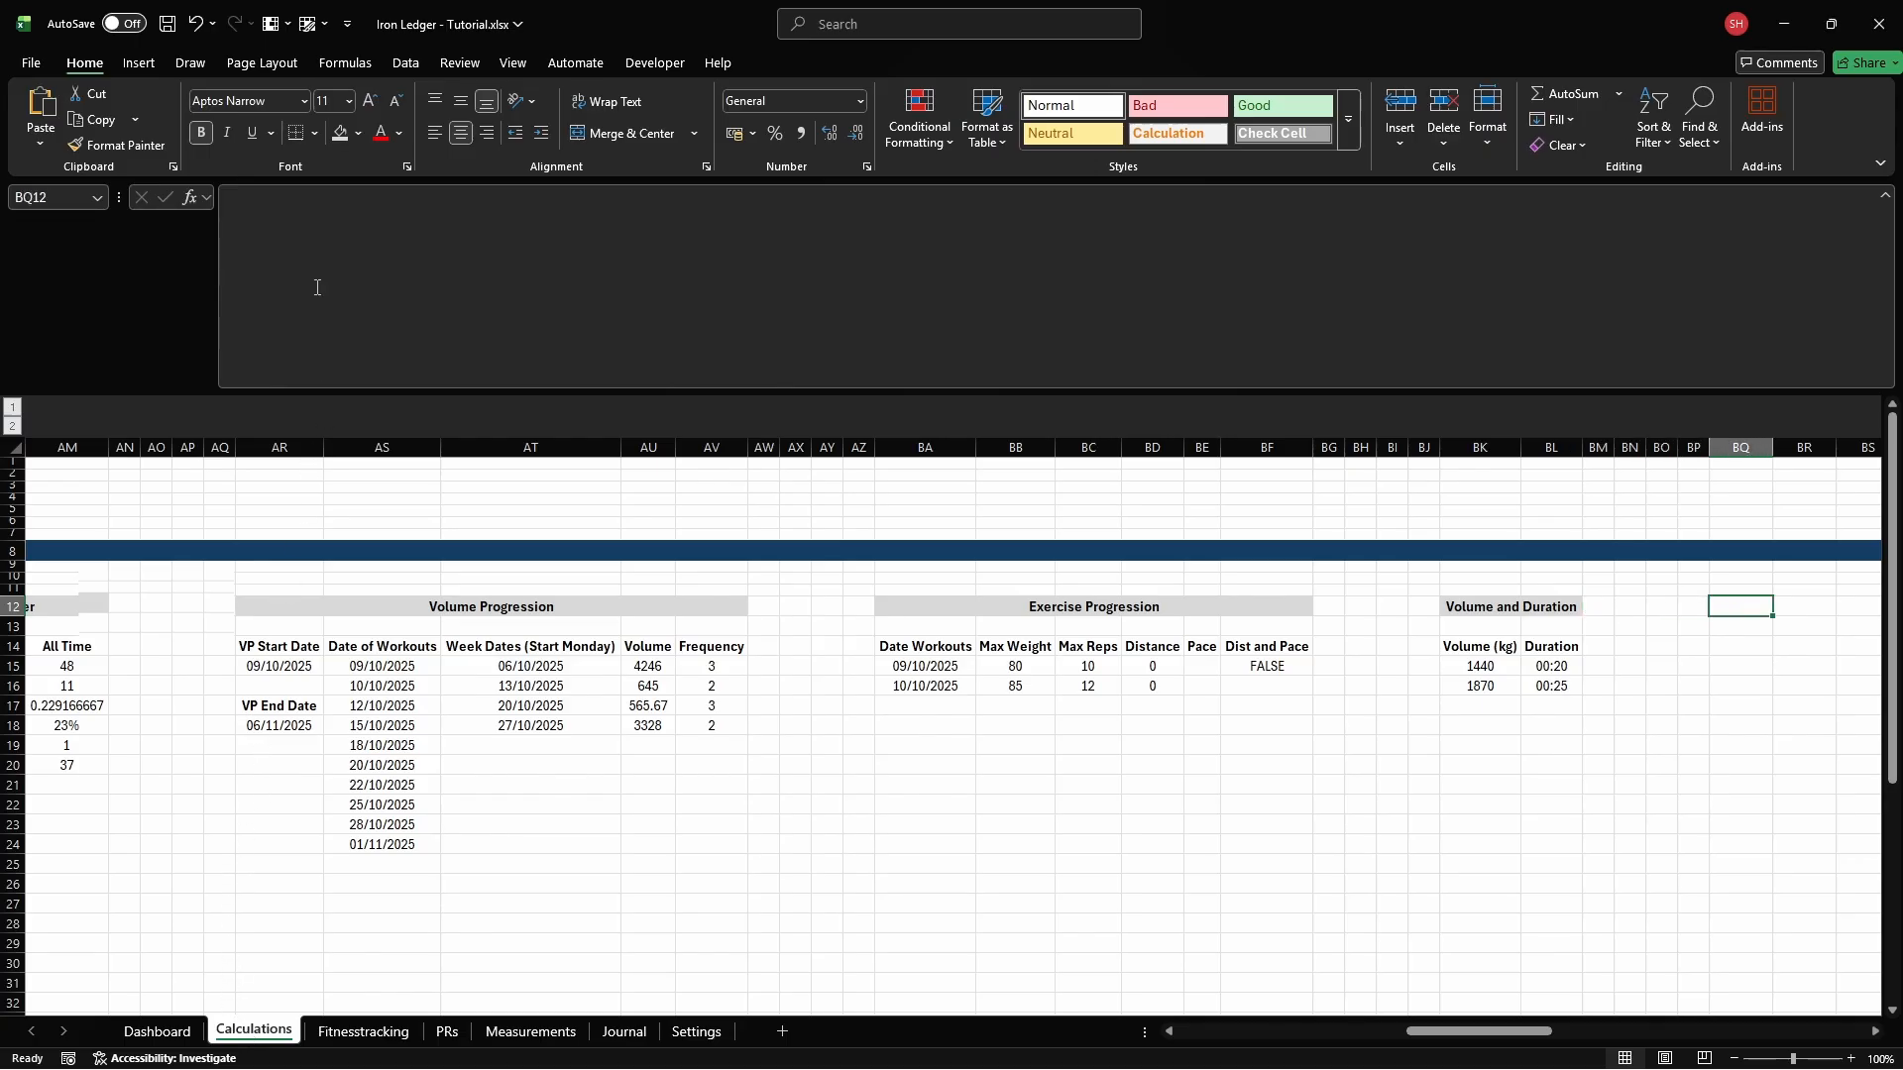
{"action": "left_click", "coordinate": [359, 134]}
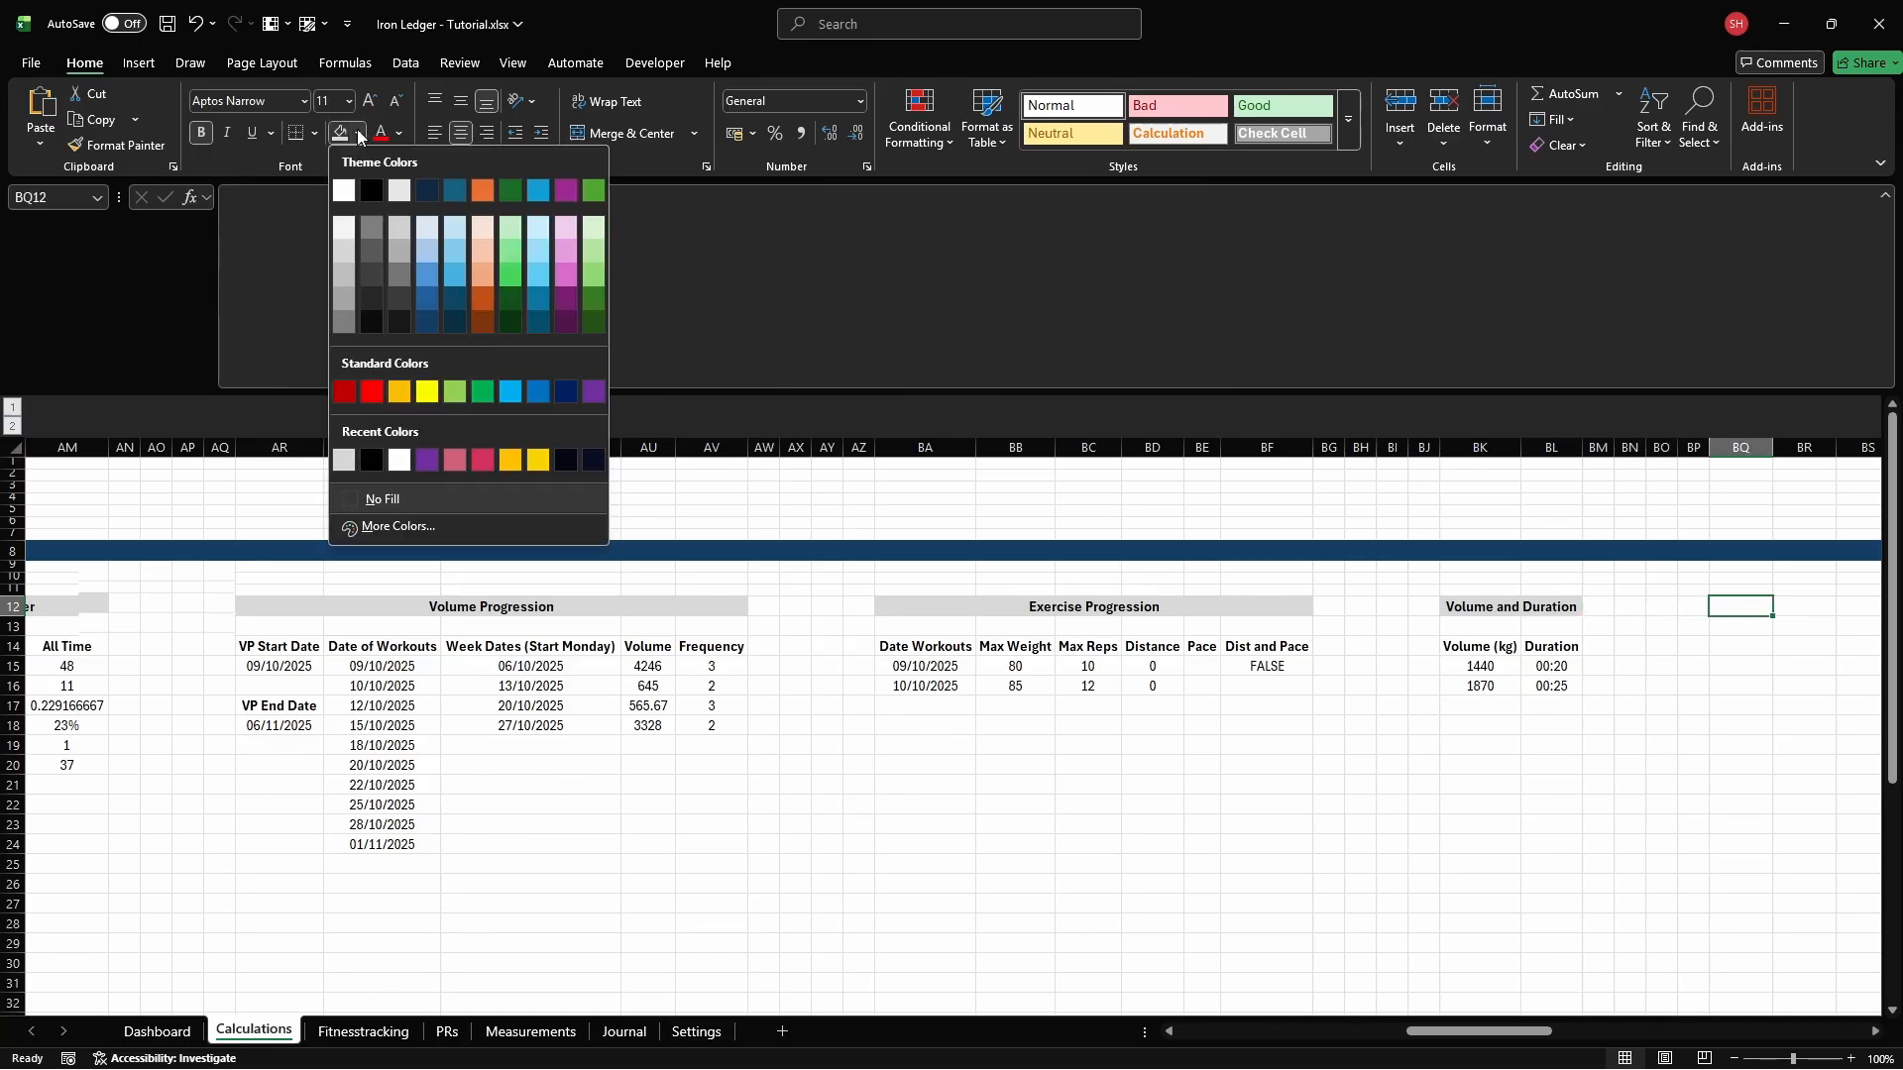
{"action": "left_click", "coordinate": [353, 530]}
{"action": "left_click", "coordinate": [900, 405]}
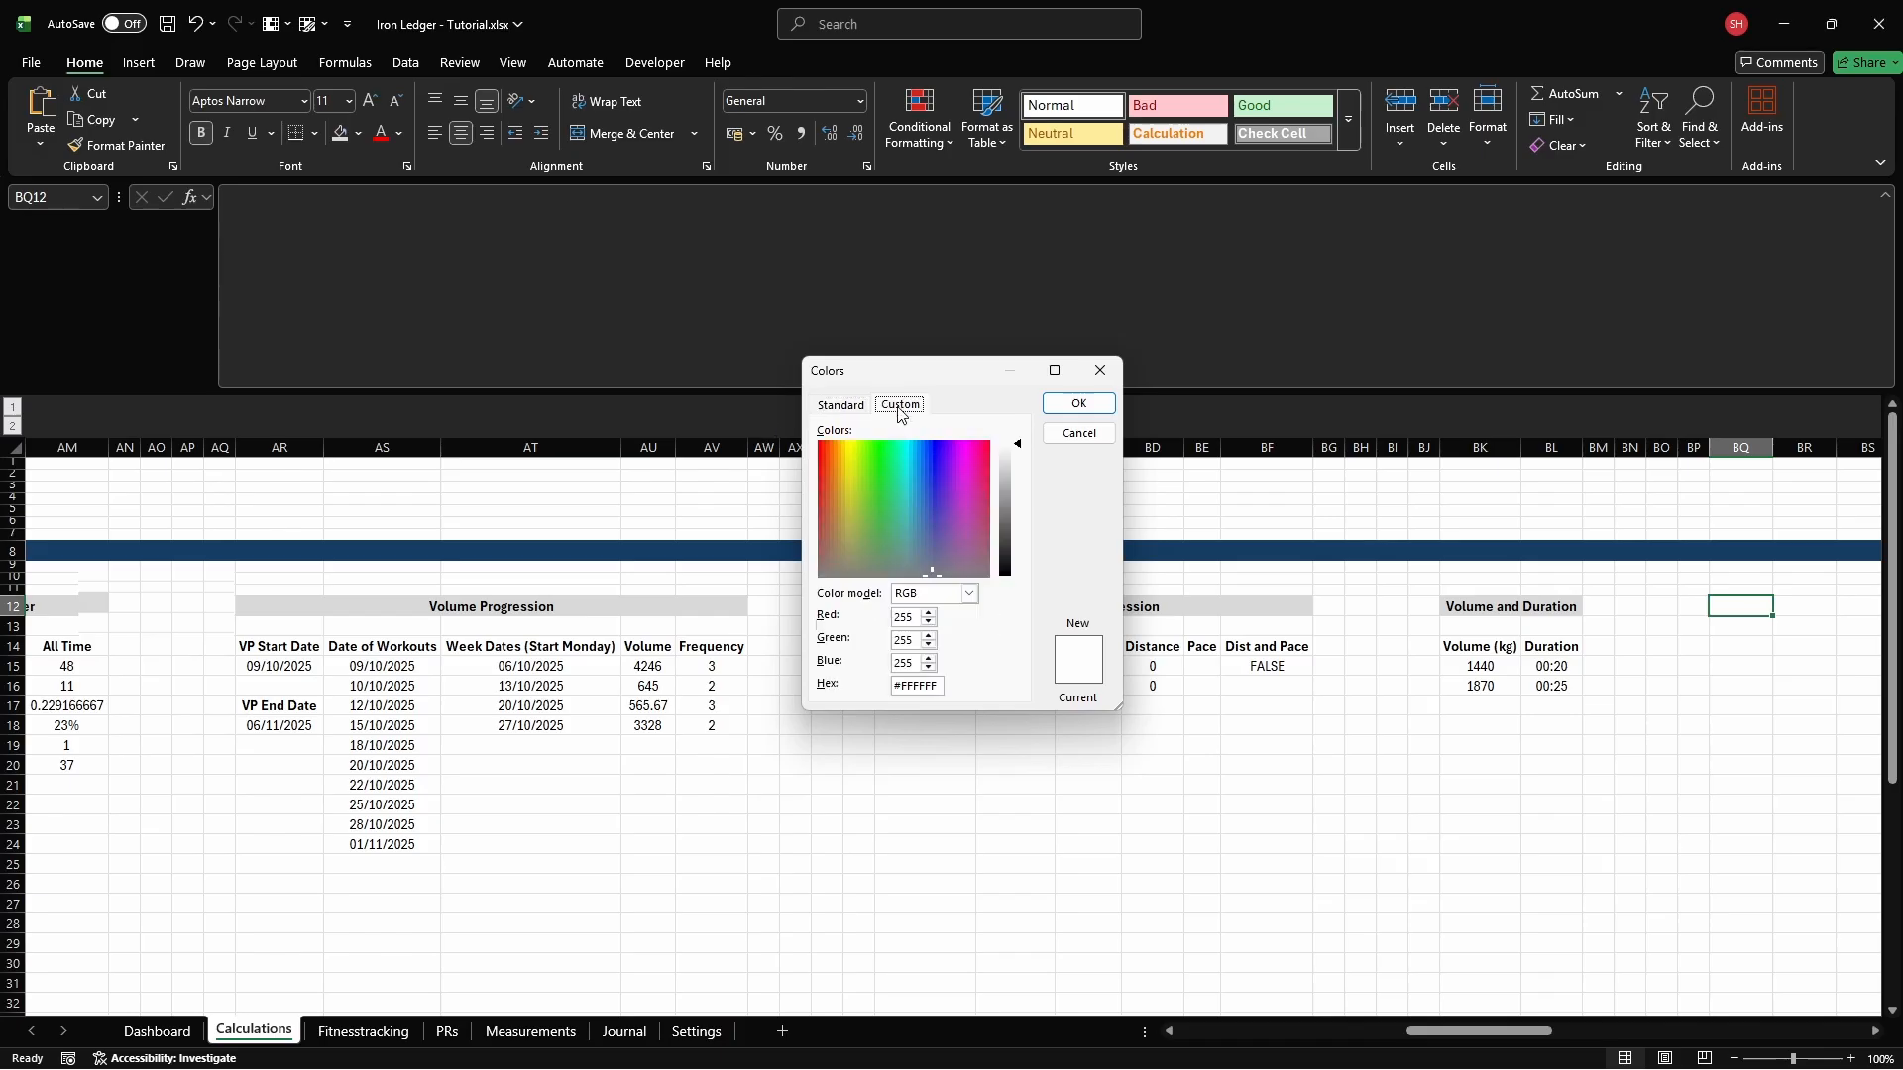
{"action": "left_click", "coordinate": [940, 686]}
{"action": "key", "text": "ctrl+a"}
{"action": "type", "text": "D9D9D9"}
{"action": "key", "text": "Return"}
Enter the heading "Measurements Progression" in BQ12 and merge and centre it across BQ12:BV12
{"action": "type", "text": "Measure"}
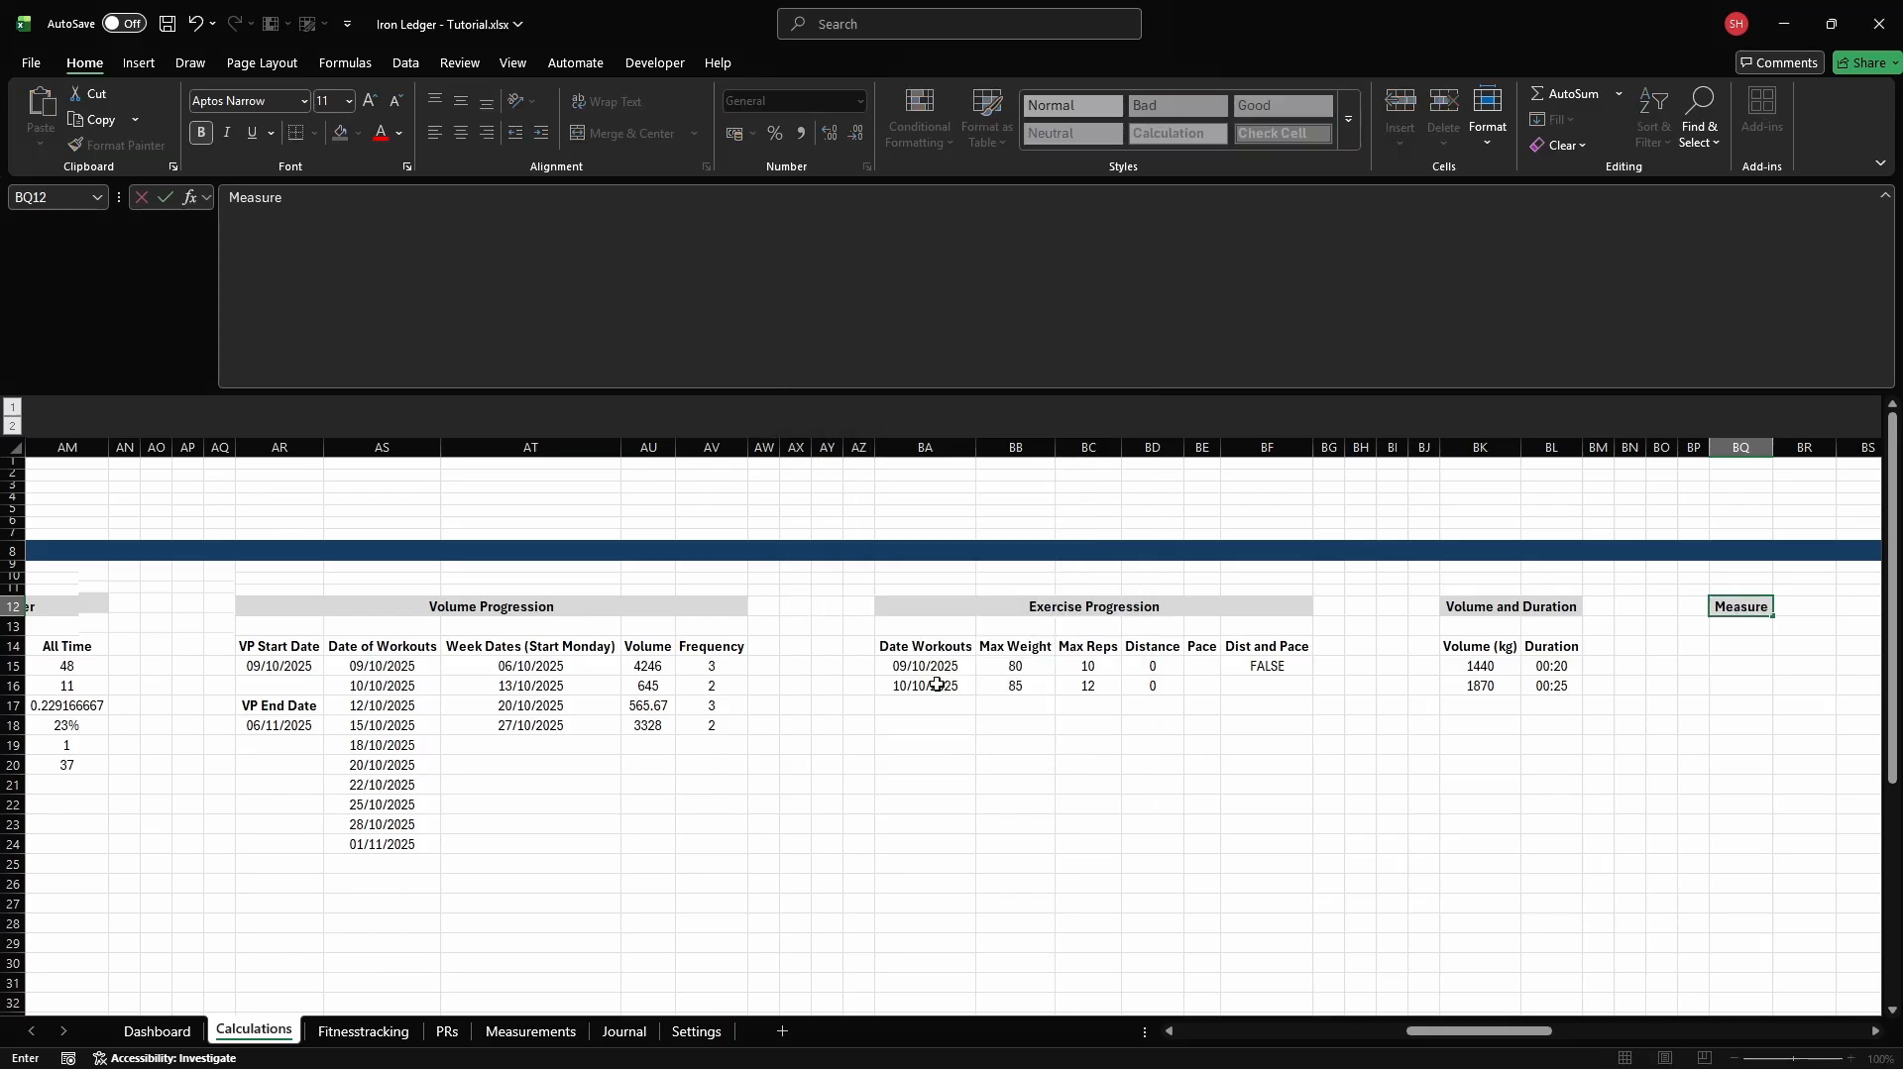
{"action": "type", "text": "ments Progression"}
{"action": "key", "text": "shift+Right"}
{"action": "key", "text": "shift+Right"}
{"action": "key", "text": "shift+Right"}
{"action": "key", "text": "shift+Right"}
{"action": "key", "text": "shift+Right"}
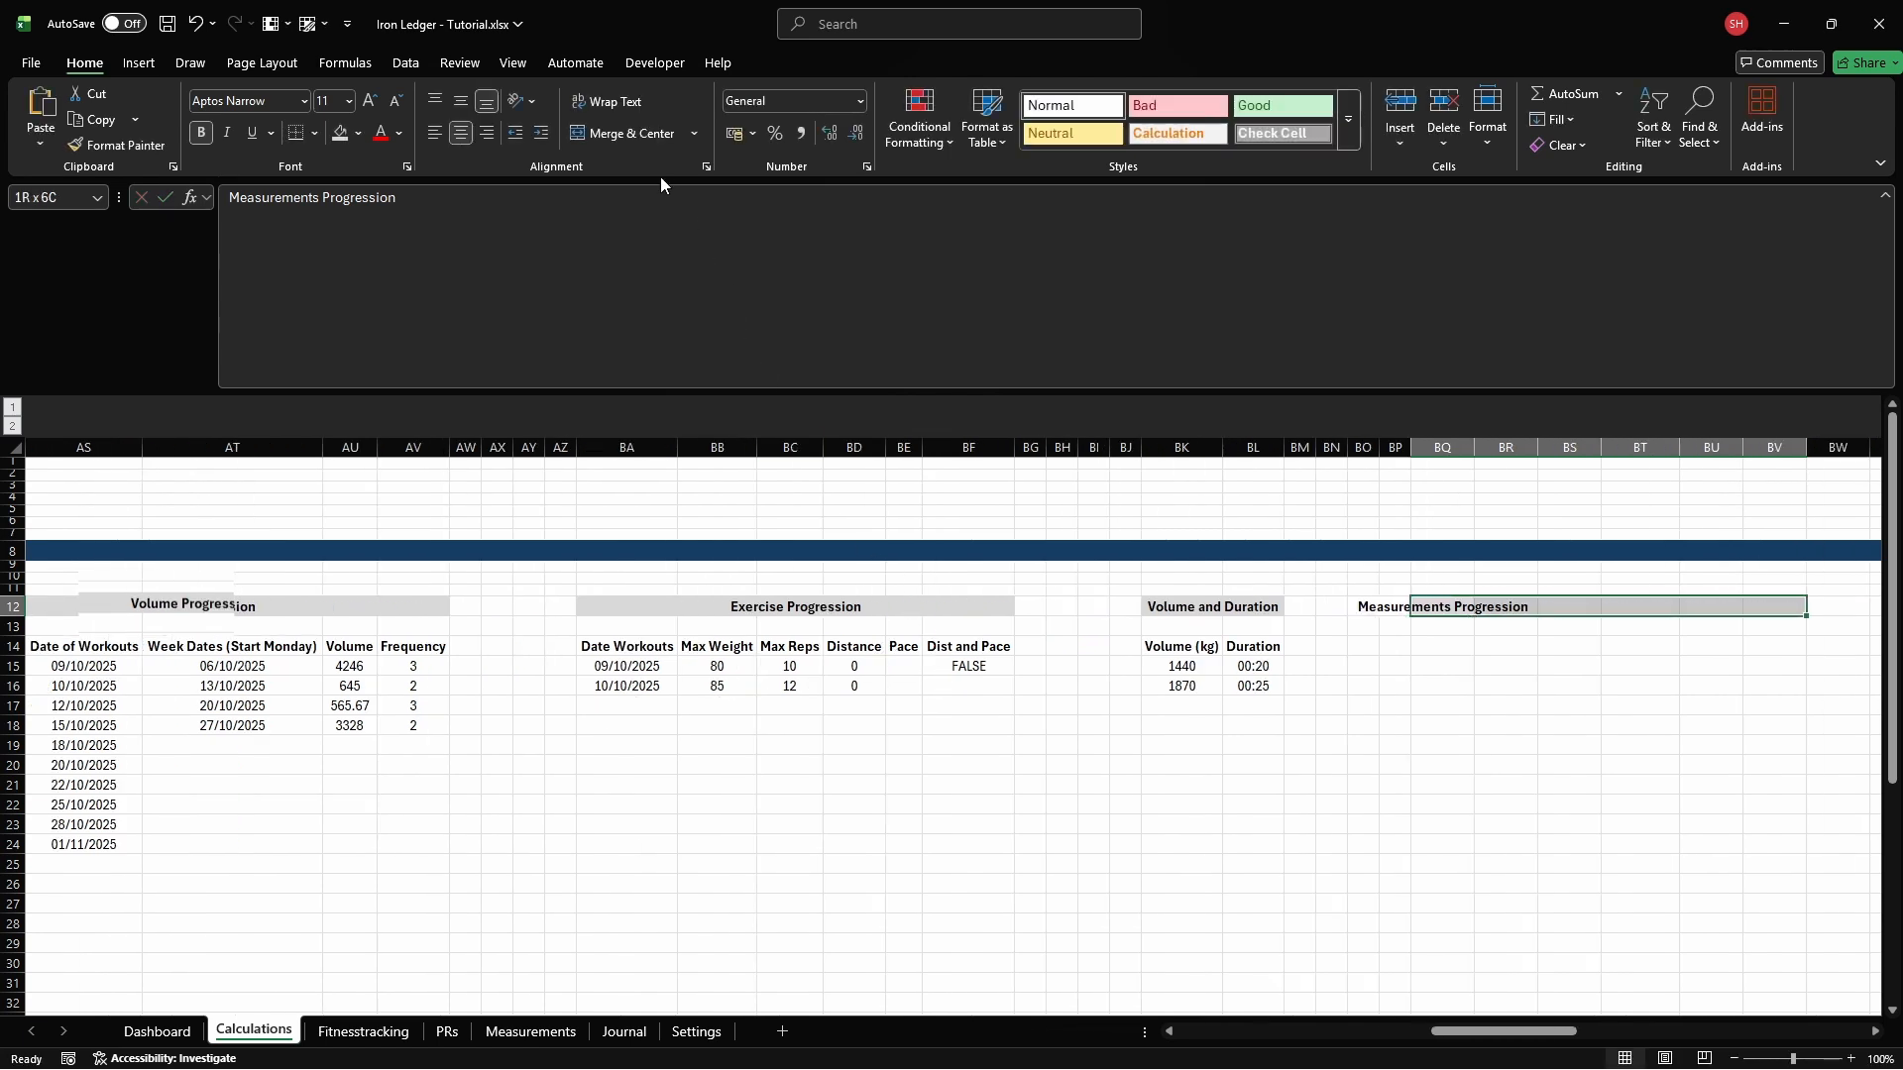
{"action": "left_click", "coordinate": [628, 133]}
Create a table with headers at BT14 on the Calculations sheet and enter the column header "Meas"
{"action": "key", "text": "ctrl+g"}
{"action": "type", "text": "BT14"}
{"action": "key", "text": "Return"}
{"action": "key", "text": "ctrl+t"}
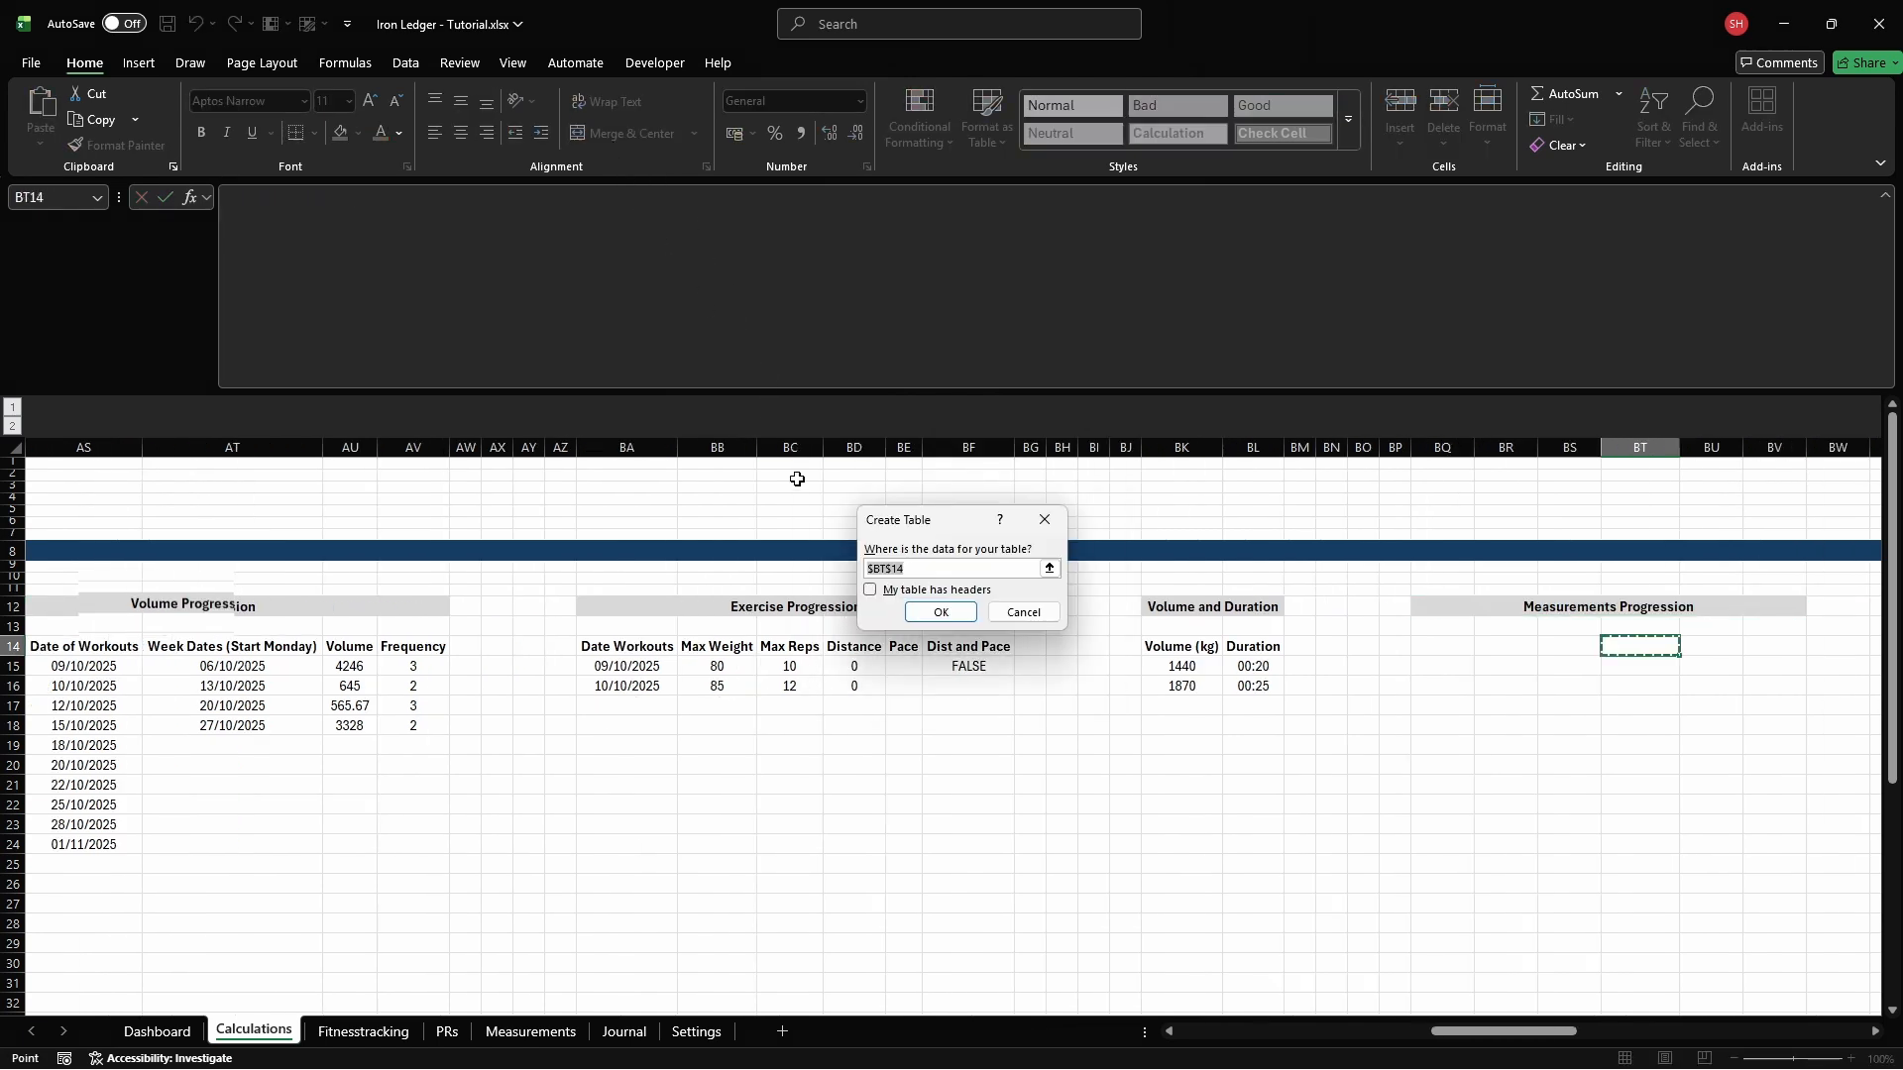
{"action": "left_click", "coordinate": [873, 591]}
{"action": "key", "text": "Return"}
{"action": "type", "text": "Meas"}
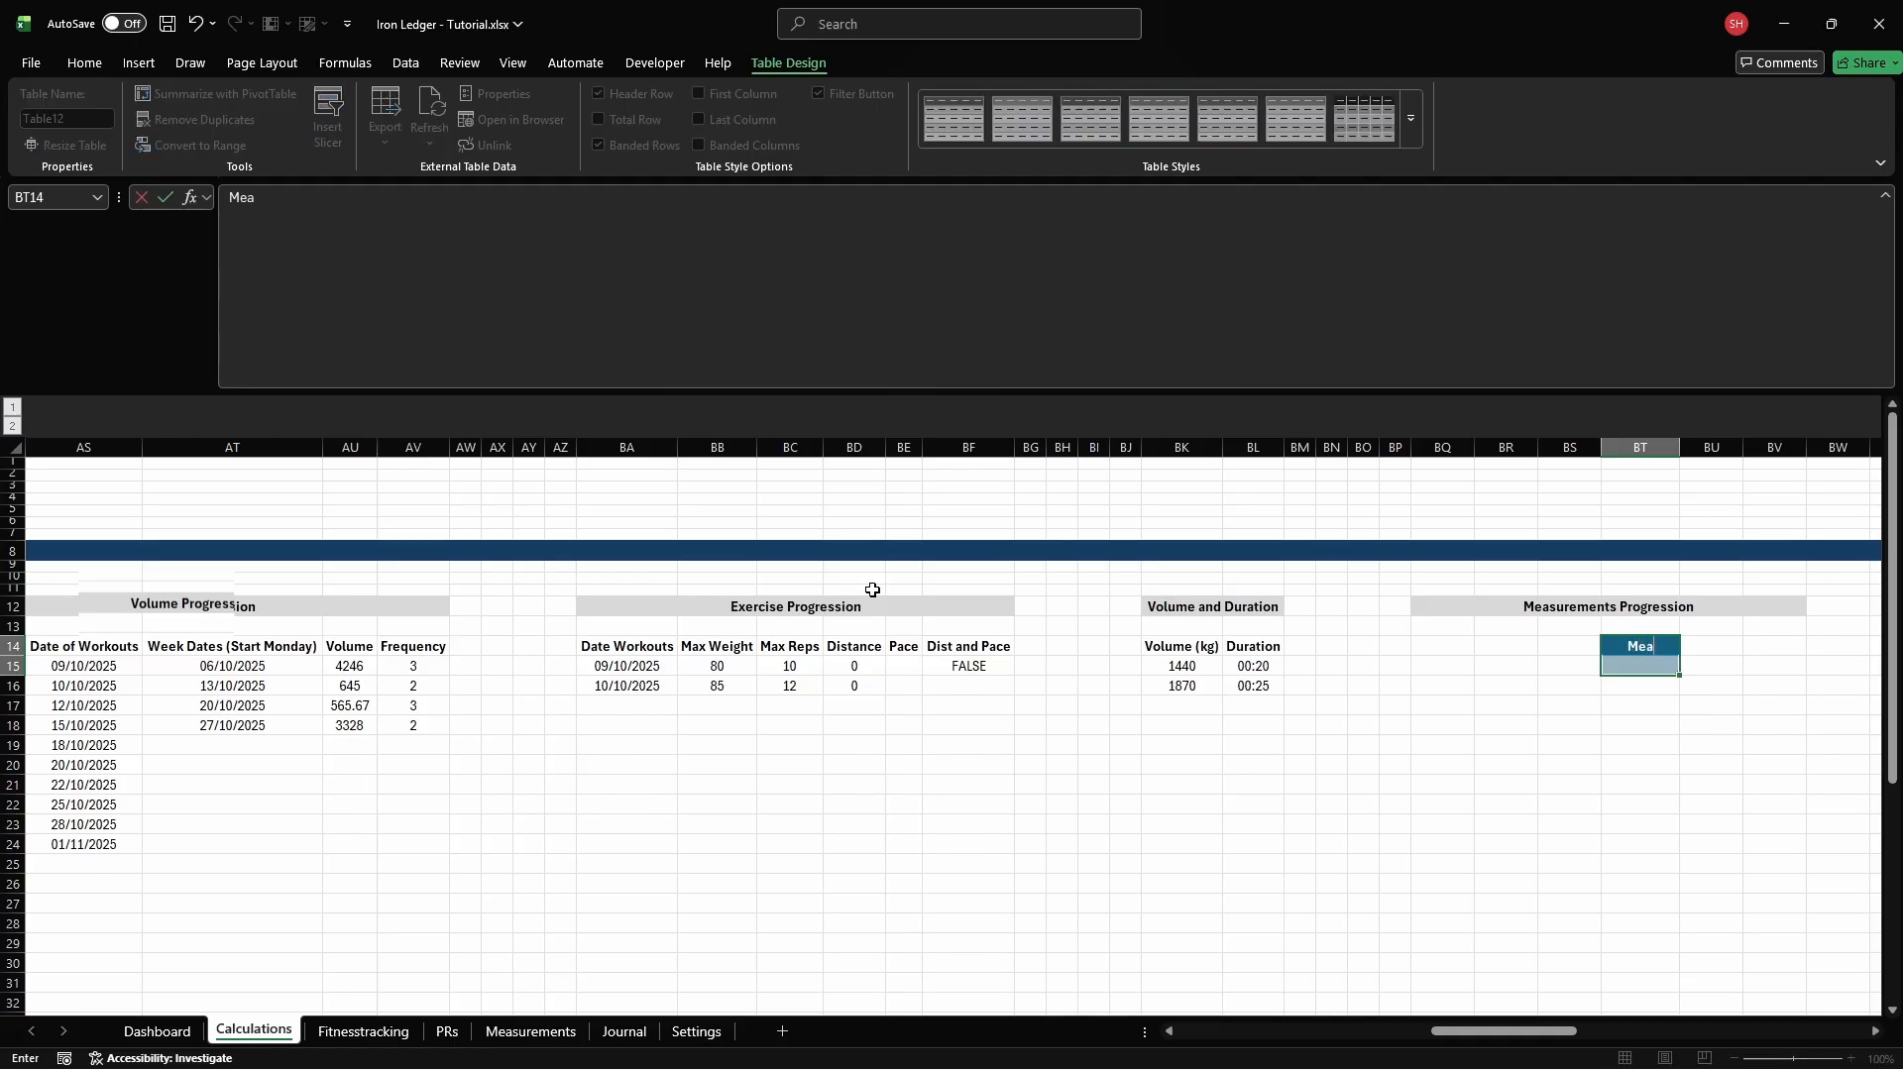
{"action": "key", "text": "Return"}
List Chest, Neck, Arms, Forearms, Wrists, Waist, Thighs, Calves, Hips and Height in order below the Meas header, from BT15 to BT24
{"action": "type", "text": "Chest"}
{"action": "key", "text": "Return"}
{"action": "type", "text": "Neck"}
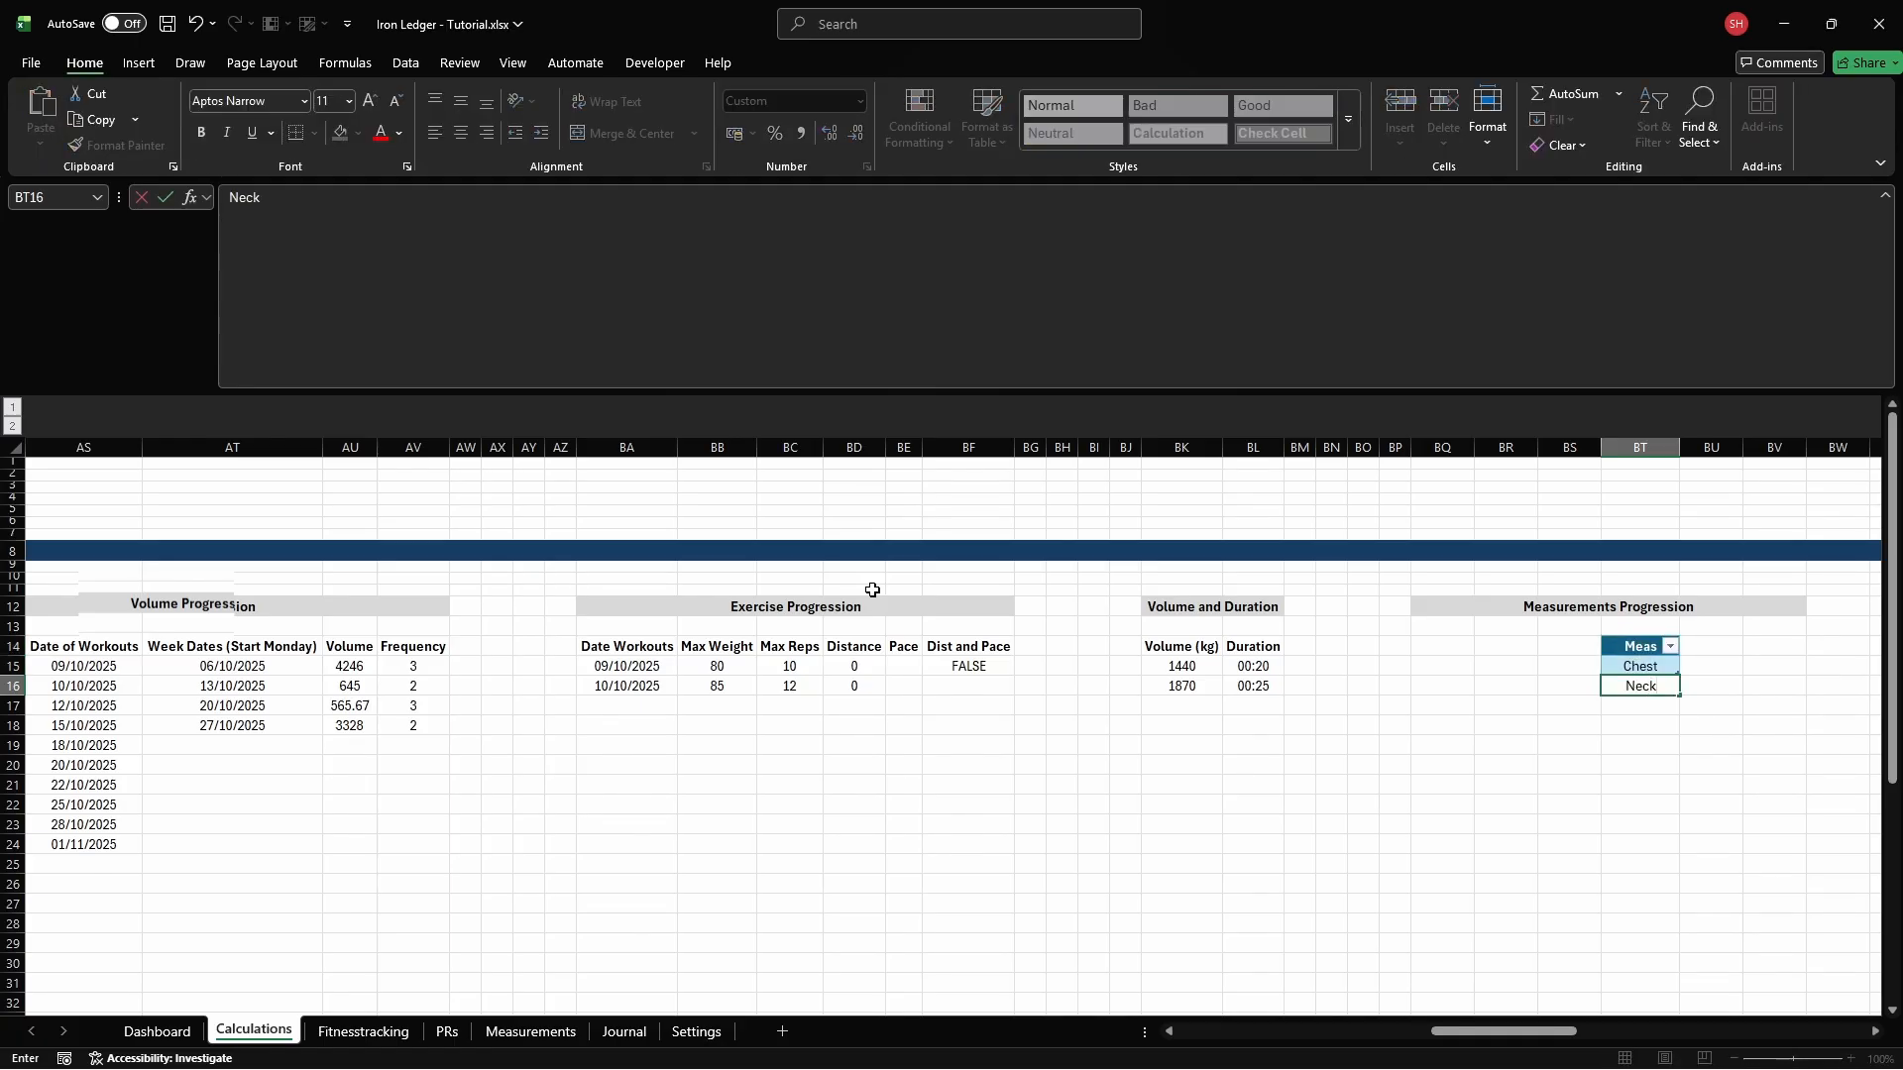
{"action": "key", "text": "Return"}
{"action": "type", "text": "Arms"}
{"action": "key", "text": "Return"}
{"action": "type", "text": "Forearms"}
{"action": "key", "text": "Return"}
{"action": "type", "text": "Wrists"}
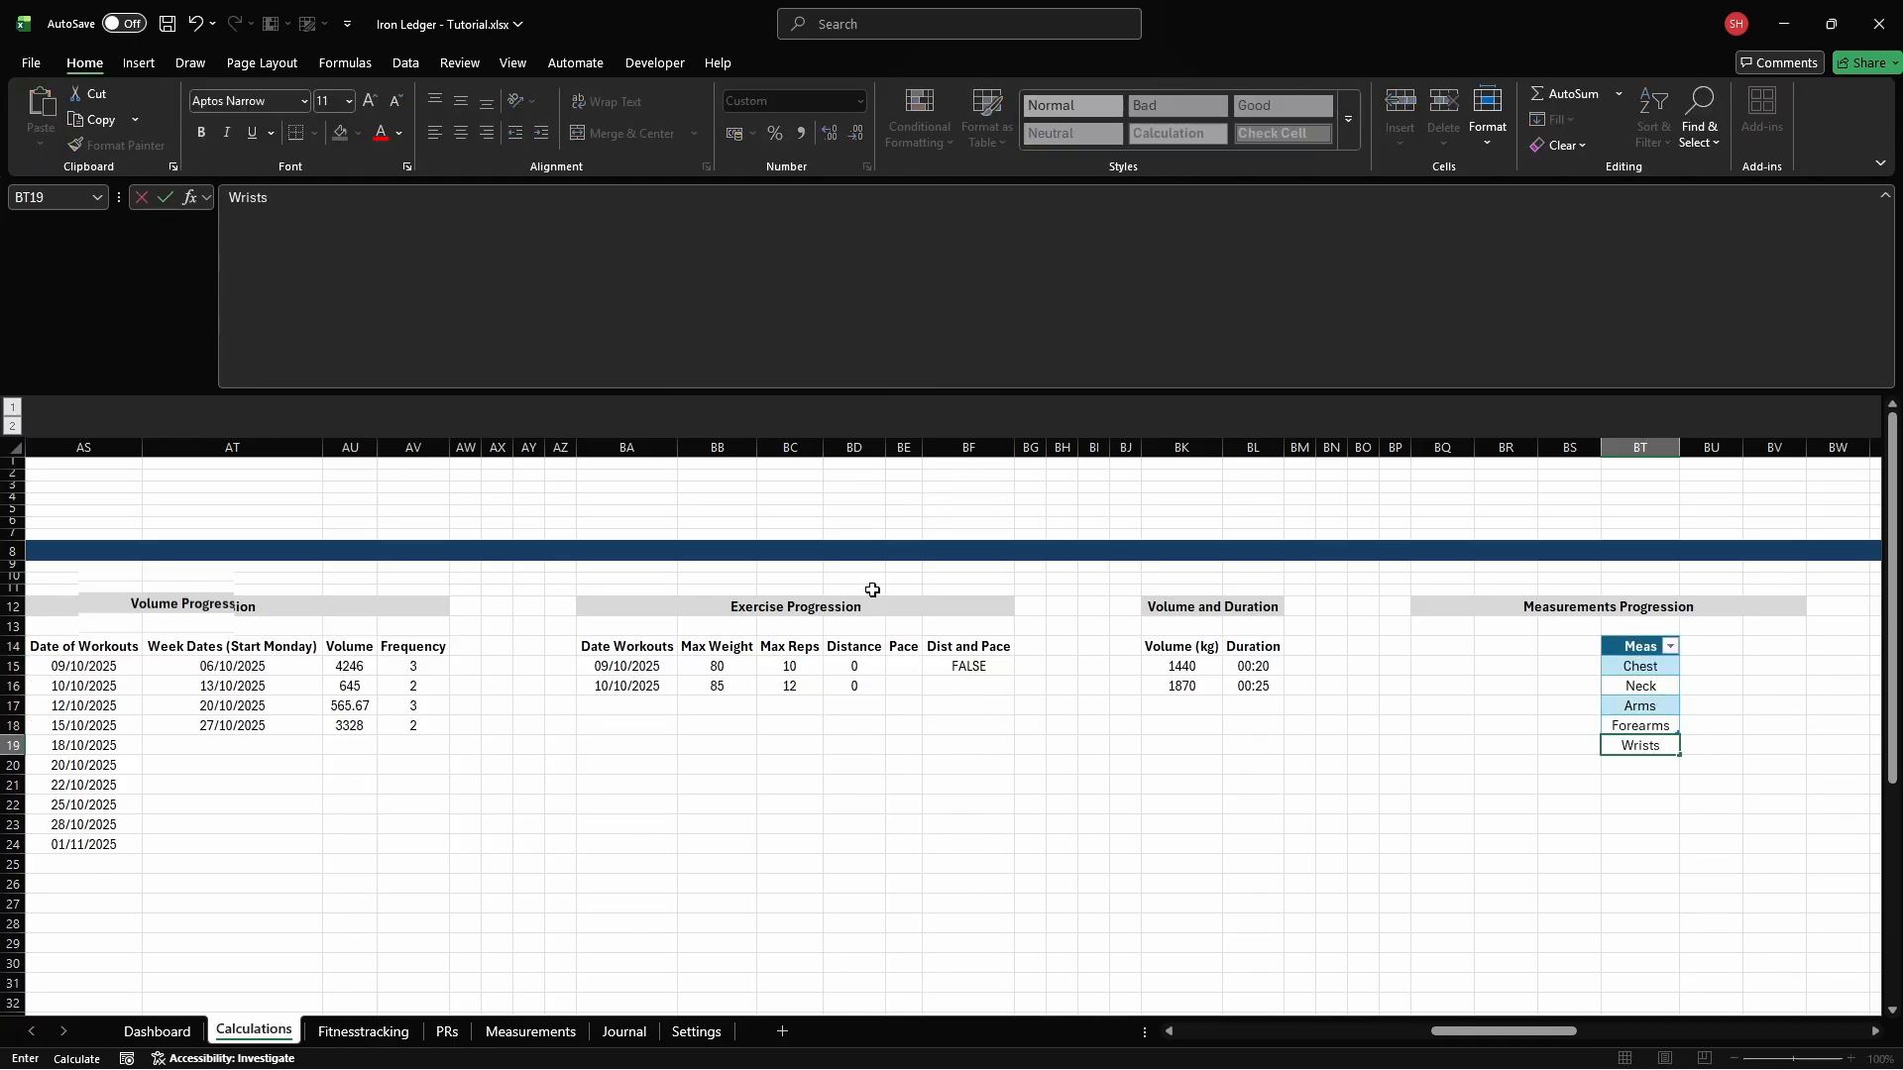
{"action": "key", "text": "Return"}
{"action": "type", "text": "Waist"}
{"action": "key", "text": "Return"}
{"action": "type", "text": "Thighs"}
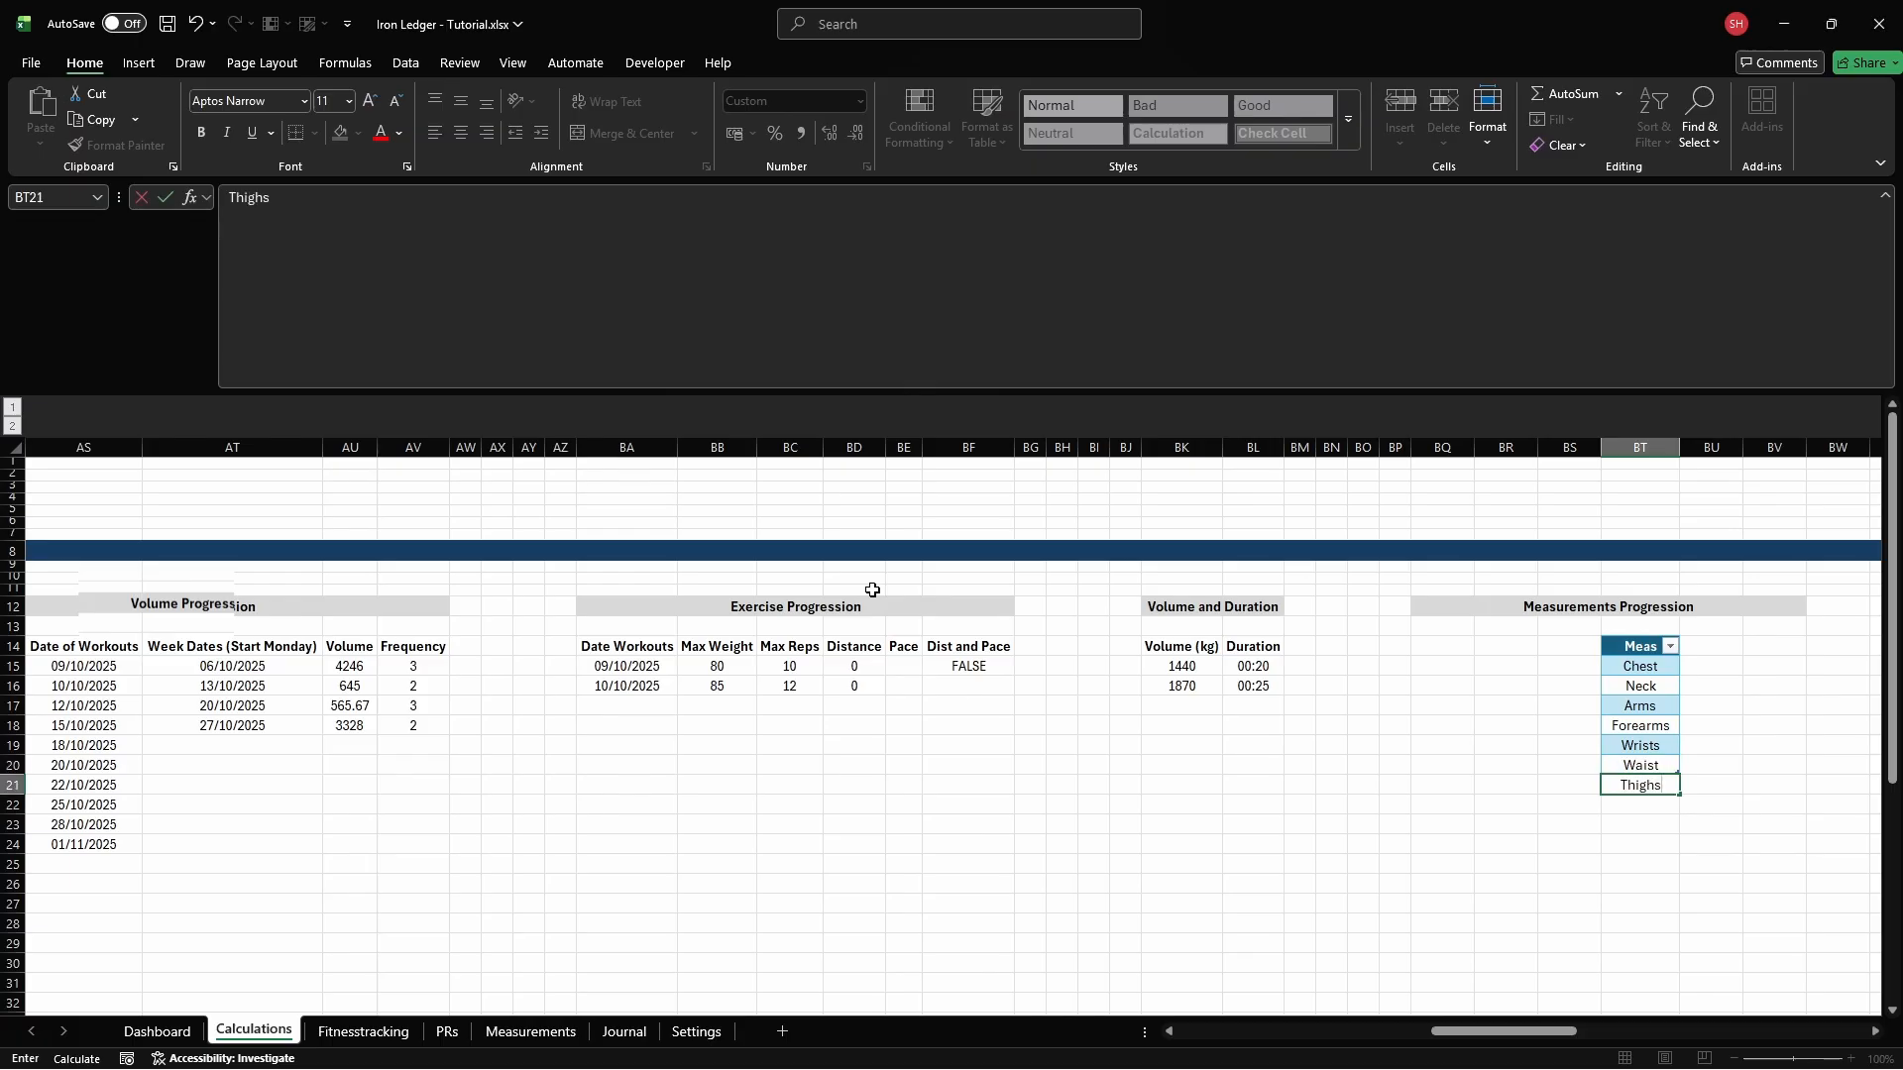
{"action": "key", "text": "Return"}
{"action": "type", "text": "Calves"}
{"action": "key", "text": "Return"}
{"action": "type", "text": "Hips"}
{"action": "key", "text": "Return"}
{"action": "type", "text": "Height"}
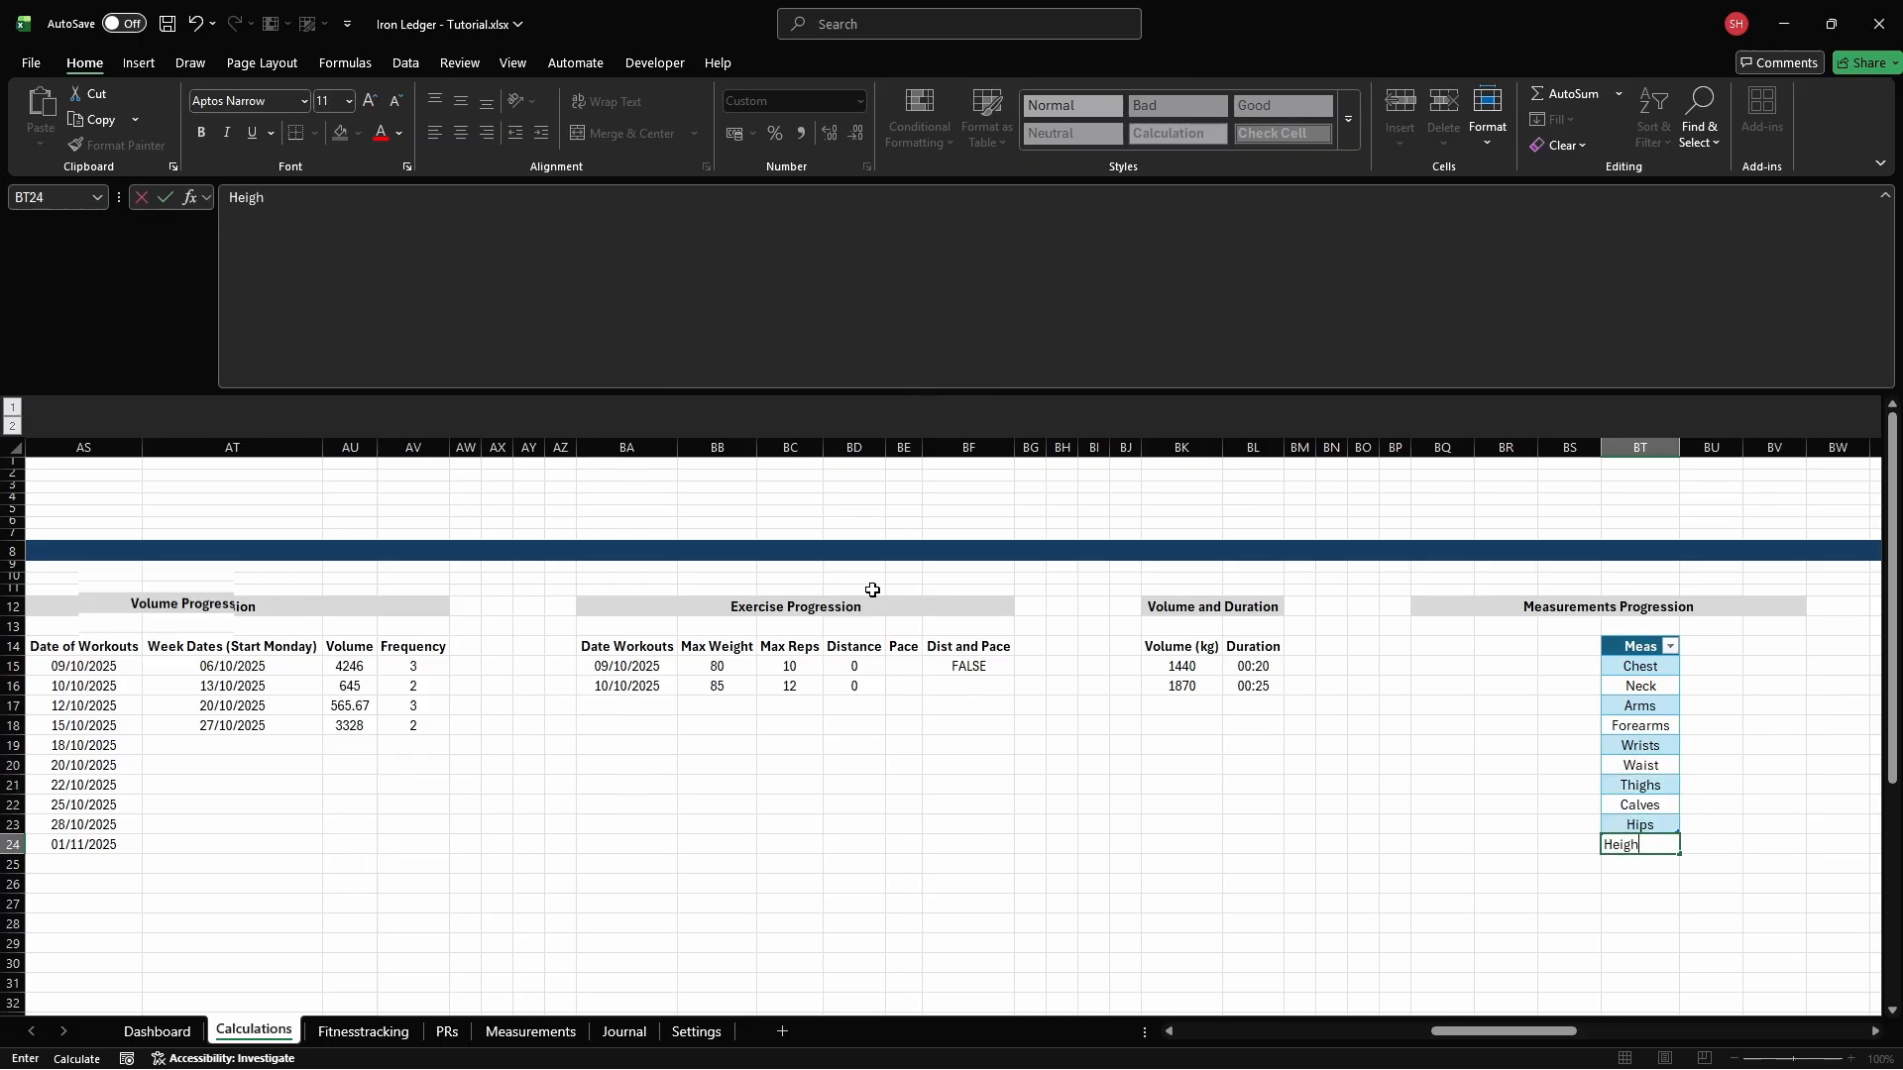
{"action": "key", "text": "ctrl+Return"}
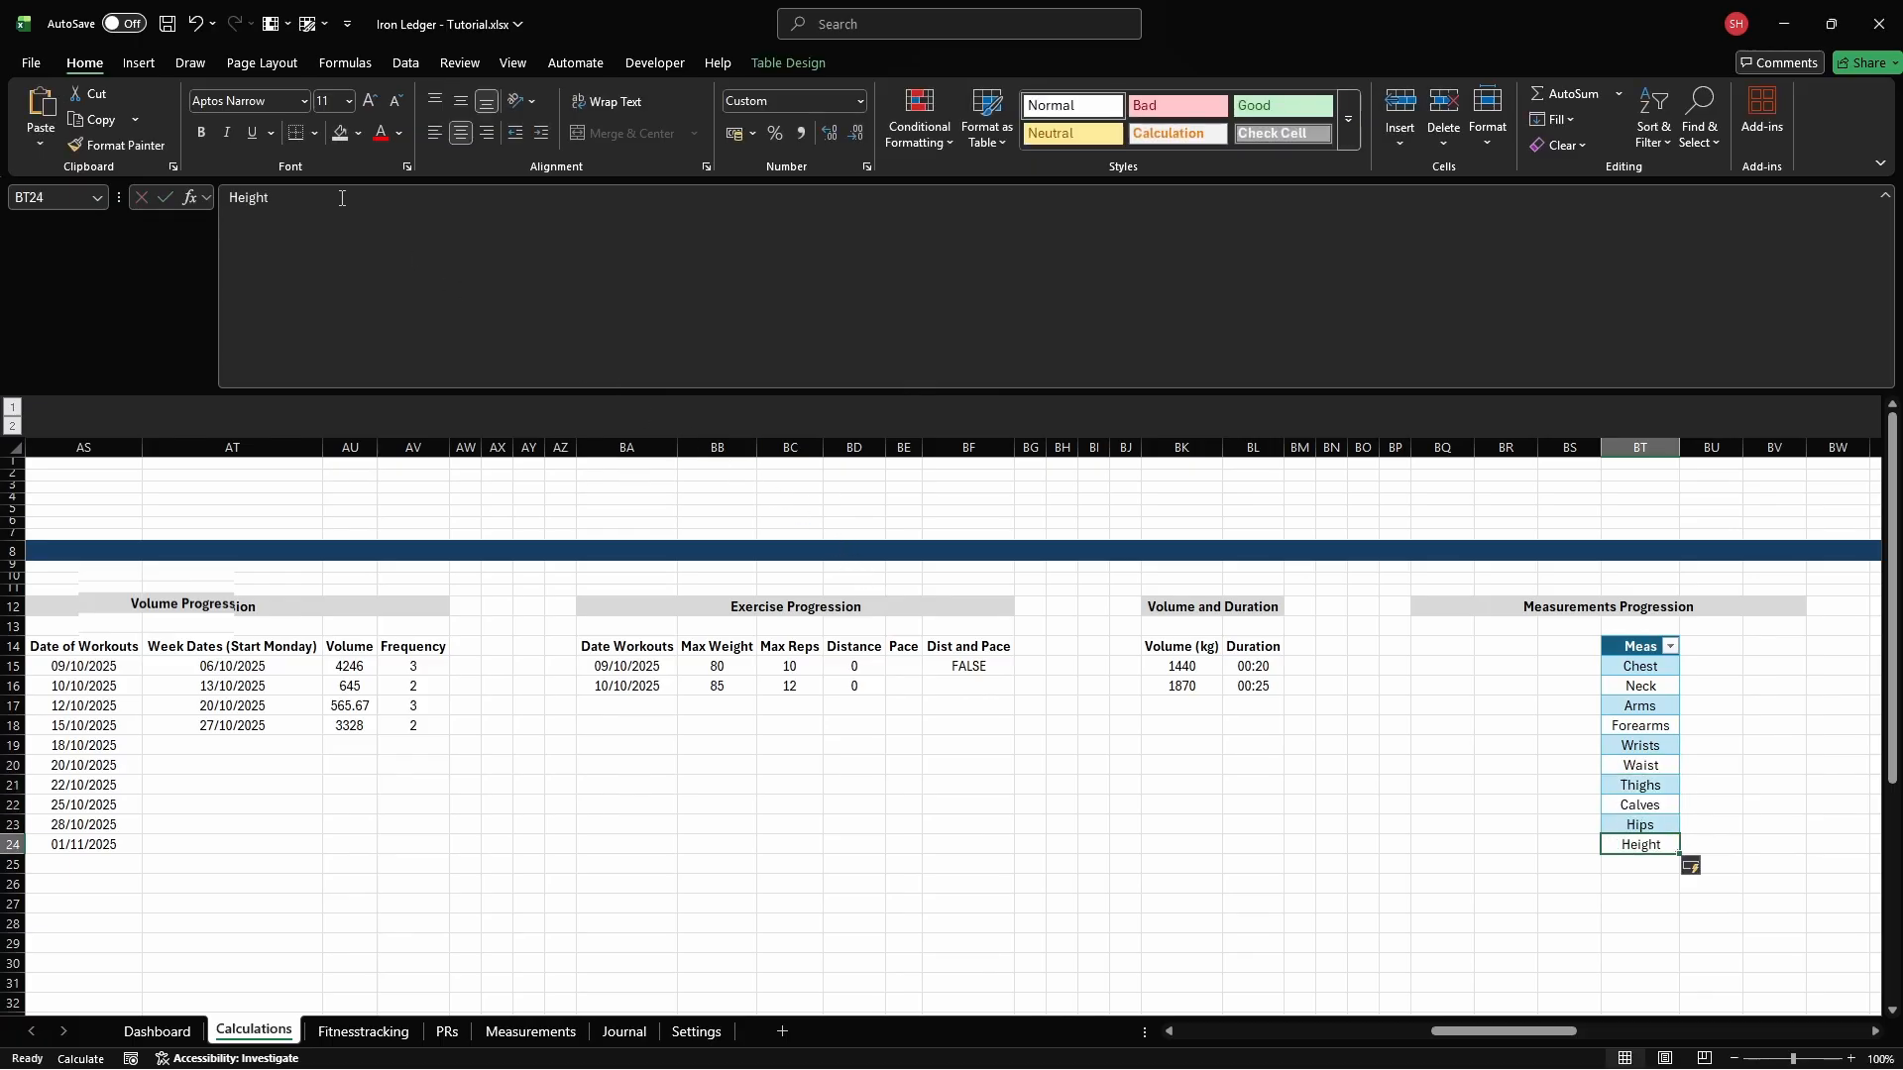
Insert a PivotTable based on the Meas table into the existing worksheet at BU14
{"action": "left_click", "coordinate": [138, 63]}
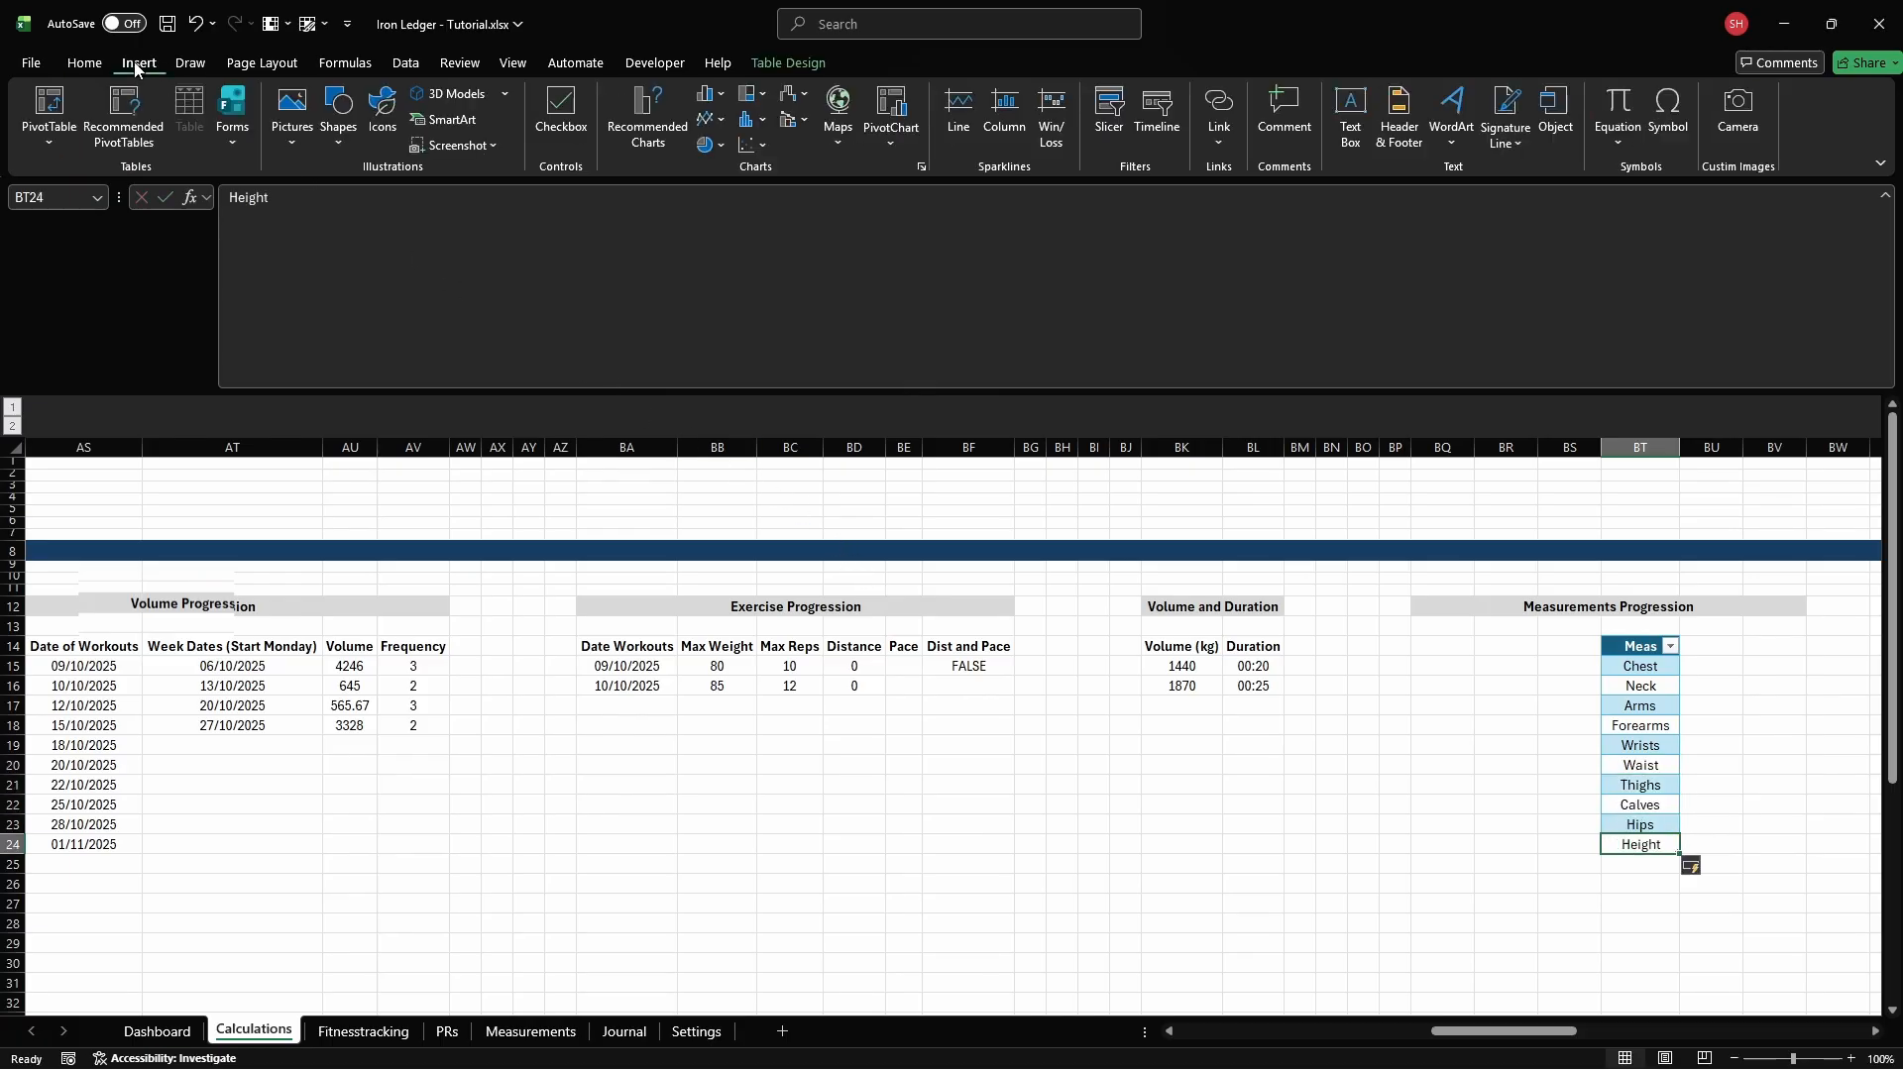
{"action": "left_click", "coordinate": [52, 107]}
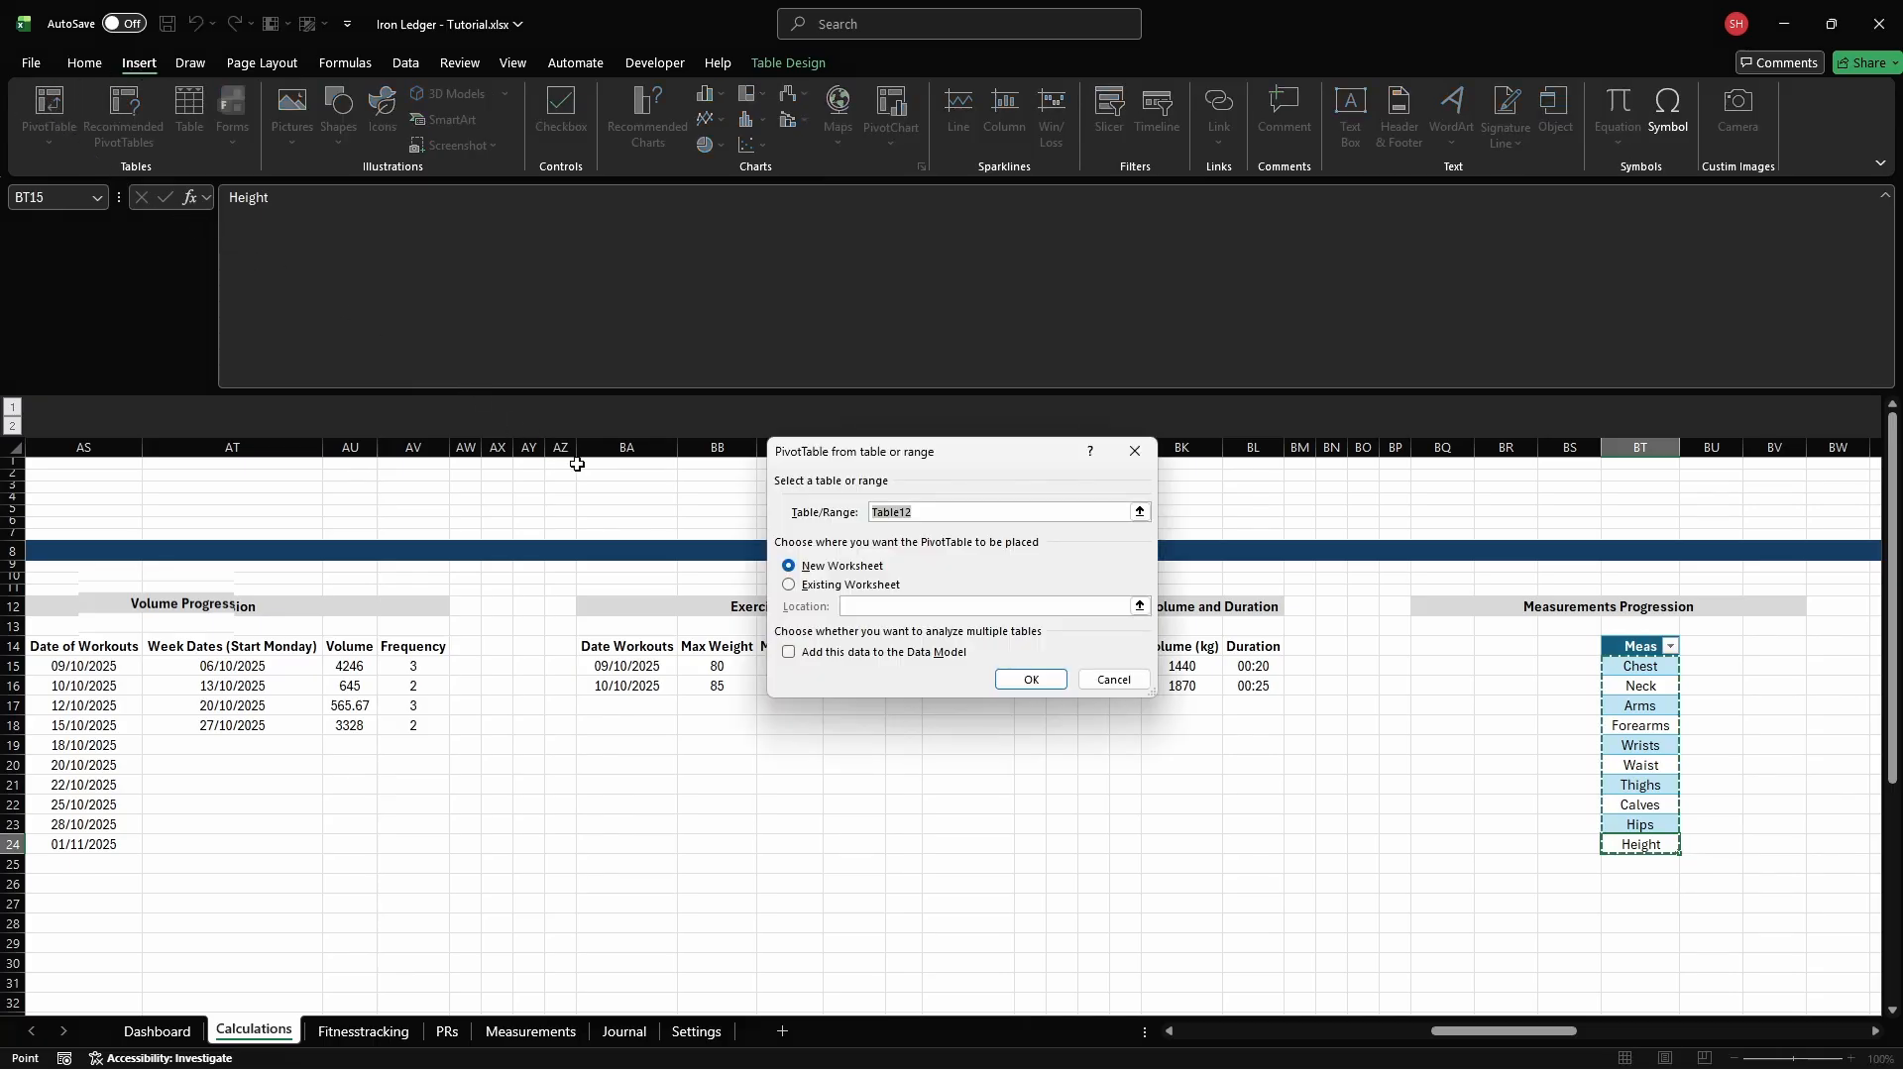
{"action": "left_click", "coordinate": [789, 584]}
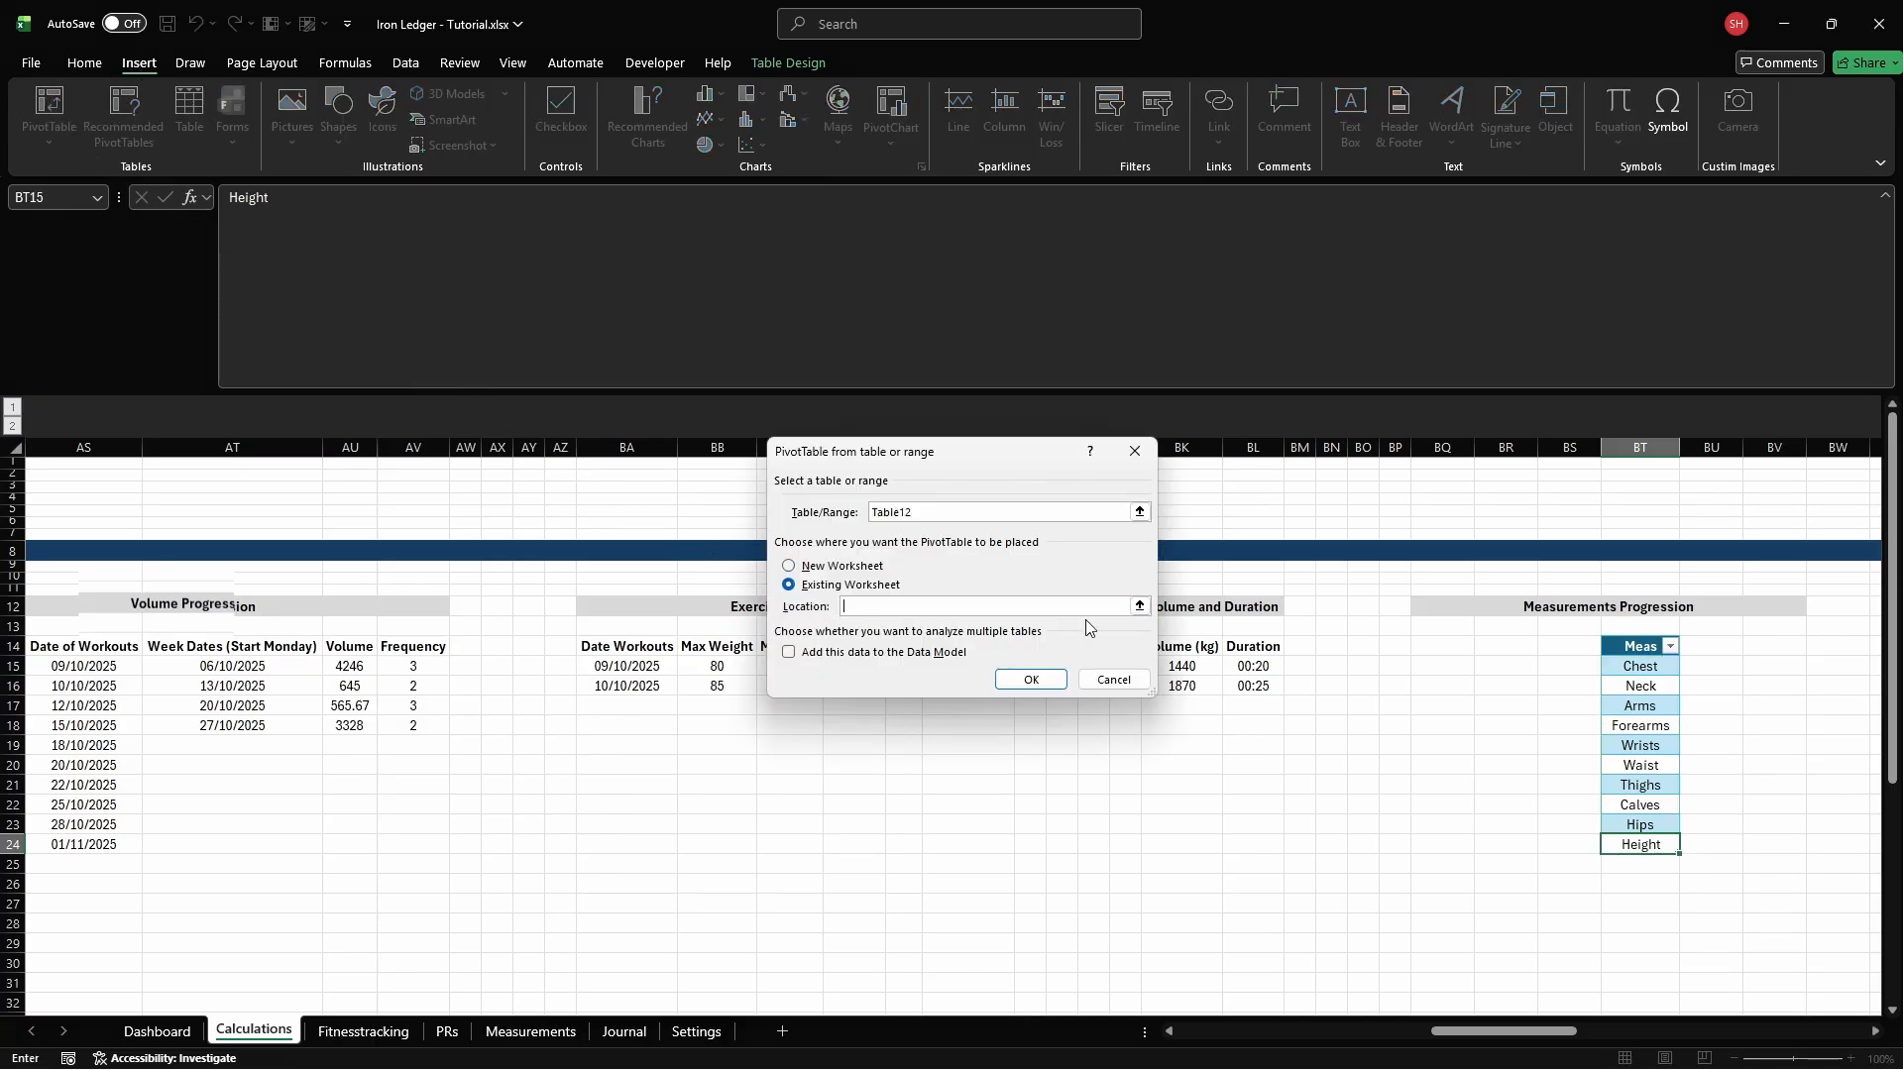
{"action": "left_click", "coordinate": [1707, 649]}
{"action": "key", "text": "Return"}
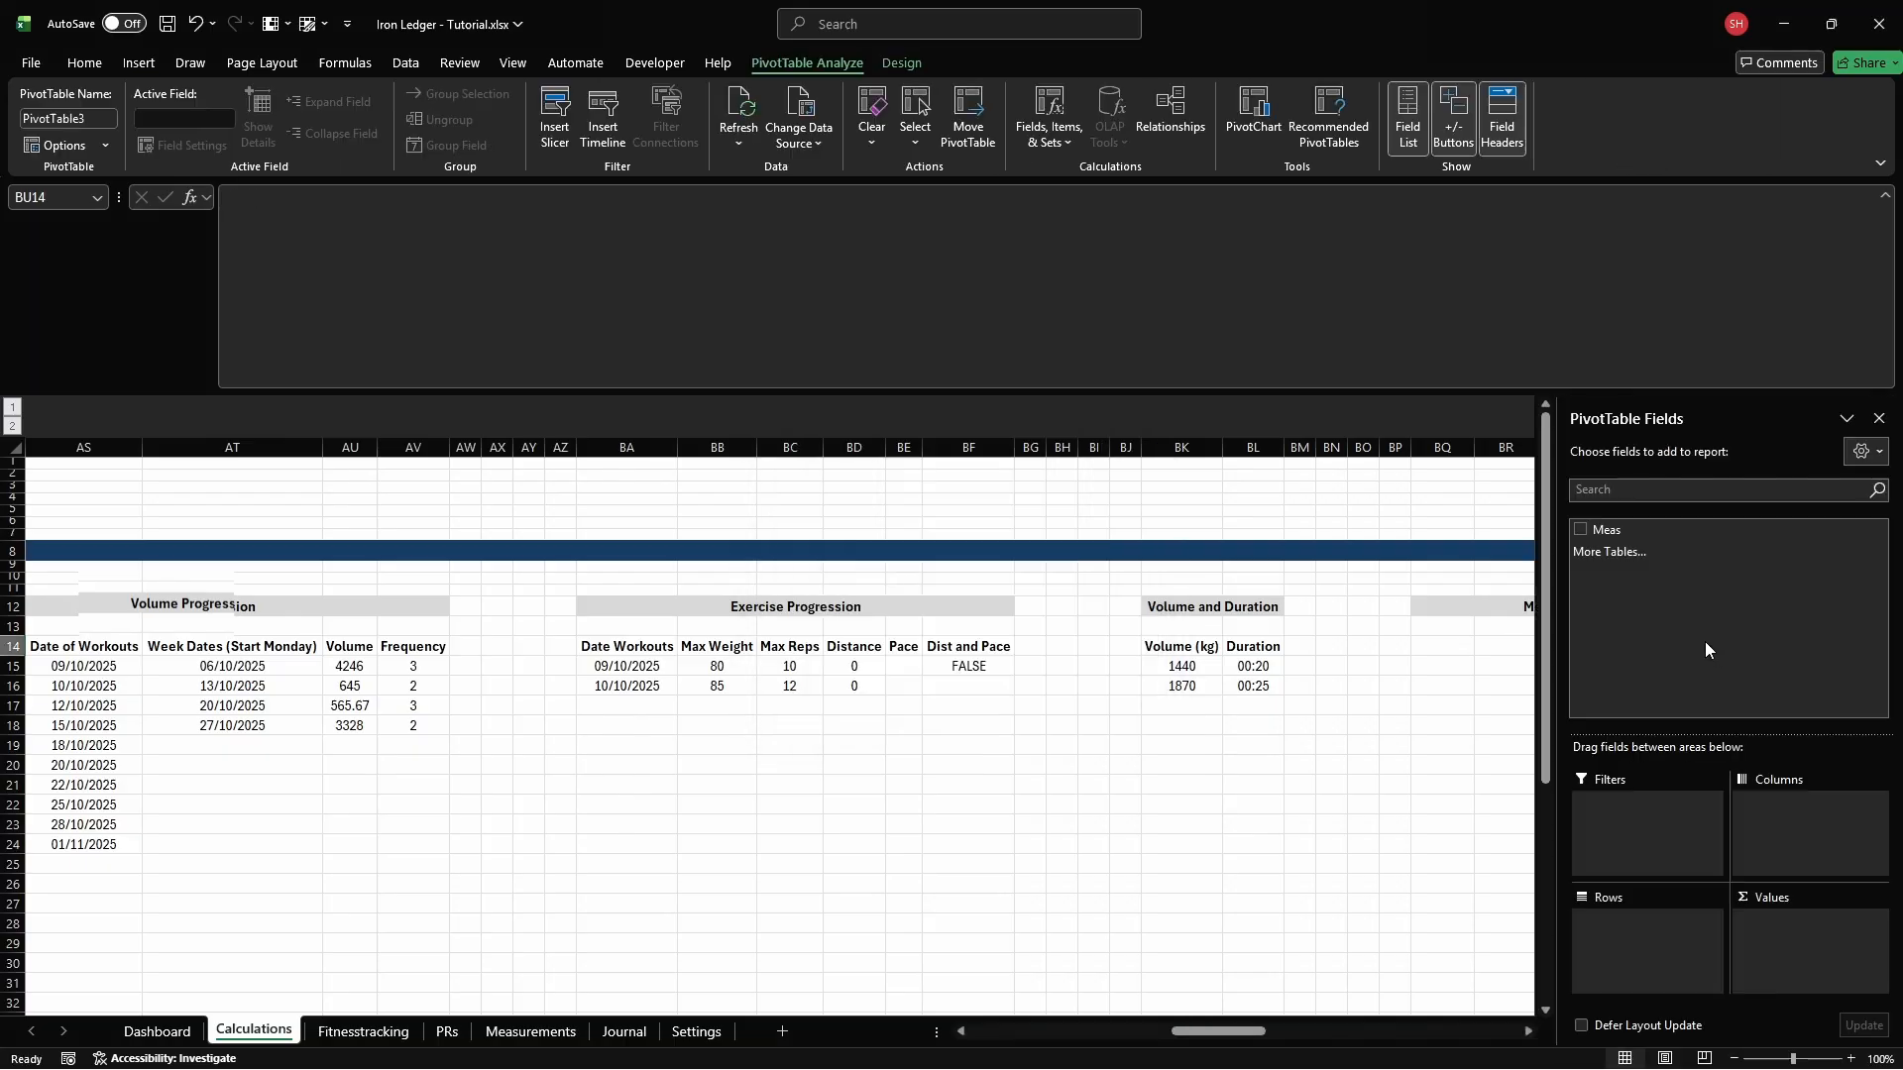
Add the Meas field to the PivotTable's rows, close the field list and rename the row label header "Meas"
{"action": "left_click", "coordinate": [1581, 531]}
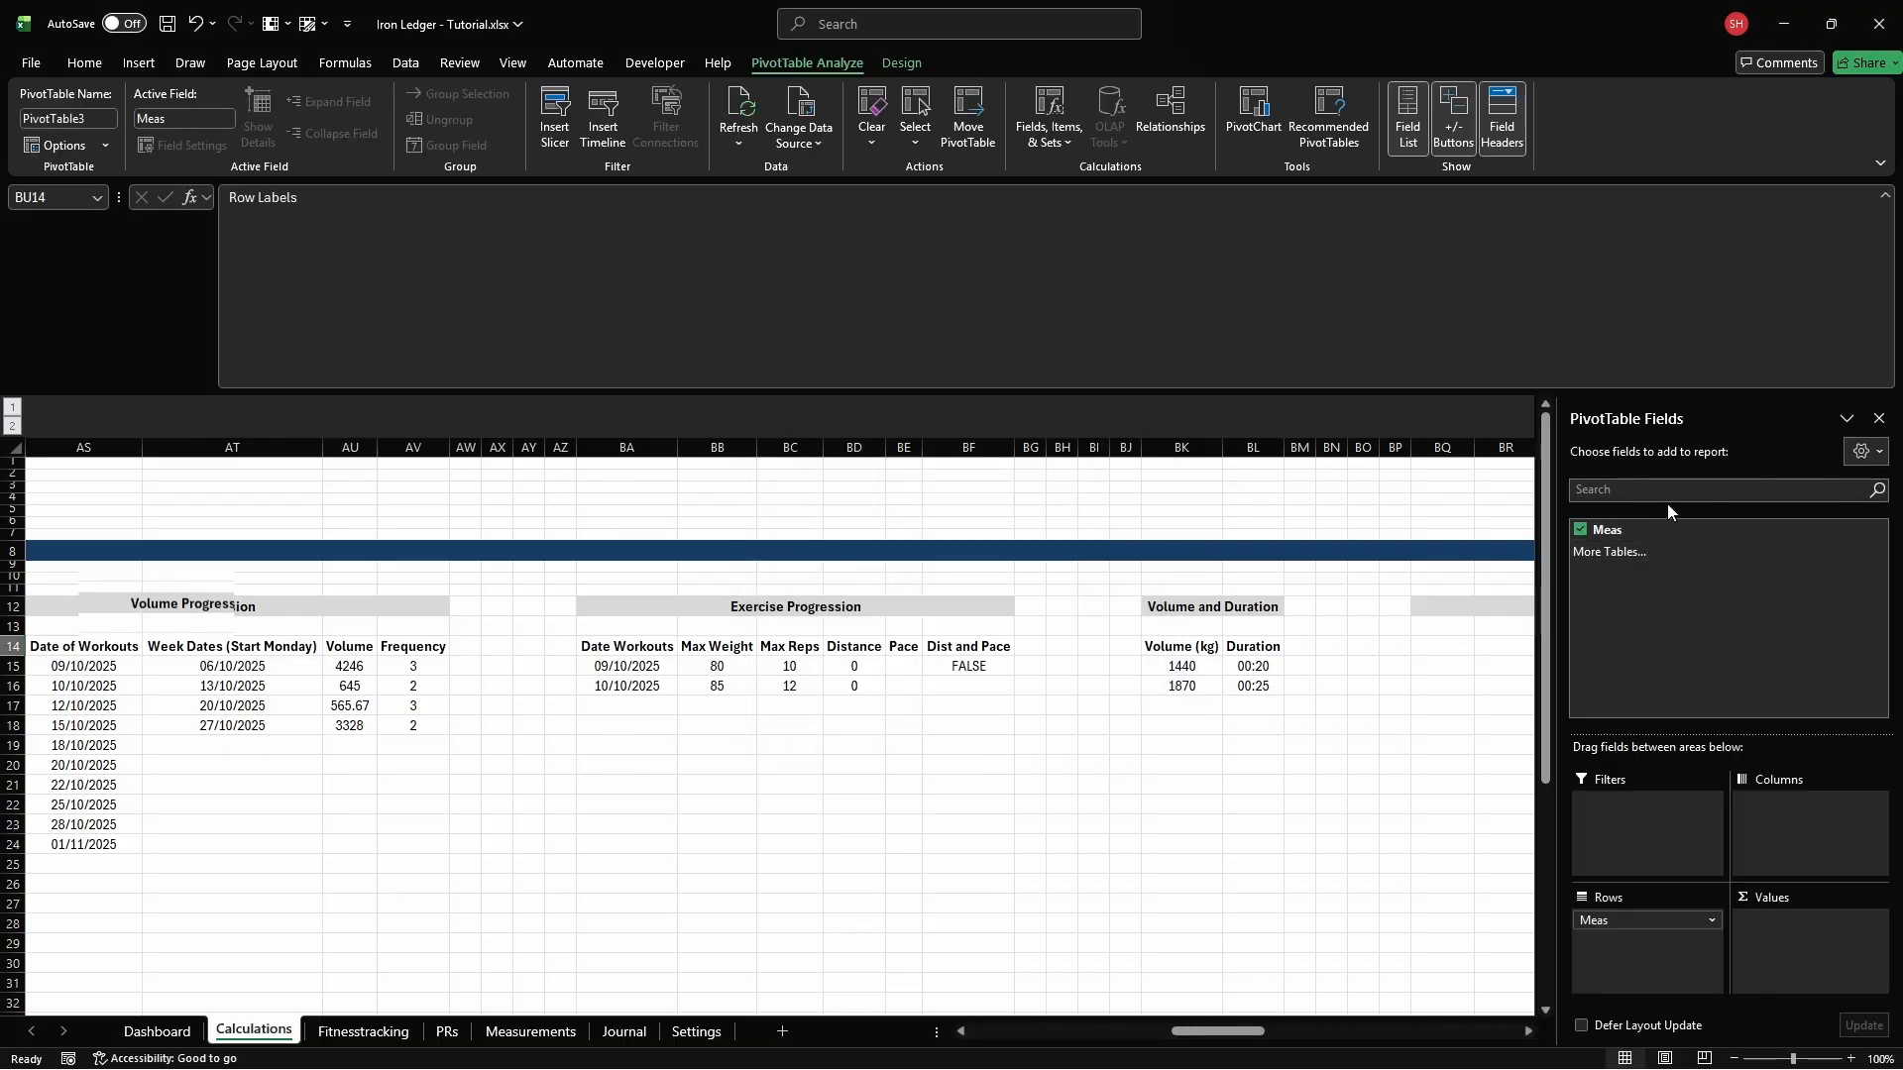
{"action": "left_click", "coordinate": [1880, 418]}
{"action": "type", "text": "Meas"}
{"action": "key", "text": "Return"}
Define the workbook name cd_mprog_measurementselector for cell BU15, the first item of the Meas PivotTable
{"action": "key", "text": "ctrl+F3"}
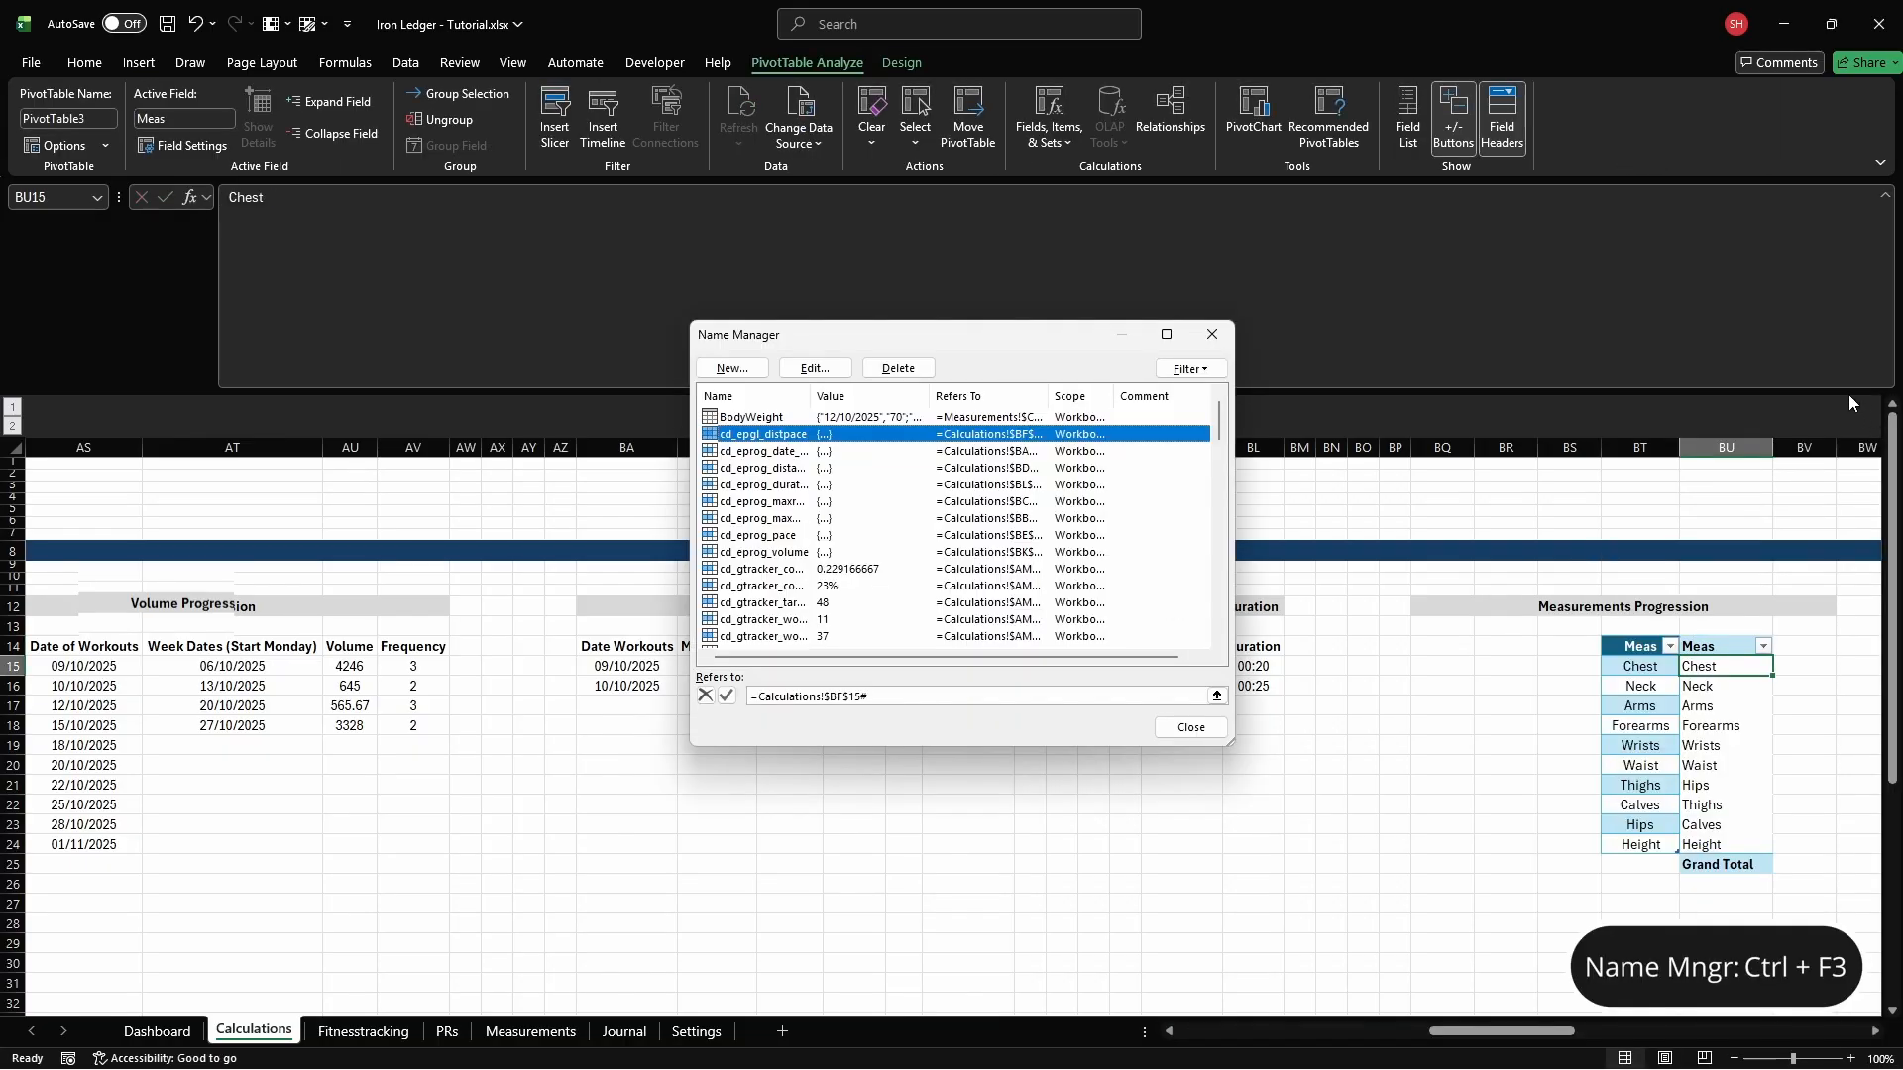
{"action": "left_click", "coordinate": [733, 367]}
{"action": "type", "text": "cd_mprog_measu"}
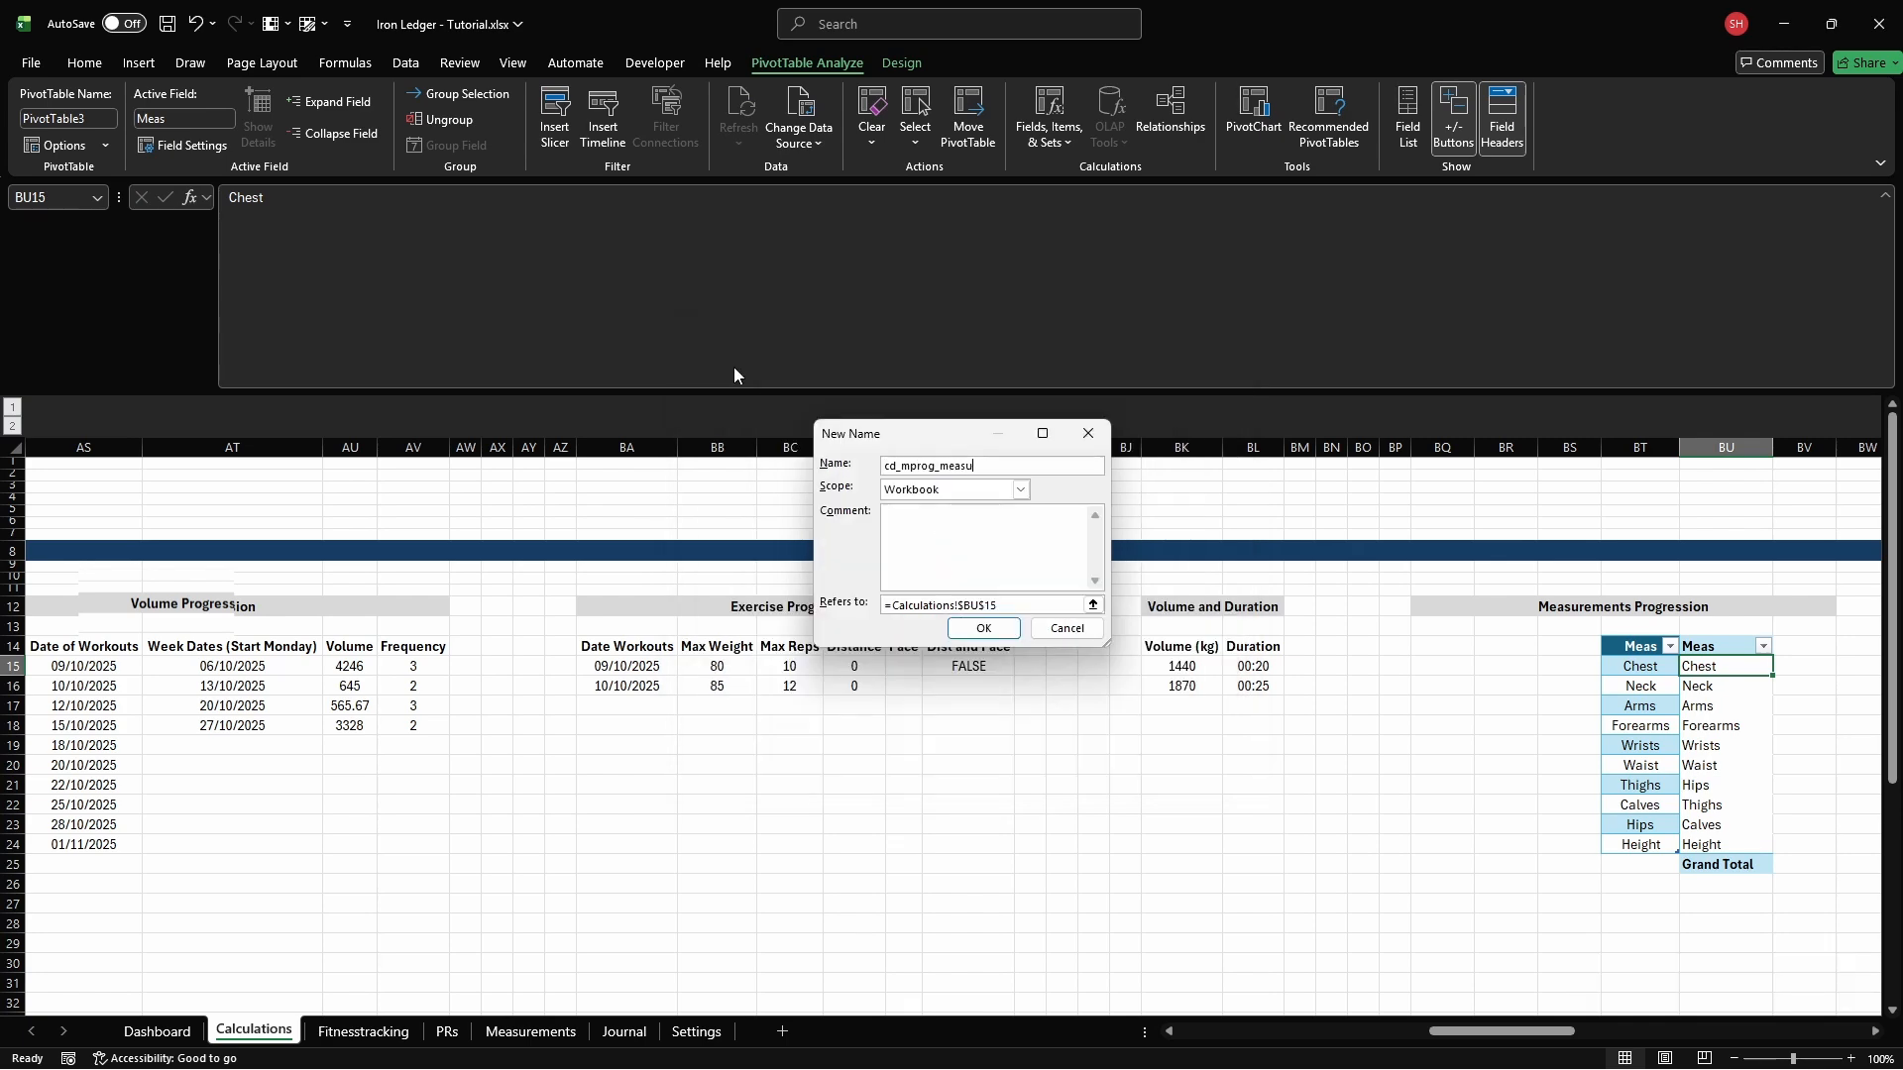
{"action": "type", "text": "rement_start"}
{"action": "key", "text": "Return"}
{"action": "key", "text": "Escape"}
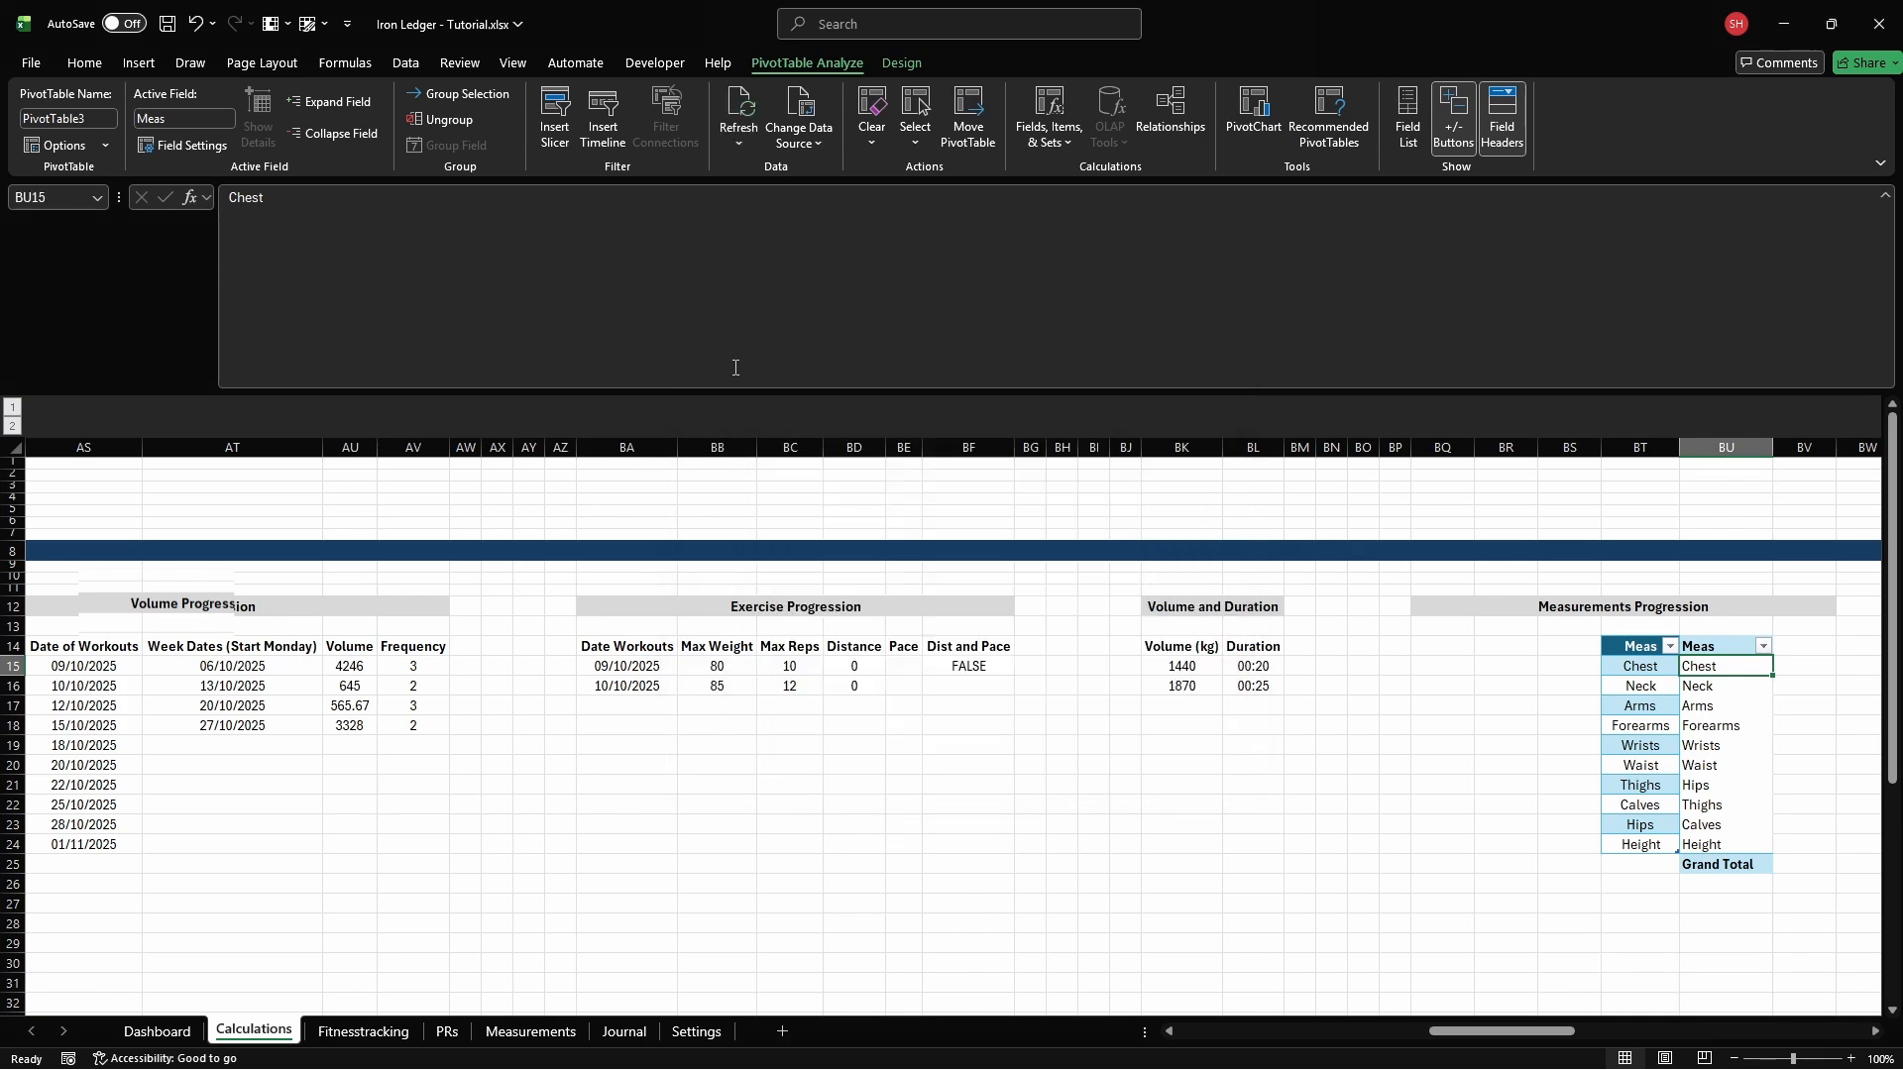
Enter the heading "1 Sided BP Meas" in BV14, beside the PivotTable header
{"action": "key", "text": "Right"}
{"action": "key", "text": "Up"}
{"action": "type", "text": "1 Sided BP Meas"}
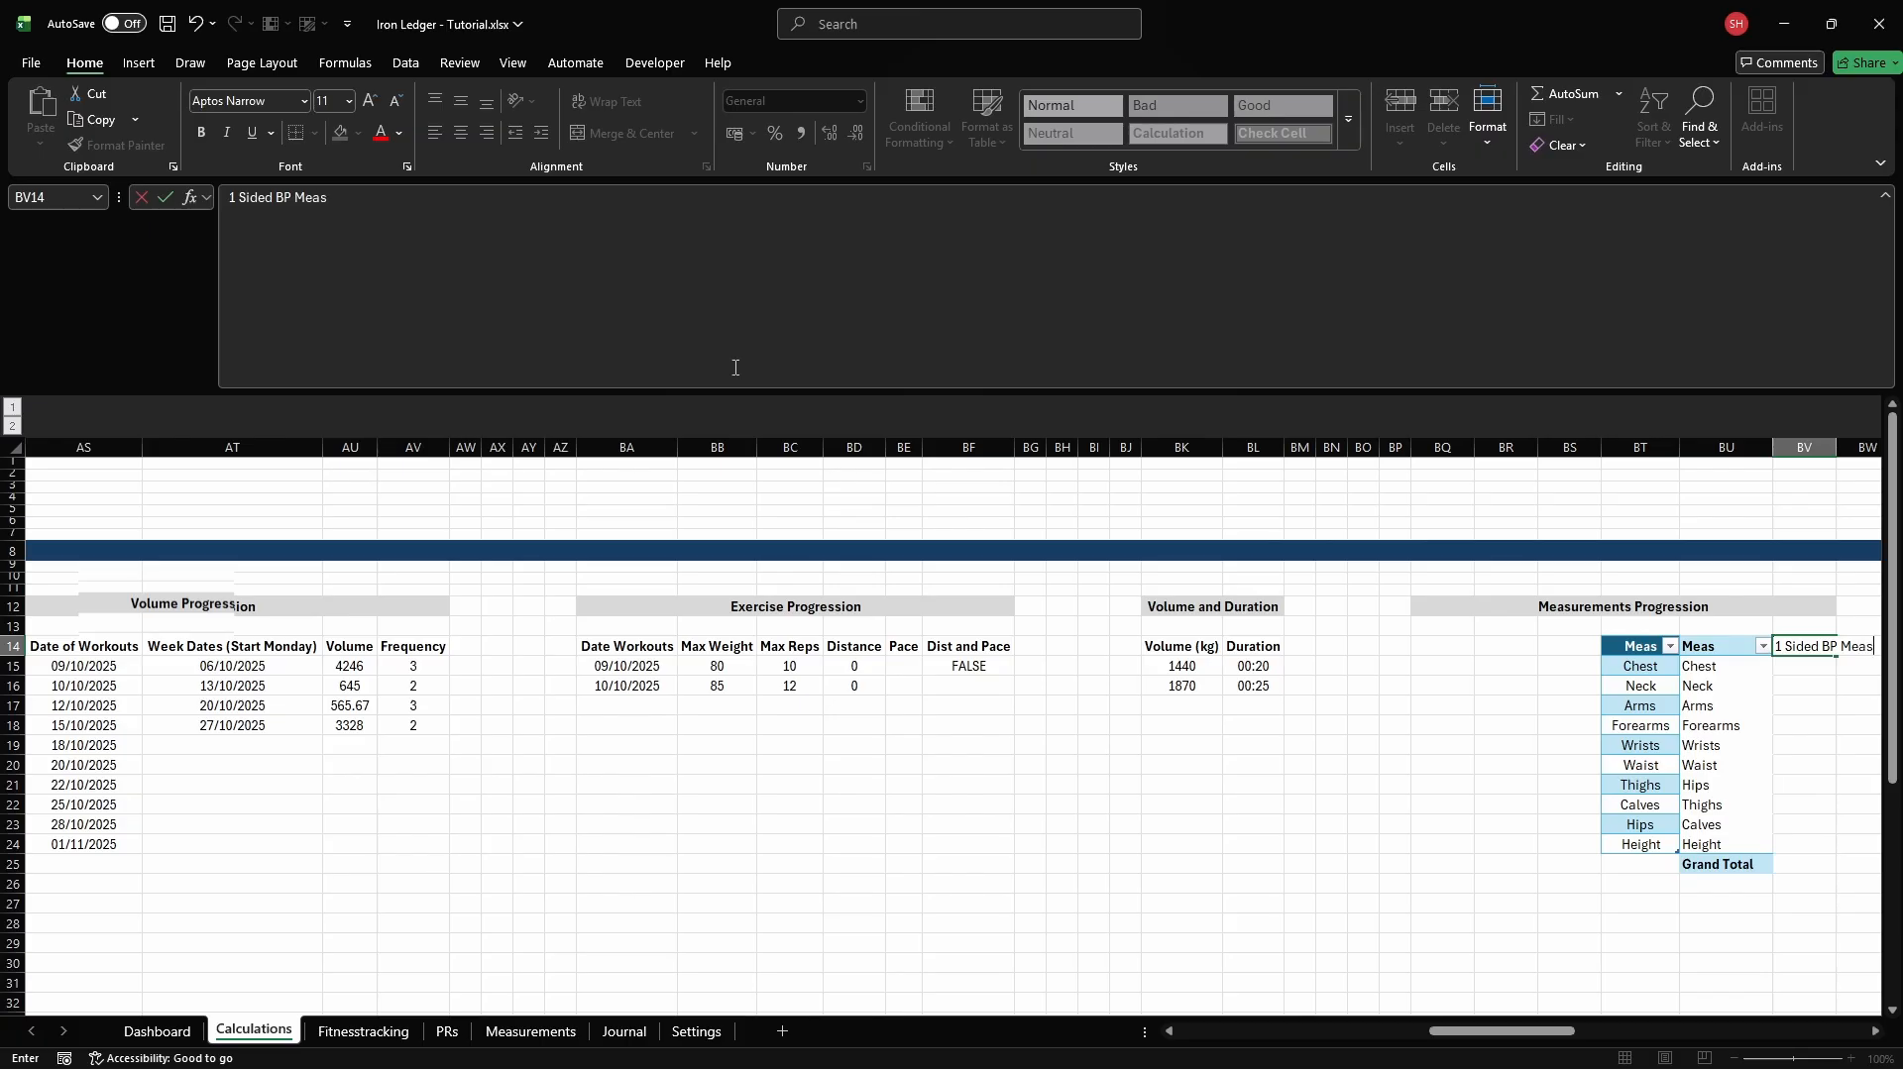
{"action": "key", "text": "Return"}
Define the workbook name cd_mprog_1meas referring to the spill range =Calculations!$BV$15#
{"action": "key", "text": "ctrl+F3"}
{"action": "left_click", "coordinate": [733, 369]}
{"action": "type", "text": "cd_mprog_1meas"}
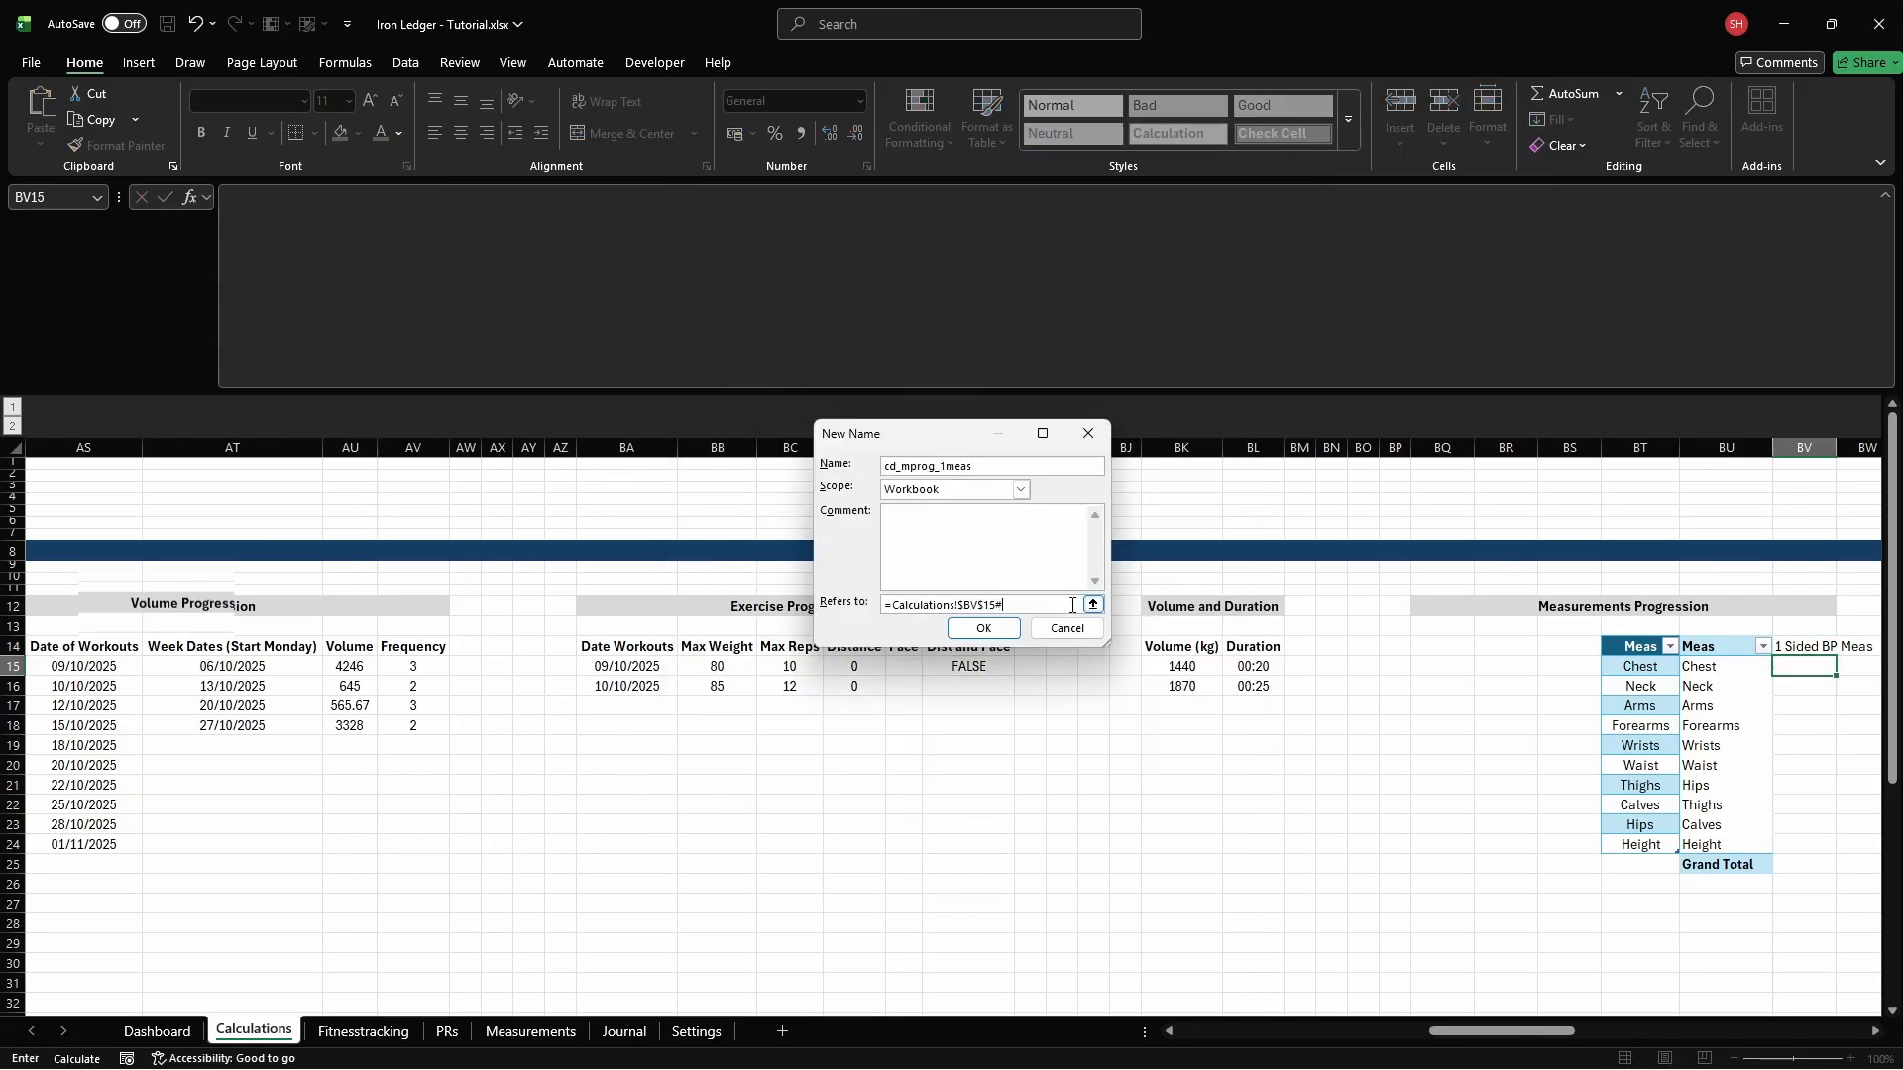
{"action": "key", "text": "Return"}
{"action": "key", "text": "Escape"}
Enter the formula =ISNUMBER(MATCH(cd_mprog_measurementselector, {"Chest","Neck","Waist","Hips"}, 0)) in BV15
{"action": "type", "text": "=ISNUMBER(MAT"}
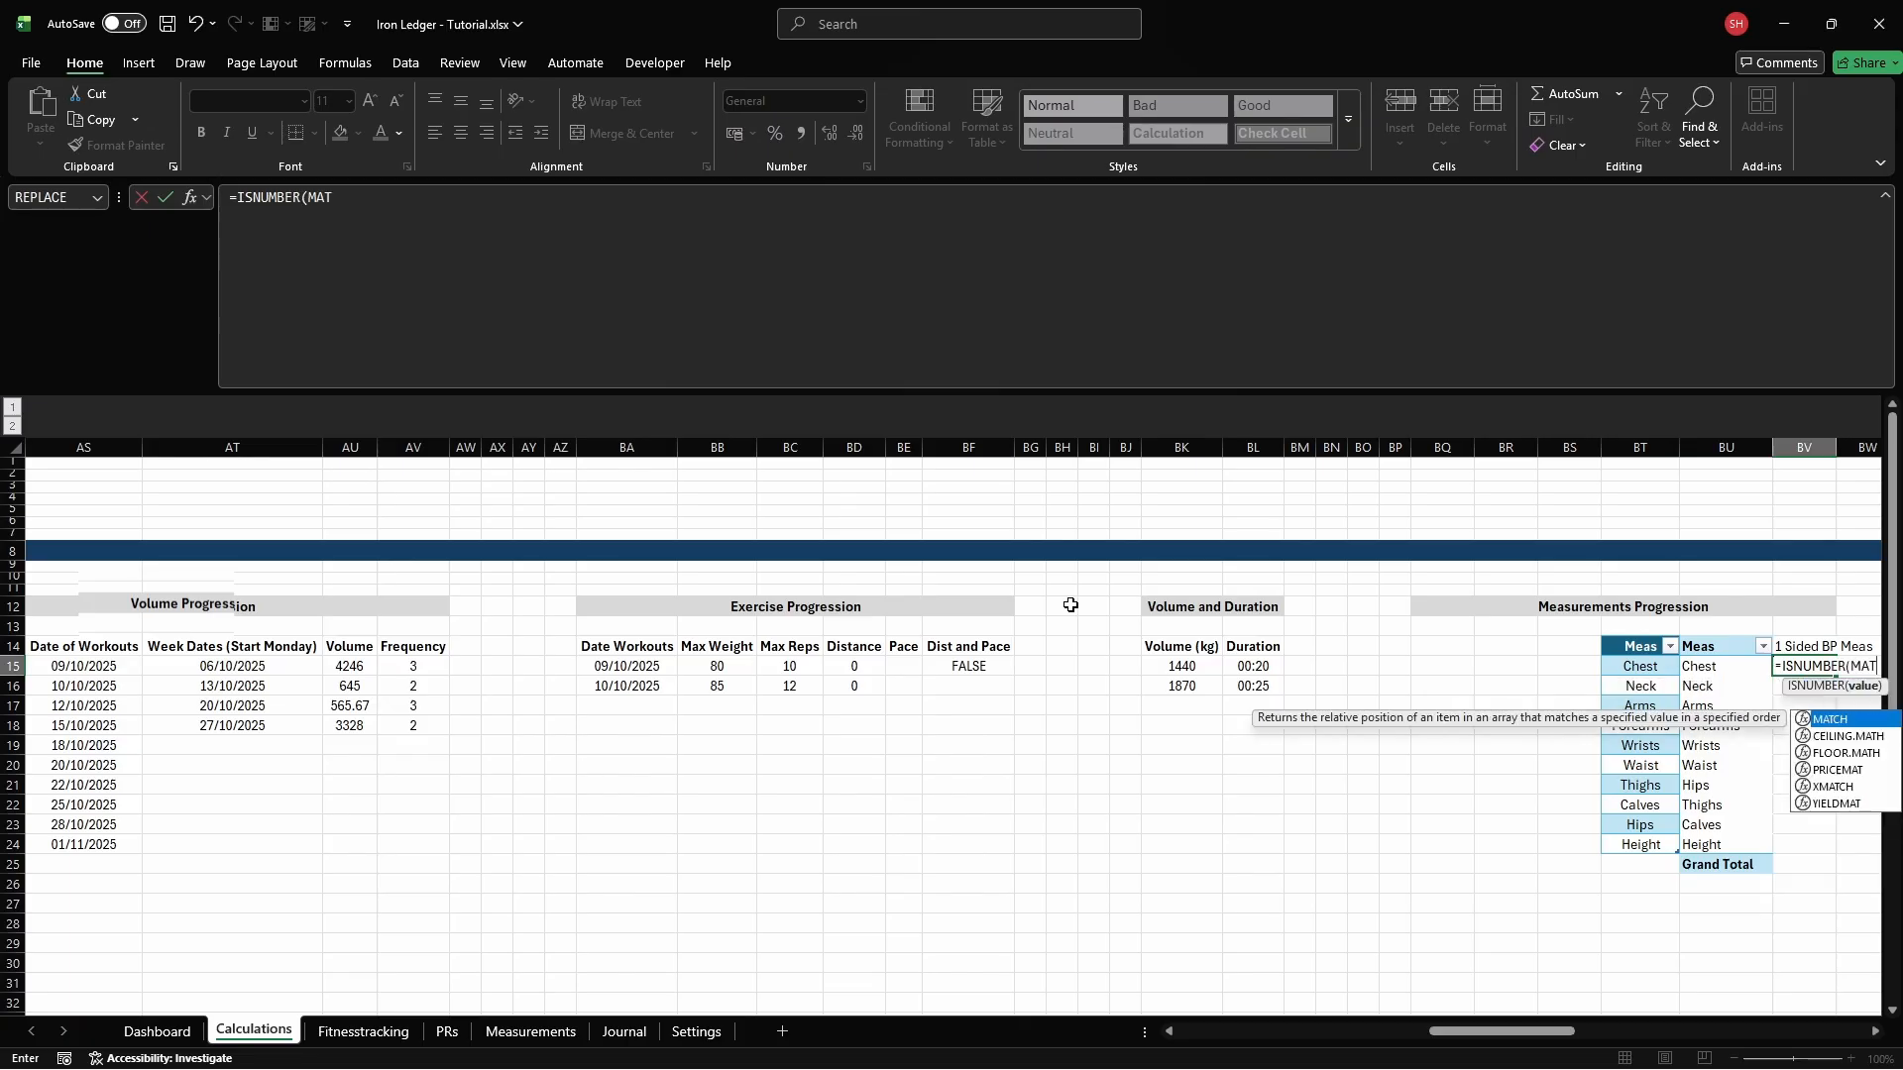
{"action": "type", "text": "CH(cd_mprog_measurementse"}
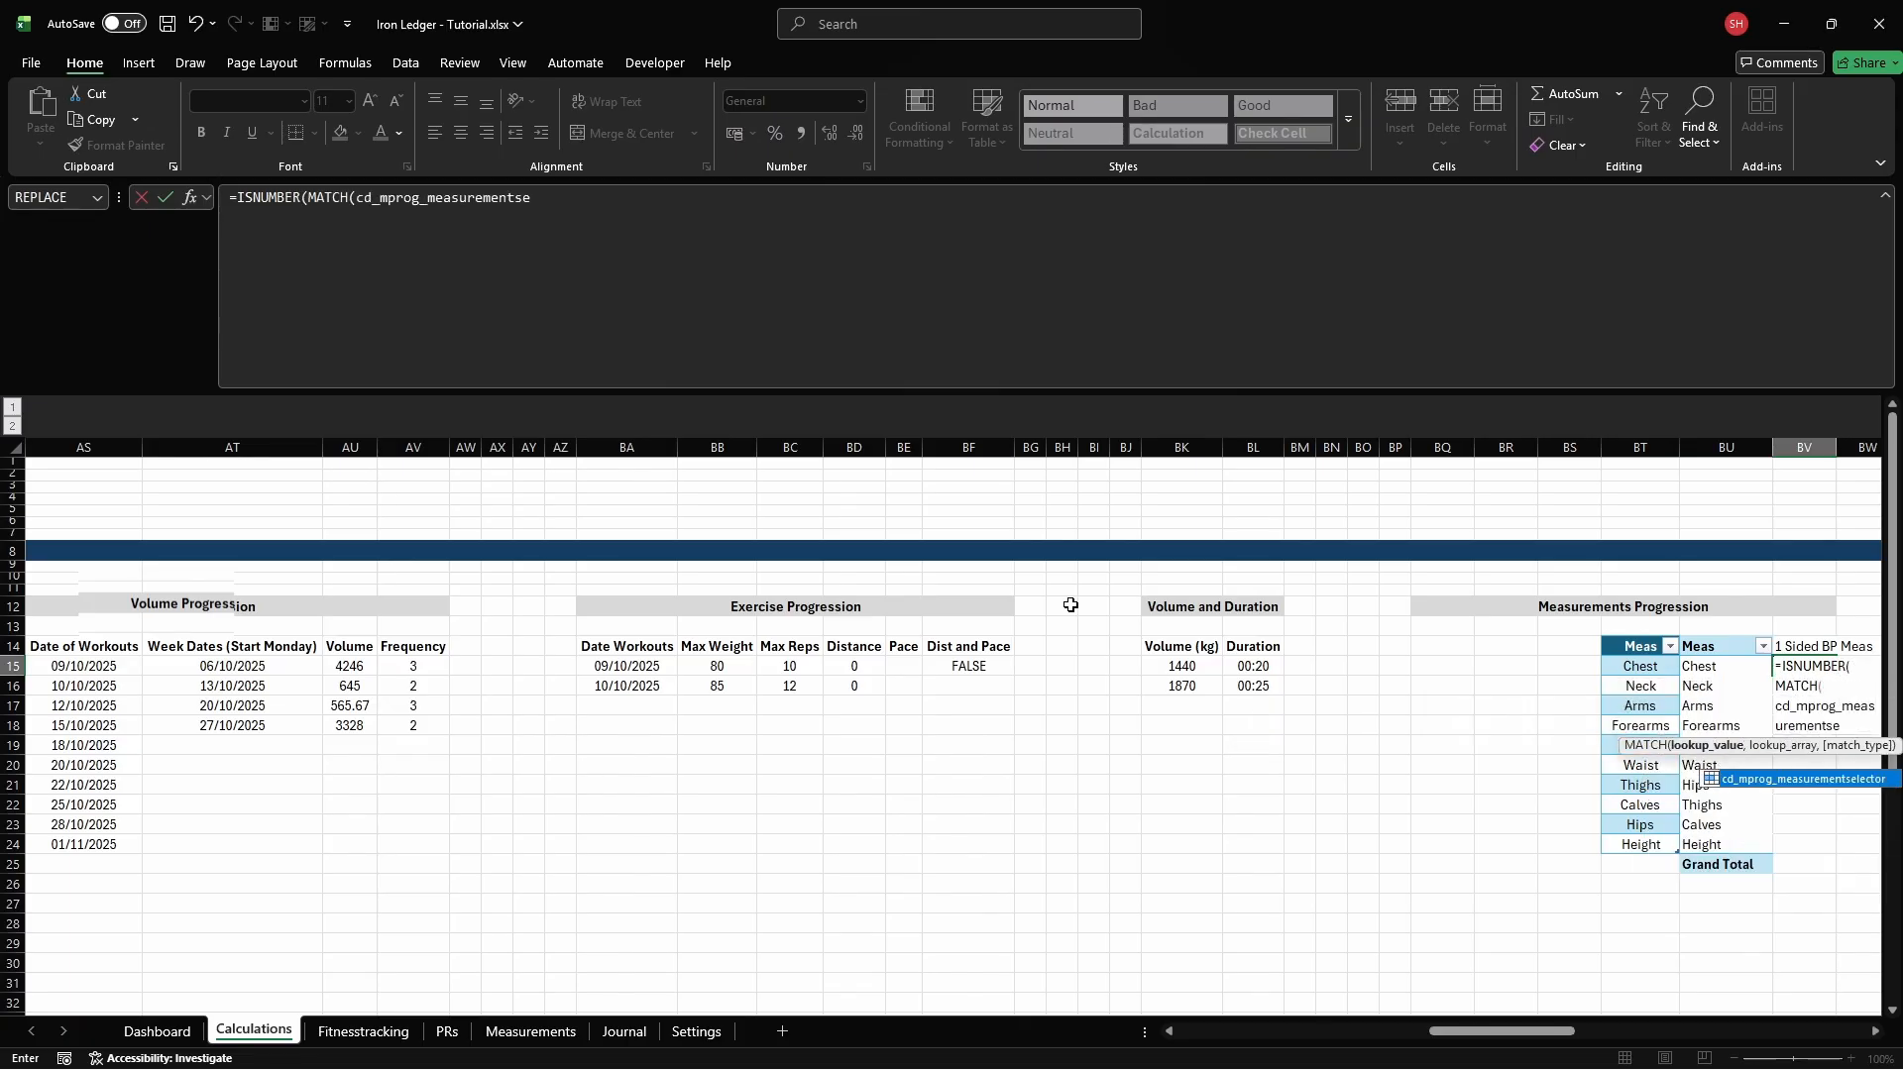
{"action": "type", "text": "lector, {\"Chest\",\"Nec"}
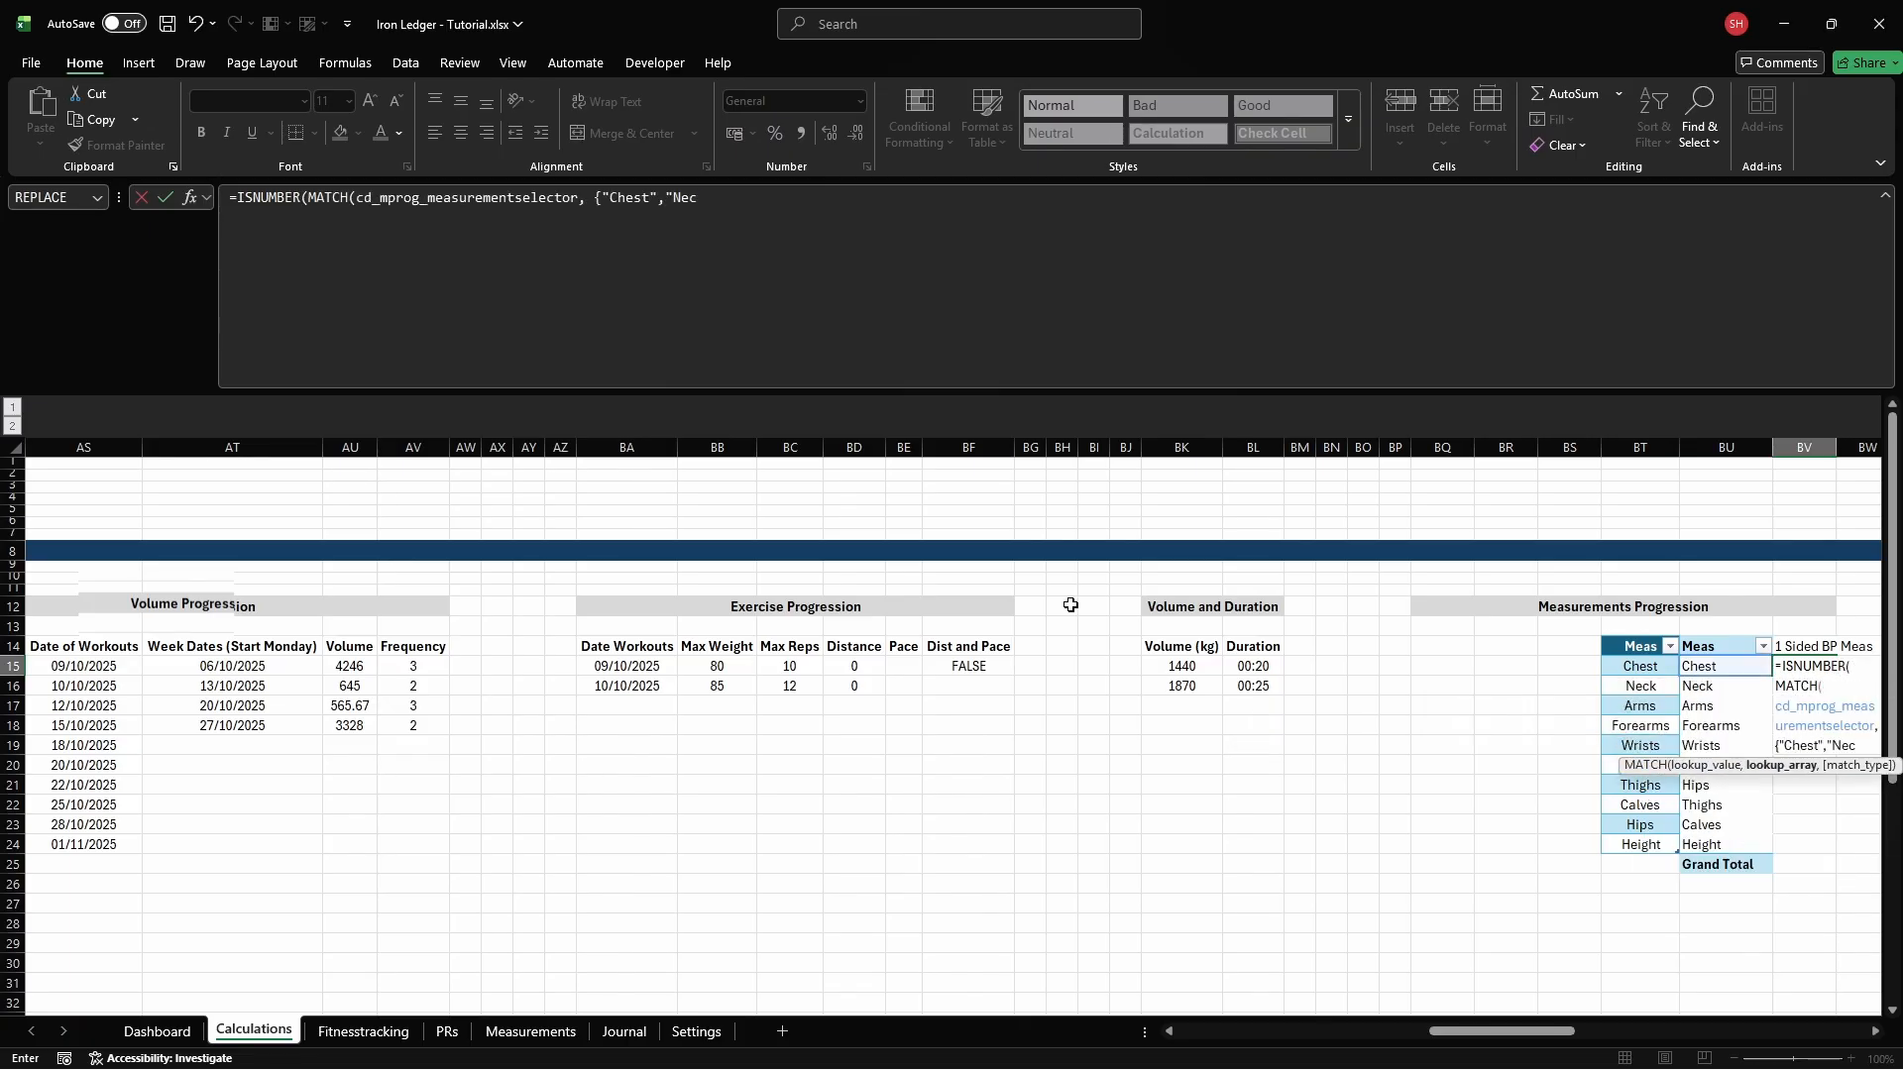
{"action": "type", "text": "k\",\"Waist\",\"Hips\"}, 0))"}
{"action": "key", "text": "Left"}
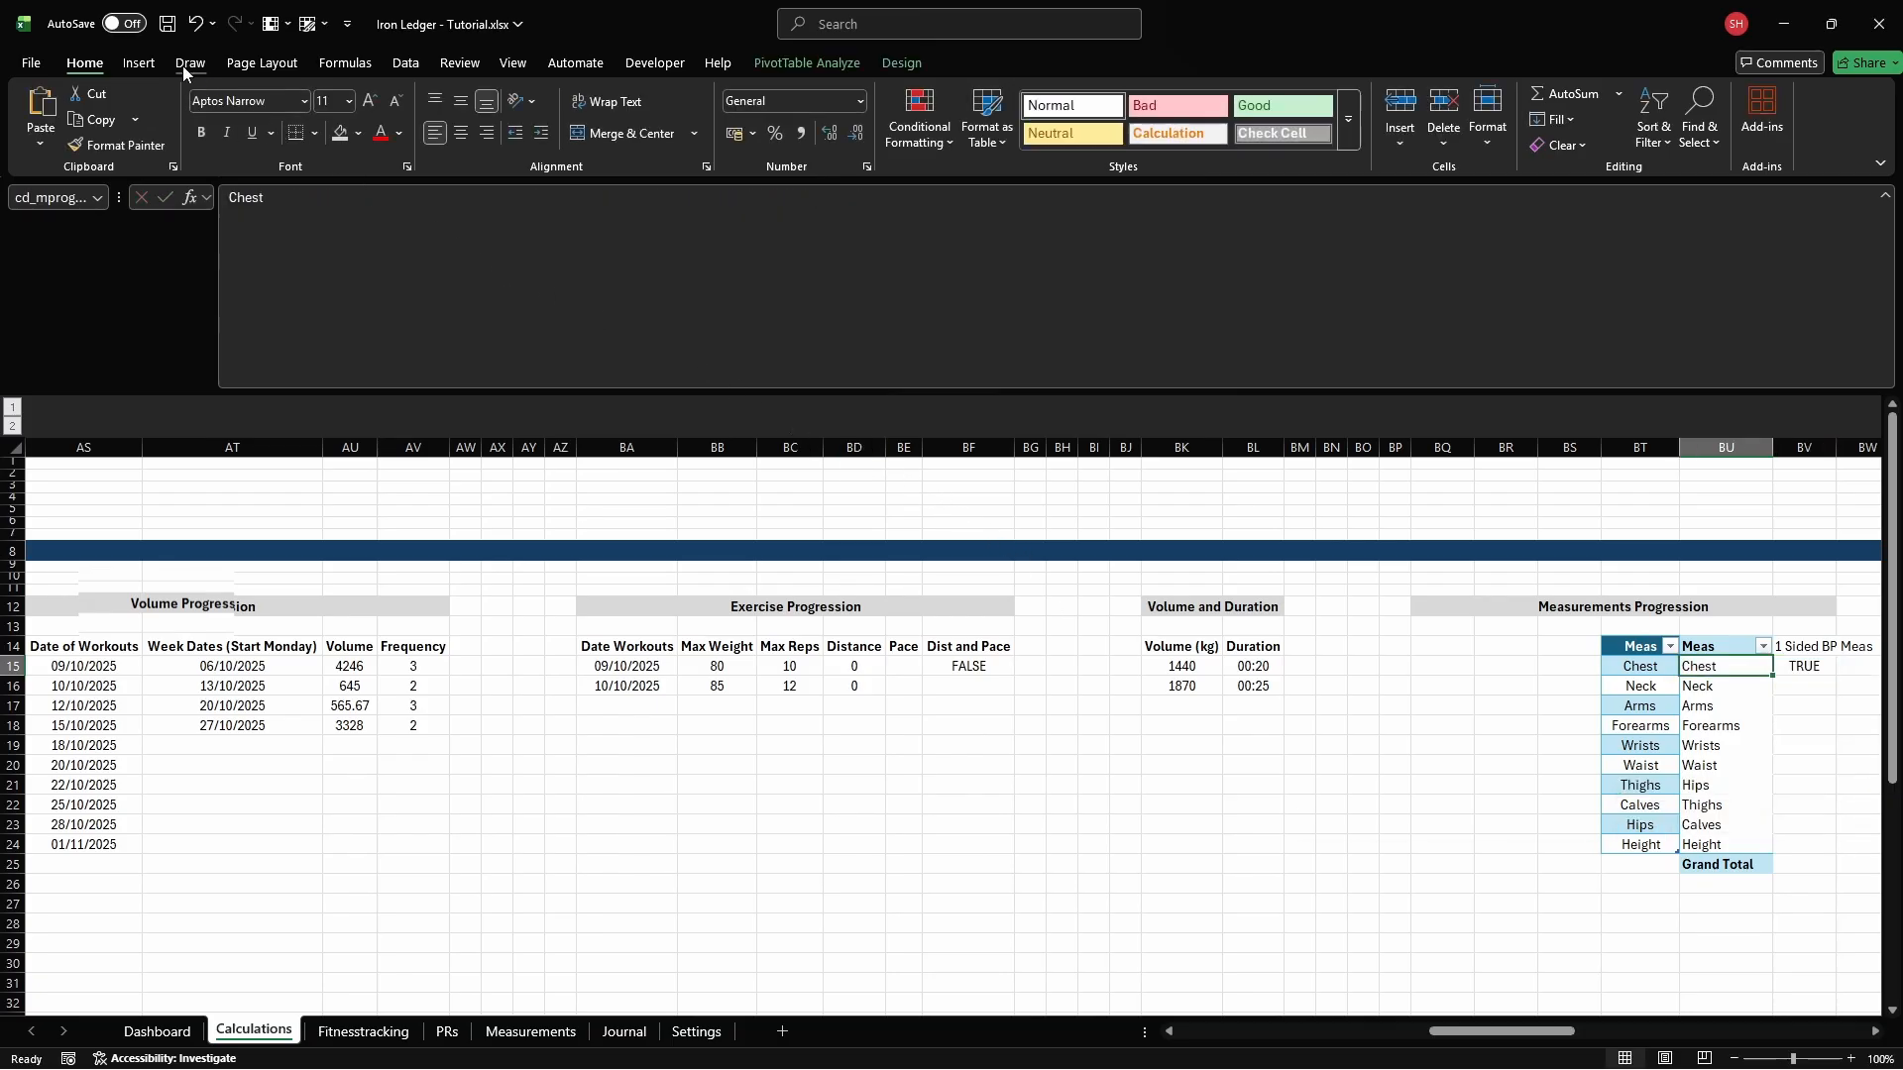
Insert a slicer on the Meas field of the measurements PivotTable
{"action": "left_click", "coordinate": [137, 65]}
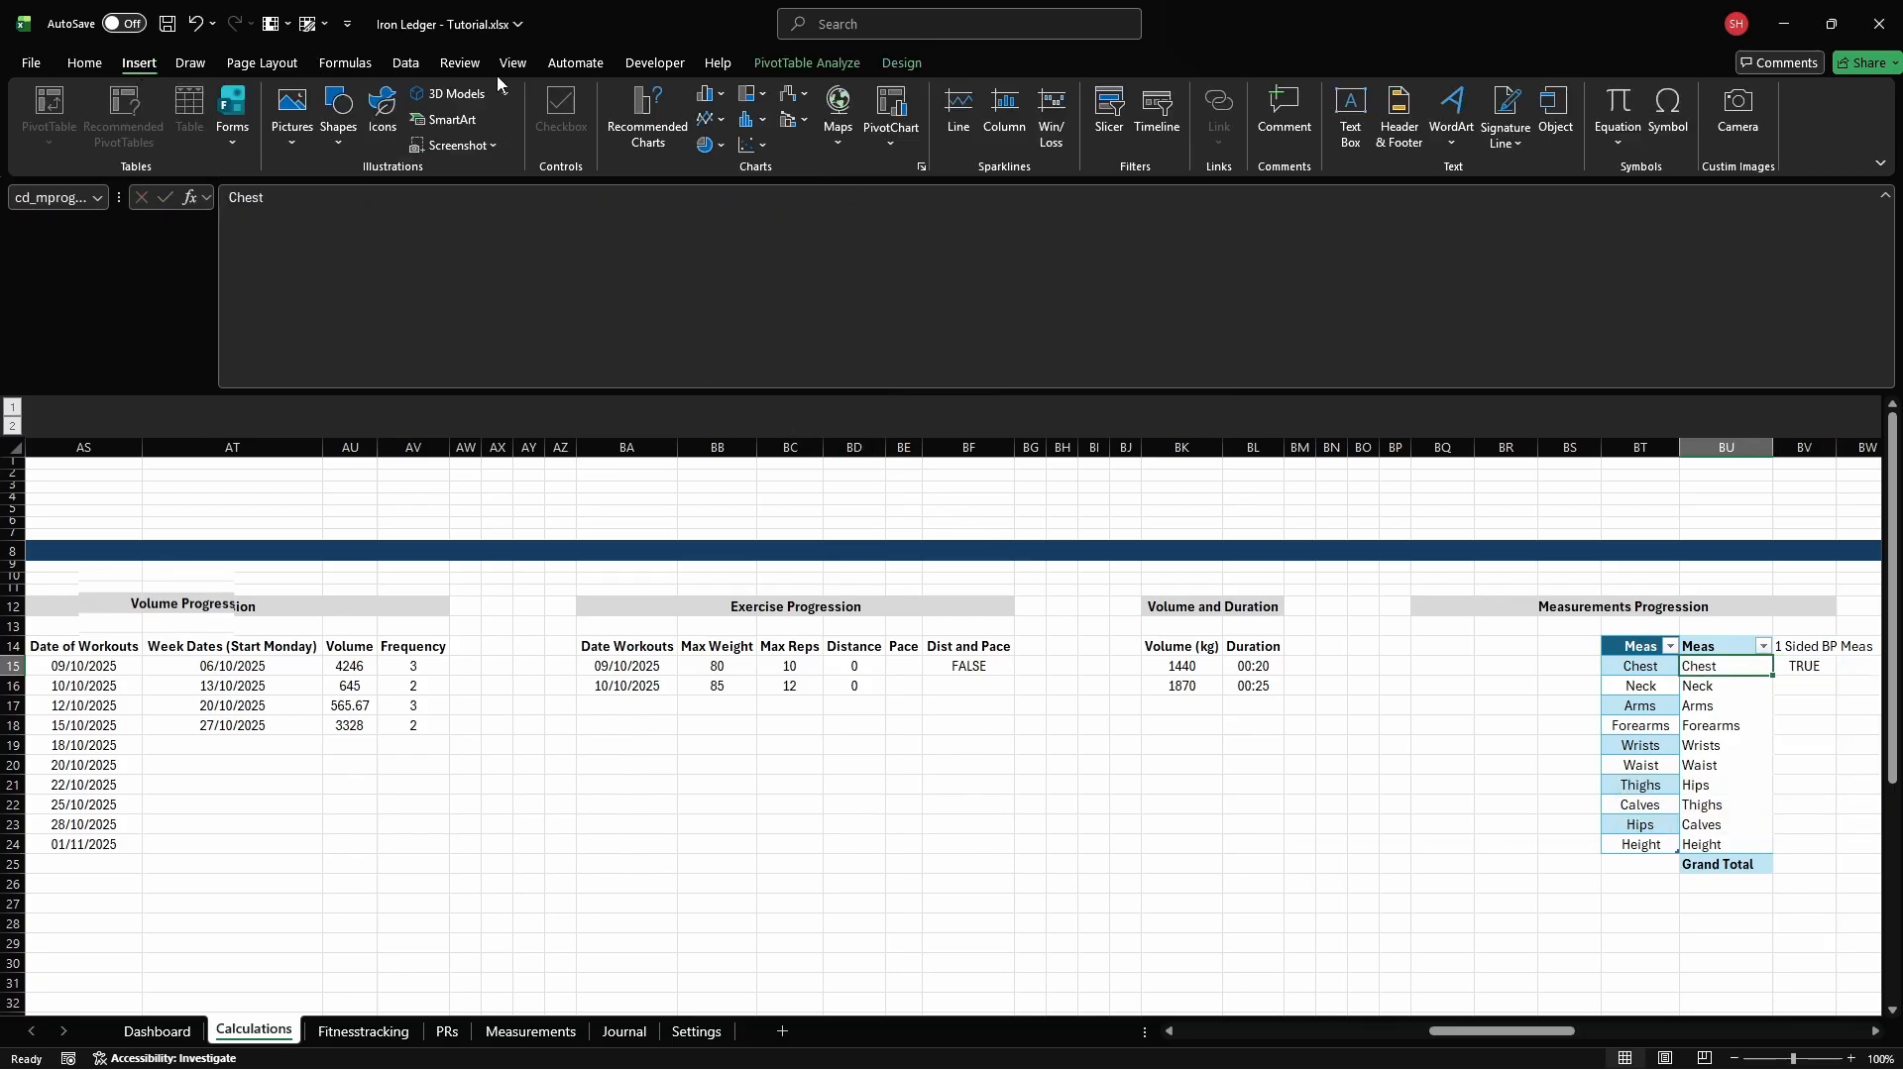
{"action": "left_click", "coordinate": [1110, 107]}
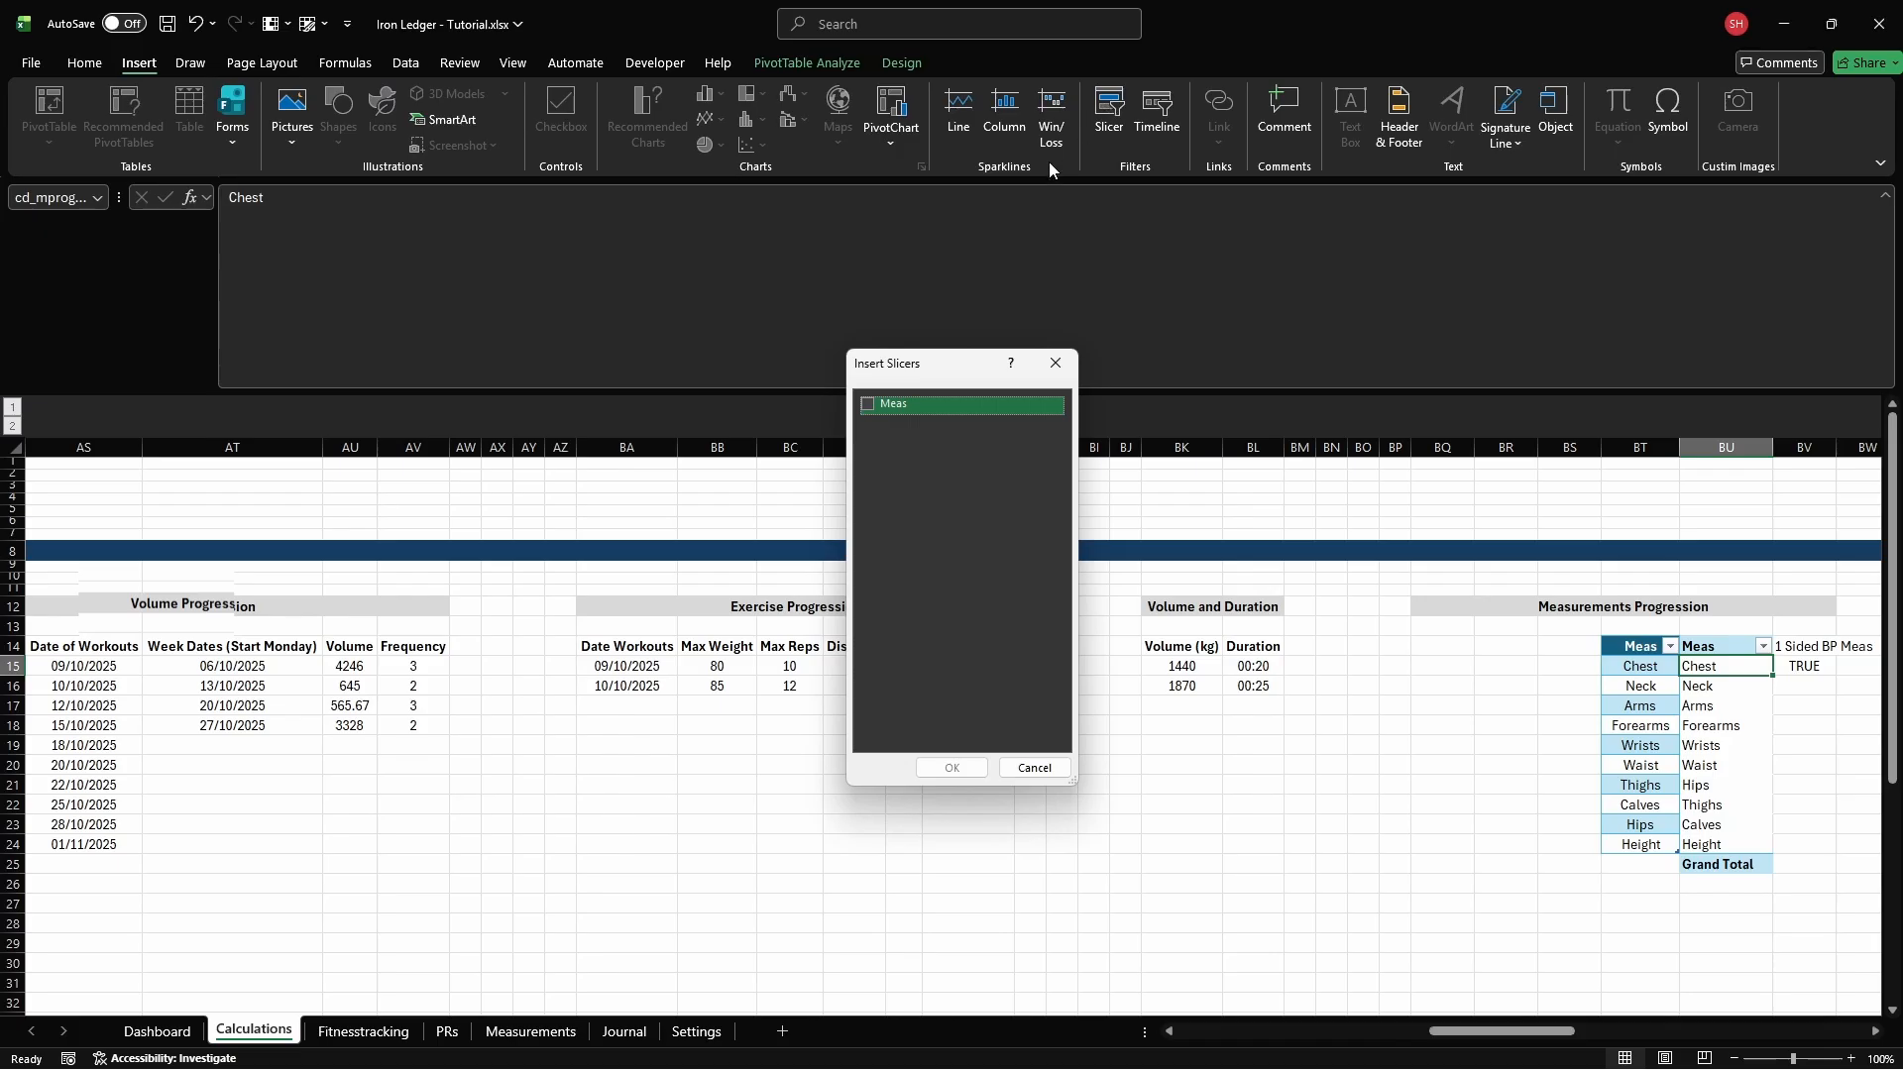
{"action": "left_click", "coordinate": [868, 404]}
{"action": "key", "text": "Return"}
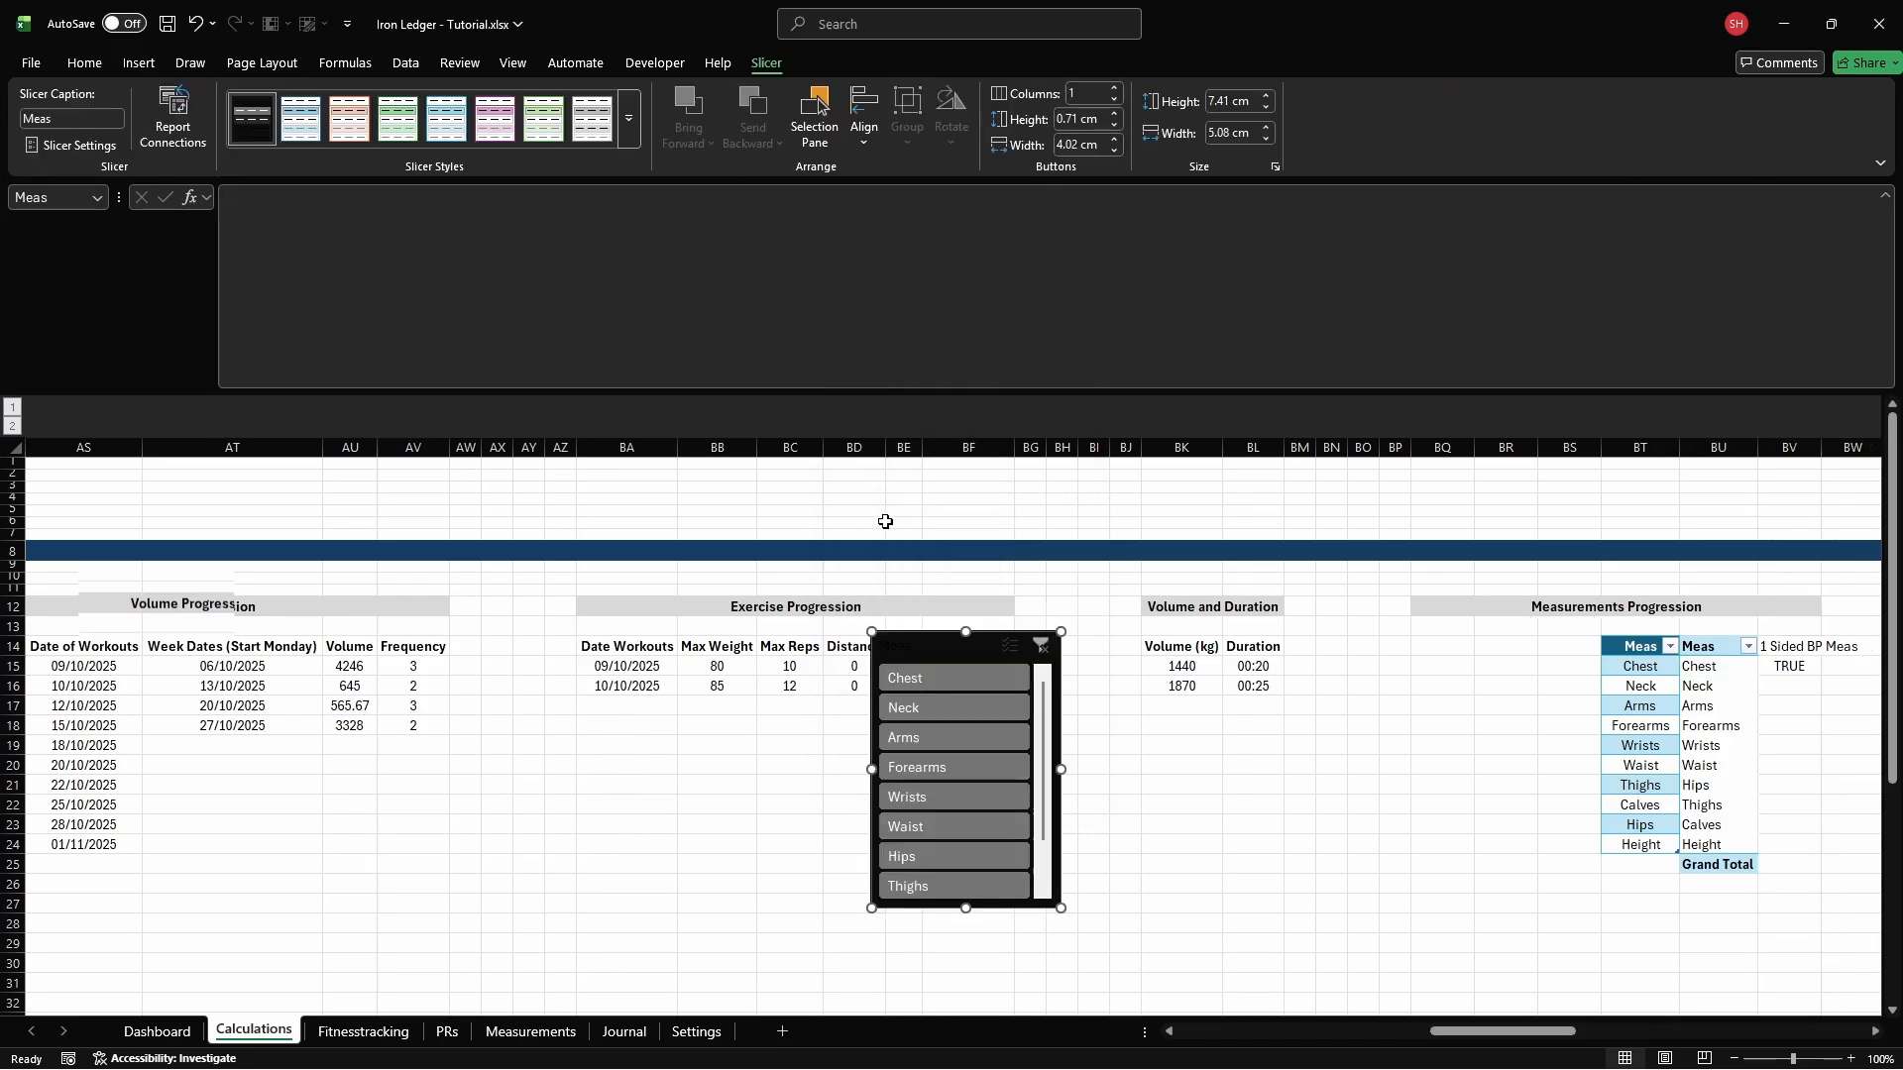
Turn off the Meas slicer's header and hide its items with no data
{"action": "right_click", "coordinate": [902, 640]}
{"action": "left_click", "coordinate": [926, 624]}
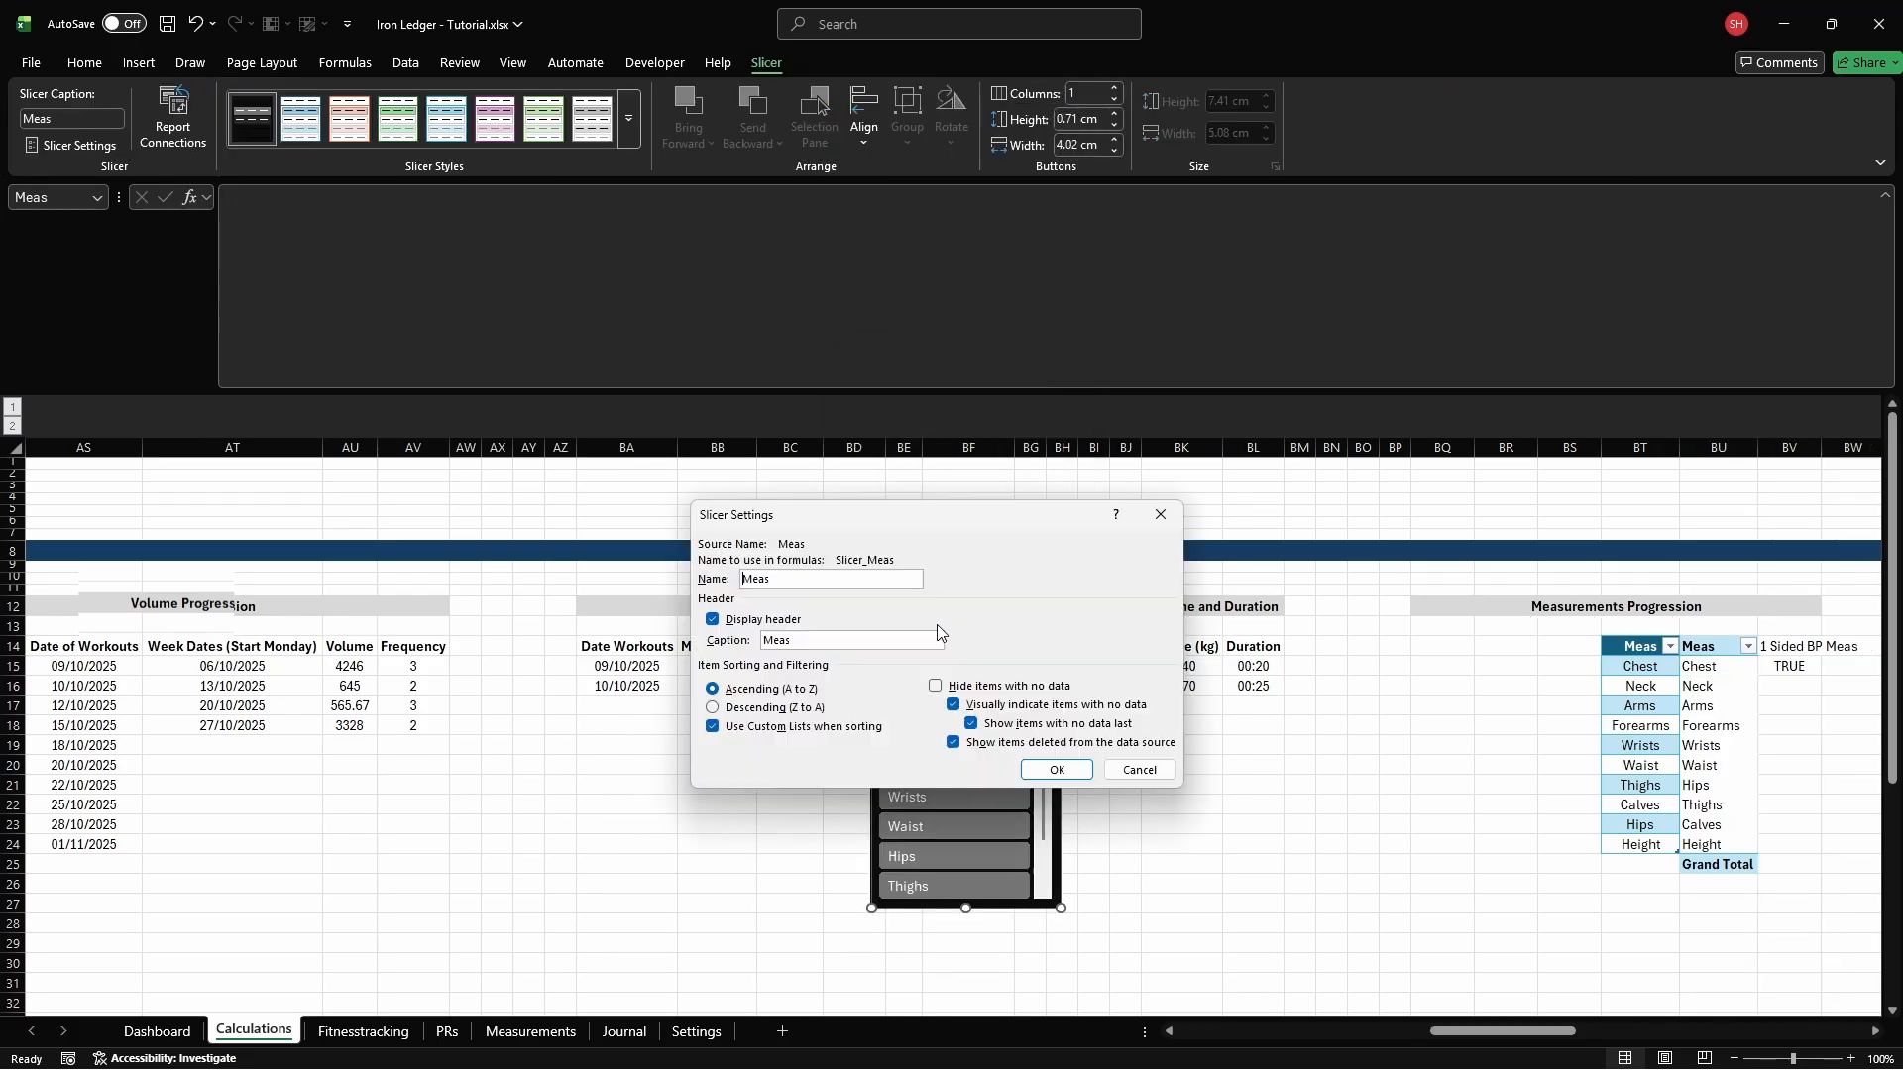
{"action": "left_click", "coordinate": [713, 622]}
{"action": "left_click", "coordinate": [936, 686]}
{"action": "key", "text": "Return"}
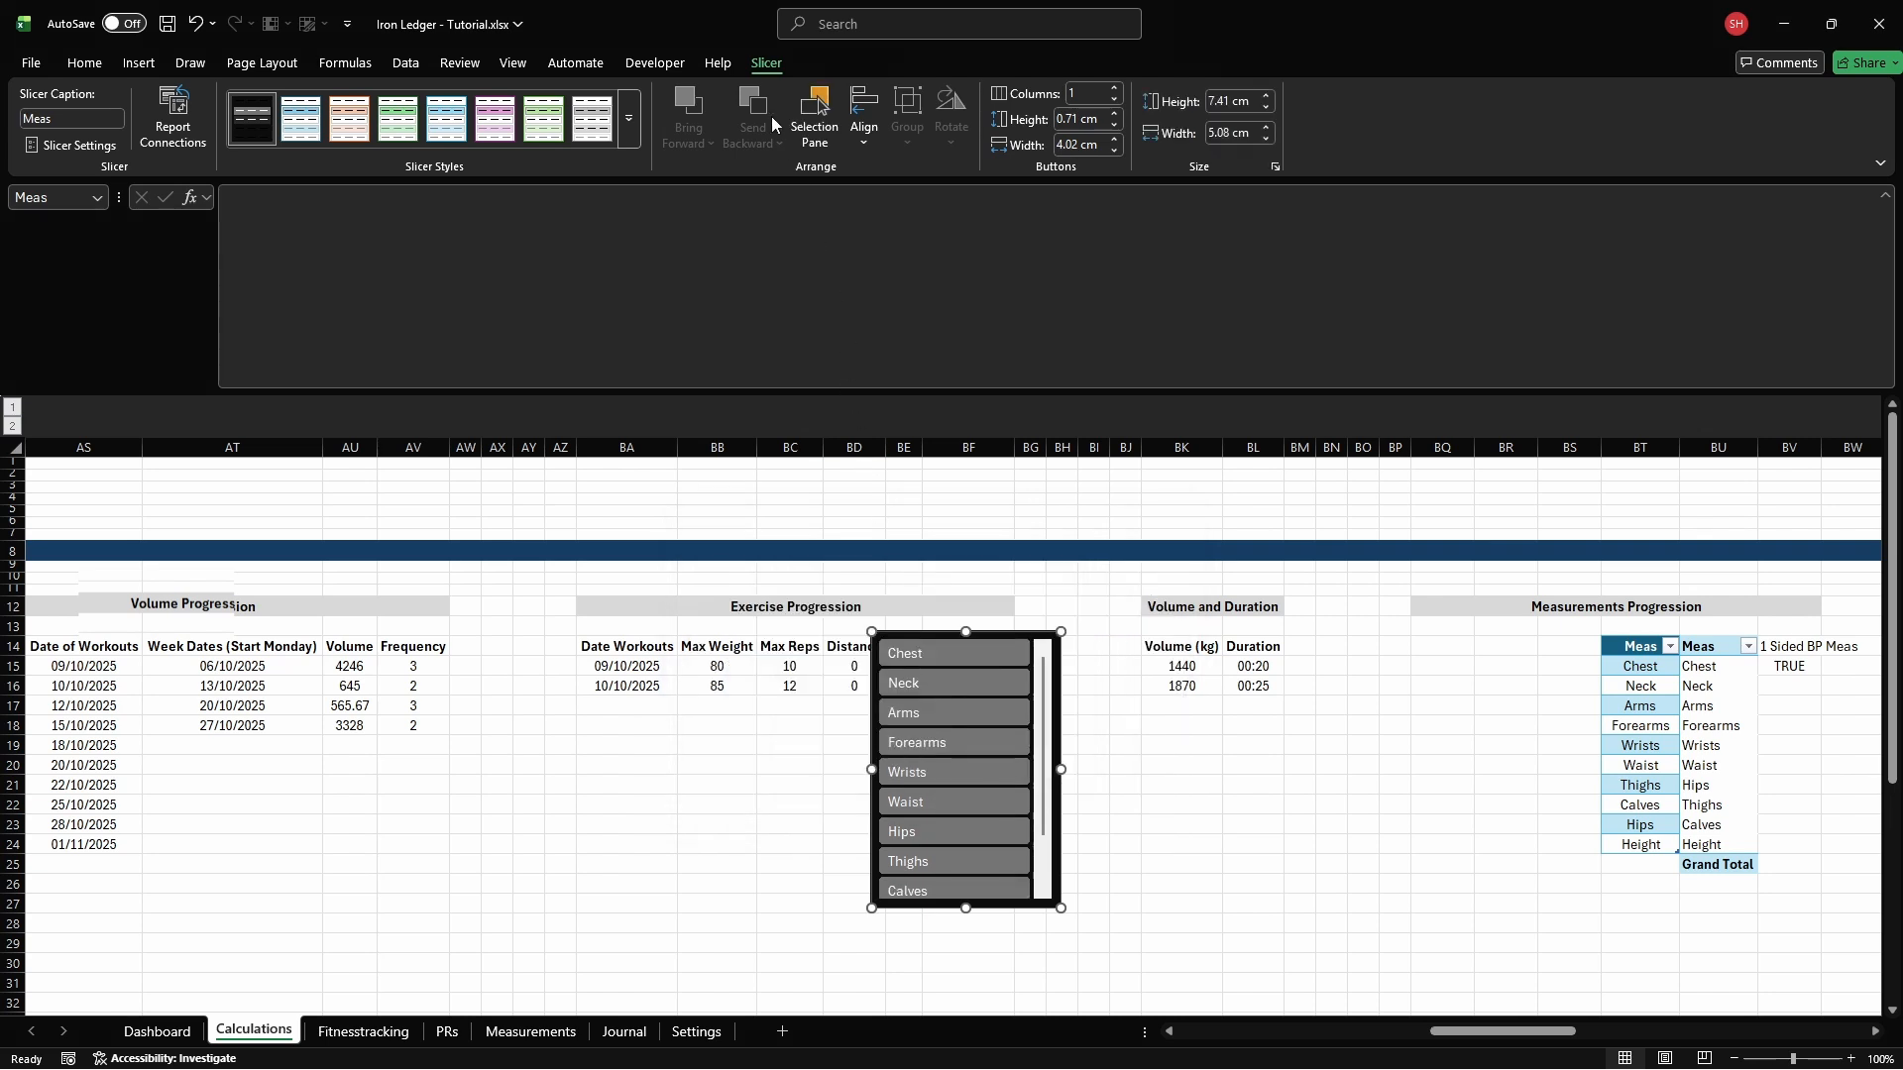
Arrange the Meas slicer in 5 columns and set its size to 2 cm high and 14.32 cm wide
{"action": "left_click", "coordinate": [1098, 95]}
{"action": "key", "text": "Return"}
{"action": "left_click", "coordinate": [1244, 100]}
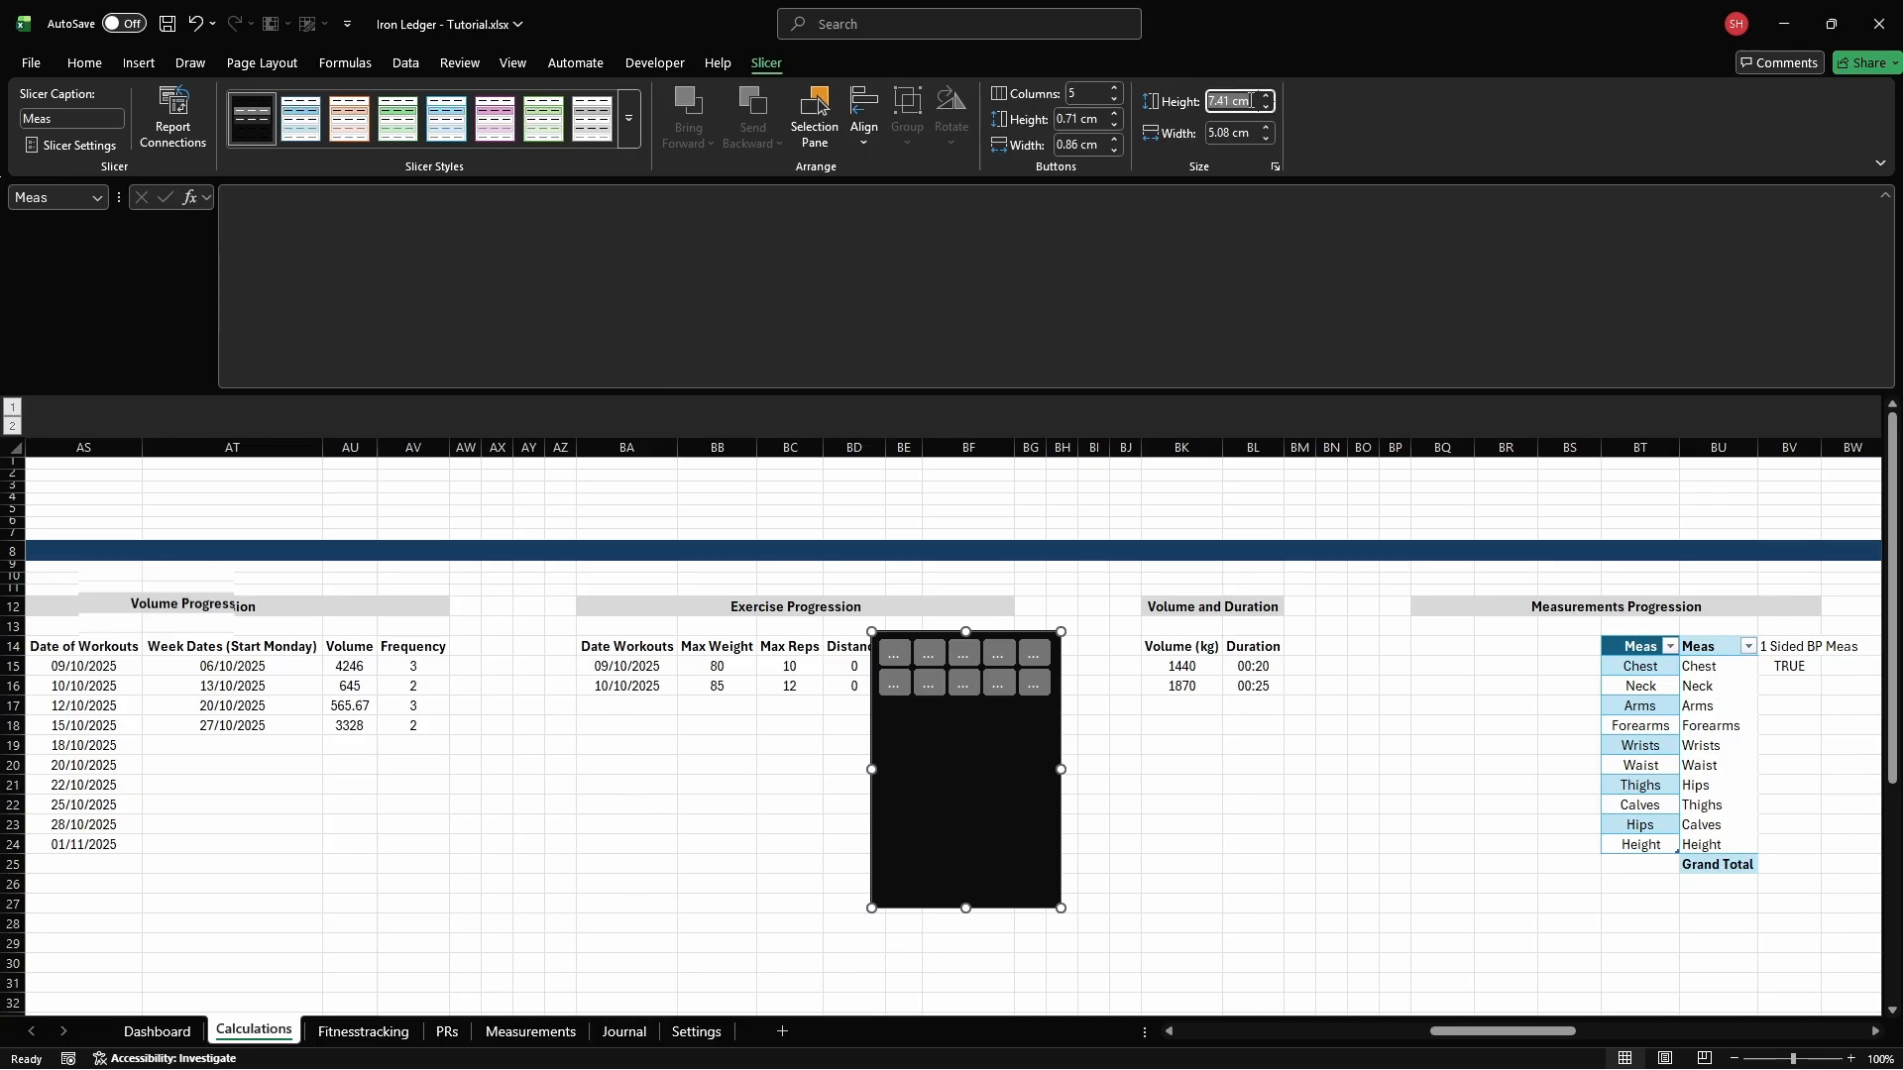
{"action": "type", "text": "2"}
{"action": "key", "text": "Return"}
{"action": "left_click", "coordinate": [1251, 135]}
{"action": "type", "text": "14.32"}
{"action": "key", "text": "Return"}
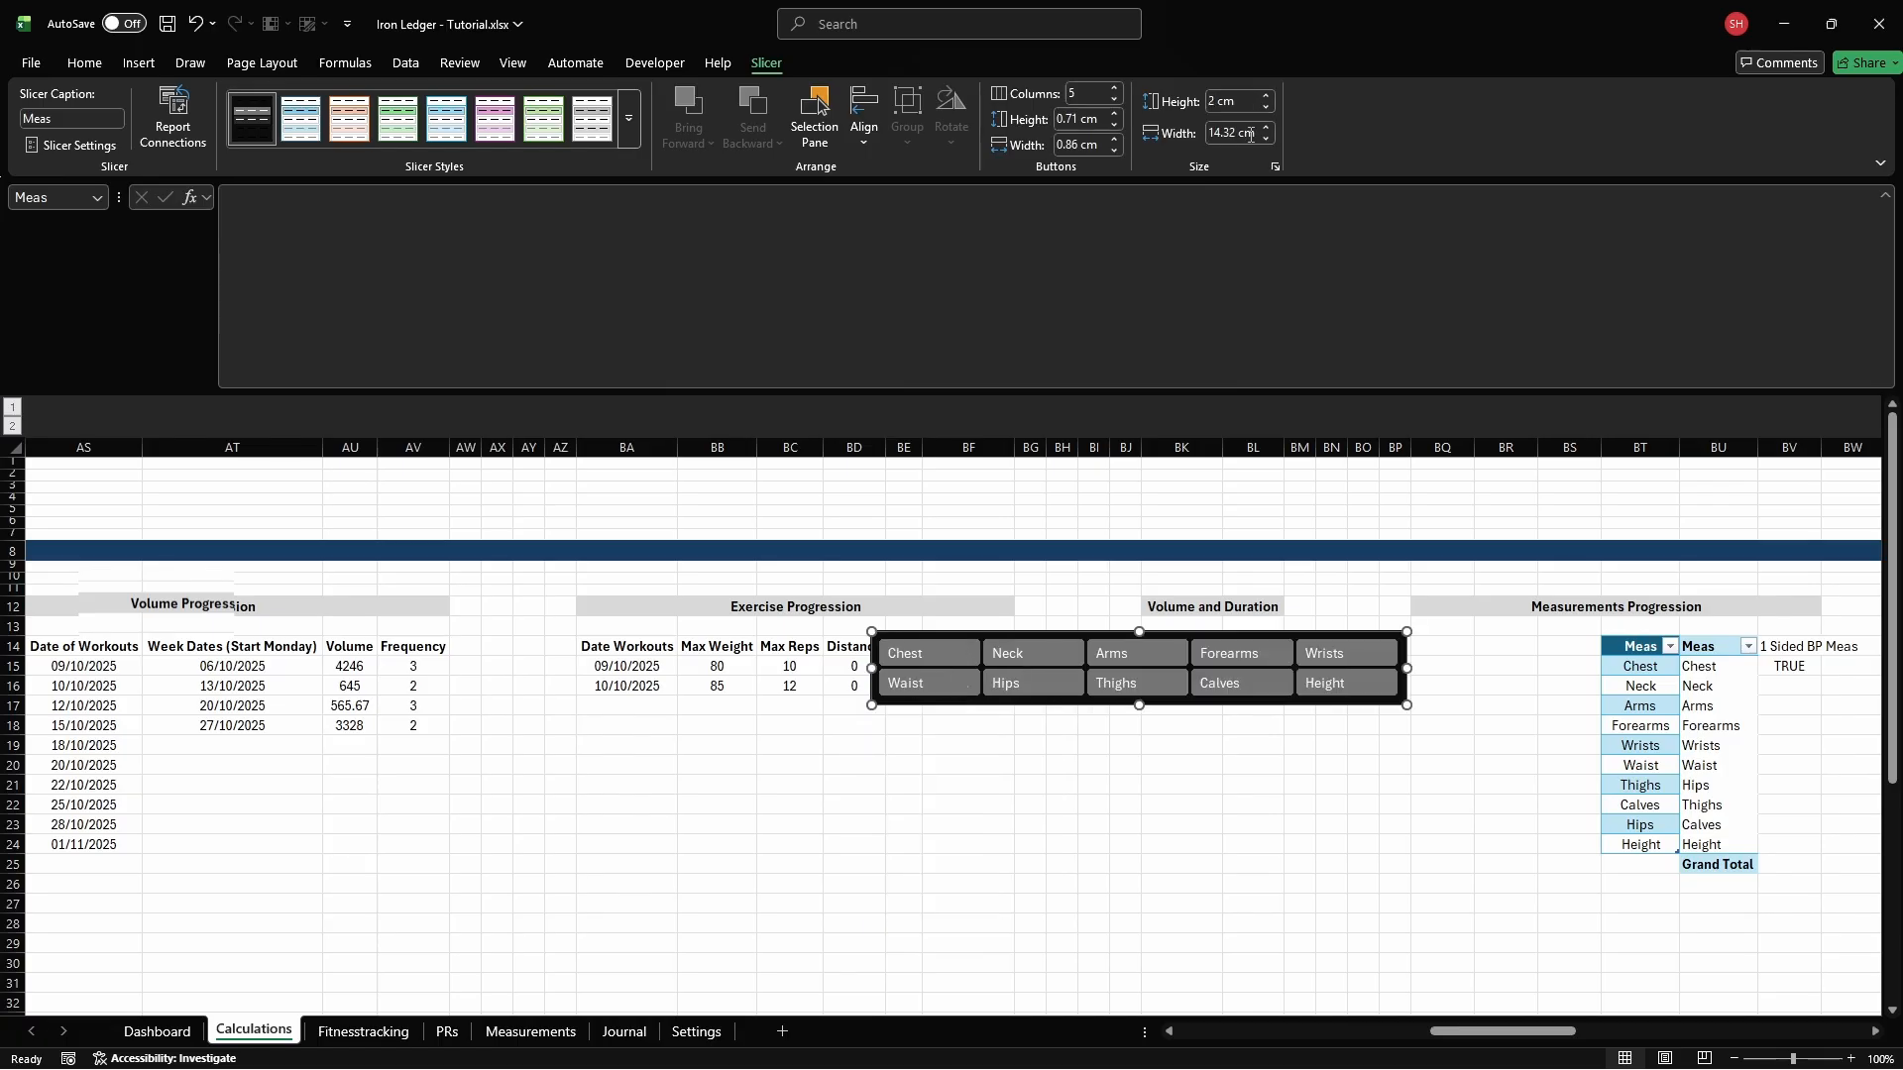
Move the Meas slicer from the Calculations sheet to the Dashboard, below the empty area beside the Volume and Duration chart
{"action": "key", "text": "Delete"}
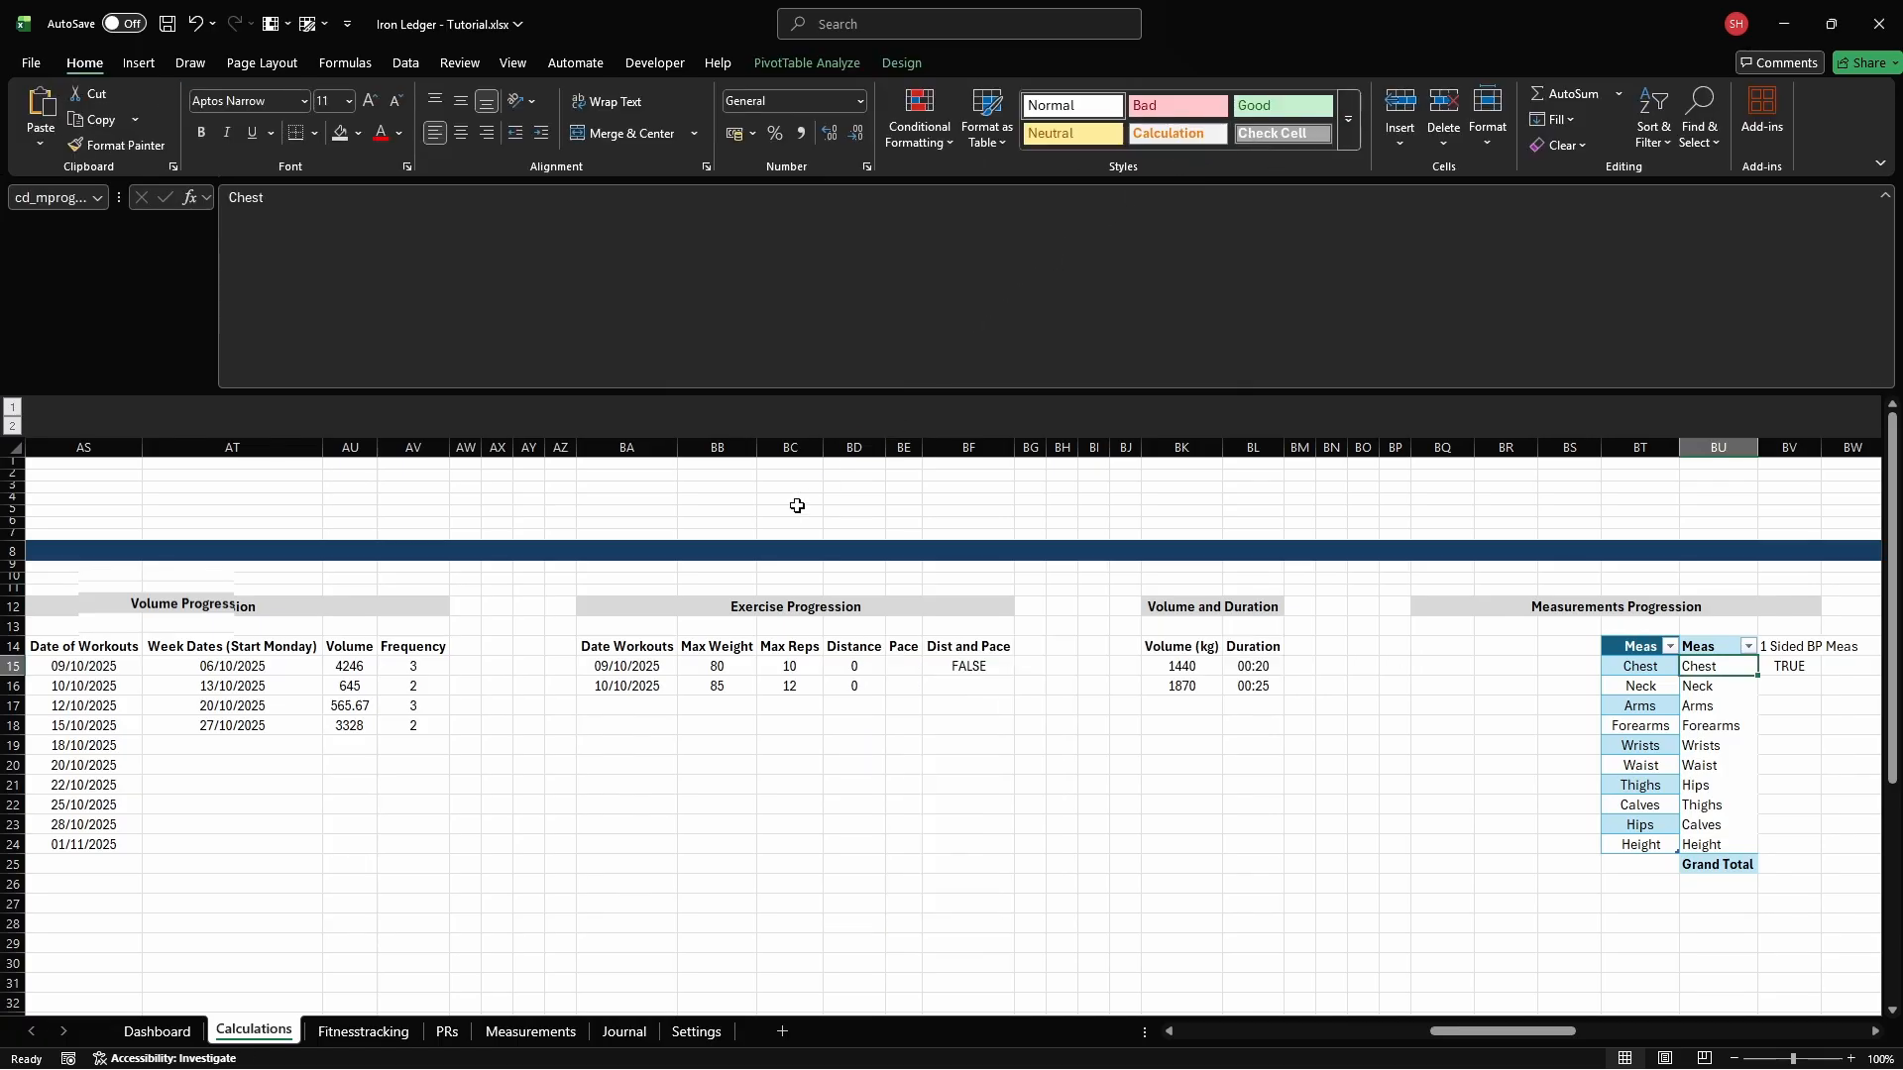
{"action": "left_click", "coordinate": [158, 1035]}
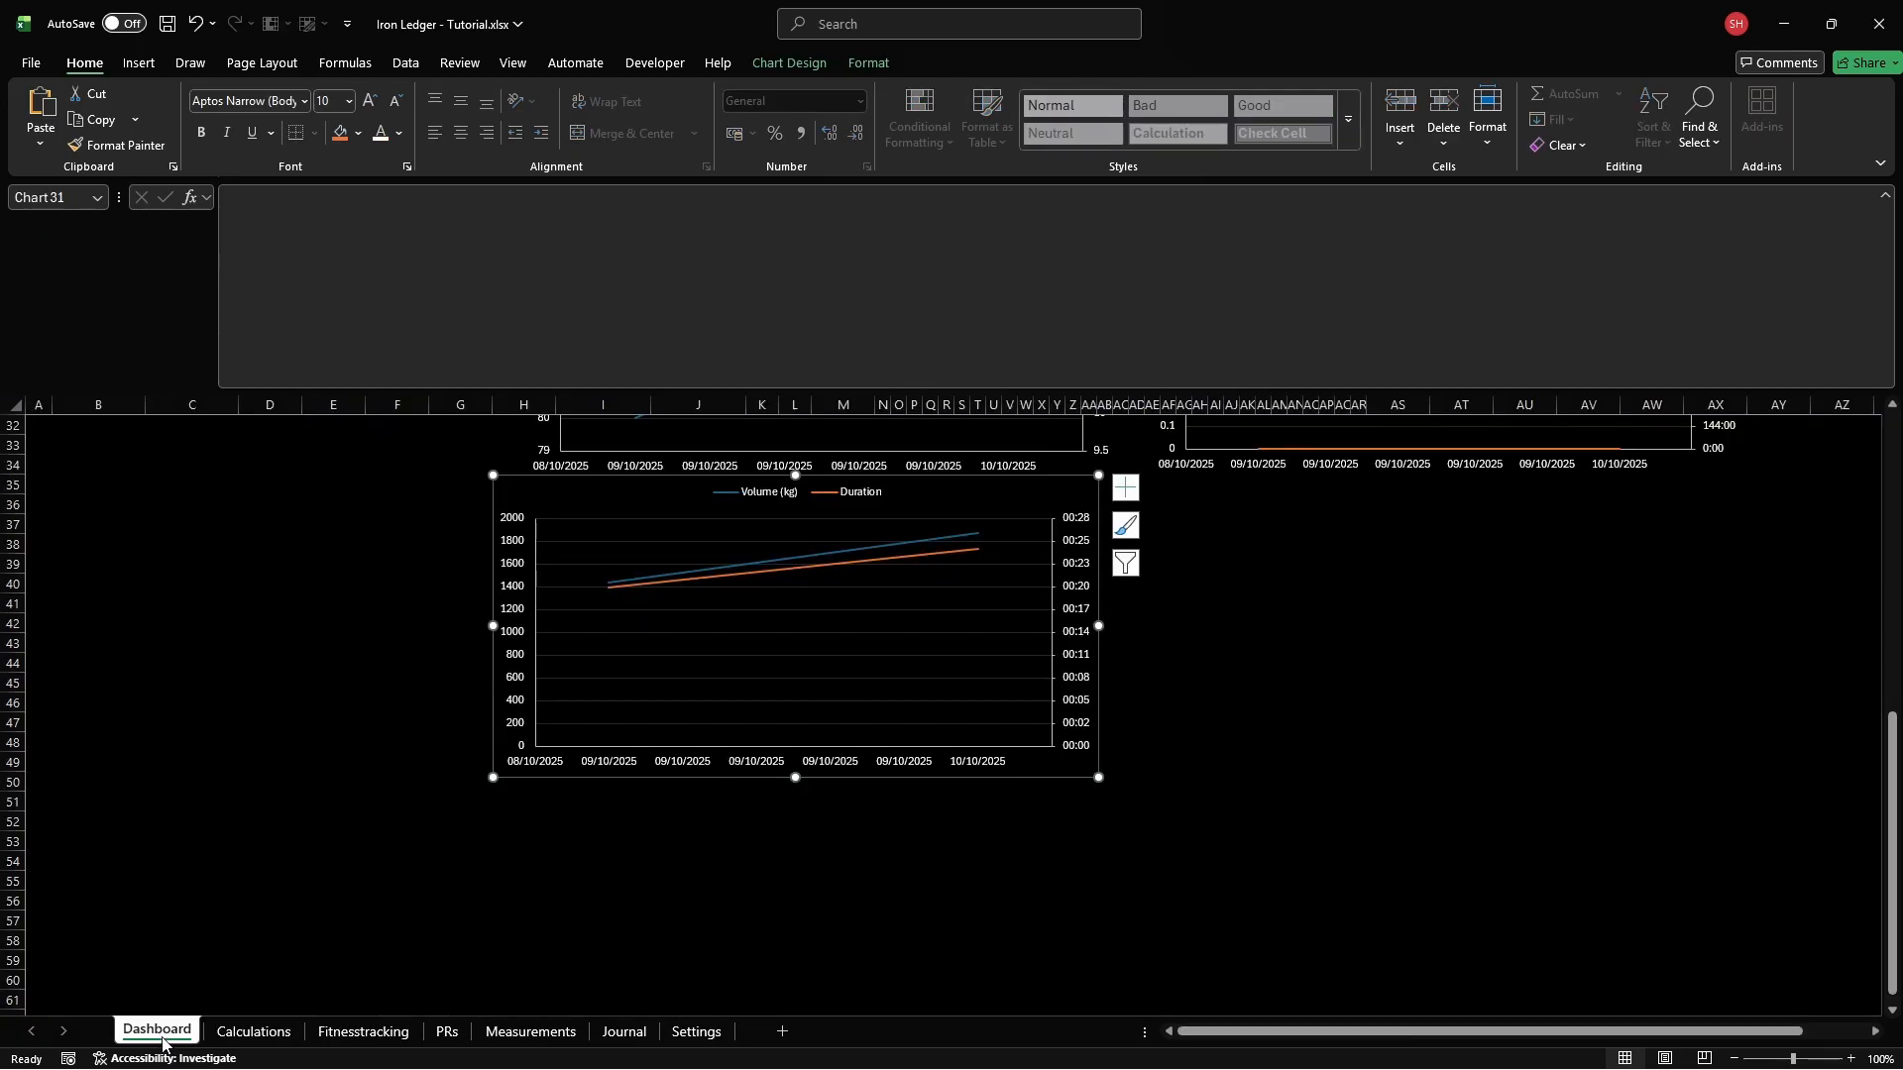
{"action": "left_click", "coordinate": [1203, 784]}
{"action": "key", "text": "ctrl+v"}
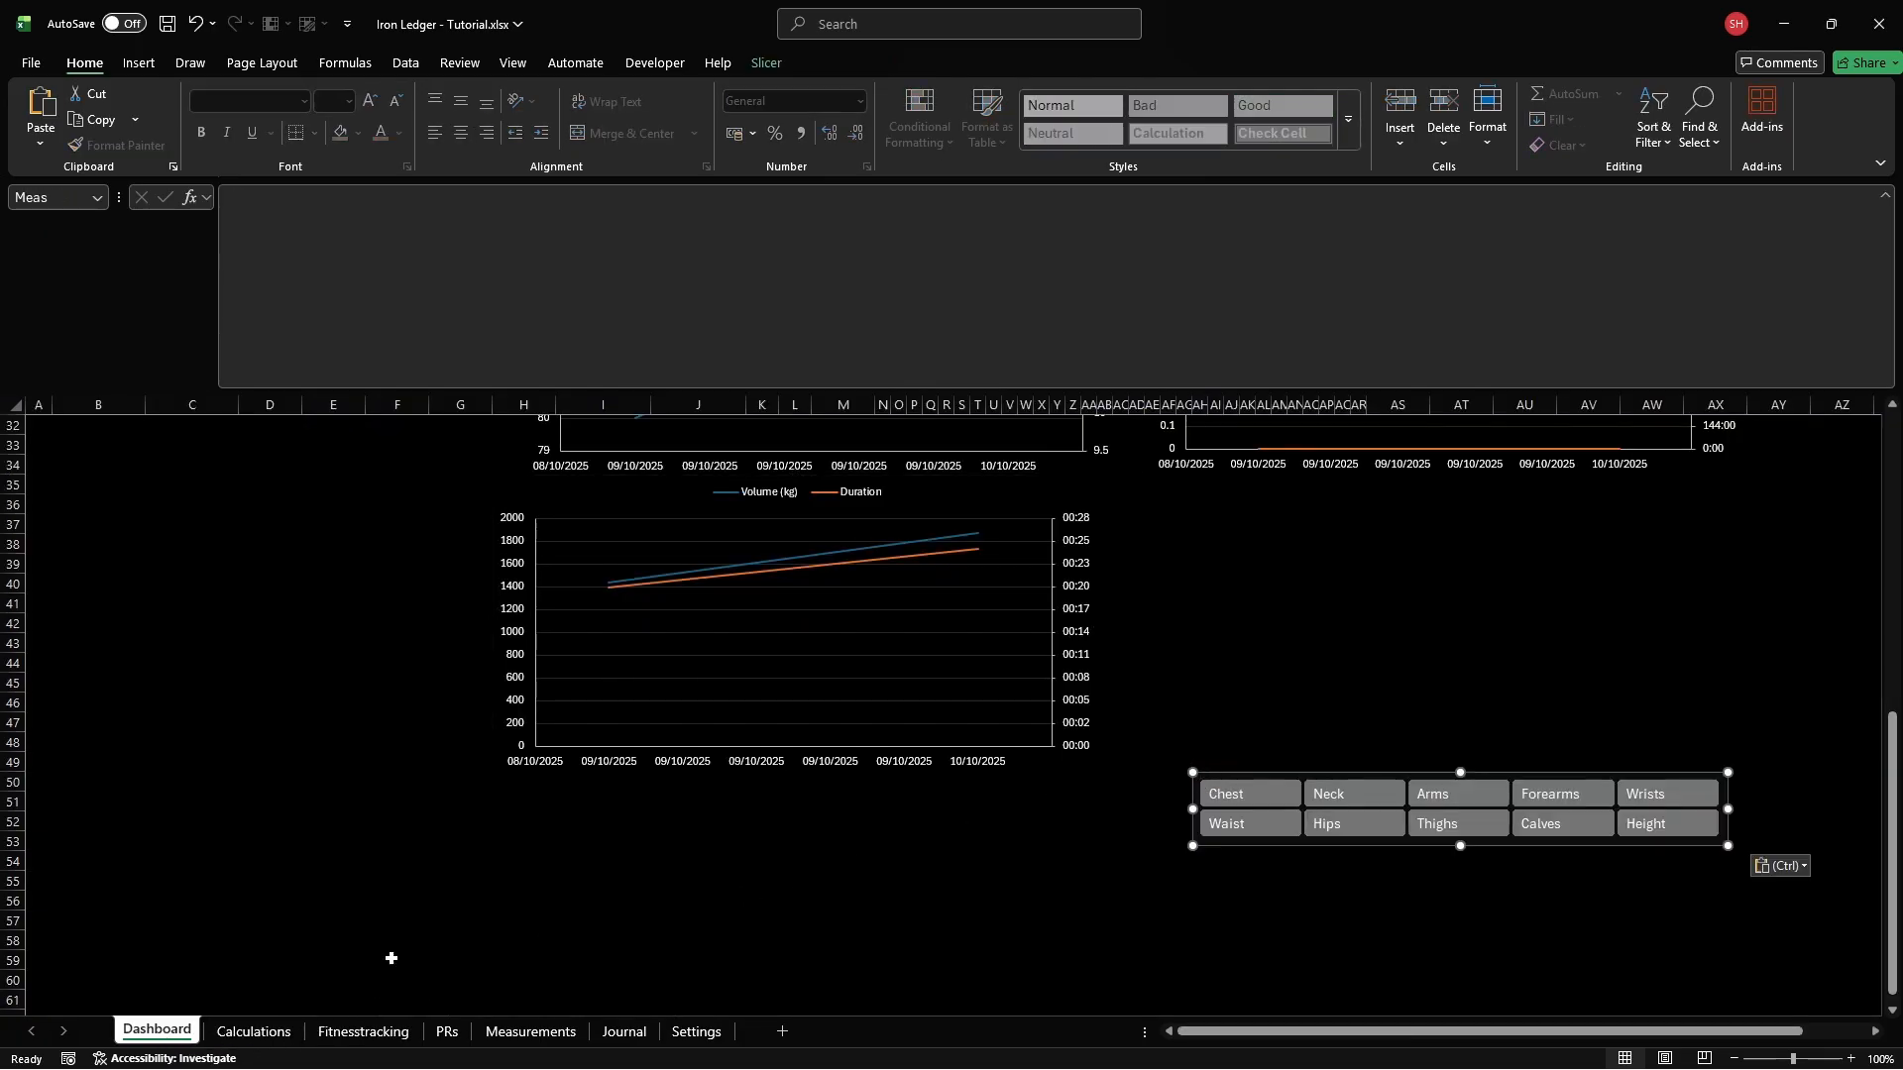
Enter the heading "Meas Date" in BQ14 on the Calculations sheet
{"action": "left_click", "coordinate": [253, 1032]}
{"action": "key", "text": "Down"}
{"action": "key", "text": "Down"}
{"action": "key", "text": "ctrl+g"}
{"action": "type", "text": "BQ14"}
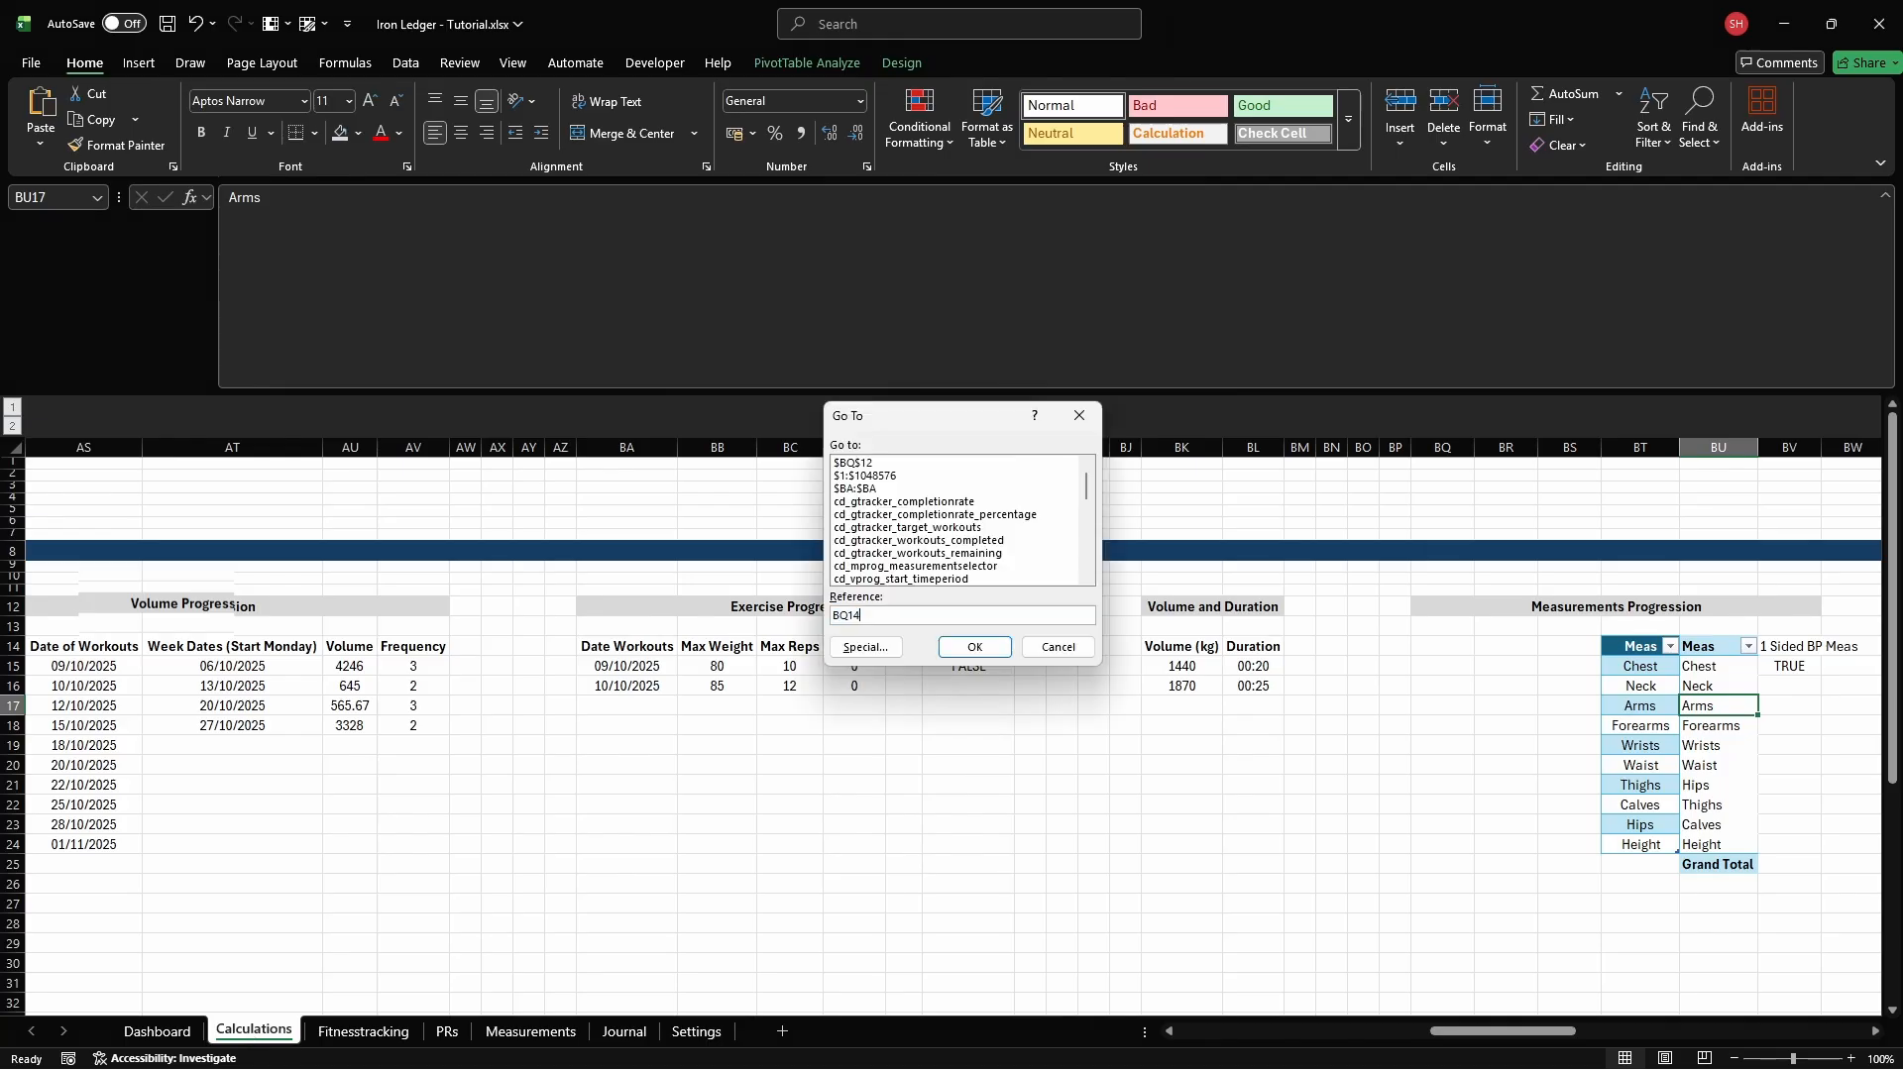
{"action": "key", "text": "Return"}
{"action": "type", "text": "Meas Date"}
{"action": "key", "text": "Return"}
Define the workbook-scoped name cd_mprog_date for the Meas Date results at BQ15 on the Calculations sheet
{"action": "key", "text": "ctrl+F3"}
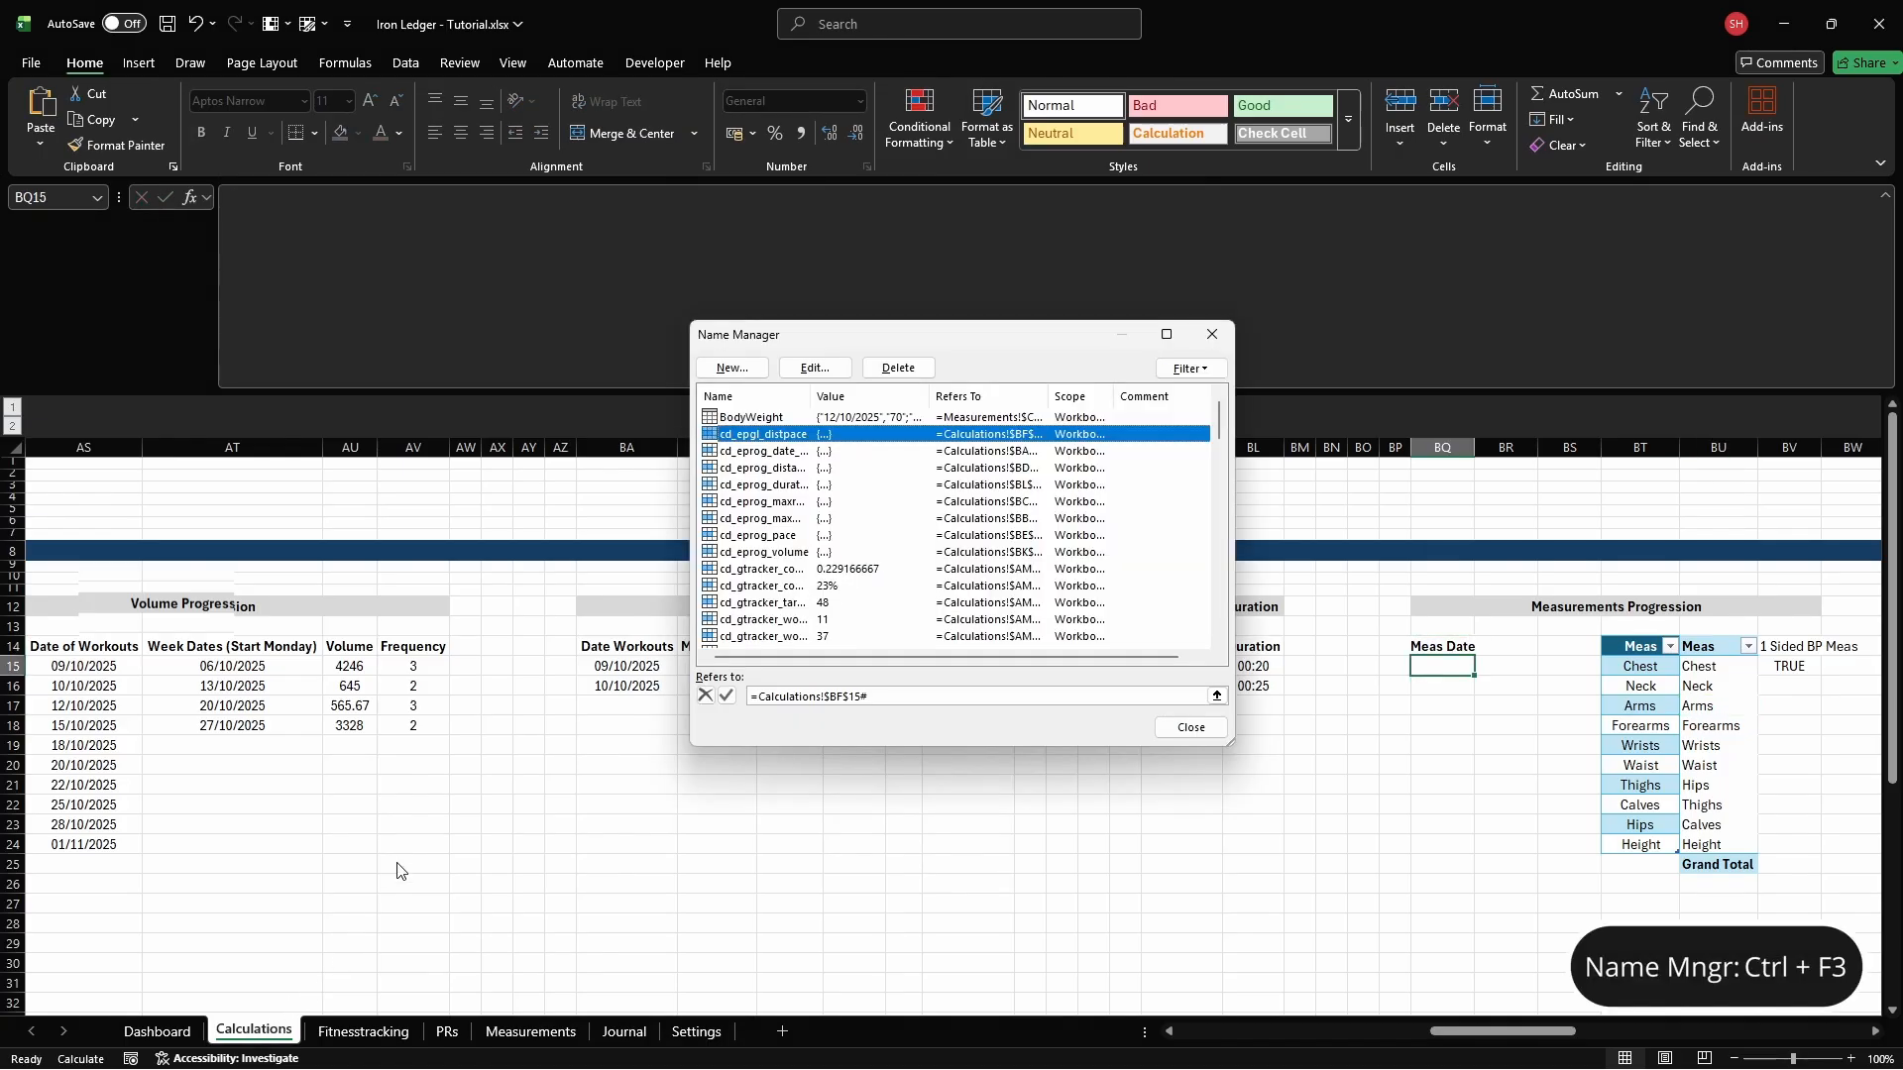
{"action": "left_click", "coordinate": [733, 368]}
{"action": "type", "text": "cd_mpro"}
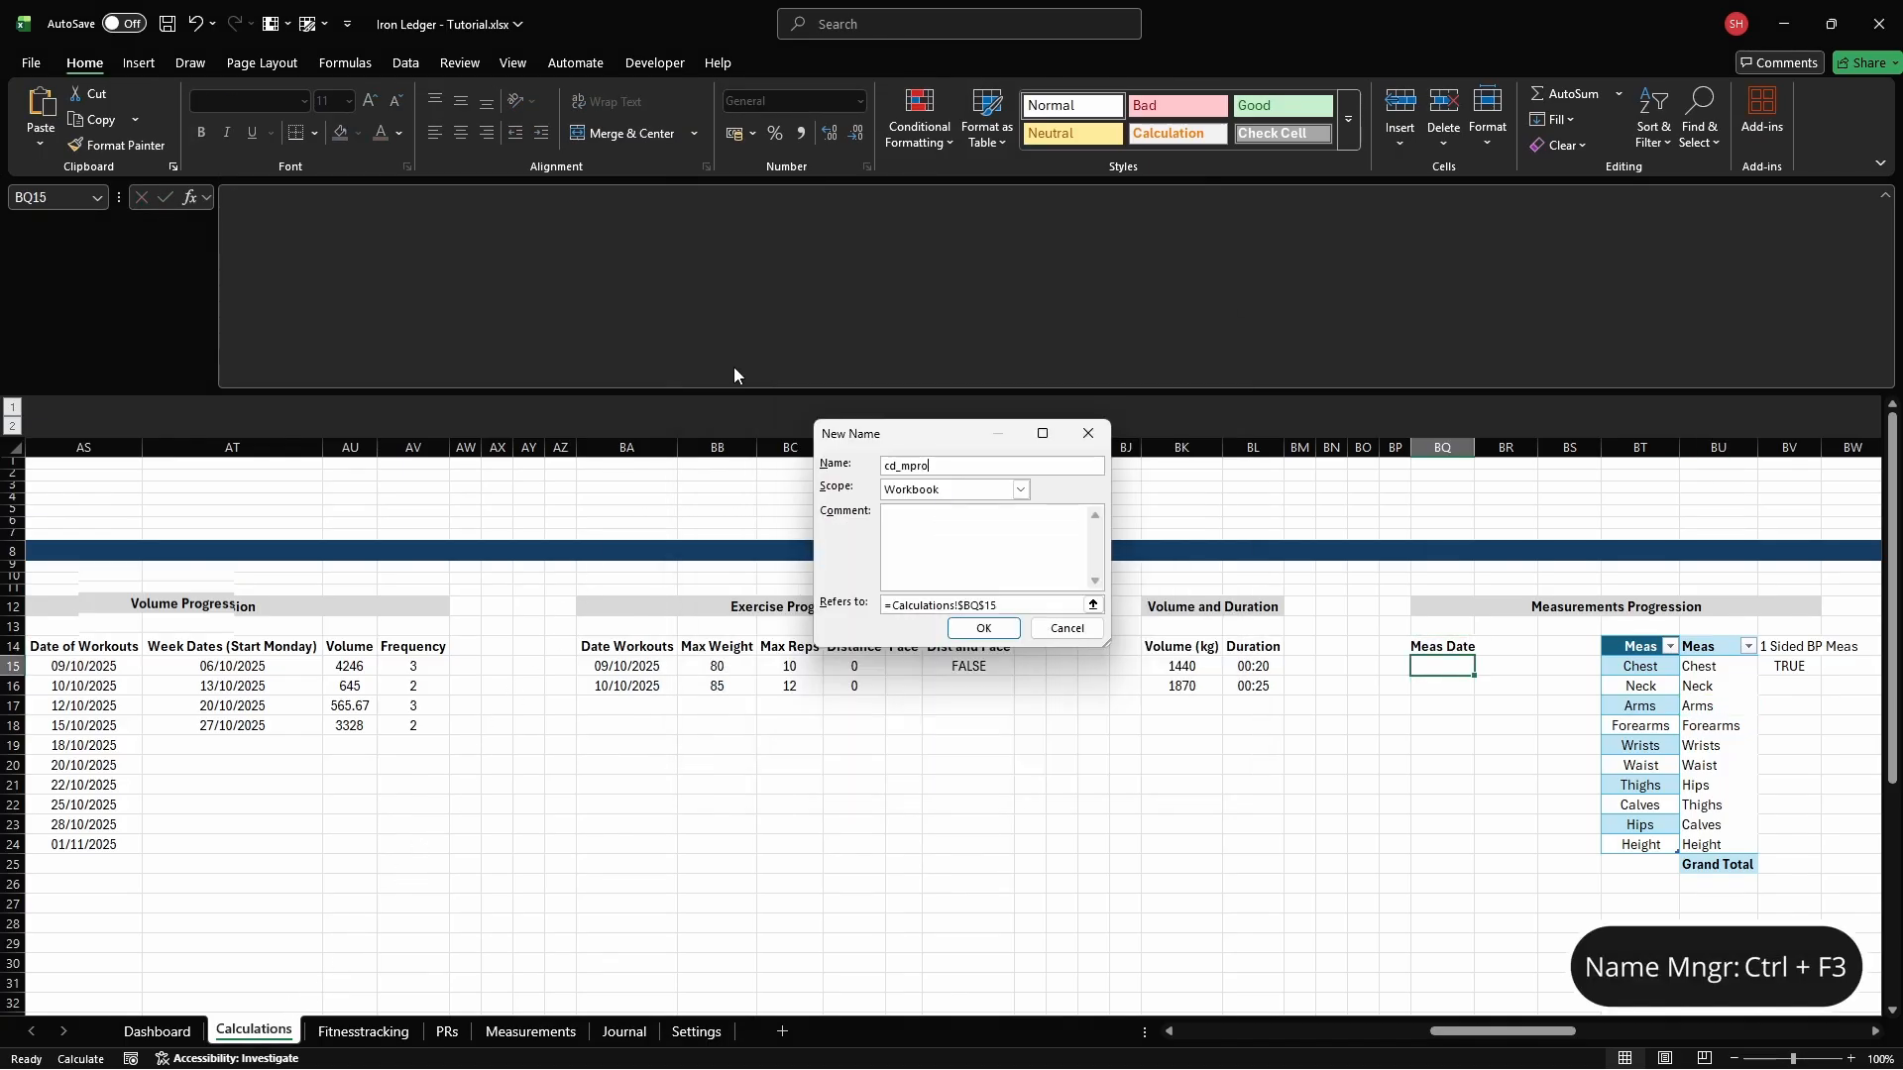
{"action": "type", "text": "g_date"}
{"action": "left_click", "coordinate": [1073, 606]}
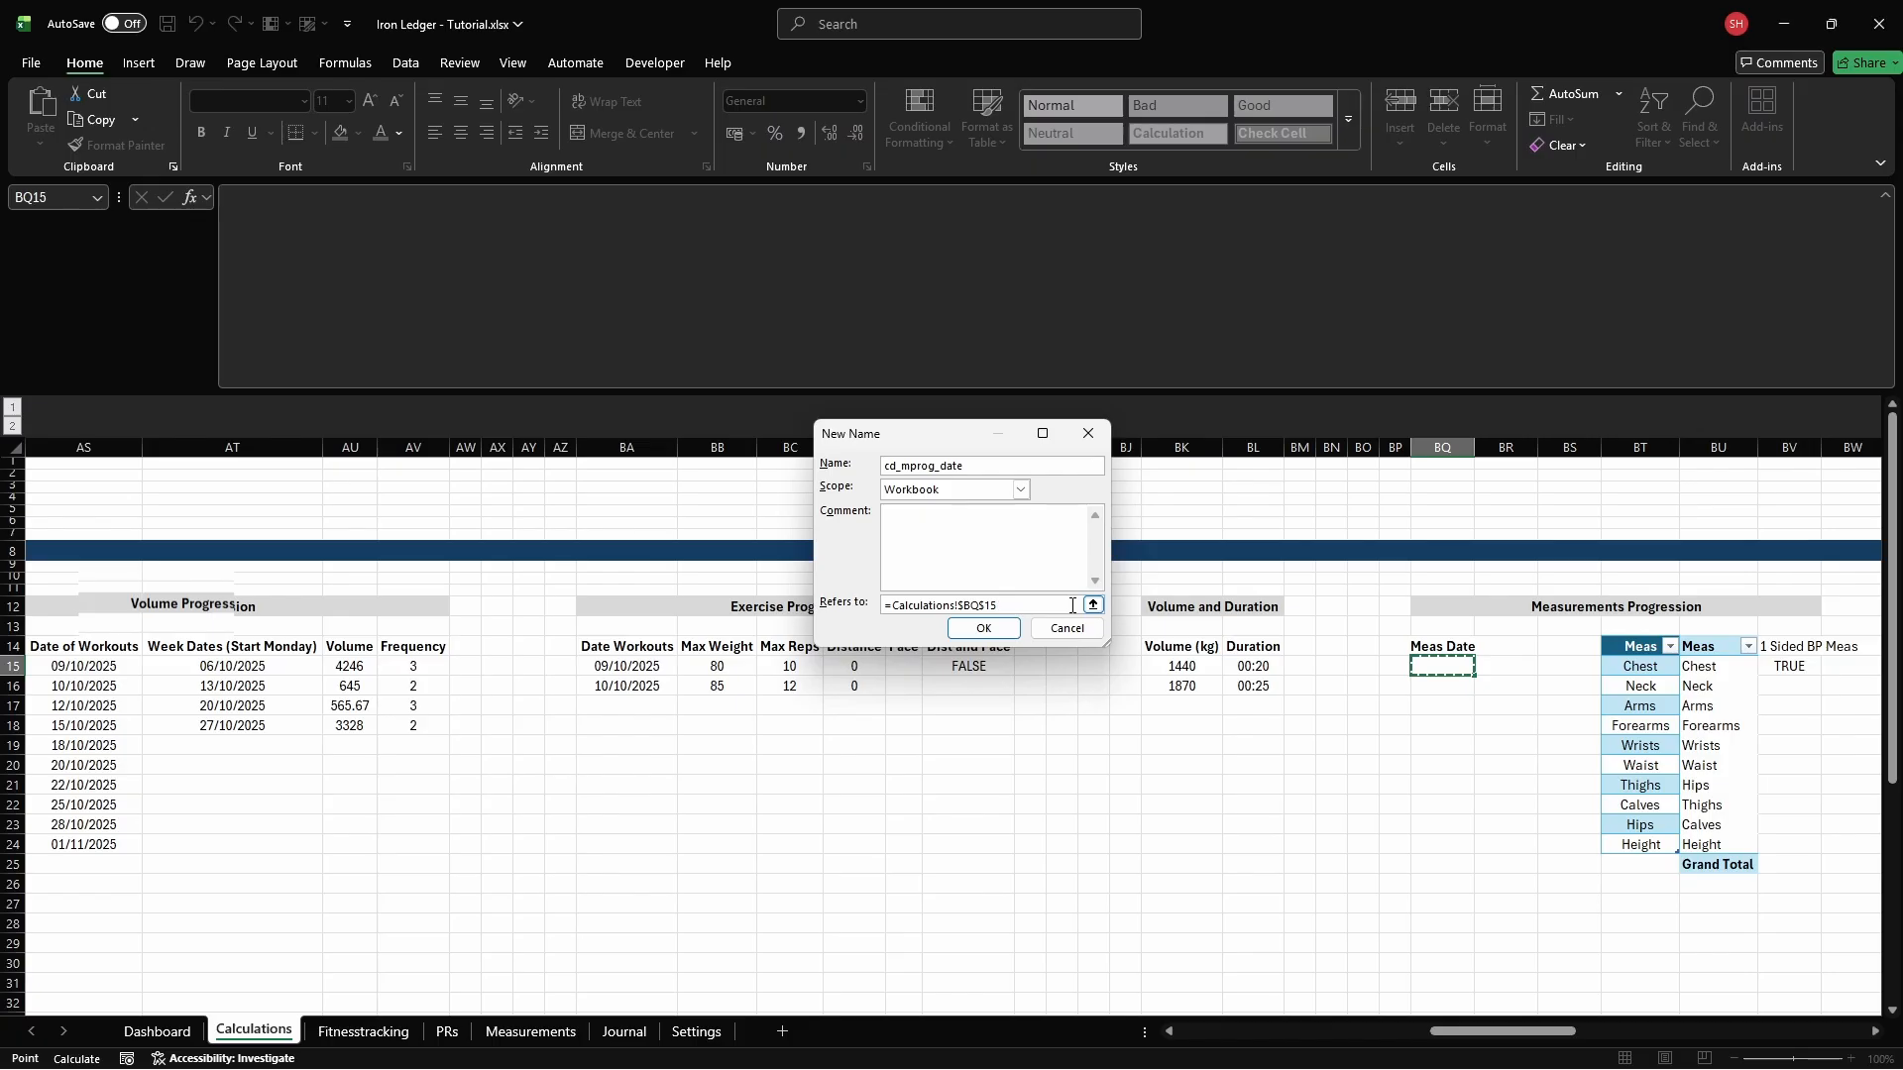
{"action": "key", "text": "Return"}
{"action": "key", "text": "Escape"}
Start a LET formula in BQ15 defining start_date as MIN(Measurement[Date]) when cg_selected_timeperiod is "All Time", otherwise cd_vprog_start_timeperiod
{"action": "type", "text": "=LET("}
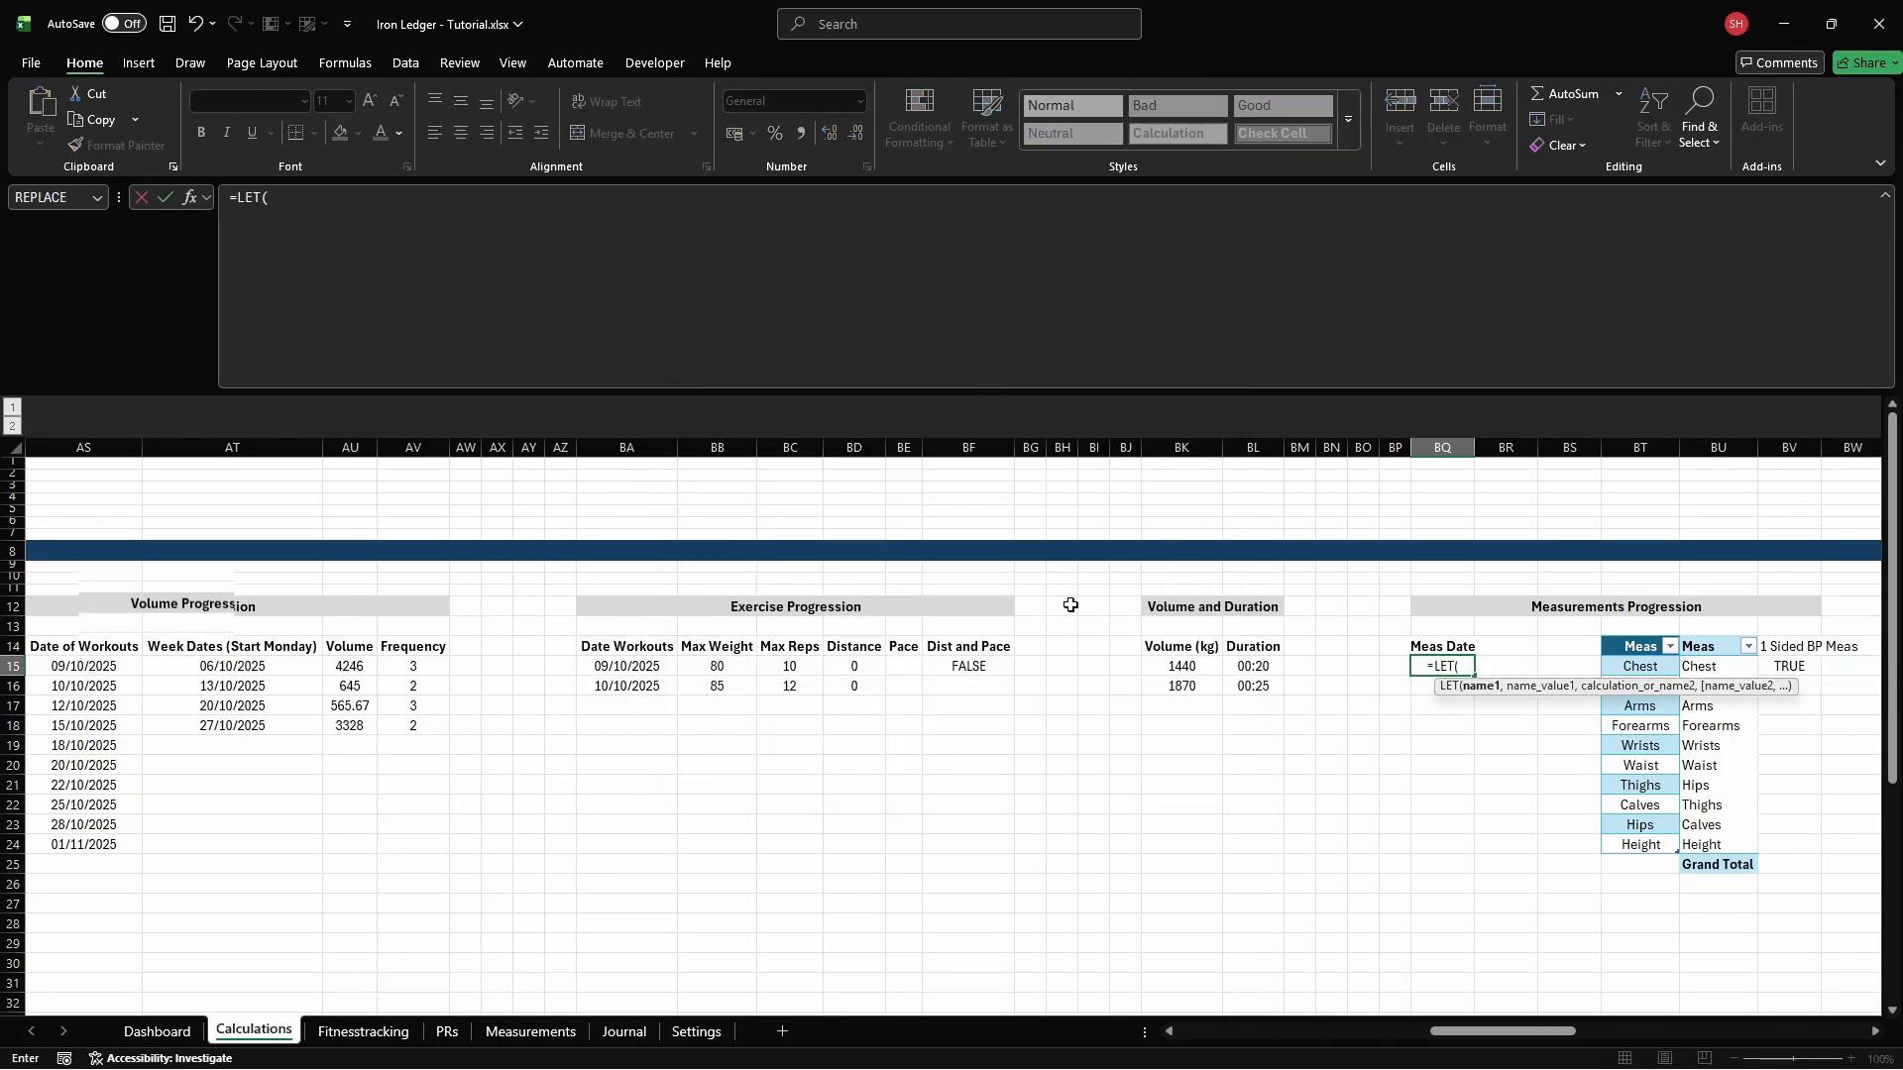
{"action": "key", "text": "alt+Return"}
{"action": "type", "text": "start_date, IF"}
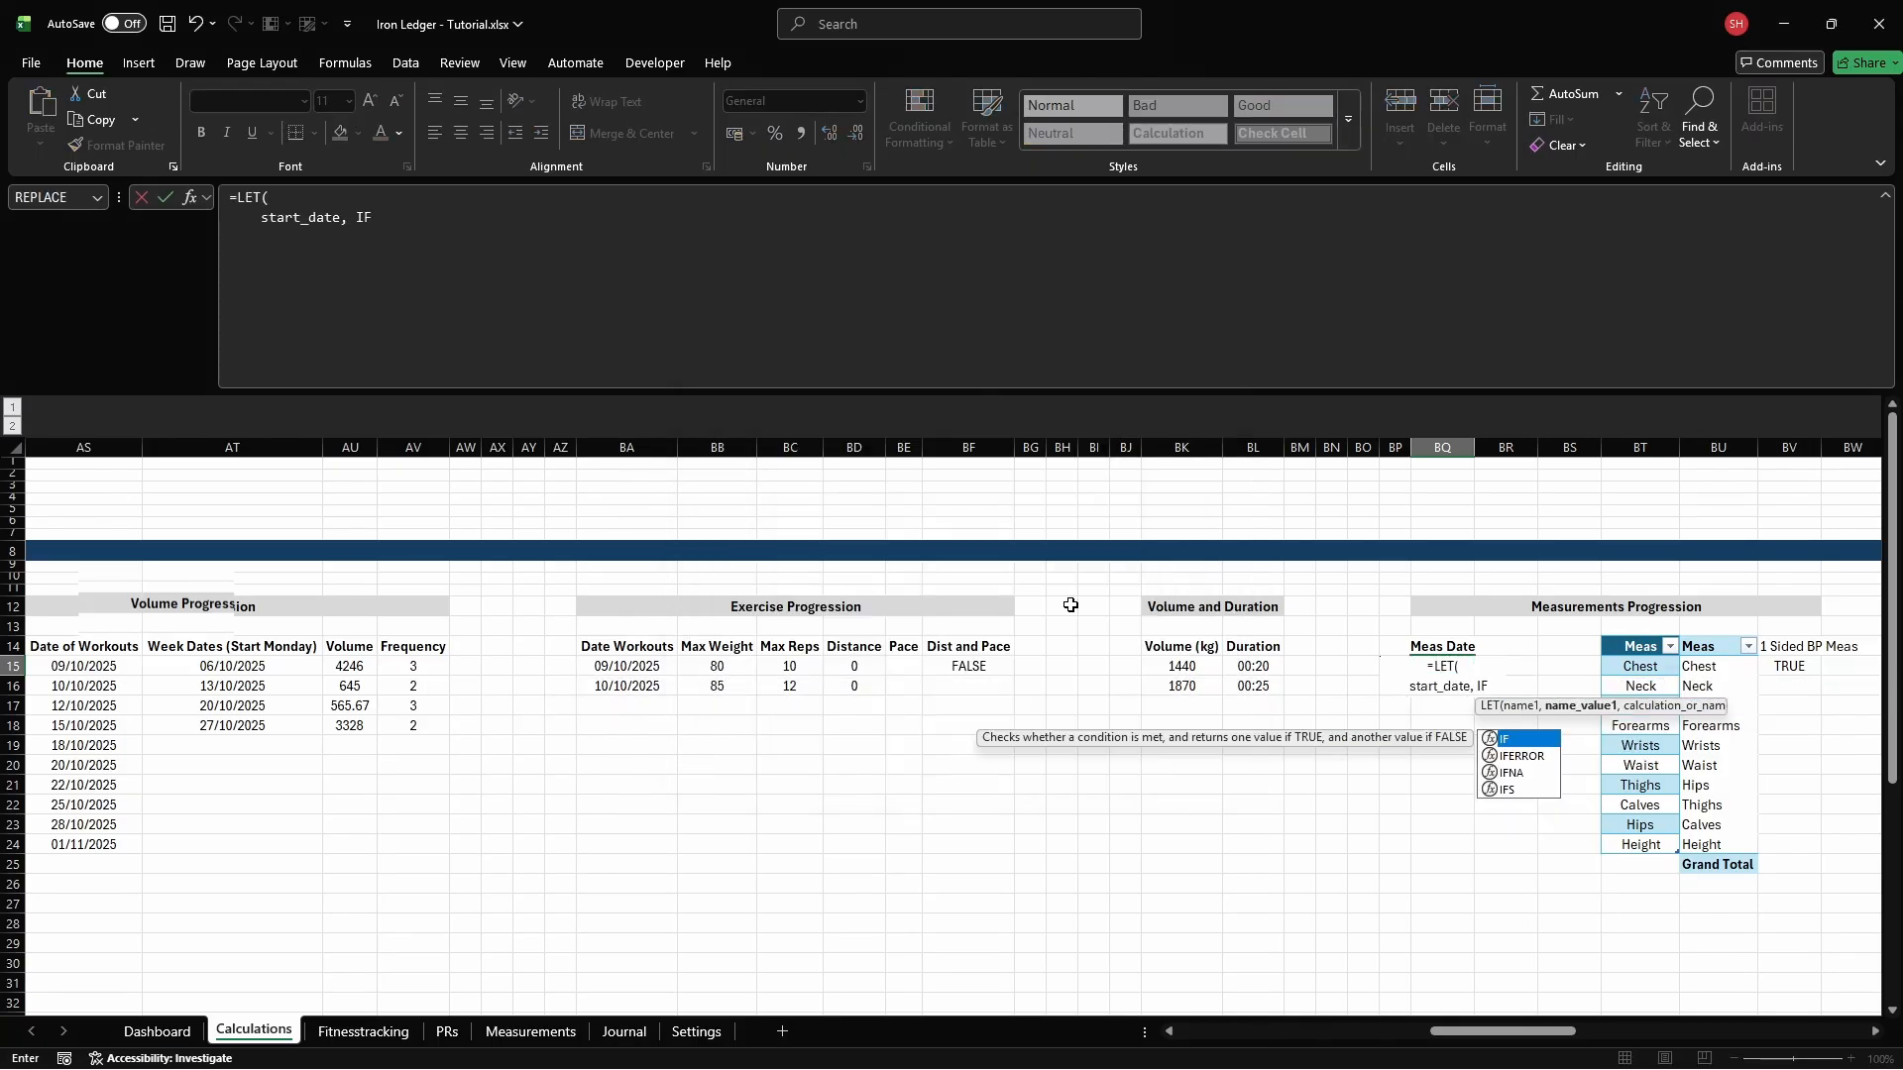
{"action": "type", "text": "(cg_selected_timeperiod="}
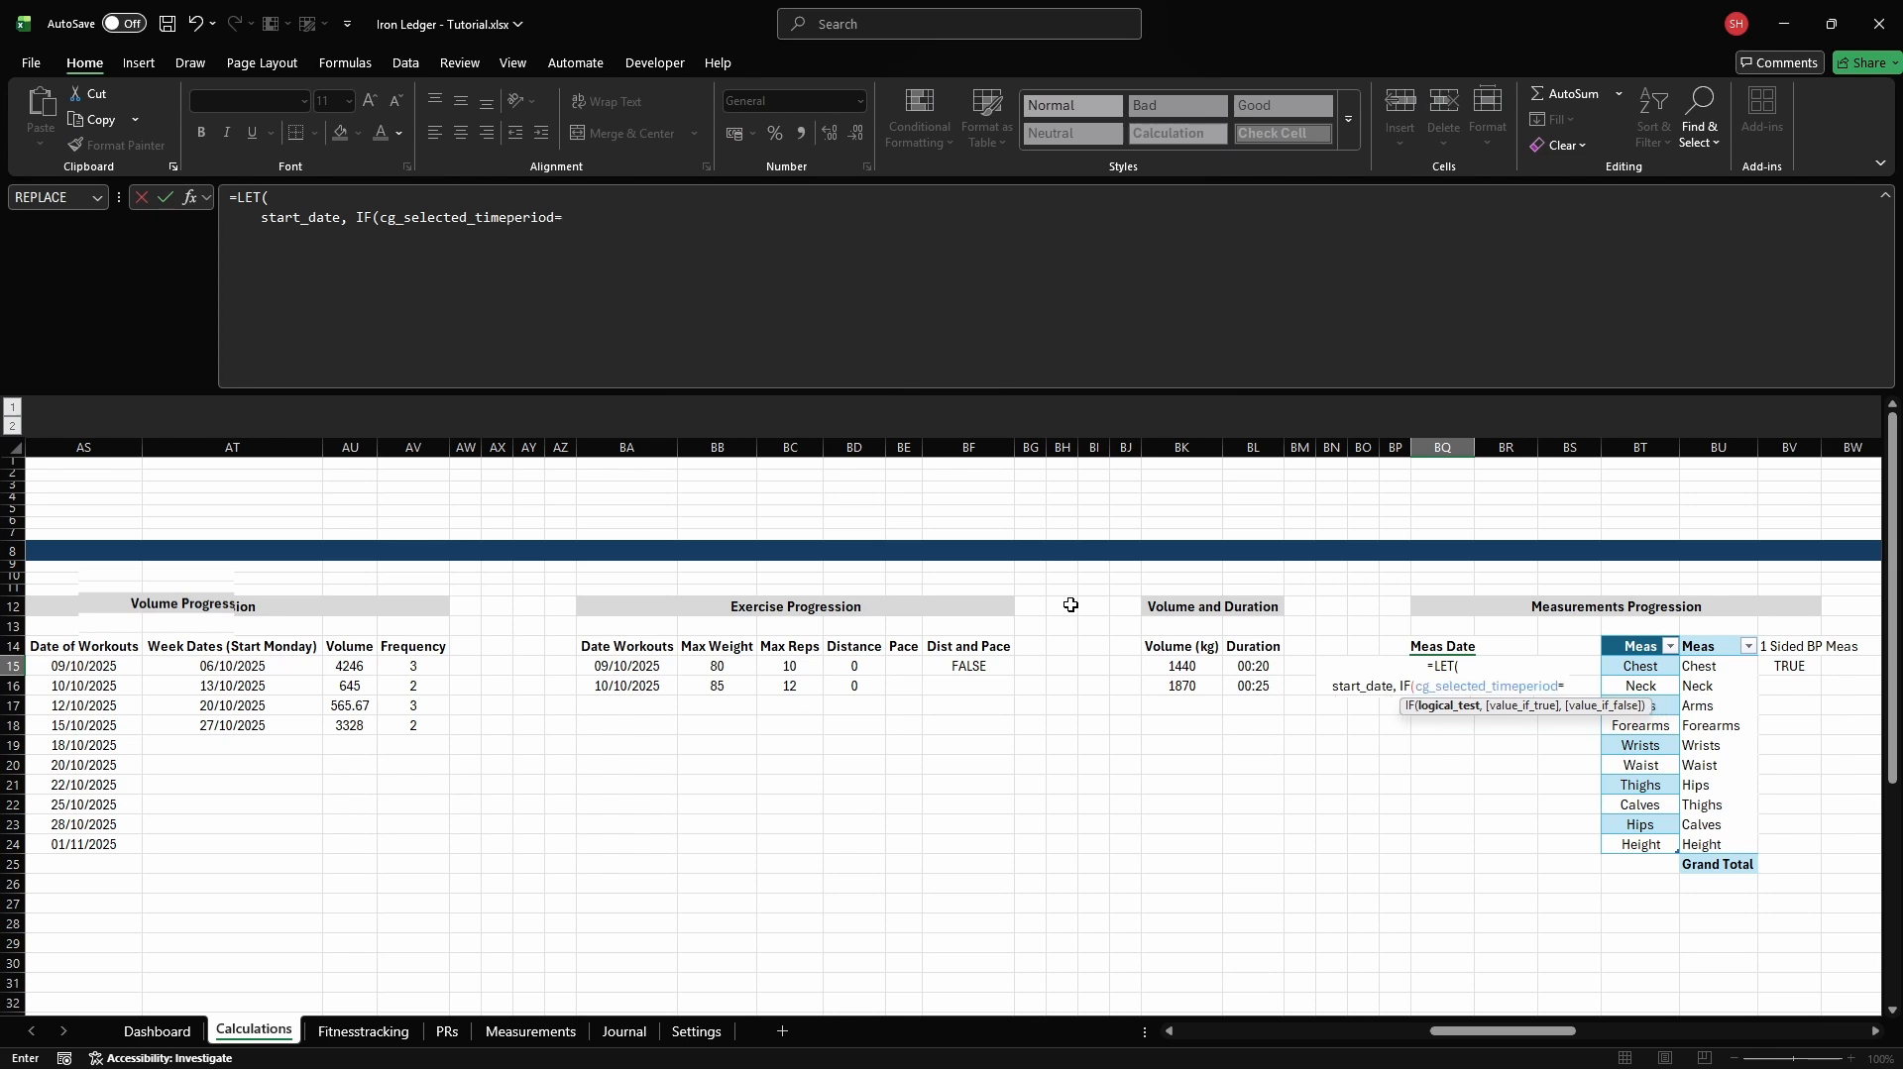
{"action": "type", "text": "\"All Time\","}
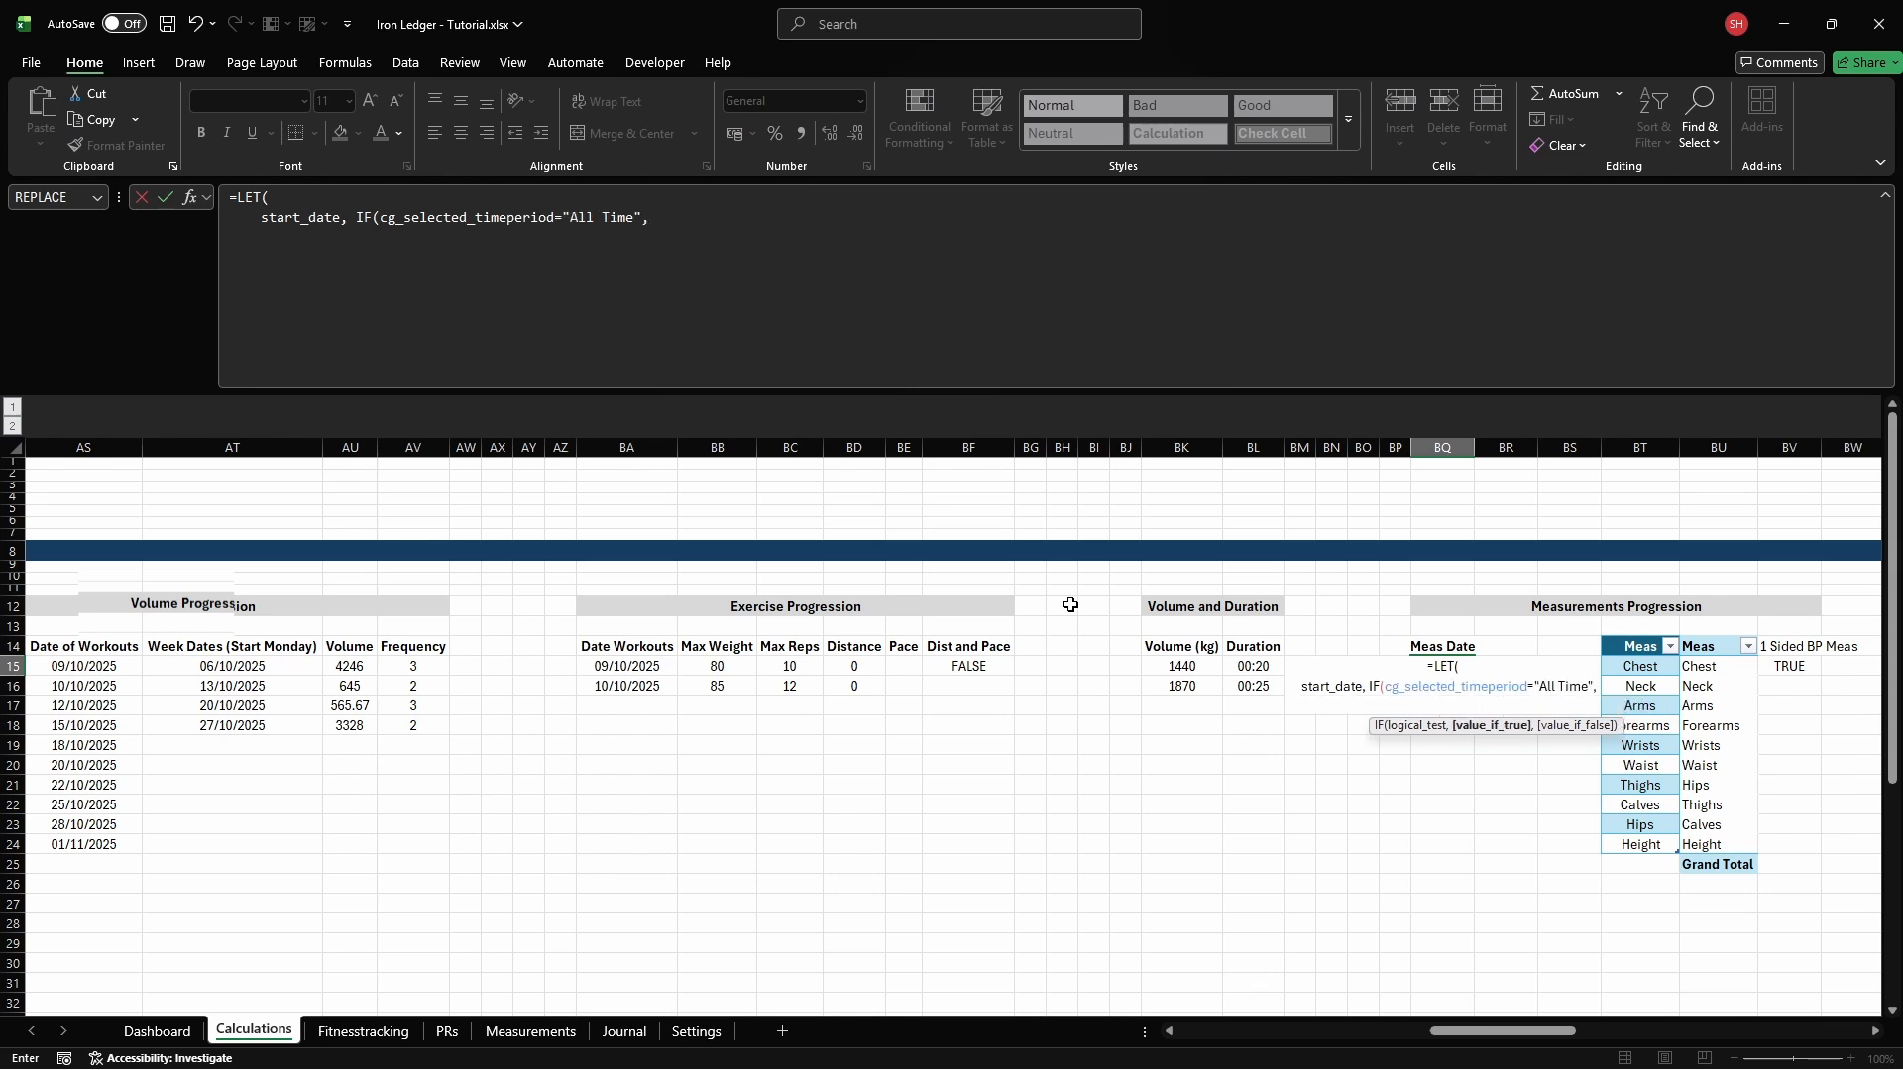
{"action": "key", "text": "alt+Return"}
{"action": "type", "text": "MIN(Measurement[Date]),"}
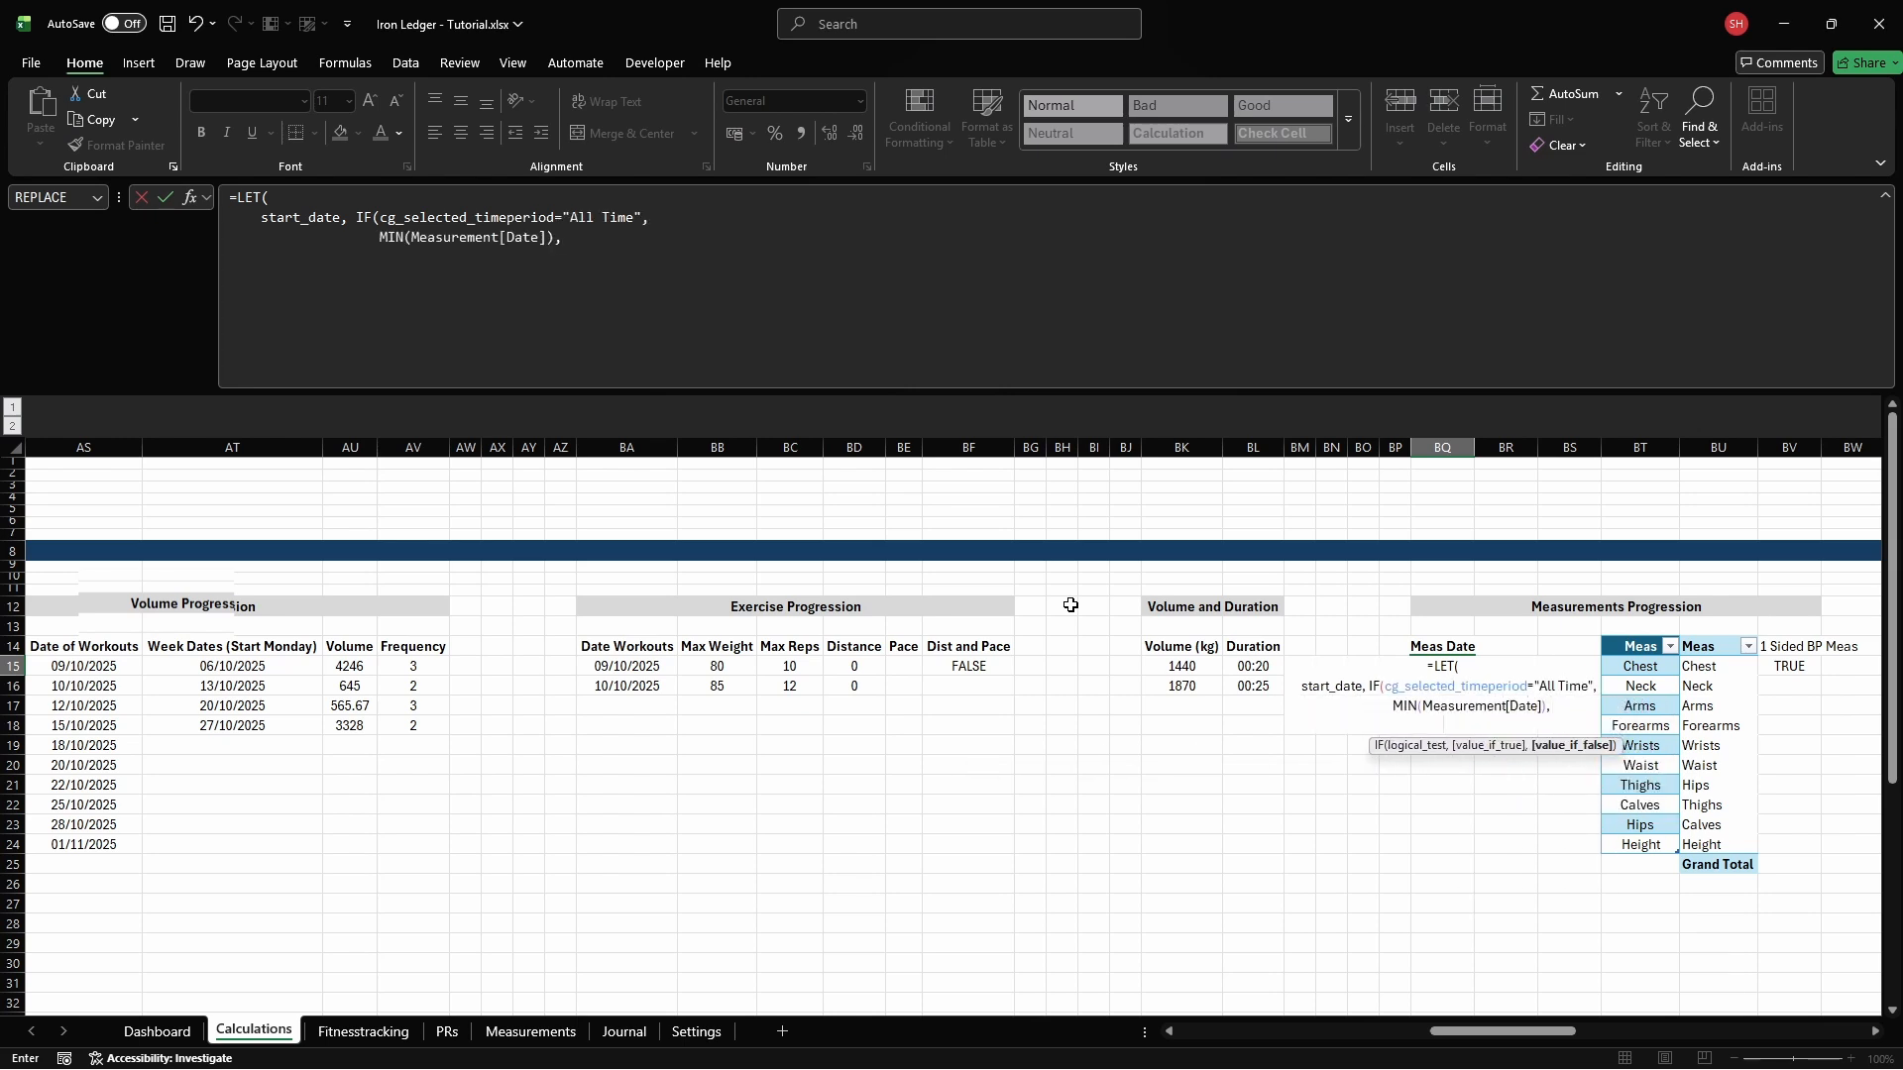
{"action": "key", "text": "alt+Return"}
{"action": "type", "text": "cd_vprog_s"}
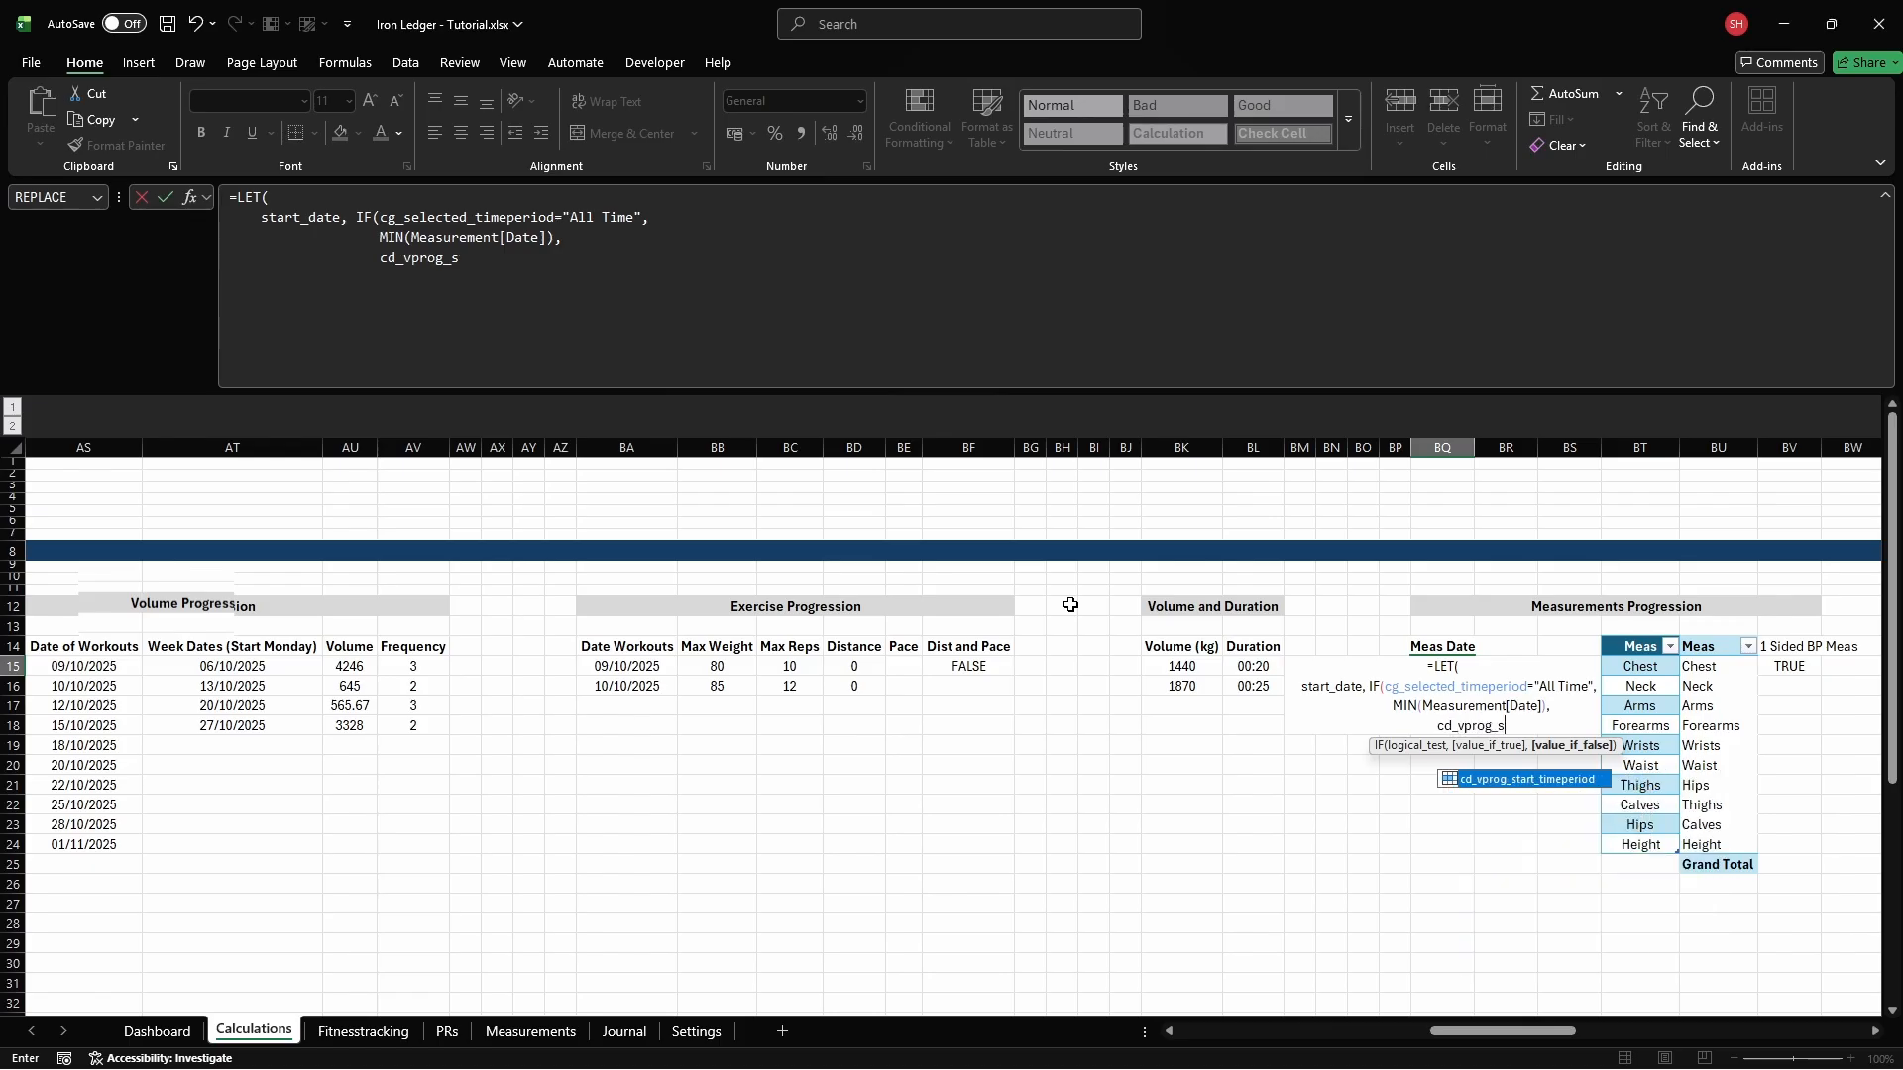
{"action": "type", "text": "tart_timeperiod),"}
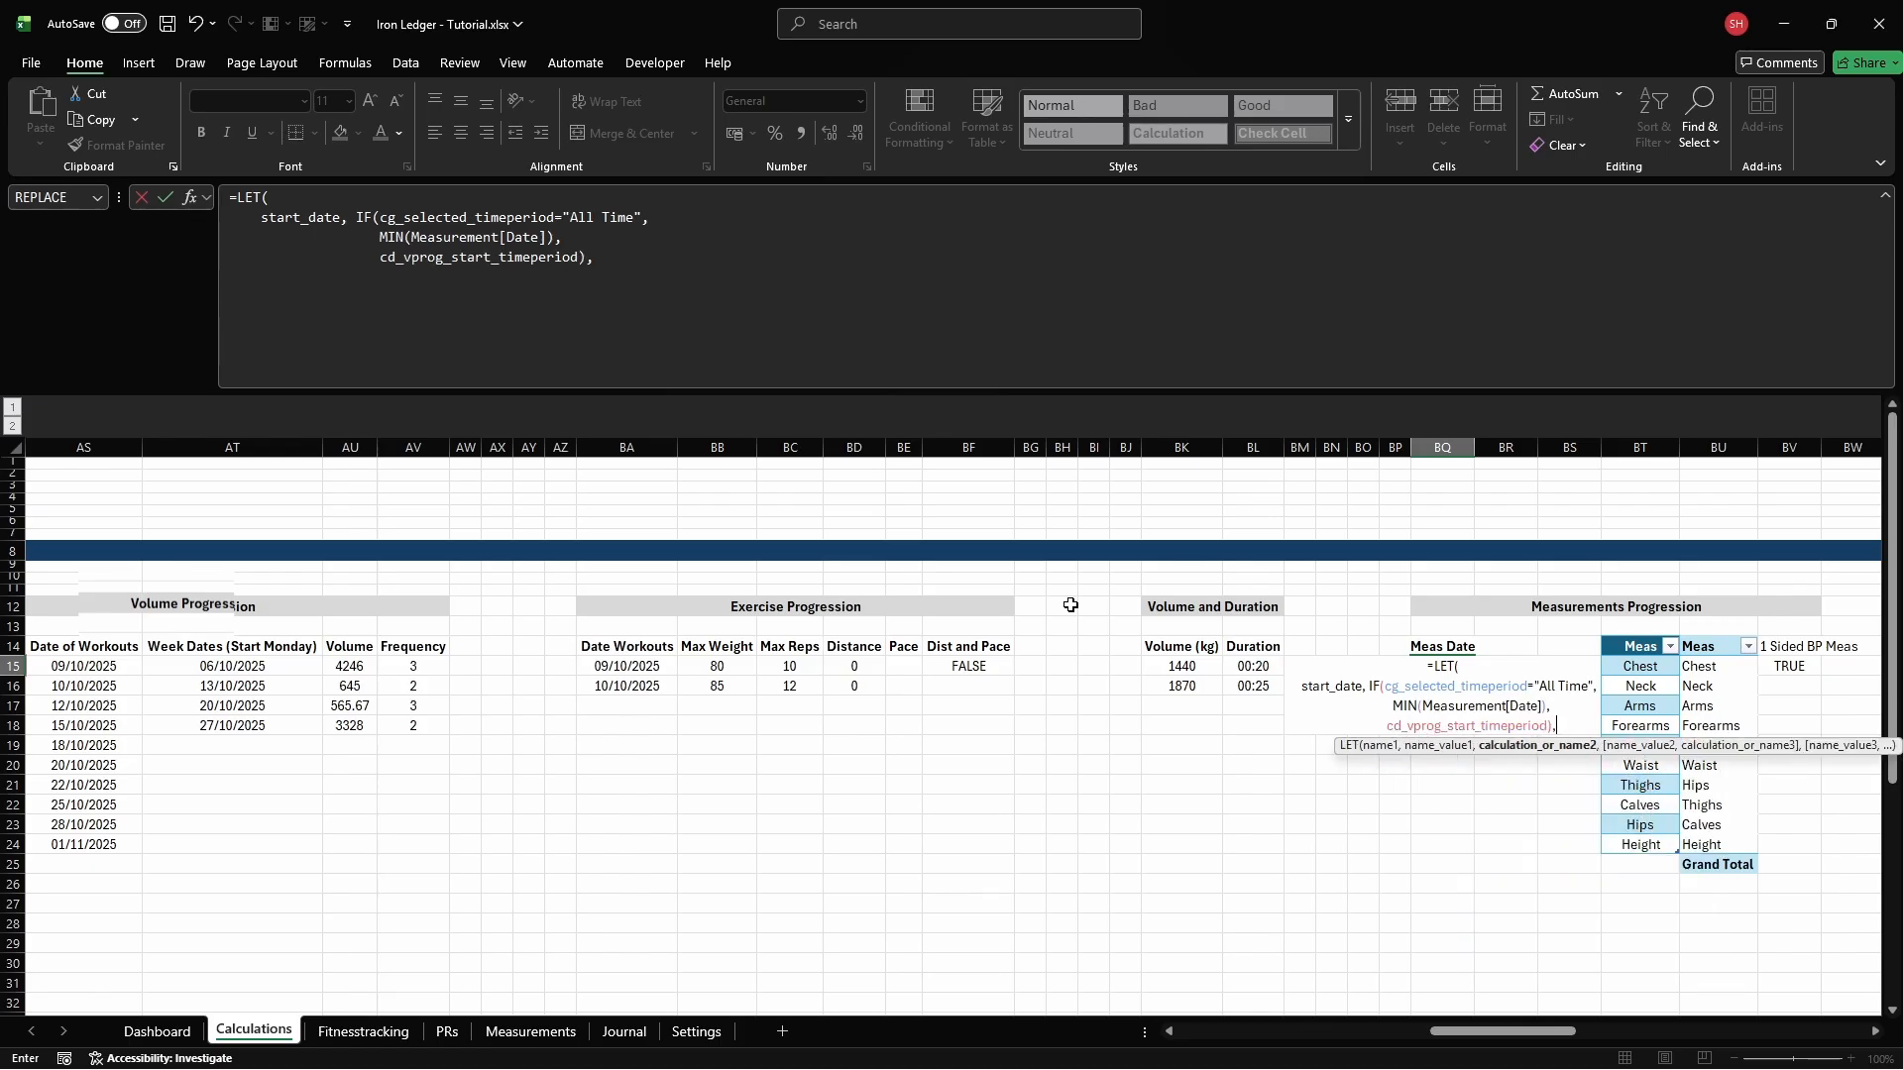
Add end_date to the BQ15 LET formula as MAX(Measurement[Date]) when cg_selected_timeperiod is "All Time", otherwise cd_vprog_end_timeperiod
{"action": "key", "text": "alt+Return"}
{"action": "type", "text": "end_date, IF(cg_selected_timepe"}
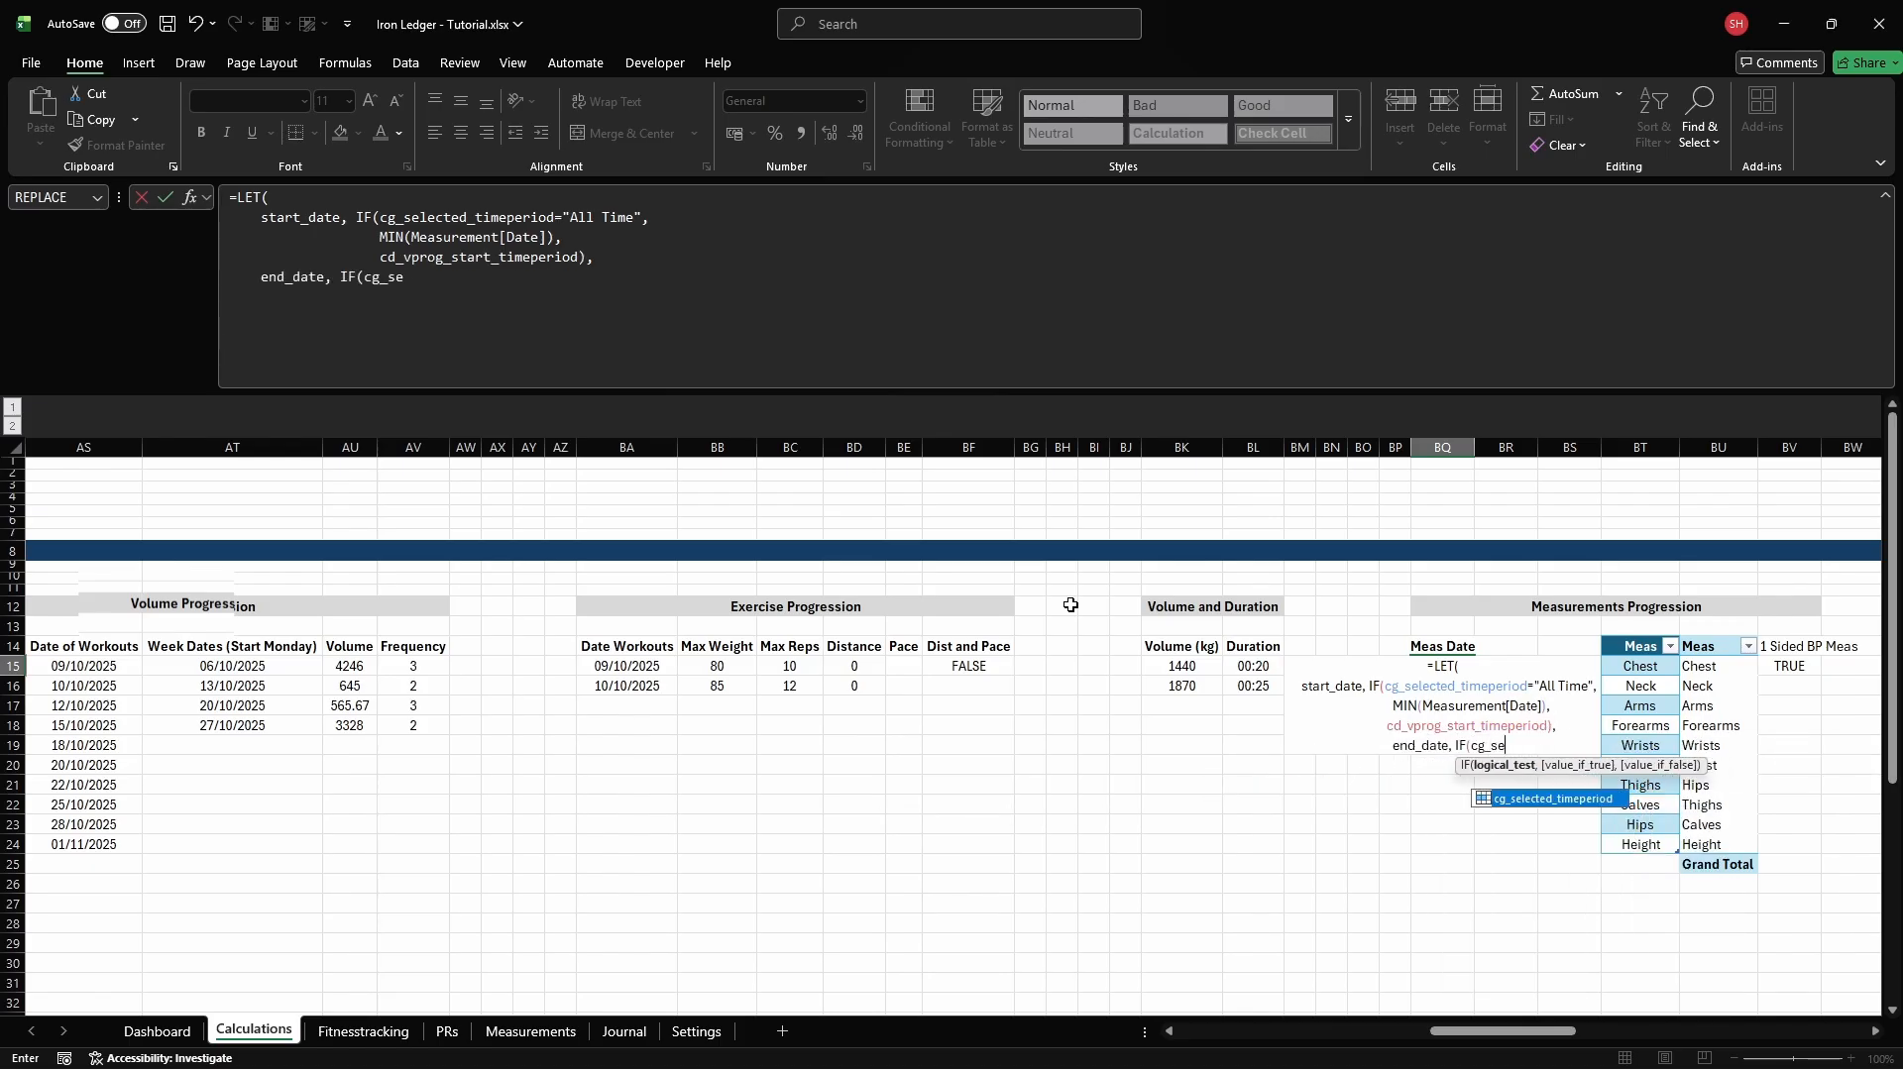
{"action": "type", "text": "\"All Time\","}
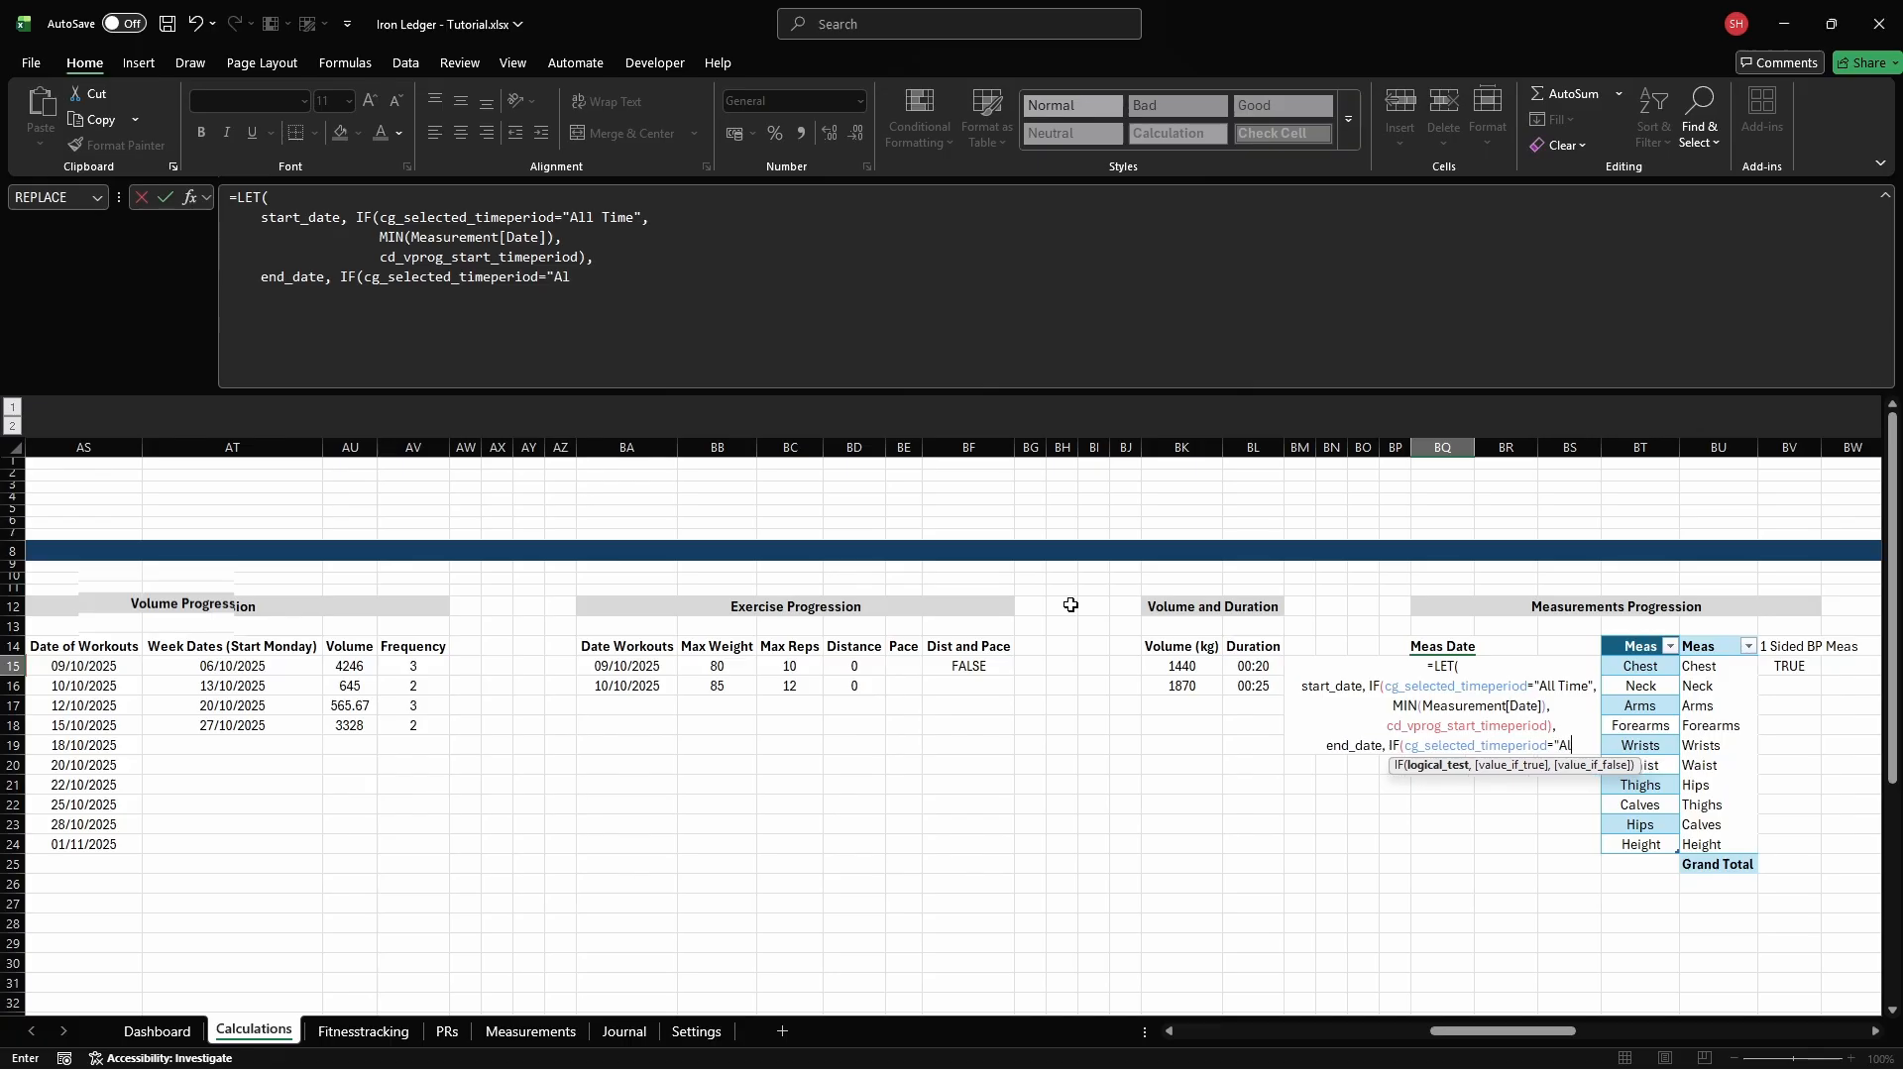
{"action": "key", "text": "alt+Return"}
{"action": "type", "text": "M"}
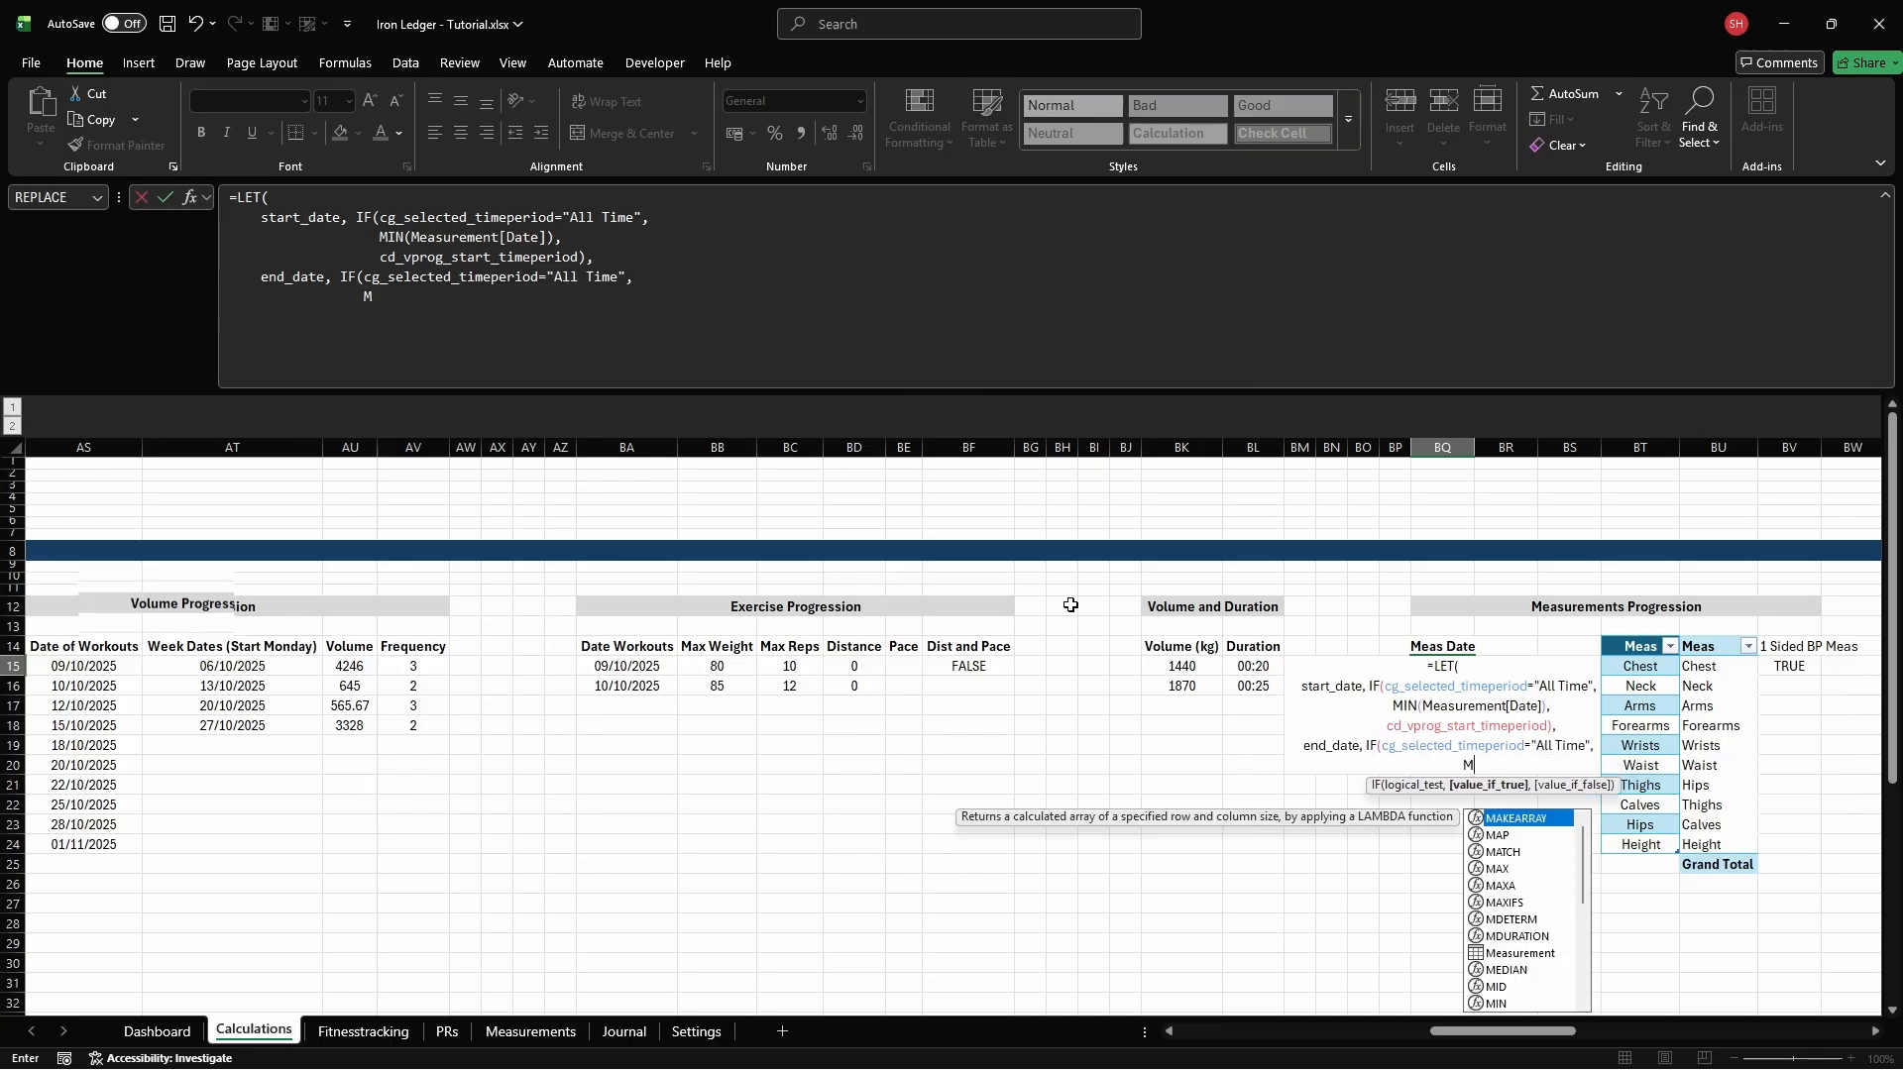
{"action": "type", "text": "AX(Measurement[Date]),"}
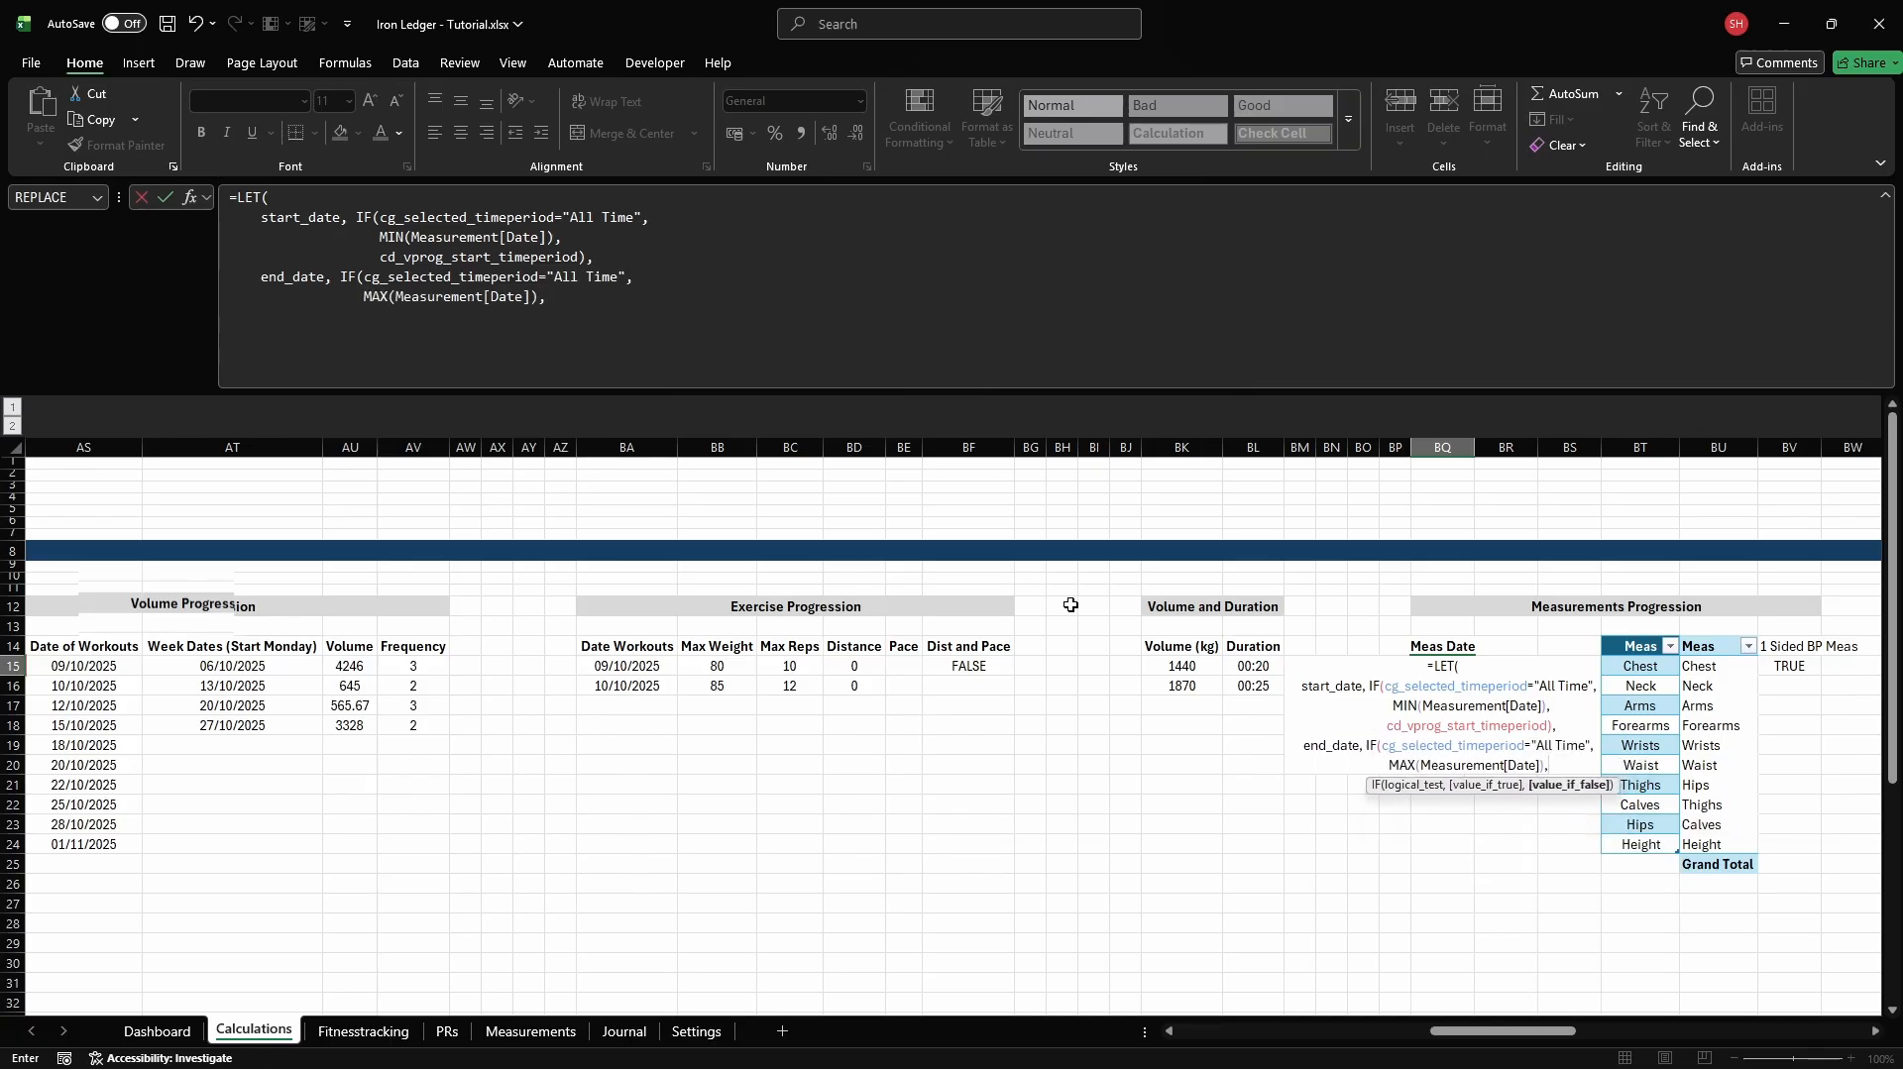
{"action": "key", "text": "alt+Return"}
{"action": "type", "text": "cd_vpro"}
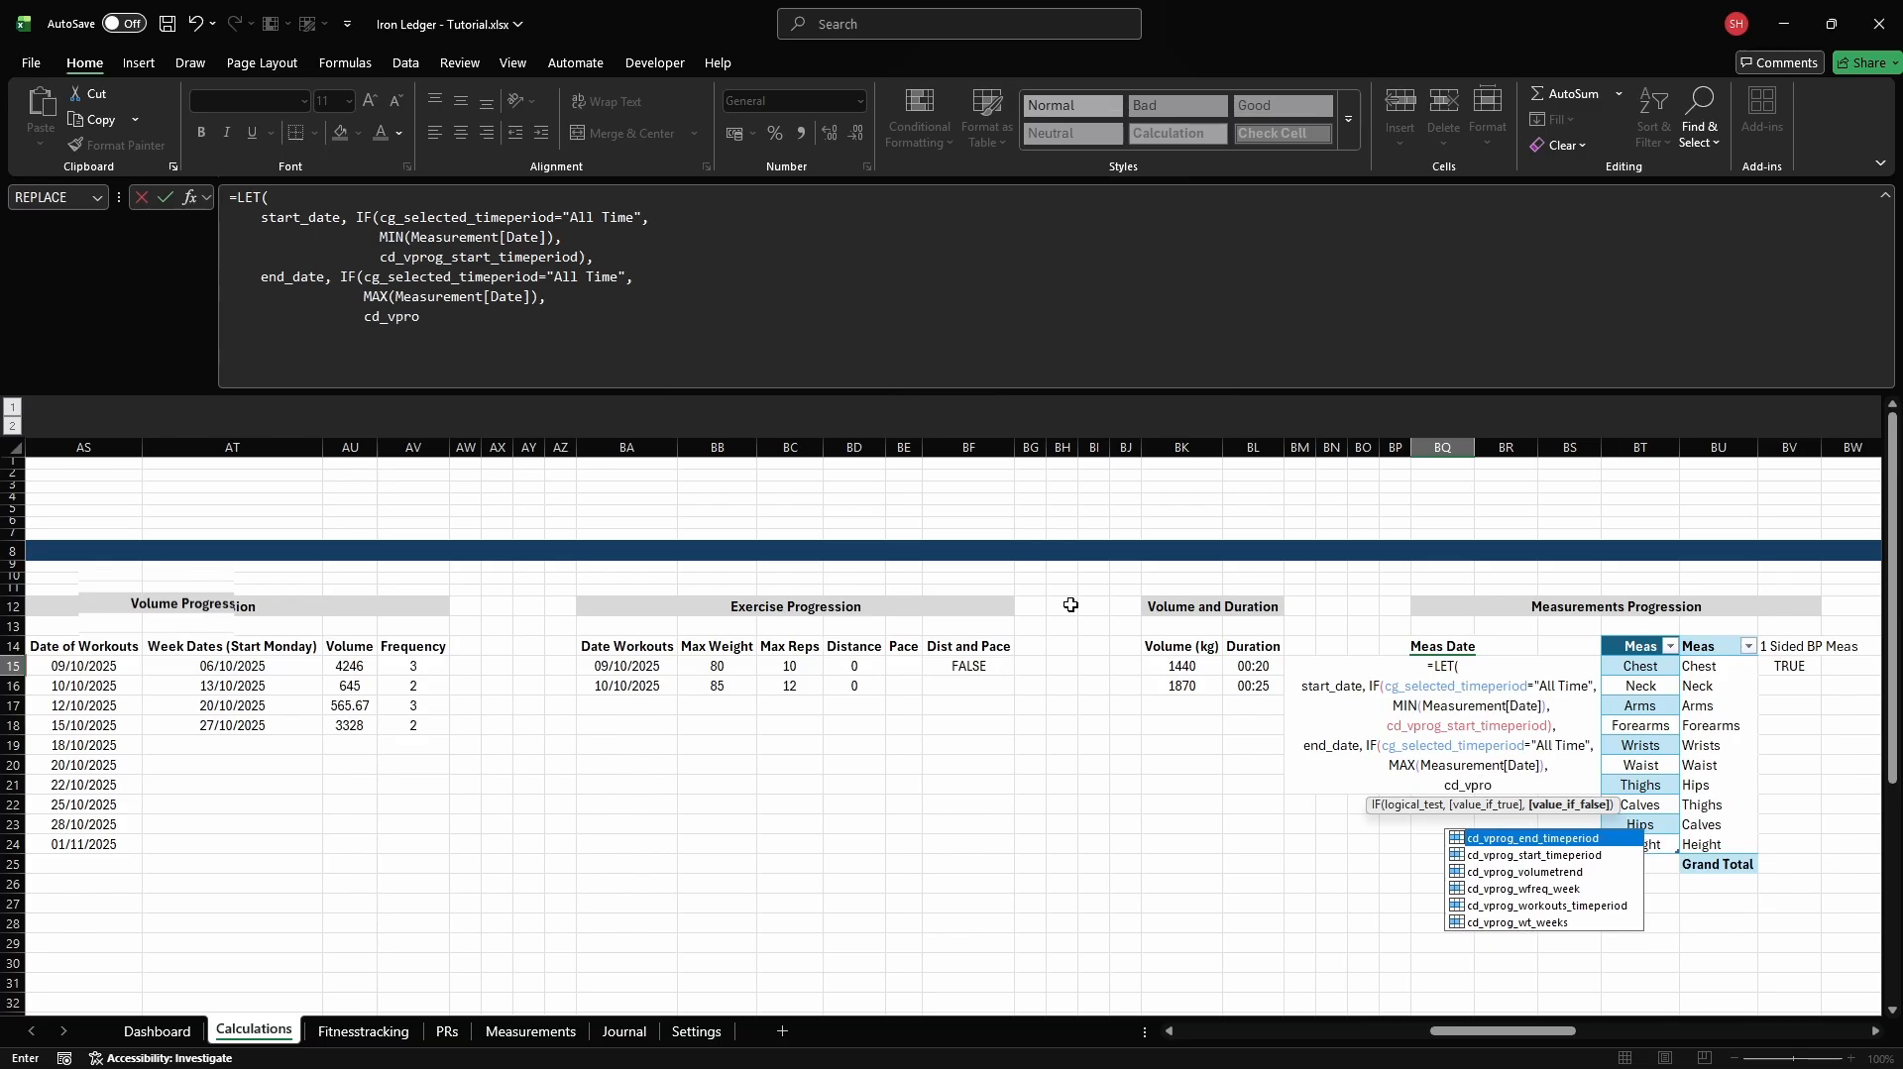
{"action": "type", "text": "g_end_timepe"}
{"action": "key", "text": "Tab"}
{"action": "type", "text": "),"}
Begin the LET result in BQ15 as IFERROR around UNIQUE around a FILTER of Measurement[Date]
{"action": "key", "text": "alt+Return"}
{"action": "type", "text": "IFERROR("}
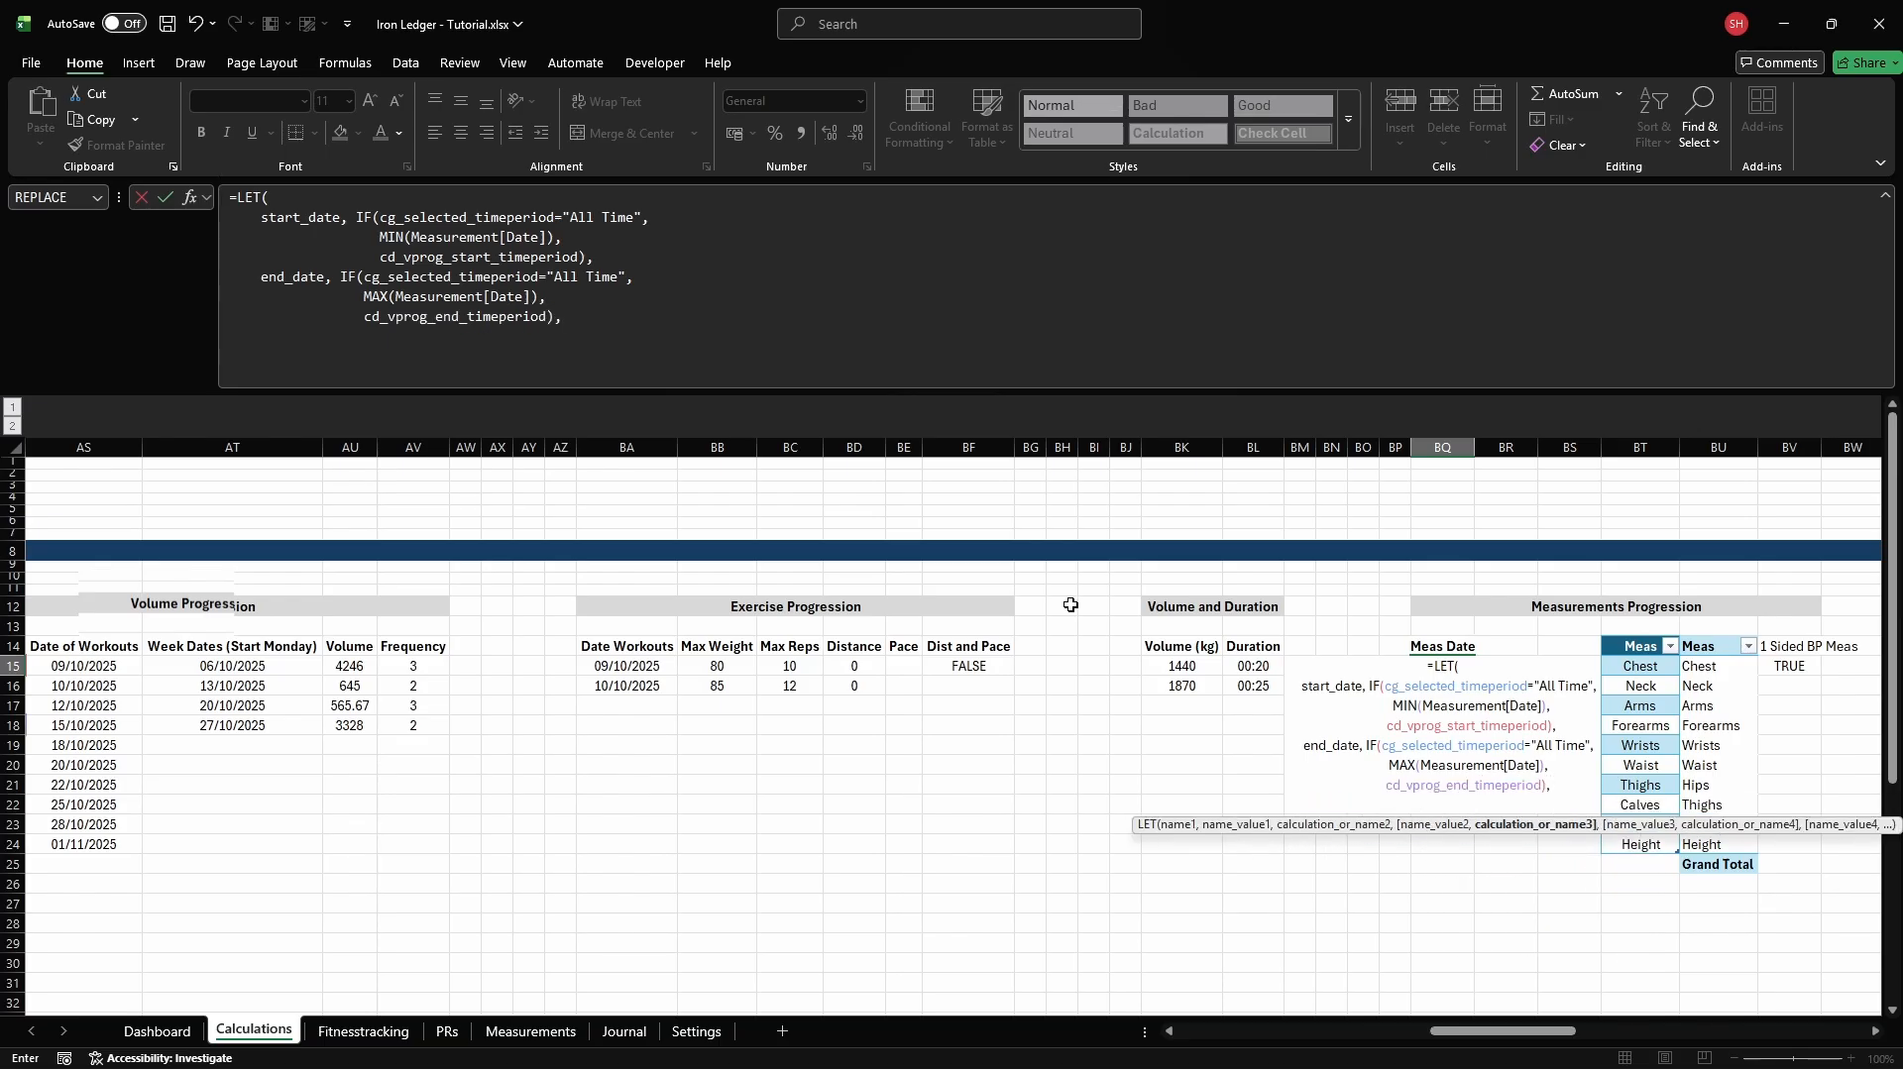
{"action": "key", "text": "alt+Return"}
{"action": "type", "text": "UNIQUE("}
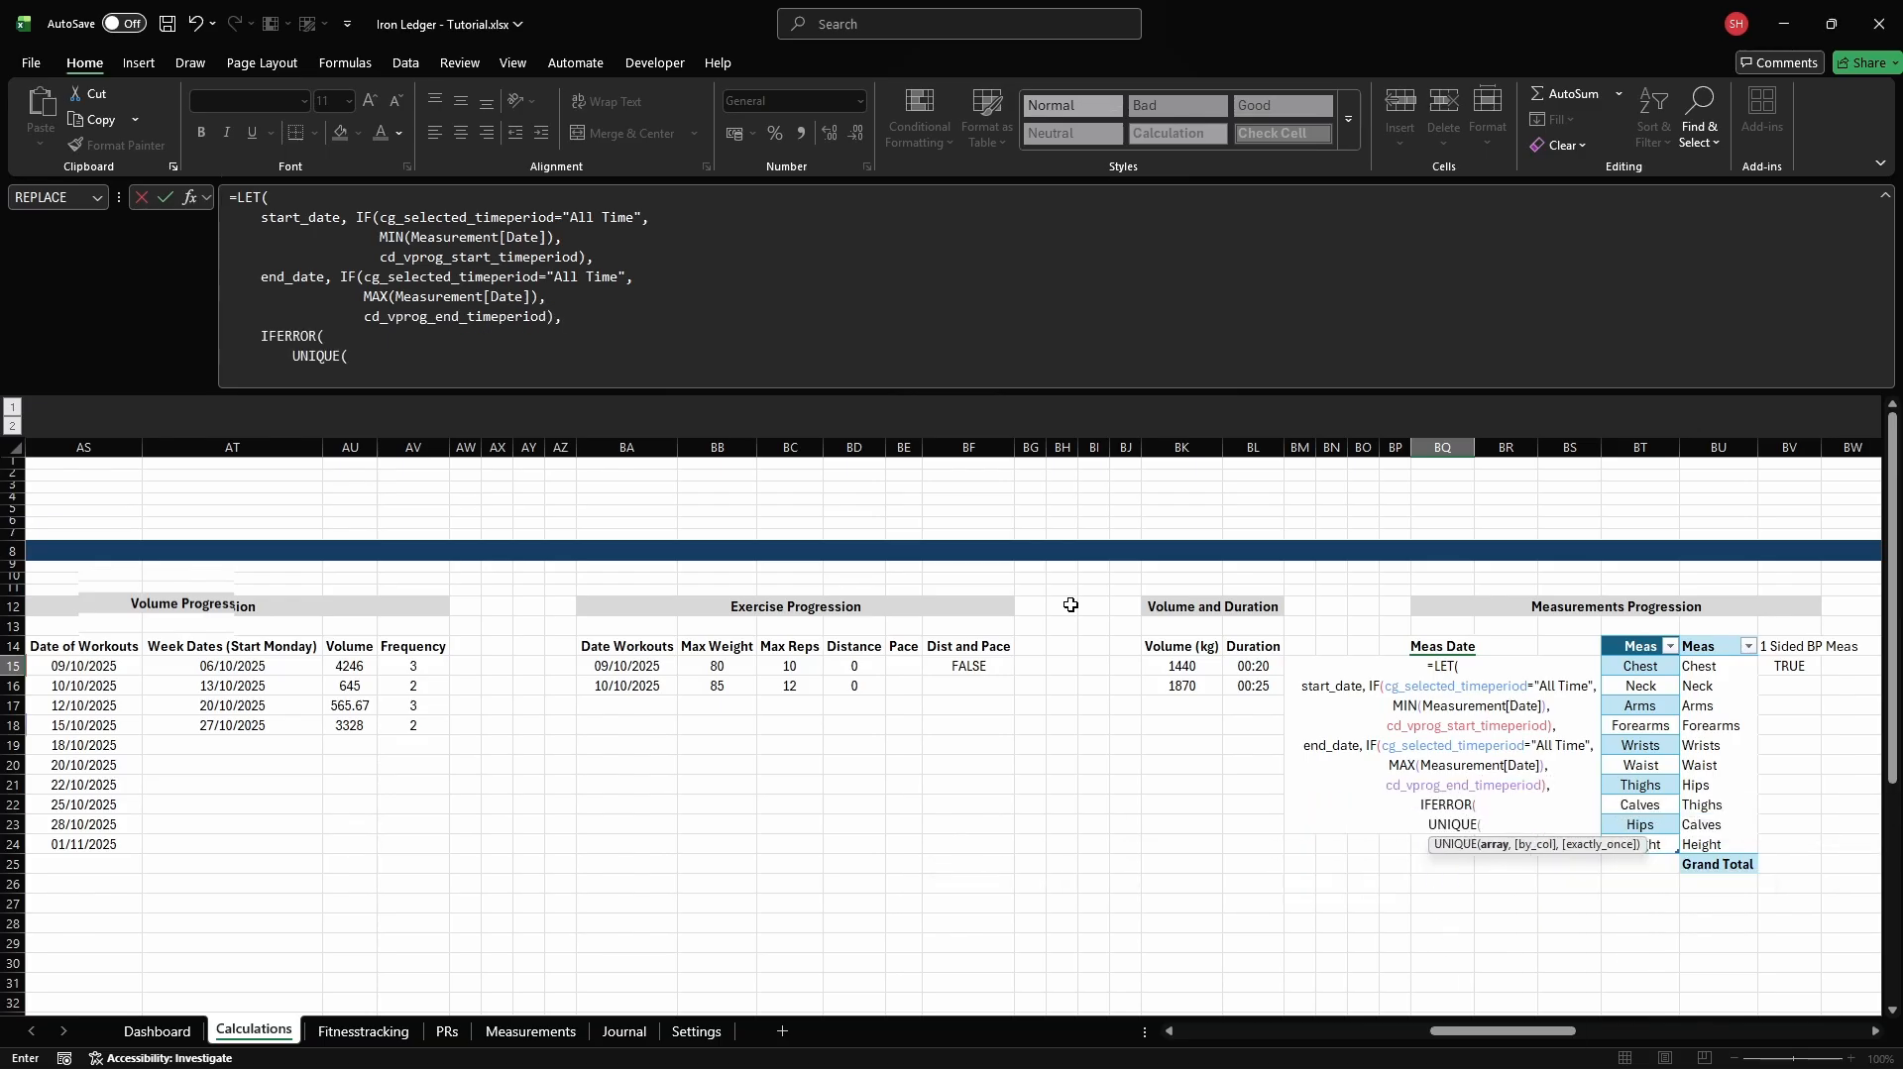
{"action": "key", "text": "alt+Return"}
{"action": "type", "text": "FILTER(Measure"}
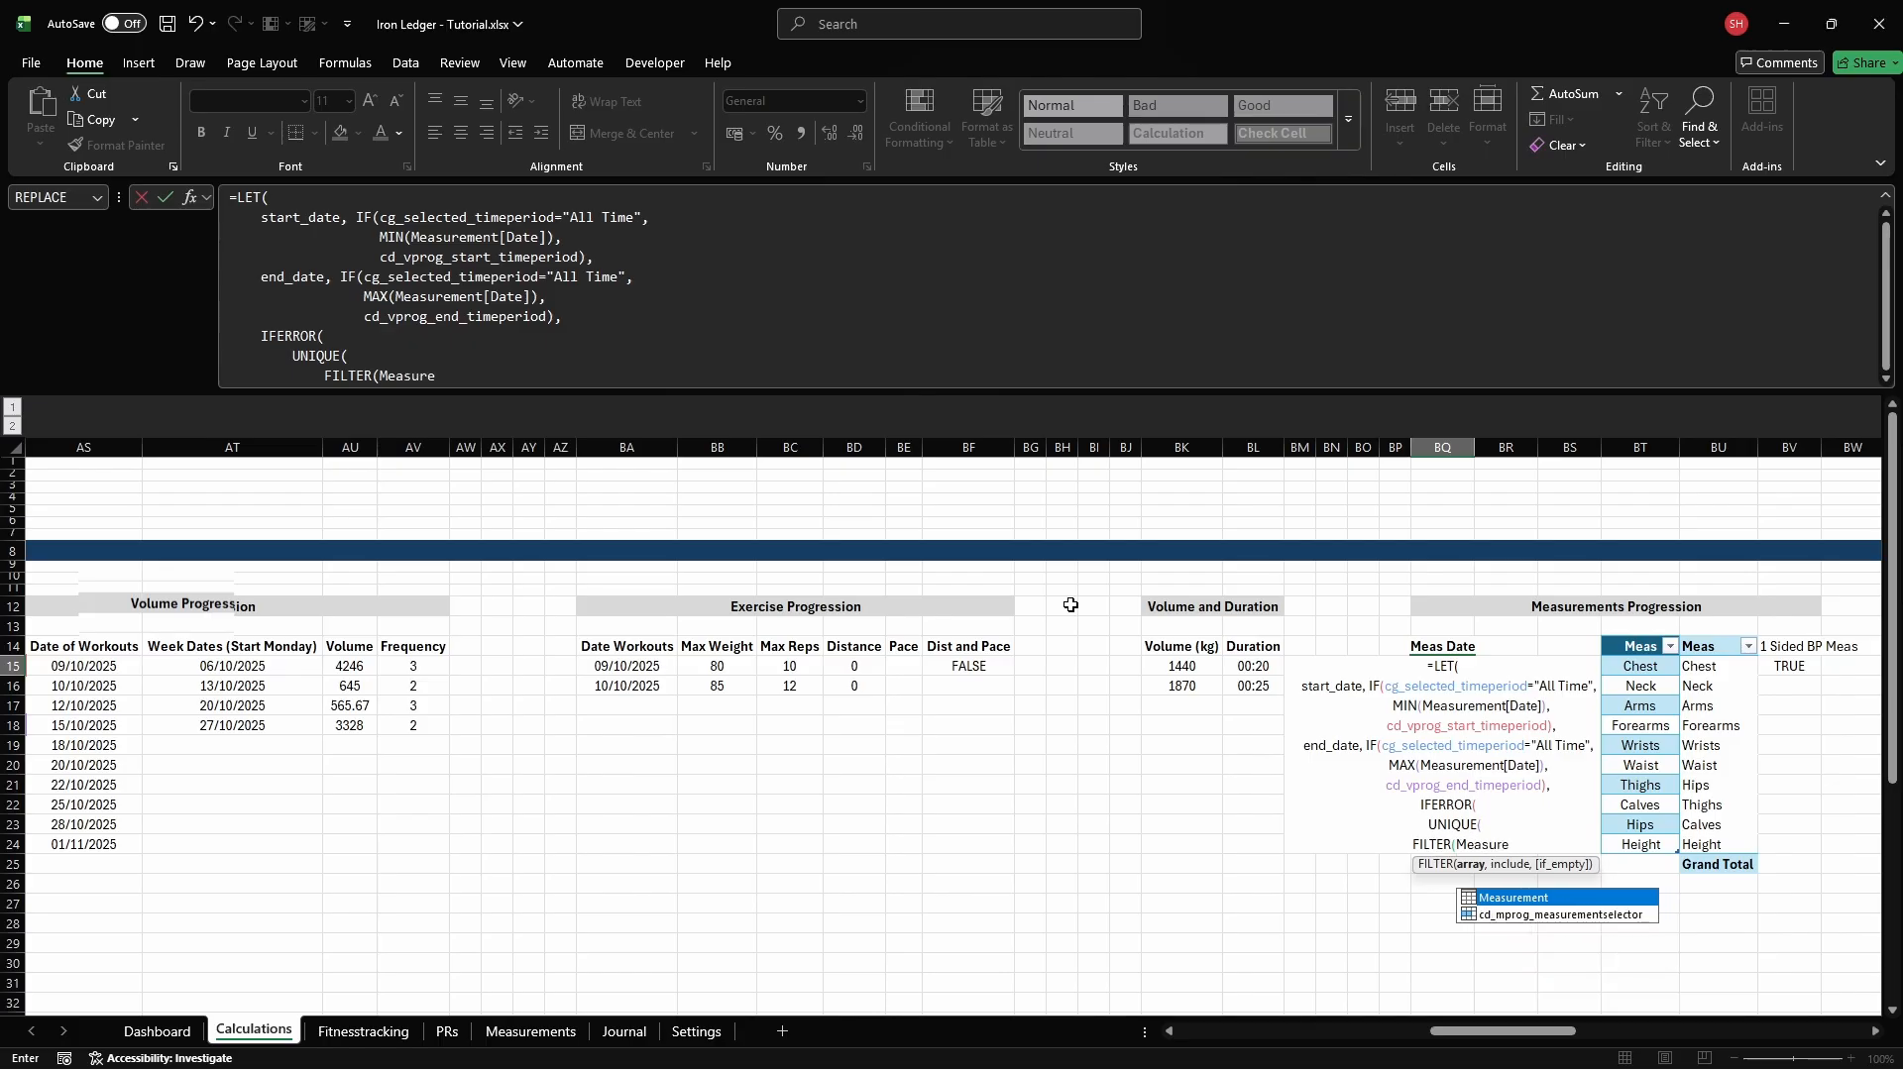
{"action": "type", "text": "ment[Date],                 "}
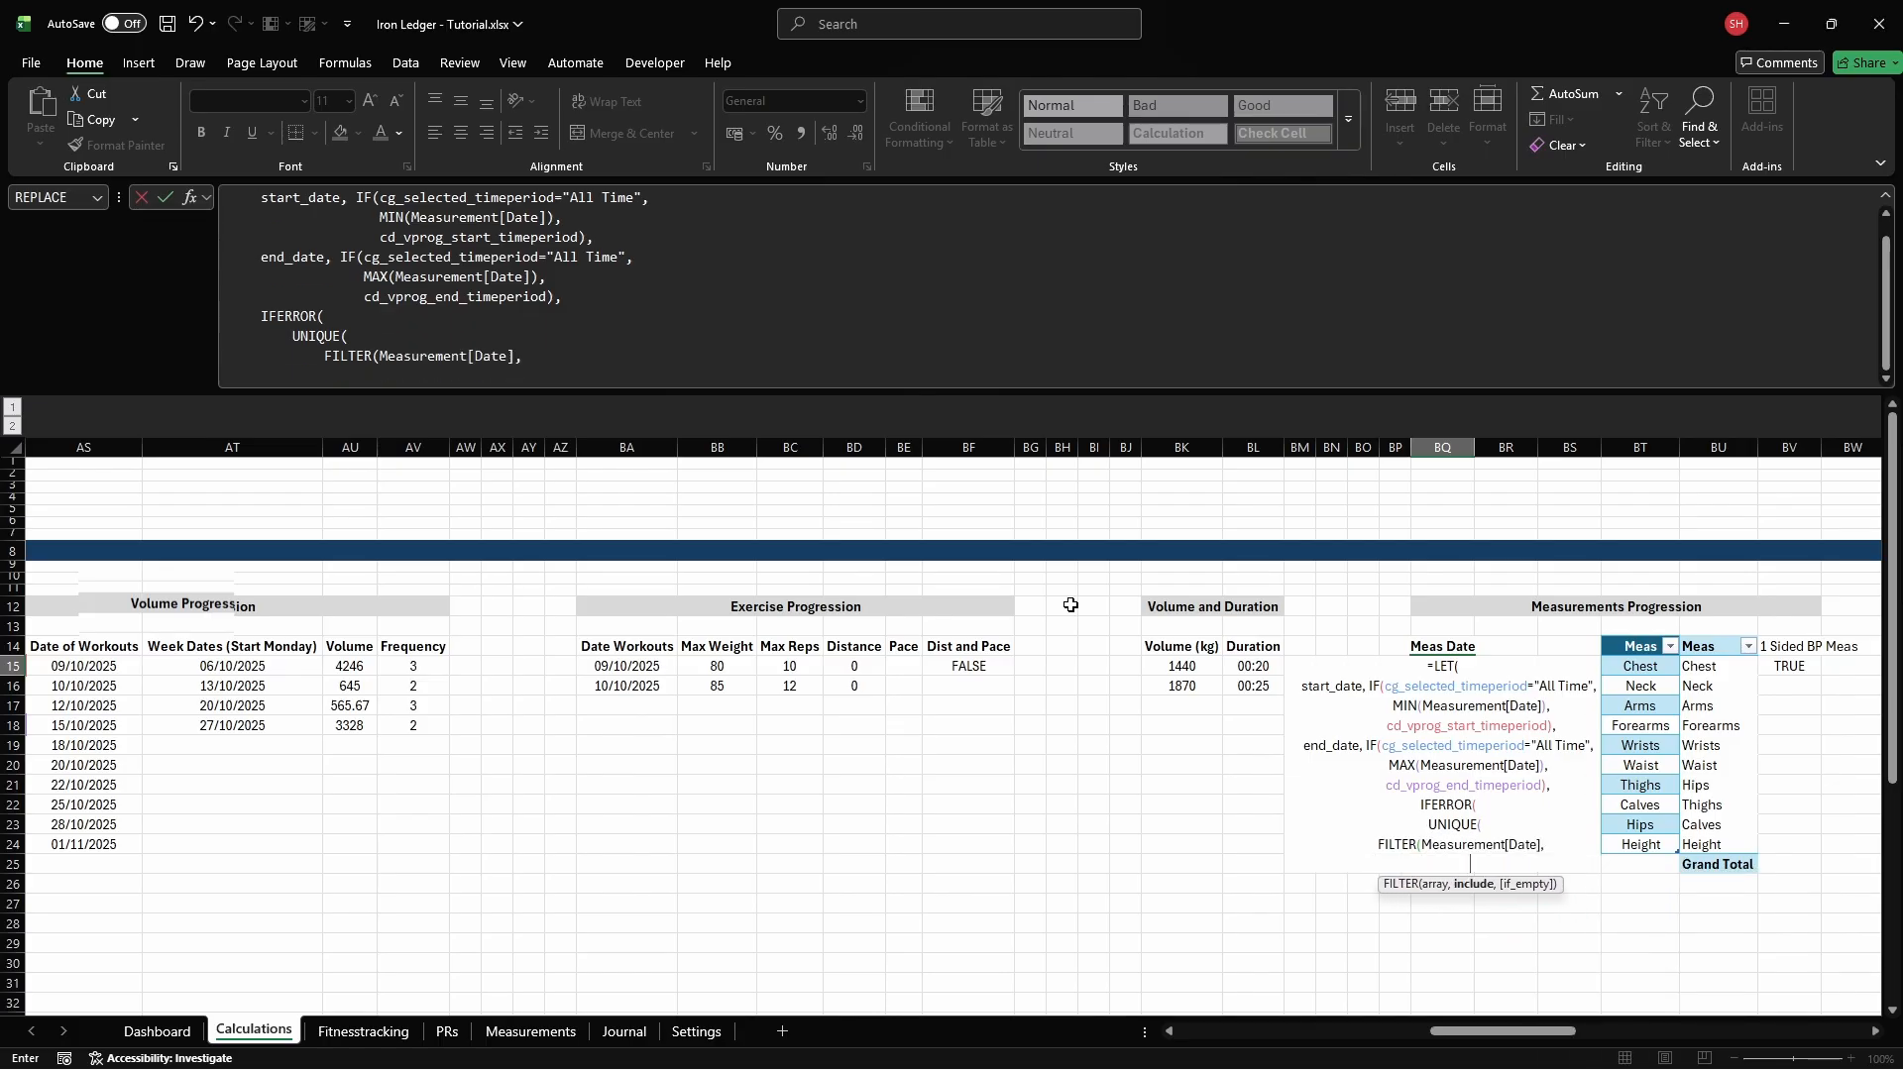
Restrict the BQ15 FILTER to Measurement[Date]>=start_date and Measurement[Date]<=end_date, multiplied together, close the nested functions and complete the formula
{"action": "type", "text": "(Measurement[Date]>="}
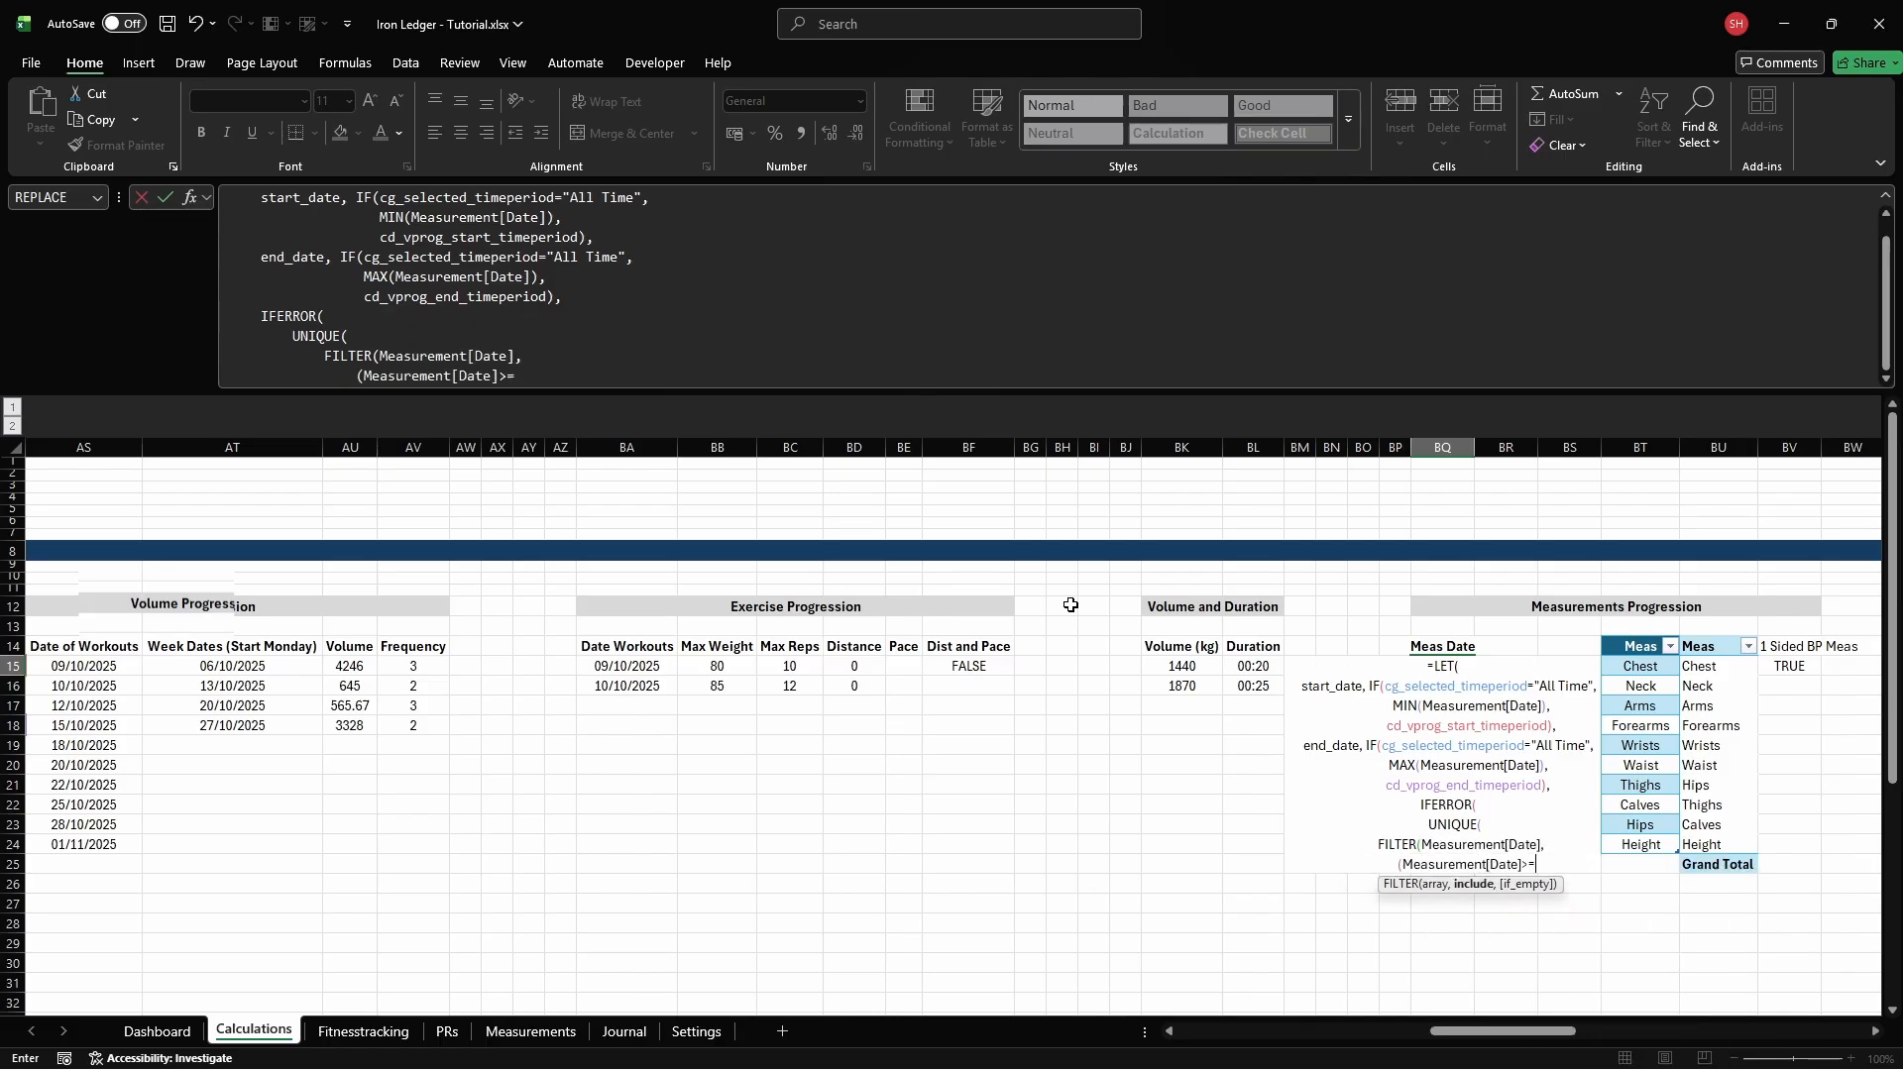
{"action": "type", "text": "start_date)*"}
{"action": "key", "text": "alt+Return"}
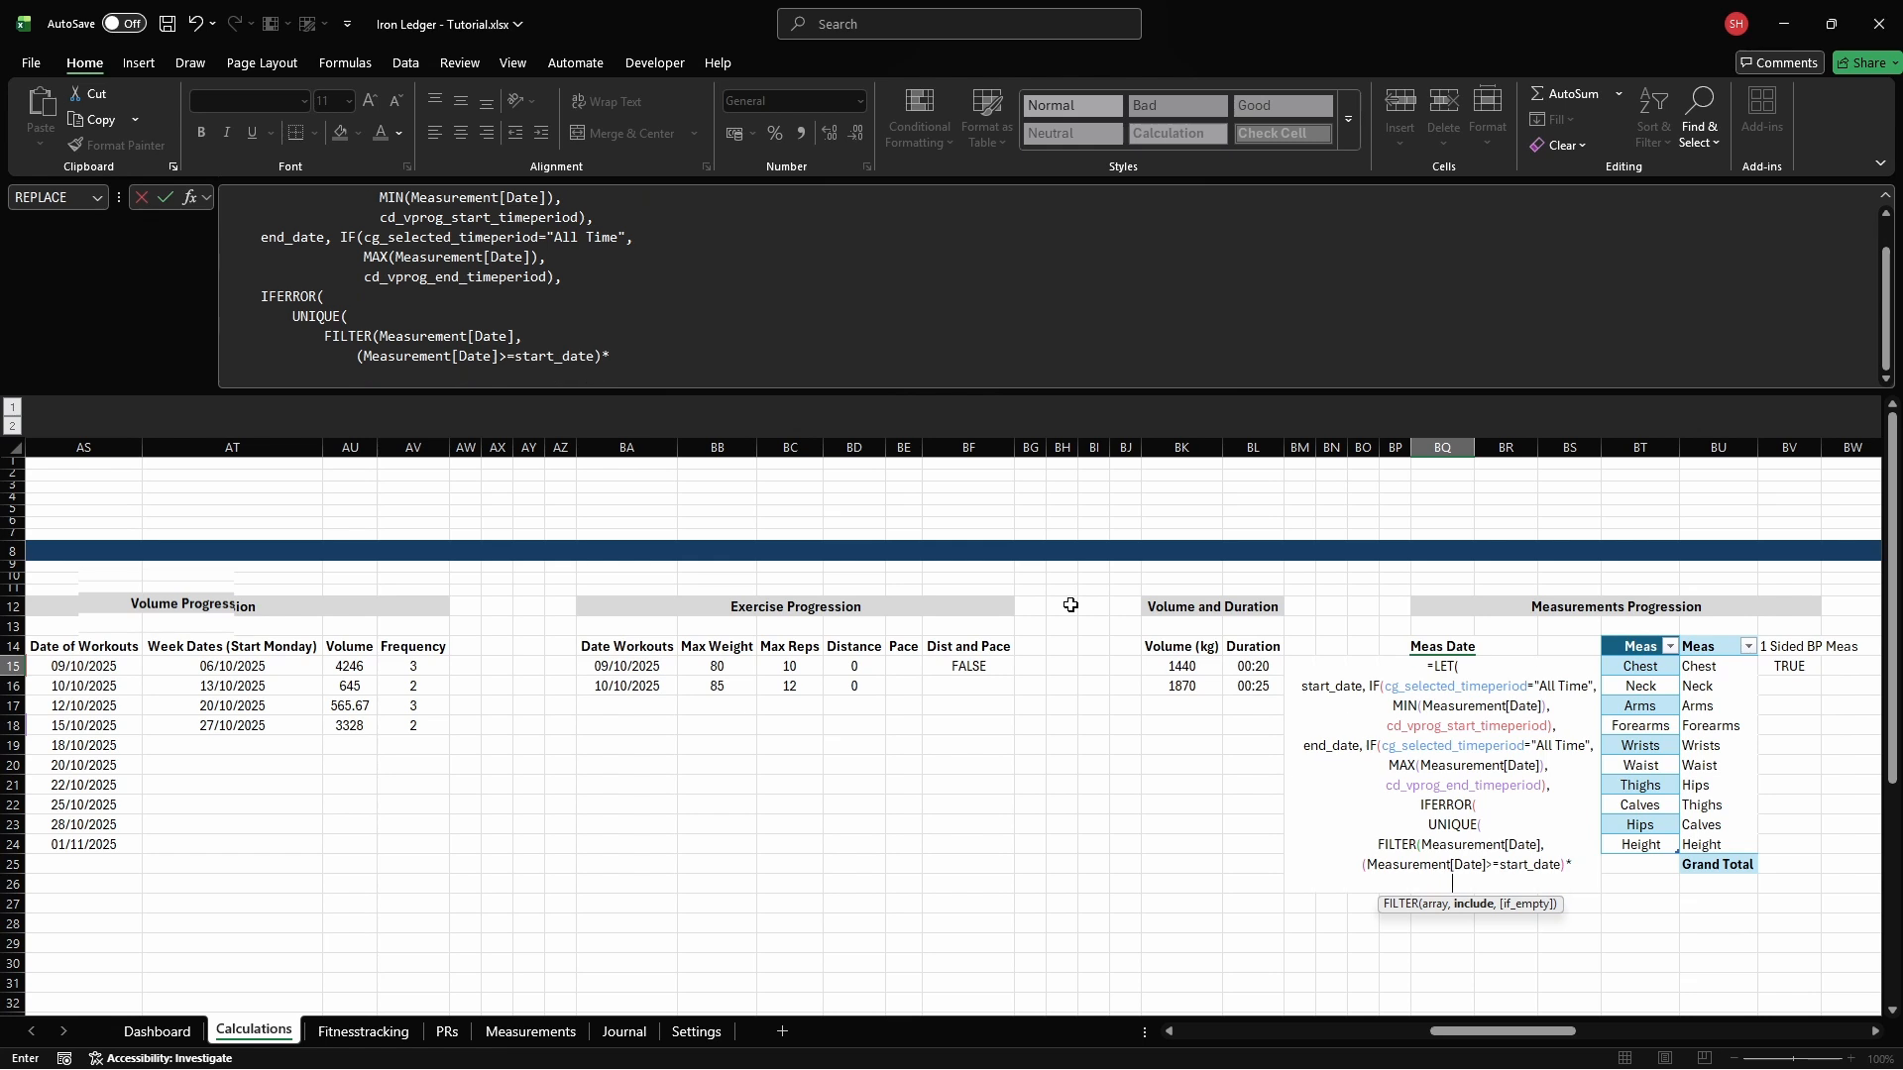
{"action": "type", "text": "(Measurement"}
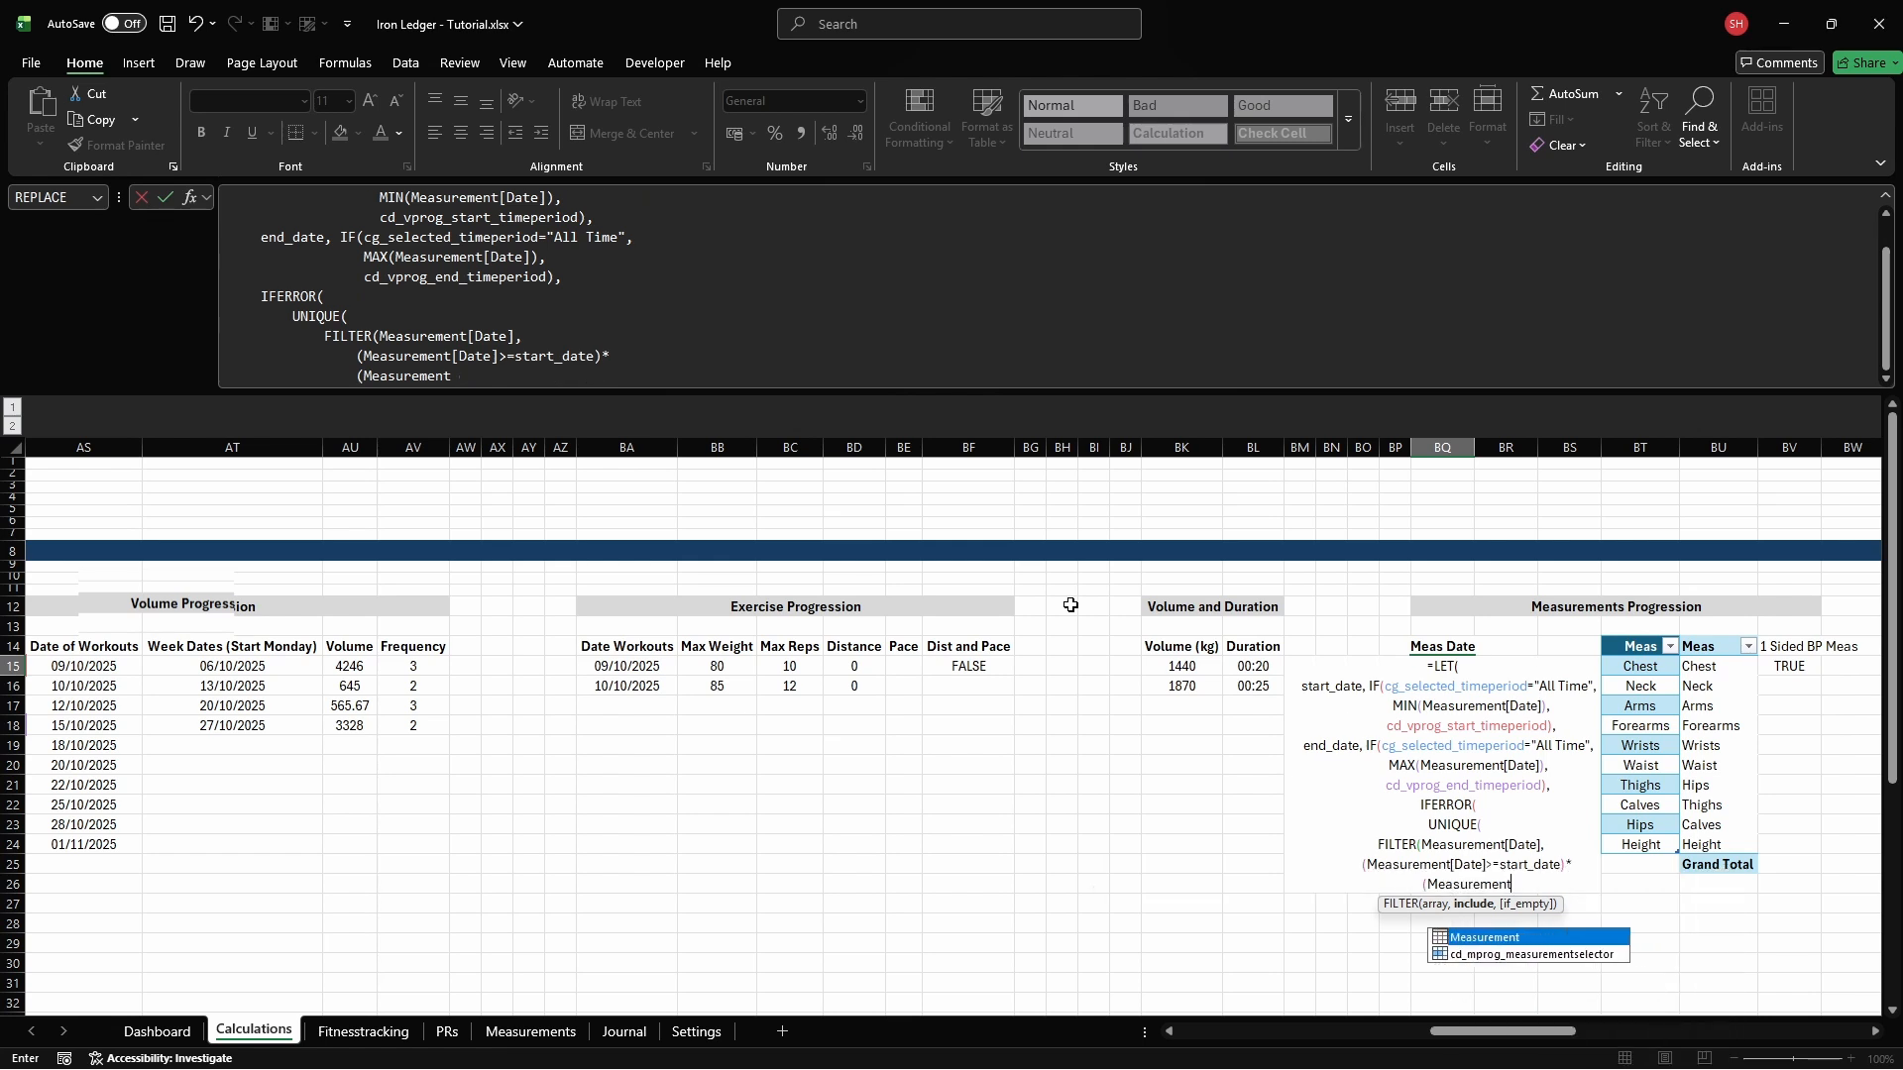
{"action": "type", "text": "[Date]<=end_date)"}
{"action": "key", "text": "alt+Return"}
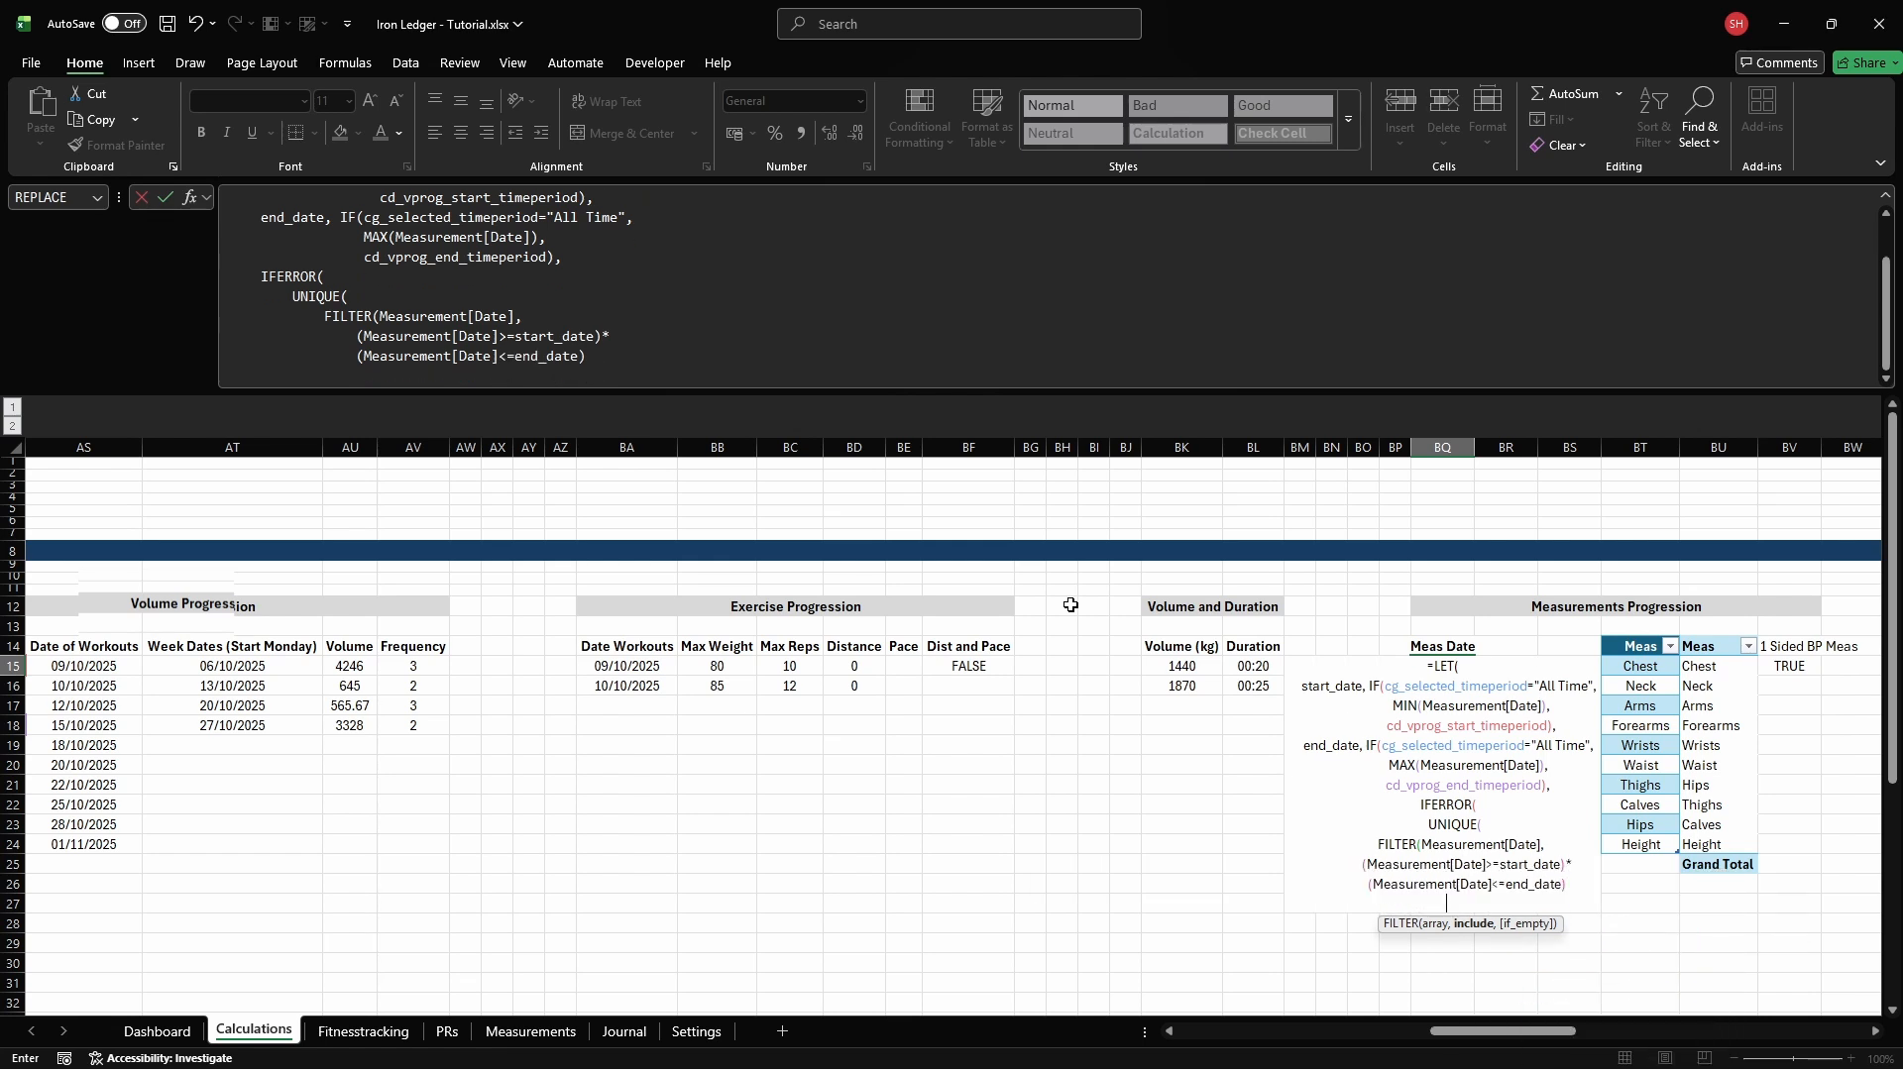
{"action": "type", "text": ")"}
{"action": "key", "text": "alt+Return"}
{"action": "type", "text": "),"}
{"action": "key", "text": "alt+Return"}
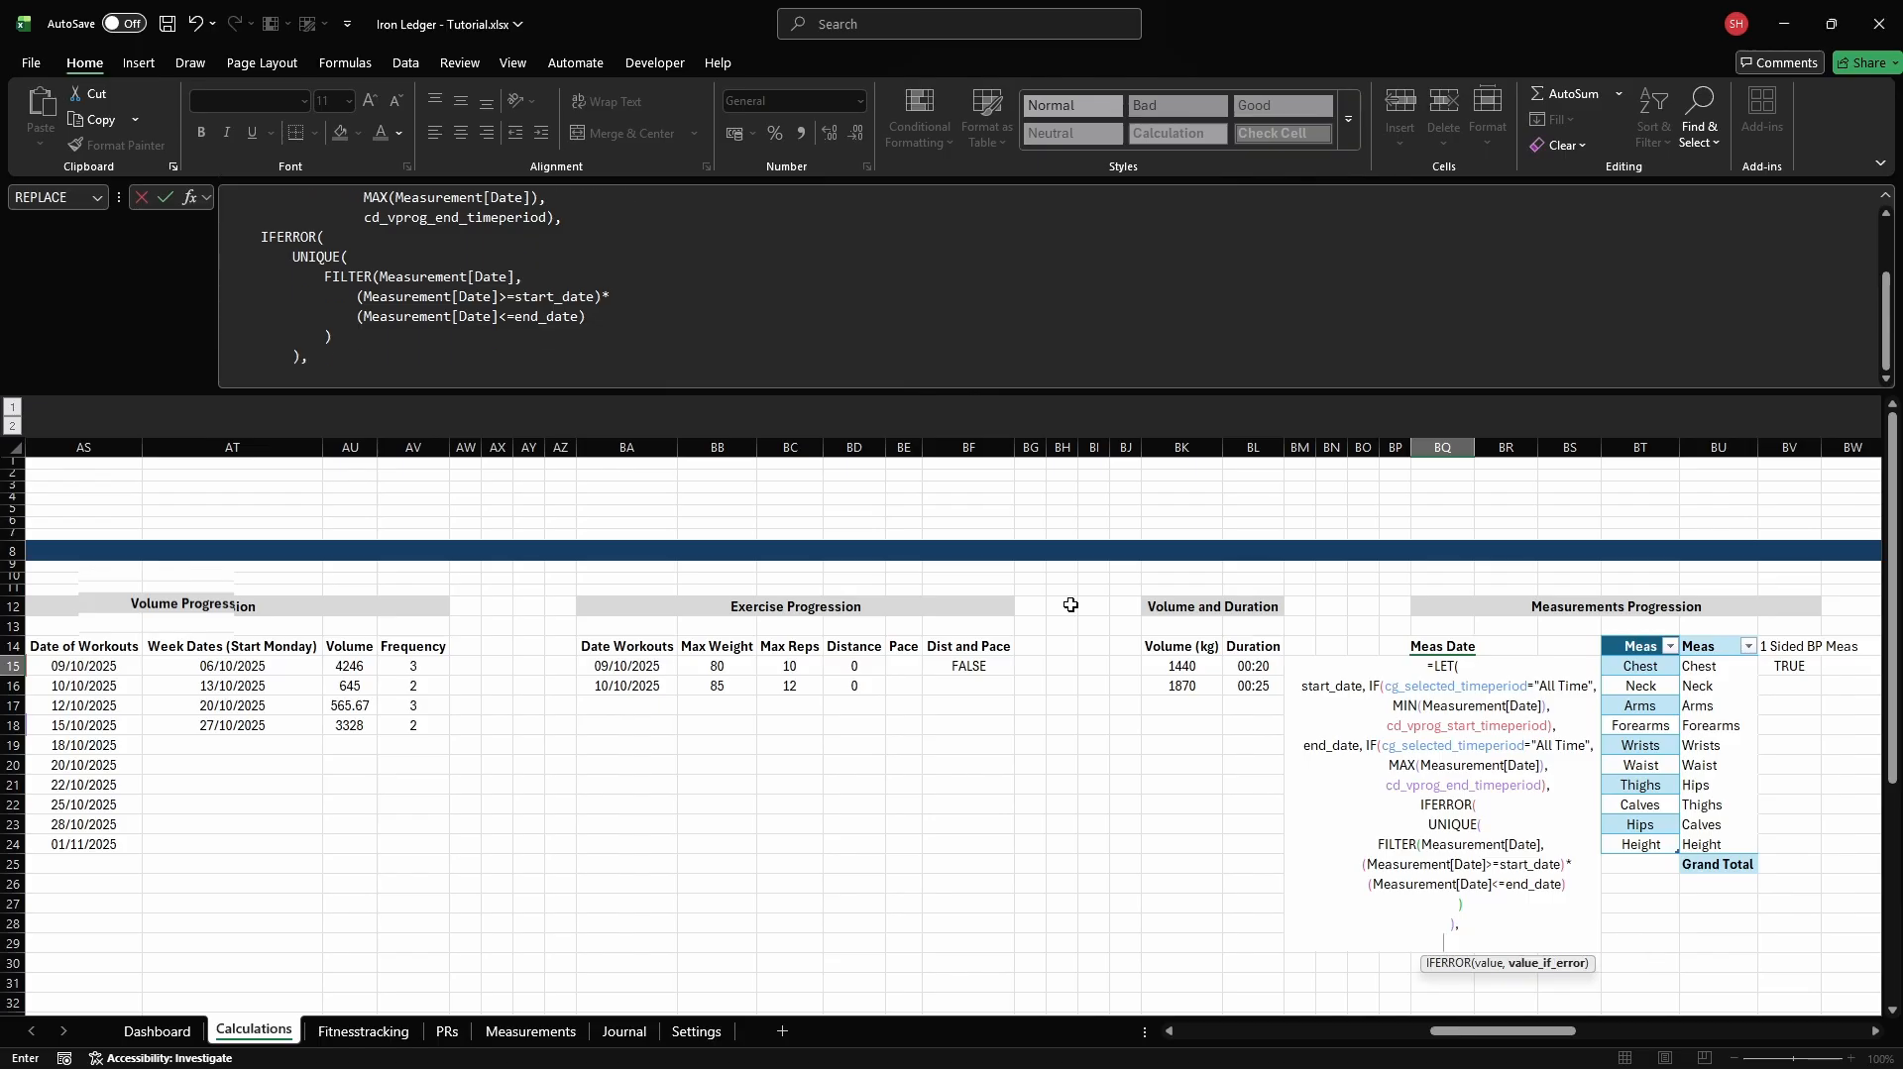
{"action": "key", "text": "Tab"}
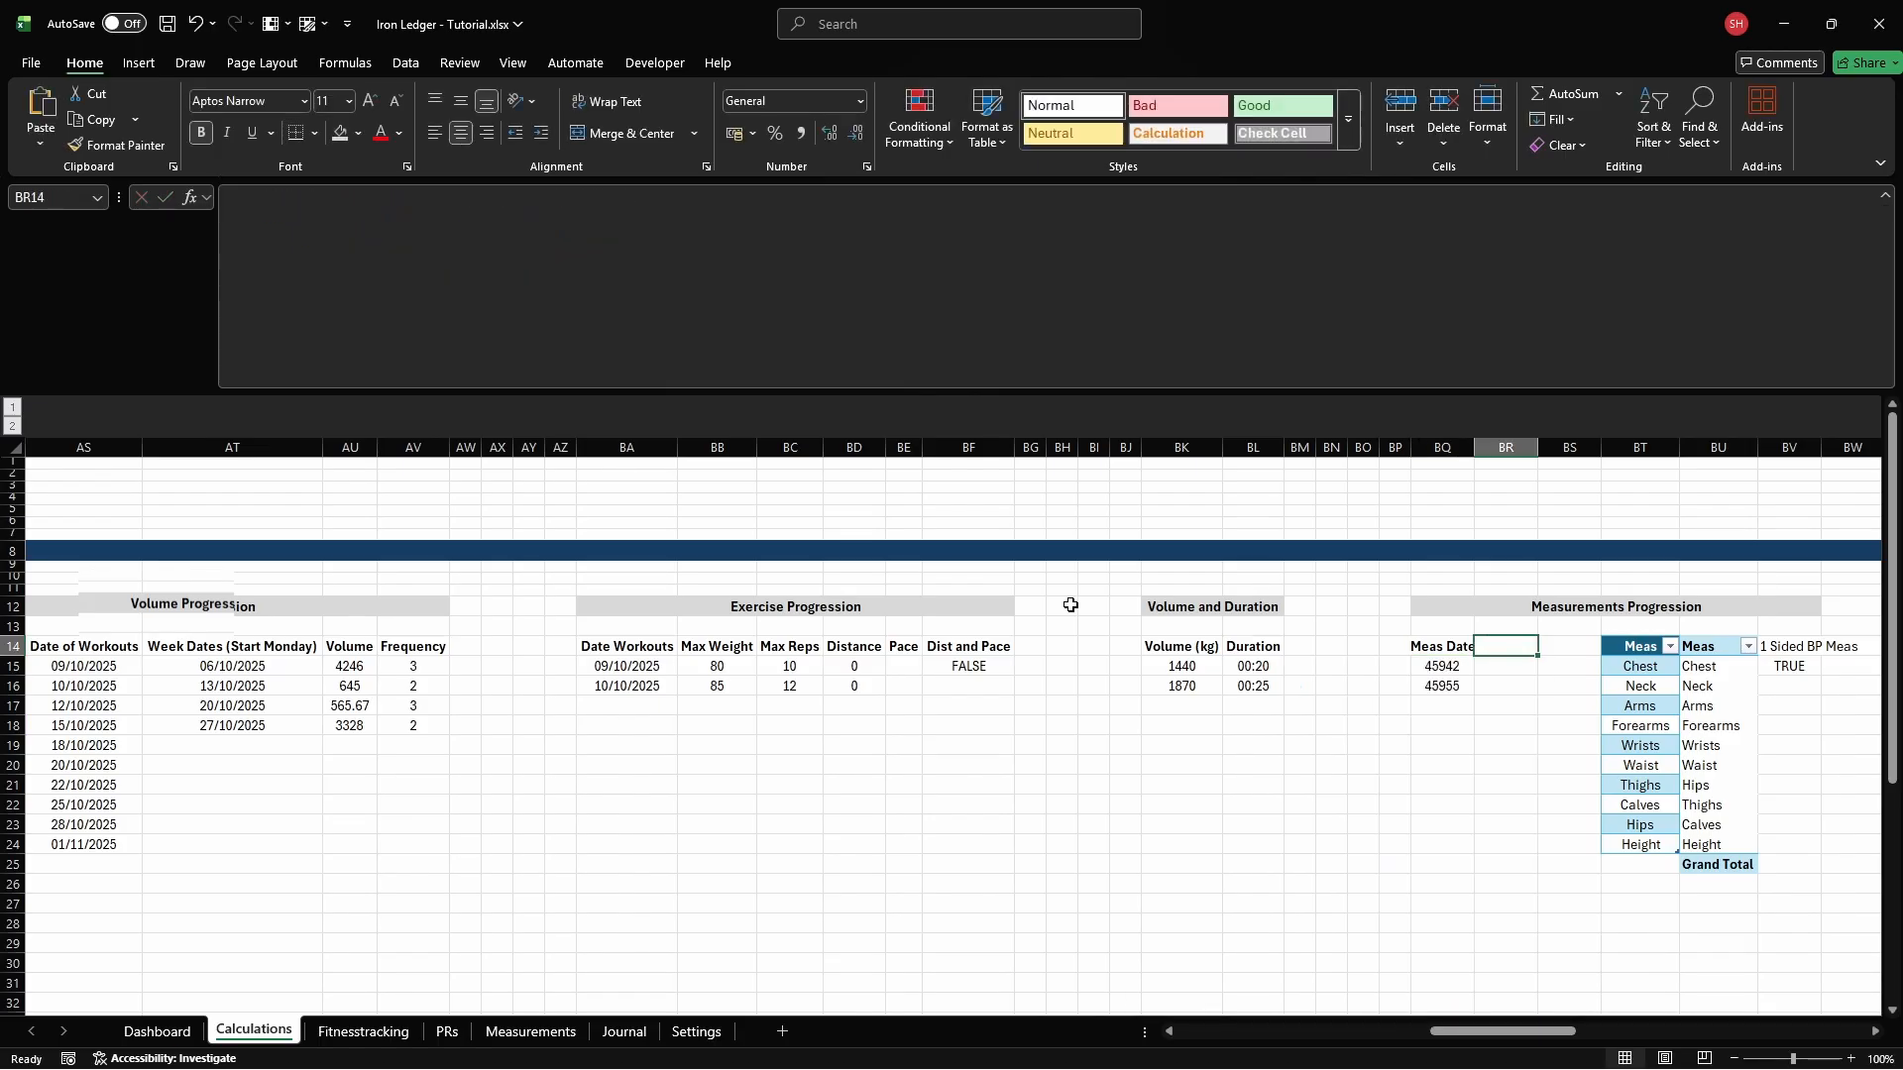
Enter the dynamic heading =IF(cd_mprog_1meas, "Meas. (cm)", "Meas.[R] (cm)") in BR14
{"action": "type", "text": "=IF(cd_mprog_1meas, \"M"}
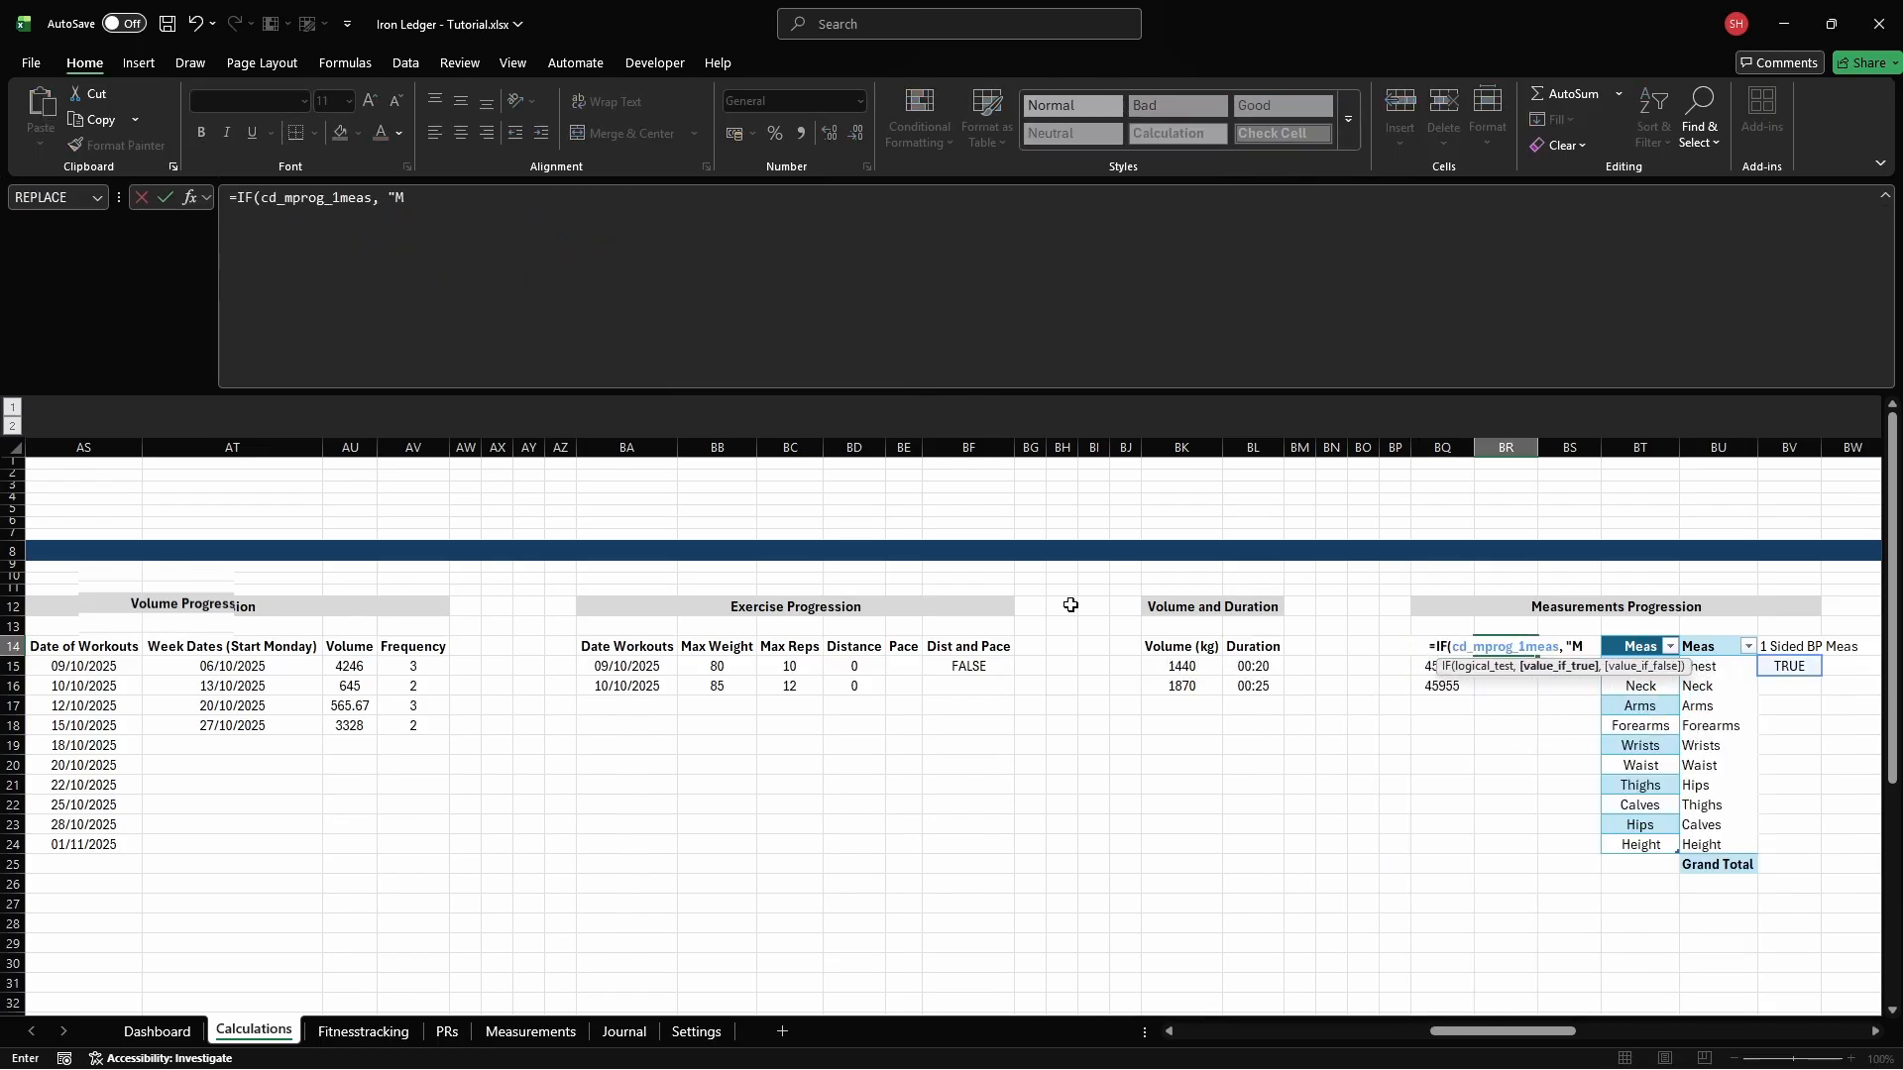
{"action": "type", "text": "eas. (cm)\", \"Meas. (R) (cm)\")"}
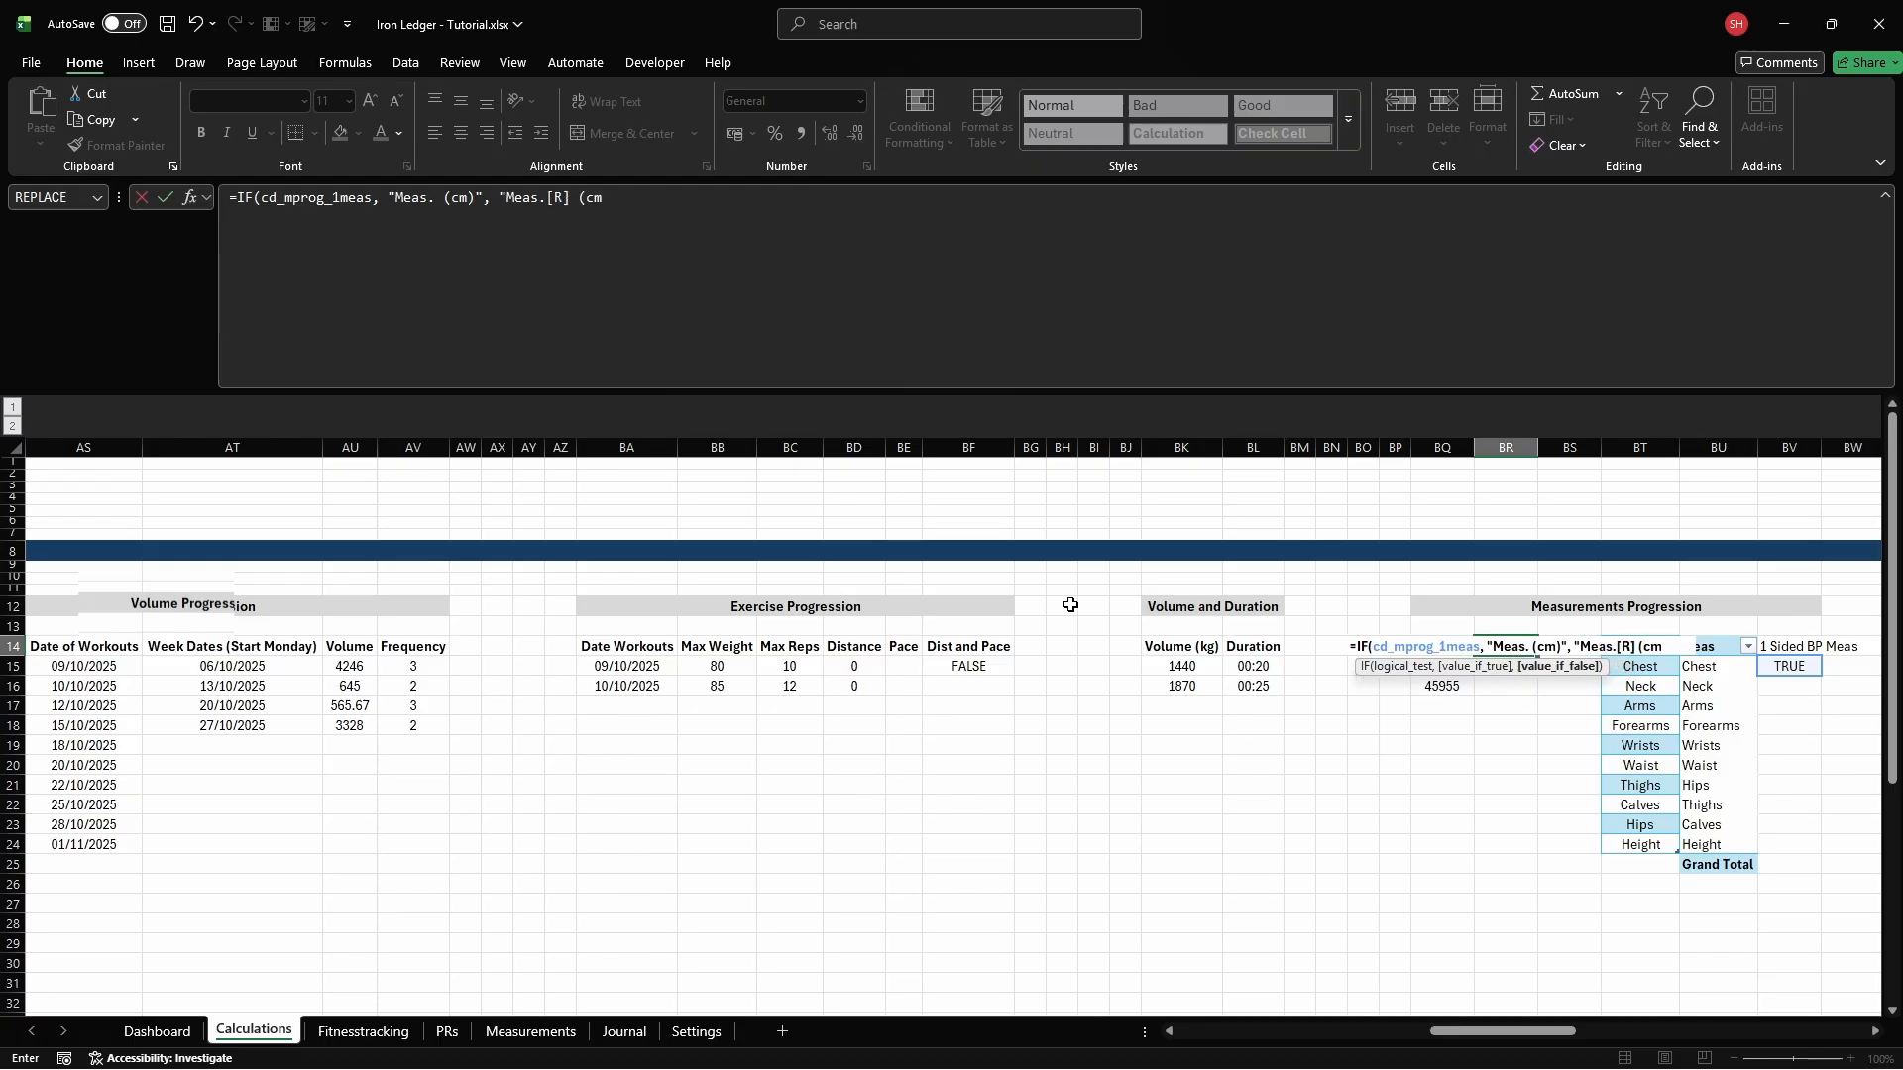
{"action": "key", "text": "Return"}
Define the workbook-scoped name cd_mprog_right referring to the spill range =Calculations!$BR$15#
{"action": "key", "text": "ctrl+F3"}
{"action": "left_click", "coordinate": [733, 368]}
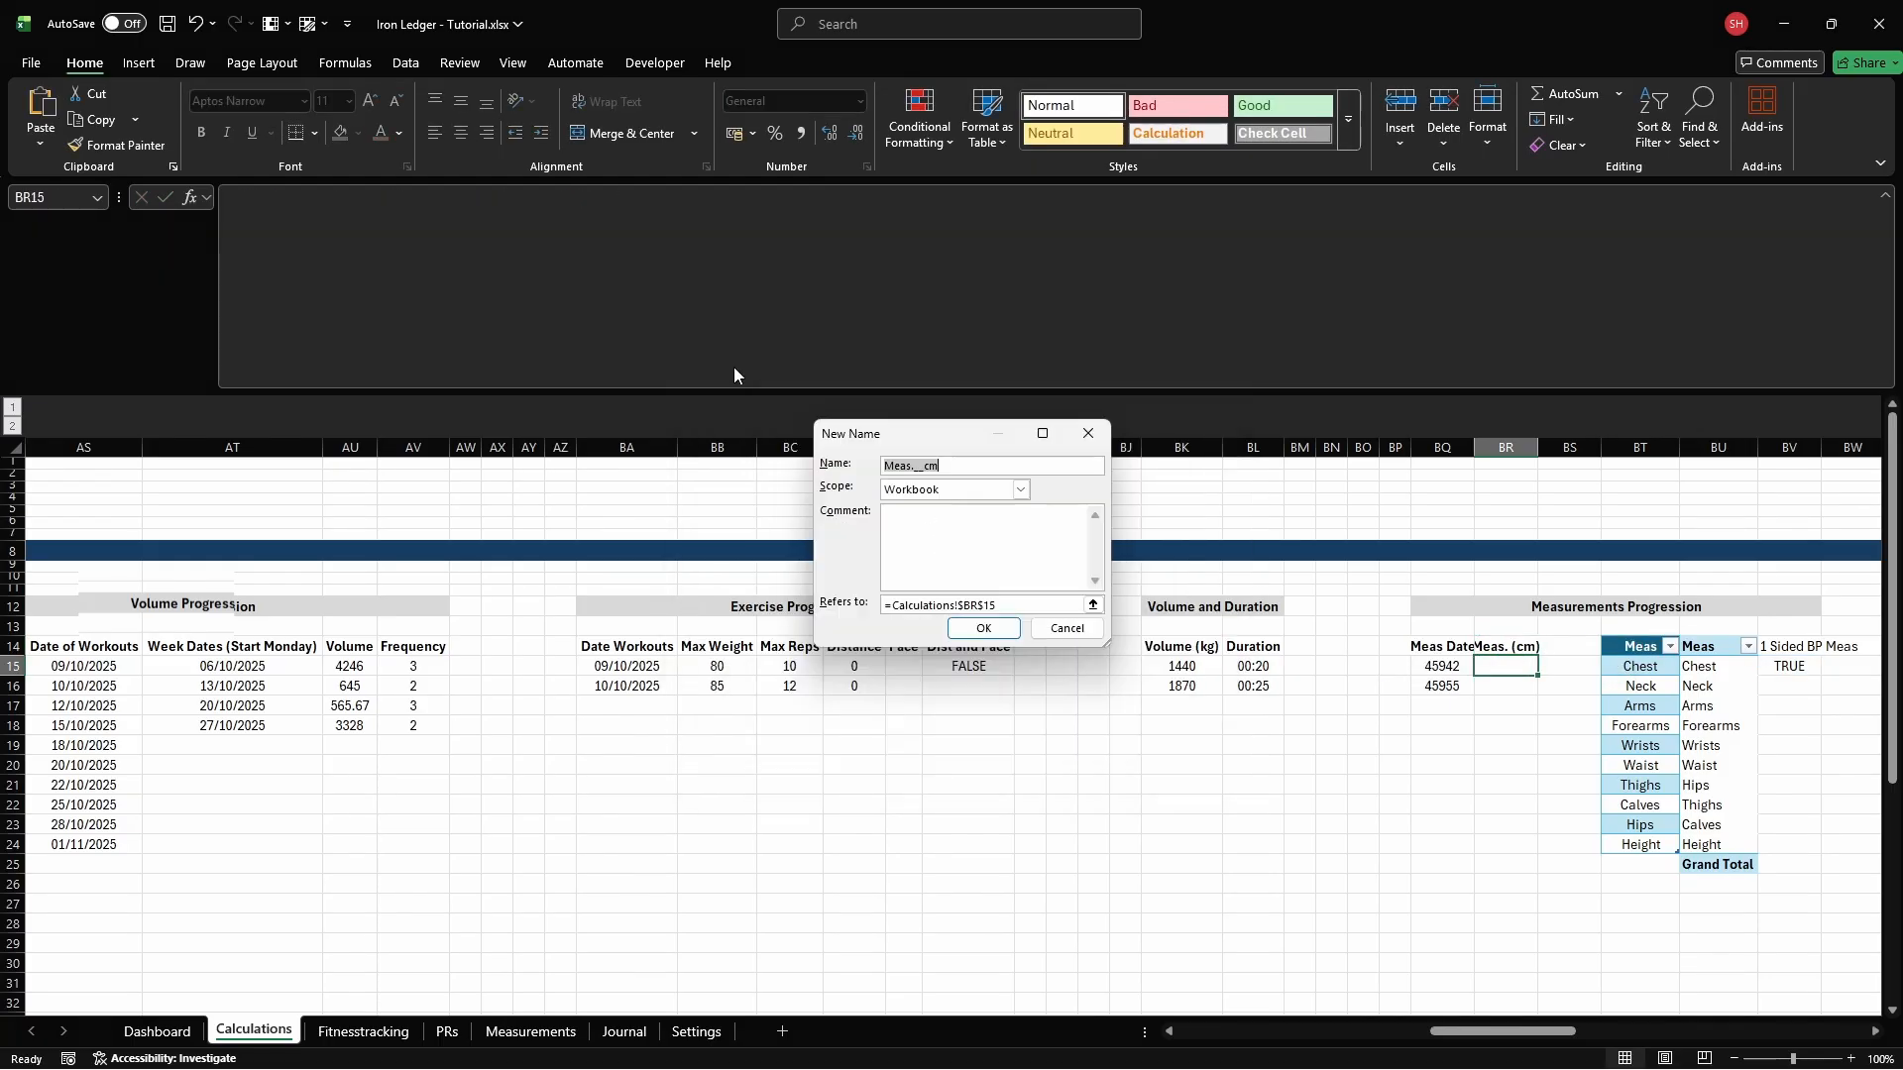
{"action": "type", "text": "cd_mprog_right"}
{"action": "left_click", "coordinate": [1072, 605]}
{"action": "type", "text": "#"}
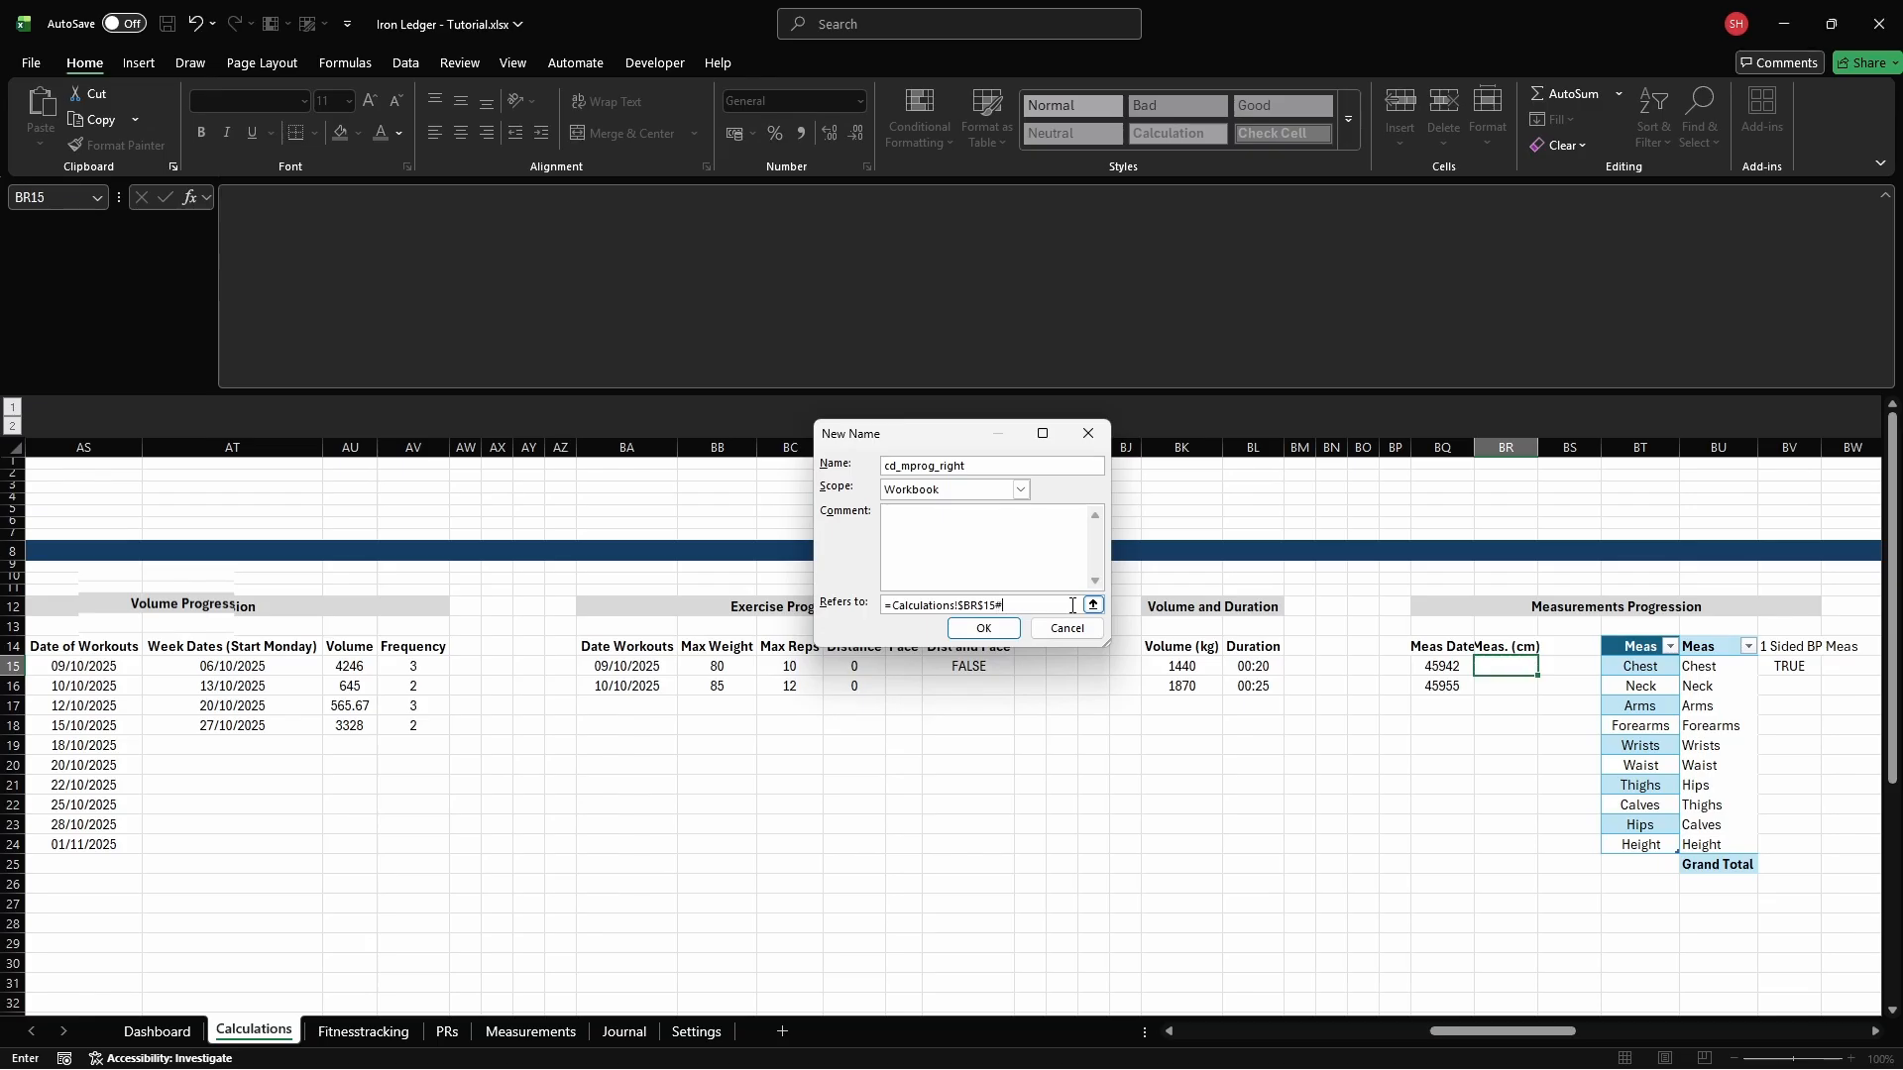
{"action": "key", "text": "Return"}
Begin a LET formula in BR15 that defines selection as cd_mprog_measurementselector
{"action": "type", "text": "=LET(     "}
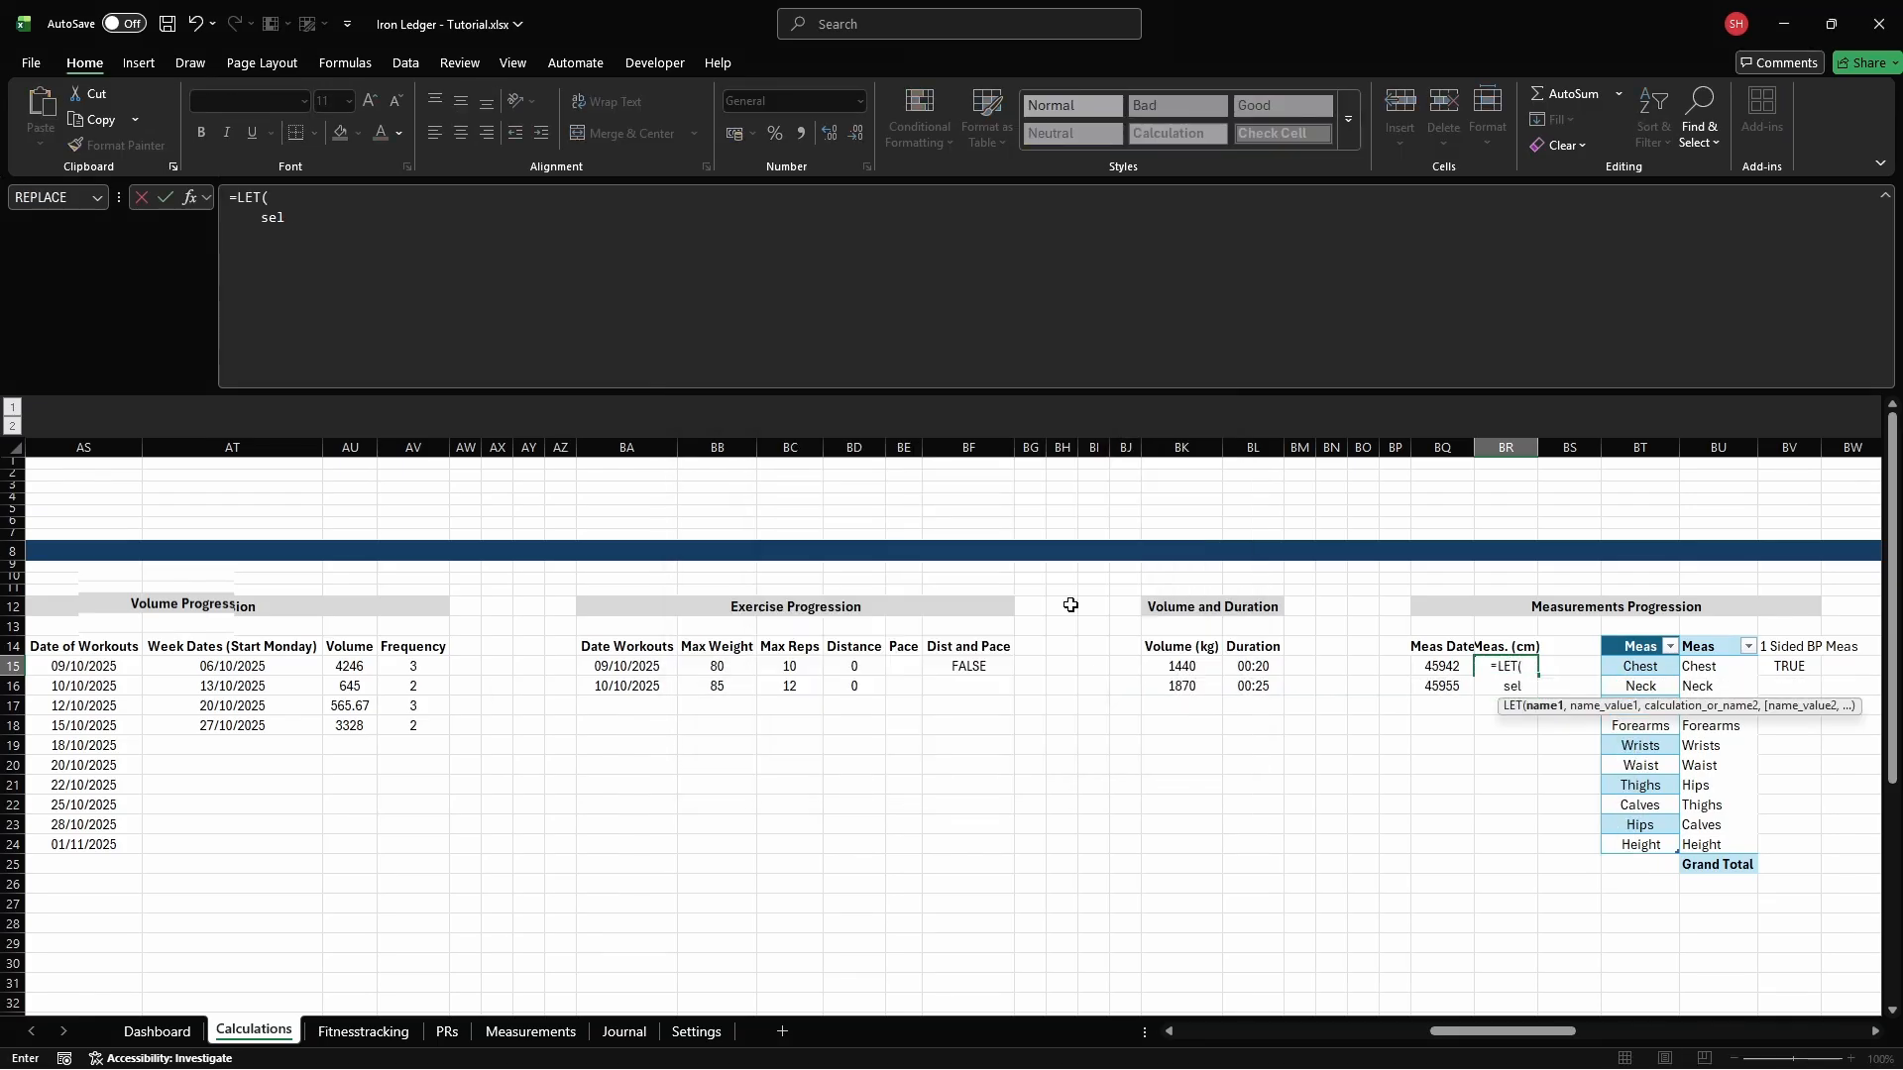
{"action": "type", "text": "selection, cd_mprog_mea"}
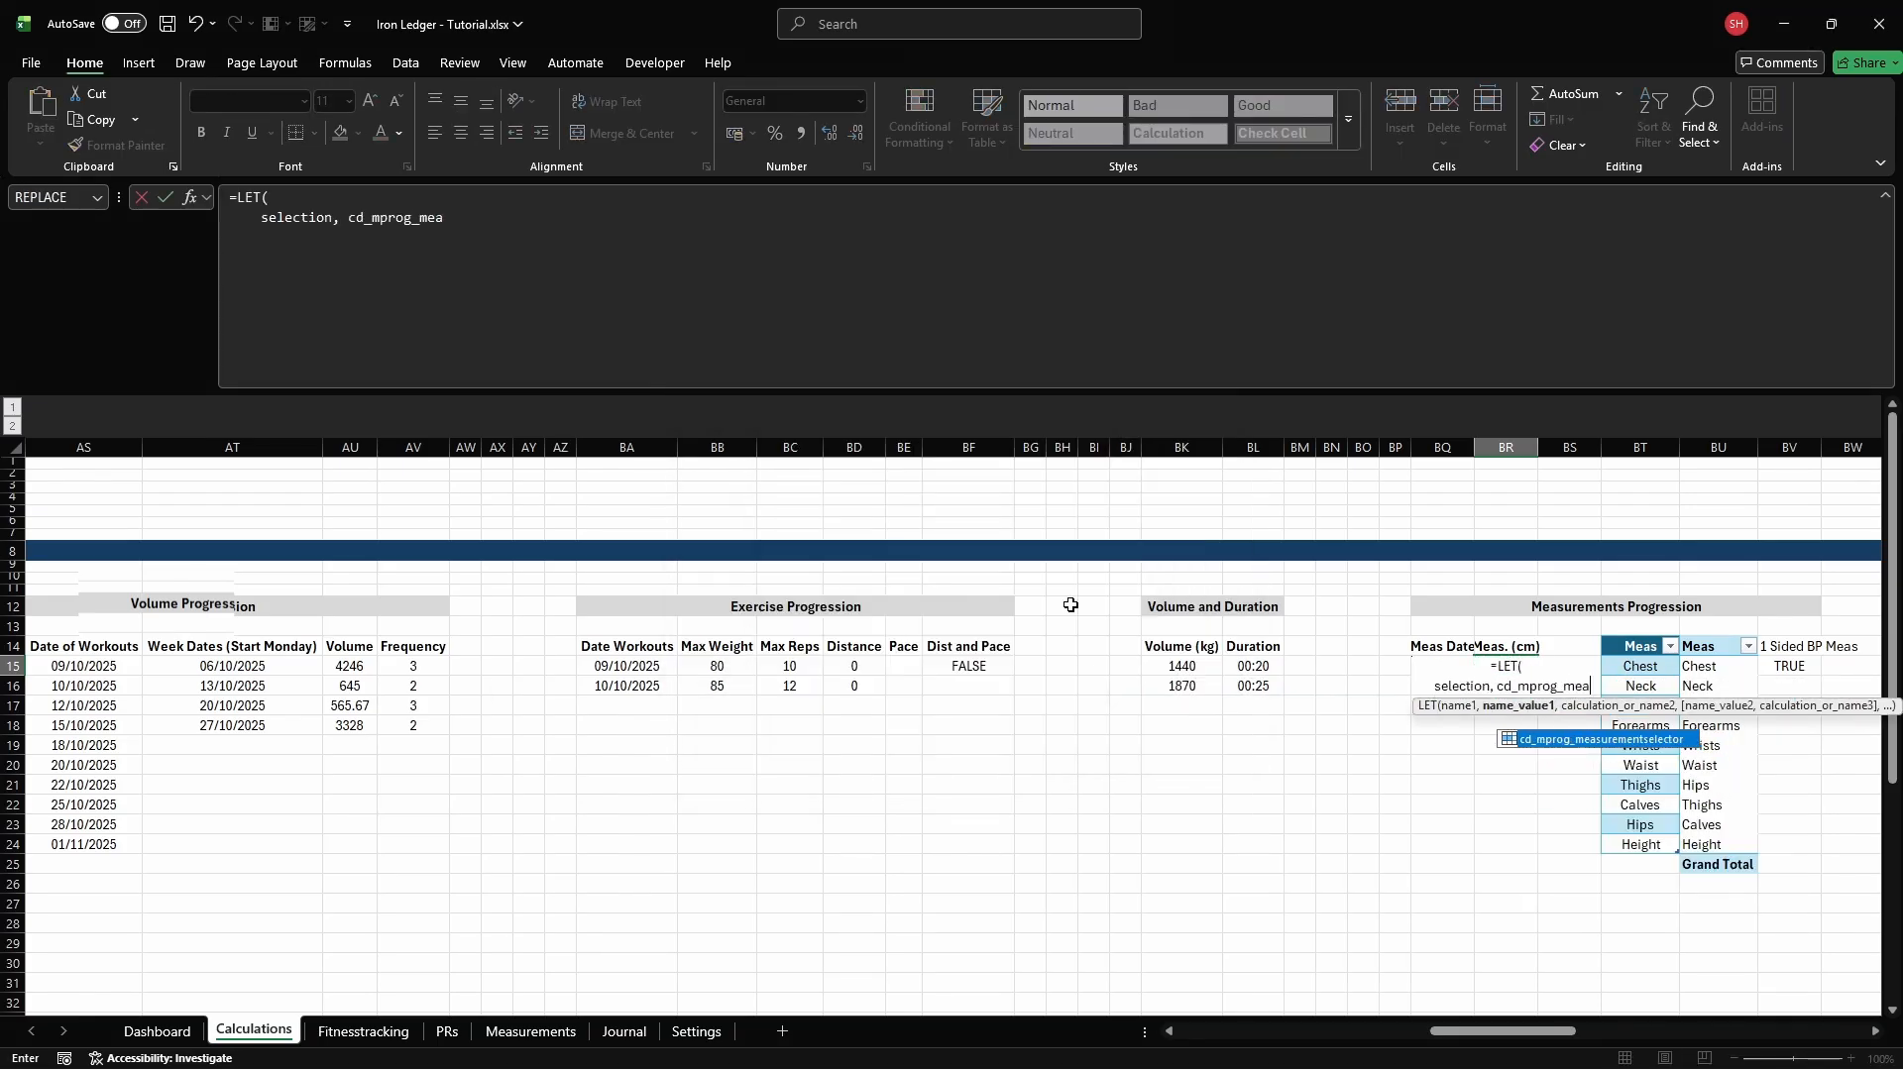
{"action": "type", "text": "surementselector,"}
{"action": "key", "text": "alt+Return"}
Define dates_in_range in the BR15 LET as (Measurement[Date]>=MIN(cd_mprog_date))*(Measurement[Date]<=MAX(cd_mprog_date))
{"action": "type", "text": "d"}
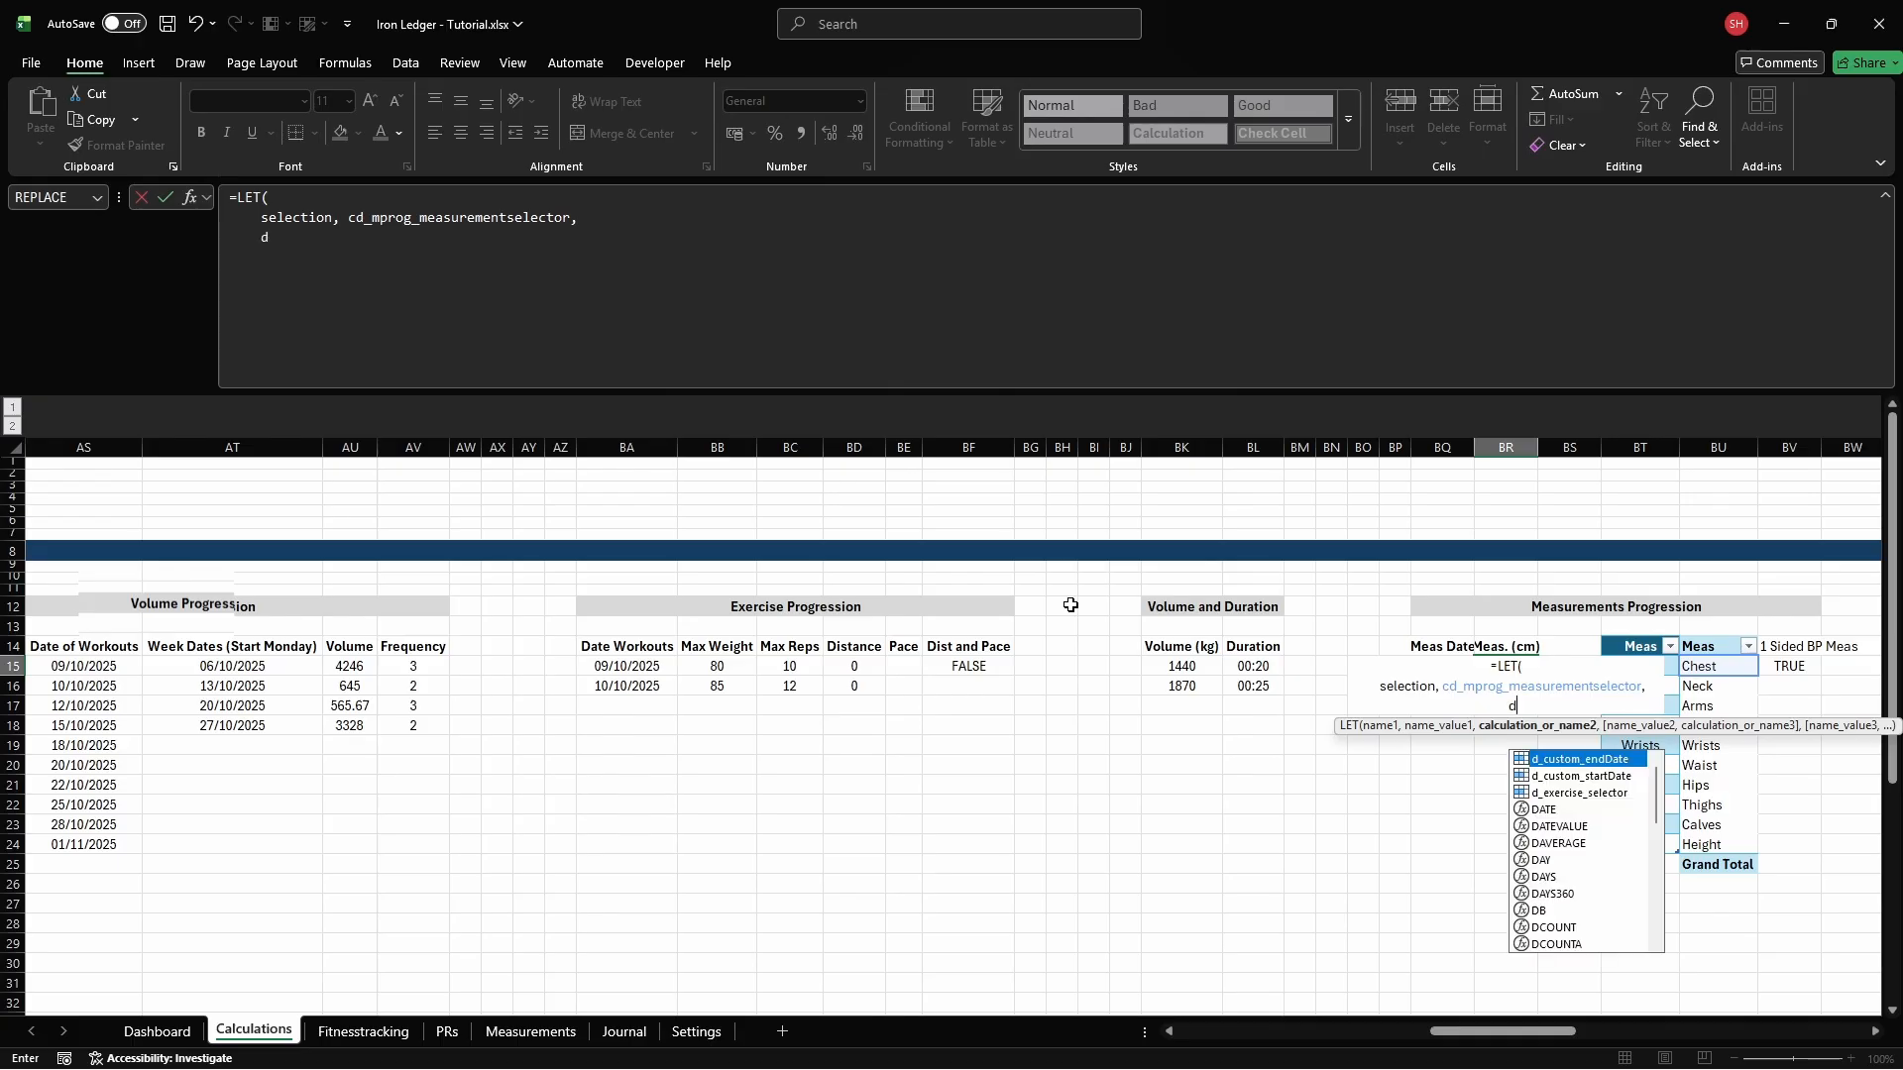
{"action": "type", "text": "ates_in_range, (Measurem"}
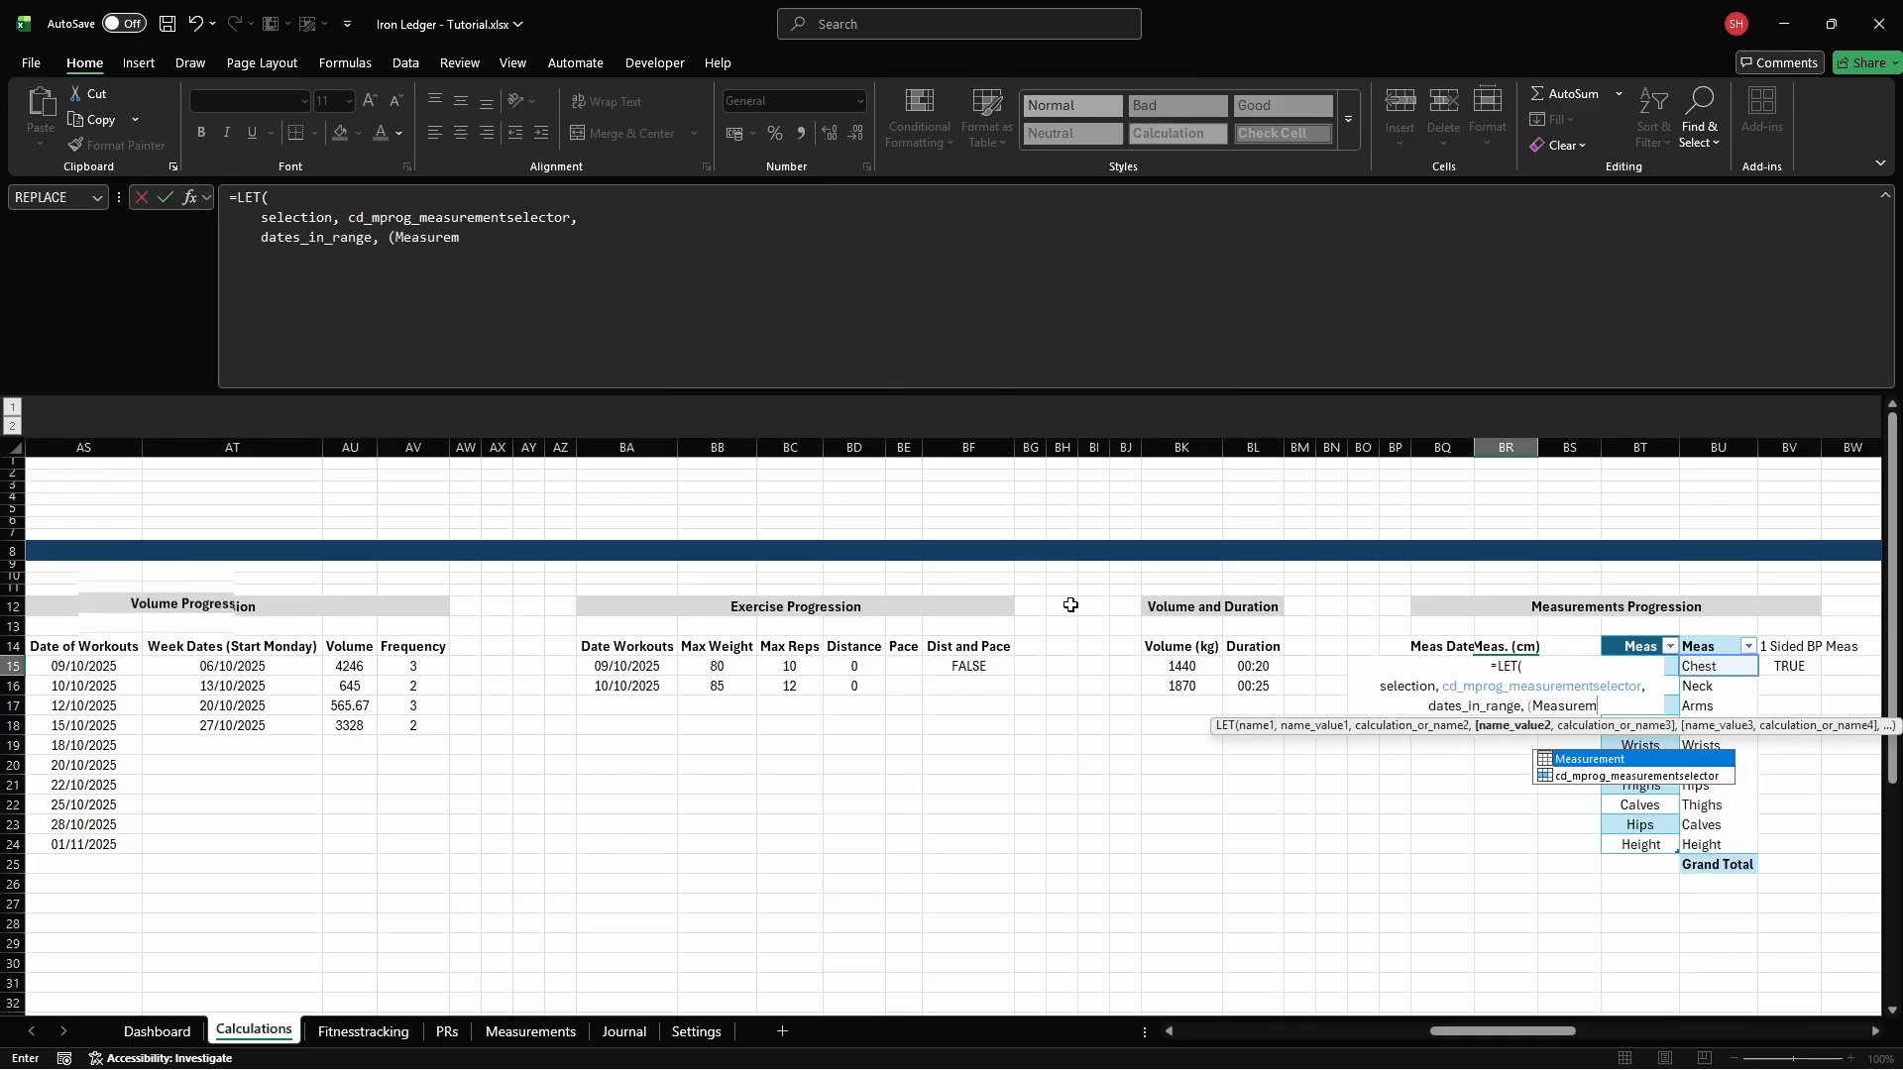
{"action": "type", "text": "ent[Date]>=MIN(cd_m"}
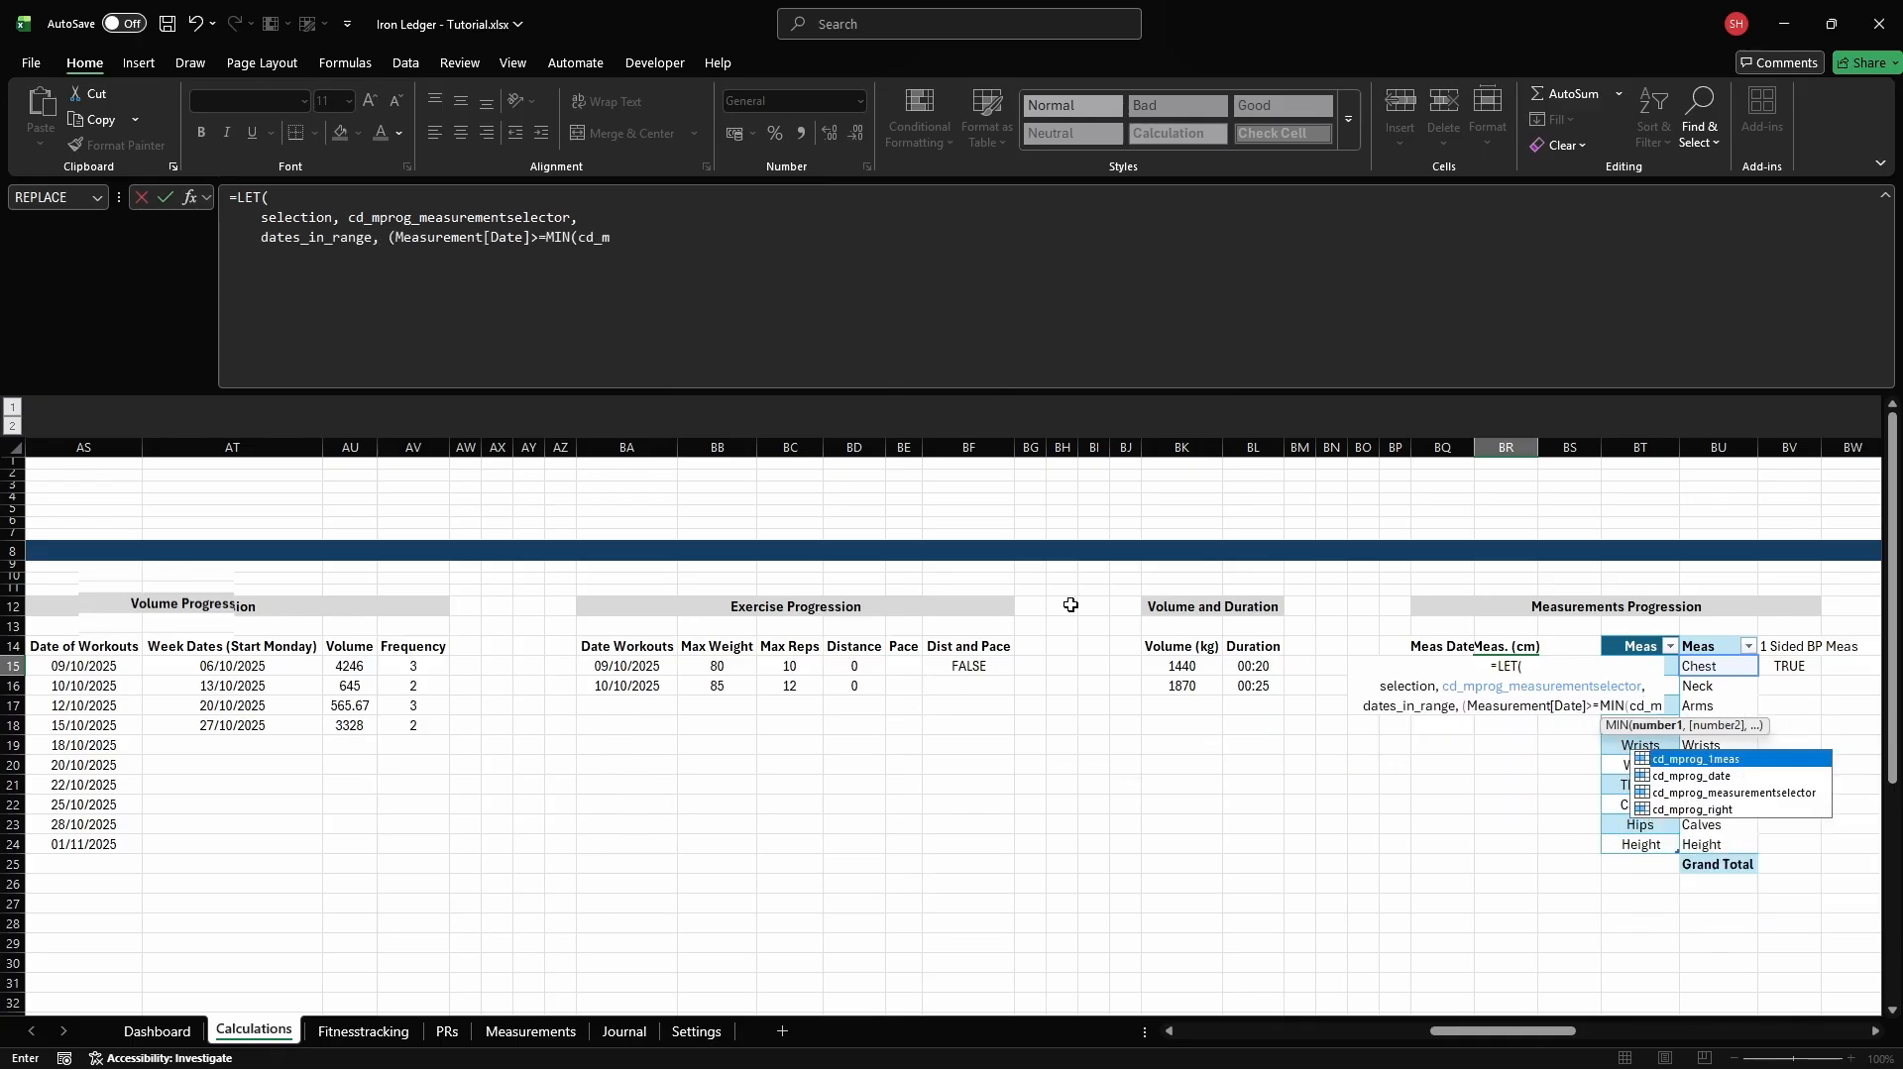
{"action": "type", "text": "prog_date))*(Measure"}
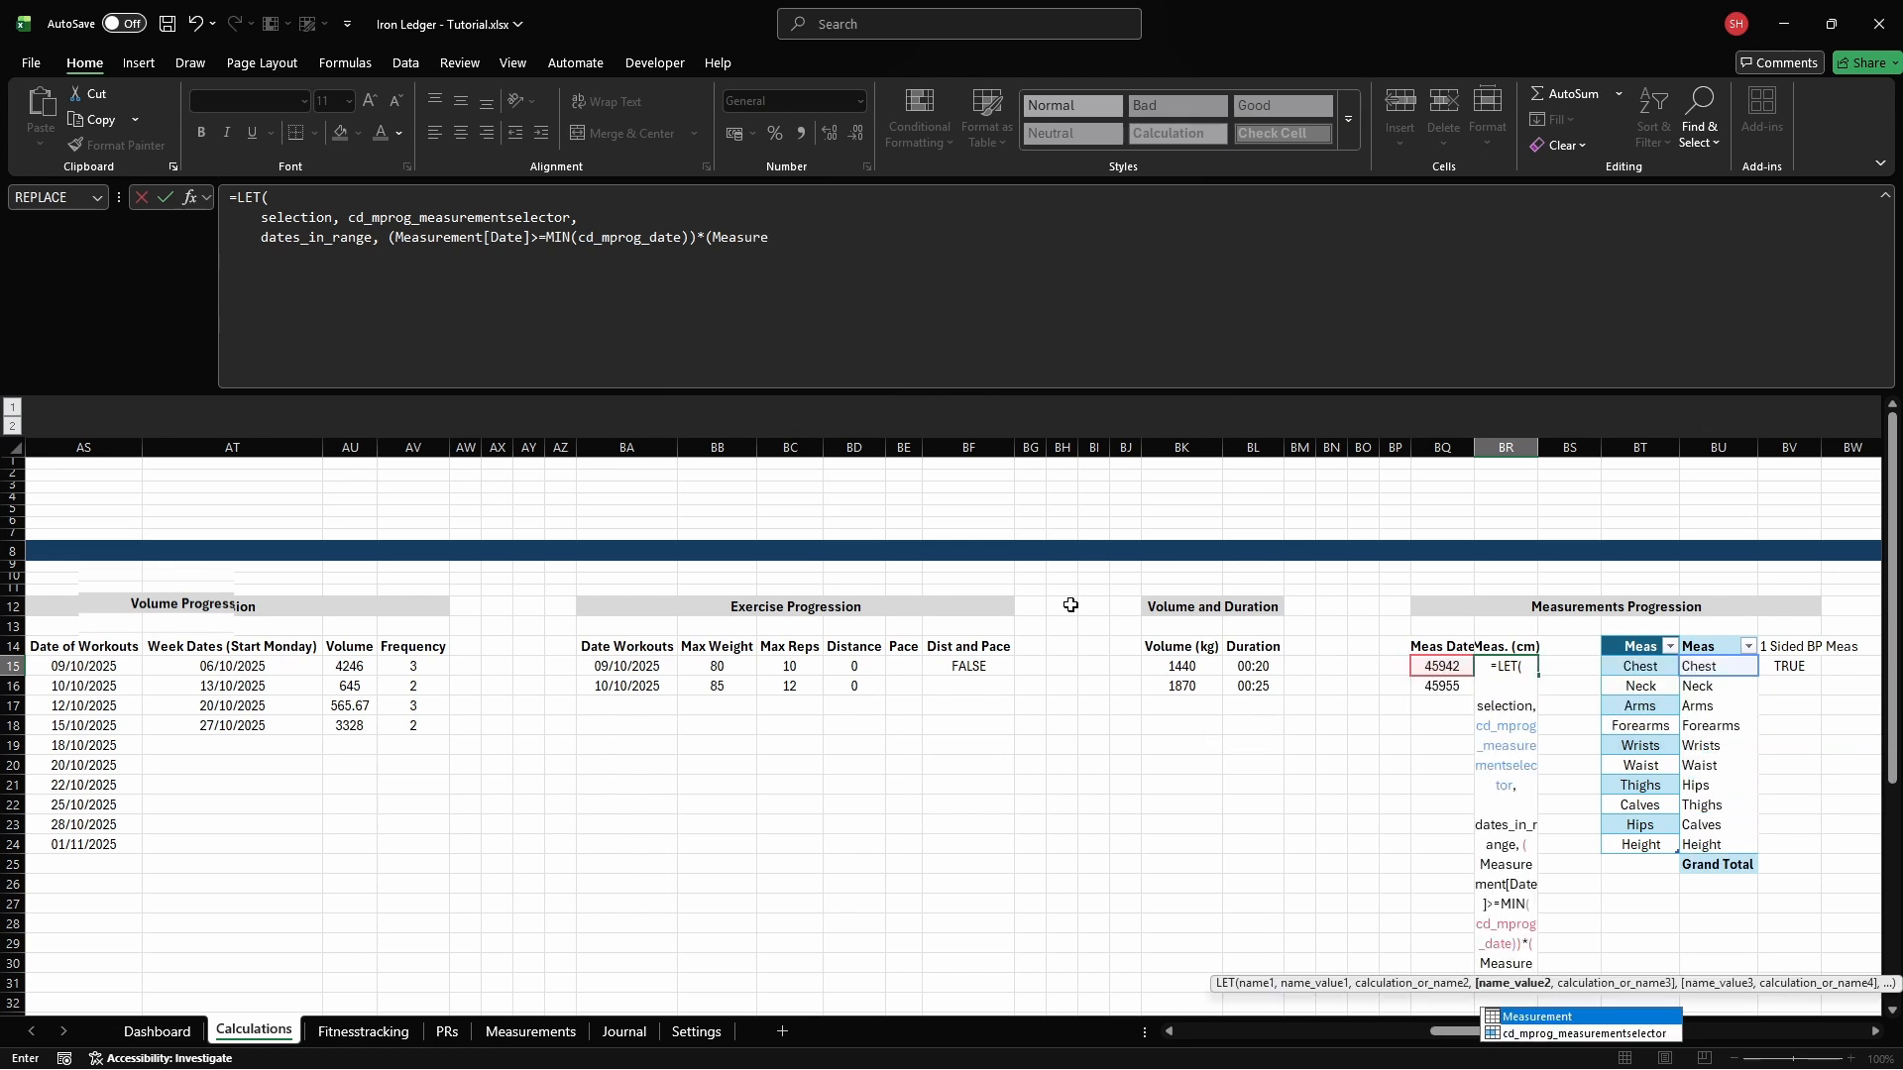
{"action": "type", "text": "ment[Date]<=MAX(cd_mprog_date)),"}
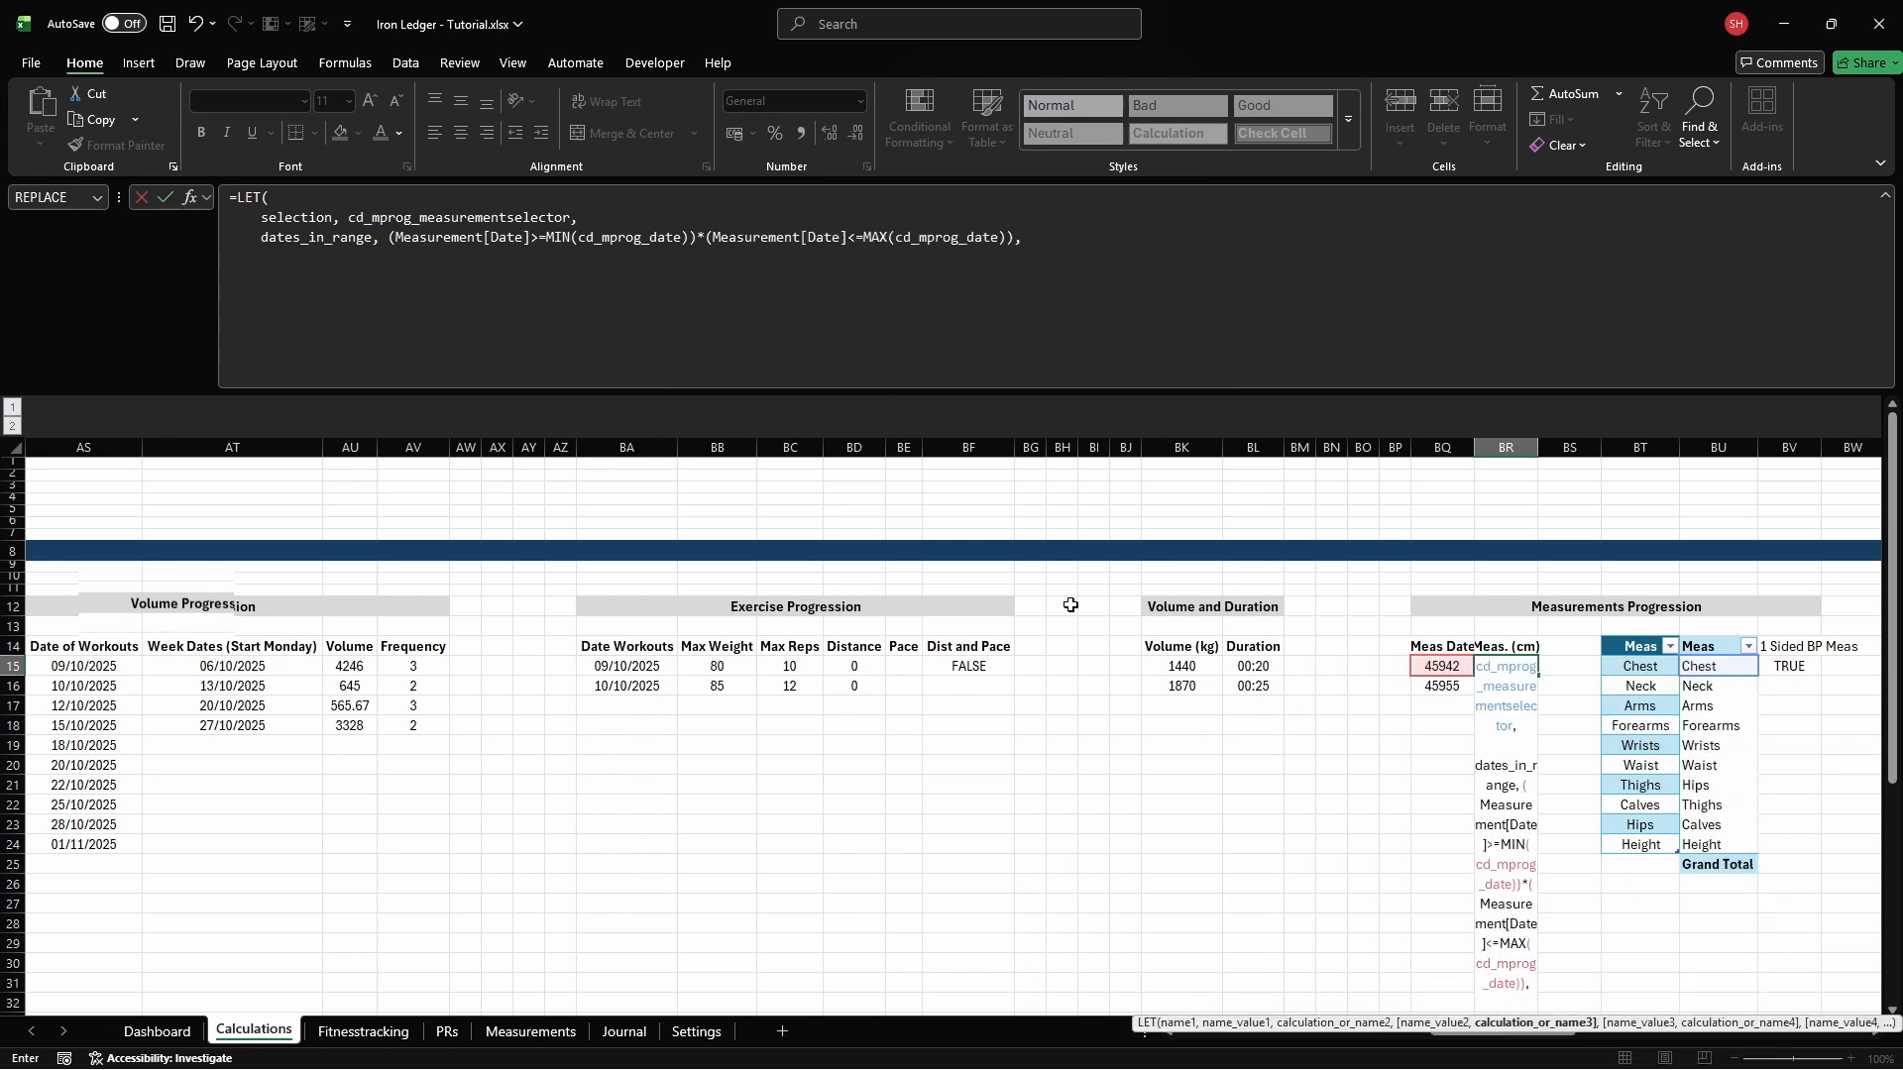
{"action": "key", "text": "alt+Return"}
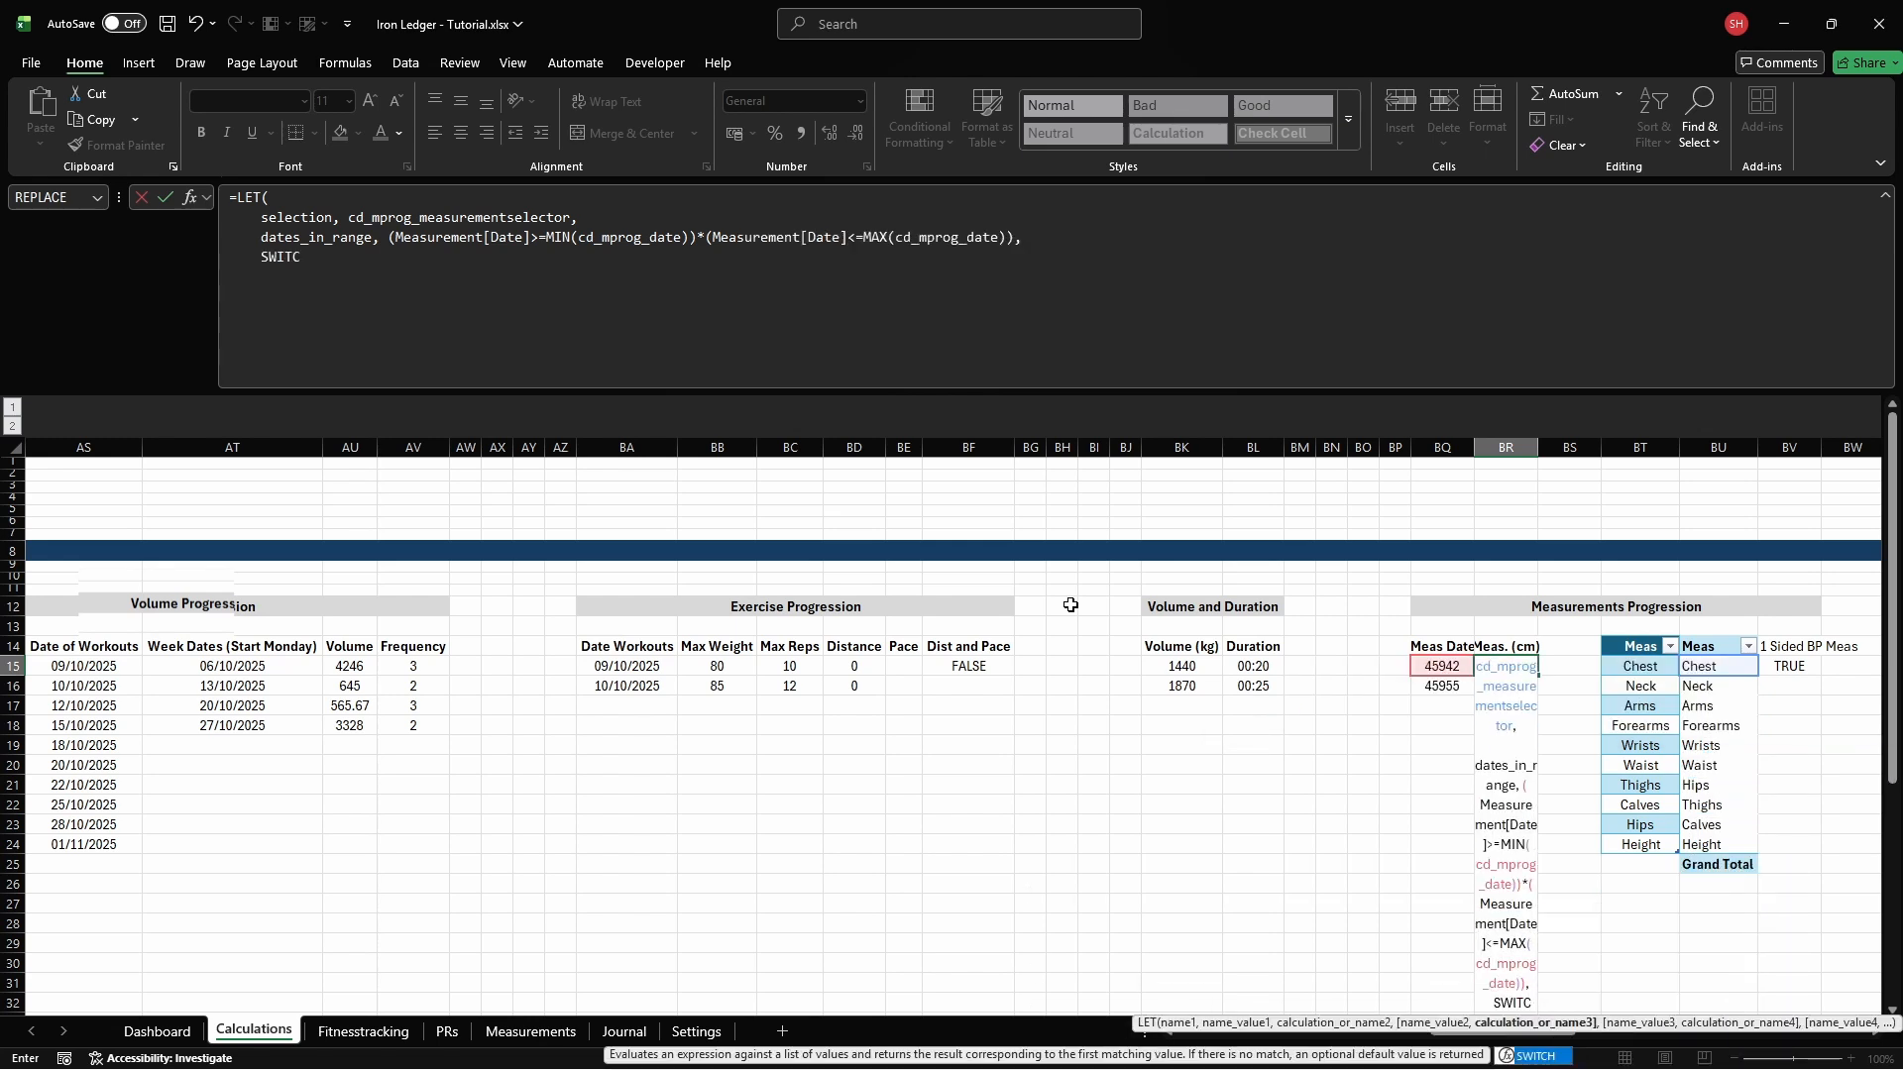
Add a SWITCH on selection whose "Neck" and "Chest" cases return FILTER of Measurement[Neck] and Measurement[Chest] by dates_in_range
{"action": "type", "text": "SWITCH(selection,"}
{"action": "key", "text": "alt+Return"}
{"action": "type", "text": "\"N"}
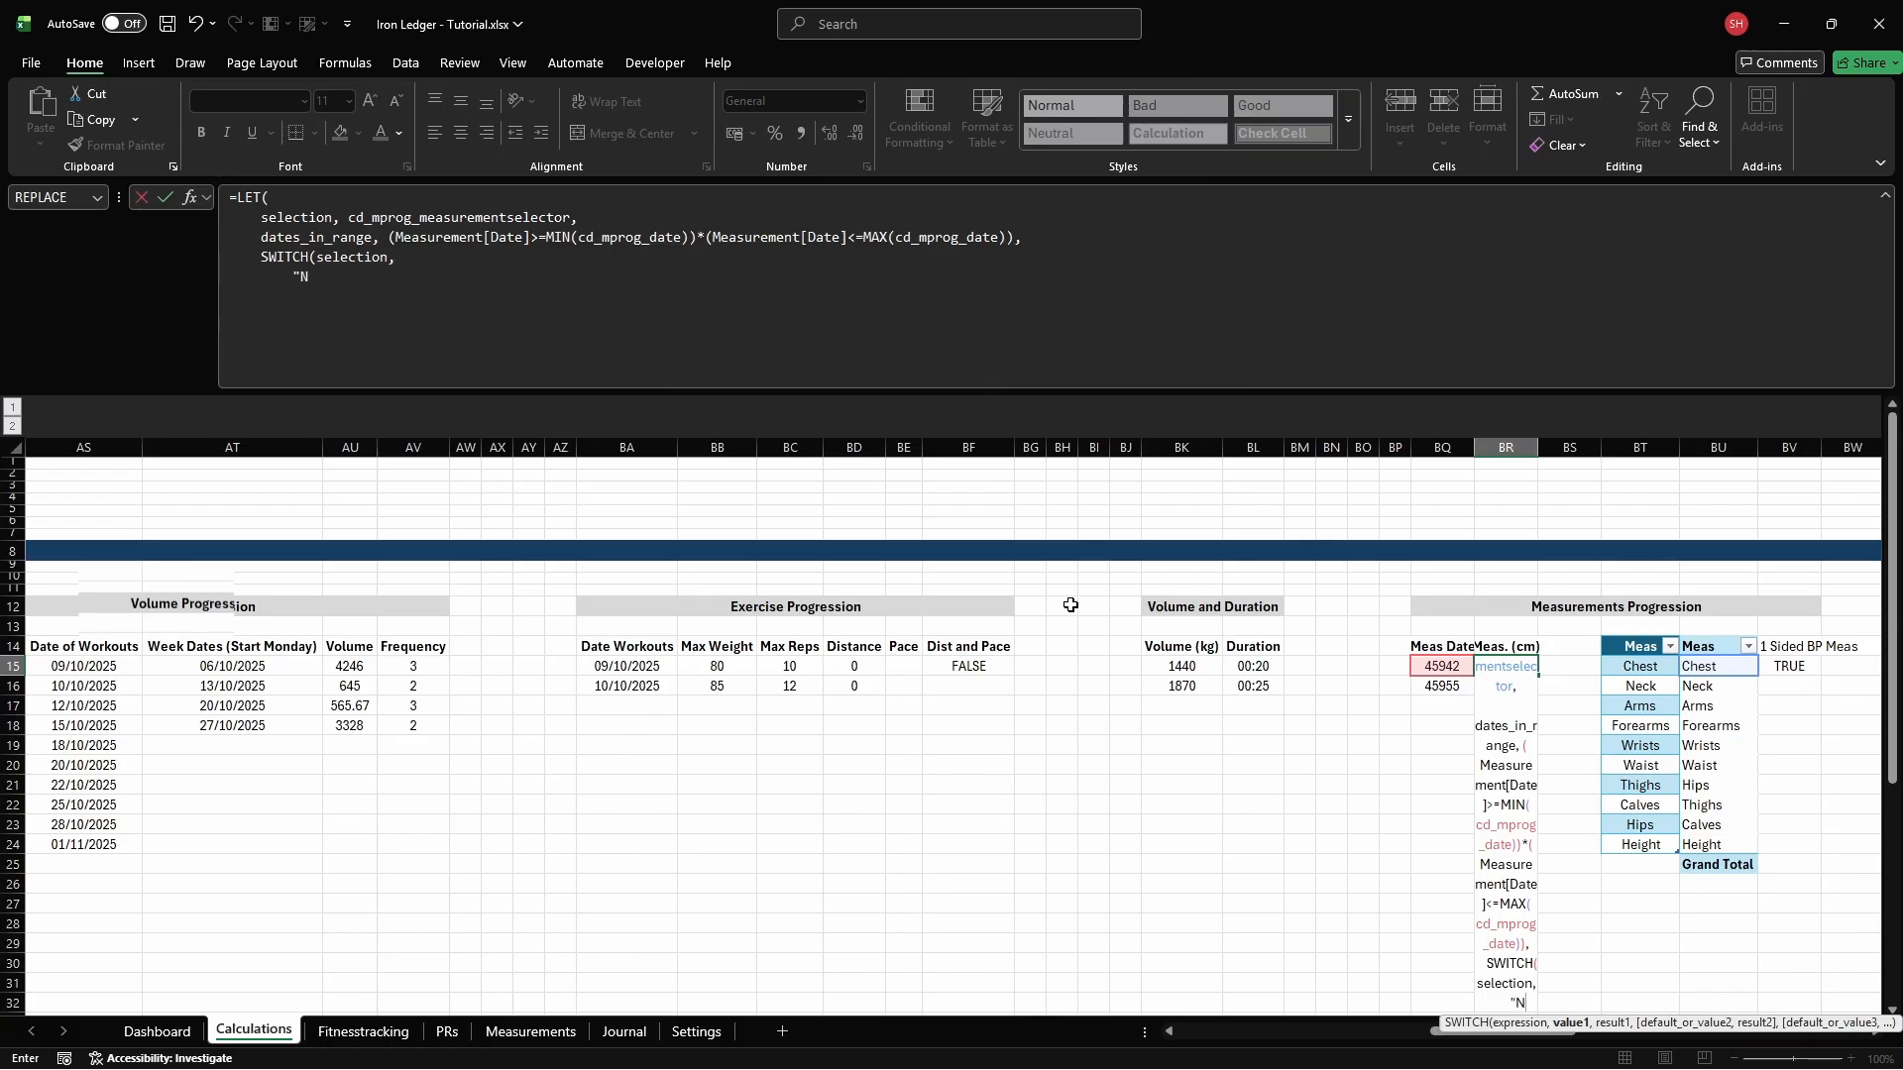
{"action": "type", "text": "eck\", FILTER(Measuremen"}
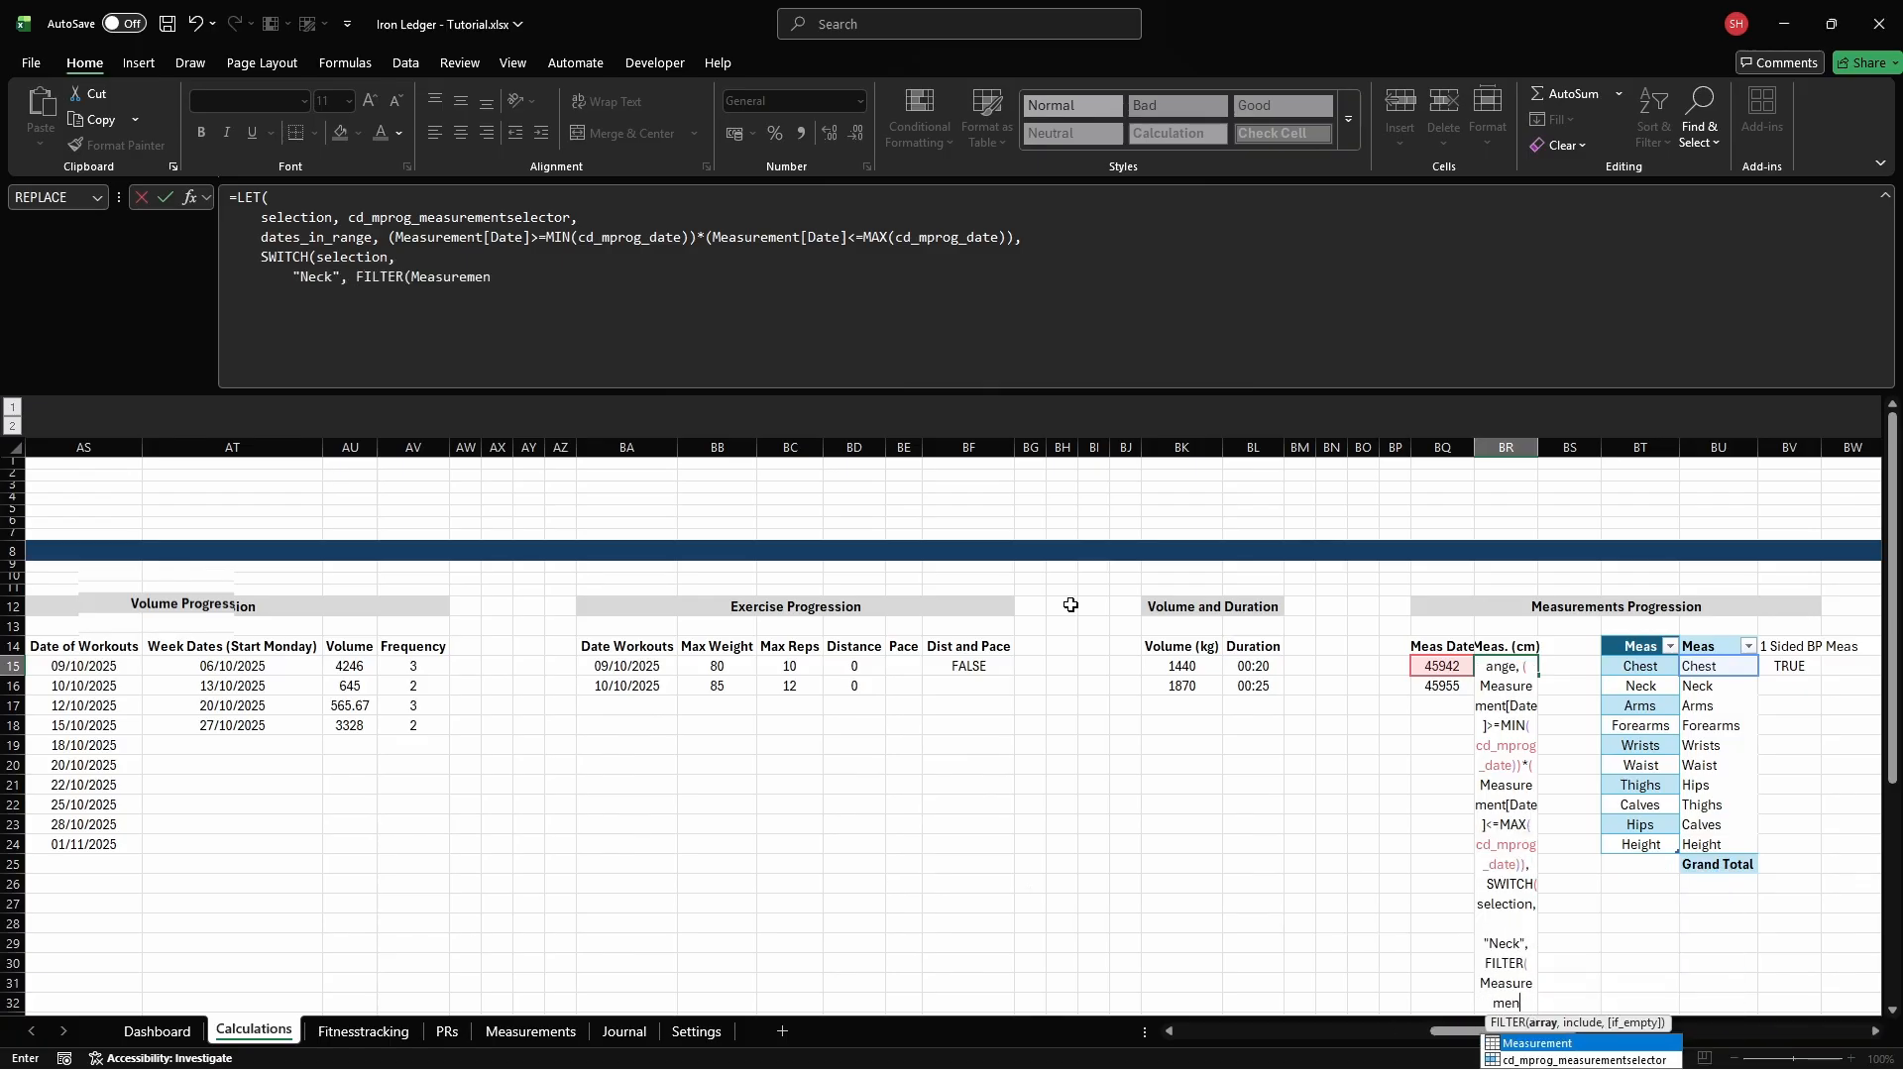
{"action": "type", "text": "t[Neck], dates_in_range),"}
{"action": "key", "text": "alt+Return"}
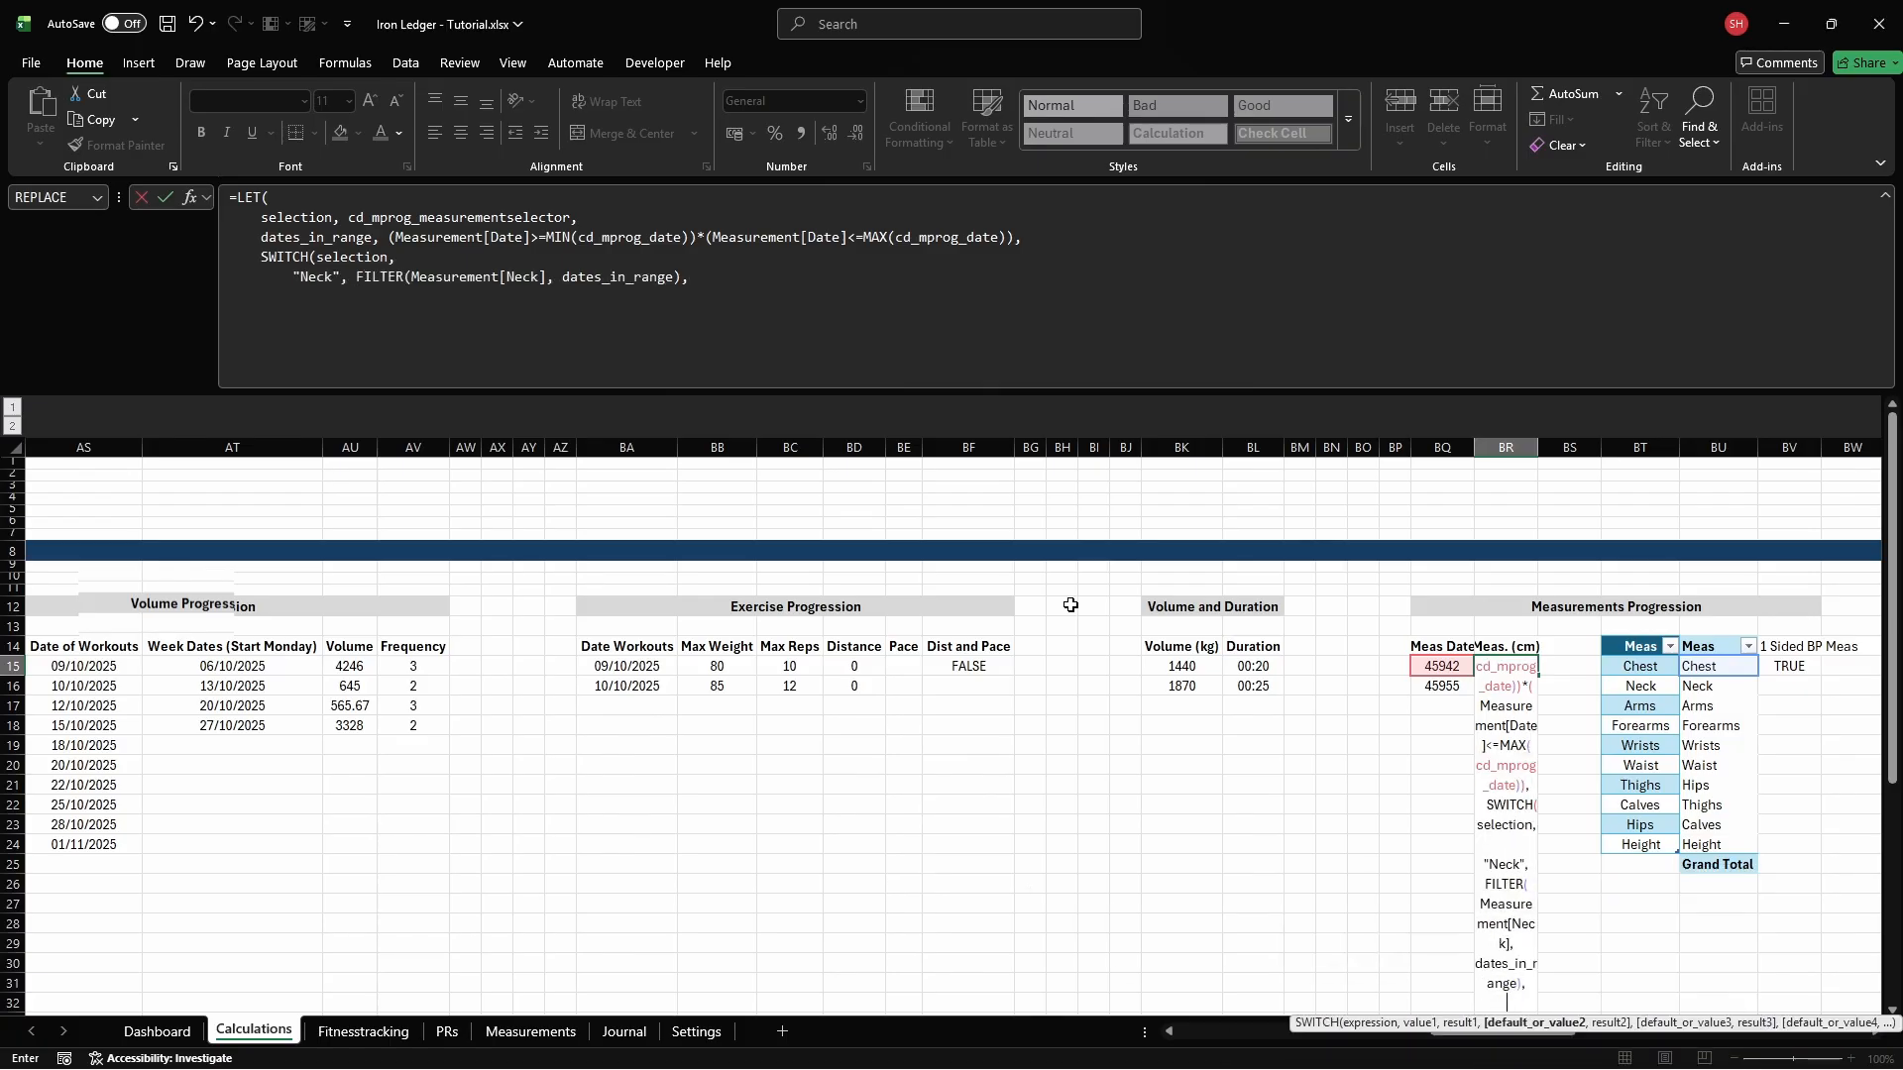
{"action": "type", "text": "\"Chest\", FILTER"}
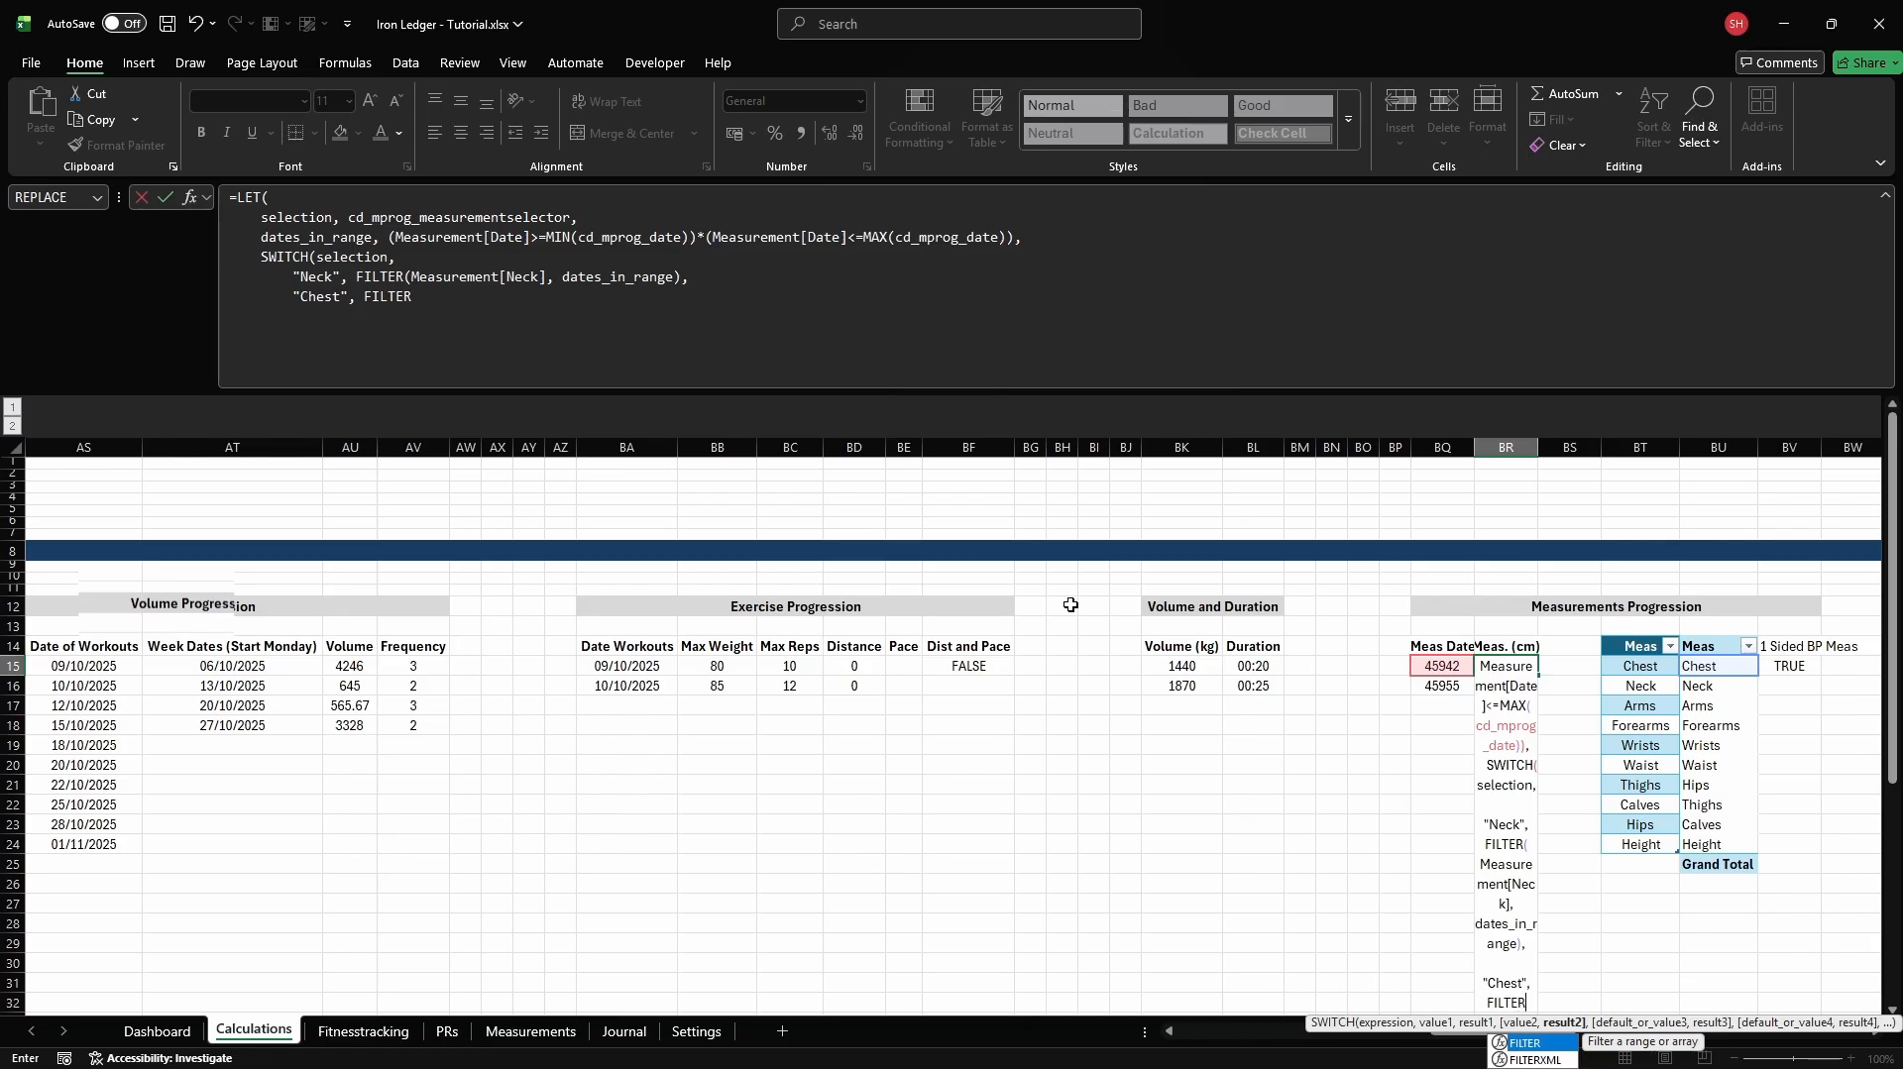
{"action": "type", "text": "(Measurement[Chest], dates_in_range),"}
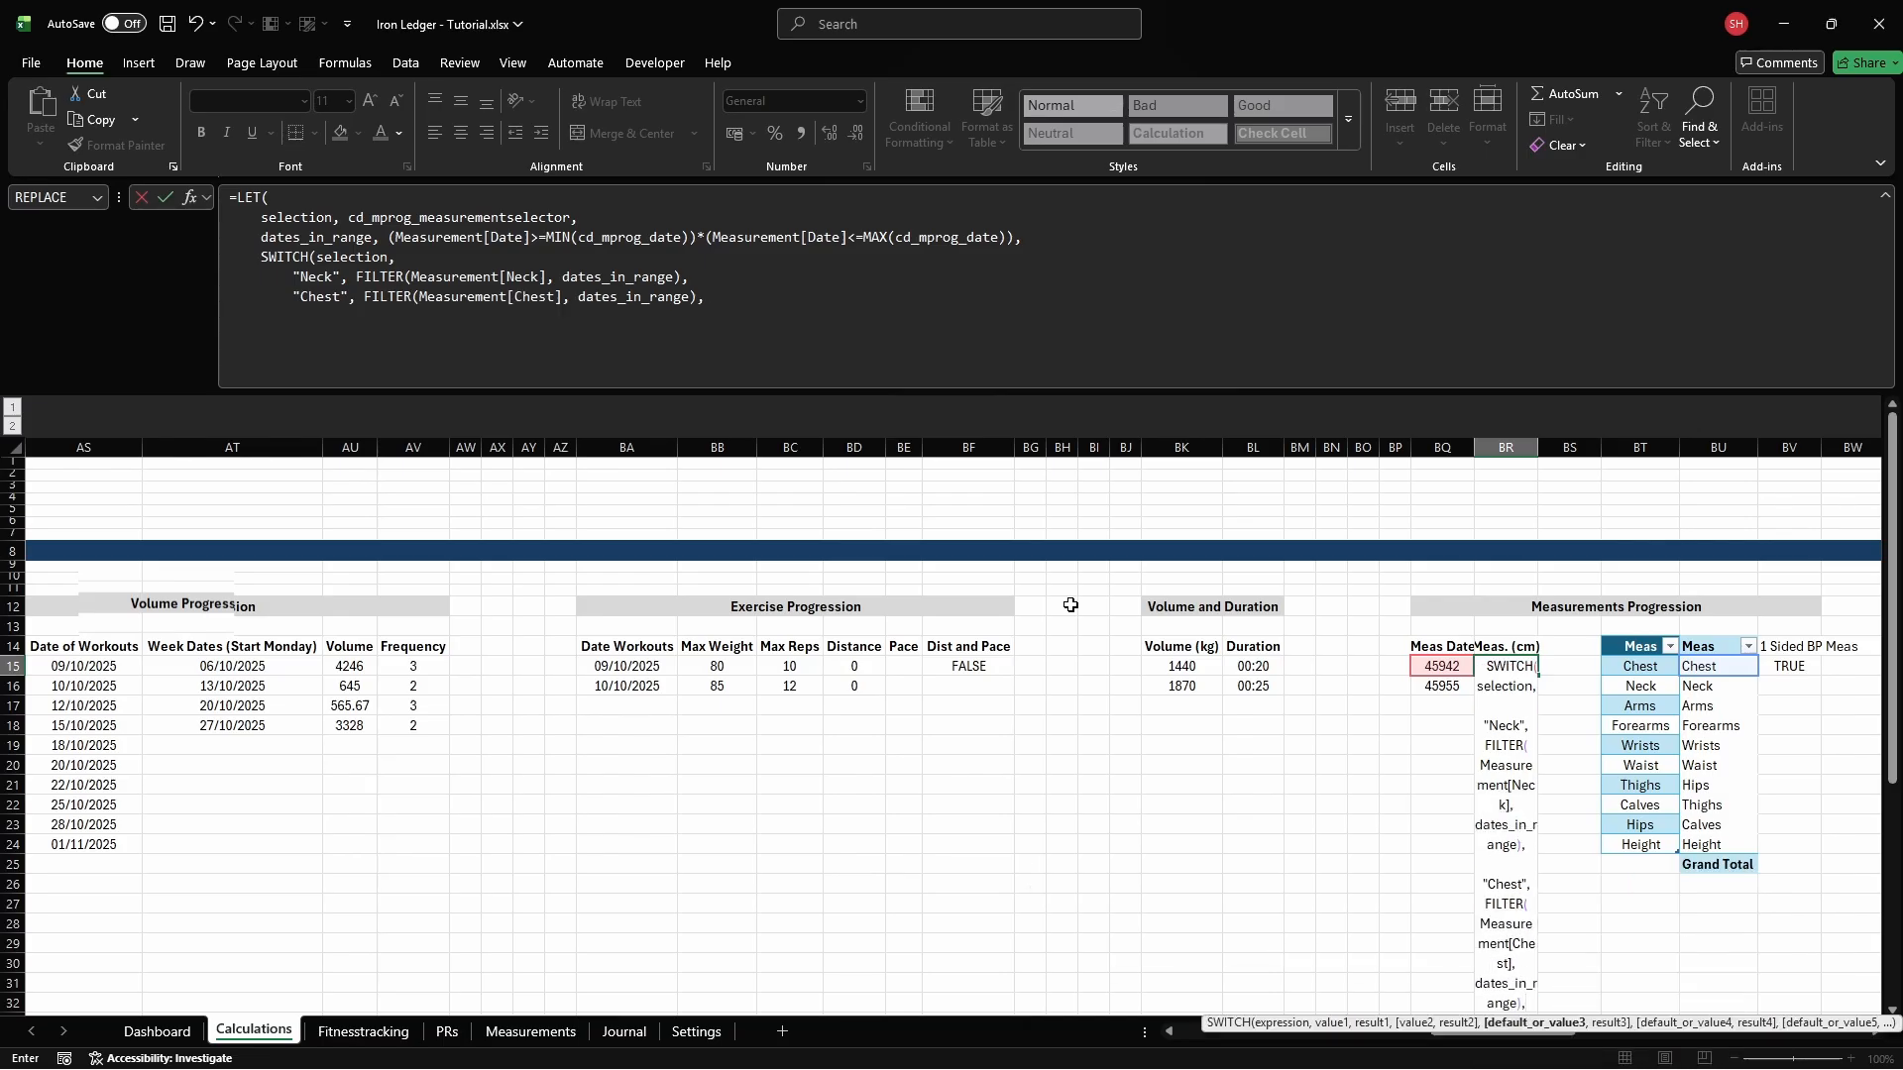
{"action": "key", "text": "alt+Return"}
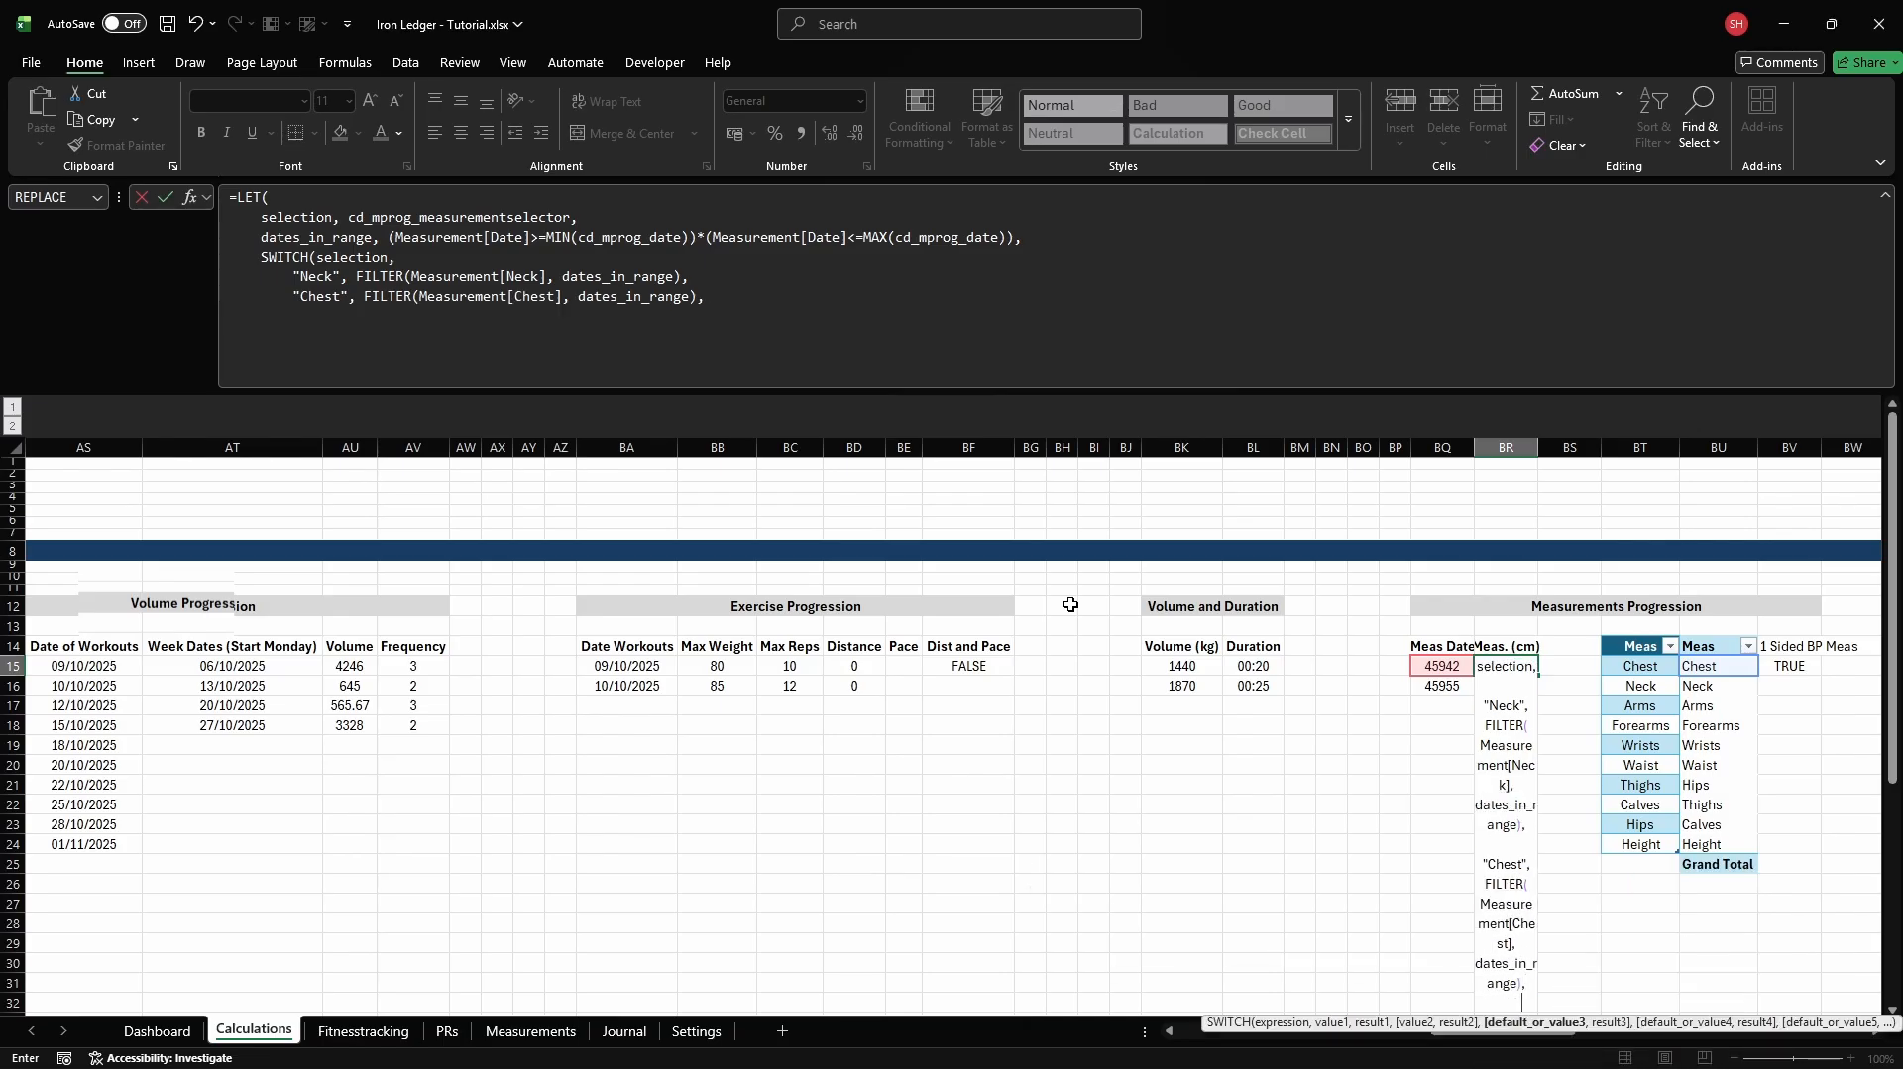
Add "Waist" and "Hips" cases to the SWITCH, filtering Measurement[Waist] and Measurement[Hips] by dates_in_range
{"action": "type", "text": "\"Waist\", FILTER(Measur"}
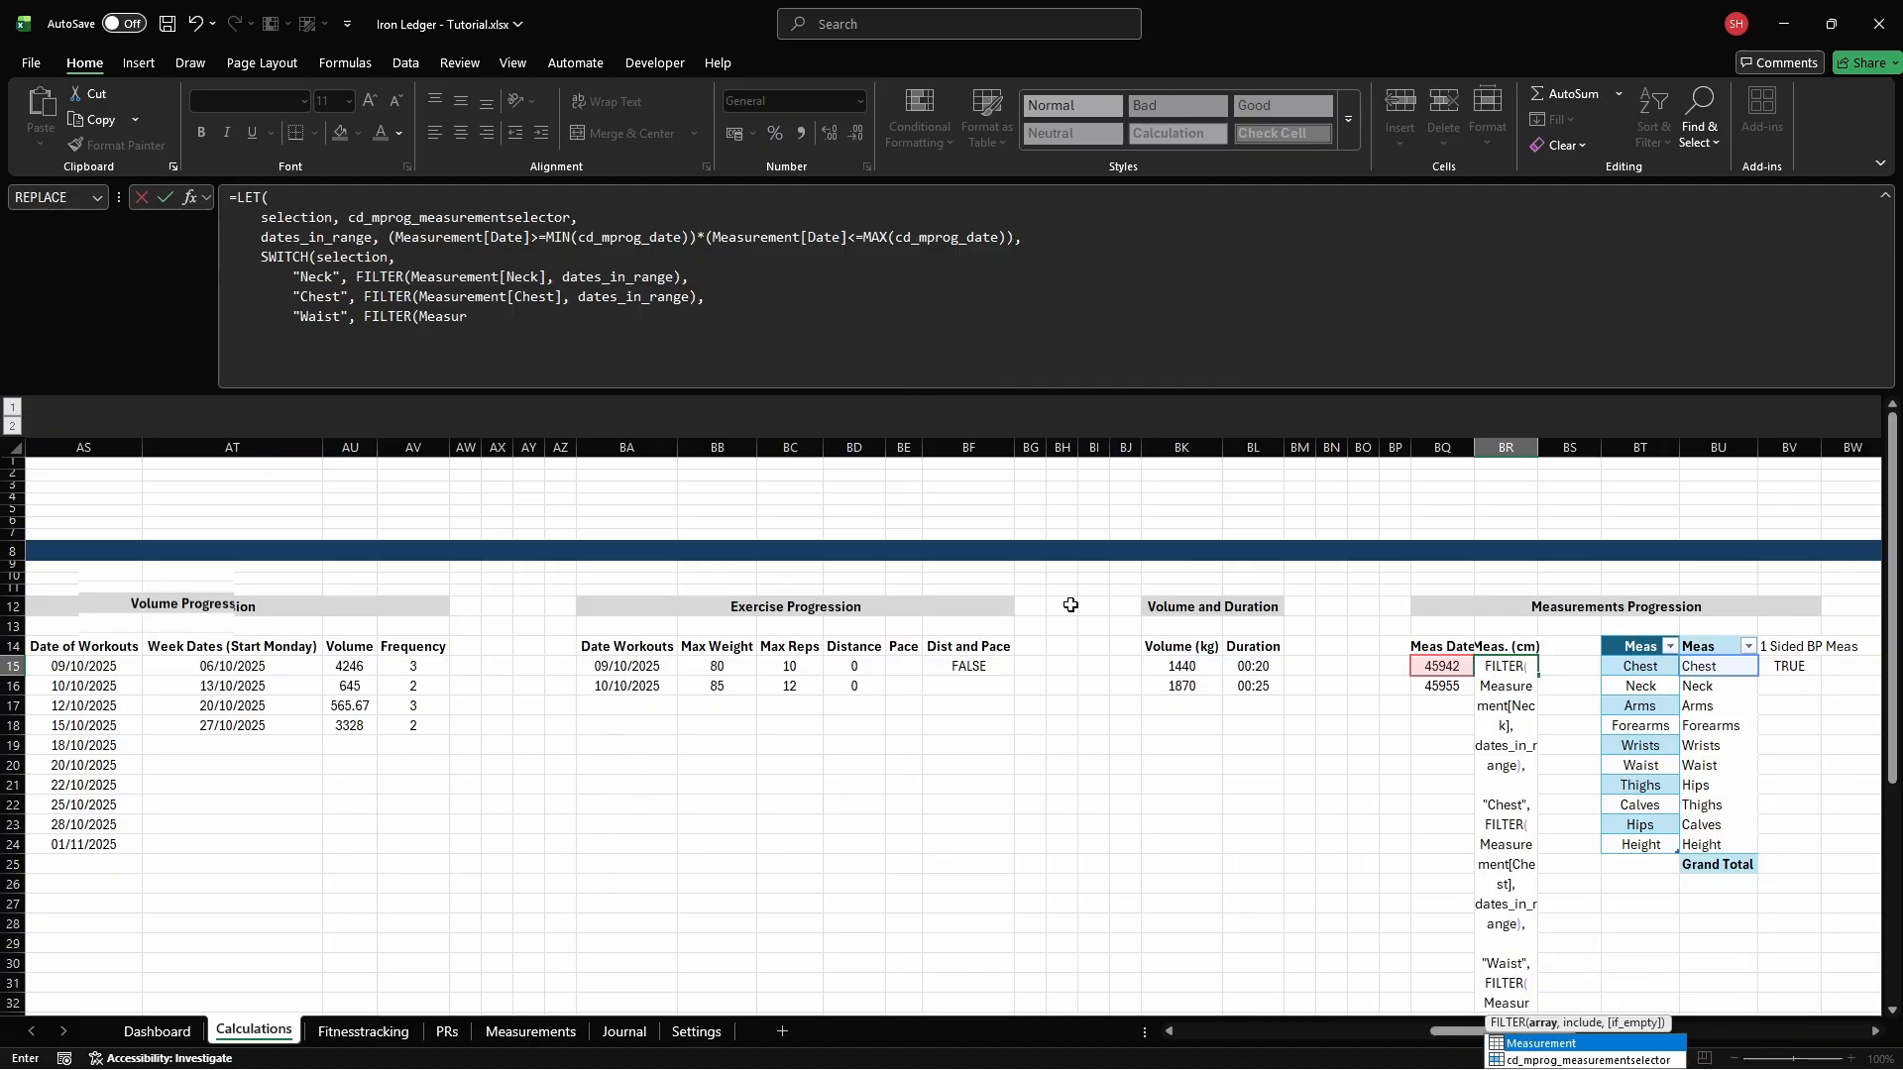
{"action": "type", "text": "ement[Waist], dates_i"}
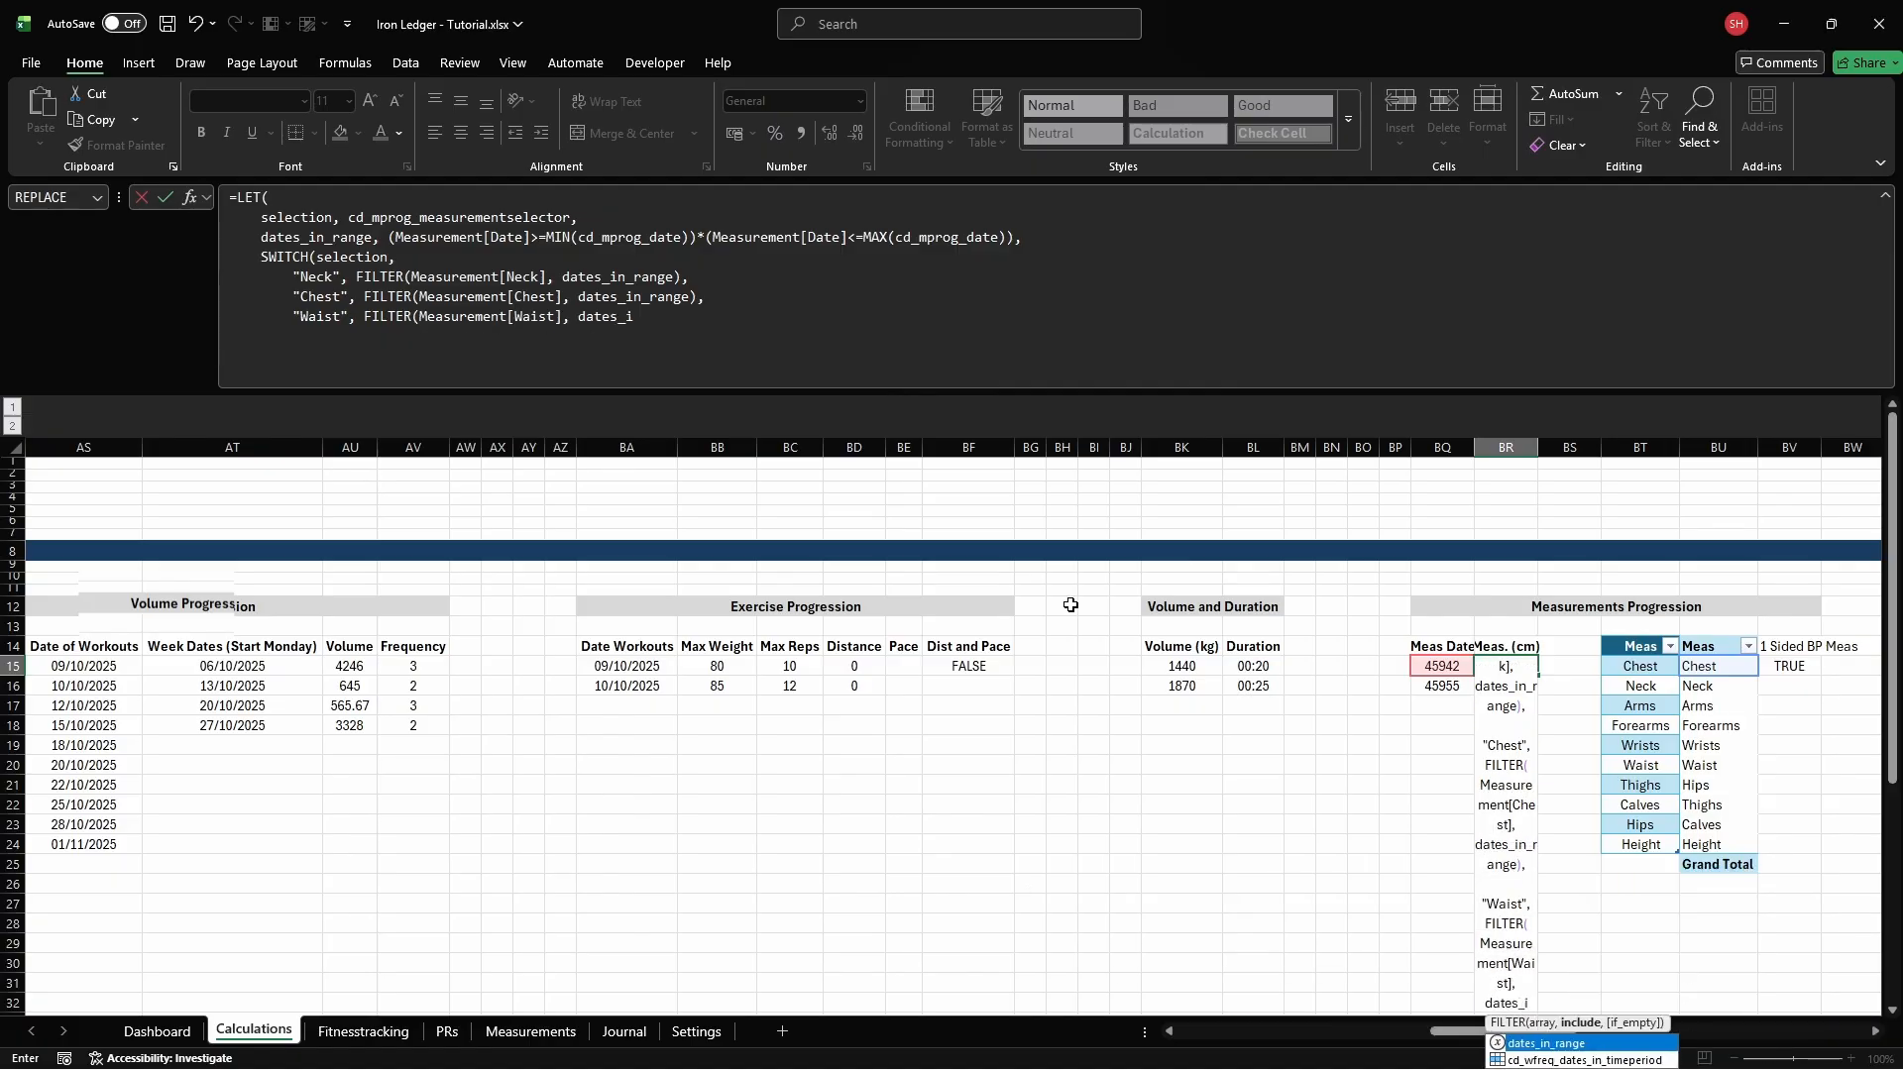
{"action": "type", "text": "n_range),         \"Hips\", F"}
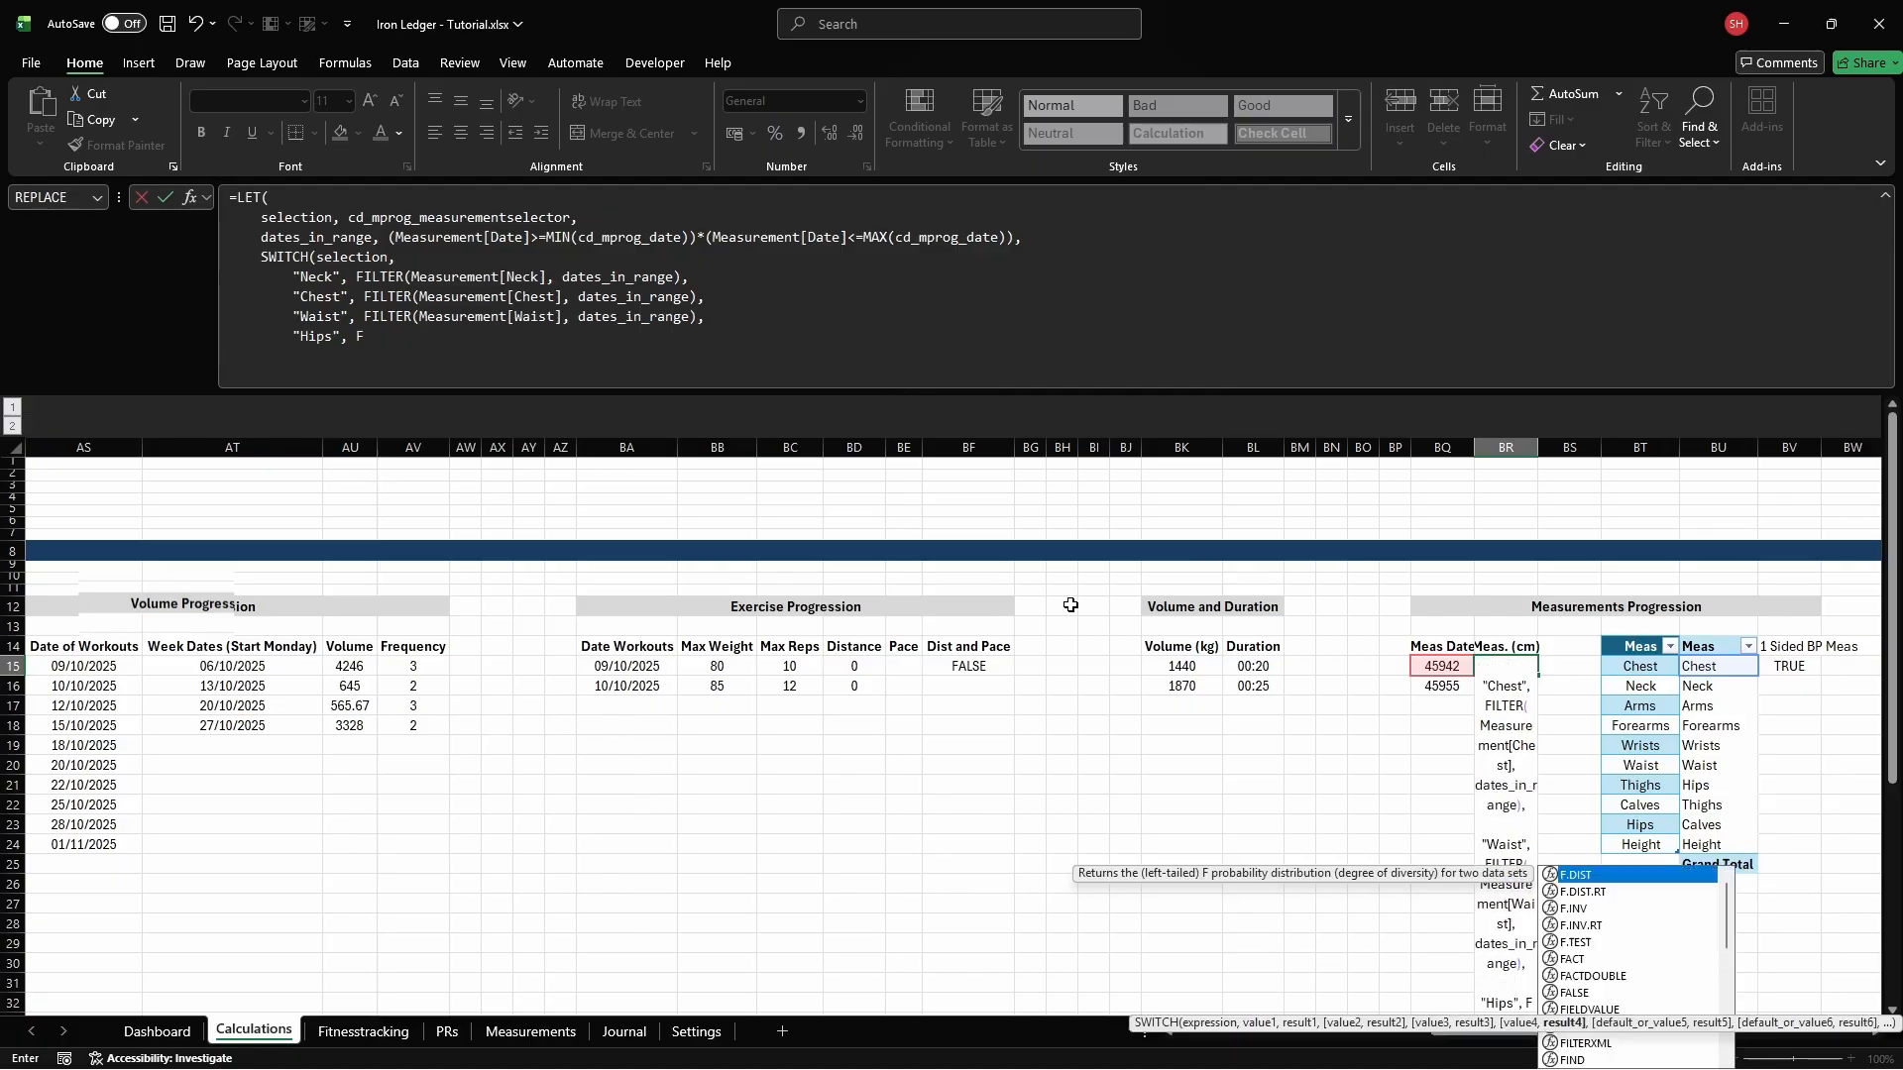
{"action": "type", "text": "ILTER(Measurement[Hips],"}
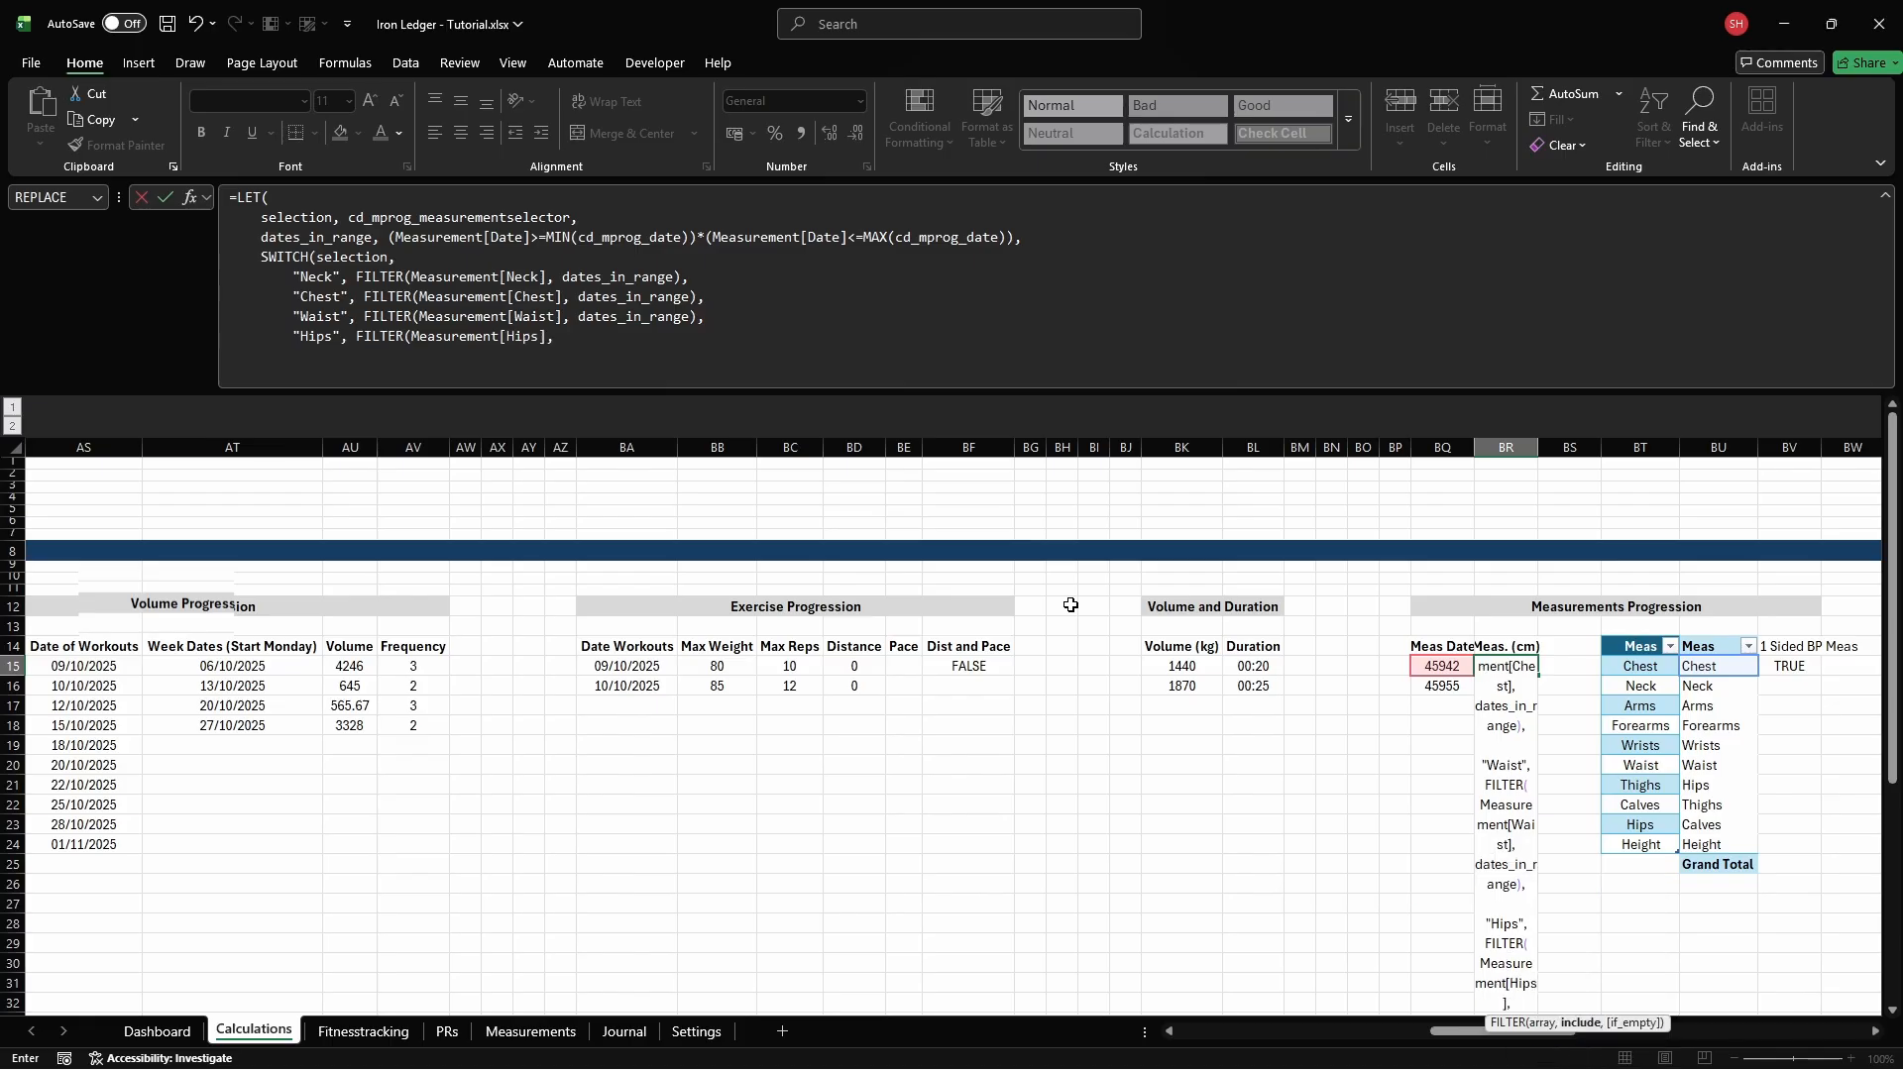
{"action": "type", "text": " dates_in_range),         "}
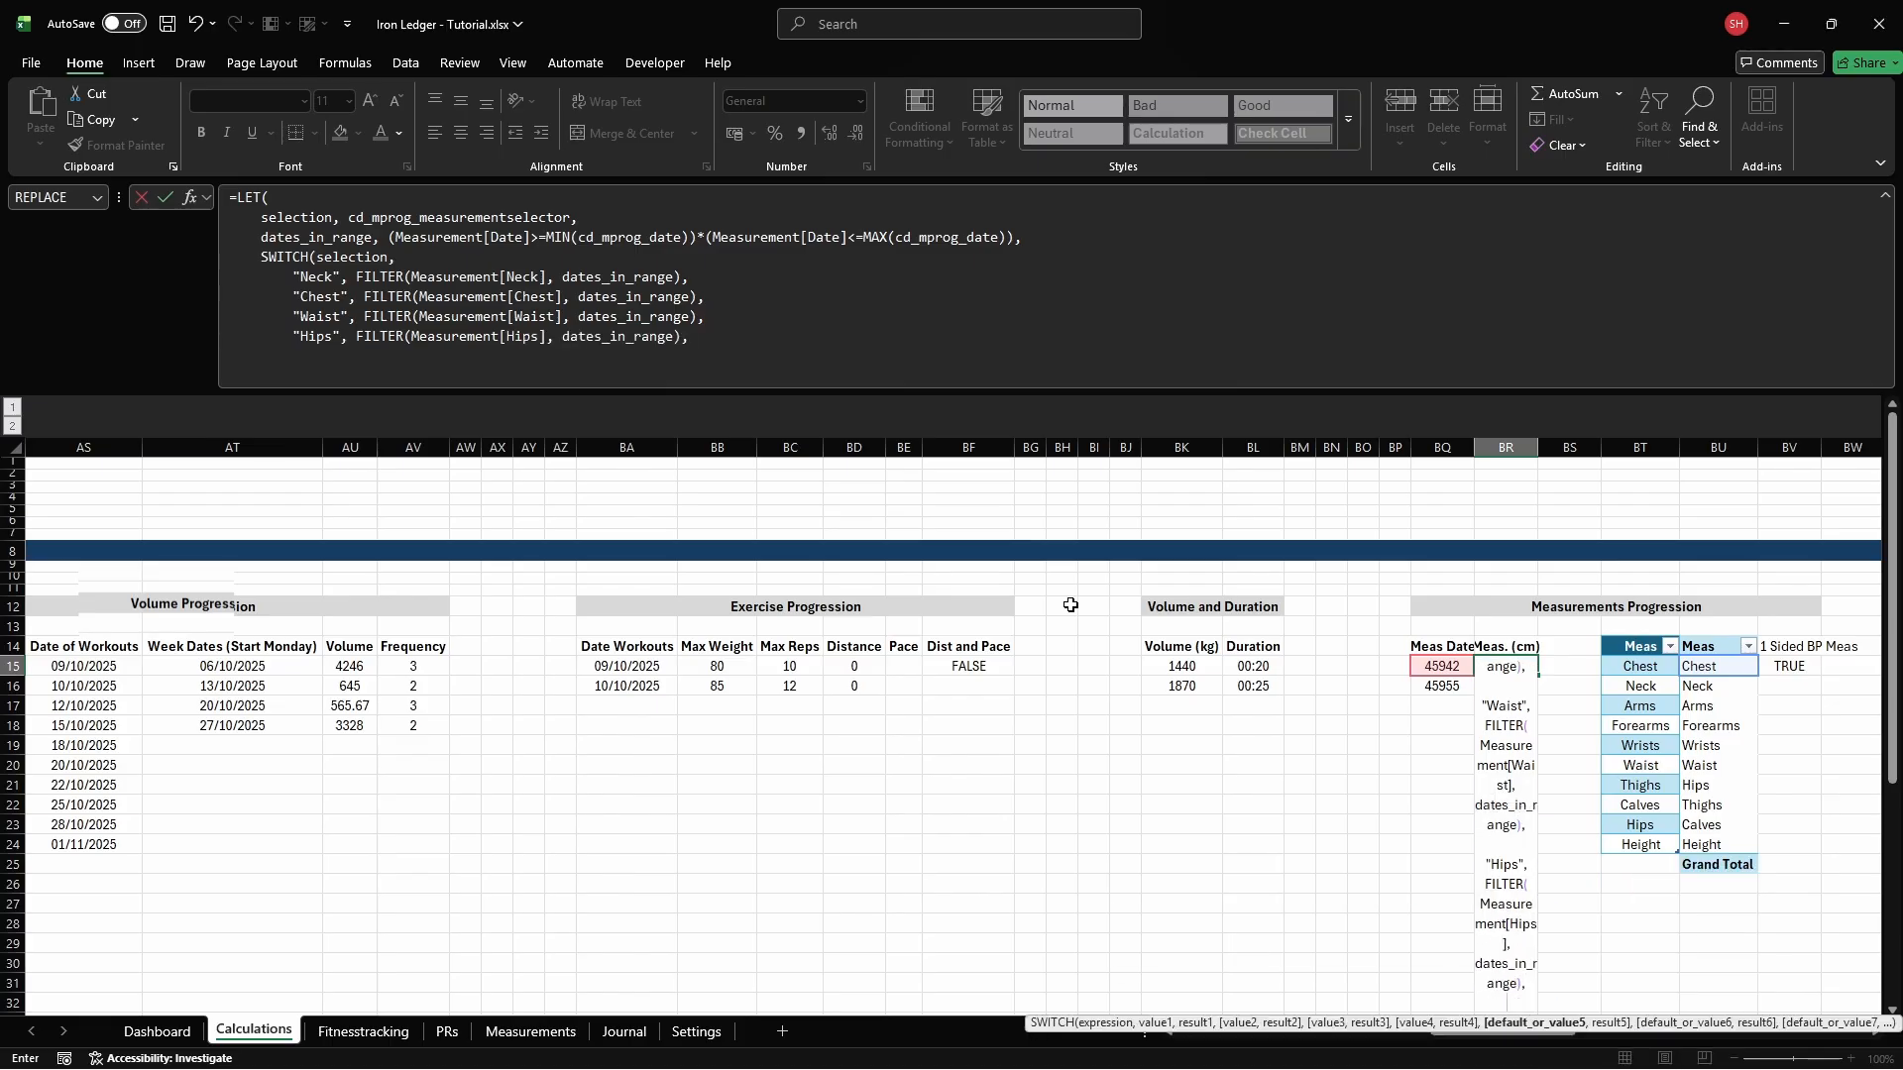
Add "Arms" and "Forearms" cases to the SWITCH, filtering Measurement[Arms-R] and Measurement[Forearms-R] by dates_in_range
{"action": "type", "text": "\"Arms\", FILTER(Meas"}
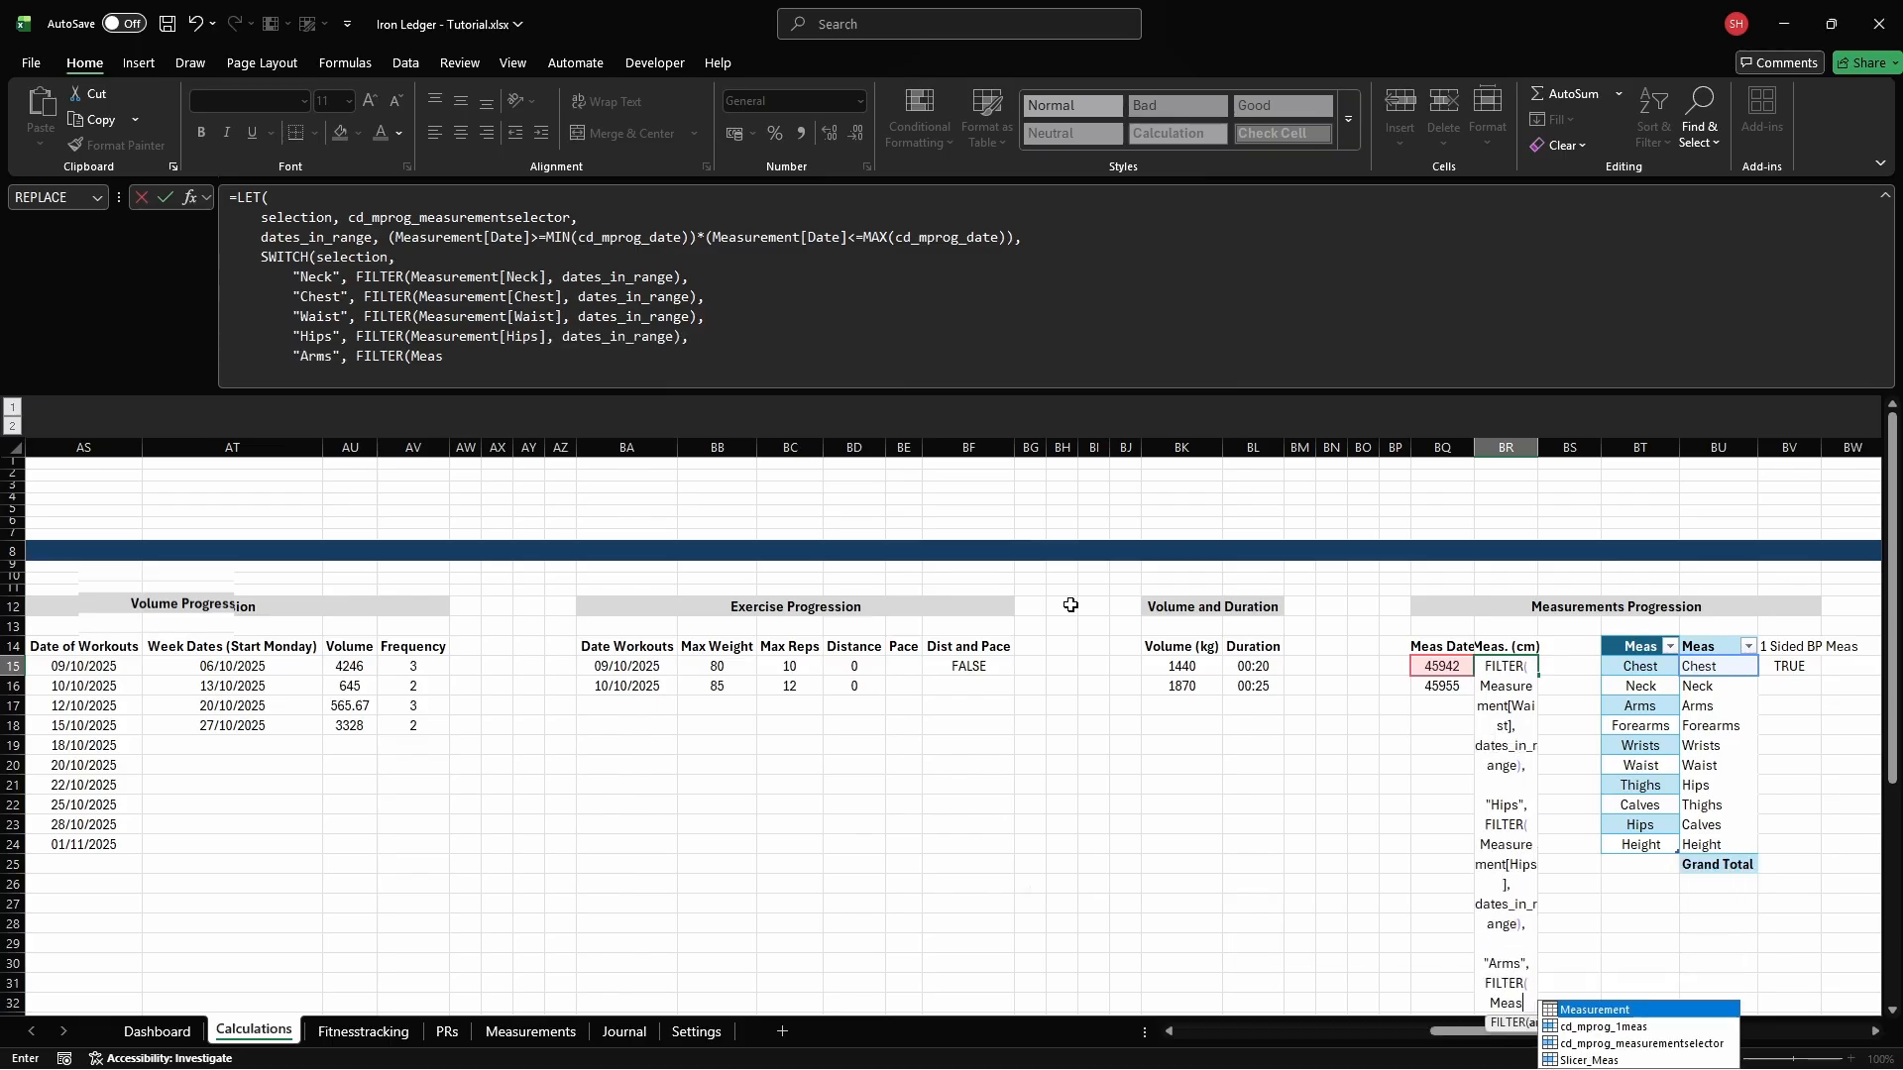
{"action": "type", "text": "urement[Arms-R], dates_in_range),"}
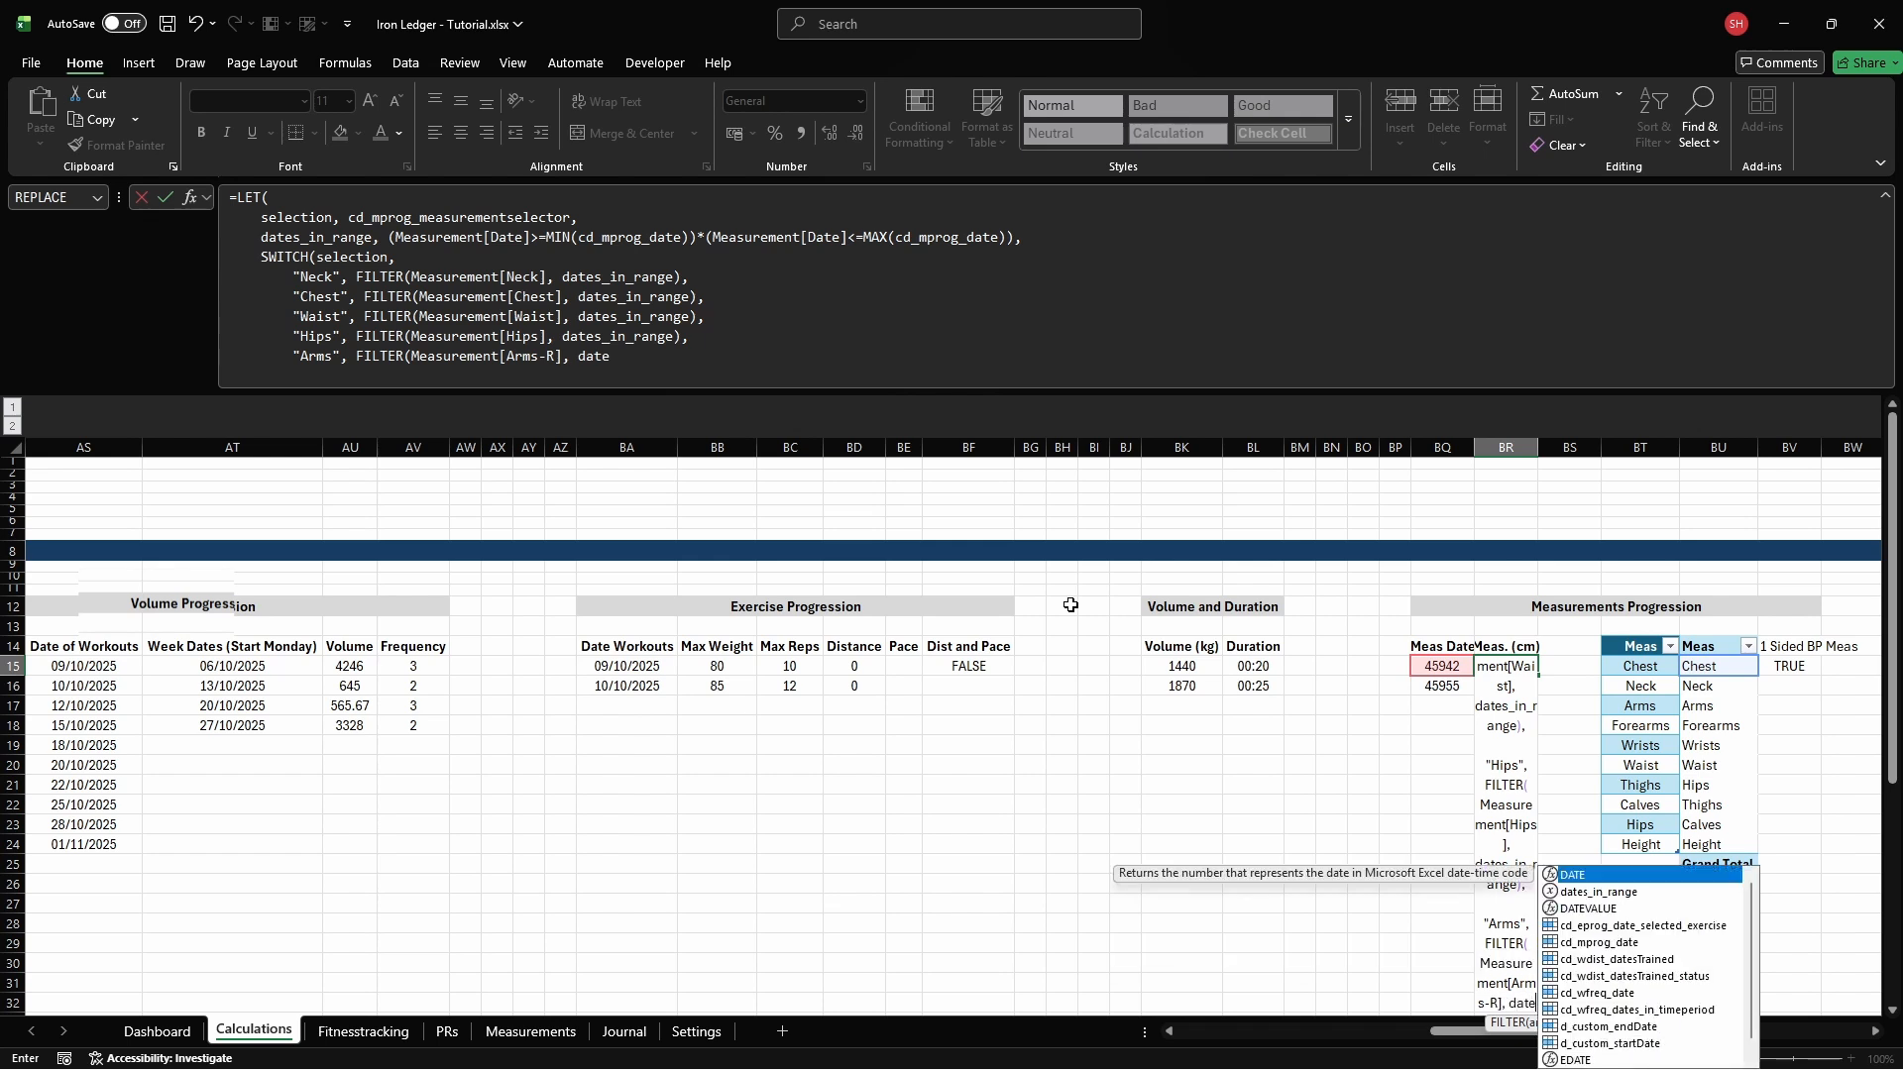
{"action": "key", "text": "alt+Return"}
{"action": "type", "text": "\"Fo"}
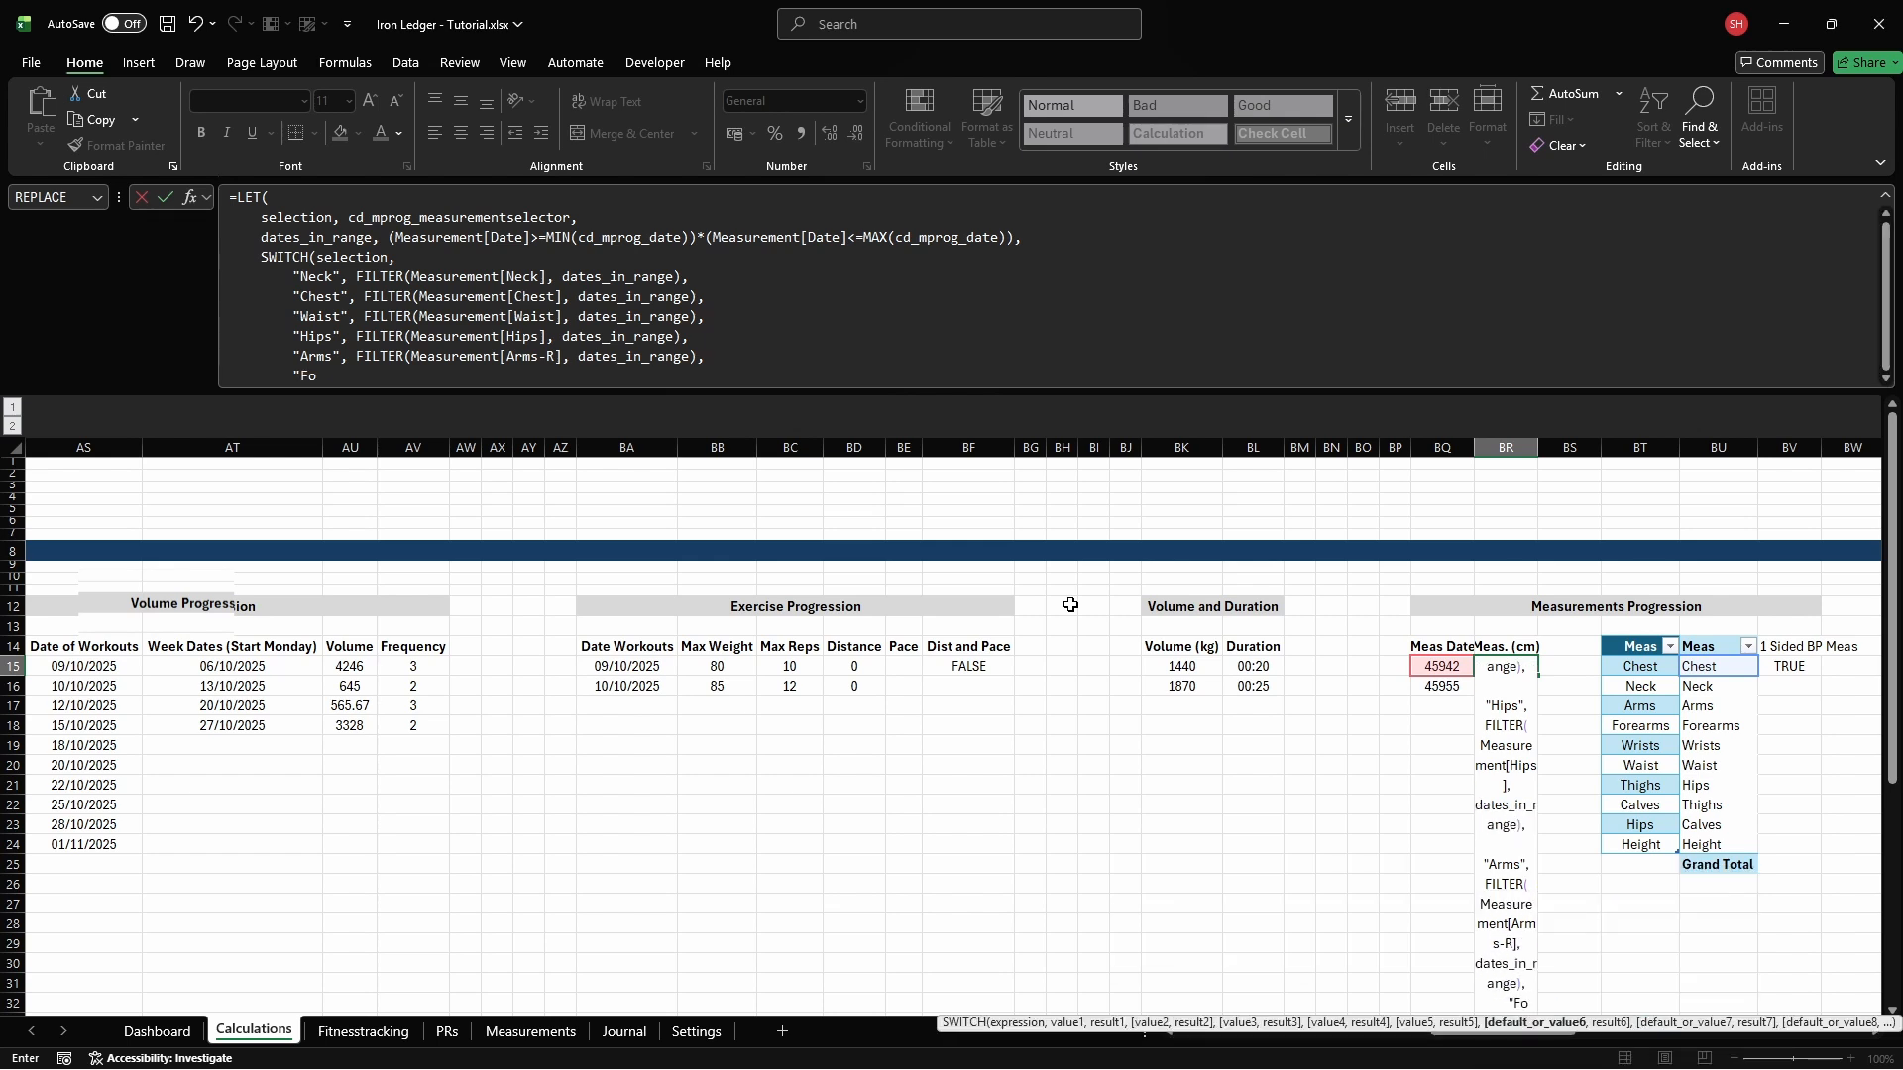
{"action": "type", "text": "rearms\", FILTER(Measurement["}
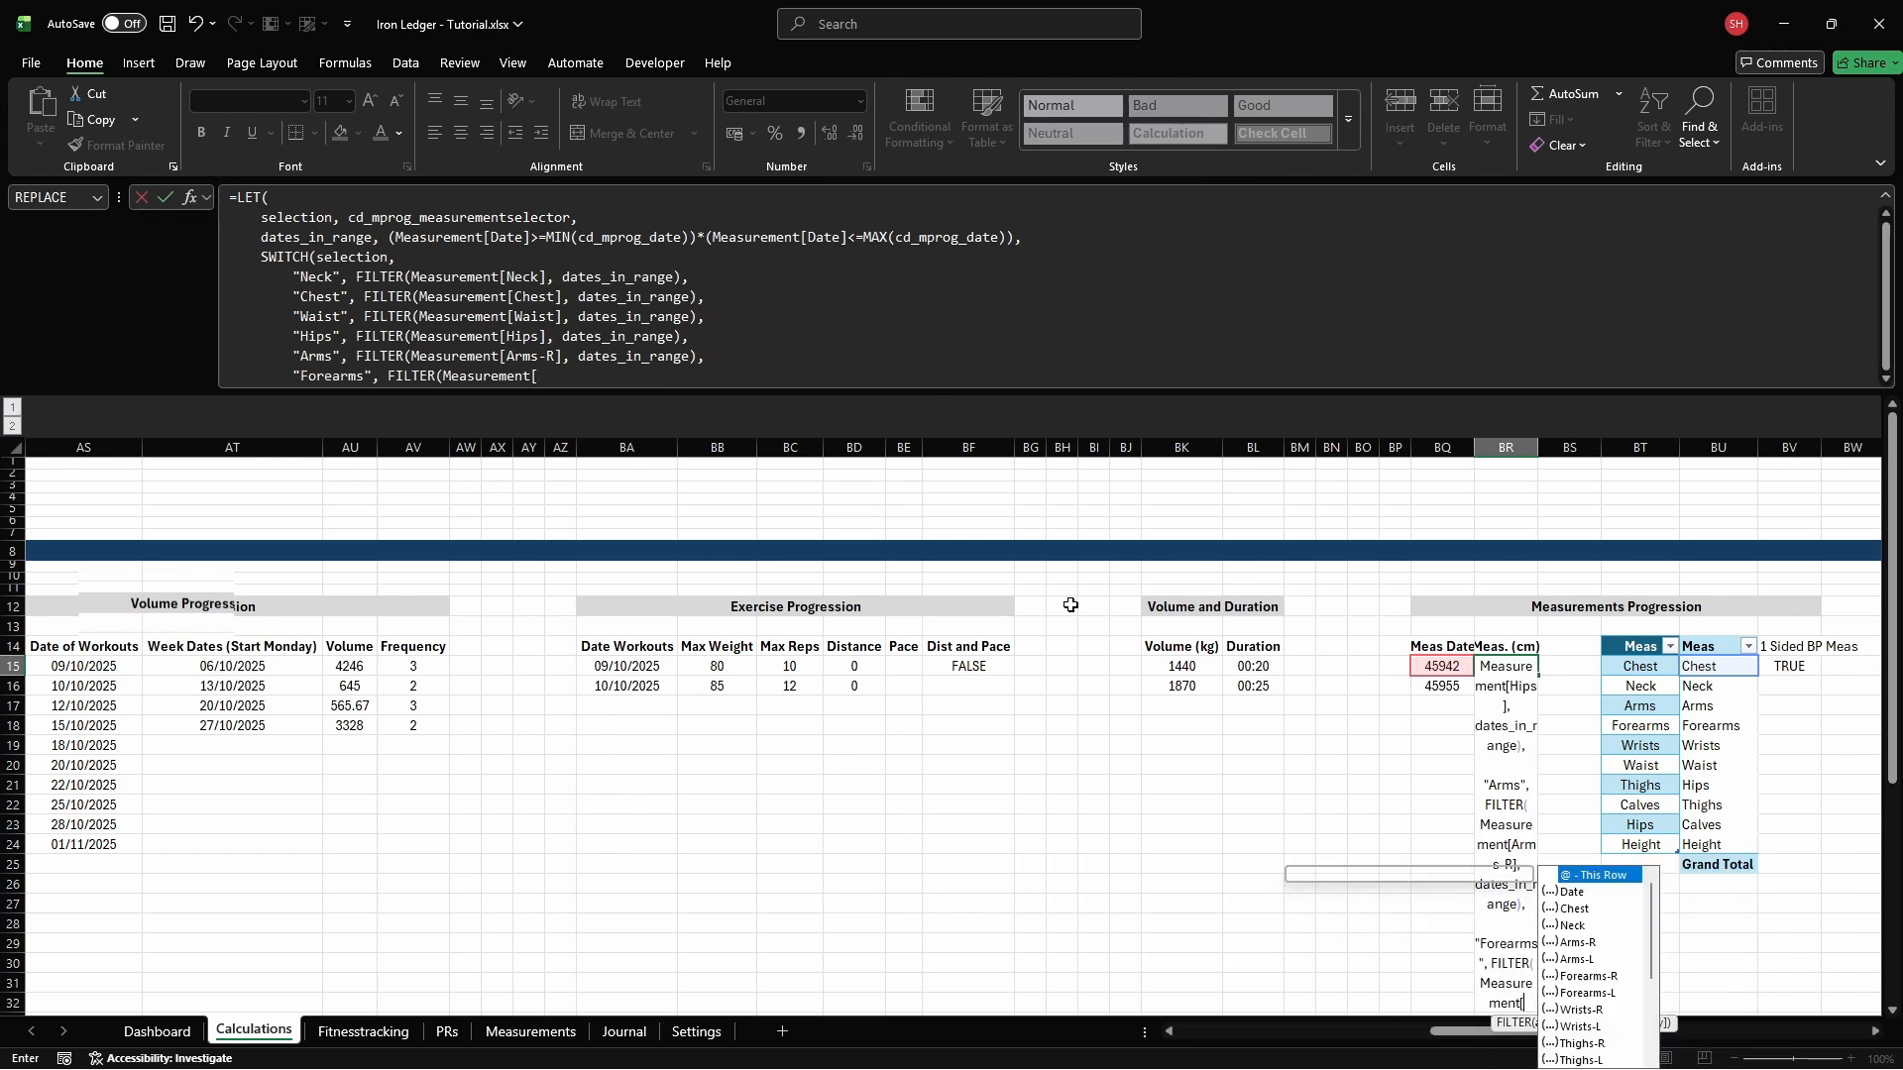
{"action": "type", "text": "Forearms-R], dates_in_range),"}
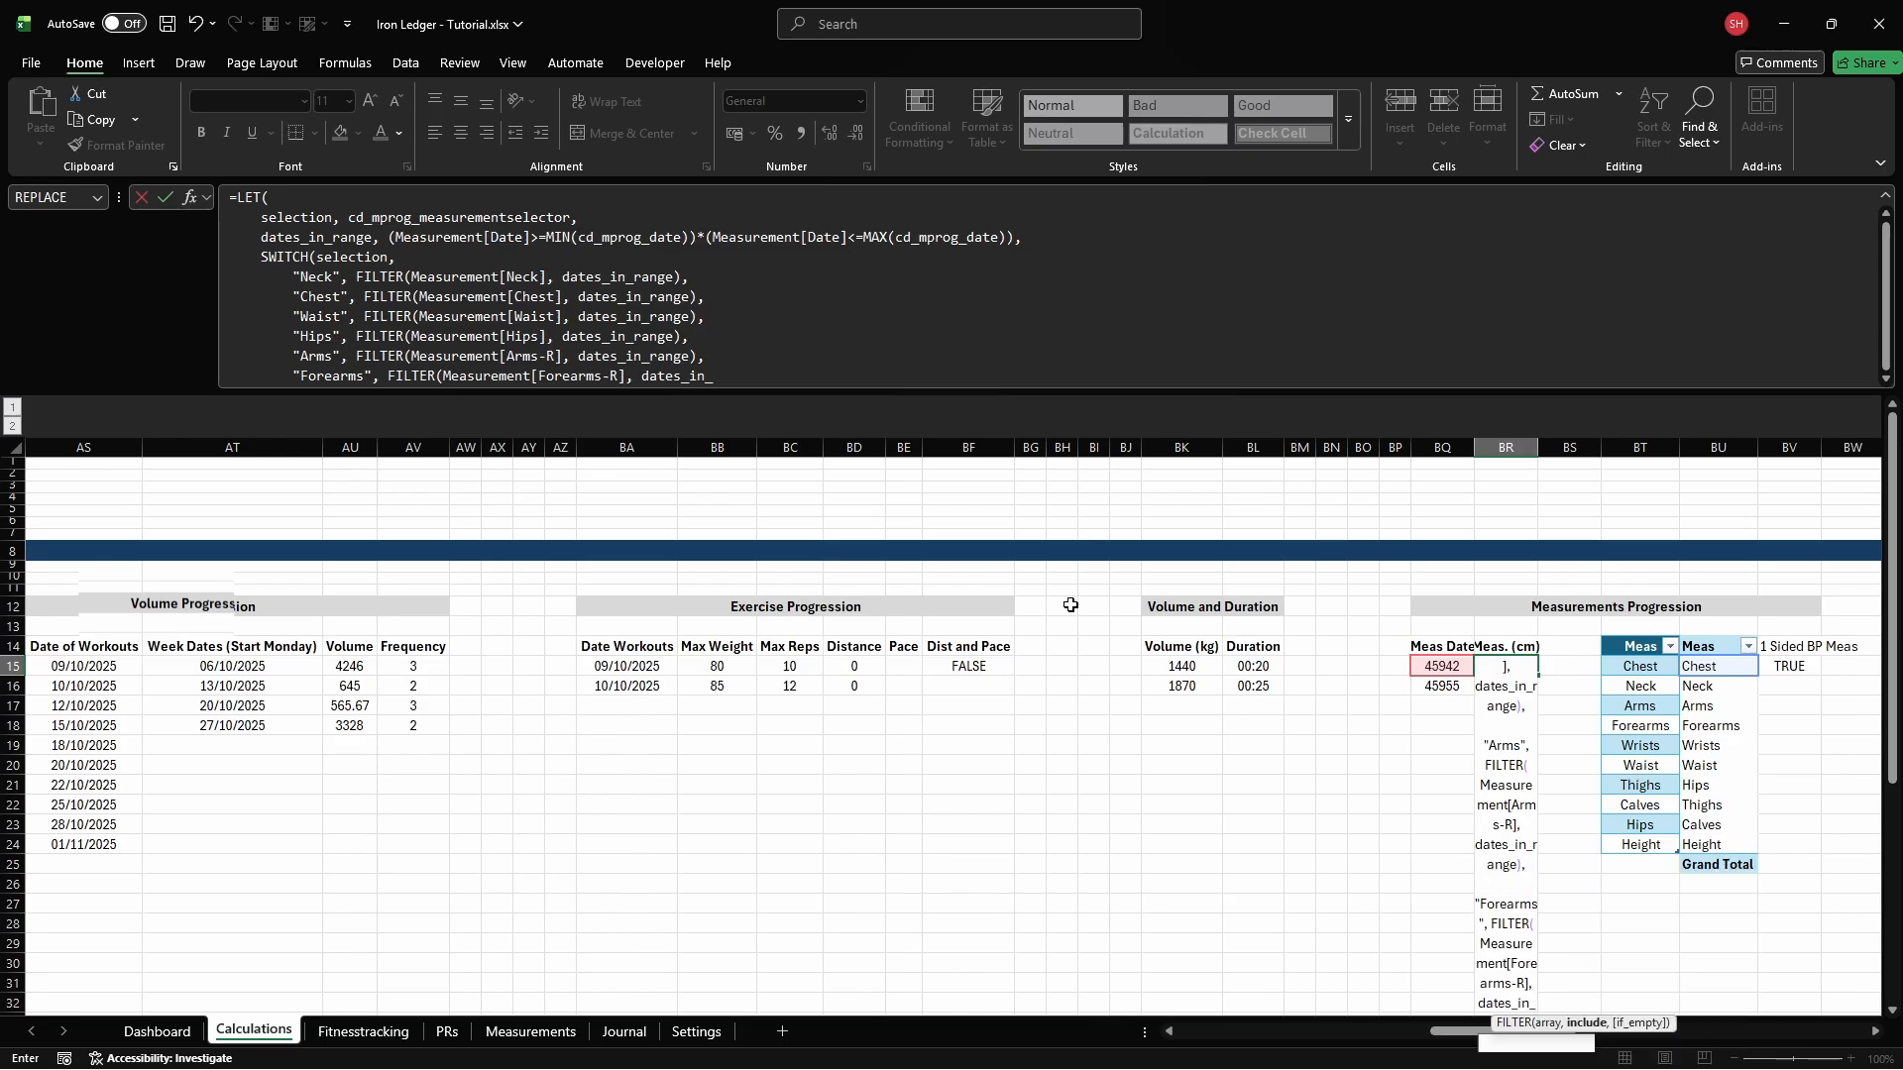
{"action": "key", "text": "alt+Return"}
Add "Wrists" and "Thighs" cases to the SWITCH, filtering Measurement[Wrists-R] and Measurement[Thighs-R] by dates_in_range
{"action": "type", "text": "\"Wrist"}
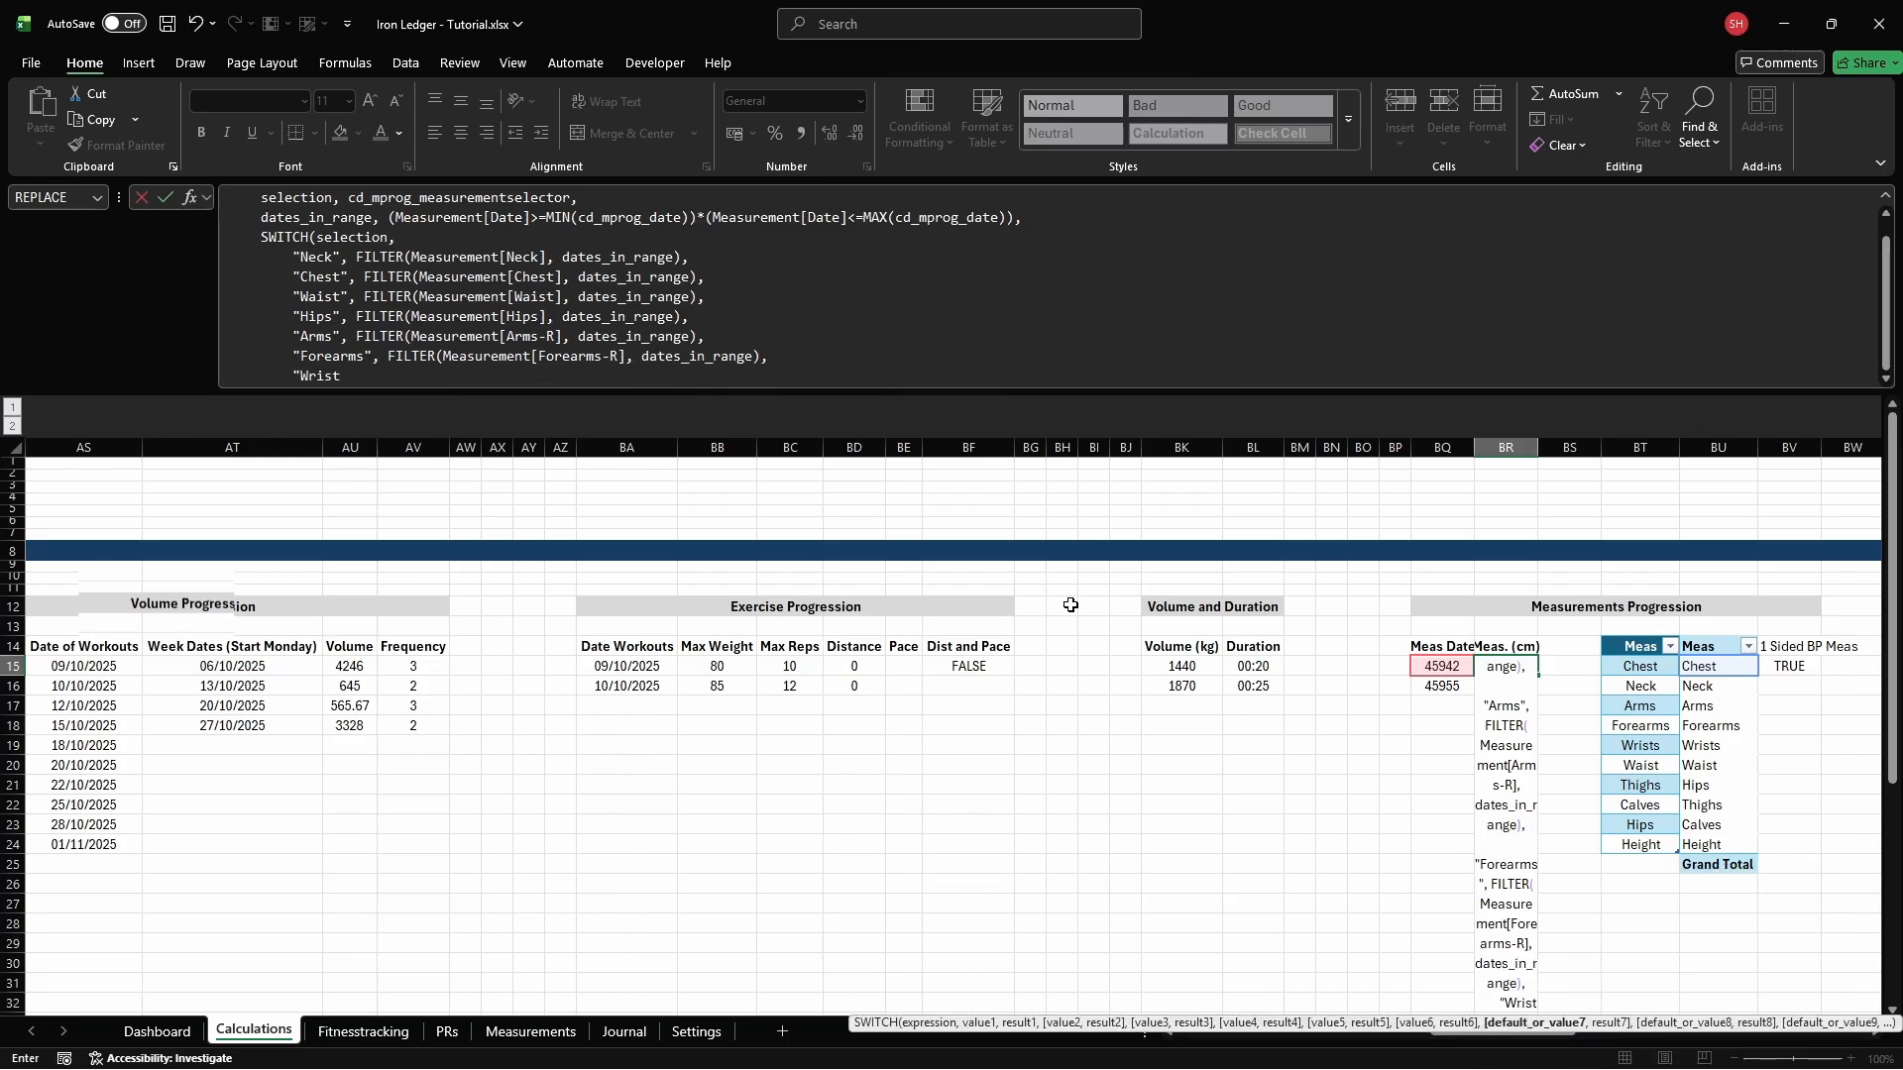
{"action": "type", "text": "s\", FILTER(Measurement["}
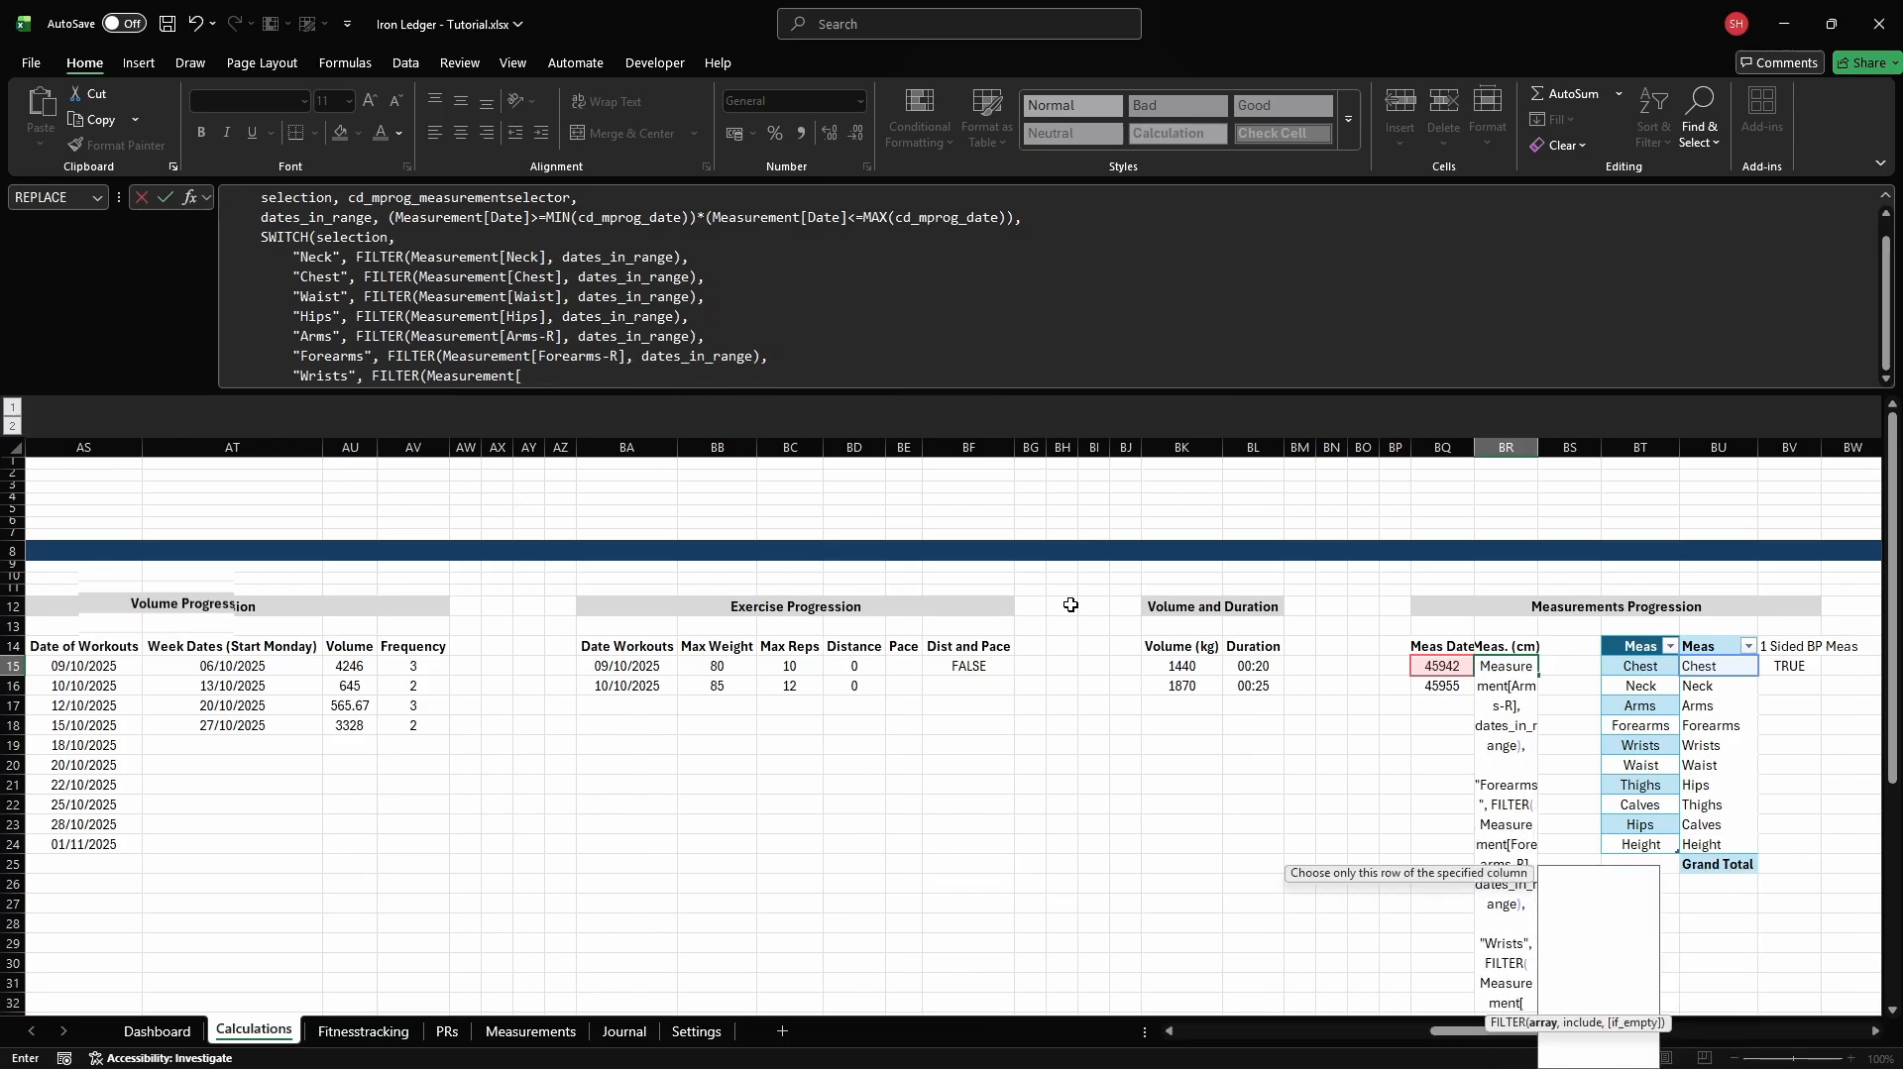
{"action": "type", "text": "Wrists-R], dates_in_range),"}
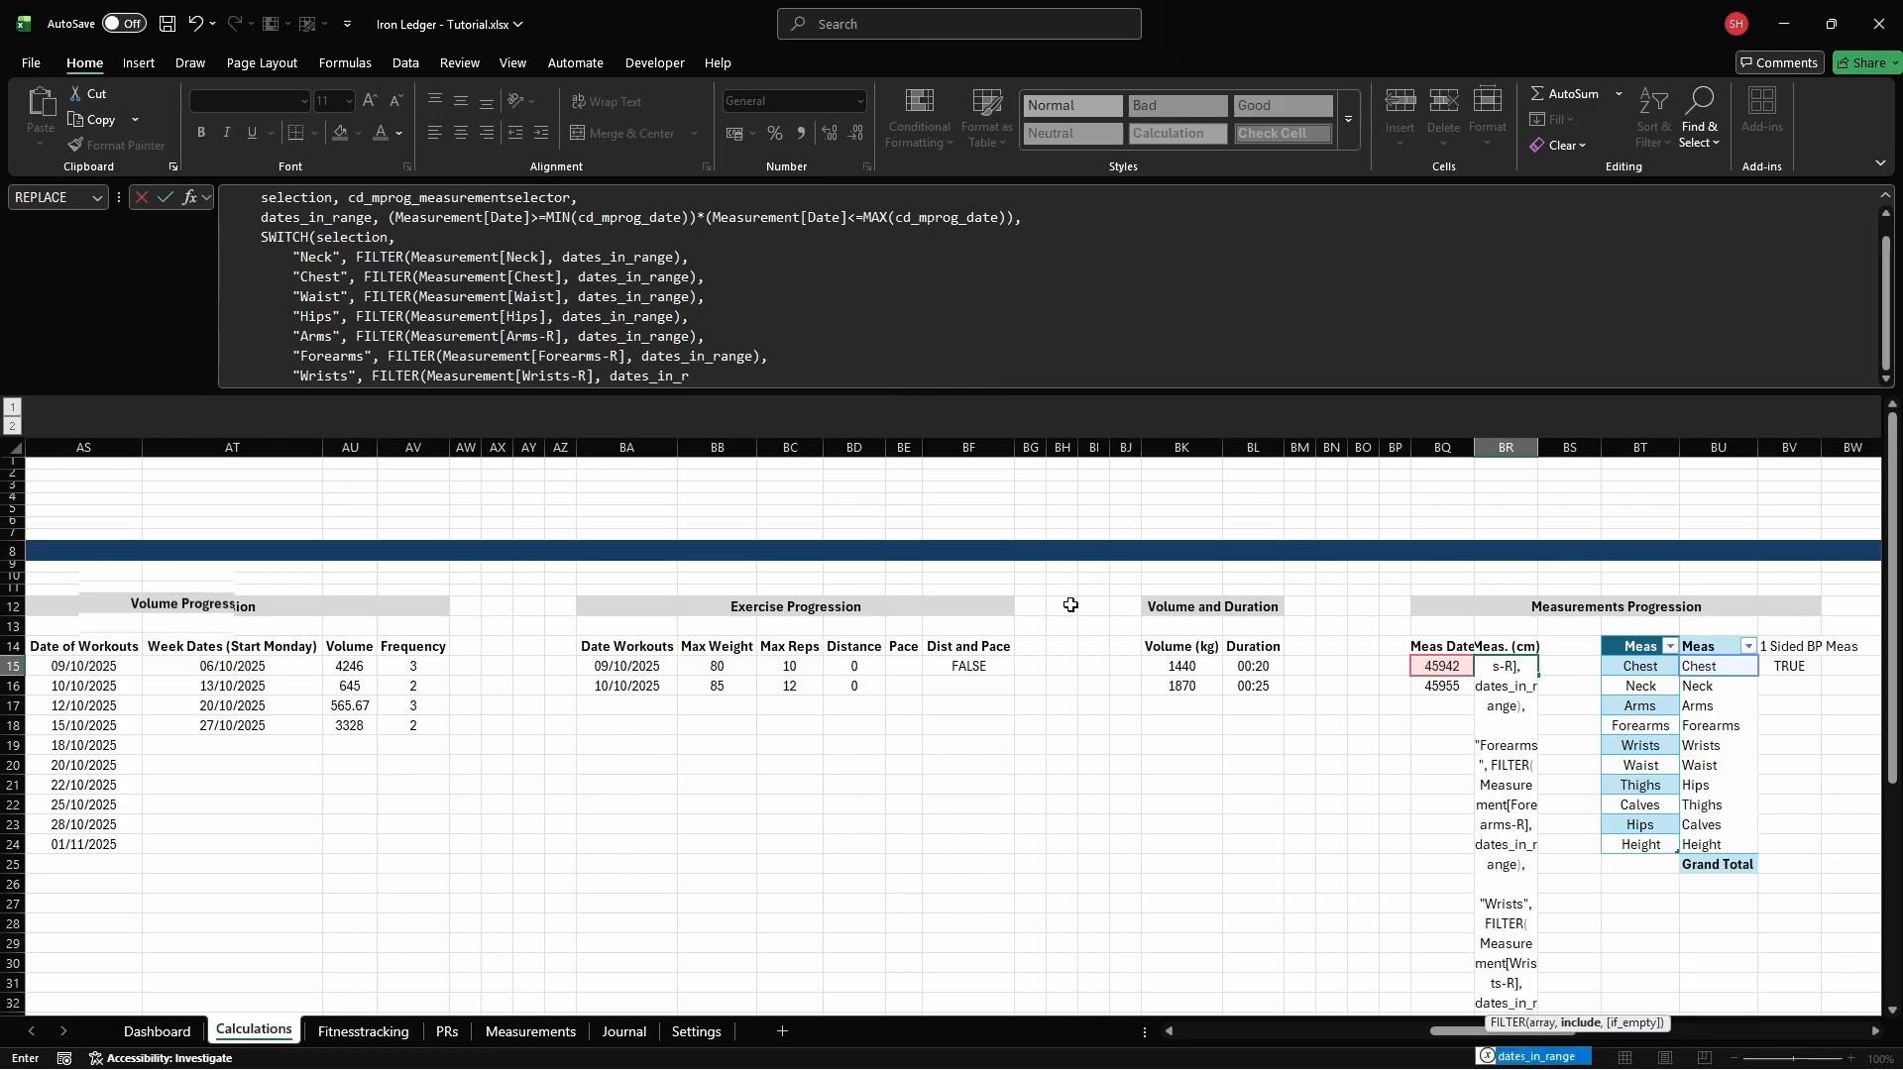
{"action": "key", "text": "alt+Return"}
{"action": "type", "text": "\"Thigh"}
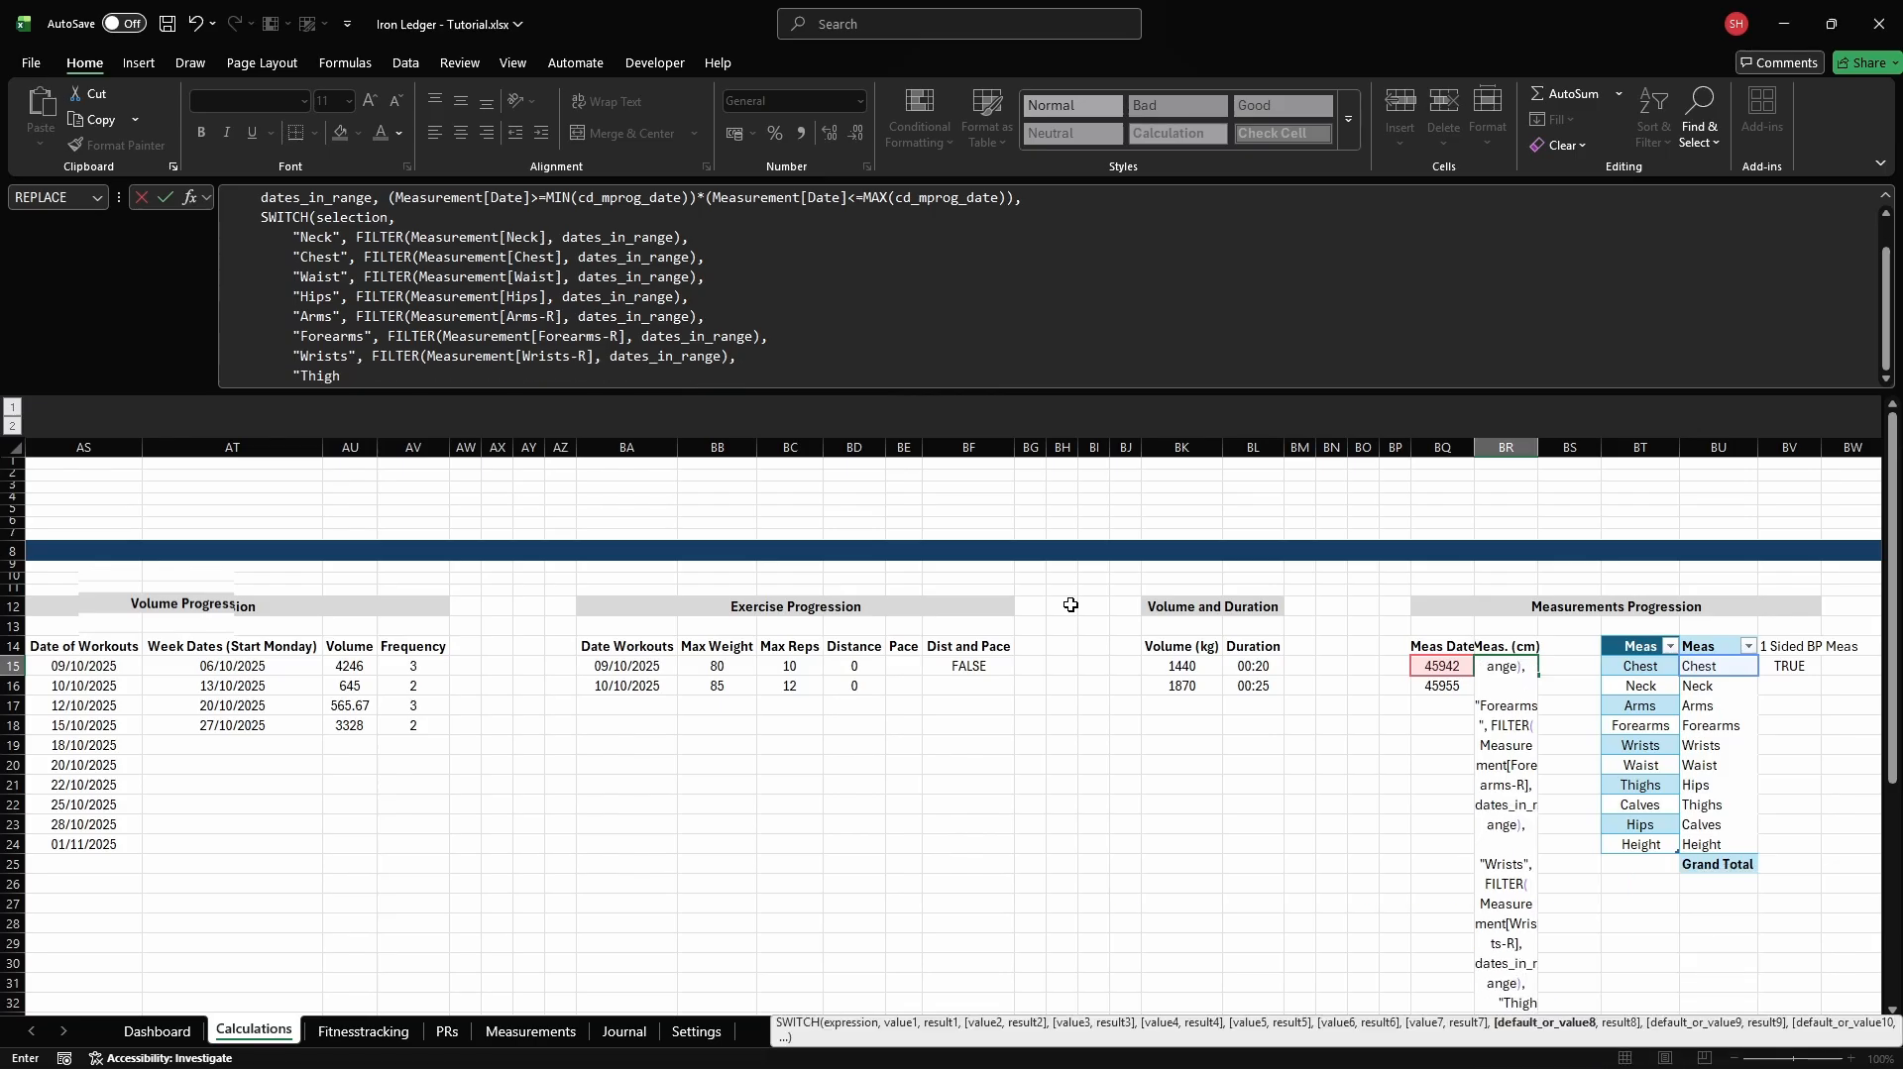
{"action": "type", "text": "s\", FILTER(Measurement[Th"}
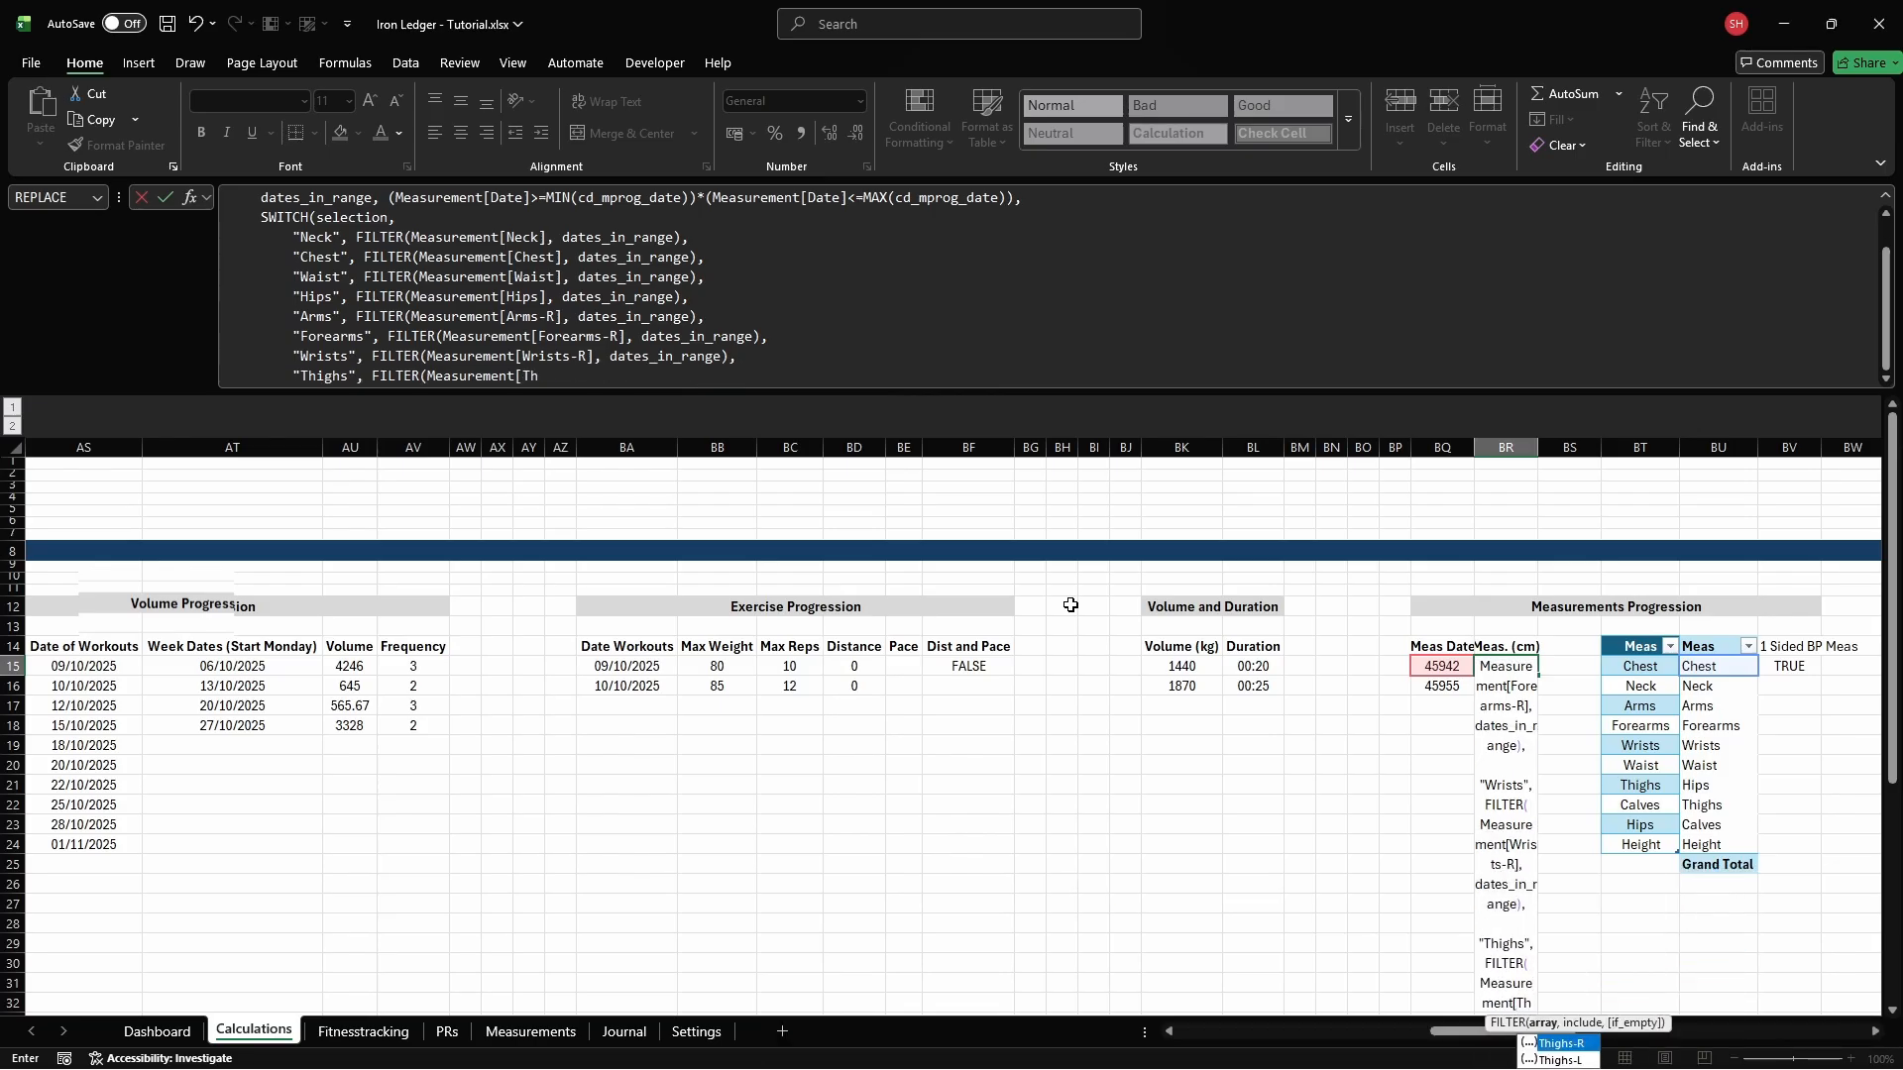
{"action": "type", "text": "ighs-R], dates_in_rang"}
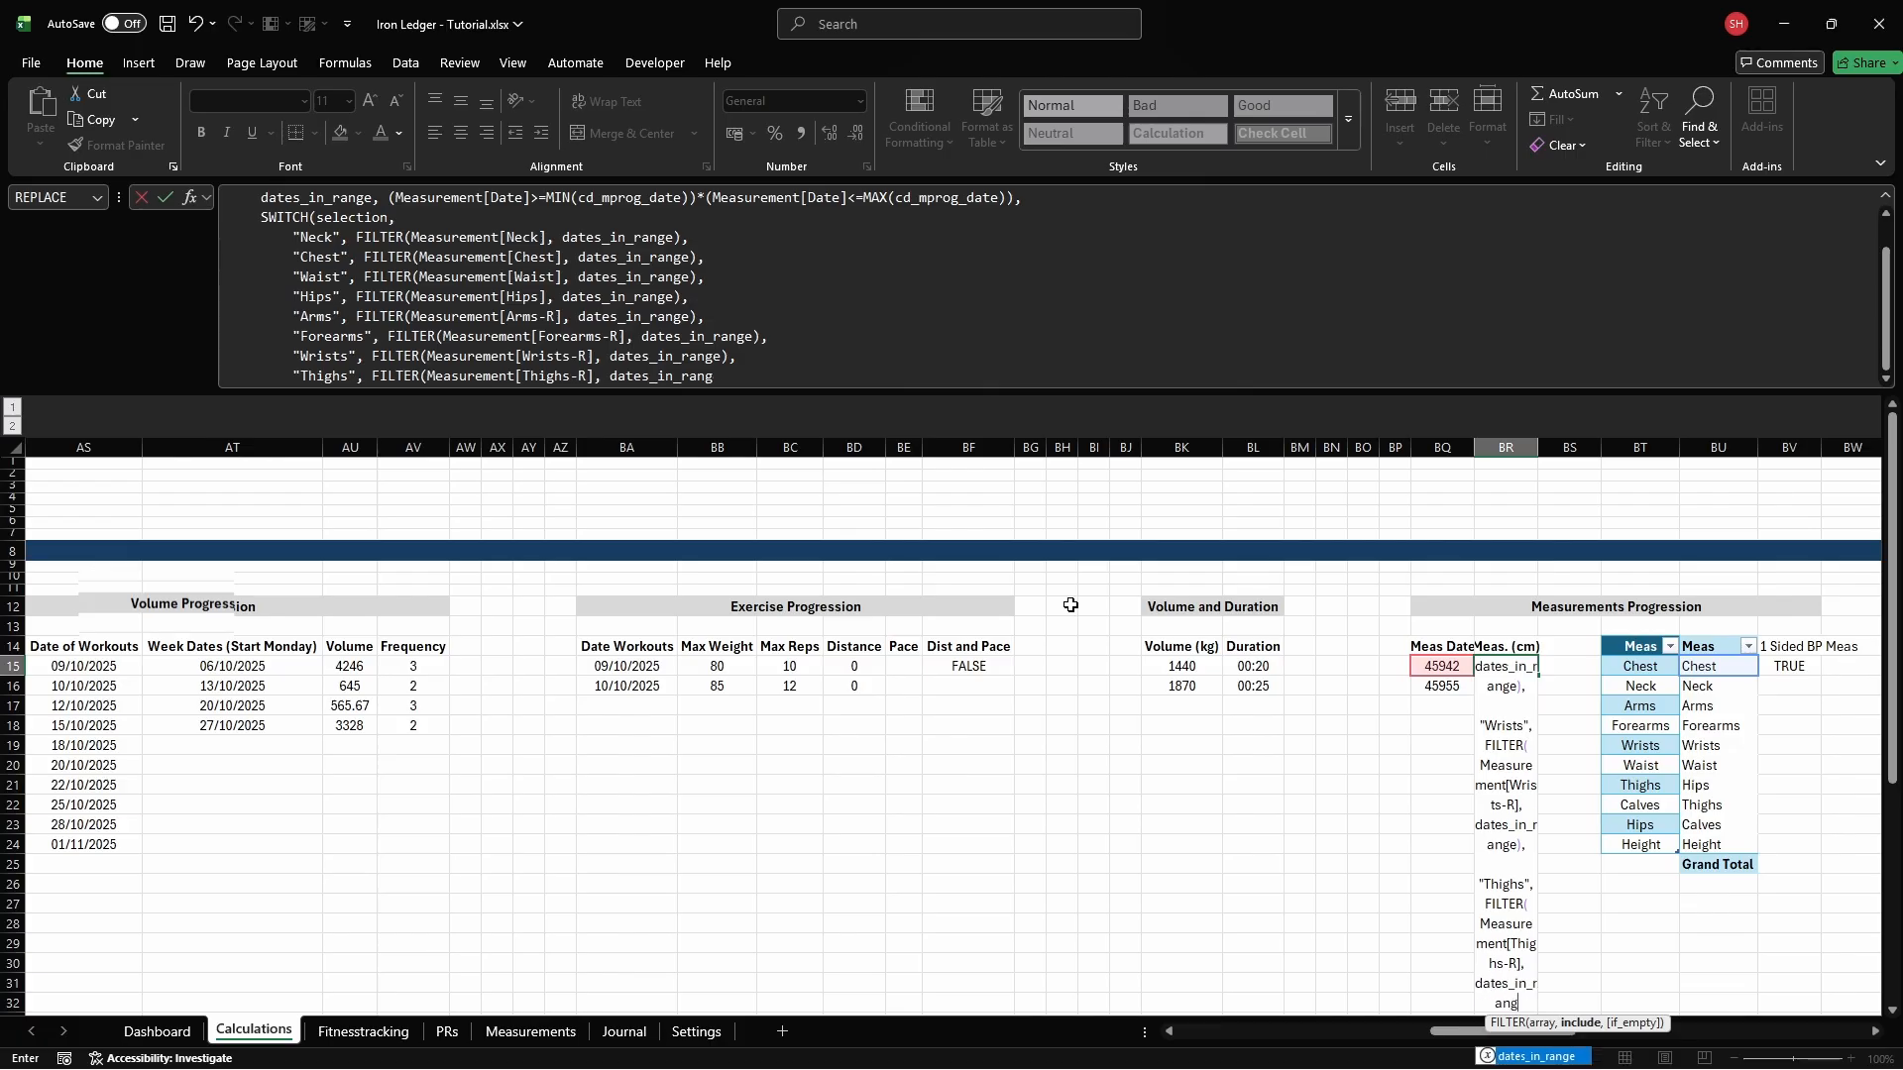
Add "Calves" and "Height" cases to the SWITCH, filtering Measurement[Calves-R] and Measurement[Height] by dates_in_range, and complete the formula in BR15
{"action": "type", "text": "e),    \"Calves\", "}
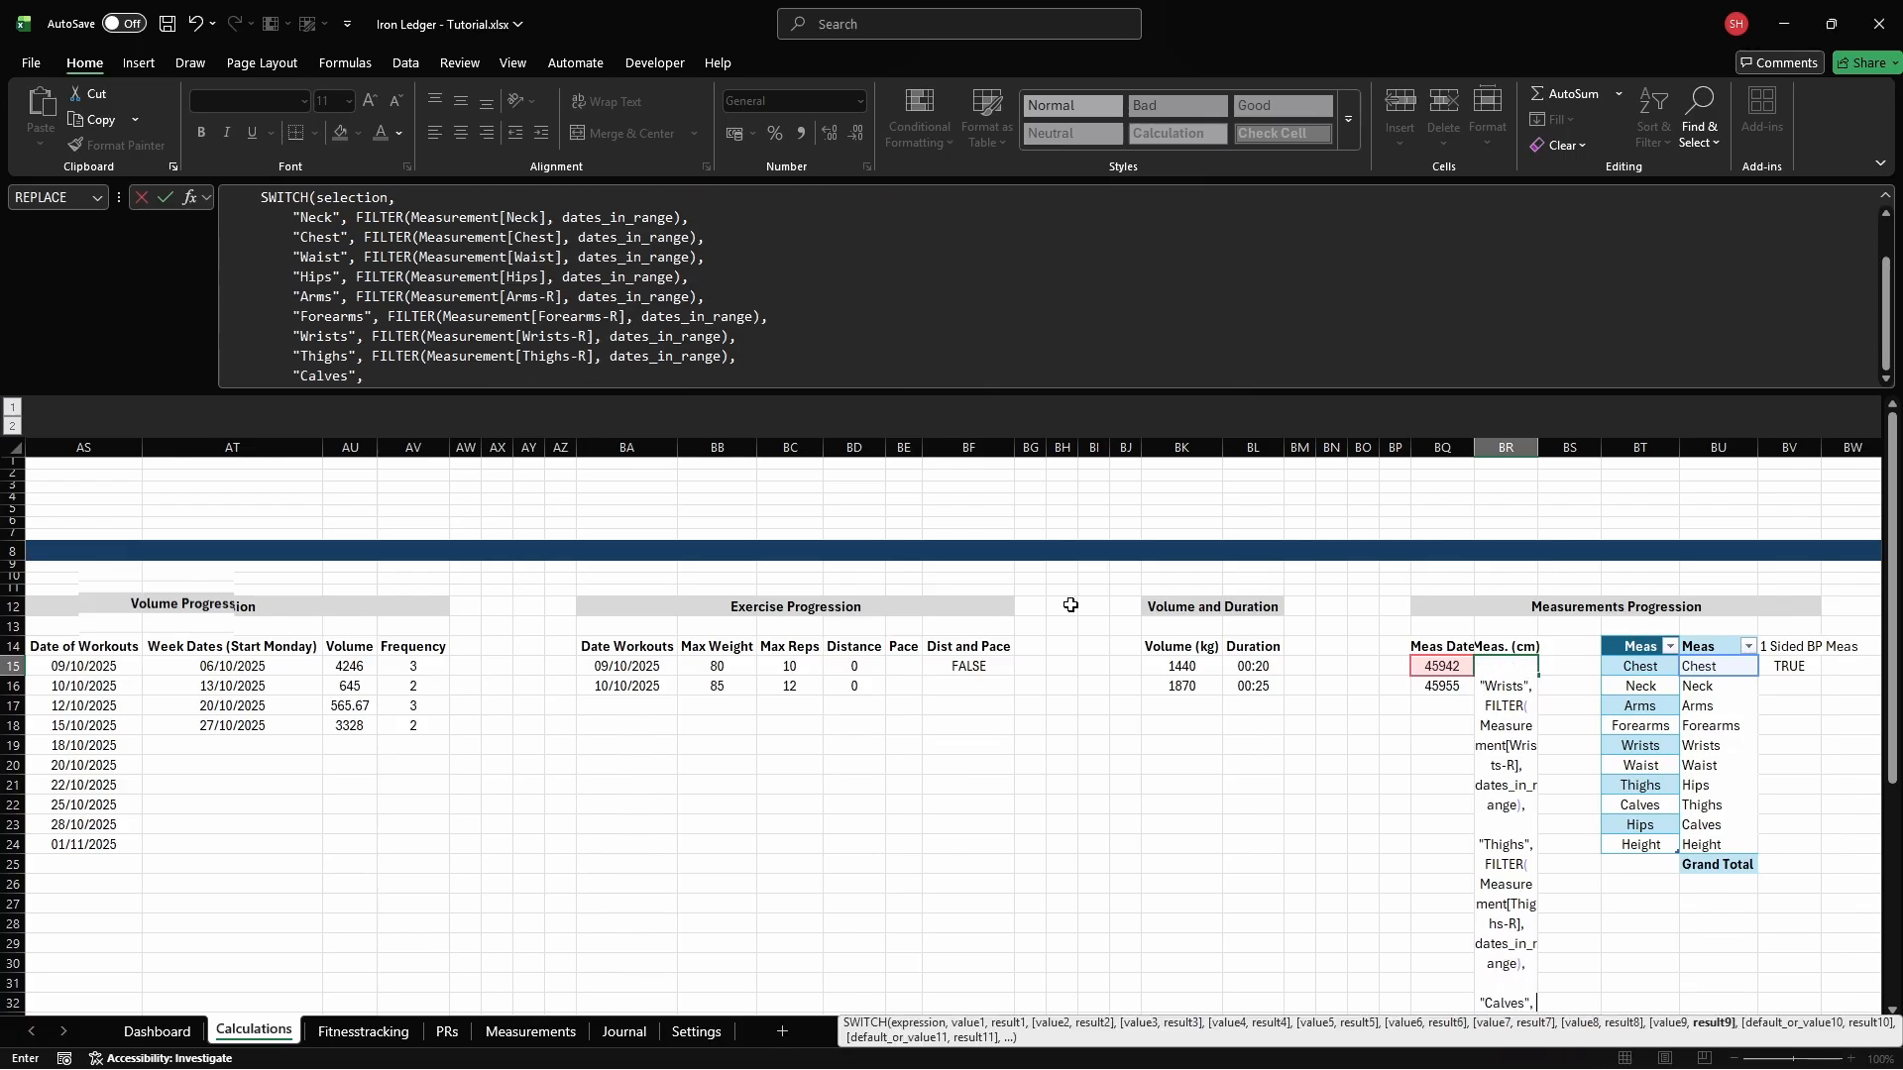
{"action": "type", "text": "FILTER(Measurement[Ca"}
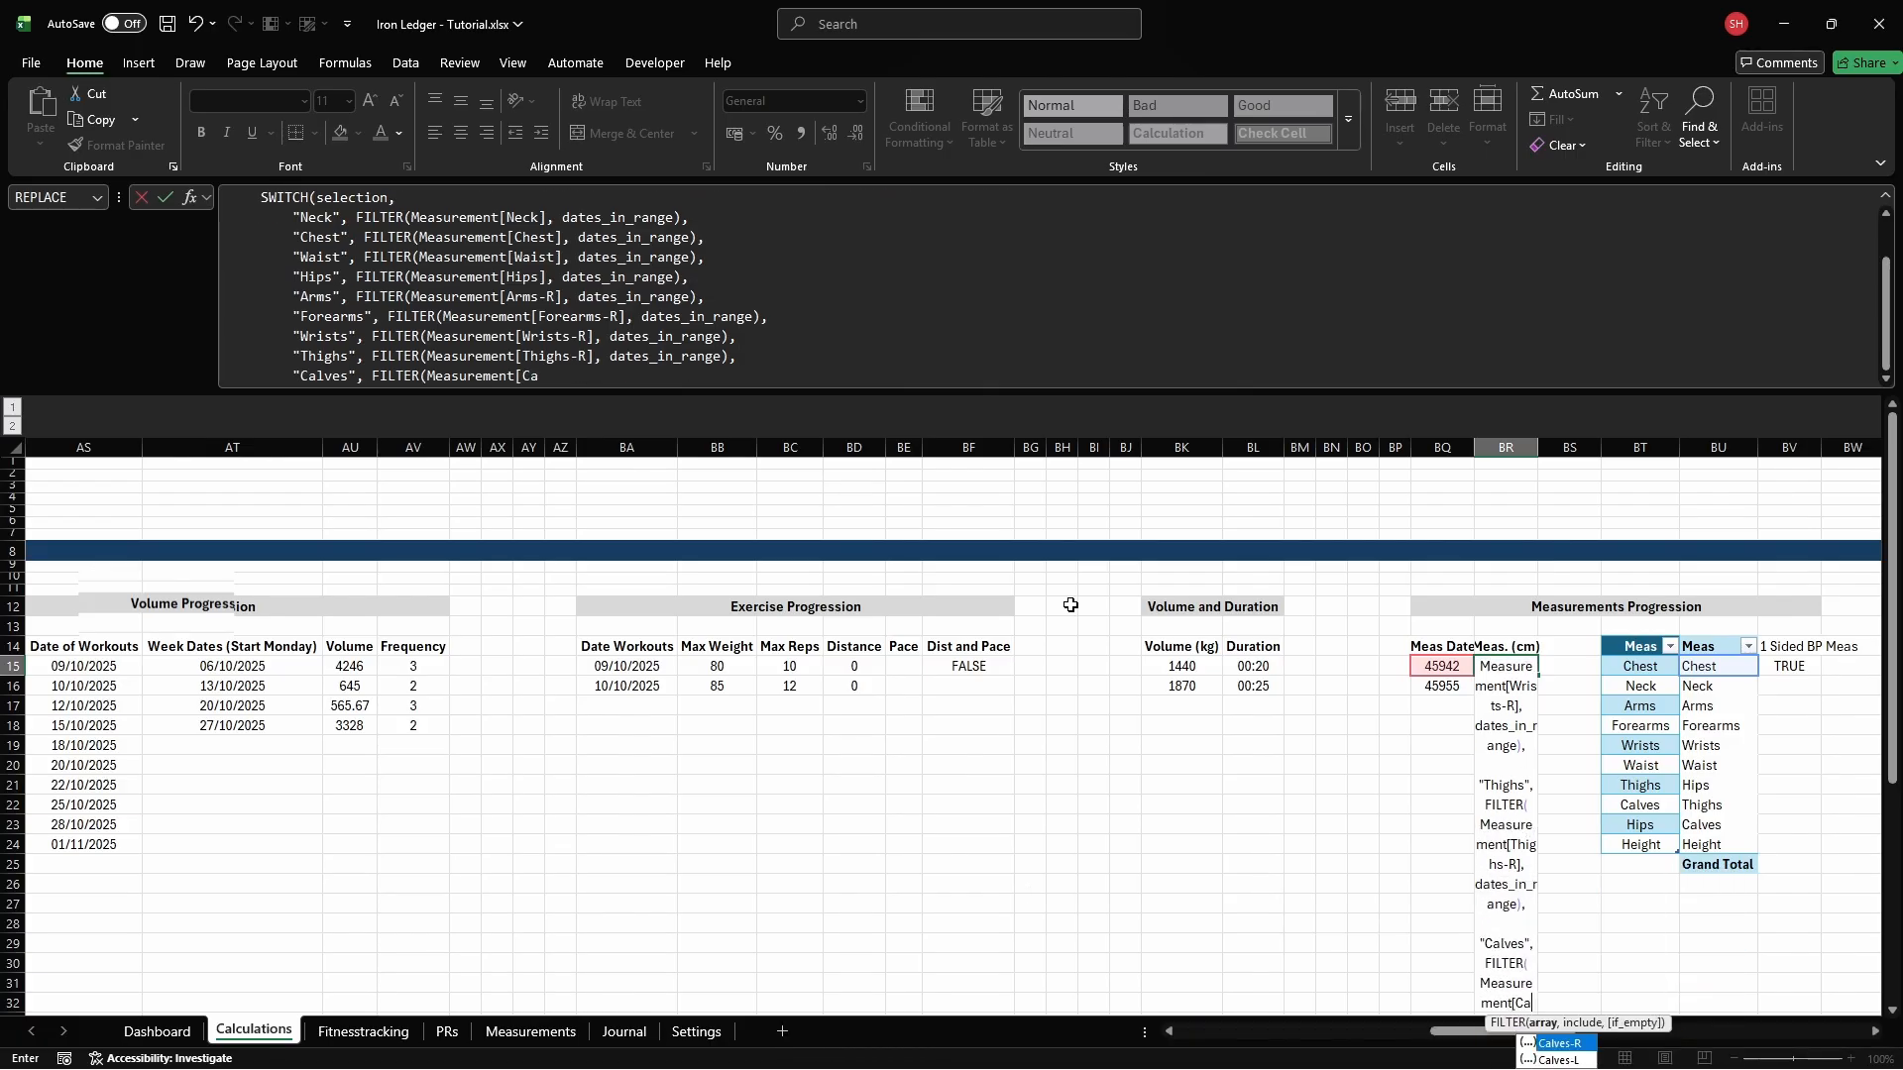
{"action": "type", "text": "lves-R],dates_in_ran"}
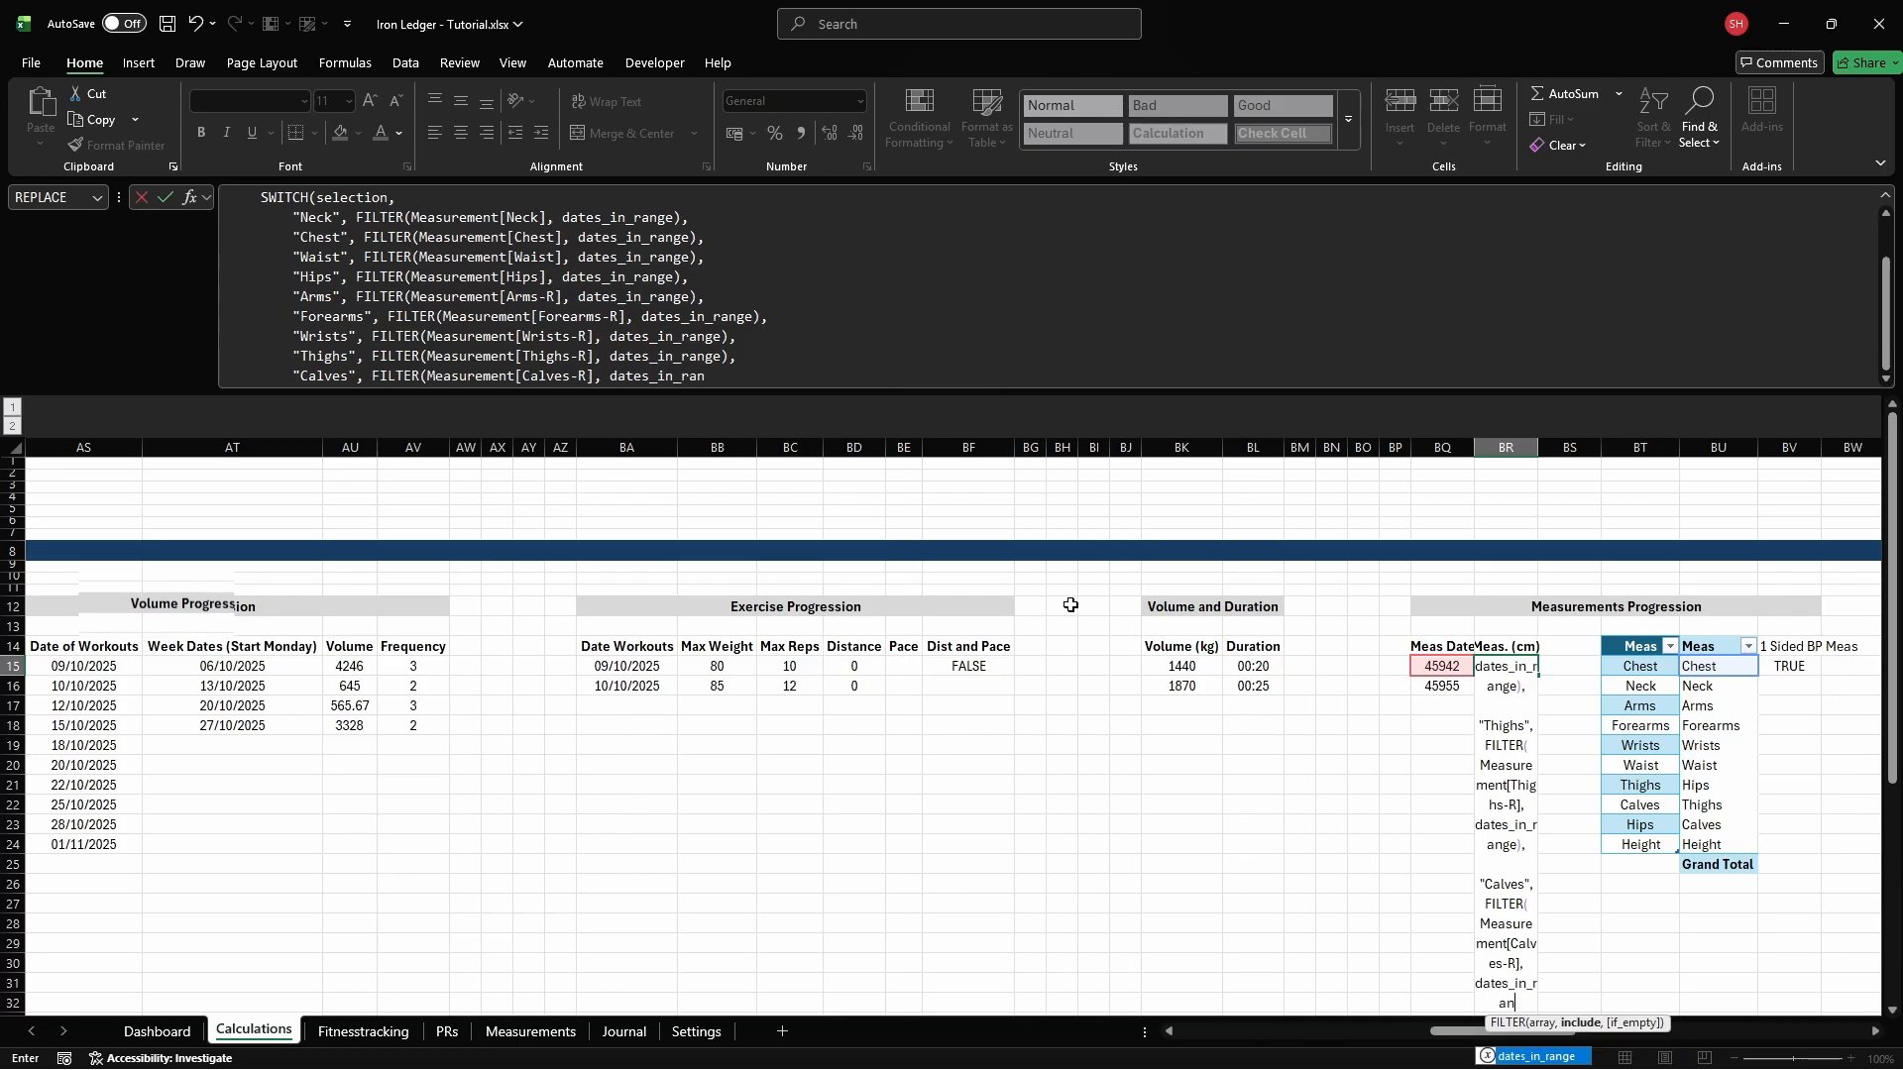
{"action": "type", "text": "ge),\"Height\", F"}
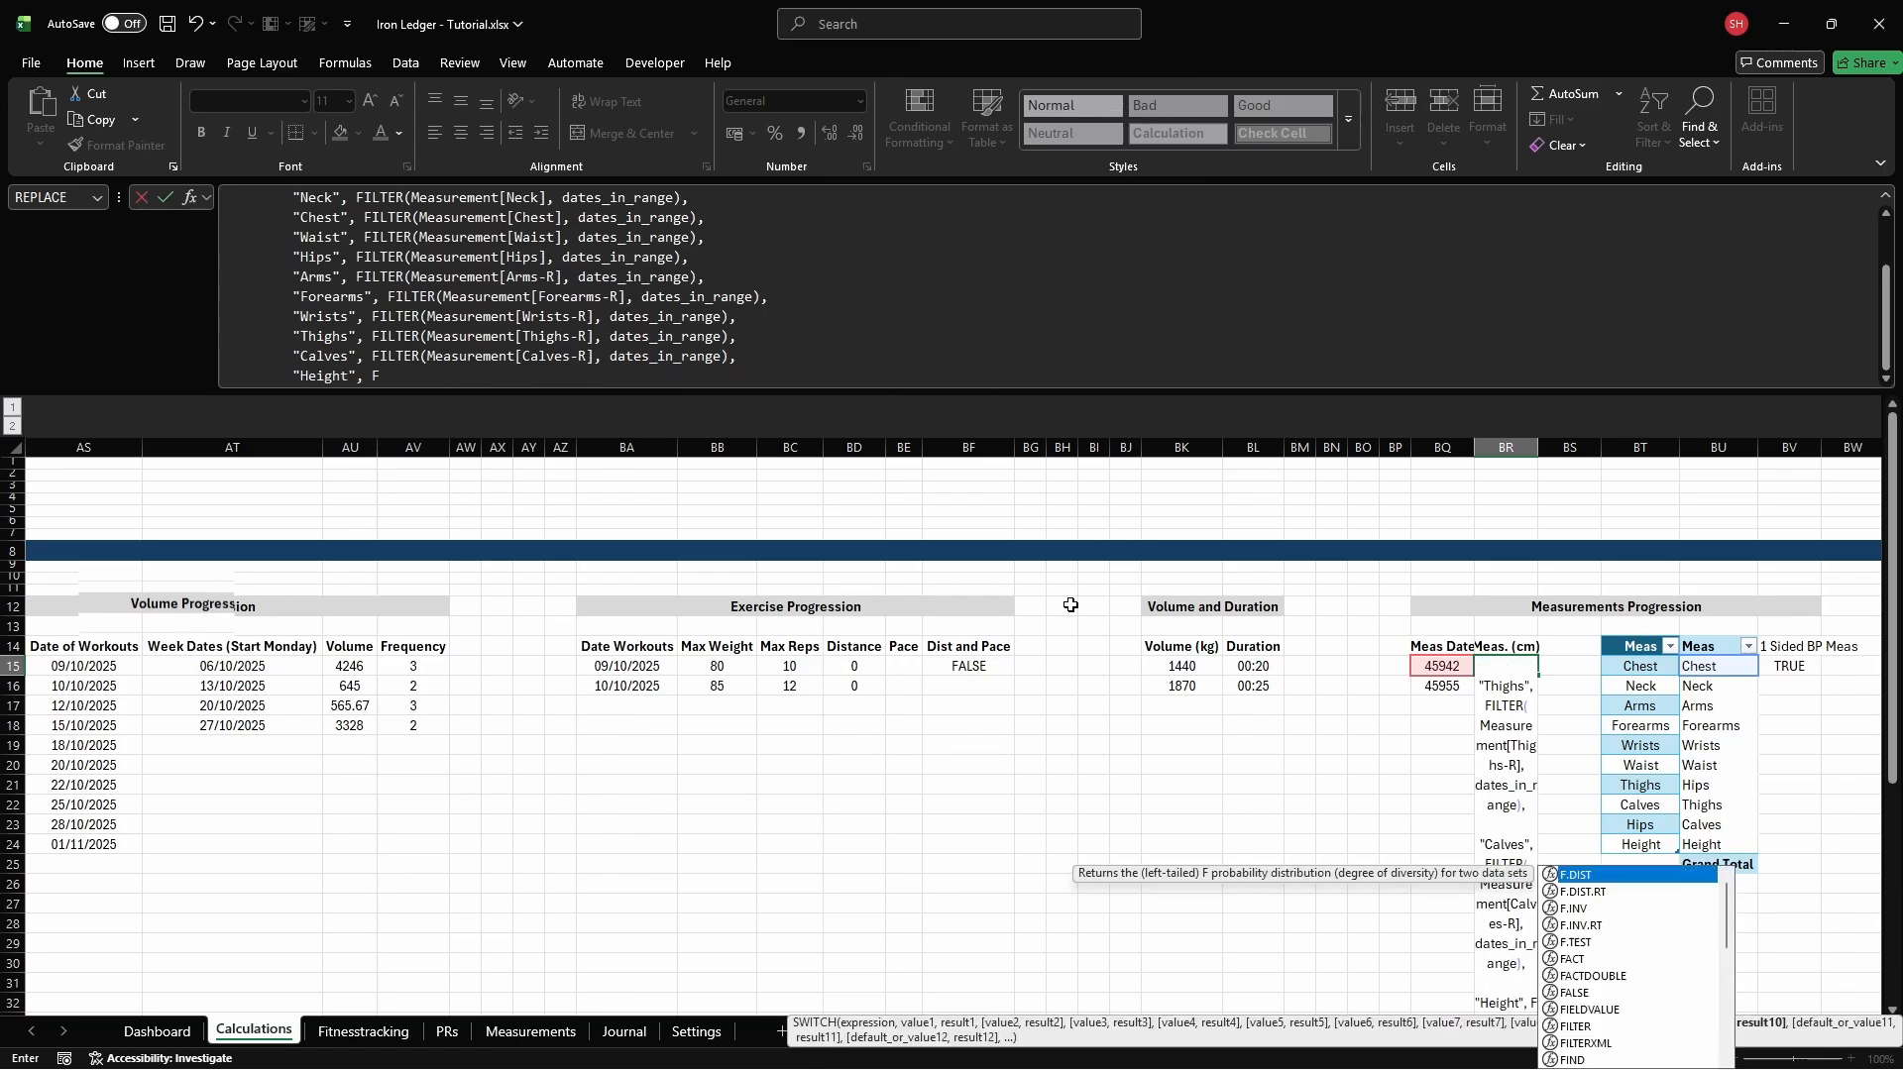
{"action": "type", "text": "ILTER(Measurement["}
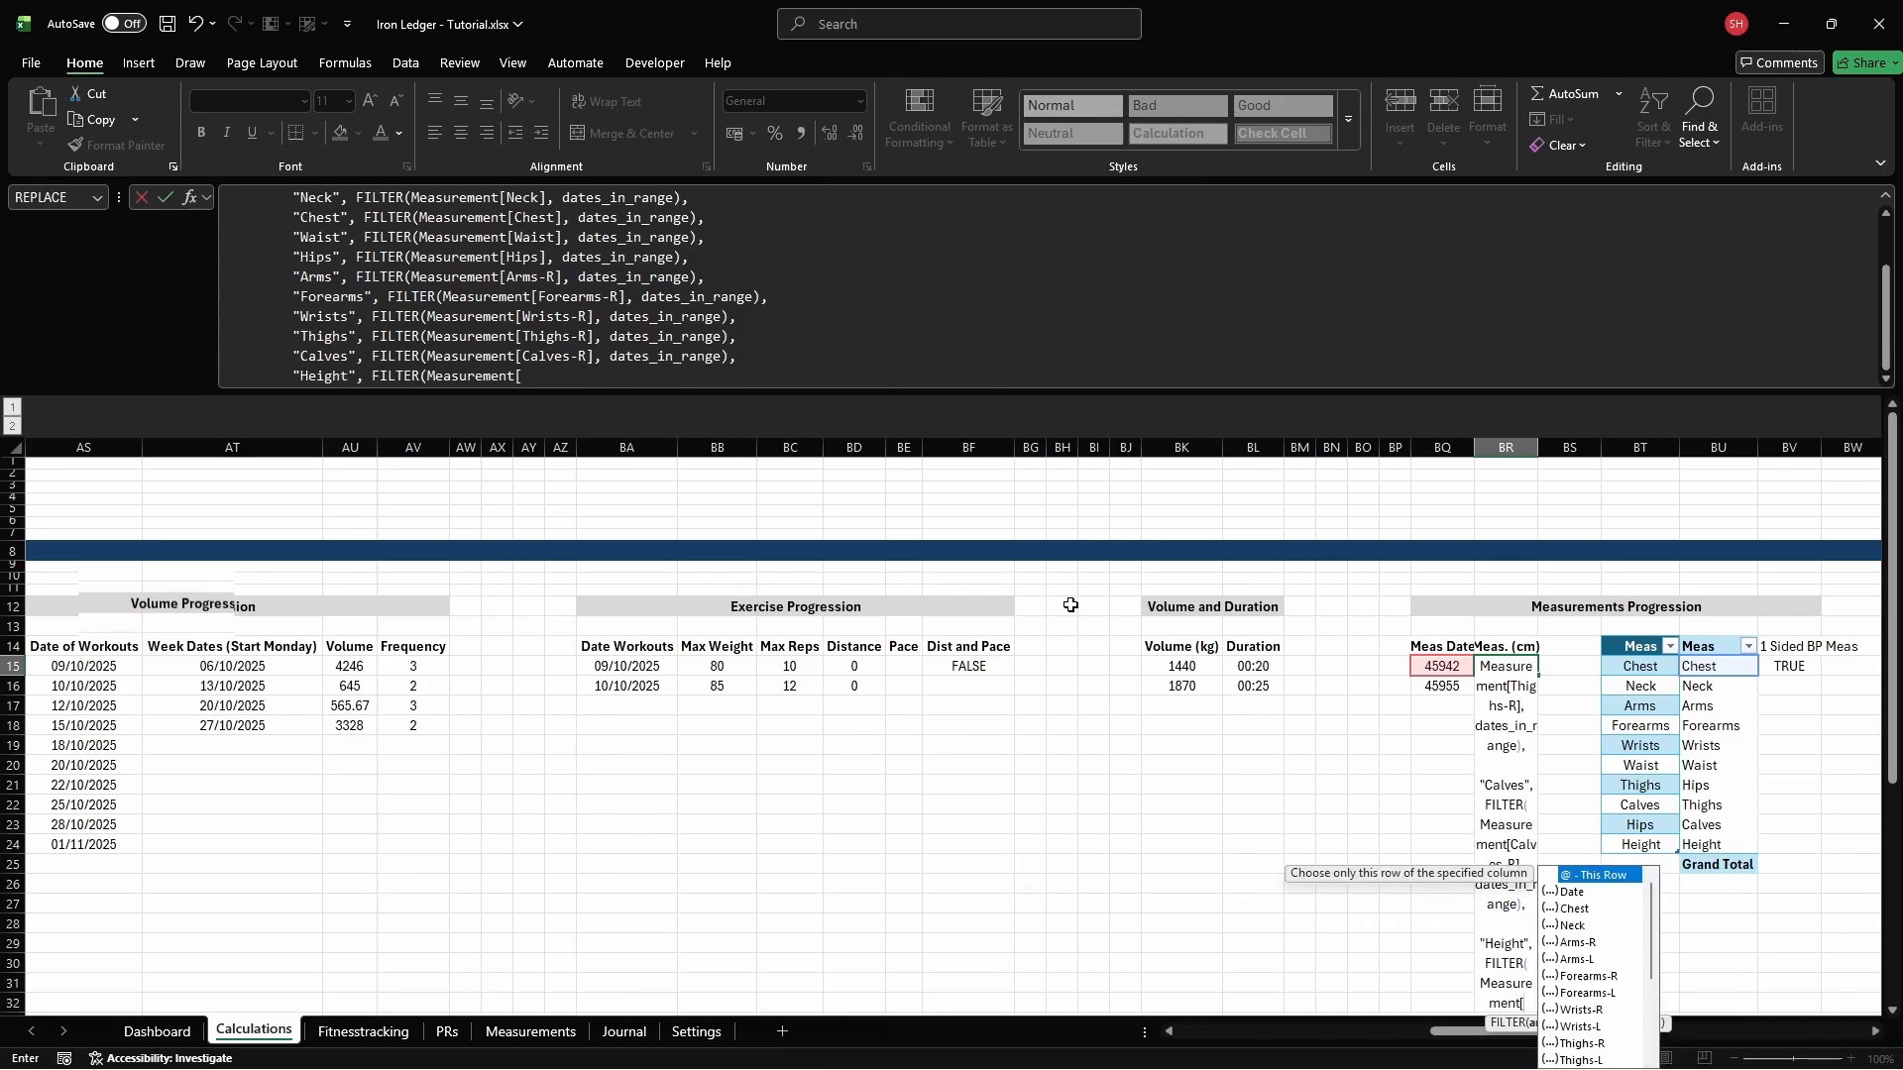
{"action": "type", "text": "Height], dates_in_range)"}
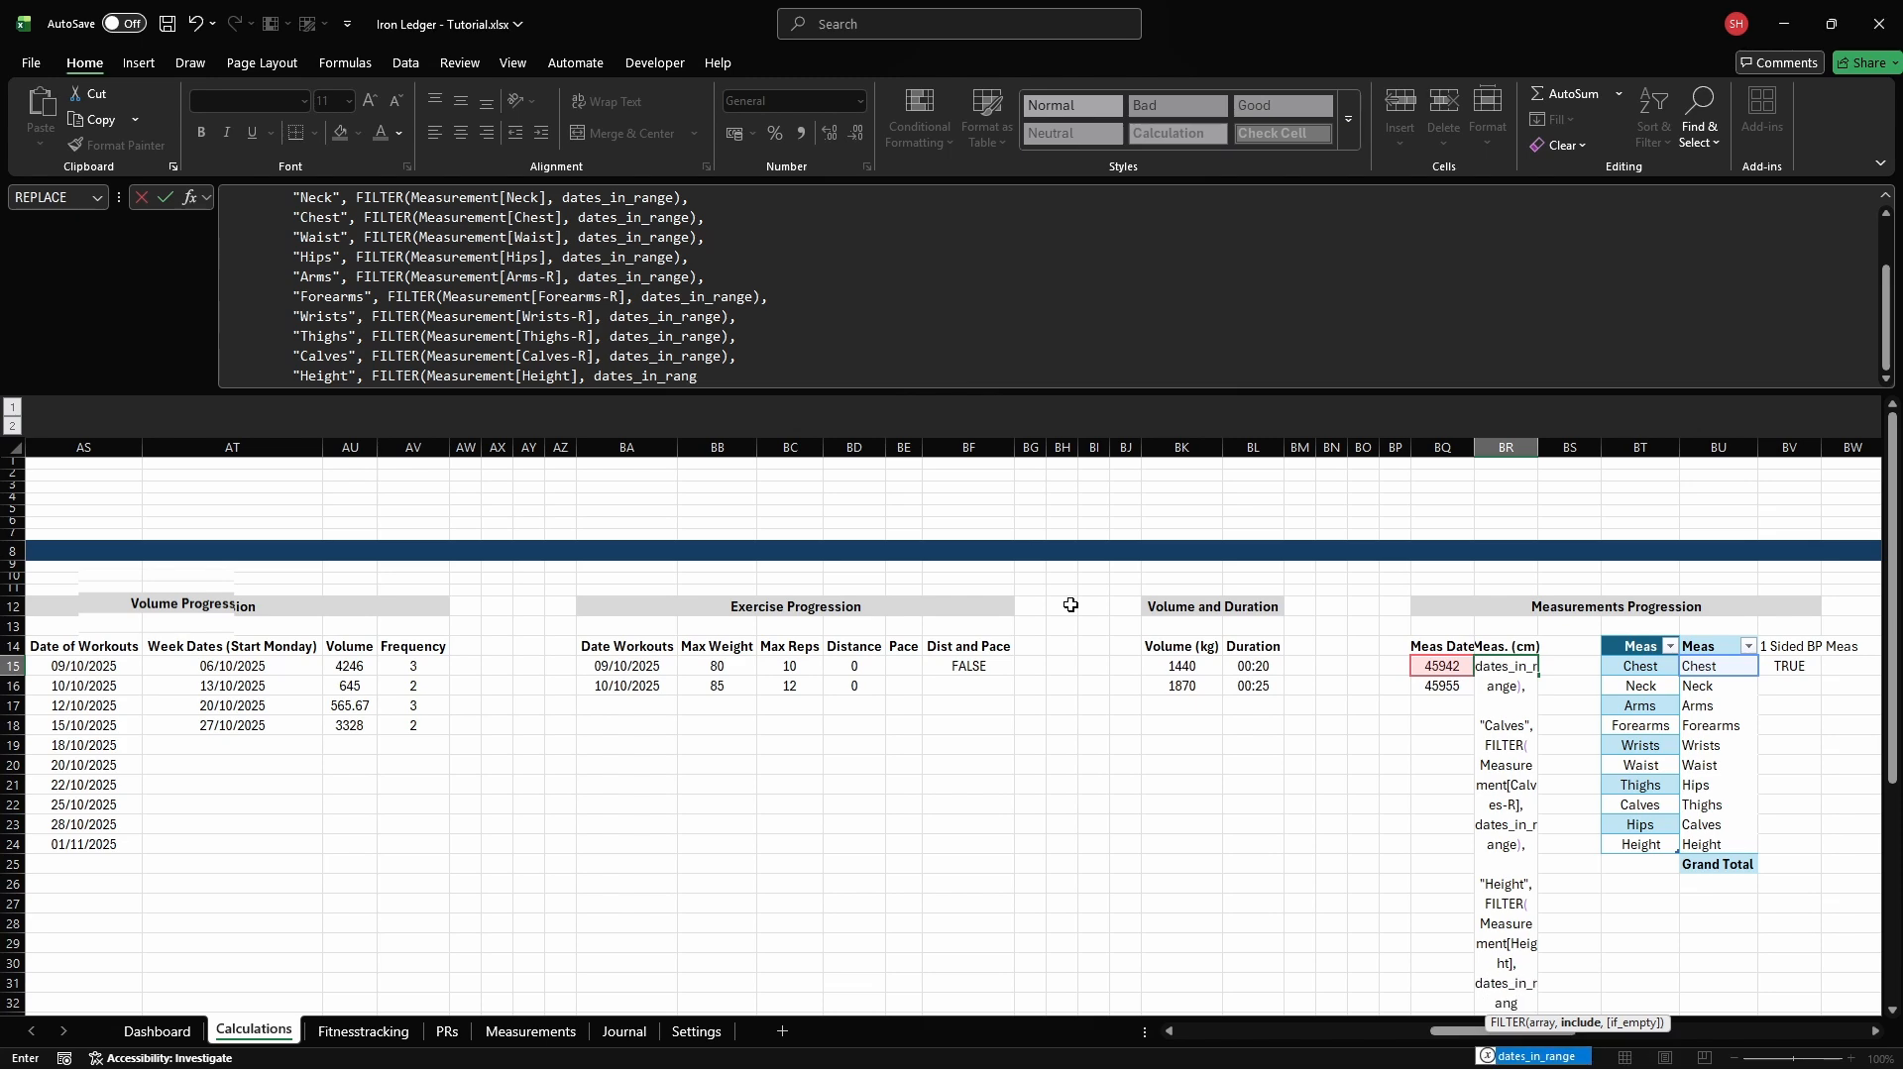
{"action": "key", "text": "alt+Return"}
{"action": "type", "text": ")"}
{"action": "key", "text": "alt+Return"}
{"action": "type", "text": ")"}
{"action": "key", "text": "Tab"}
{"action": "key", "text": "Up"}
{"action": "type", "text": "=IF(@"}
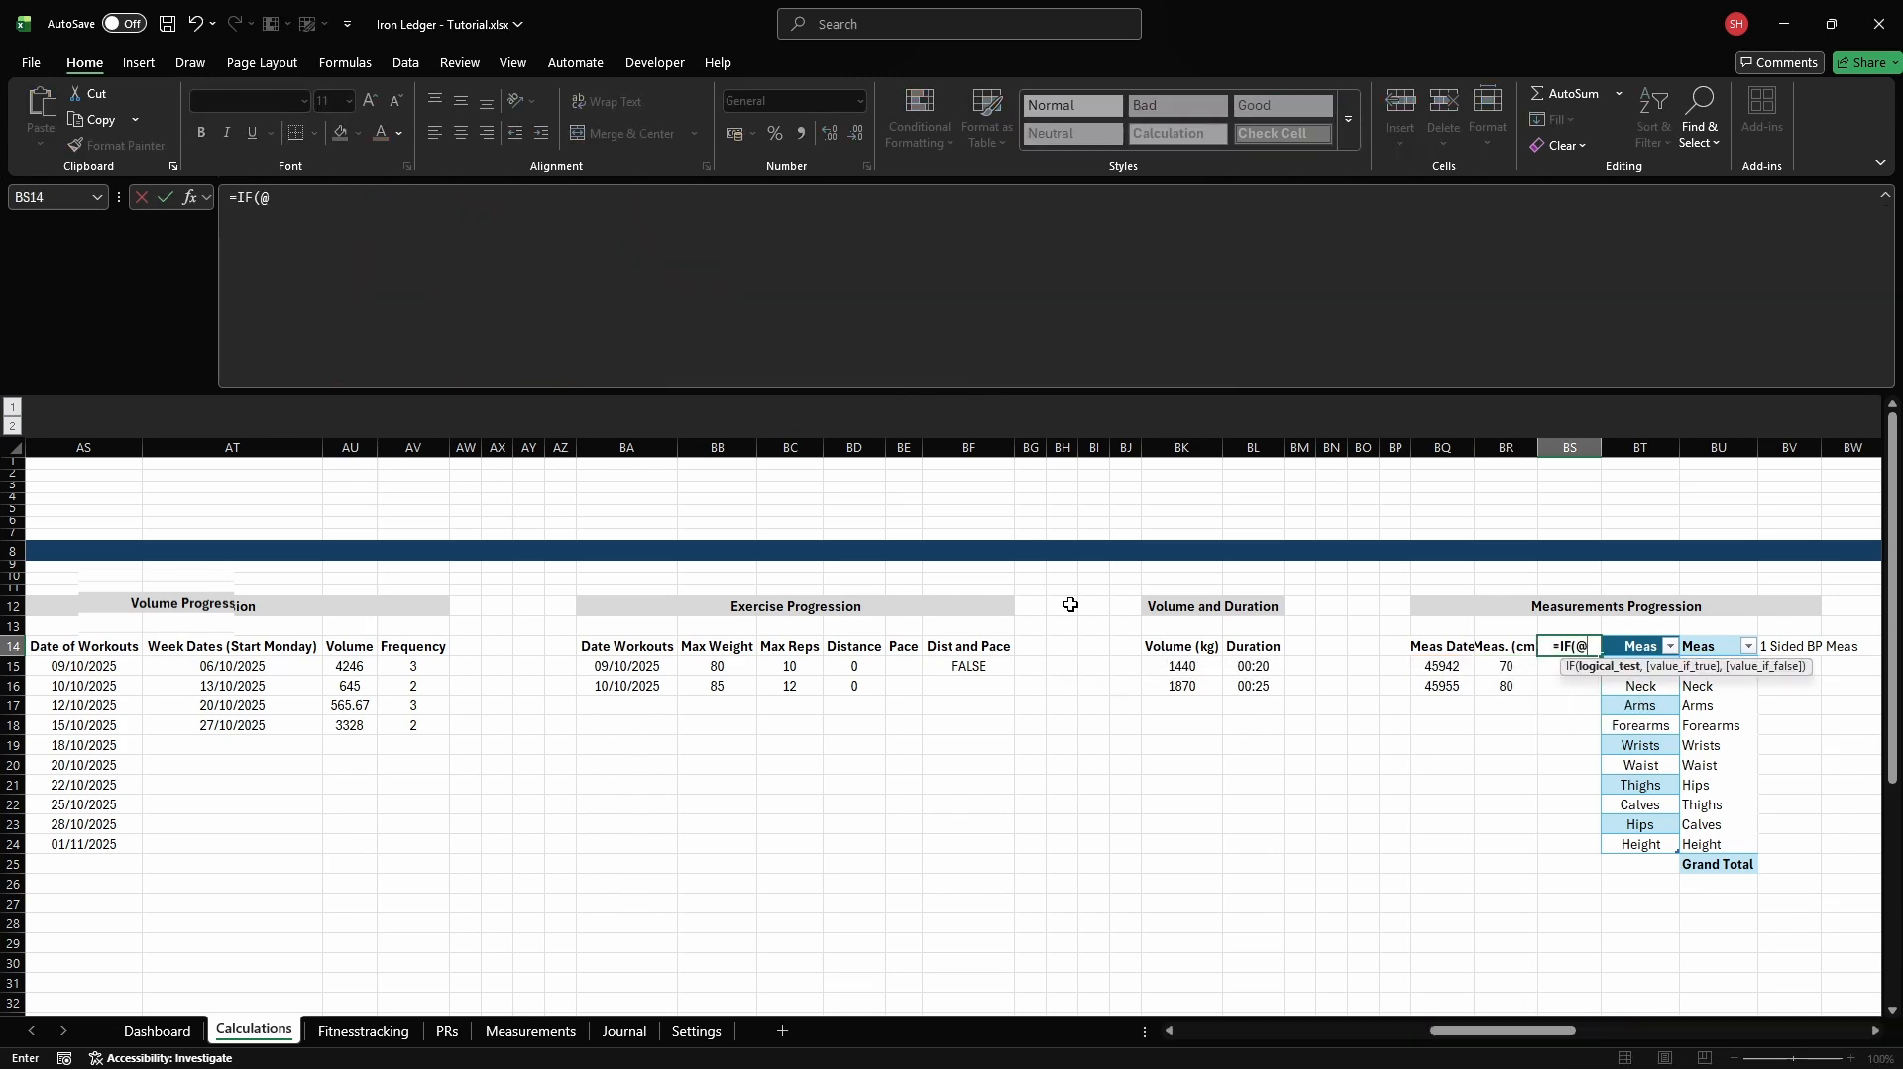
{"action": "type", "text": "cd_mprog_1meas, \"\", \"Meas. (cm)\")"}
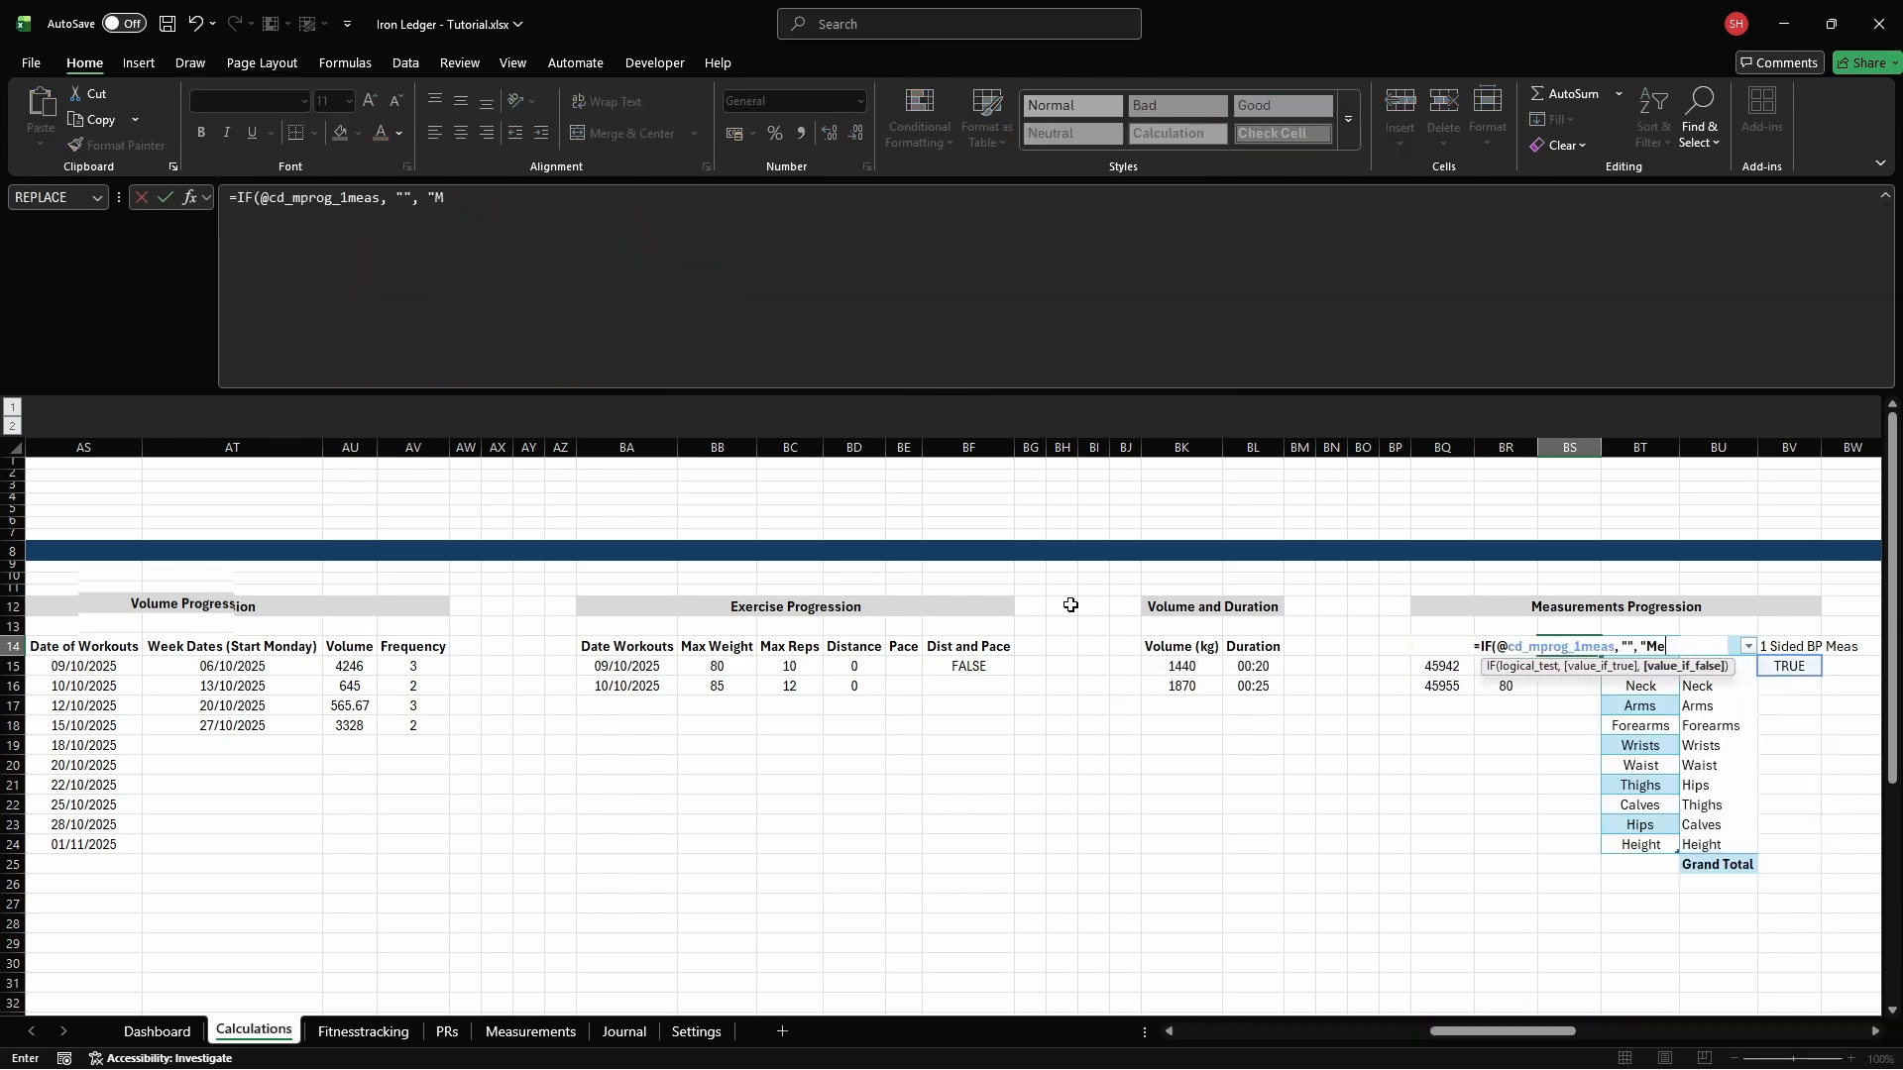
{"action": "key", "text": "Return"}
Define the workbook-scoped name cd_mprog_left referring to cell BS15 on the Calculations sheet
{"action": "key", "text": "ctrl+F3"}
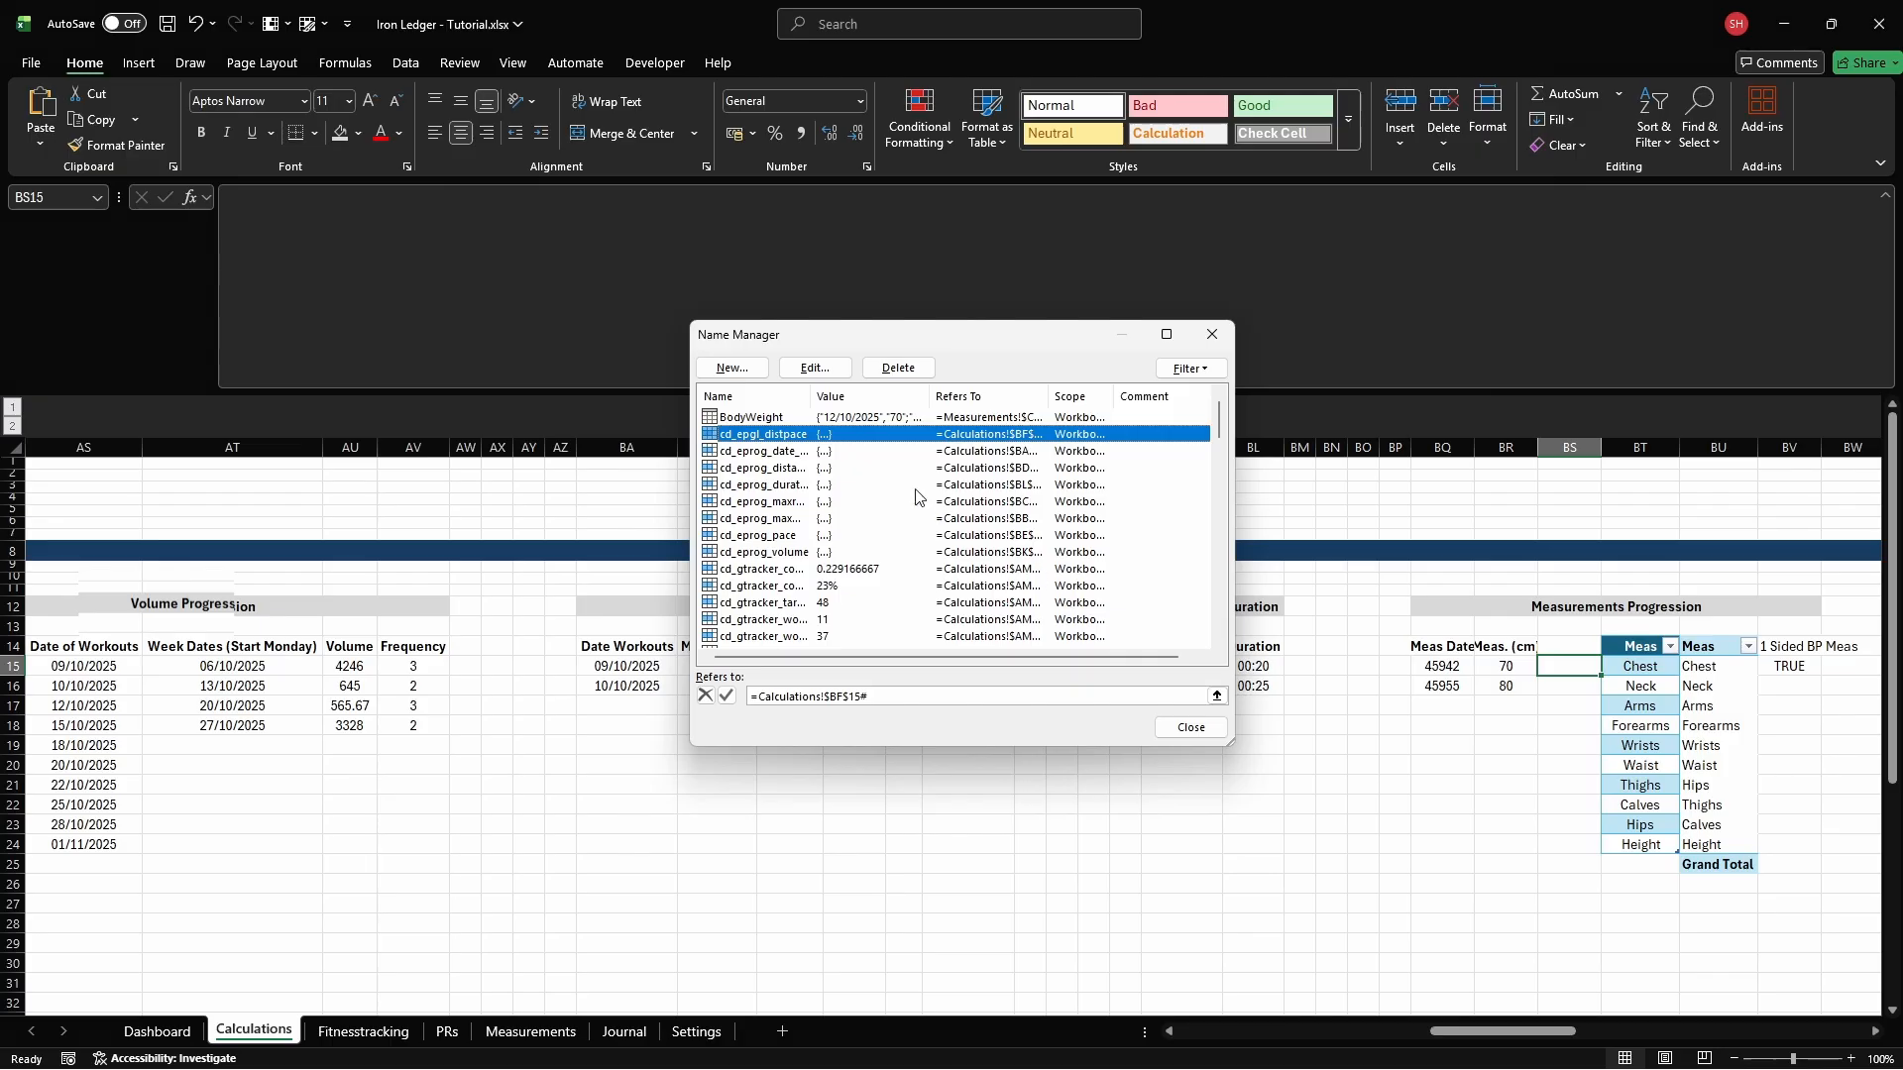
{"action": "left_click", "coordinate": [734, 368]}
{"action": "type", "text": "cd_mprog_lef"}
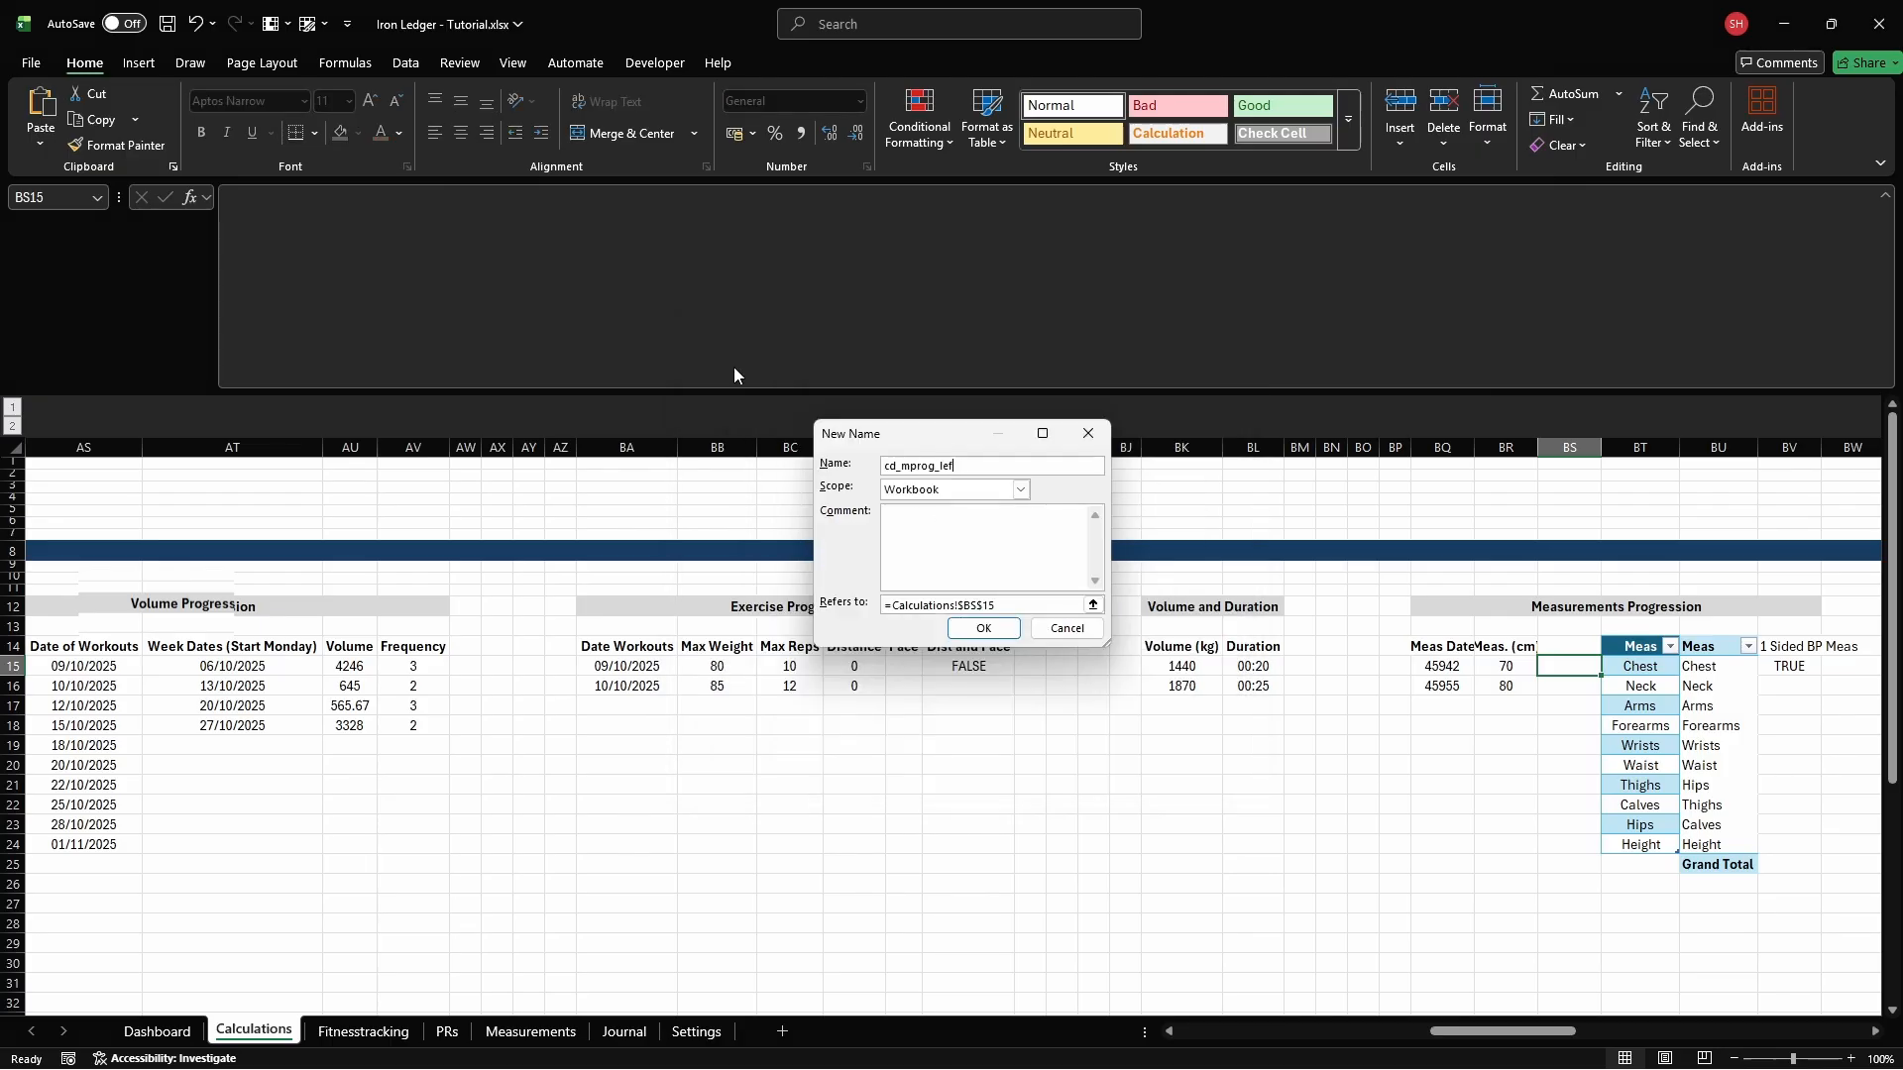
{"action": "type", "text": "t"}
{"action": "left_click", "coordinate": [1072, 606]}
{"action": "key", "text": "Return"}
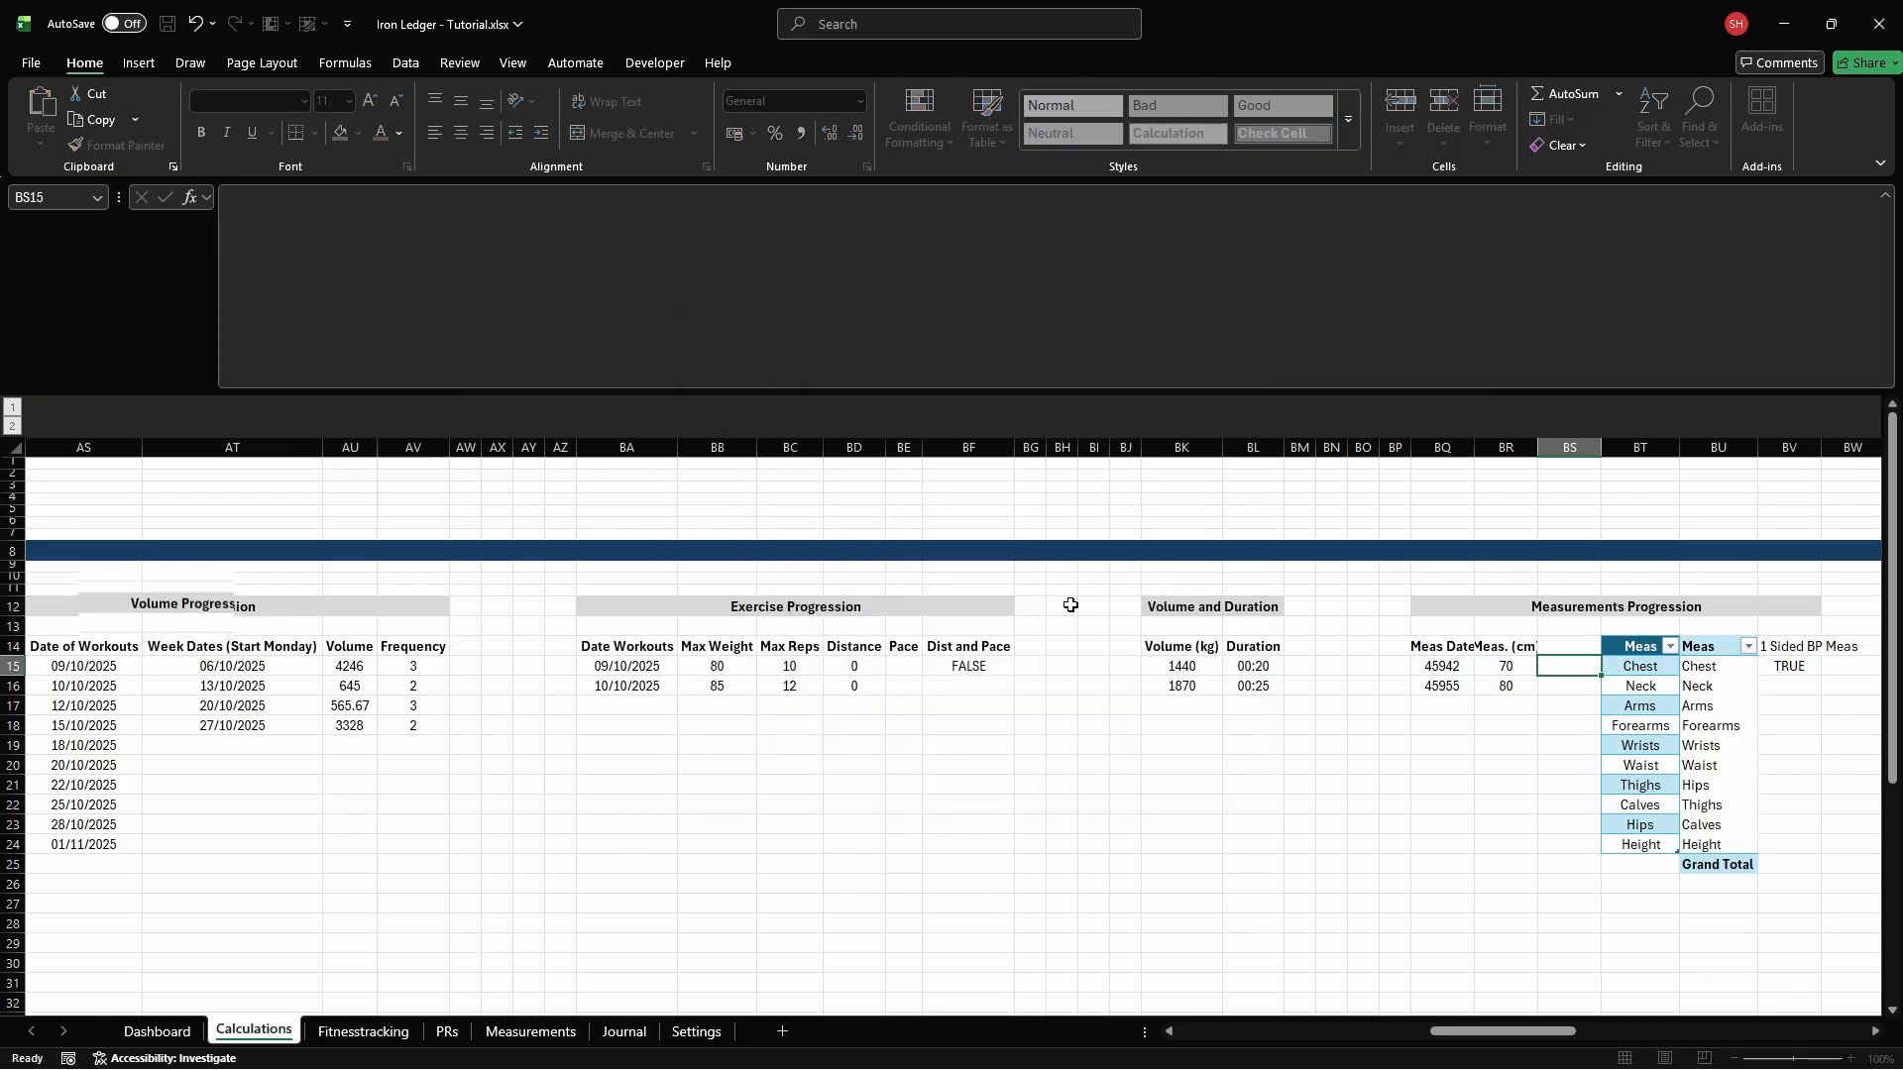
{"action": "key", "text": "Escape"}
Start a LET formula in BS15 that defines selection as cd_mprog_measurementselector
{"action": "type", "text": "=LET(     "}
{"action": "type", "text": "selec"}
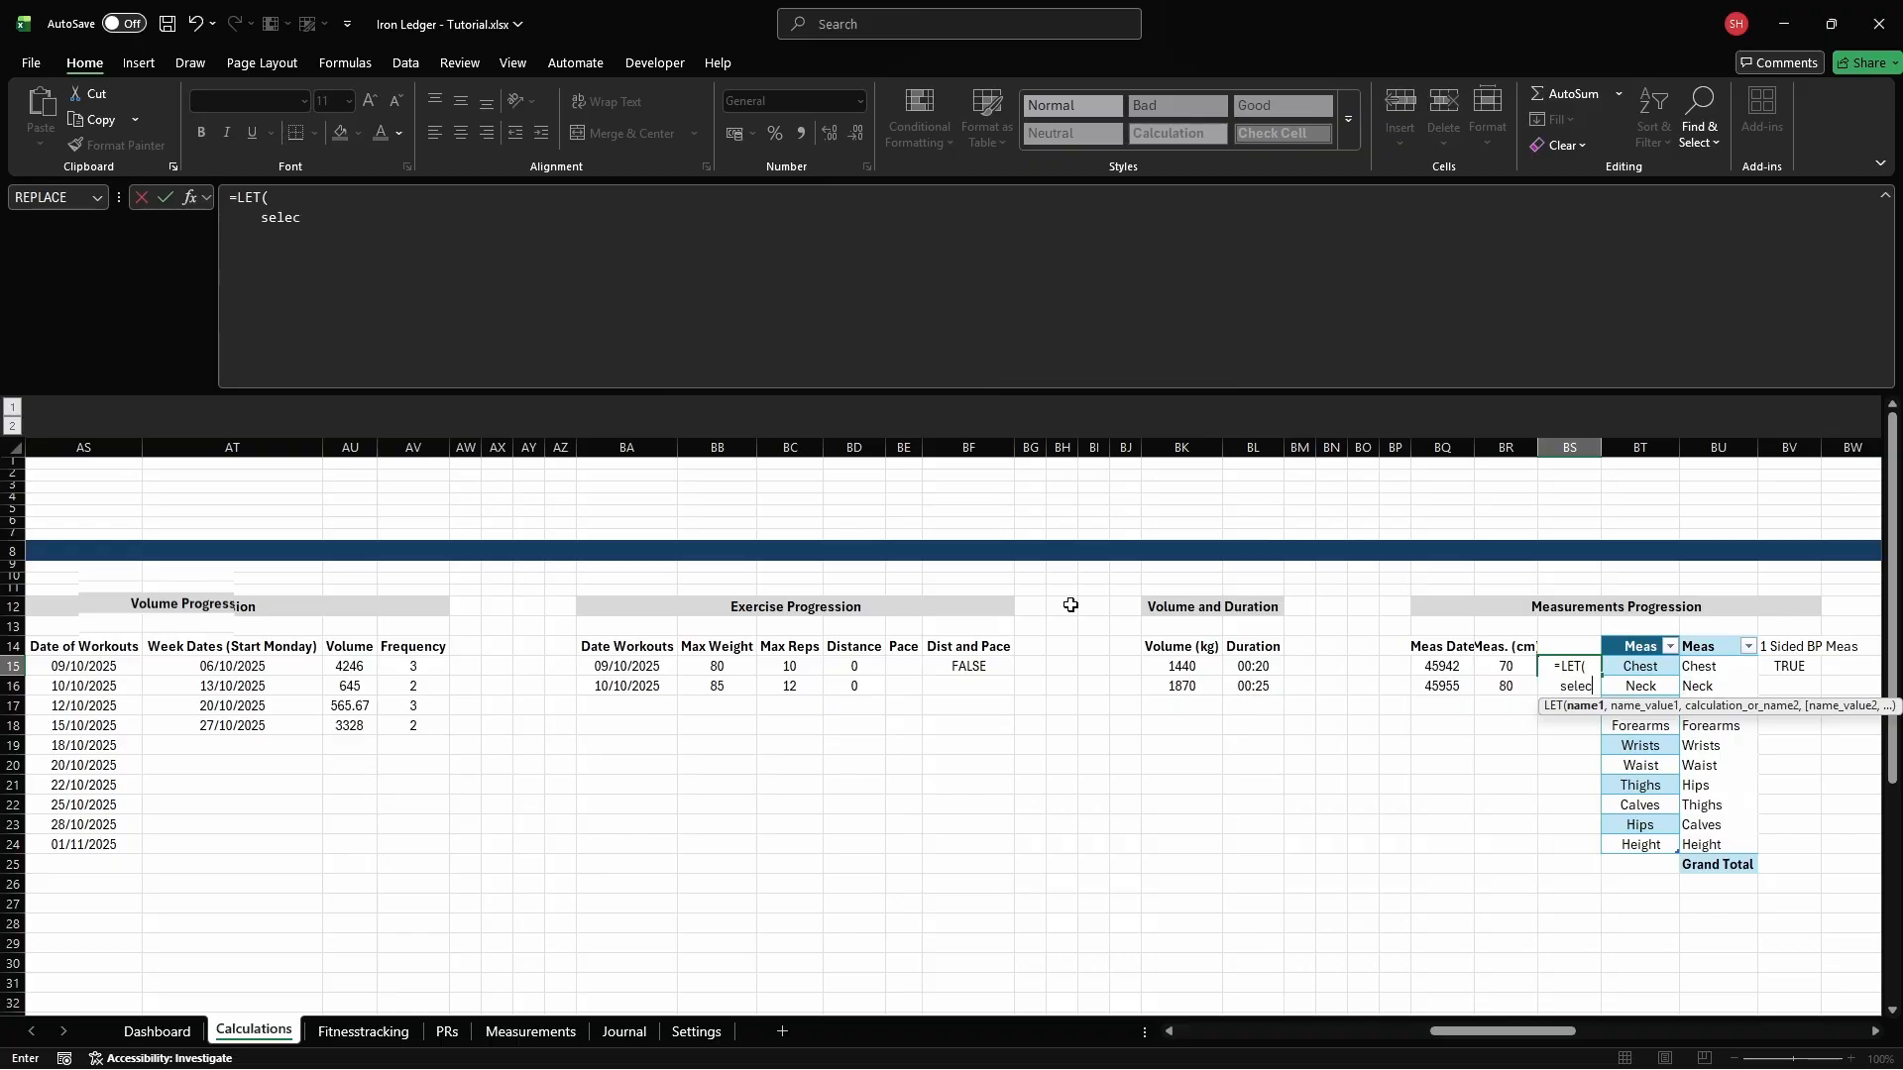
{"action": "type", "text": "tion, cd_mprog_measureme"}
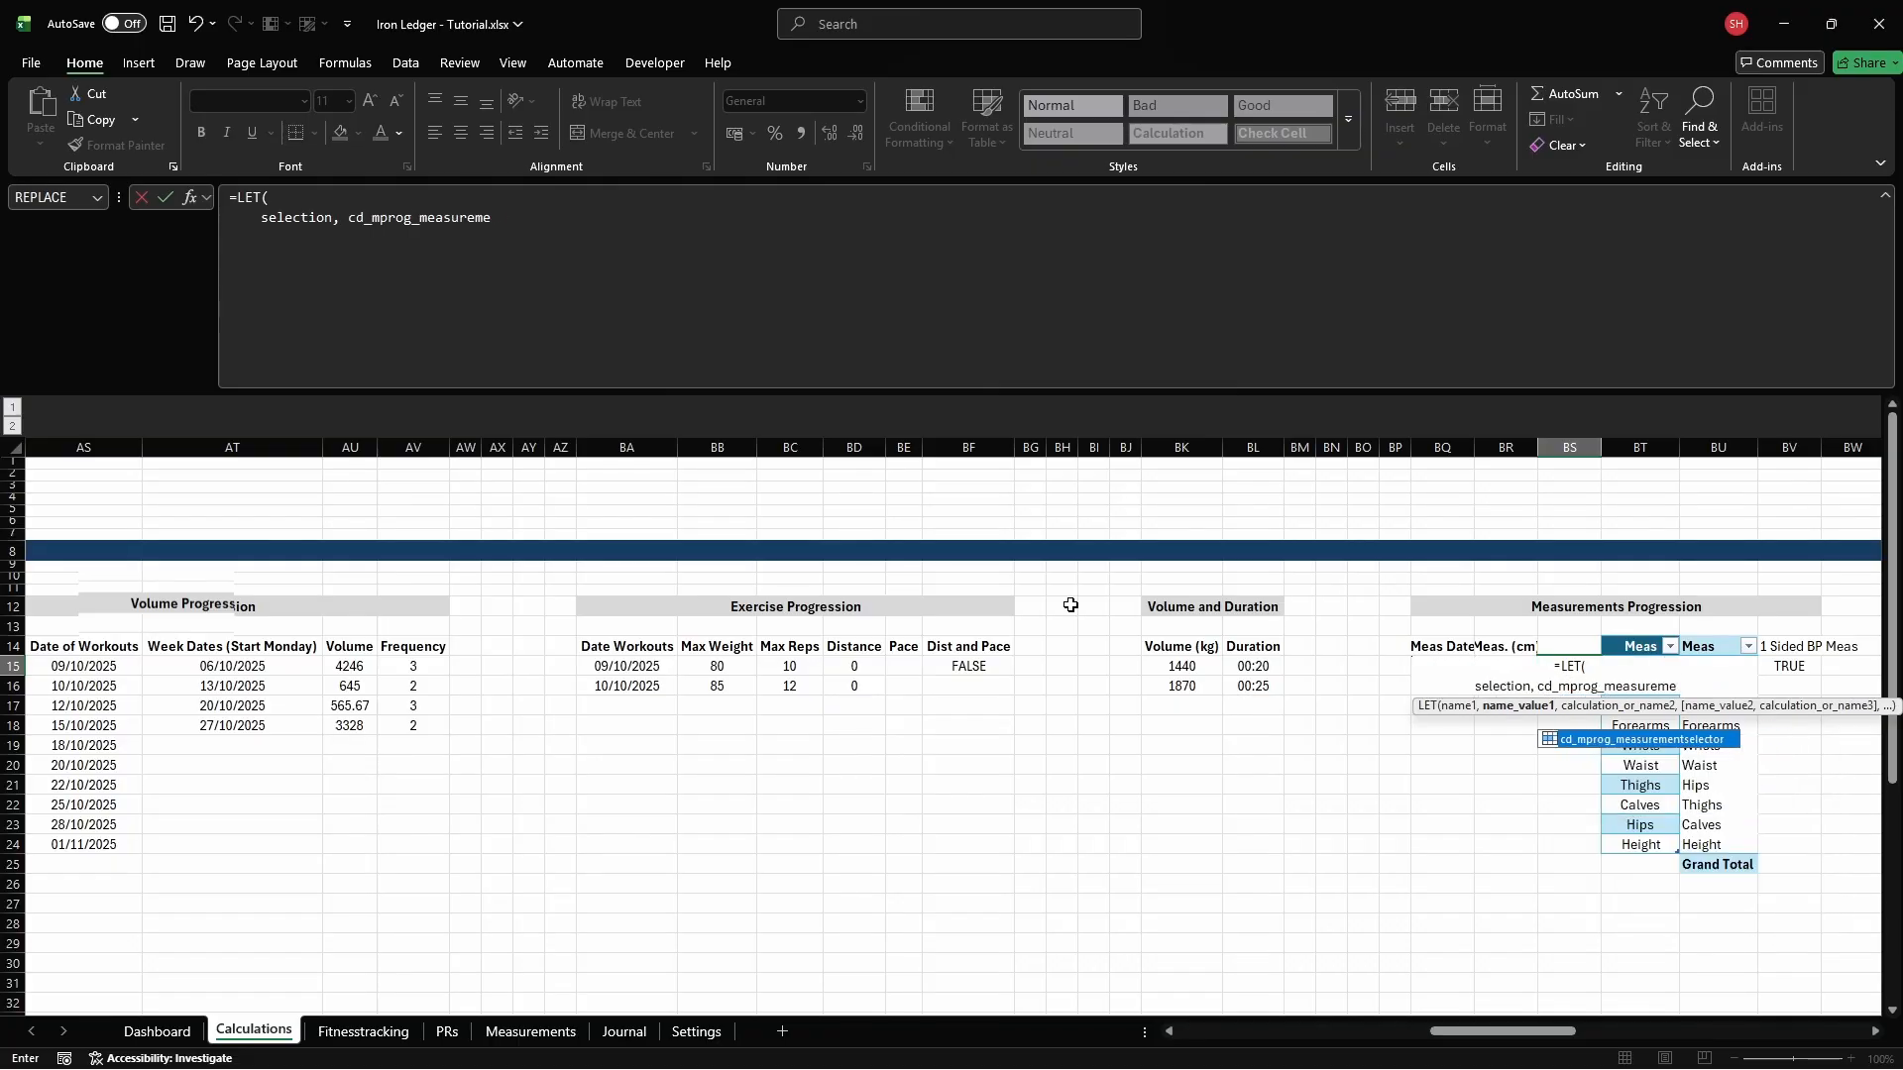
{"action": "type", "text": "ntselec"}
{"action": "key", "text": "Tab"}
{"action": "type", "text": ","}
{"action": "key", "text": "alt+Return"}
Define dates_in_range in the LET as (Measurement[Date]>=MIN(cd_mprog_date))*(Measurement[Date]<=MAX(cd_mprog_date))
{"action": "type", "text": "dates_in_ra"}
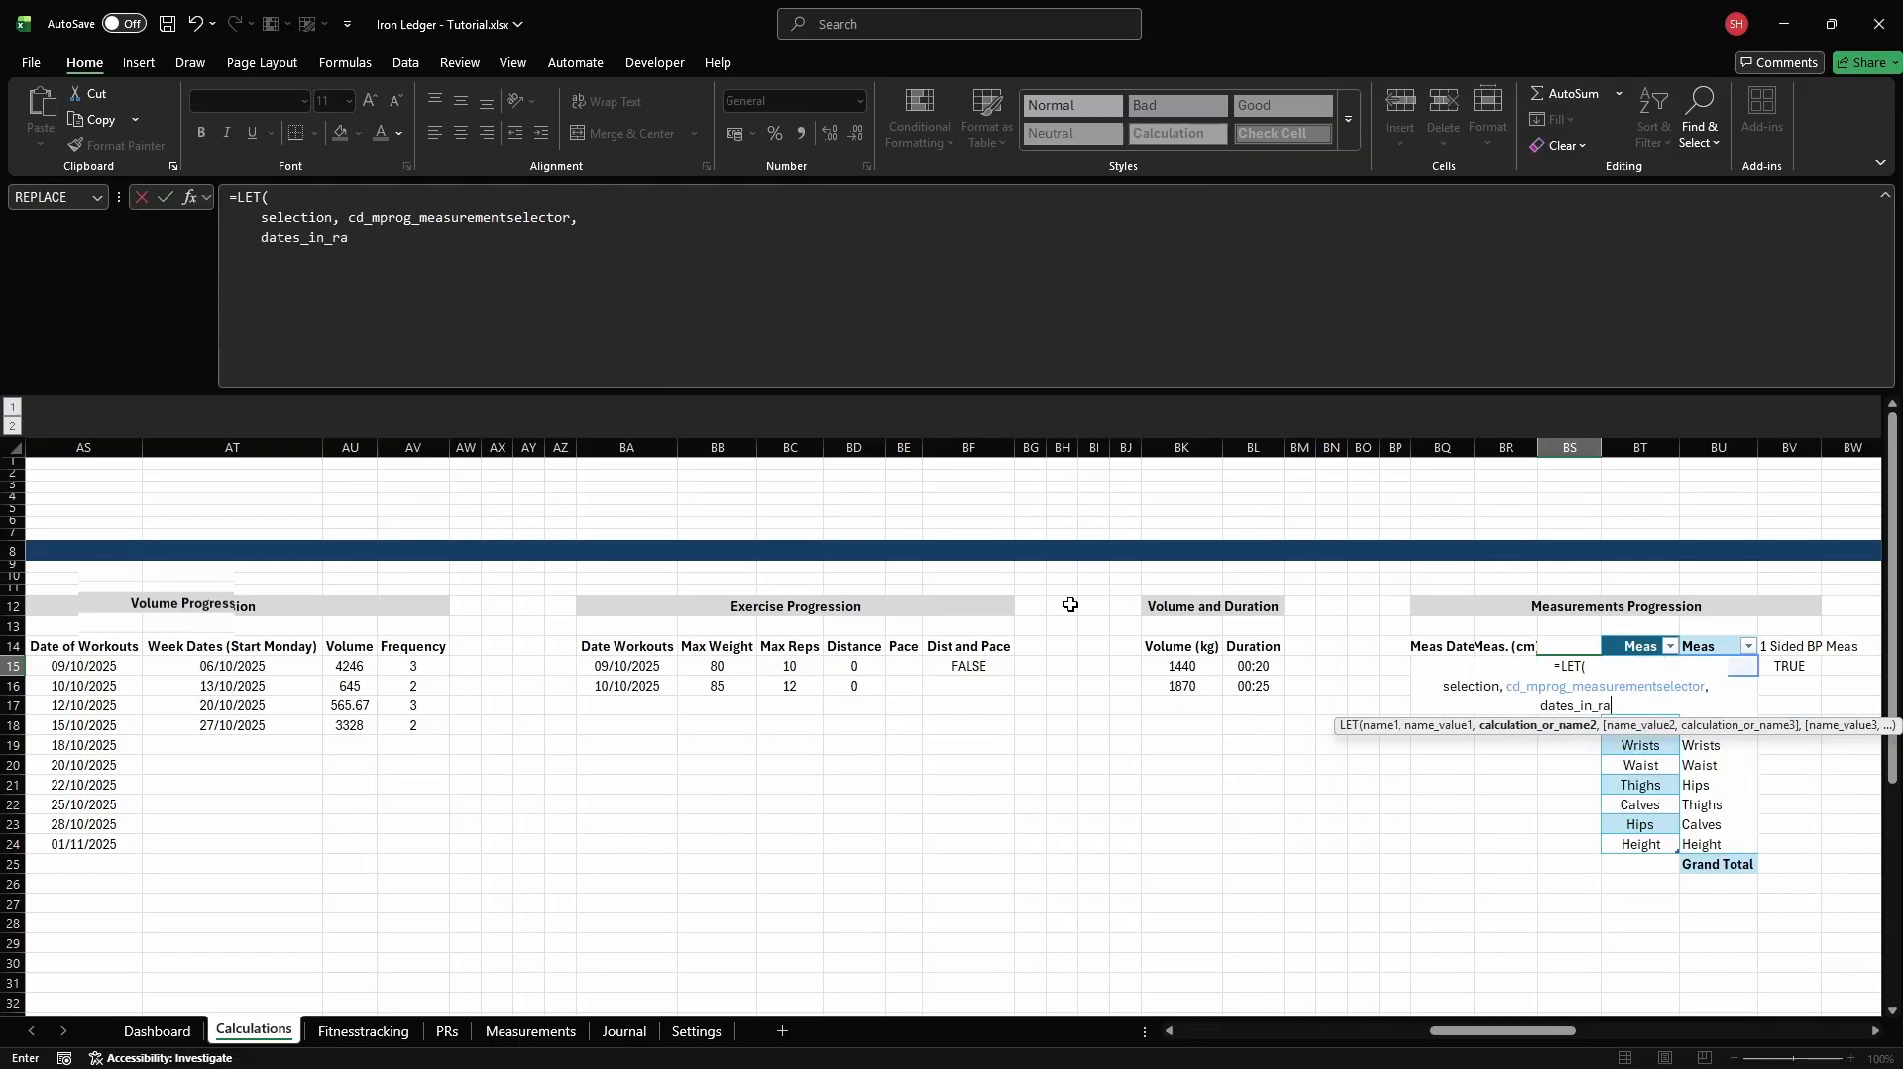
{"action": "type", "text": "nge, (Measurement[Date]>="}
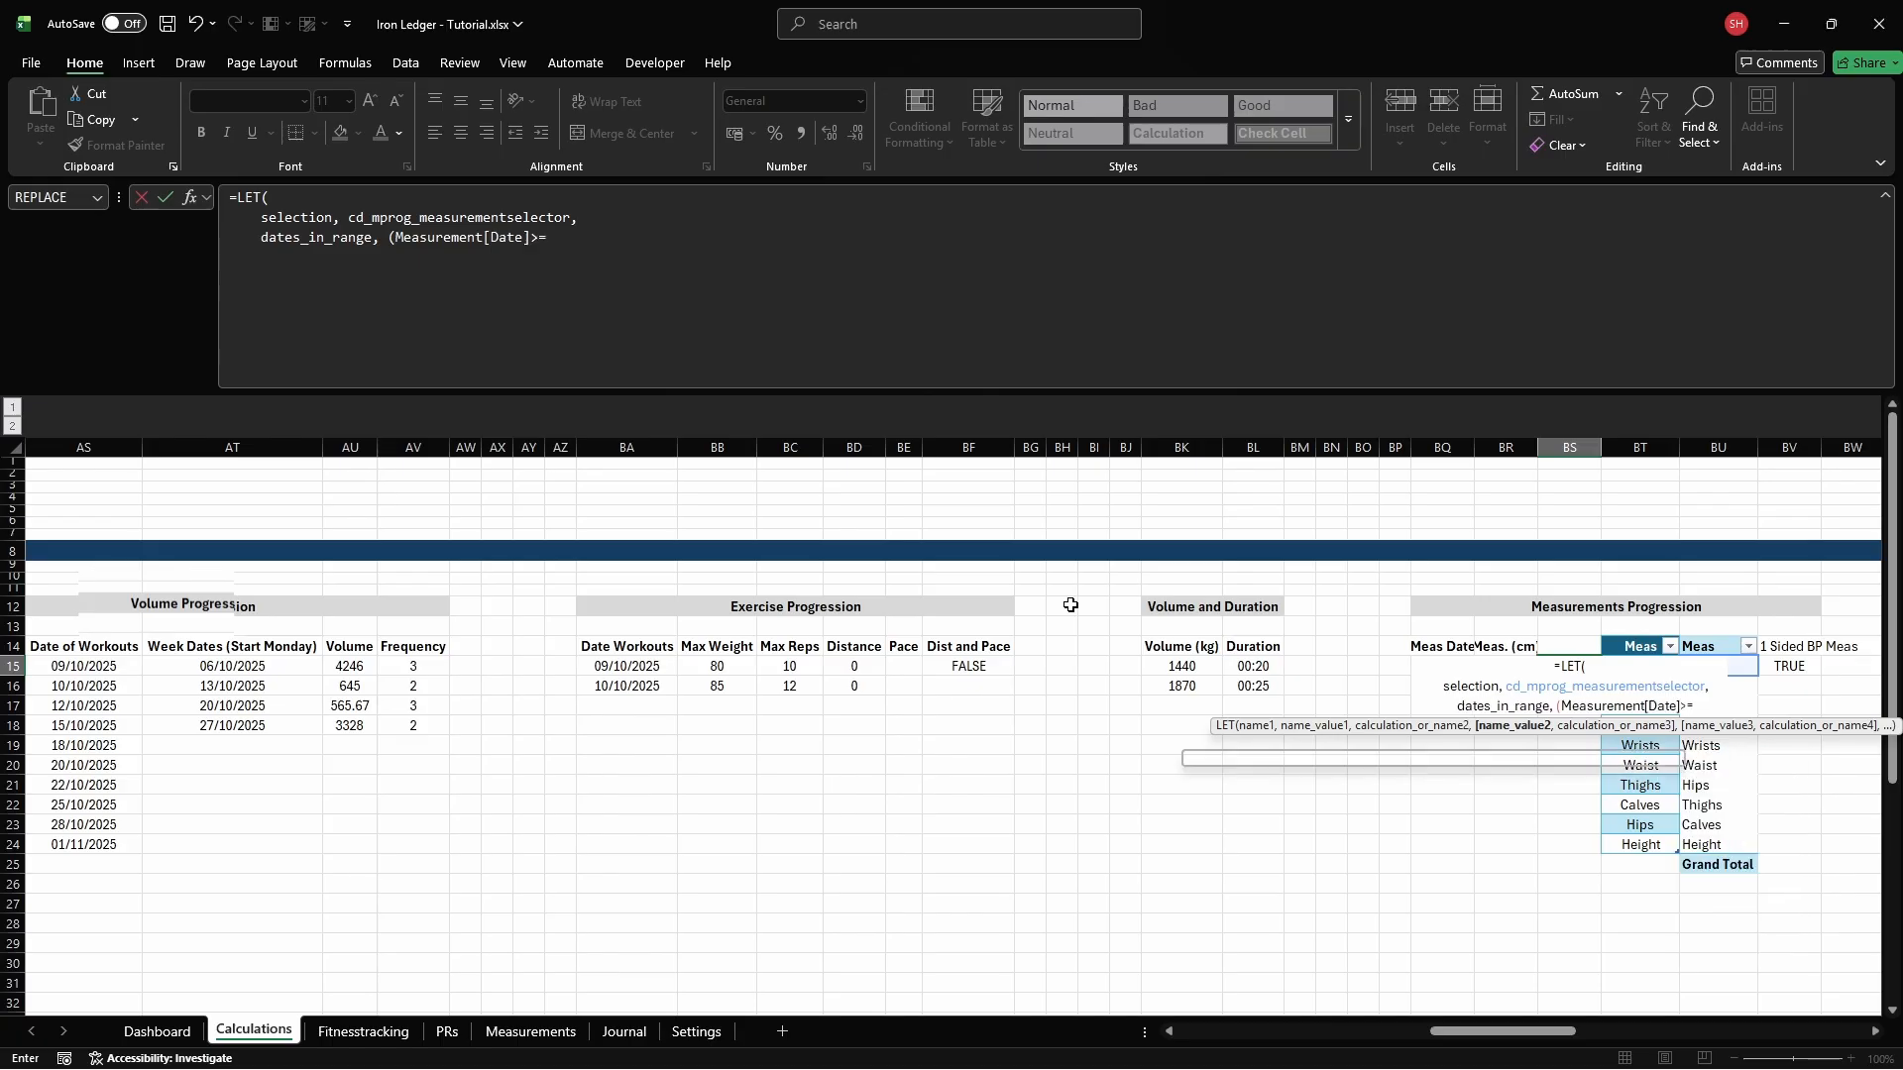
{"action": "type", "text": "MIN(cd_mprog_date))*(Meas"}
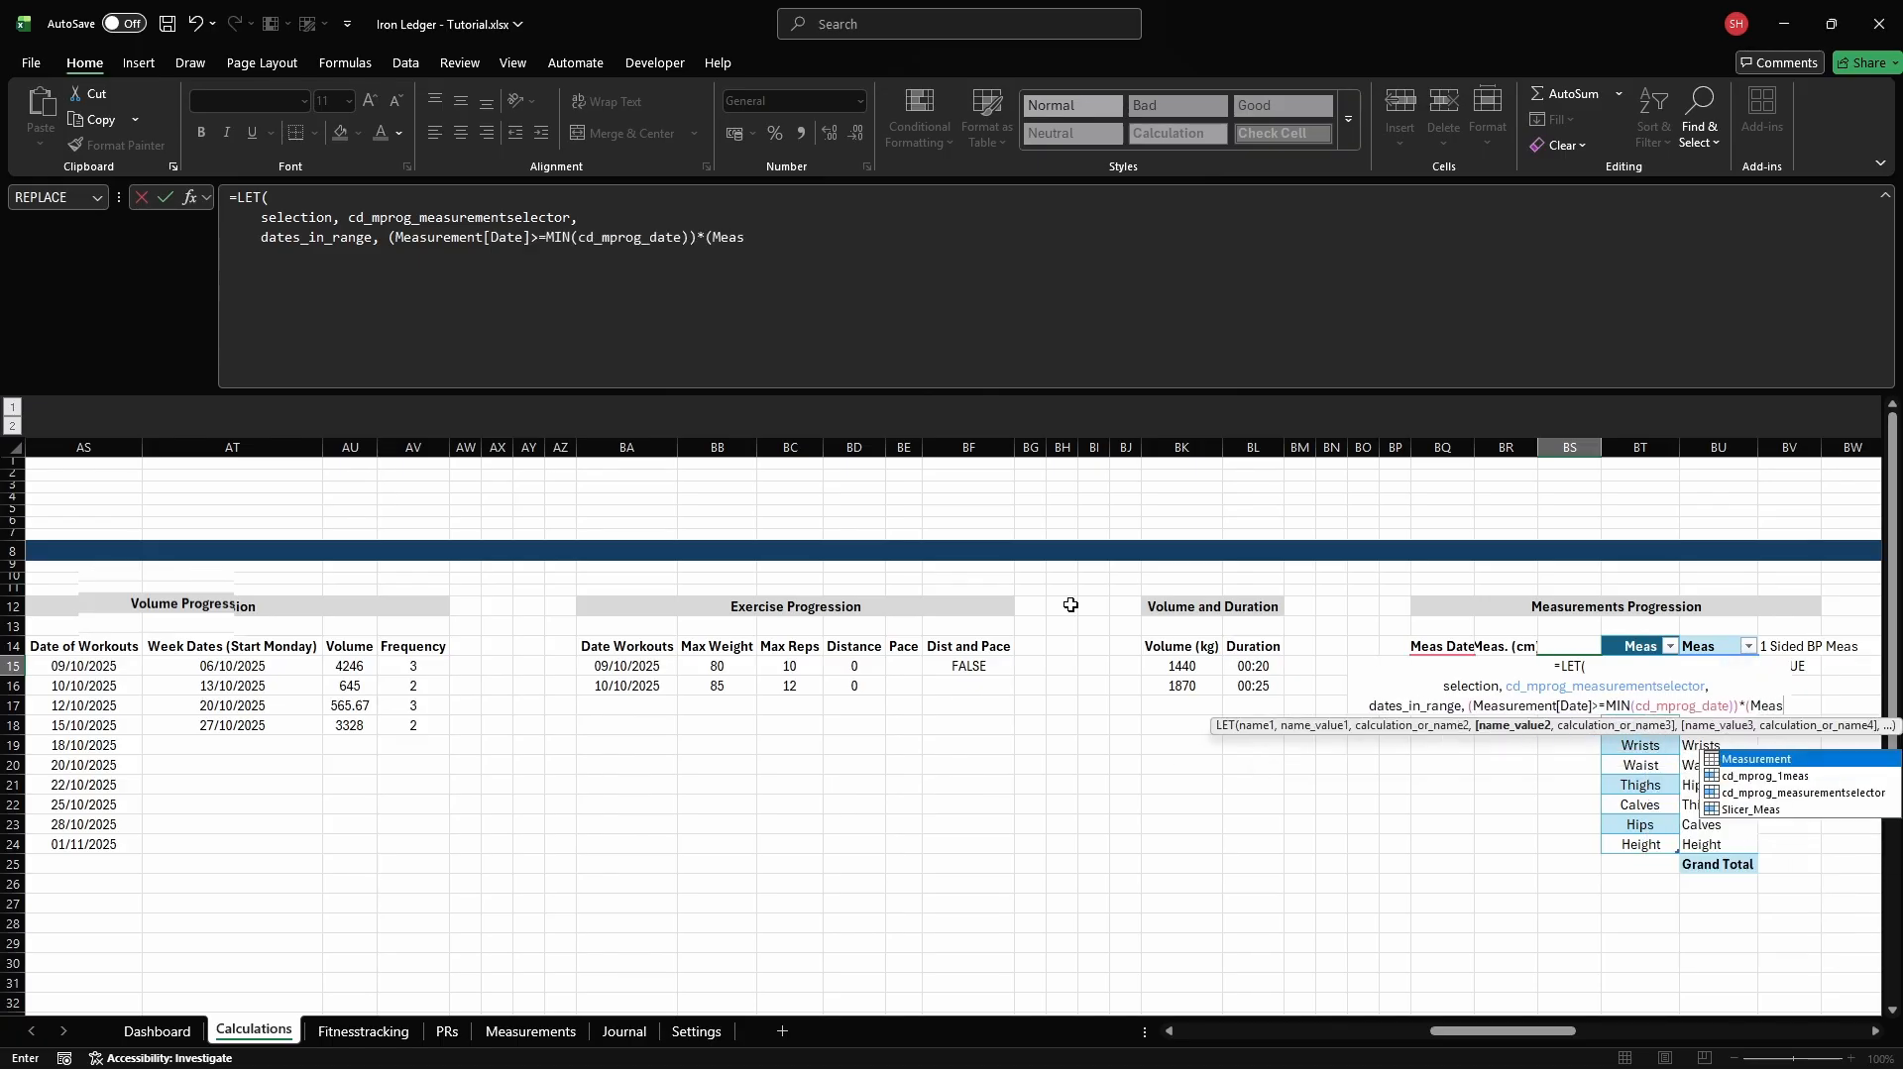
{"action": "type", "text": "urement[Date]<=MAX(cd"}
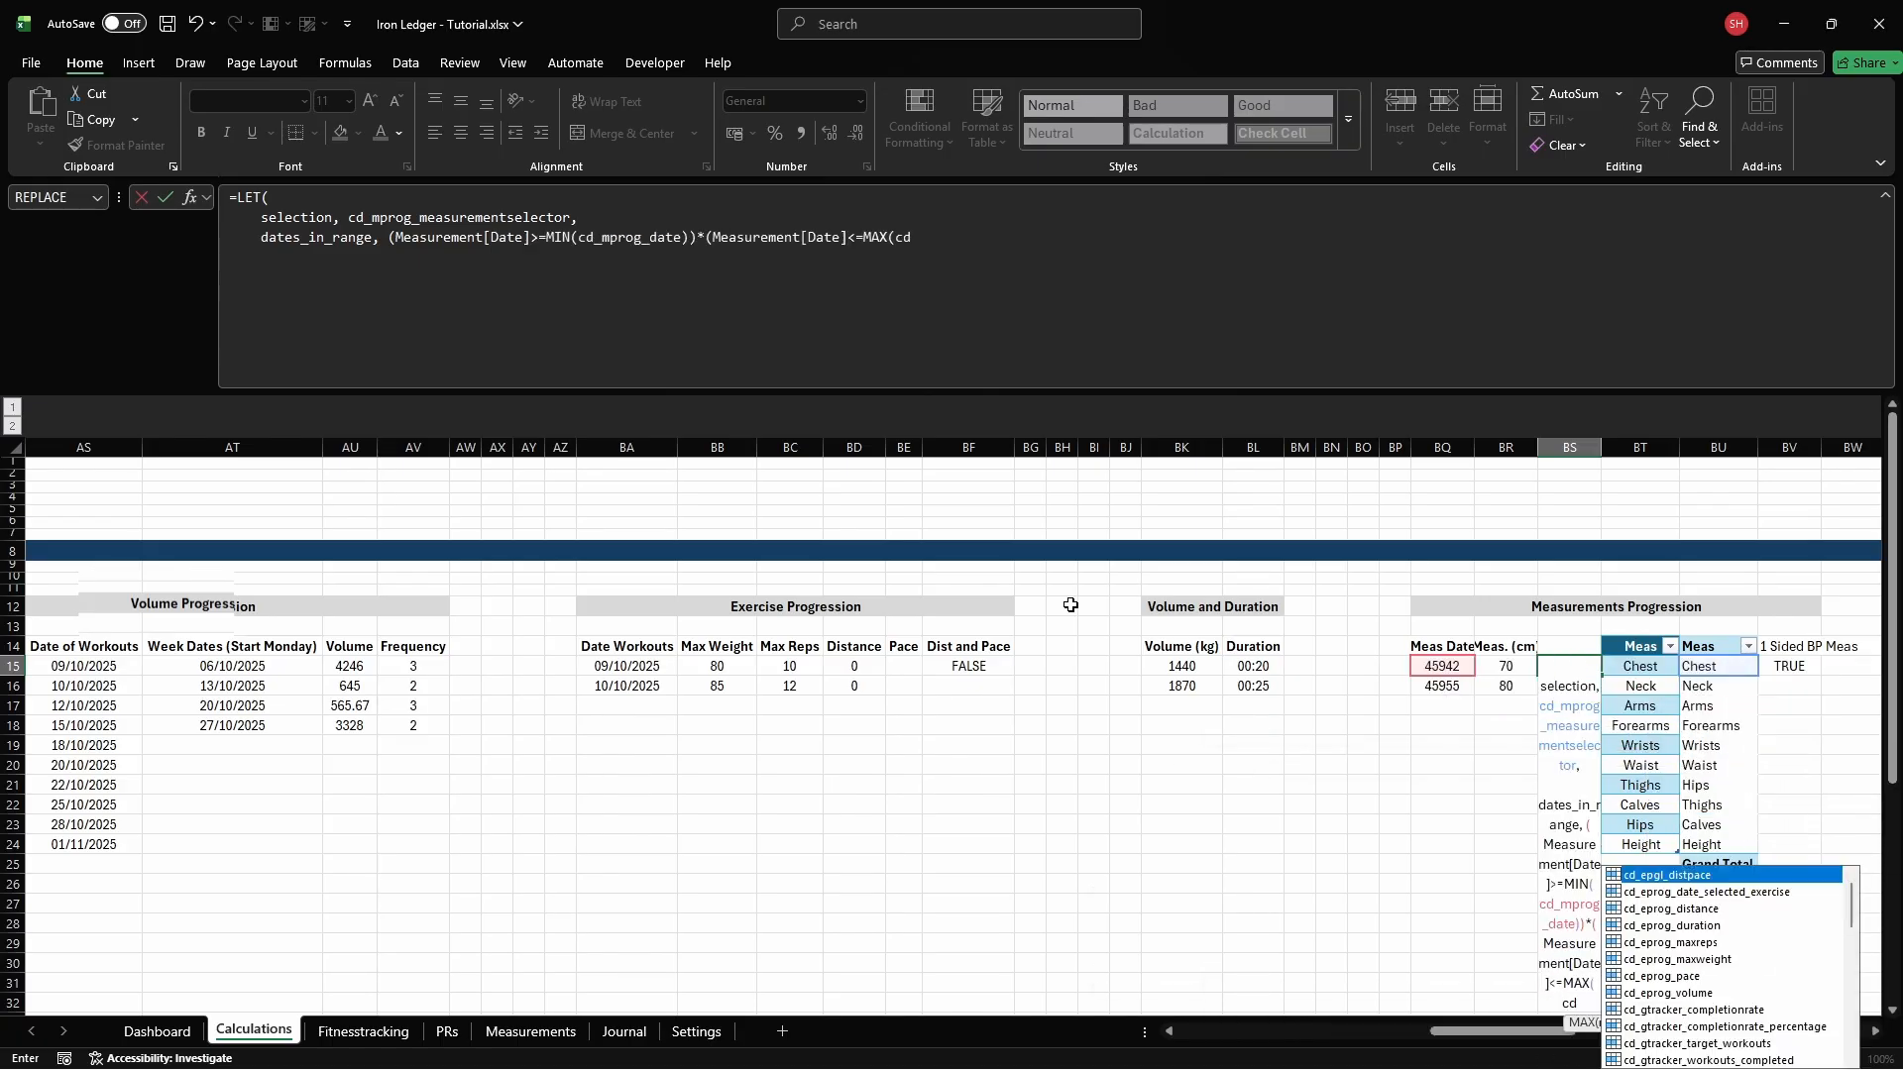
{"action": "type", "text": "_mprog_date)),"}
{"action": "key", "text": "alt+Return"}
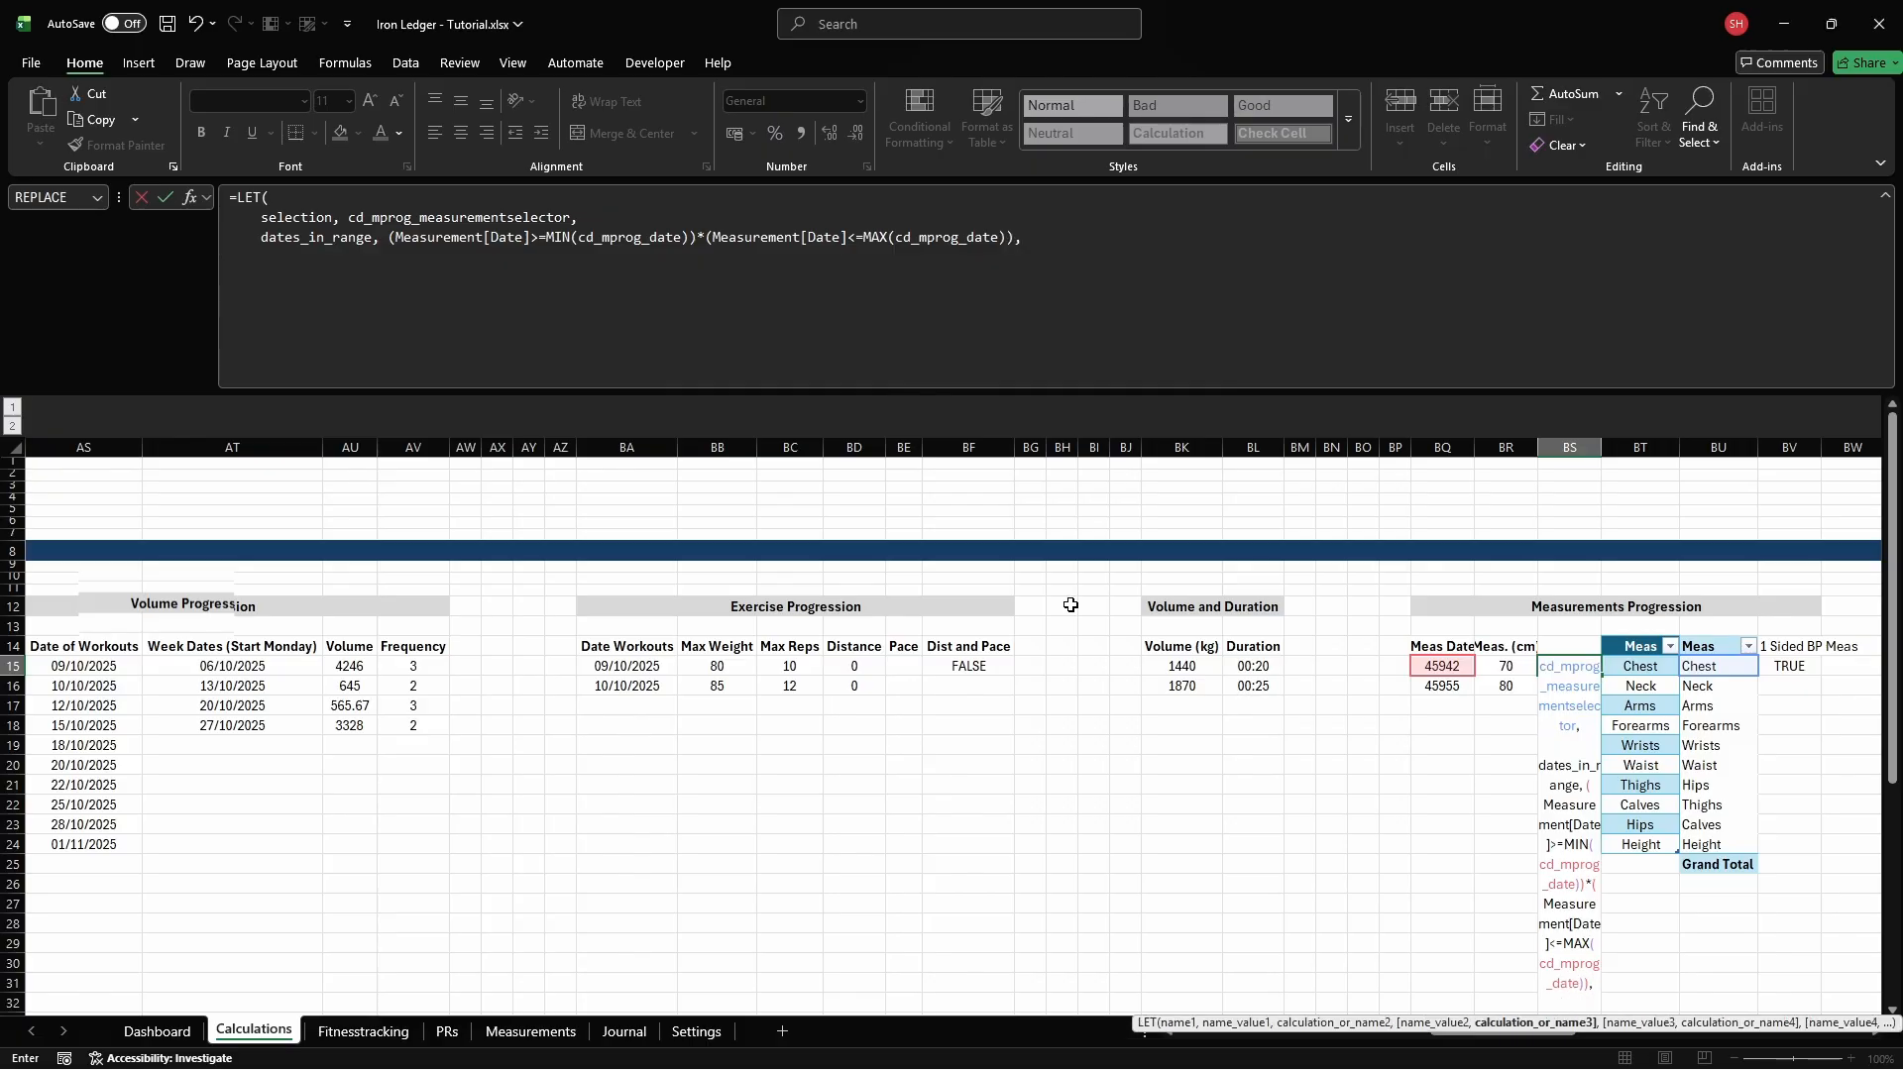
Add a SWITCH on selection whose "Arms" and "Forearms" cases filter Measurement[Arms-L] and Measurement[Forearms-L] by dates_in_range
{"action": "type", "text": "SWITCH(selection, "}
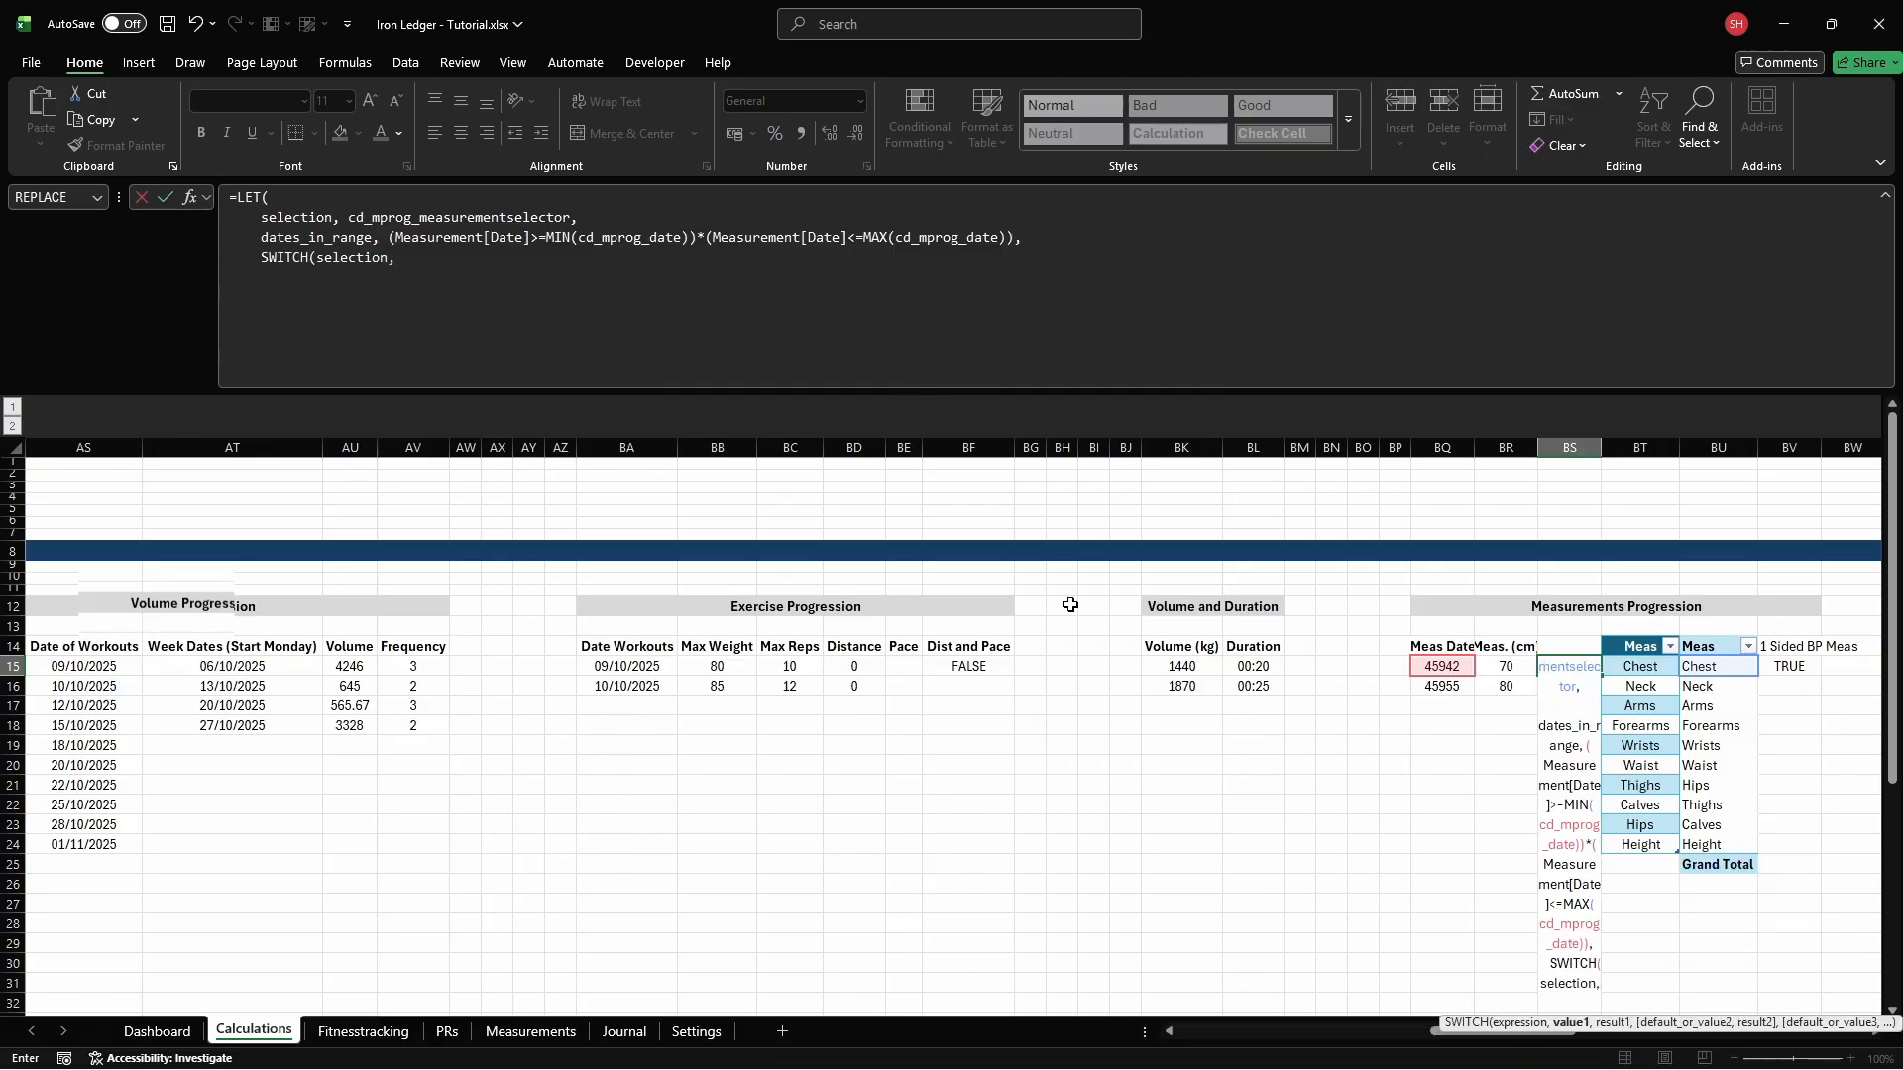
{"action": "type", "text": "        \"Arms\", FILTER(M"}
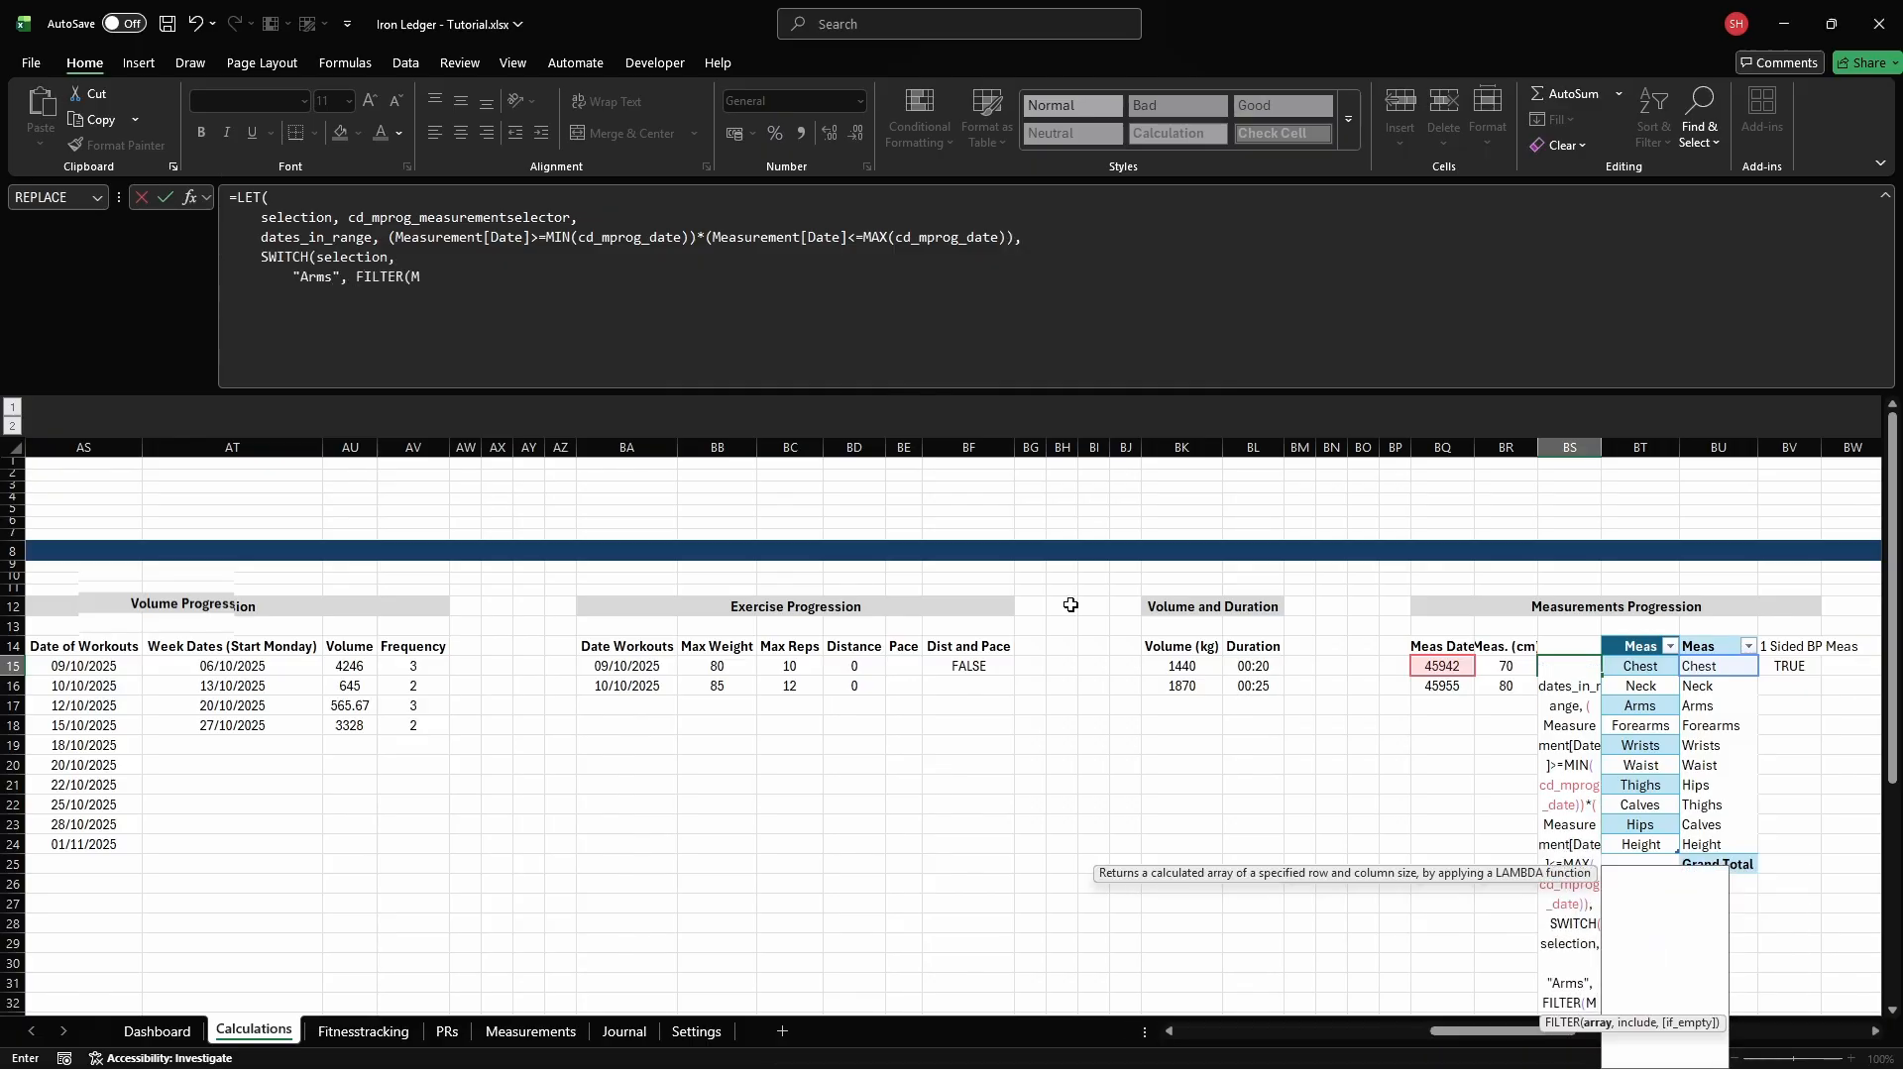
{"action": "type", "text": "easurement[Arms-L], dates"}
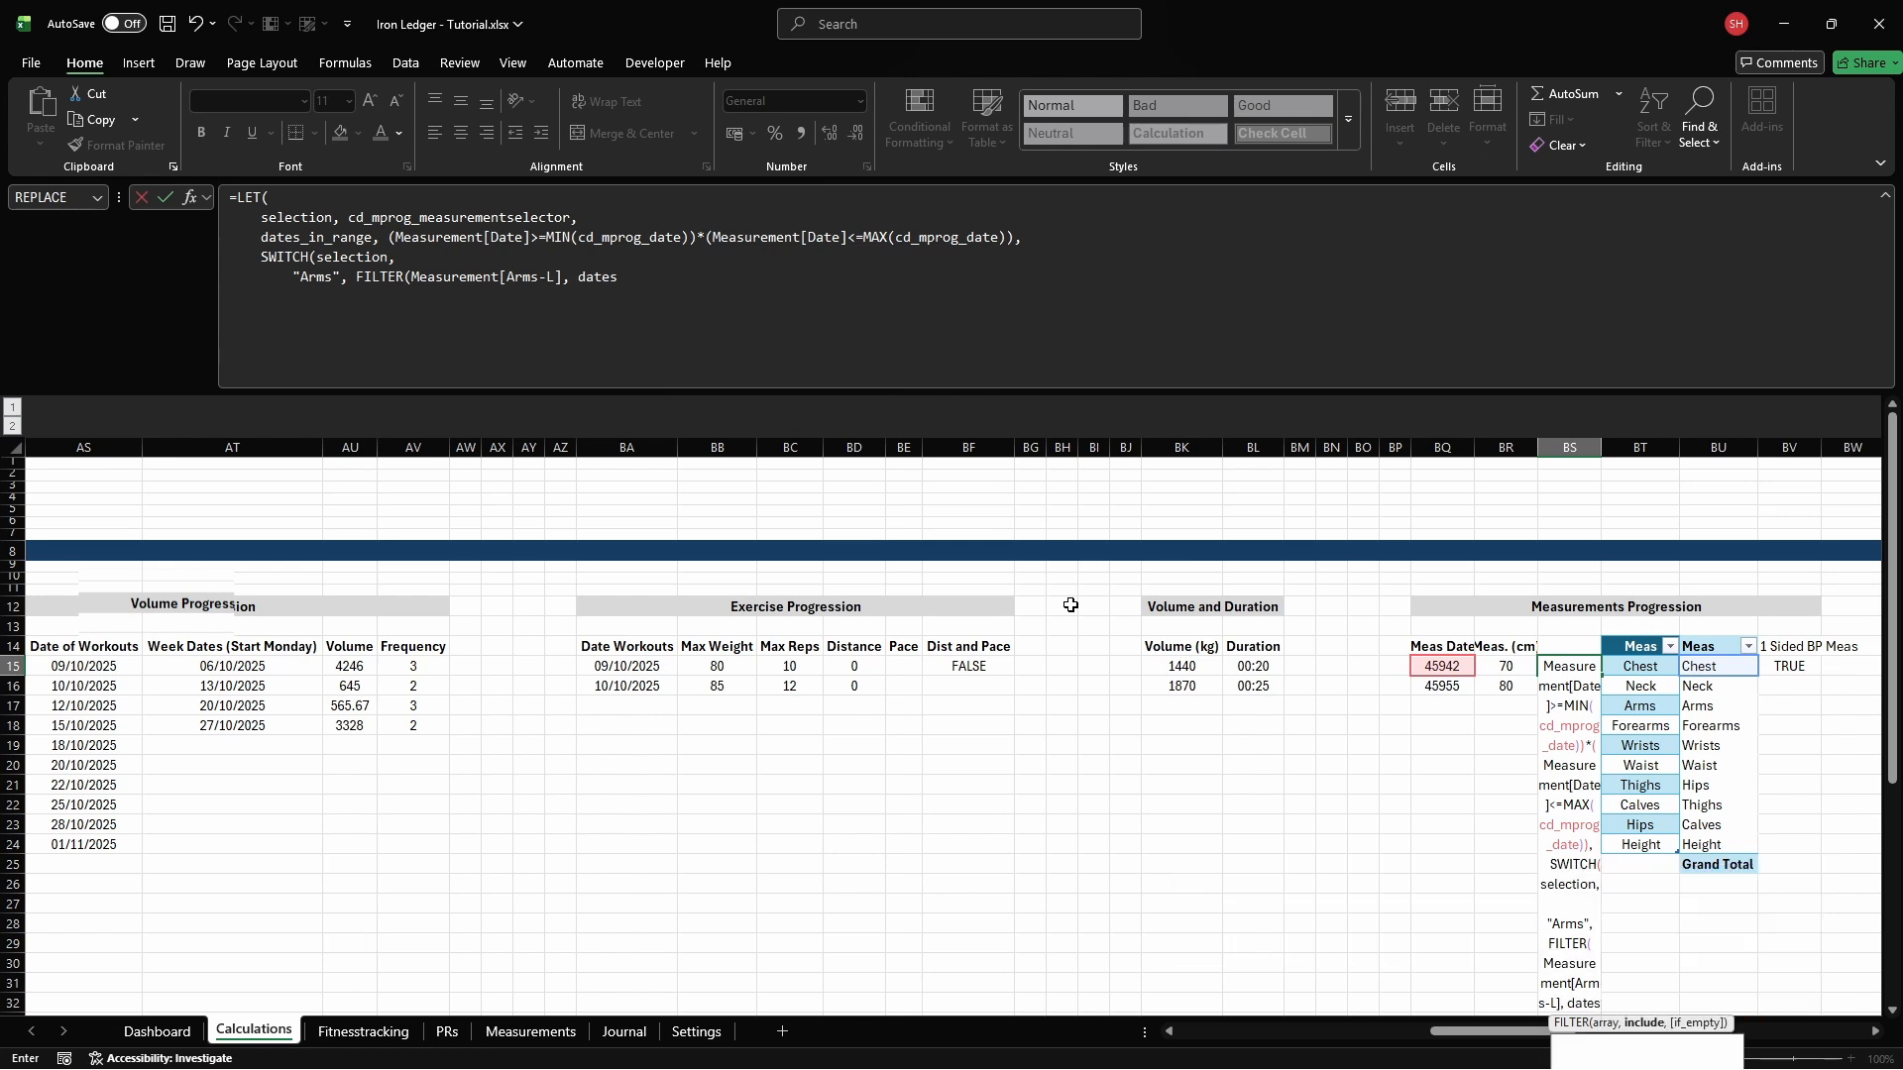
{"action": "type", "text": "_in_range),         \"Fo"}
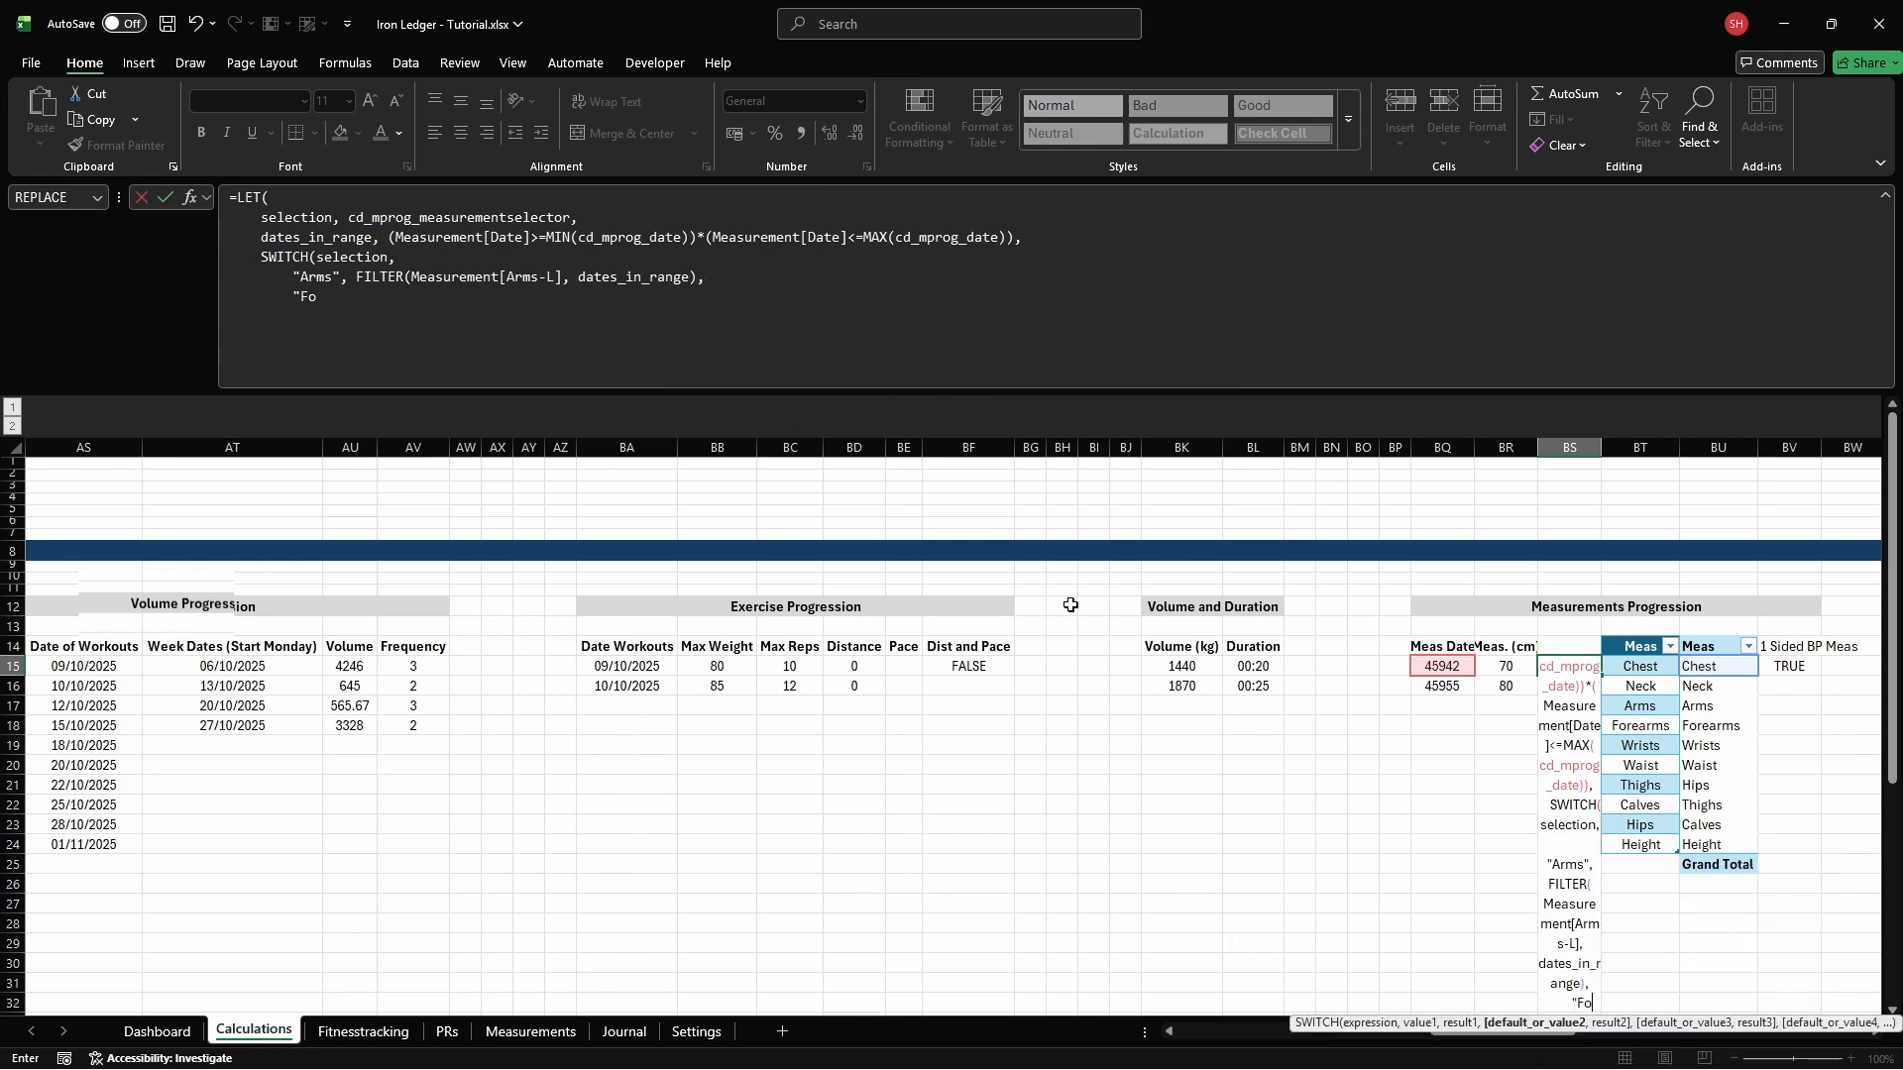
{"action": "type", "text": "rearms\", FILTER(Measu"}
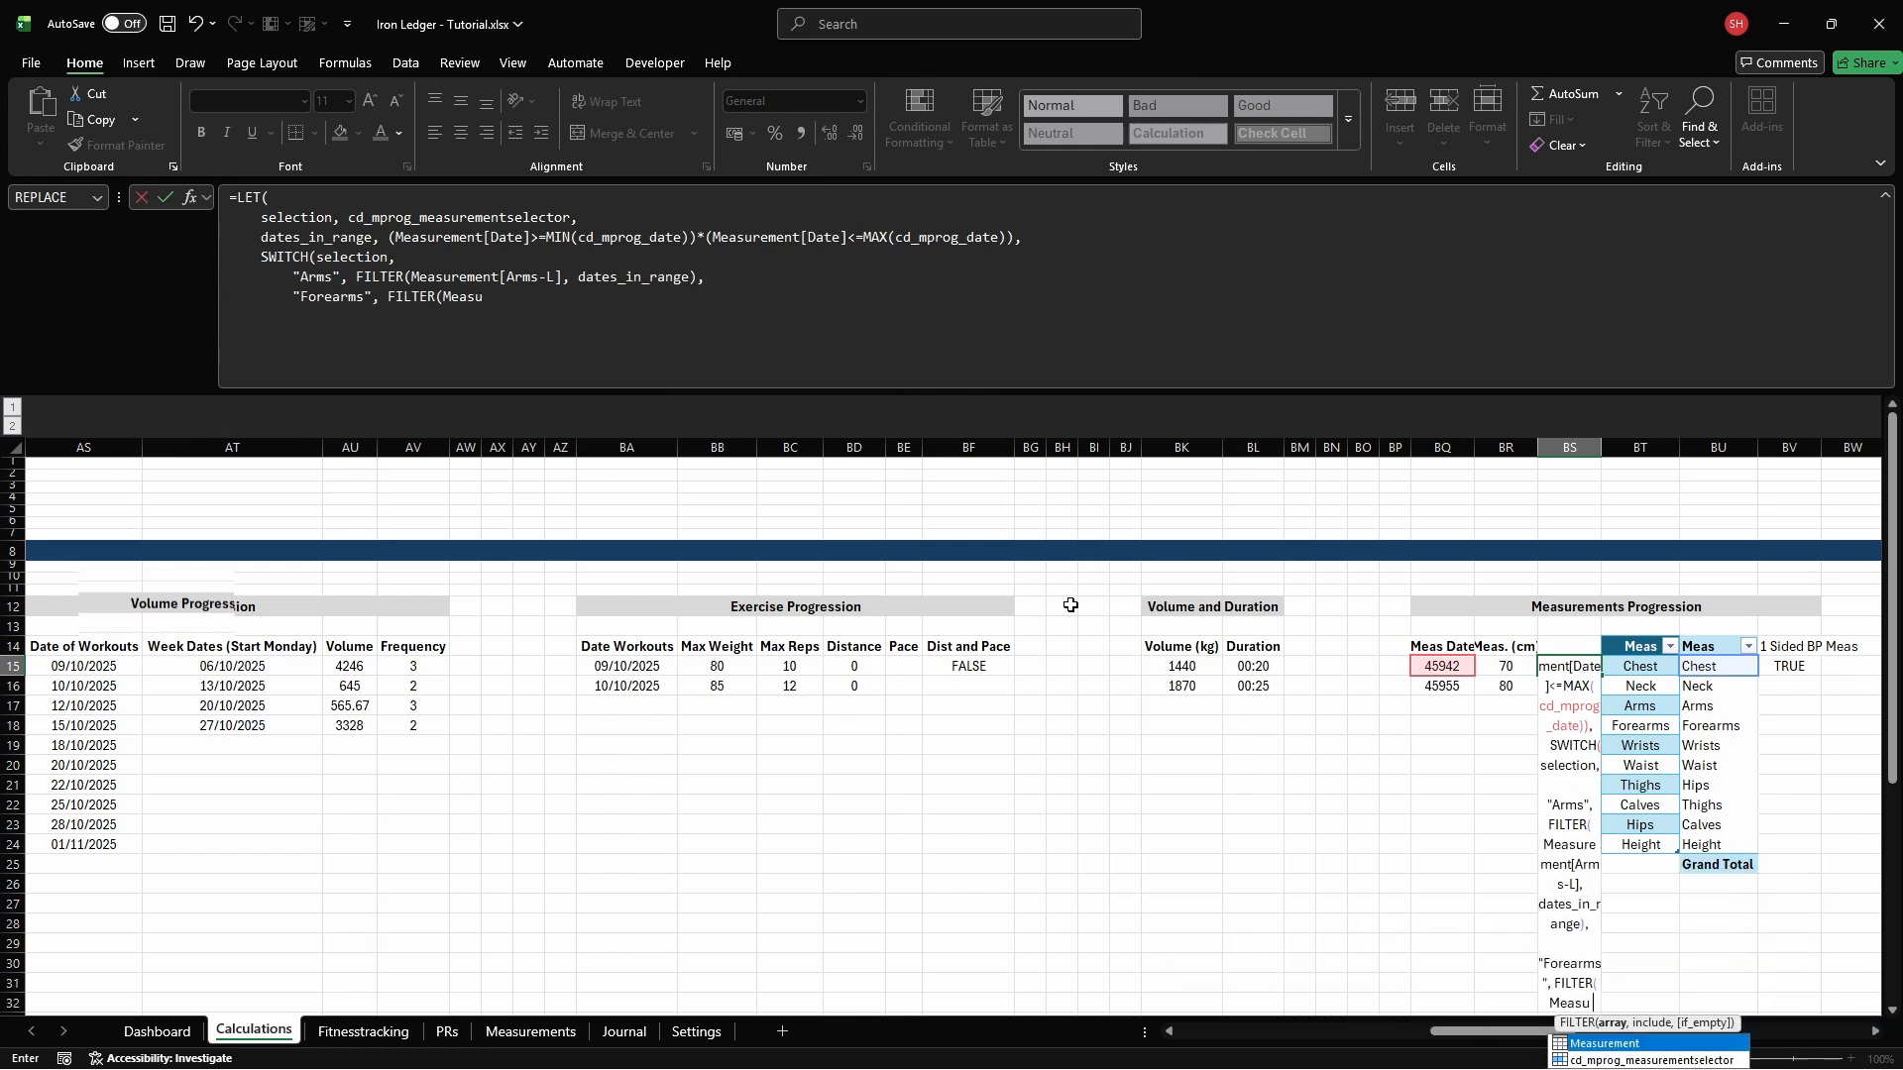
{"action": "type", "text": "rement[Forearms-L"}
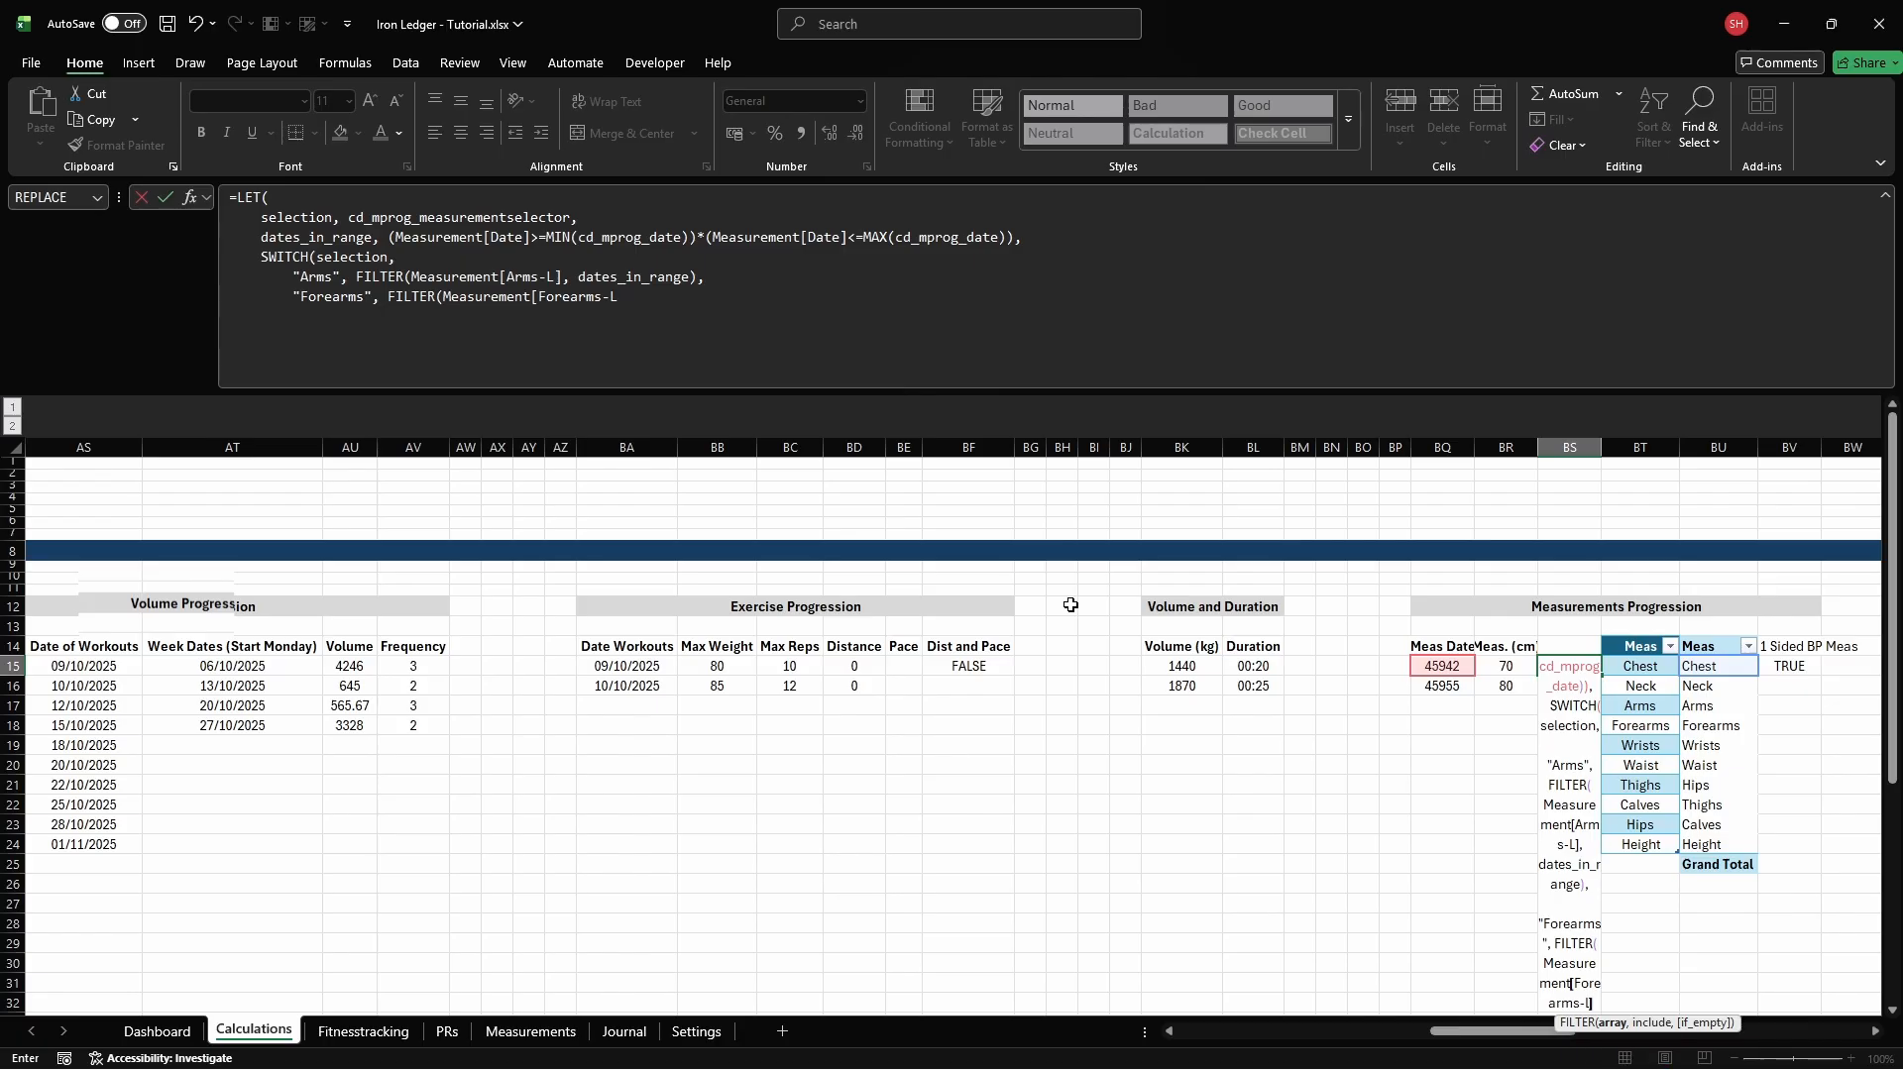
{"action": "type", "text": "], dates_in_range), "}
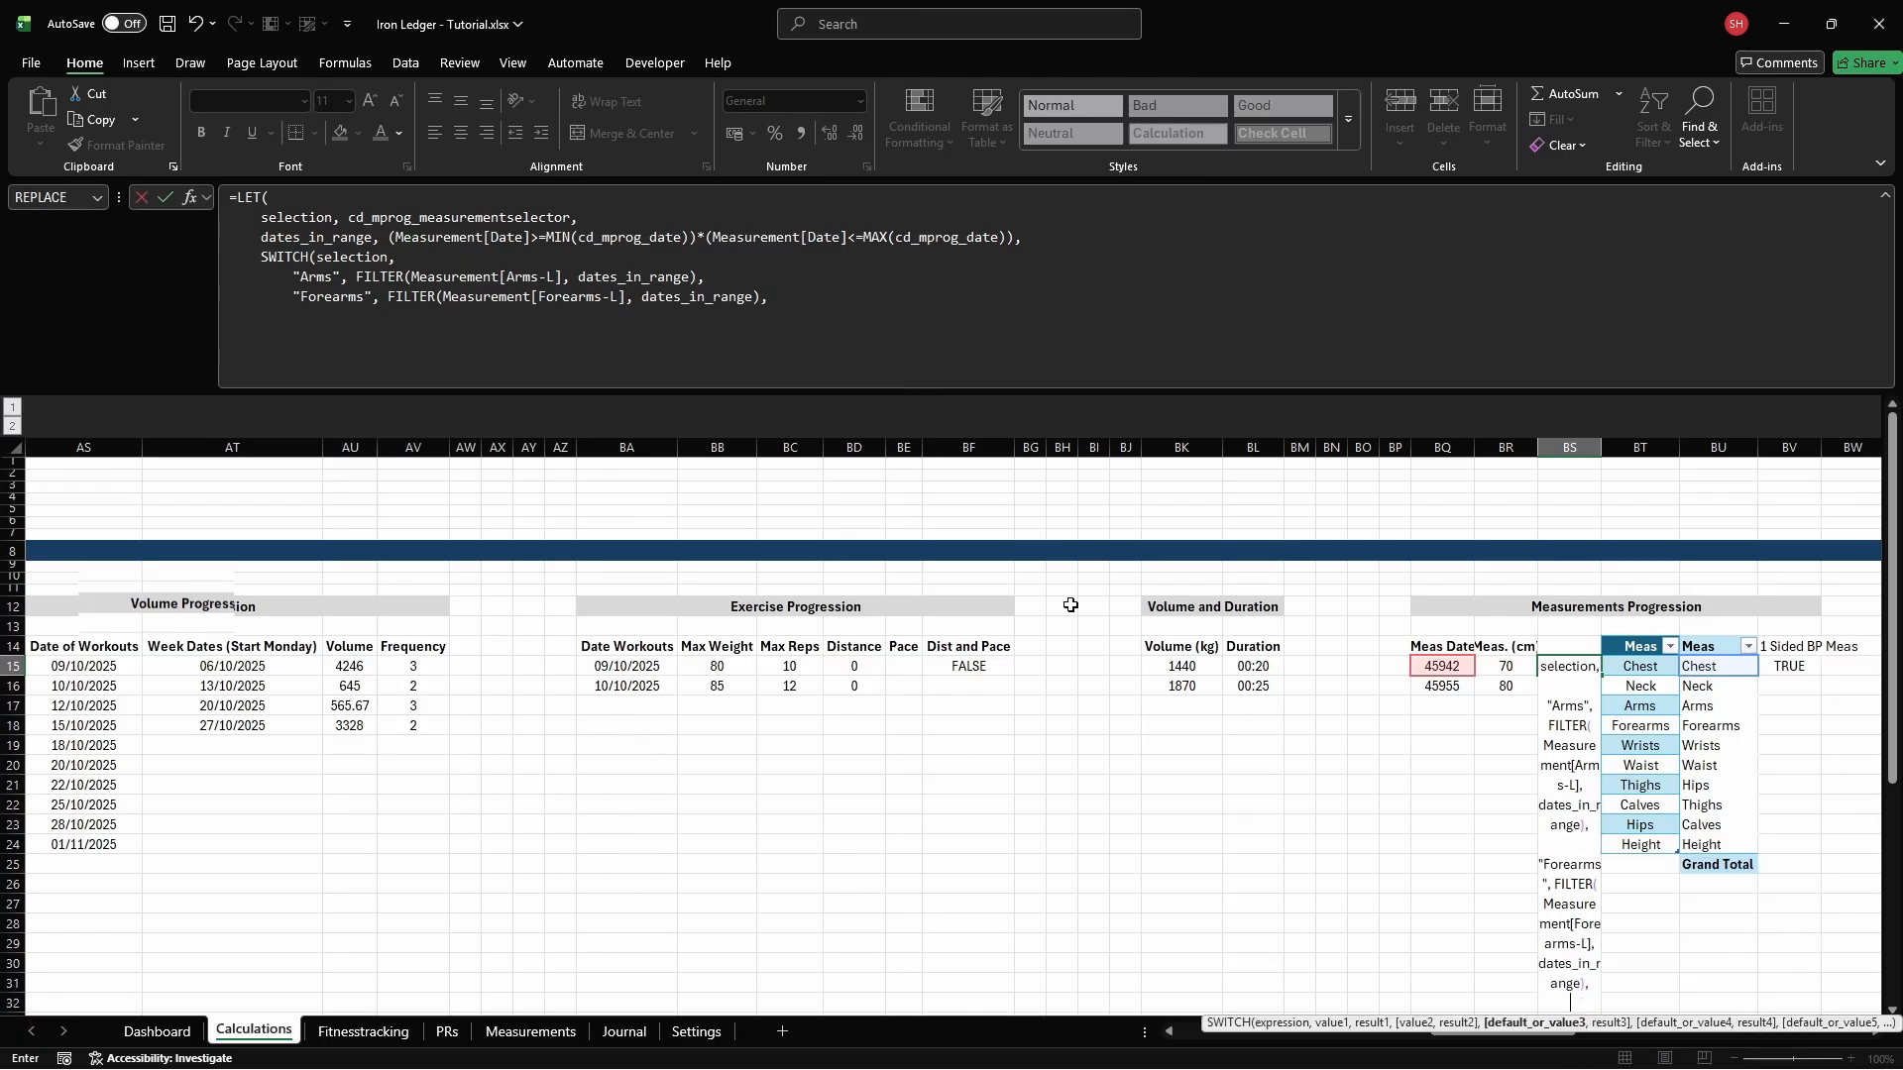
Add "Wrists" and "Thighs" cases to the SWITCH, filtering Measurement[Wrists-L] and Measurement[Thighs-L] by dates_in_range
{"action": "type", "text": "        \"Wrists\", FILTE"}
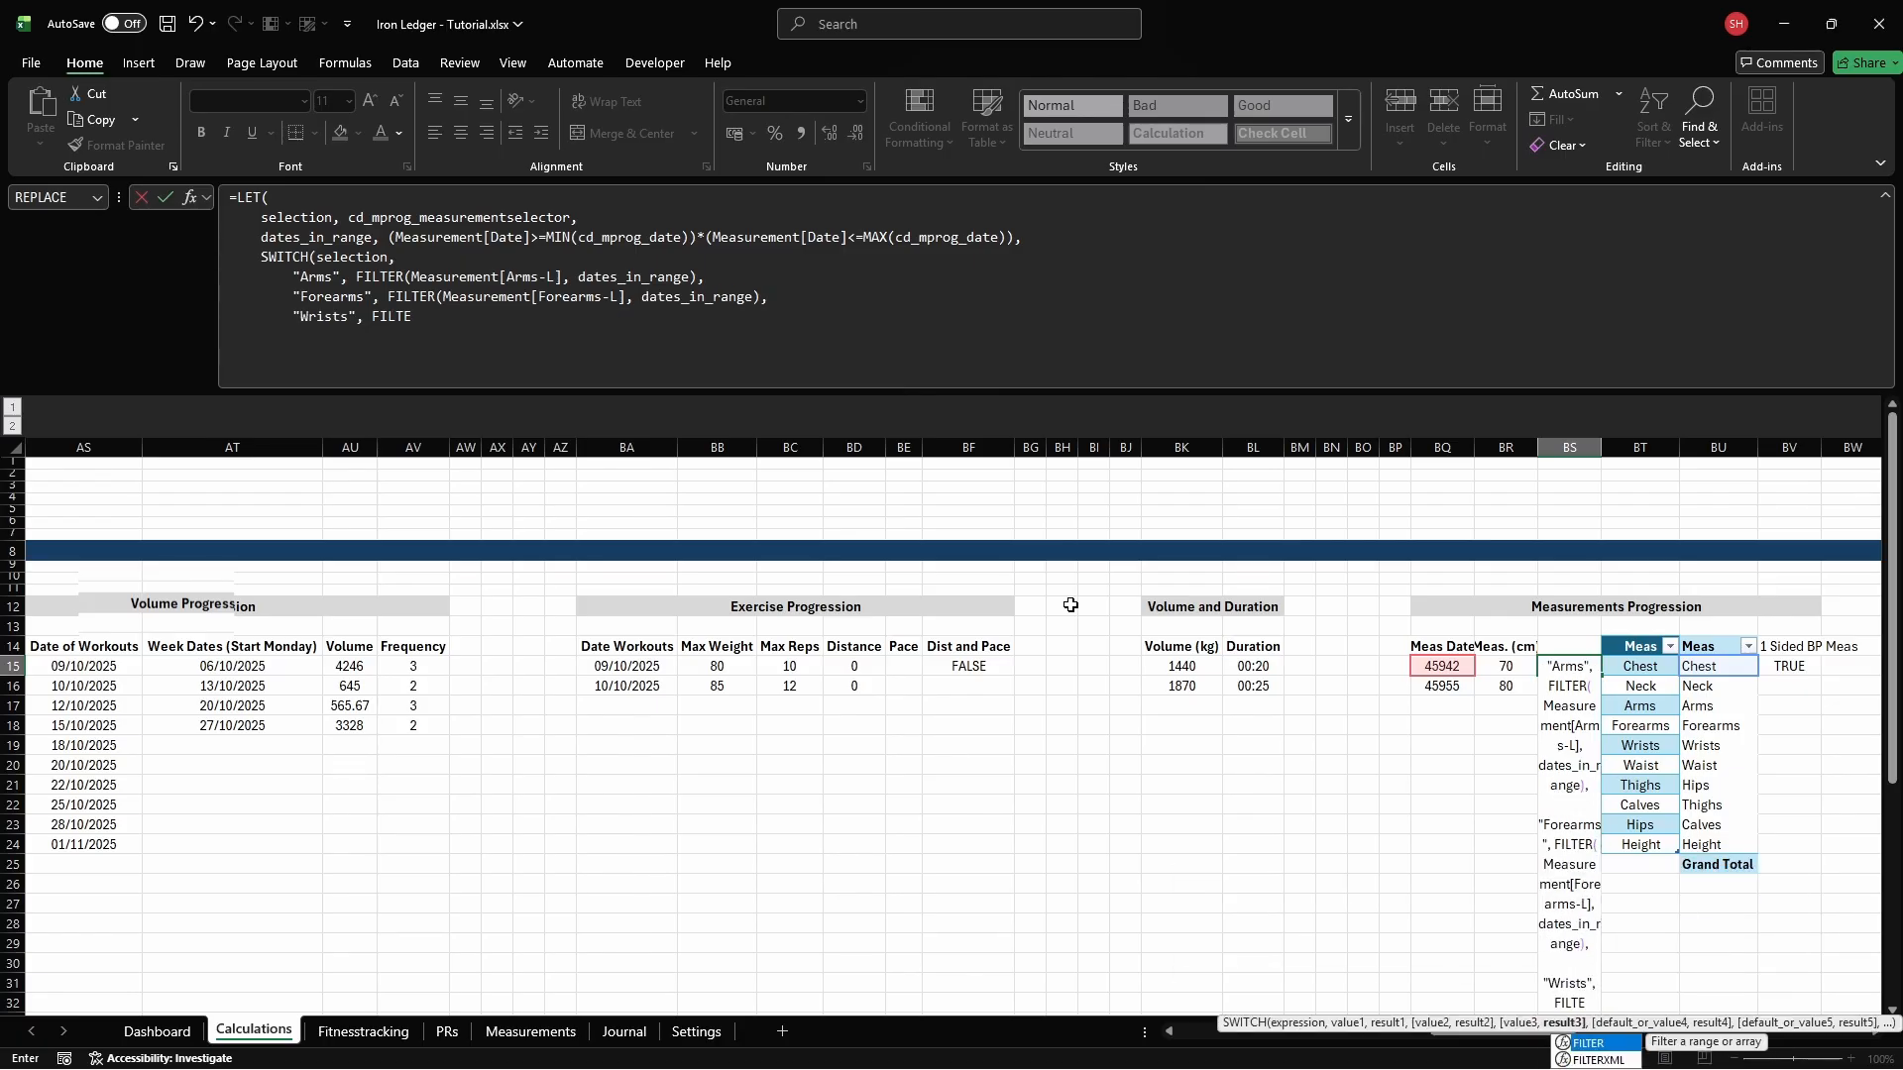
{"action": "type", "text": "R(Measurement[Wrists-L], d"}
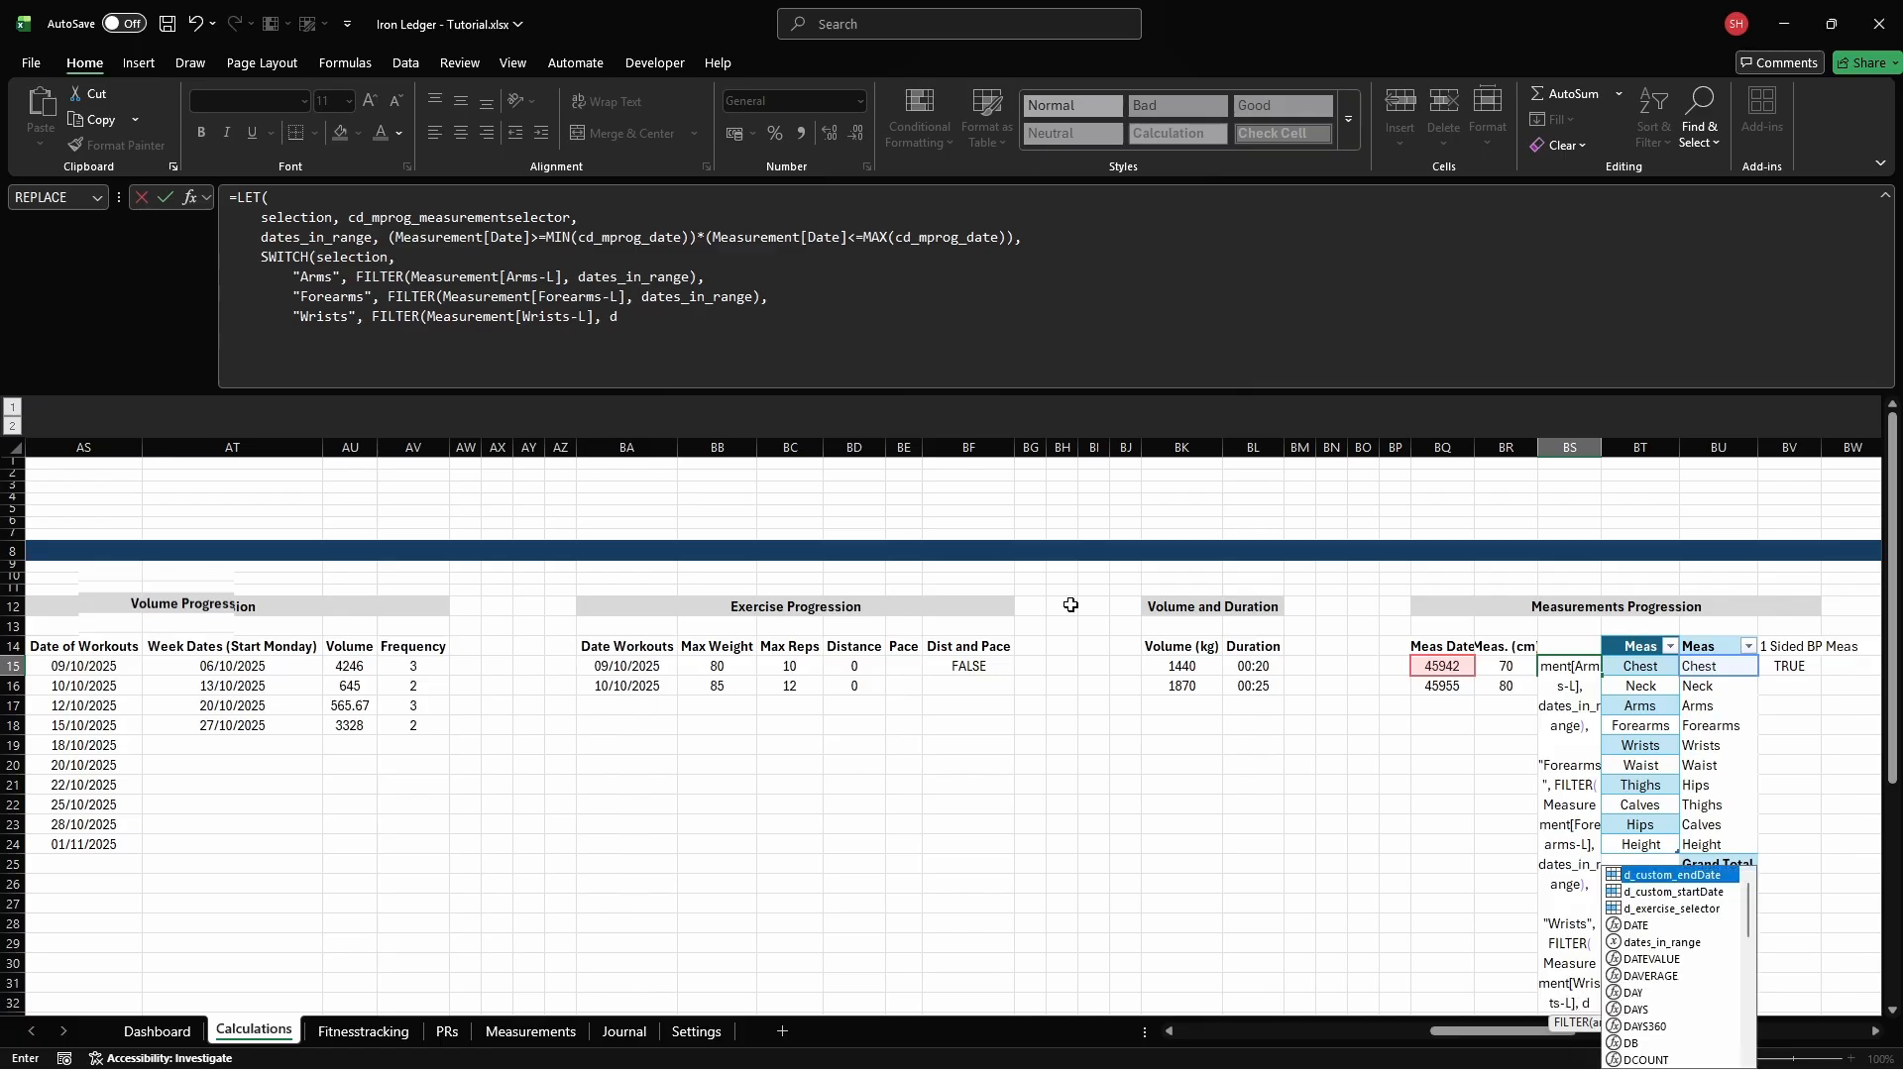
{"action": "type", "text": "ates_in_range),         \"T"}
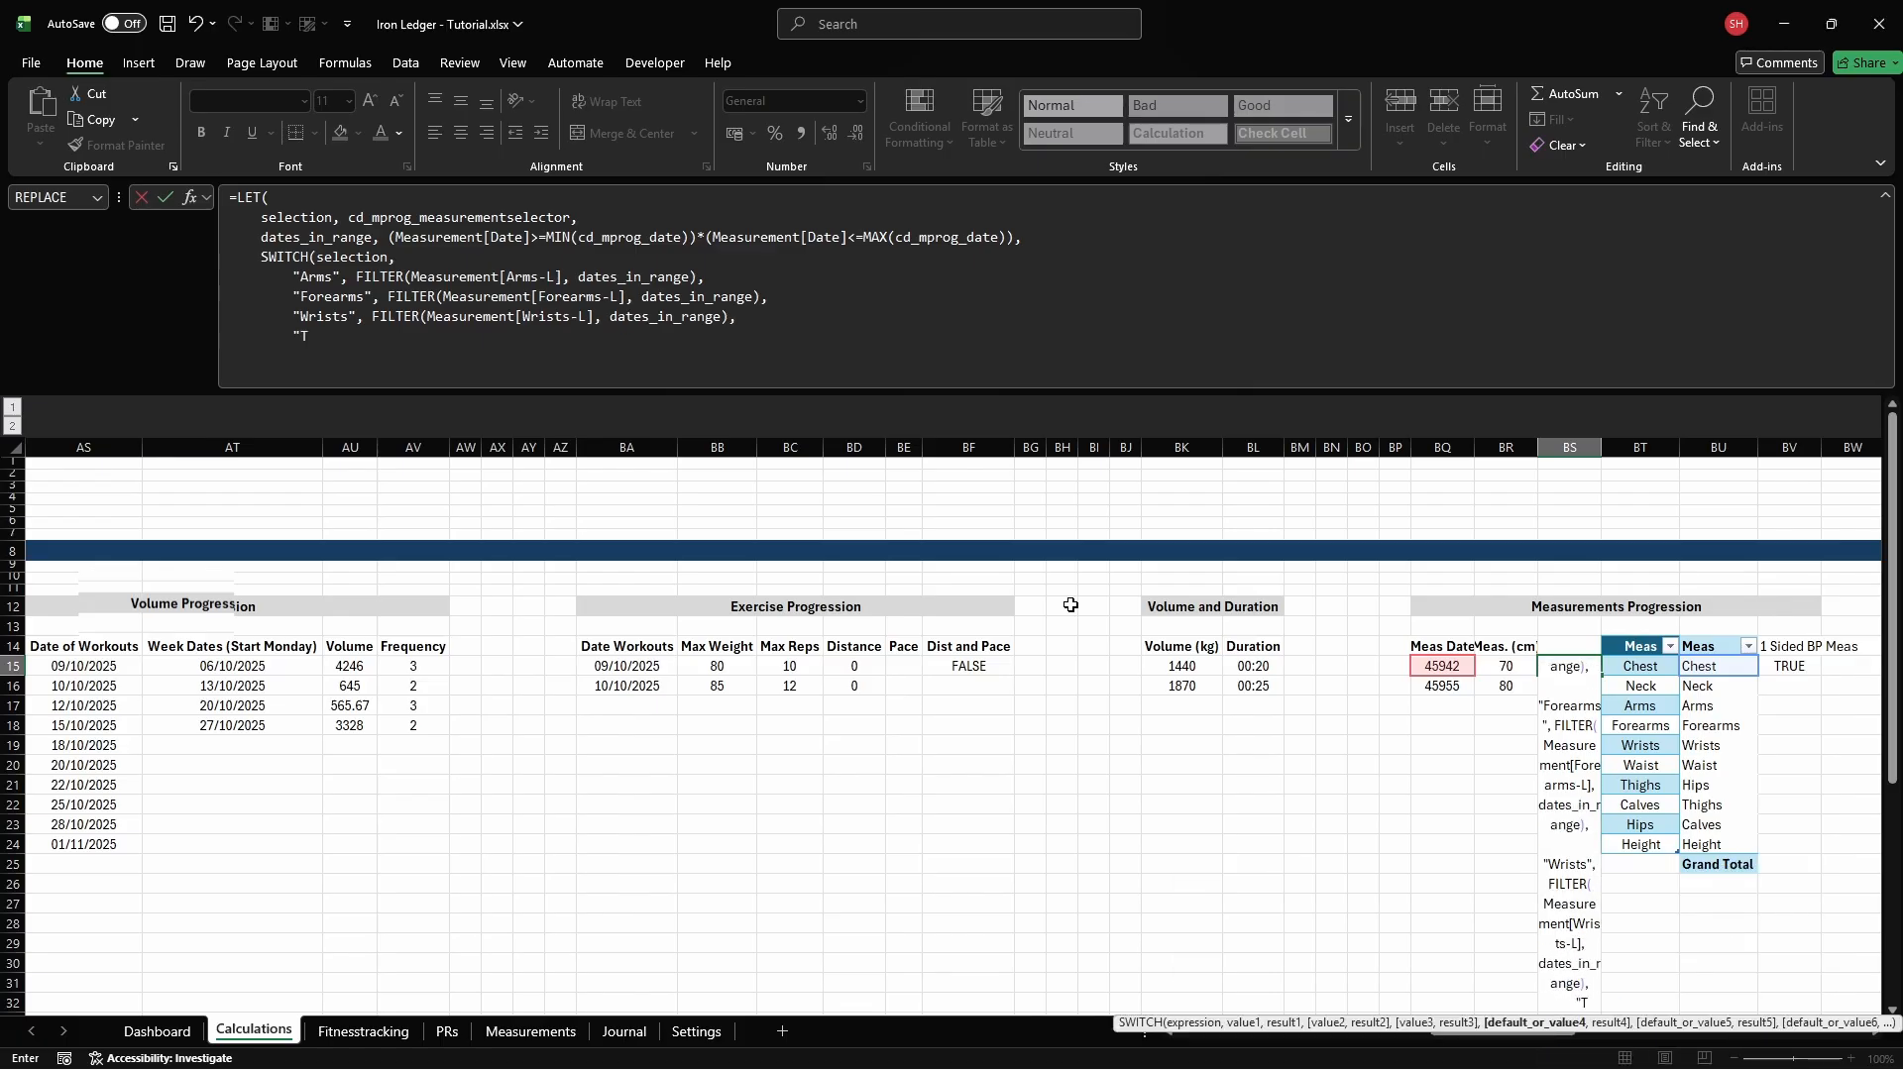
{"action": "type", "text": "highs\", FILTER(Measur"}
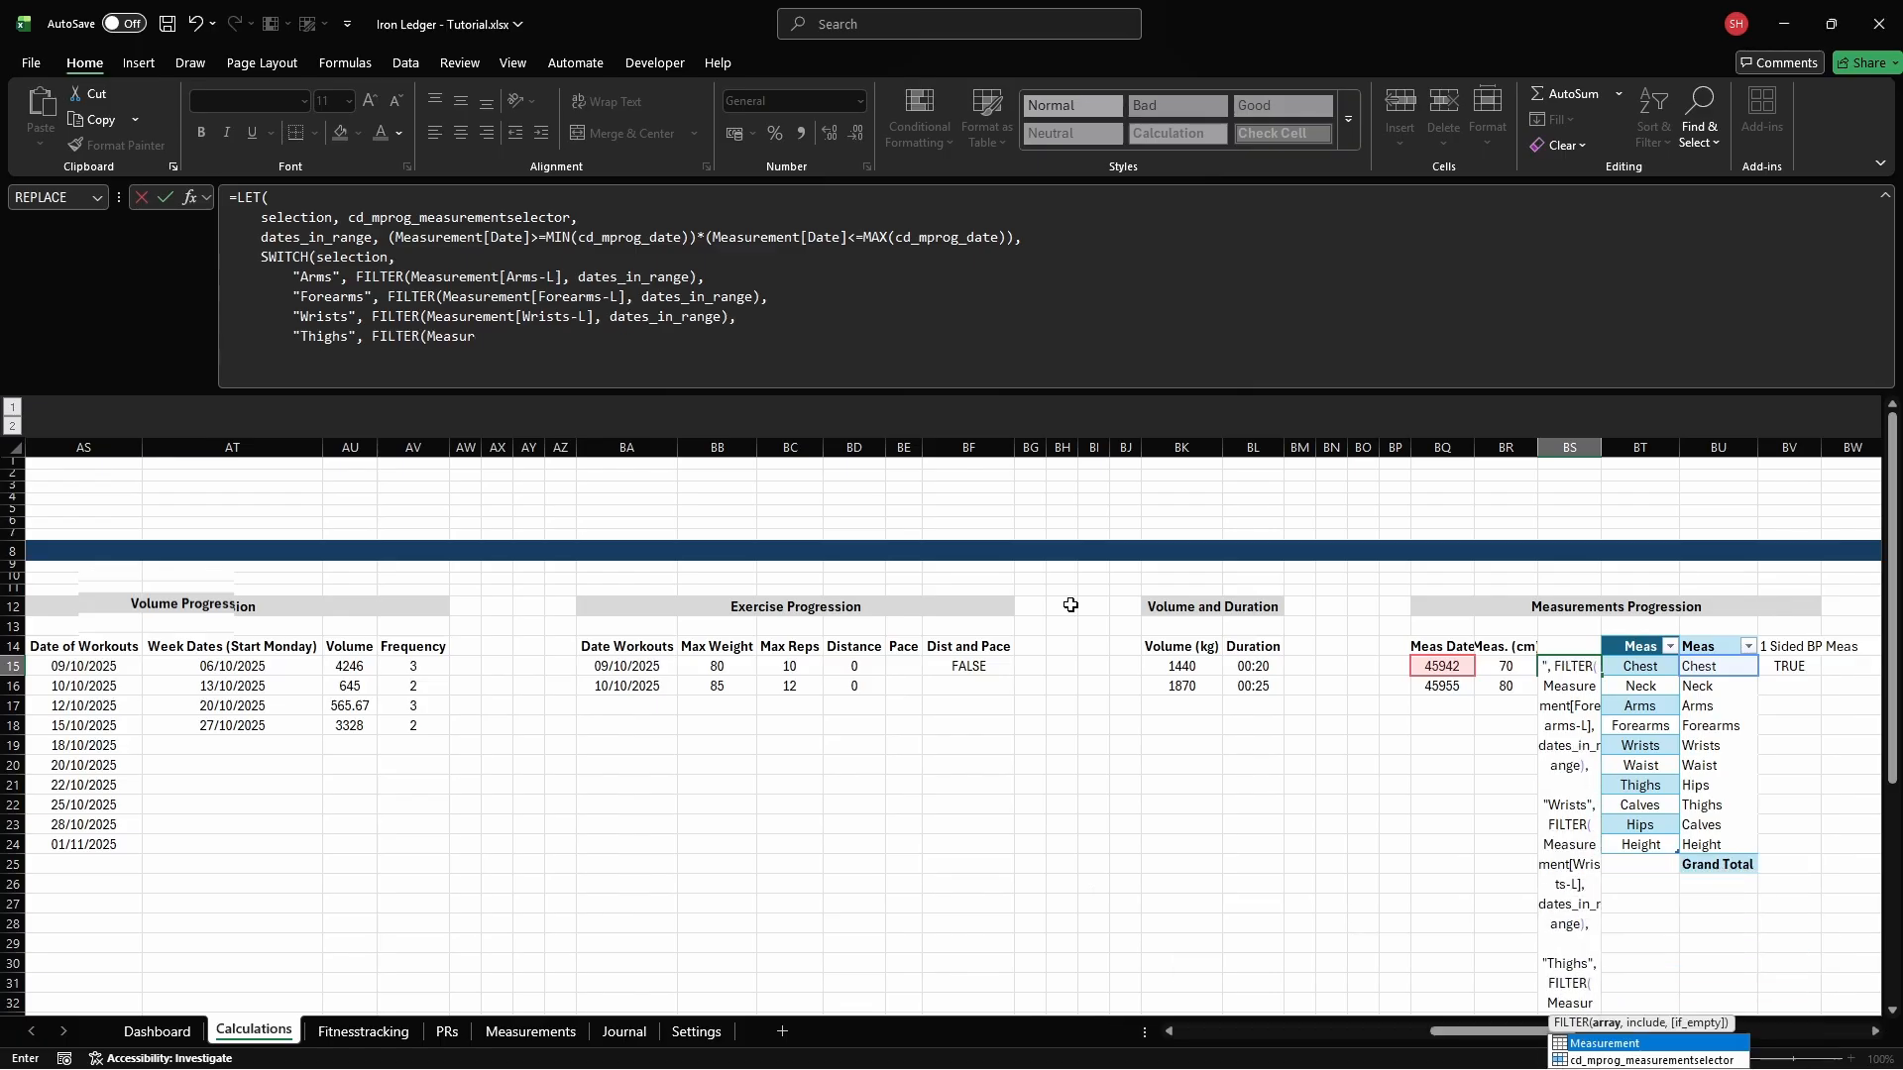
{"action": "type", "text": "ement[Thighs-L], d"}
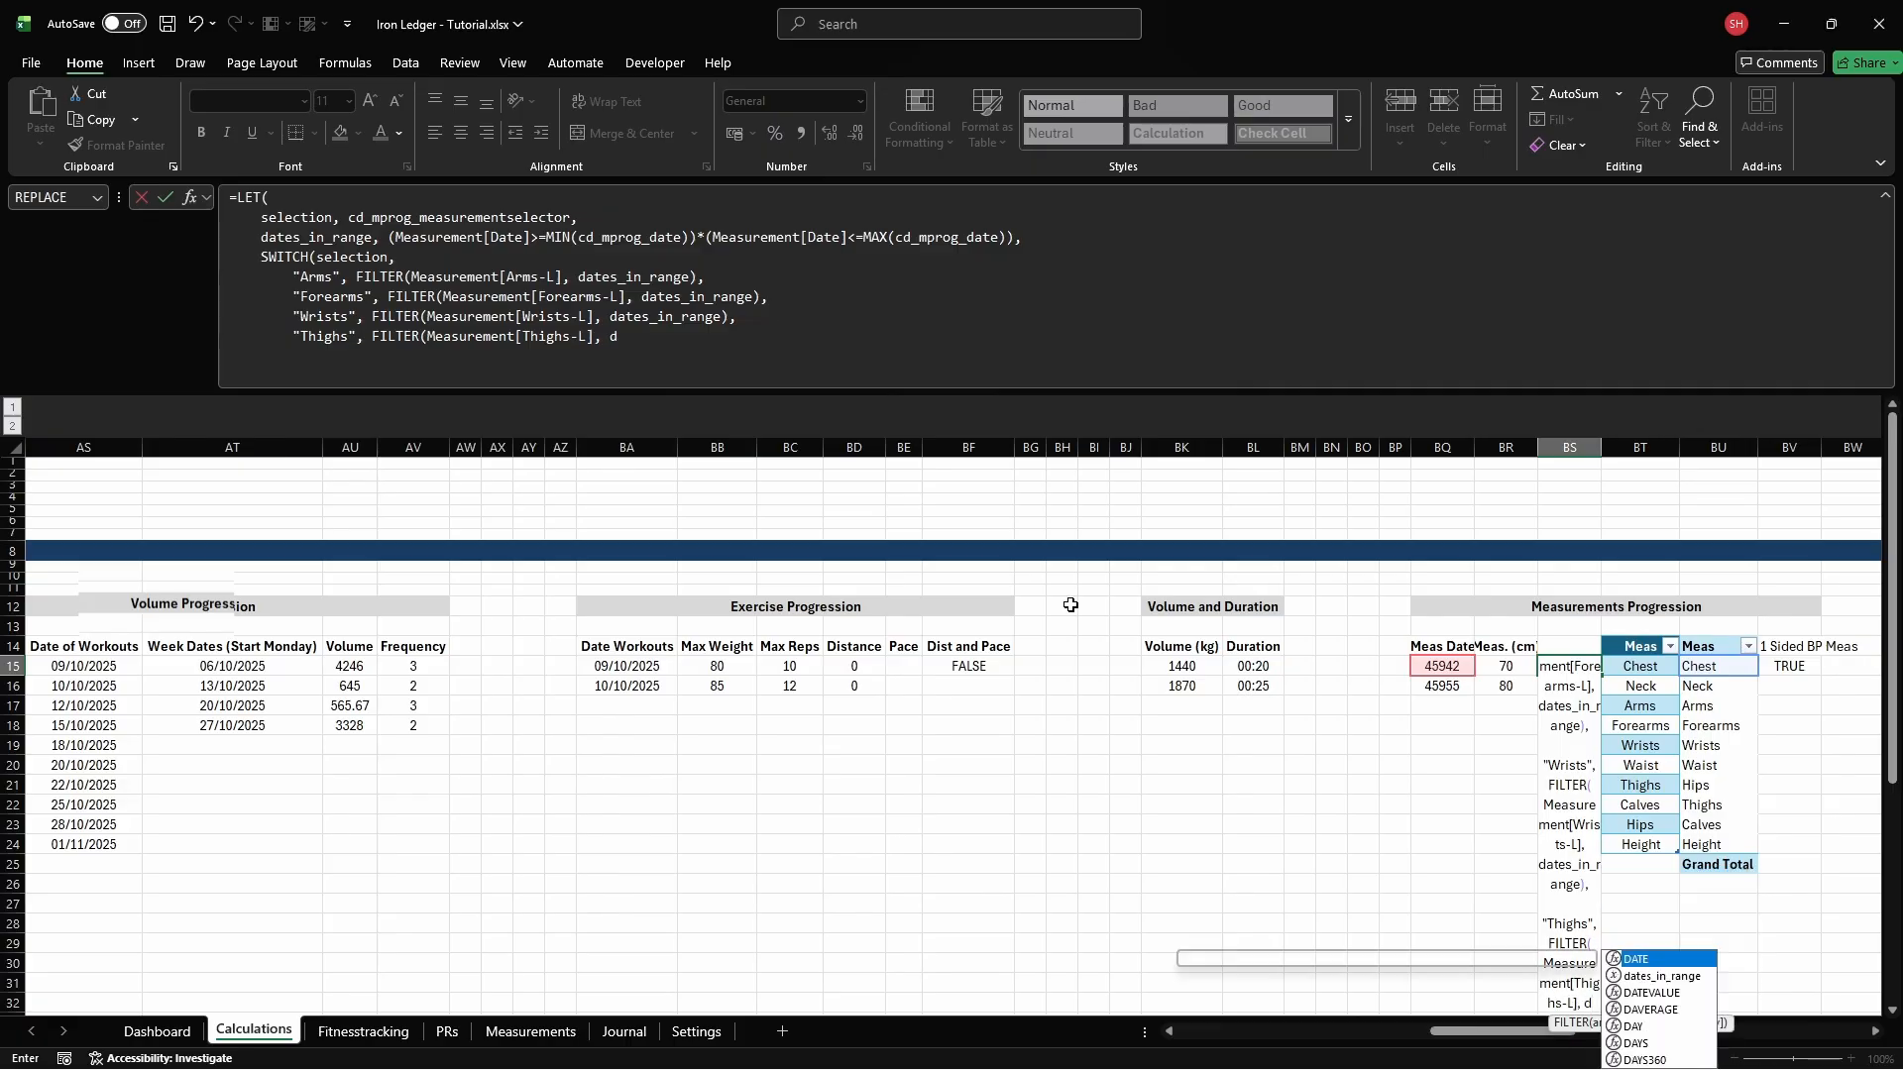
{"action": "type", "text": "ates_in_range),"}
{"action": "key", "text": "alt+Return"}
Add a "Calves" case filtering Measurement[Calves-L] by dates_in_range with NA() as the SWITCH default, and complete the formula in BS15
{"action": "type", "text": "\""}
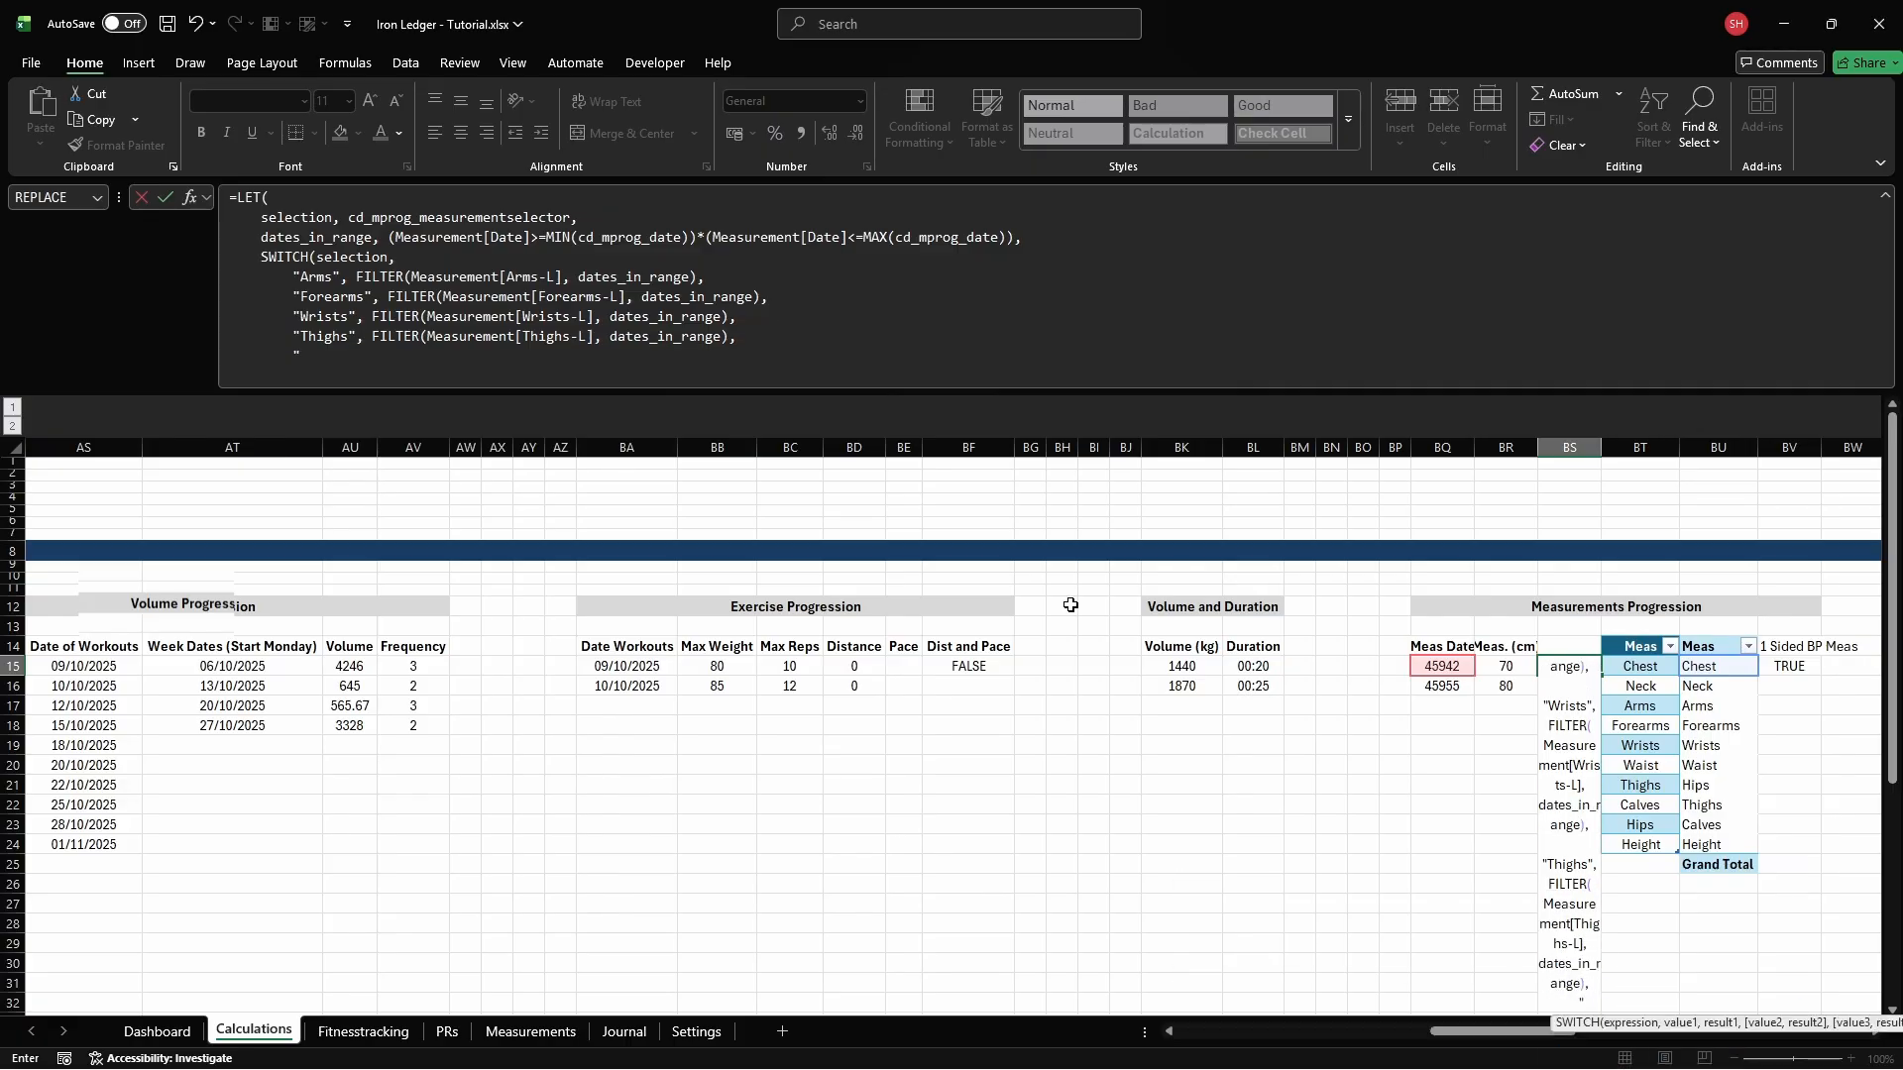
{"action": "type", "text": "Calves\", FILTER(Measure"}
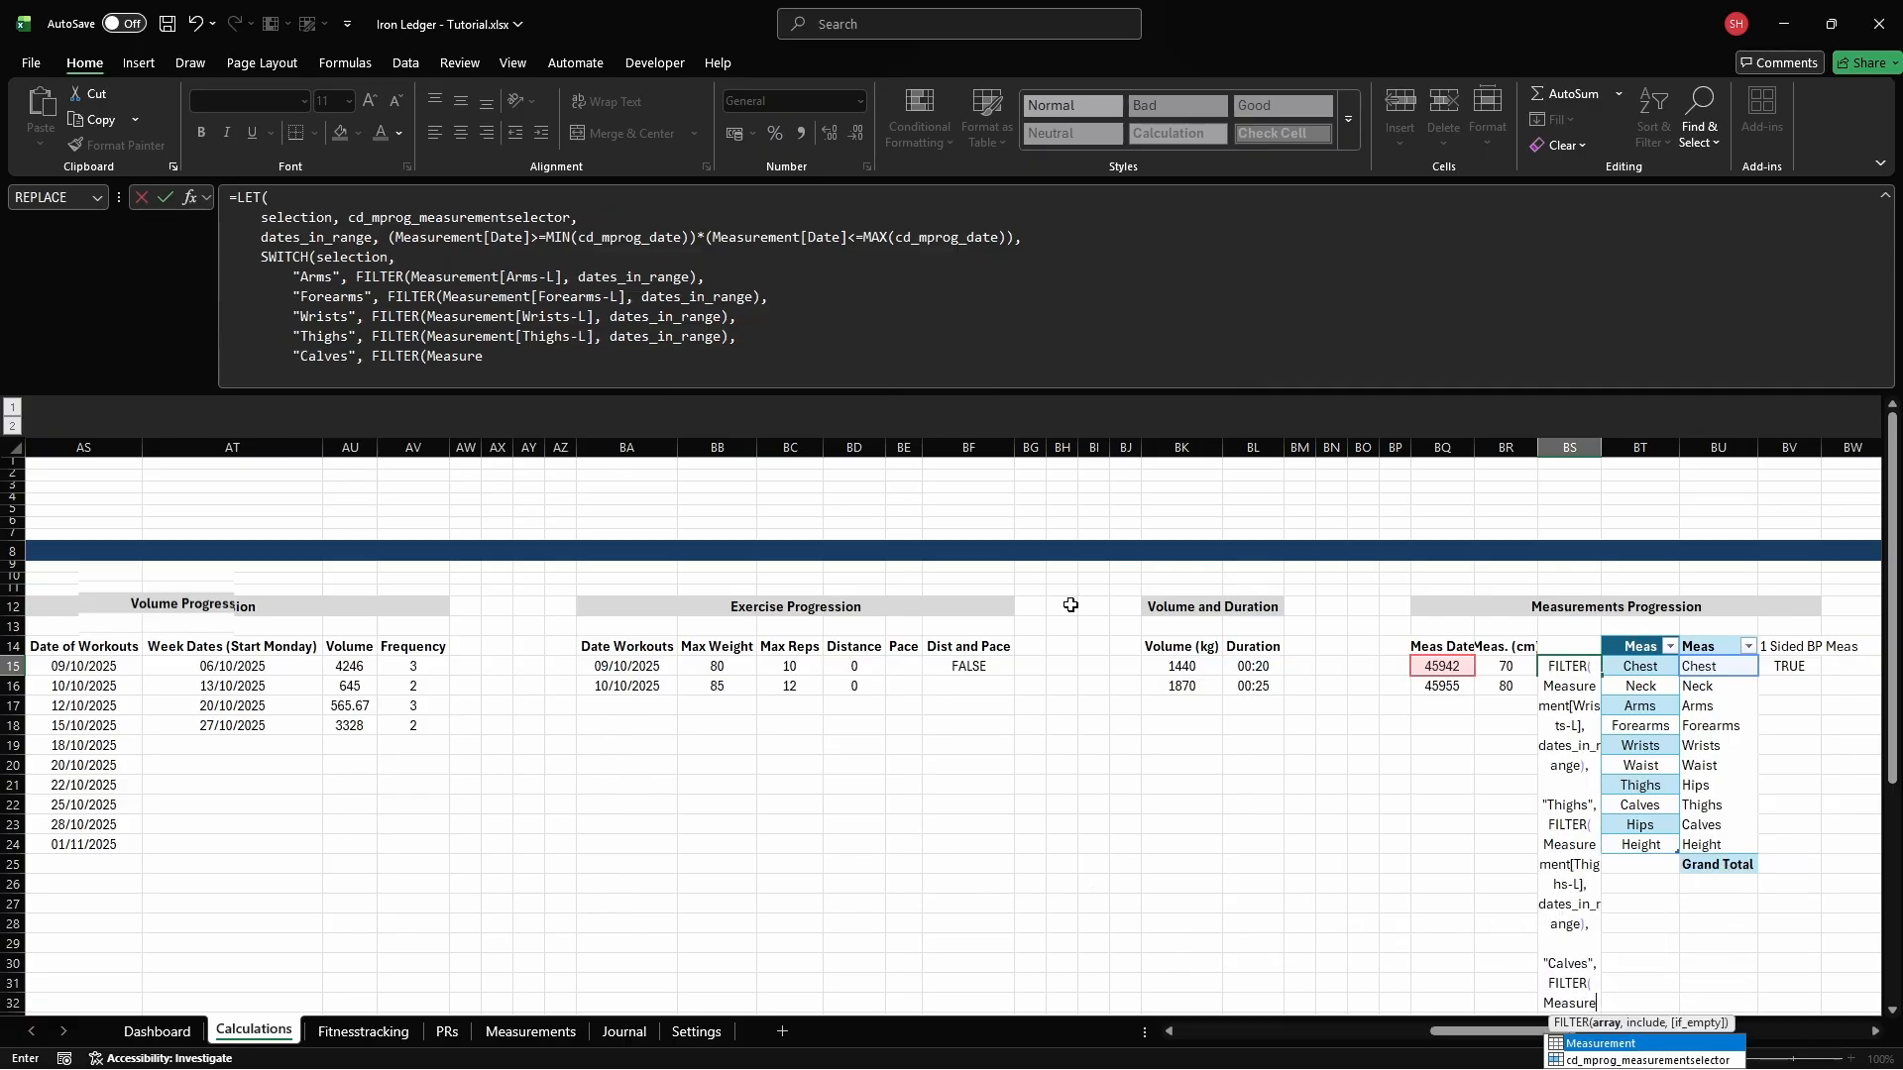
{"action": "type", "text": "ment[Calves-L], dates"}
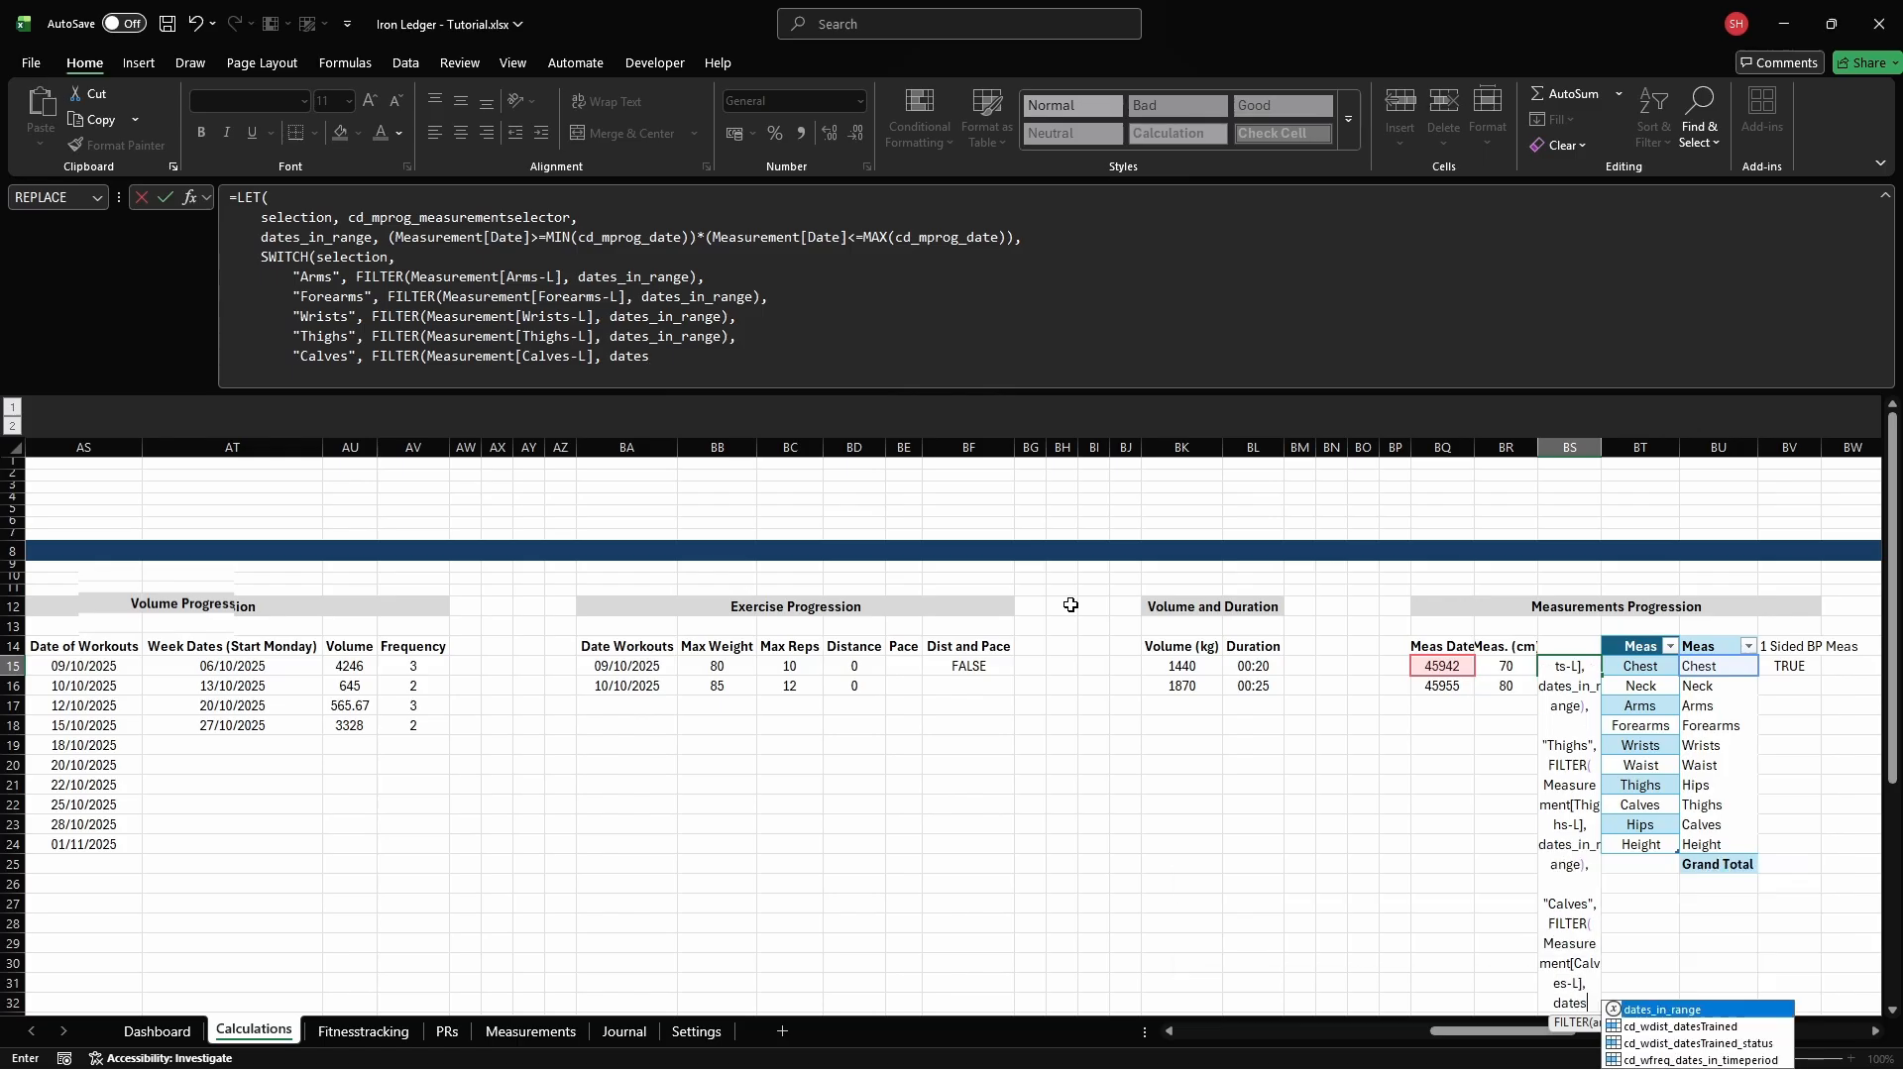
{"action": "type", "text": "_in_range),"}
{"action": "type", "text": "NA()"}
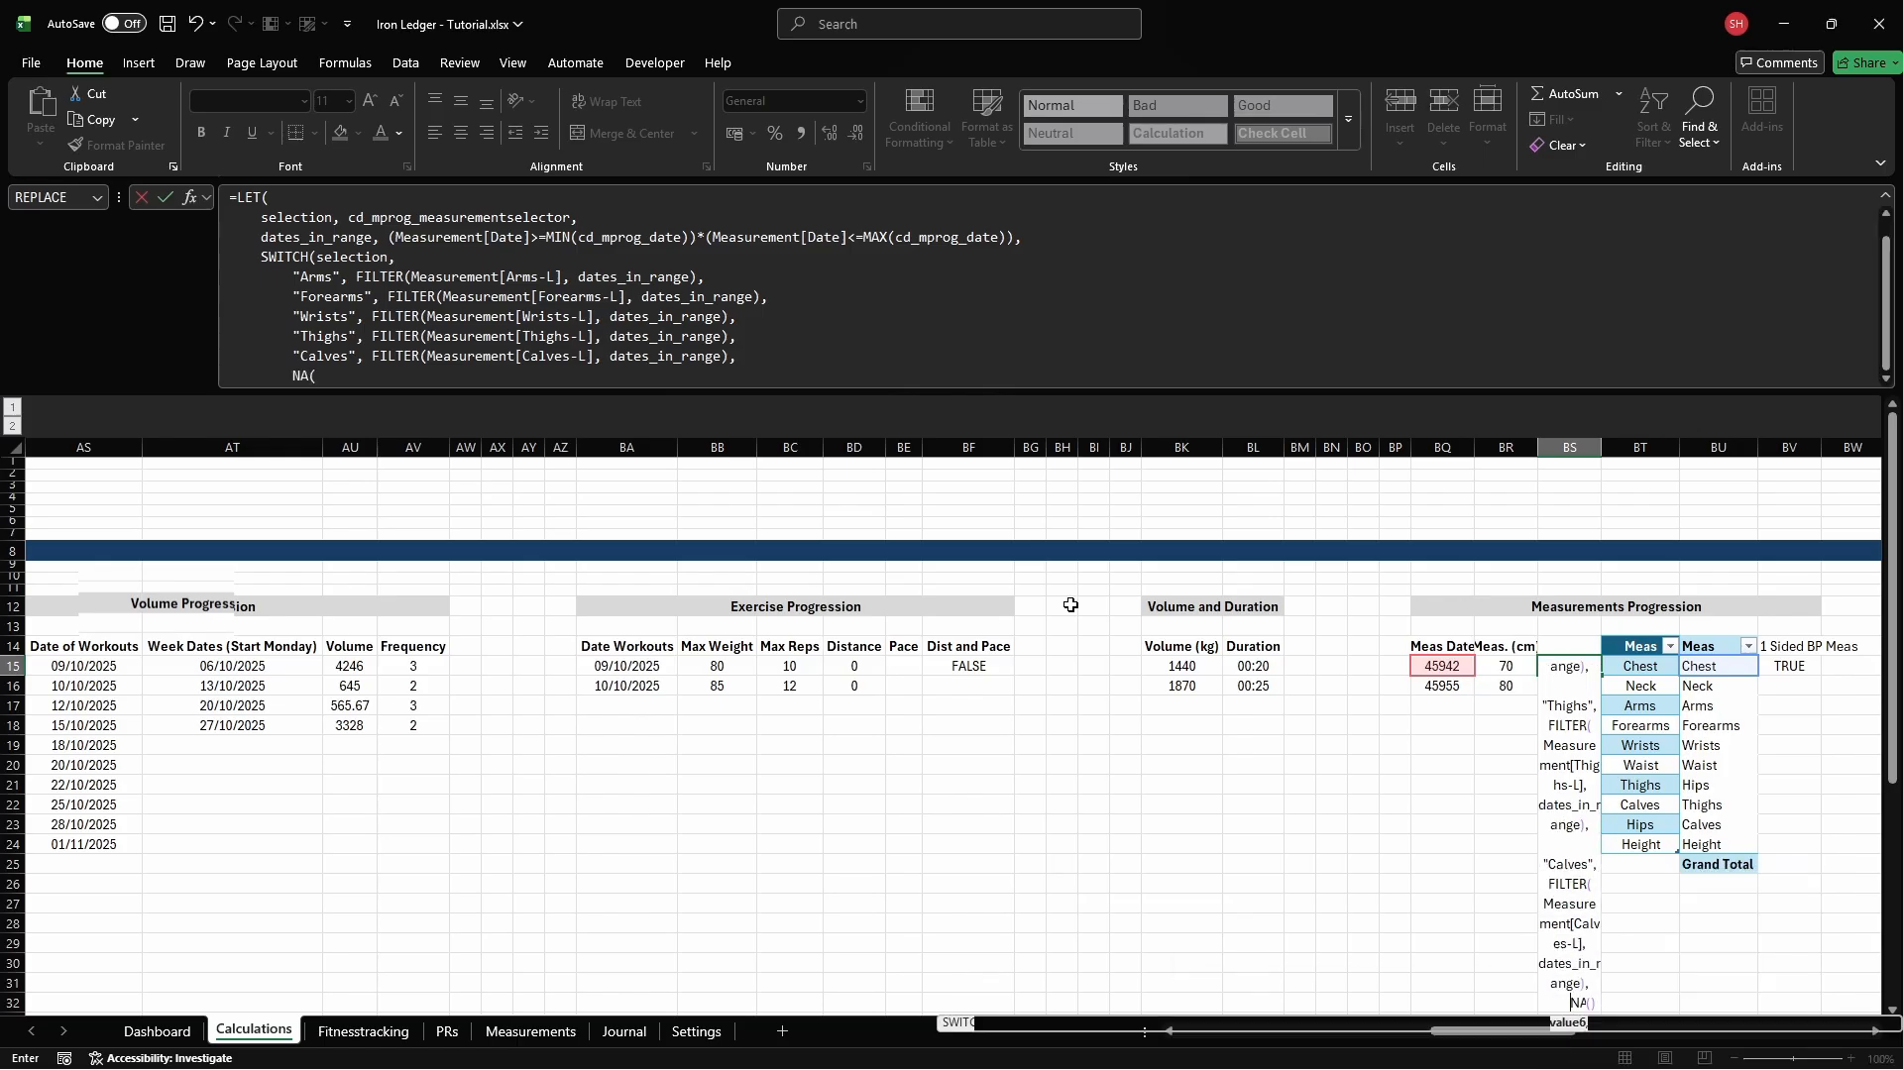
{"action": "key", "text": "alt+Return"}
{"action": "type", "text": ")"}
{"action": "key", "text": "alt+Return"}
{"action": "type", "text": ")"}
{"action": "key", "text": "Tab"}
{"action": "key", "text": "Up"}
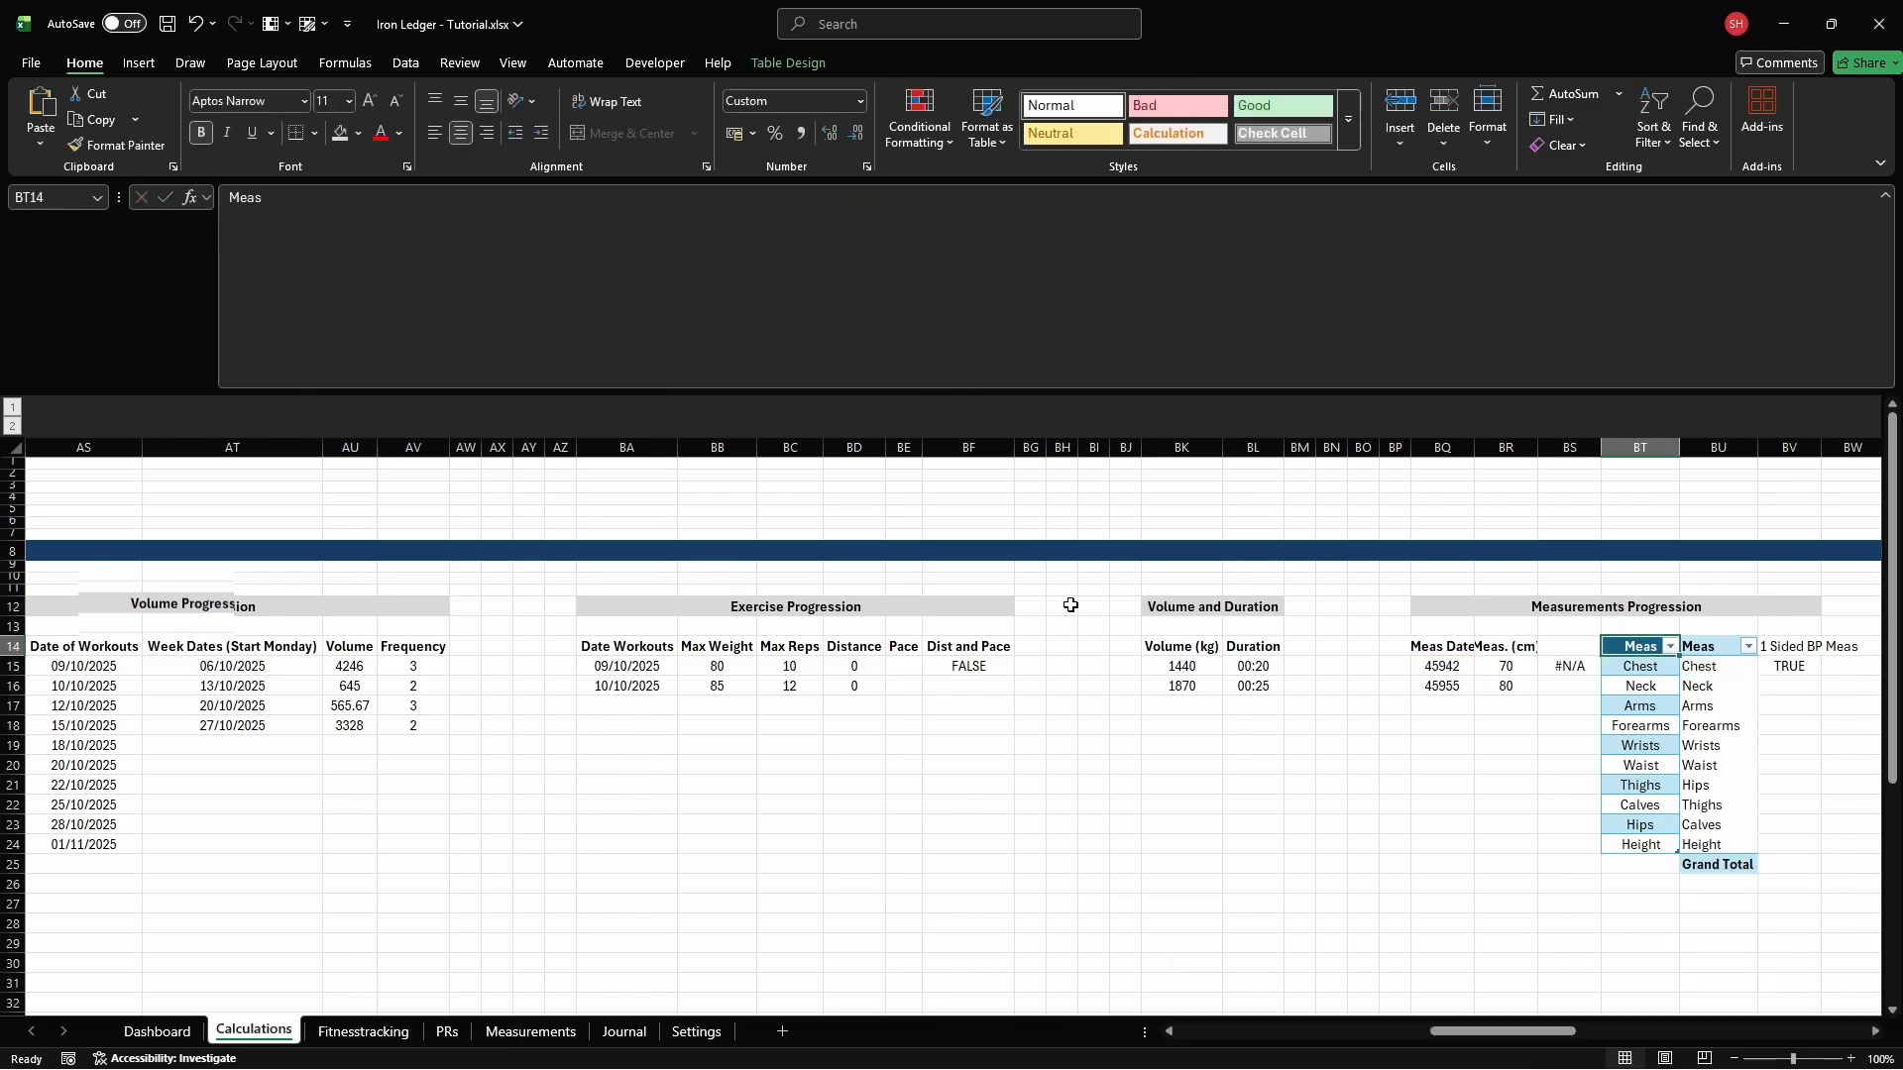
Format column BQ as Short Date and autofit the column widths on the Calculations sheet
{"action": "left_click", "coordinate": [1442, 447]}
{"action": "left_click", "coordinate": [860, 100]}
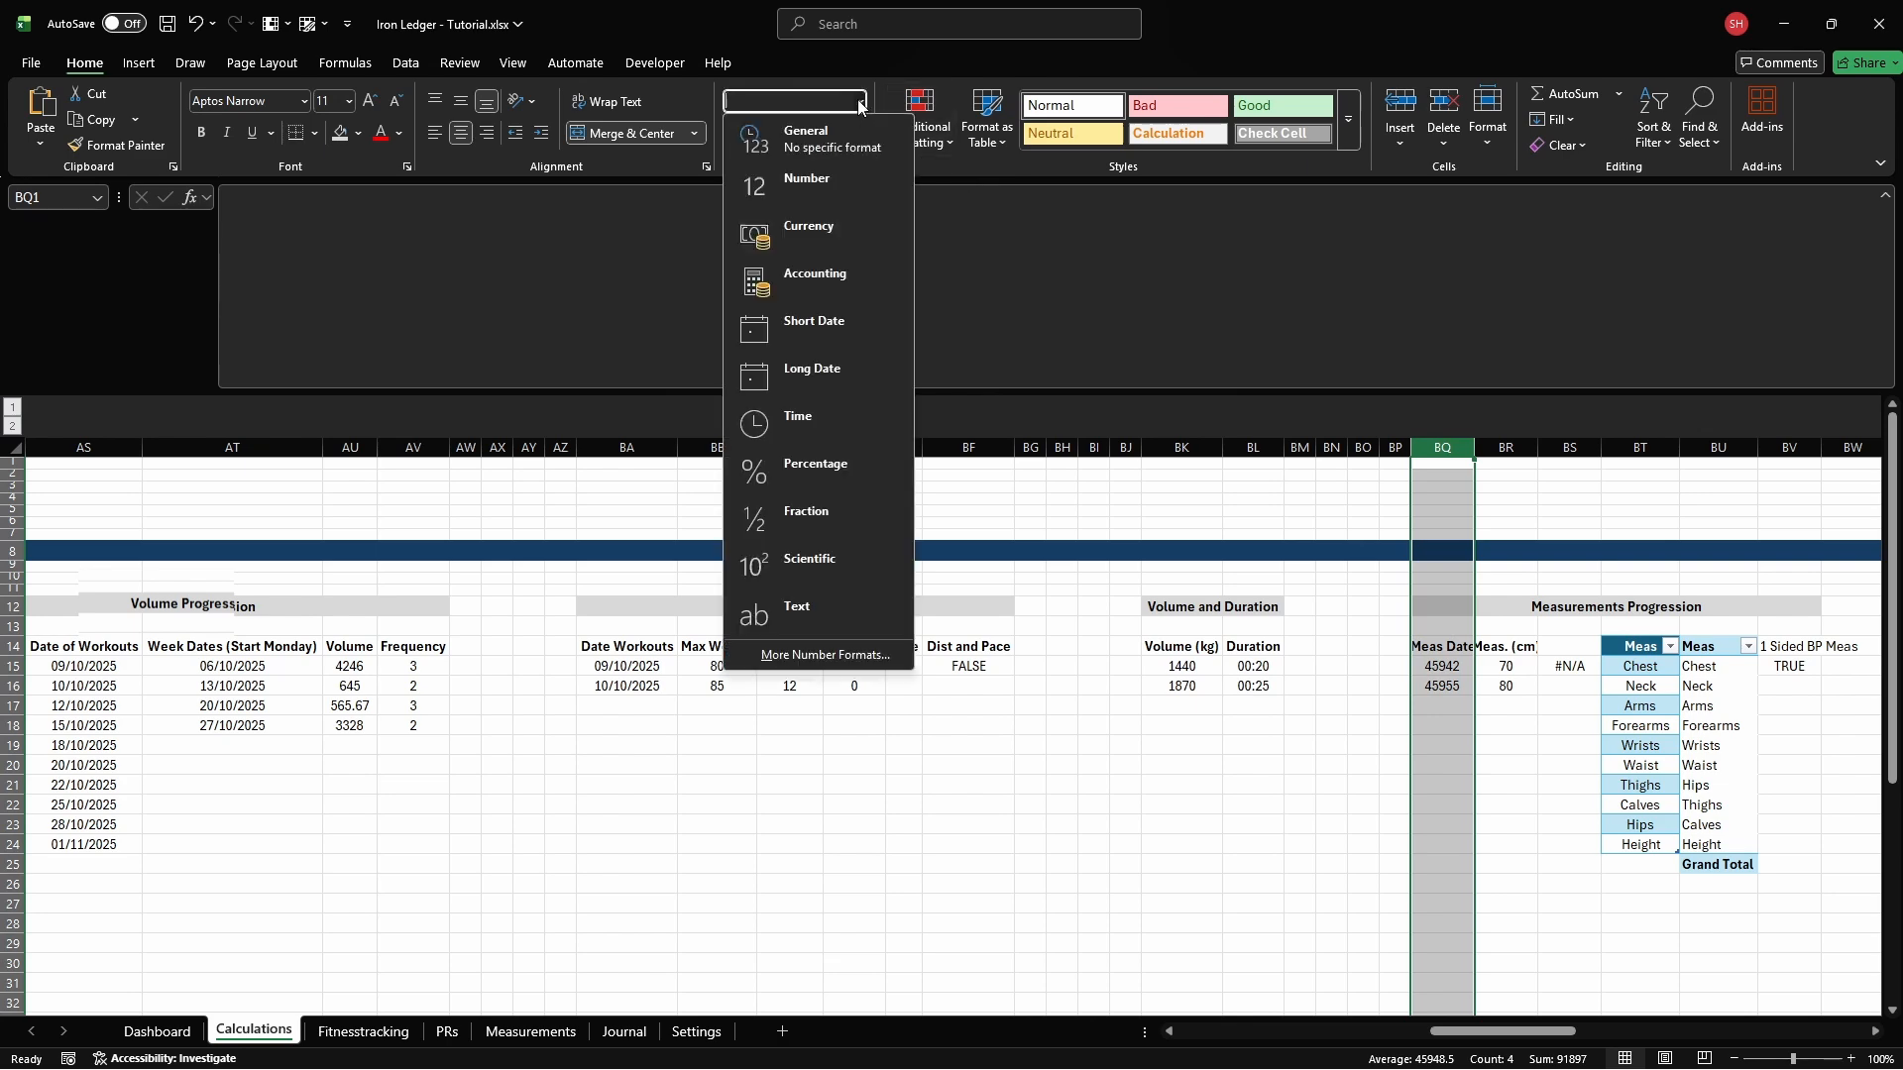
{"action": "left_click", "coordinate": [810, 327]}
{"action": "key", "text": "alt+h"}
{"action": "key", "text": "o"}
{"action": "key", "text": "i"}
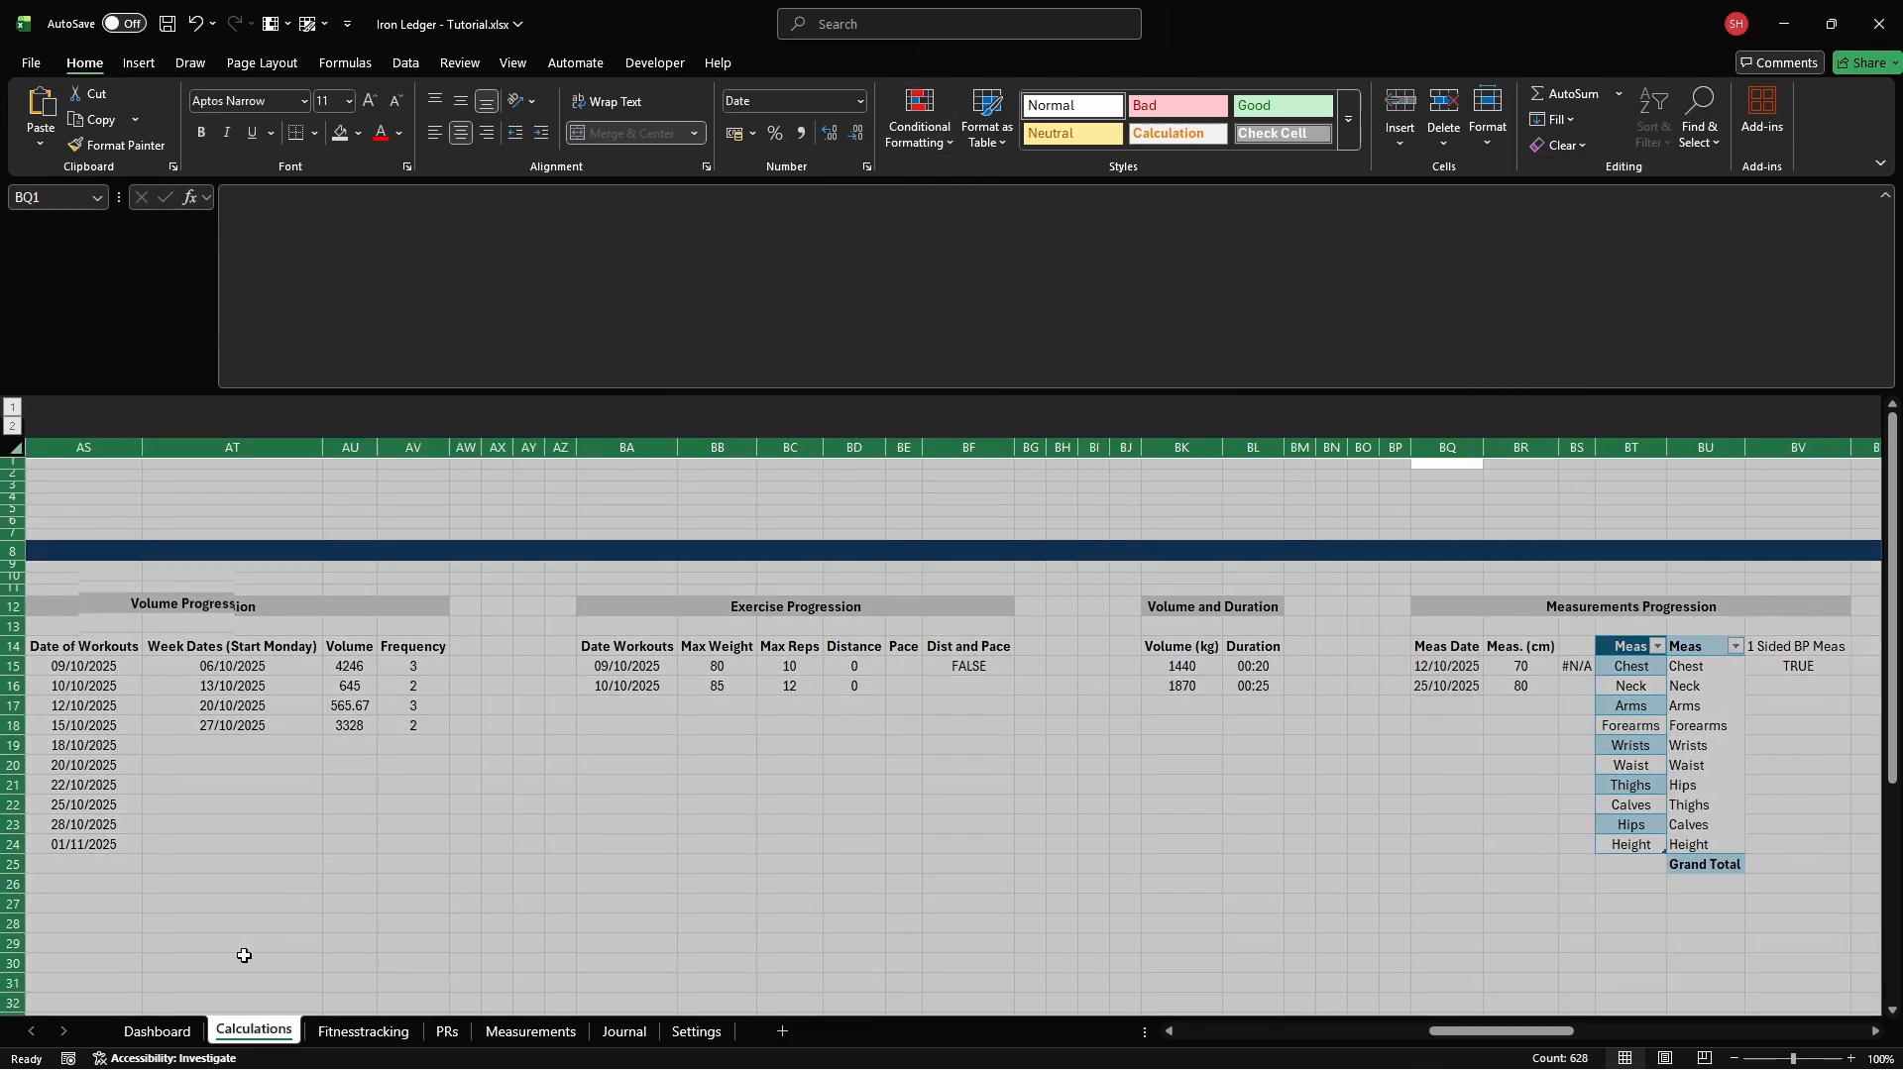
Paste a copy of the Volume and Duration chart at AF35 on the Dashboard sheet and remove both of its data series
{"action": "left_click", "coordinate": [160, 1023]}
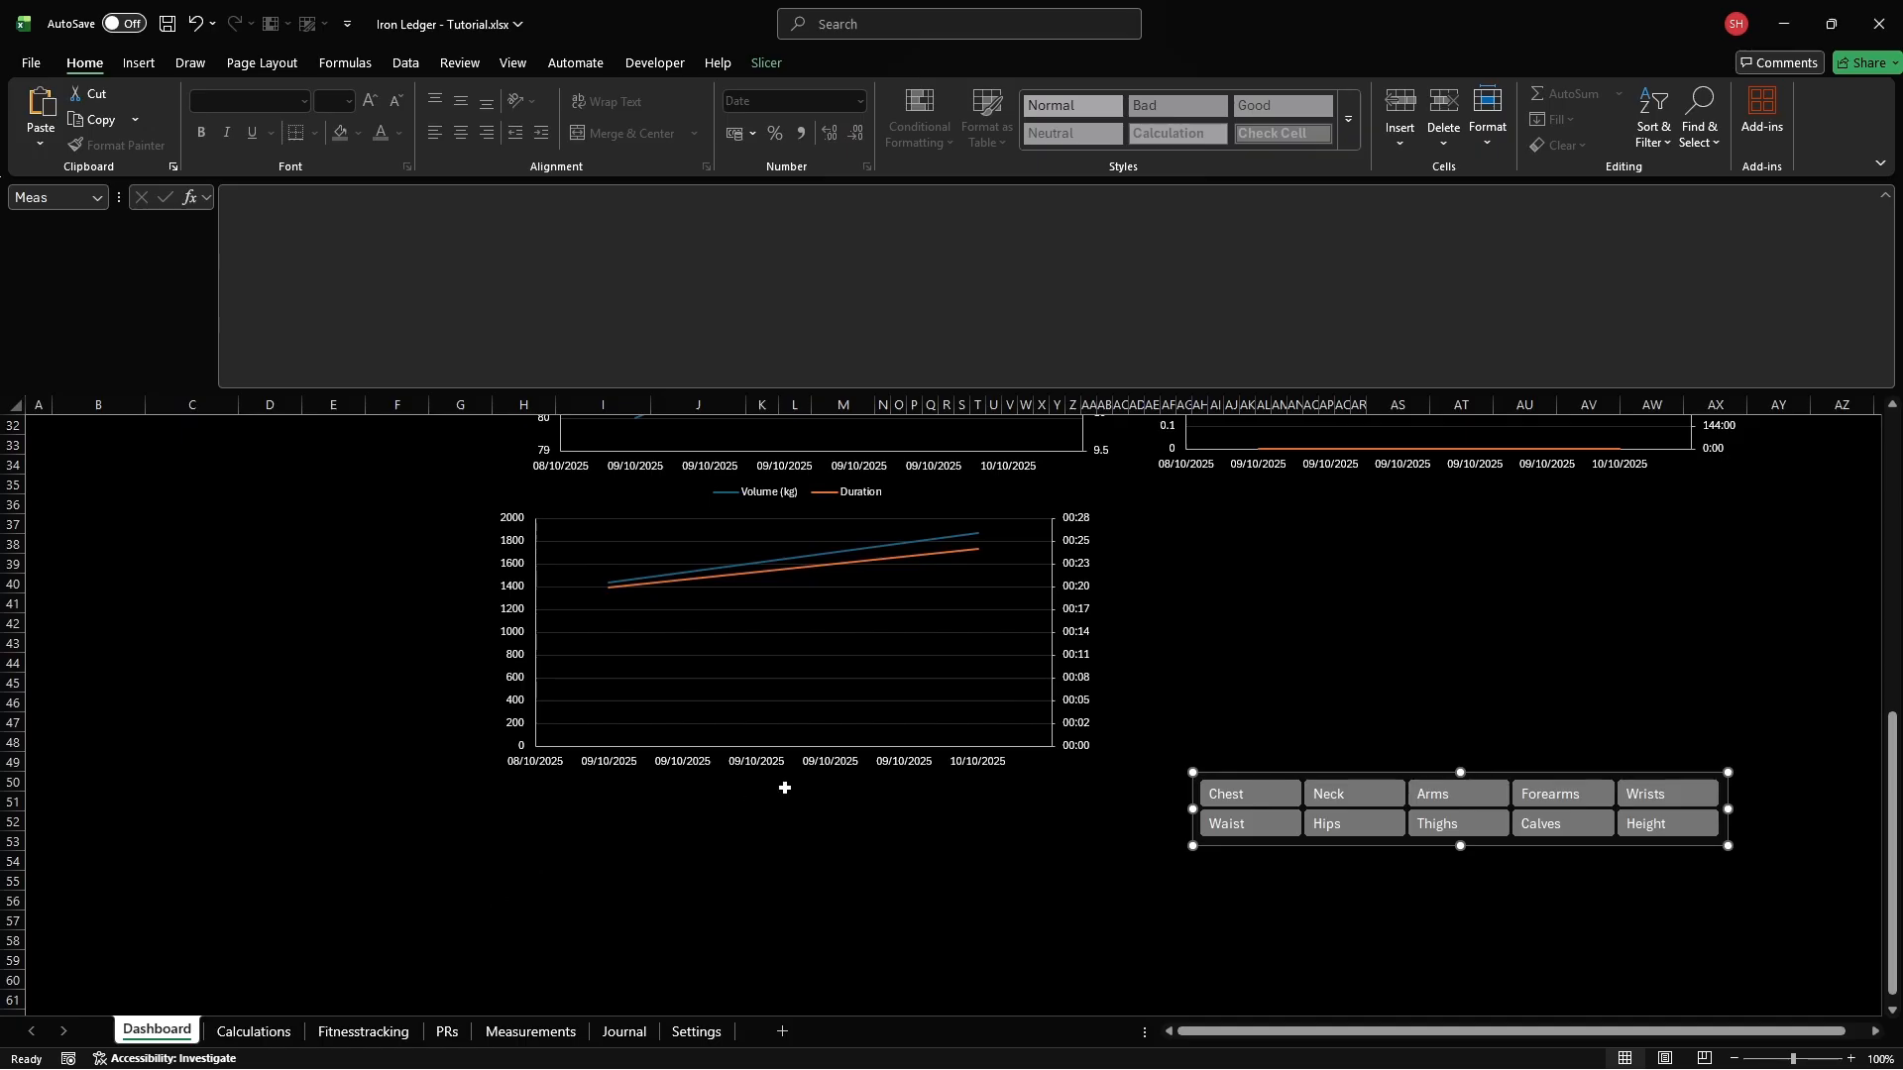
{"action": "left_click", "coordinate": [859, 775]}
{"action": "left_click", "coordinate": [1169, 485]}
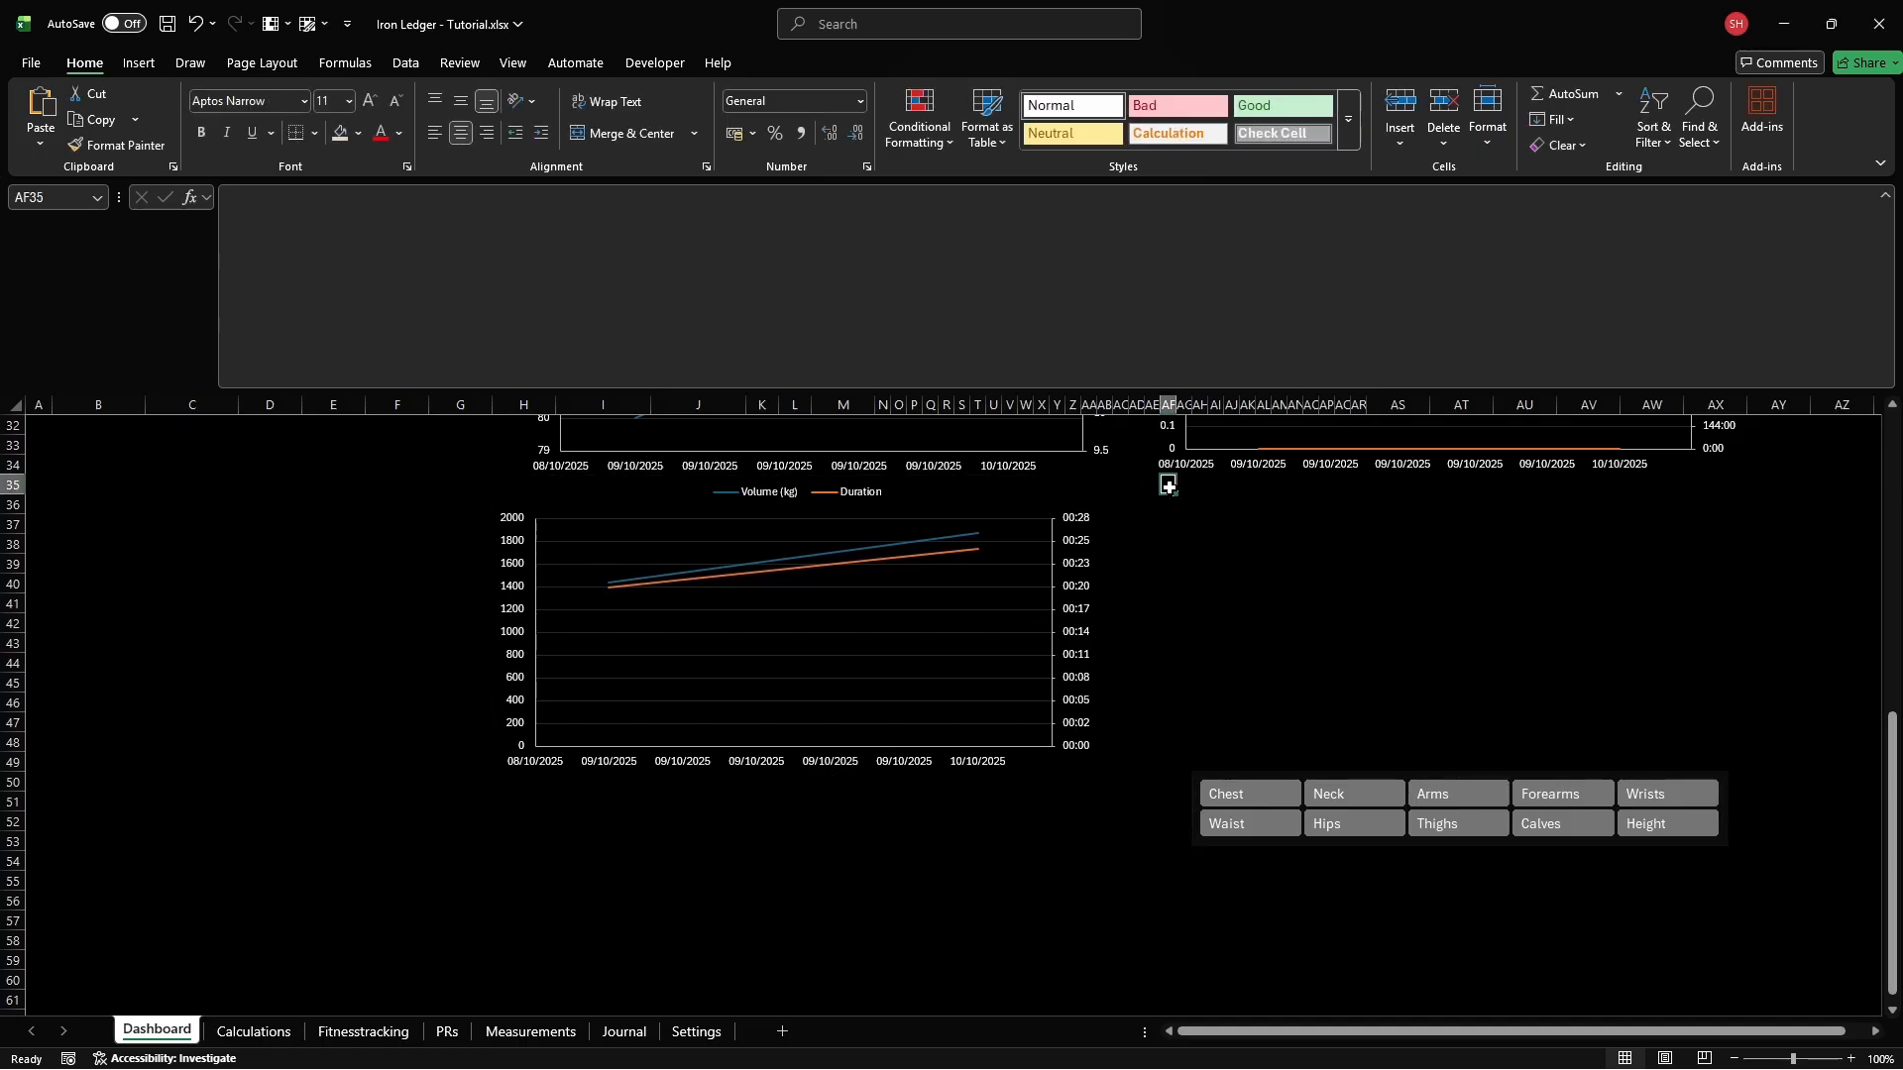
{"action": "key", "text": "ctrl+v"}
{"action": "key", "text": "alt+j"}
{"action": "key", "text": "c"}
{"action": "key", "text": "e"}
{"action": "left_click", "coordinate": [867, 565]}
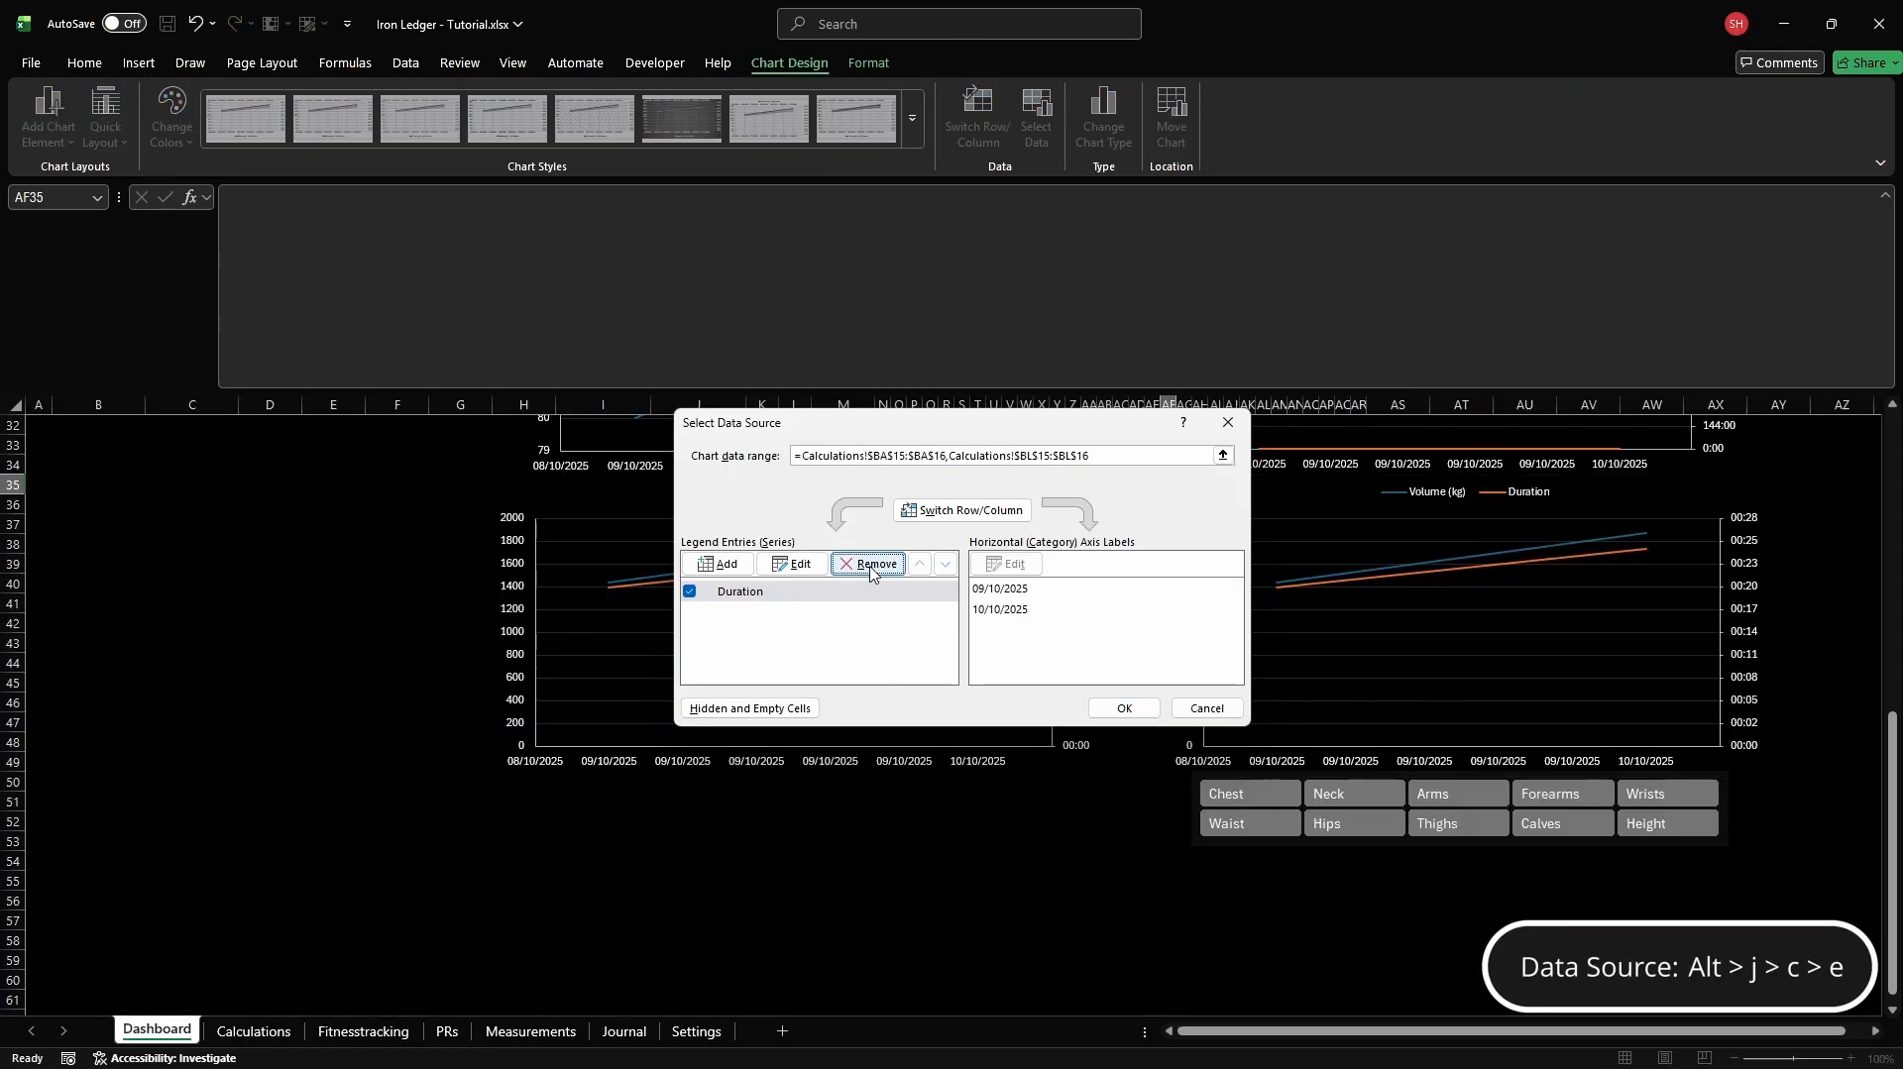
{"action": "left_click", "coordinate": [866, 567]}
Add a series named 'Meas.[R] (cm)' with X values 'Iron Ledger - Tutorial.xlsx'!cd_mprog_date and Y values 'Iron Ledger - Tutorial.xlsx'!cd_mprog_right
{"action": "left_click", "coordinate": [721, 564]}
{"action": "type", "text": "='Meas.[R] (cm)\""}
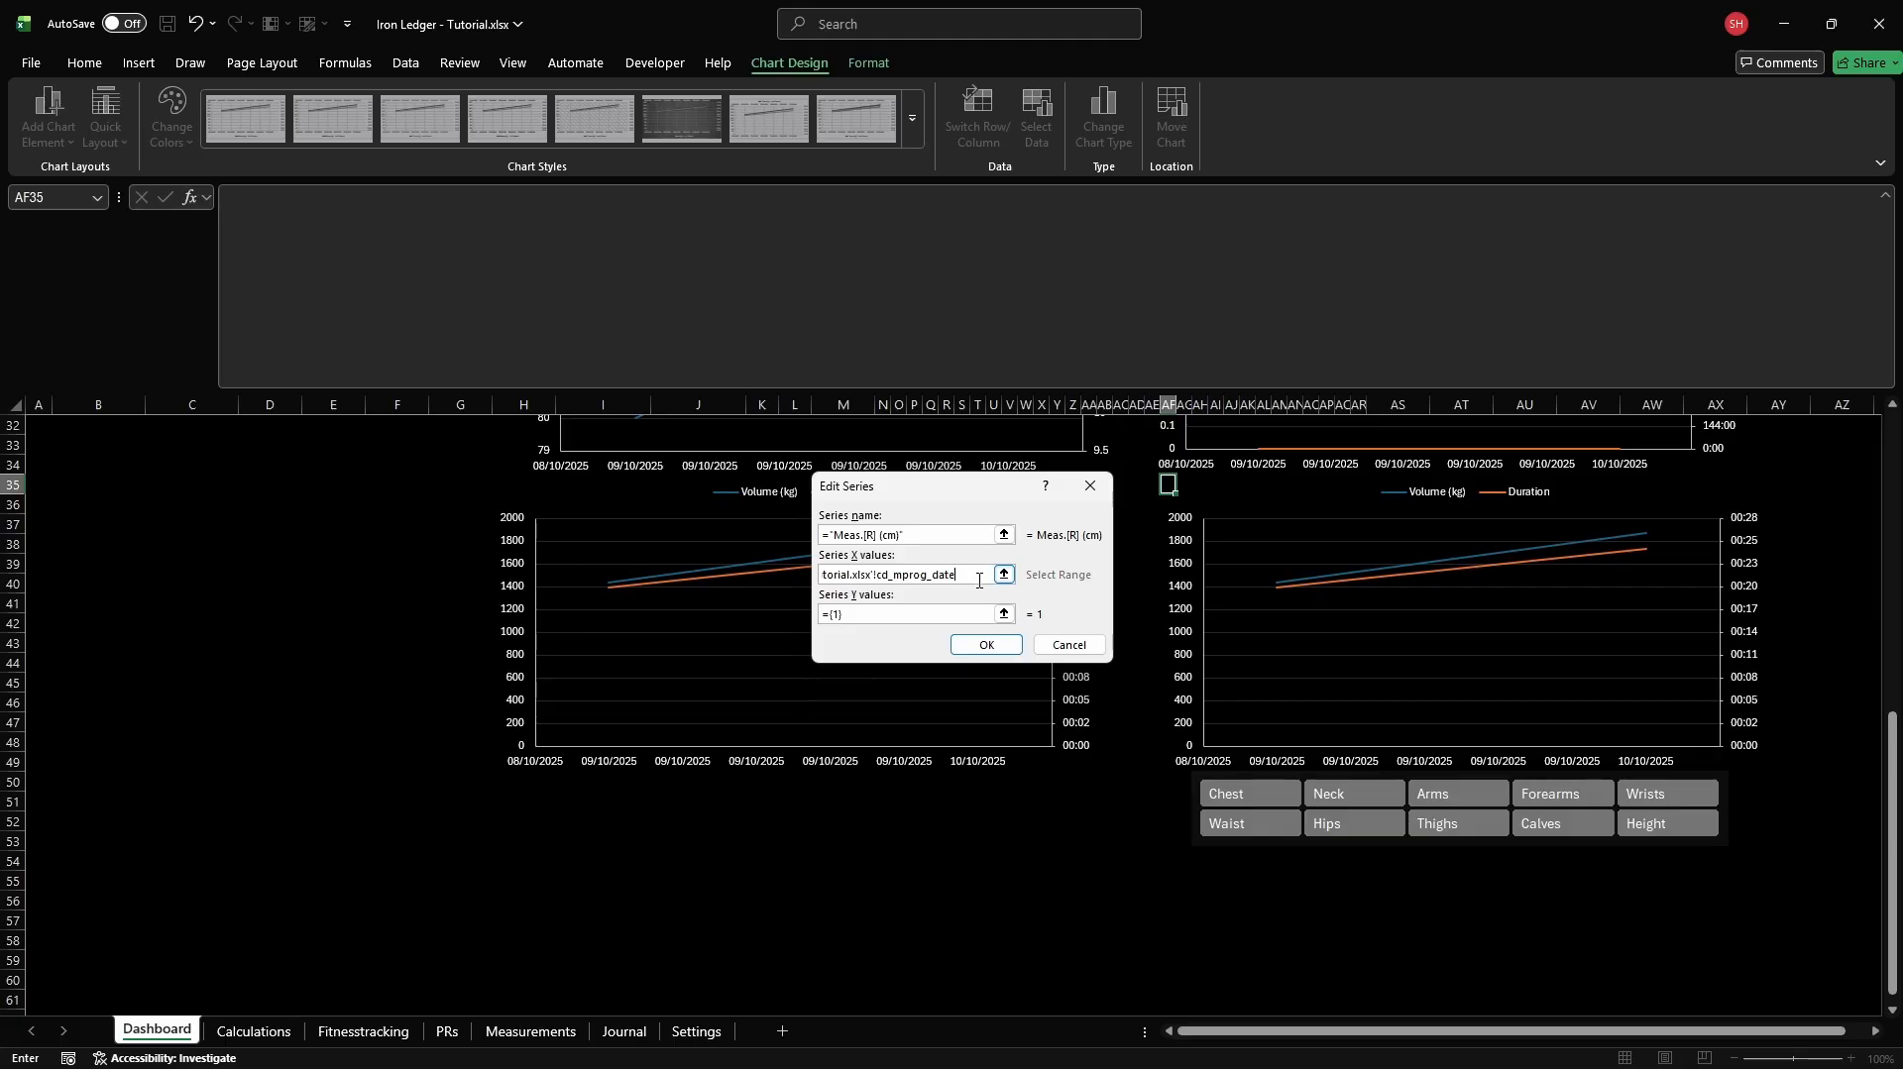
{"action": "key", "text": "BackSpace"}
{"action": "key", "text": "BackSpace"}
{"action": "key", "text": "BackSpace"}
{"action": "key", "text": "BackSpace"}
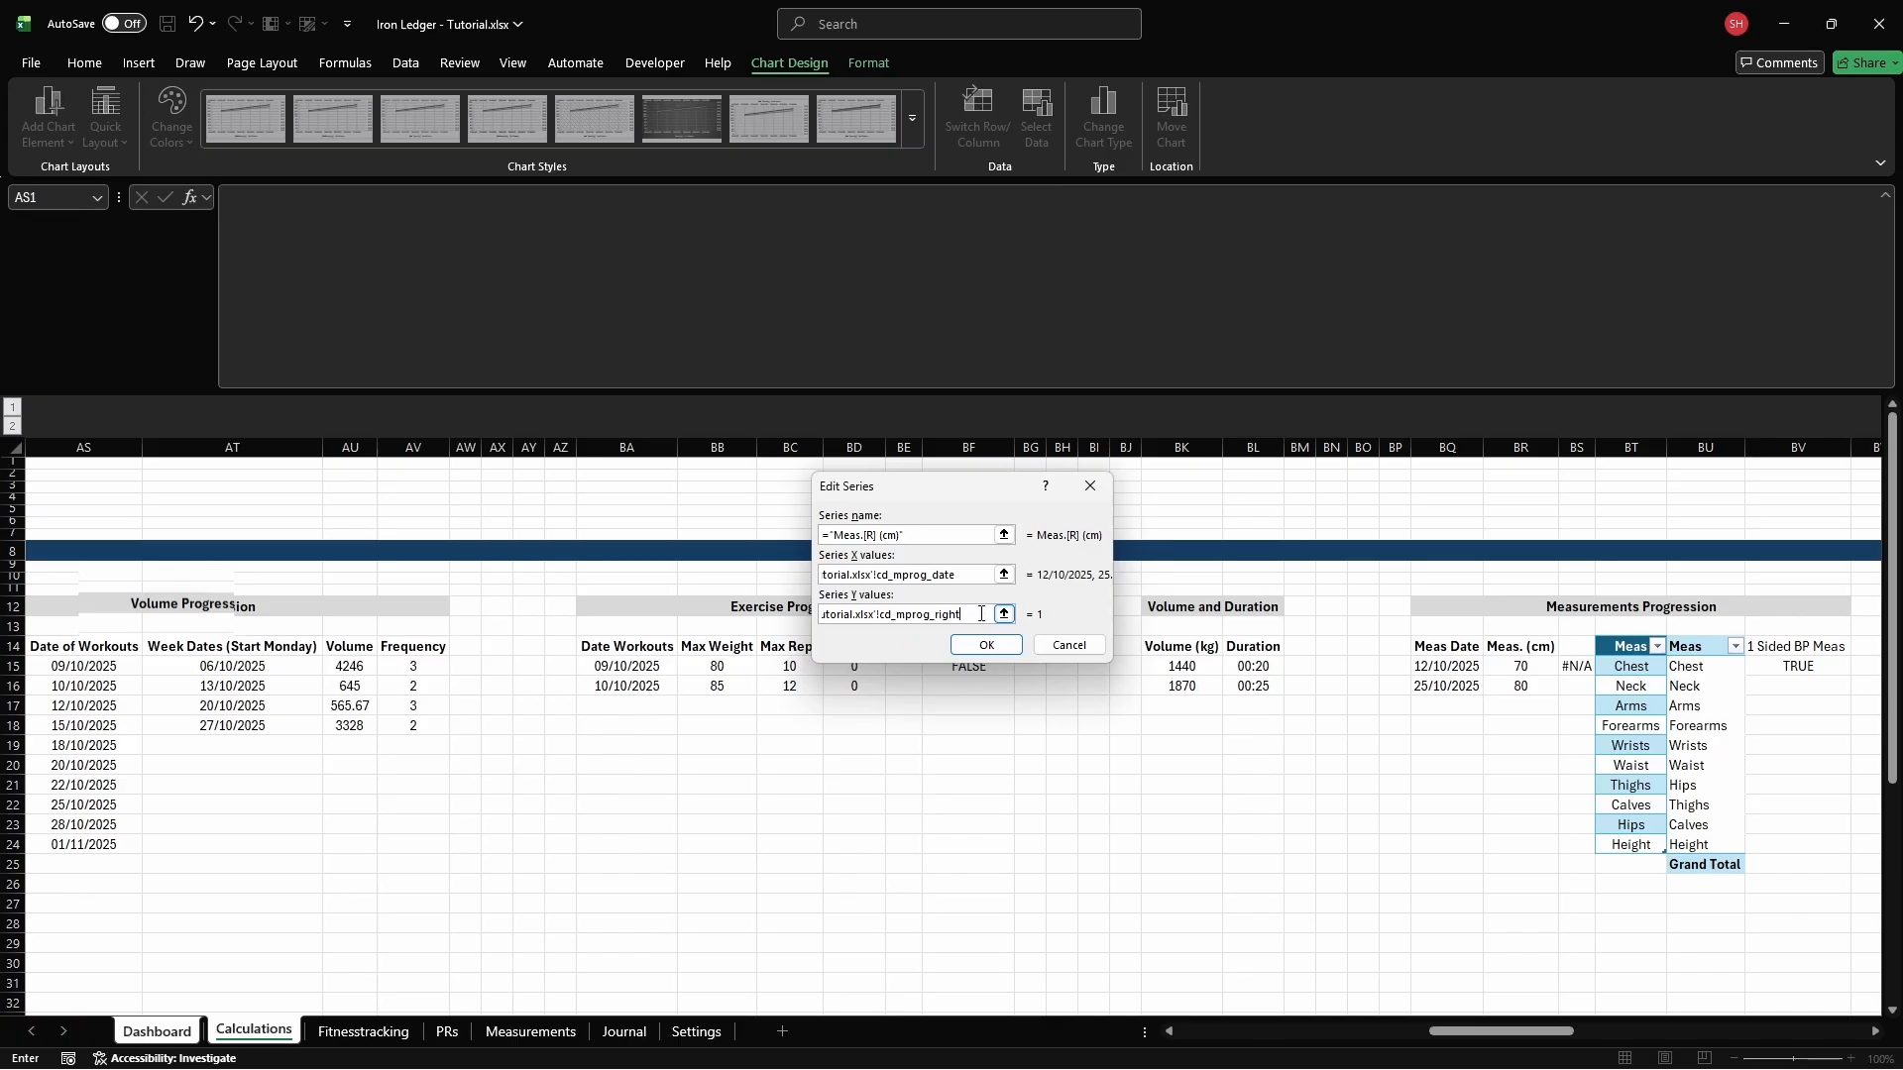
{"action": "key", "text": "Return"}
Add a series named 'Meas.[L] (cm)' with X values cd_mprog_date and Y values cd_mprog_left, and apply the new chart data
{"action": "left_click", "coordinate": [720, 563]}
{"action": "type", "text": "=\"Meas.[L"}
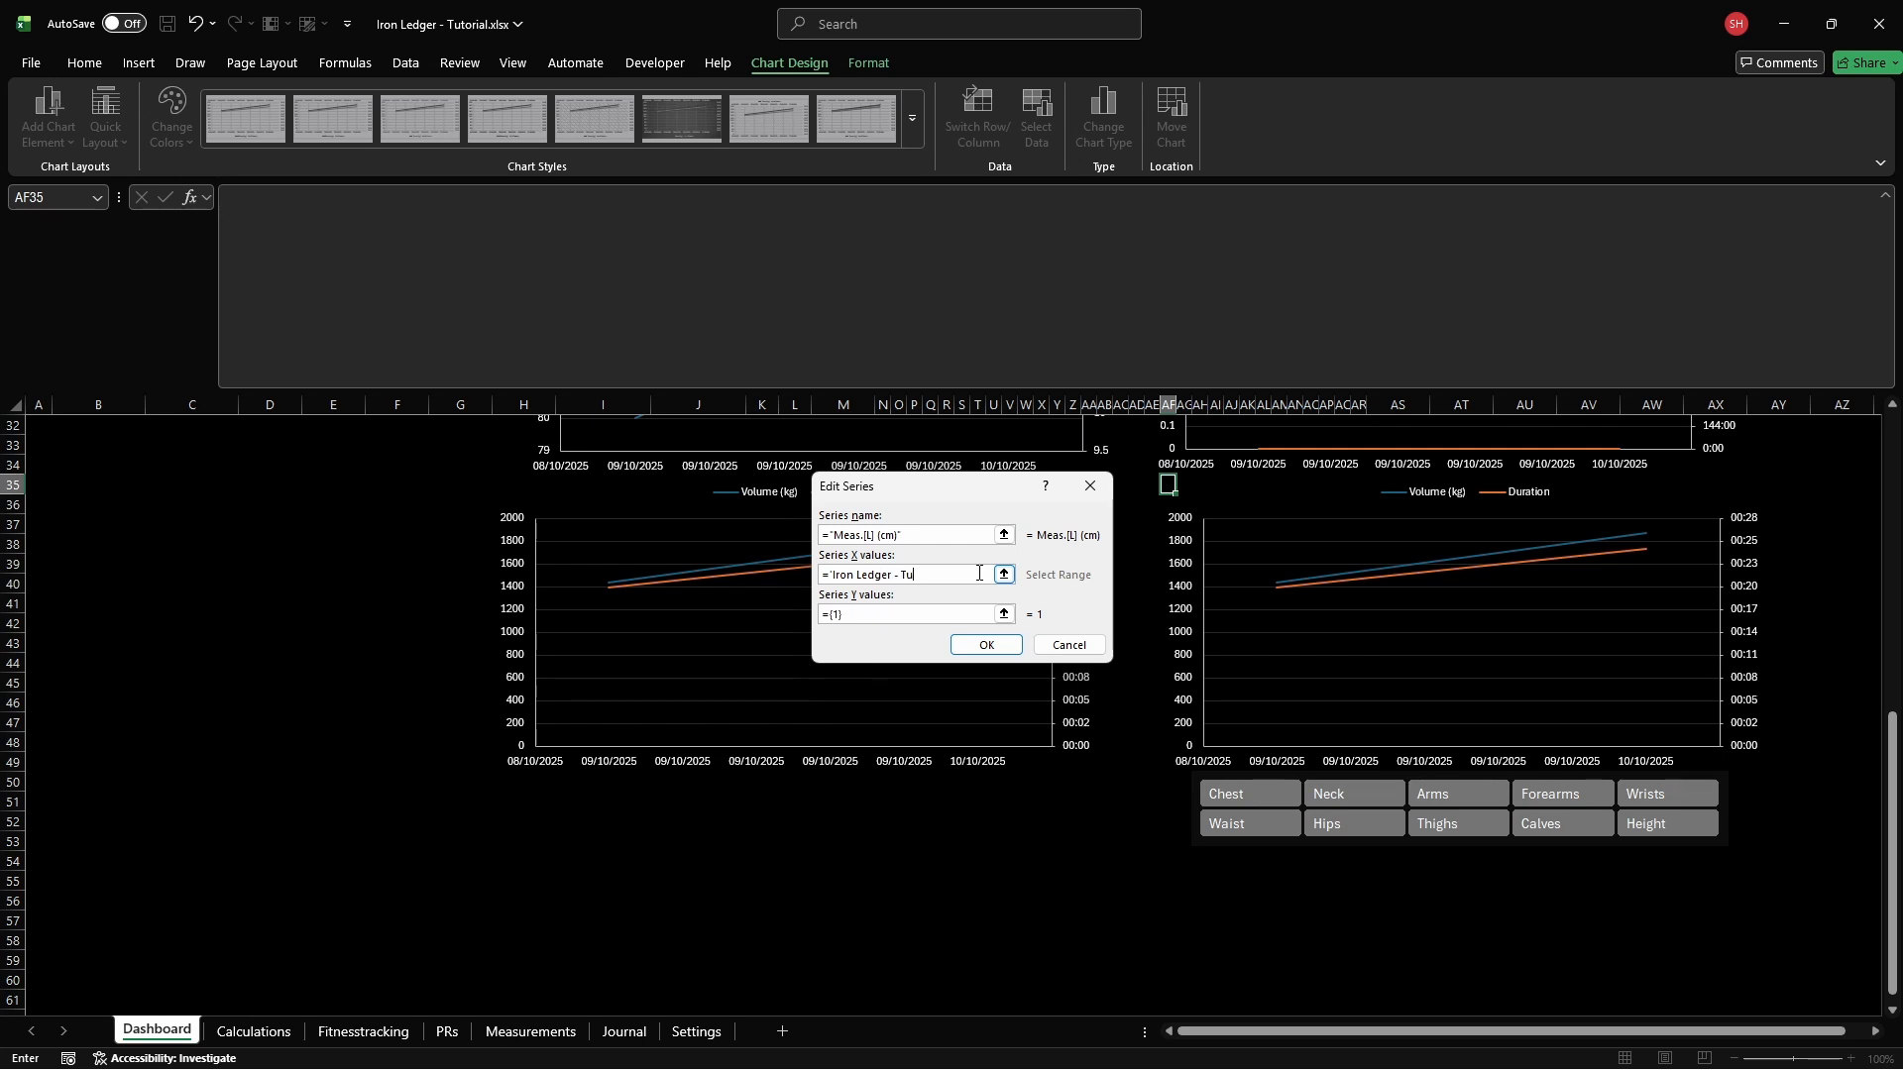
{"action": "type", "text": "og_date"}
{"action": "left_click", "coordinate": [982, 614]}
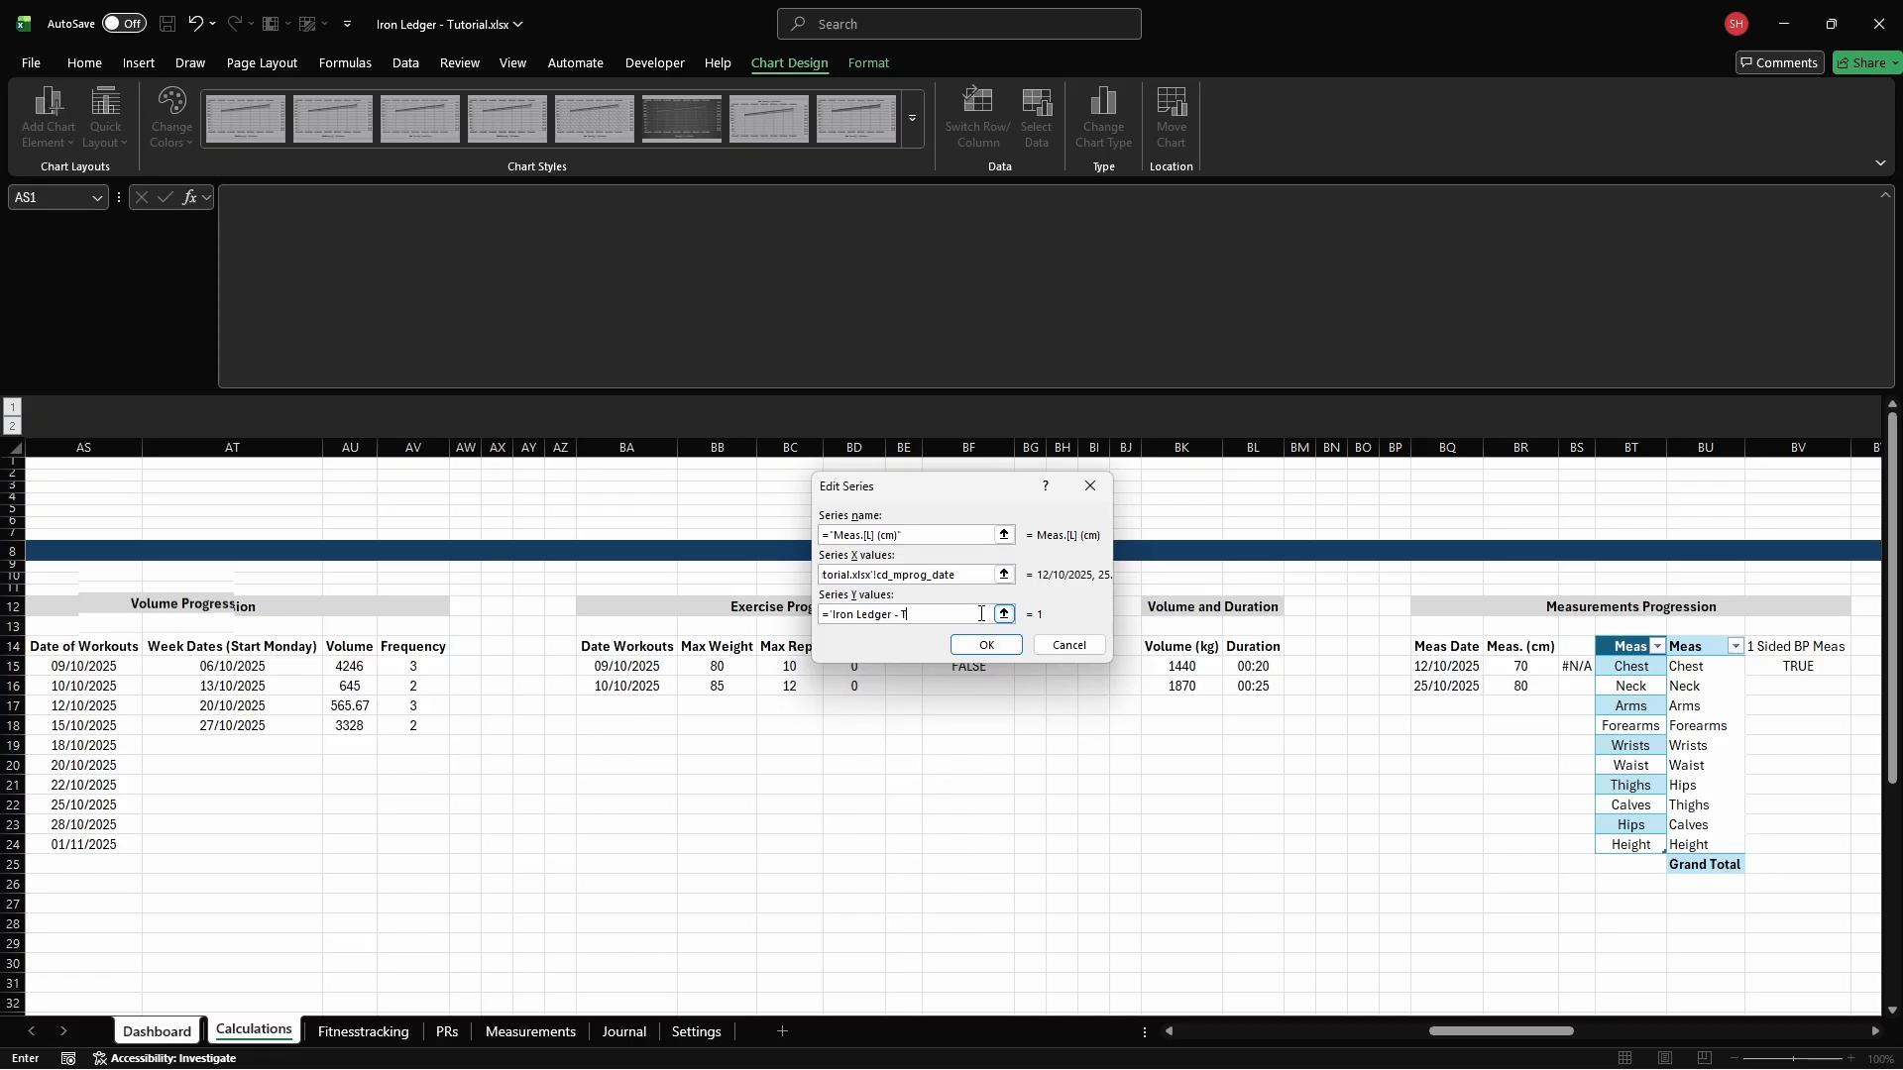
{"action": "type", "text": "cd_mprog_lef"}
{"action": "key", "text": "Return"}
{"action": "left_click", "coordinate": [1124, 708]}
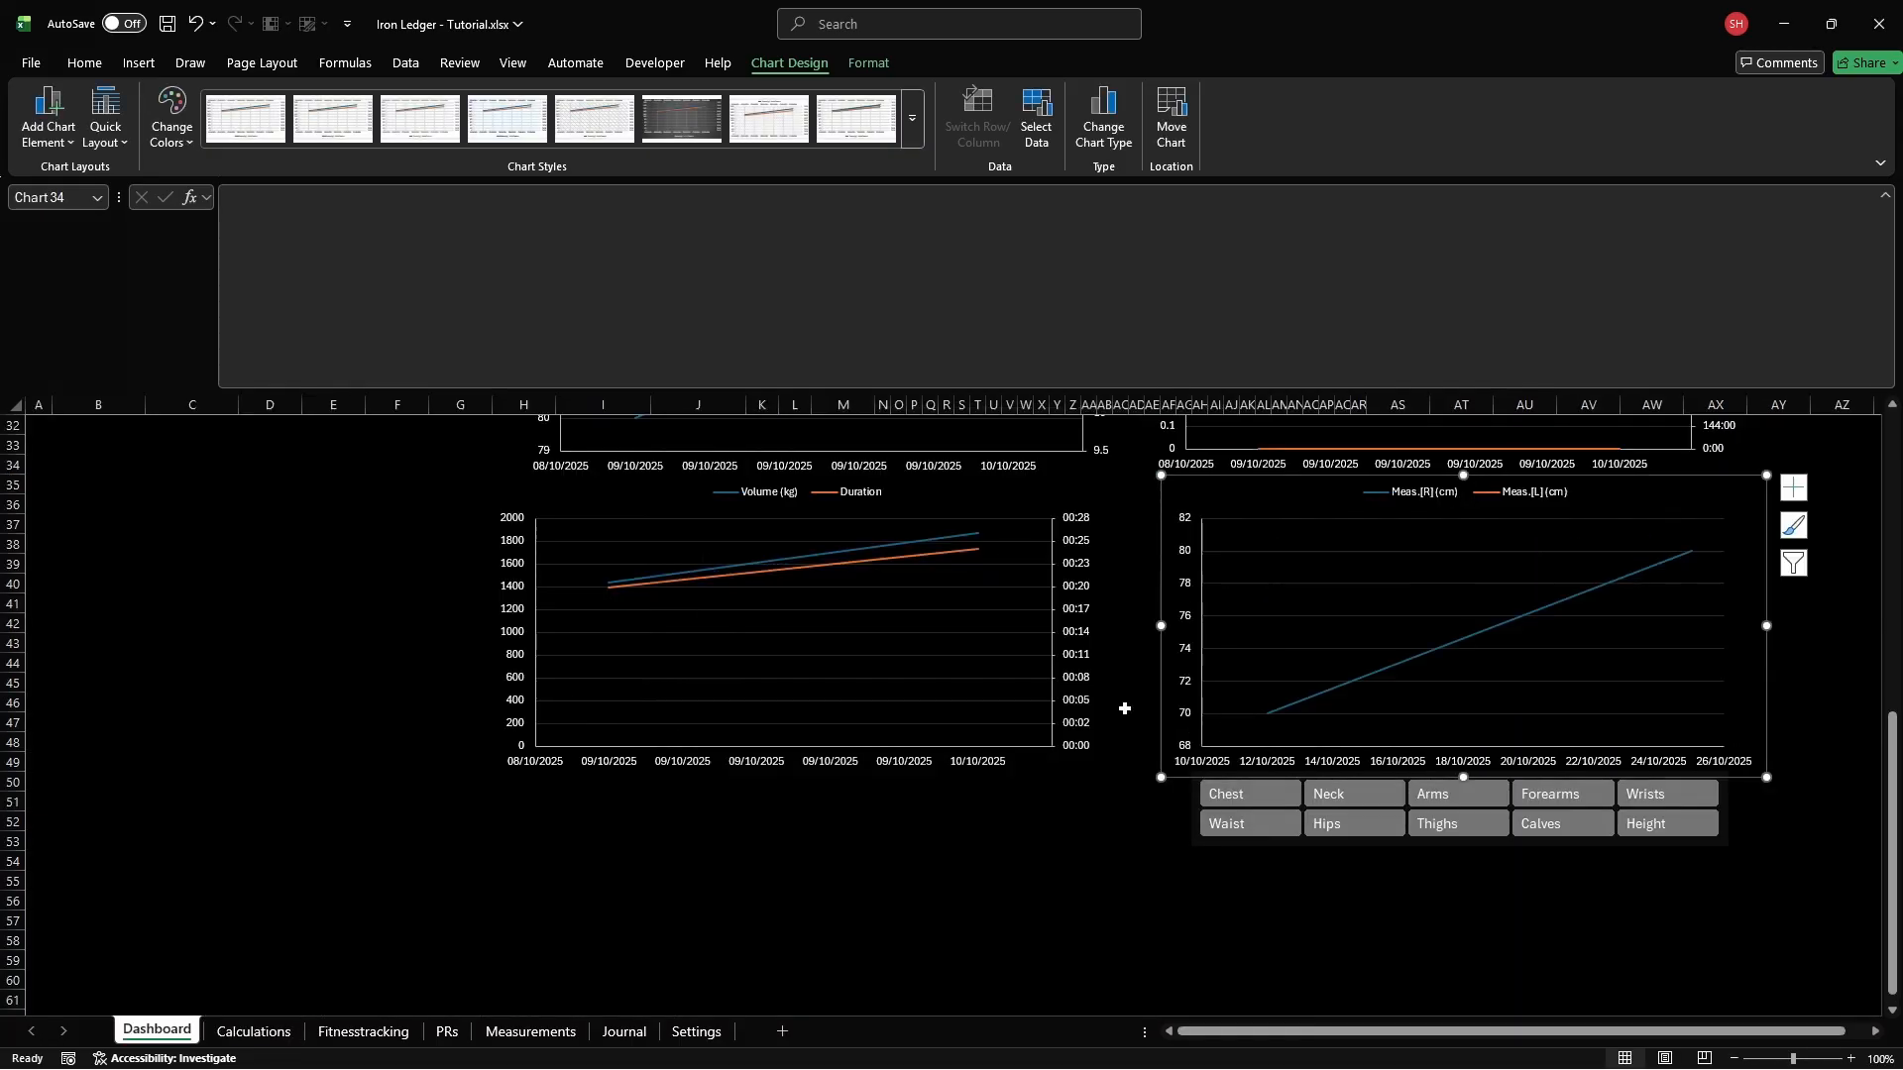
Change the measurements chart's horizontal axis date format to dd/mm/yy
{"action": "left_click", "coordinate": [1347, 765]}
{"action": "right_click", "coordinate": [1347, 765]}
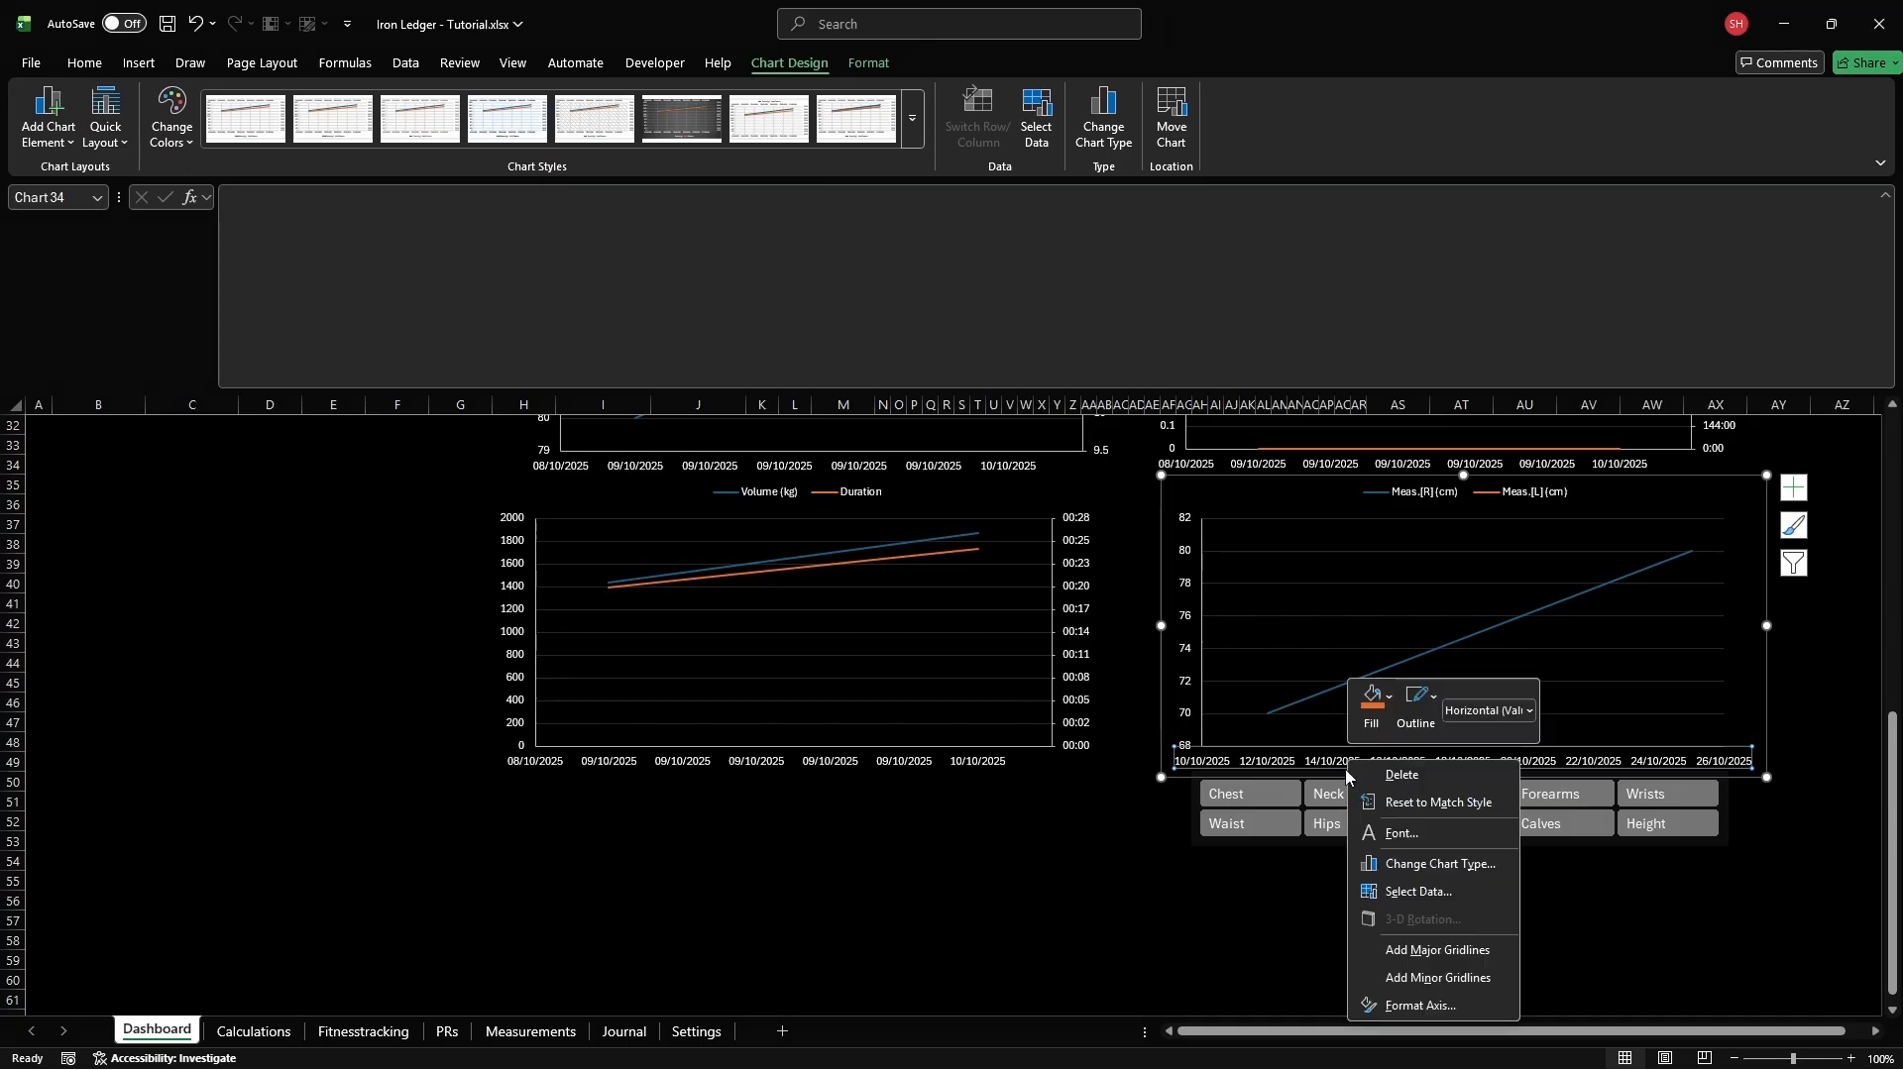
{"action": "left_click", "coordinate": [1484, 1003]}
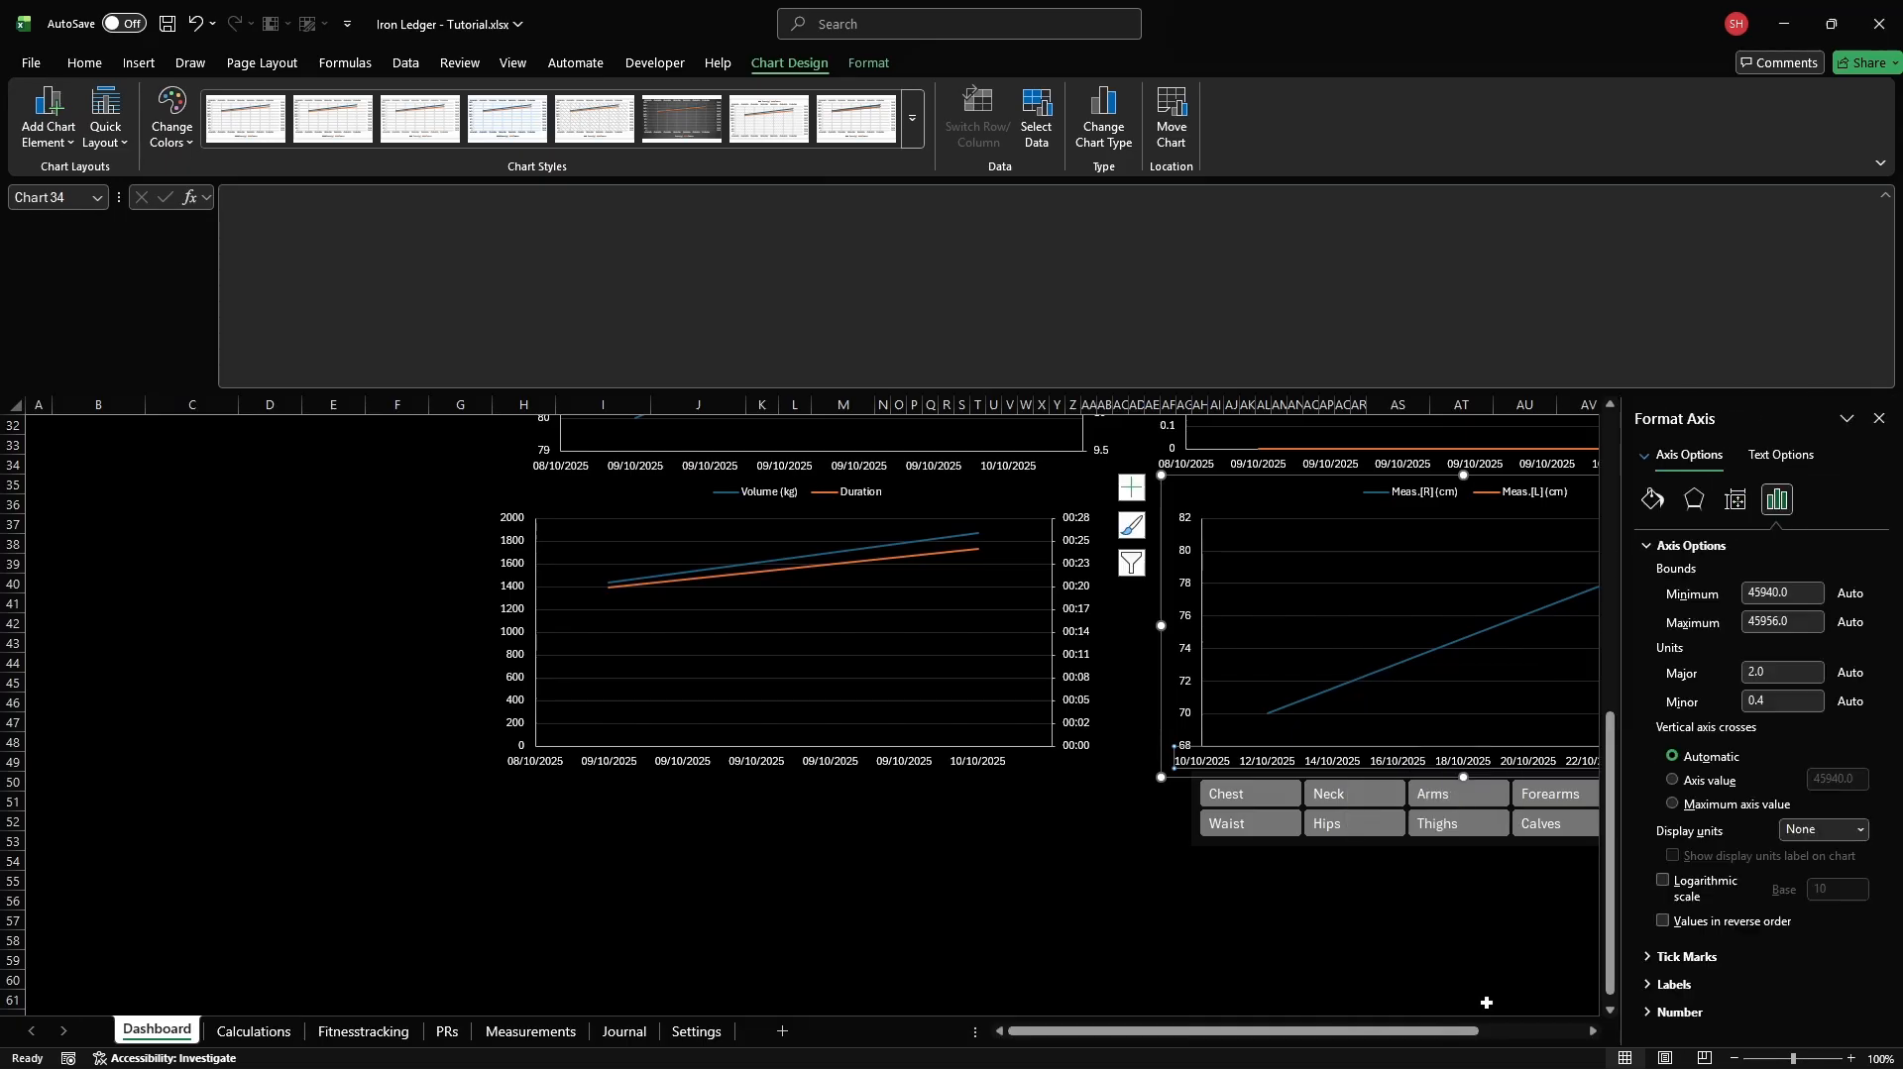
{"action": "left_click", "coordinate": [1691, 546]}
{"action": "left_click", "coordinate": [1683, 630]}
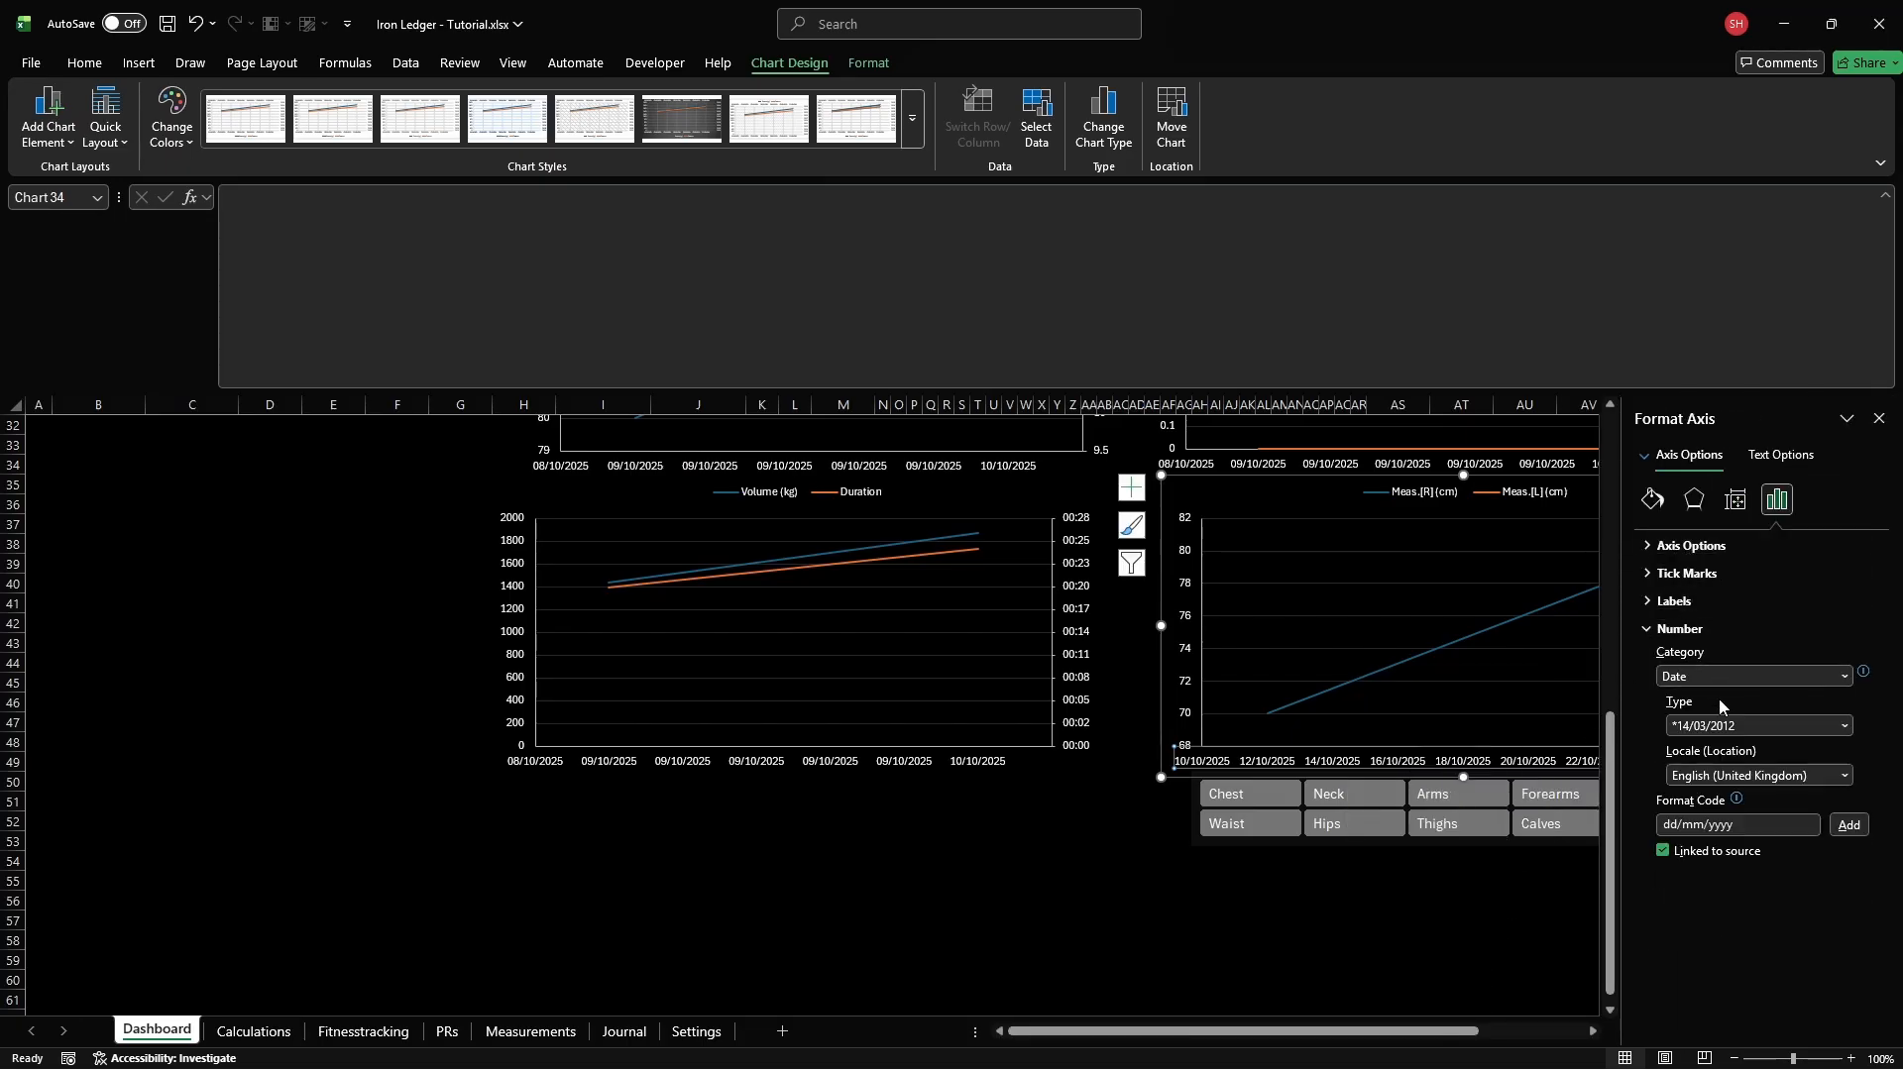
{"action": "left_click", "coordinate": [1786, 826]}
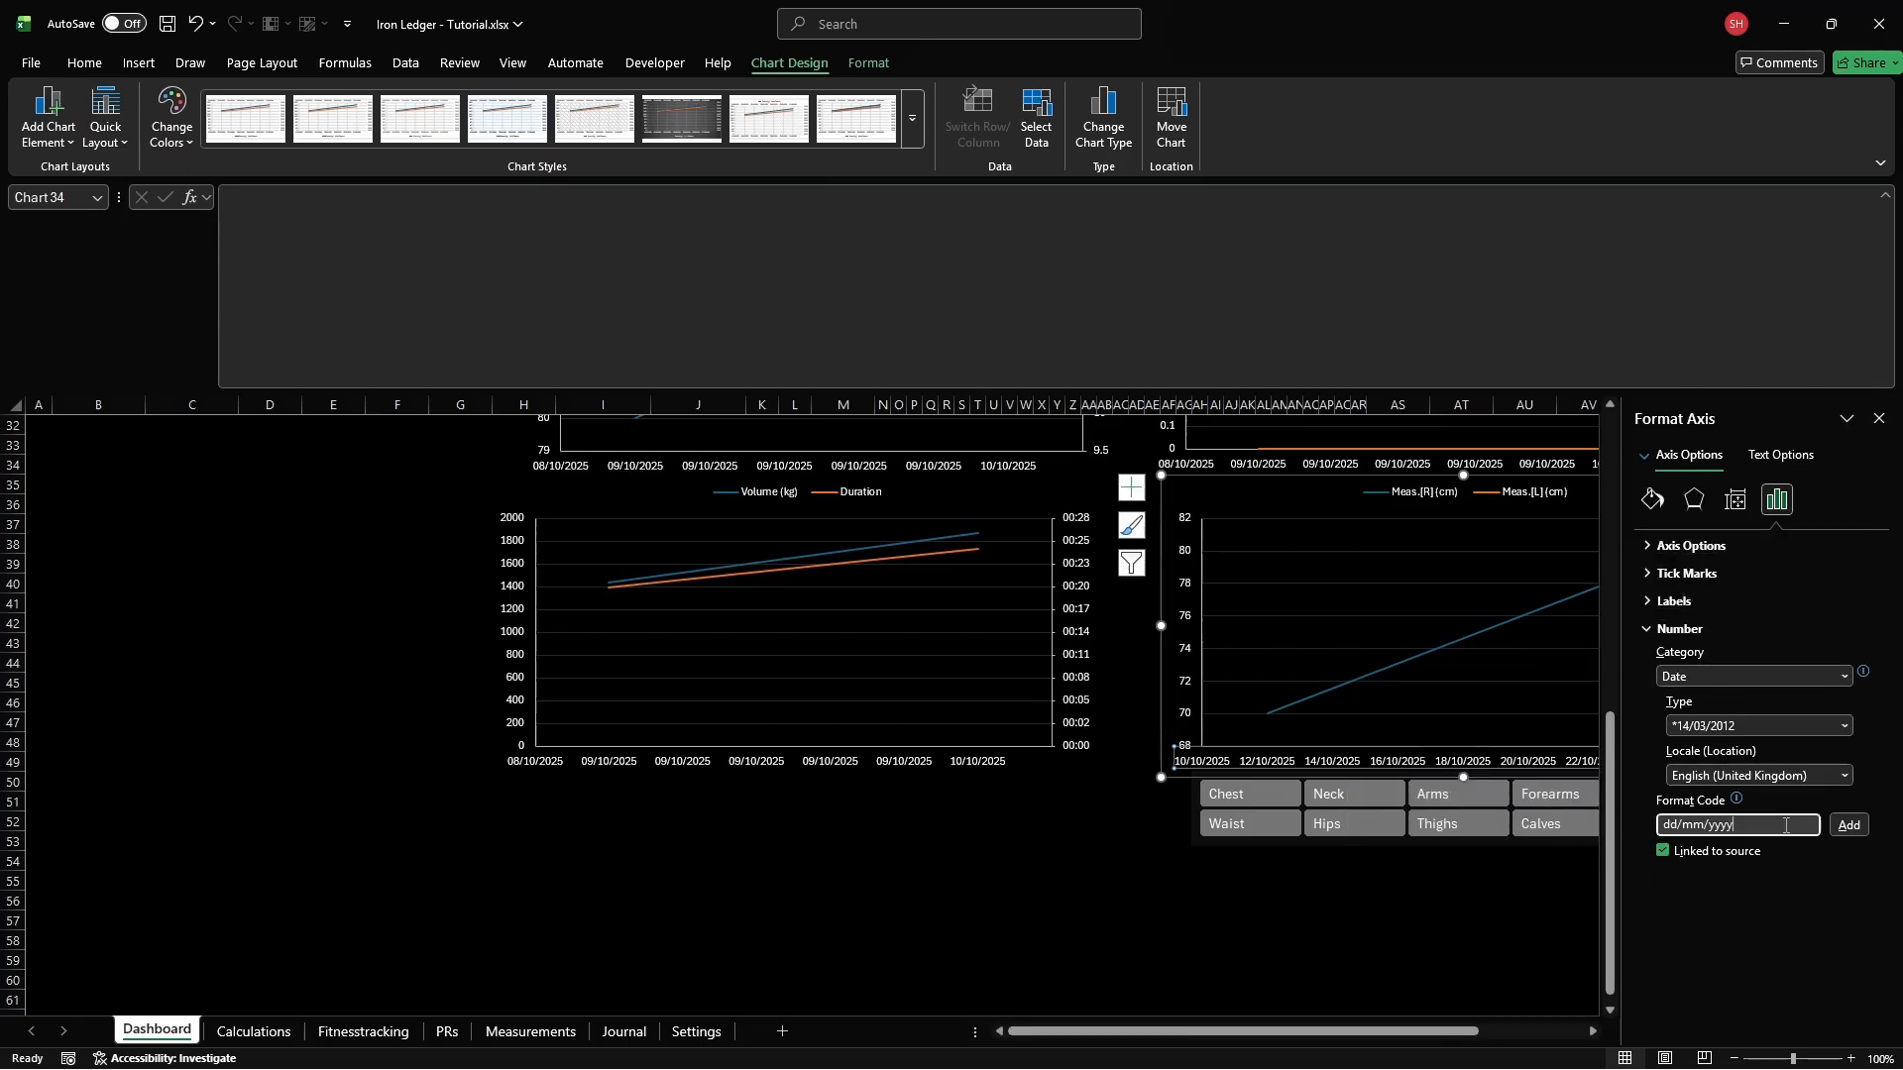
{"action": "left_click", "coordinate": [1848, 825]}
{"action": "left_click", "coordinate": [1879, 418]}
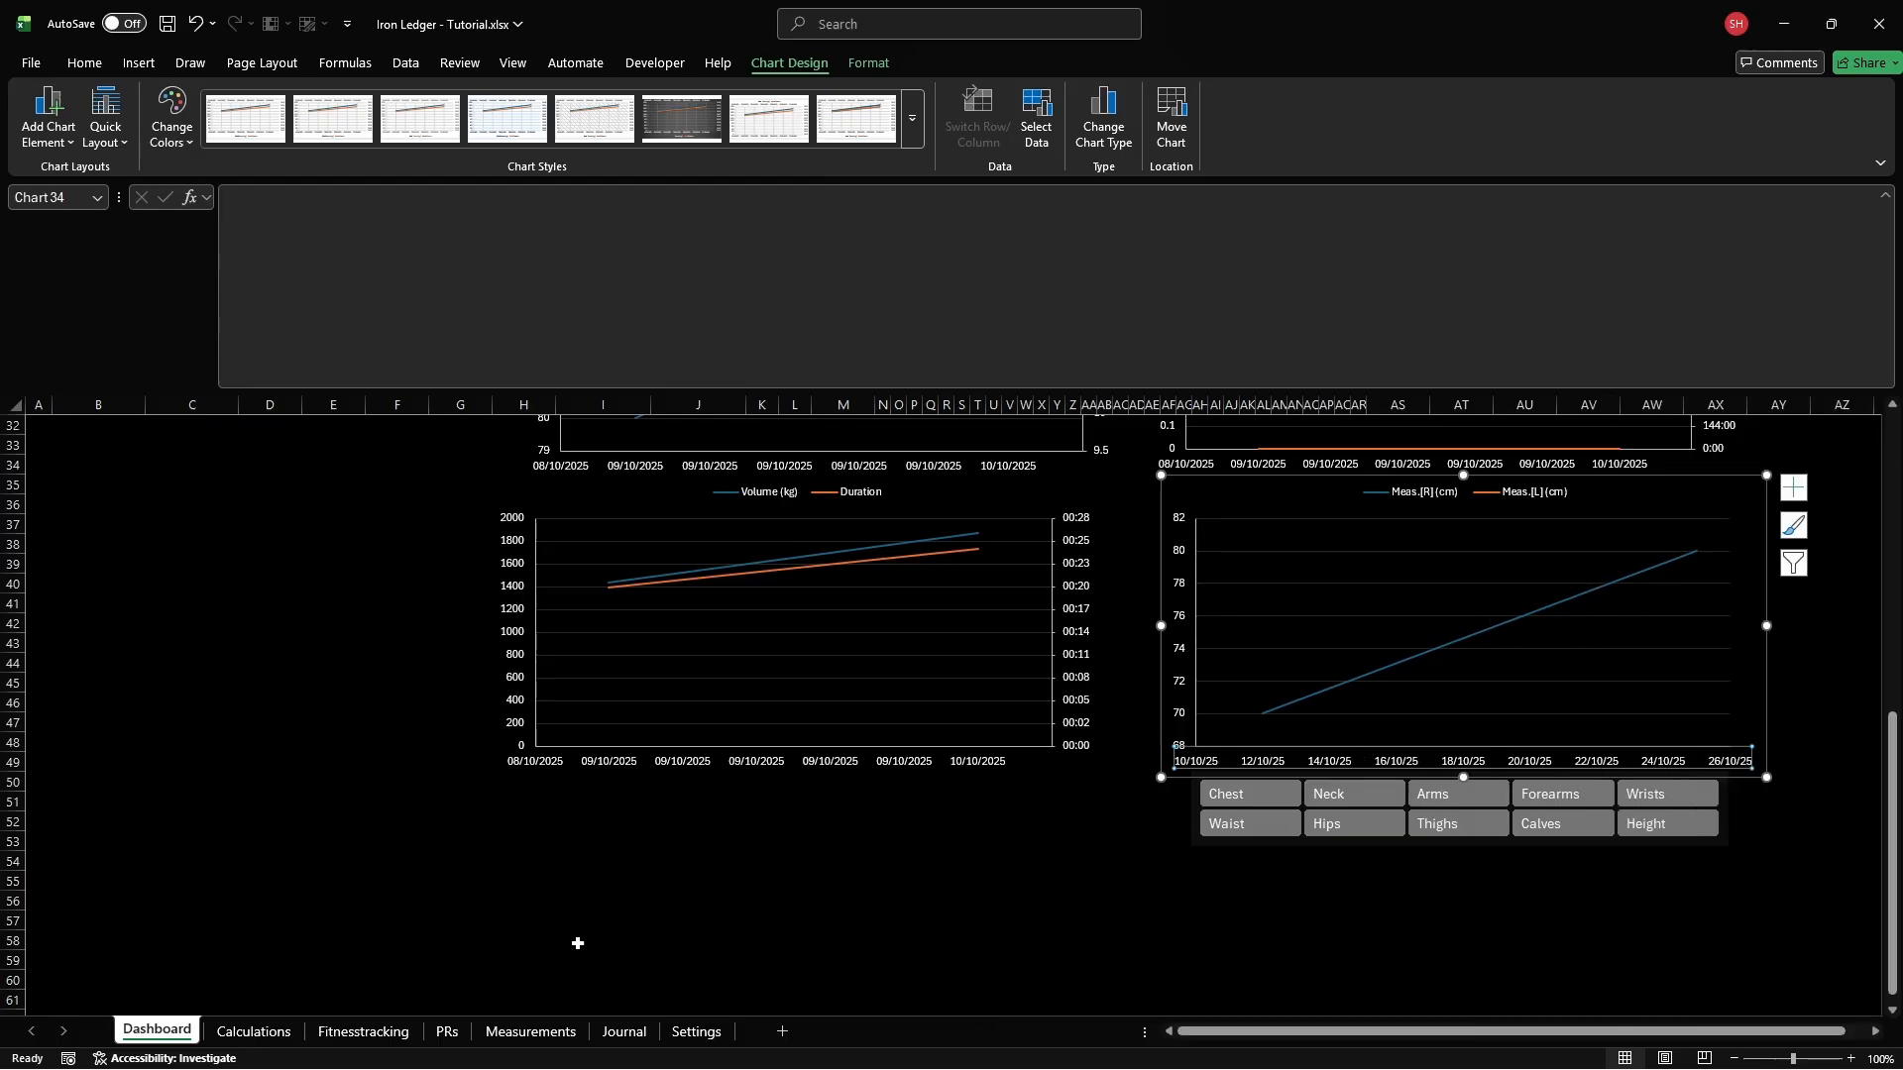
Set the width of columns BW to BZ on the Calculations sheet to 4
{"action": "left_click", "coordinate": [254, 1032]}
{"action": "key", "text": "F5"}
{"action": "type", "text": "BW12"}
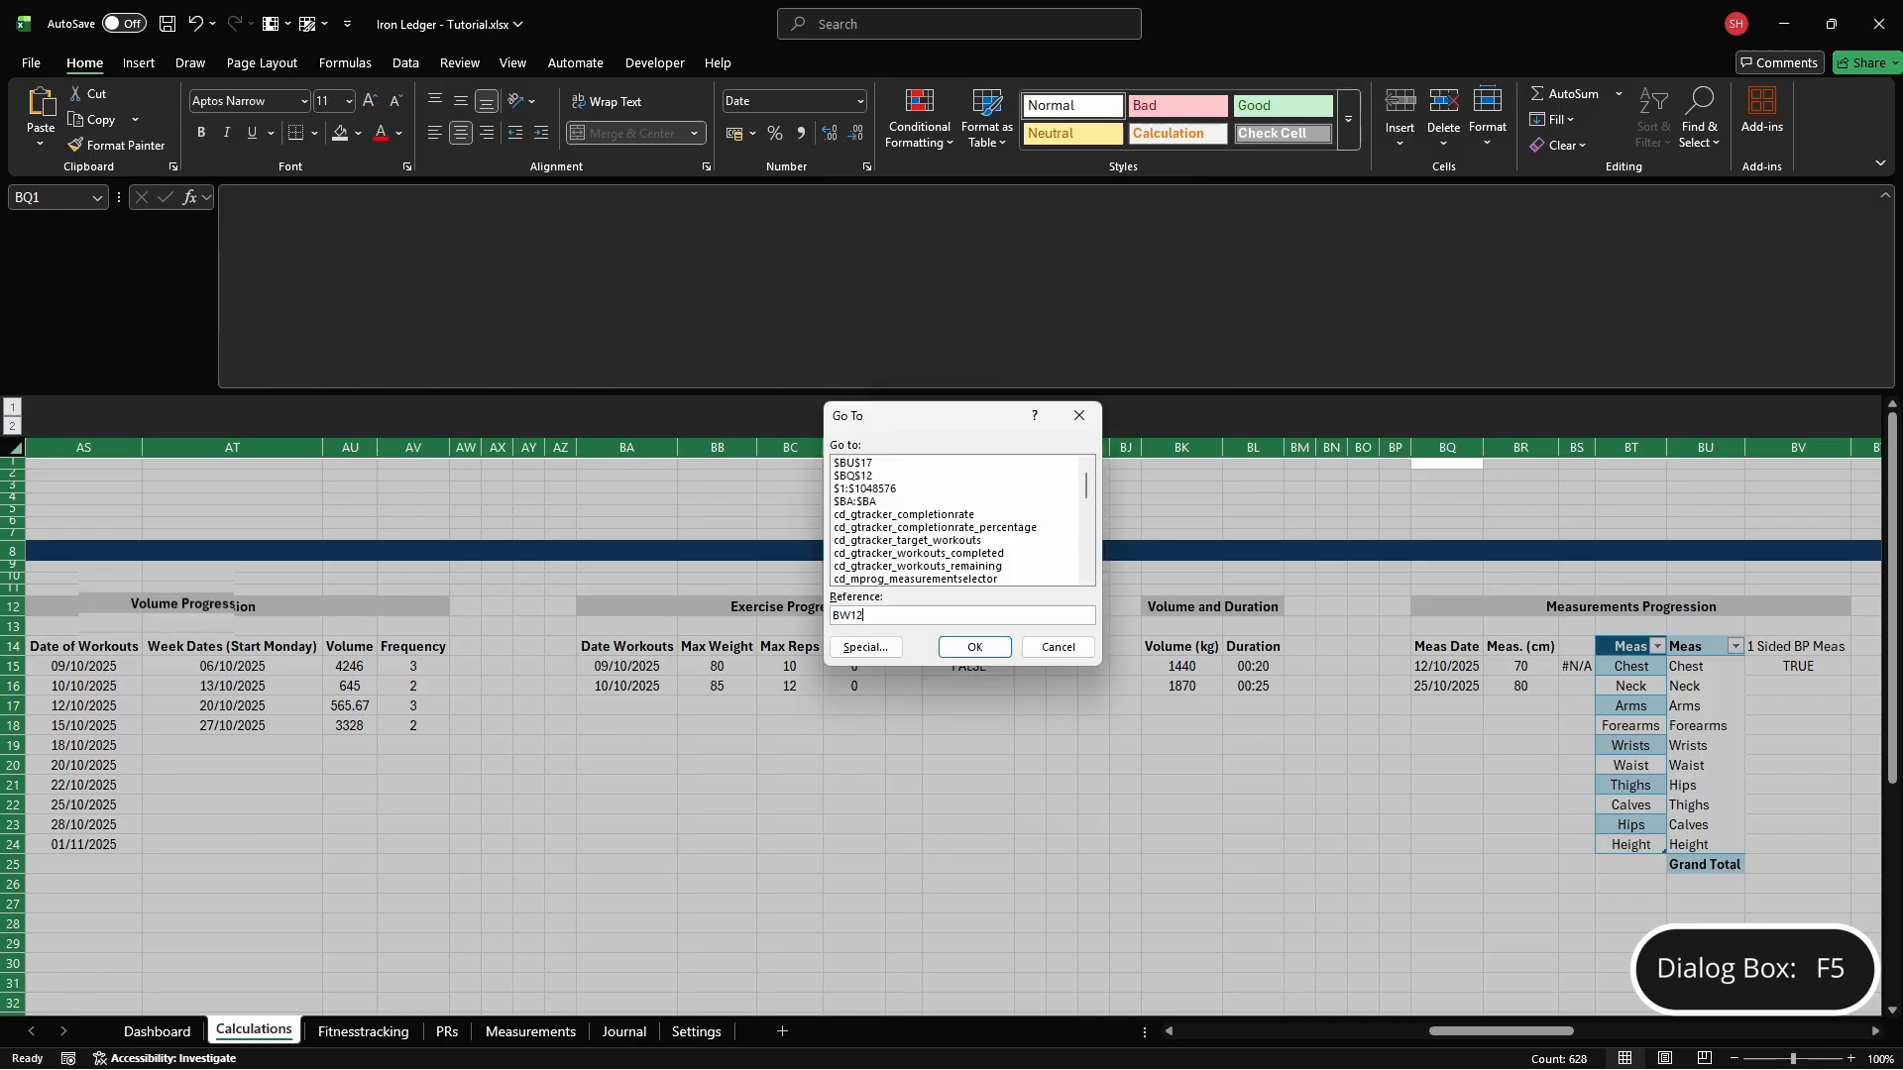
{"action": "key", "text": "Return"}
{"action": "key", "text": "shift+Right"}
{"action": "key", "text": "shift+Right"}
{"action": "key", "text": "shift+Right"}
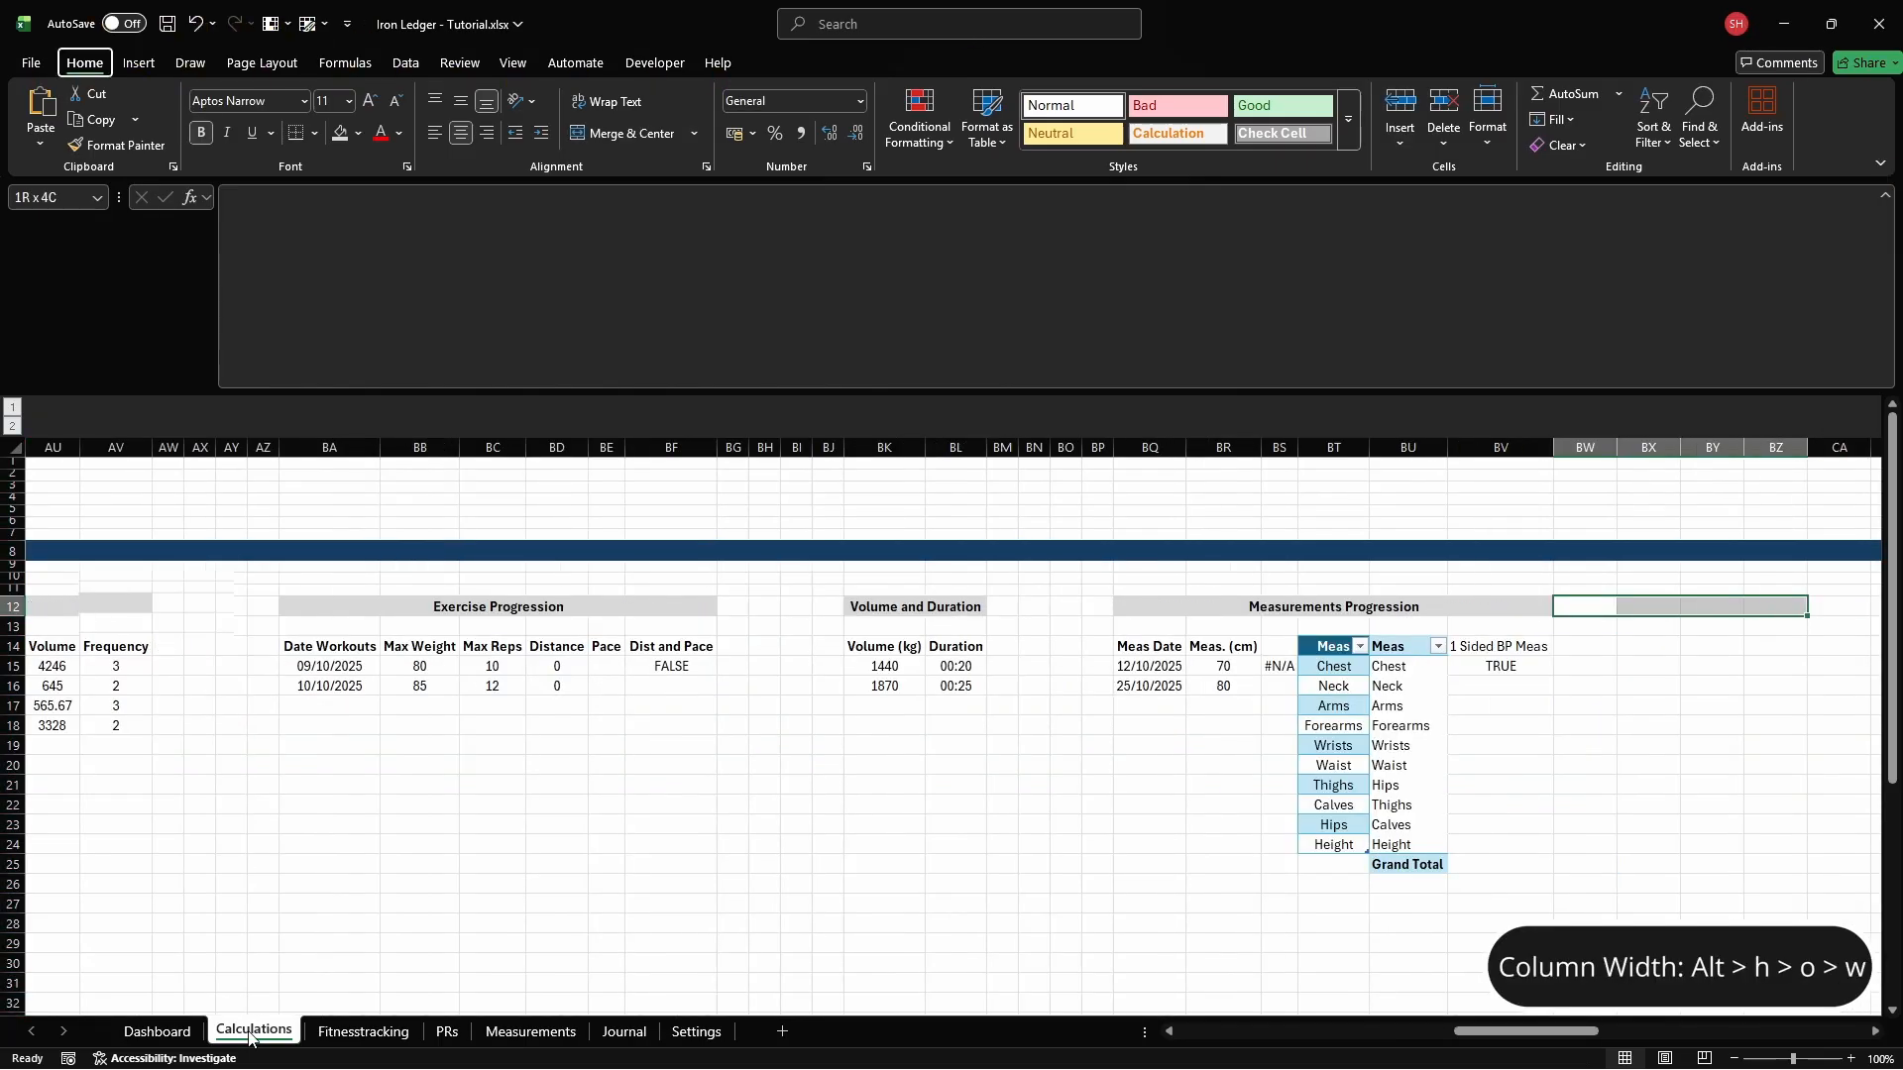
{"action": "type", "text": "how4"}
{"action": "key", "text": "Return"}
Fill cell CA12 with the custom colour #D9D9D9
{"action": "key", "text": "Right"}
{"action": "key", "text": "Right"}
{"action": "key", "text": "Right"}
{"action": "key", "text": "Right"}
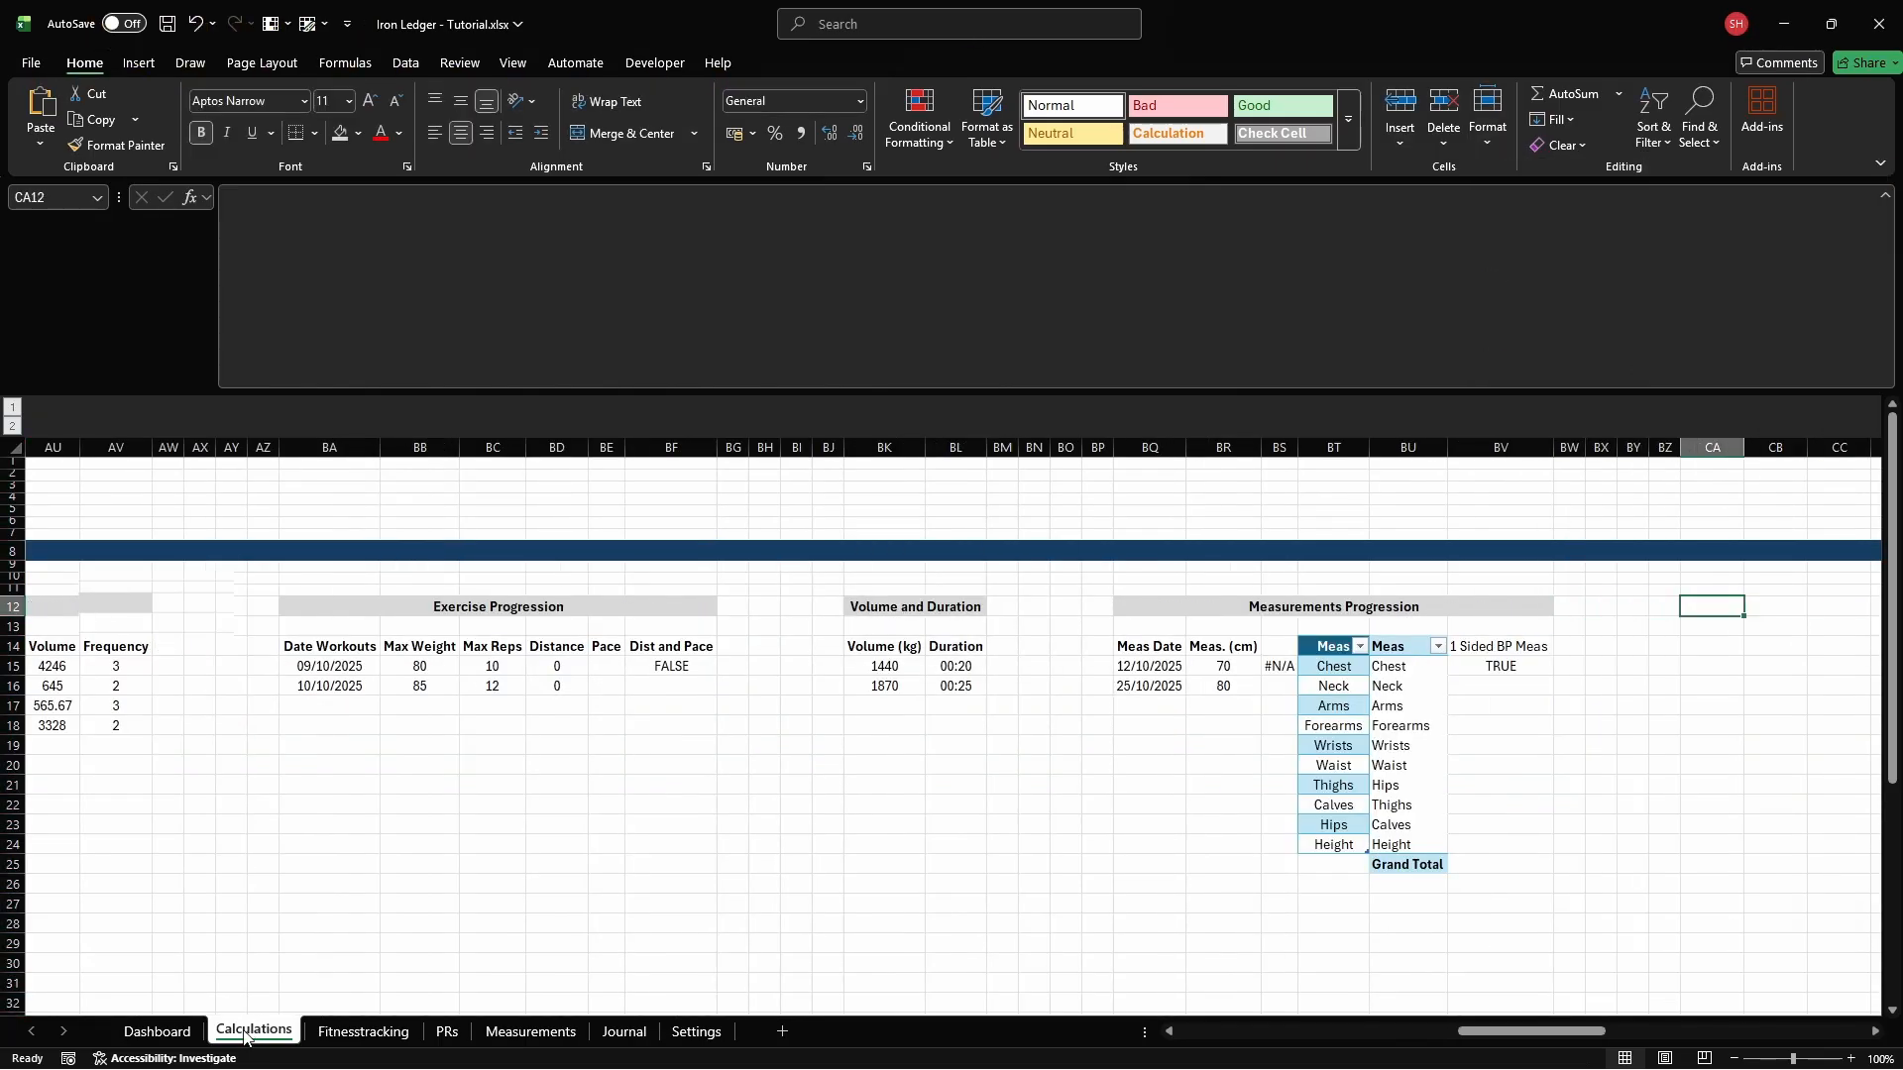
{"action": "left_click", "coordinate": [359, 134]}
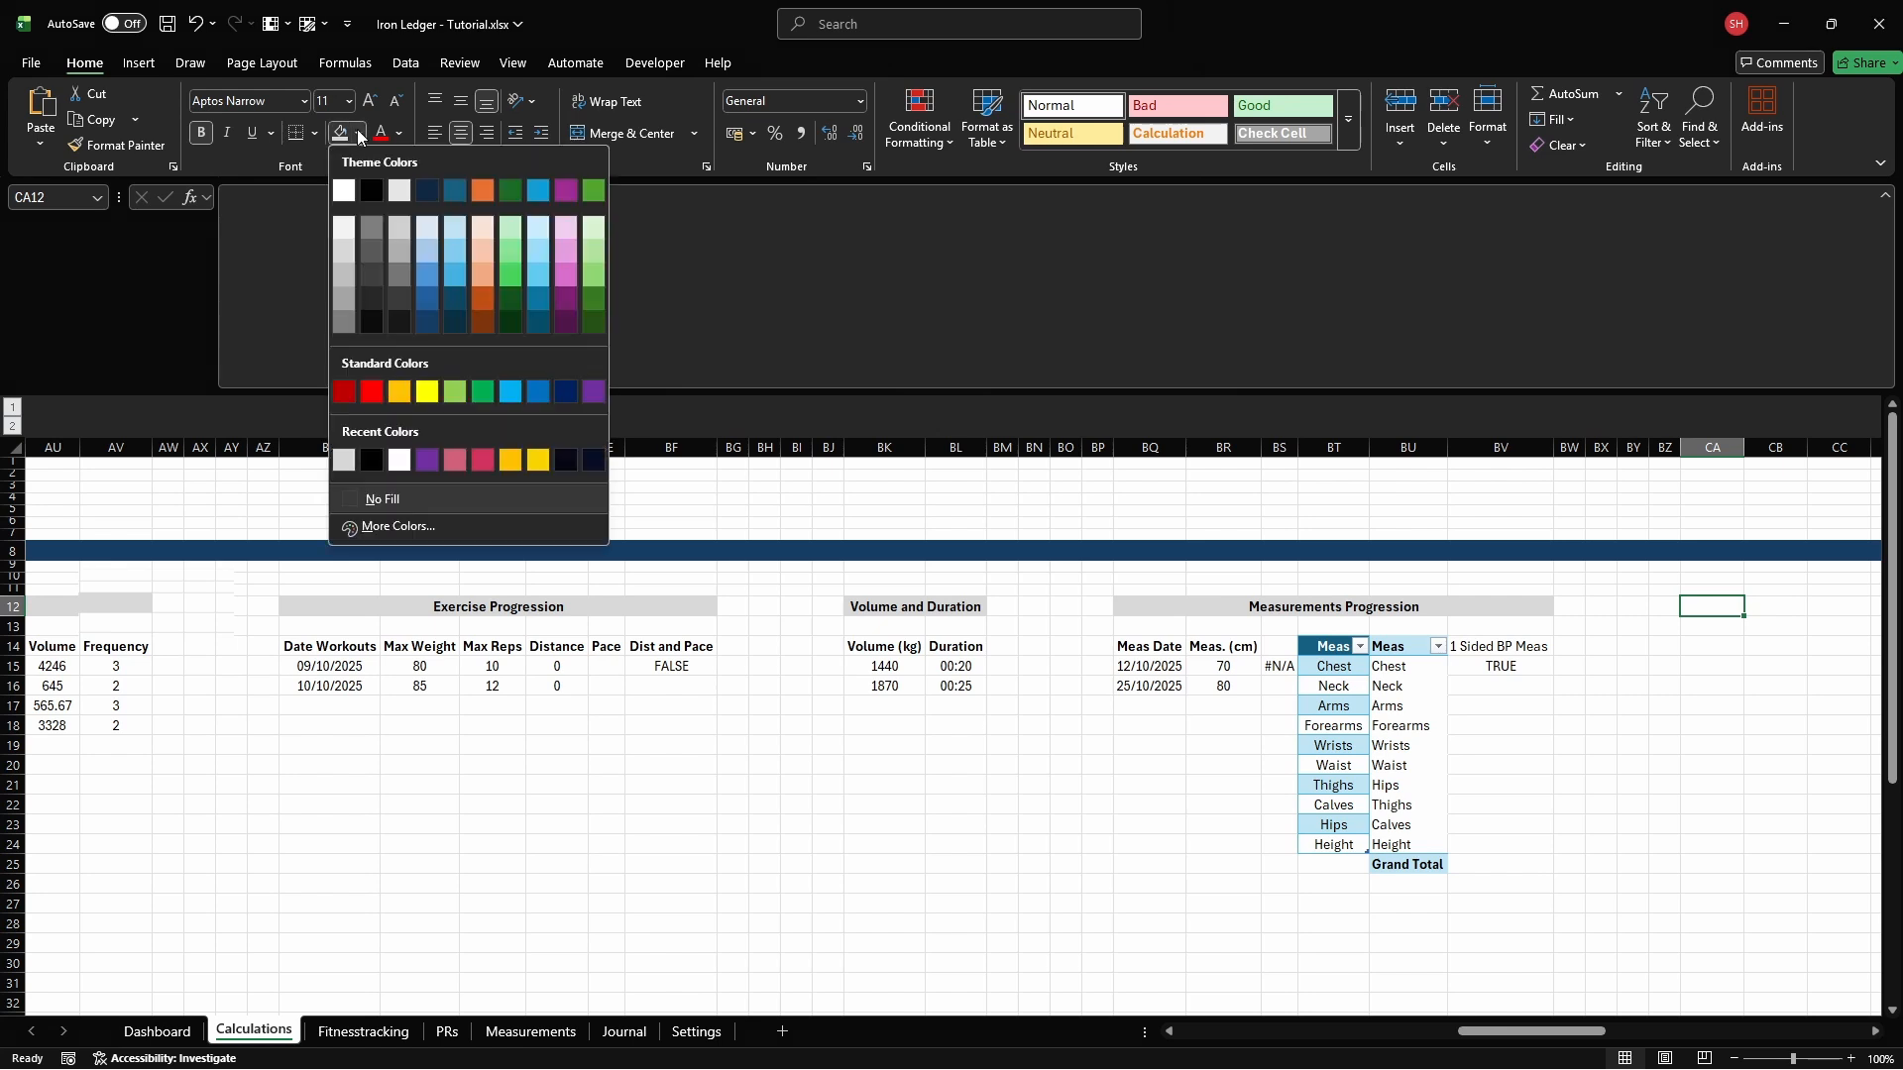
{"action": "left_click", "coordinate": [353, 531]}
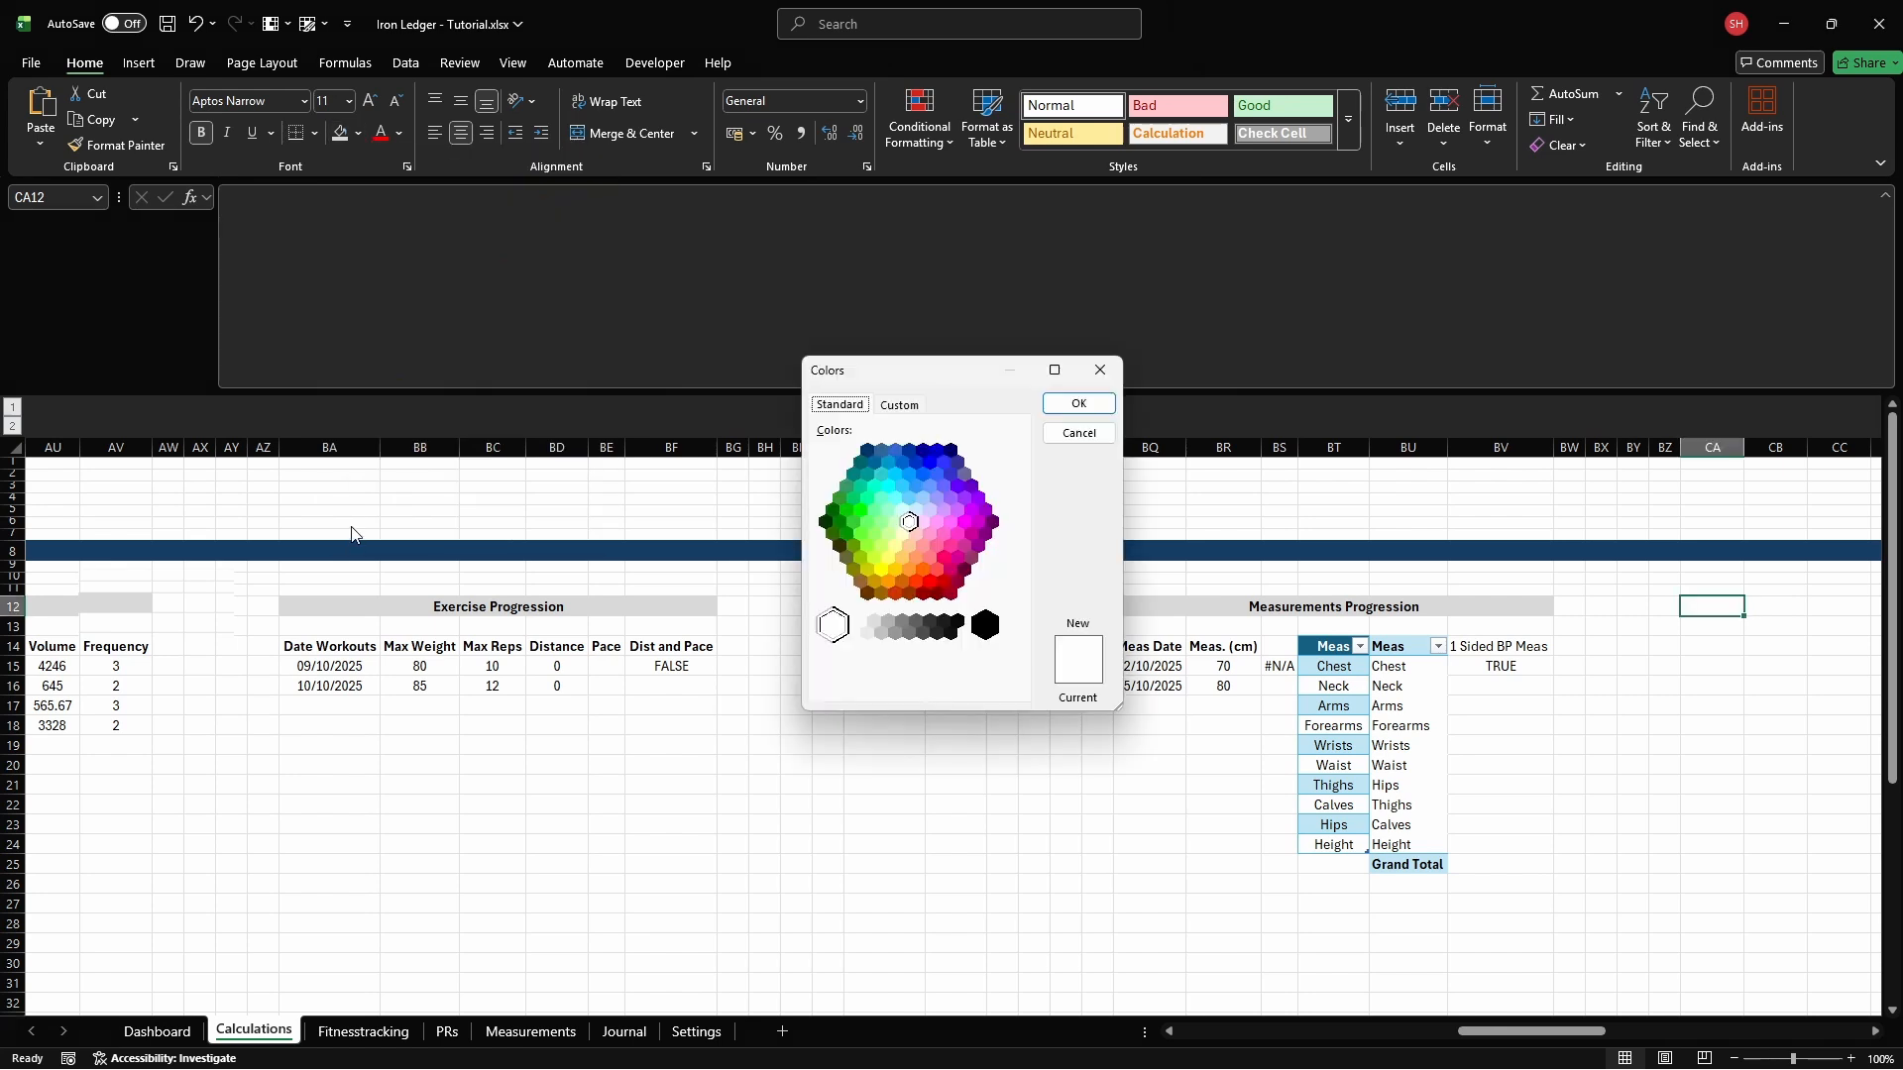
{"action": "left_click", "coordinate": [898, 406]}
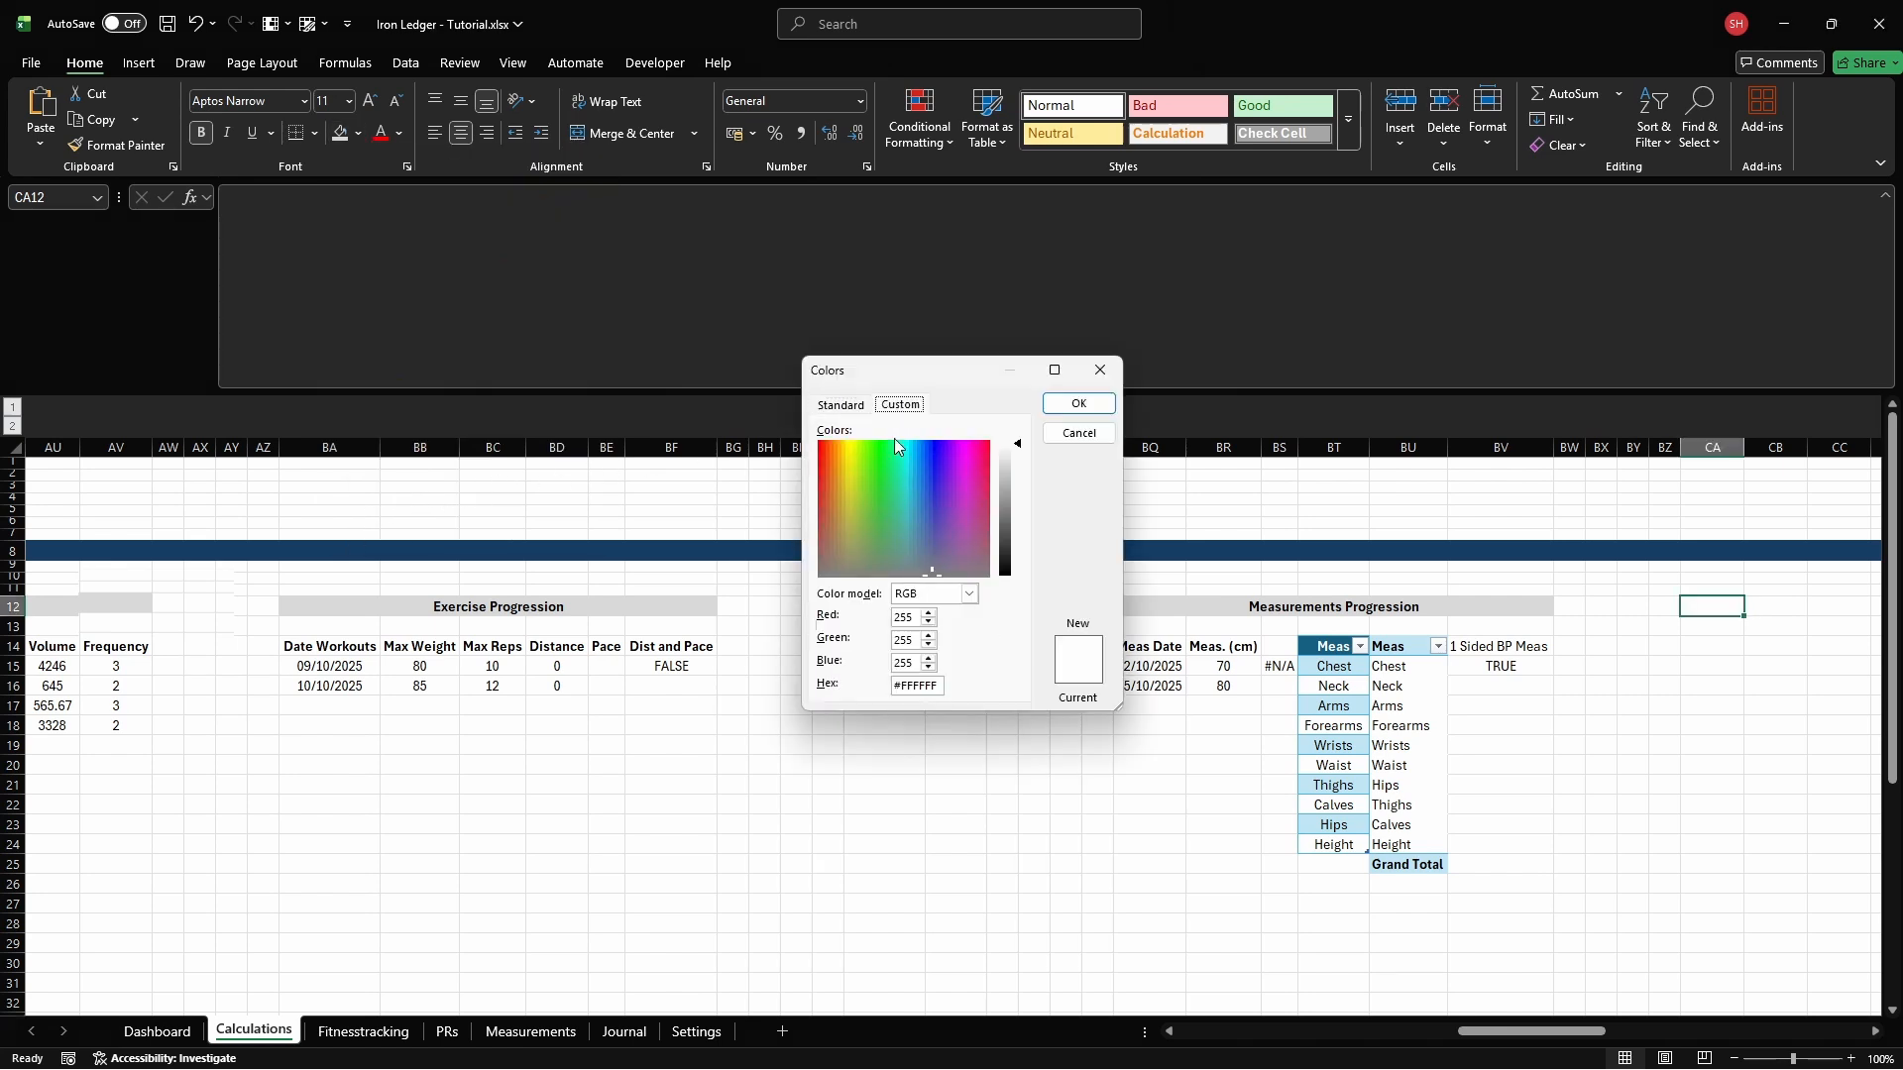
{"action": "left_click", "coordinate": [939, 685]}
{"action": "type", "text": "D9D9D9"}
{"action": "key", "text": "Return"}
Enter the section title "Weight" in CA12 and merge and center it across CA12:CE12
{"action": "type", "text": "Weight"}
{"action": "key", "text": "shift+Right"}
{"action": "key", "text": "shift+Right"}
{"action": "key", "text": "shift+Right"}
{"action": "key", "text": "shift+Right"}
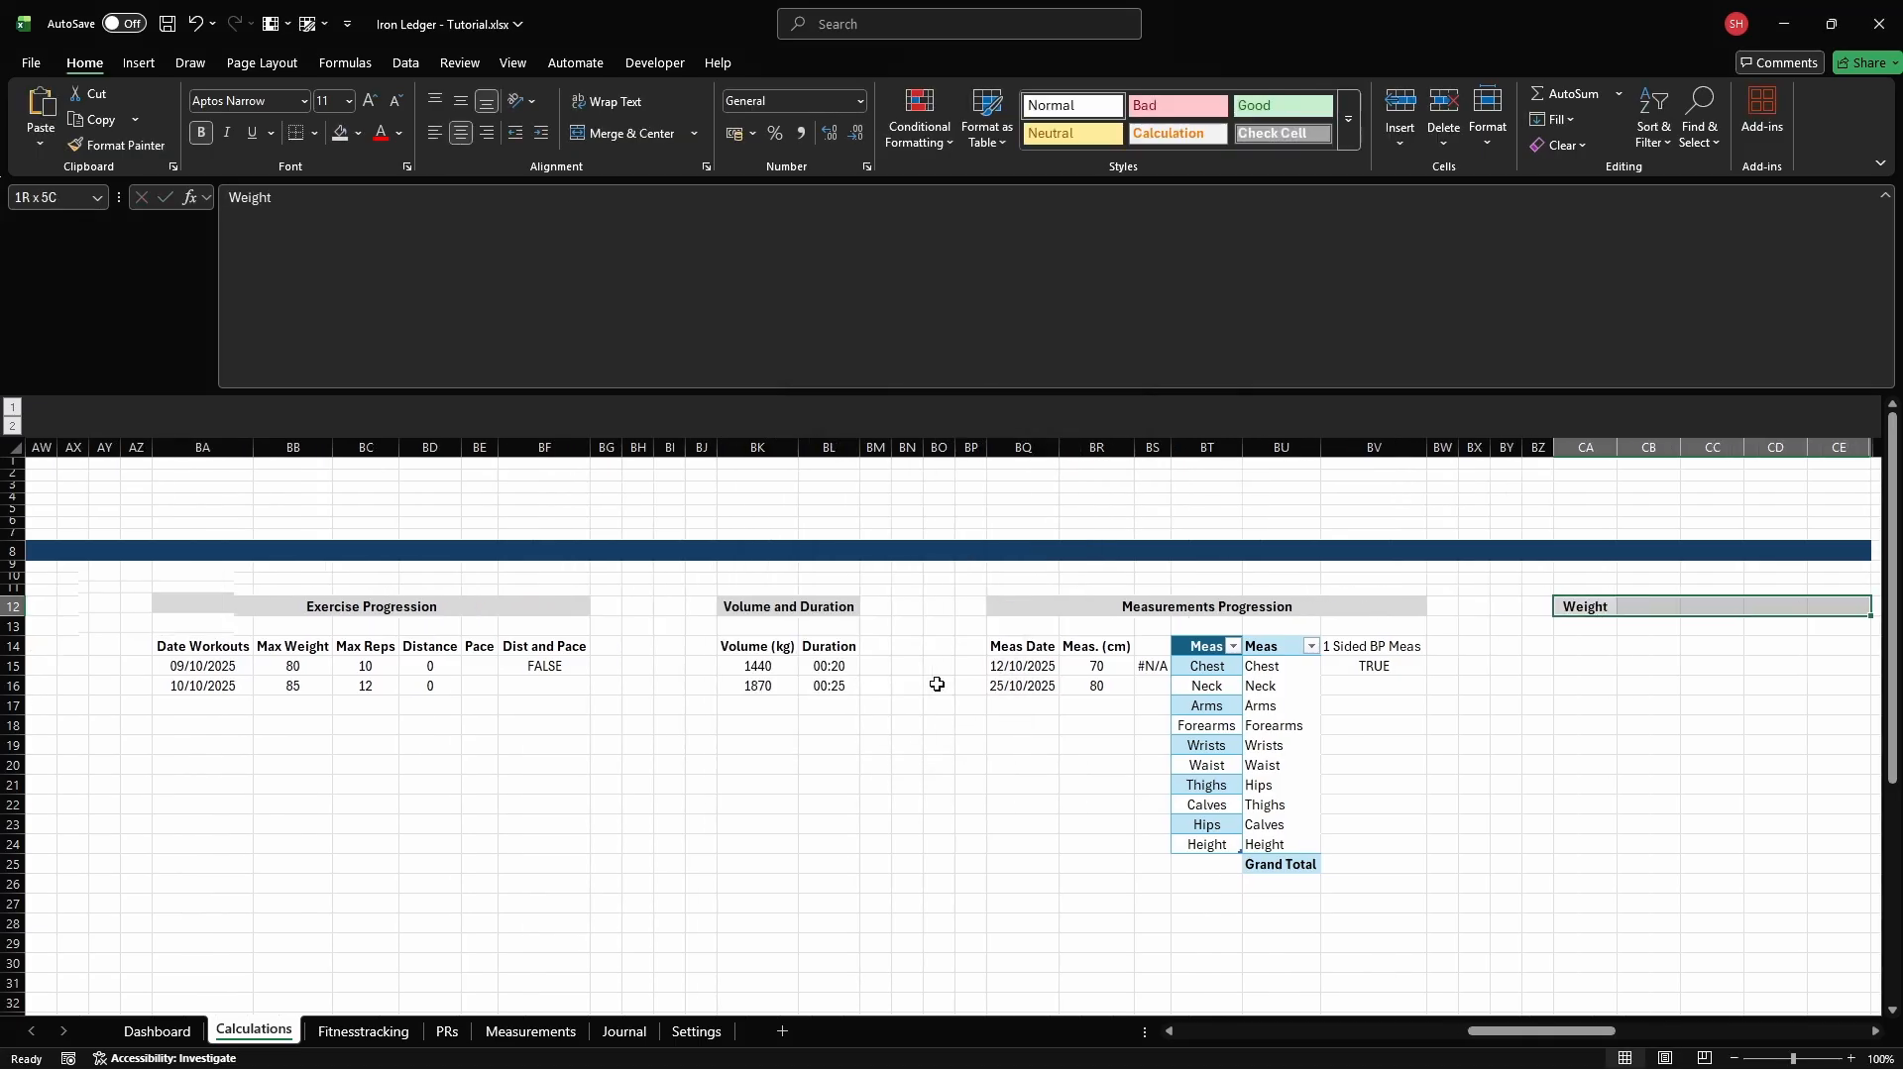
{"action": "left_click", "coordinate": [625, 133]}
Enter the header "Current Weight" in CA14 and define the workbook name cd_w_current for CA15
{"action": "key", "text": "Down"}
{"action": "key", "text": "Down"}
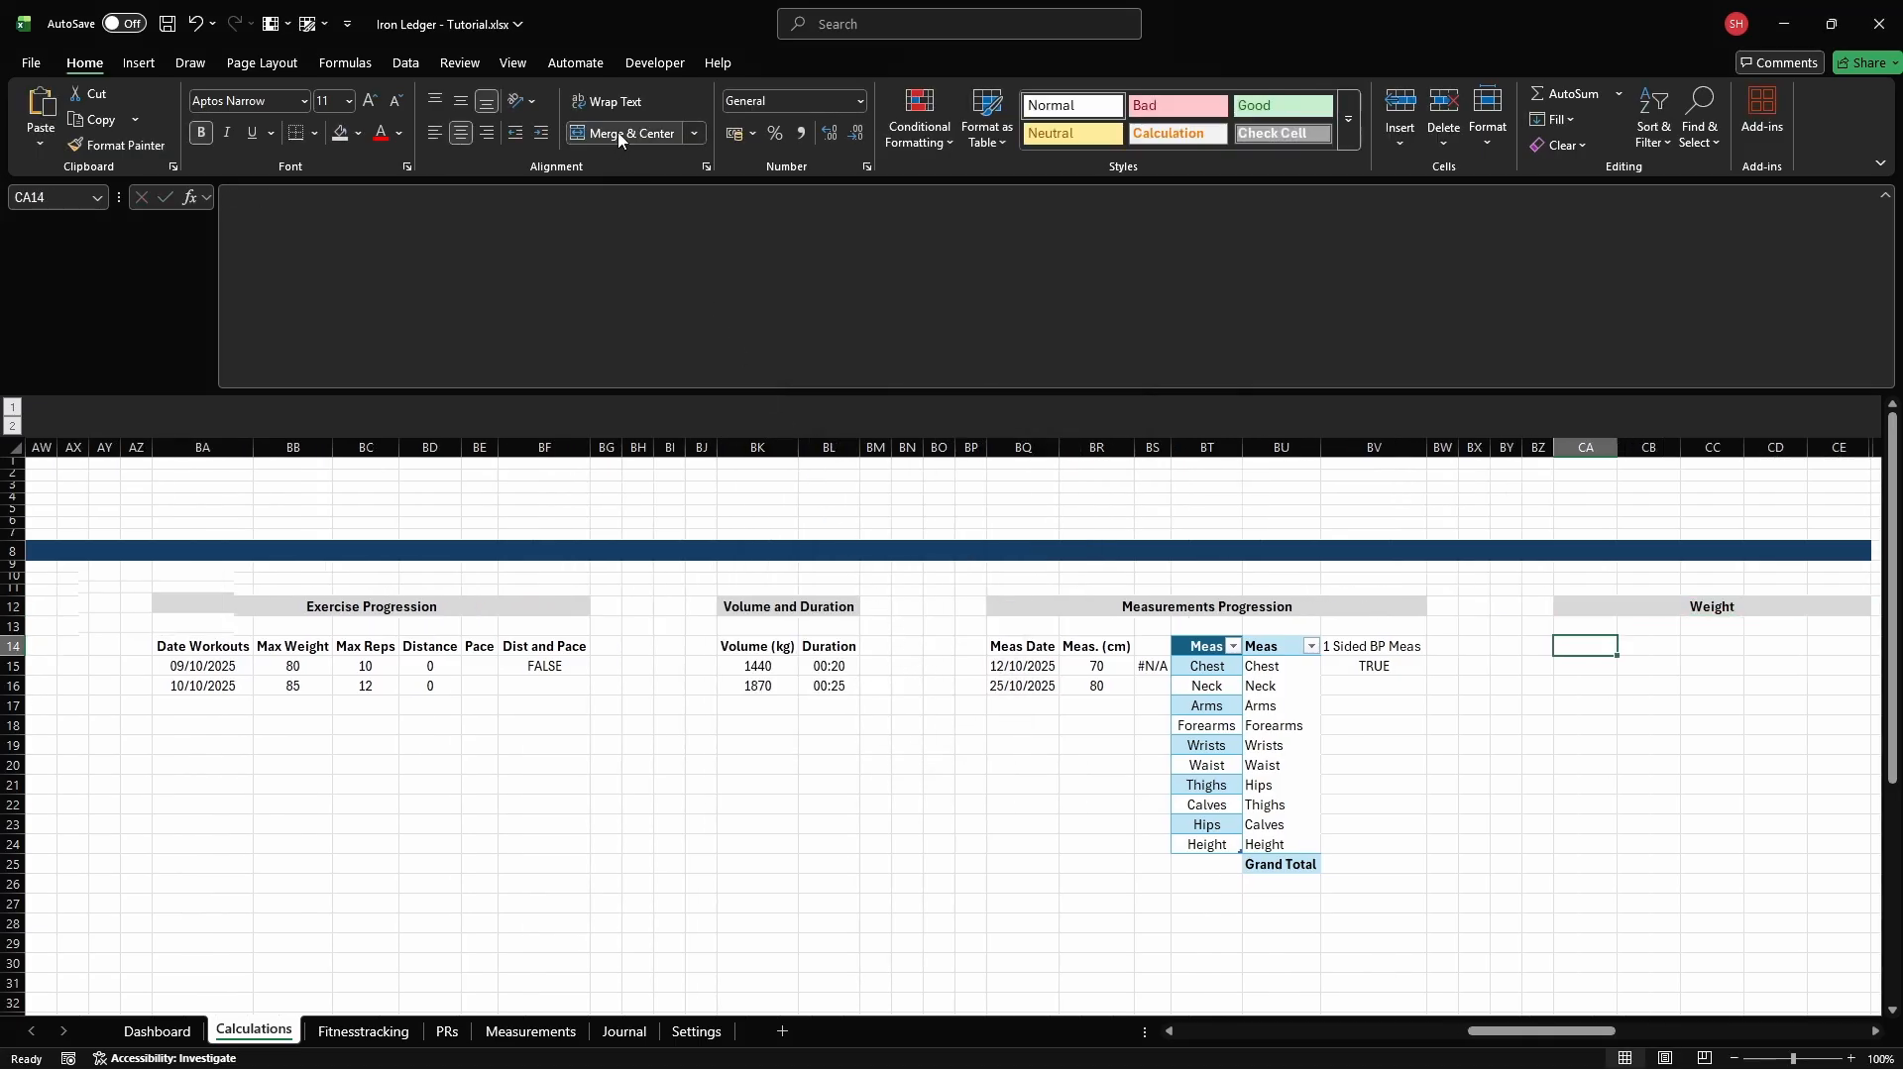
{"action": "type", "text": "Current Weight"}
{"action": "key", "text": "Return"}
{"action": "key", "text": "ctrl+F3"}
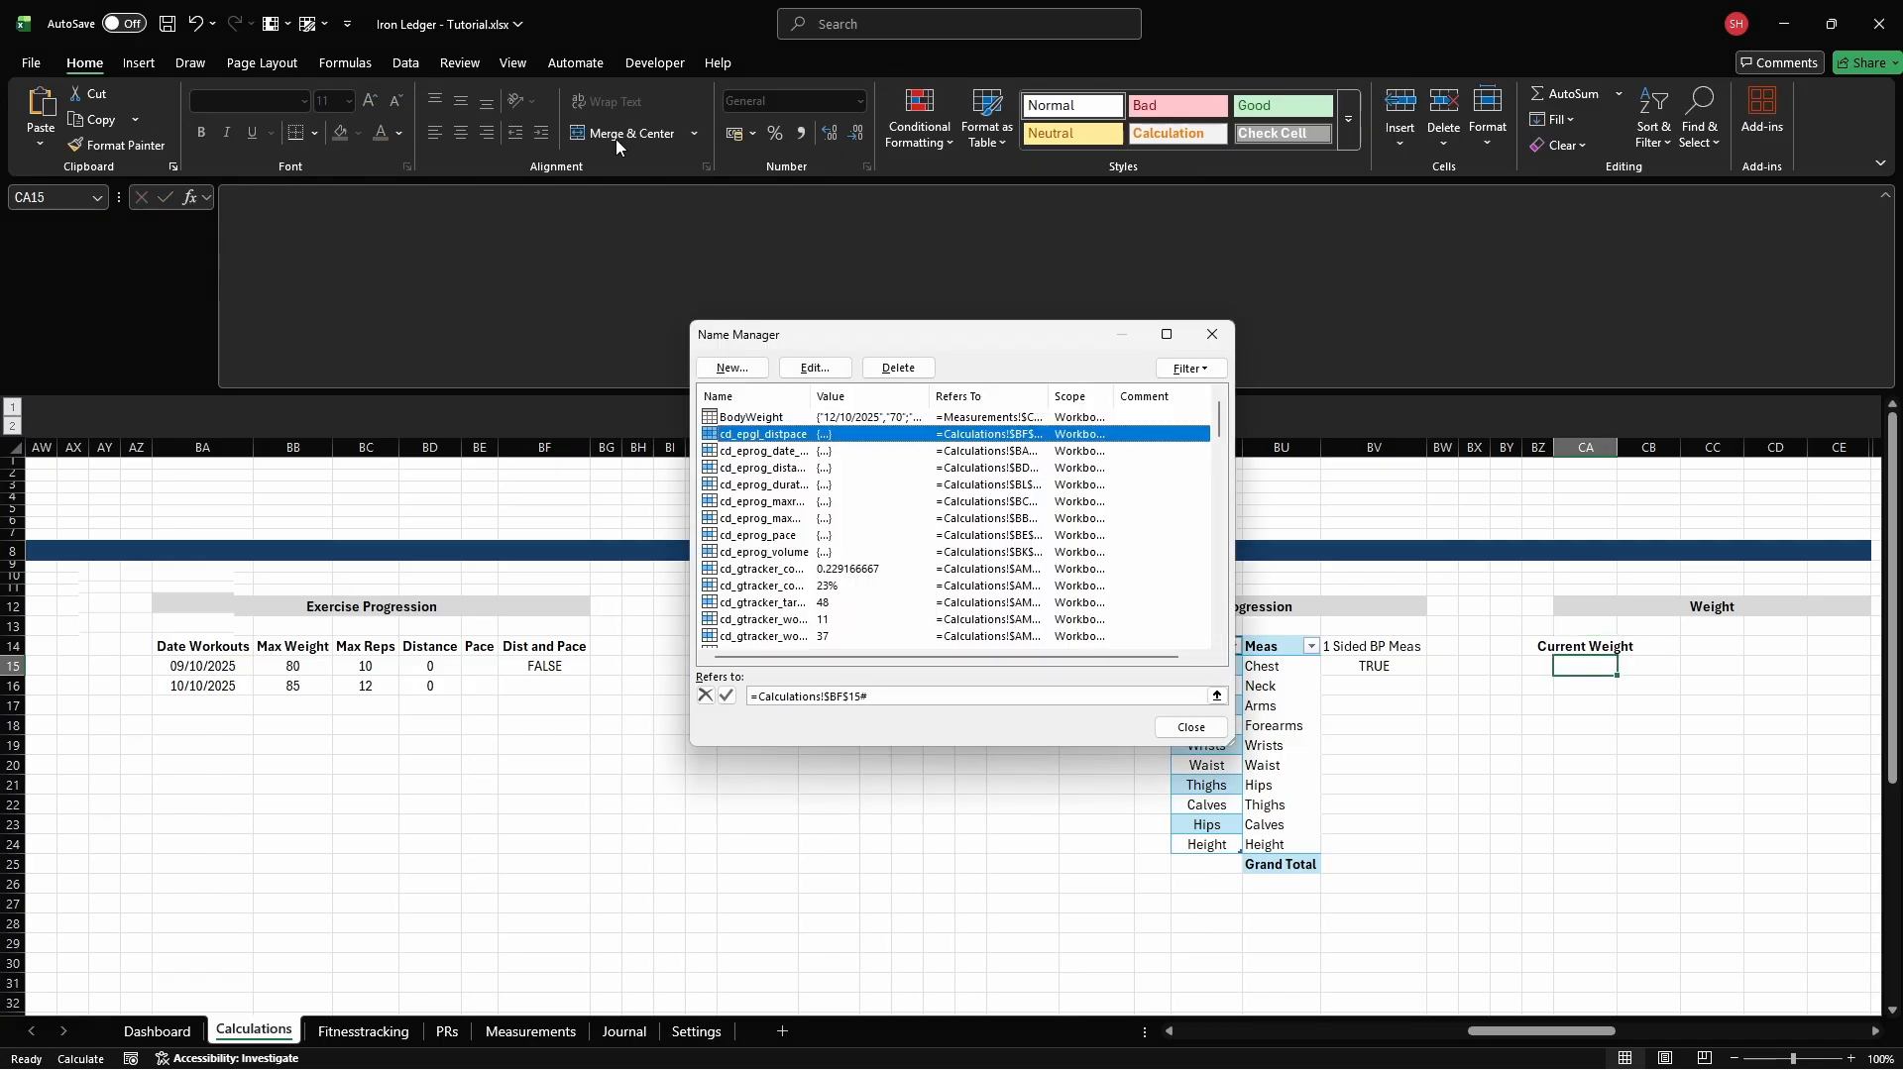
{"action": "left_click", "coordinate": [733, 367]}
{"action": "type", "text": "val_wt_current"}
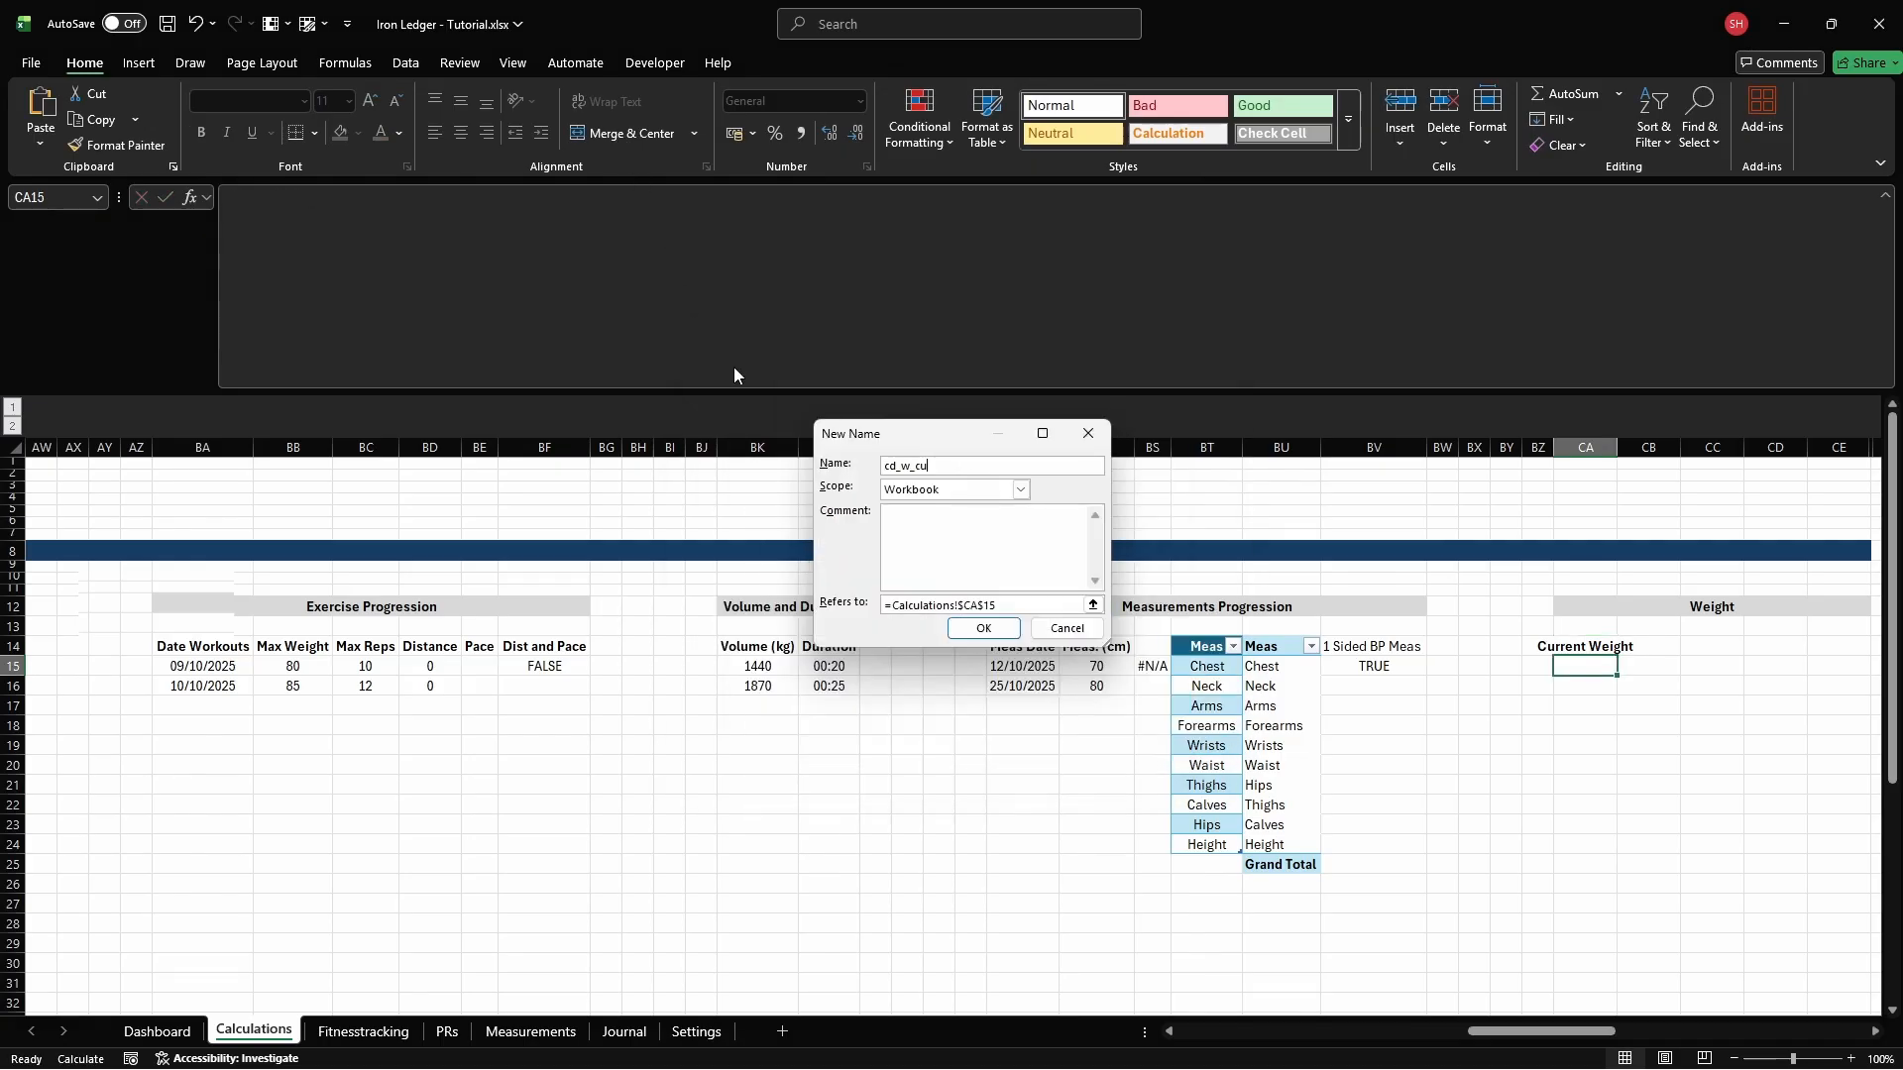
{"action": "key", "text": "Return"}
{"action": "key", "text": "Escape"}
Enter =XLOOKUP(MAX(BodyWeight[Date]),BodyWeight[Date],BodyWeight[Body Weight]) in CA15
{"action": "type", "text": "=XLOOKUP(MA"}
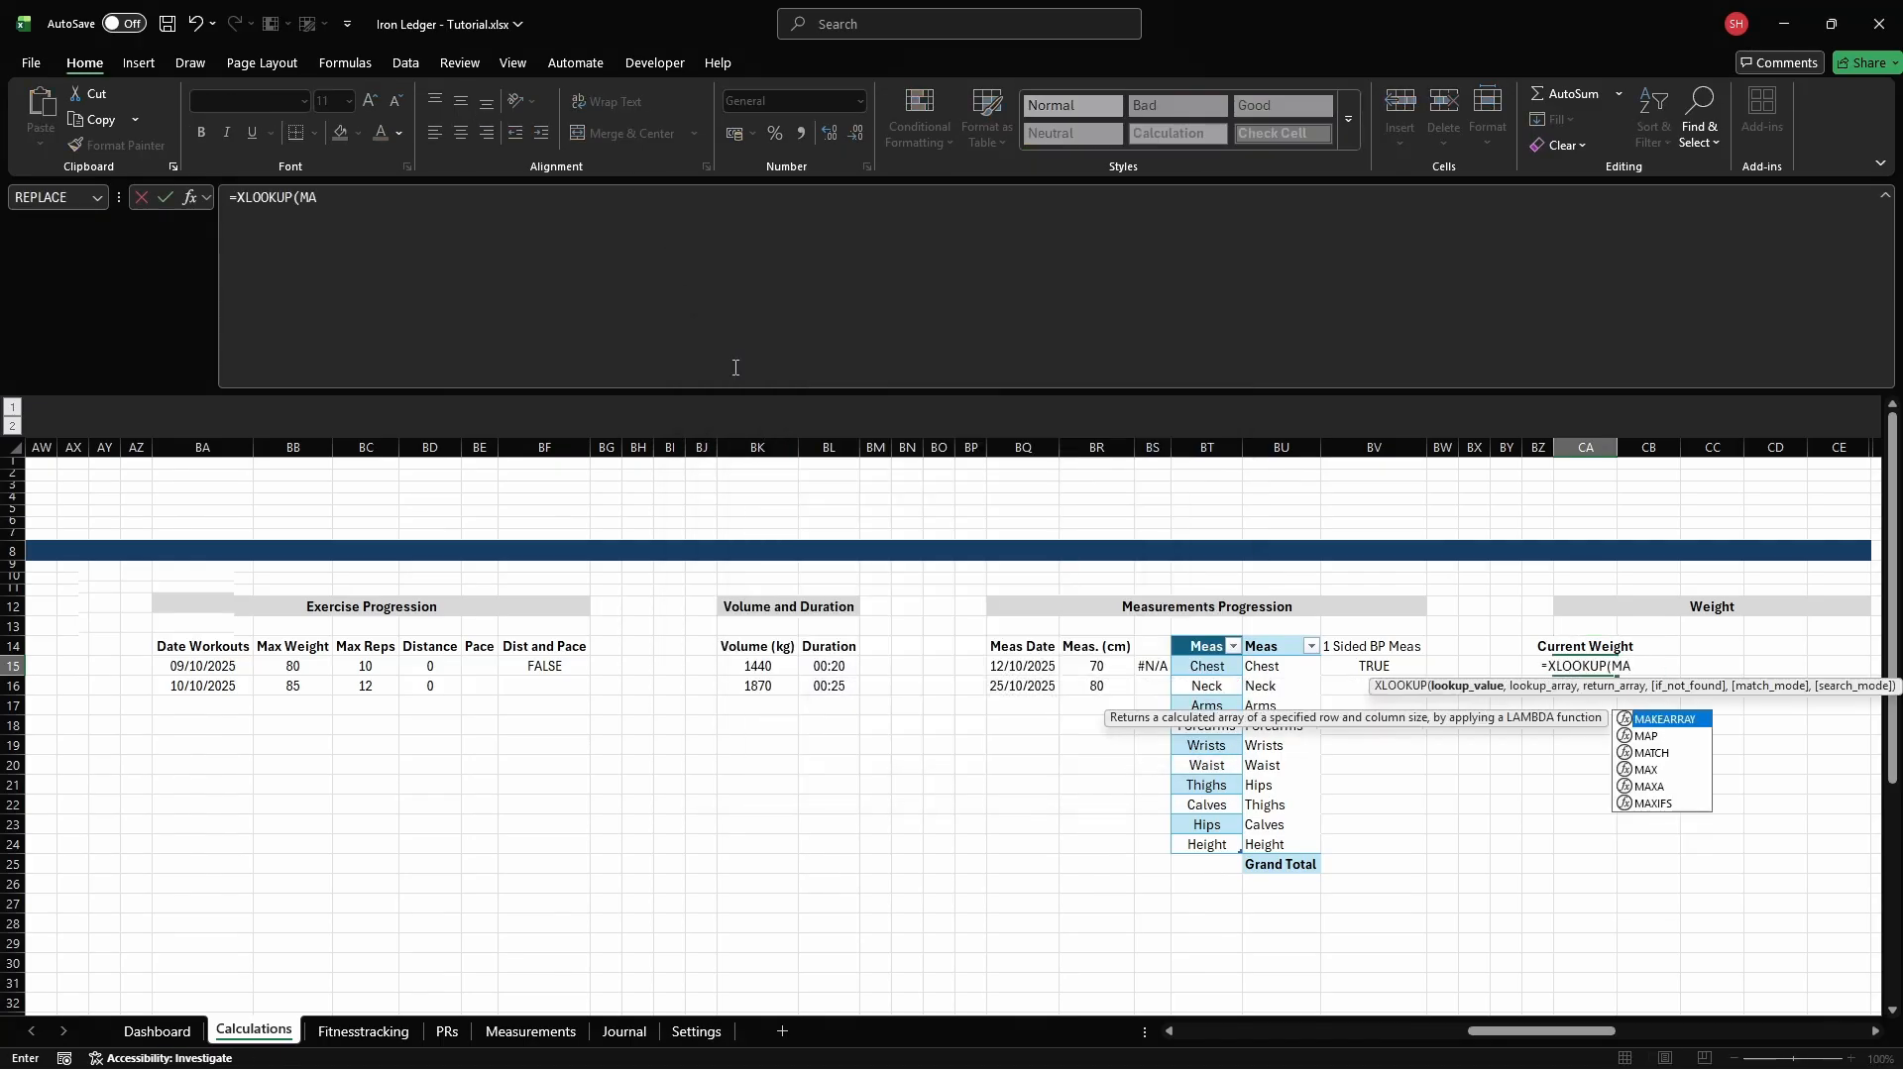
{"action": "type", "text": "X(BodyWeight[Date]),B"}
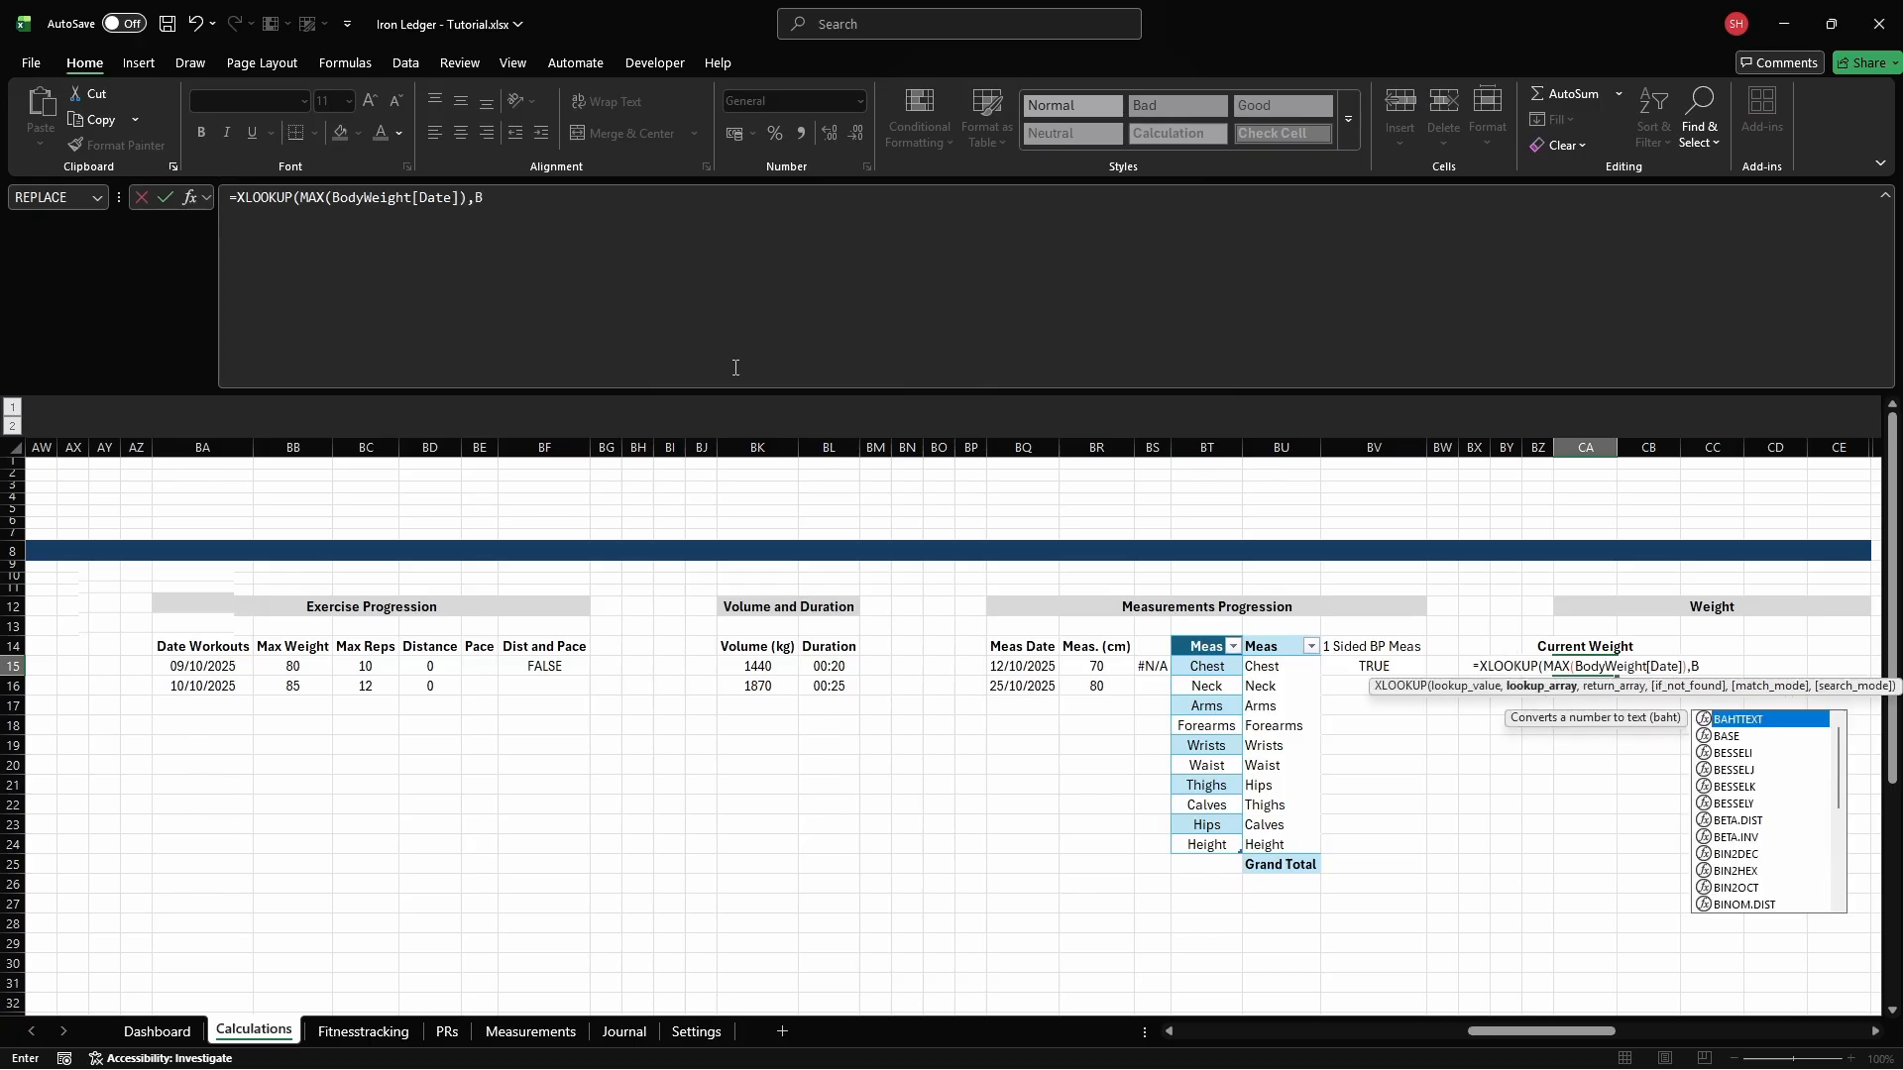
{"action": "type", "text": "odyWeight[Date],BodyWe"}
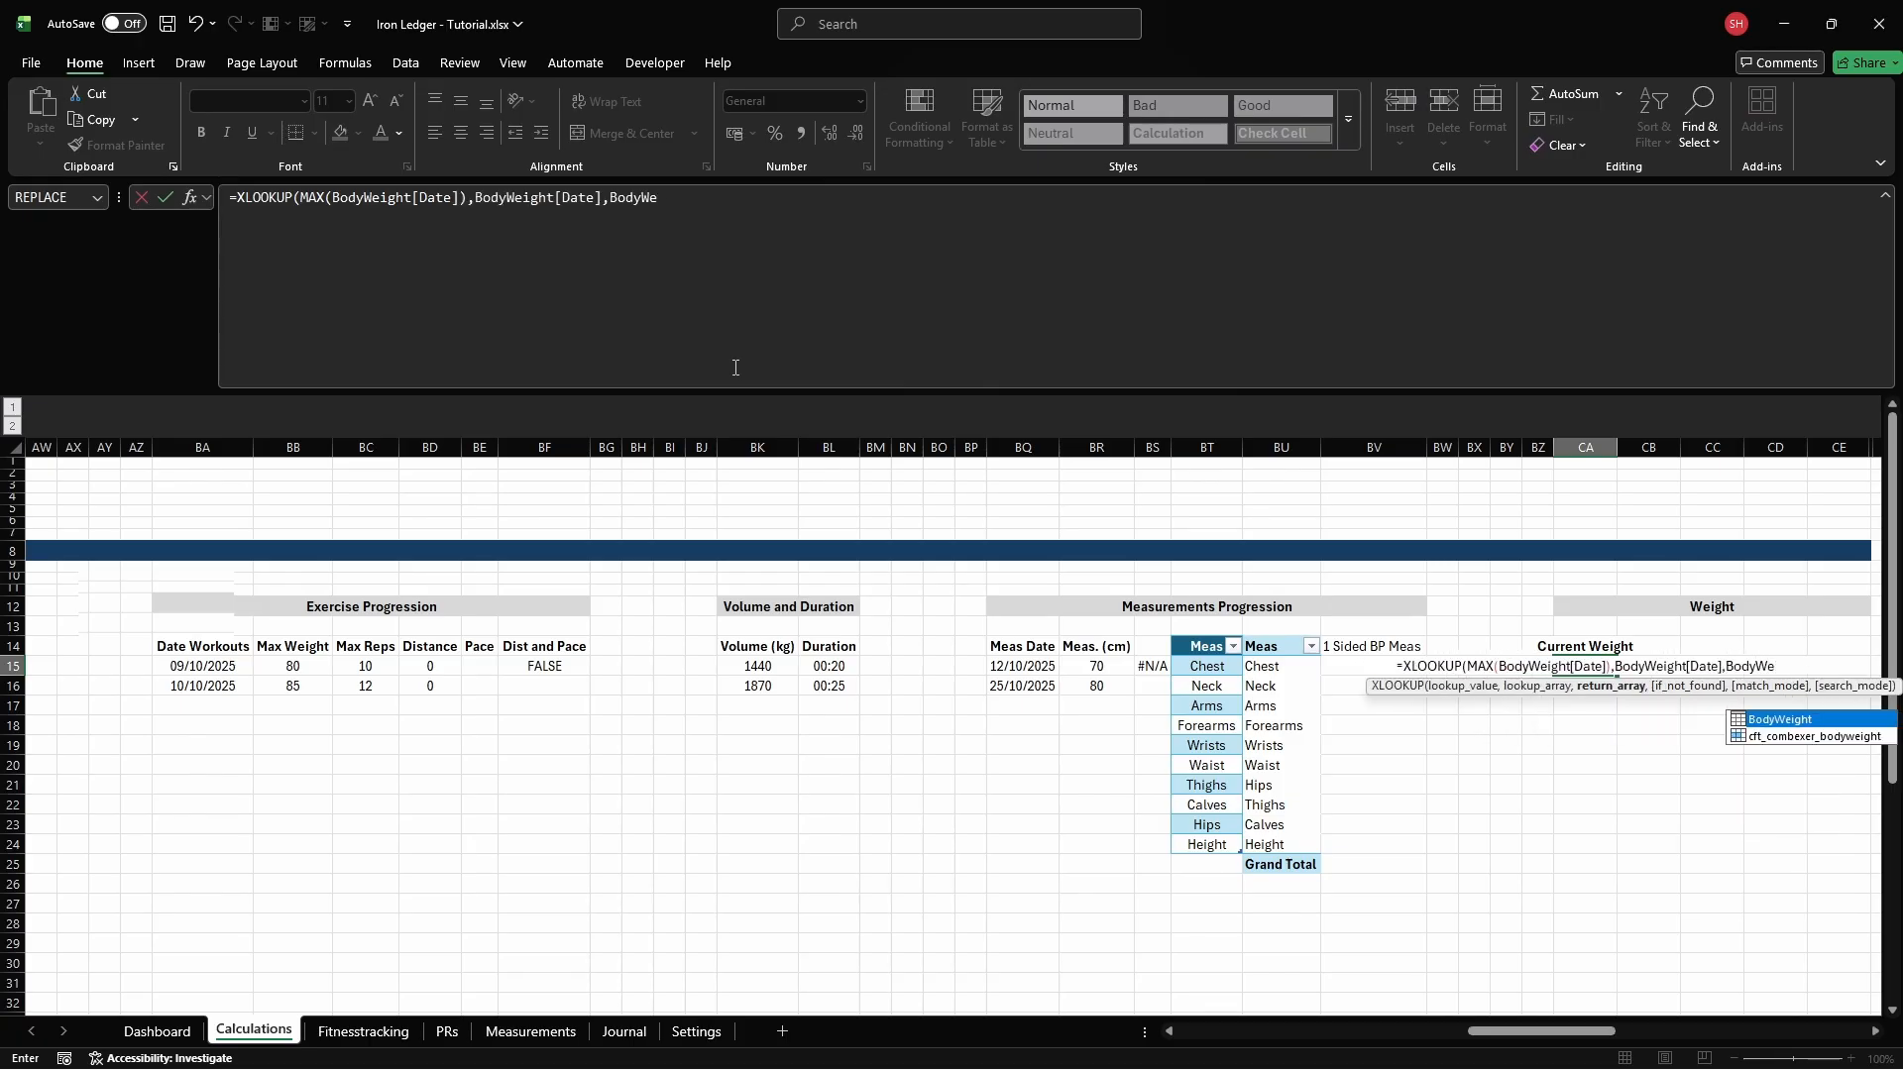
{"action": "type", "text": "ight[Body Weight])"}
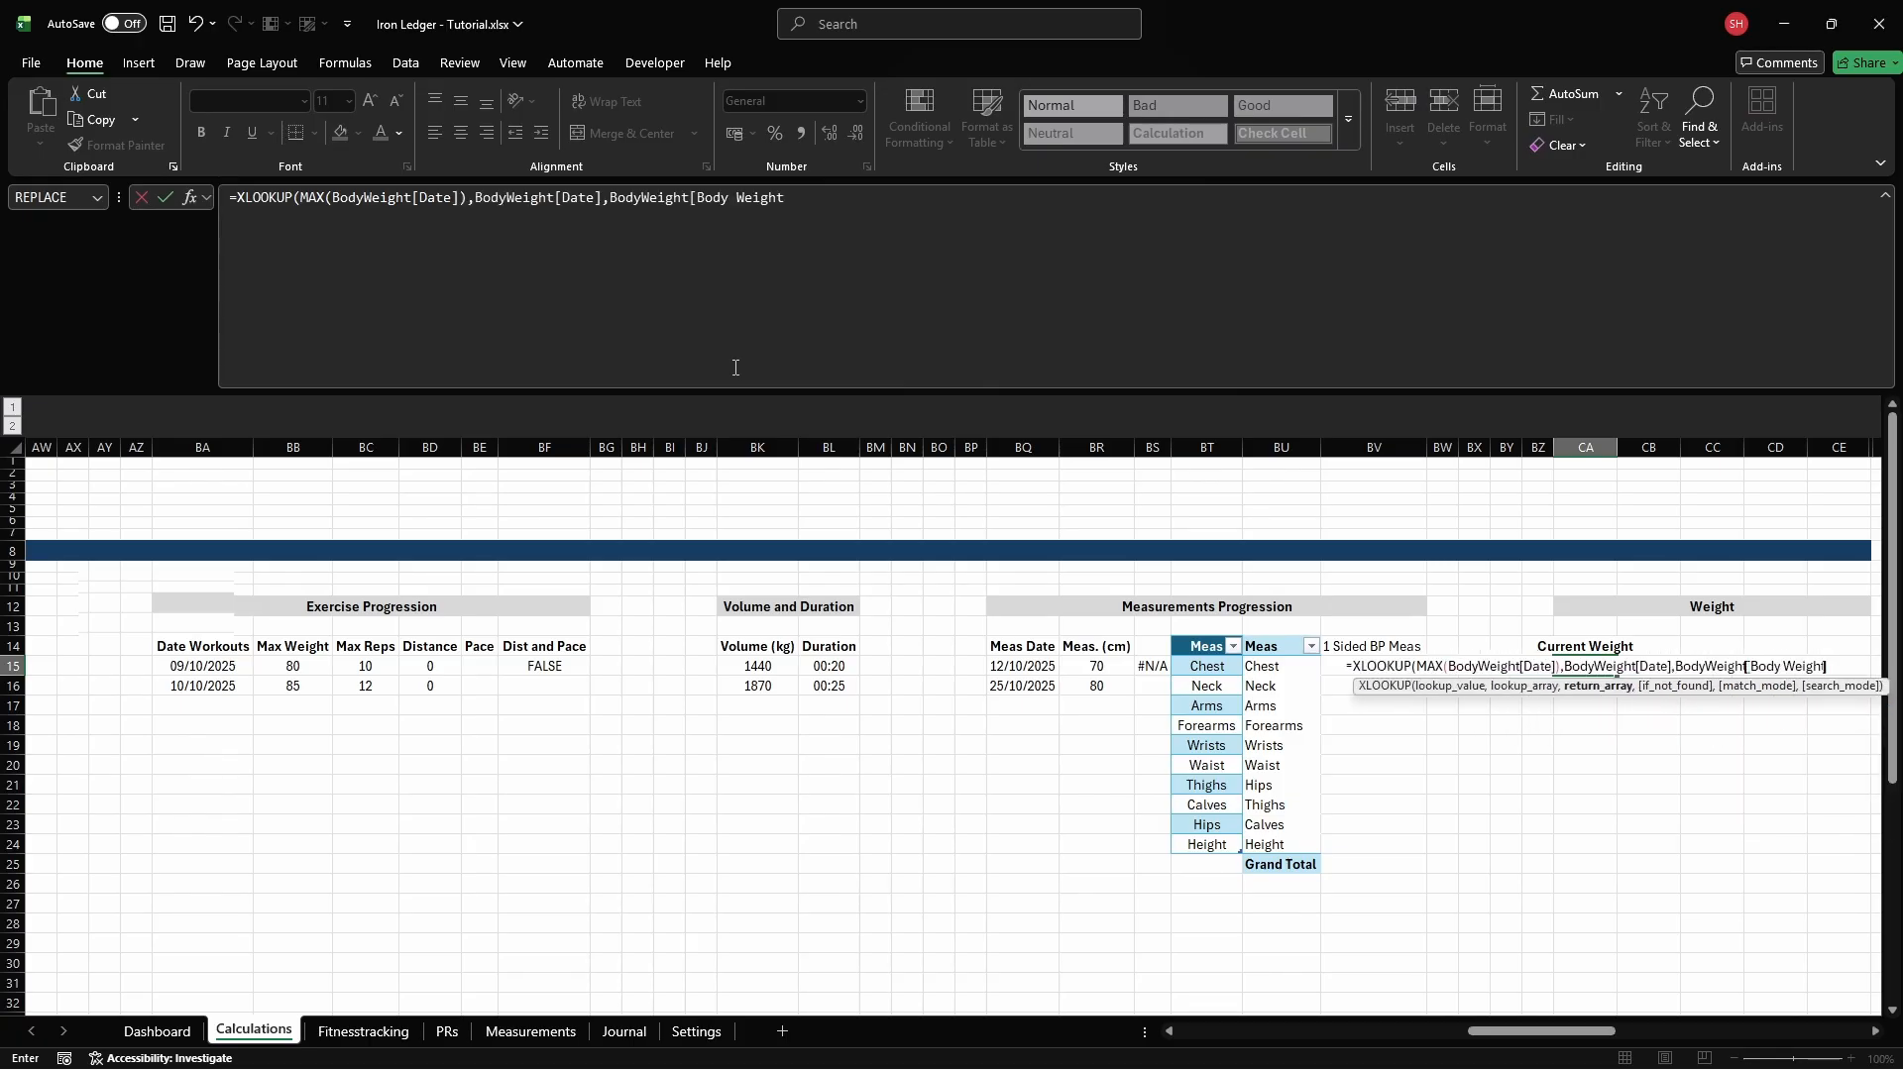
{"action": "key", "text": "Tab"}
Enter the header "Weight in Timeperiod" in CB14 and define the workbook name cd_w_weight referring to CB15
{"action": "key", "text": "Up"}
{"action": "type", "text": "Weight in Timeperiod"}
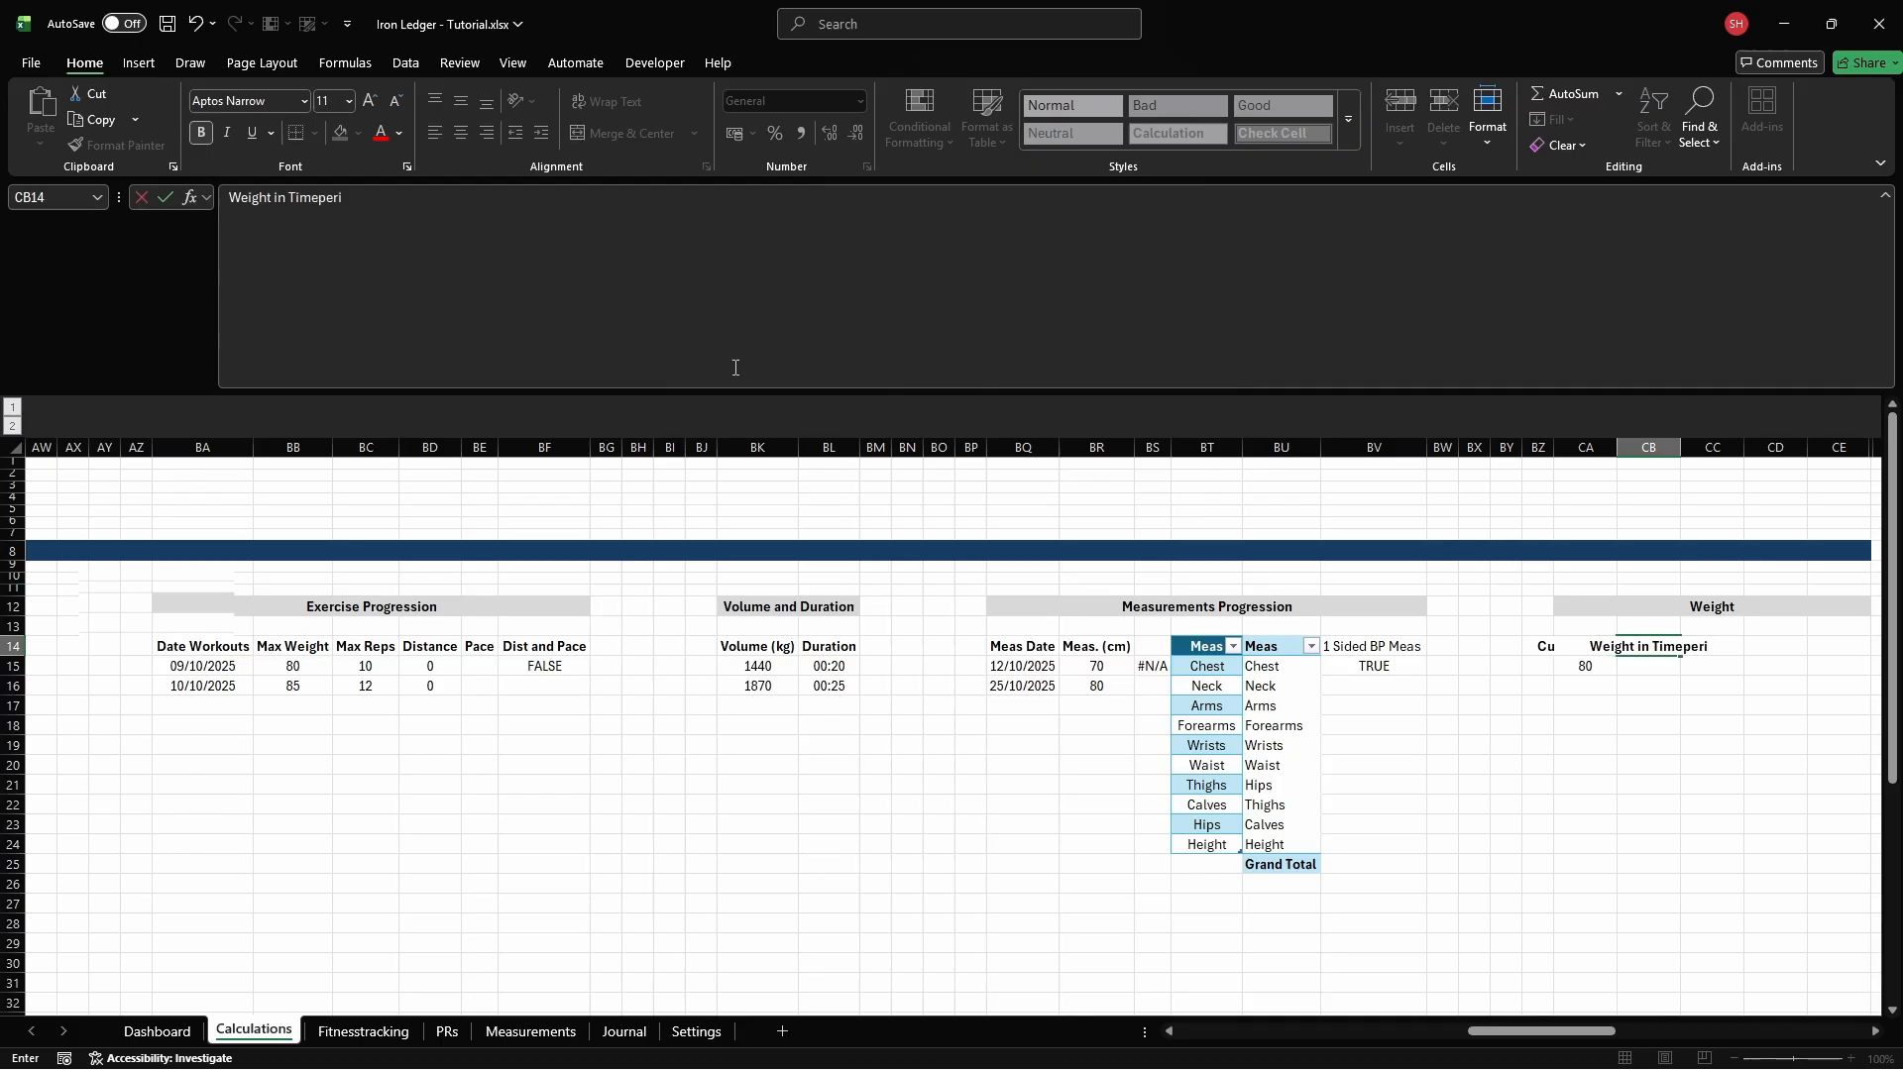
{"action": "key", "text": "Return"}
{"action": "key", "text": "ctrl+F3"}
{"action": "left_click", "coordinate": [734, 368]}
{"action": "type", "text": "cd_w_weight"}
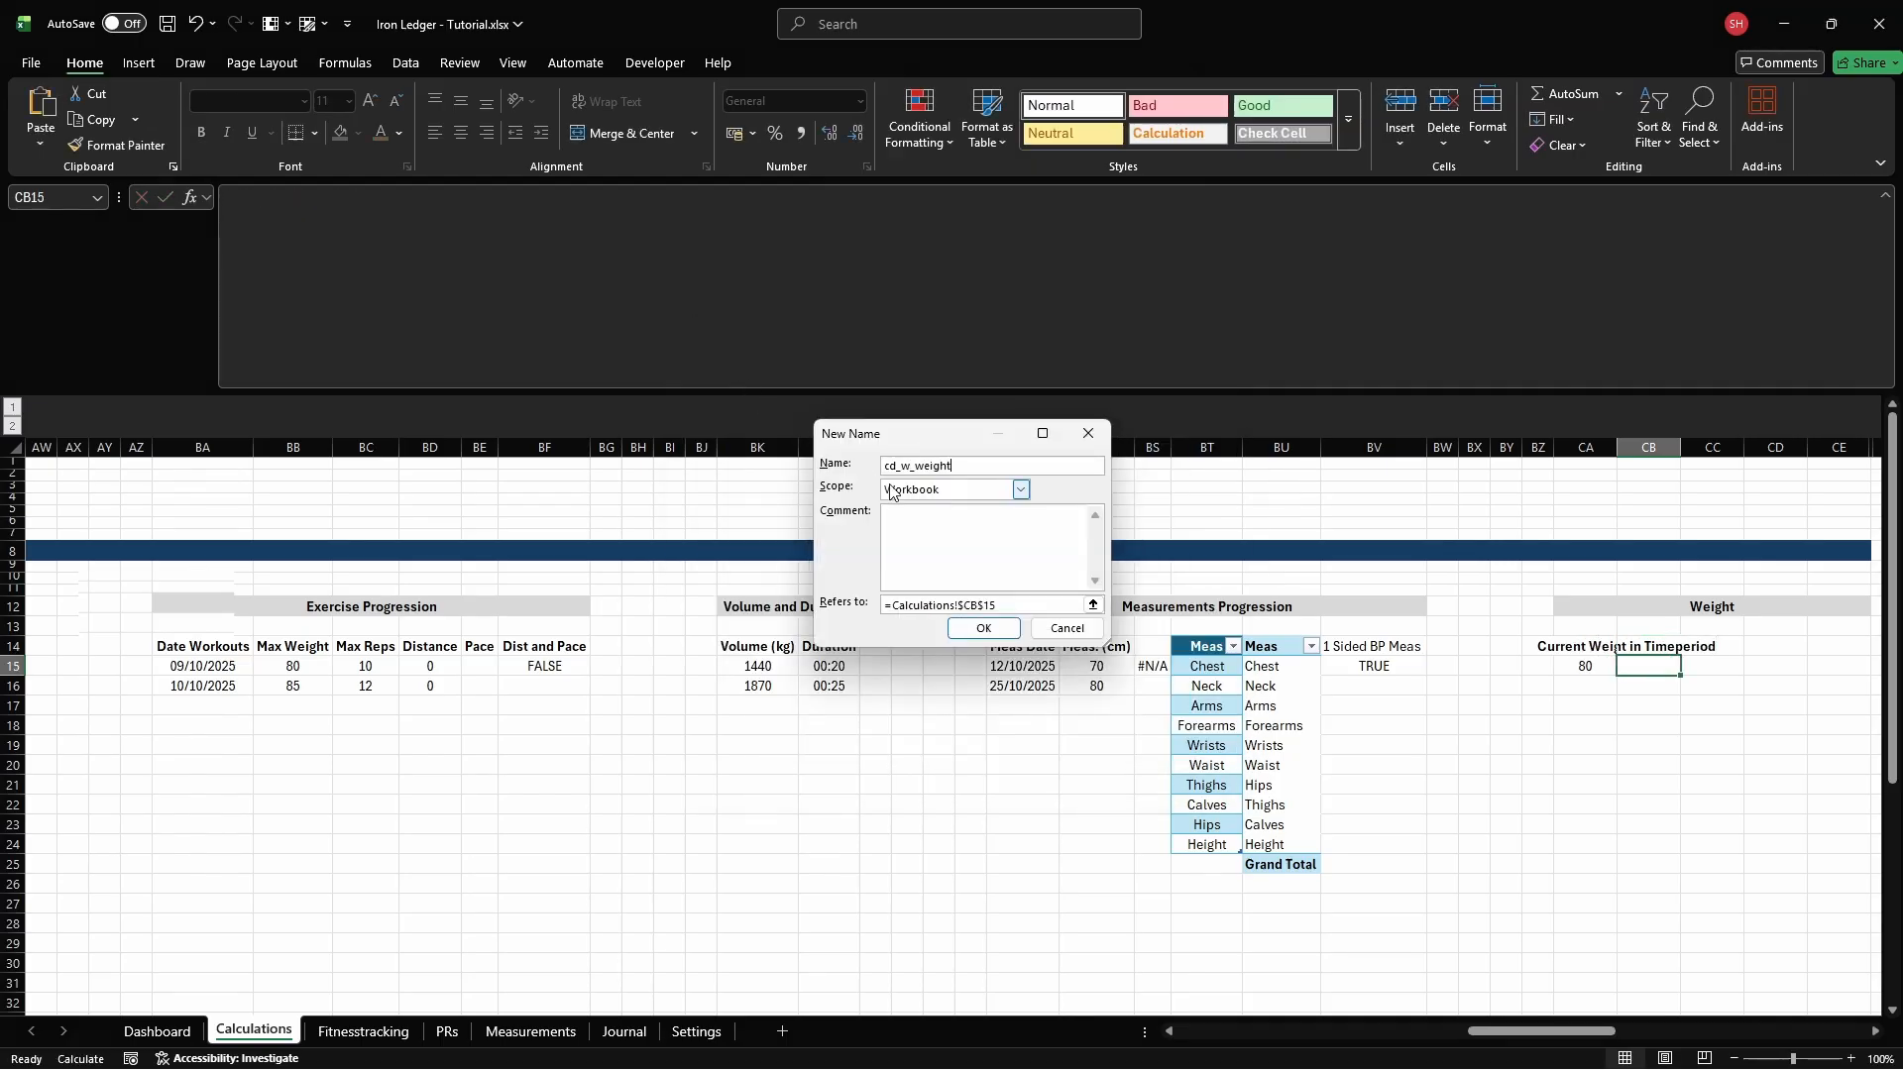
{"action": "left_click", "coordinate": [1072, 605]}
{"action": "key", "text": "Return"}
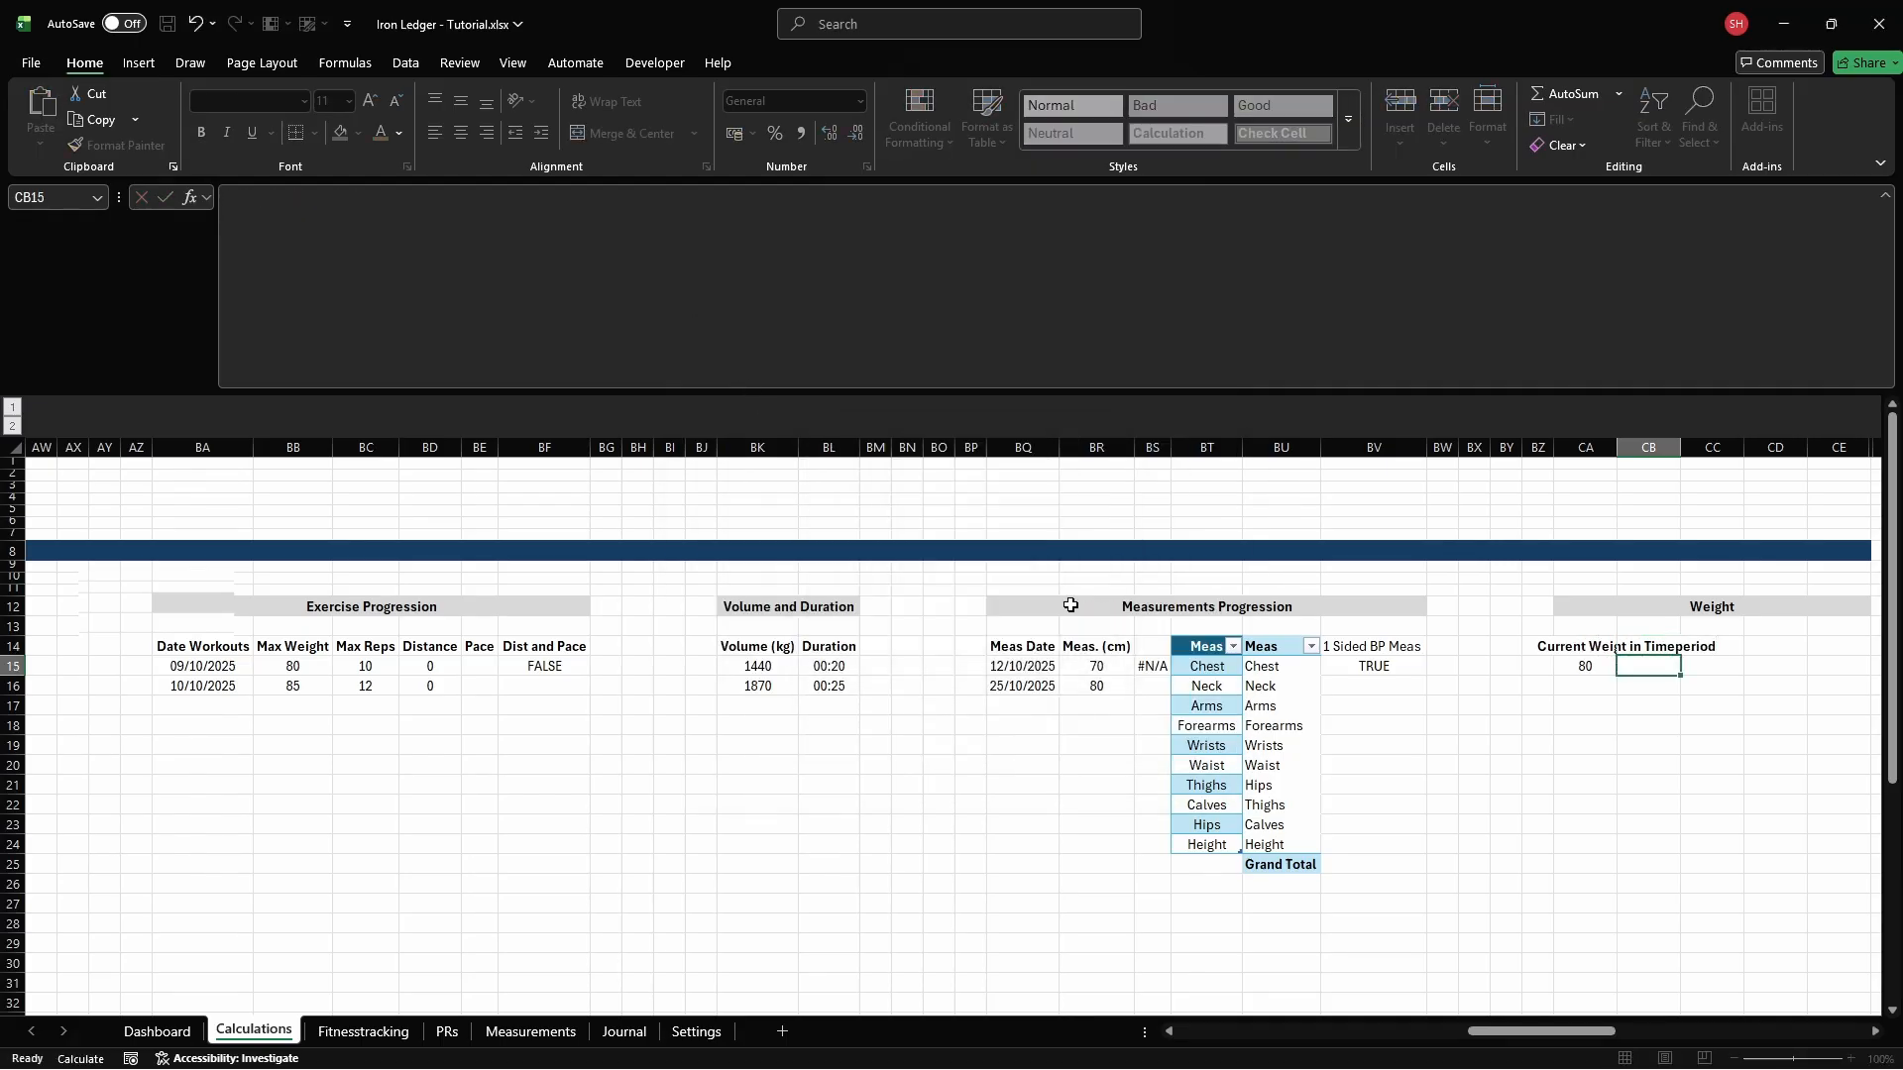
Enter =IFERROR(FILTER(BodyWeight[Body Weight],COUNTIF(cd_w_date, BodyWeight[Date])),NA()) in CB15, with line breaks between the formula parts
{"action": "type", "text": "=IFERROR("}
{"action": "key", "text": "alt+Return"}
{"action": "type", "text": "FI"}
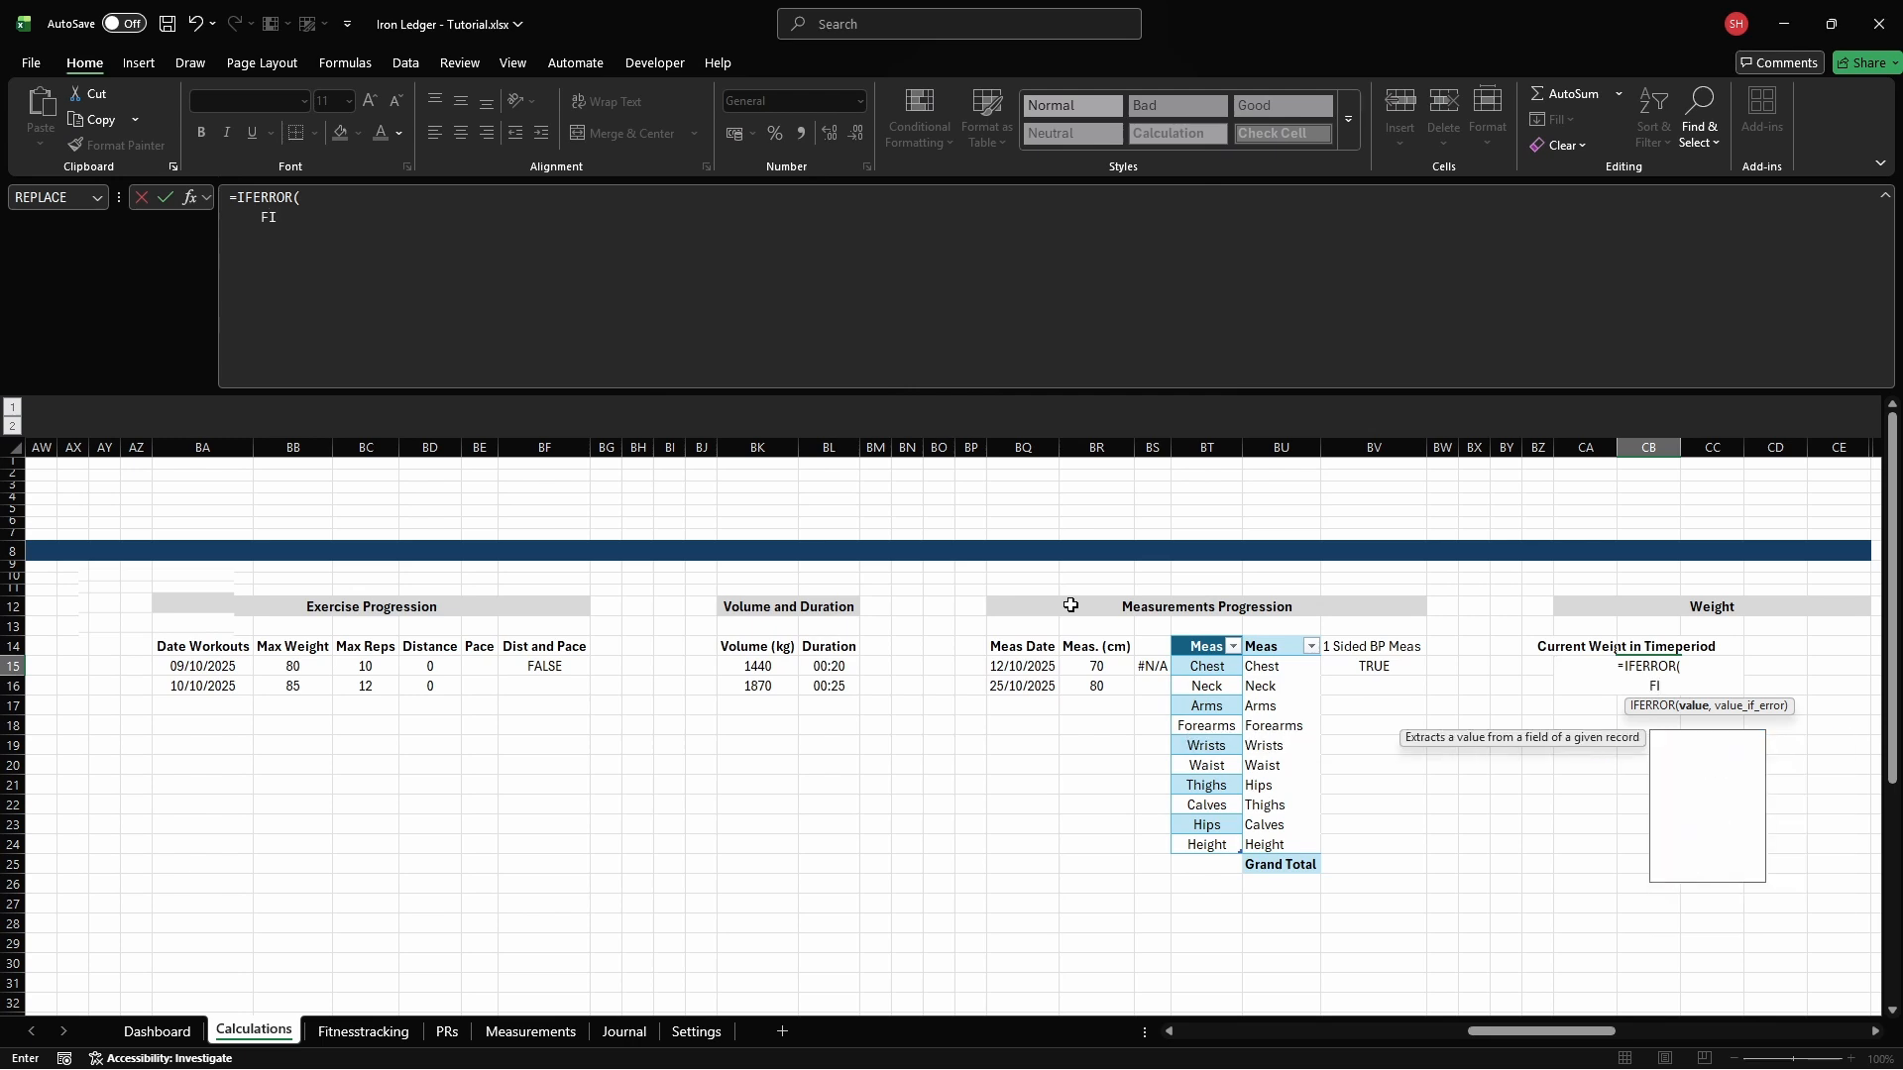
{"action": "type", "text": "LTER(BodyWeight[Body Weight],"}
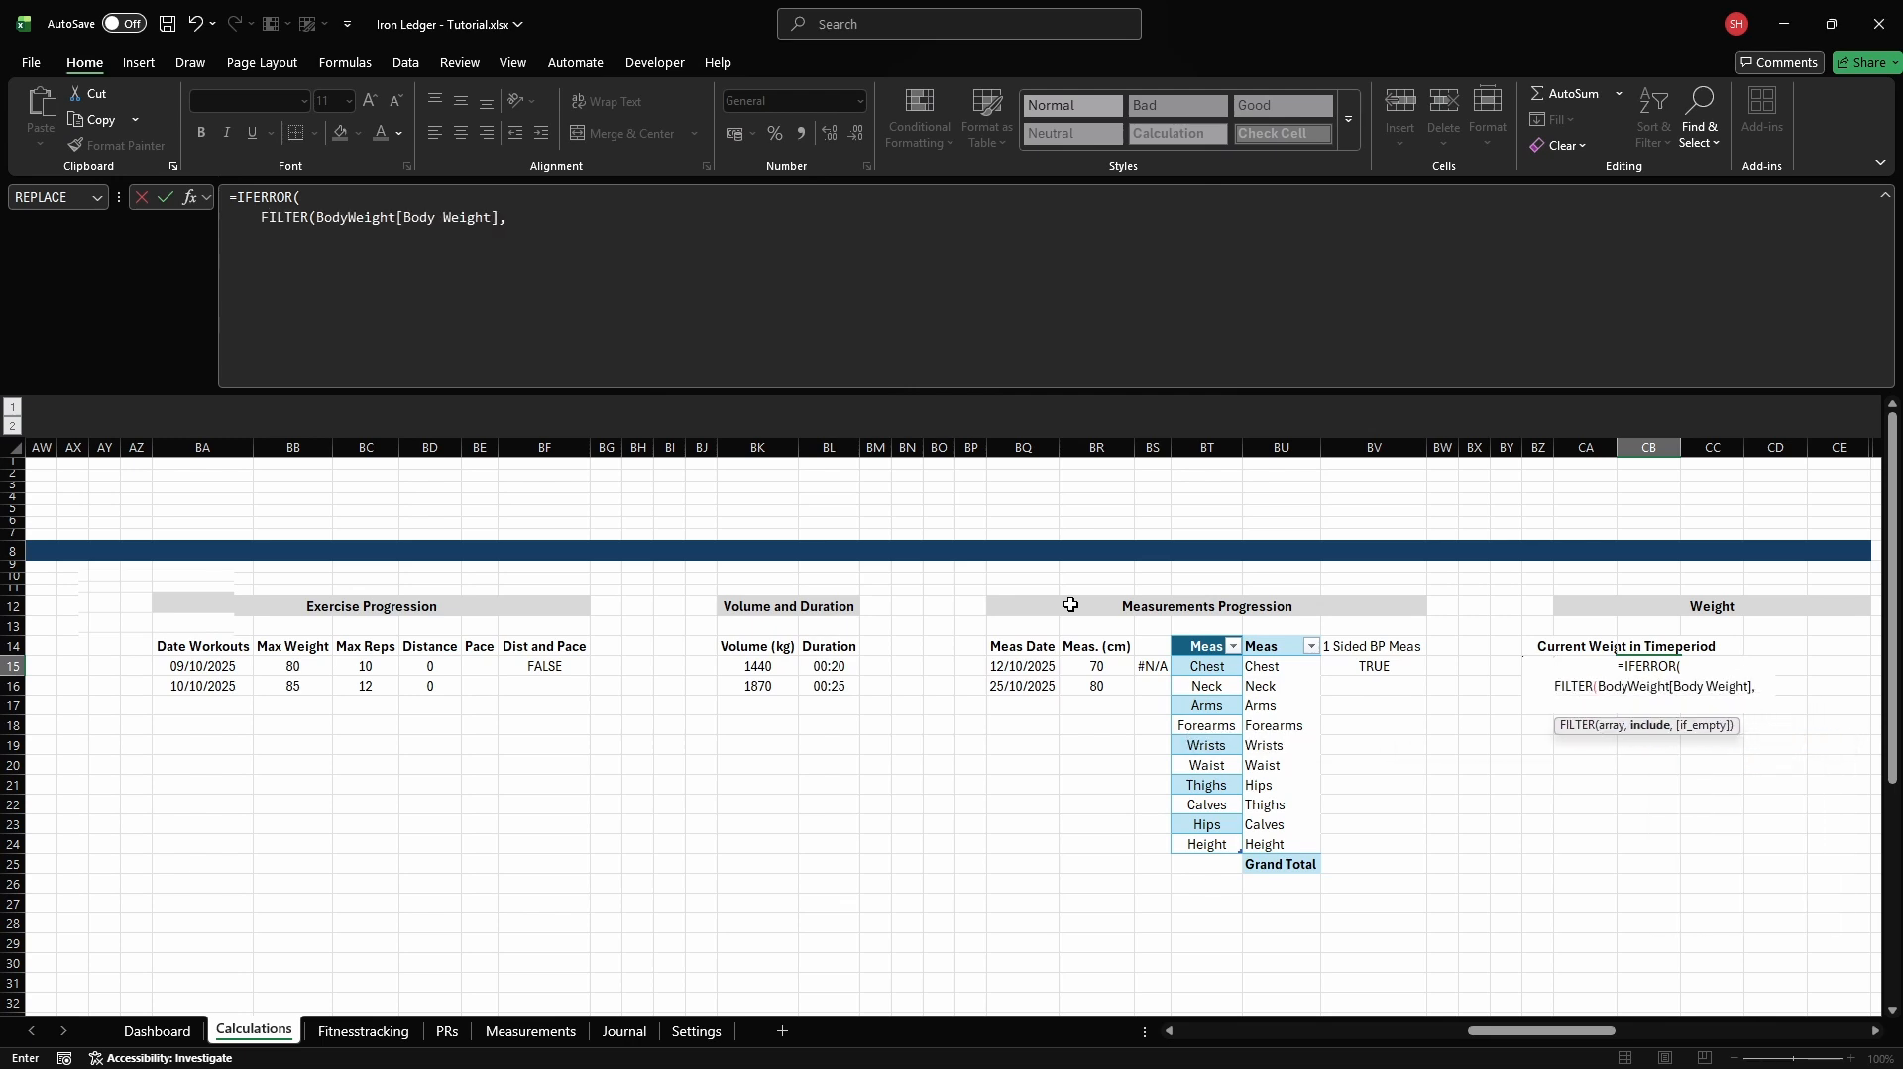
{"action": "key", "text": "alt+Return"}
{"action": "type", "text": "COUNTIF(cd_w_date"}
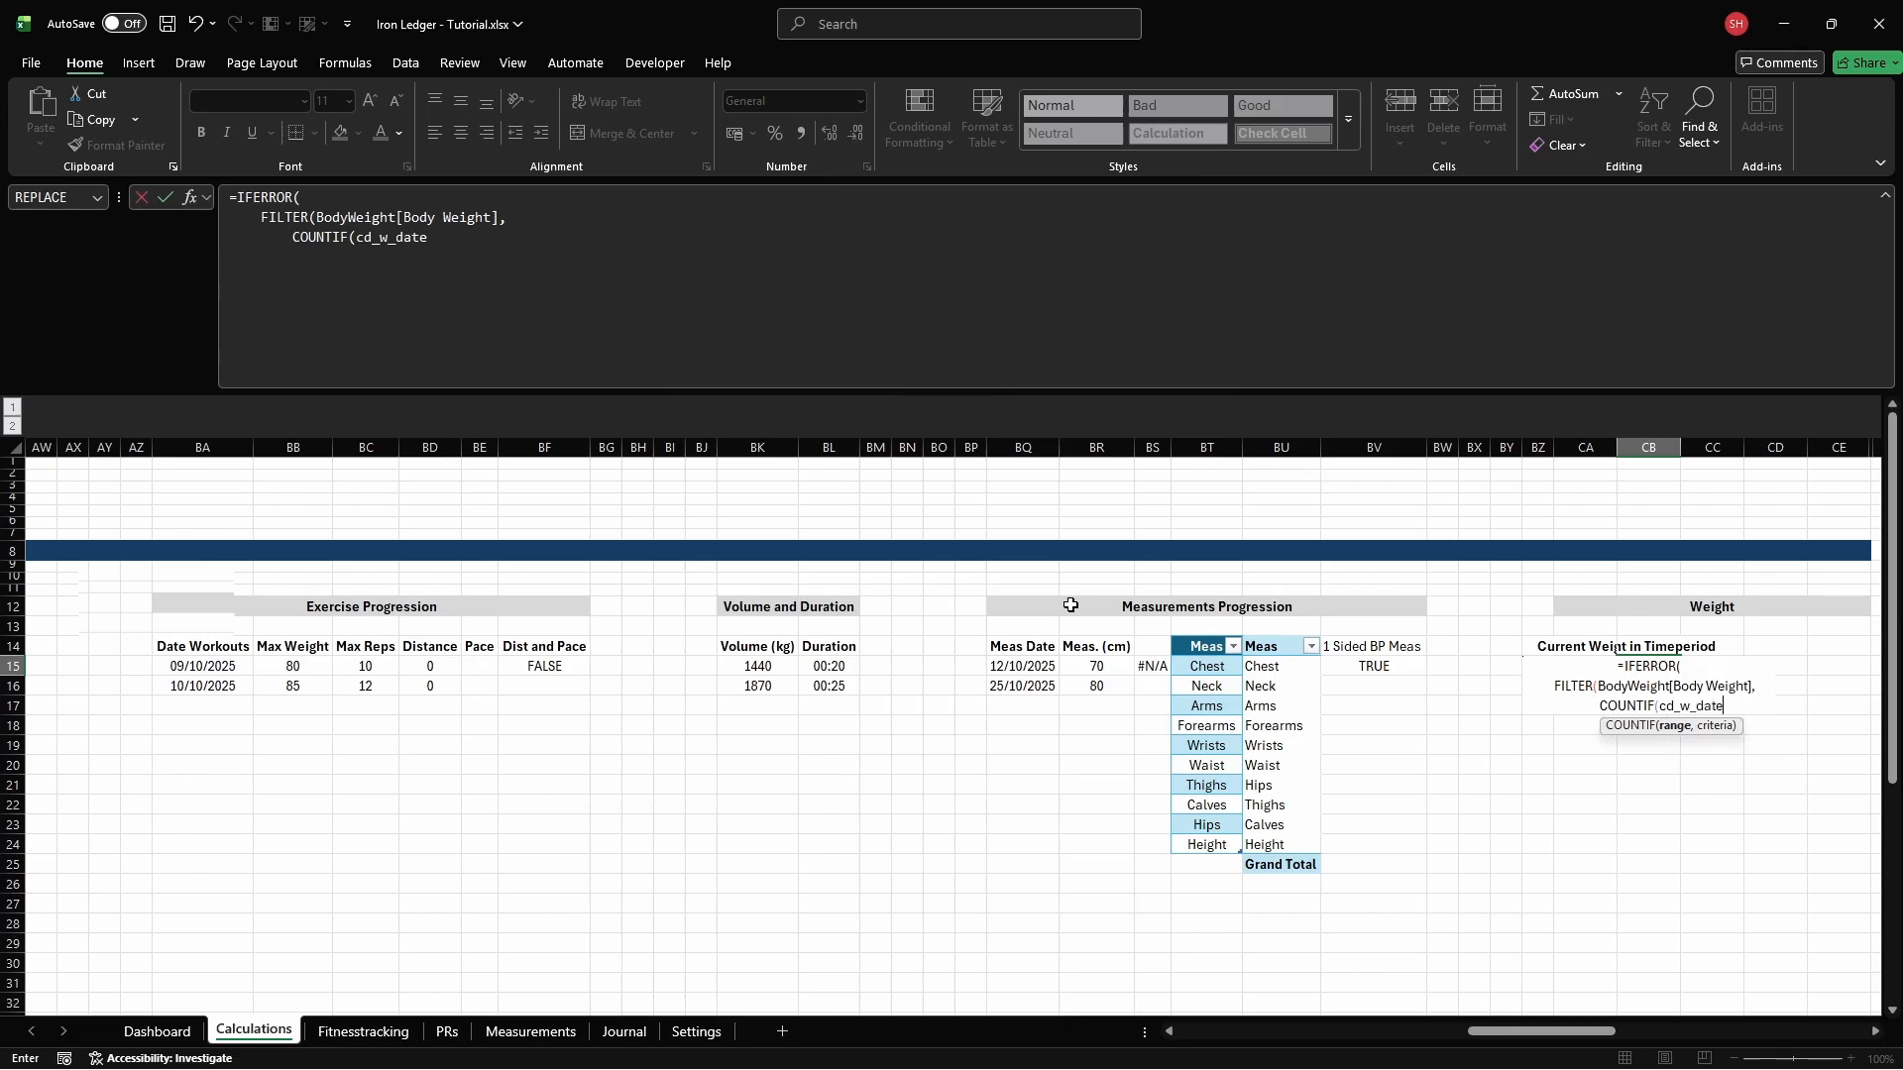
{"action": "type", "text": ", BodyWeight[Date])"}
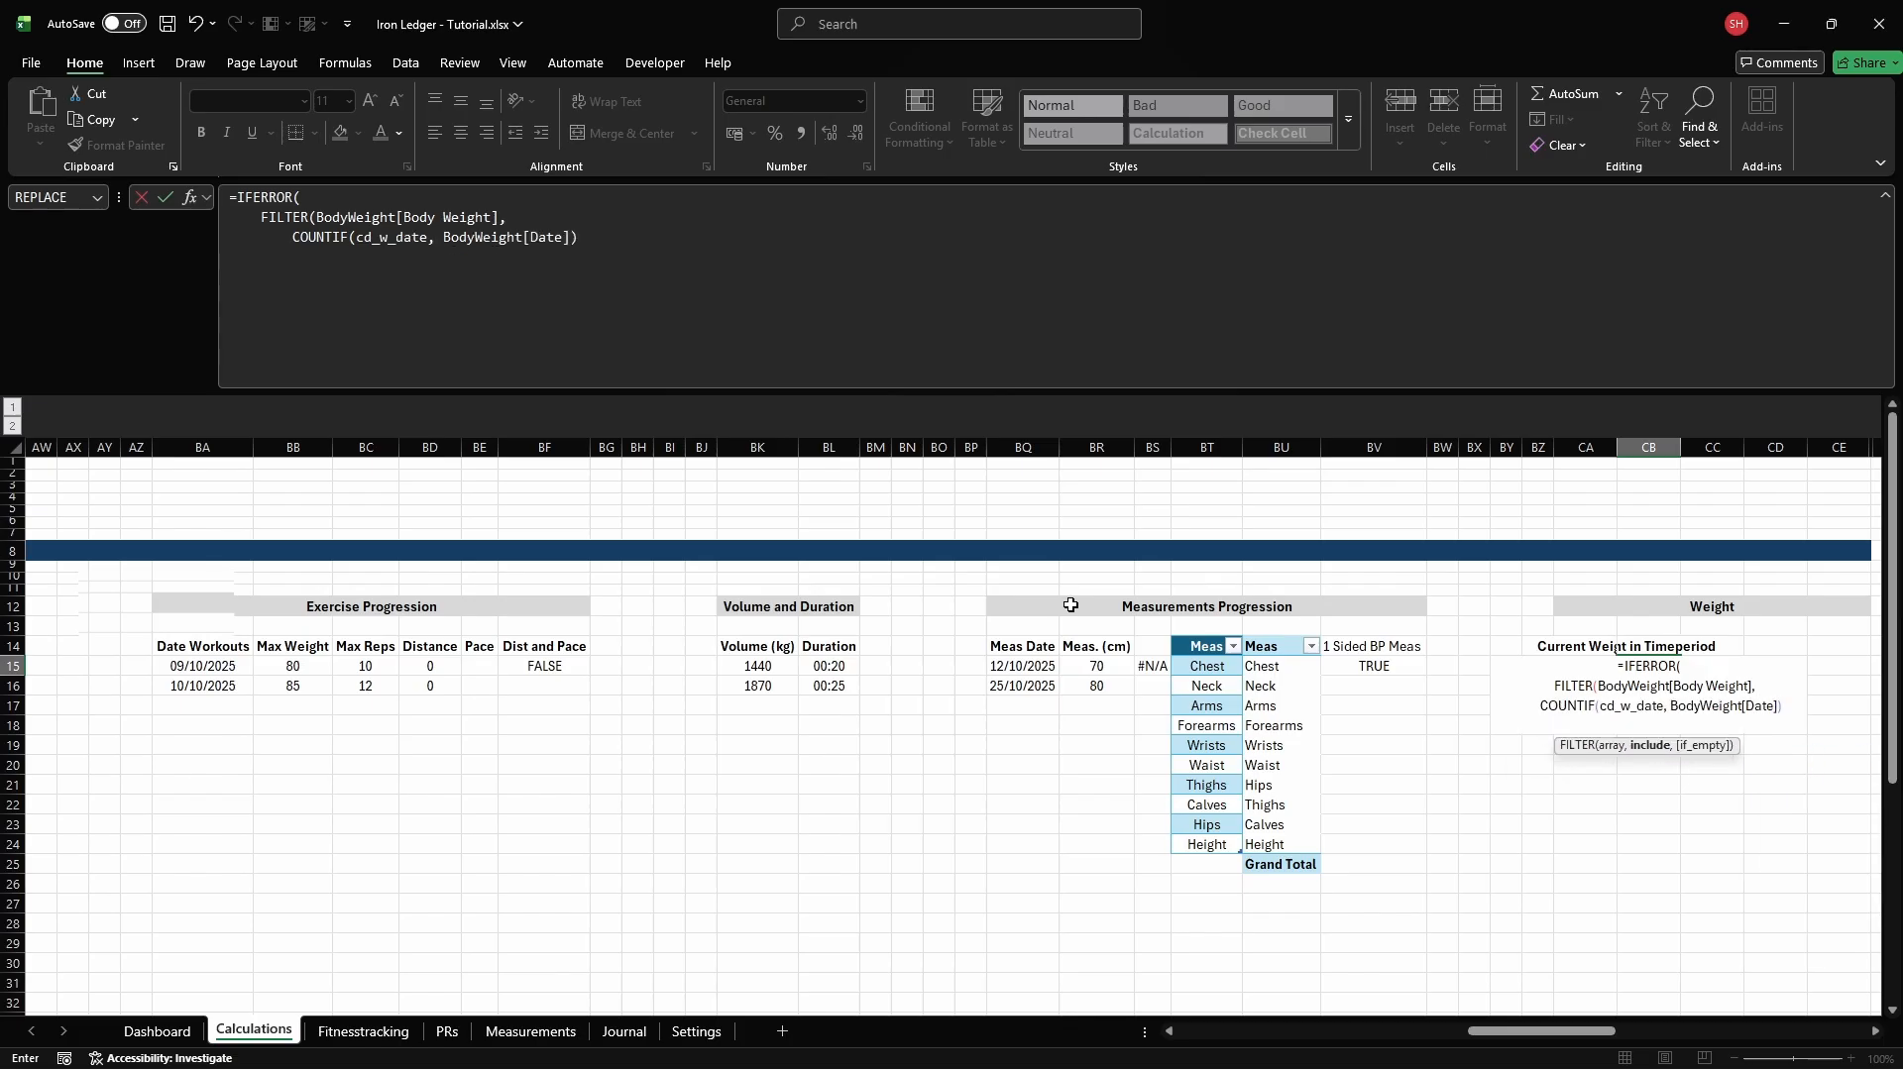
{"action": "key", "text": "alt+Return"}
{"action": "type", "text": "),"}
{"action": "key", "text": "alt+Return"}
{"action": "type", "text": "NA("}
{"action": "key", "text": "Tab"}
Enter the header "Weight Date" in CD14 and define the workbook name cd_w_date referring to =Calculations!$CD$15#
{"action": "key", "text": "Tab"}
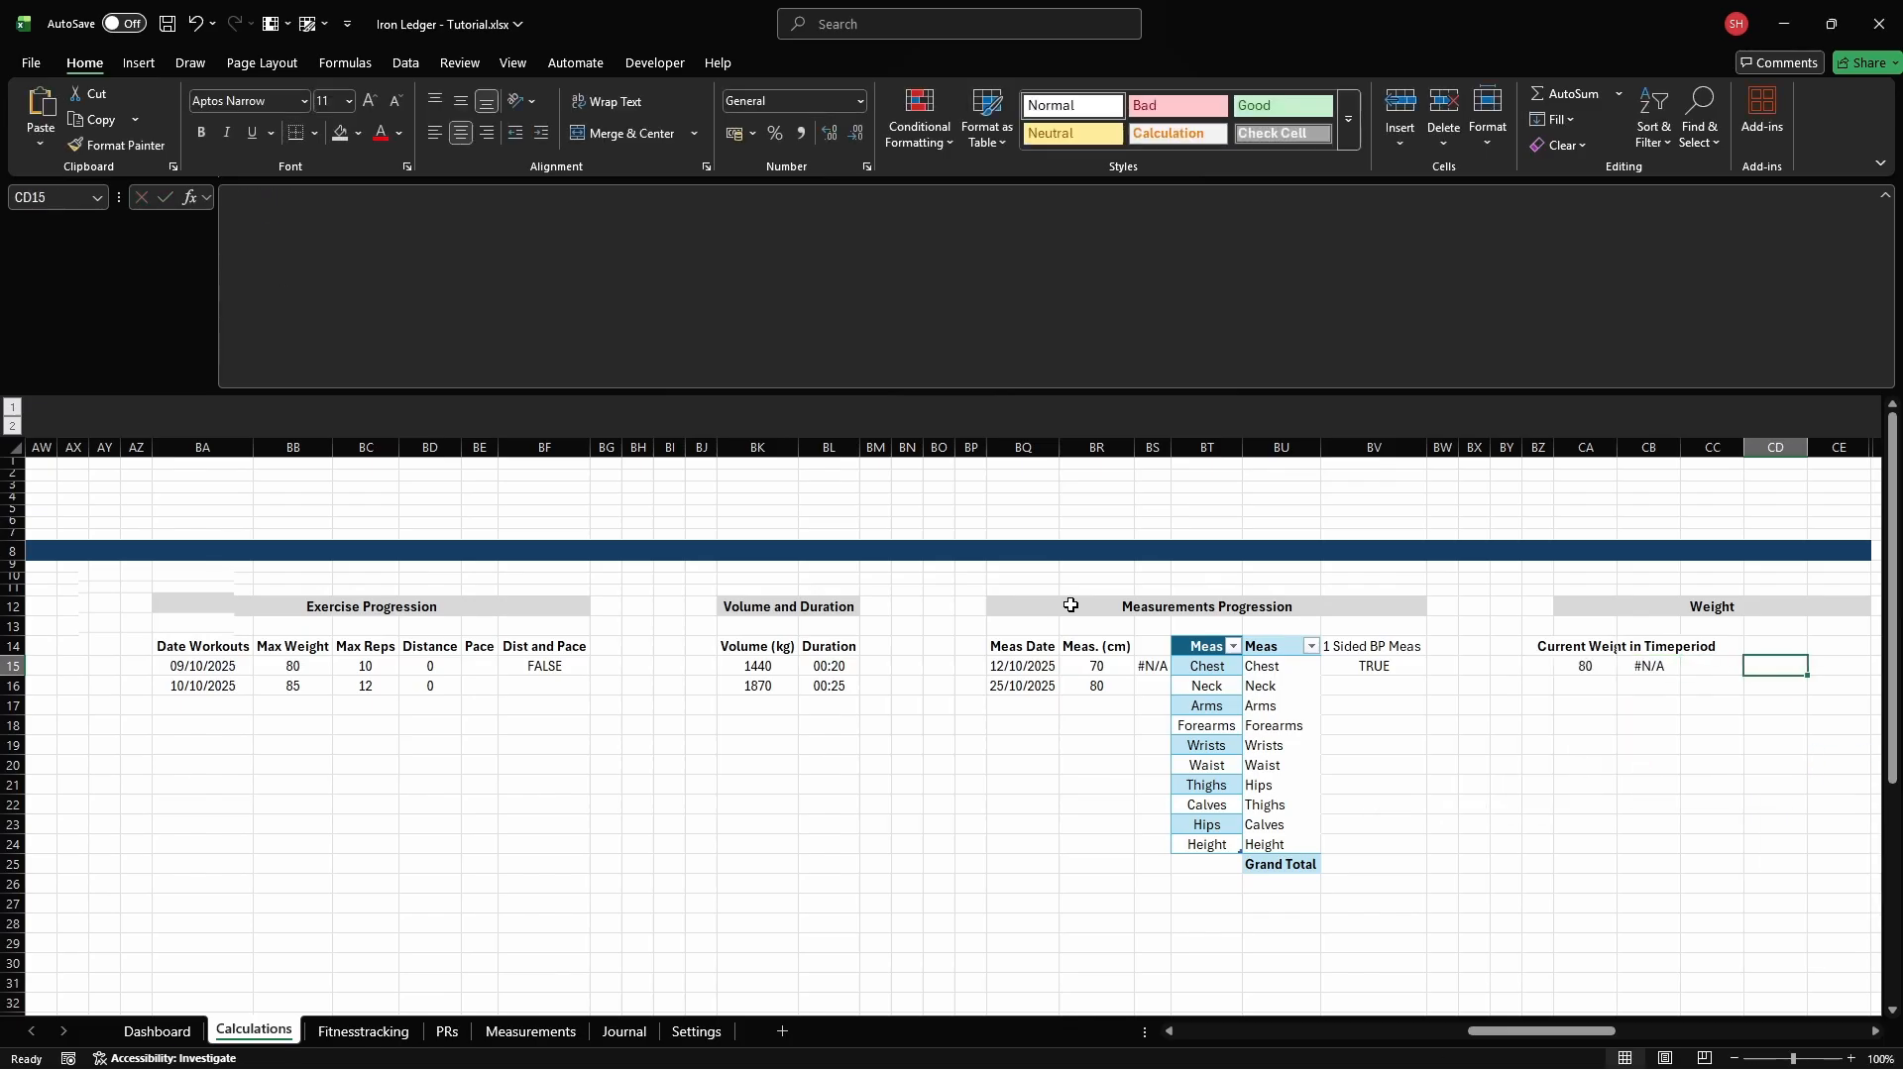
{"action": "key", "text": "Up"}
{"action": "type", "text": "Weight Date"}
{"action": "key", "text": "Return"}
{"action": "key", "text": "ctrl+F3"}
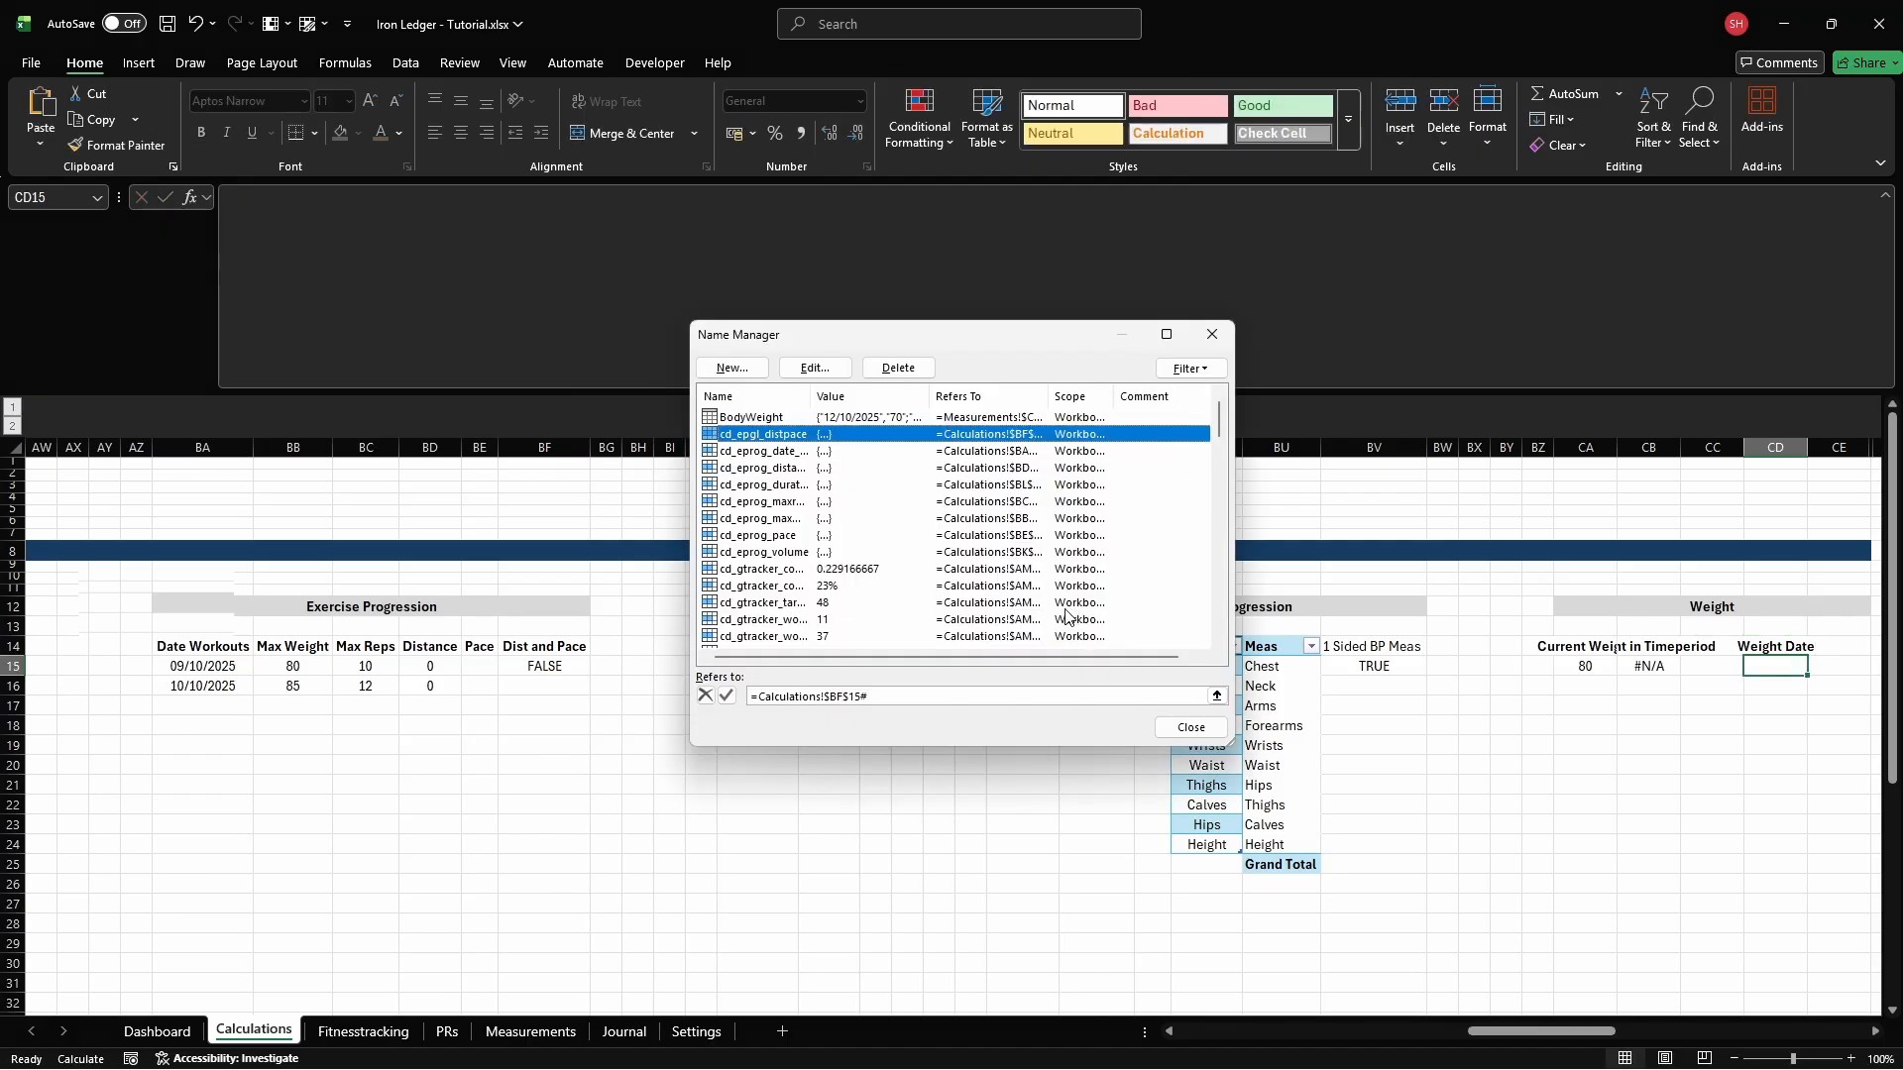
{"action": "left_click", "coordinate": [733, 368]}
{"action": "type", "text": "cd_w_date"}
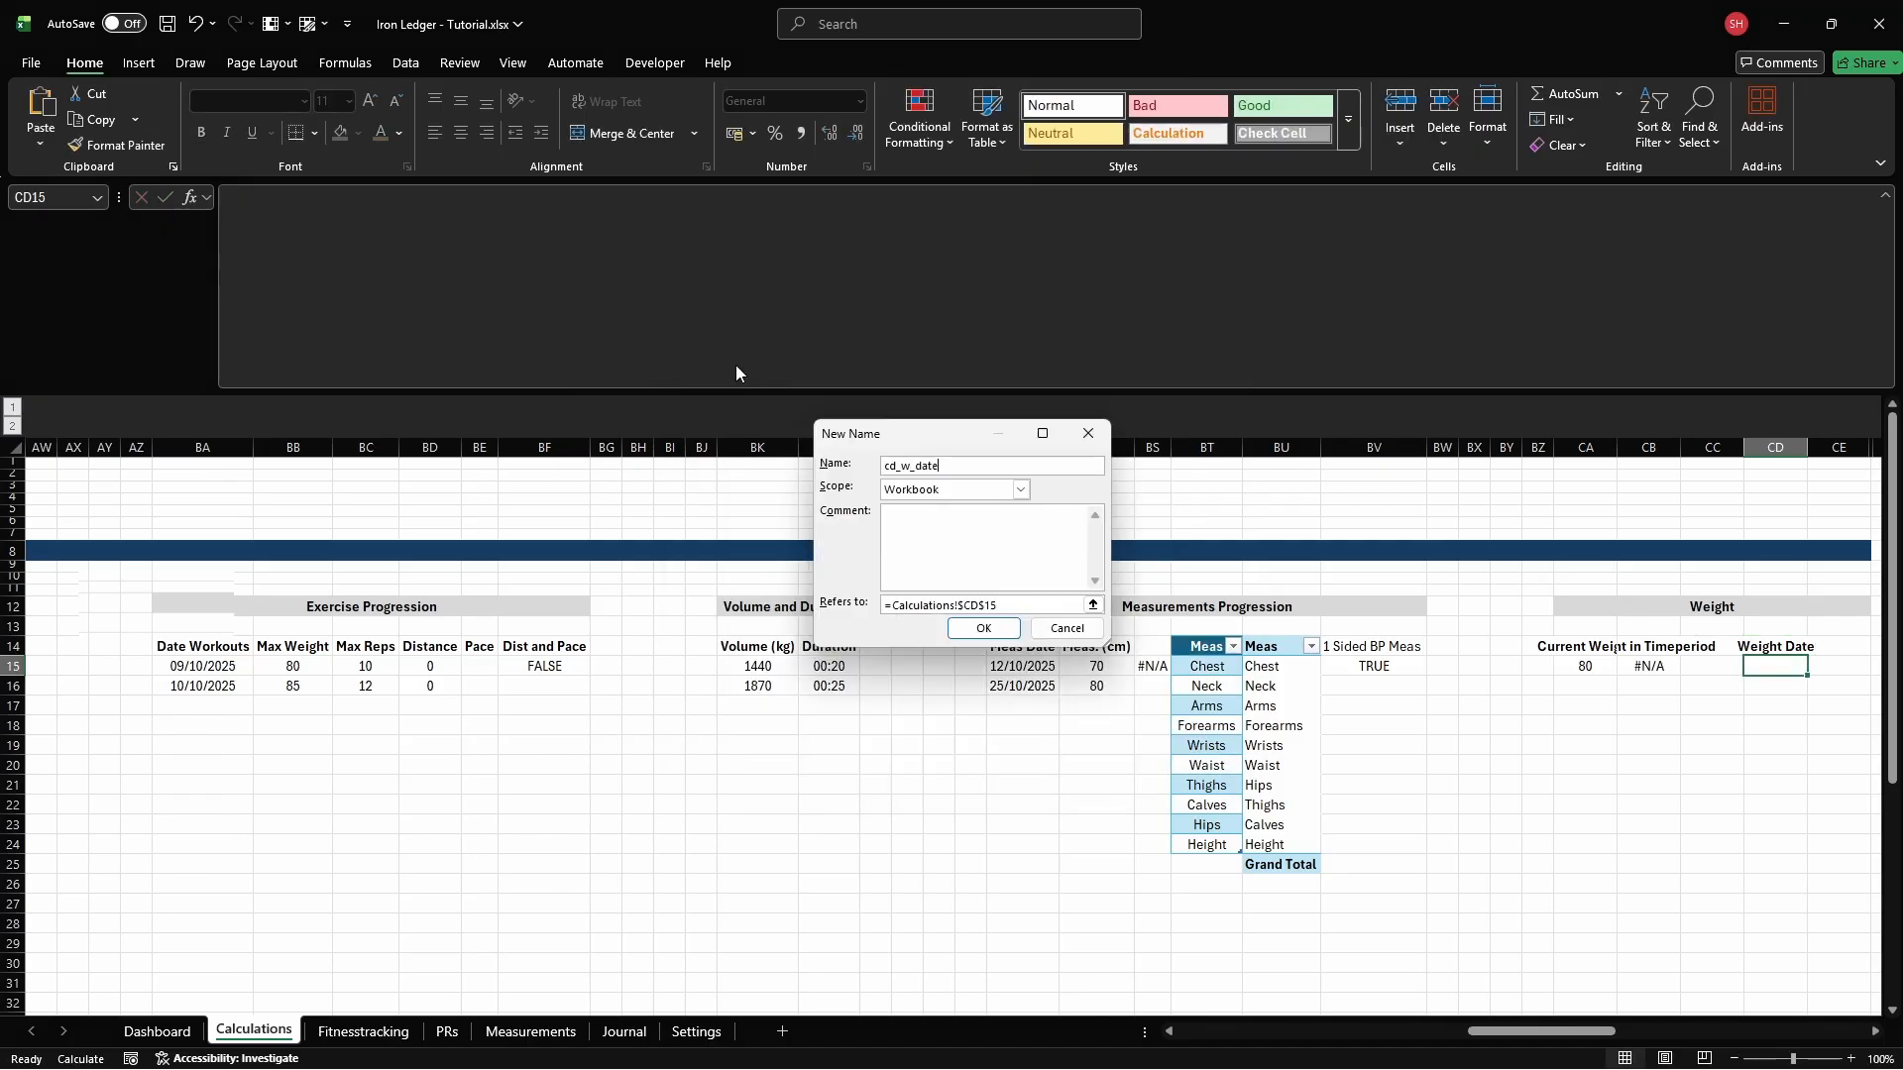
{"action": "left_click", "coordinate": [1071, 605]}
{"action": "type", "text": "#"}
{"action": "key", "text": "Return"}
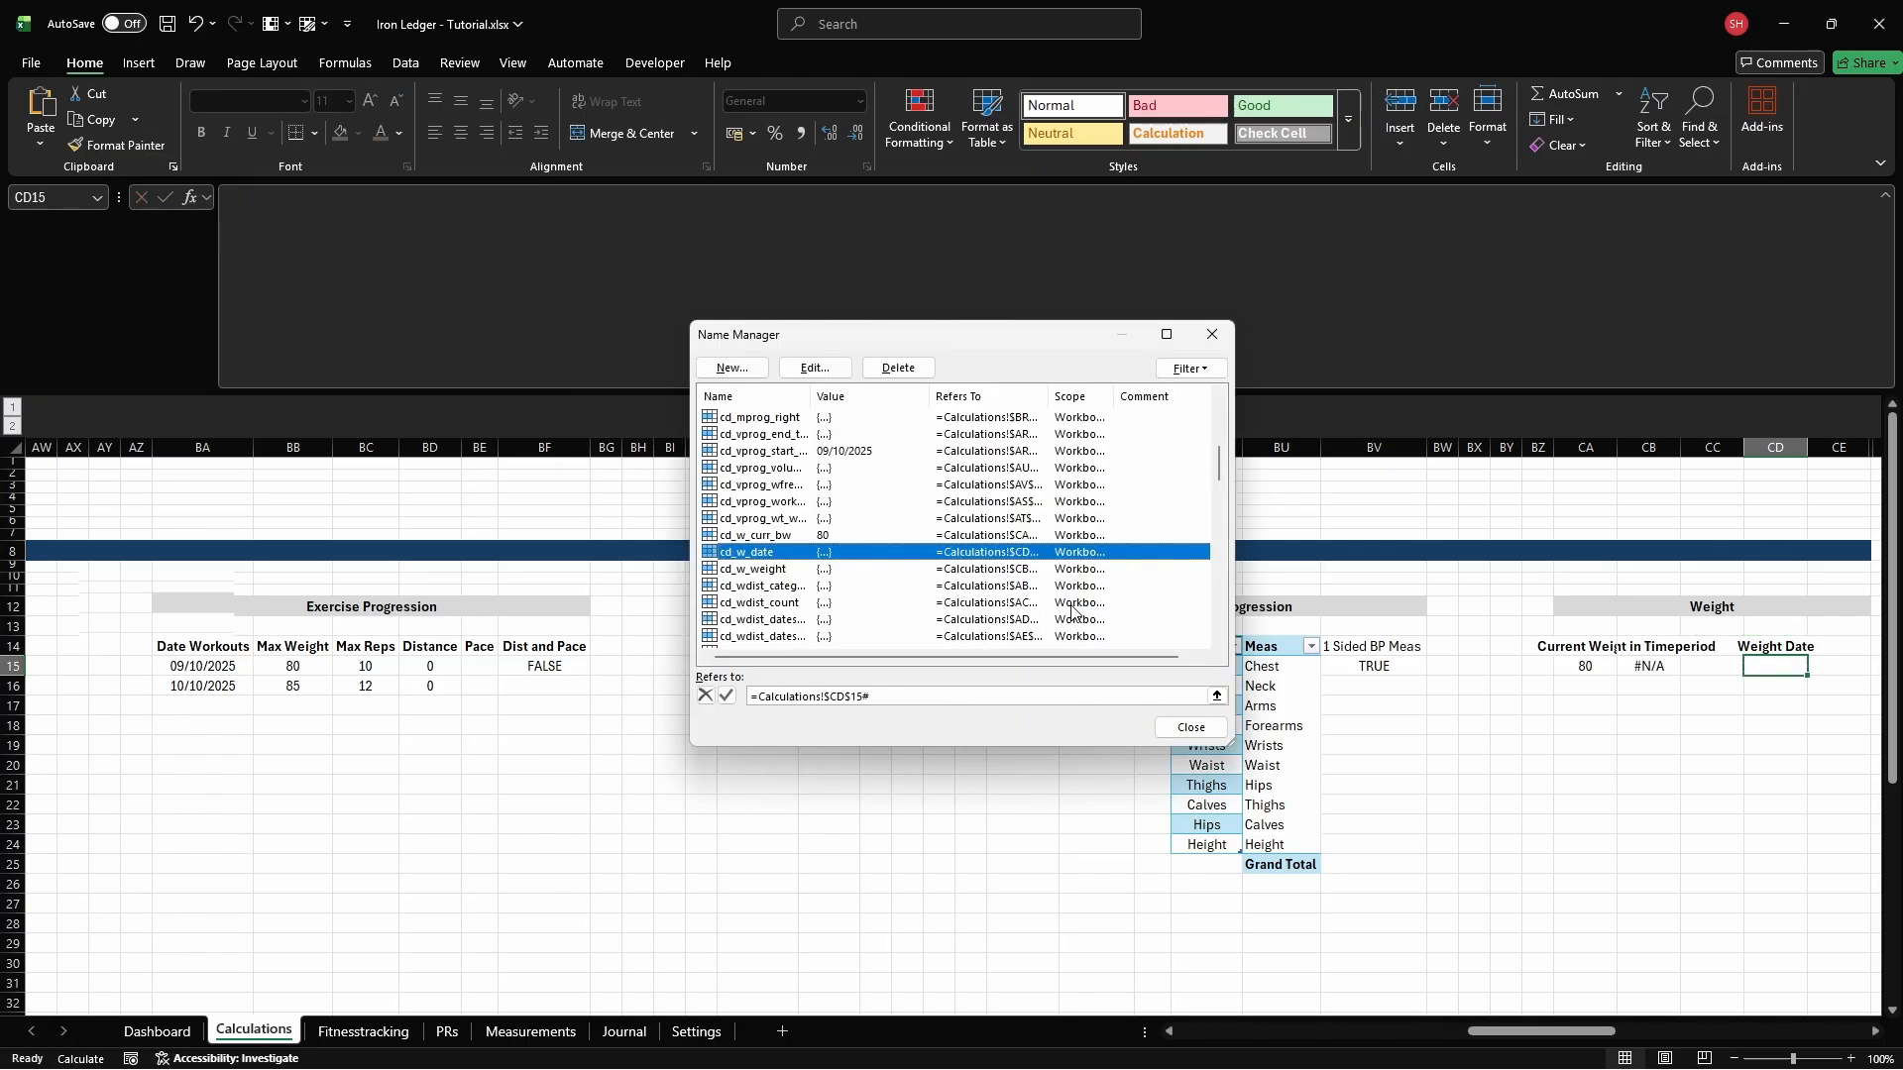
{"action": "key", "text": "Escape"}
Begin a LET formula in CD15 with start_date as IF(cg_selected_timeperiod="All Time",MIN(BodyWeight[Date]),cd_vprog_start_timeperiod)
{"action": "type", "text": "=LET(     "}
{"action": "type", "text": "sta"}
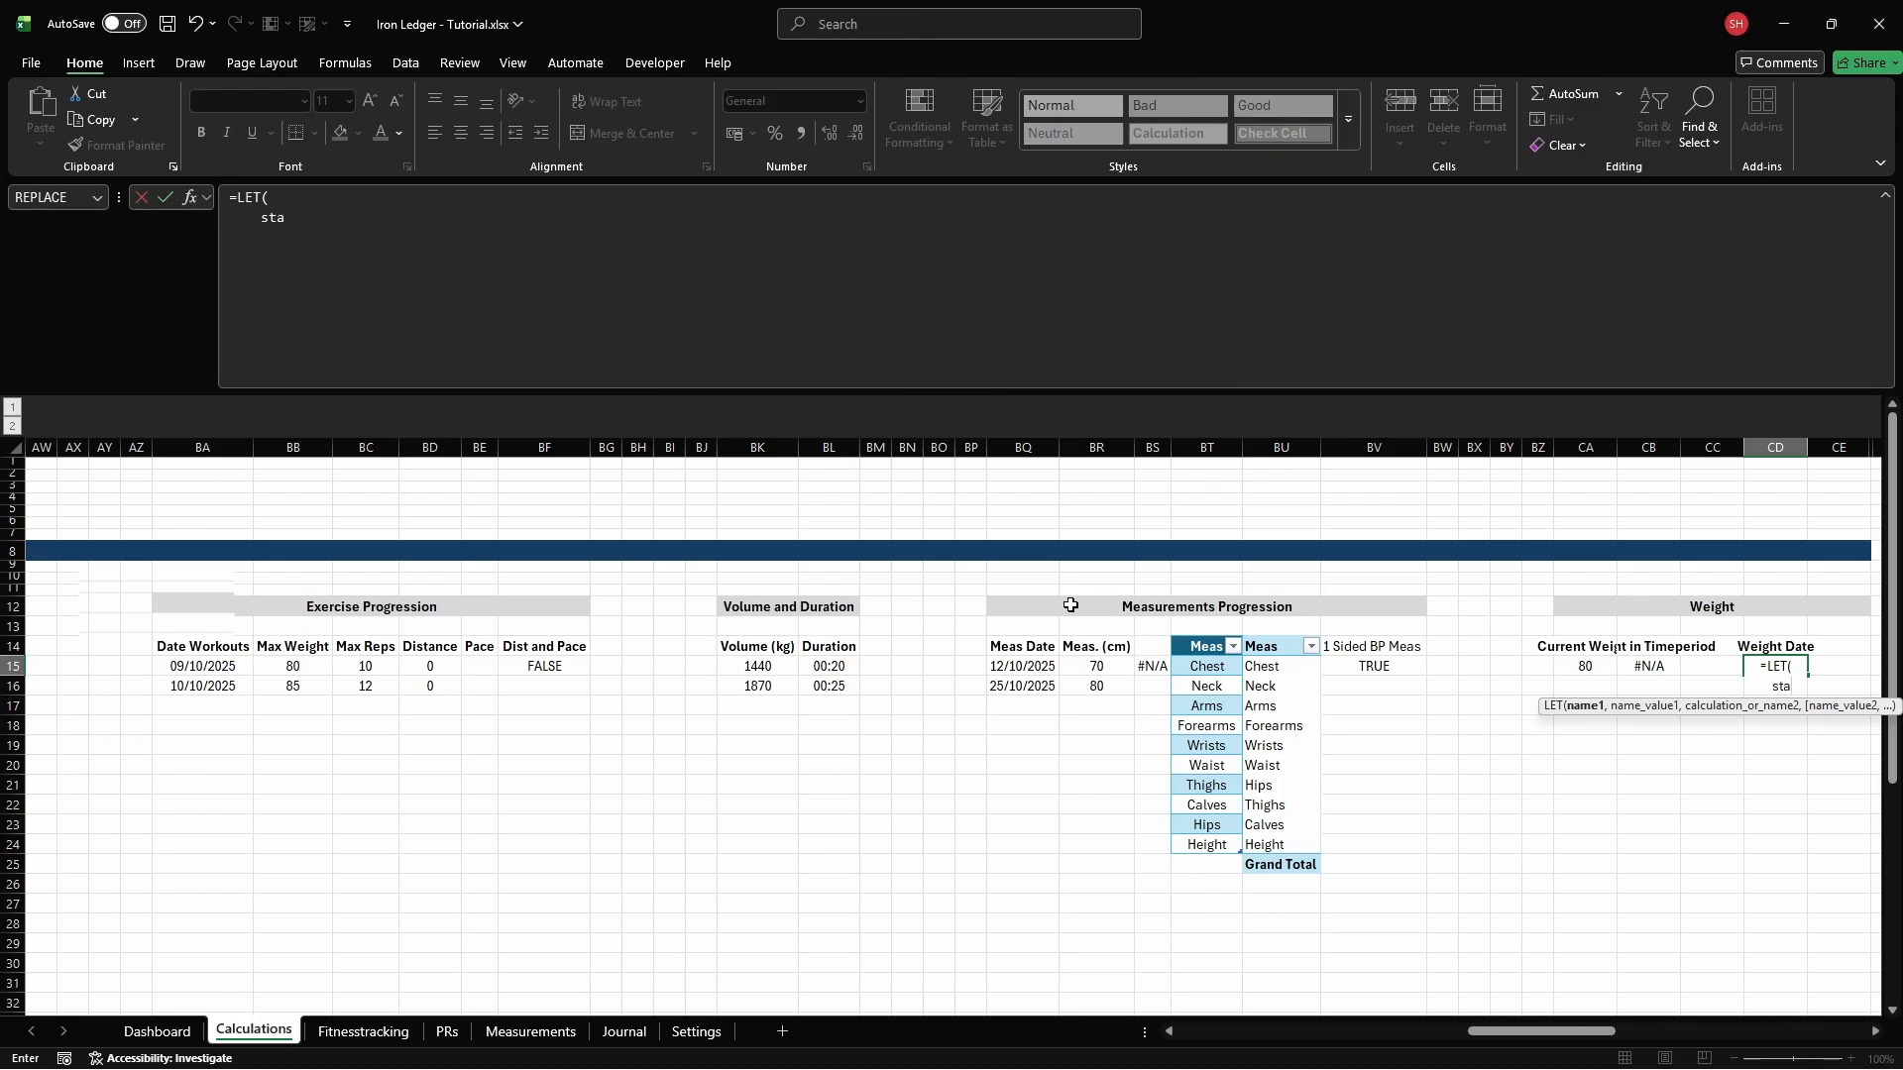
{"action": "type", "text": "rt_date, IF(cg_selected_"}
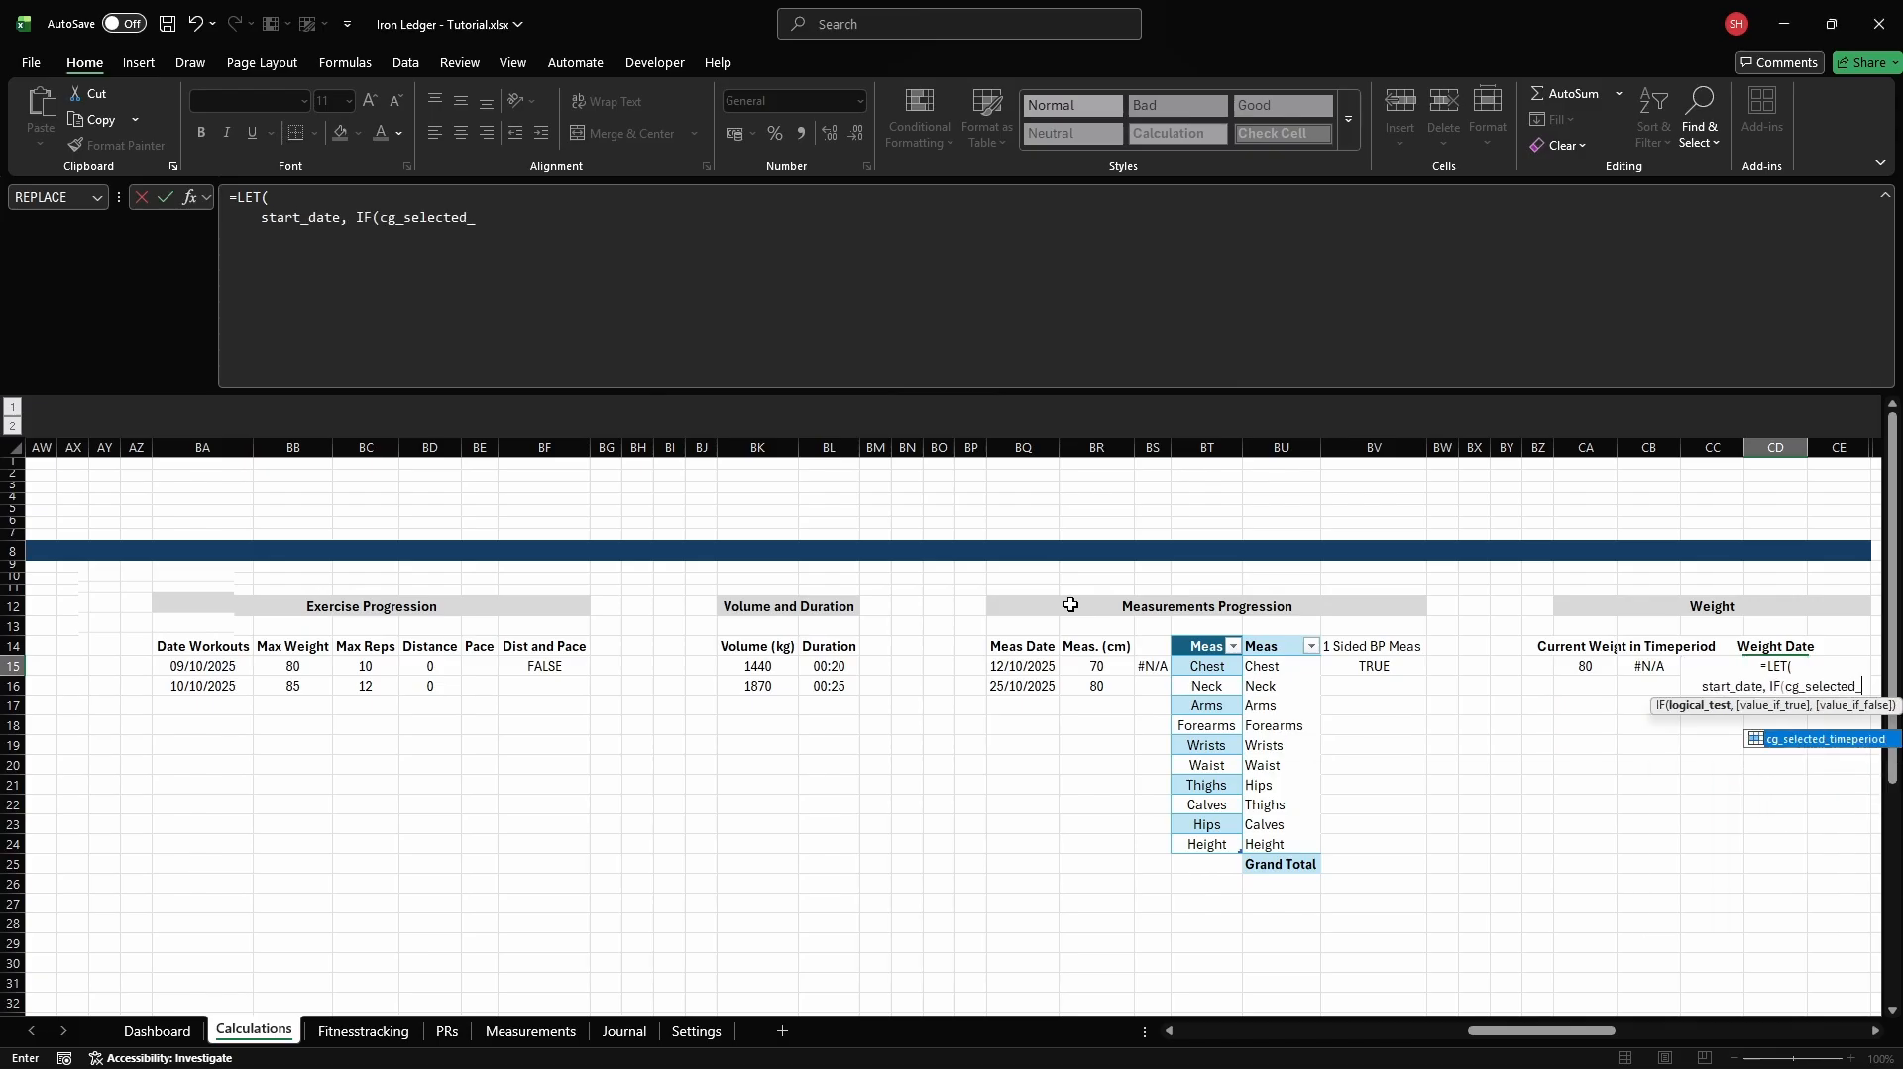
{"action": "type", "text": "timep"}
{"action": "key", "text": "Tab"}
{"action": "type", "text": "=\"All Time\","}
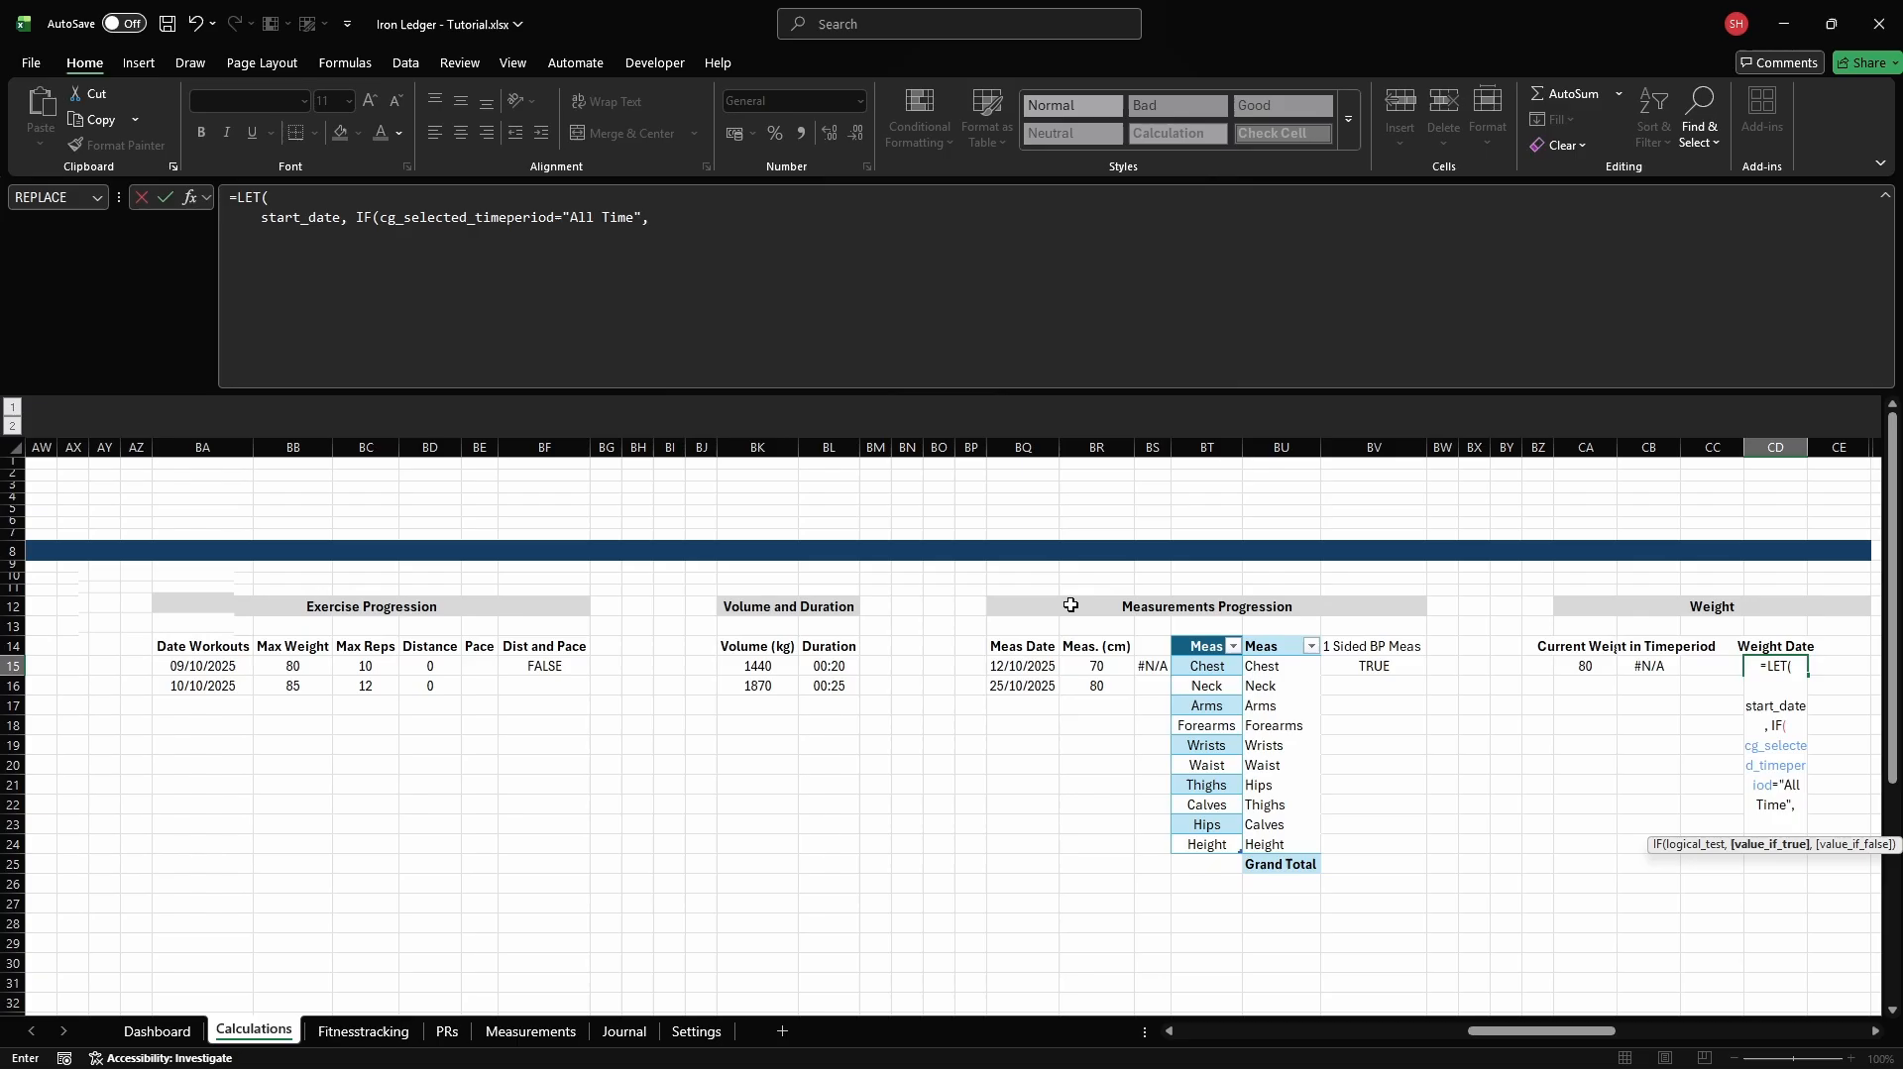
{"action": "key", "text": "alt+Return"}
{"action": "type", "text": "MIN("}
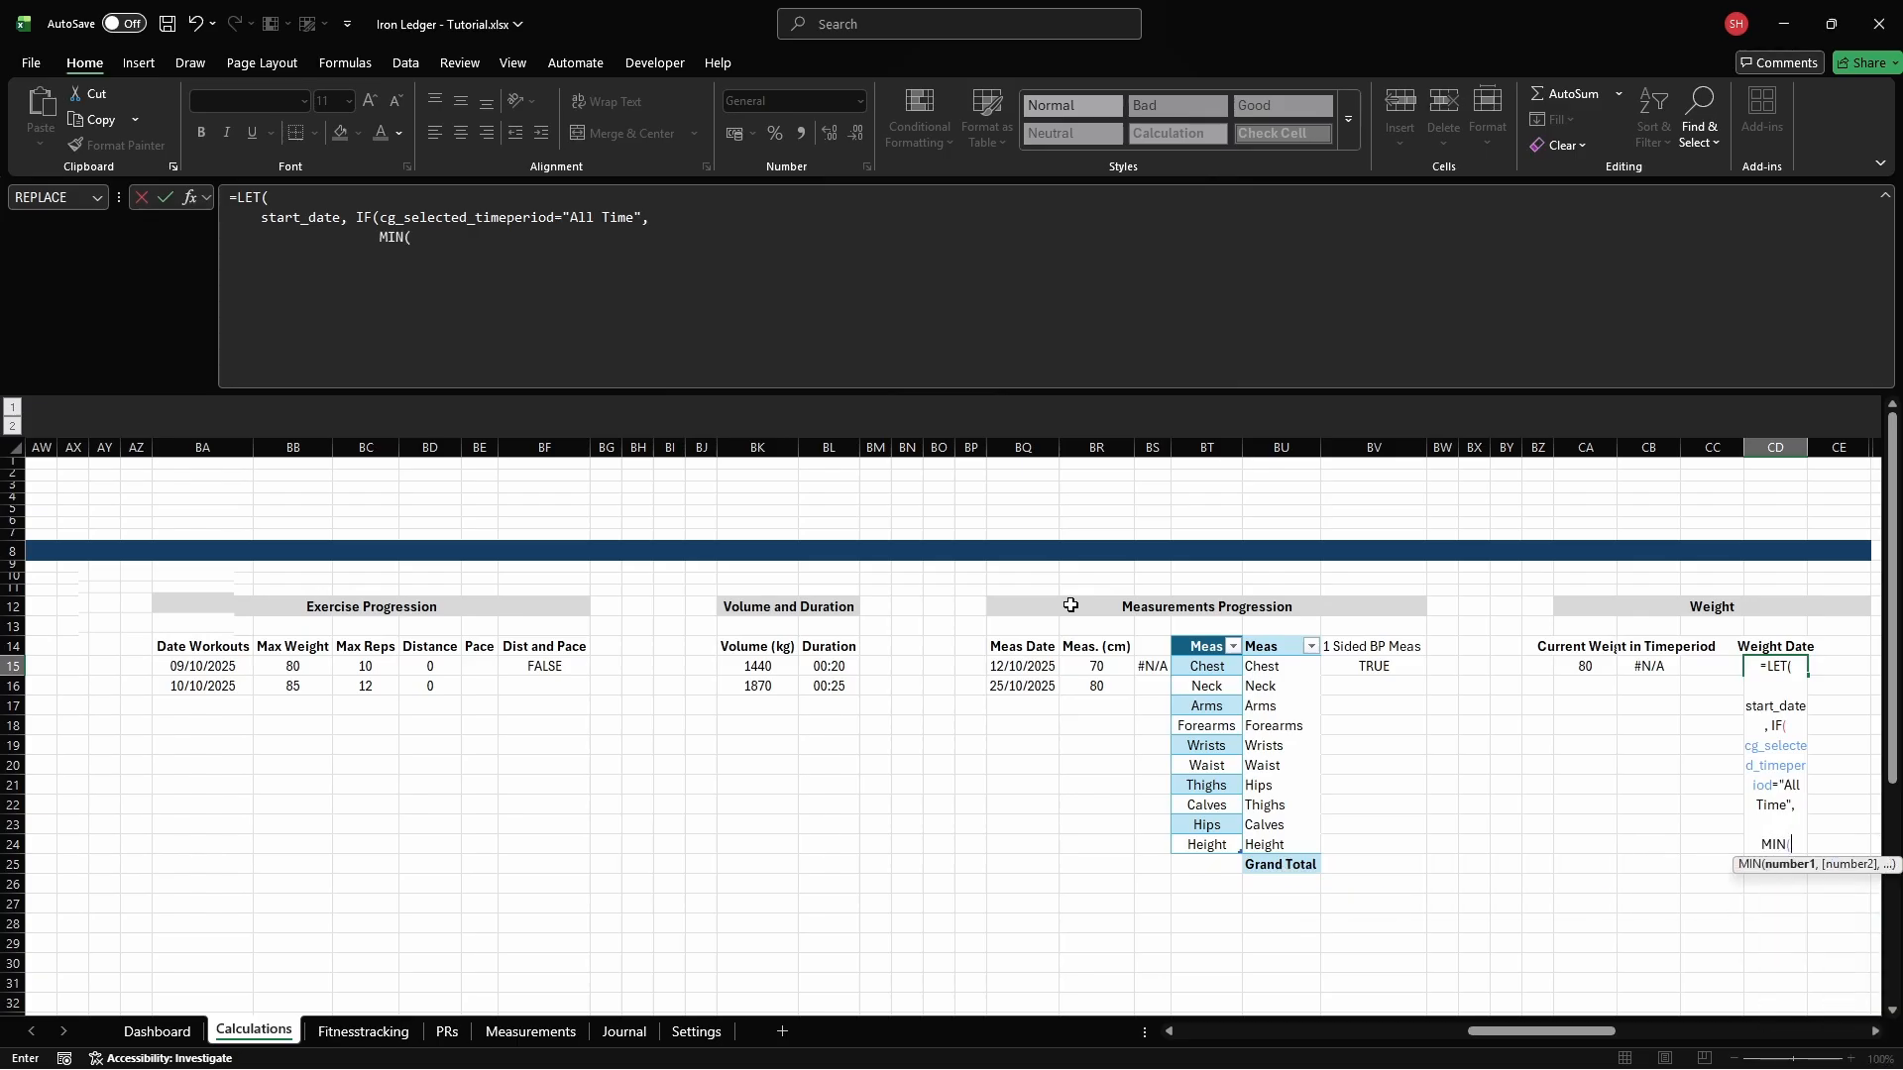
{"action": "type", "text": "BodyWeight[Date]),"}
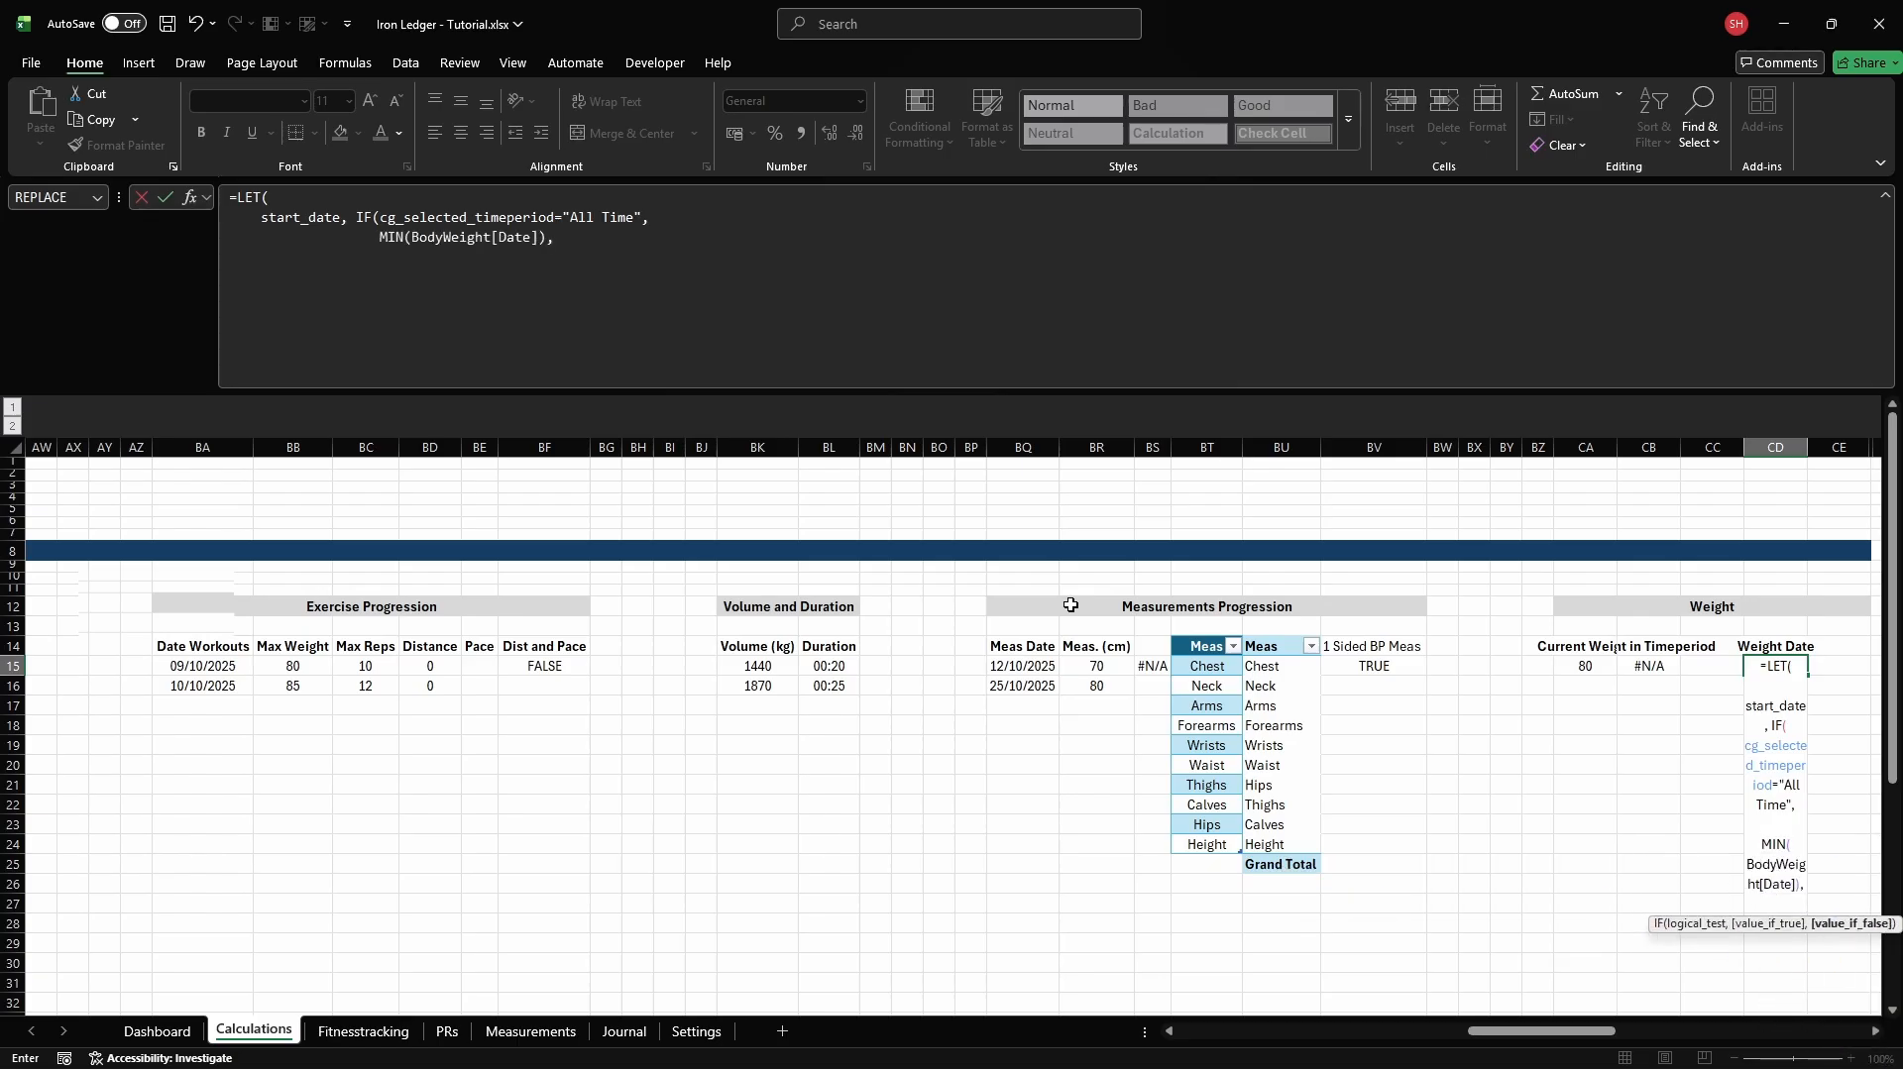
{"action": "key", "text": "alt+Return"}
{"action": "type", "text": "cd_vprog_"}
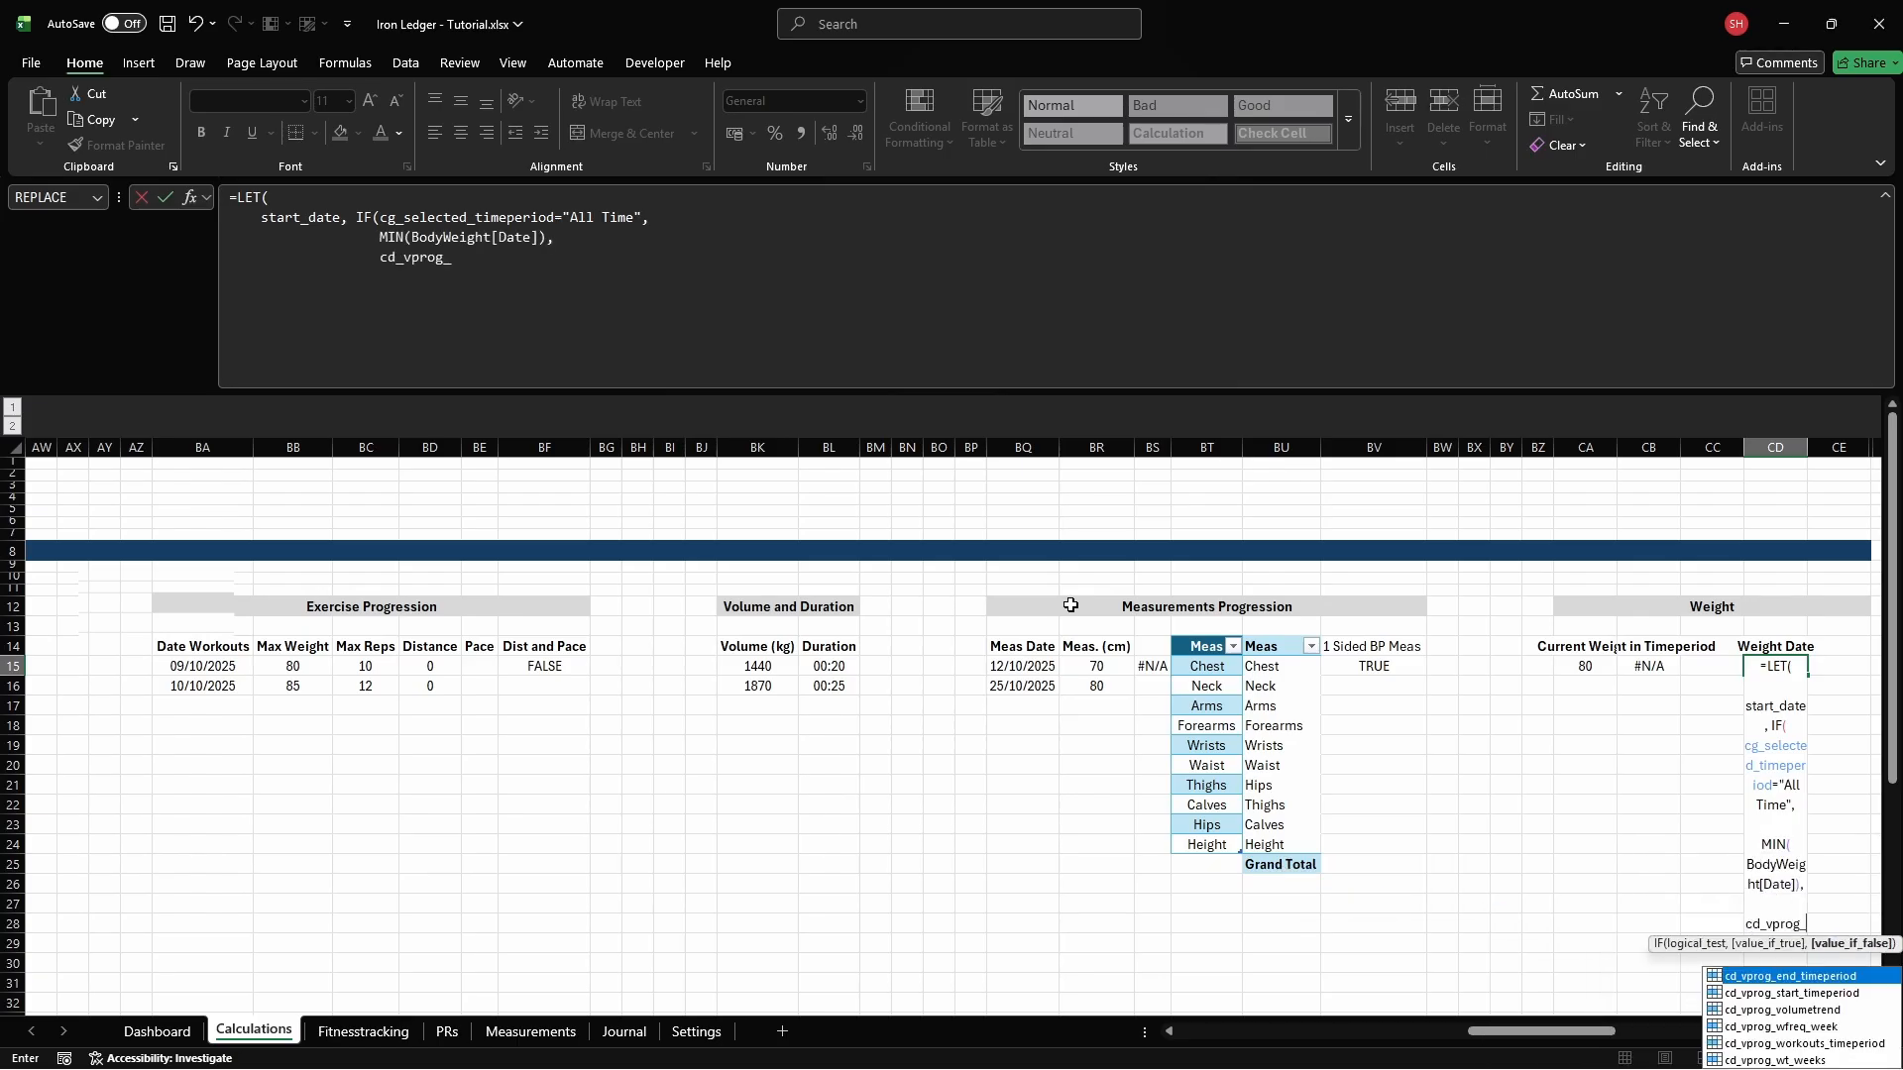
{"action": "type", "text": "start_timeperiod),"}
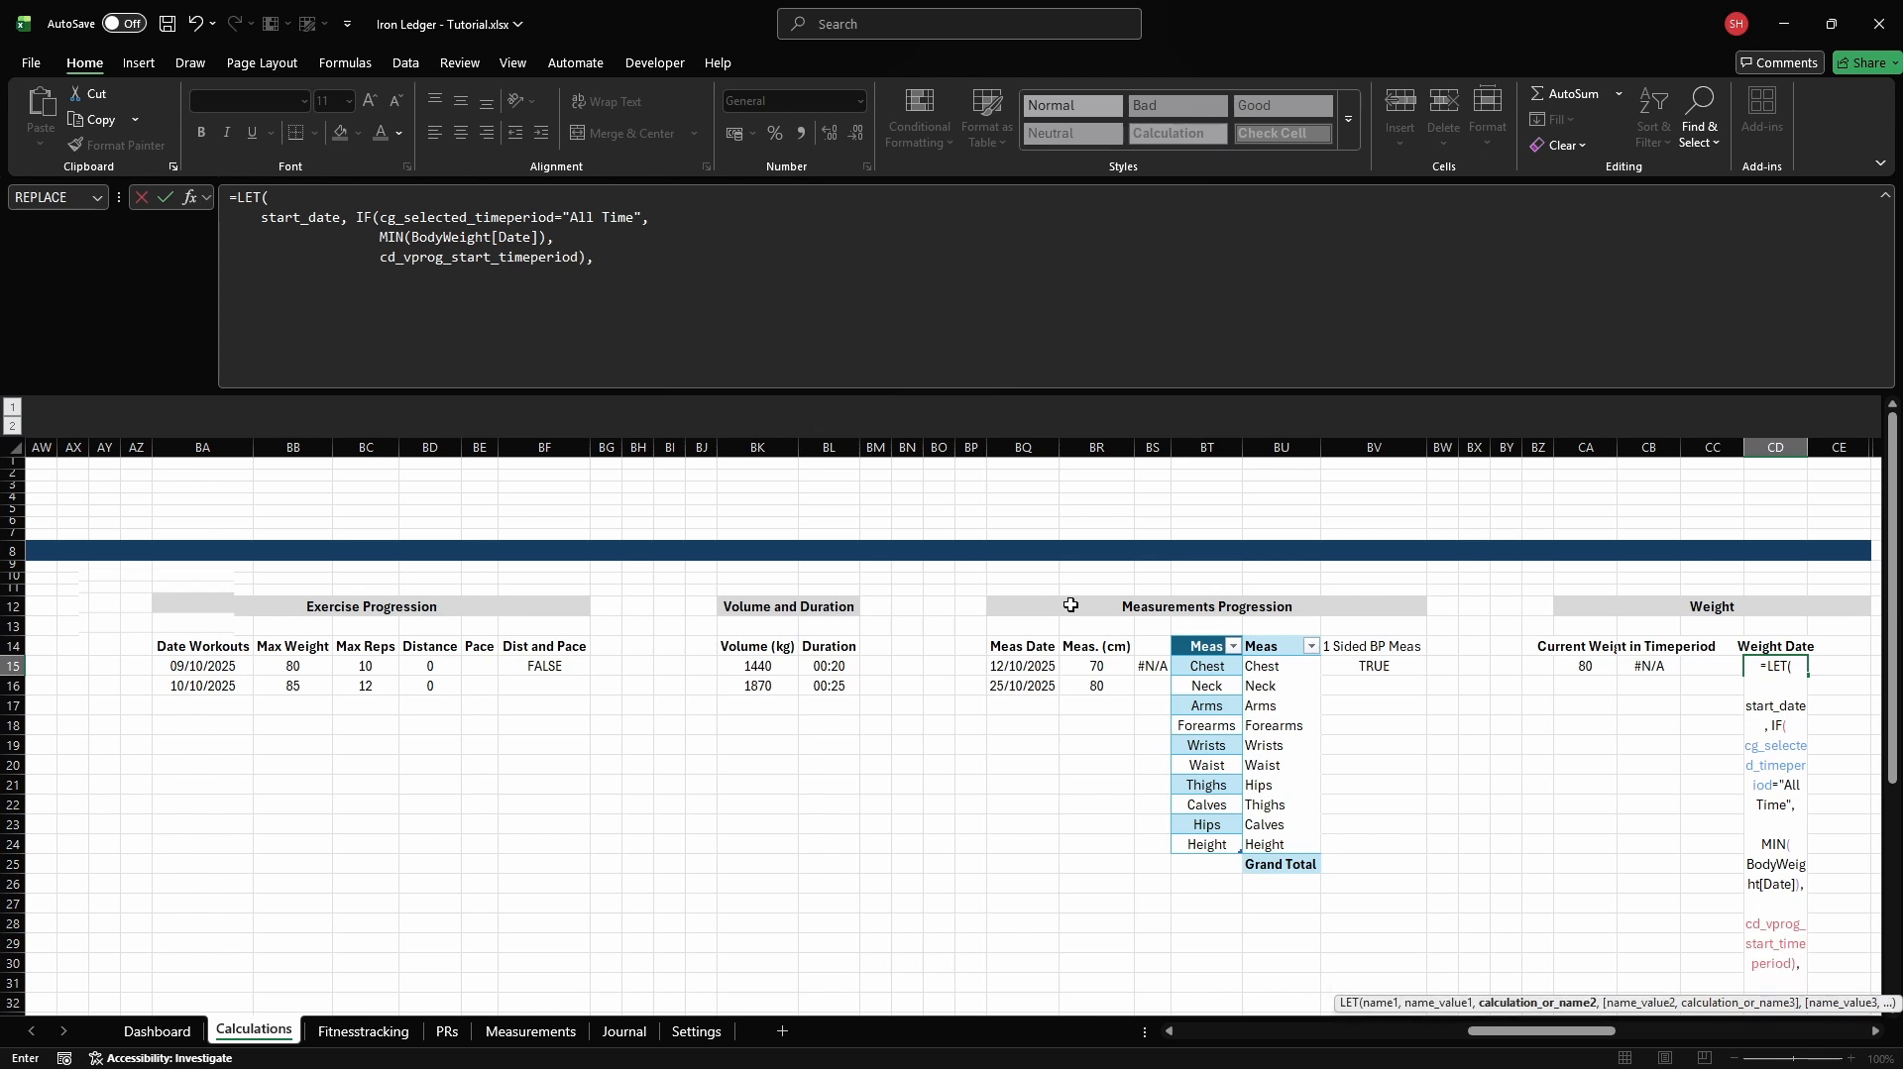
Add the variable end_date to the CD15 formula as IF(cg_selected_timeperiod="All Time",MAX(BodyWeight[Date]),cd_vprog_end_timeperiod)
{"action": "key", "text": "alt+Return"}
{"action": "type", "text": "end_date, IF(cg_select"}
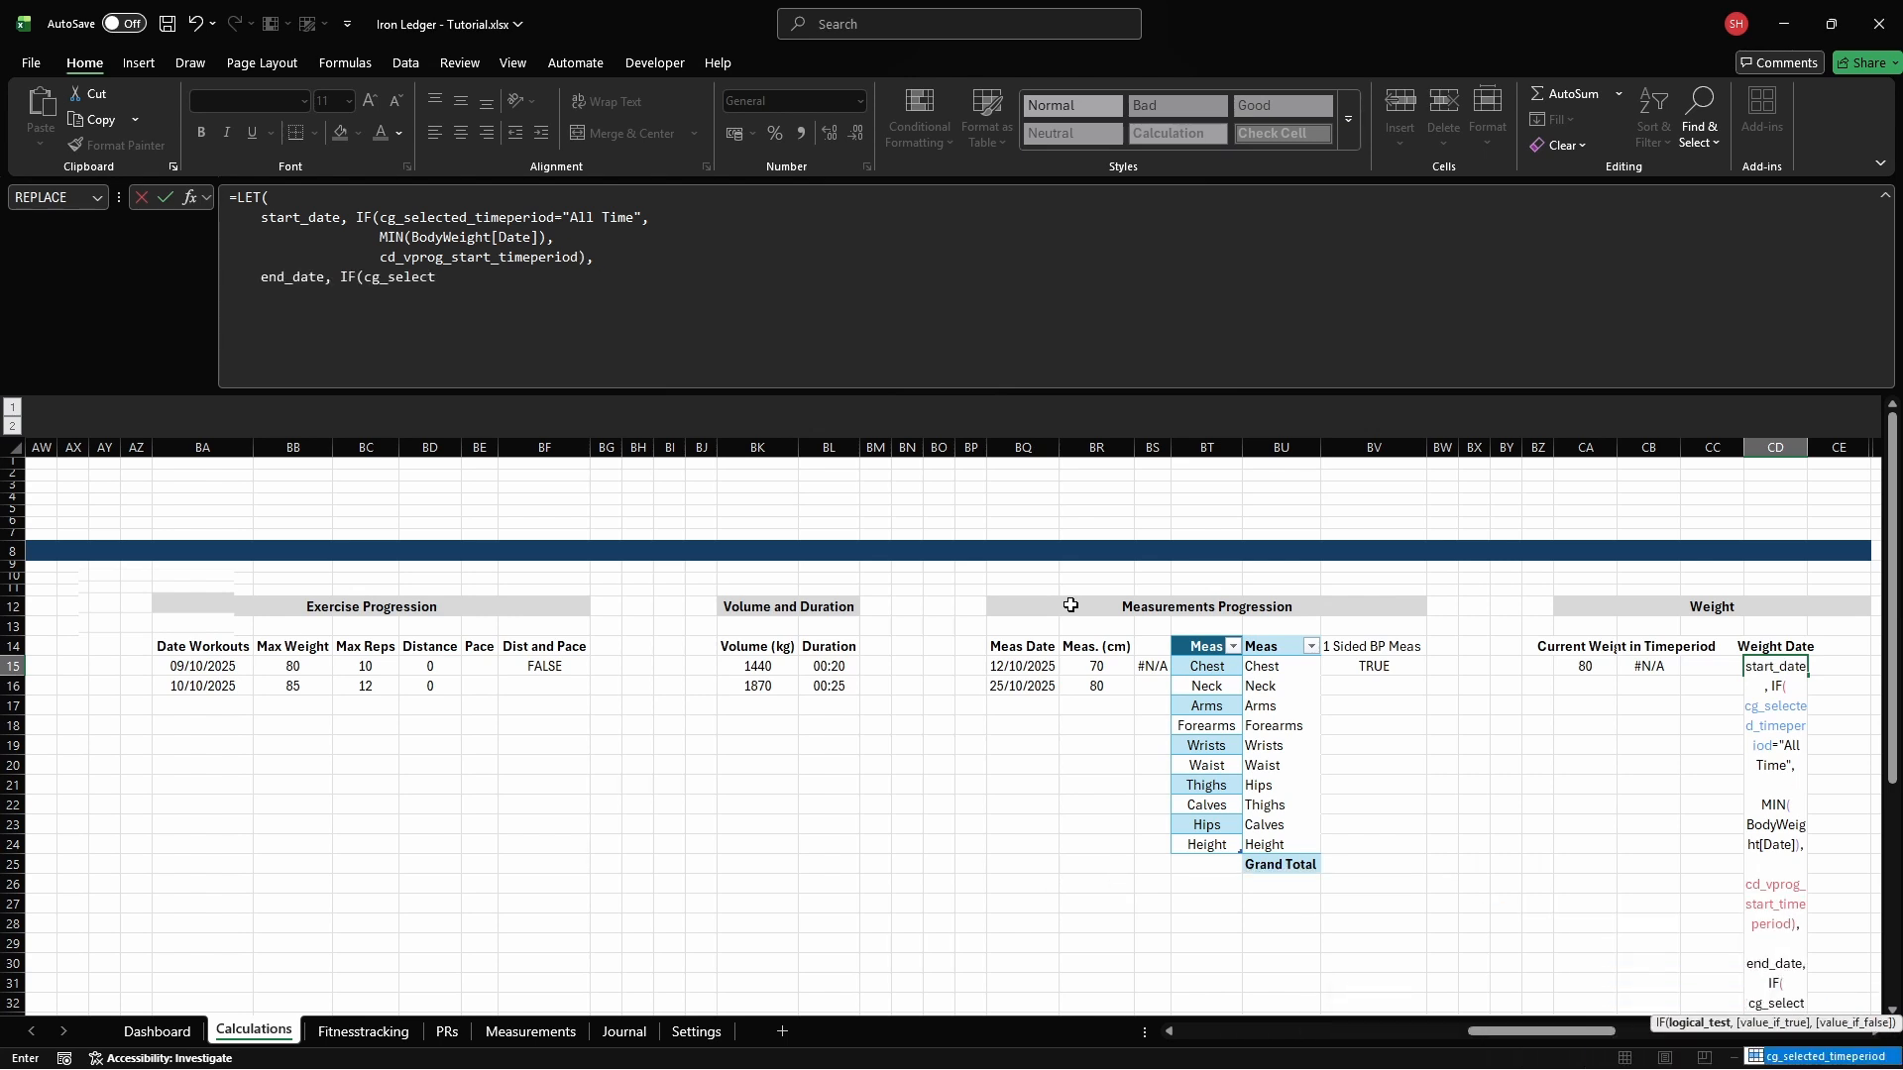
{"action": "type", "text": "ed_timeperiod=\"All Ti"}
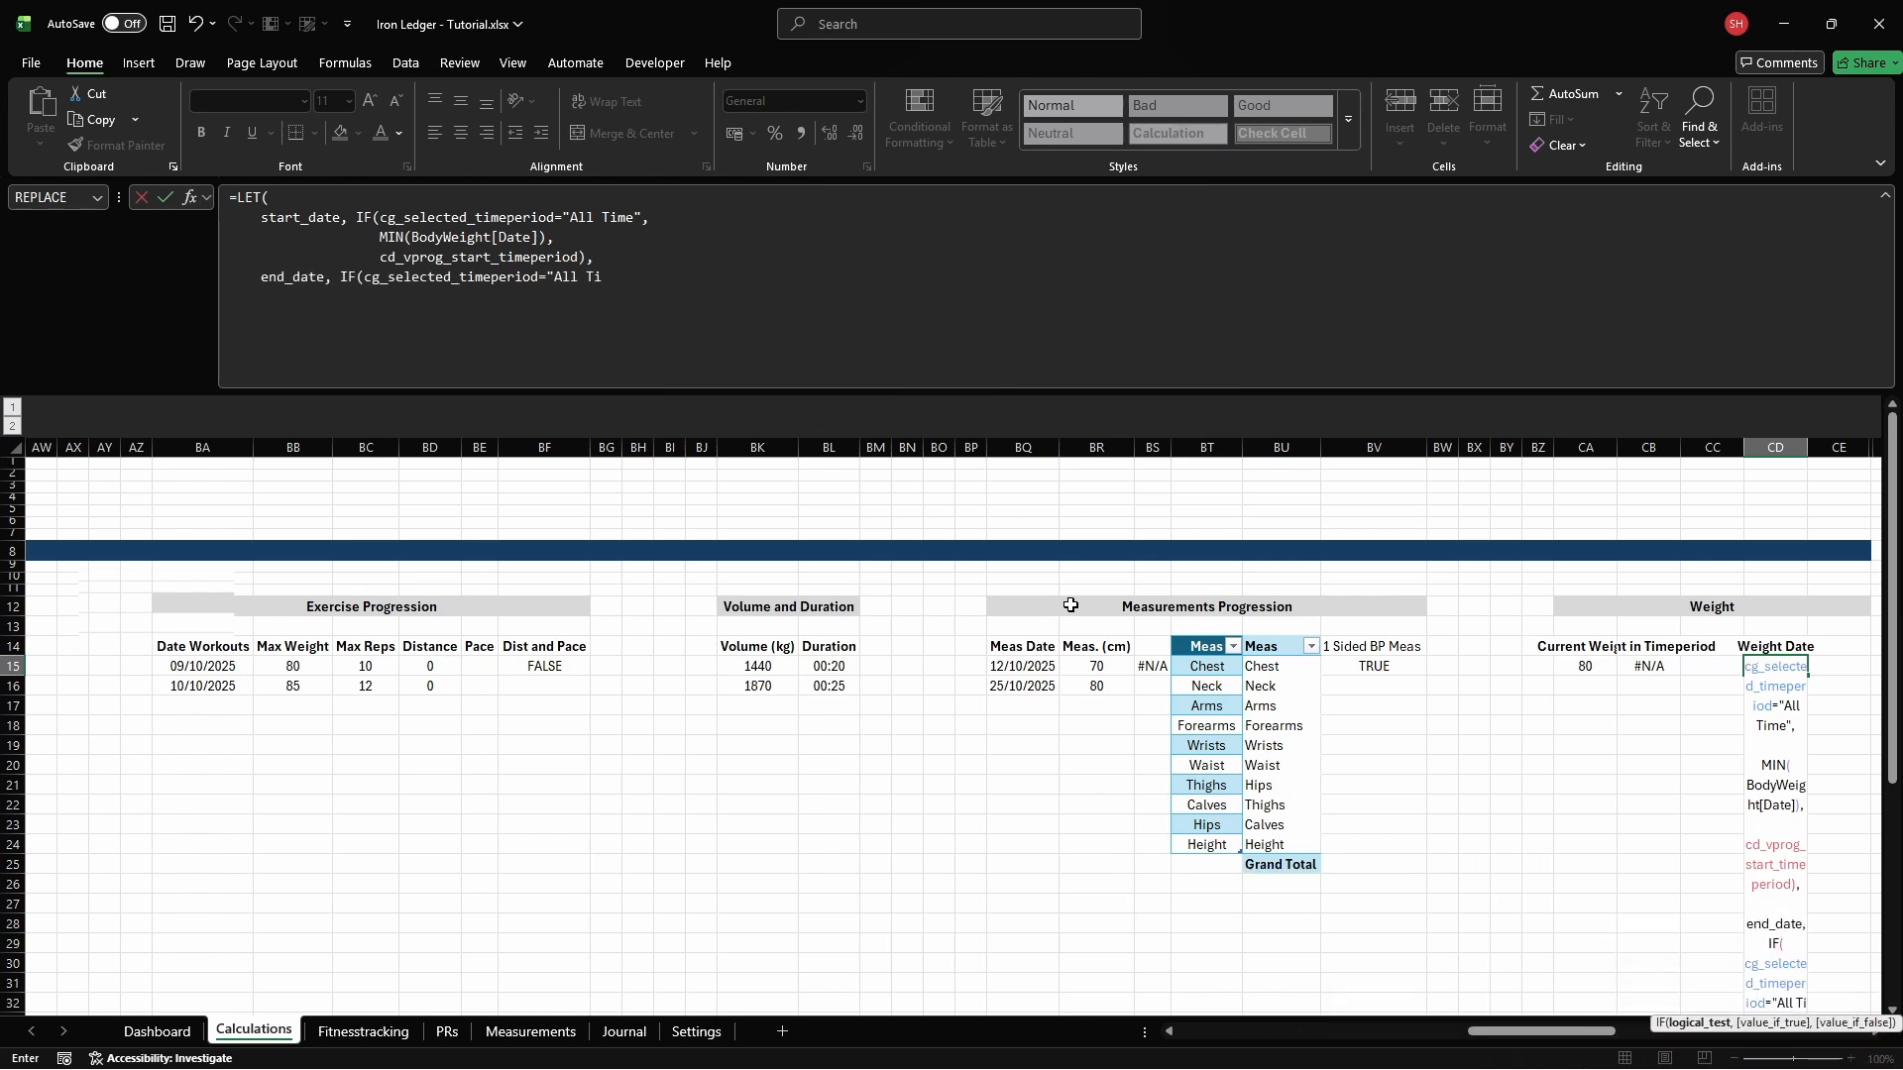
{"action": "type", "text": "me\","}
{"action": "key", "text": "alt+Return"}
{"action": "type", "text": "MAX(BodyWeight[Date]),"}
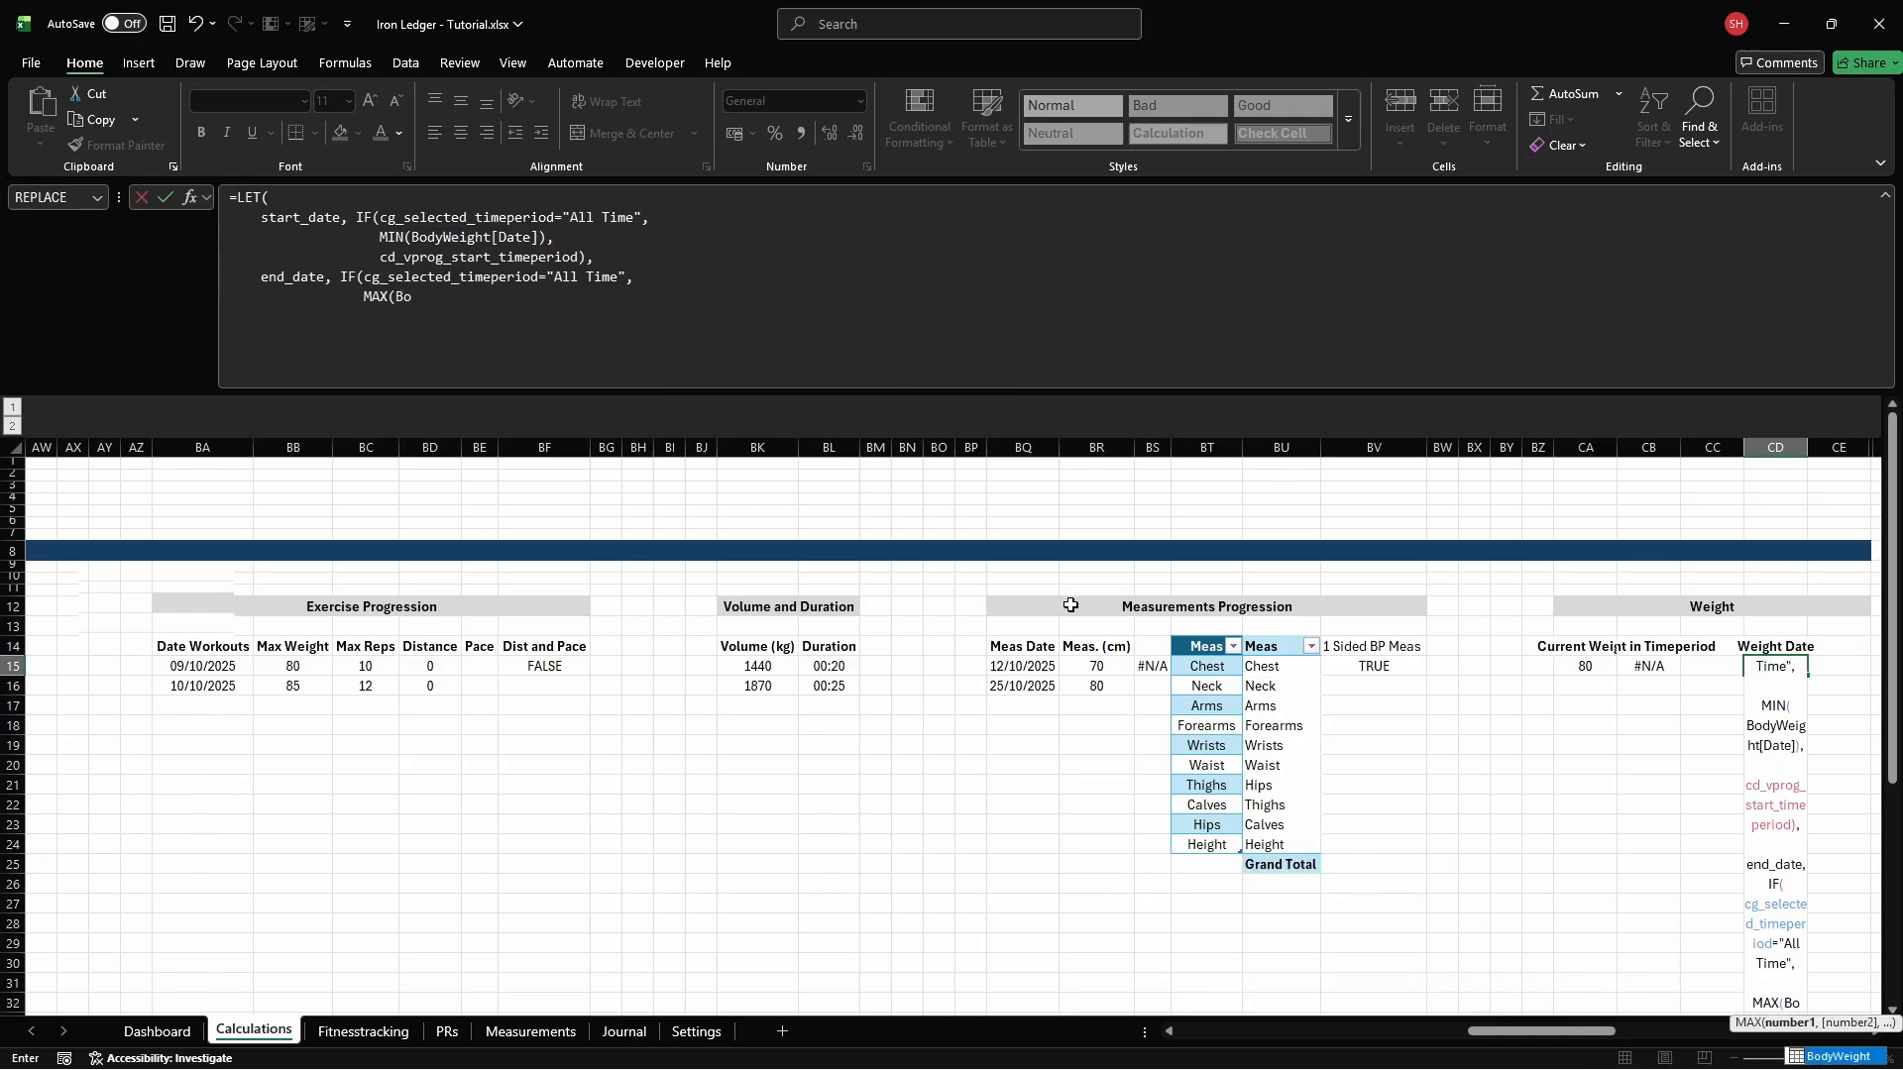
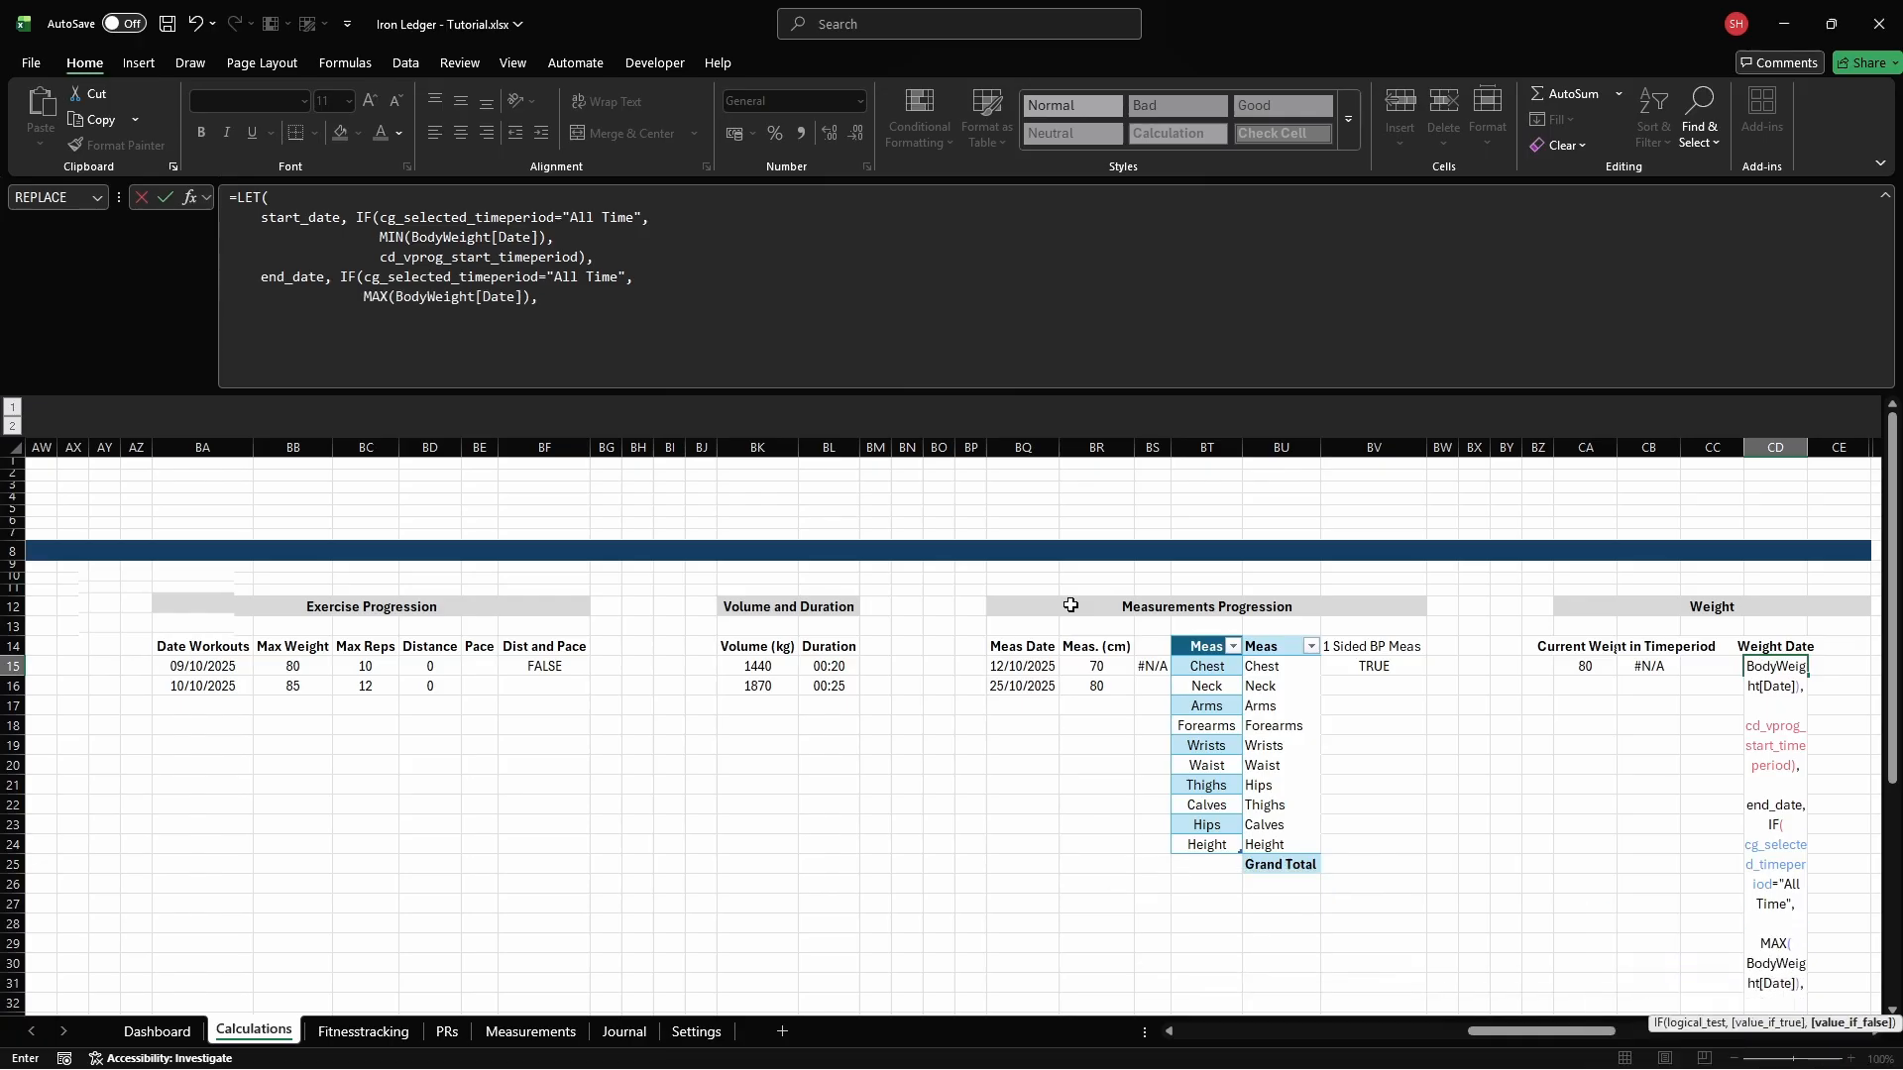
{"action": "key", "text": "alt+Return"}
{"action": "type", "text": "cd_vprog_end_tim"}
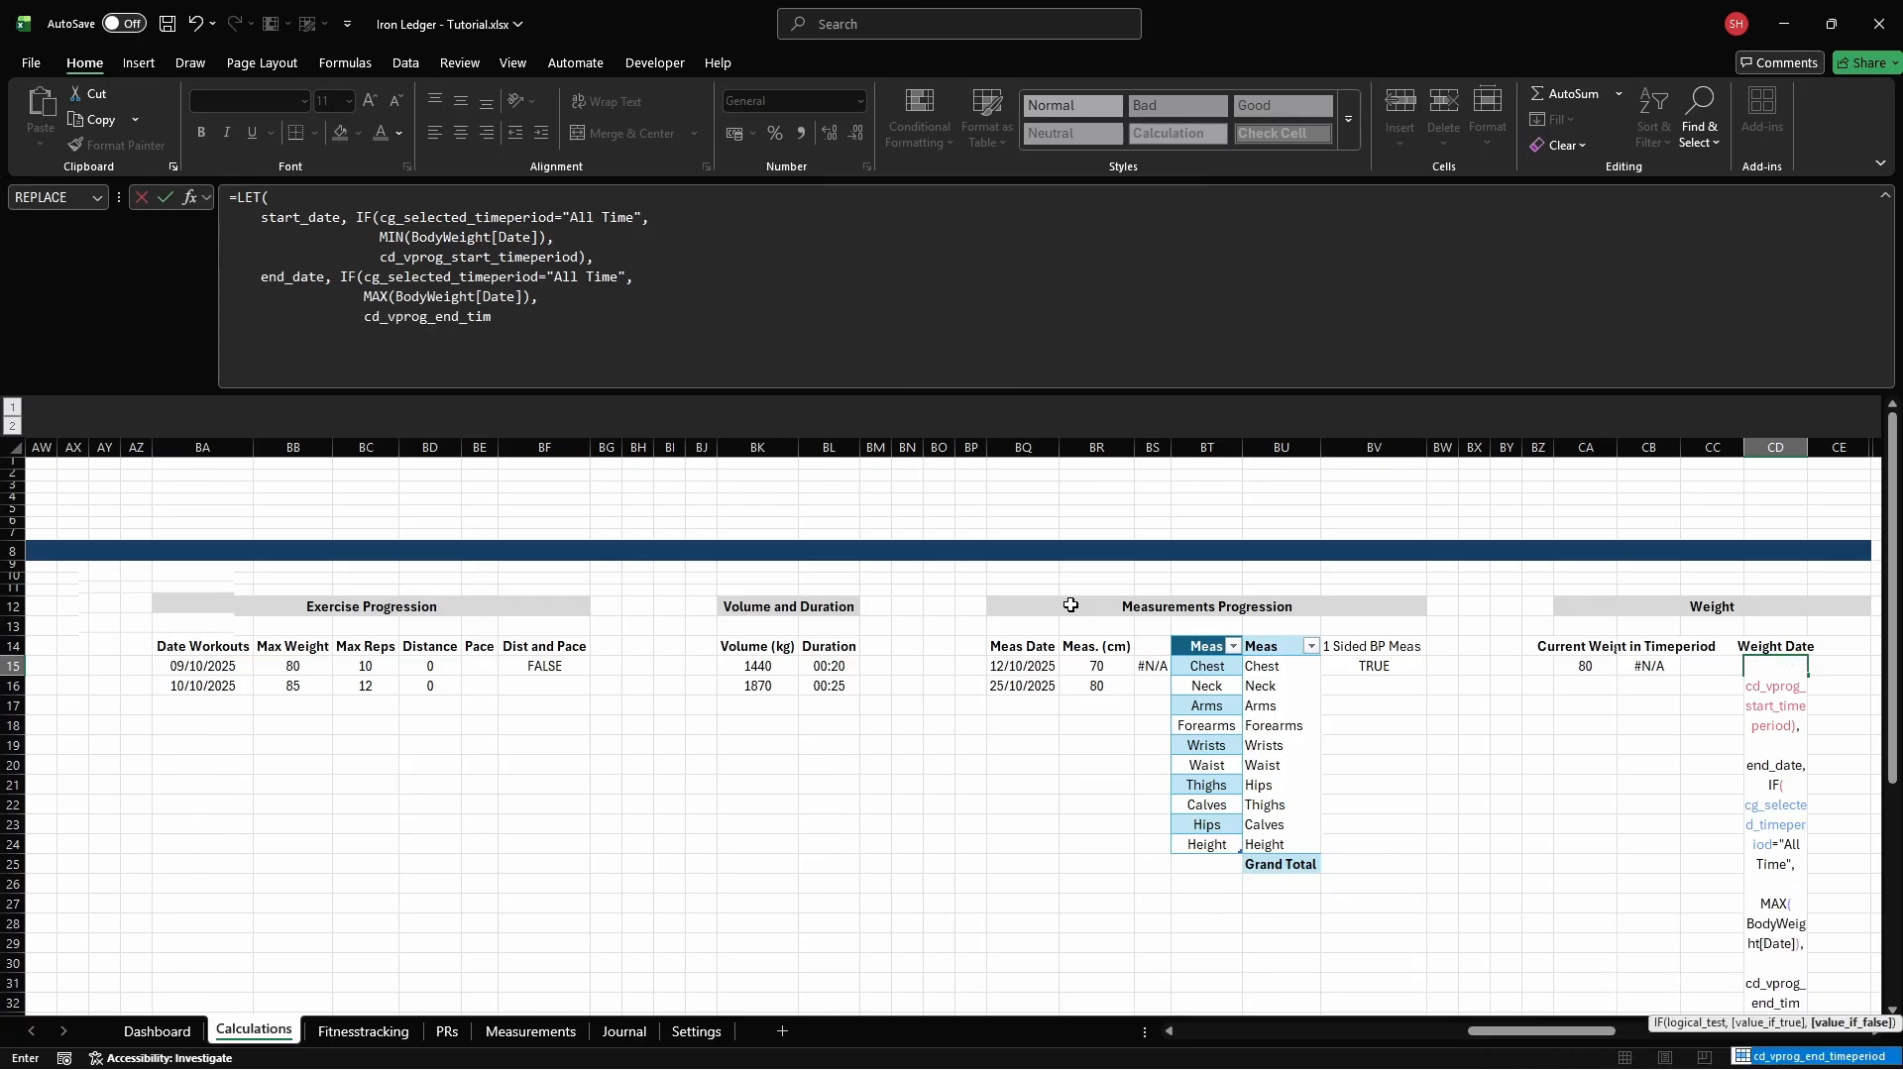
{"action": "type", "text": "eperiod),"}
Add IFERROR(UNIQUE(FILTER(BodyWeight[Date],(BodyWeight[Date]>=start_date)*(BodyWeight[Date]<=end_date))) to the CD15 formula, leaving the outer functions open
{"action": "key", "text": "alt+Return"}
{"action": "type", "text": "IFERROR("}
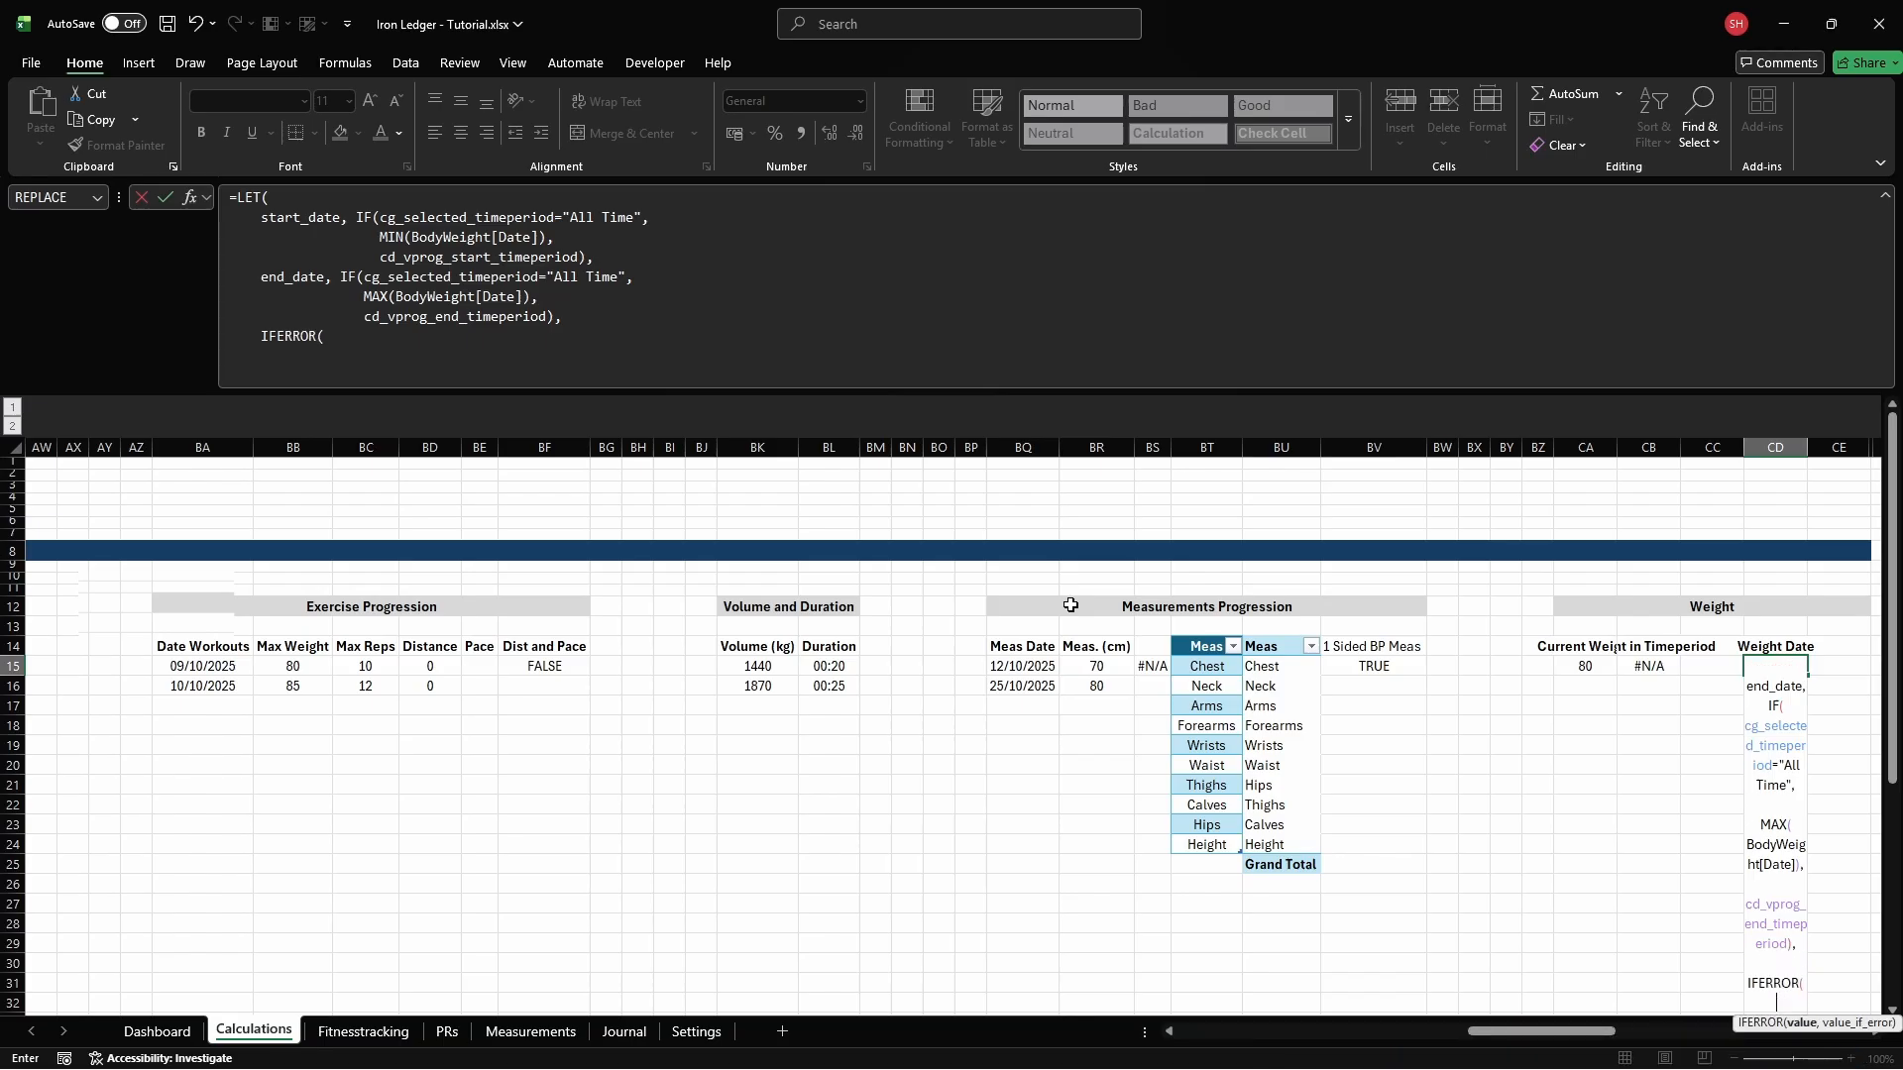
{"action": "key", "text": "alt+Return"}
{"action": "type", "text": "UNIQUE("}
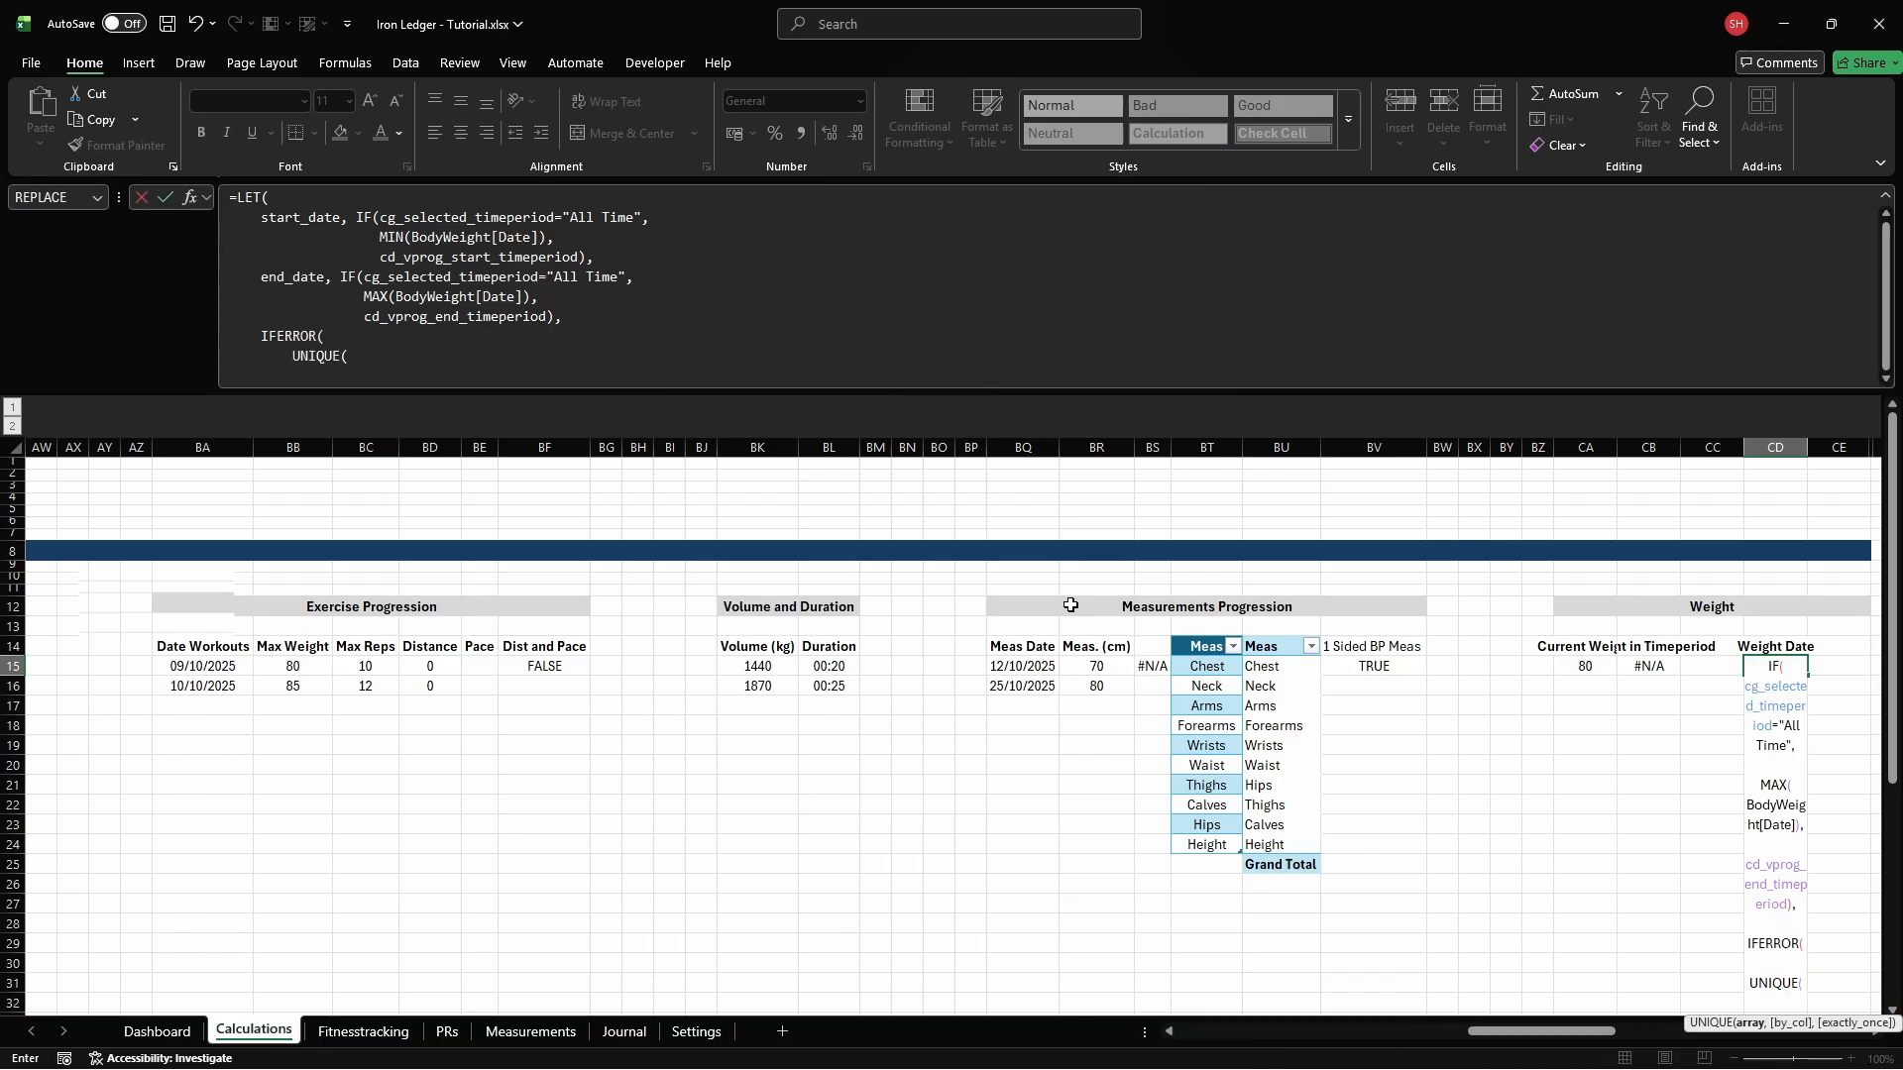
{"action": "key", "text": "alt+Return"}
{"action": "type", "text": "FILTER(BodyWeight[Date"}
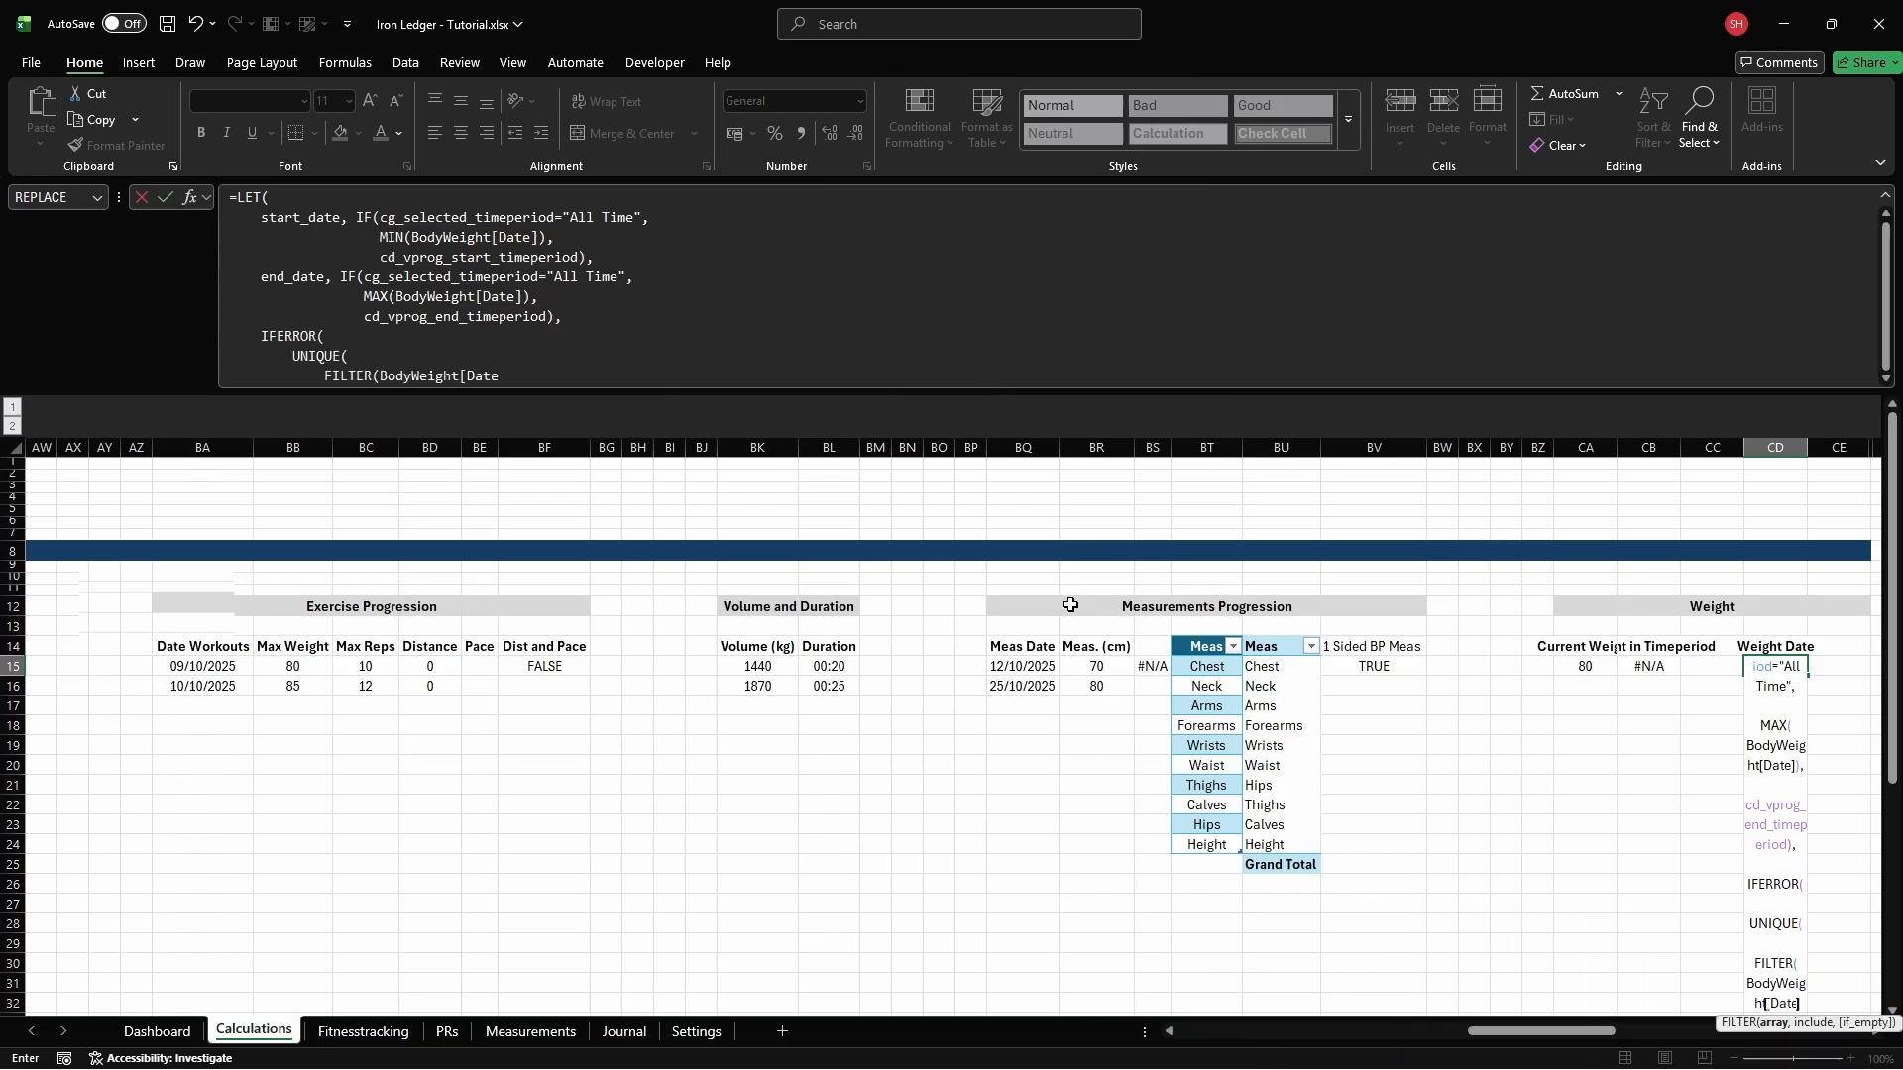
{"action": "type", "text": "],"}
{"action": "key", "text": "alt+Return"}
{"action": "type", "text": "(Body"}
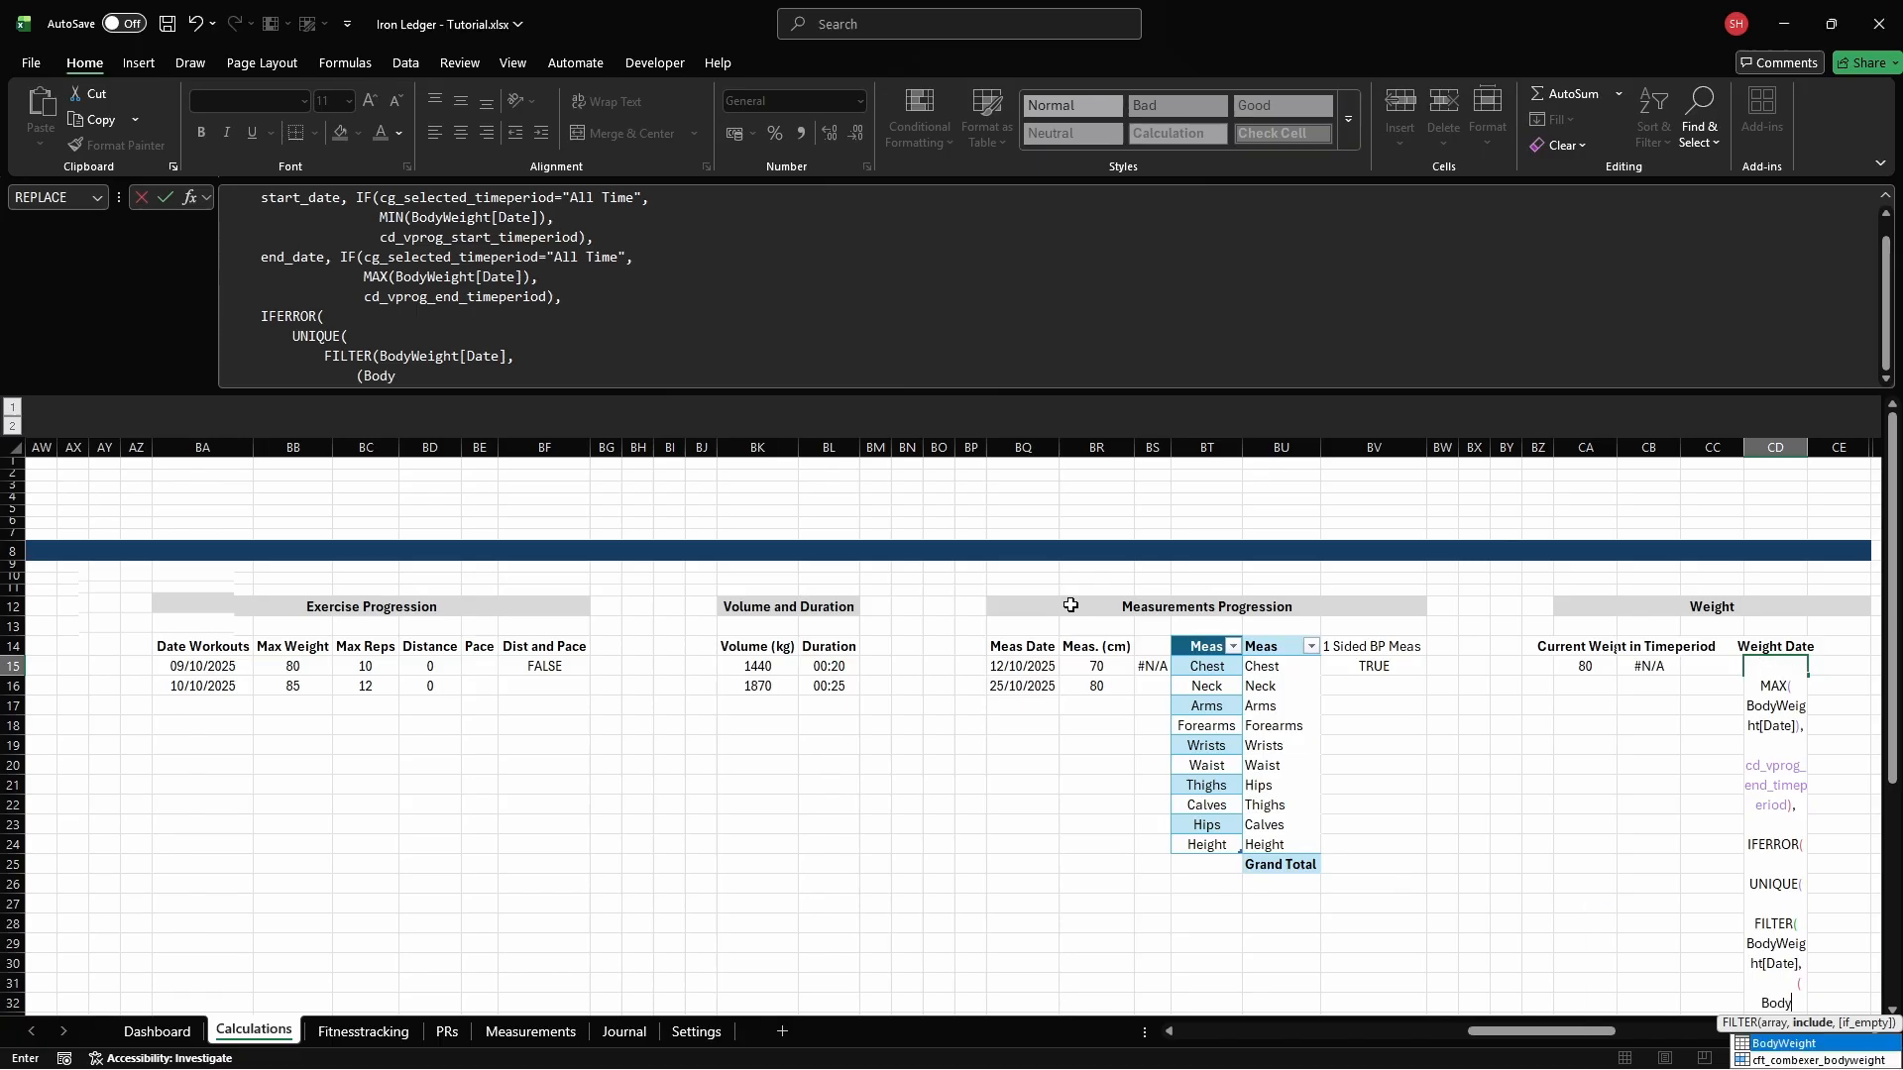
{"action": "type", "text": "Weight[Date]>=star"}
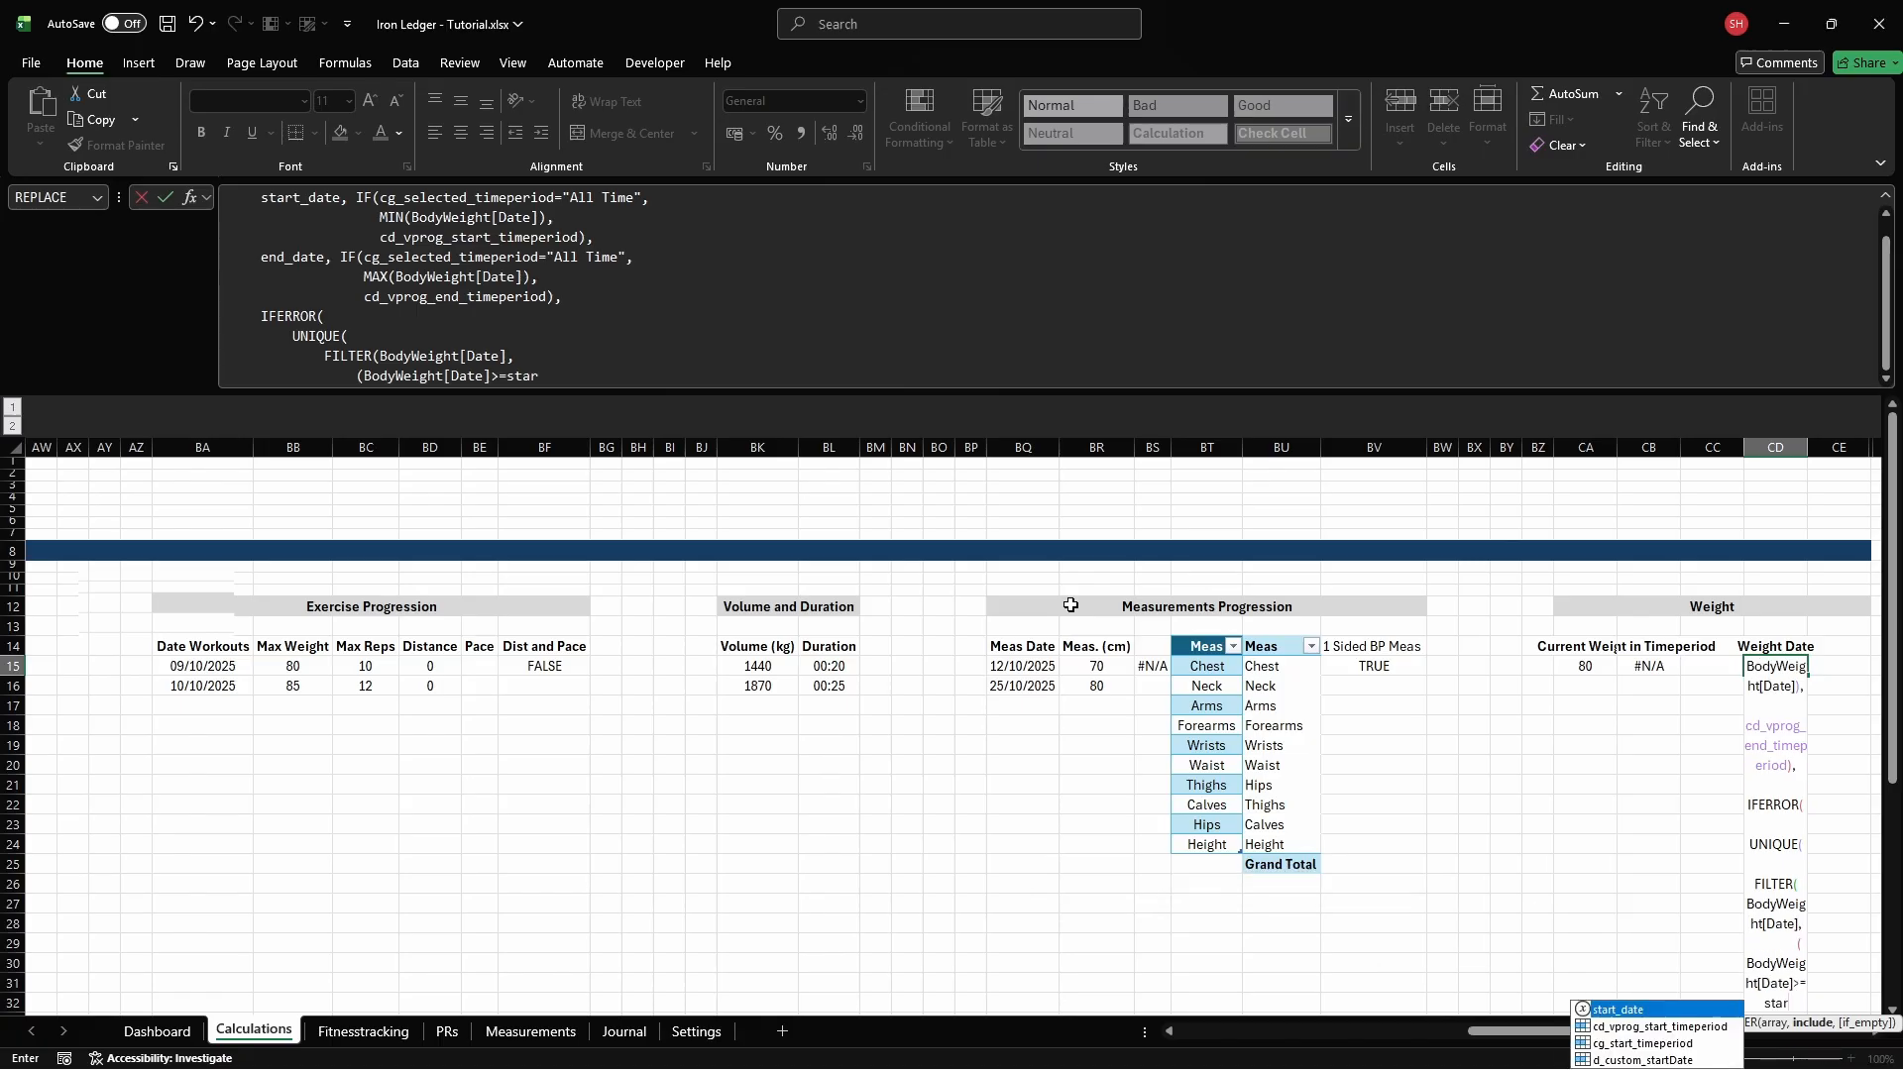
{"action": "type", "text": "t_date)*                 ("}
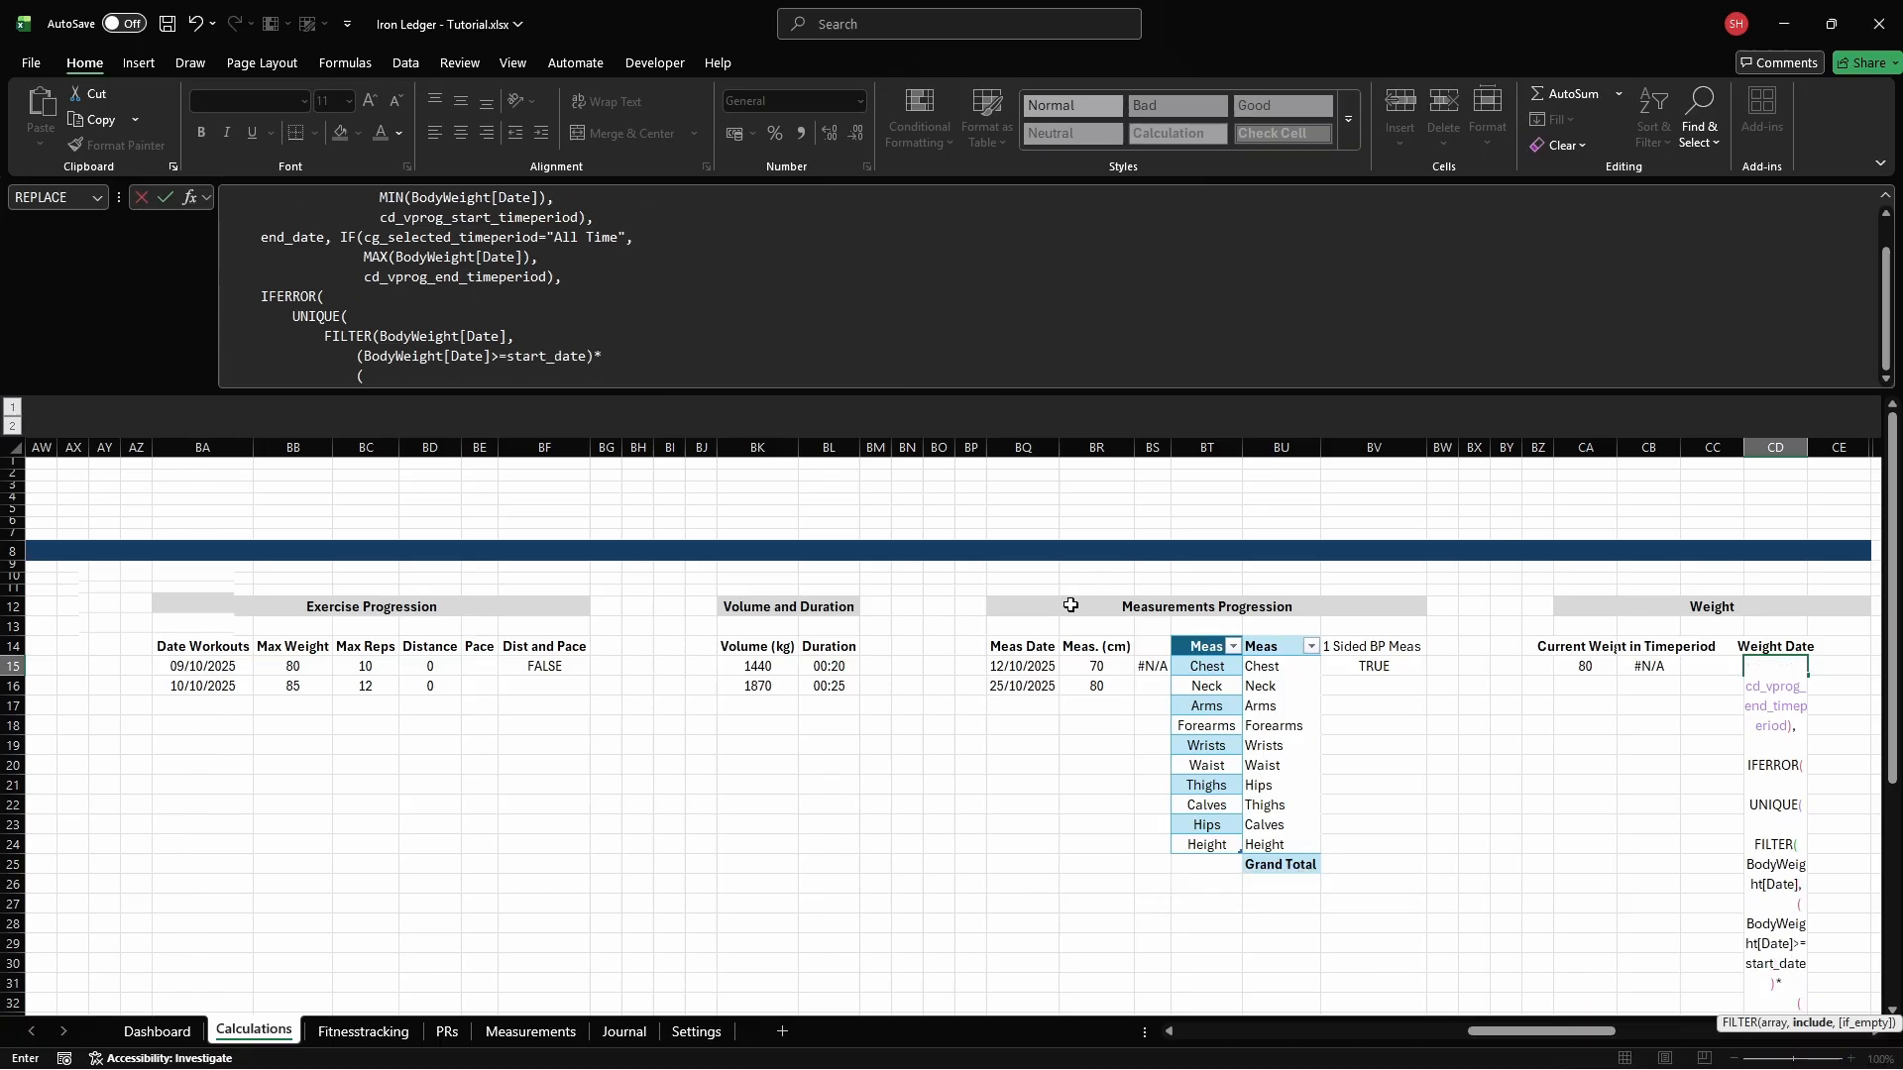
{"action": "type", "text": "BodyWeight[Date]<=end"}
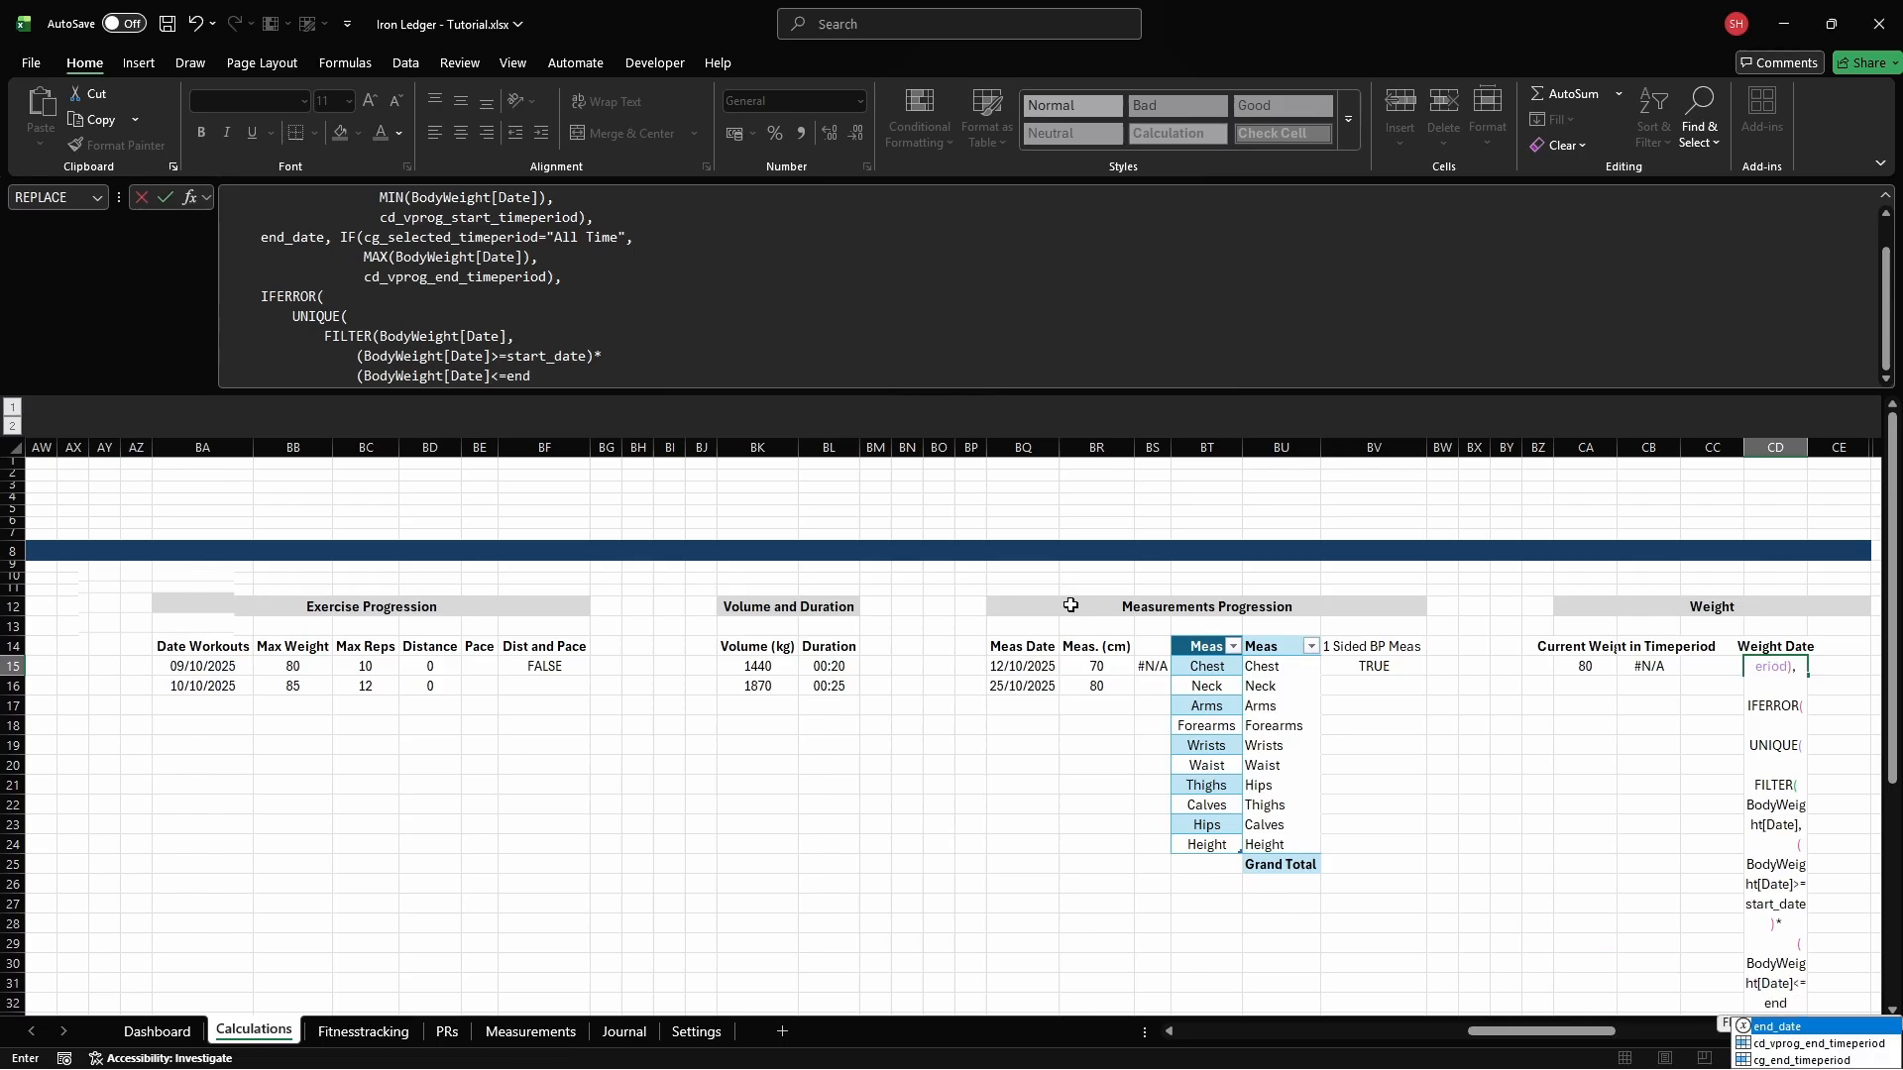
{"action": "key", "text": "Tab"}
{"action": "type", "text": ")"}
{"action": "key", "text": "alt+Return"}
{"action": "type", "text": ")"}
Close UNIQUE, give IFERROR the fallback NA(), and complete the LET formula in CD15
{"action": "key", "text": "alt+Return"}
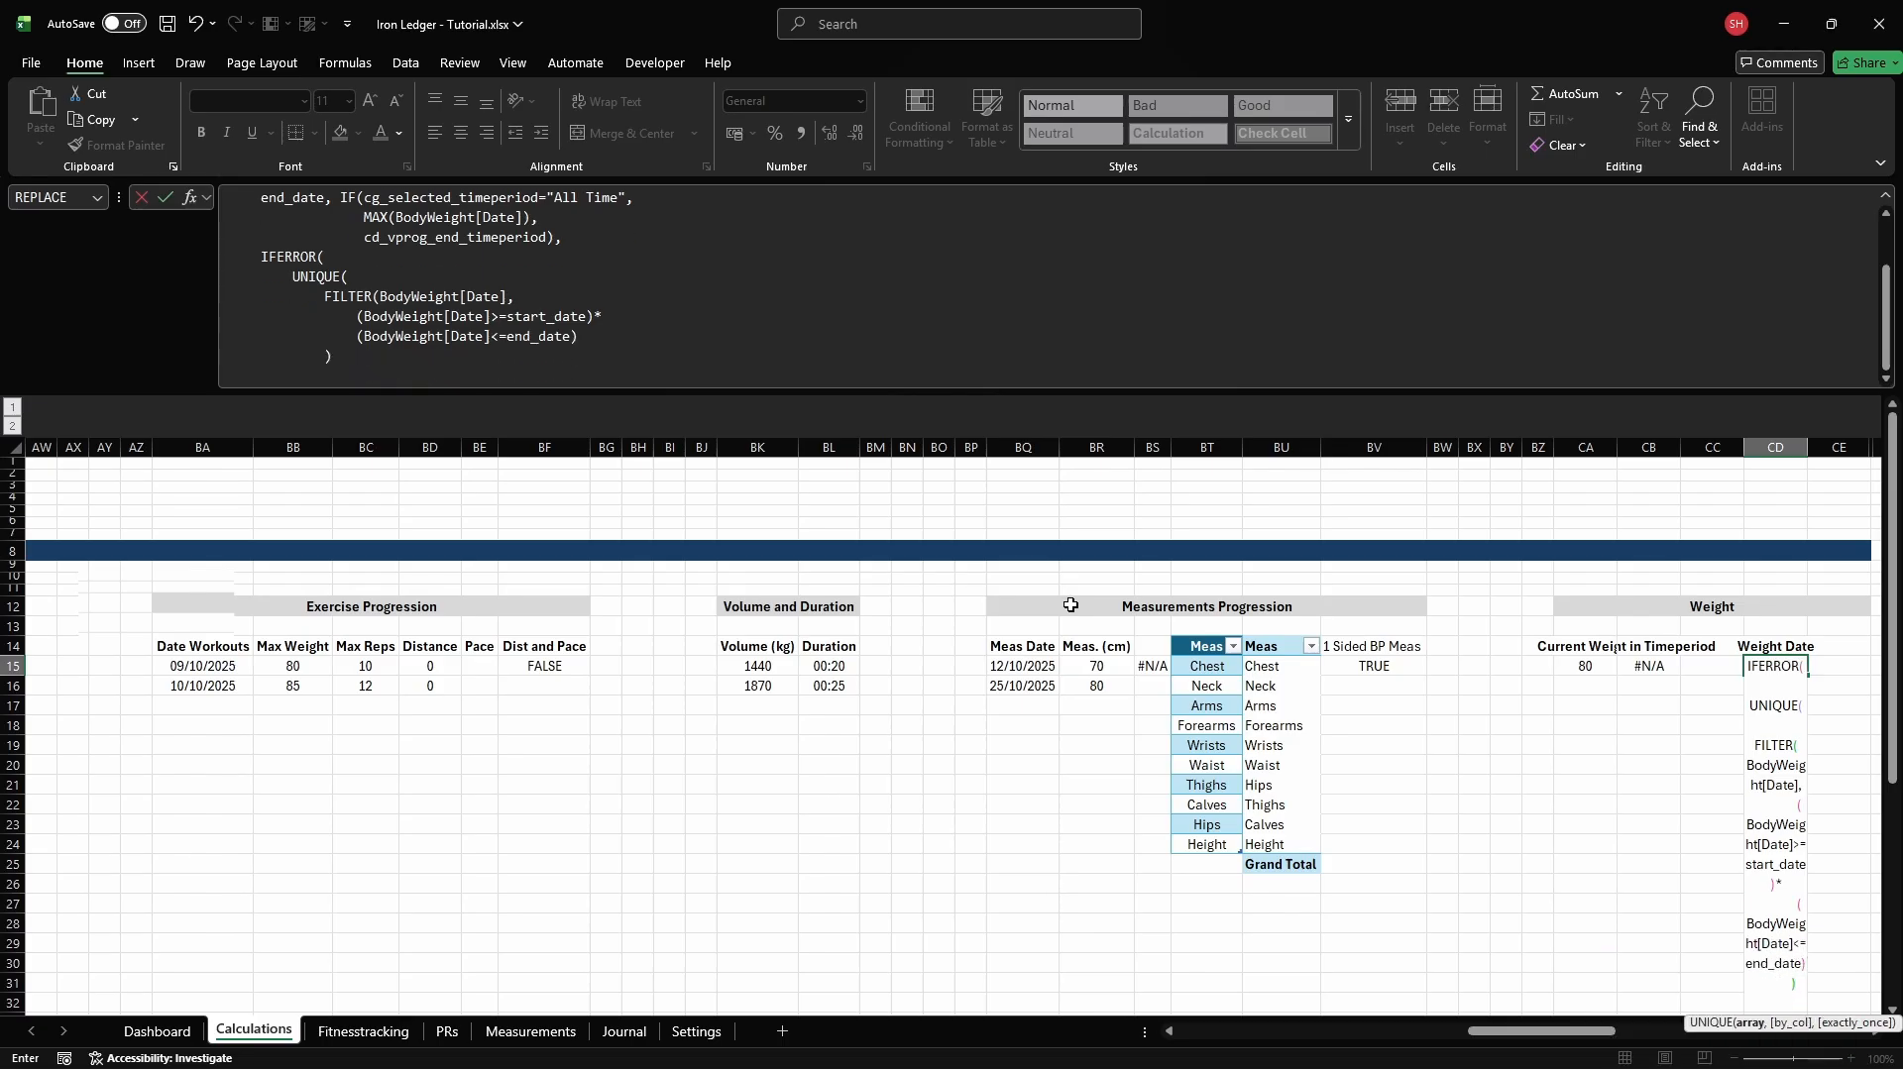
{"action": "type", "text": "),"}
{"action": "key", "text": "alt+Return"}
{"action": "type", "text": "NA()"}
{"action": "key", "text": "alt+Return"}
{"action": "type", "text": ")"}
{"action": "key", "text": "alt+Return"}
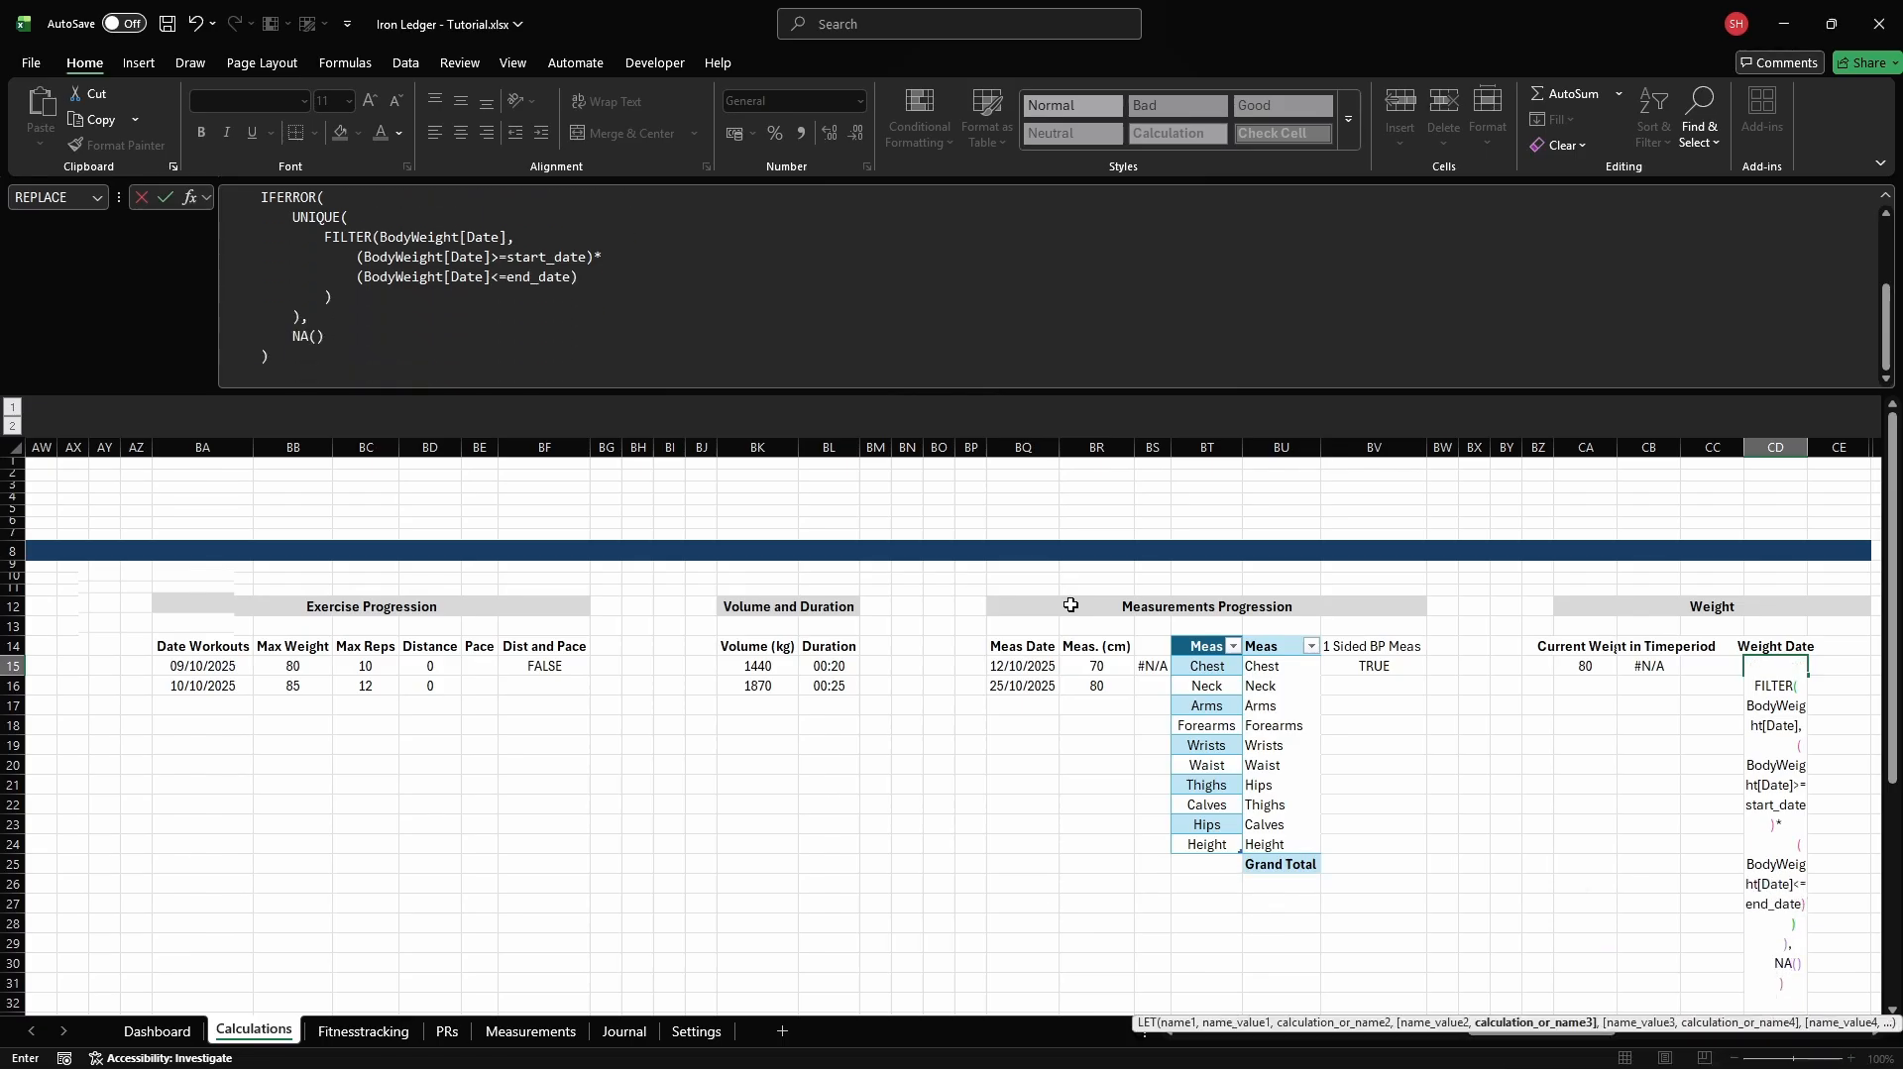
{"action": "type", "text": ")"}
{"action": "key", "text": "Tab"}
{"action": "key", "text": "Up"}
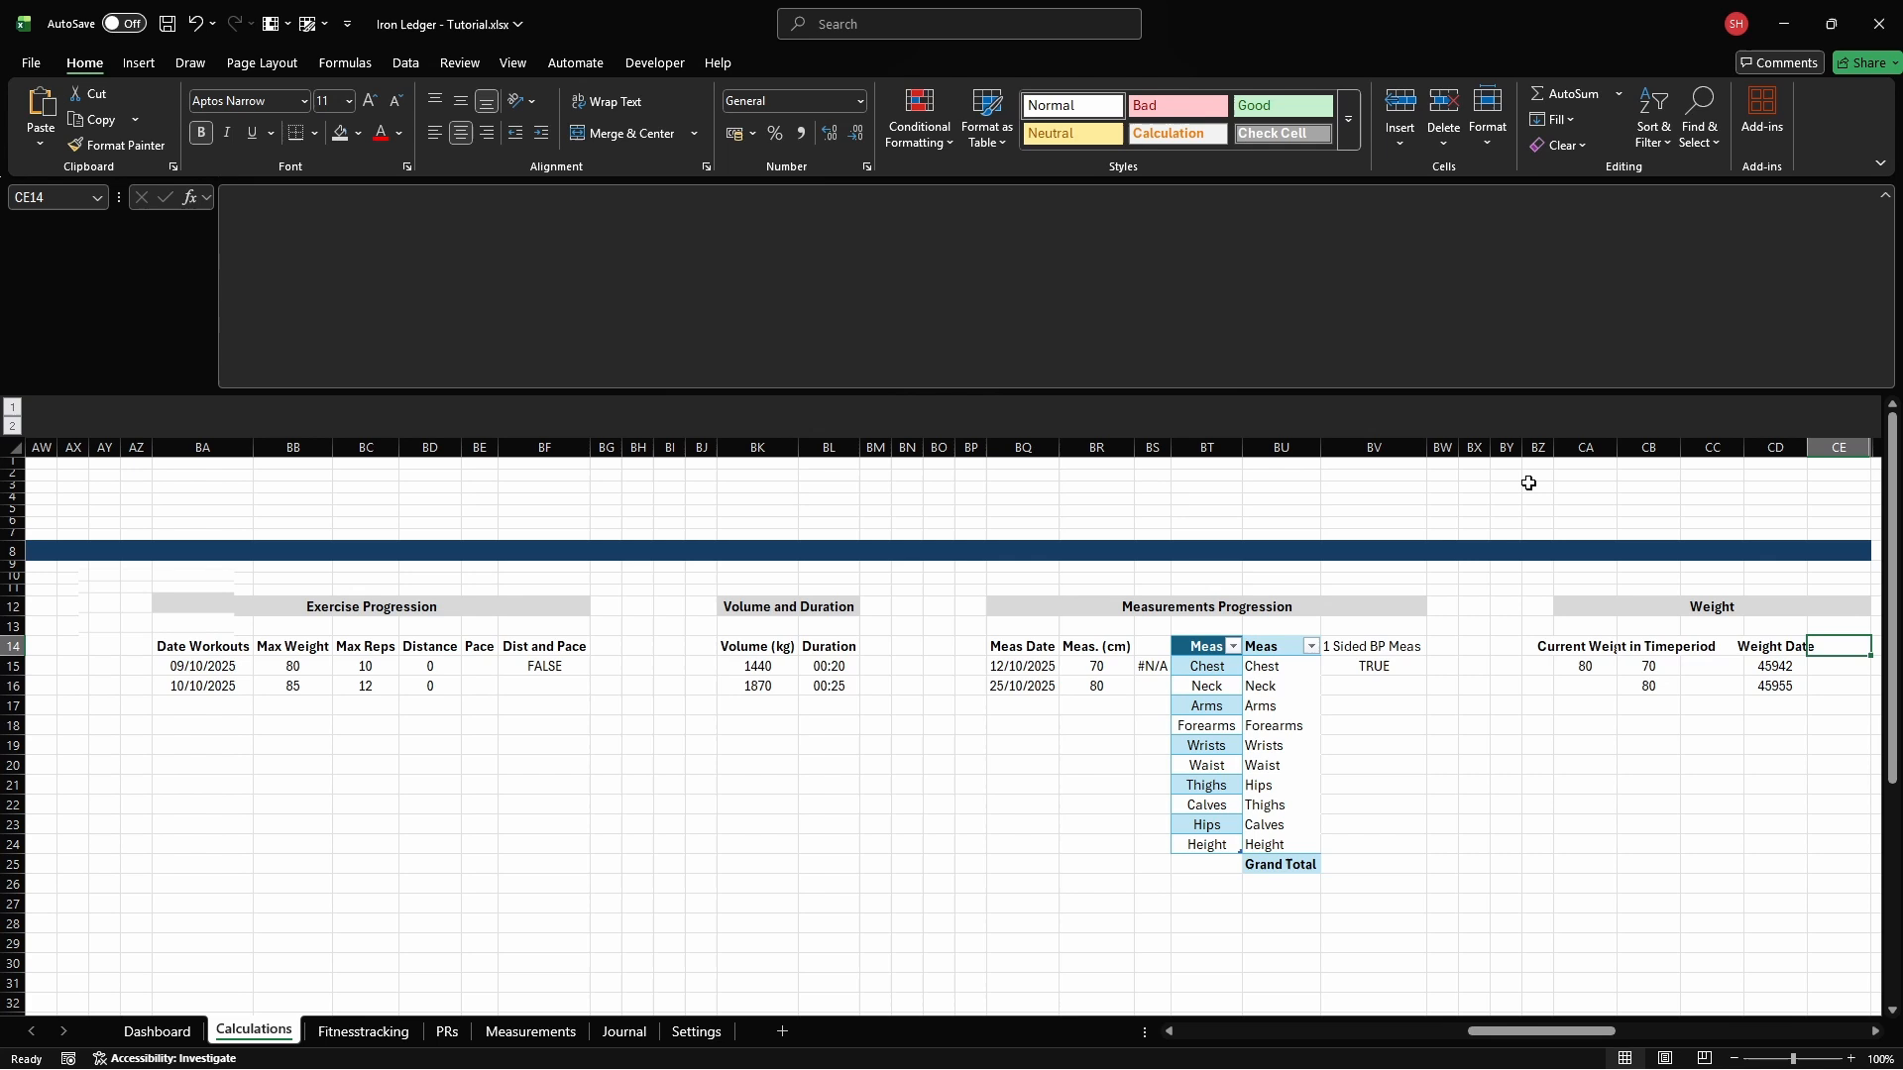
Format column CD as a date and AutoFit the column widths of the Calculations sheet
{"action": "left_click", "coordinate": [1775, 447]}
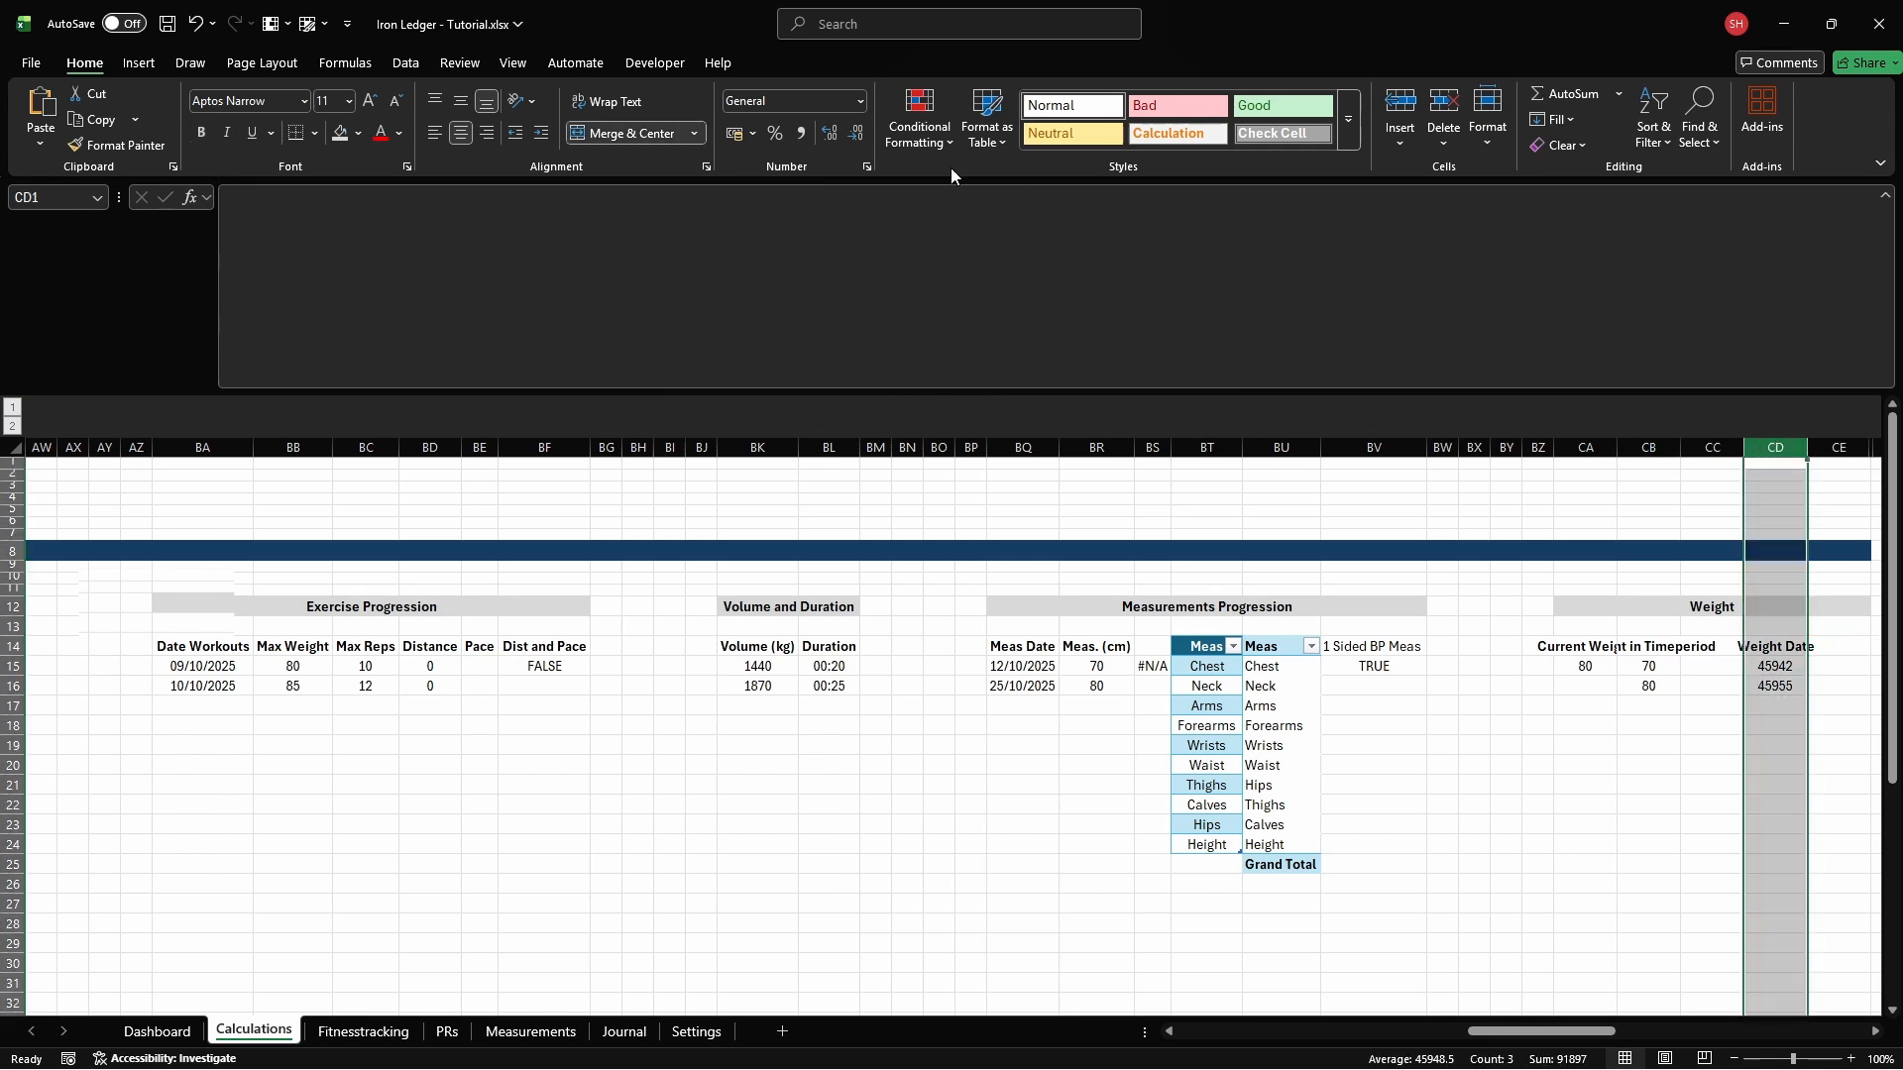
{"action": "left_click", "coordinate": [860, 100]}
{"action": "left_click", "coordinate": [811, 318]}
{"action": "key", "text": "alt+h"}
{"action": "key", "text": "o"}
{"action": "key", "text": "i"}
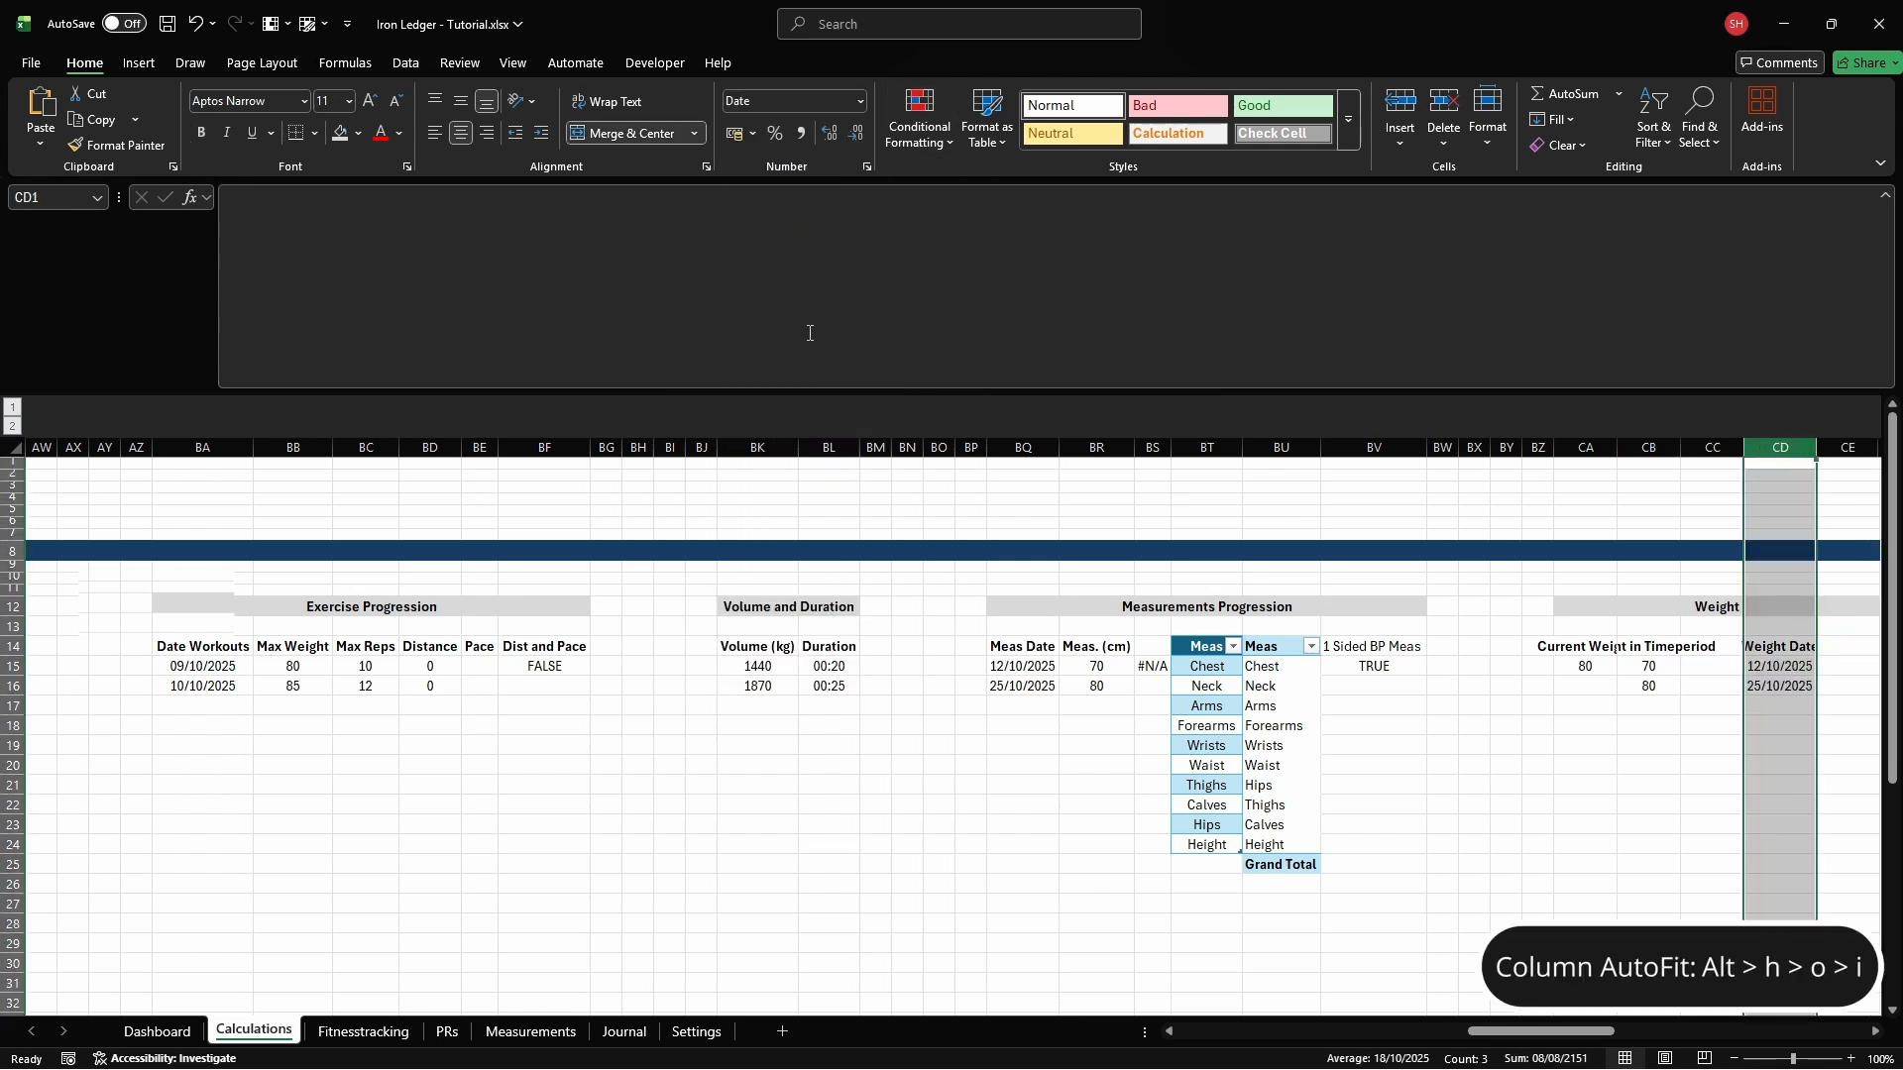
{"action": "key", "text": "ctrl+a"}
Enter the header Fixed BW Perc (Volume) in cell DA14 of the Calculations sheet
{"action": "key", "text": "F5"}
{"action": "type", "text": "DA14"}
{"action": "key", "text": "Return"}
{"action": "type", "text": "Fi"}
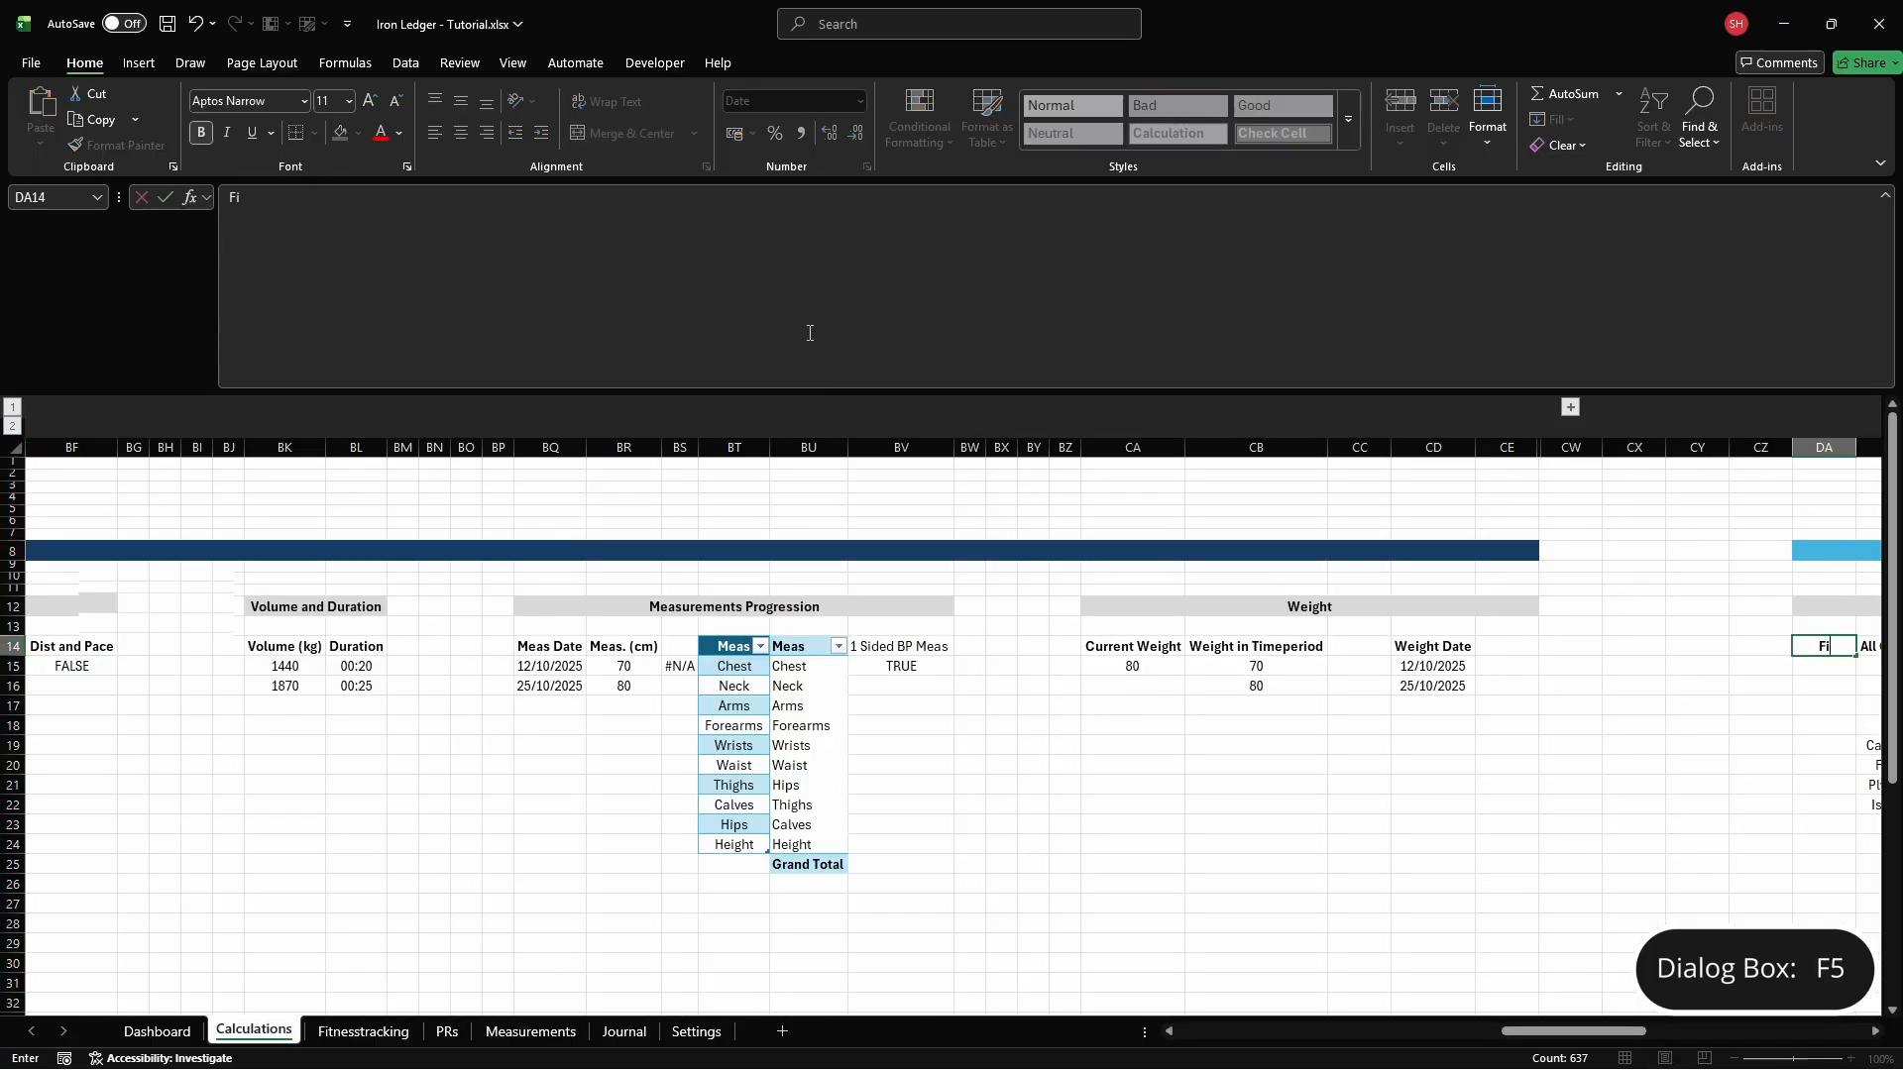
{"action": "type", "text": "xed BW Perc (Value)"}
{"action": "key", "text": "Return"}
Define the workbook name cft_volume_fixedbw_cal_perc for cell DA15
{"action": "key", "text": "ctrl+F3"}
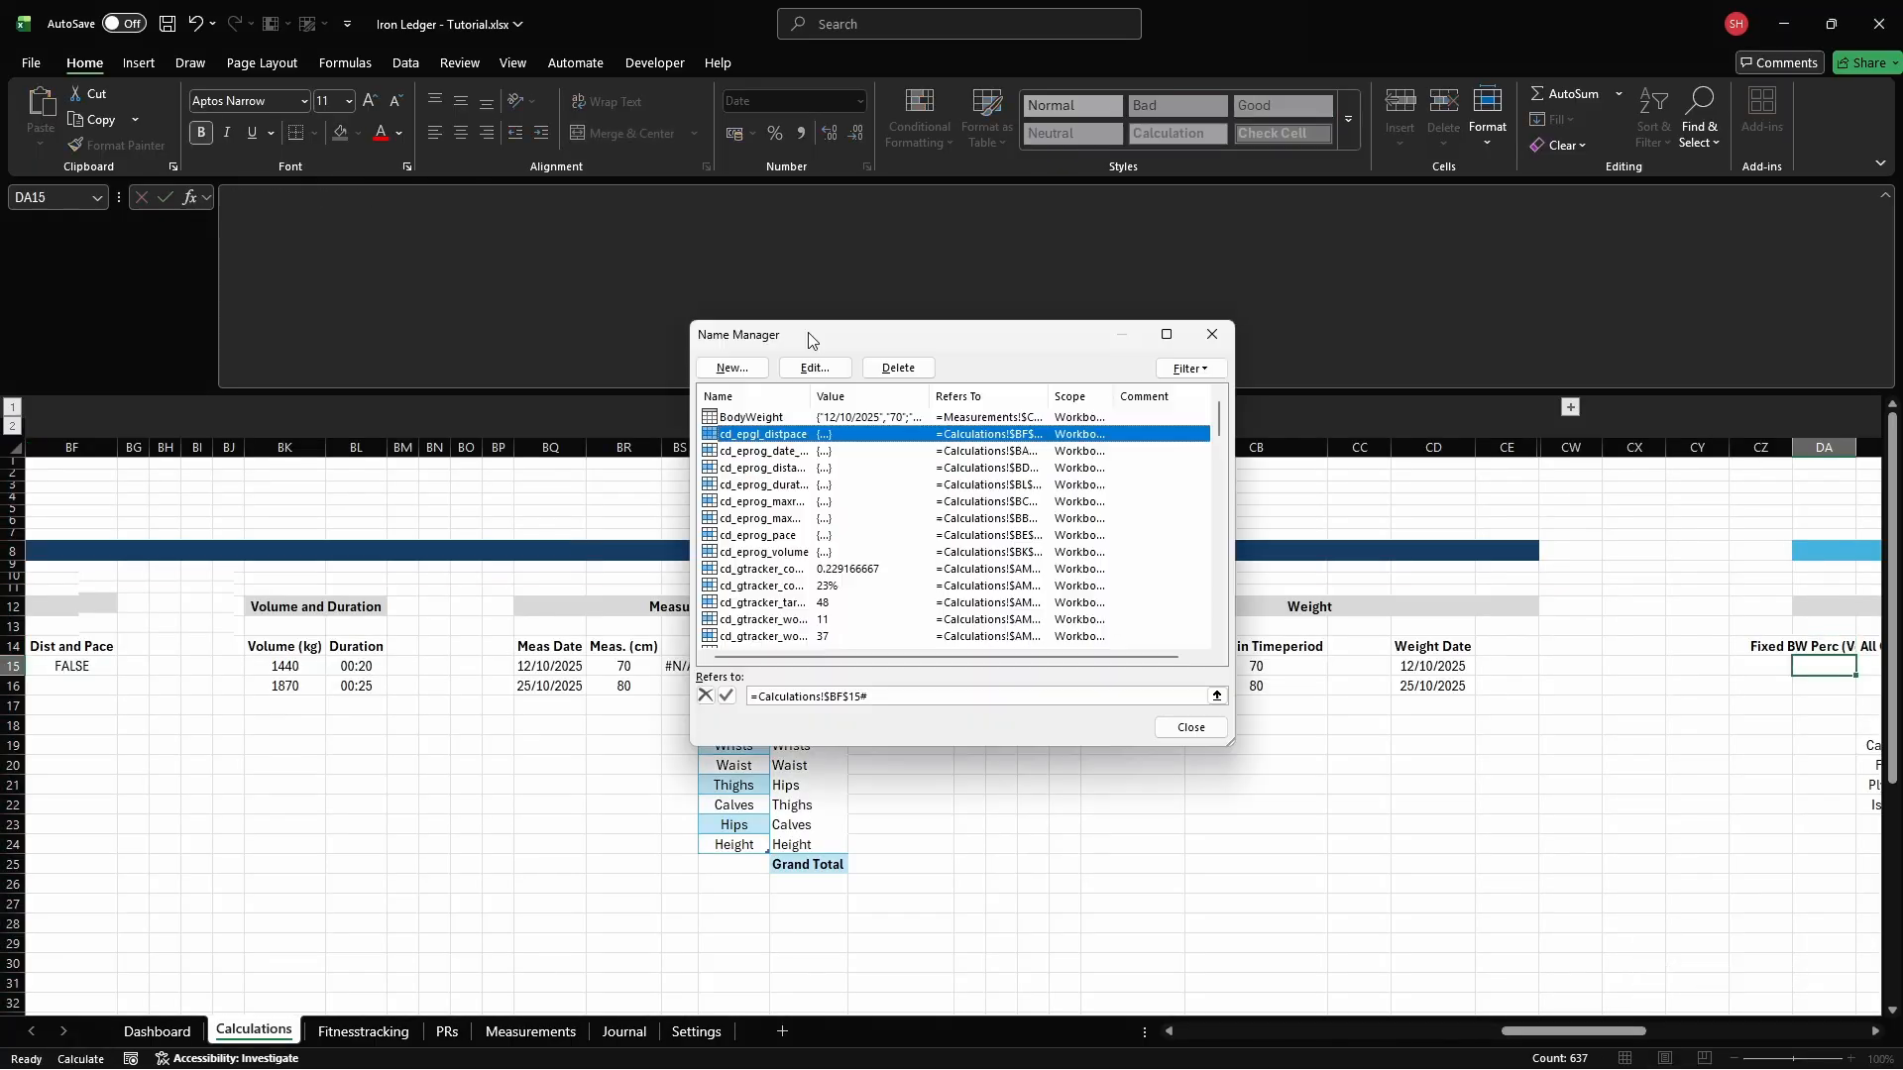
{"action": "left_click", "coordinate": [731, 368]}
{"action": "type", "text": "cft_volume"}
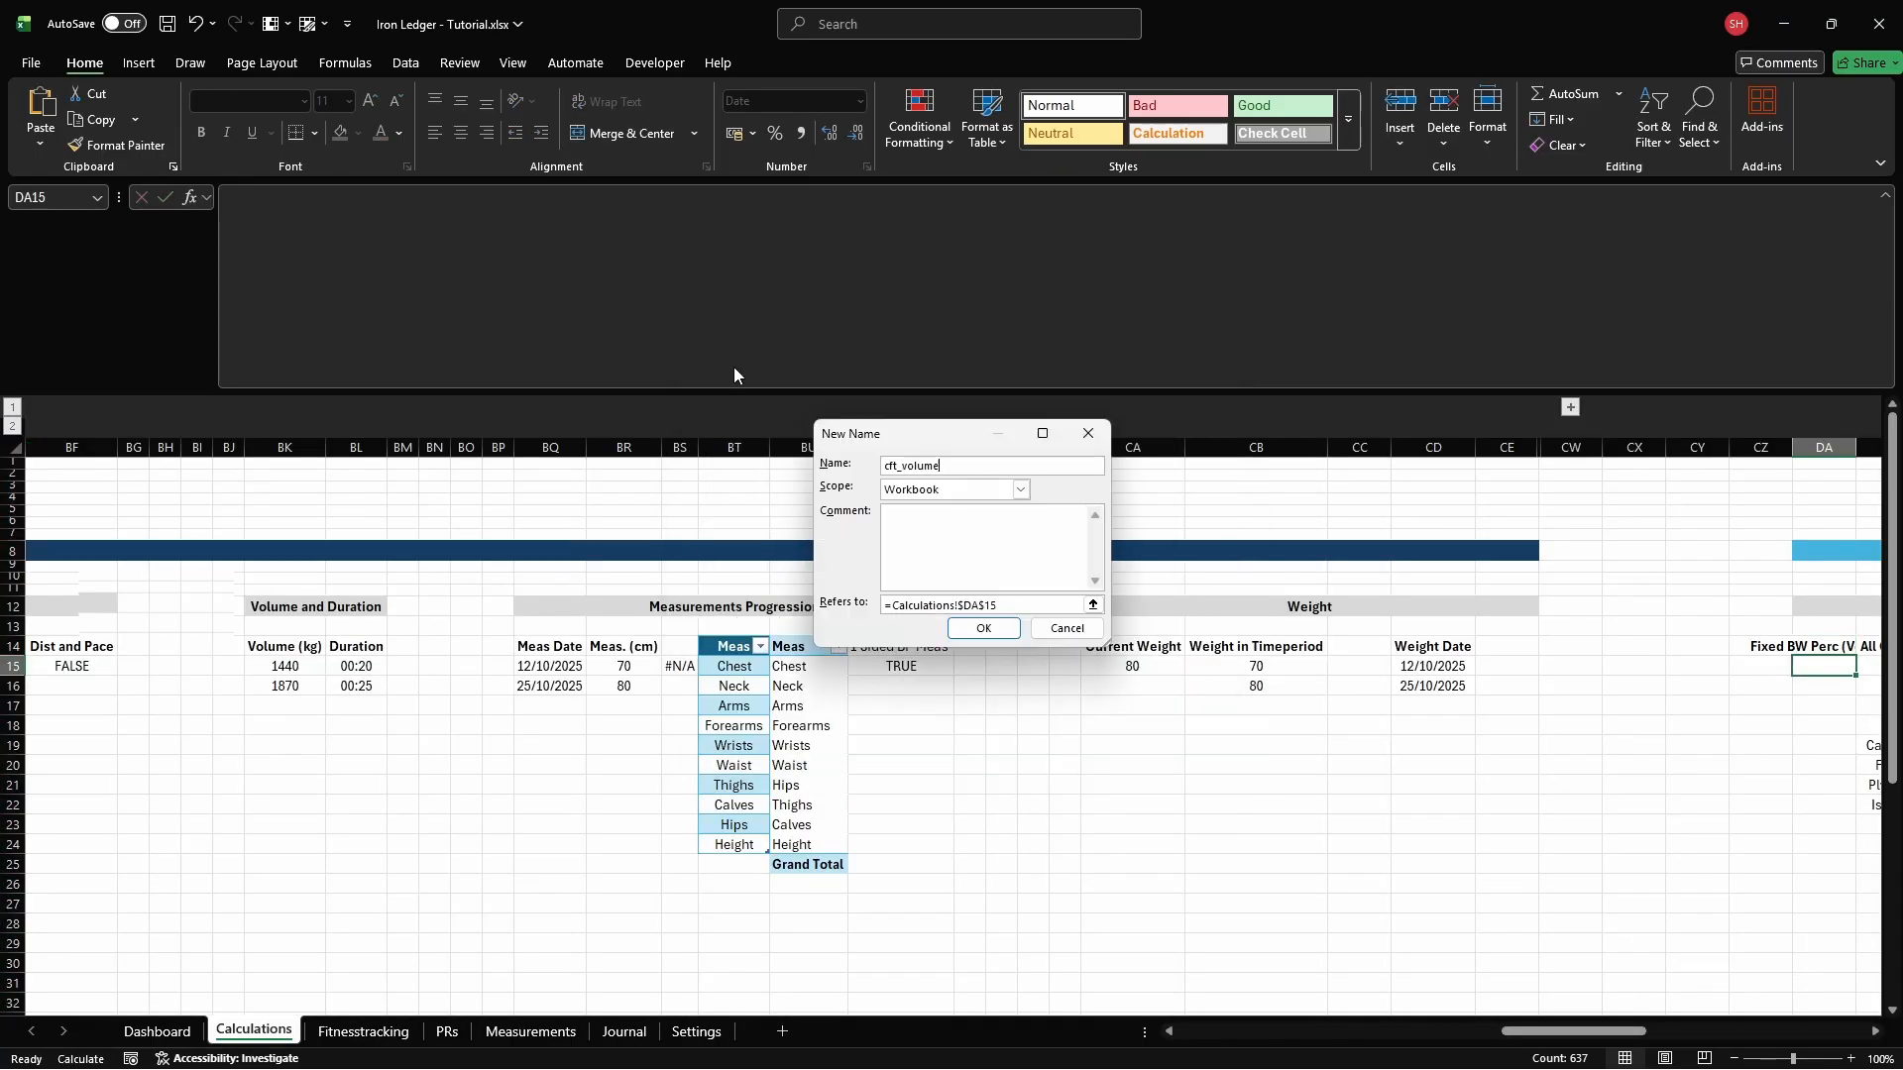
{"action": "type", "text": "_fixedbw_cal_perc"}
{"action": "key", "text": "Return"}
{"action": "key", "text": "Escape"}
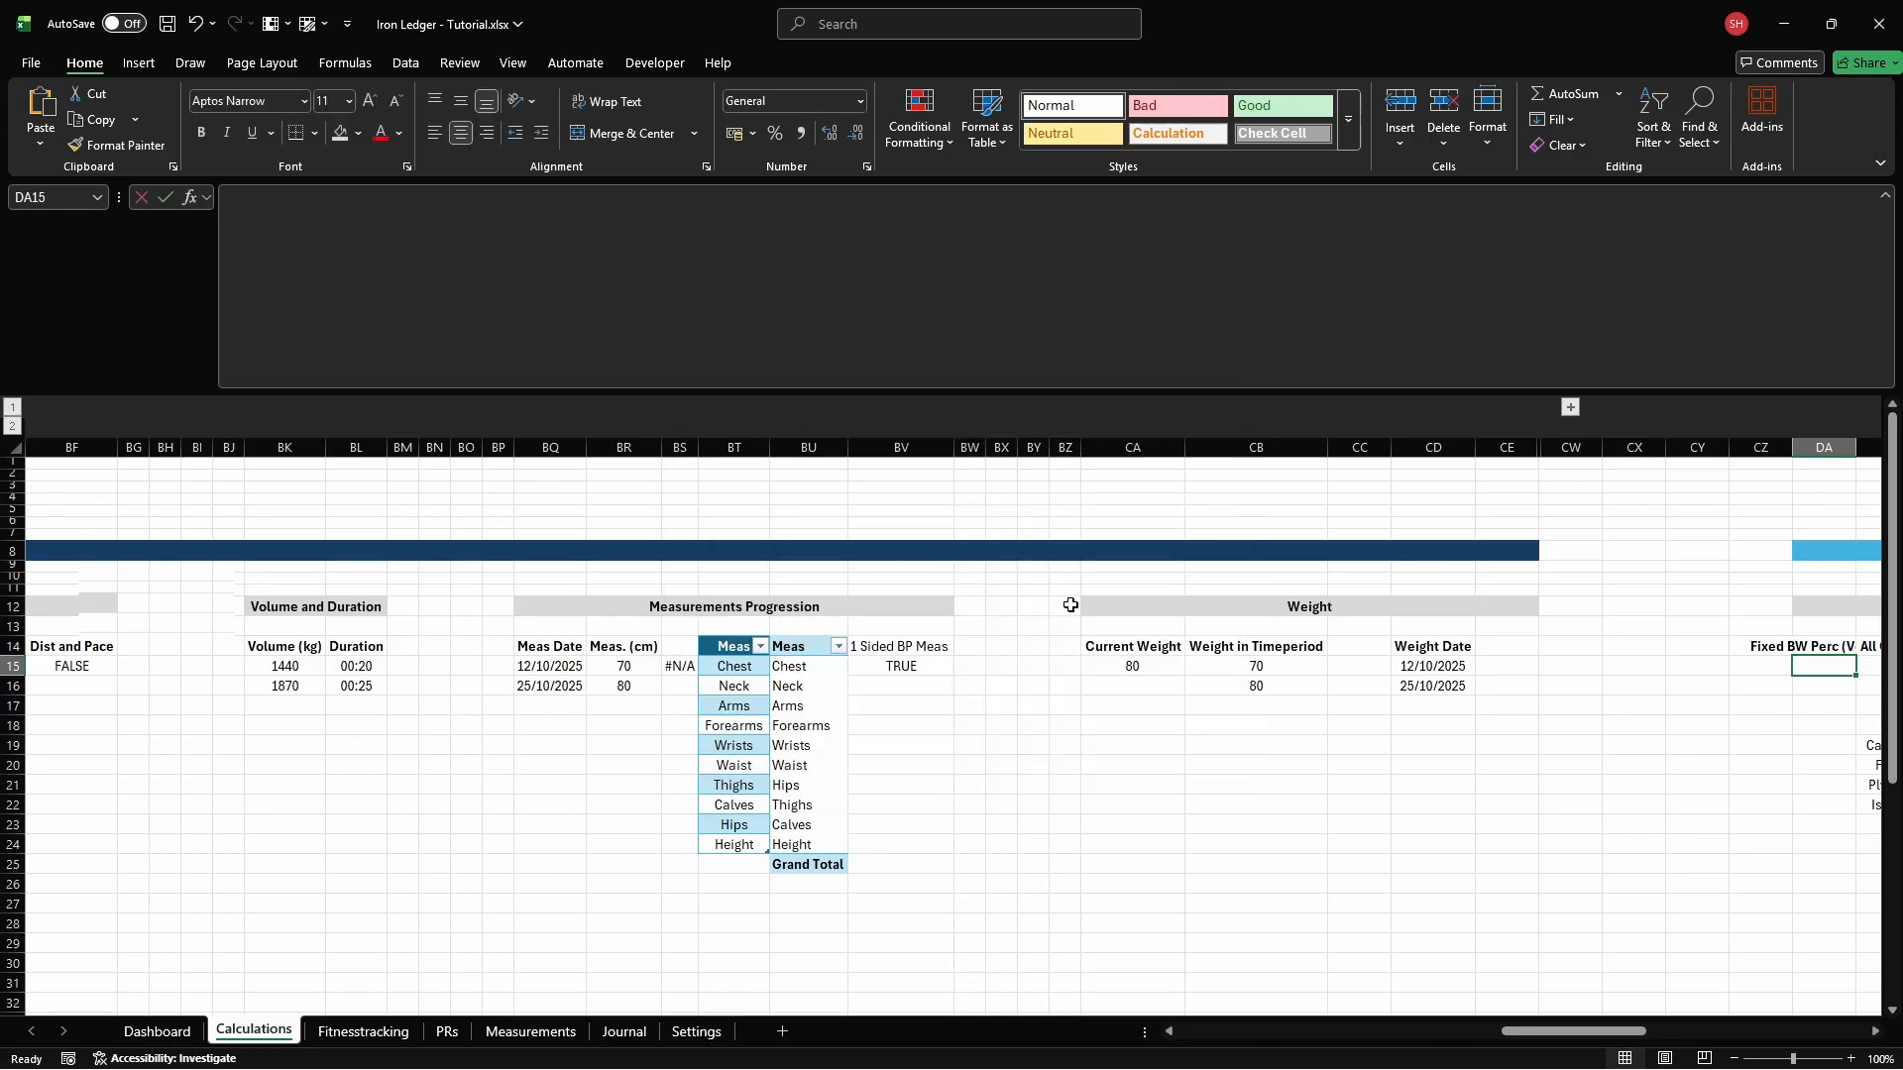
Enter =cd_w_curr_bw*0.3 in DA15 and the header fixed BW perc (Cardio) in DA17
{"action": "type", "text": "=cd_w_curr_bw*0."}
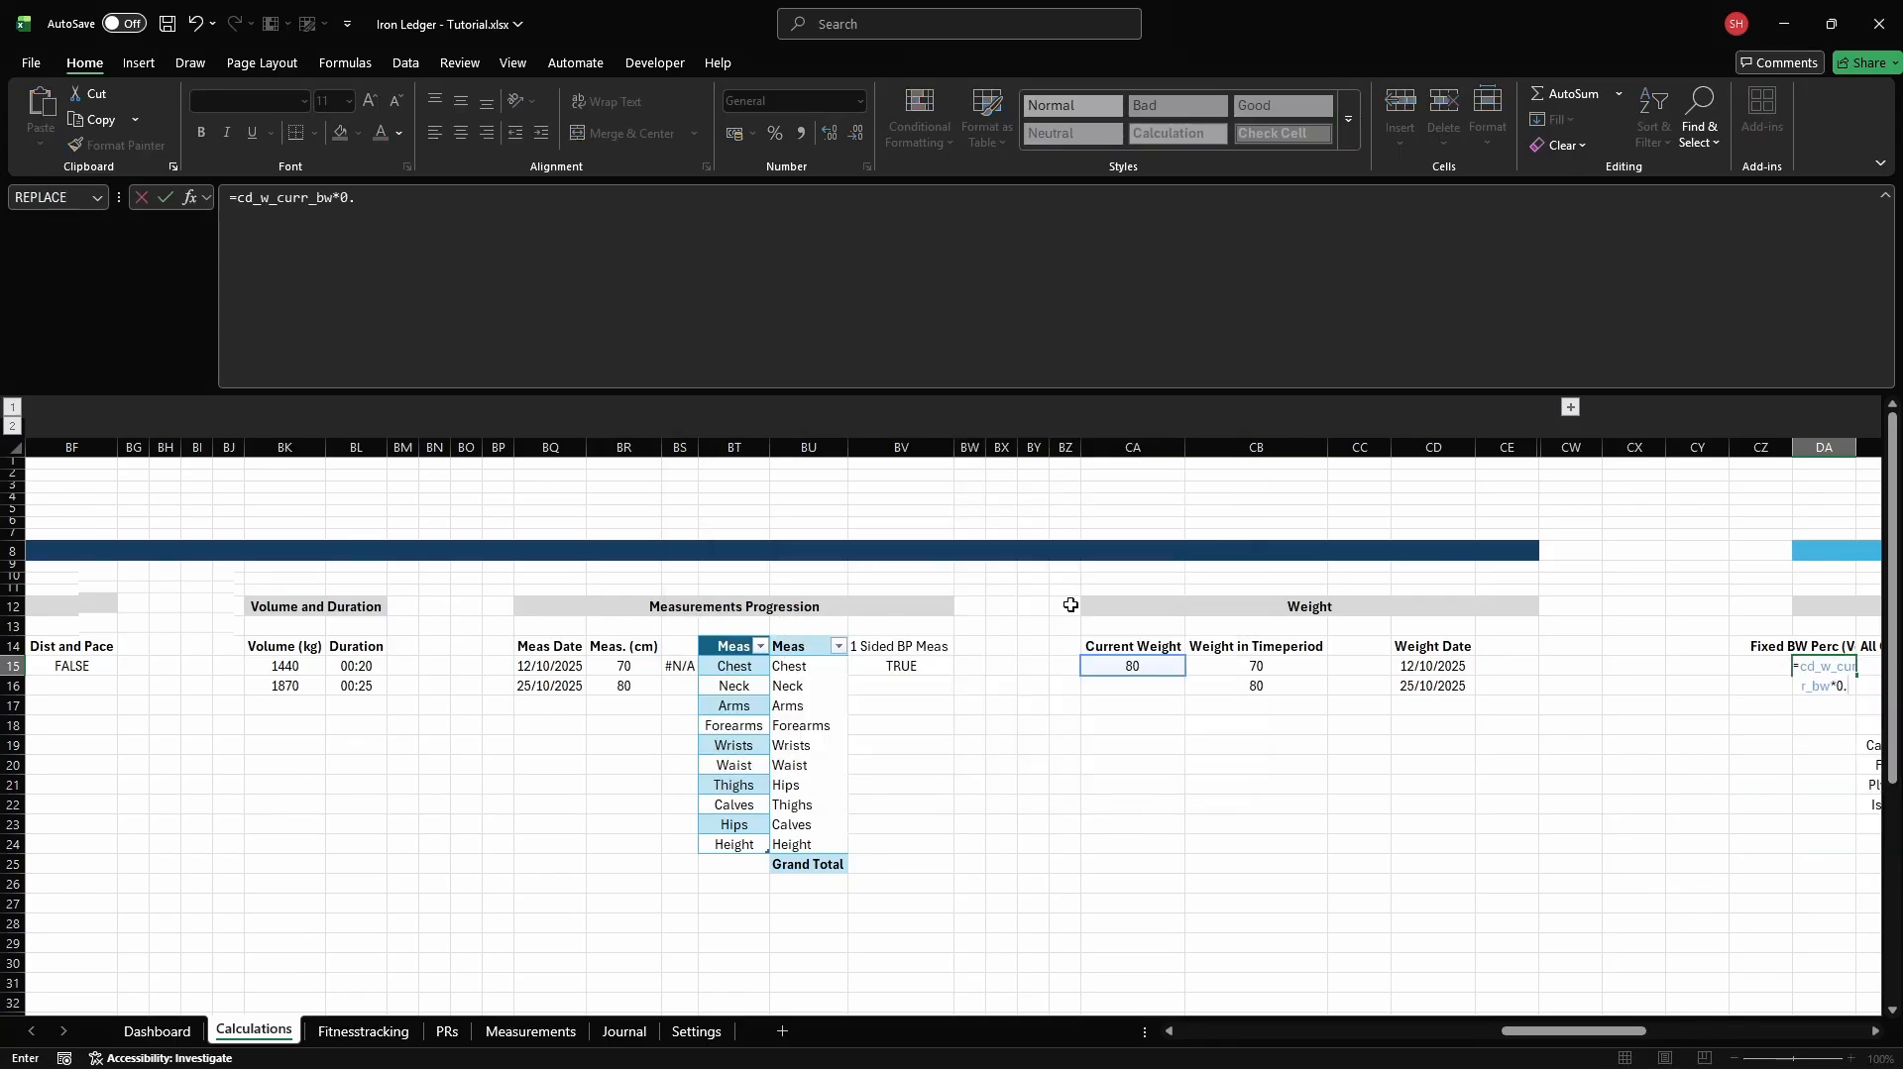
{"action": "type", "text": "3"}
{"action": "key", "text": "Return"}
{"action": "key", "text": "Return"}
{"action": "type", "text": "fixed BW perc (Cardio)"}
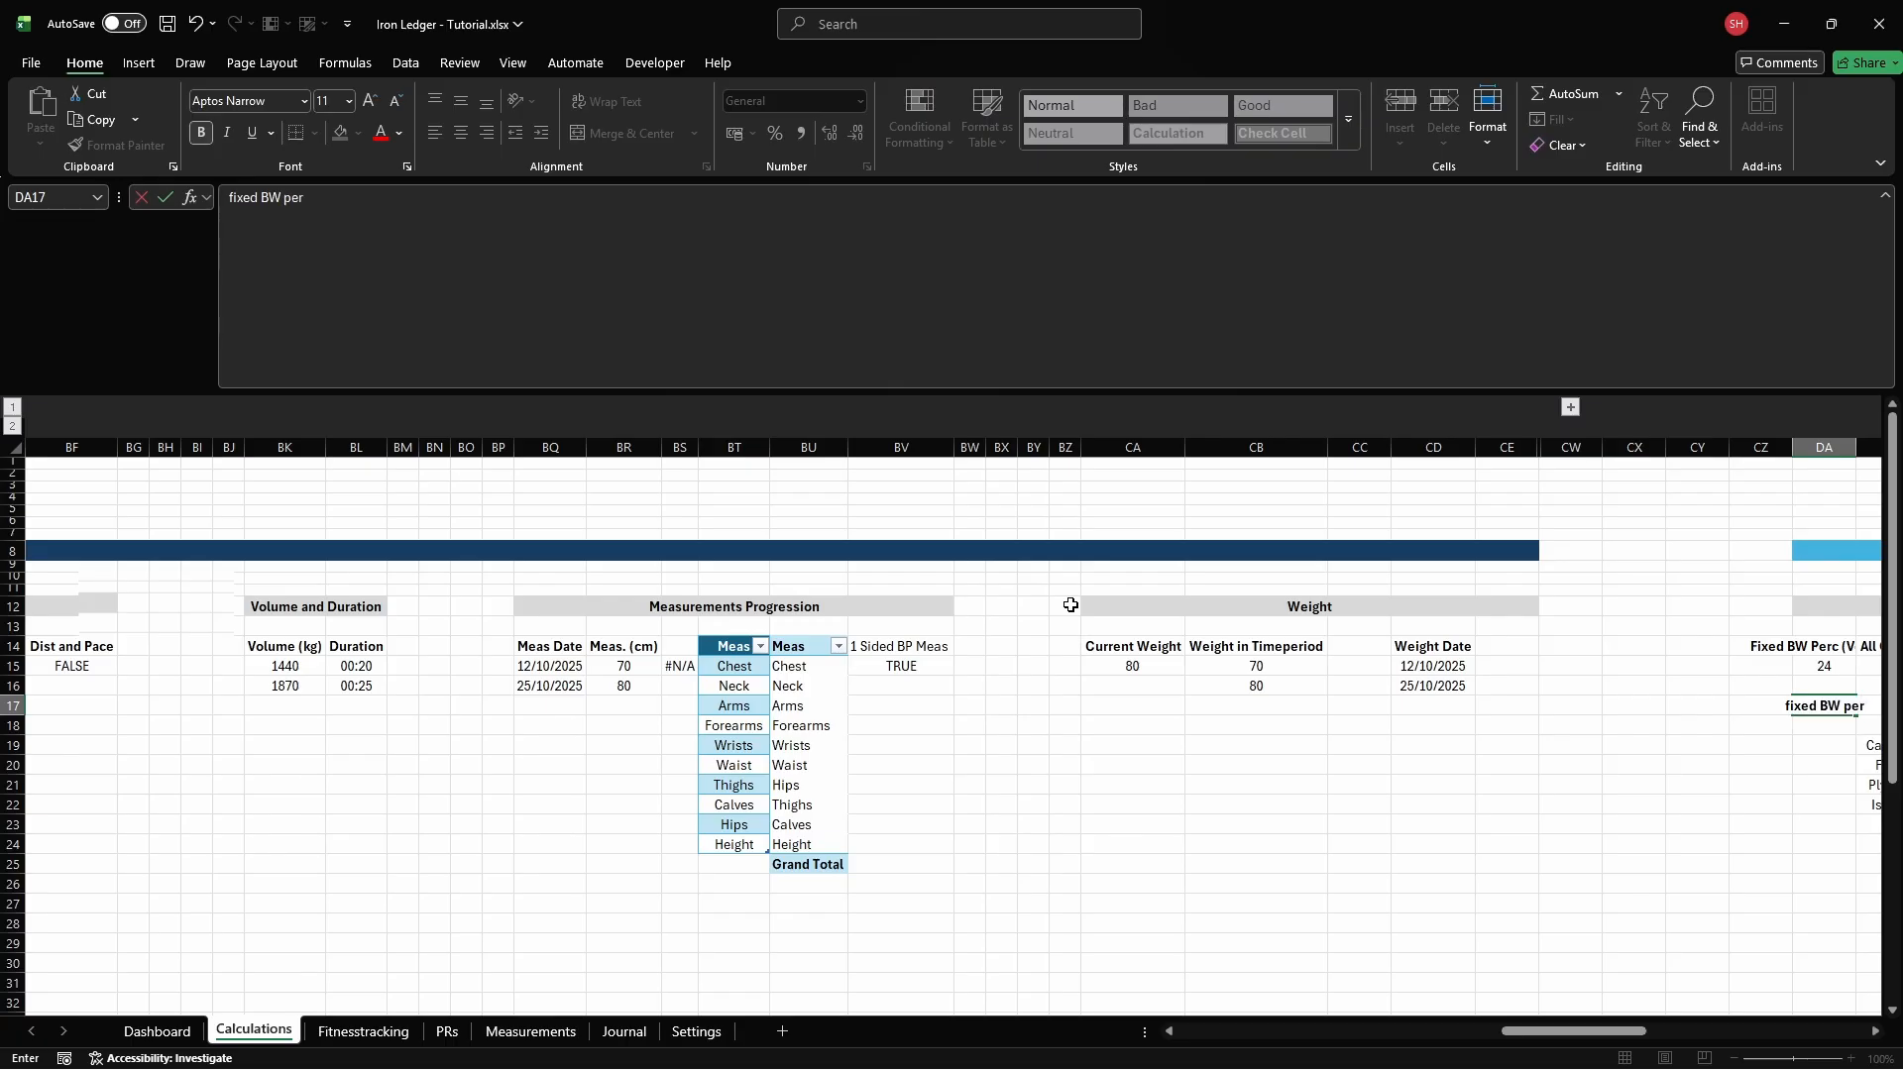
{"action": "key", "text": "Return"}
Define the workbook name cft_volume_fixedbw_cardio_perc referring to Calculations!$DA$18#
{"action": "key", "text": "ctrl+F3"}
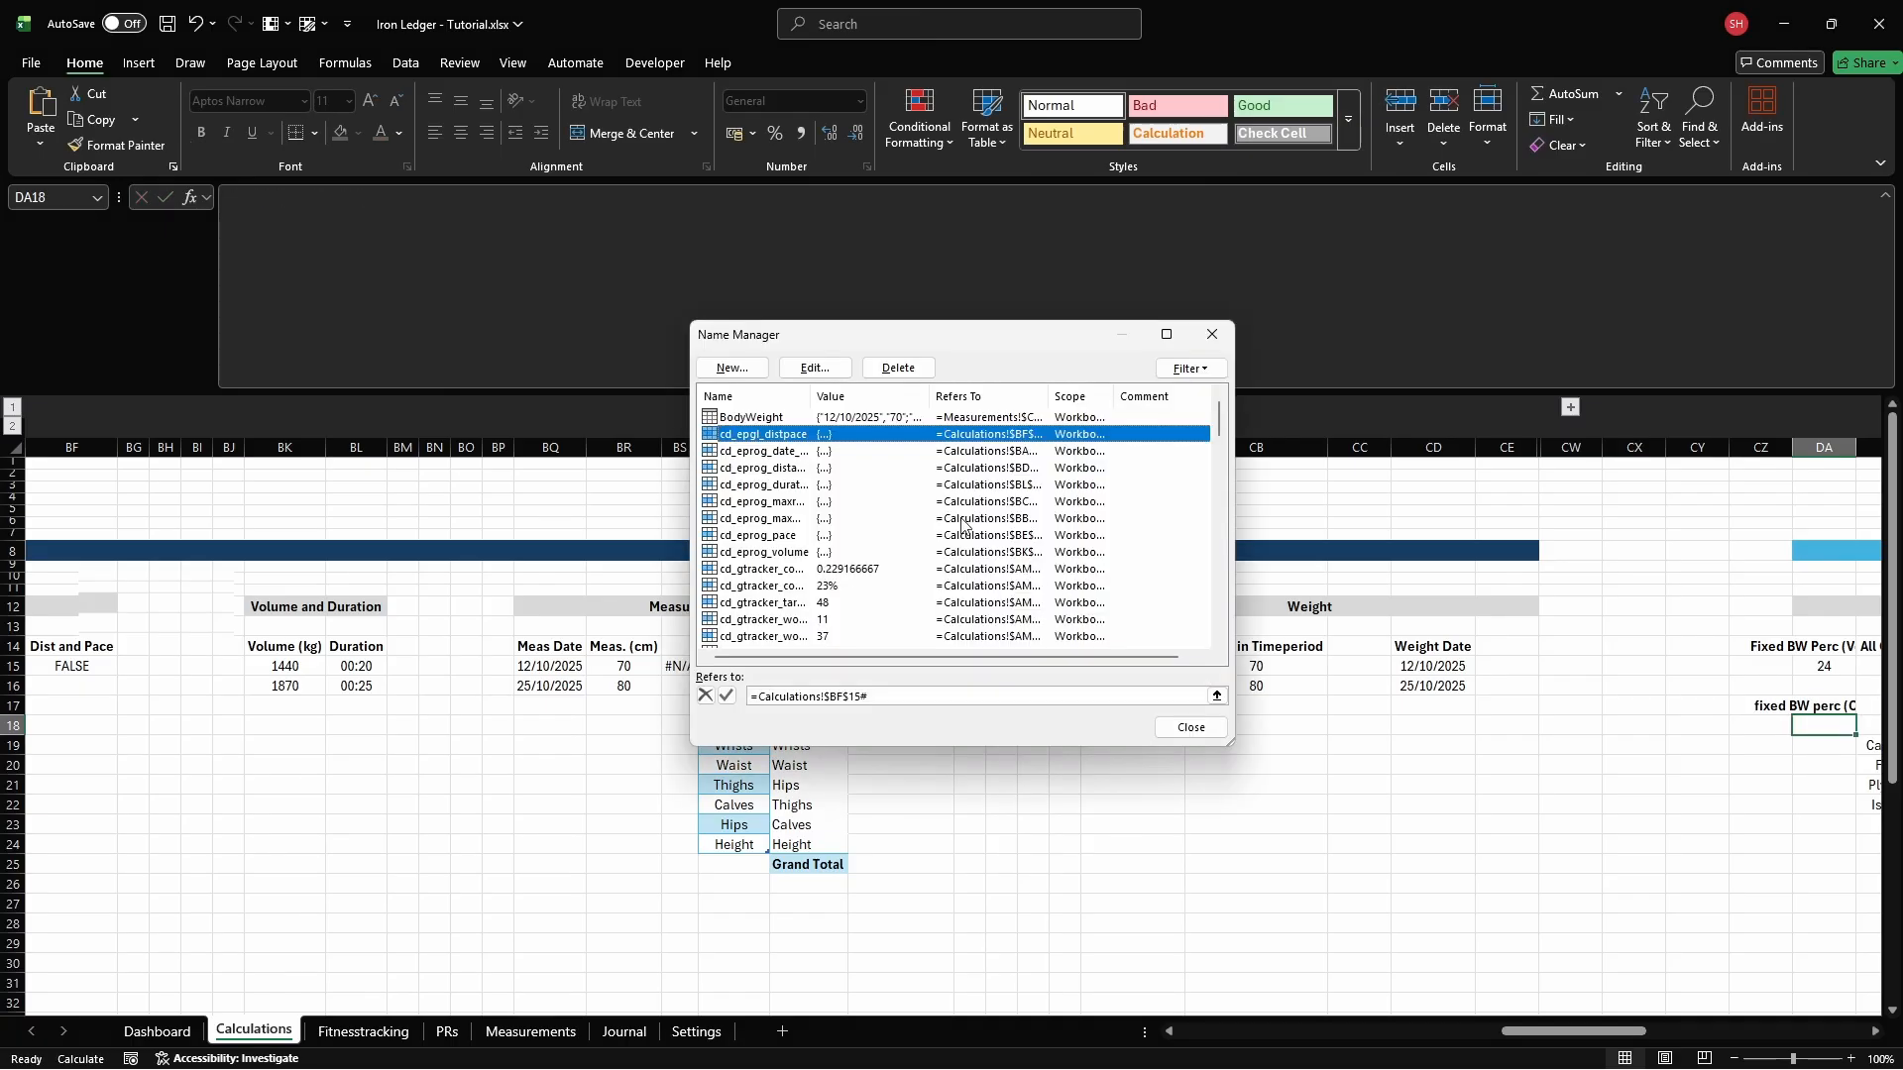
{"action": "left_click", "coordinate": [734, 367]}
{"action": "type", "text": "cft_volume_fi"}
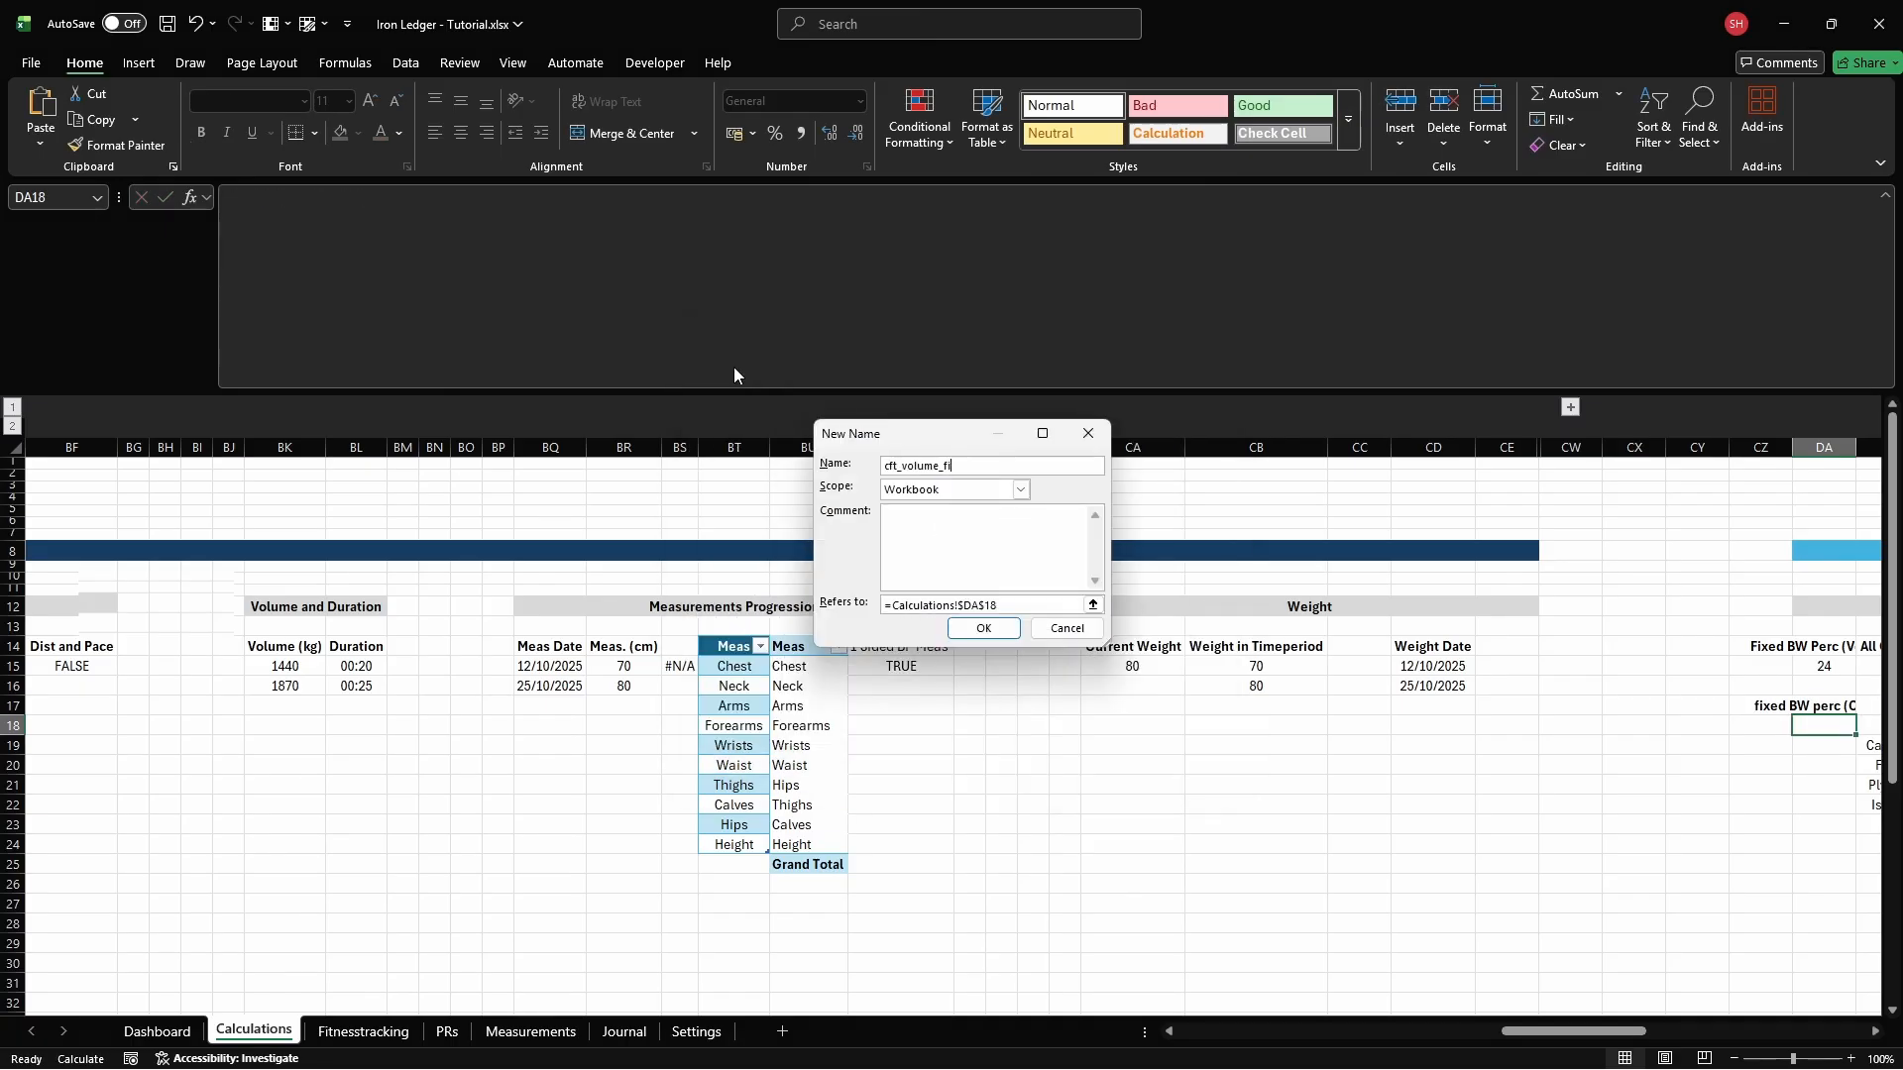
{"action": "type", "text": "xedbw_cardio_perc"}
{"action": "left_click", "coordinate": [1072, 606]}
{"action": "type", "text": "#"}
{"action": "key", "text": "Return"}
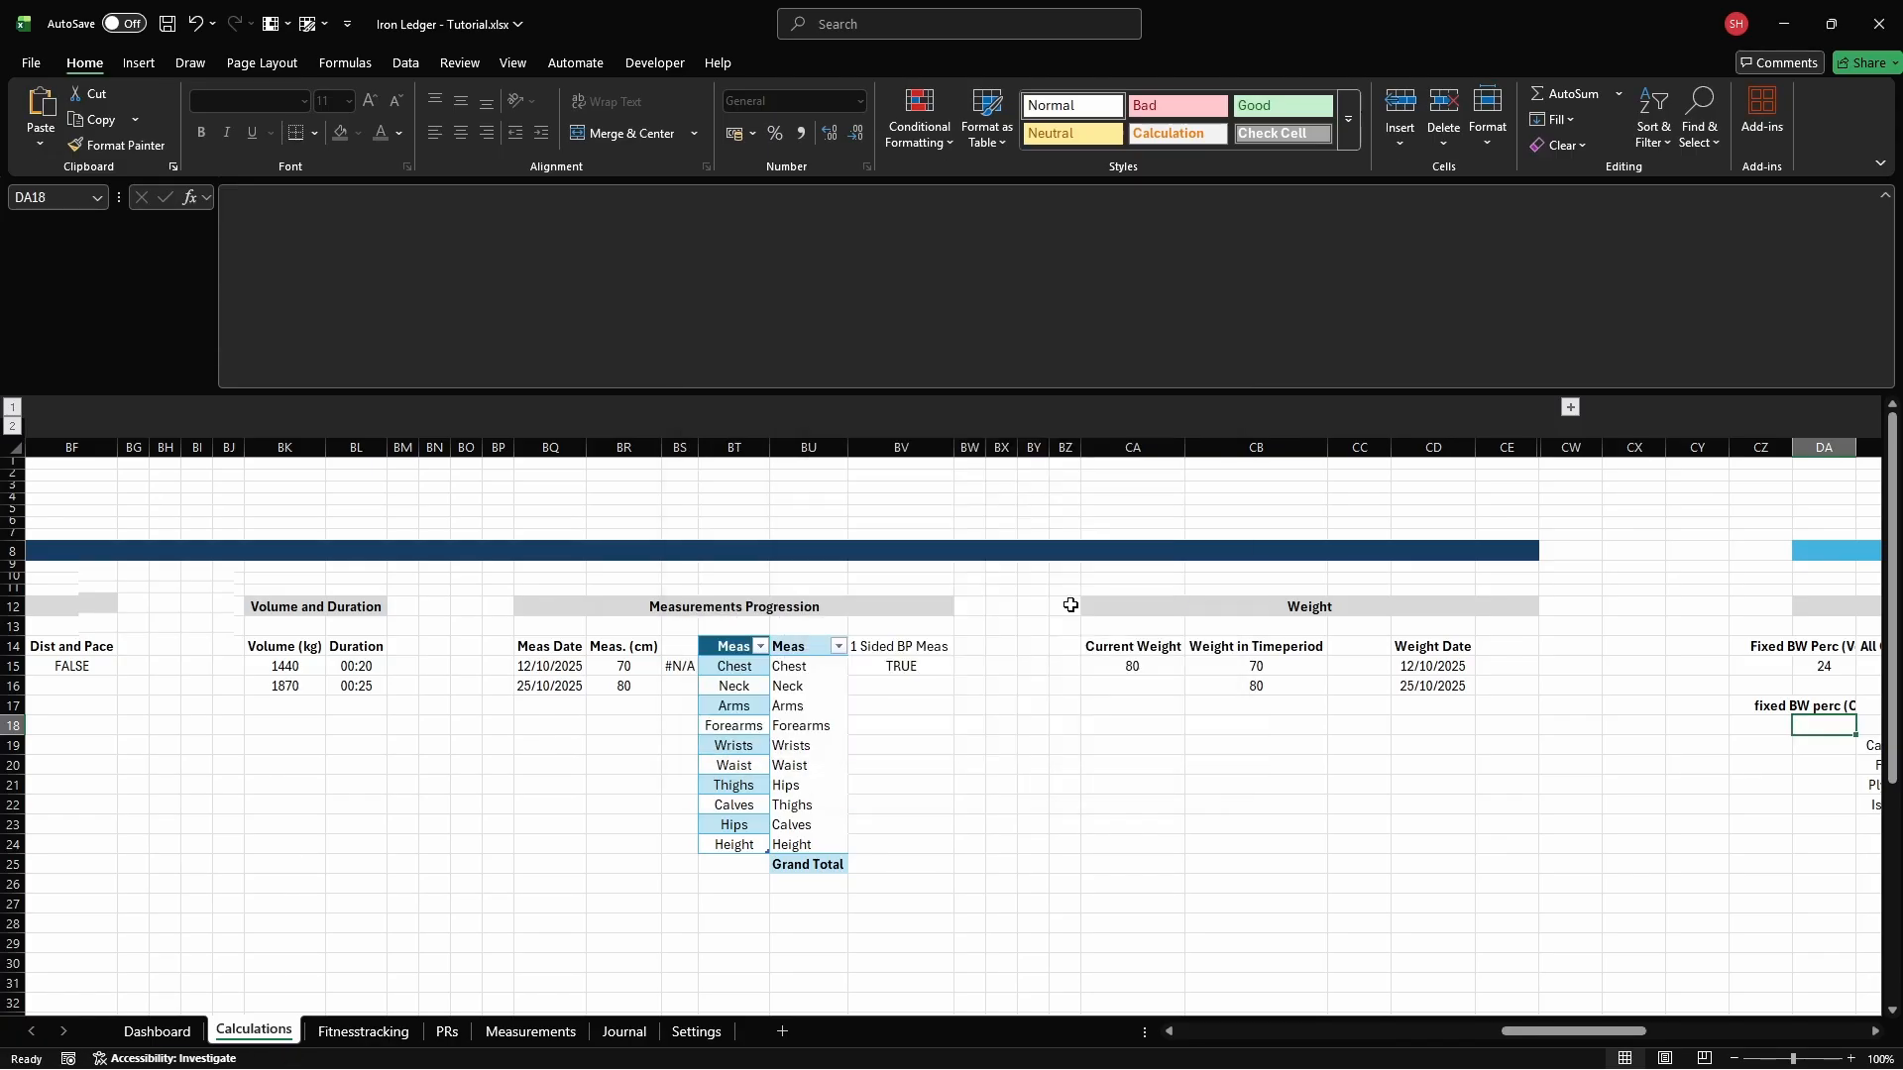
Enter =cd_w_curr_bw*0.1 in DA18 and AutoFit all column widths of the Calculations sheet
{"action": "type", "text": "=cd_w_curr_bw*0.1"}
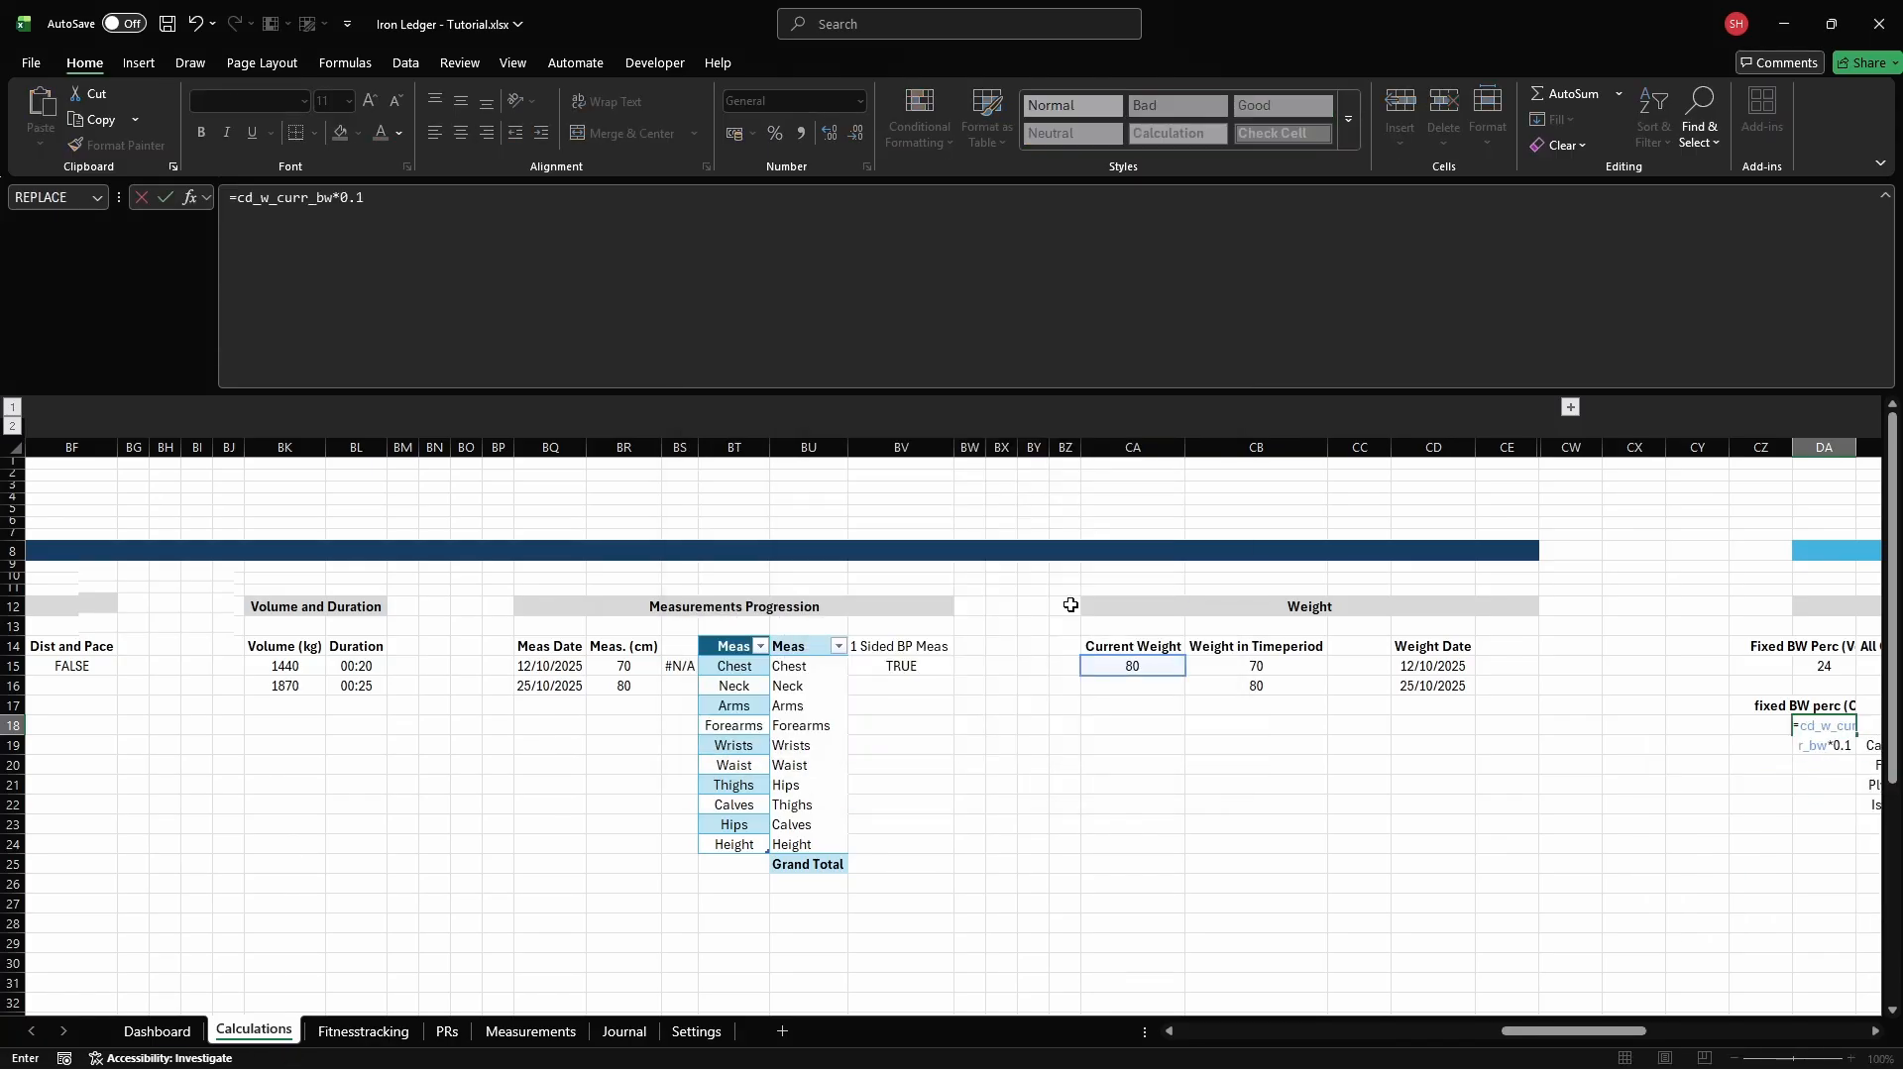
{"action": "key", "text": "Return"}
{"action": "key", "text": "ctrl+a"}
{"action": "key", "text": "ctrl+a"}
{"action": "key", "text": "alt+h"}
{"action": "key", "text": "o"}
{"action": "key", "text": "i"}
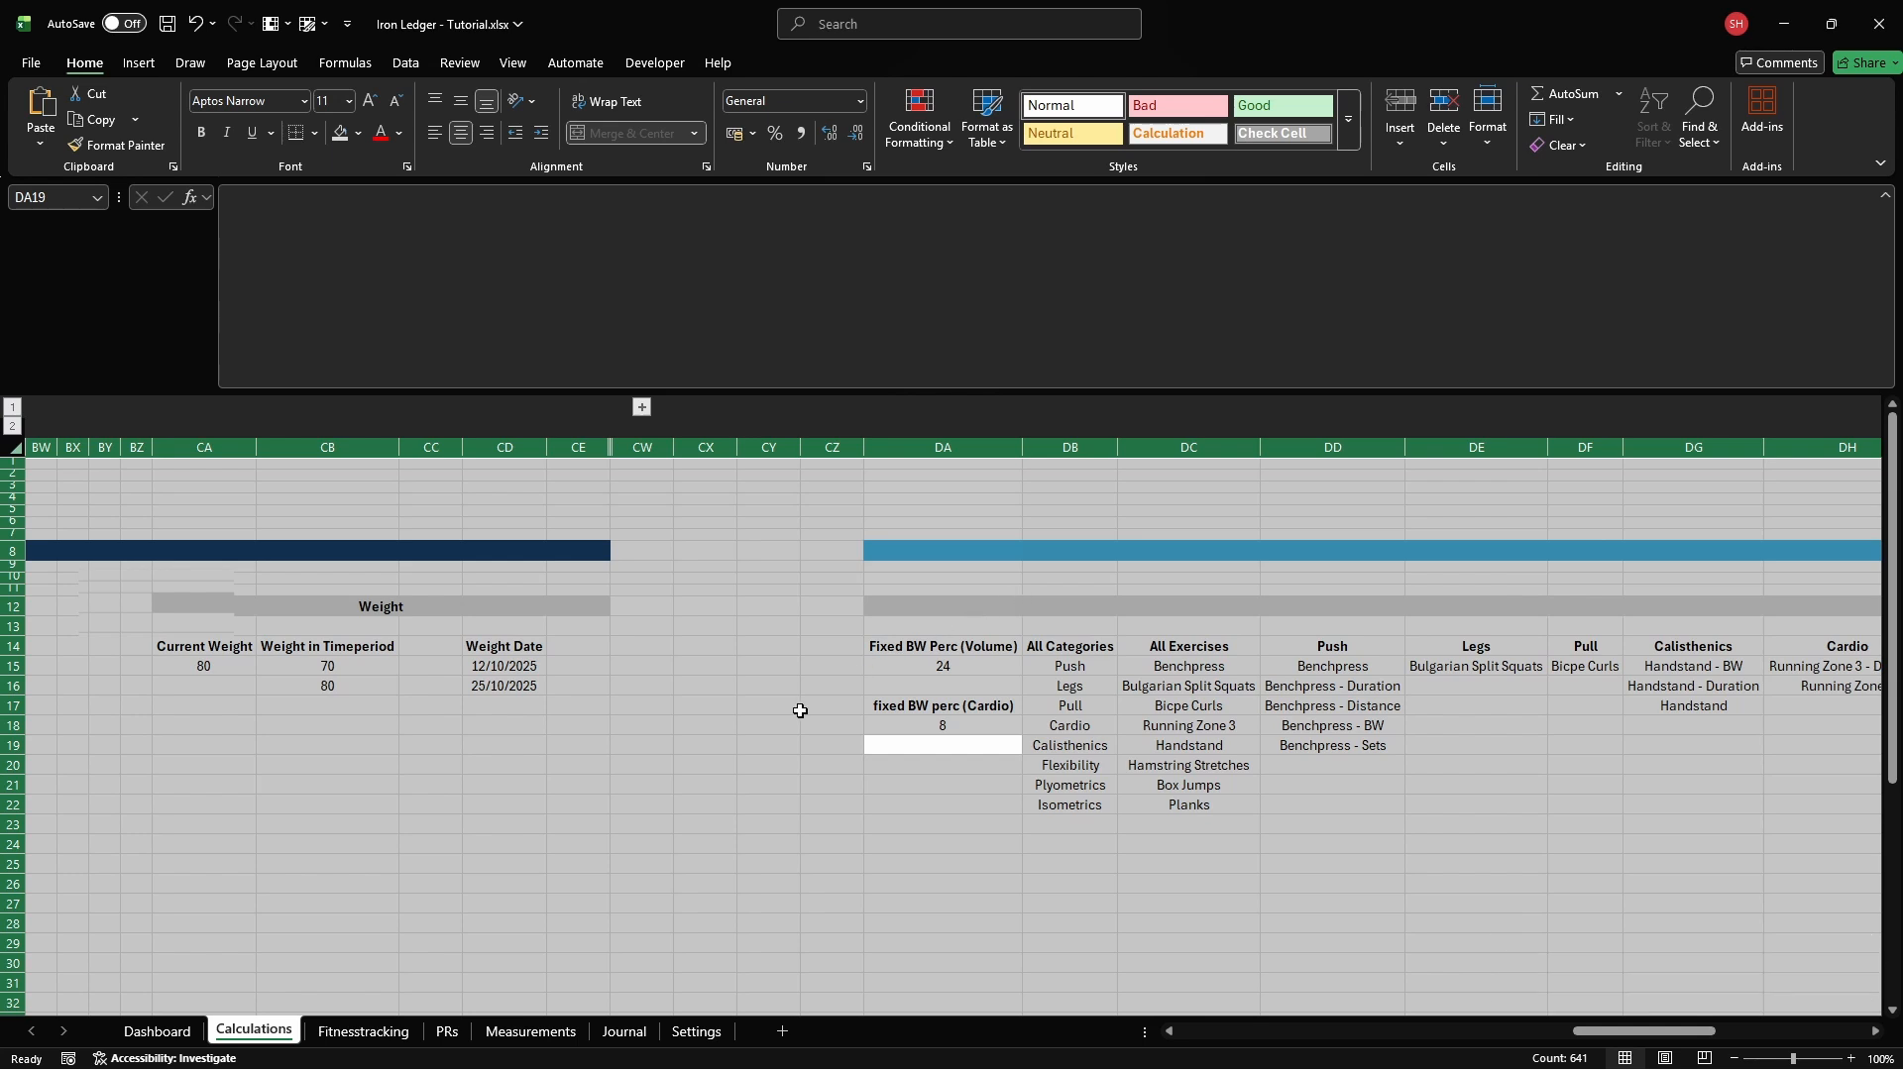
Copy the measurements line chart on the Dashboard sheet and paste the duplicate at cell A39
{"action": "left_click", "coordinate": [156, 1031]}
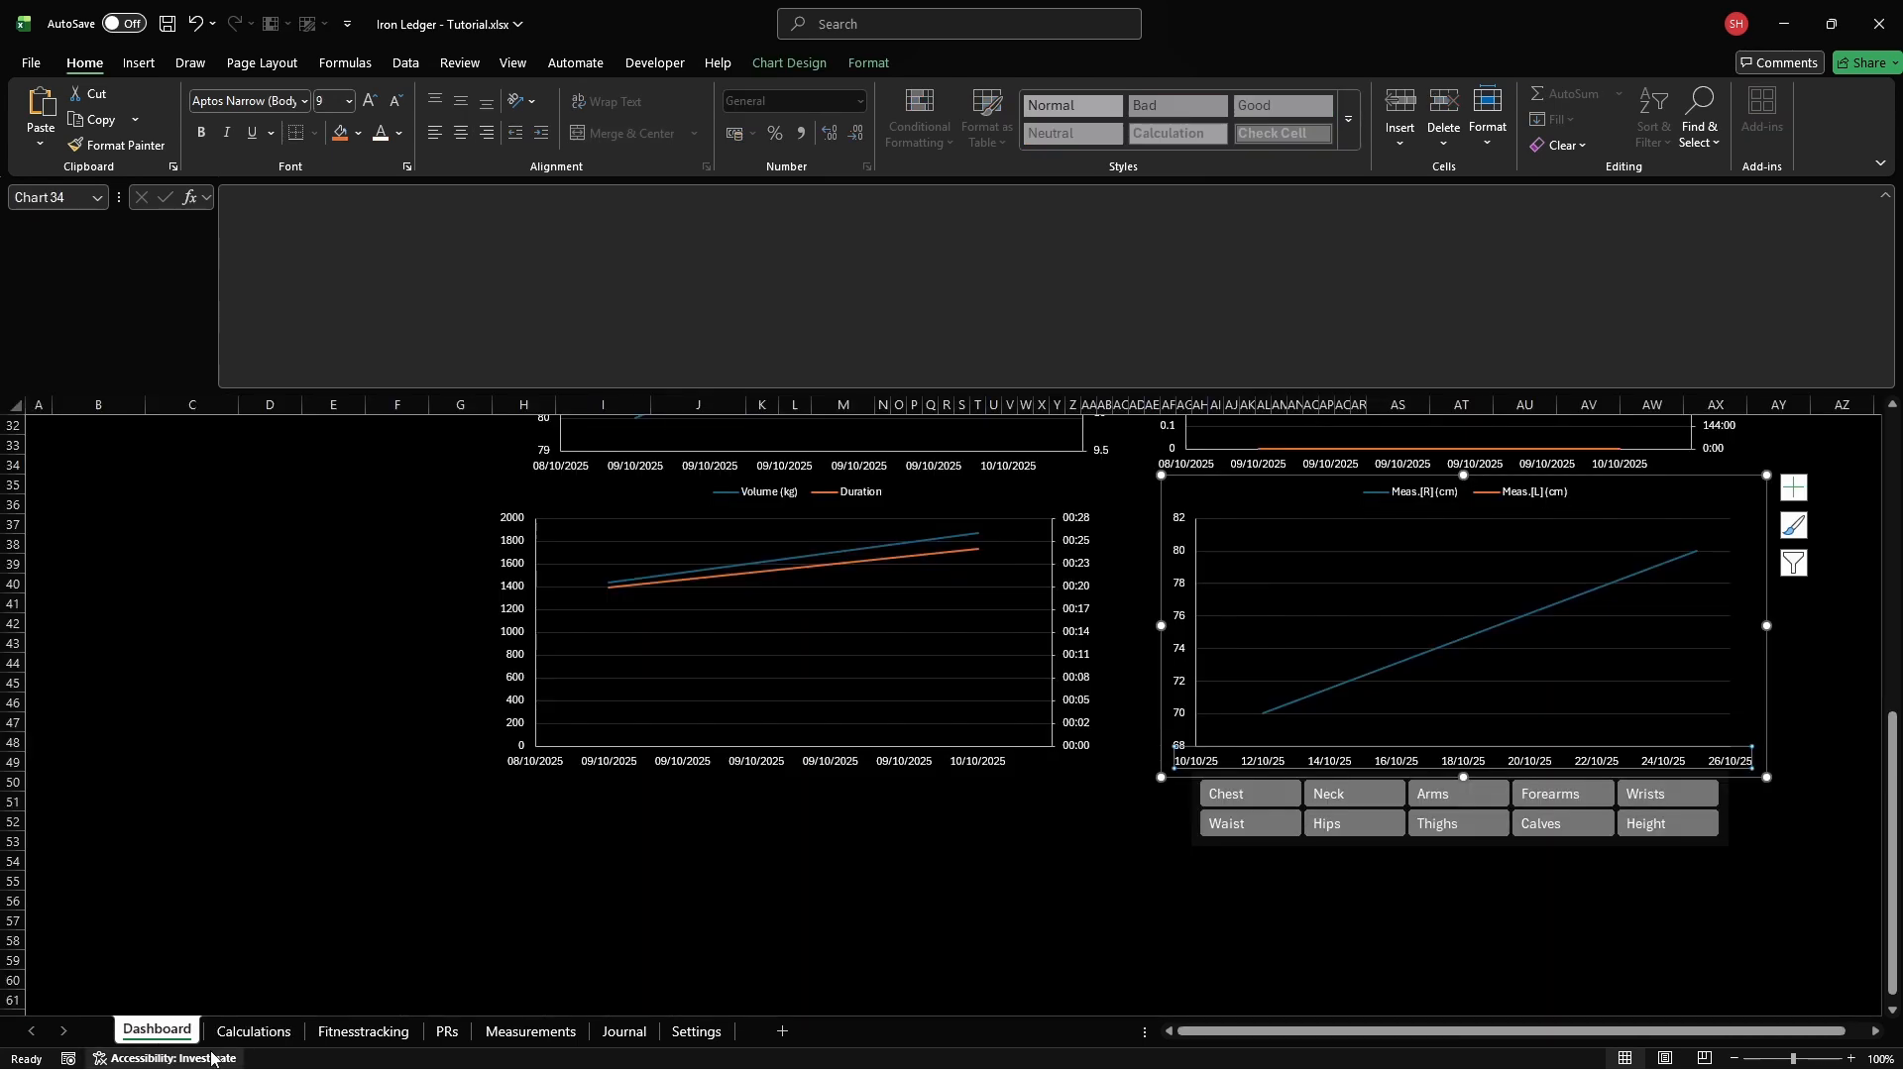
{"action": "left_click", "coordinate": [1186, 779]}
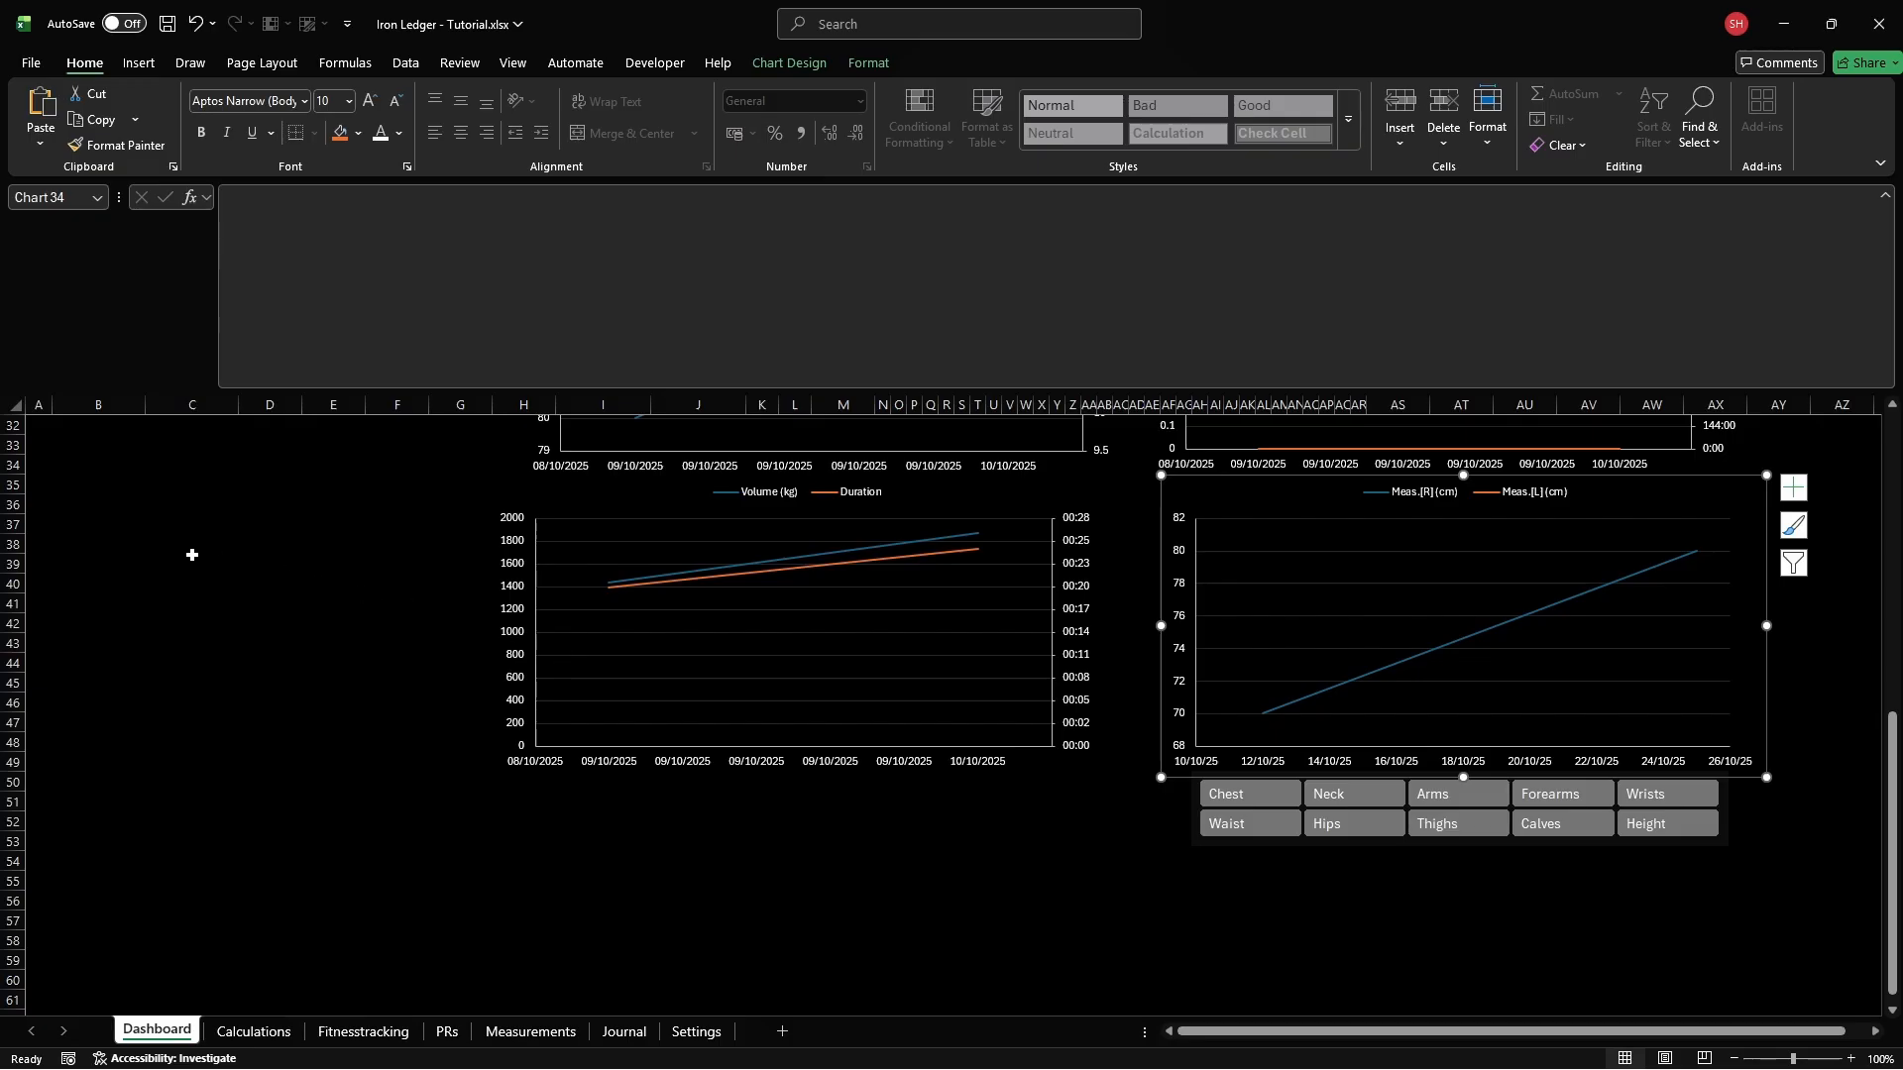
{"action": "left_click", "coordinate": [43, 554]}
{"action": "key", "text": "ctrl+v"}
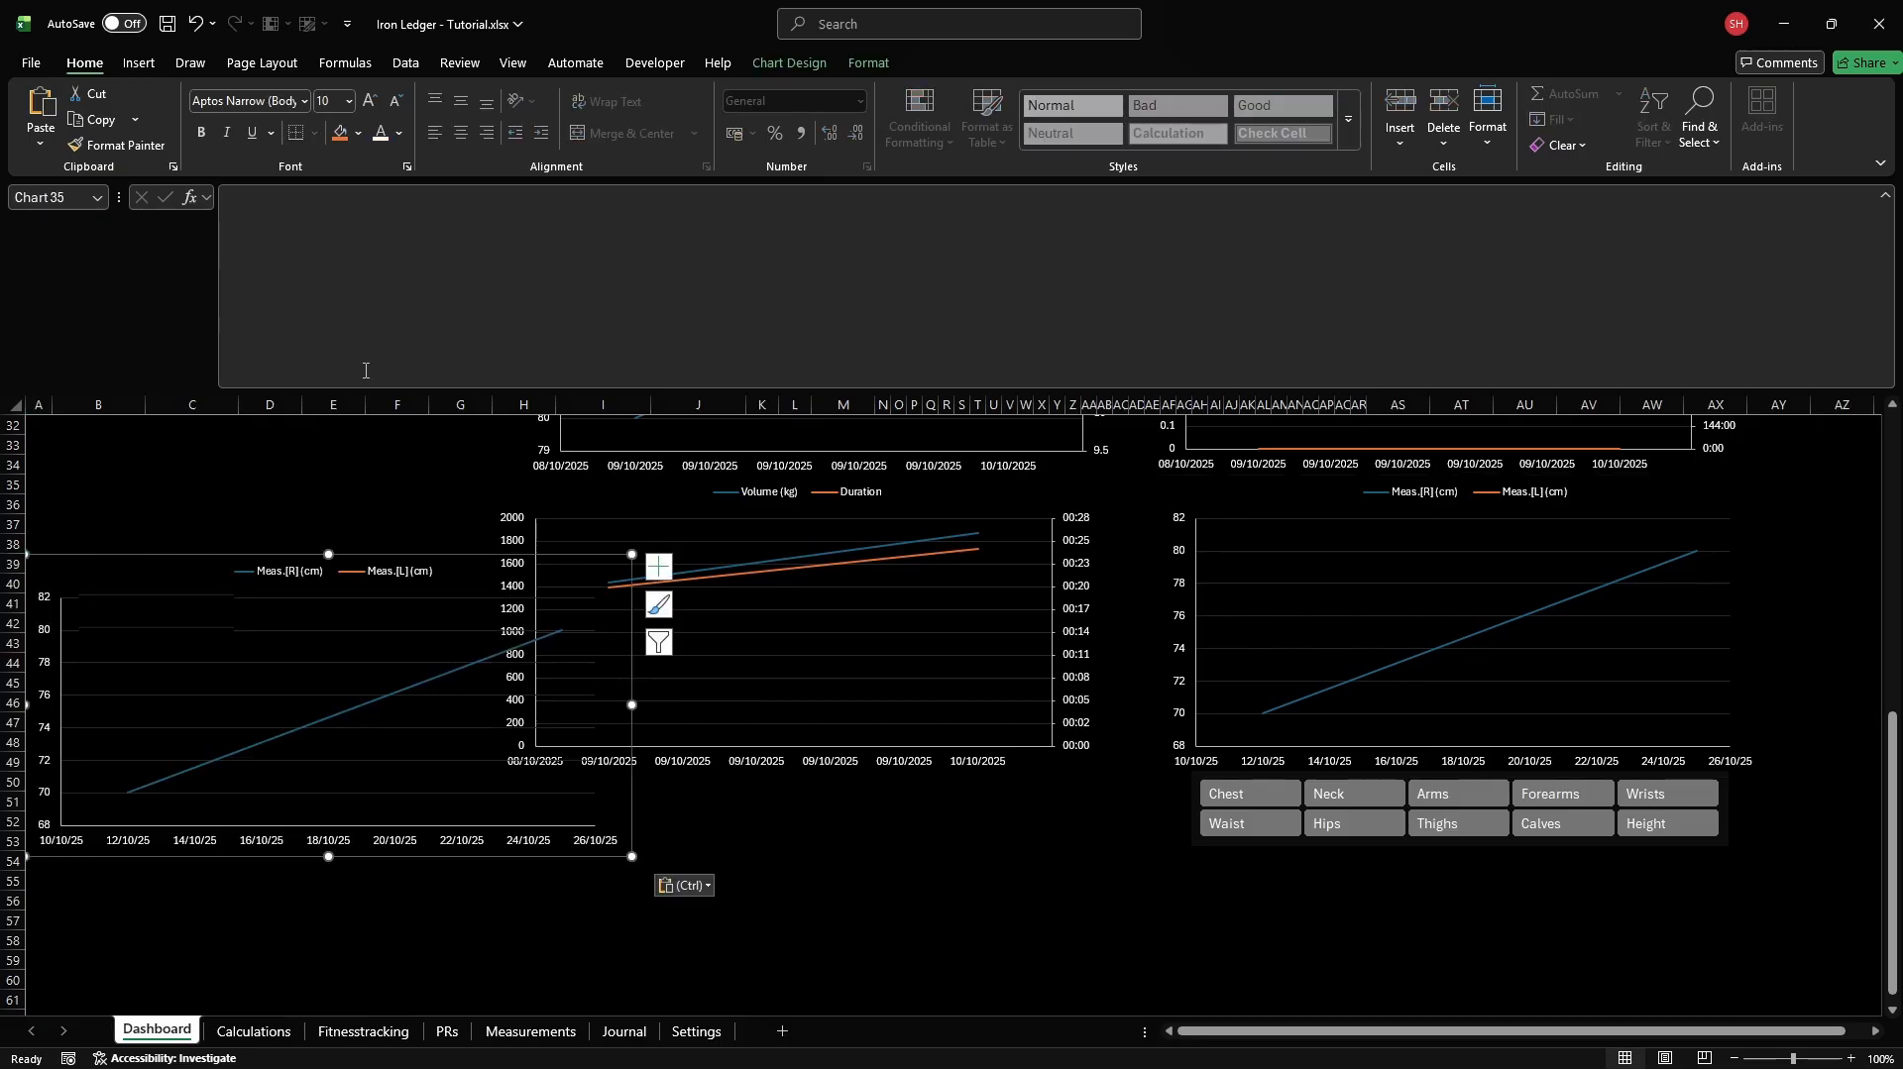
Resize the pasted chart to a height of 5.9 cm and a width of 12.9 cm
{"action": "left_click", "coordinate": [866, 66]}
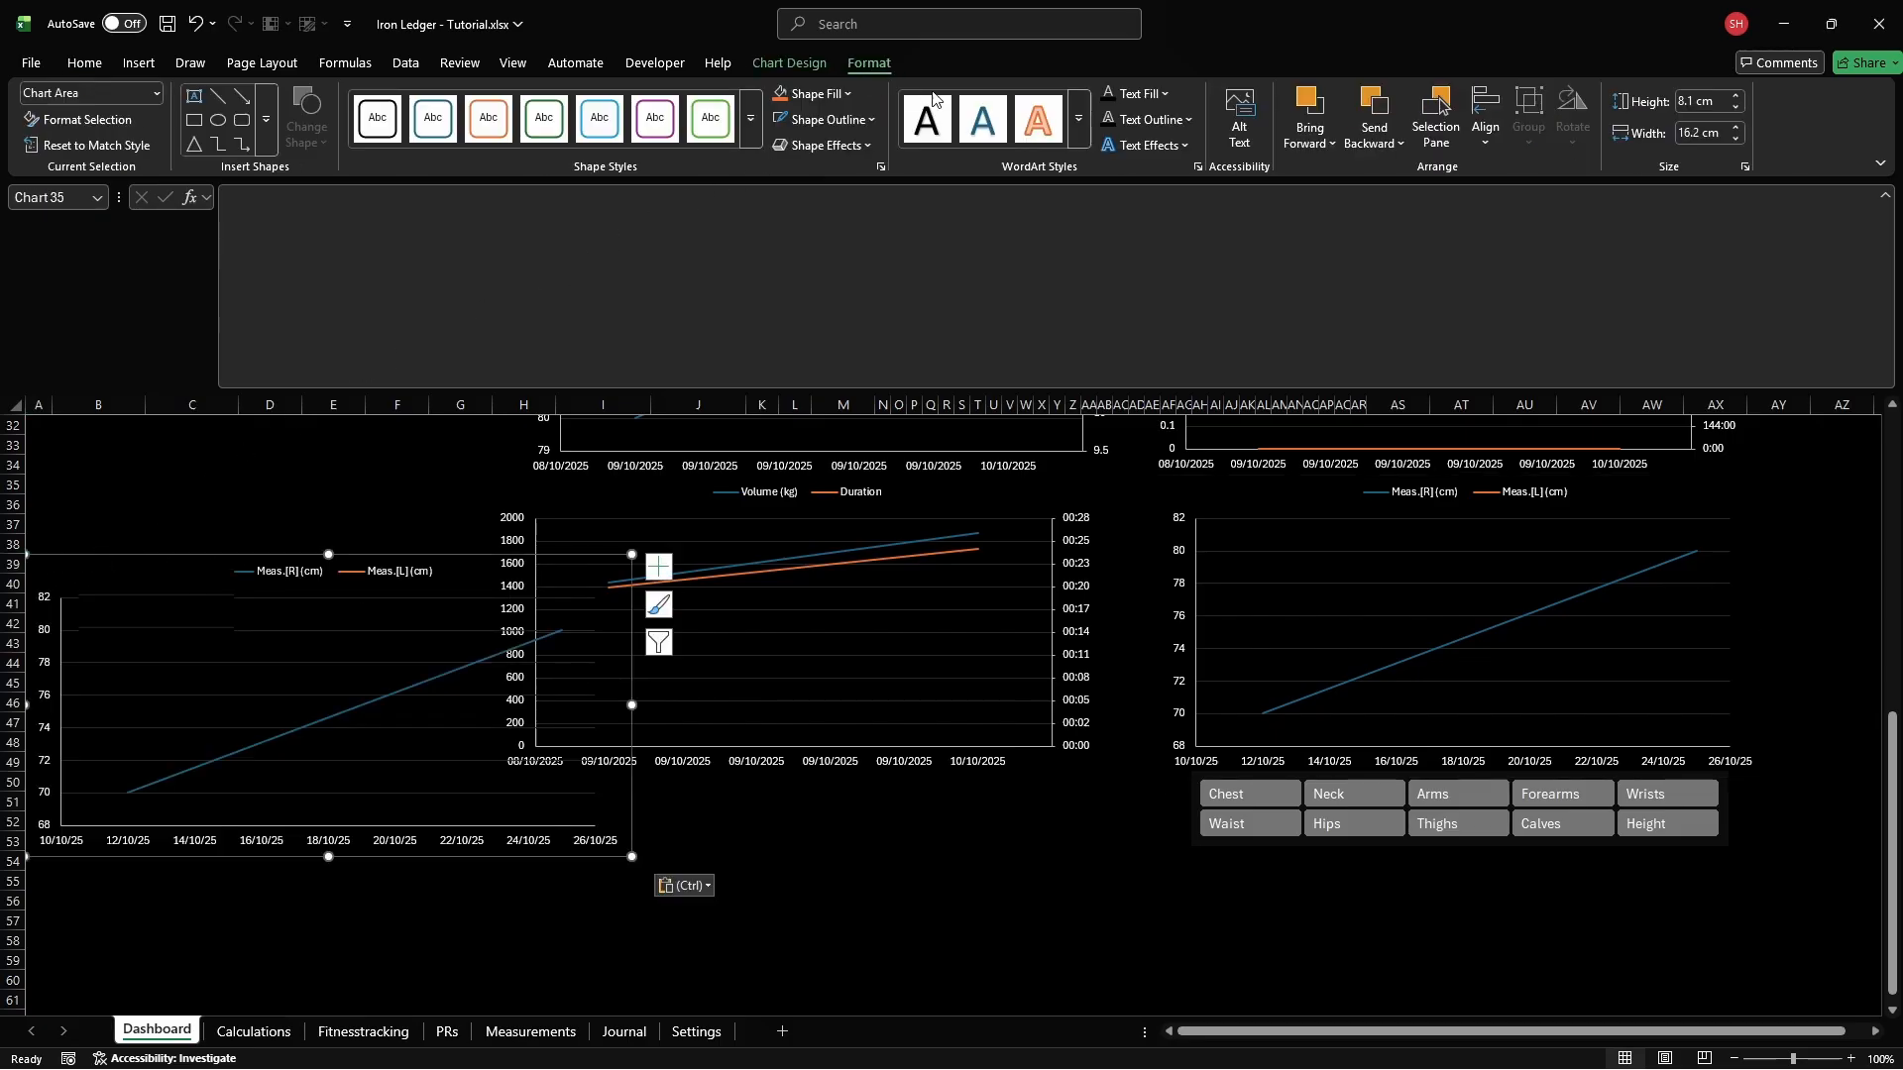
{"action": "left_click", "coordinate": [1725, 100]}
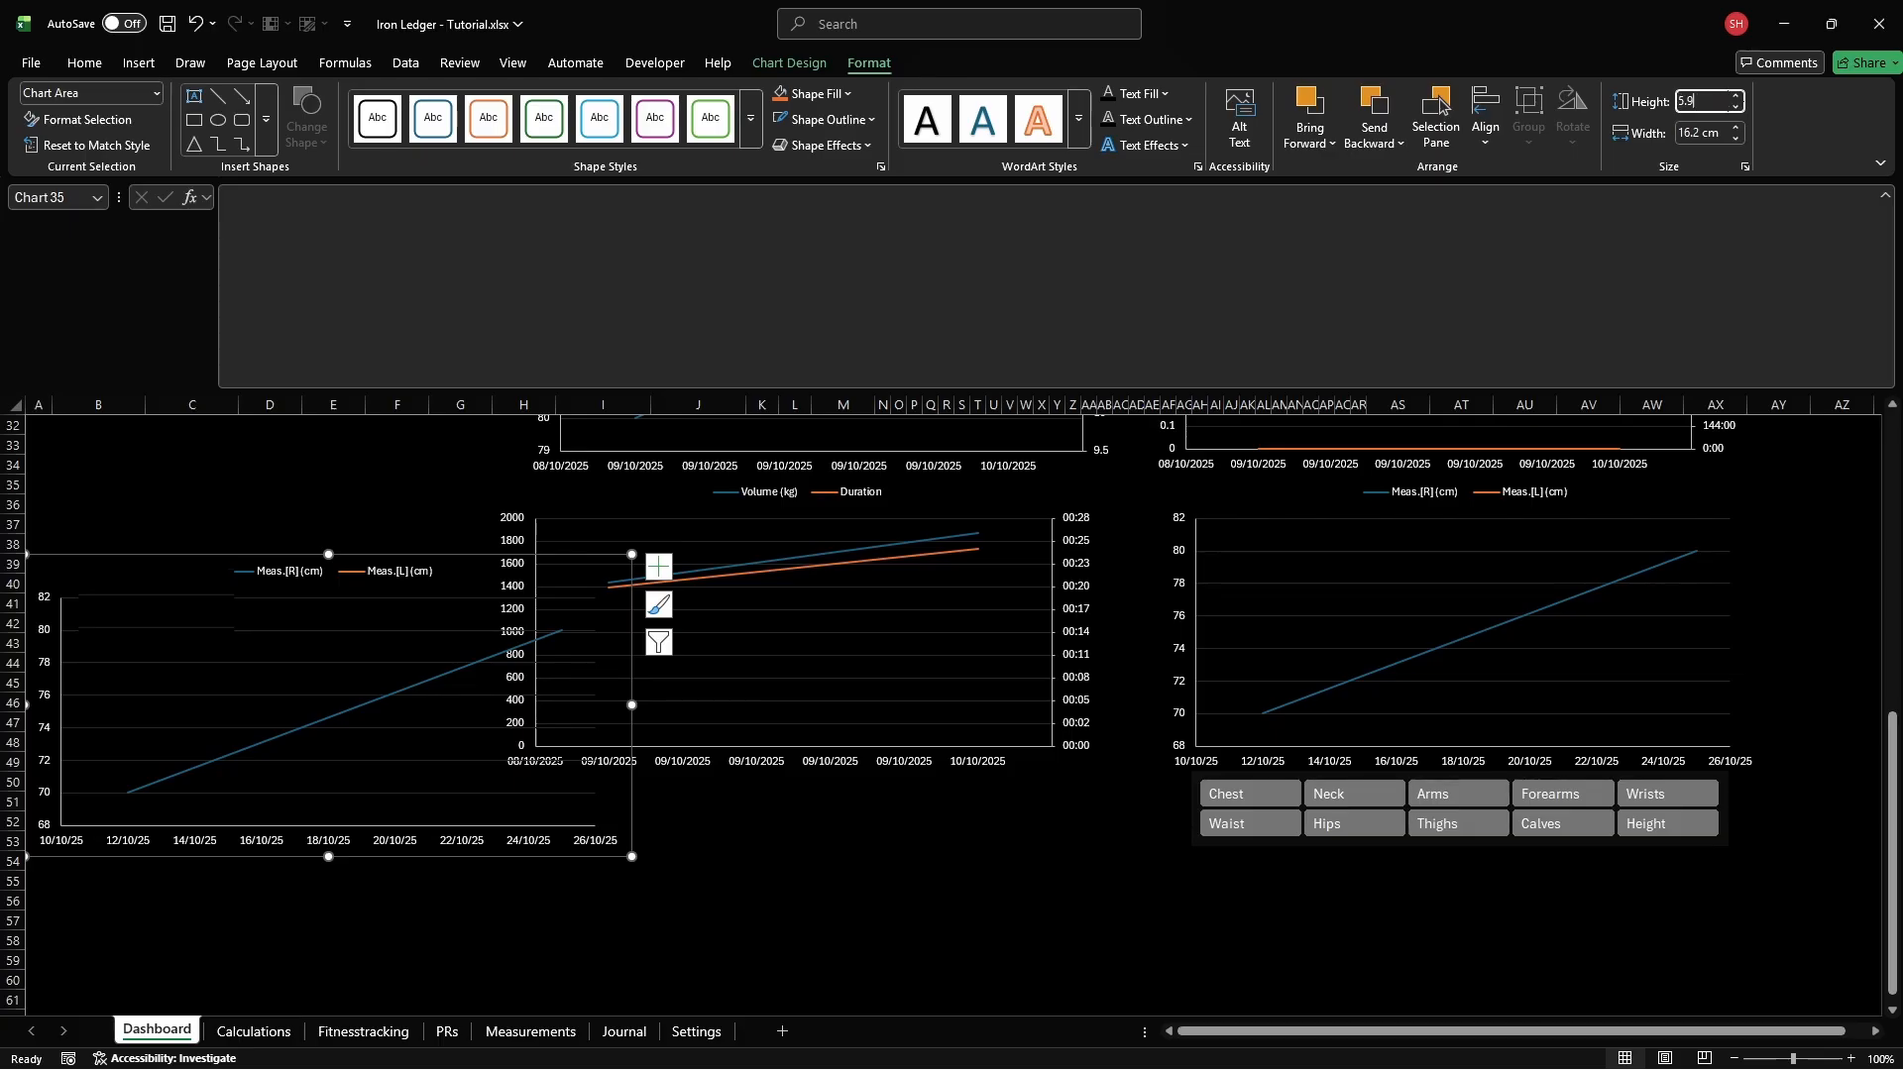
{"action": "key", "text": "Return"}
{"action": "left_click", "coordinate": [1725, 132]}
{"action": "type", "text": "12.9"}
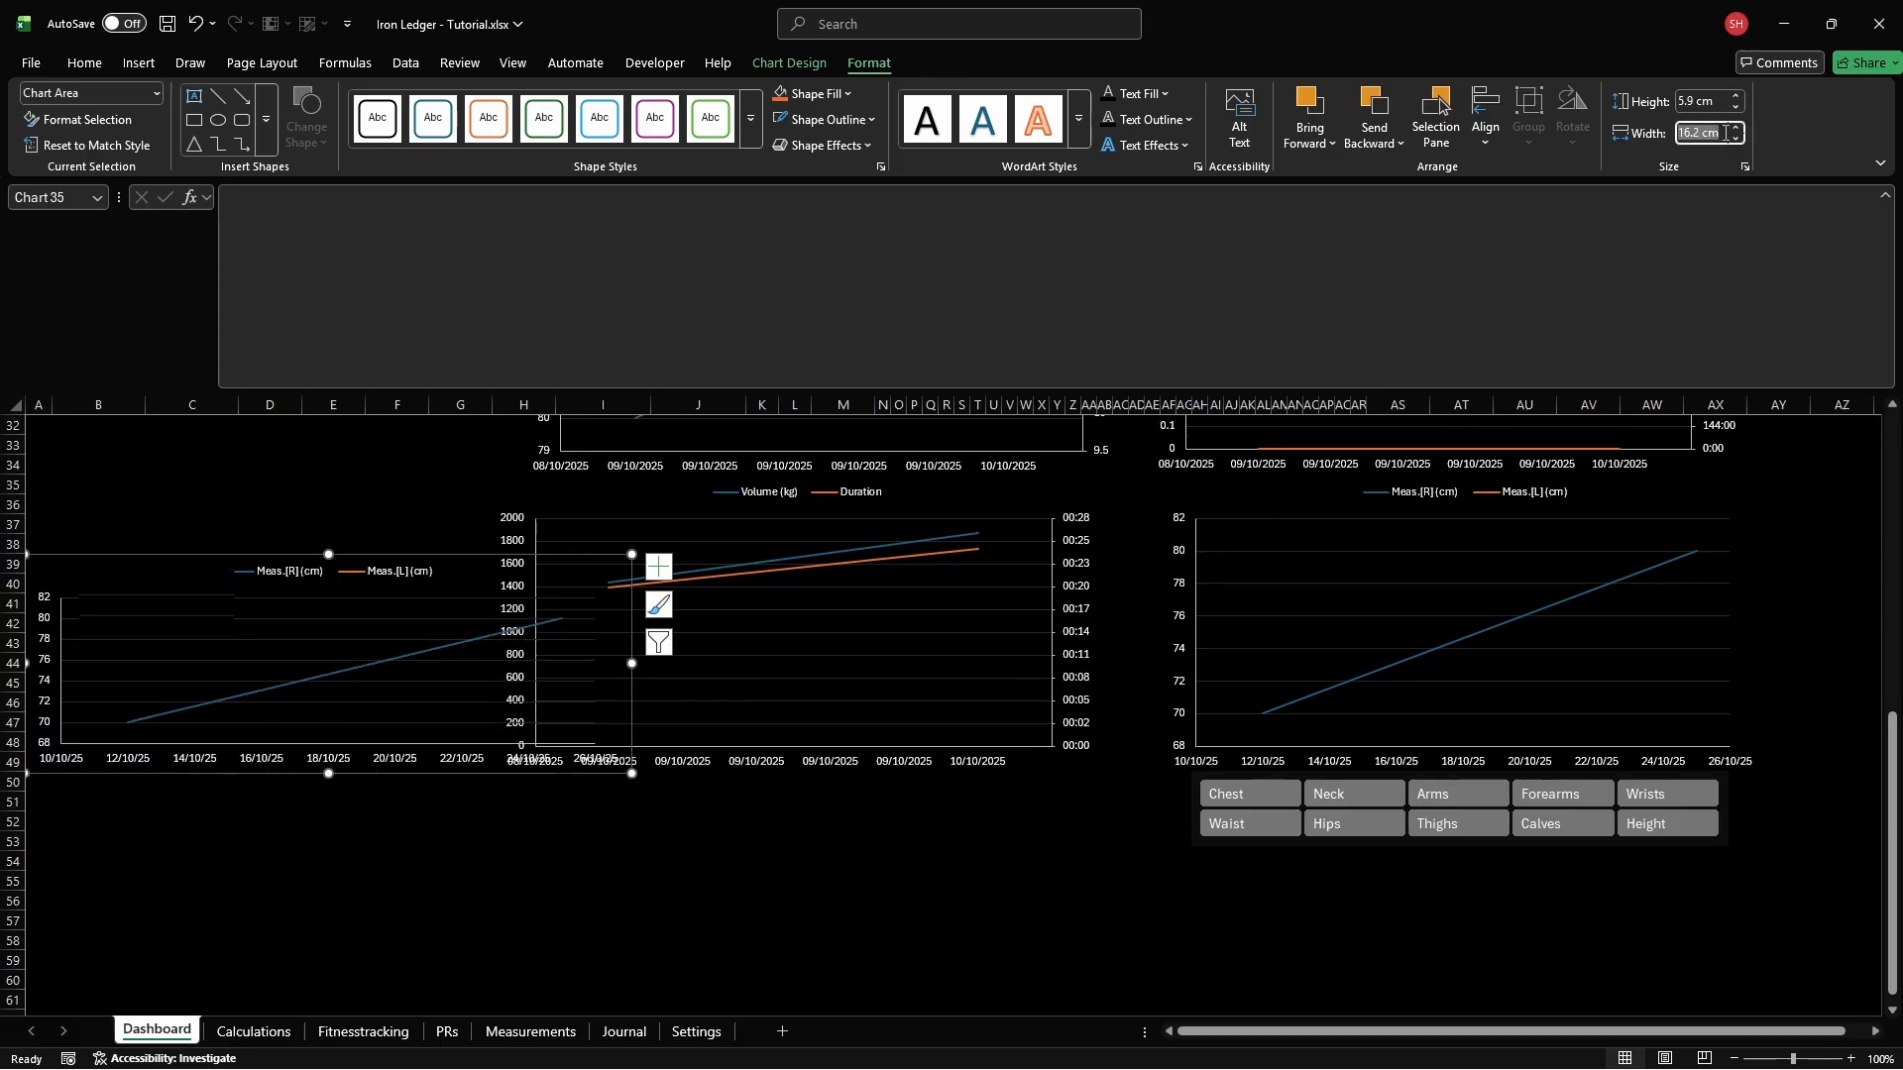
{"action": "key", "text": "Return"}
Remove the horizontal gridlines and the legend from the pasted chart
{"action": "key", "text": "alt"}
{"action": "key", "text": "c"}
{"action": "key", "text": "a"}
{"action": "key", "text": "g"}
{"action": "key", "text": "Return"}
{"action": "key", "text": "alt"}
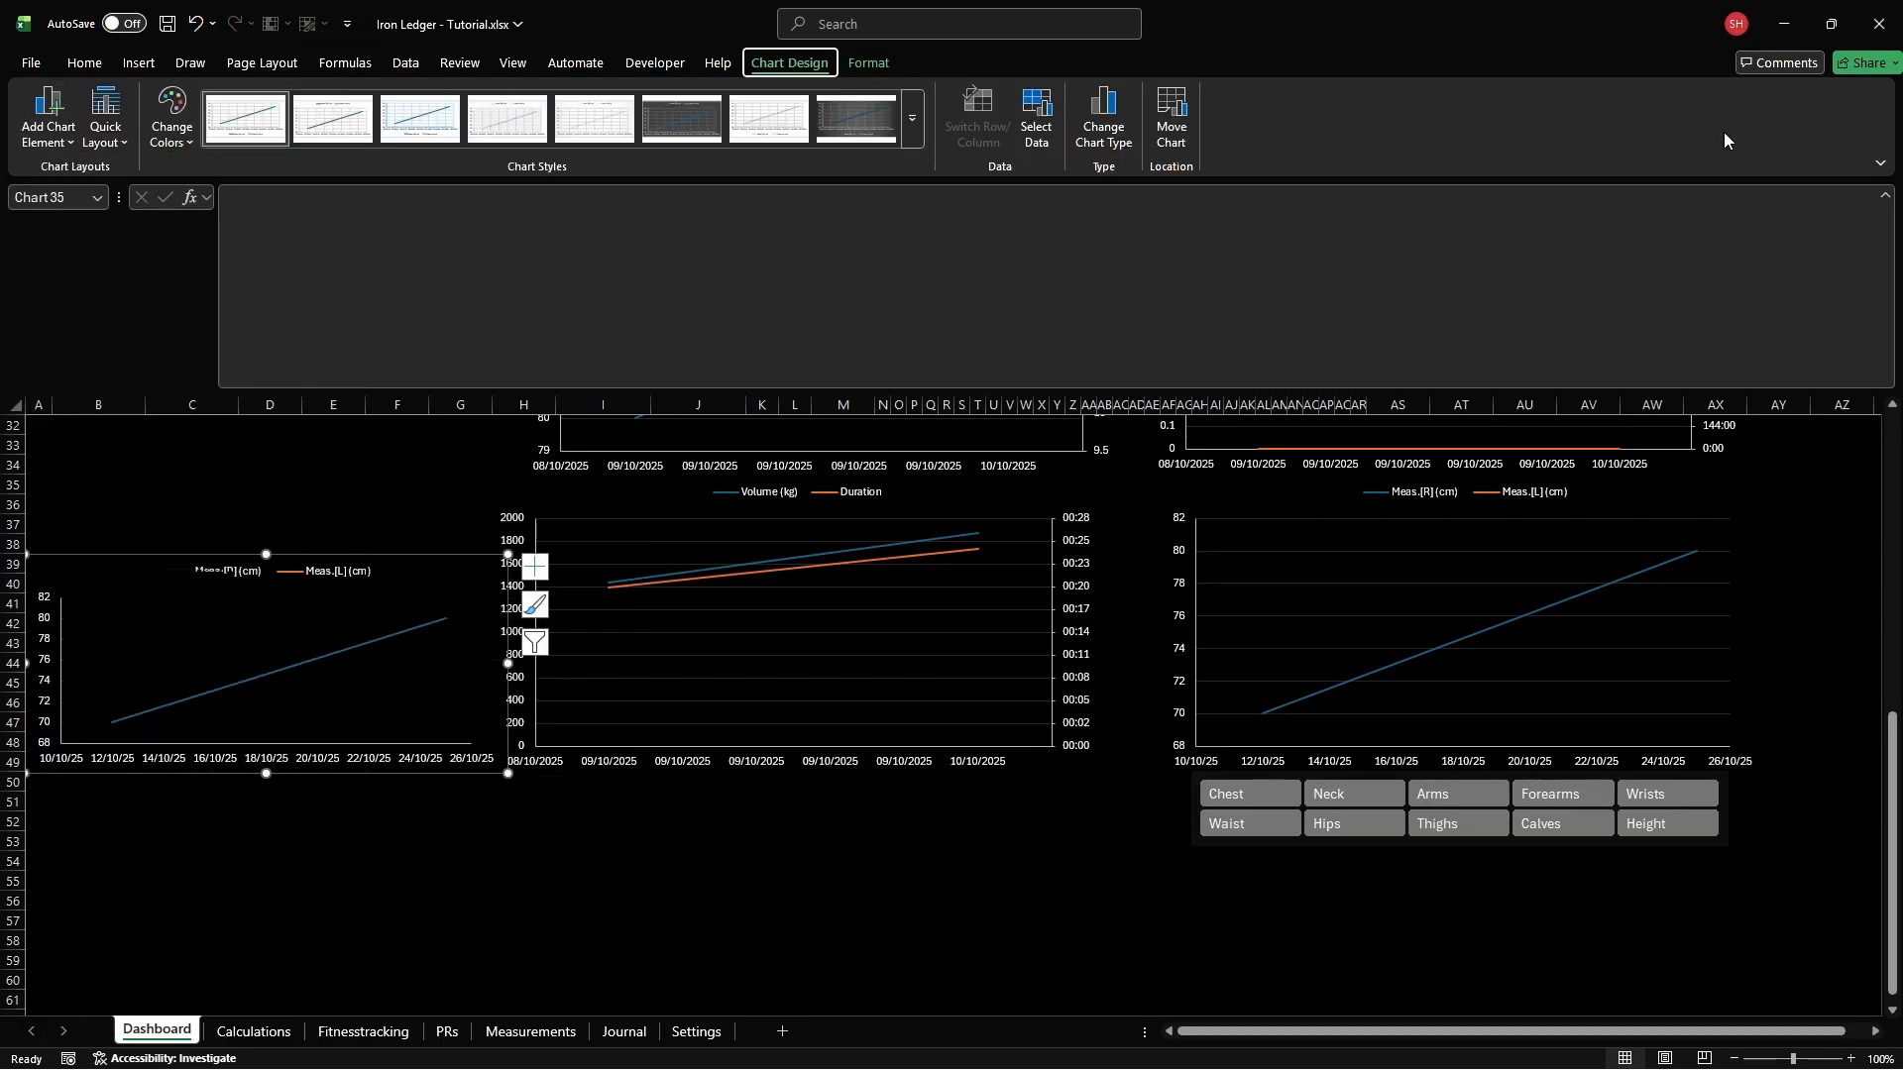
{"action": "key", "text": "j"}
{"action": "key", "text": "c"}
{"action": "key", "text": "a"}
{"action": "key", "text": "l"}
{"action": "key", "text": "Return"}
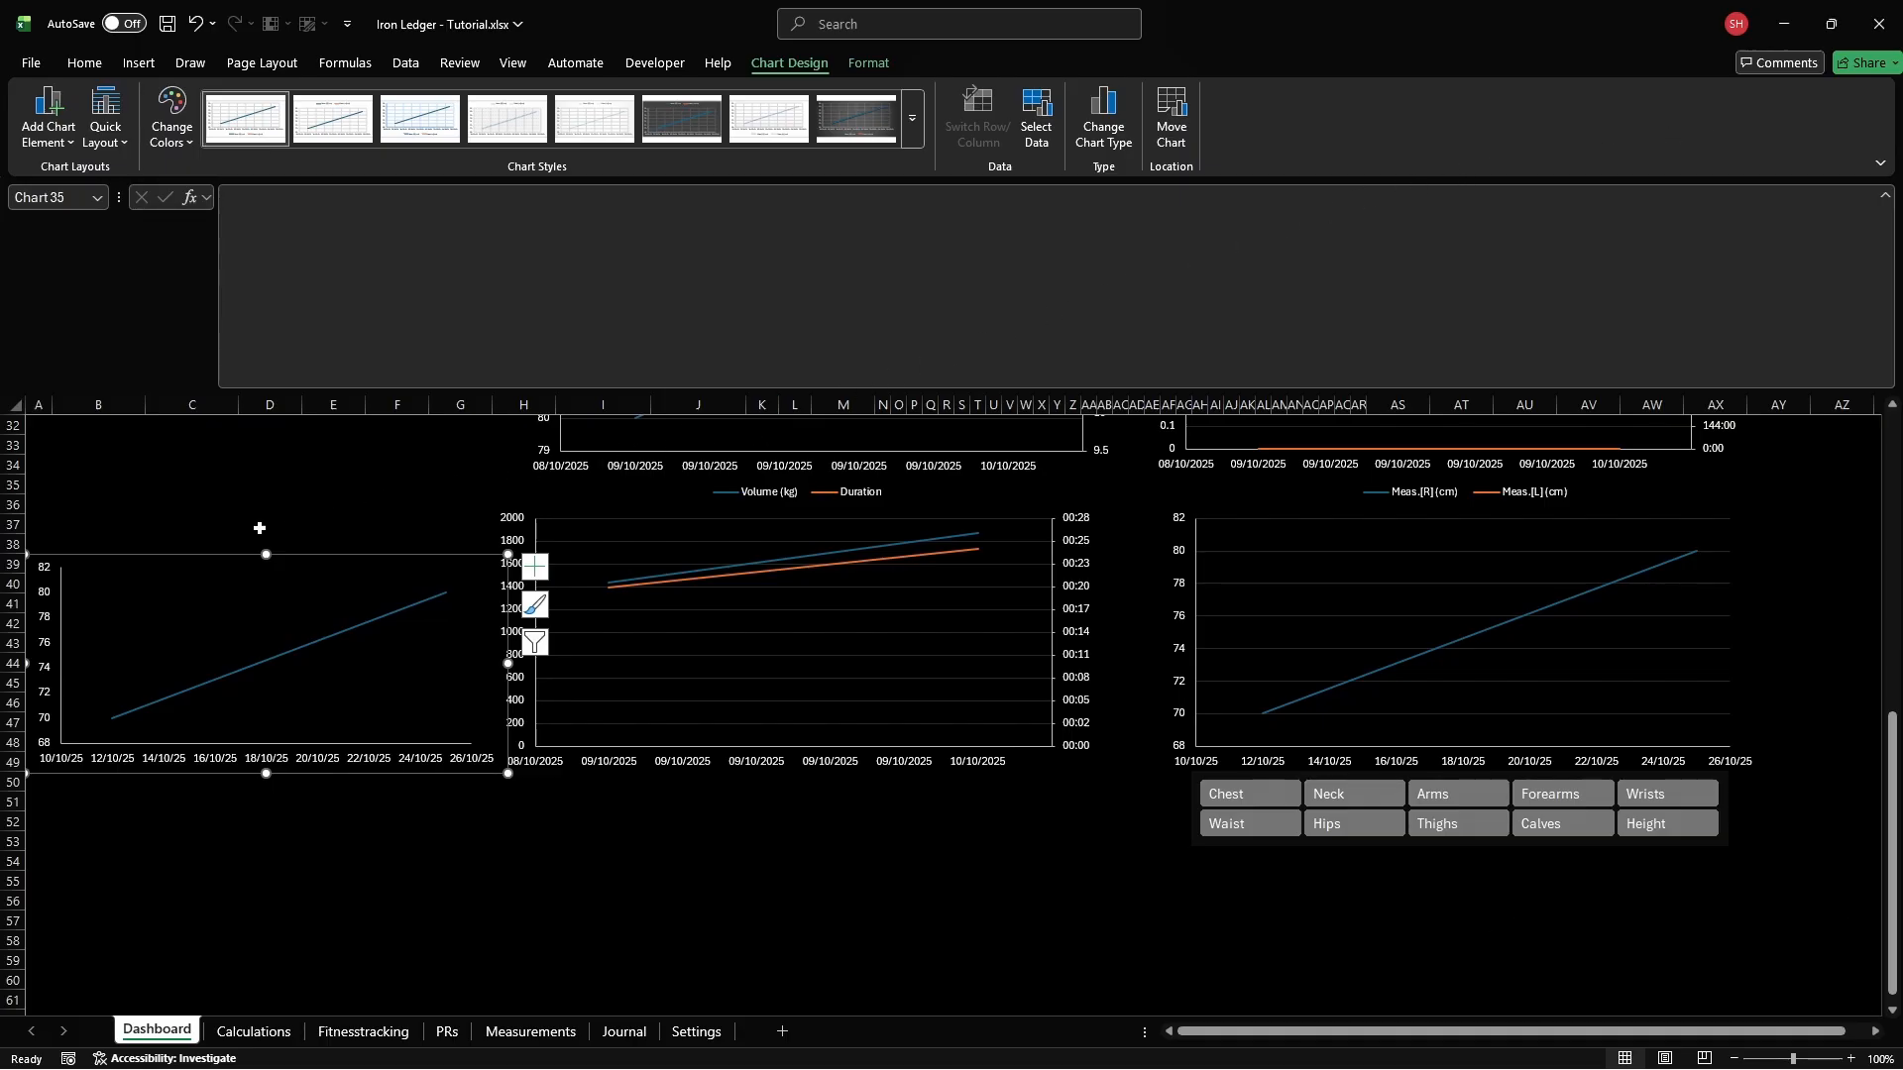
Remove the Meas.[R] (cm) and Meas.[L] (cm) series from the pasted chart's data source
{"action": "key", "text": "alt"}
{"action": "key", "text": "j"}
{"action": "key", "text": "c"}
{"action": "key", "text": "e"}
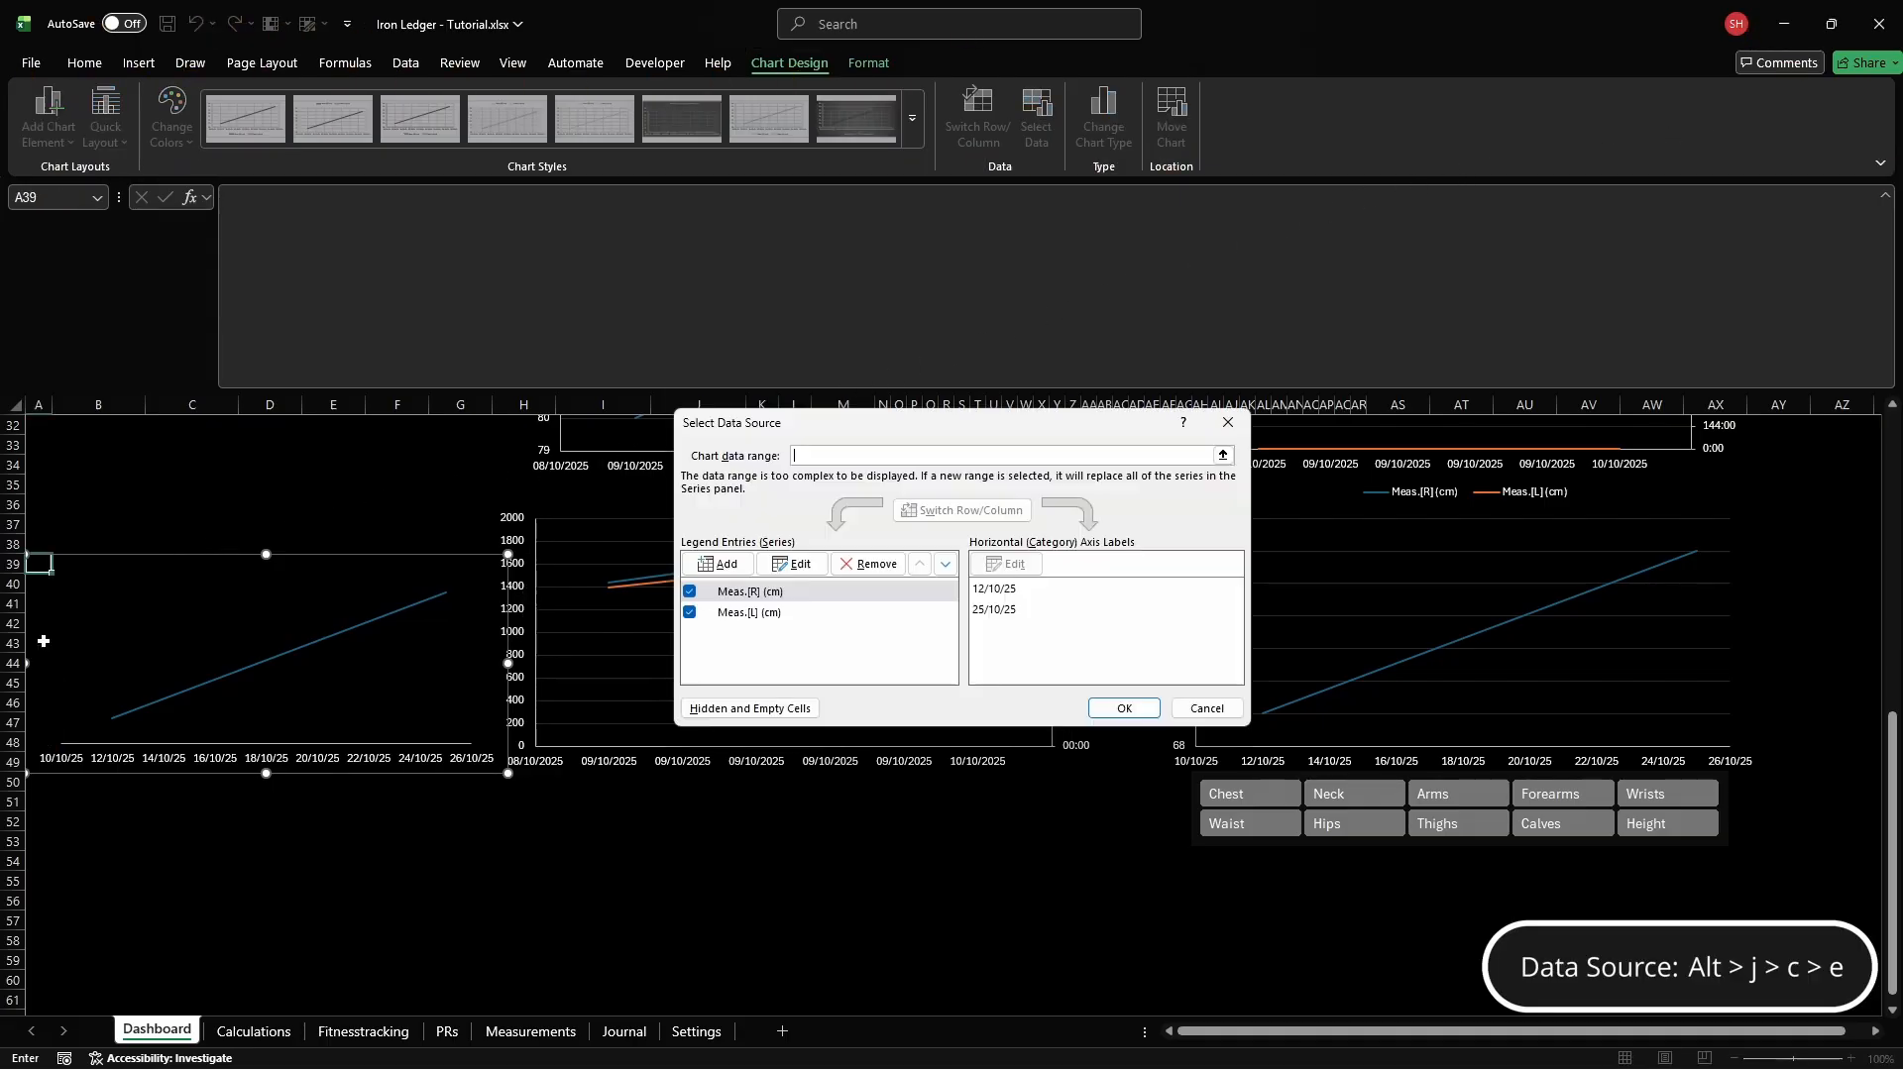
{"action": "left_click", "coordinate": [867, 565]}
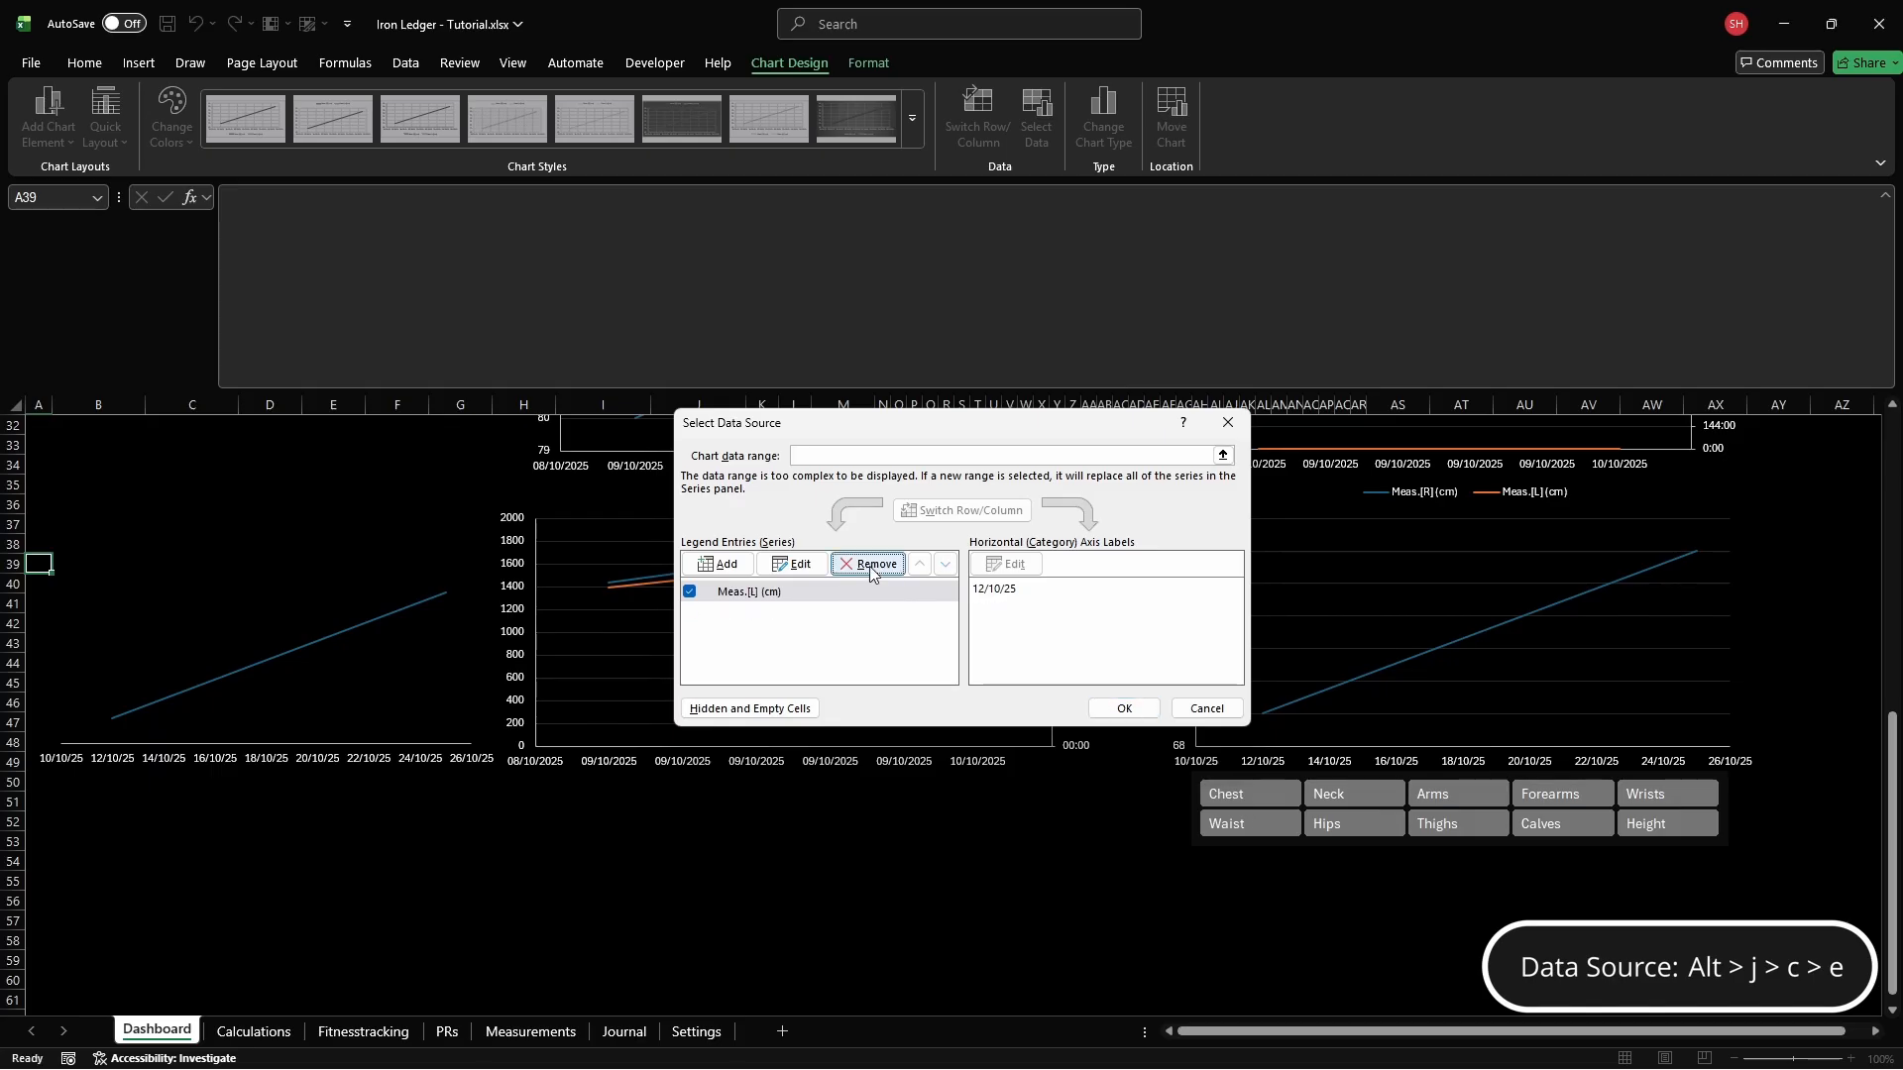
{"action": "left_click", "coordinate": [864, 571]}
Add a series named Weight with X values 'Iron Ledger - Tutorial.xlsx'!cd_w_date and Y values 'Iron Ledger - Tutorial.xlsx'!cd_w_weight
{"action": "left_click", "coordinate": [720, 564]}
{"action": "type", "text": "=\"Weight\""}
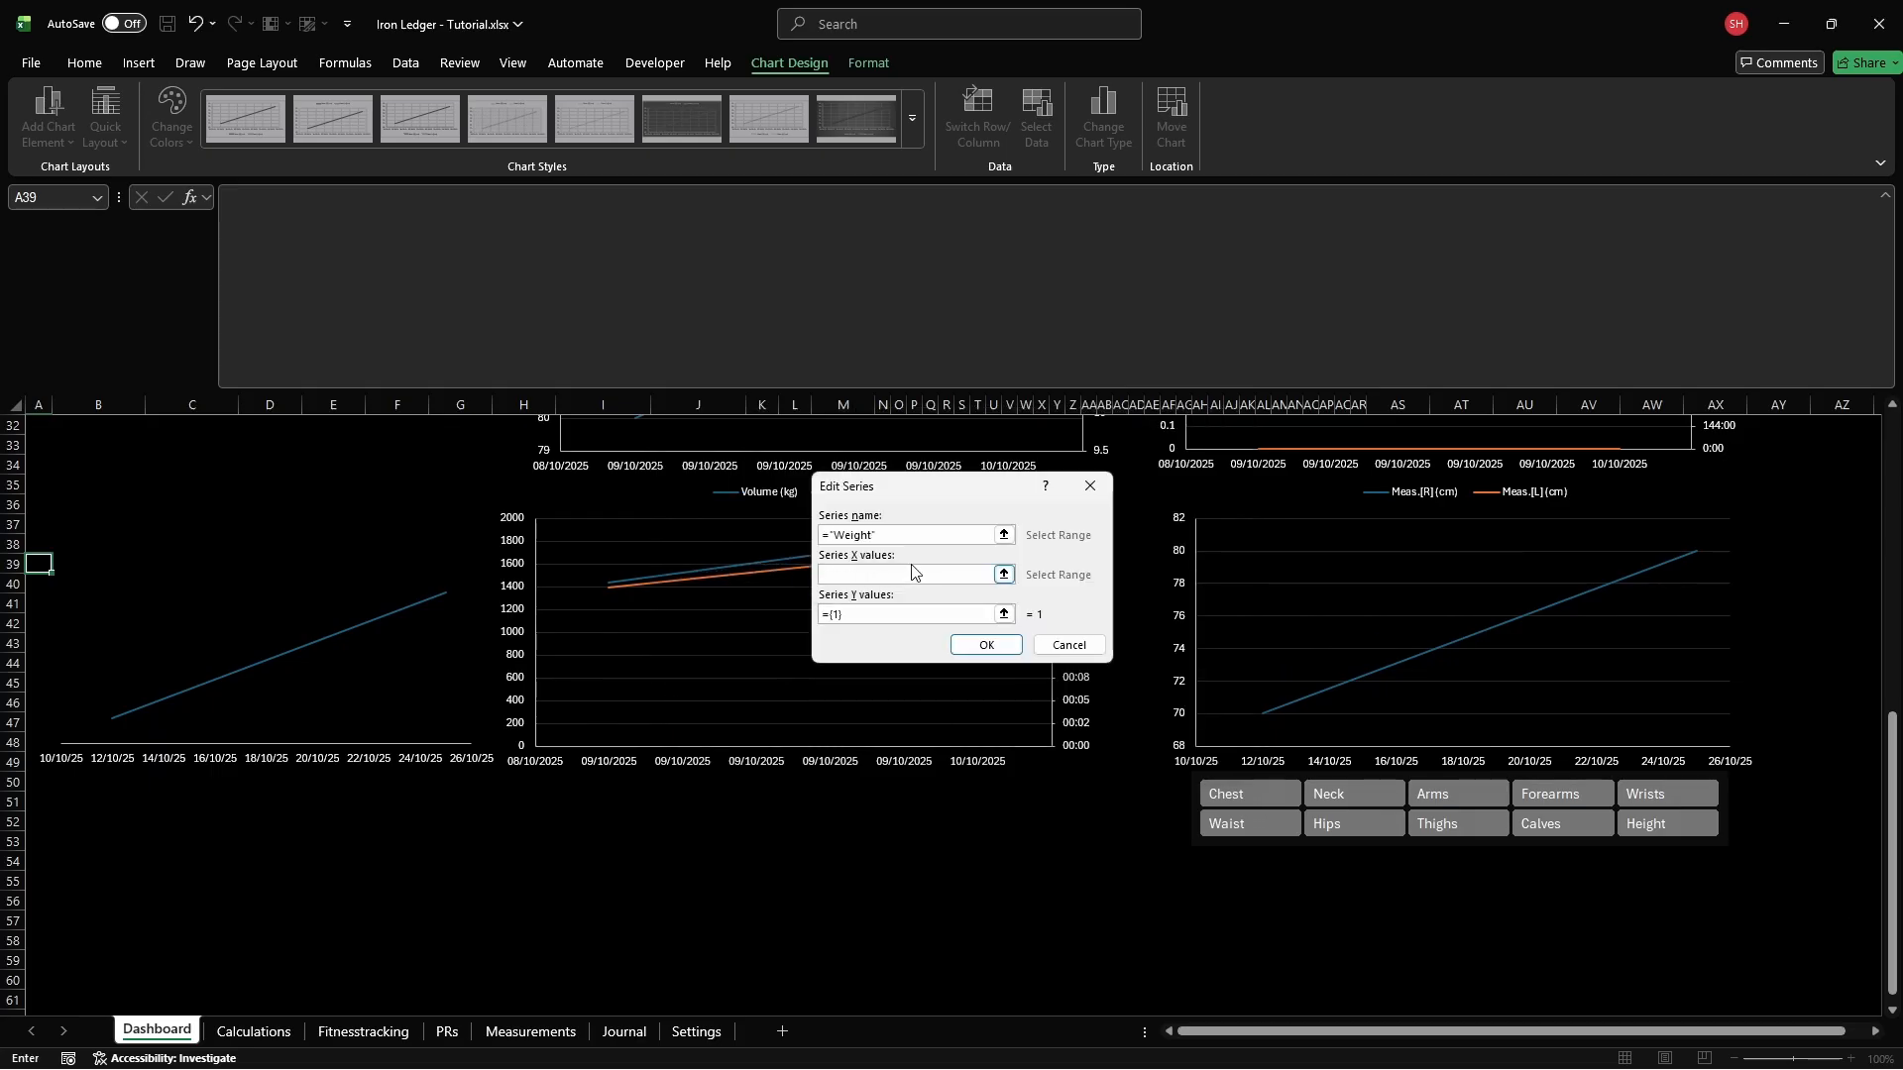
{"action": "left_click", "coordinate": [979, 573]}
{"action": "type", "text": "='Iron Ledger -"}
{"action": "type", "text": " Tutorial.xlsx'!cd_w_date"}
{"action": "left_click", "coordinate": [982, 613]}
{"action": "key", "text": "BackSpace"}
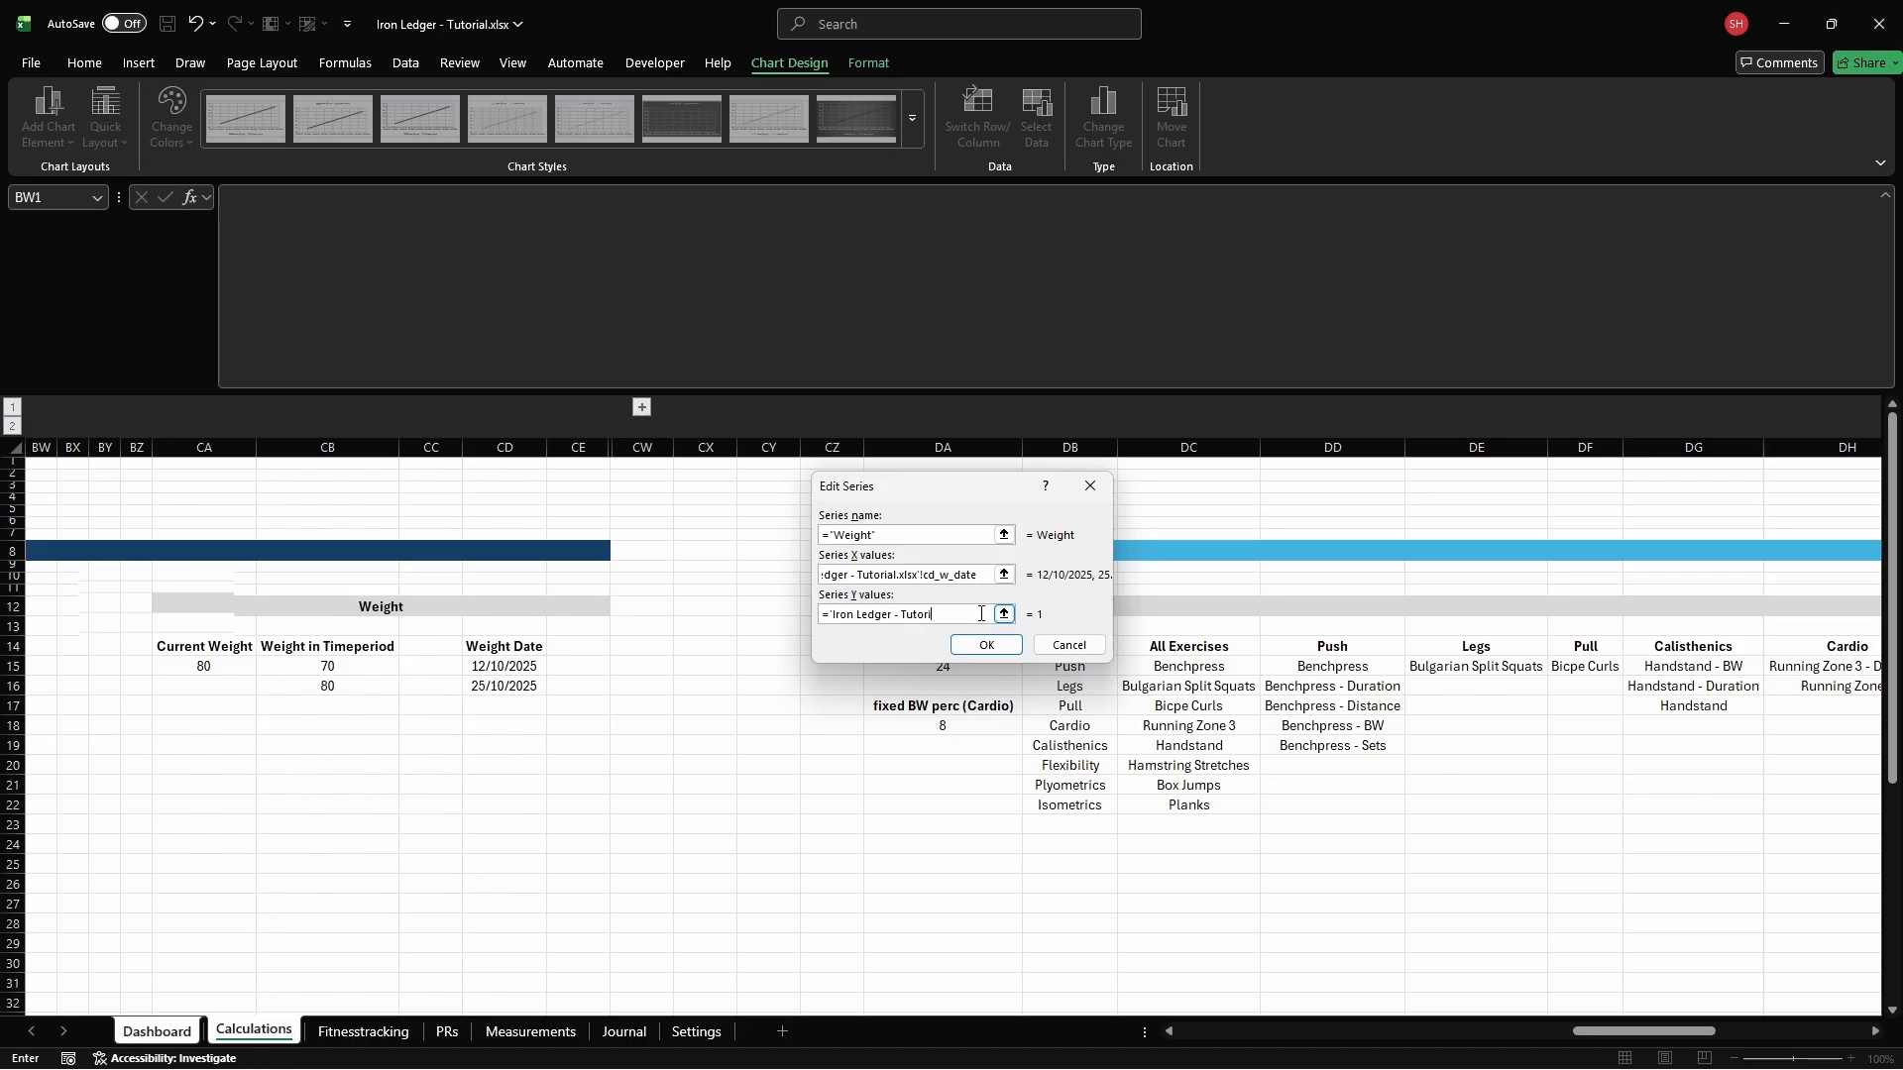
{"action": "type", "text": "='Iron Ledger - Tutorial.xlsx'!cd_w_weight"}
{"action": "key", "text": "Return"}
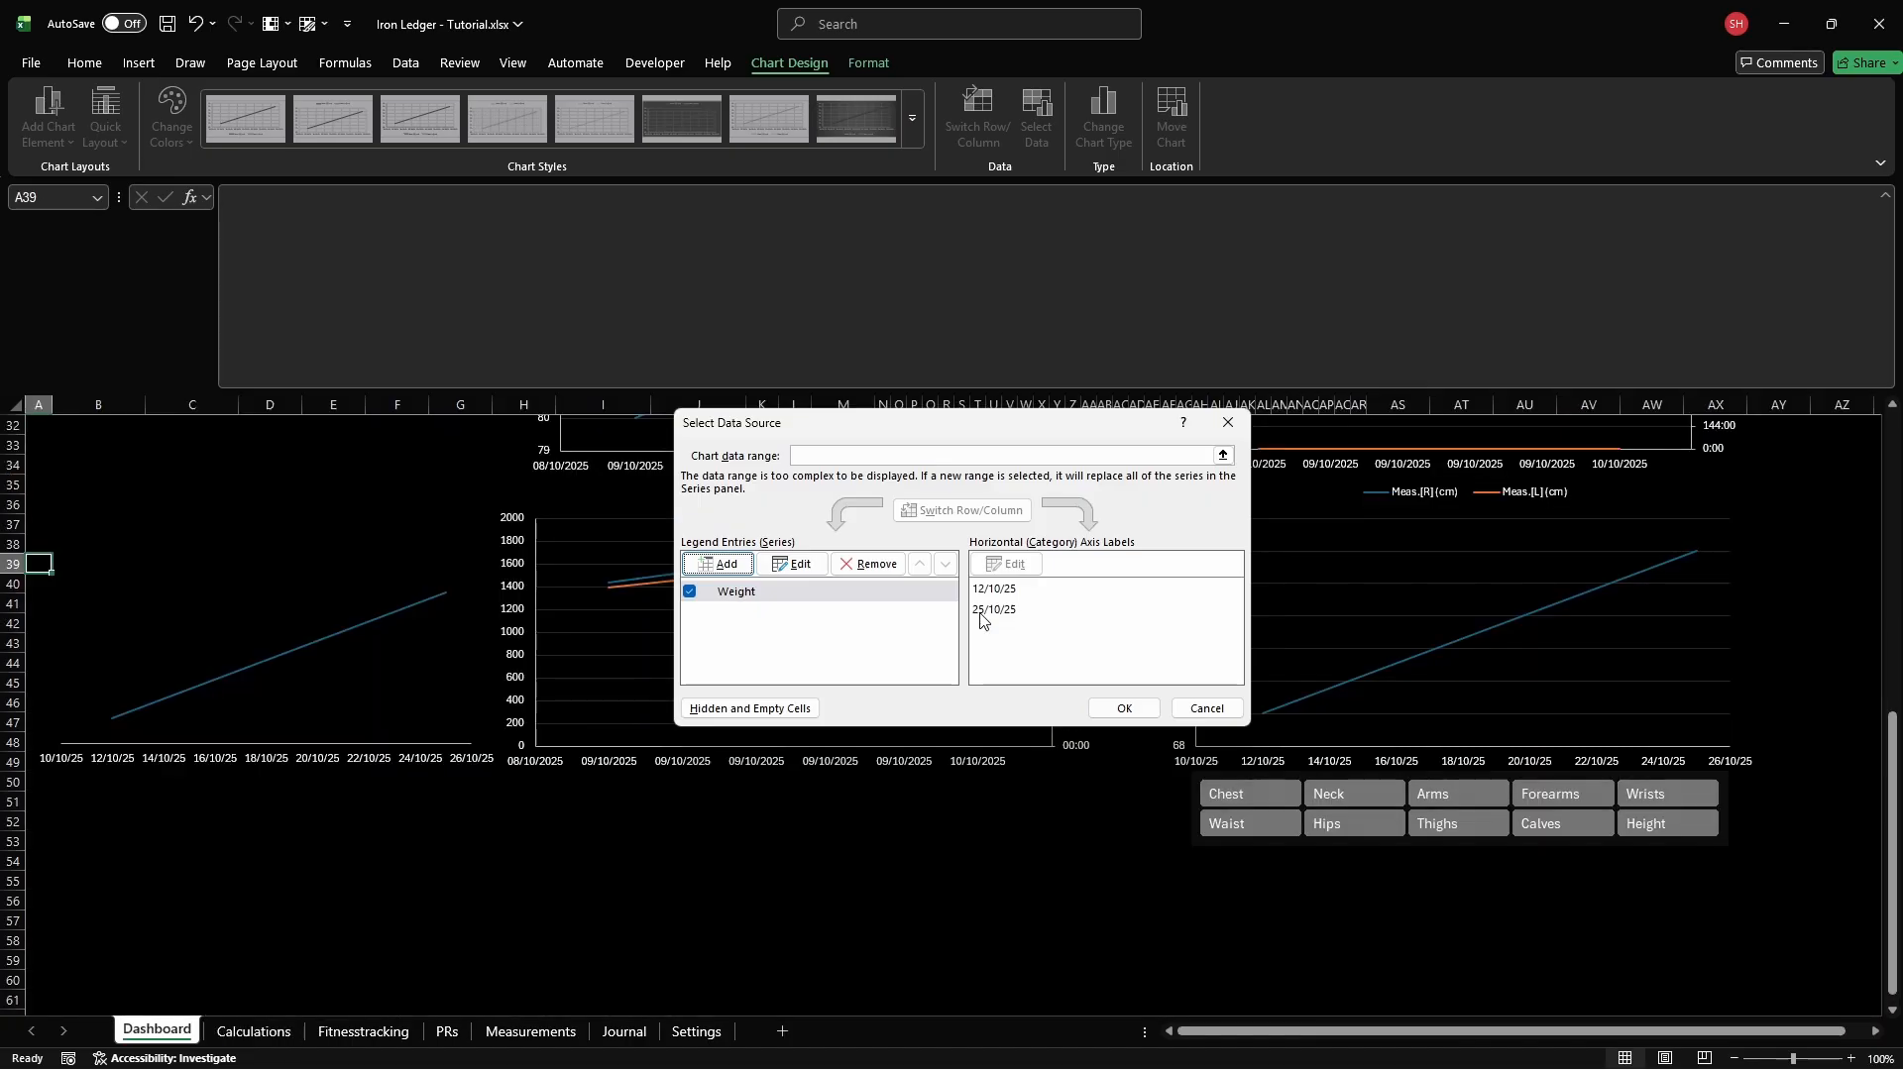
Add a second series named Gradient with X values cd_w_date and the same weight range as Y values, and apply the data source
{"action": "left_click", "coordinate": [719, 563]}
{"action": "type", "text": "='Gradient\""}
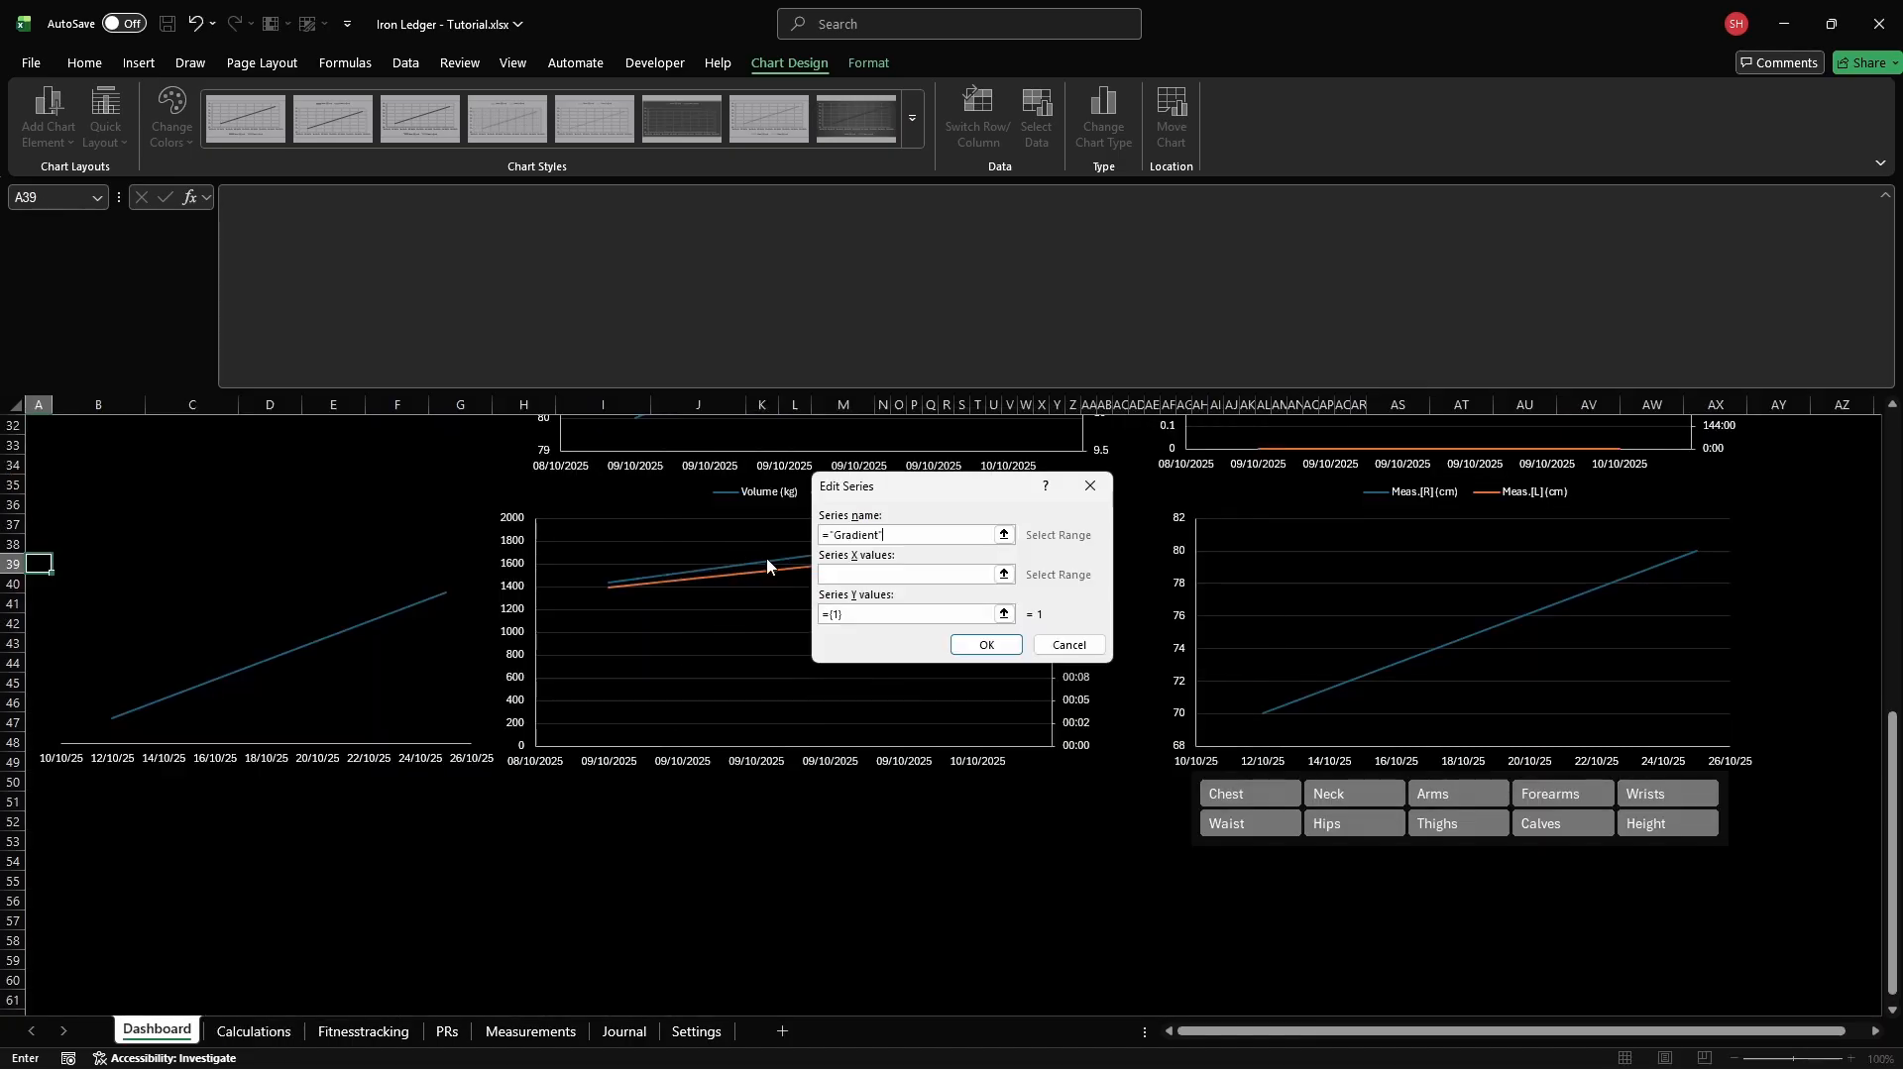
{"action": "left_click", "coordinate": [979, 573]}
{"action": "type", "text": "='Iron Ledger - Tutori"}
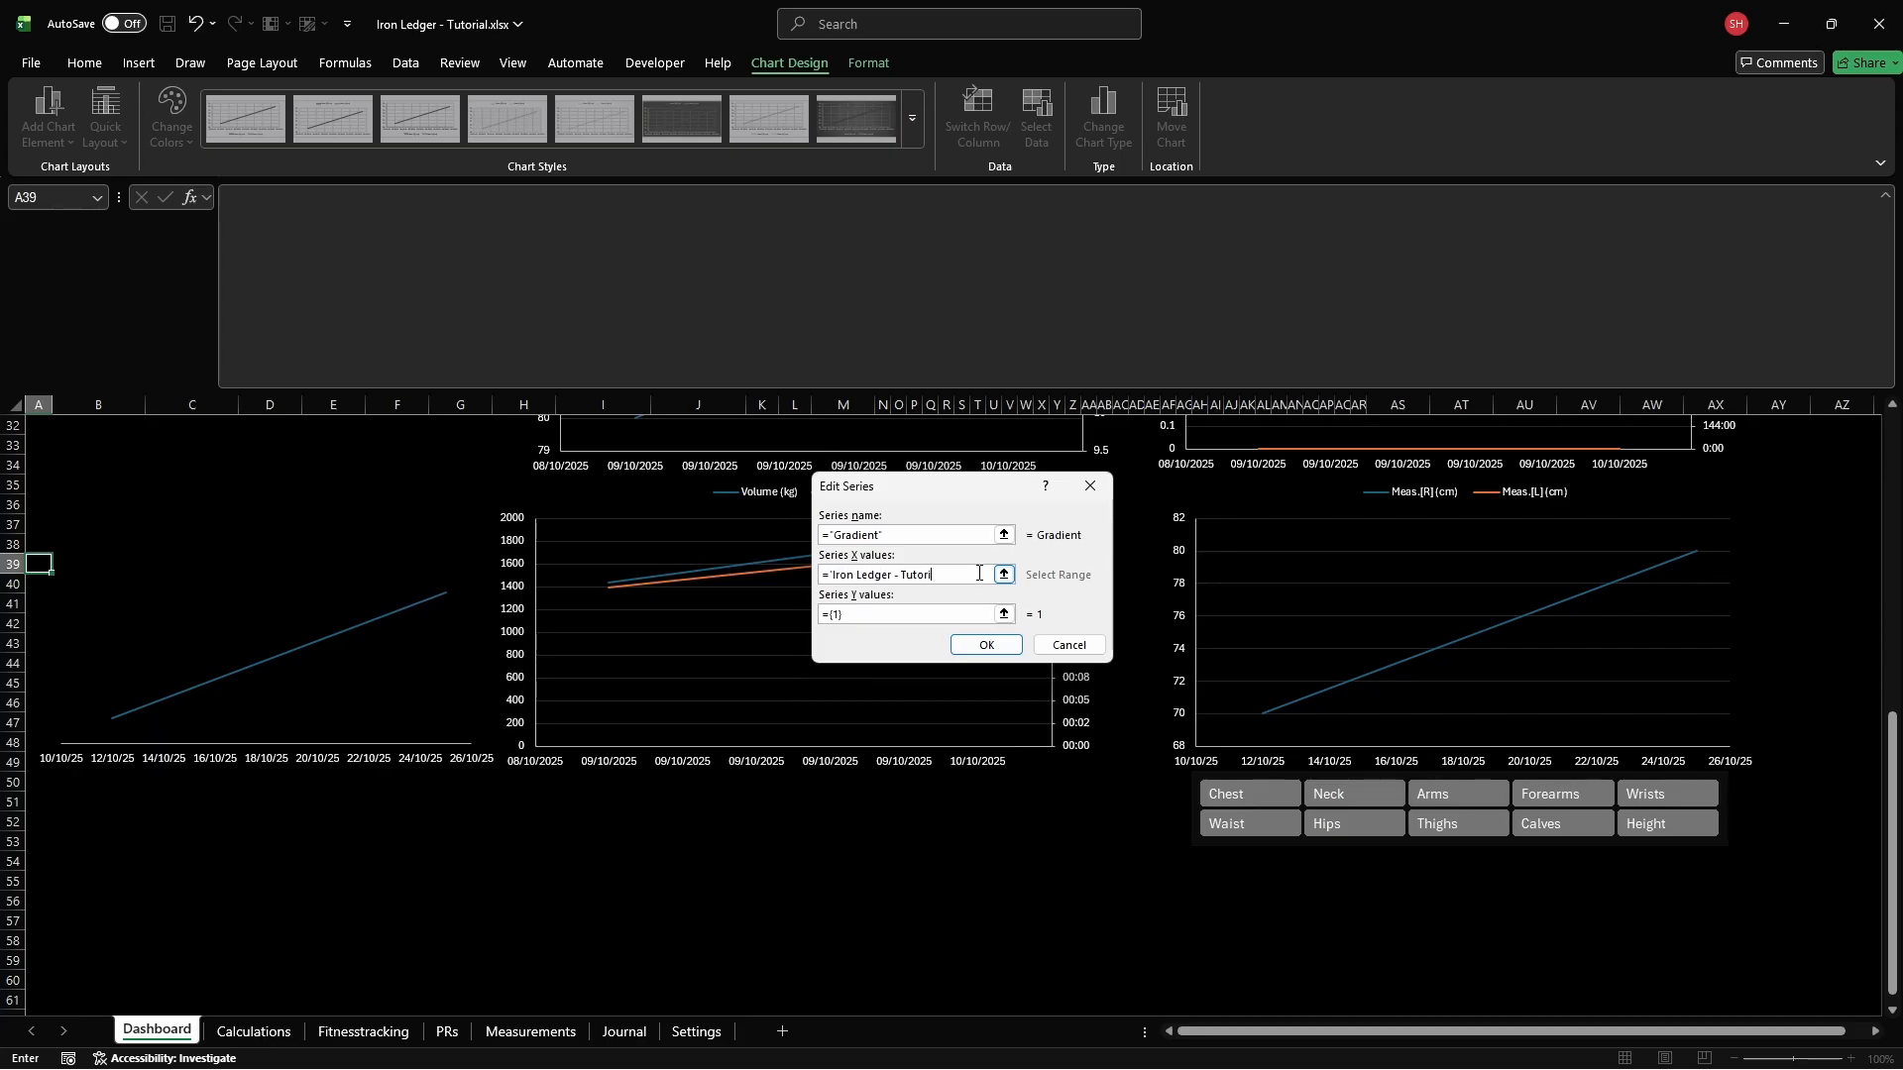
{"action": "type", "text": "al.xlsx'!cd_w_da"}
{"action": "left_click", "coordinate": [981, 614]}
{"action": "key", "text": "BackSpace"}
{"action": "key", "text": "BackSpace"}
{"action": "key", "text": "BackSpace"}
{"action": "key", "text": "BackSpace"}
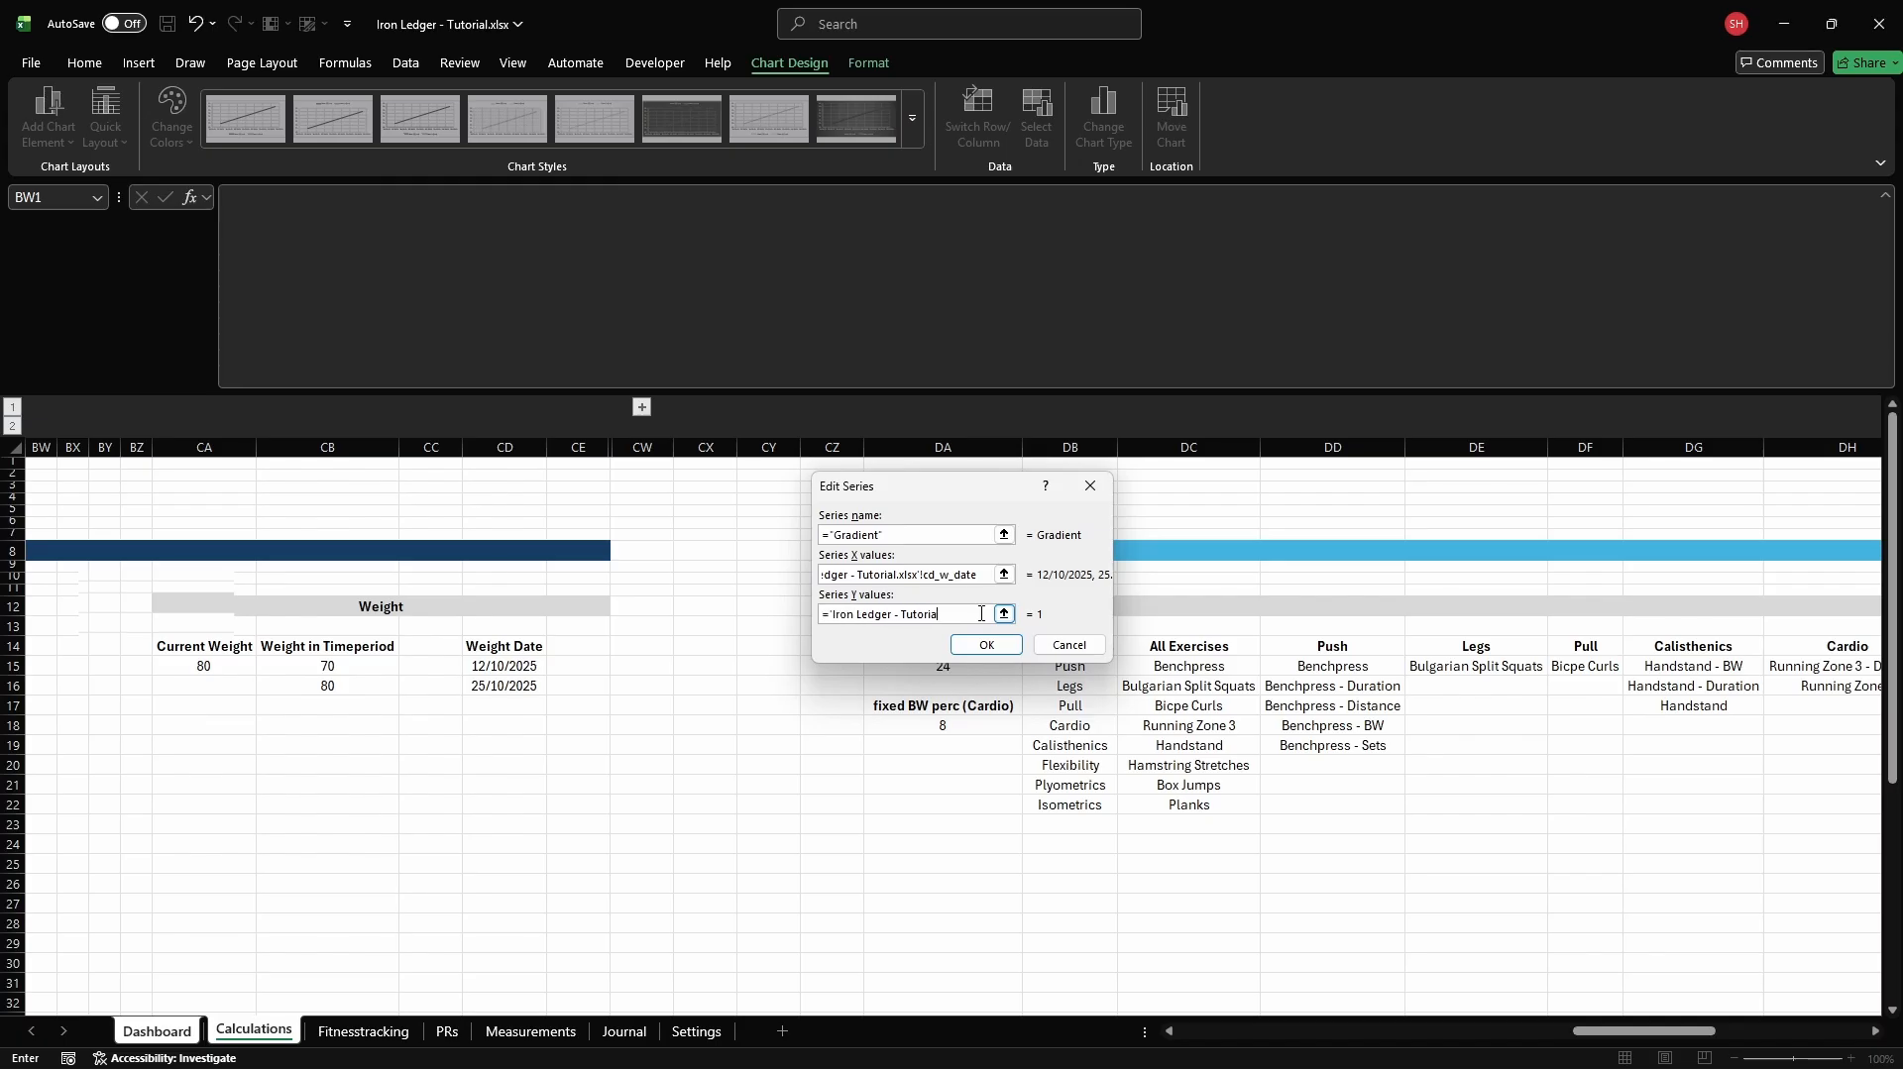
{"action": "type", "text": "='Iron Ledger - Tutorial.xlsx'!cd_w"}
{"action": "key", "text": "Return"}
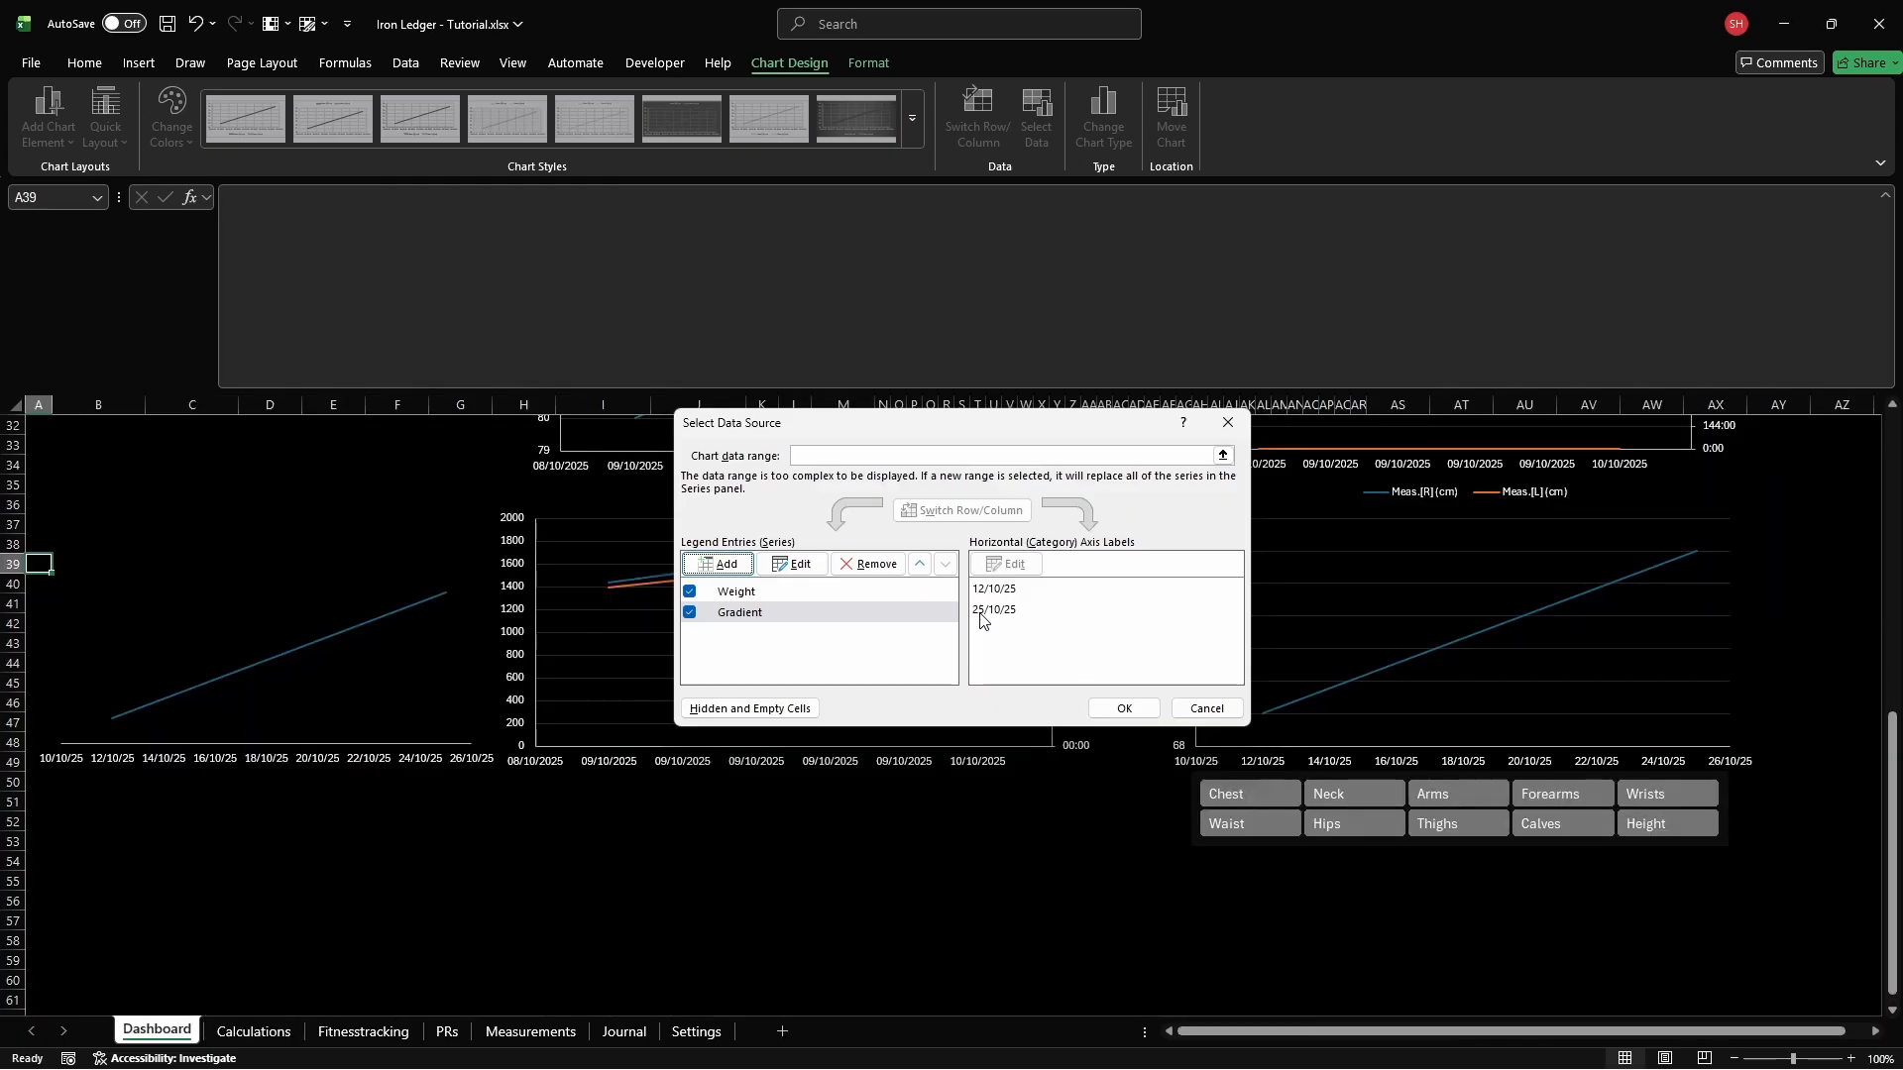
{"action": "left_click", "coordinate": [1123, 706]}
Switch the weight chart to a Combo type and set the Gradient series to Area
{"action": "key", "text": "alt+j"}
{"action": "key", "text": "c"}
{"action": "key", "text": "c"}
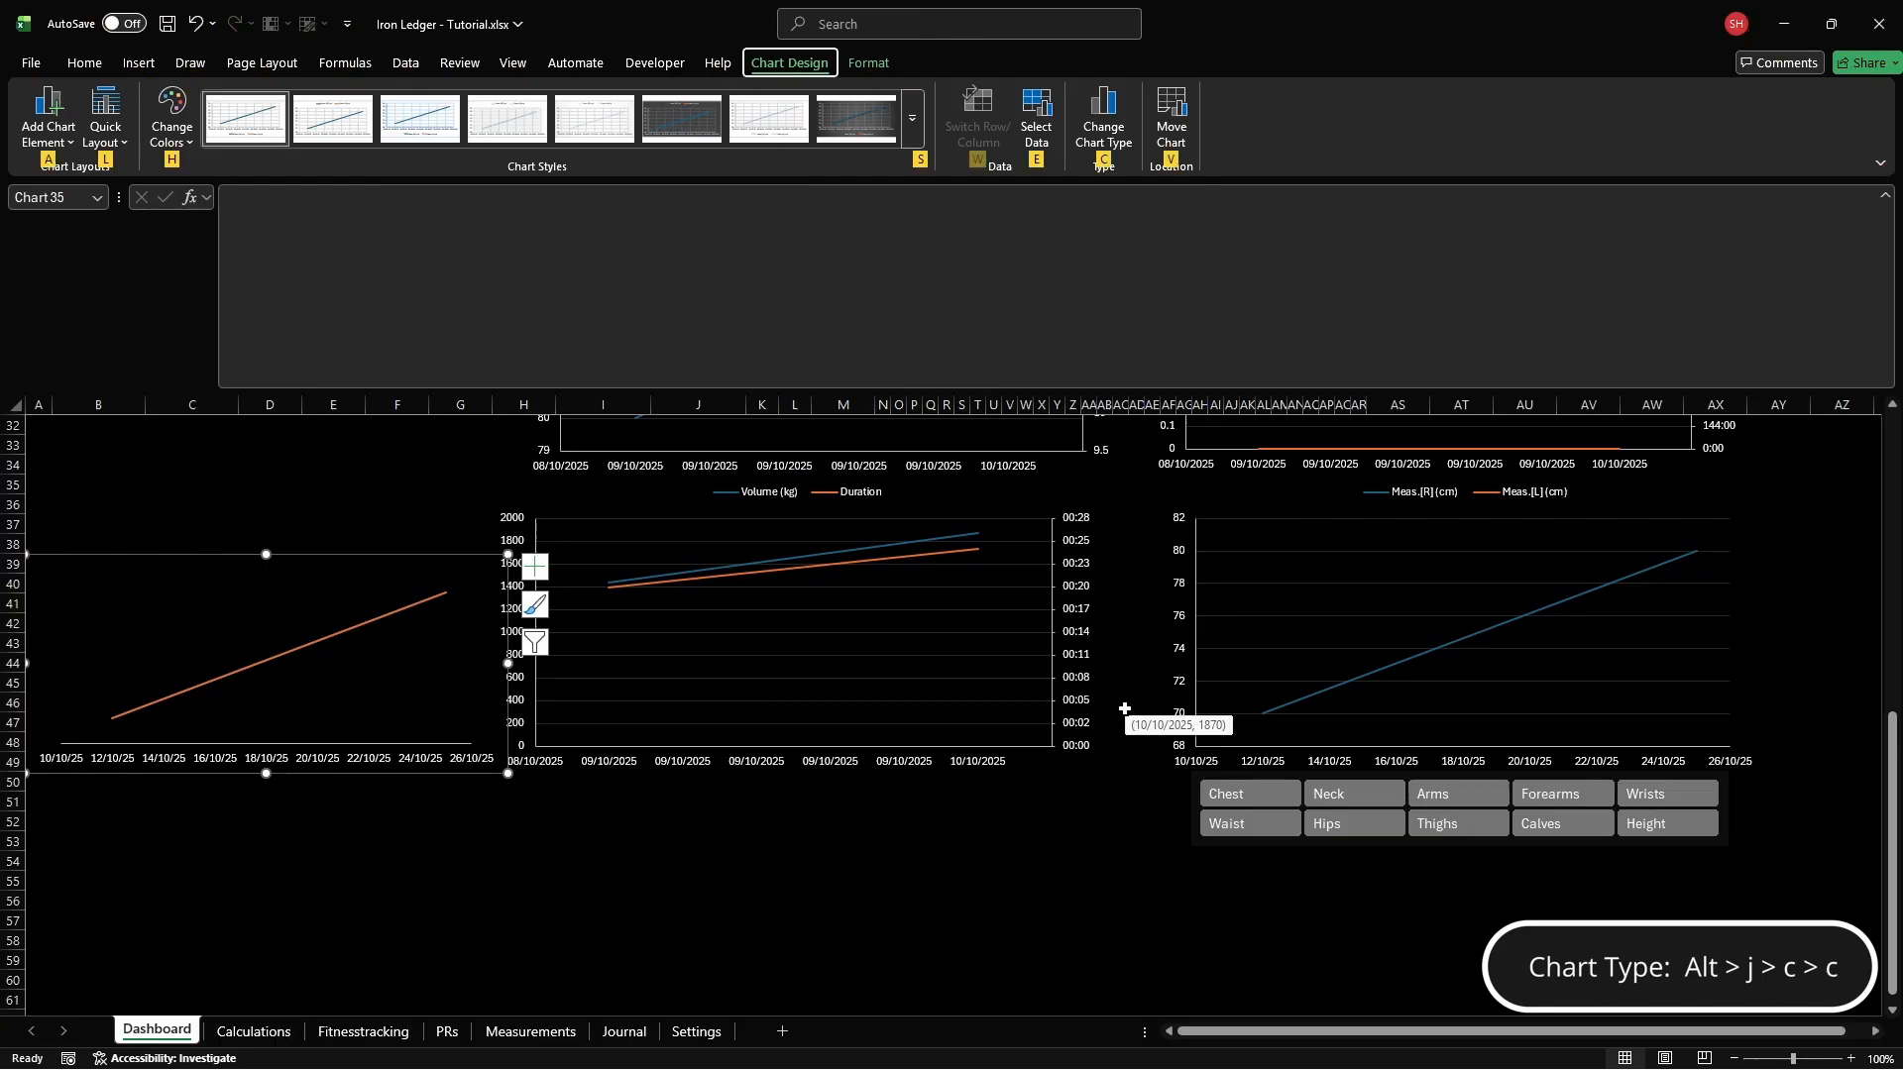
{"action": "left_click", "coordinate": [708, 755]}
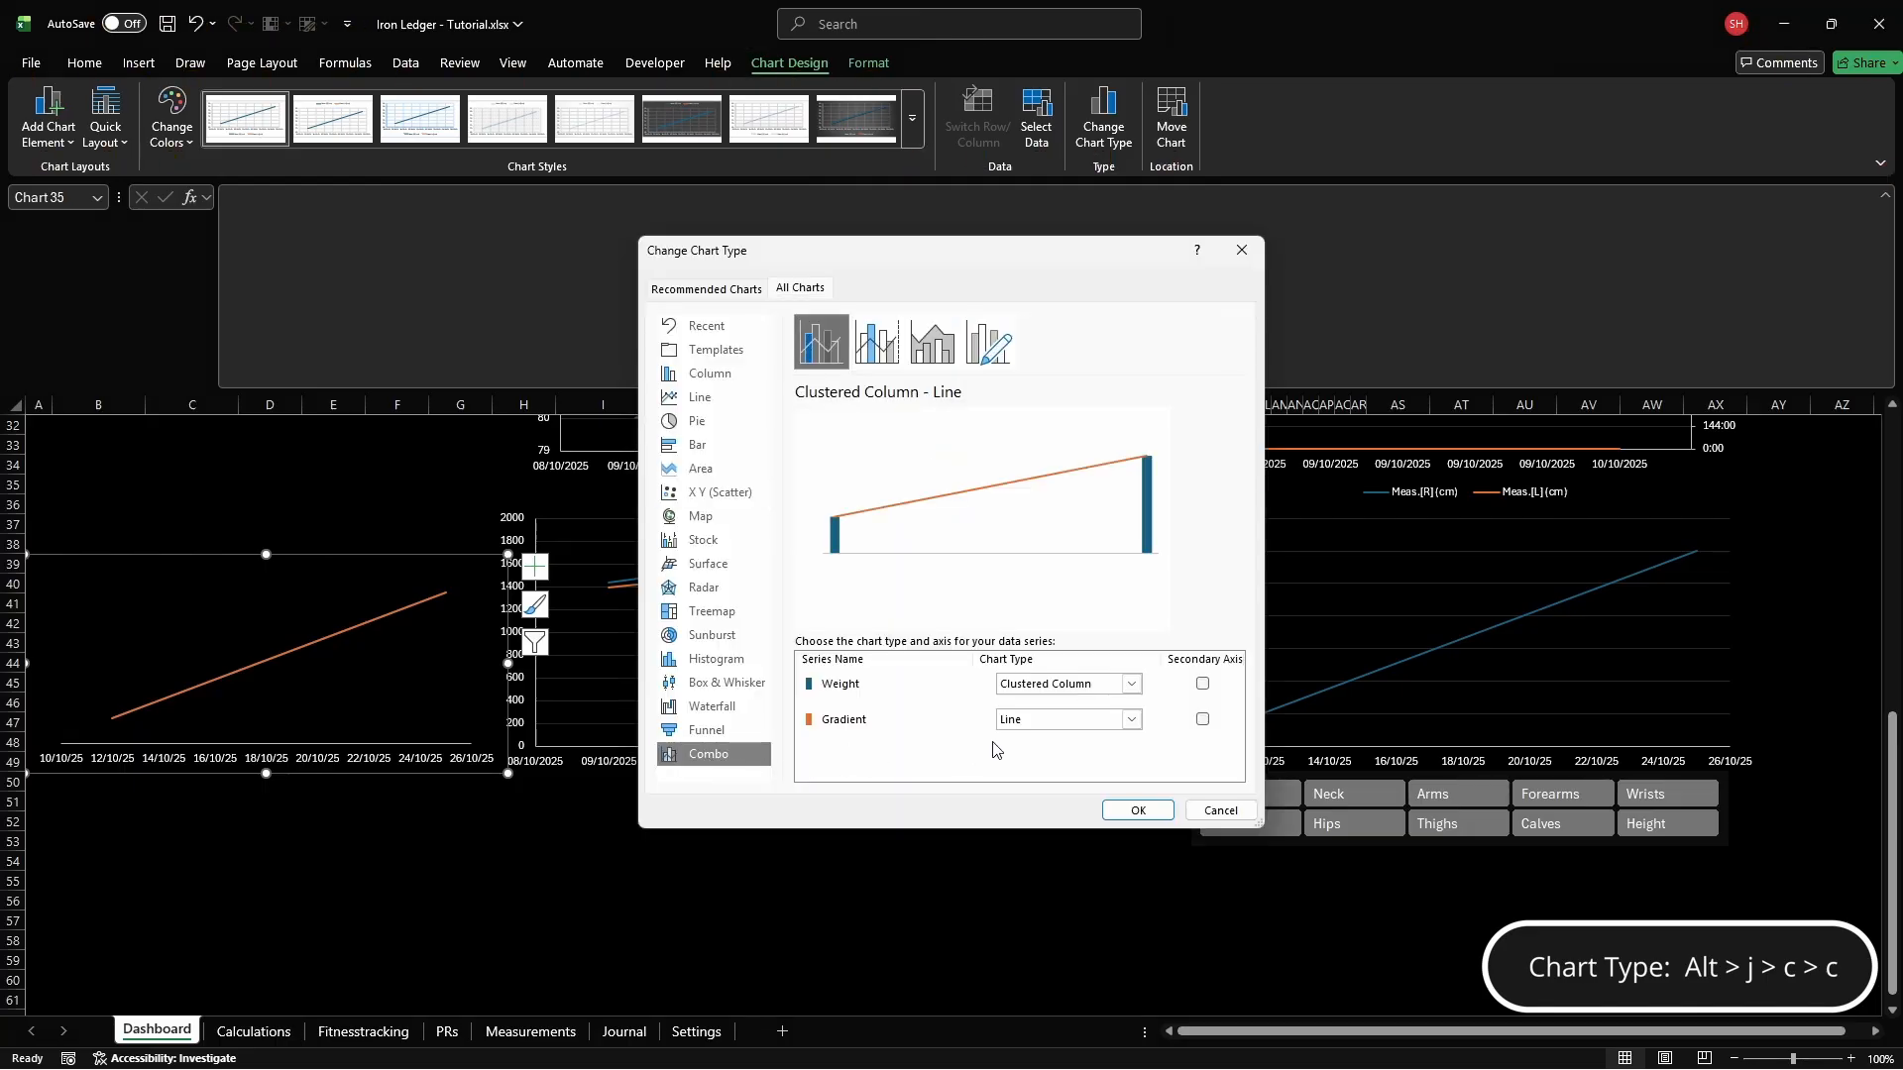
{"action": "left_click", "coordinate": [1134, 721]}
{"action": "key", "text": "Down"}
{"action": "key", "text": "Down"}
{"action": "key", "text": "Return"}
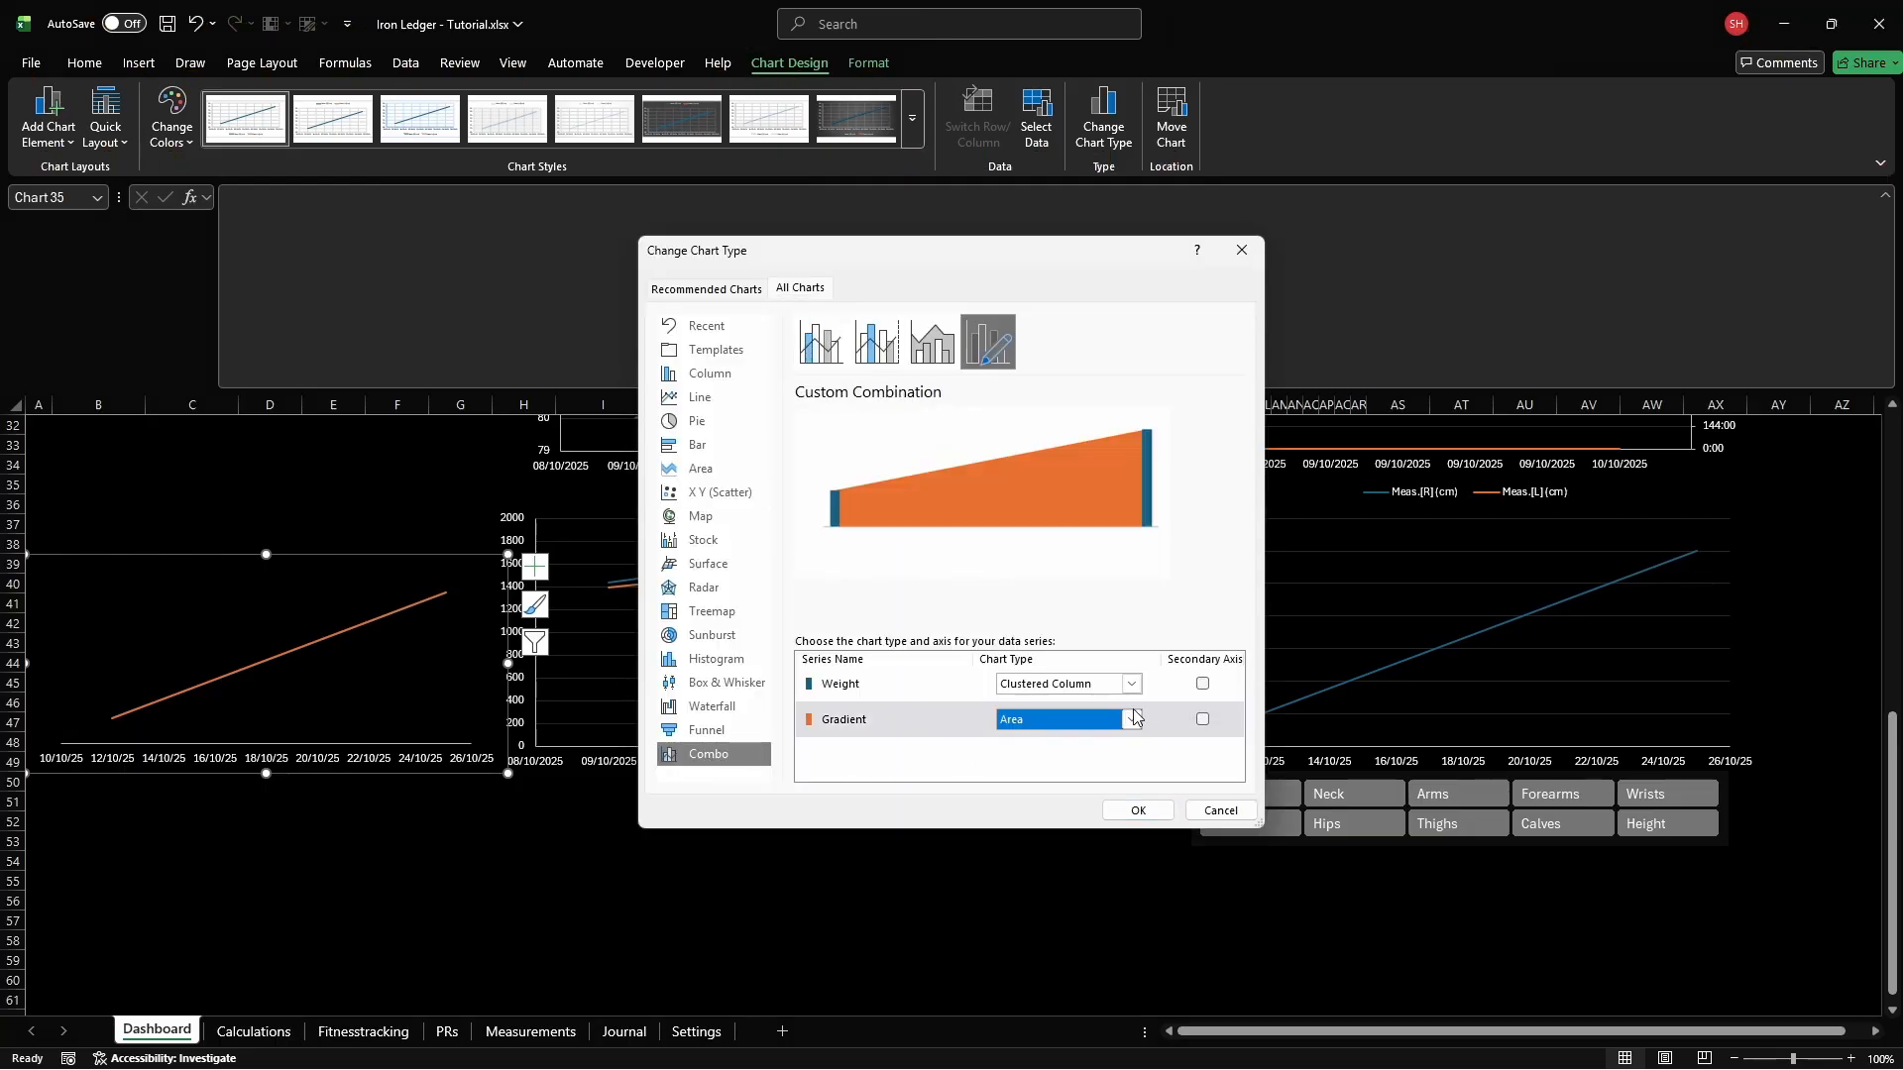
Set the Weight series to Scatter with Straight Lines on the primary axis and apply the combo chart type
{"action": "left_click", "coordinate": [1134, 686]}
{"action": "key", "text": "Down"}
{"action": "key", "text": "Down"}
{"action": "key", "text": "Down"}
{"action": "key", "text": "Down"}
{"action": "key", "text": "Down"}
{"action": "key", "text": "Down"}
{"action": "key", "text": "Down"}
{"action": "key", "text": "Down"}
{"action": "key", "text": "Down"}
{"action": "key", "text": "Return"}
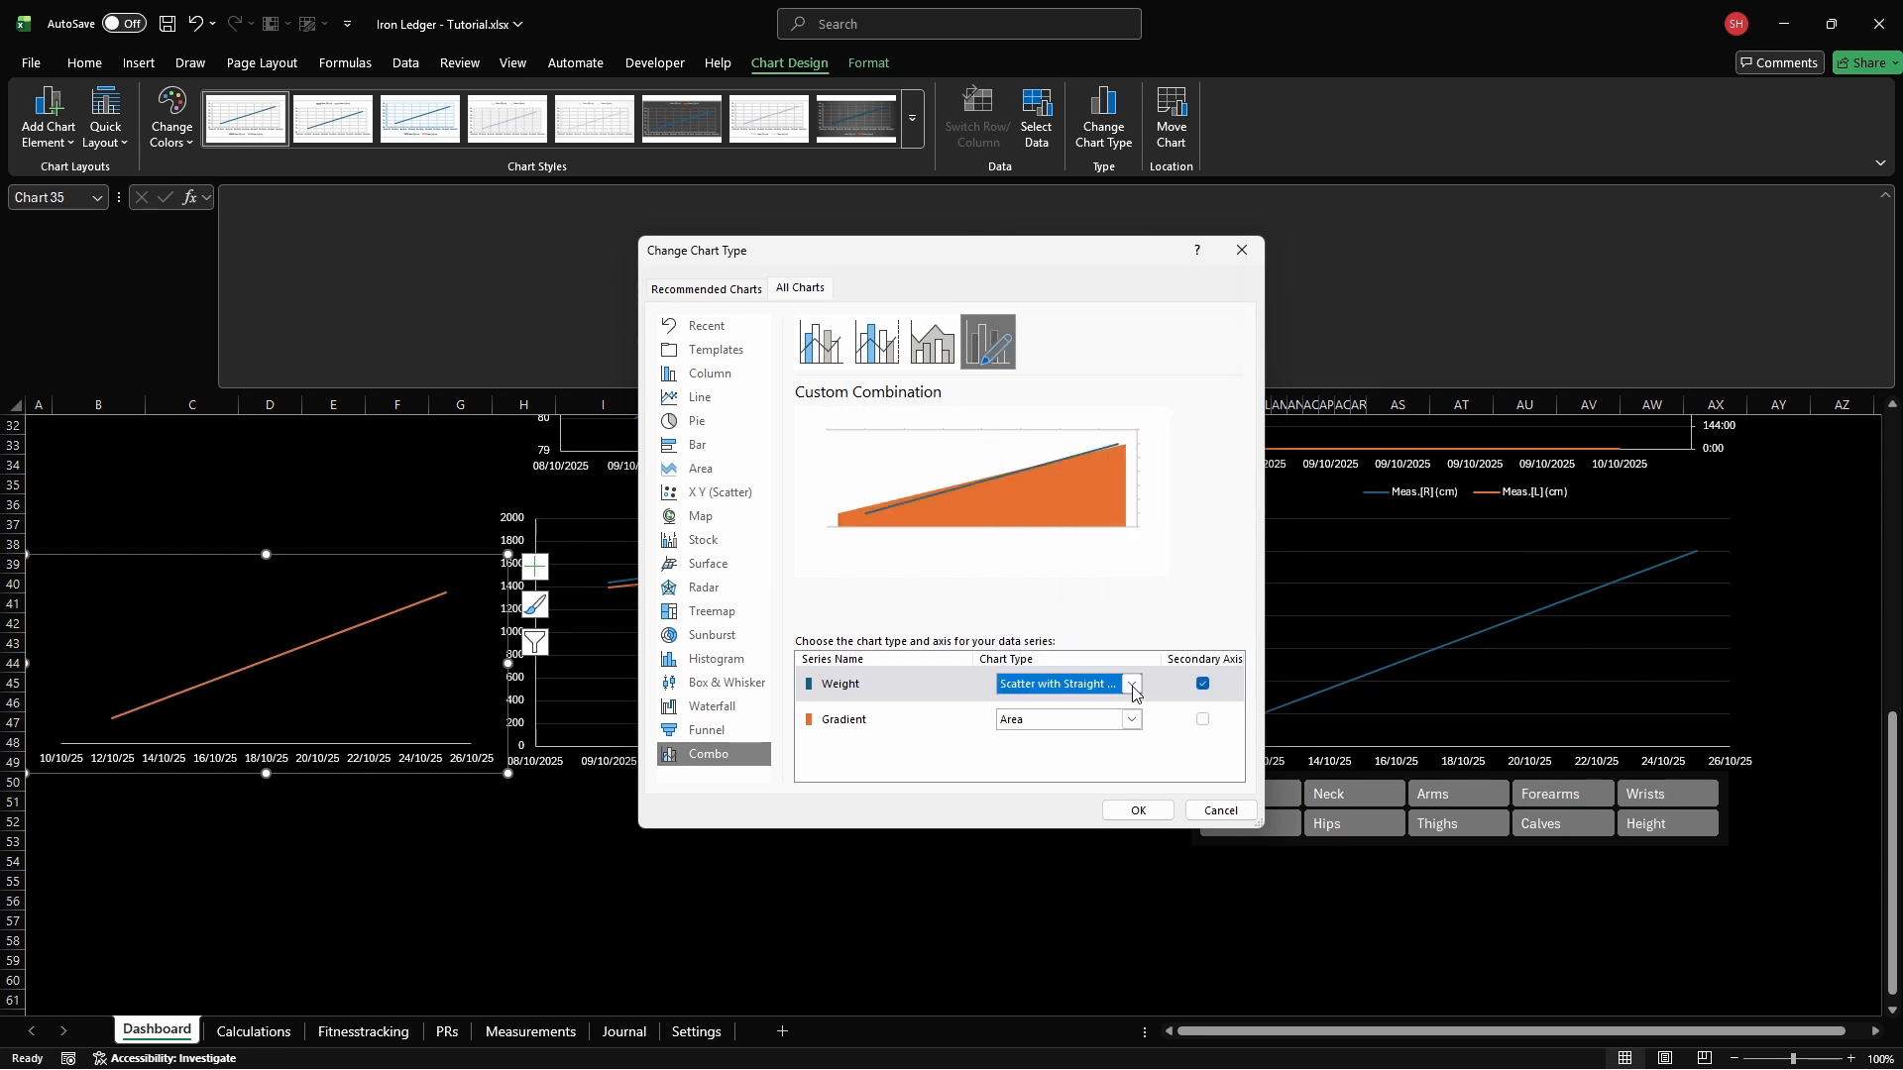
{"action": "left_click", "coordinate": [1204, 685]}
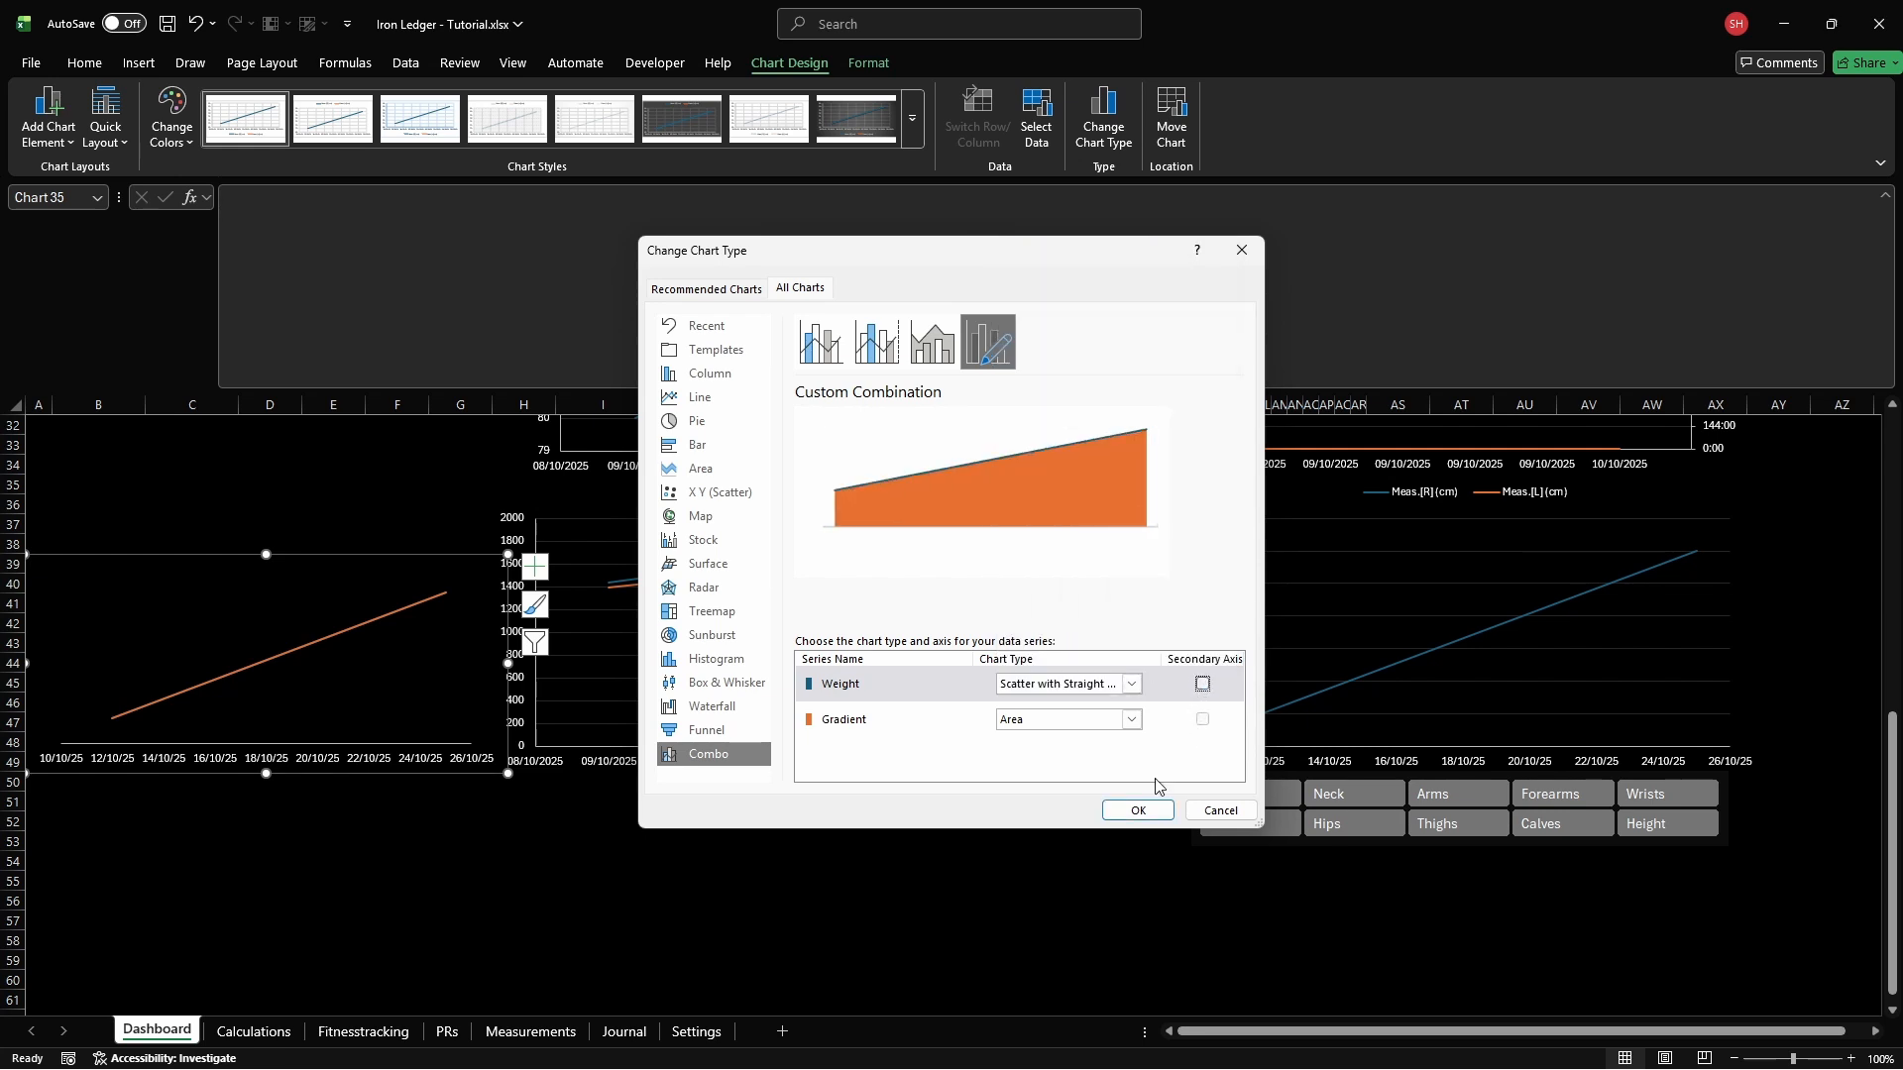
{"action": "left_click", "coordinate": [1139, 811]}
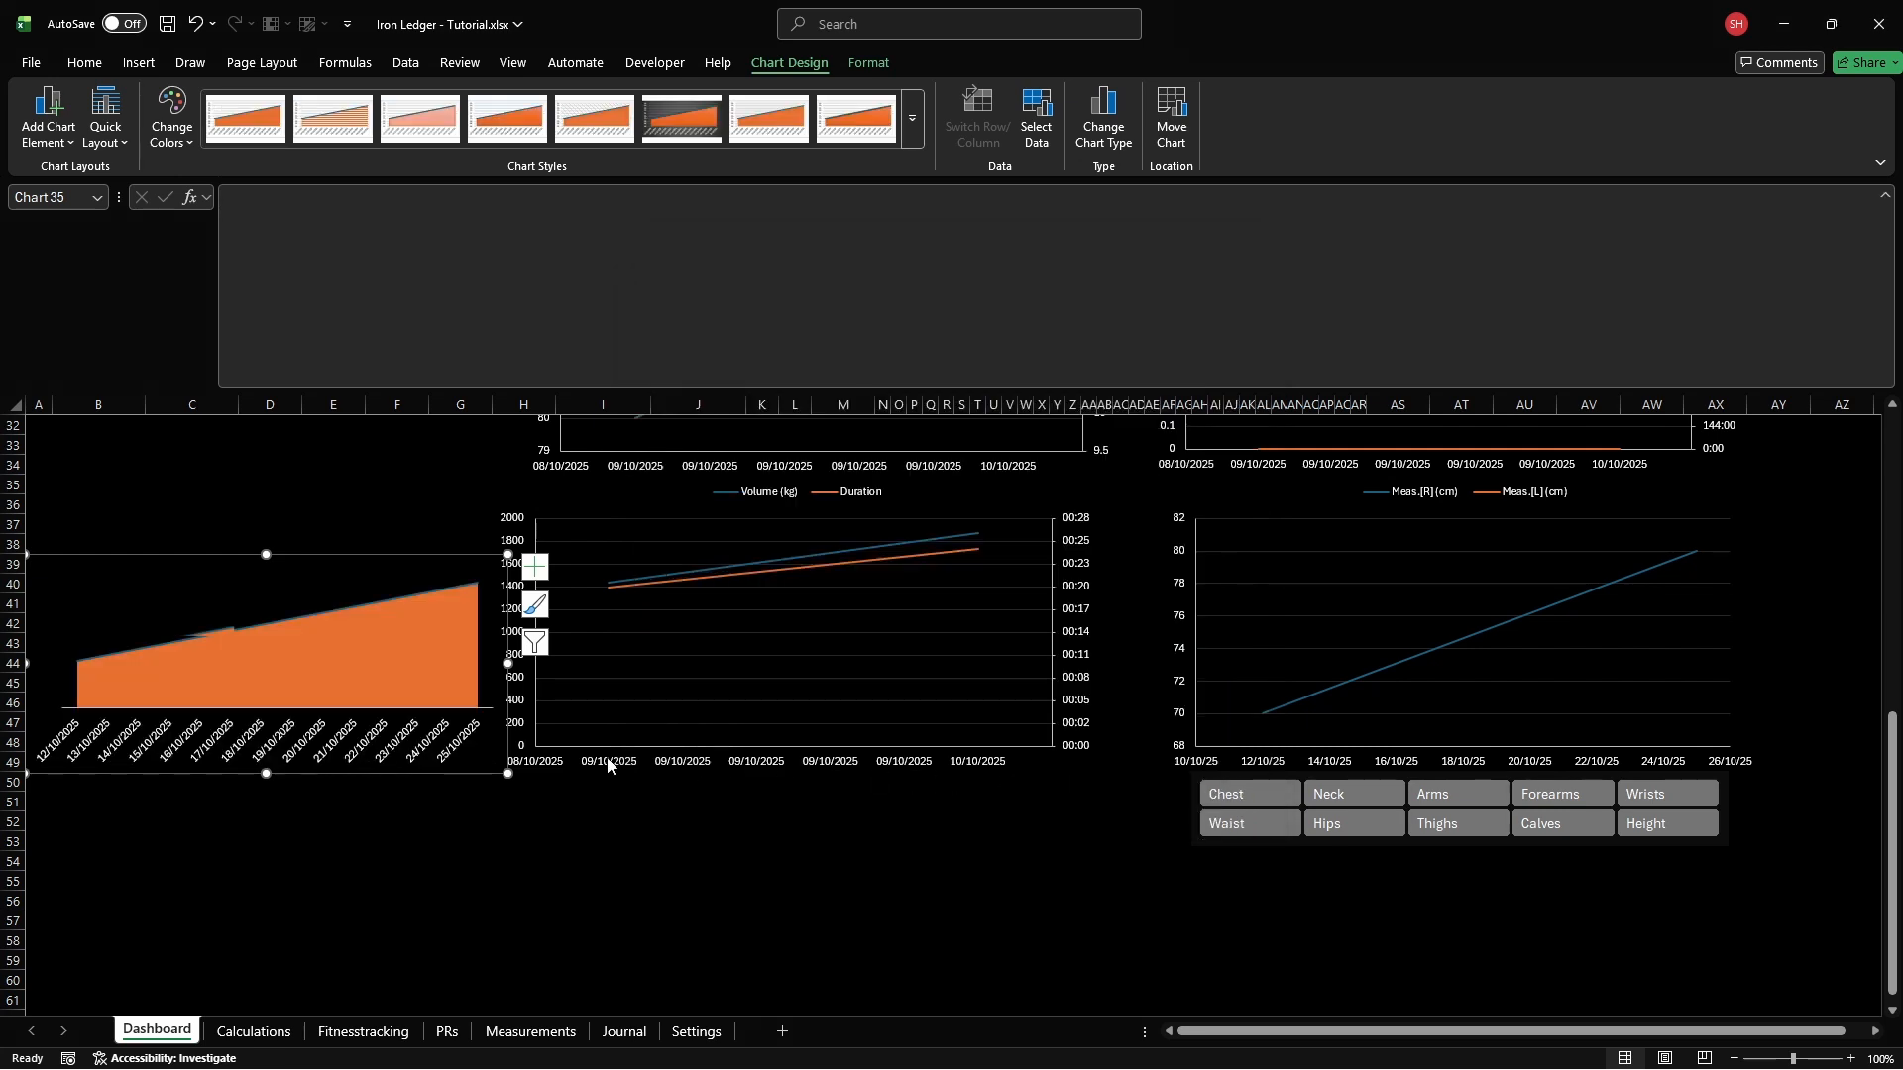
Set the text direction of the weight chart's date axis labels to Horizontal
{"action": "right_click", "coordinate": [287, 744]}
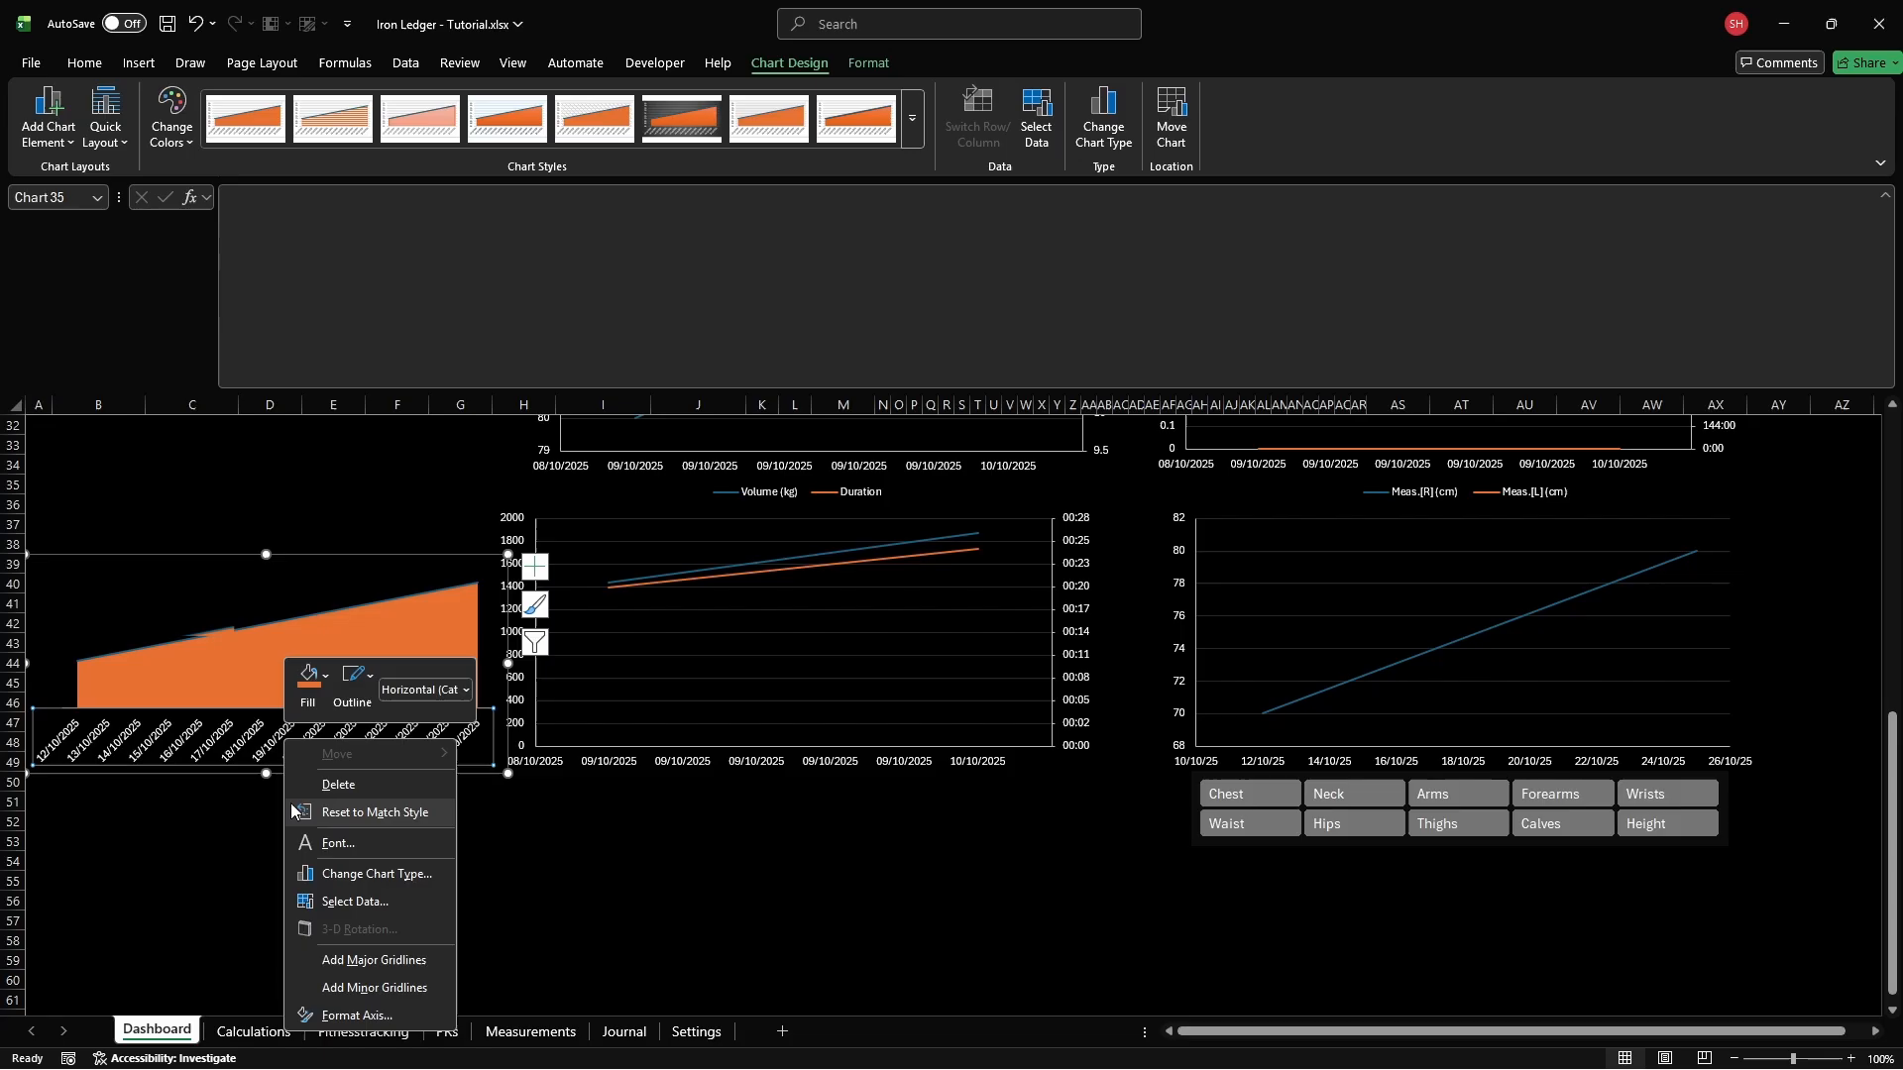
{"action": "left_click", "coordinate": [359, 1013]}
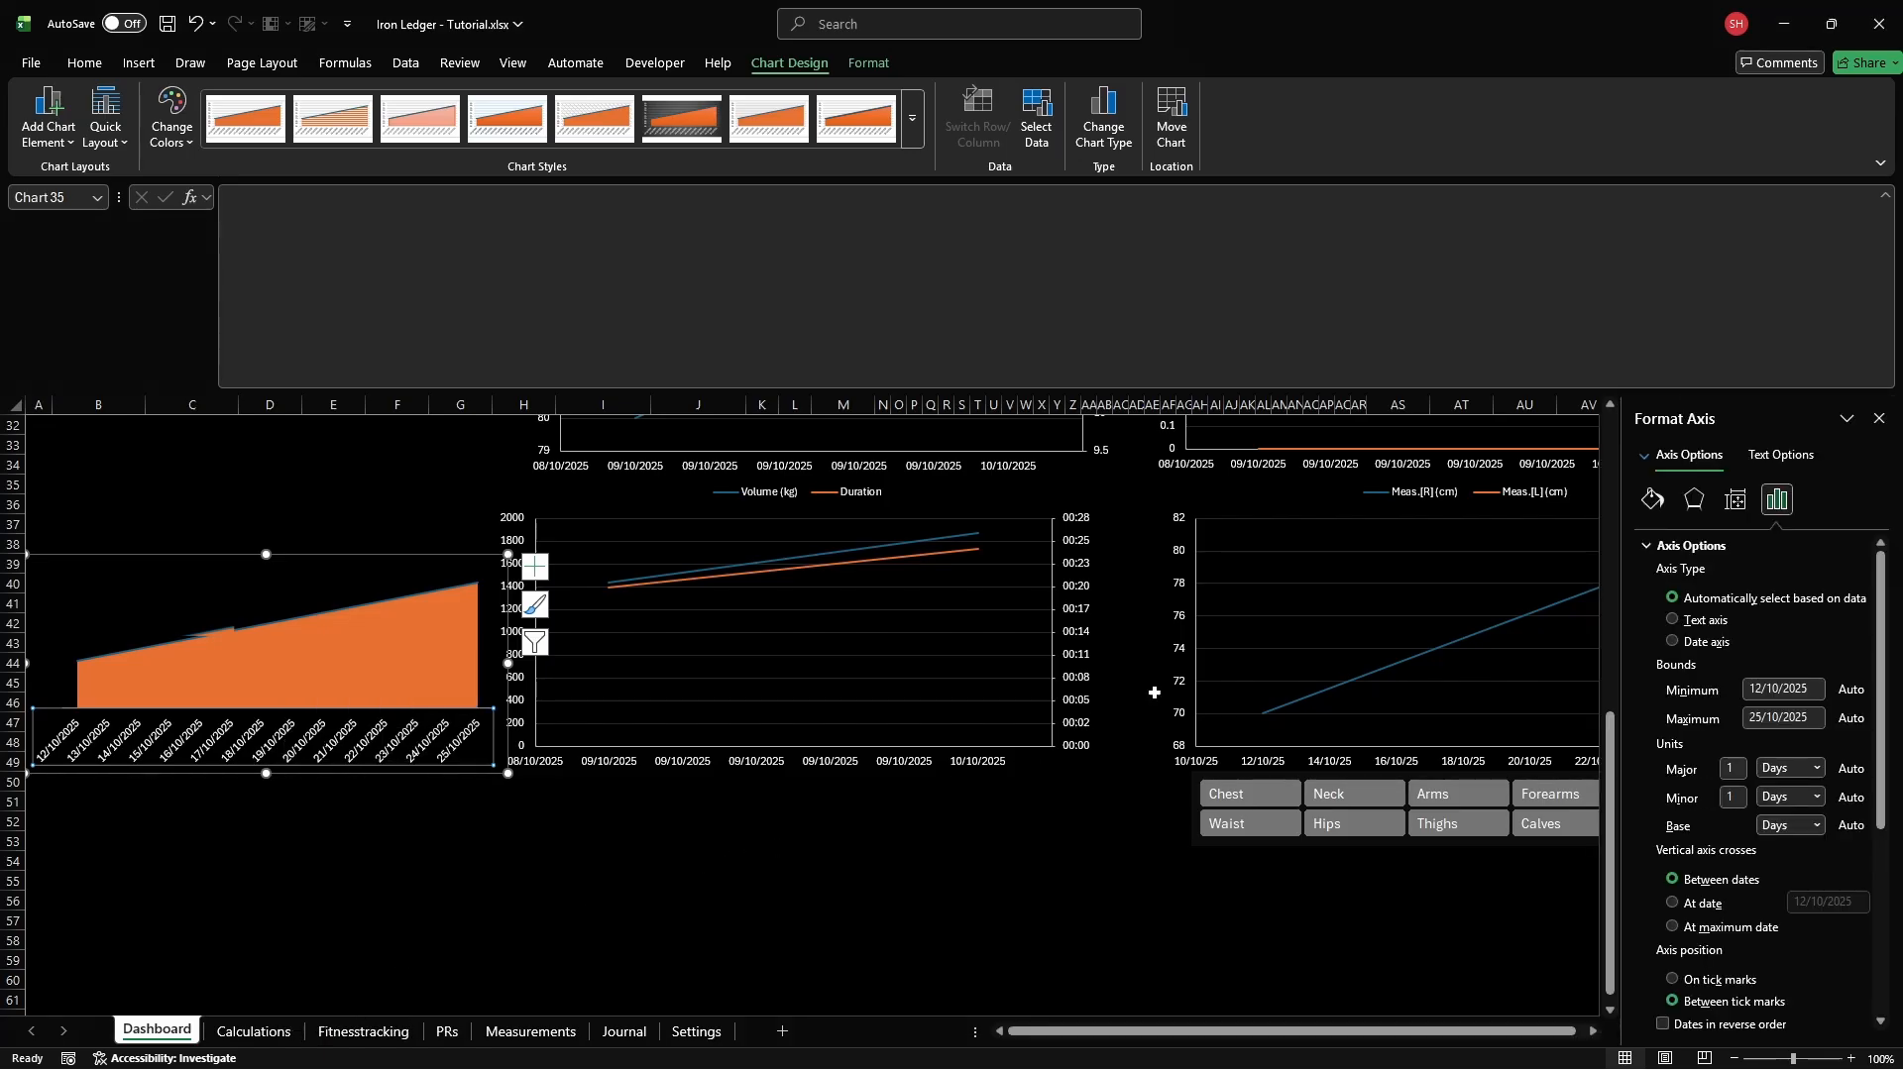
{"action": "left_click", "coordinate": [1736, 502]}
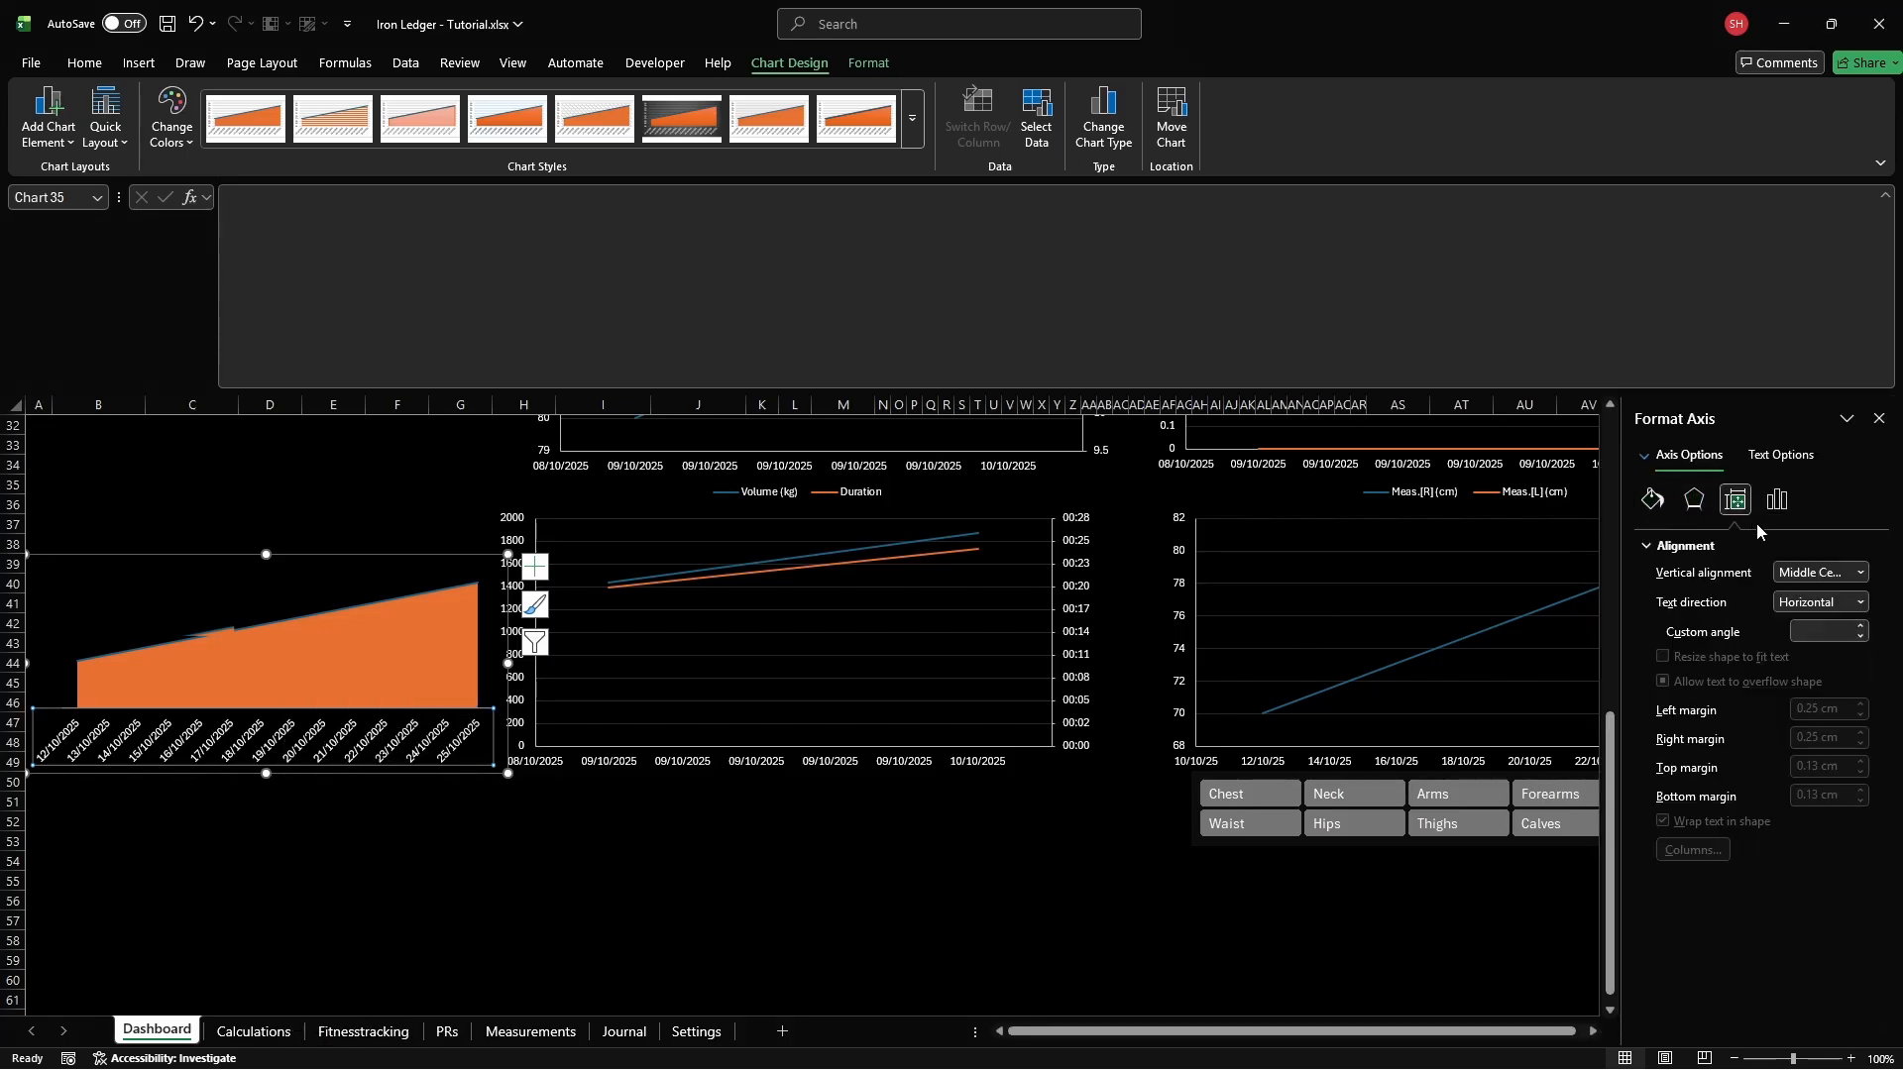
{"action": "left_click", "coordinate": [1862, 602]}
{"action": "left_click", "coordinate": [1824, 708]}
{"action": "left_click", "coordinate": [1829, 604]}
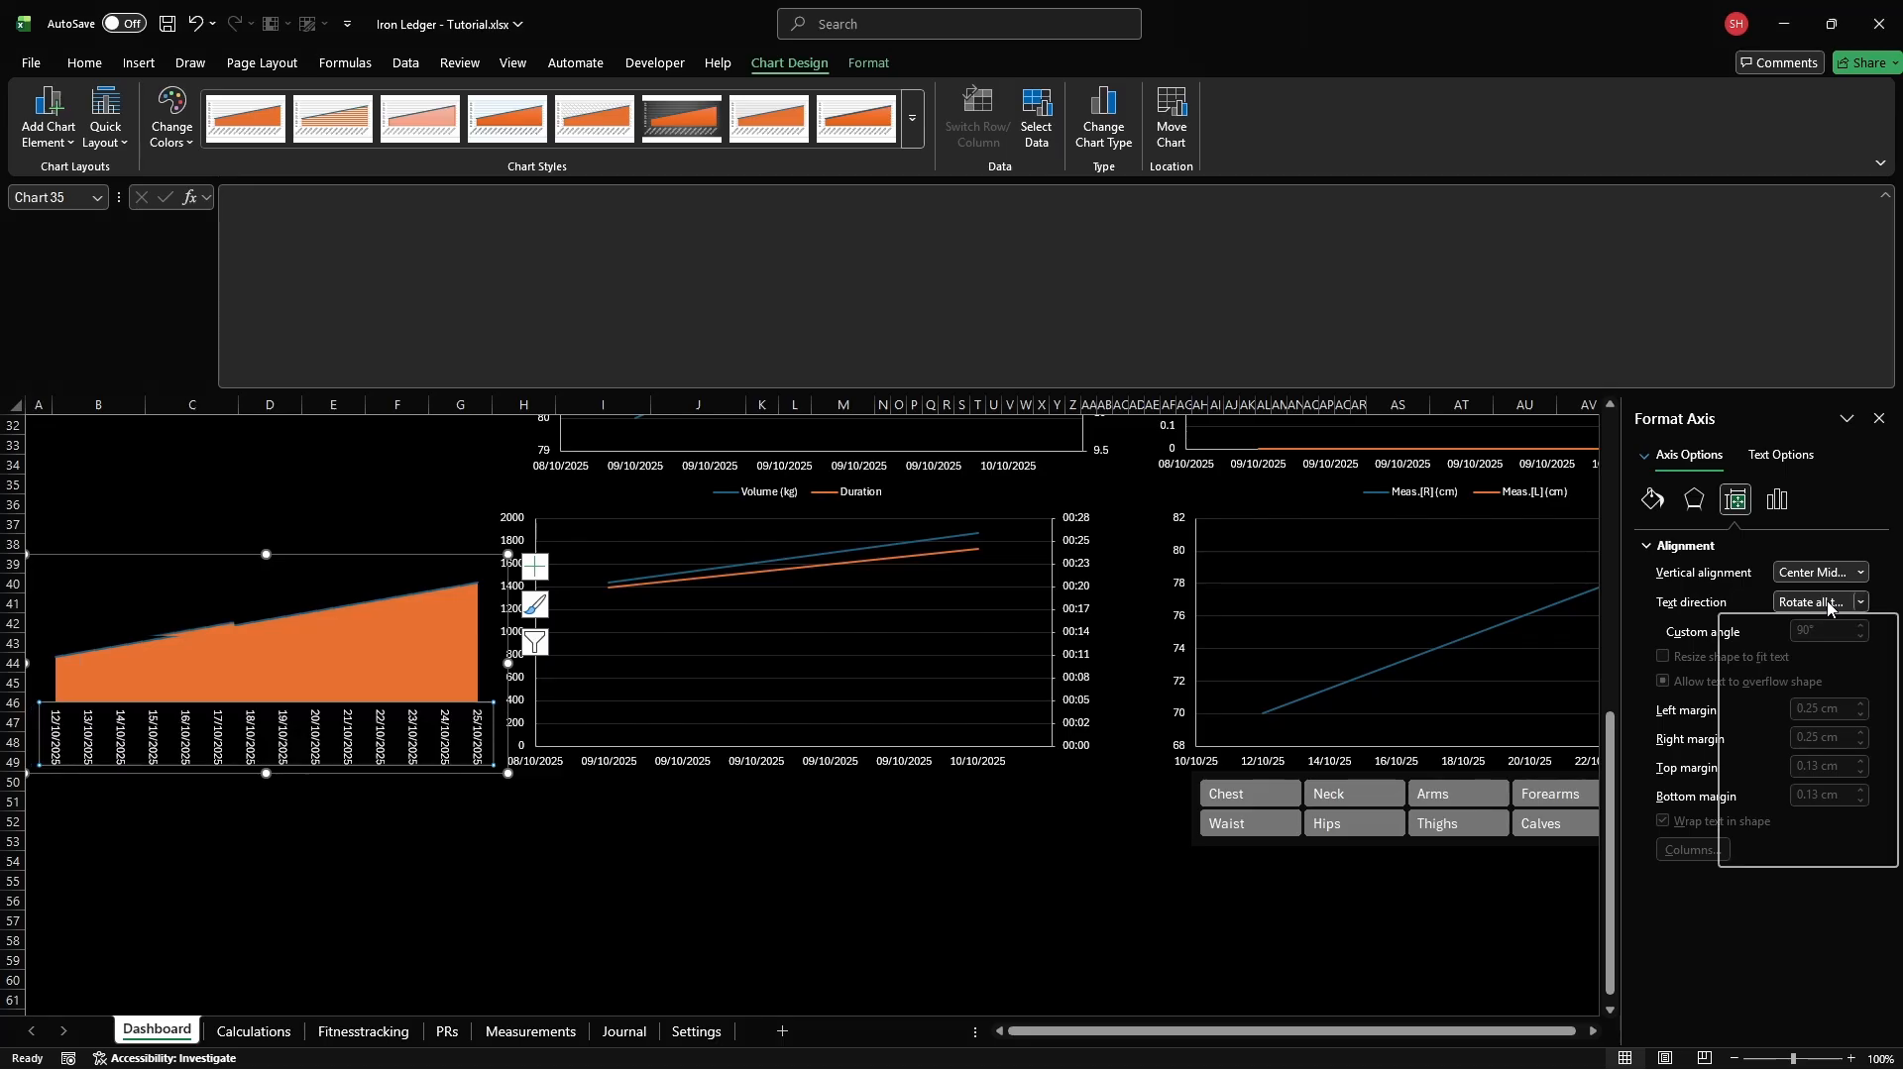
{"action": "left_click", "coordinate": [1824, 644]}
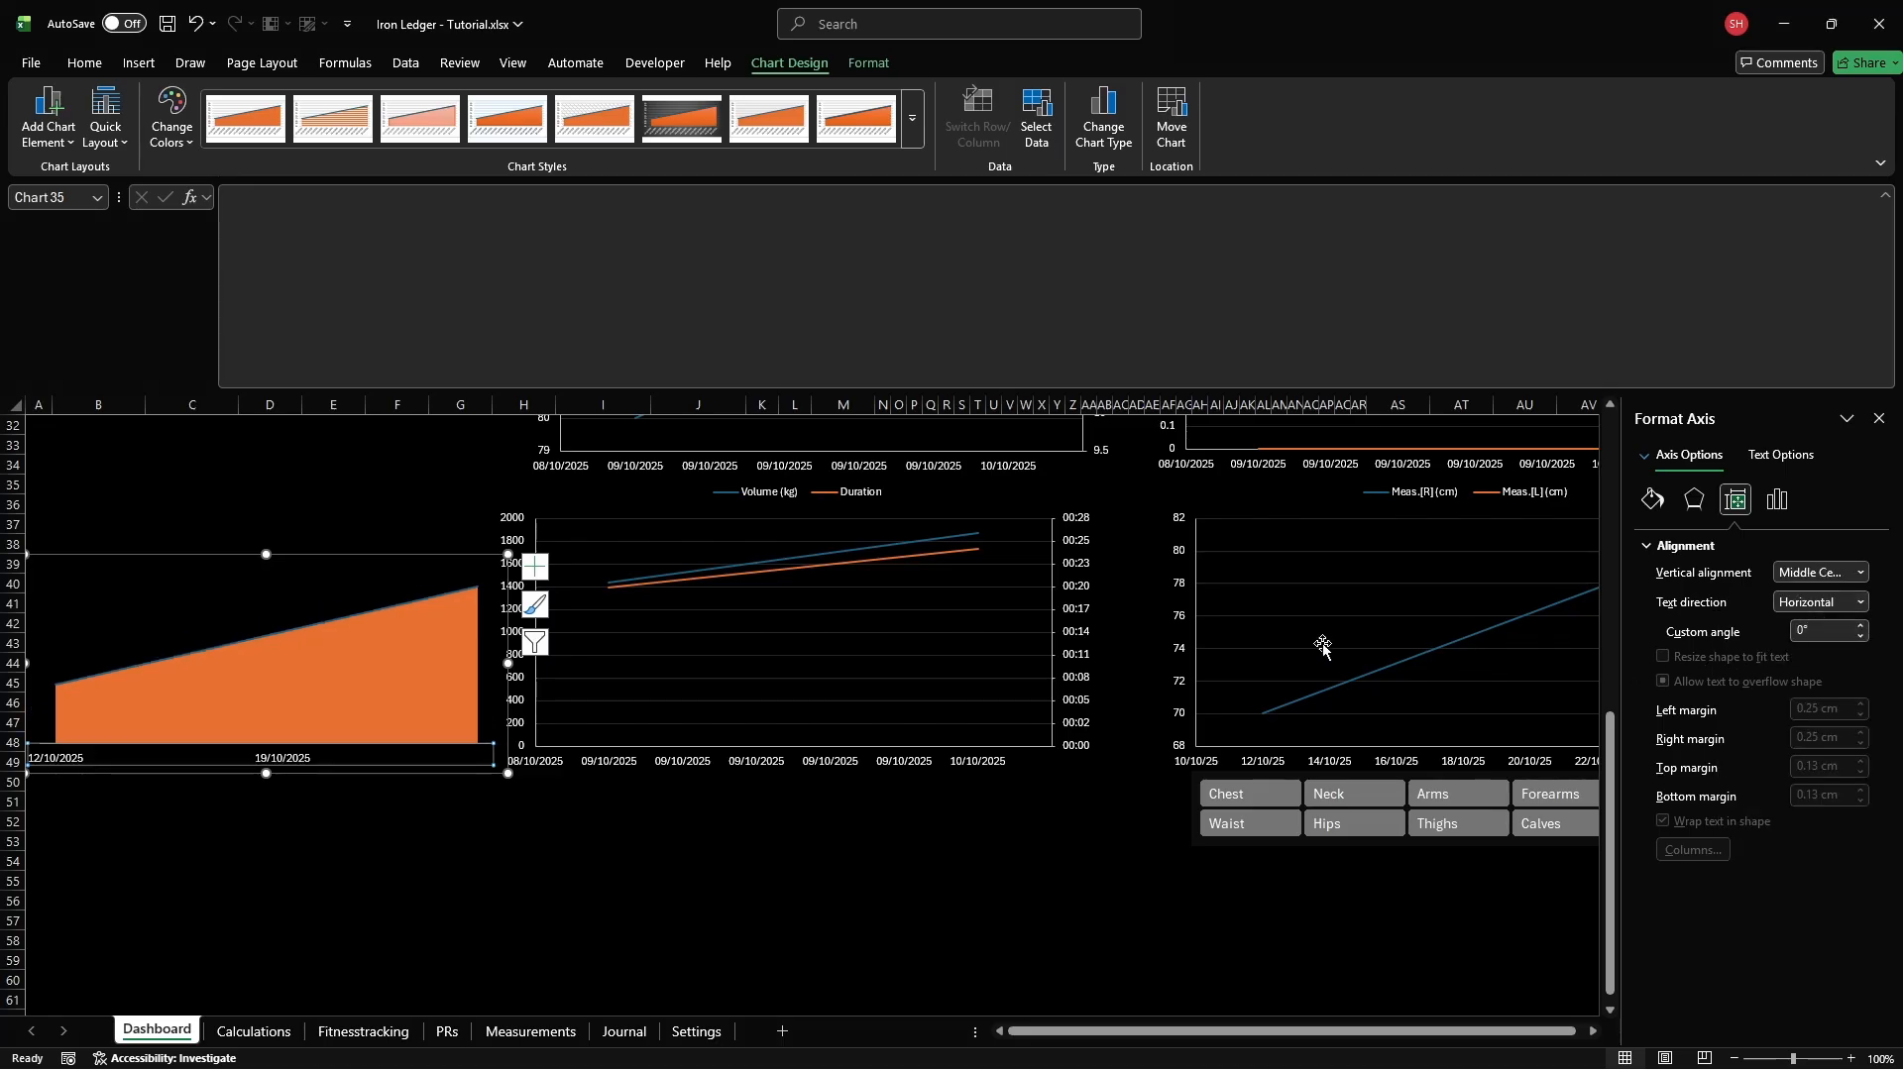
Apply a gradient fill to the weight chart's Gradient area series and remove one of its middle gradient stops
{"action": "left_click", "coordinate": [316, 698]}
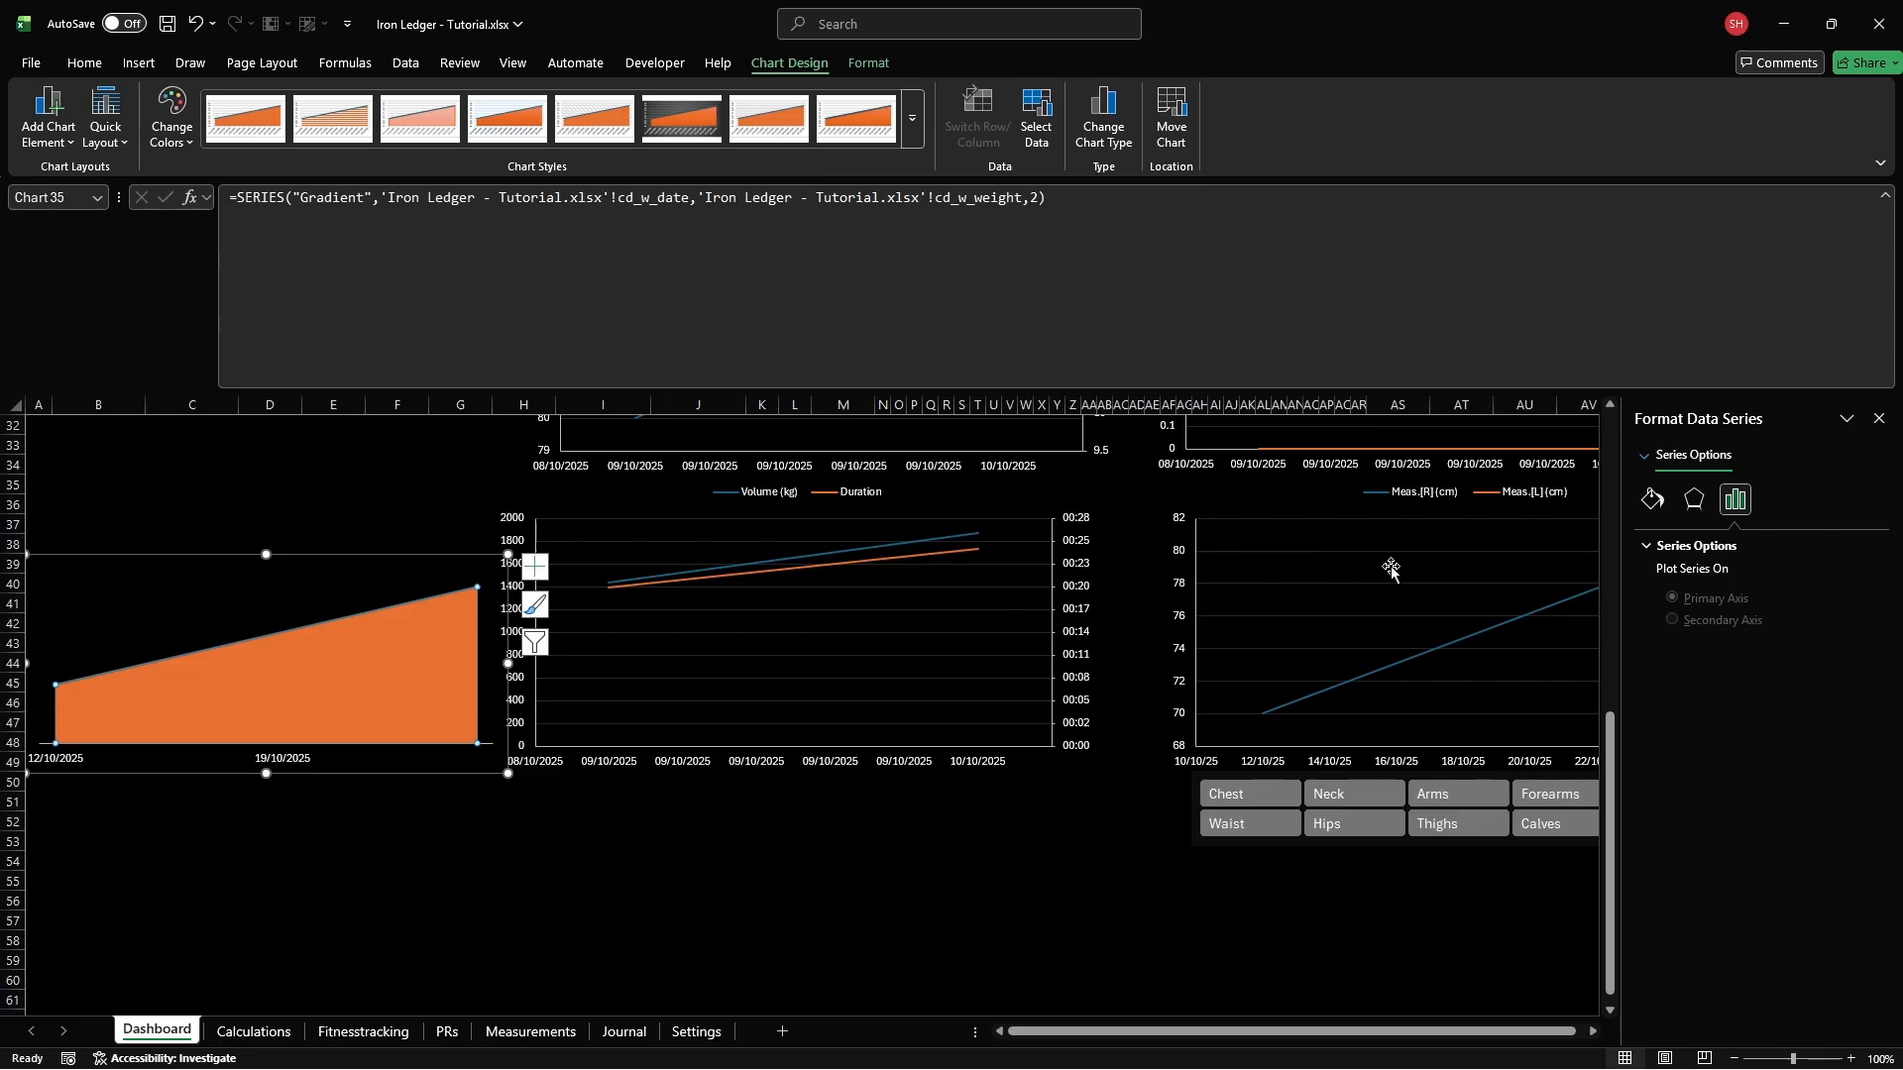
{"action": "left_click", "coordinate": [1653, 503]}
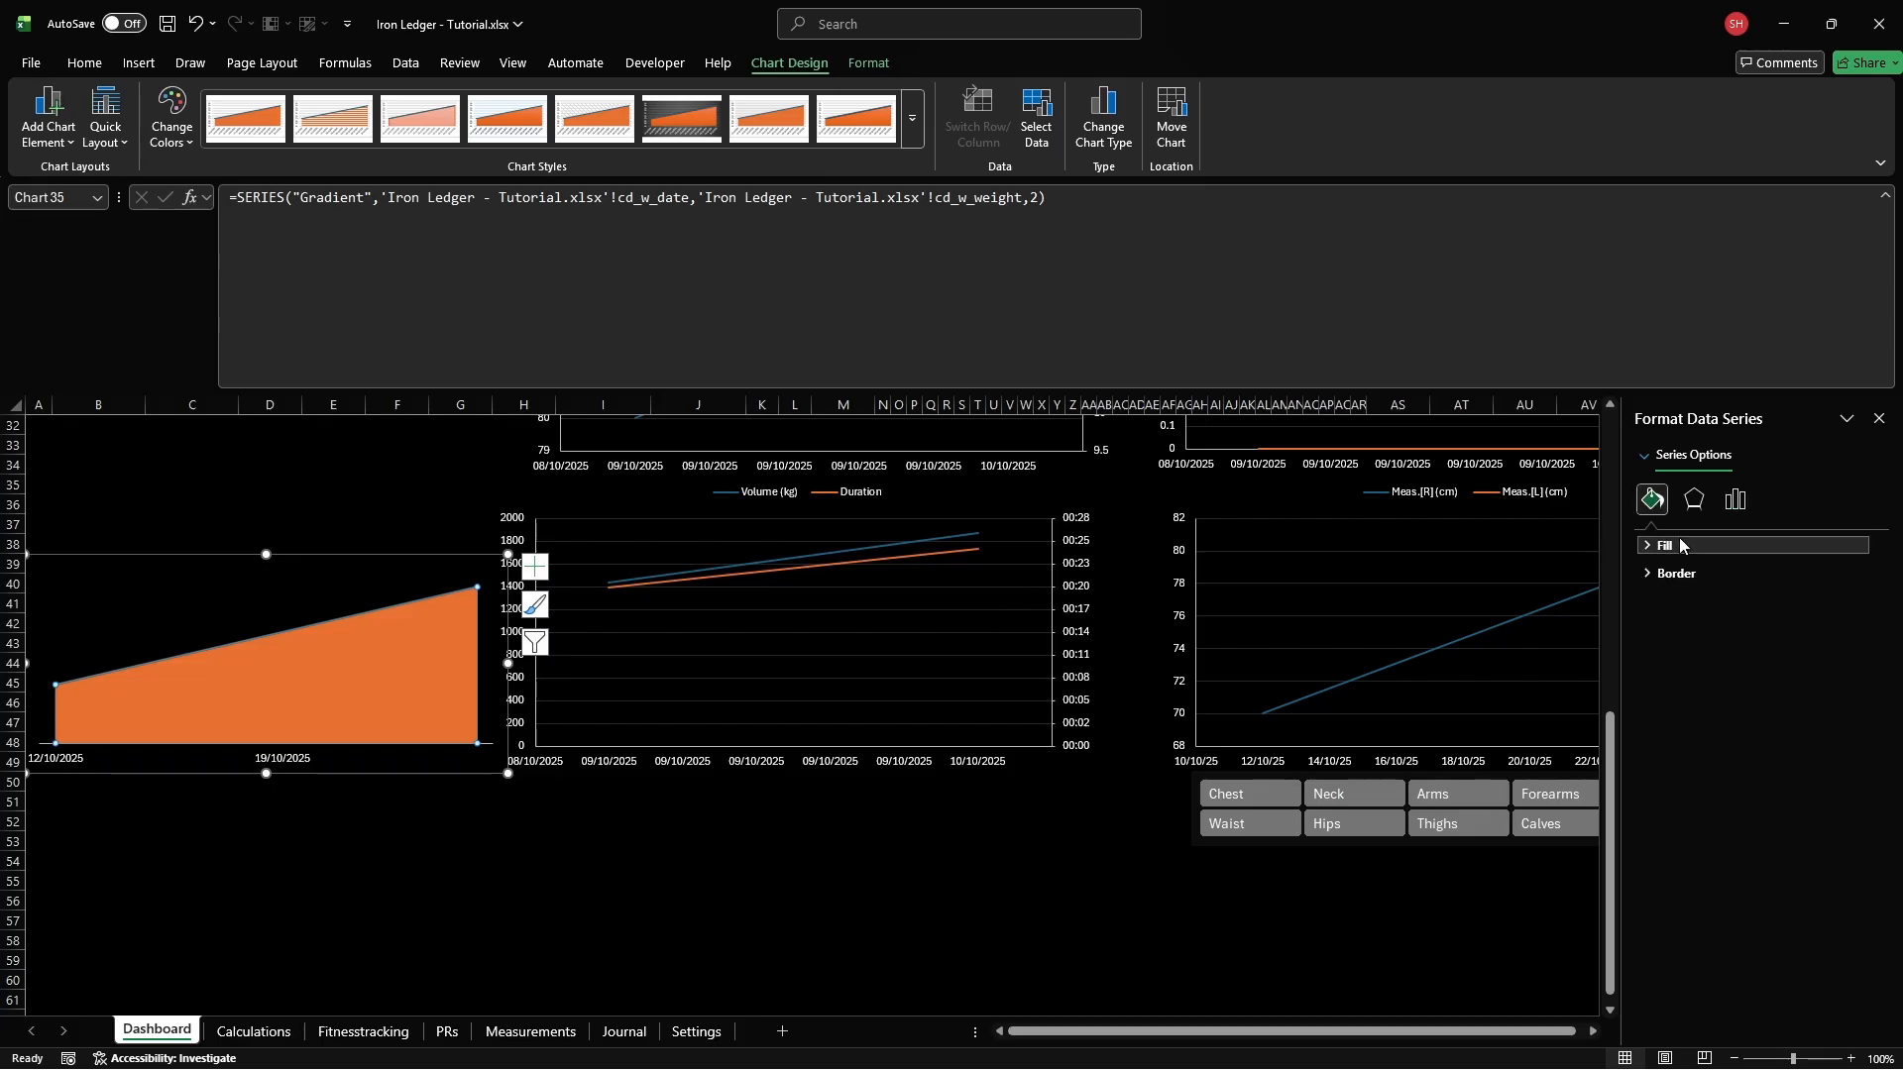
{"action": "left_click", "coordinate": [1675, 546]}
{"action": "left_click", "coordinate": [1663, 620]}
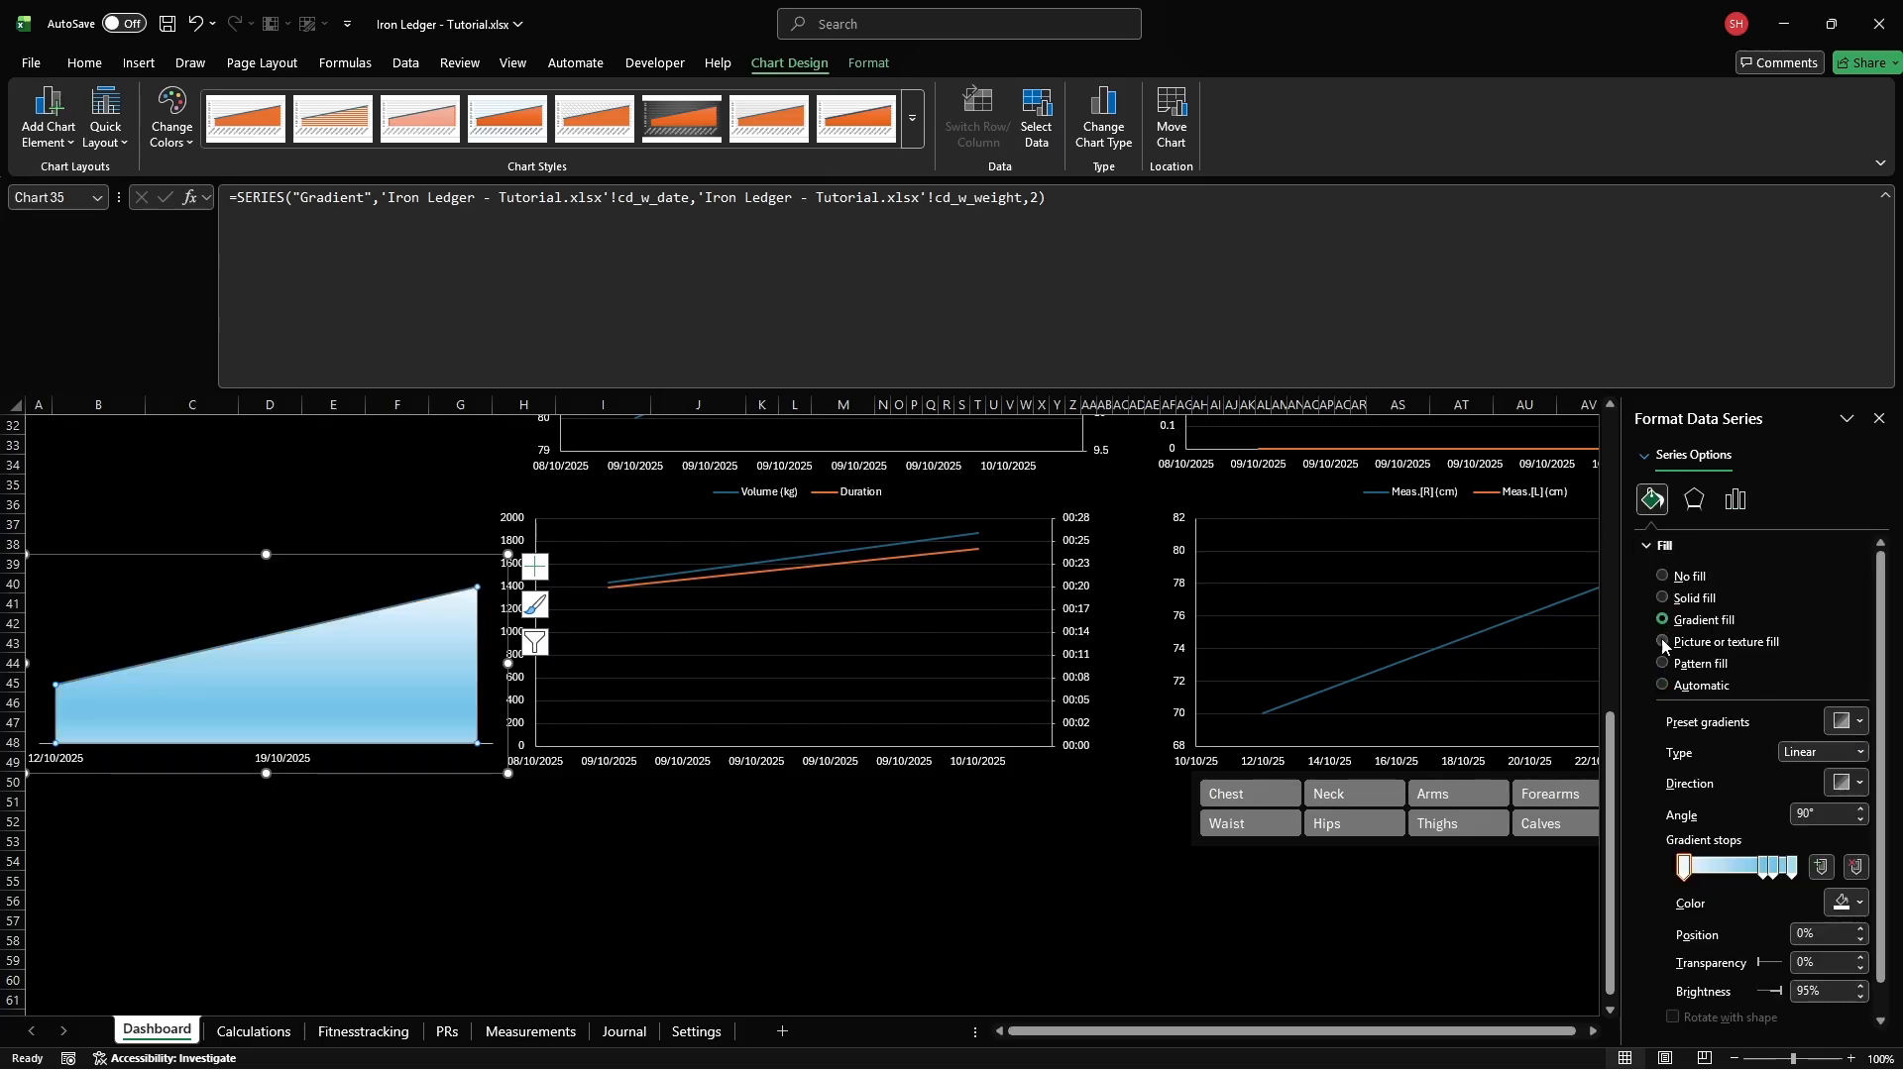
{"action": "left_click", "coordinate": [1774, 868]}
{"action": "left_click", "coordinate": [1827, 869]}
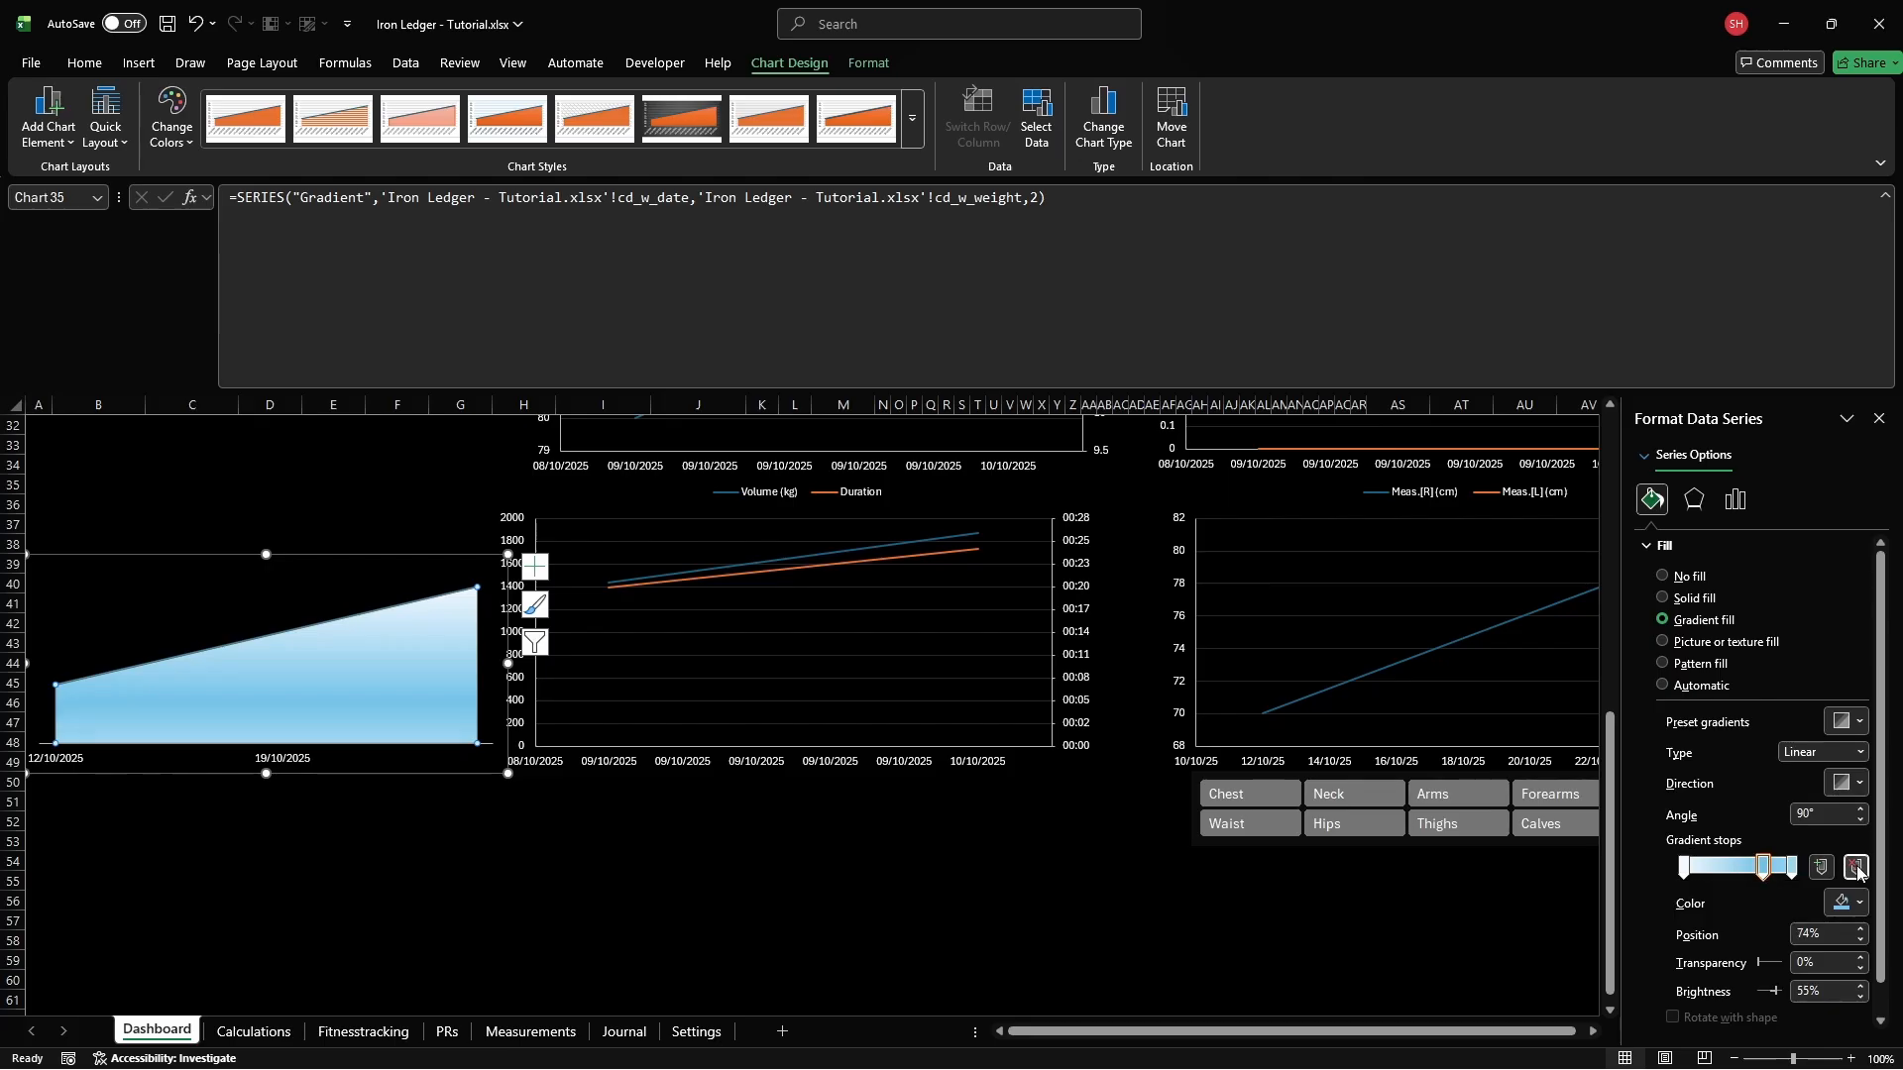
Colour the Gradient series' 74% gradient stop standard purple and its 100% stop black
{"action": "left_click", "coordinate": [1832, 898]}
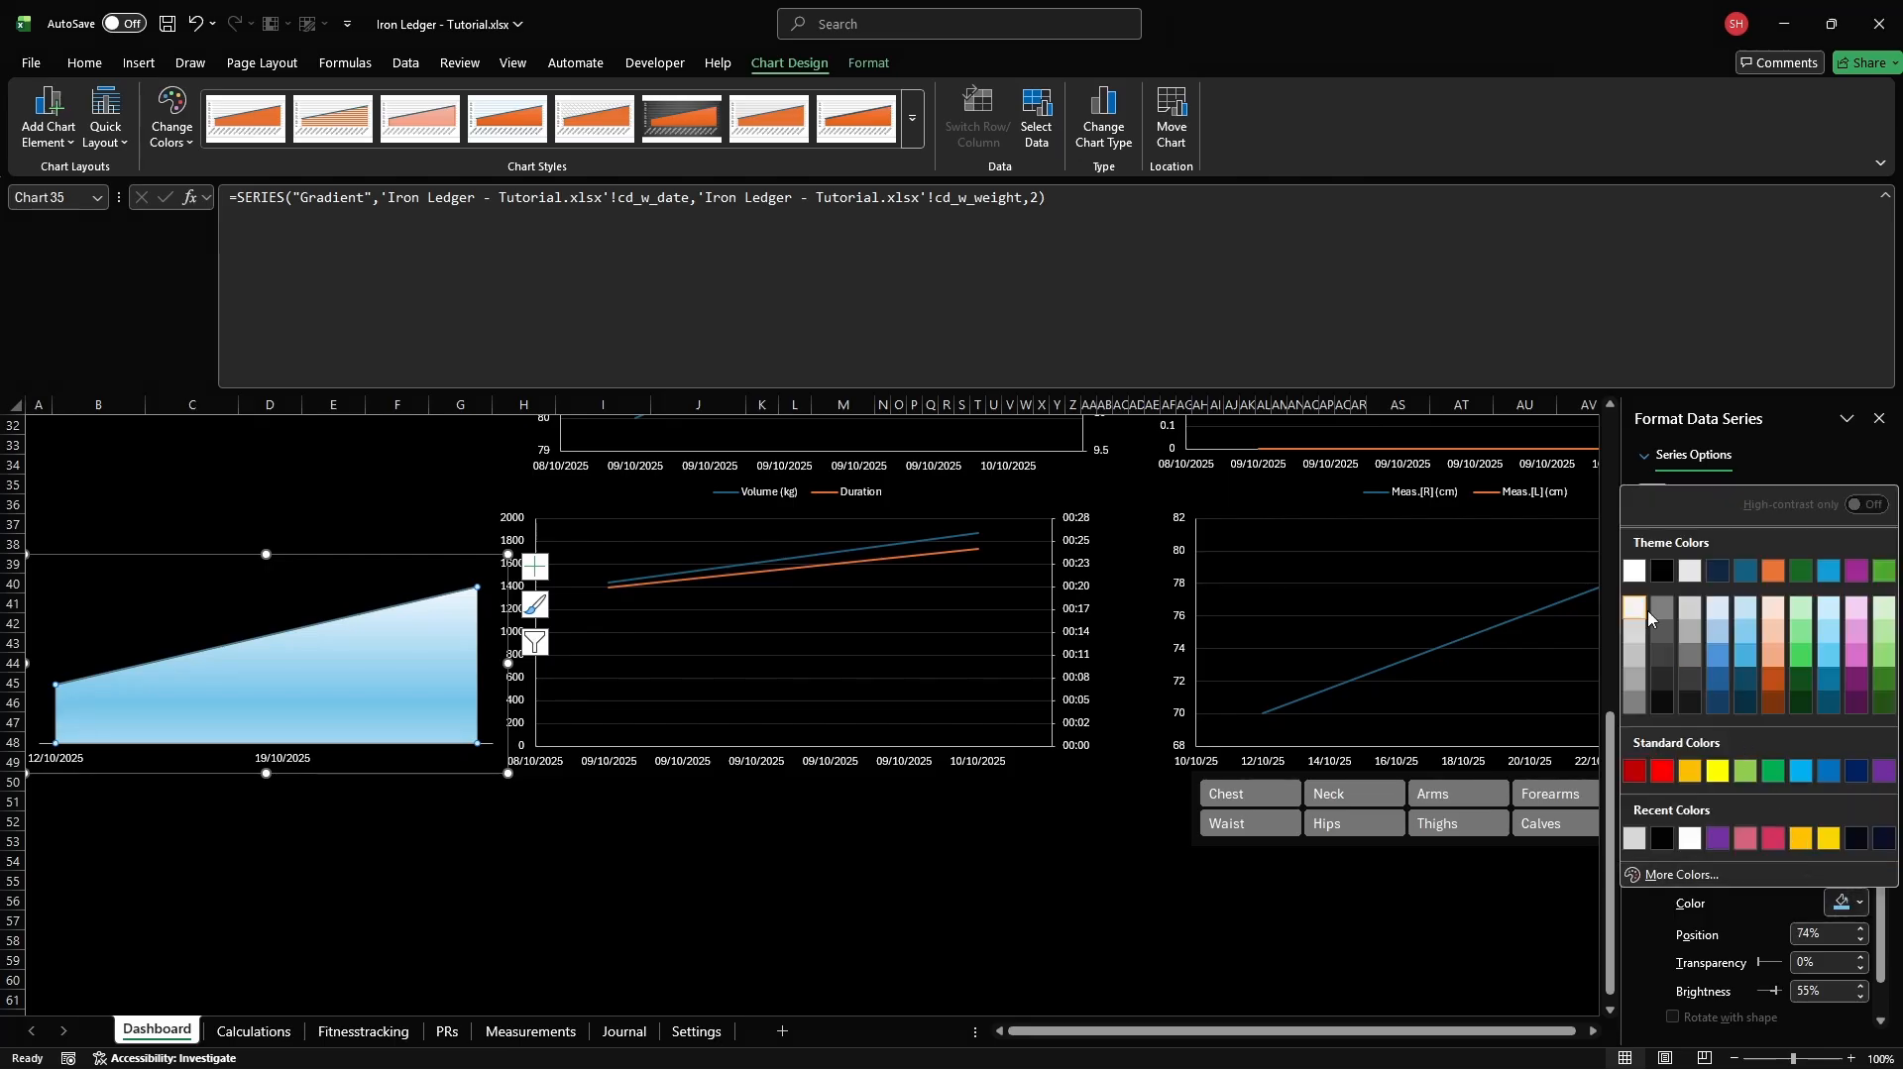
{"action": "left_click", "coordinate": [1635, 573]}
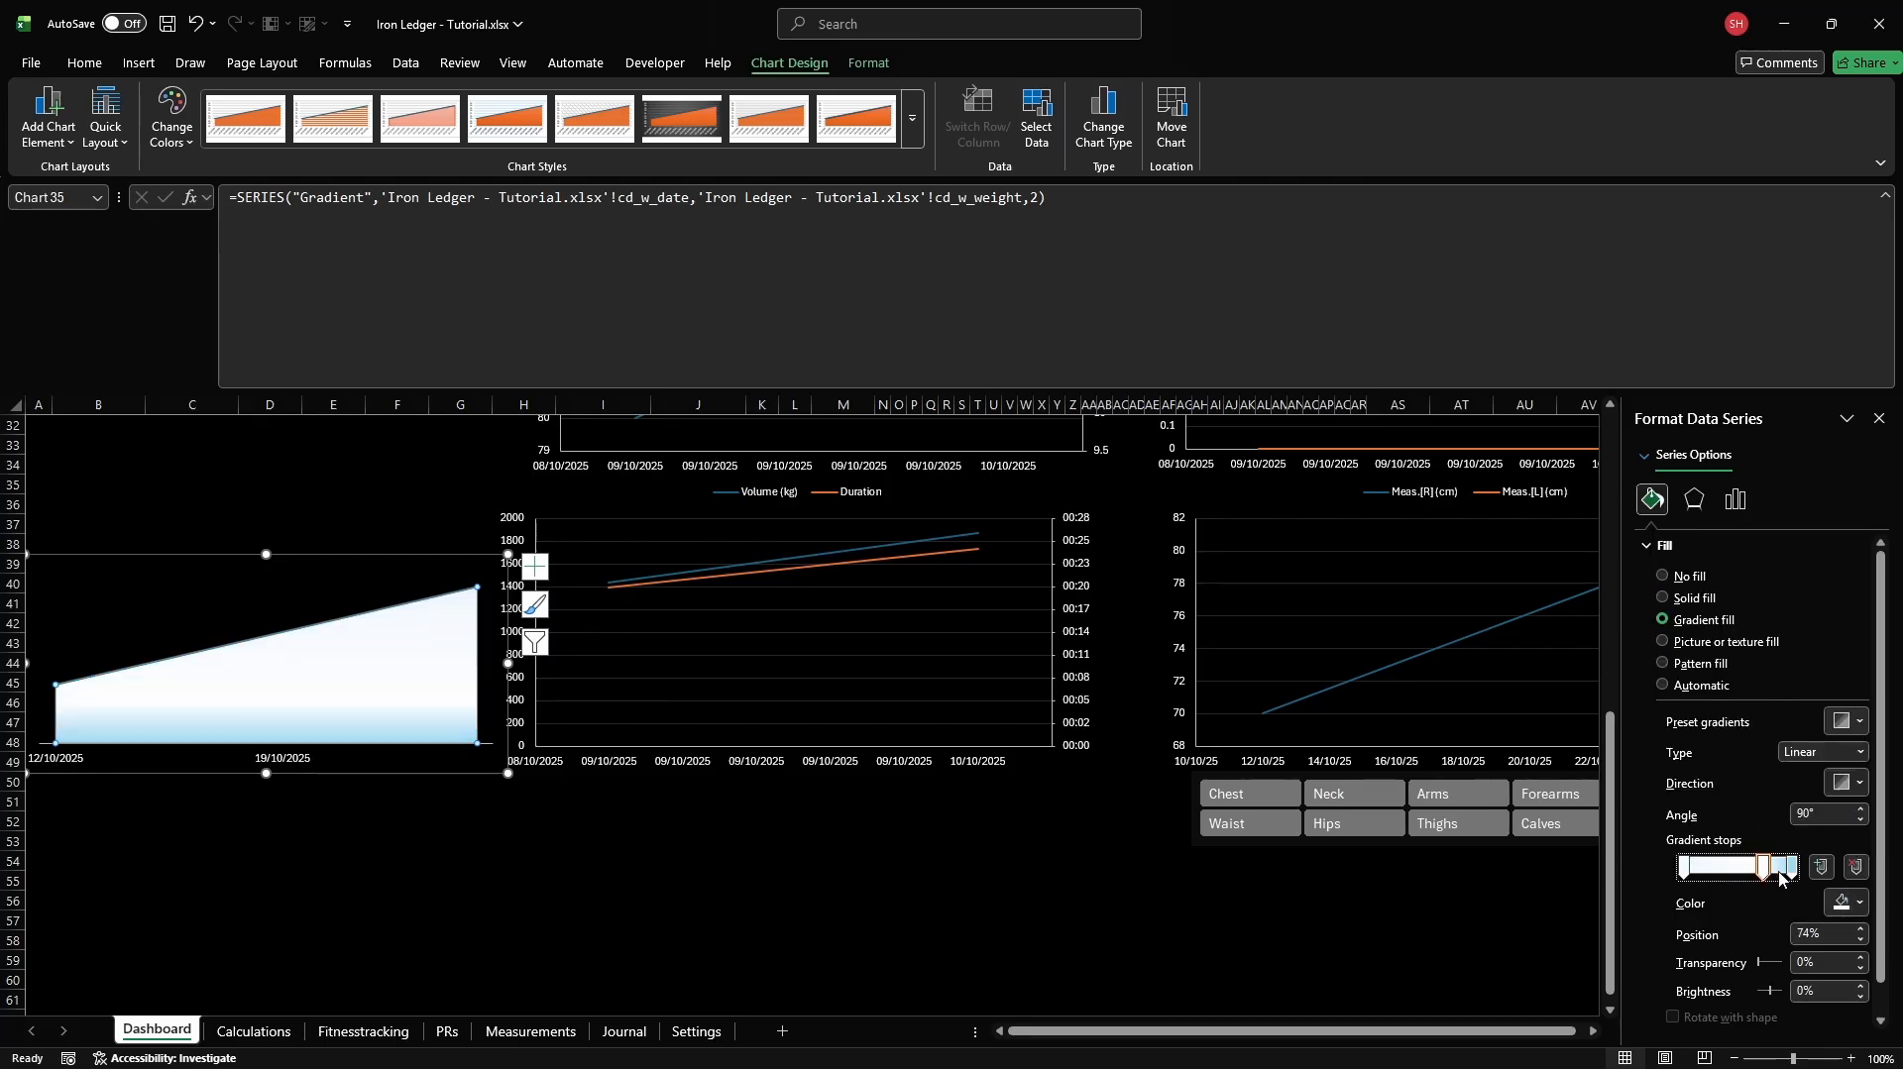
{"action": "left_click", "coordinate": [1846, 903]}
{"action": "left_click", "coordinate": [1884, 772]}
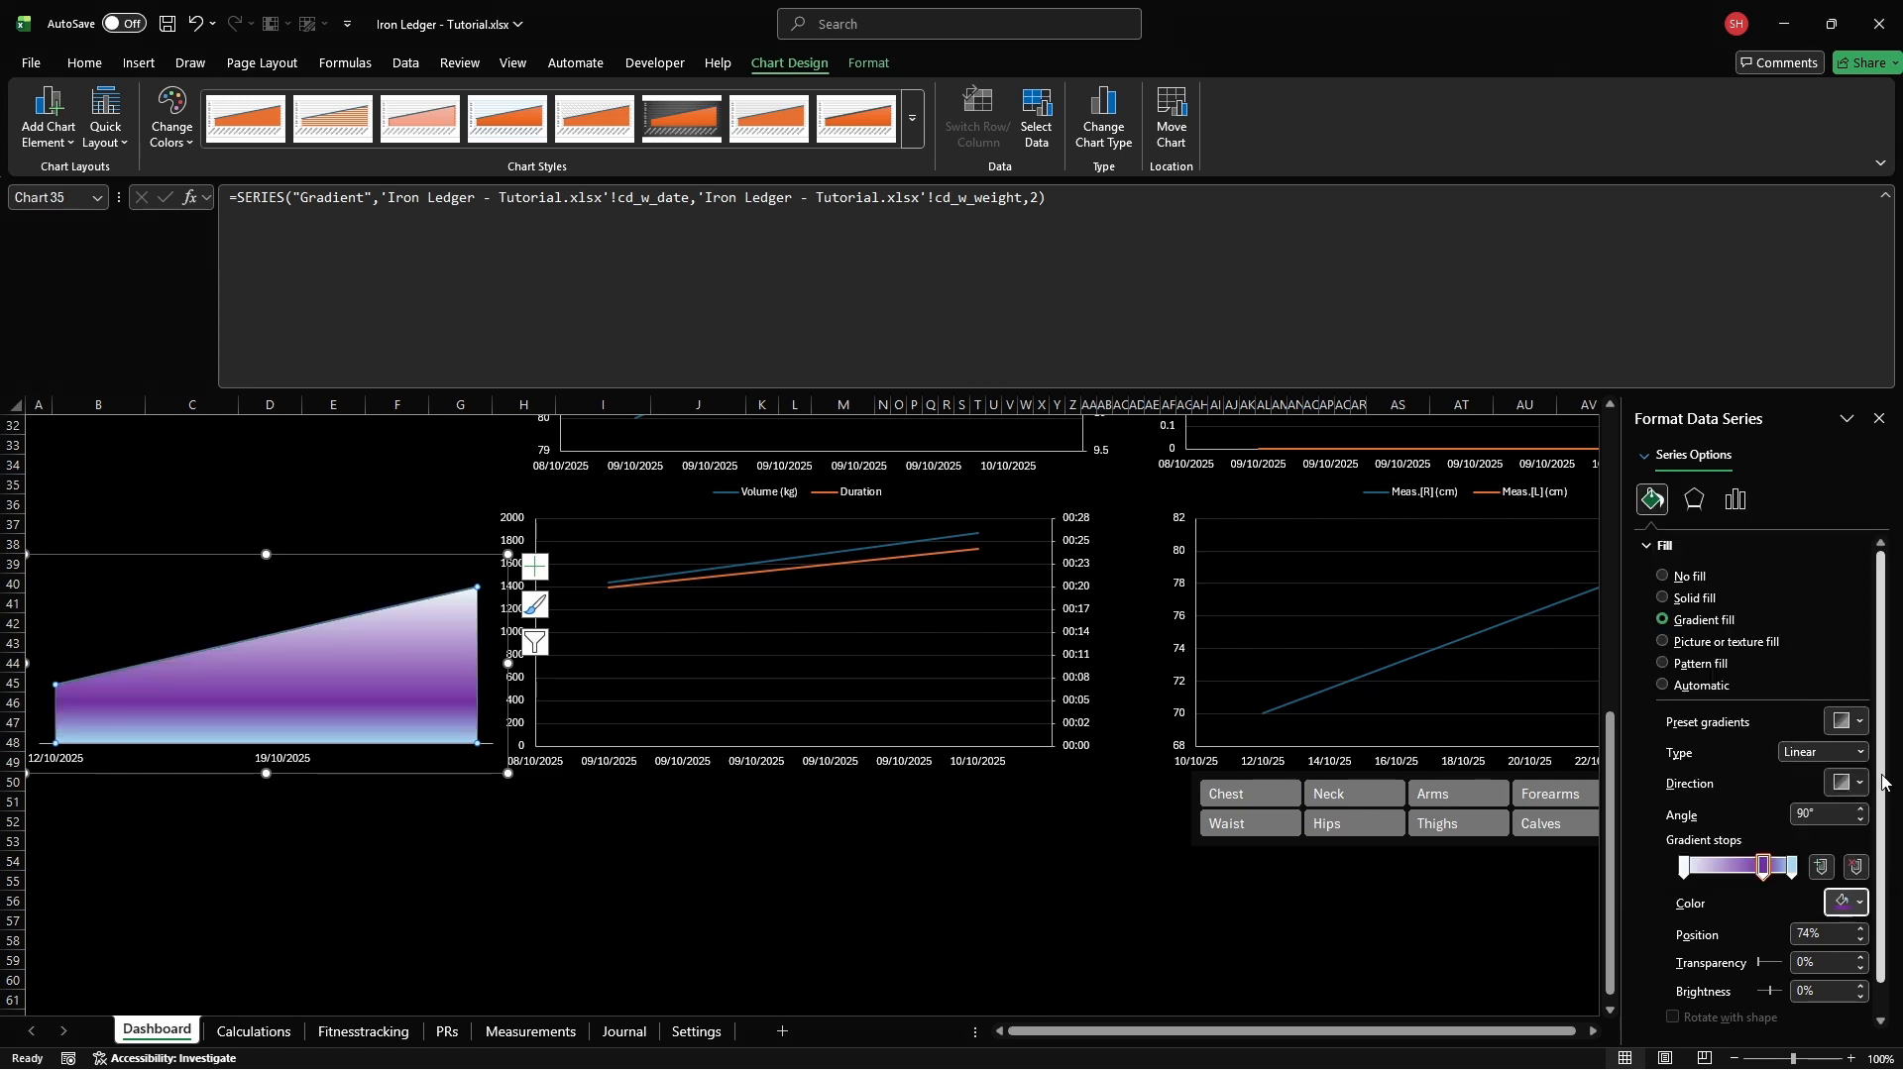
{"action": "left_click", "coordinate": [1792, 868]}
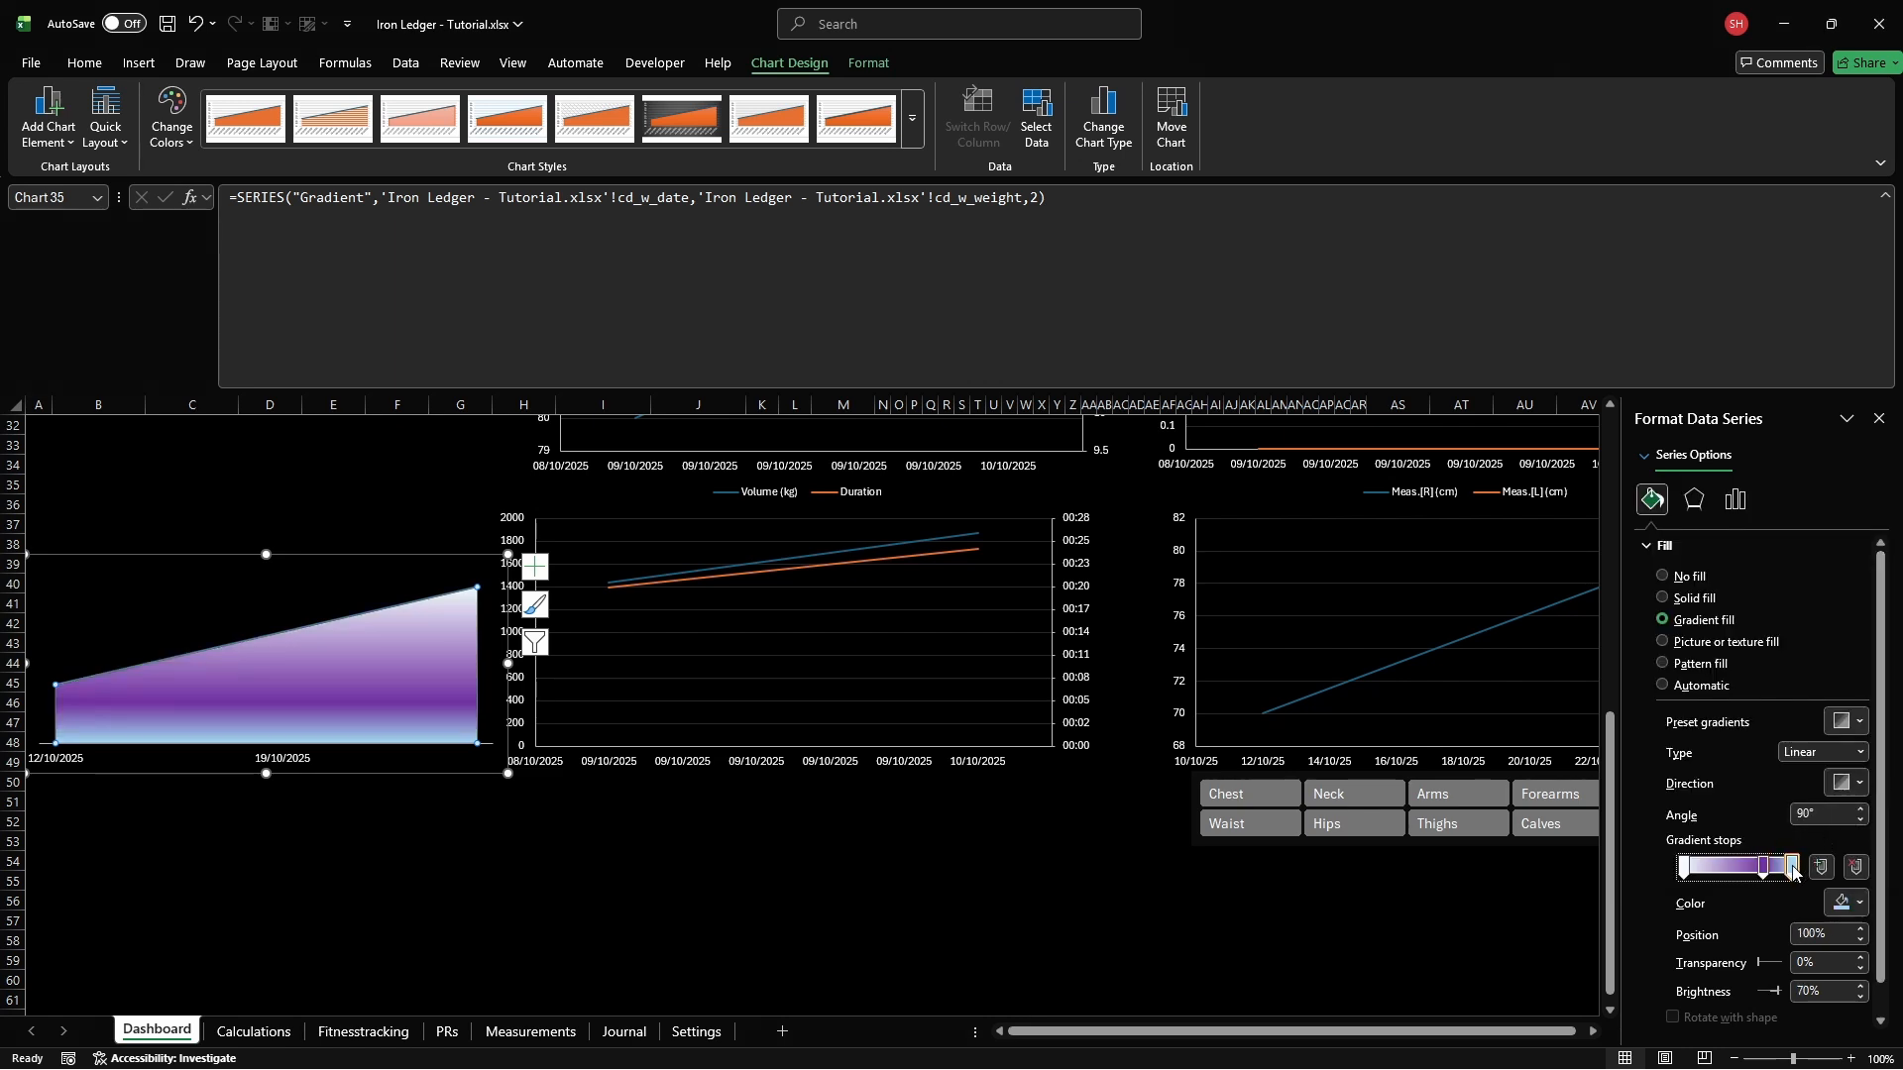
{"action": "left_click", "coordinate": [1846, 903]}
{"action": "left_click", "coordinate": [1666, 580]}
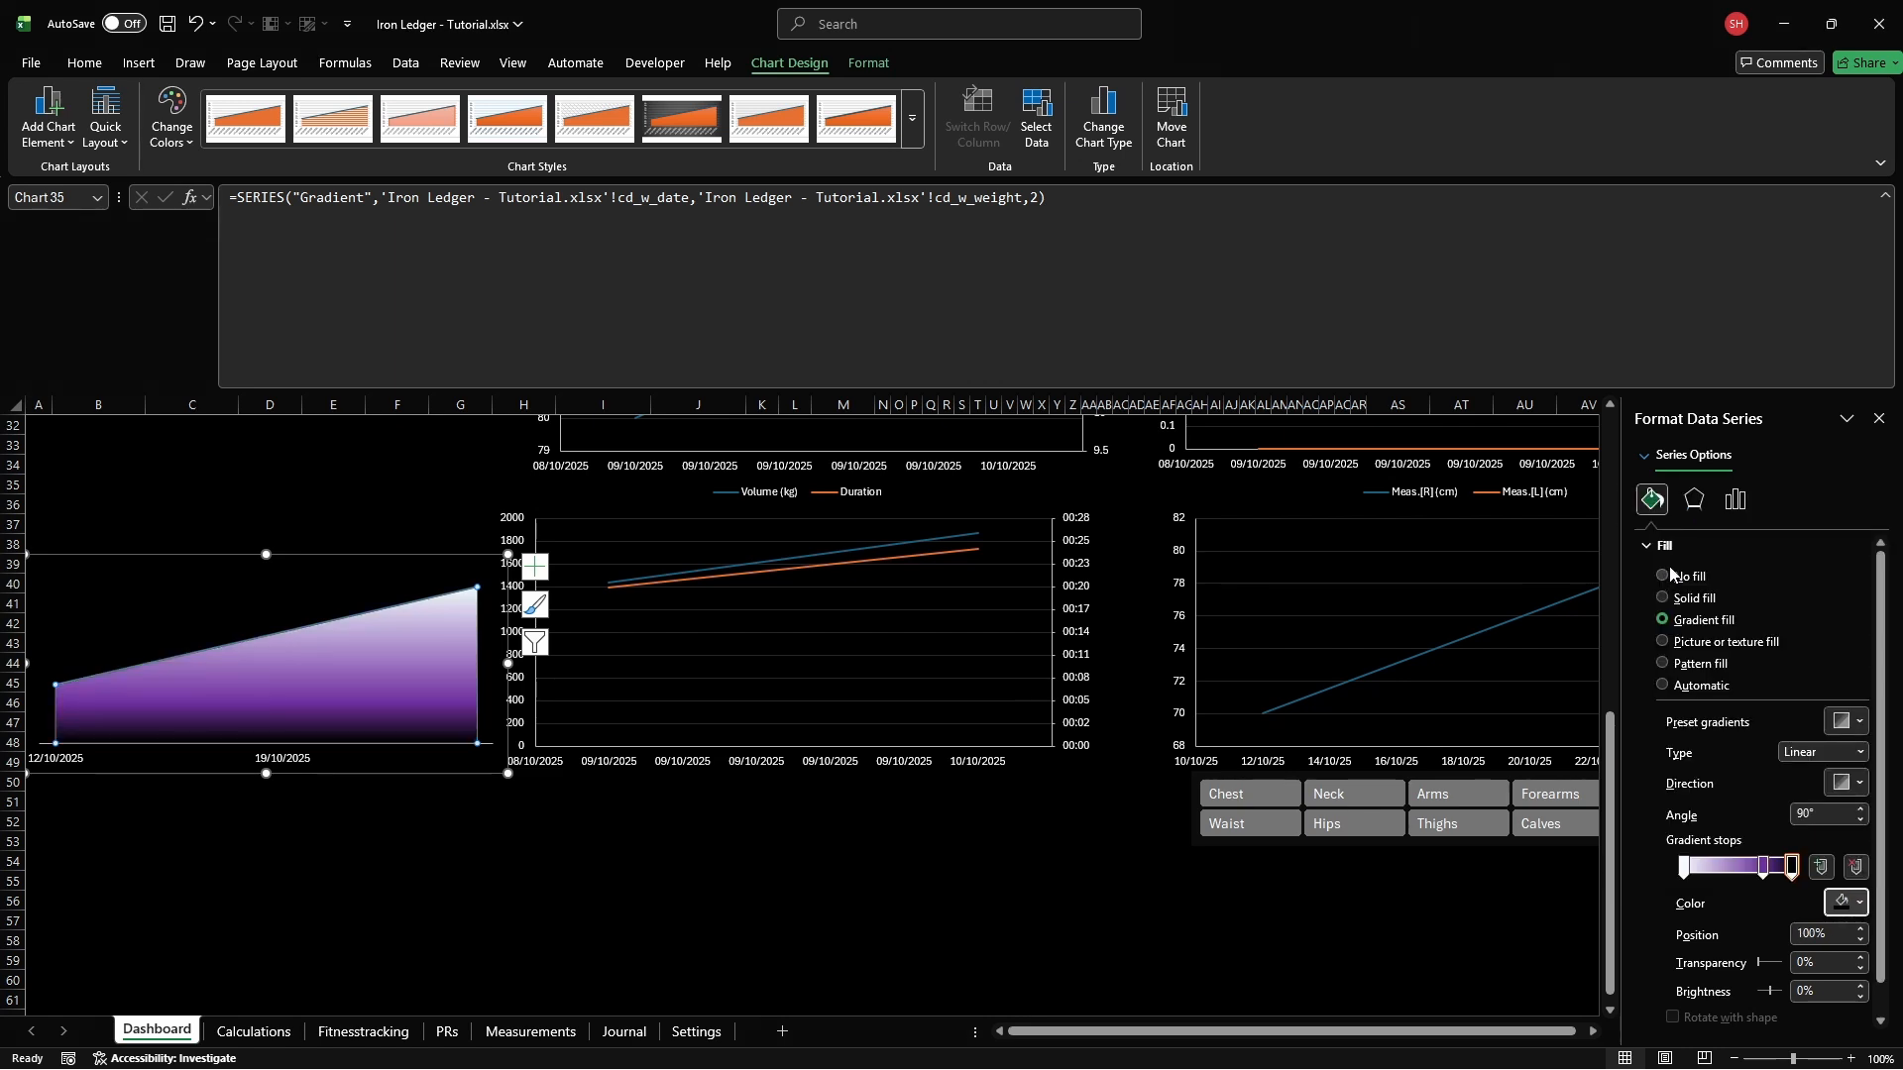
Format the Weight series as a solid purple line with a width of 3.5 pt
{"action": "left_click", "coordinate": [1685, 547]}
{"action": "left_click", "coordinate": [1650, 462]}
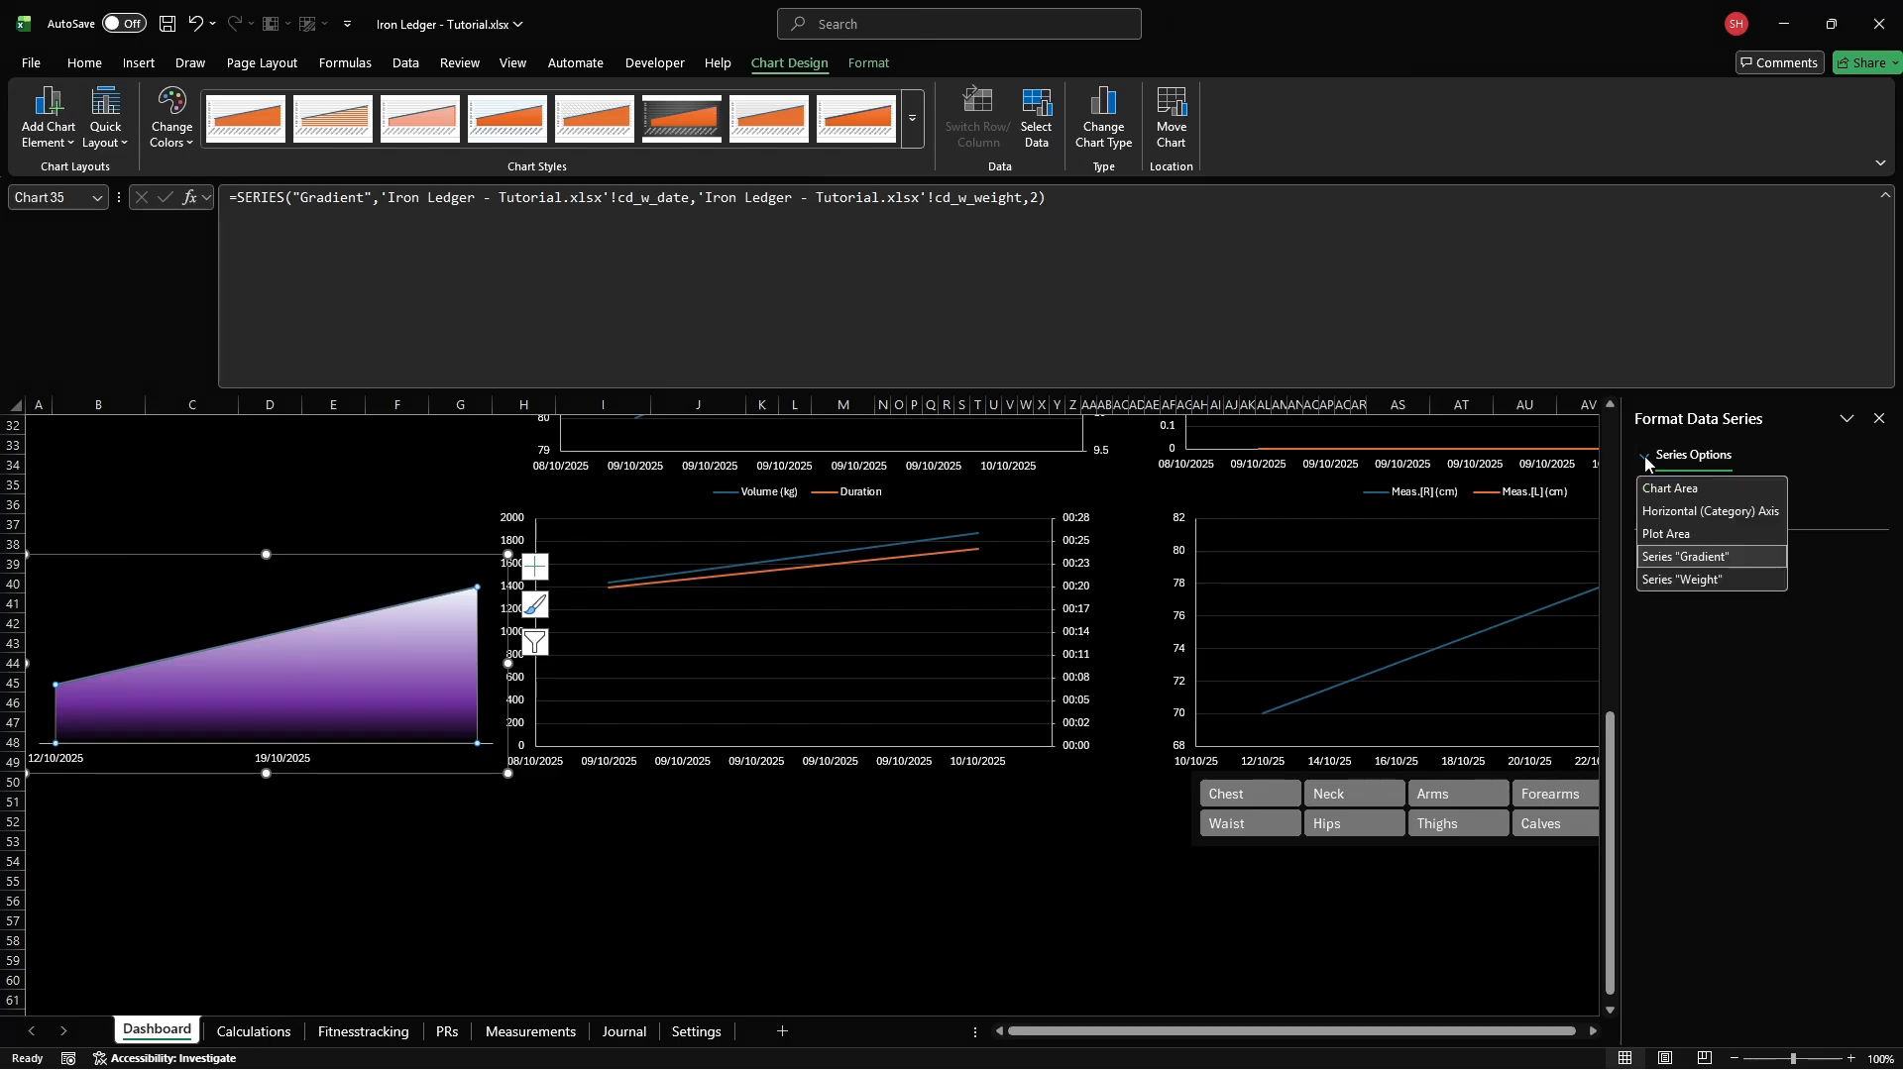
{"action": "left_click", "coordinate": [1677, 591]}
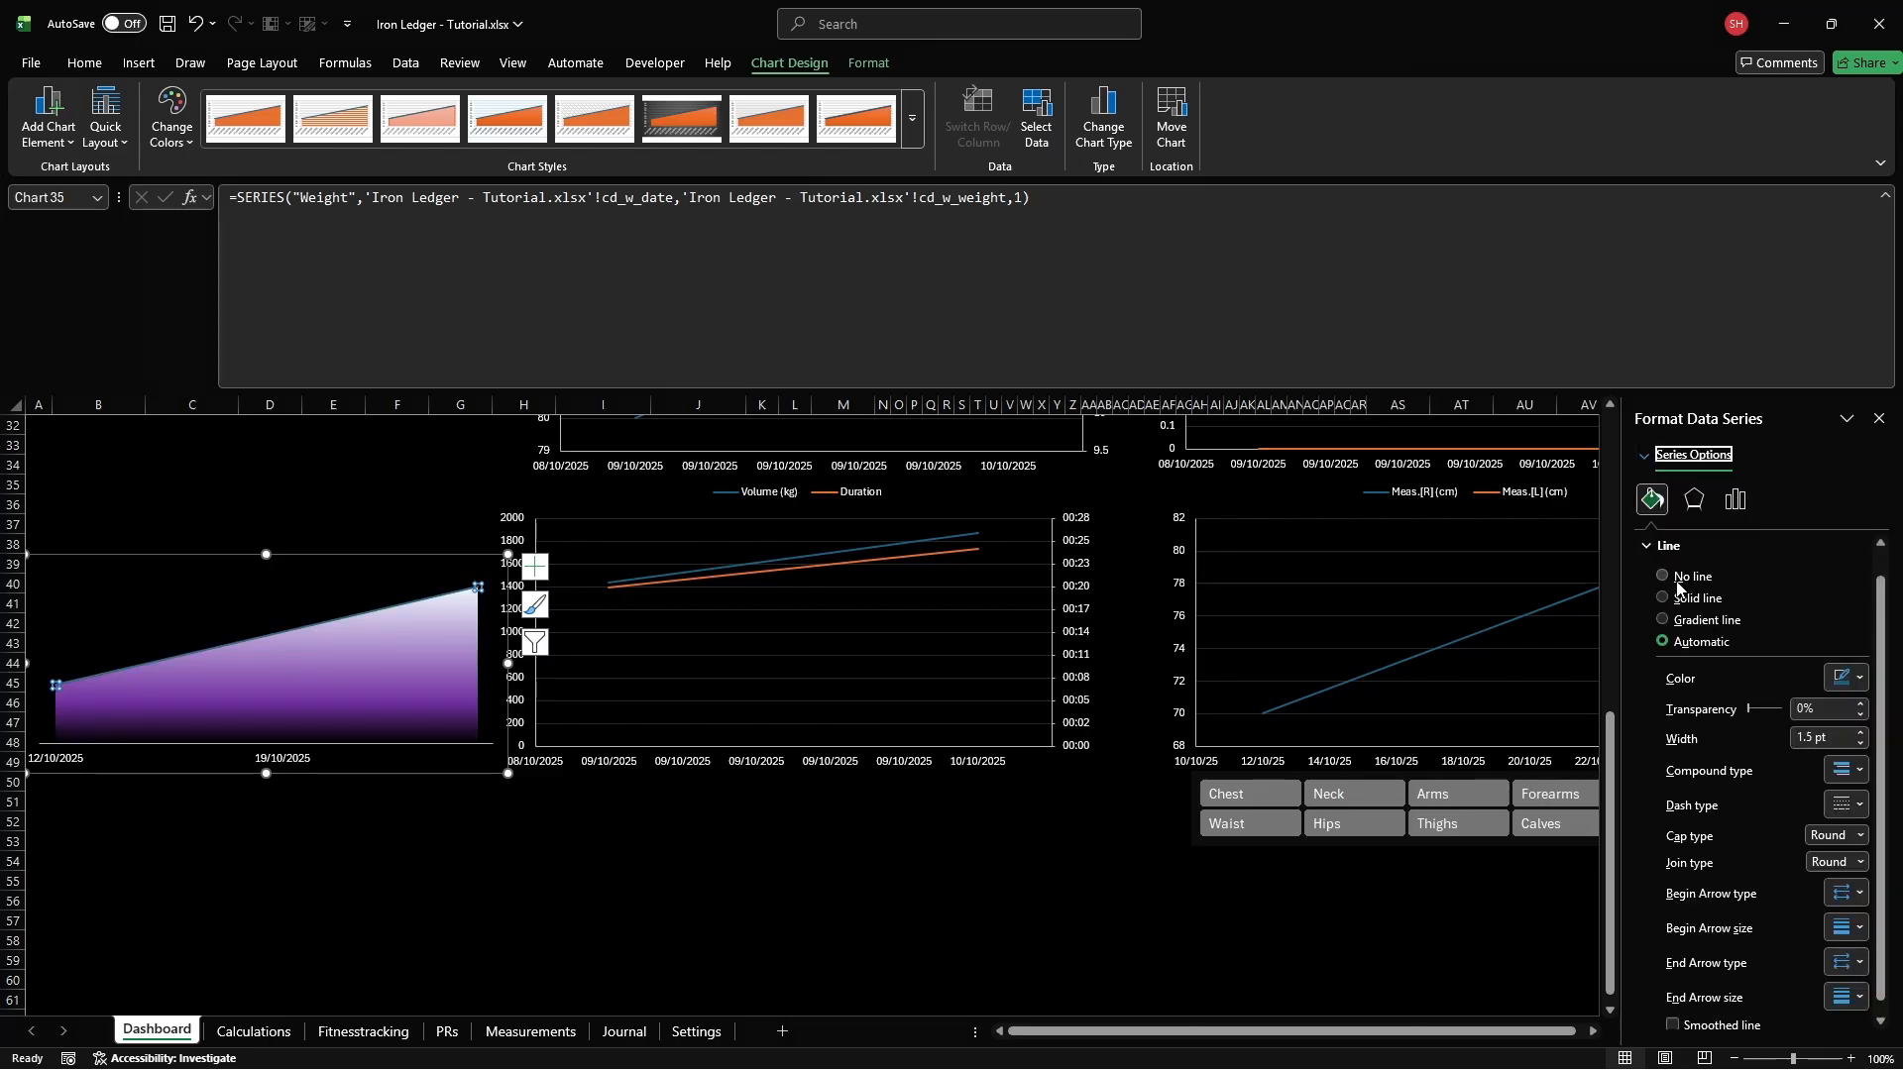
{"action": "left_click", "coordinate": [1651, 501]}
{"action": "left_click", "coordinate": [1847, 706]}
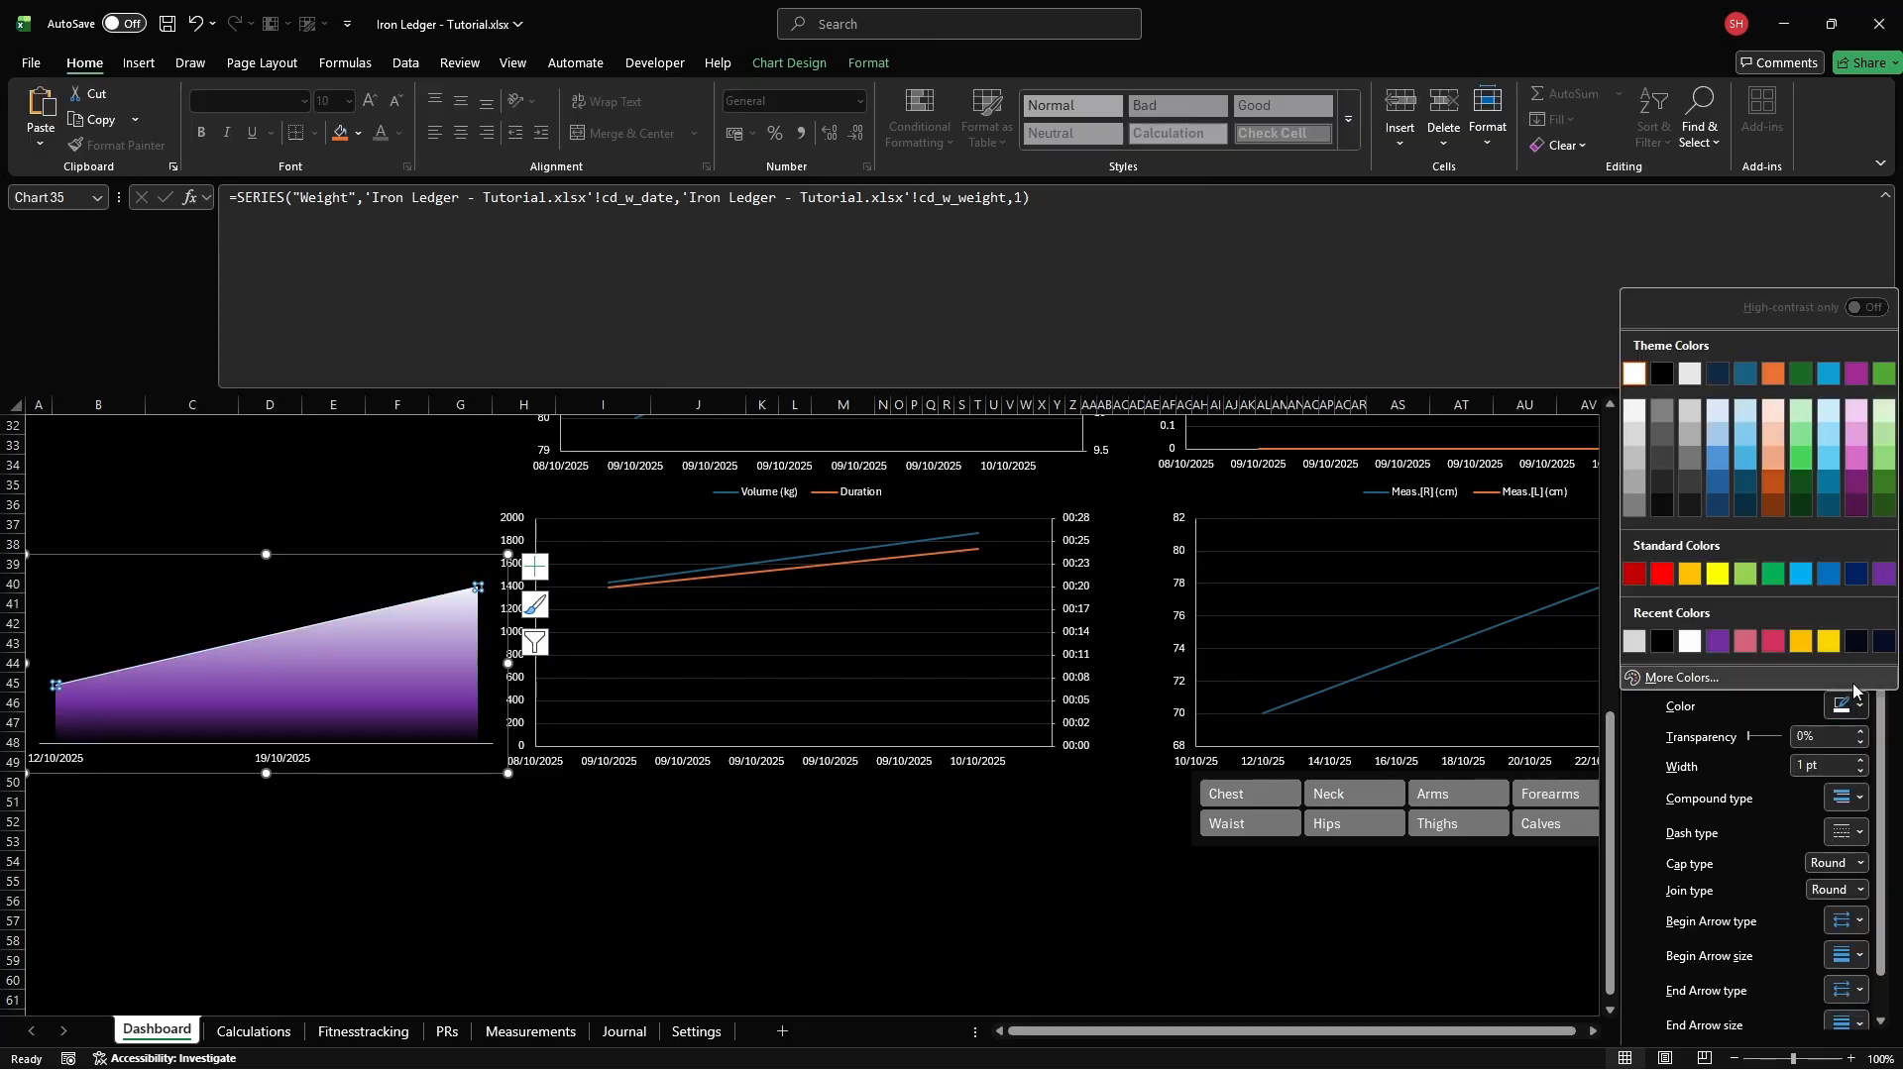
{"action": "left_click", "coordinate": [1884, 574]}
{"action": "left_click", "coordinate": [1845, 766]}
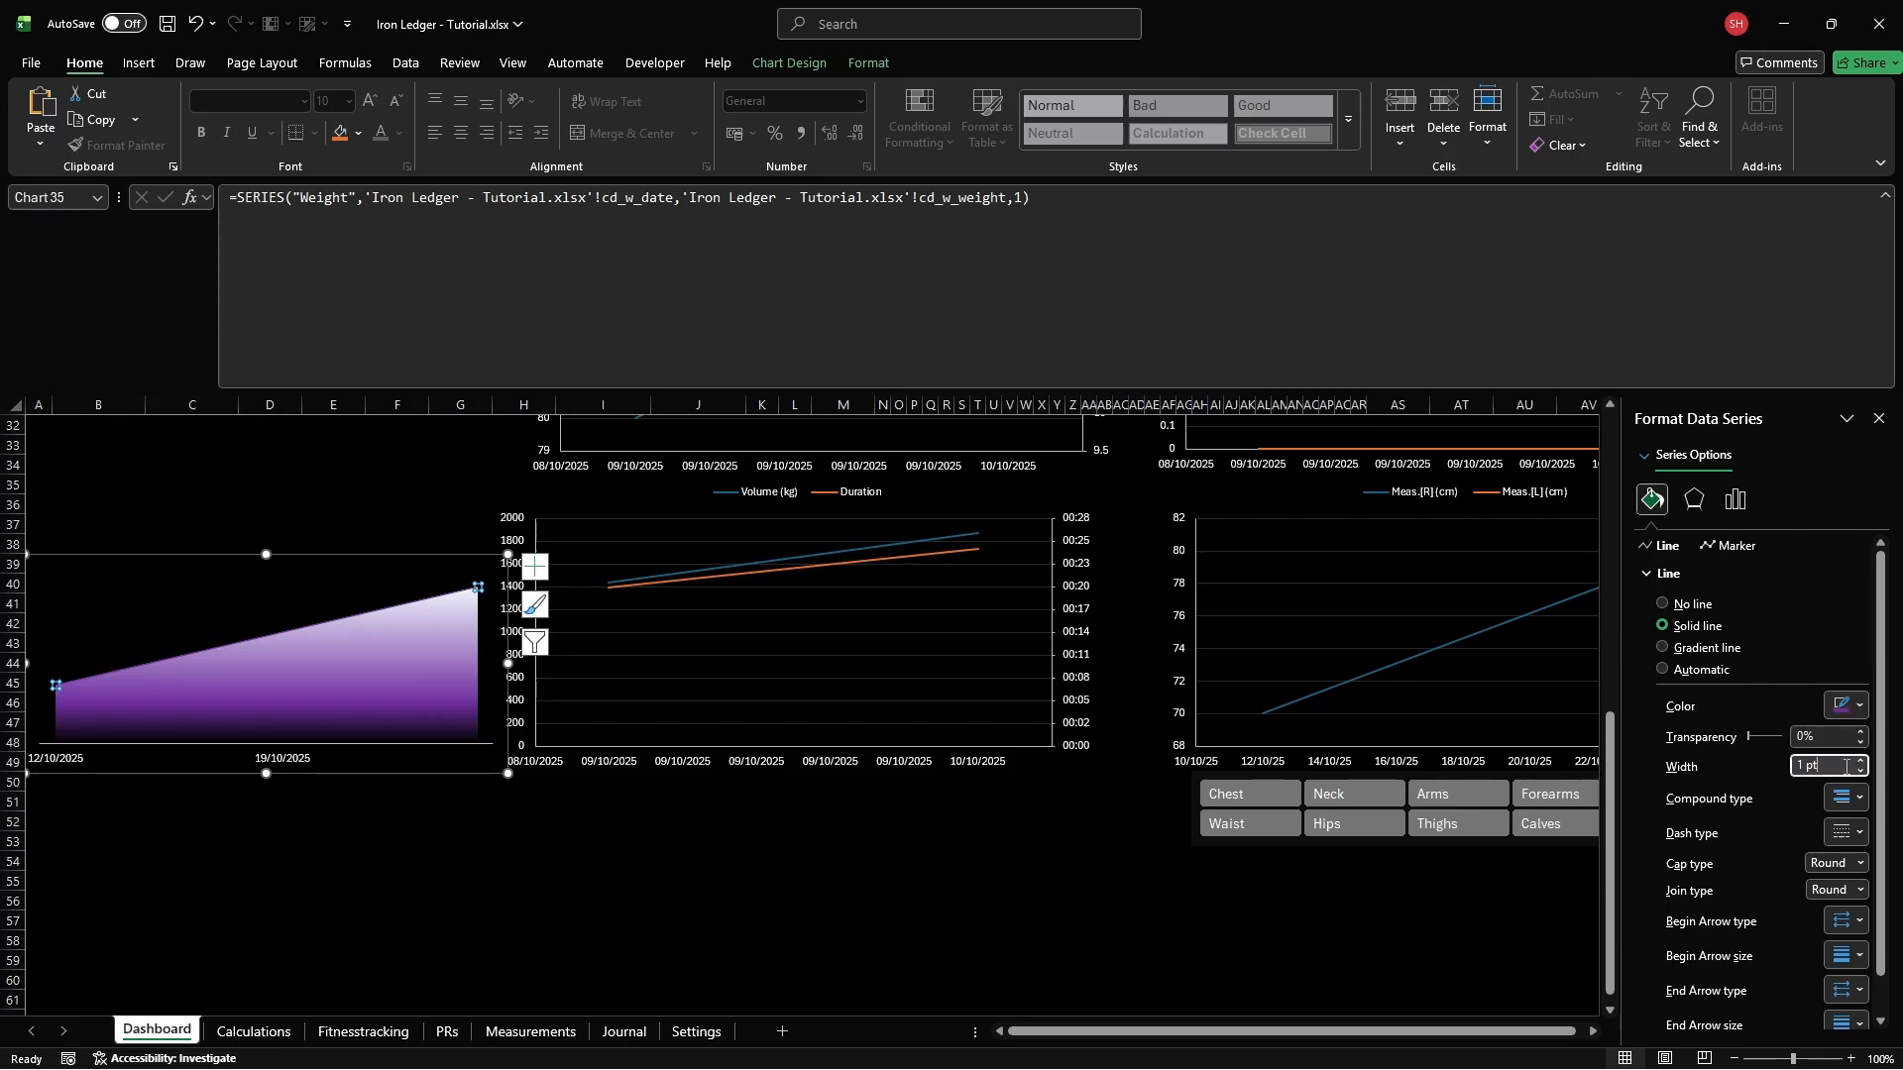
{"action": "type", "text": "3.5"}
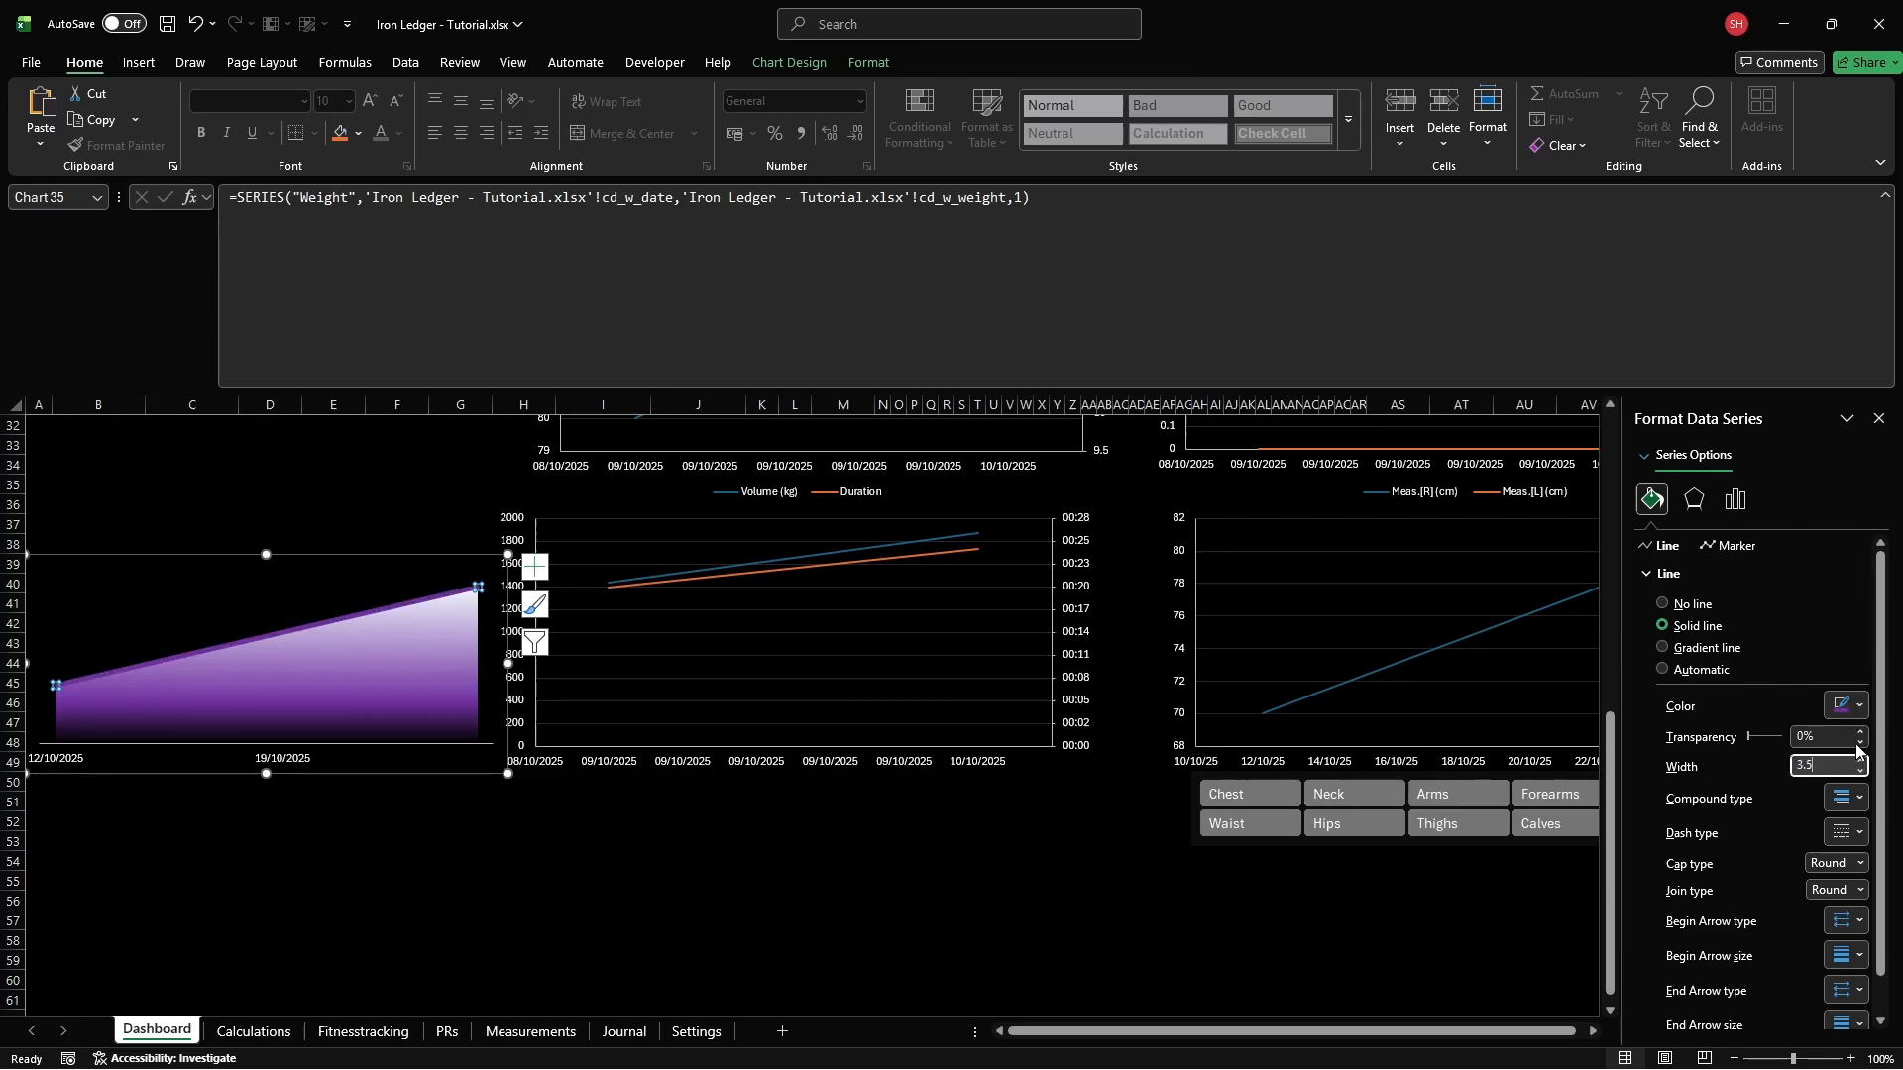
{"action": "left_click", "coordinate": [1879, 418]}
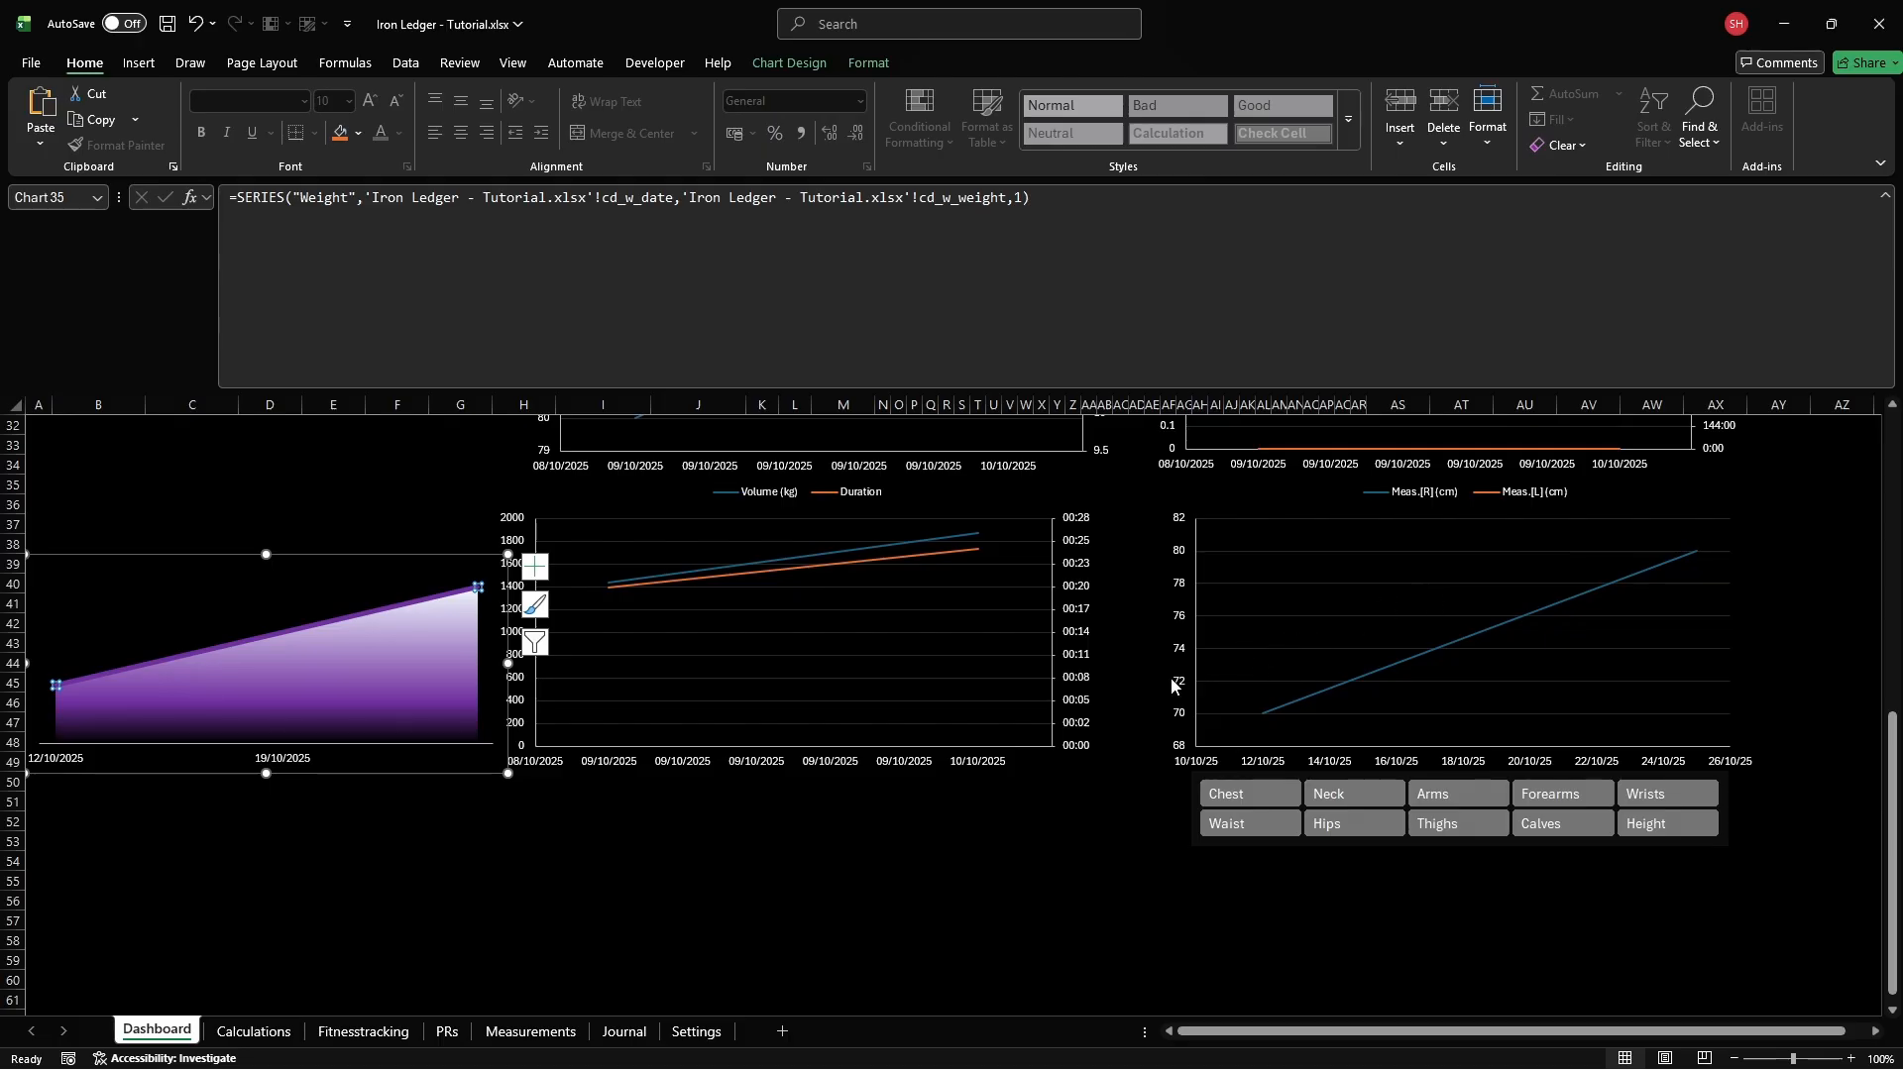
Hyperlink the Dashboard label in the navigation bar to cell A1 of the Dashboard sheet
{"action": "scroll", "coordinate": [1136, 685], "scroll_direction": "up", "scroll_amount": 1}
{"action": "scroll", "coordinate": [1135, 685], "scroll_direction": "up", "scroll_amount": 9}
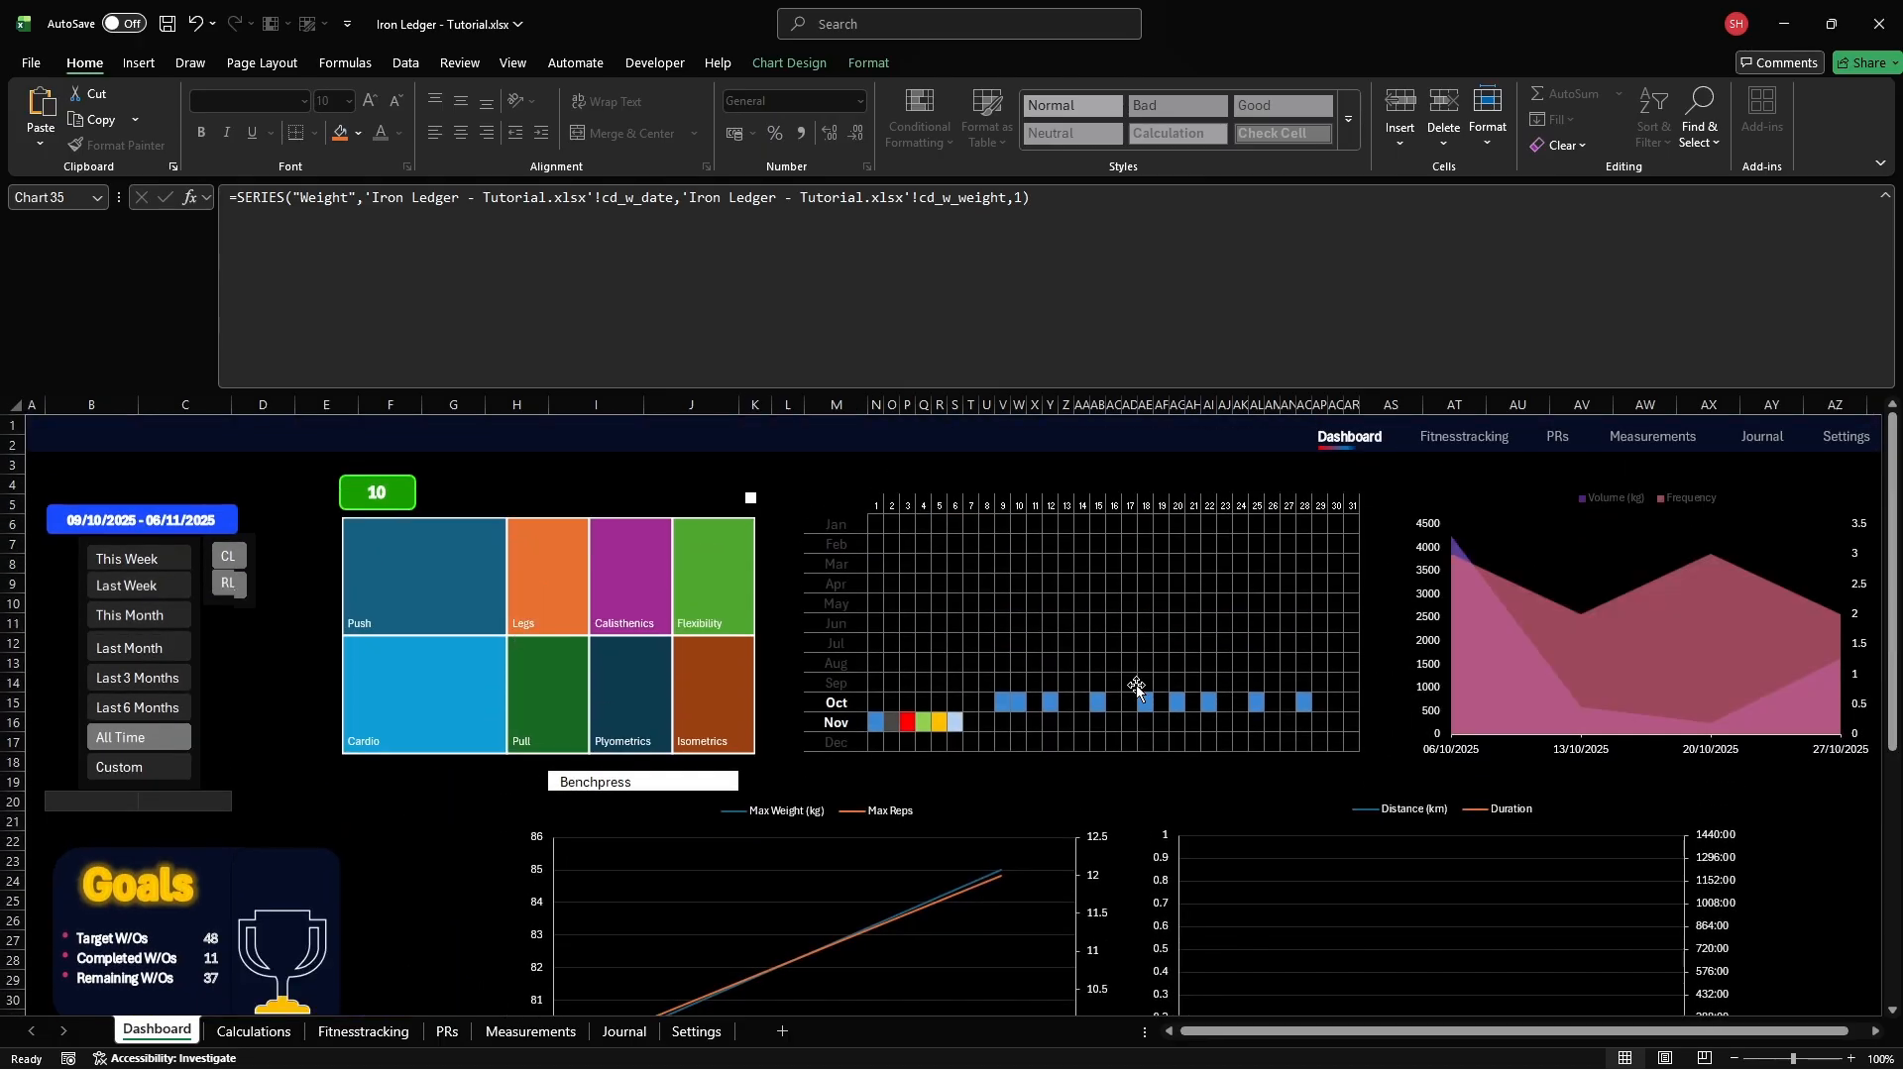
{"action": "left_click", "coordinate": [1350, 436]}
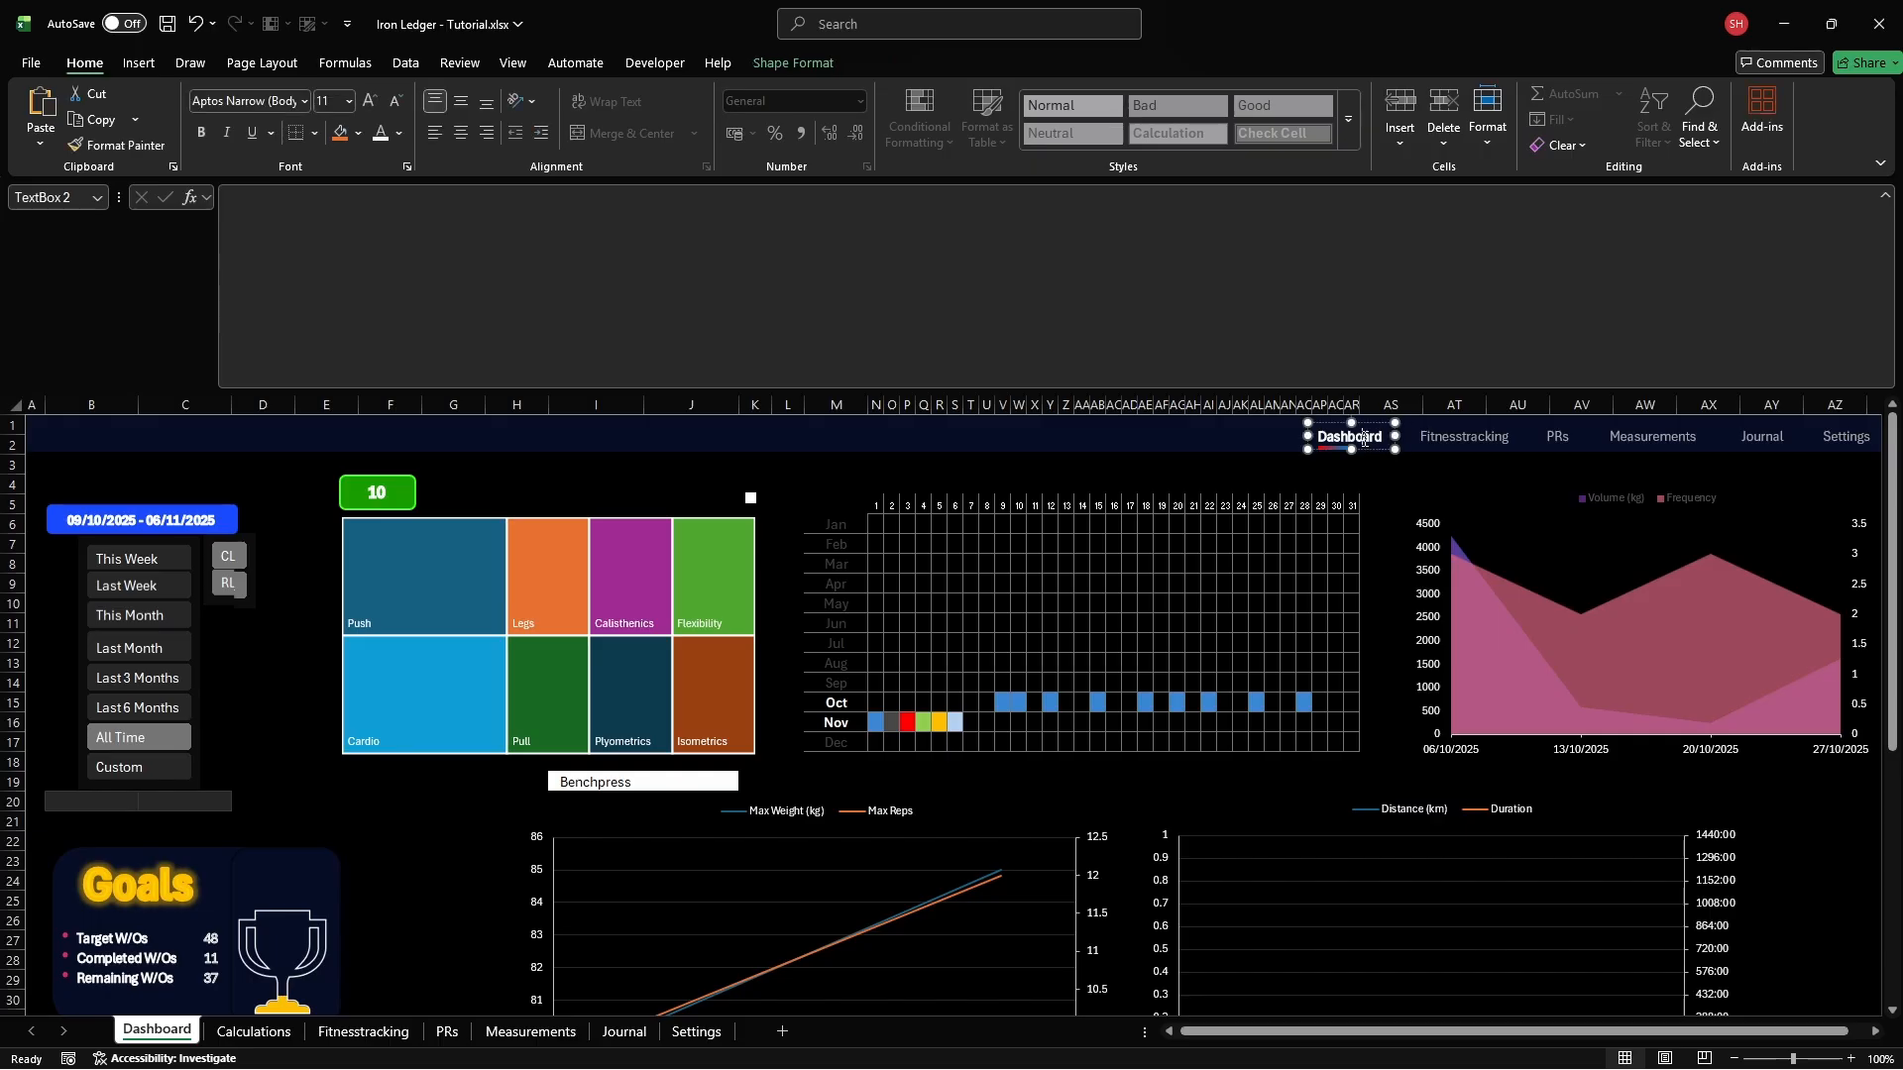
{"action": "key", "text": "ctrl+k"}
{"action": "left_click", "coordinate": [690, 525]}
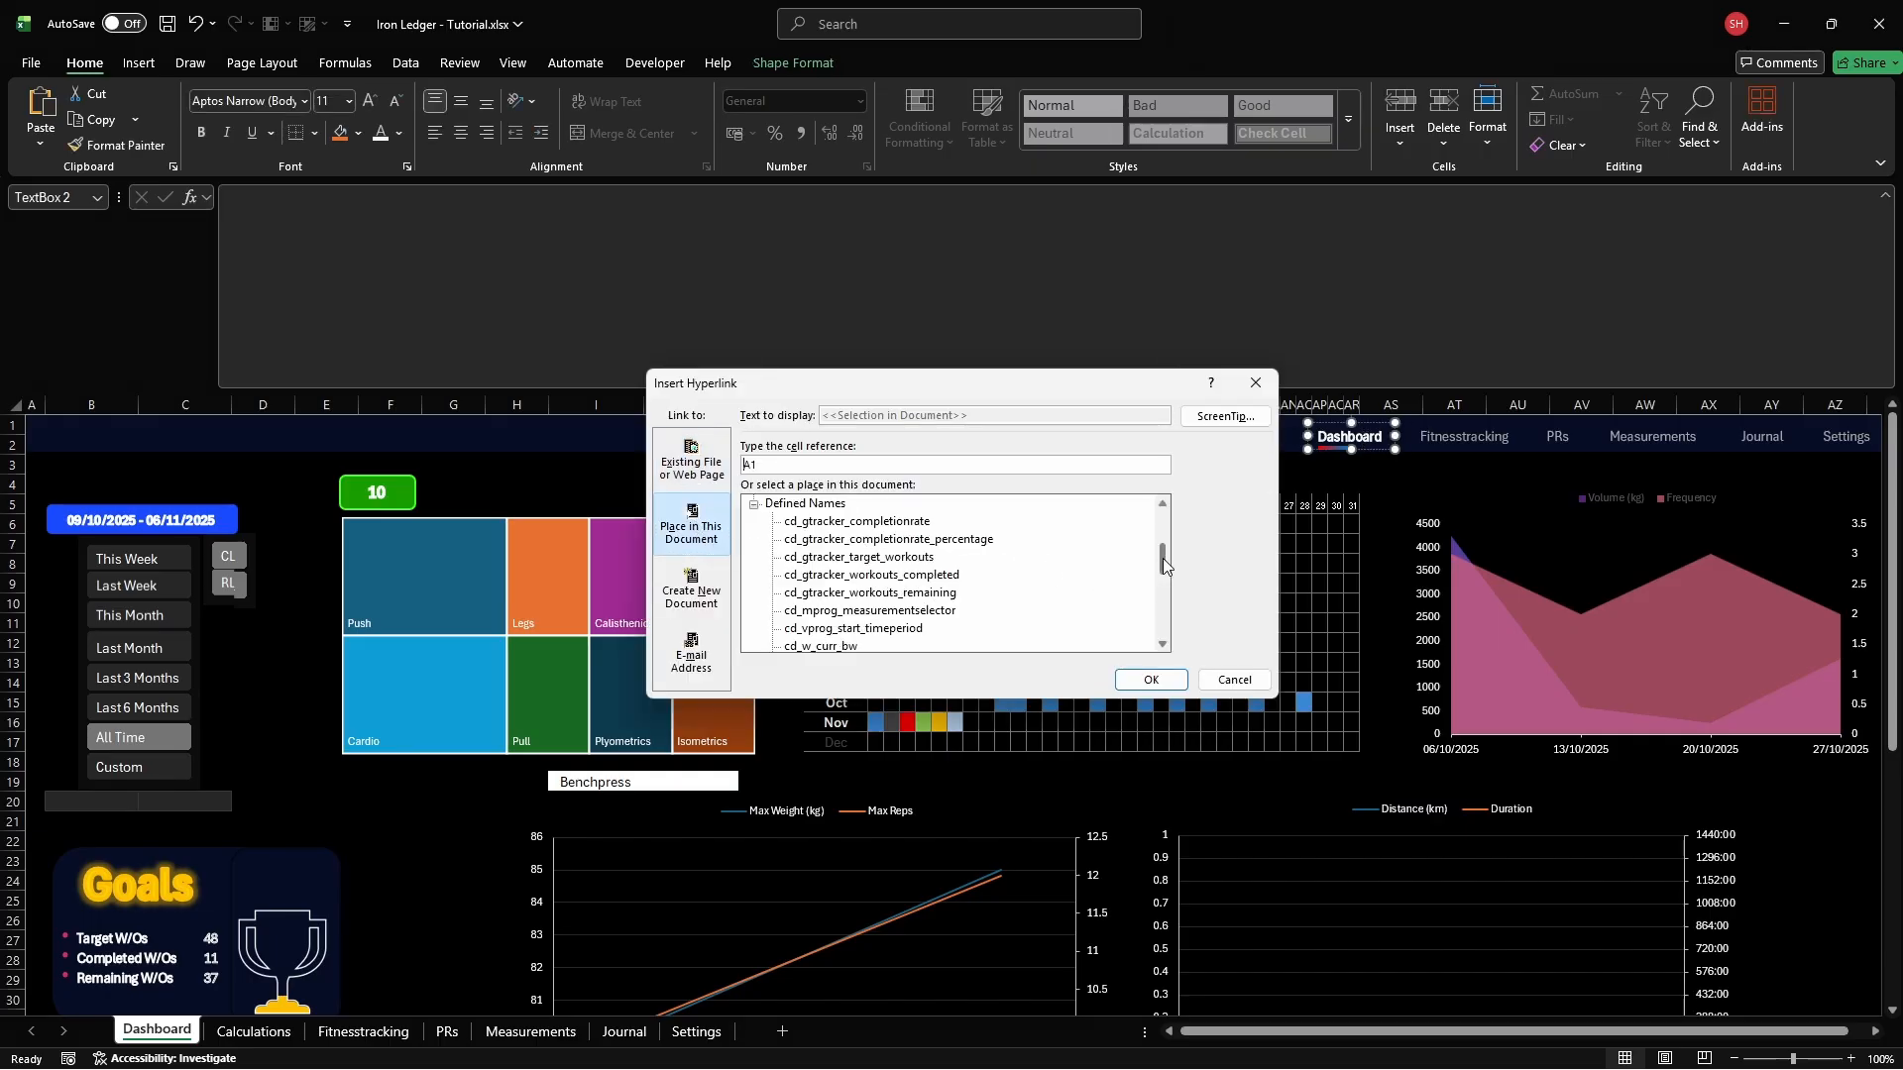
{"action": "left_click_drag", "start_coordinate": [1165, 565], "coordinate": [1165, 520]}
{"action": "left_click", "coordinate": [810, 523]}
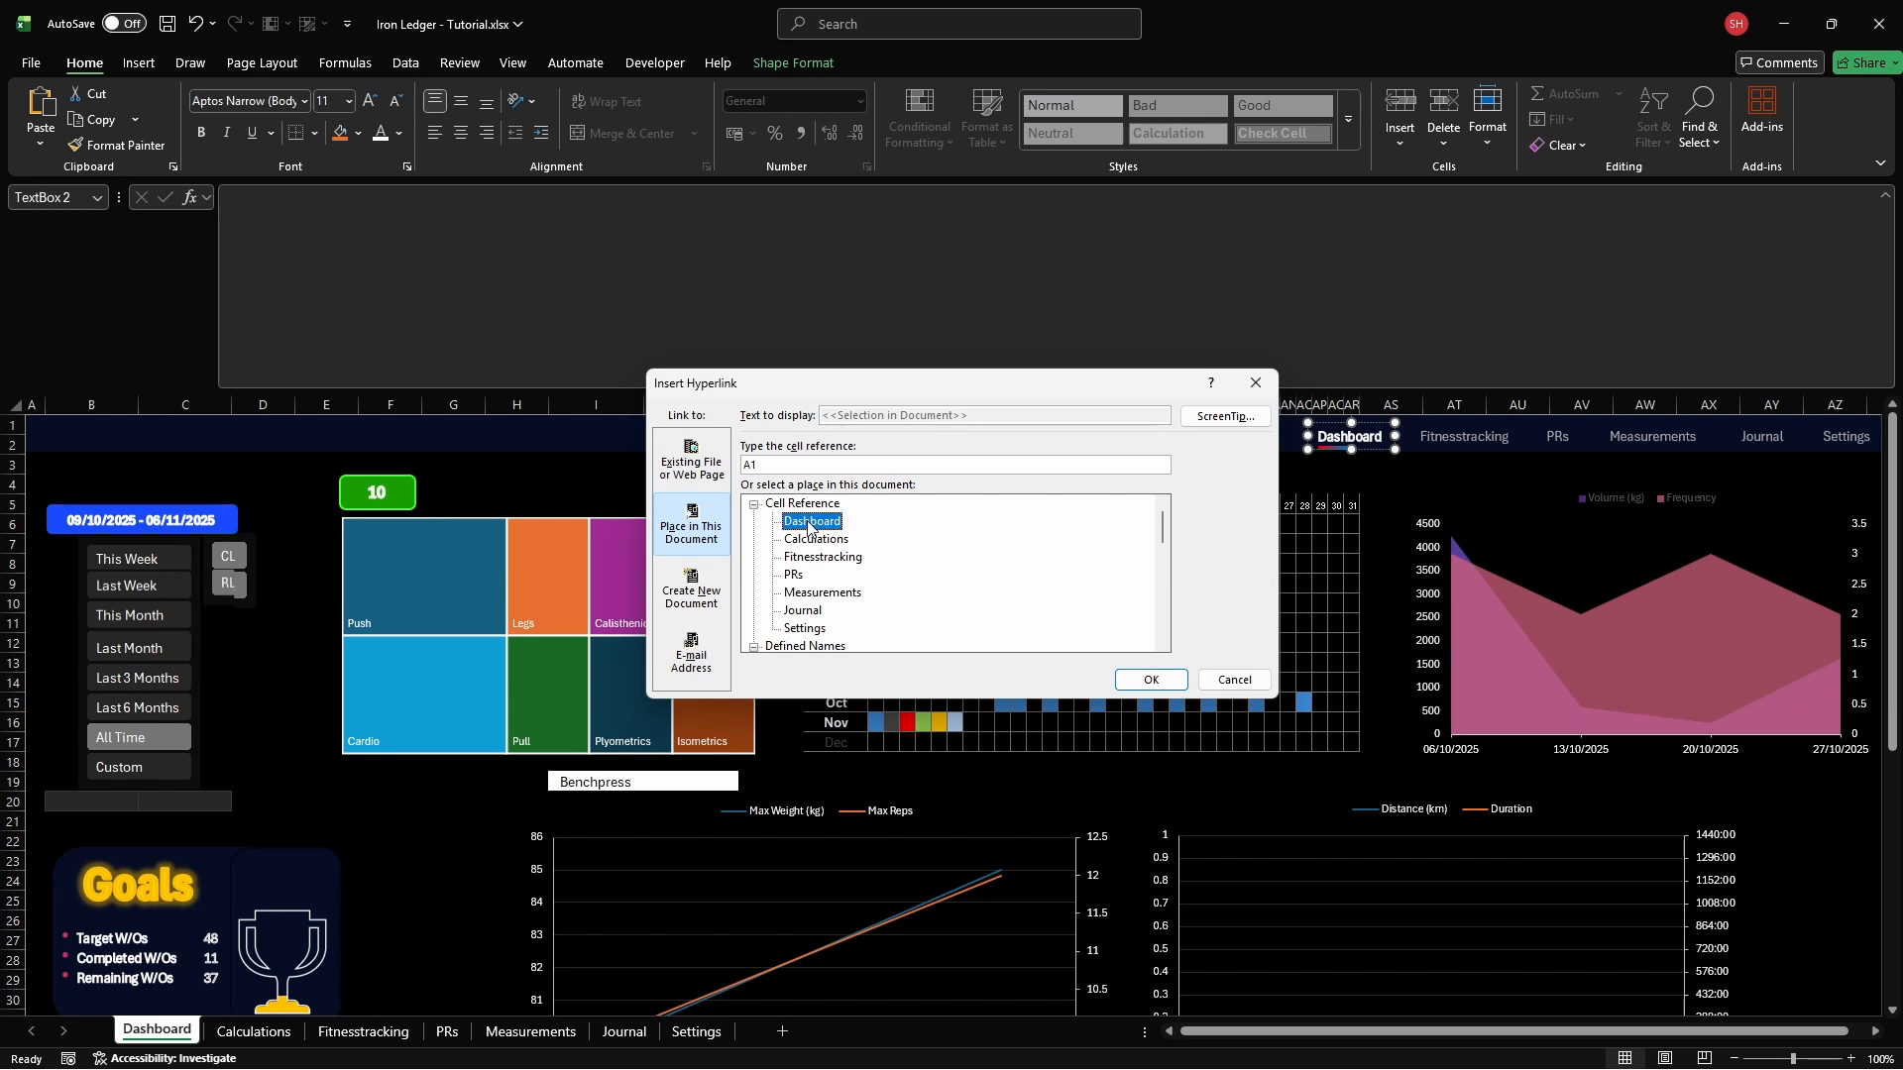
{"action": "key", "text": "Return"}
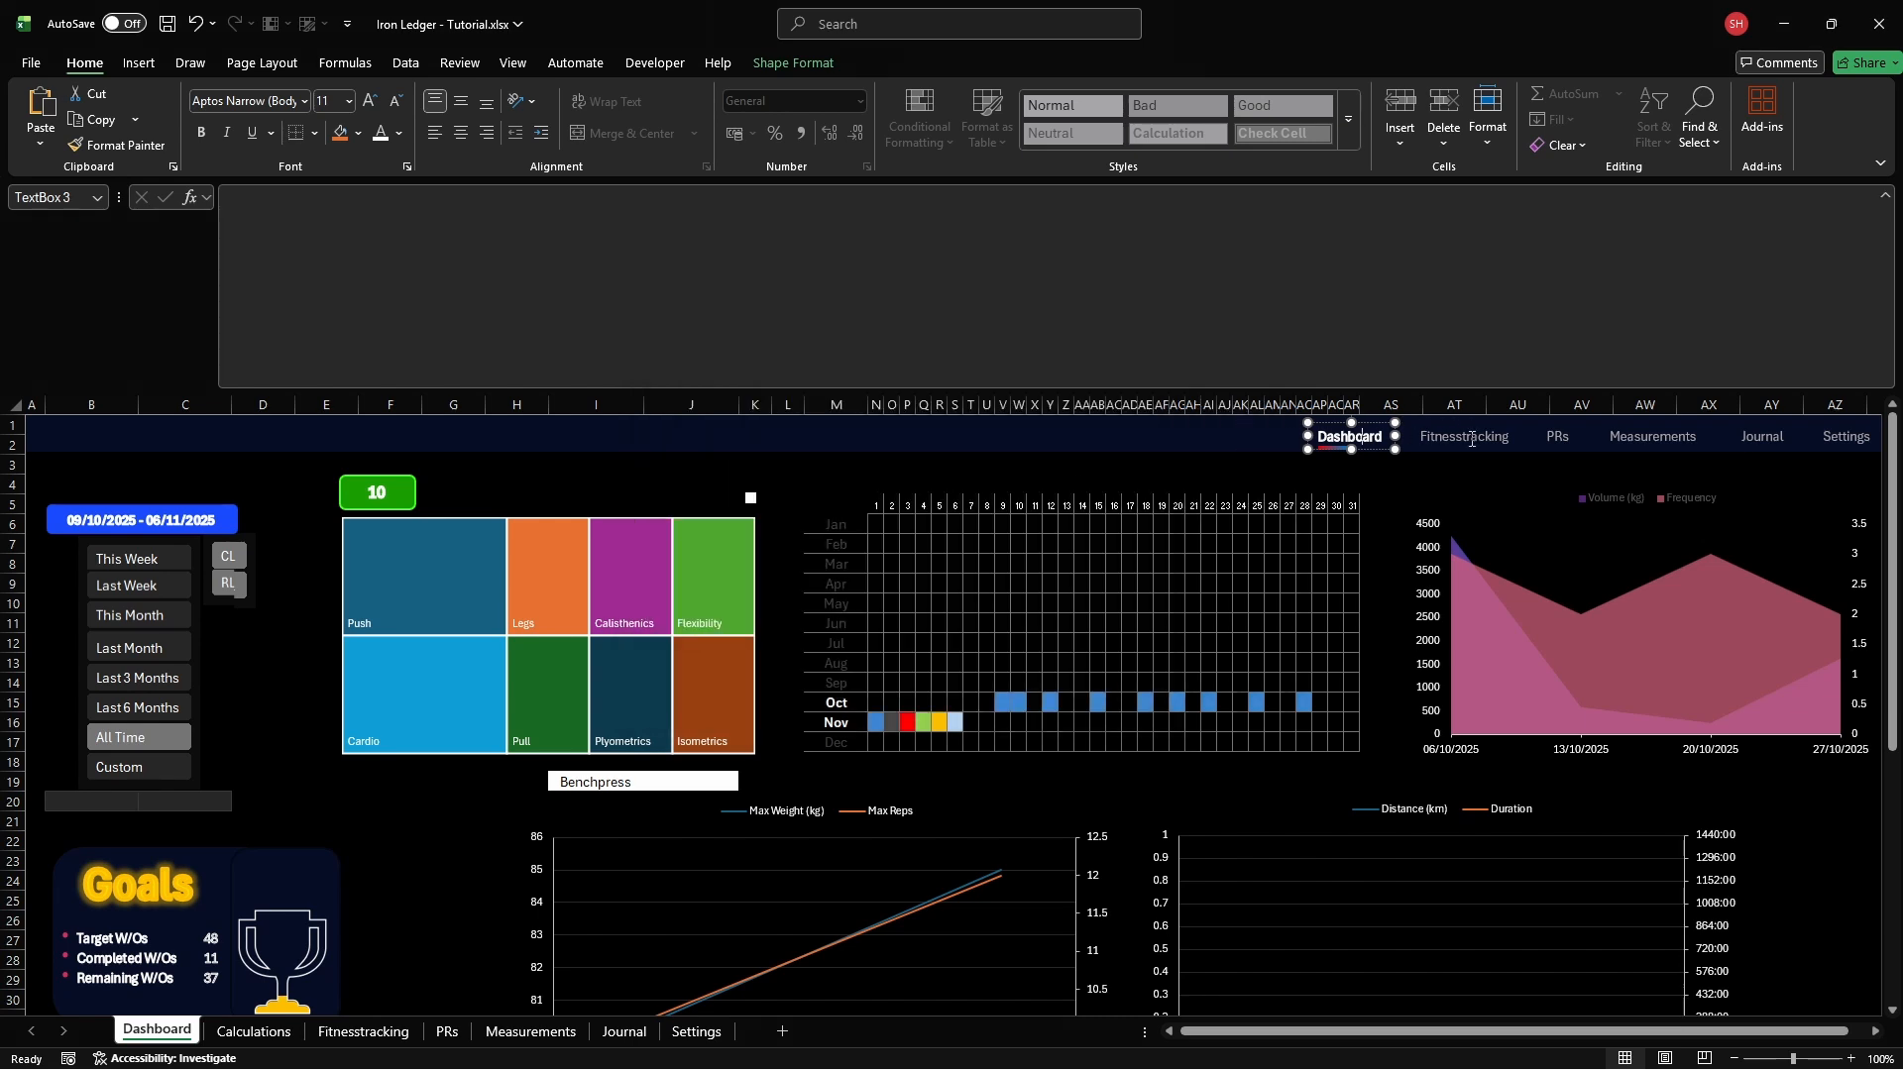
Hyperlink the Fitnesstracking navigation label to cell A1 of the Fitnesstracking sheet
{"action": "left_click", "coordinate": [1471, 439]}
{"action": "key", "text": "ctrl+k"}
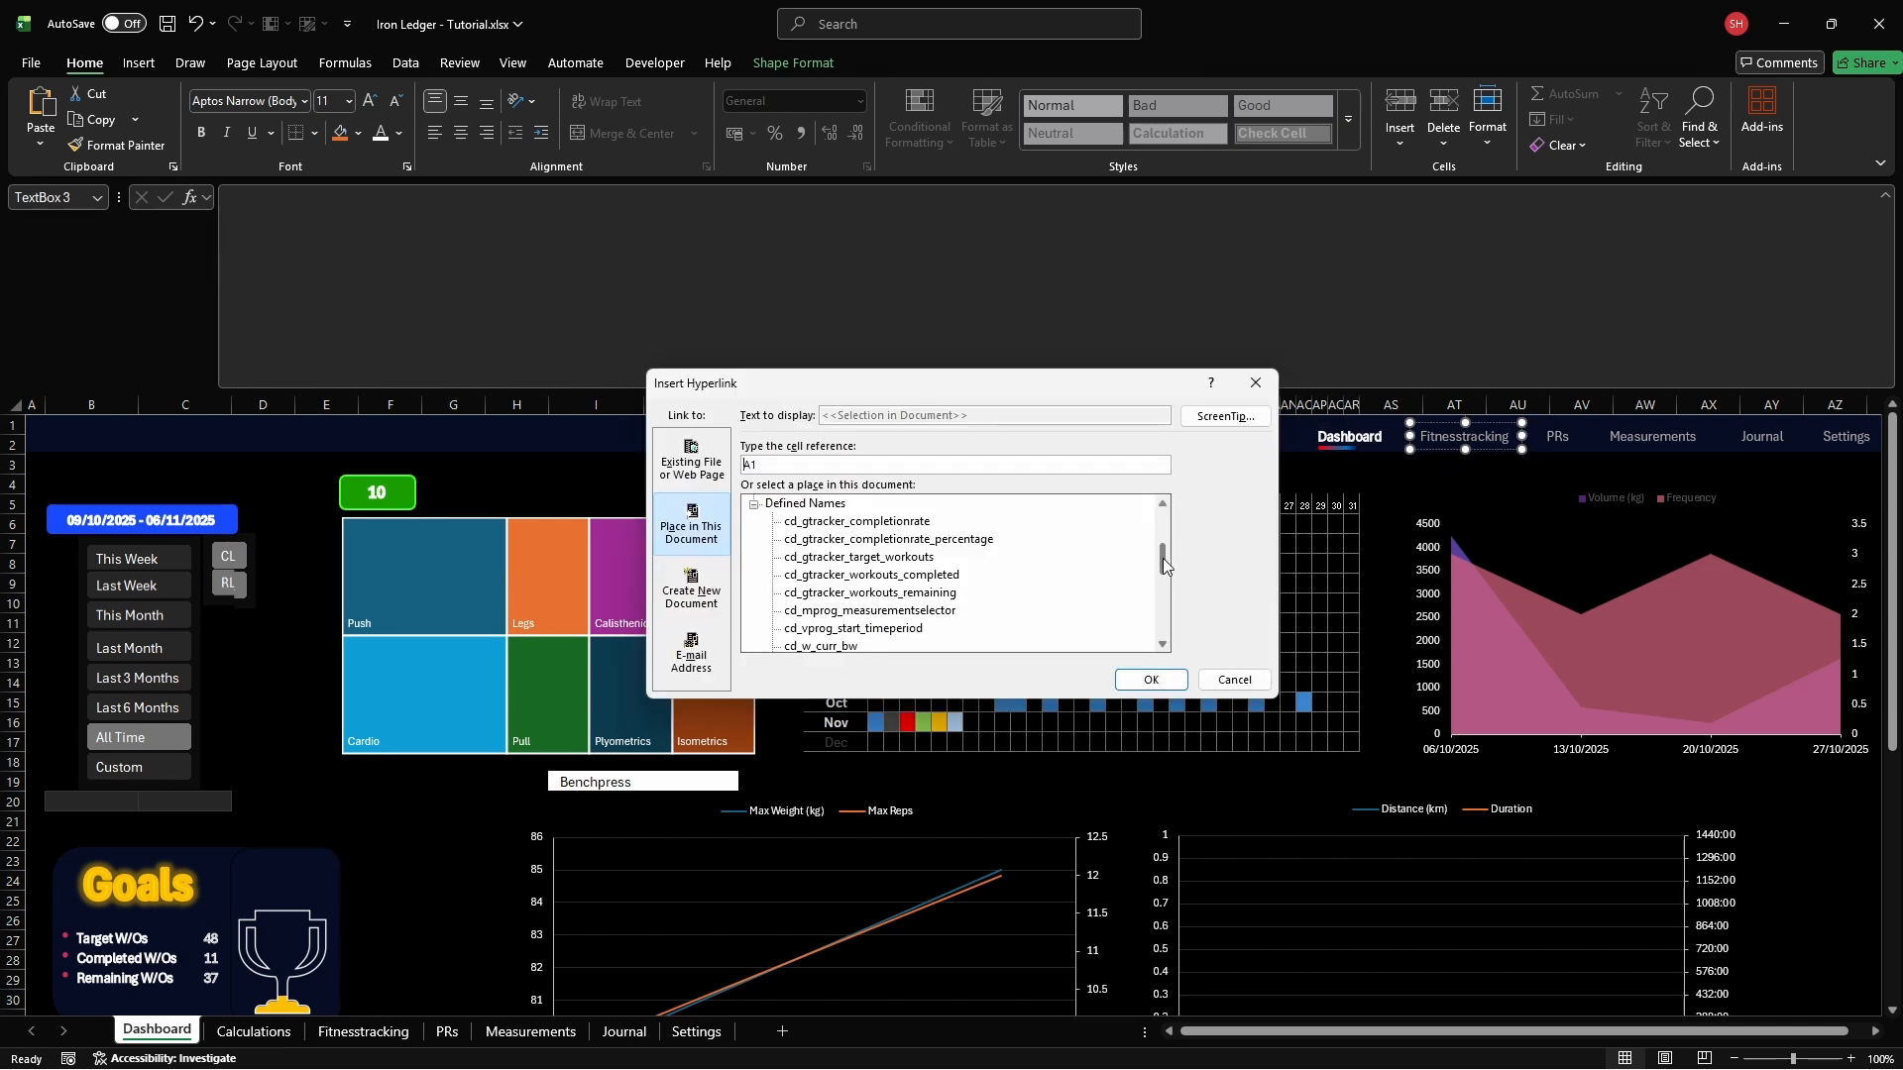
{"action": "left_click_drag", "start_coordinate": [1165, 566], "coordinate": [1165, 534]}
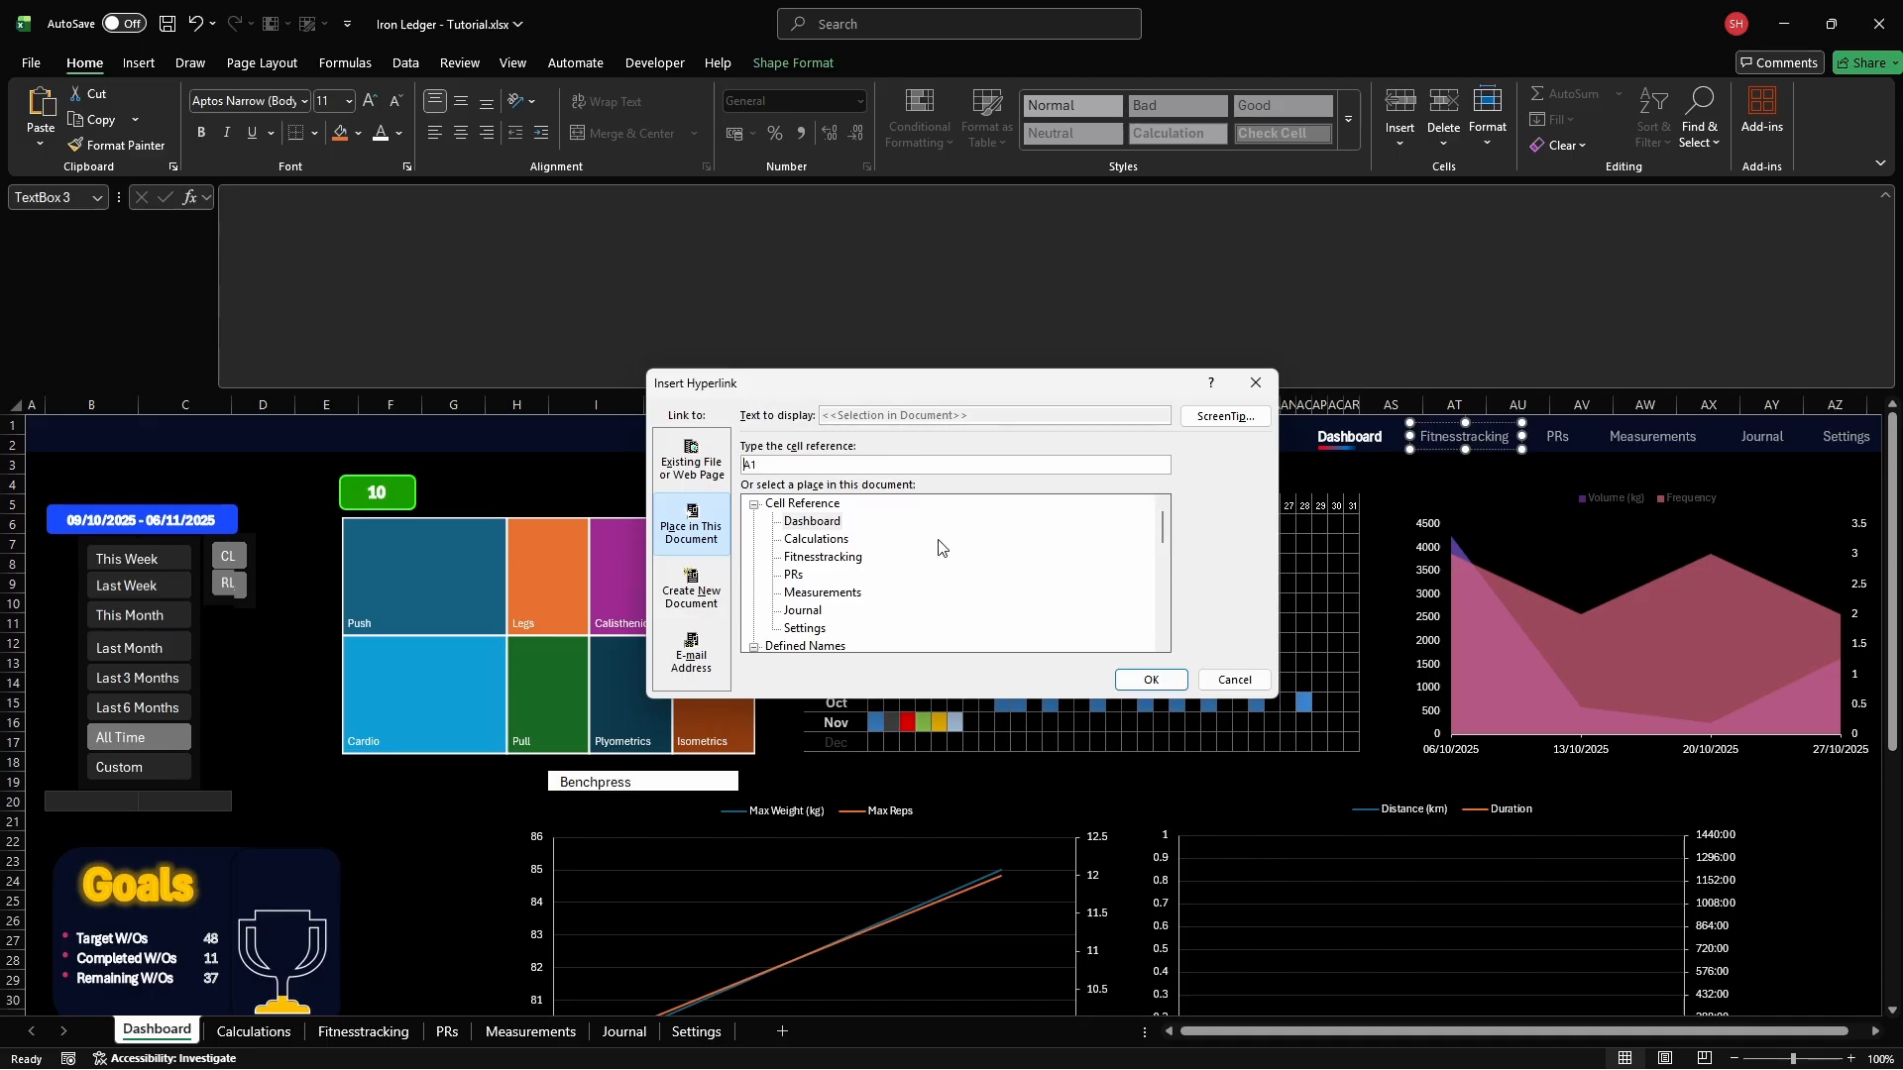
{"action": "left_click", "coordinate": [818, 561]}
{"action": "key", "text": "Return"}
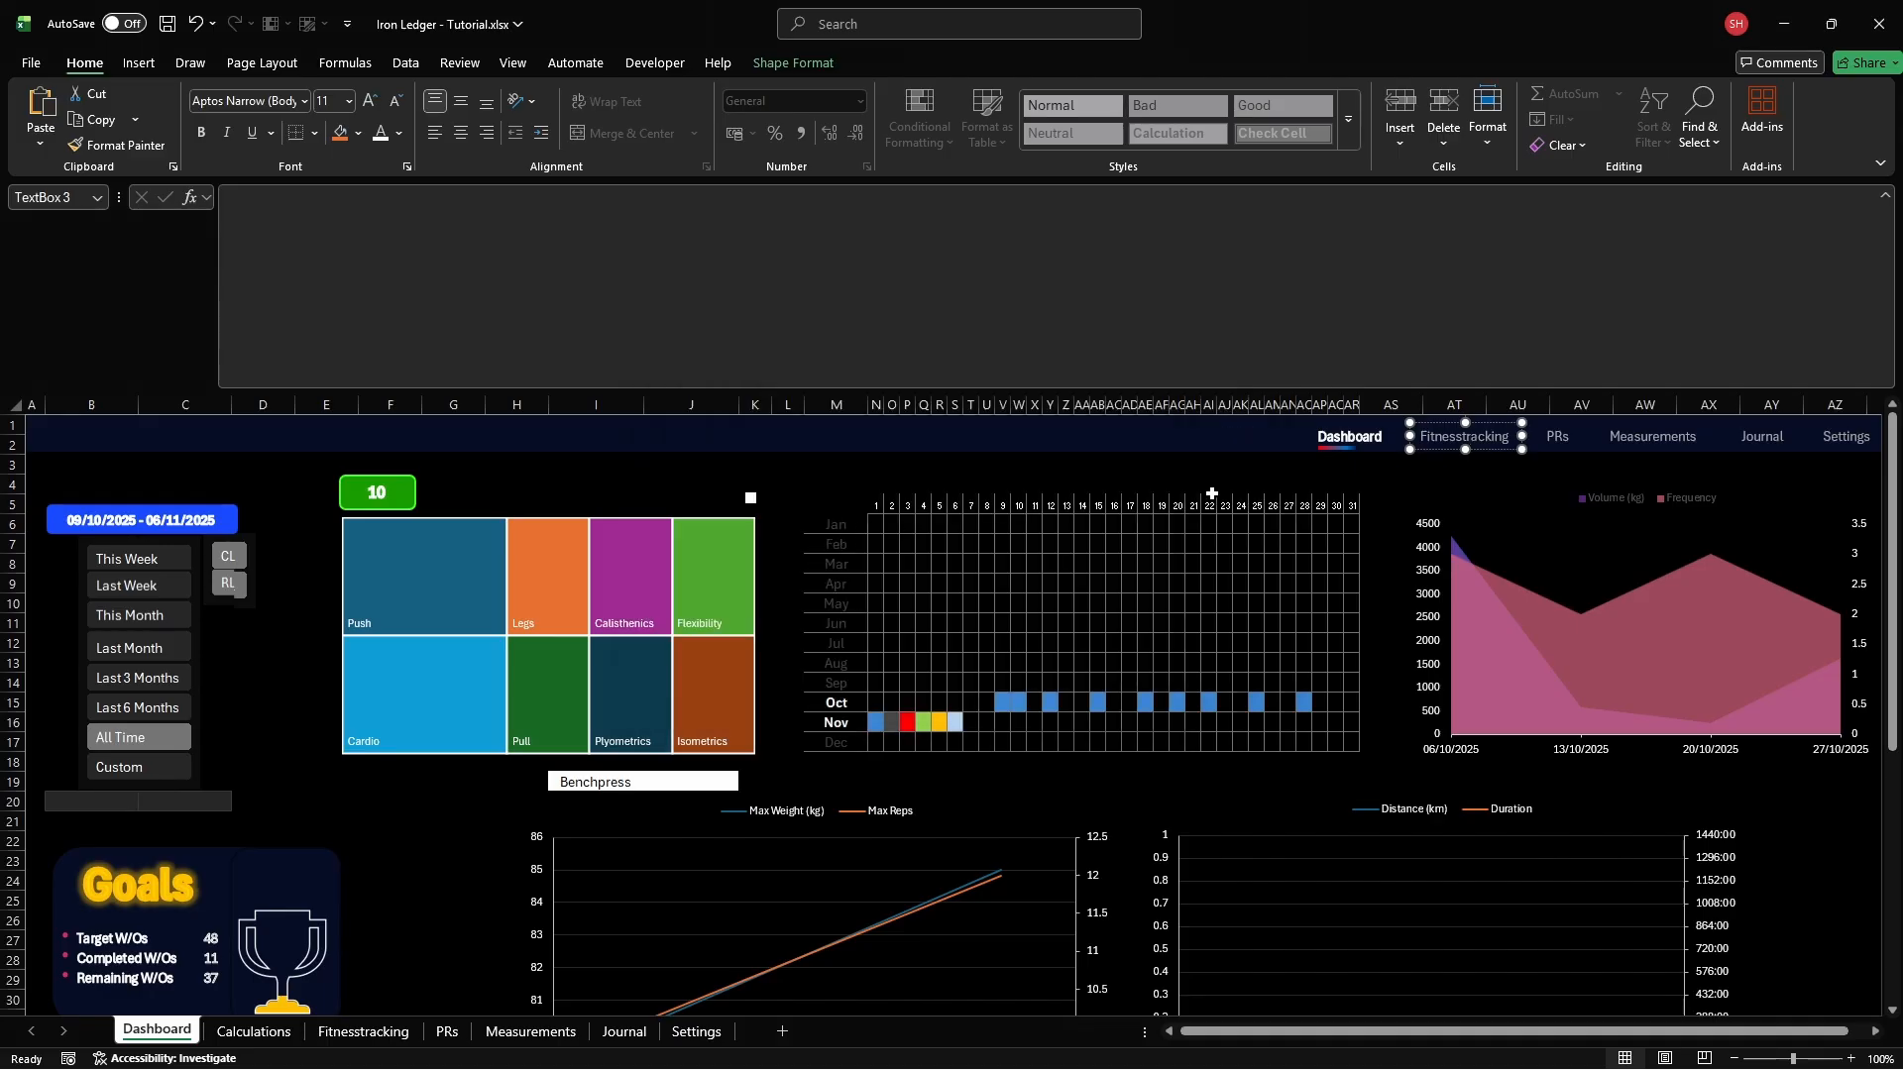
Hyperlink the PRs navigation label to cell A1 of the PRs sheet
{"action": "left_click", "coordinate": [1554, 438]}
{"action": "key", "text": "ctrl+k"}
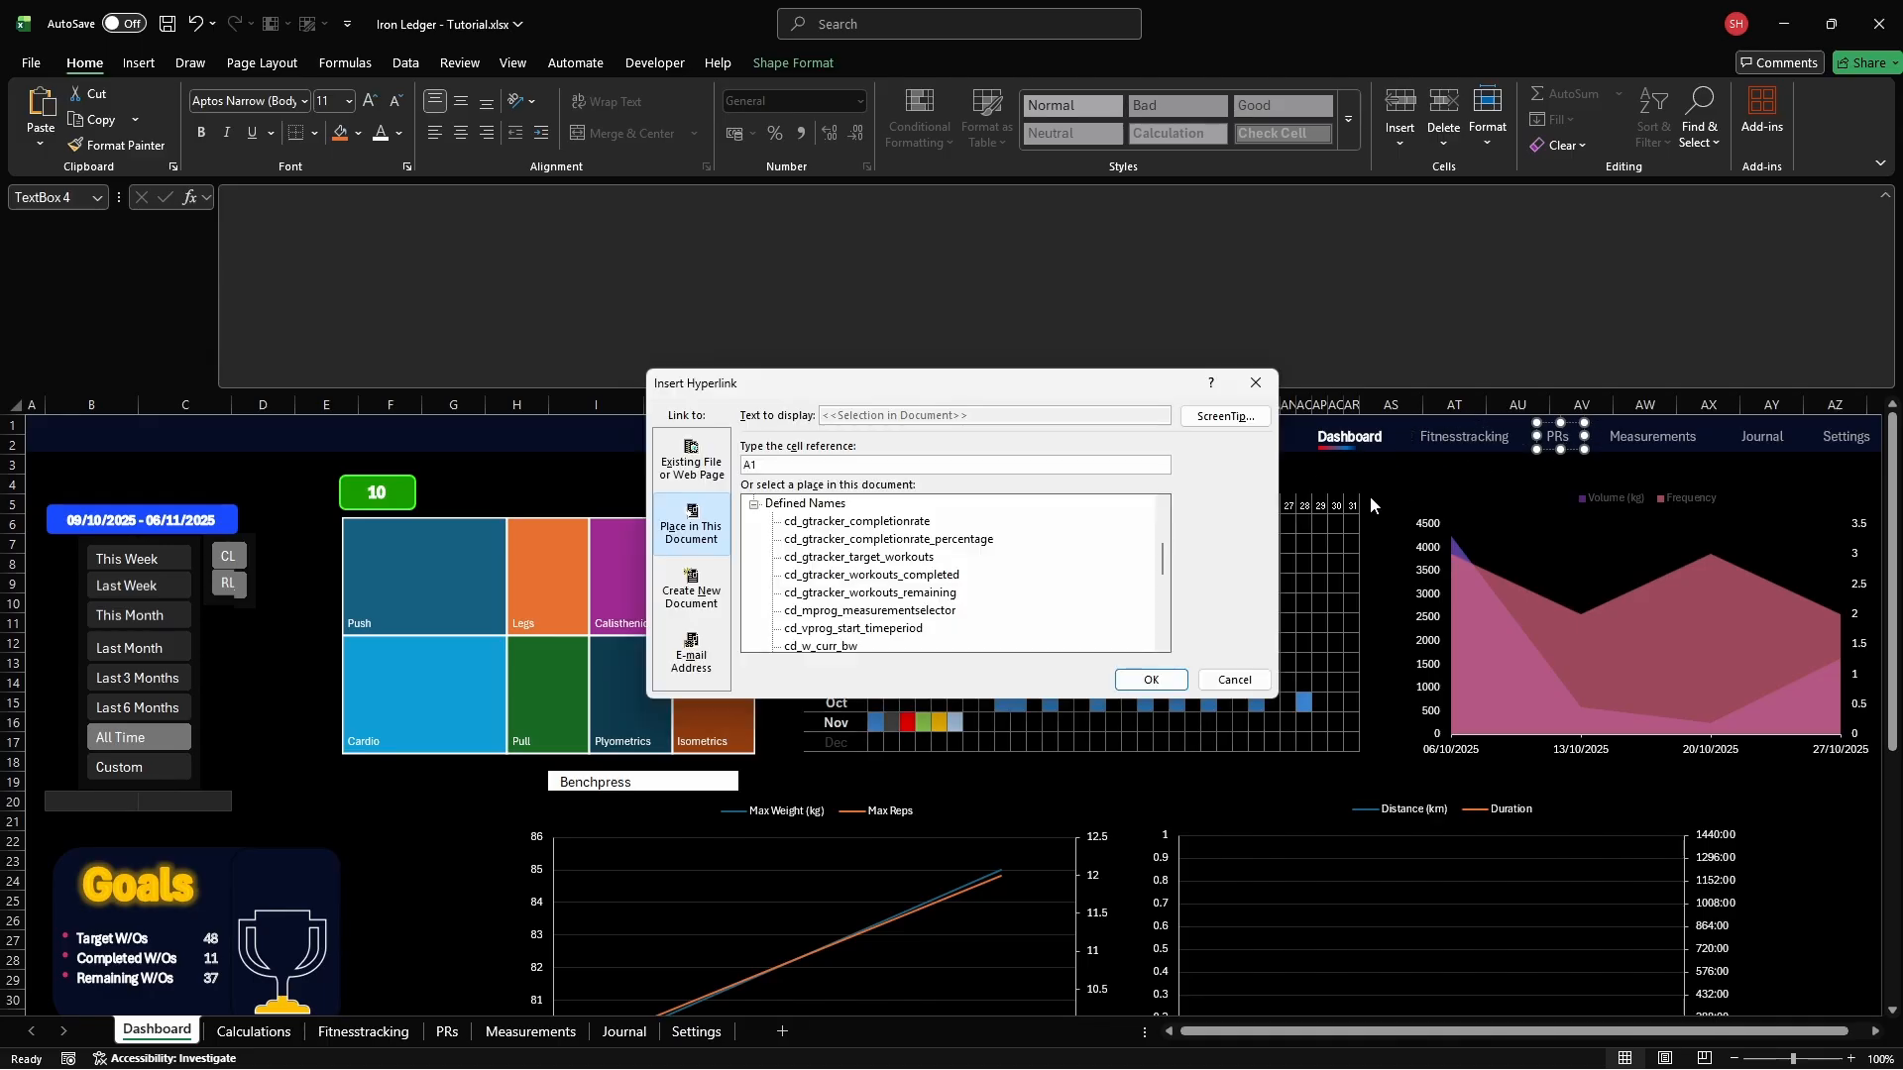
{"action": "left_click_drag", "start_coordinate": [1164, 566], "coordinate": [1166, 526]}
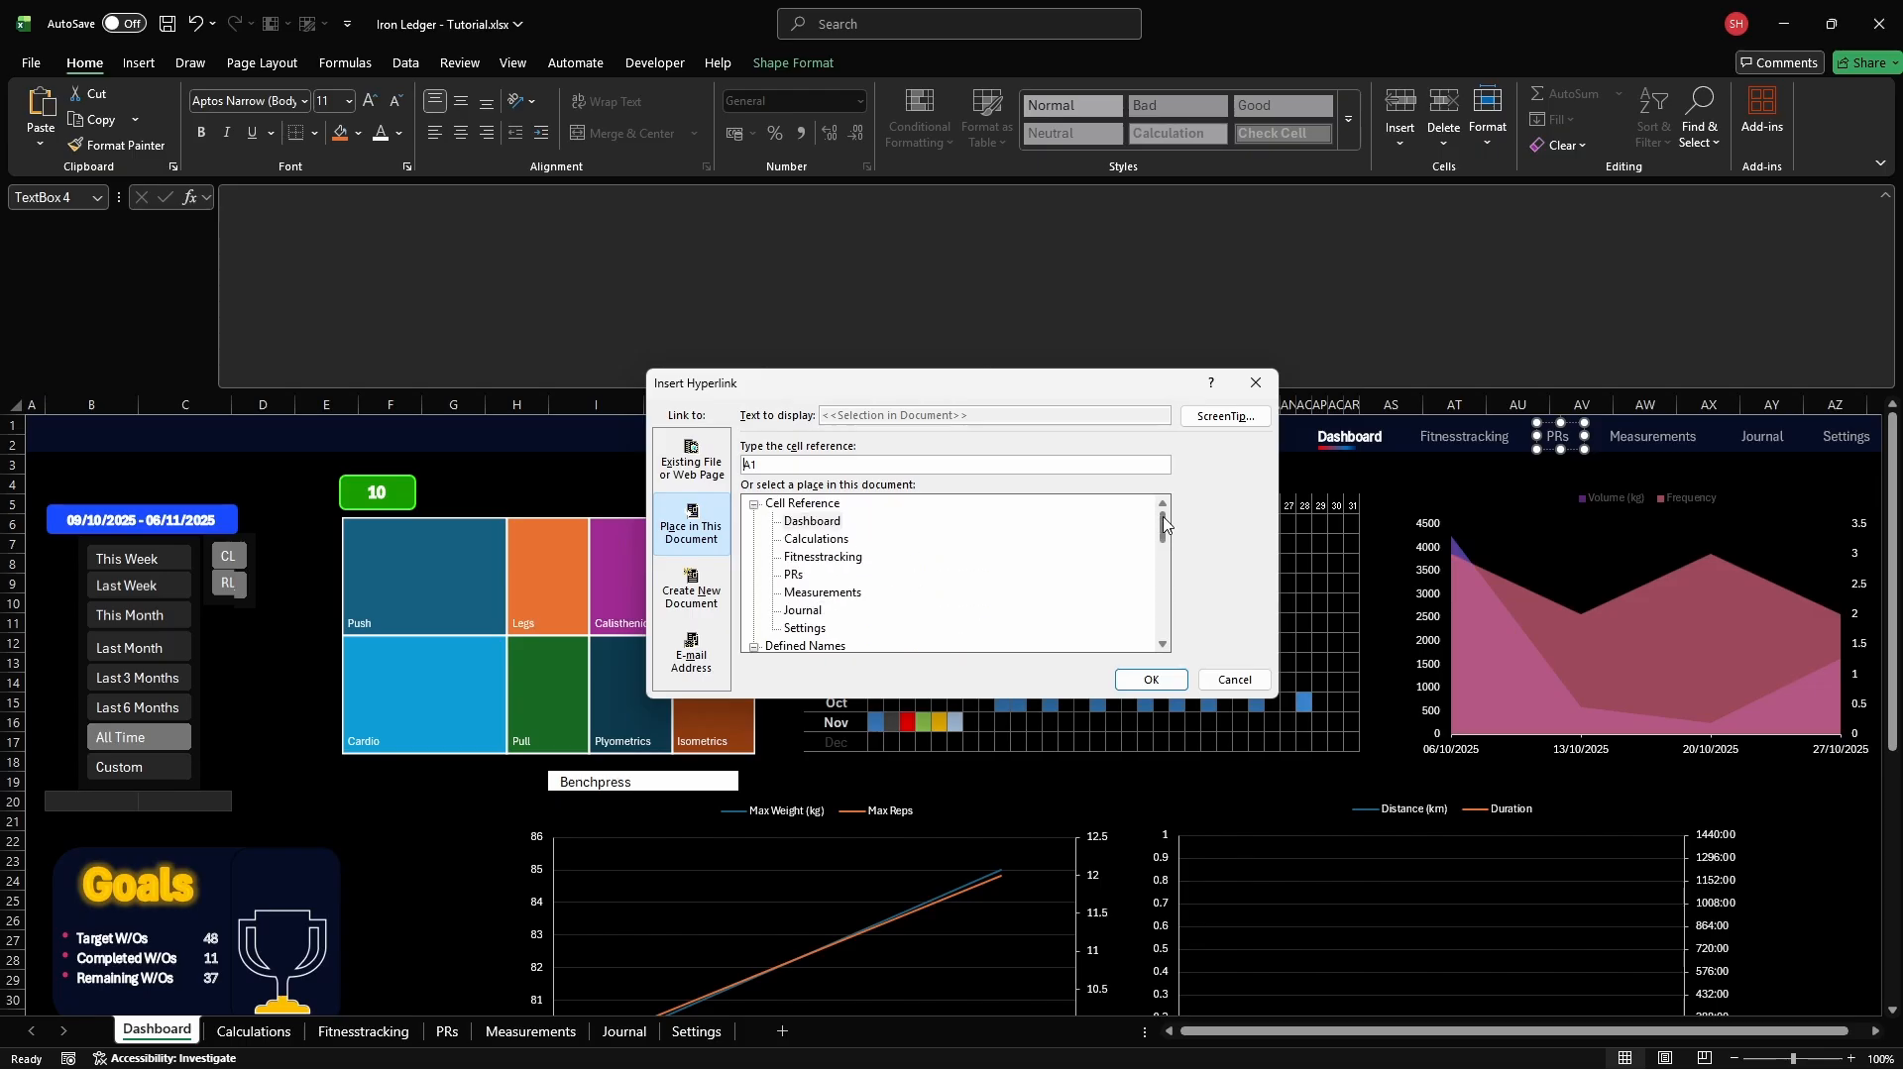
{"action": "left_click", "coordinate": [794, 575]}
{"action": "key", "text": "Return"}
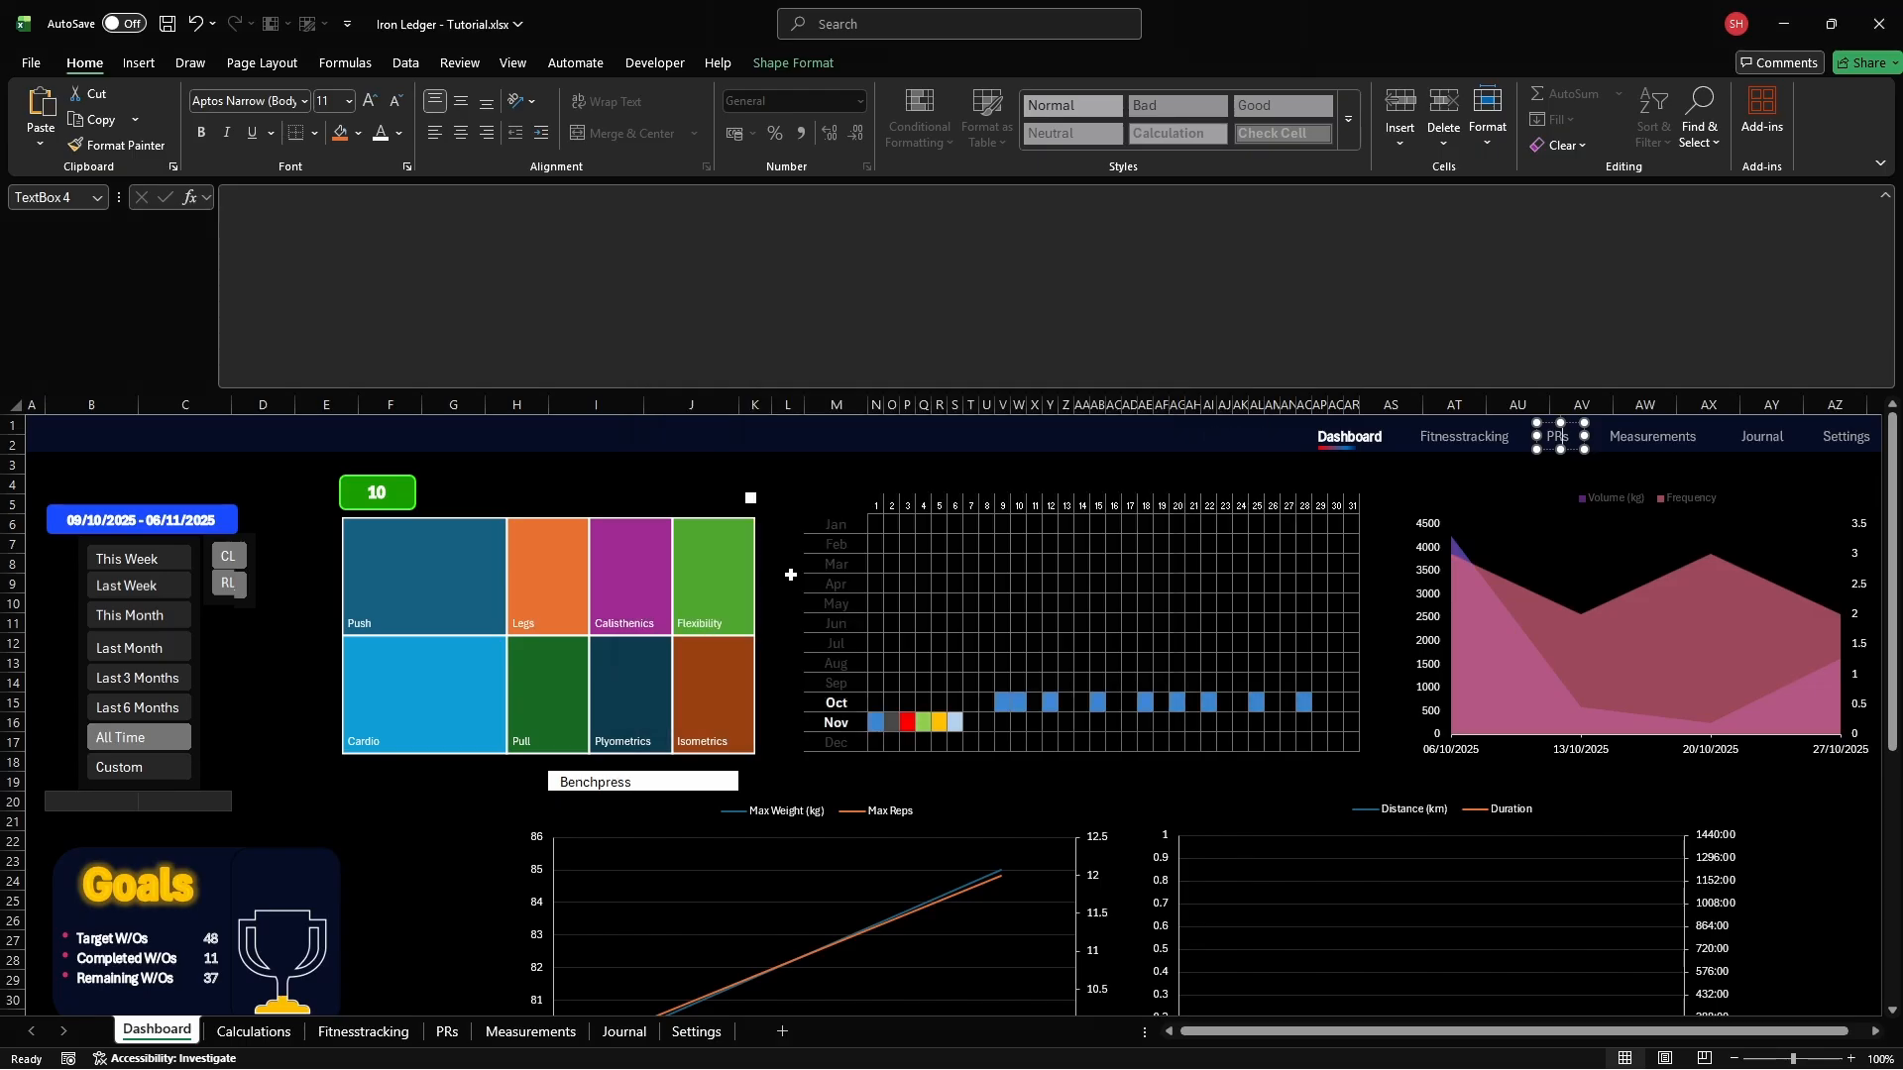
Hyperlink the Measurements navigation label to cell A1 of the Measurements sheet
{"action": "left_click", "coordinate": [1661, 439]}
{"action": "key", "text": "ctrl+k"}
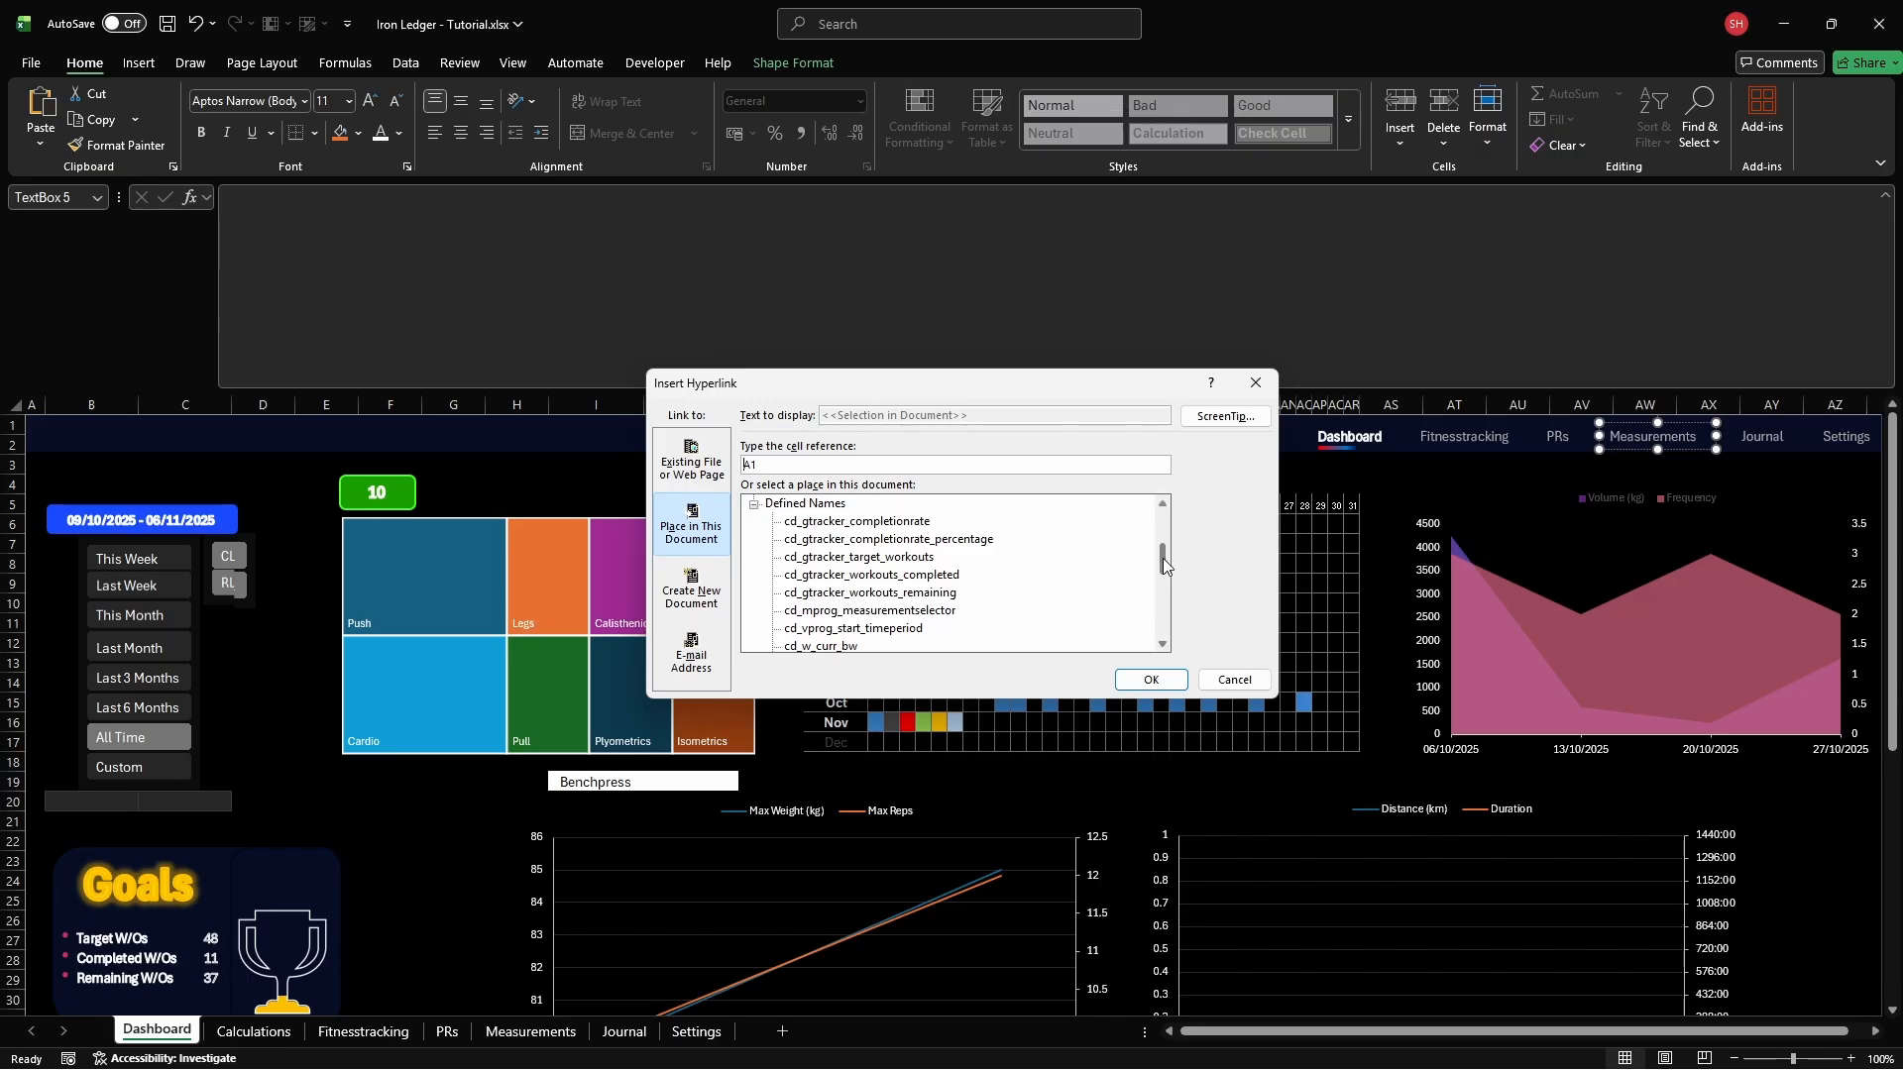
{"action": "left_click_drag", "start_coordinate": [1165, 565], "coordinate": [1165, 522]}
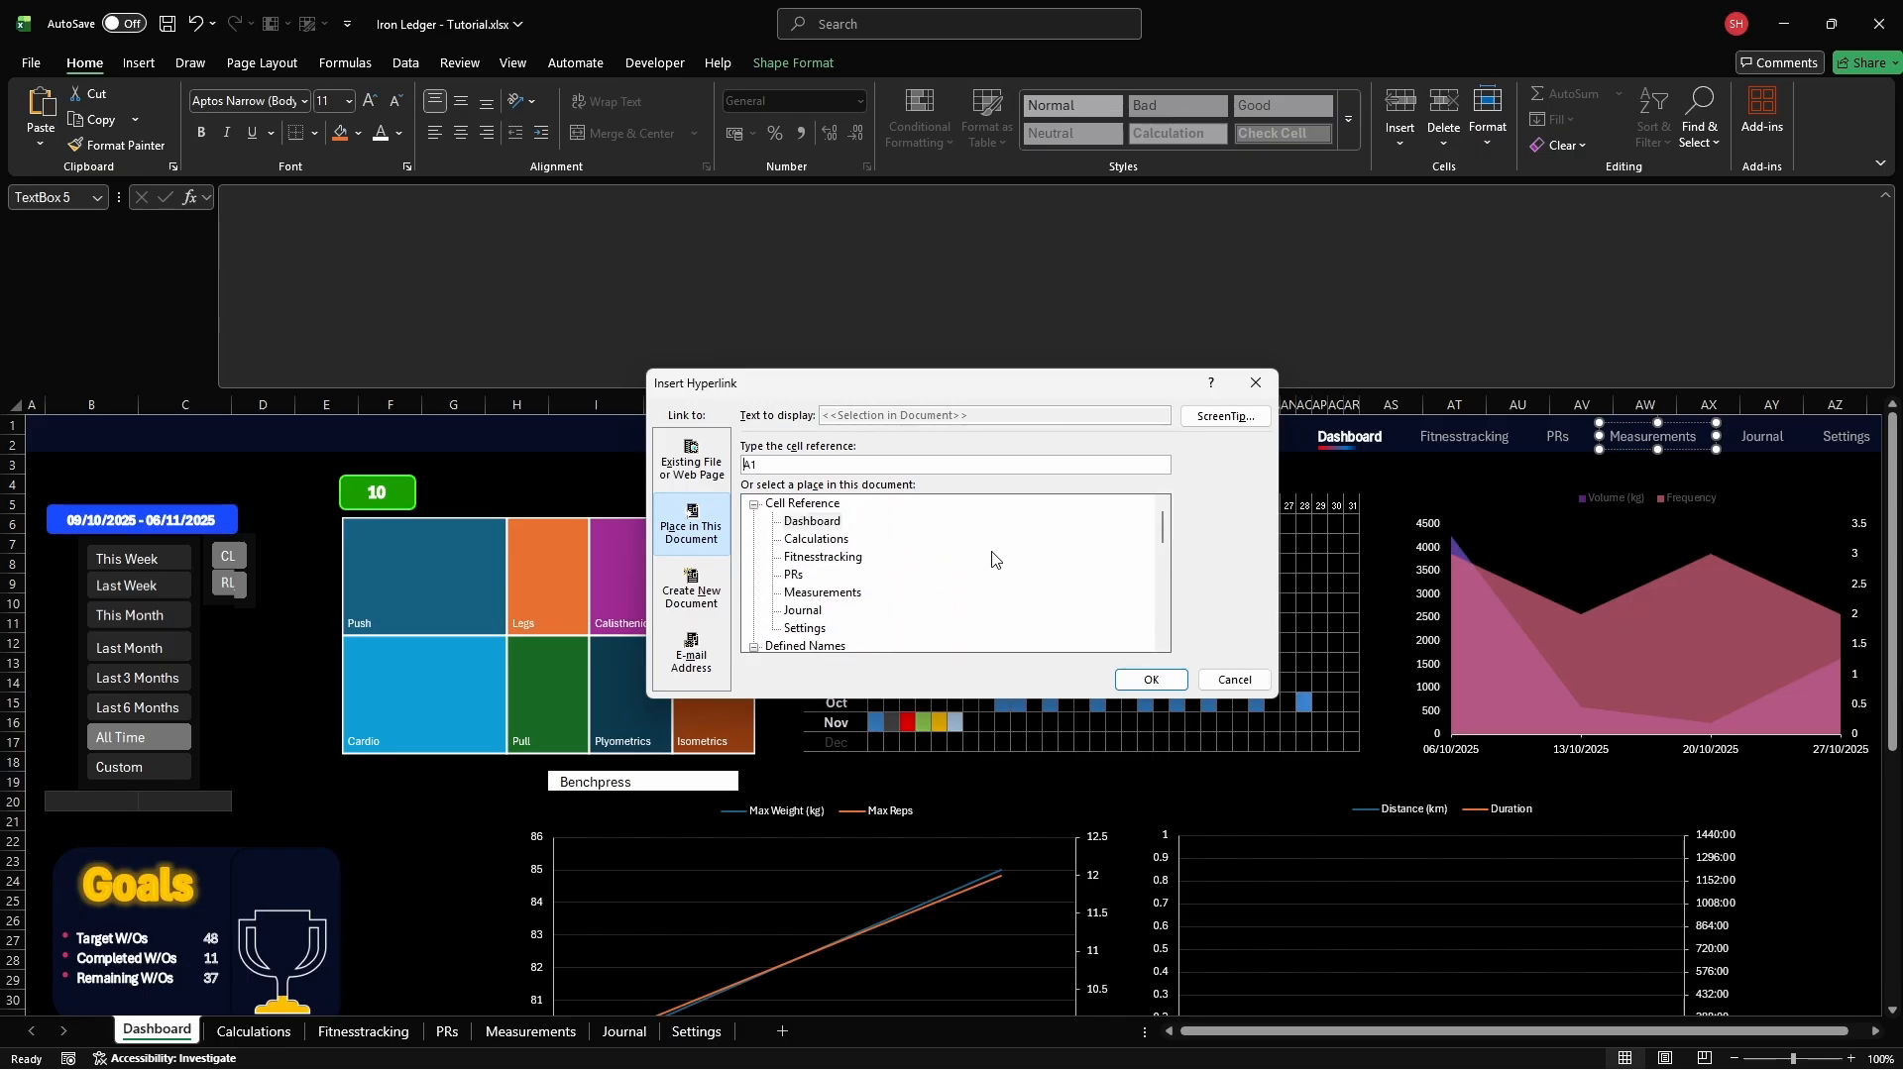
{"action": "left_click", "coordinate": [792, 592]}
{"action": "key", "text": "Return"}
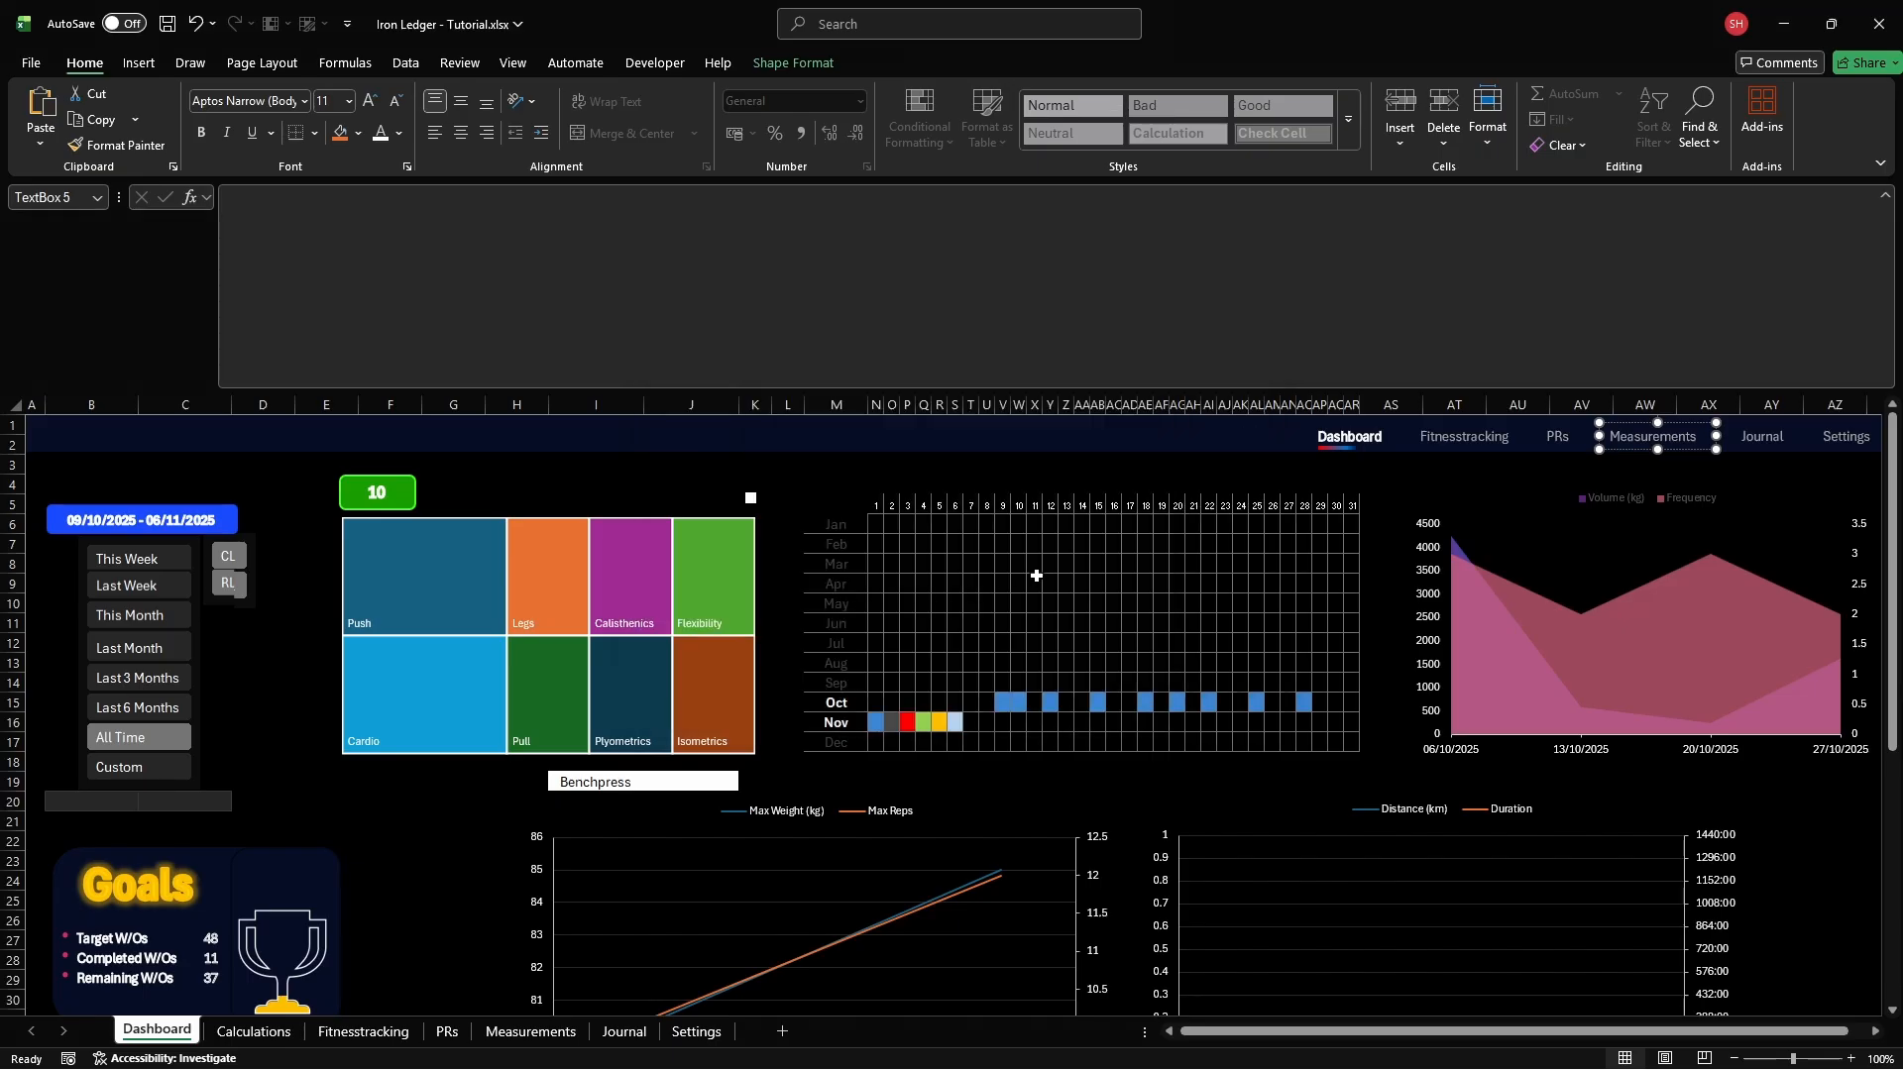
Hyperlink the Journal navigation label to cell A1 of the Journal sheet
{"action": "left_click", "coordinate": [1765, 437]}
{"action": "key", "text": "ctrl+k"}
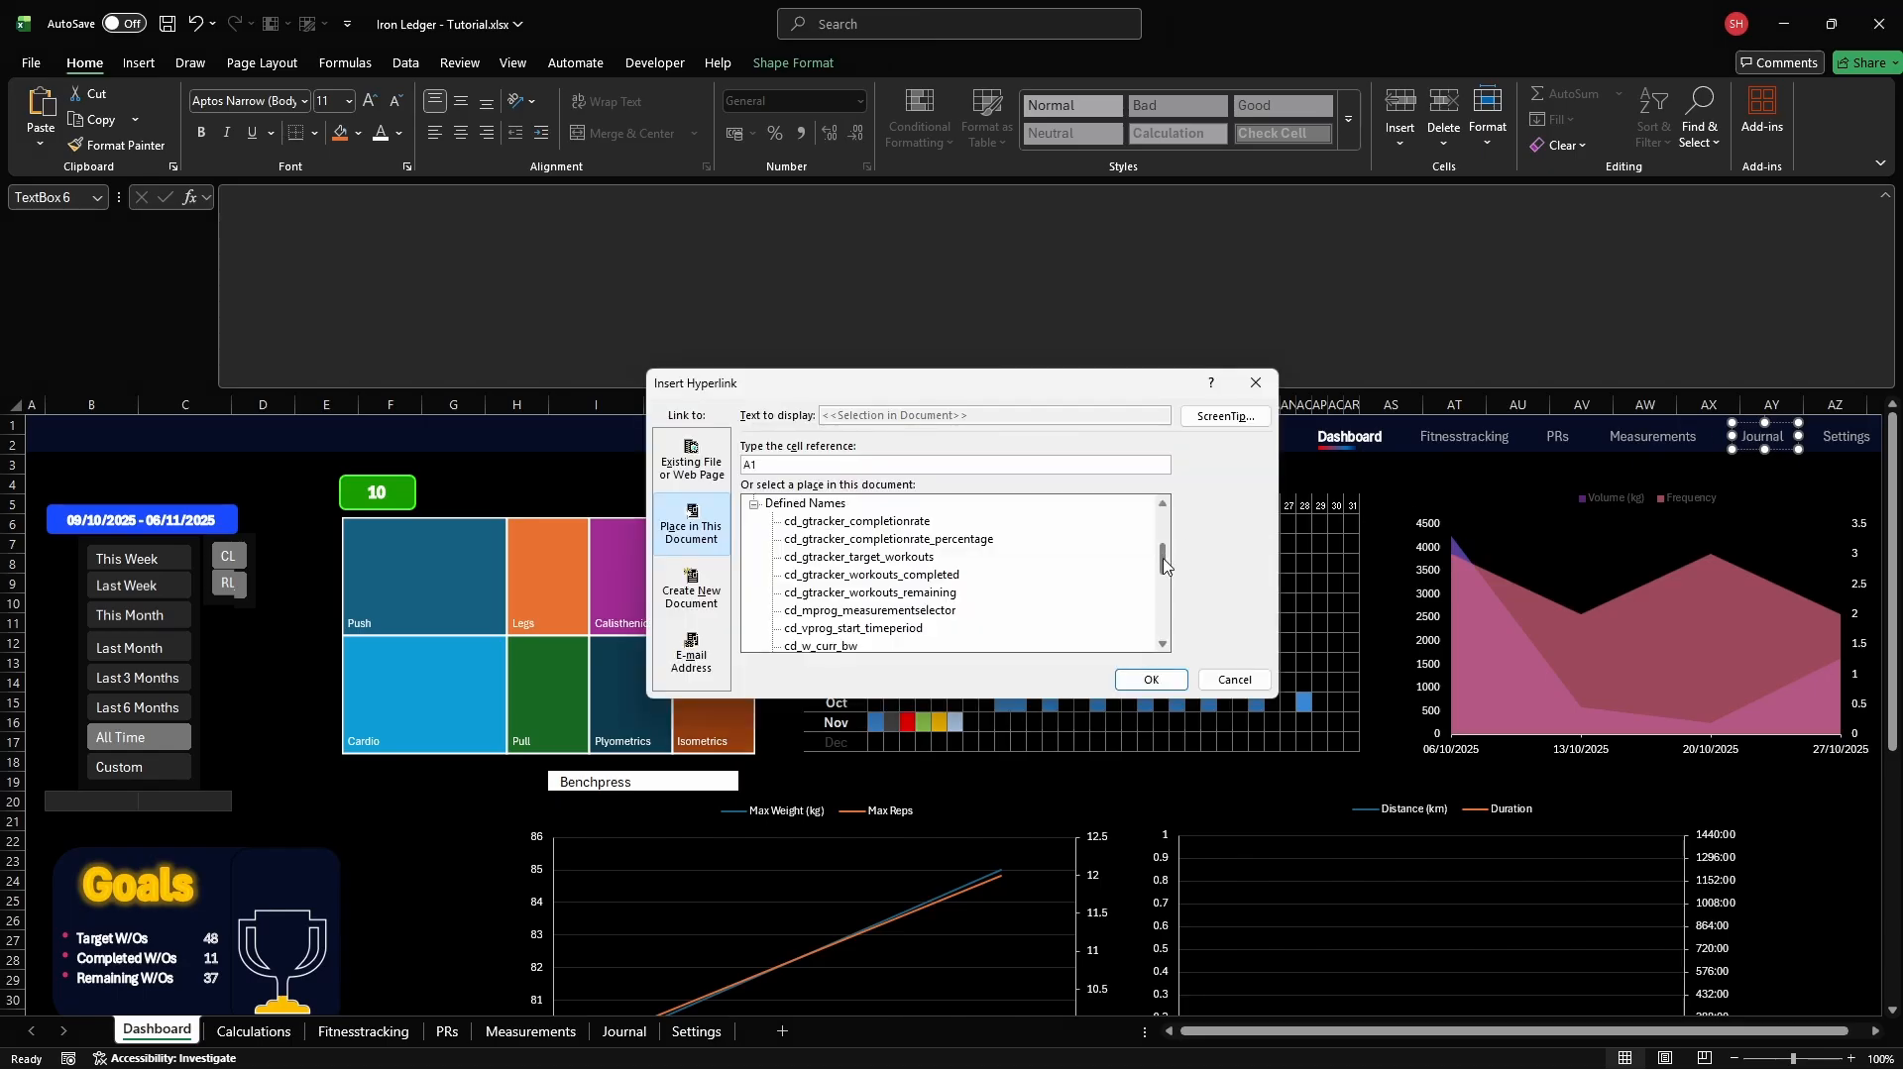
{"action": "left_click_drag", "start_coordinate": [1165, 566], "coordinate": [1164, 529]}
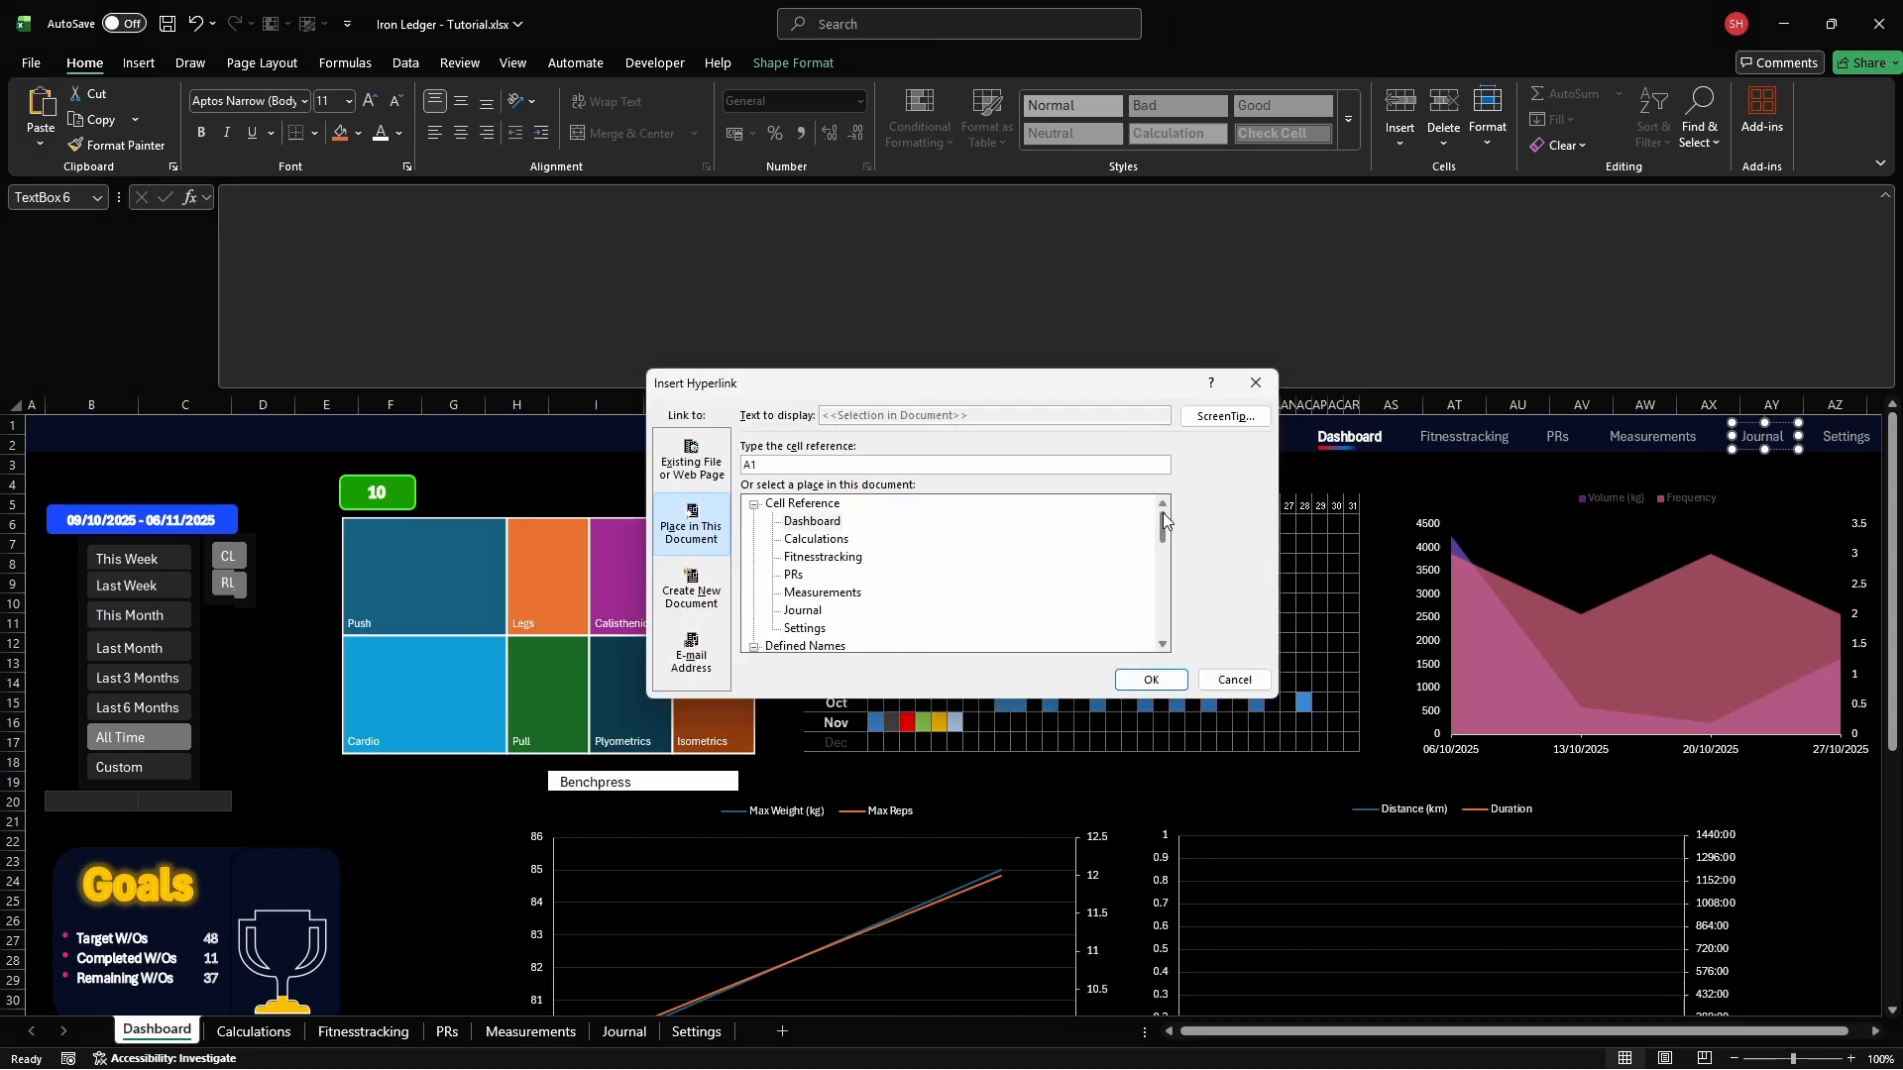
{"action": "double_click", "coordinate": [801, 613]}
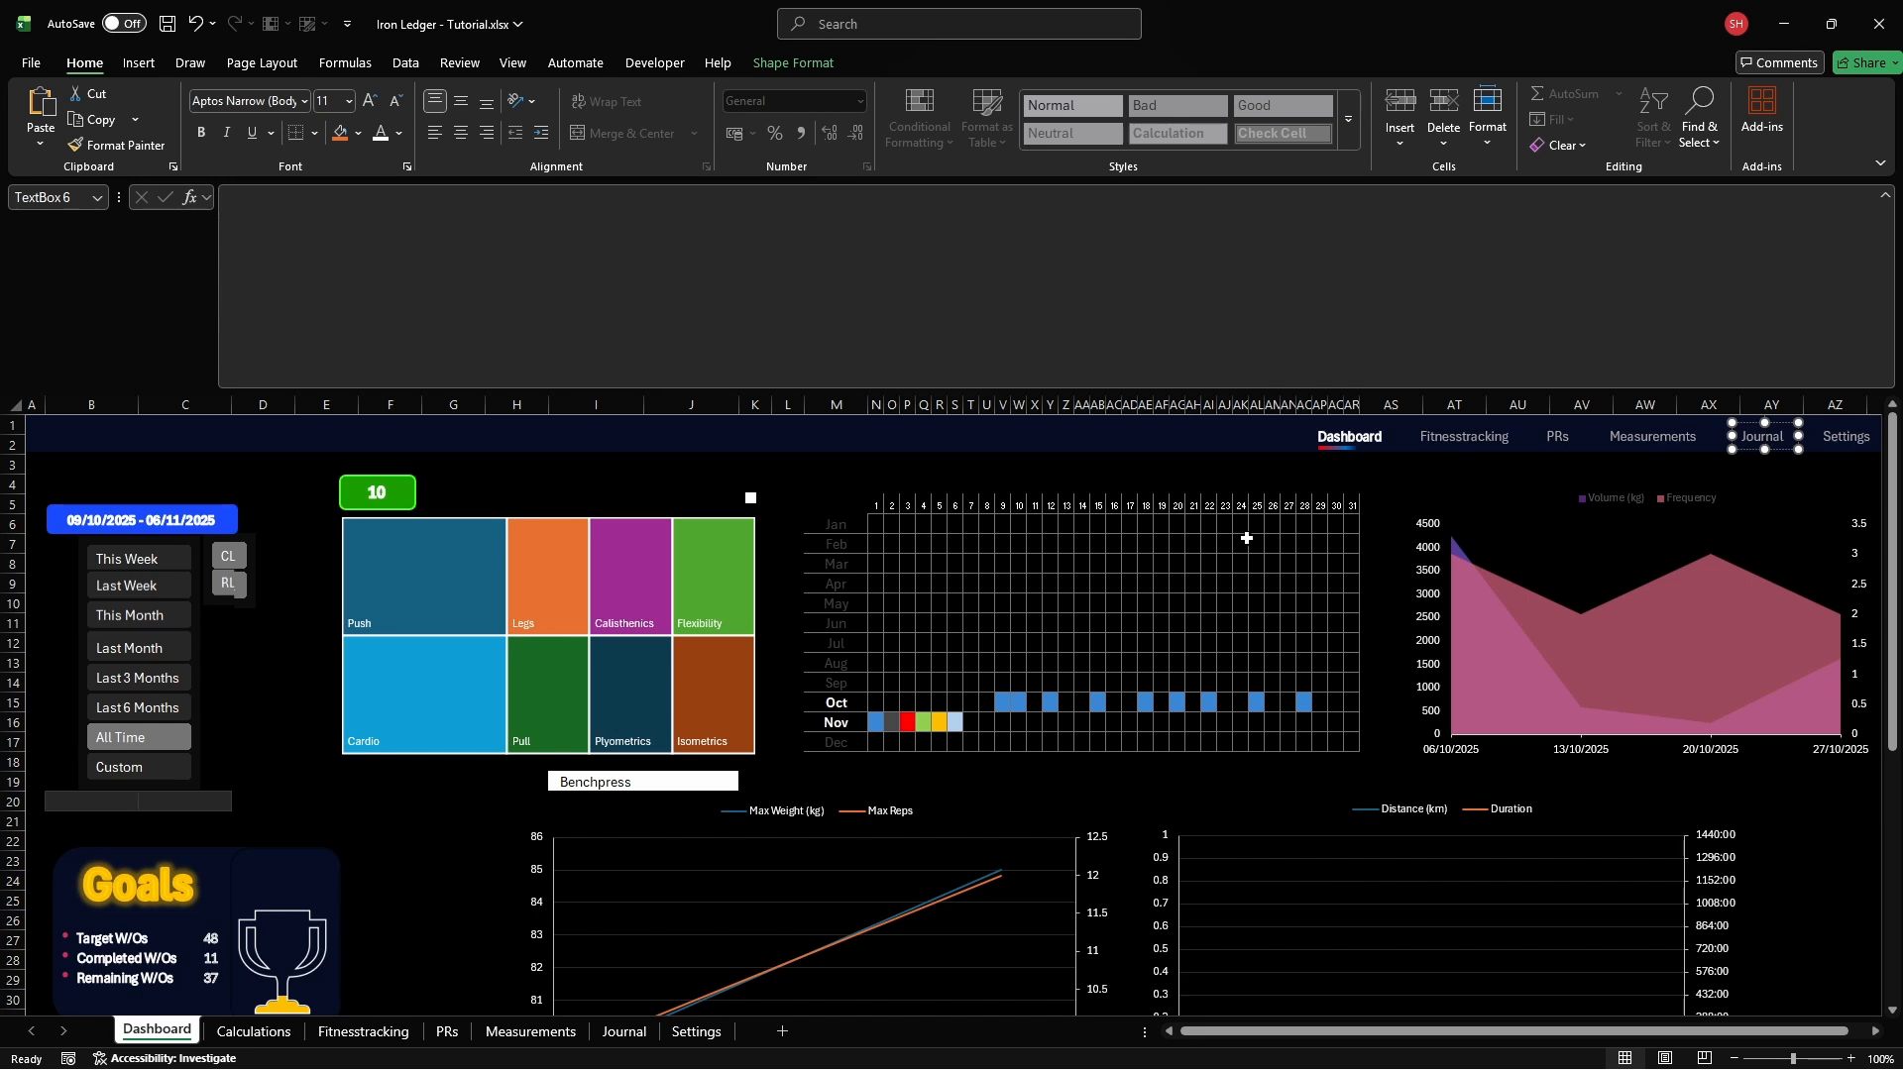
Hyperlink the Settings navigation label to cell A1 of the Settings sheet
{"action": "left_click", "coordinate": [1856, 439]}
{"action": "key", "text": "ctrl+k"}
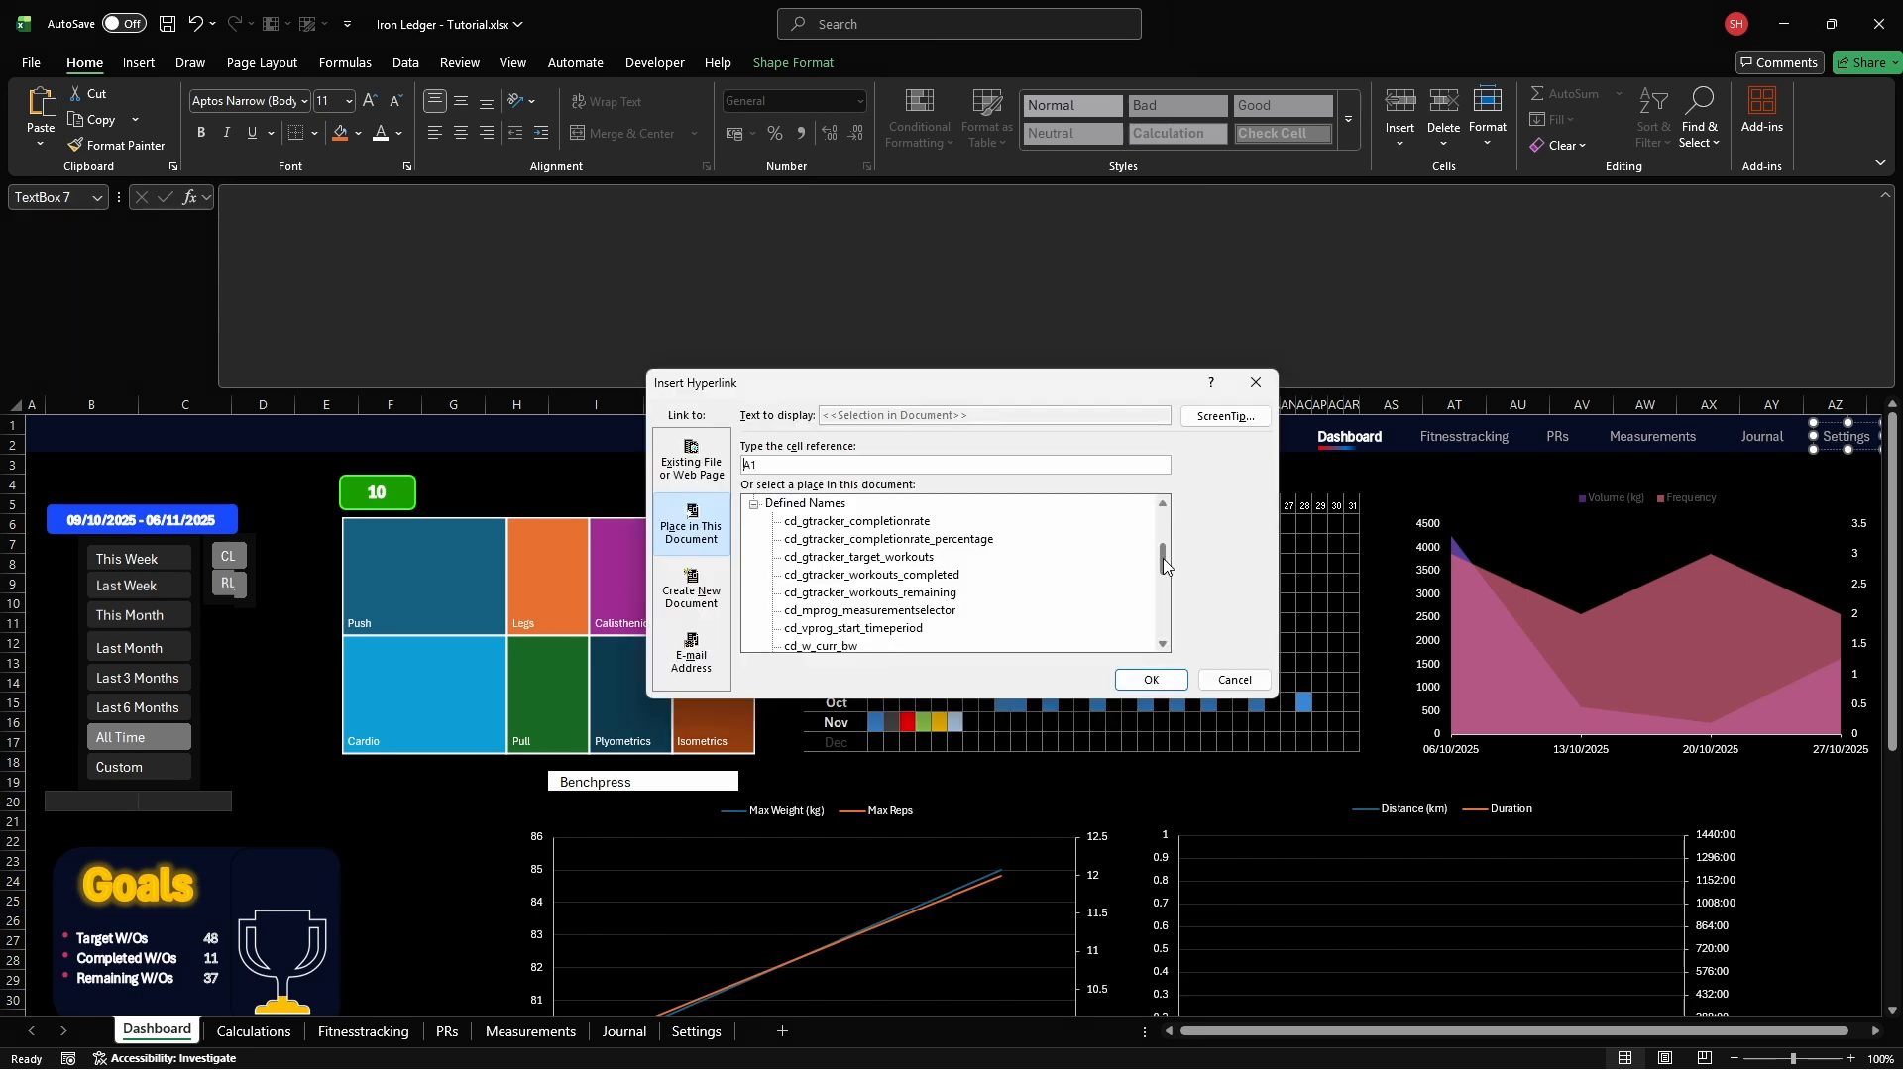
{"action": "left_click_drag", "start_coordinate": [1165, 566], "coordinate": [1165, 520]}
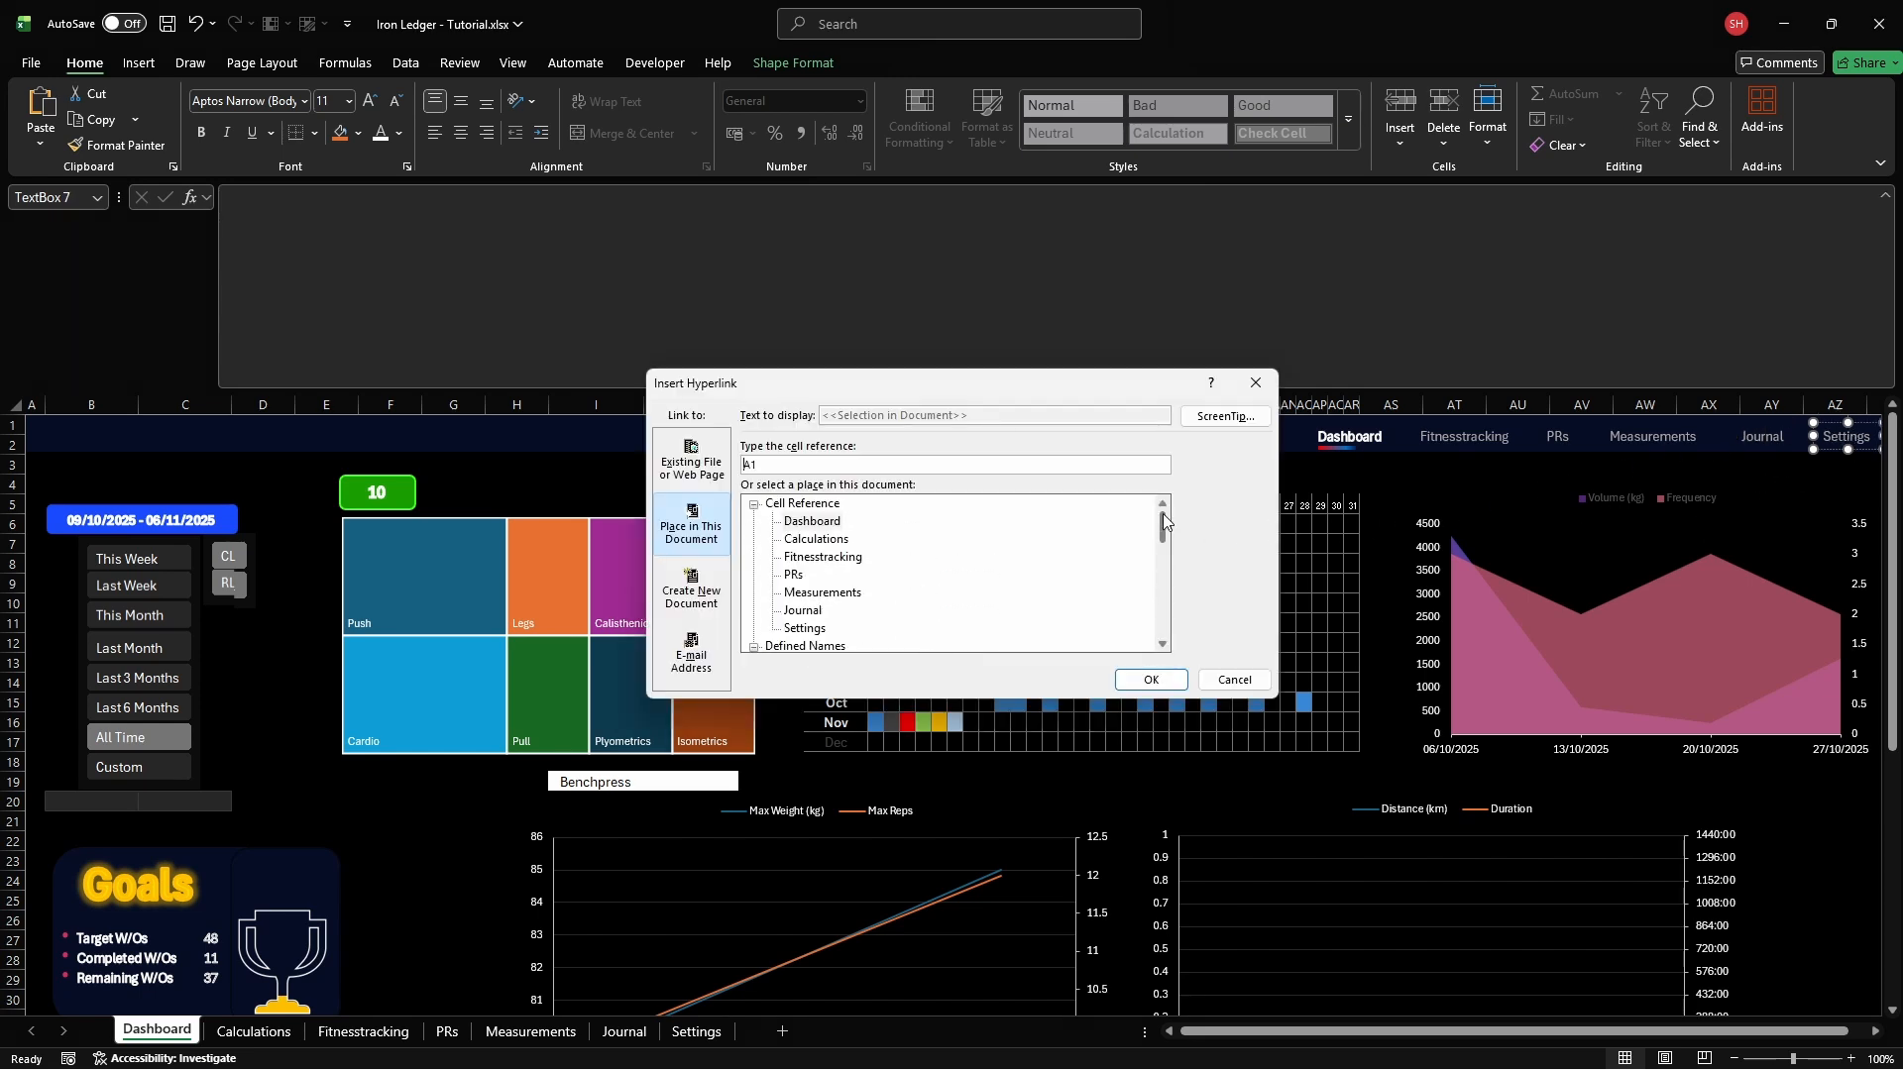
{"action": "left_click", "coordinate": [805, 628]}
{"action": "key", "text": "Return"}
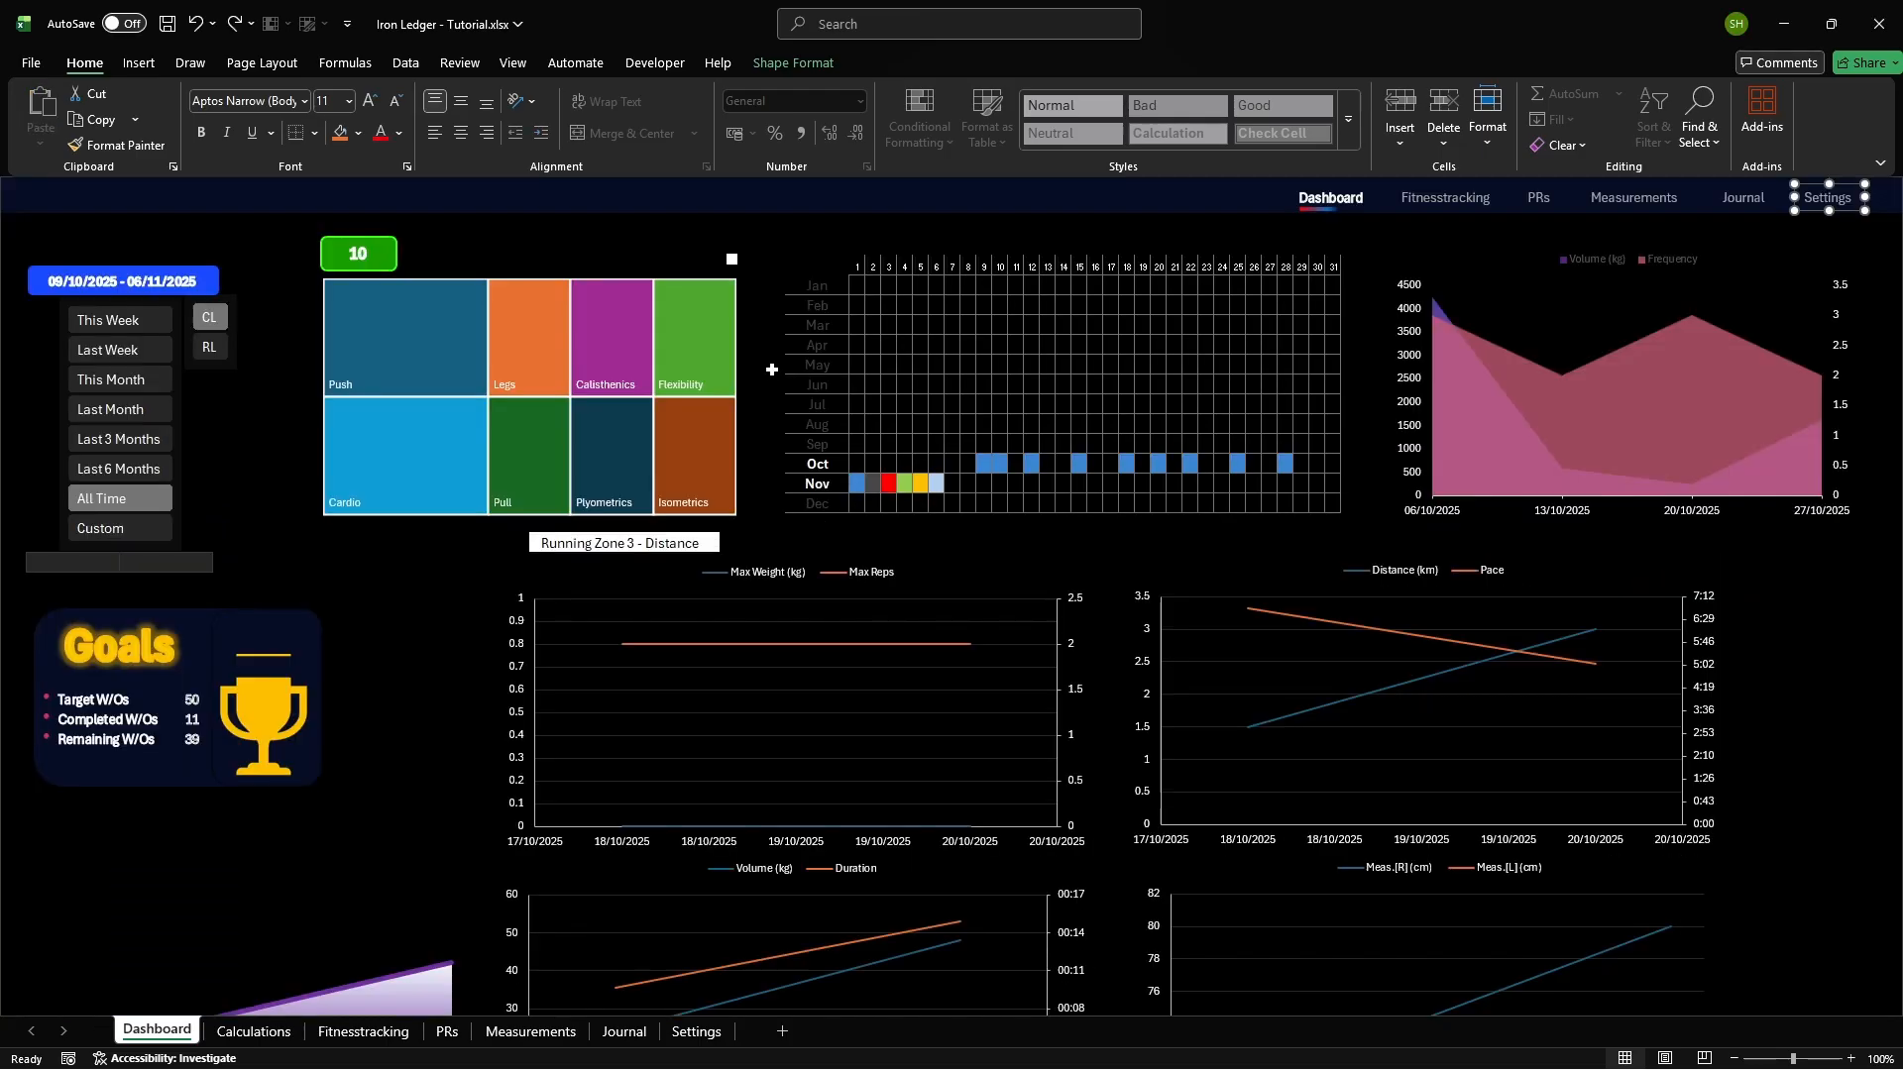
Hide the Calculations sheet and return to the Dashboard sheet
{"action": "right_click", "coordinate": [259, 1036]}
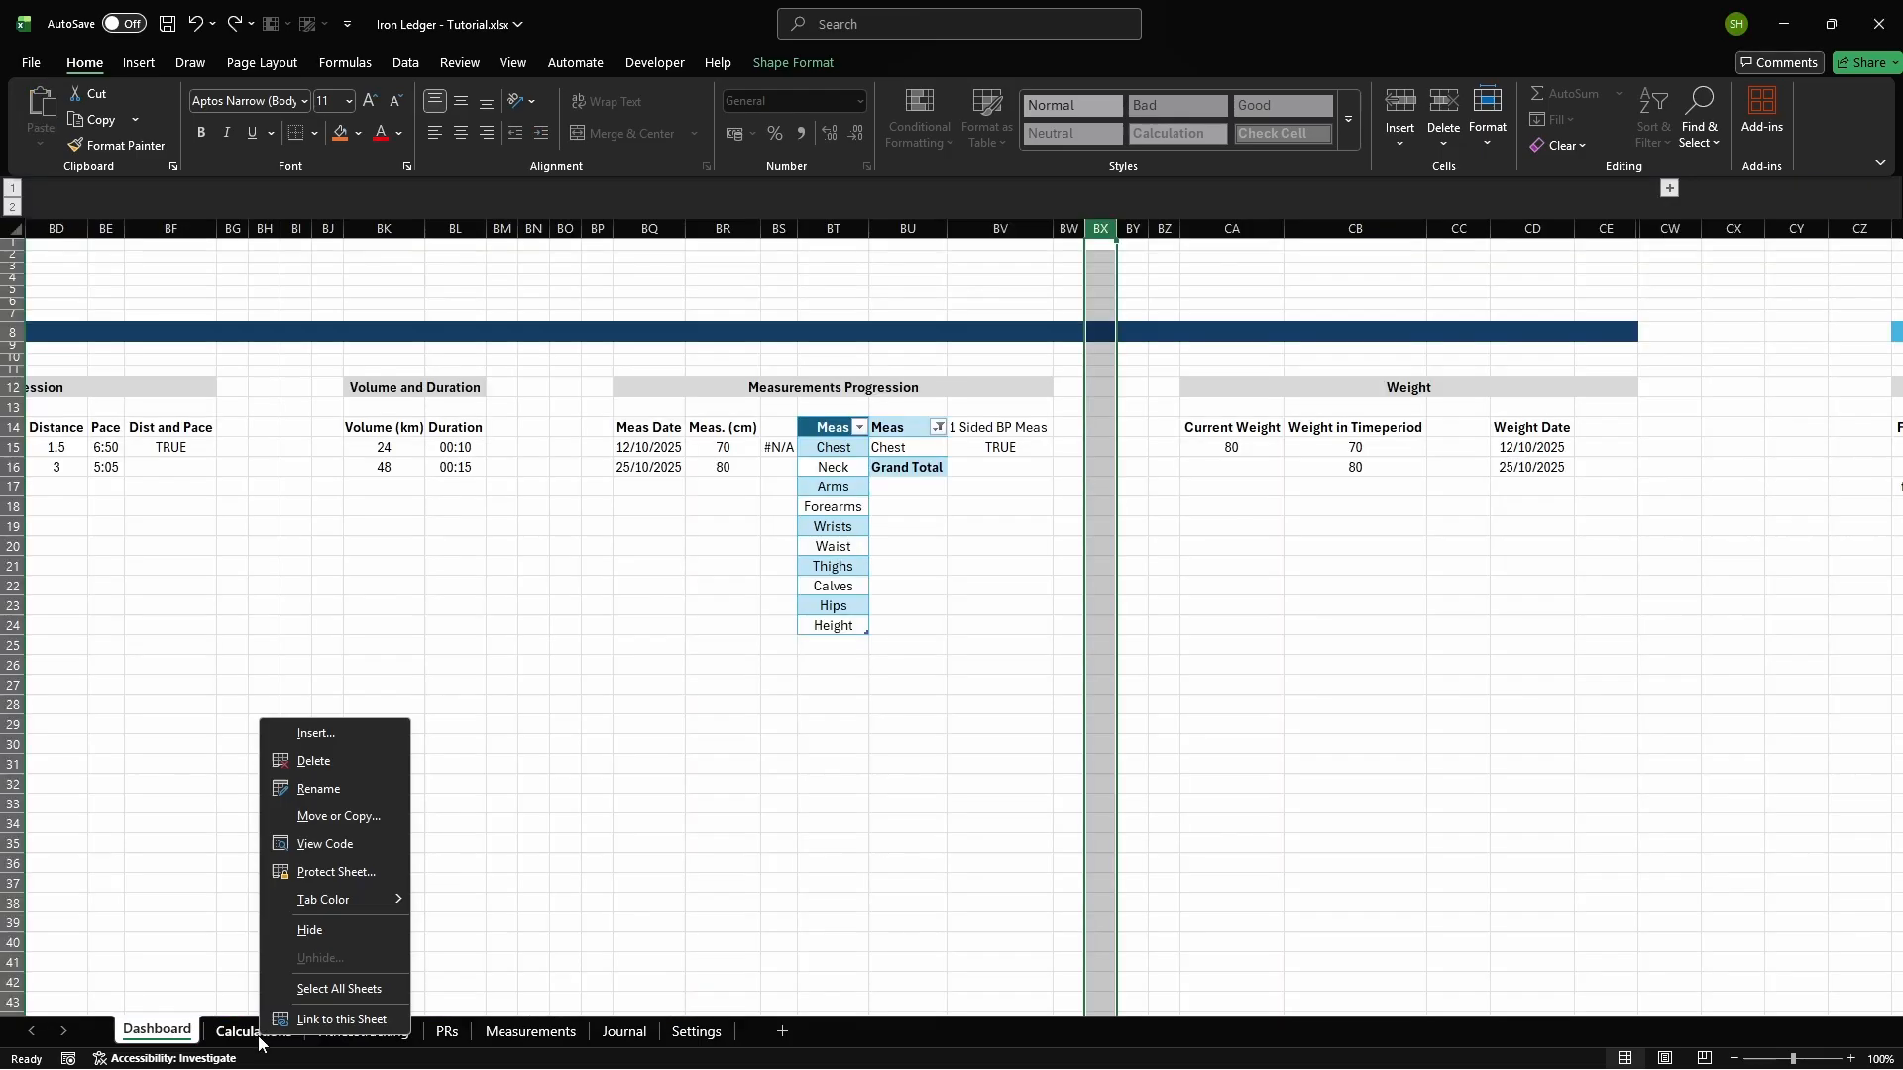
{"action": "left_click", "coordinate": [319, 929]}
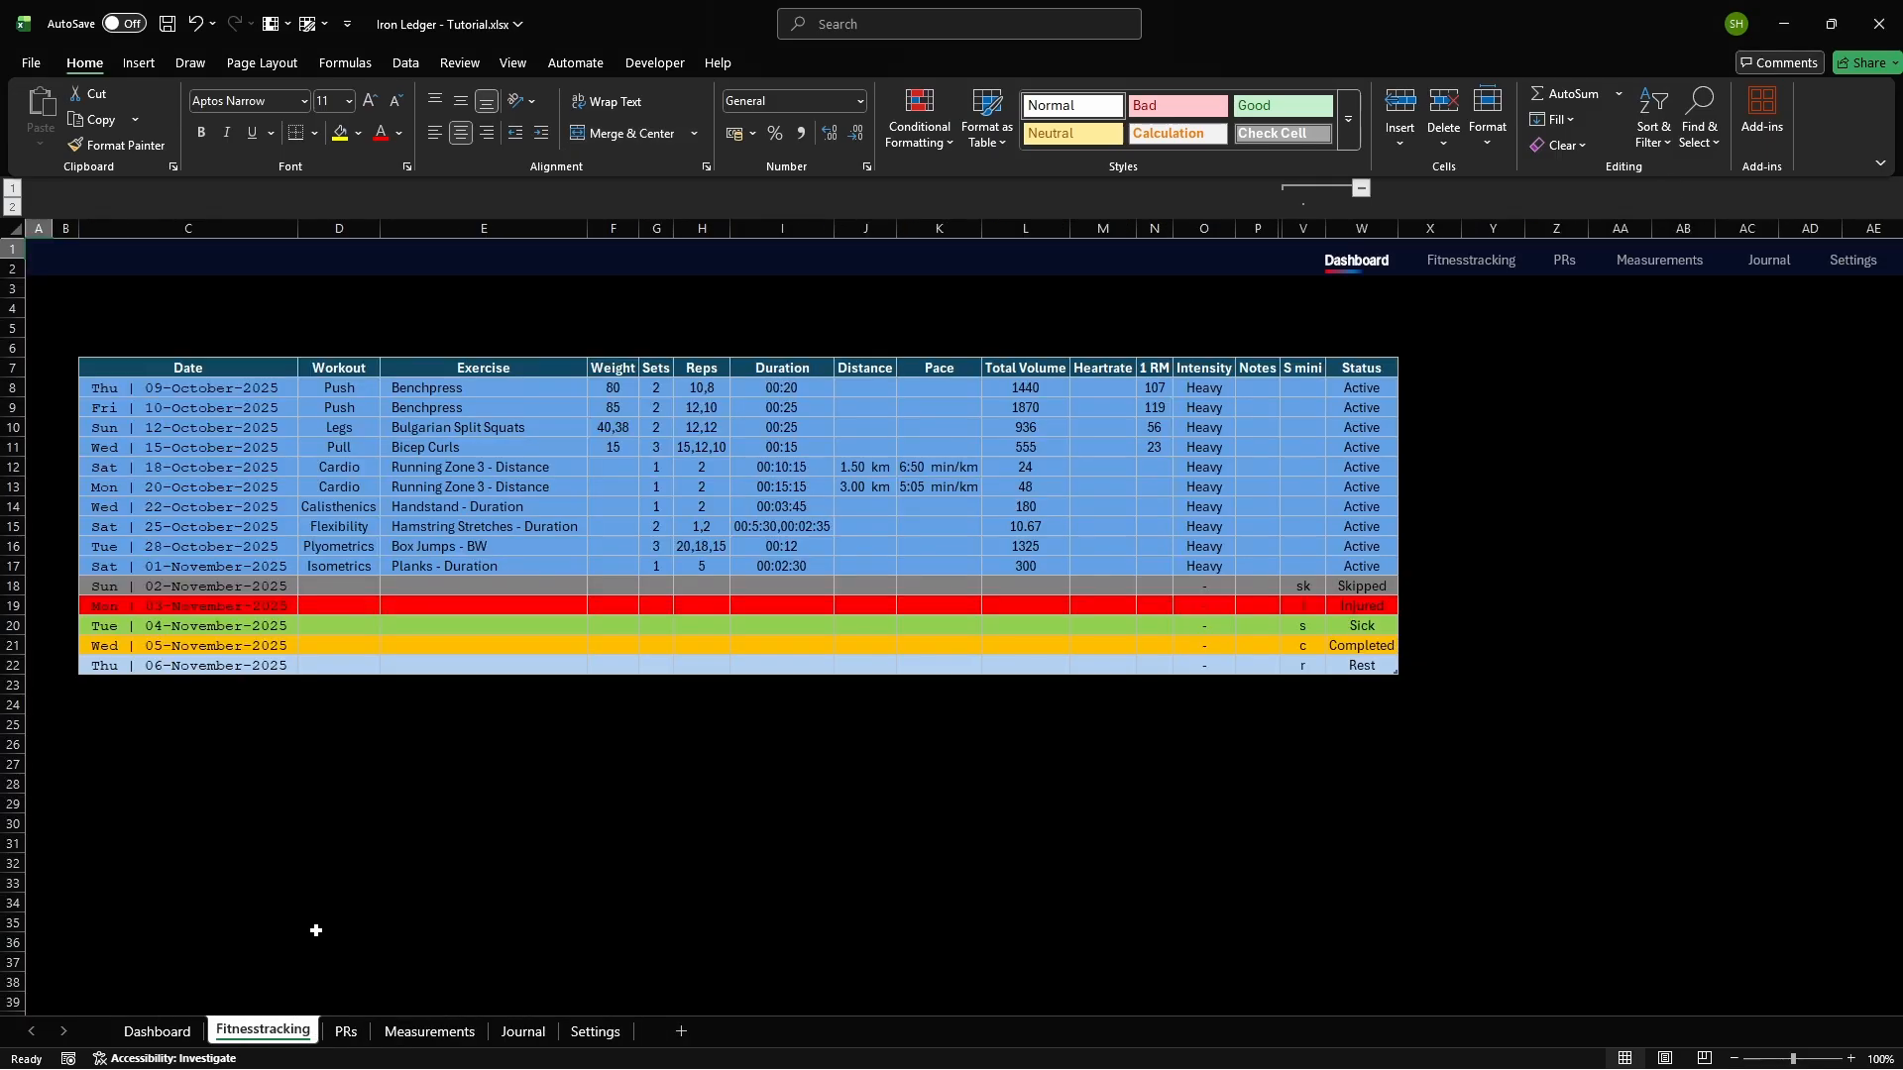
{"action": "left_click", "coordinate": [164, 1032]}
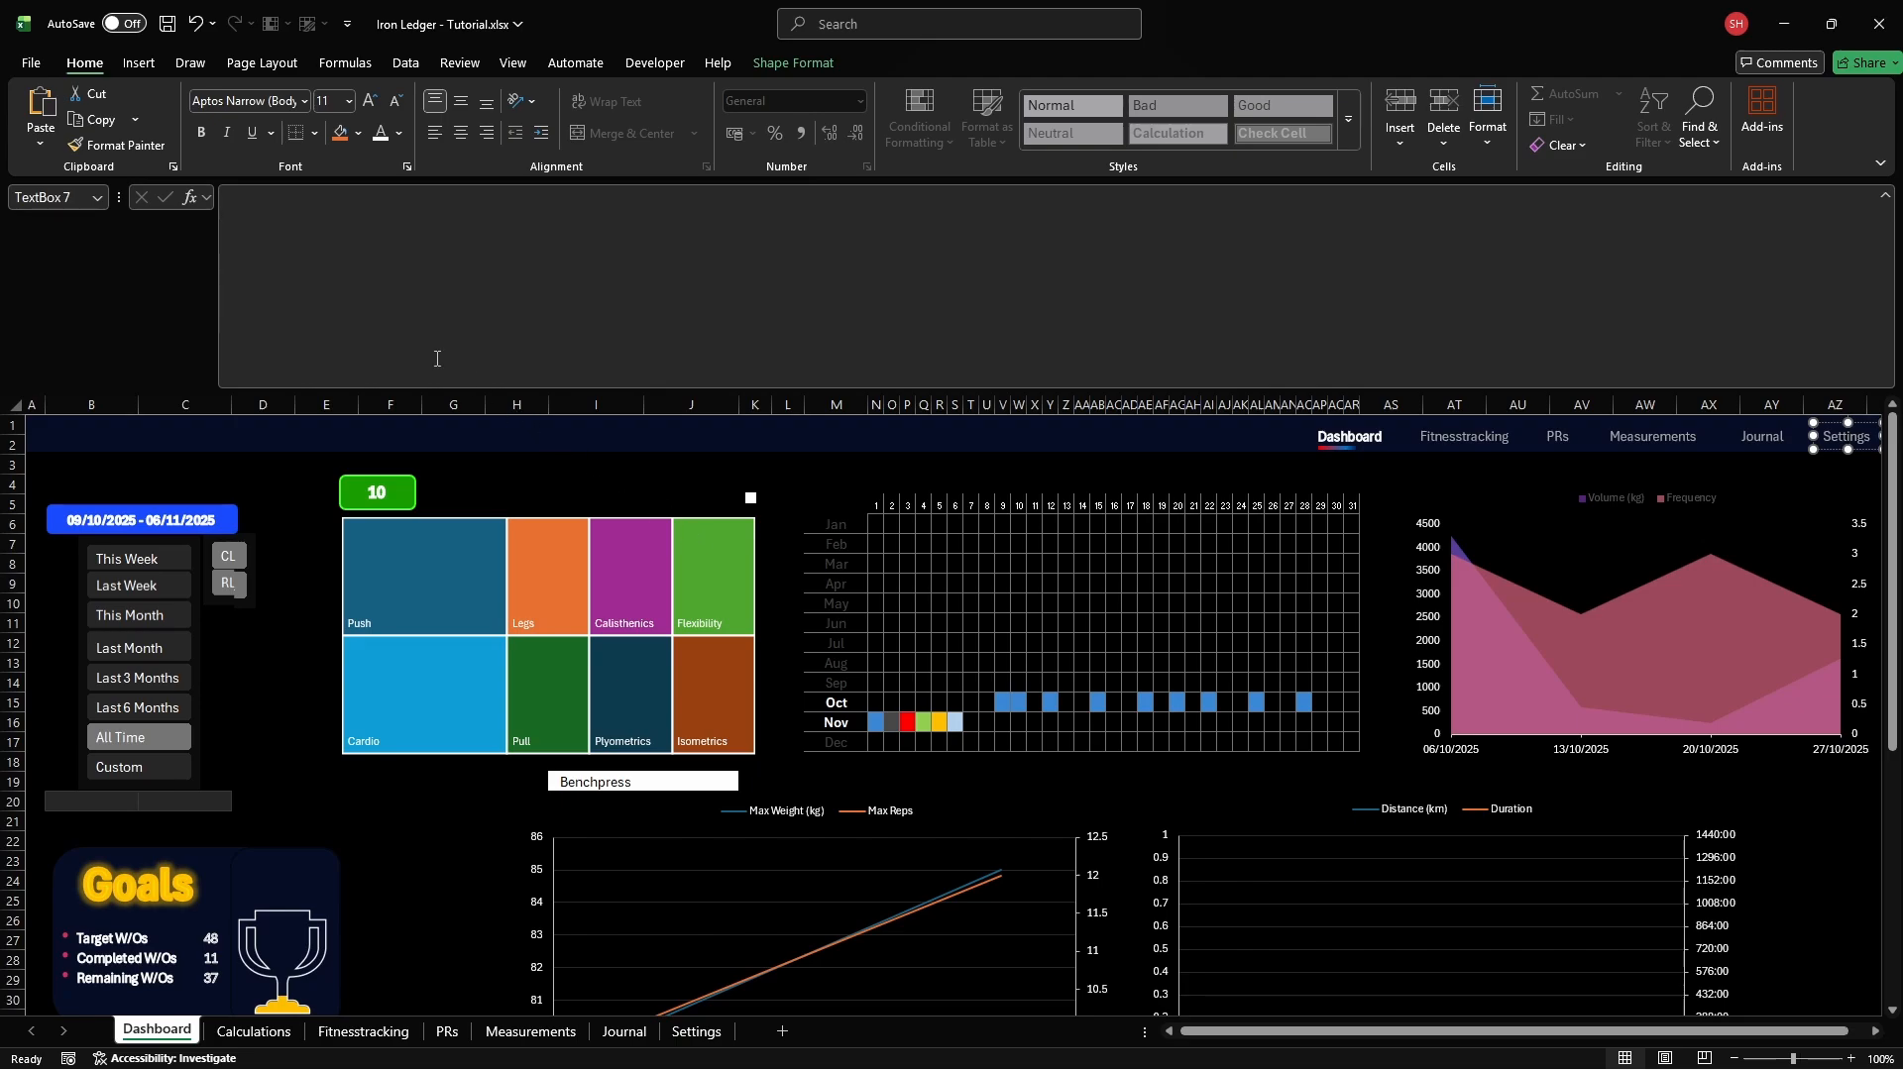
Turn off background error checking in the Excel formula options
{"action": "left_click", "coordinate": [30, 62]}
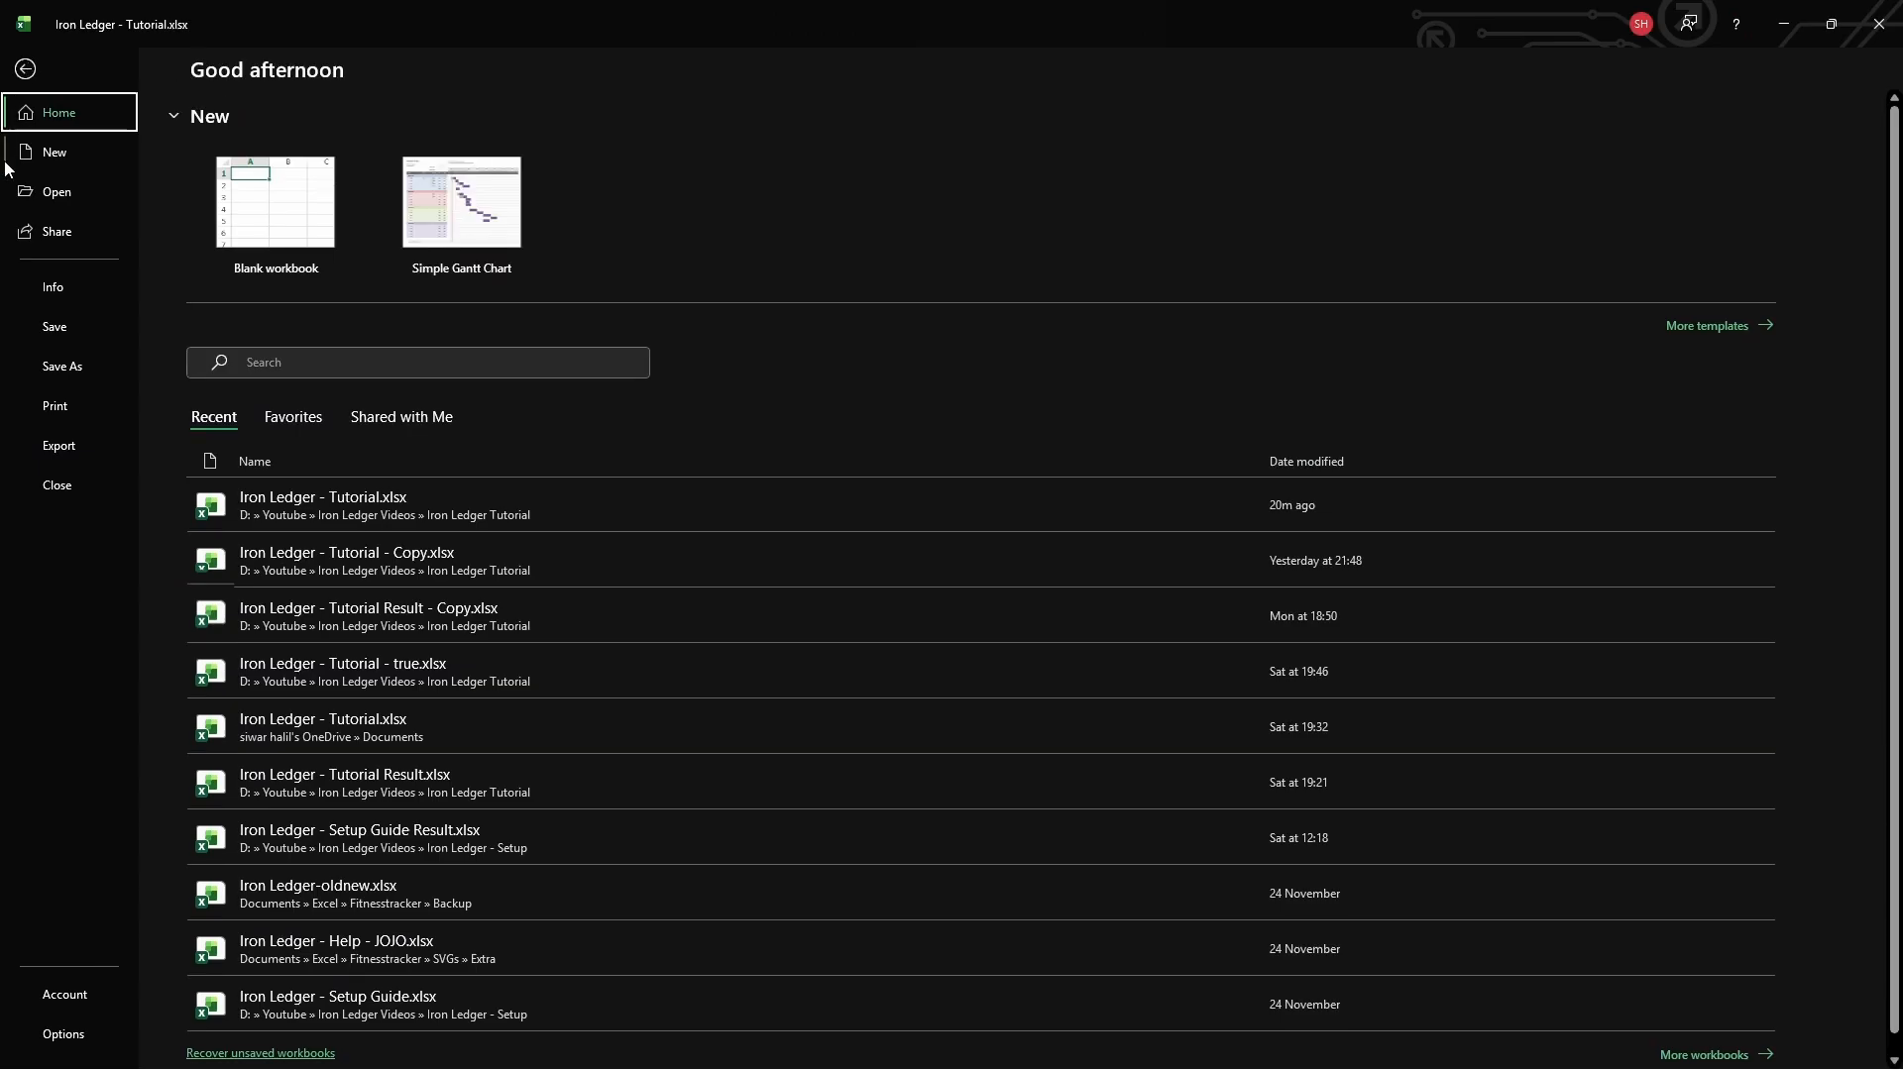
{"action": "left_click", "coordinate": [64, 1036]}
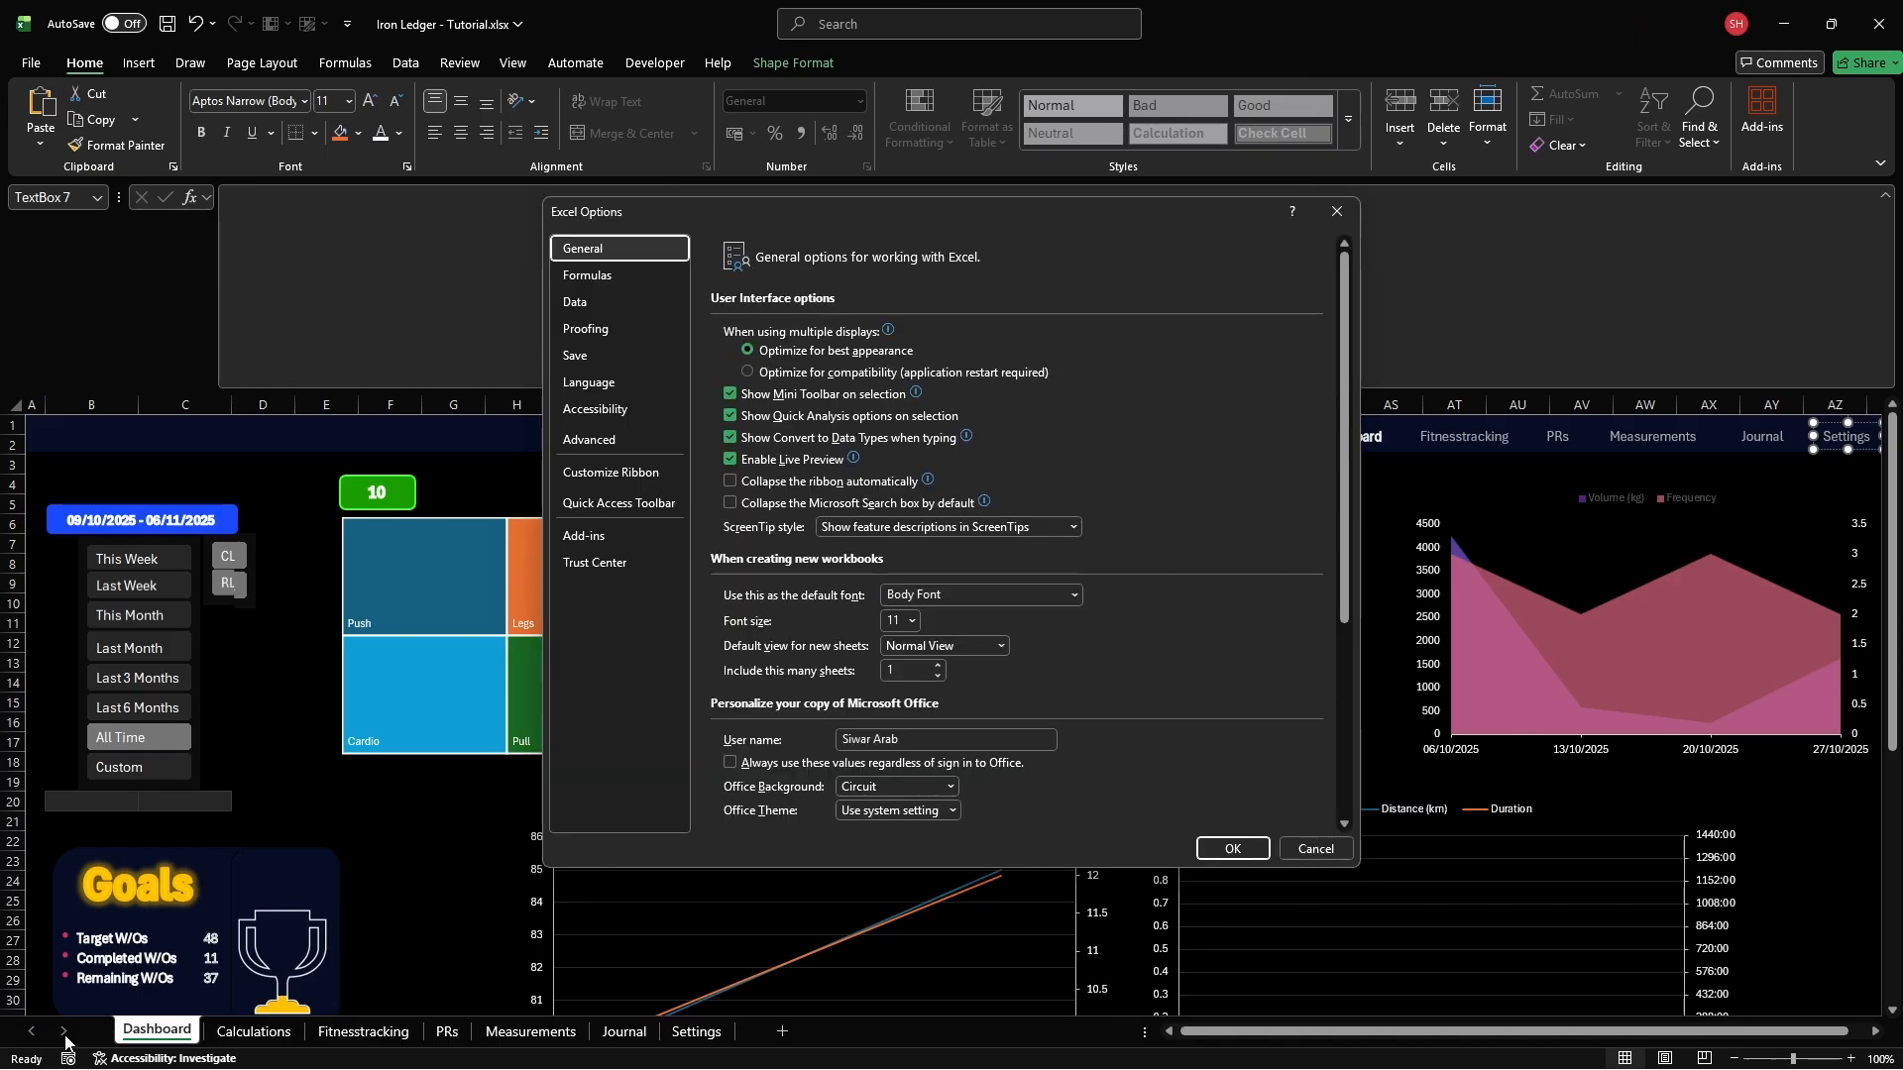
{"action": "left_click", "coordinate": [619, 276]}
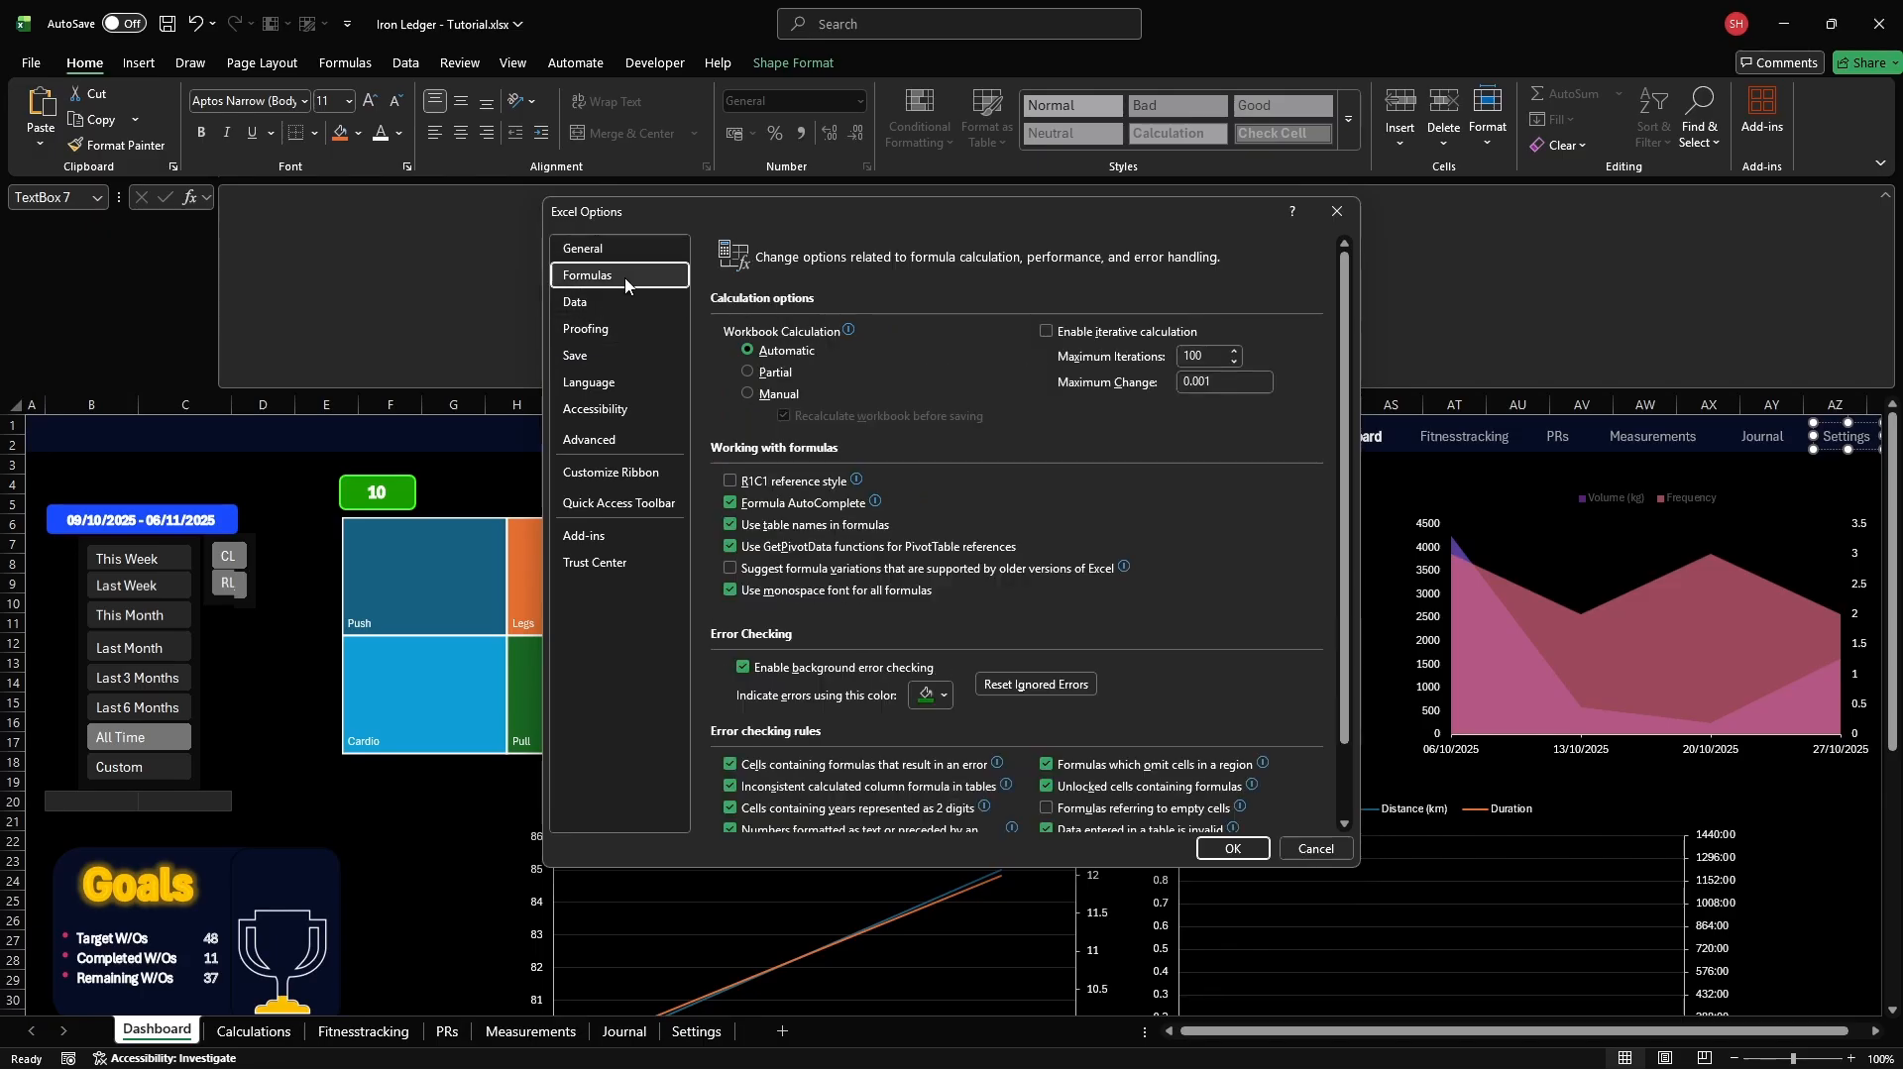
{"action": "left_click", "coordinate": [743, 669]}
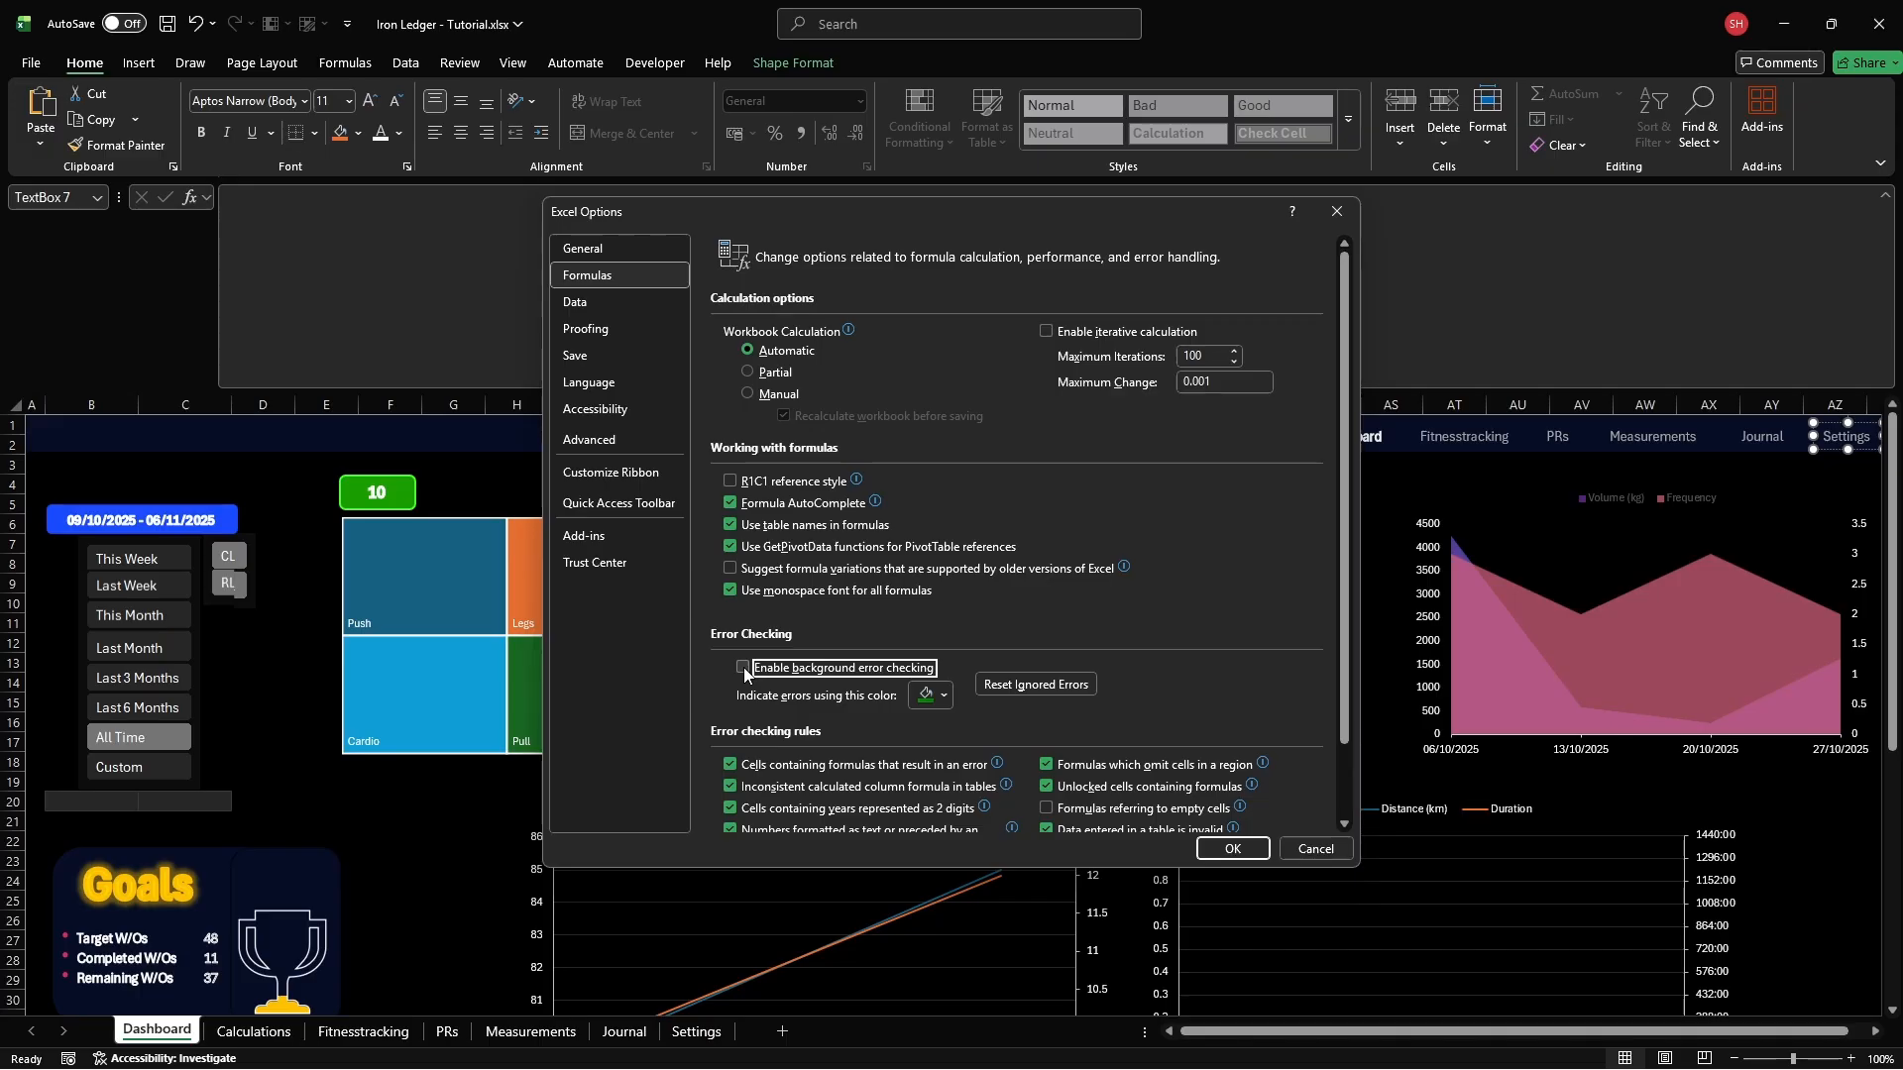
Turn off the horizontal scroll bar, vertical scroll bar and sheet tabs in the workbook's advanced display options and apply the changes
{"action": "left_click", "coordinate": [595, 442]}
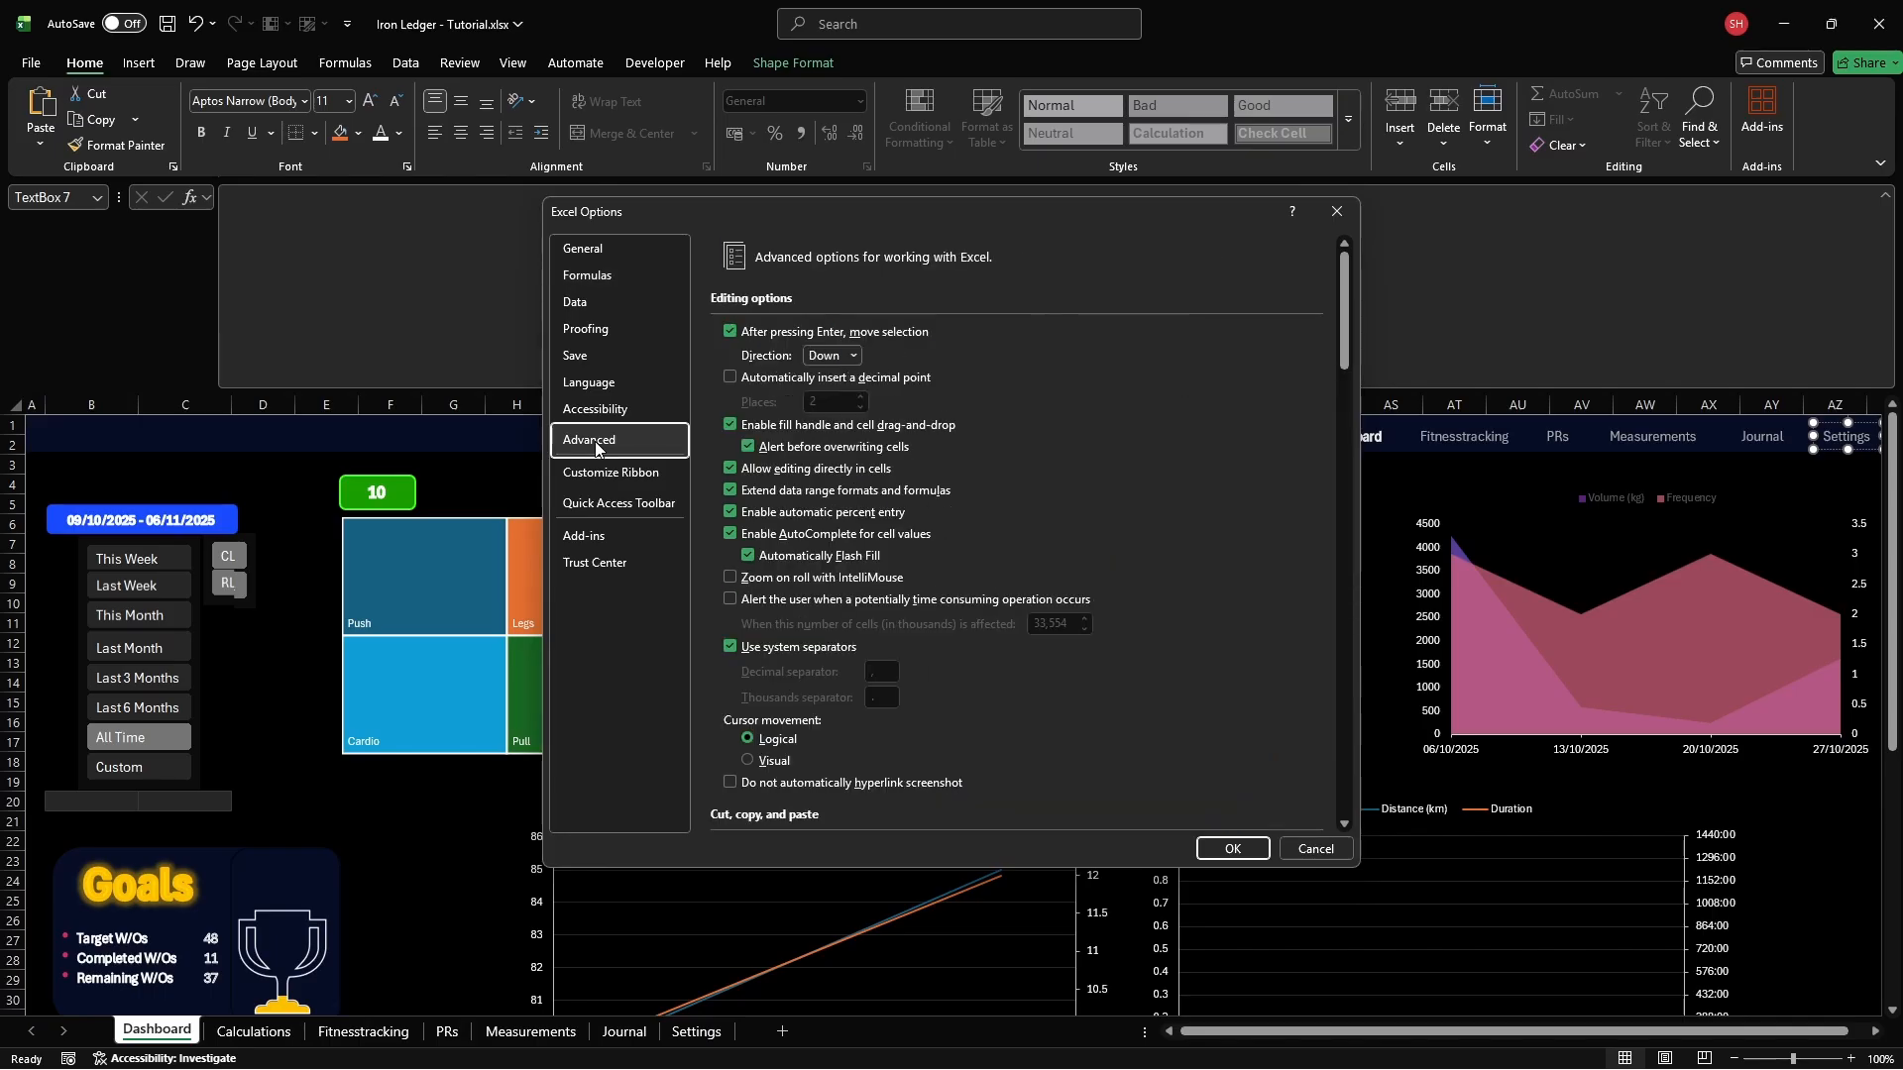
{"action": "left_click_drag", "start_coordinate": [1345, 315], "coordinate": [1342, 571]}
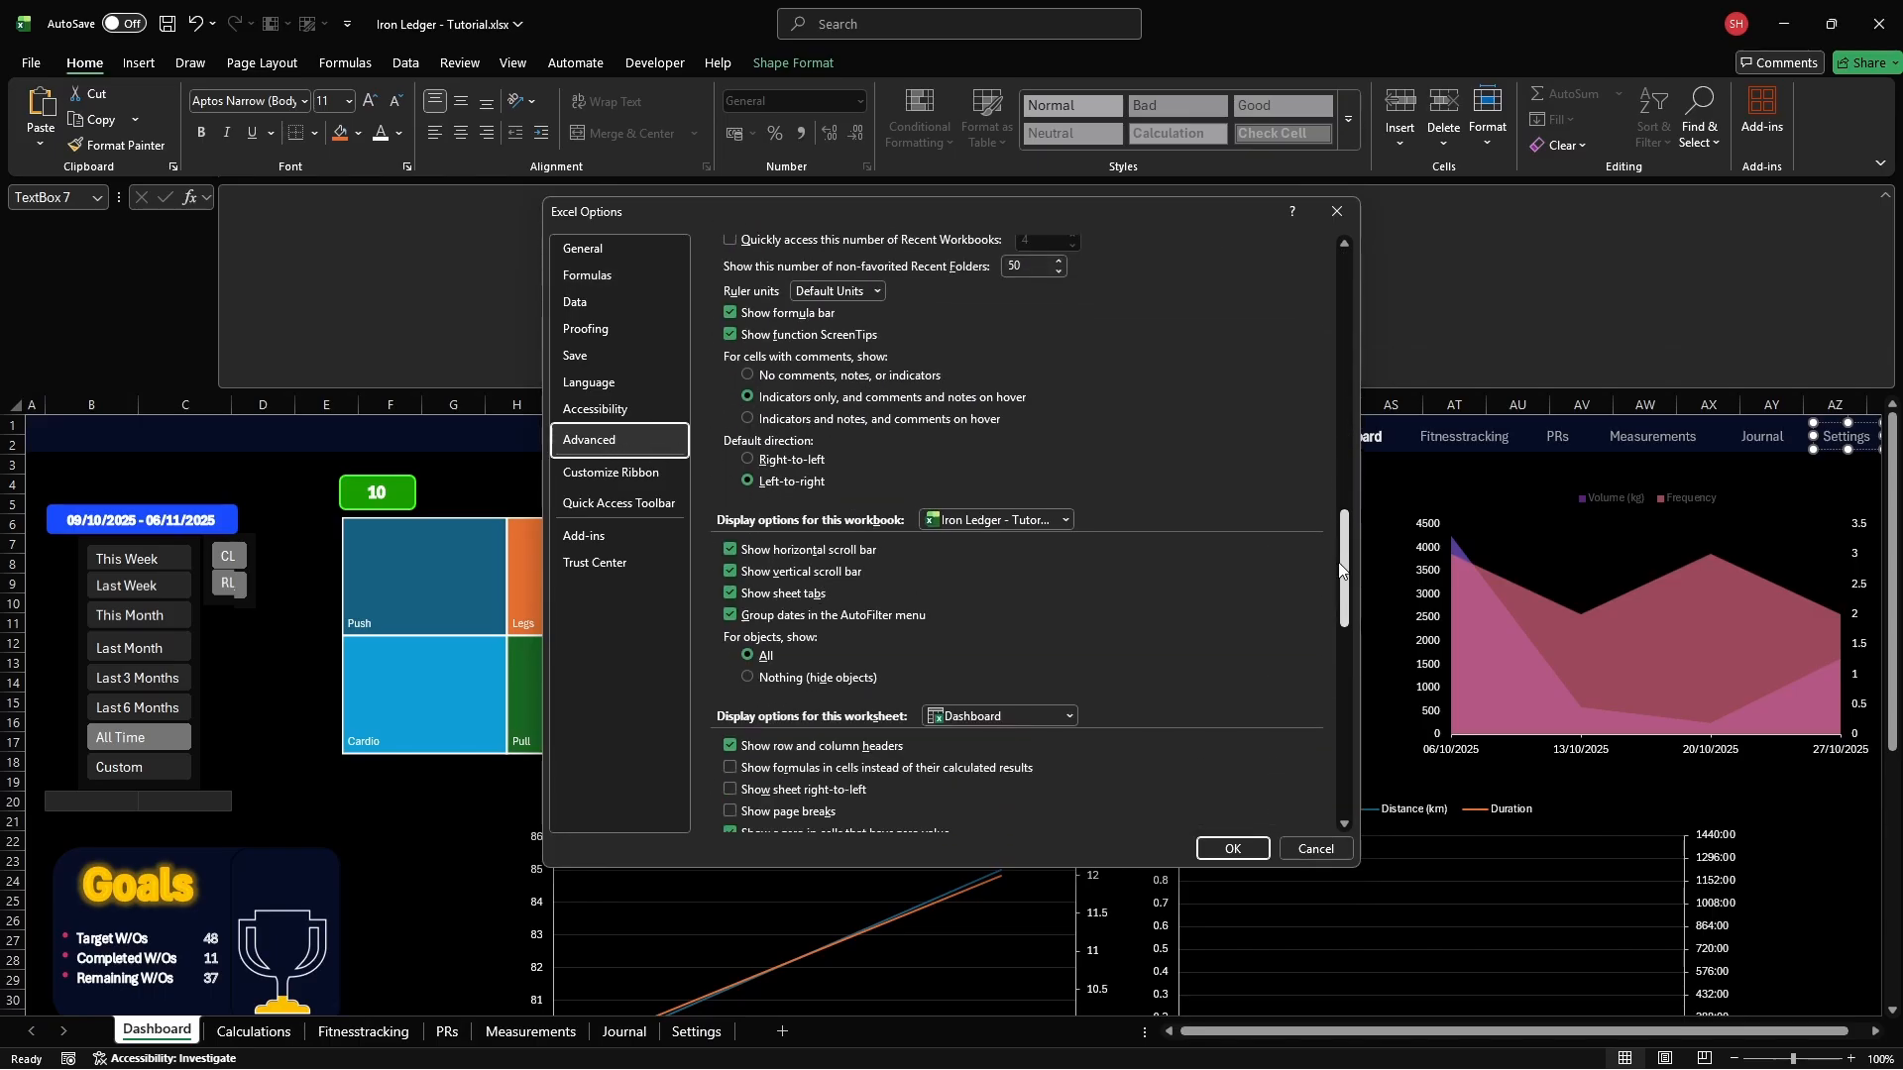
{"action": "left_click", "coordinate": [730, 551]}
{"action": "left_click", "coordinate": [731, 572]}
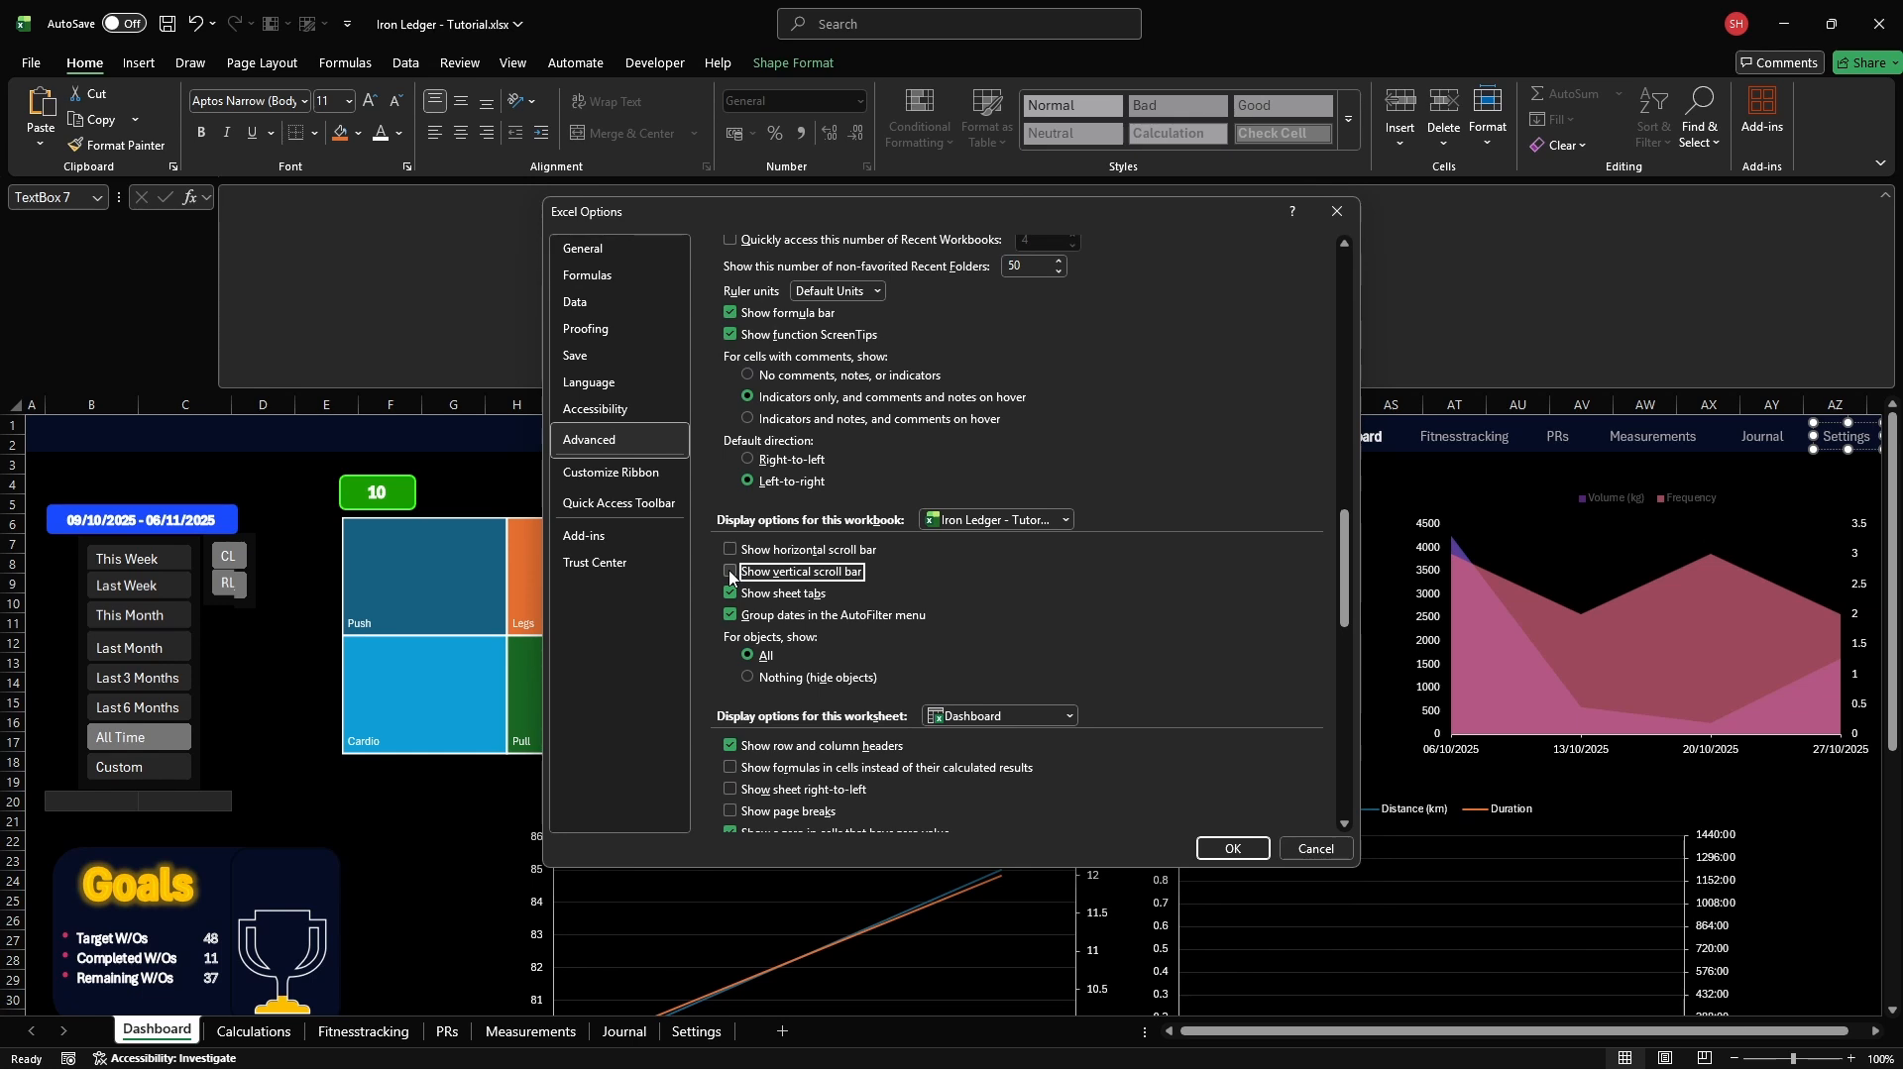
{"action": "left_click", "coordinate": [731, 594]}
{"action": "key", "text": "Return"}
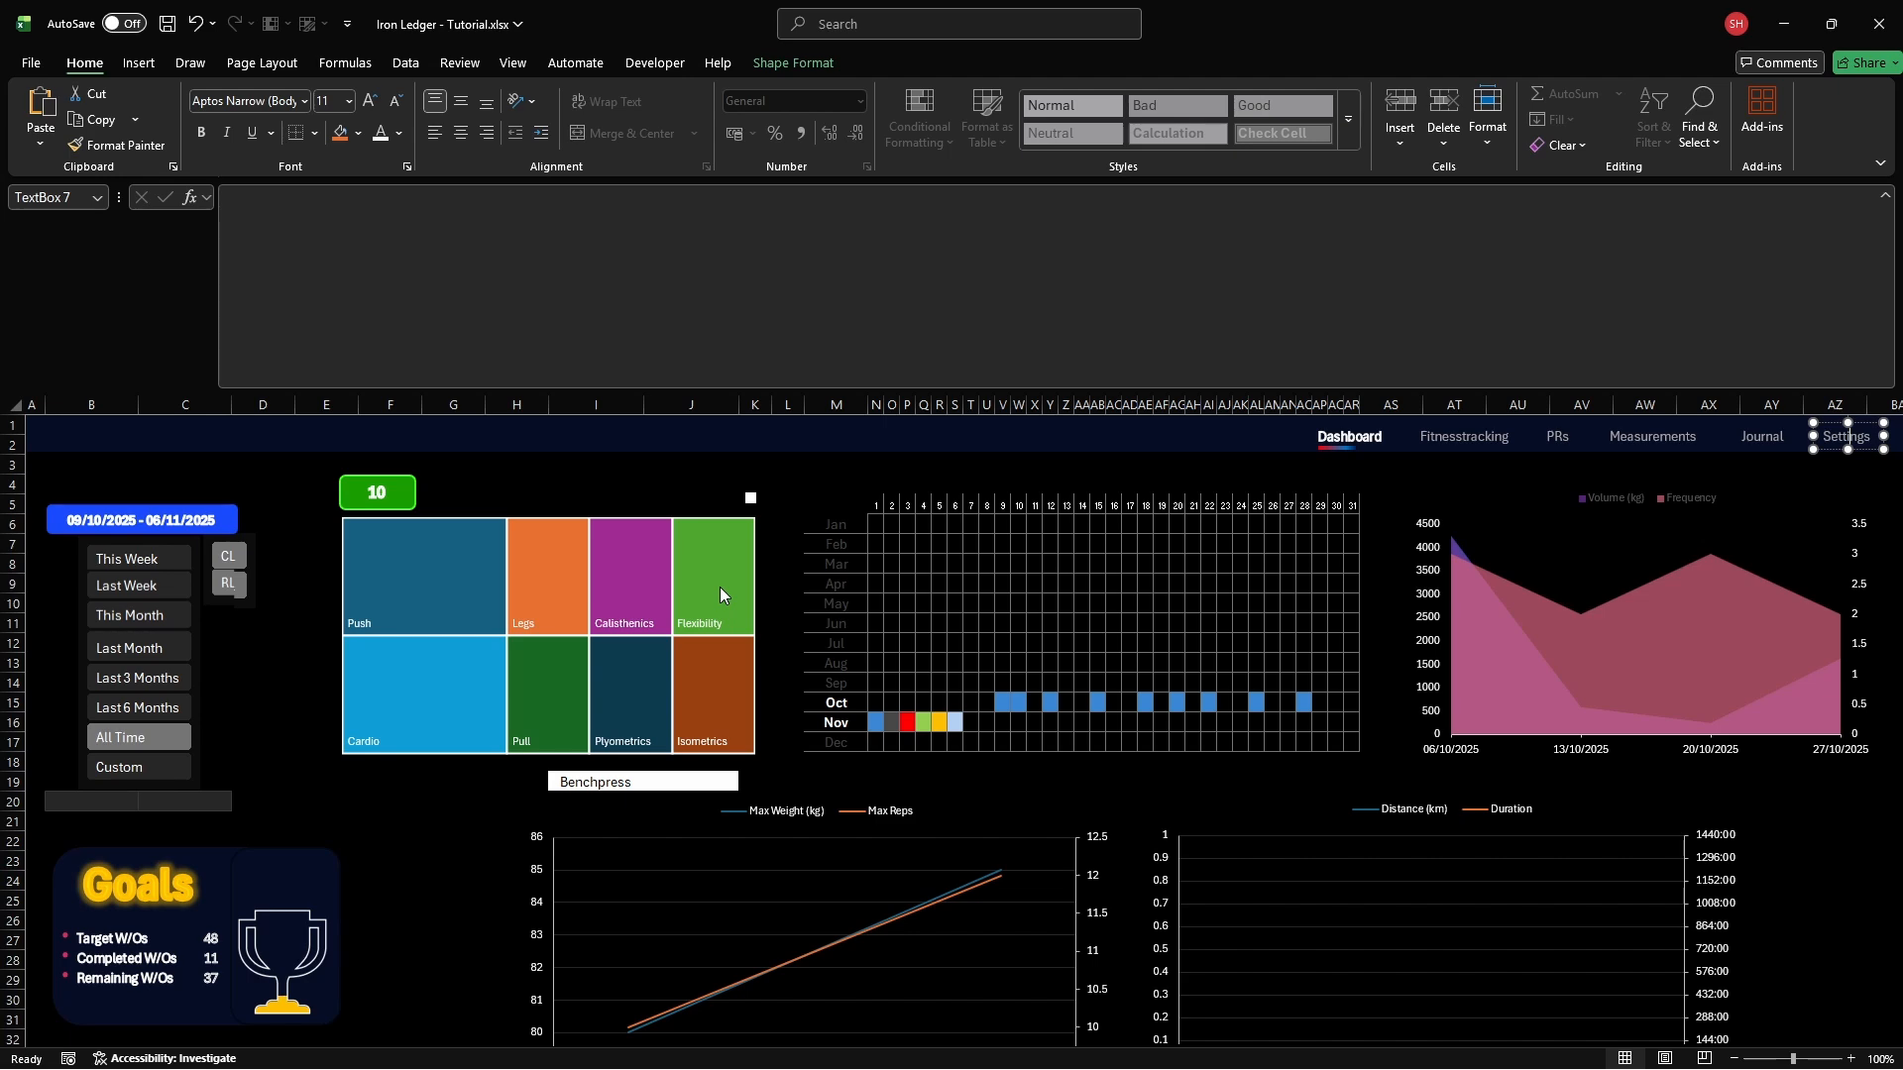
Hide the Dashboard's row and column headings and the formula bar, and switch to full-screen display
{"action": "left_click", "coordinate": [512, 62]}
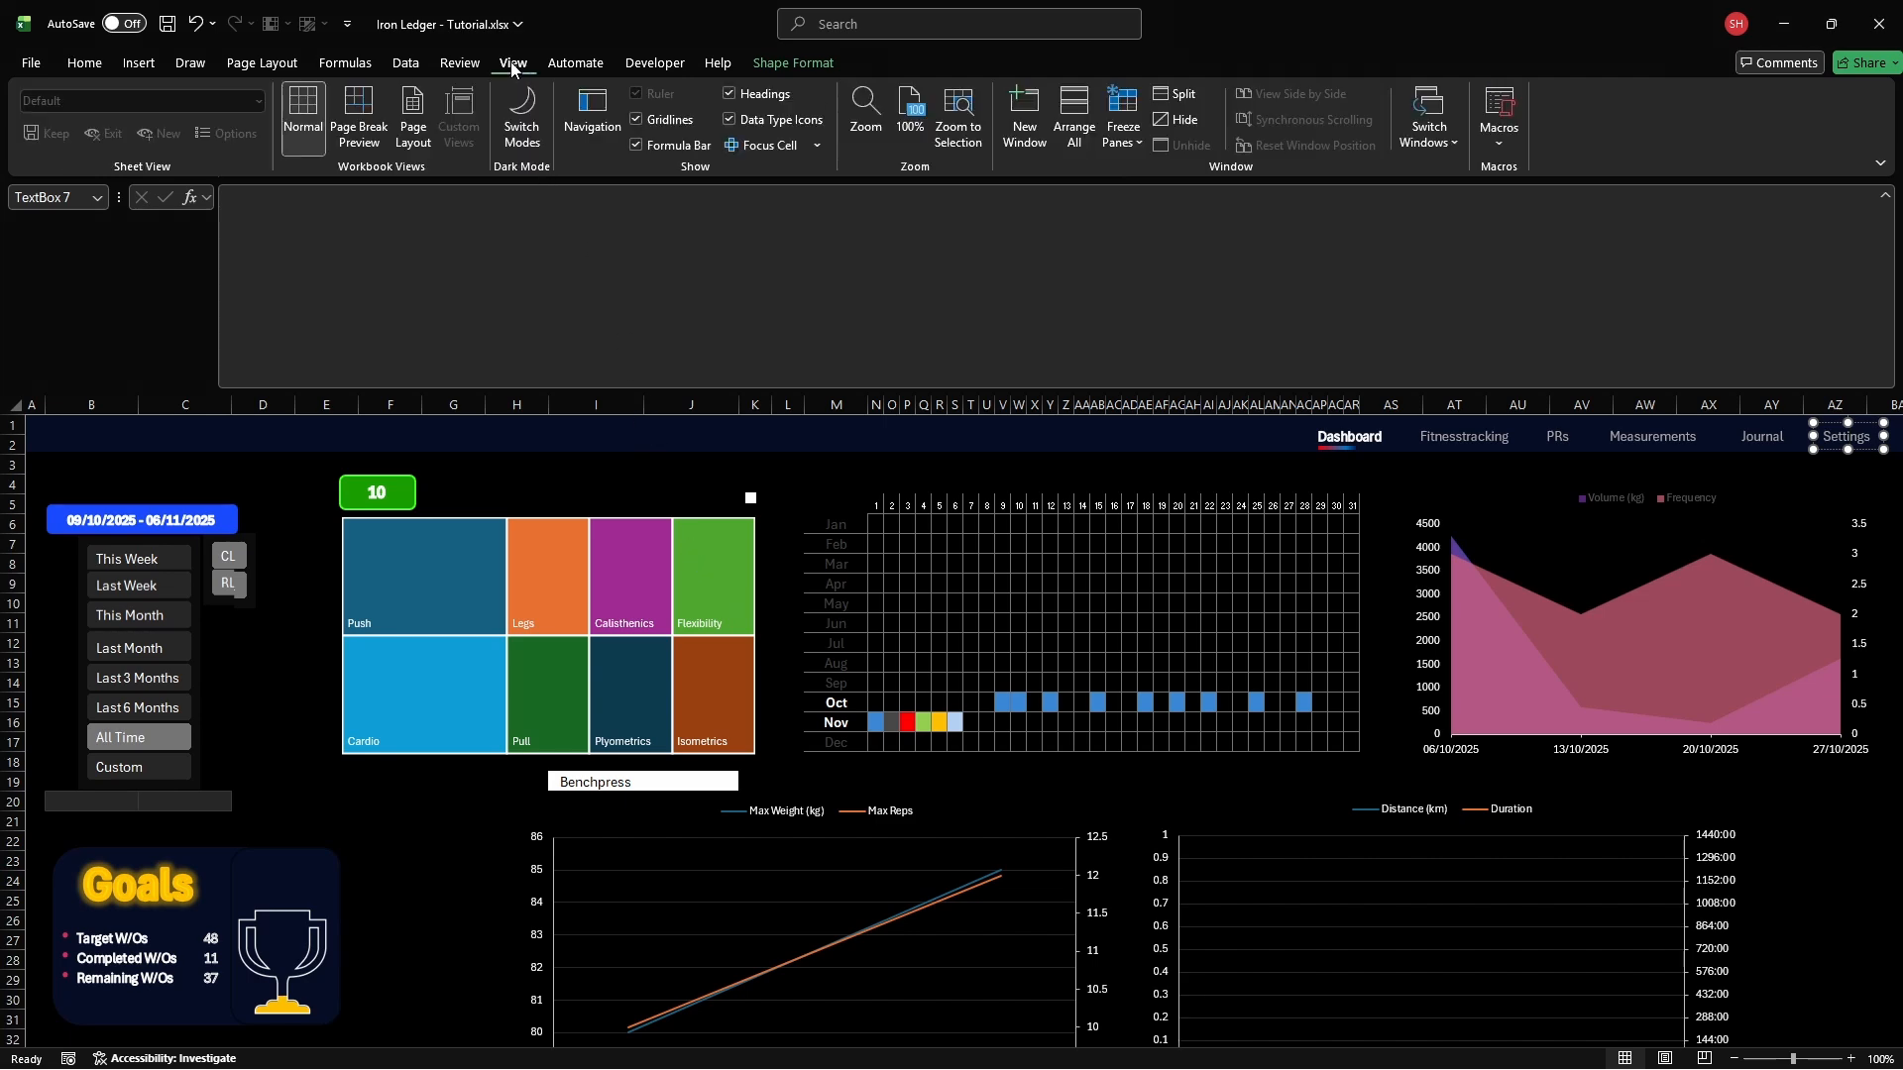
{"action": "left_click", "coordinate": [728, 93]}
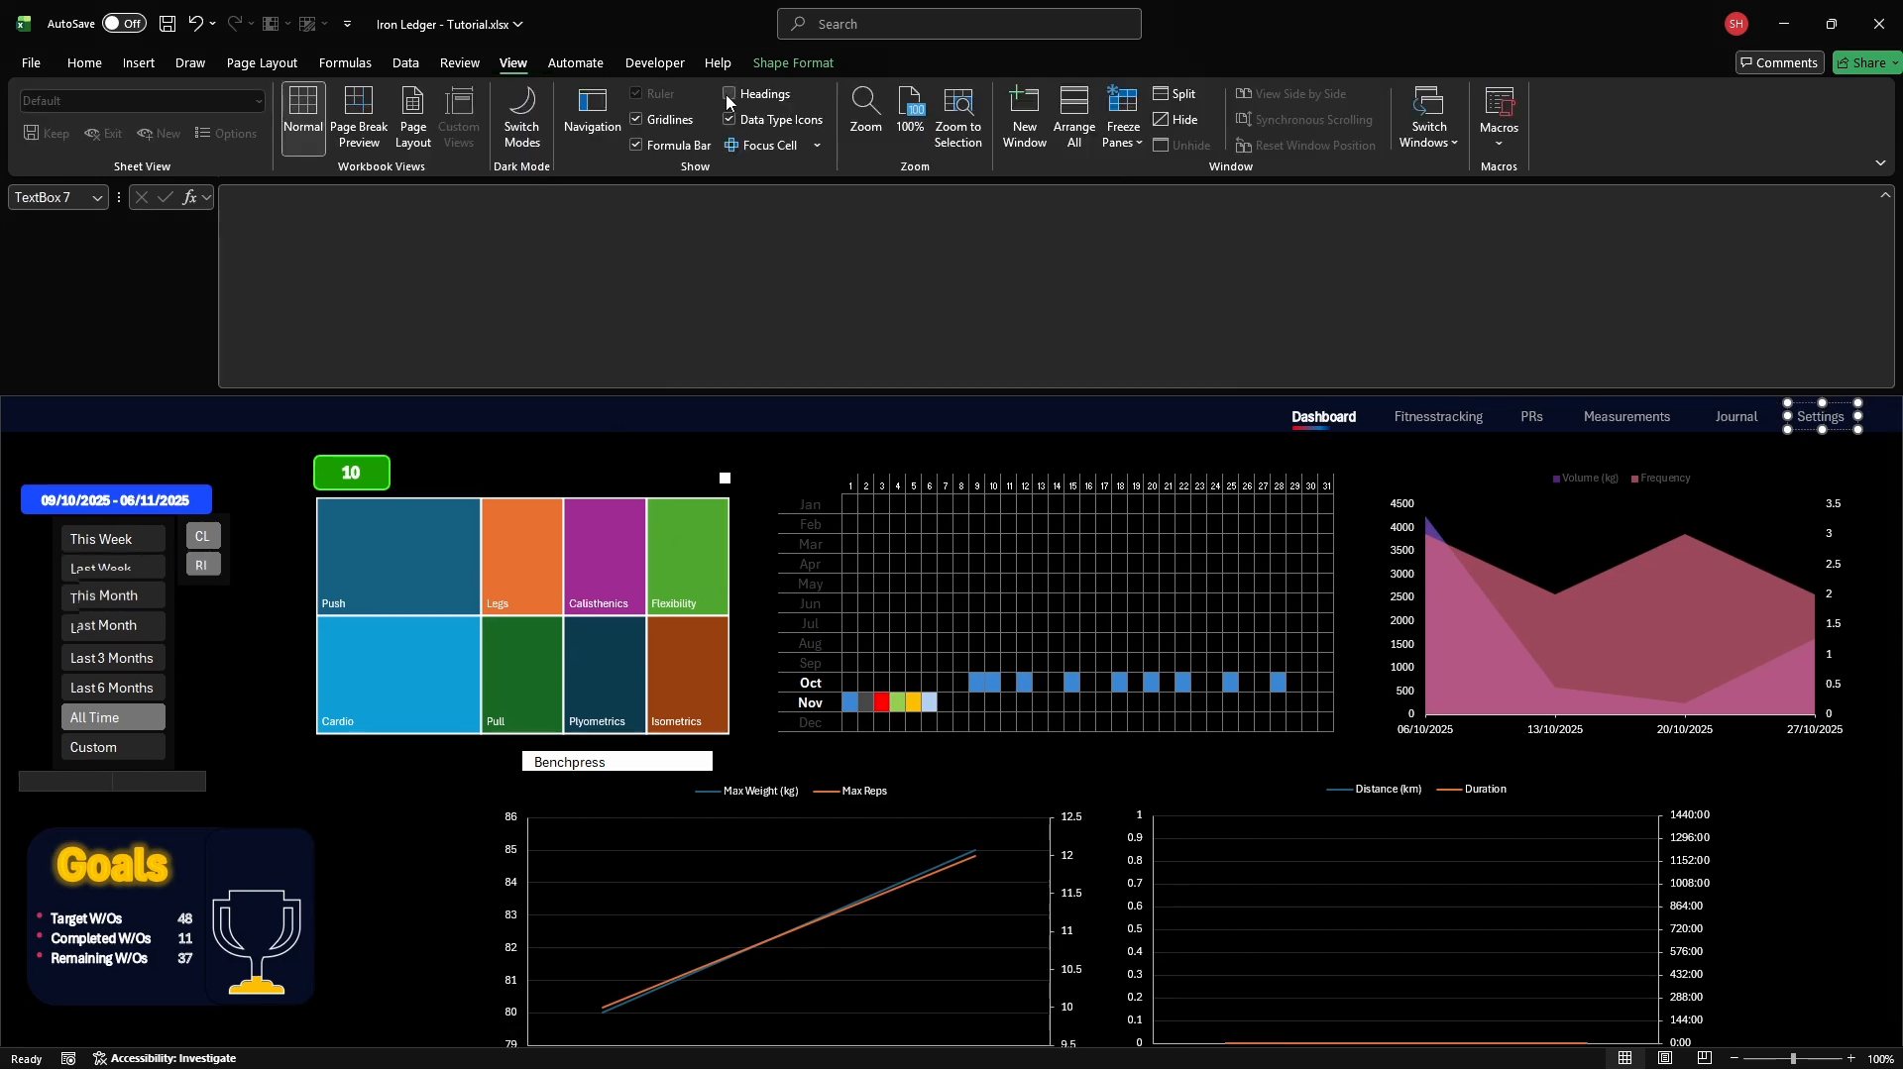
{"action": "left_click", "coordinate": [635, 145]}
{"action": "key", "text": "ctrl+shift+F1"}
Choose CL in the small CL/RL slicer beside the time-period list, leaving an empty cell selected
{"action": "left_click", "coordinate": [203, 162]}
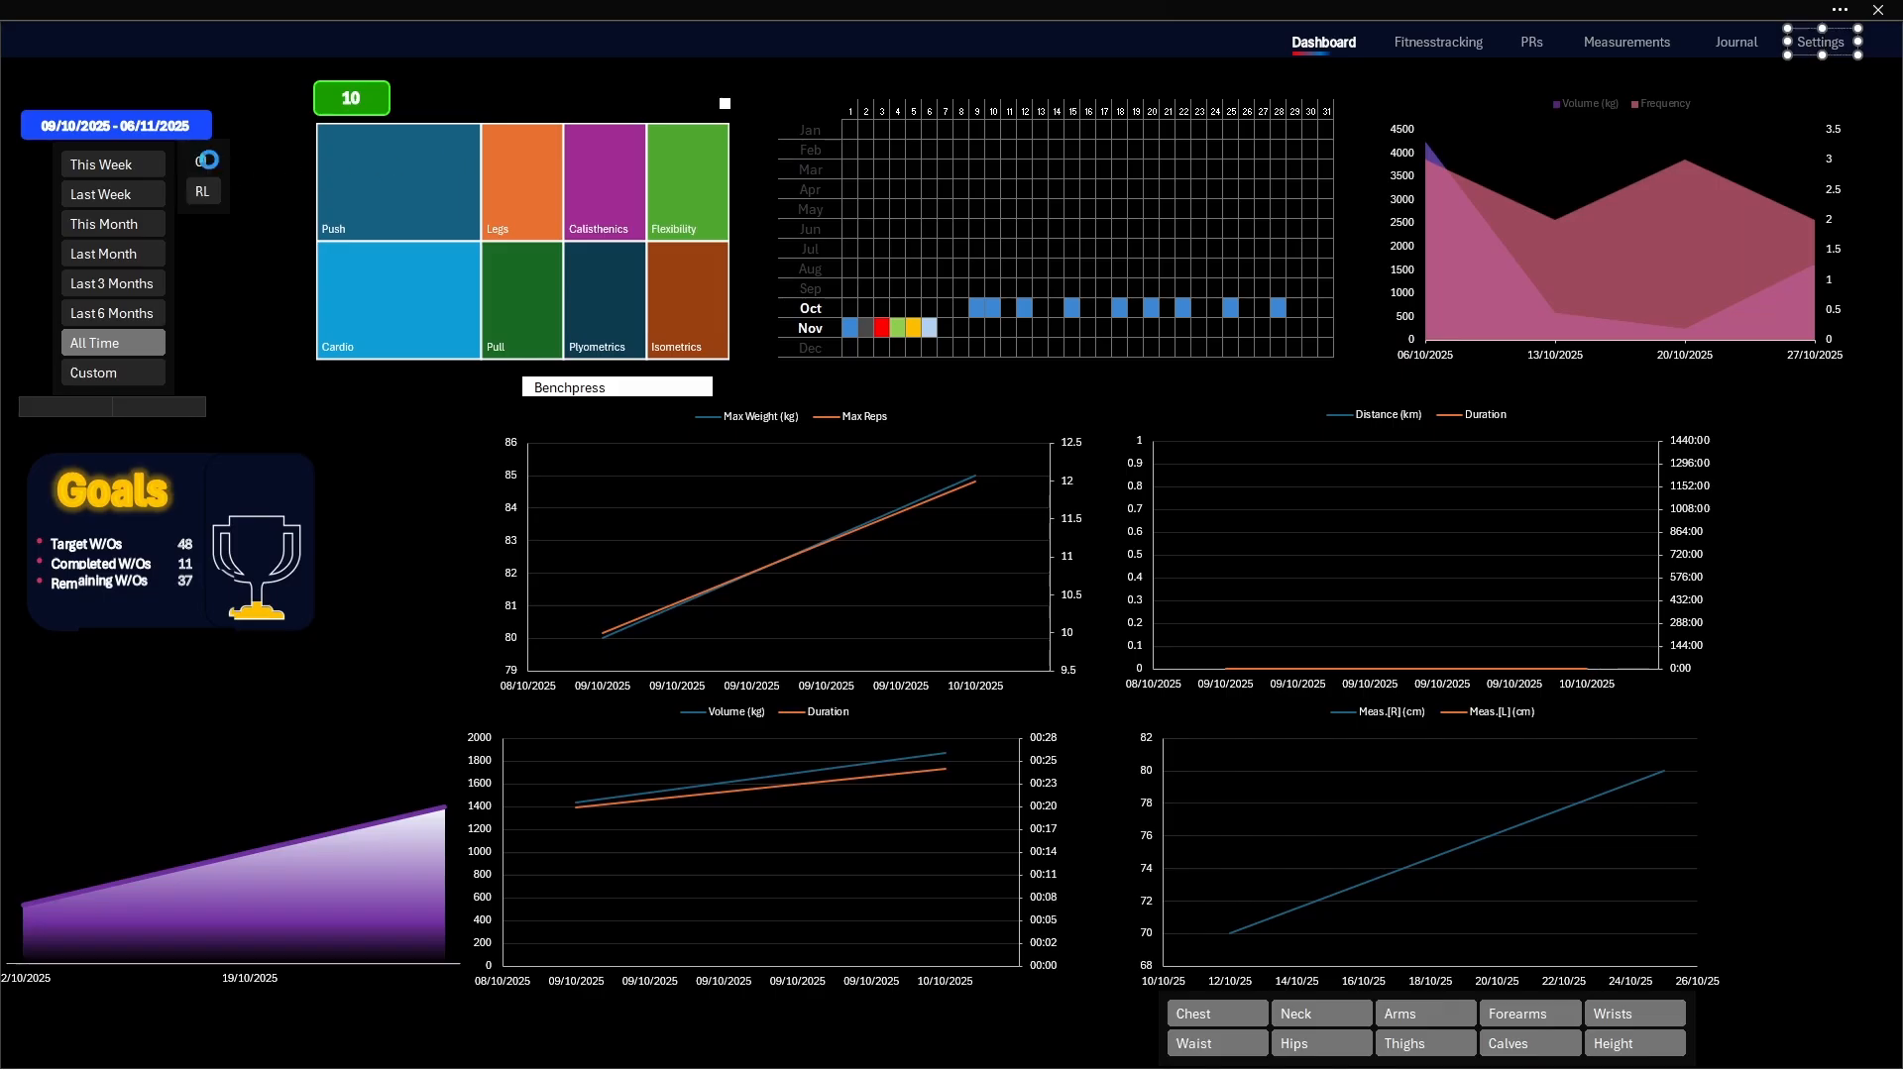
{"action": "left_click", "coordinate": [240, 125]}
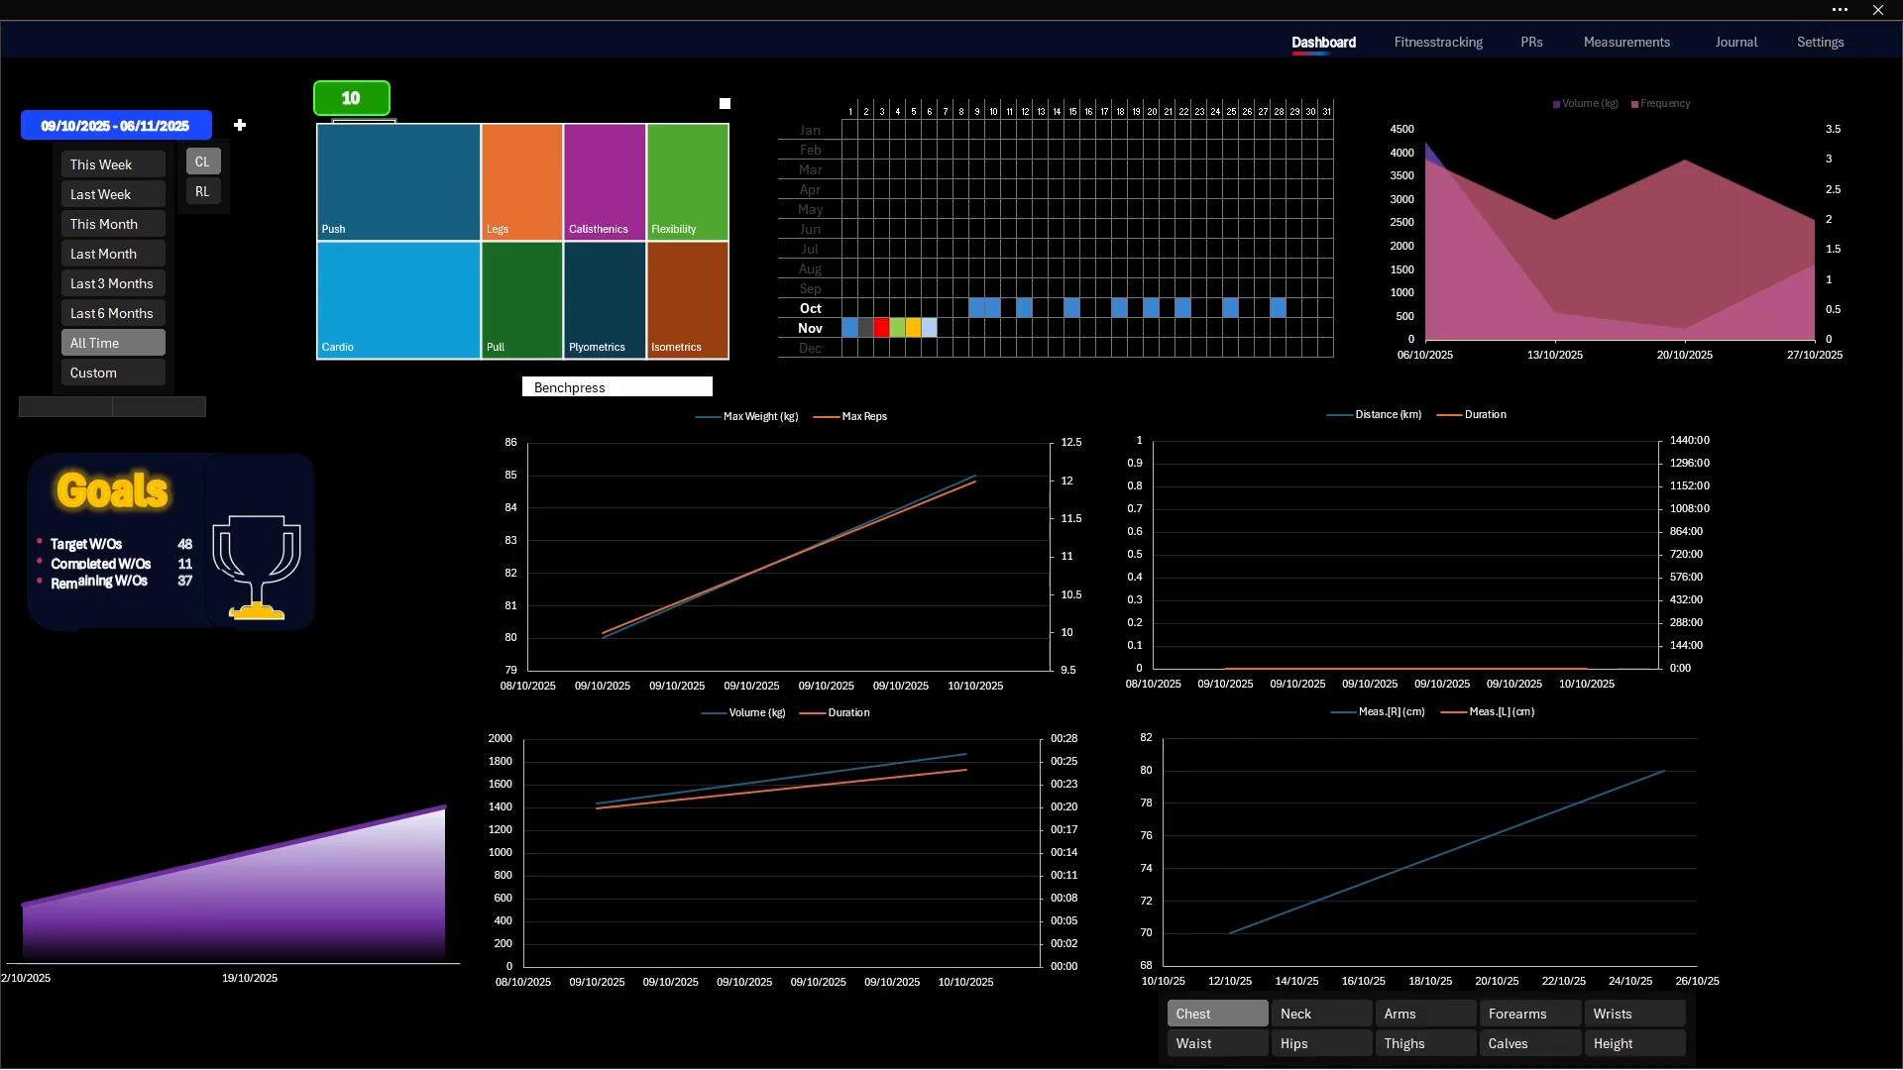